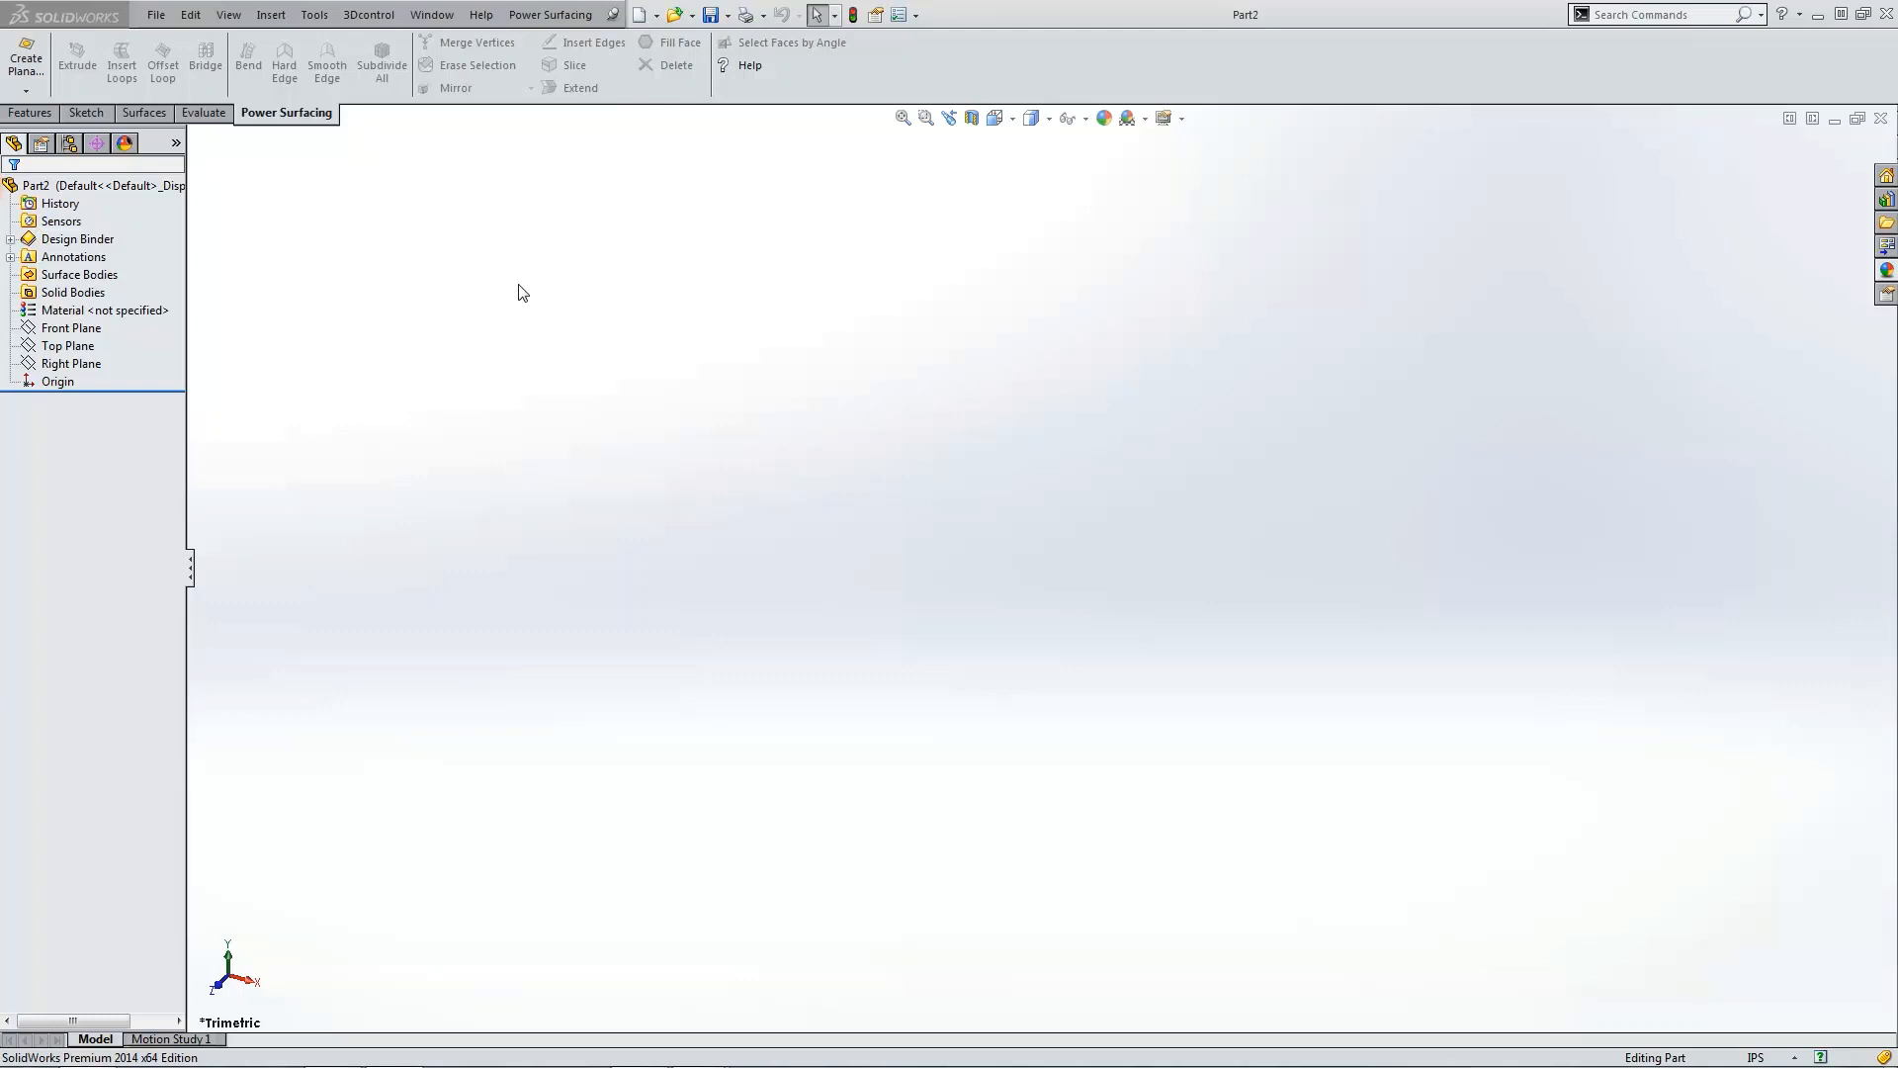
Step: Start a Power Surfacing planar surface on the Top Plane and set its length and width to 40 in
left_click(24, 92)
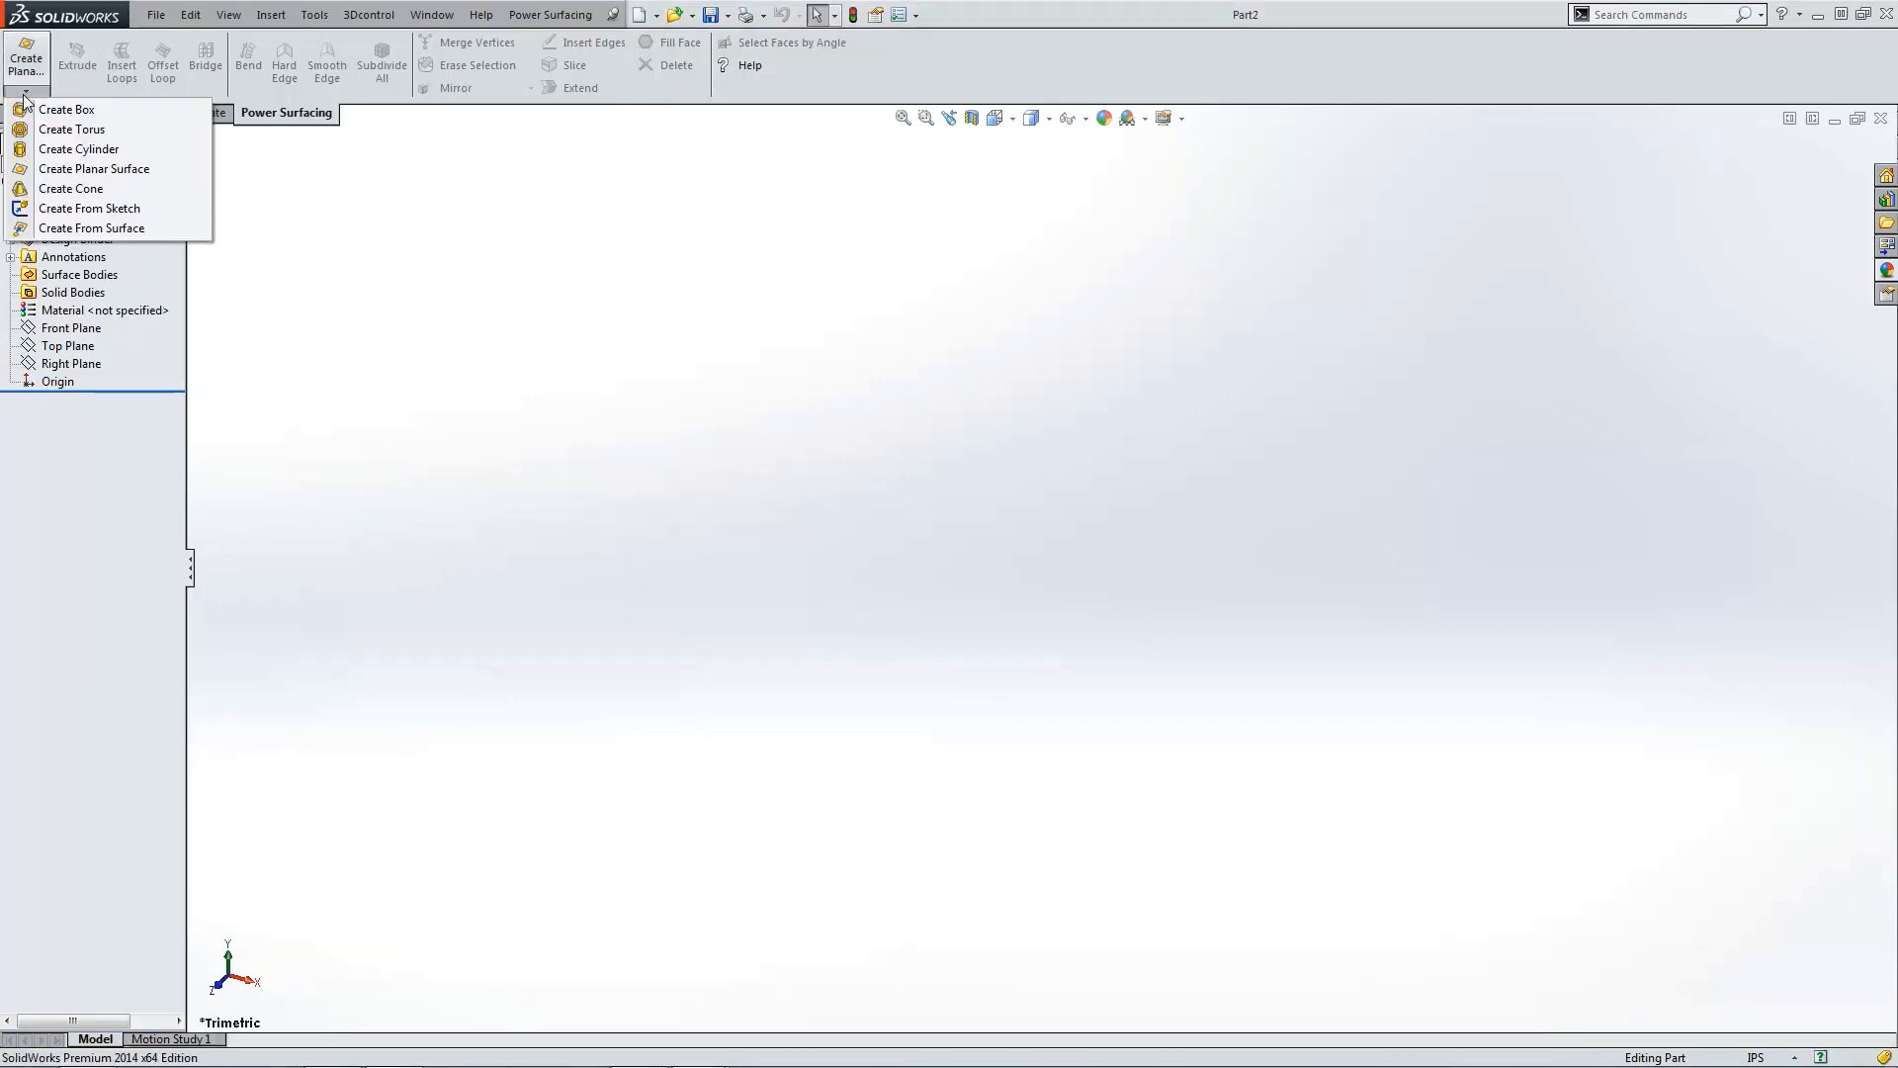
left_click(46, 169)
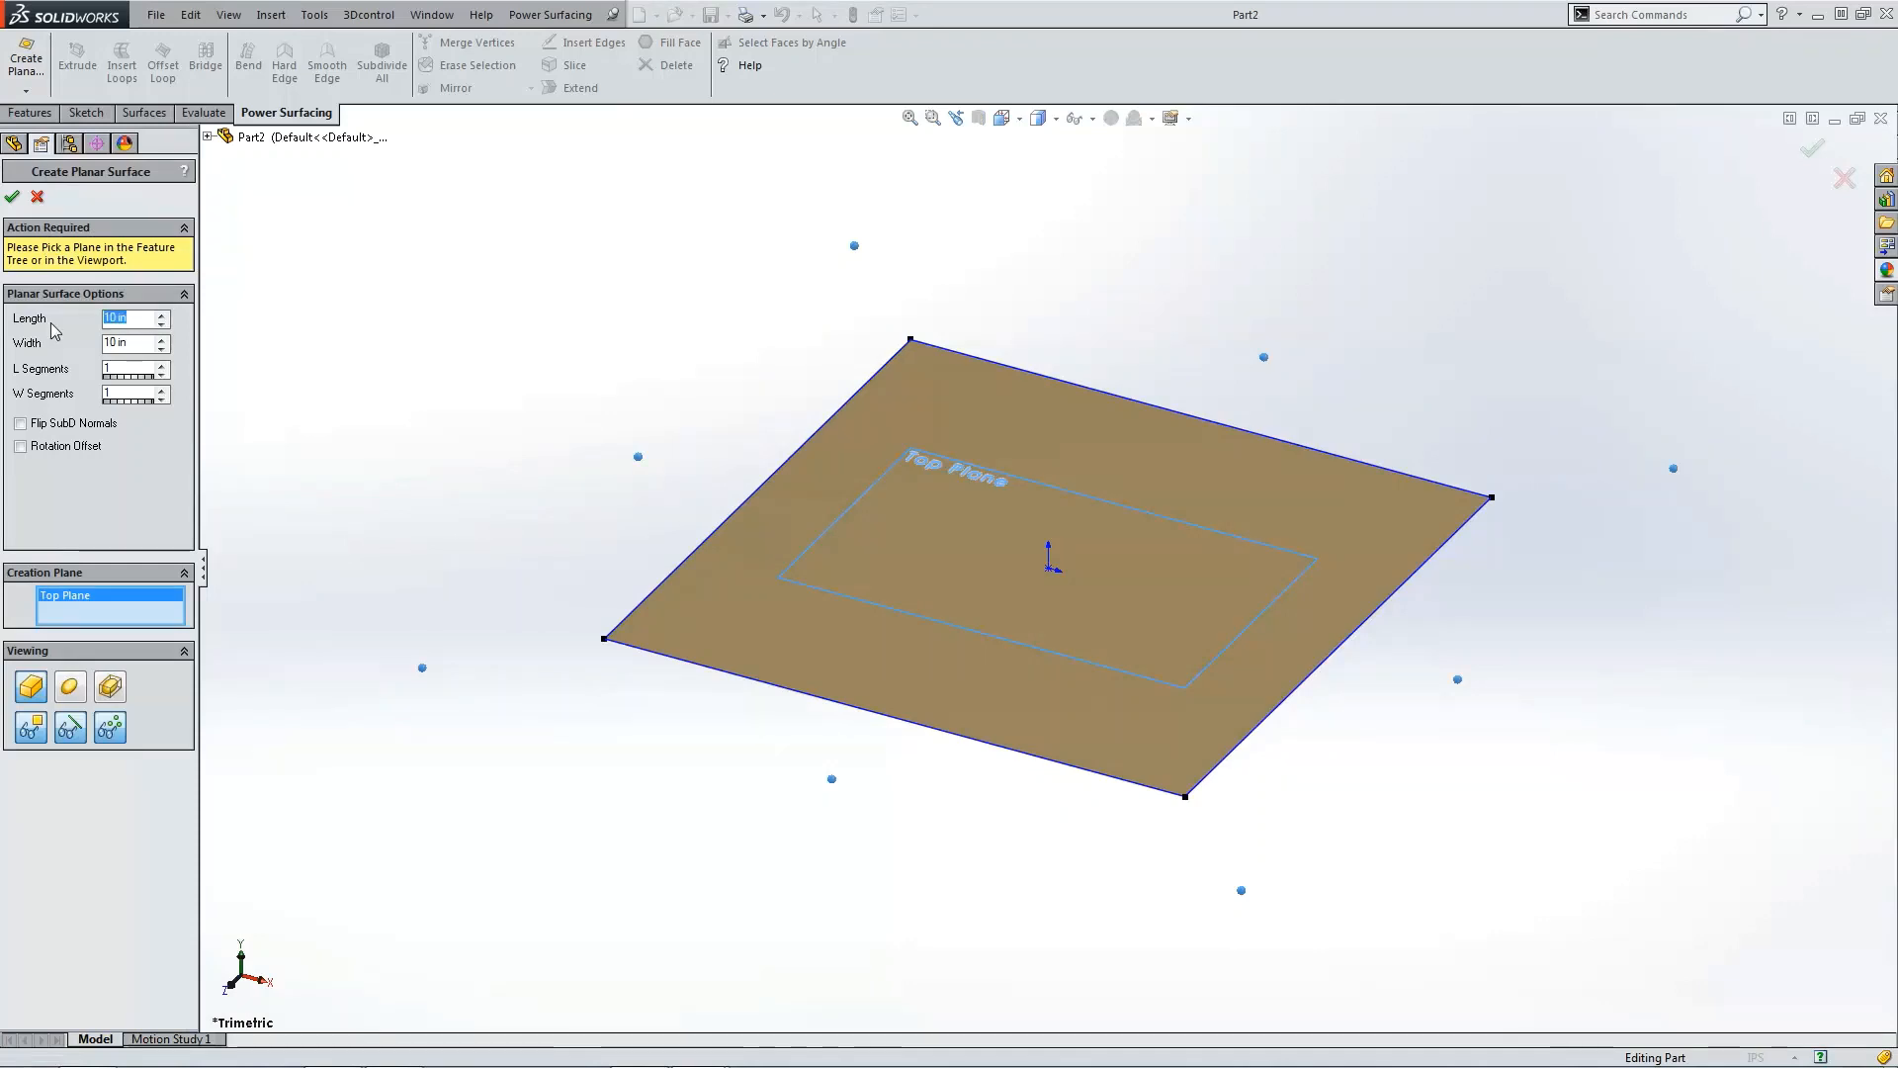
type("40")
left_click(145, 348)
left_click_drag(145, 351, 81, 351)
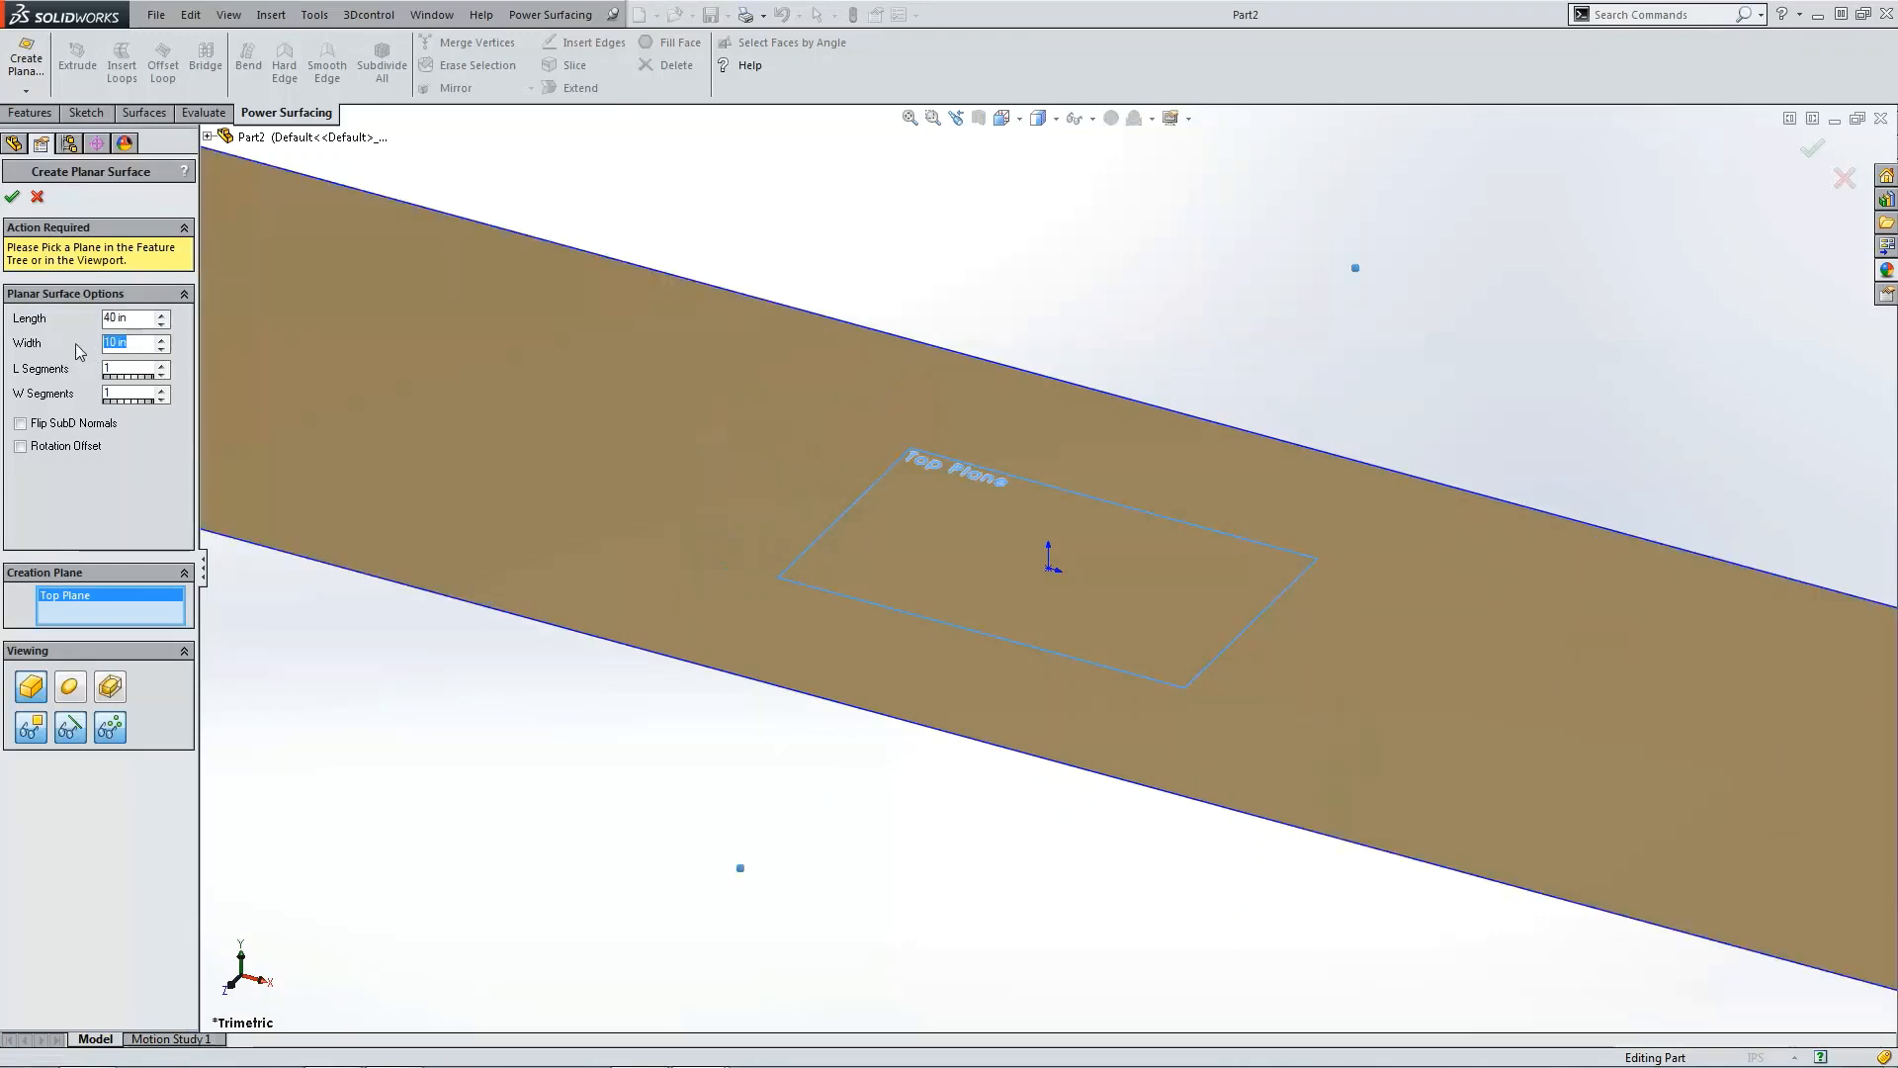
type("40")
Step: Set both the L Segments and W Segments to 4 and confirm the planar surface
left_click(162, 364)
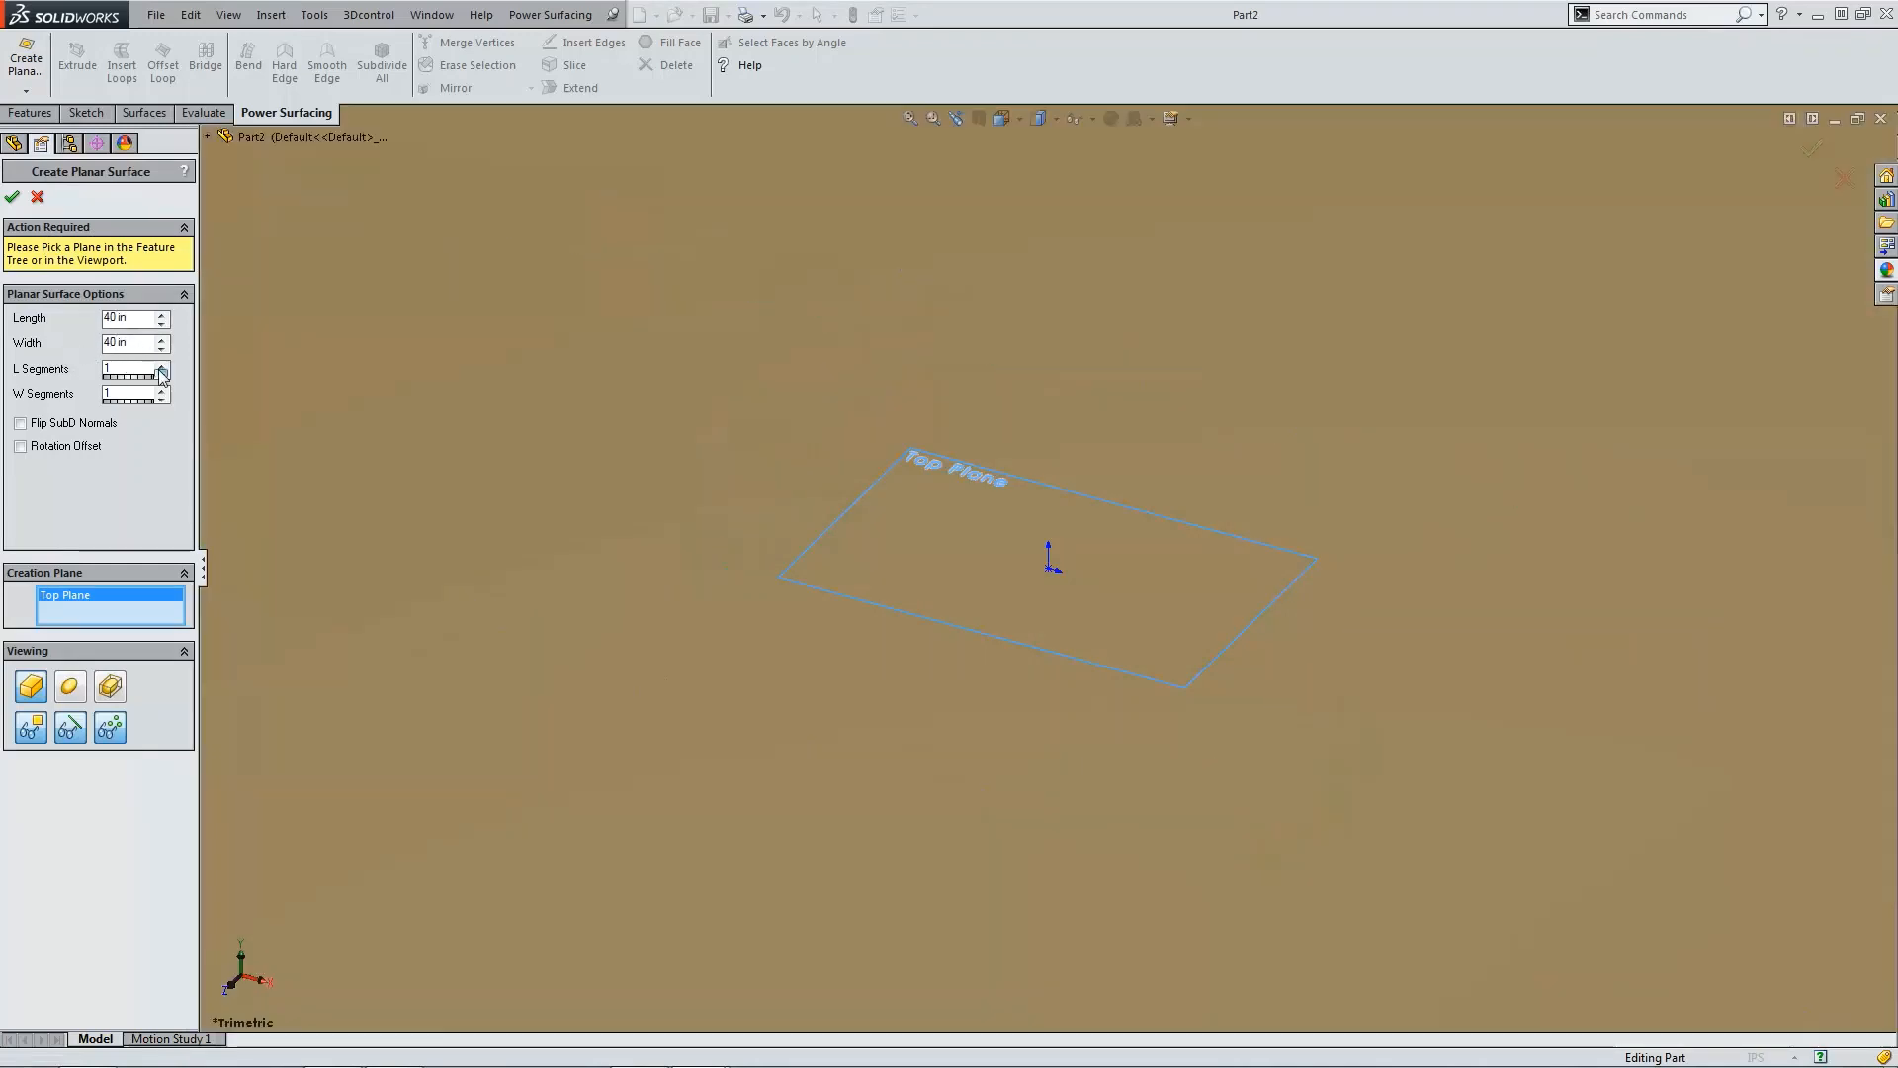
left_click(163, 364)
left_click(162, 363)
left_click(162, 363)
left_click(162, 367)
scroll(597, 506, "up", 7)
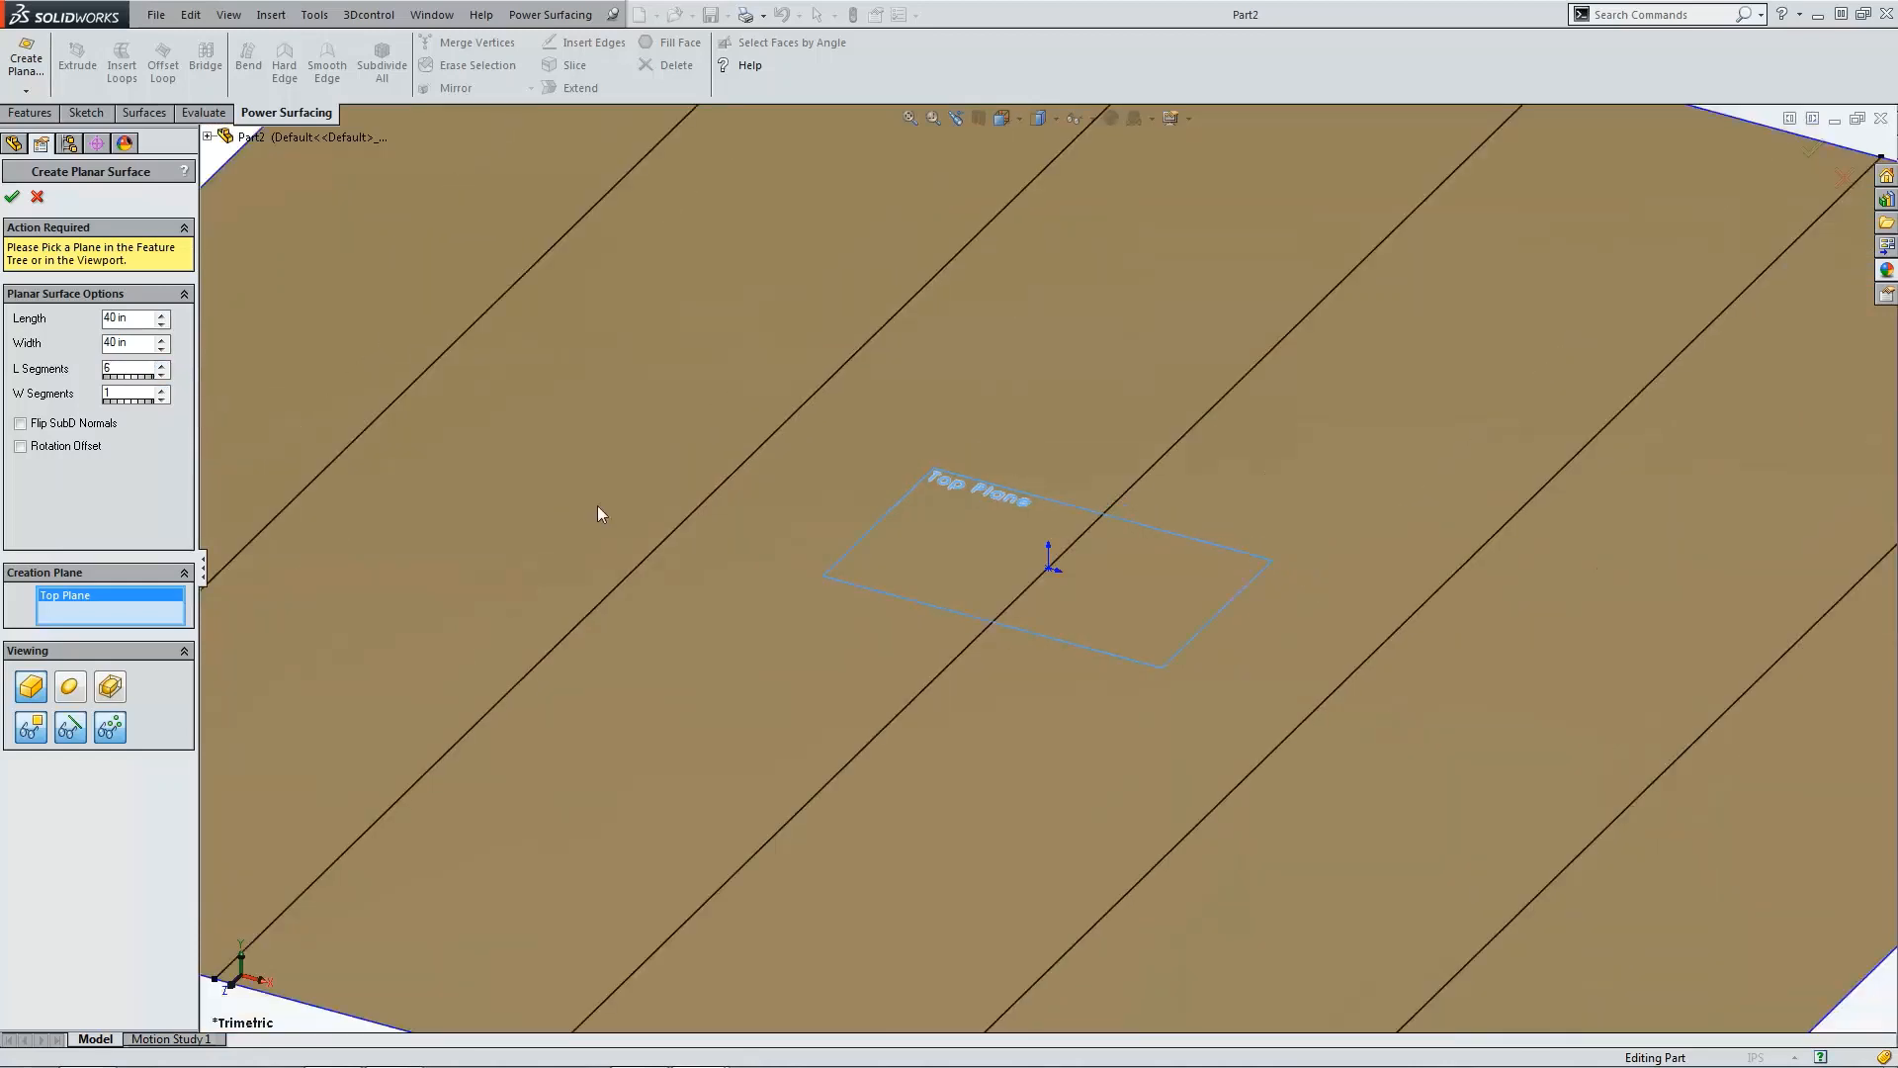
left_click(162, 374)
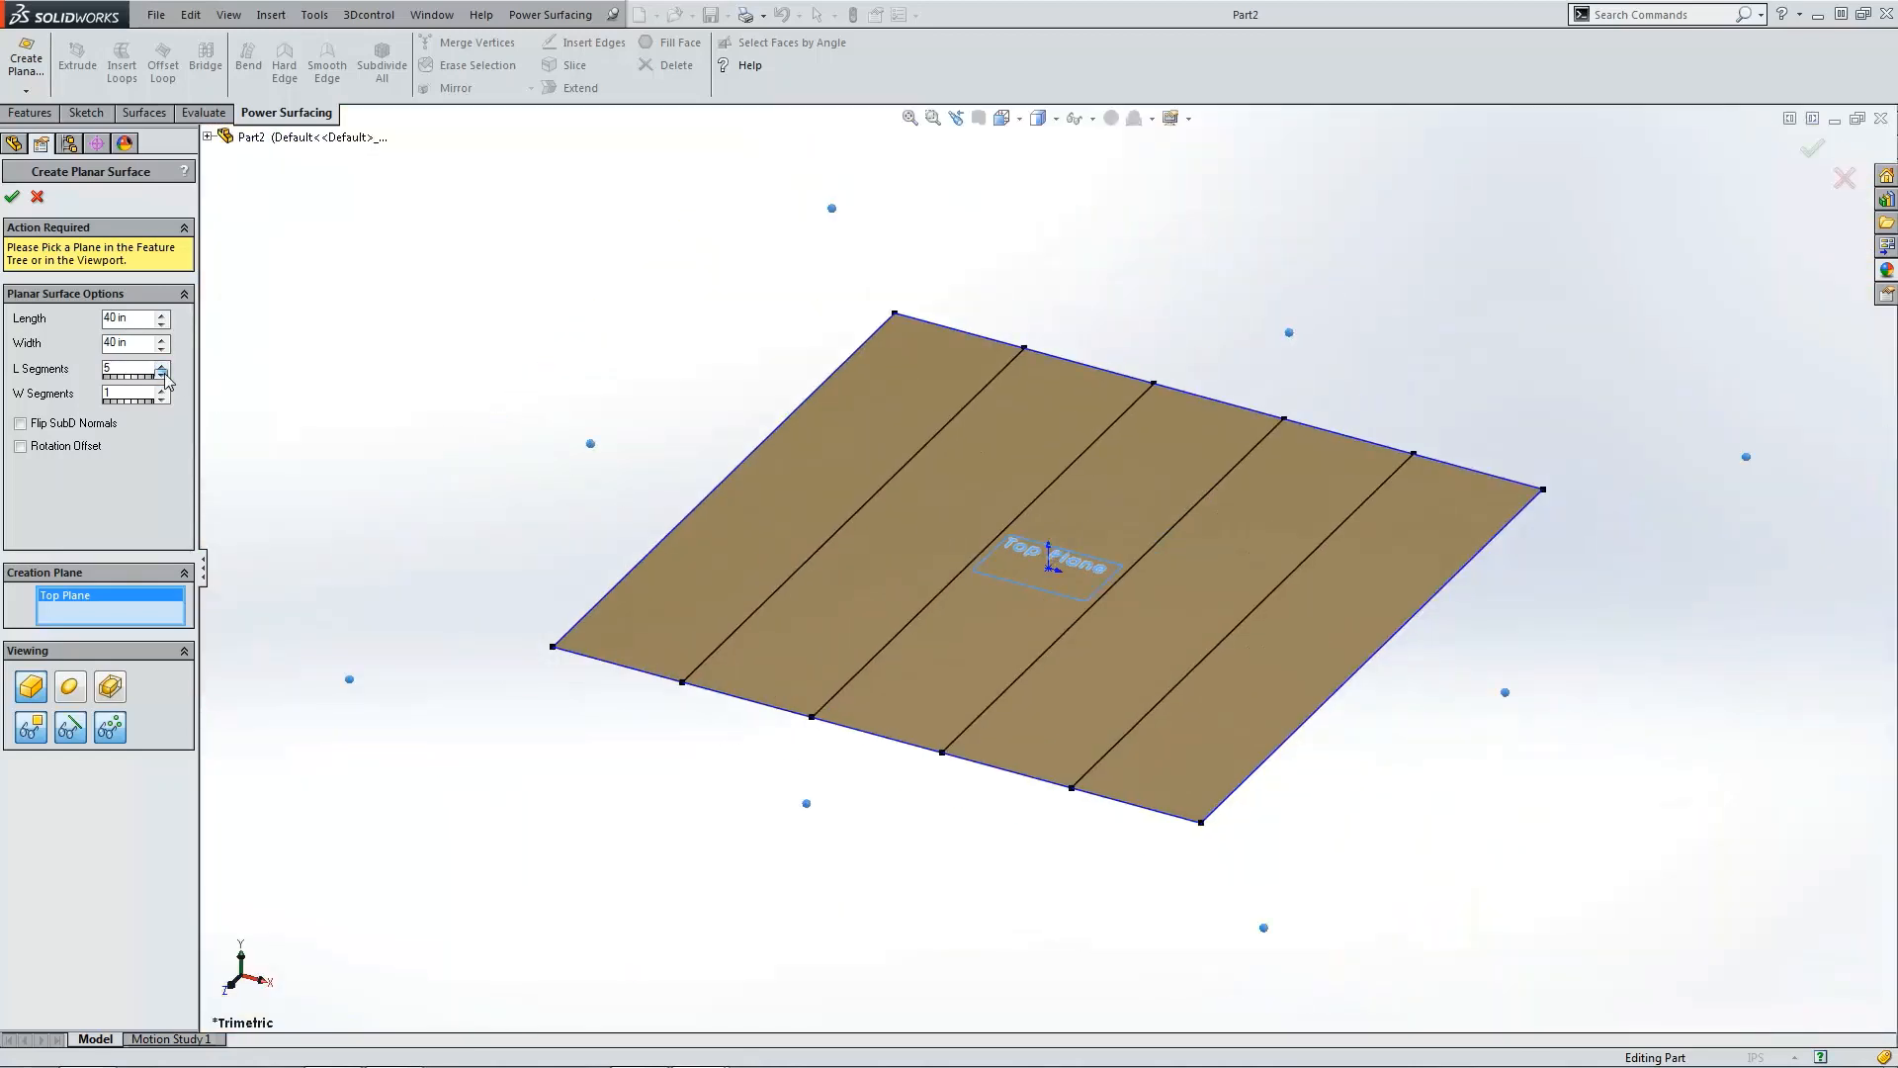
left_click(162, 373)
left_click(162, 389)
left_click(162, 388)
left_click(162, 389)
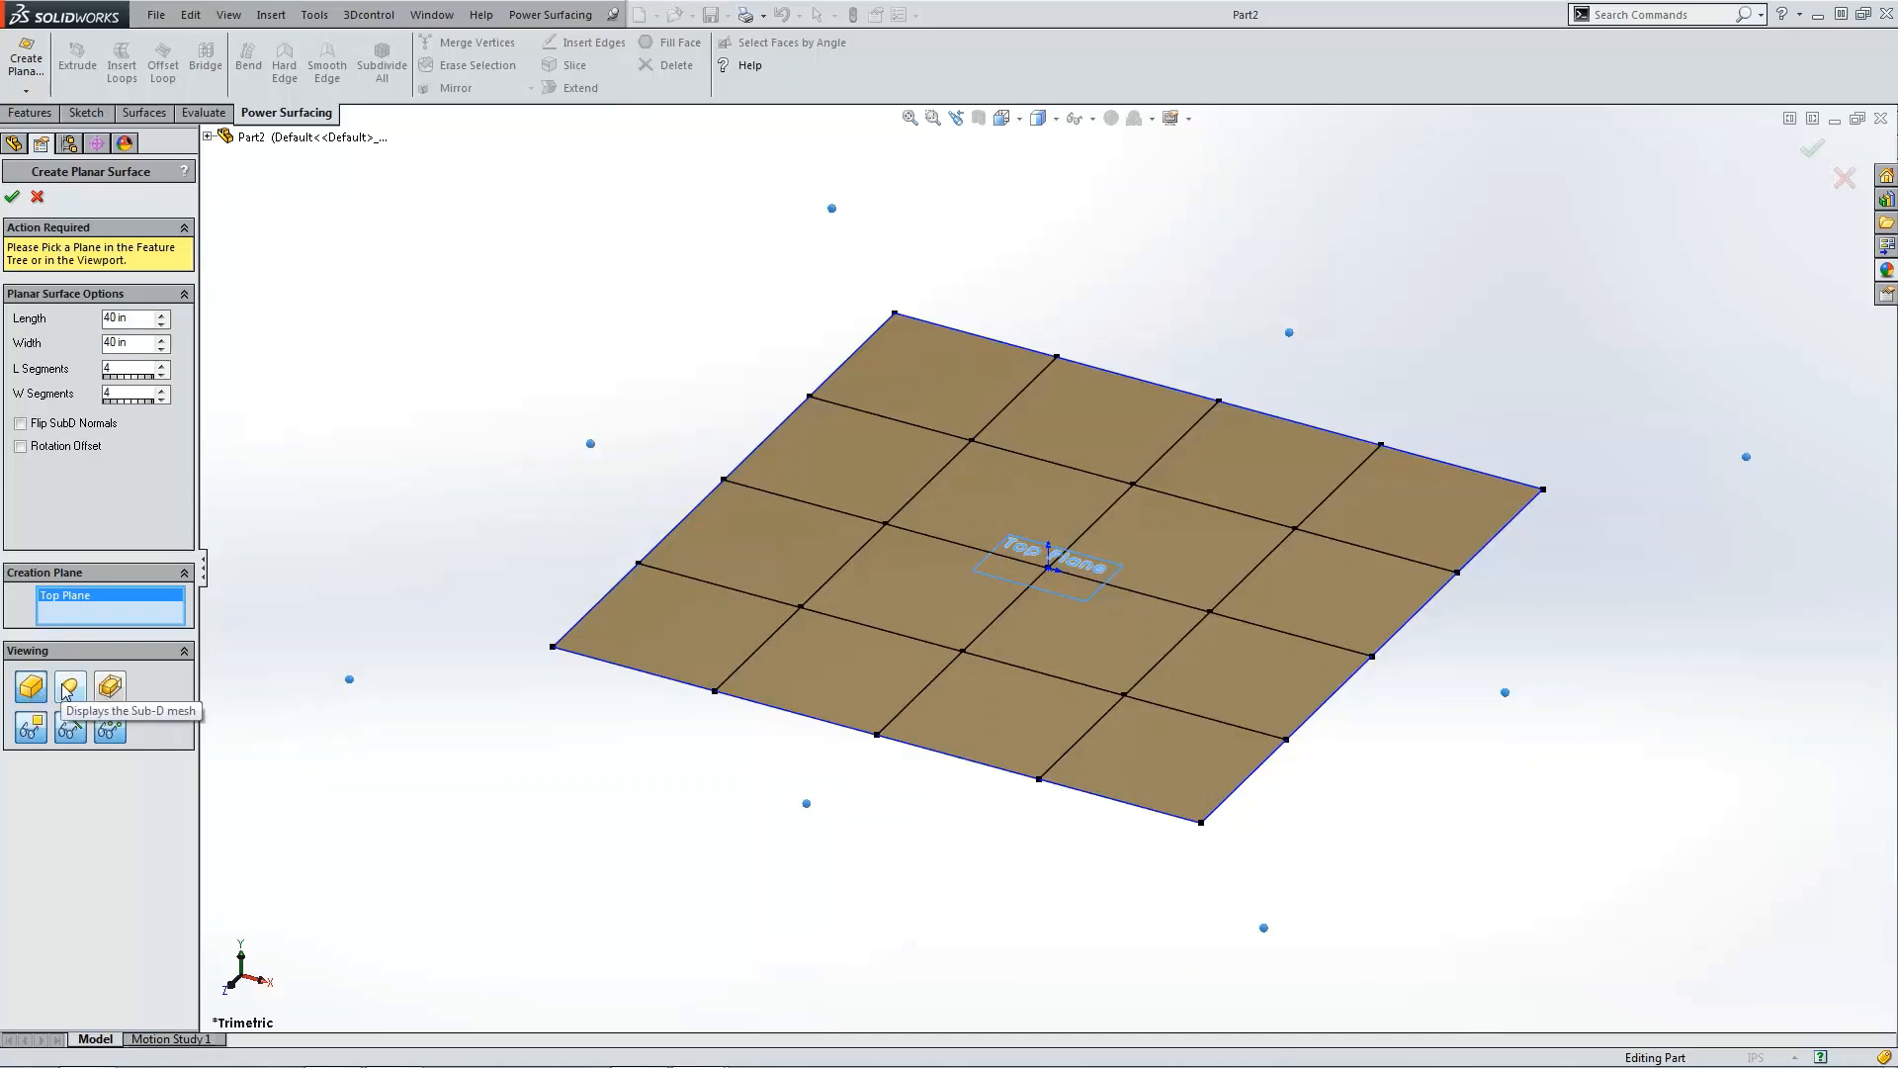
left_click(12, 196)
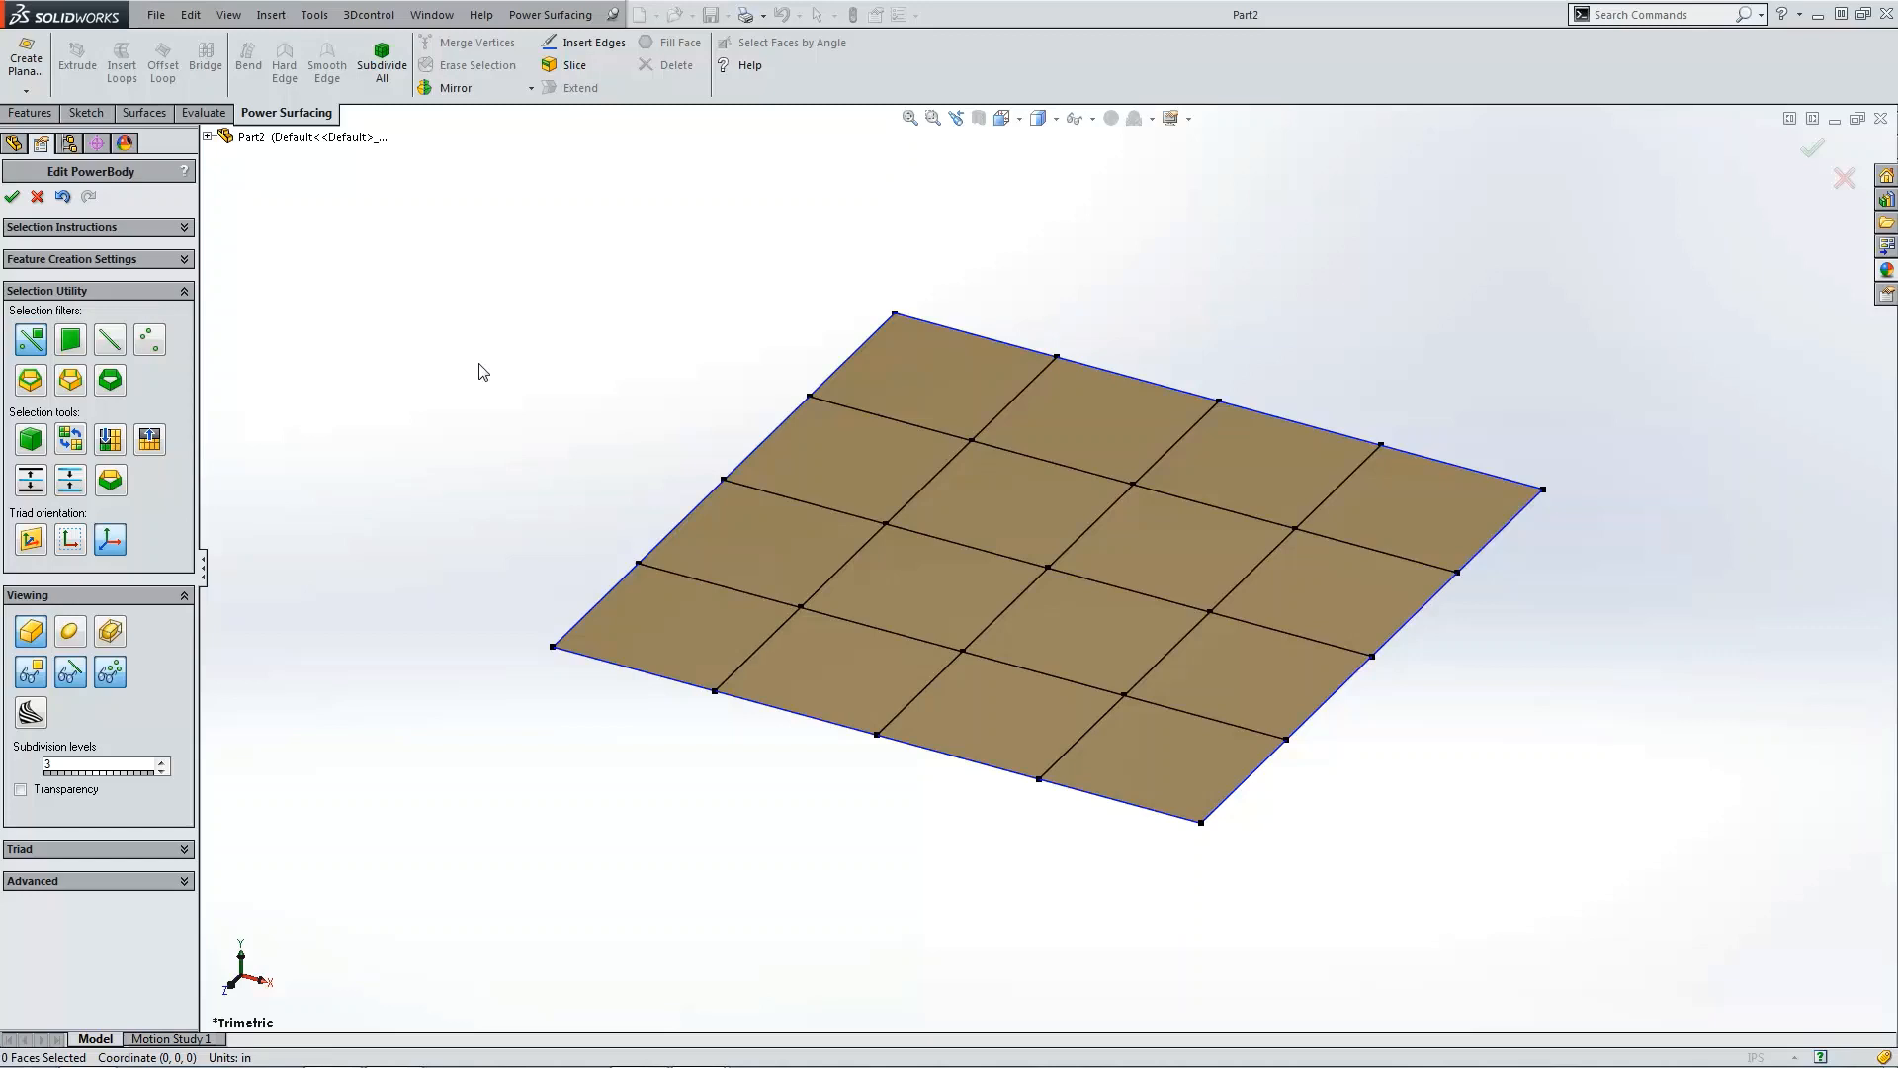
Step: Select the outermost column of vertices in front view and rotate them downward to bend the surface into an L shape
key("Down")
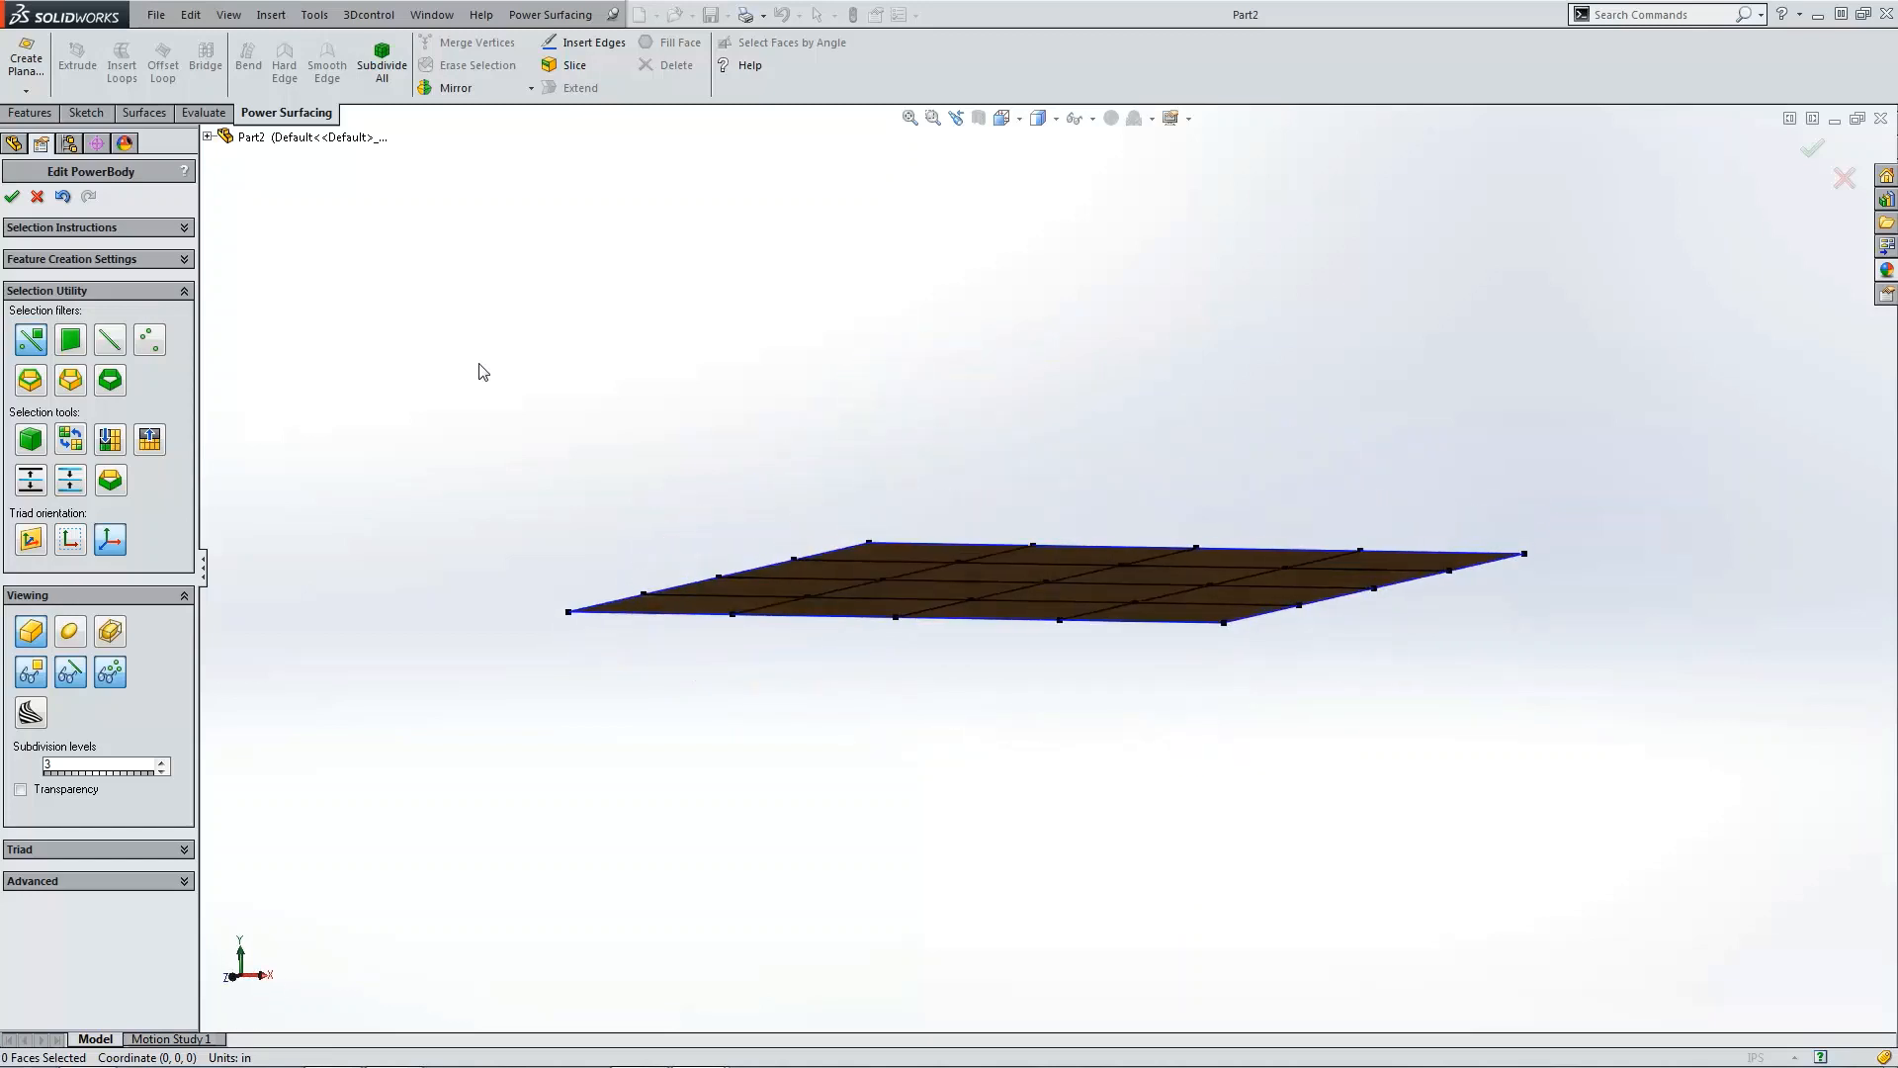
key("Left")
key("Up")
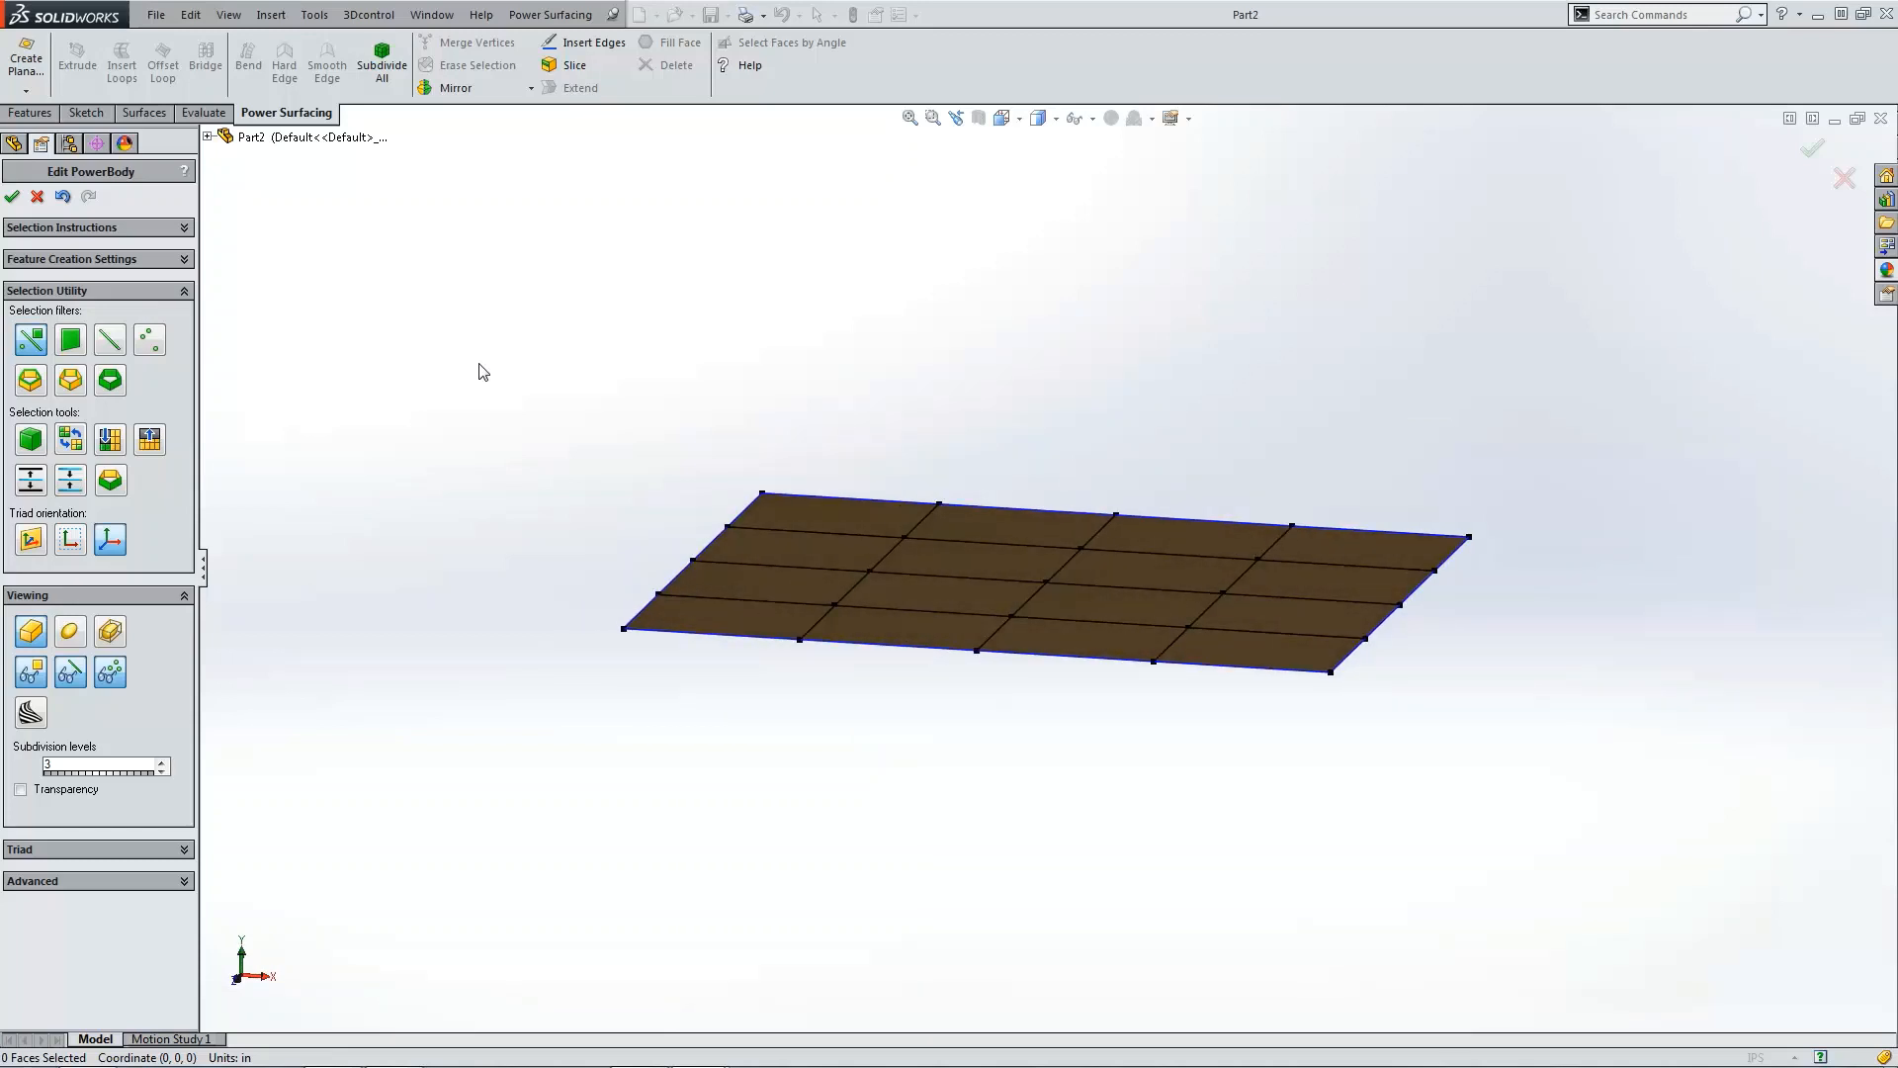
middle_click_drag(487, 369, 997, 465)
key("ctrl+1")
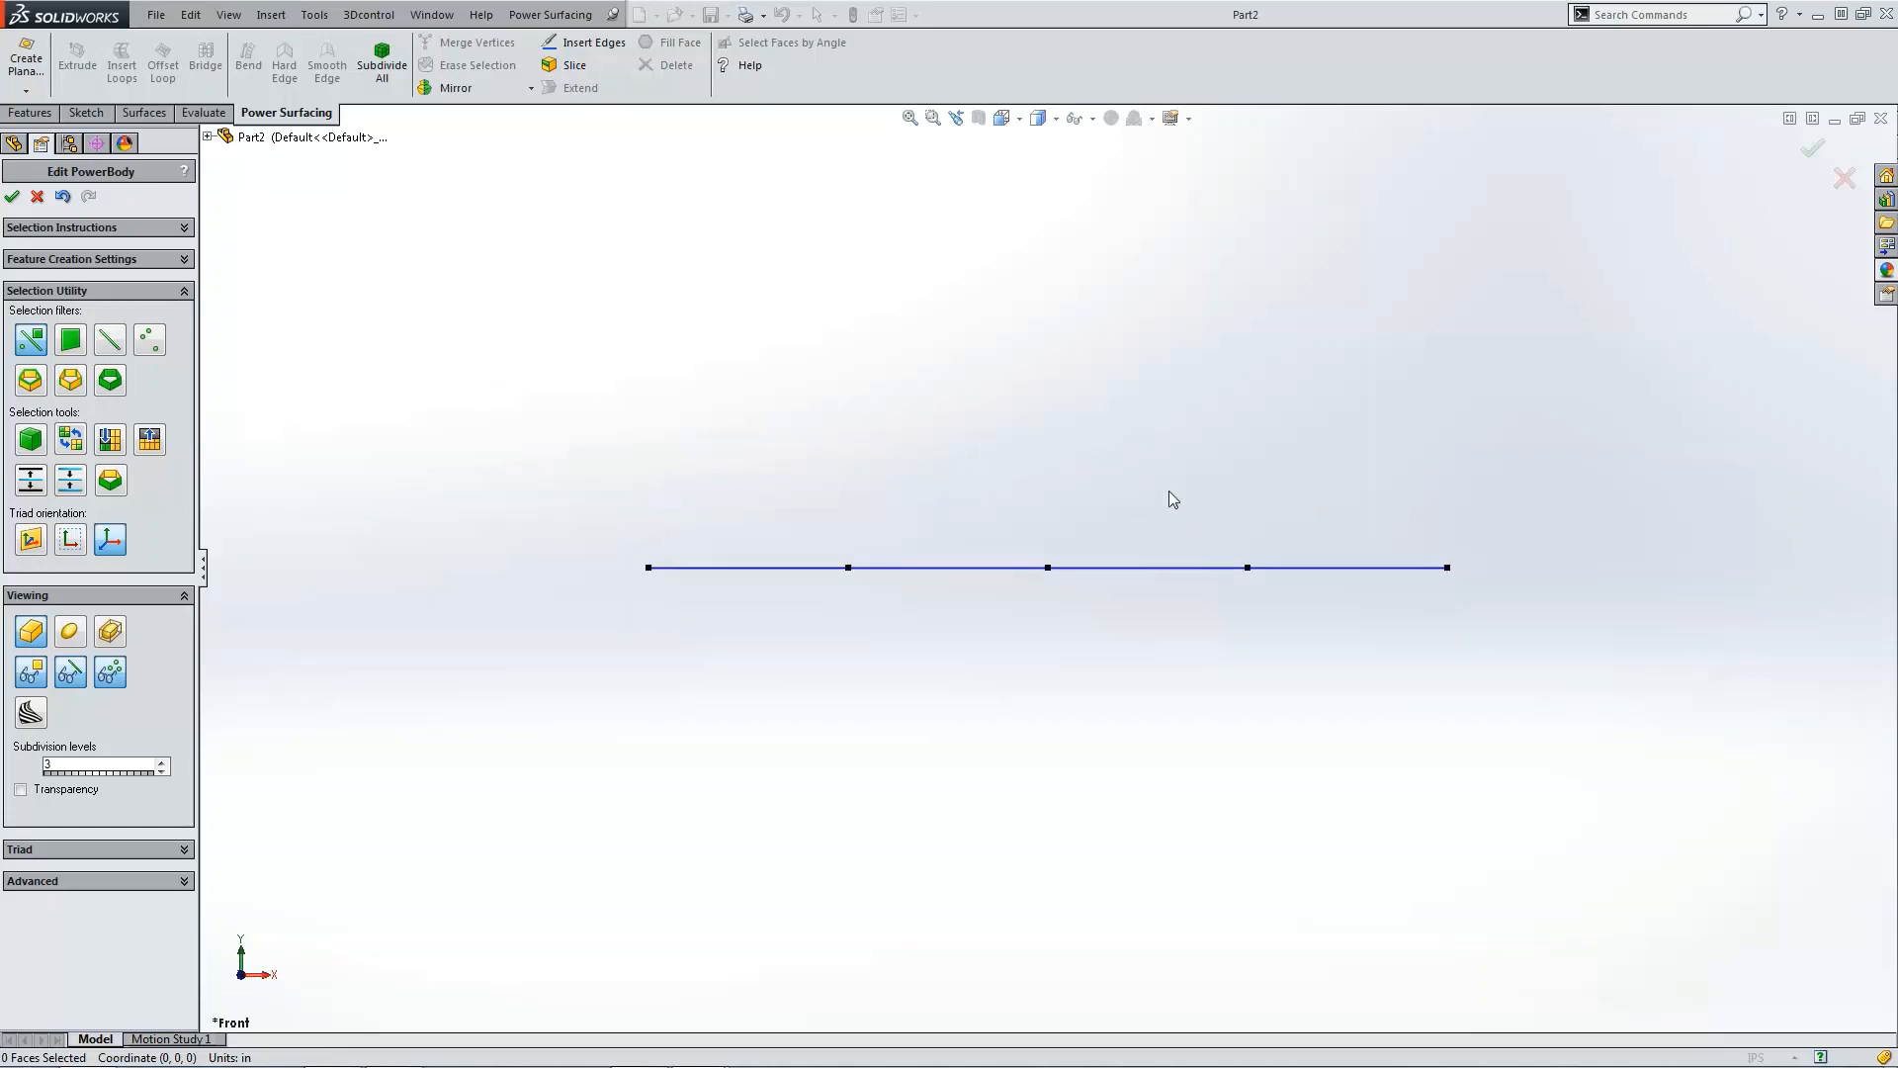
left_click_drag(1226, 553, 1539, 634)
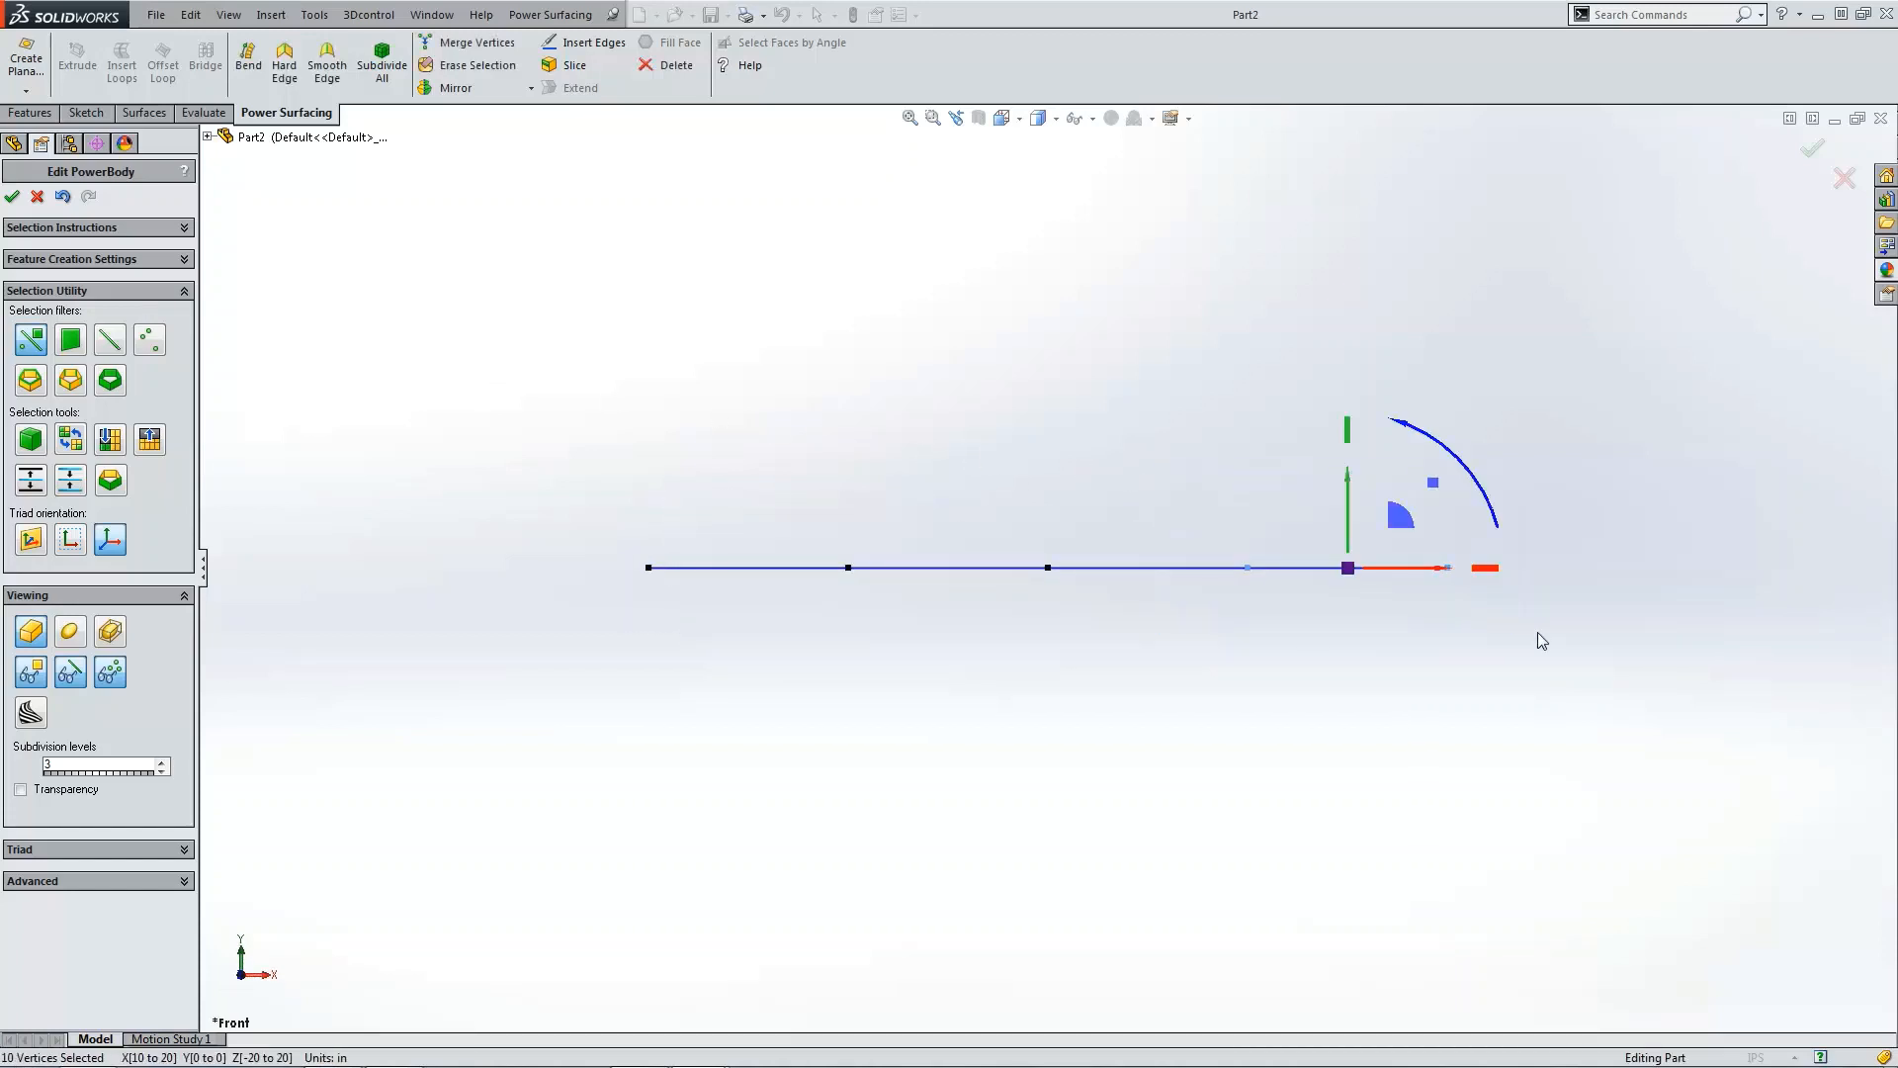
key("ctrl+shift+z")
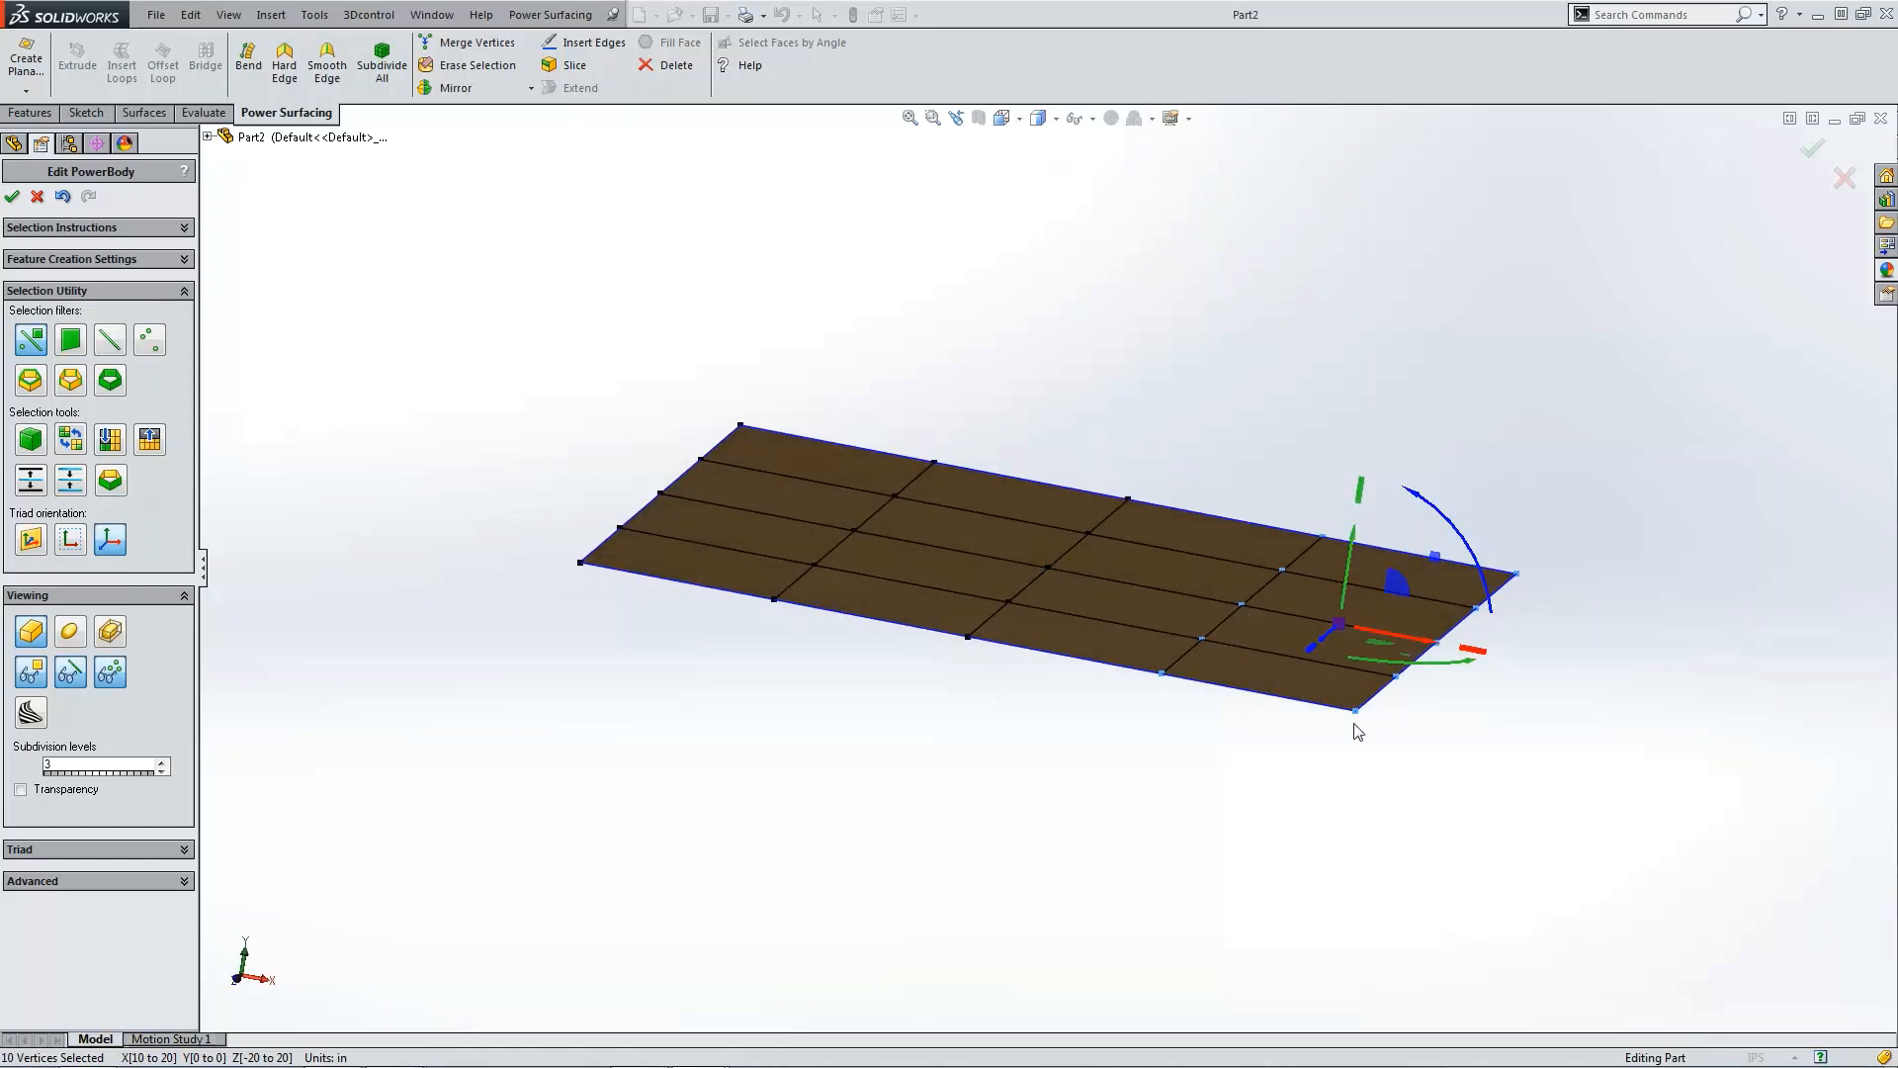
key("ctrl+1")
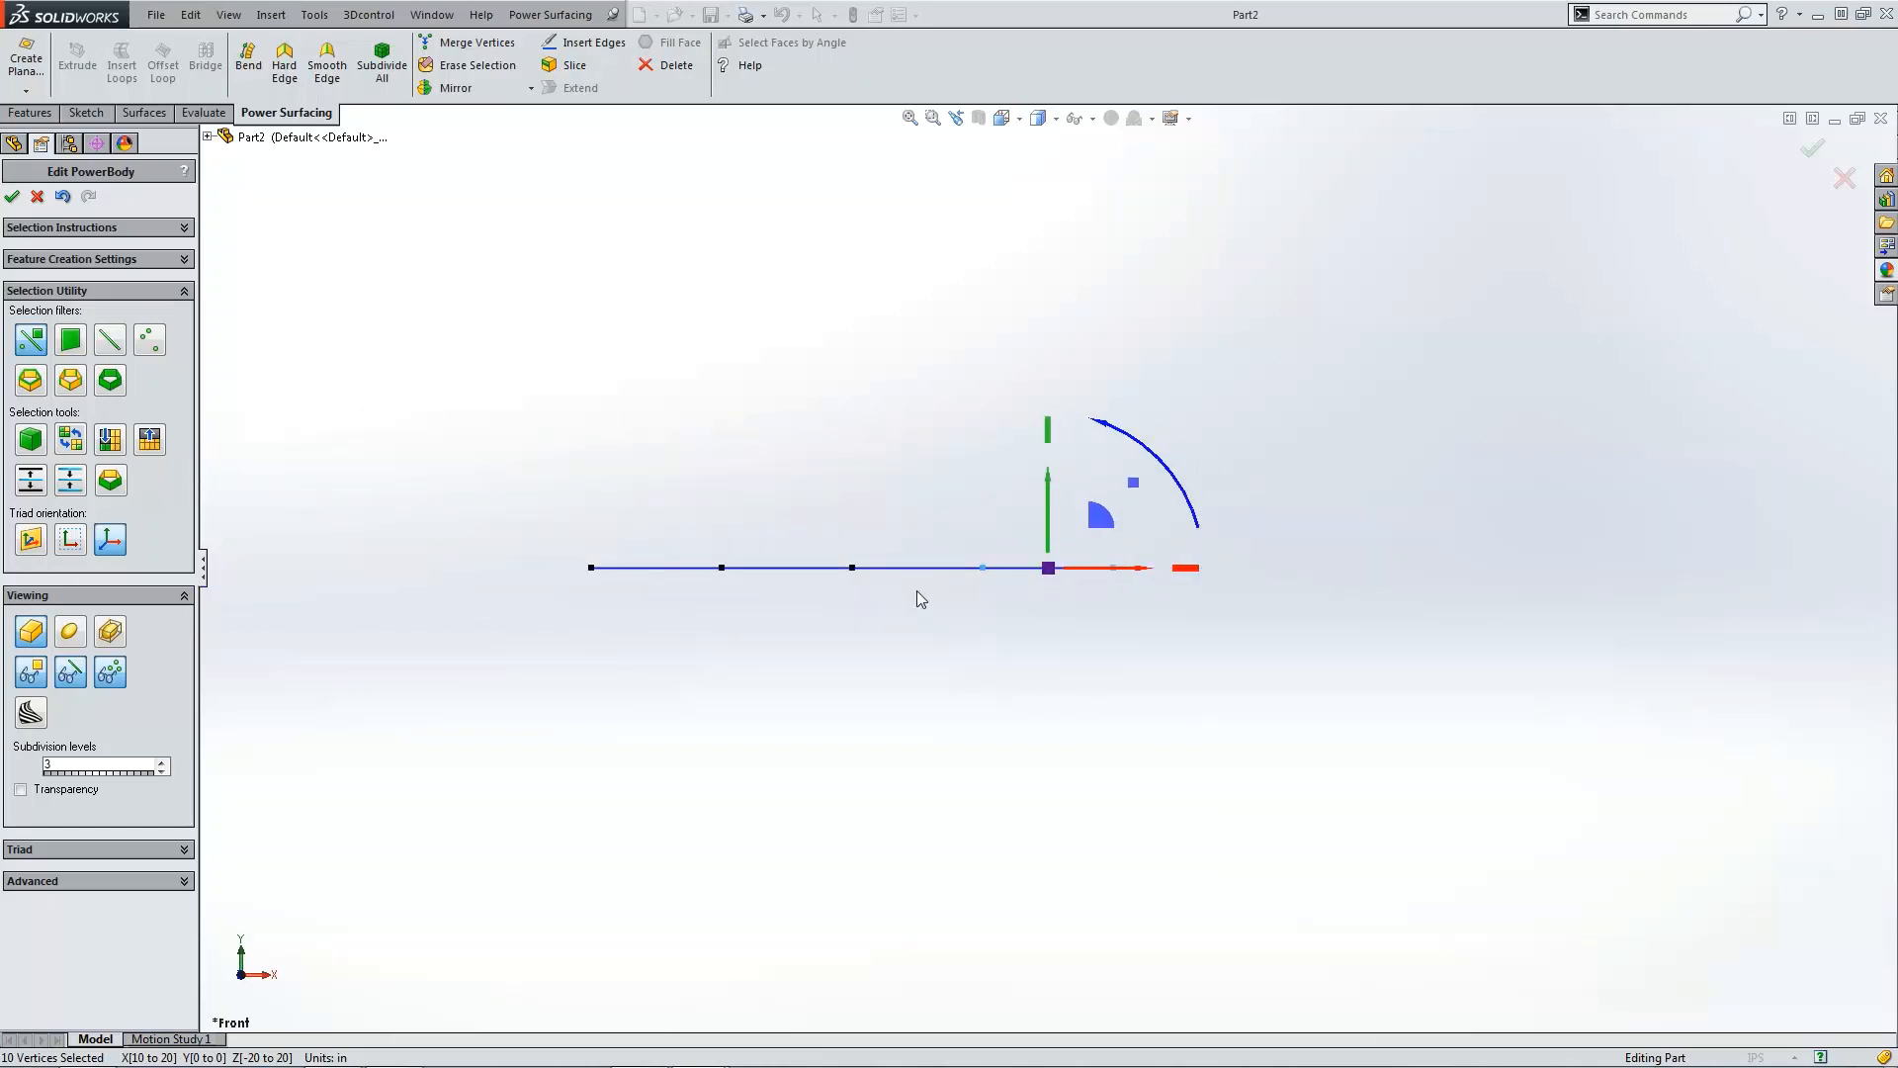
scroll(783, 554, "down", 2)
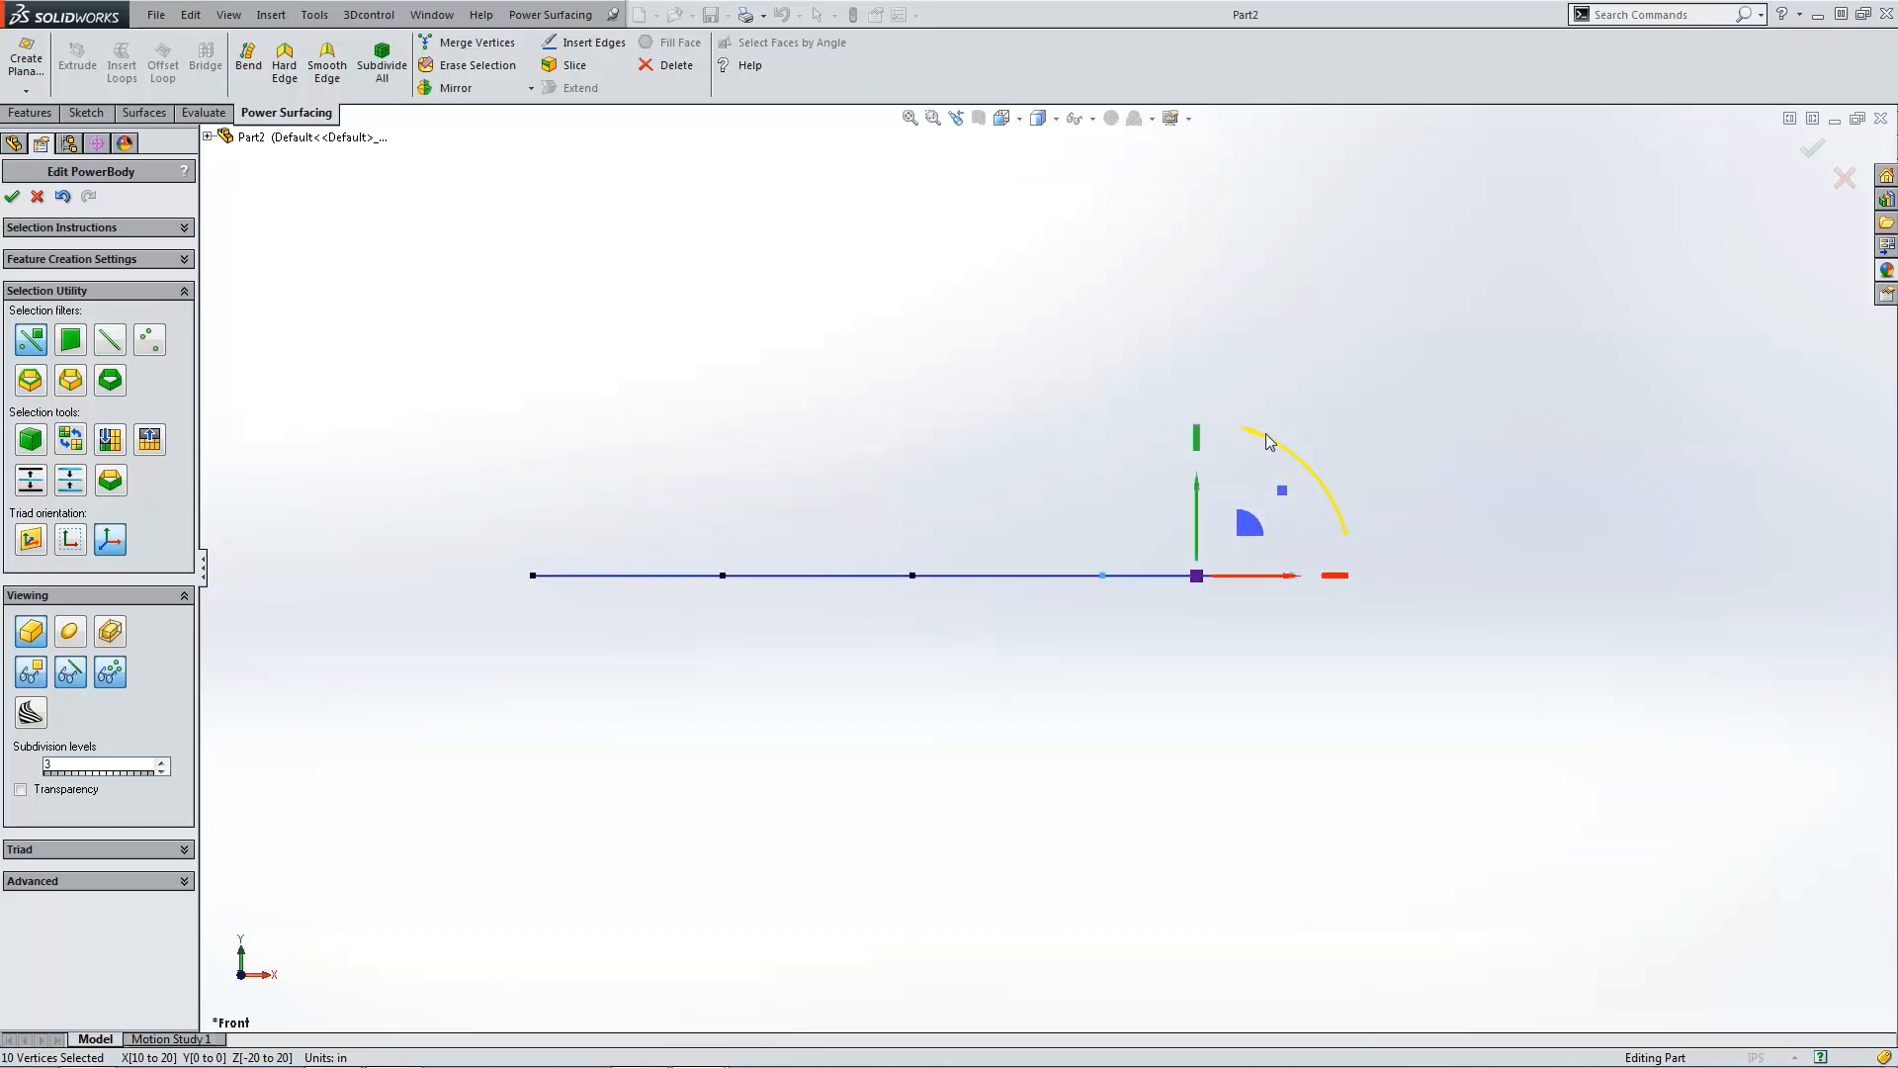
left_click_drag(1269, 441, 1013, 637)
middle_click_drag(1012, 636, 874, 598)
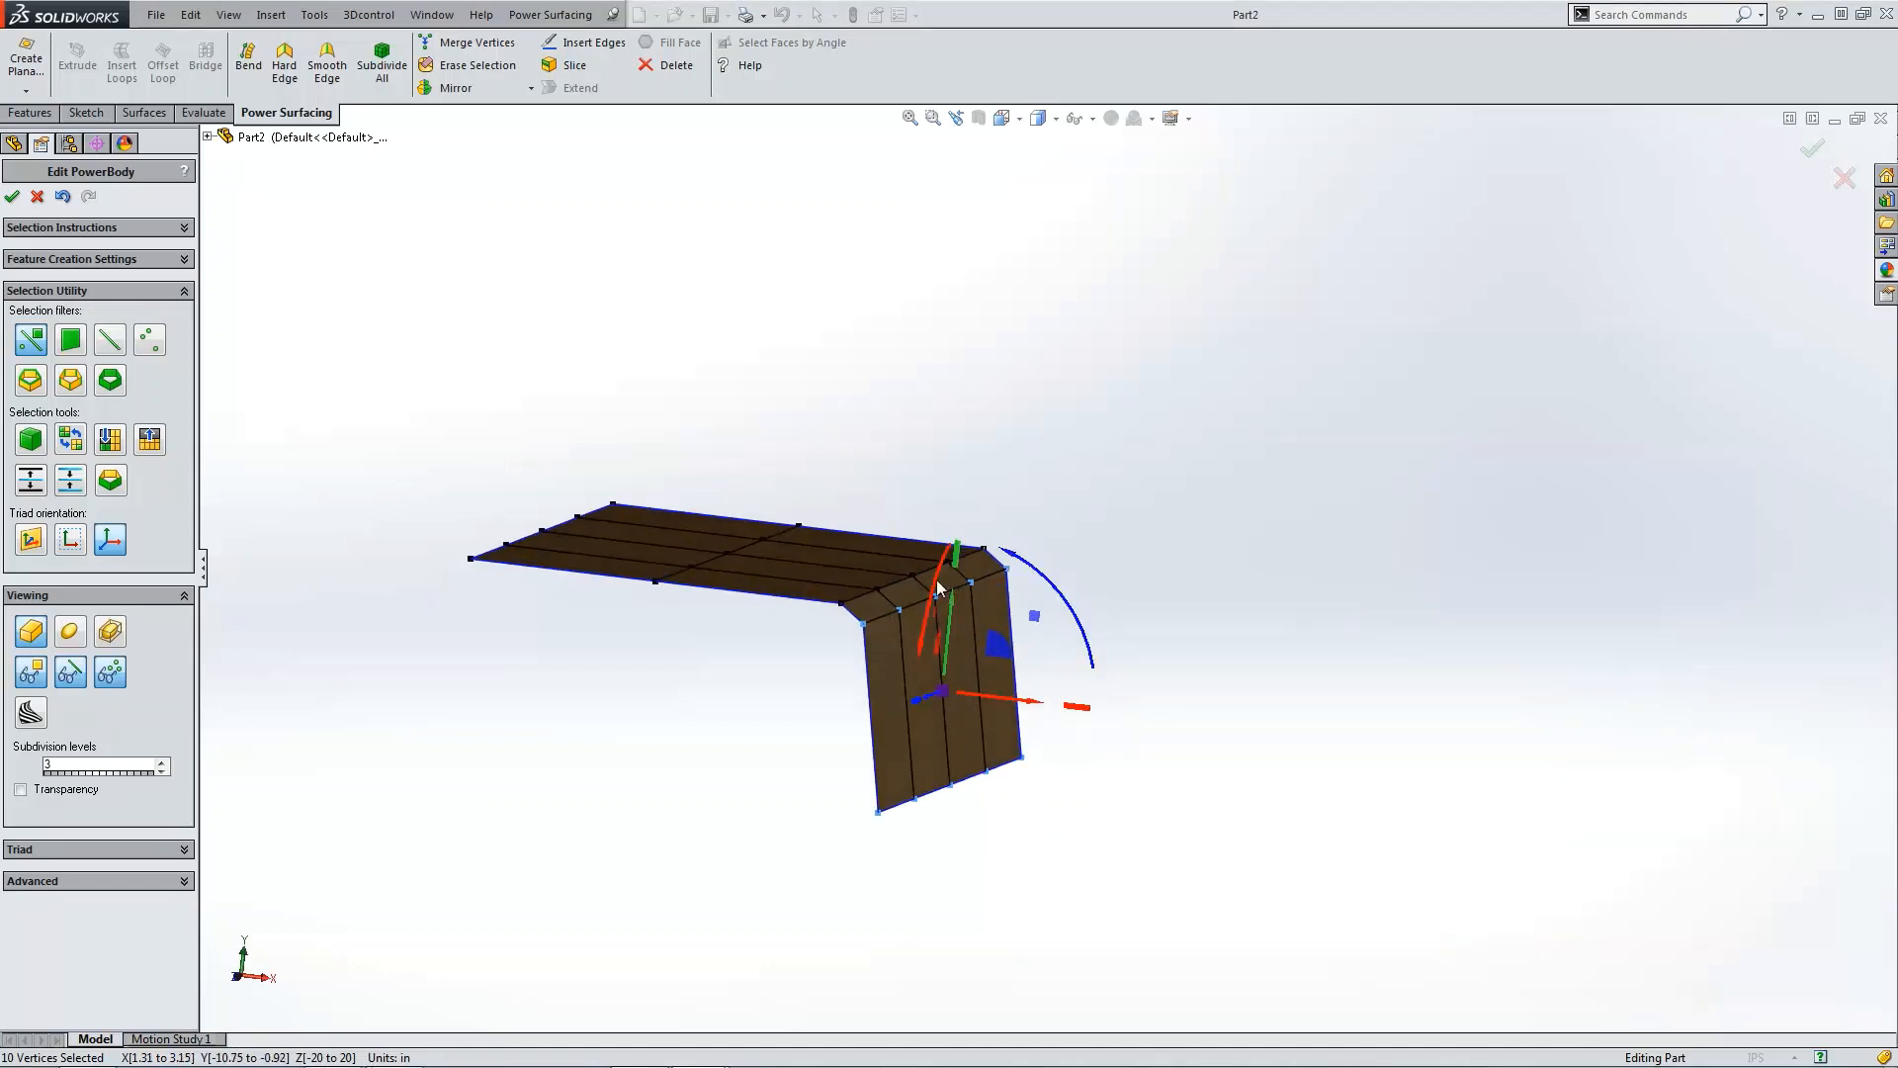
left_click(1167, 543)
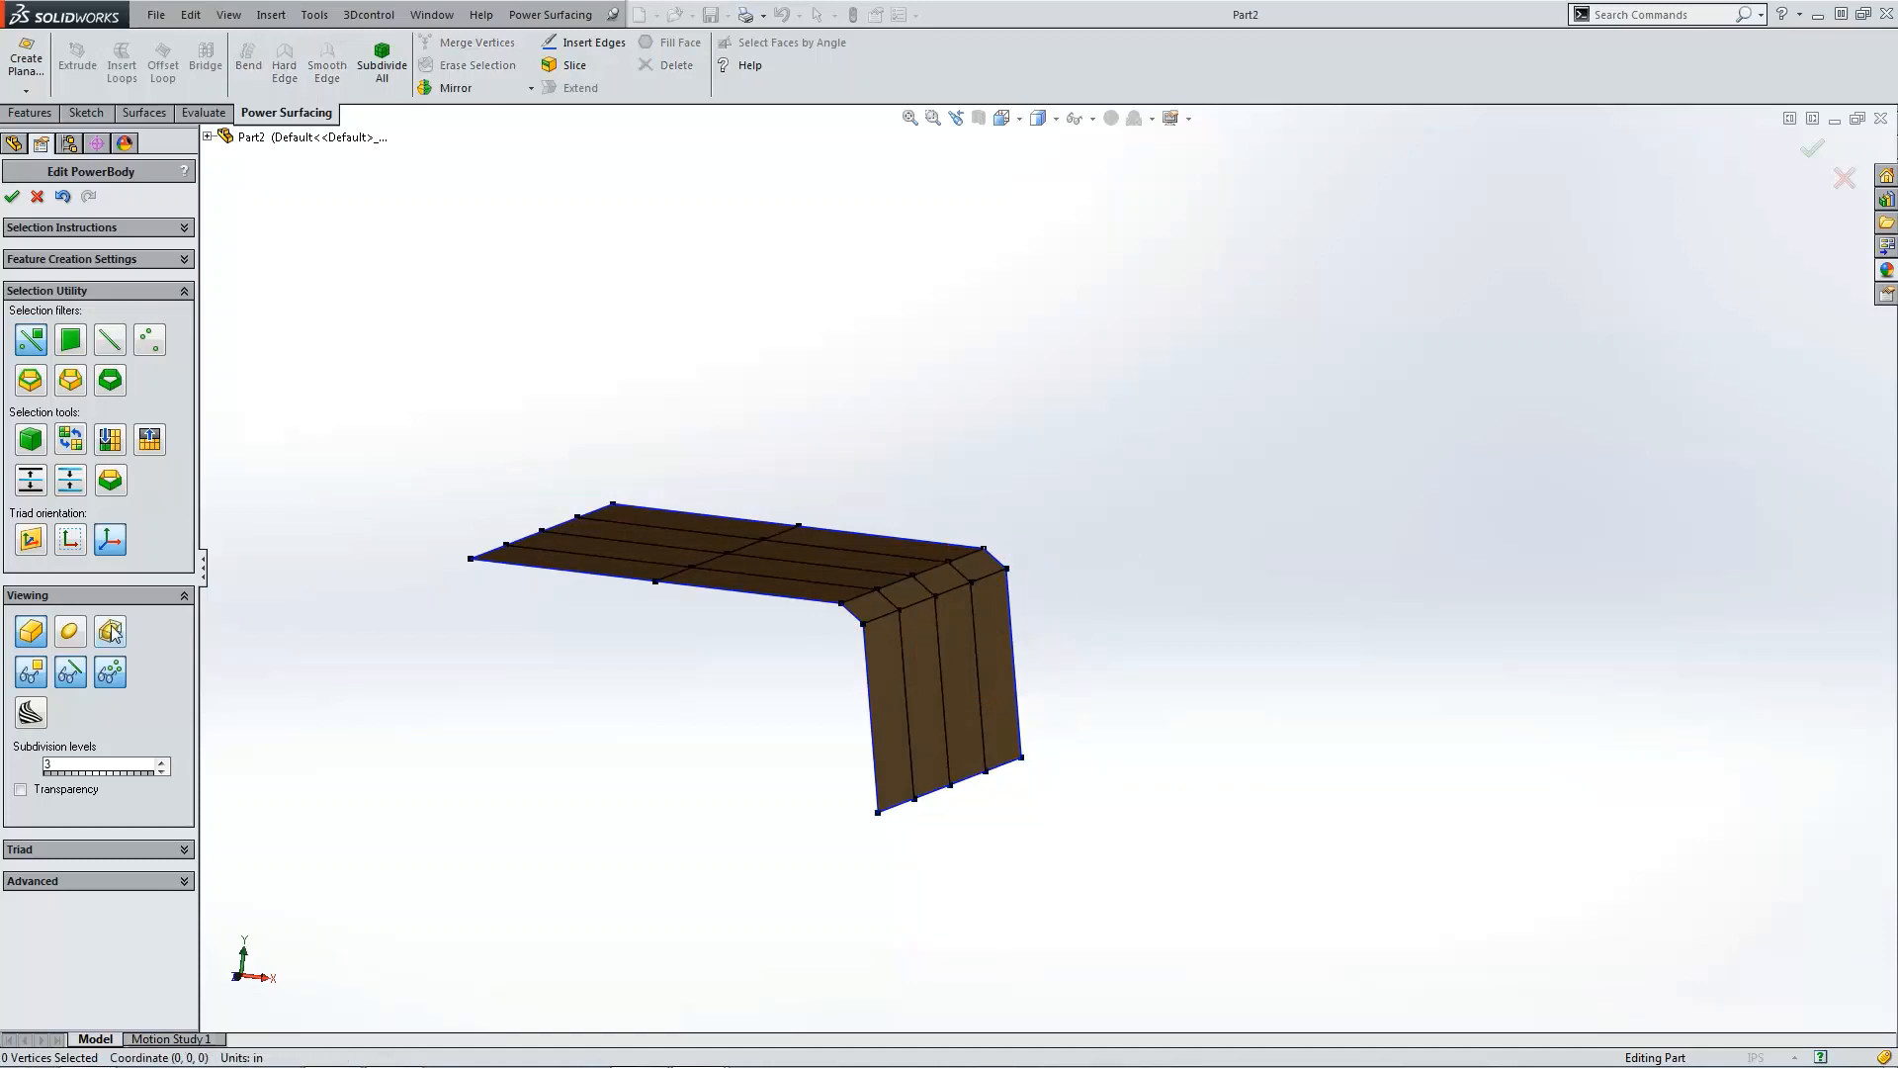
Step: Preview the smoothed SubD surface from a few angles, then return to the cage display
left_click(68, 633)
middle_click_drag(259, 634, 531, 586)
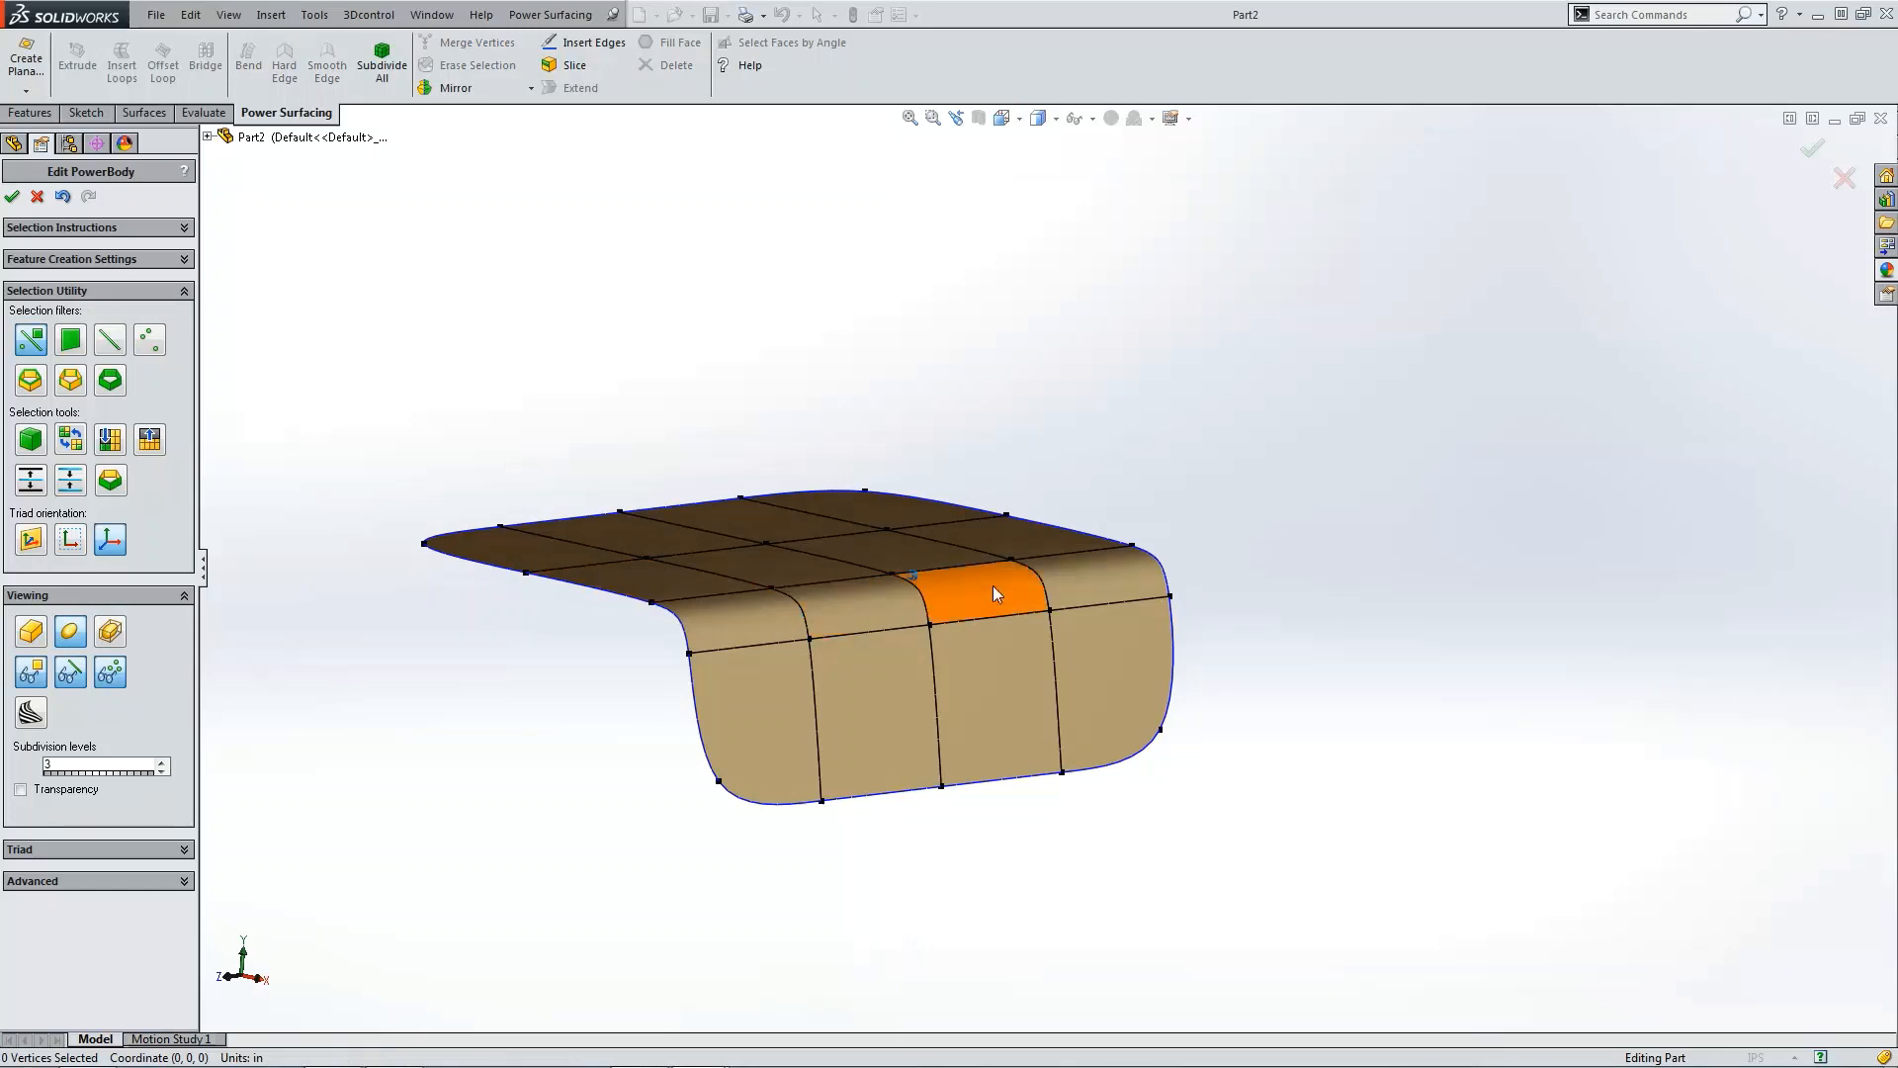
mouse_move(993, 585)
middle_mouse_down()
mouse_move(1094, 564)
mouse_move(888, 632)
mouse_move(964, 566)
middle_mouse_up()
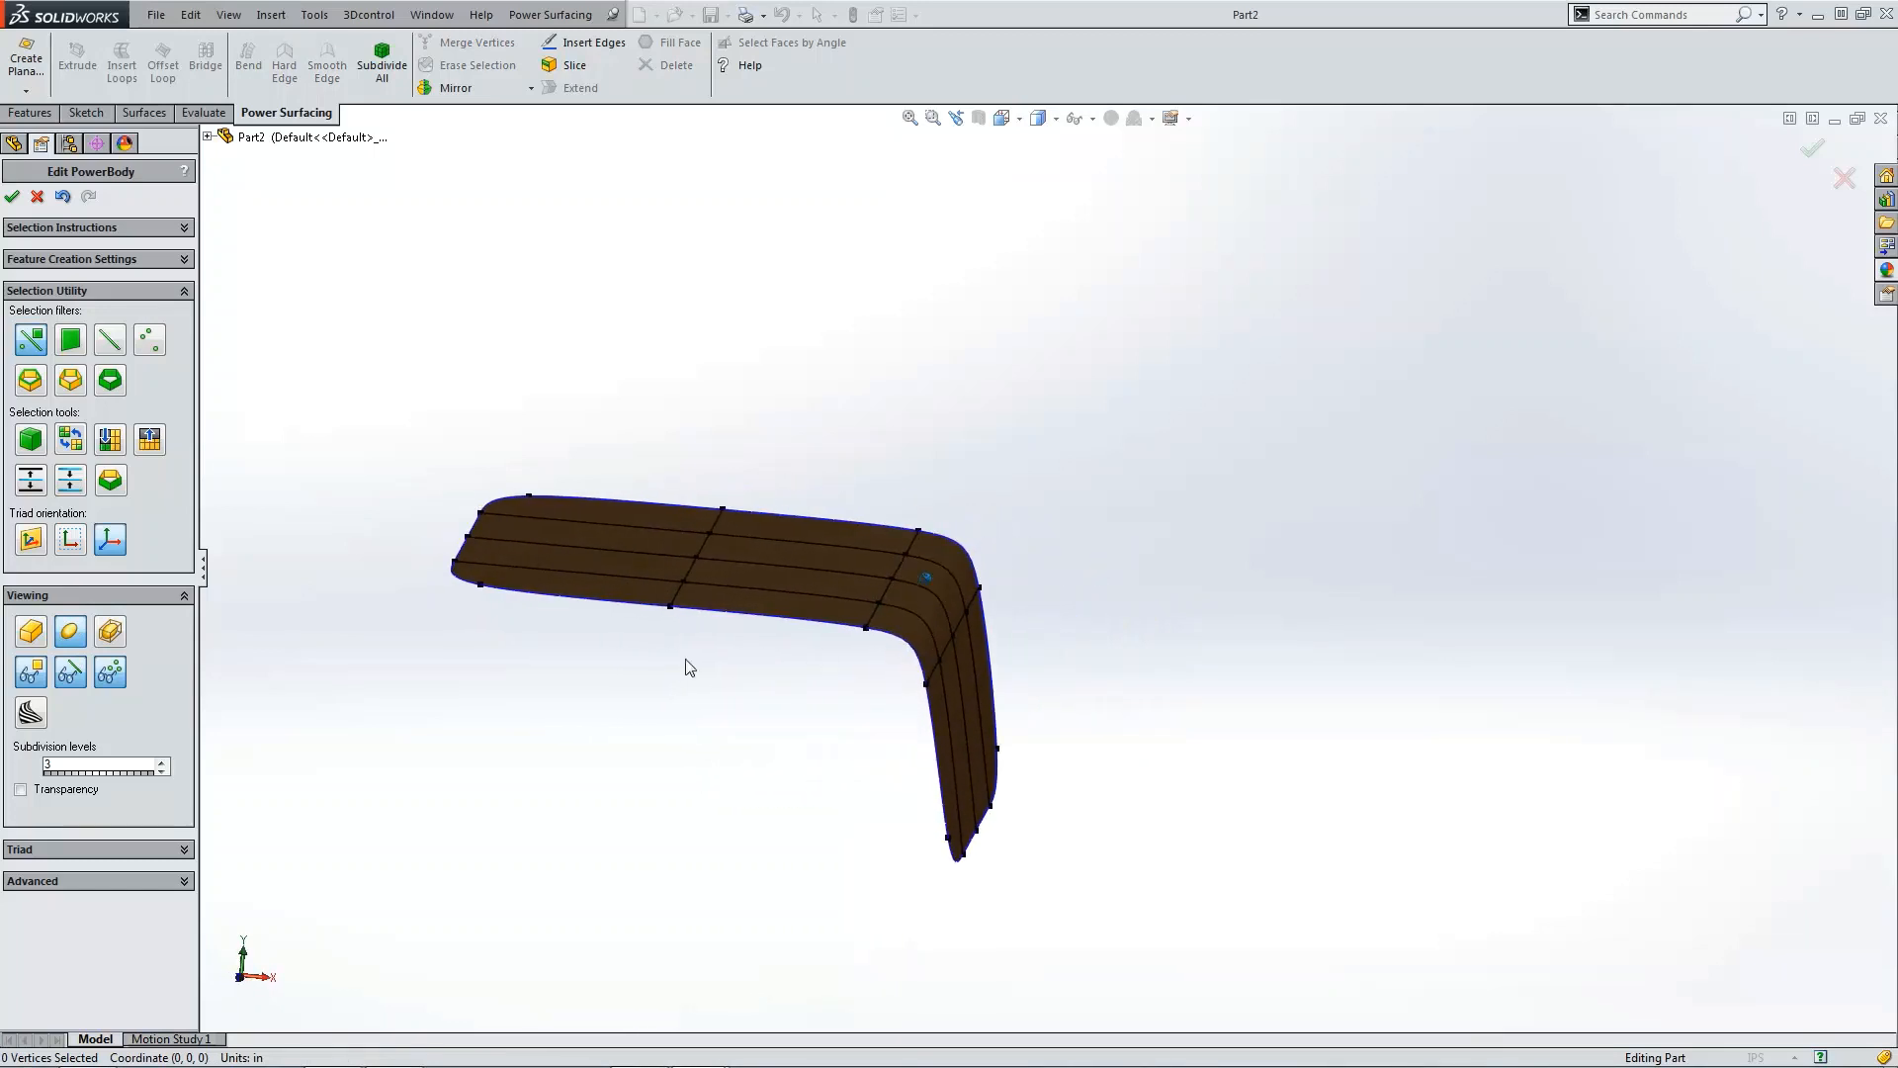
left_click(31, 633)
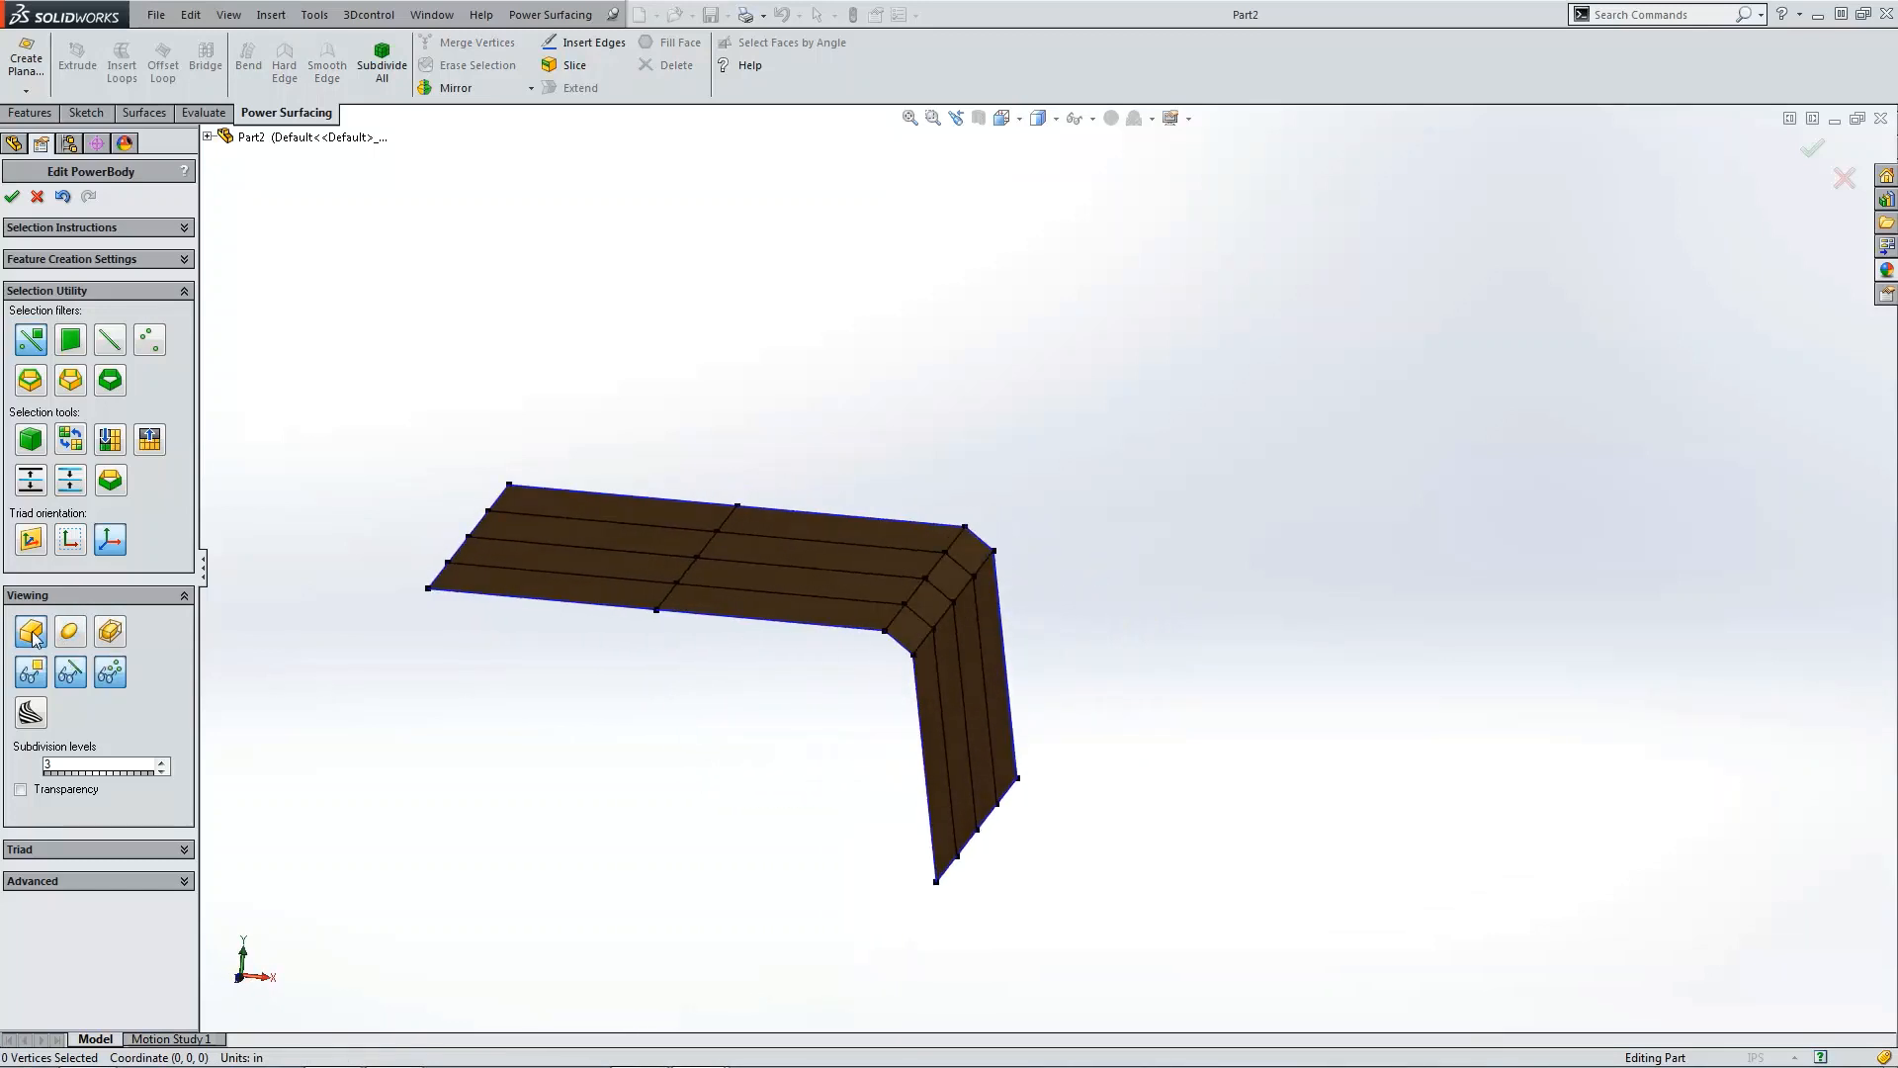
Step: In front view, raise the leftmost and second vertex columns slightly to arch the top, then switch to smooth display
key("ctrl+1")
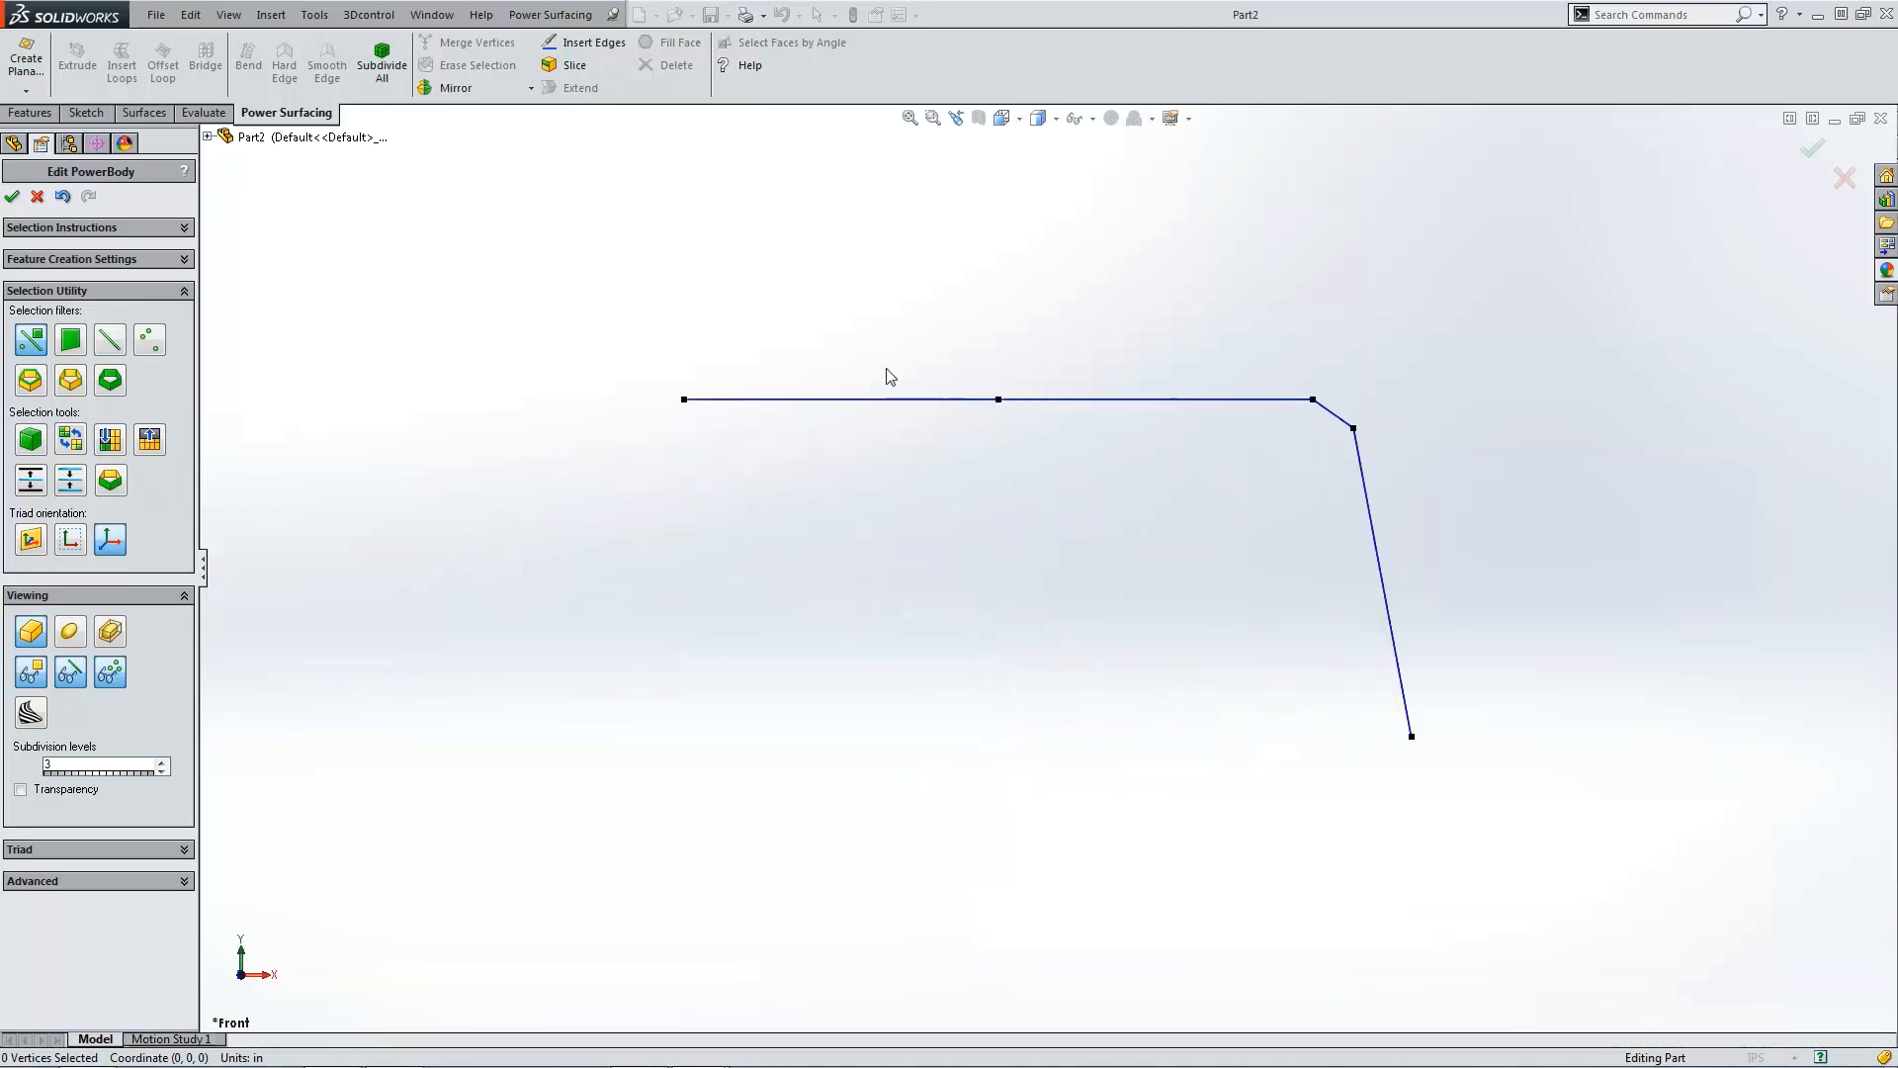
left_click_drag(636, 358, 754, 441)
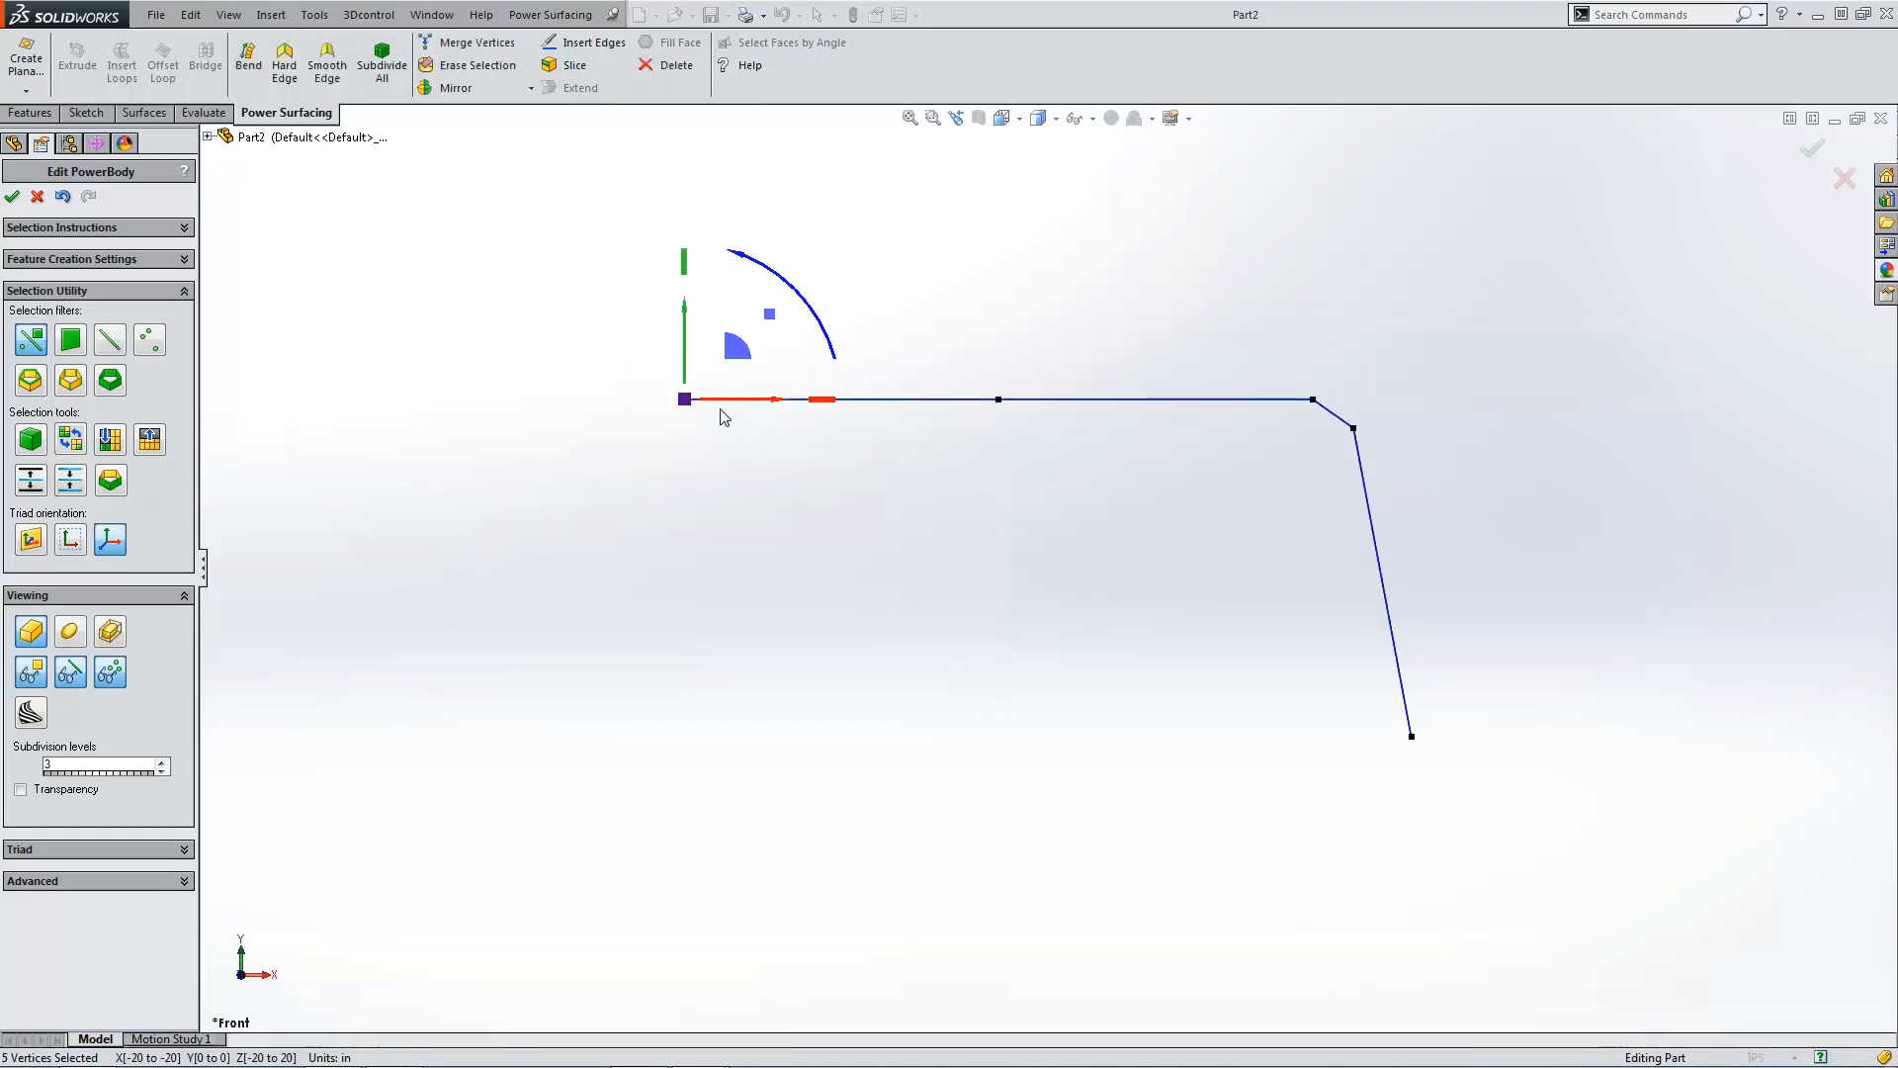
left_click_drag(690, 345, 690, 327)
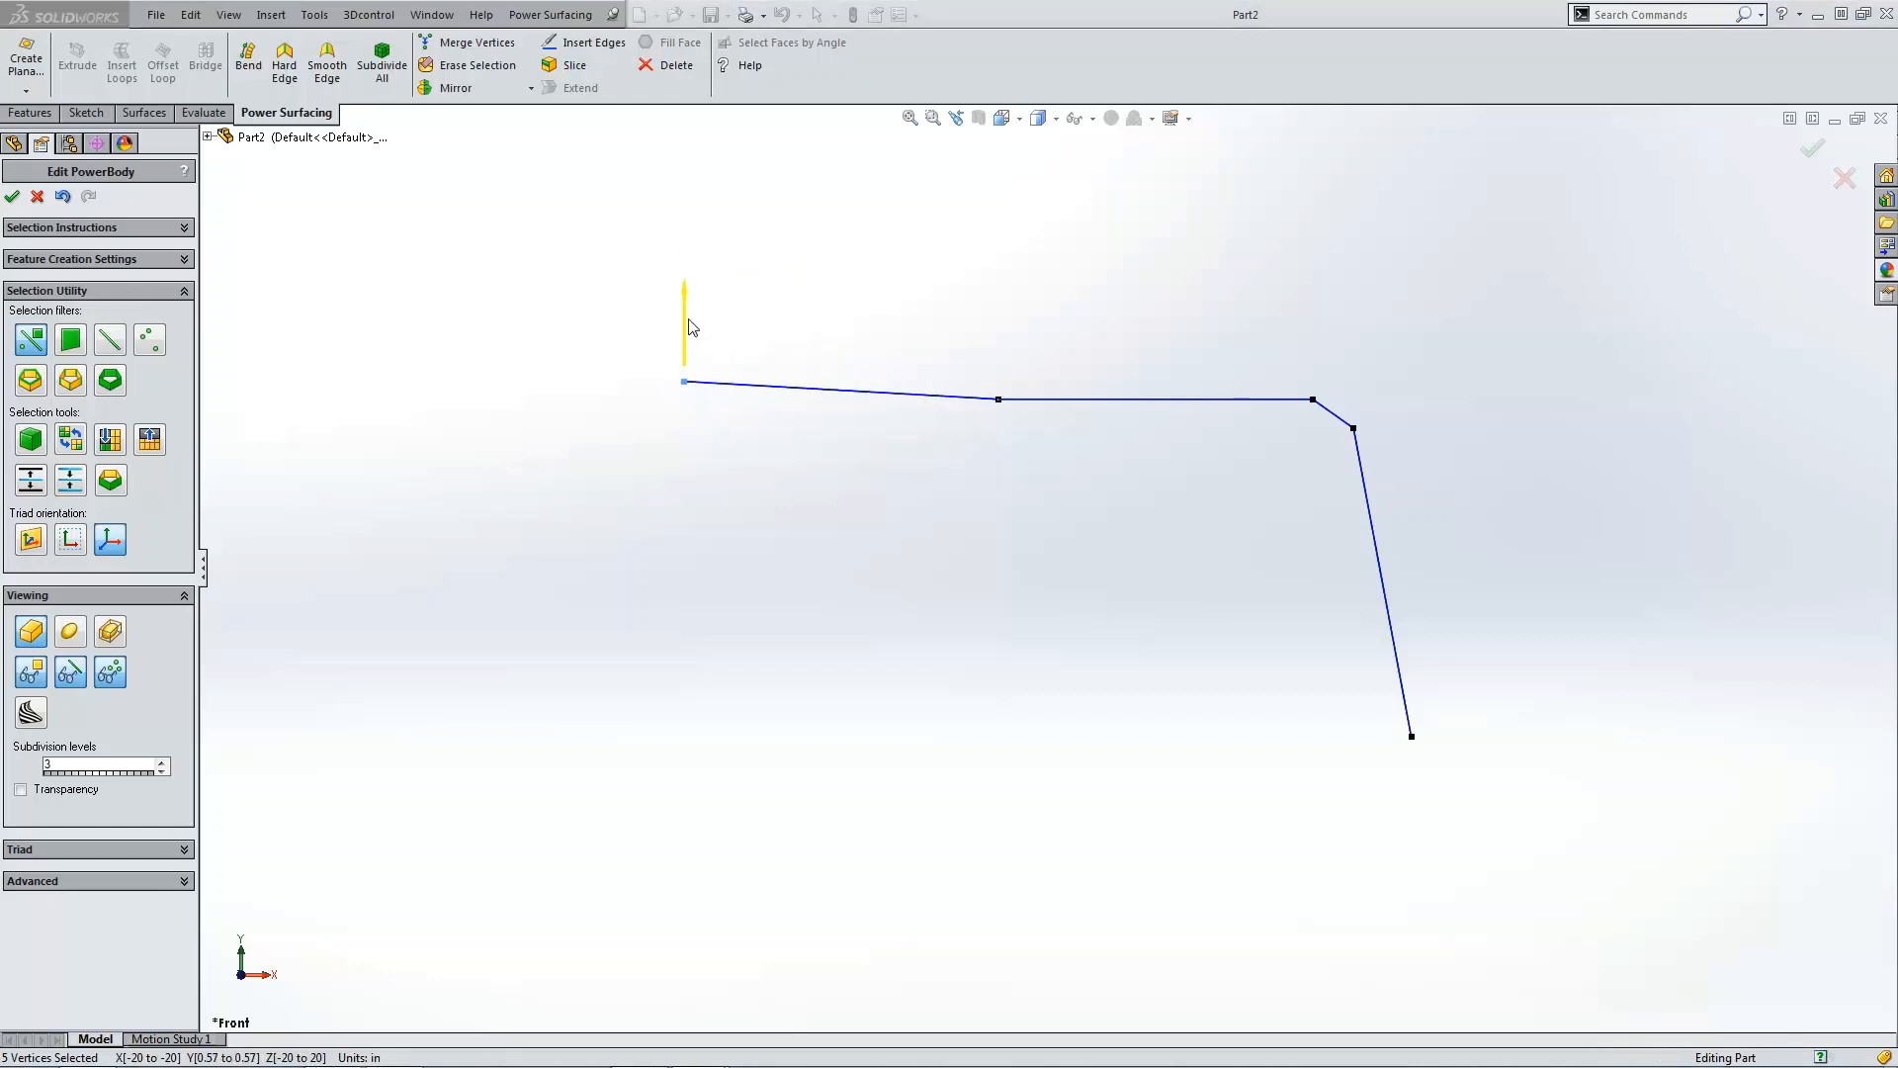
left_click_drag(981, 382, 1003, 348)
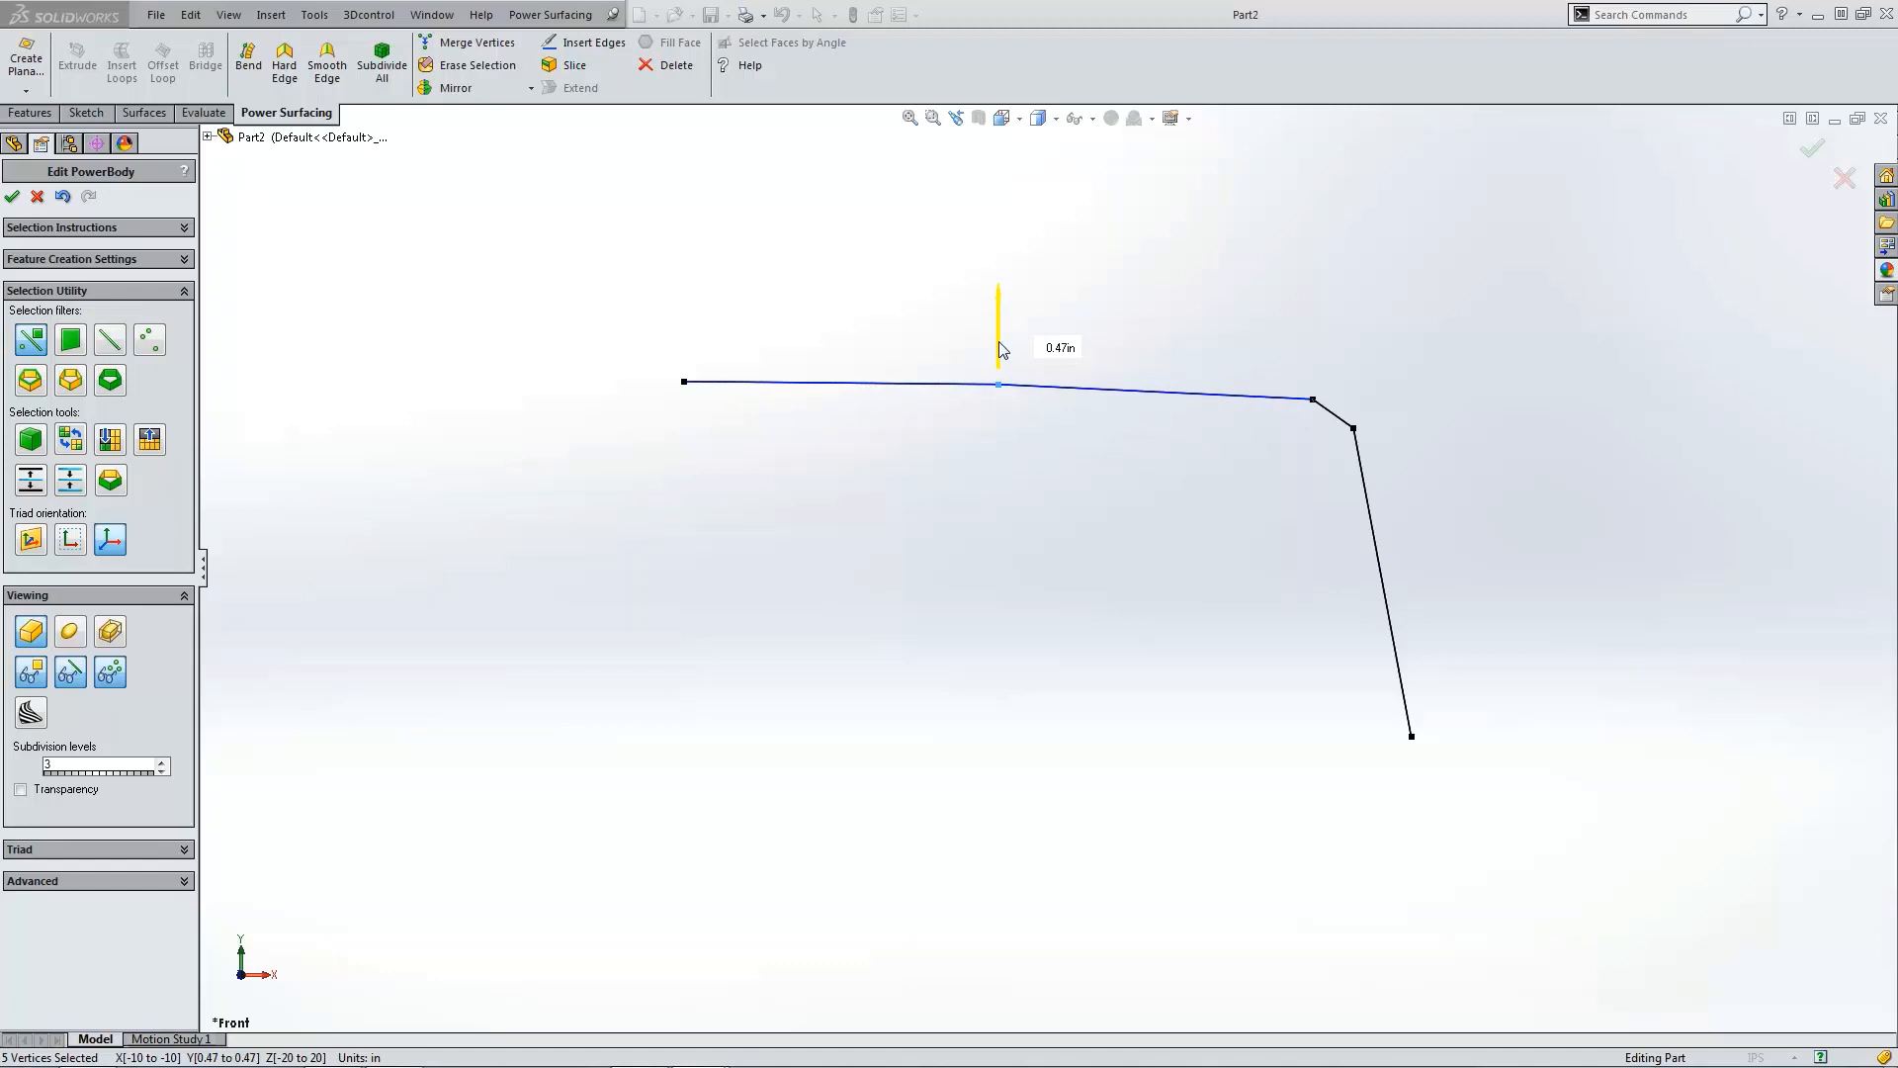
left_click(934, 505)
left_click(79, 633)
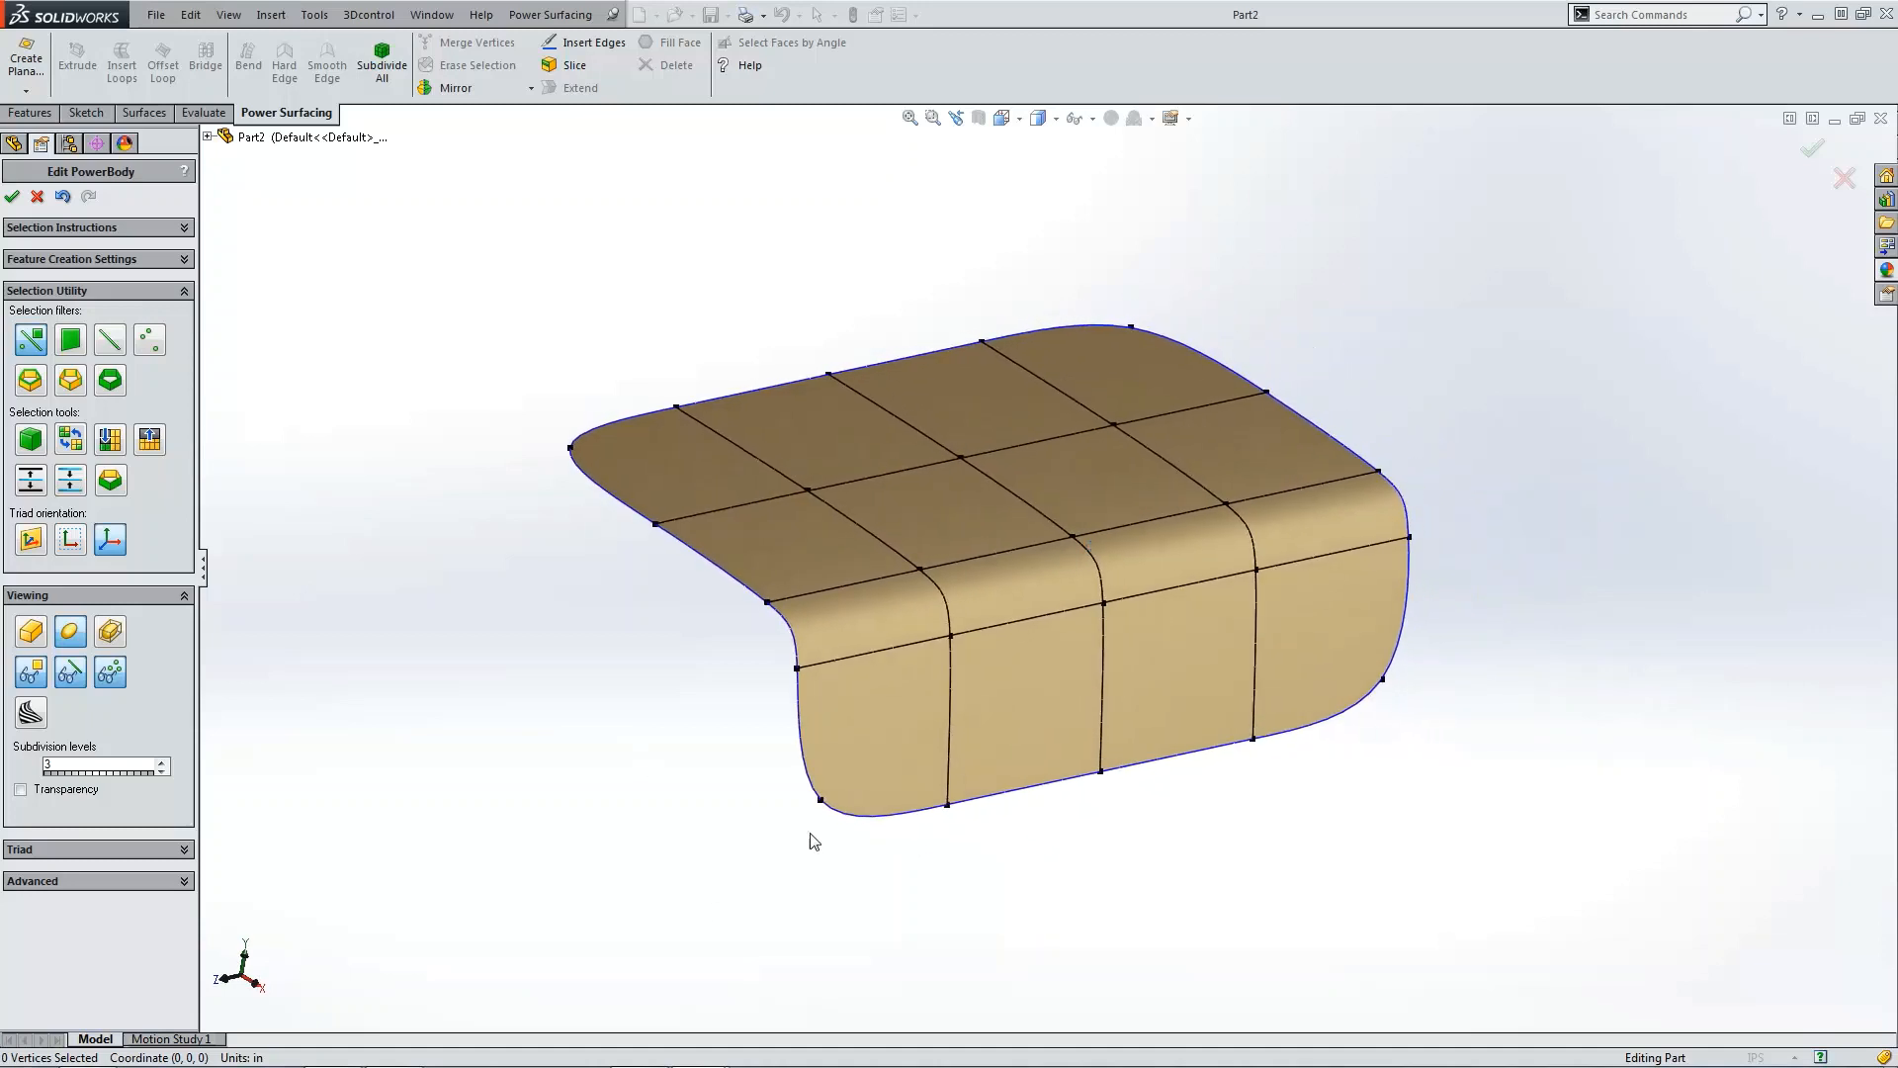
Step: Apply Hard Edge to each of the four outer corner vertices of the surface
left_click(820, 799)
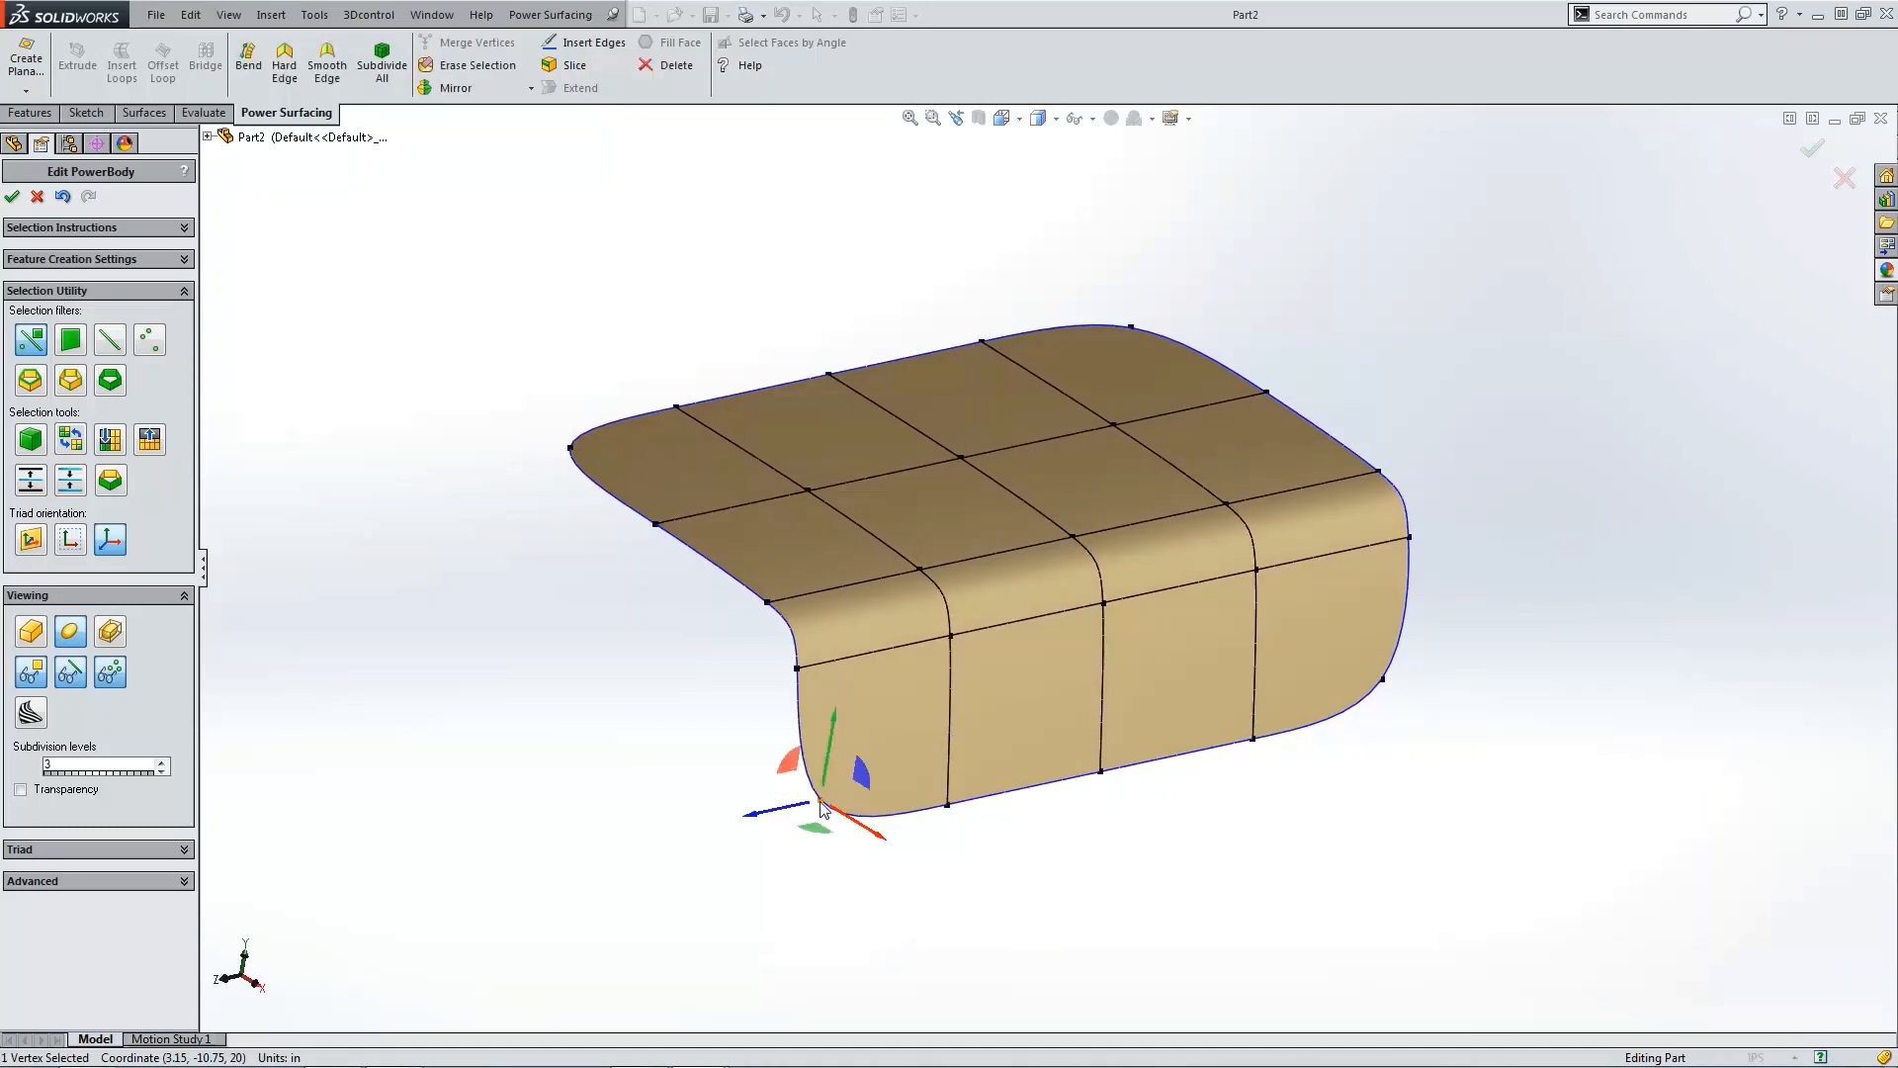
left_click(297, 75)
left_click(1381, 681)
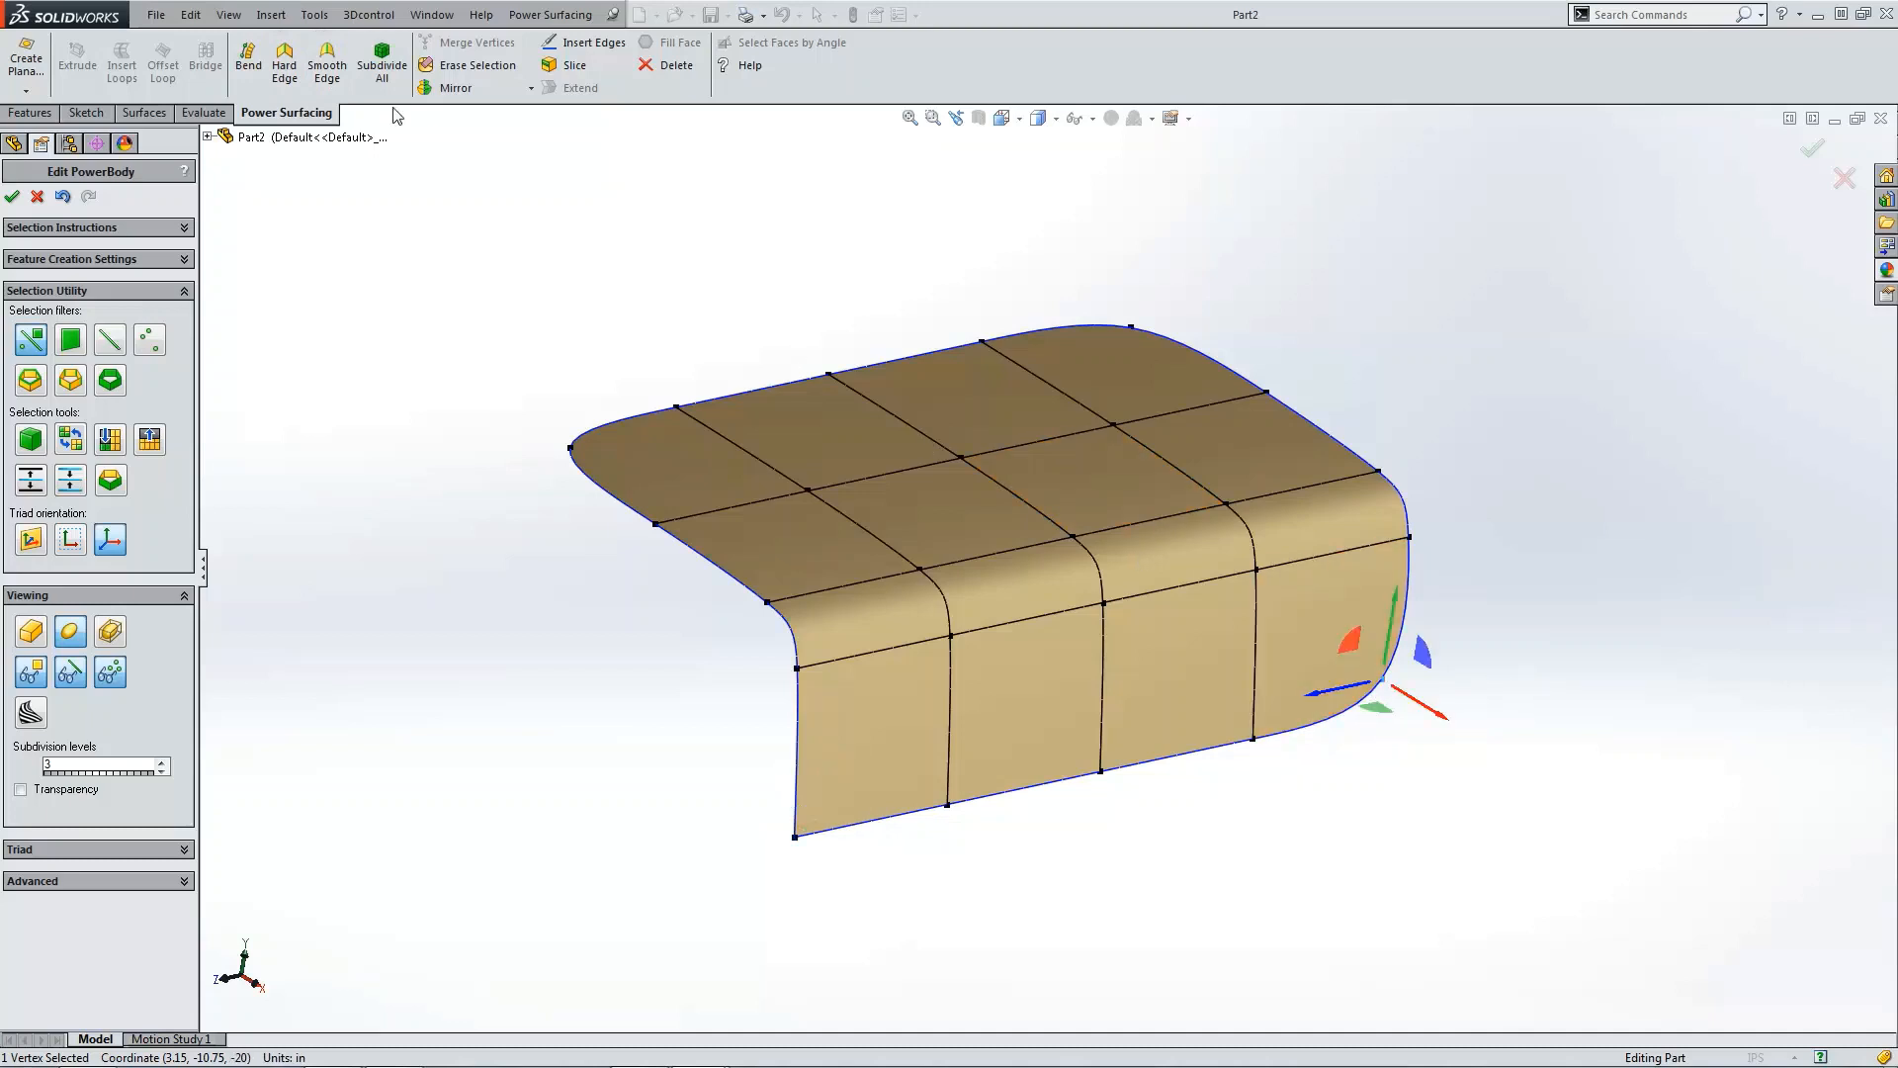
left_click(285, 61)
left_click(570, 448)
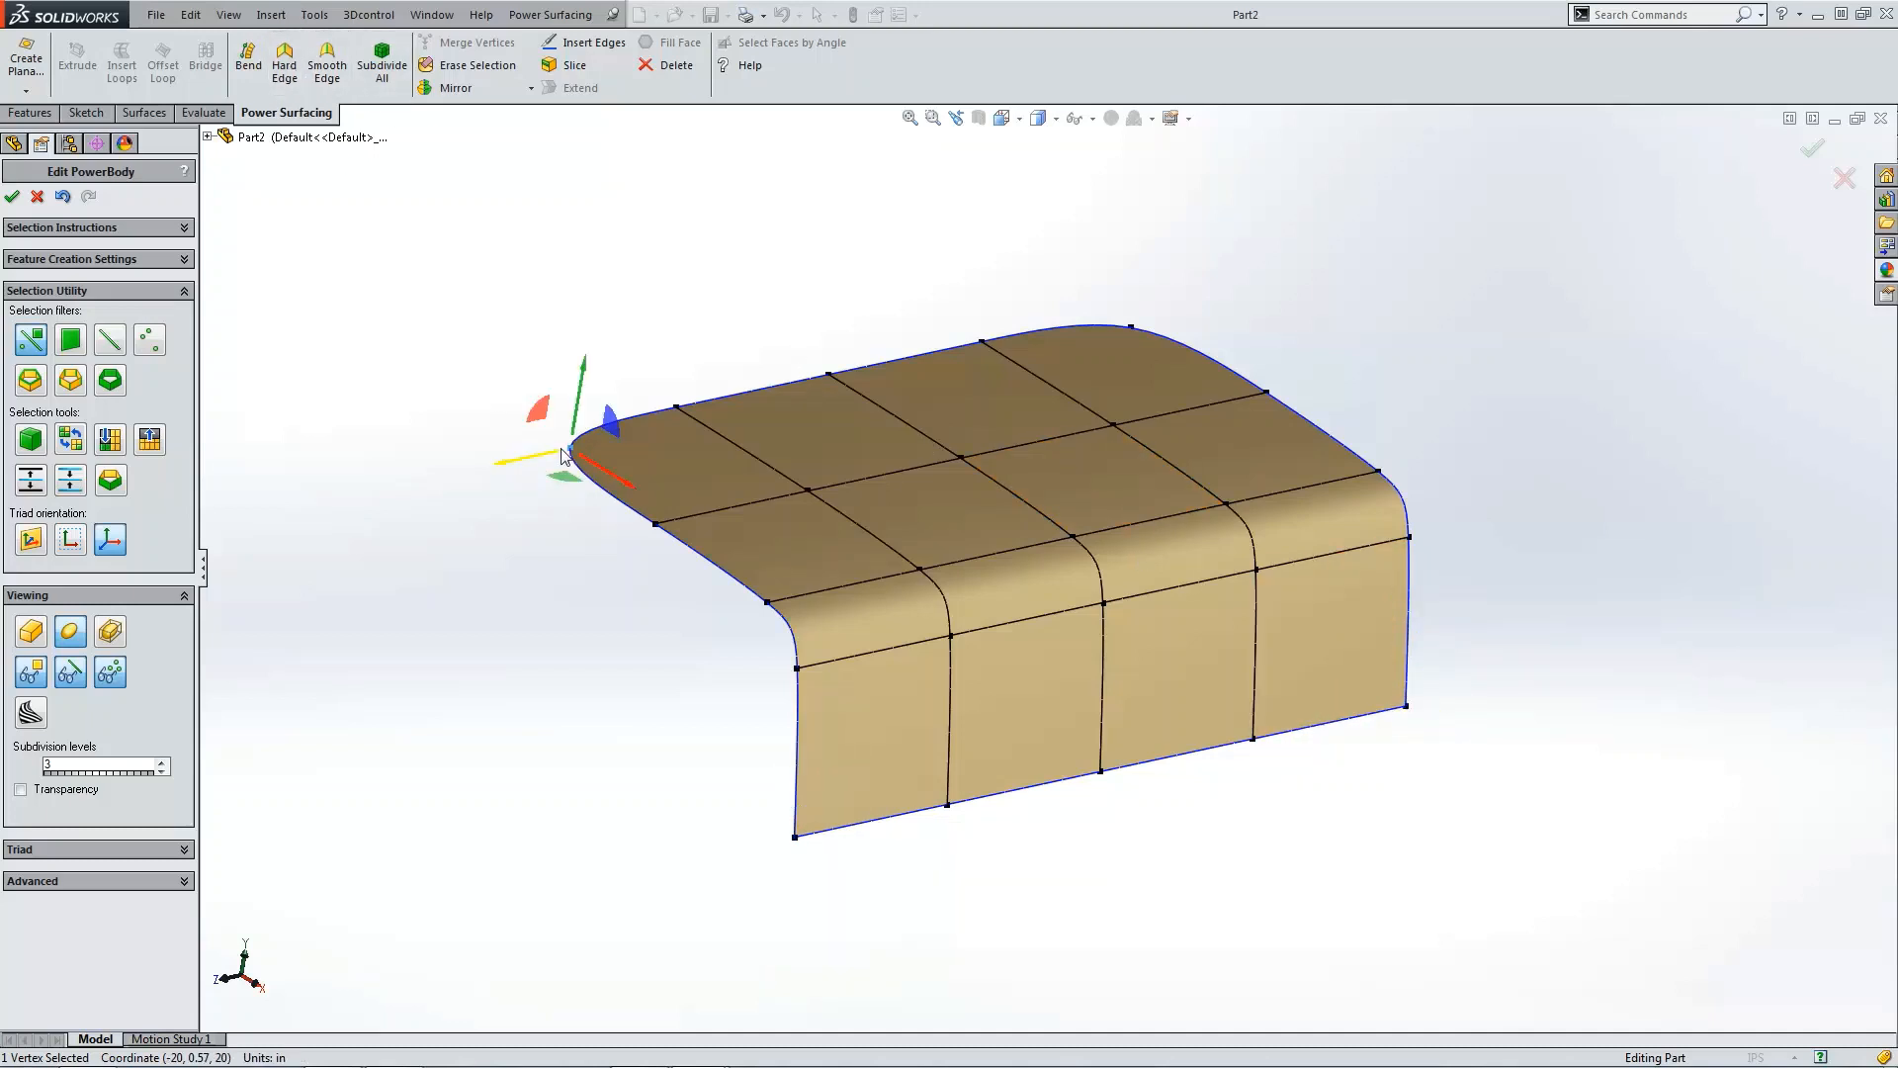
left_click(285, 61)
left_click(1130, 326)
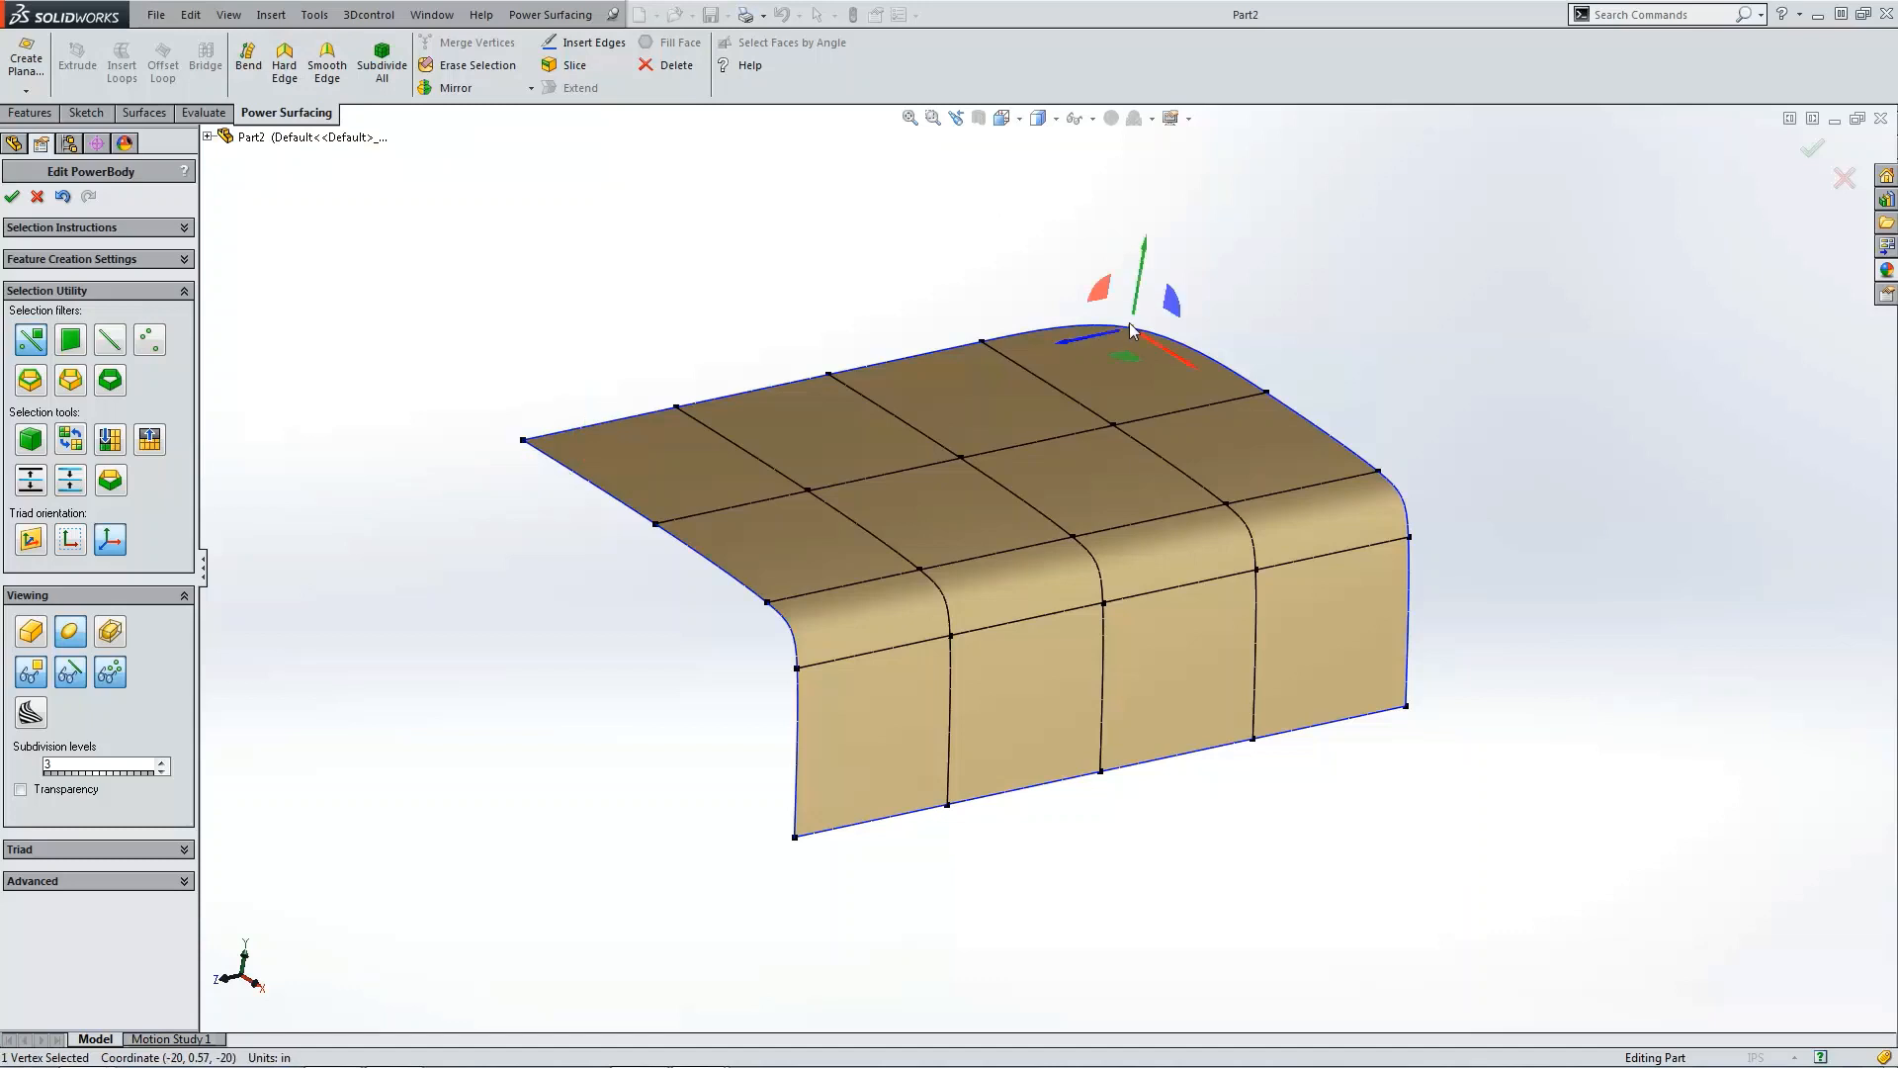
left_click(285, 62)
left_click(641, 322)
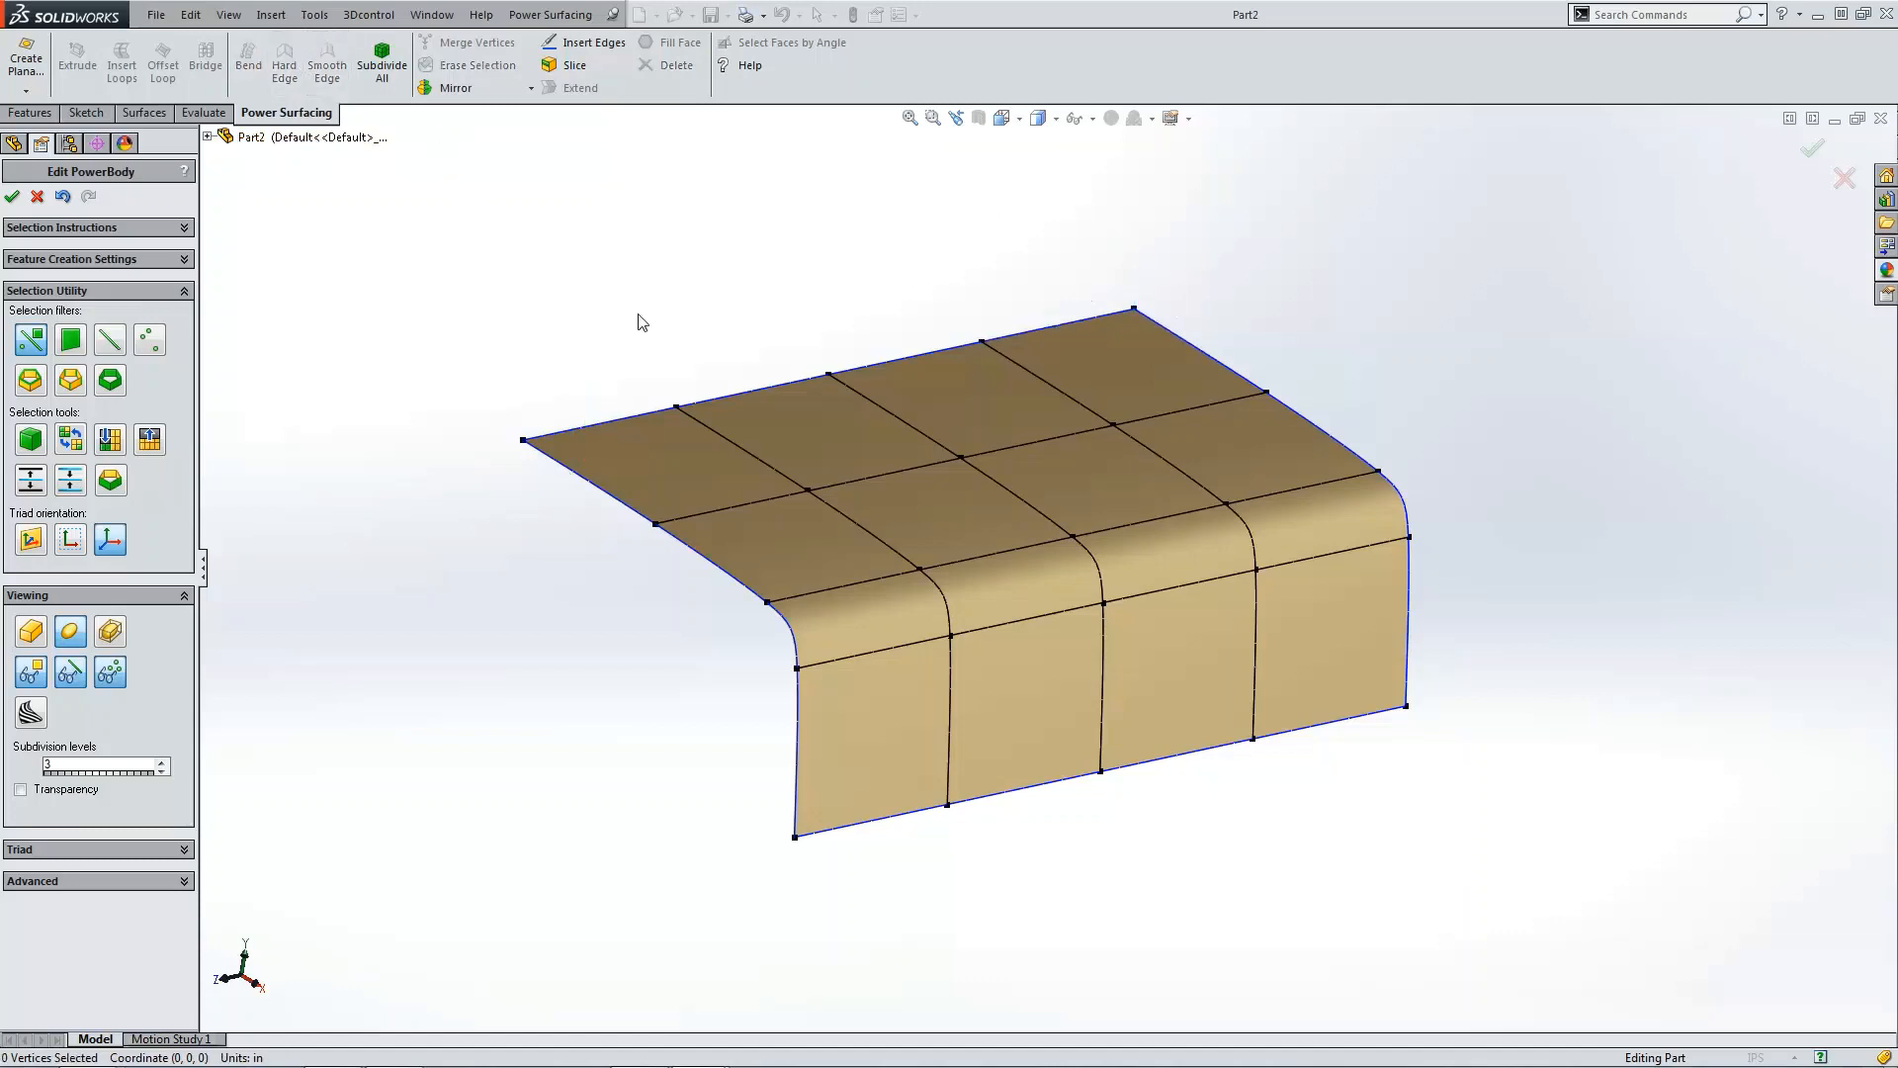
Step: Toggle between cage and smooth display to compare the sharpened corners
left_click(33, 634)
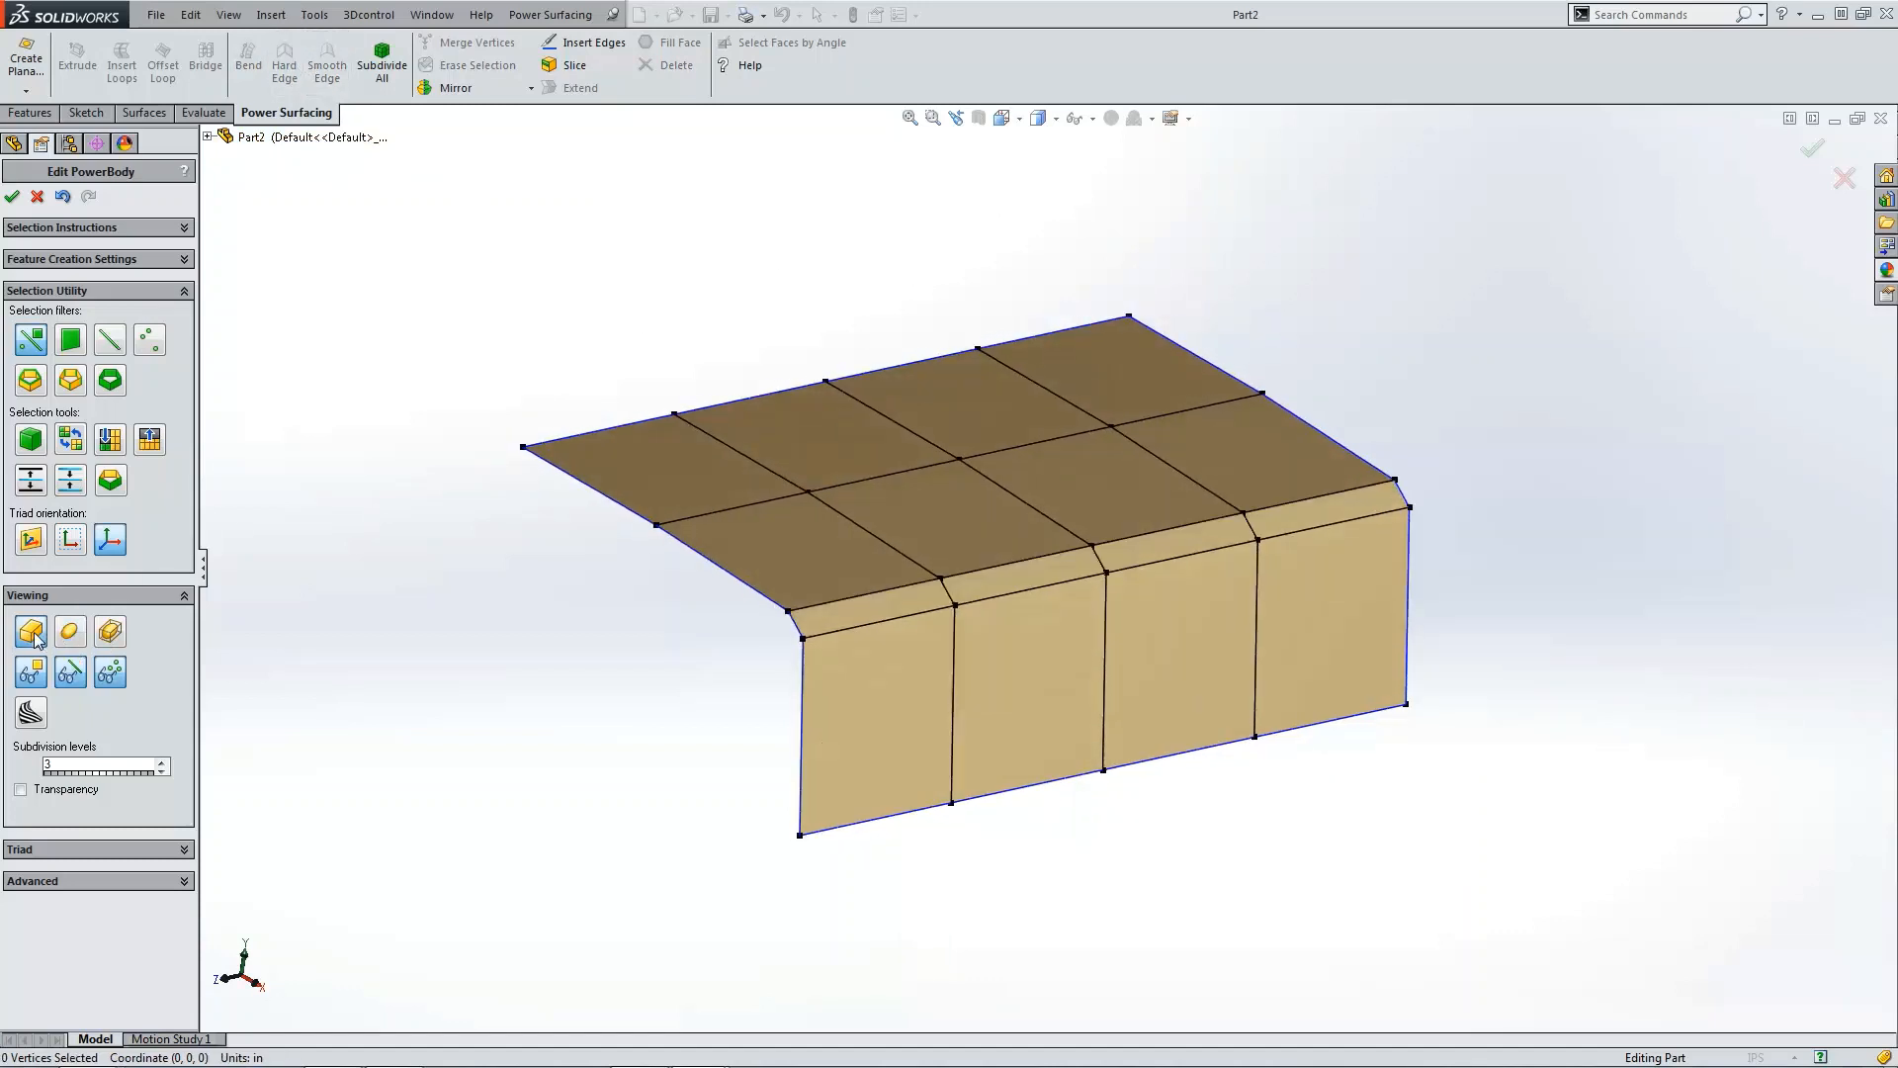
left_click(65, 636)
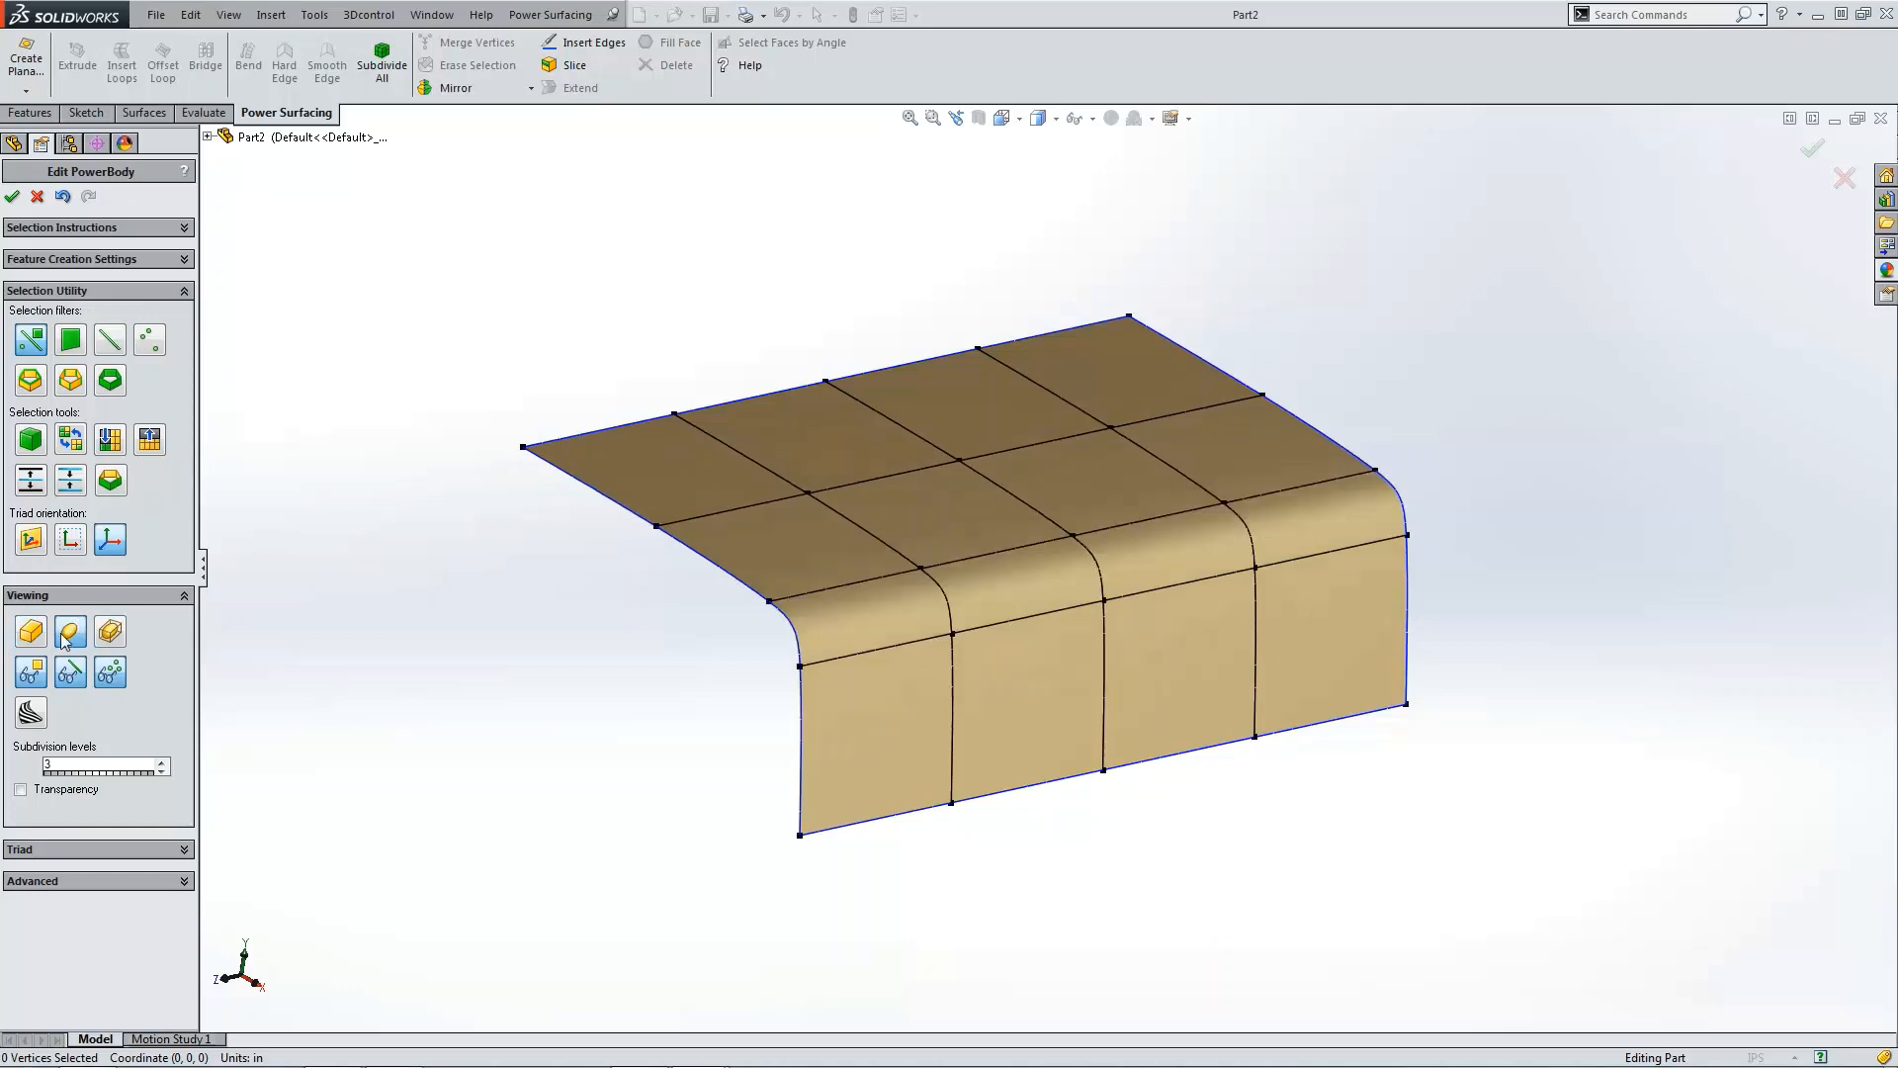
left_click(33, 633)
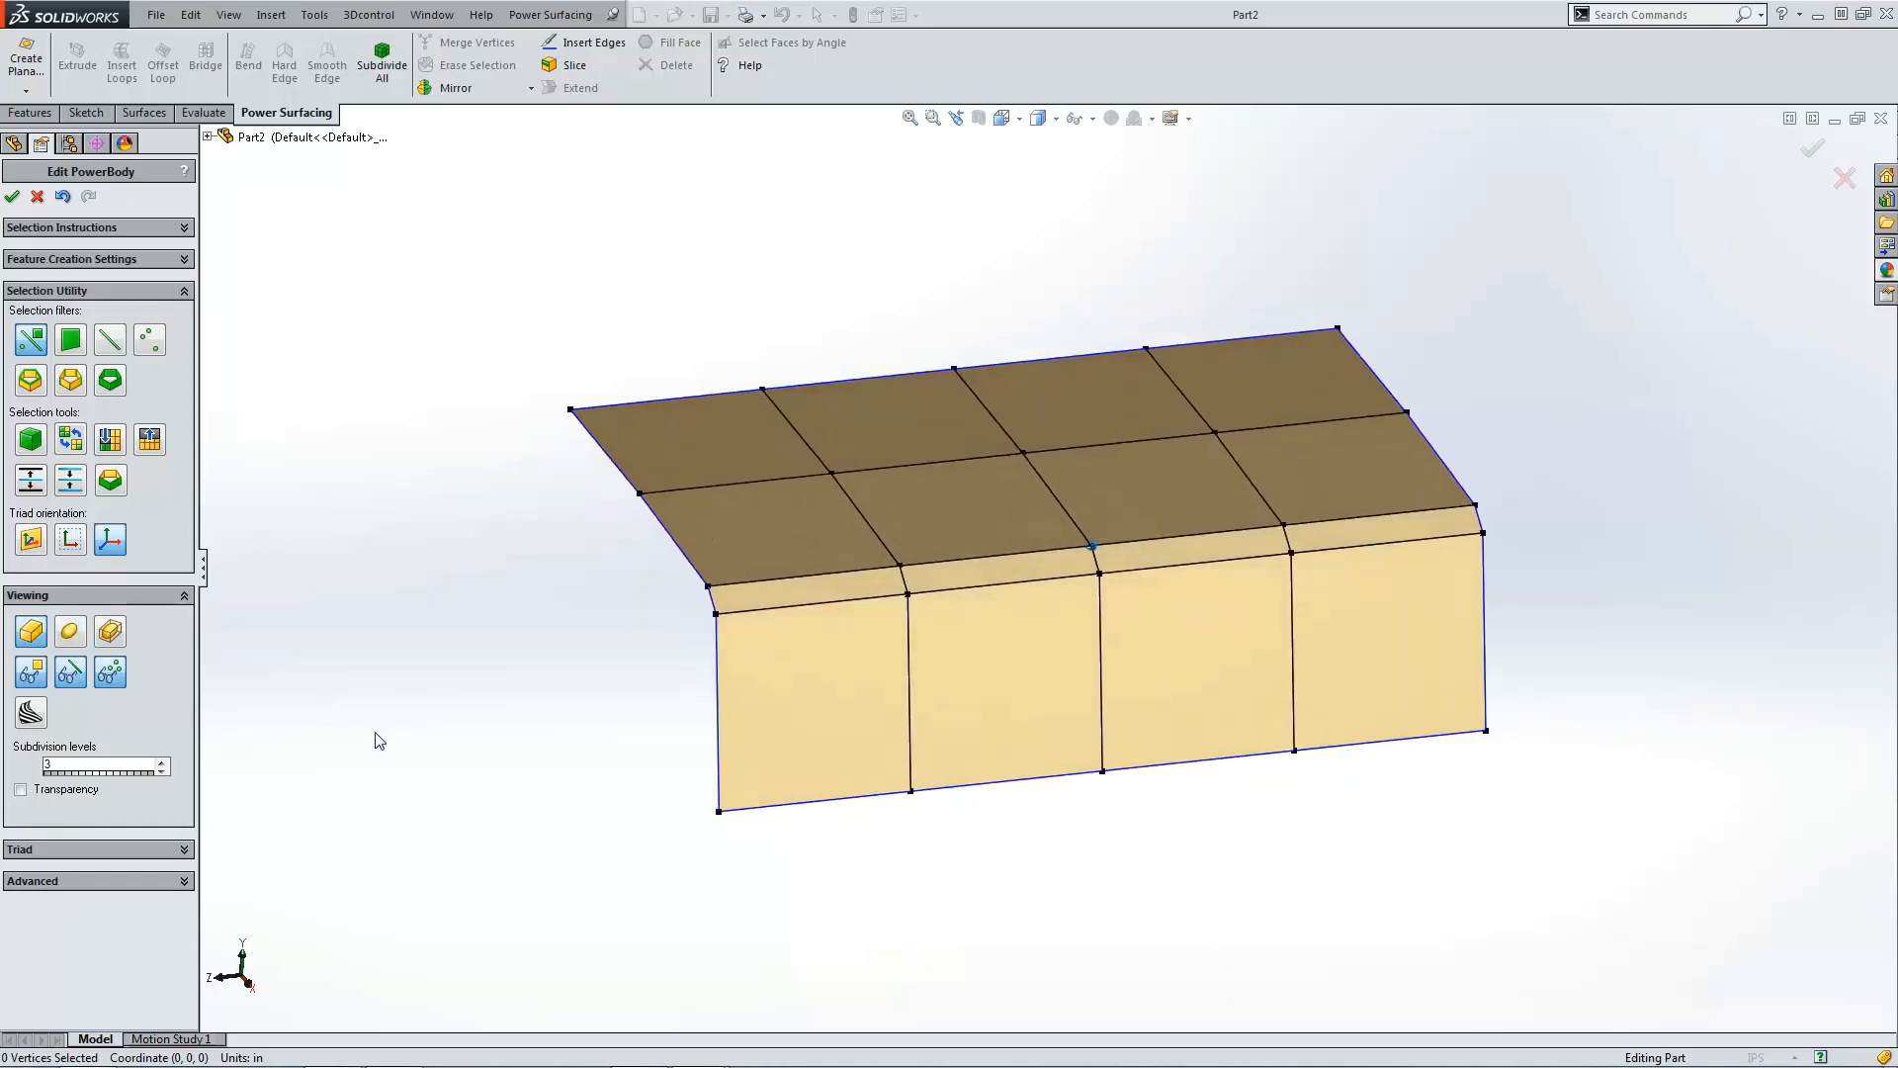
Step: In right view, raise the vertex columns progressively toward the right to slope the panel's top edge, then preview the smooth display
key("ctrl+4")
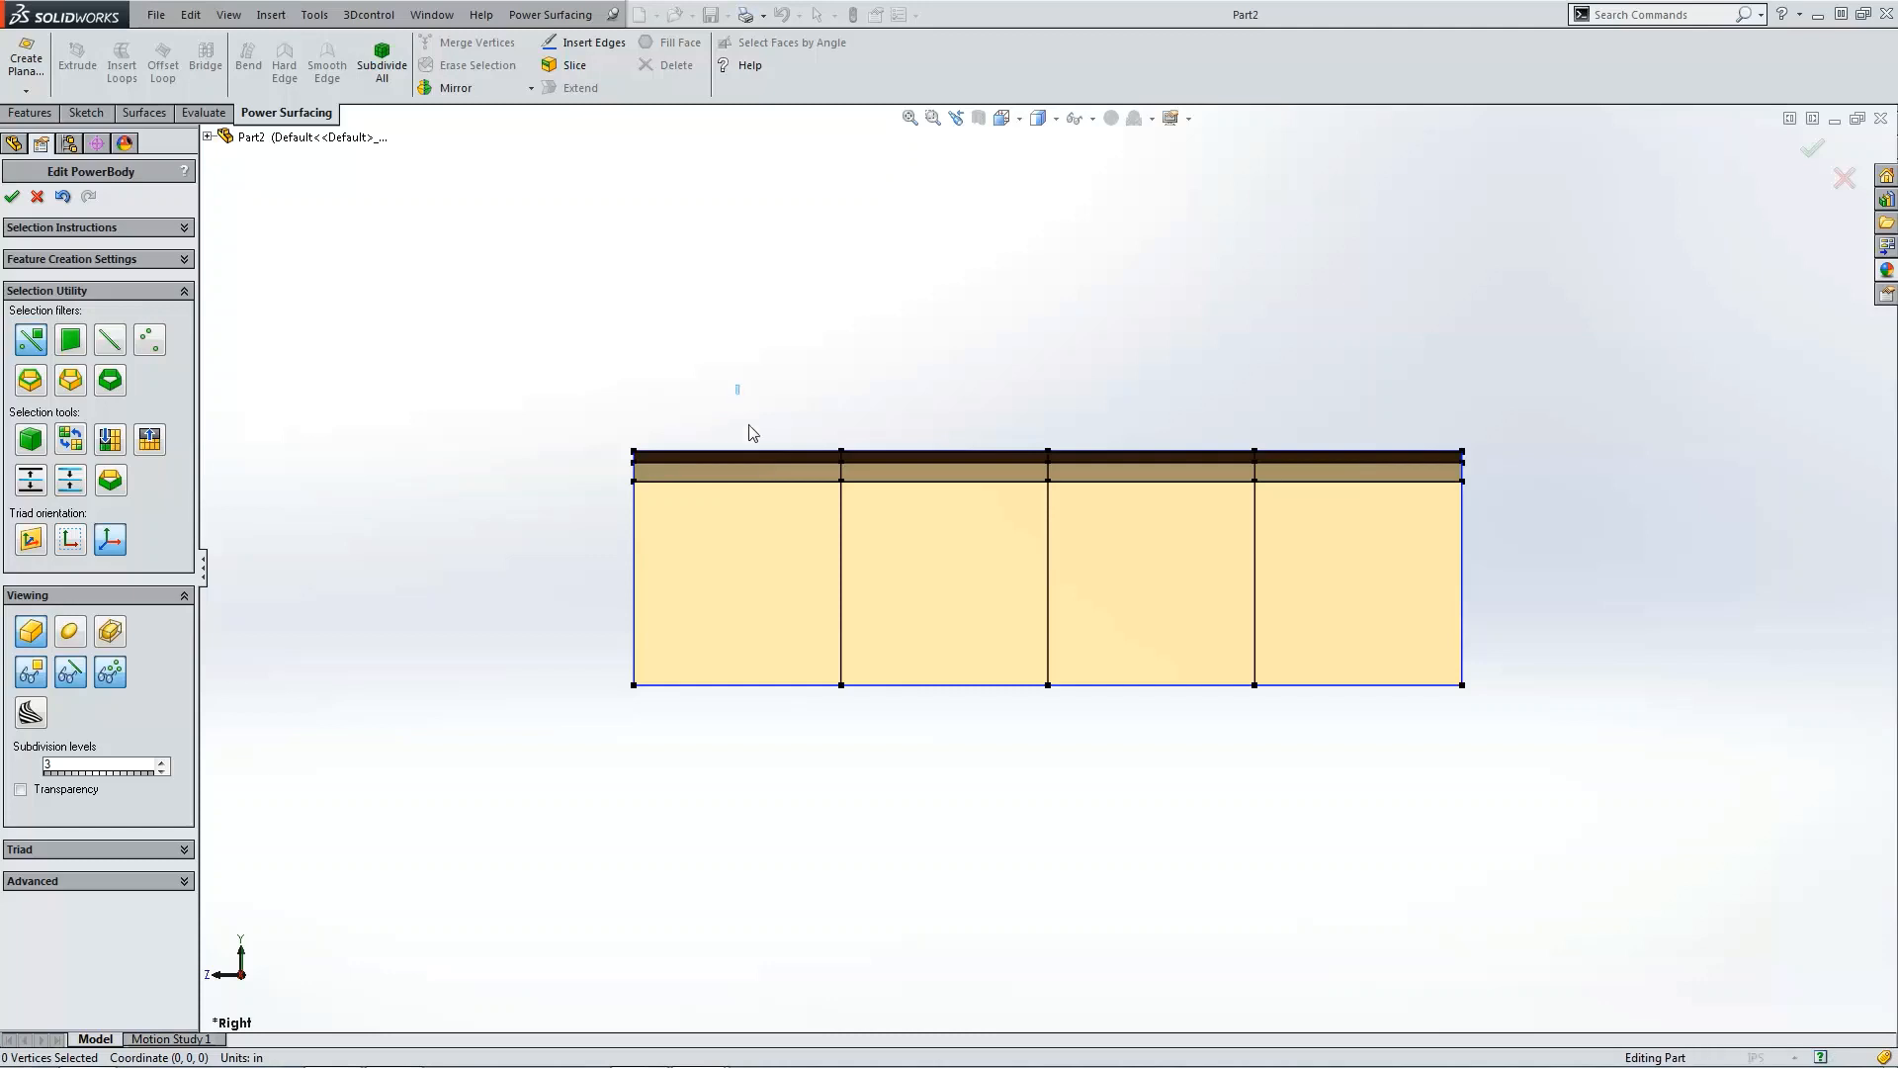
left_click_drag(737, 383, 1523, 719)
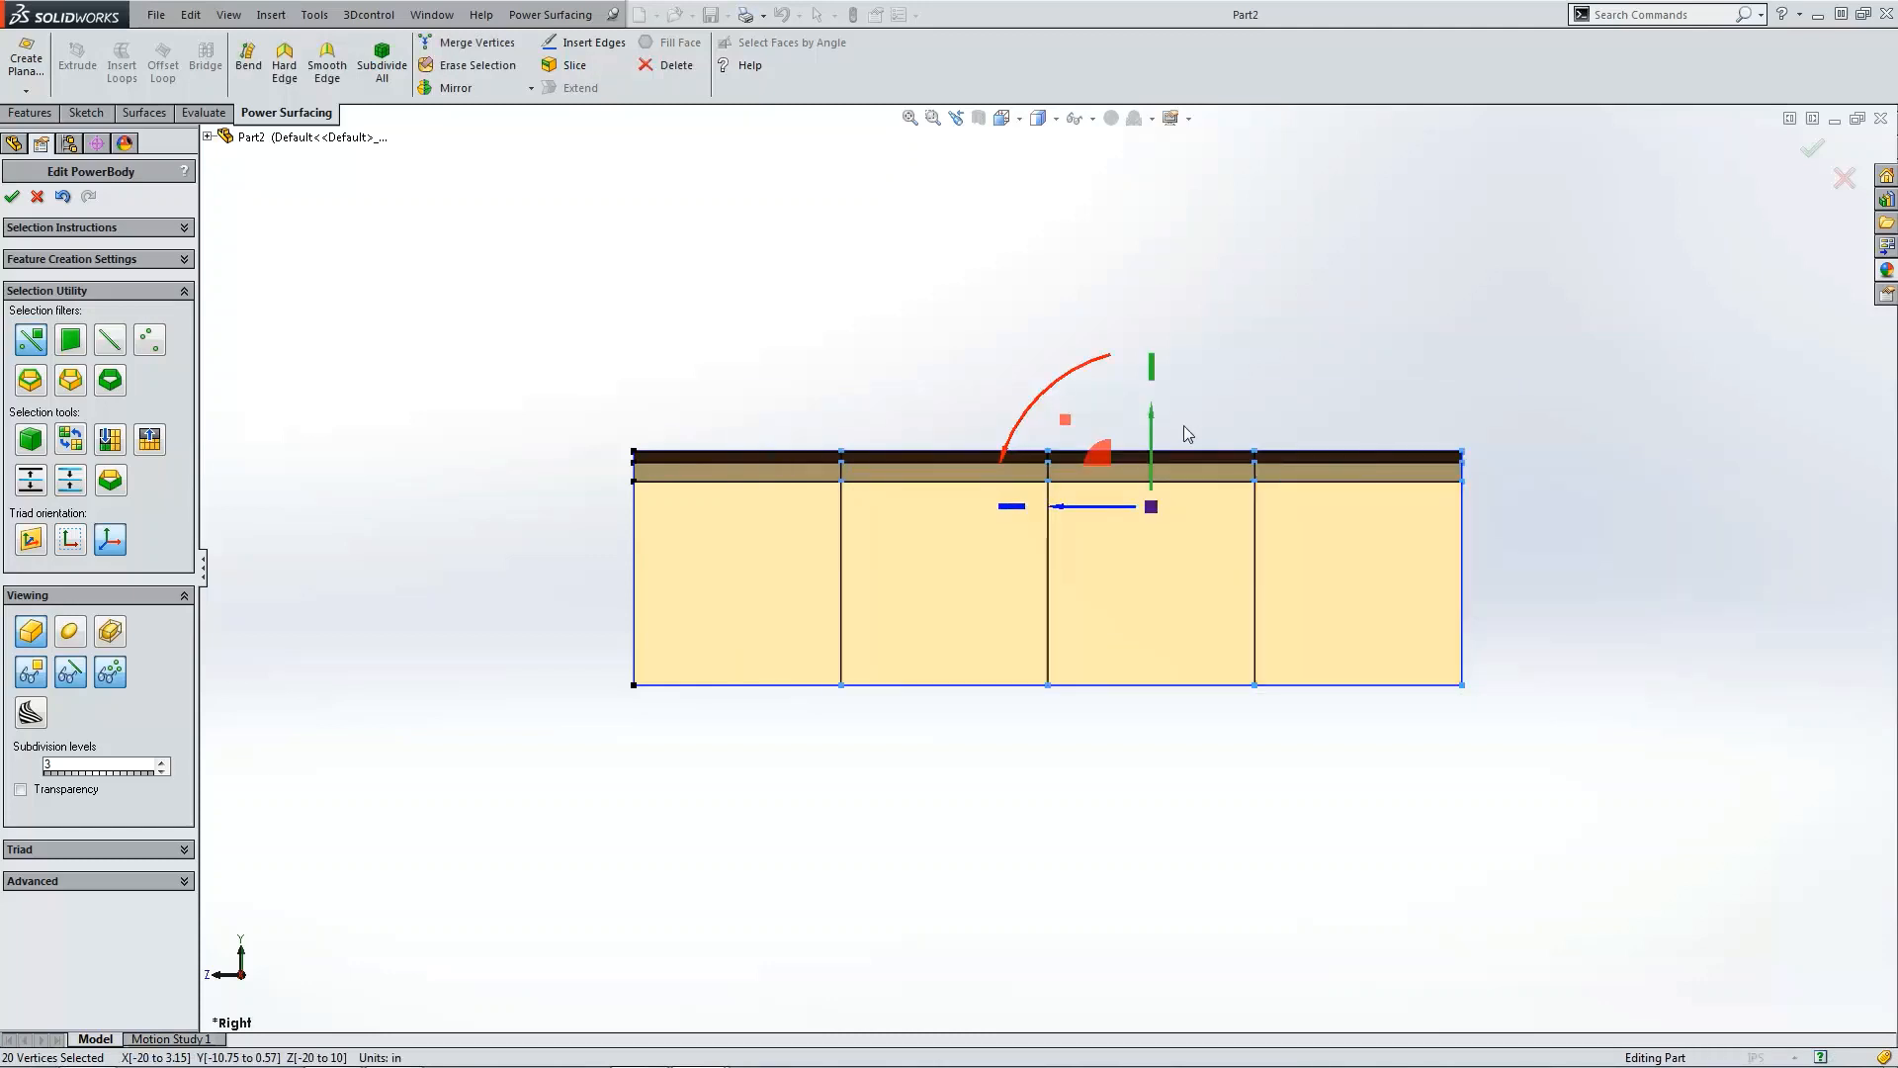
left_click_drag(1151, 419, 1149, 412)
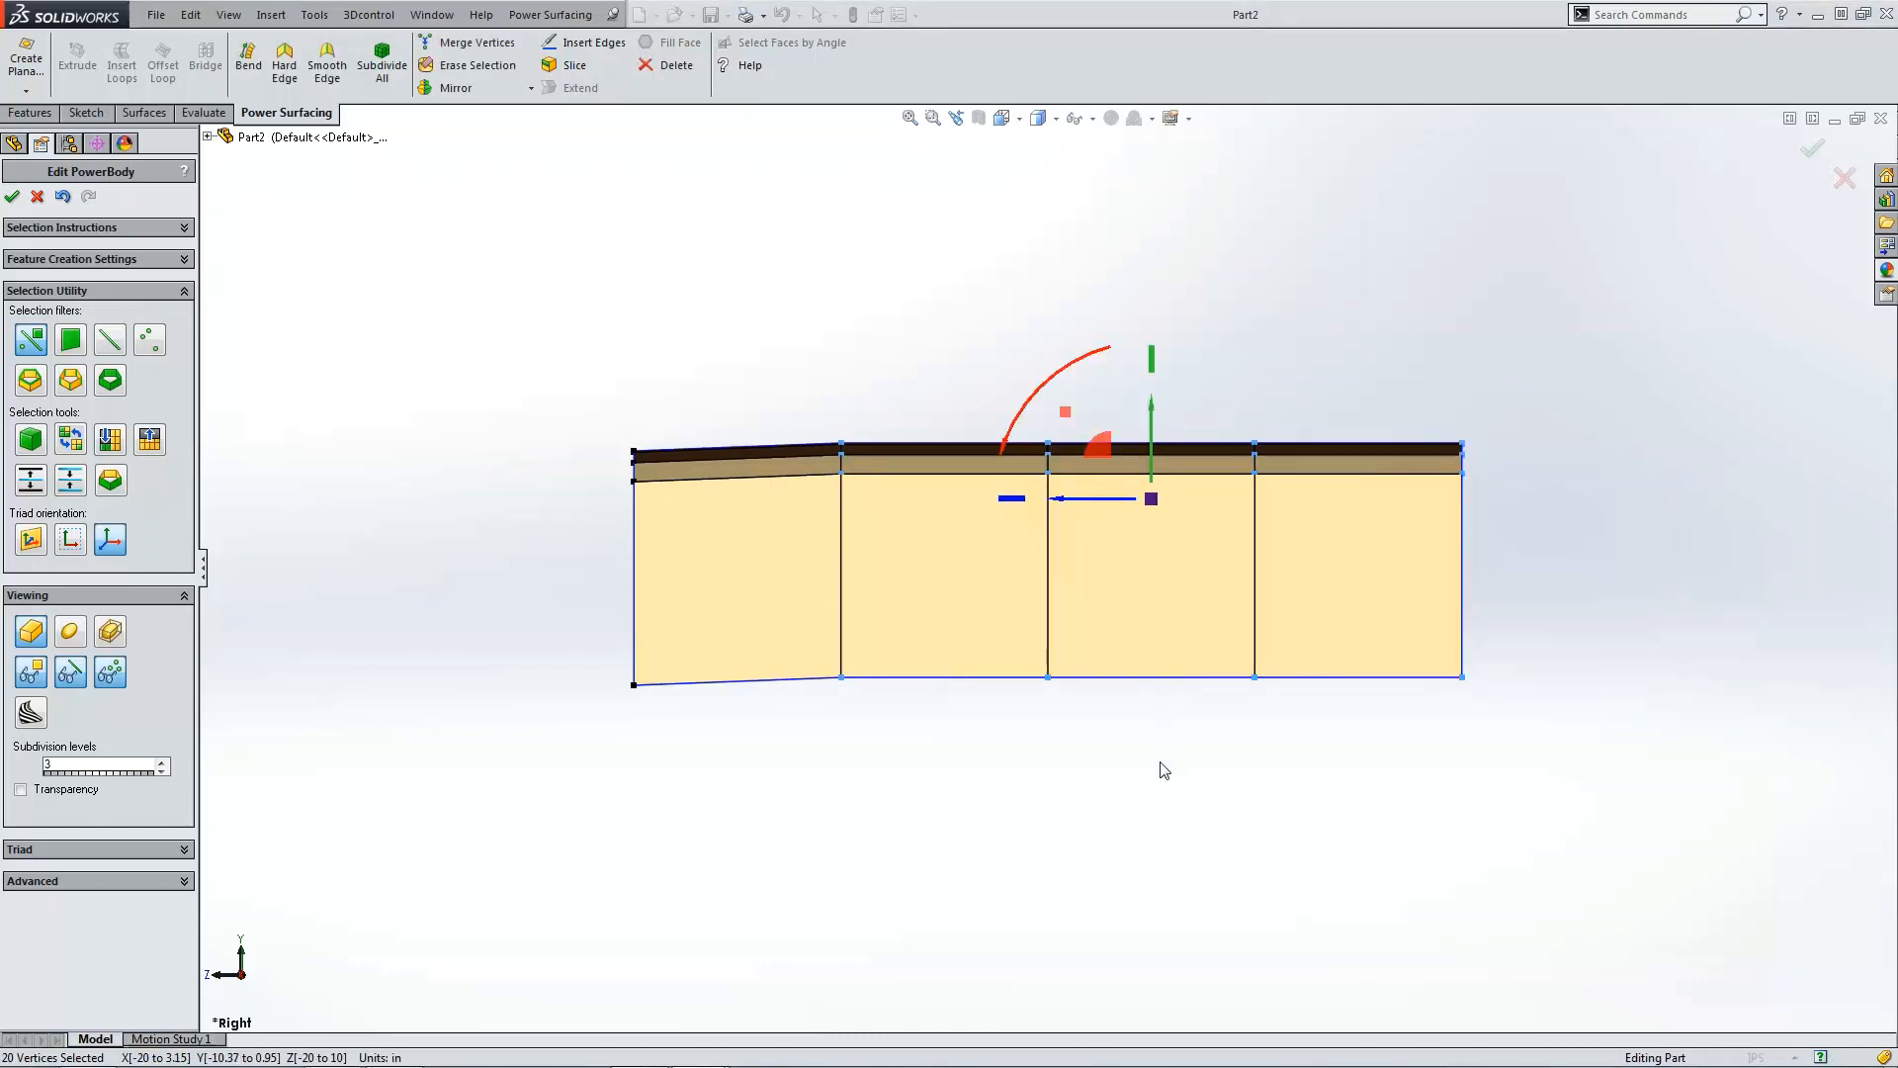
left_click(976, 385)
left_click_drag(976, 385, 1517, 733)
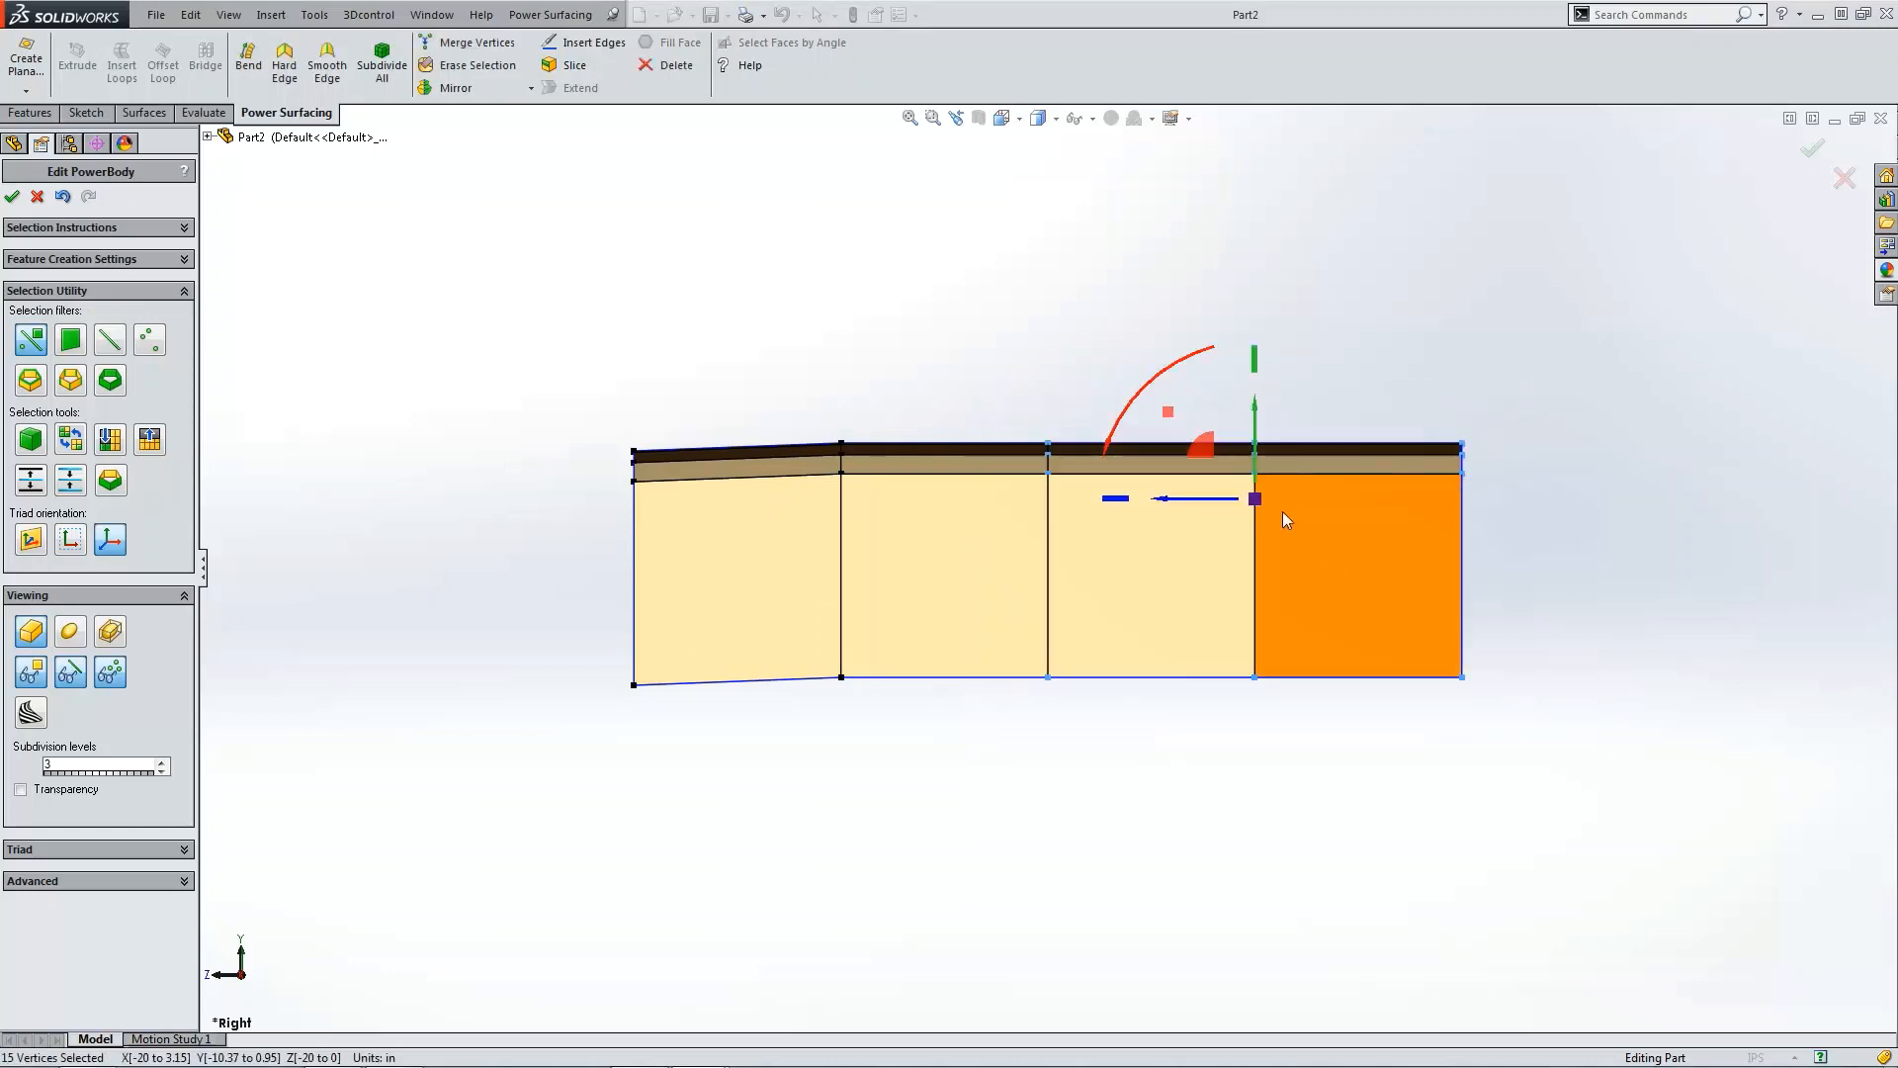
left_click_drag(1255, 439, 1257, 431)
left_click_drag(1254, 420, 1552, 748)
left_click(1215, 739)
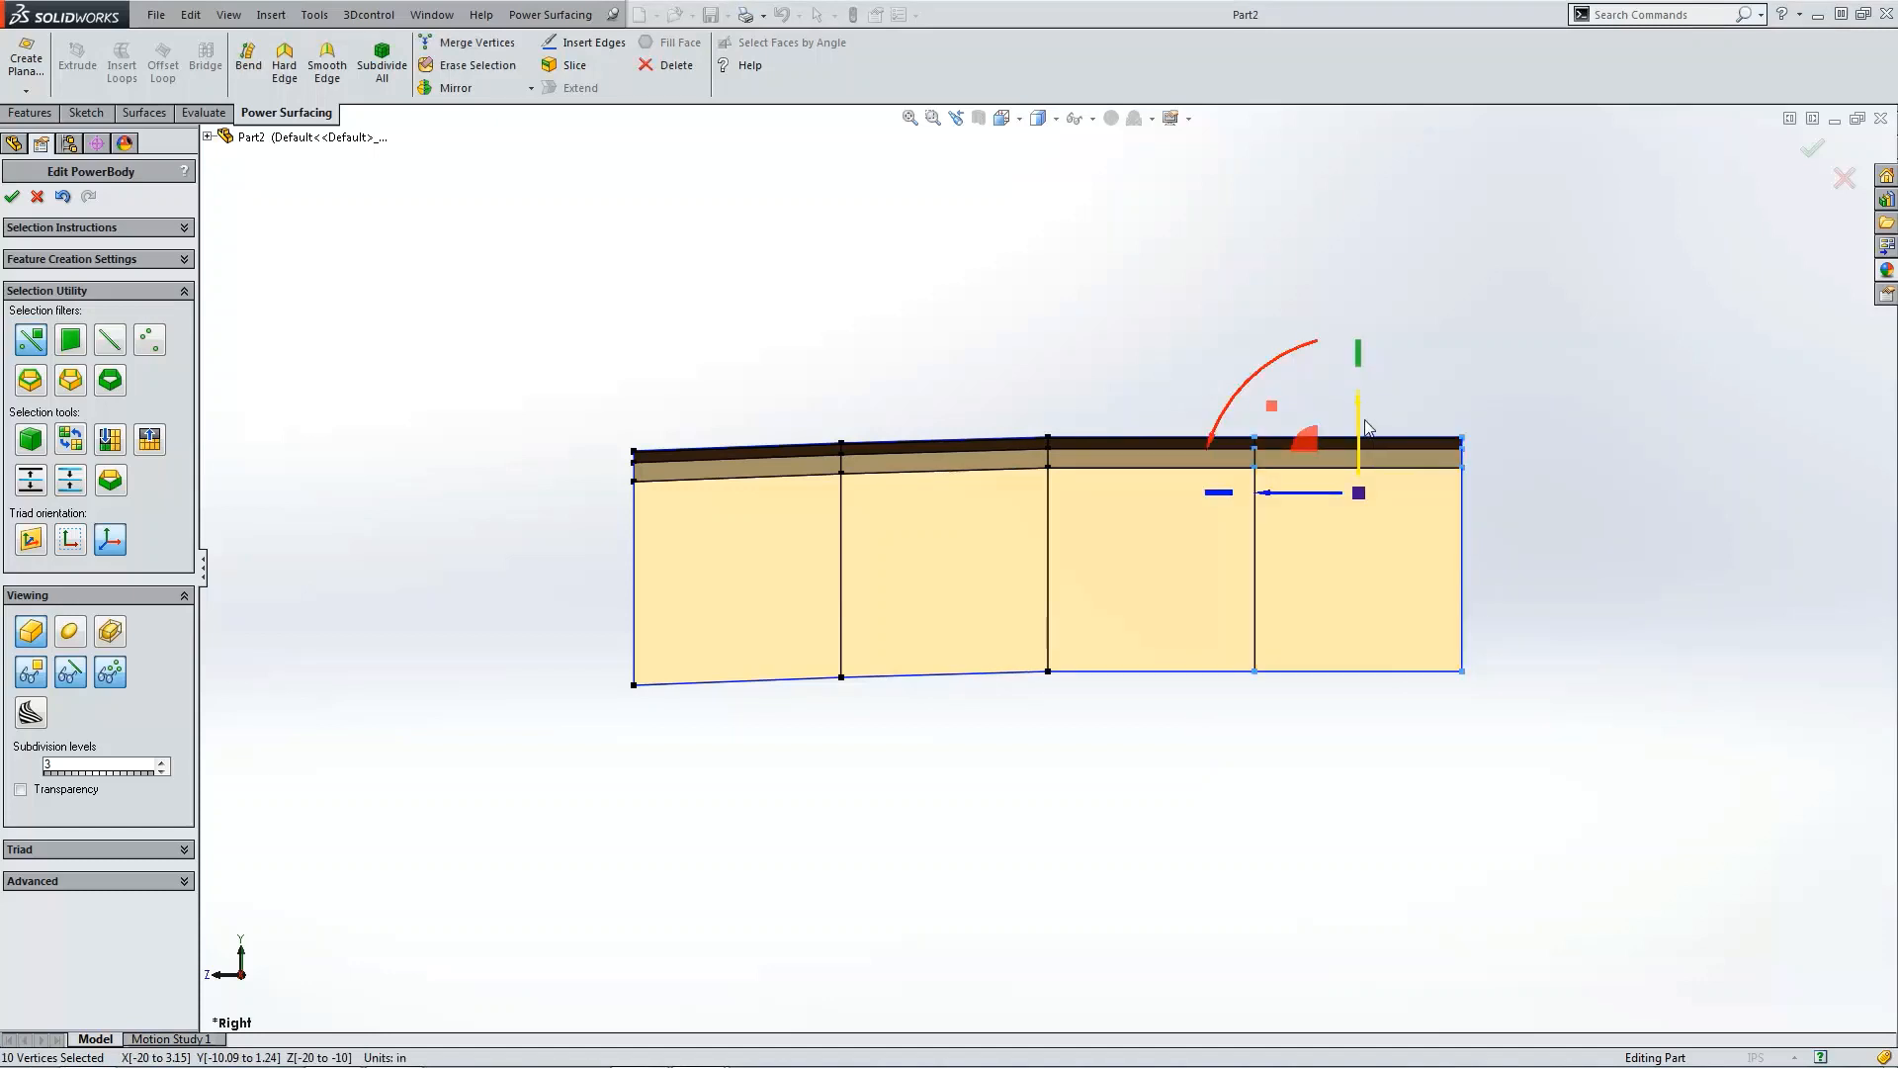
left_click_drag(1360, 417, 1359, 413)
left_click(1582, 574)
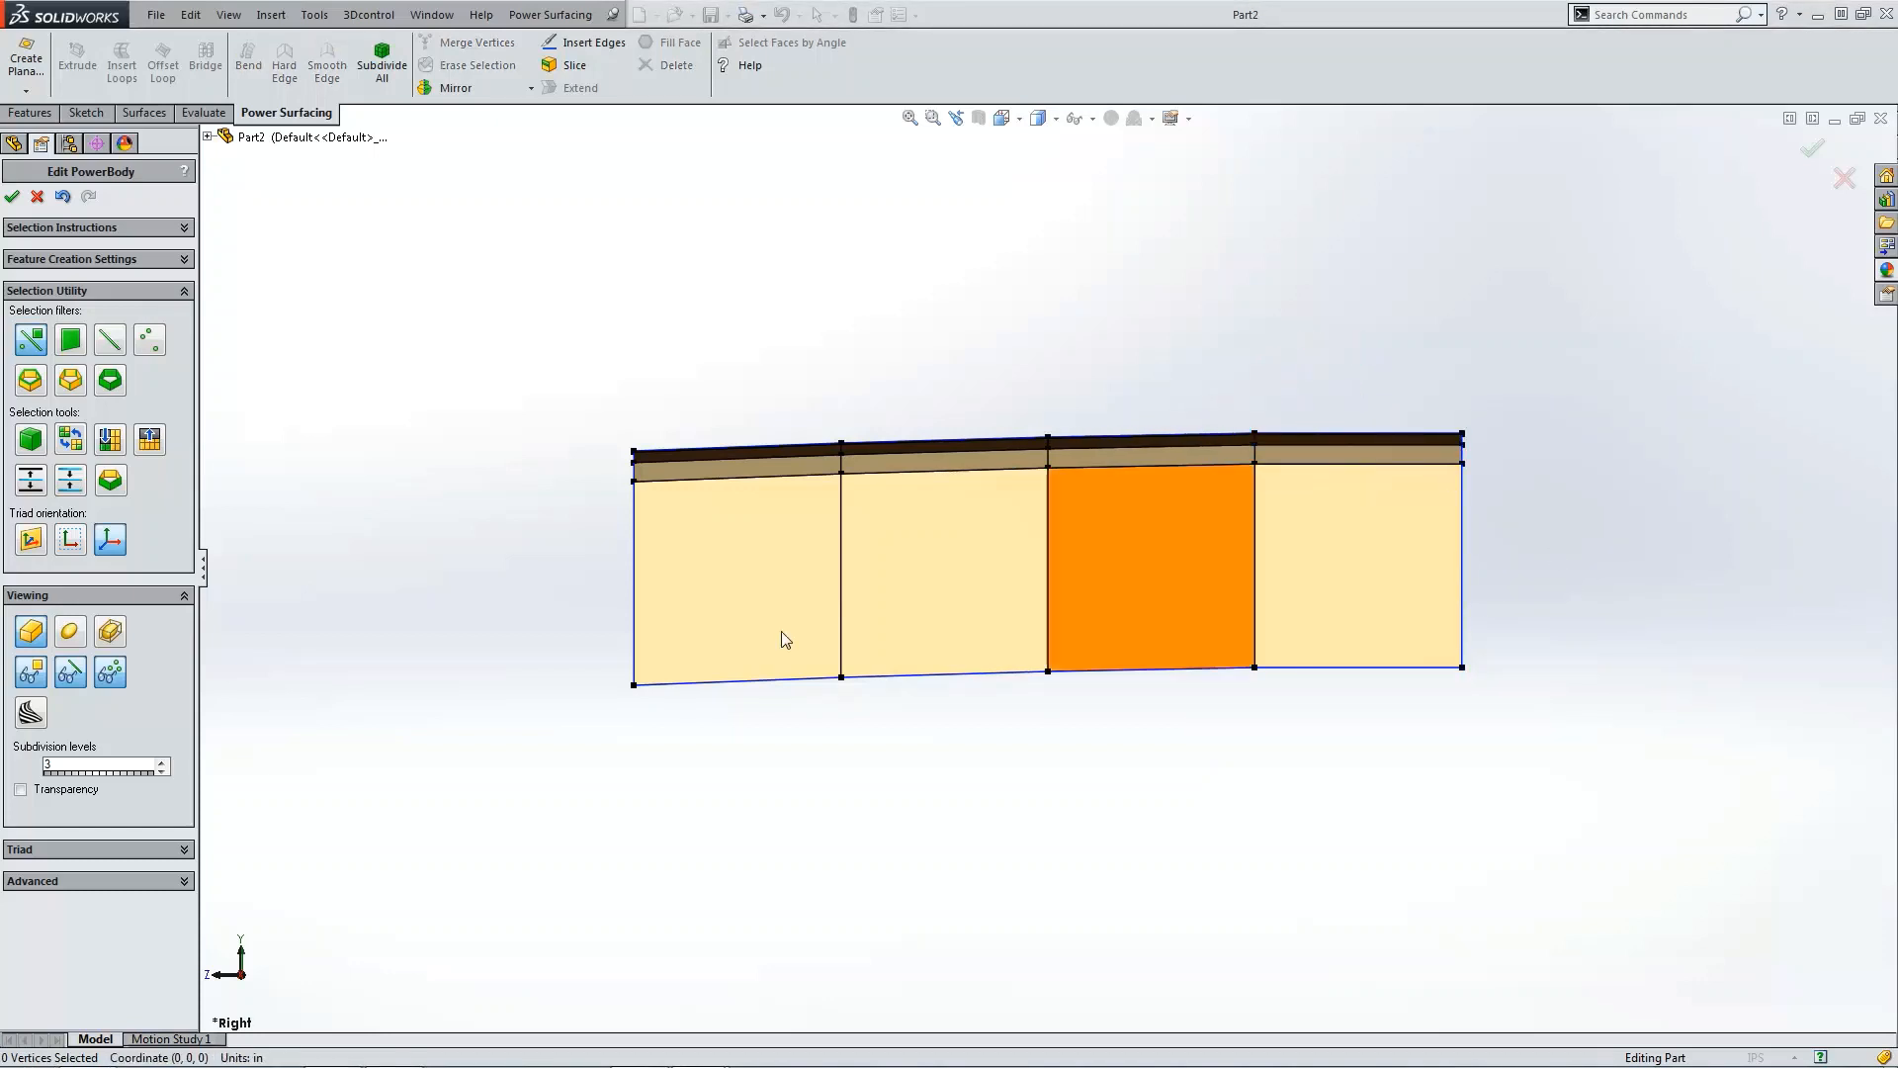
left_click(71, 632)
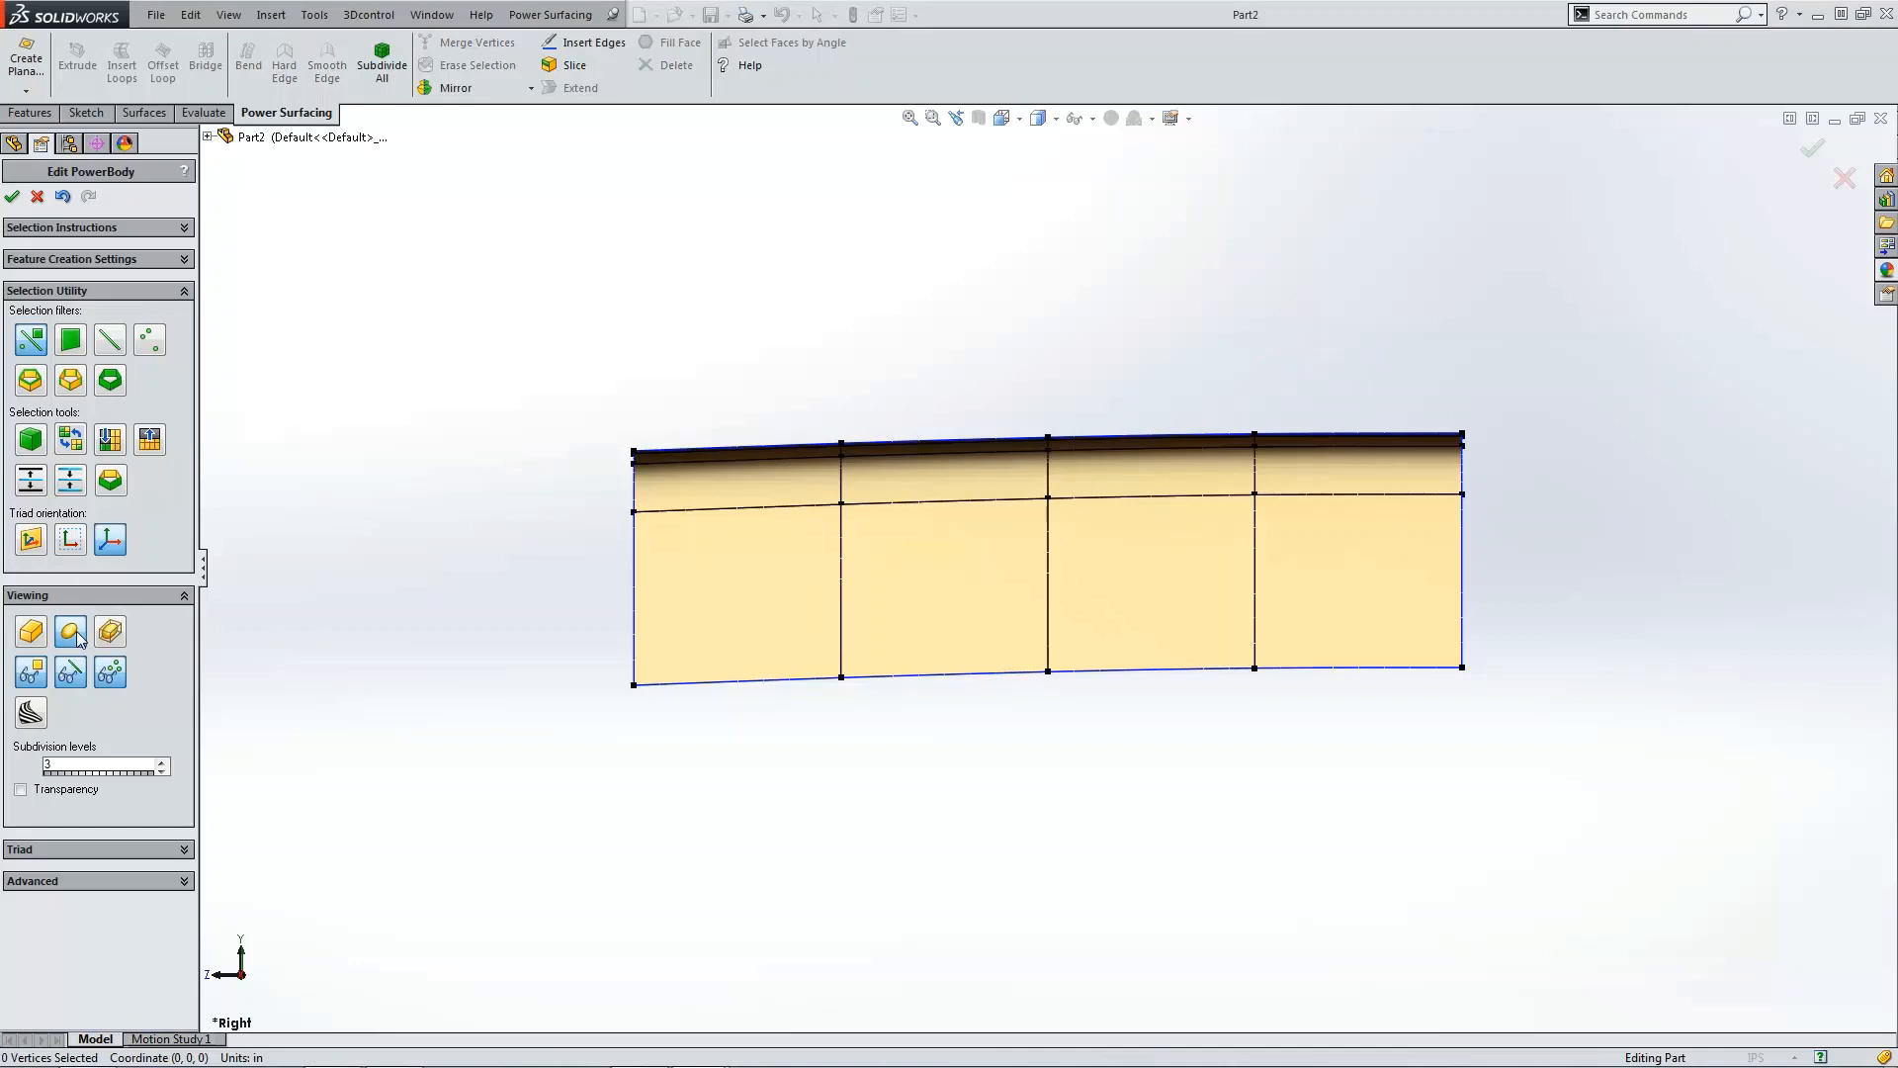
left_click(29, 636)
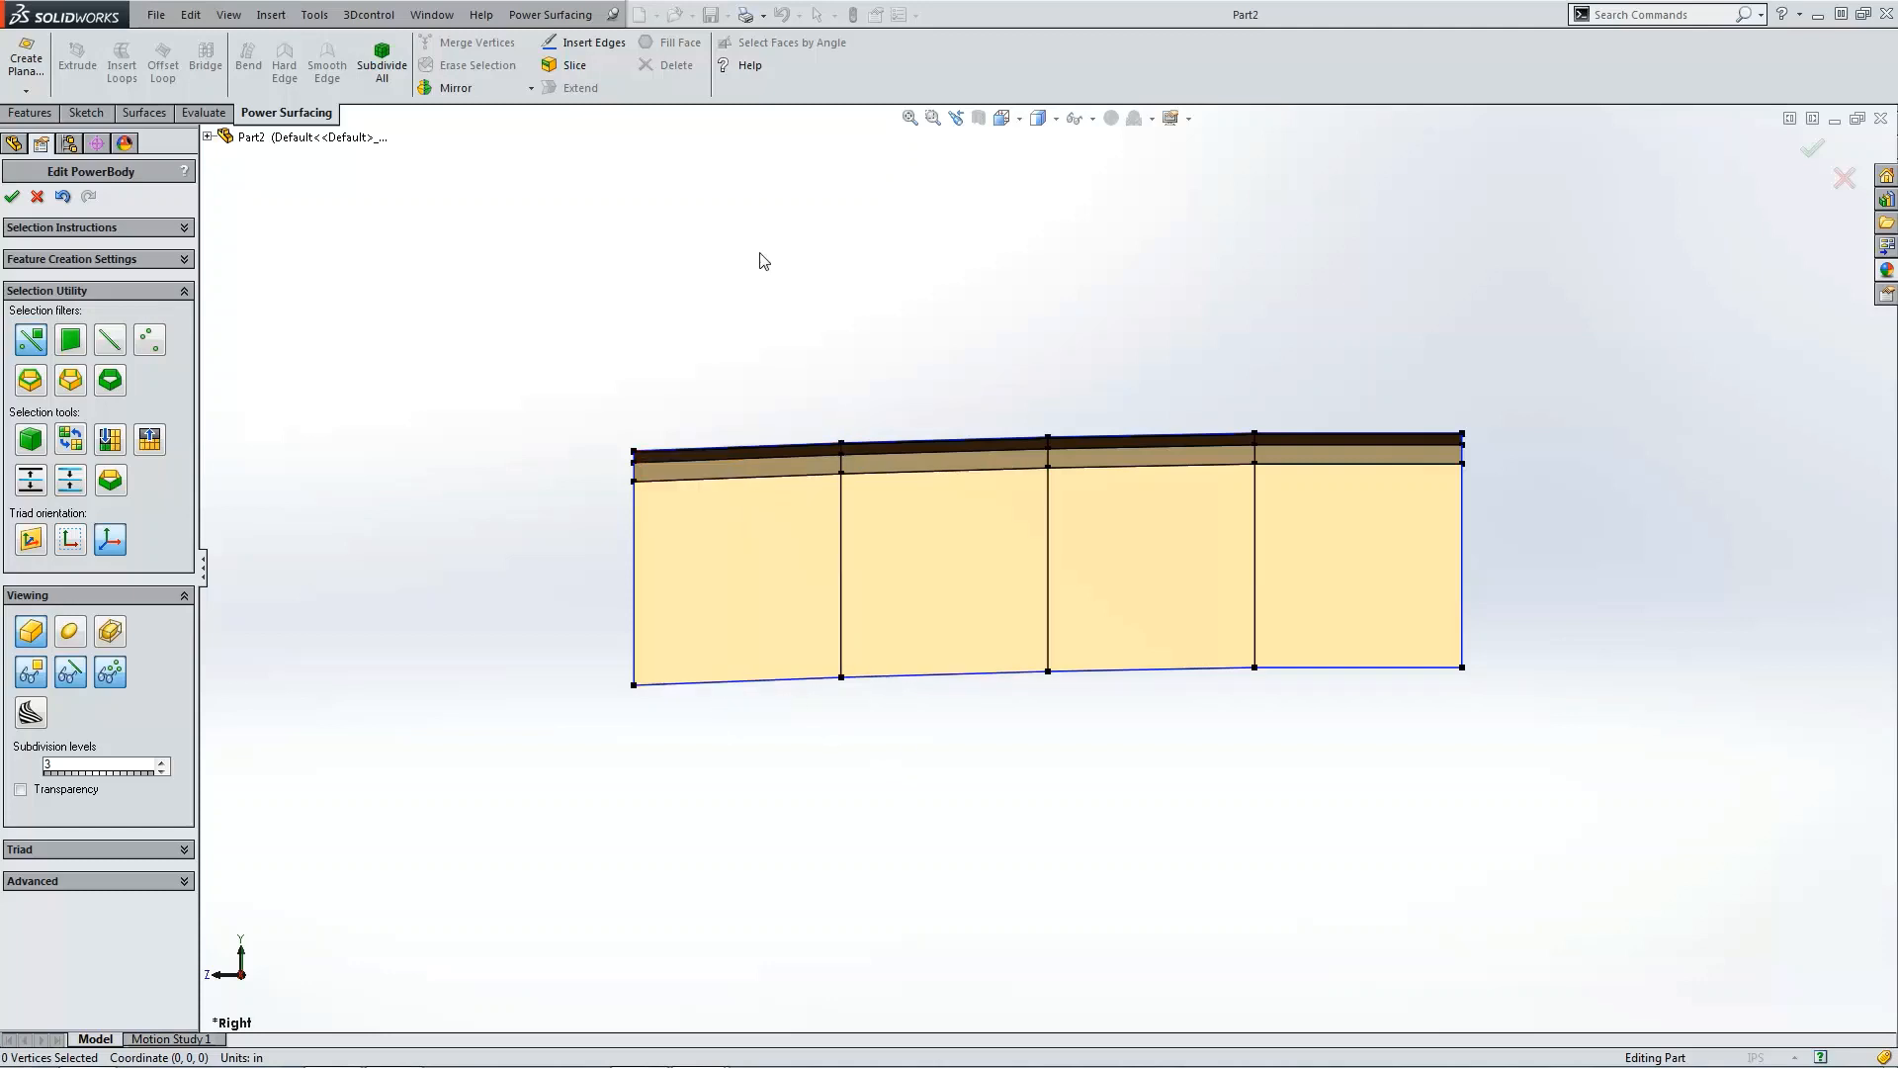
Step: Shift the right vertex columns progressively leftward, one fewer column each time, to narrow the panel and compress its left columns
left_click_drag(744, 276, 1552, 790)
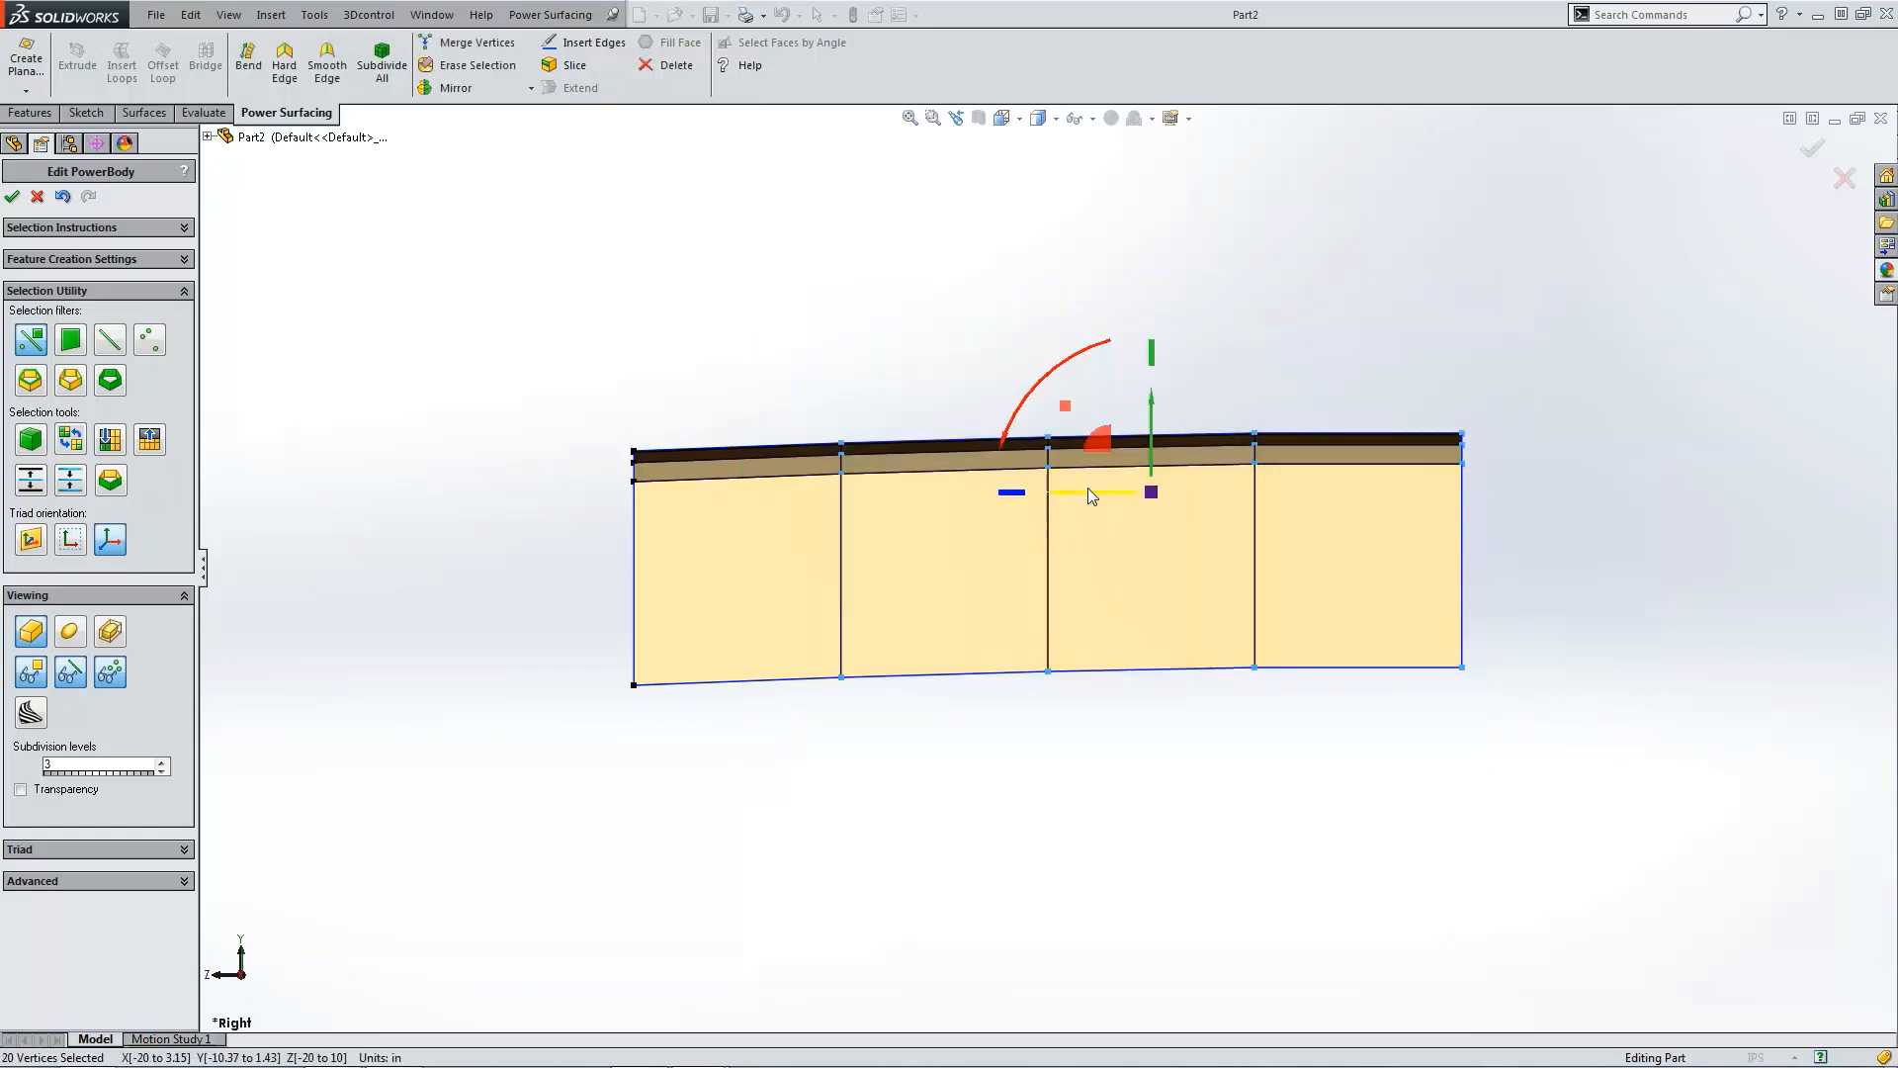
left_click_drag(1087, 489, 954, 494)
left_click(870, 805)
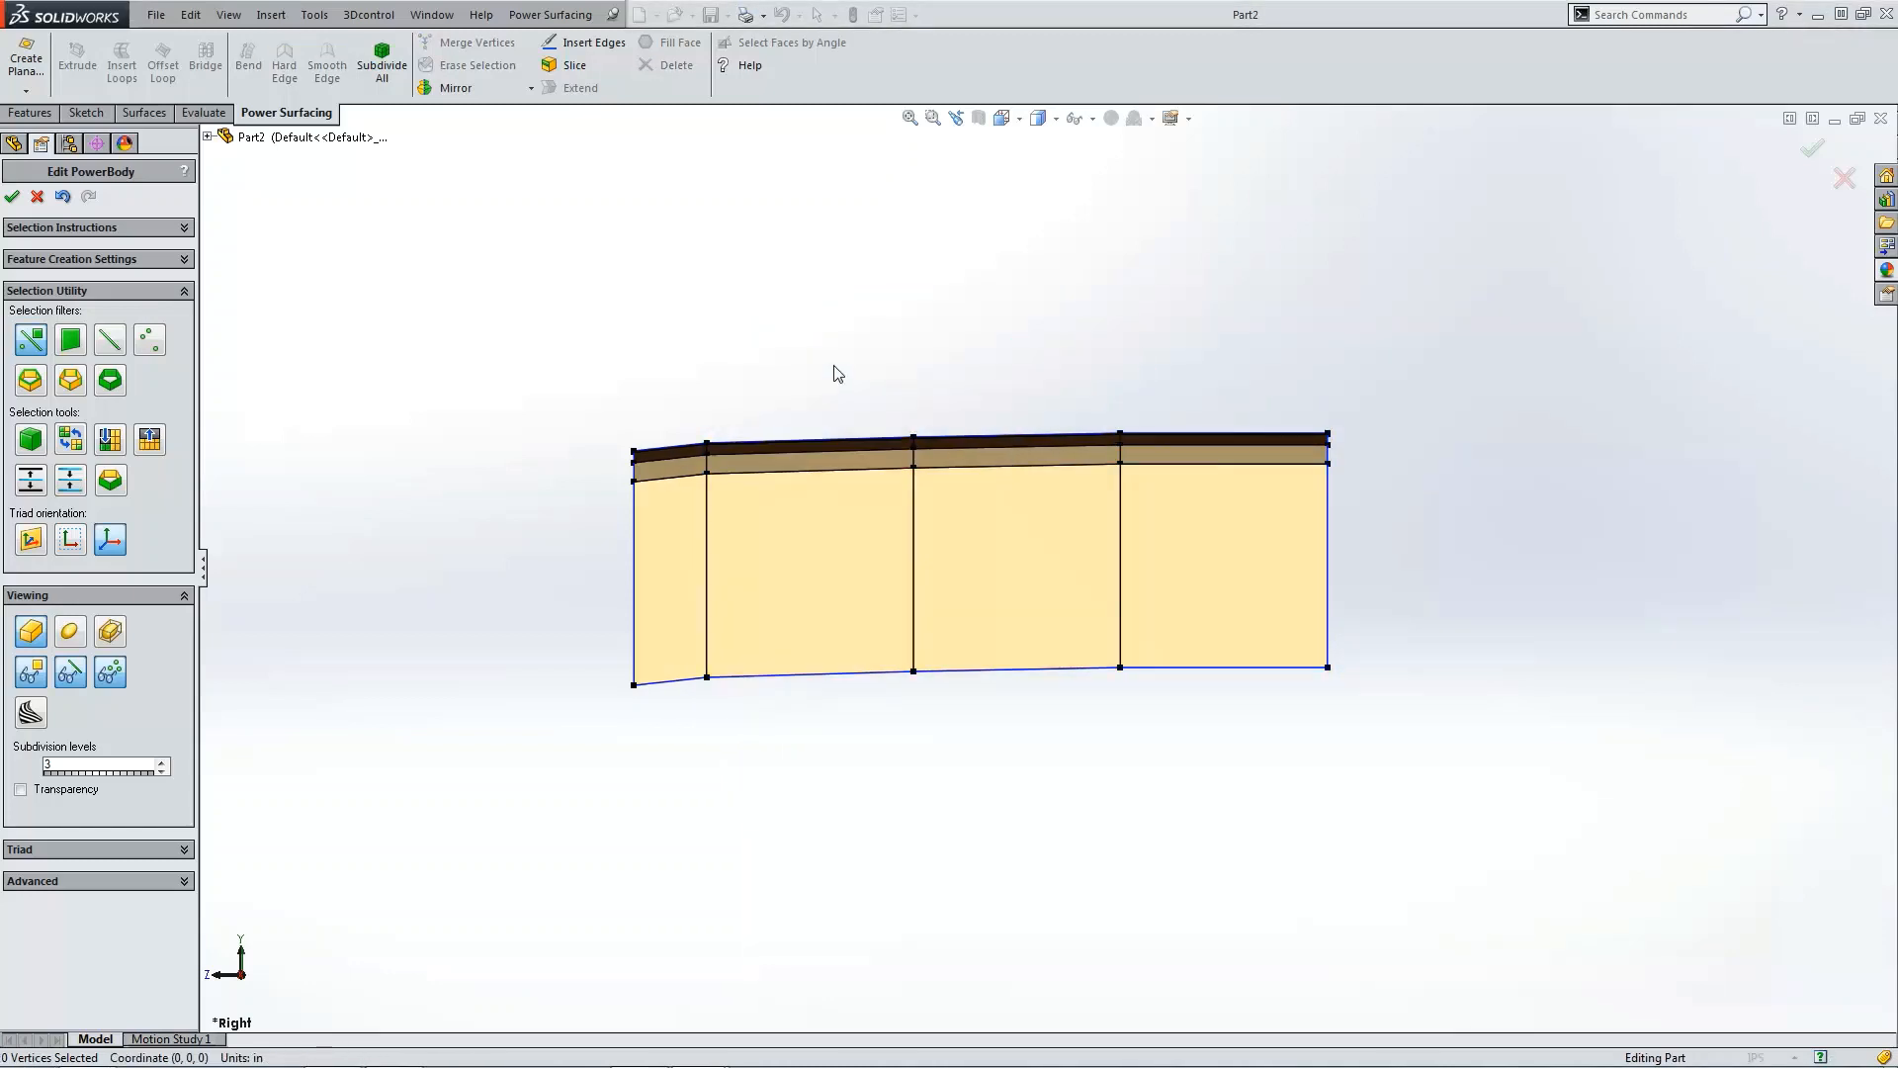
left_click_drag(832, 365, 1380, 694)
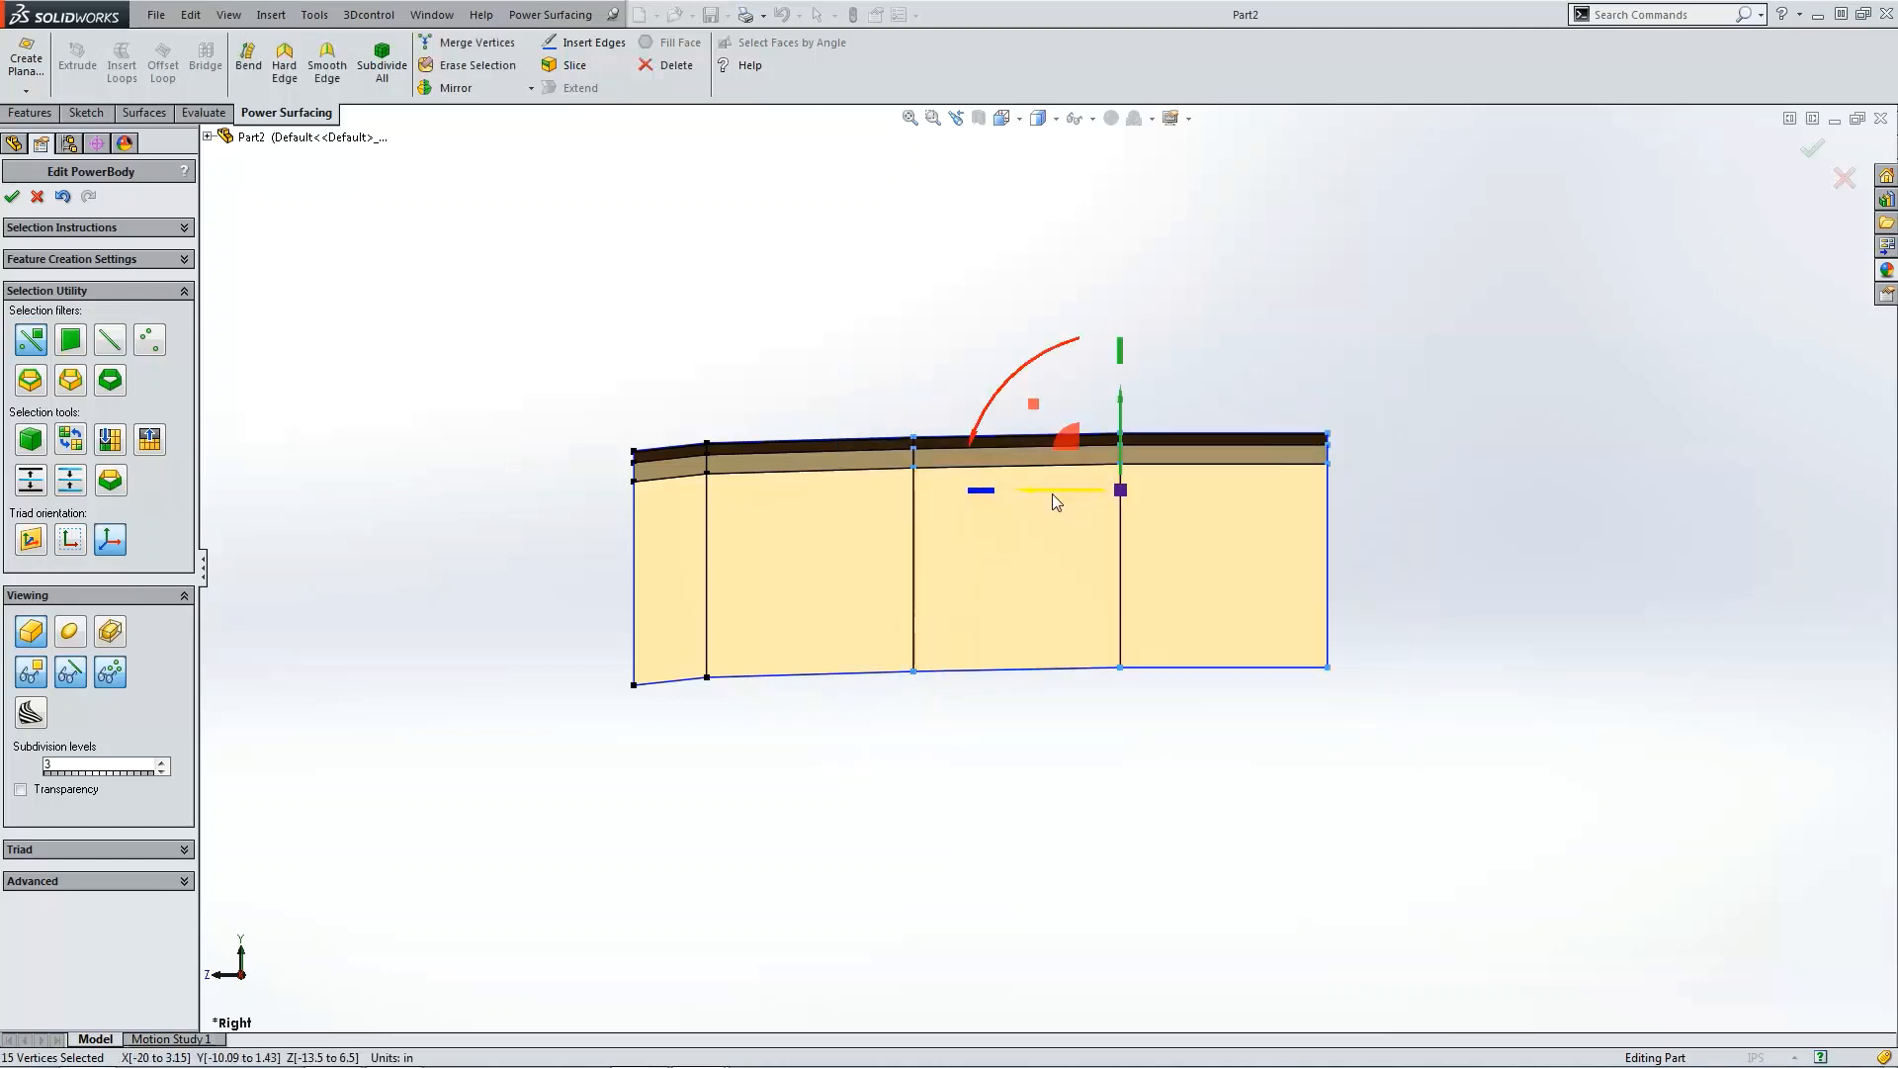
left_click_drag(1052, 494, 904, 494)
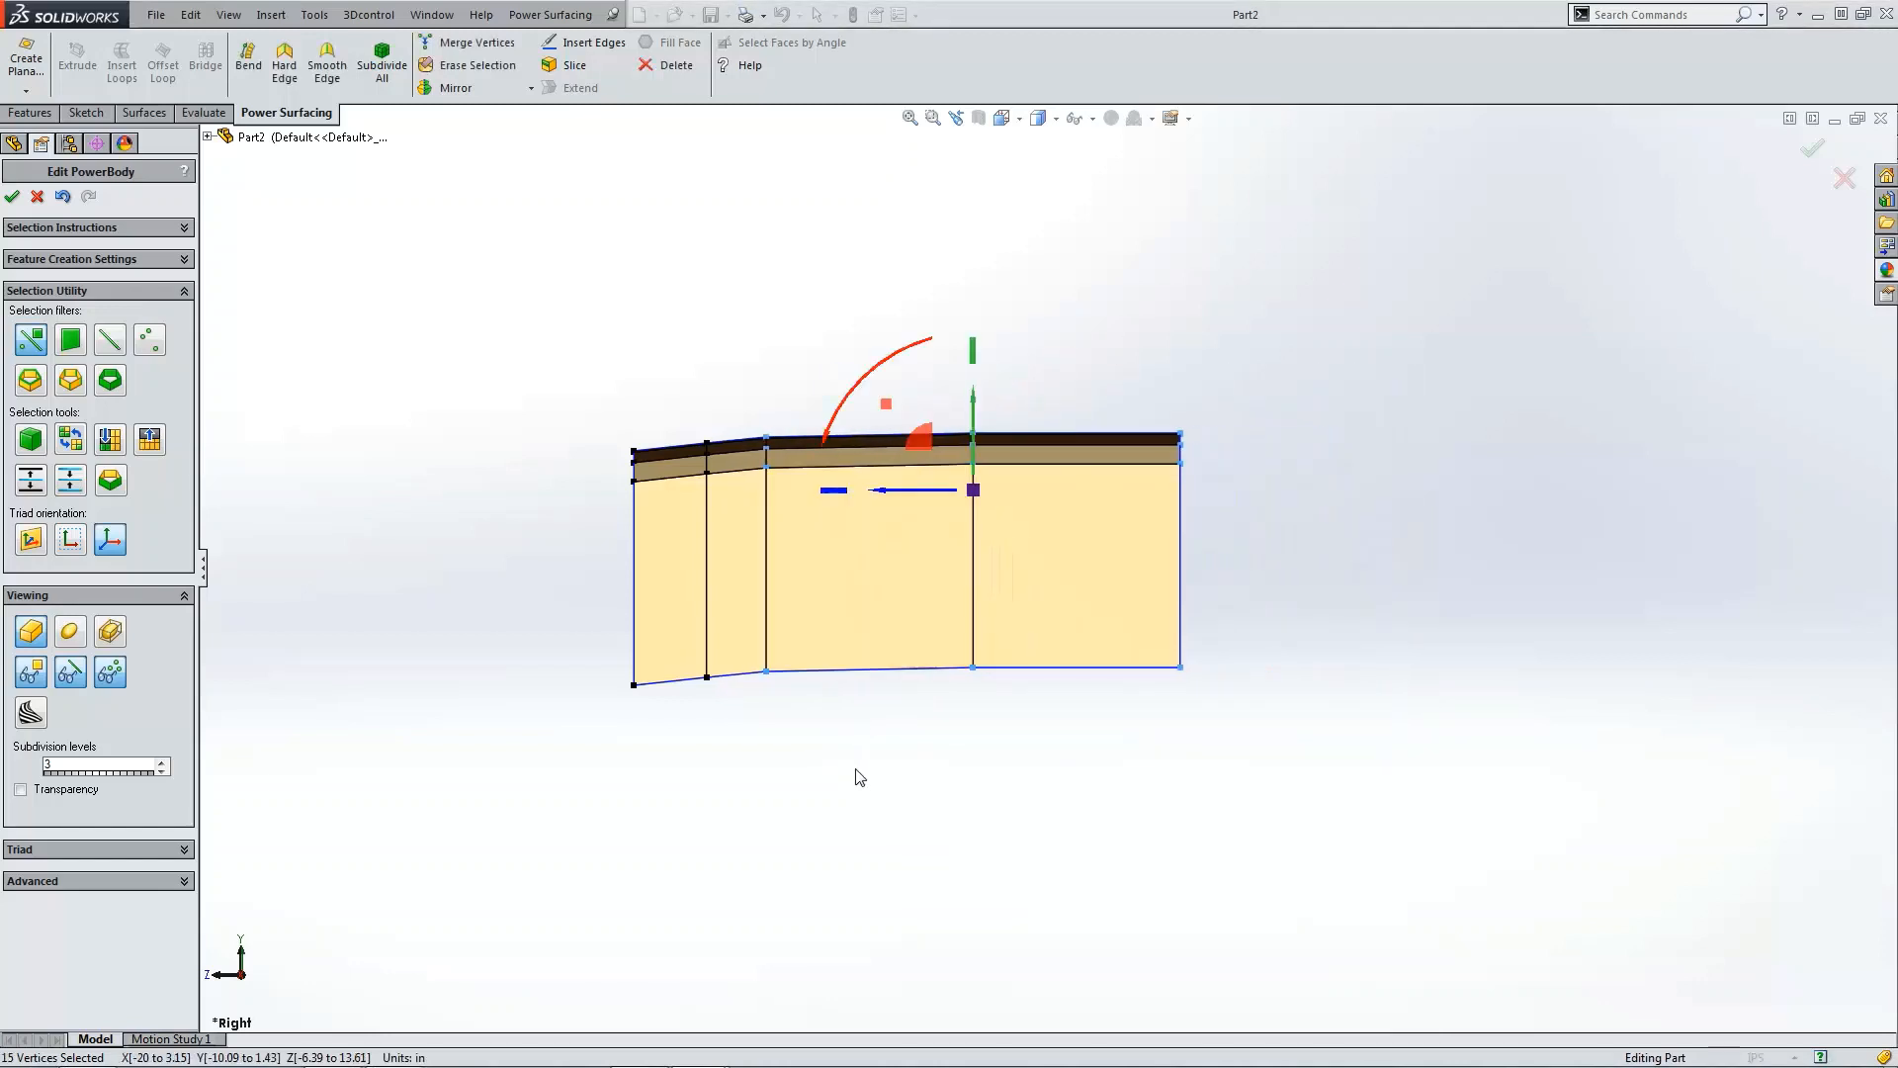
left_click(855, 769)
left_click_drag(890, 378, 1291, 772)
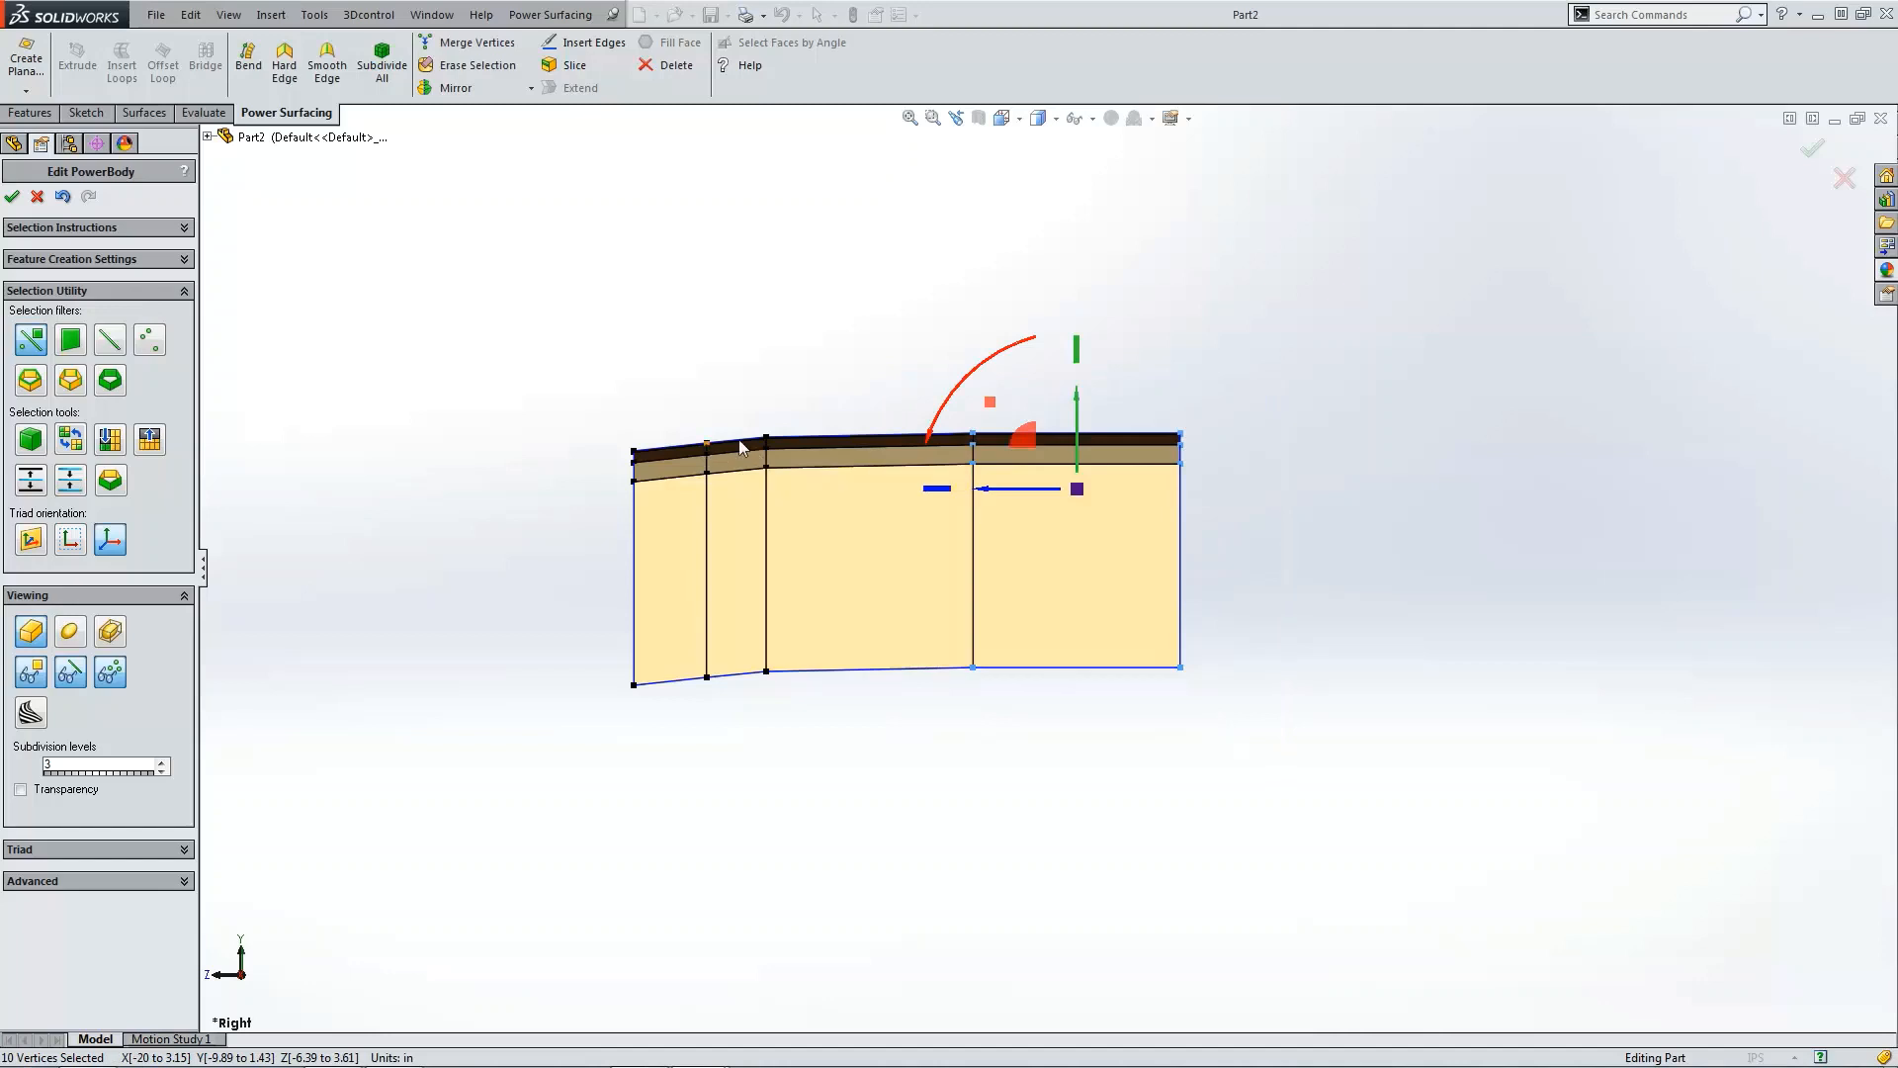
left_click_drag(1023, 485, 871, 497)
left_click(1110, 483)
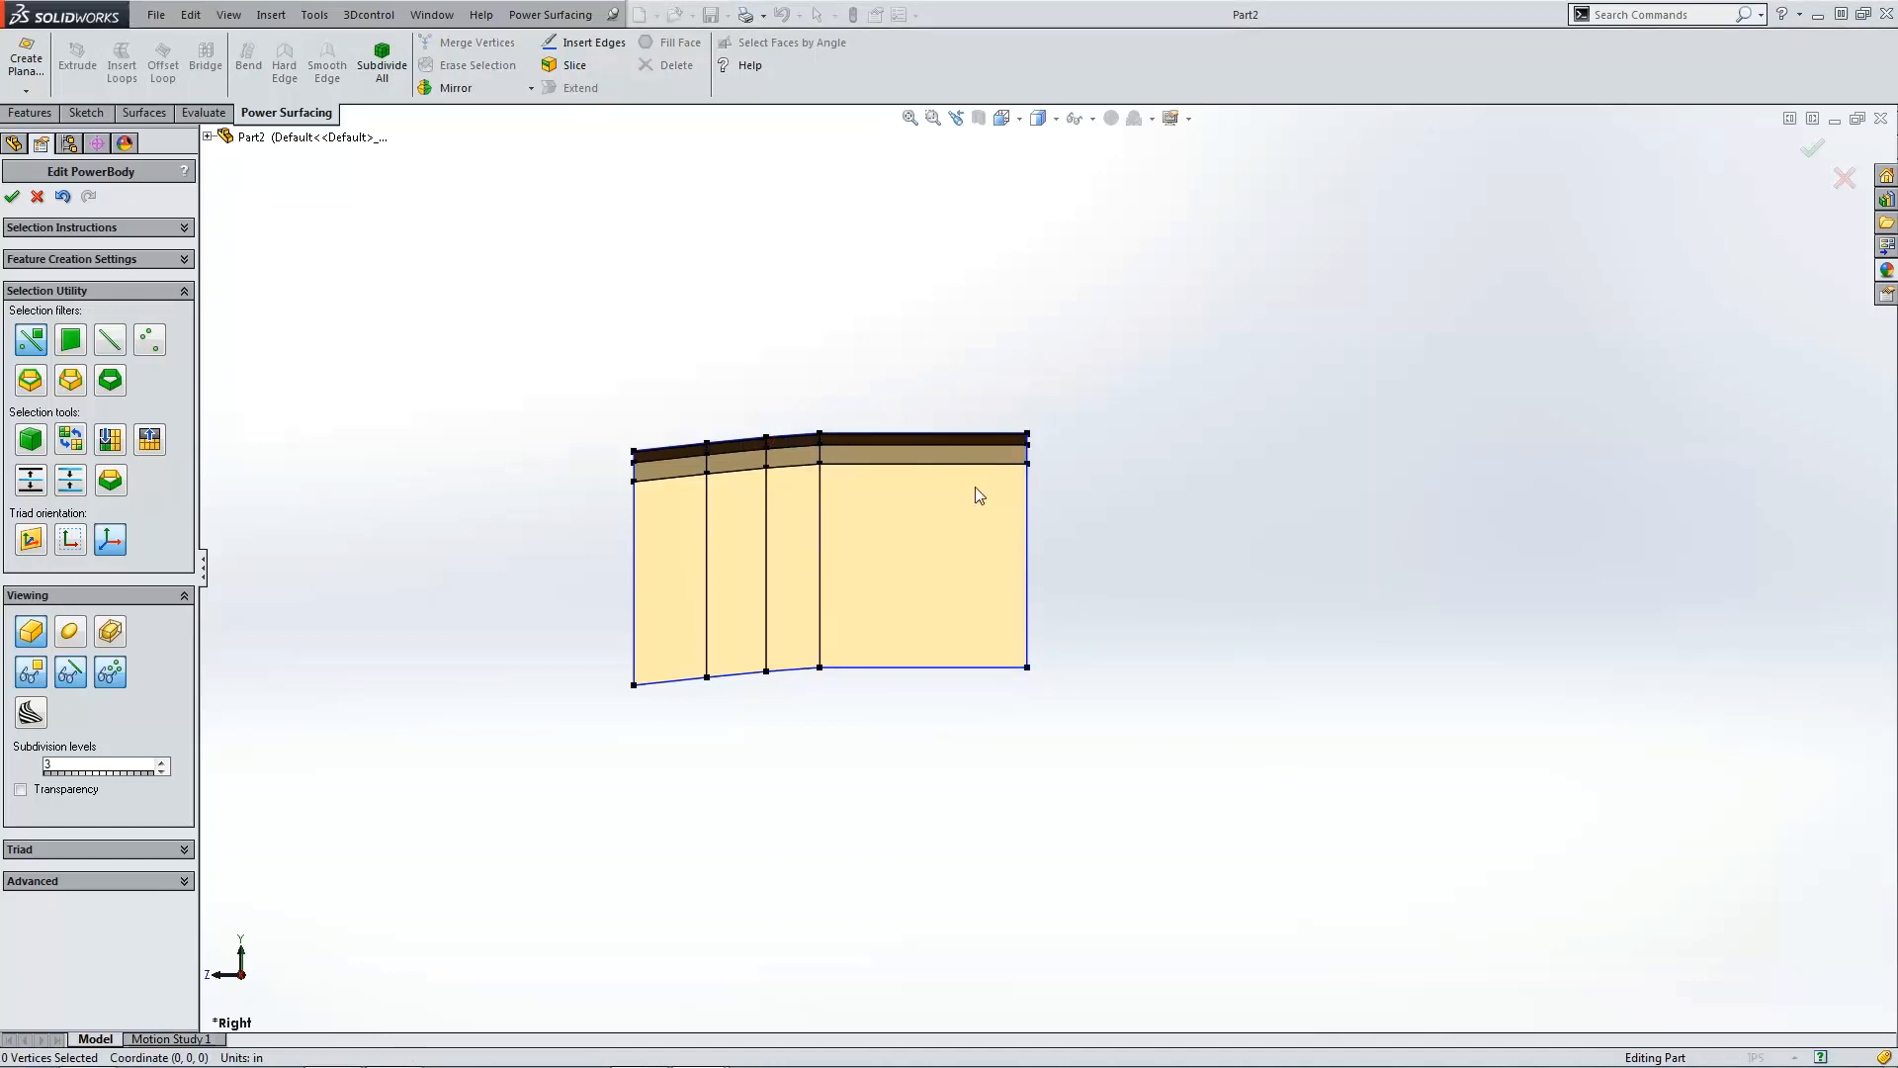
left_click_drag(894, 367, 1171, 710)
left_click_drag(974, 495, 825, 484)
left_click(714, 692)
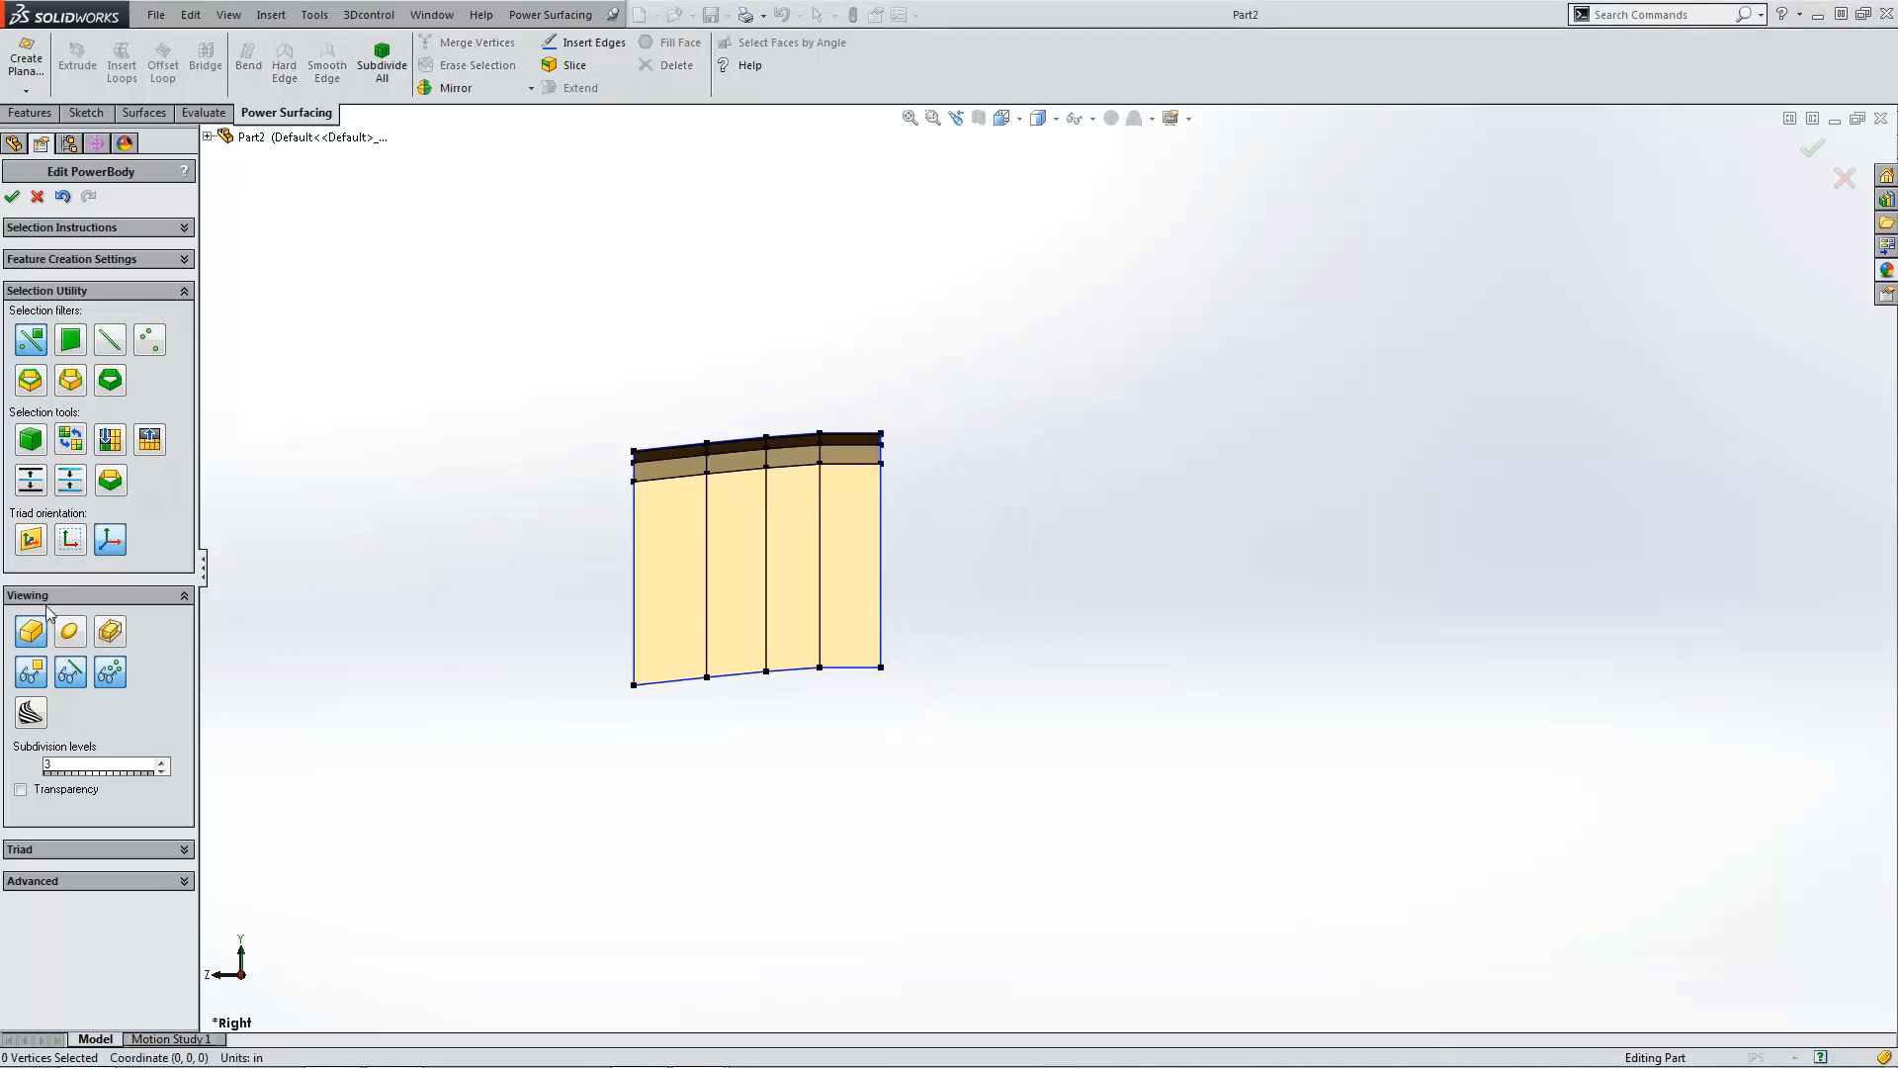
Step: Preview the smoothed surface from an angle, then return to right view with the cage display
left_click(70, 630)
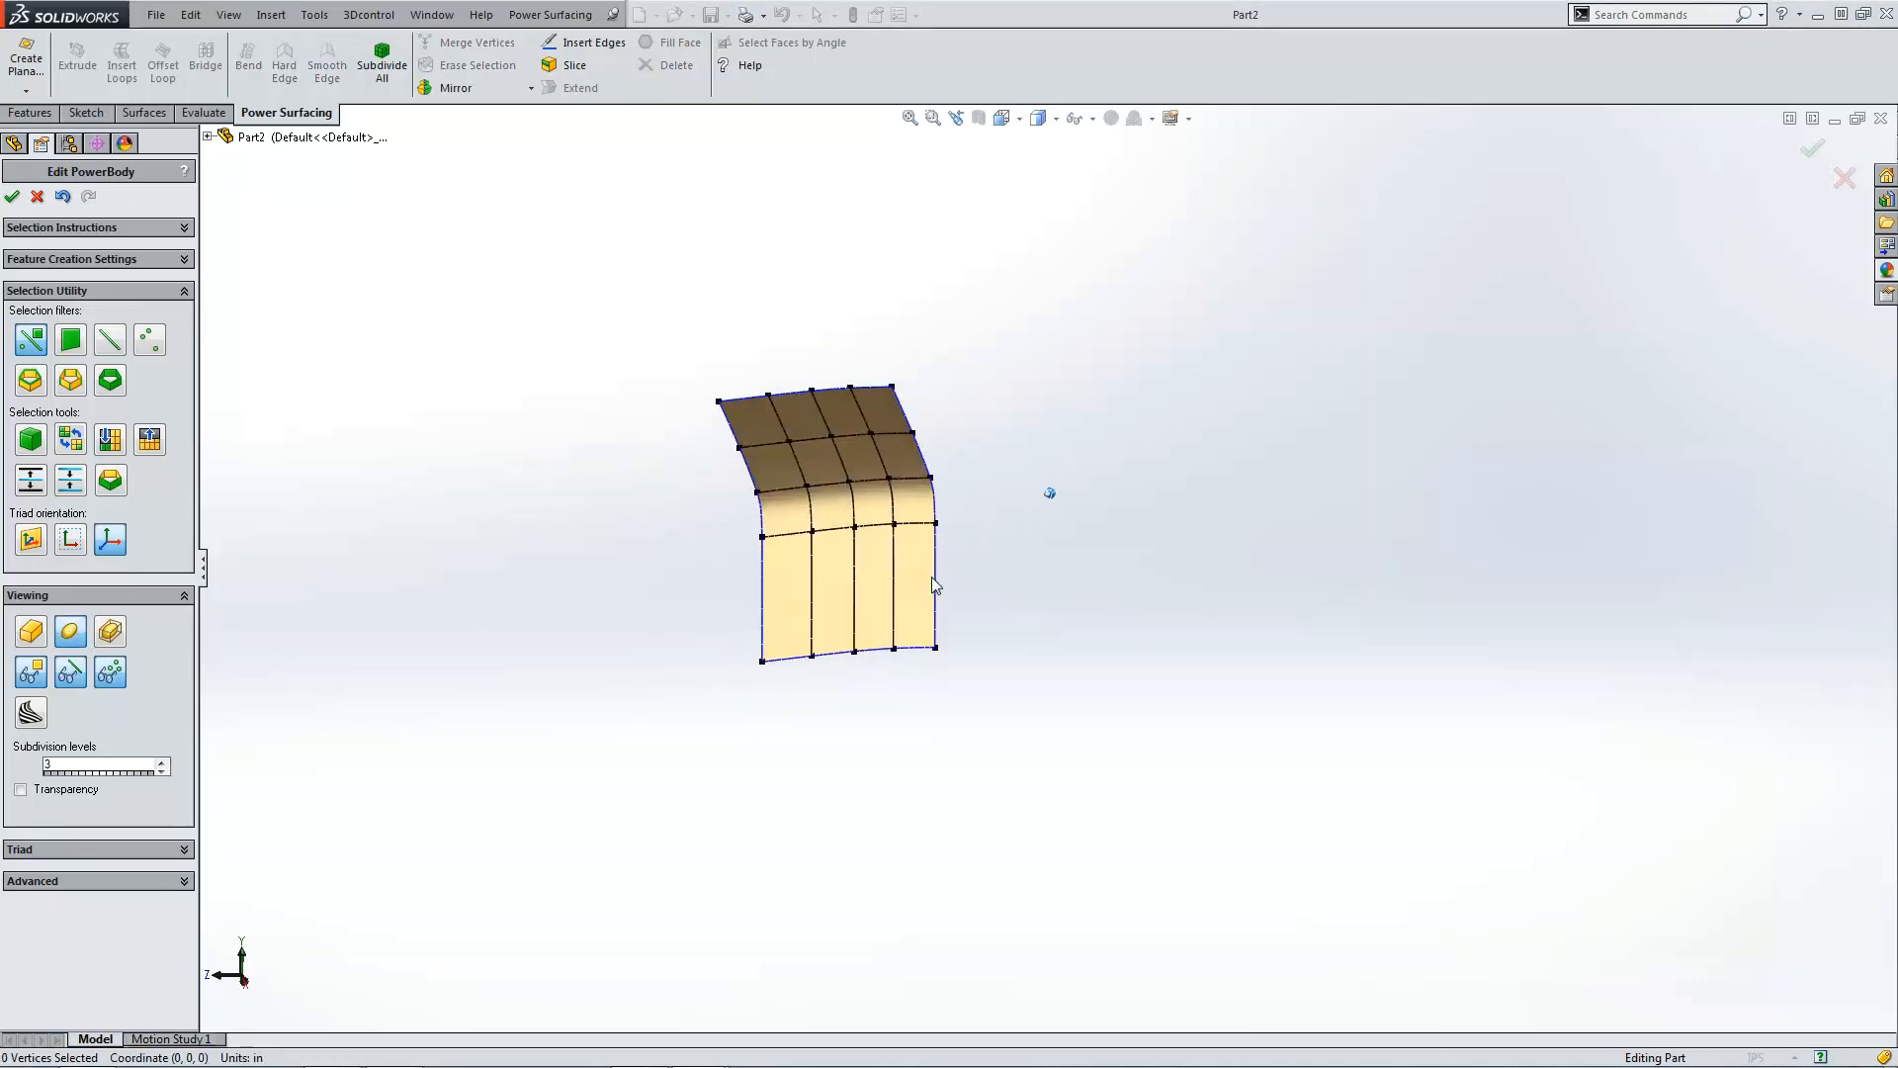
left_click(857, 437)
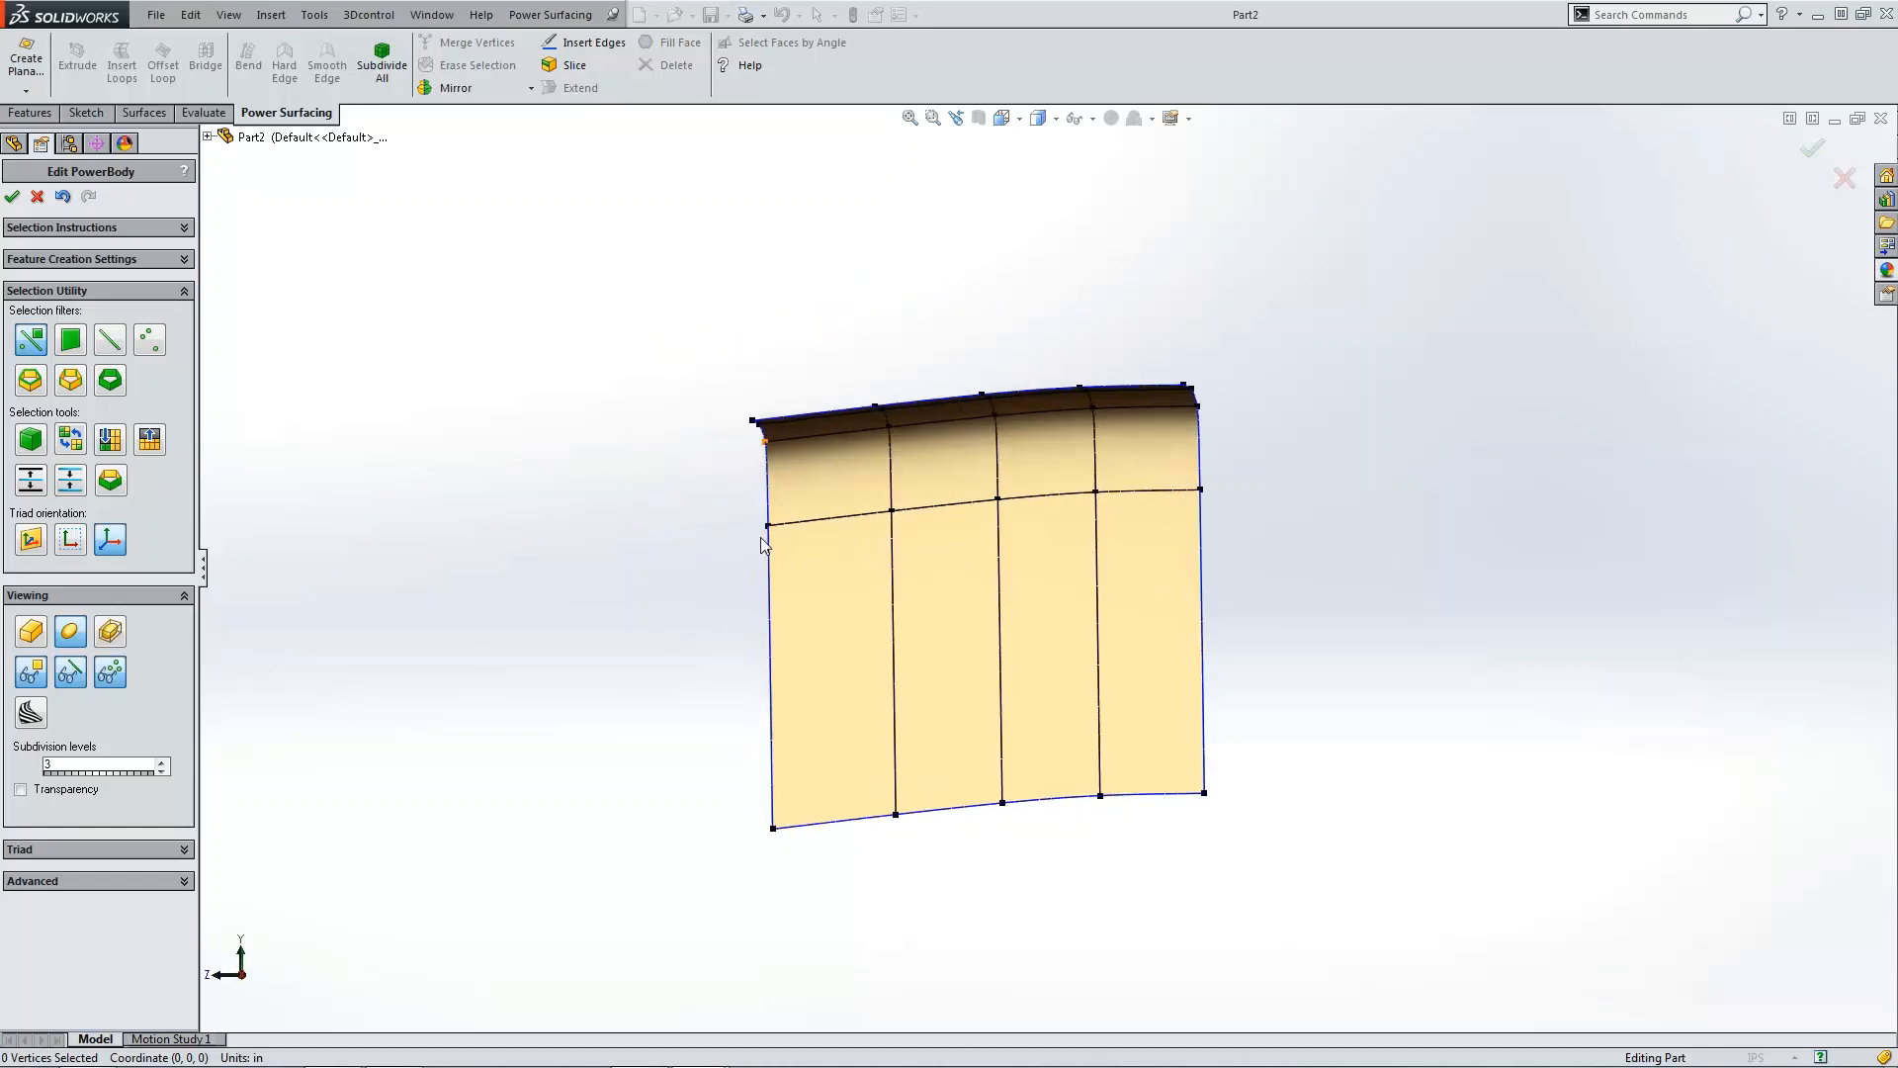
key("ctrl+4")
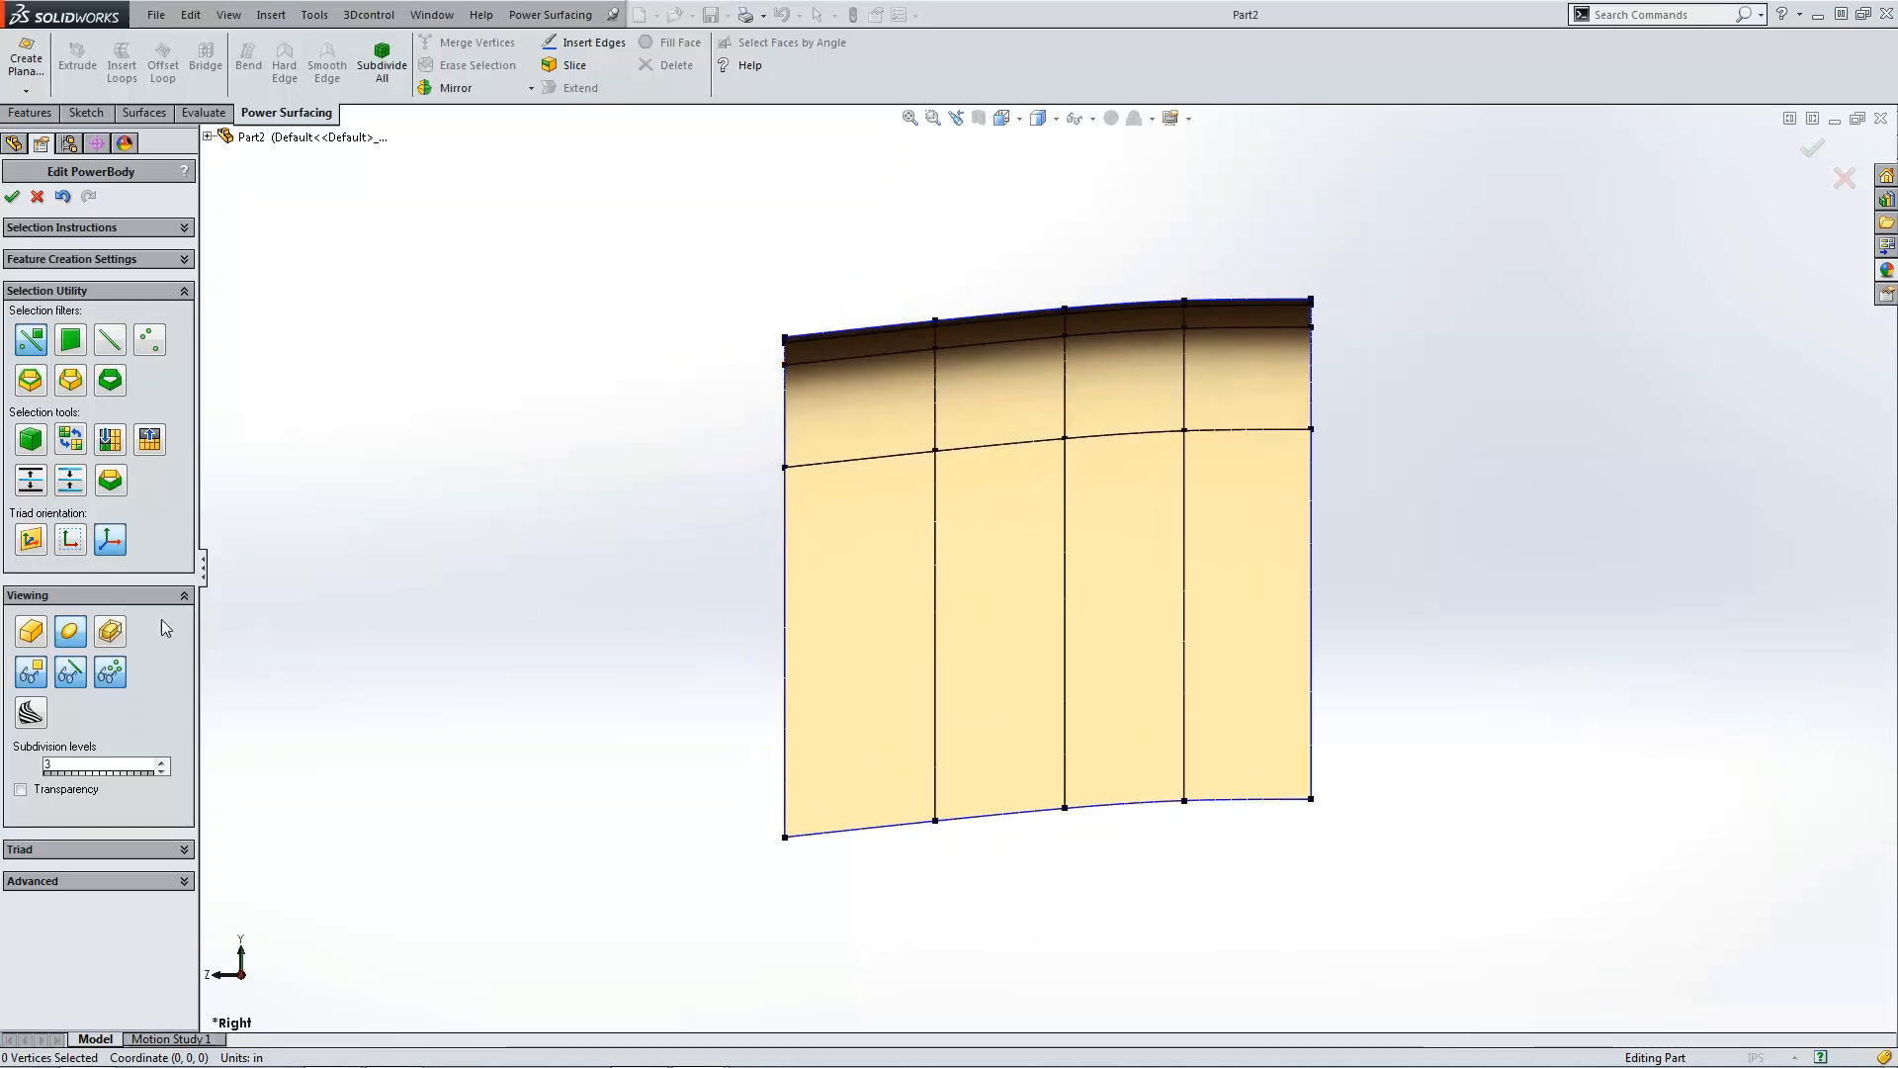
left_click(30, 633)
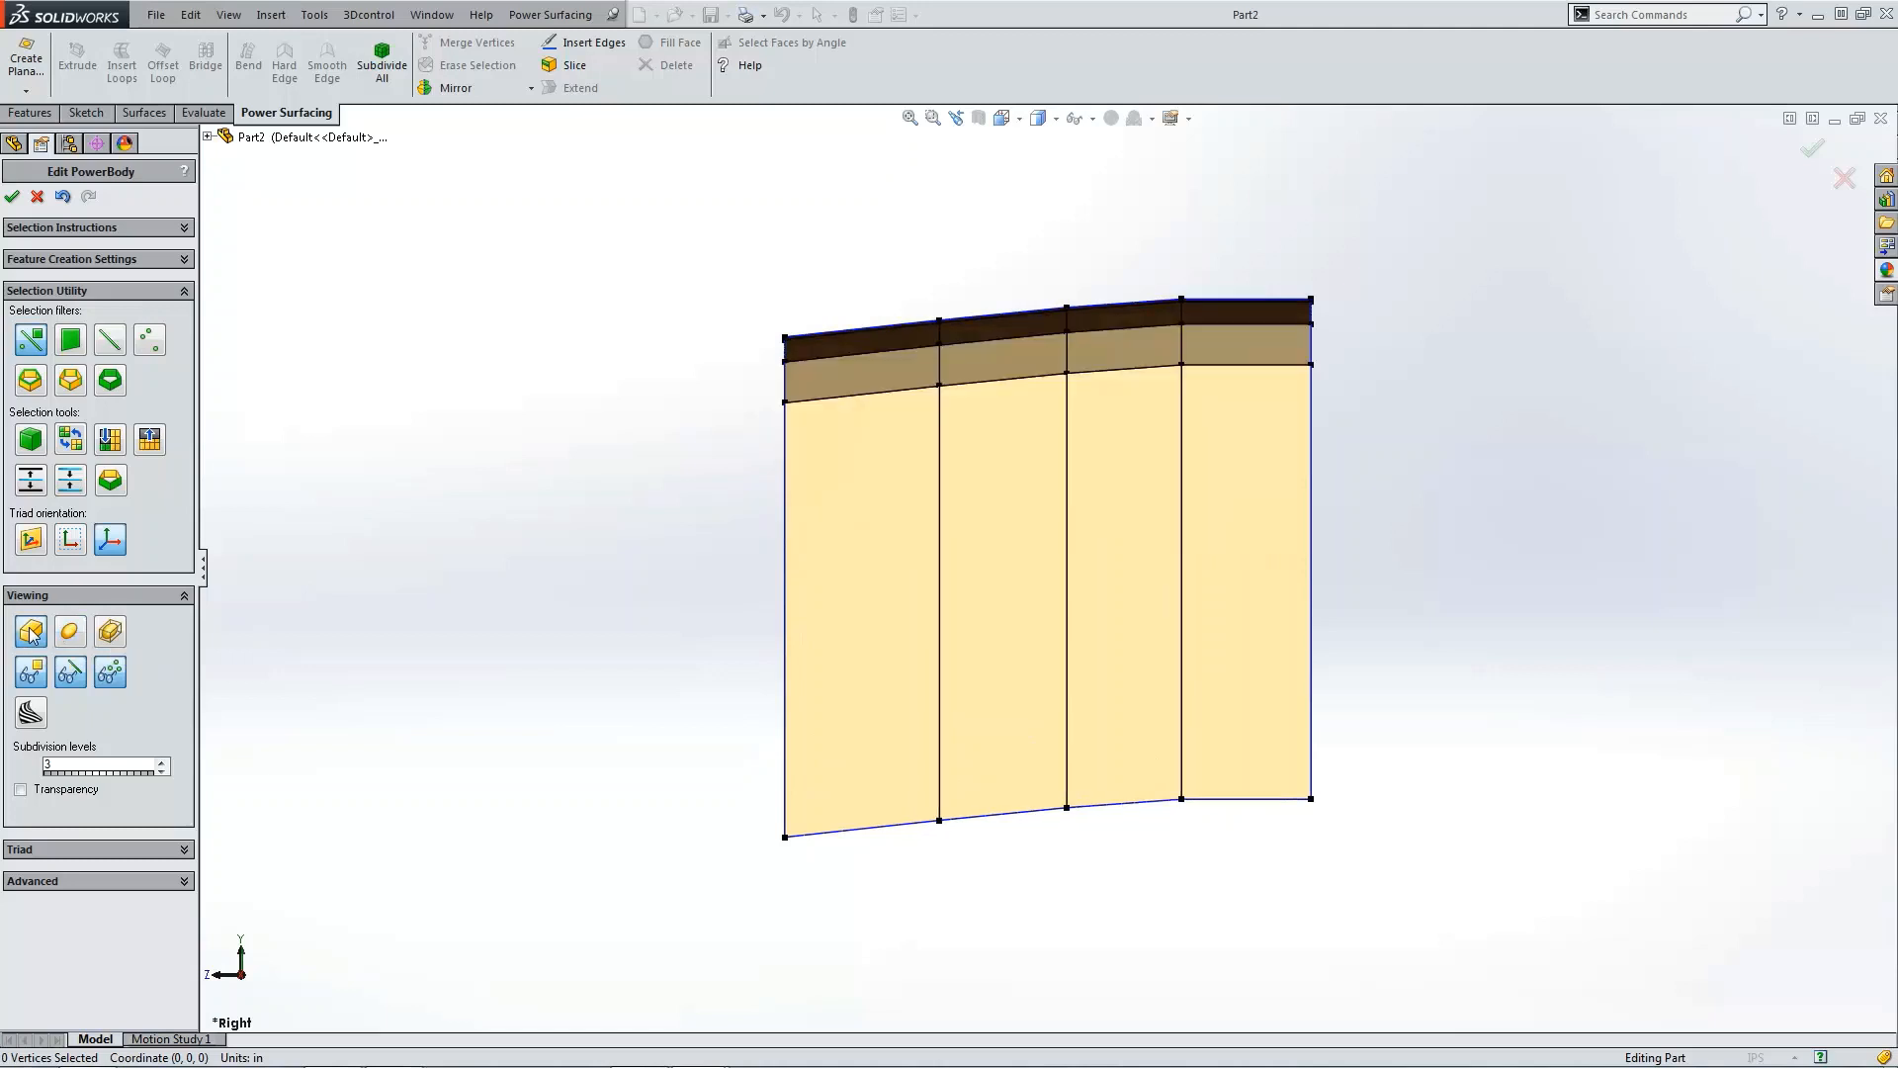
Step: Raise the two lower-left bottom vertices and pull the third bottom vertex up and inward to taper the lower edge
left_click(786, 838)
left_click_drag(786, 791, 798, 421)
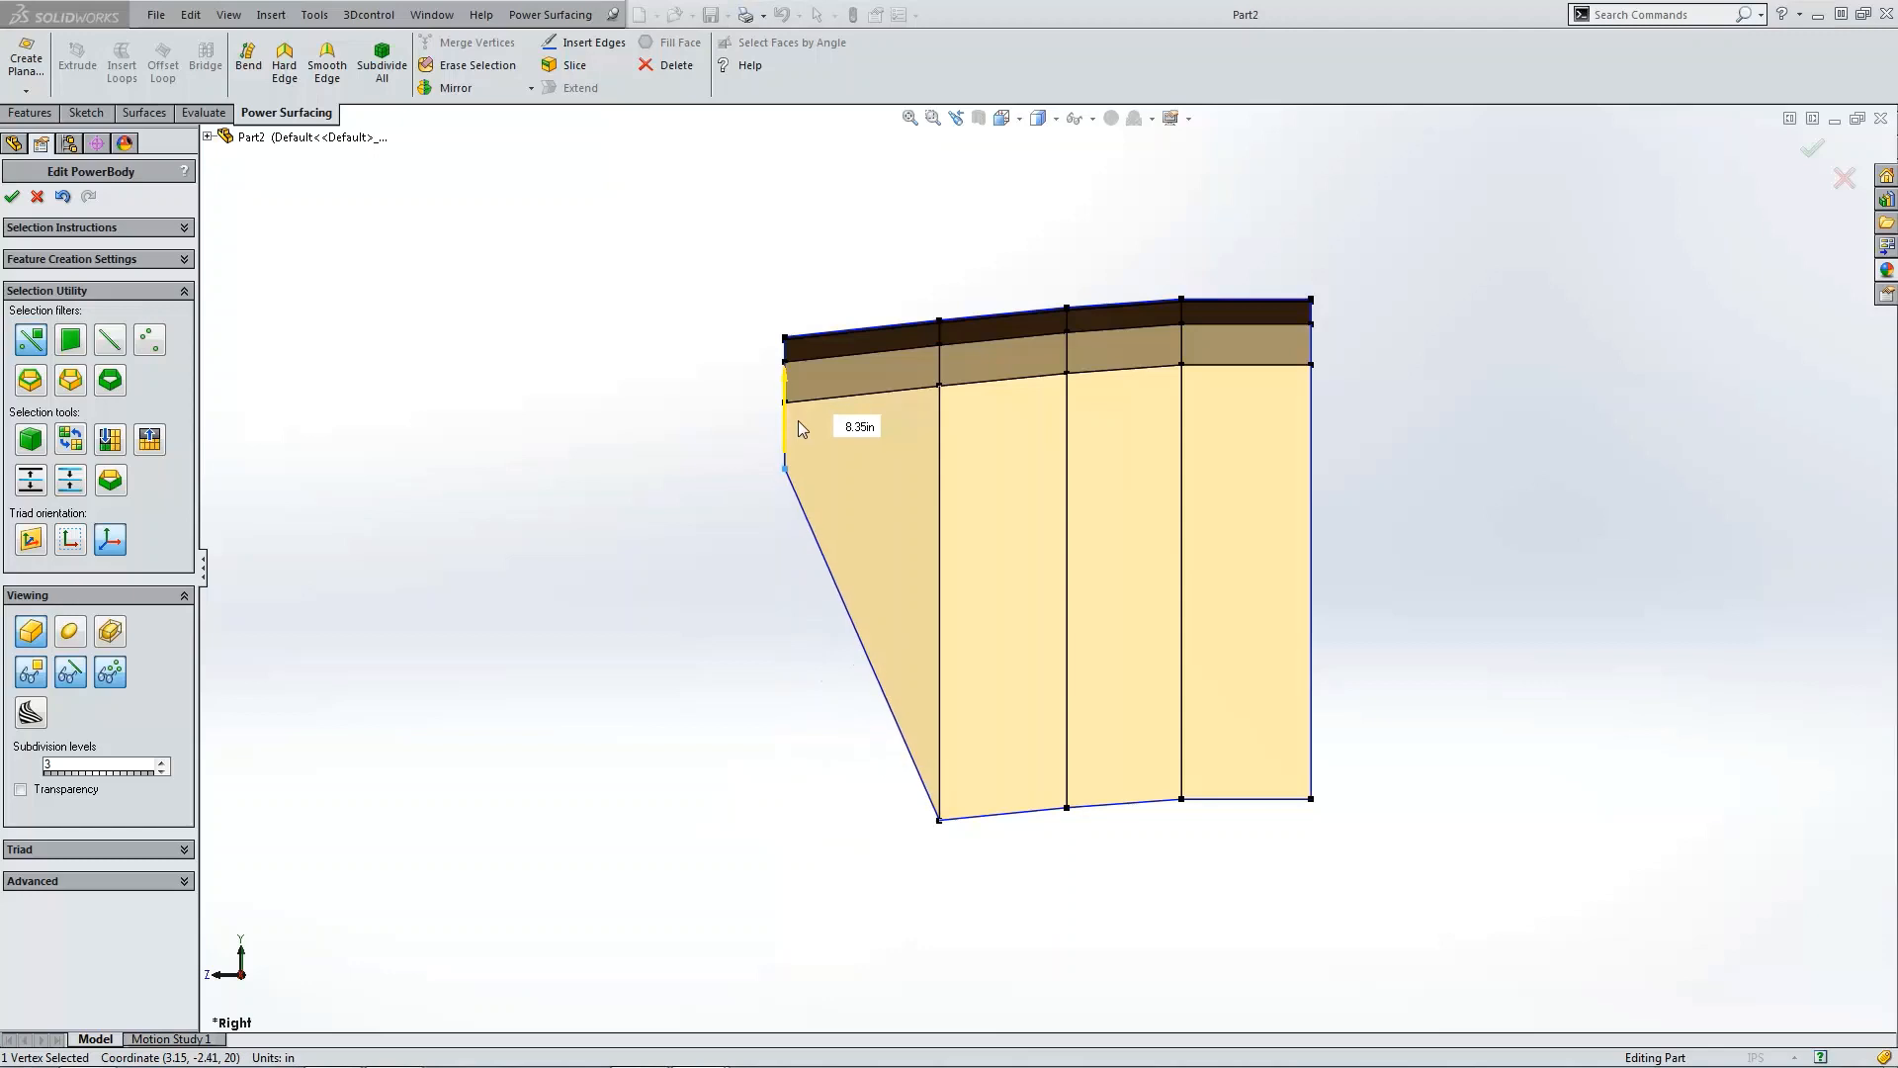
left_click(940, 821)
left_click_drag(941, 757, 939, 442)
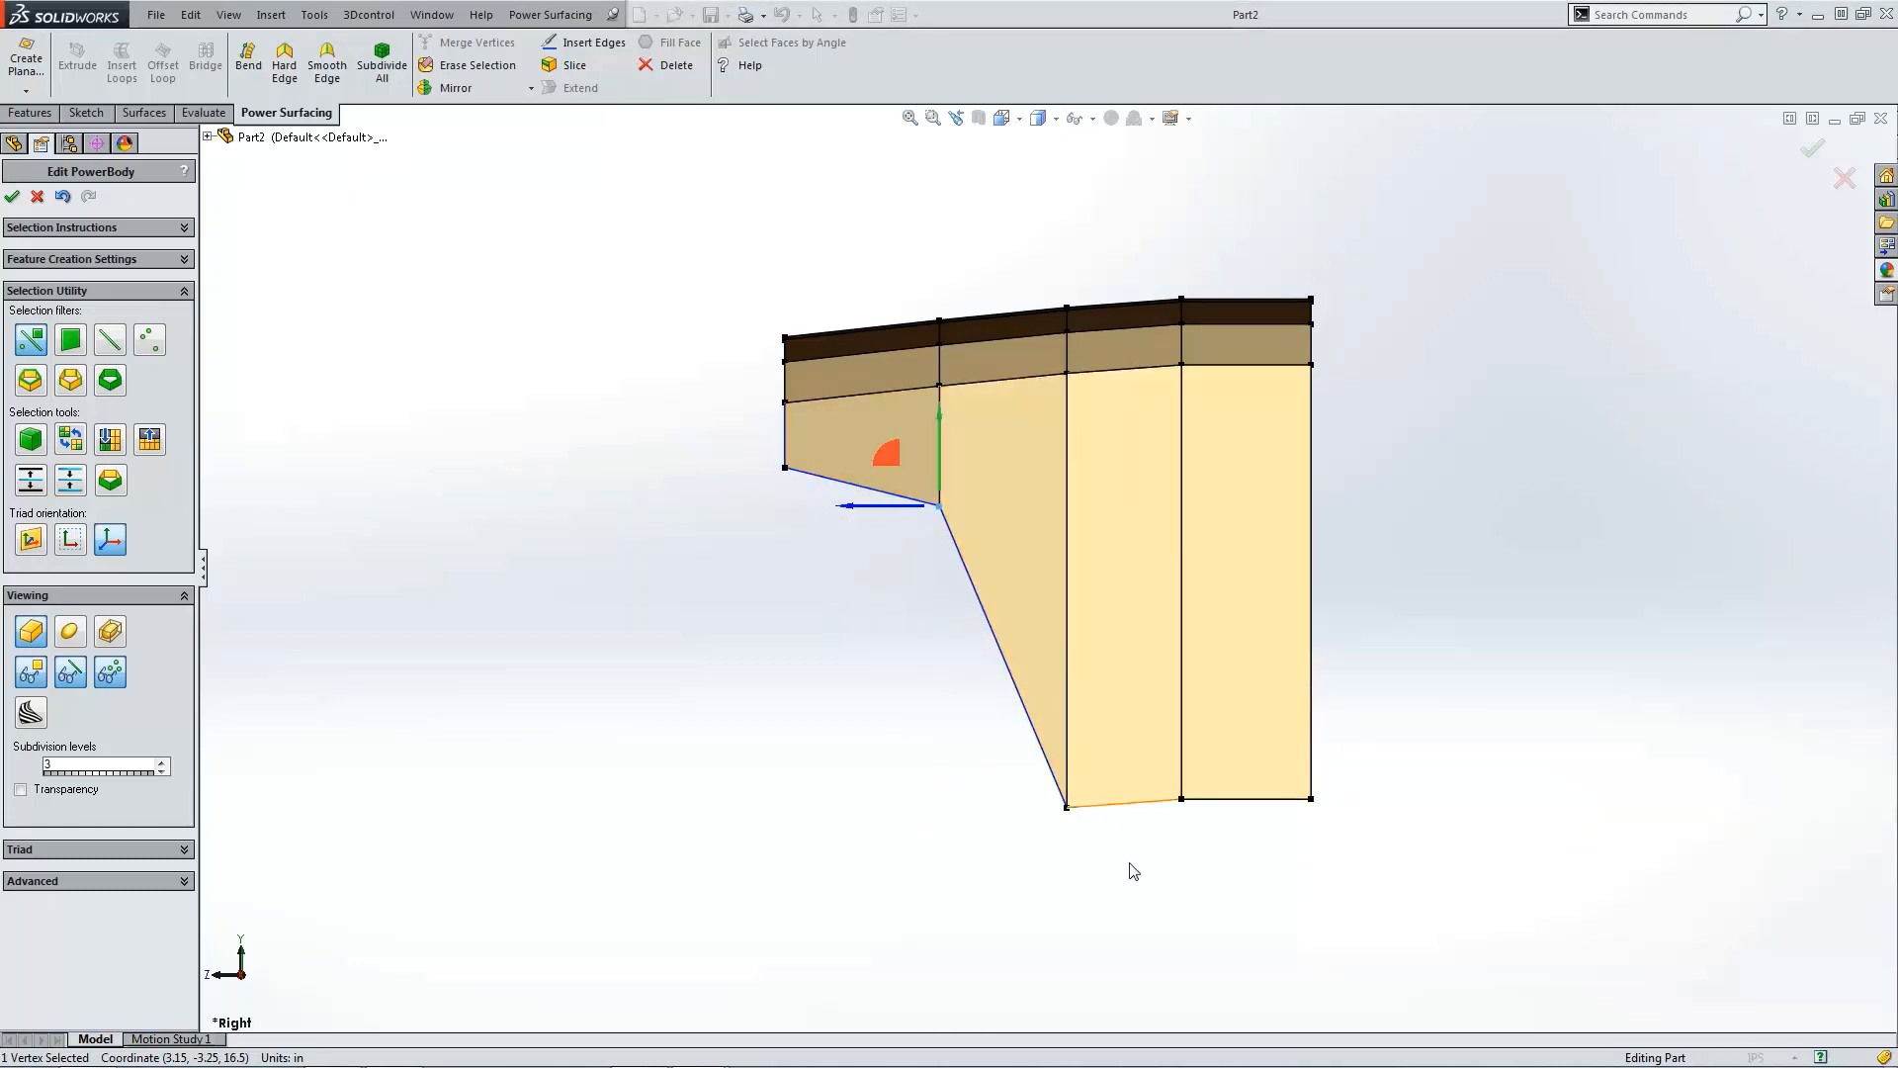
left_click(1067, 808)
left_click_drag(1072, 767, 959, 587)
left_click(1223, 860)
Step: Move the fourth bottom vertex up and left, and raise the bottom-right corner vertex slightly
left_click(1183, 800)
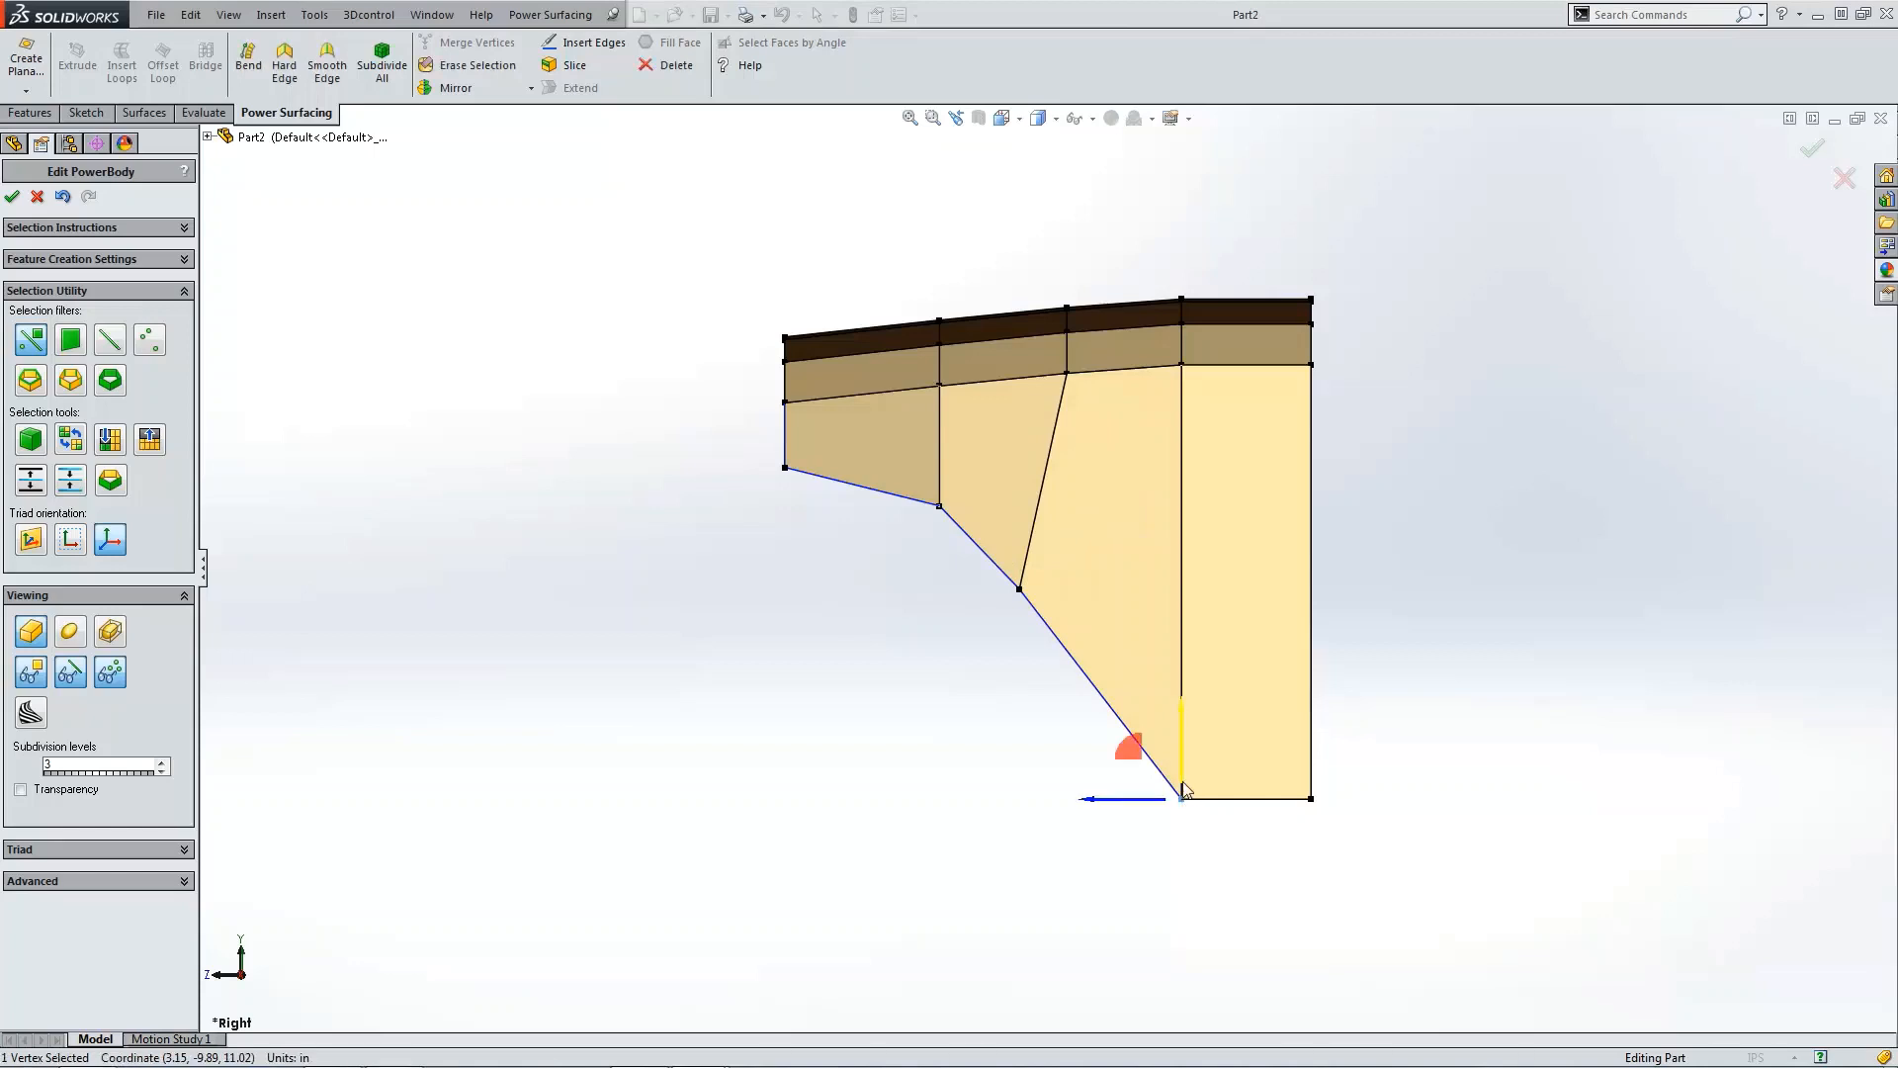
left_click_drag(1182, 776, 999, 713)
left_click(1344, 854)
left_click(1311, 798)
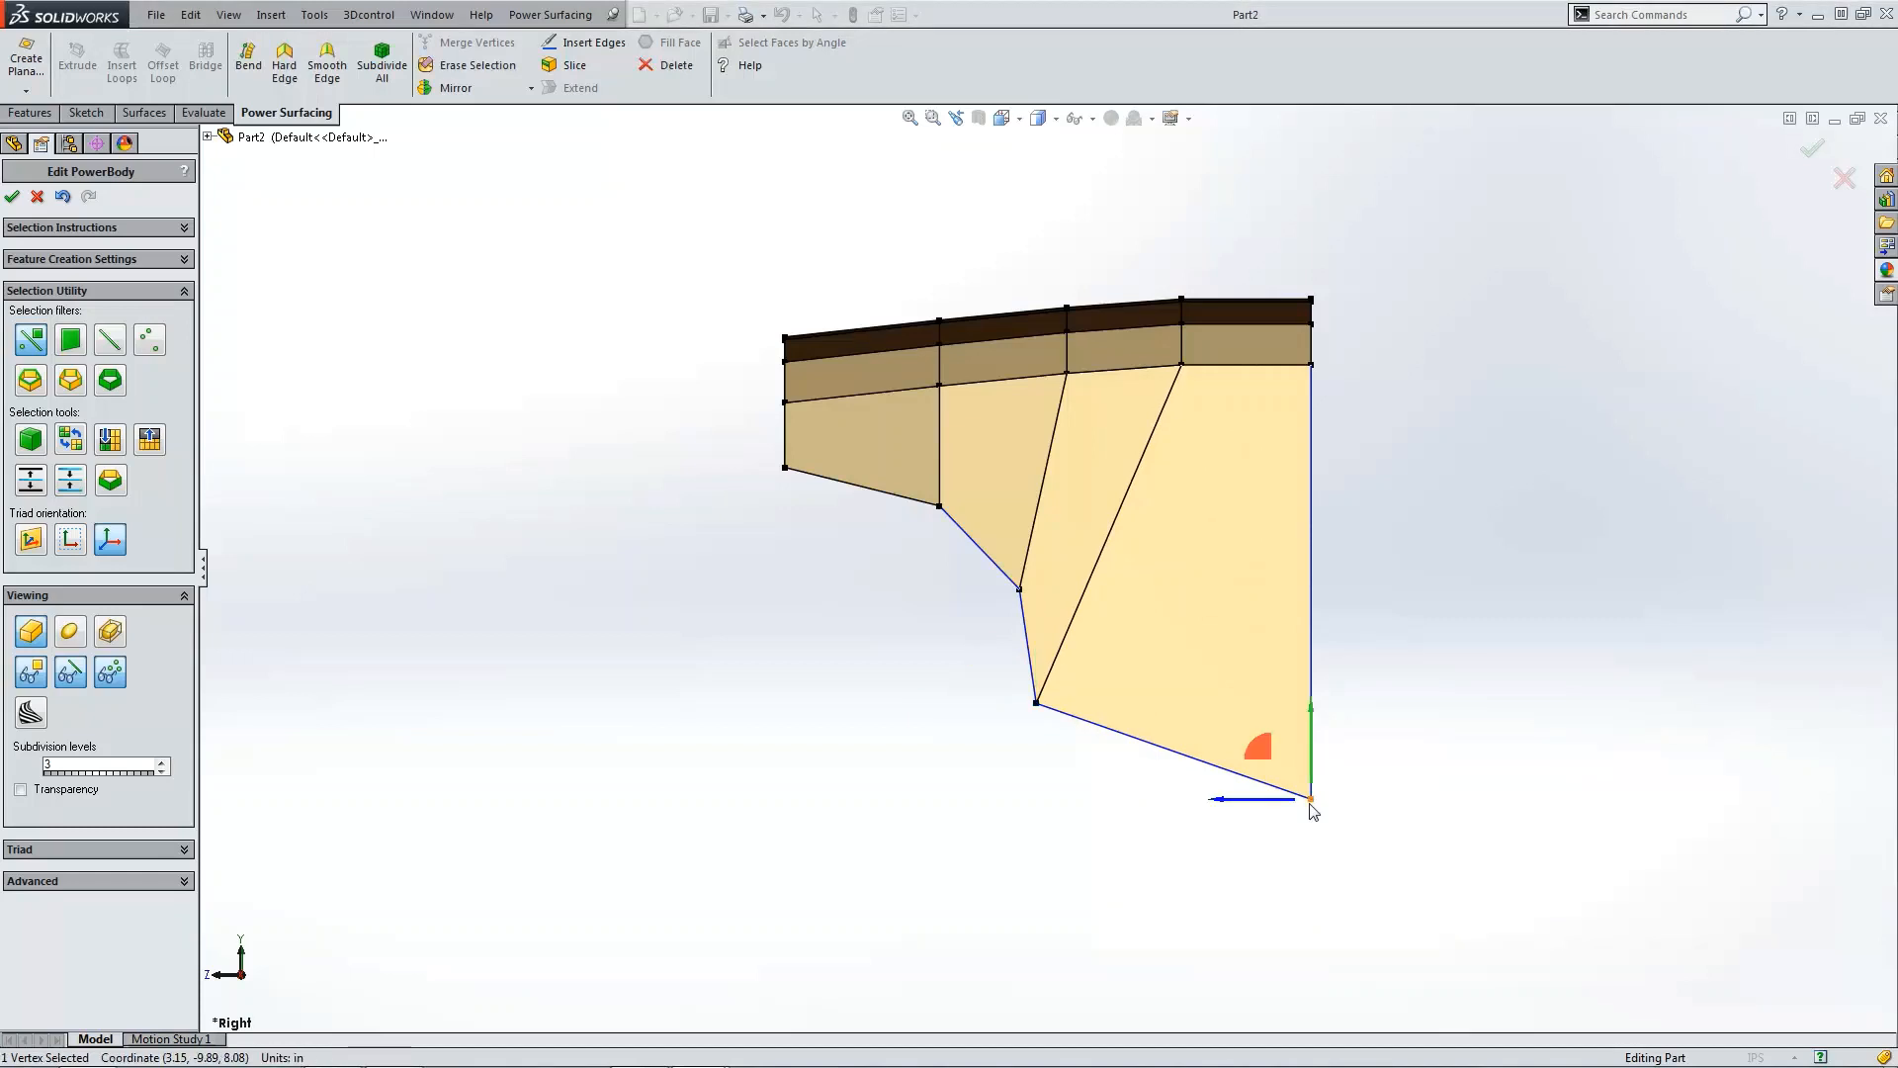
left_click_drag(1310, 781, 1309, 683)
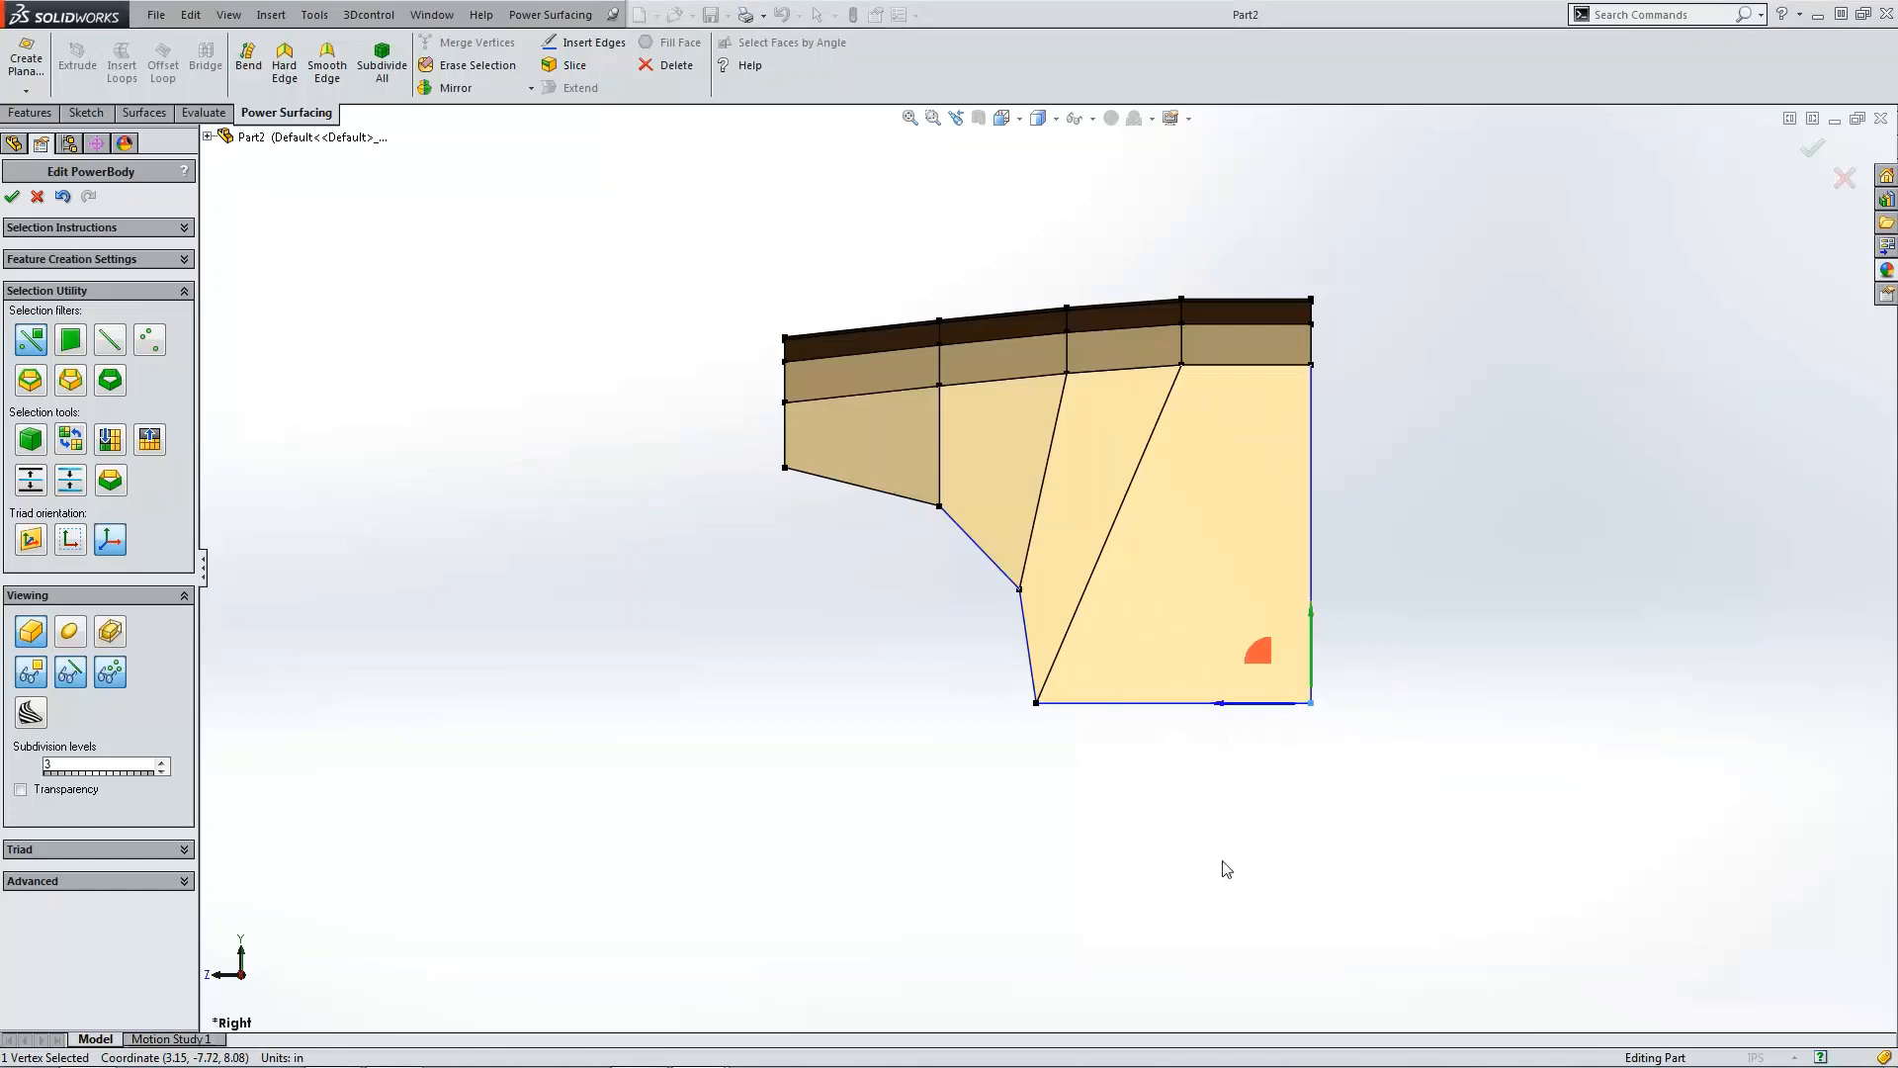
left_click(1218, 871)
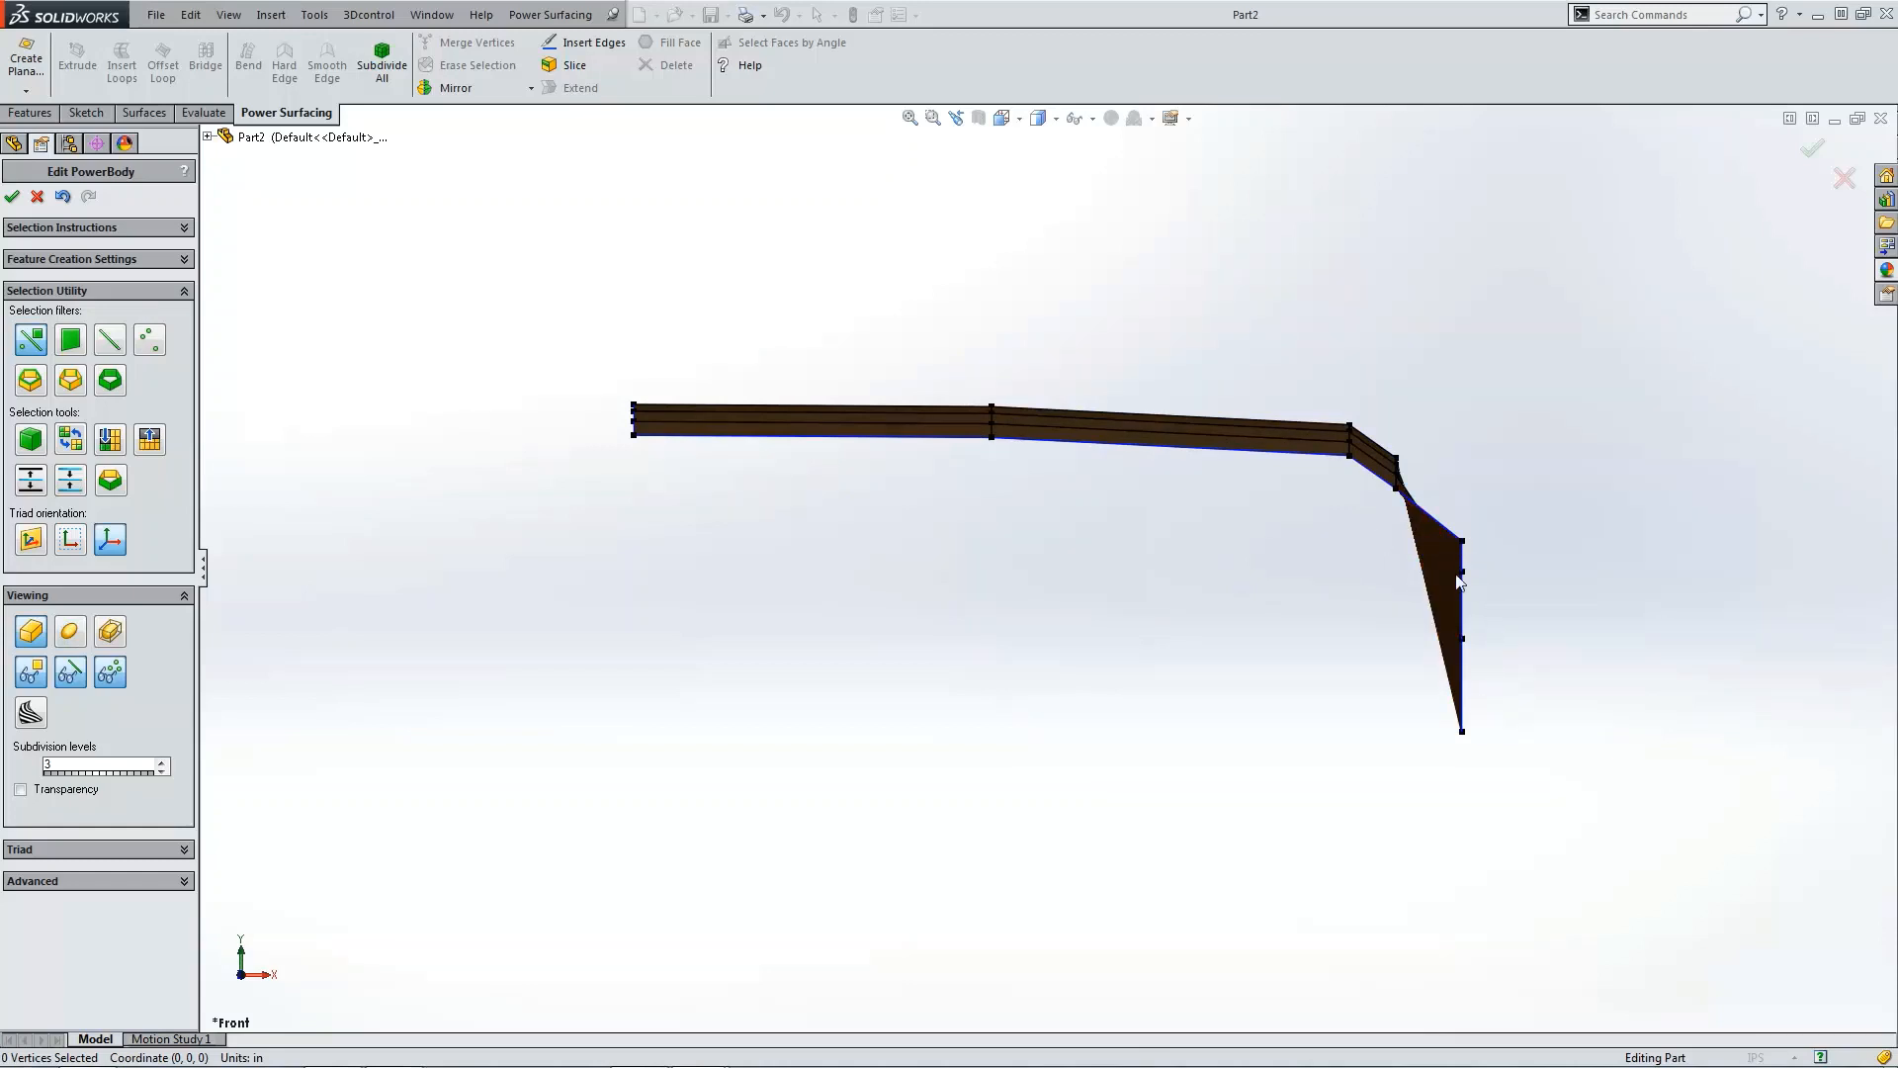
Step: Insert a new edge running from the left border across the lower-left faces down to the bottom edge
key("ctrl+4")
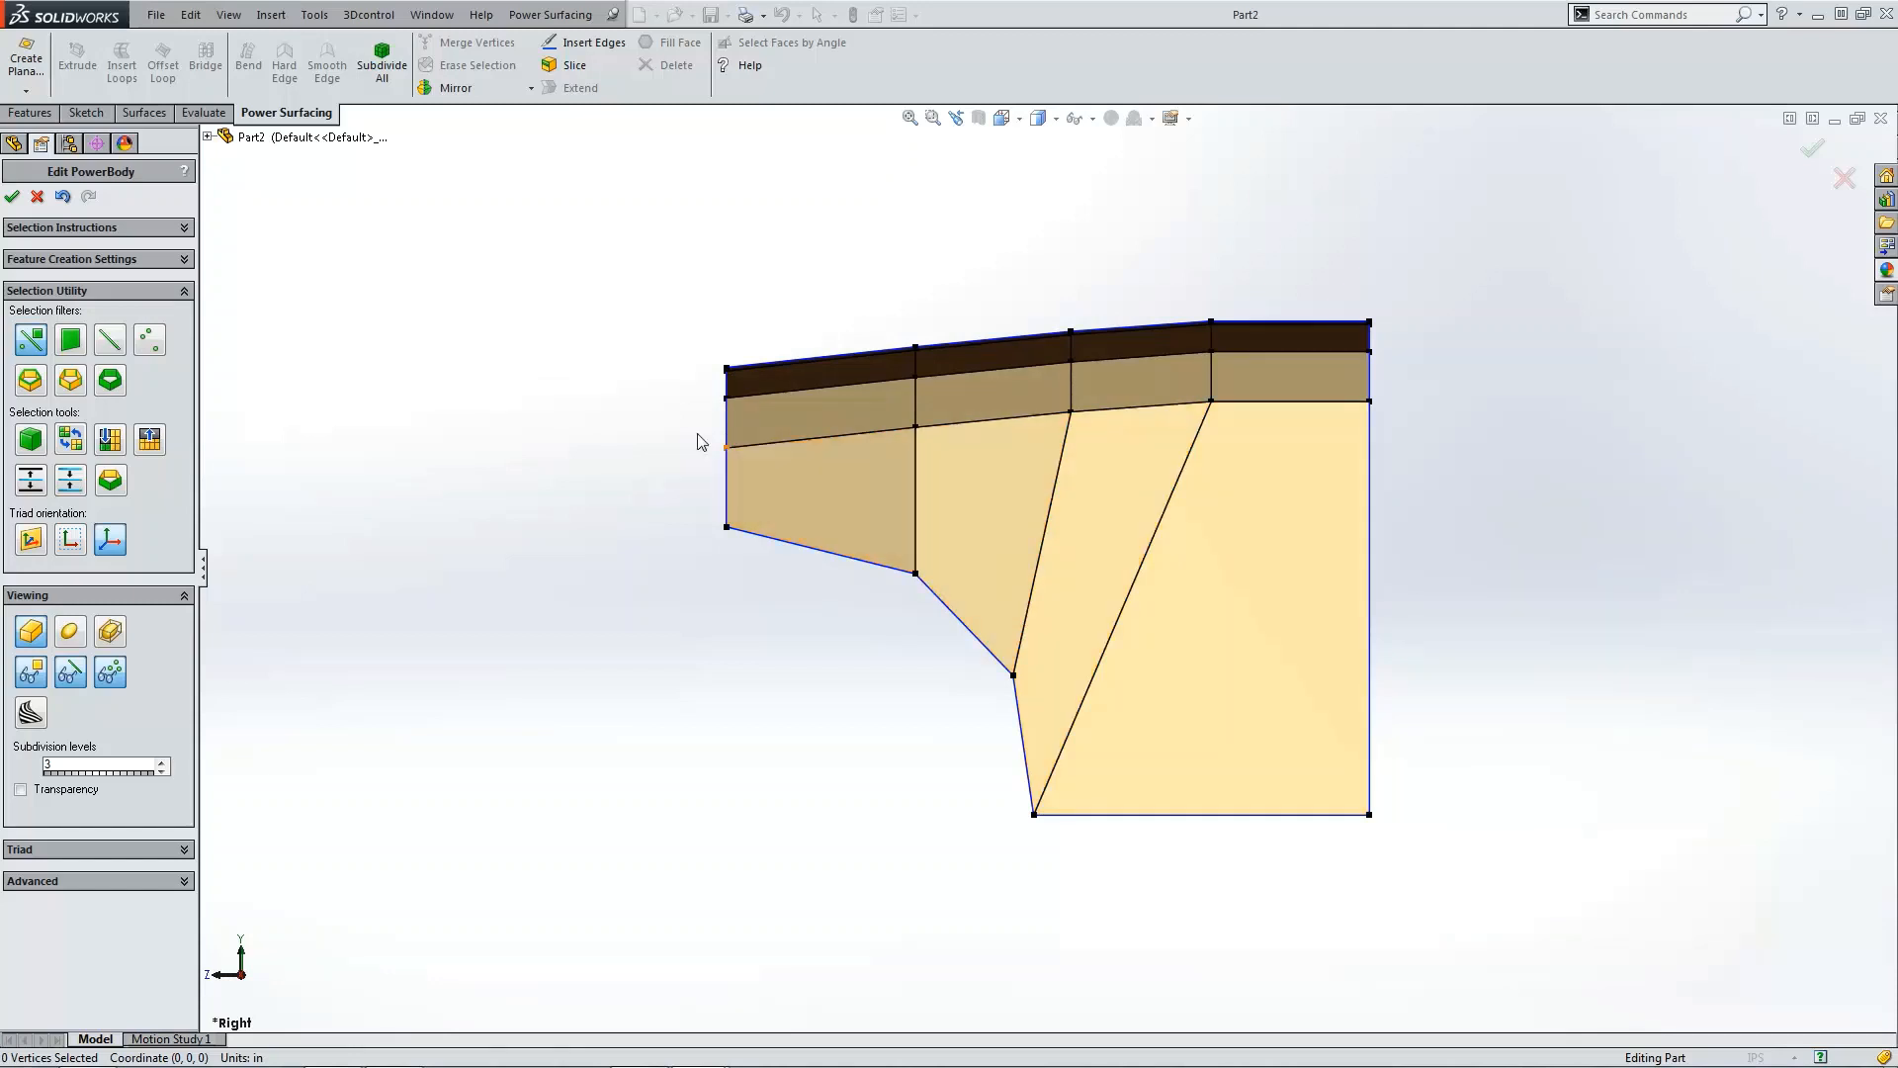
left_click(583, 43)
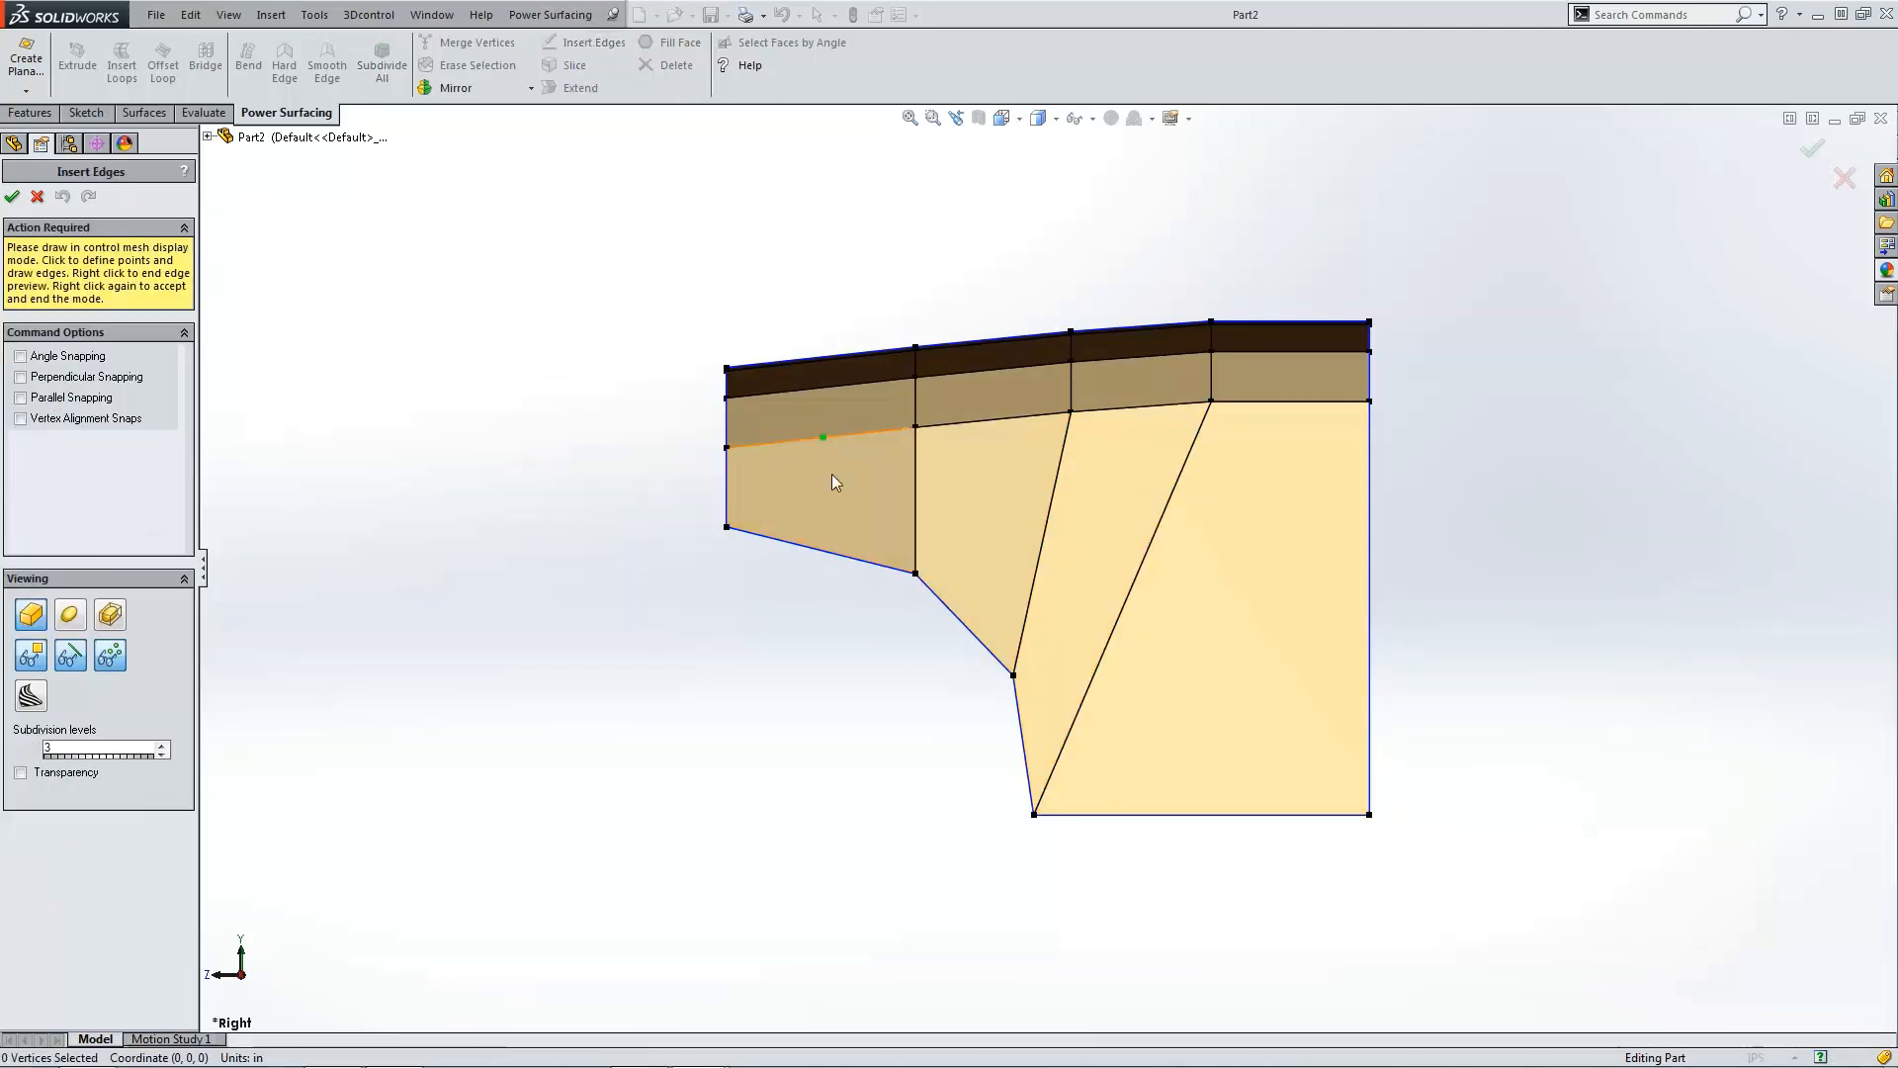
left_click(727, 485)
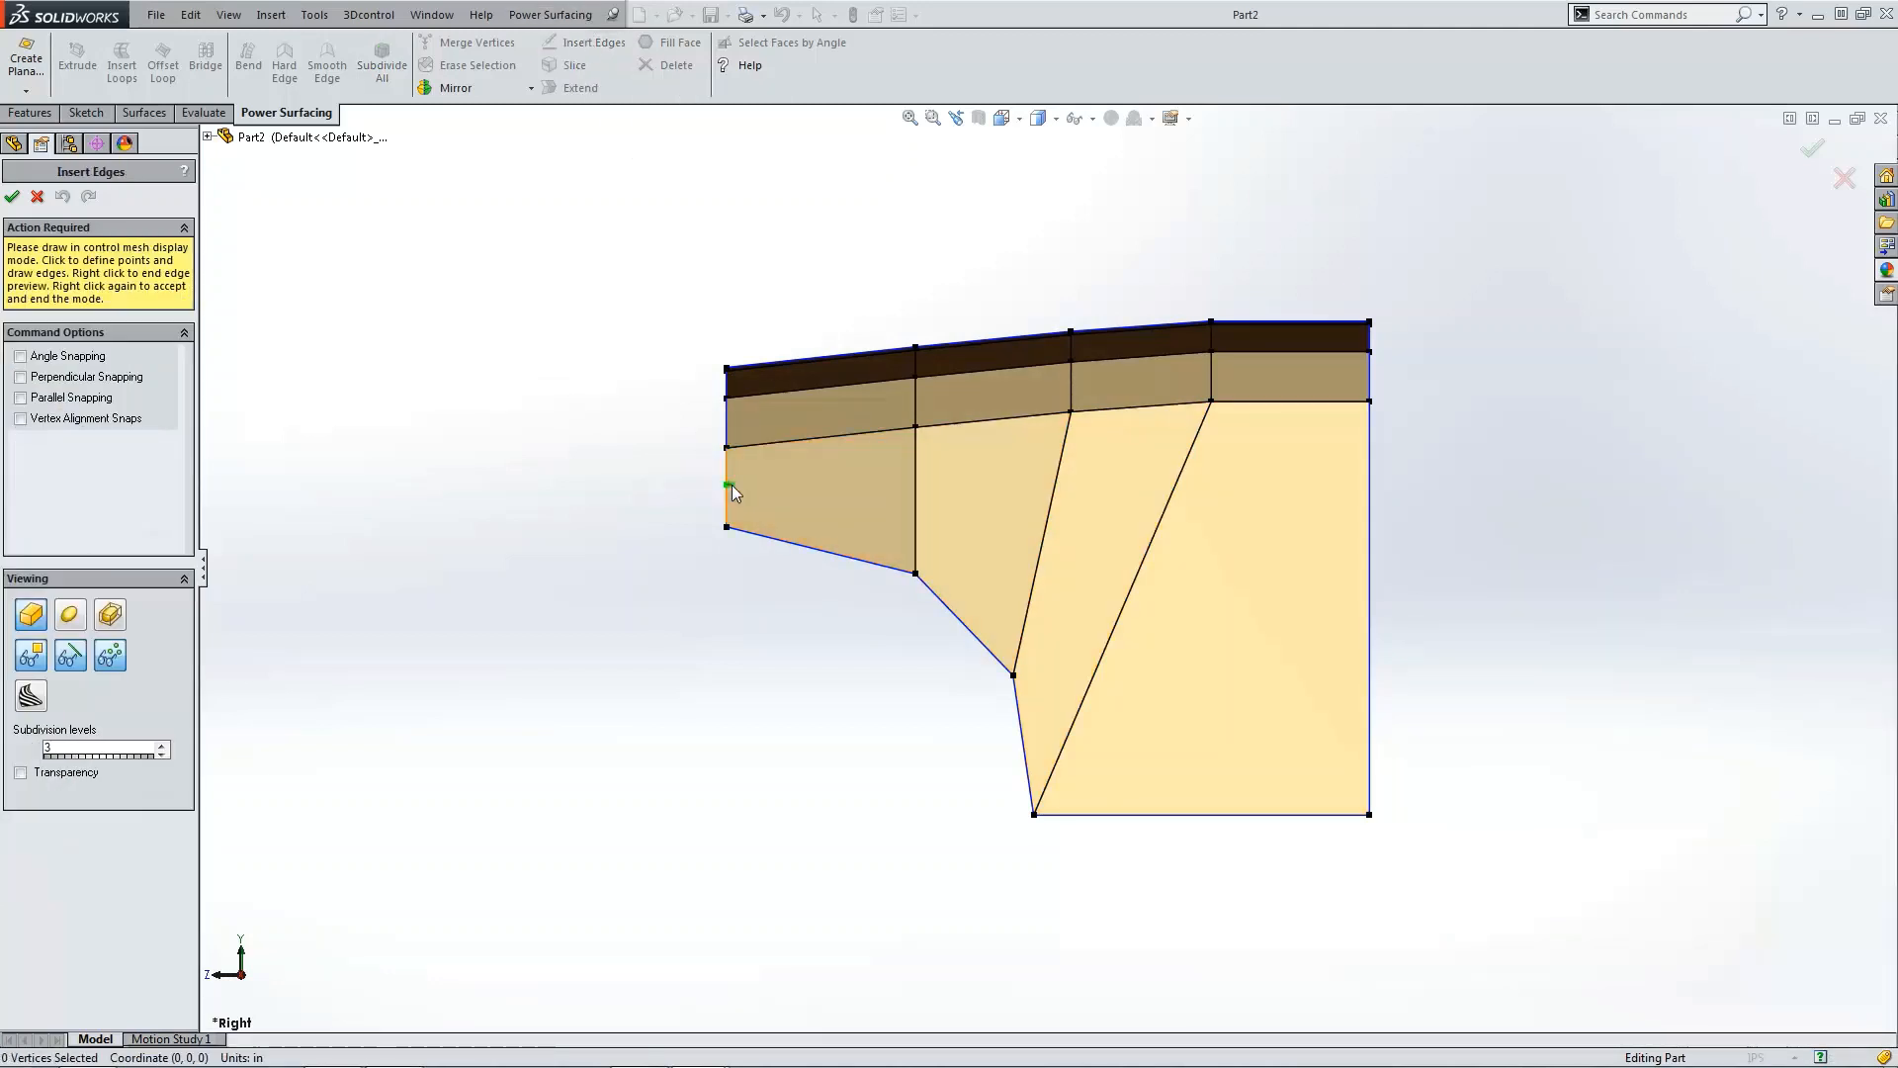
left_click(915, 501)
left_click(1035, 573)
left_click(1082, 704)
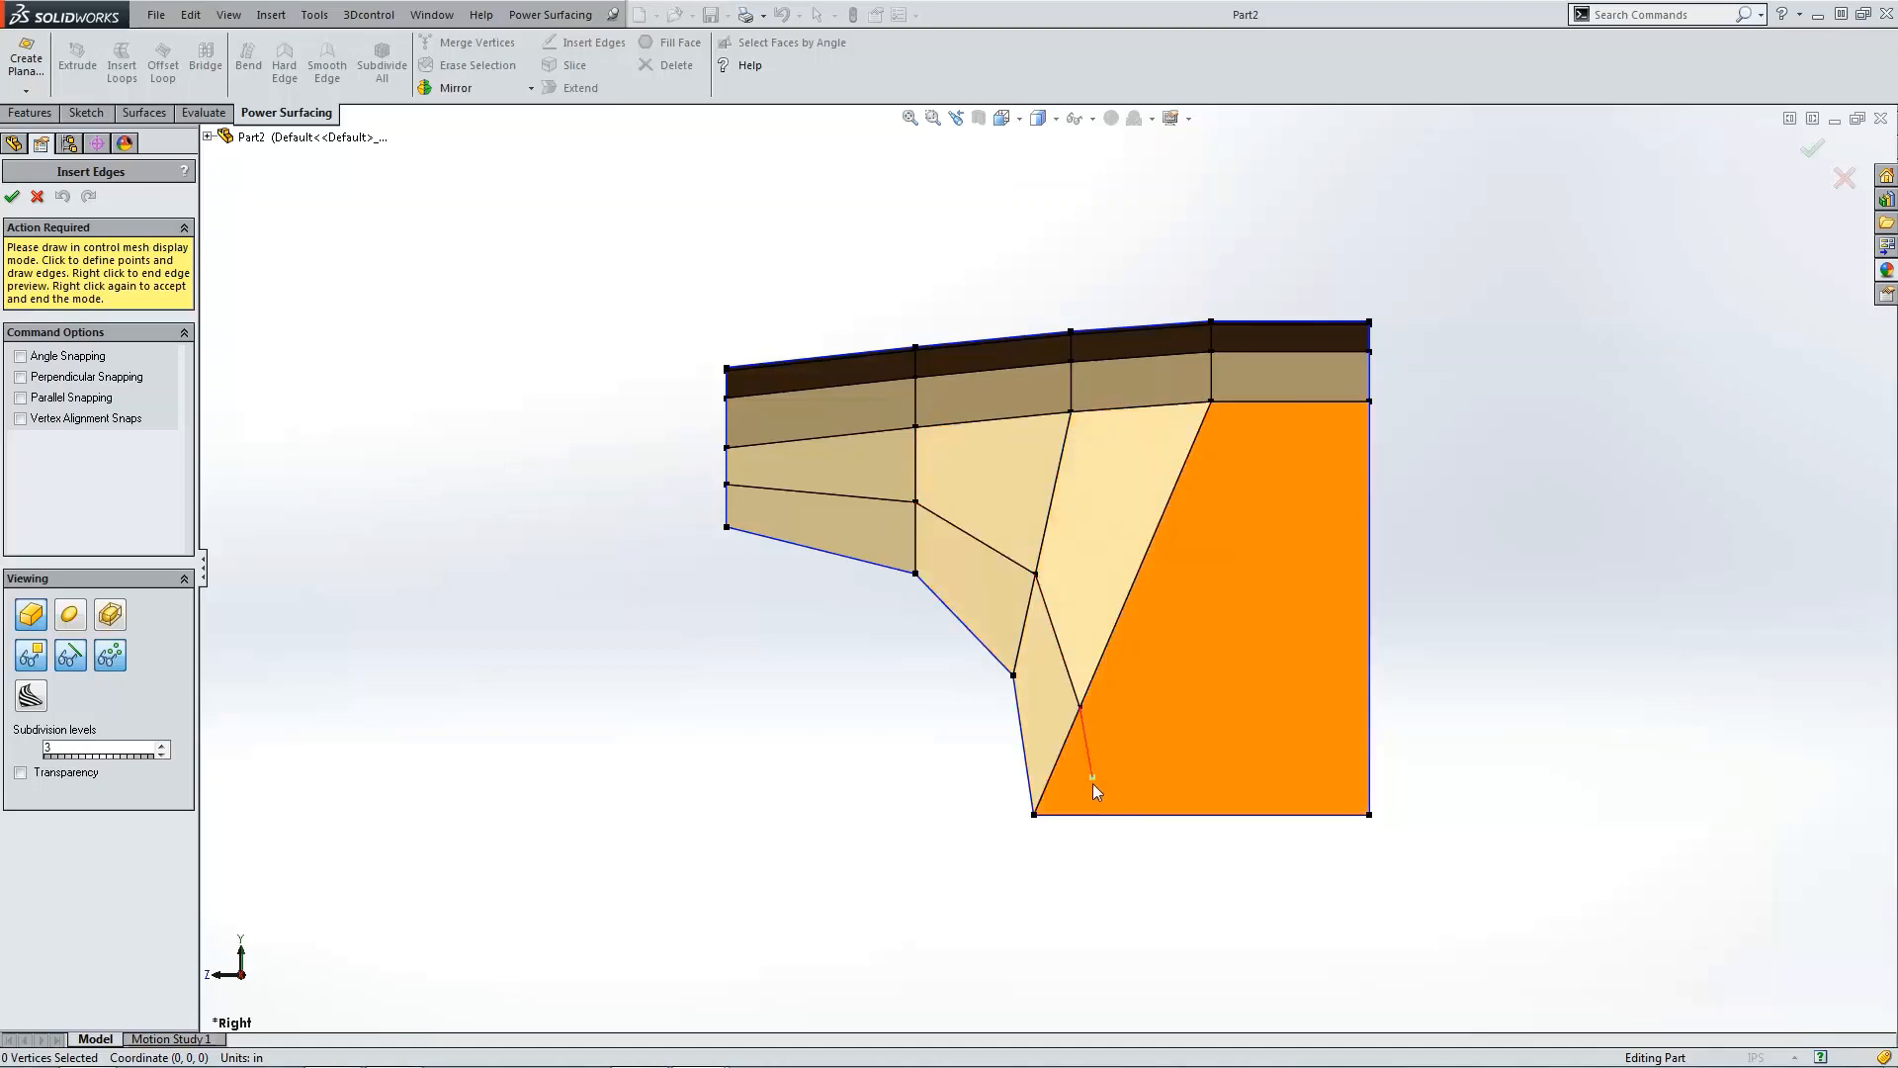
left_click(1089, 814)
right_click(1091, 817)
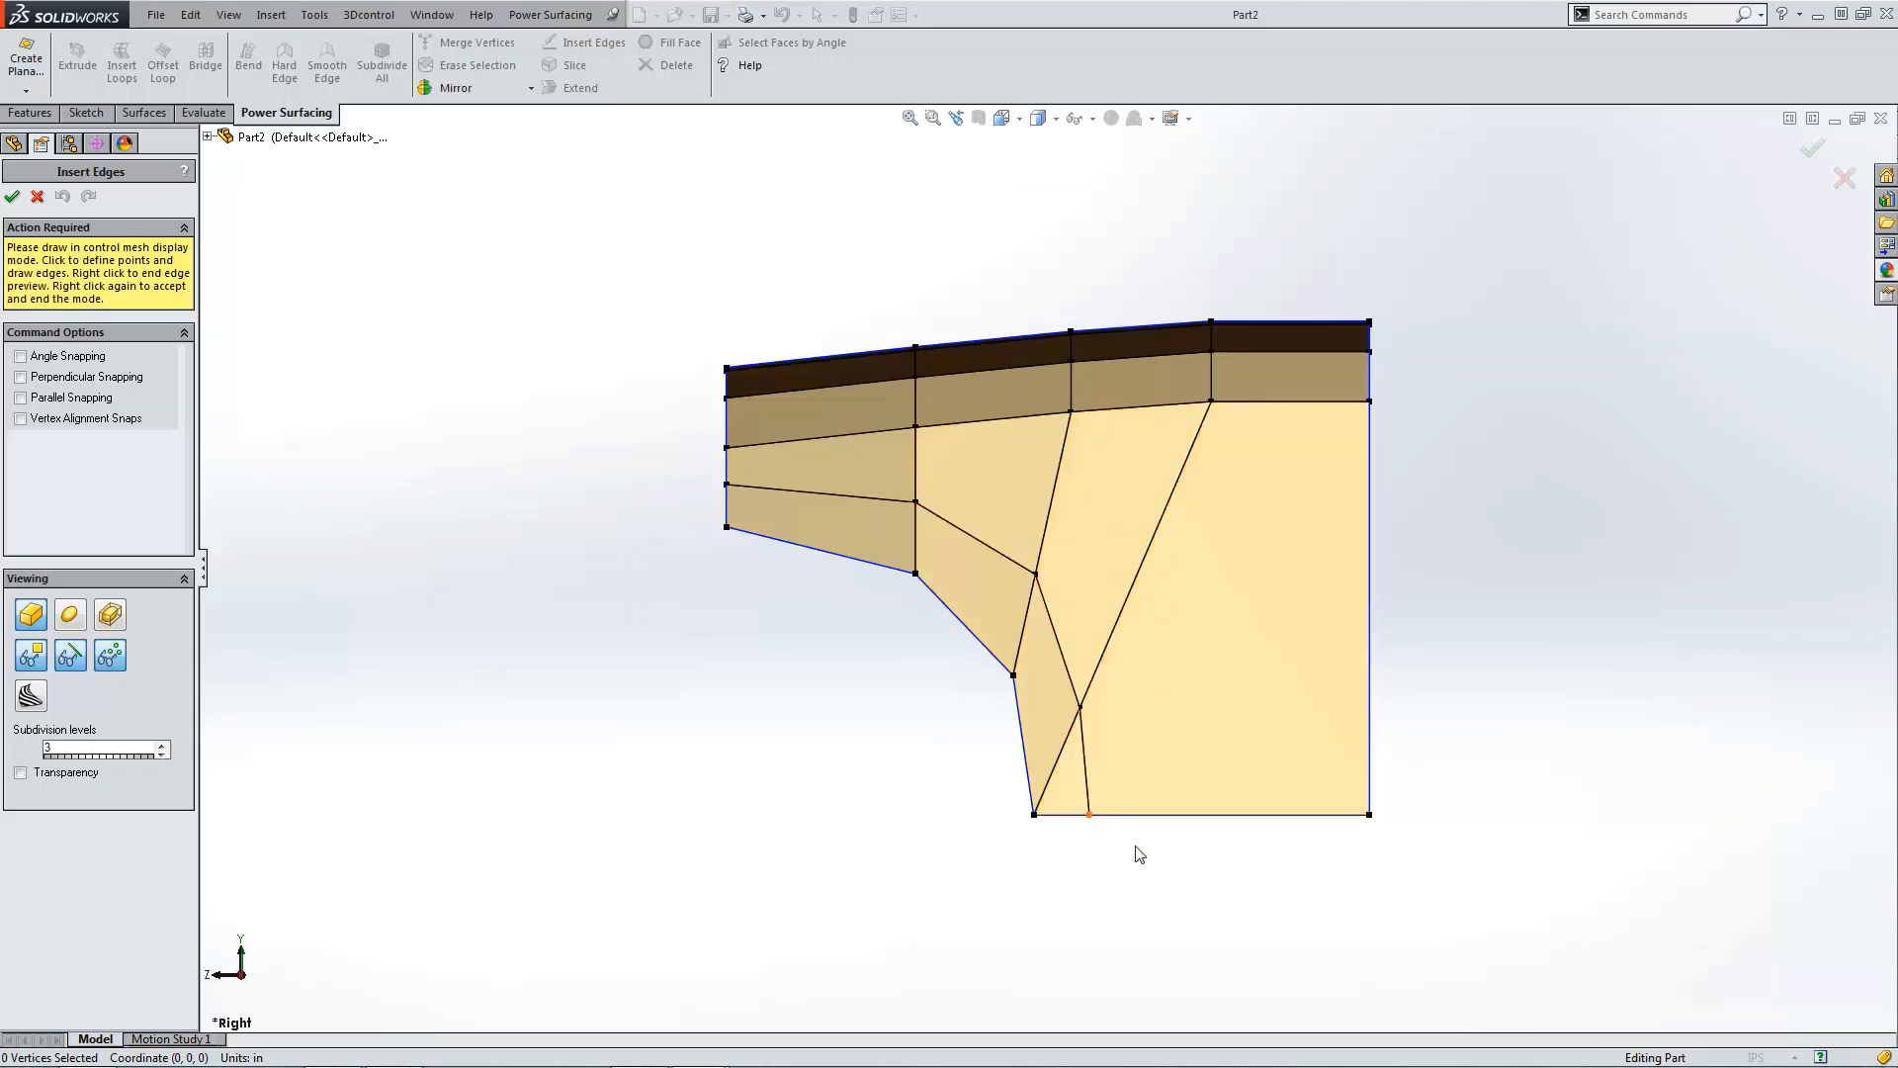
left_click(12, 196)
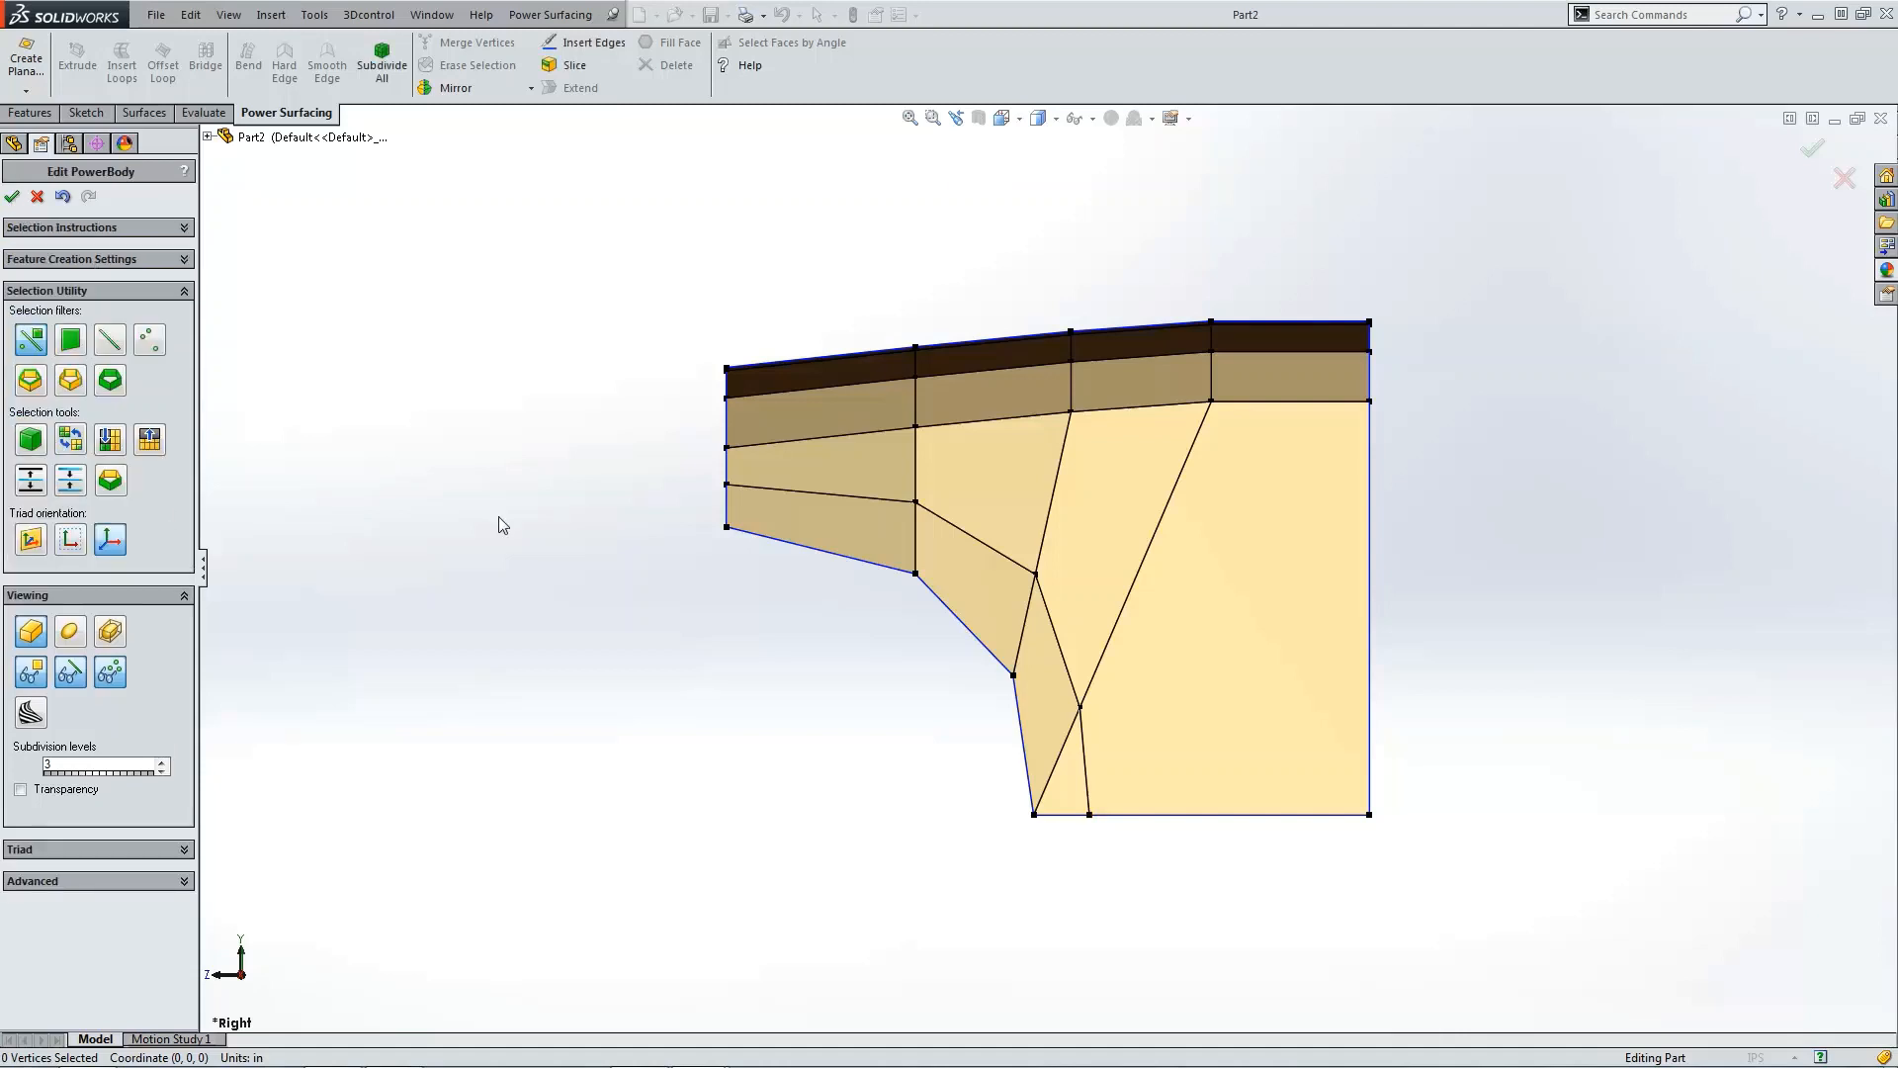
Step: Select the vertices along the stepped lower-left edge and, in front view, move them outward in depth
left_click(726, 527)
left_click(915, 573, "ctrl")
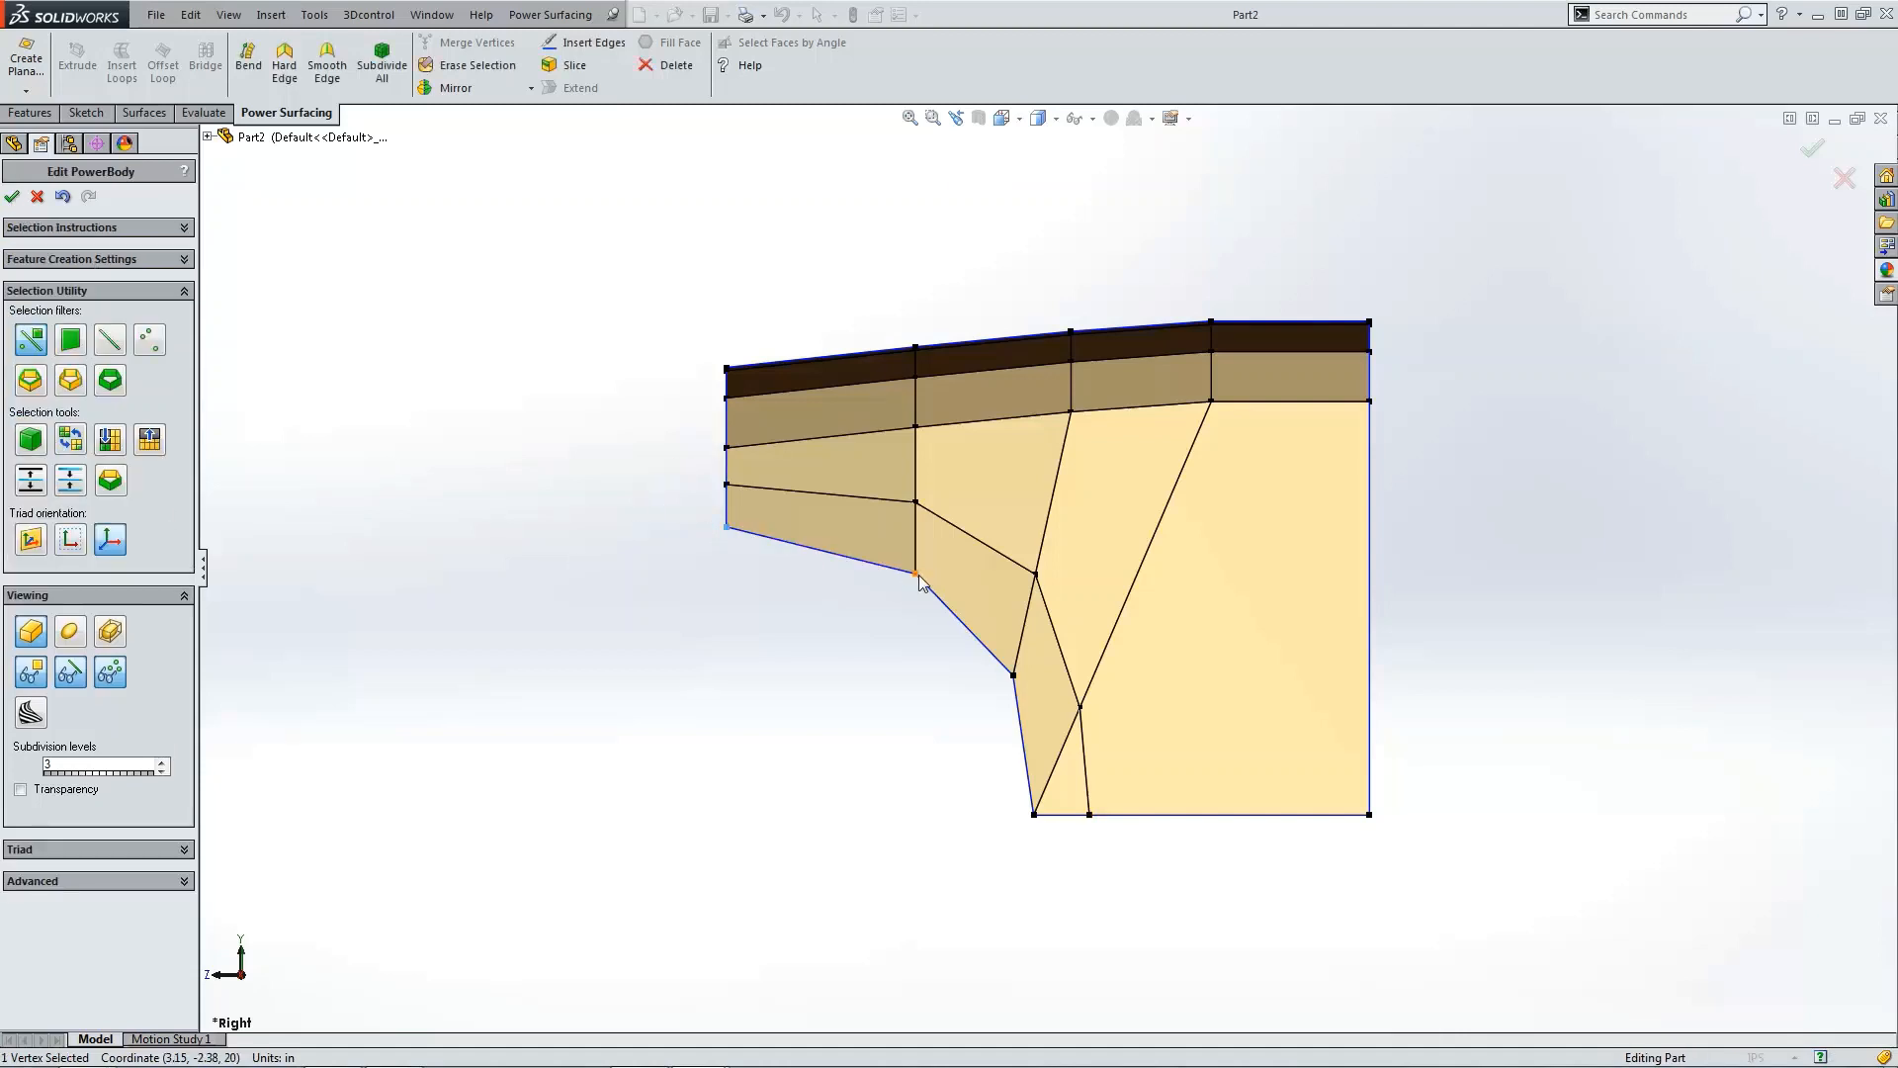
left_click(1014, 677, "ctrl")
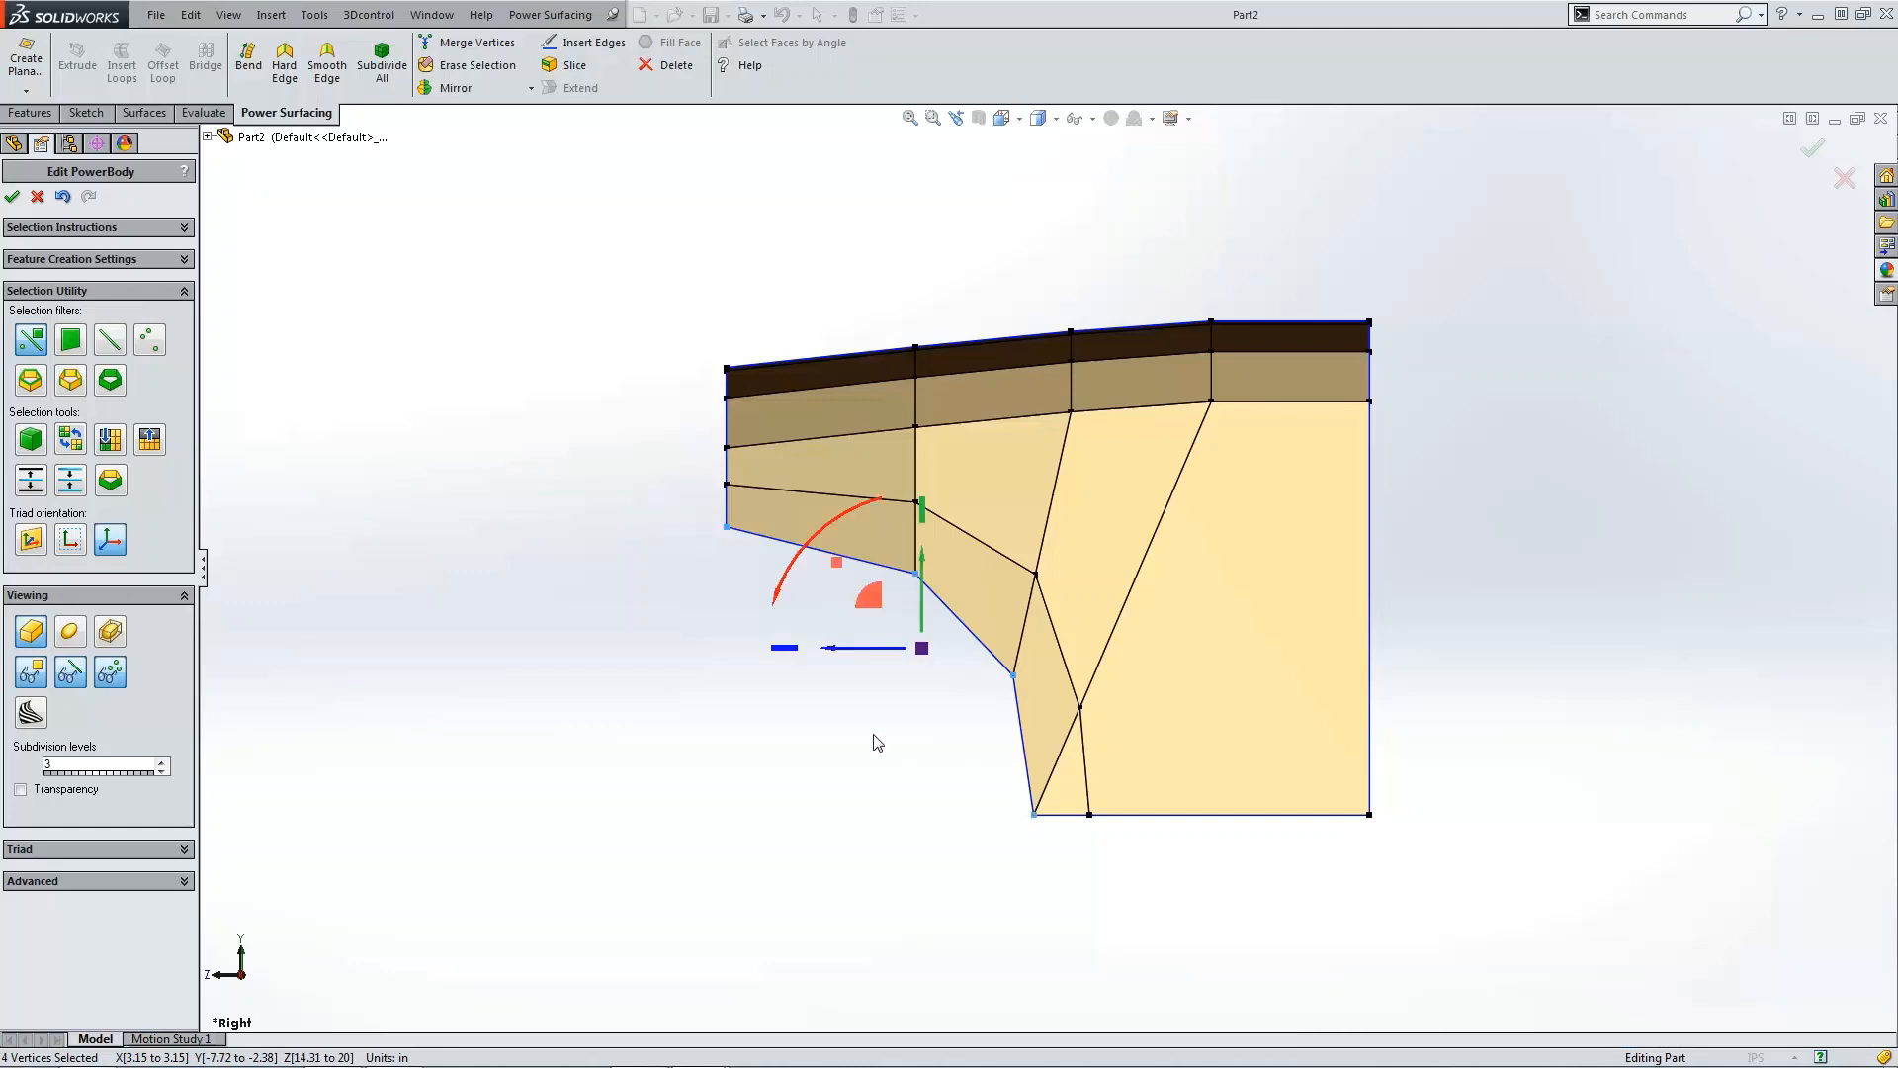
key("ctrl+1")
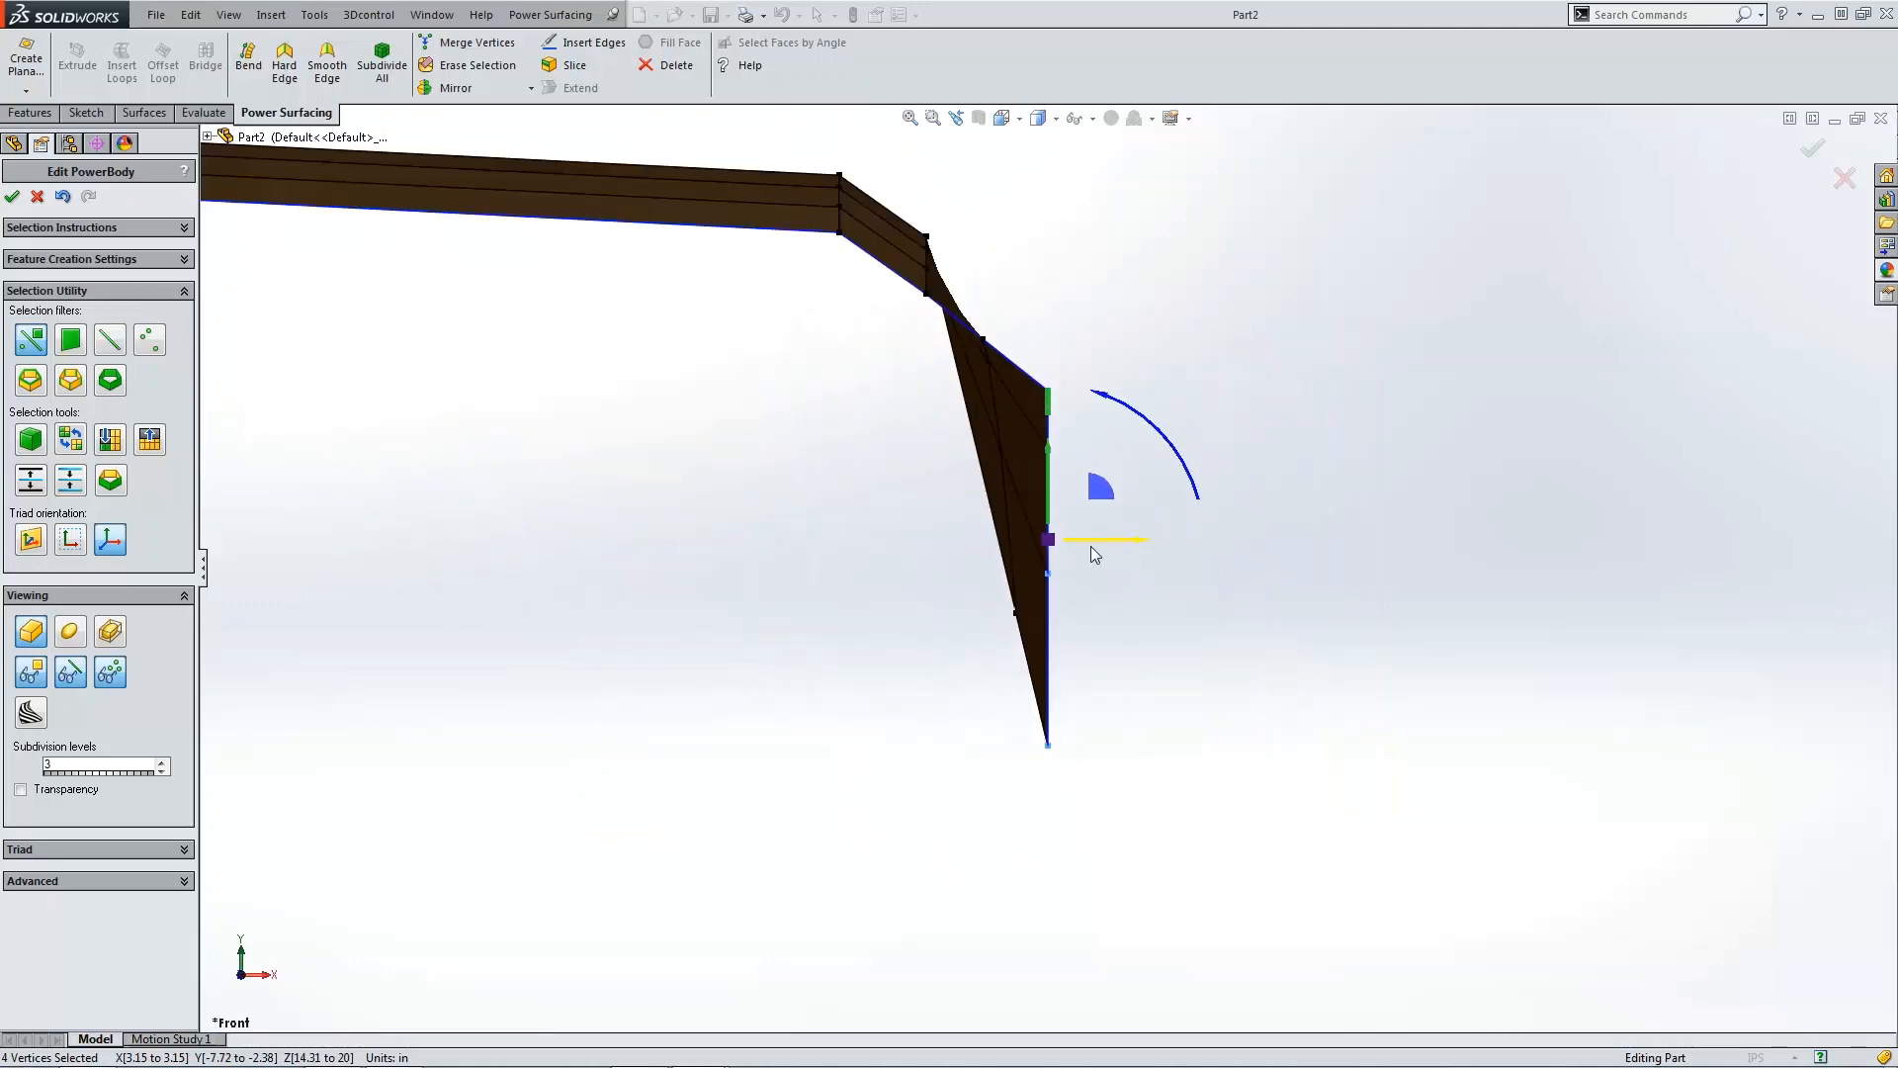
left_click_drag(1102, 542, 1148, 540)
left_click(1199, 663)
key("ctrl+4")
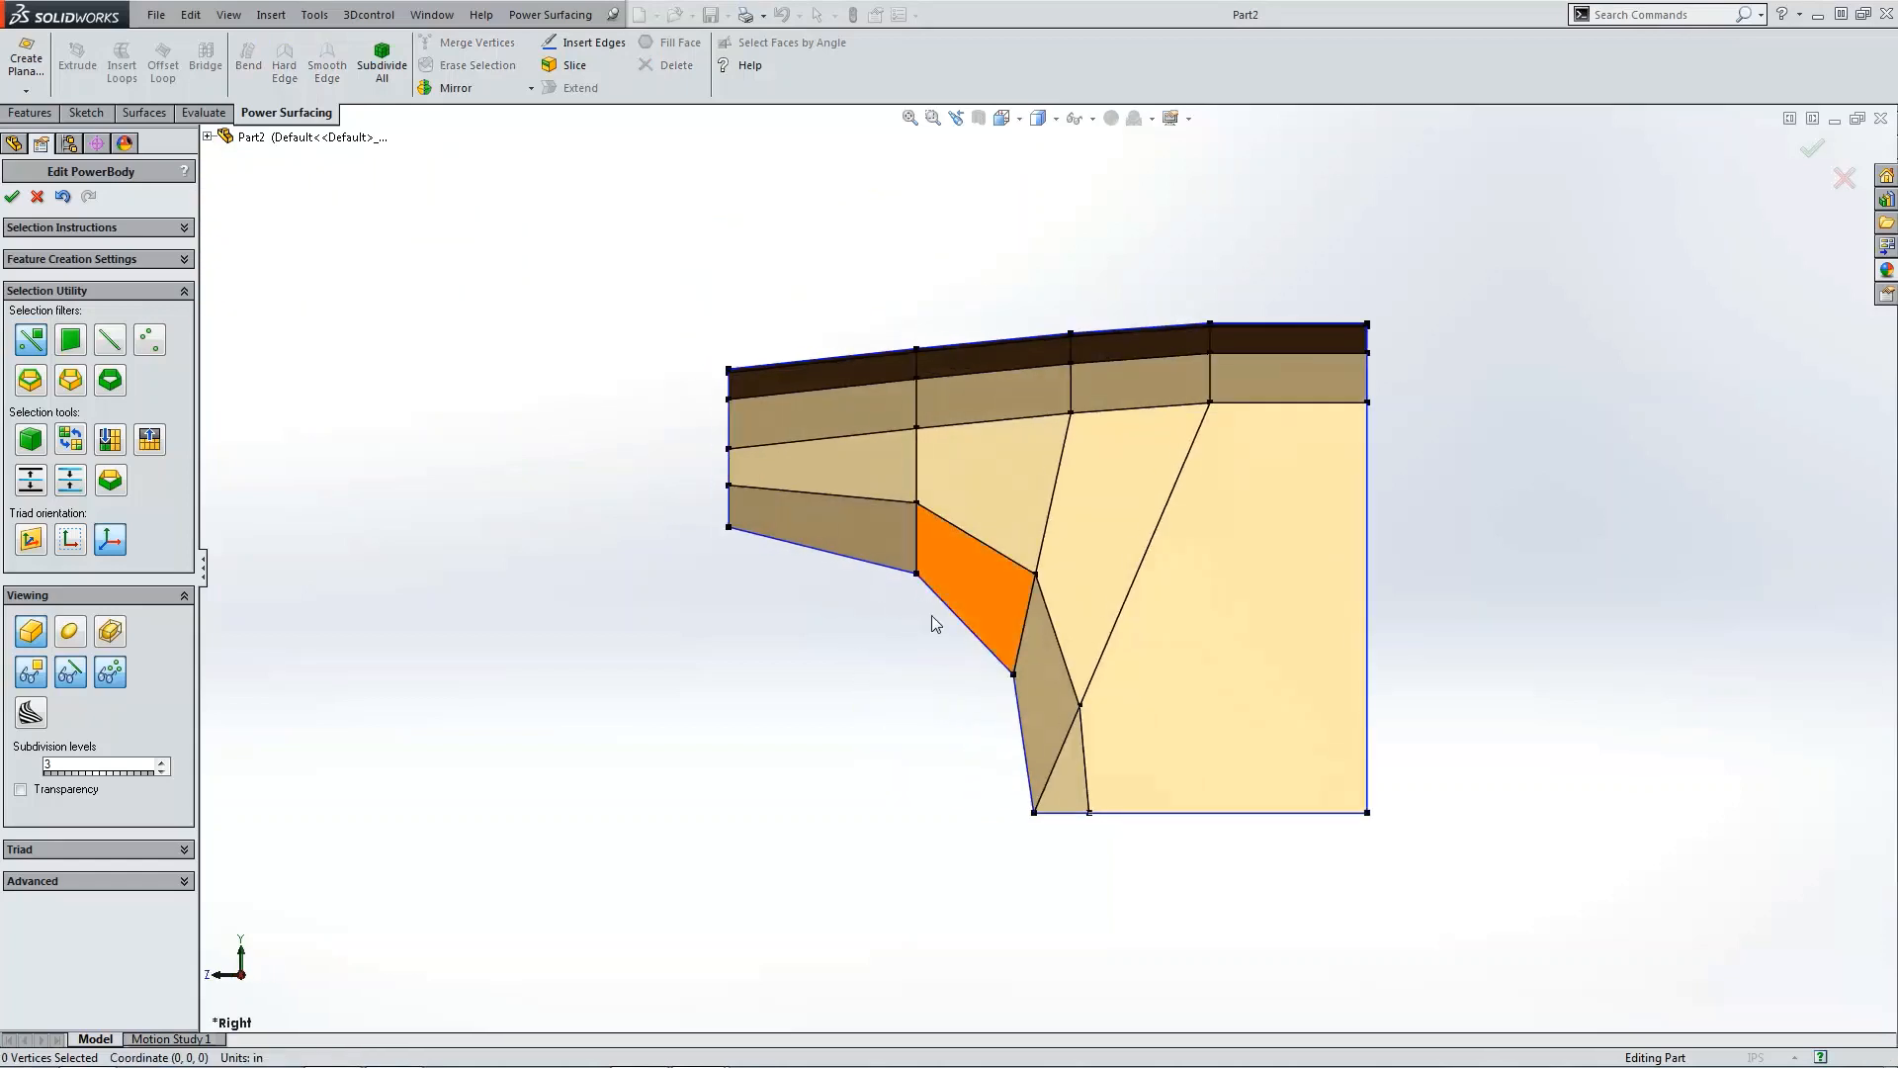
Step: Preview the smoothed surface and inspect it from the front and right views before returning to the control cage
key("Tab")
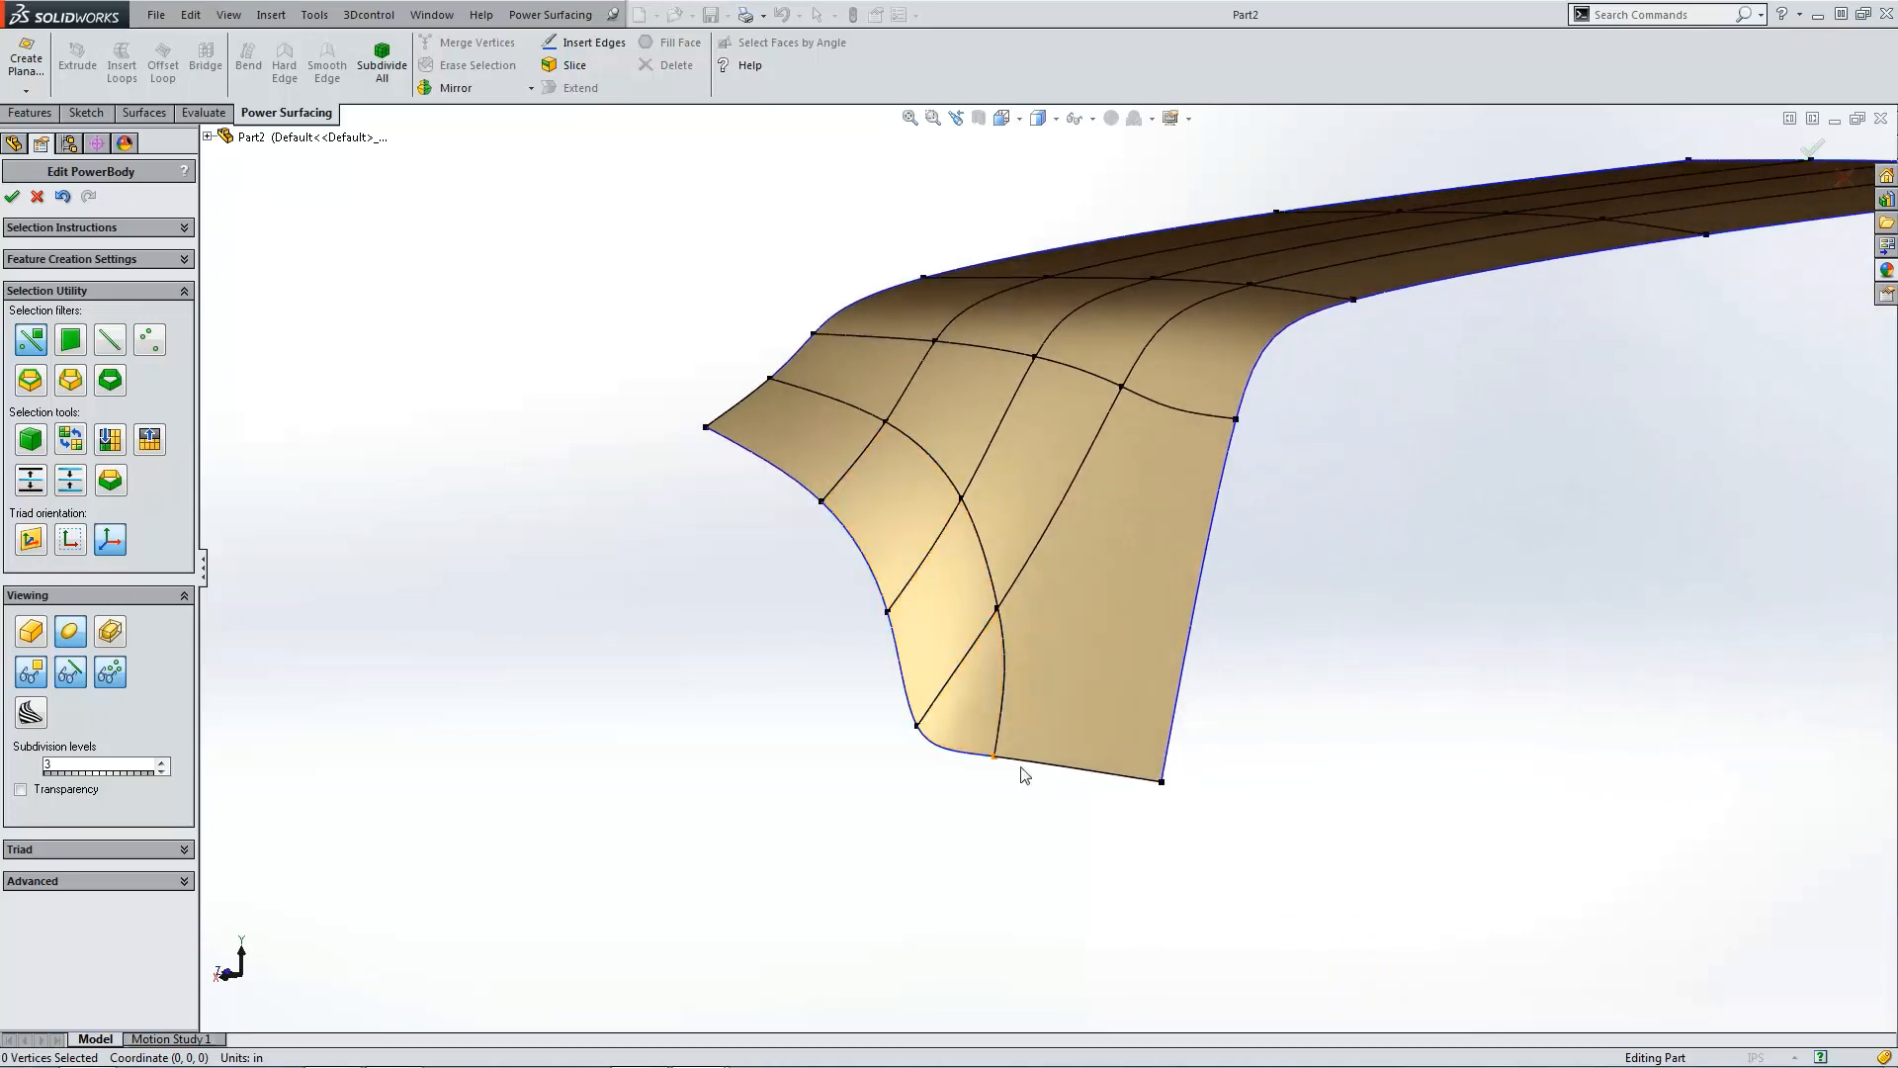
left_click(919, 730)
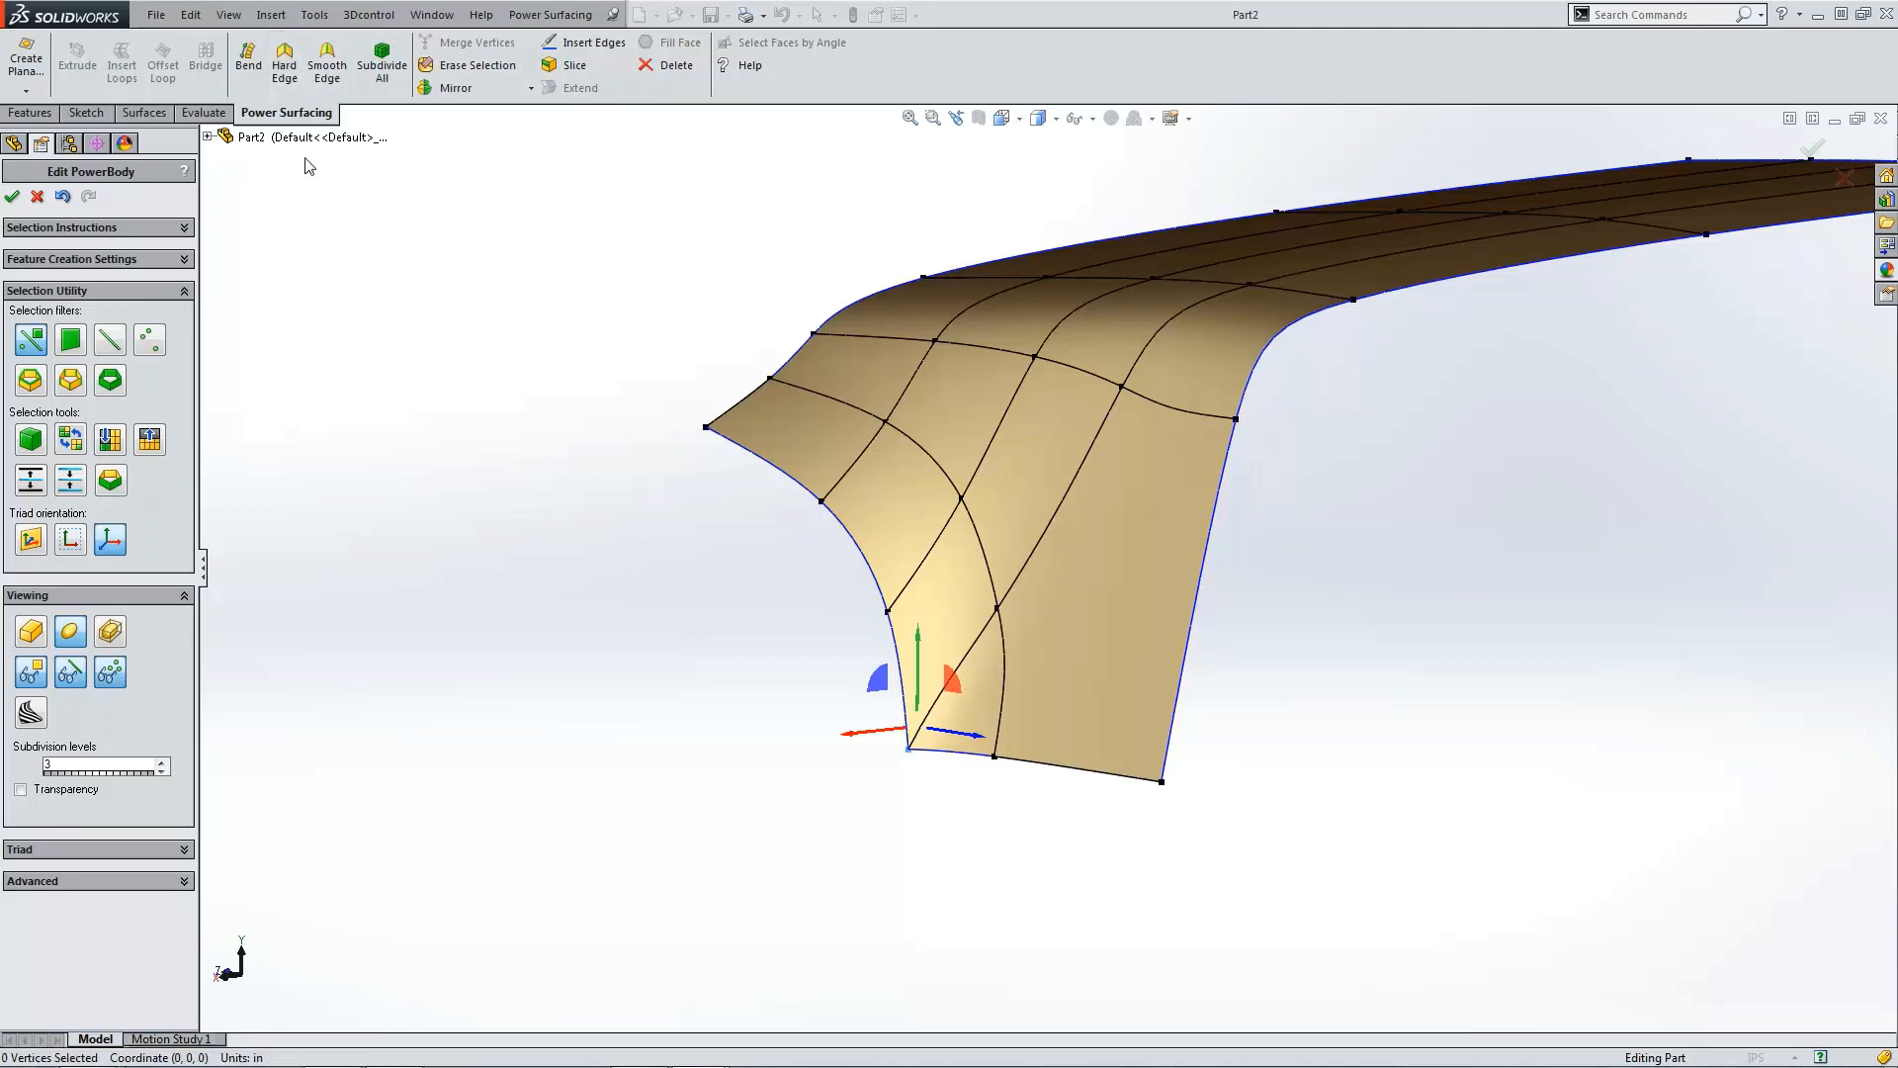
left_click(407, 439)
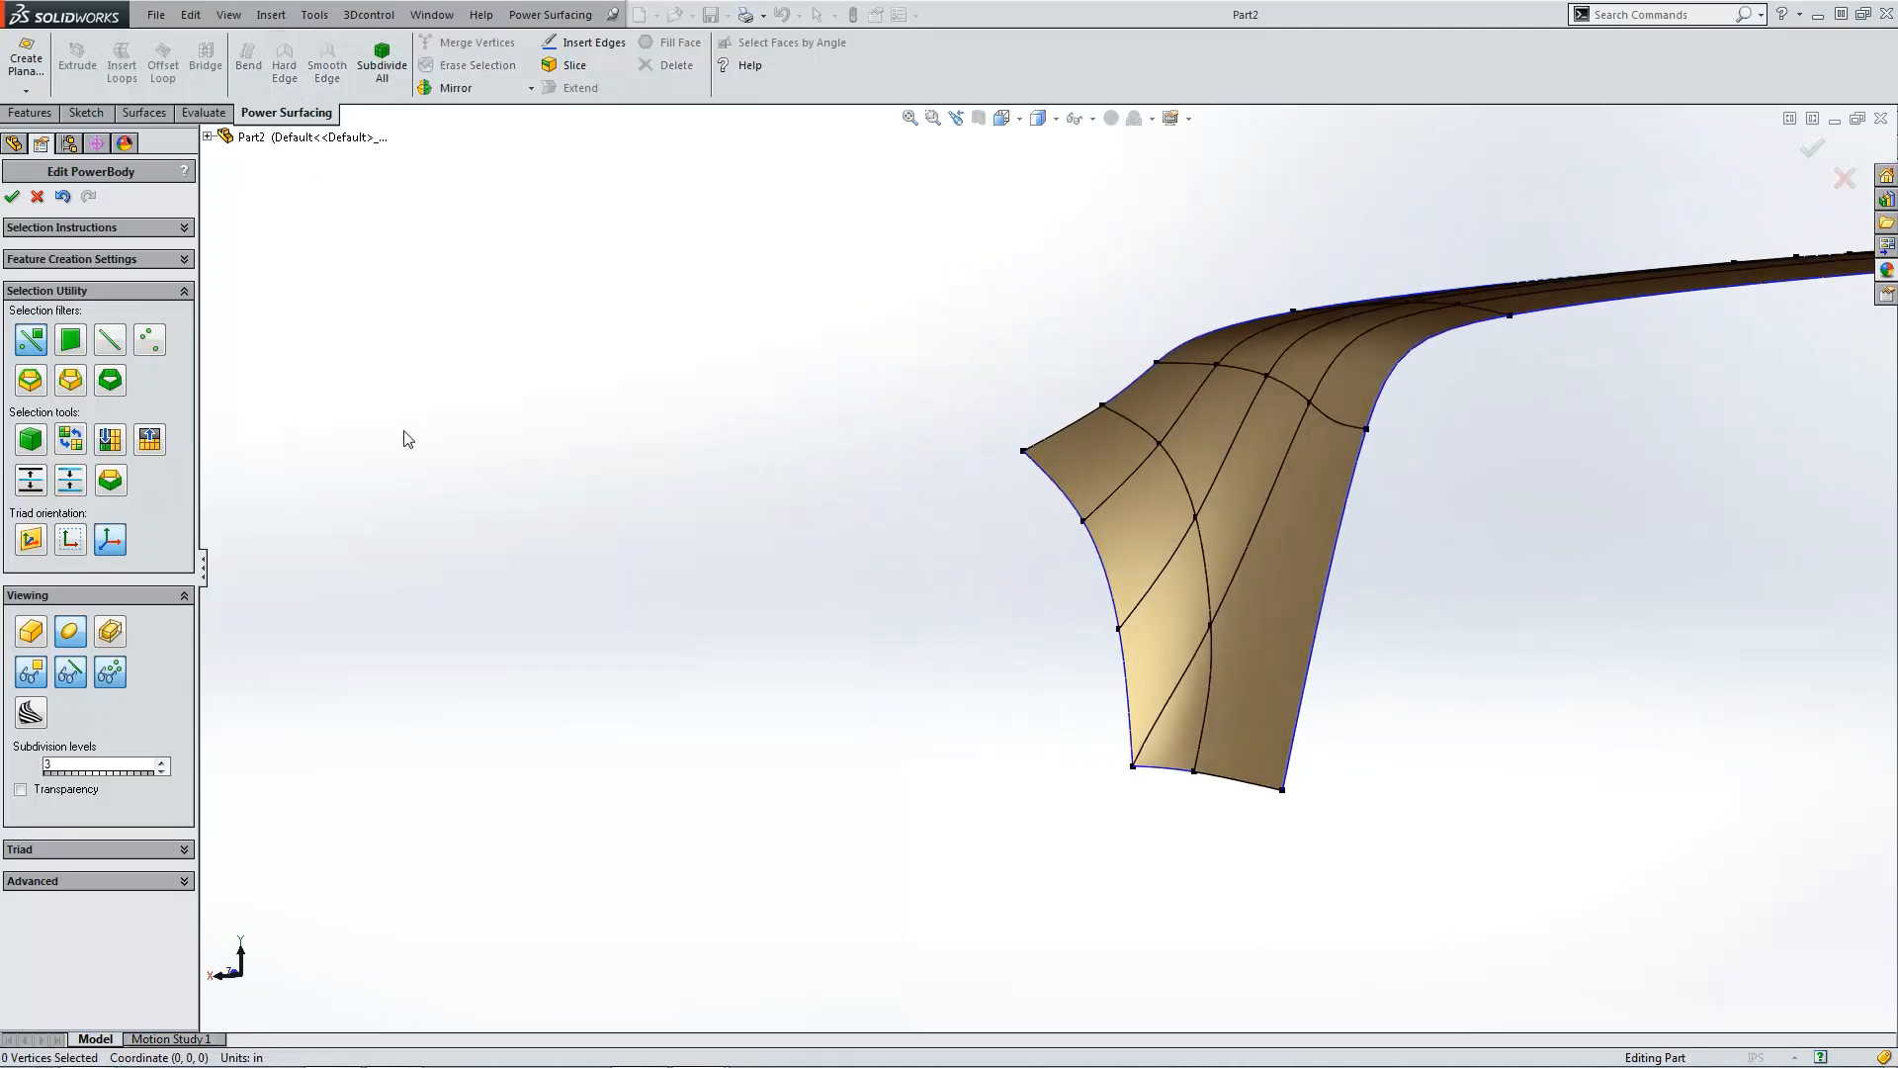
key("ctrl+1")
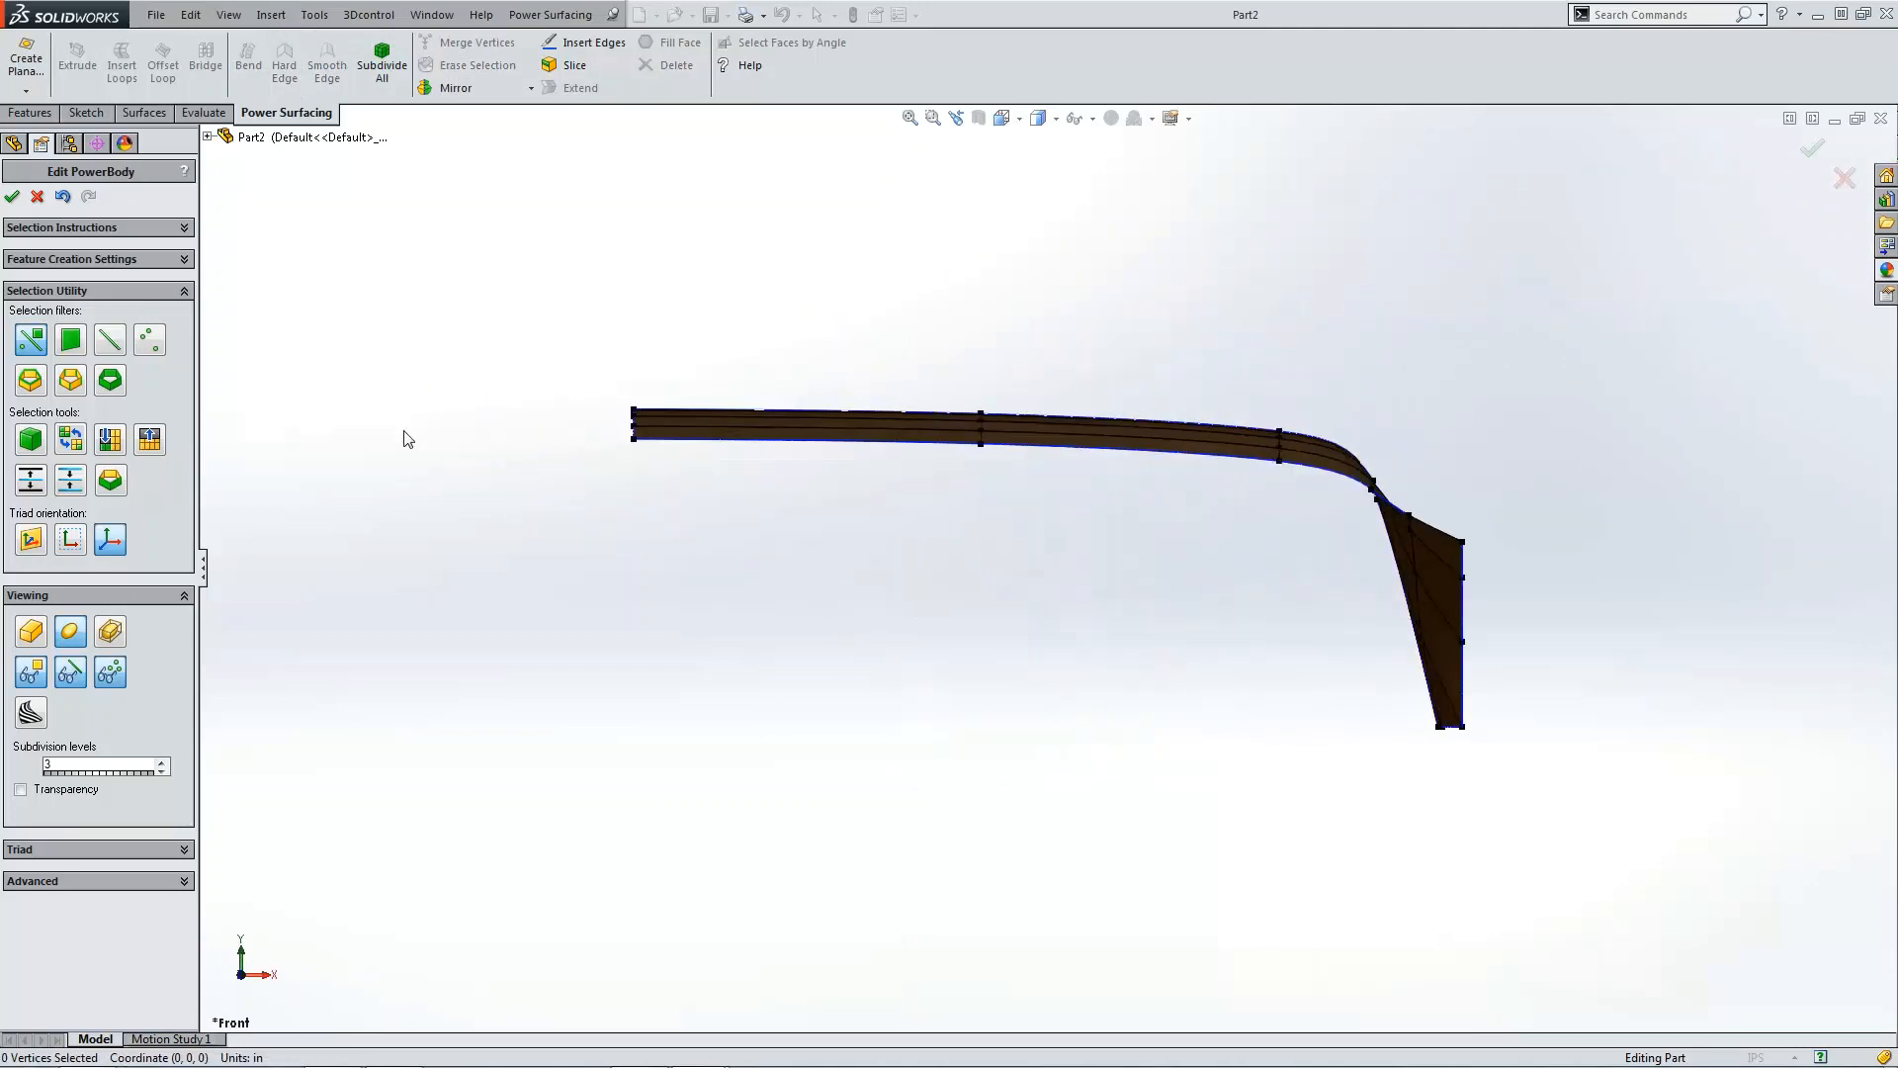
key("ctrl+4")
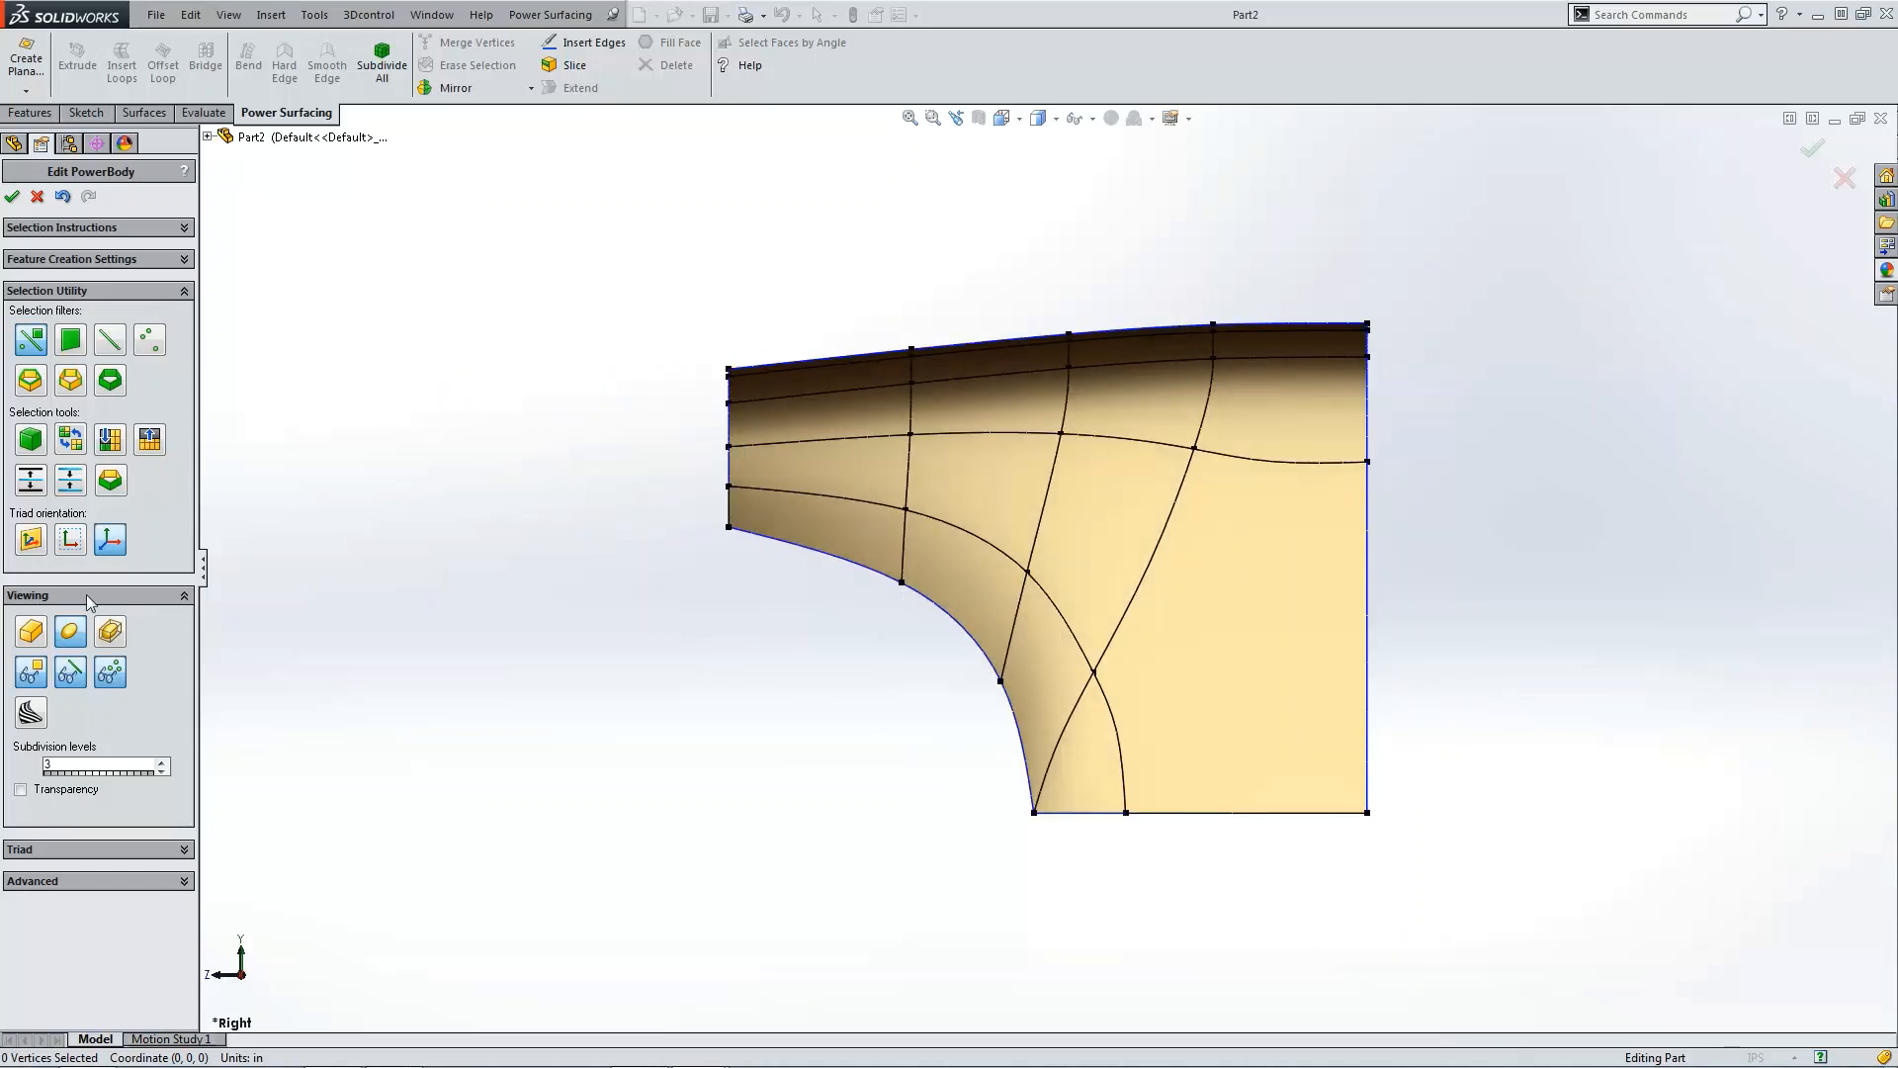
left_click(39, 636)
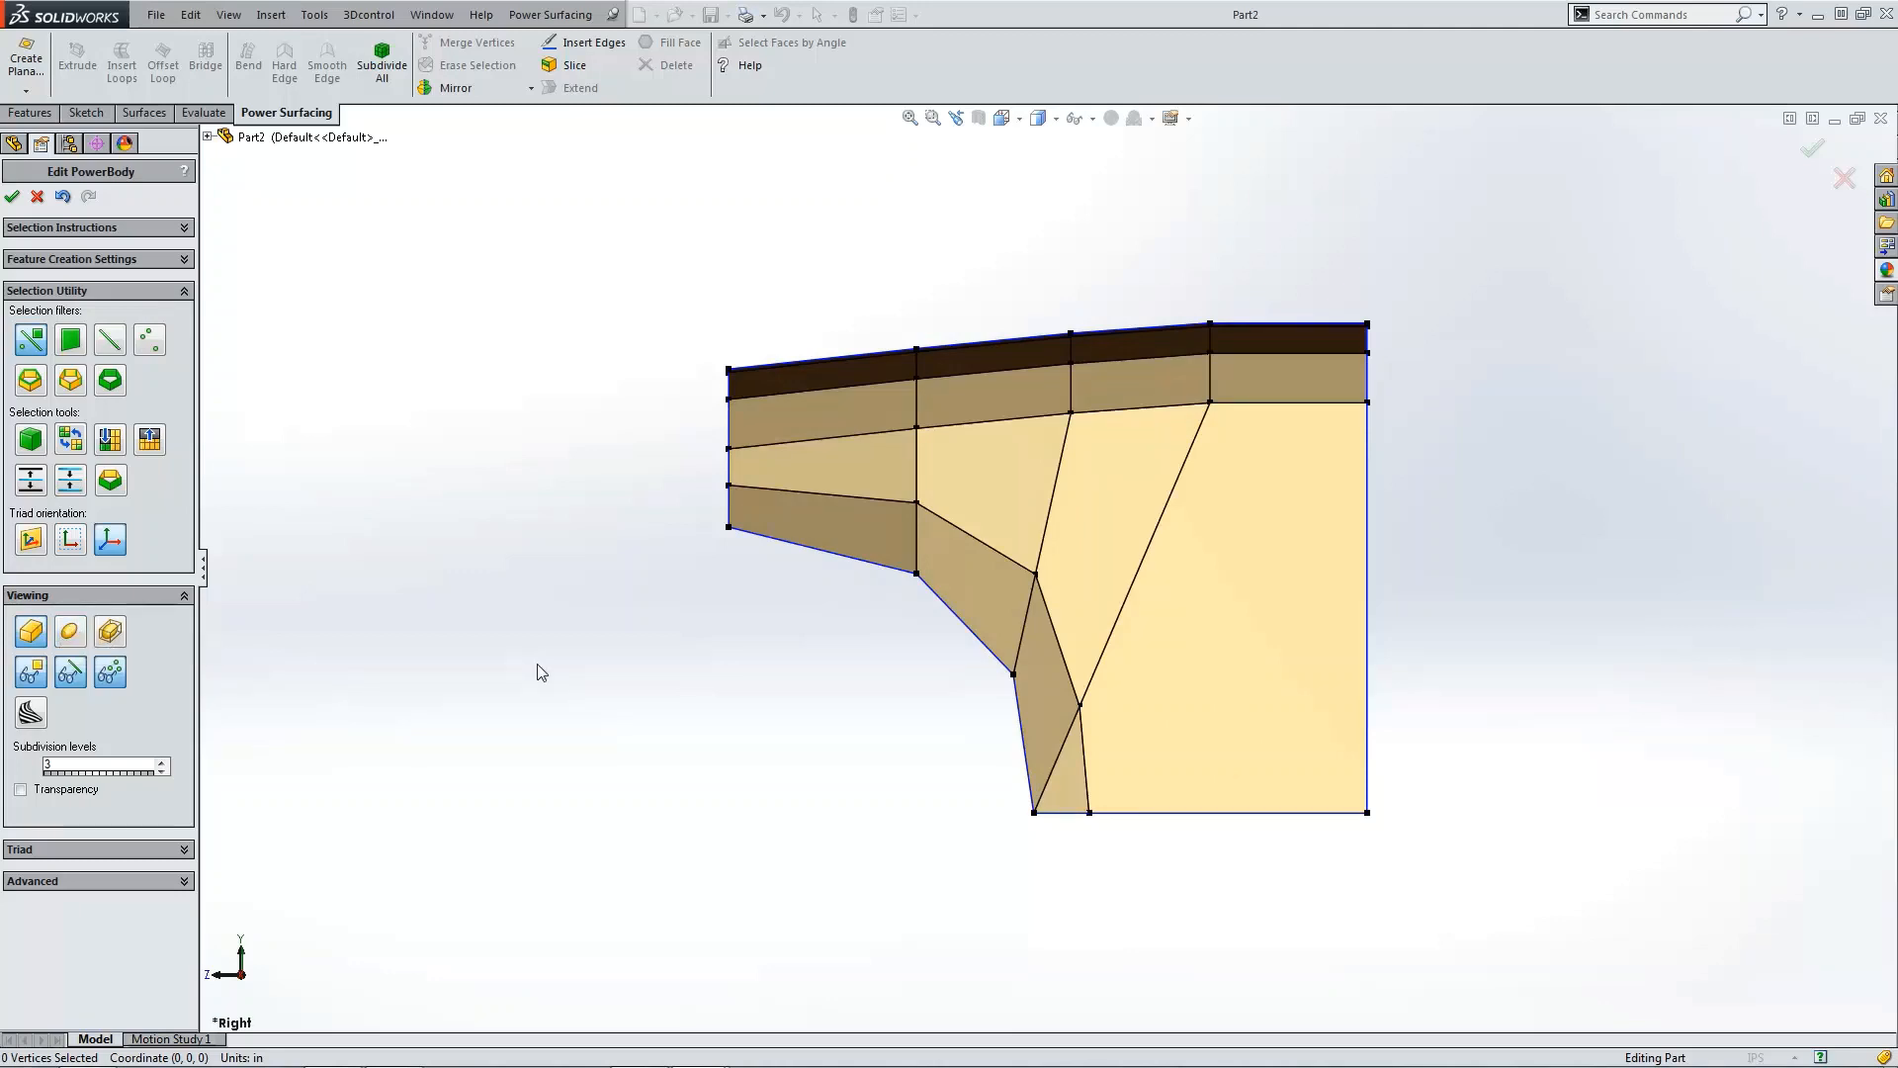
Step: In right view, lower the middle left-border vertex and reposition the vertices along the lower-left edge to smooth its curve
left_click(730, 485)
left_click_drag(730, 438, 731, 453)
left_click(916, 504)
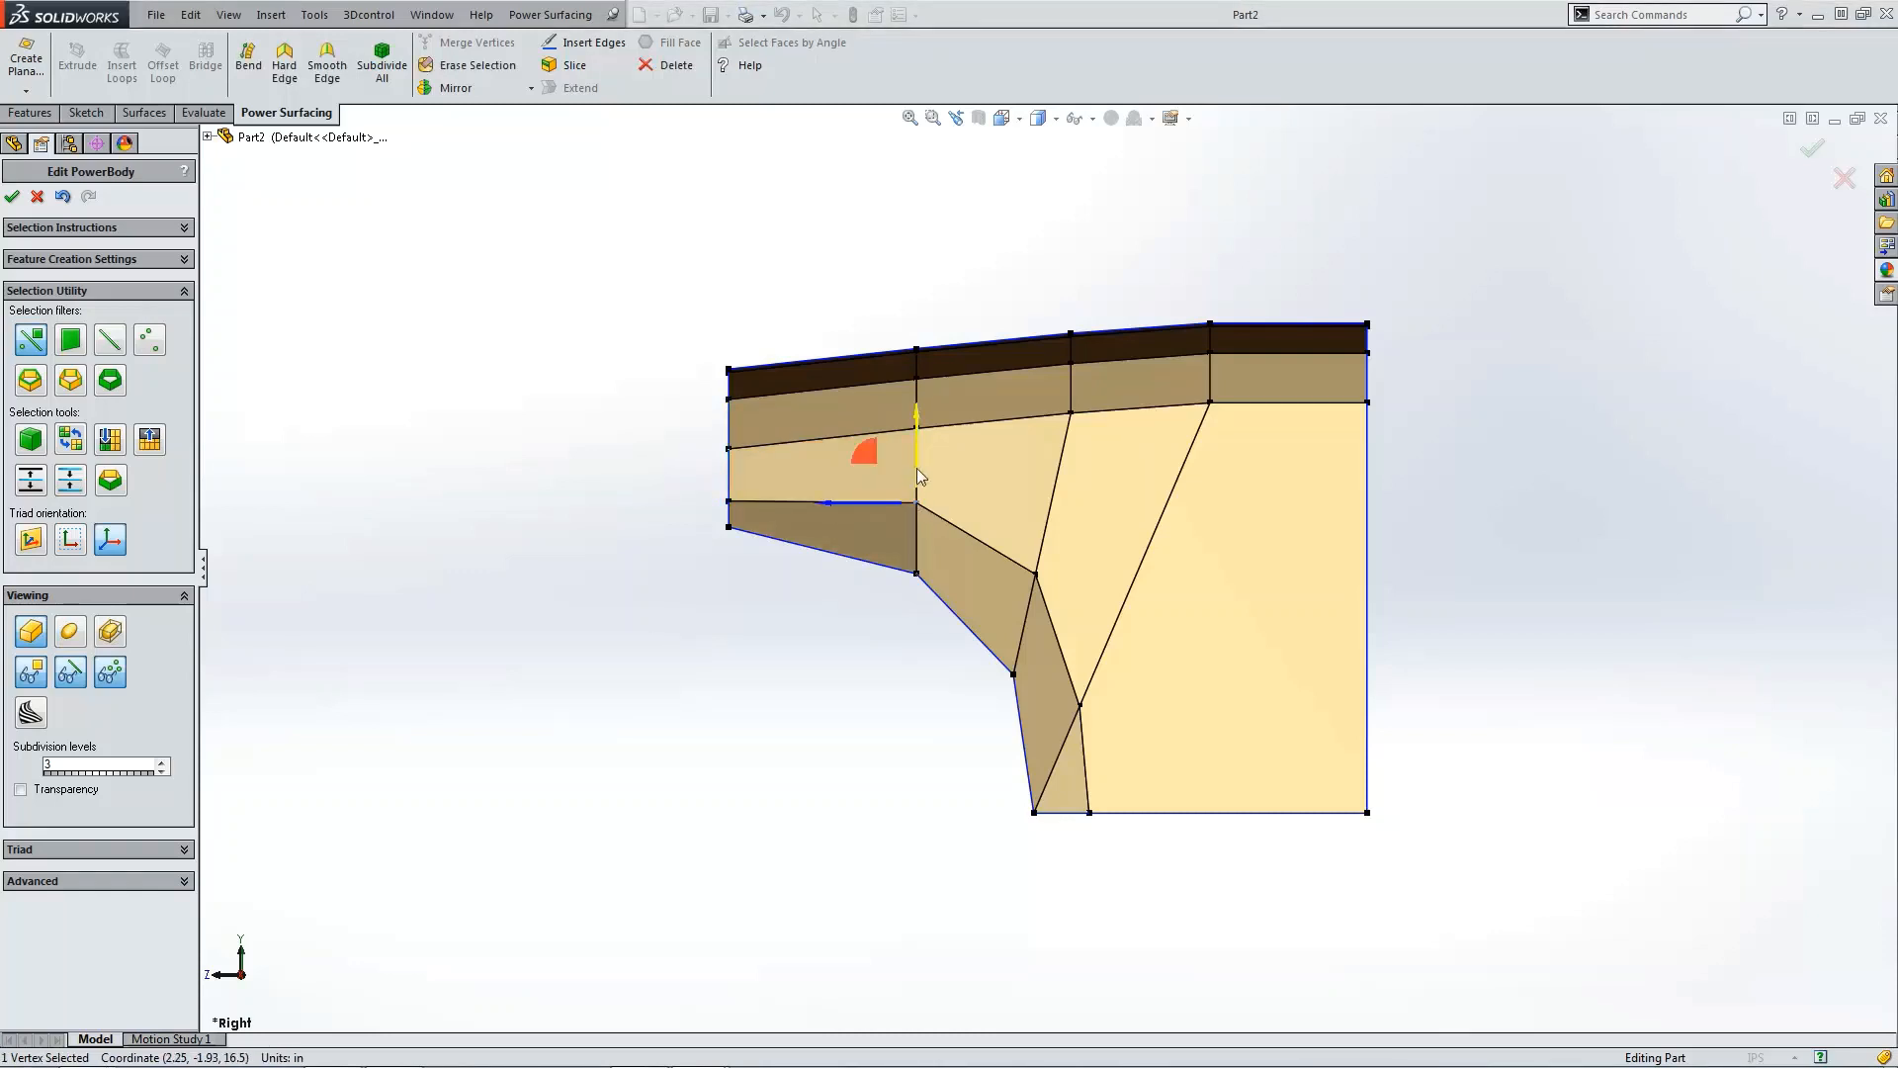
left_click_drag(916, 467, 980, 582)
left_click(1035, 573)
left_click(1082, 707)
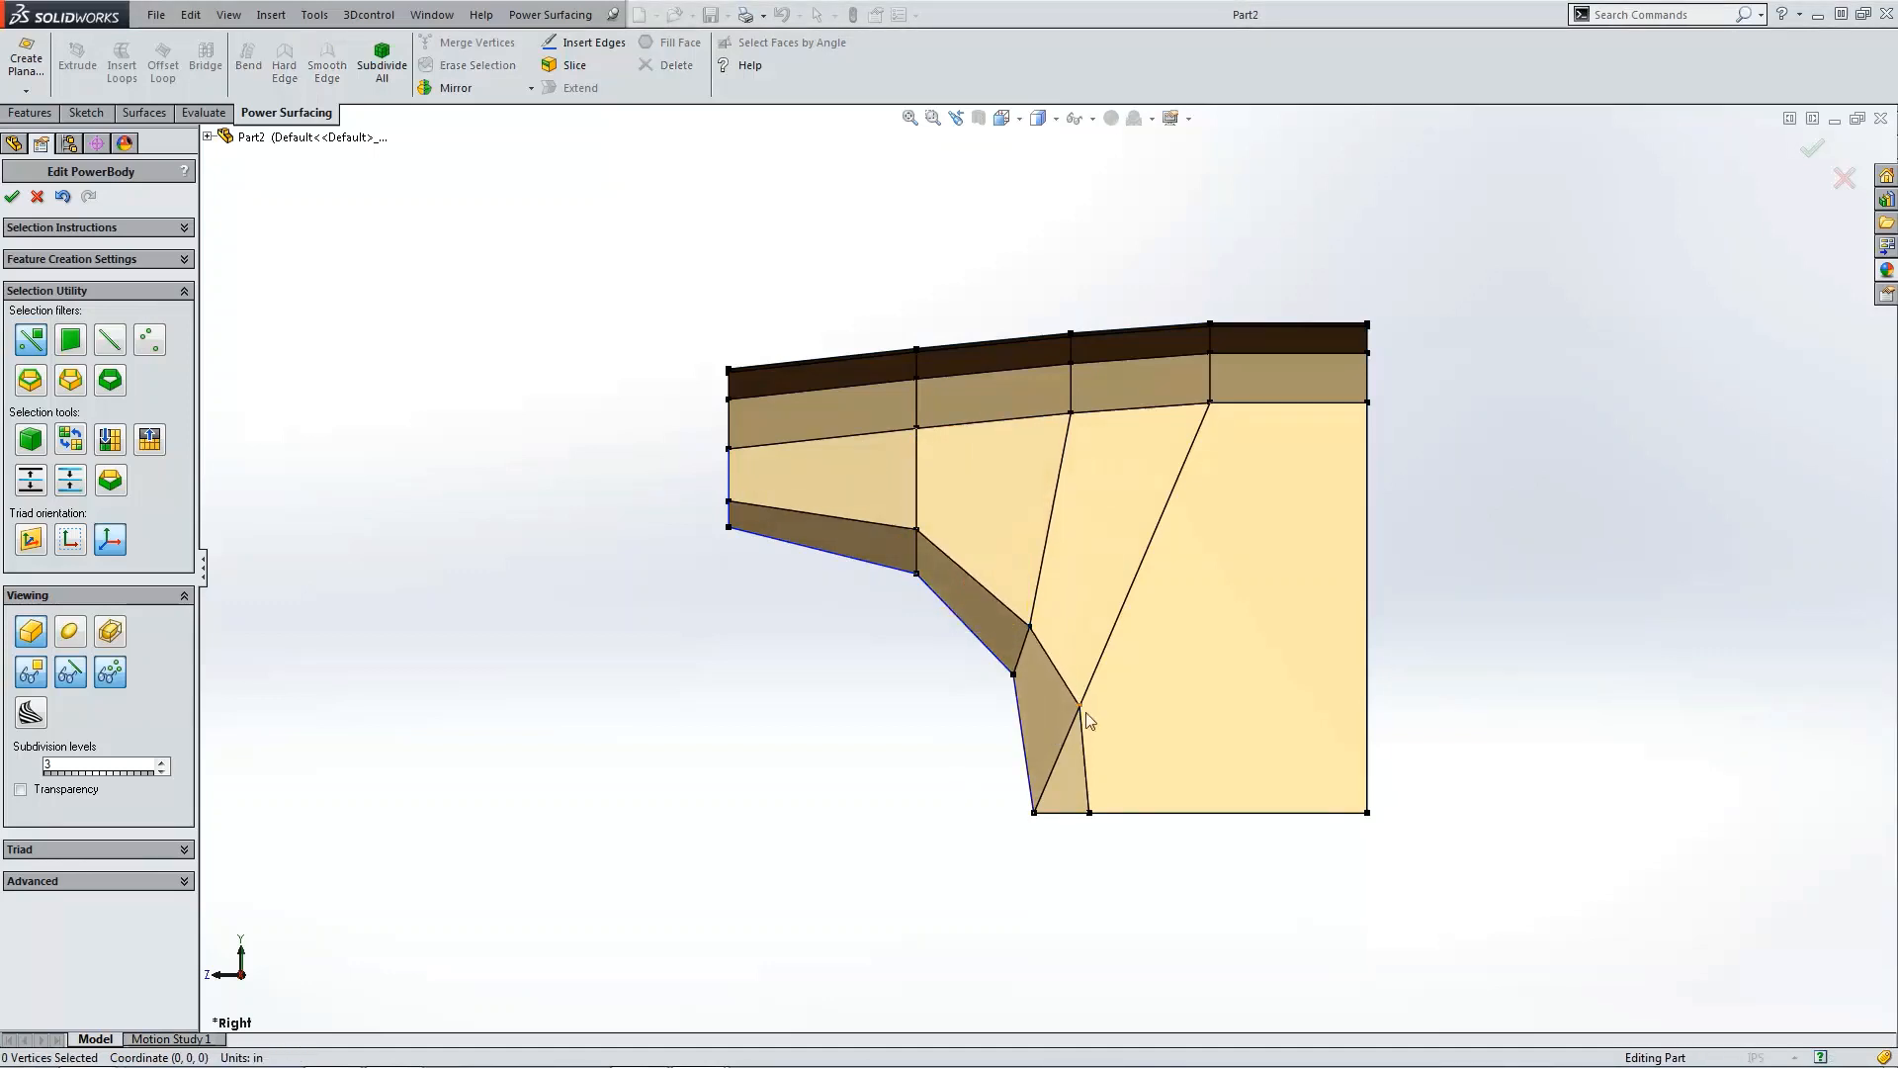
left_click_drag(1052, 675, 1022, 709)
Step: Preview the smoothed surface in 3D and nudge the lower-left bottom corner vertex slightly outward
left_click(791, 690)
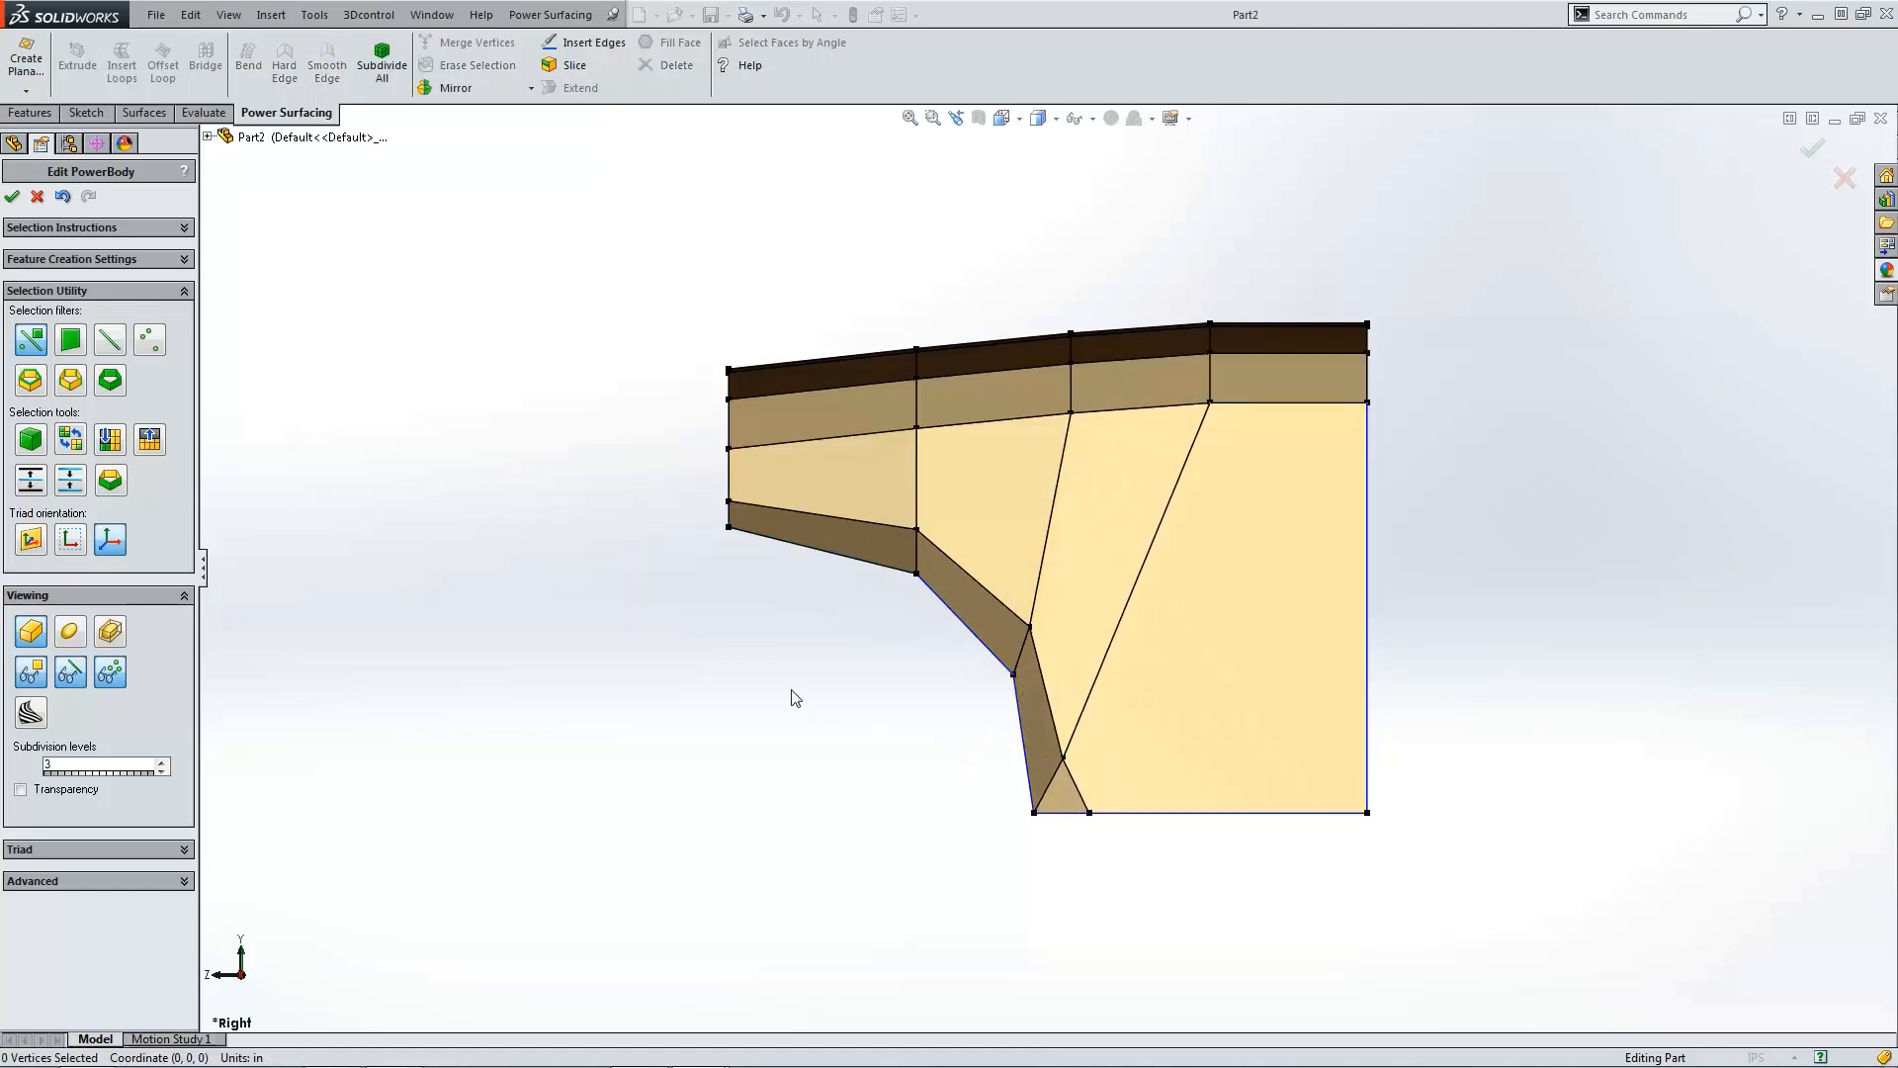
middle_click_drag(791, 690, 807, 656)
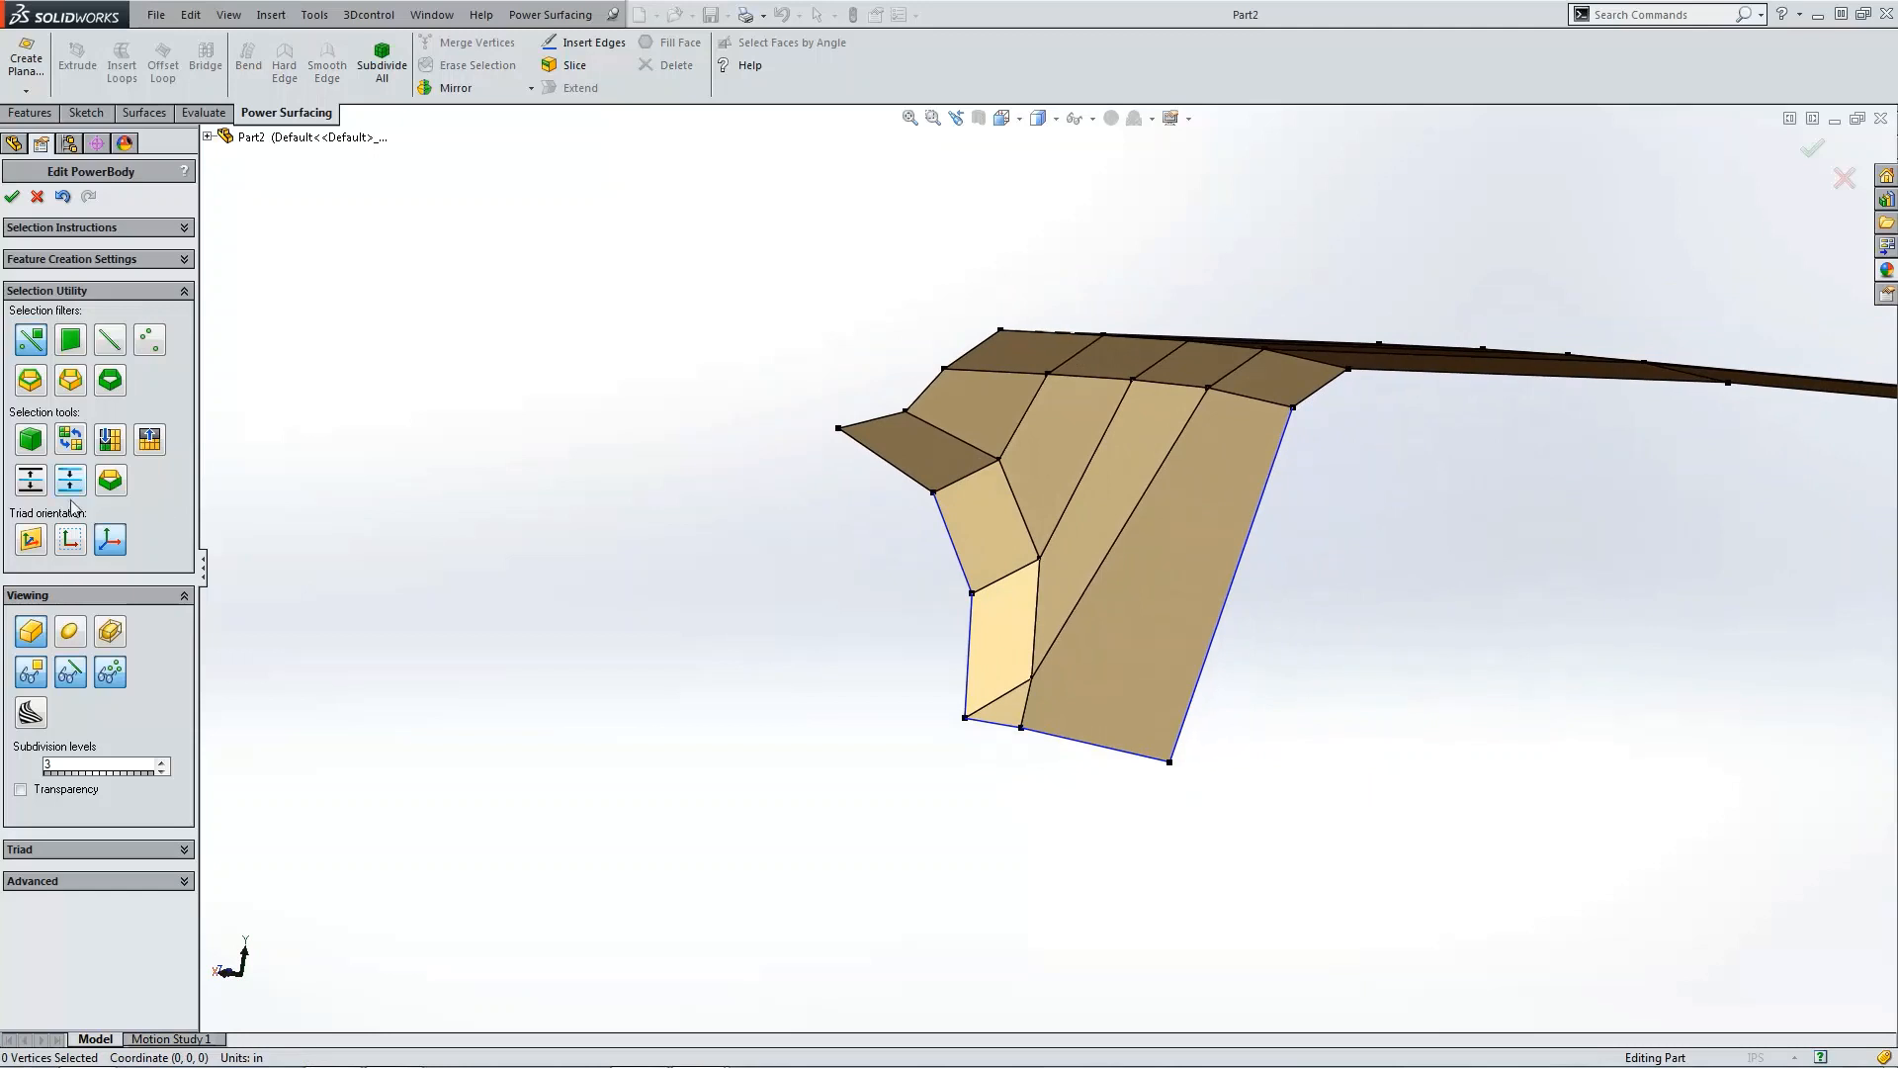
left_click(71, 633)
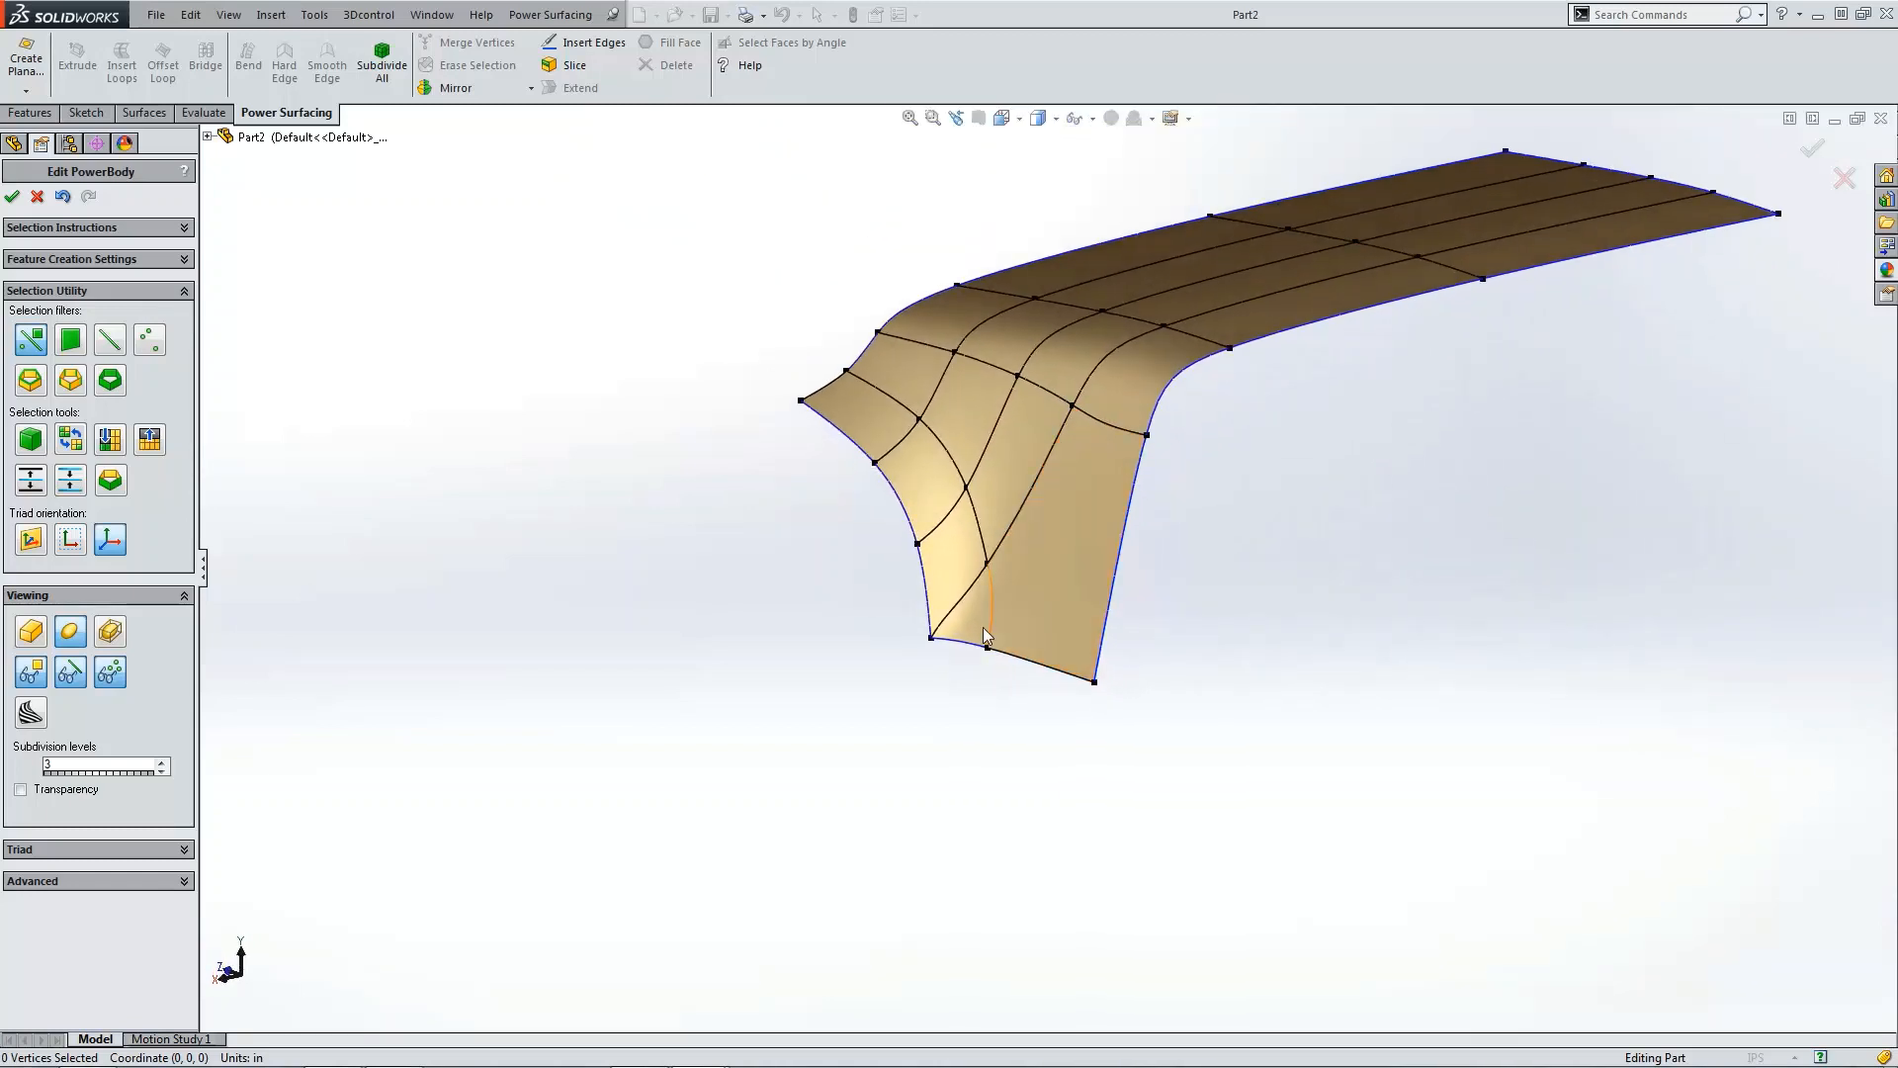
left_click(932, 639)
mouse_move(924, 648)
left_mouse_down()
mouse_move(892, 648)
mouse_move(911, 648)
left_mouse_up()
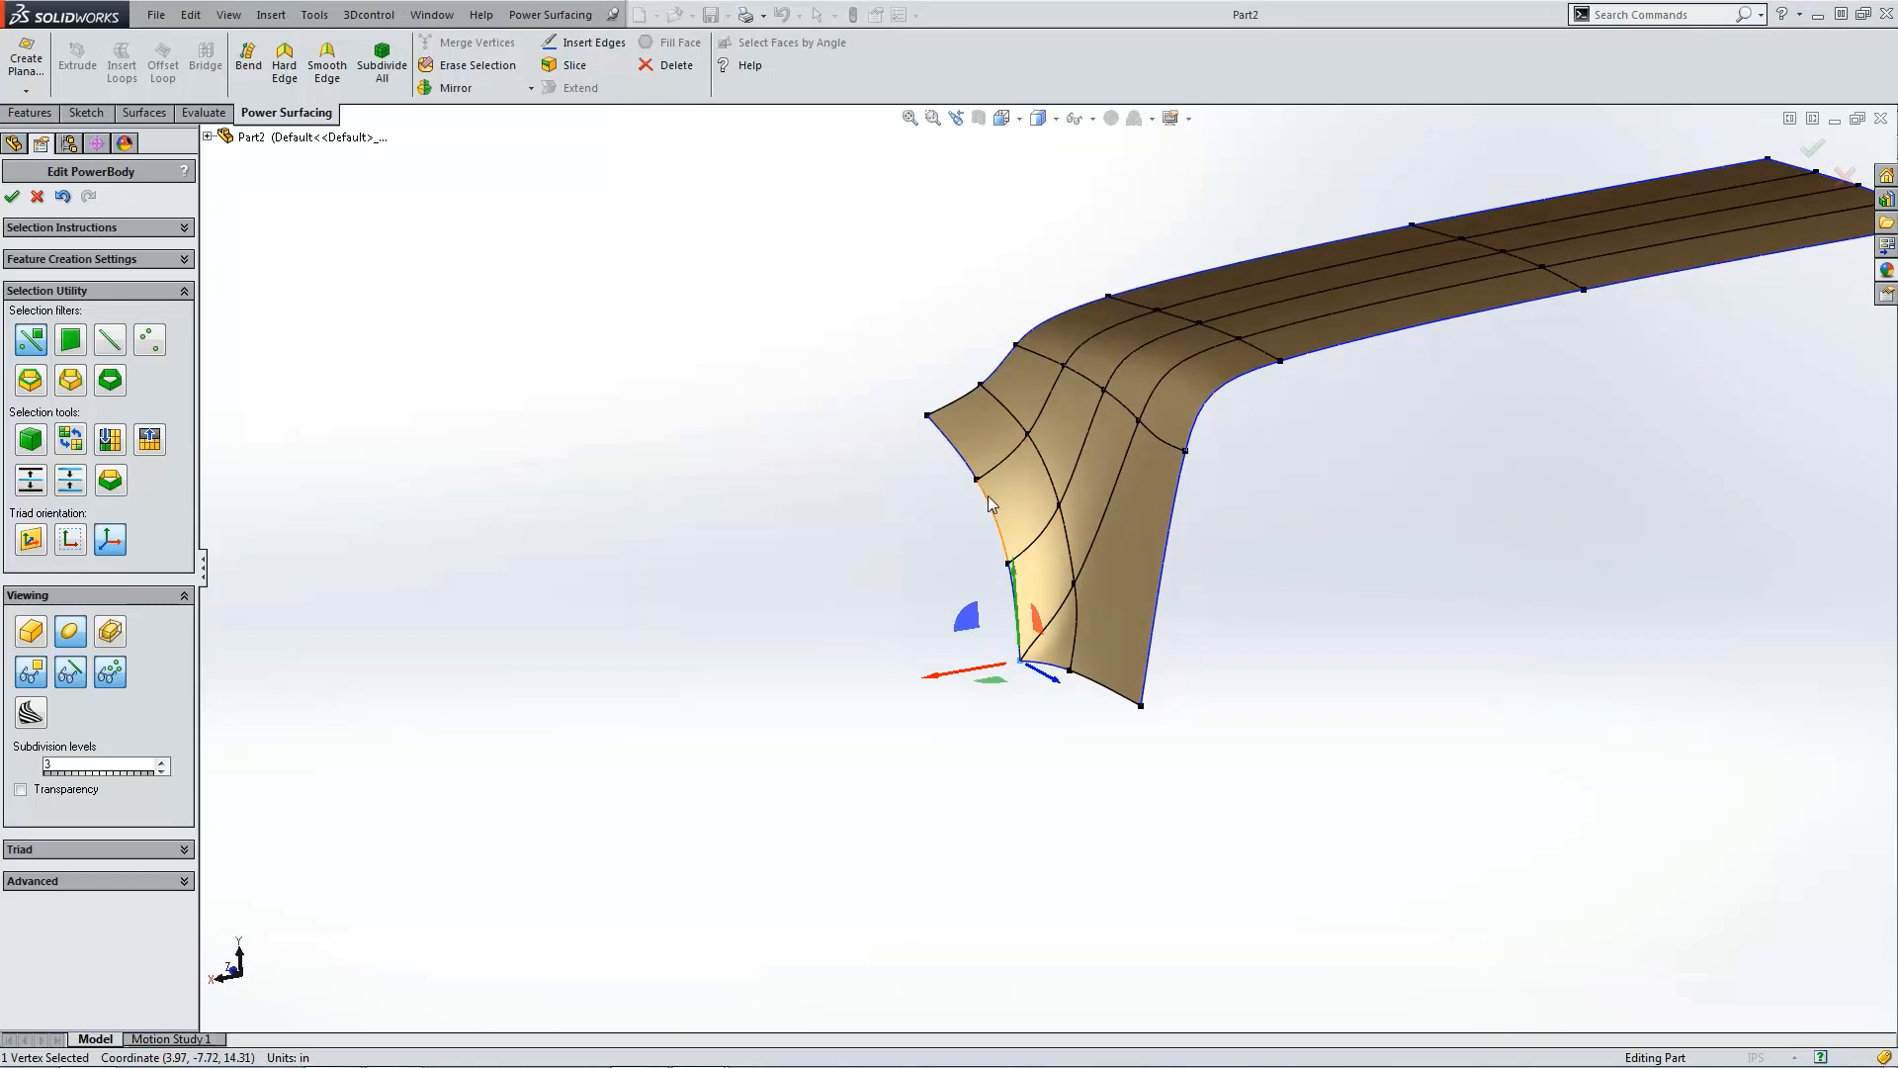
left_click(37, 627)
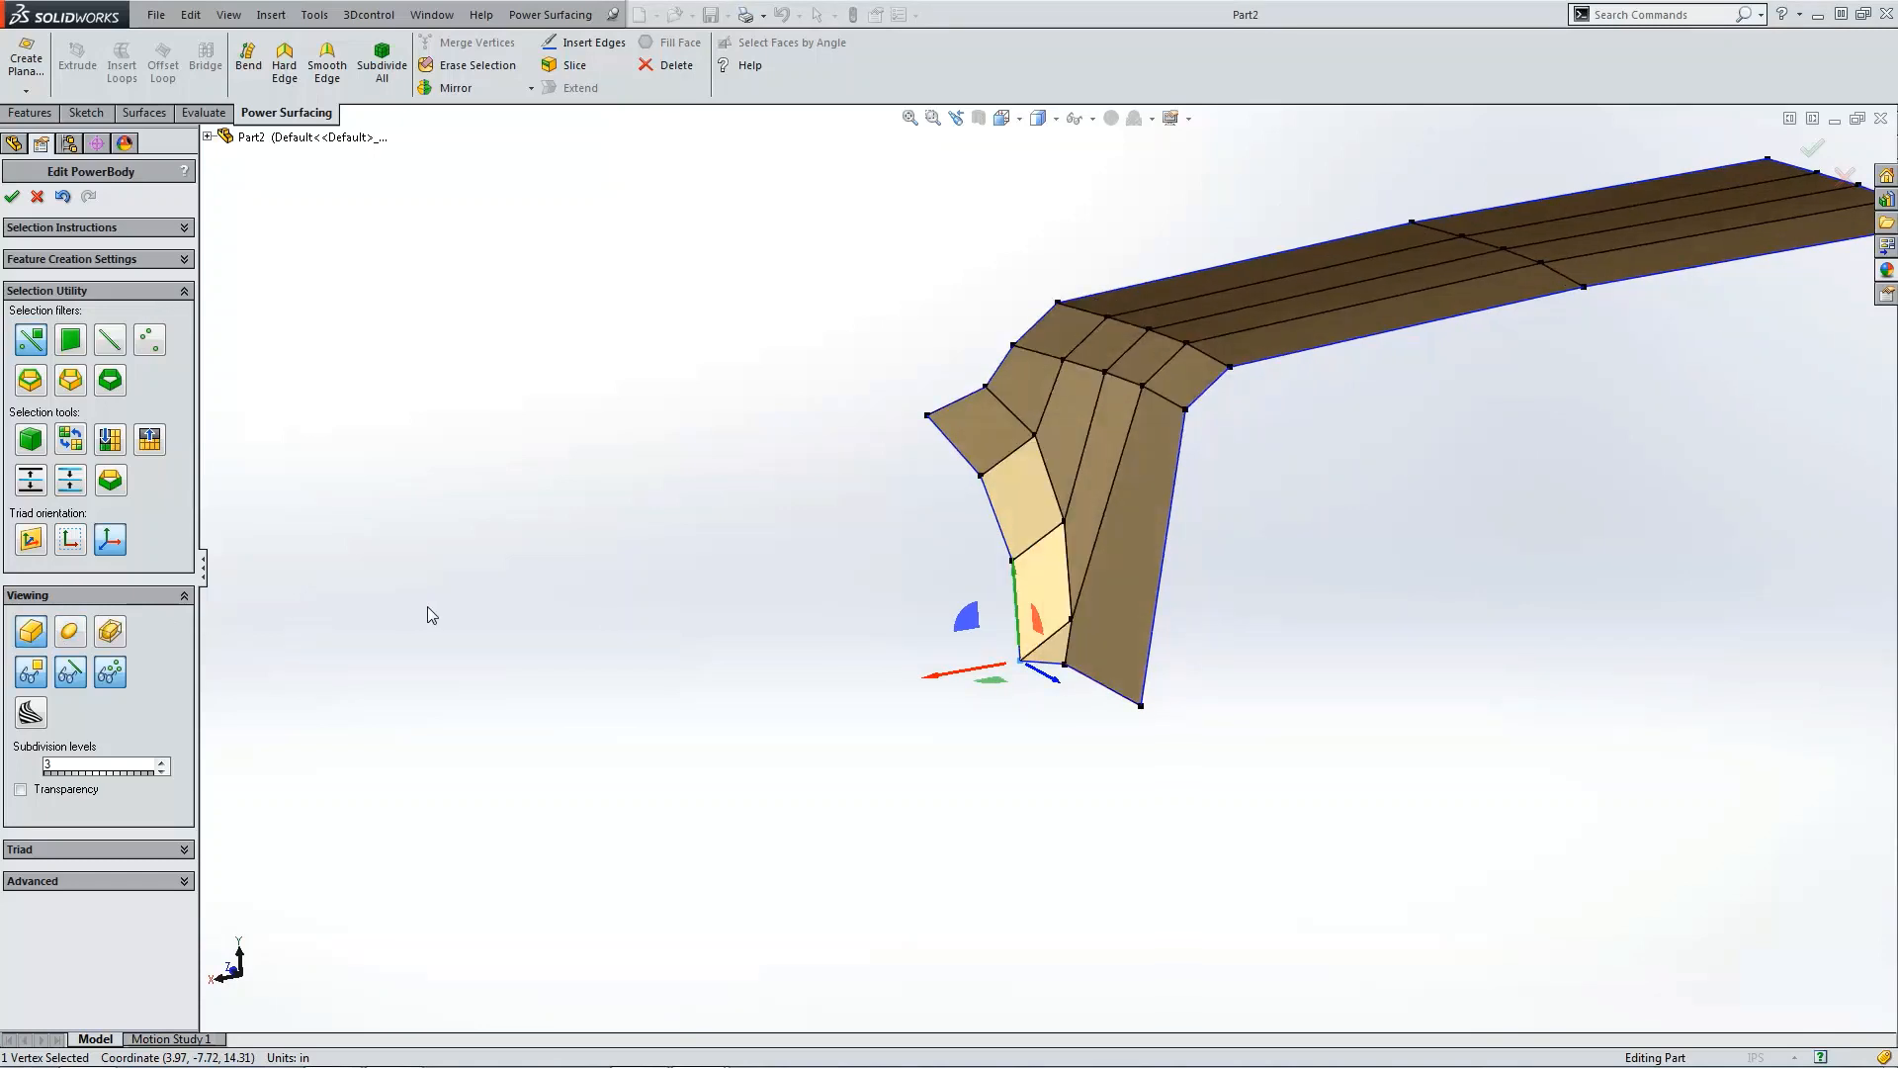
left_click(429, 607)
Step: In right view, slide the second bottom vertex about 0.45 in left toward the bottom-left corner
key("ctrl+4")
scroll(1073, 751, "down", 3)
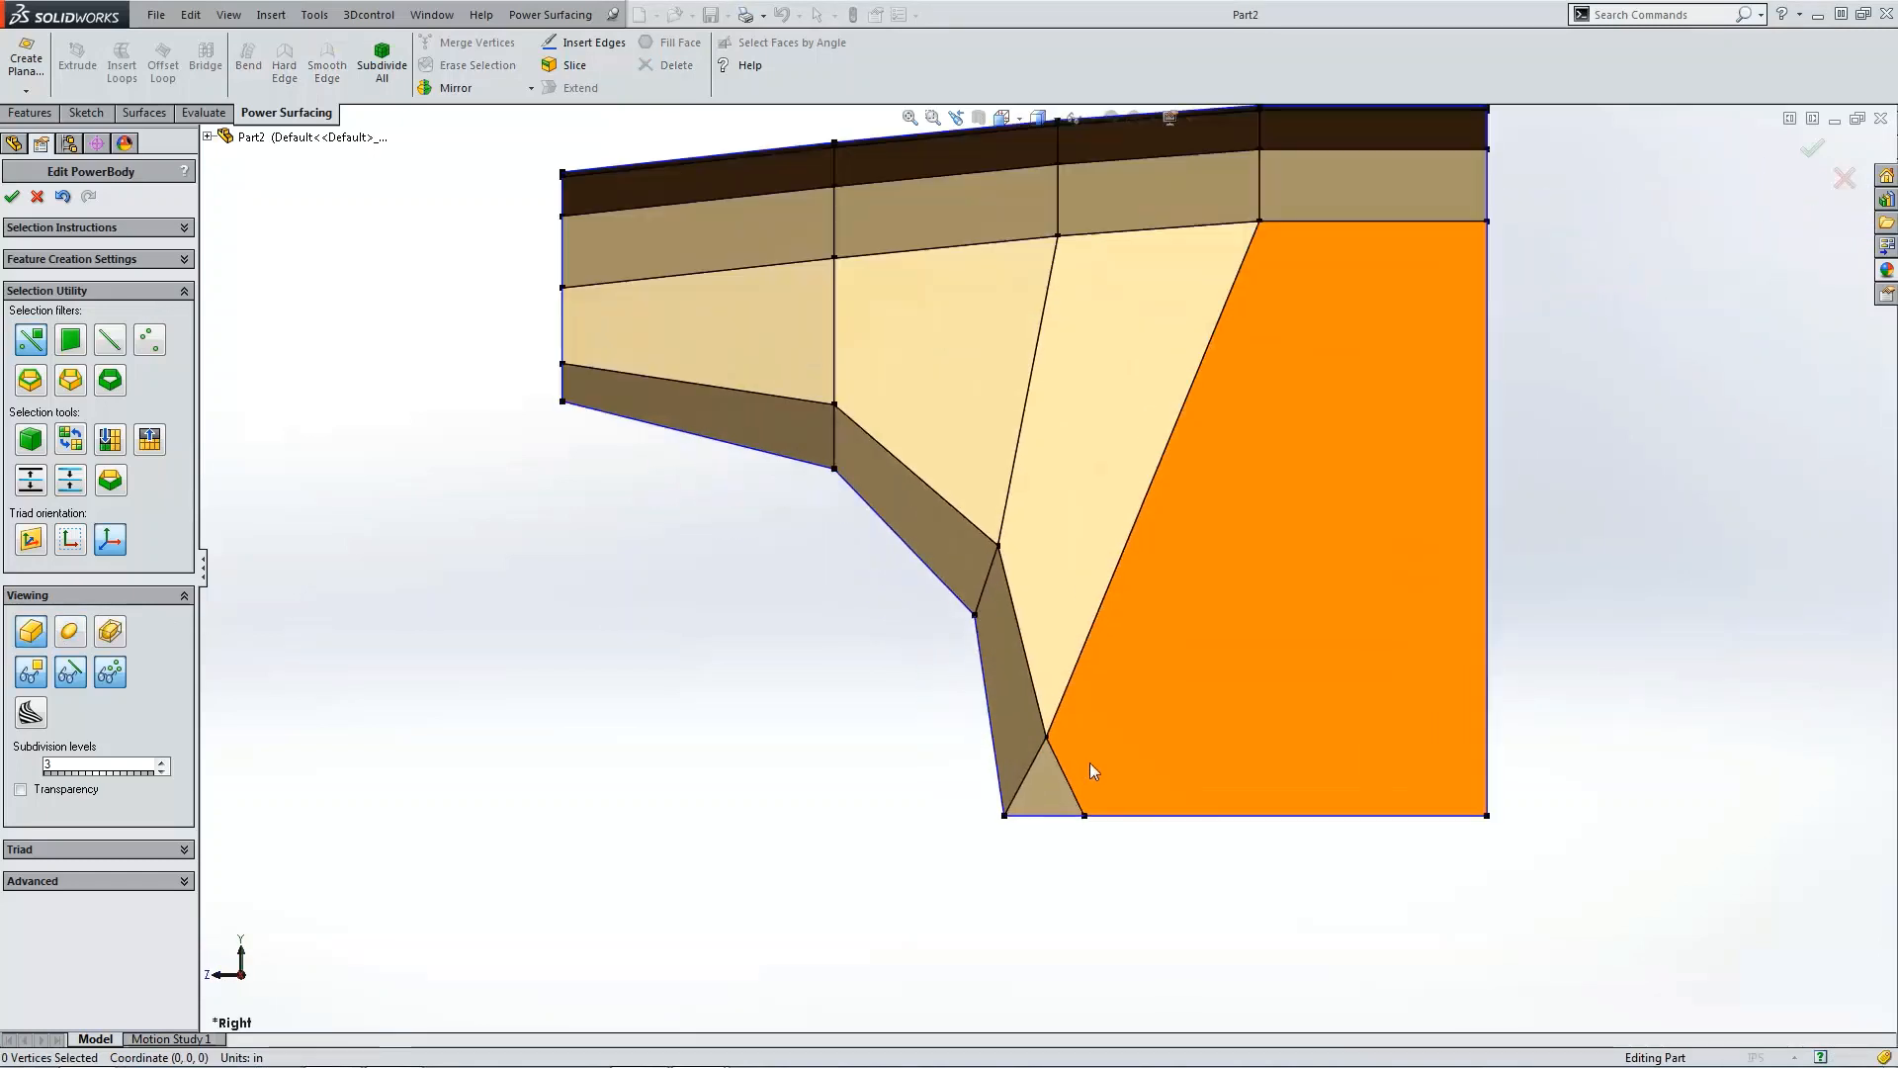
left_click(1085, 815)
left_click_drag(1056, 818, 1023, 823)
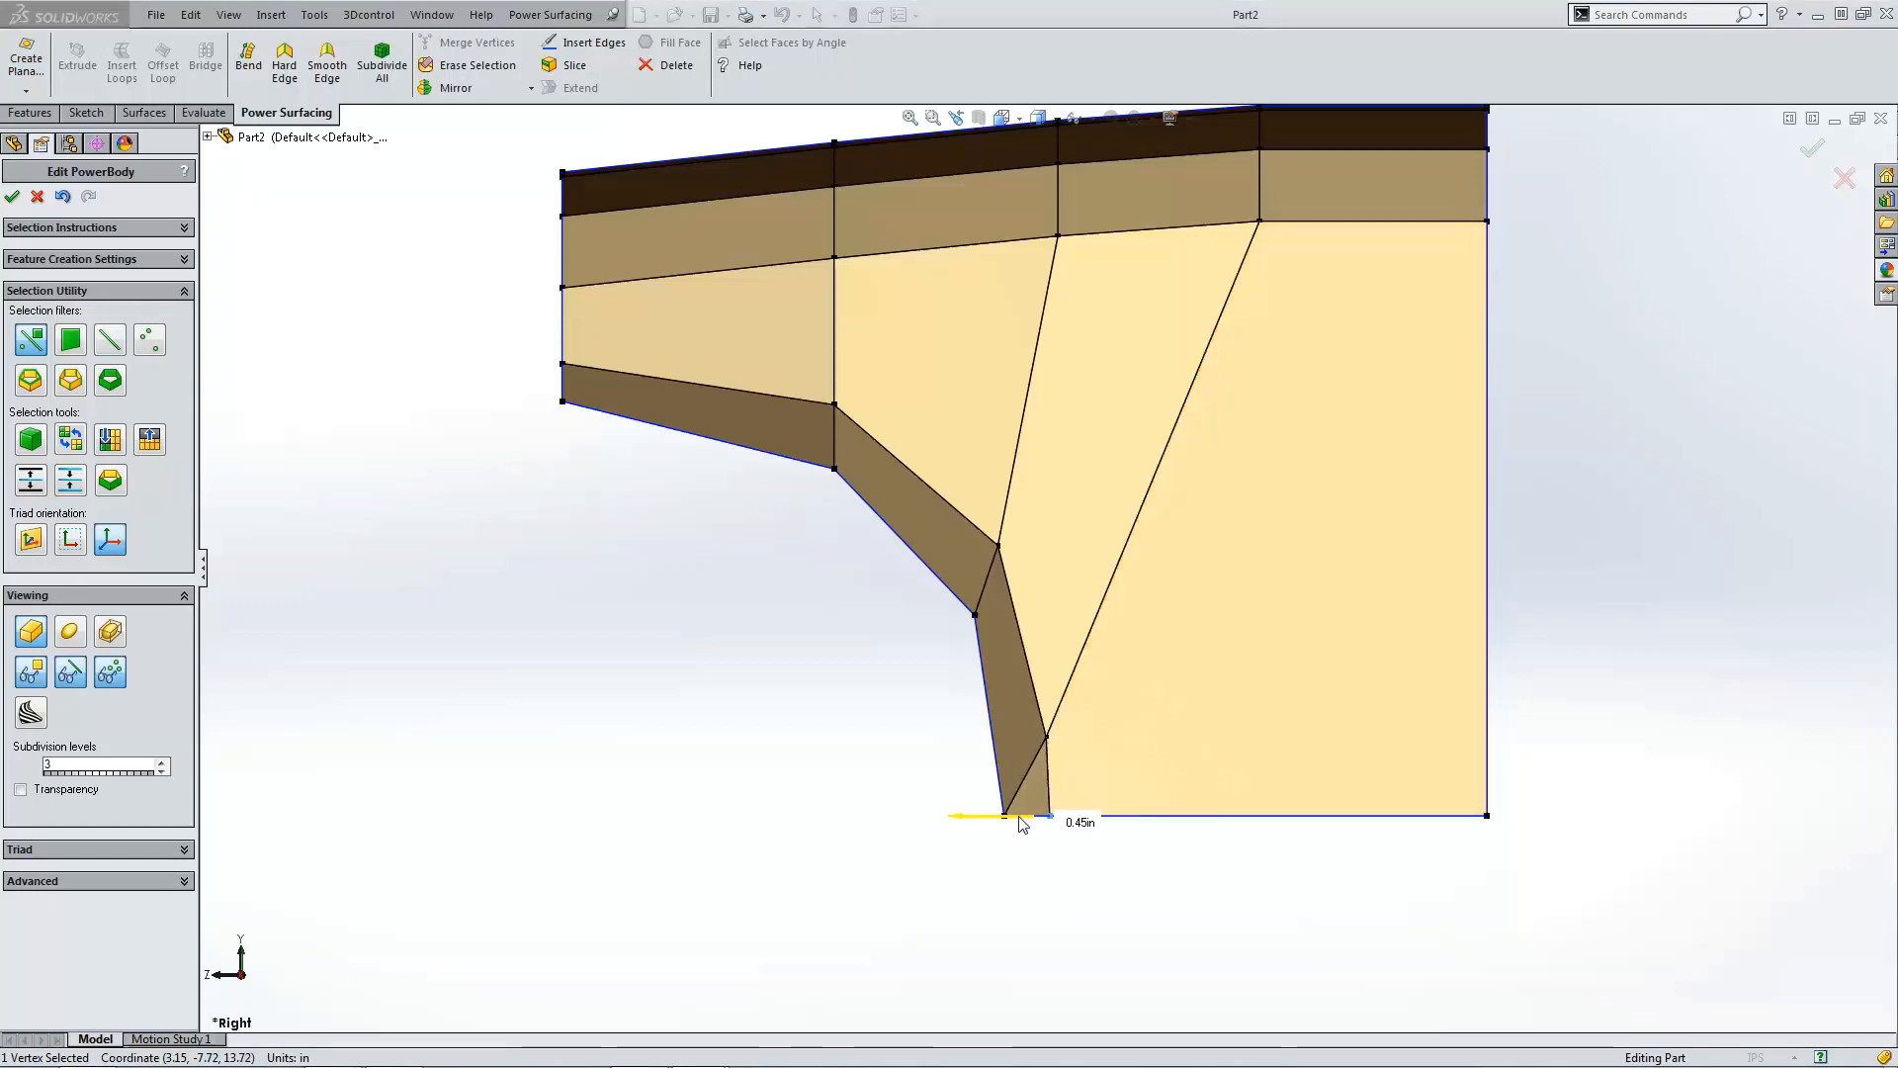
key("Escape")
Step: Raise the vertices along the lower-left edge and the lower left-border vertex slightly to refine the curve
left_click(976, 611)
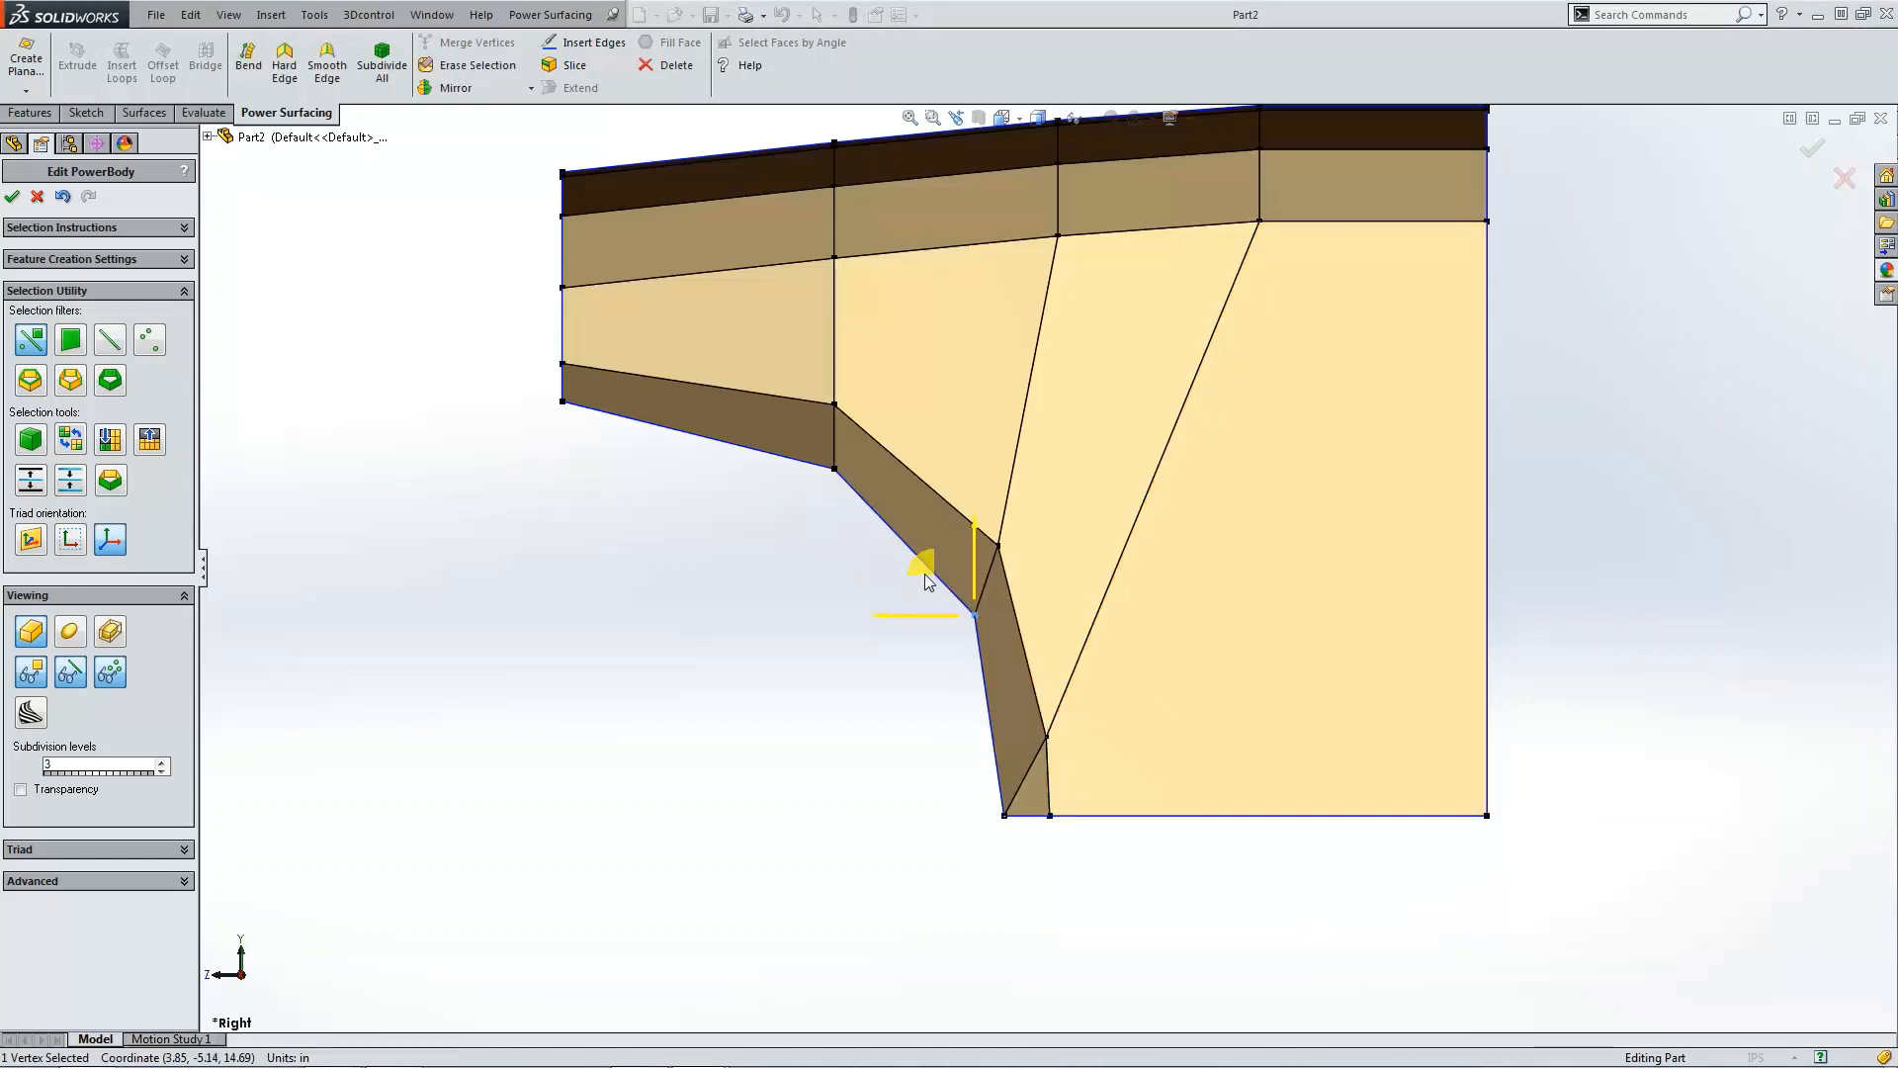
left_click_drag(924, 573, 931, 558)
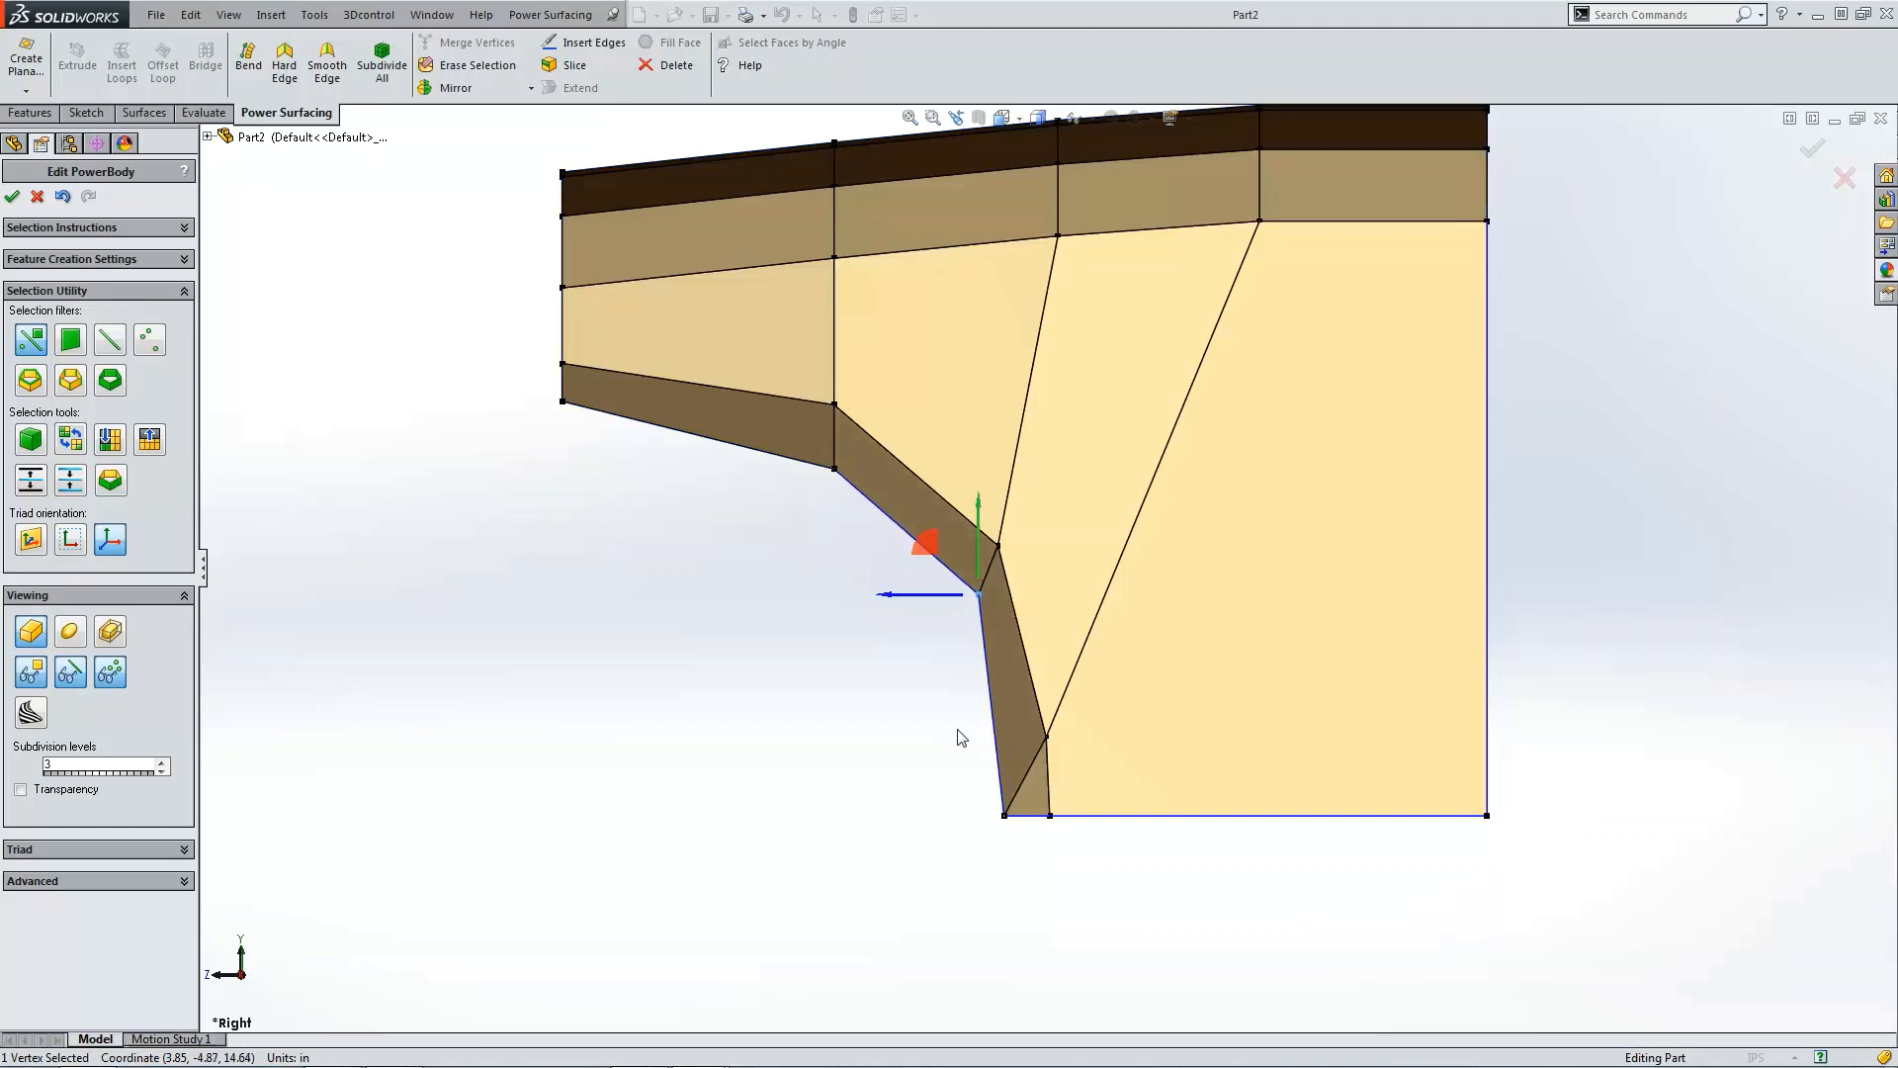
left_click(1005, 812)
left_click_drag(964, 777, 974, 759)
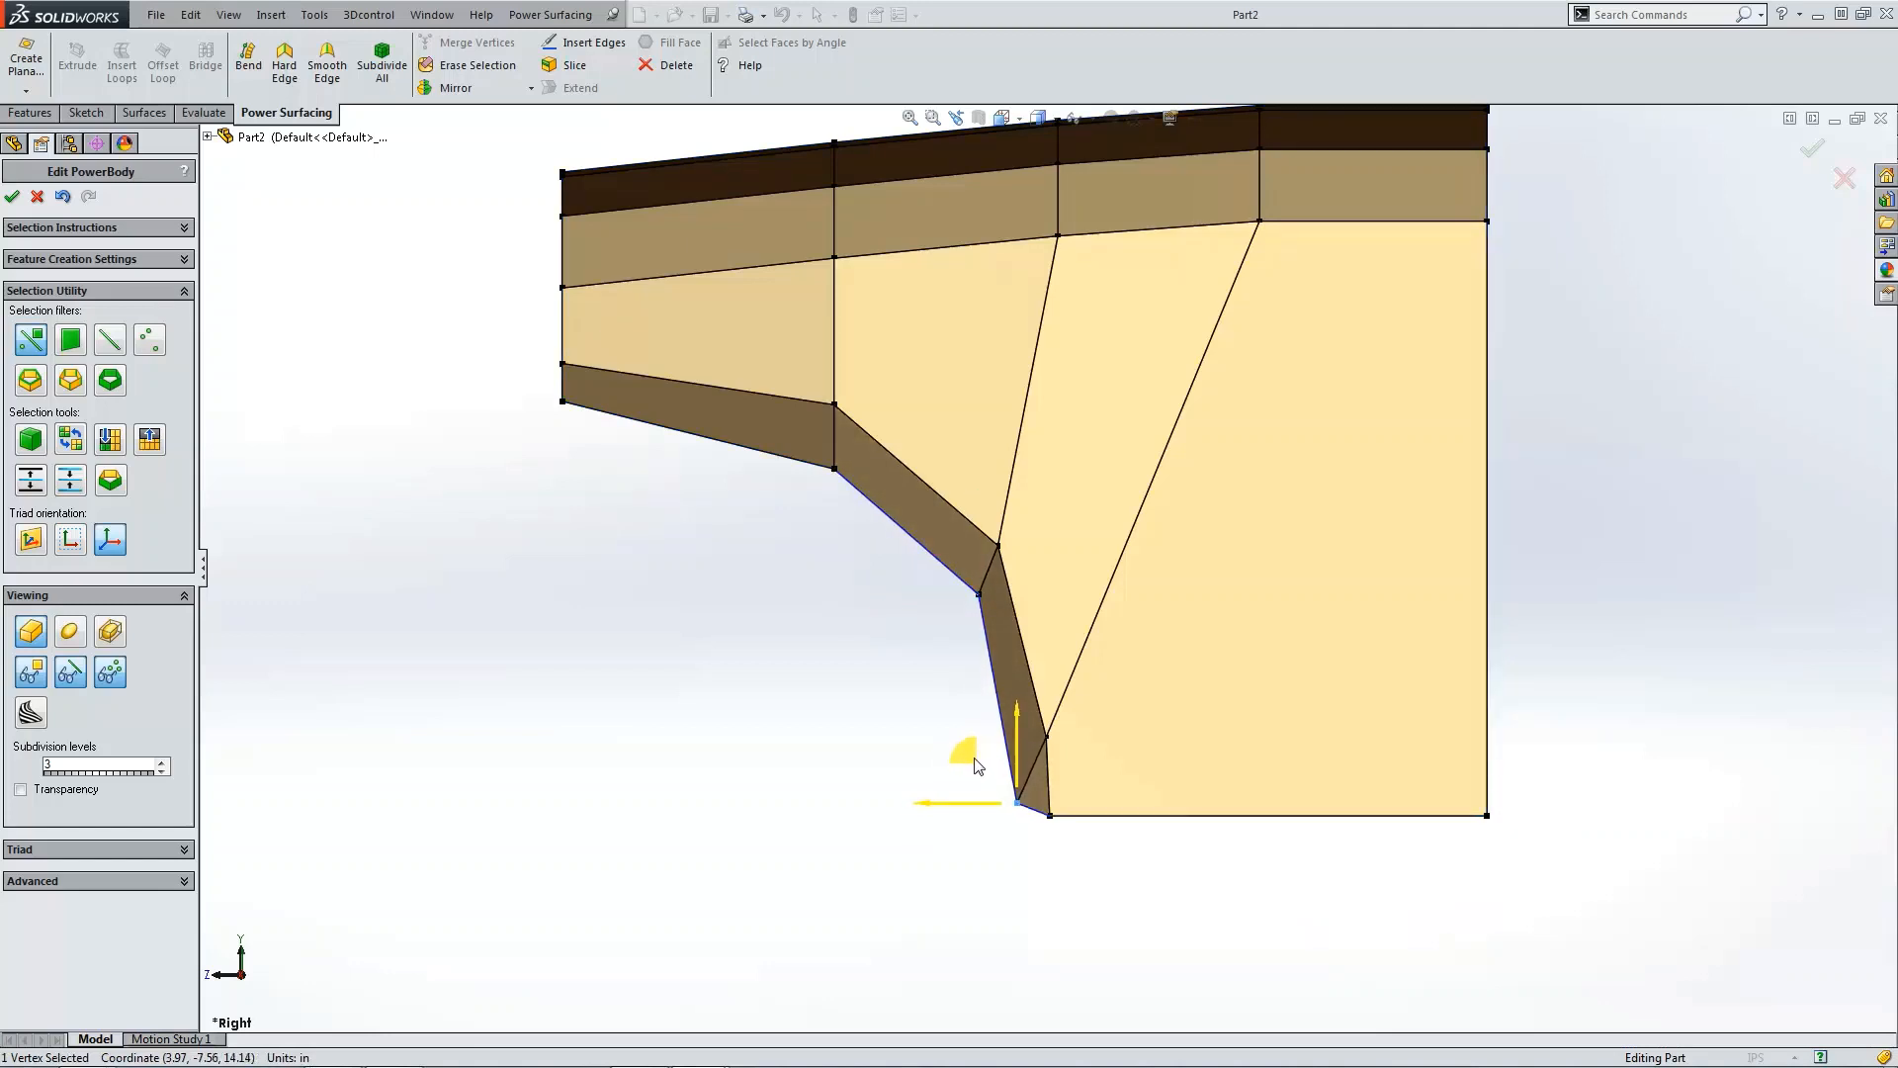
left_click(836, 471)
left_click_drag(781, 417, 780, 396)
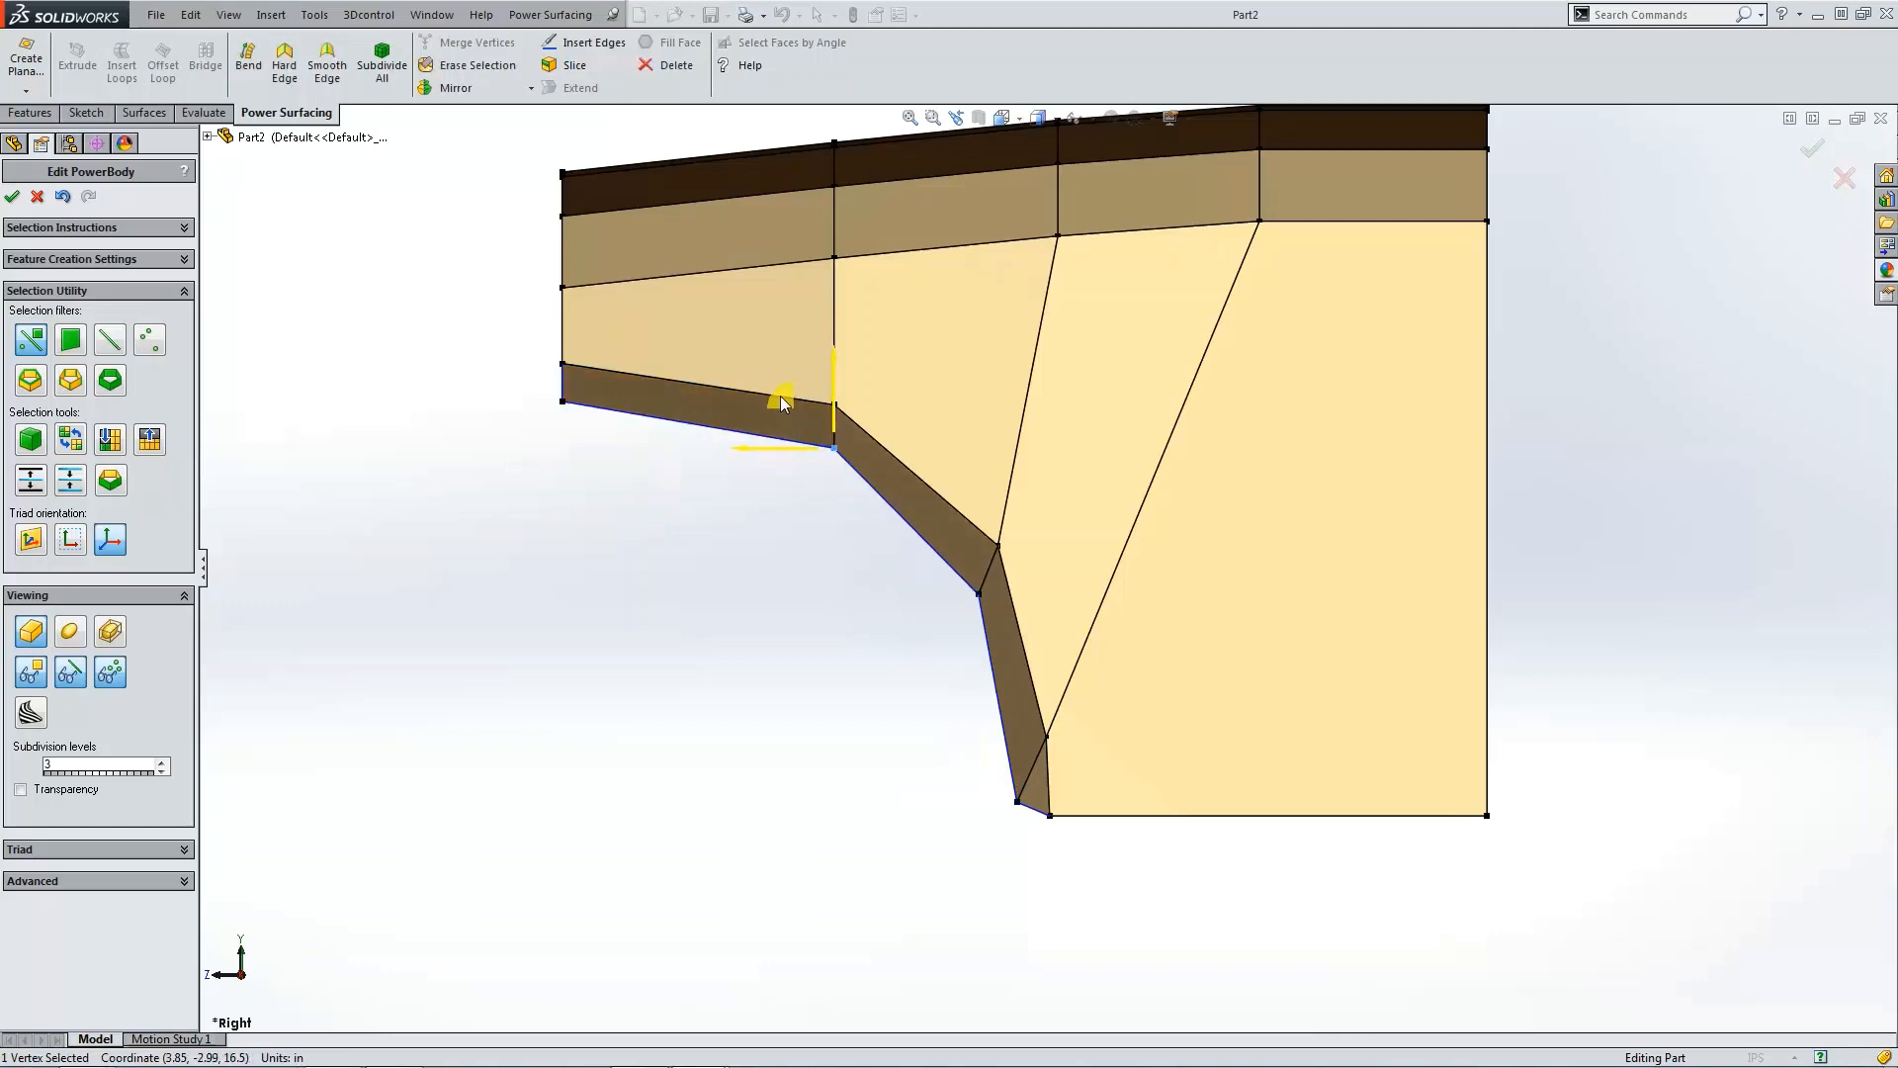
left_click(497, 404)
left_click(565, 402)
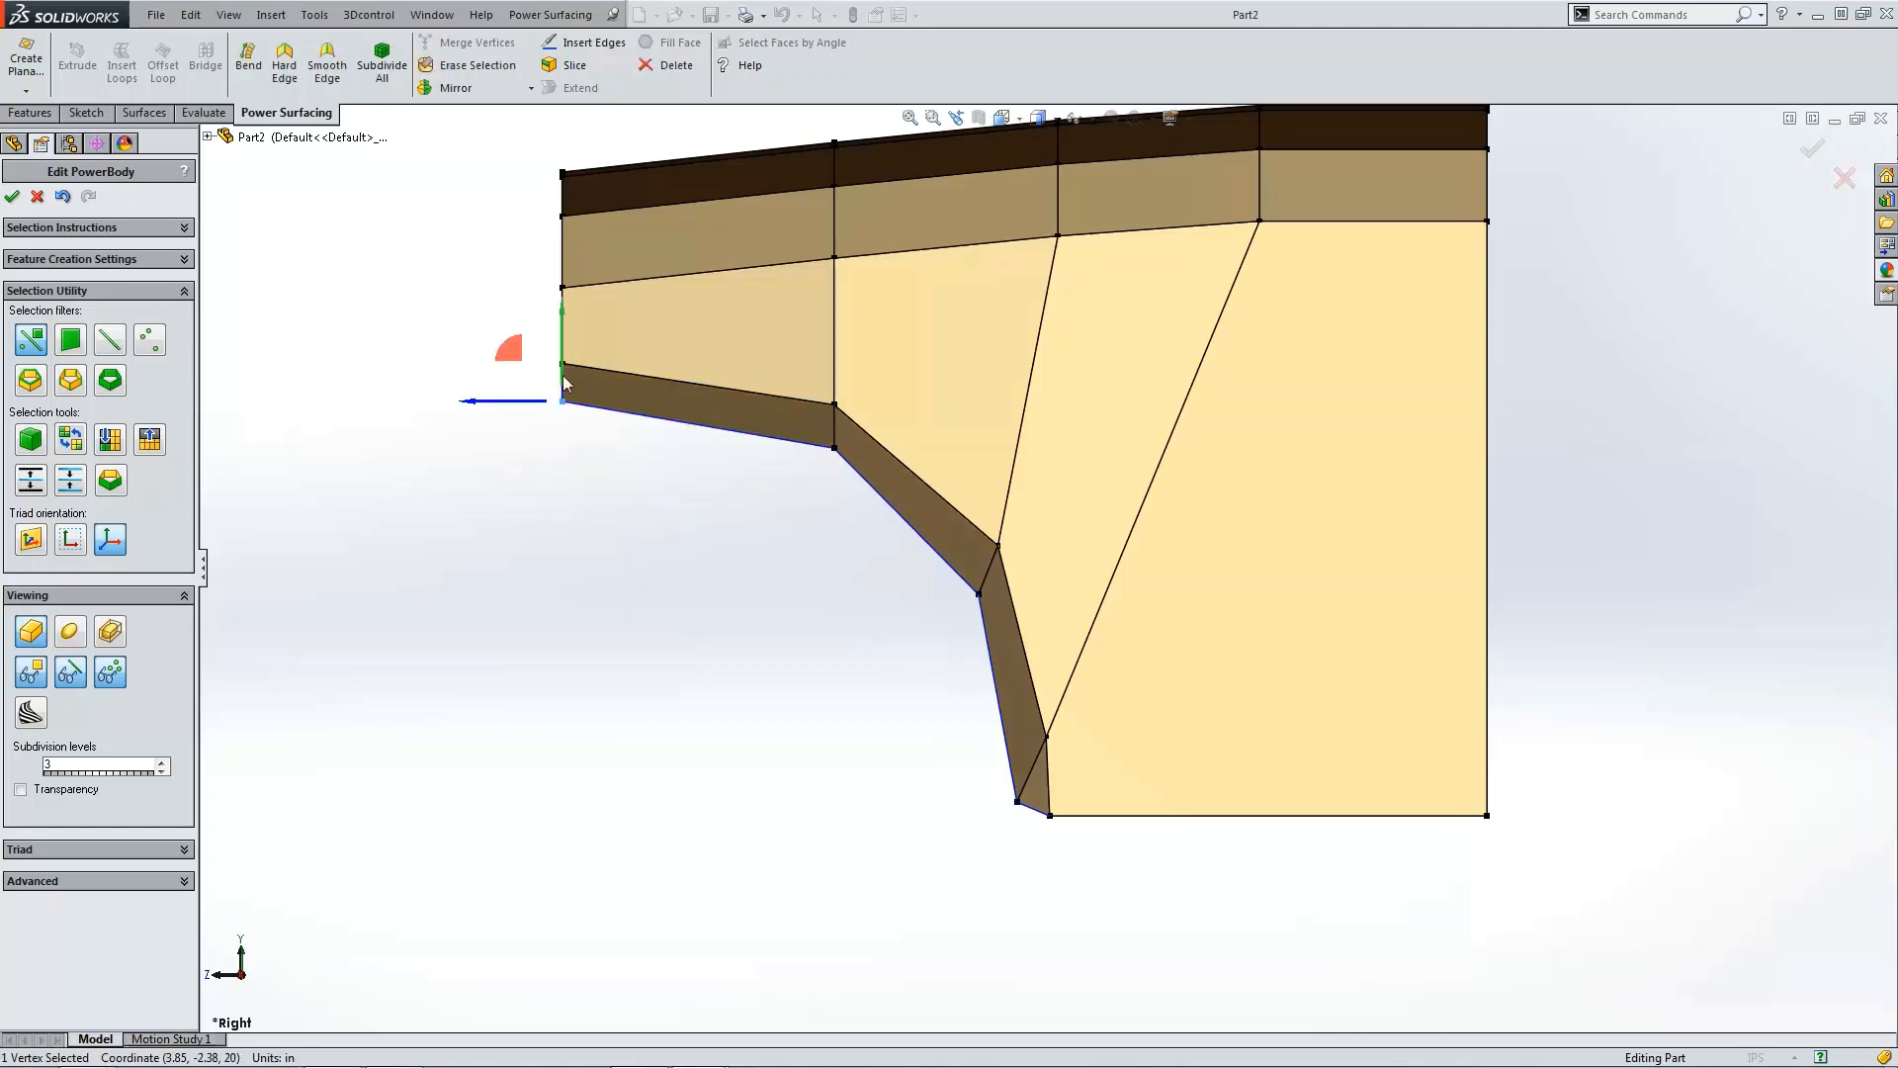
left_click_drag(518, 352, 517, 341)
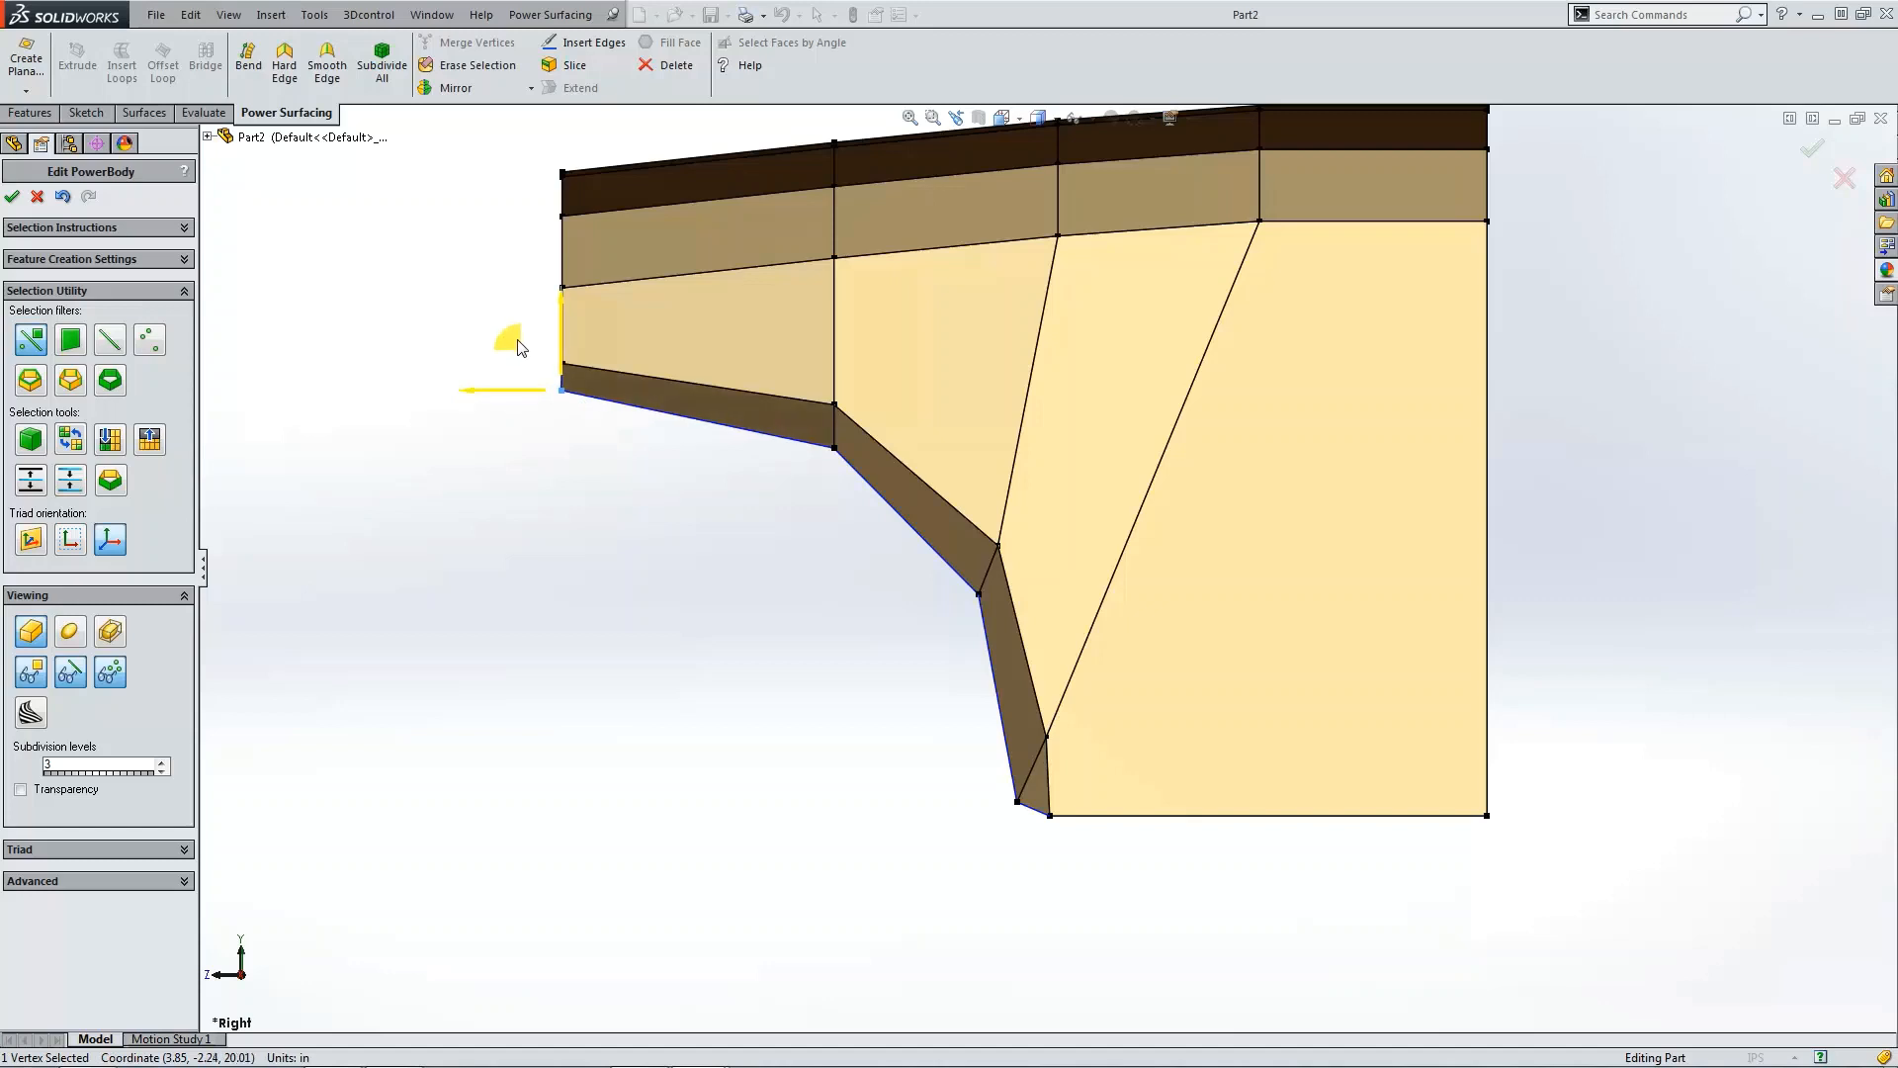
left_click(532, 516)
Step: In front view, select the five vertices at the panel's left end and raise them slightly
left_click(71, 631)
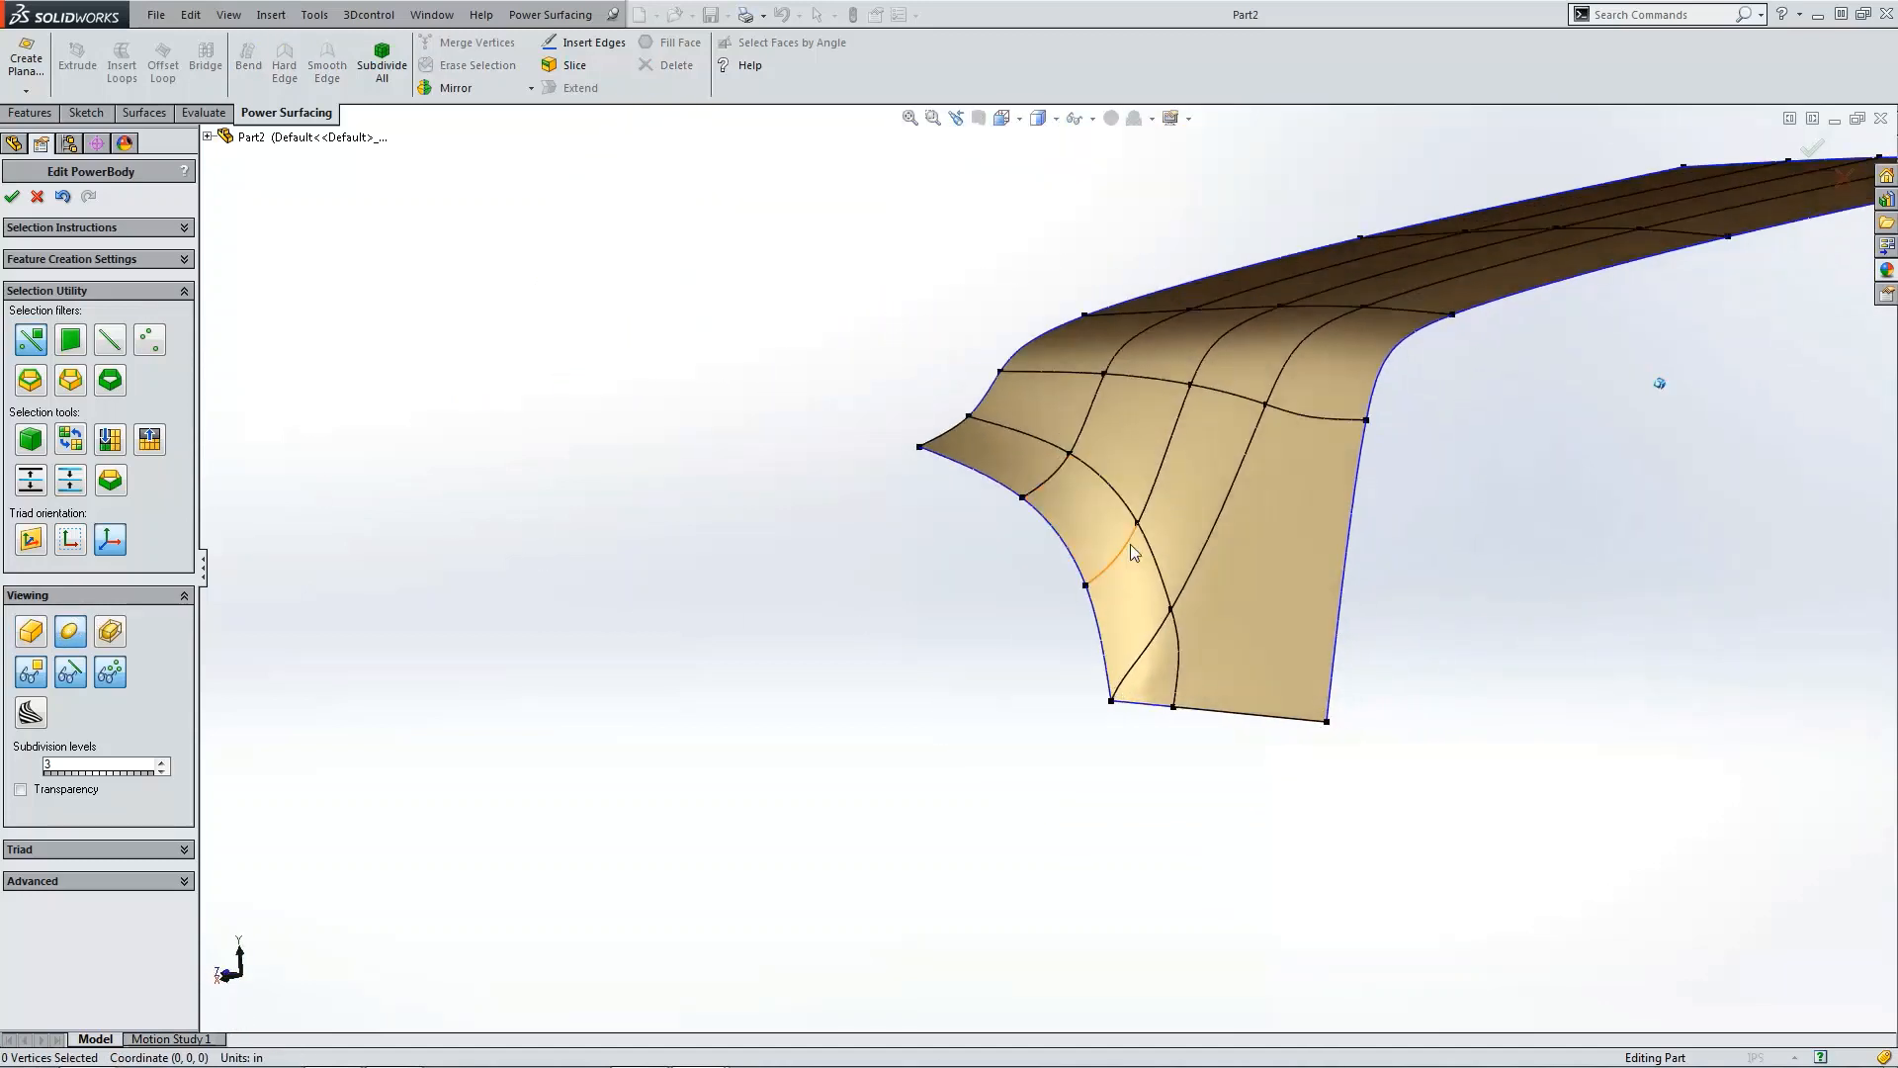
left_click(31, 631)
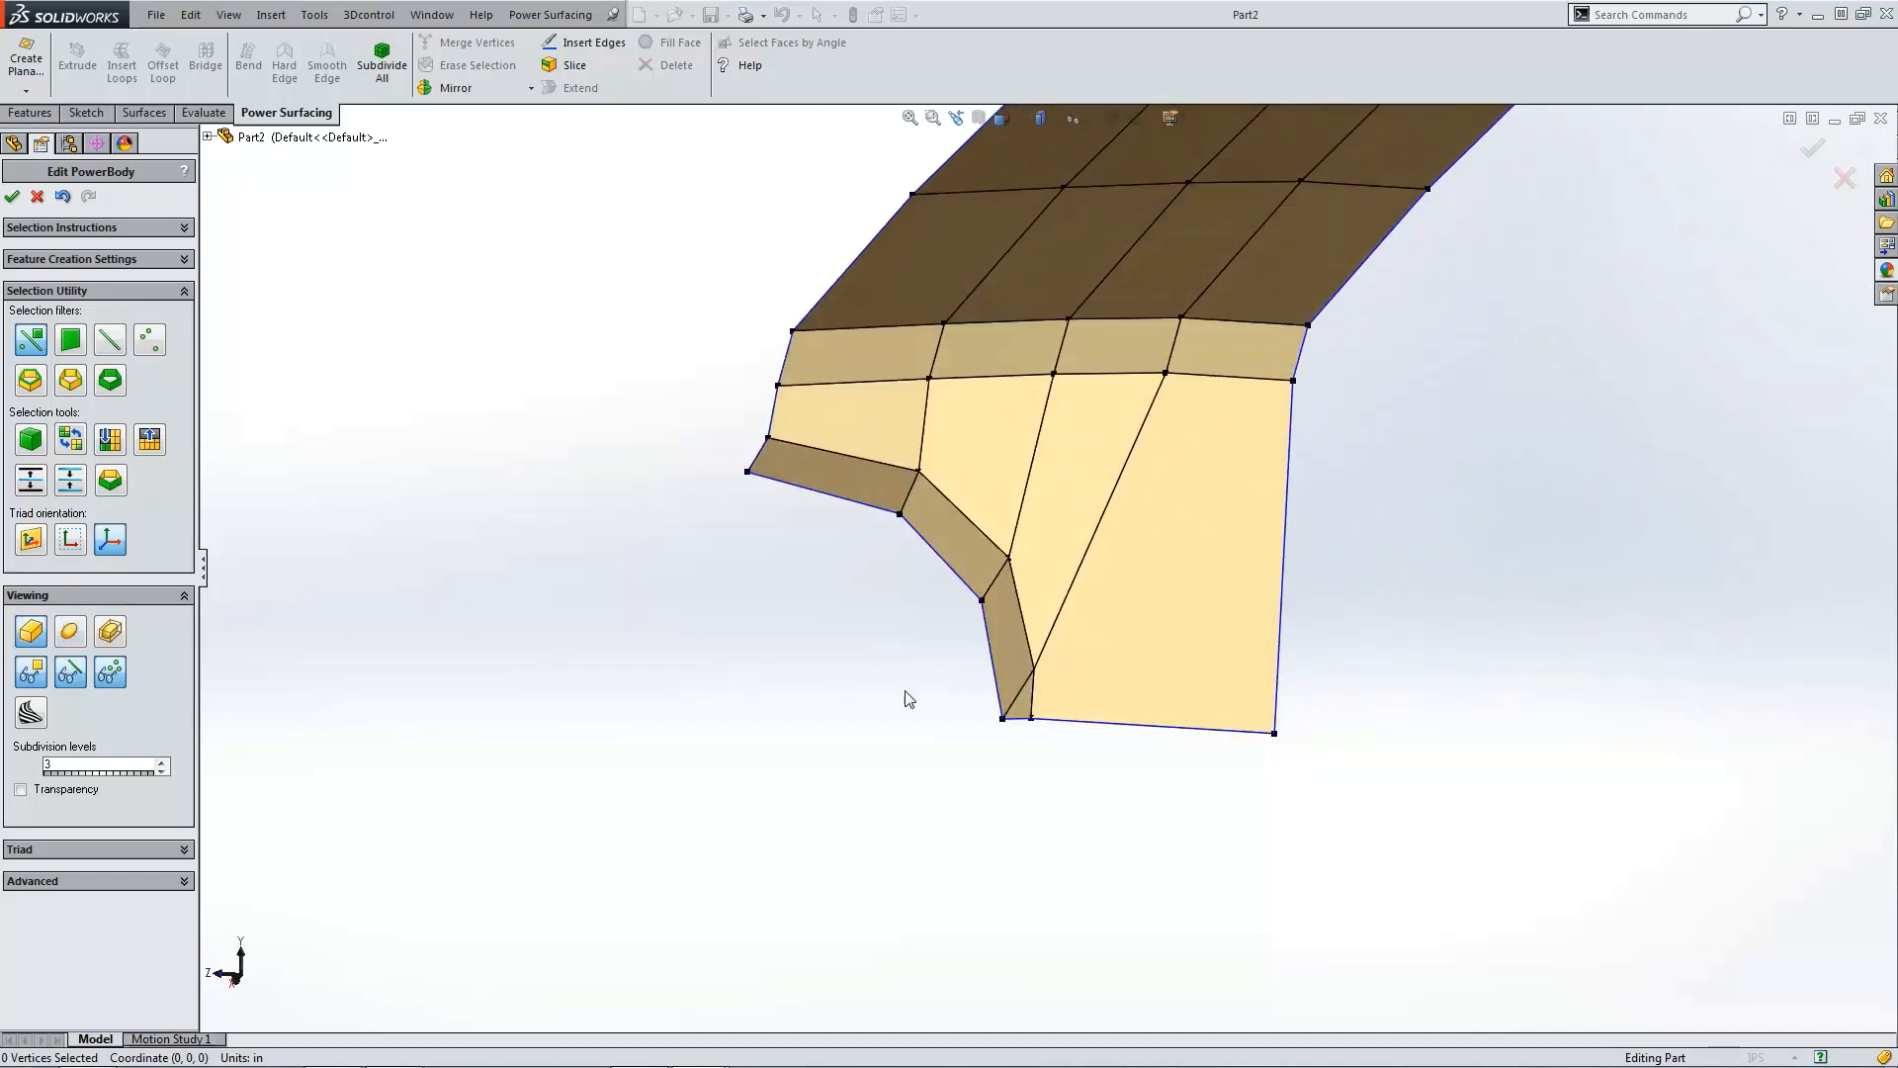
key("ctrl+1")
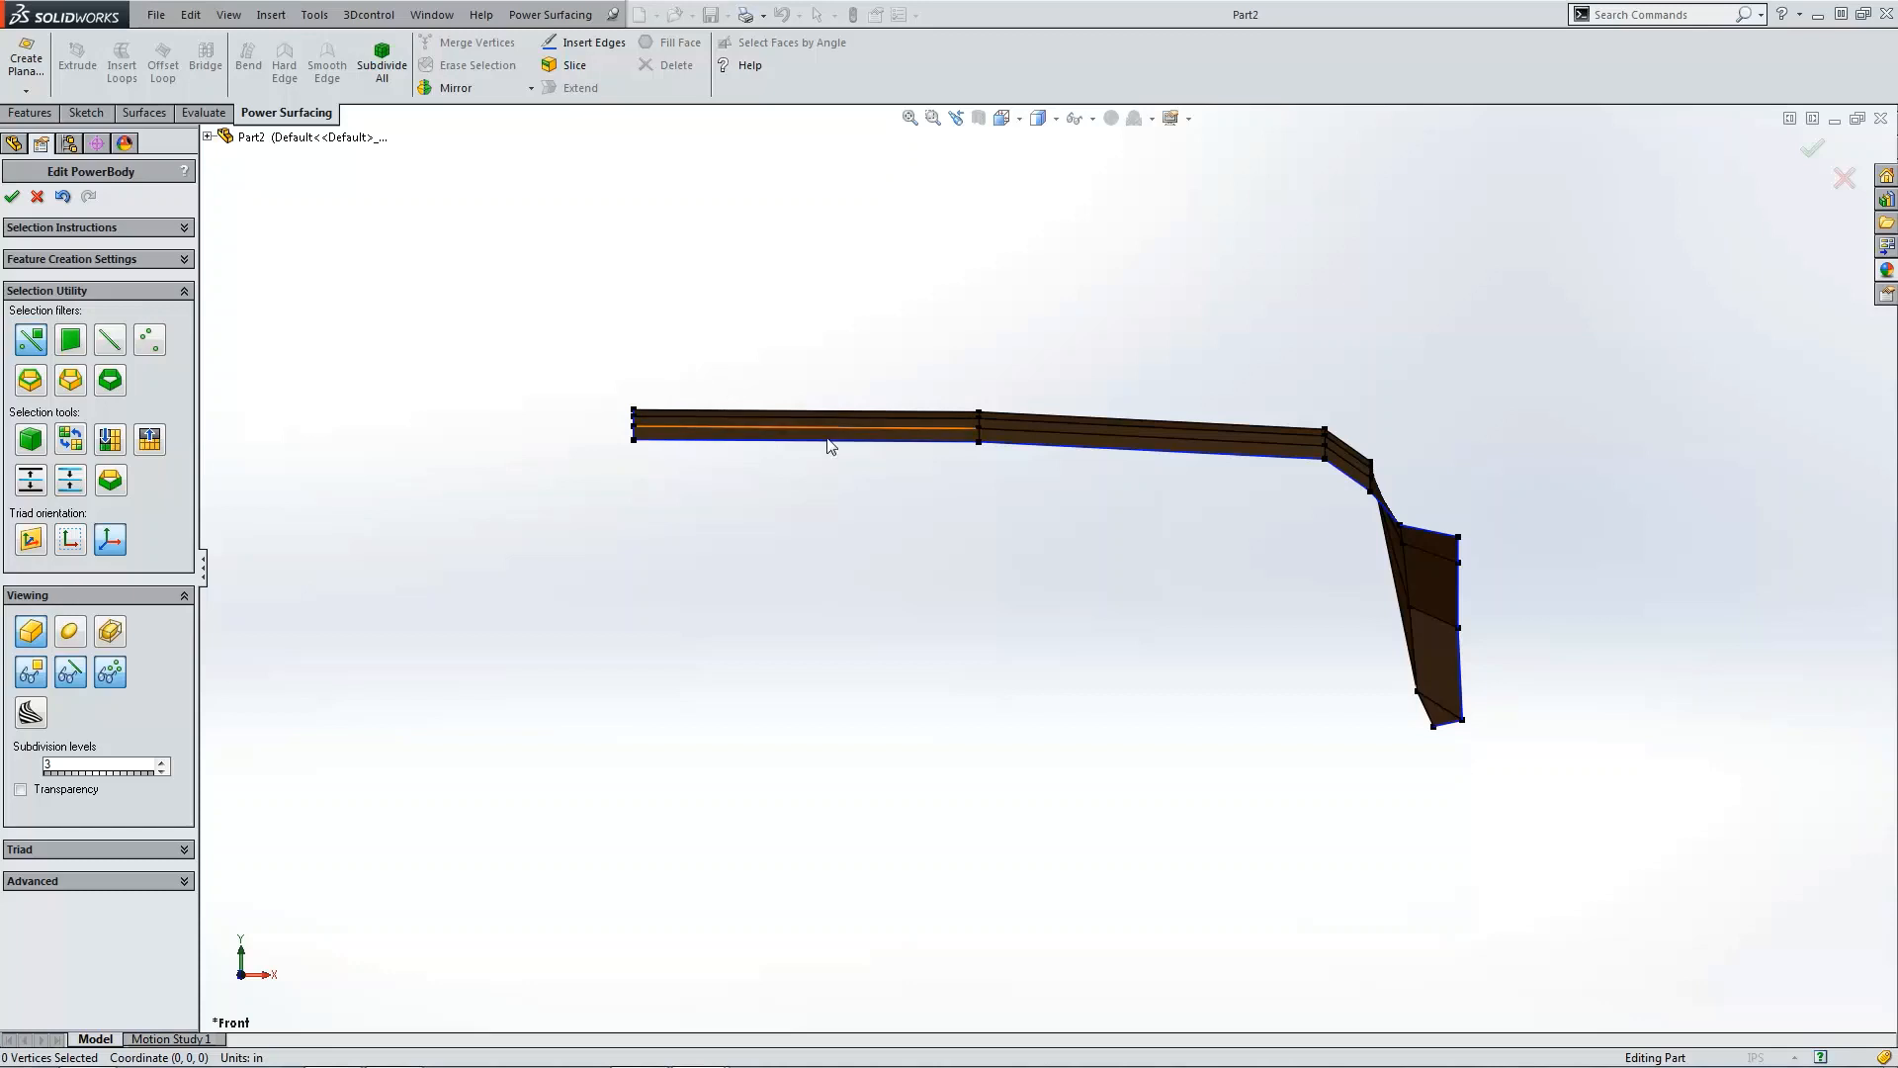
left_click_drag(580, 365, 699, 525)
left_click_drag(636, 382, 636, 371)
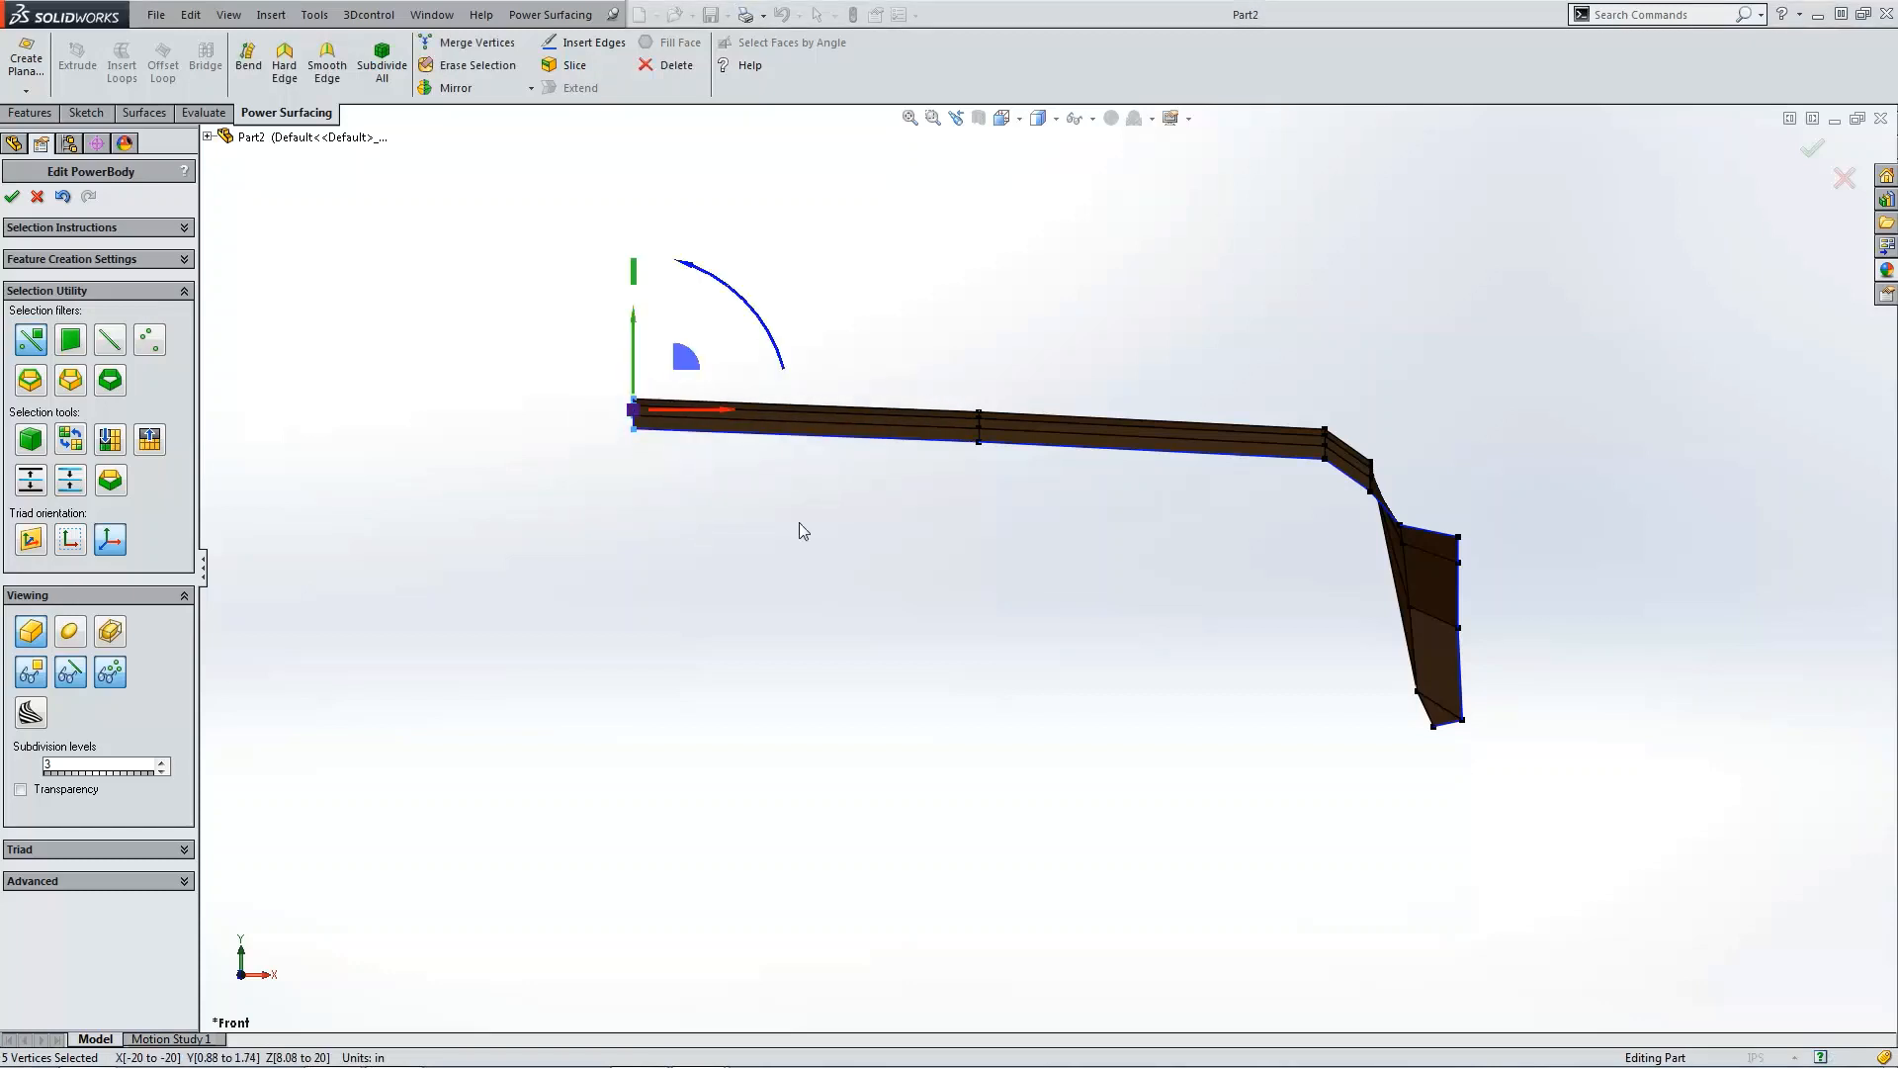
left_click(798, 522)
Step: In top view, insert a new edge across the left section running from the bottom border to the top border
key("ctrl+5")
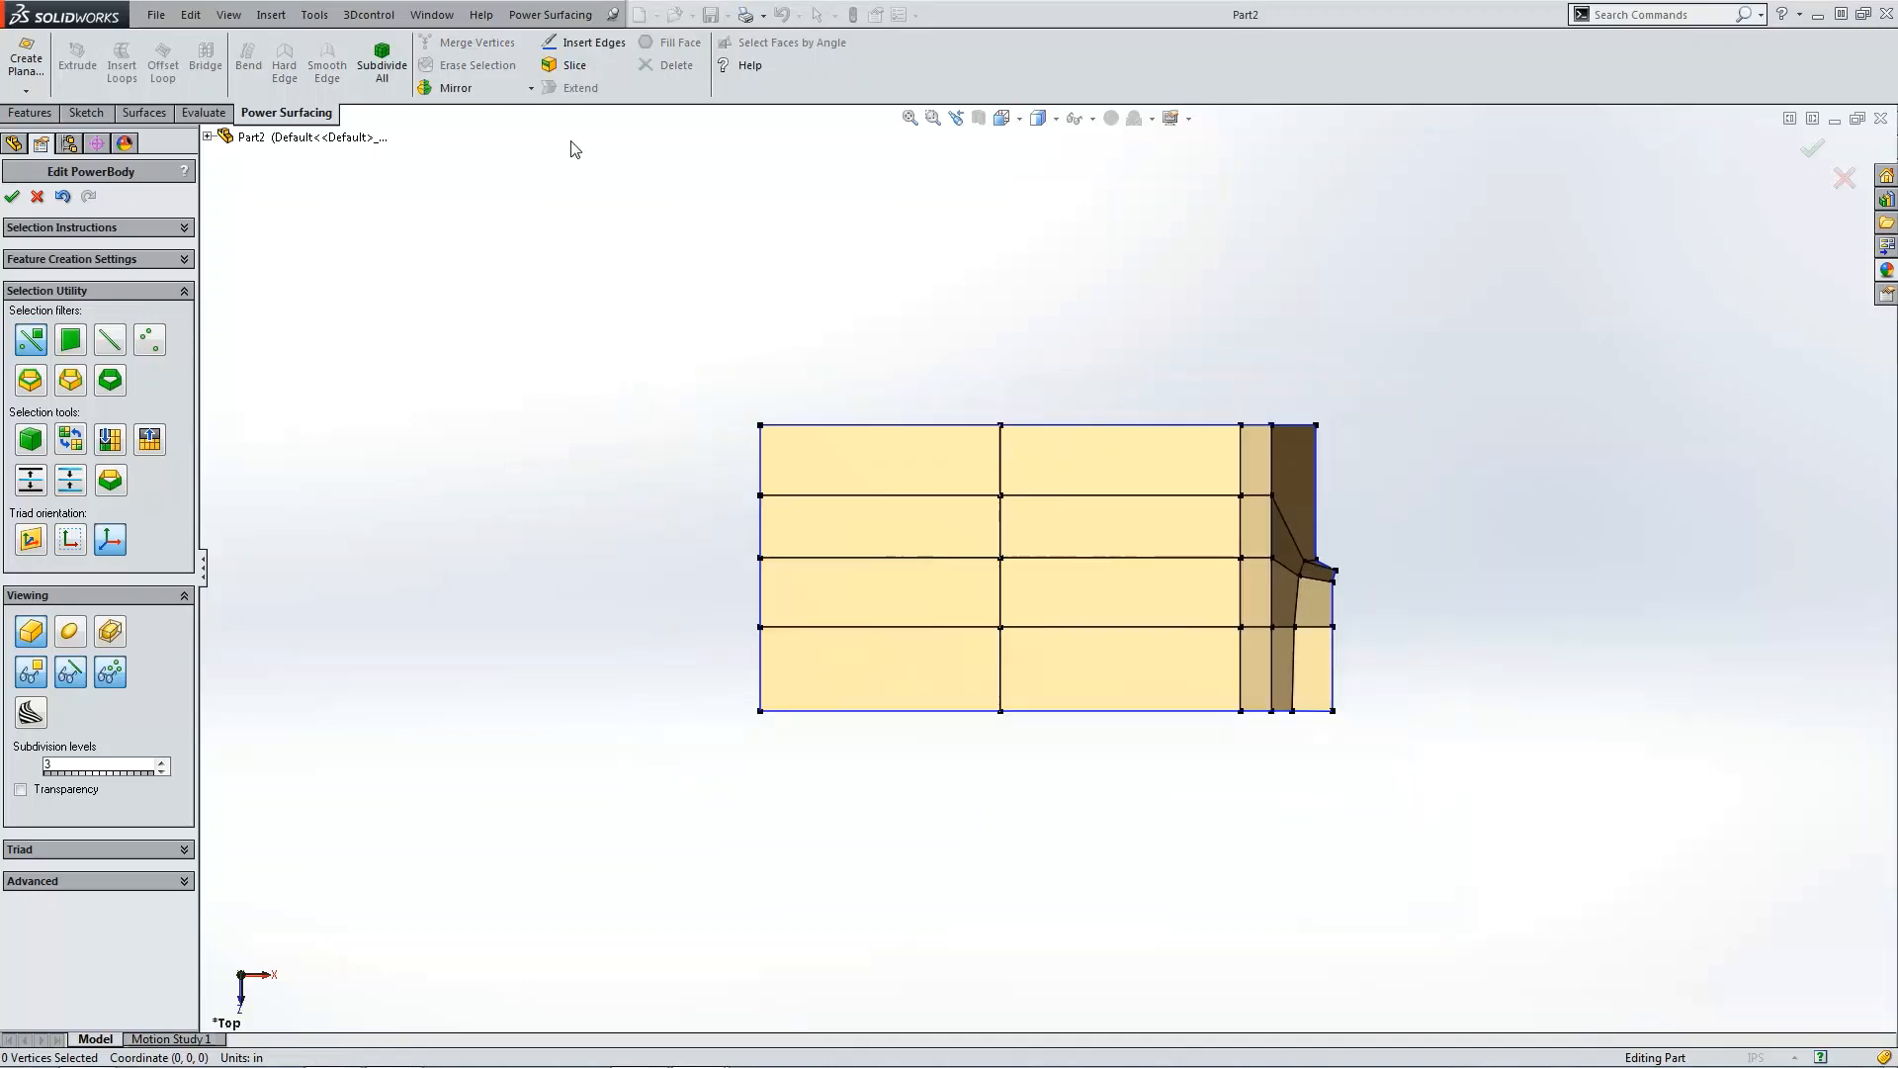
left_click(589, 45)
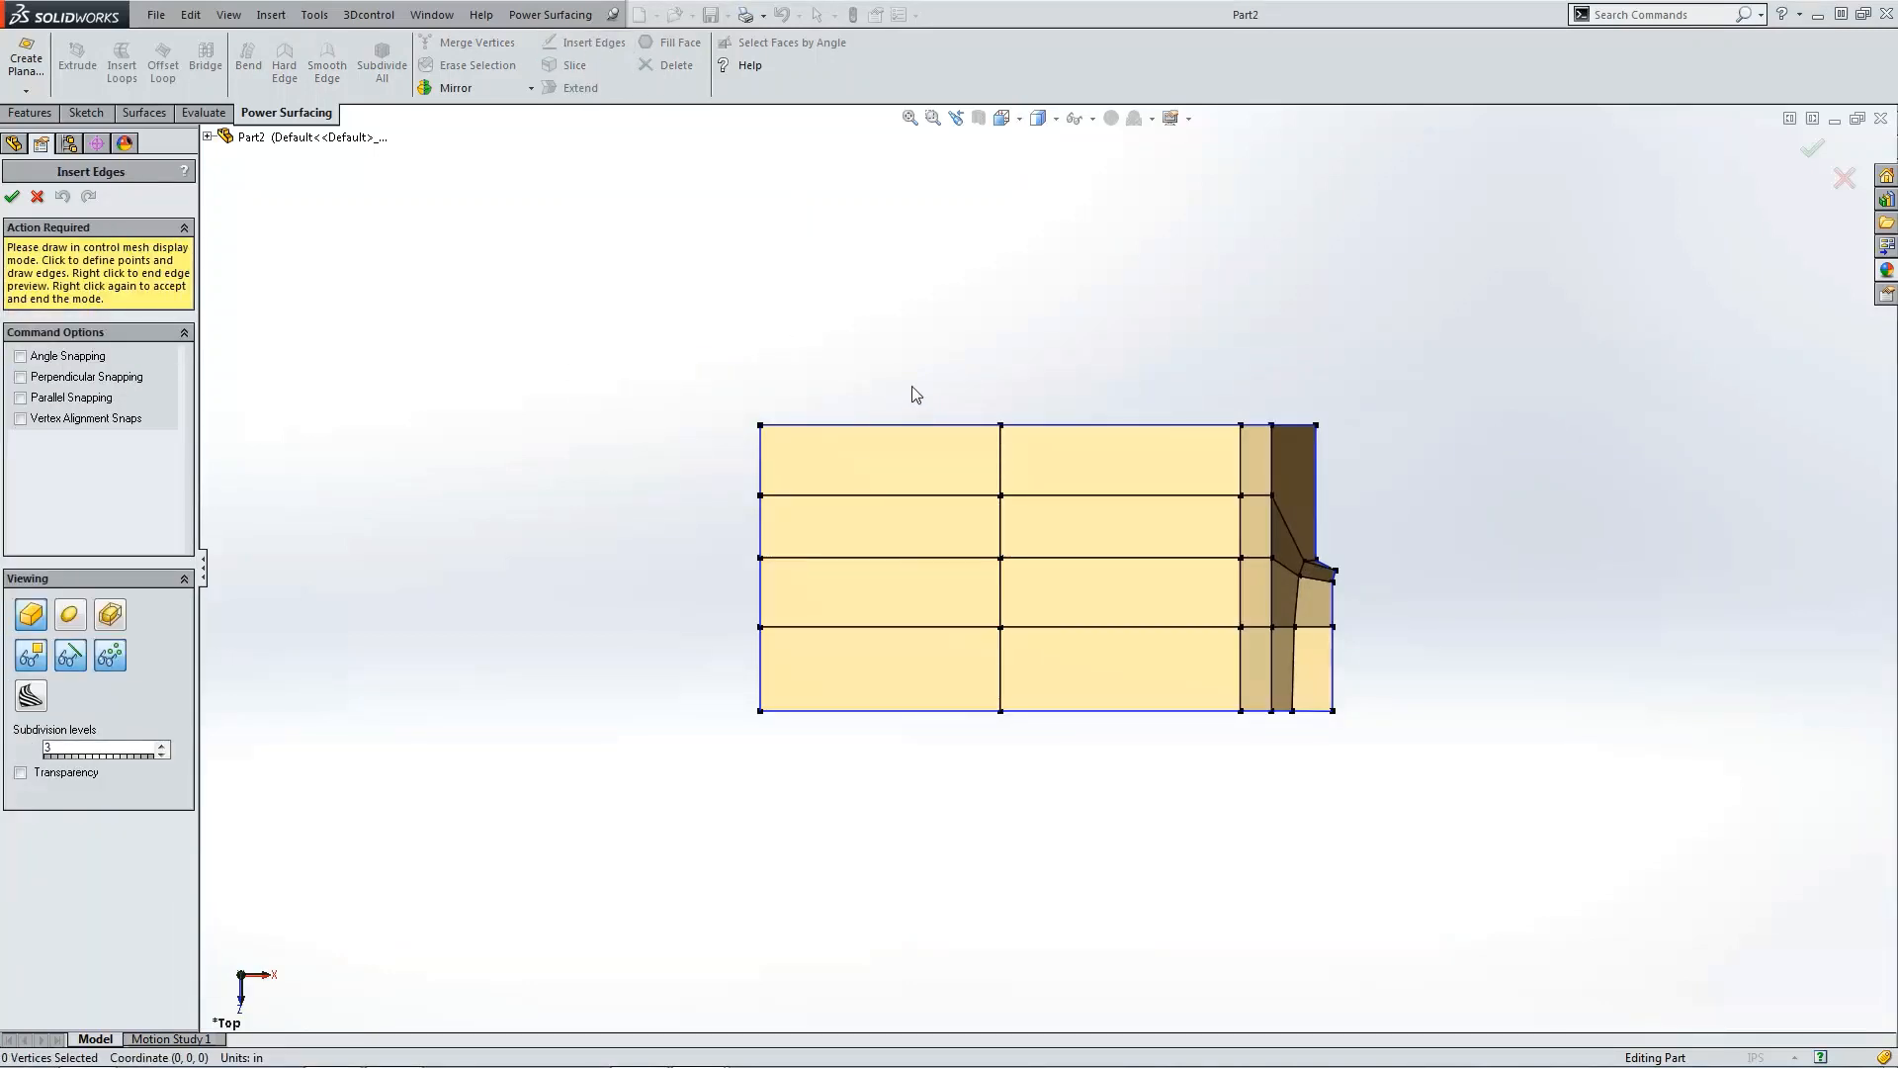
left_click(821, 710)
left_click(866, 626)
left_click(890, 559)
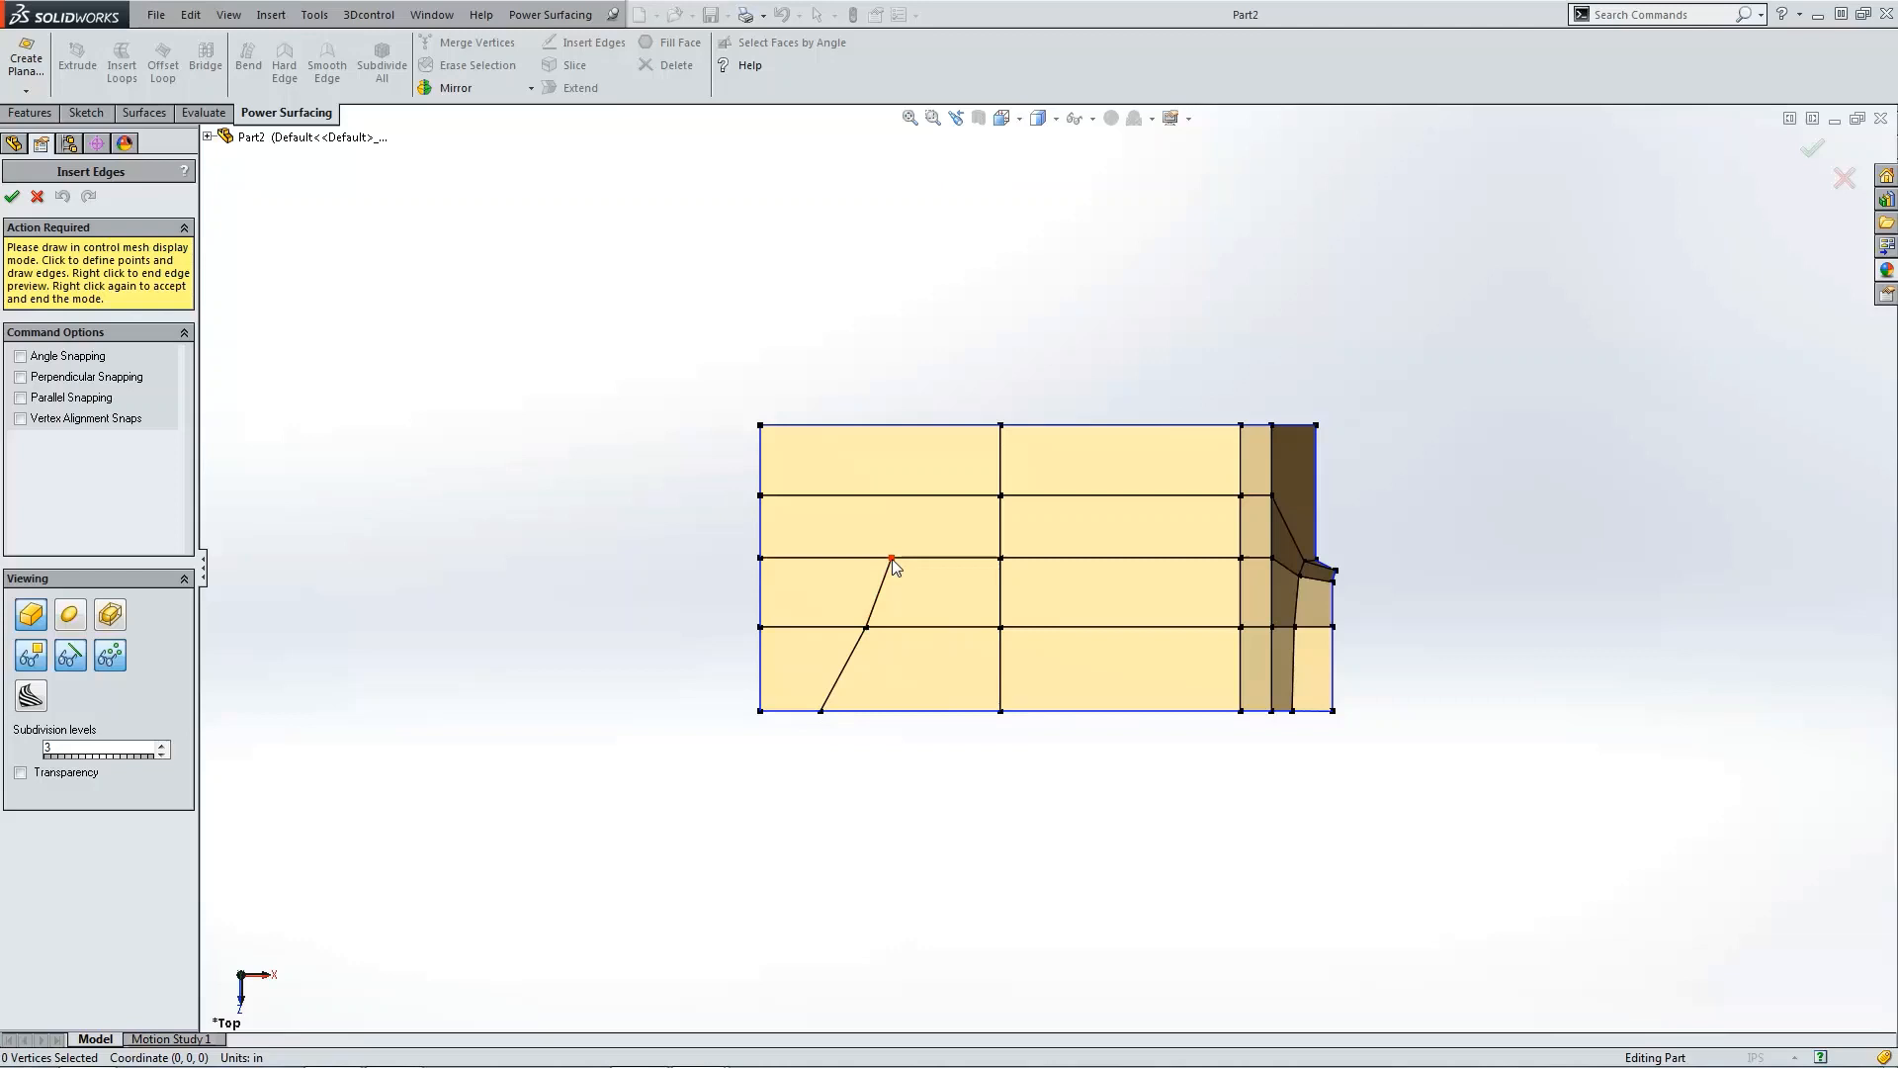
left_click(904, 496)
left_click(906, 426)
right_click(425, 371)
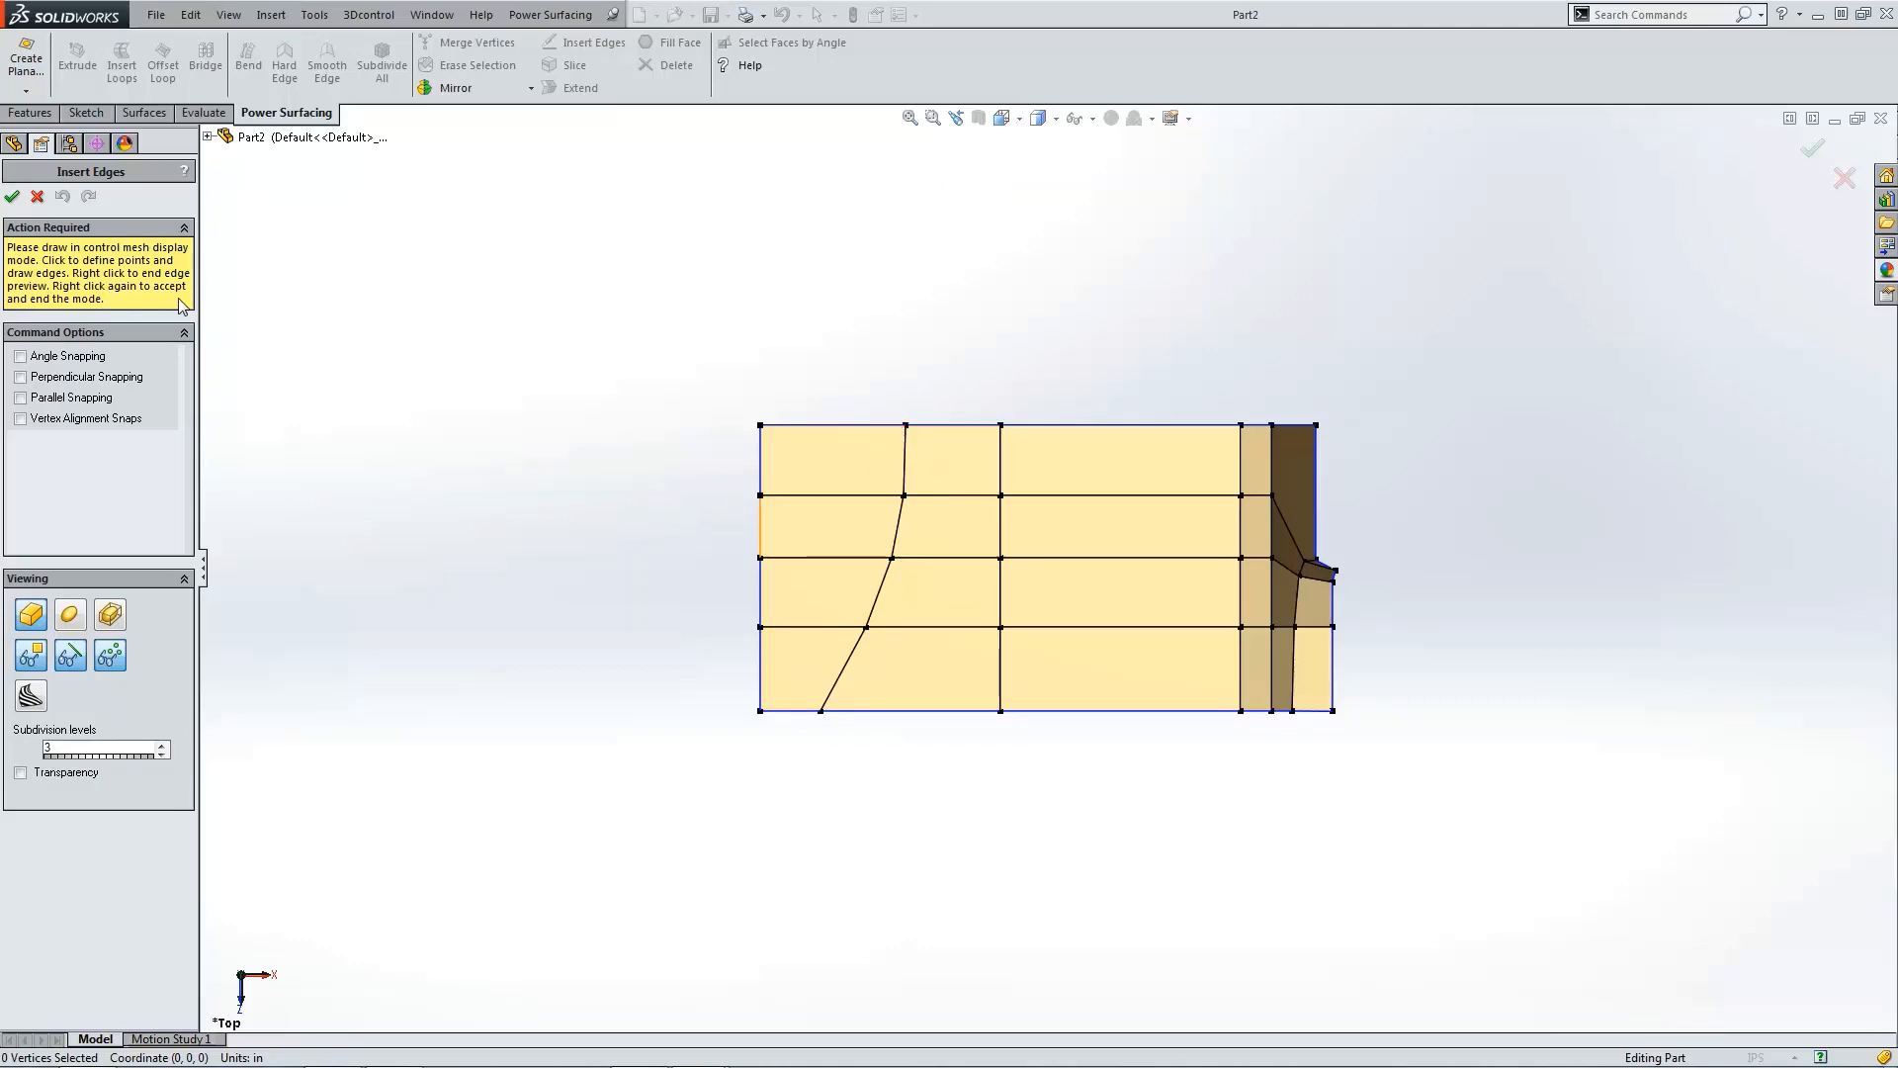
left_click(36, 197)
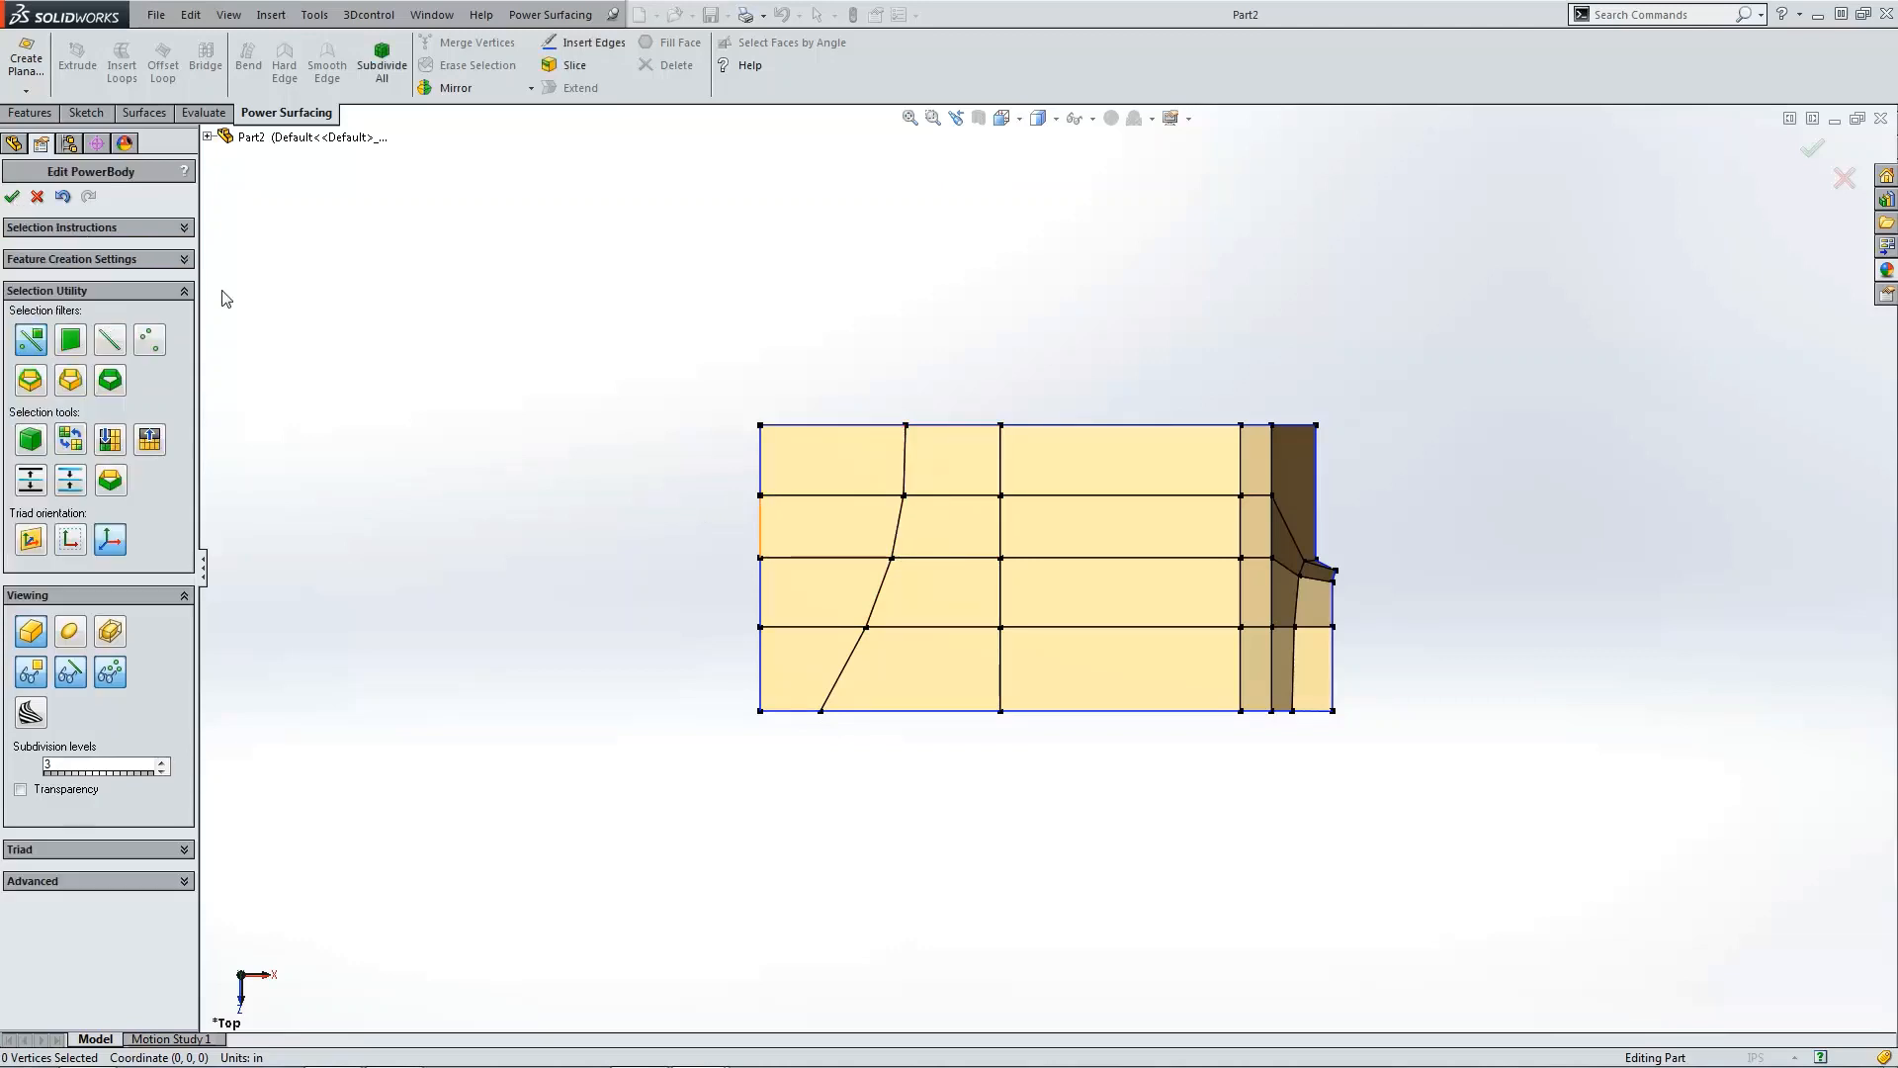
Step: Select the four faces left of the new edge and, in front view, raise them upward
left_click(810, 654)
left_click(823, 585)
left_click(824, 526)
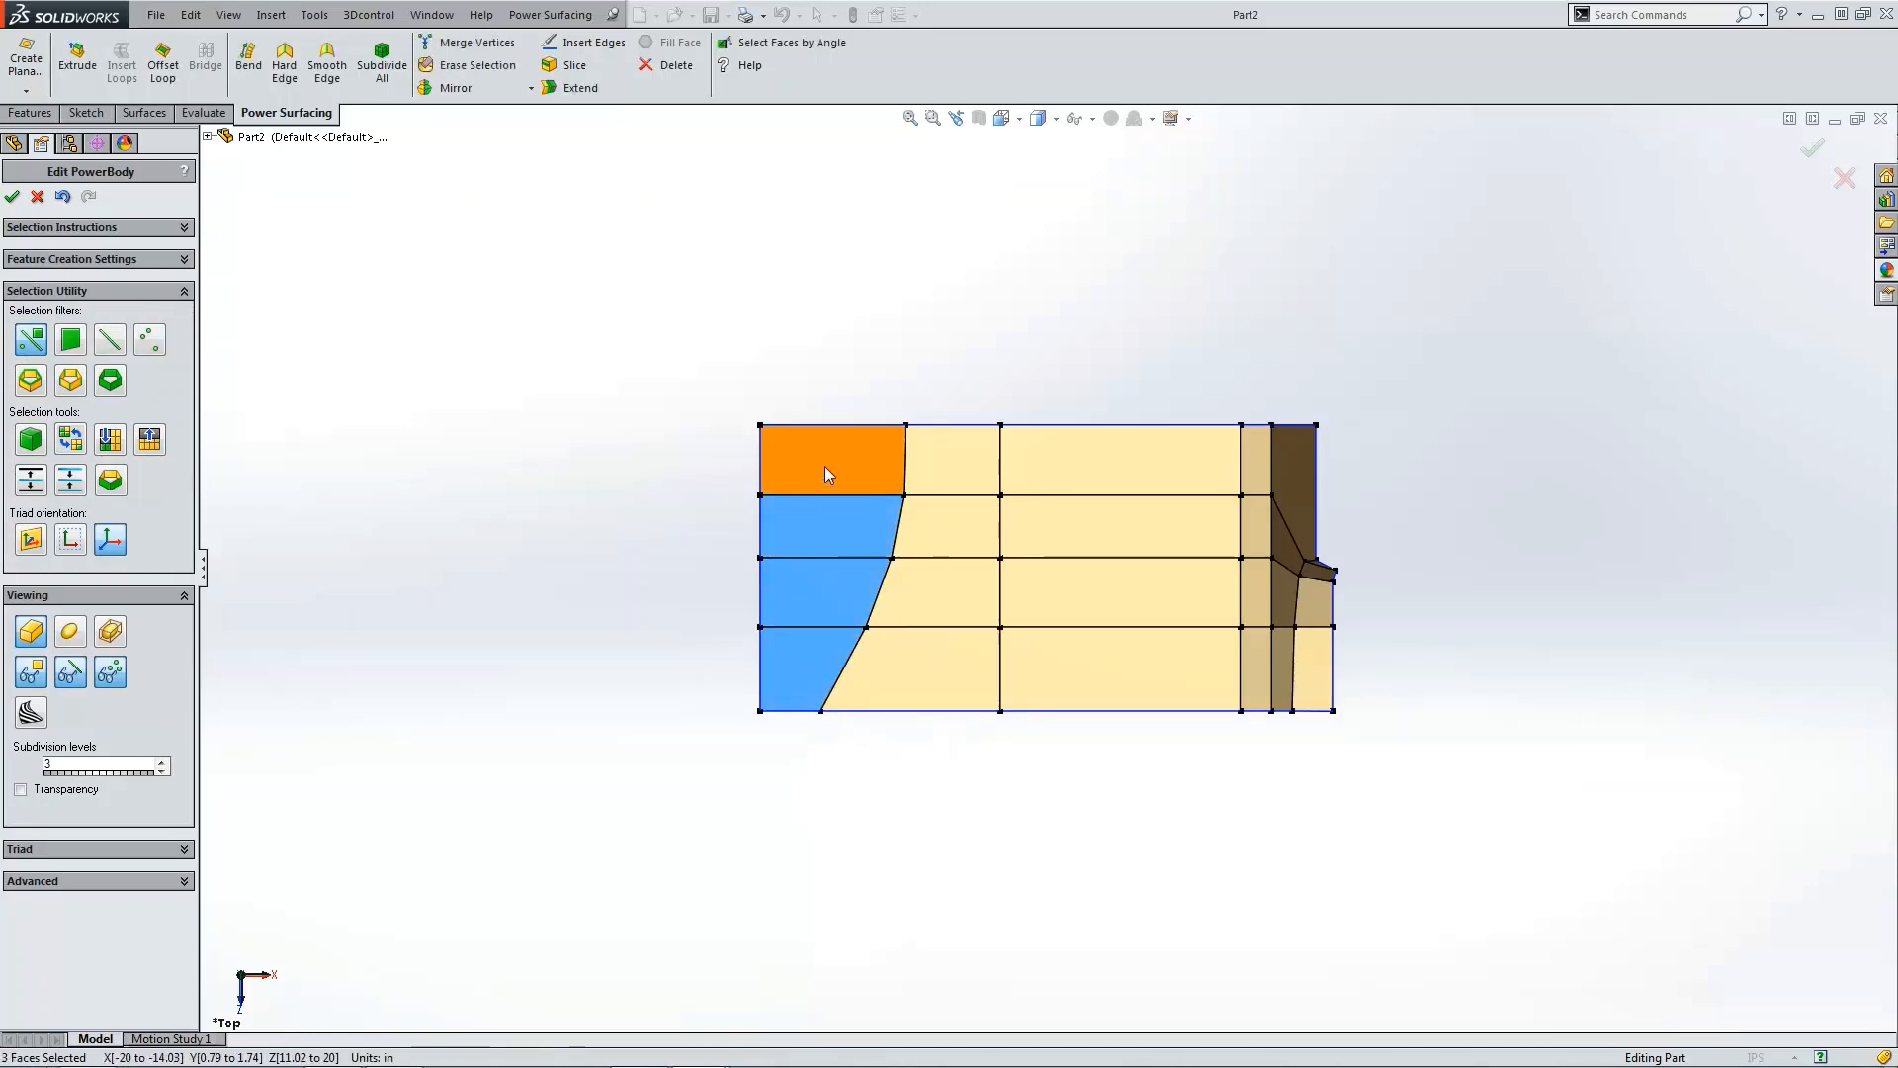
left_click(825, 467)
key("ctrl+1")
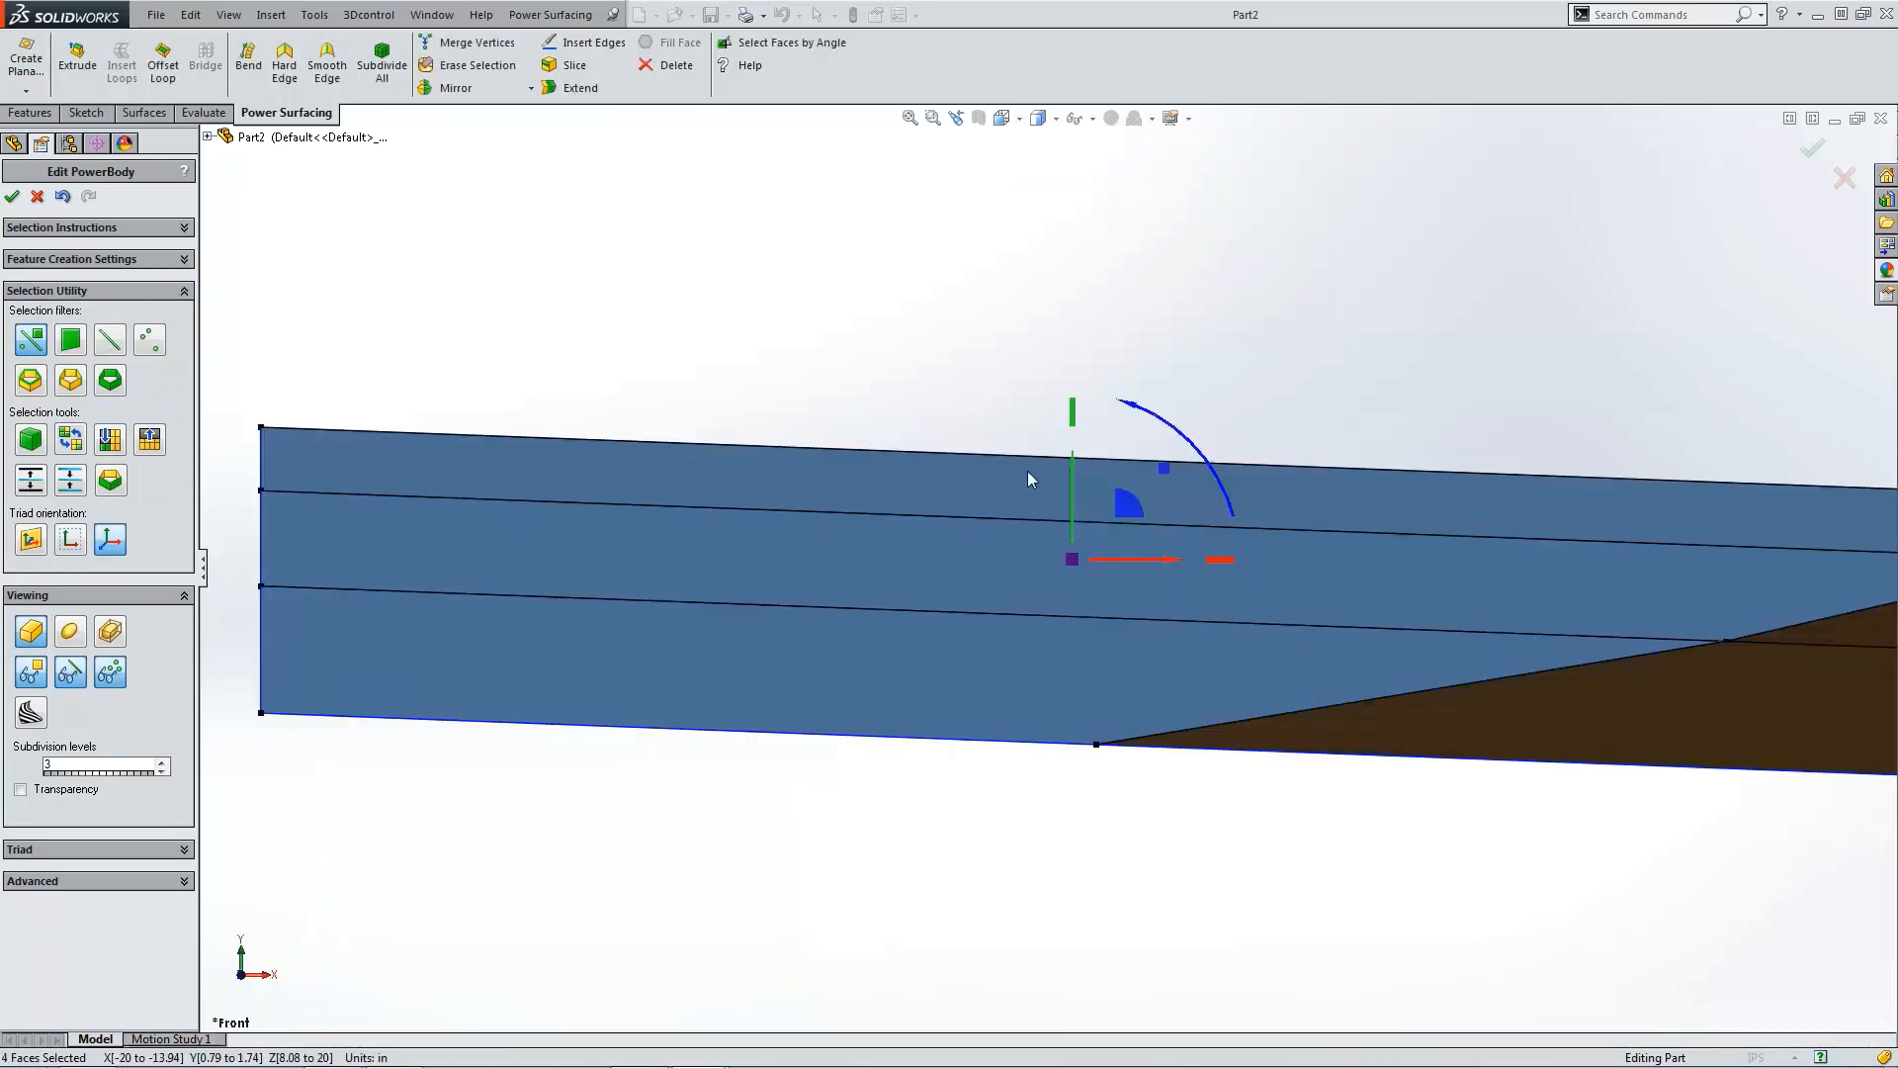
left_click_drag(1070, 465, 1070, 396)
scroll(1195, 821, "up", 5)
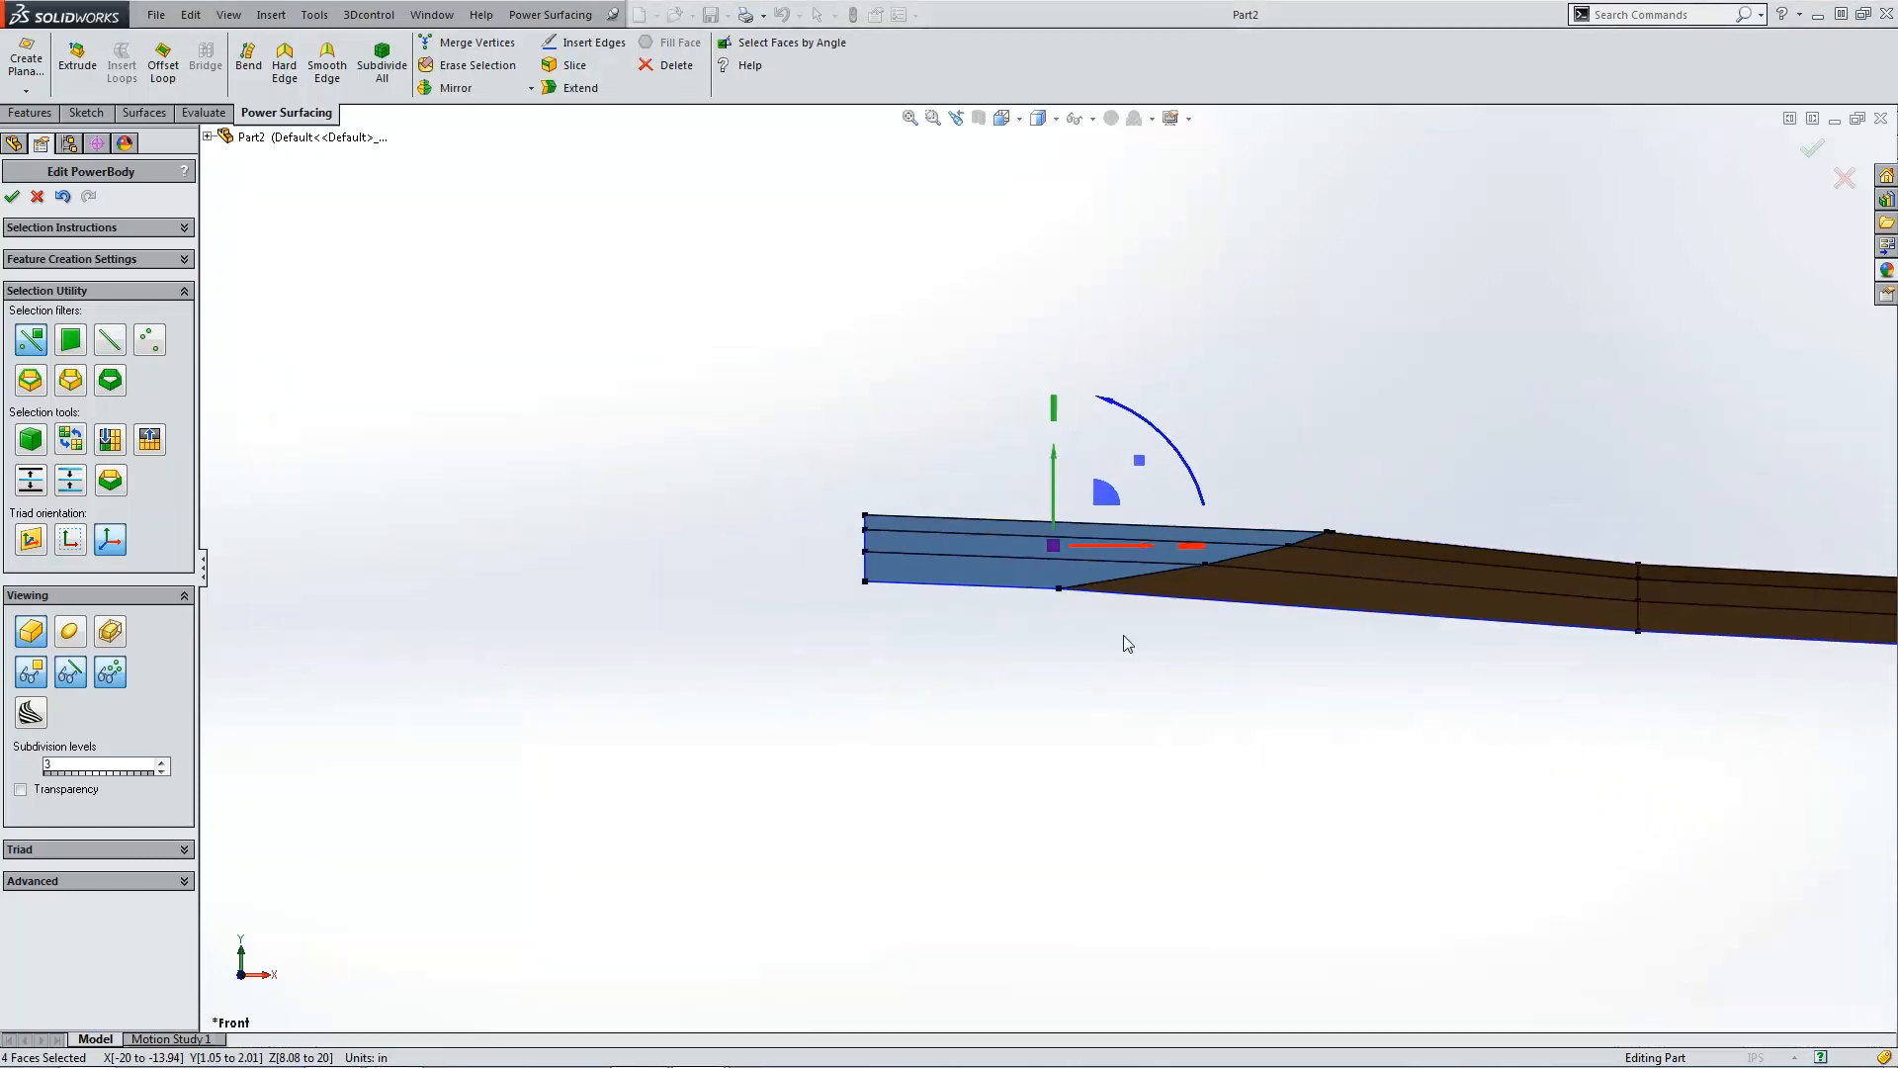
scroll(1086, 588, "down", 1)
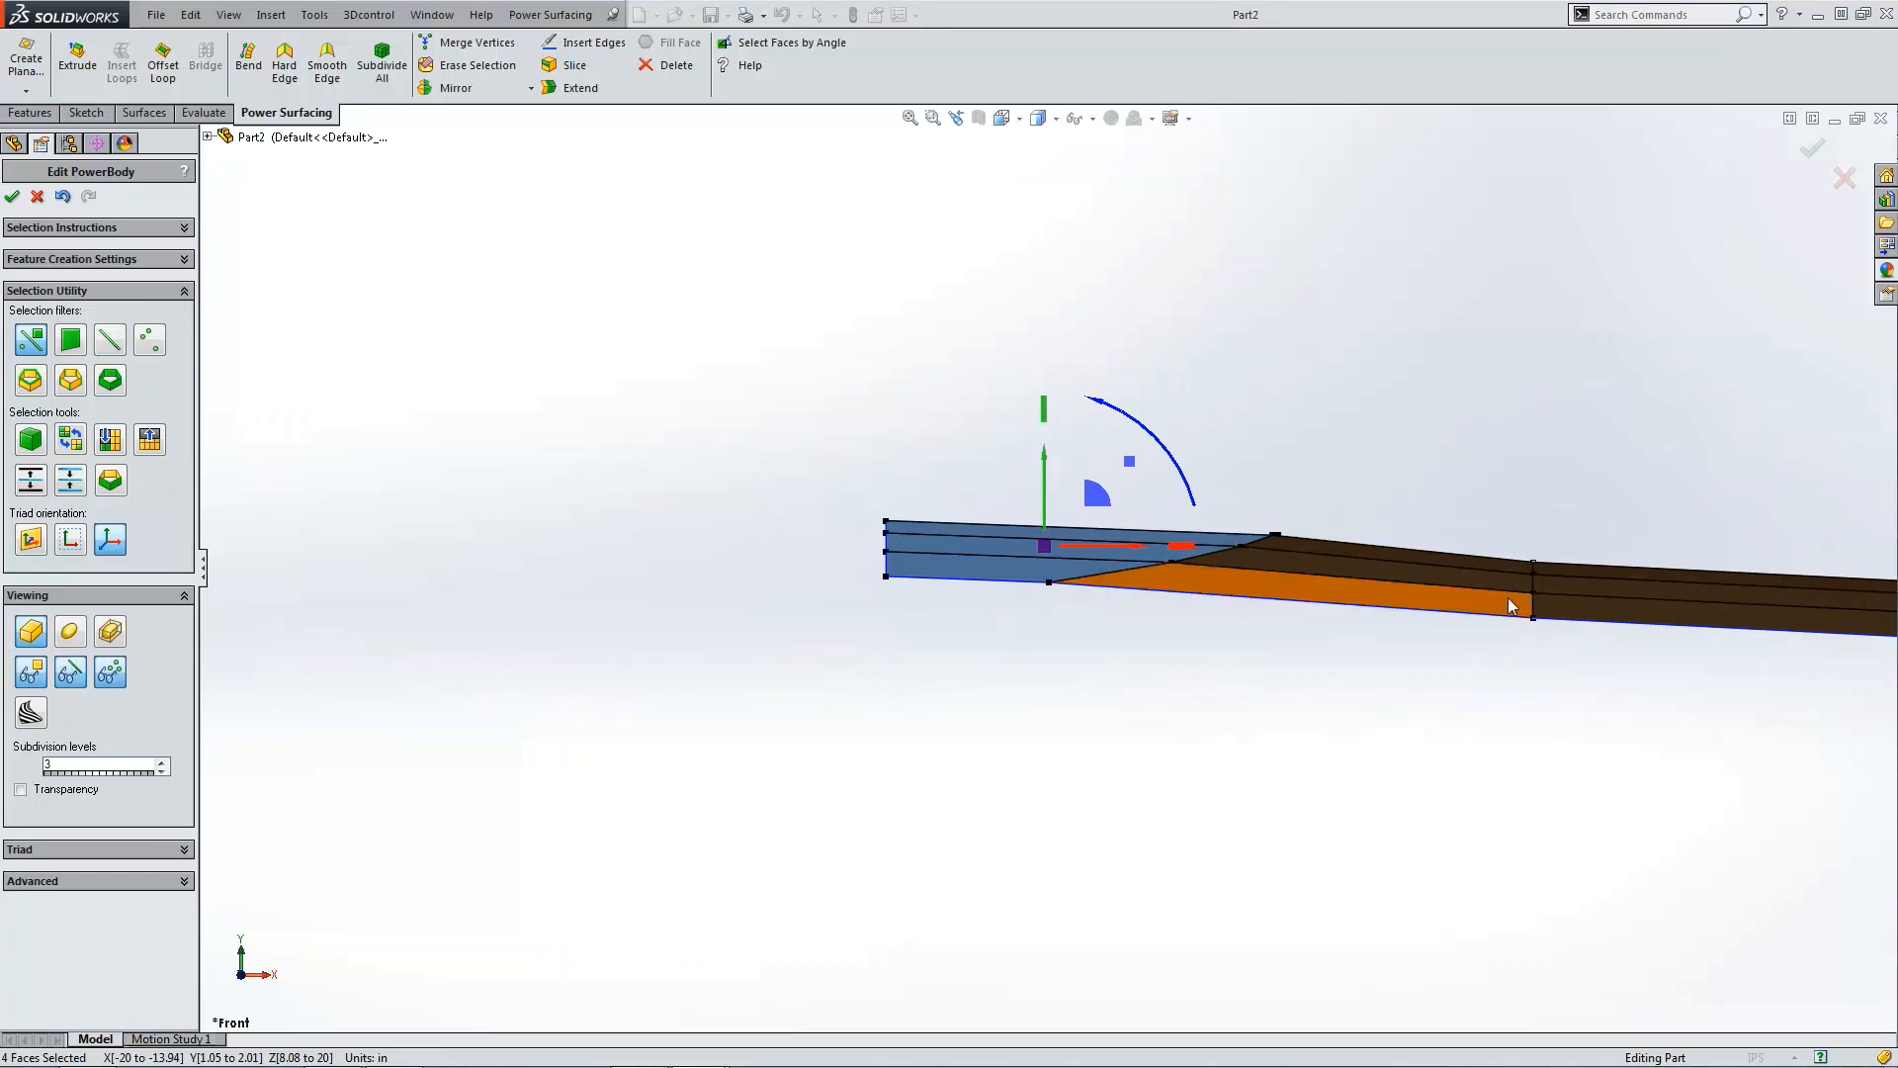
left_click(471, 639)
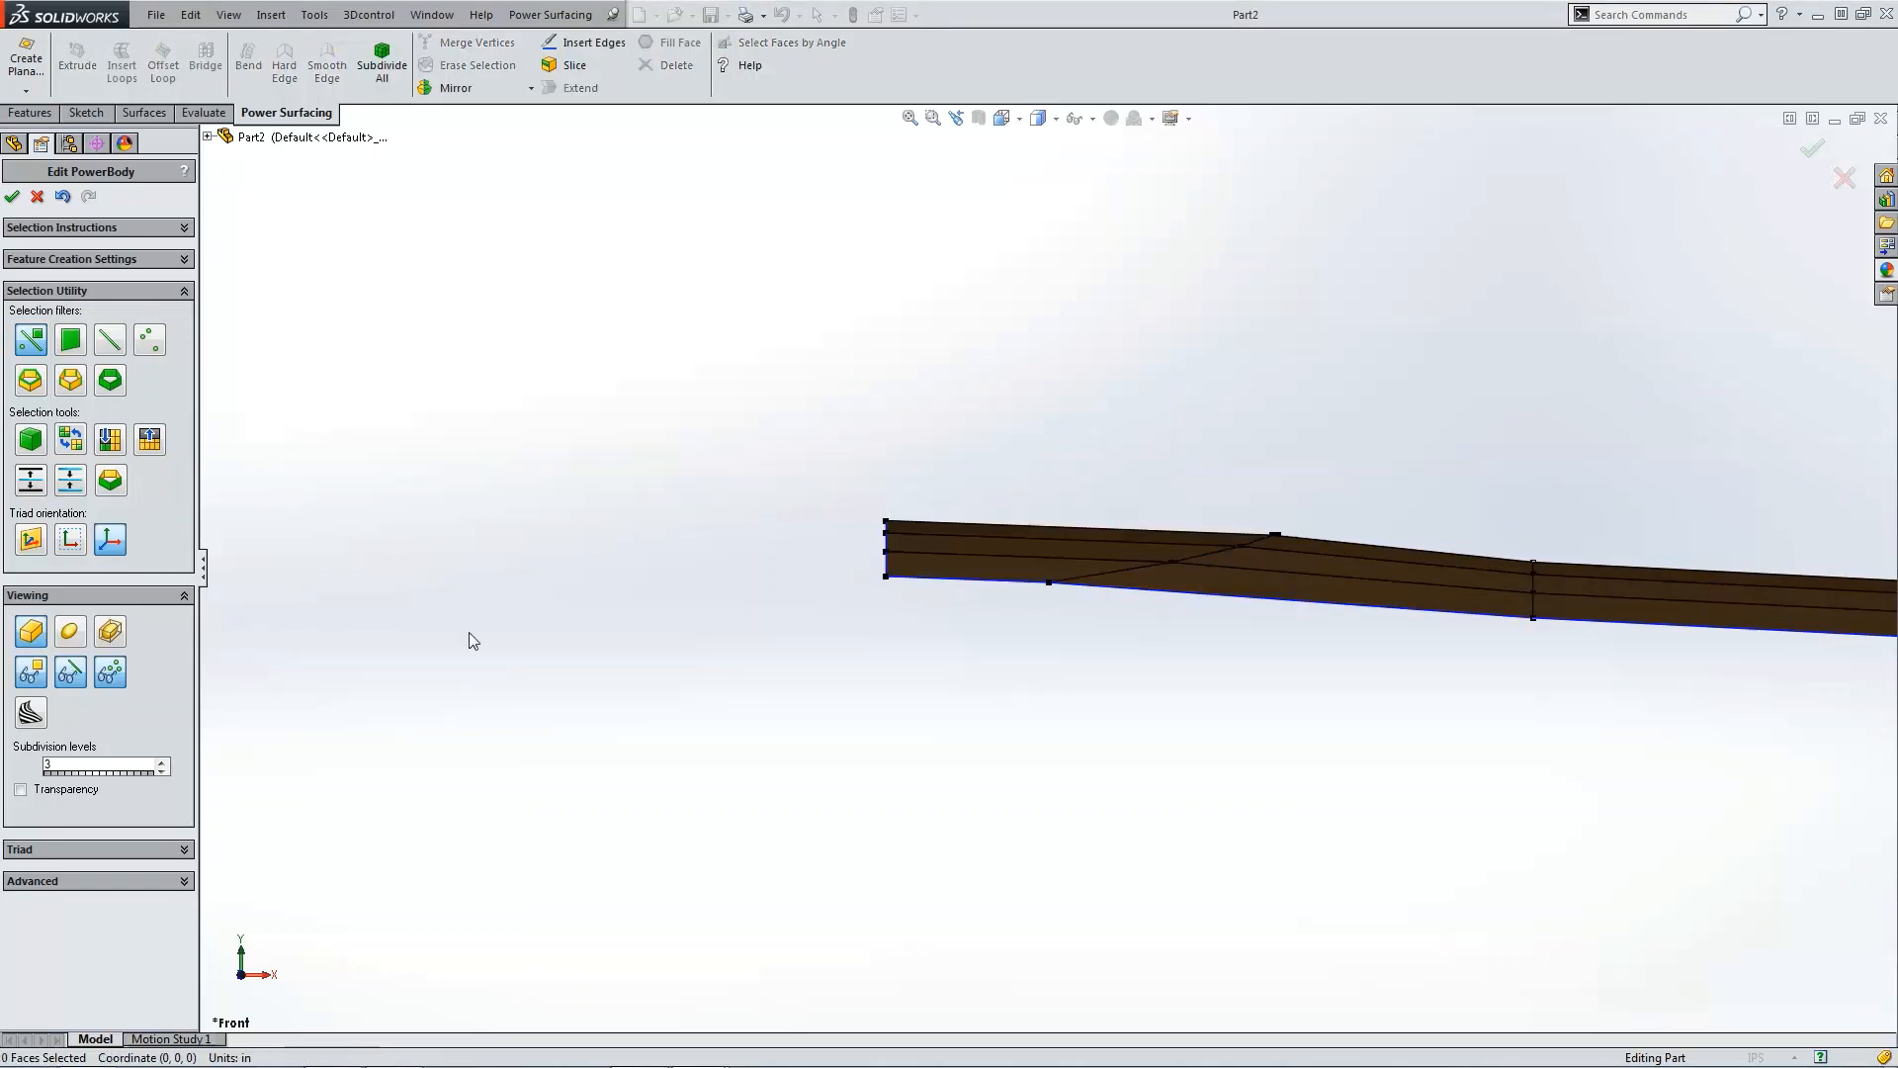
Step: In front view, select the ten vertices at the panel's left end and raise them slightly
left_click(73, 638)
scroll(1383, 785, "up", 2)
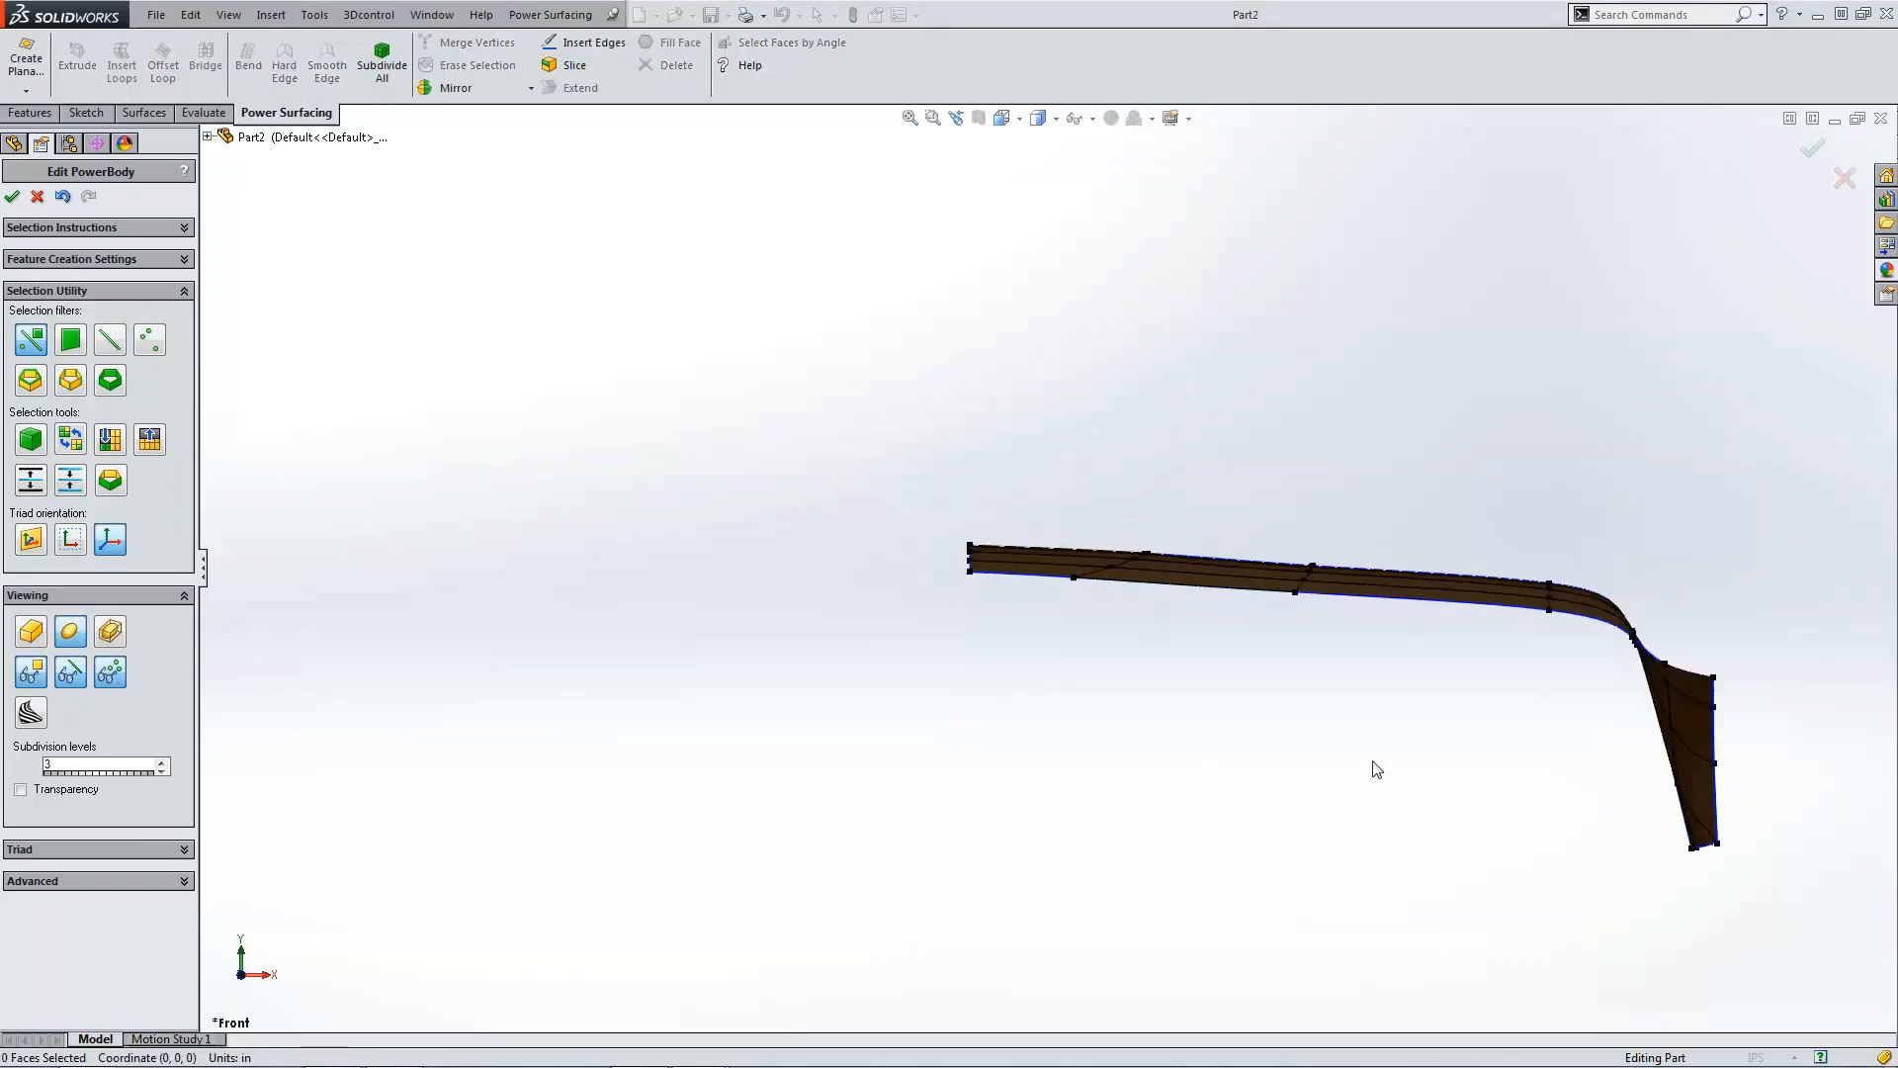
key("ctrl+5")
key("ctrl+1")
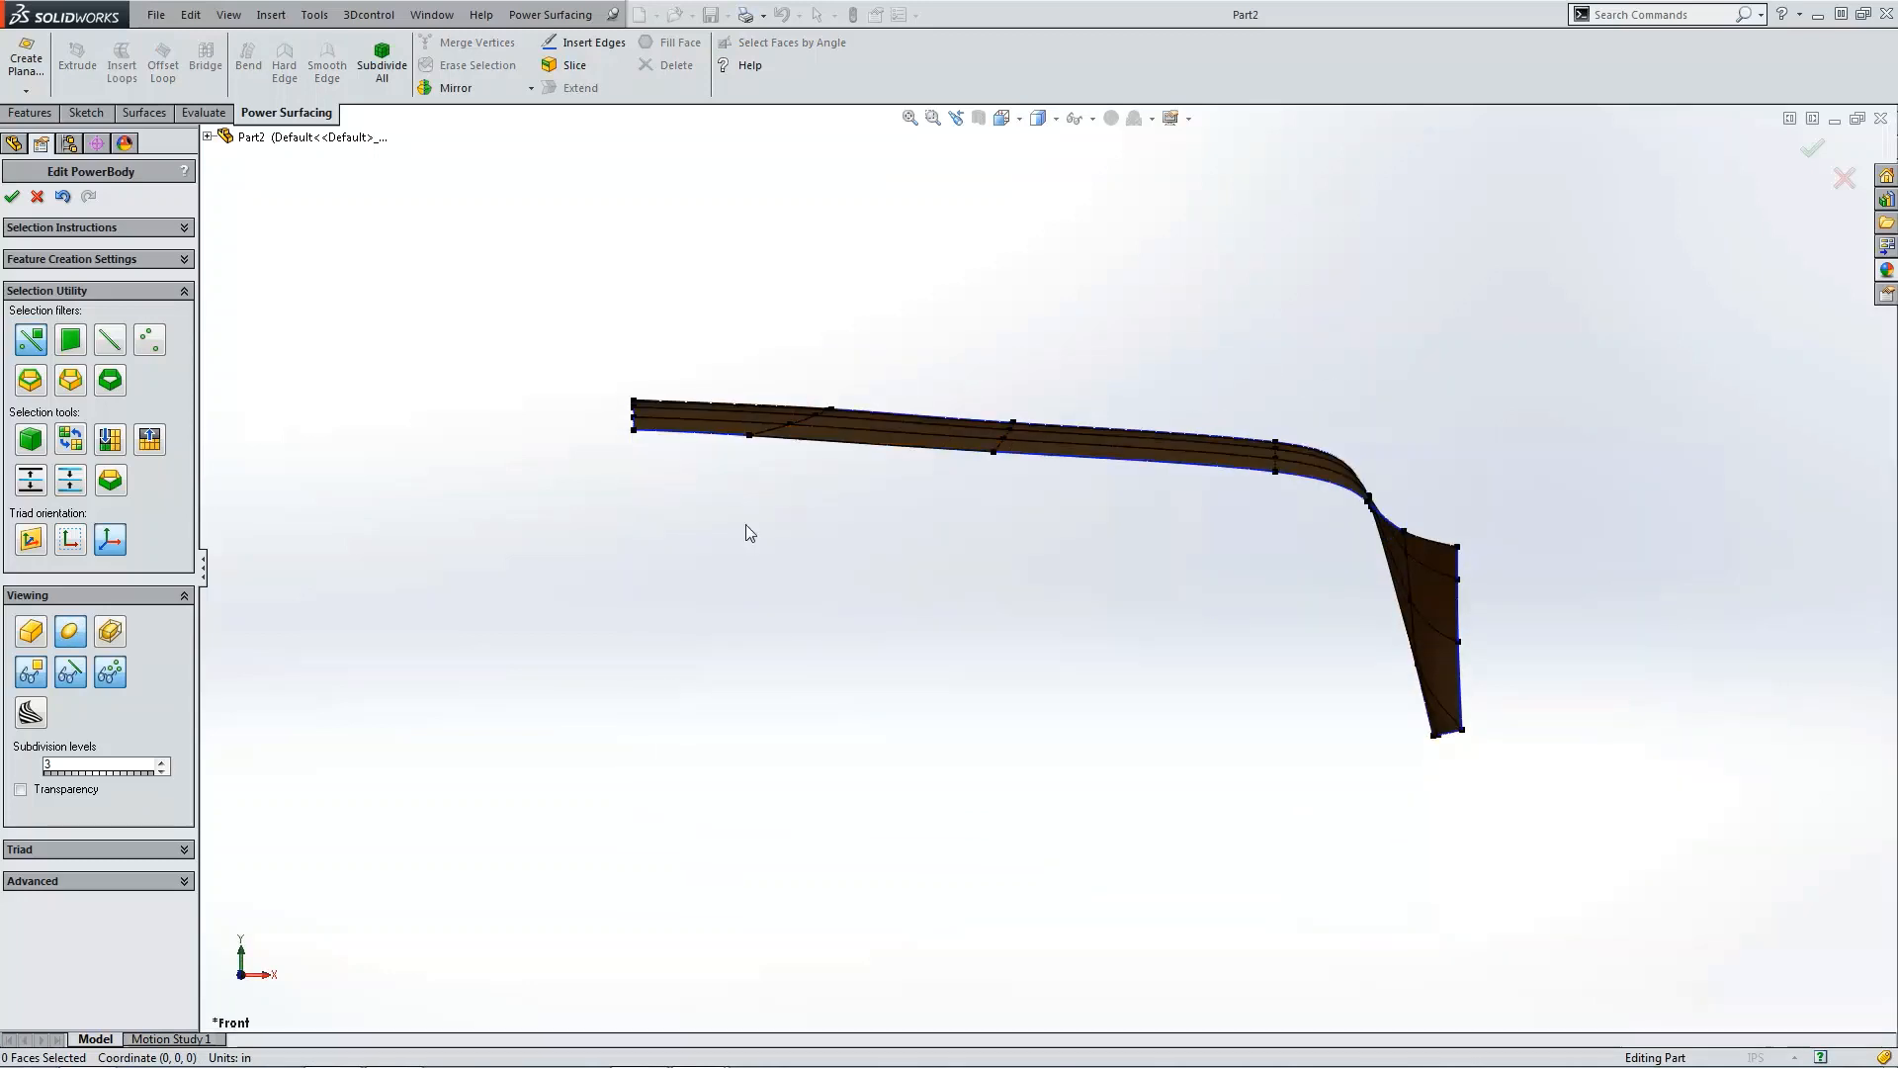
scroll(809, 431, "down", 1)
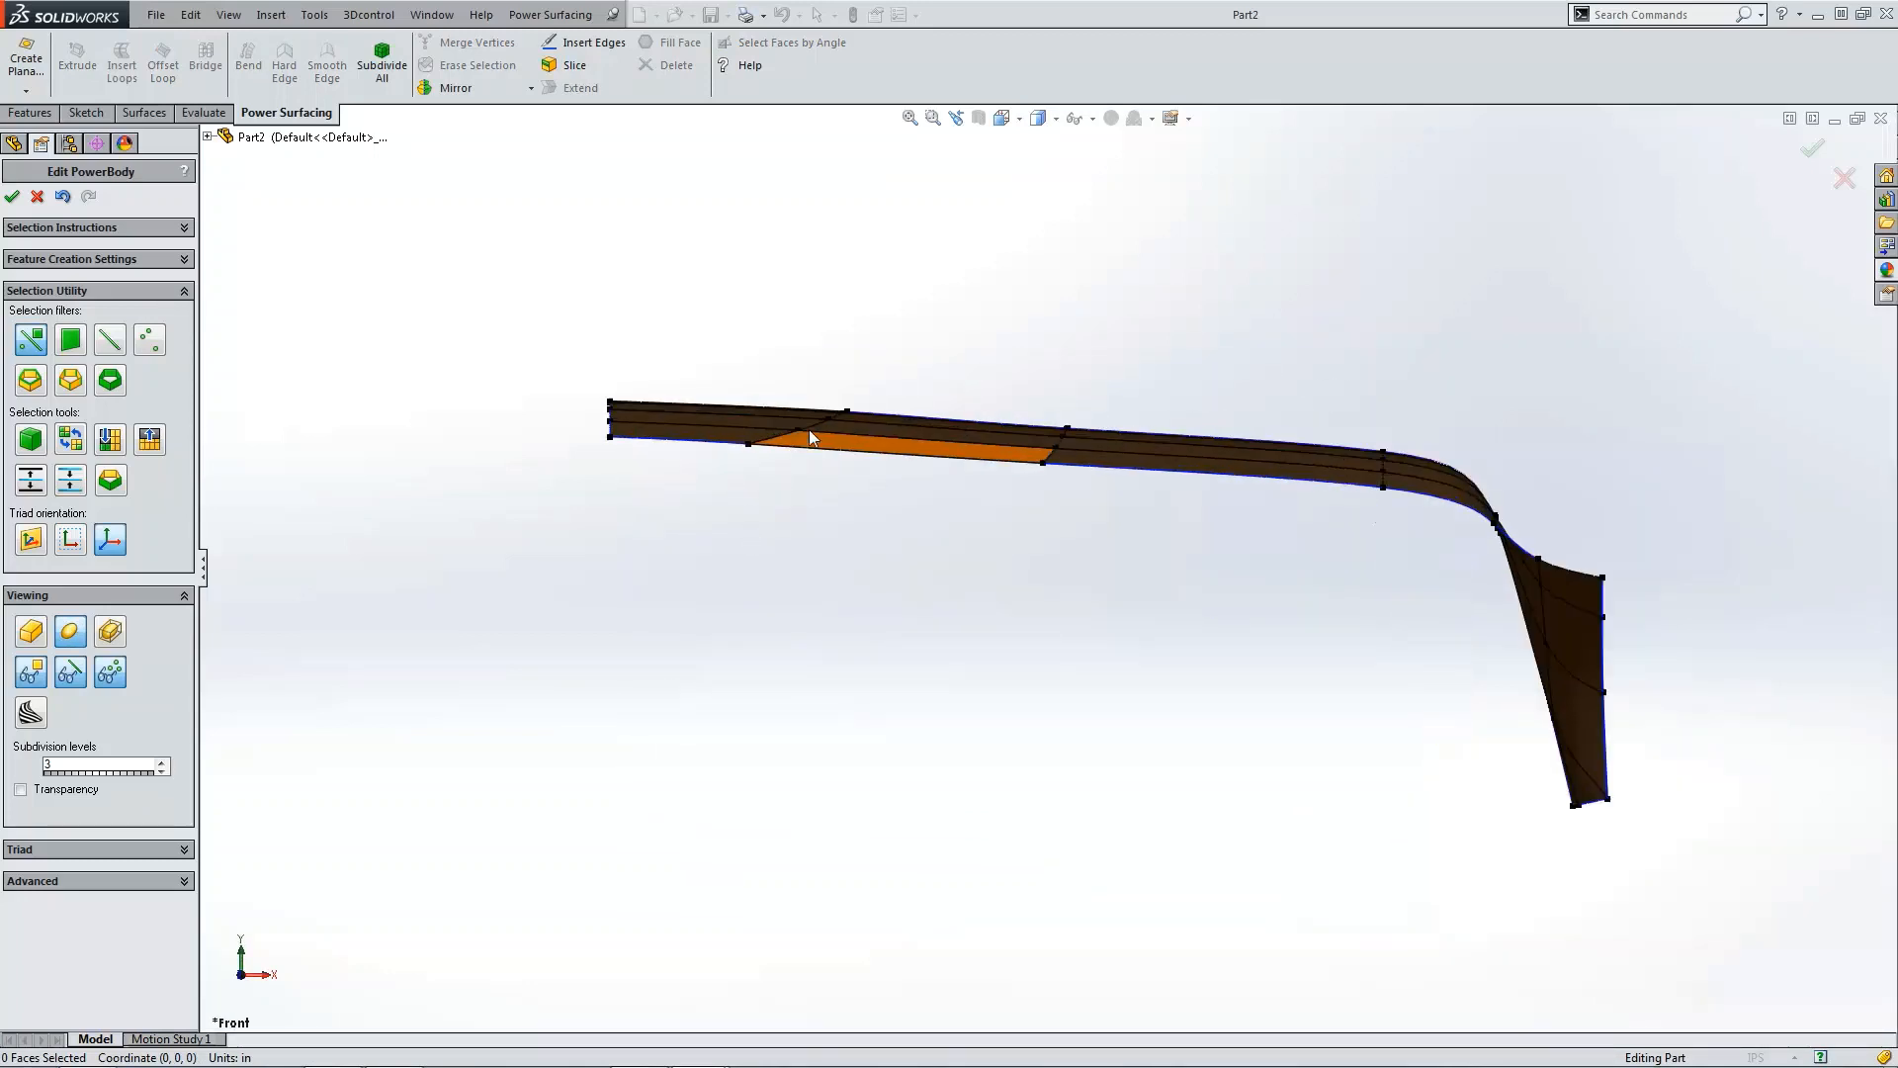
scroll(809, 431, "down", 3)
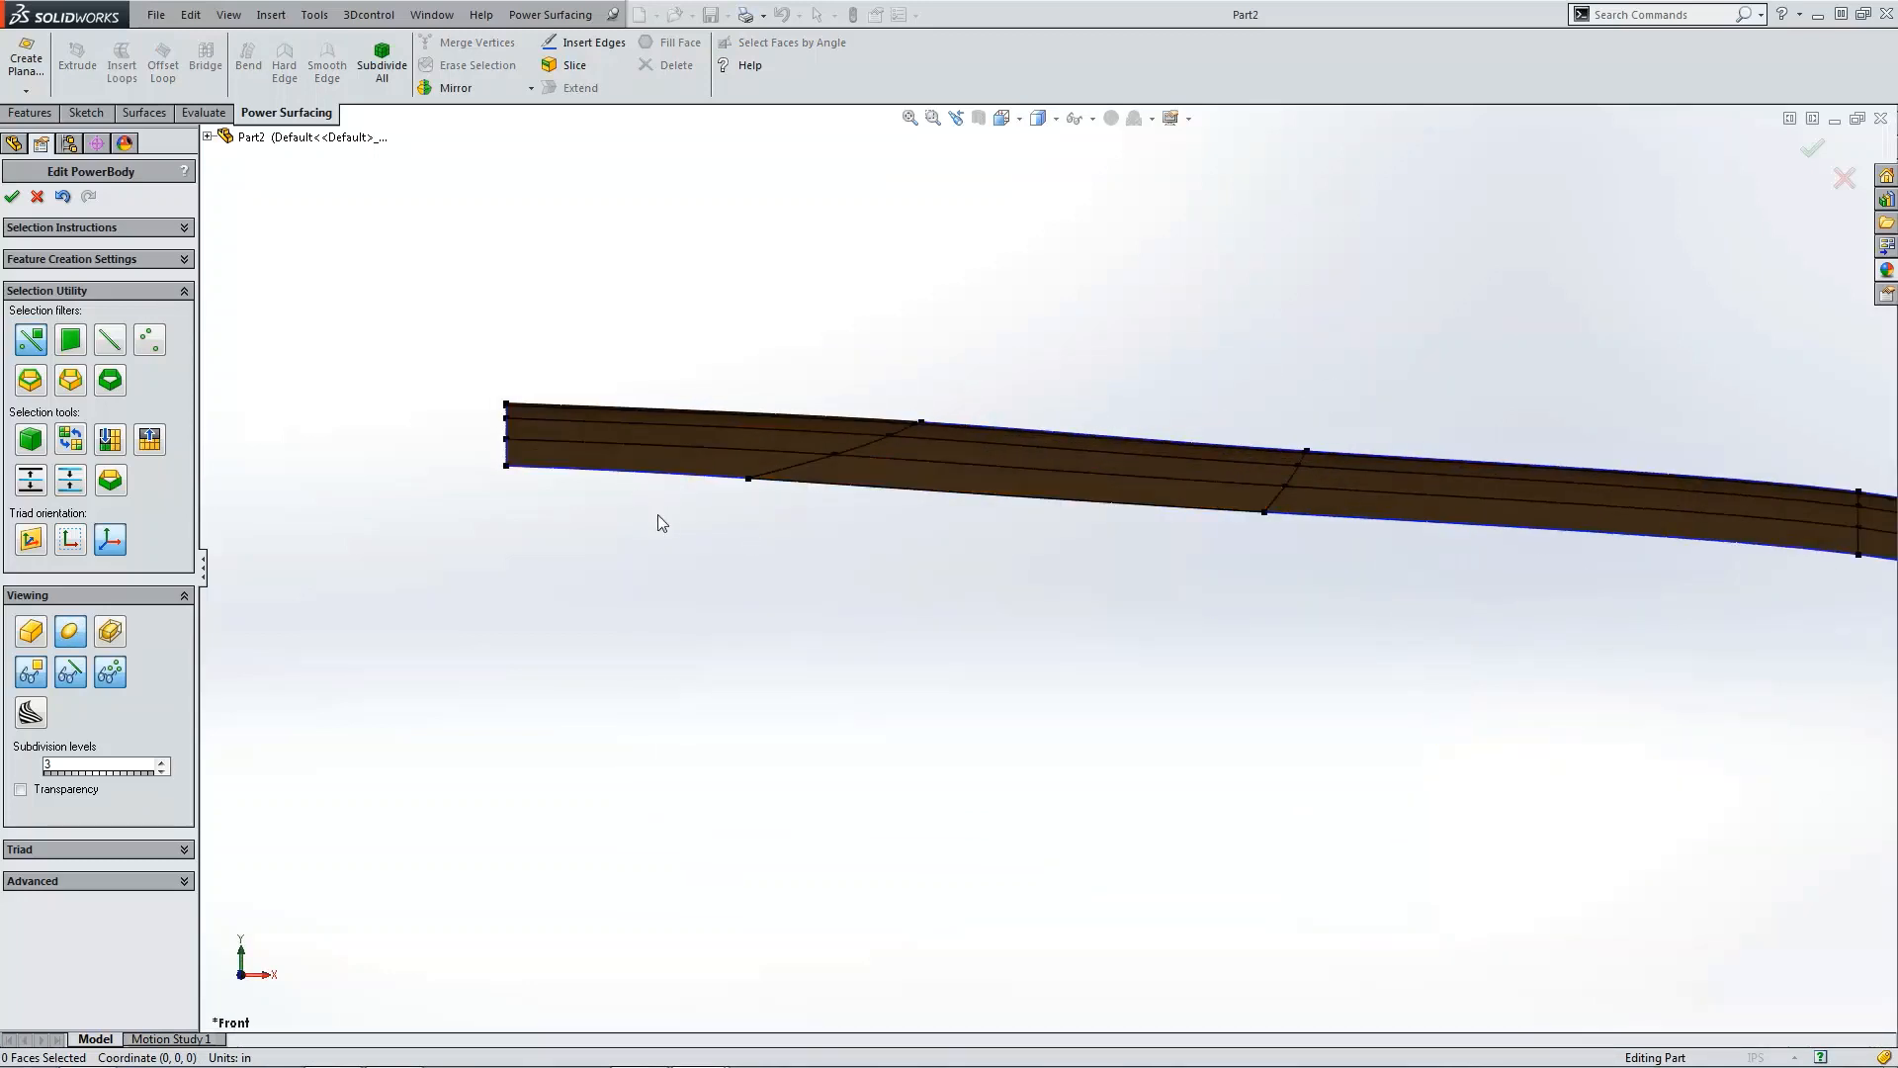
left_click_drag(435, 341, 1022, 633)
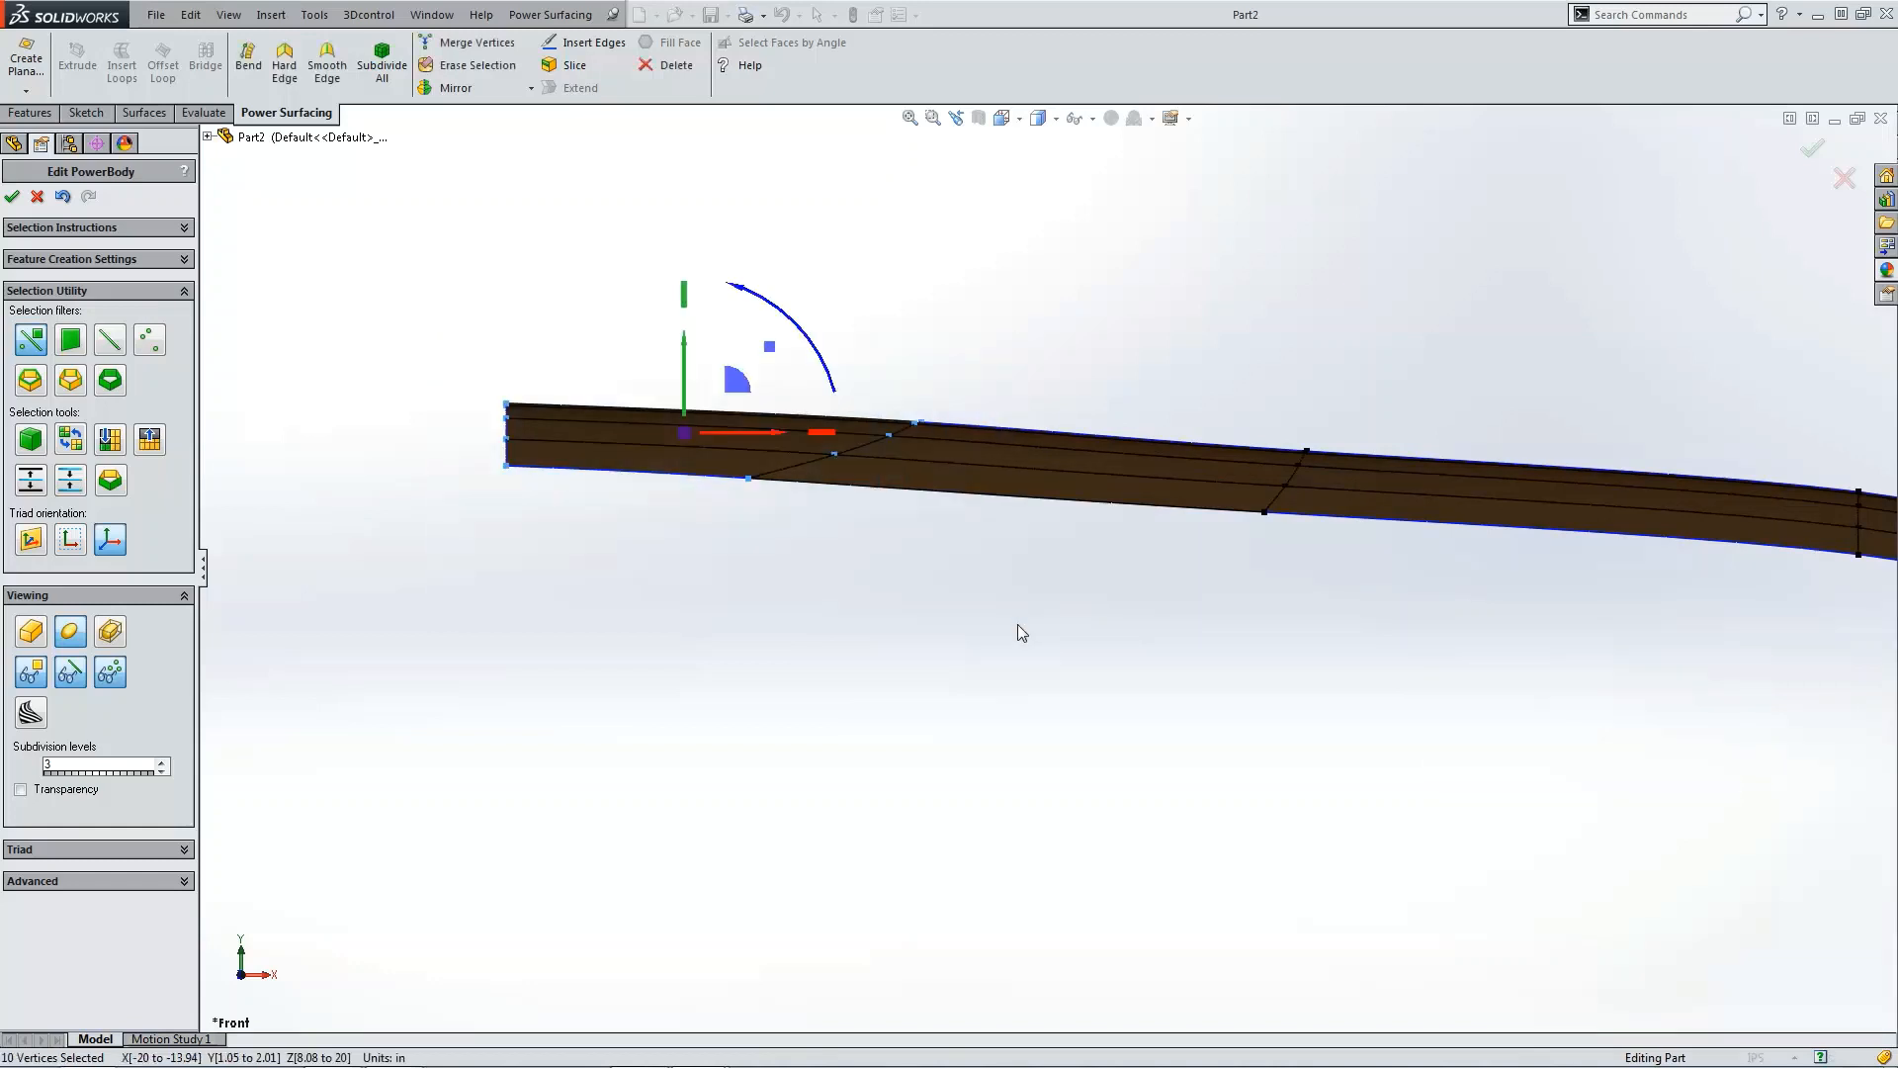
left_click_drag(687, 381, 686, 351)
left_click(849, 575)
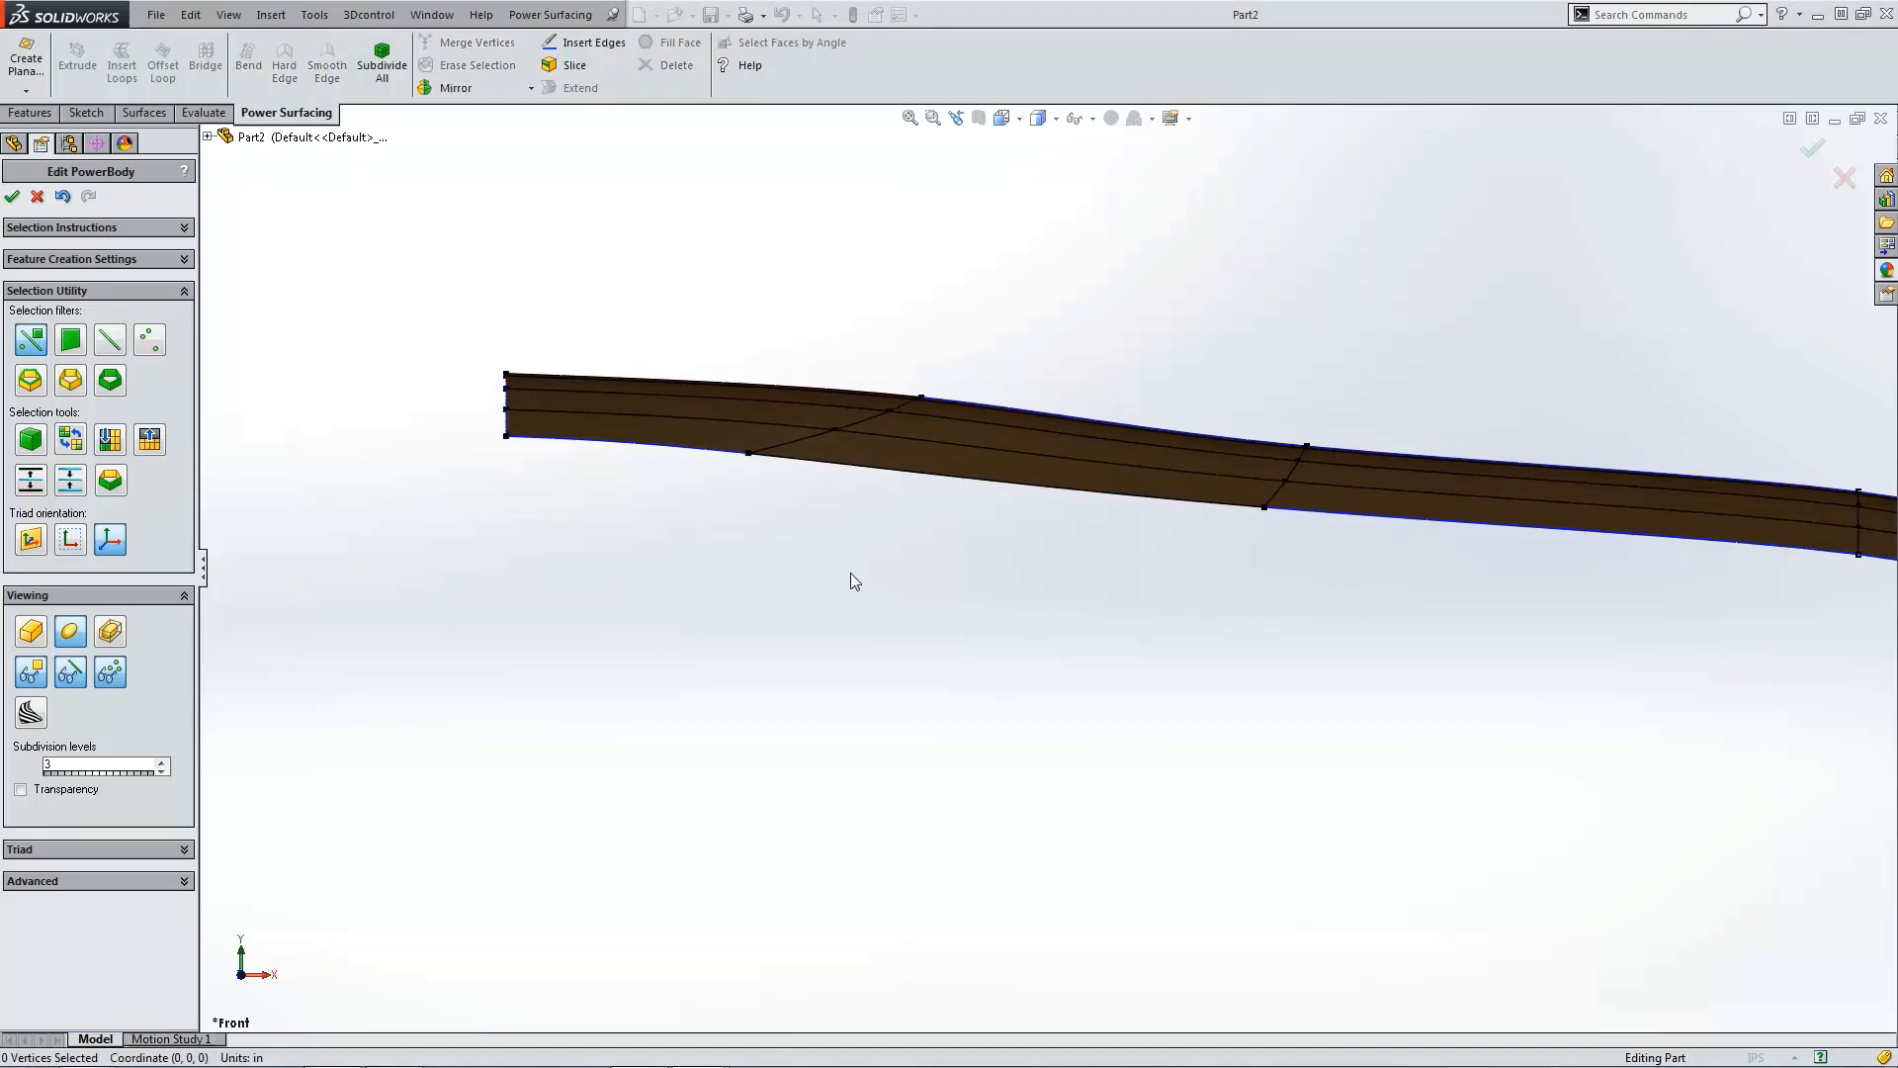
Step: Select the new diagonal edge loop across the left section and set its edge weight to 75
double_click(795, 463)
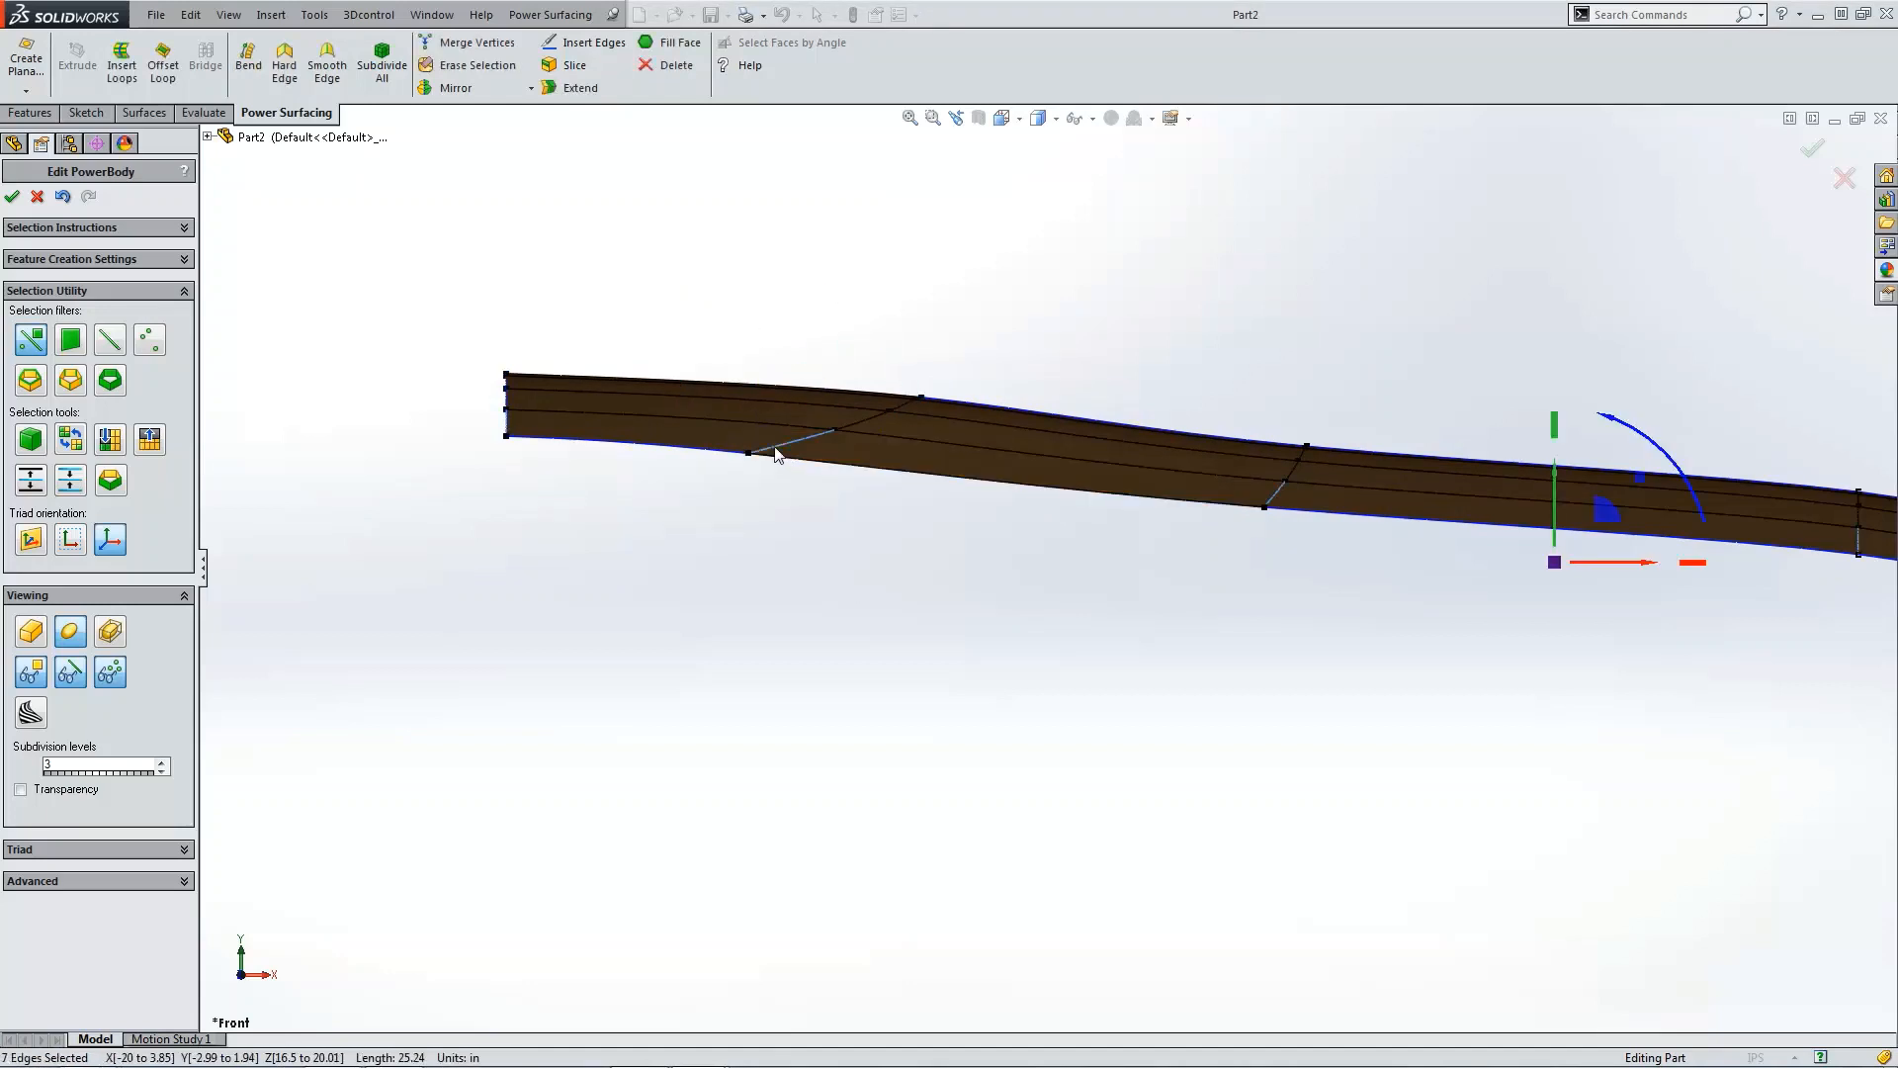
left_click(771, 542)
middle_click_drag(769, 540, 738, 584)
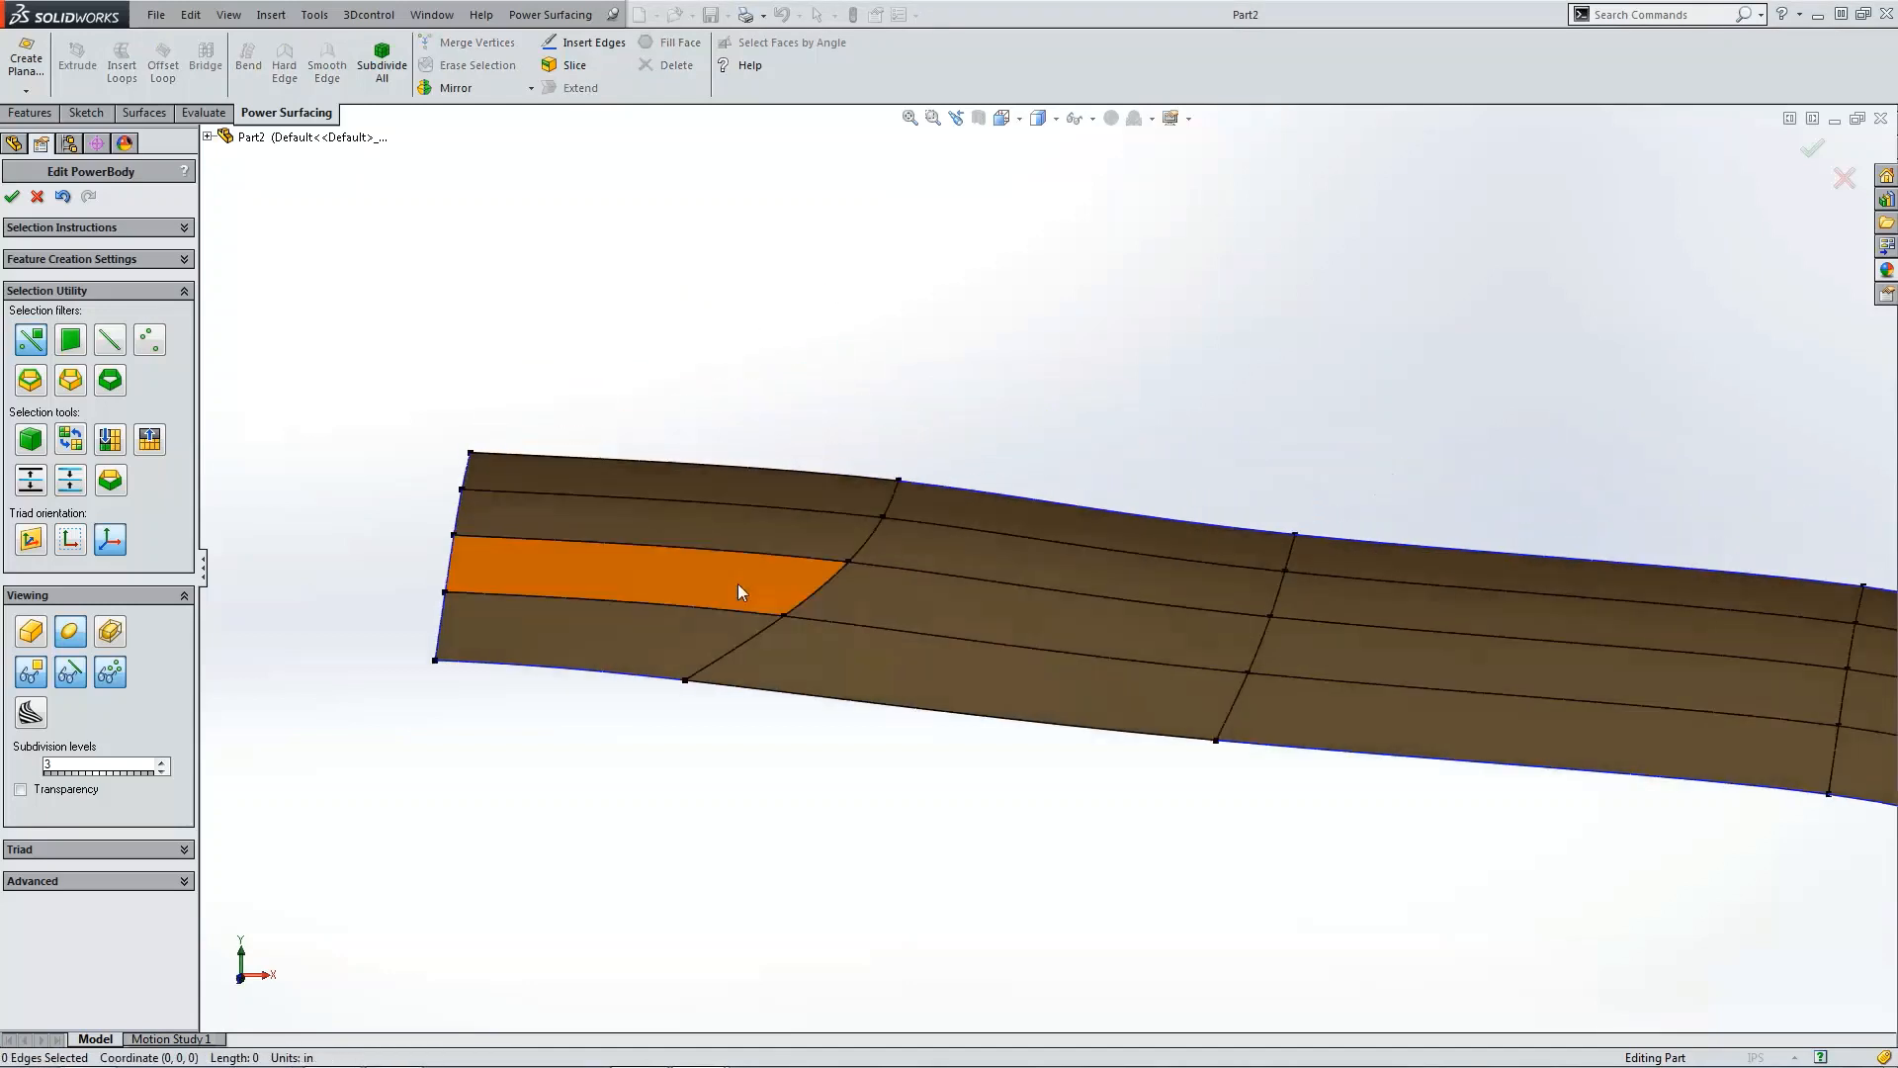
double_click(699, 676)
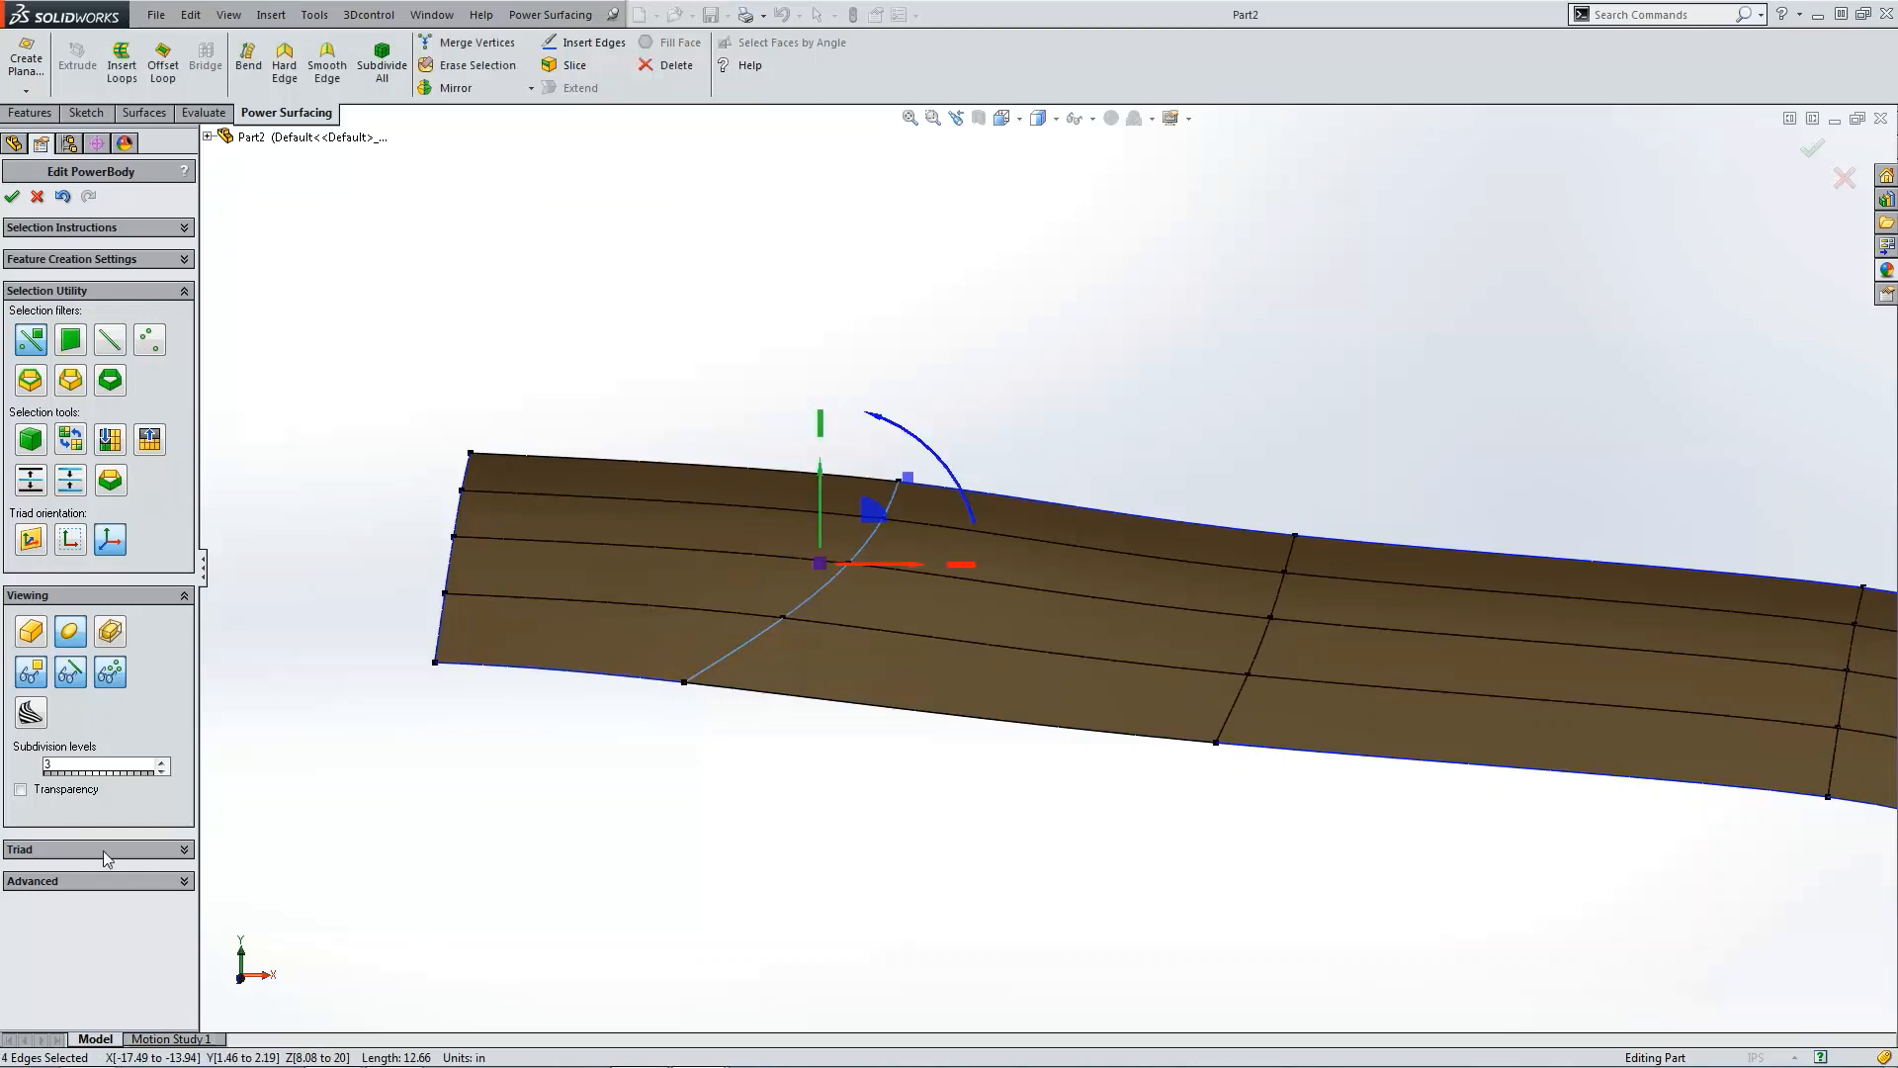
left_click(85, 881)
left_click(44, 892)
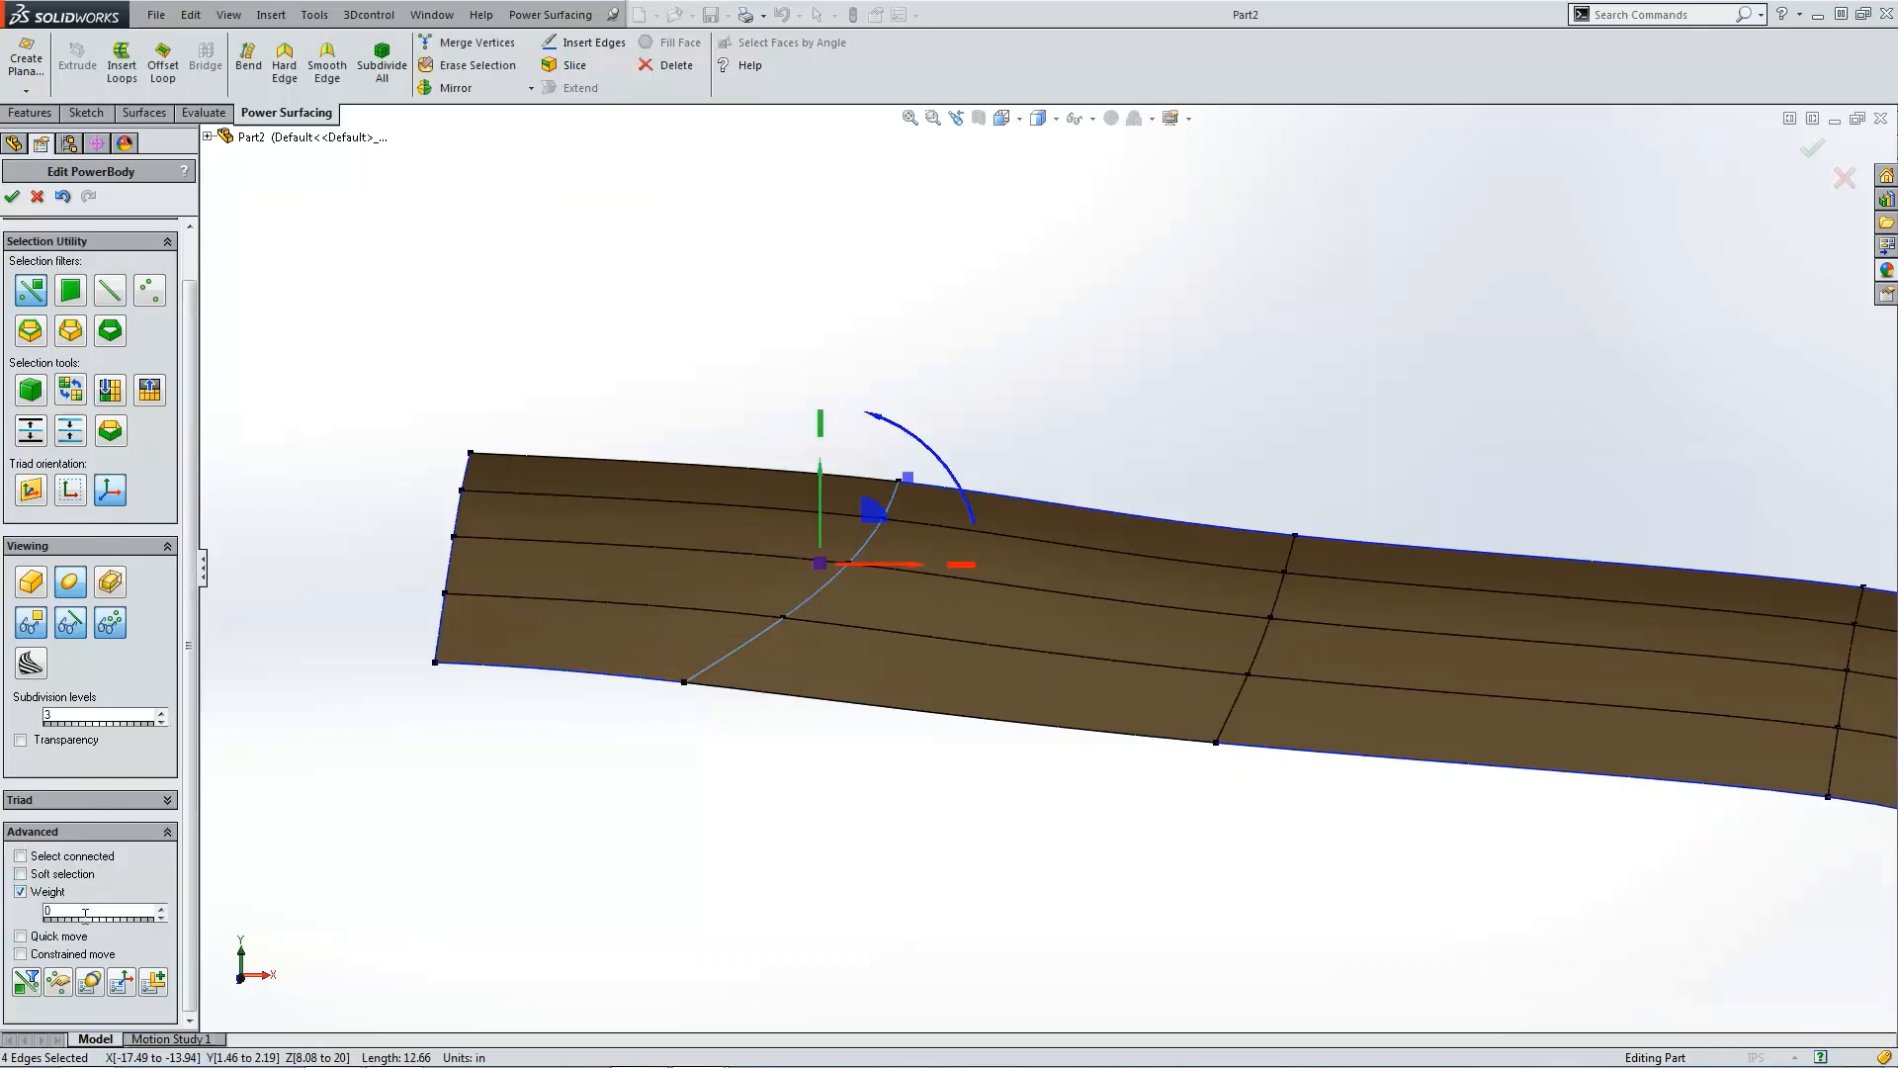
type("5")
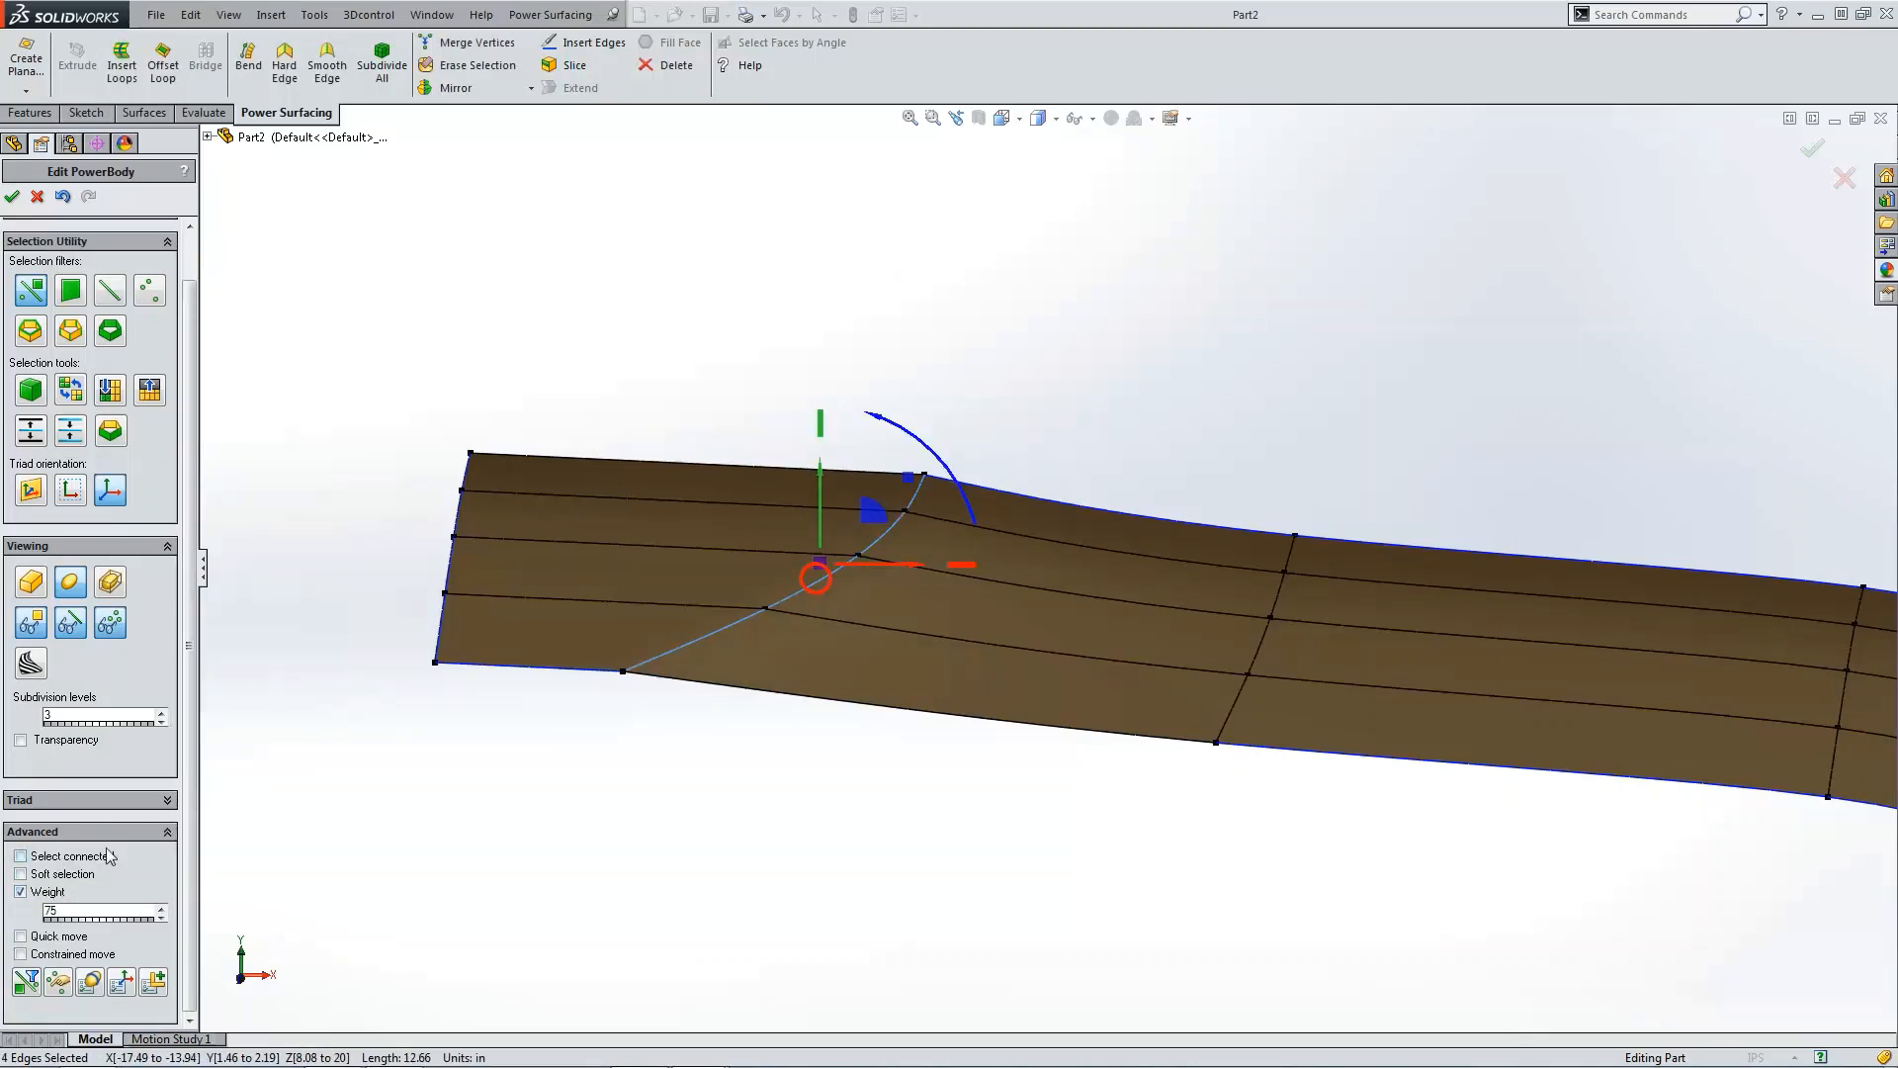
left_click(1102, 346)
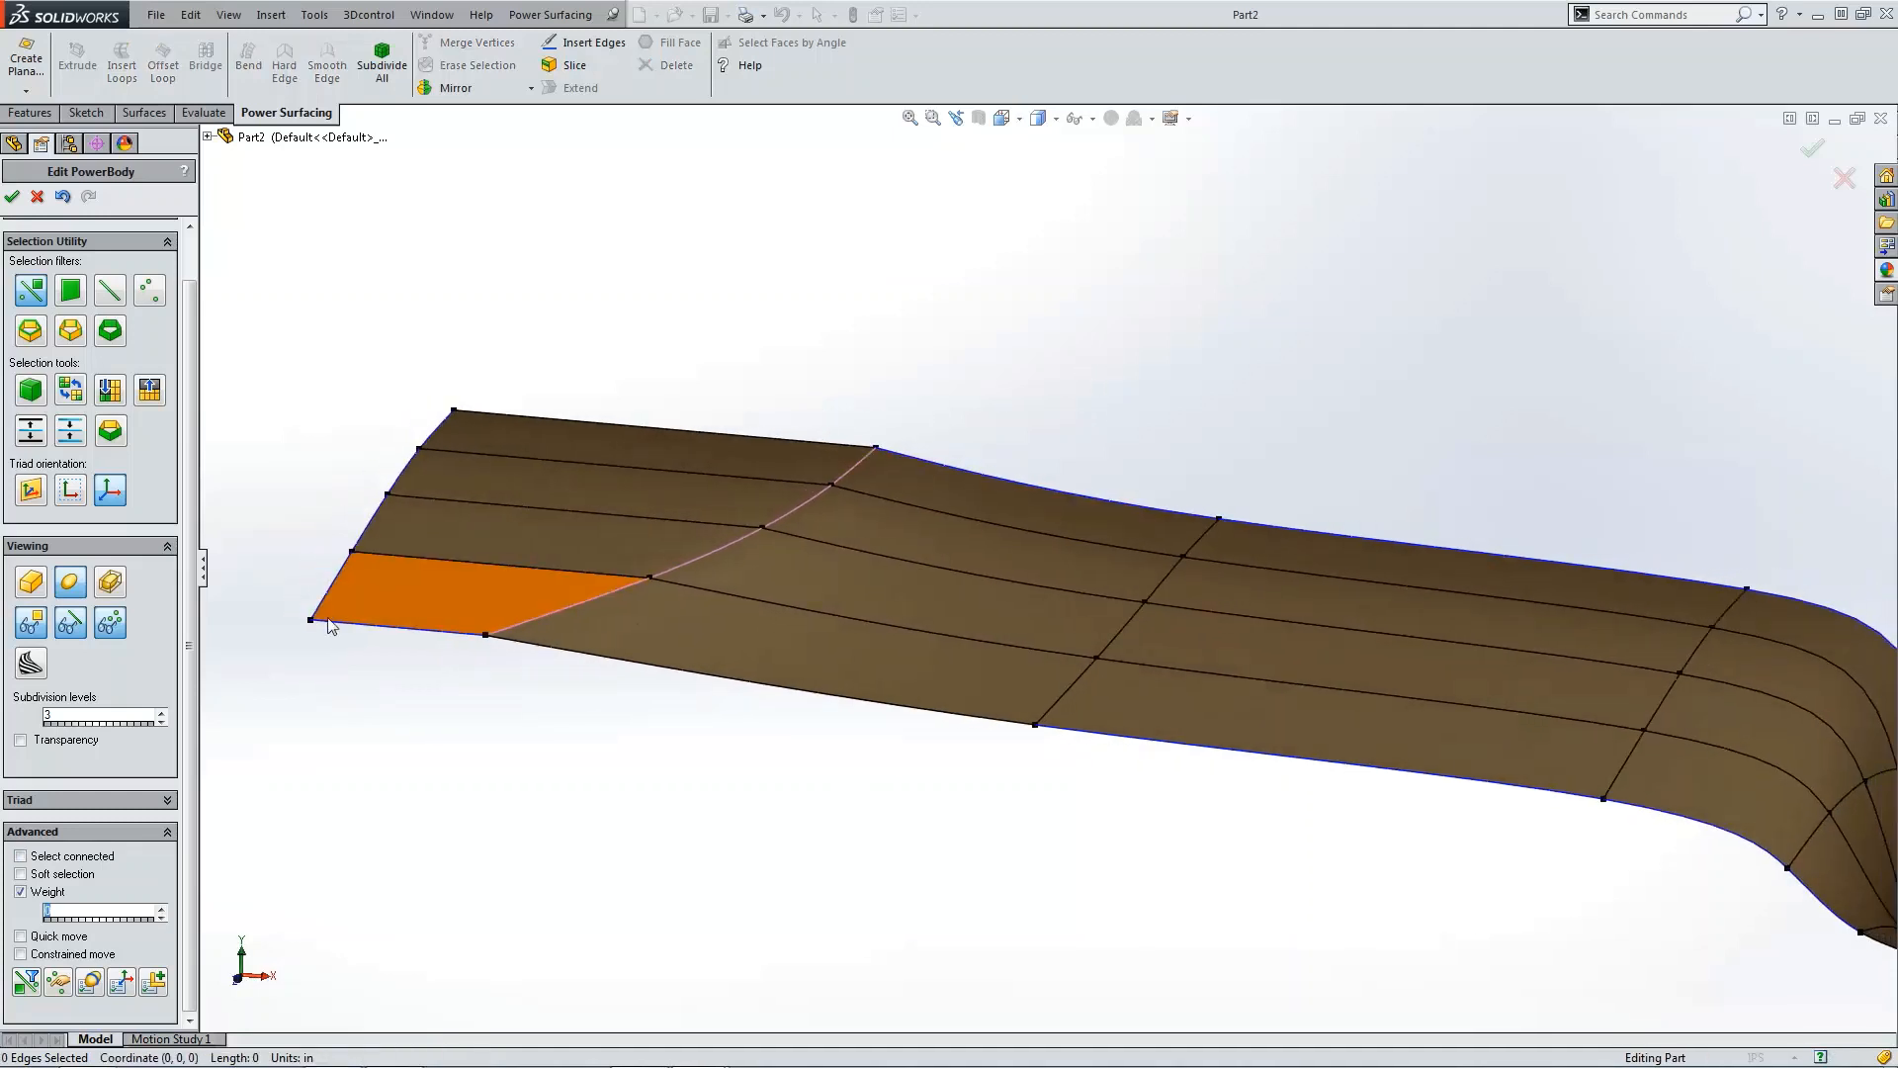
Step: Select the lowest segment of the diagonal edge and set its weight to 25
left_click(76, 632)
left_click(110, 624)
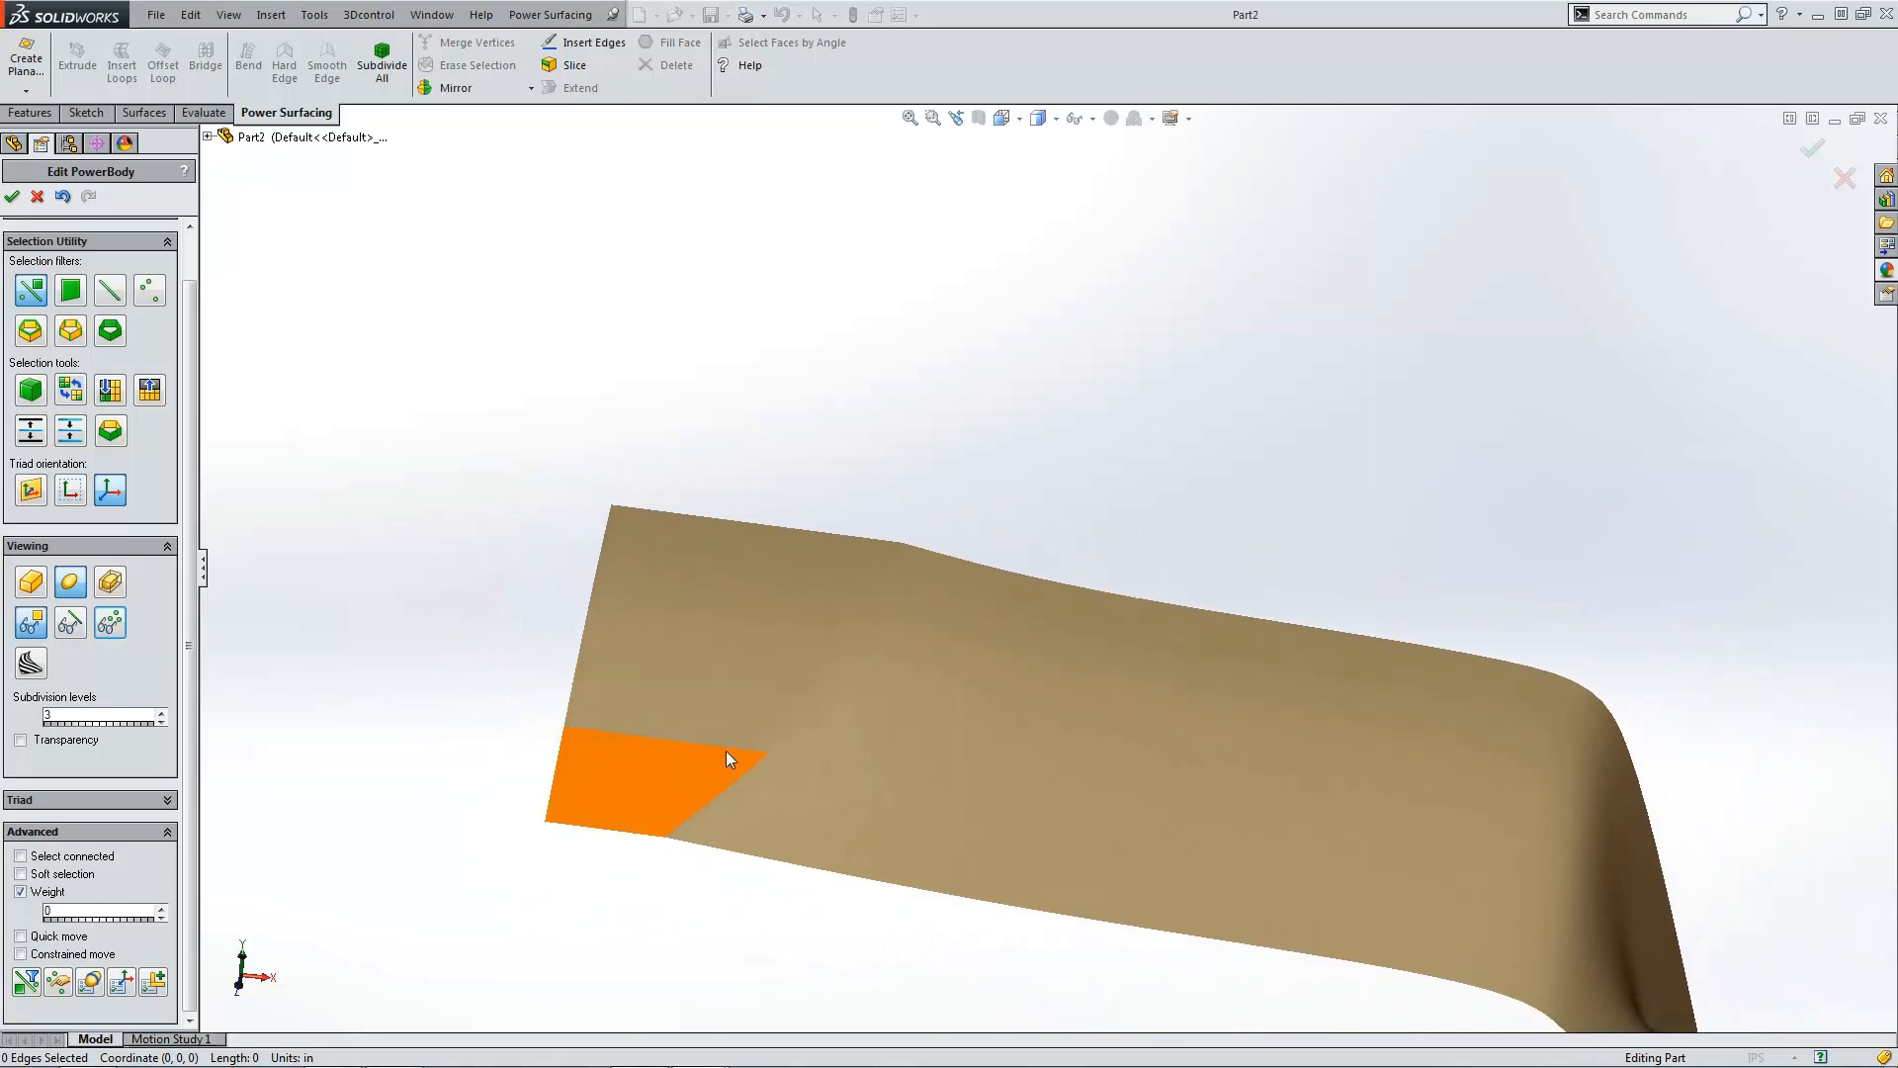
left_click(70, 623)
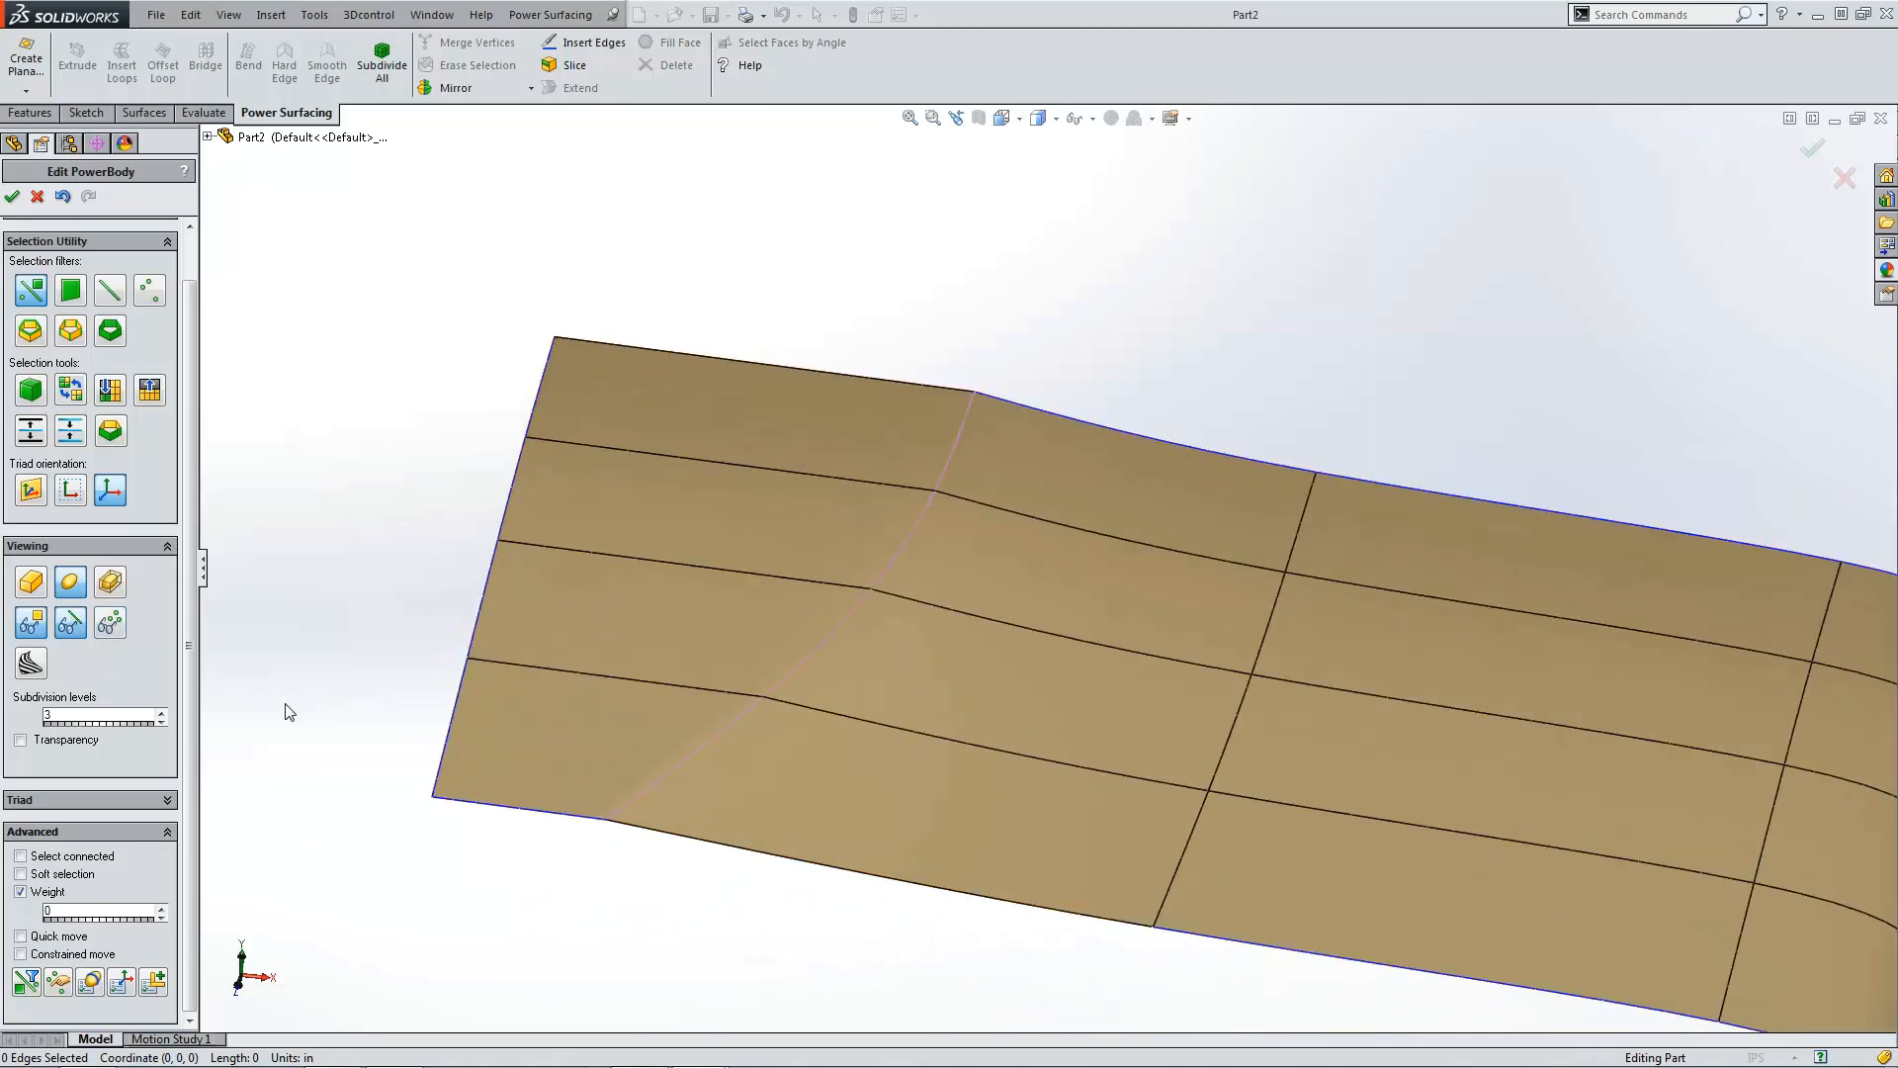
left_click(591, 781)
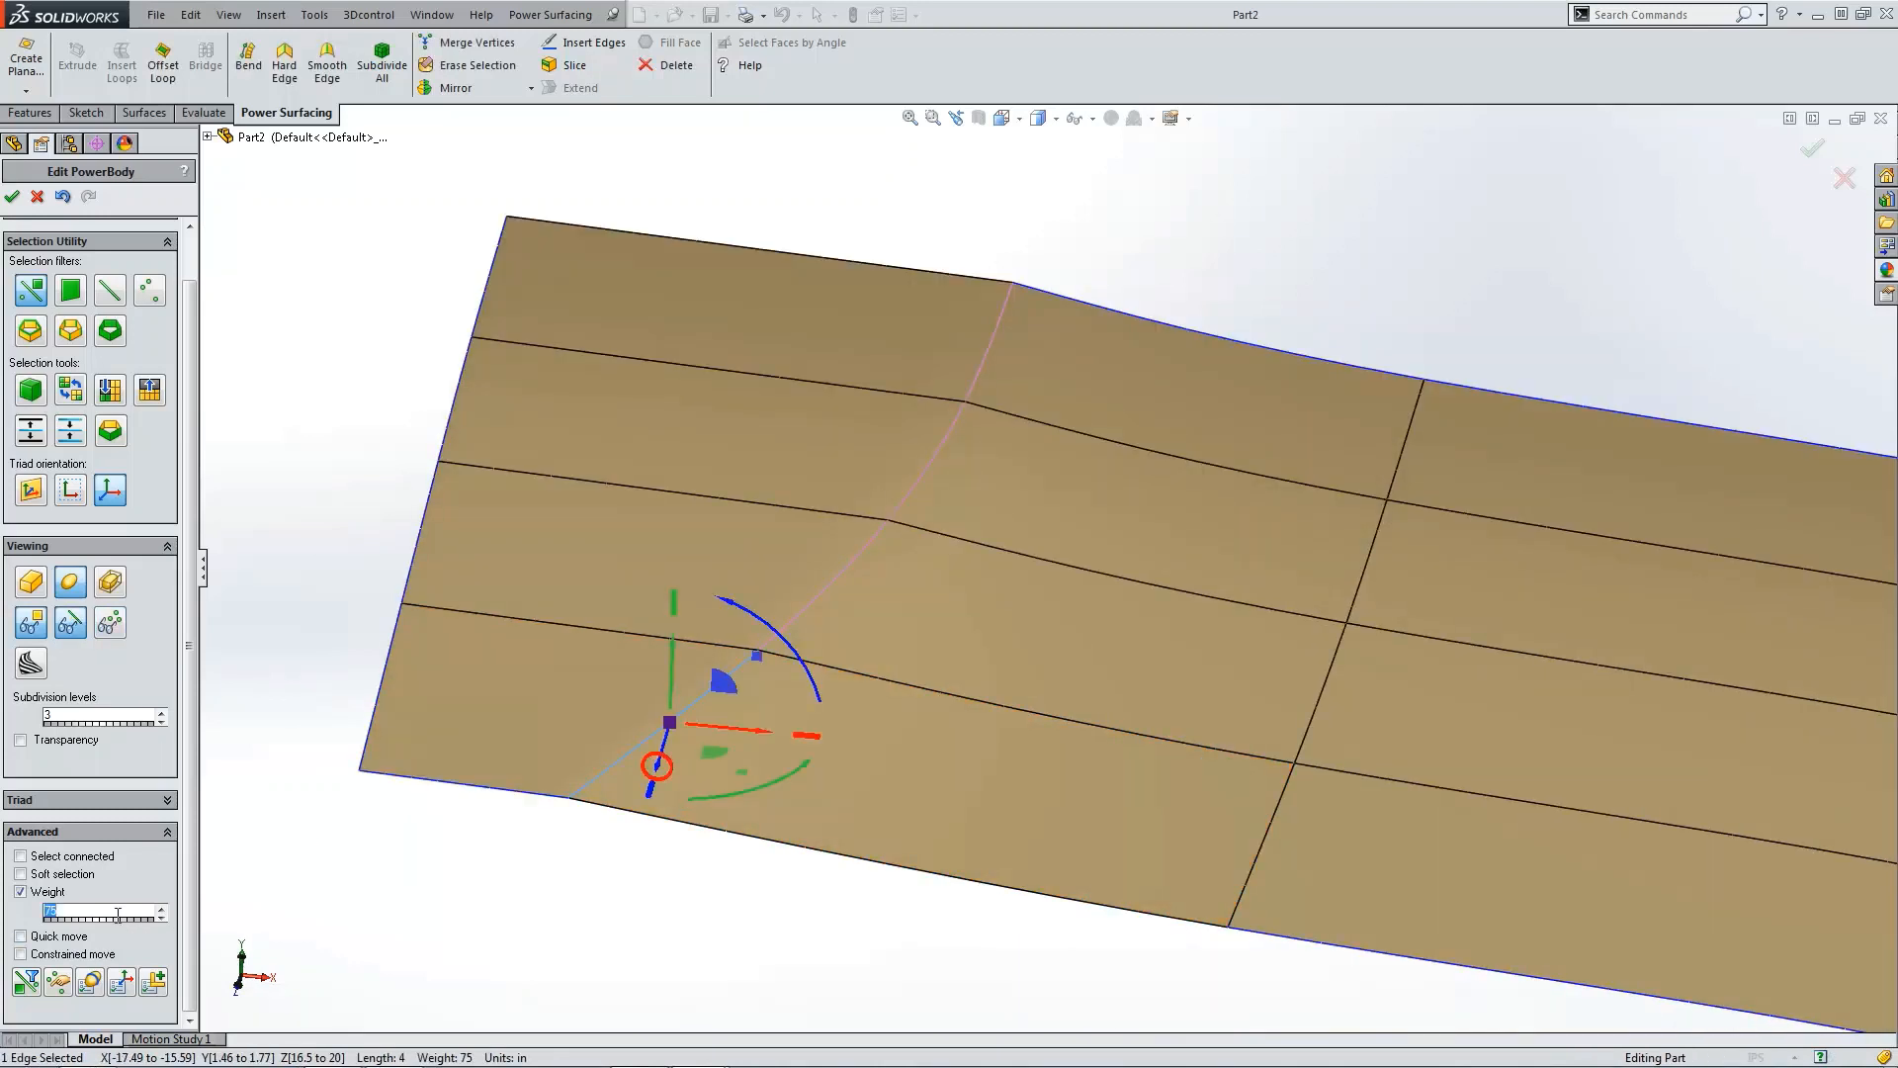
type("25")
left_click(485, 935)
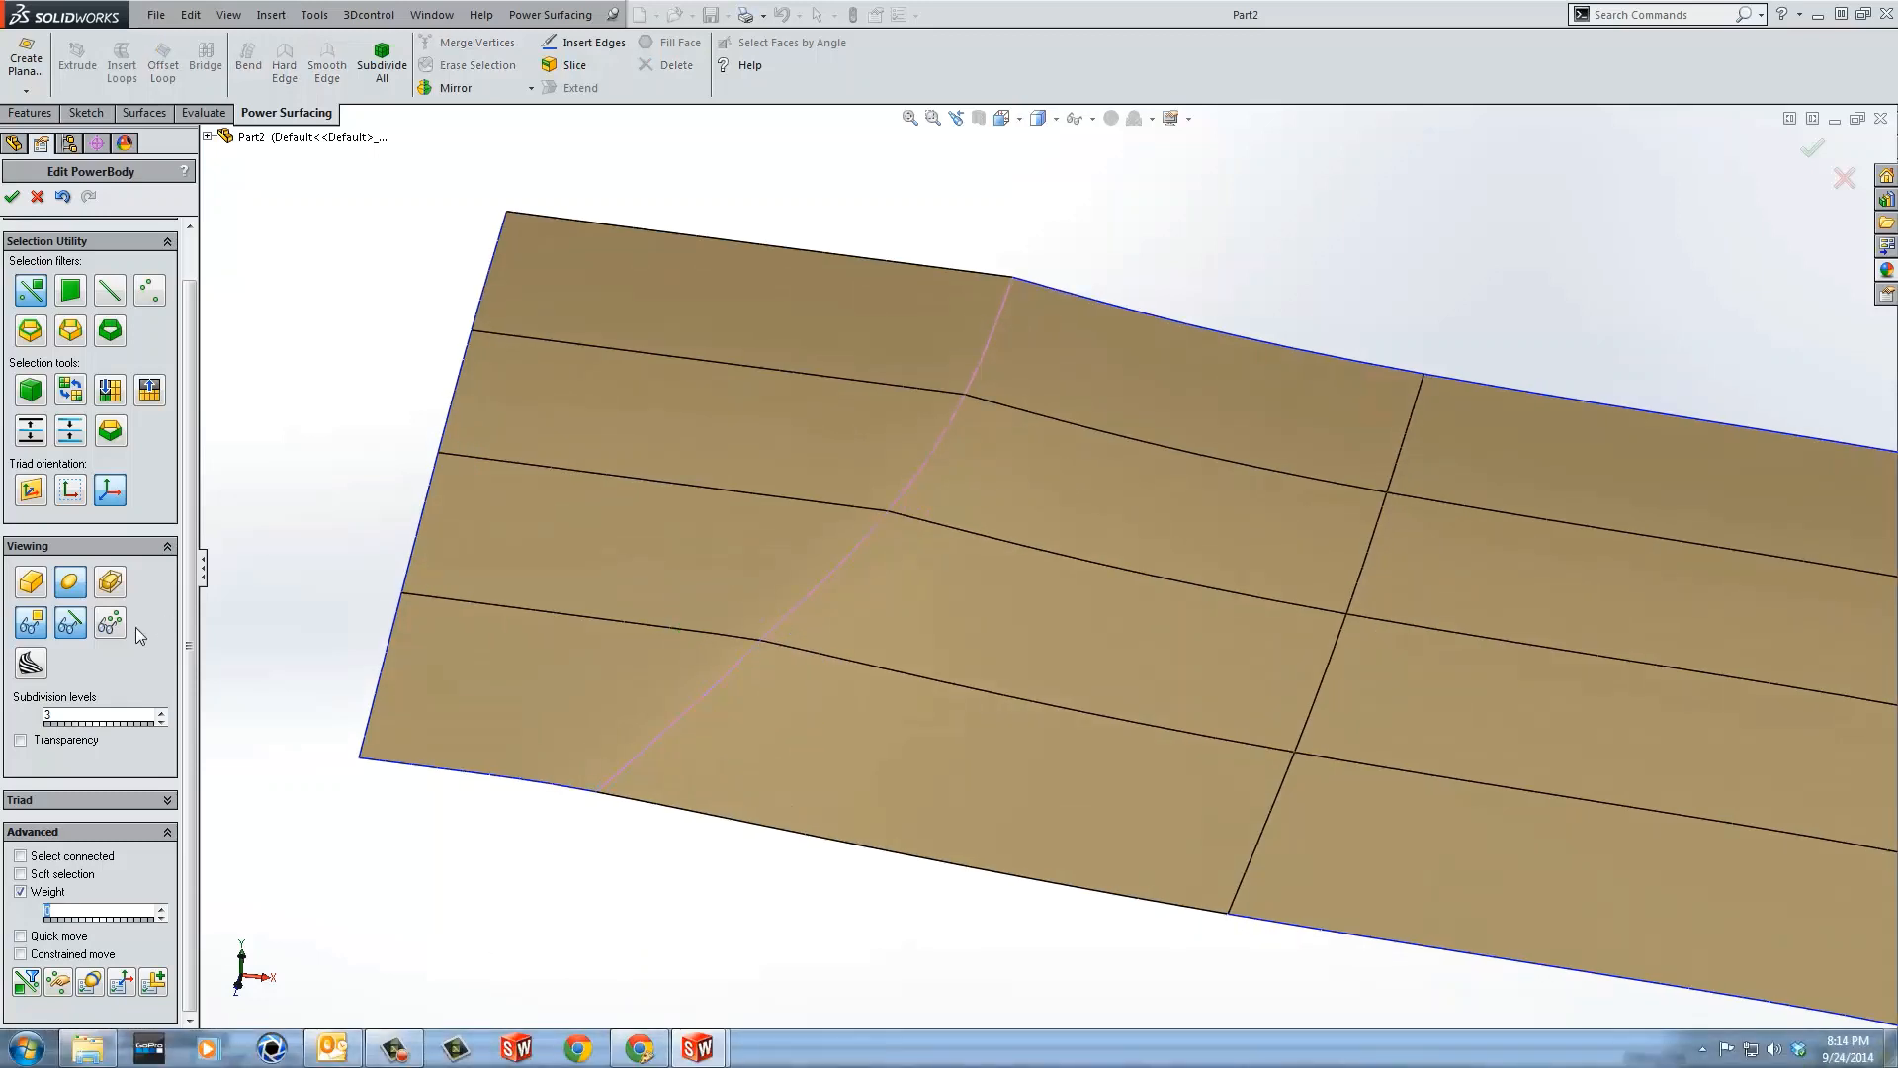
Step: Turn on section curves in X and Z with 15 sections to inspect the surface smoothness
left_click(69, 625)
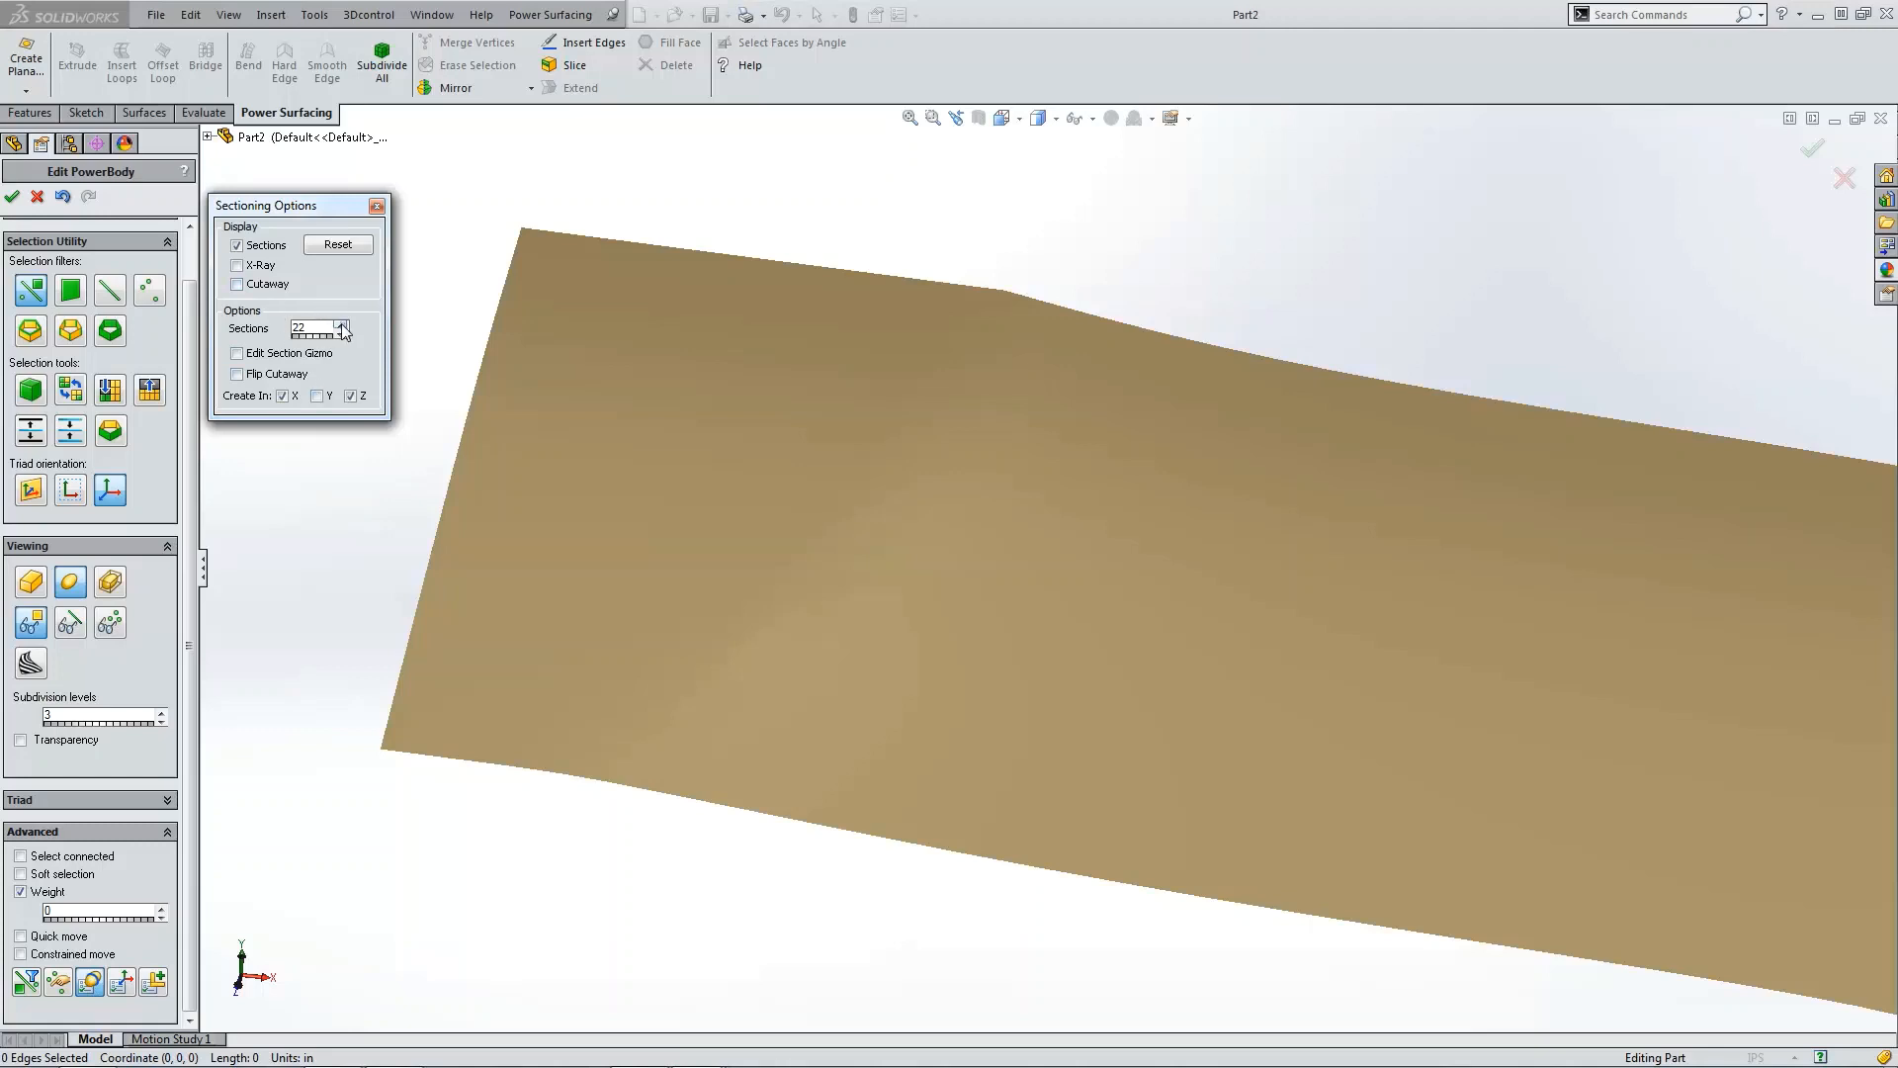
key("f")
left_click(813, 445)
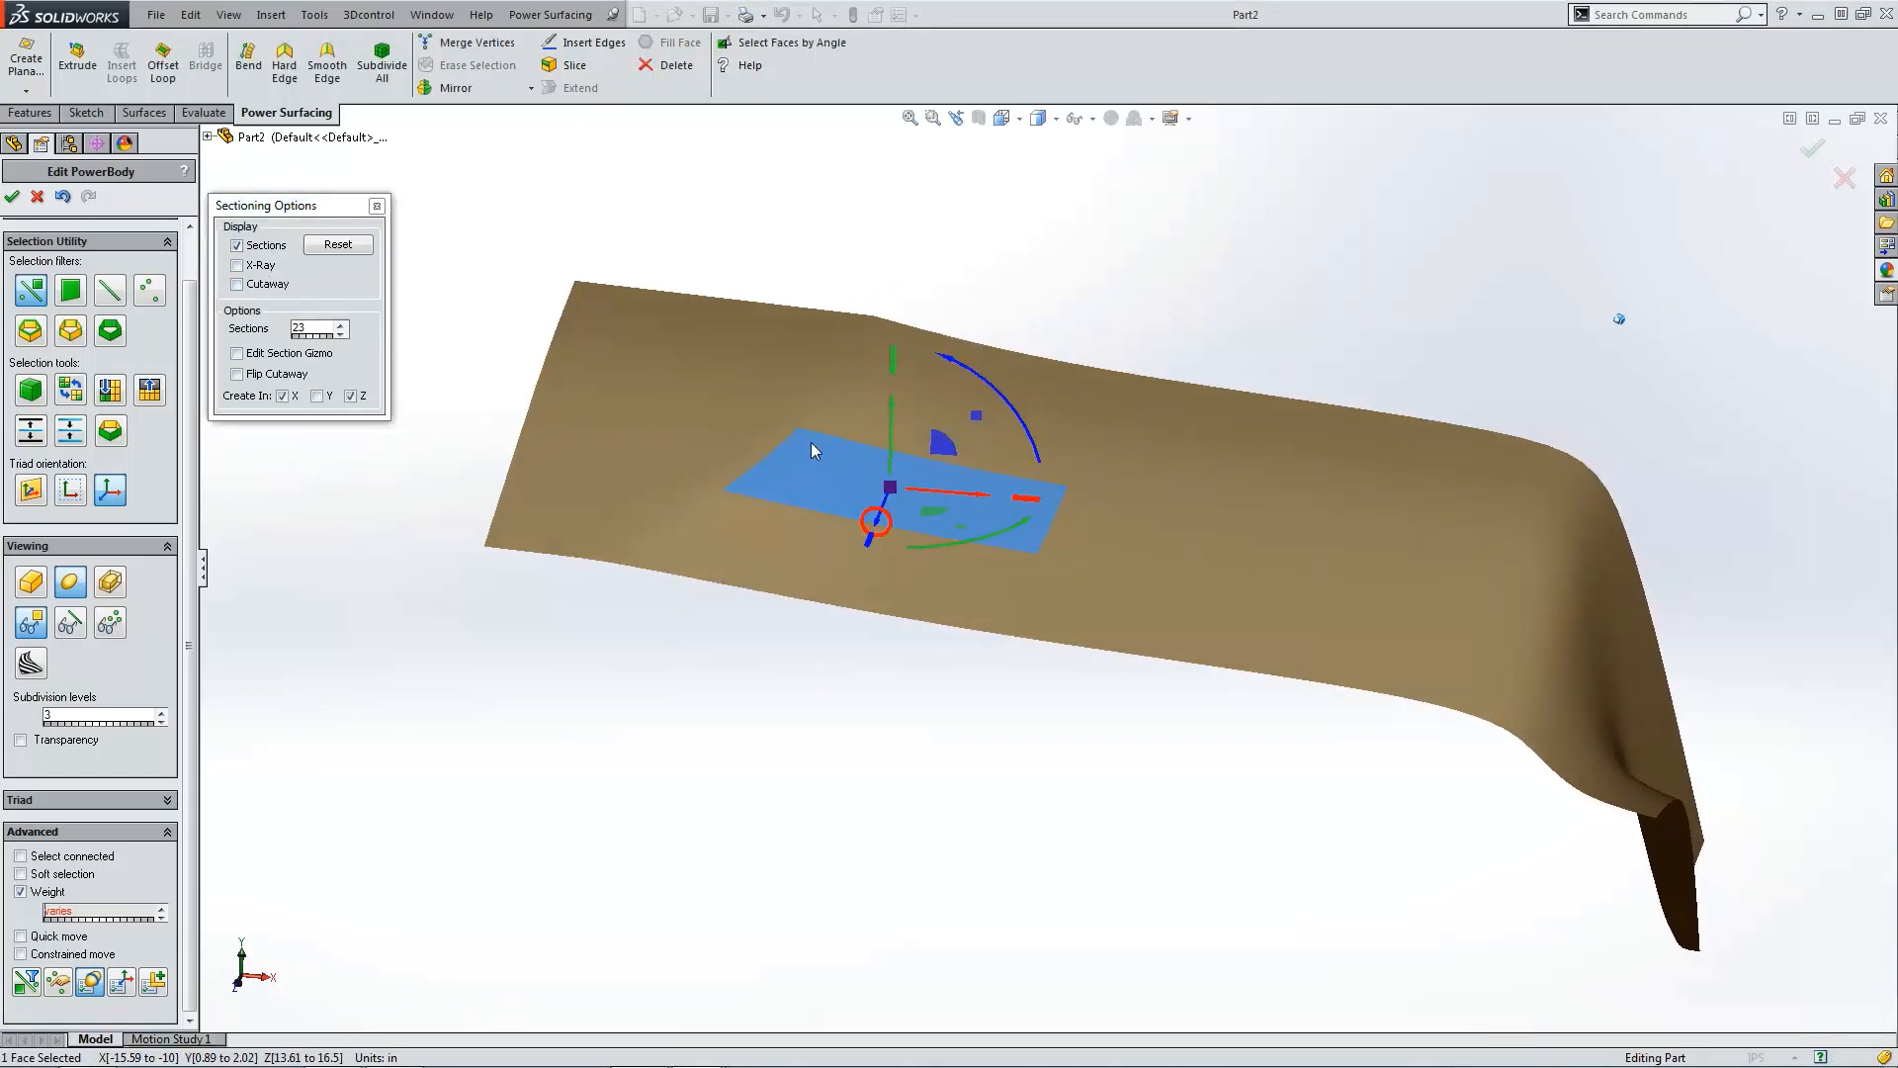
left_click(502, 300)
left_click(342, 334)
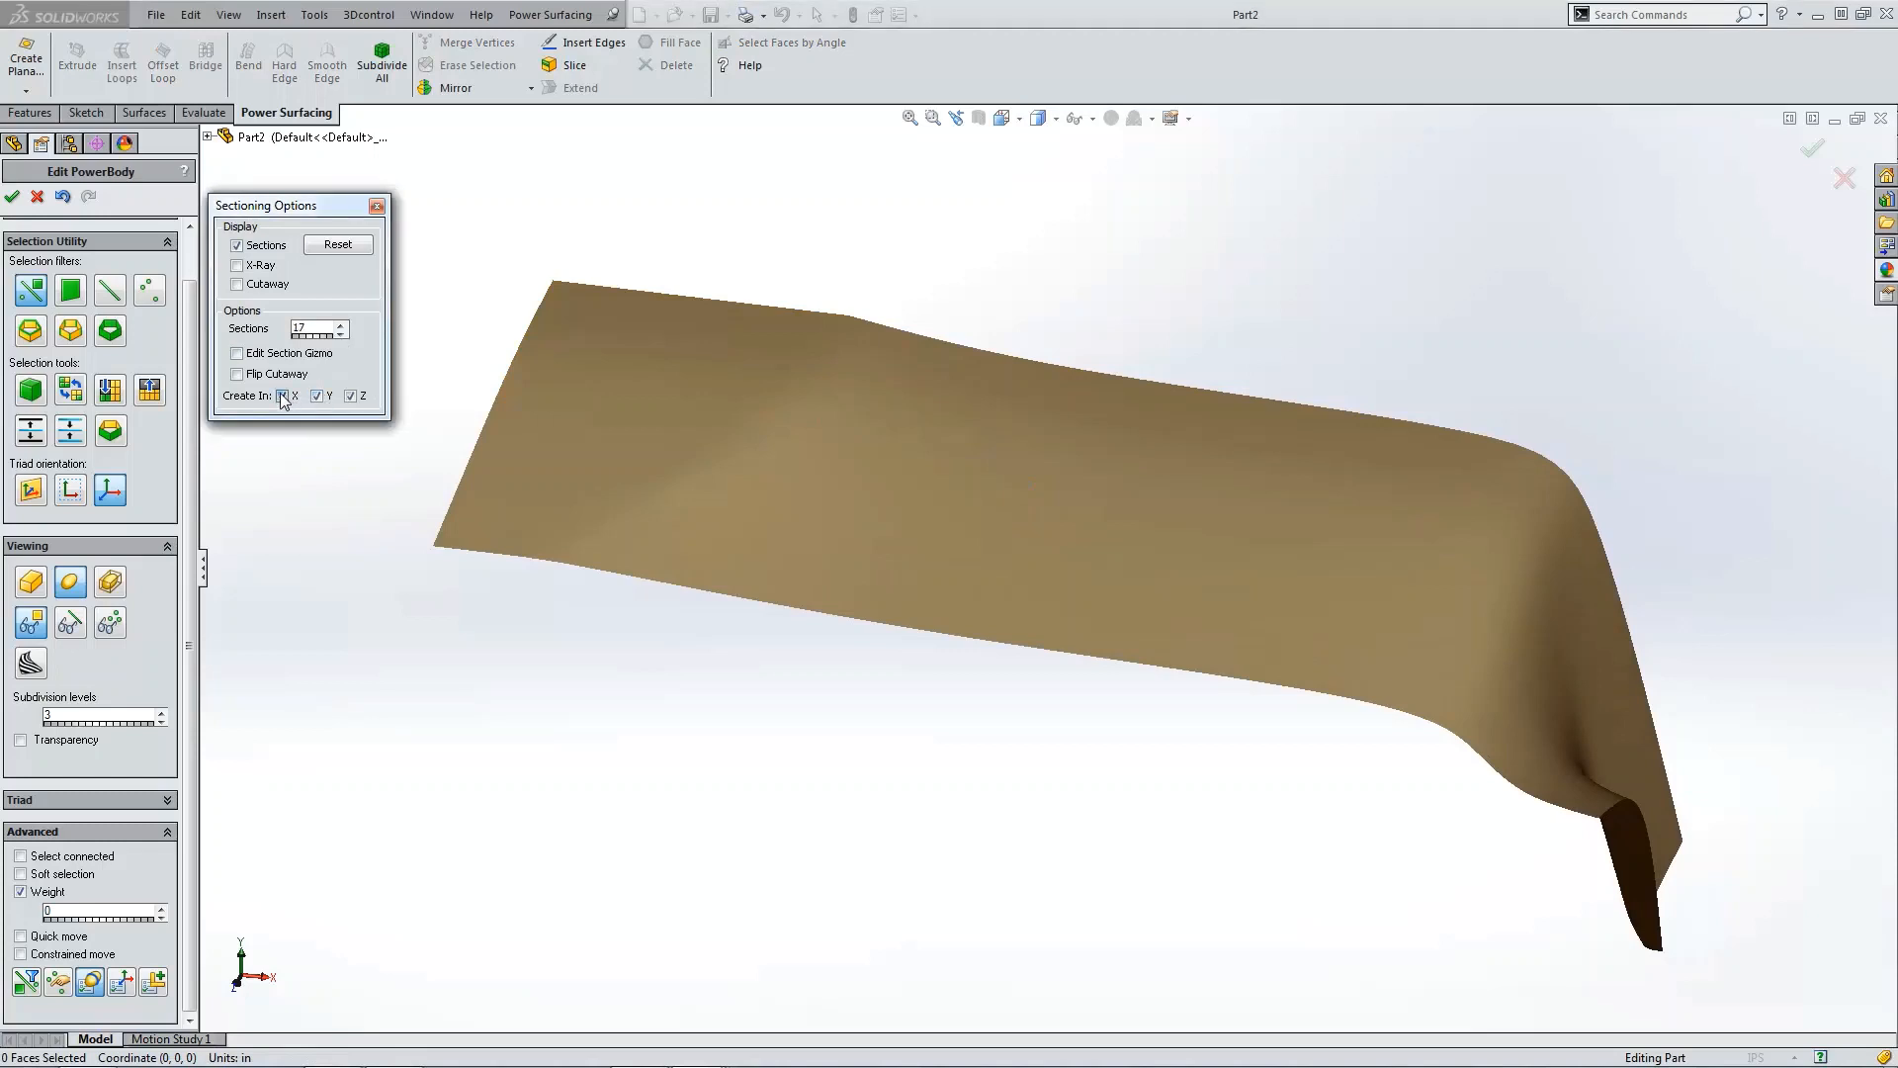
left_click(351, 246)
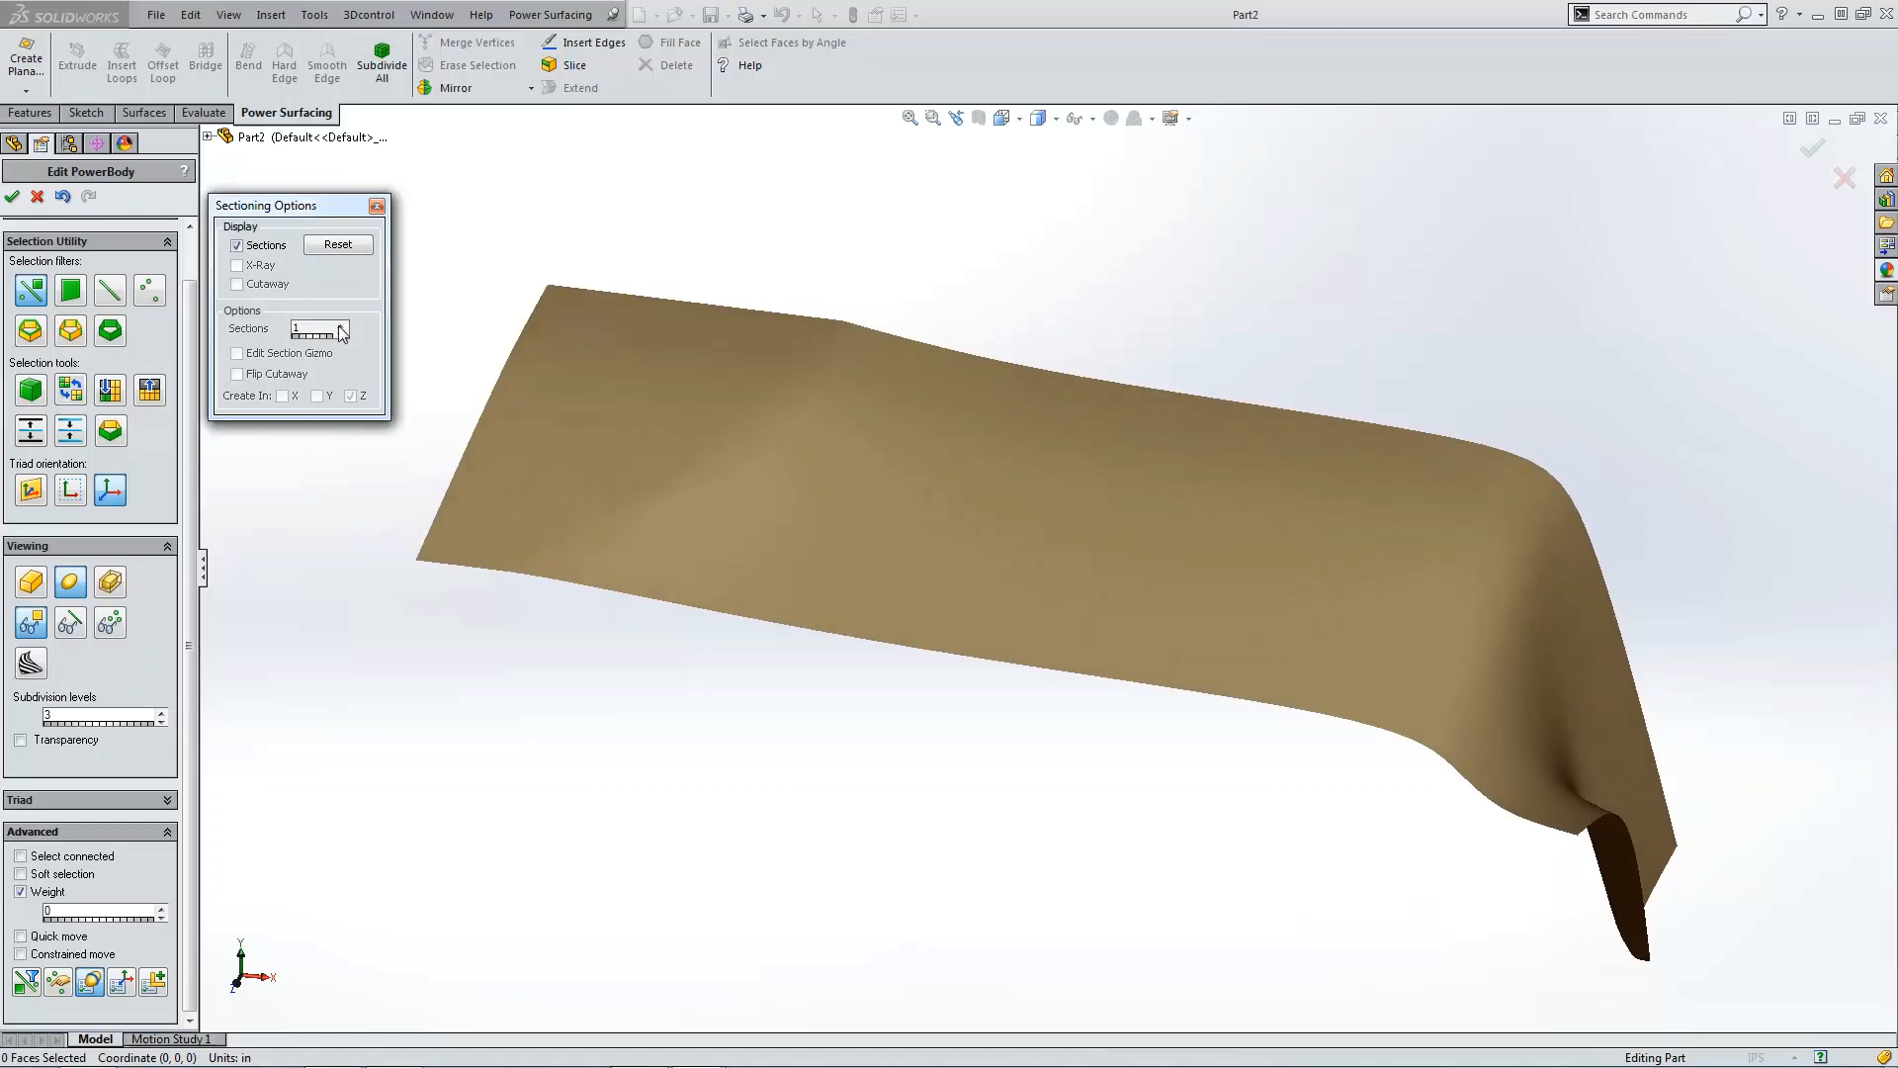
left_click(236, 246)
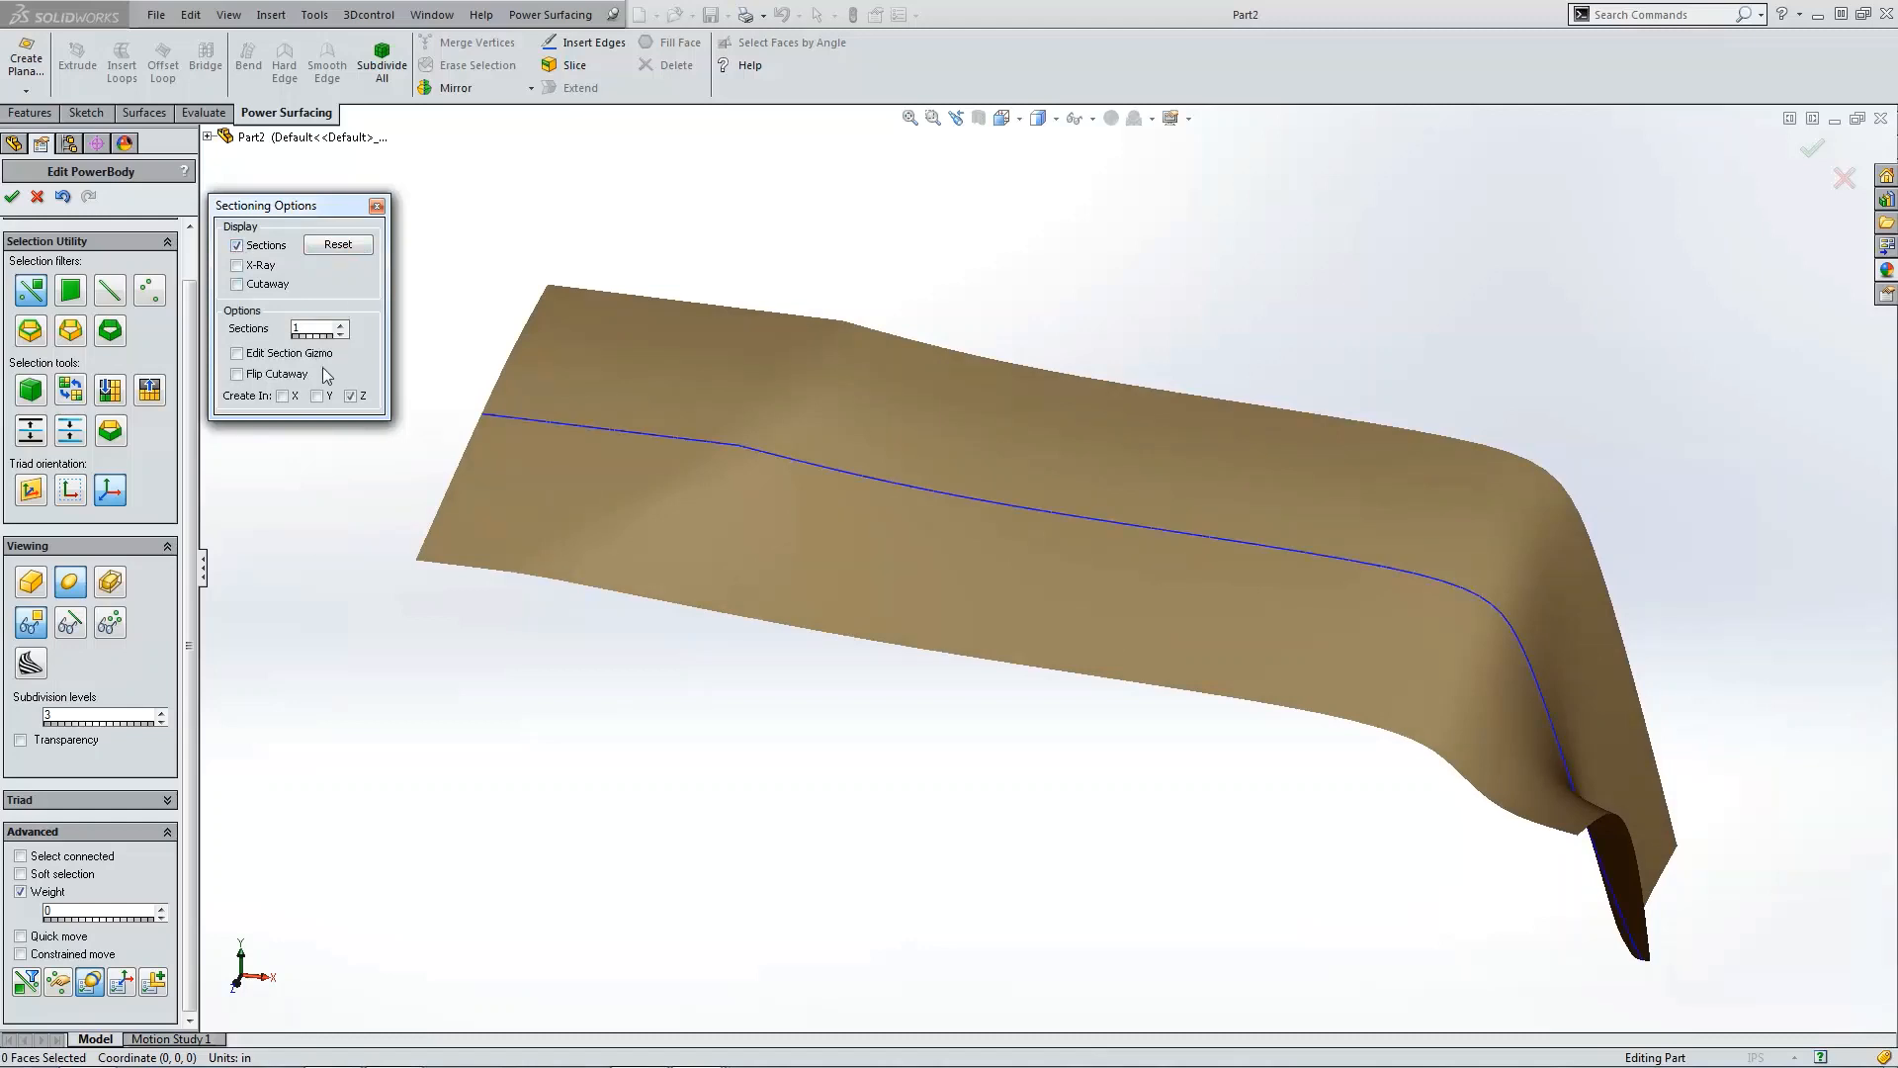
left_click(283, 396)
left_click(340, 326)
left_click(340, 325)
left_click(340, 325)
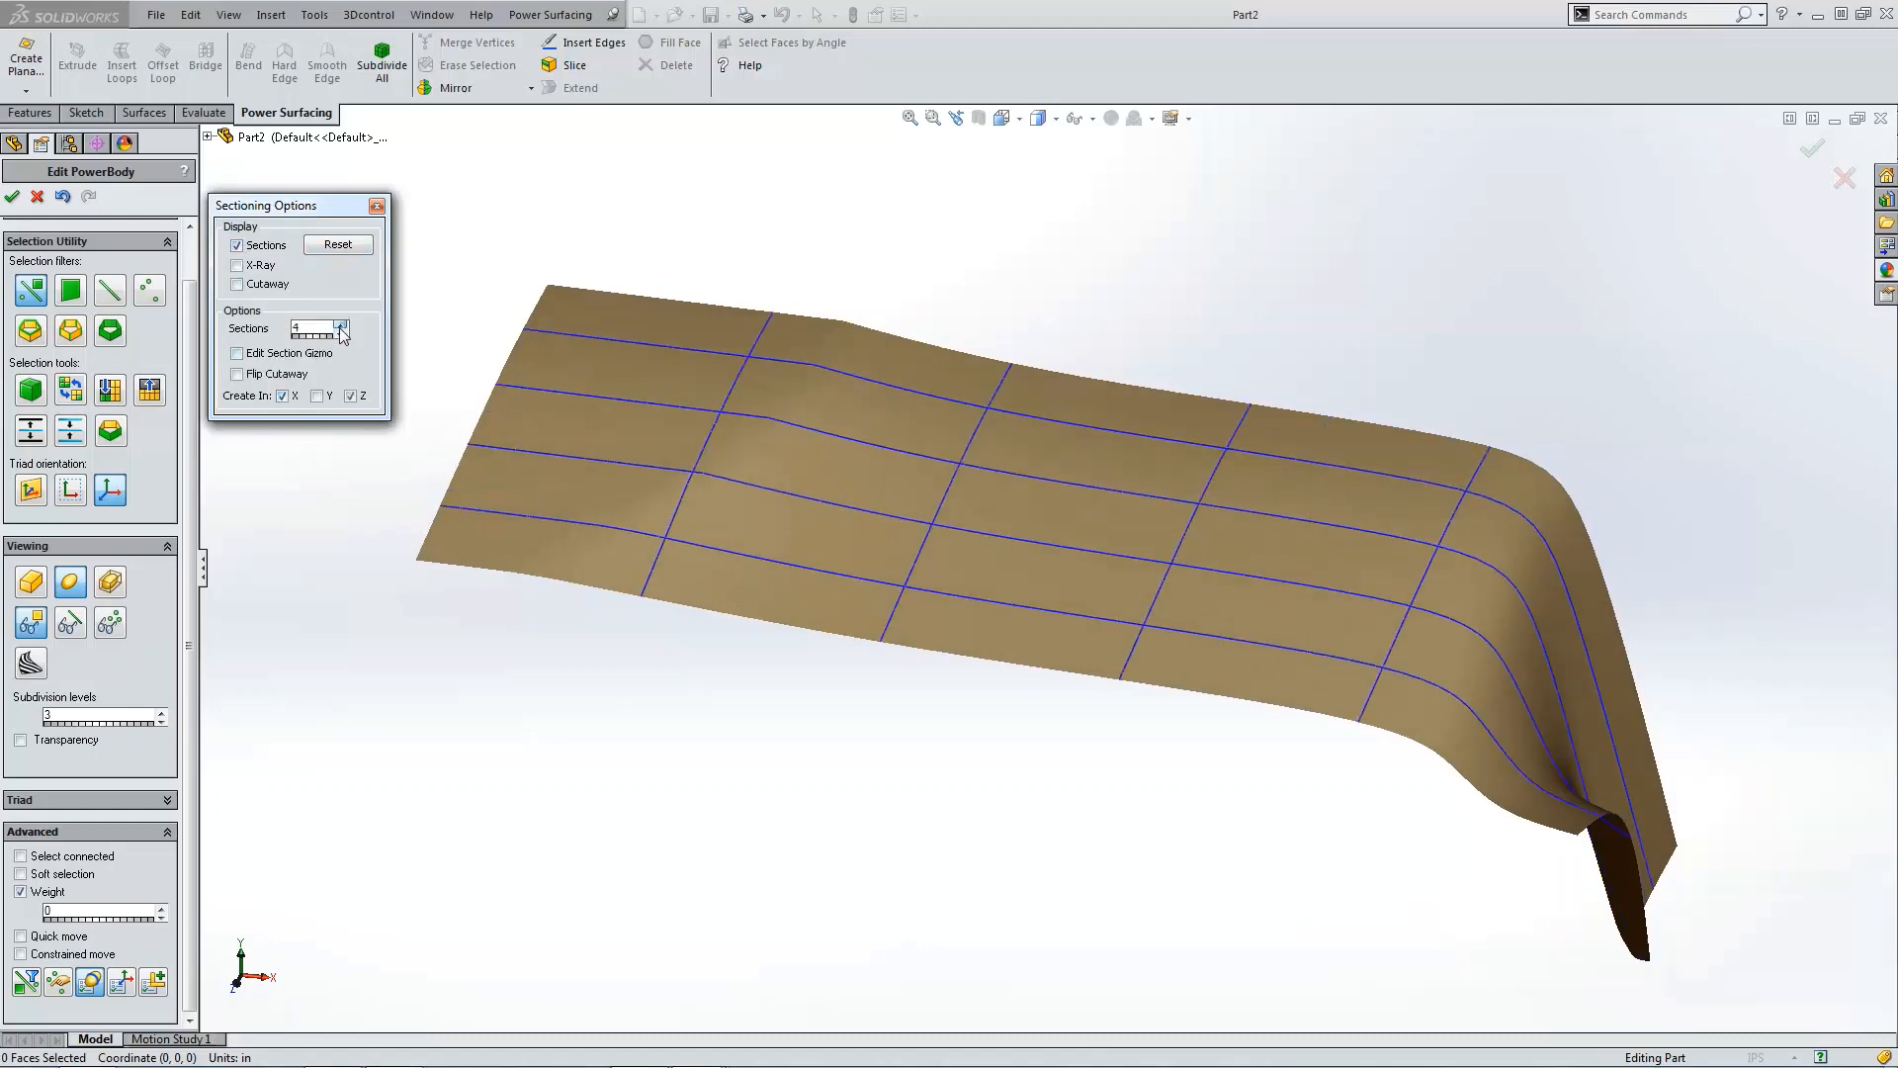
left_click(340, 325)
left_click(340, 325)
left_click(341, 326)
left_click(340, 325)
left_click(340, 325)
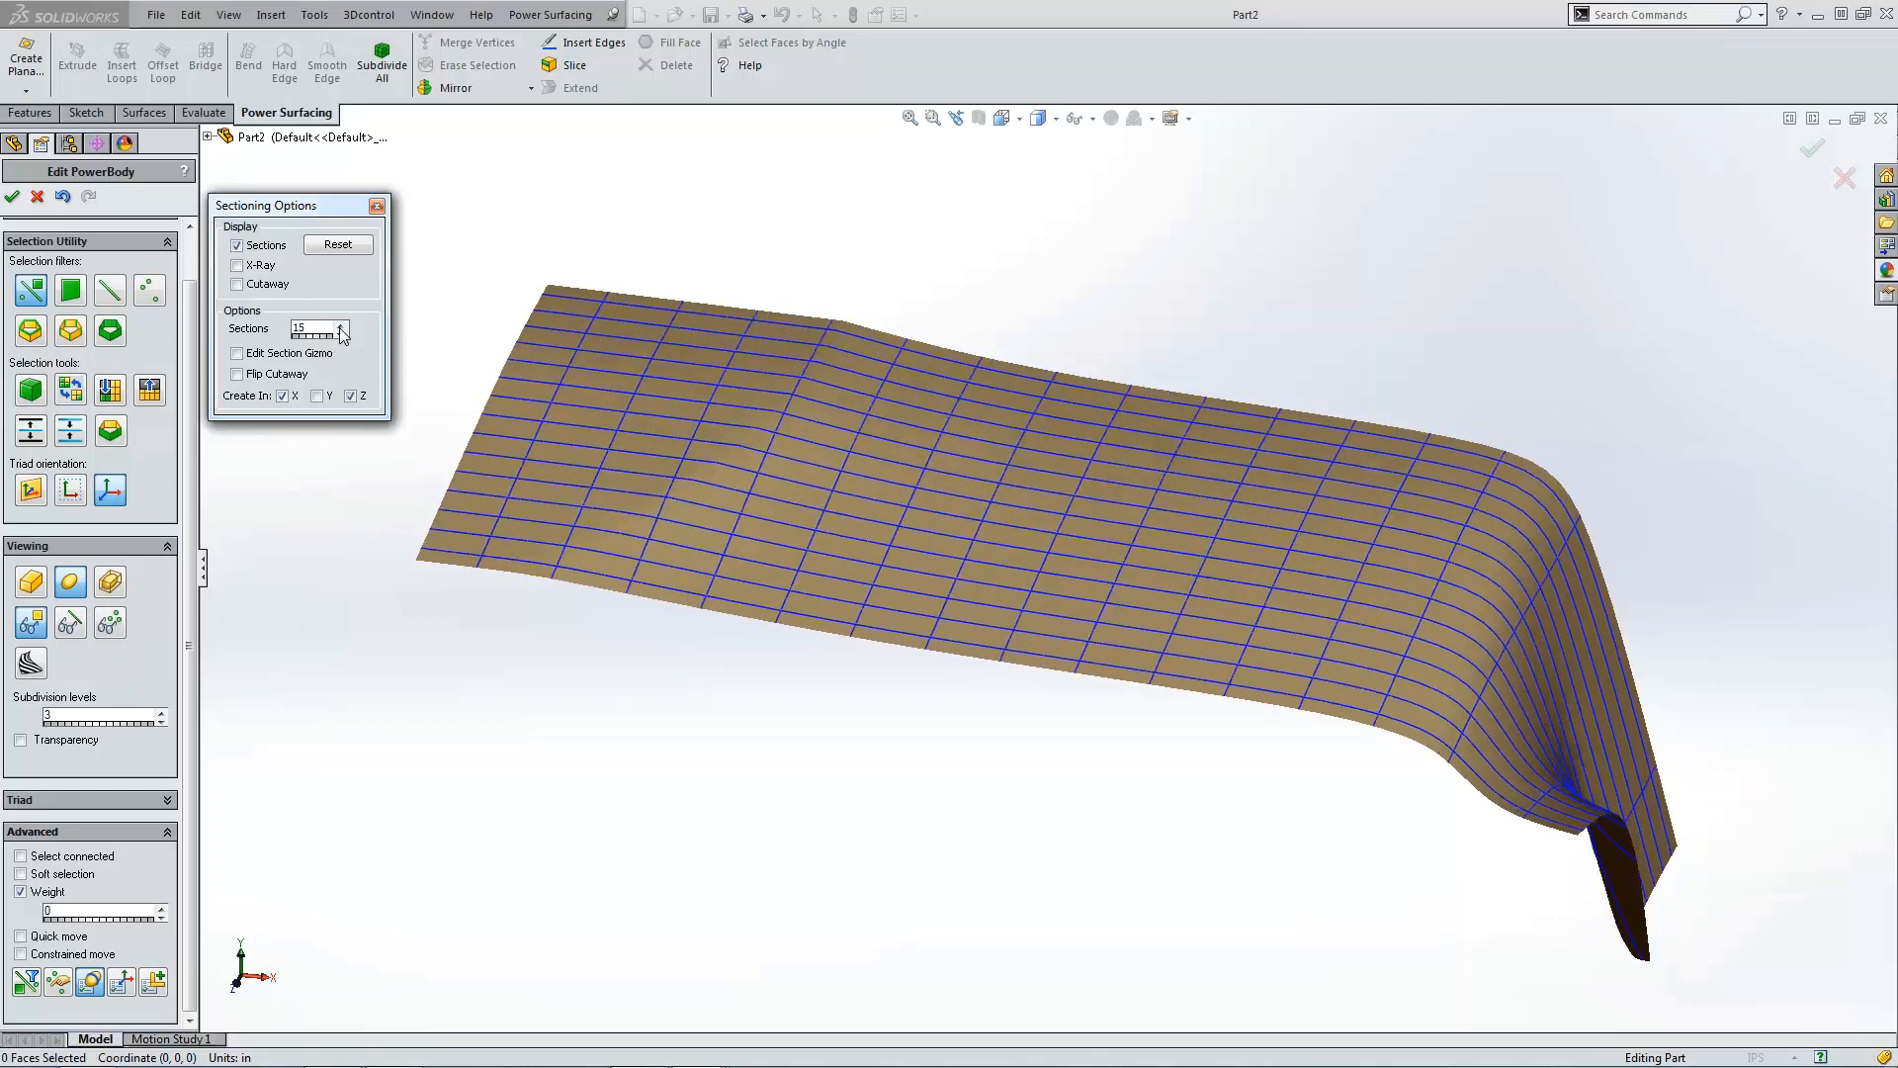
key("ctrl+5")
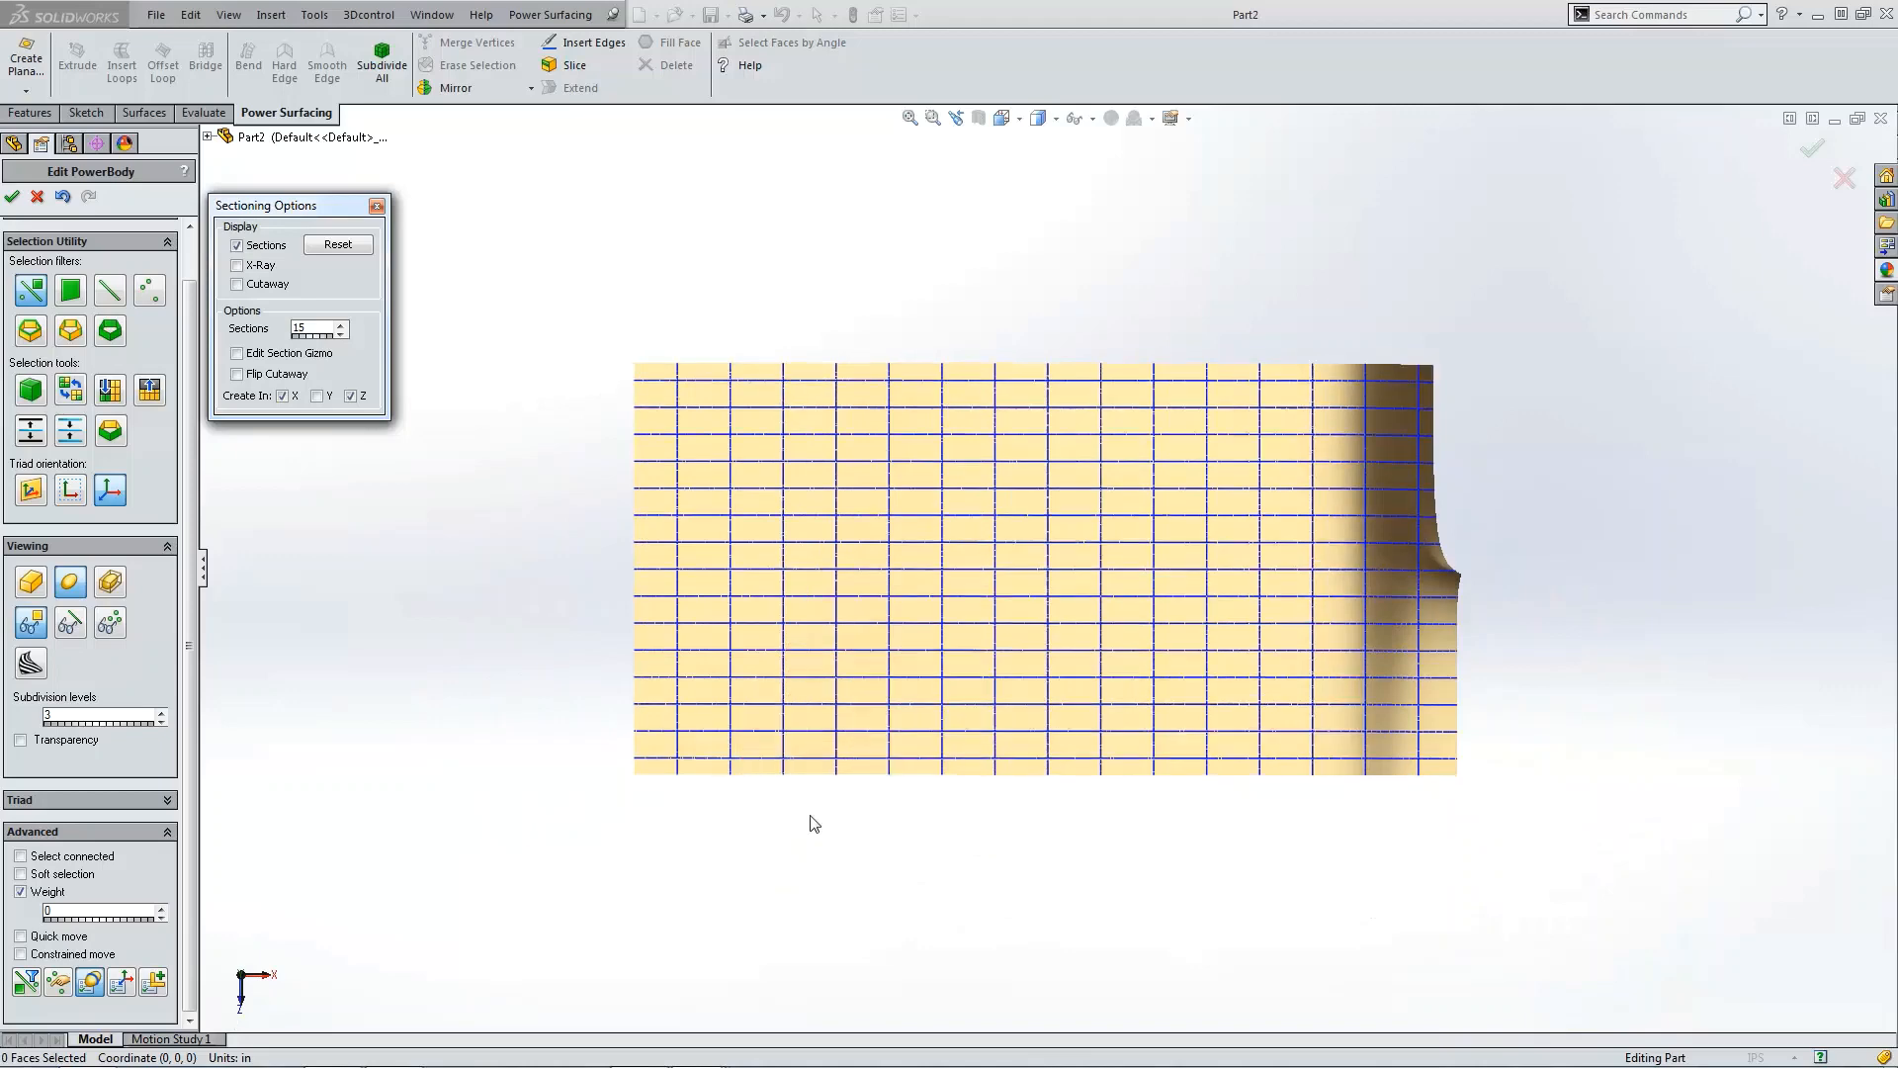
key("ctrl+1")
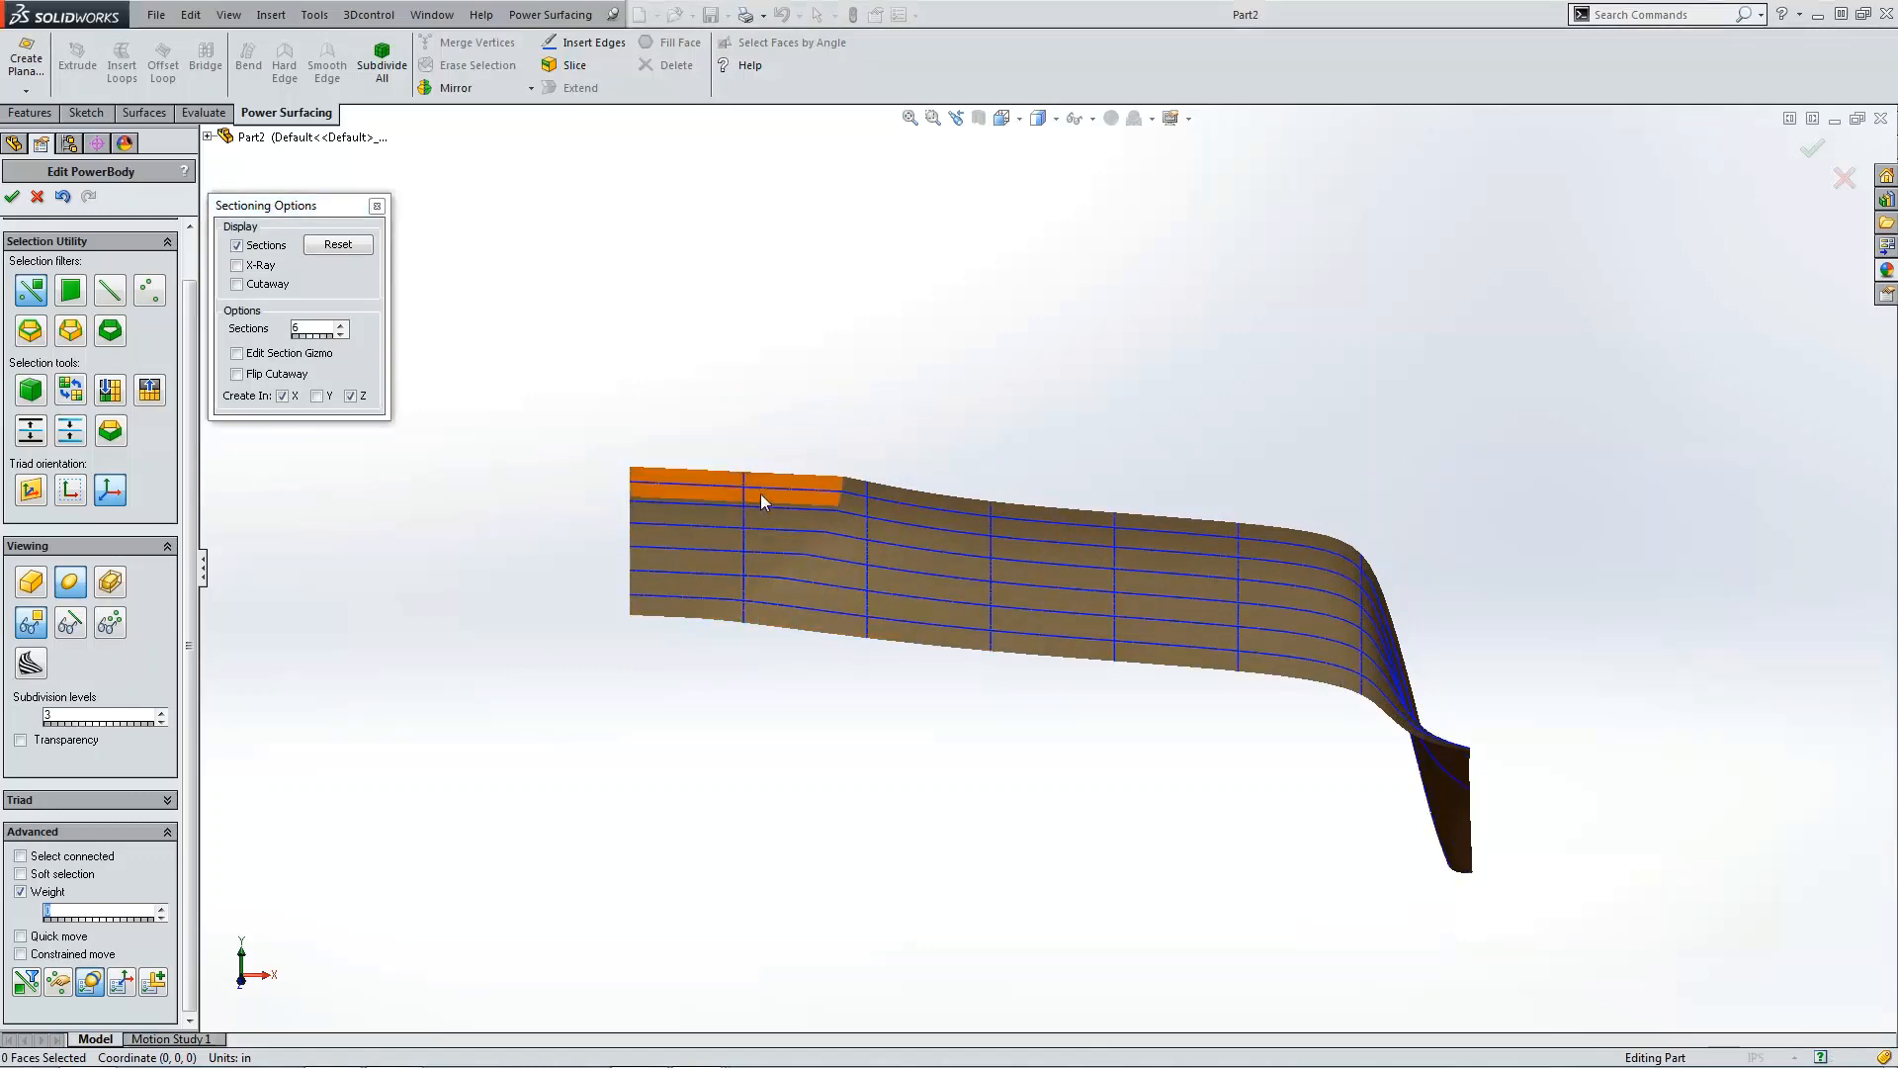
Step: Select the four faces at the panel's left end and raise them slightly
left_click(762, 497)
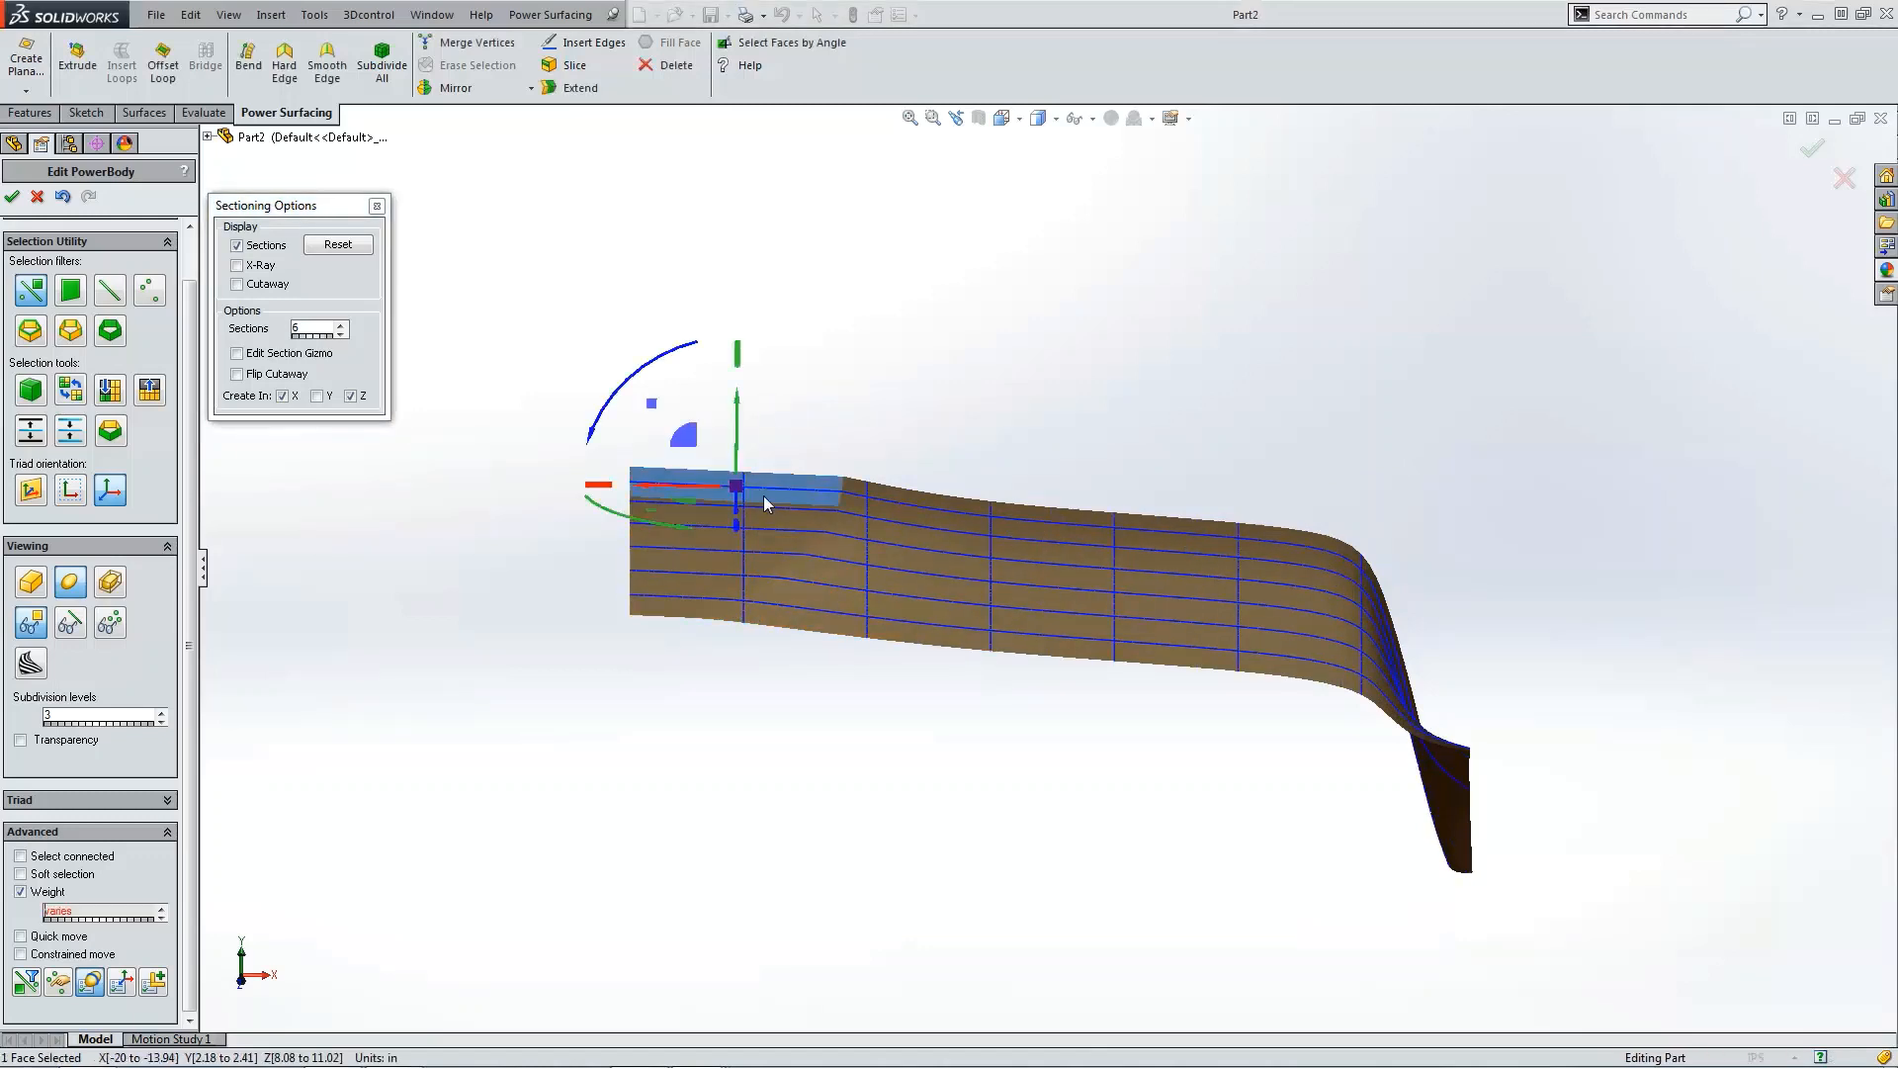
left_click(769, 513, "ctrl")
left_click(770, 554, "ctrl")
left_click(750, 591, "ctrl")
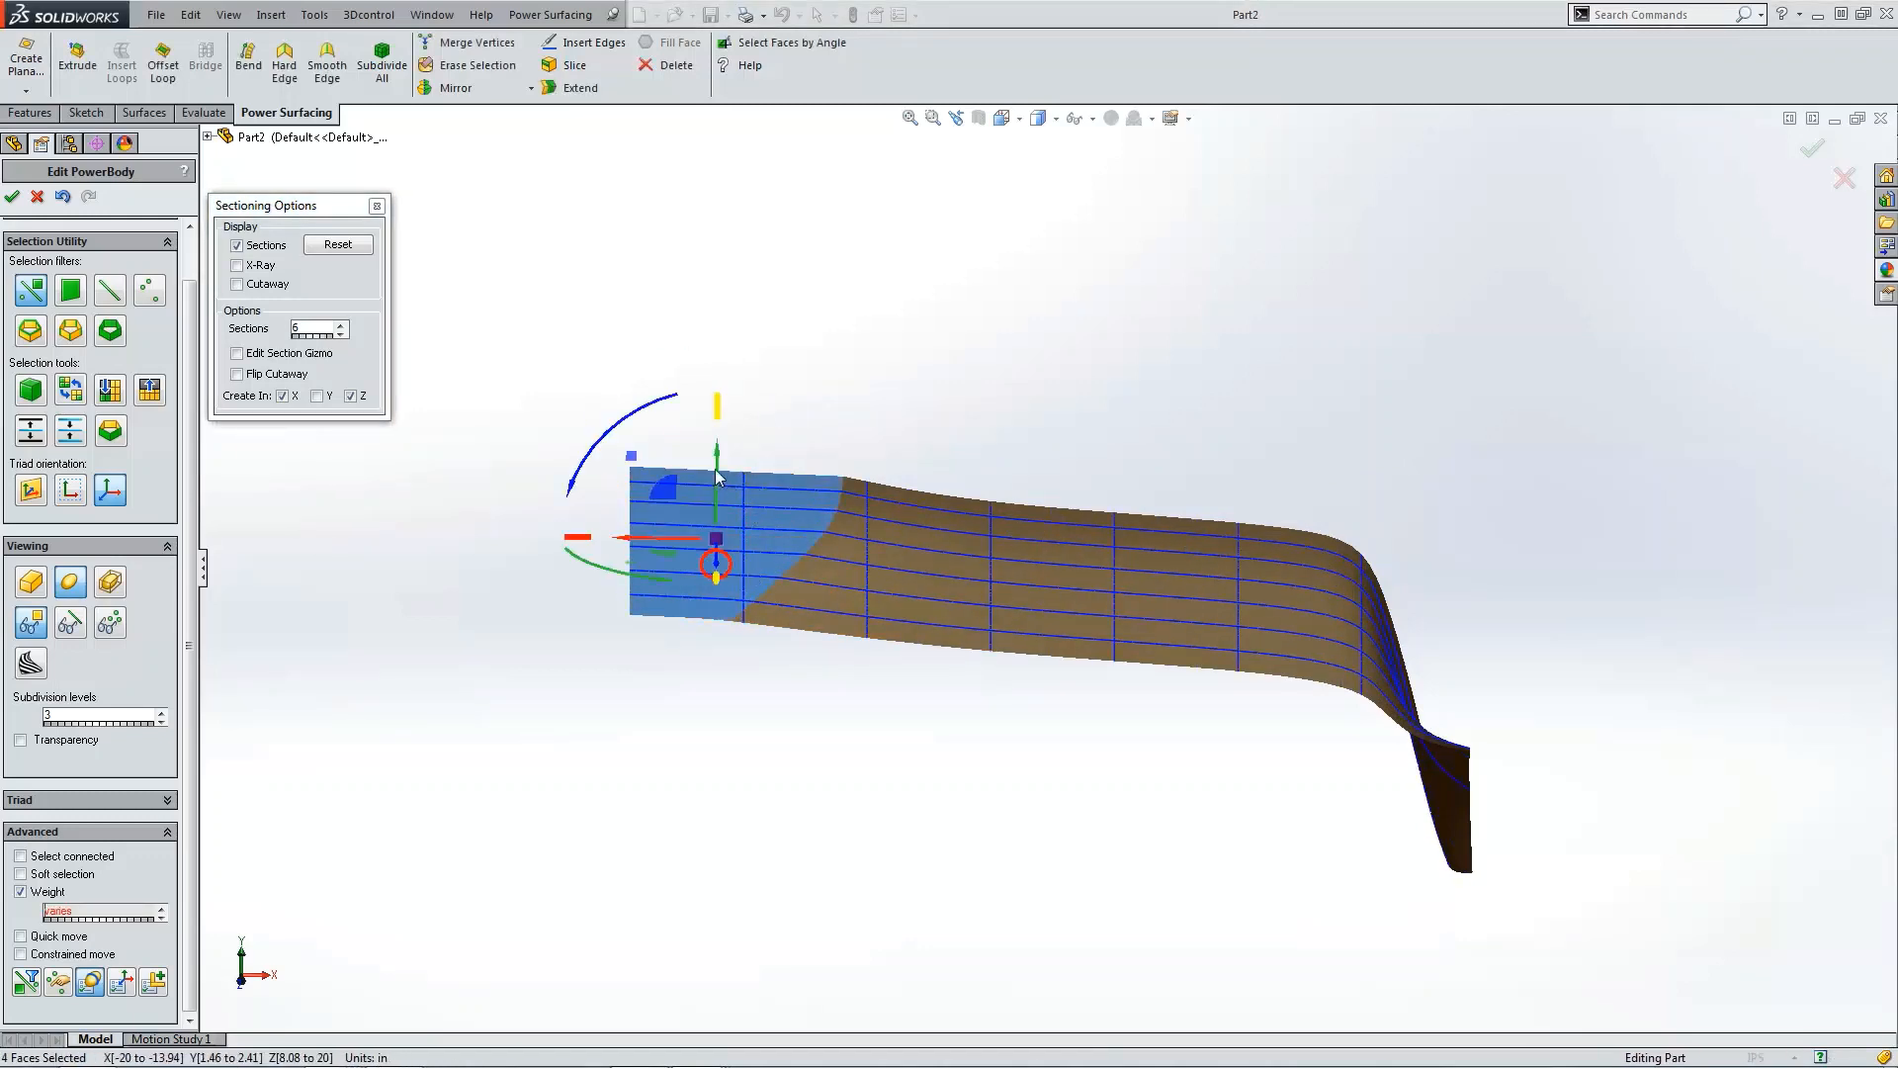
left_click_drag(717, 477, 756, 460)
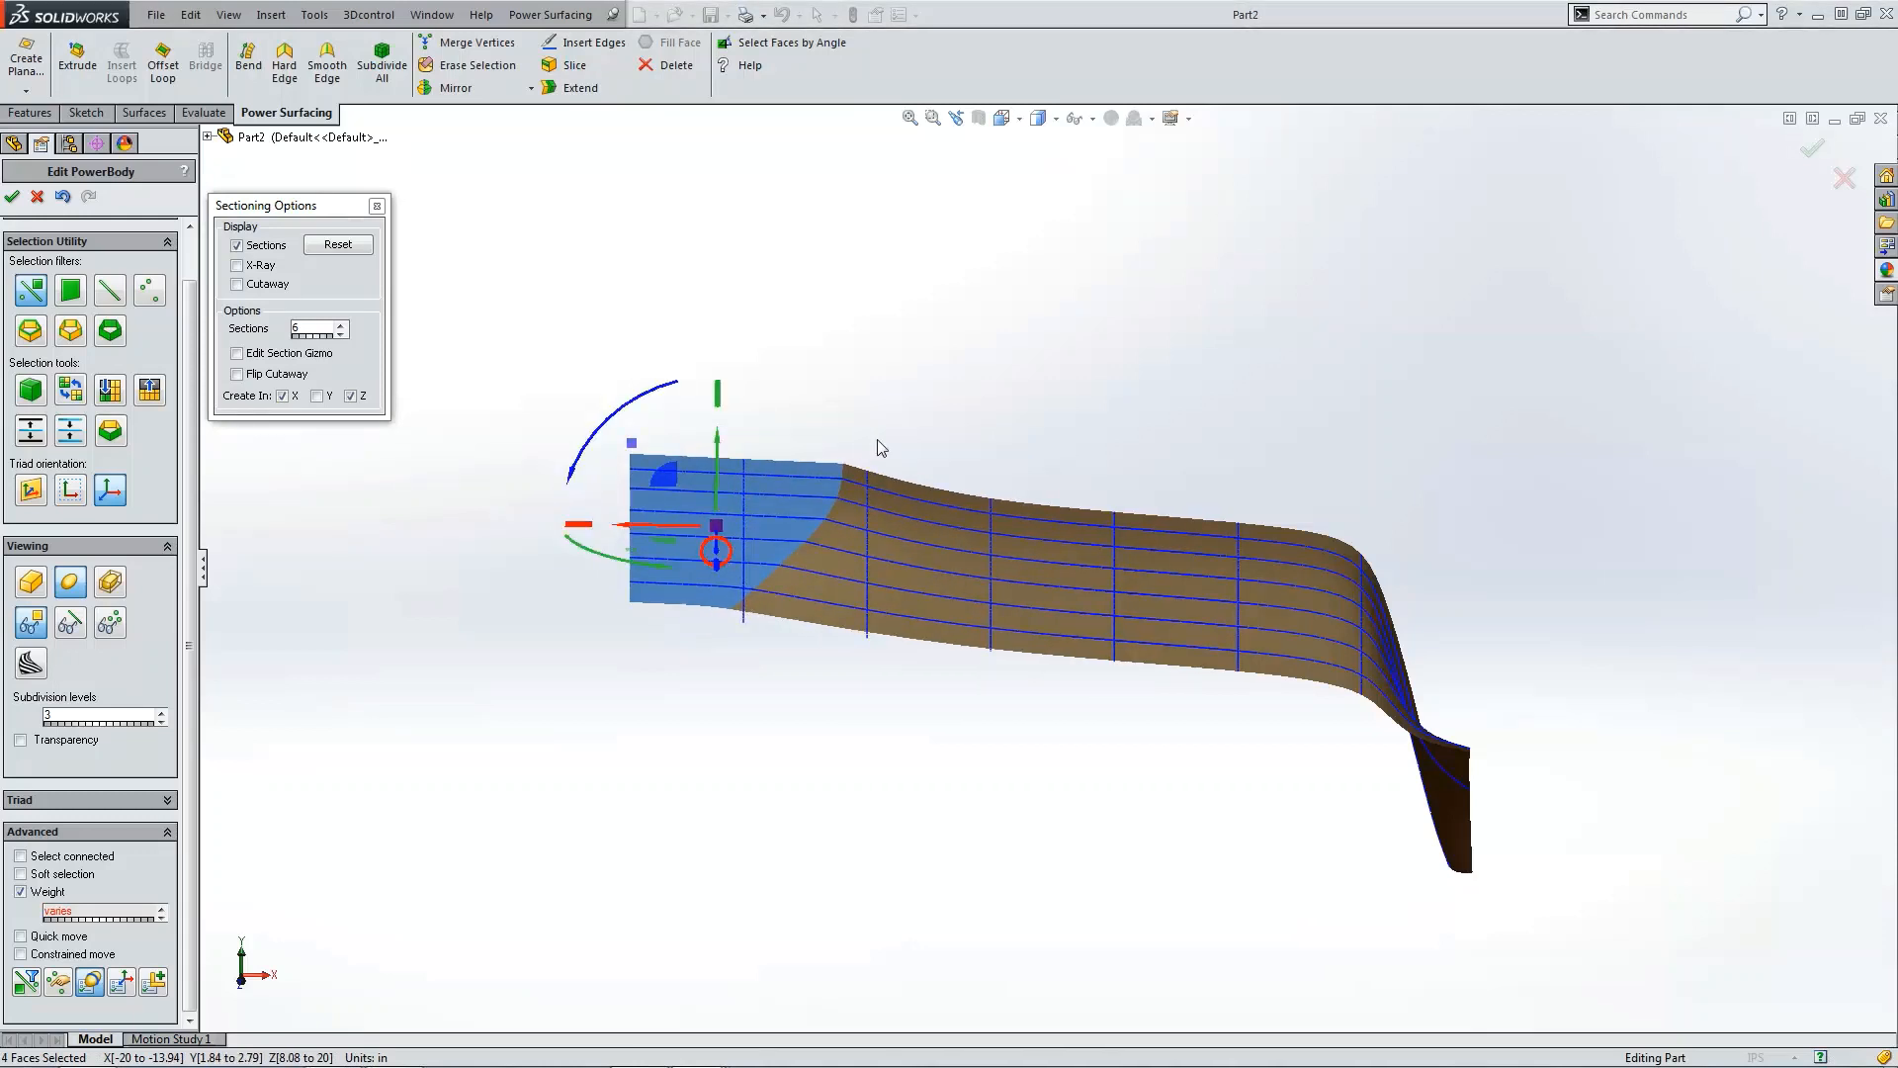
Step: Select the four faces of the adjacent section and shift them slightly along the X direction
left_click(882, 448)
left_click(896, 497)
left_click(886, 524, "ctrl")
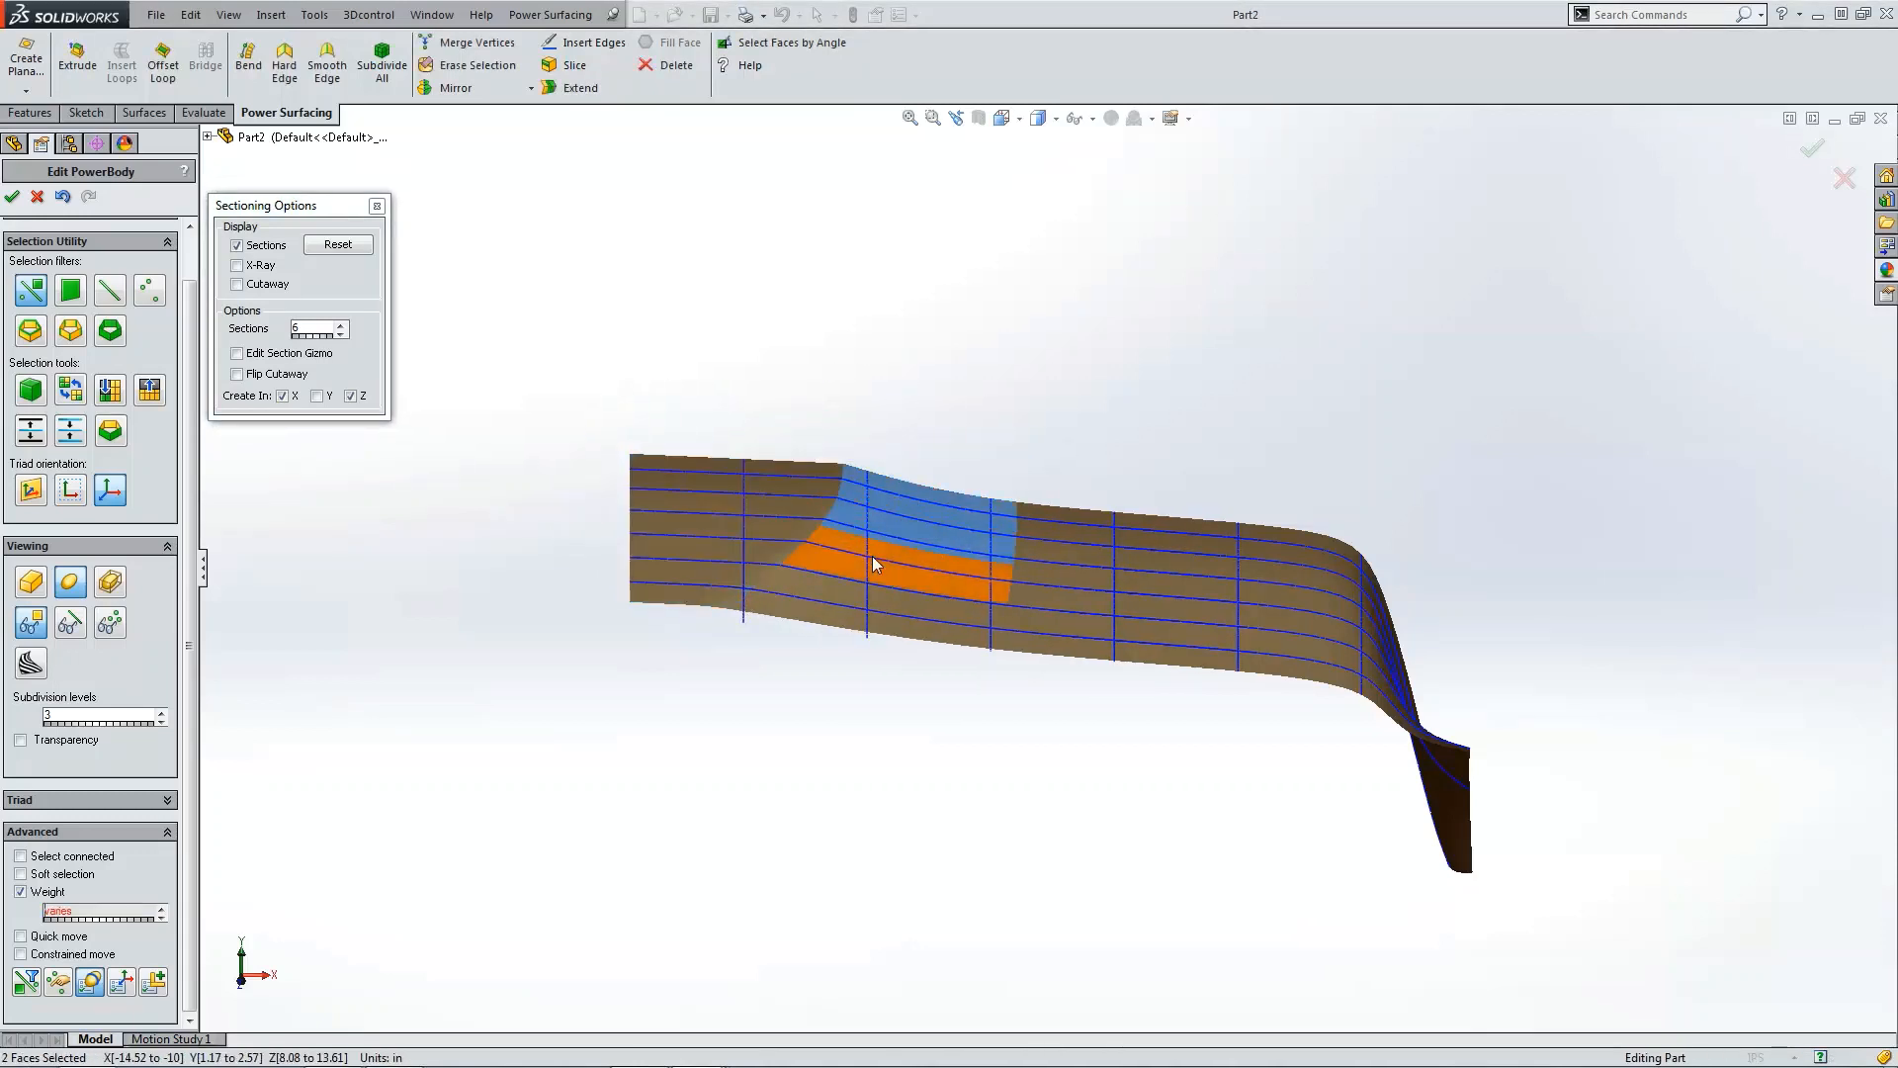
left_click(874, 563, "ctrl")
left_click(854, 599, "ctrl")
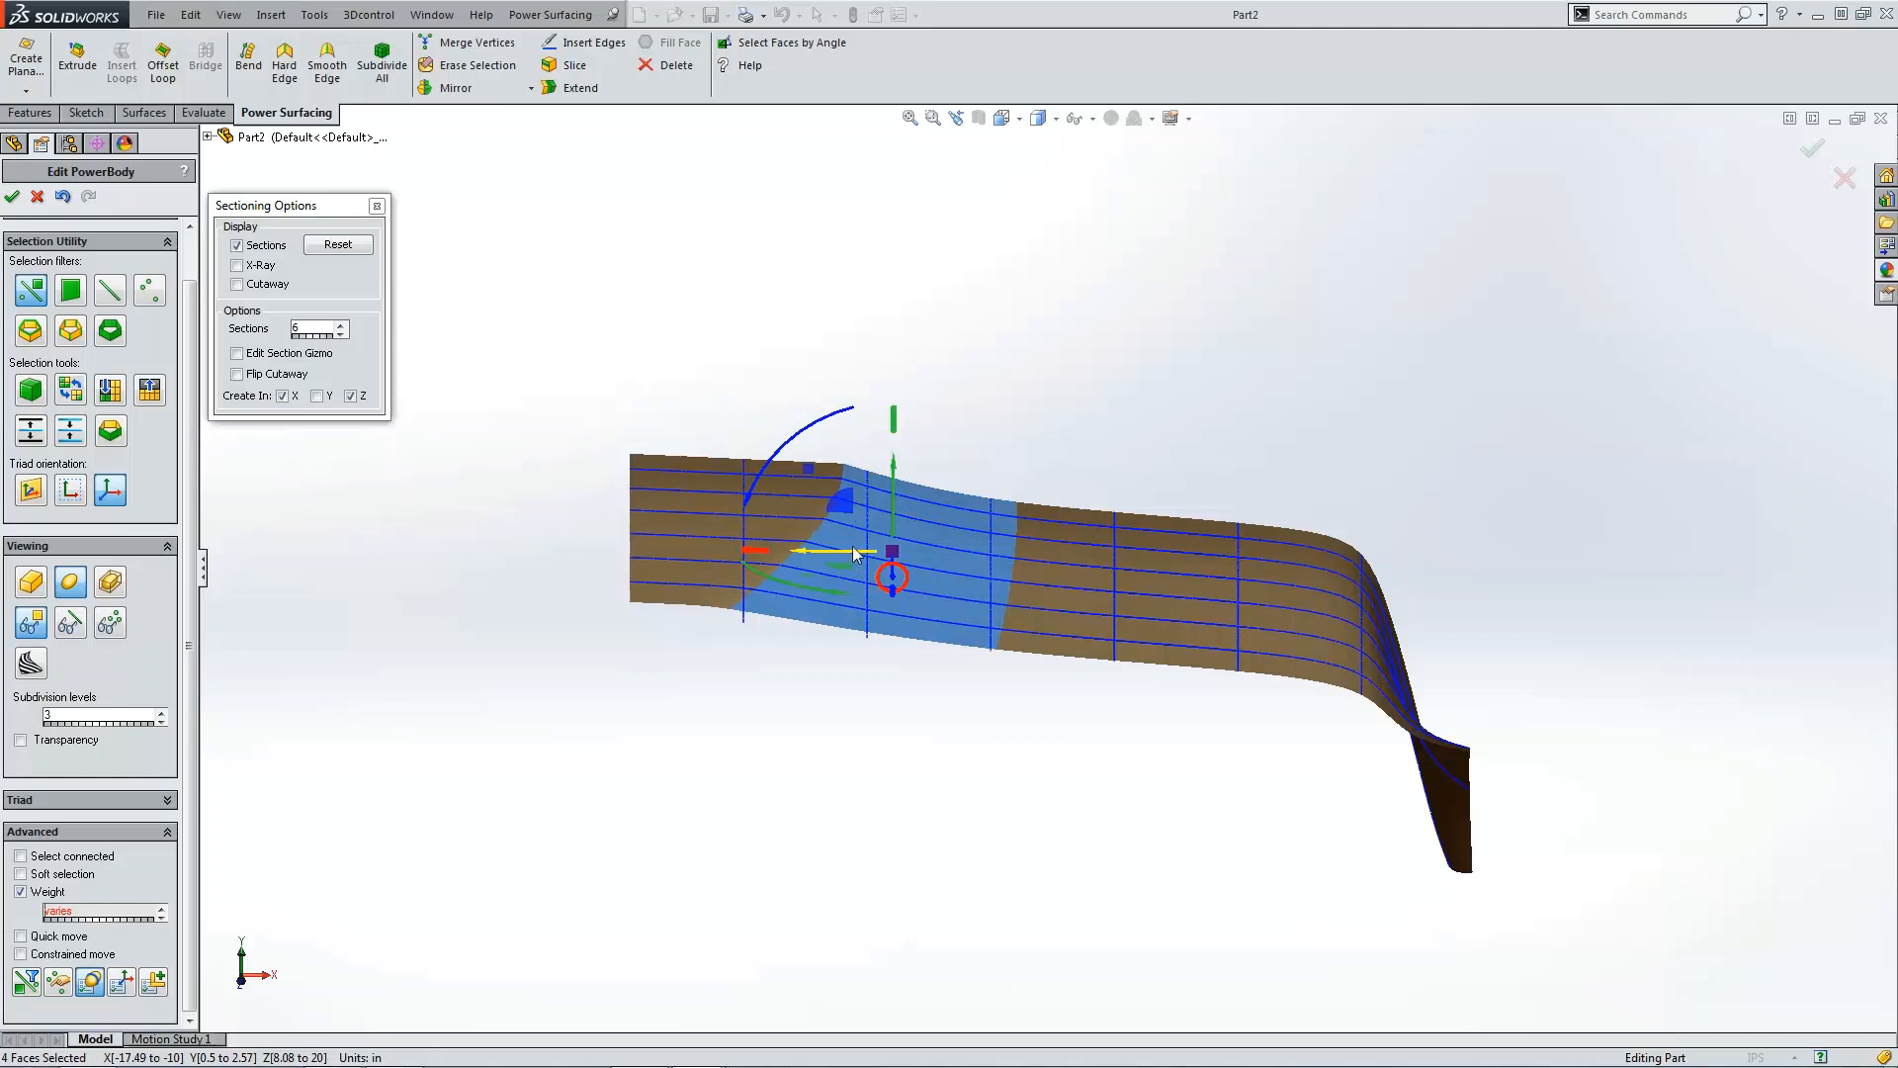
left_click_drag(856, 554, 848, 549)
left_click(821, 680)
Step: Turn off the section curves, close the sectioning options and return to the control mesh display
scroll(511, 509, "up", 1)
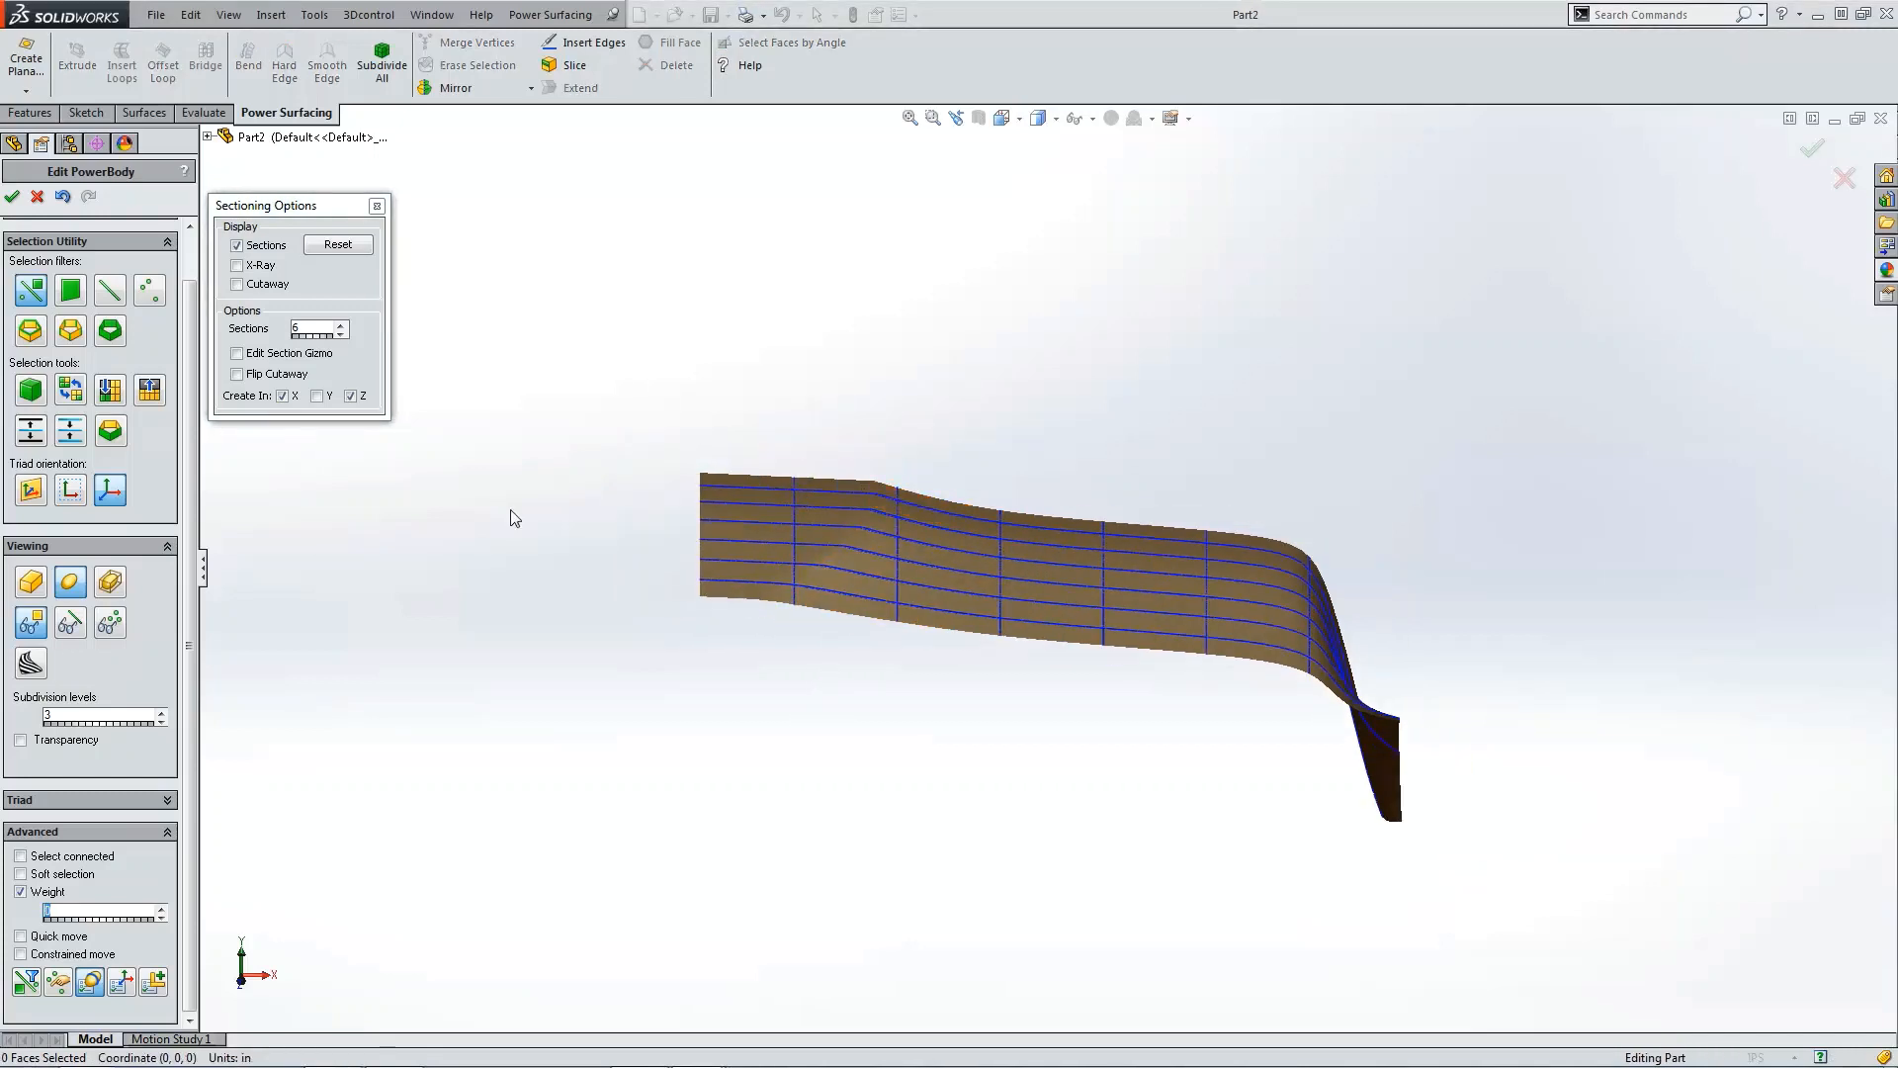
left_click(76, 617)
left_click(111, 617)
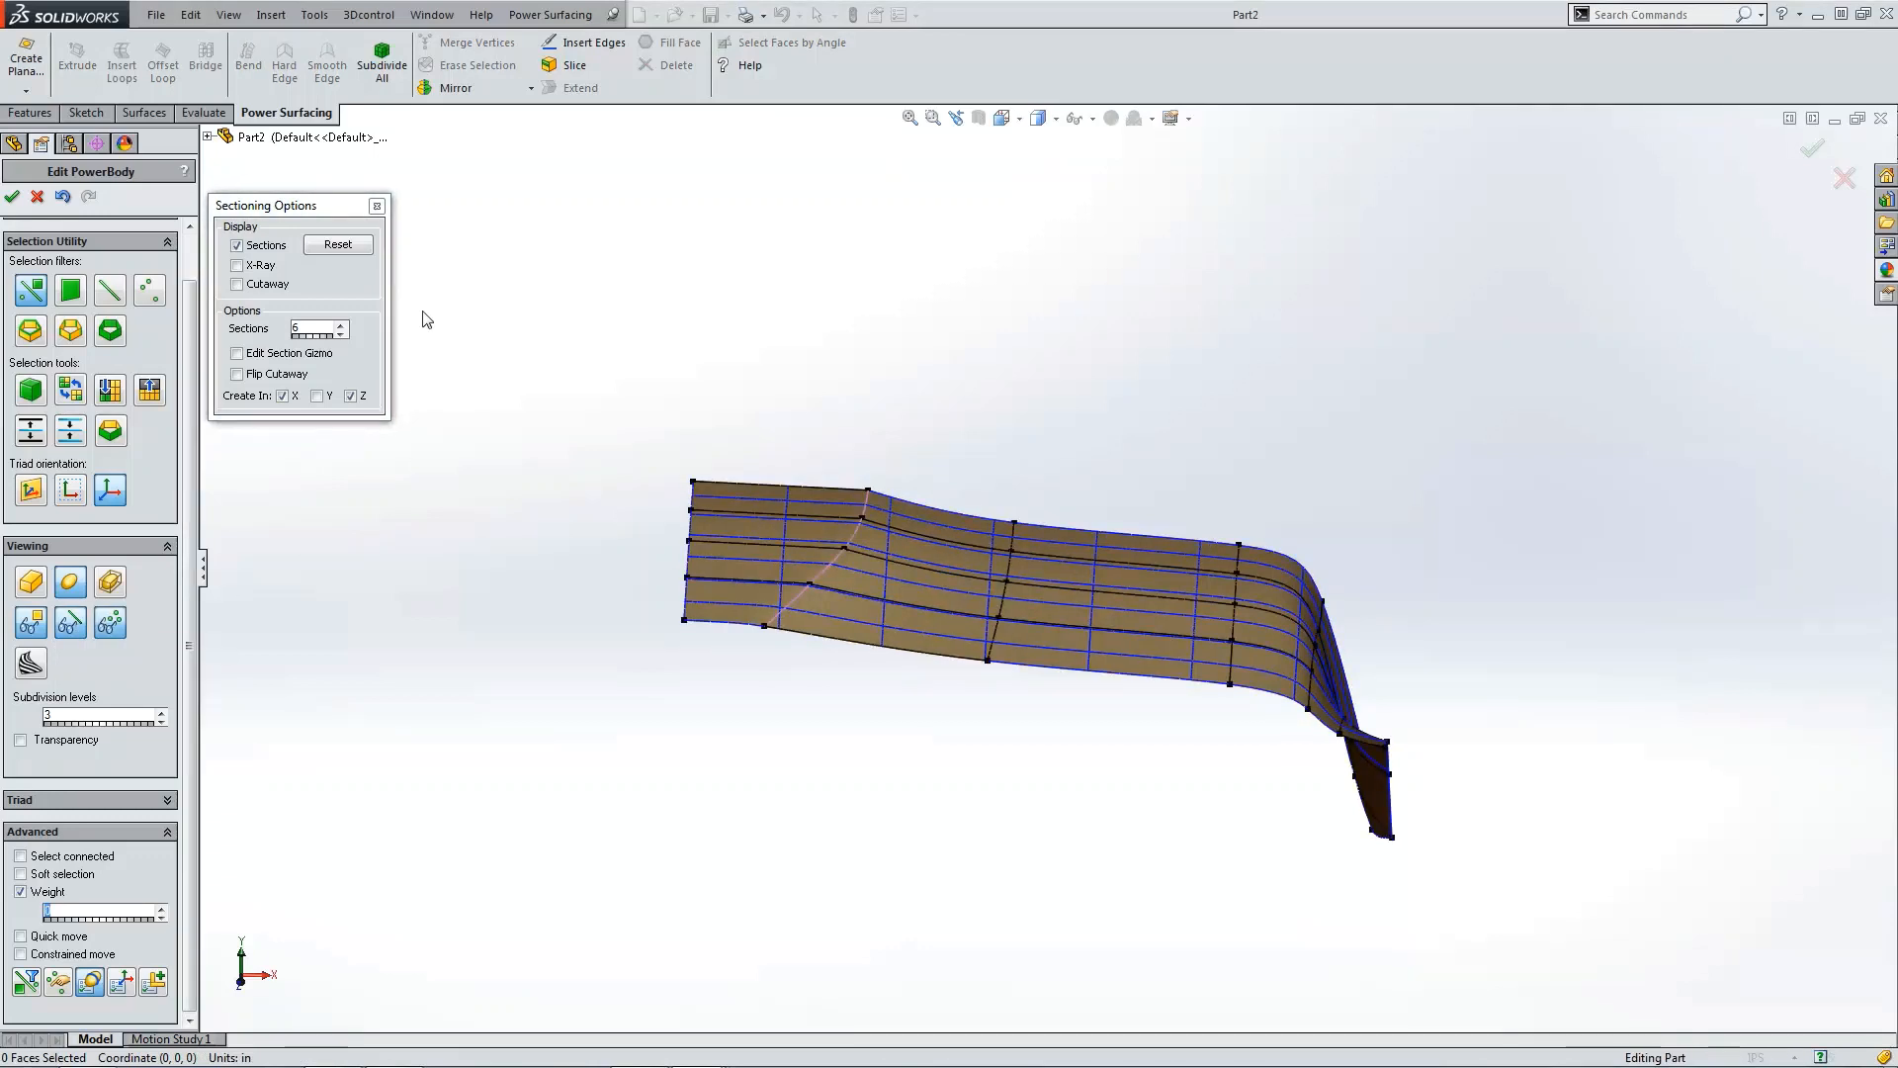
left_click(238, 245)
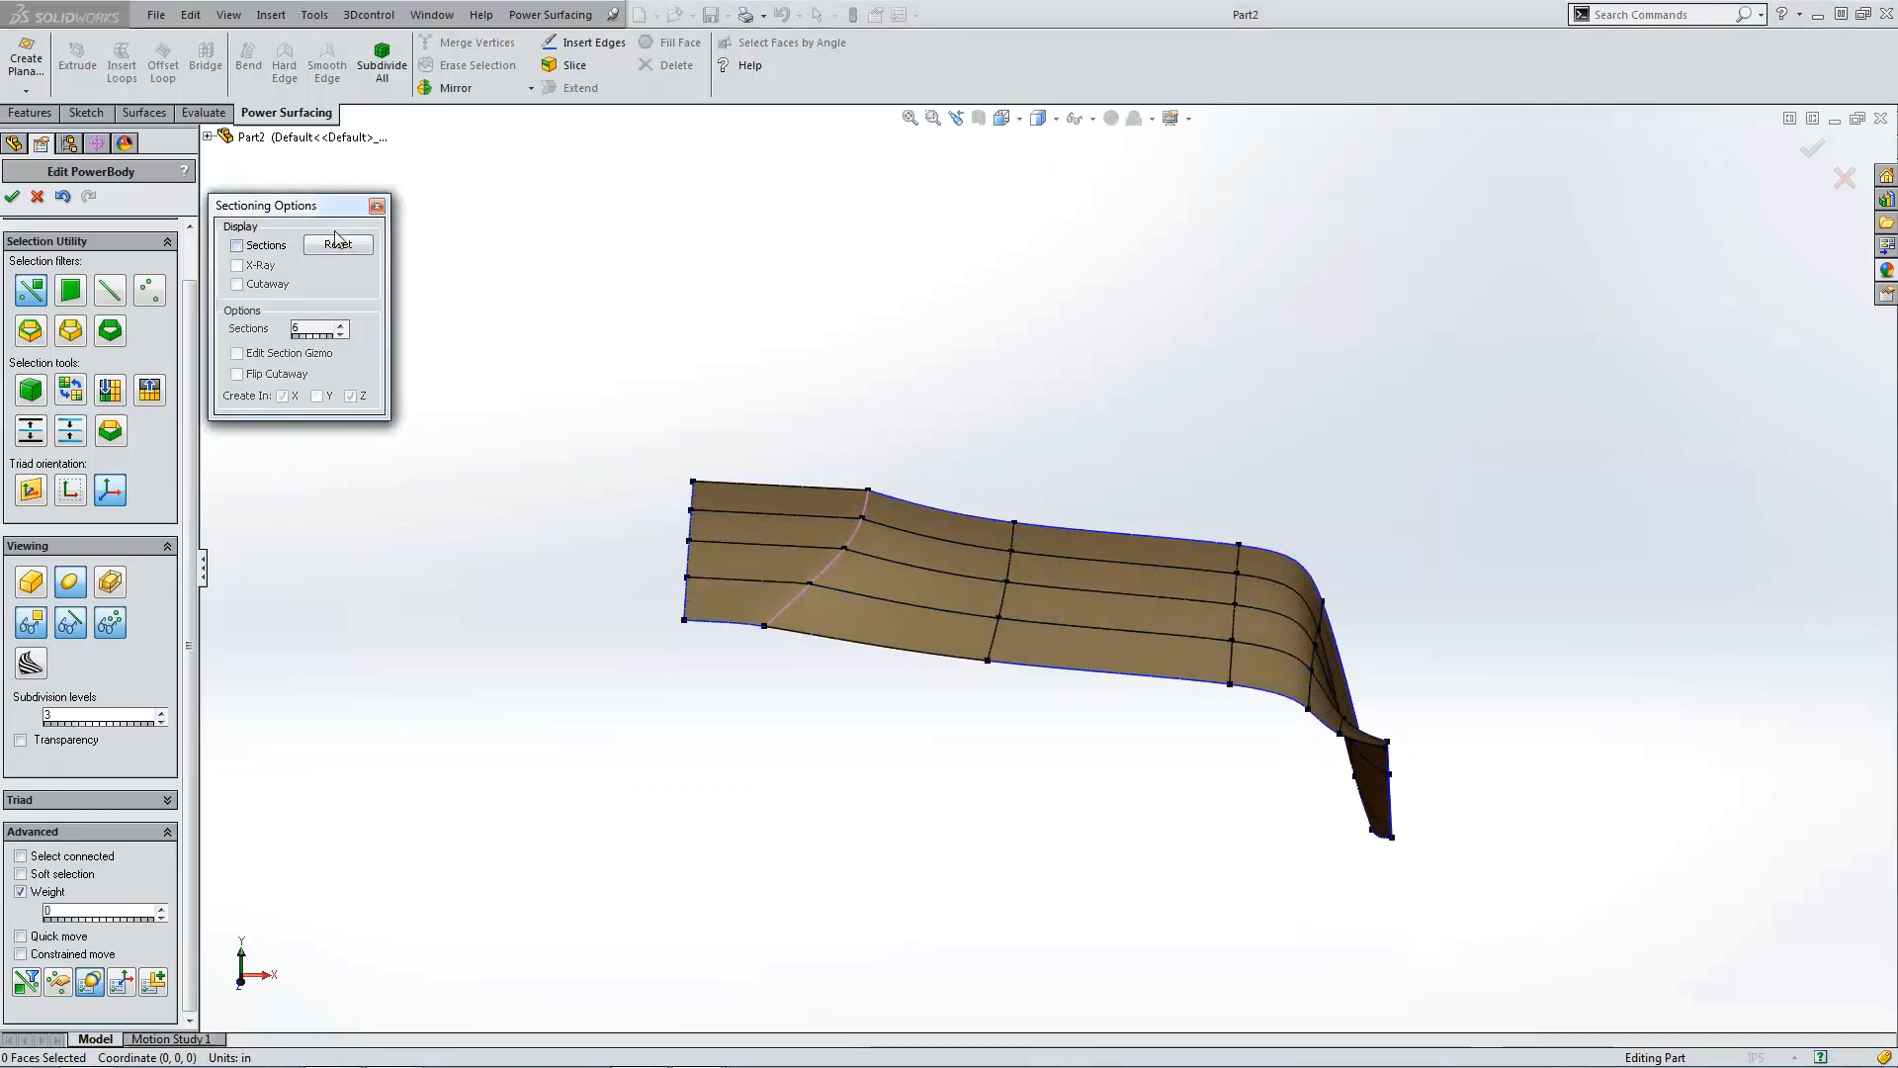
left_click(377, 205)
key("ctrl+5")
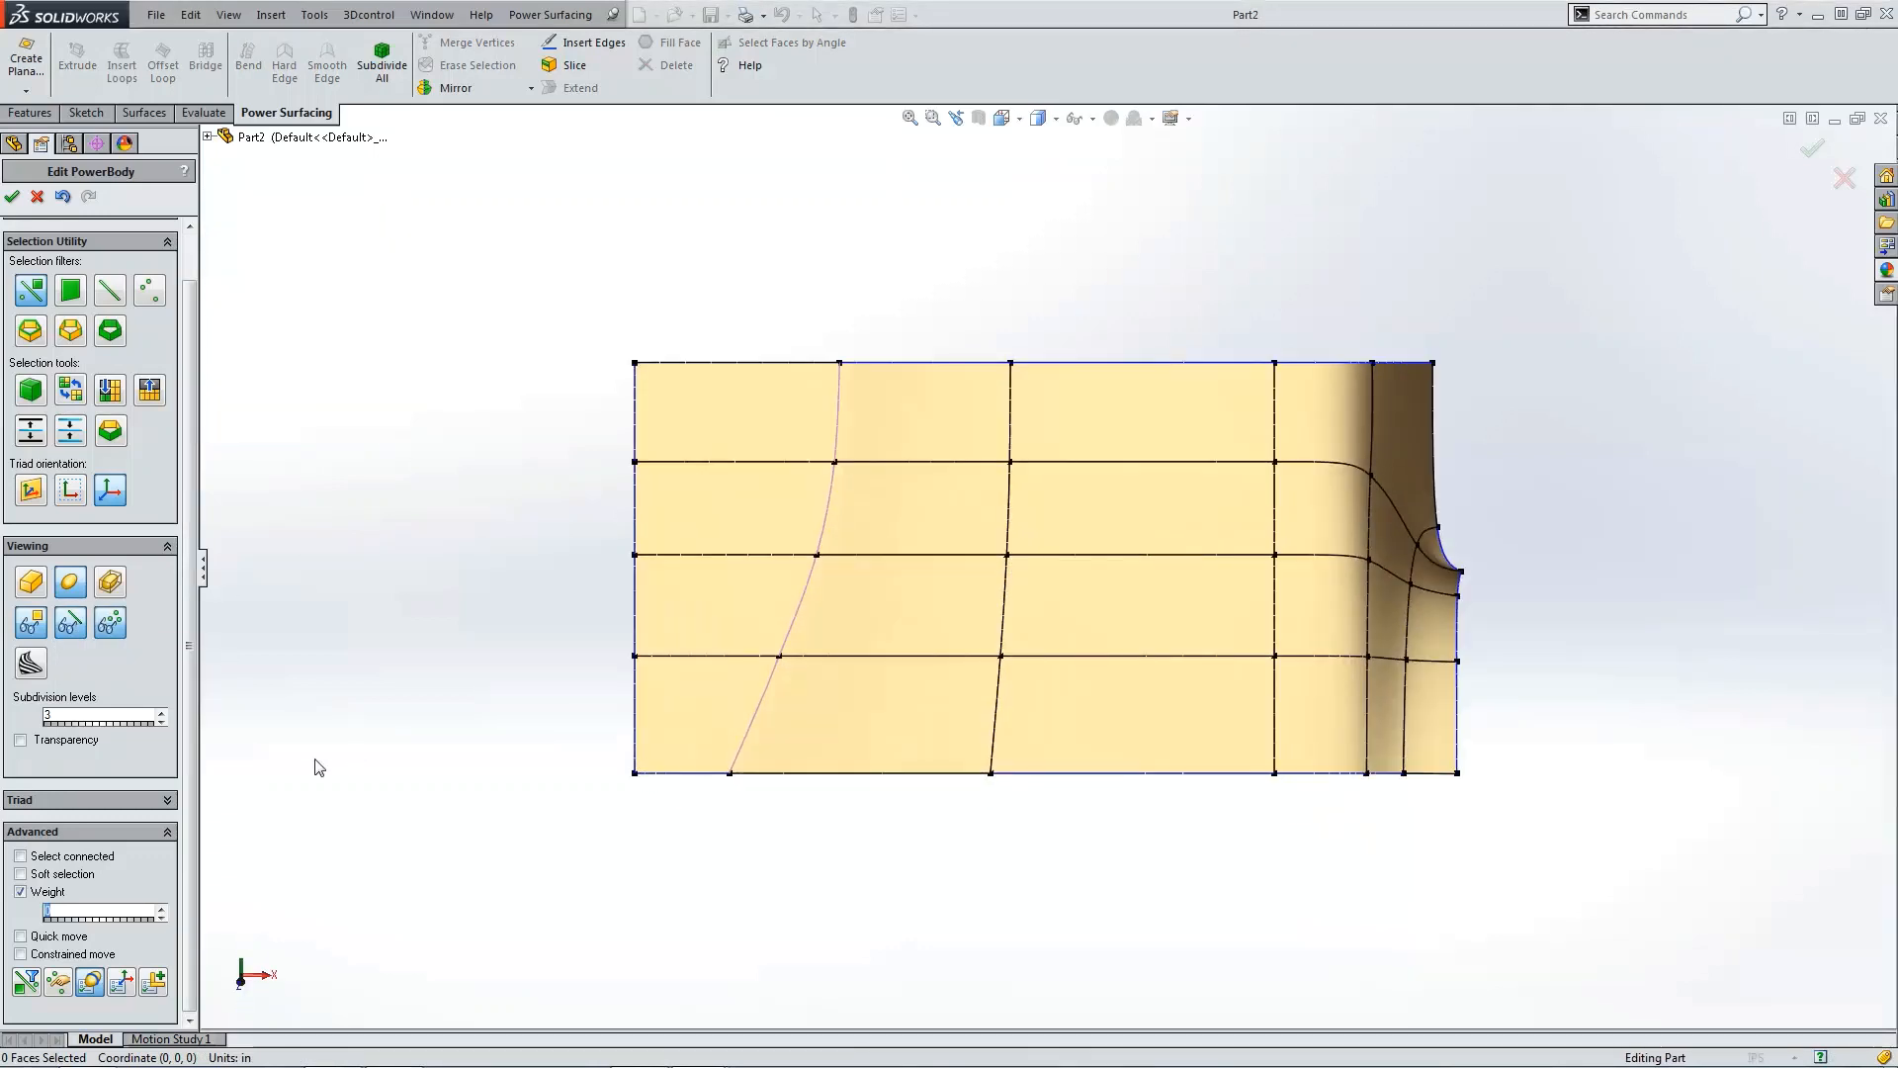
left_click(31, 584)
key("ctrl+1")
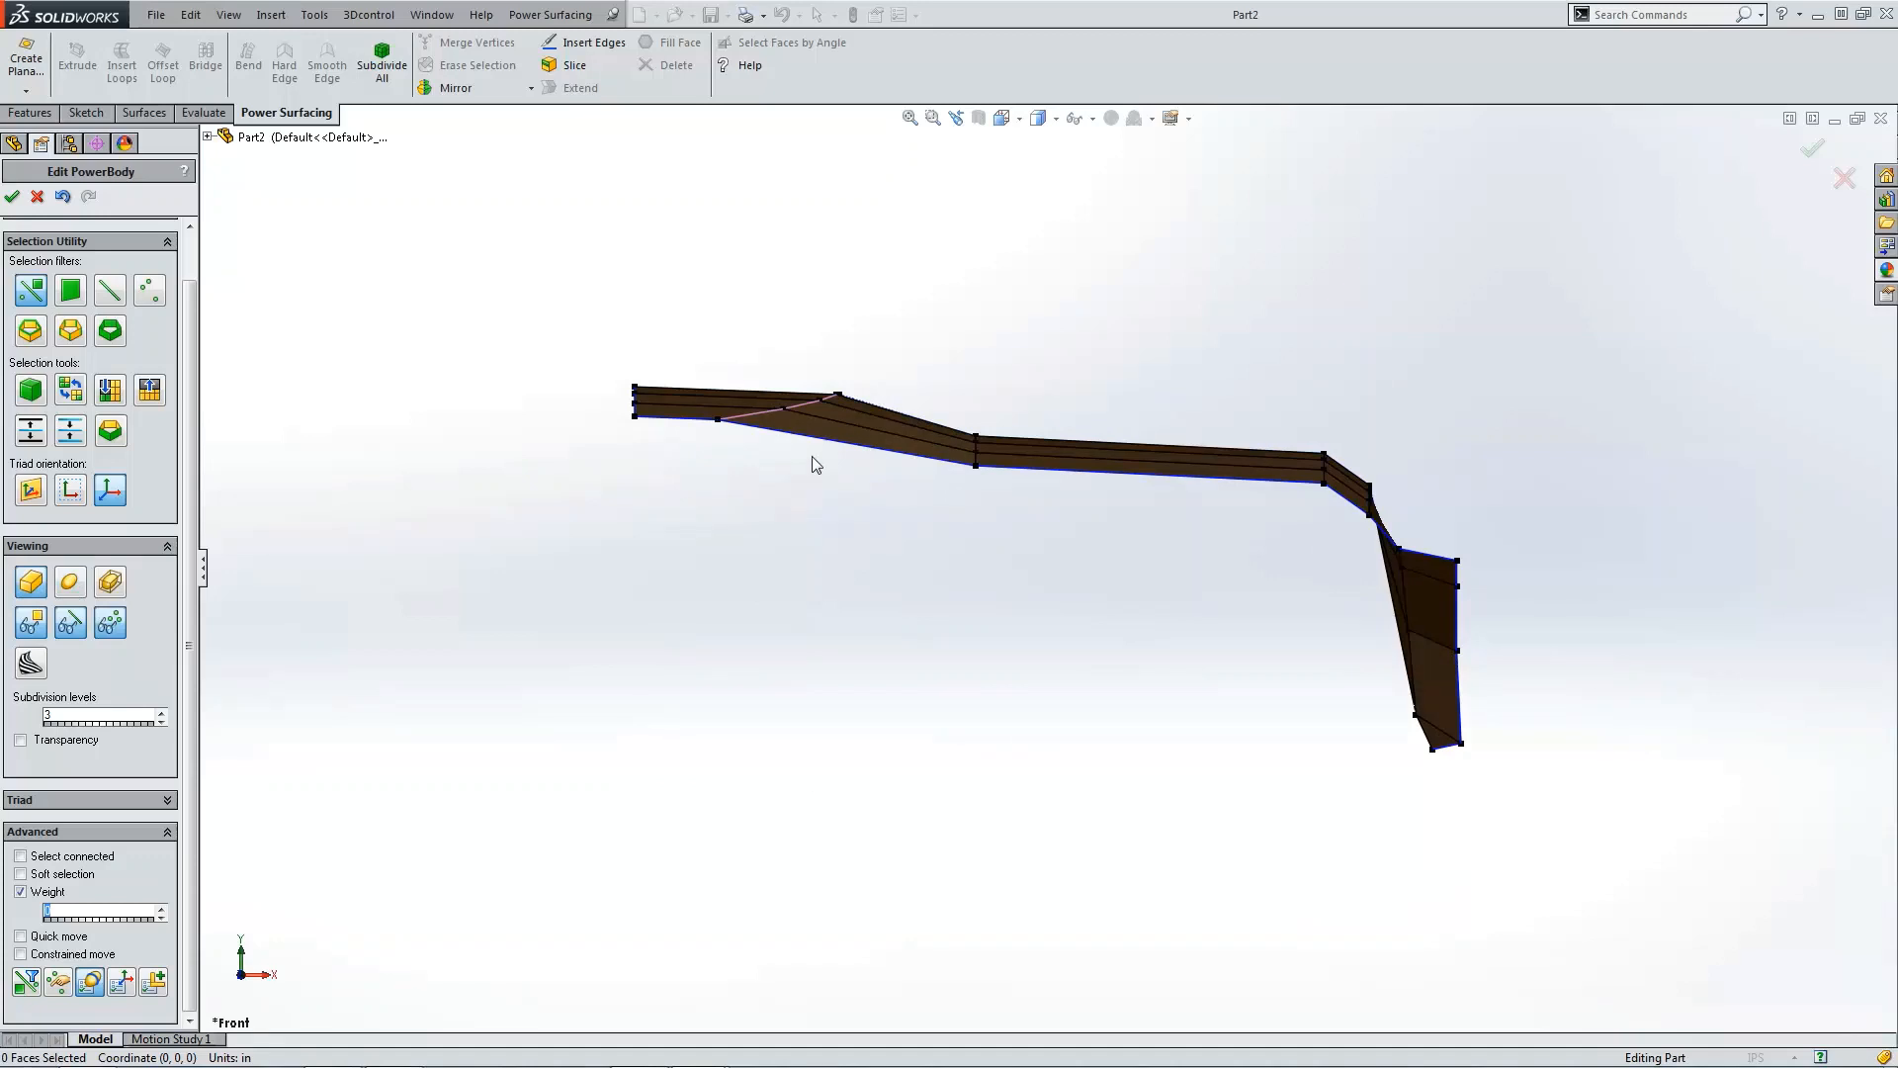
Step: Preview the smoothed surface and return to the control mesh display
left_click(72, 585)
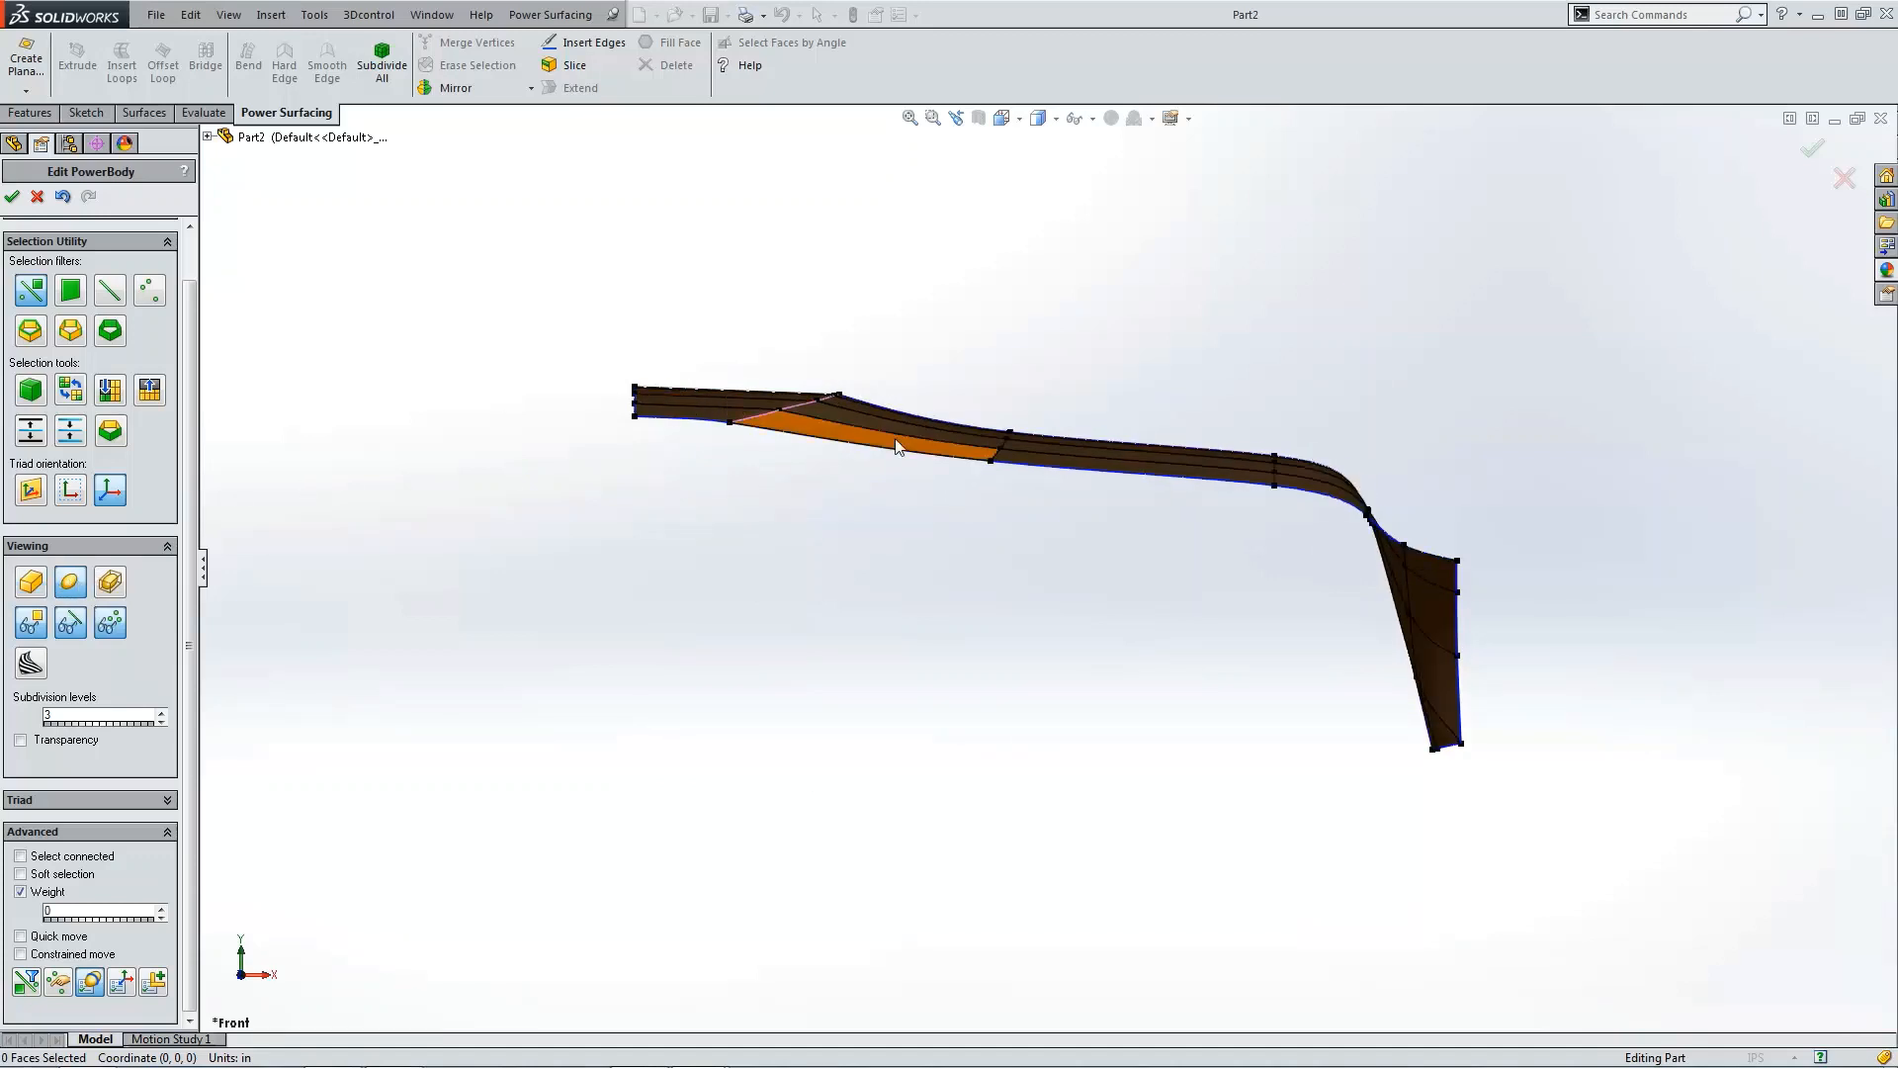
left_click(32, 585)
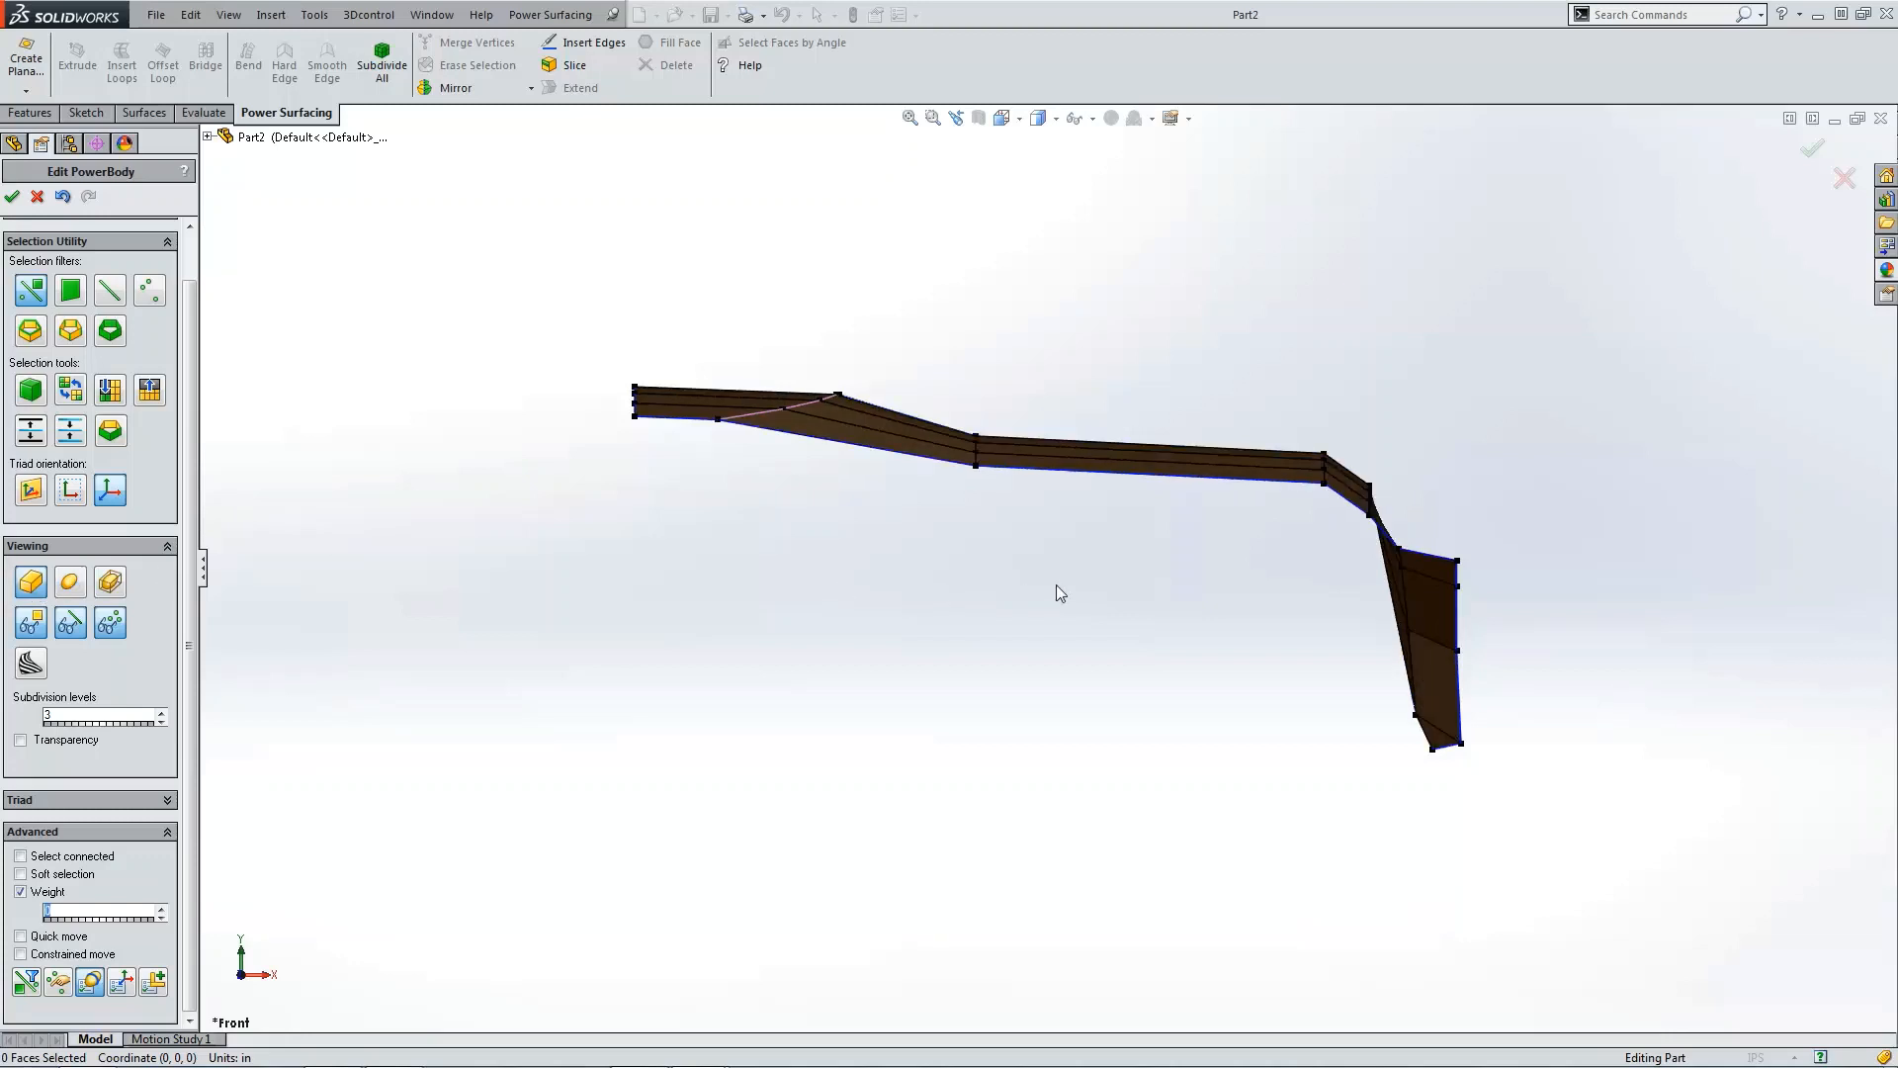
Step: Extend the three lower edges of the bent side flap by 1 in
key("ctrl+4")
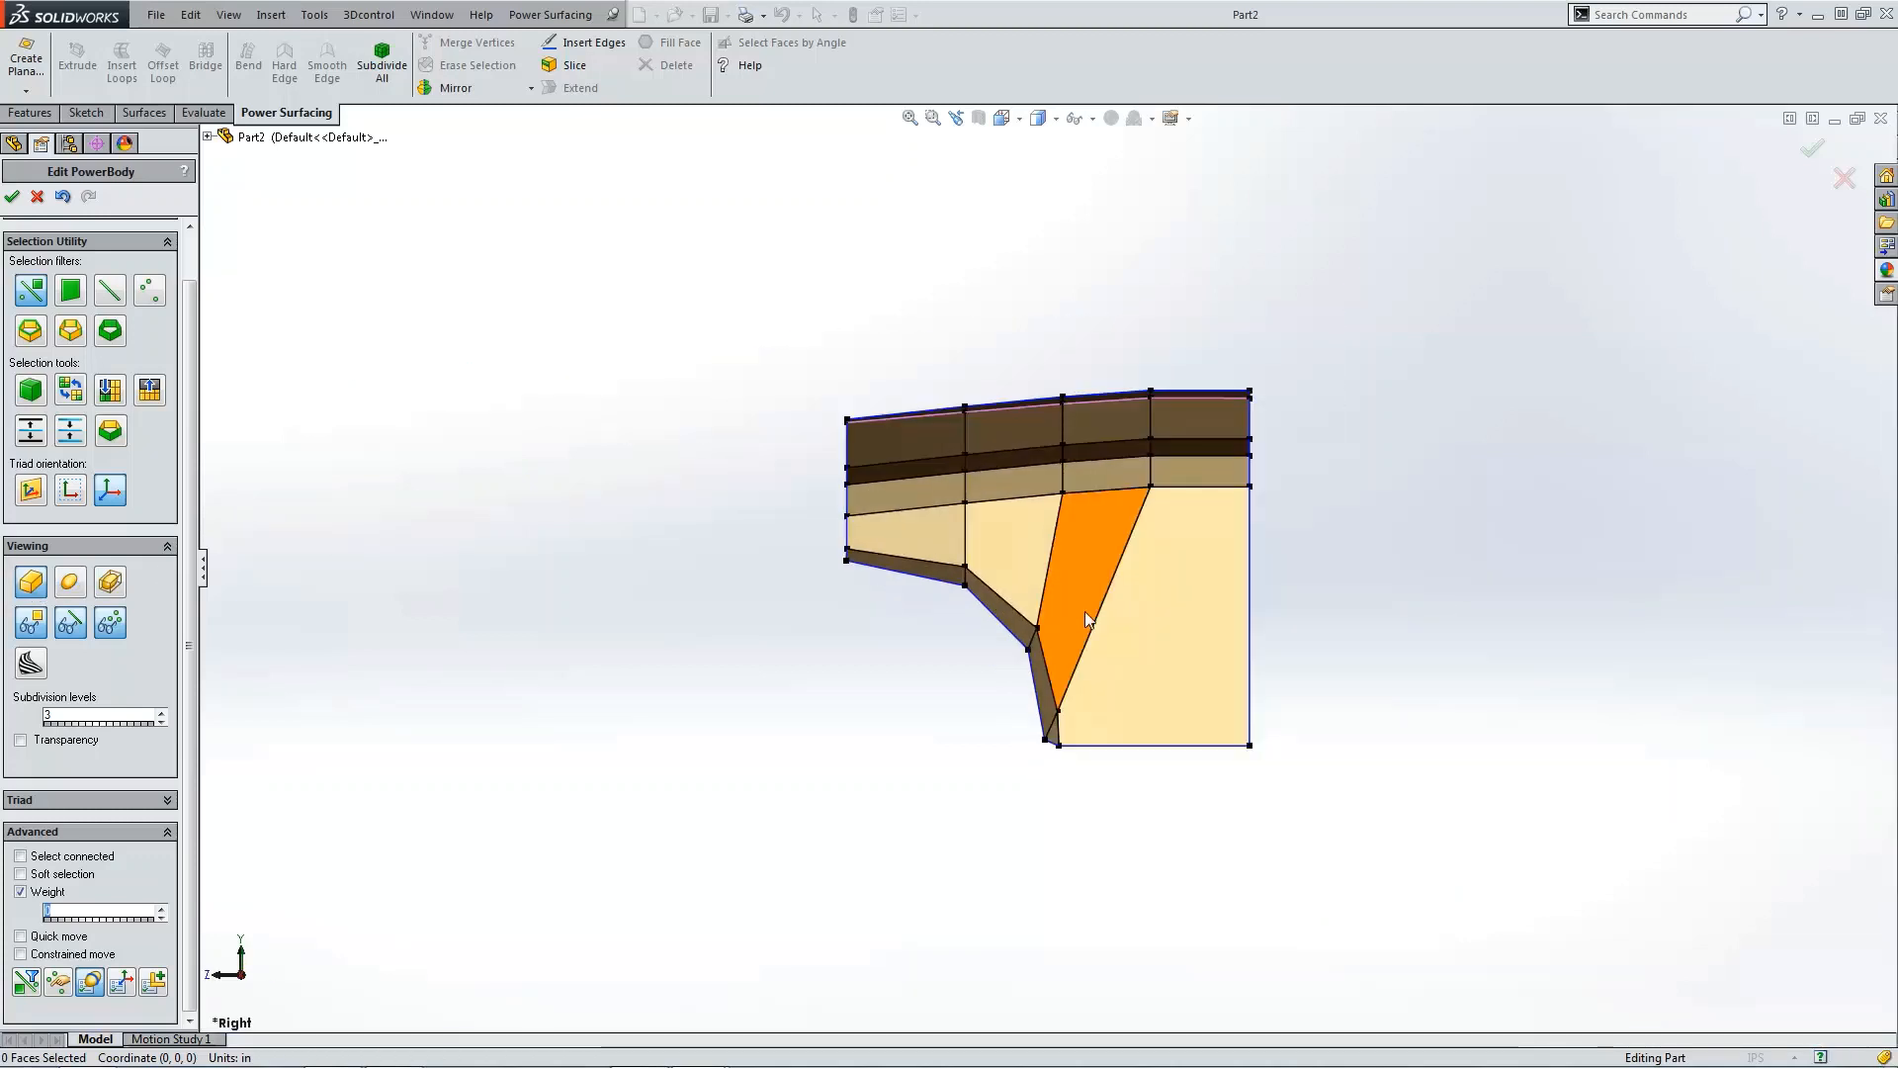
middle_click_drag(1084, 611, 649, 335)
left_click(771, 571)
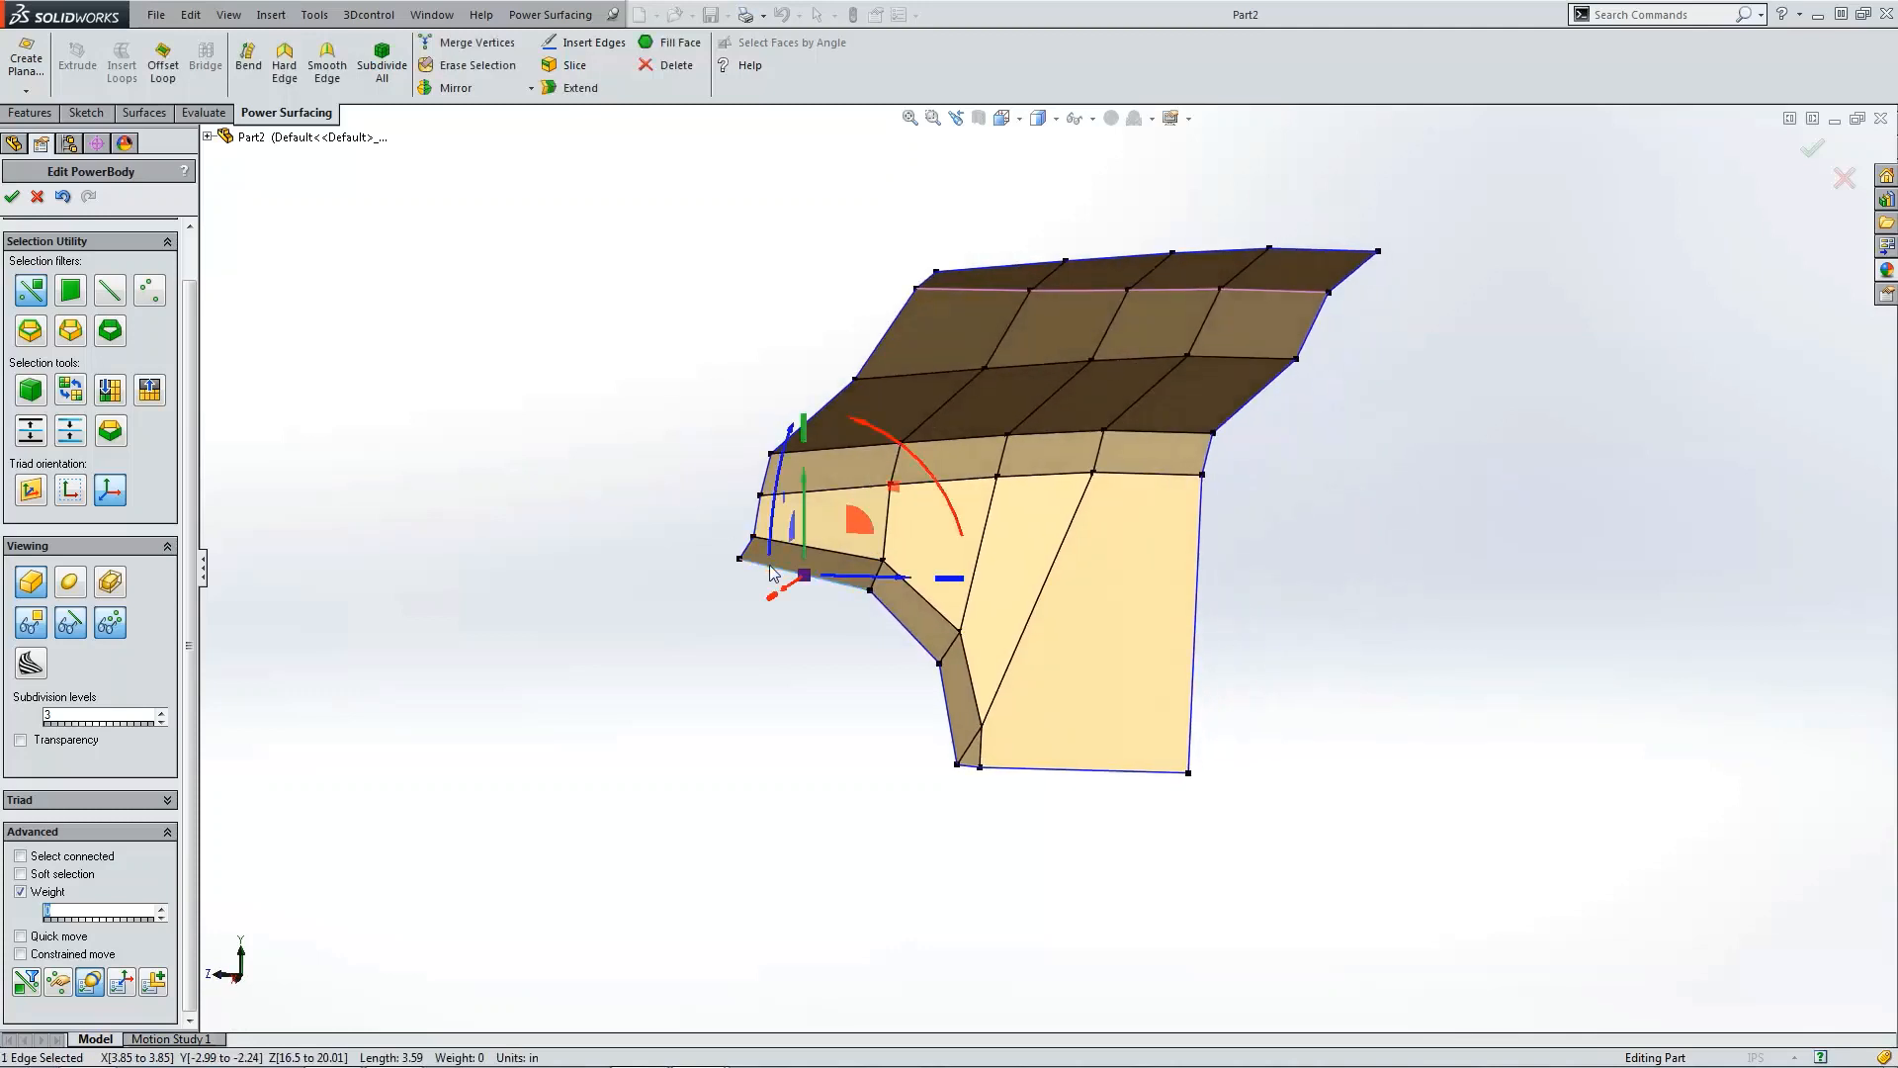
left_click(892, 611, "ctrl")
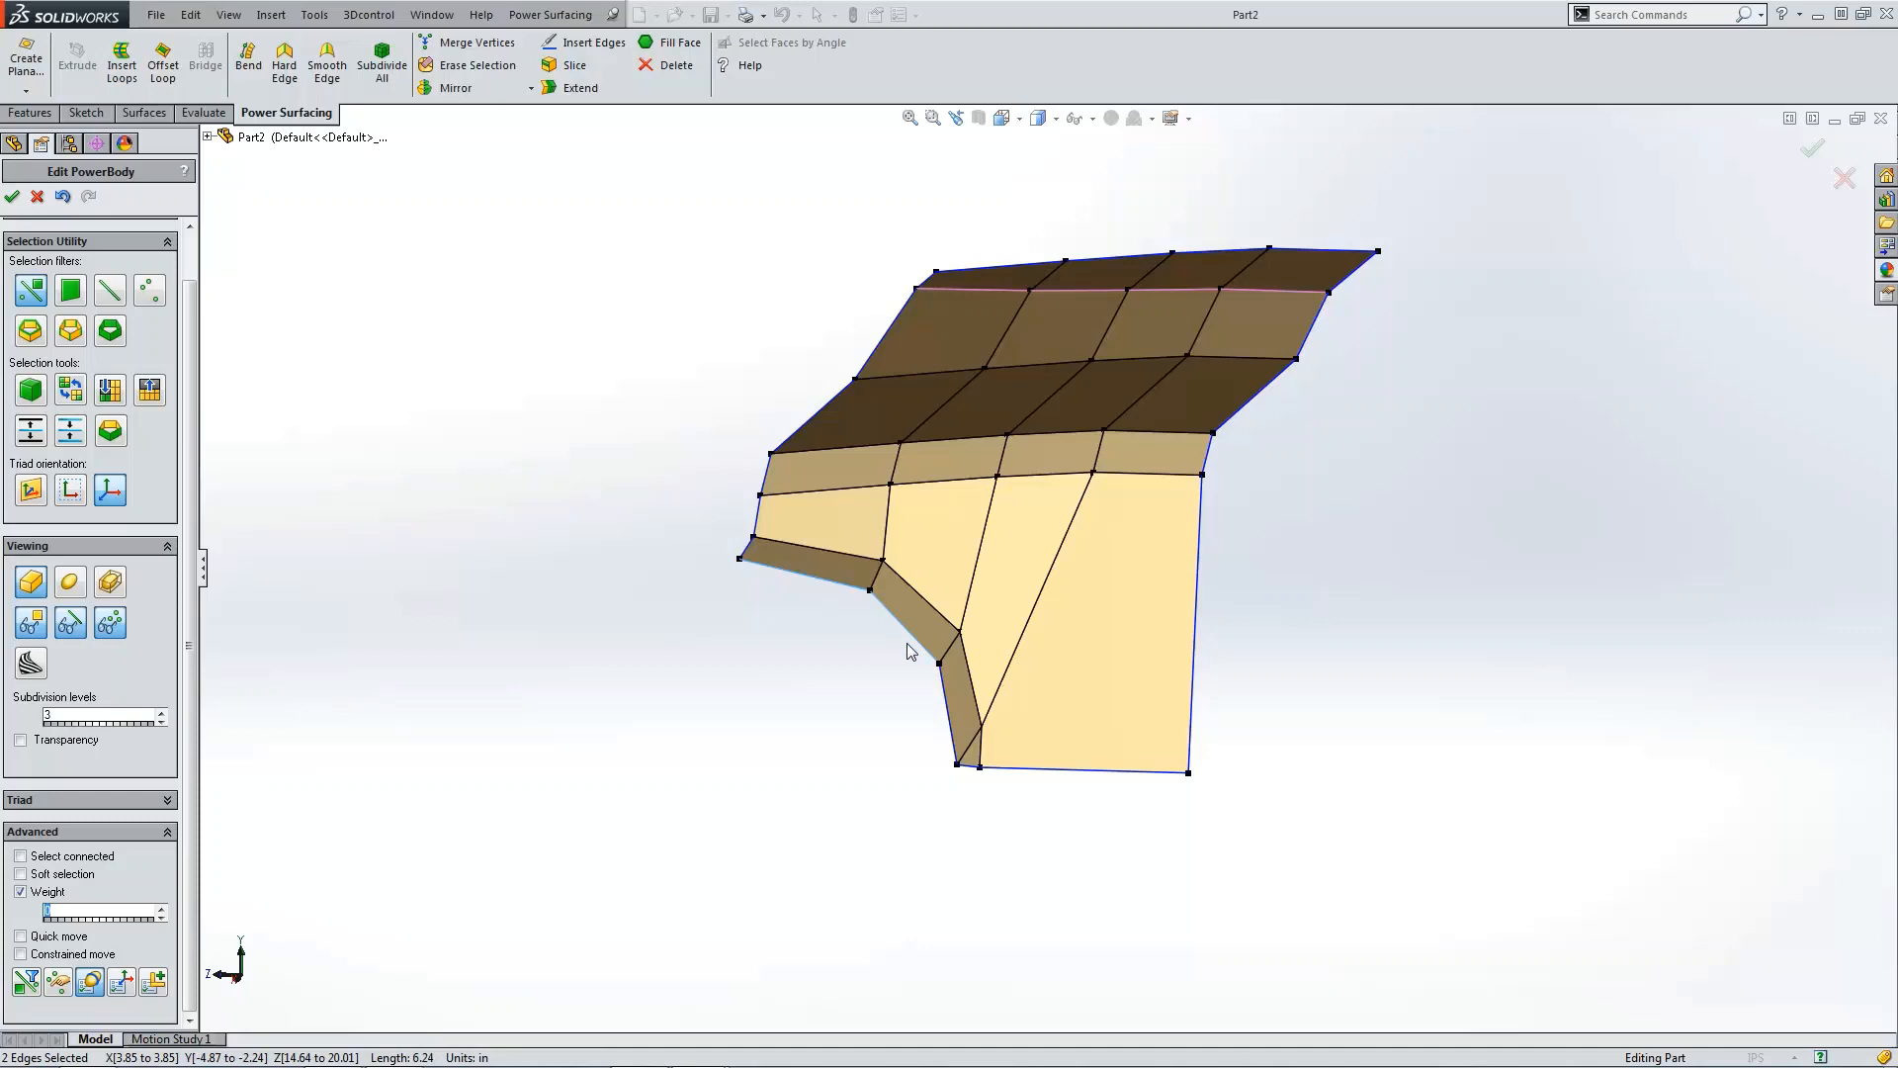
left_click(943, 692, "ctrl")
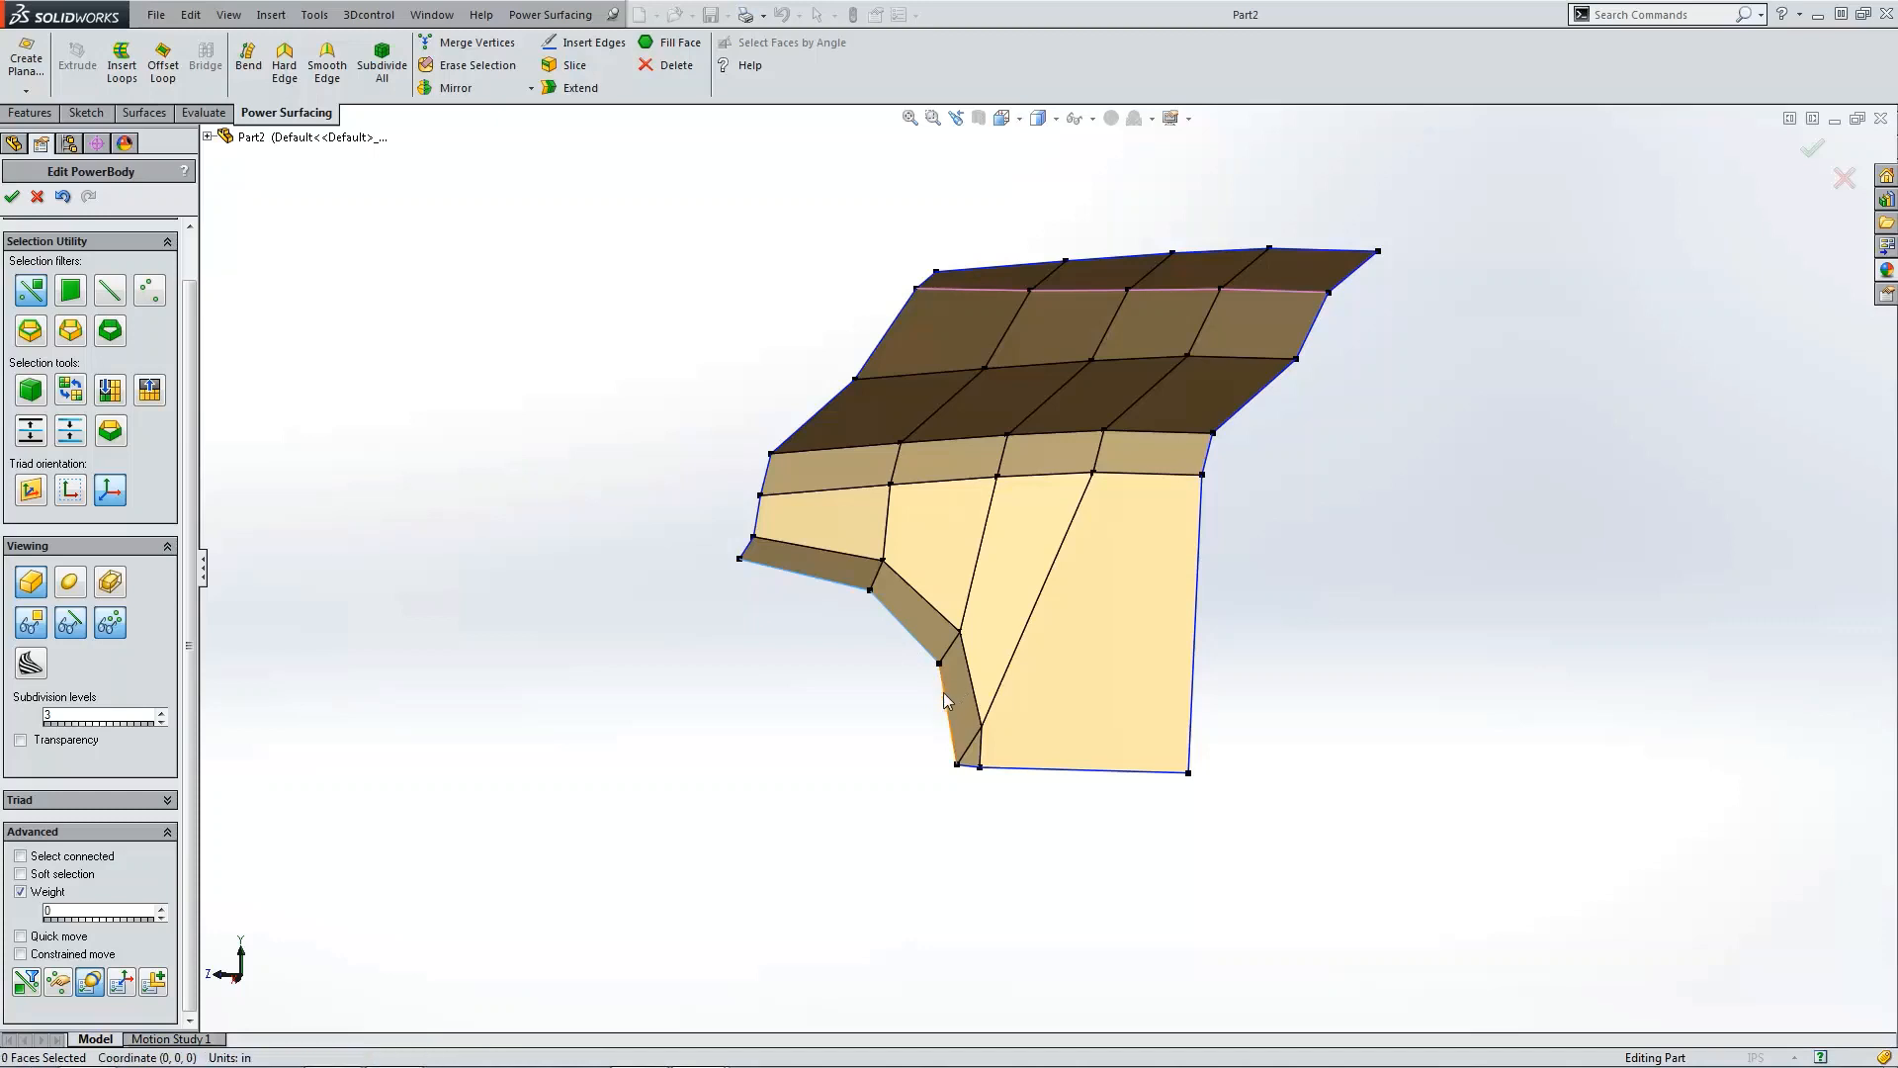
left_click(569, 89)
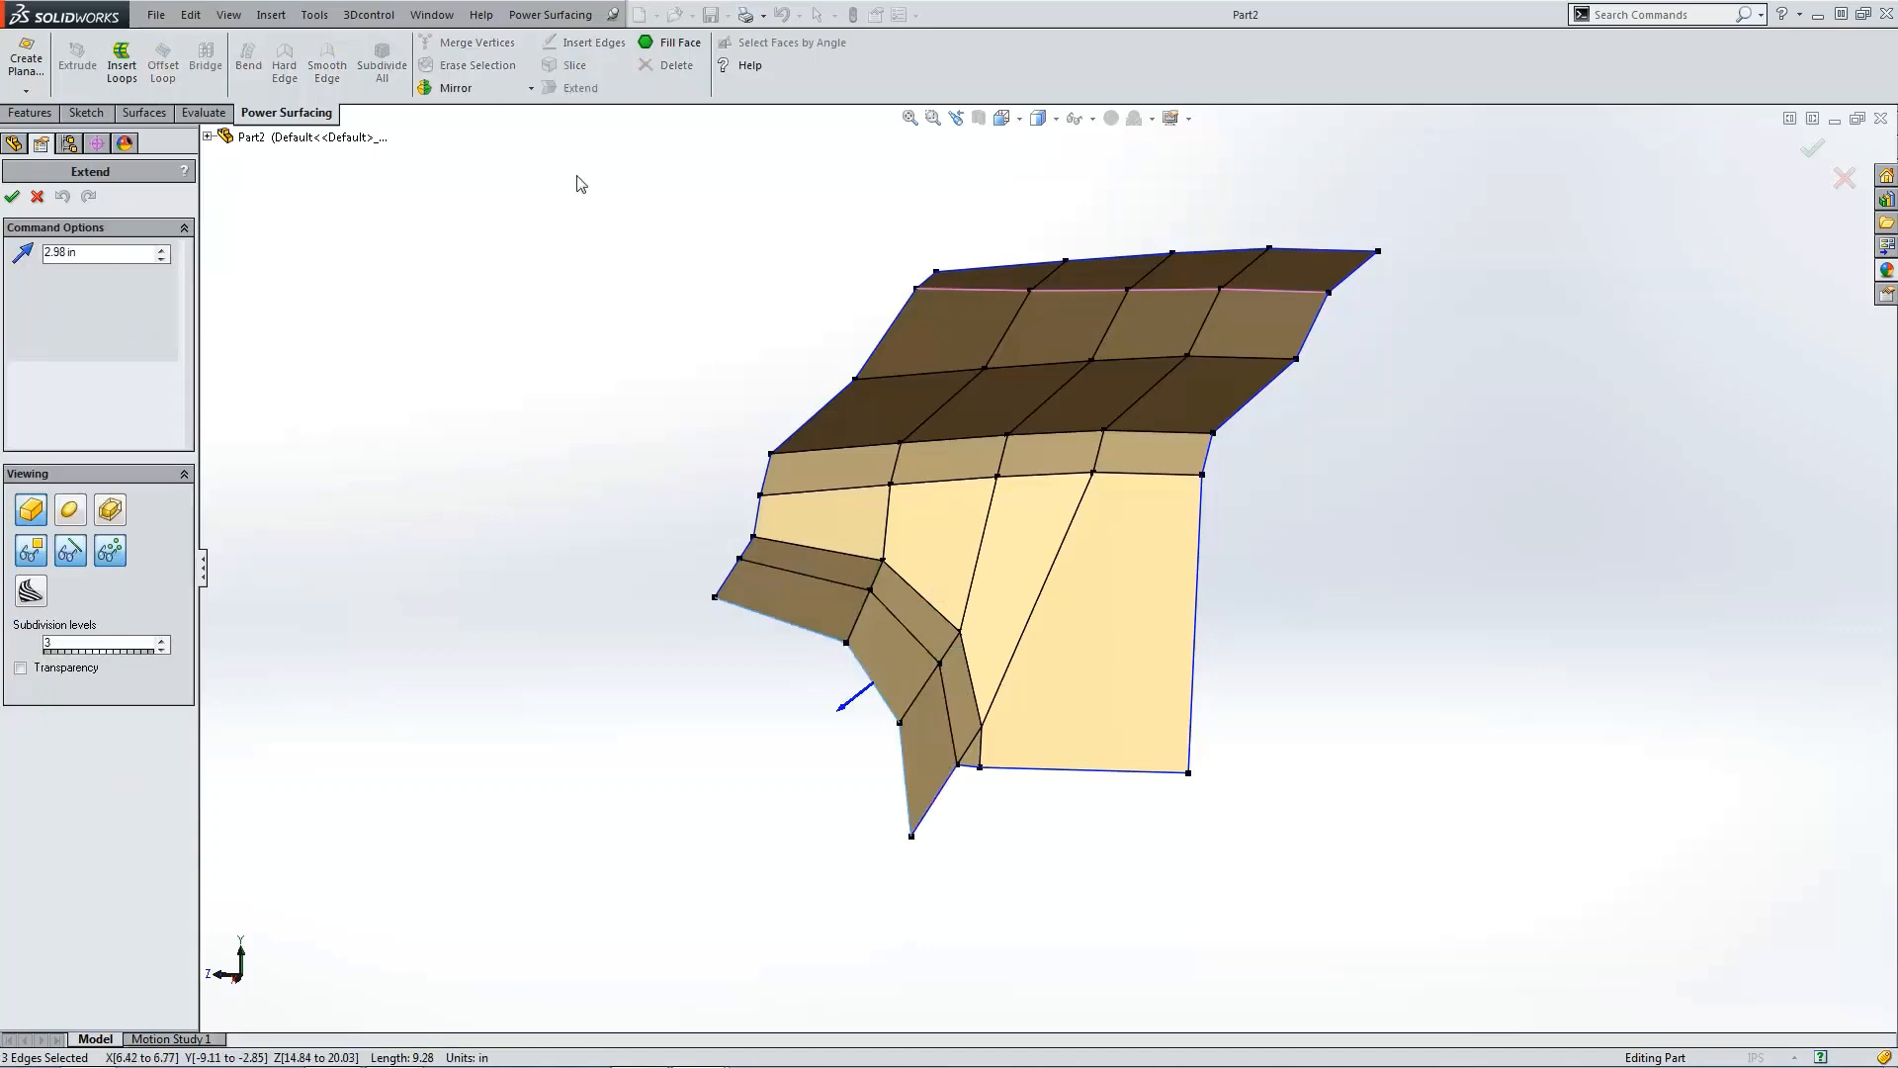
triple_click(109, 253)
type("1 in")
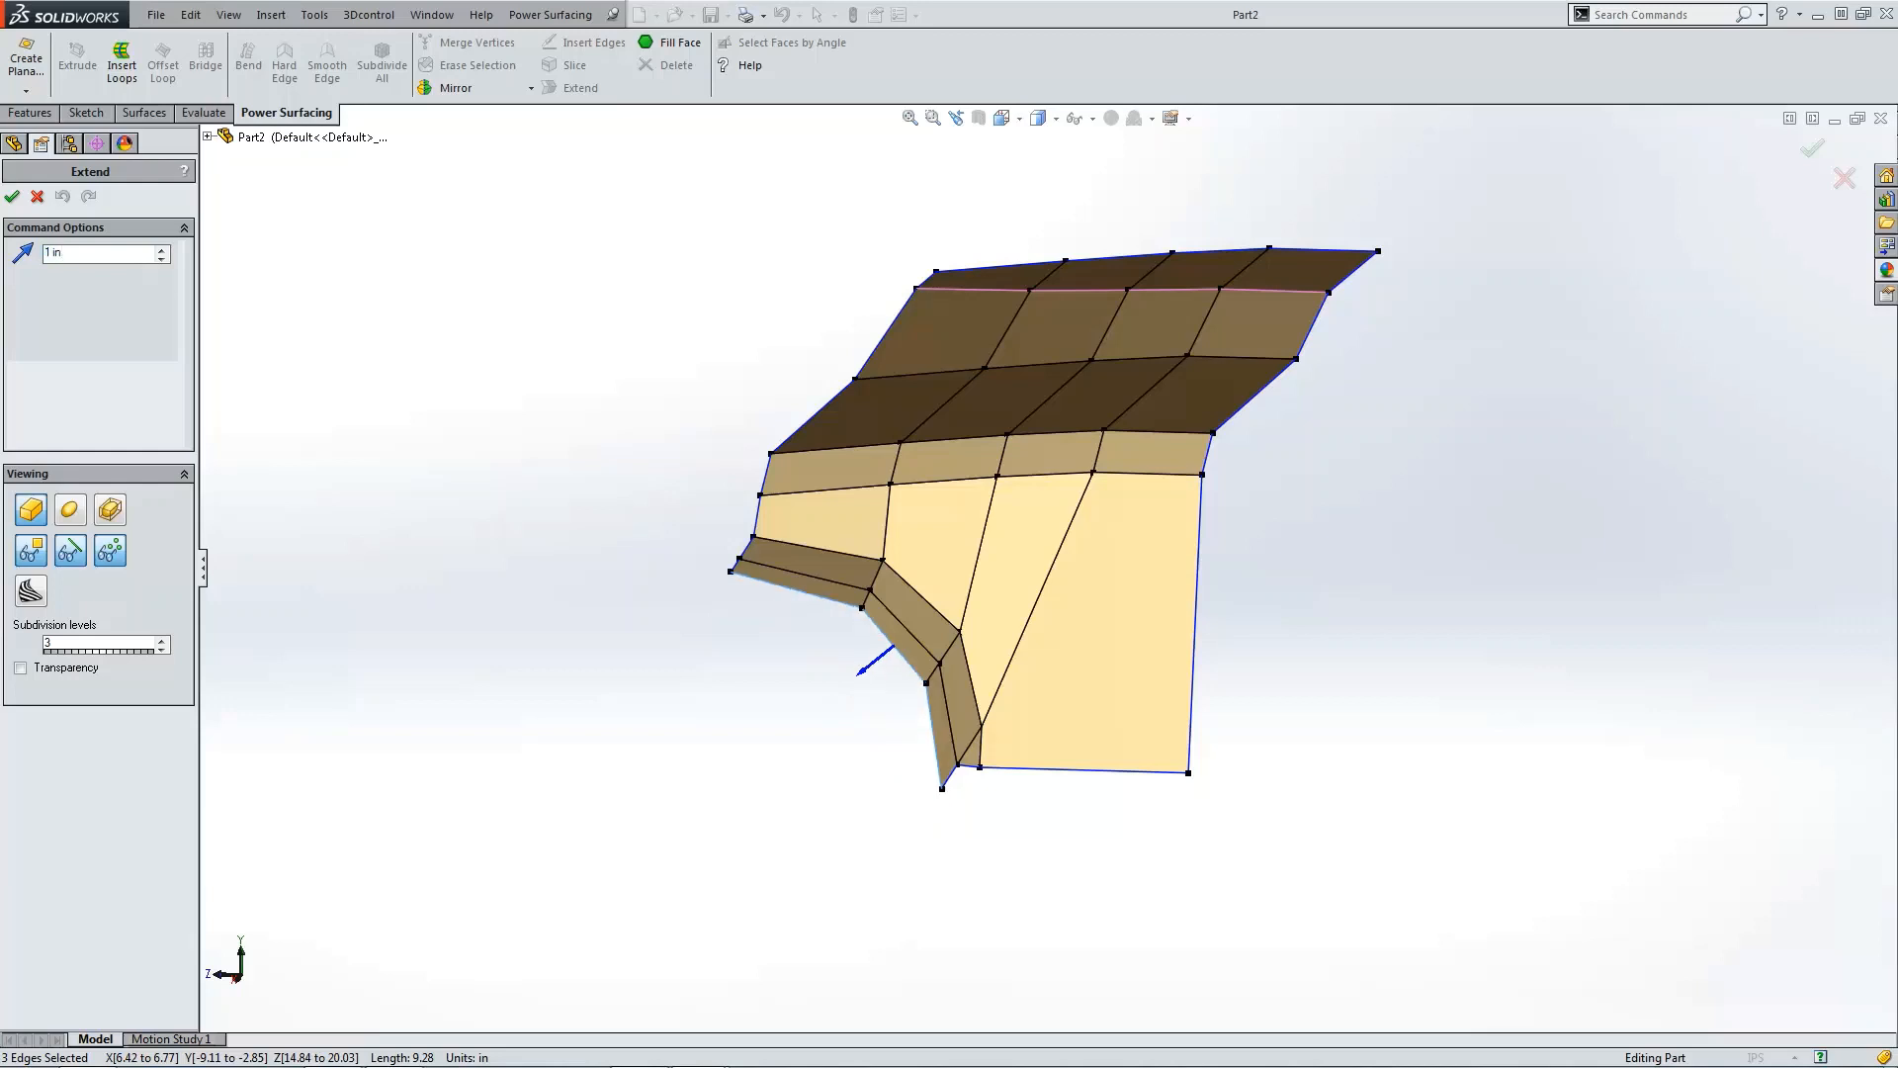
left_click(15, 194)
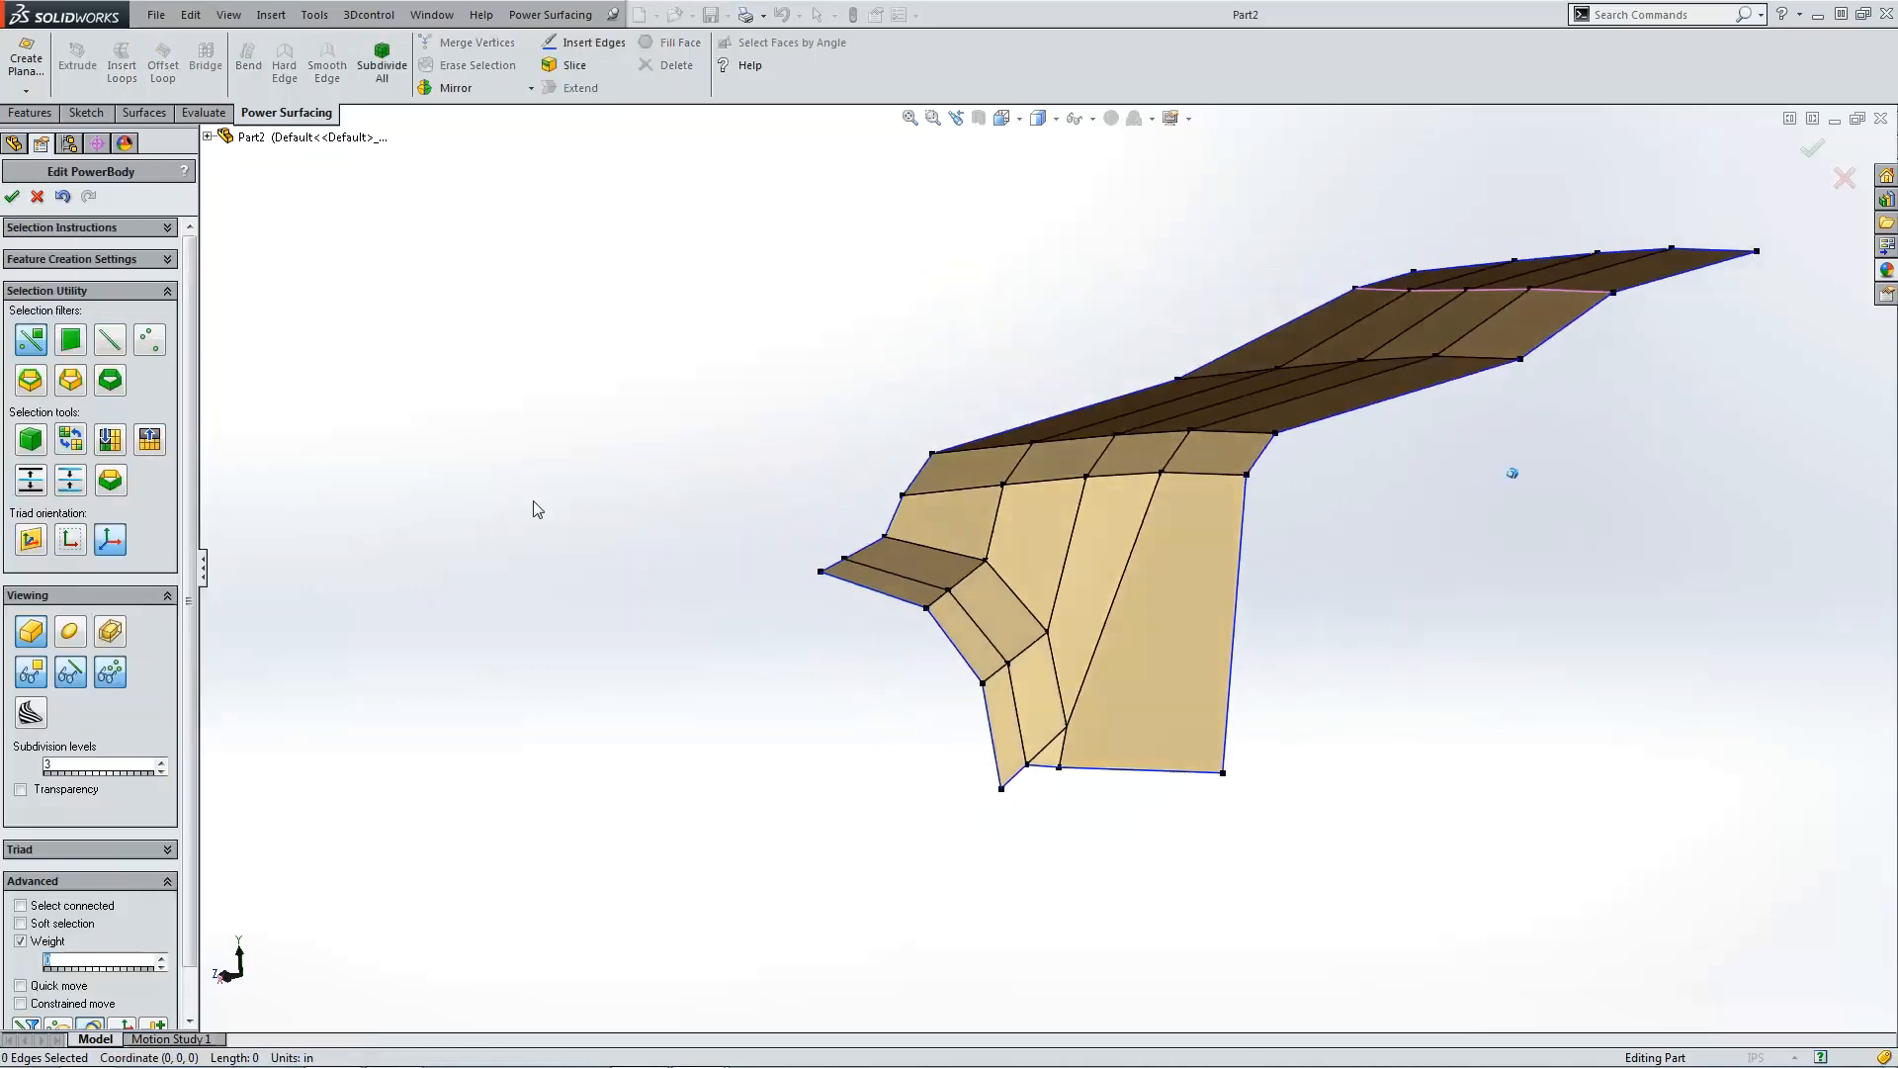
Step: Select the four vertices at the flap's outer end and move them slightly inward along X
key("ctrl+5")
scroll(1519, 585, "down", 1)
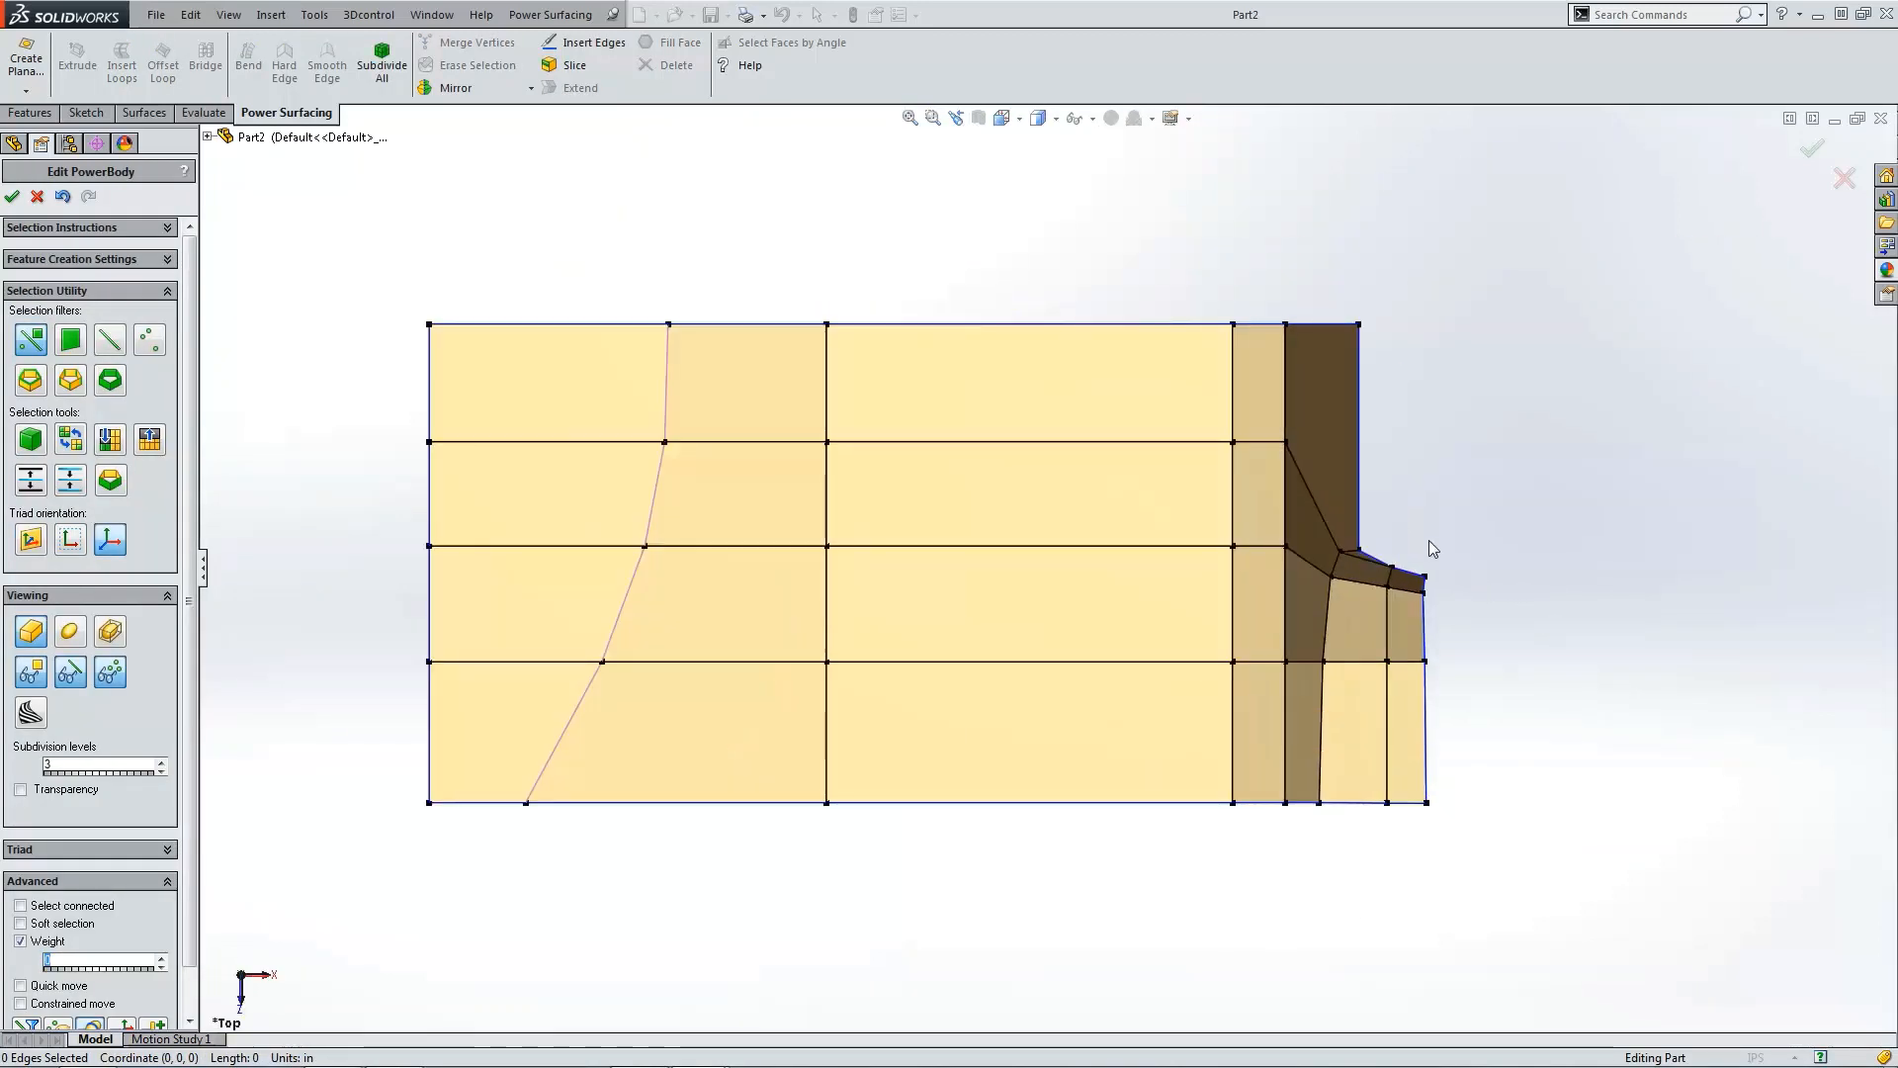
left_click_drag(1398, 548, 1503, 856)
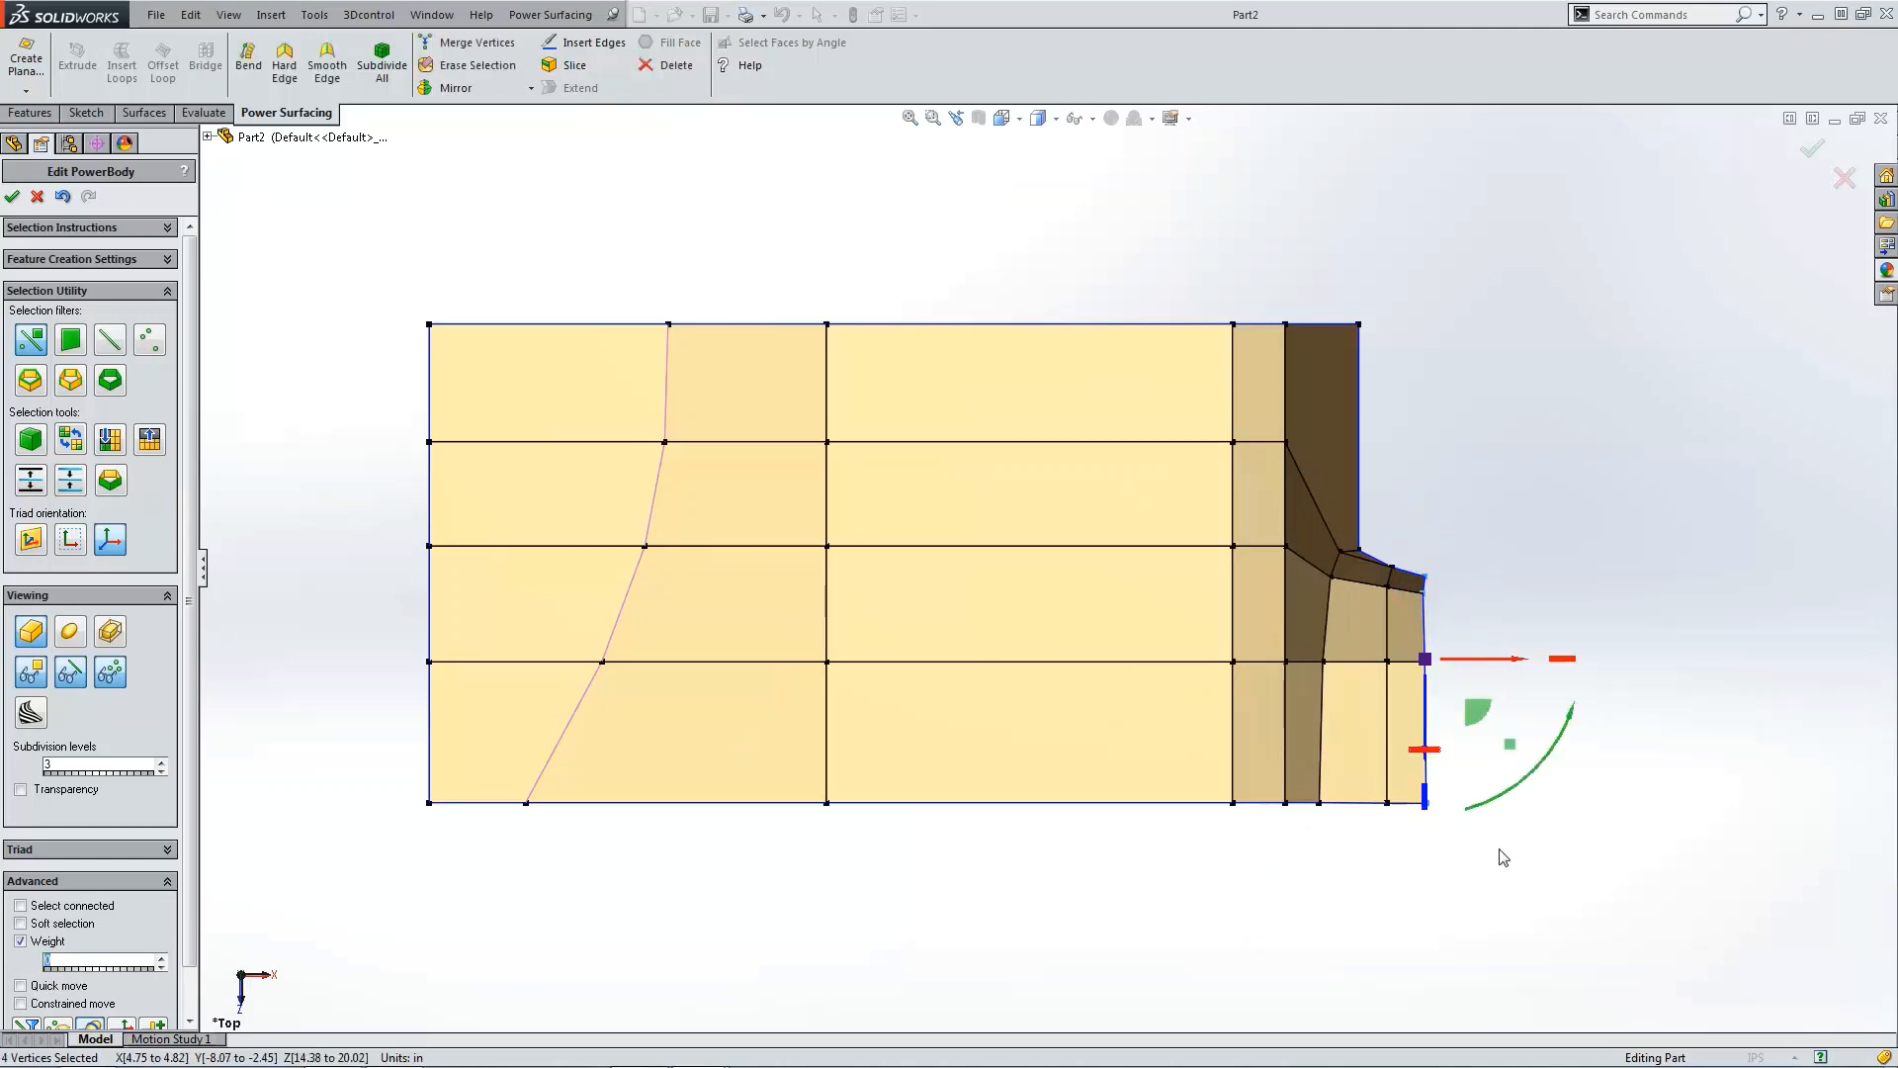
key("ctrl+4")
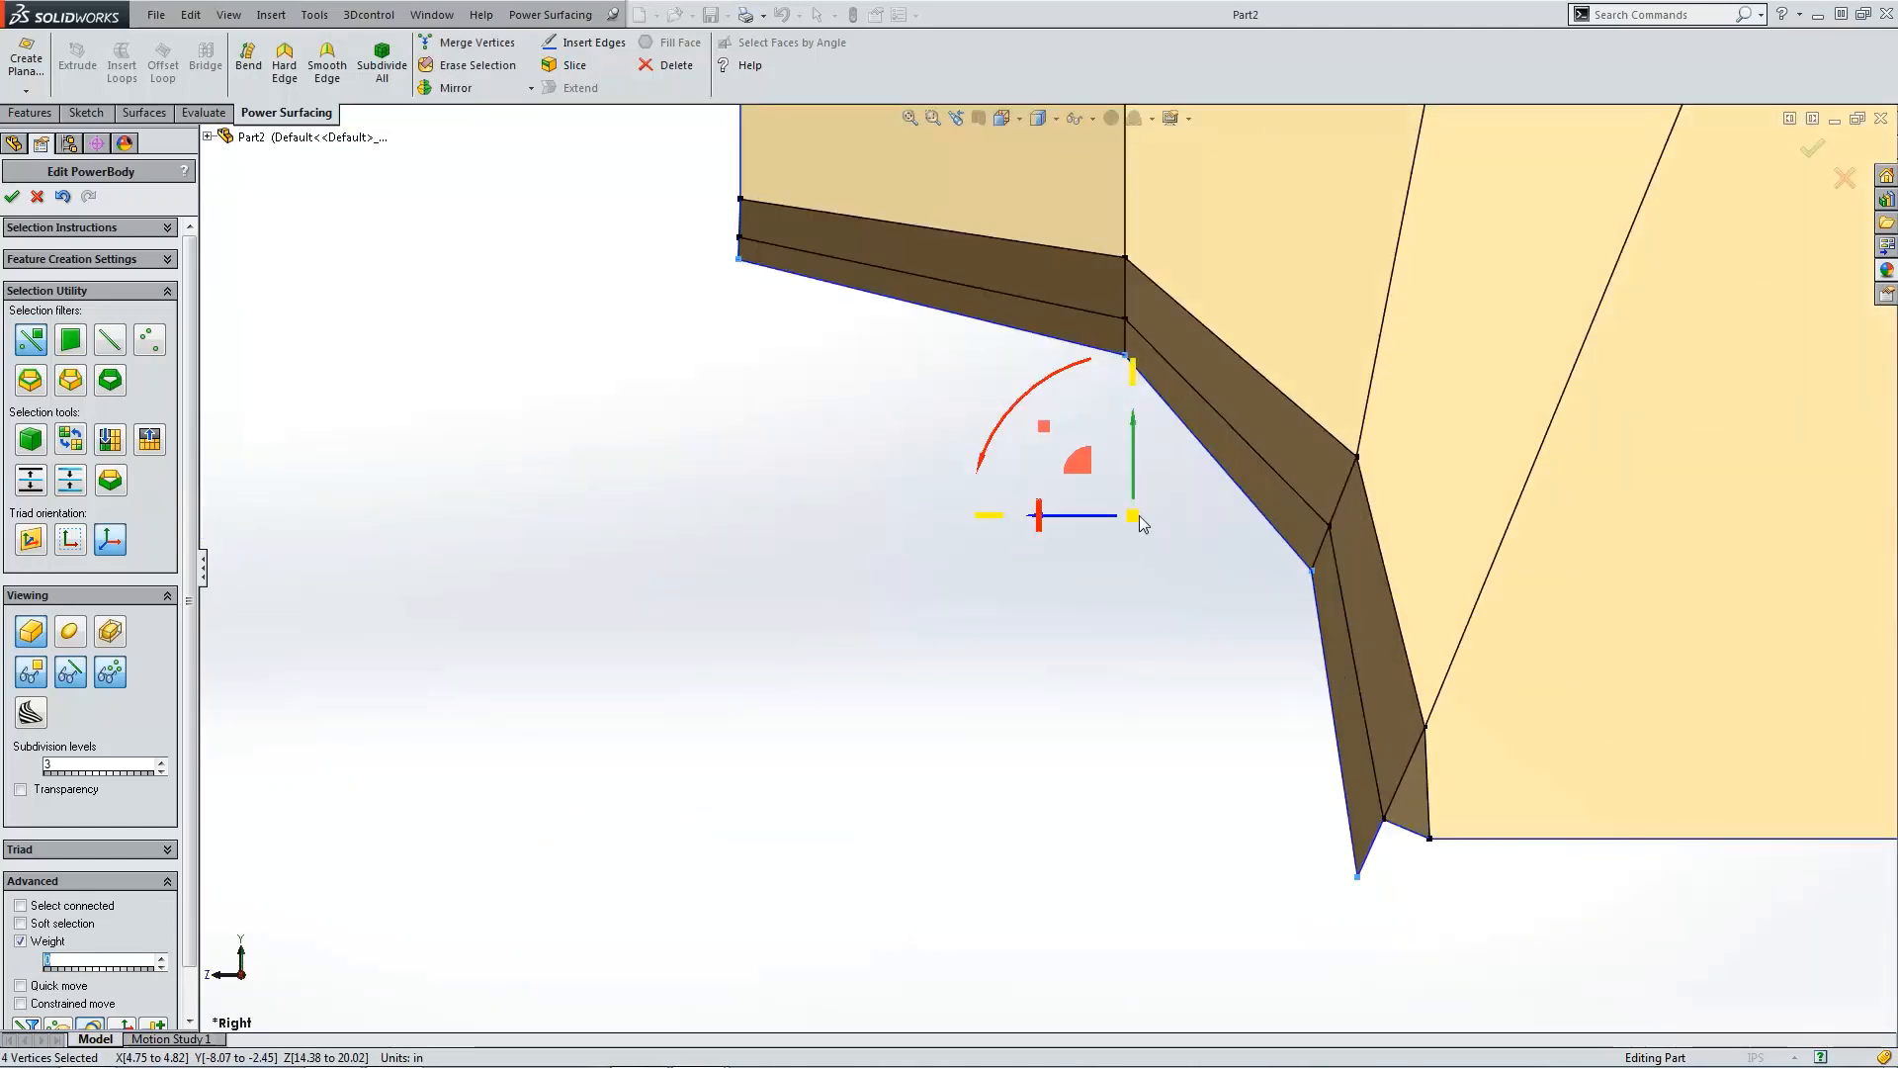
key("ctrl+1")
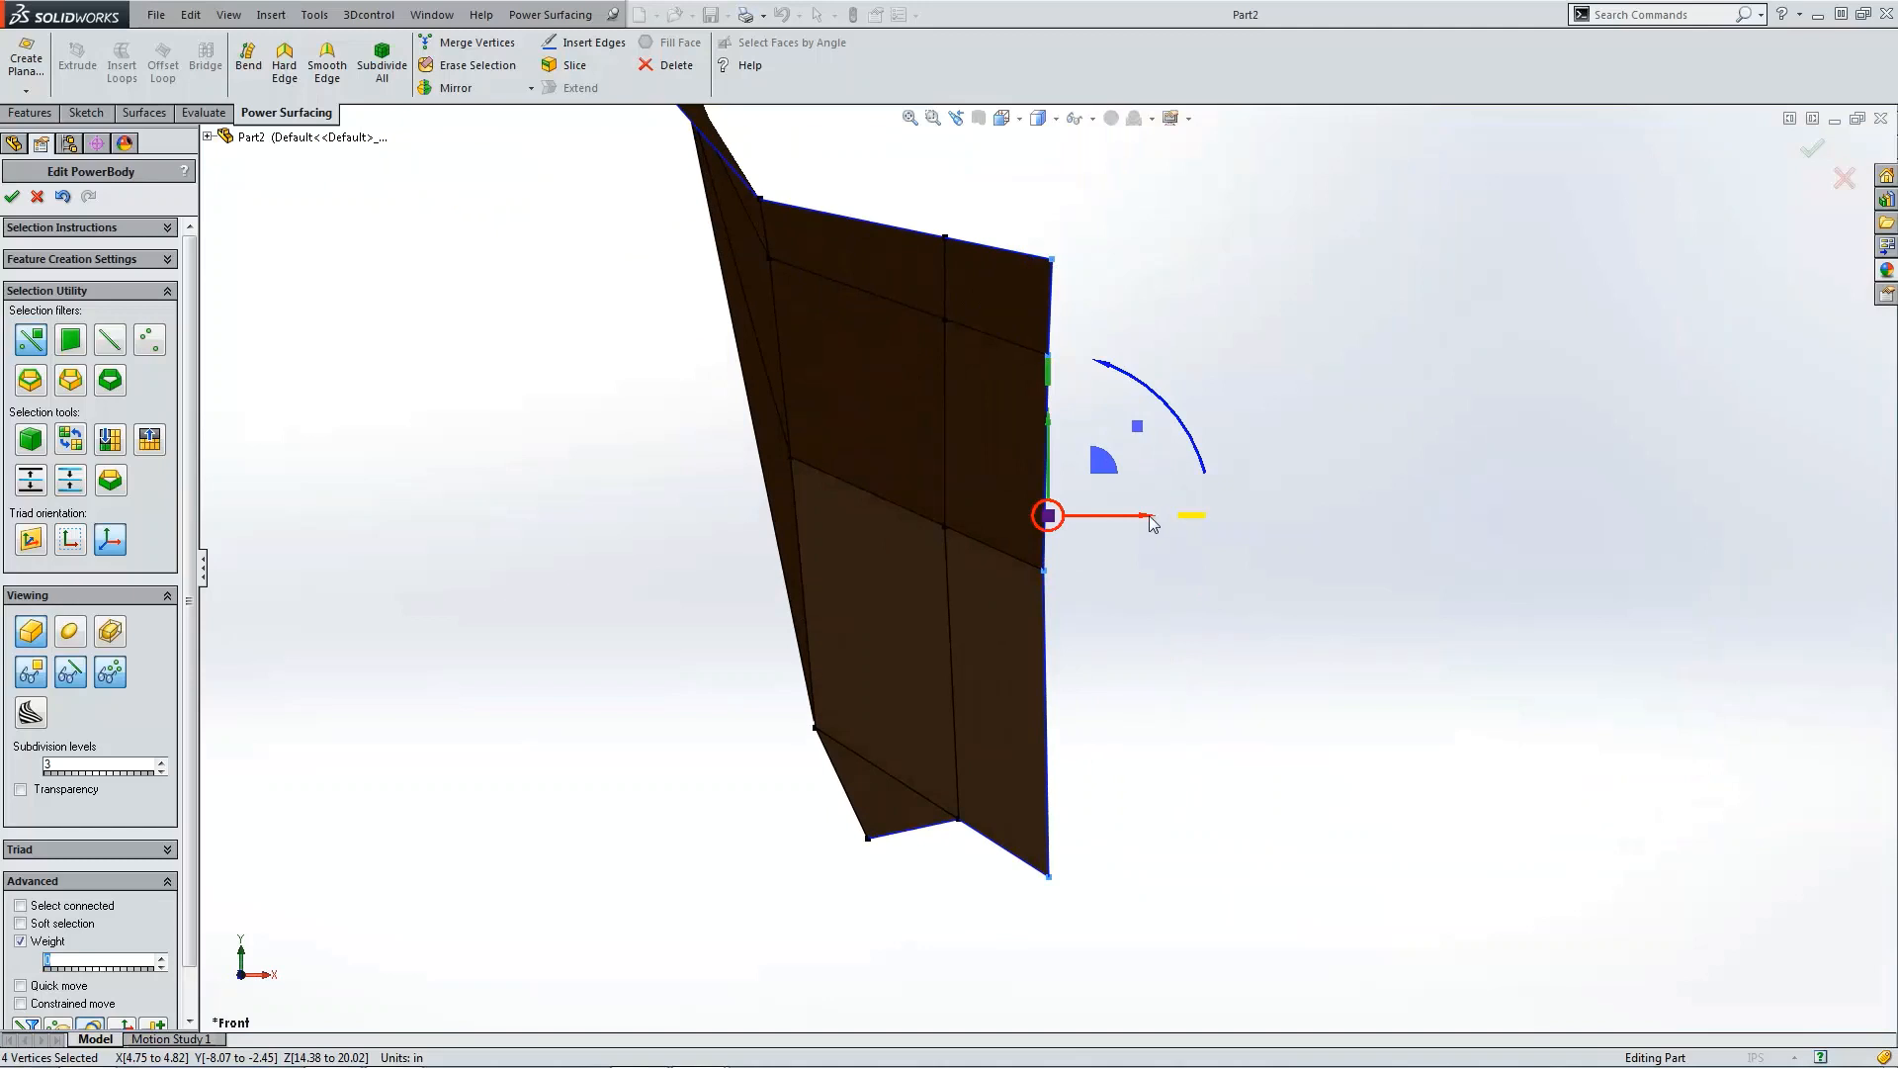
left_click_drag(1139, 521, 1030, 519)
left_click(1031, 346)
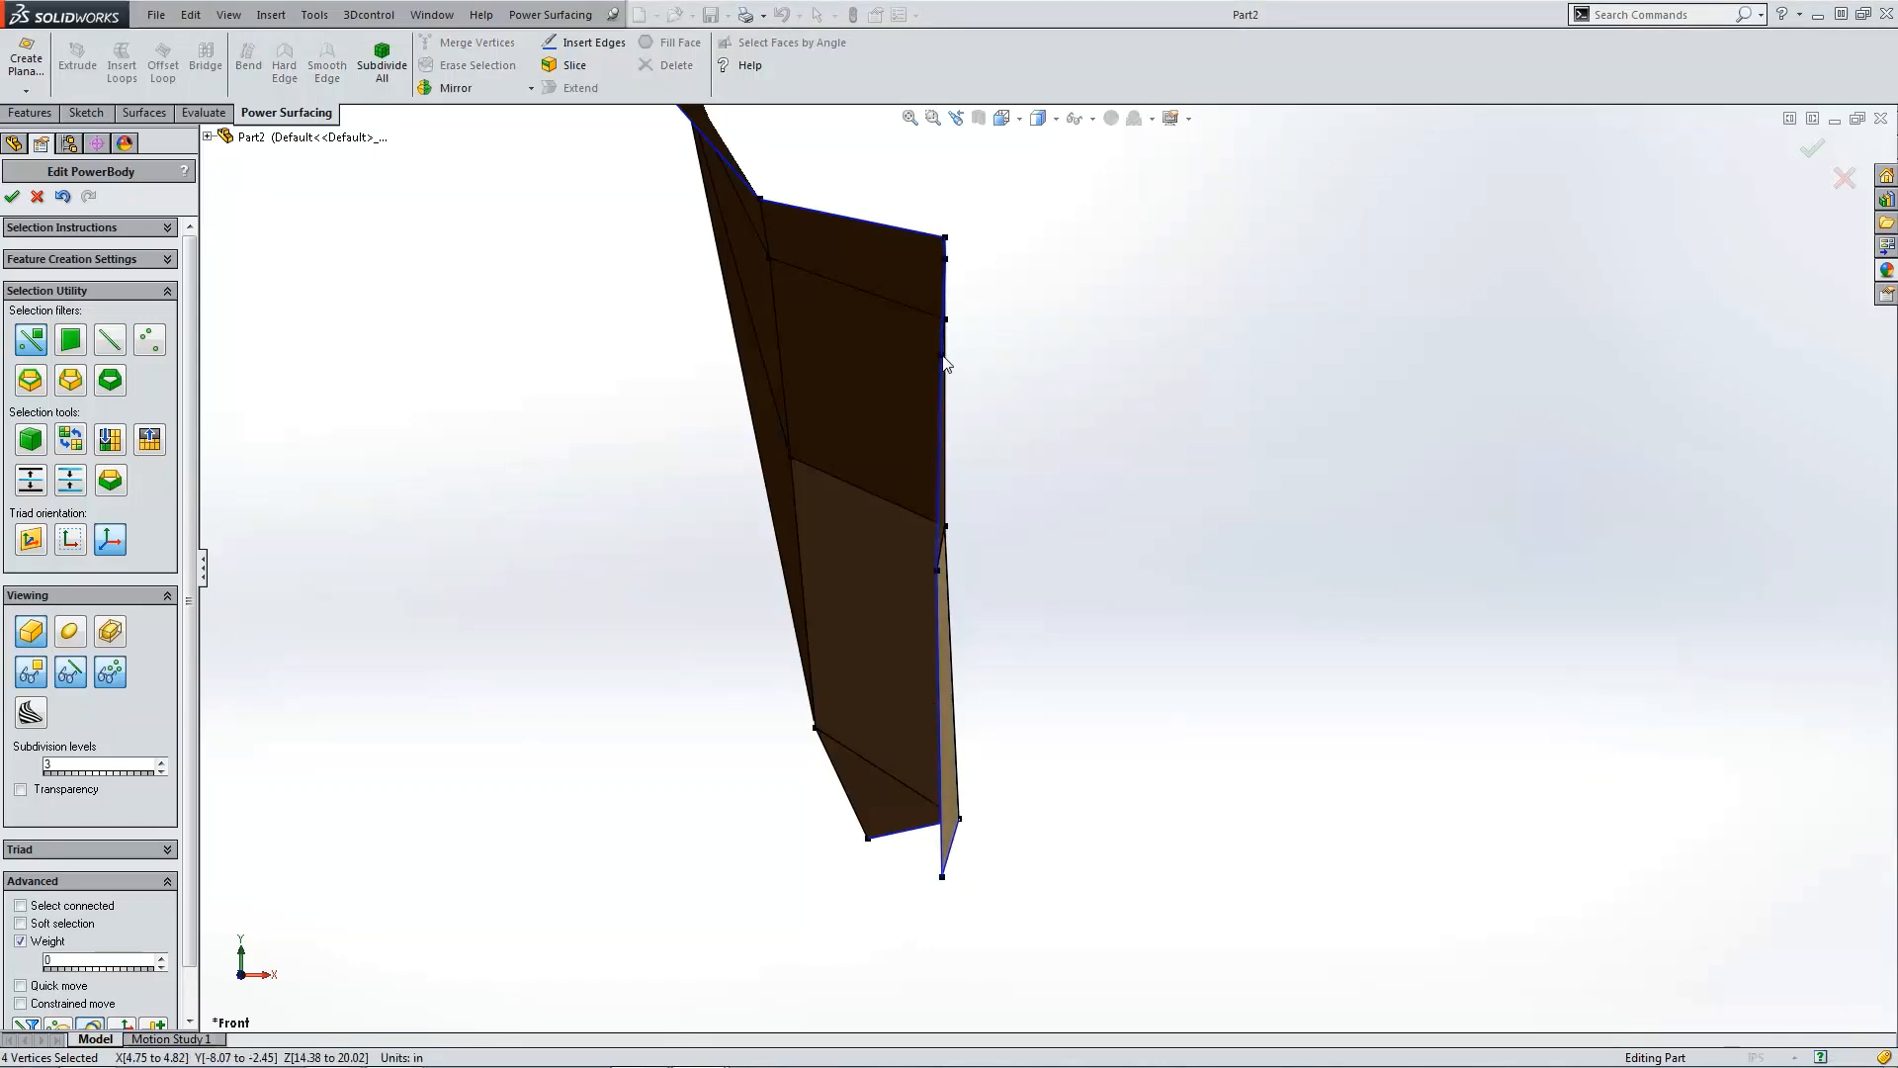
Step: Raise the extended flap's bottom corner vertex slightly
left_click(149, 339)
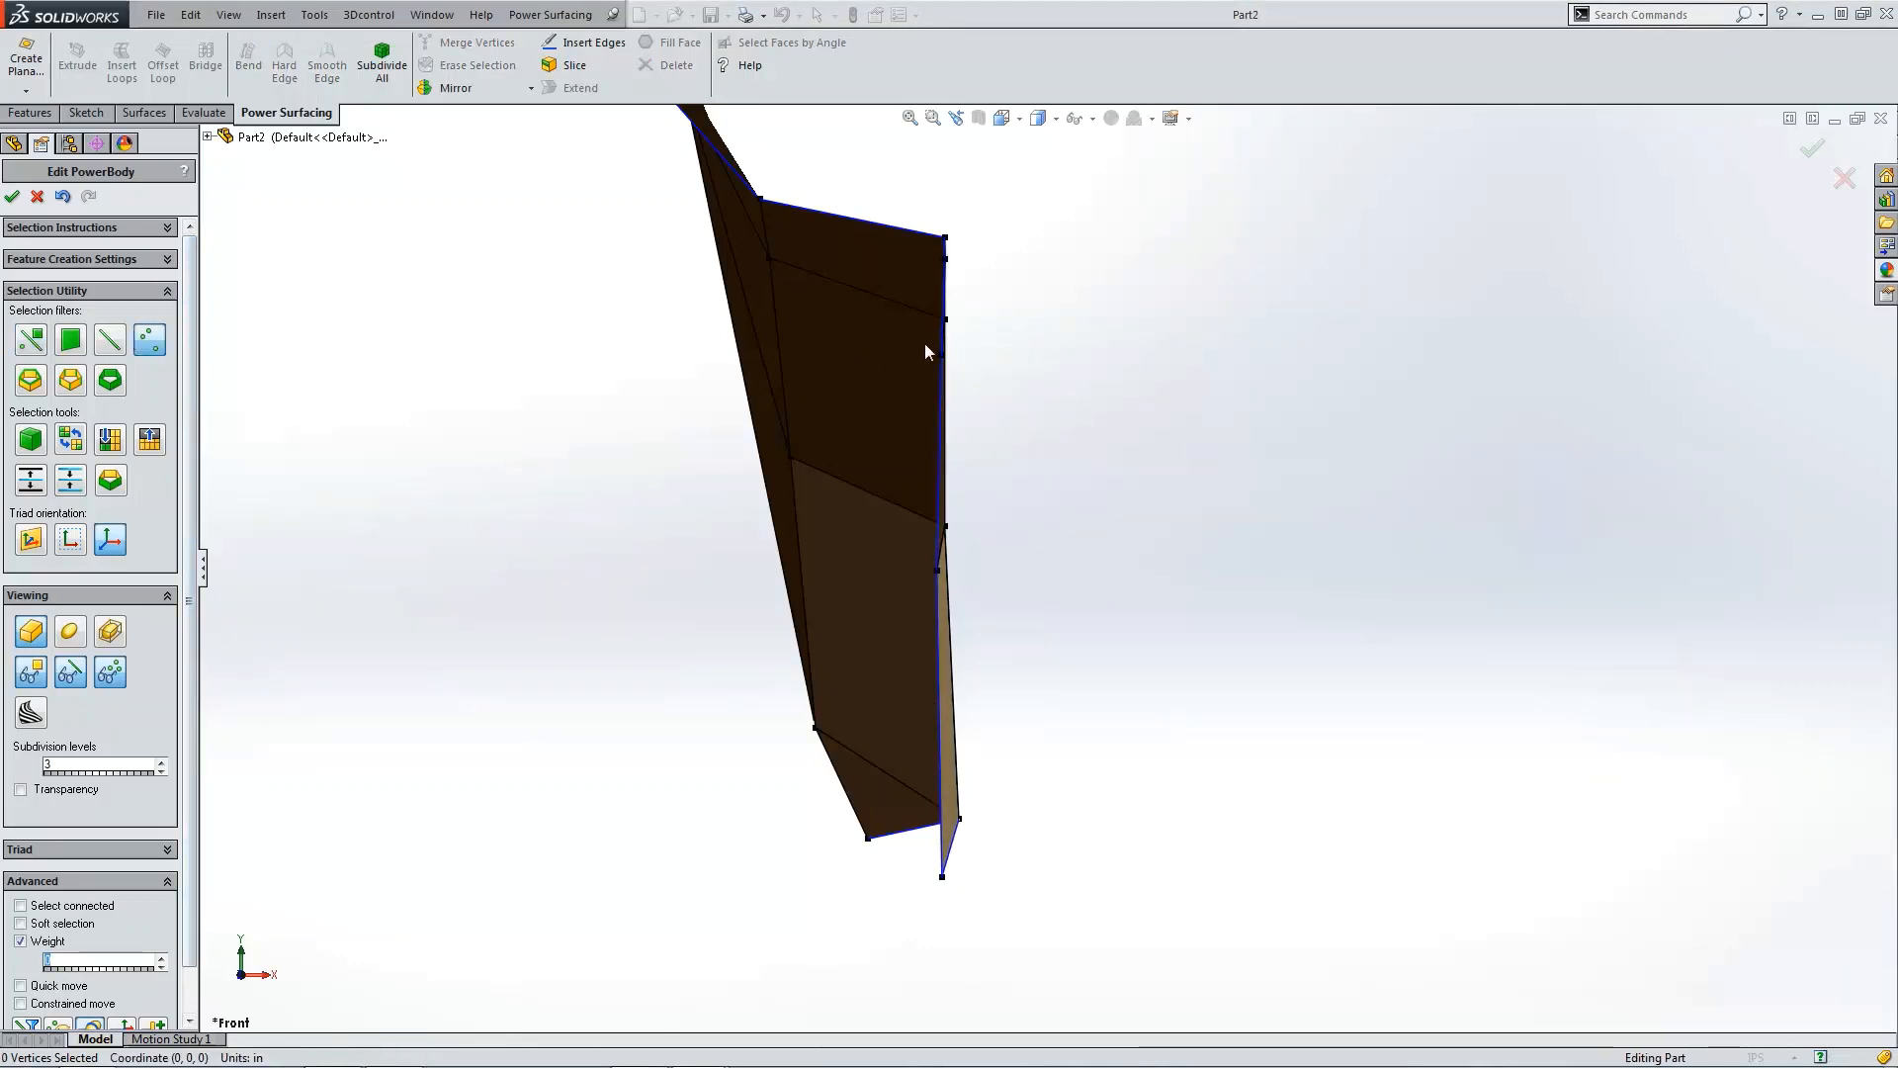
key("ctrl+4")
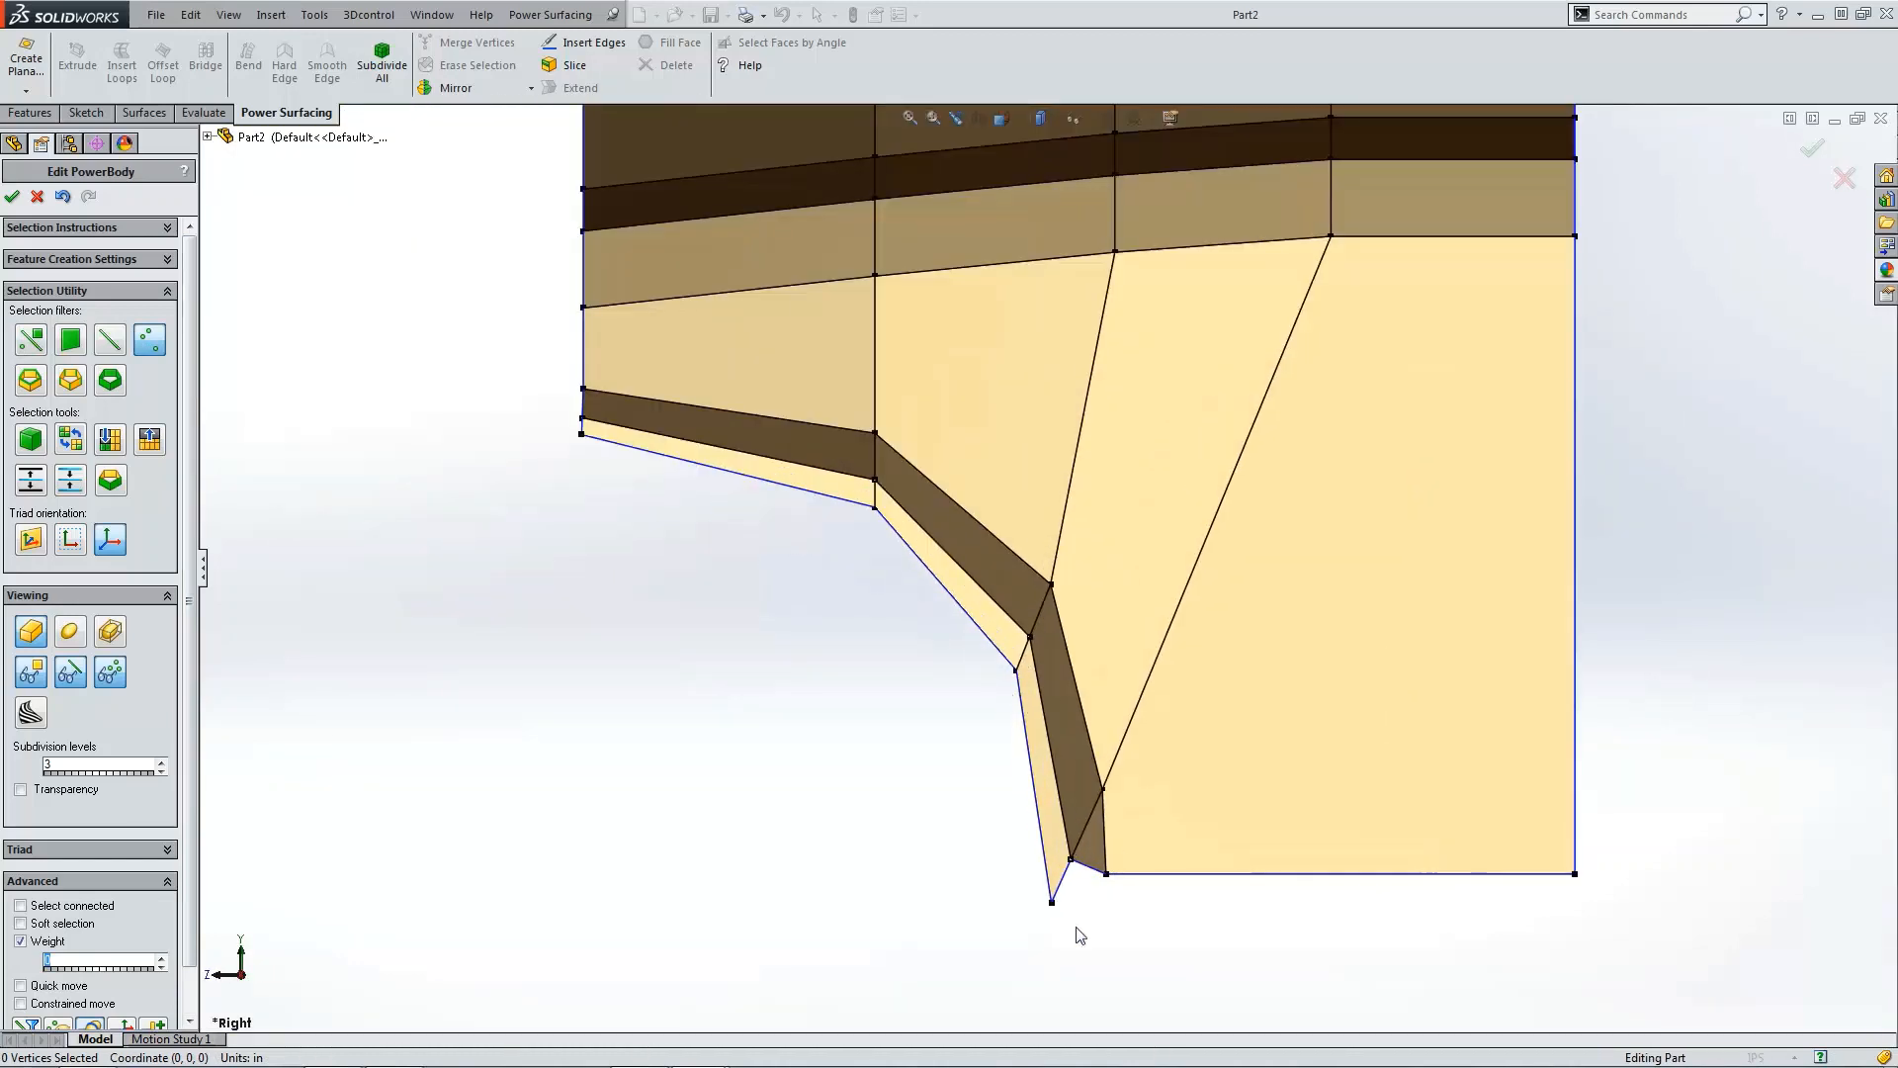
left_click(31, 339)
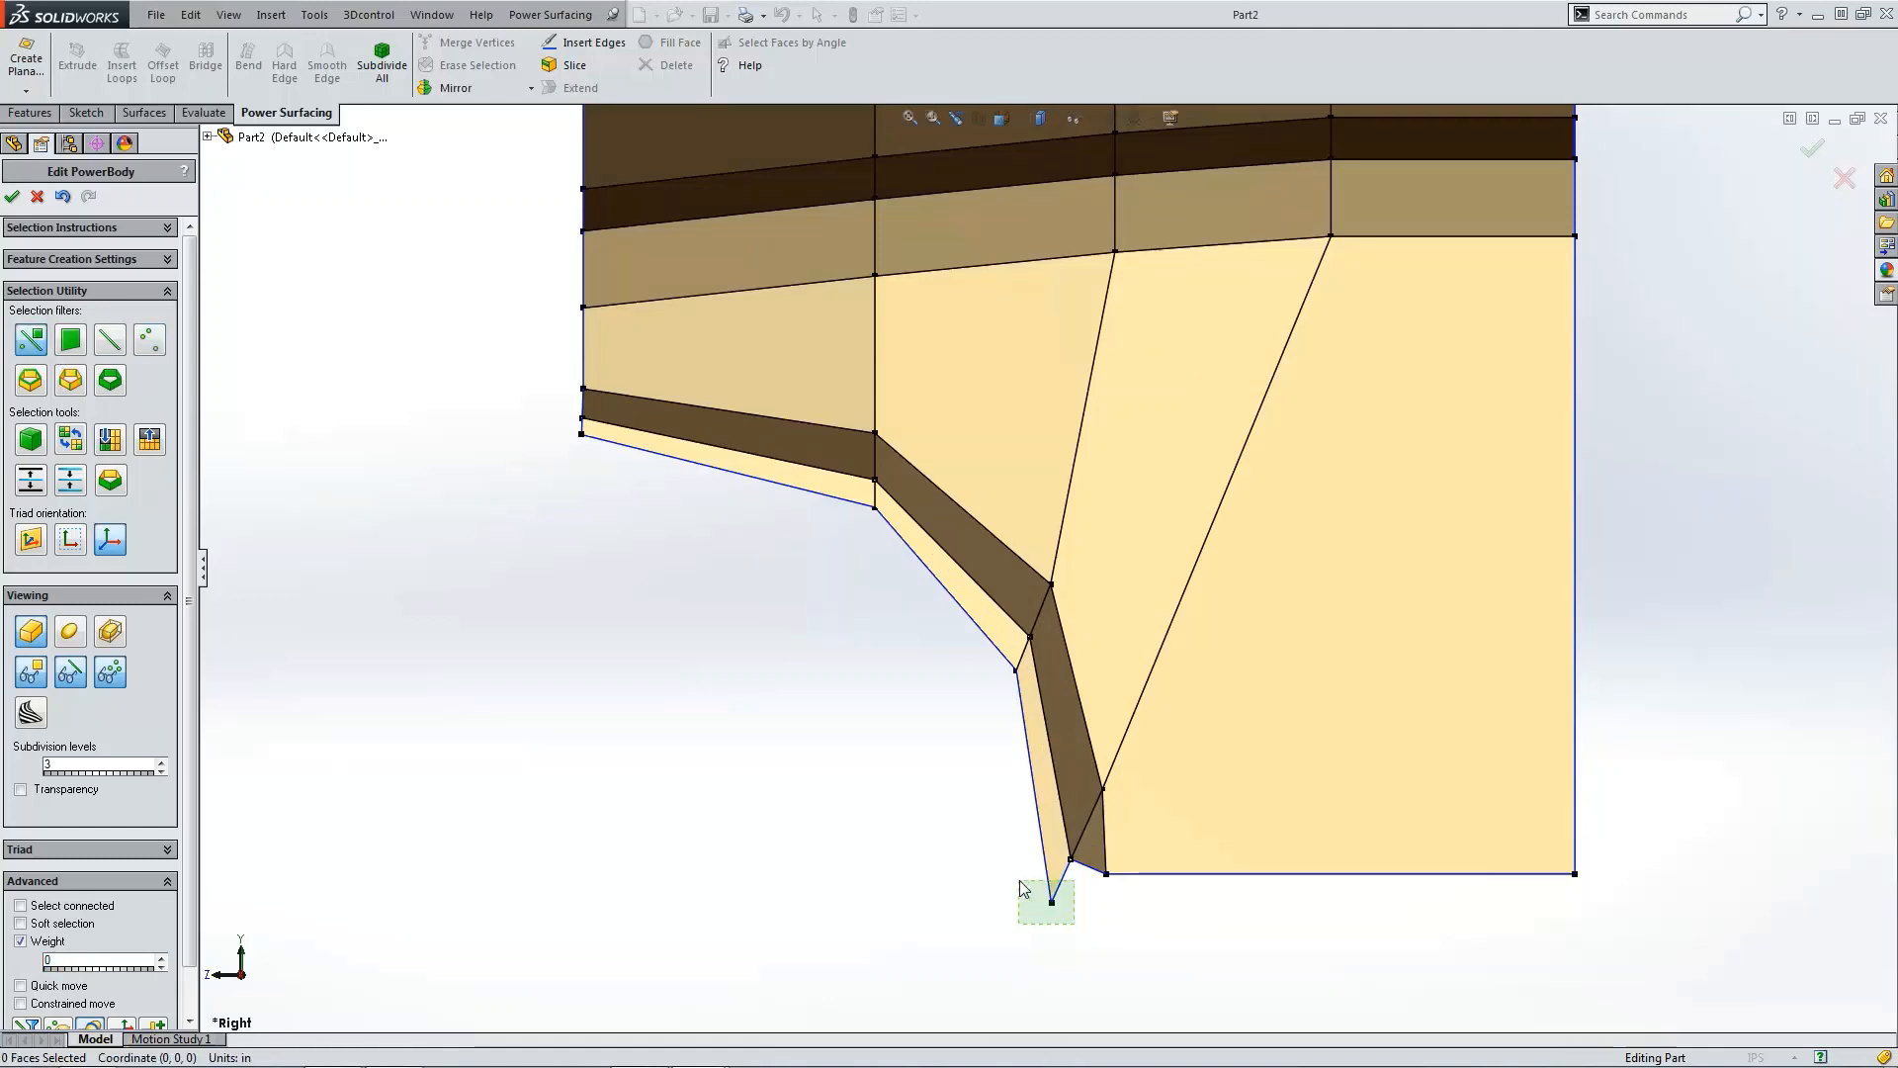
left_click(1050, 900)
left_click_drag(1006, 862, 1002, 815)
Step: Nudge the two vertices along the flap's curved lower edge slightly
left_click(976, 678)
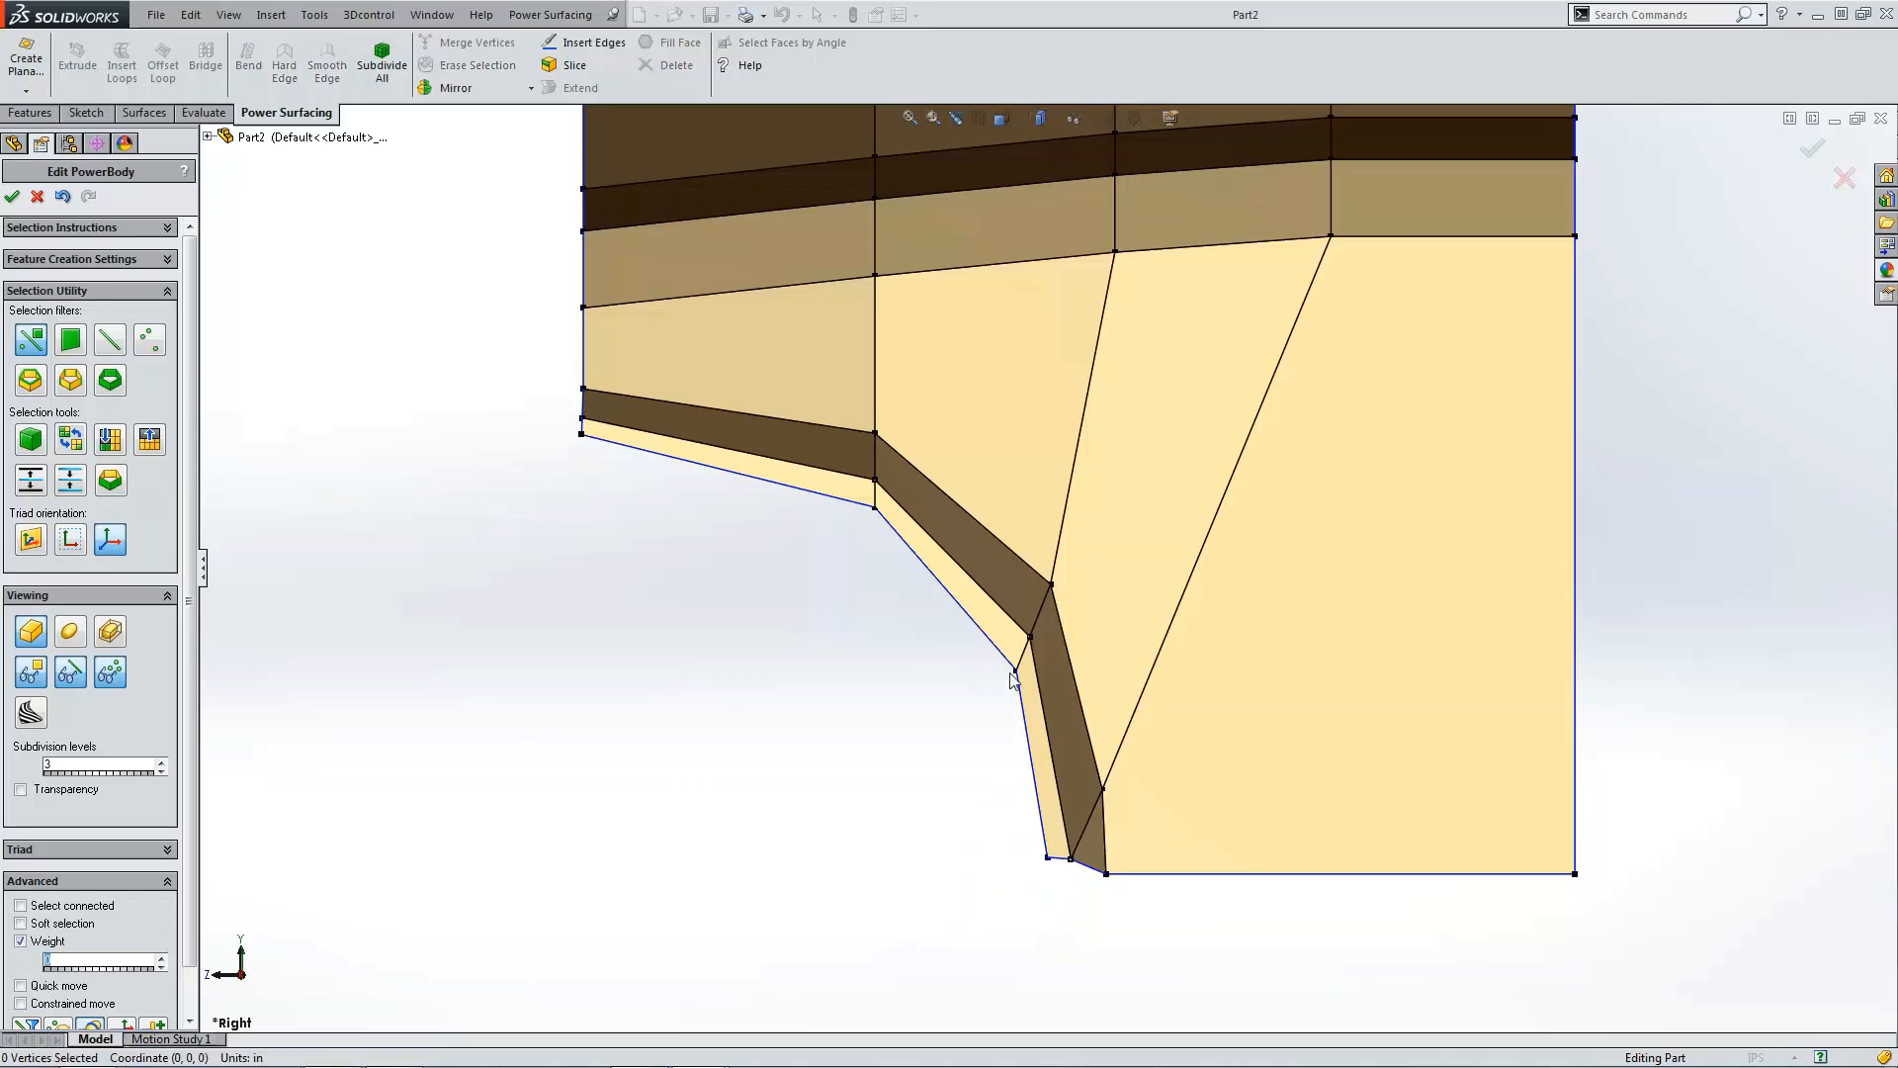
left_click_drag(996, 660, 1029, 685)
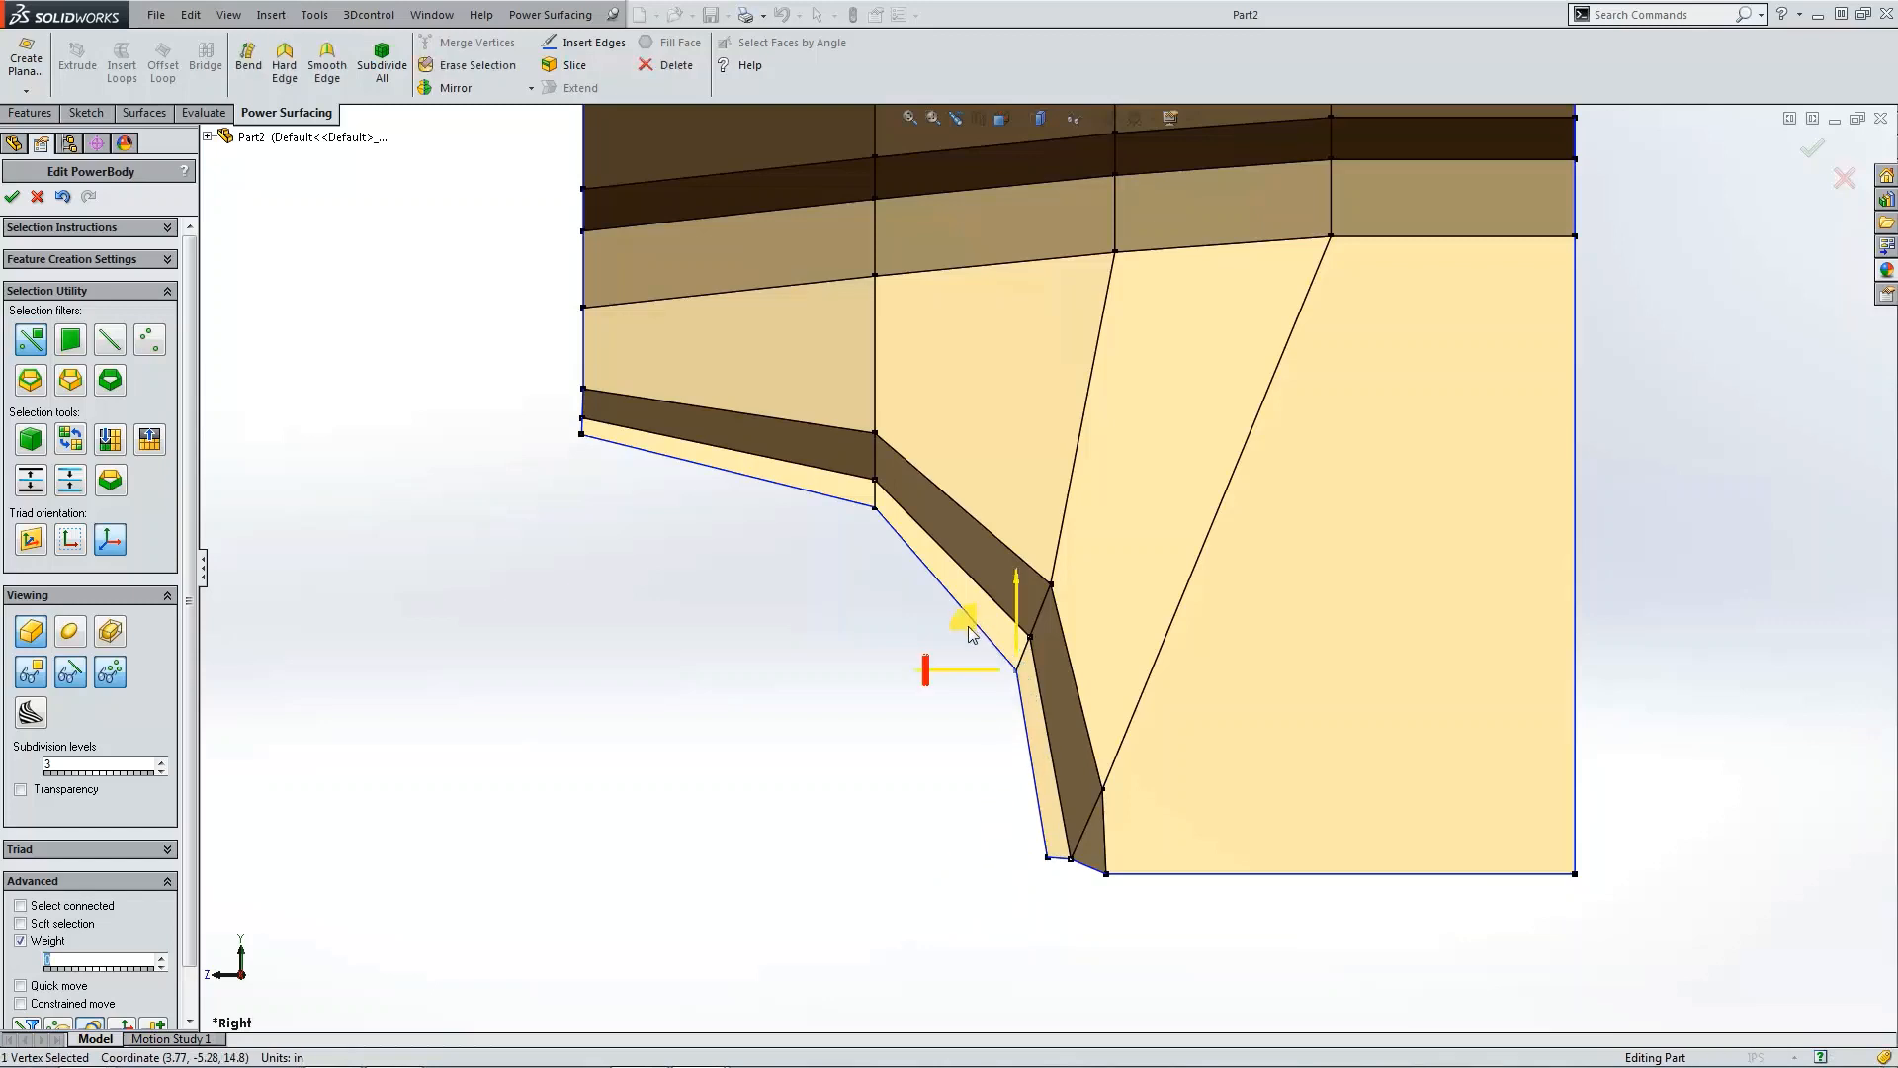
left_click_drag(966, 612, 972, 623)
left_click(868, 537)
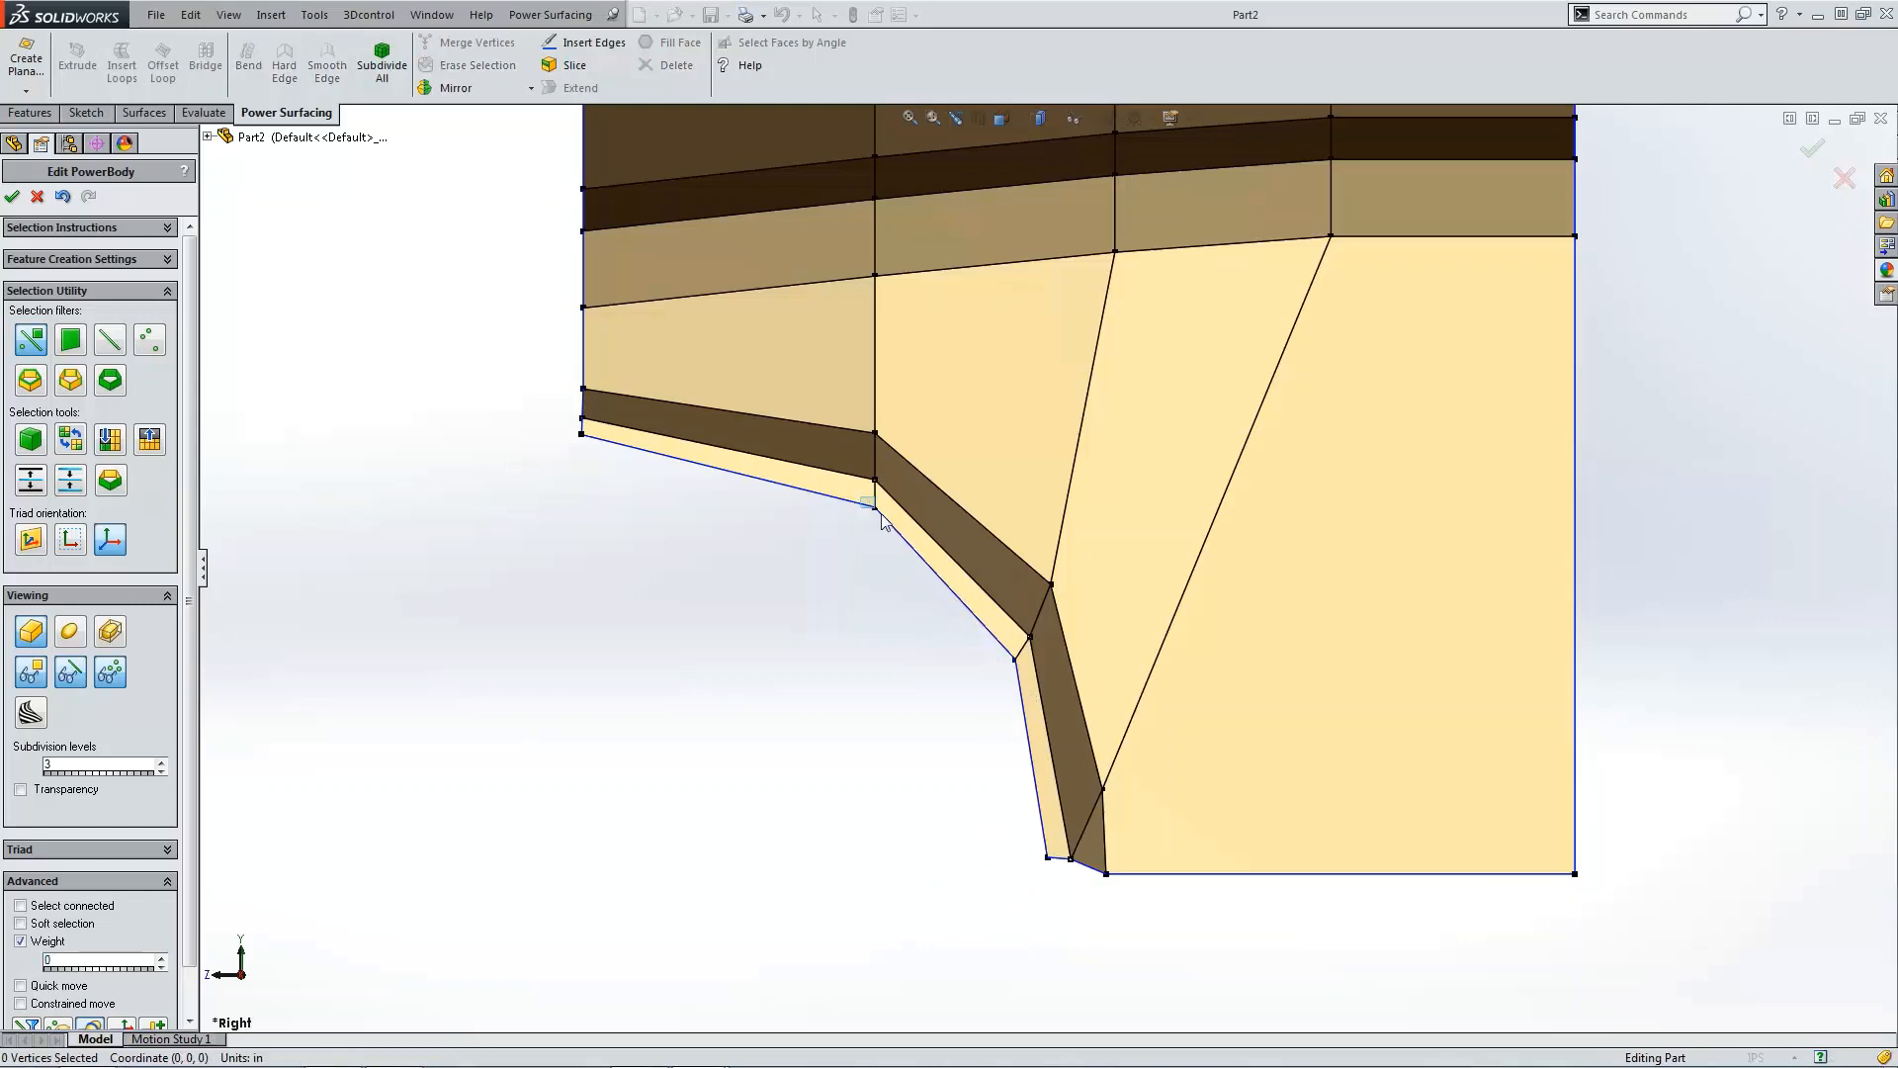
left_click(879, 514)
left_click_drag(828, 472, 824, 469)
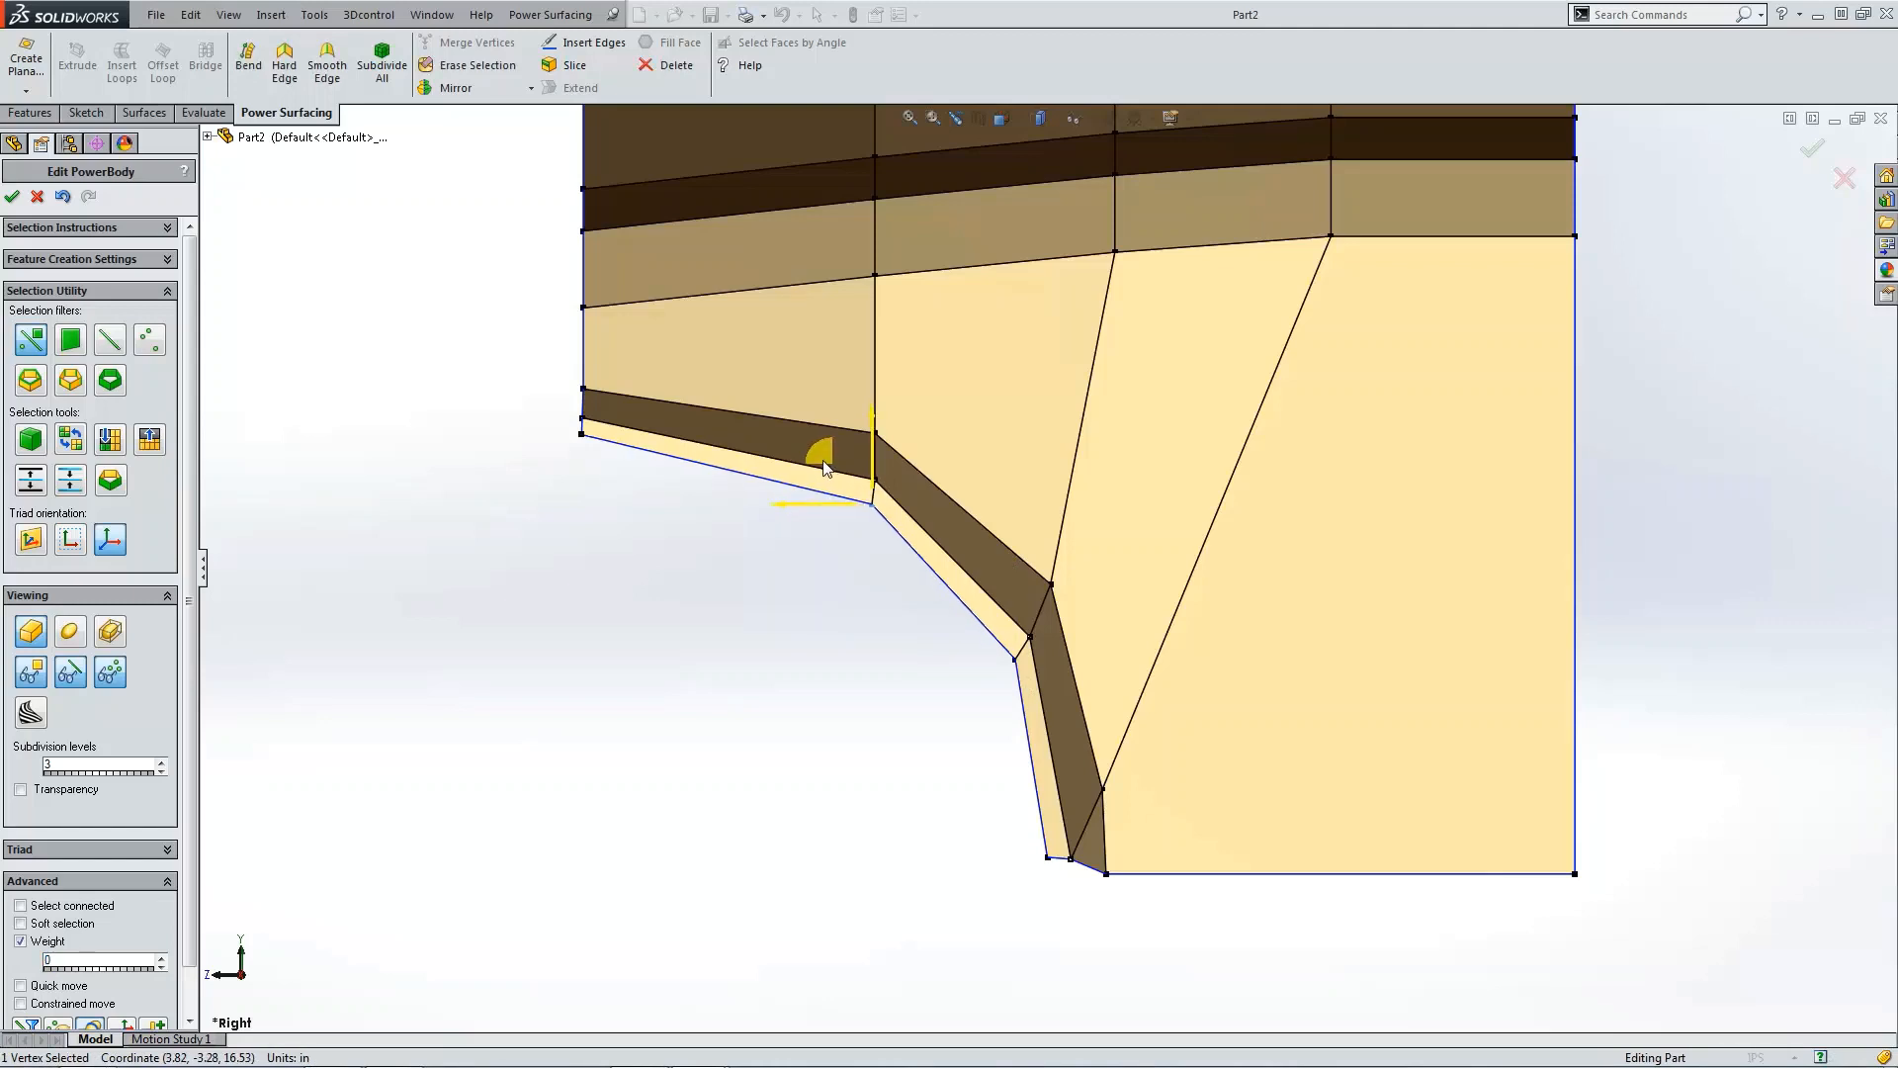
left_click(832, 660)
Step: Shift three vertices on the flap's outer edge slightly along X
key("ctrl+1")
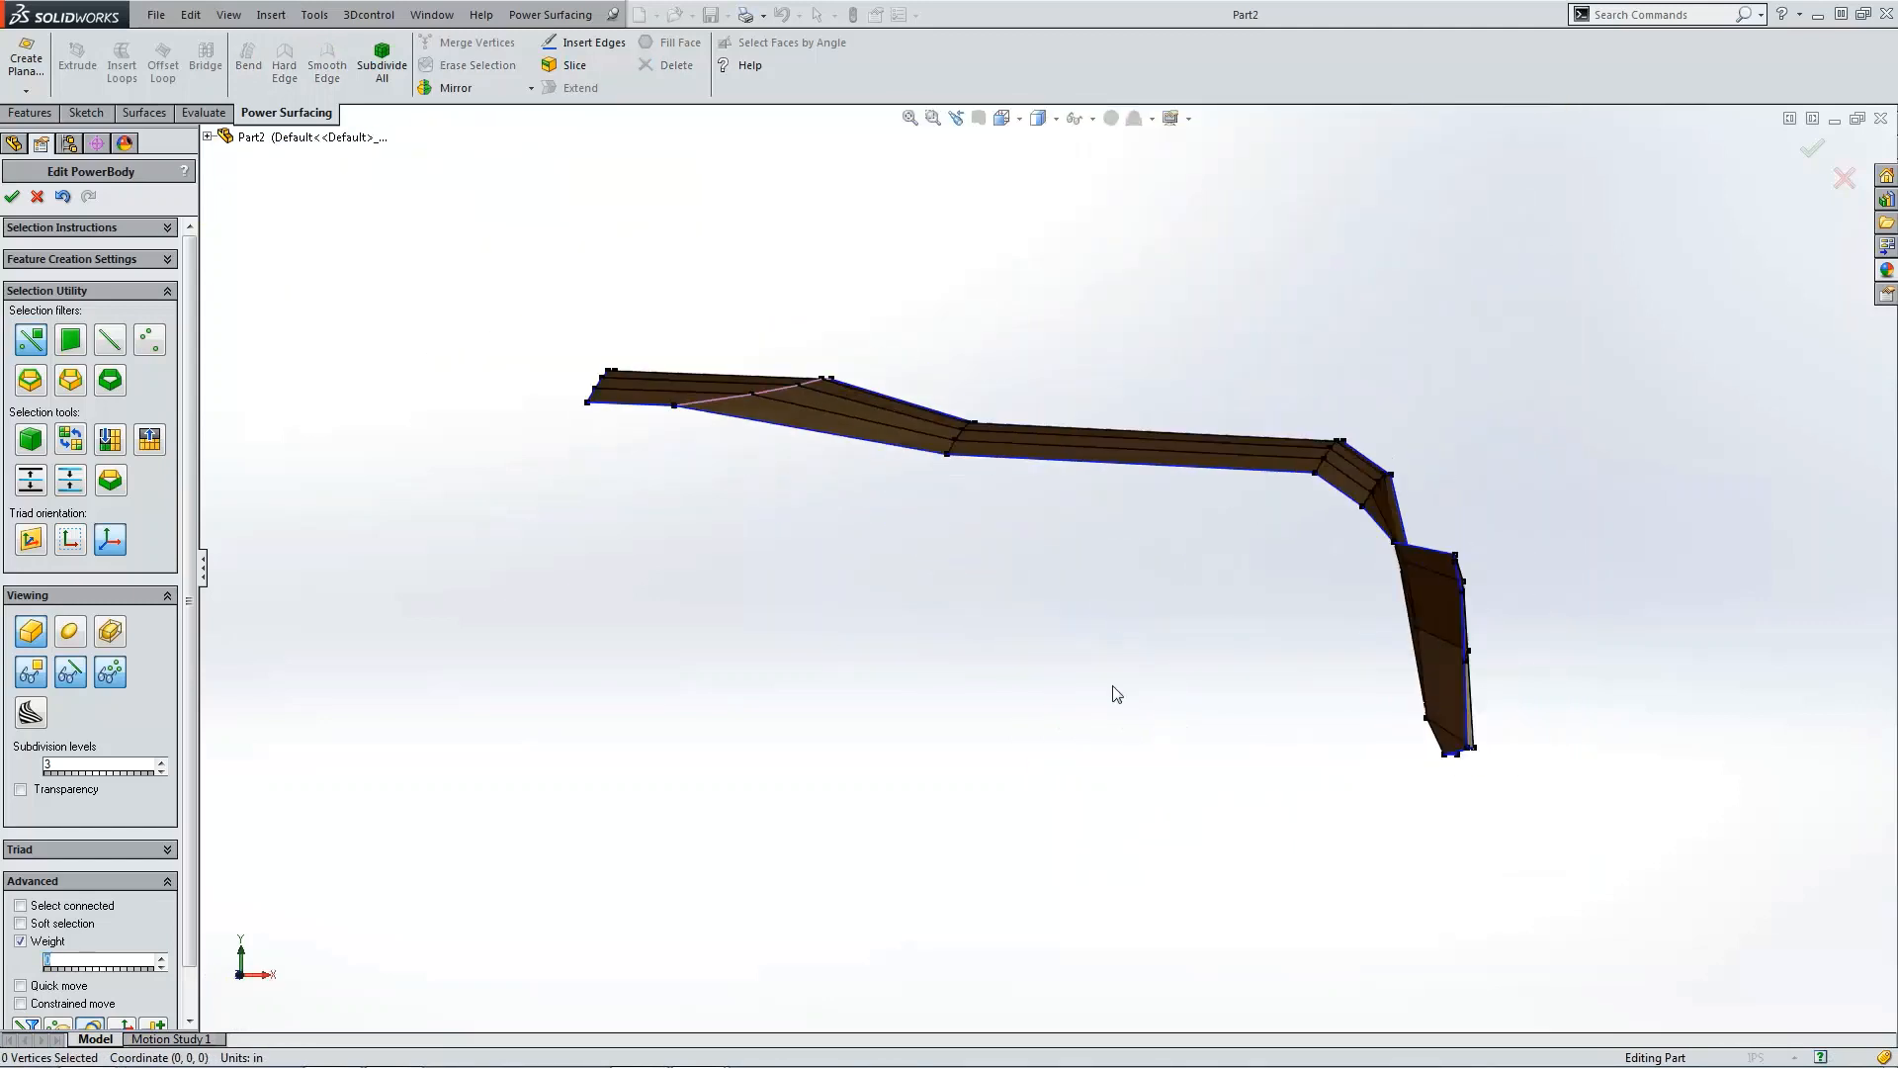
scroll(1475, 622, "down", 5)
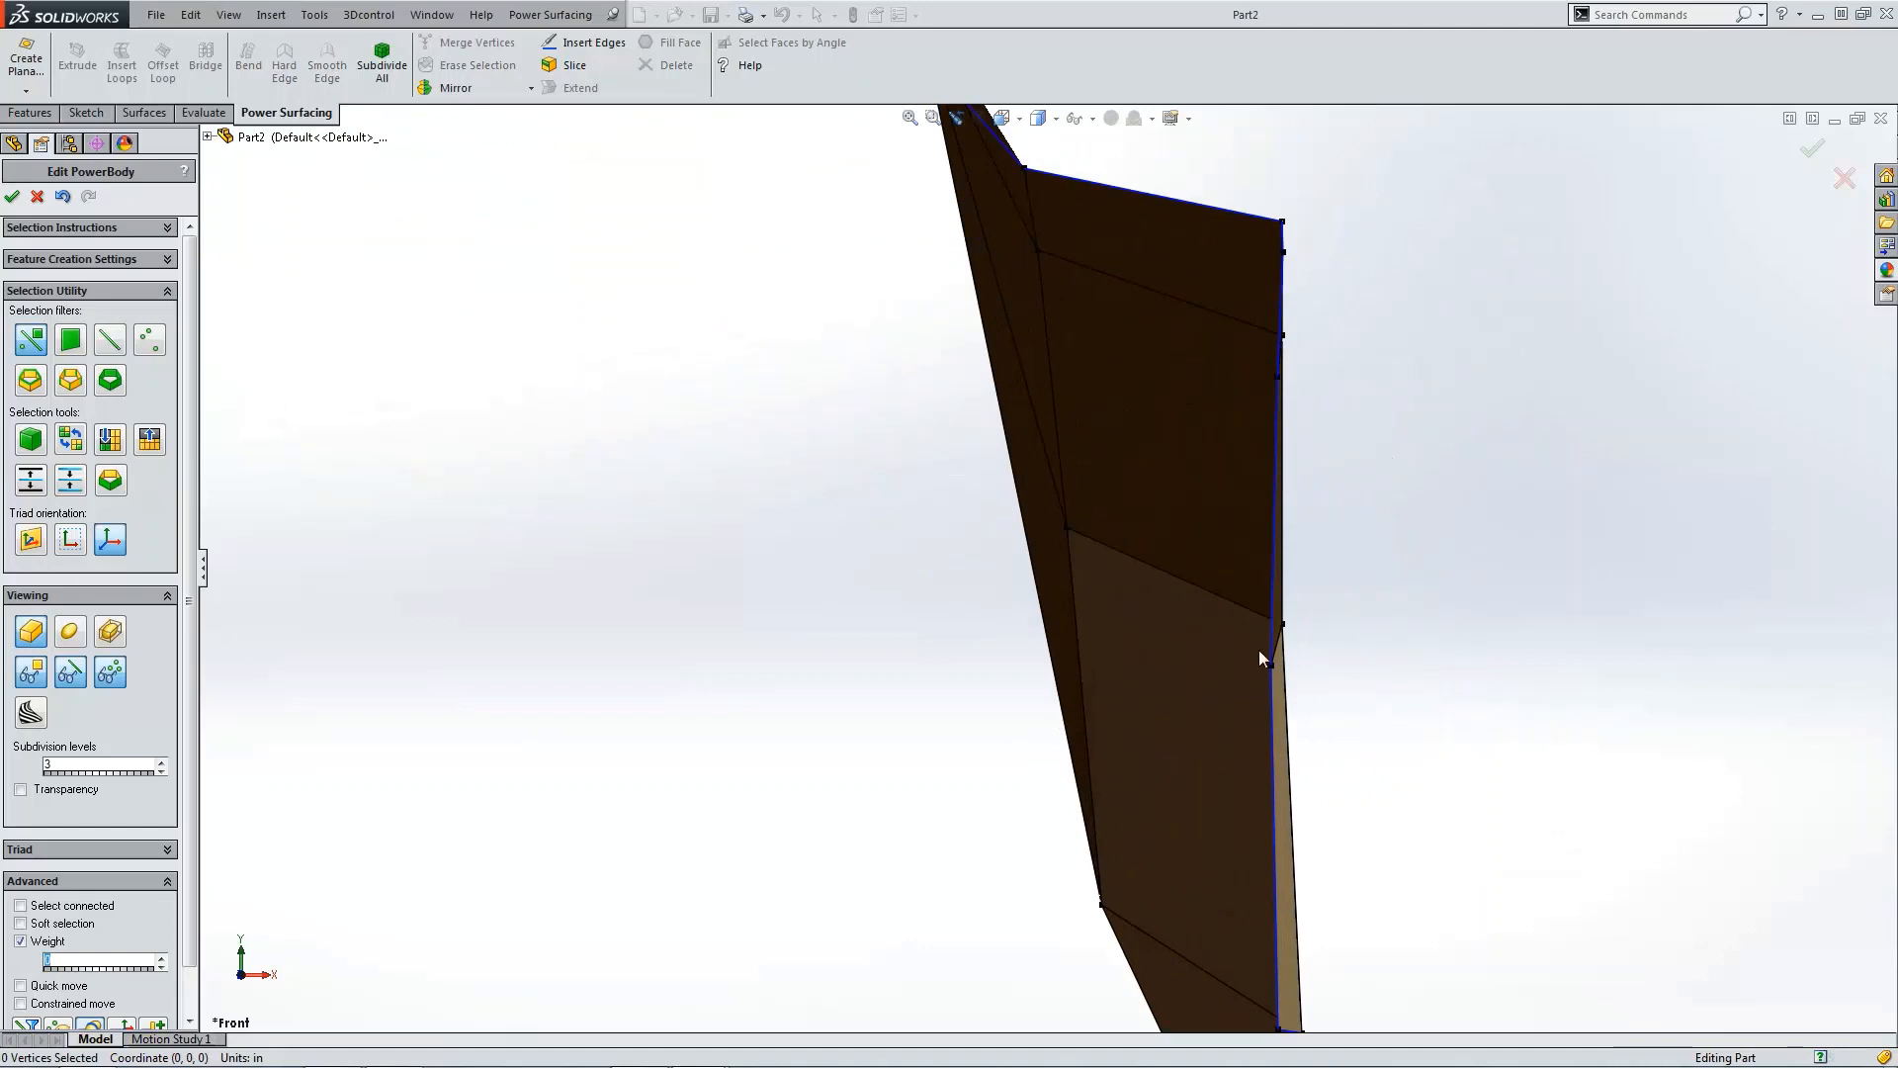
left_click(1271, 665)
left_click_drag(1329, 663, 1342, 663)
scroll(1390, 809, "up", 4)
scroll(1187, 777, "down", 3)
scroll(1120, 734, "down", 2)
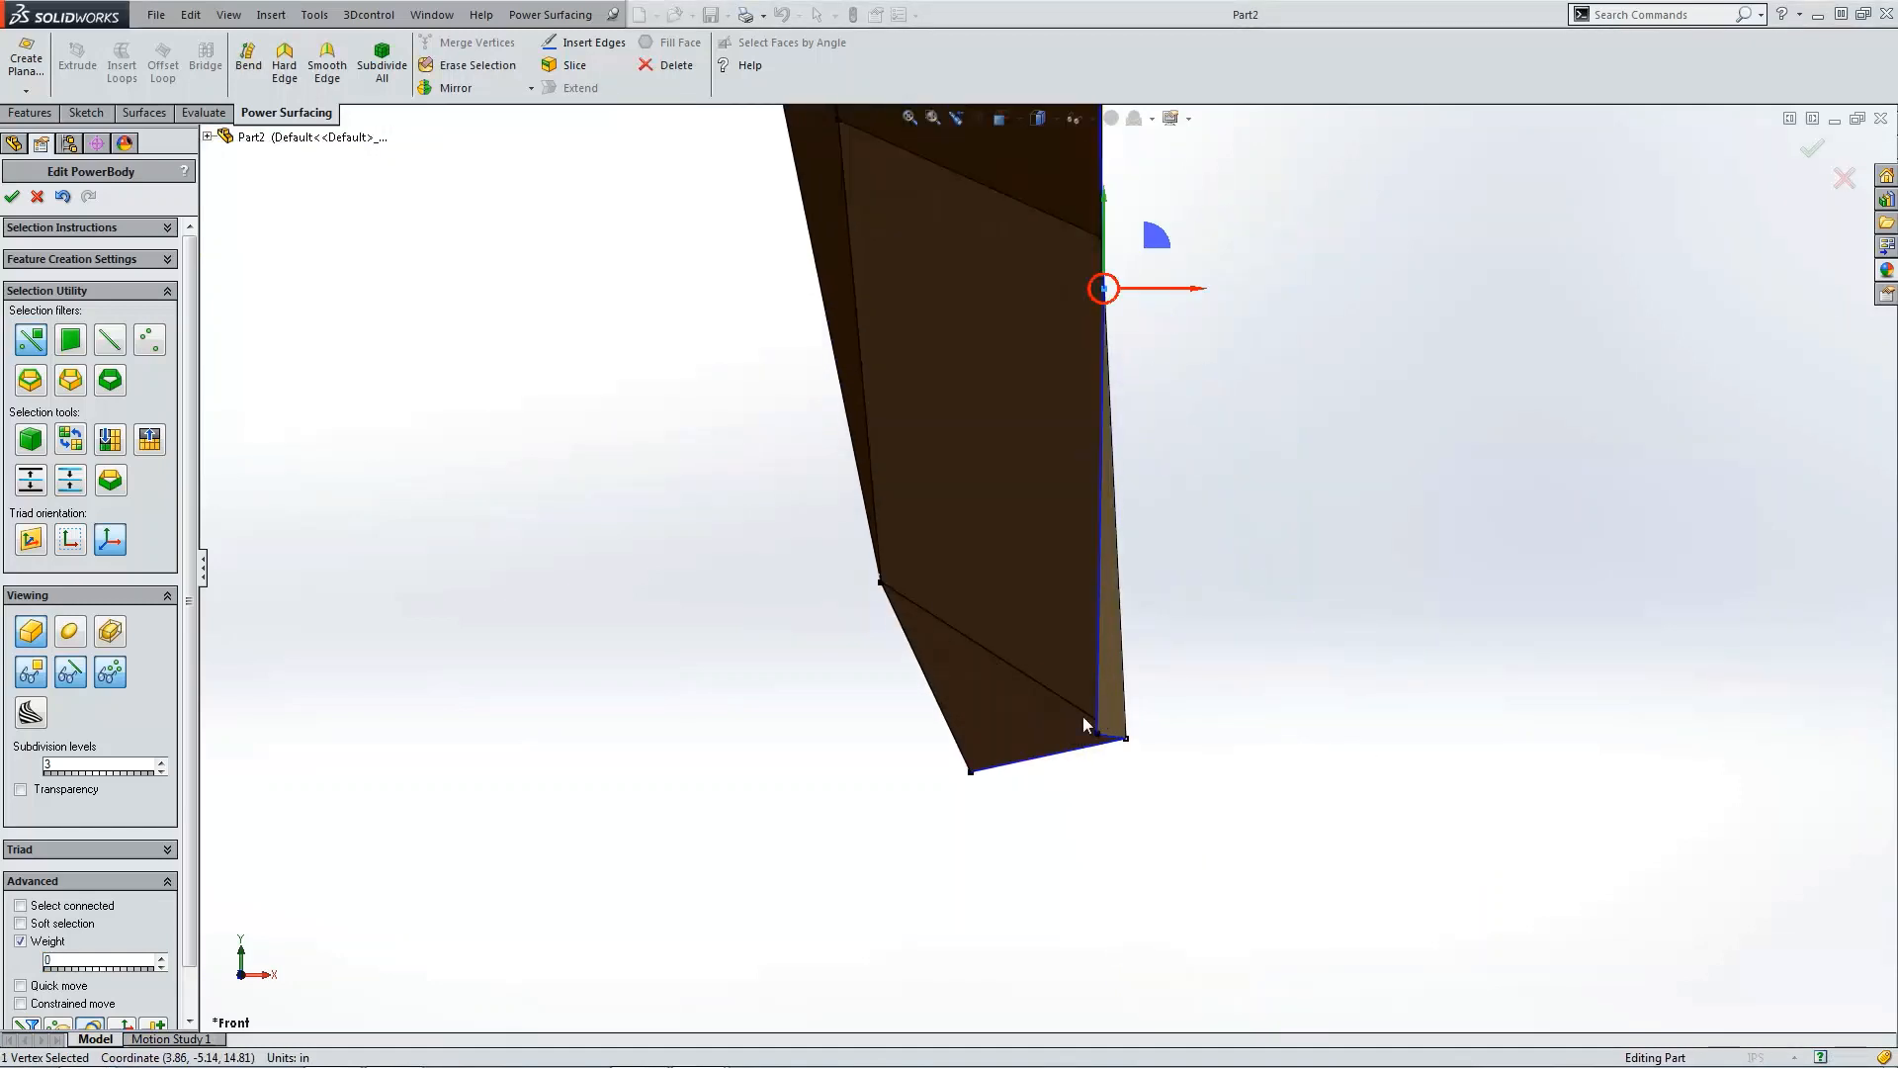
left_click(1098, 733)
left_click_drag(1132, 744, 1162, 736)
scroll(1190, 840, "up", 5)
scroll(1062, 223, "down", 6)
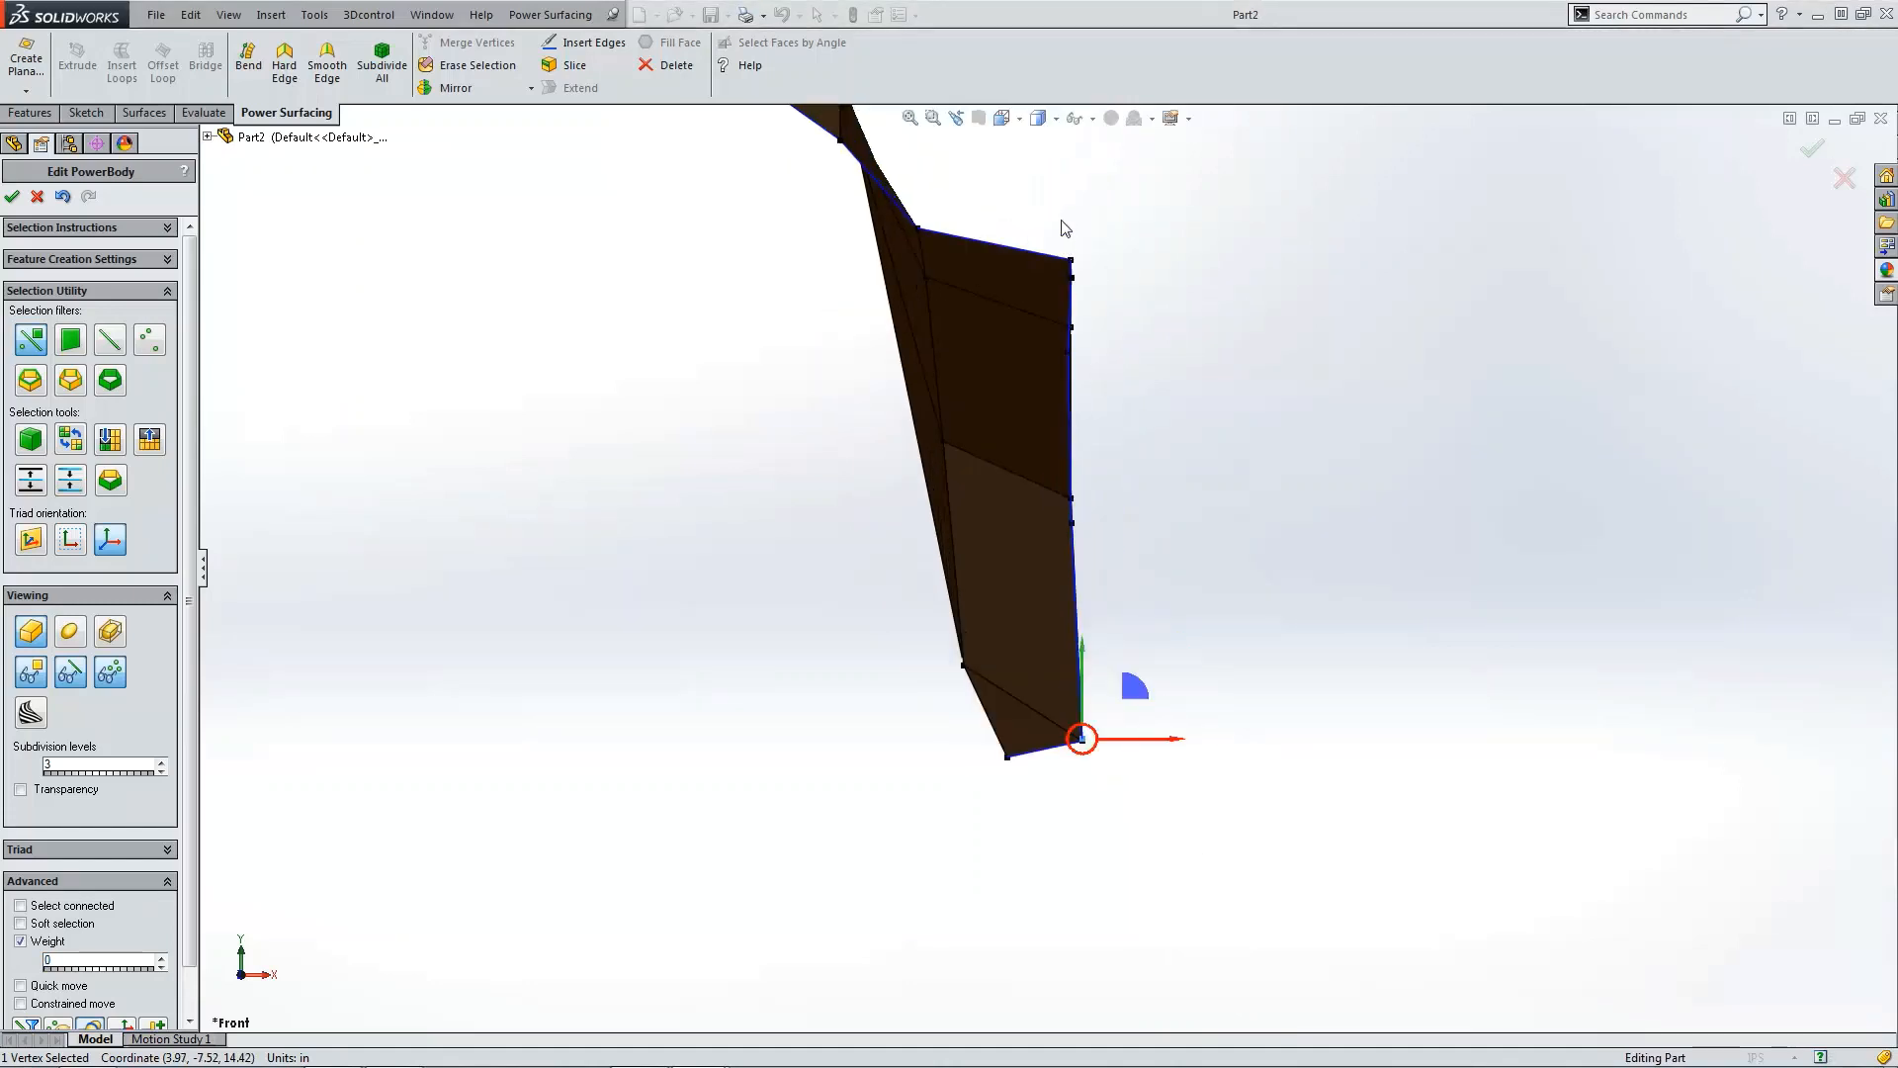
left_click(1067, 515)
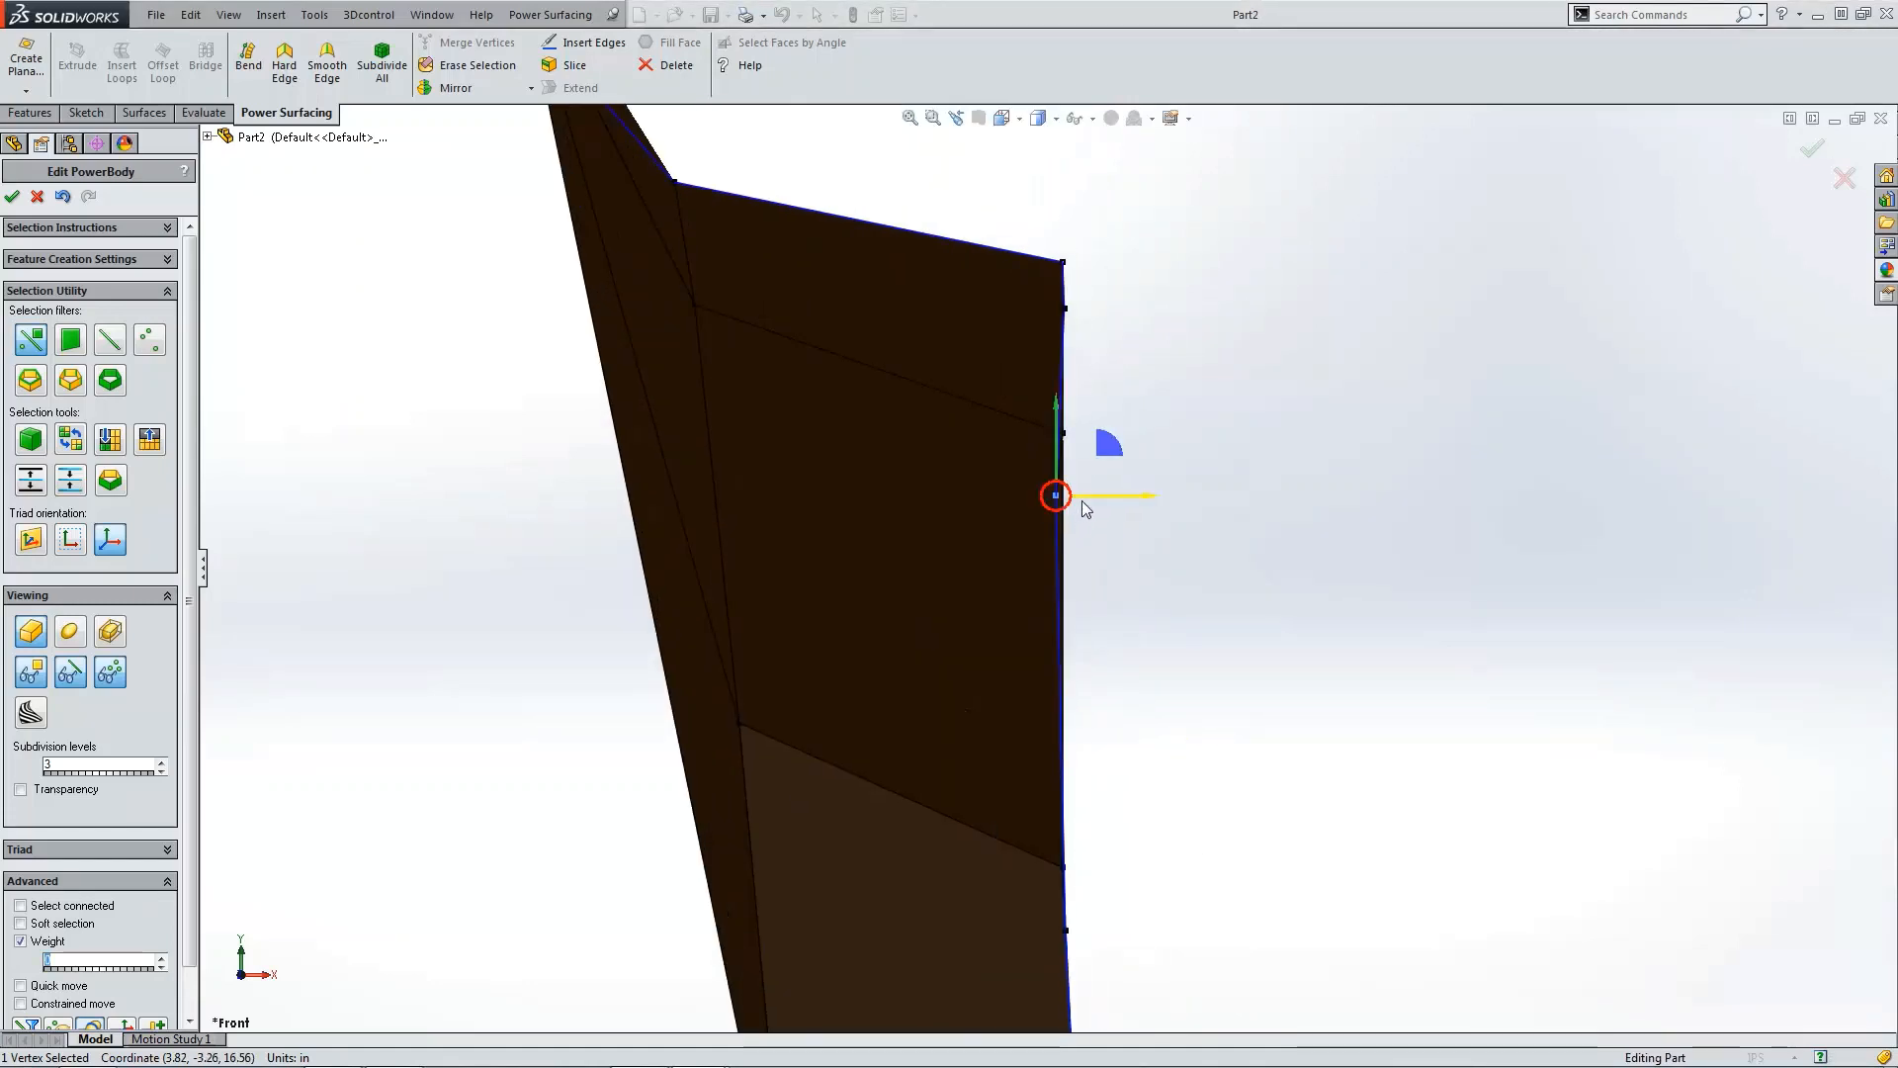
left_click_drag(1081, 503, 1096, 506)
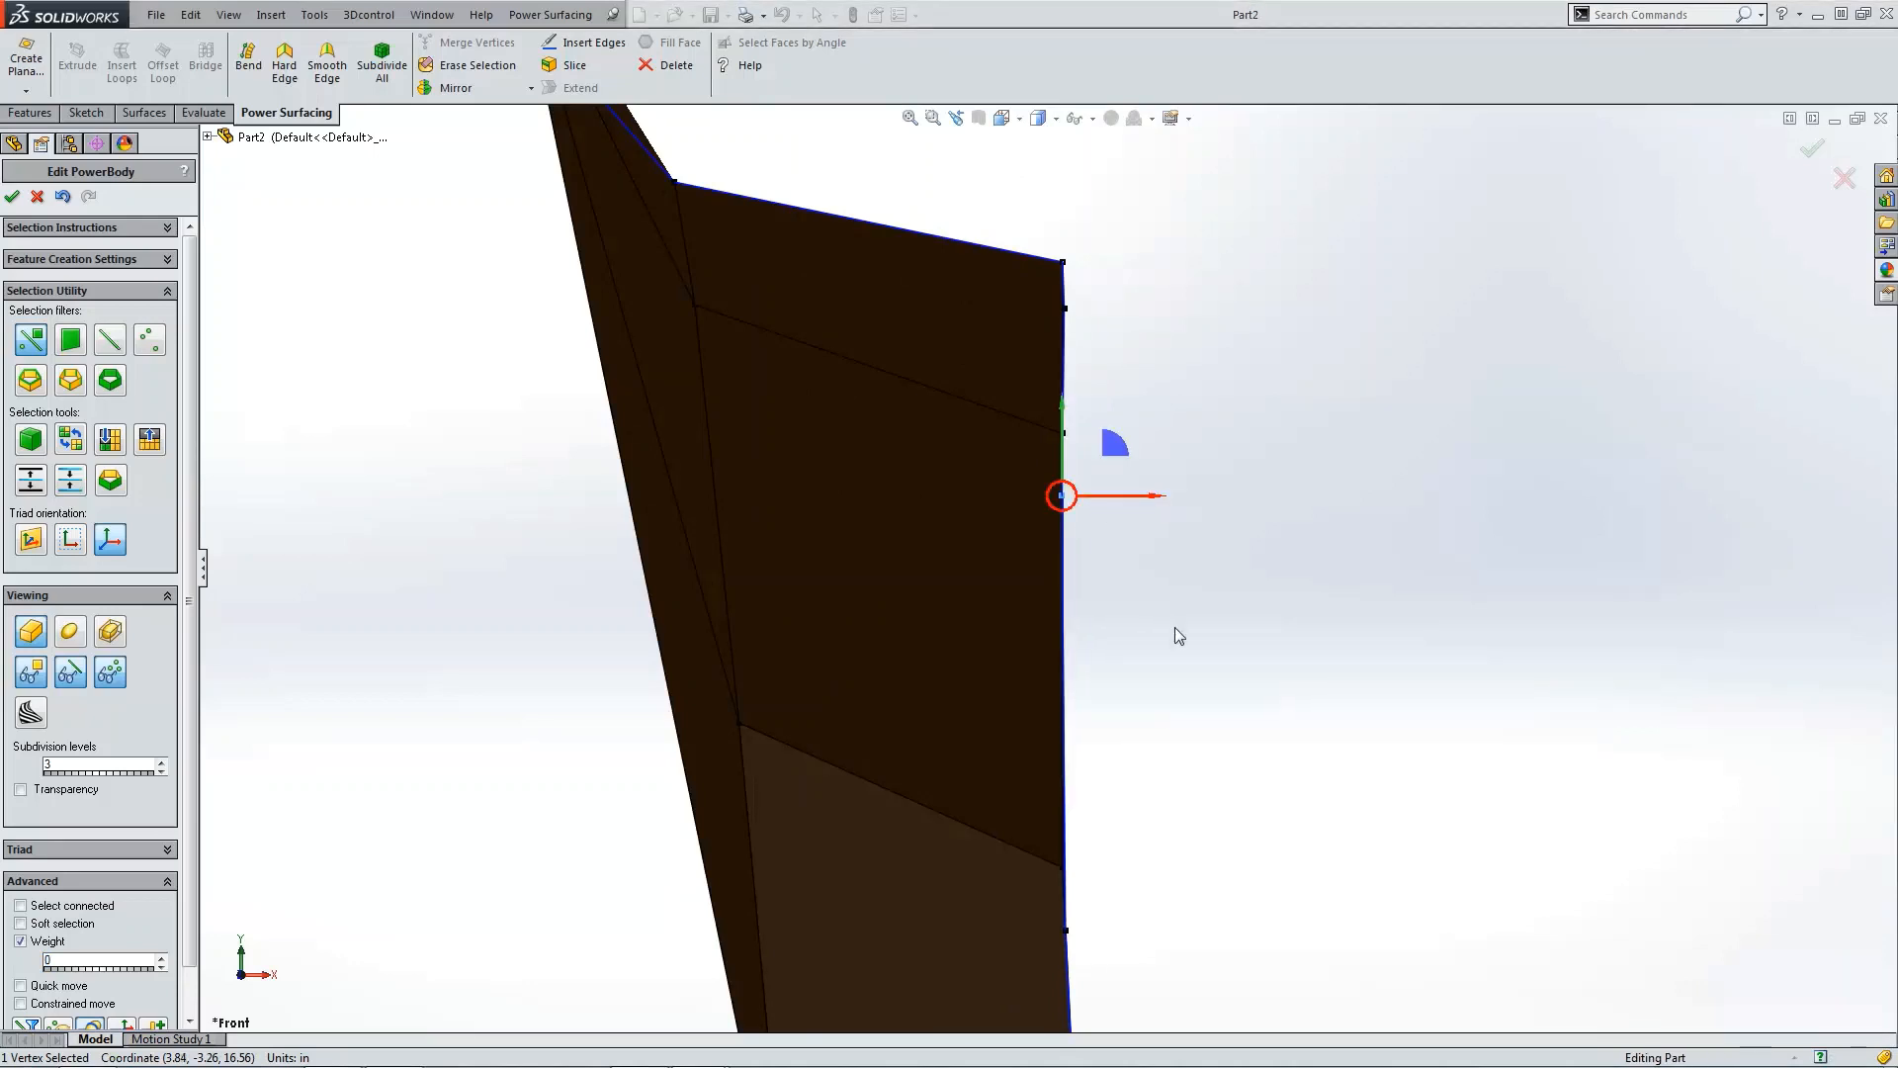
scroll(1285, 610, "up", 6)
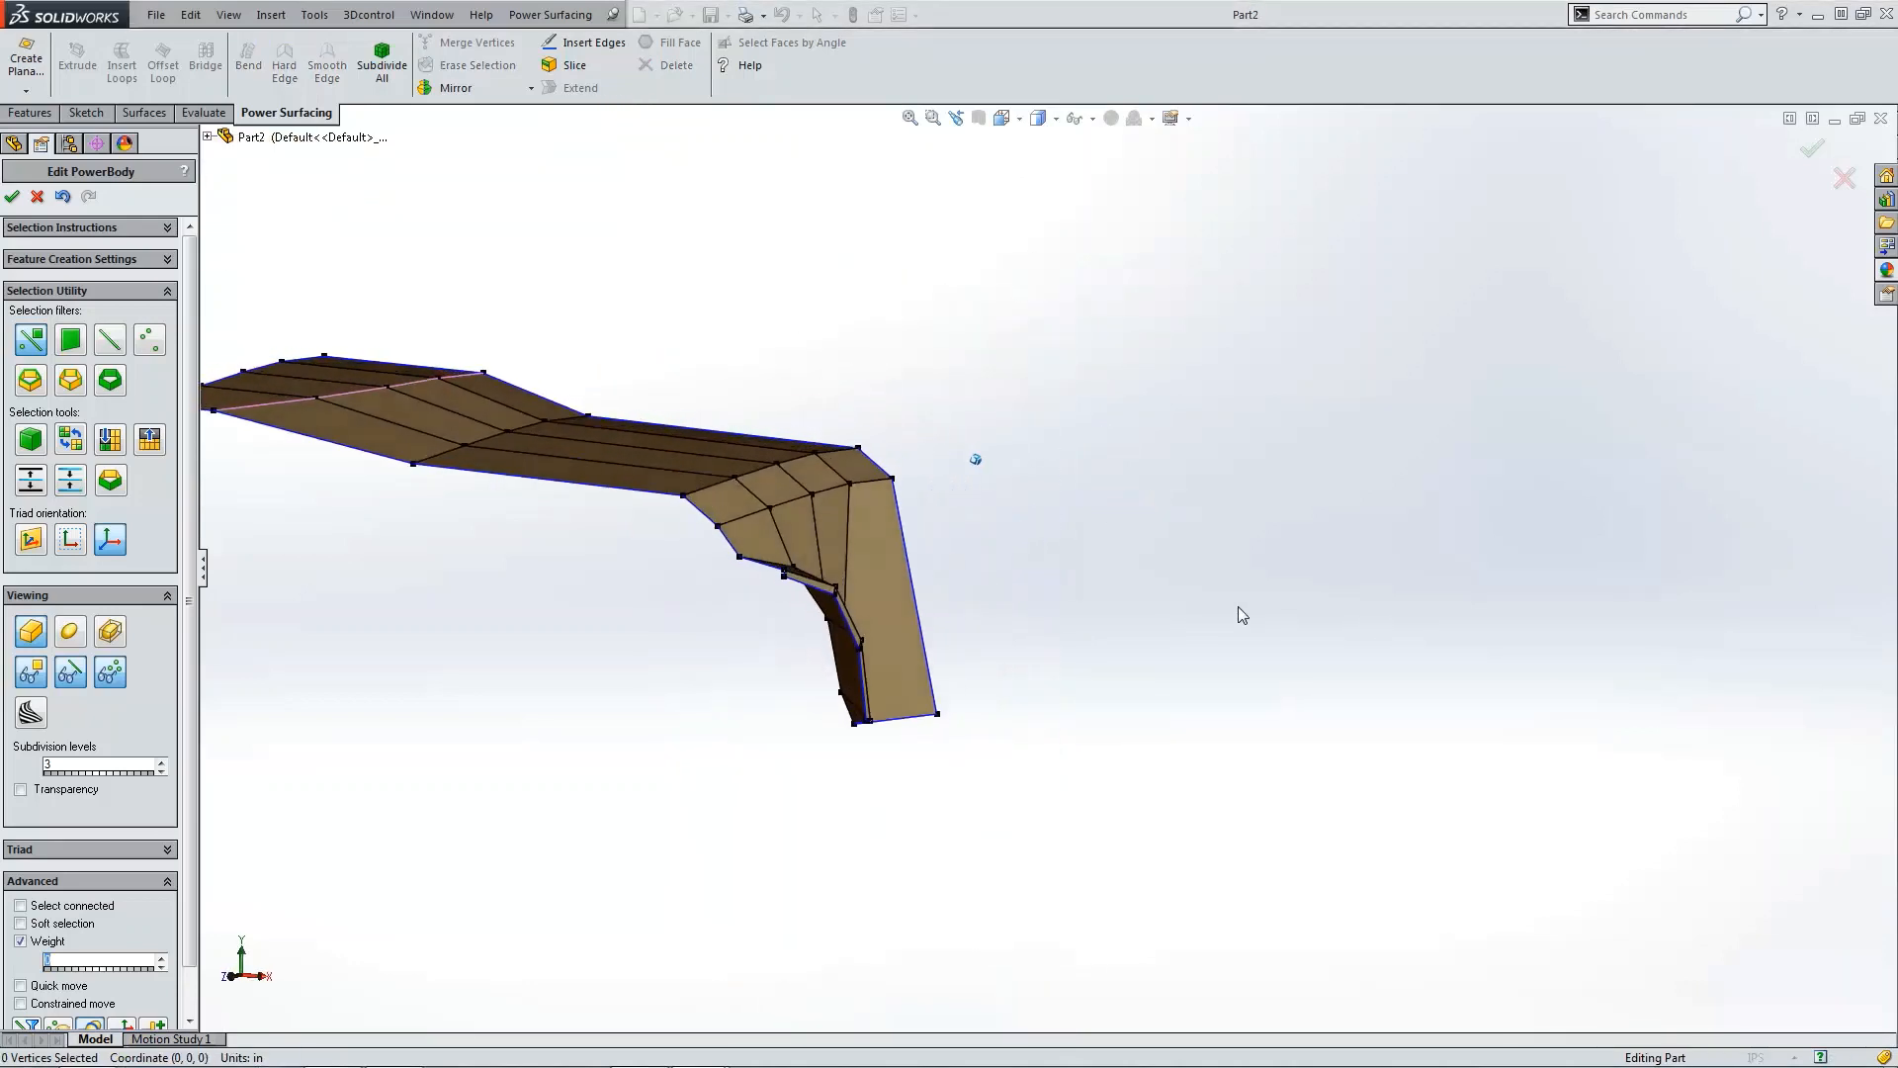
Step: Turn on the smooth surface display and make the flap's tip vertex a hard edge point
key("ctrl+4")
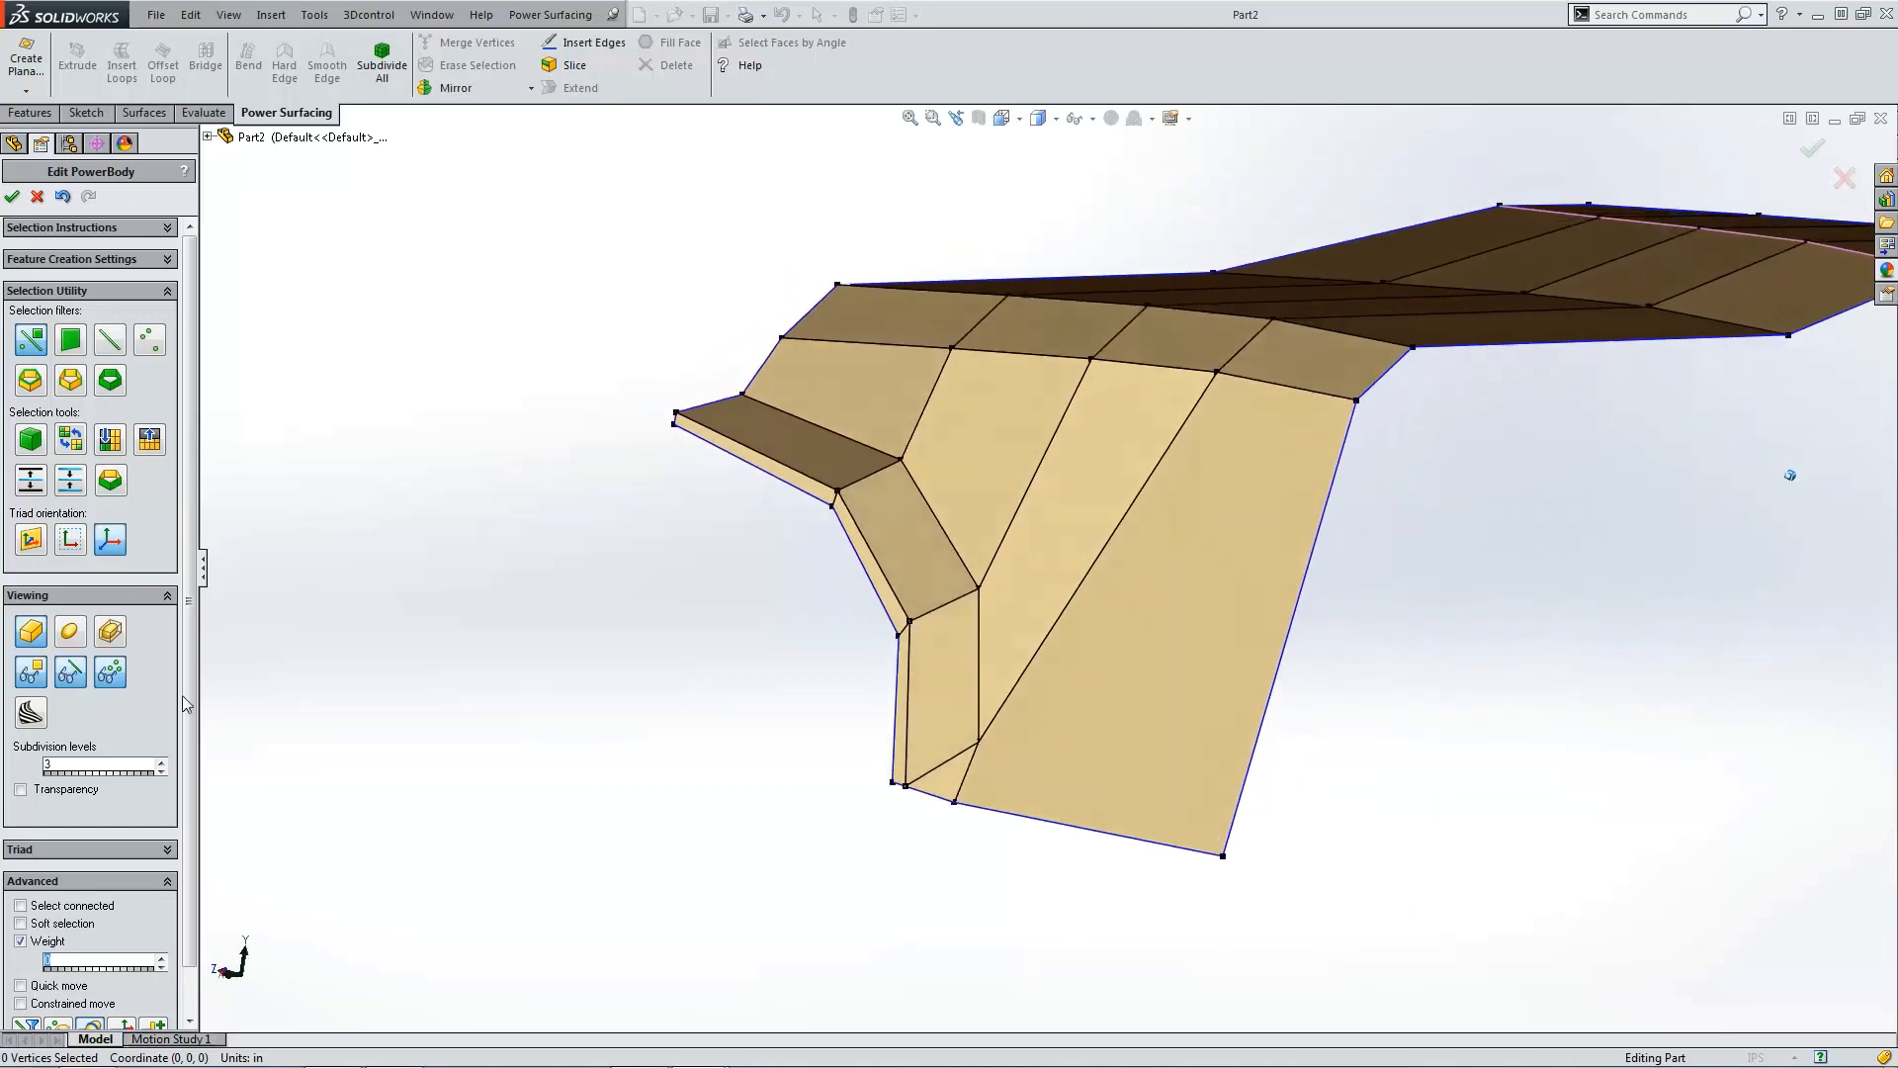
left_click(71, 632)
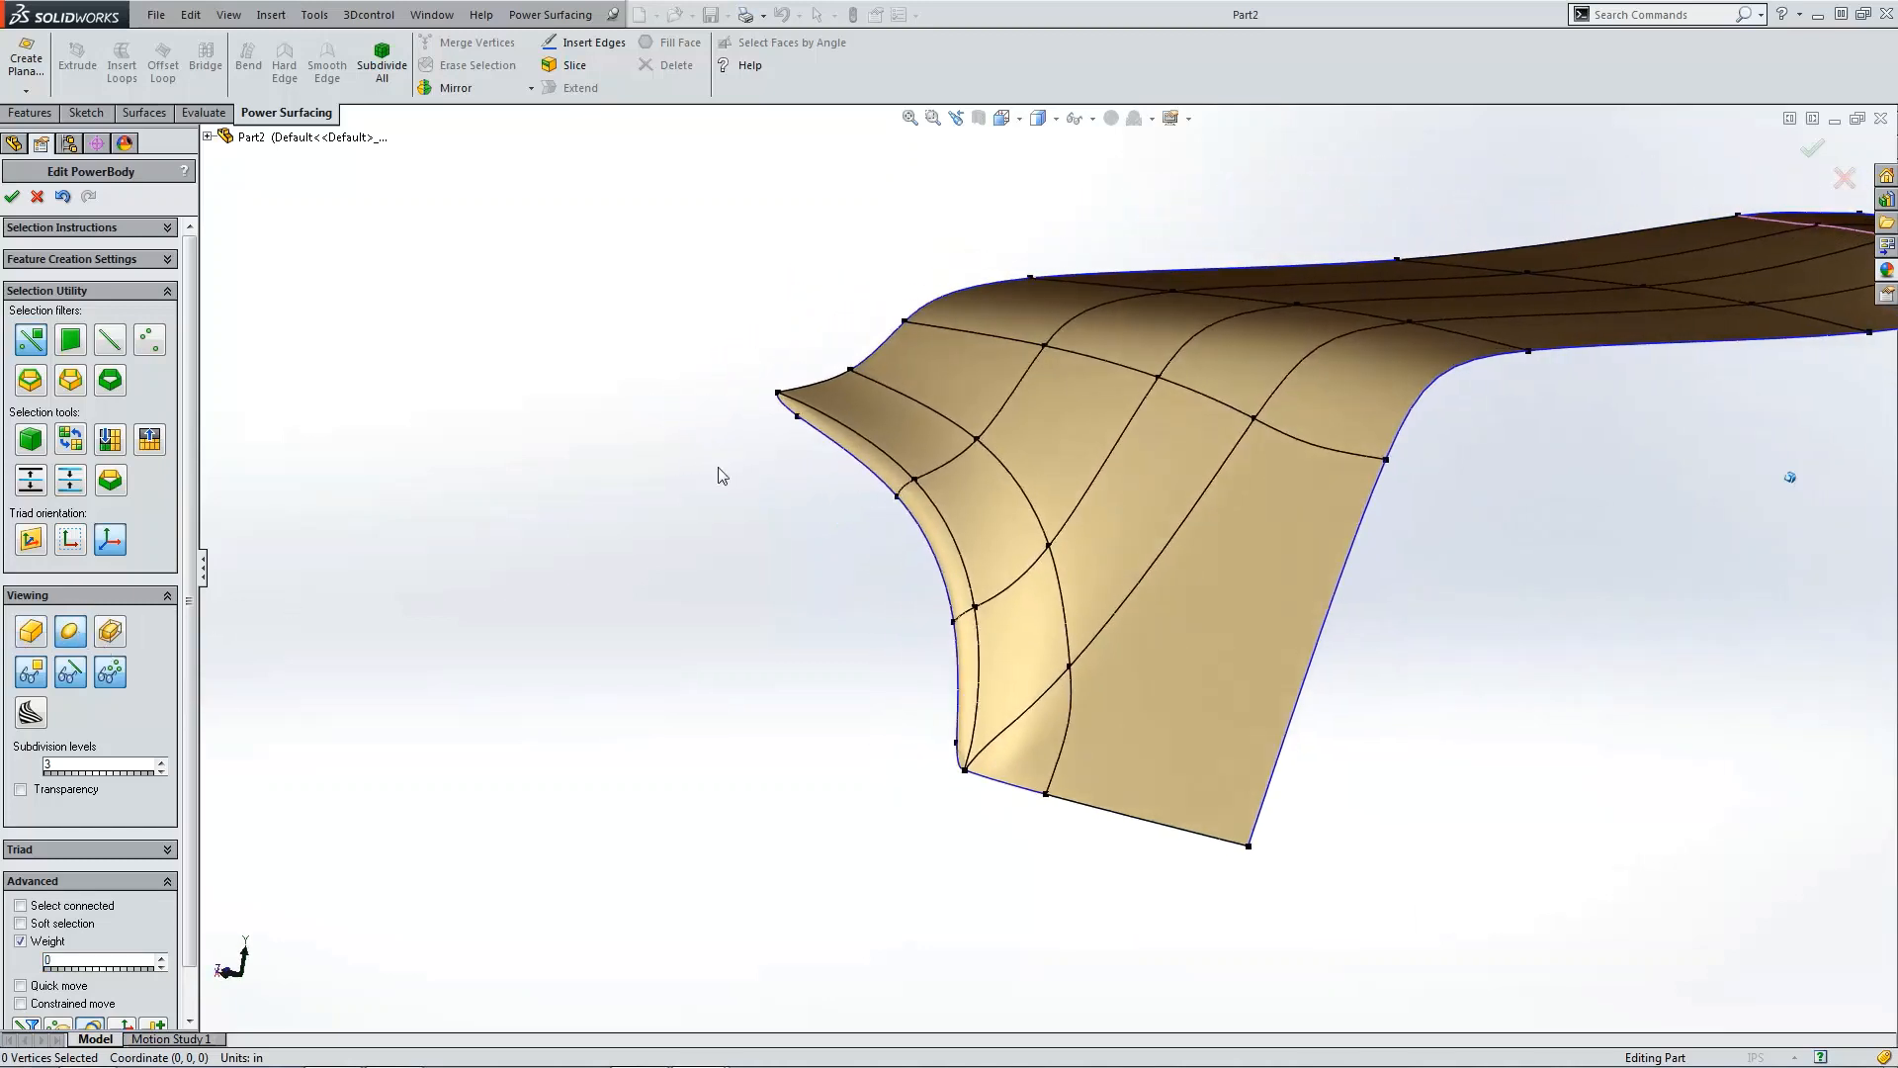
scroll(863, 461, "down", 5)
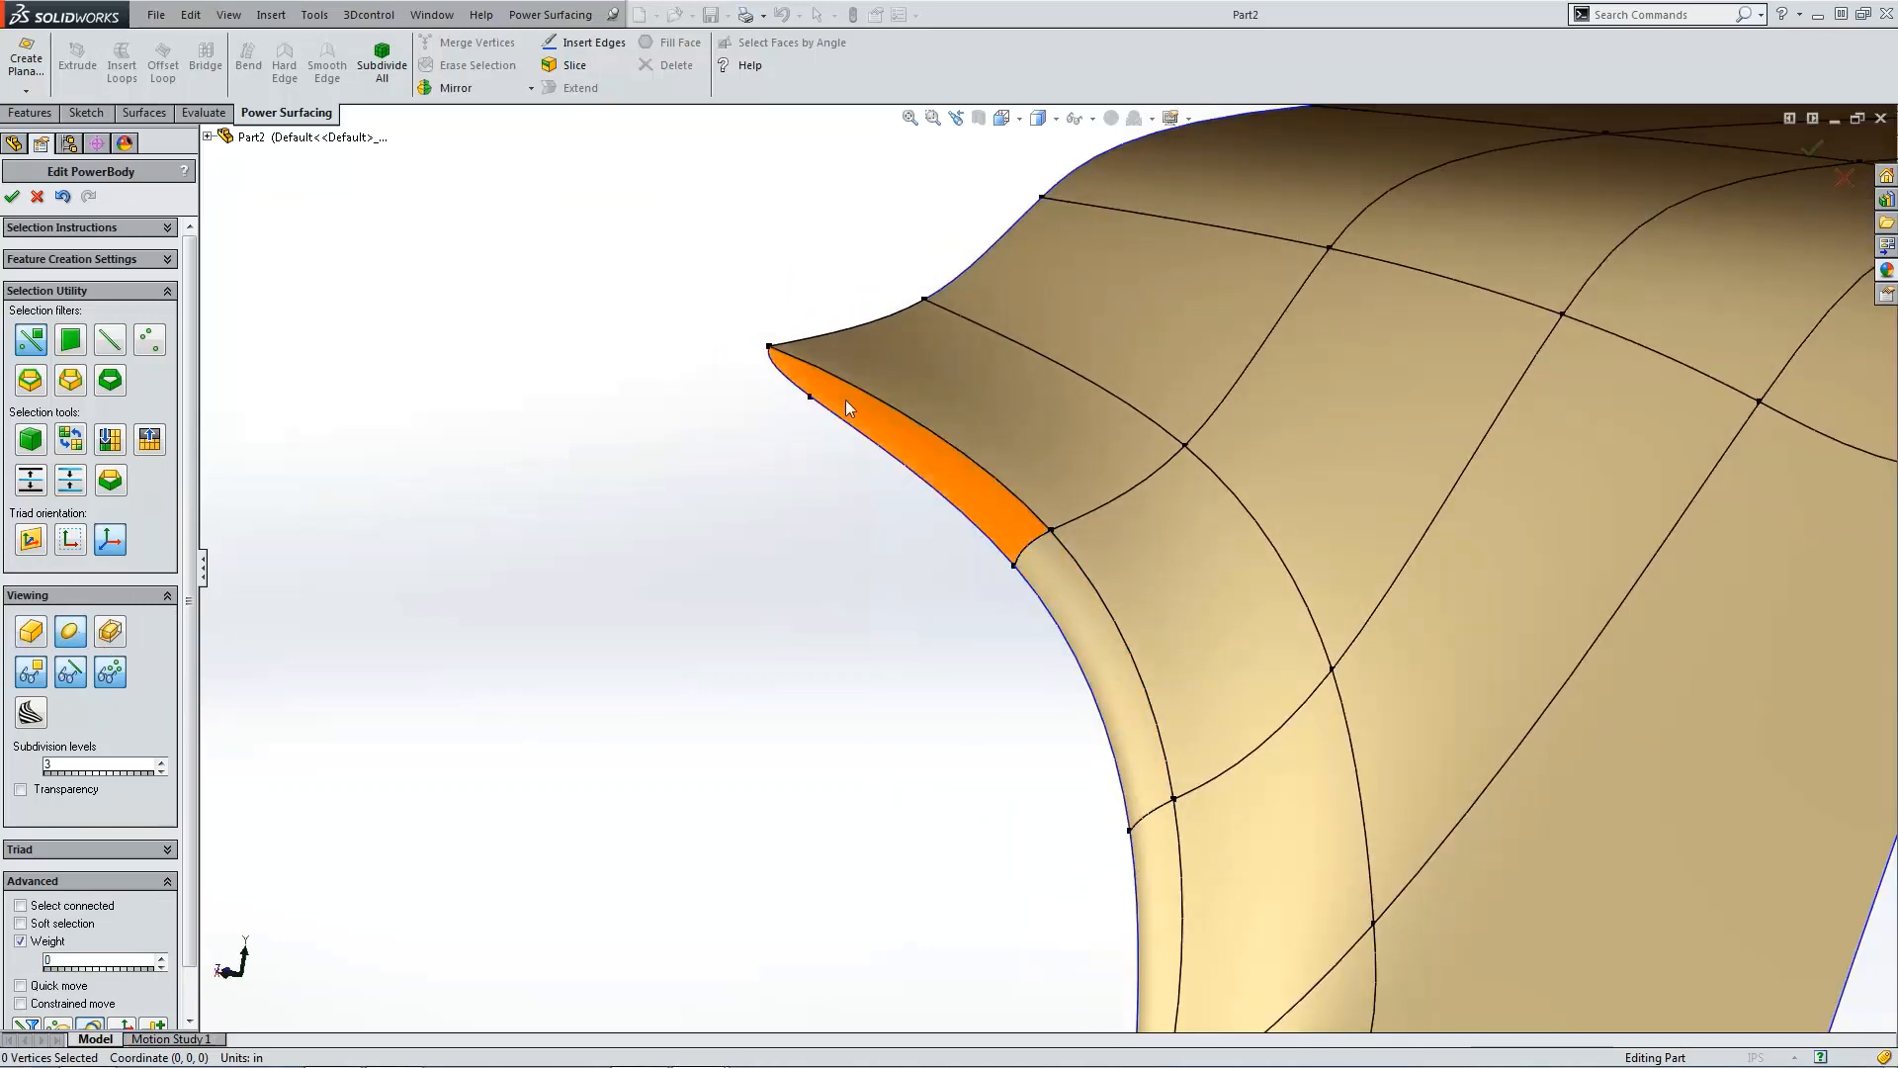
left_click(811, 397)
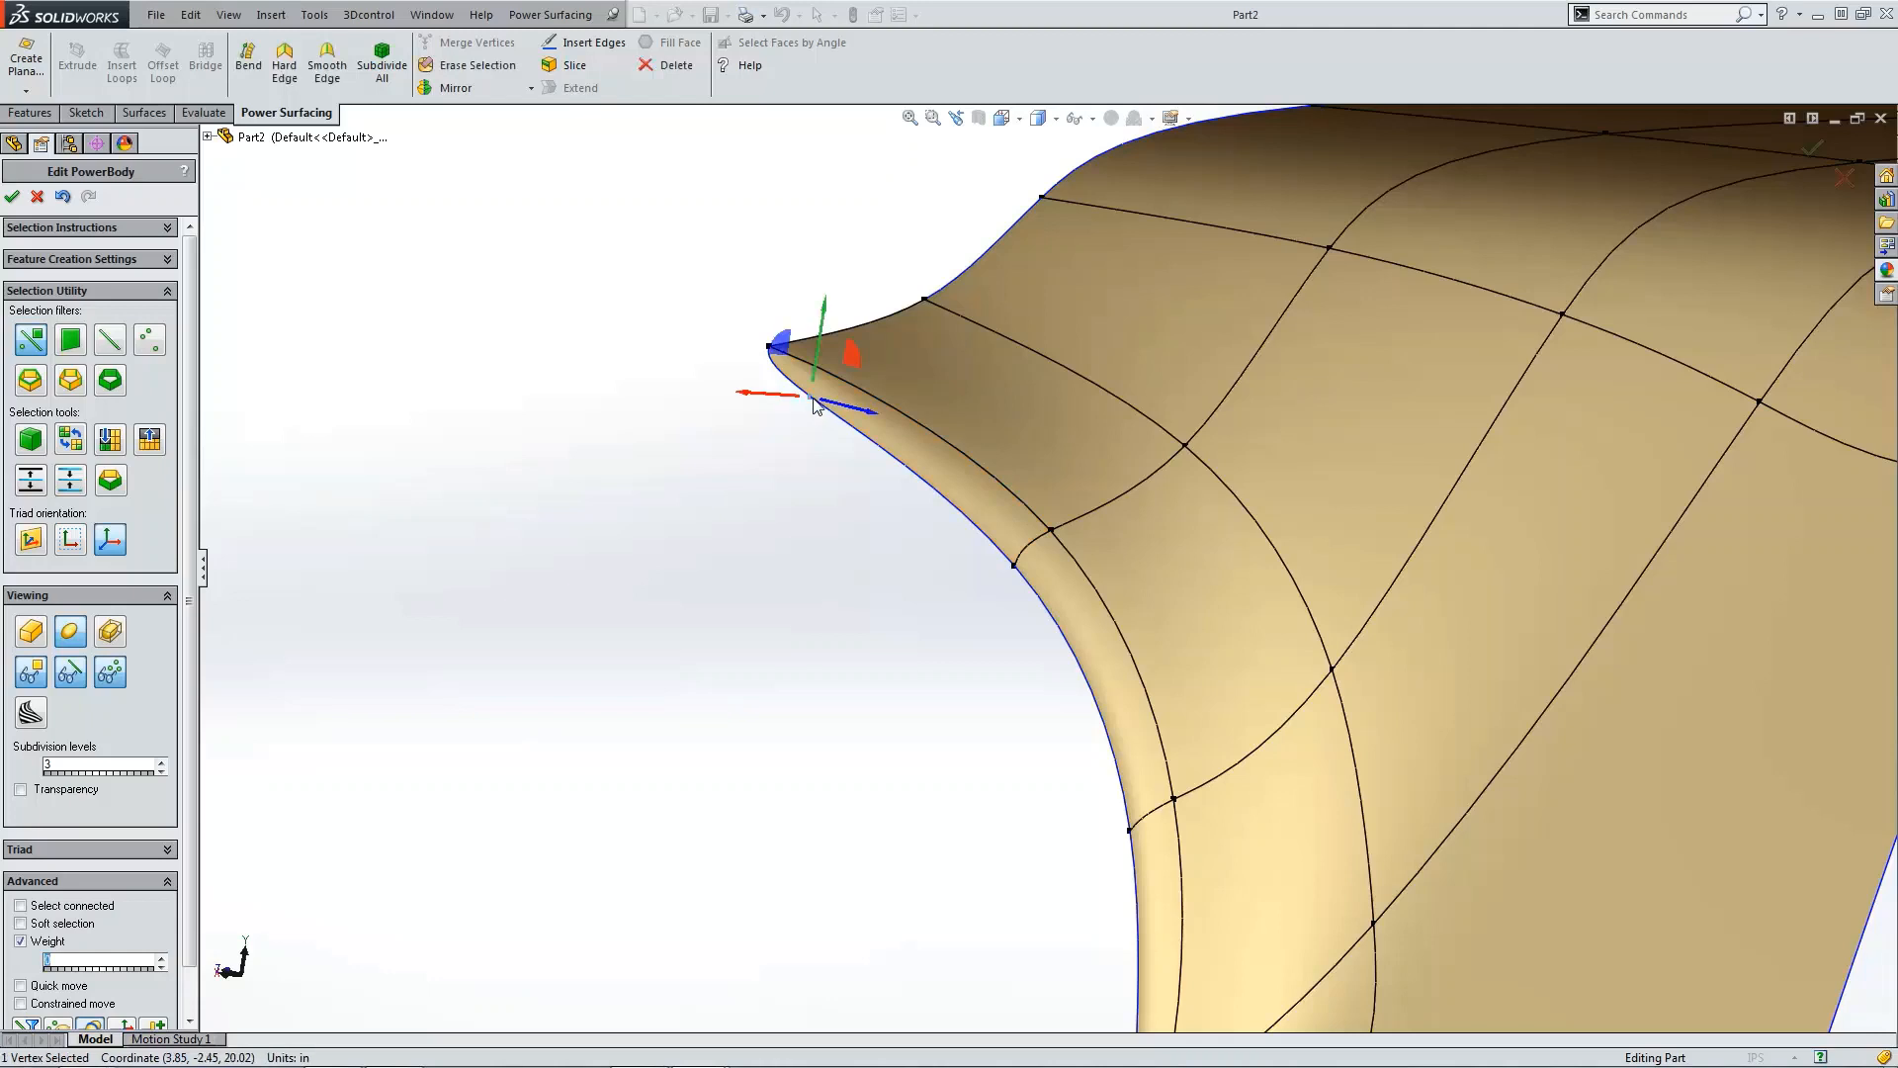
left_click(297, 69)
left_click(516, 229)
Step: Hide the cage edges and shift the flap's bottom inner corner vertex slightly along X
scroll(993, 485, "up", 5)
scroll(995, 488, "down", 8)
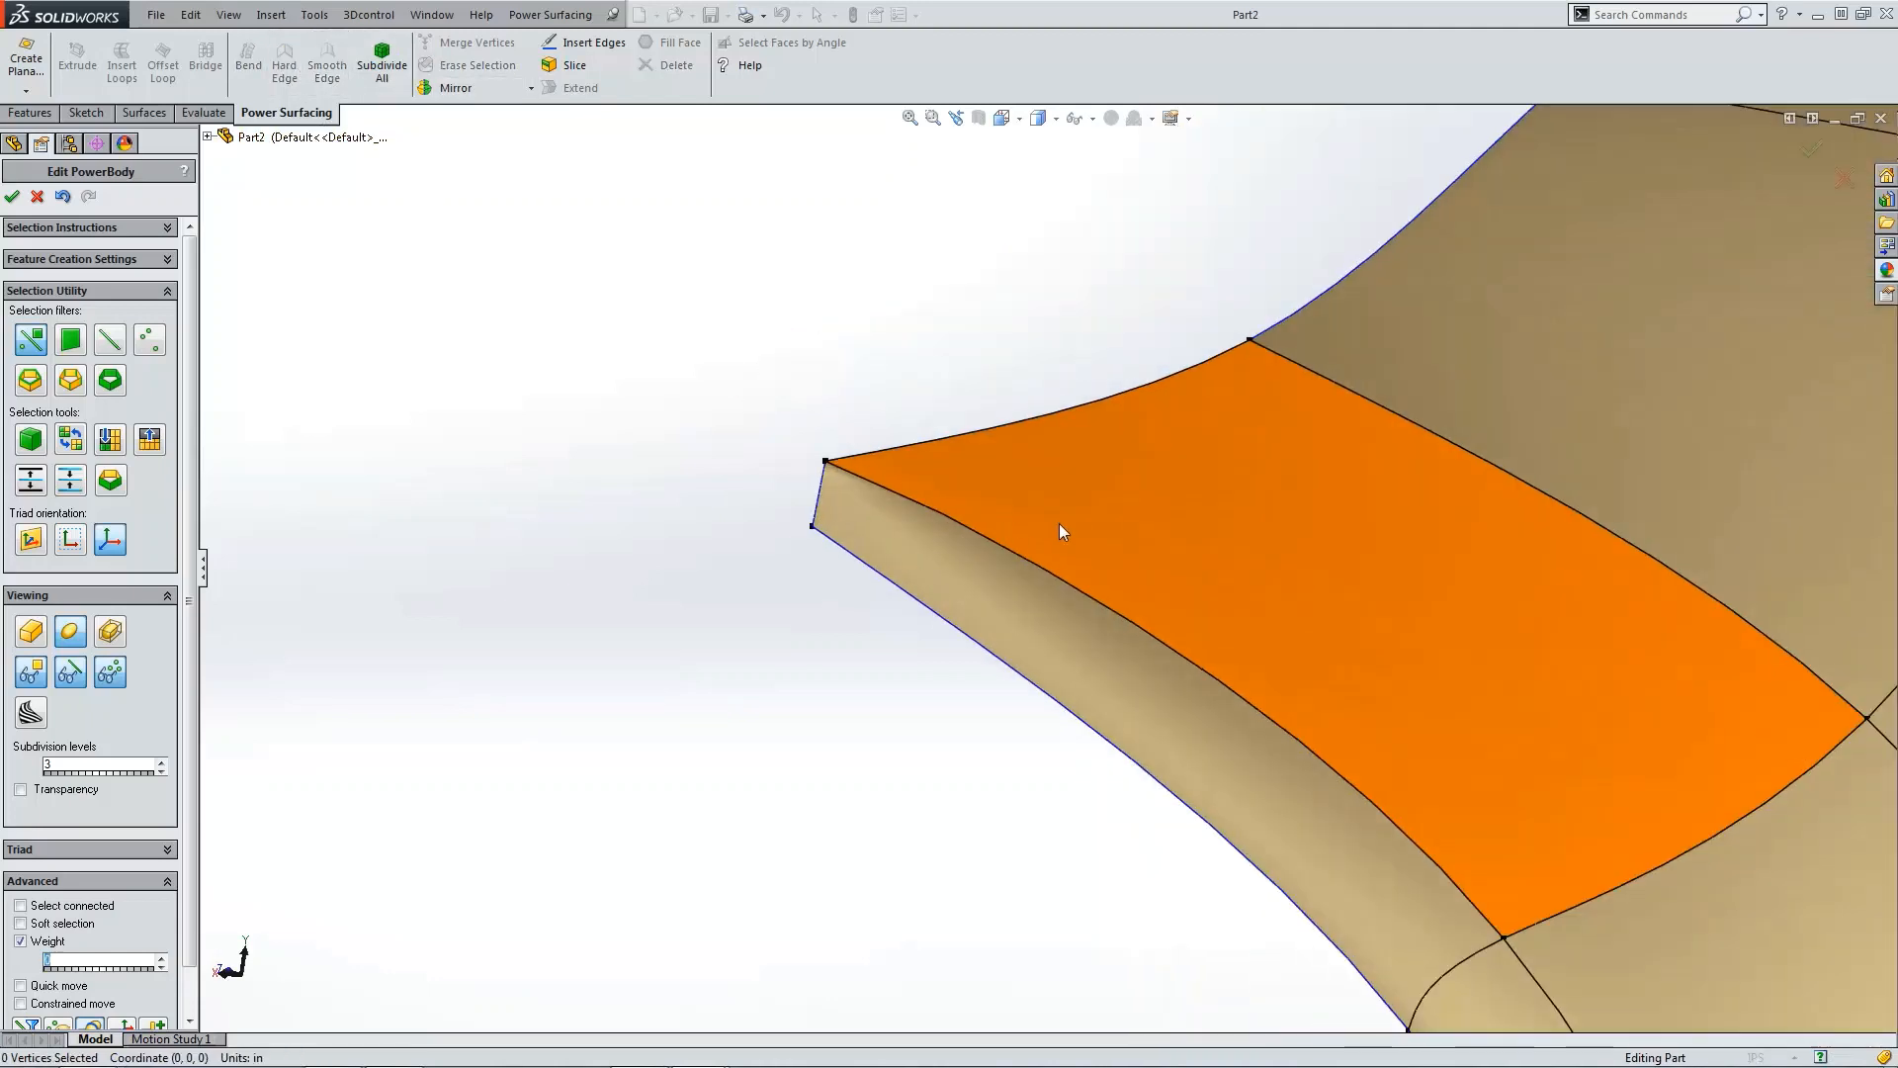
scroll(843, 512, "down", 5)
scroll(1000, 548, "up", 10)
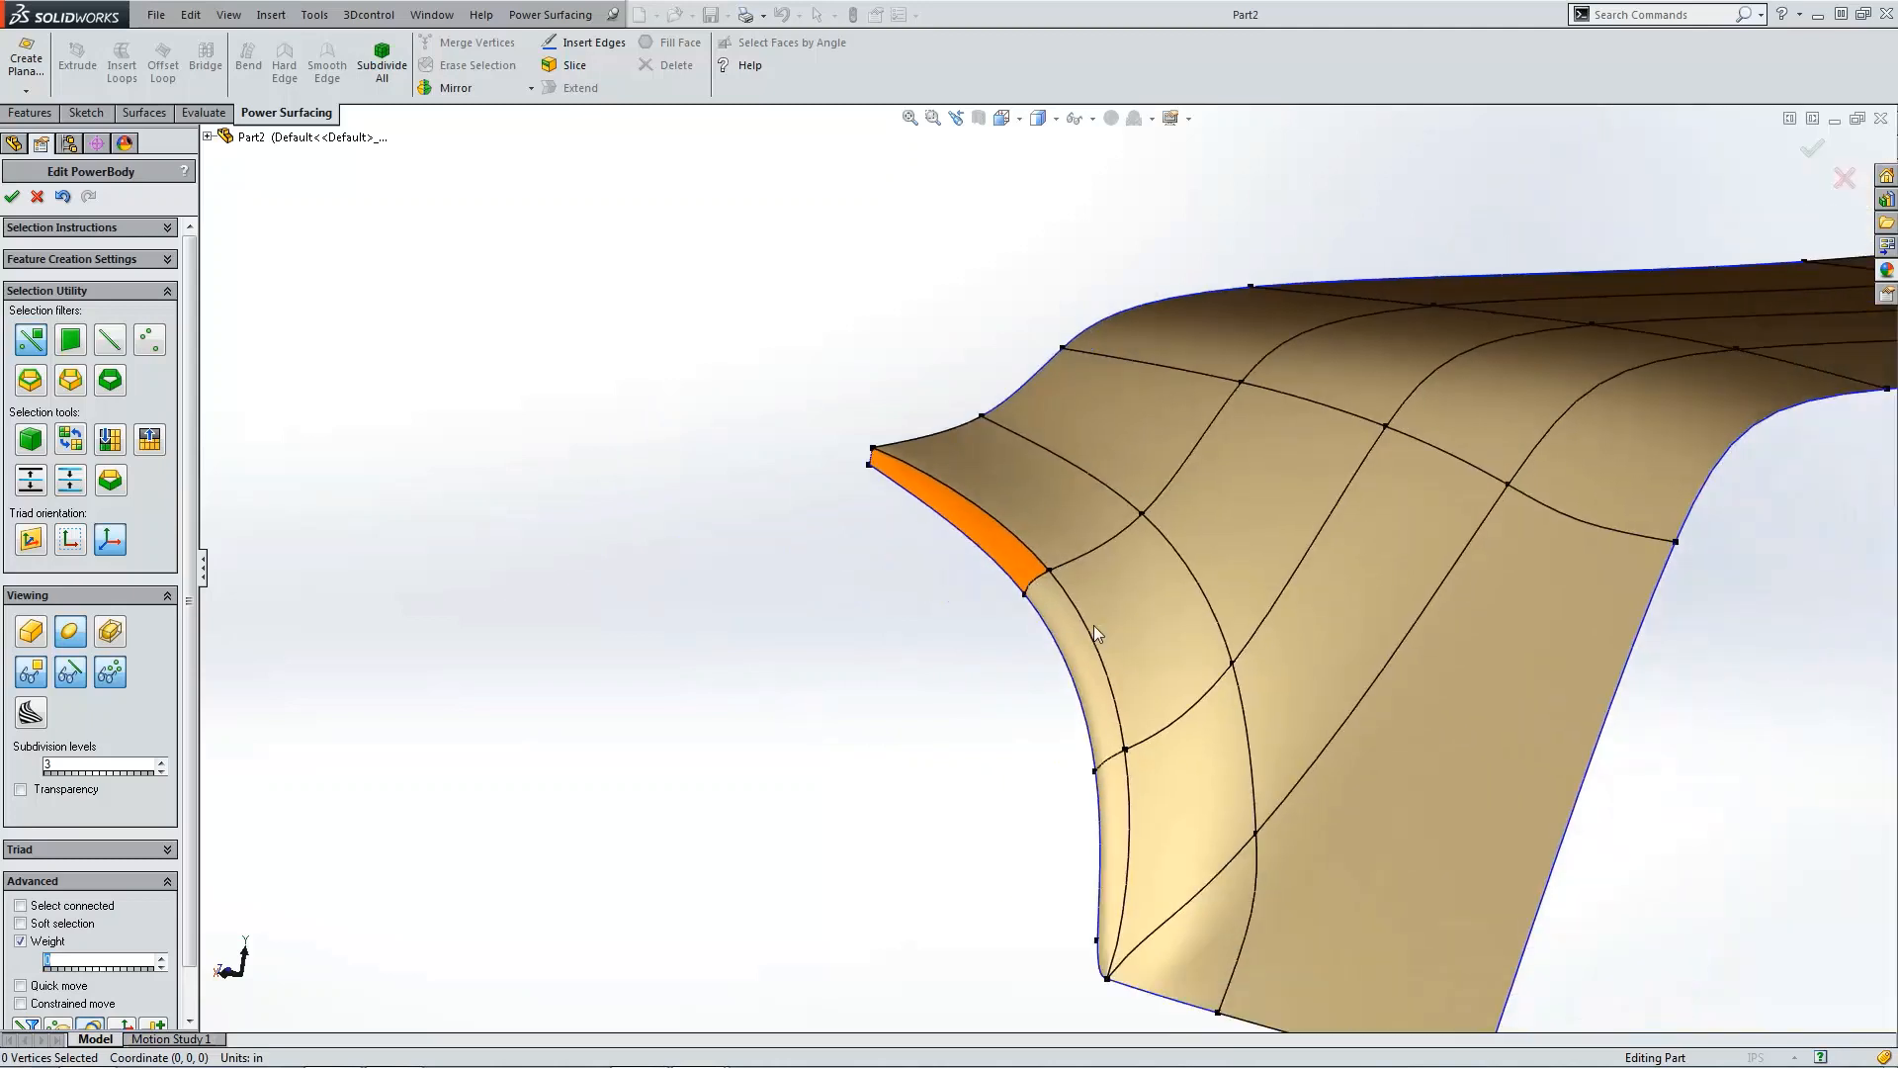
scroll(1094, 625, "up", 2)
left_click(893, 758)
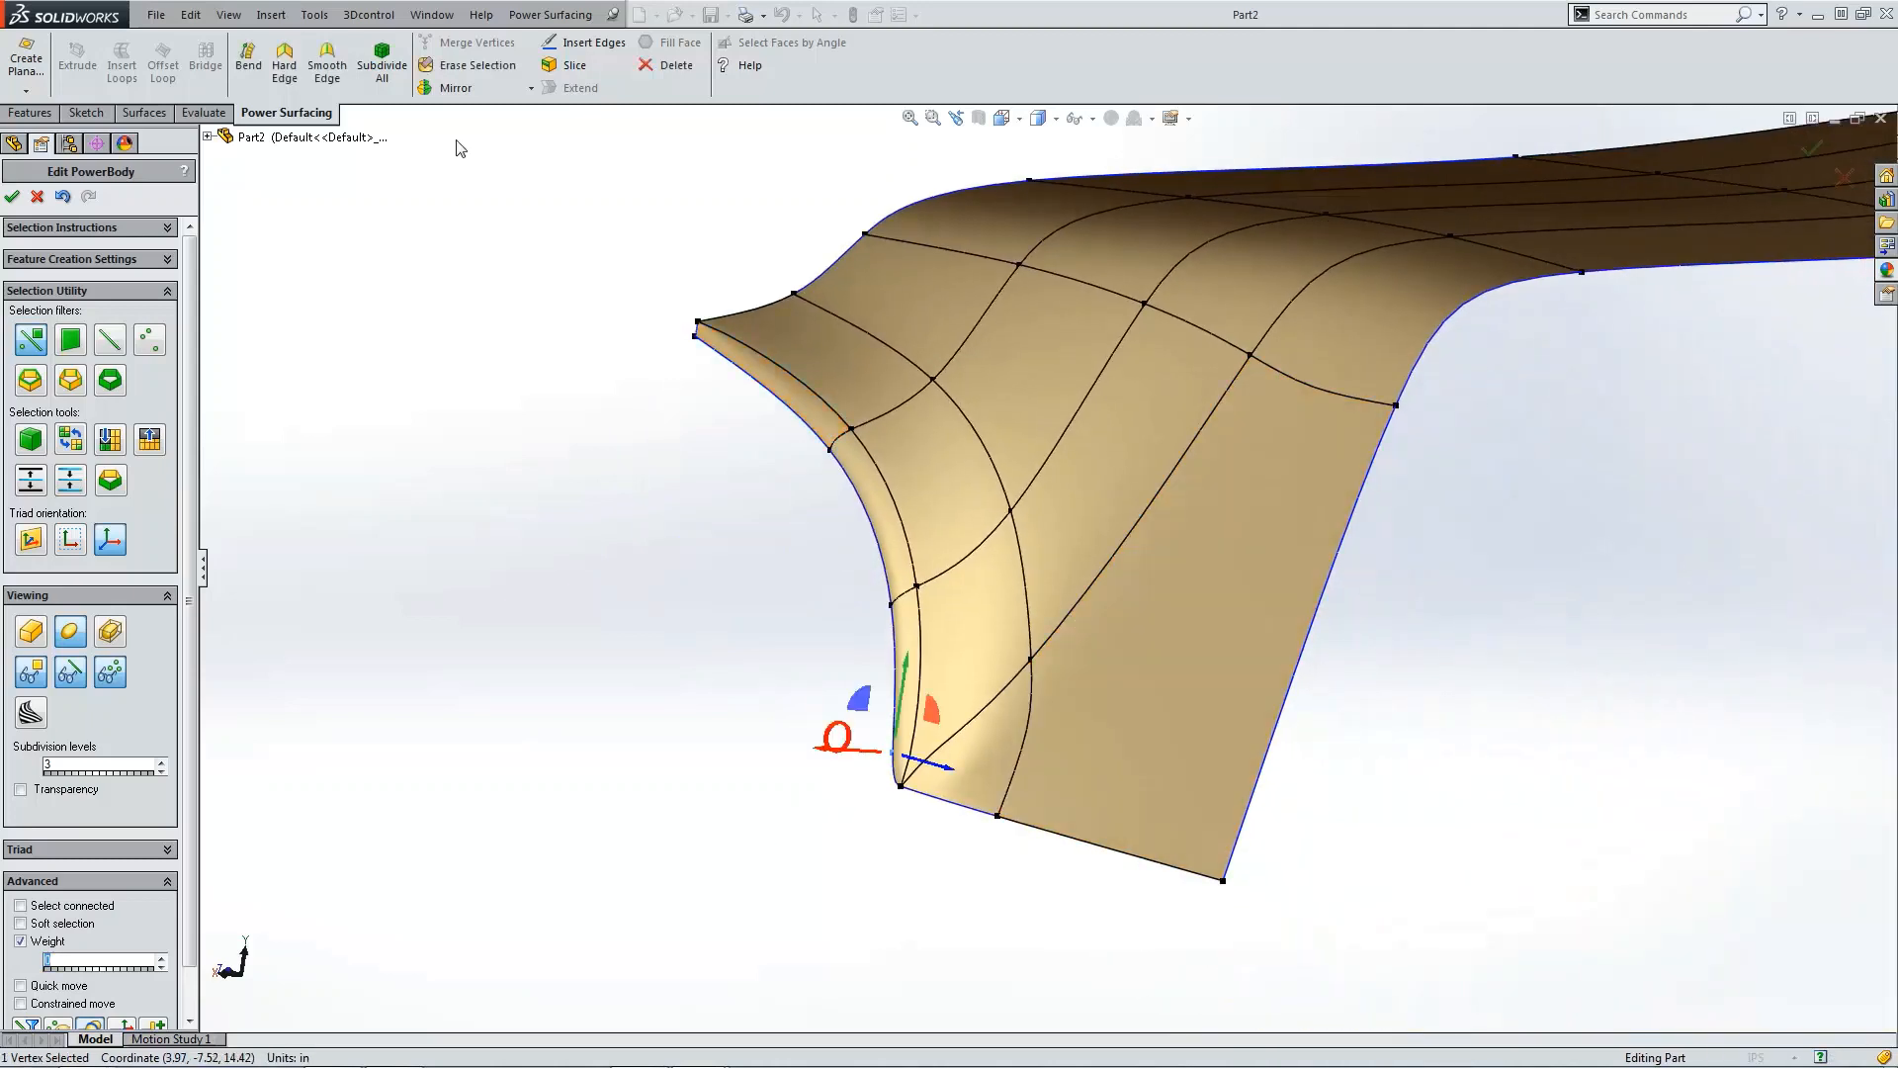
left_click(449, 509)
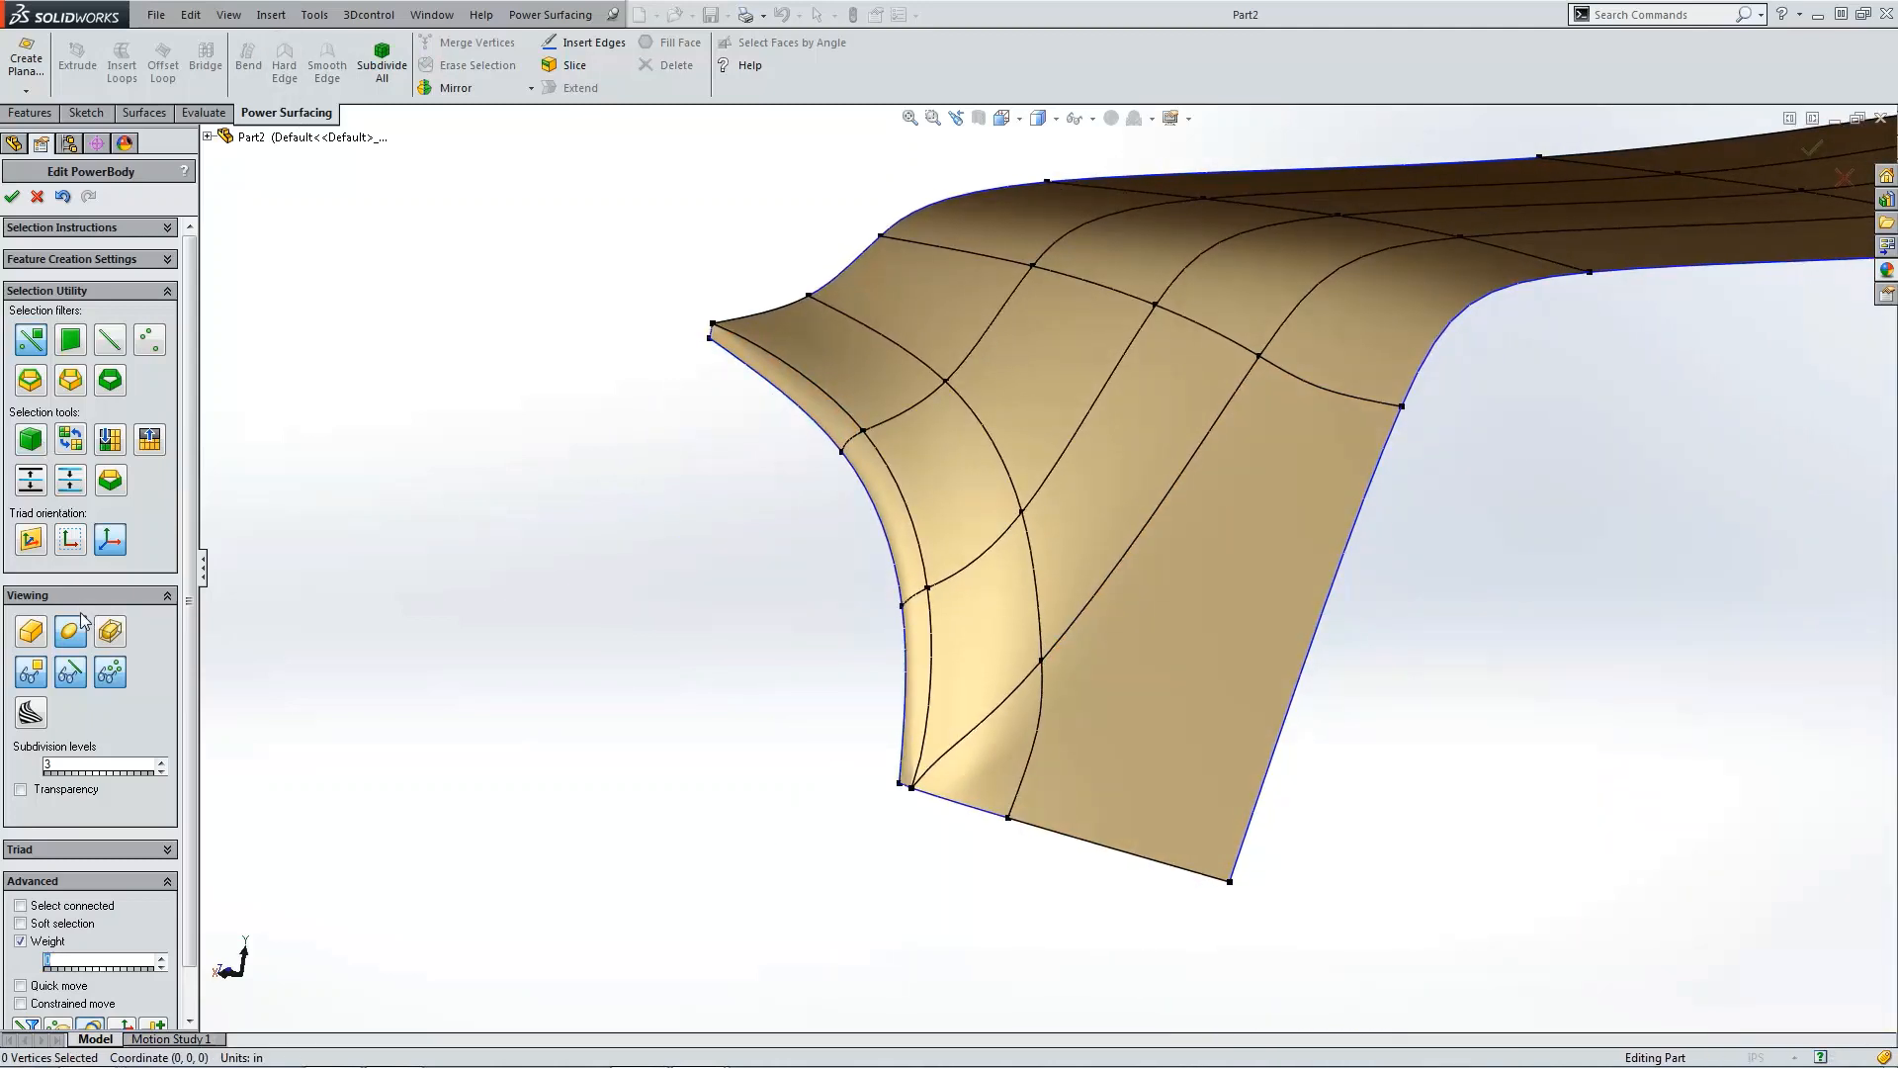
left_click(70, 671)
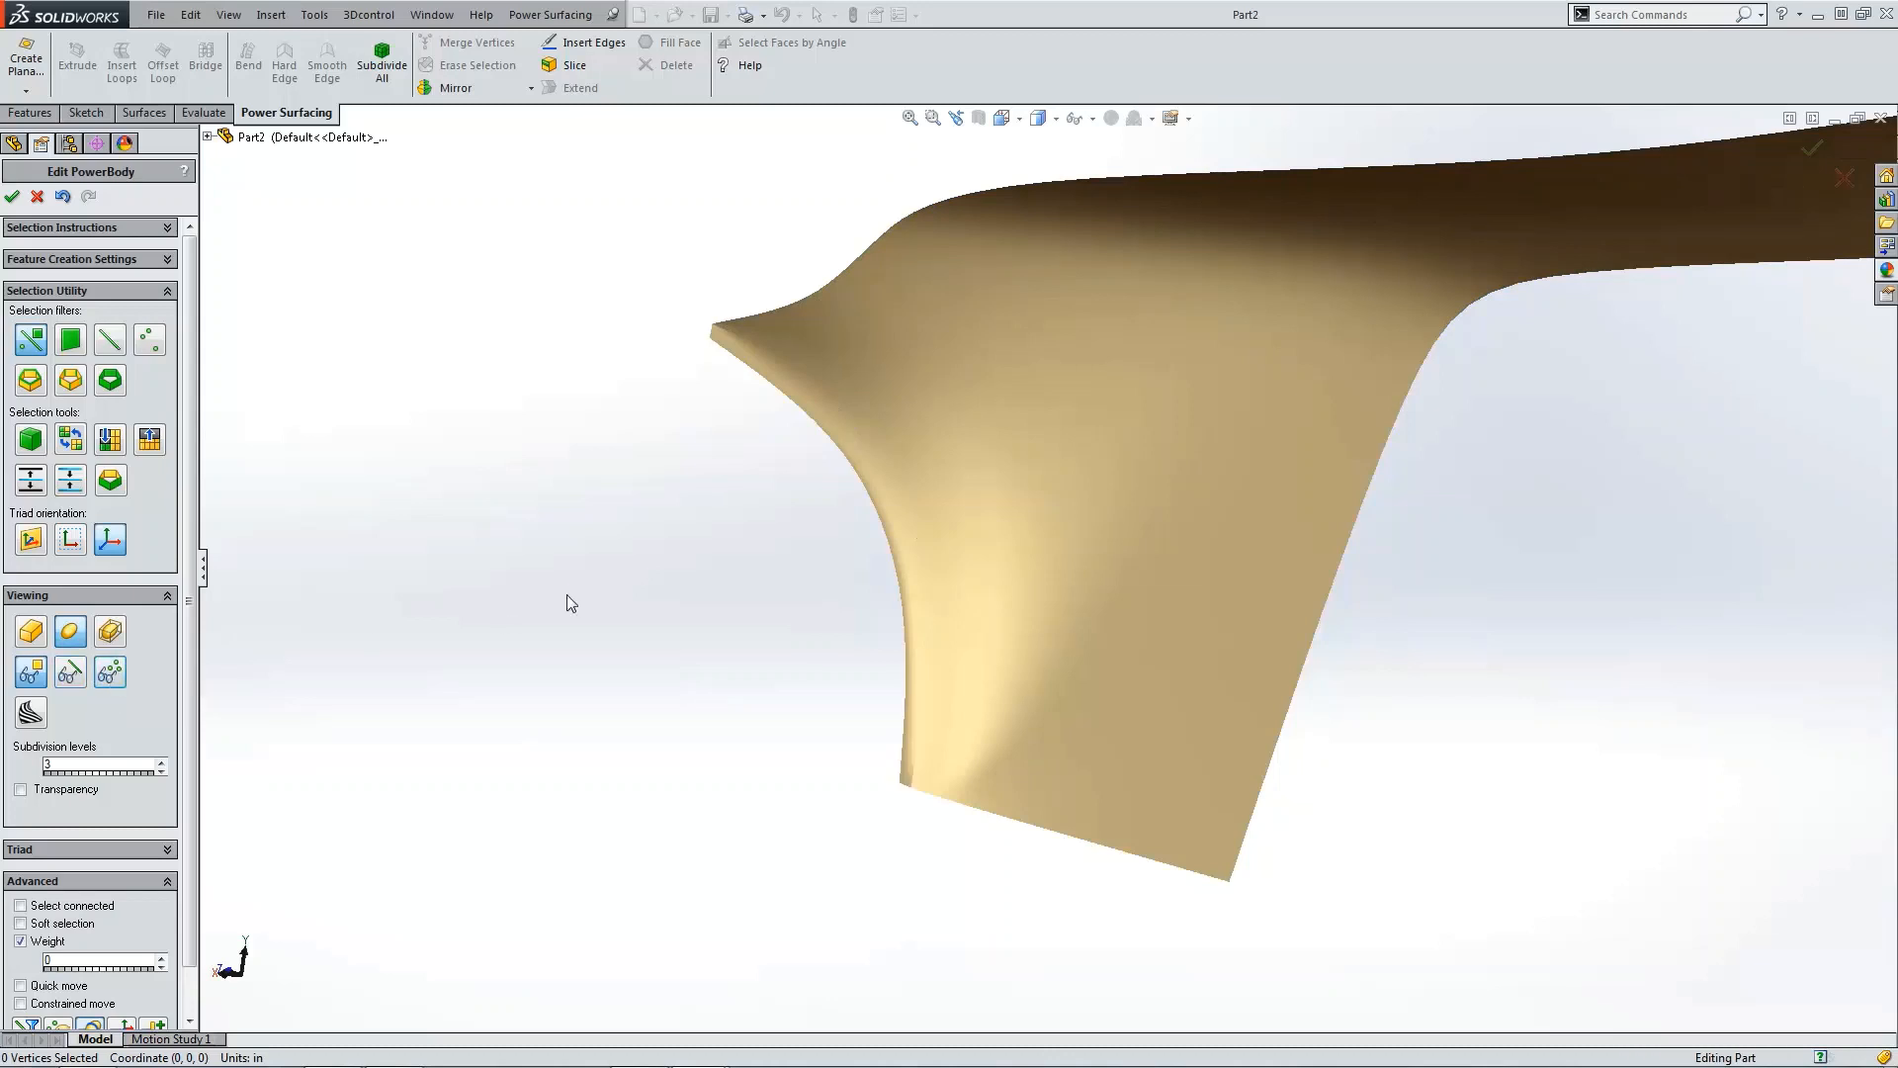
left_click(1127, 742)
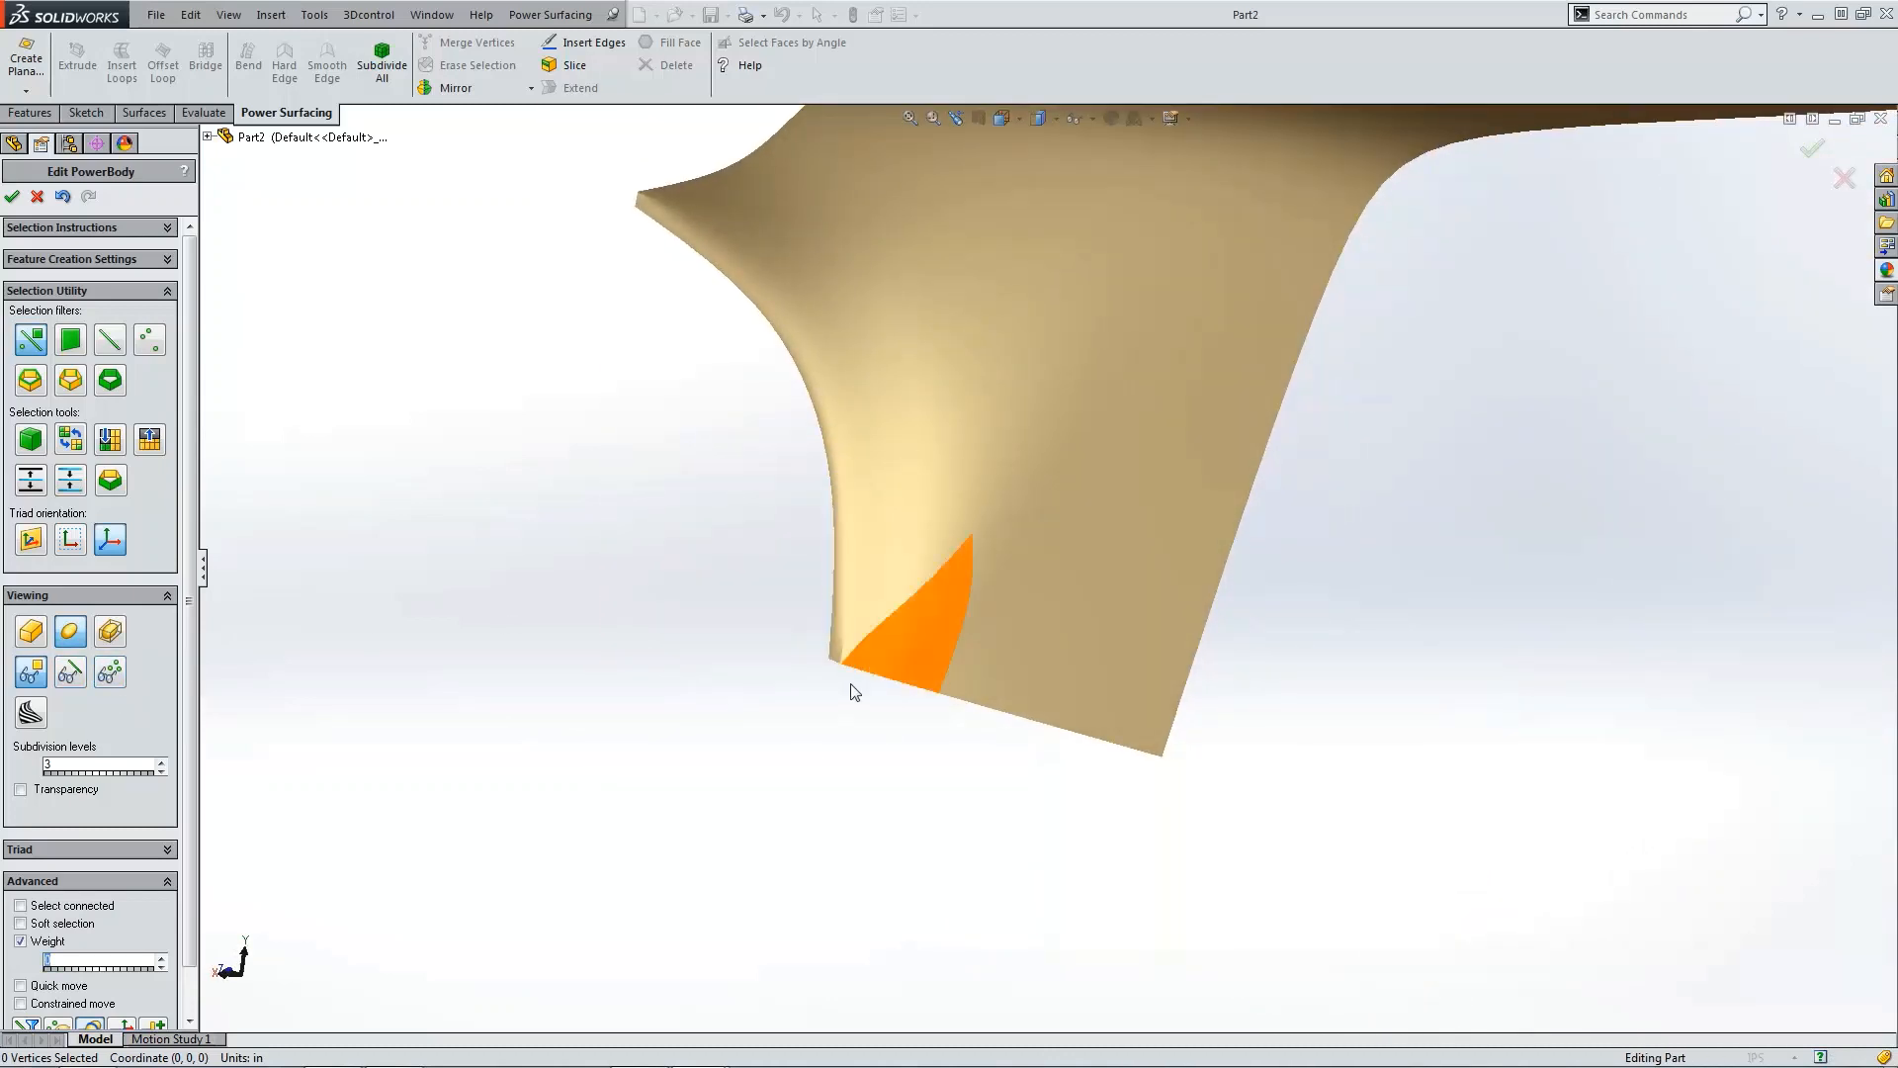
scroll(851, 684, "down", 9)
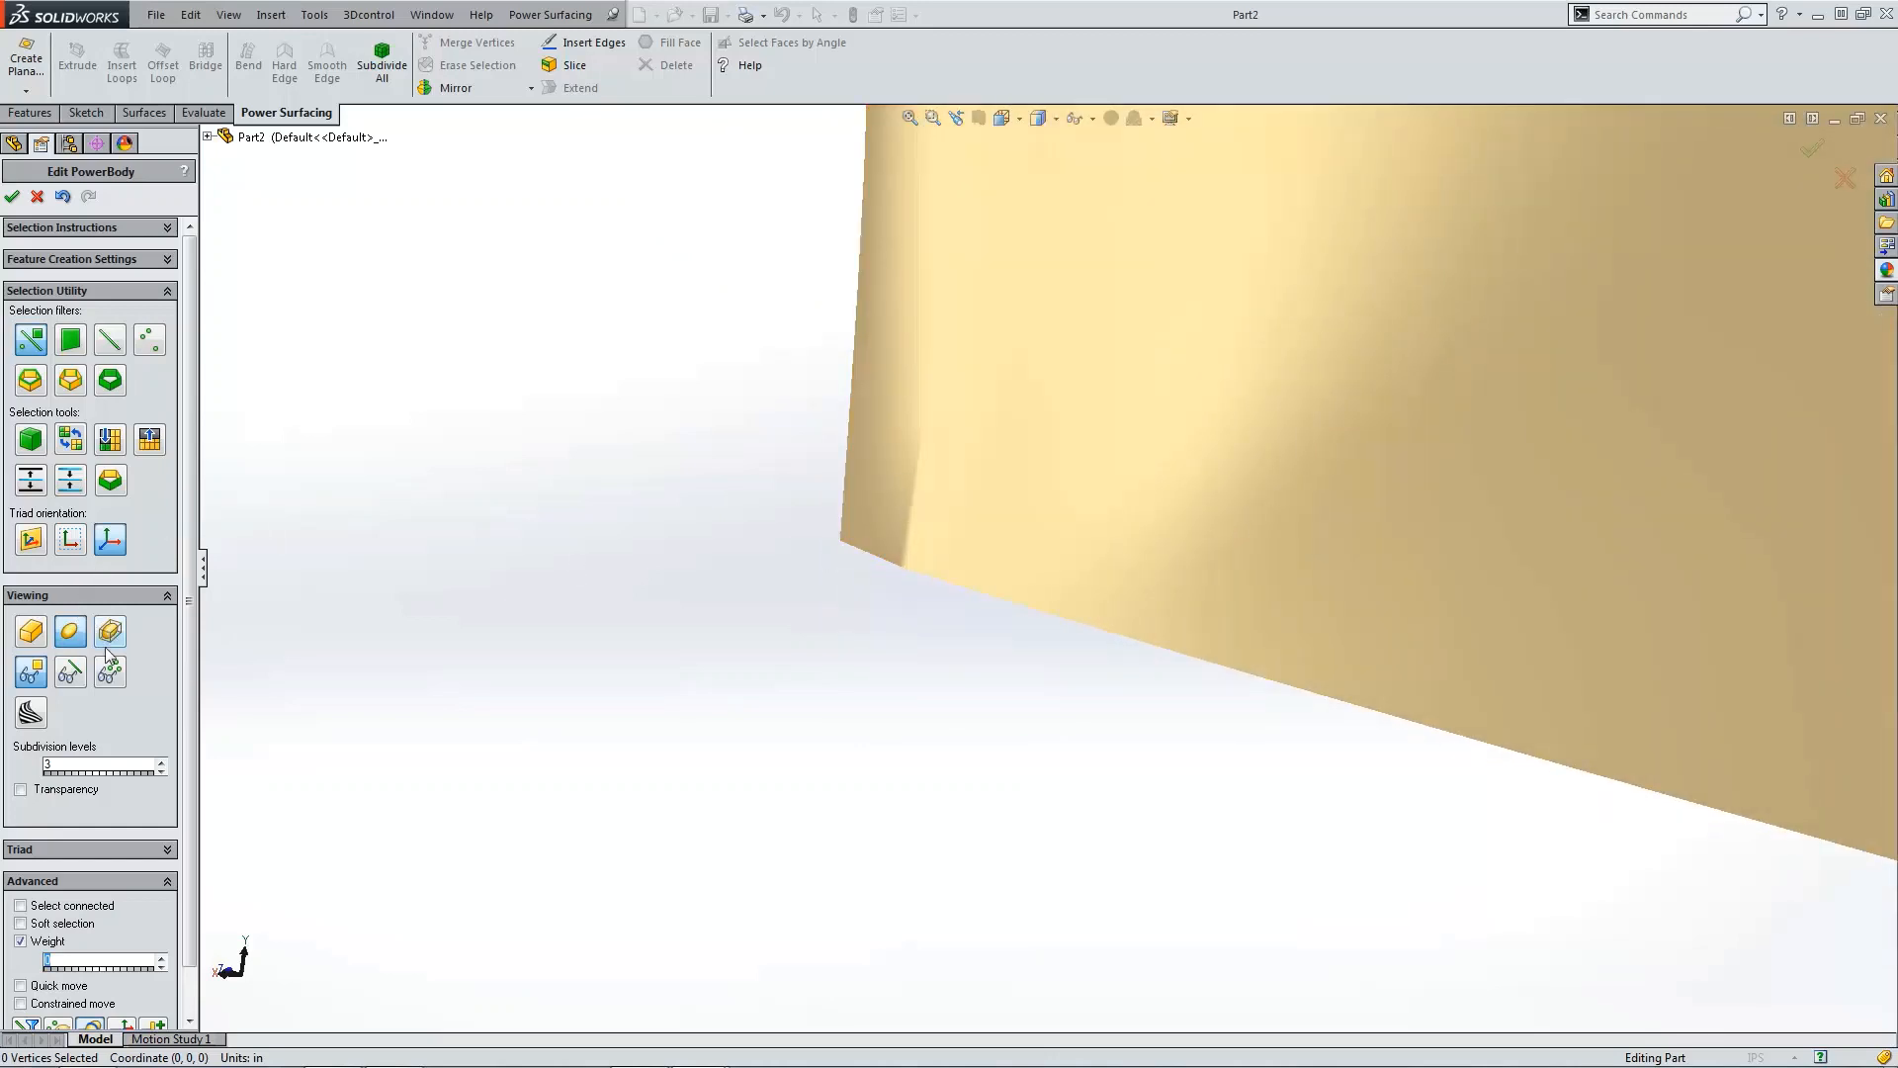
left_click(835, 543)
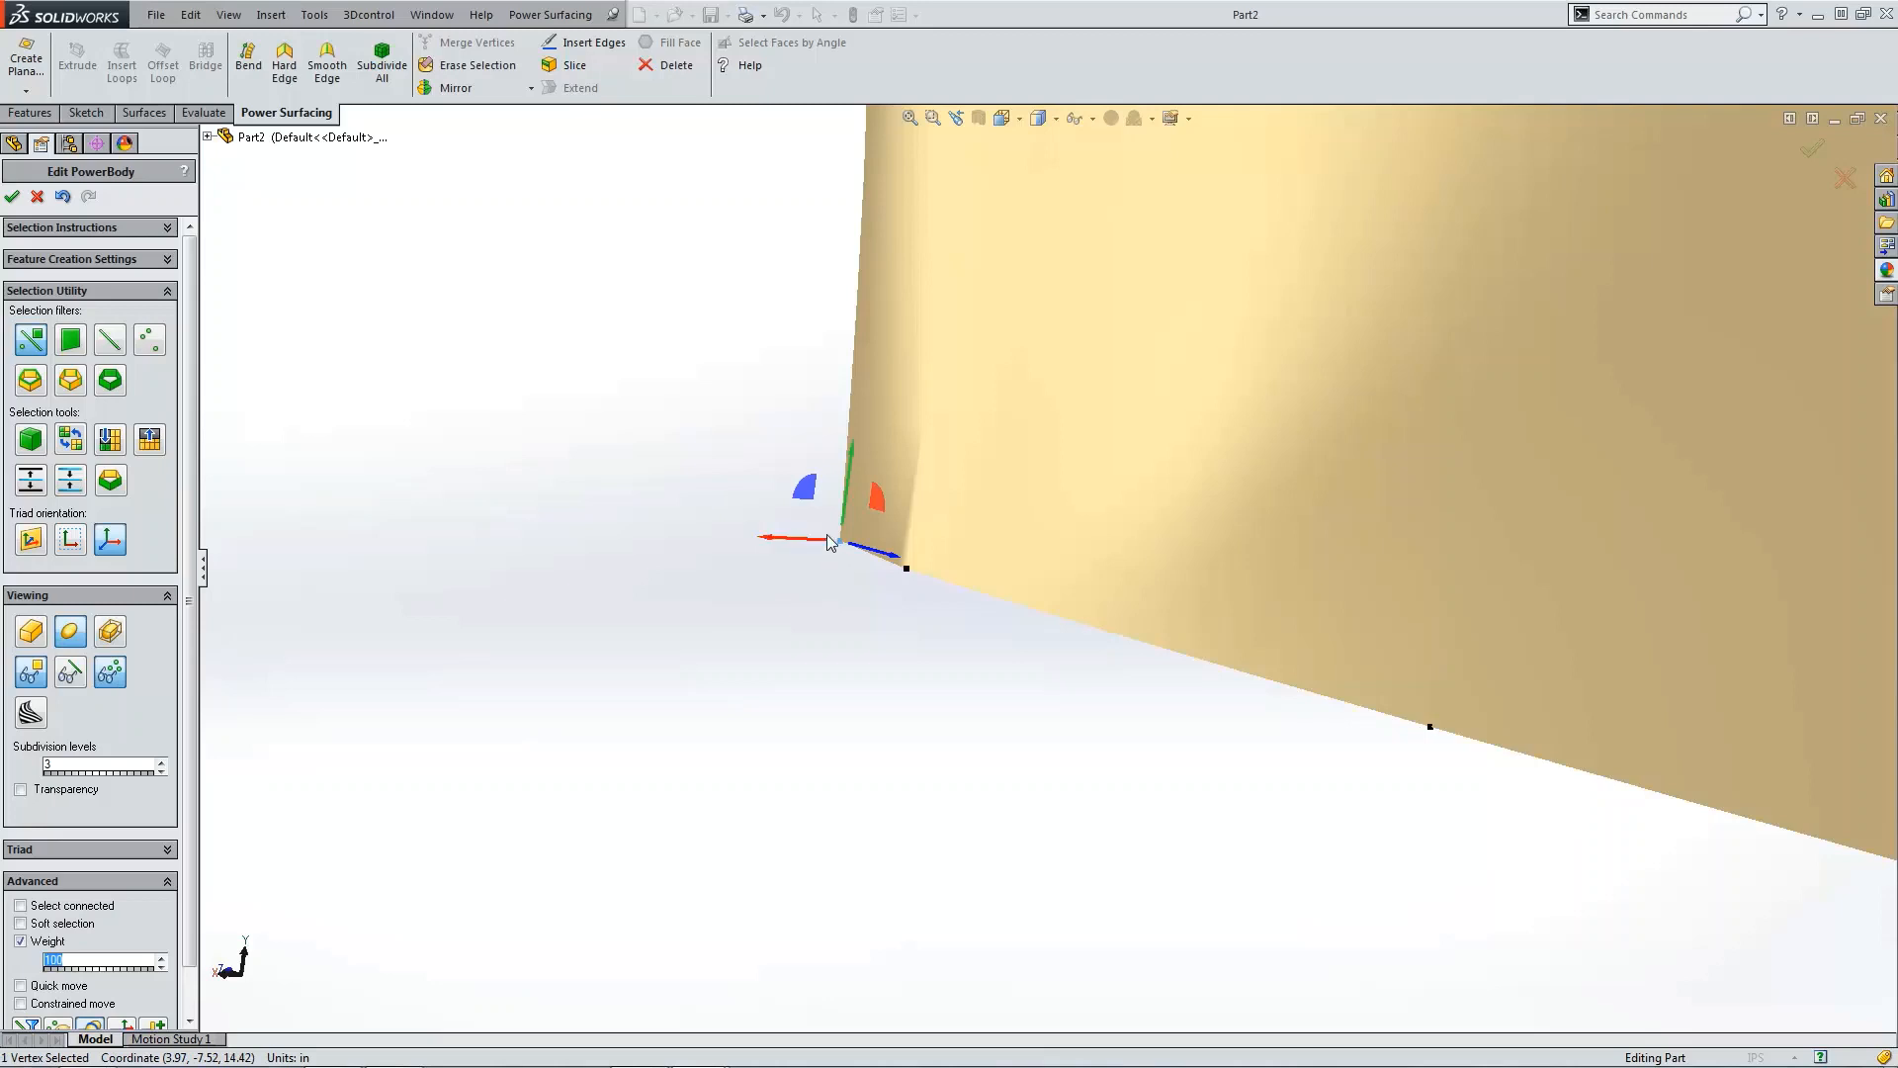
left_click_drag(810, 537, 792, 536)
left_click(914, 625)
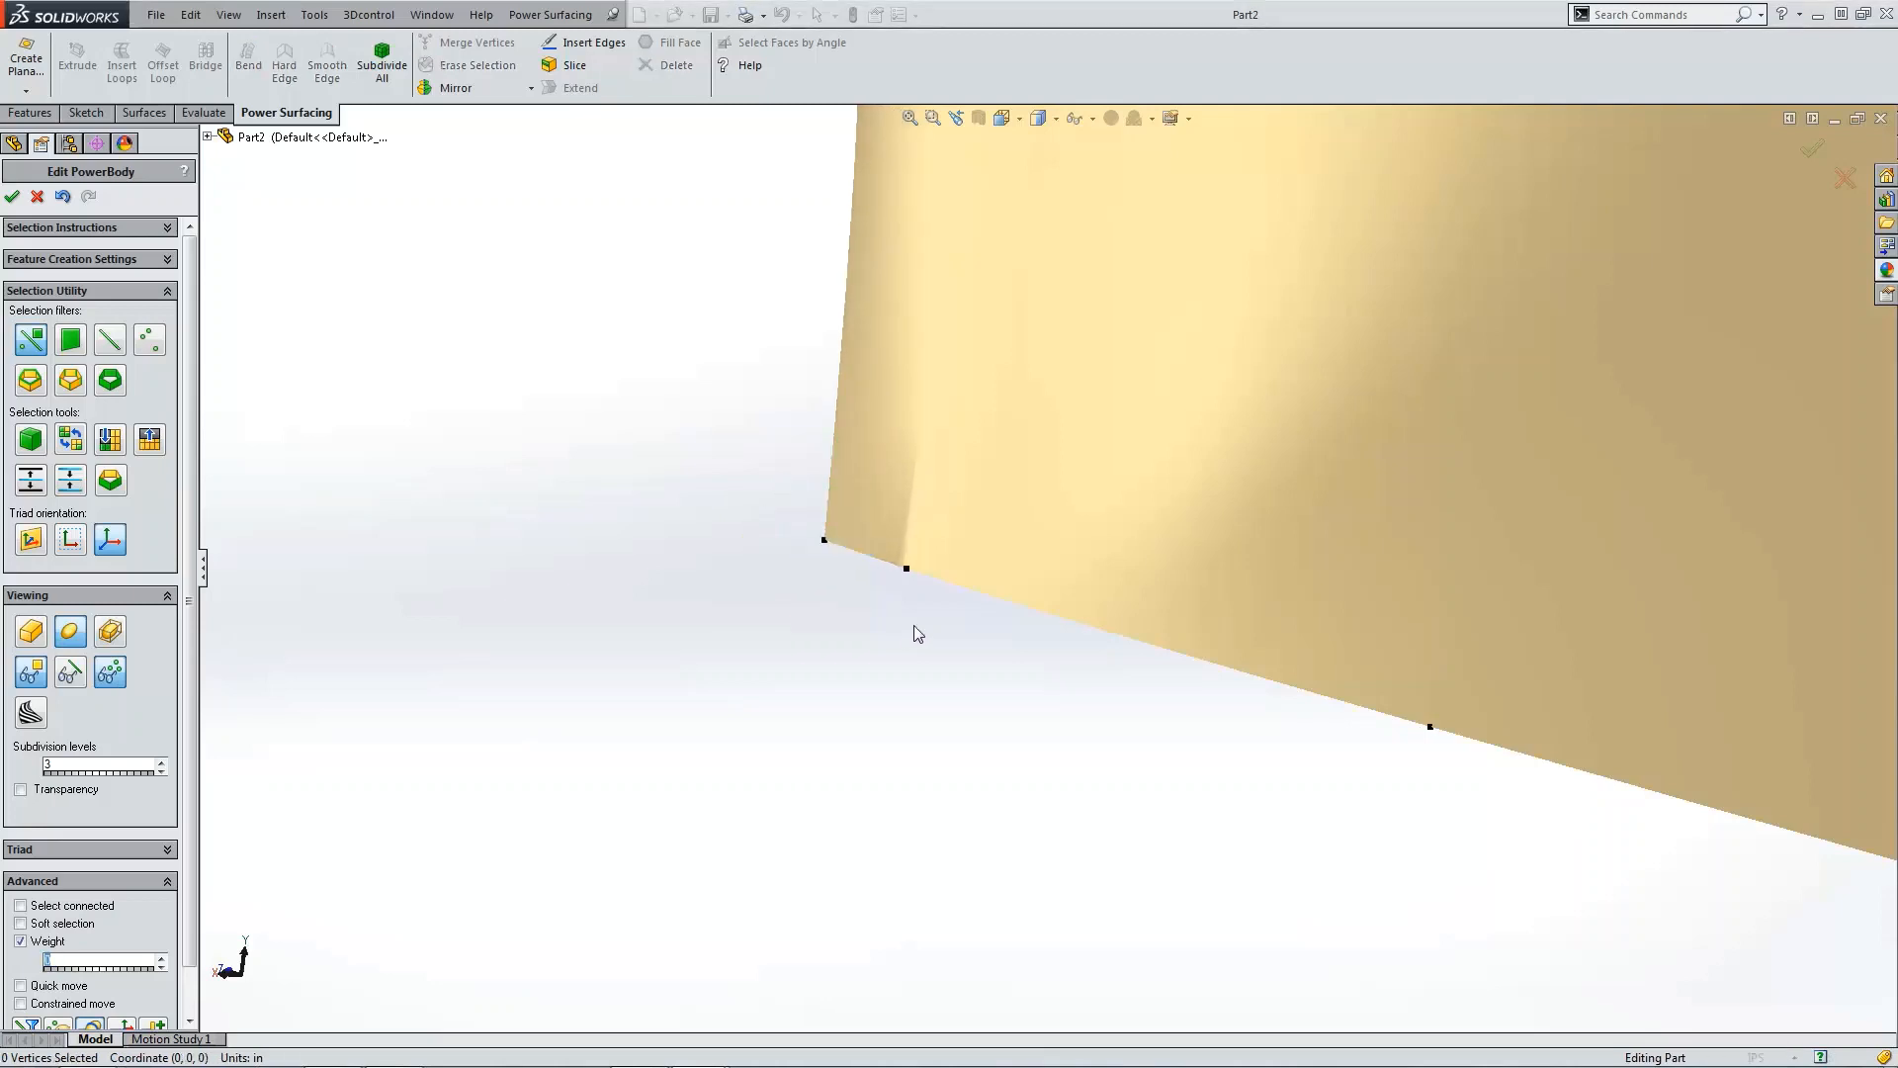
Step: Switch to the cage display in right view and lower the flap's bottom tip vertex slightly
scroll(919, 613, "up", 3)
scroll(988, 568, "down", 5)
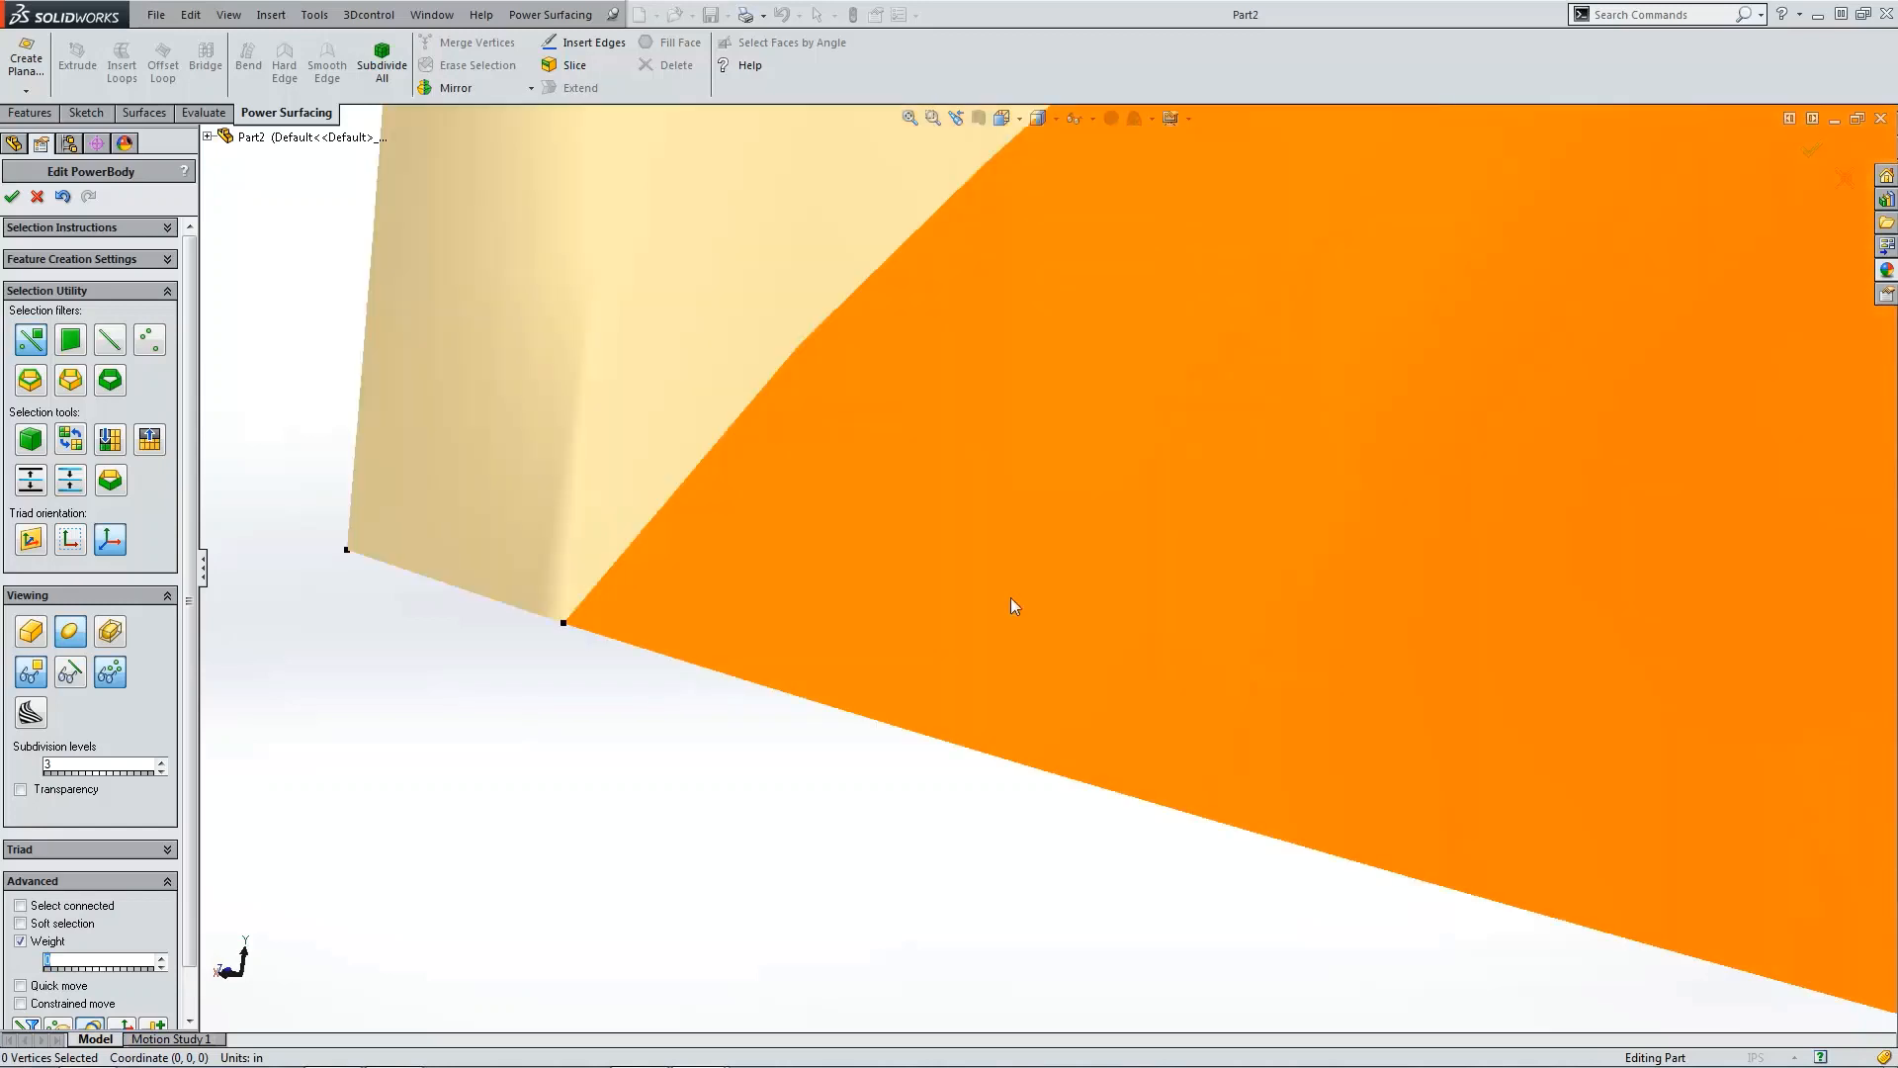
key("ctrl+1")
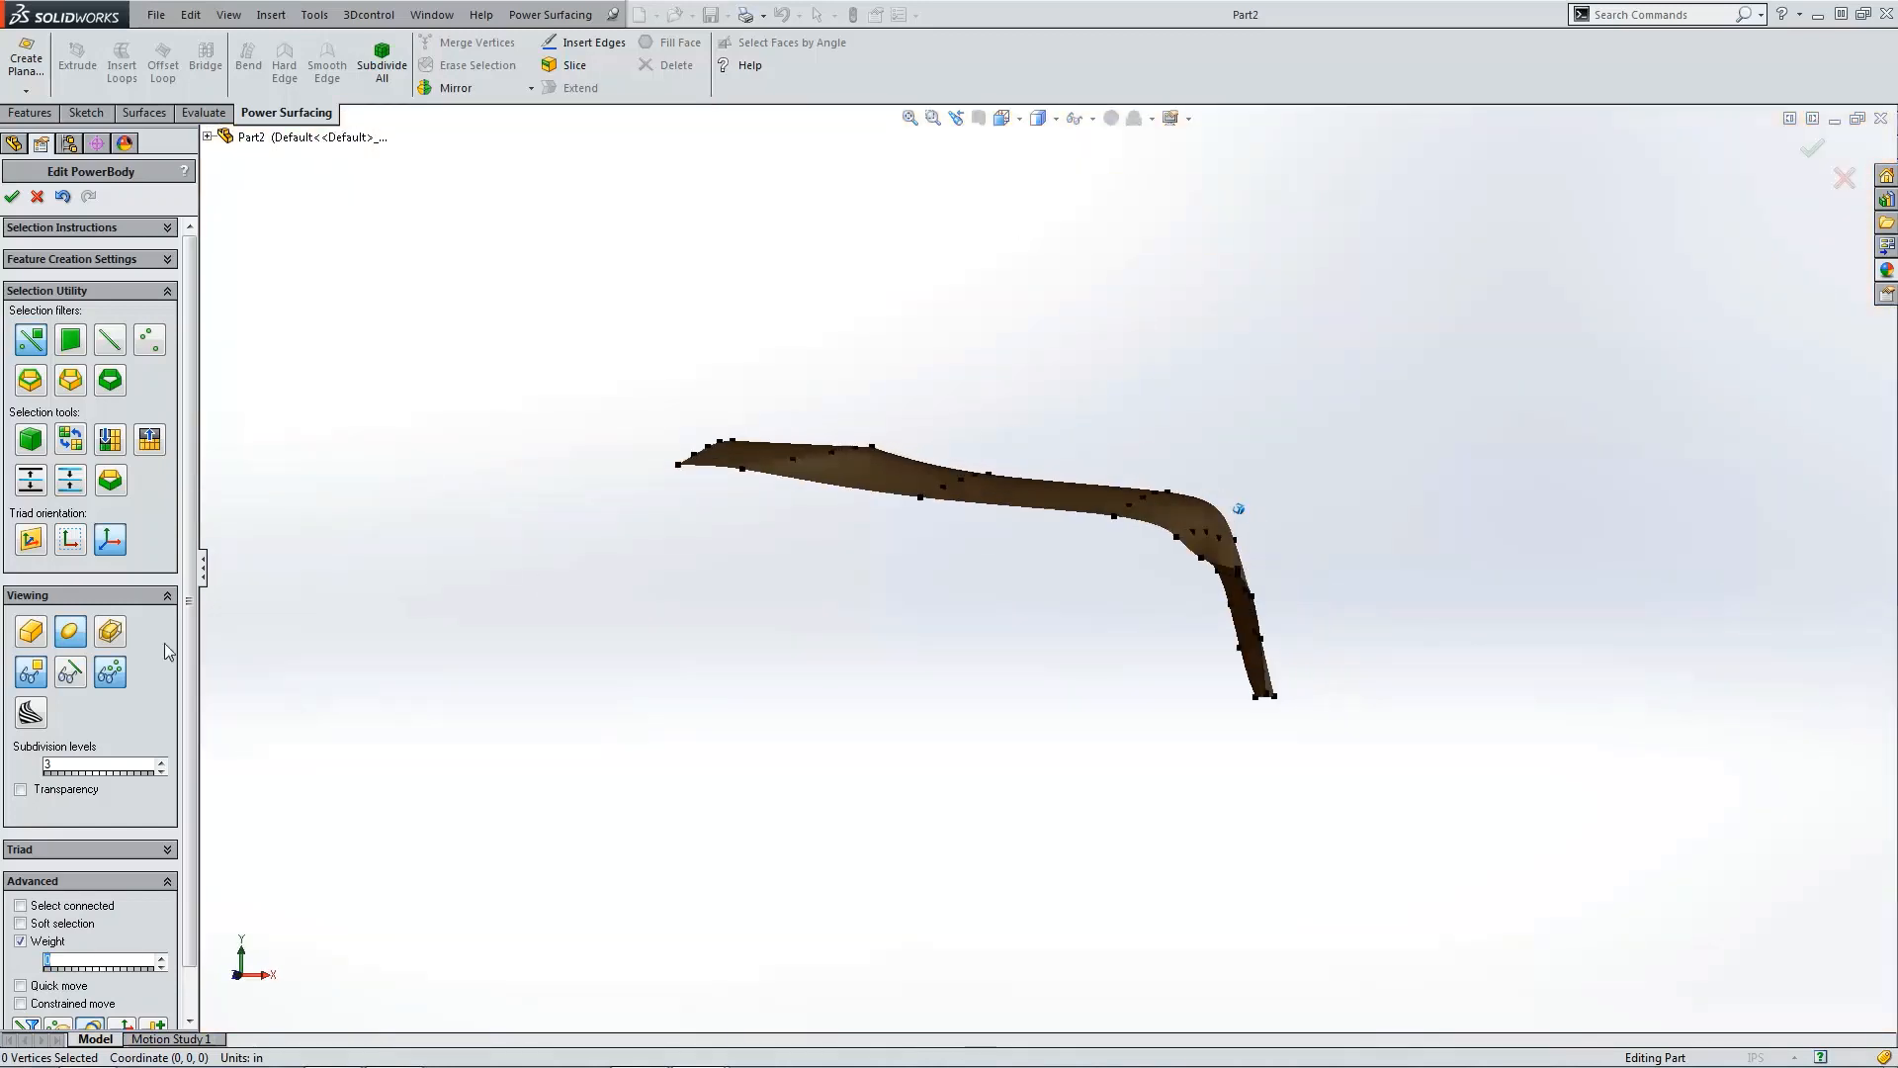
left_click(37, 632)
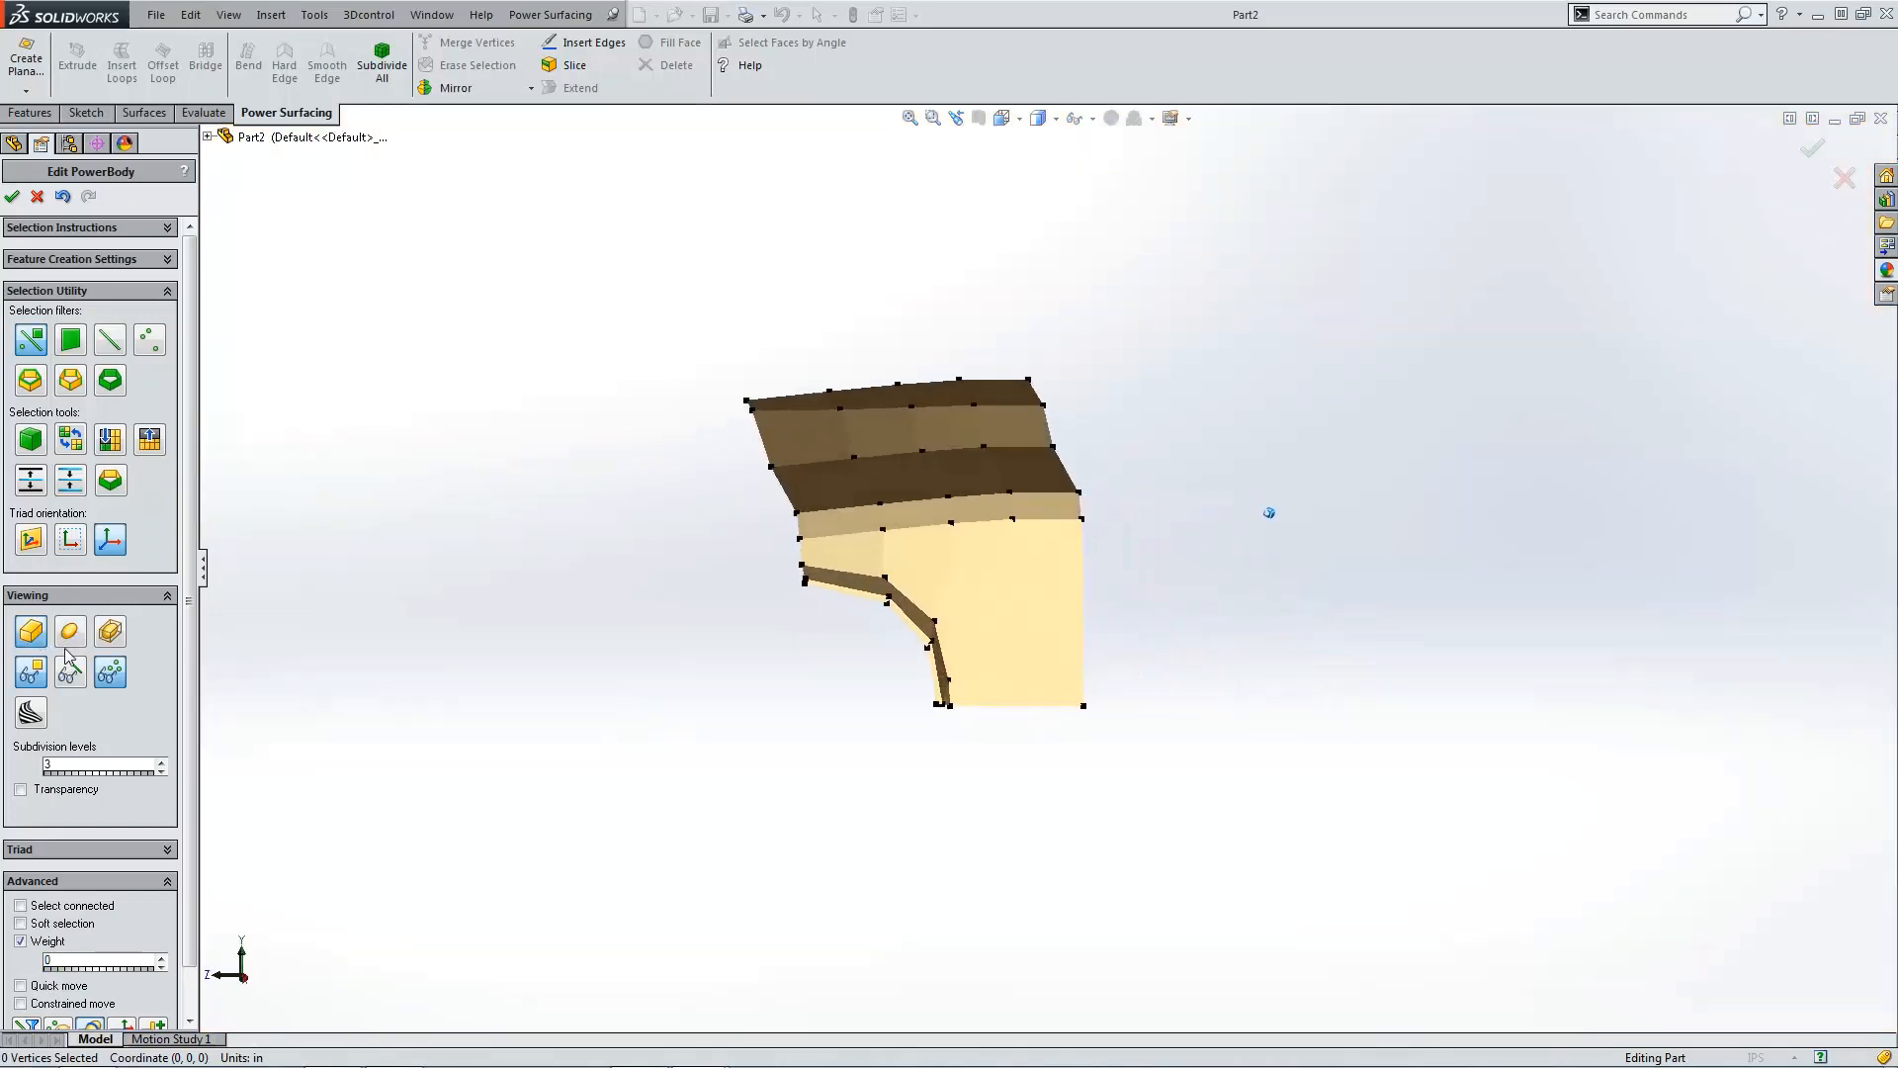
left_click(70, 672)
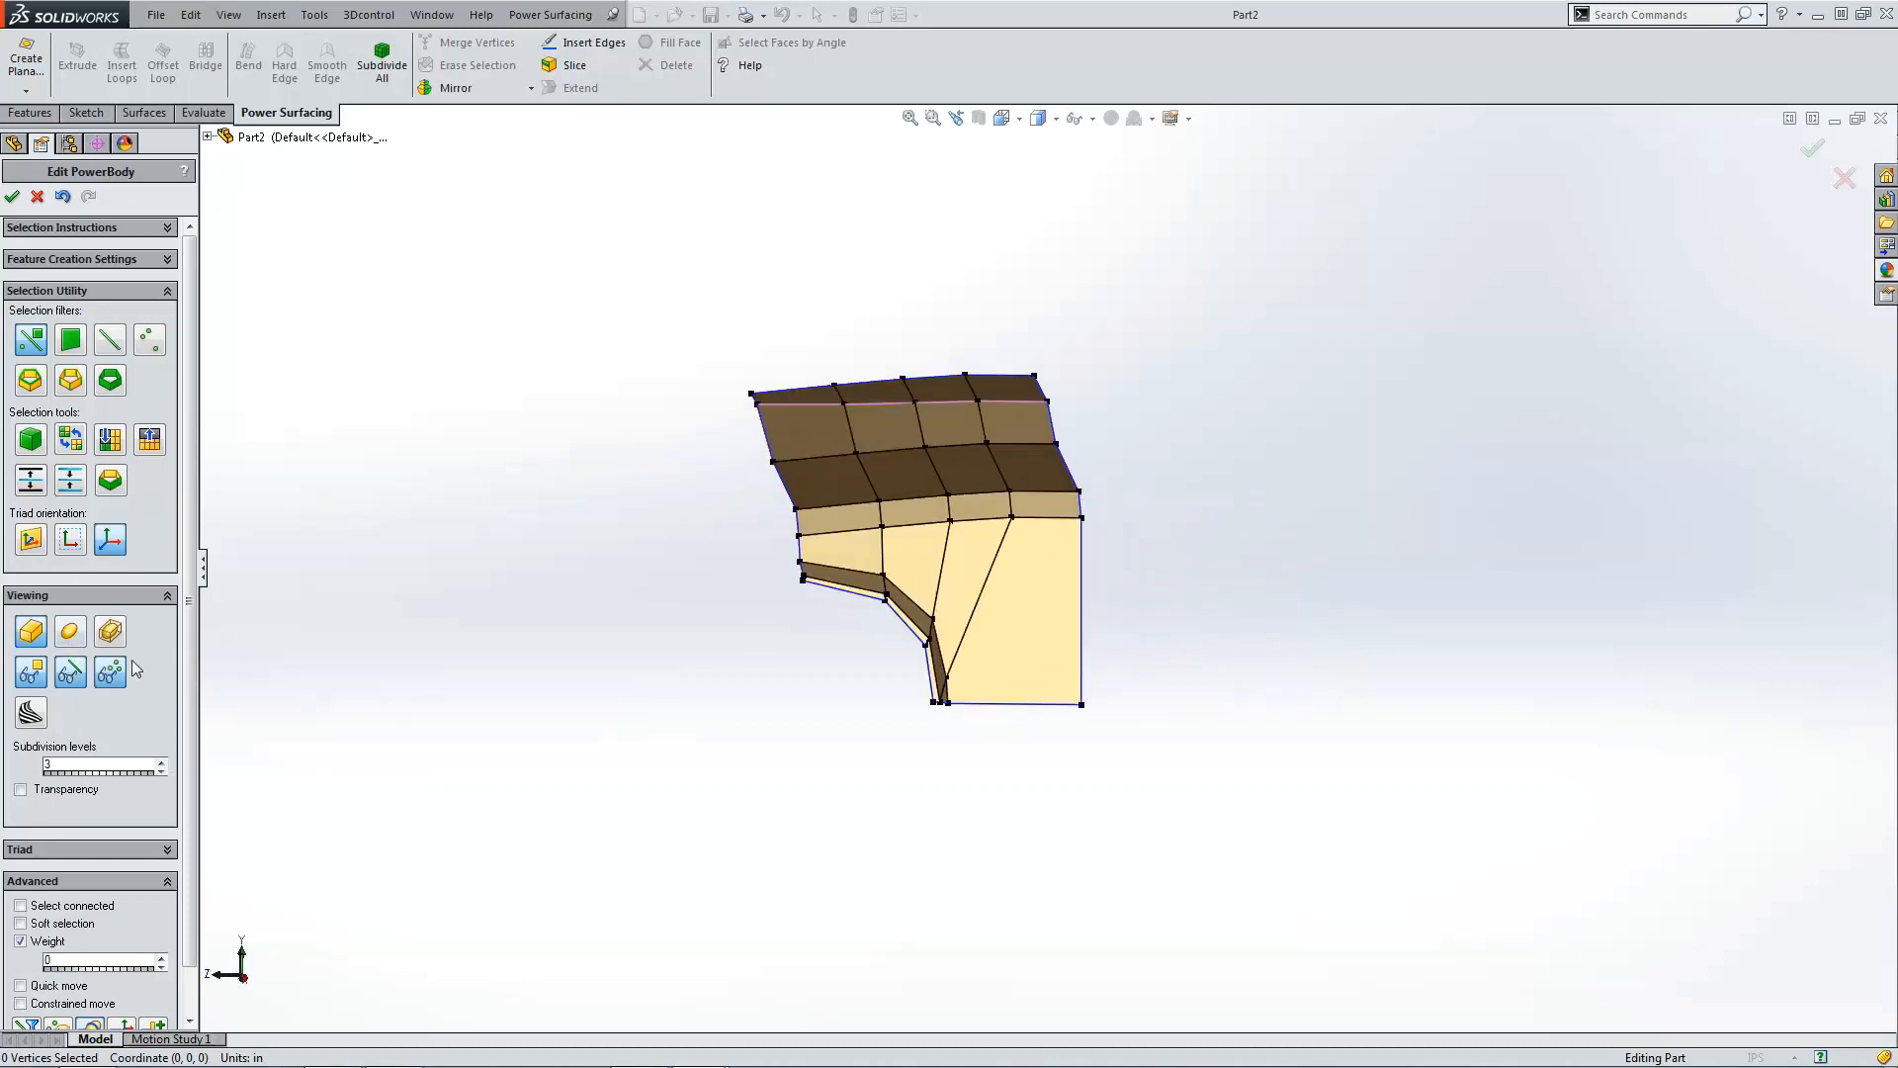
key("ctrl+1")
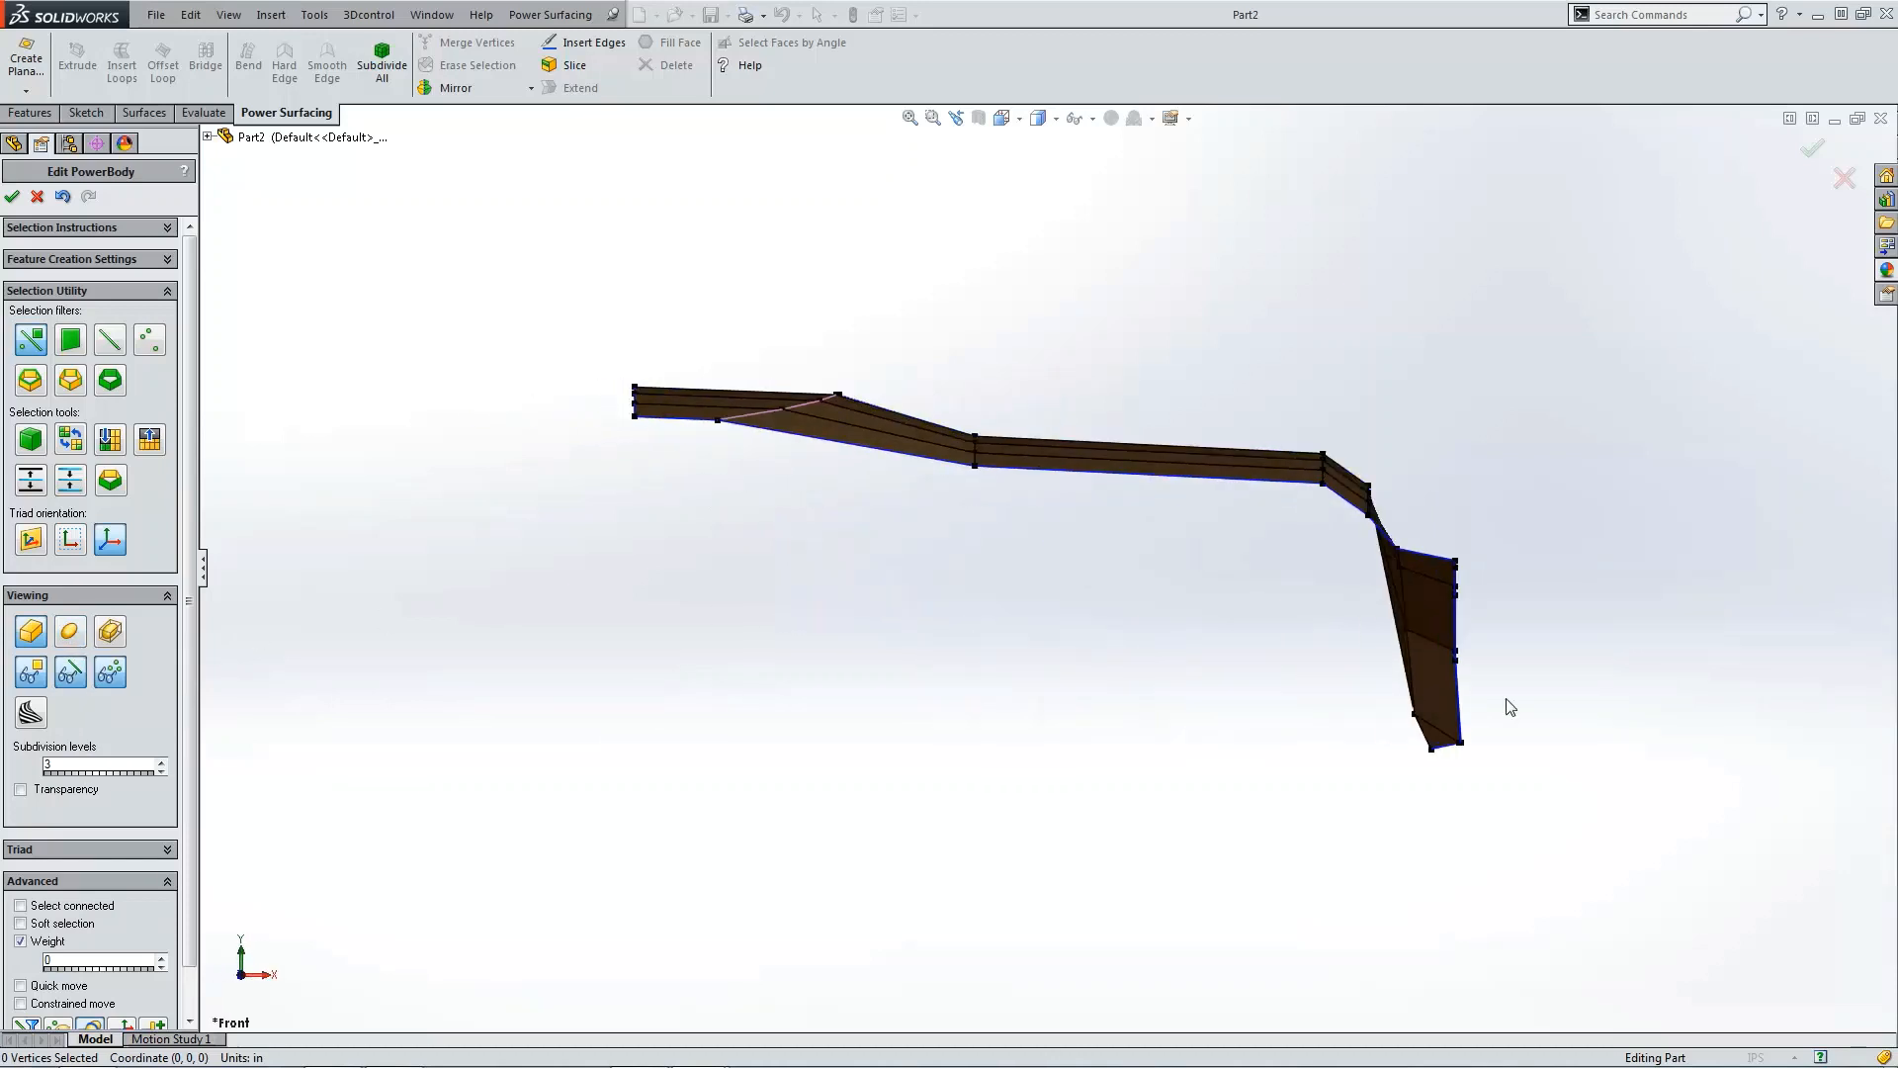
key("ctrl+4")
scroll(1000, 872, "down", 2)
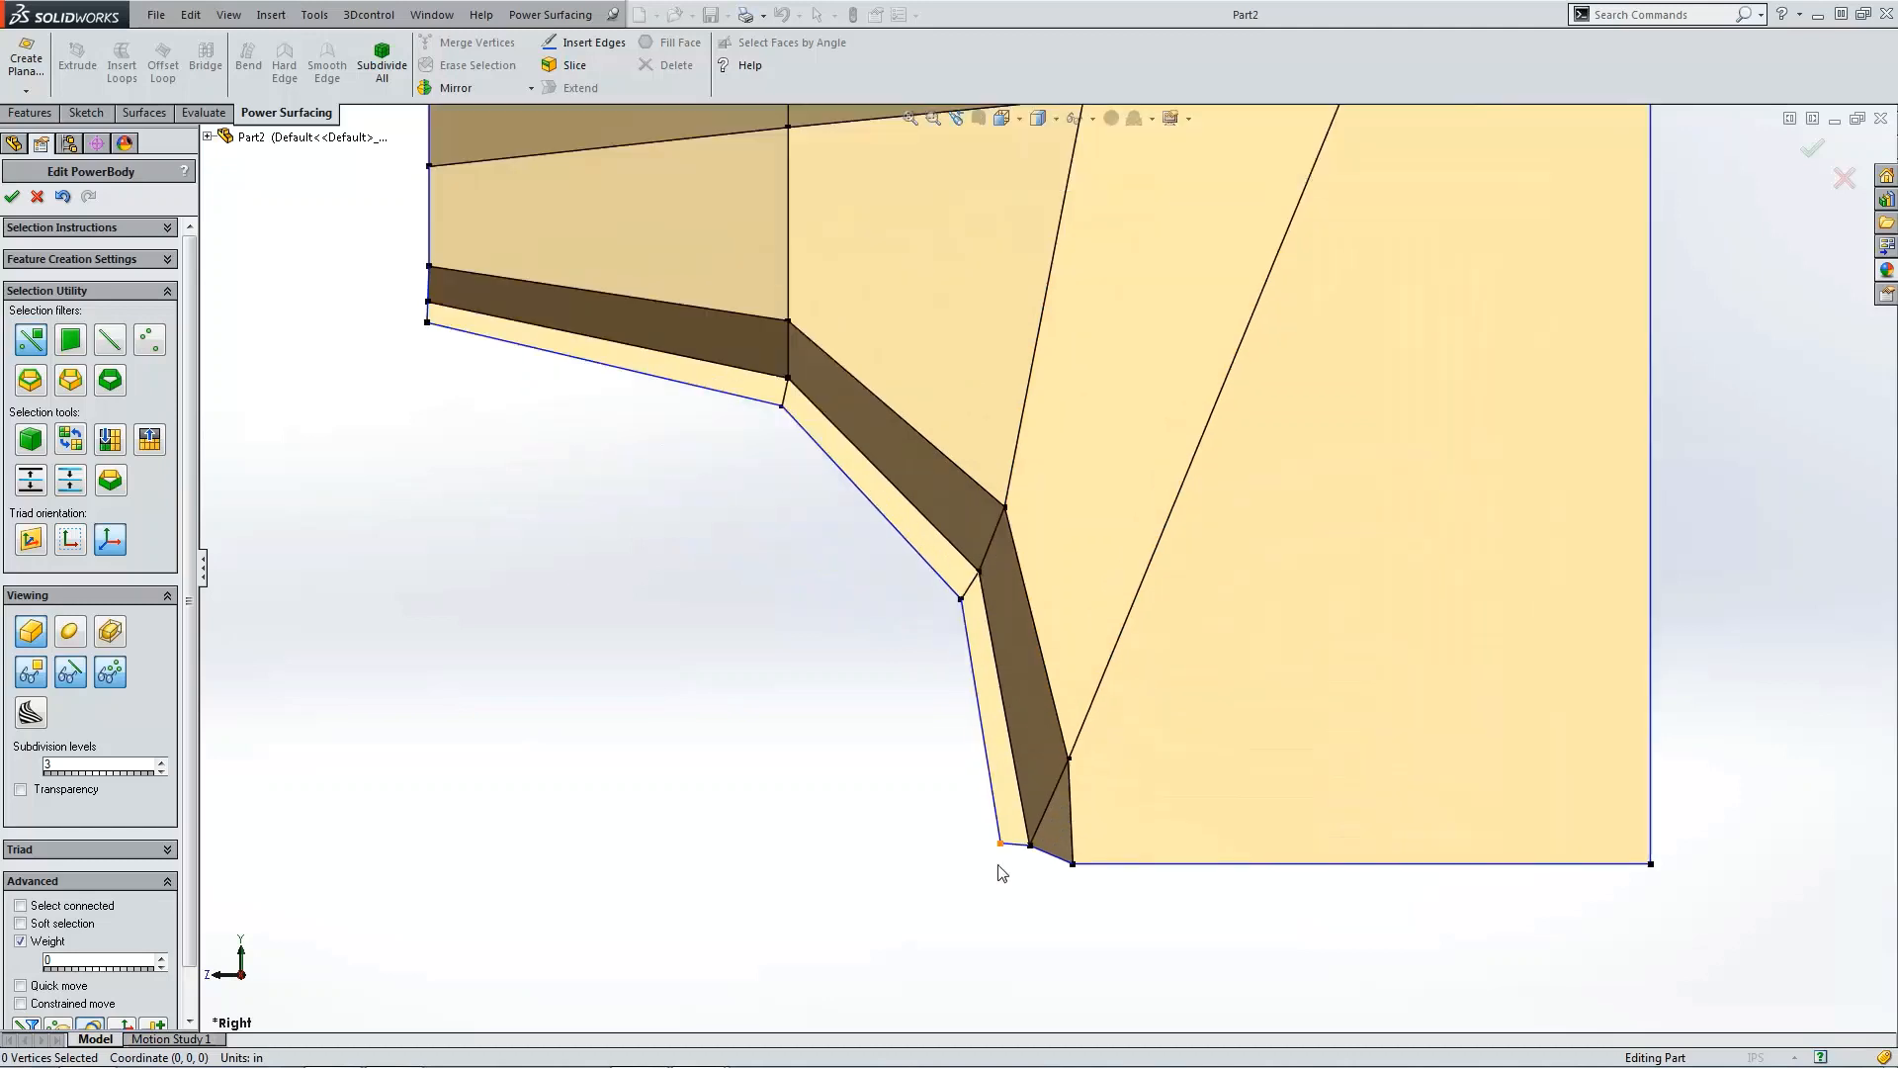
left_click(1007, 842)
left_click_drag(1017, 791, 1018, 807)
left_click(238, 679)
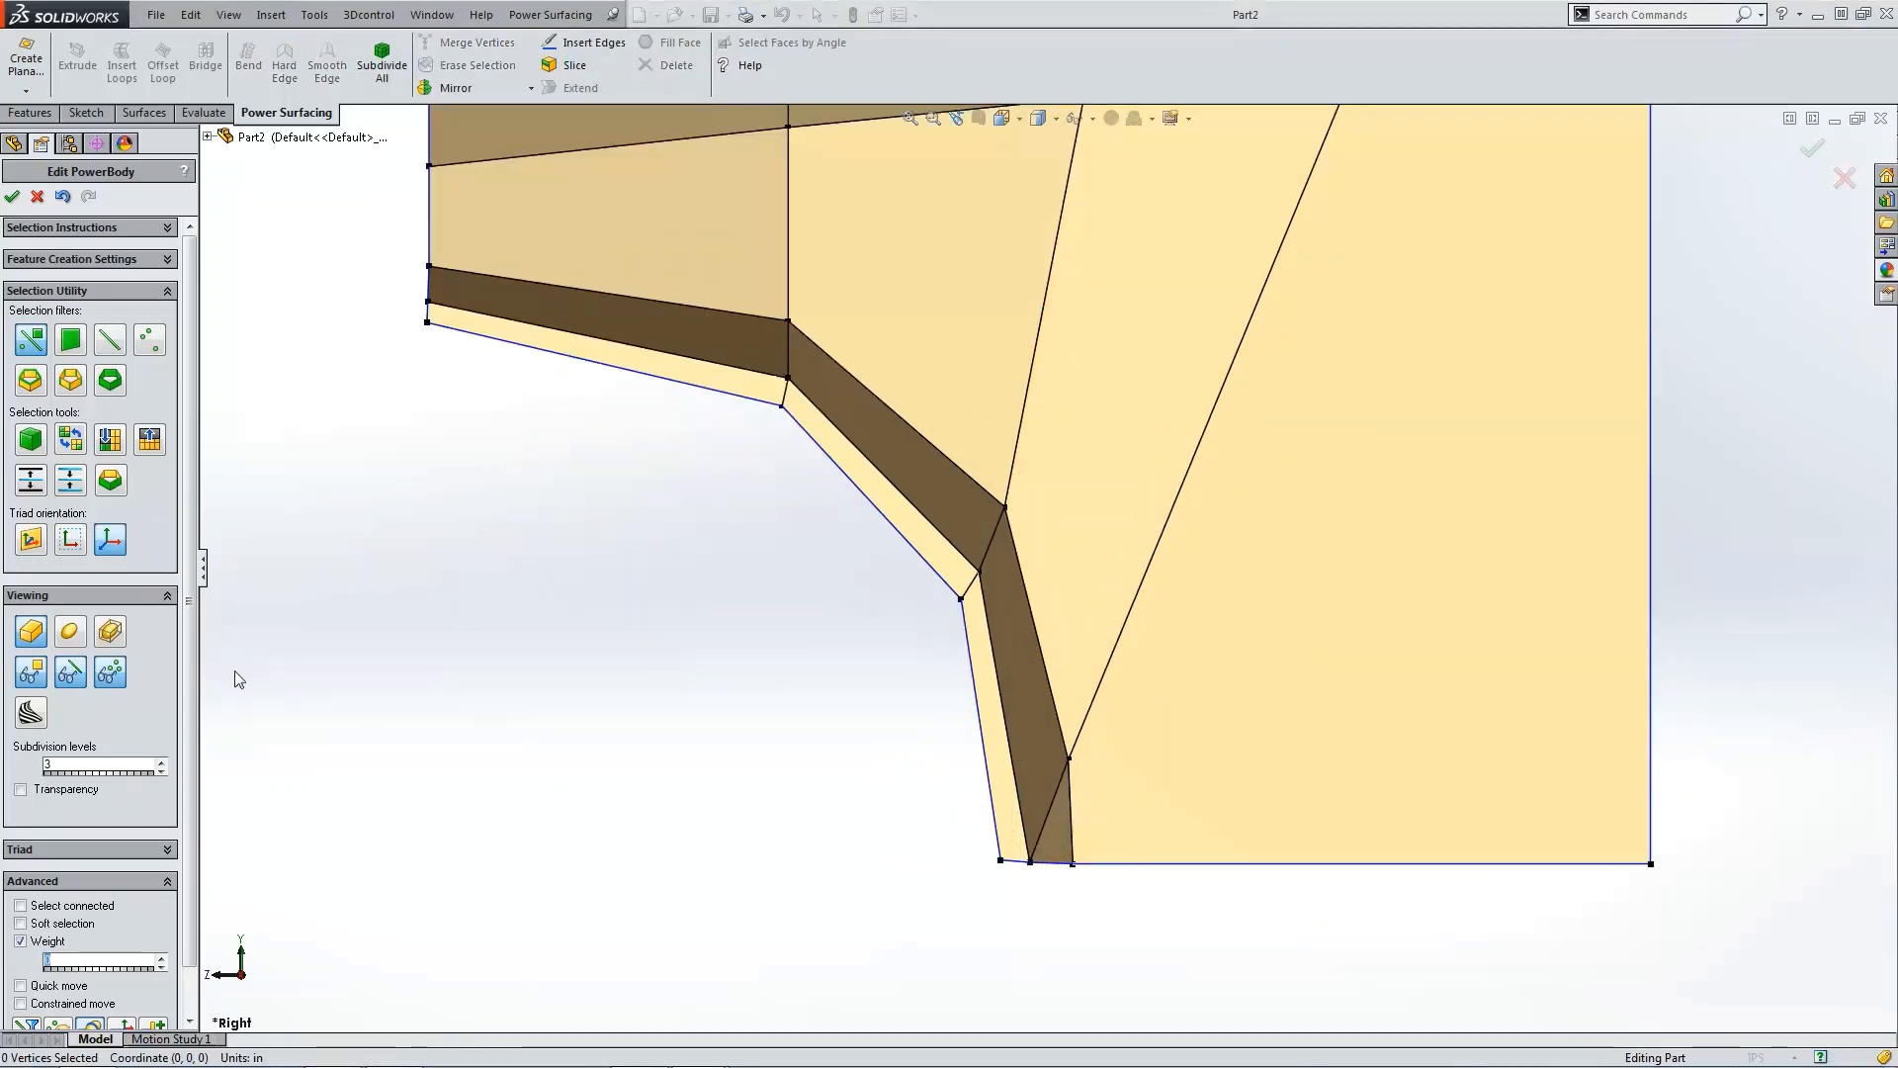
Step: Return to the smooth display and nudge the vertex at the flap's lower outer corner slightly
left_click(80, 639)
scroll(562, 358, "down", 2)
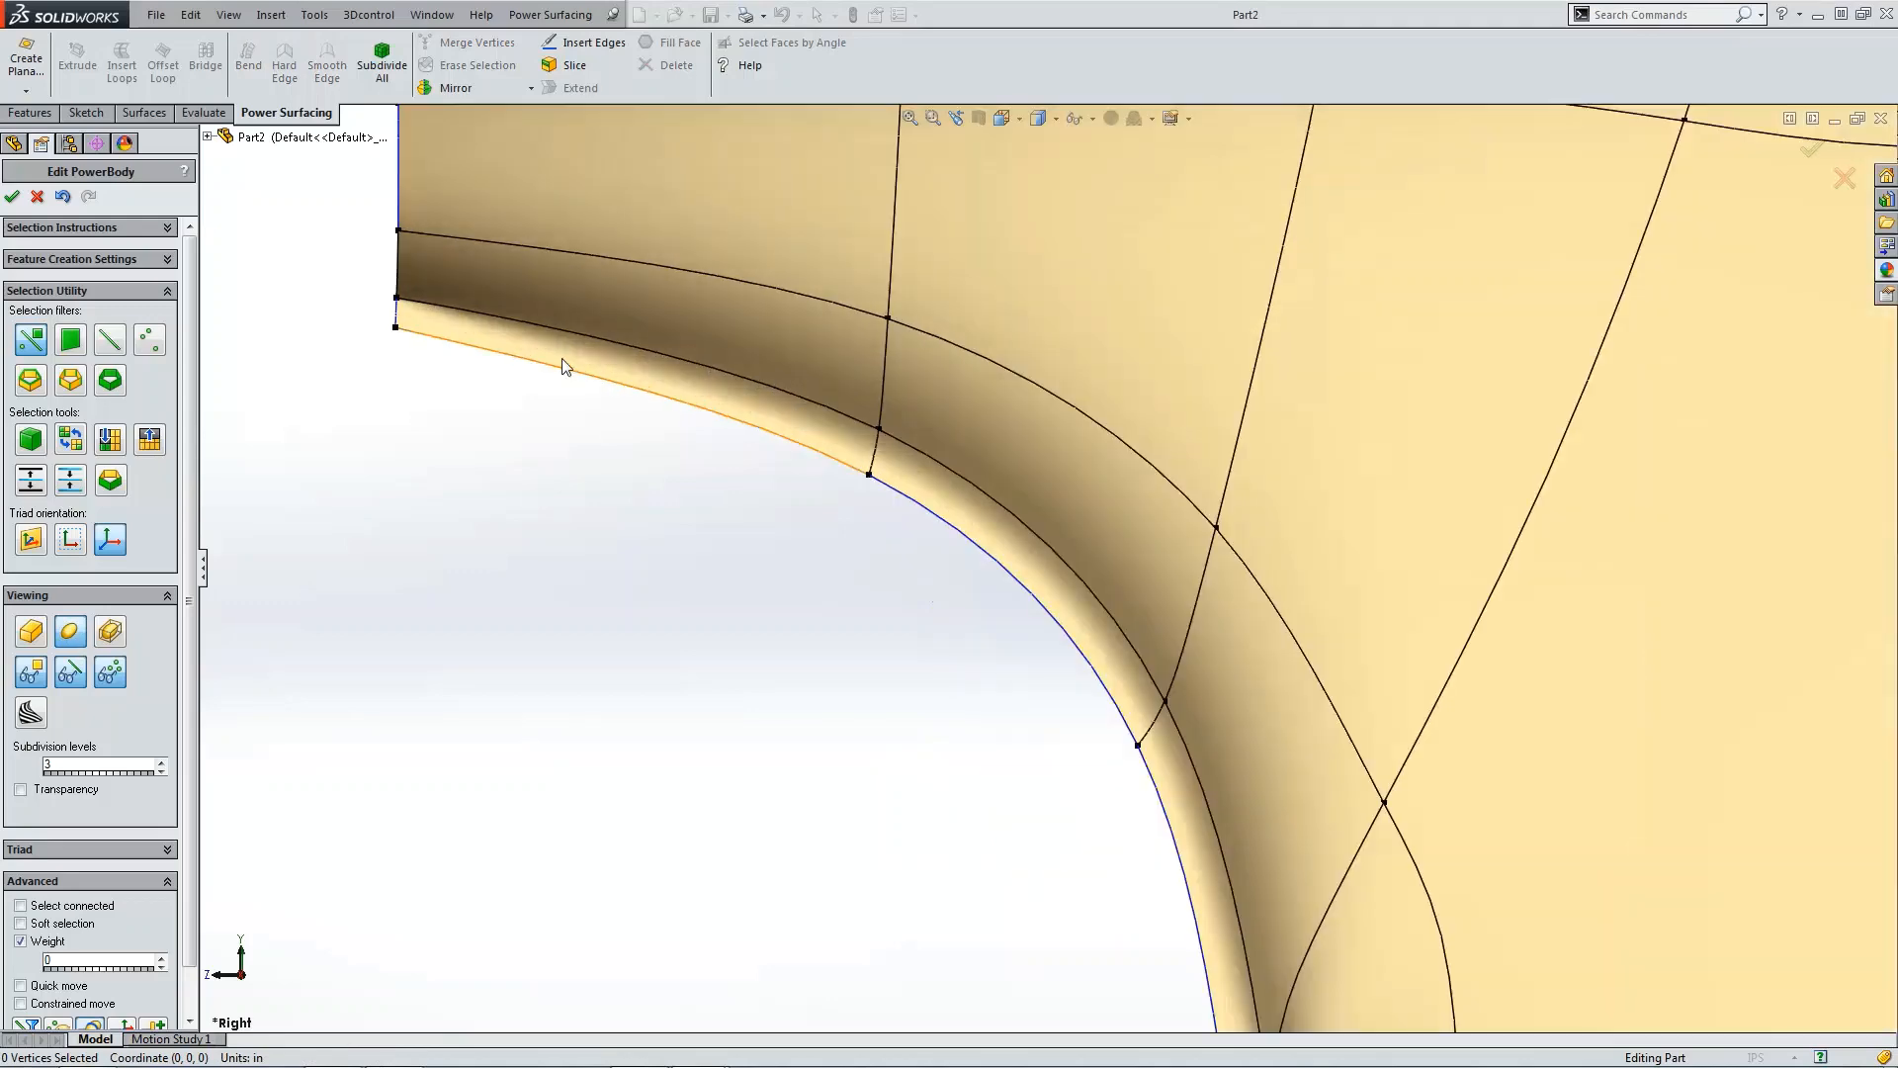
scroll(479, 394, "down", 2)
scroll(814, 564, "up", 5)
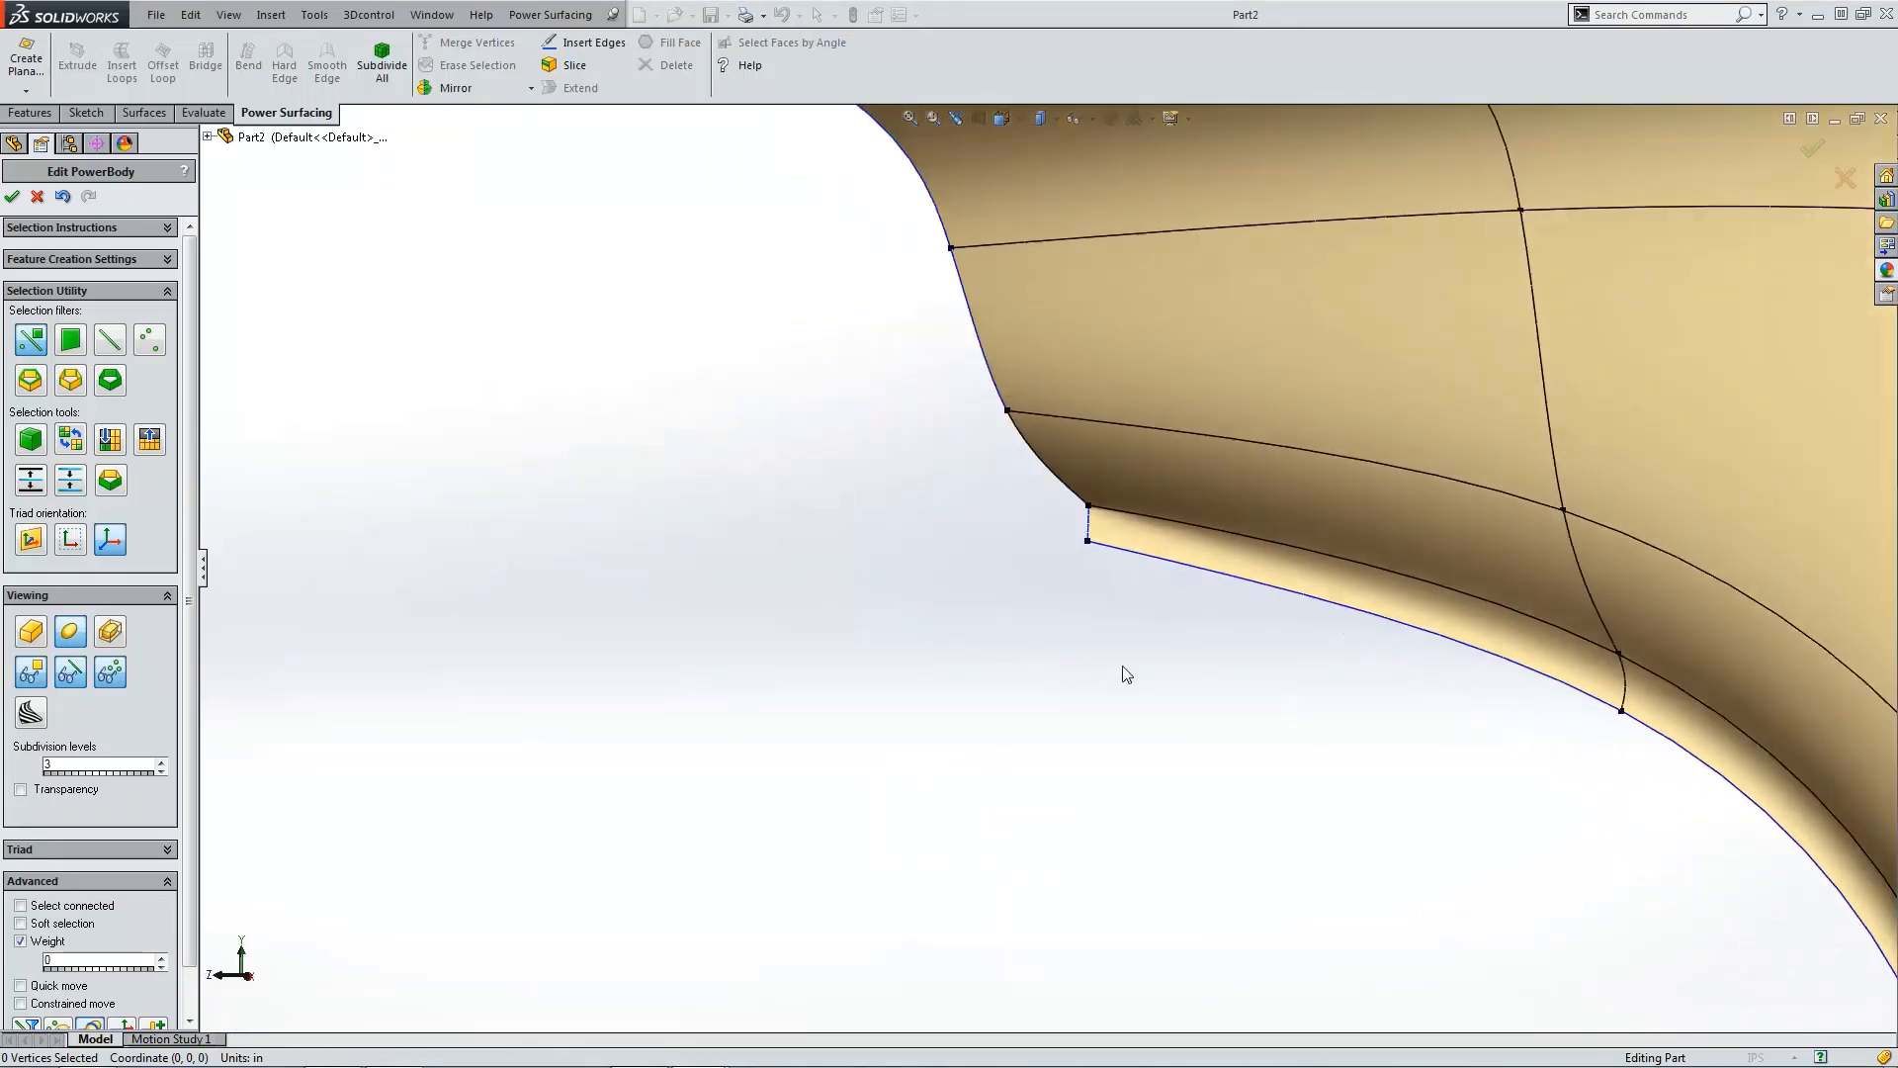
scroll(1123, 666, "up", 5)
middle_click_drag(1166, 678, 1310, 712)
scroll(1332, 844, "down", 5)
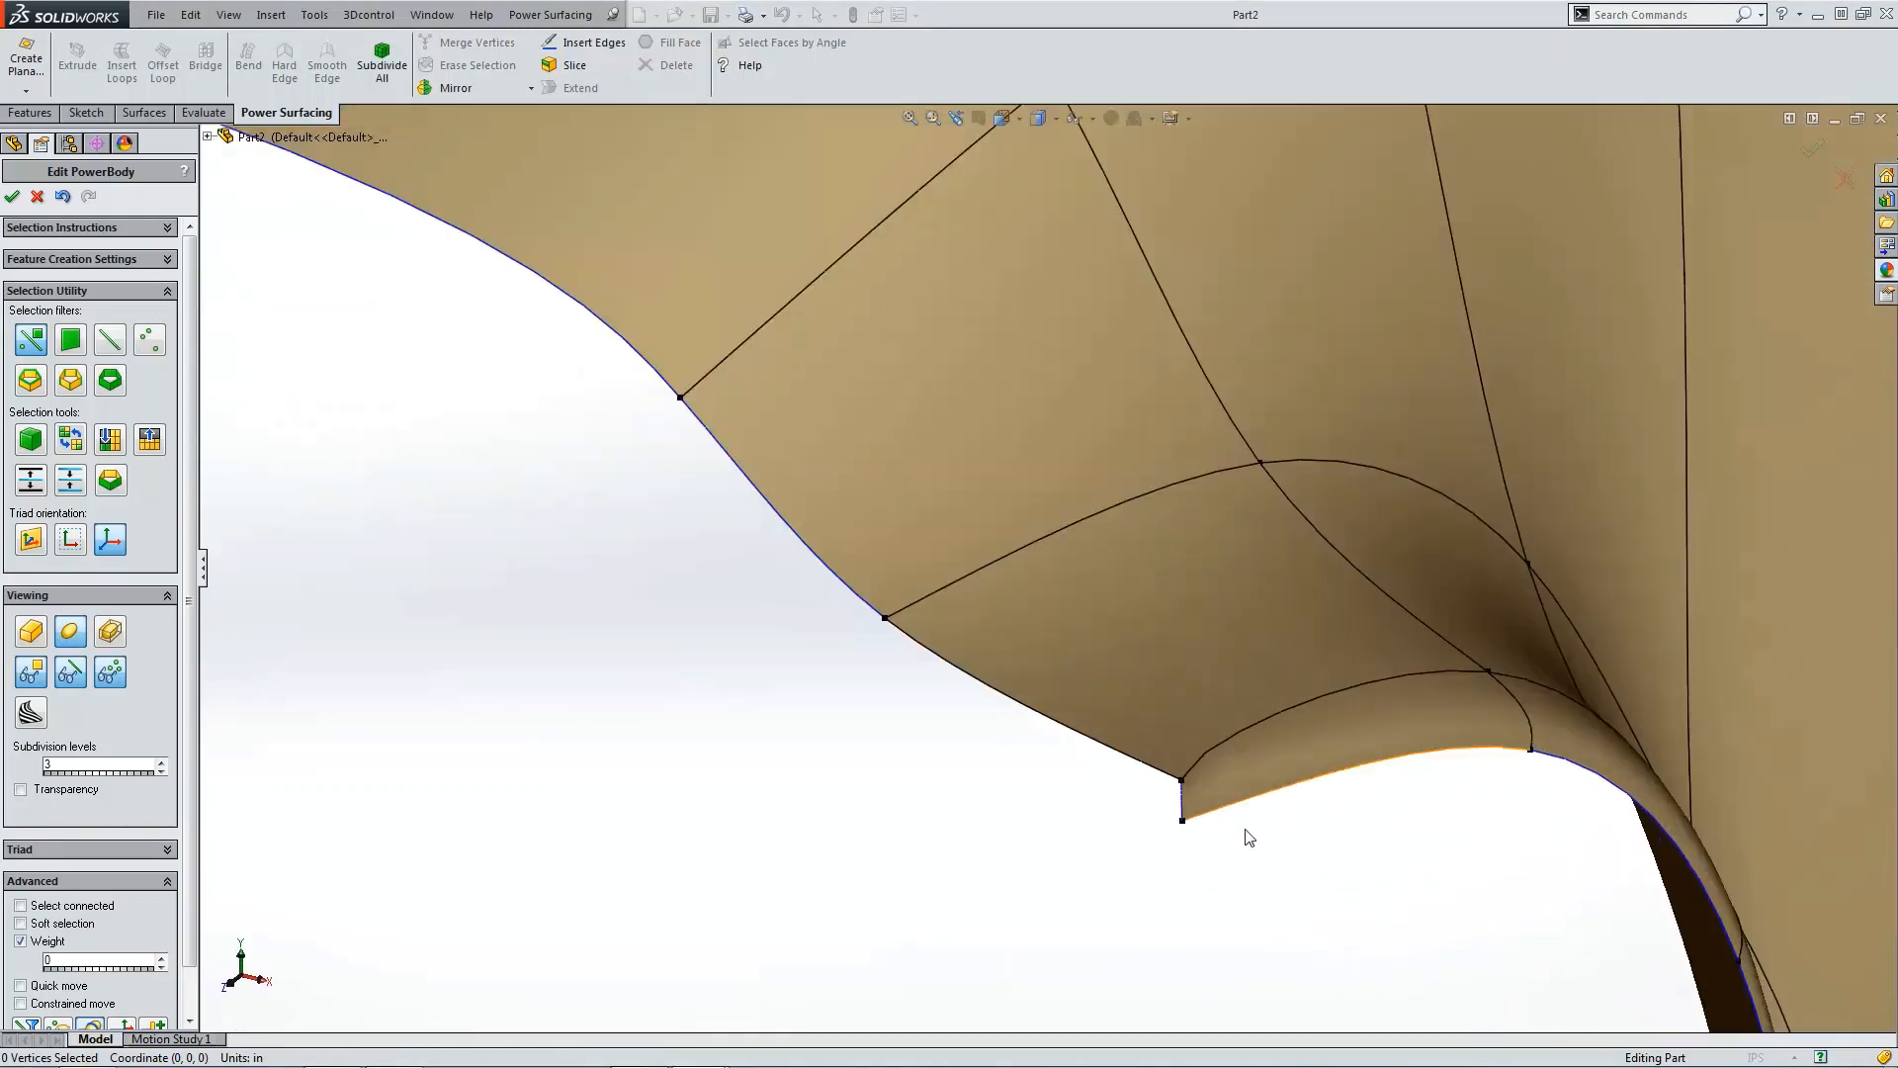
scroll(1257, 813, "down", 3)
left_click(1162, 754)
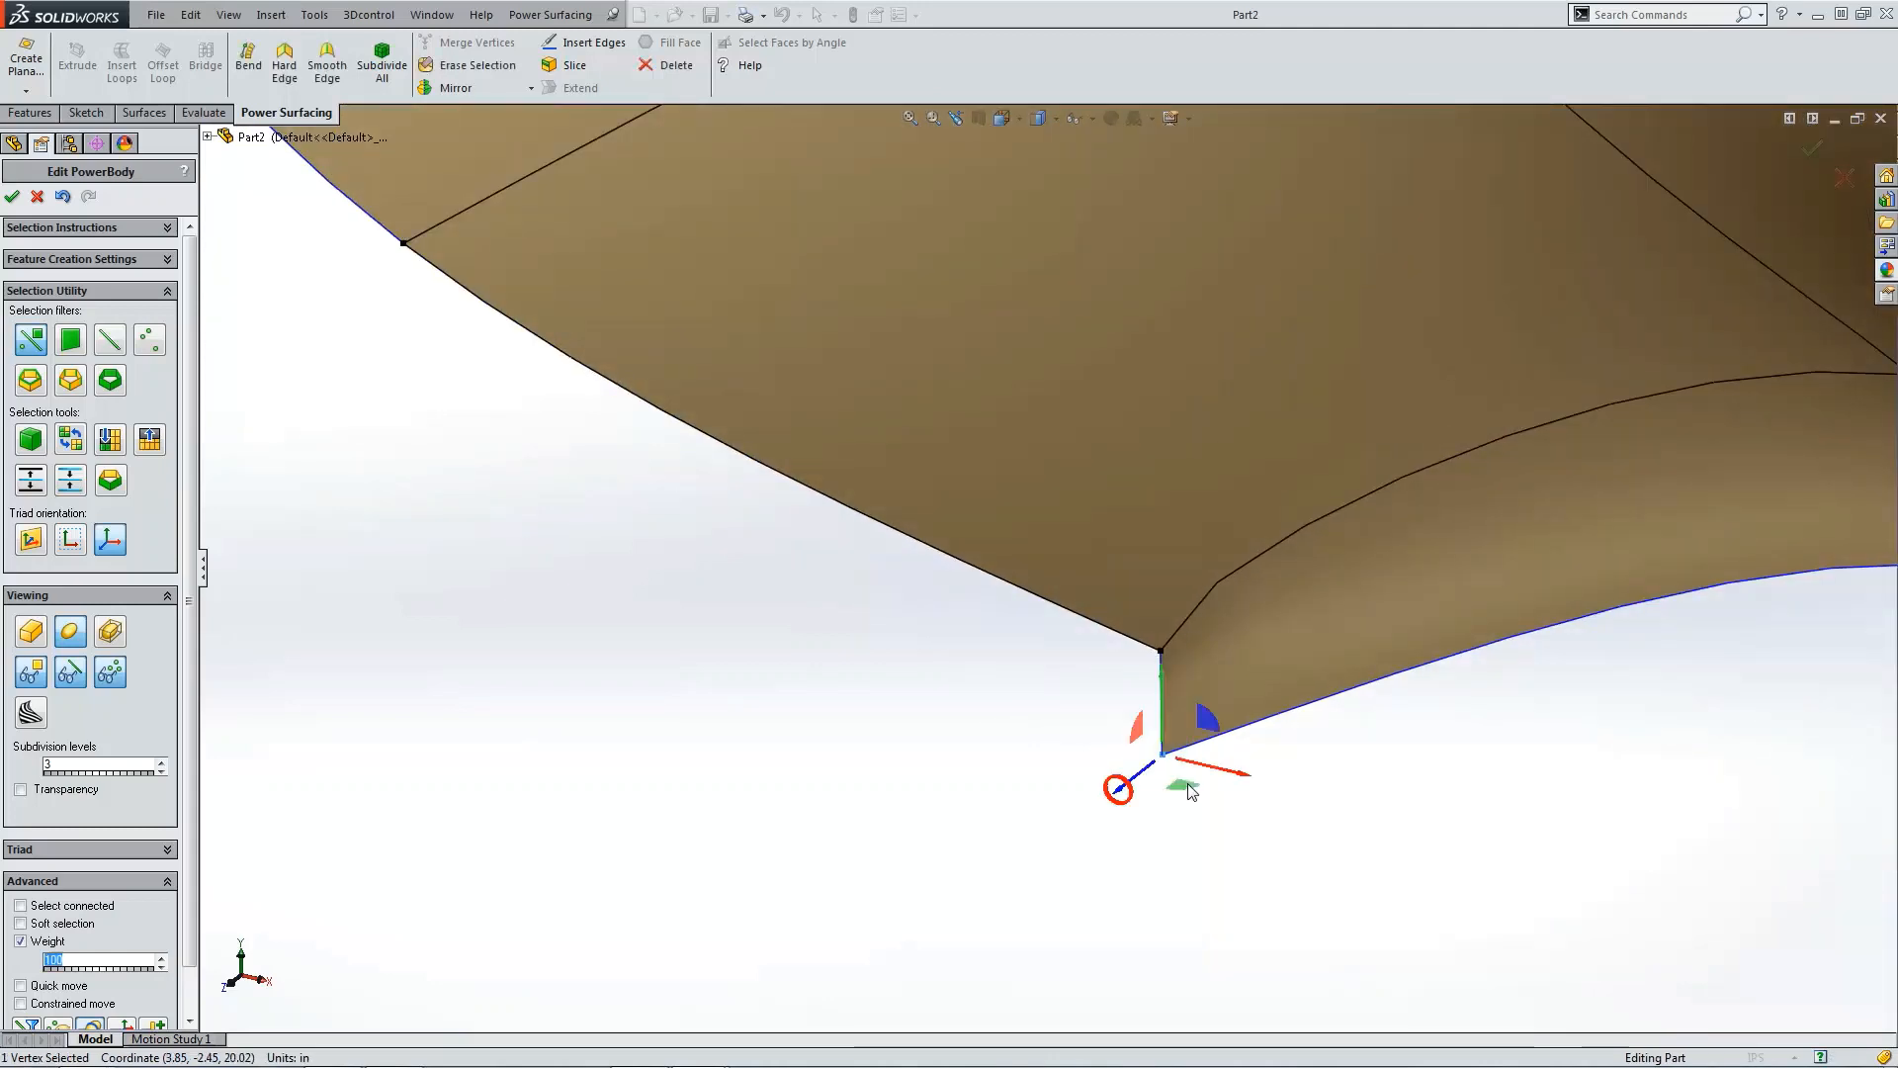
left_click_drag(1191, 769, 1208, 762)
left_click(1030, 700)
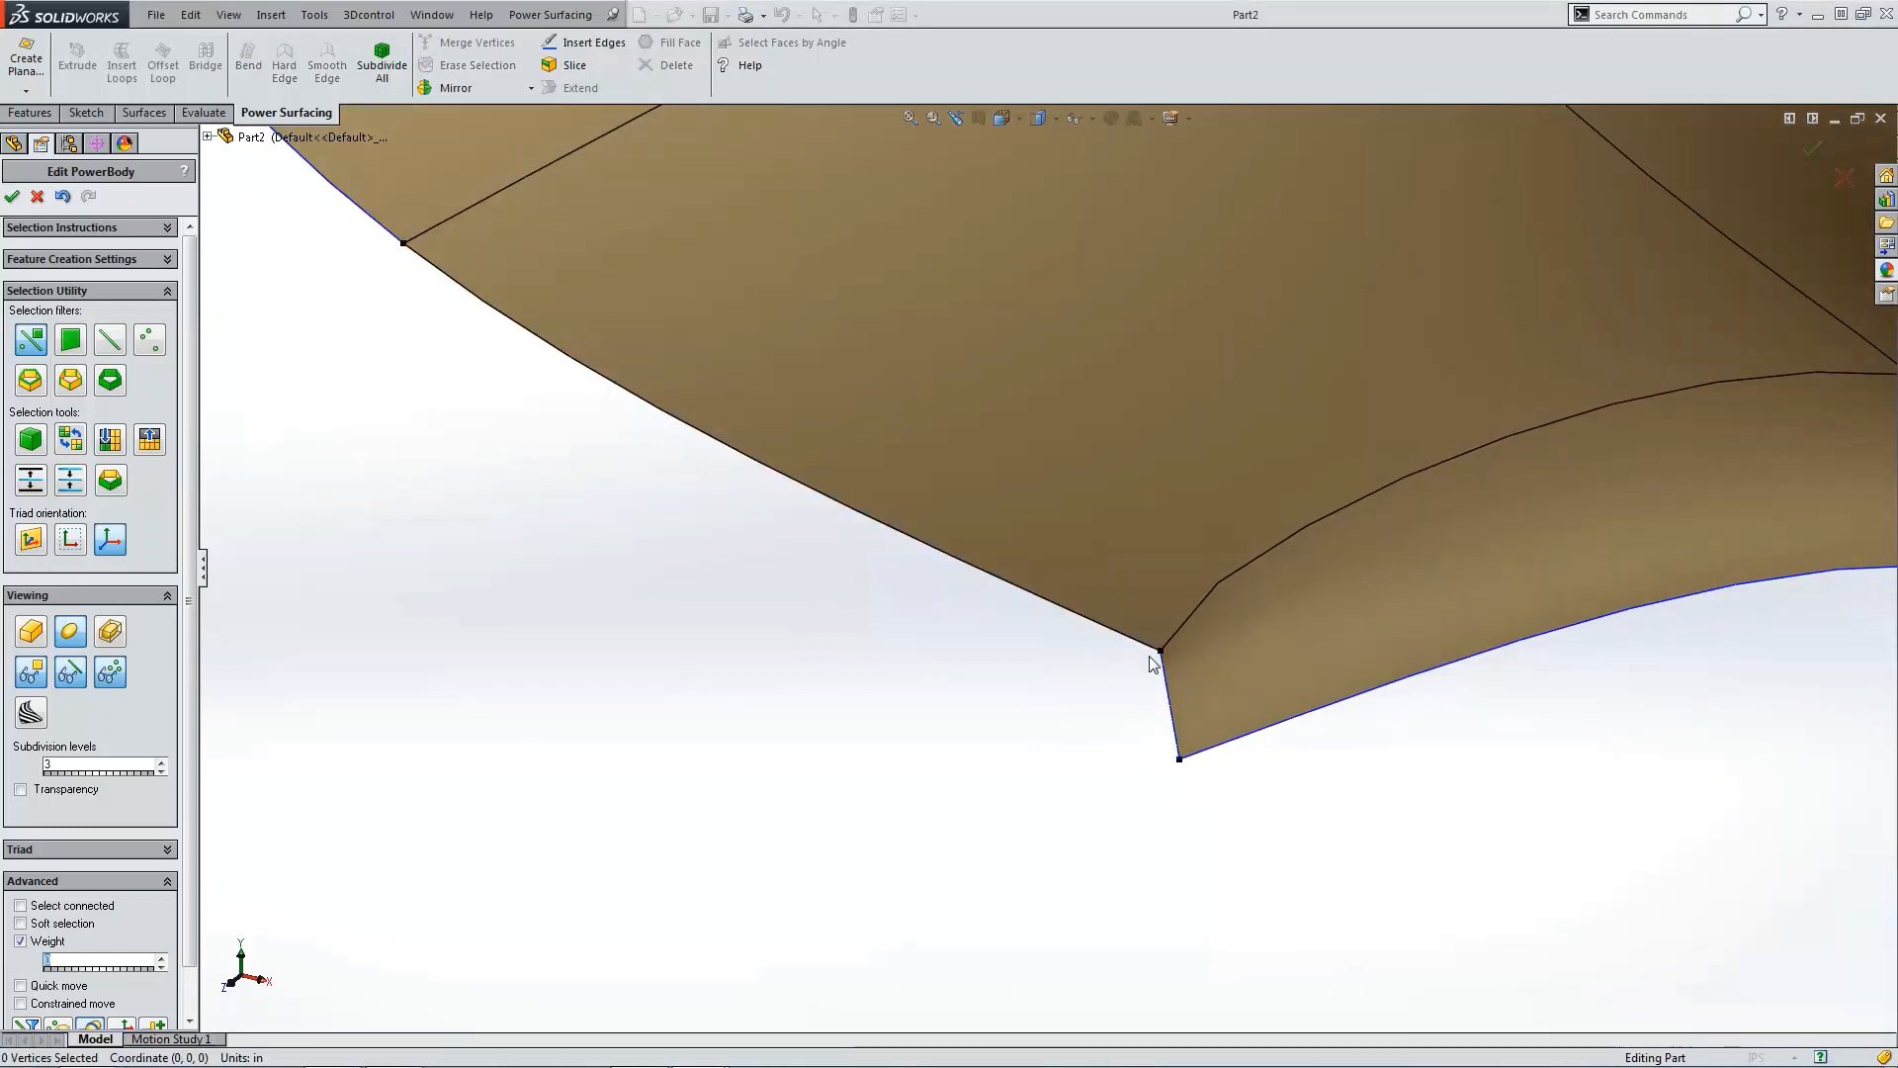
Step: Set the weight of the flap's bottom tip vertex to 0
left_click(1161, 652)
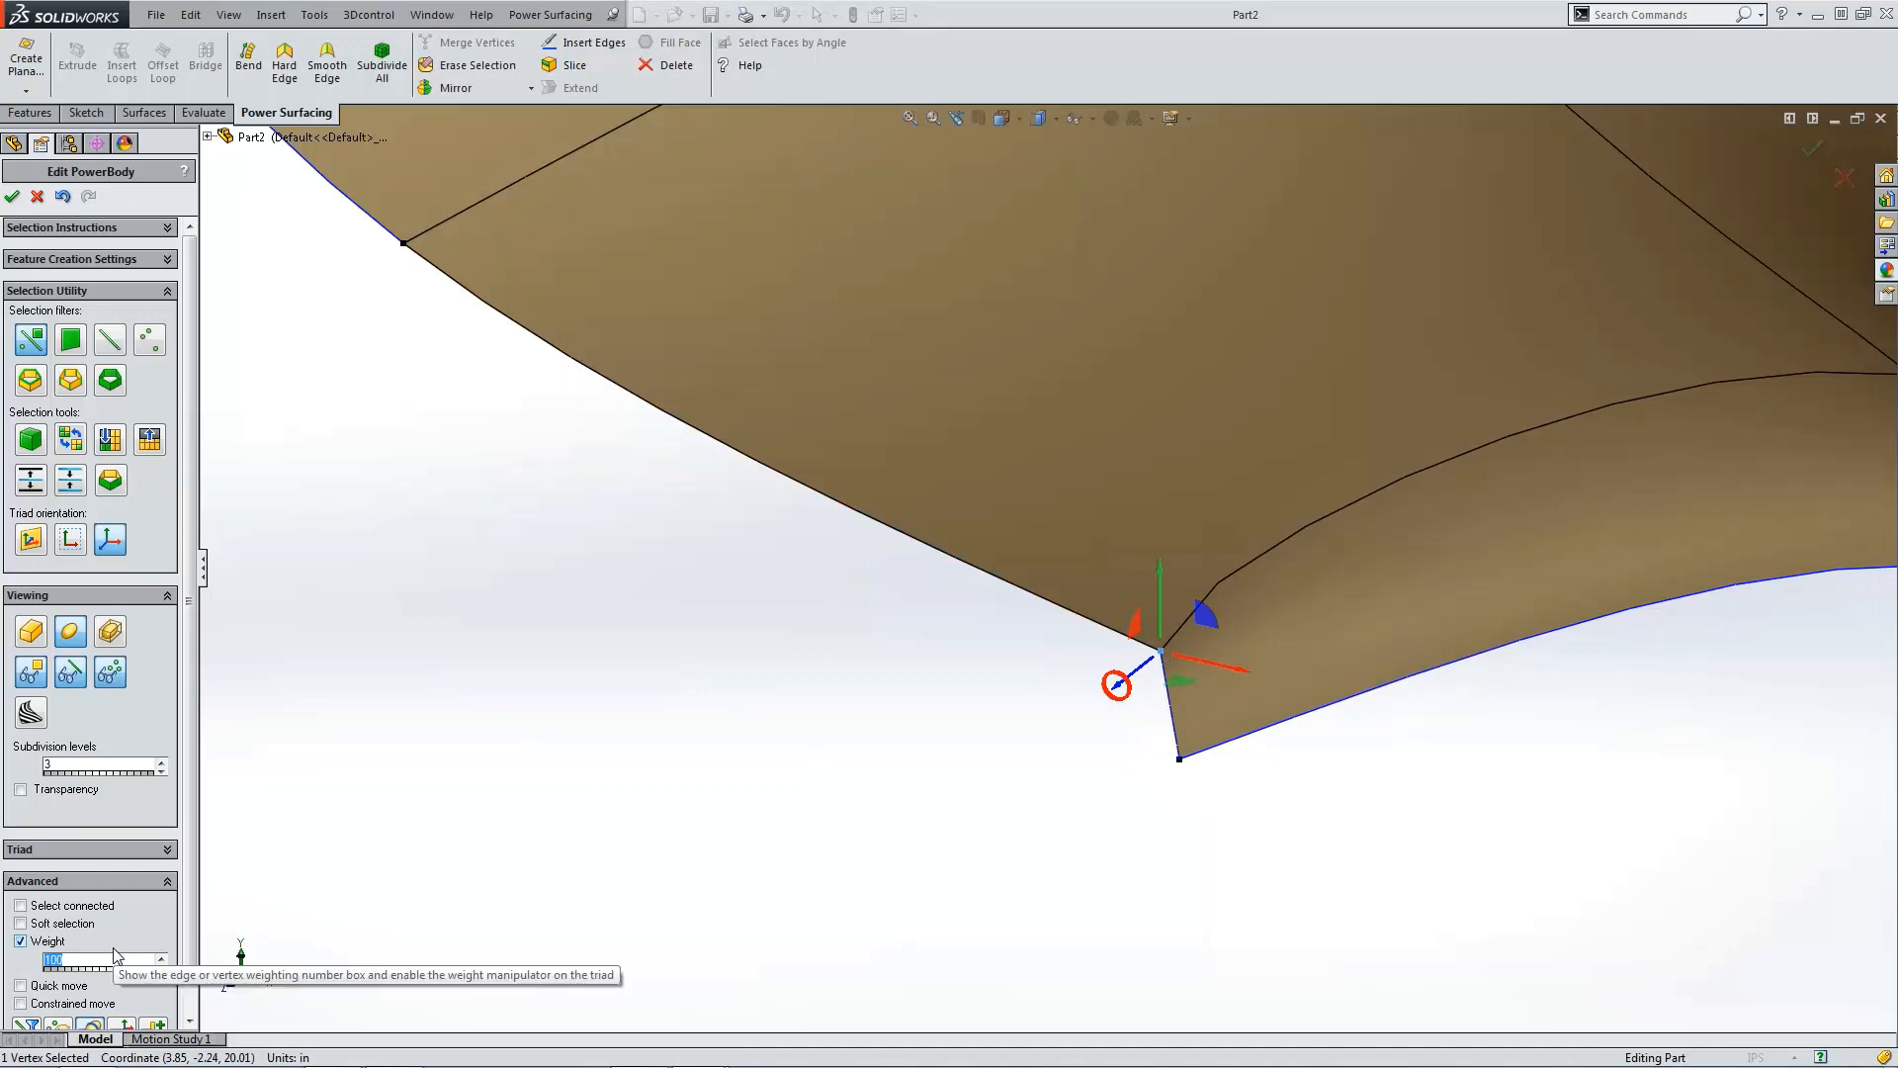
middle_click_drag(771, 940, 1137, 799)
scroll(1087, 761, "up", 3)
scroll(1055, 547, "down", 8)
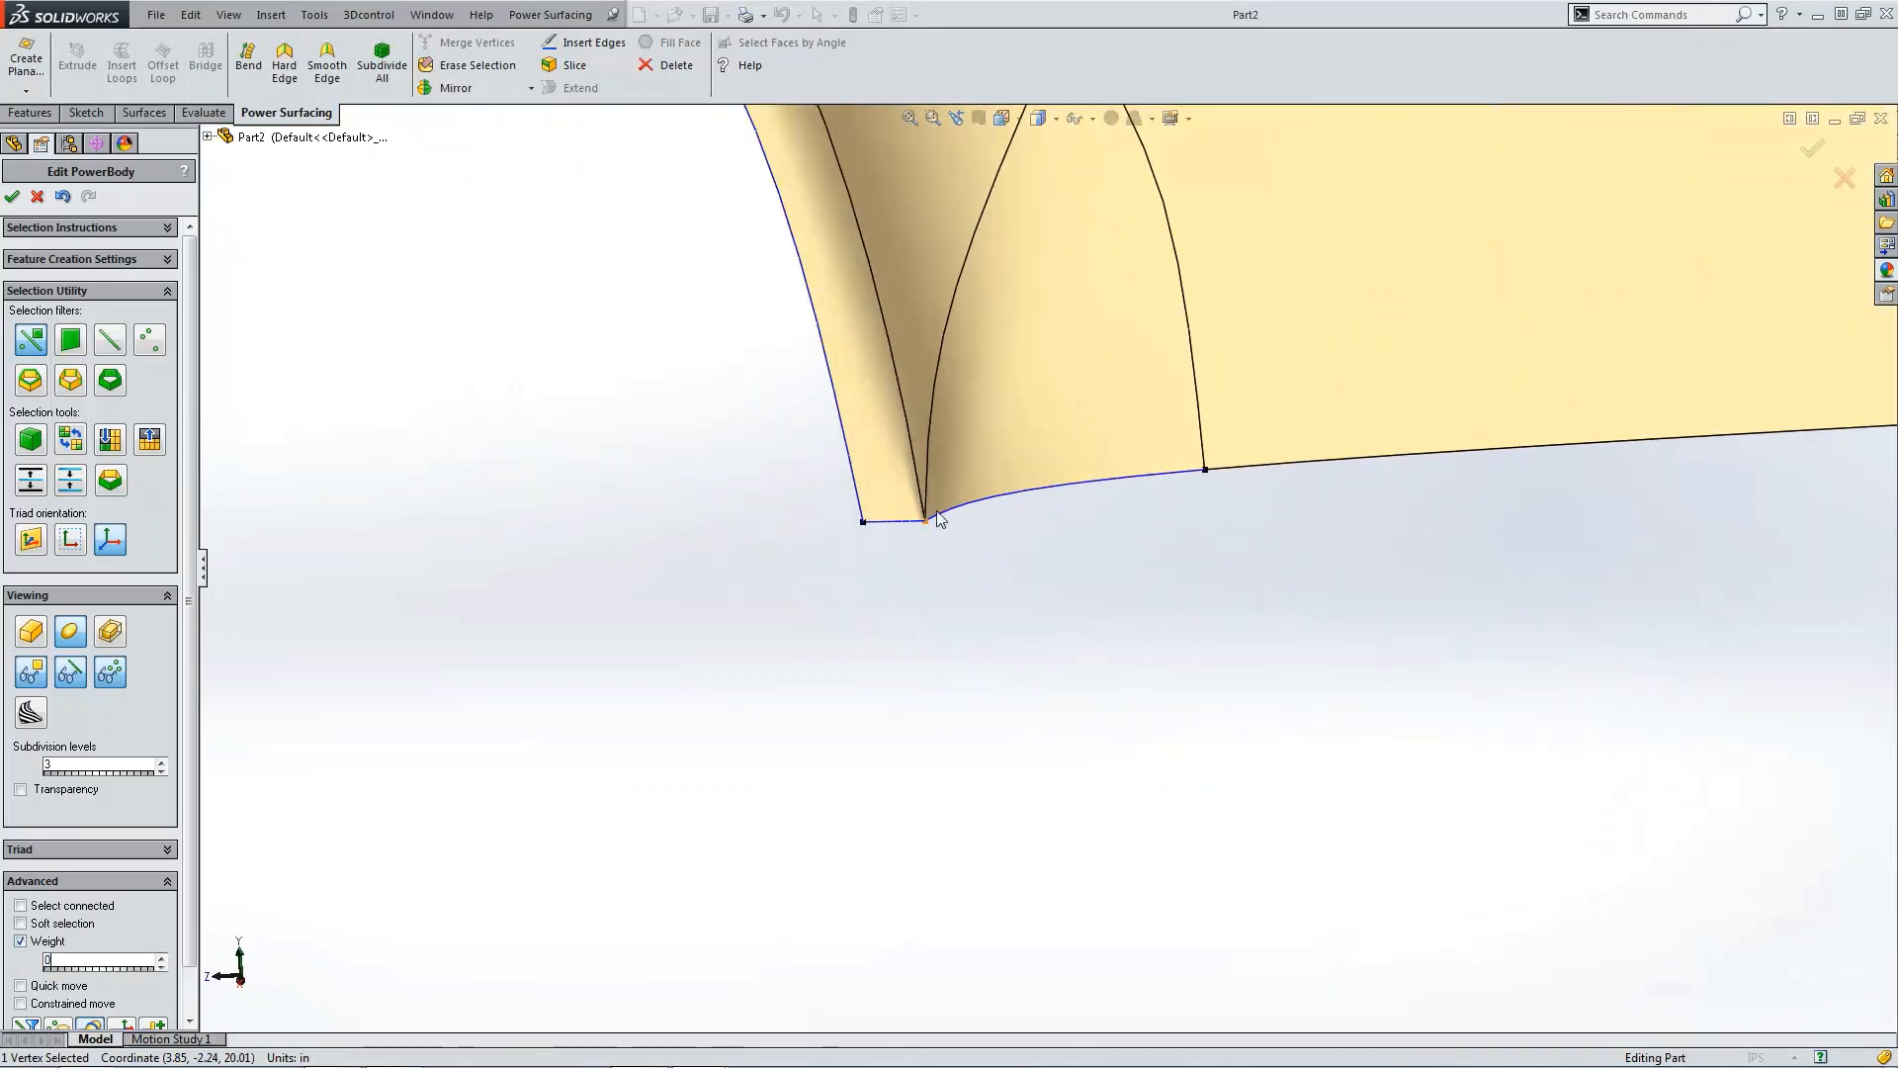
left_click(927, 525)
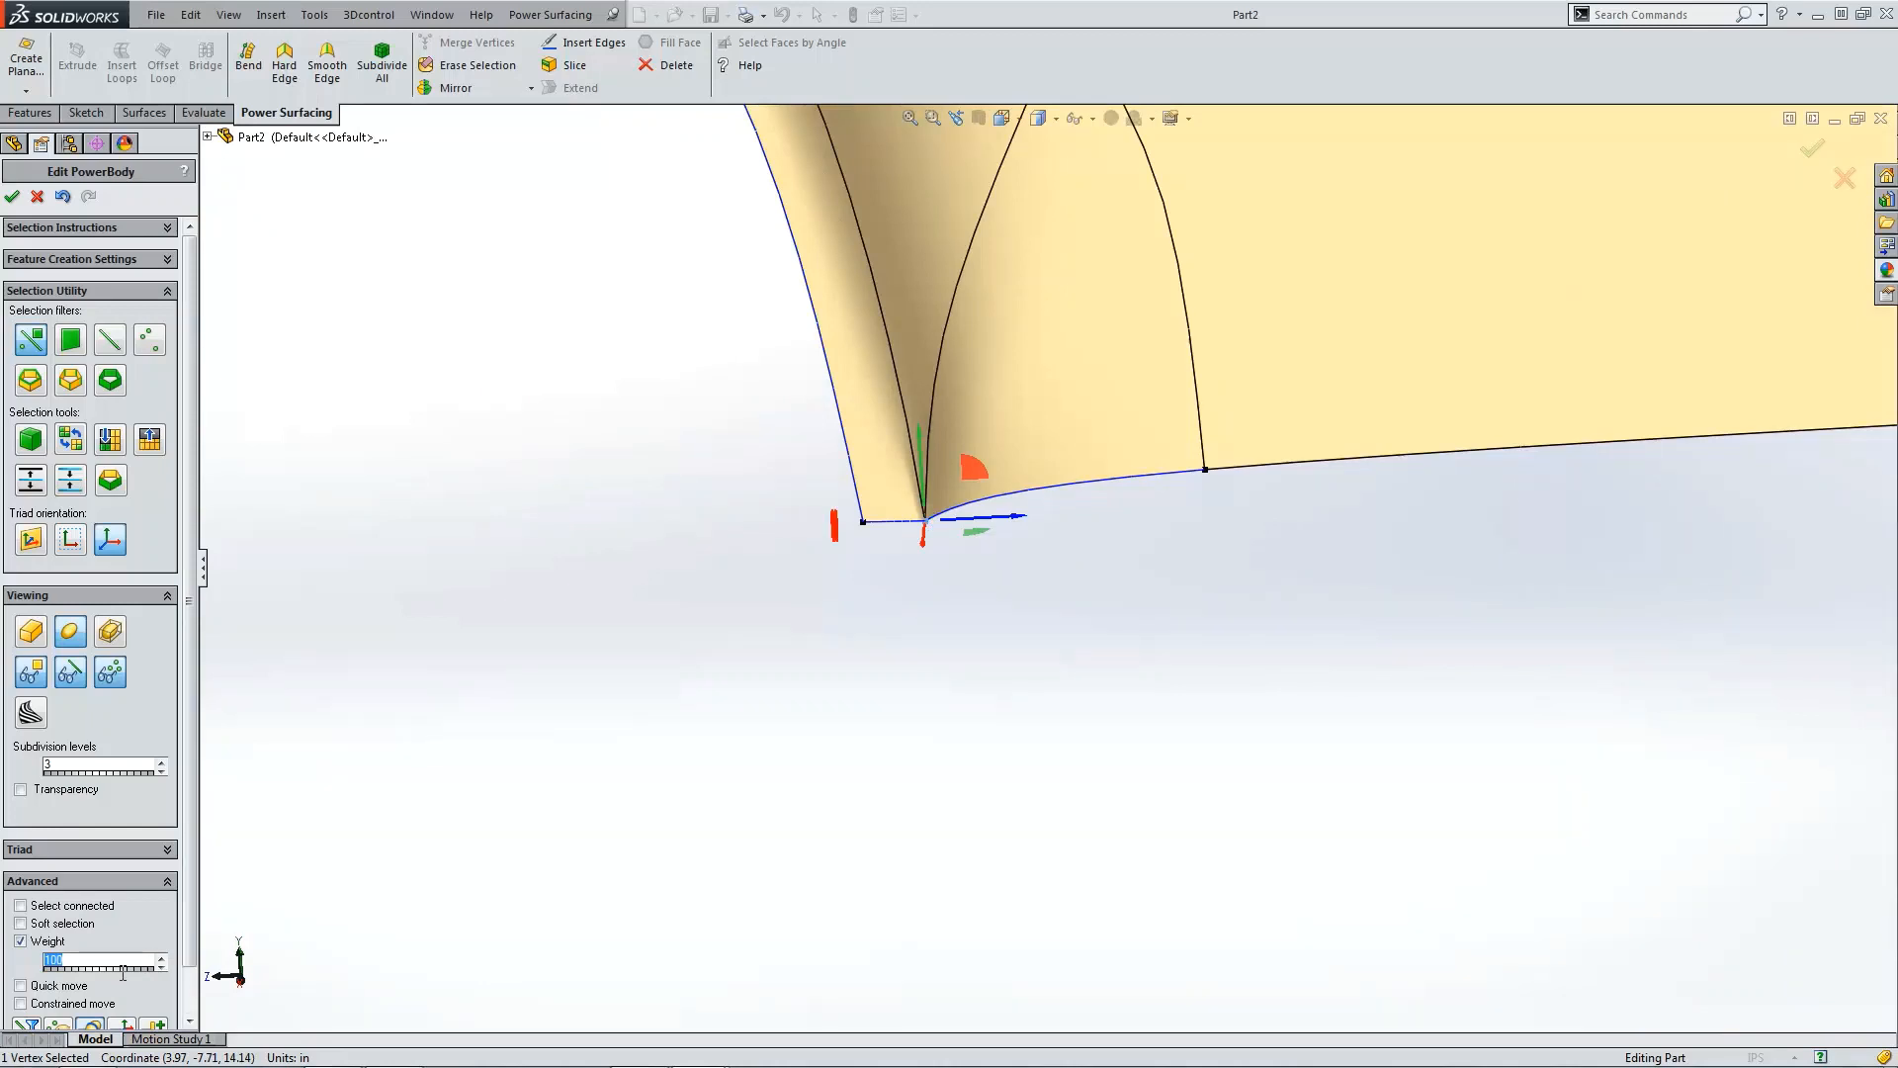
type("0")
left_click(1262, 742)
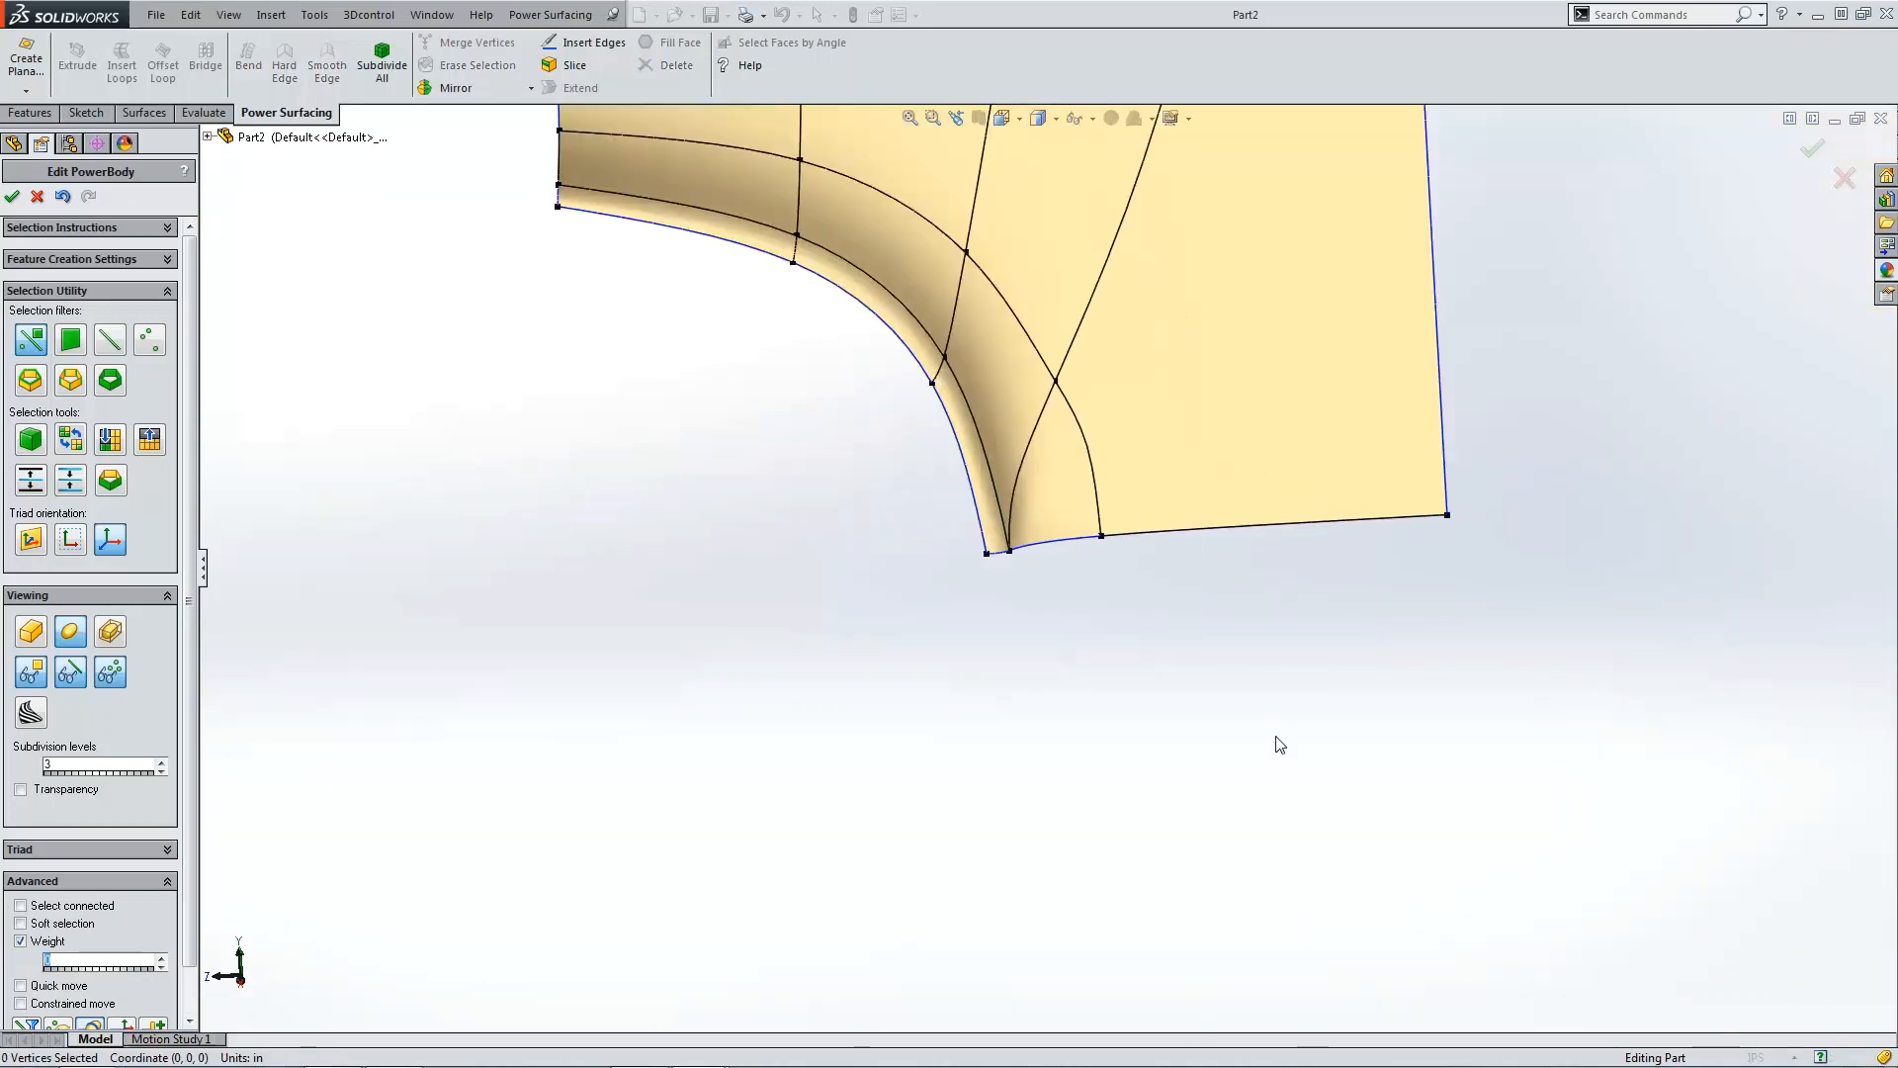
Step: Display 16 section curves along Z over the smooth surface to inspect it, then show the cage again
scroll(1088, 658, "down", 3)
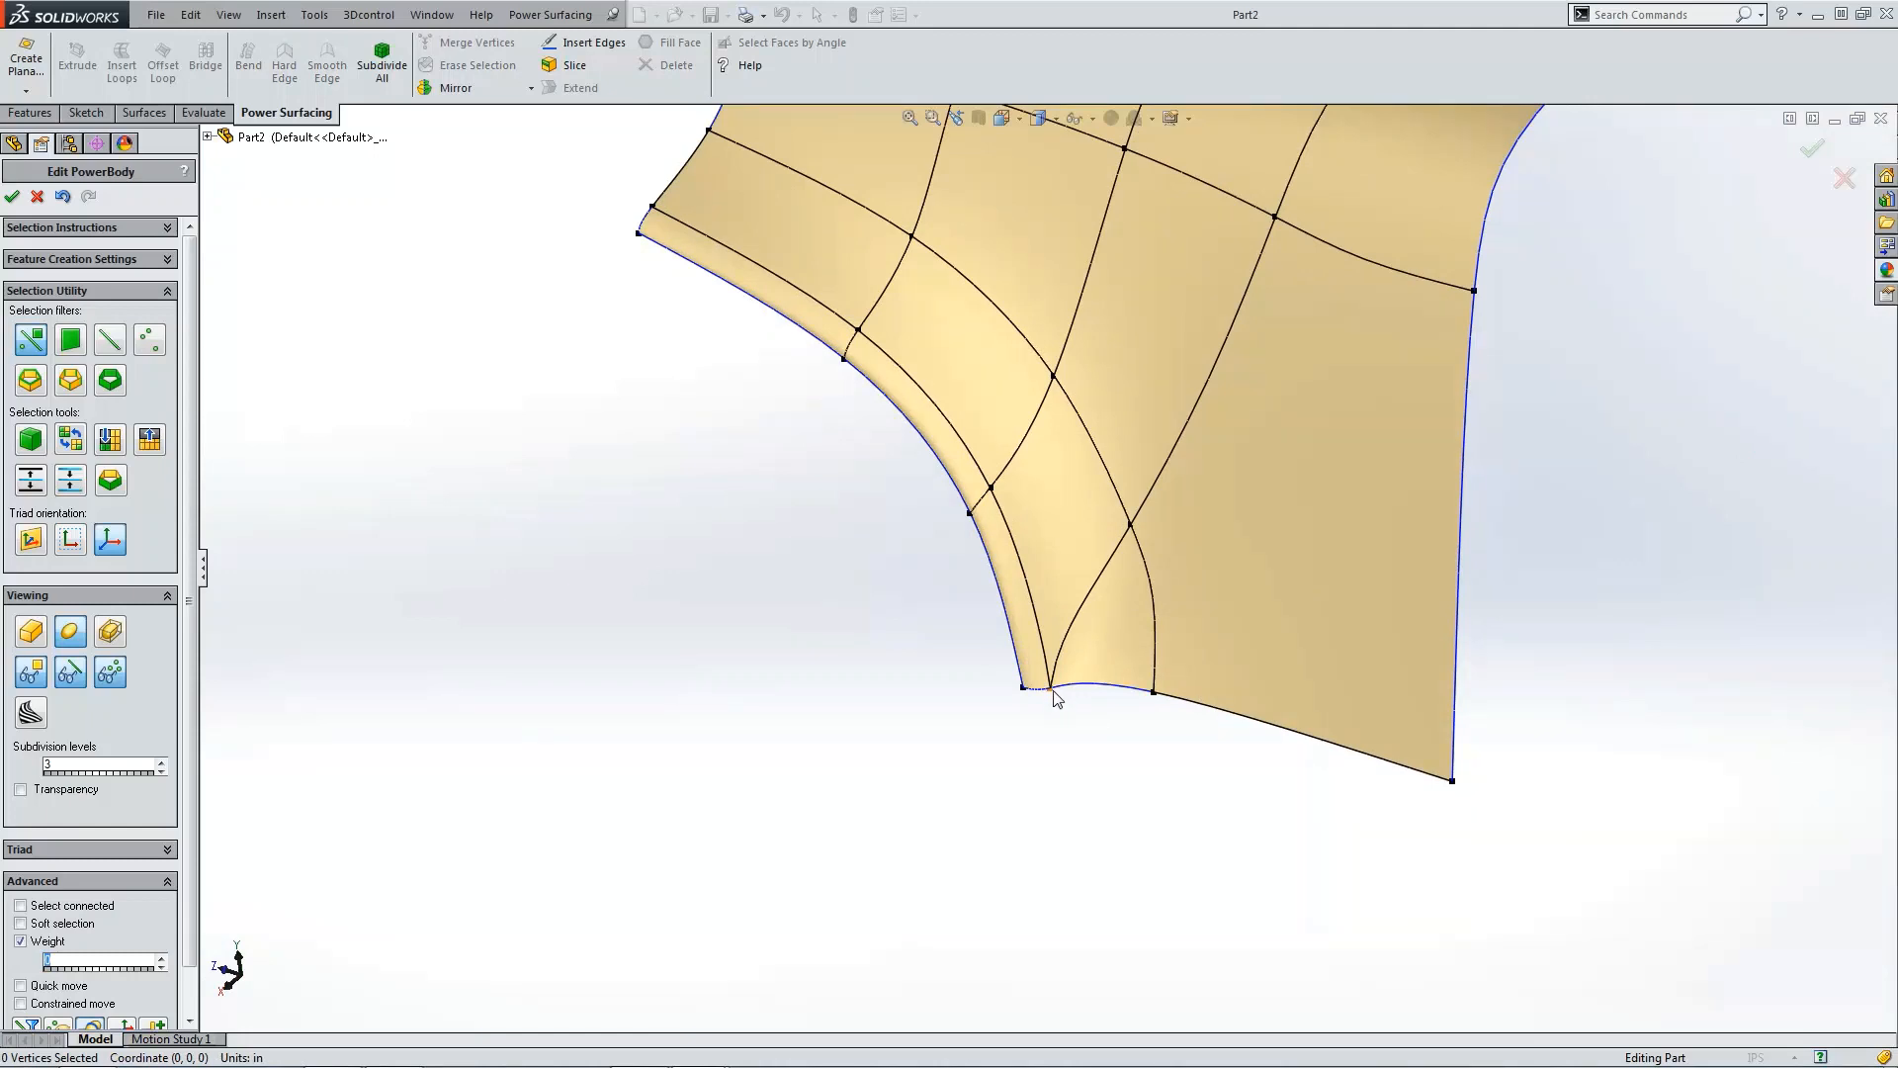
scroll(365, 716, "up", 2)
left_click(110, 673)
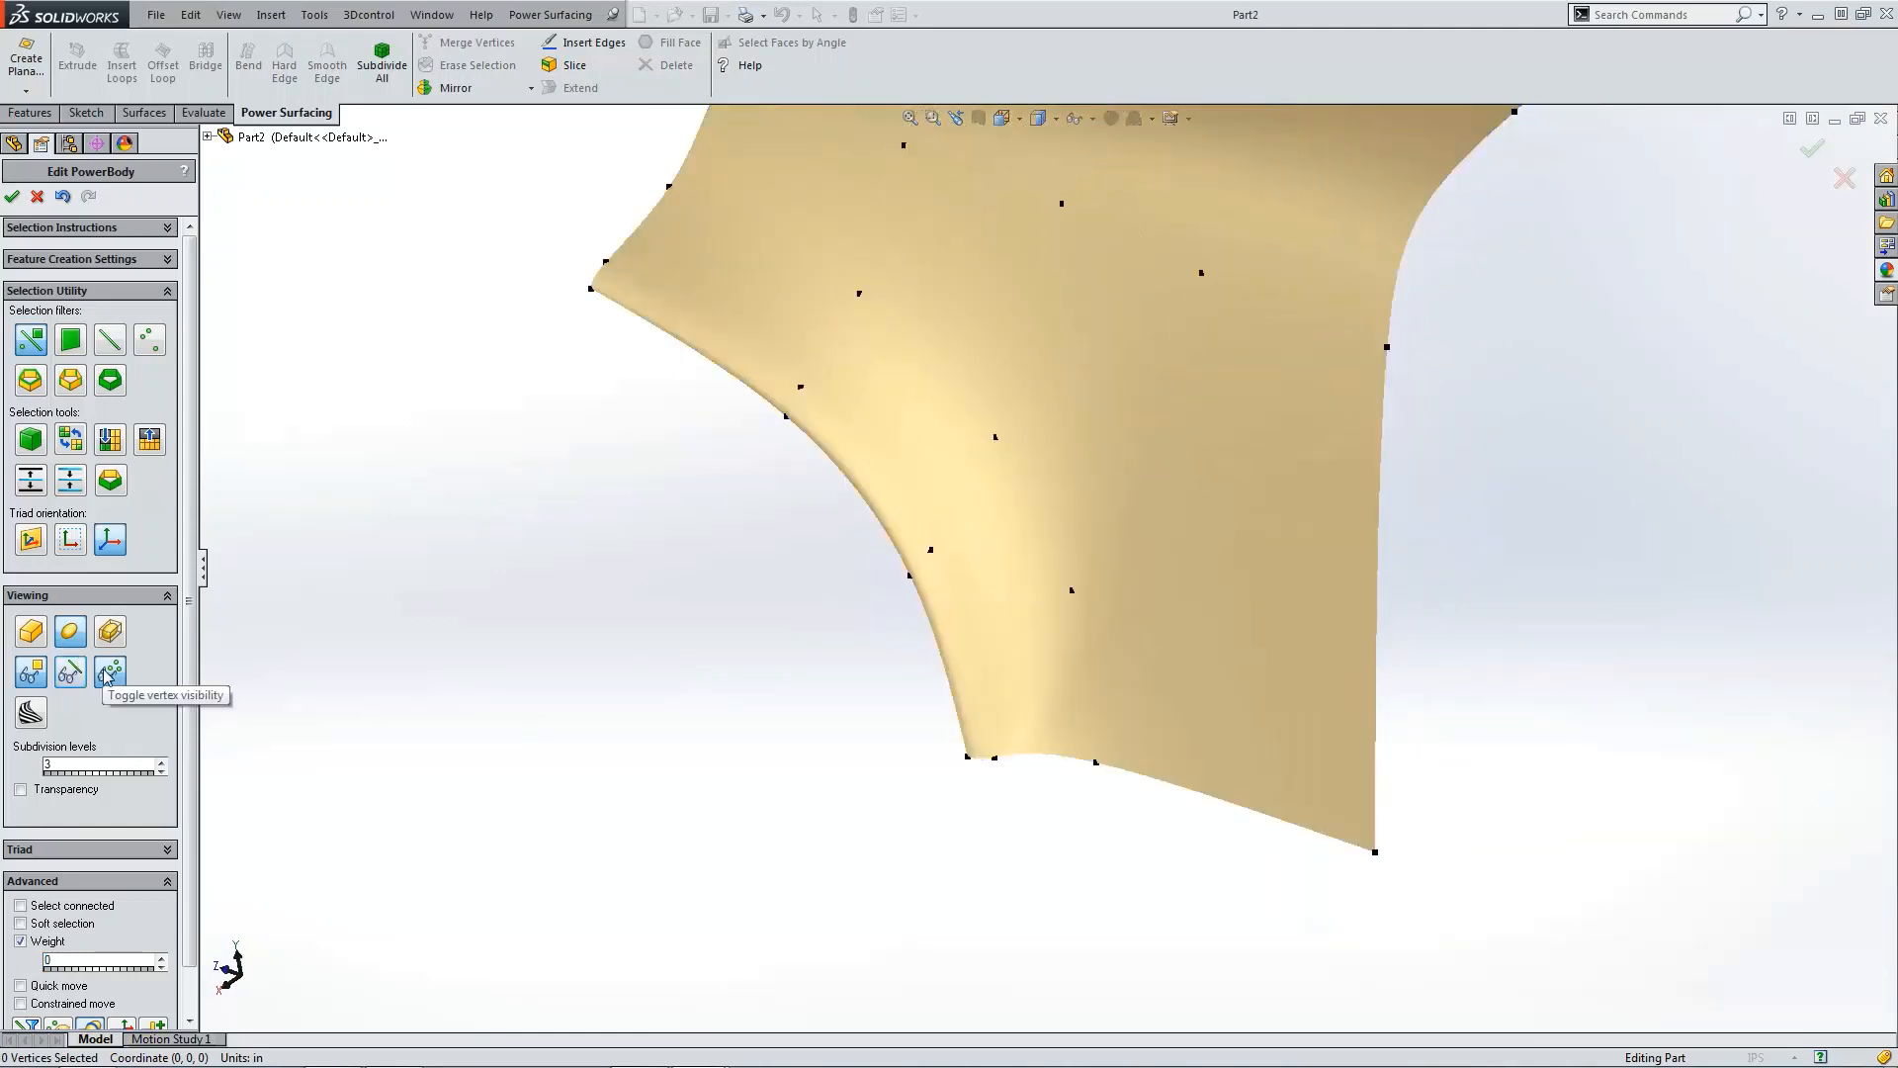
left_click(70, 672)
scroll(450, 680, "up", 2)
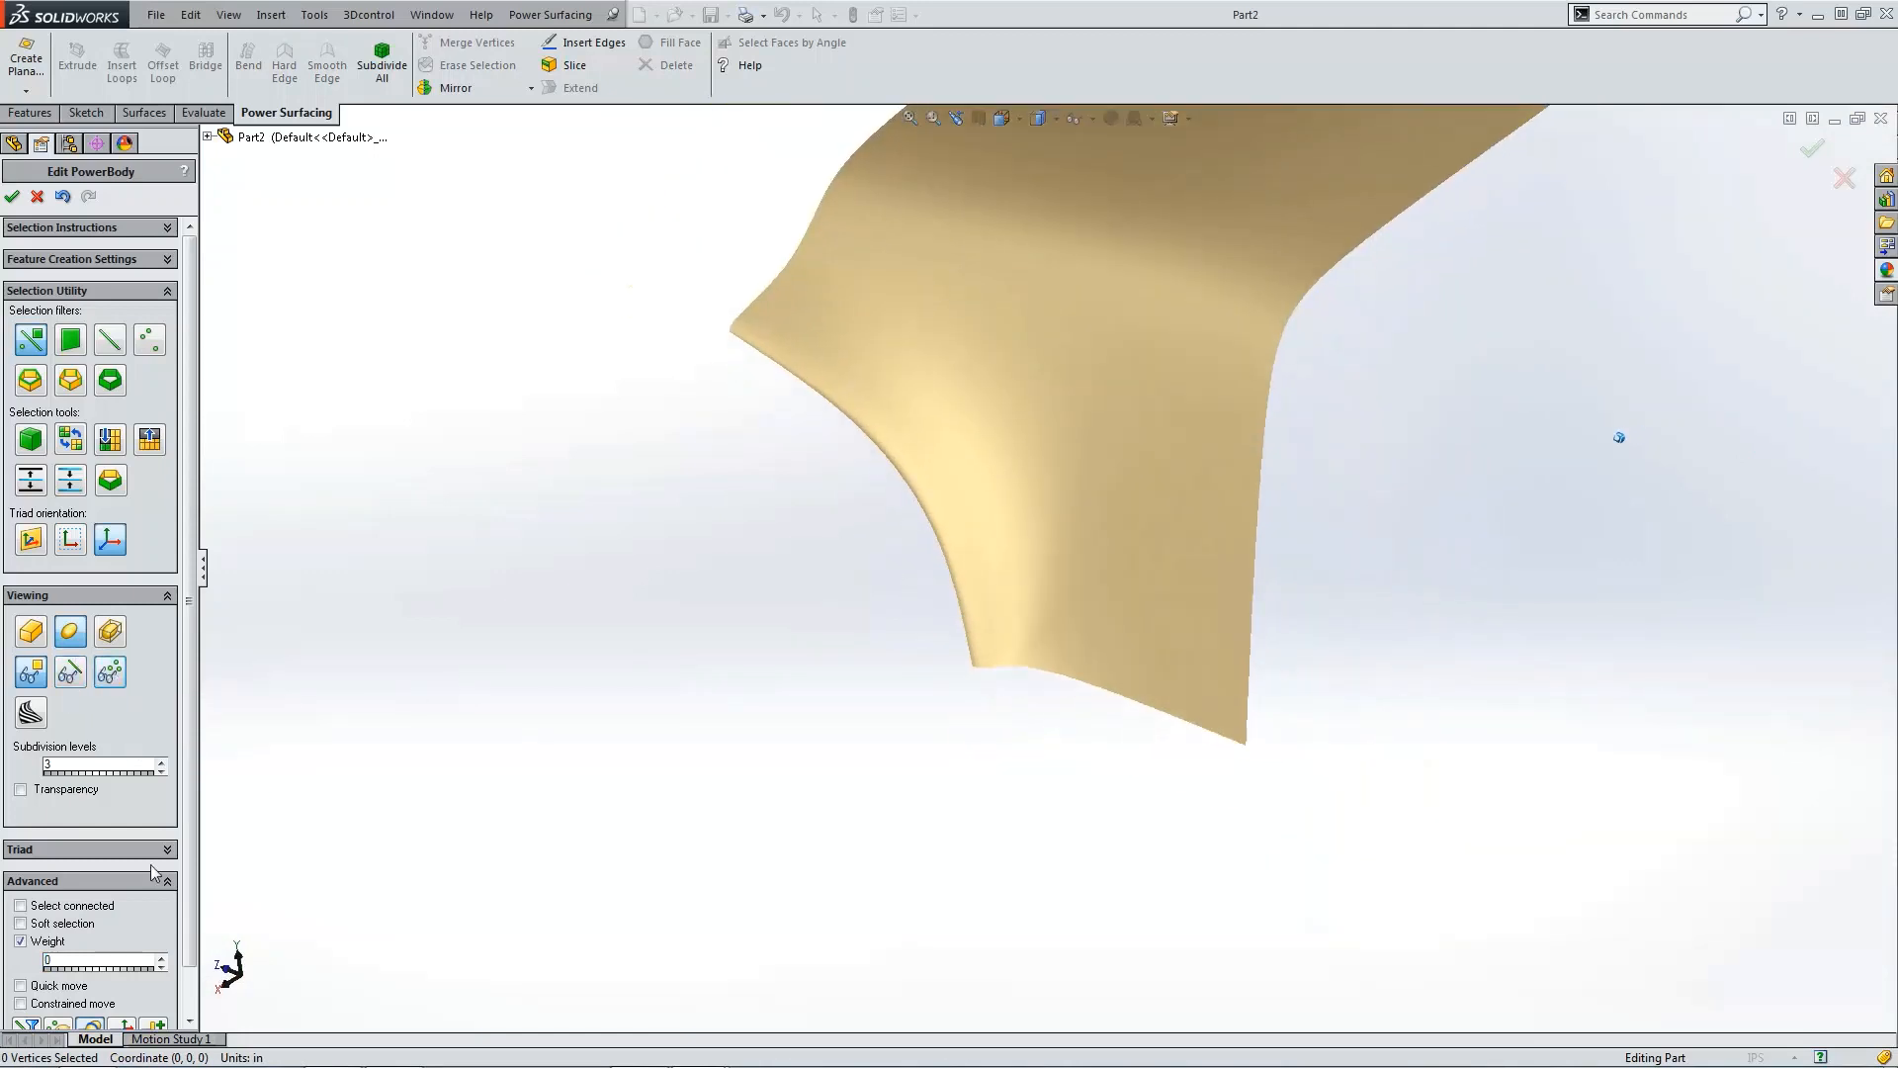
left_click(91, 1028)
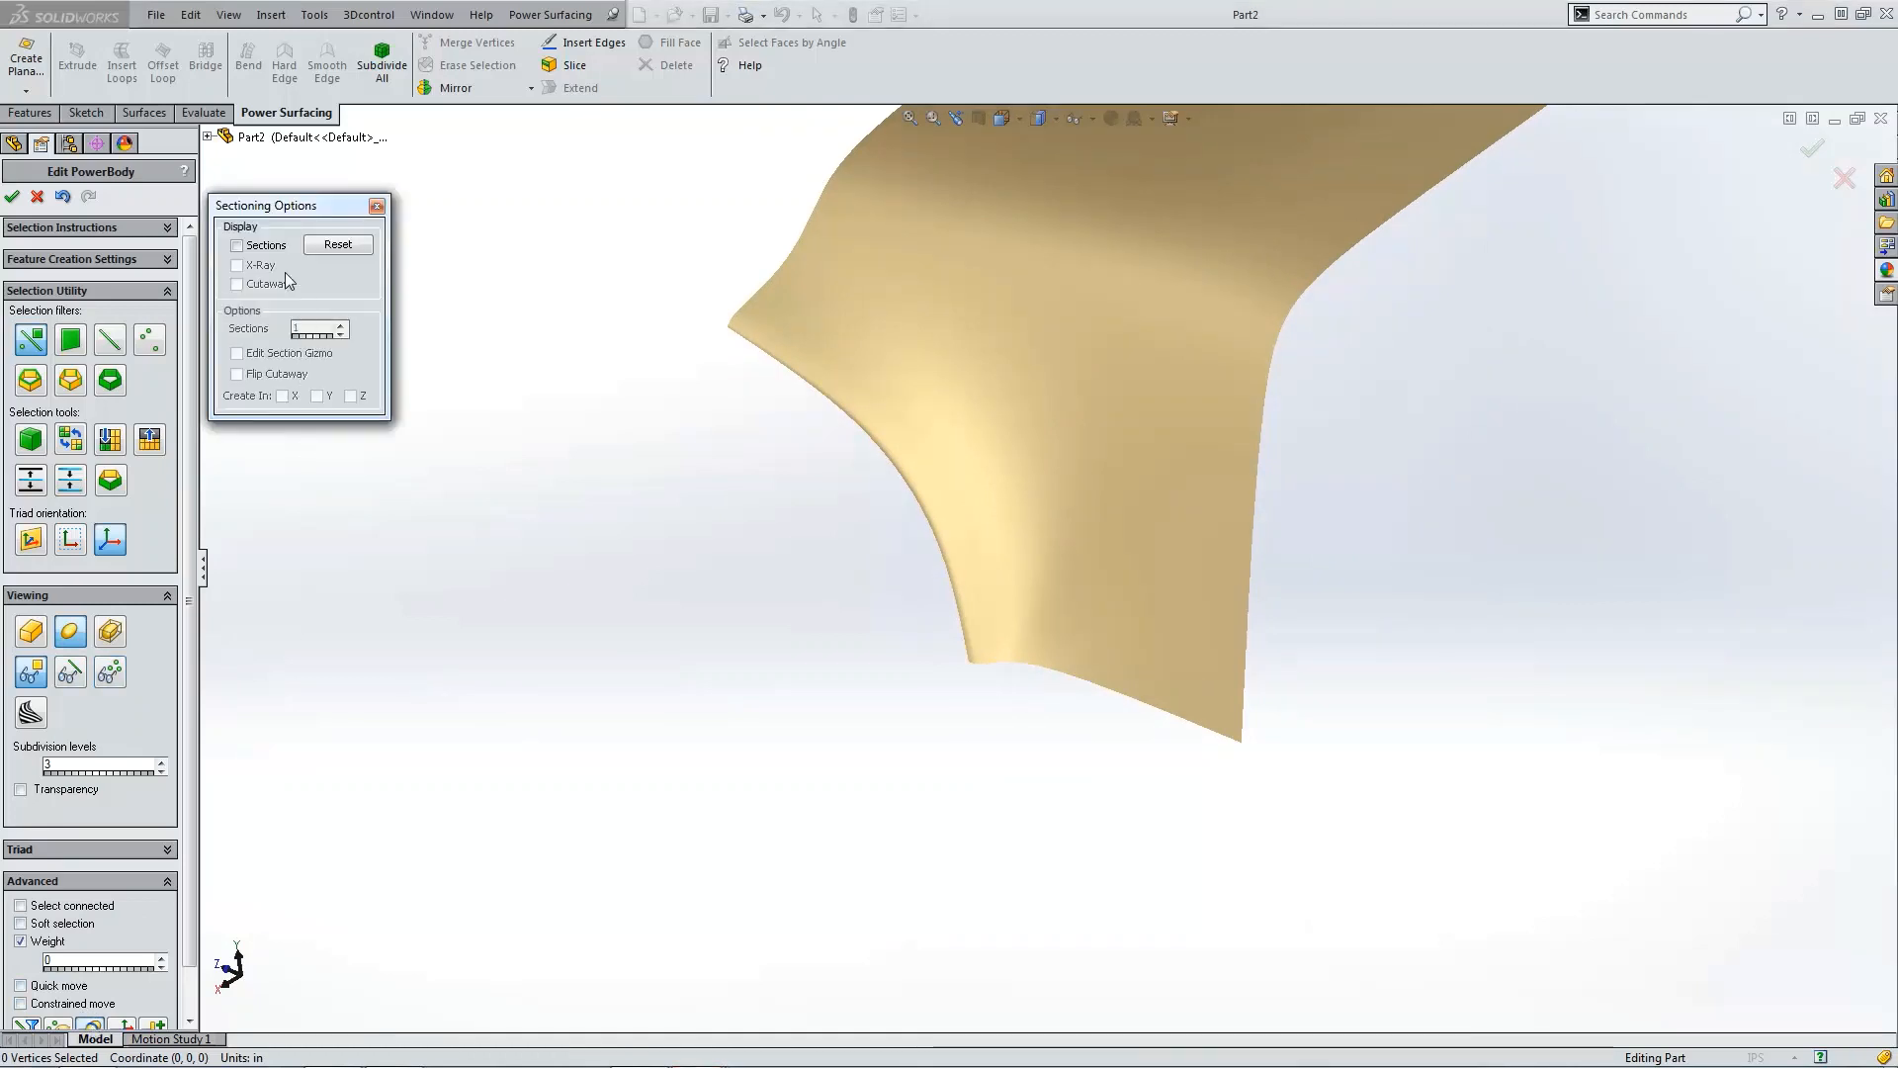
left_click(237, 245)
left_click(346, 326)
left_click(346, 326)
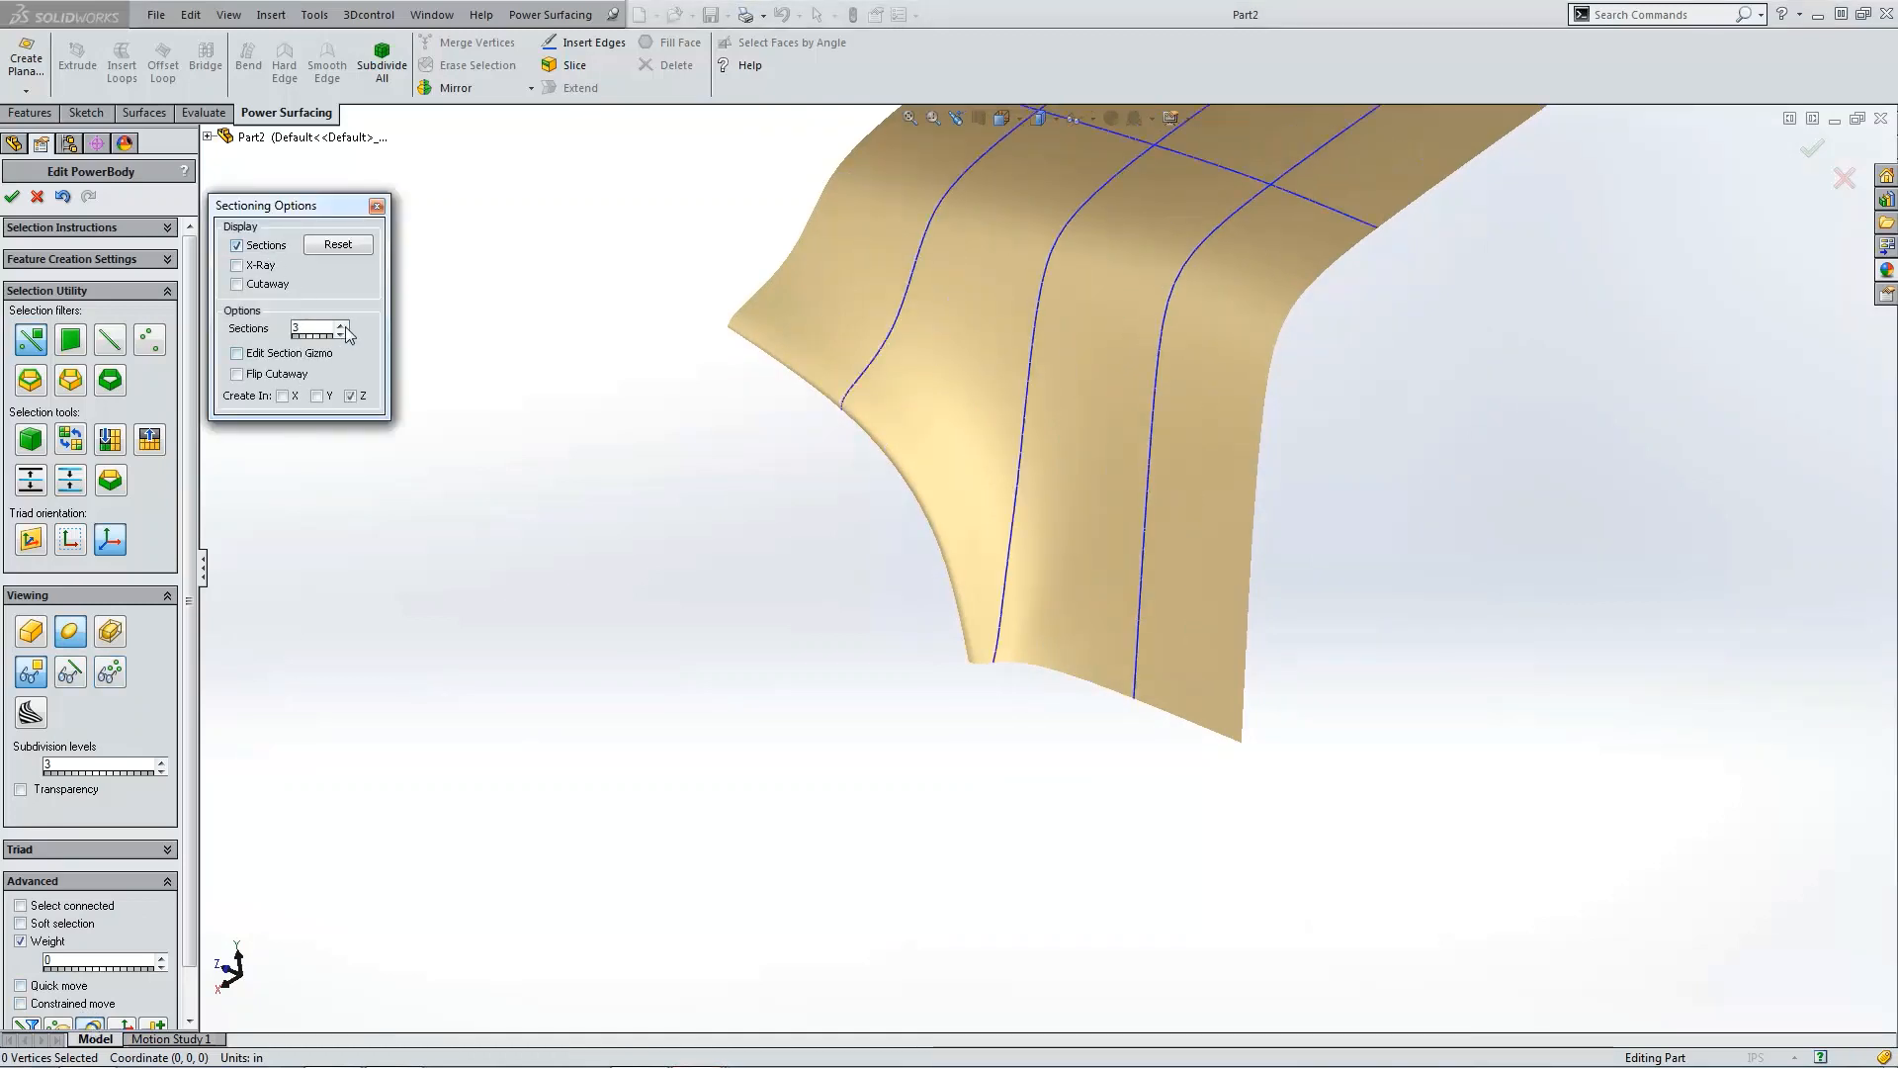
left_click(346, 327)
left_click(346, 326)
left_click(347, 326)
left_click(346, 326)
left_click(346, 326)
left_click(346, 326)
left_click(346, 327)
left_click(346, 326)
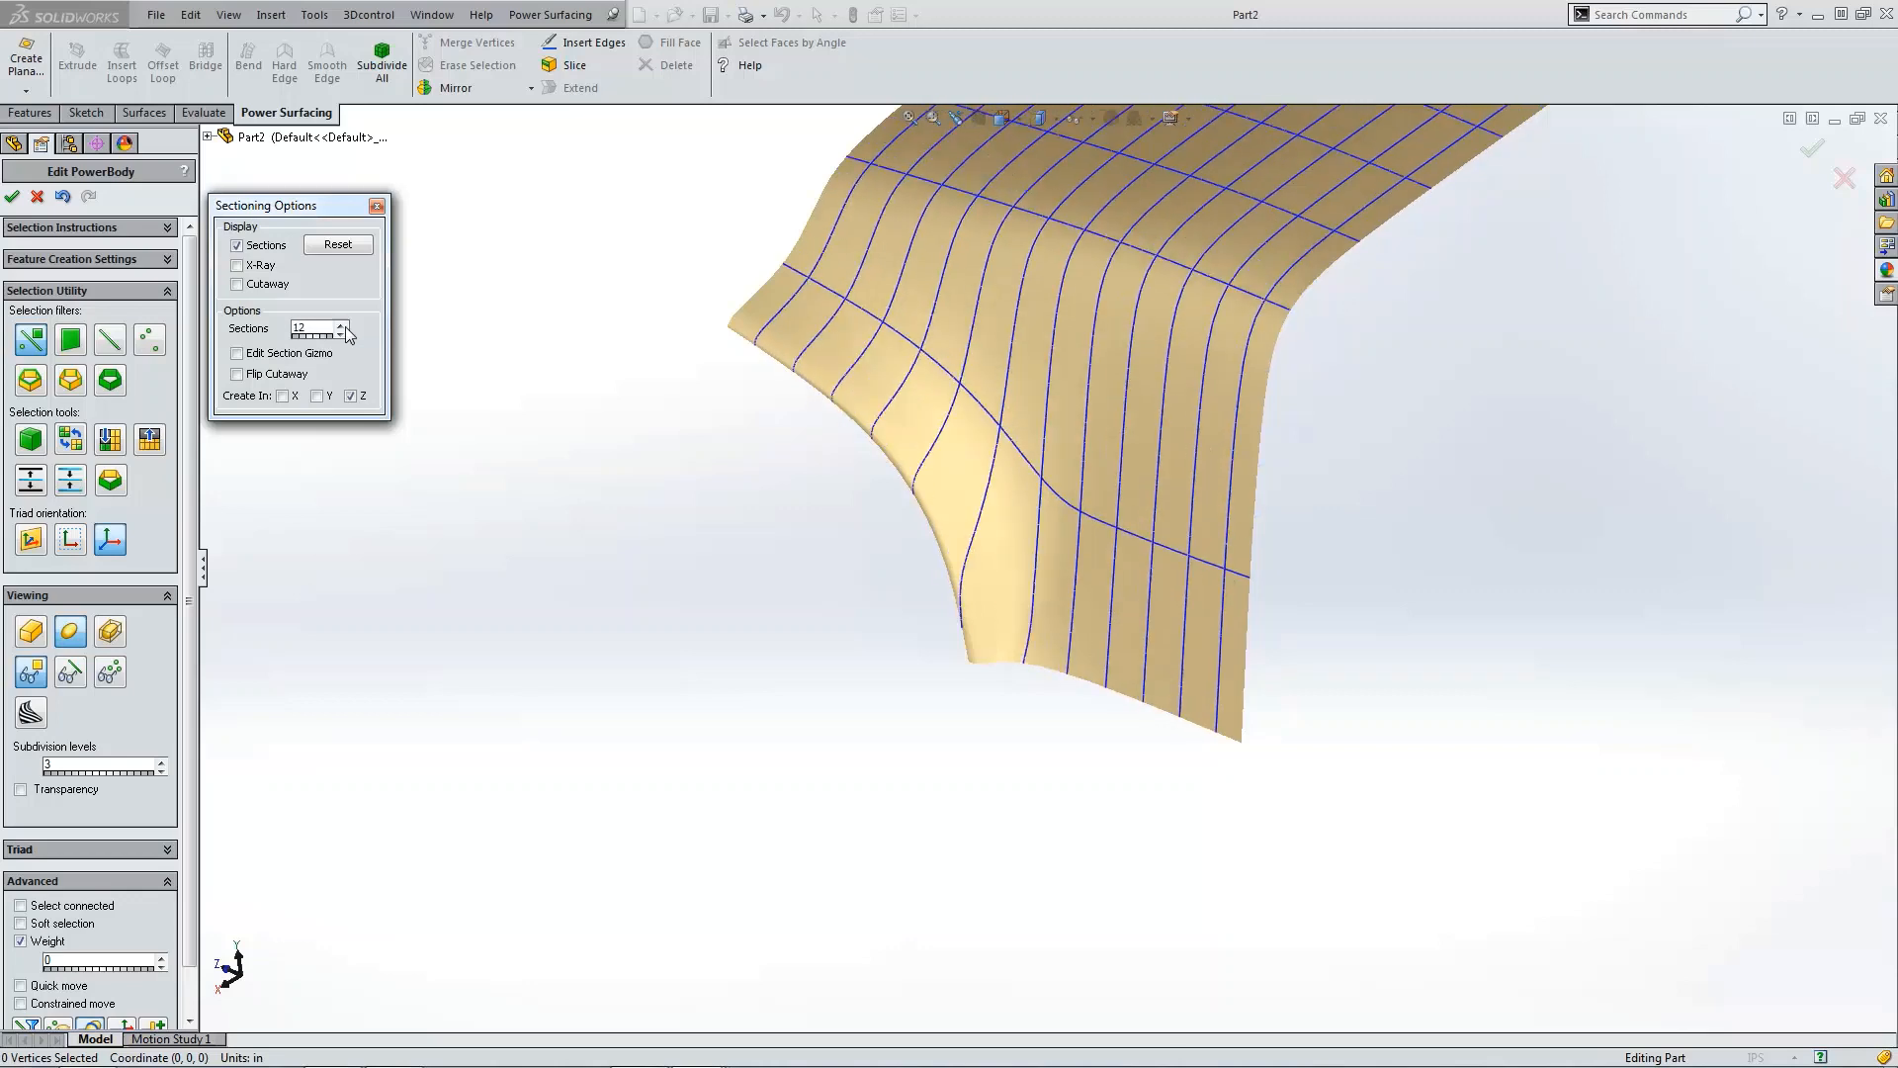
left_click(346, 326)
left_click(346, 326)
left_click(346, 326)
left_click(346, 326)
left_click(346, 326)
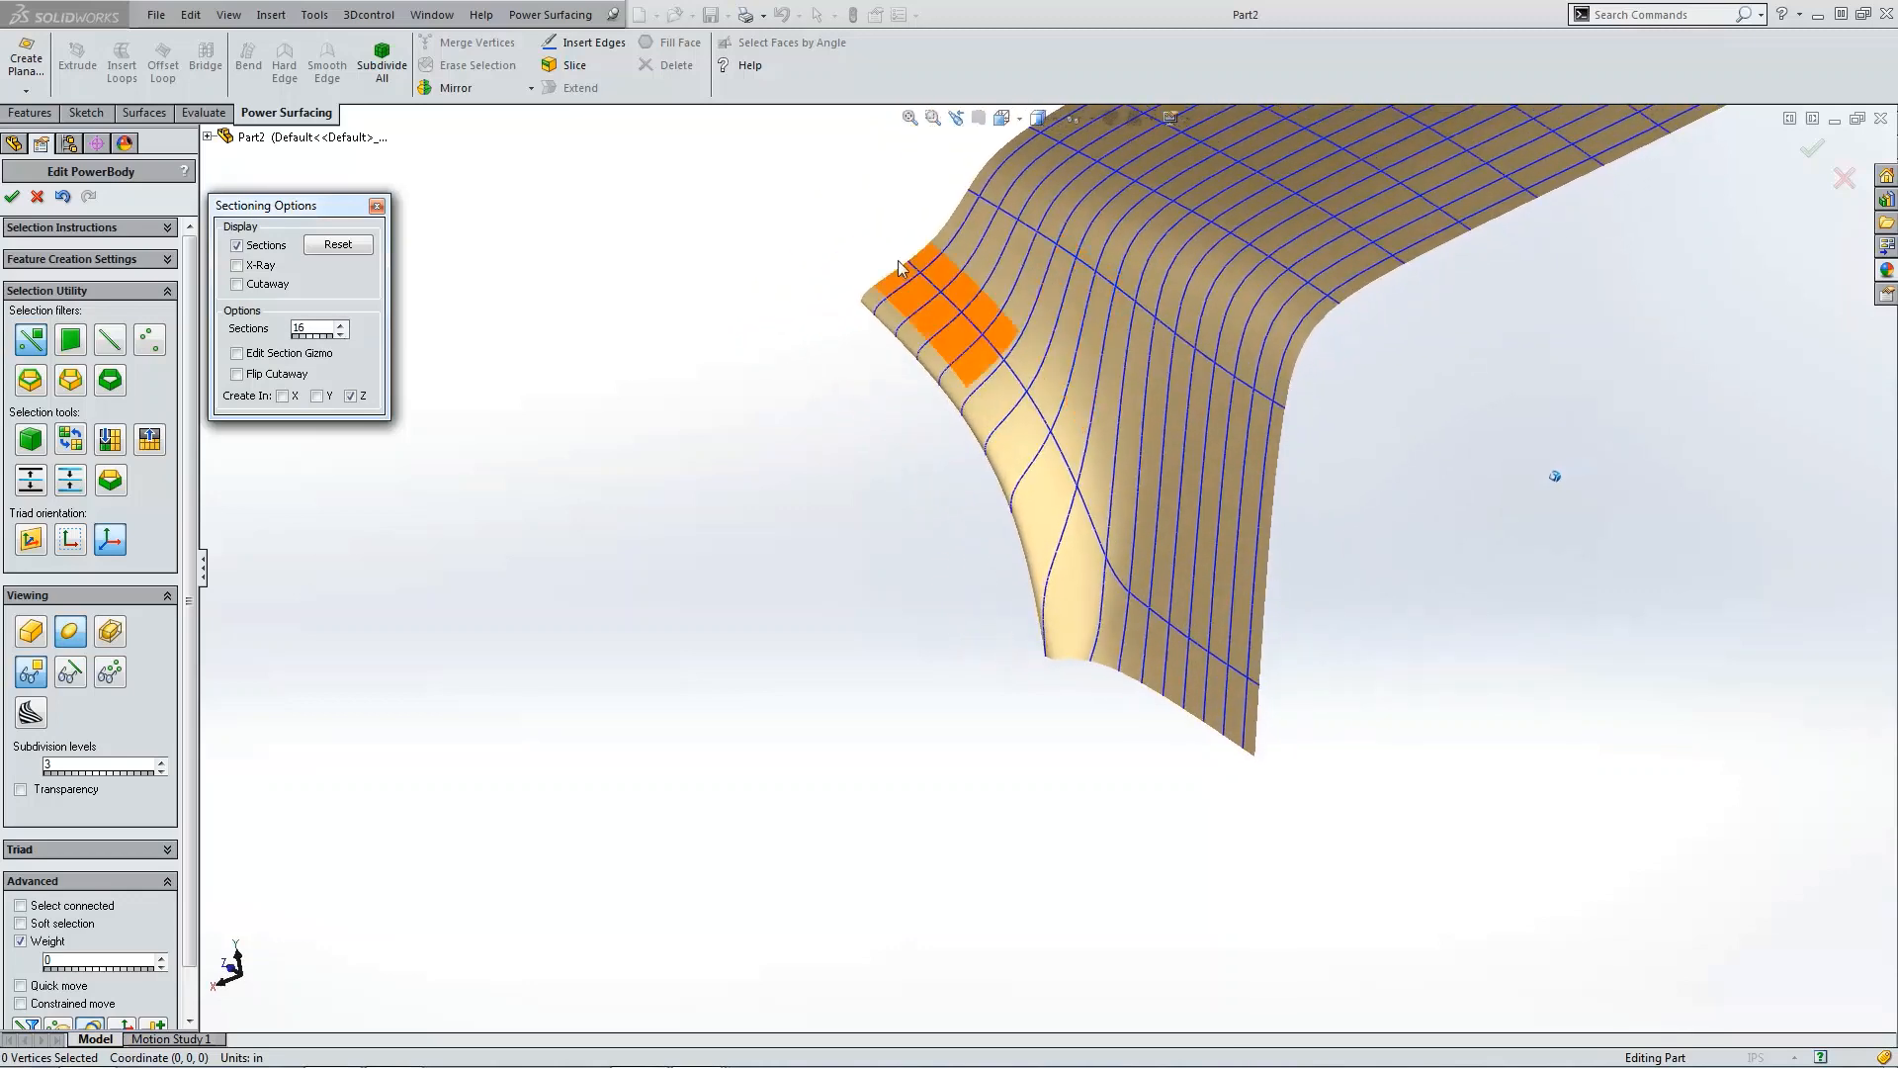
scroll(1075, 514, "down", 1)
scroll(1025, 441, "up", 1)
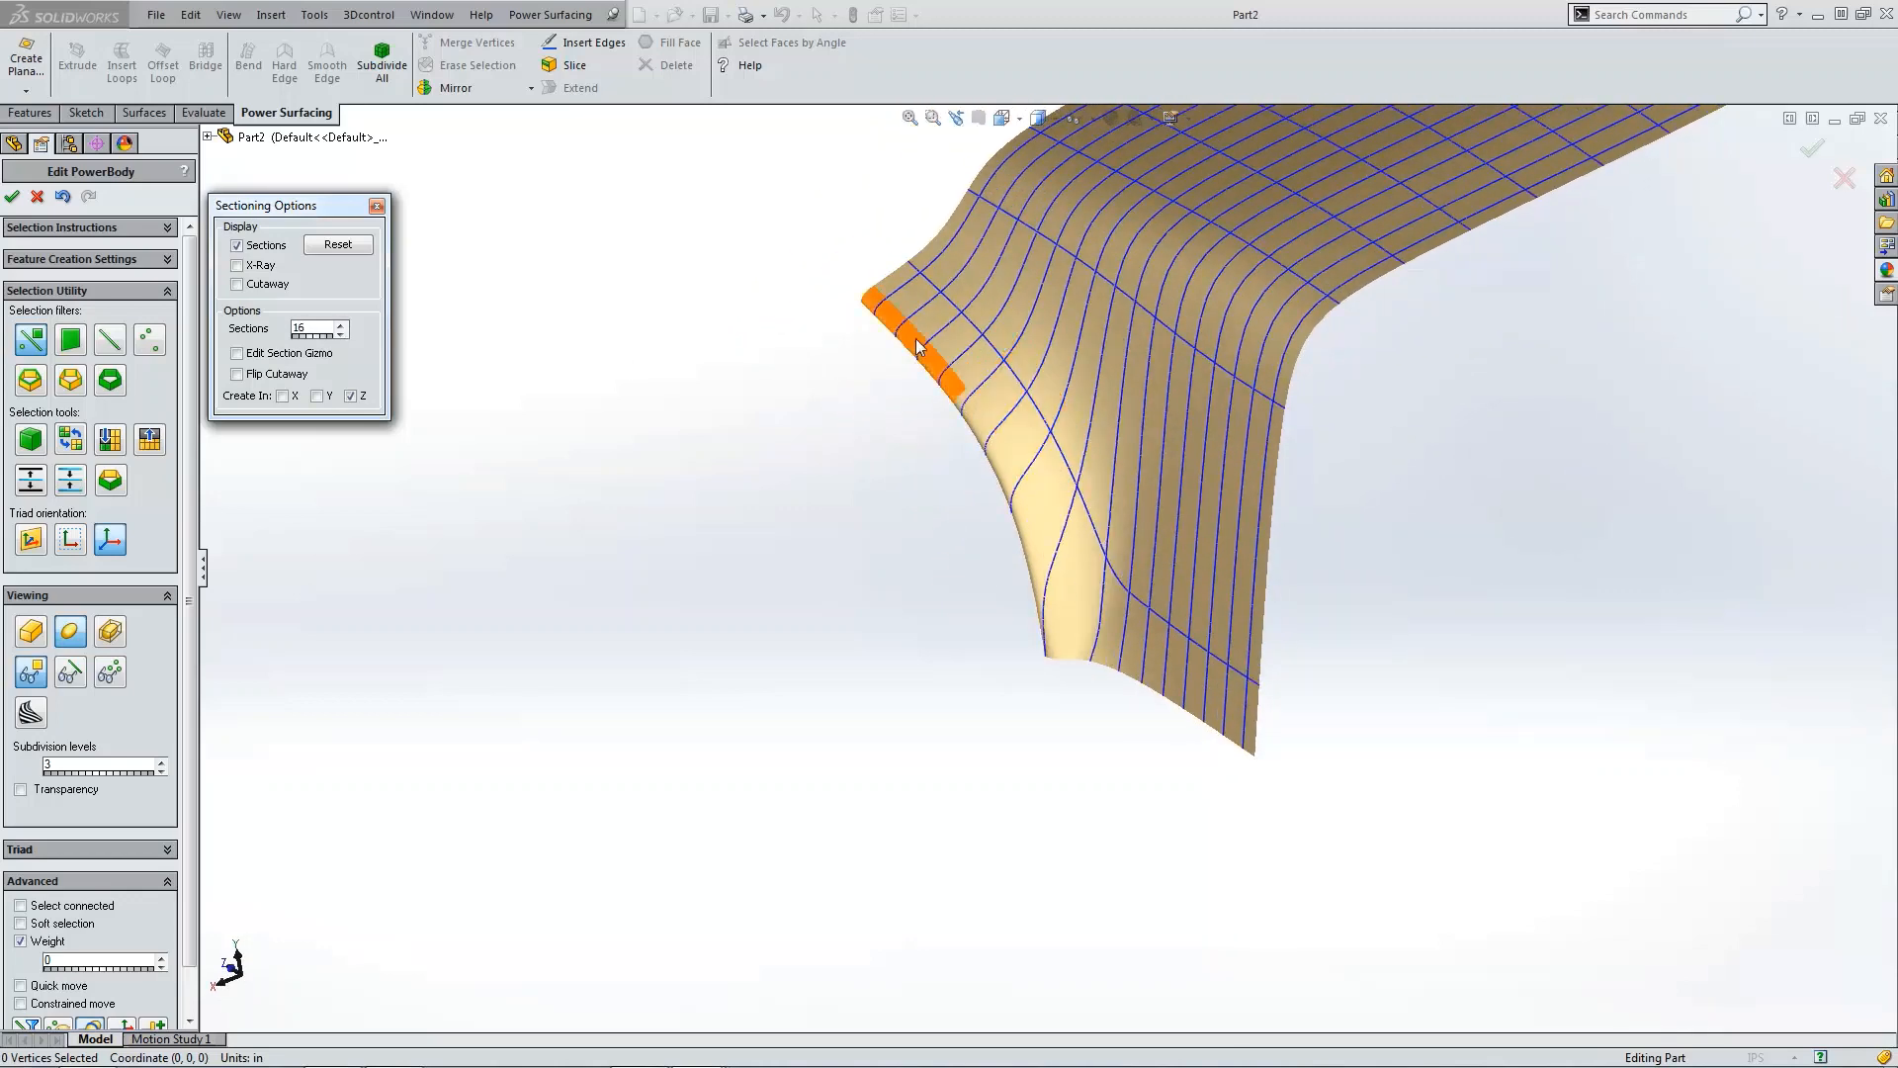
left_click(375, 207)
left_click(109, 675)
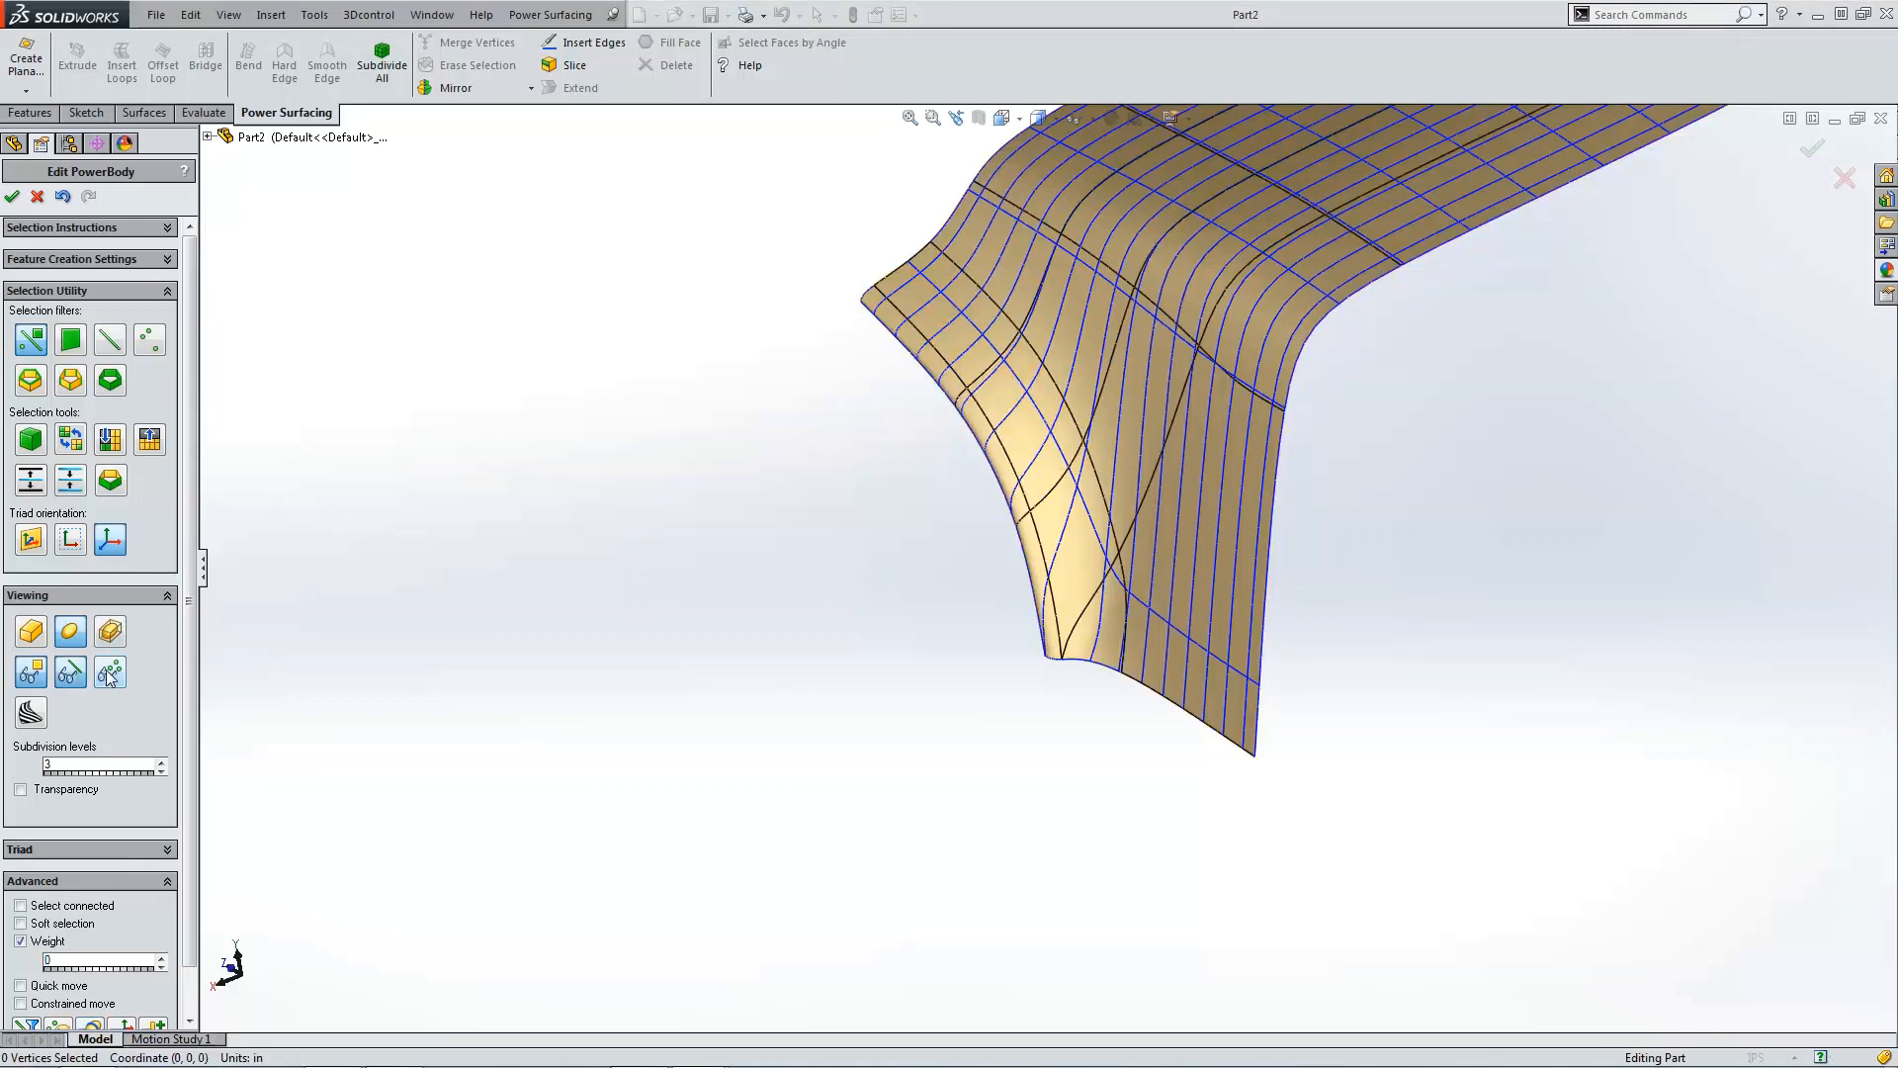
left_click(30, 635)
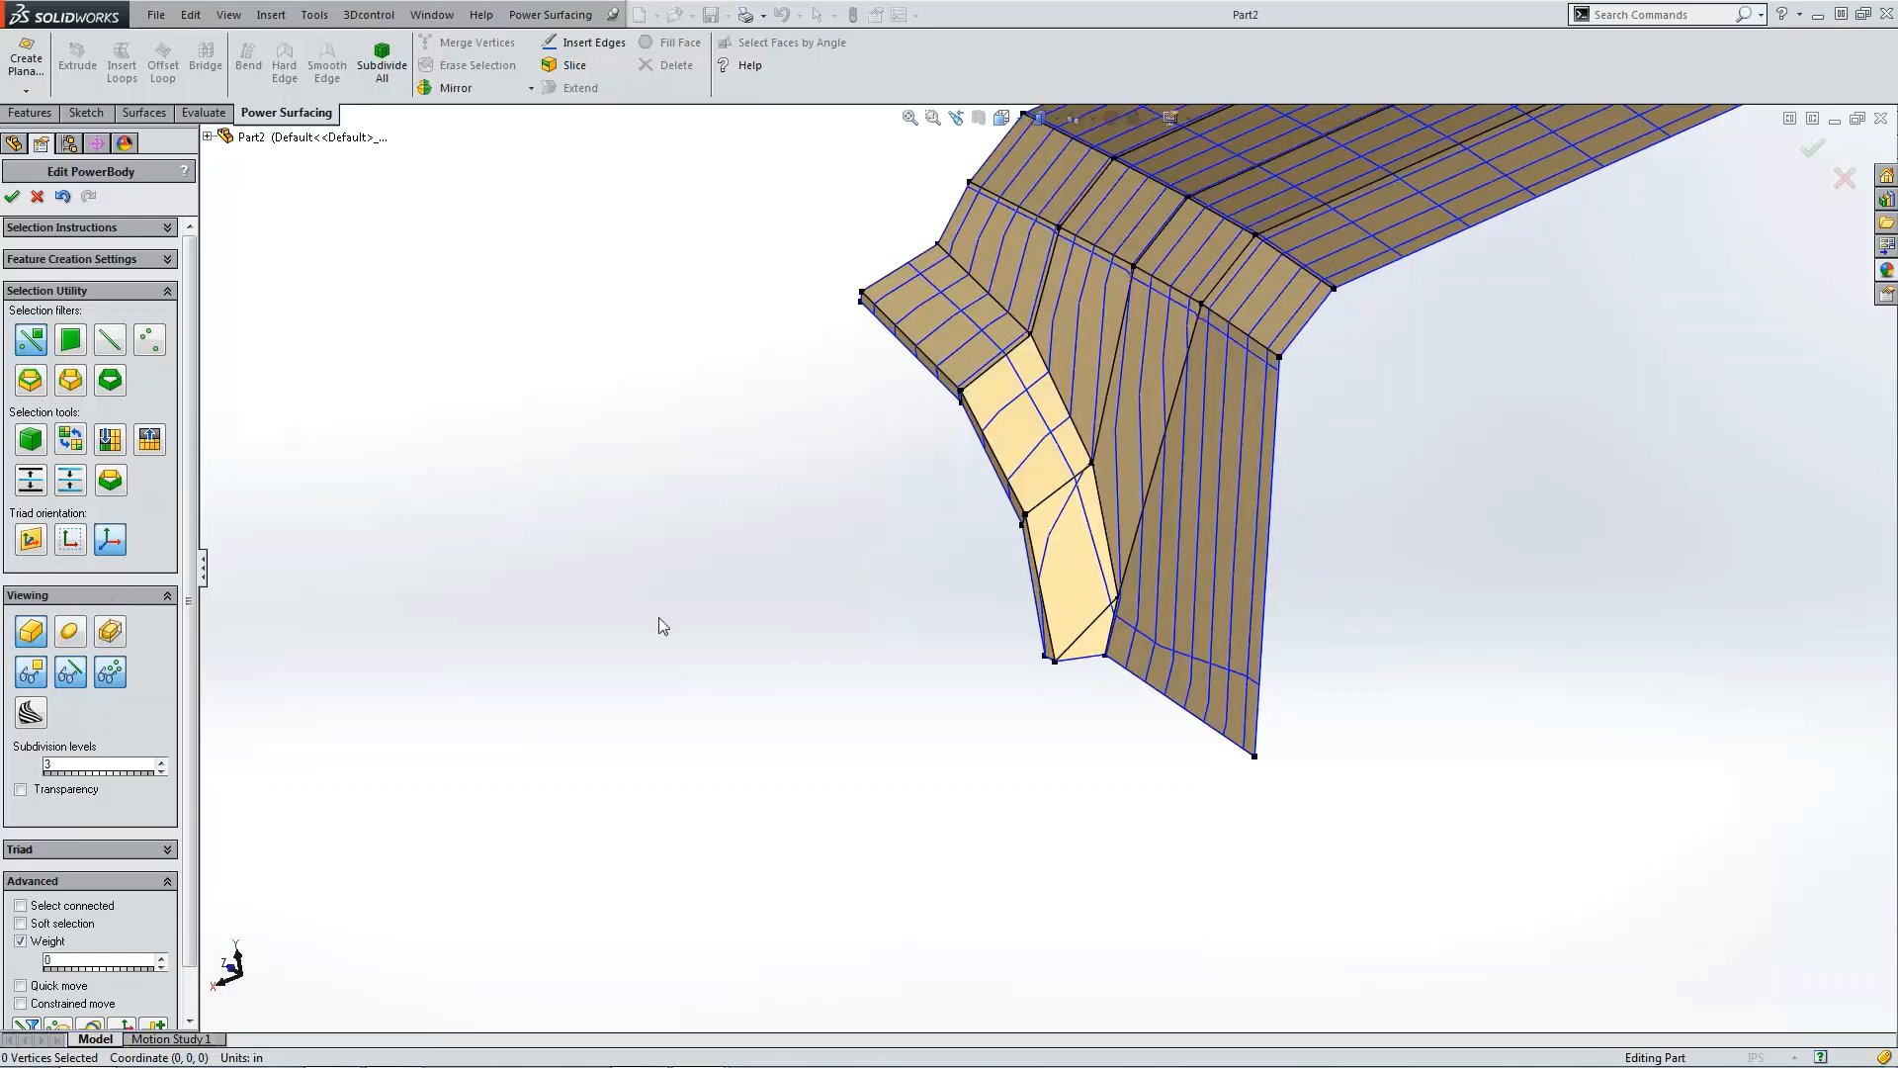
Step: Switch to right view and move the flap's lower edge vertices down slightly
key("ctrl+1")
middle_click_drag(1151, 630, 1213, 614)
key("ctrl+4")
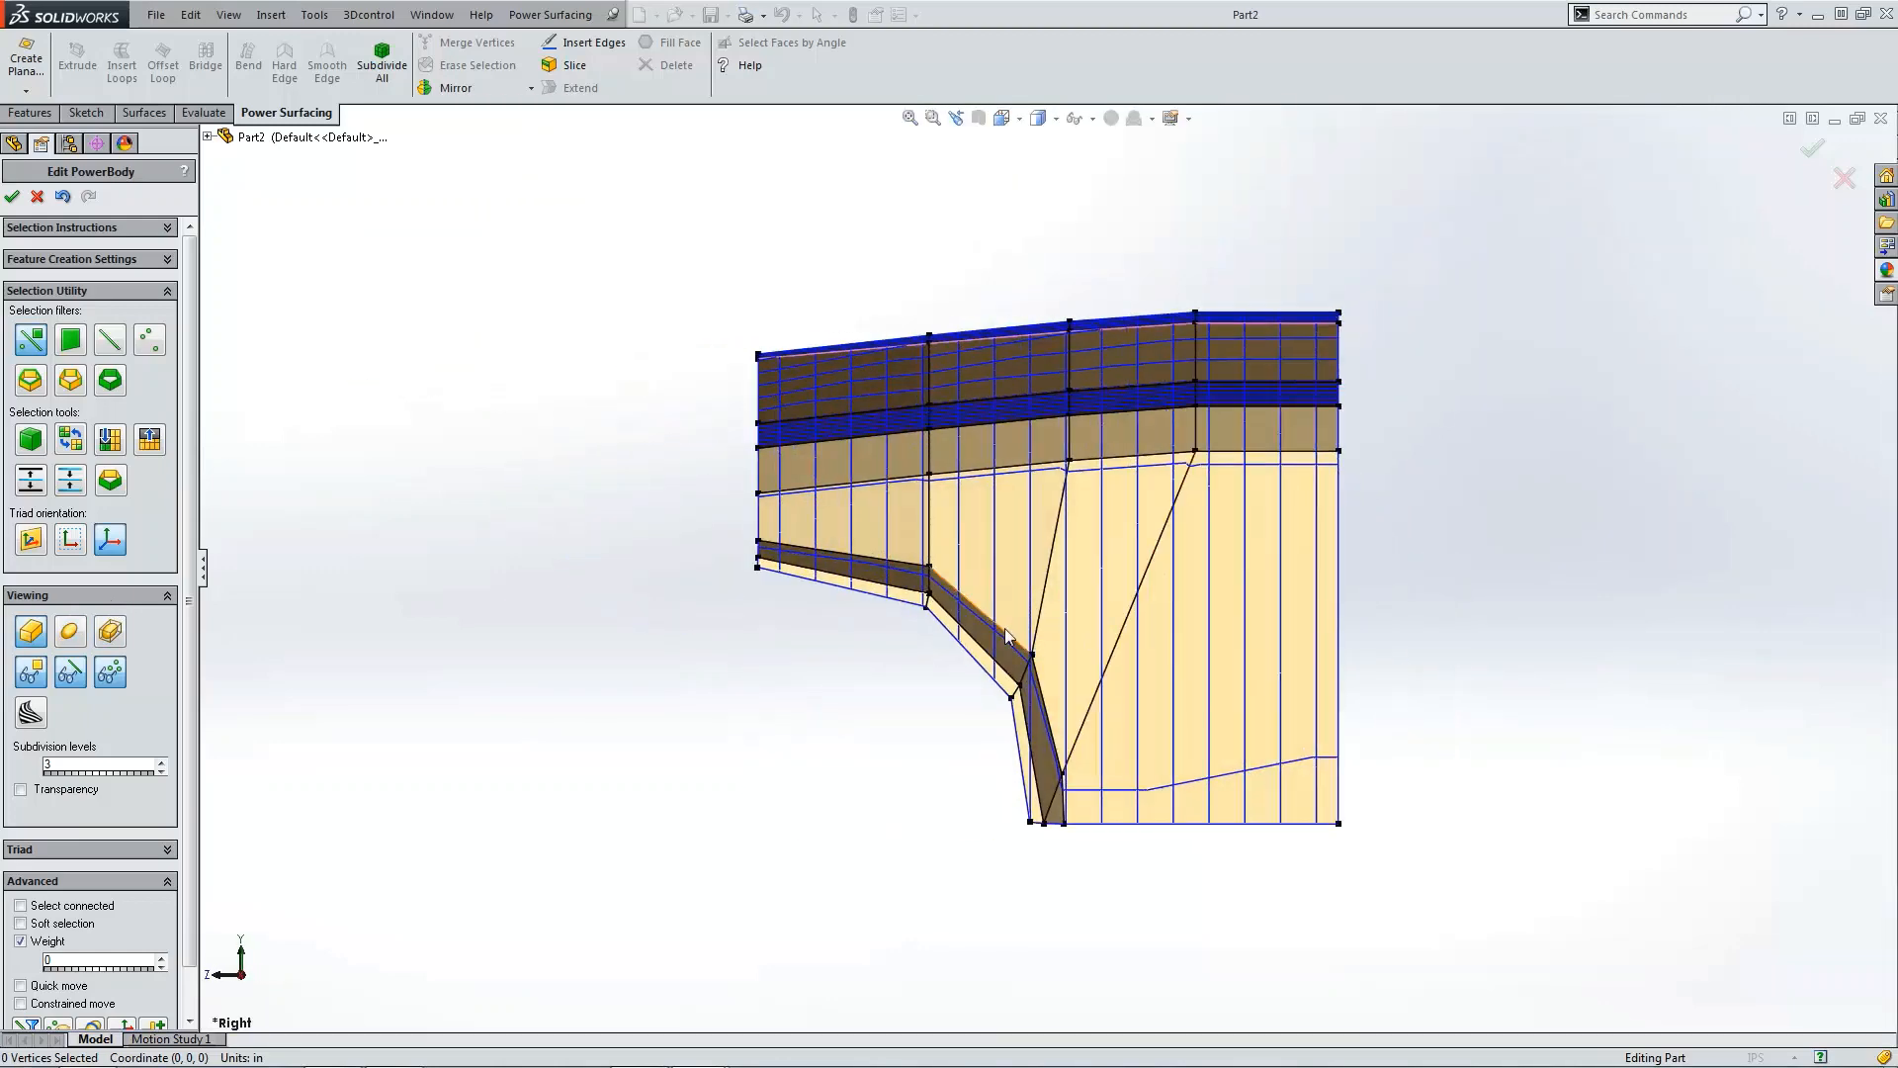
left_click(669, 535)
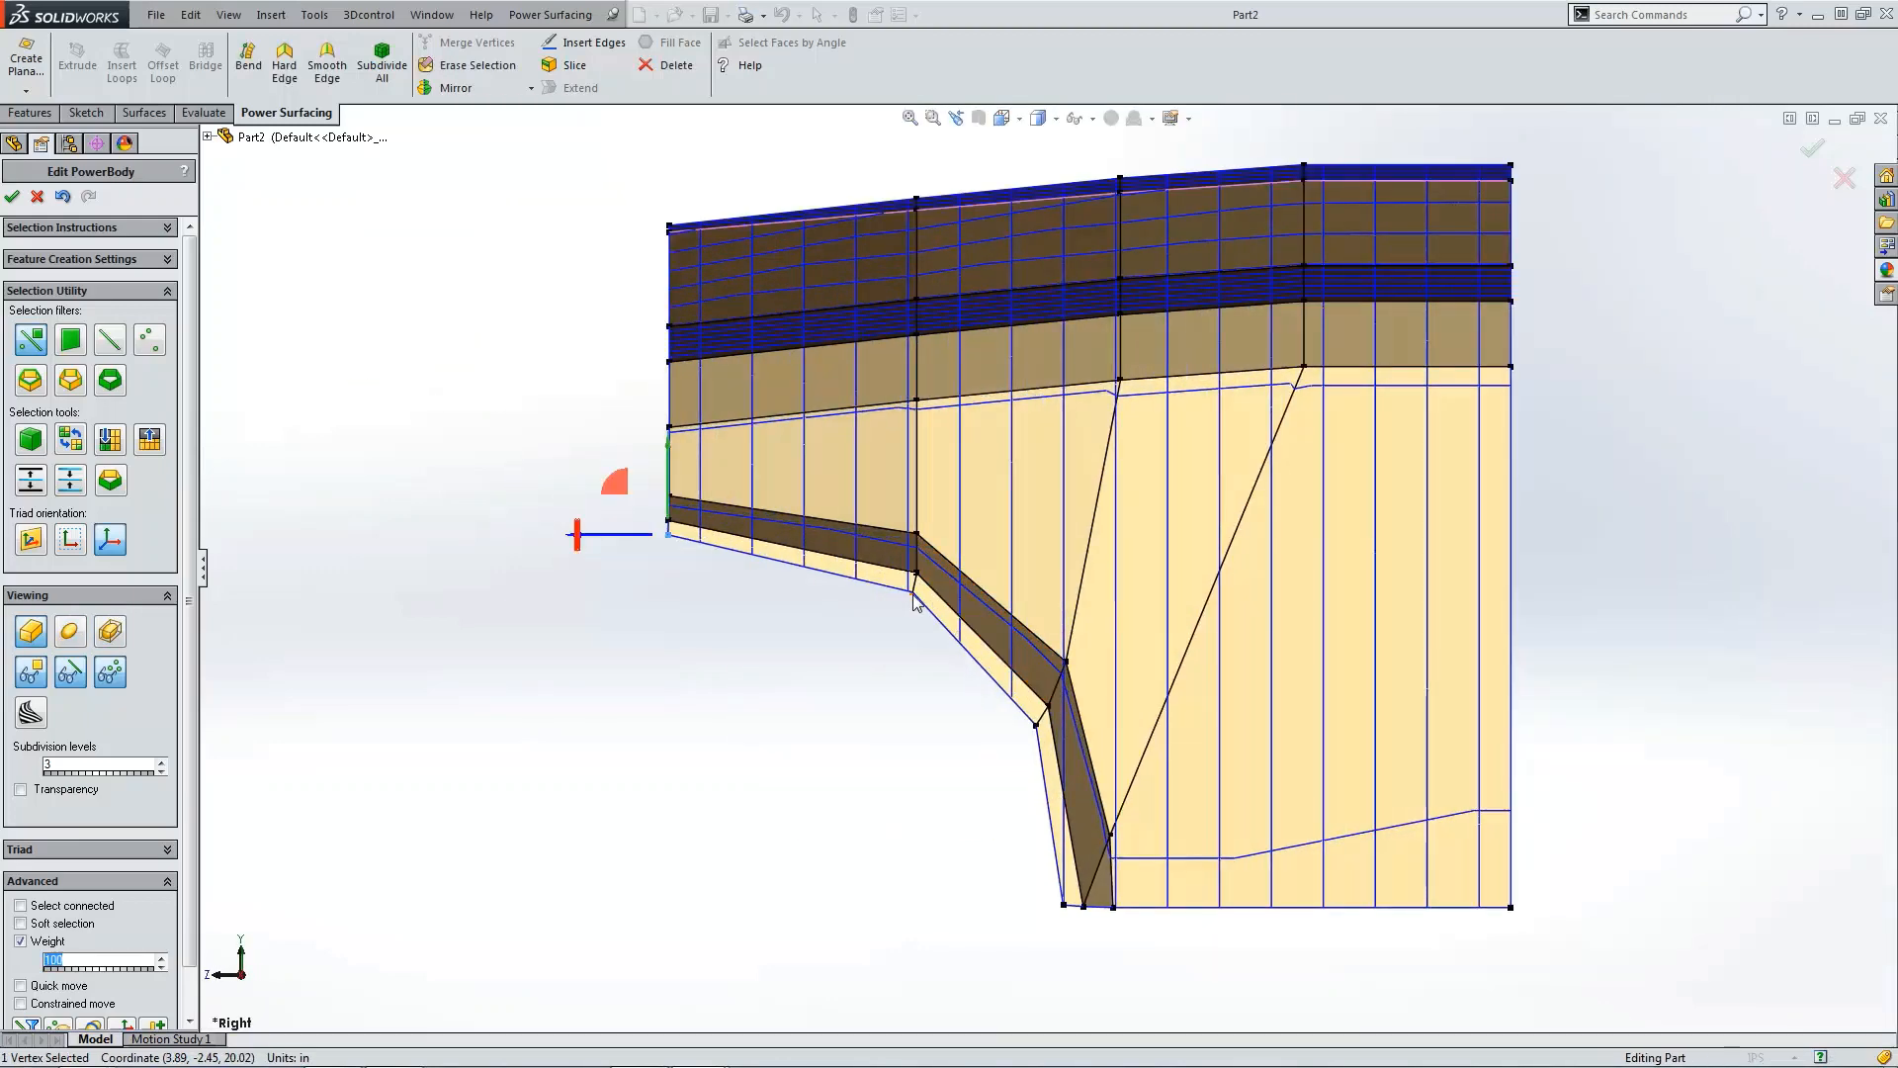
left_click(912, 592, "ctrl")
left_click(1064, 903, "ctrl")
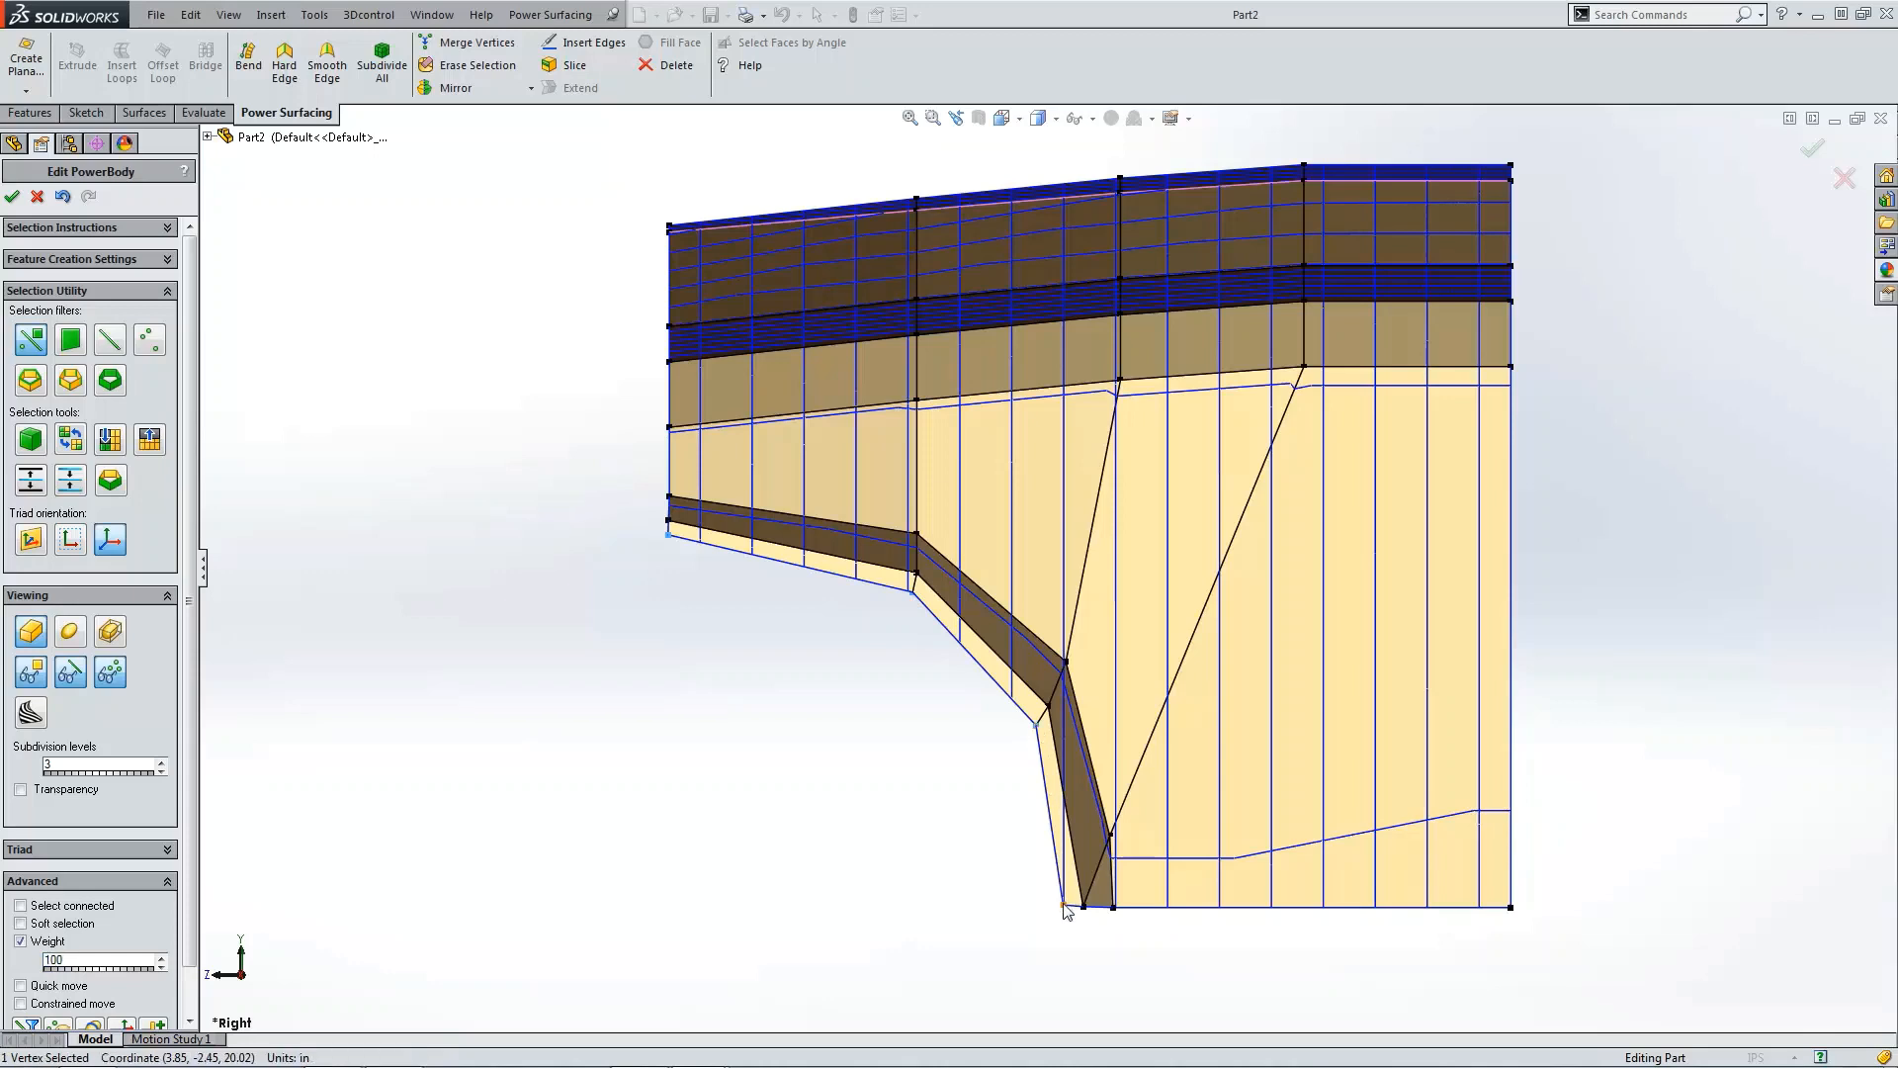
left_click_drag(875, 633, 868, 656)
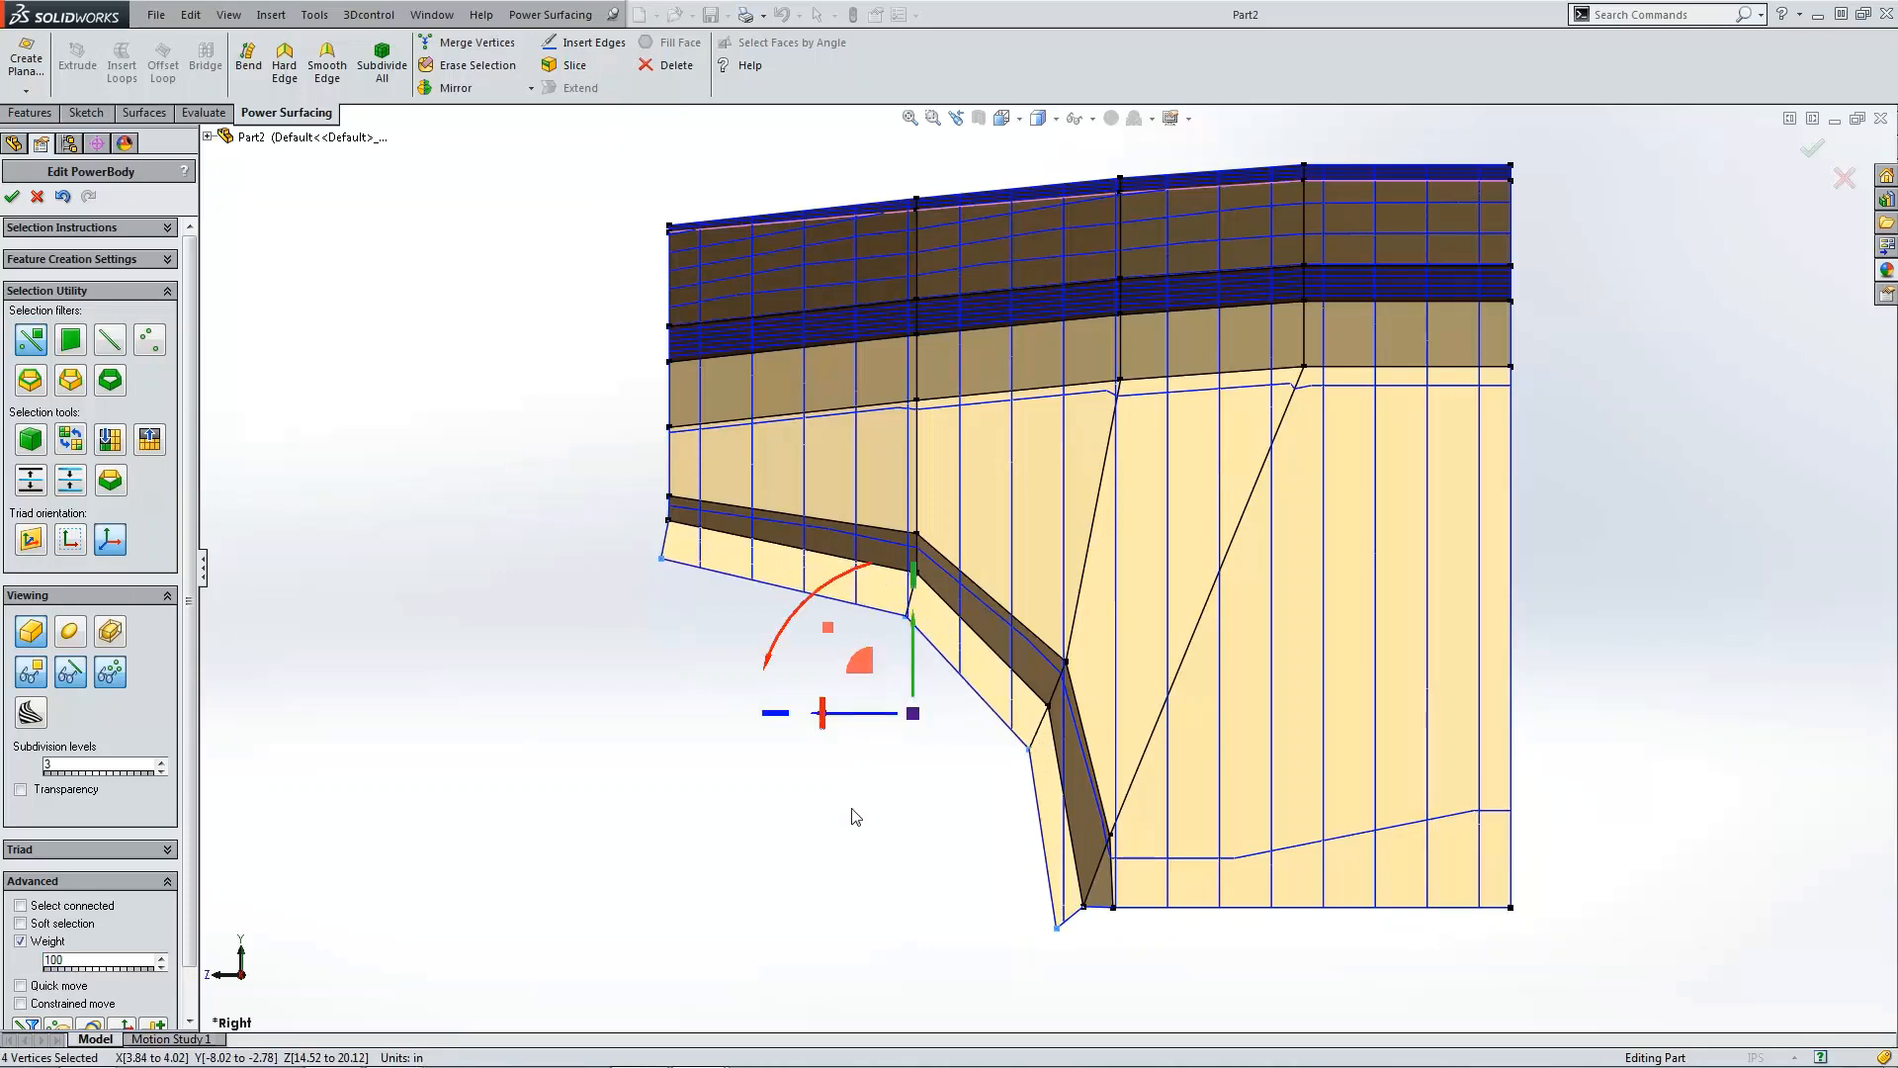
Step: Nudge the flap's bottom tip vertex slightly upward
left_click(1056, 929)
left_click_drag(1008, 885, 1011, 870)
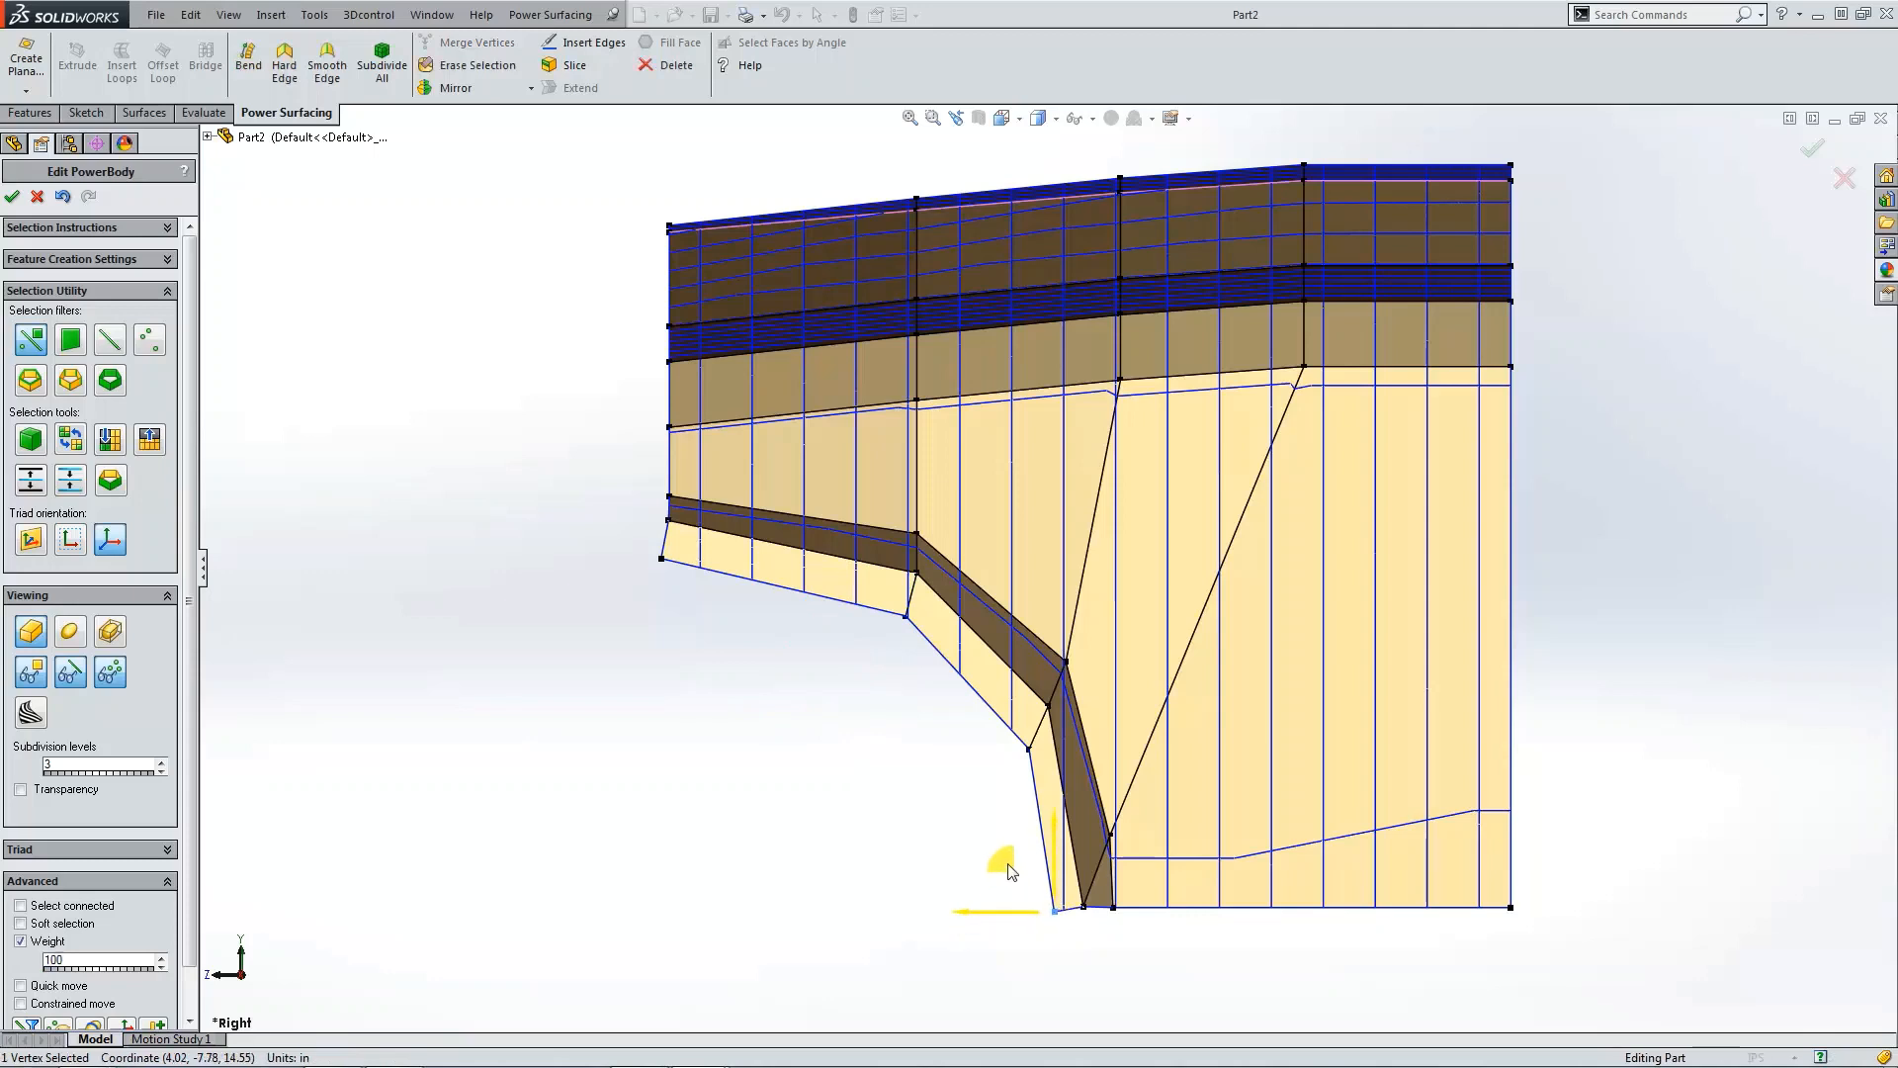
left_click(812, 725)
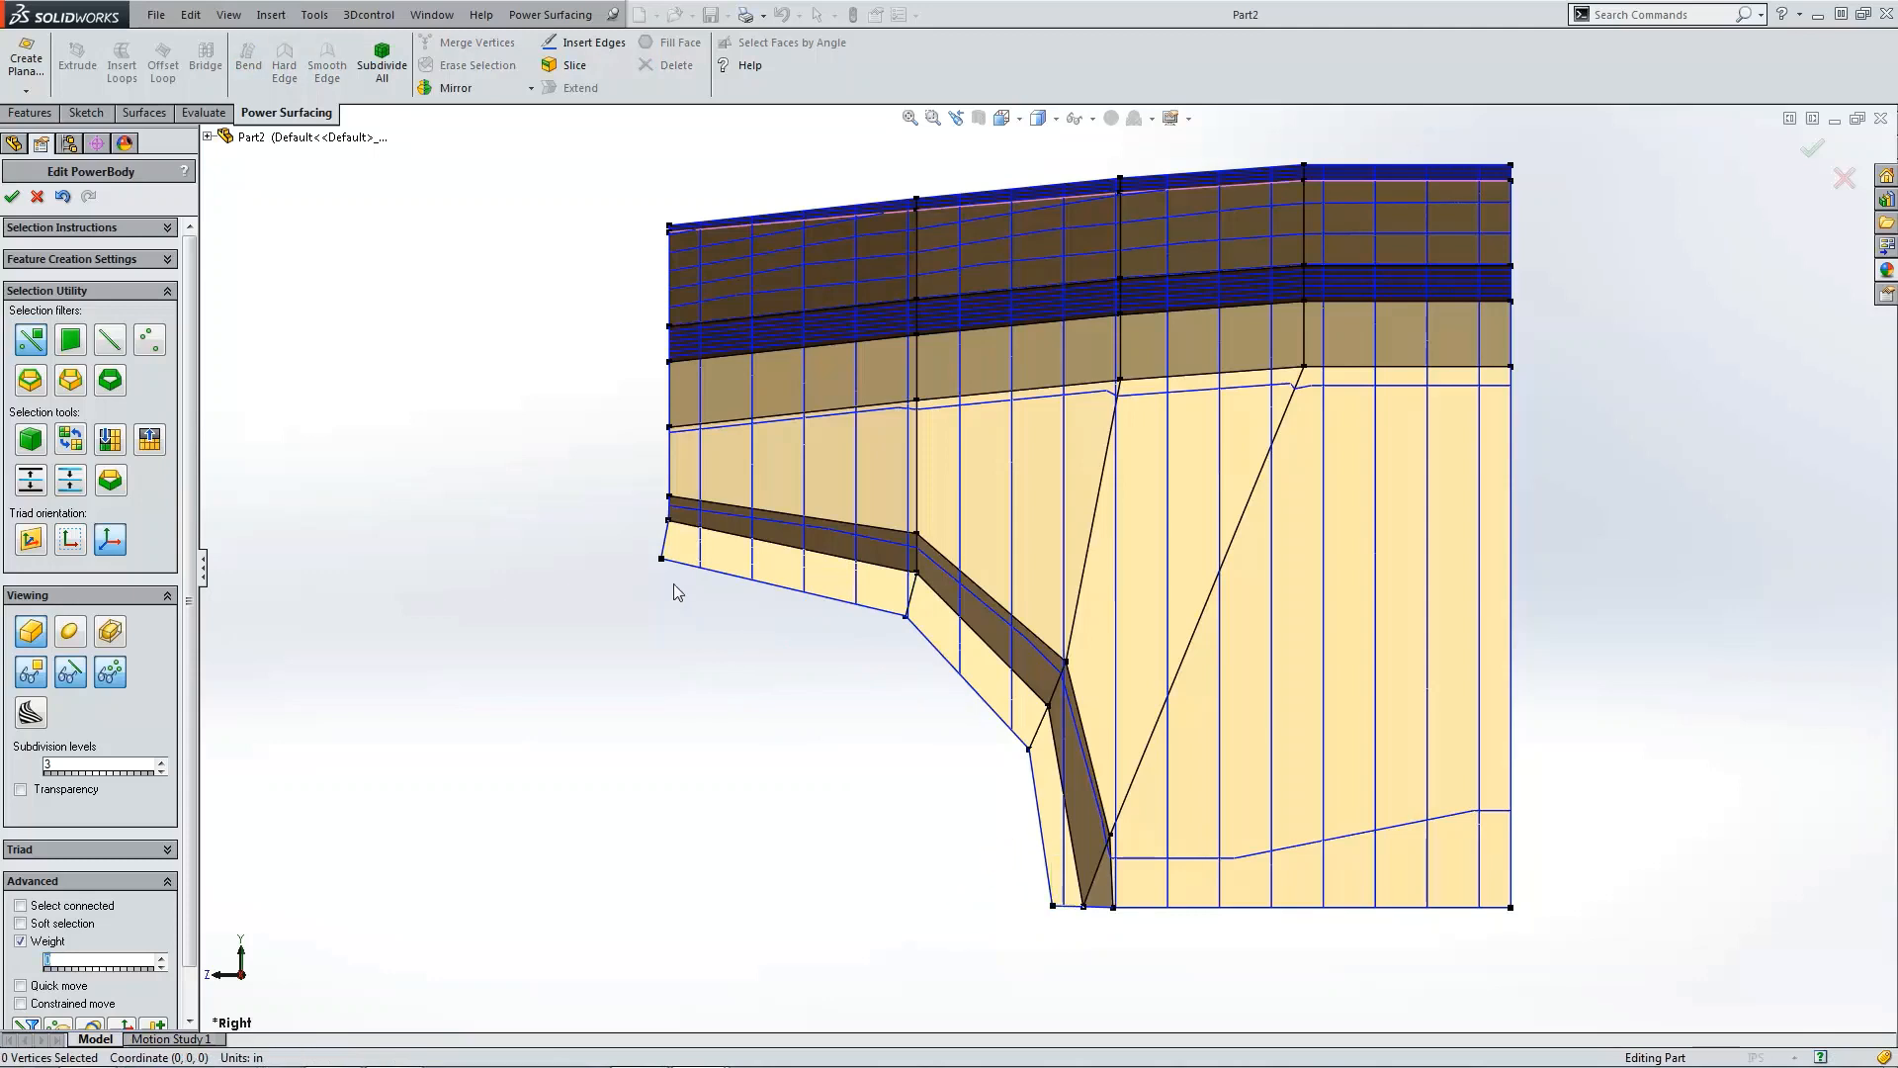
Step: Nudge the vertex at the flap's outer lower corner slightly inward
left_click(662, 564)
left_click_drag(616, 524, 622, 527)
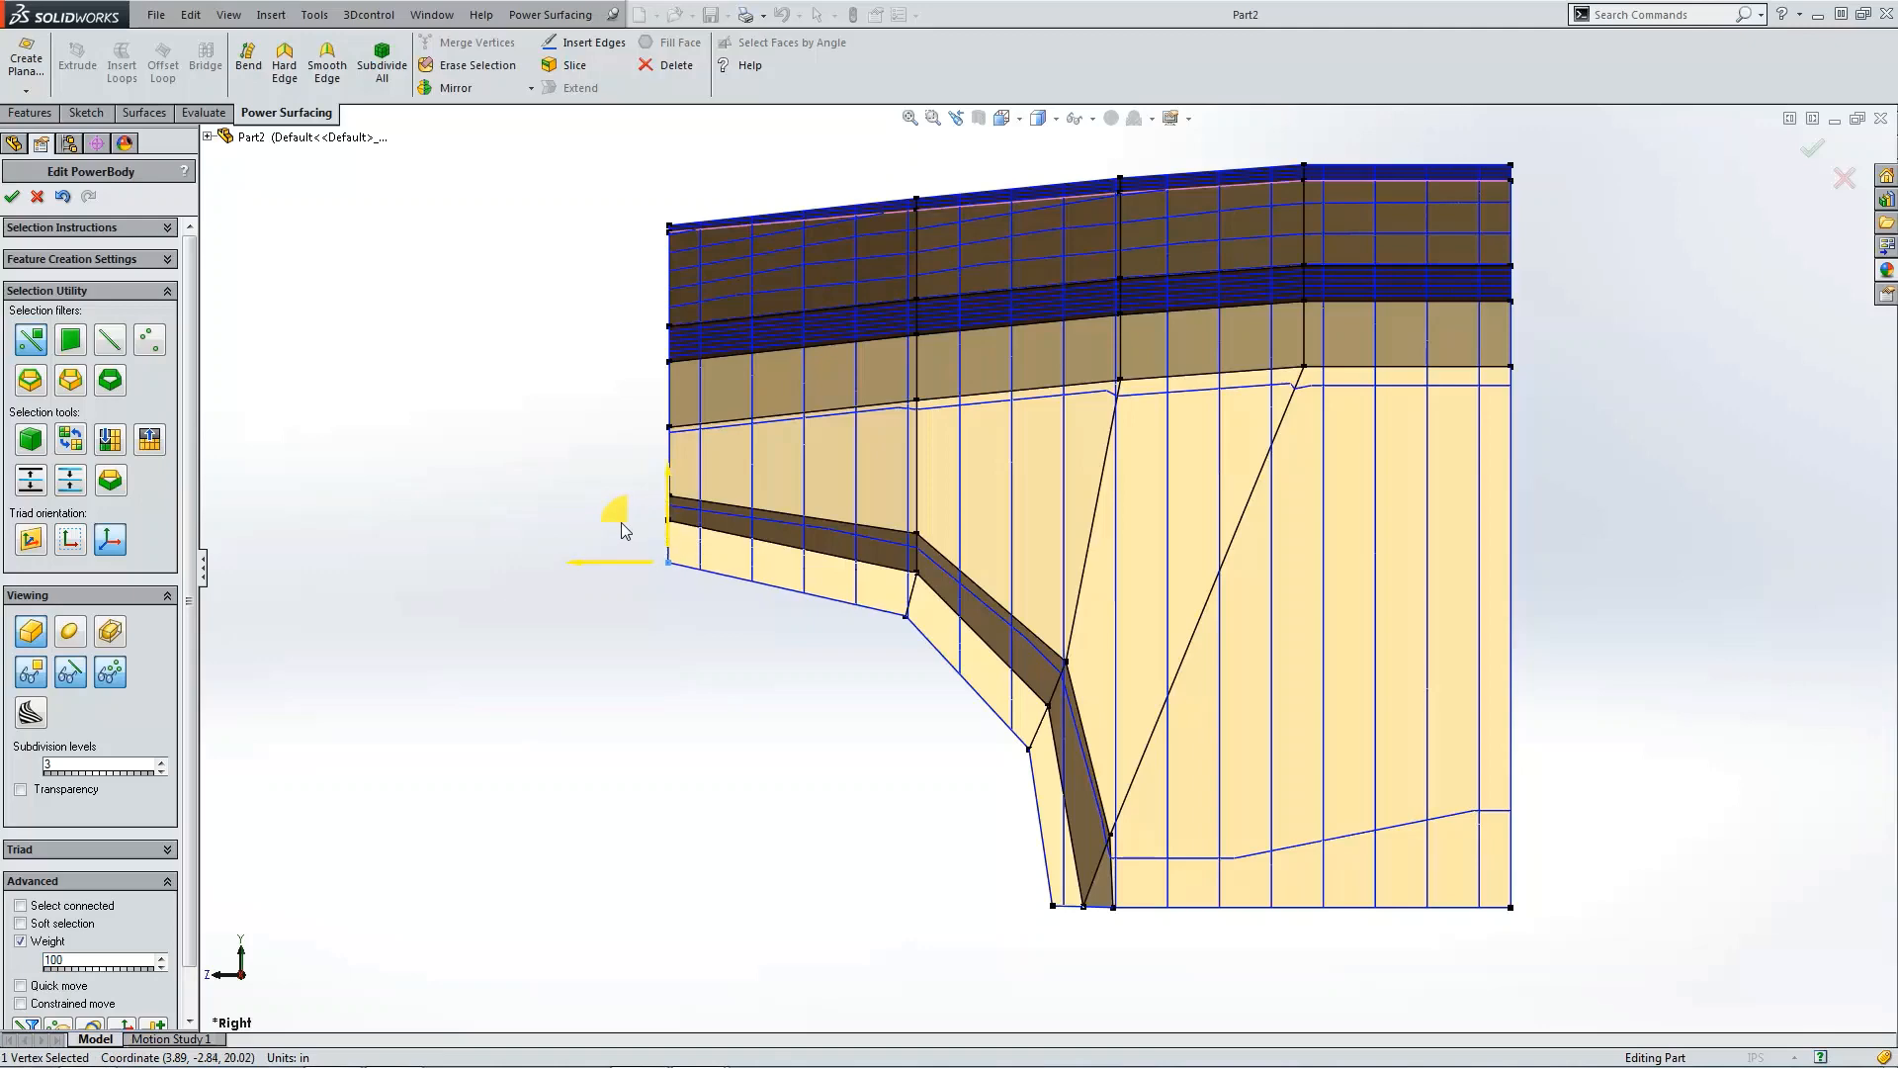
left_click(465, 499)
Step: Switch to the smooth display and orbit around the flap to inspect its shape
left_click(67, 632)
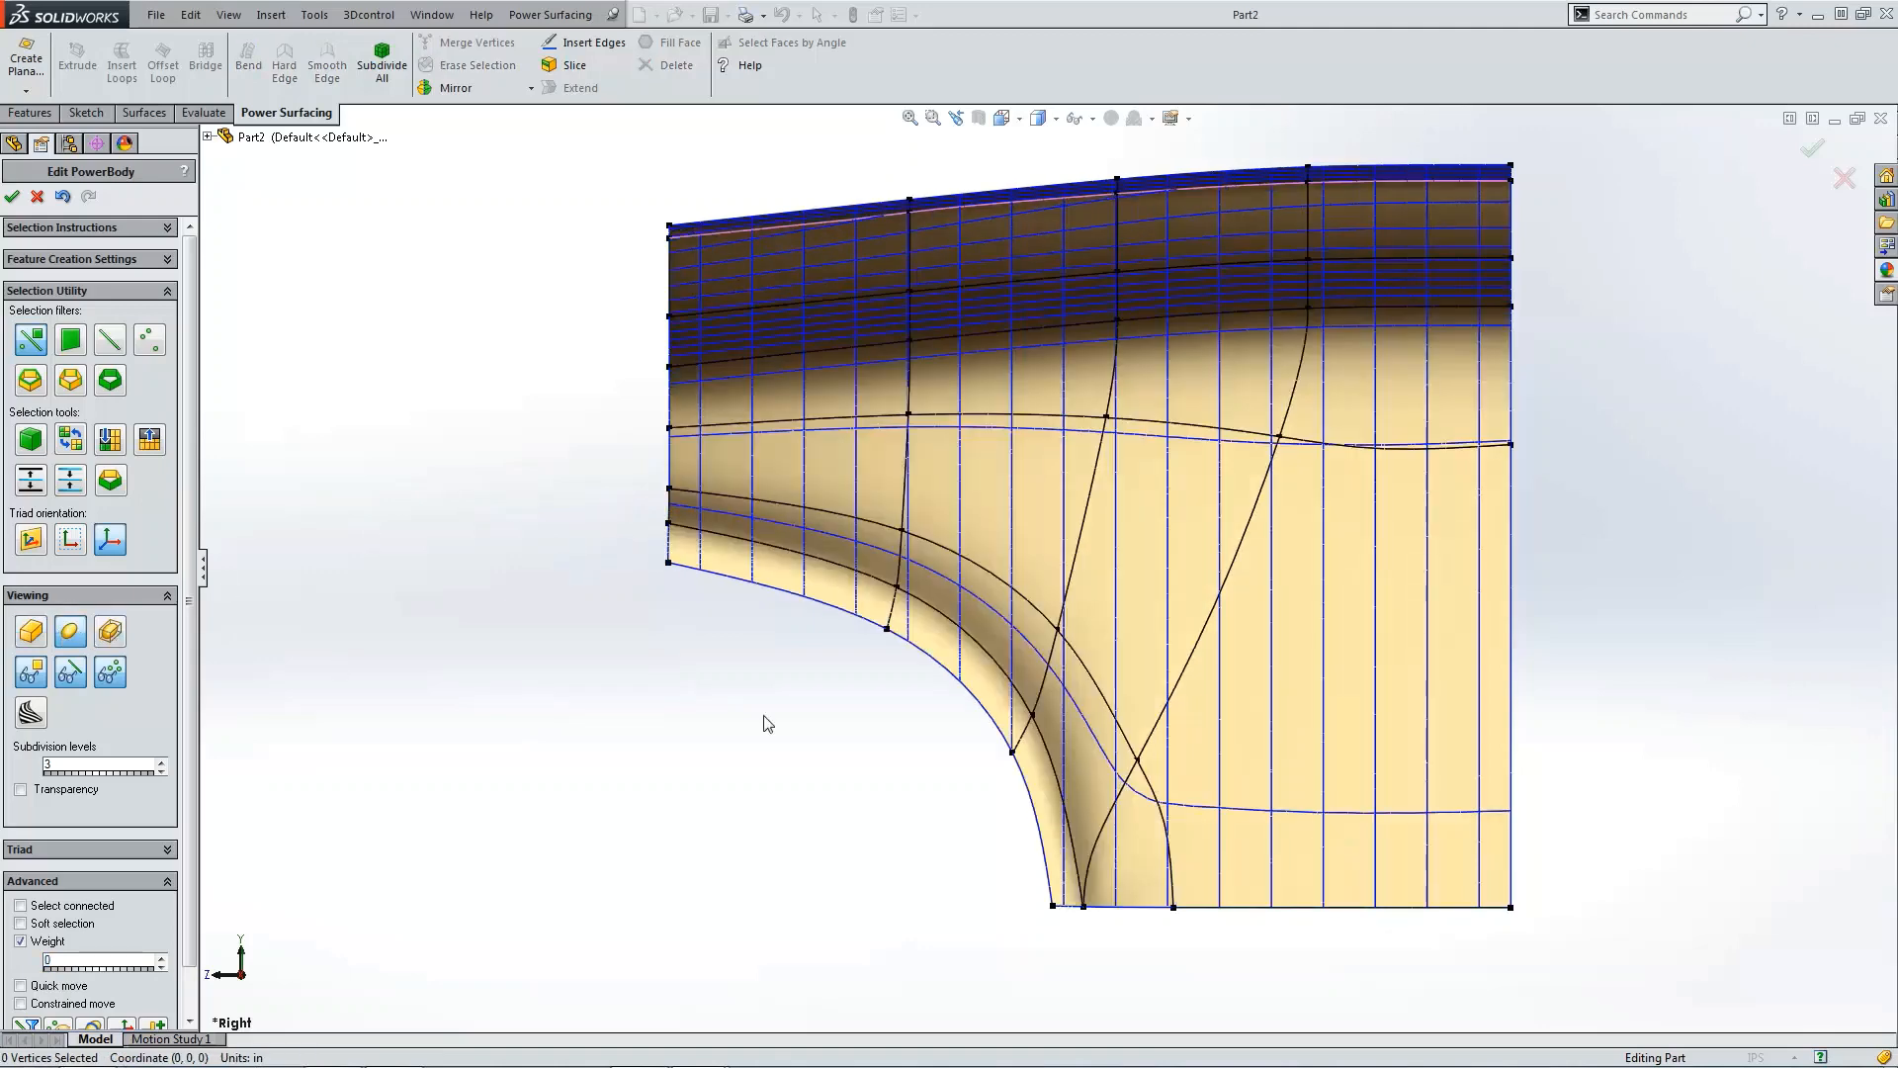
scroll(764, 716, "up", 4)
middle_click_drag(764, 716, 1203, 711)
scroll(1203, 711, "down", 8)
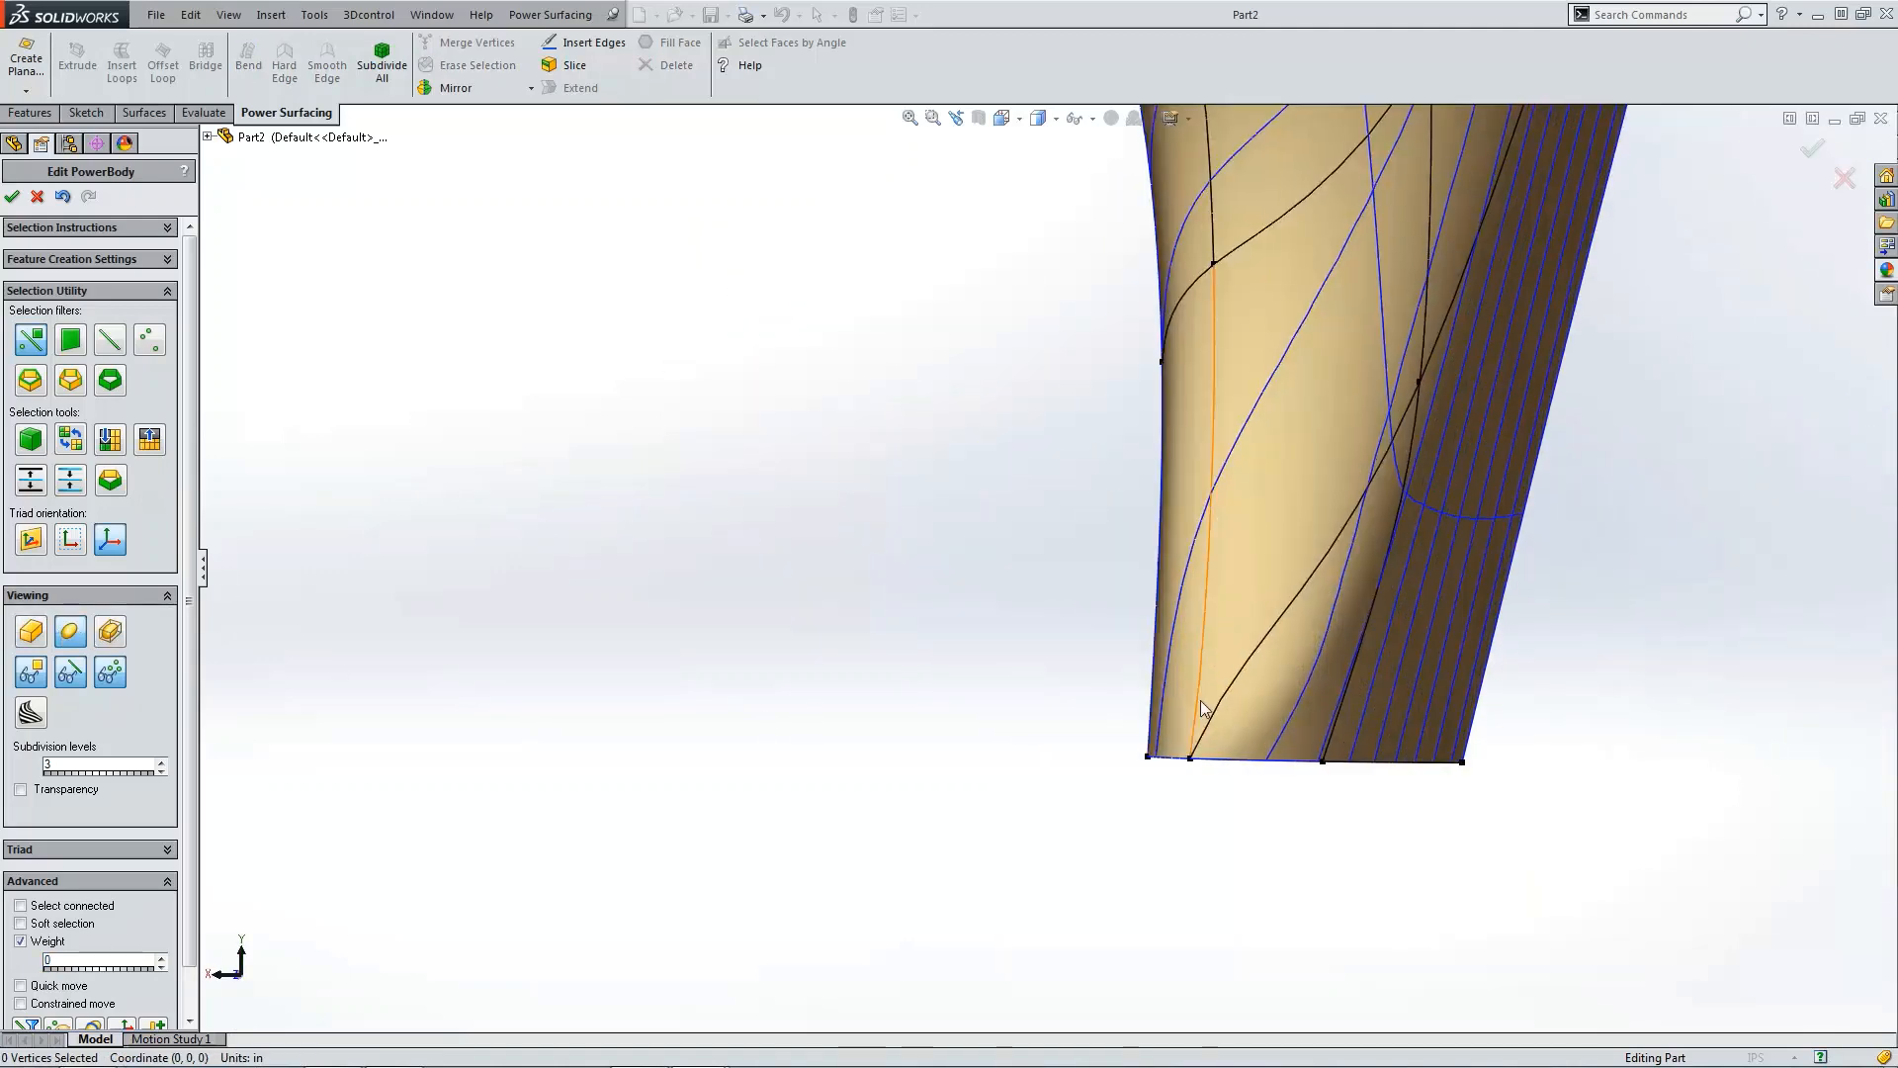
scroll(1200, 700, "up", 7)
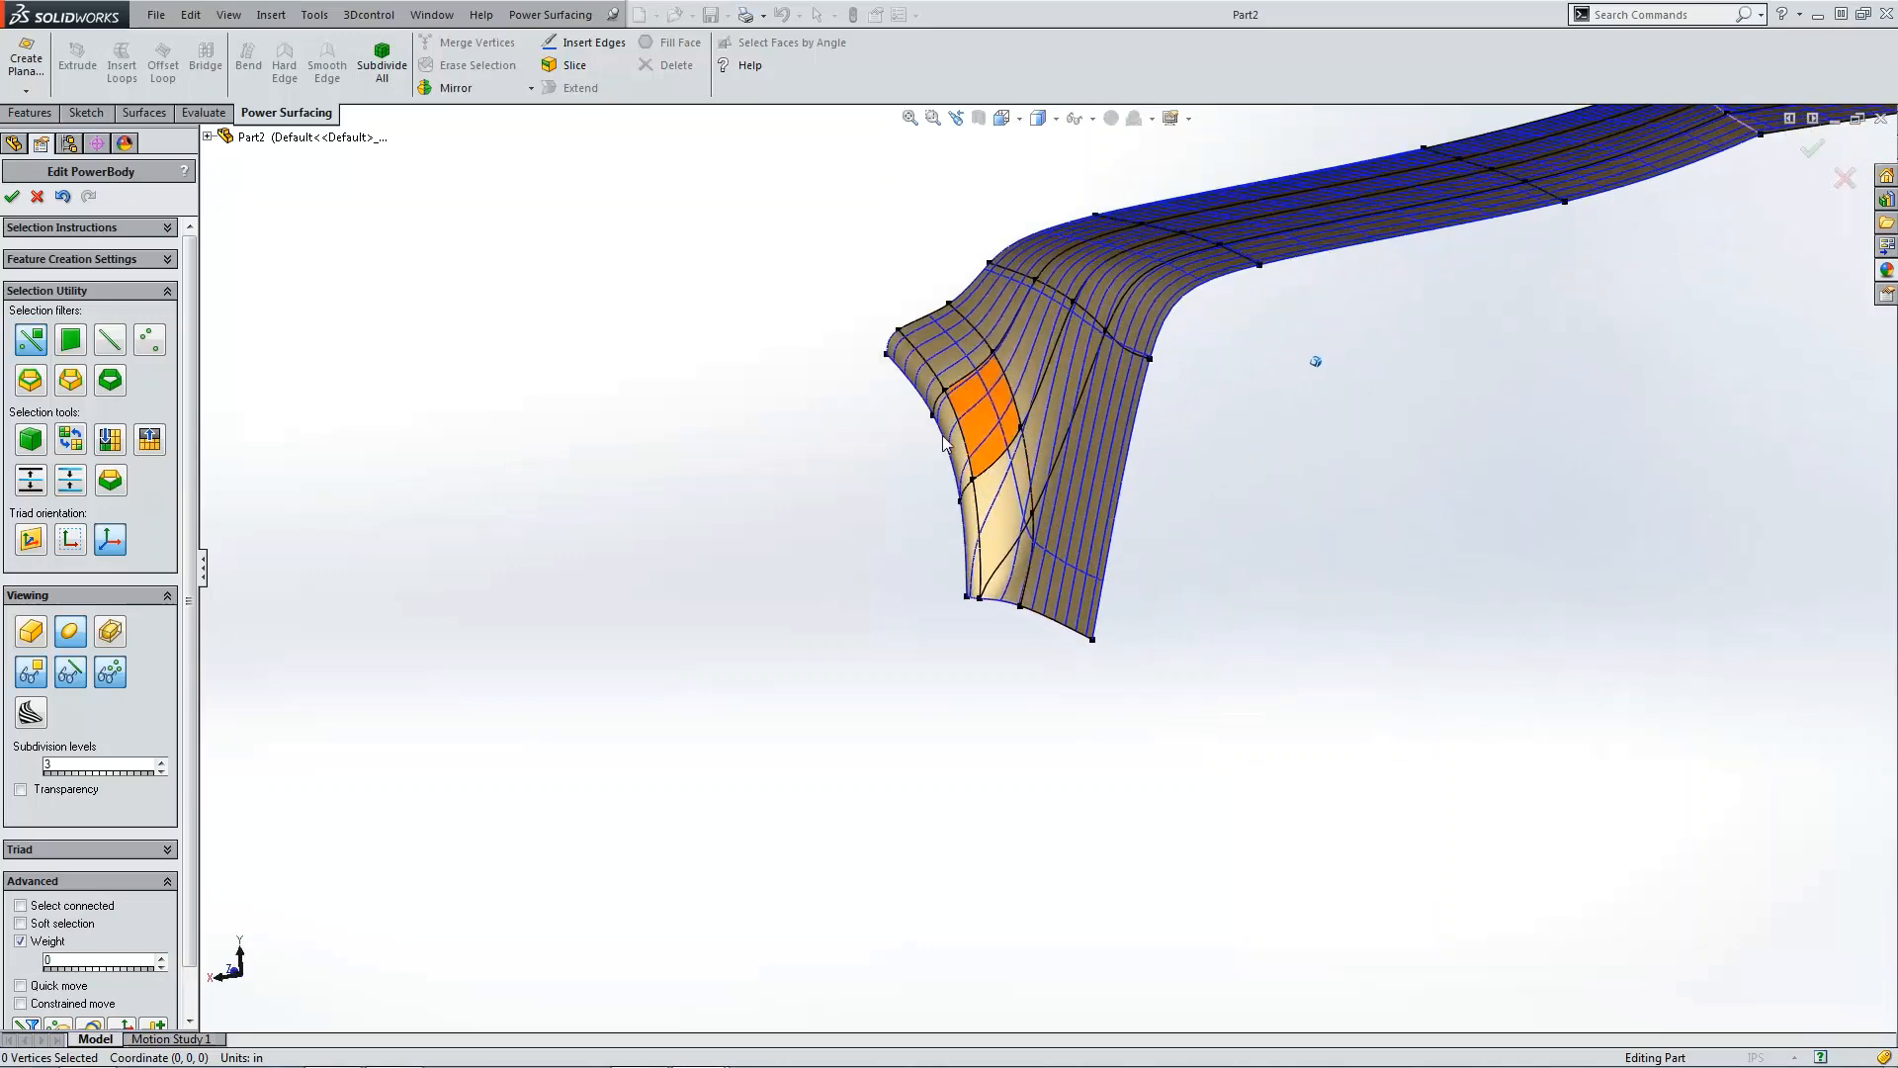
Step: Turn off the section curves in the sectioning options
left_click(92, 1026)
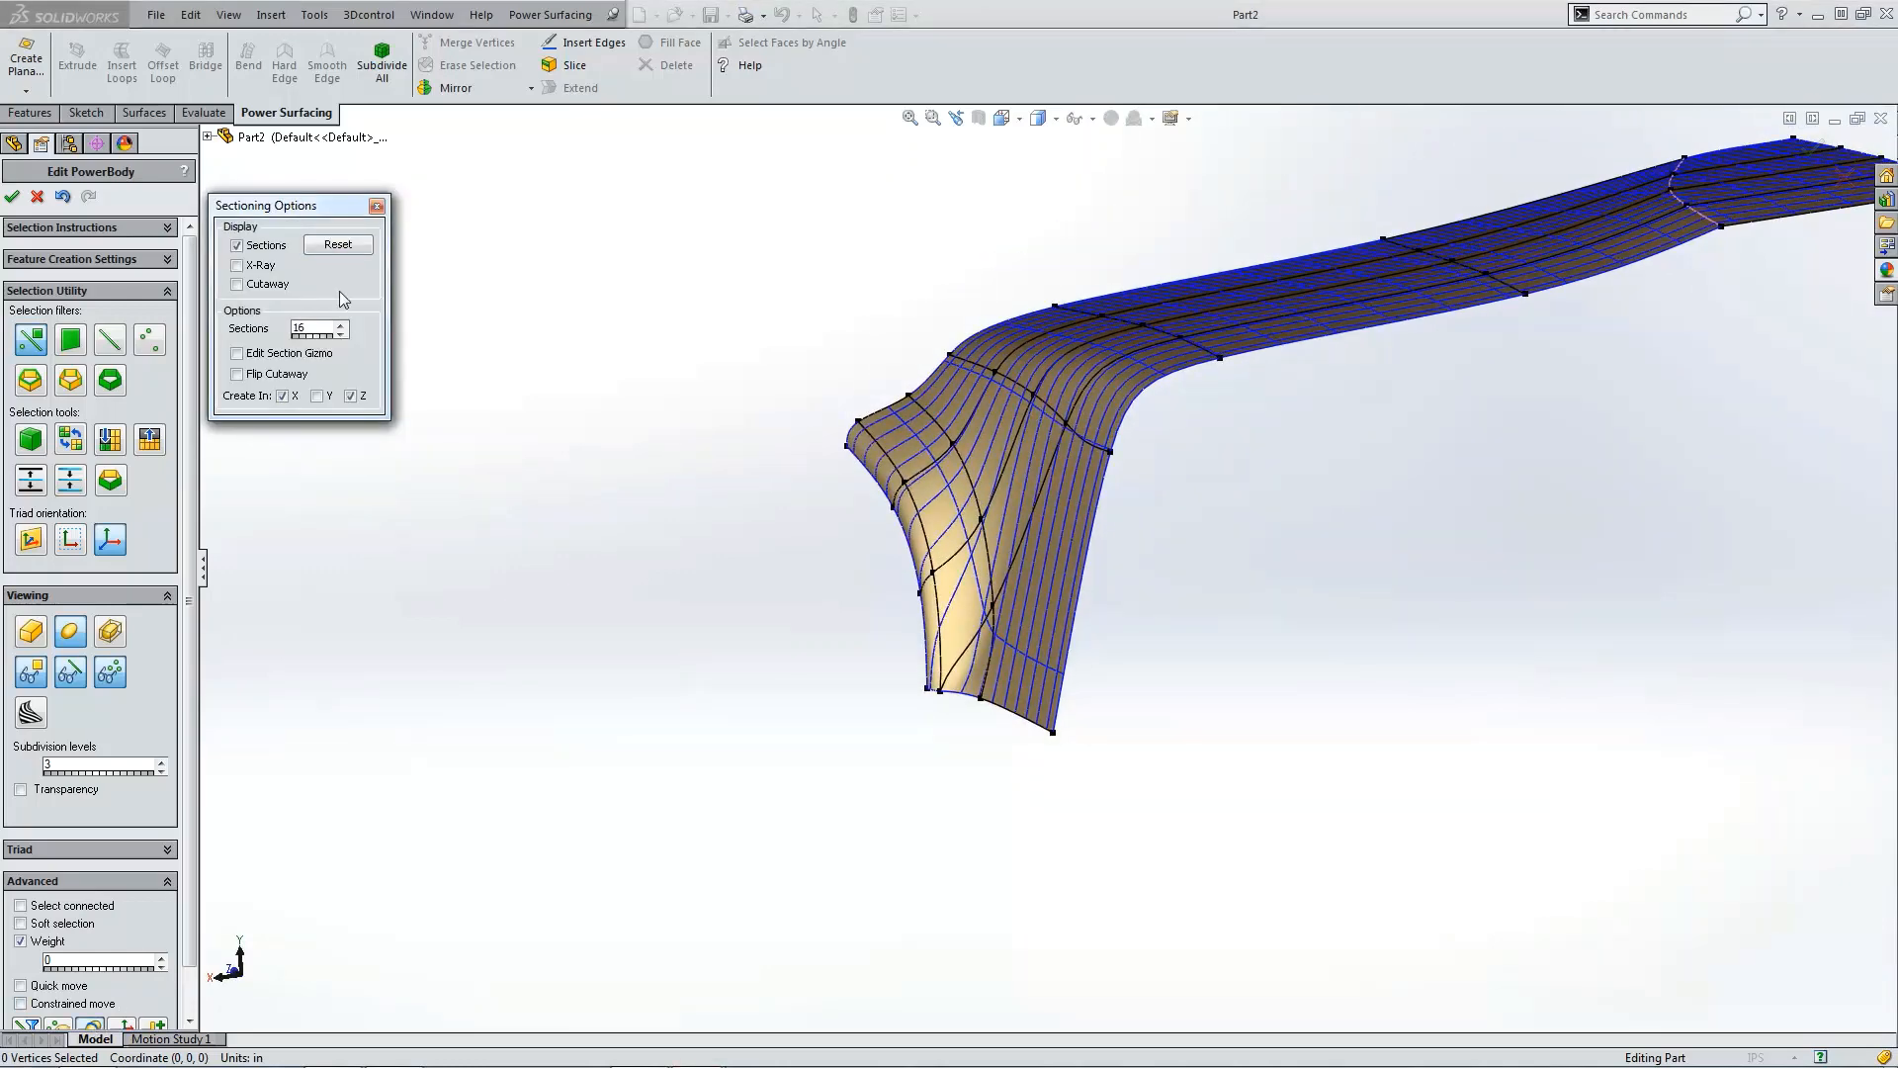
left_click(249, 247)
left_click(377, 207)
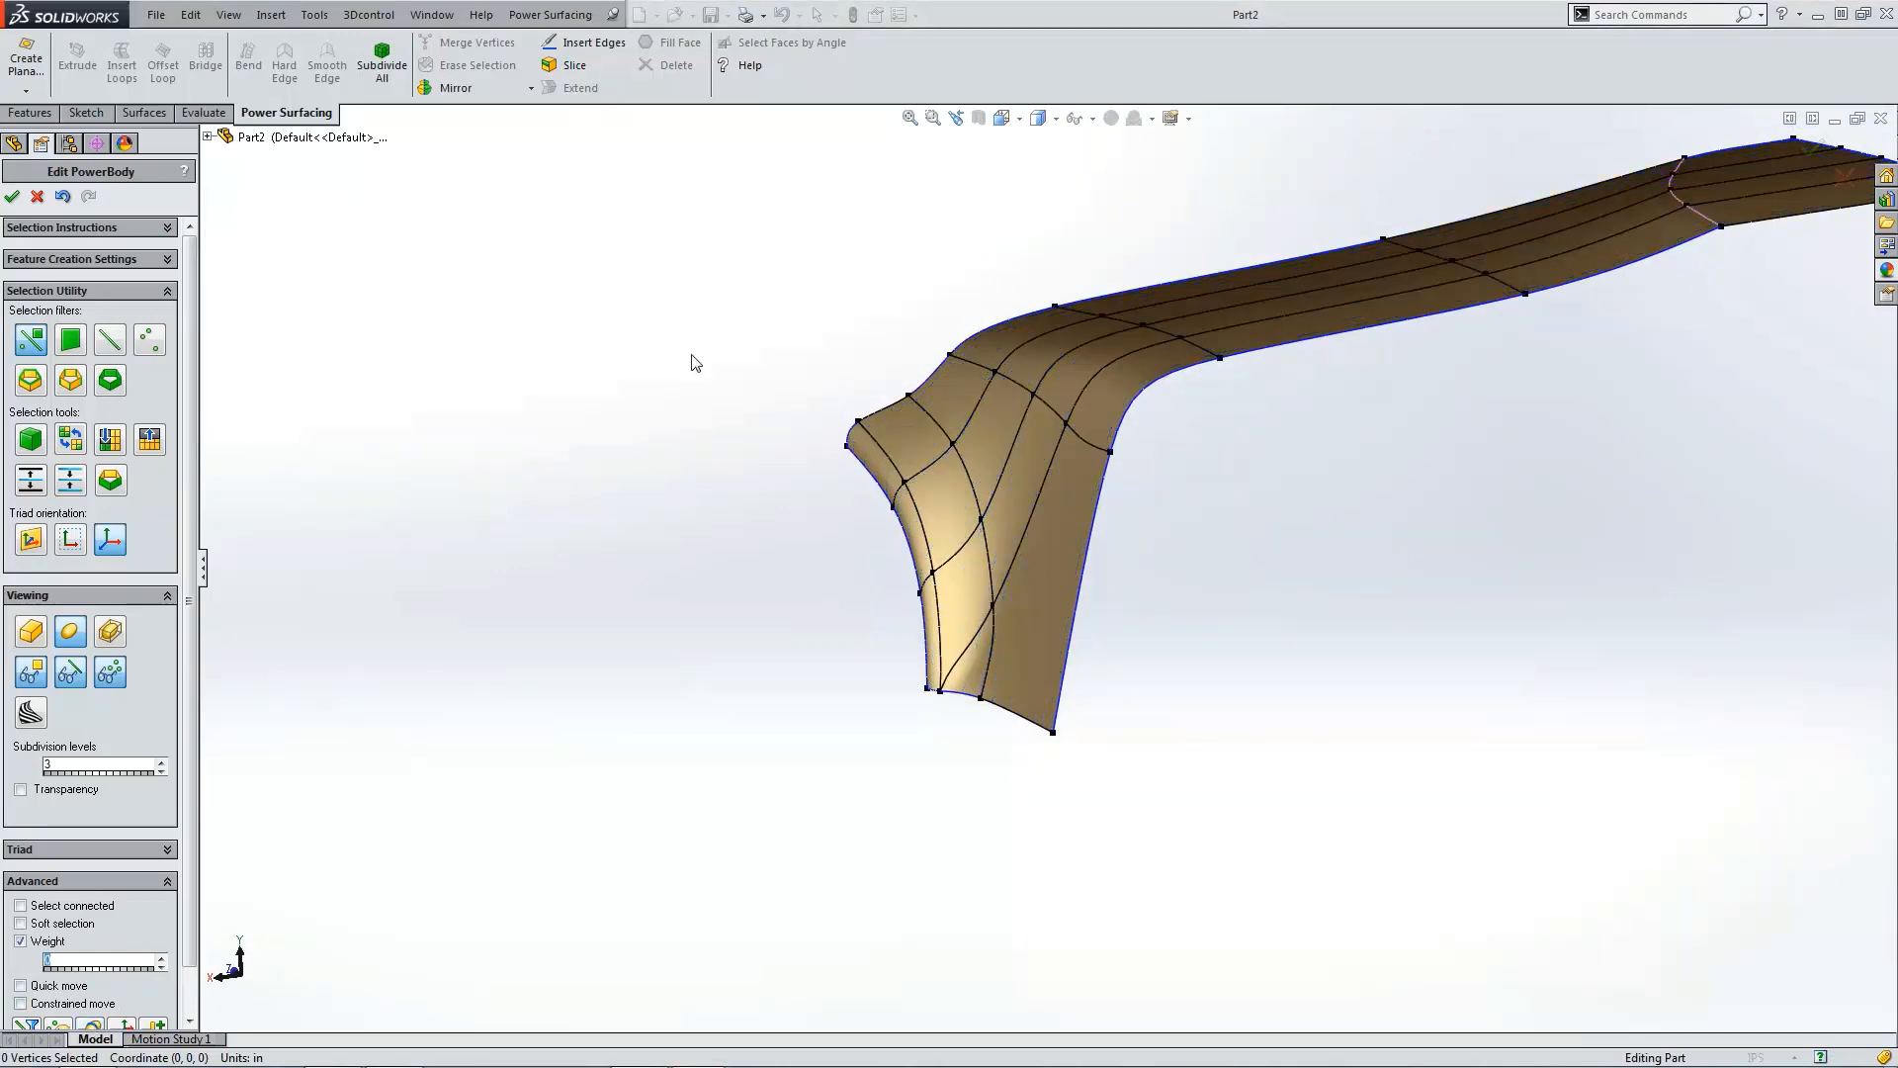
Step: Accept the PowerBody edit to build the surface body
scroll(1117, 682, "down", 3)
scroll(1075, 669, "up", 3)
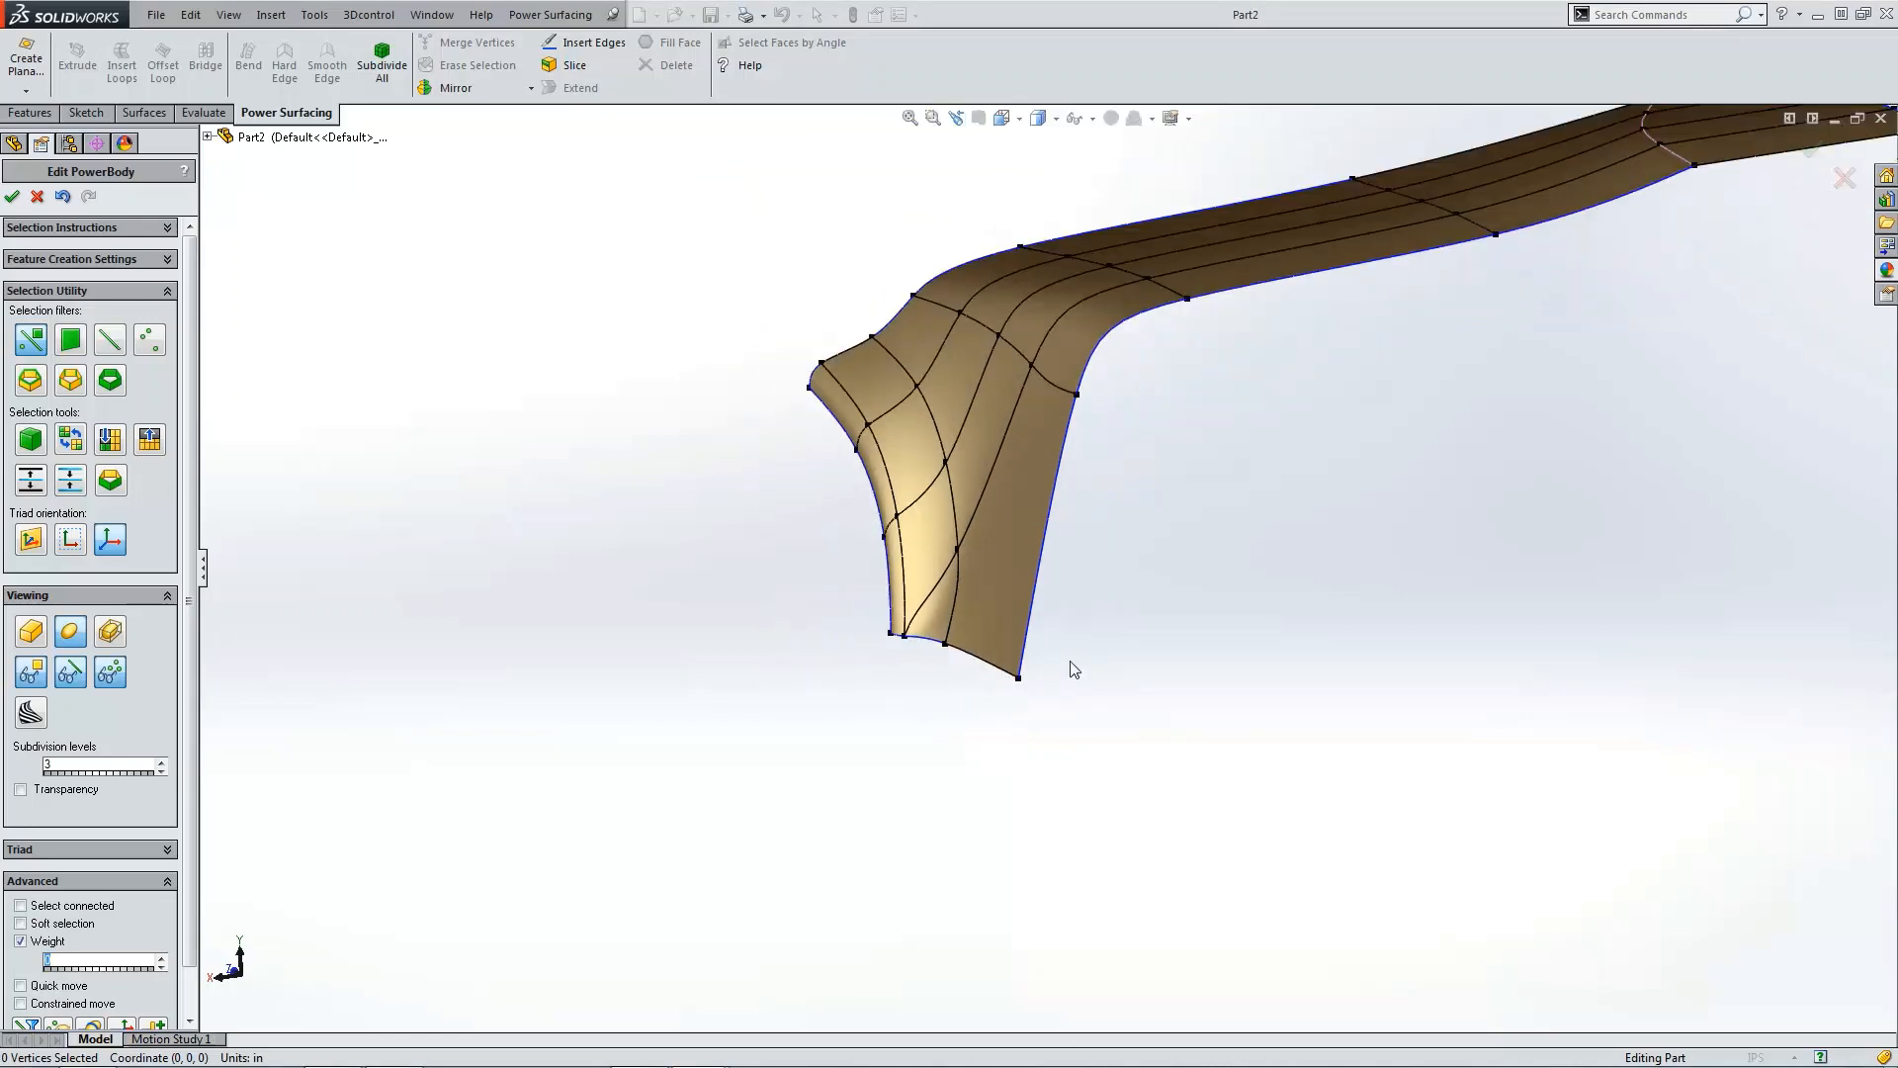
scroll(1075, 669, "up", 2)
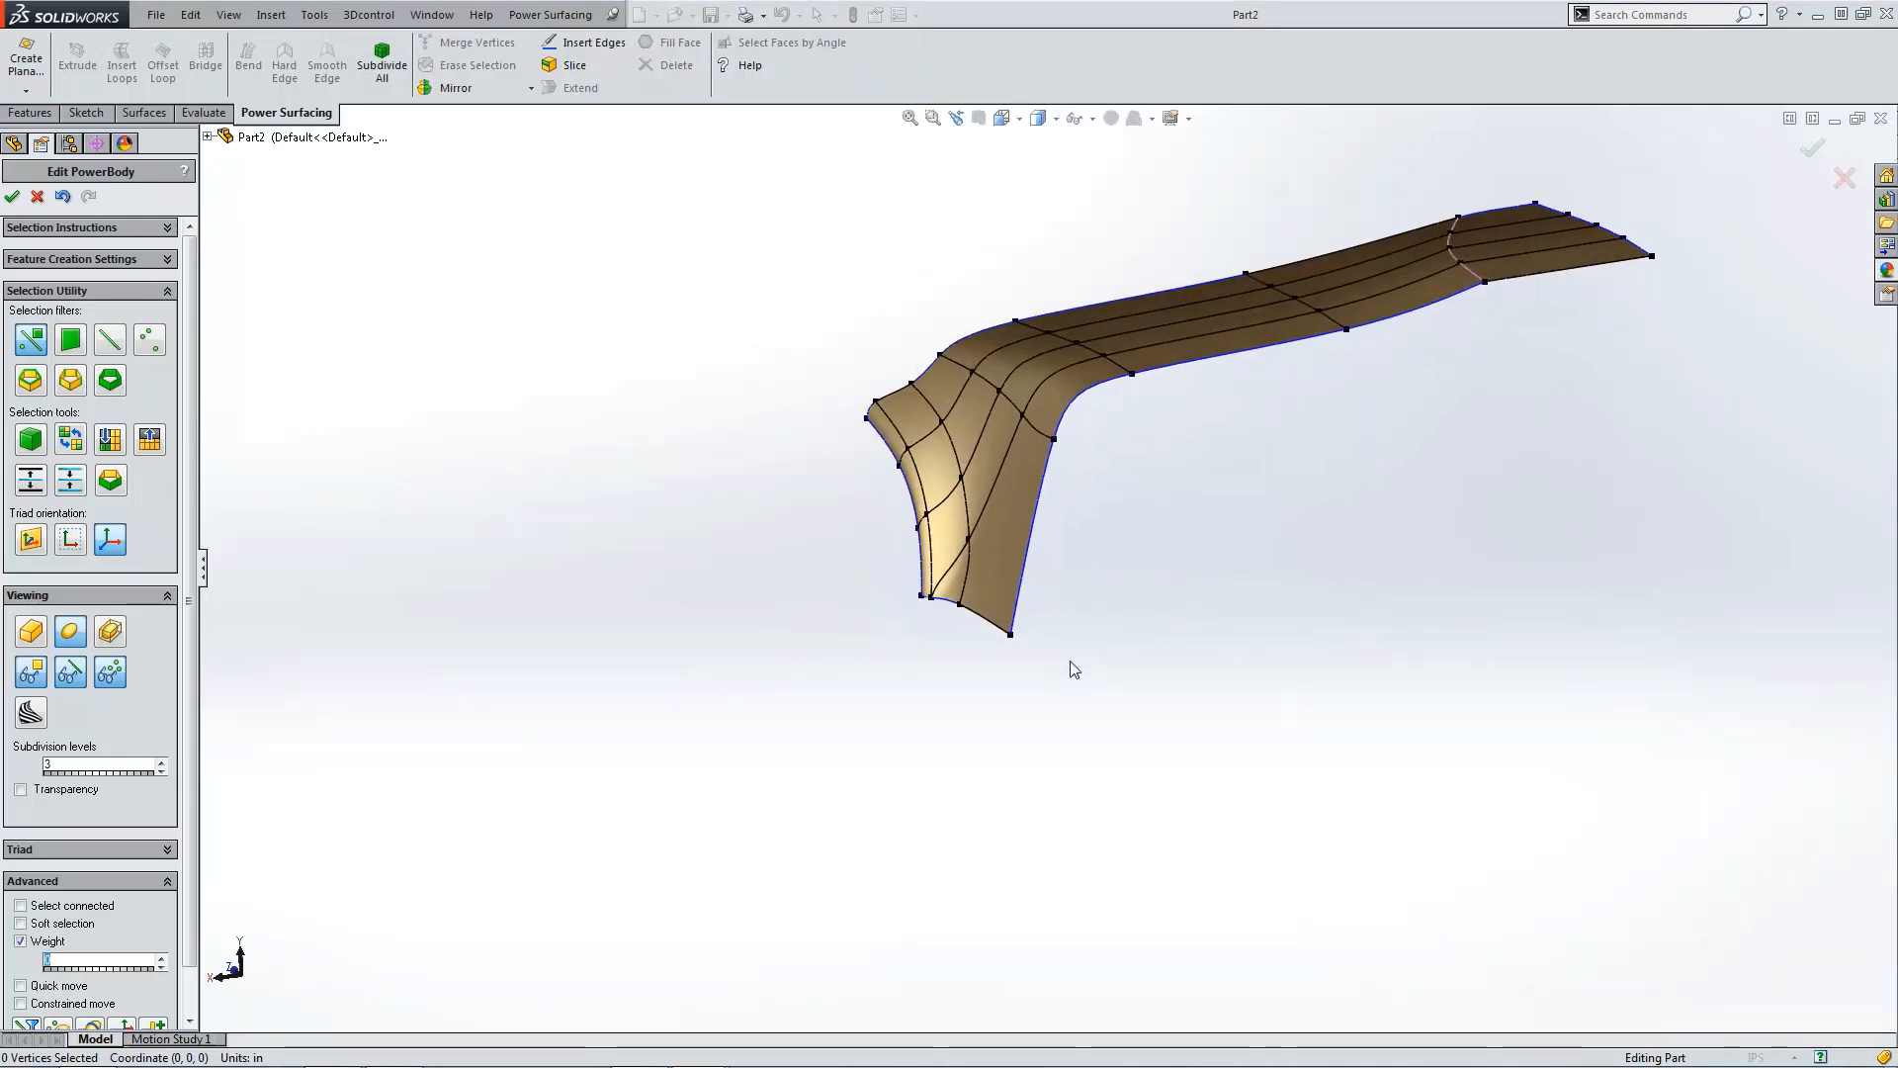
mouse_move(1071, 665)
middle_mouse_down()
mouse_move(1106, 657)
mouse_move(1029, 703)
mouse_move(929, 682)
middle_mouse_up()
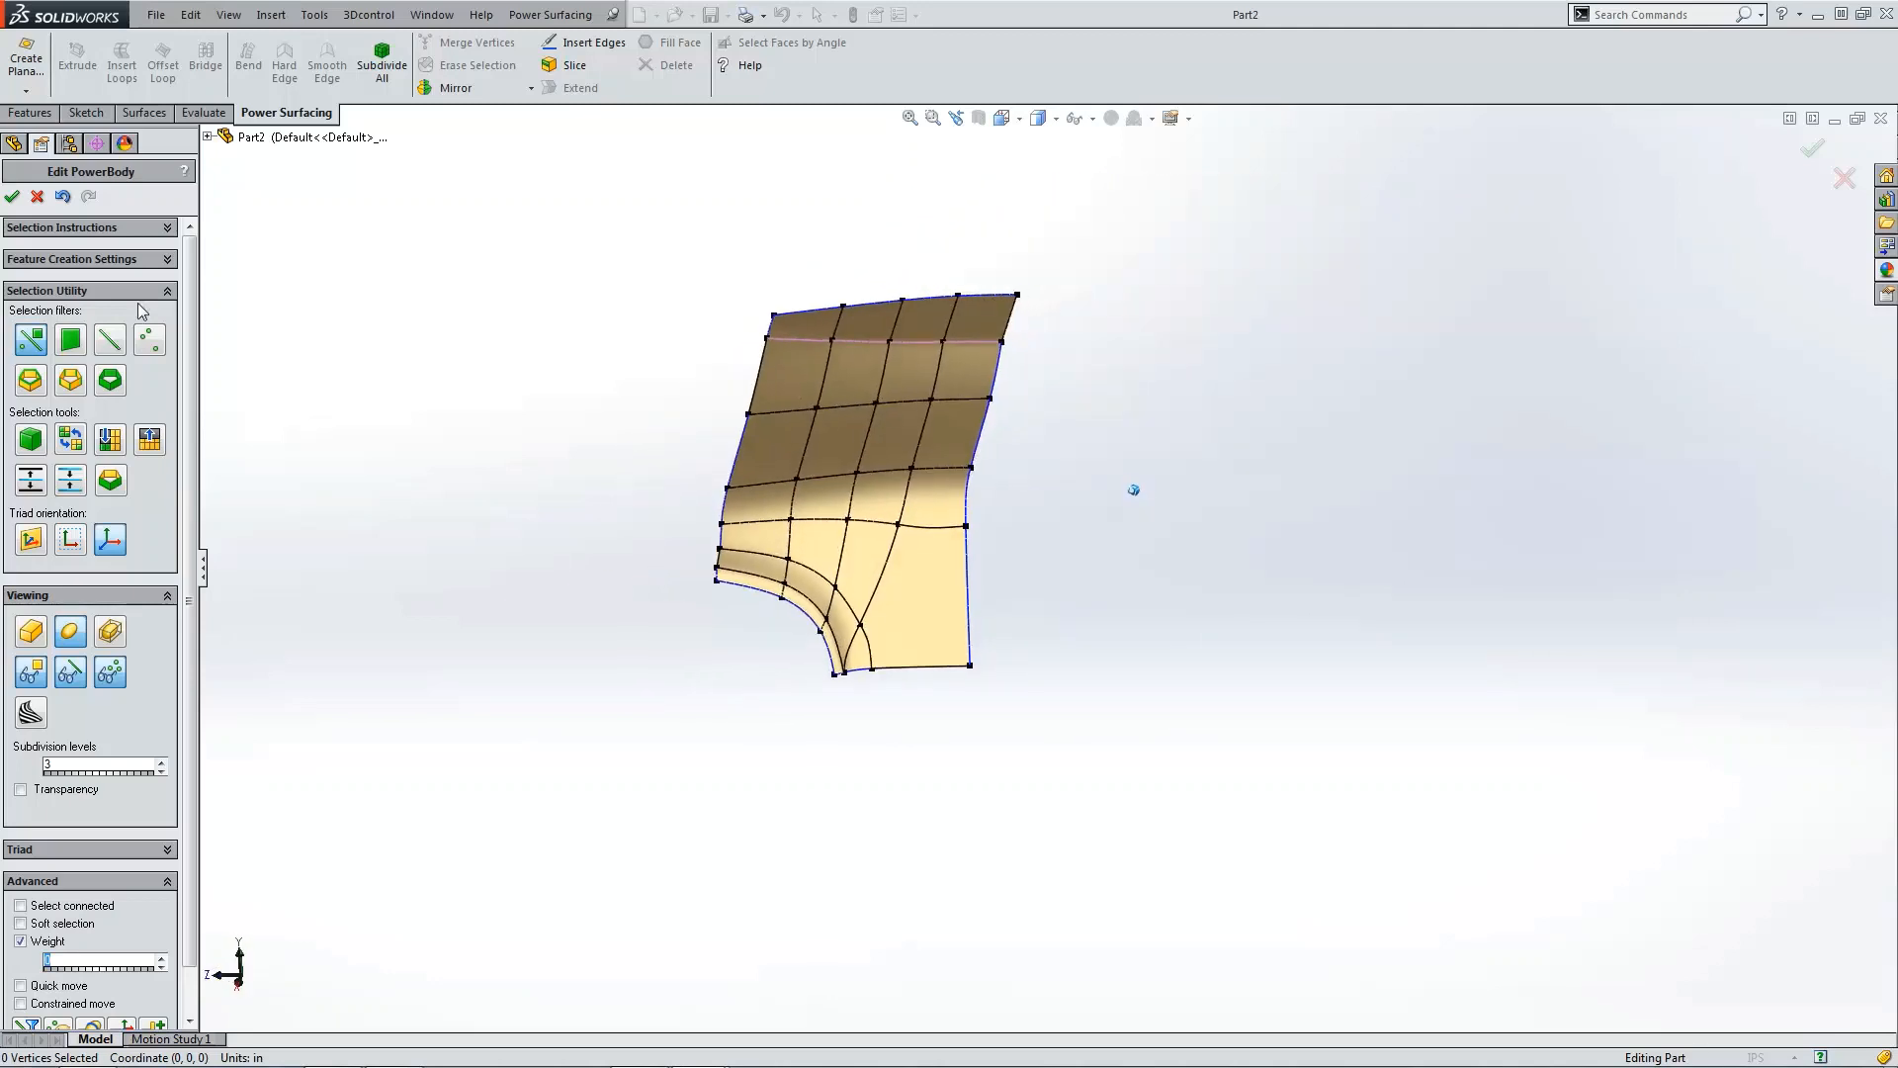
left_click(12, 196)
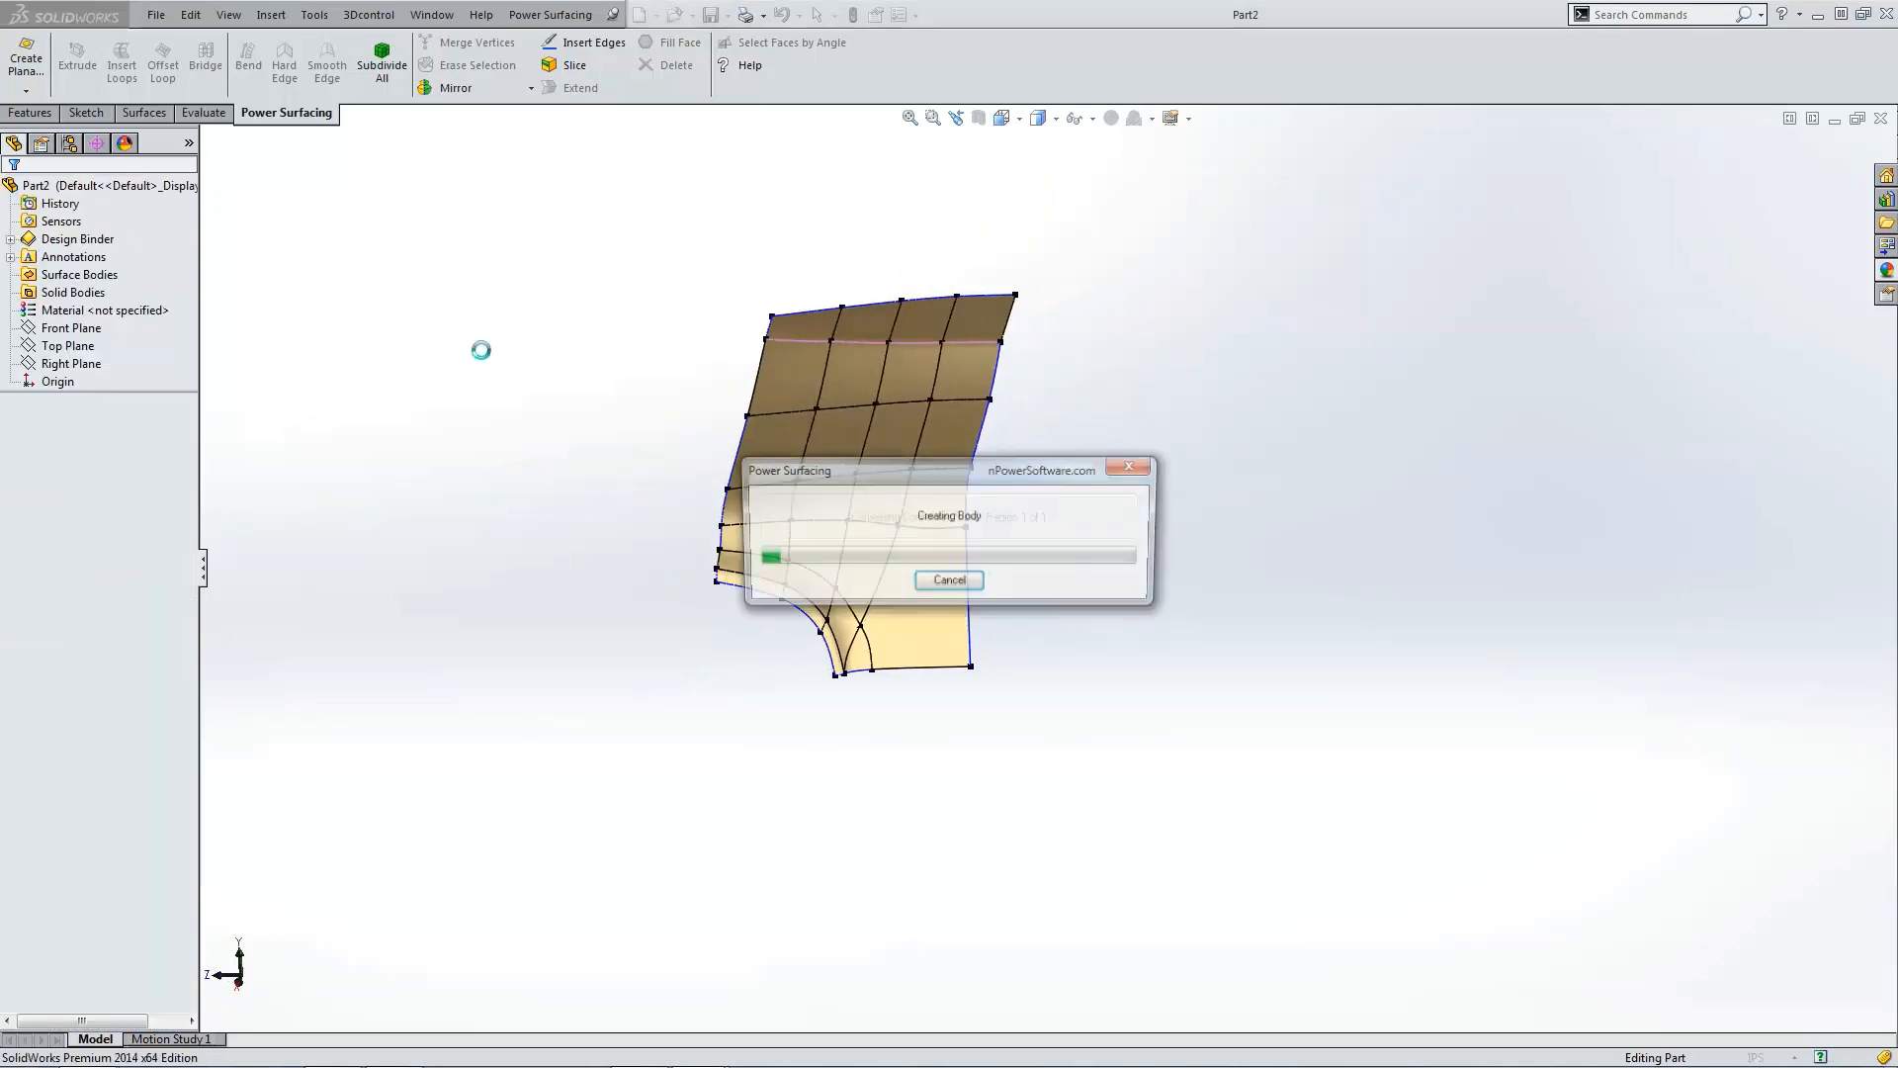
Step: Set the view's display style to shaded without edges to inspect the finished surface
middle_click_drag(1028, 338, 1137, 243)
scroll(851, 524, "down", 3)
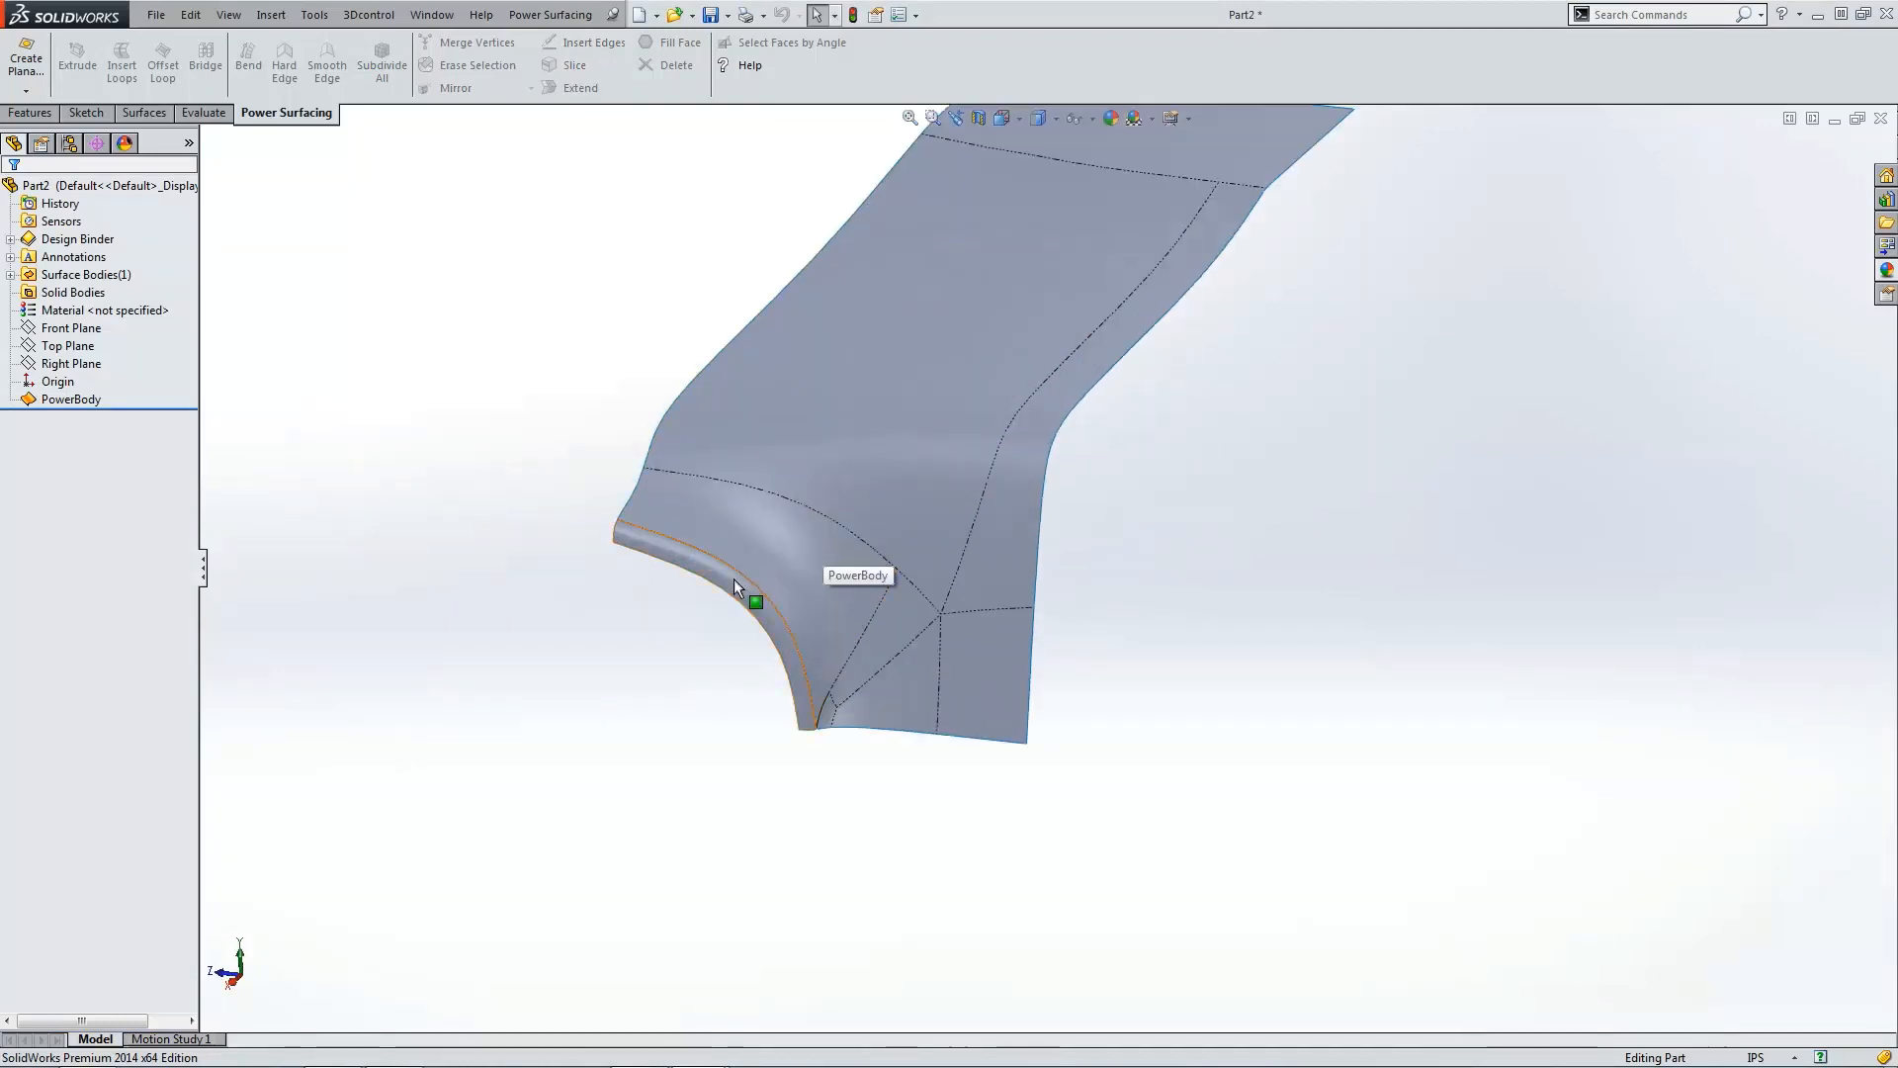
left_click(739, 573)
left_click(461, 561)
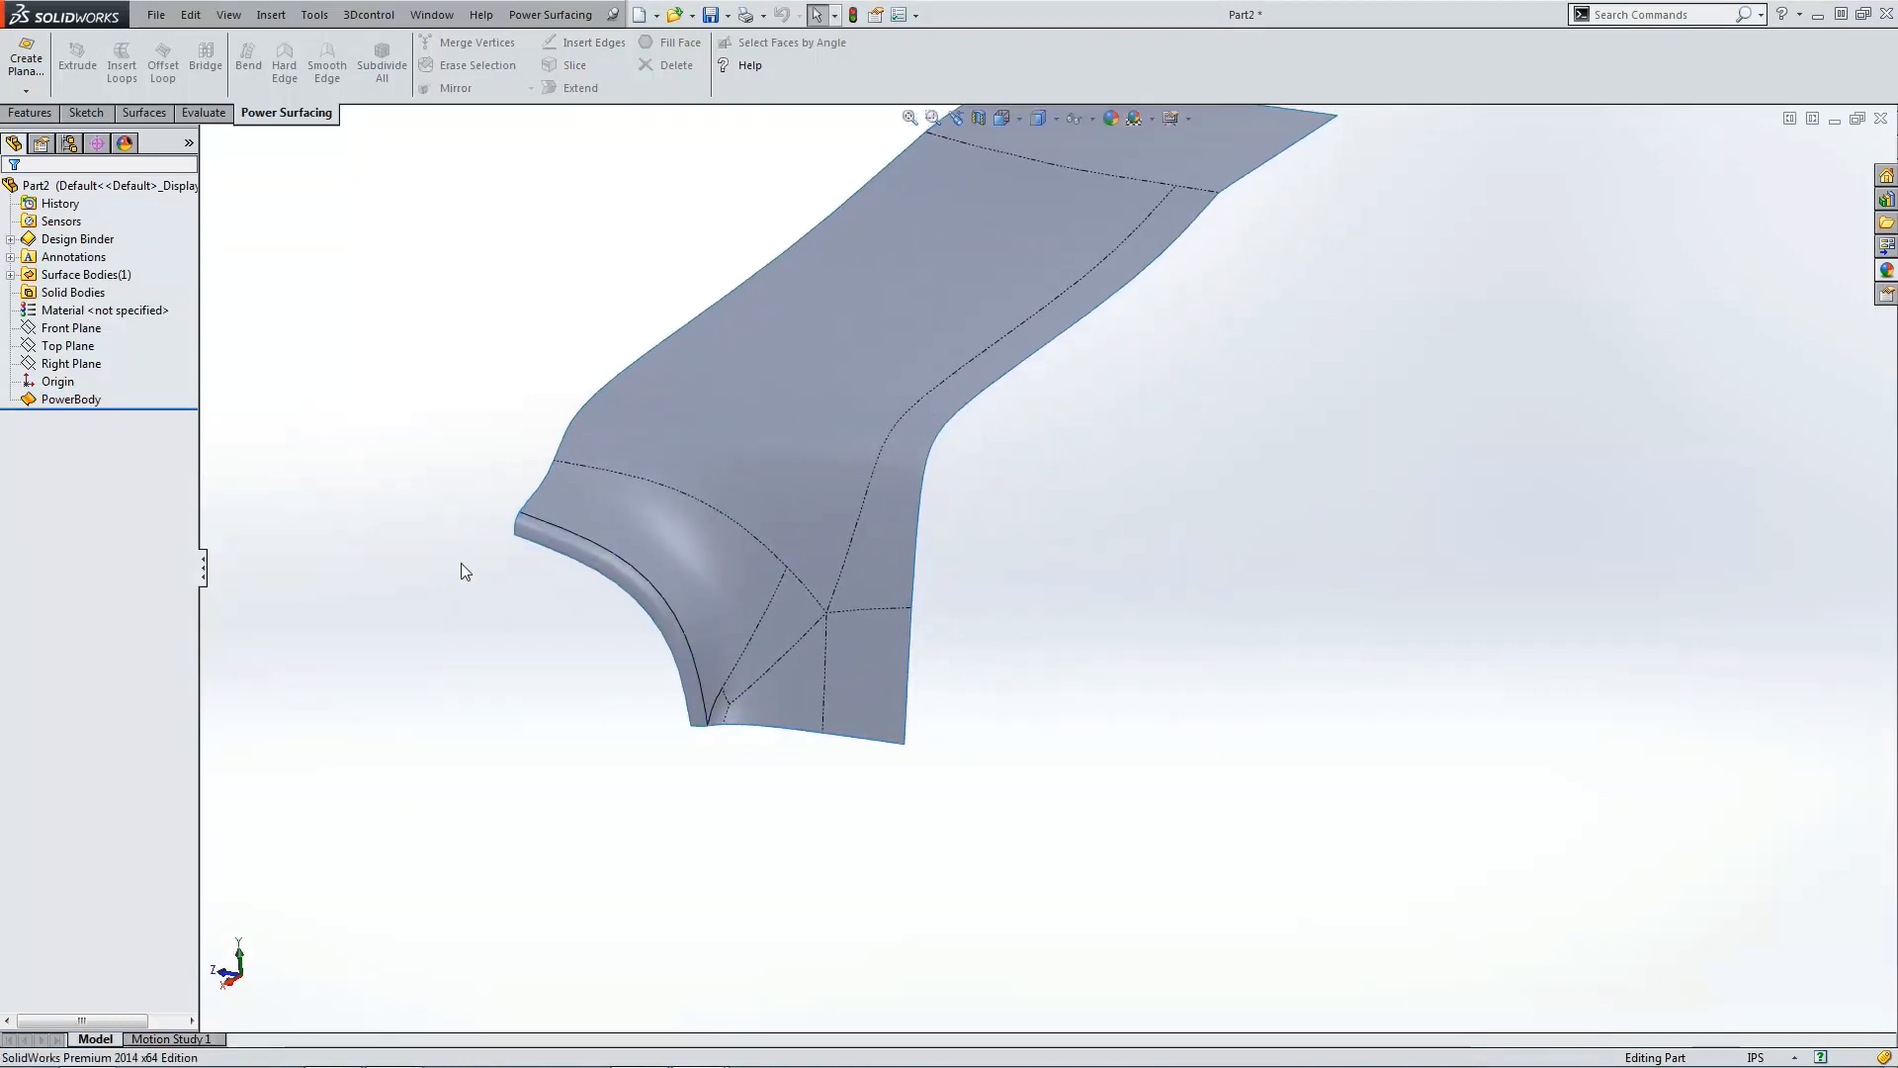
scroll(612, 627, "down", 4)
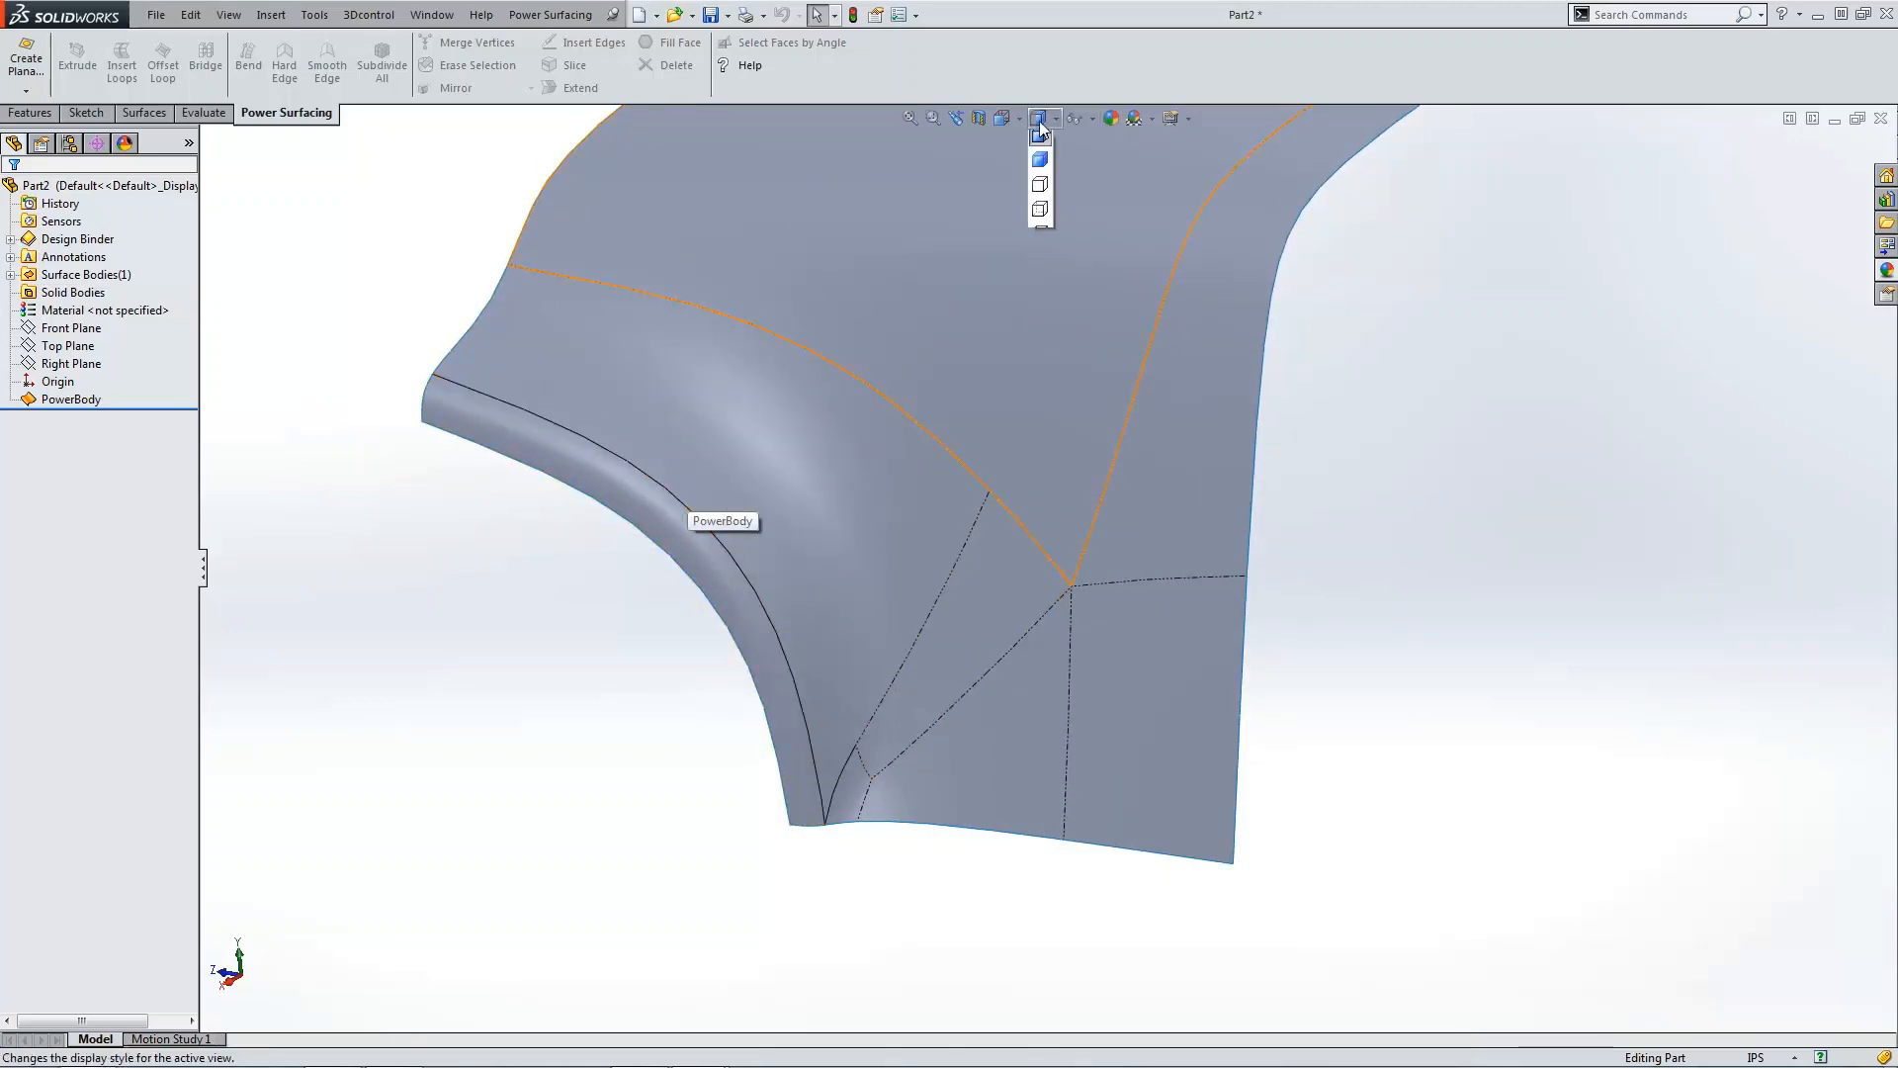
left_click(1041, 159)
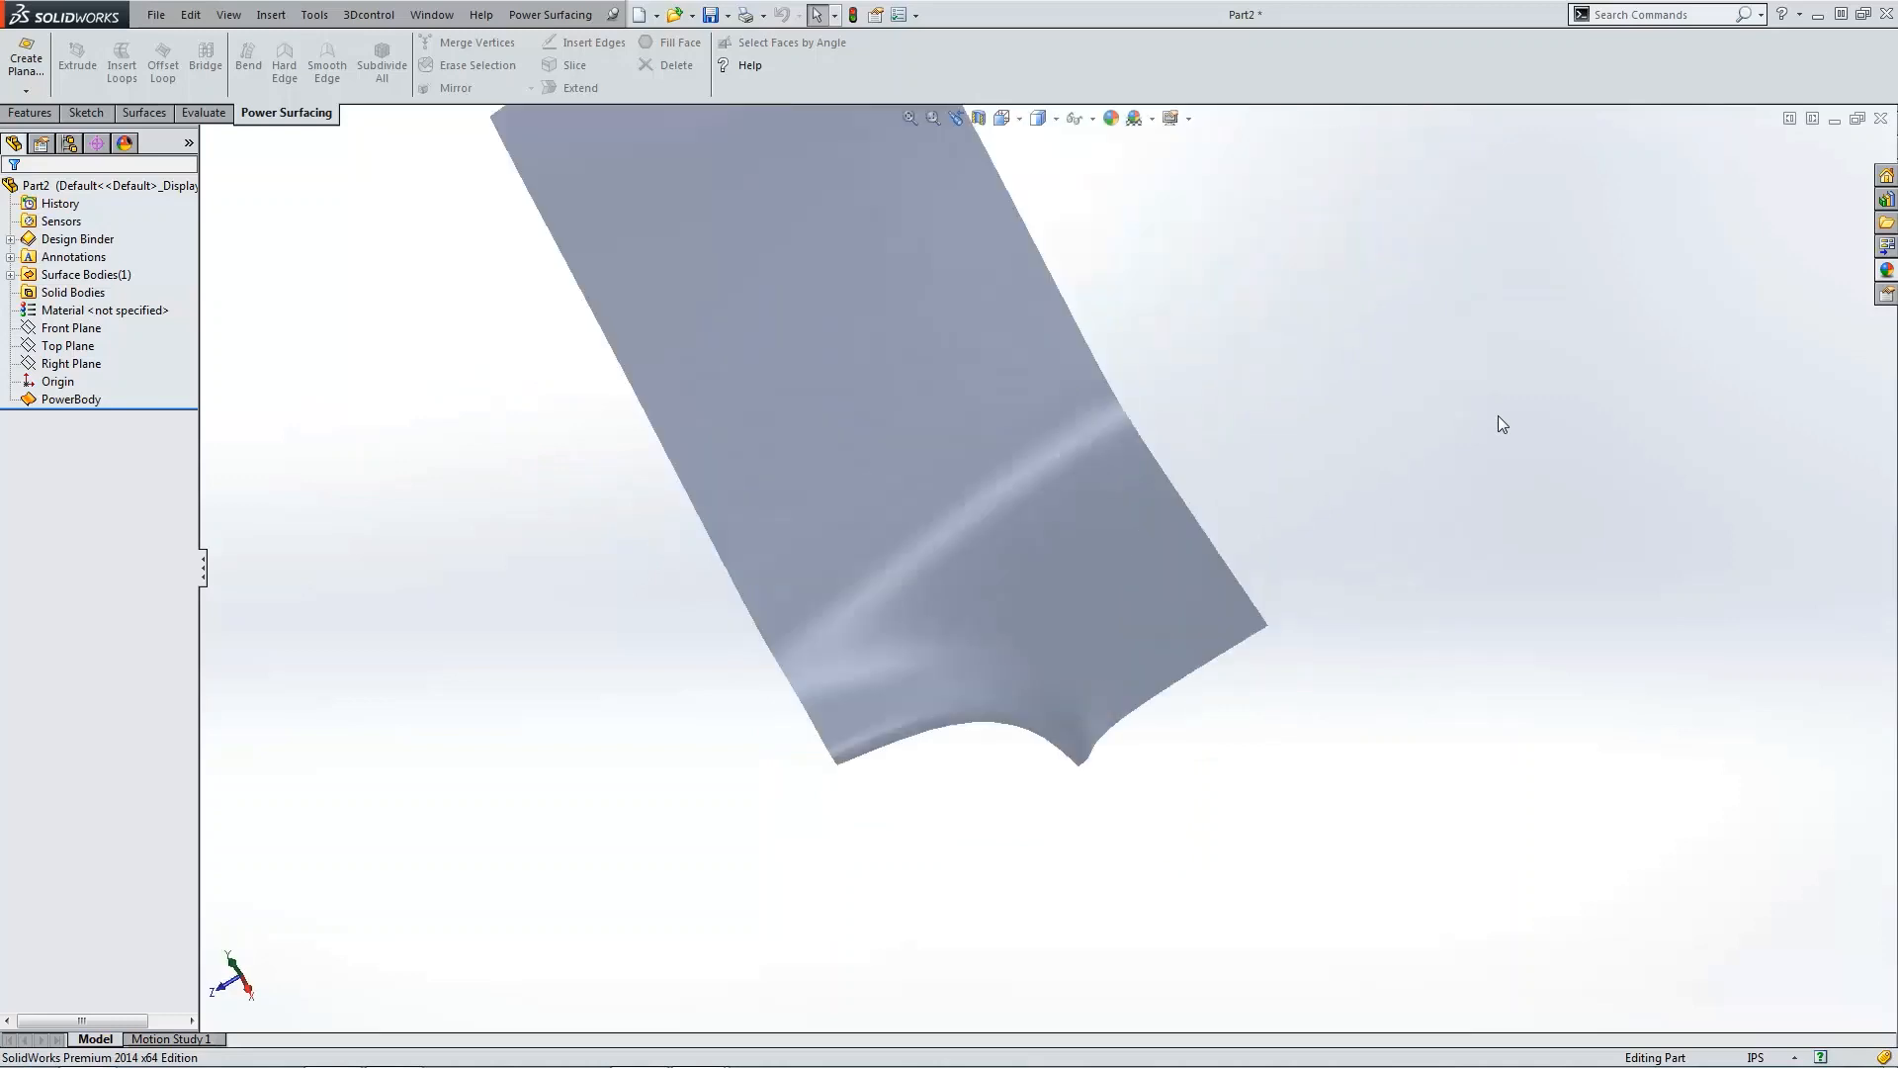
Step: Examine the surface from several angles, ending in top view
middle_click_drag(1498, 416, 1351, 649)
scroll(1349, 651, "up", 4)
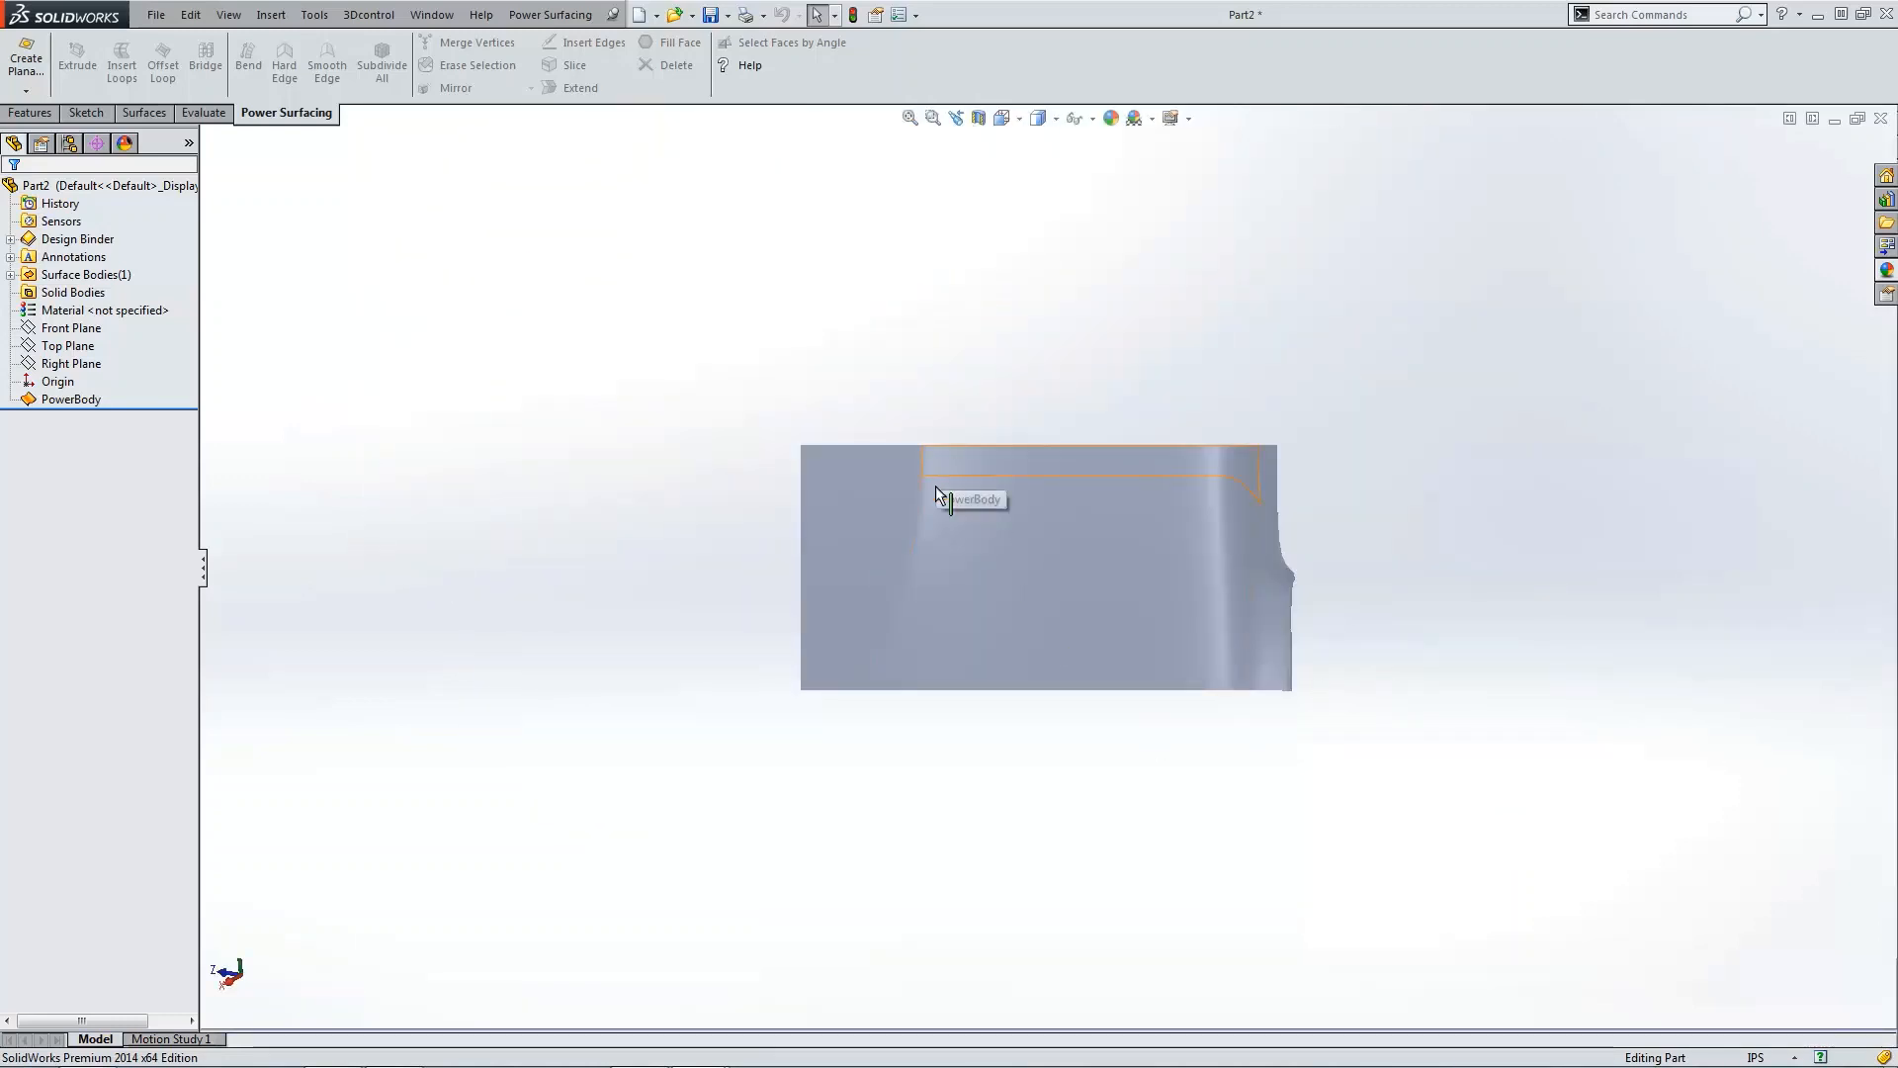
mouse_move(858, 711)
middle_mouse_down()
mouse_move(876, 724)
mouse_move(895, 668)
mouse_move(744, 726)
middle_mouse_up()
key("ctrl+1")
scroll(895, 672, "up", 4)
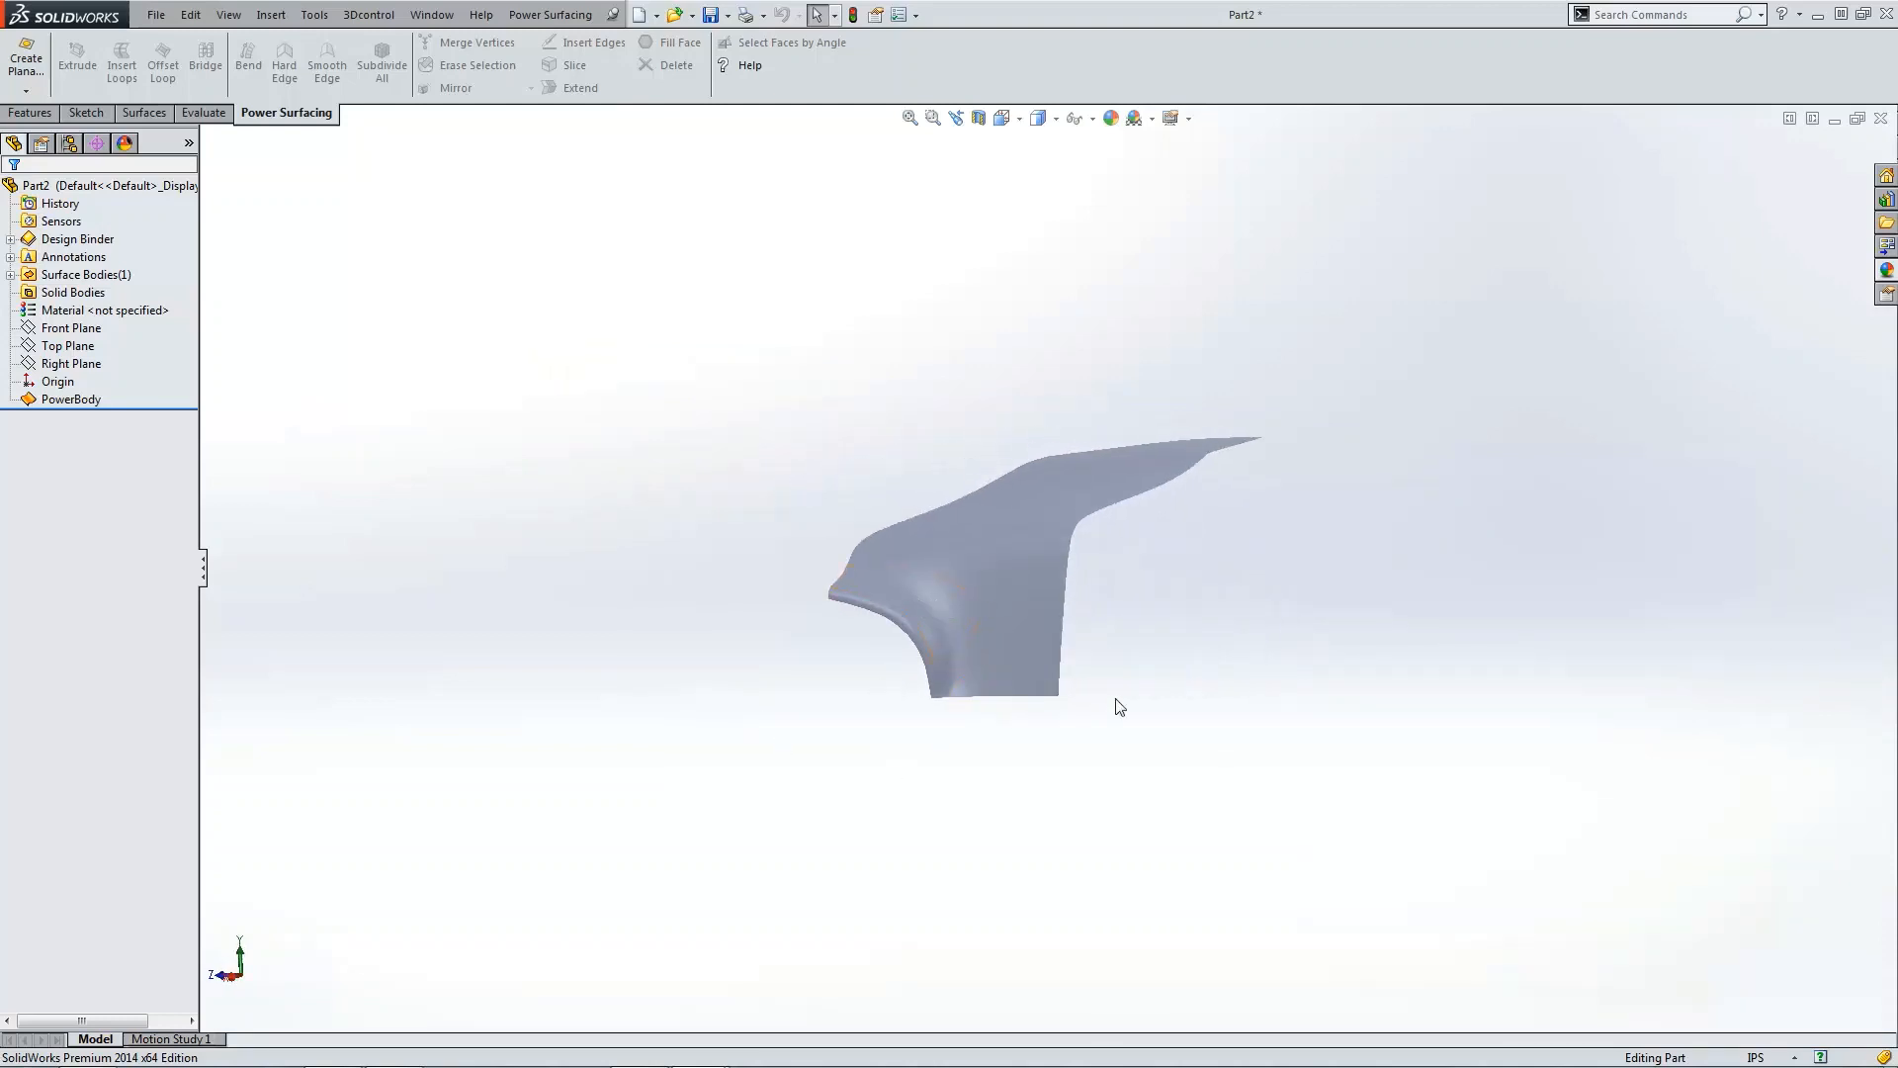
key("ctrl+5")
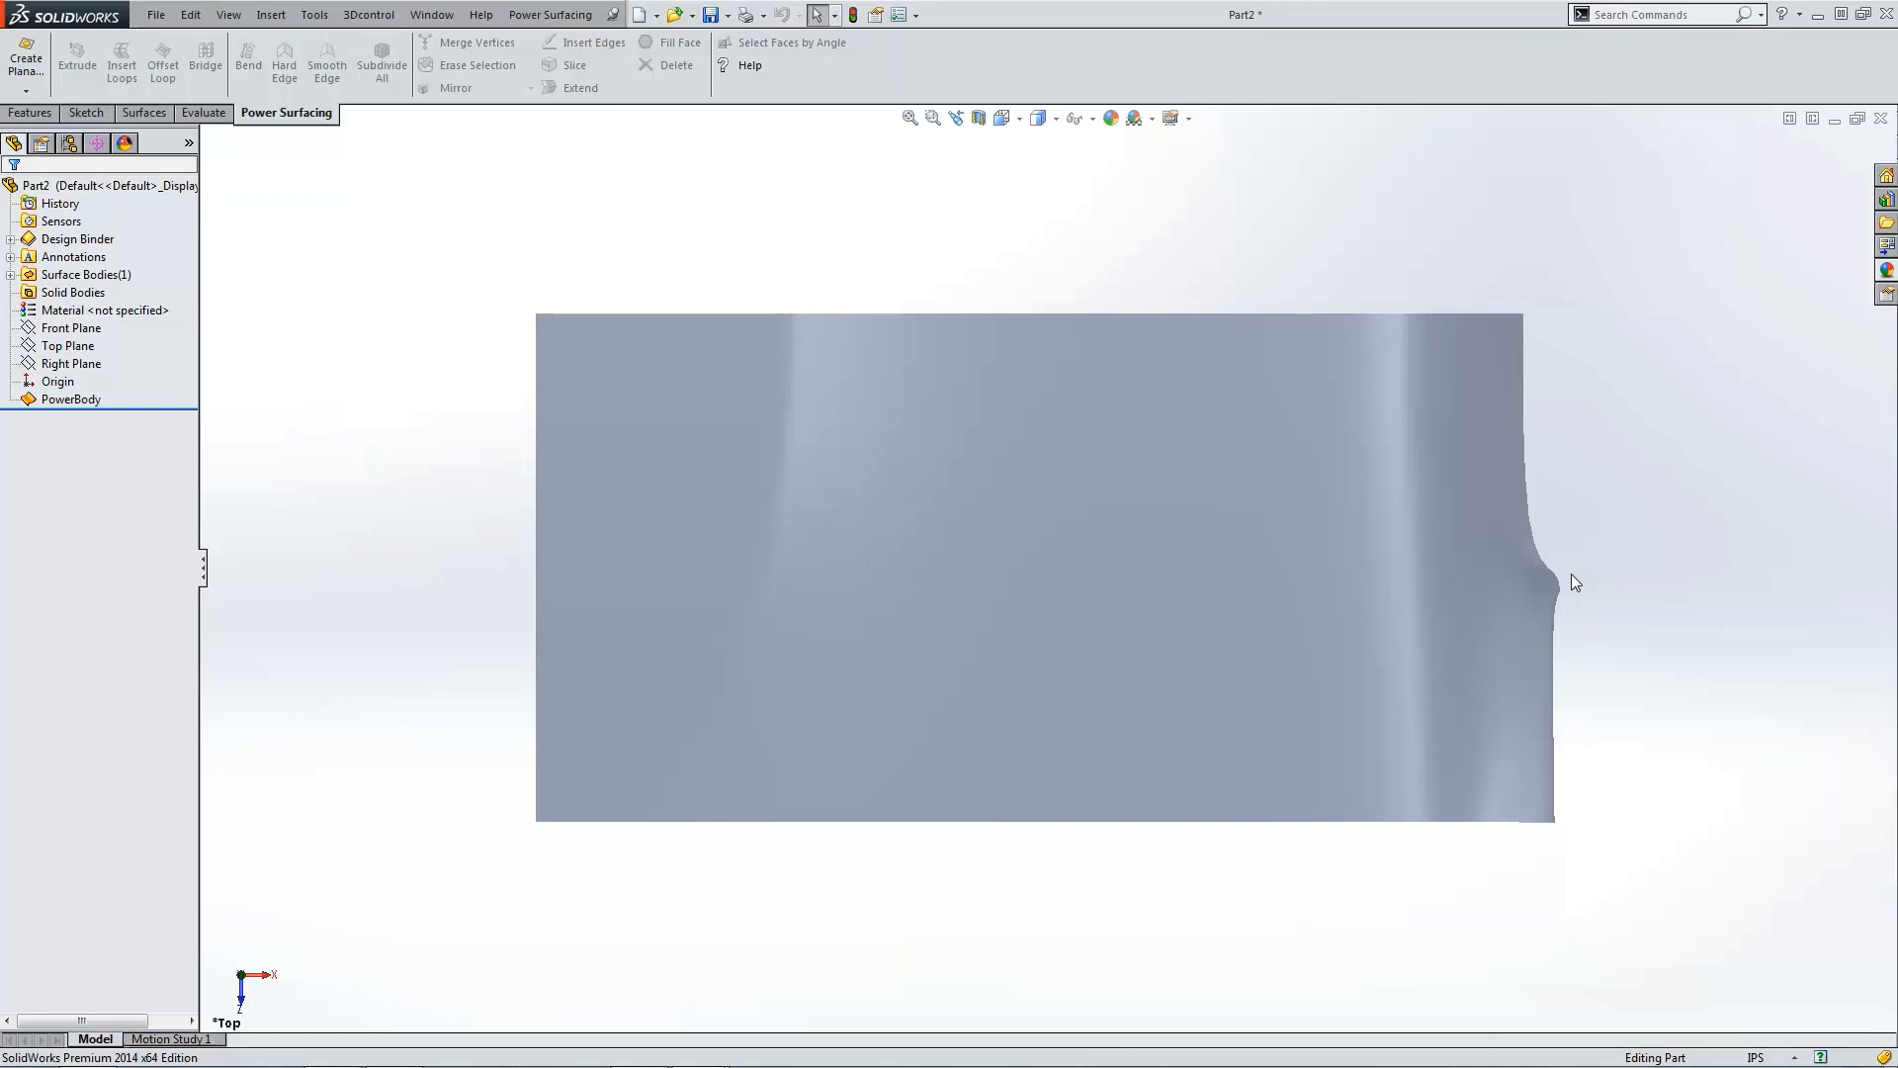
Step: Edit the PowerBody again and erase the vertical edge loop through the middle of the top panel
left_click(71, 399)
left_click(86, 348)
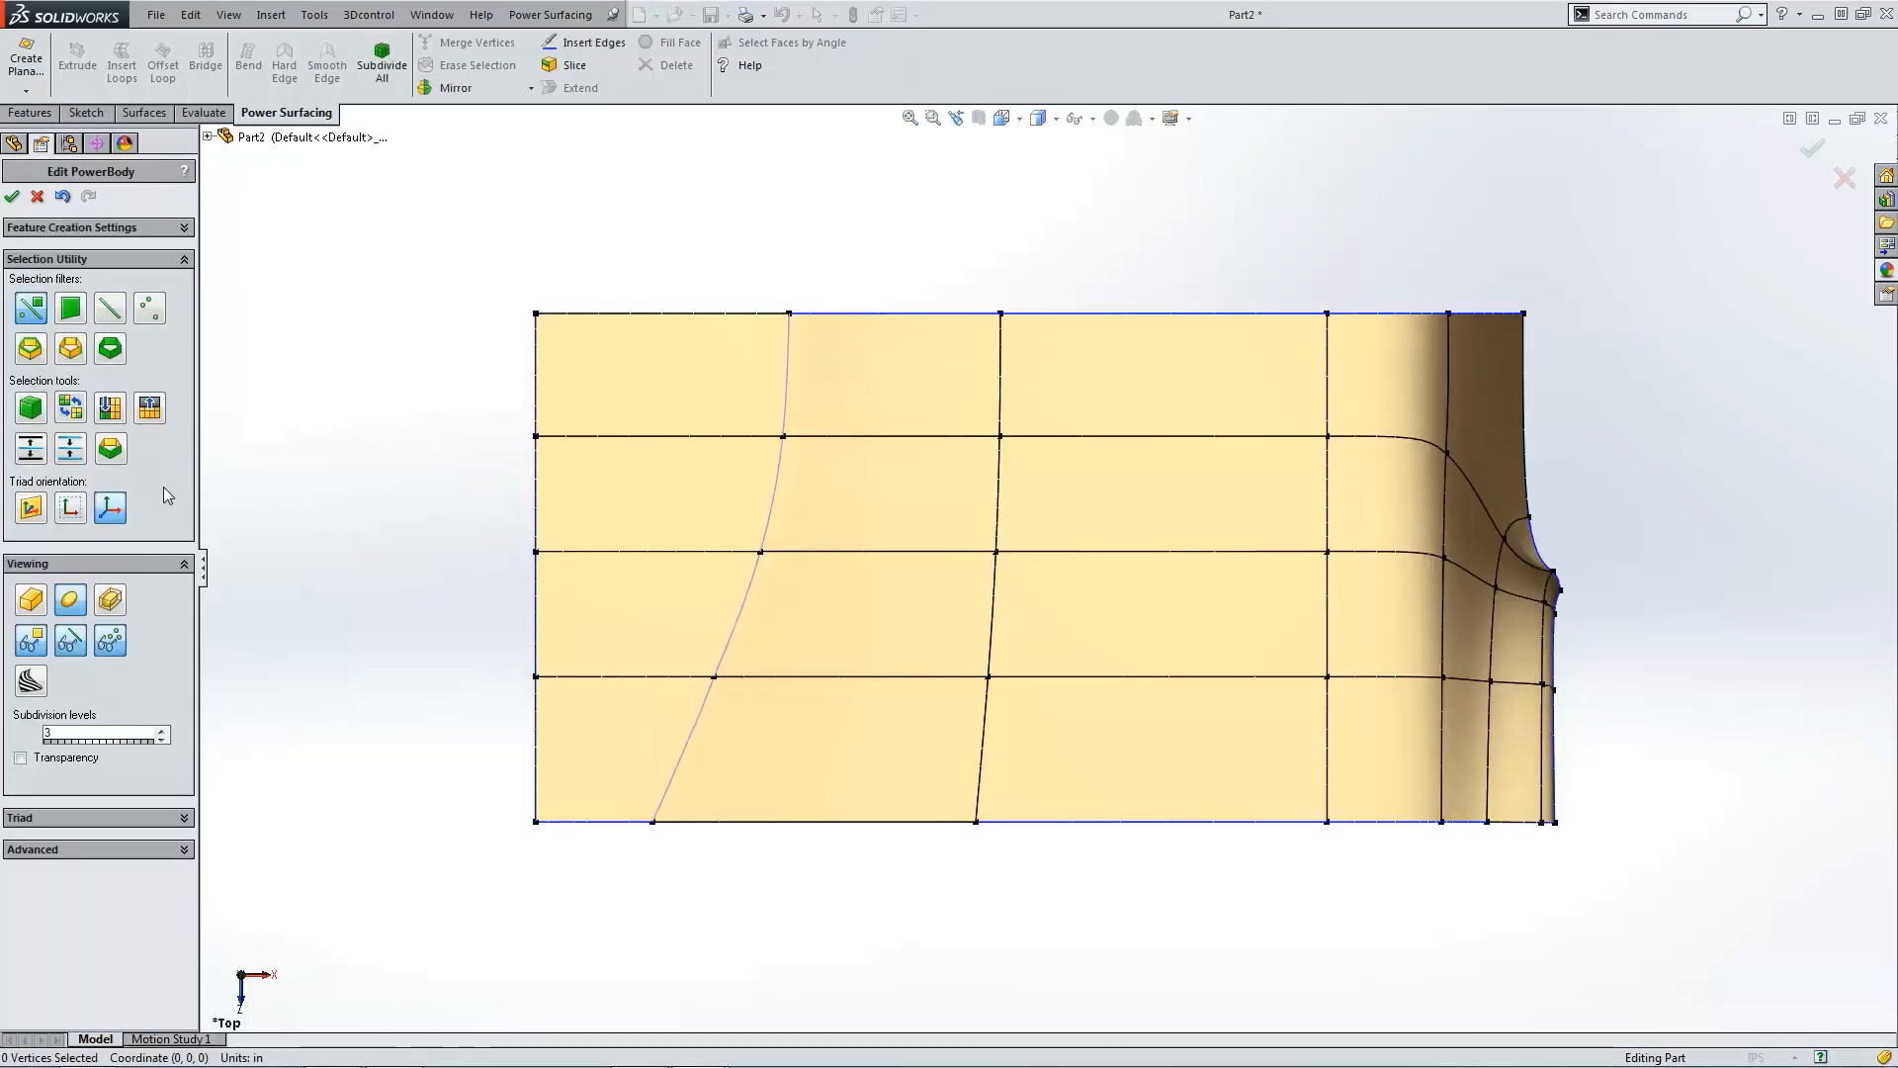
scroll(1391, 598, "up", 3)
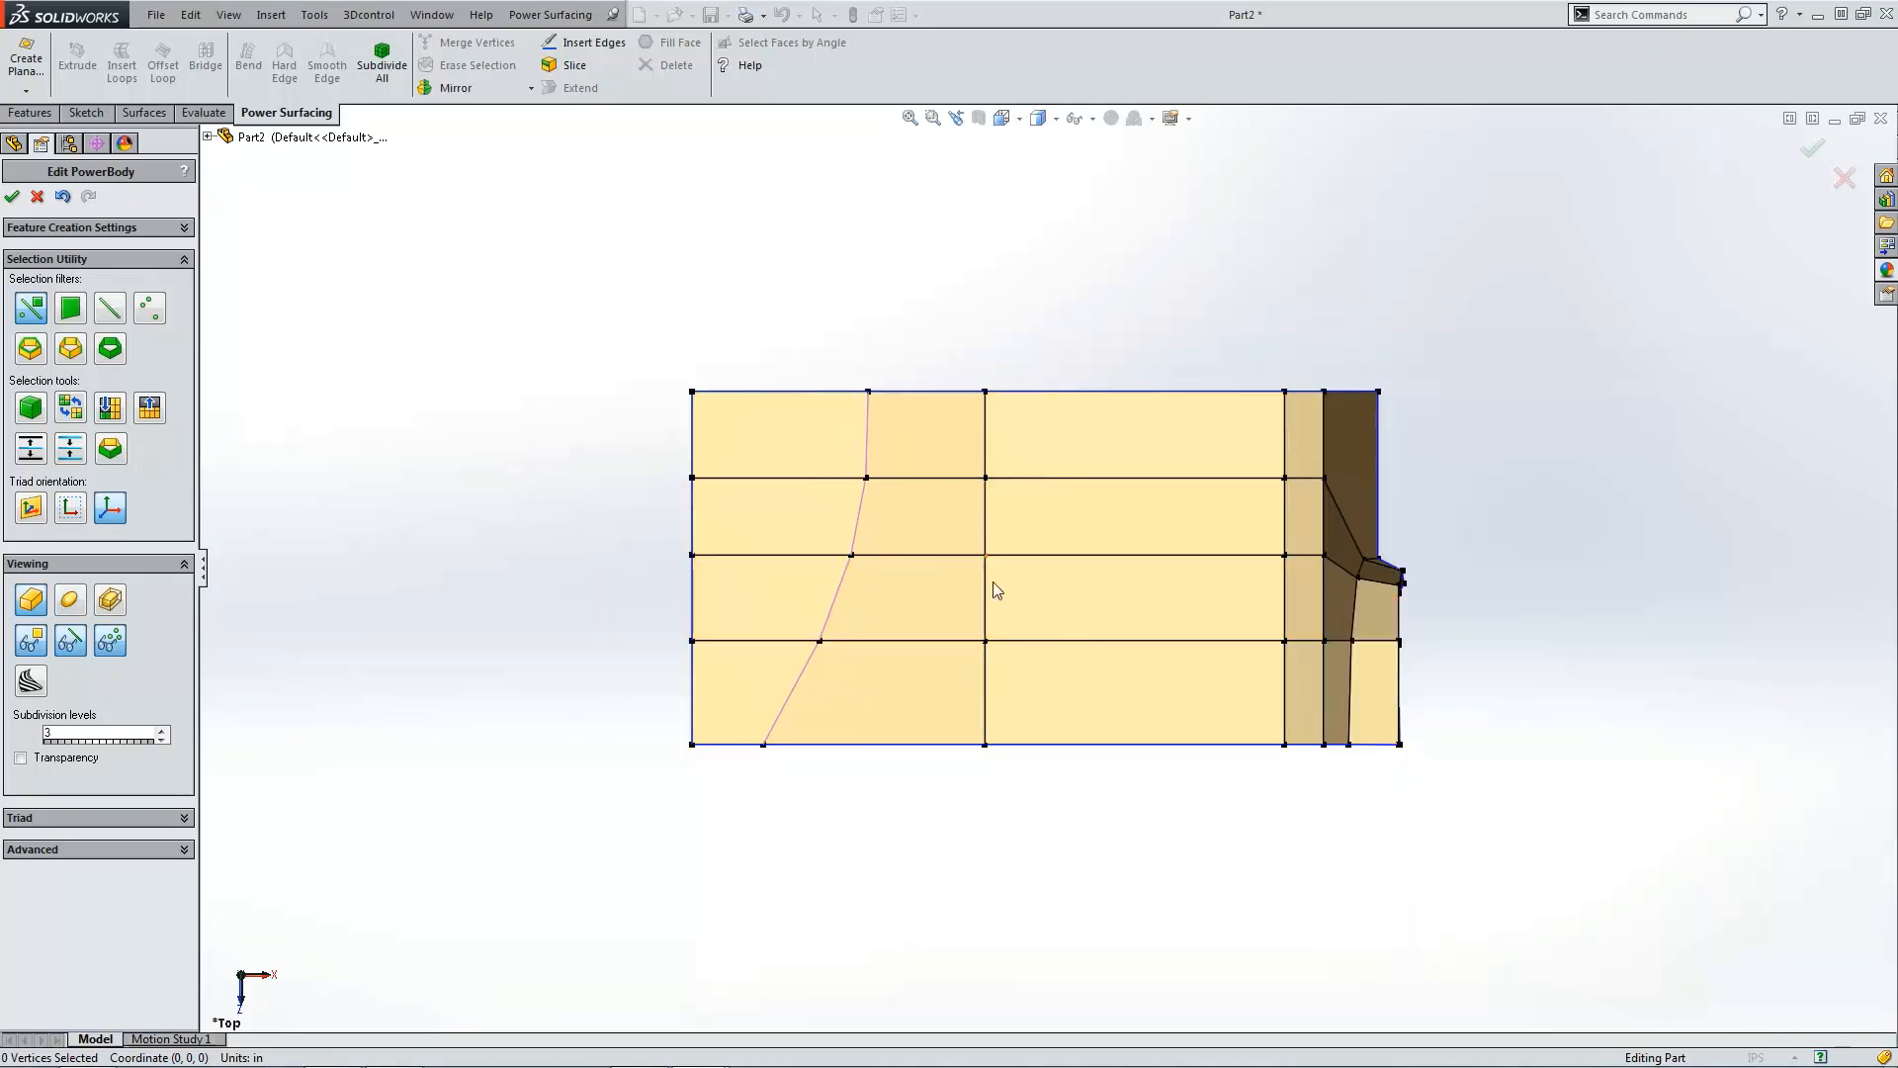
double_click(986, 723)
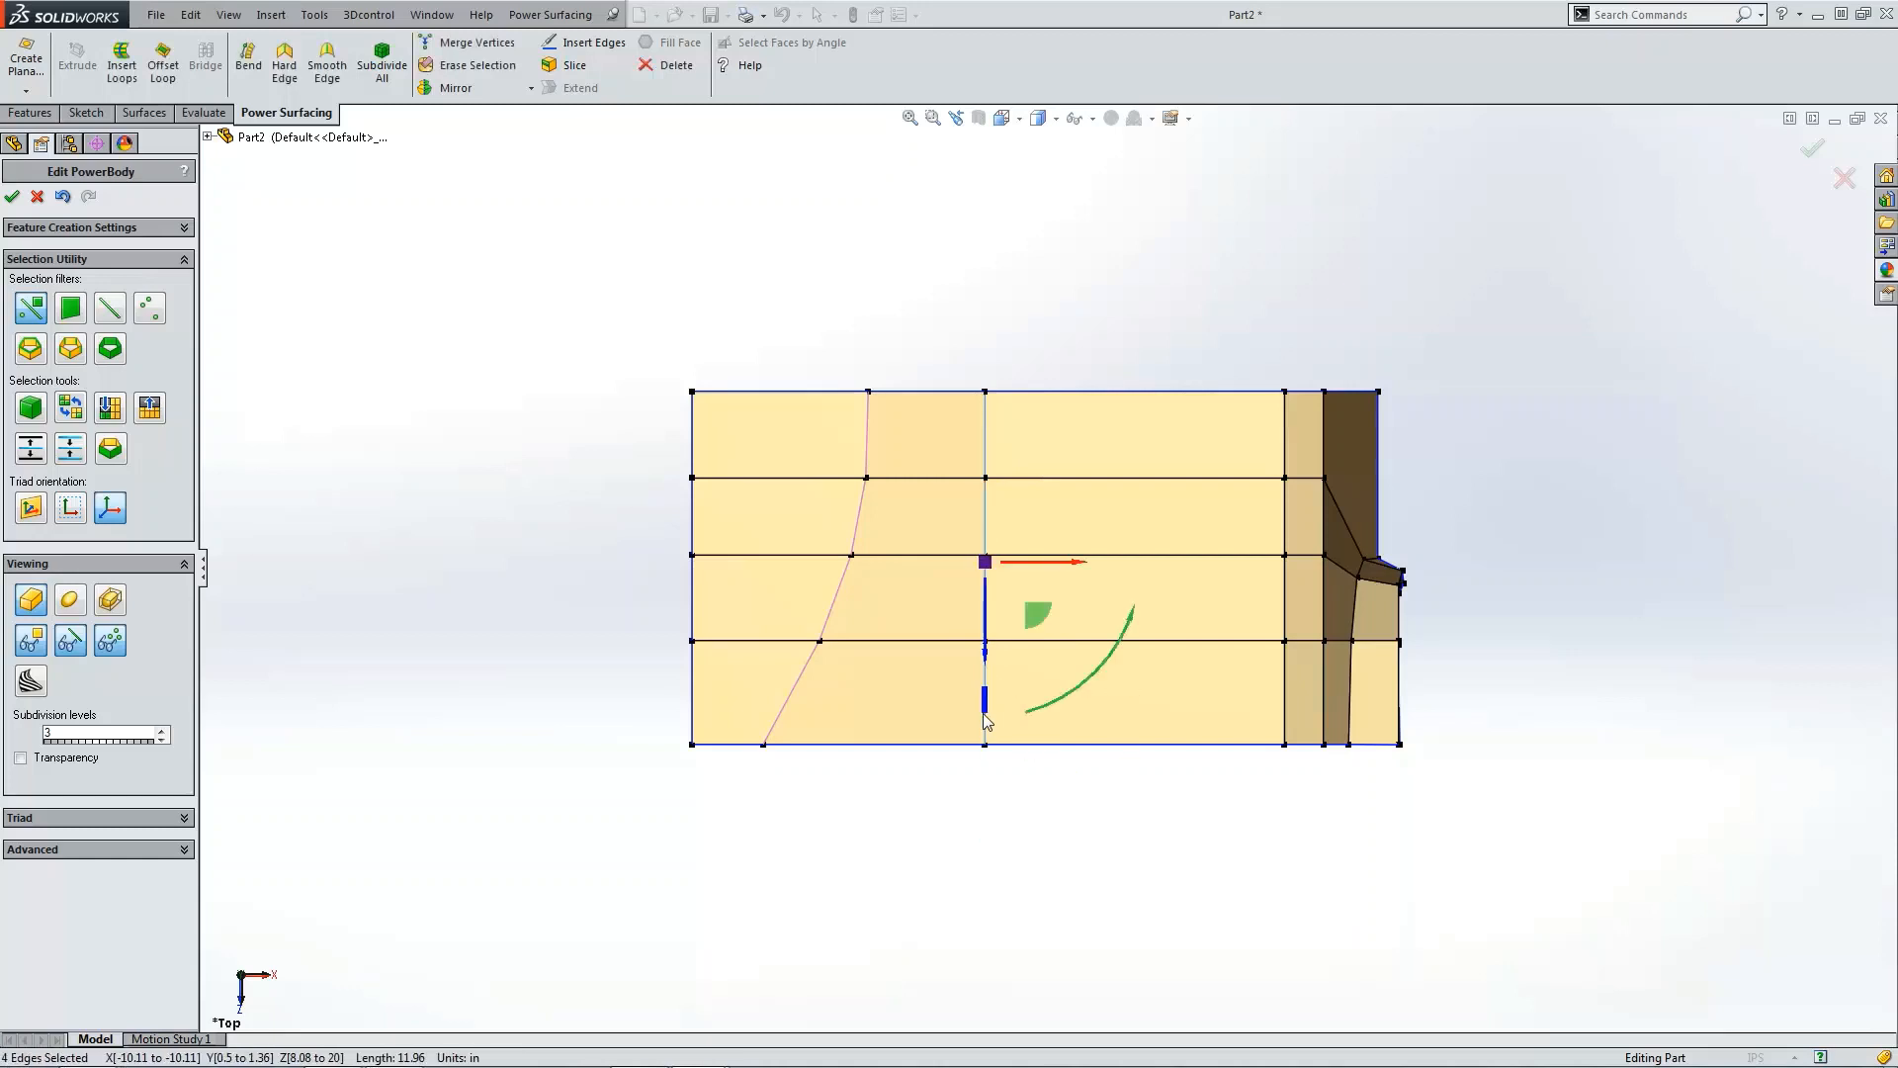
left_click(471, 69)
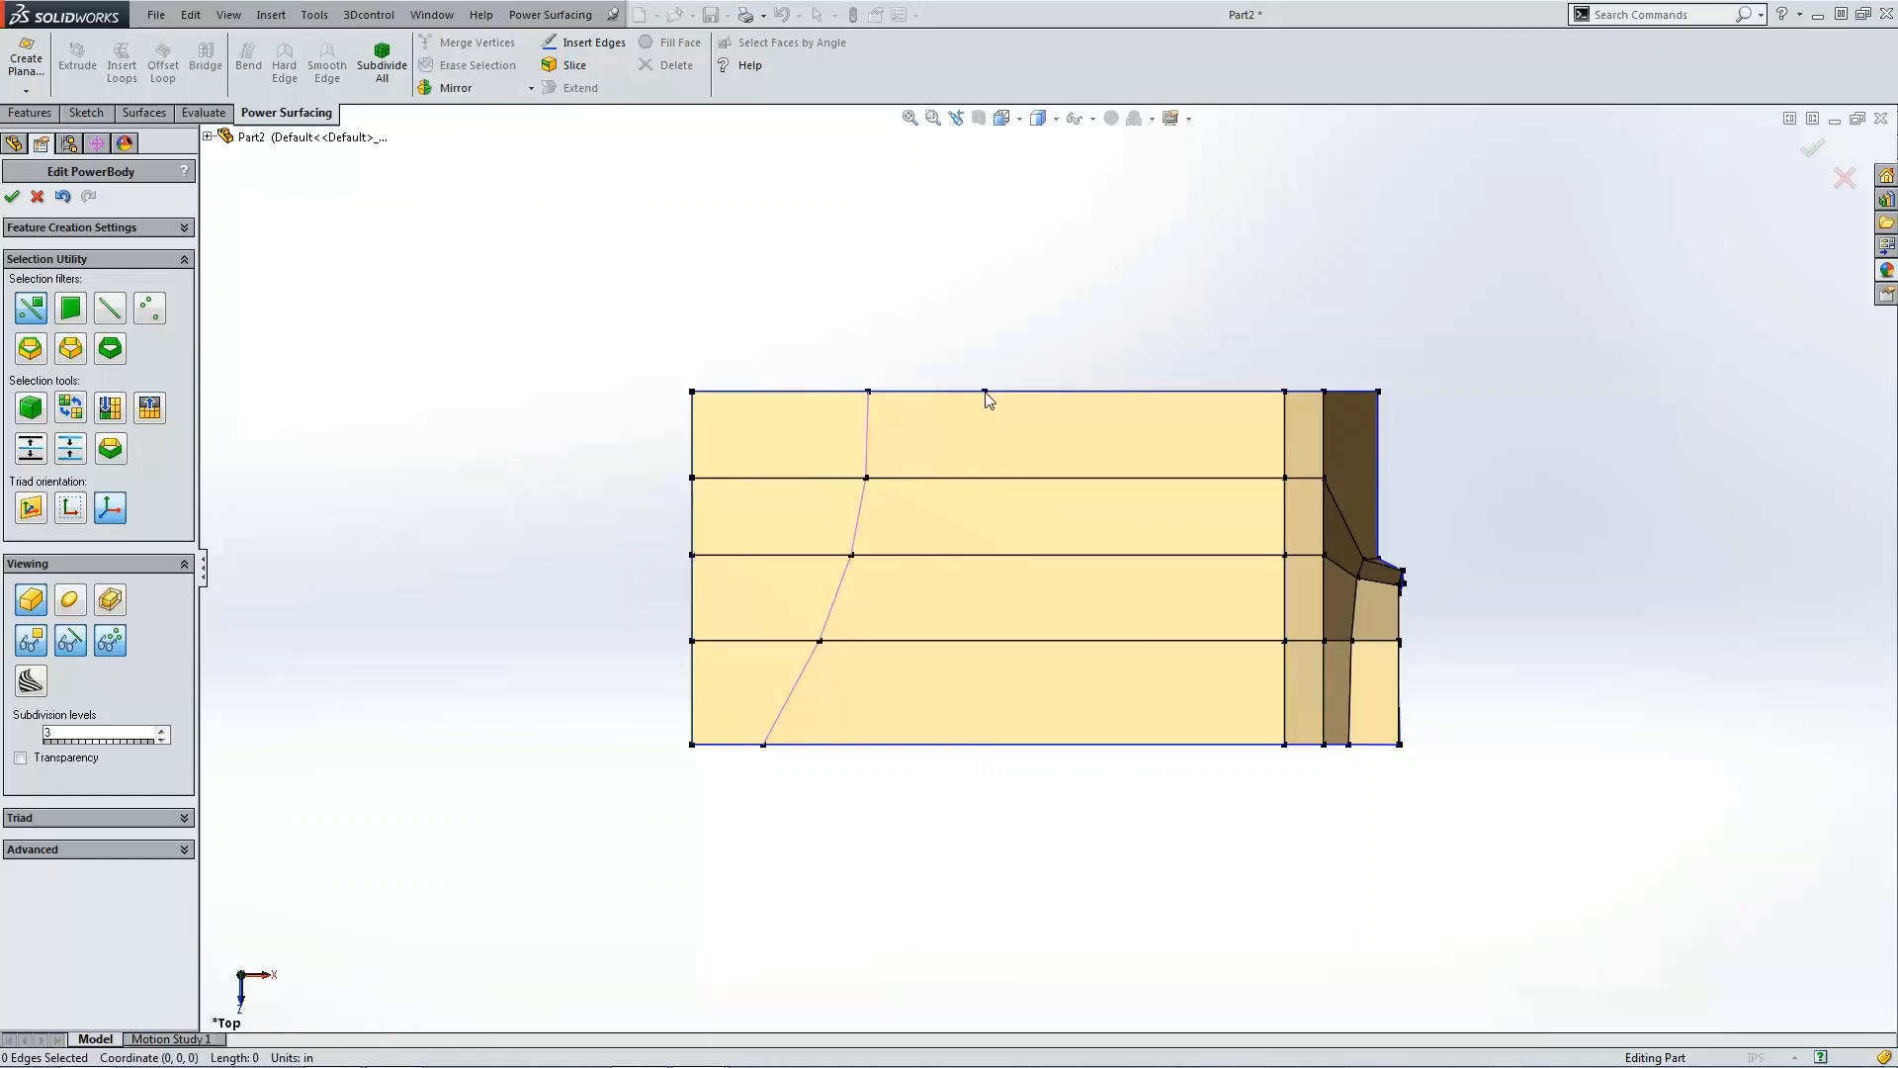
left_click(986, 392)
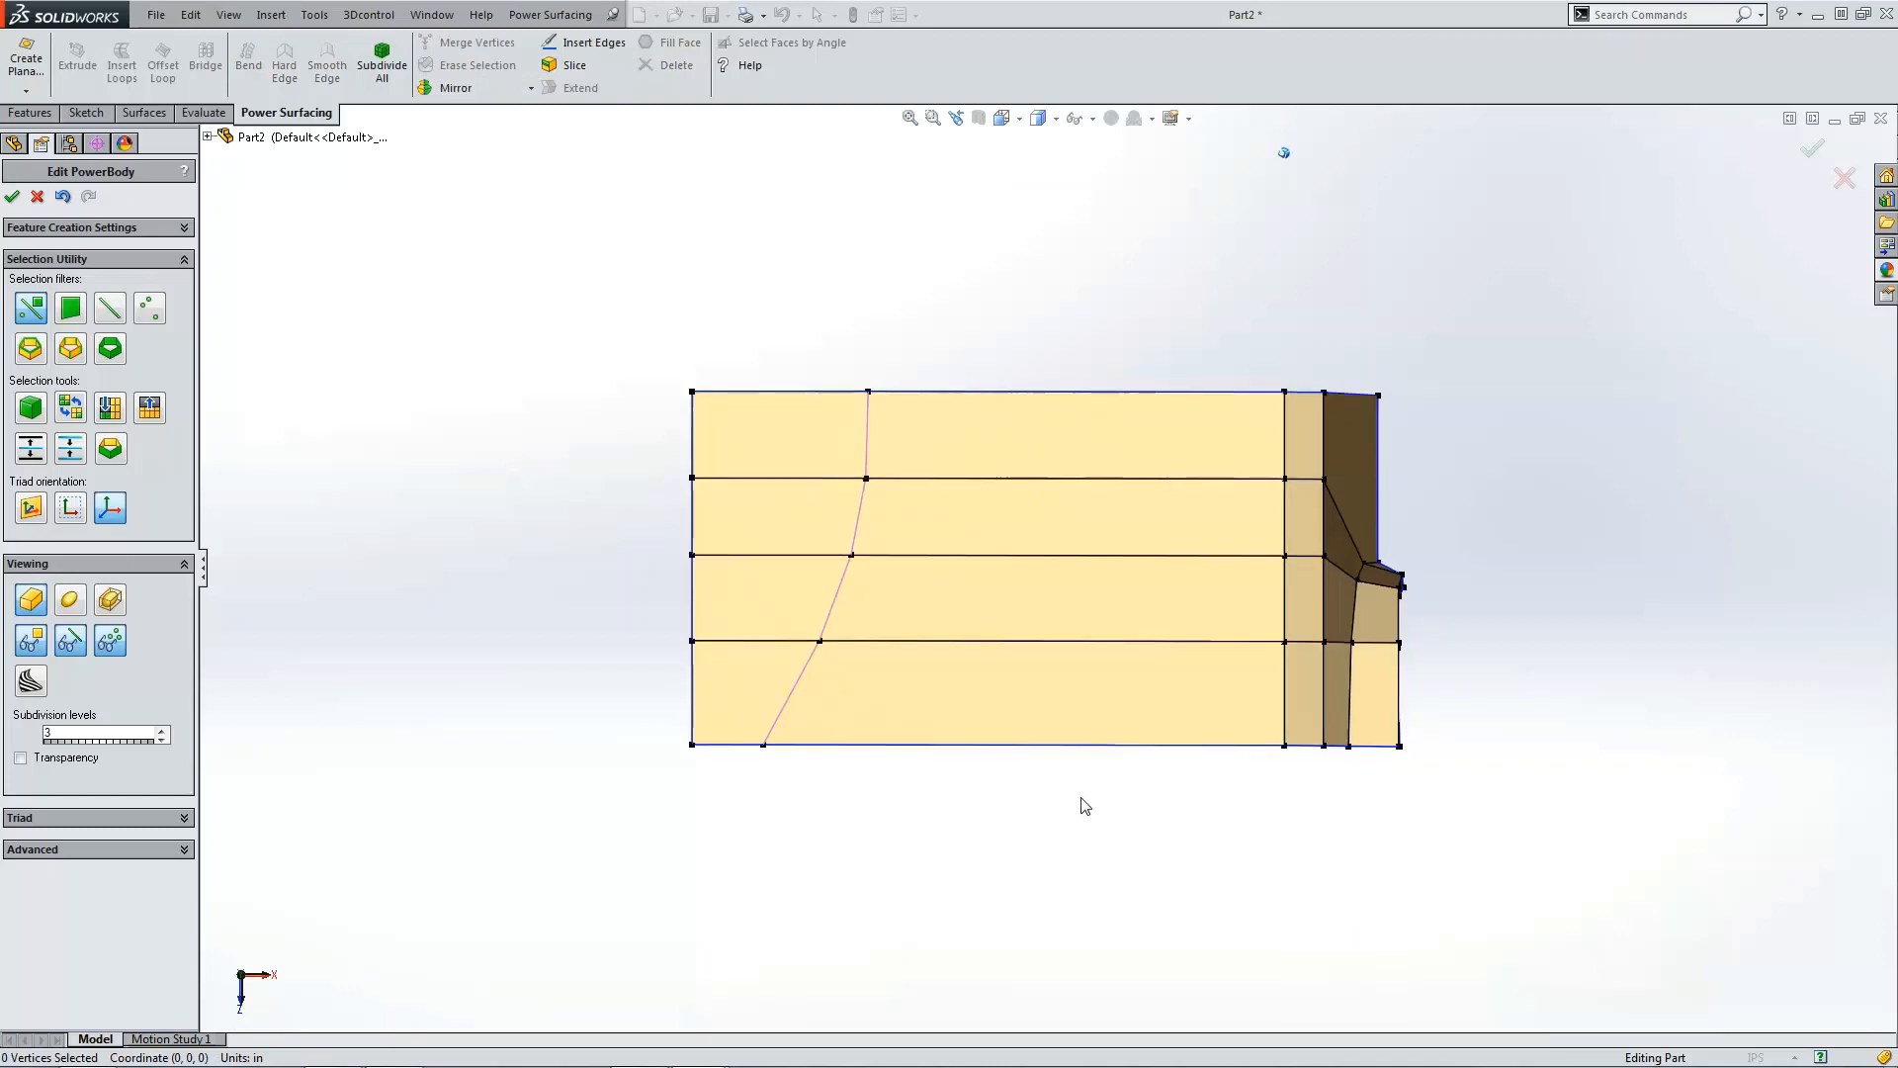
Step: Switch to the smooth display and orbit to inspect the top panel's surface flow
middle_click_drag(1081, 801, 497, 638)
left_click(70, 599)
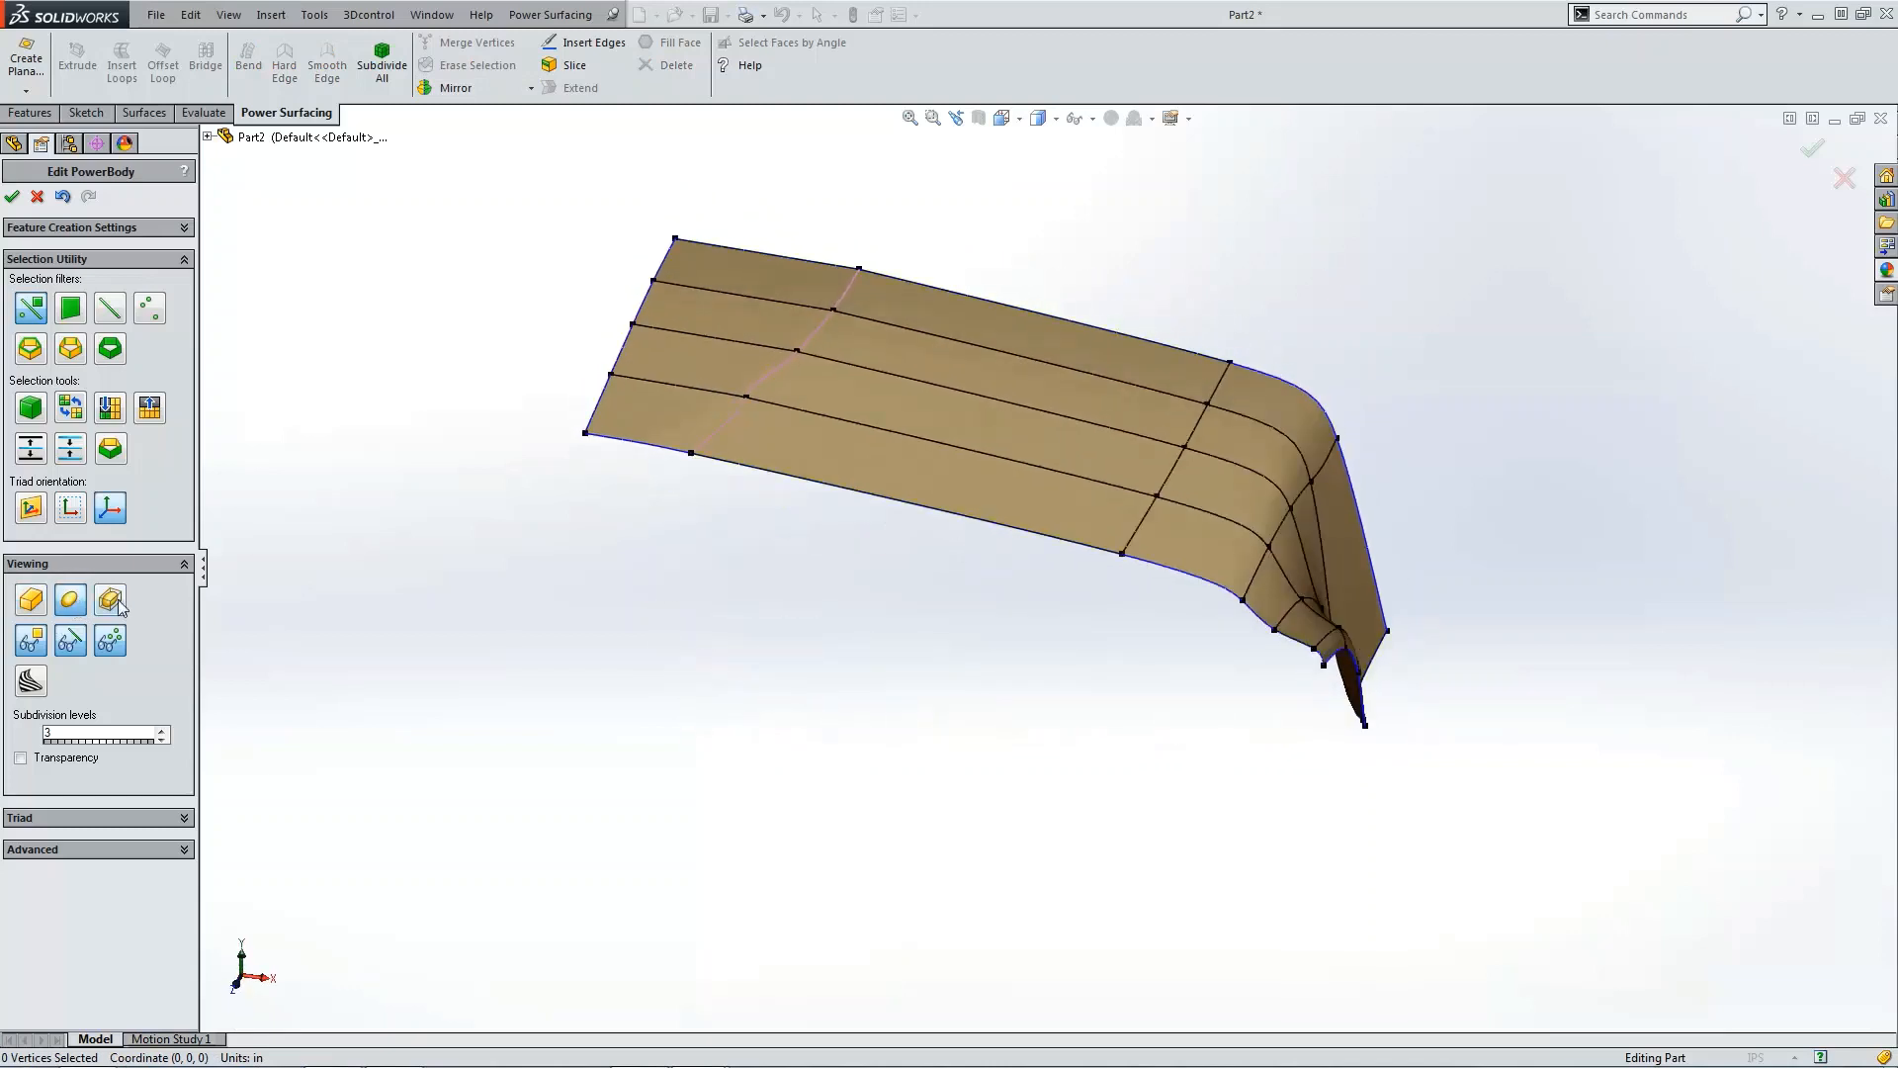
scroll(1000, 614, "up", 3)
middle_click_drag(1001, 614, 975, 538)
scroll(1009, 521, "down", 5)
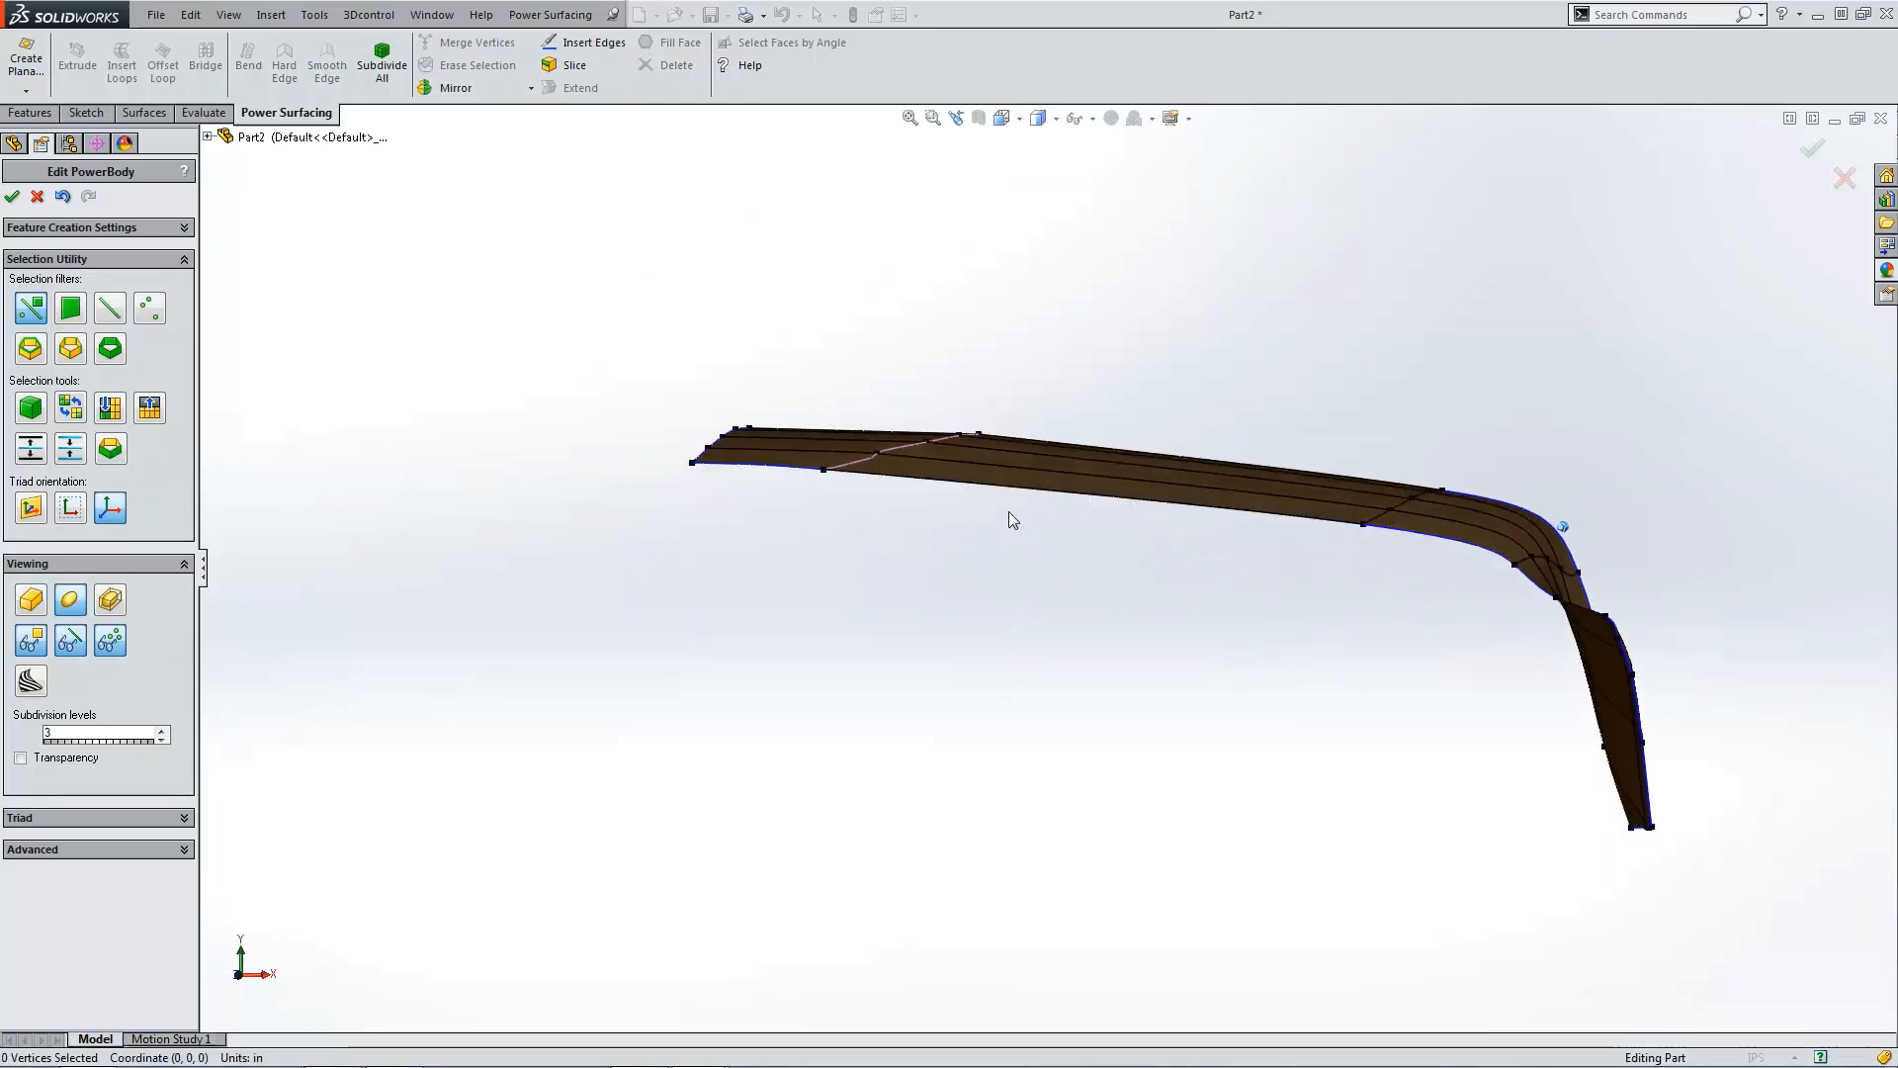
middle_click_drag(790, 485, 1054, 358)
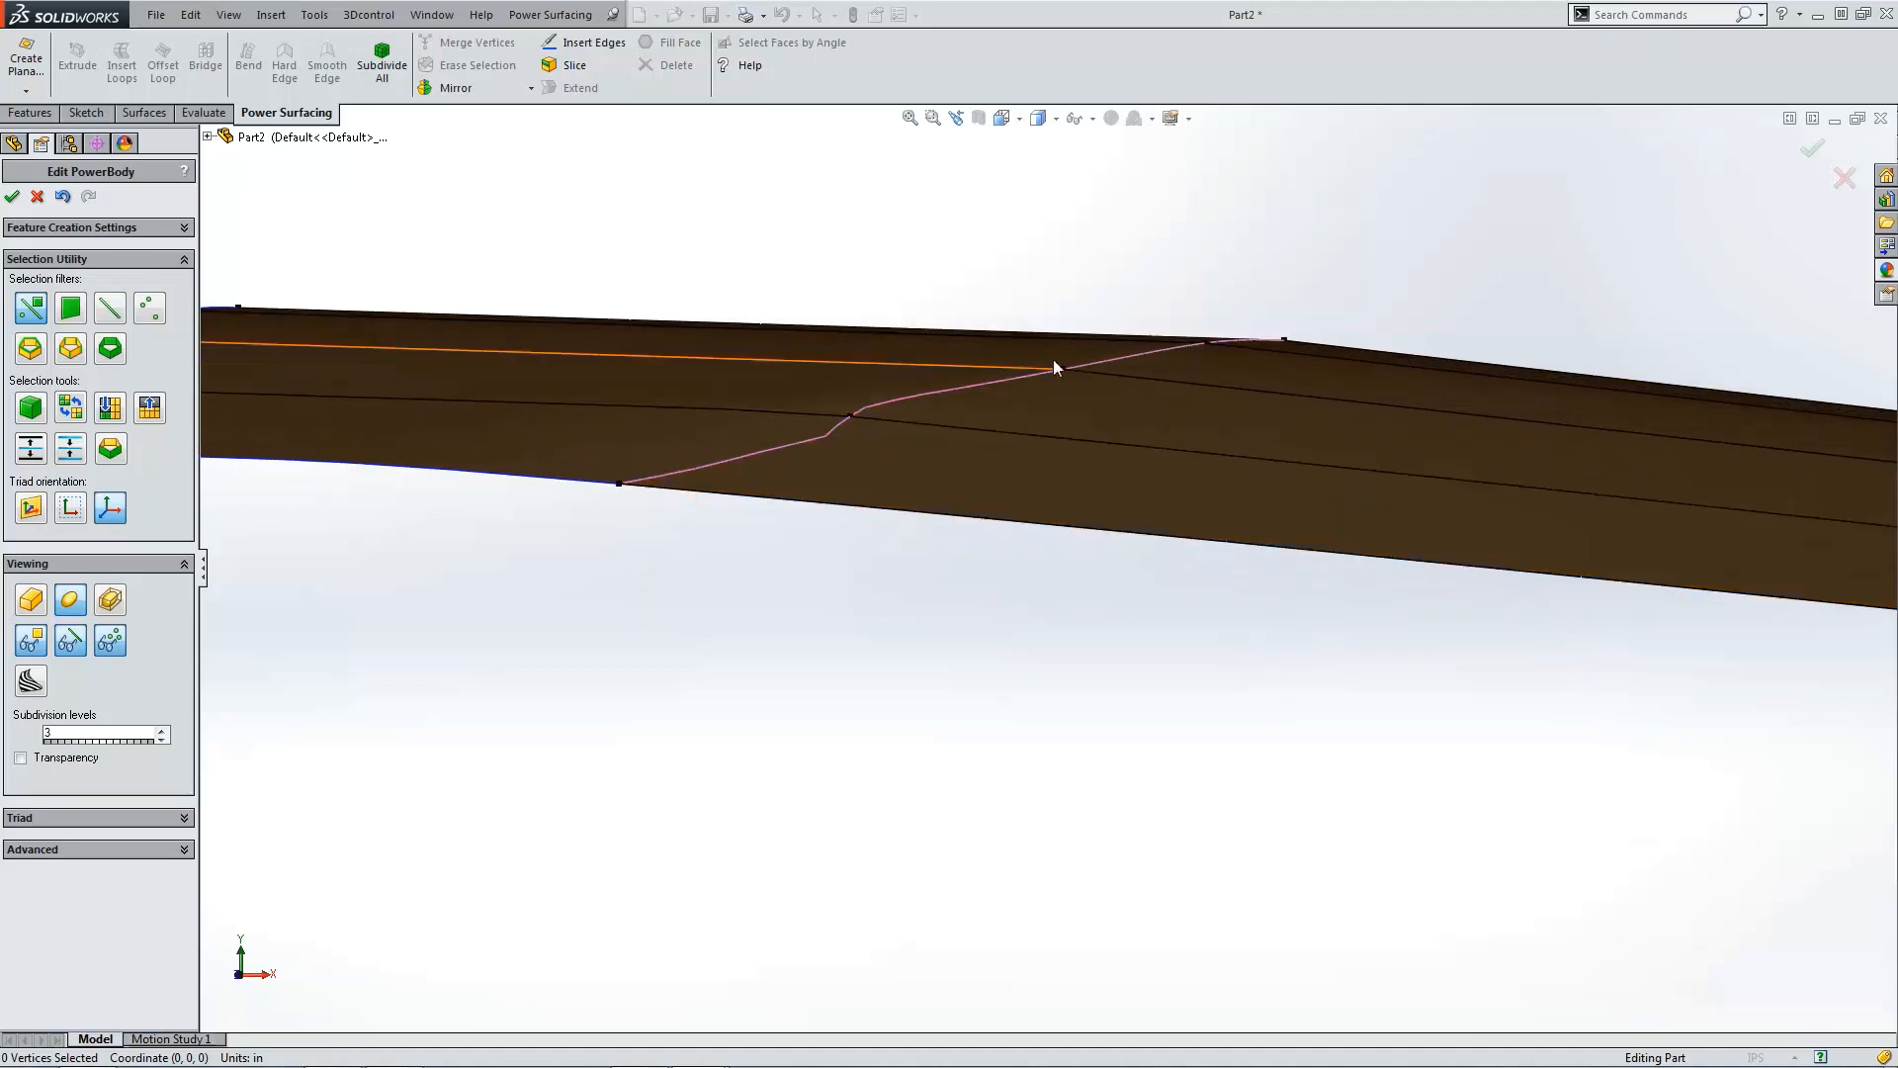
scroll(1261, 413, "up", 3)
scroll(1165, 603, "up", 2)
middle_click_drag(1165, 605, 1263, 513)
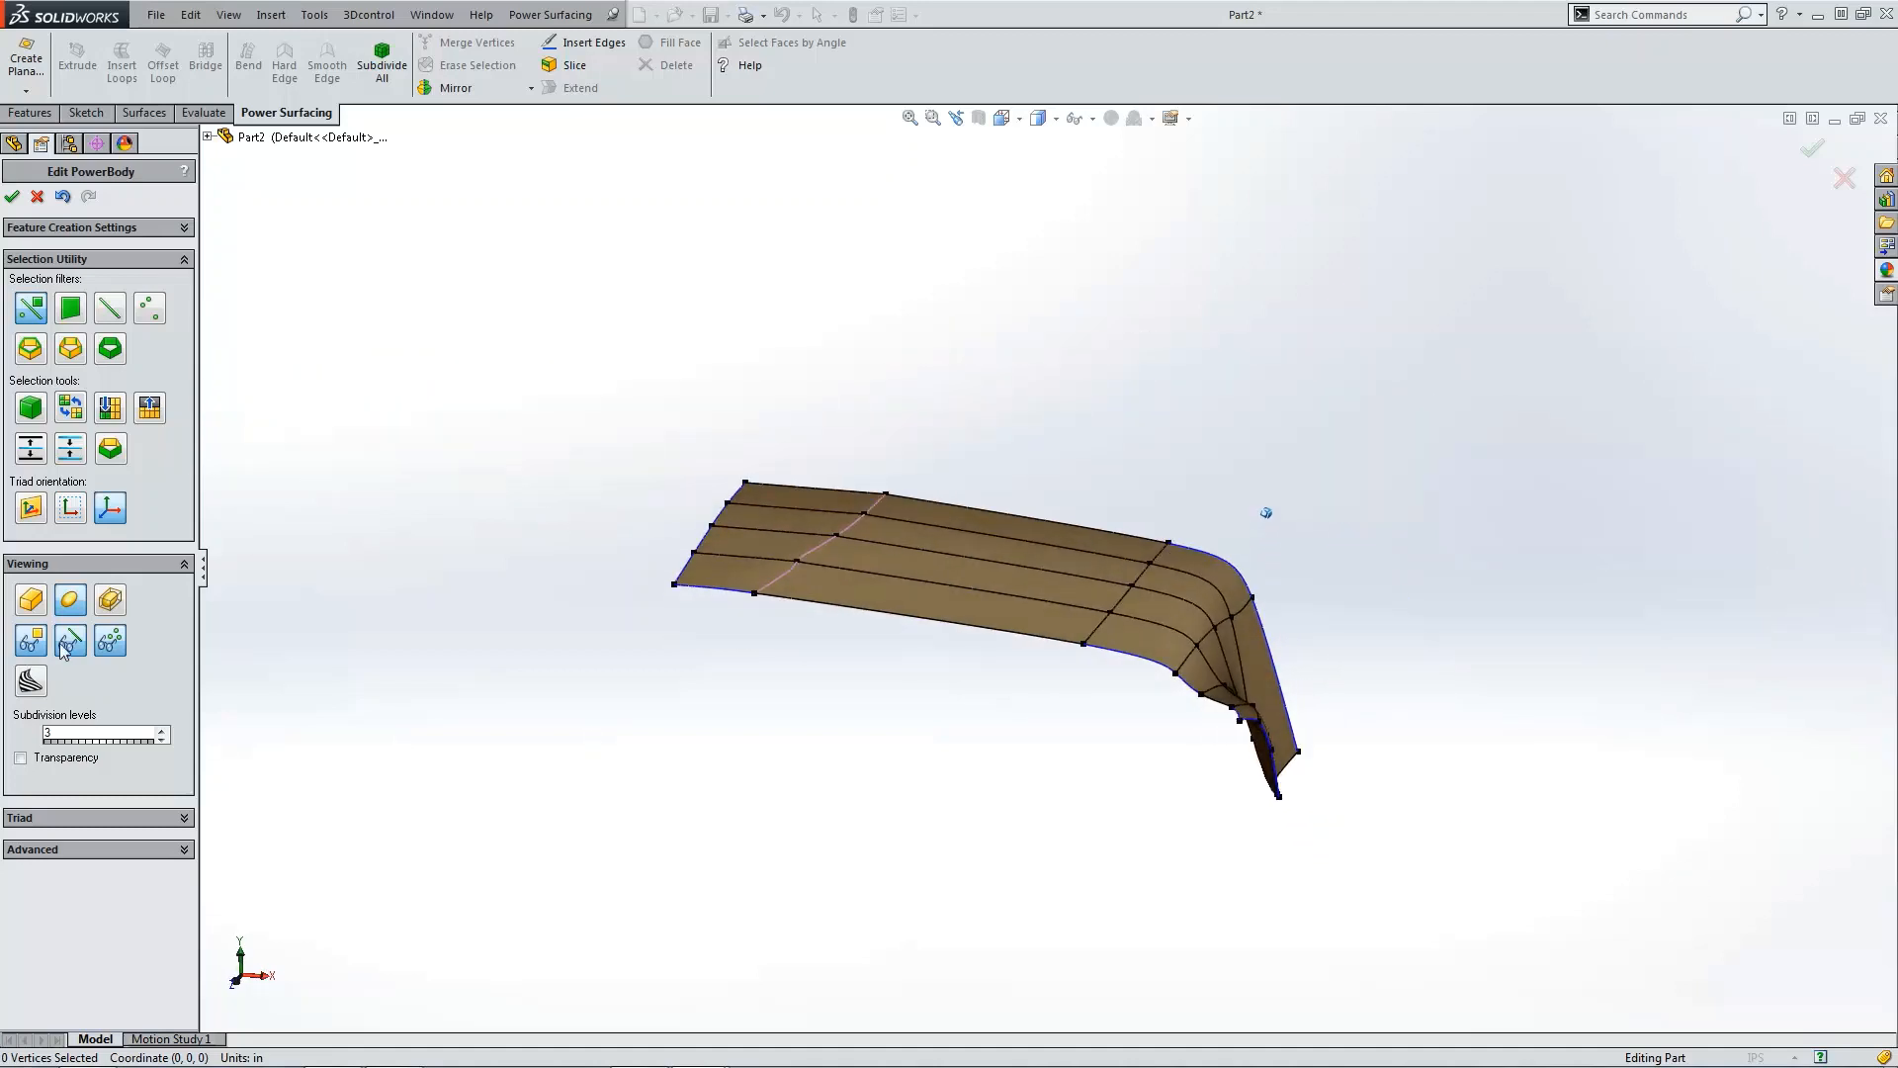
Step: Hide the cage to inspect the smooth surface alone, then show the cage again
left_click(70, 641)
mouse_move(632, 692)
middle_mouse_down()
mouse_move(768, 716)
mouse_move(1020, 631)
middle_mouse_up()
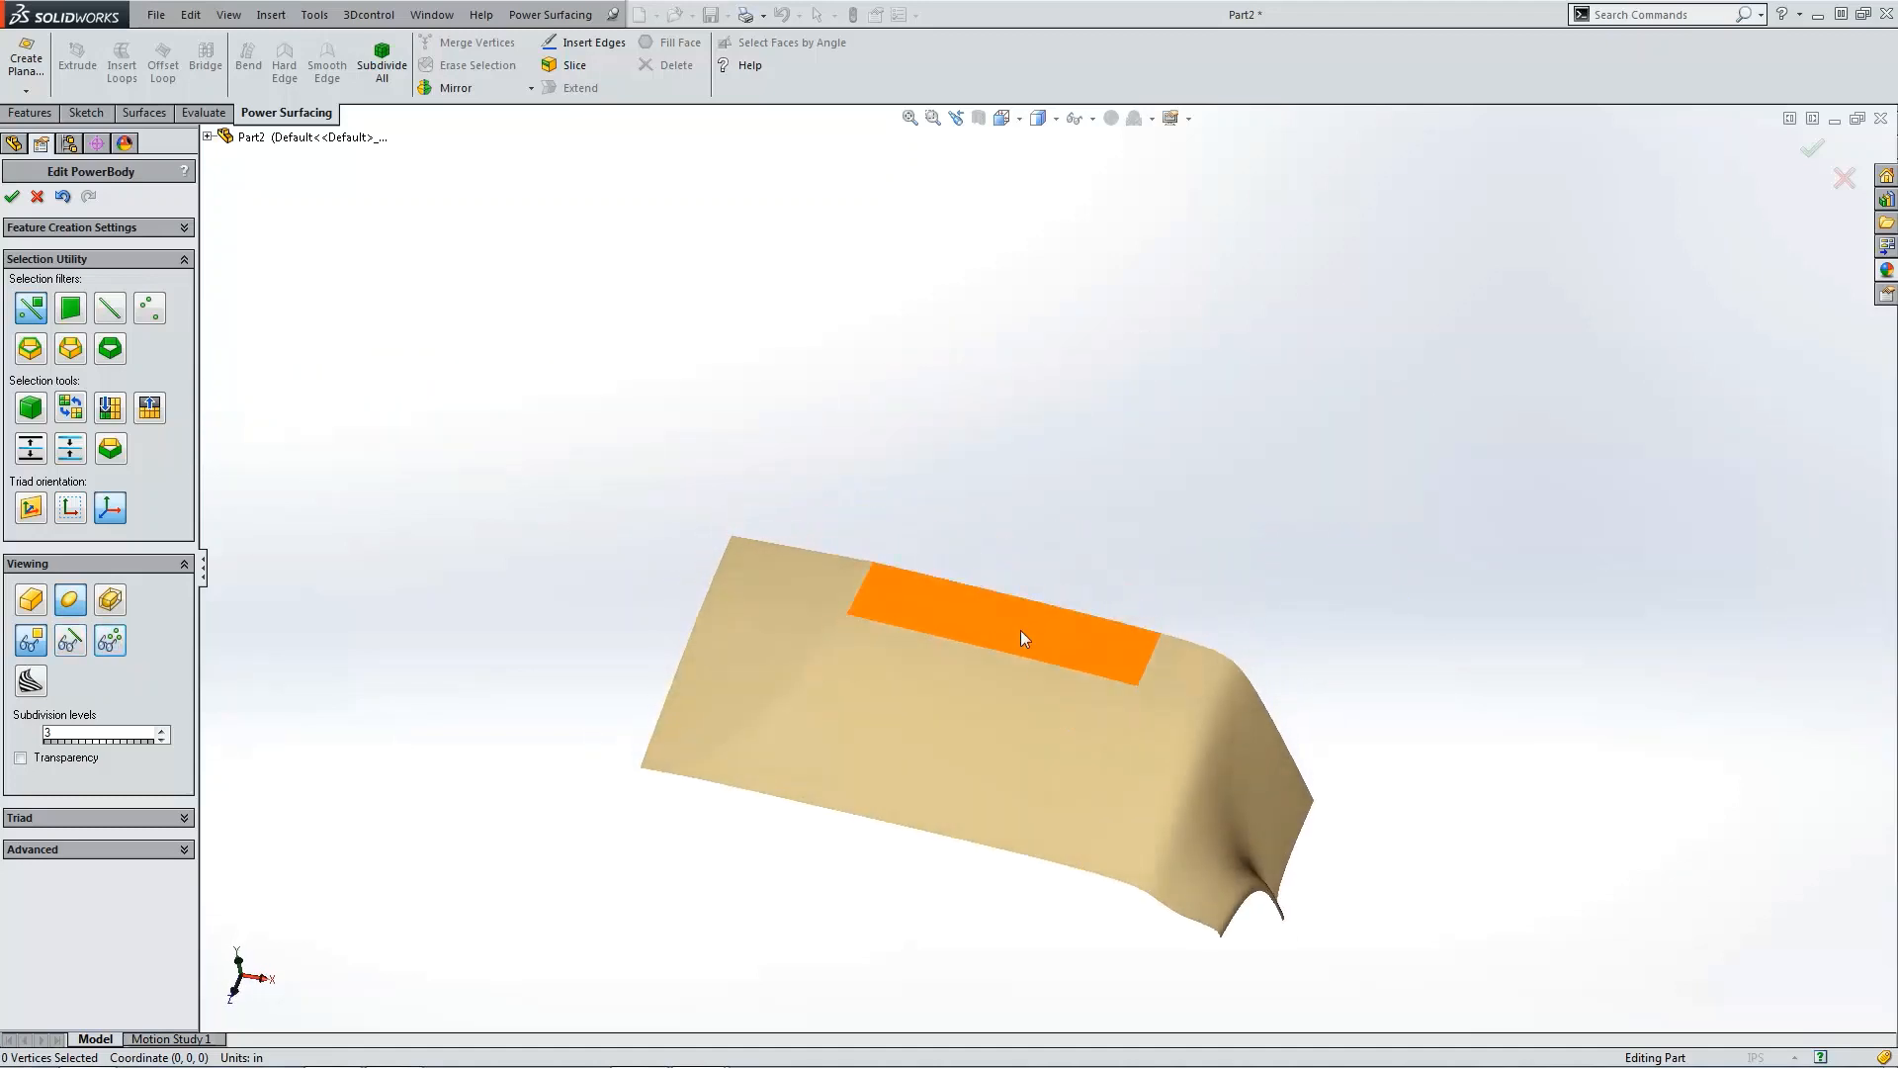
mouse_move(916, 805)
middle_mouse_down()
mouse_move(945, 741)
mouse_move(763, 605)
middle_mouse_up()
scroll(845, 625, "down", 5)
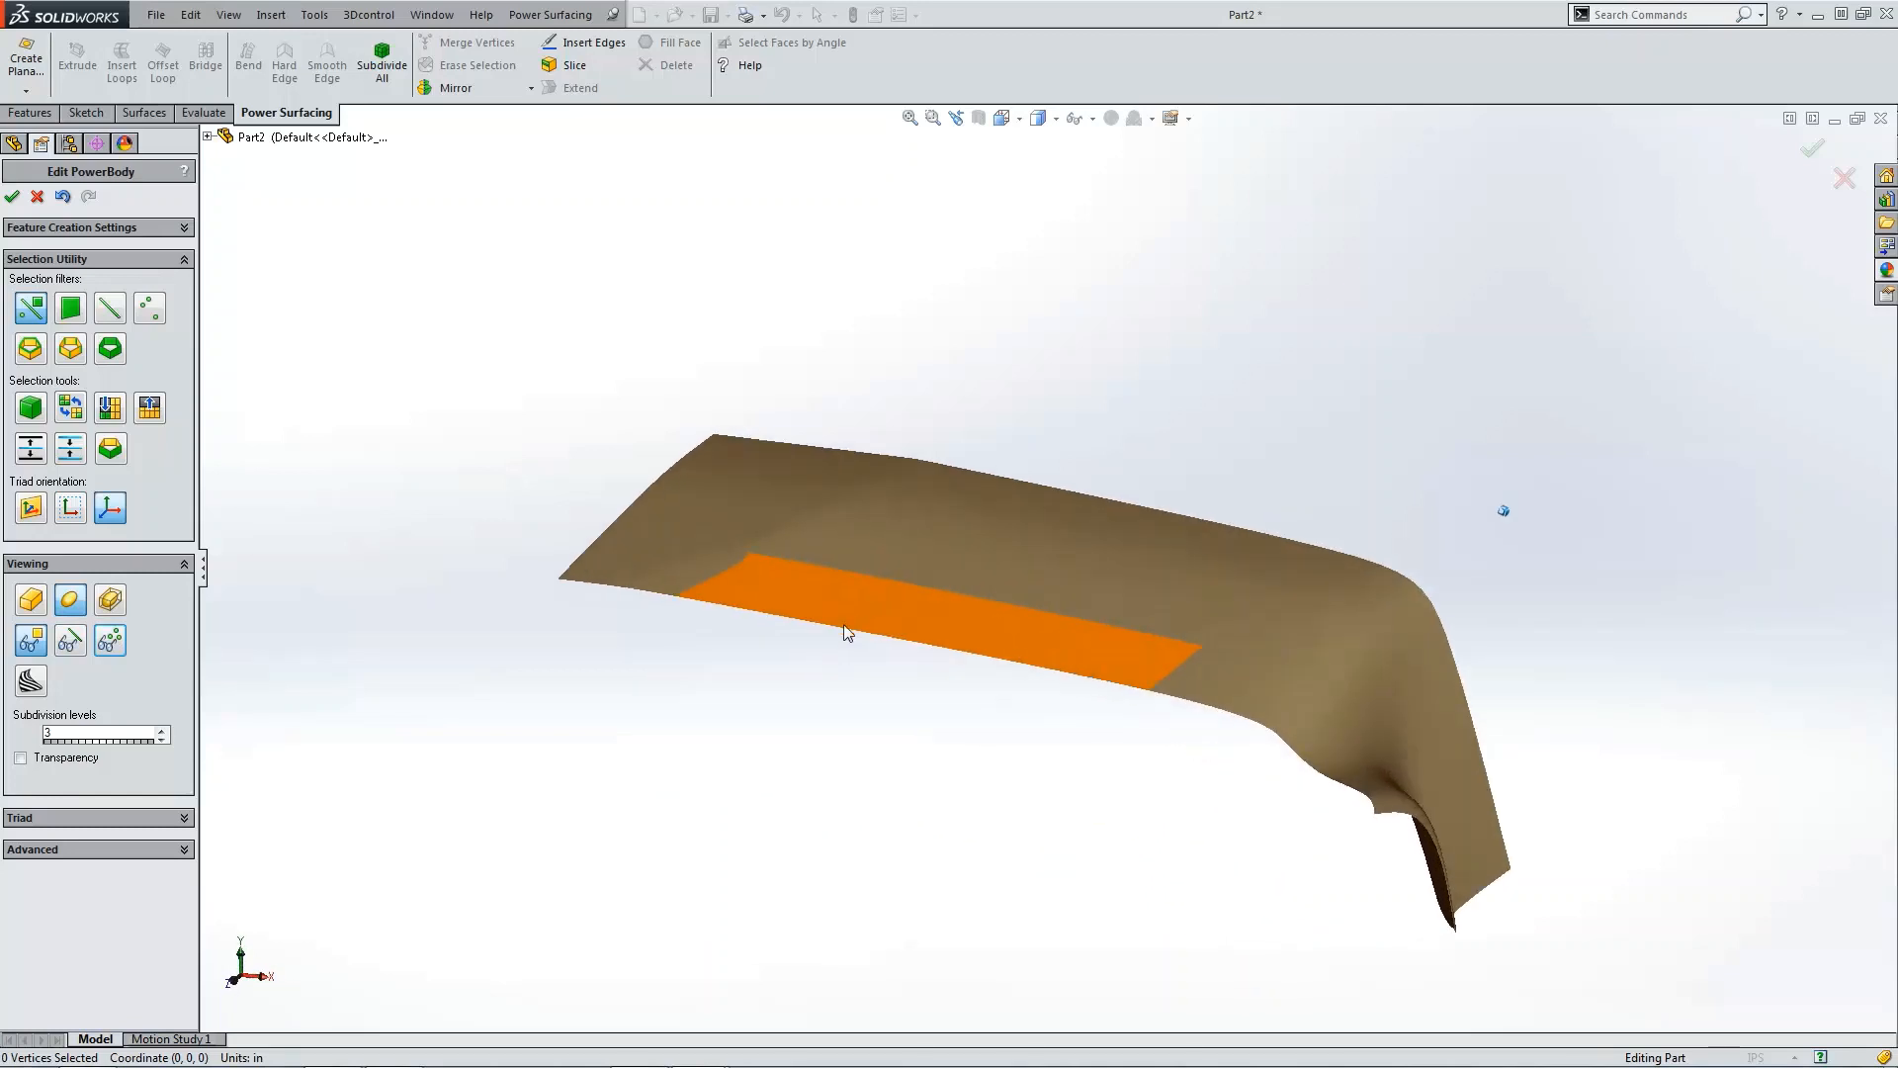
left_click(77, 653)
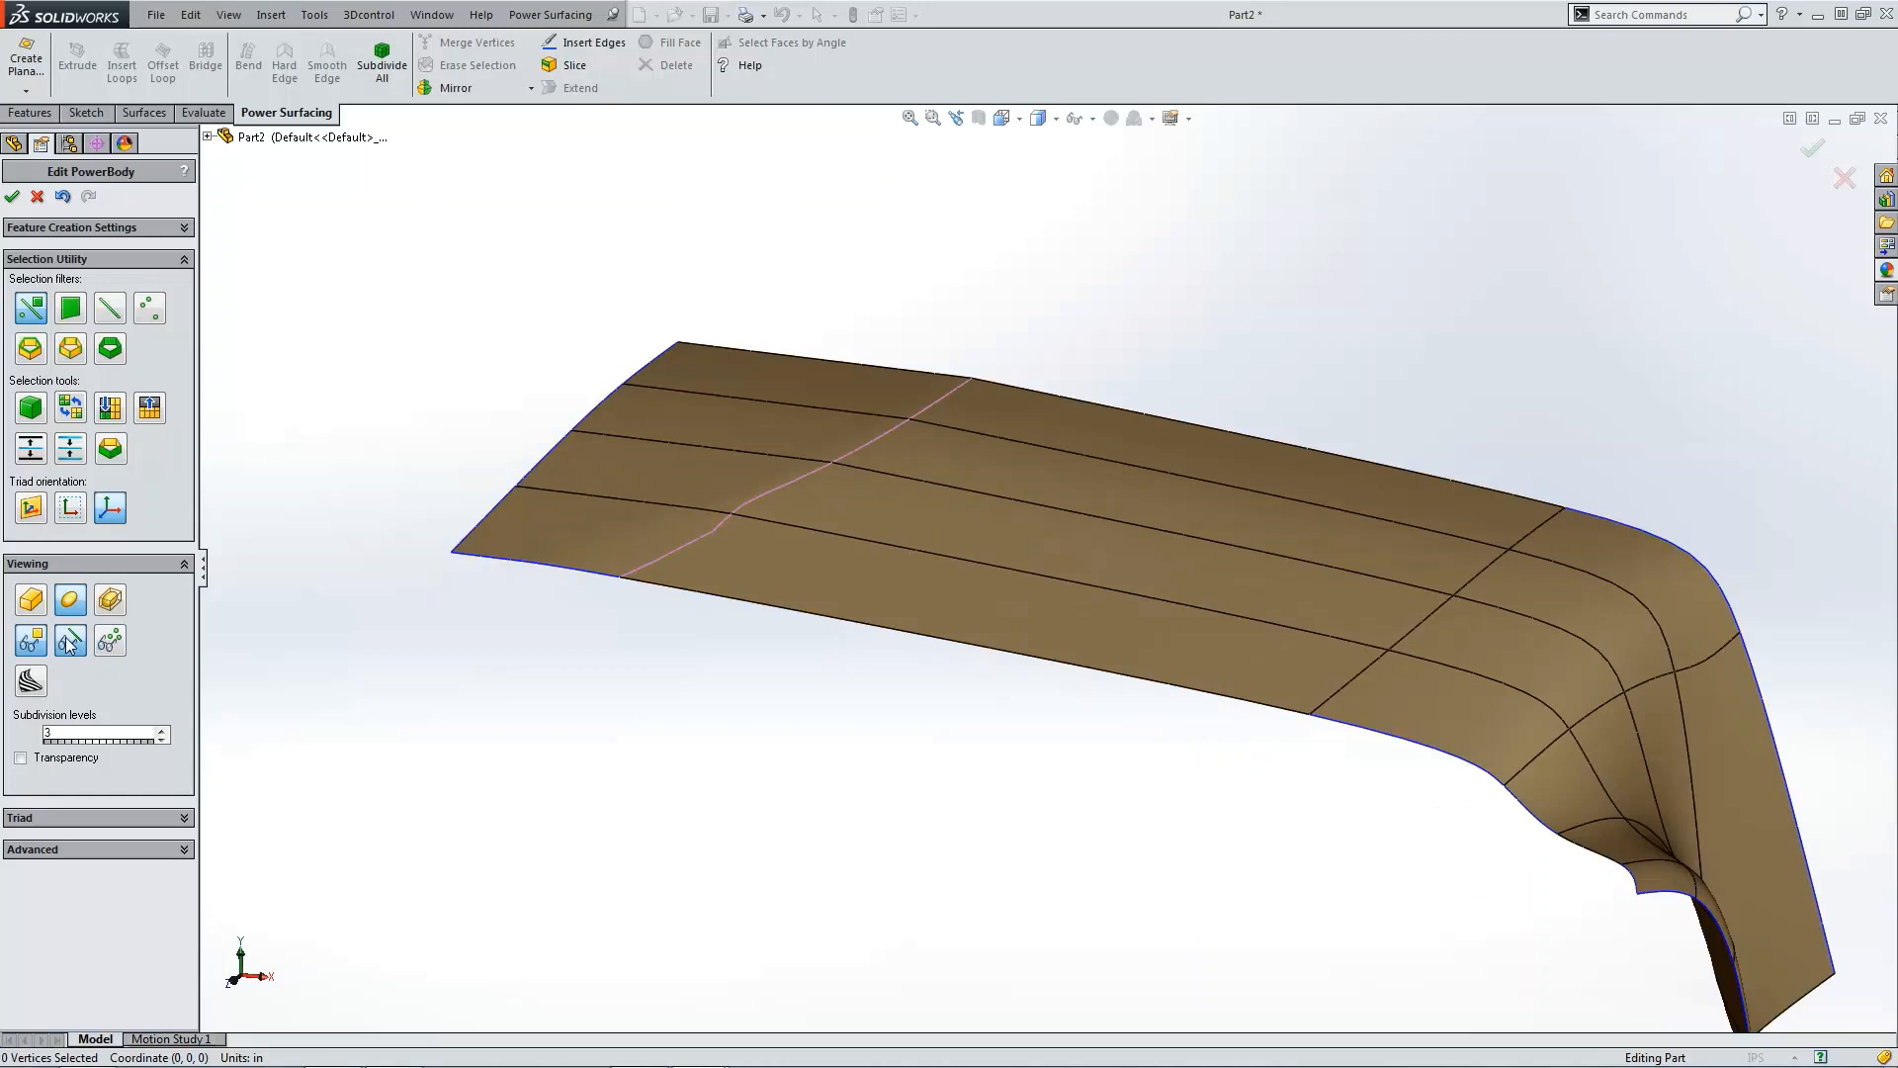
Step: Select the curved cage edge on the top panel, set its edge weight to 1, and accept the PowerBody edit
left_click(678, 546)
left_click(160, 849)
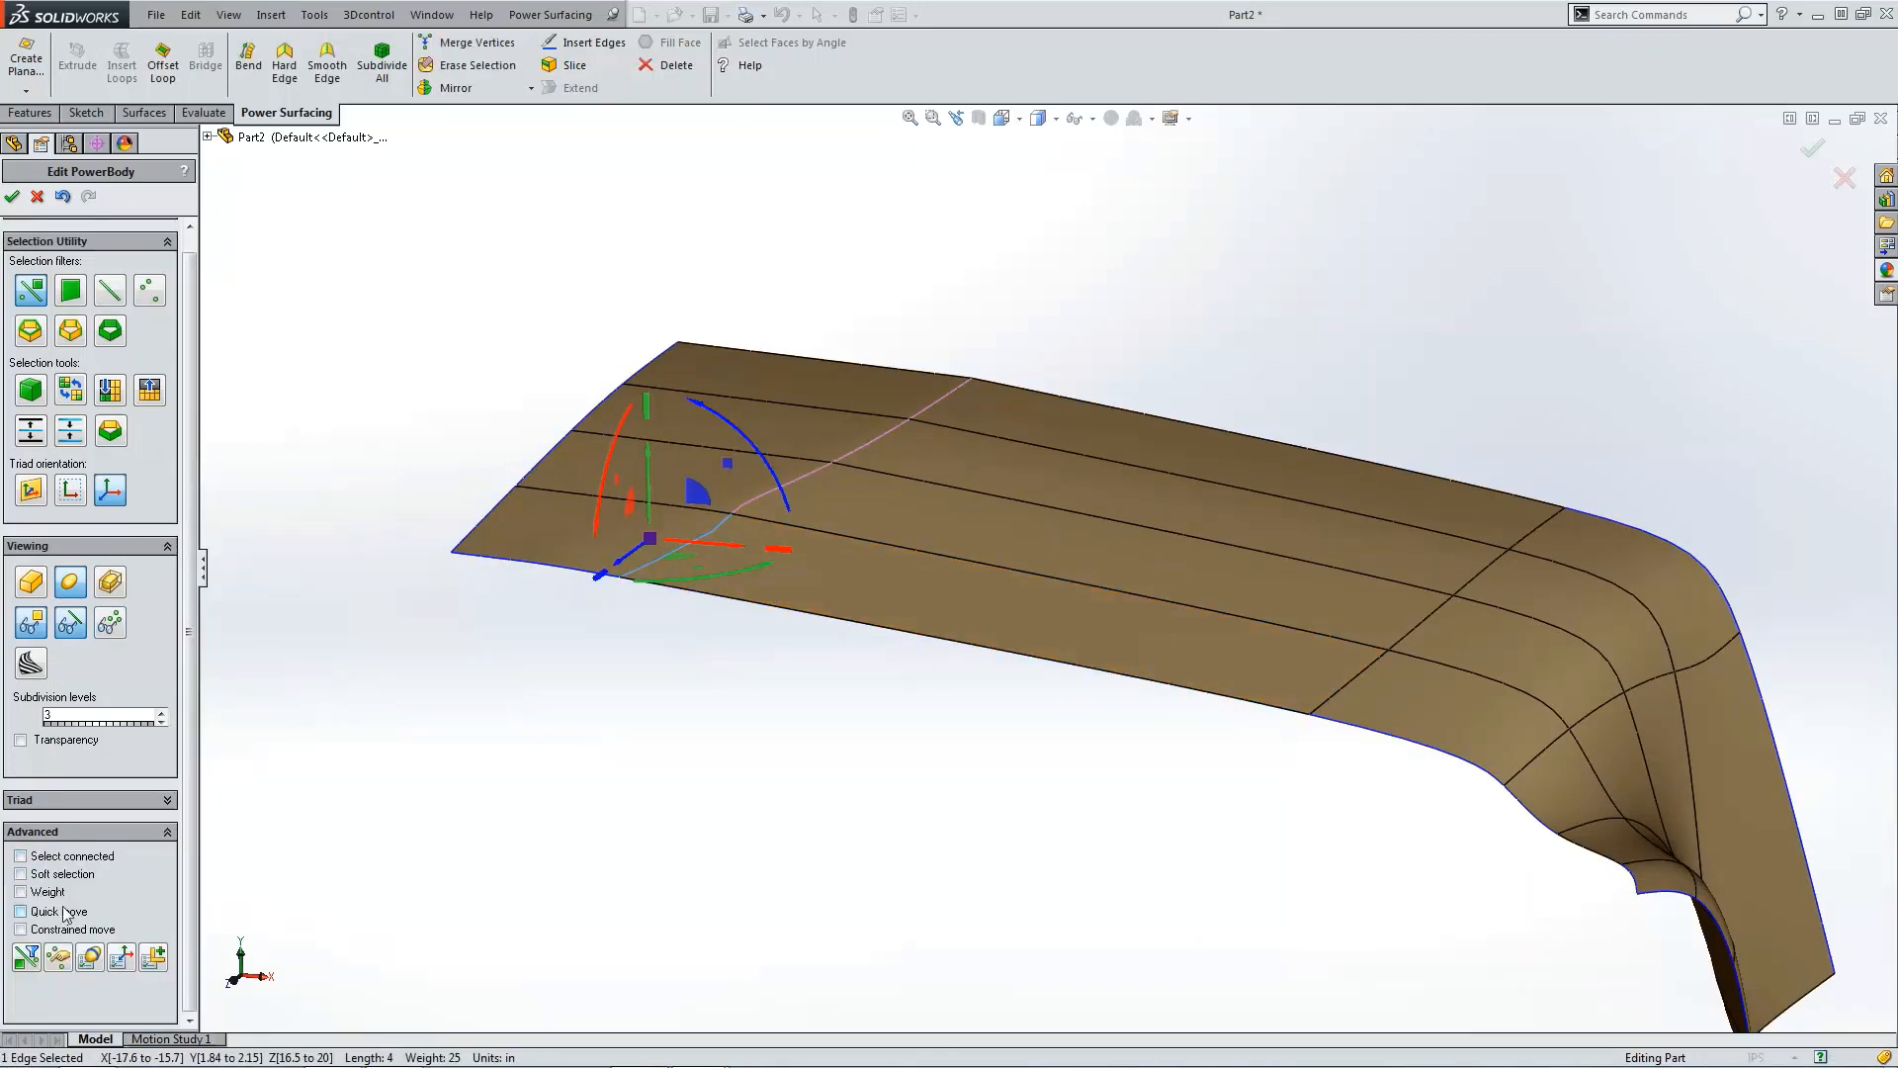
left_click(21, 891)
type("1")
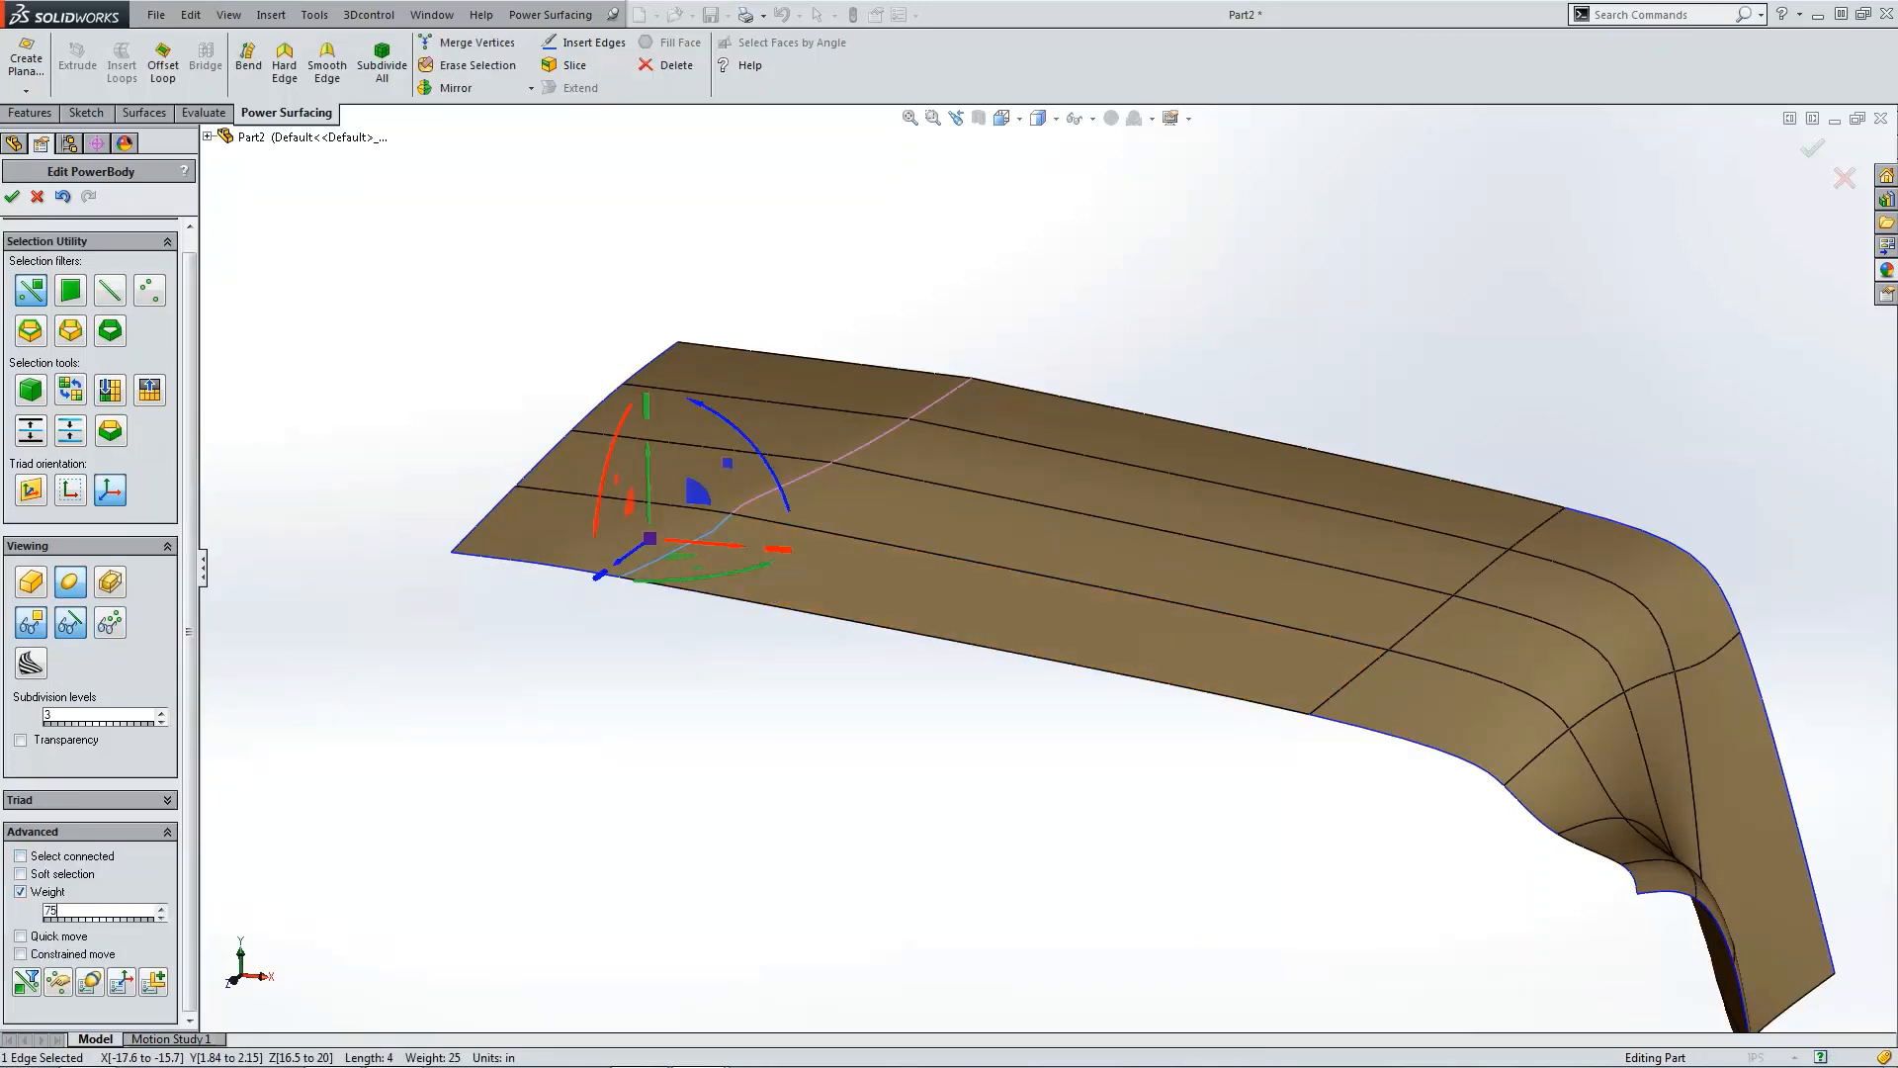
left_click(465, 410)
left_click(12, 195)
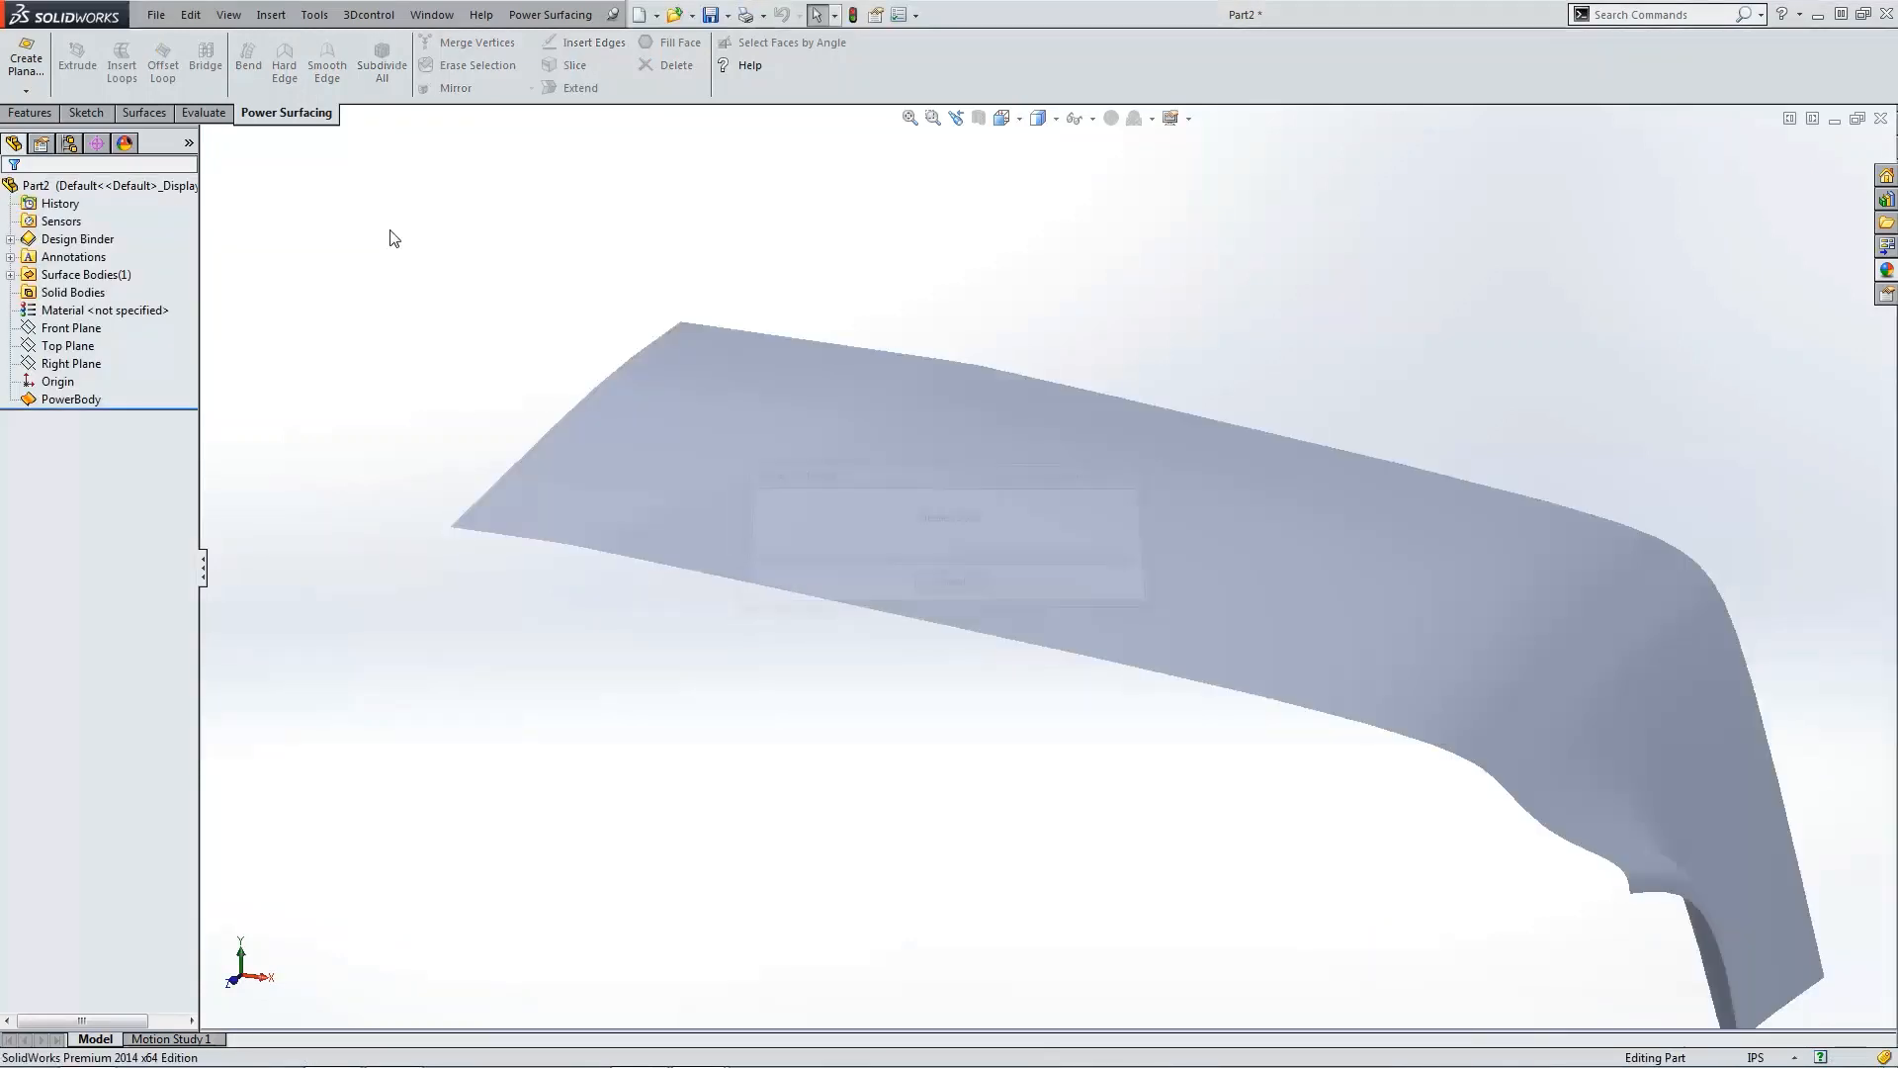
Step: Switch the display style to shaded with edges and inspect the surface zoomed out and in top view
left_click(1042, 119)
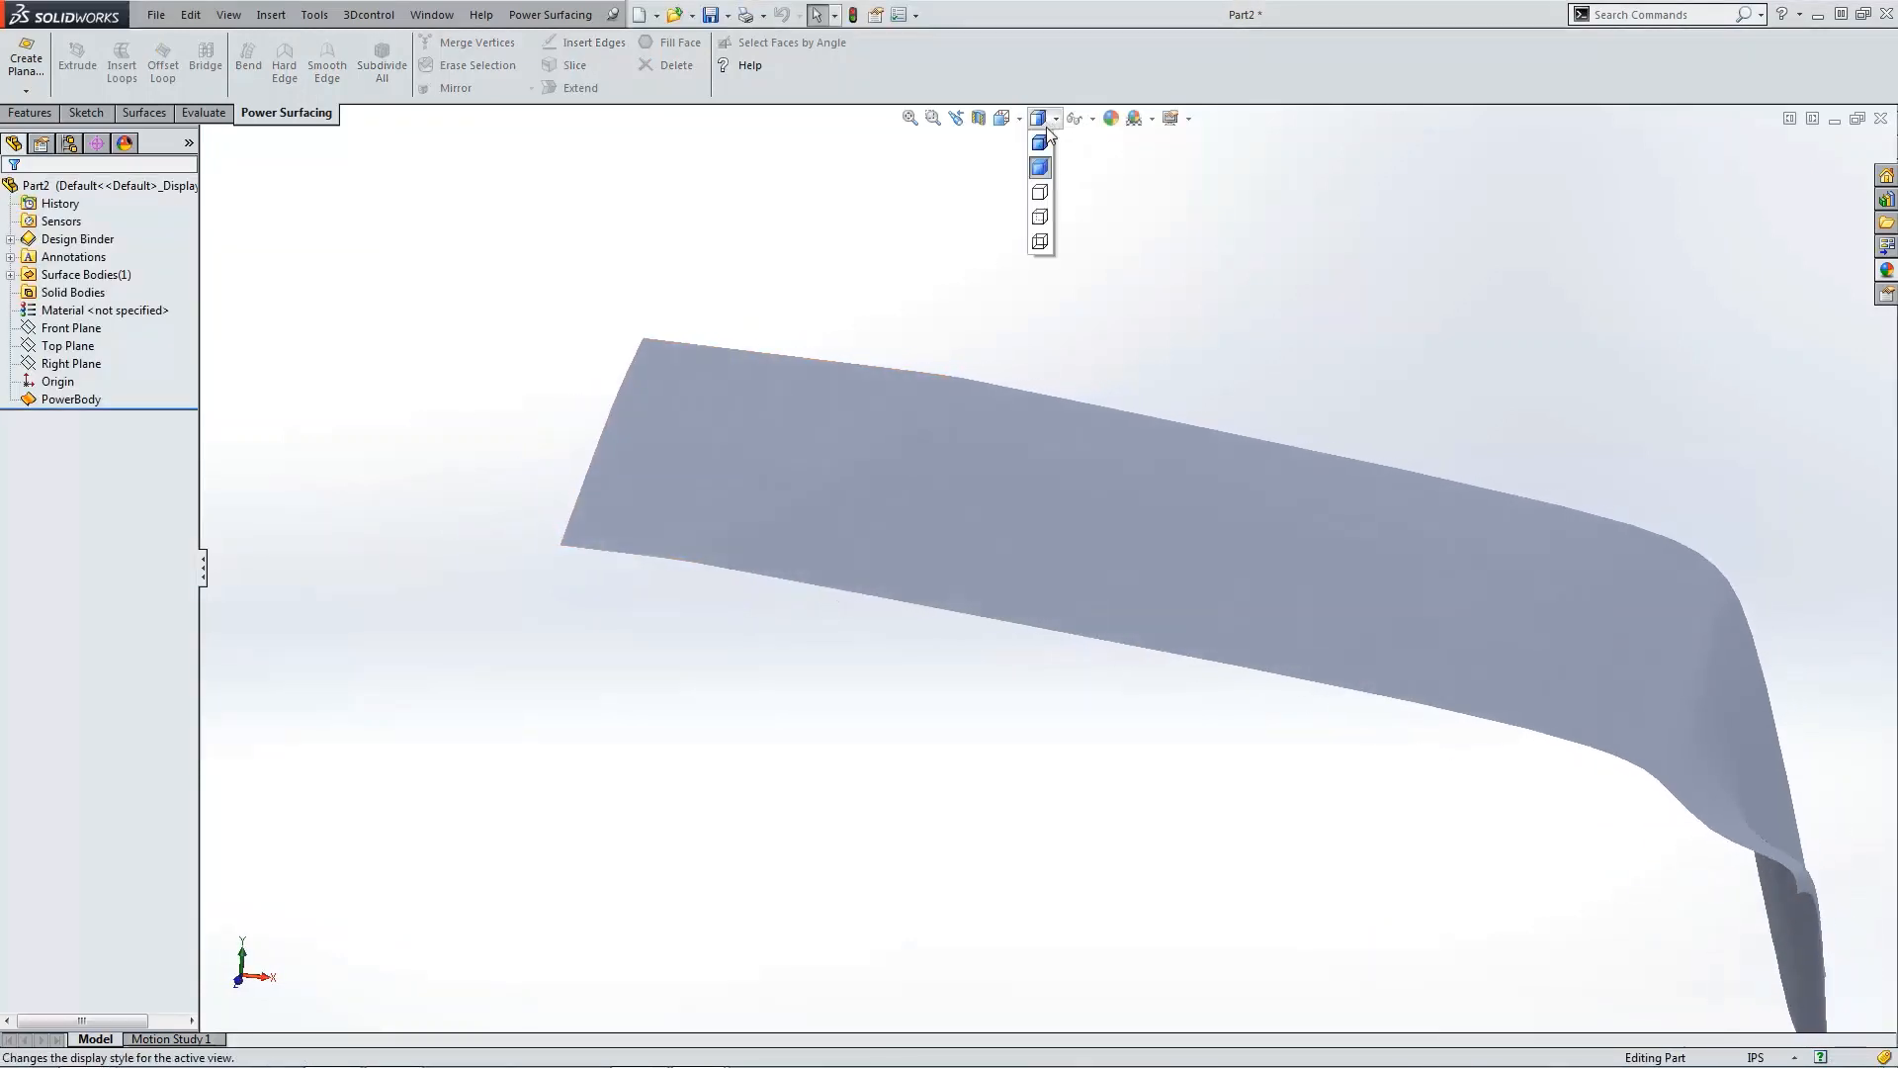
left_click(1043, 141)
scroll(1238, 322, "up", 3)
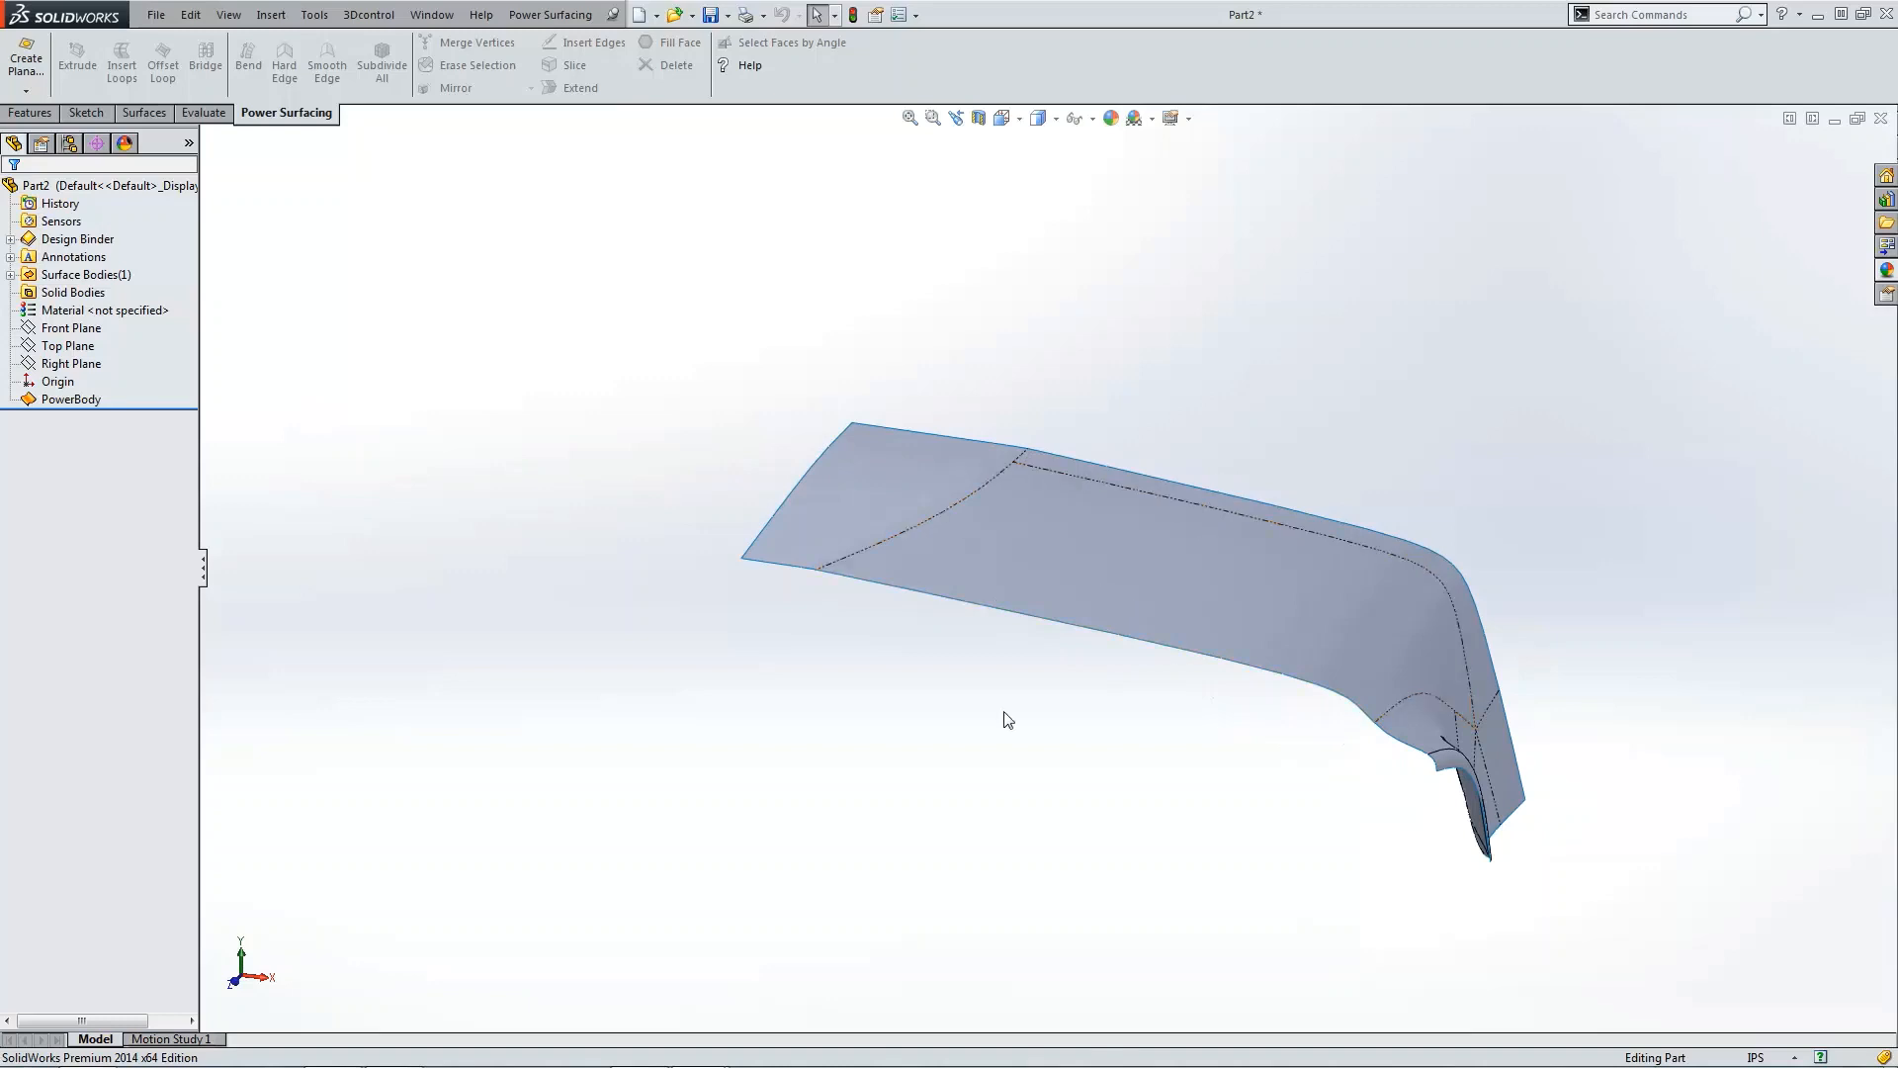
key("ctrl+5")
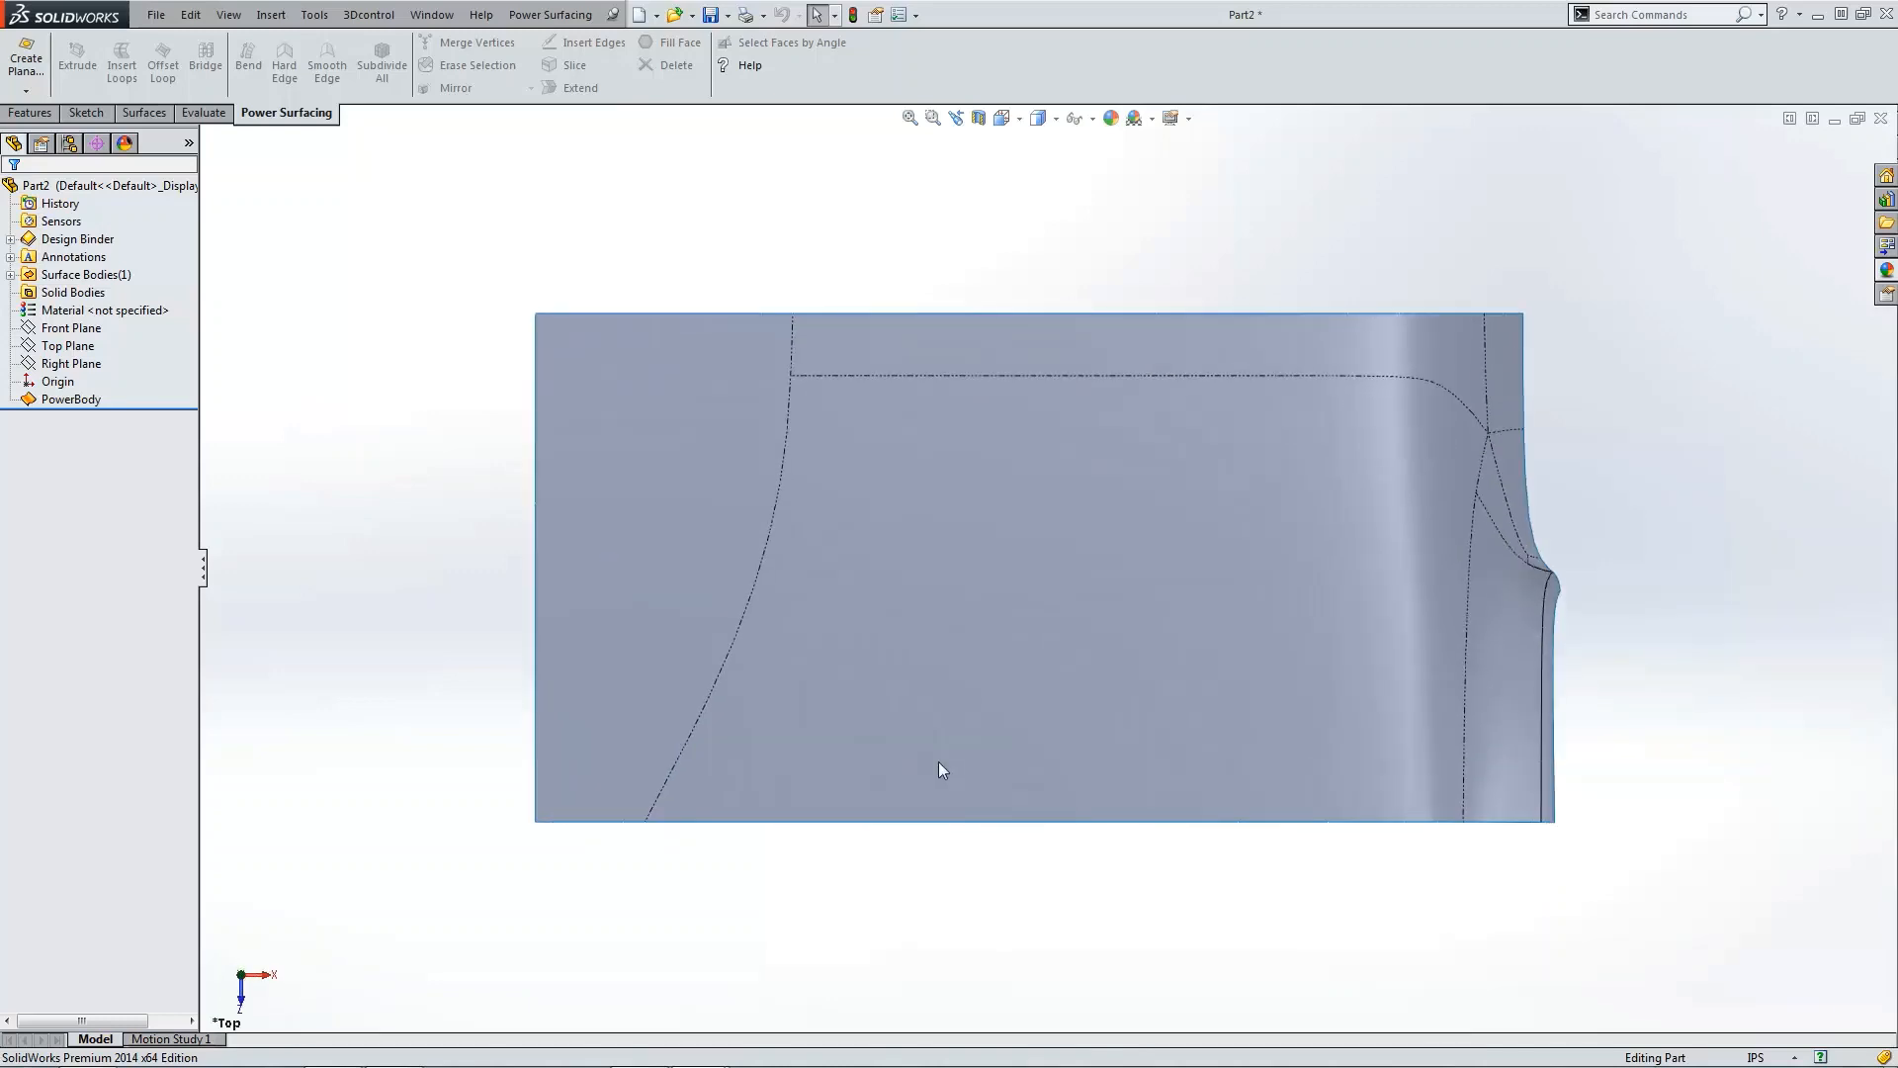
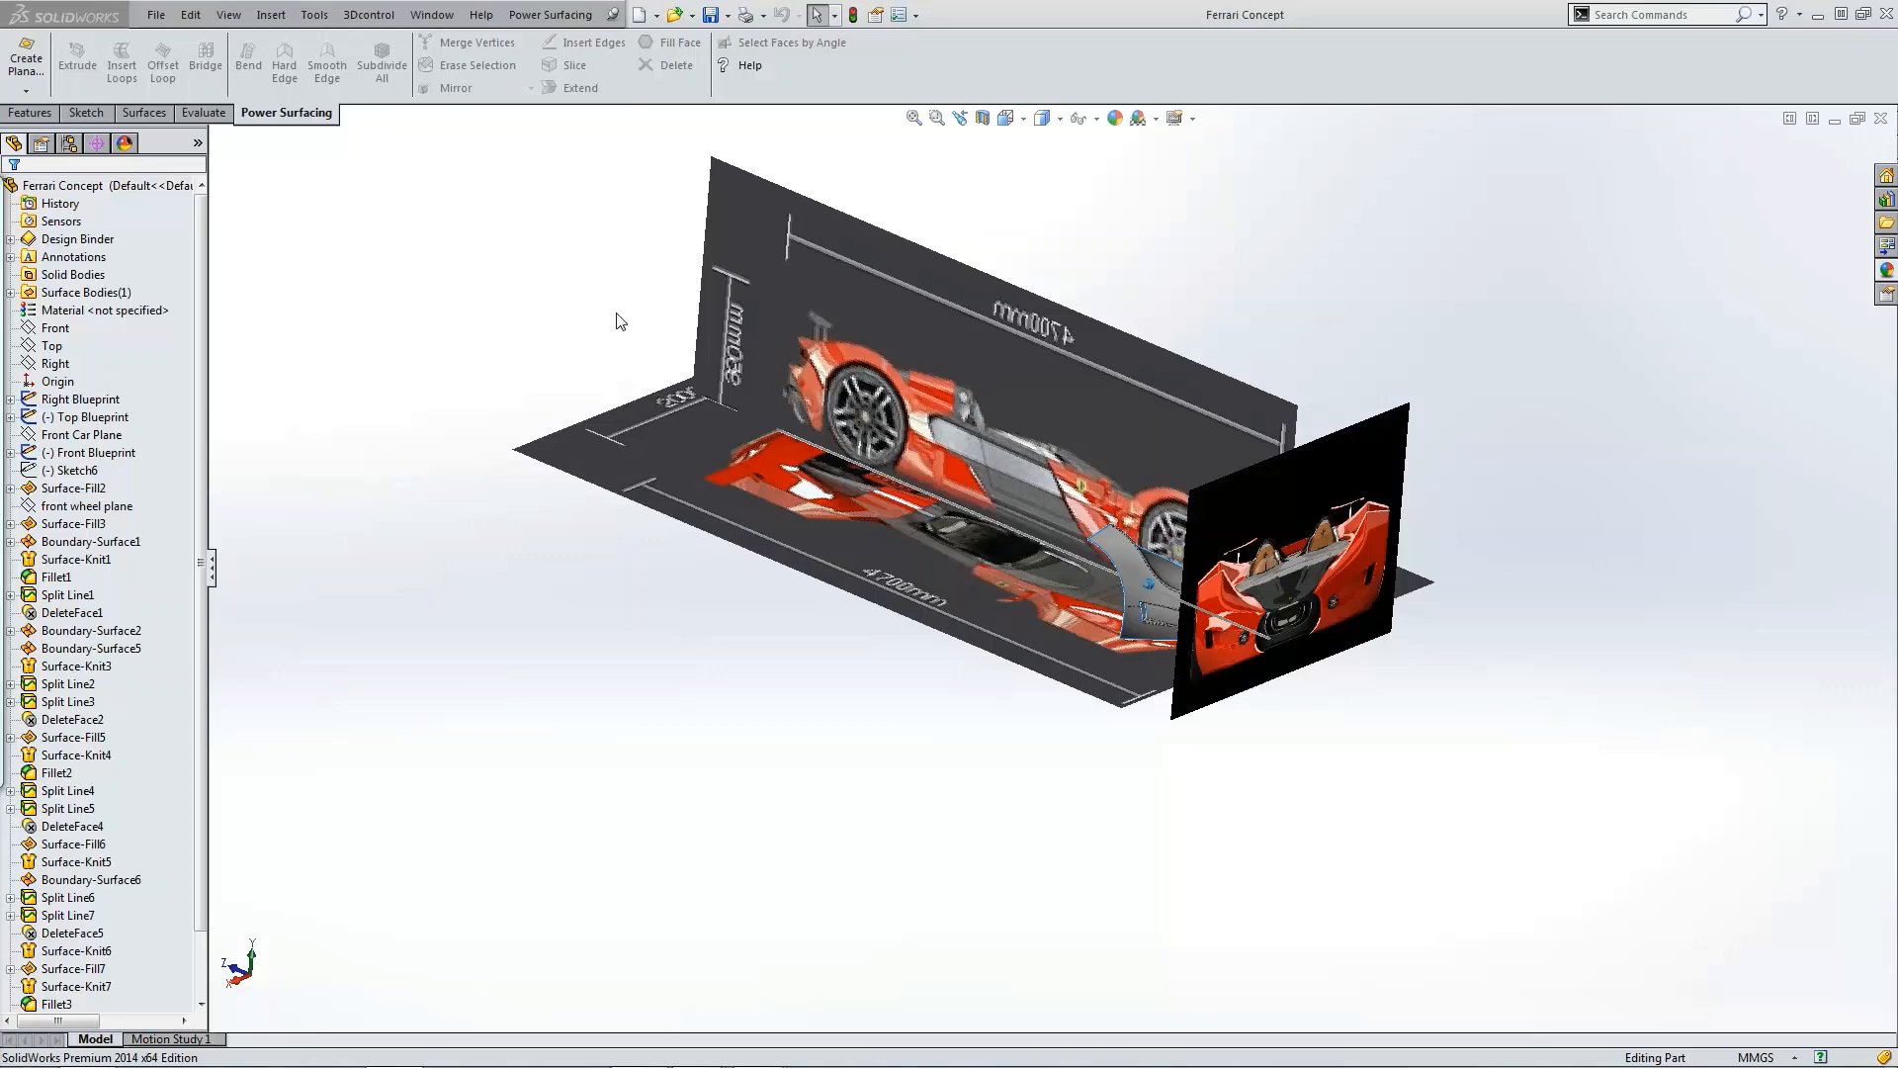
Step: Orbit and zoom around the finished Ferrari concept model, viewing it from the top and isometric directions
middle_click_drag(619, 317, 988, 424)
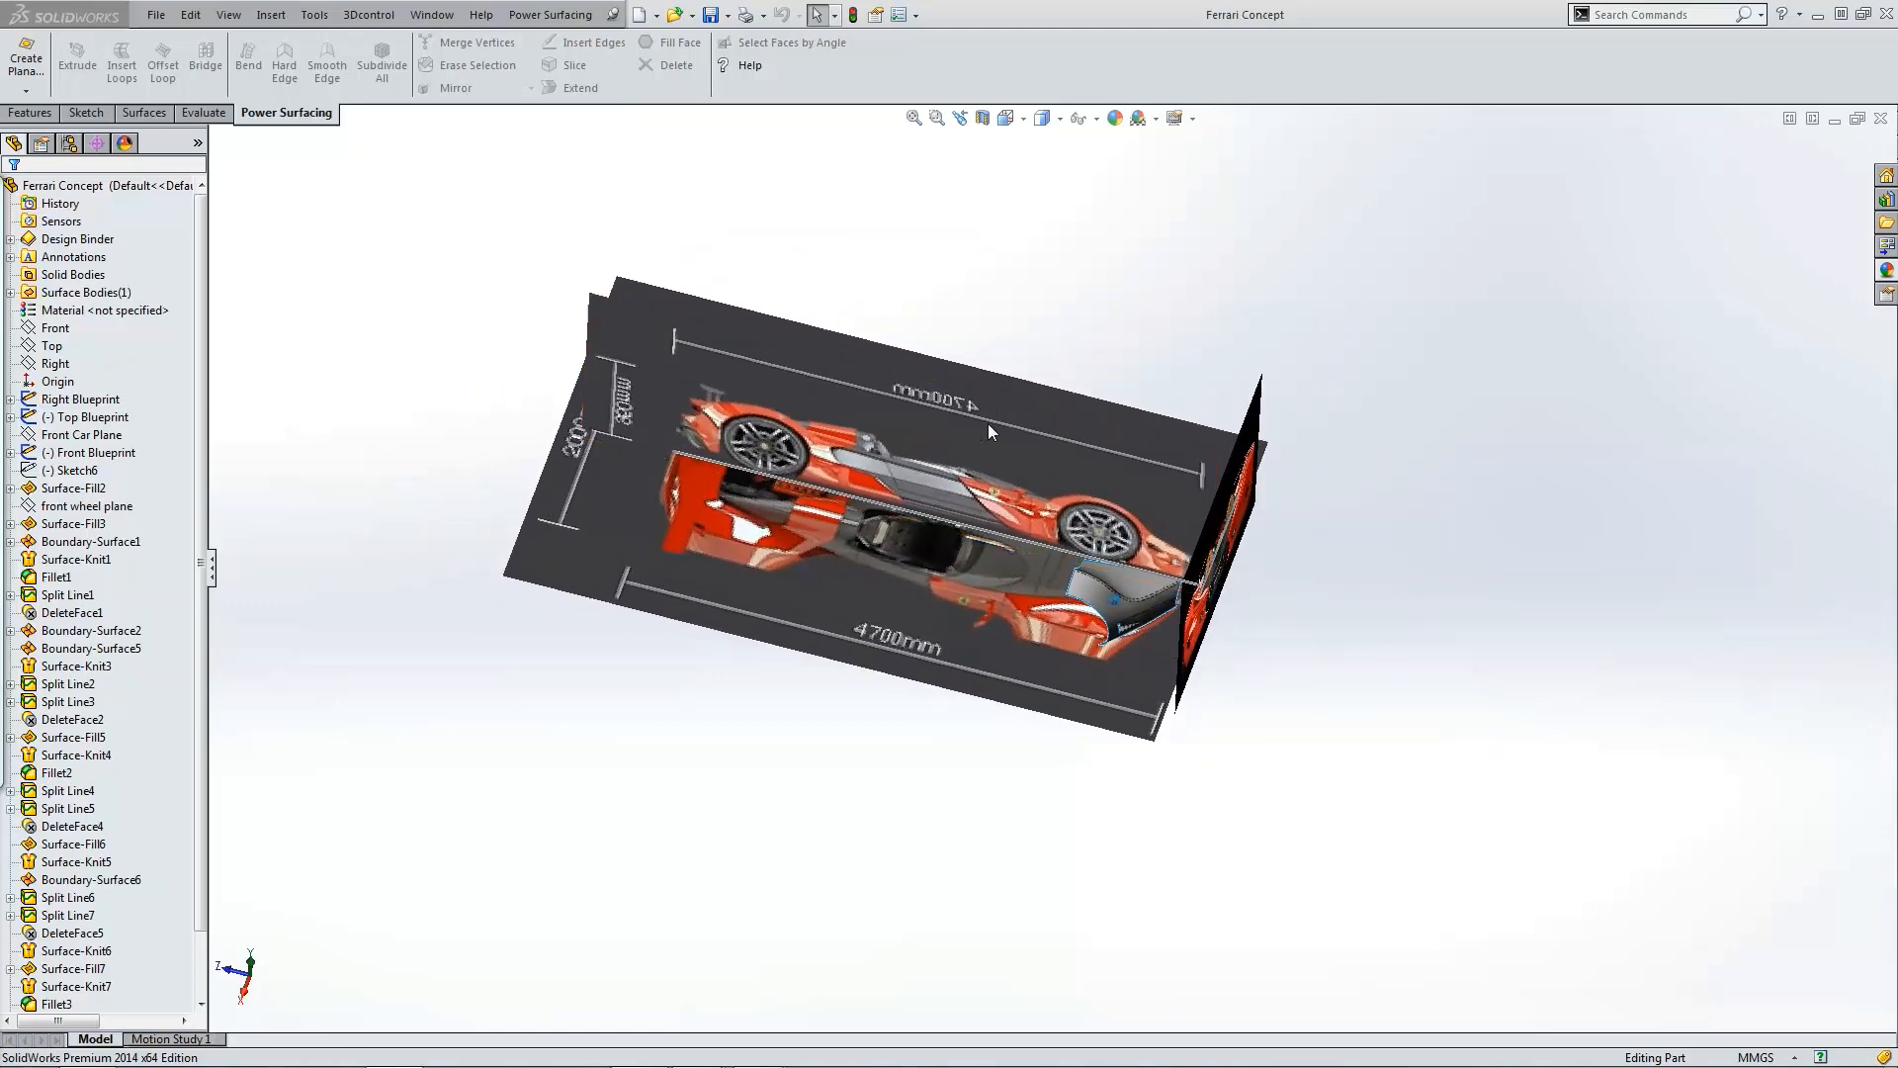
scroll(1124, 591, "down", 2)
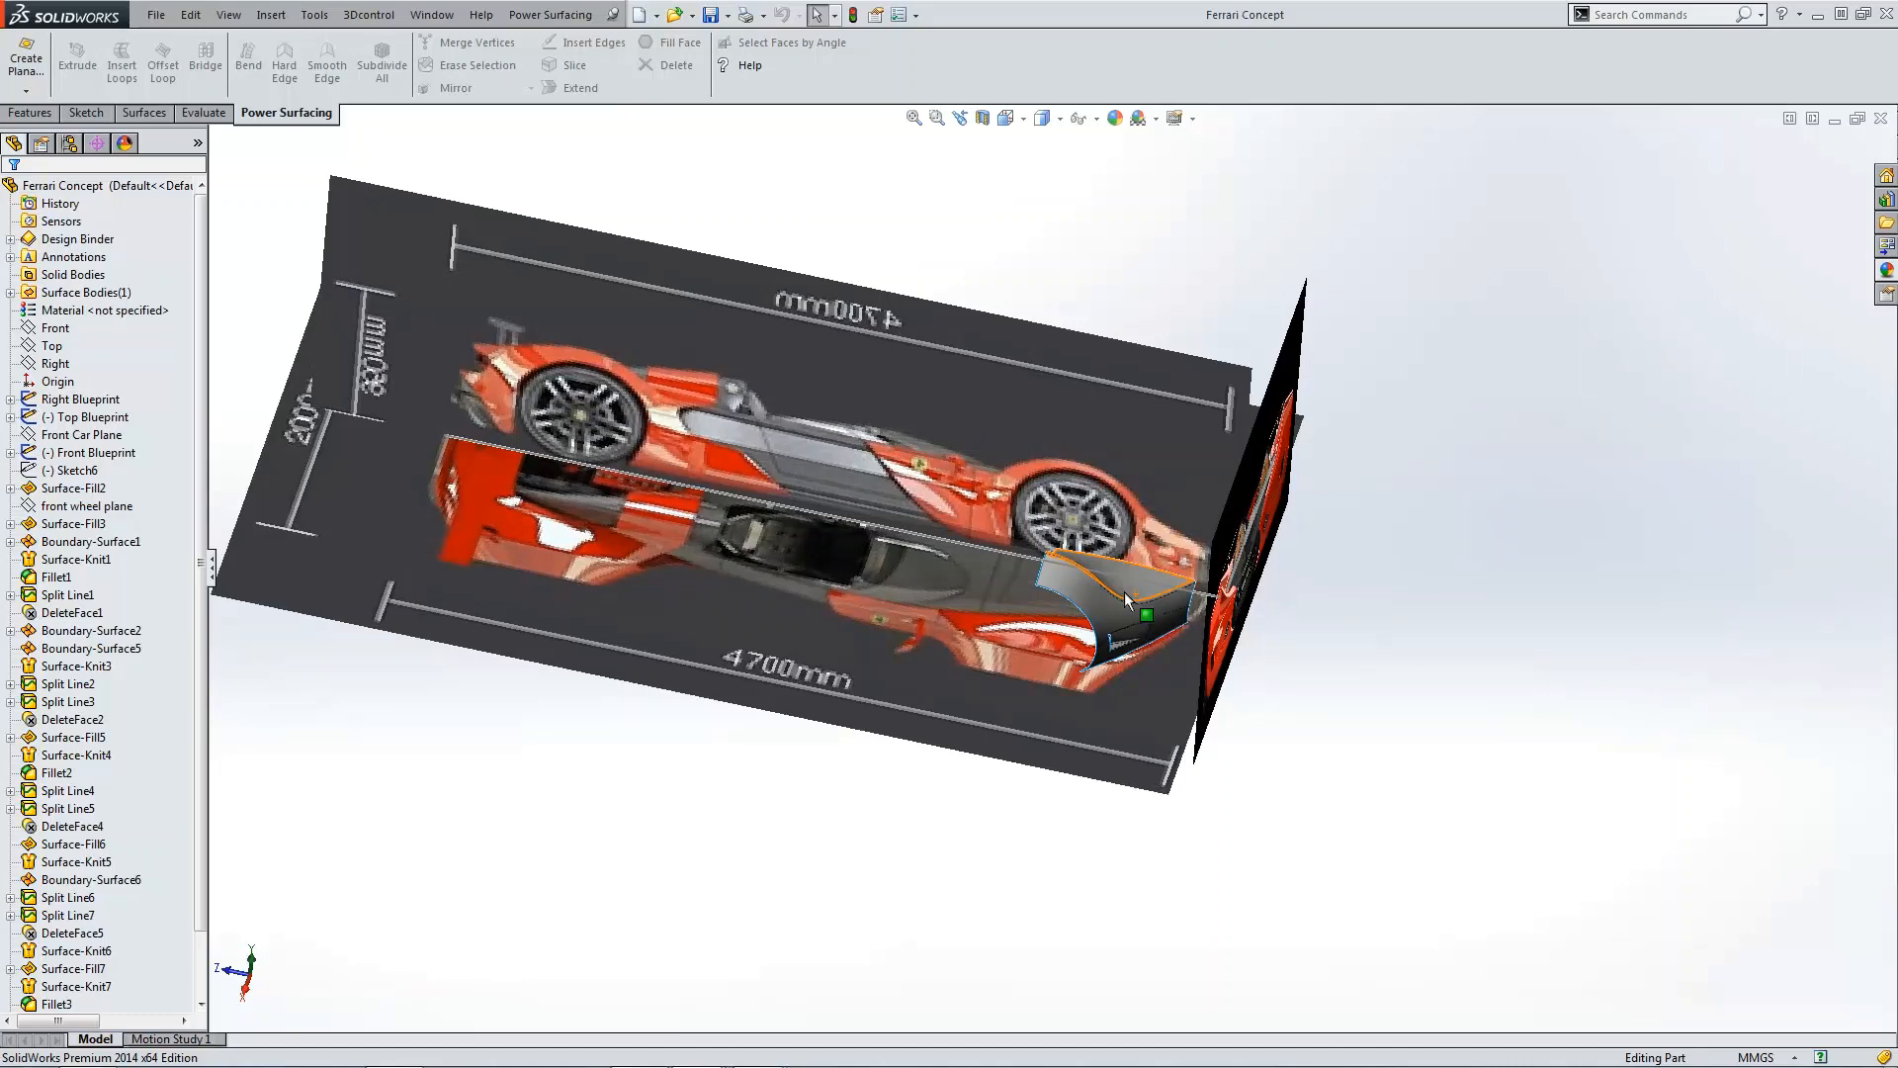
key("ctrl+5")
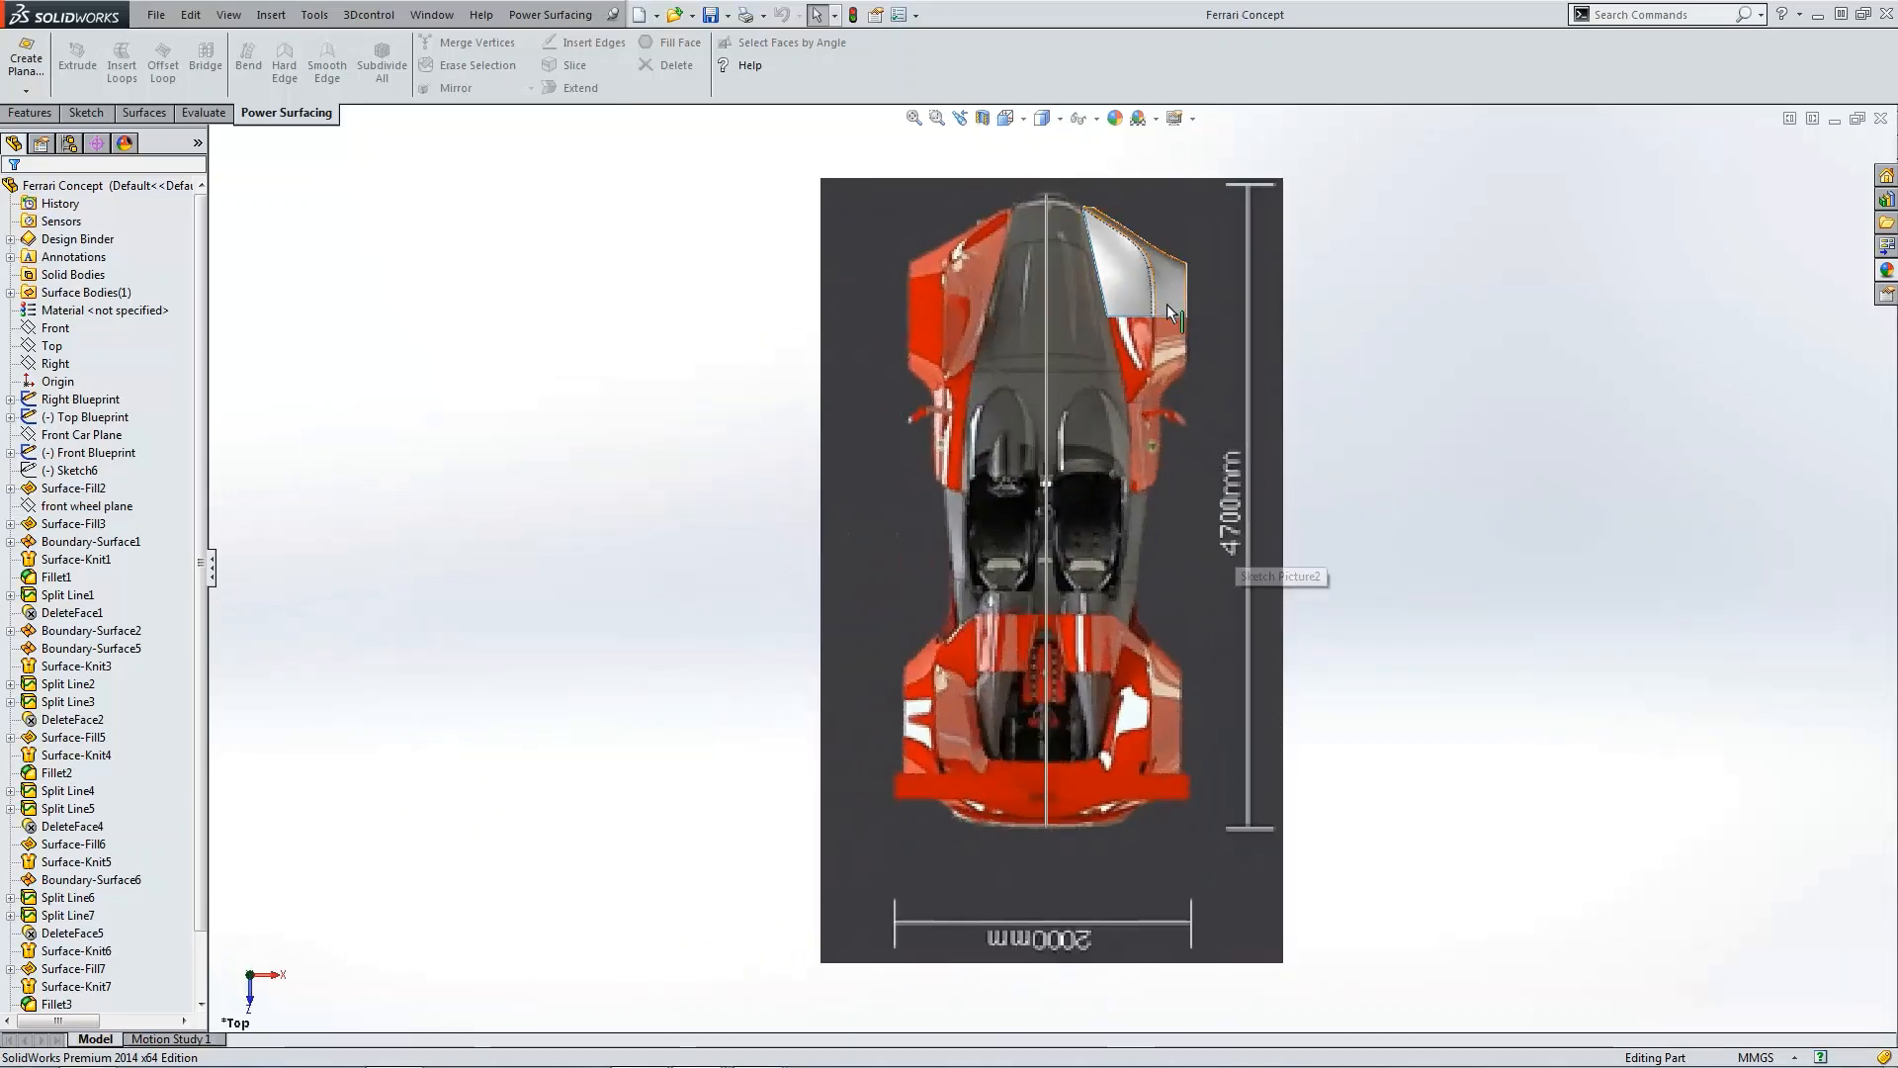
scroll(1167, 304, "down", 4)
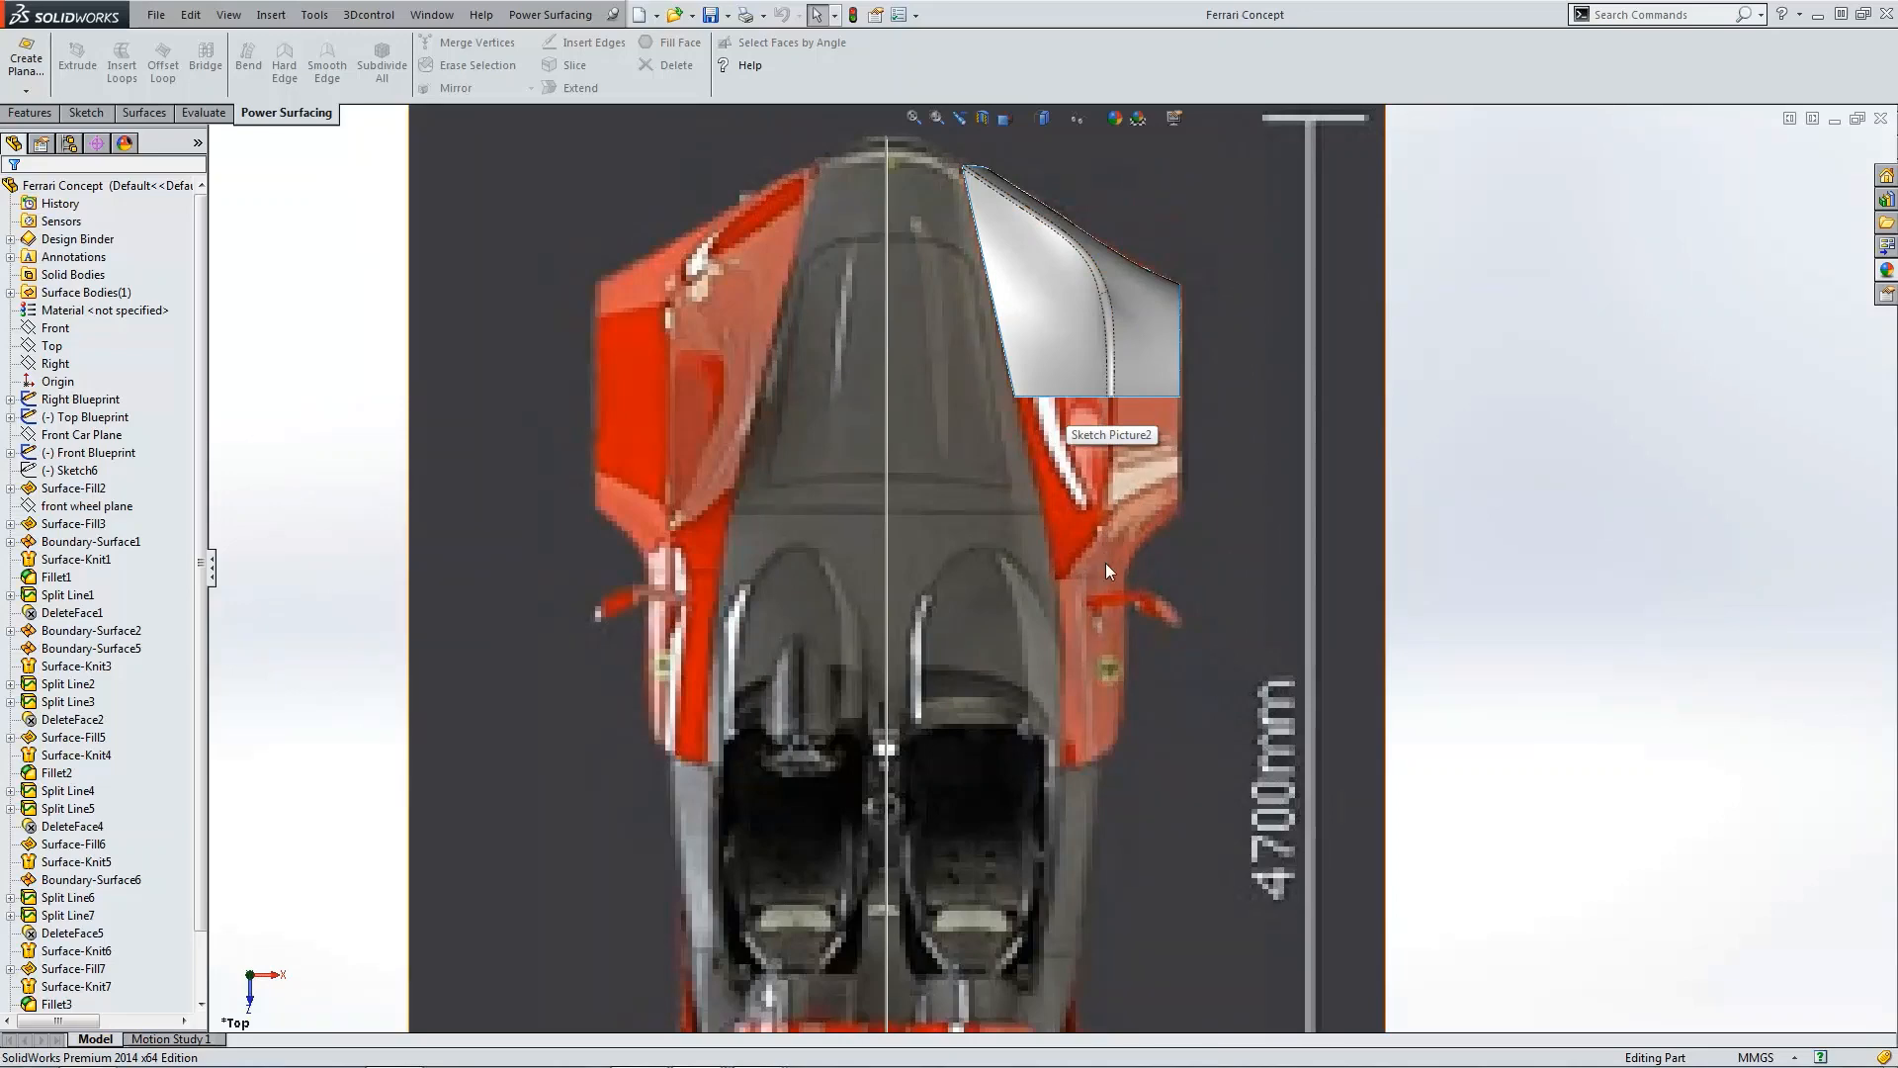
key("ctrl+4")
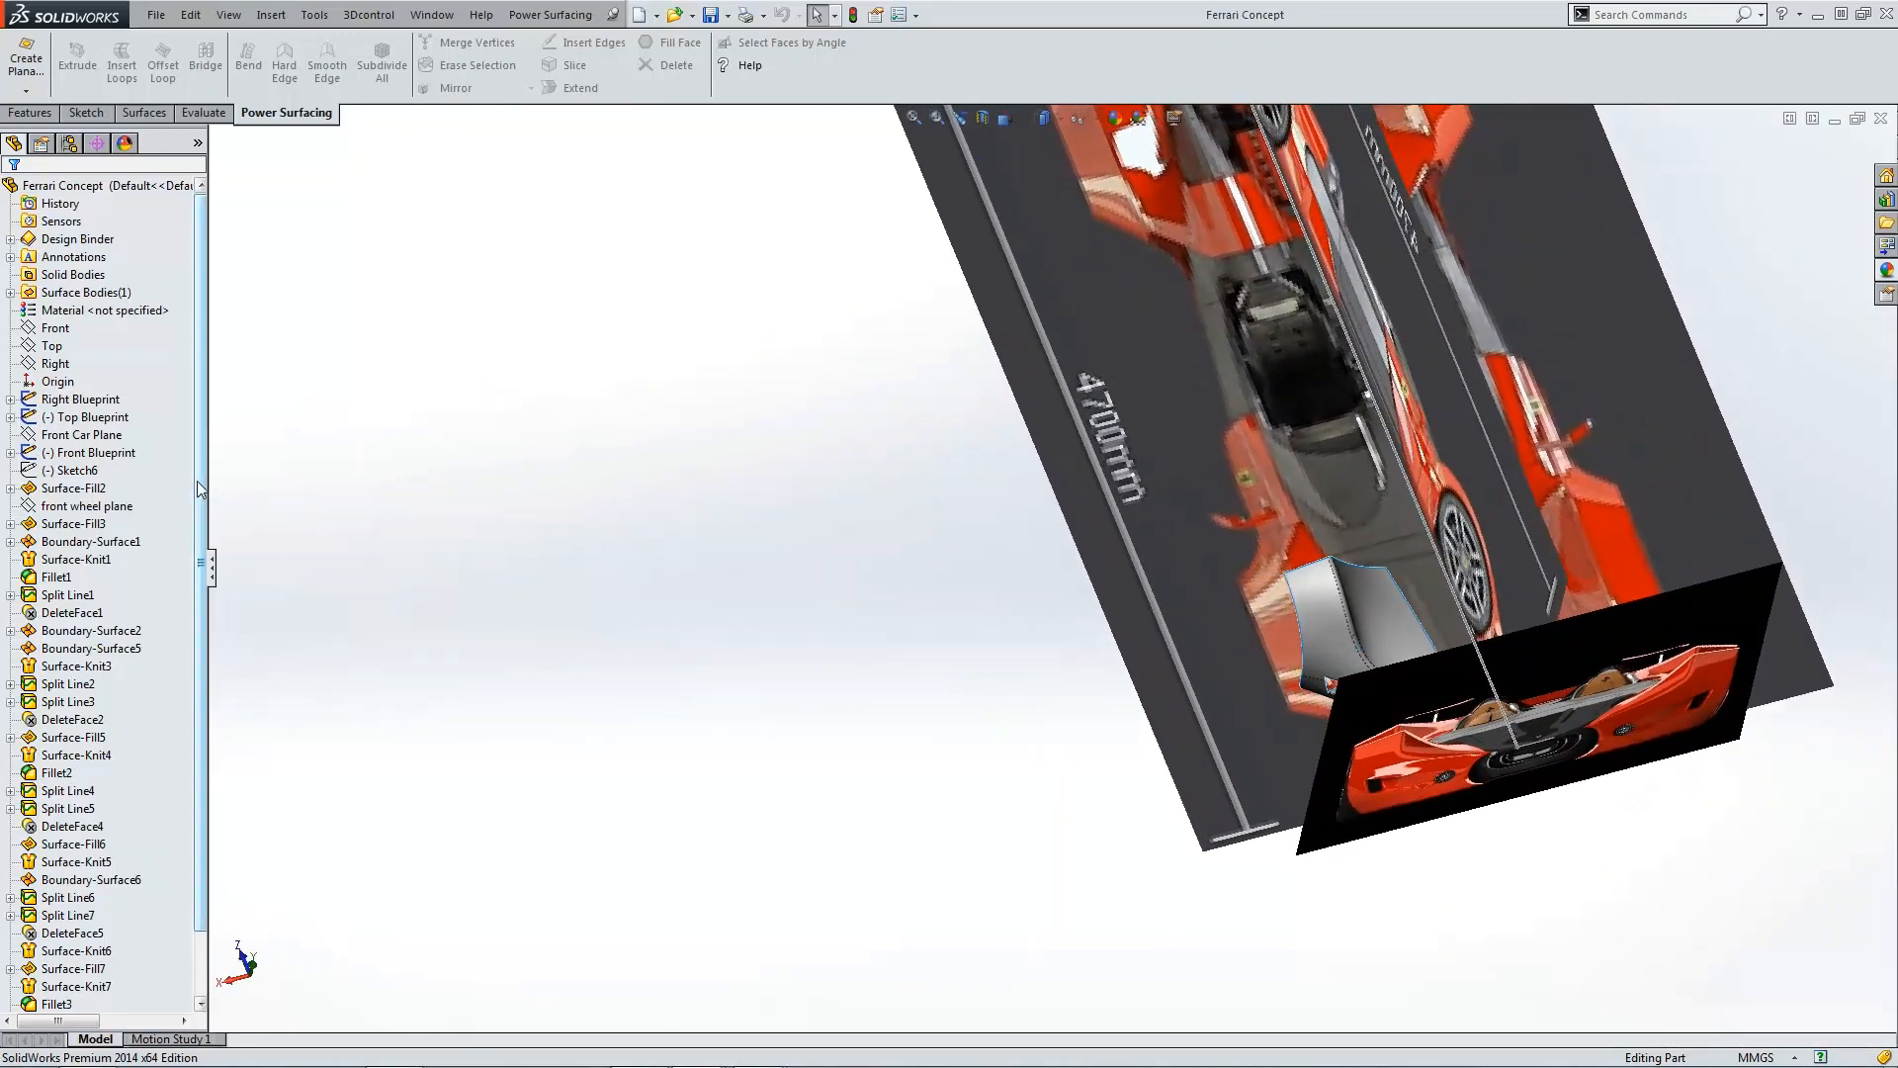
Step: Open the Feature Statistics report to review the model's feature rebuild times, then close it
left_click_drag(198, 481, 198, 572)
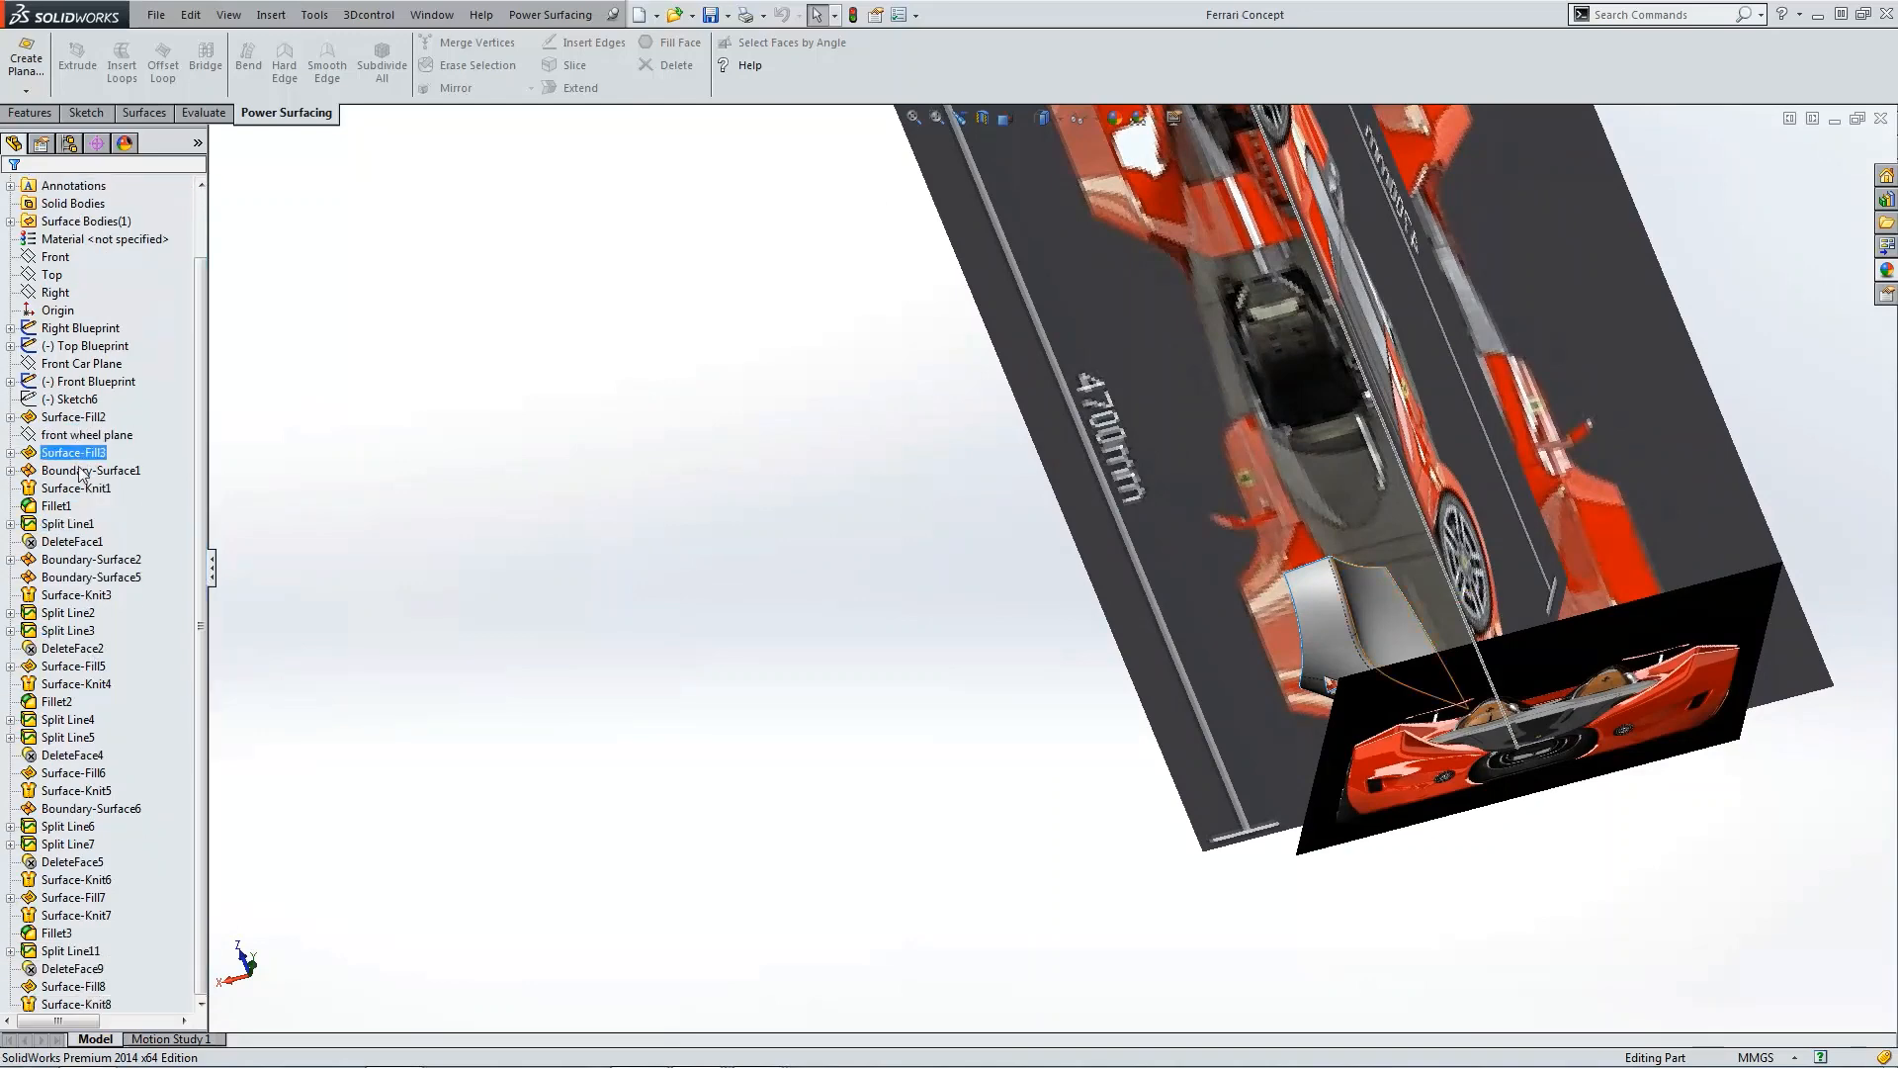
left_click(312, 16)
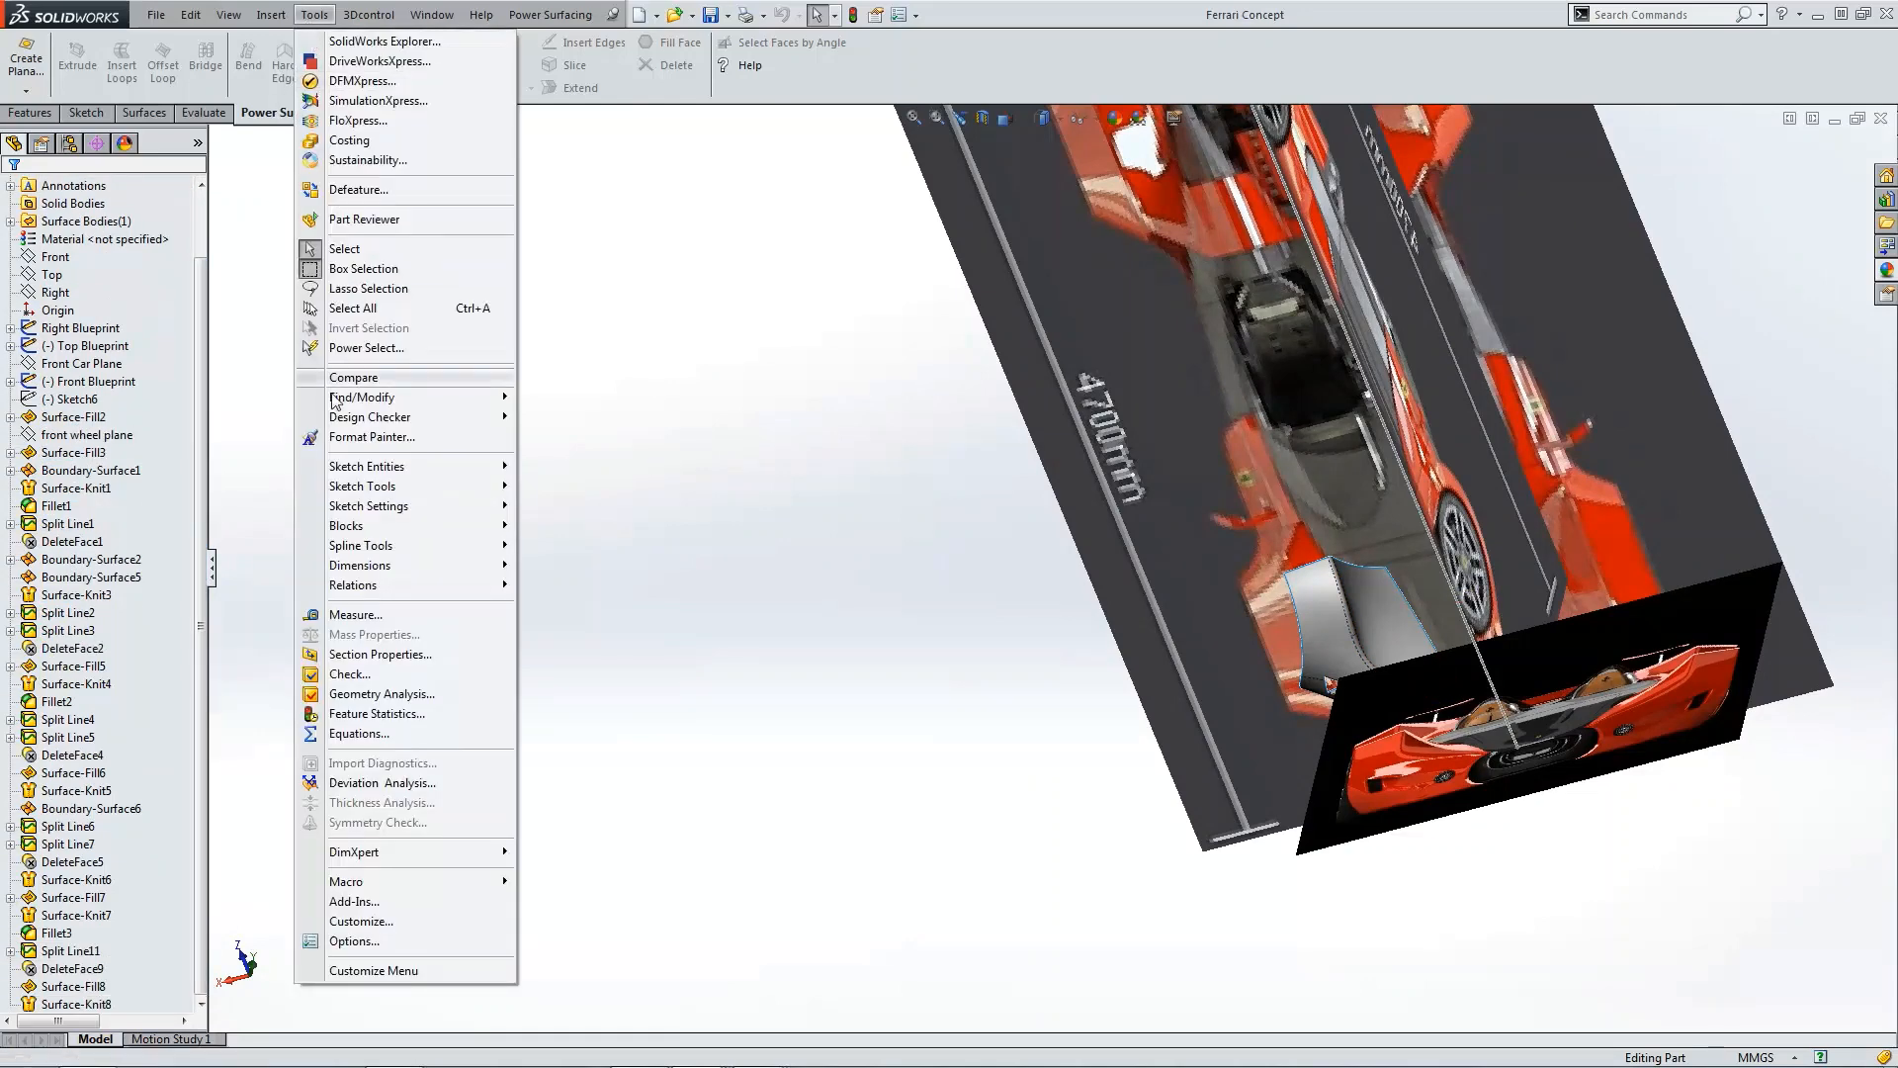
left_click(383, 714)
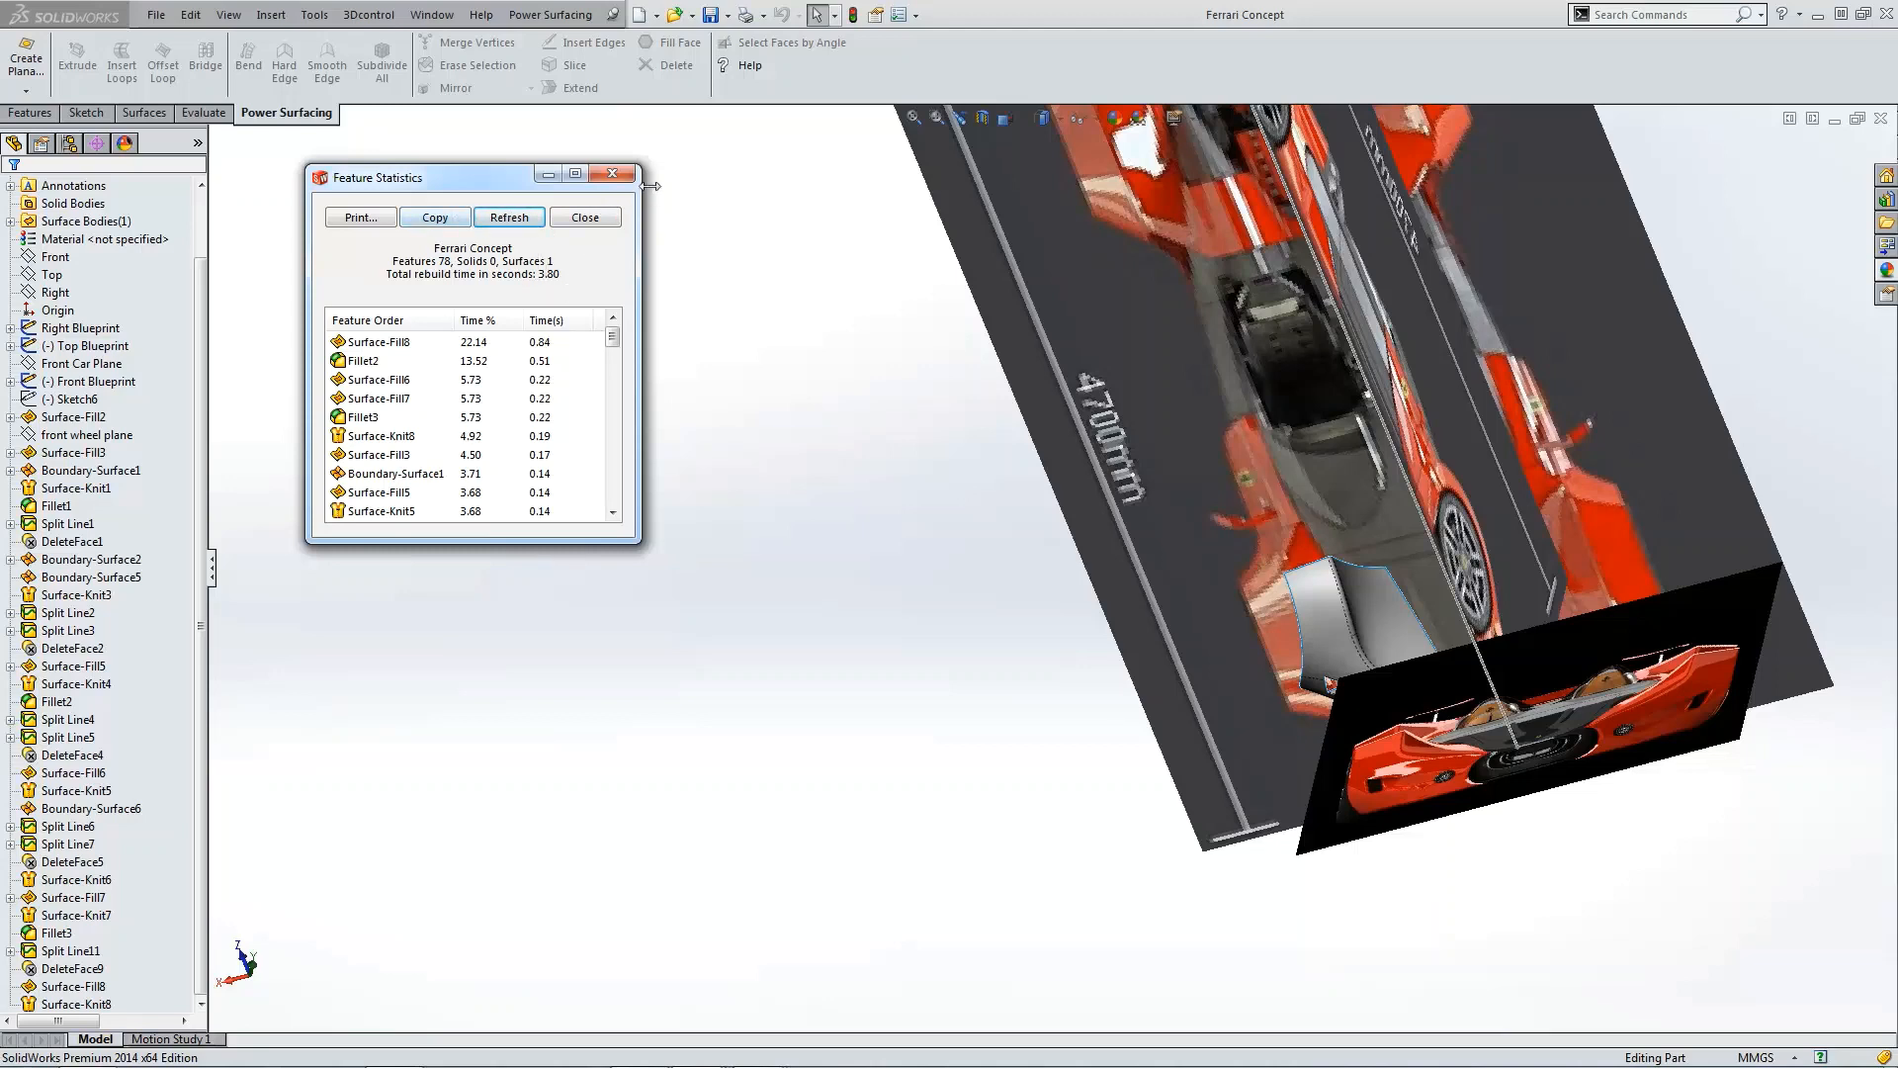
left_click(612, 174)
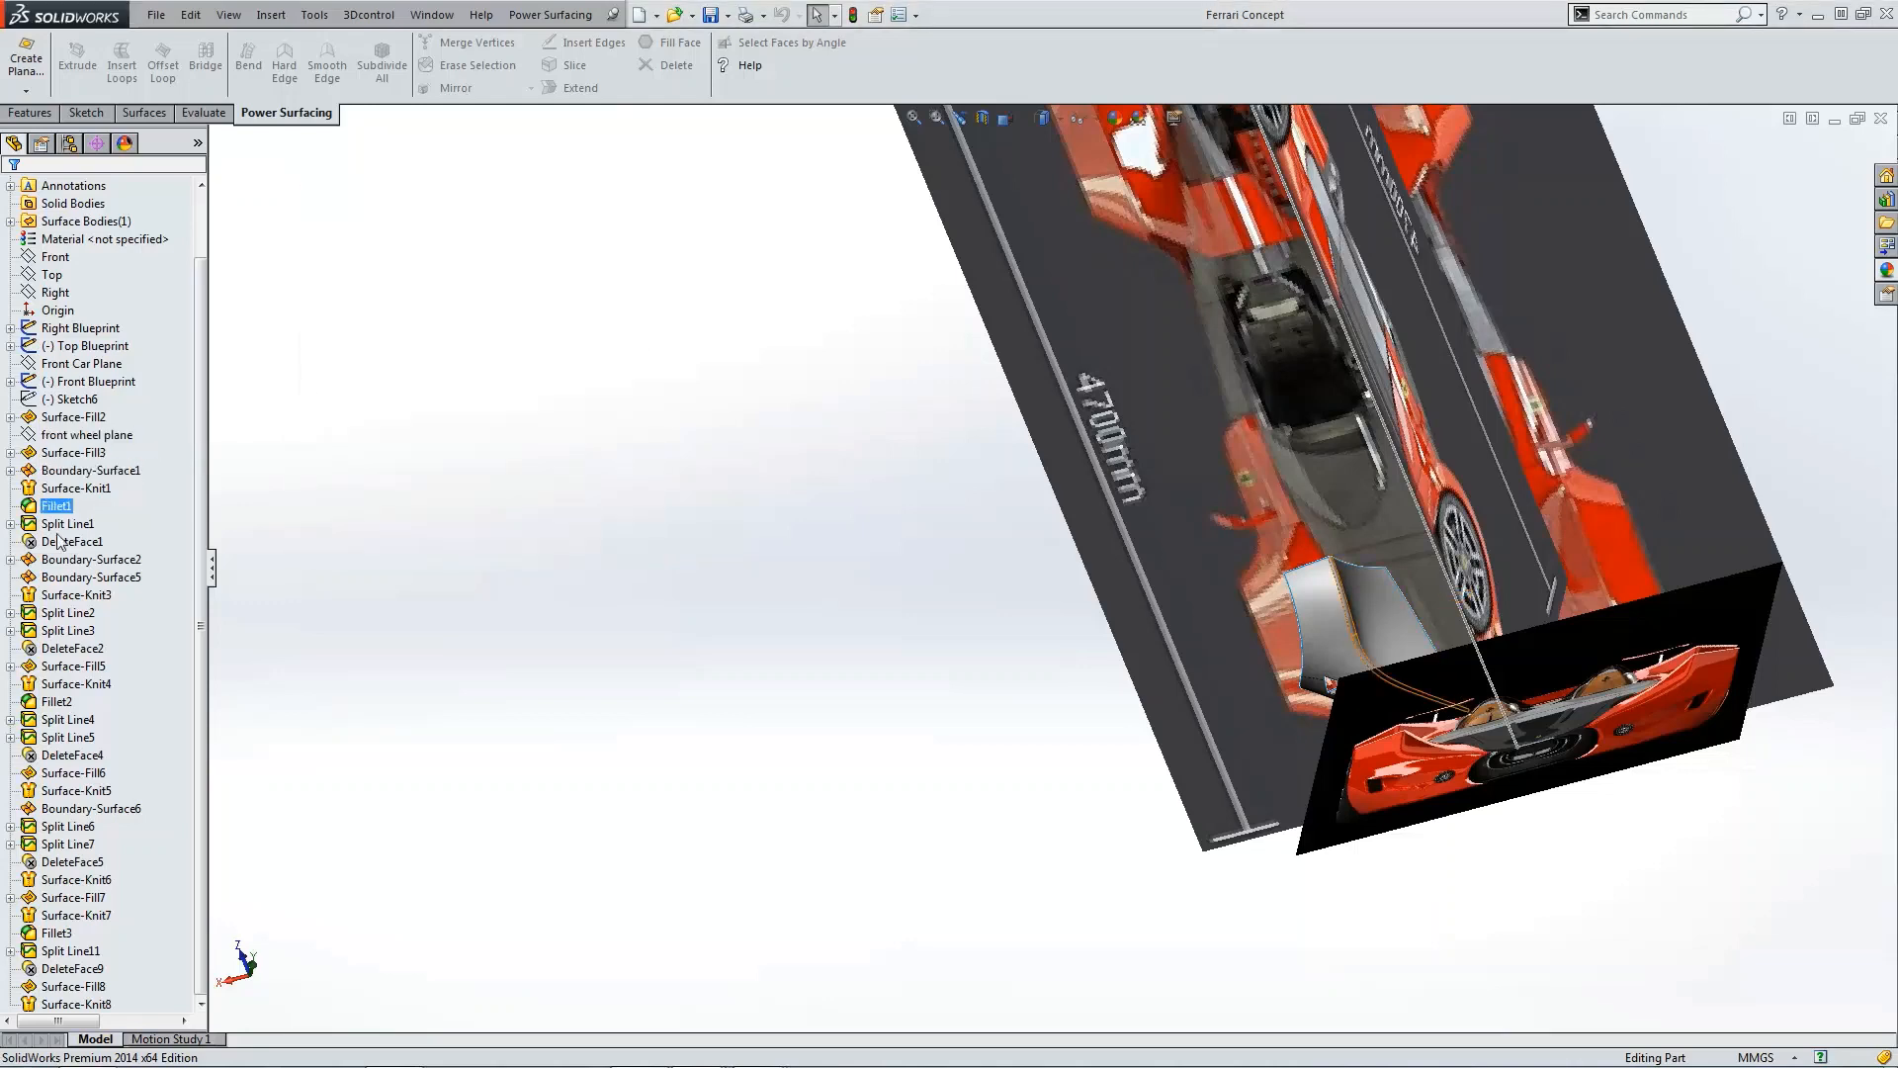
Step: Expand and collapse the surface fill and boundary features in the tree to examine their underlying curves and sketches, then view the front
left_click(62, 594)
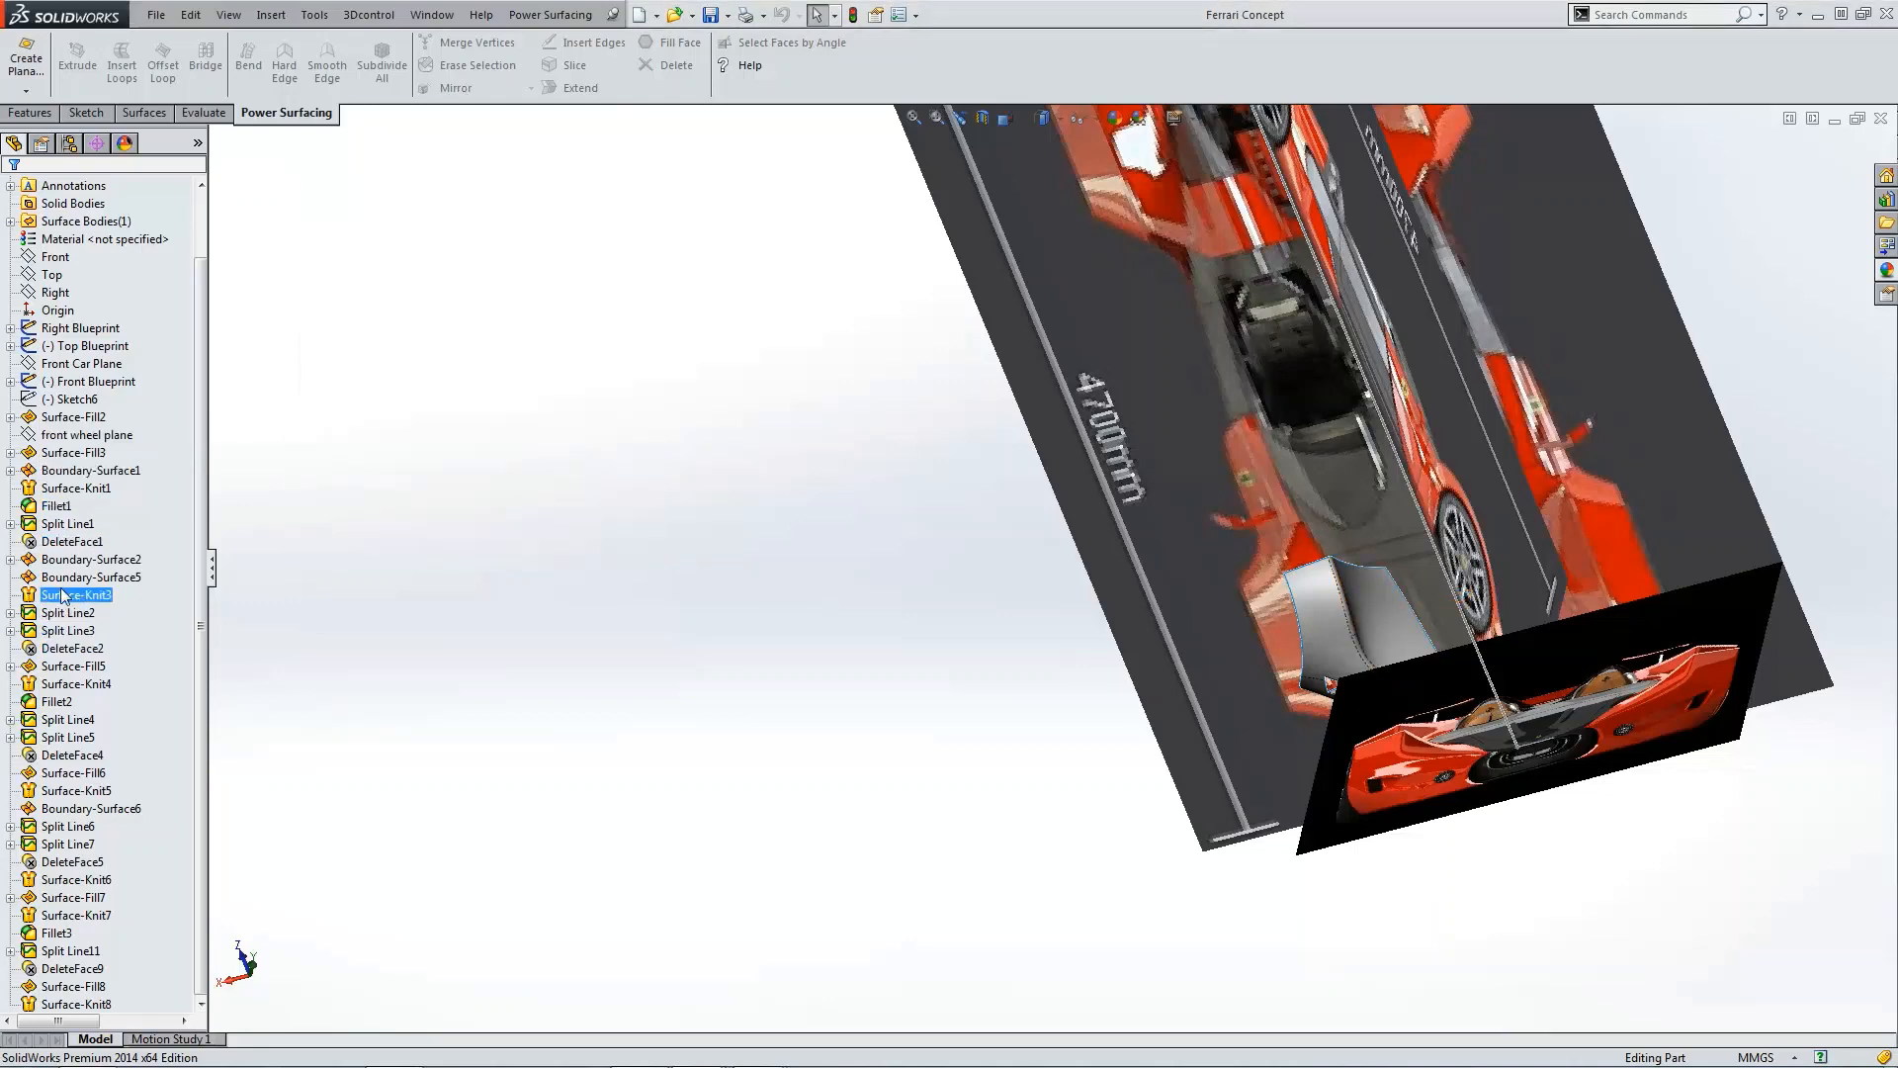
left_click(10, 452)
left_click(43, 488)
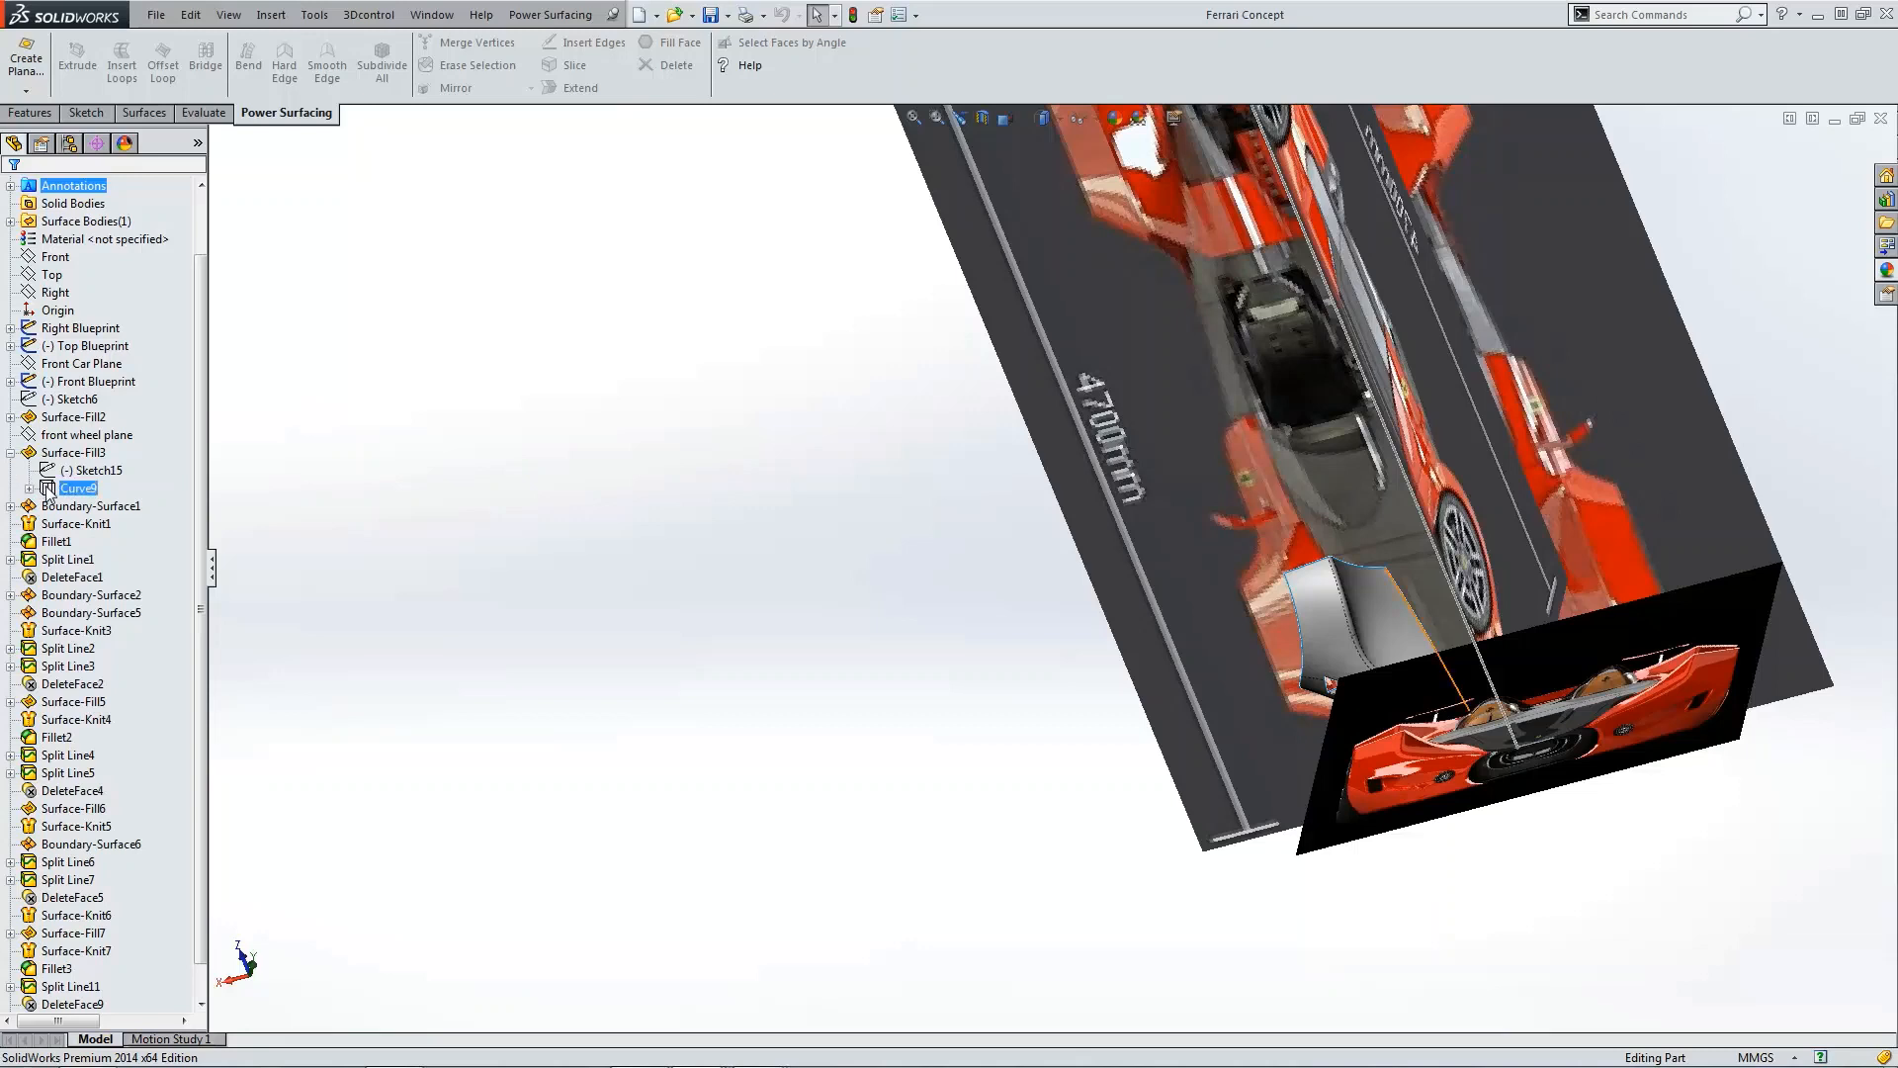
left_click(28, 488)
left_click(68, 506)
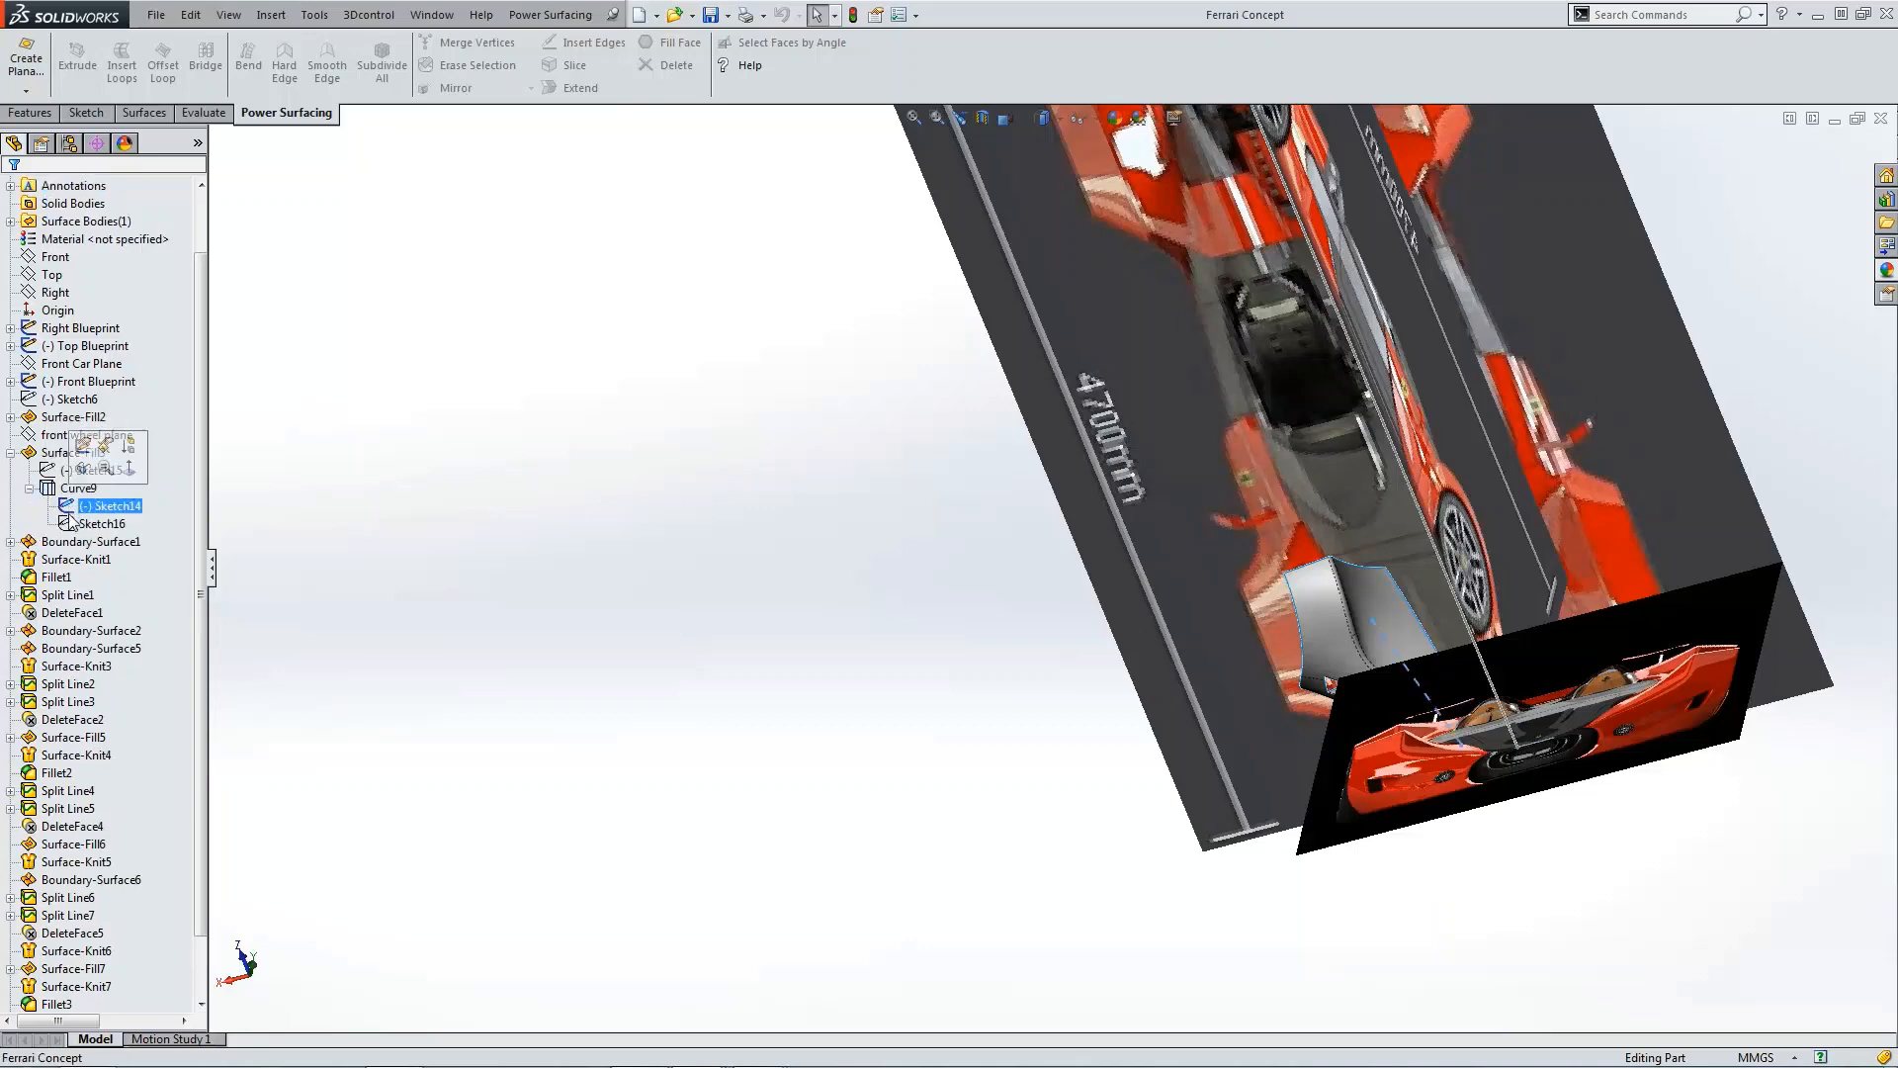
left_click(67, 523, "ctrl")
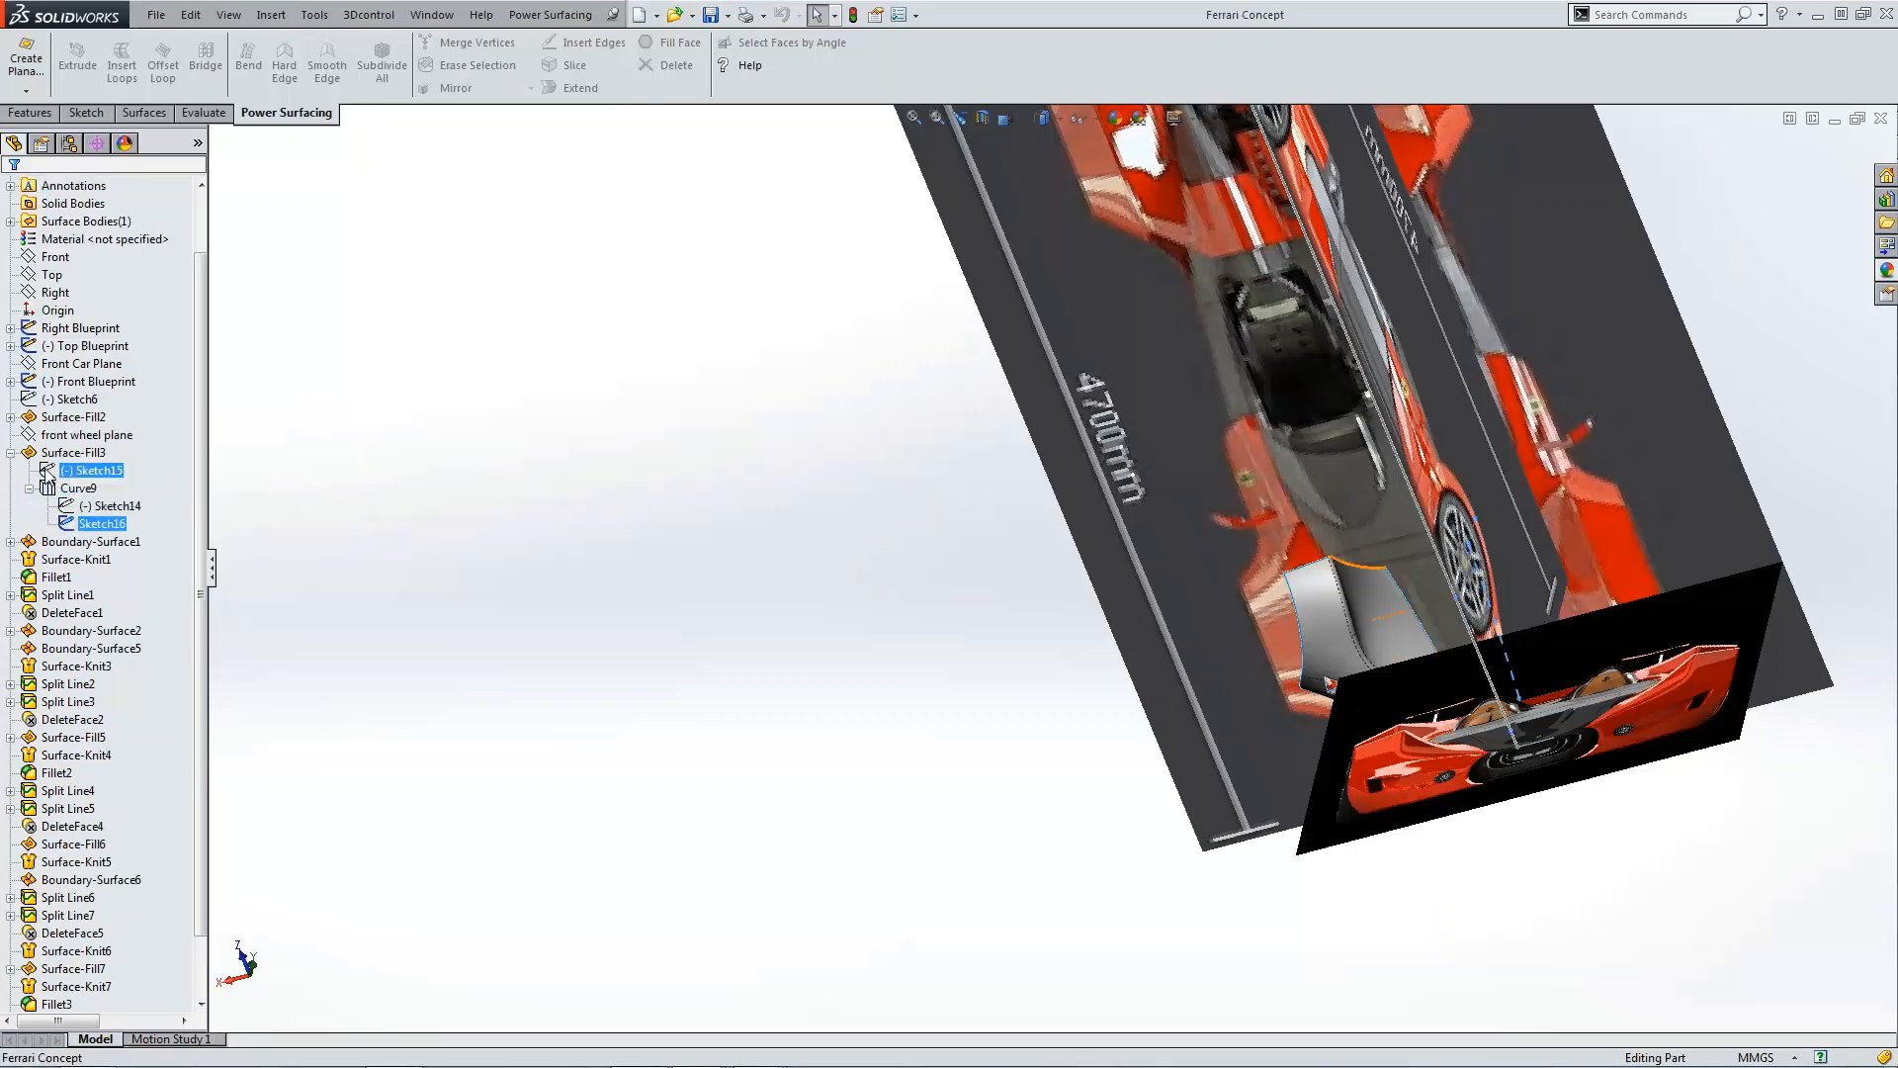
left_click(47, 472)
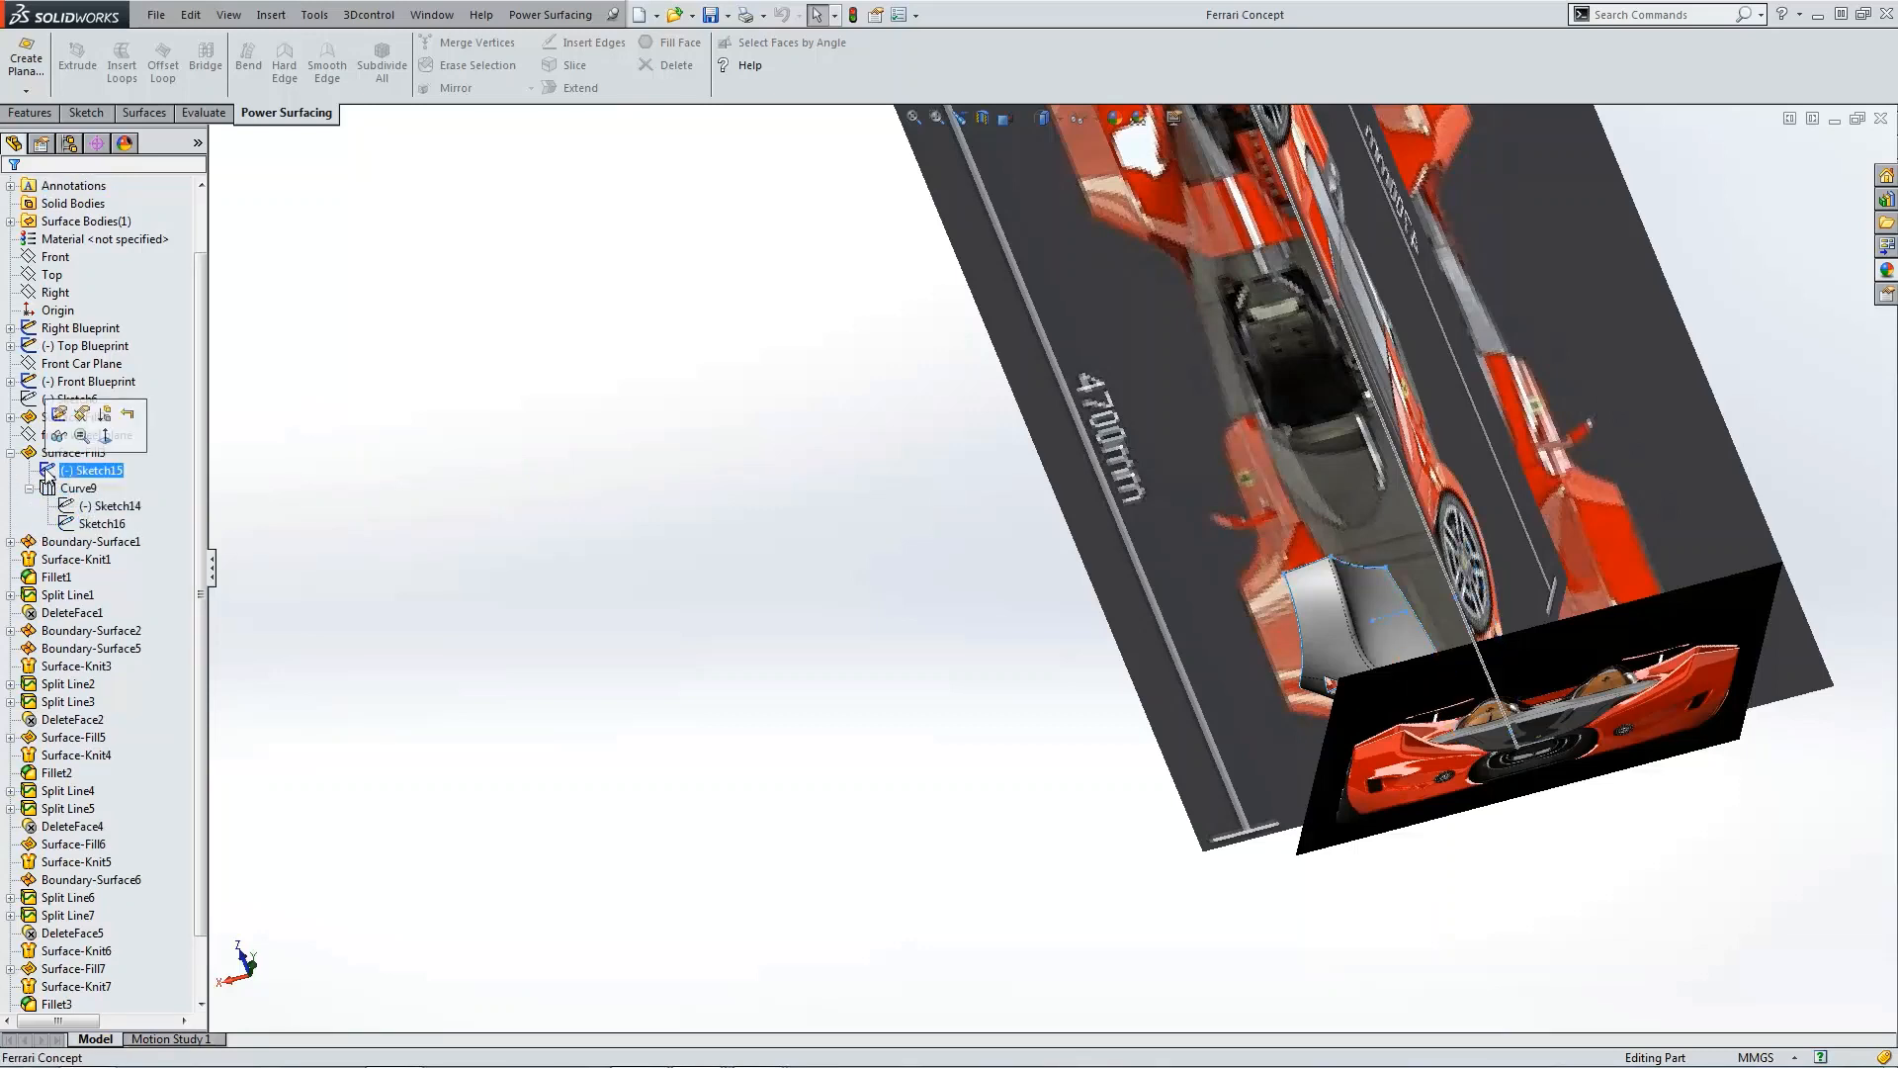
left_click(11, 631)
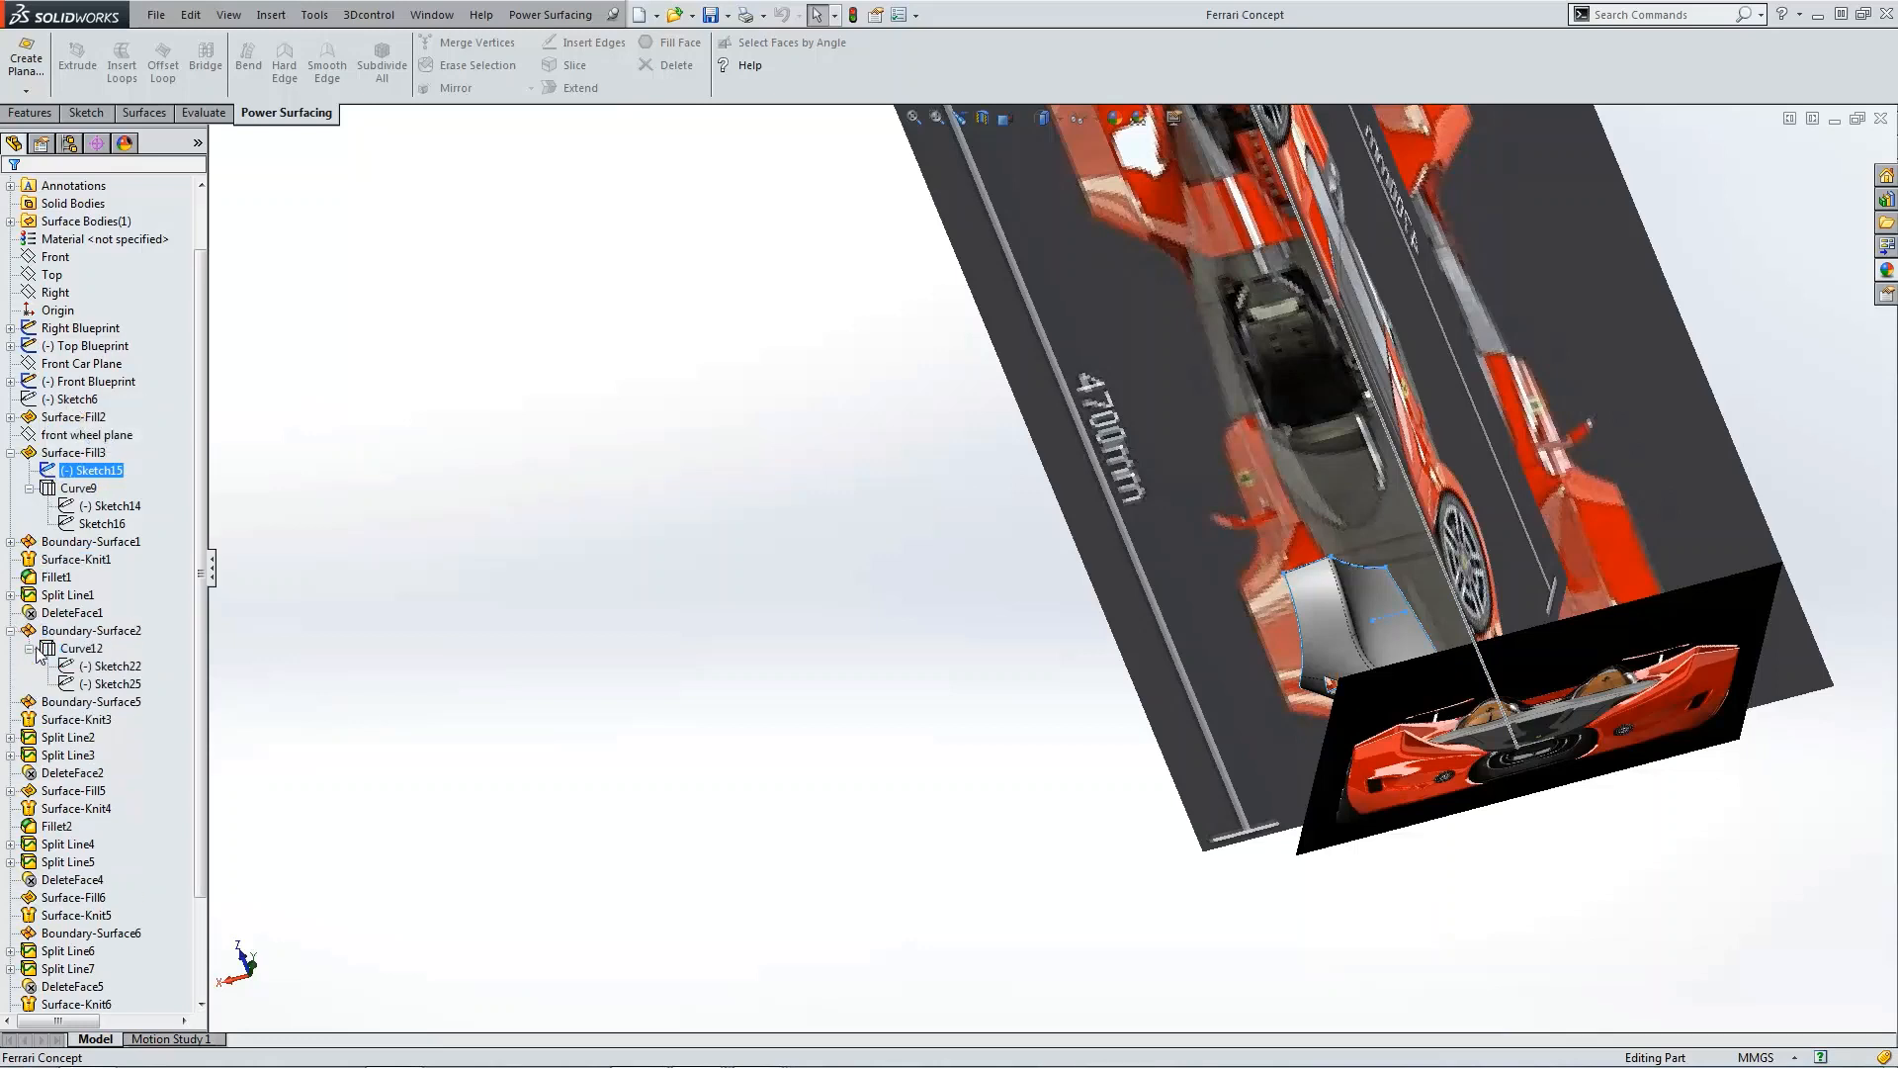
left_click(27, 652)
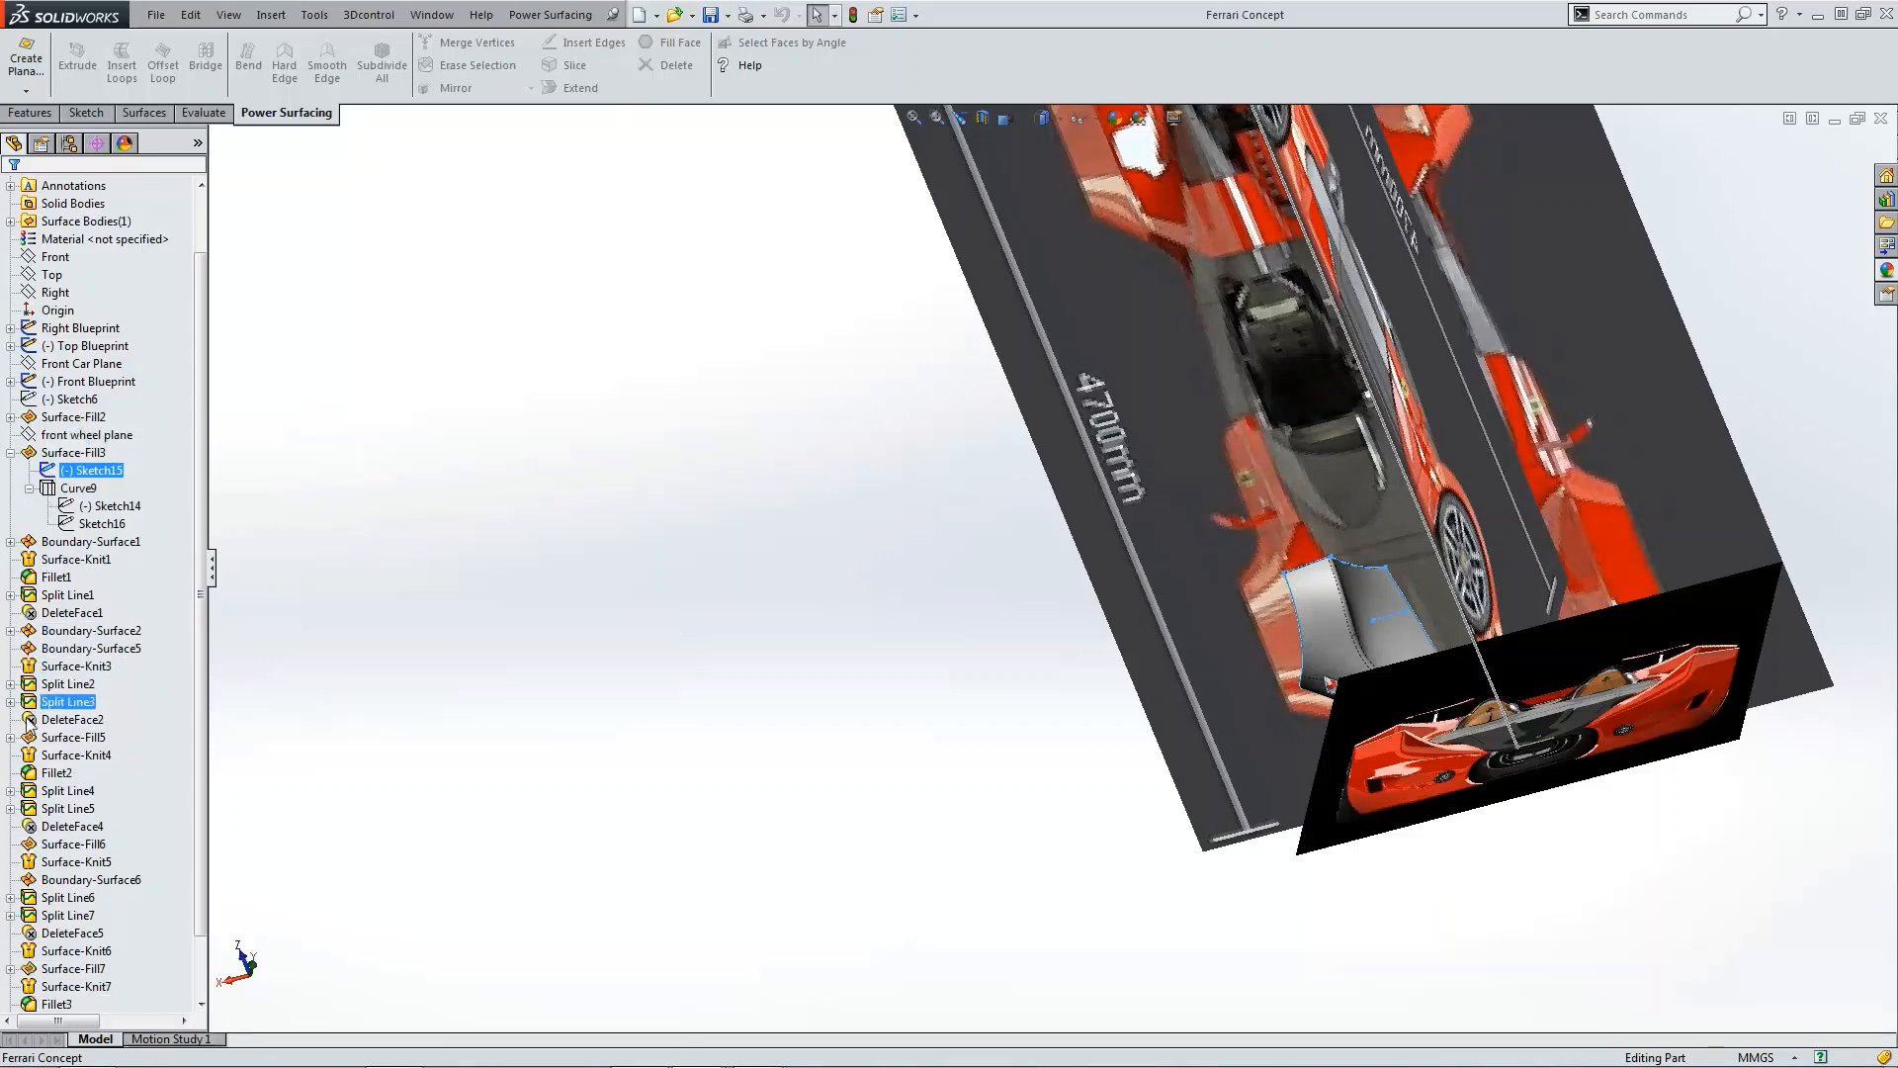
left_click(10, 452)
left_click(10, 416)
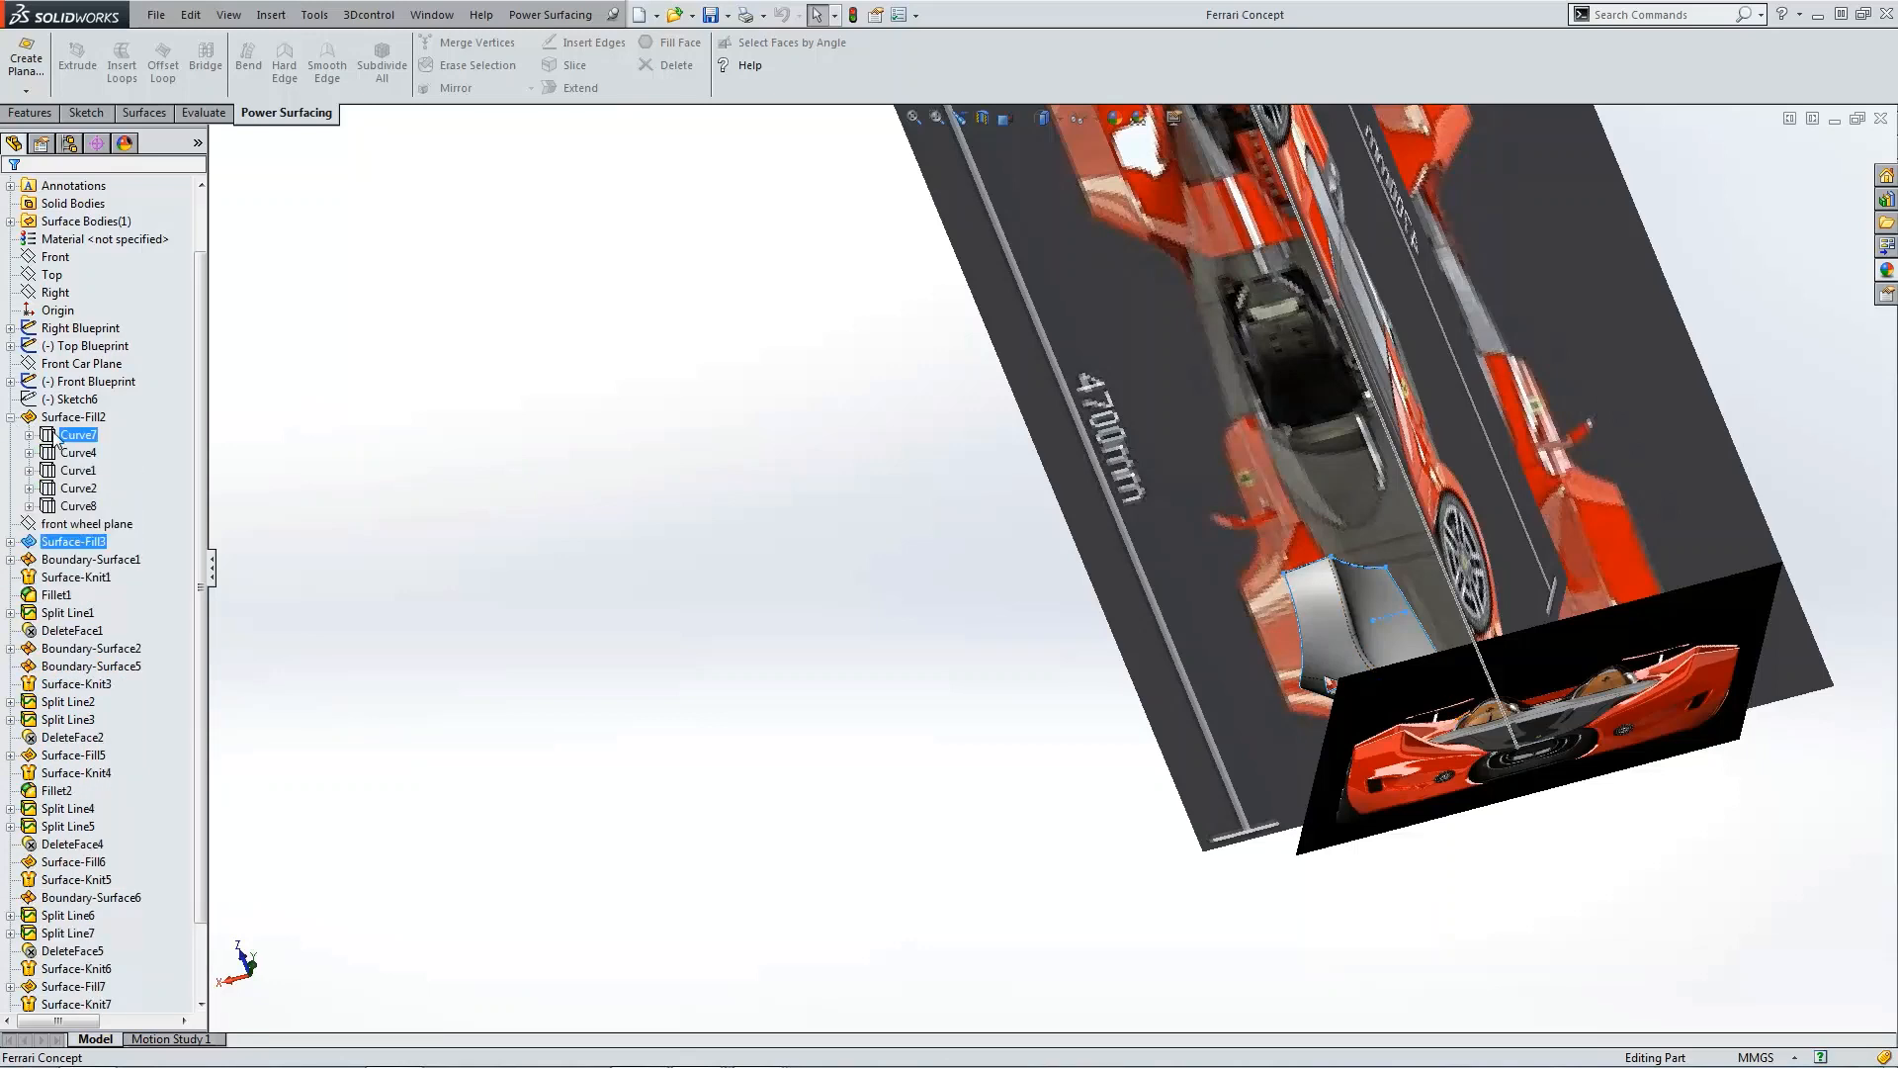
left_click(52, 435)
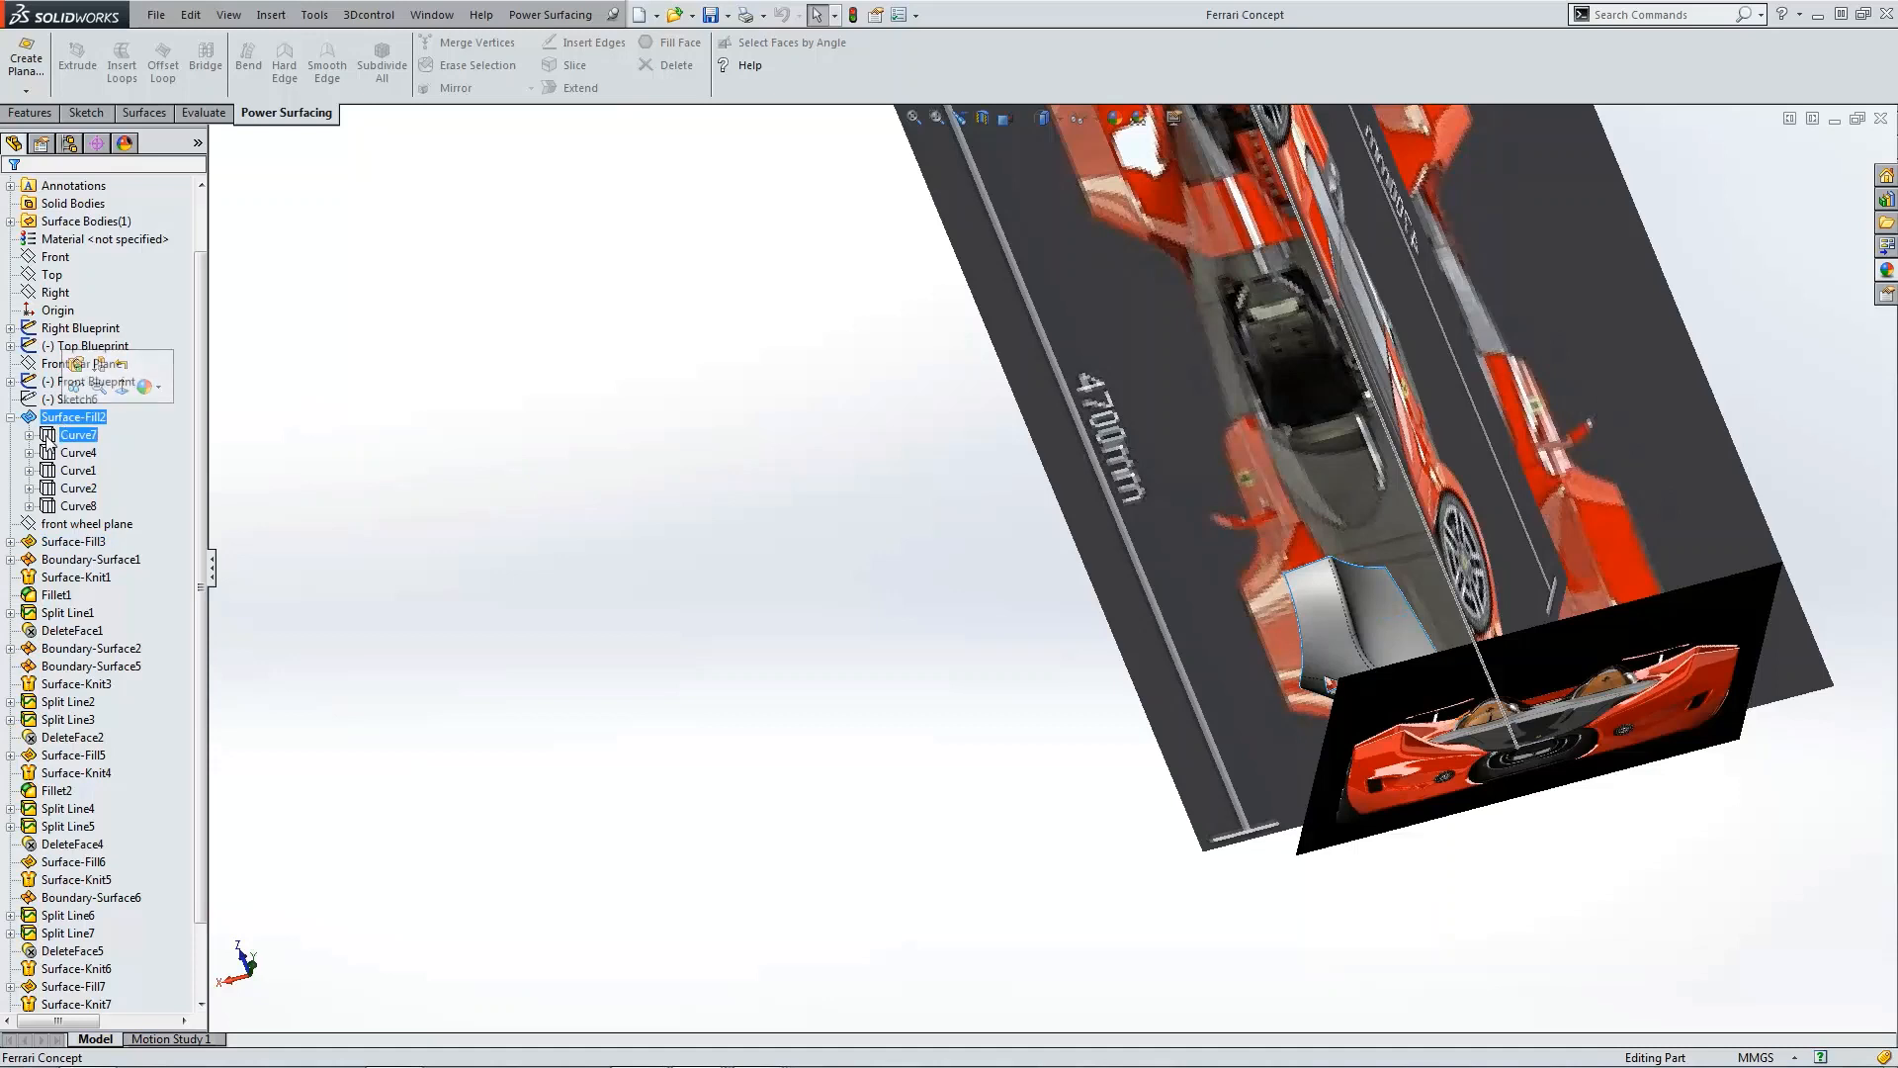
left_click(55, 452, "ctrl")
left_click(50, 471)
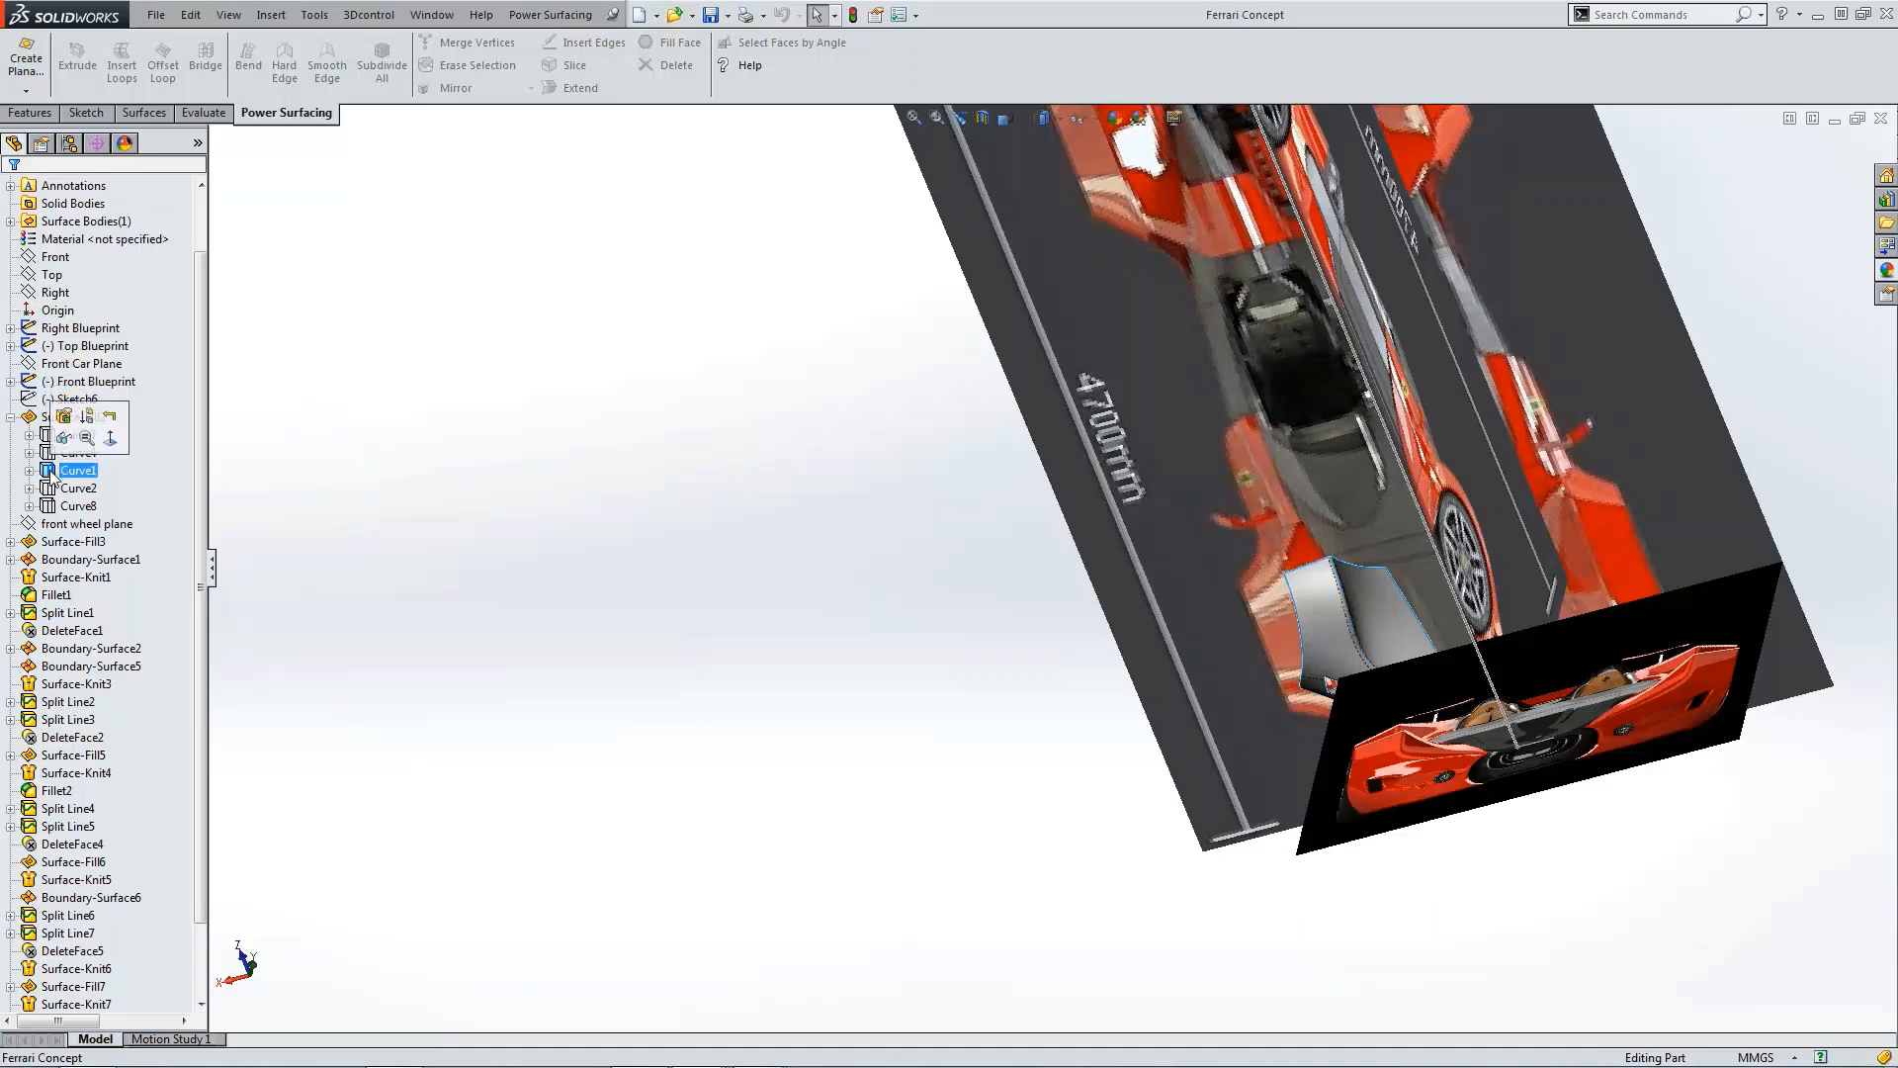
left_click(51, 489)
left_click(48, 508)
left_click(30, 508)
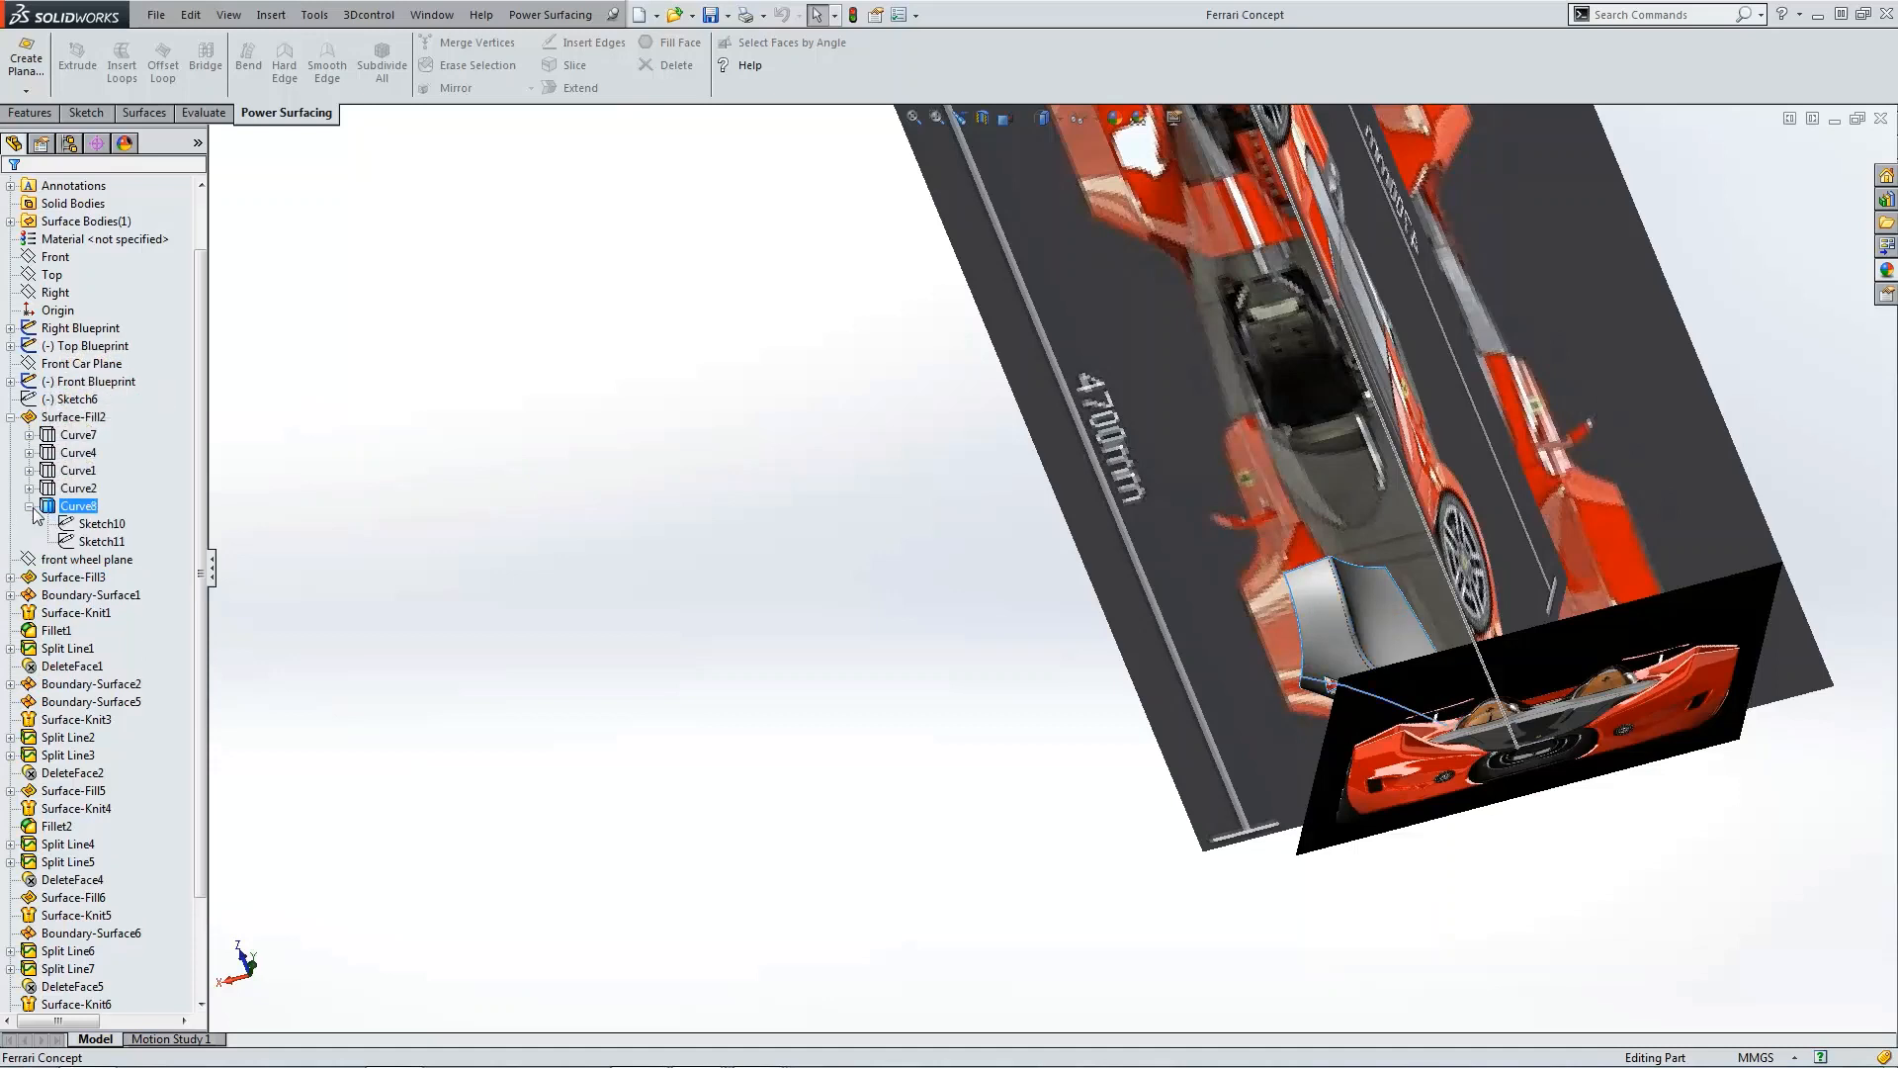
left_click(30, 488)
left_click(30, 471)
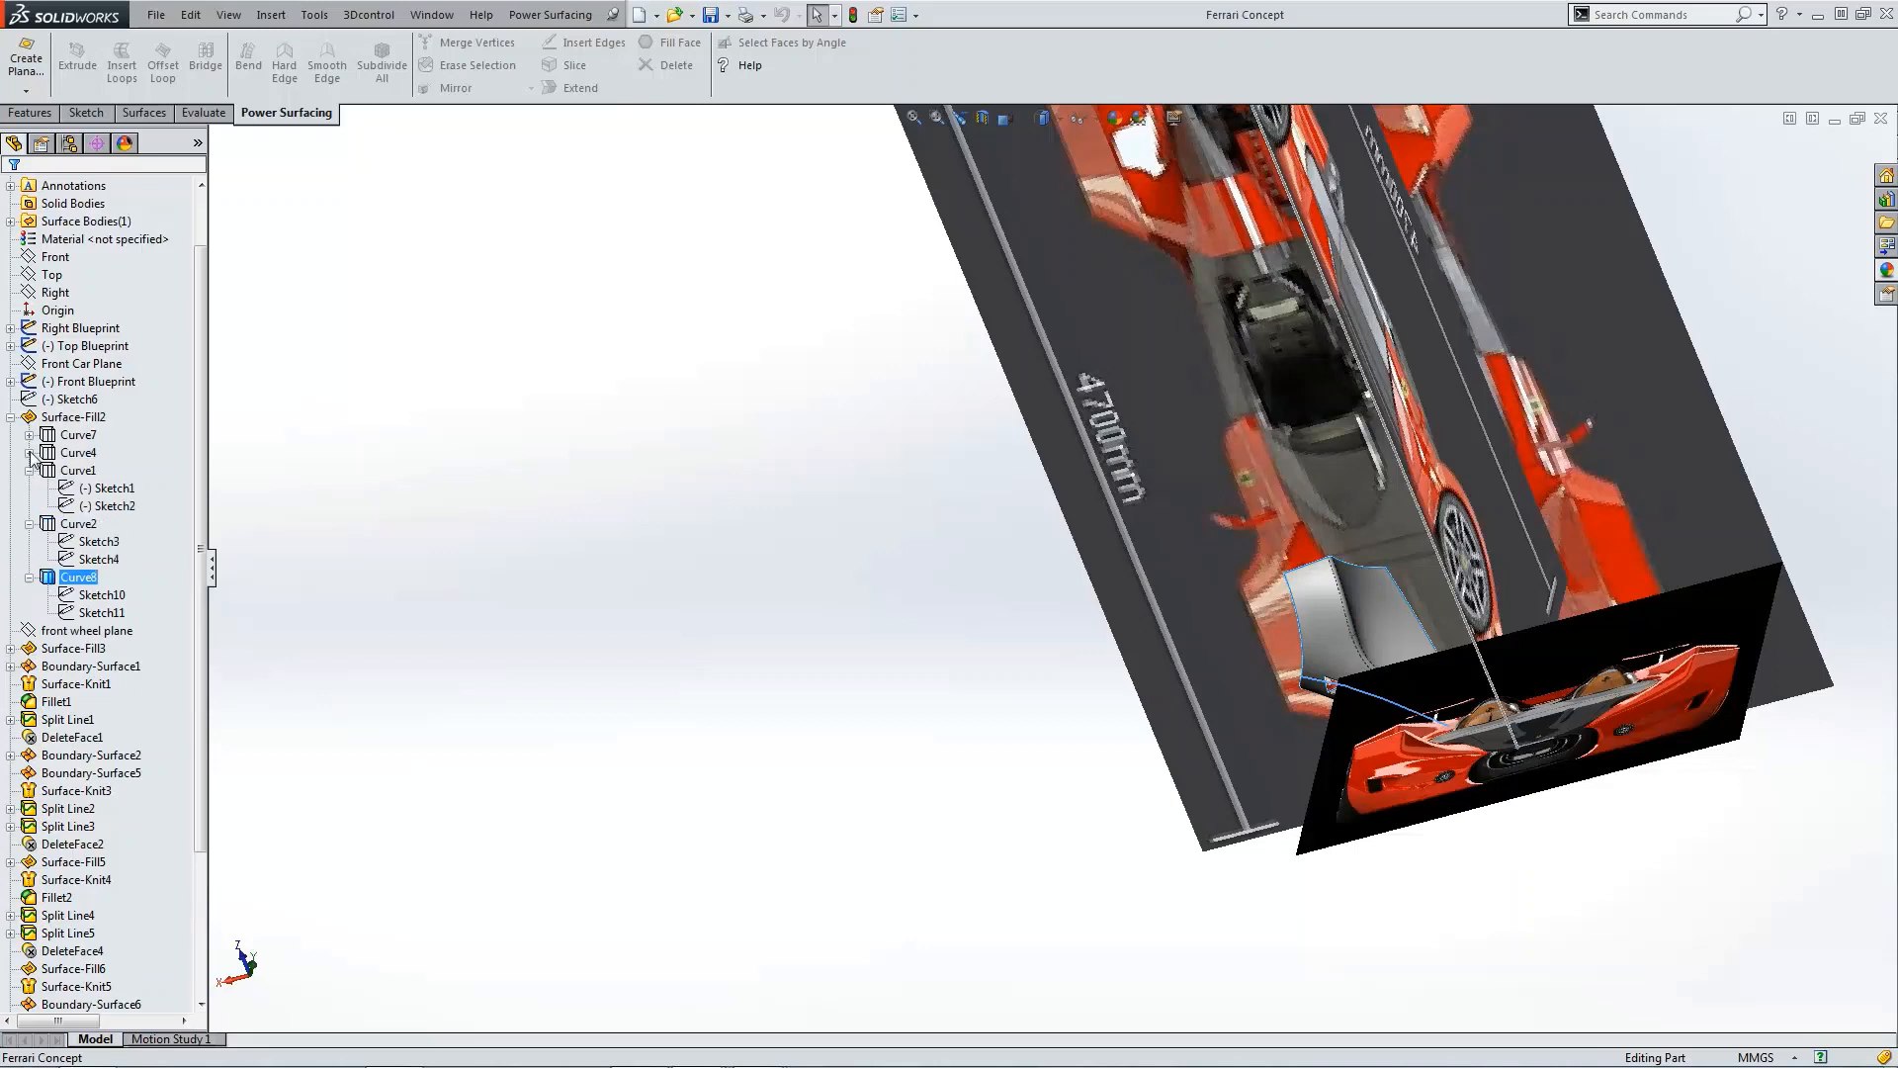
left_click(30, 453)
left_click(29, 435)
left_click(33, 418)
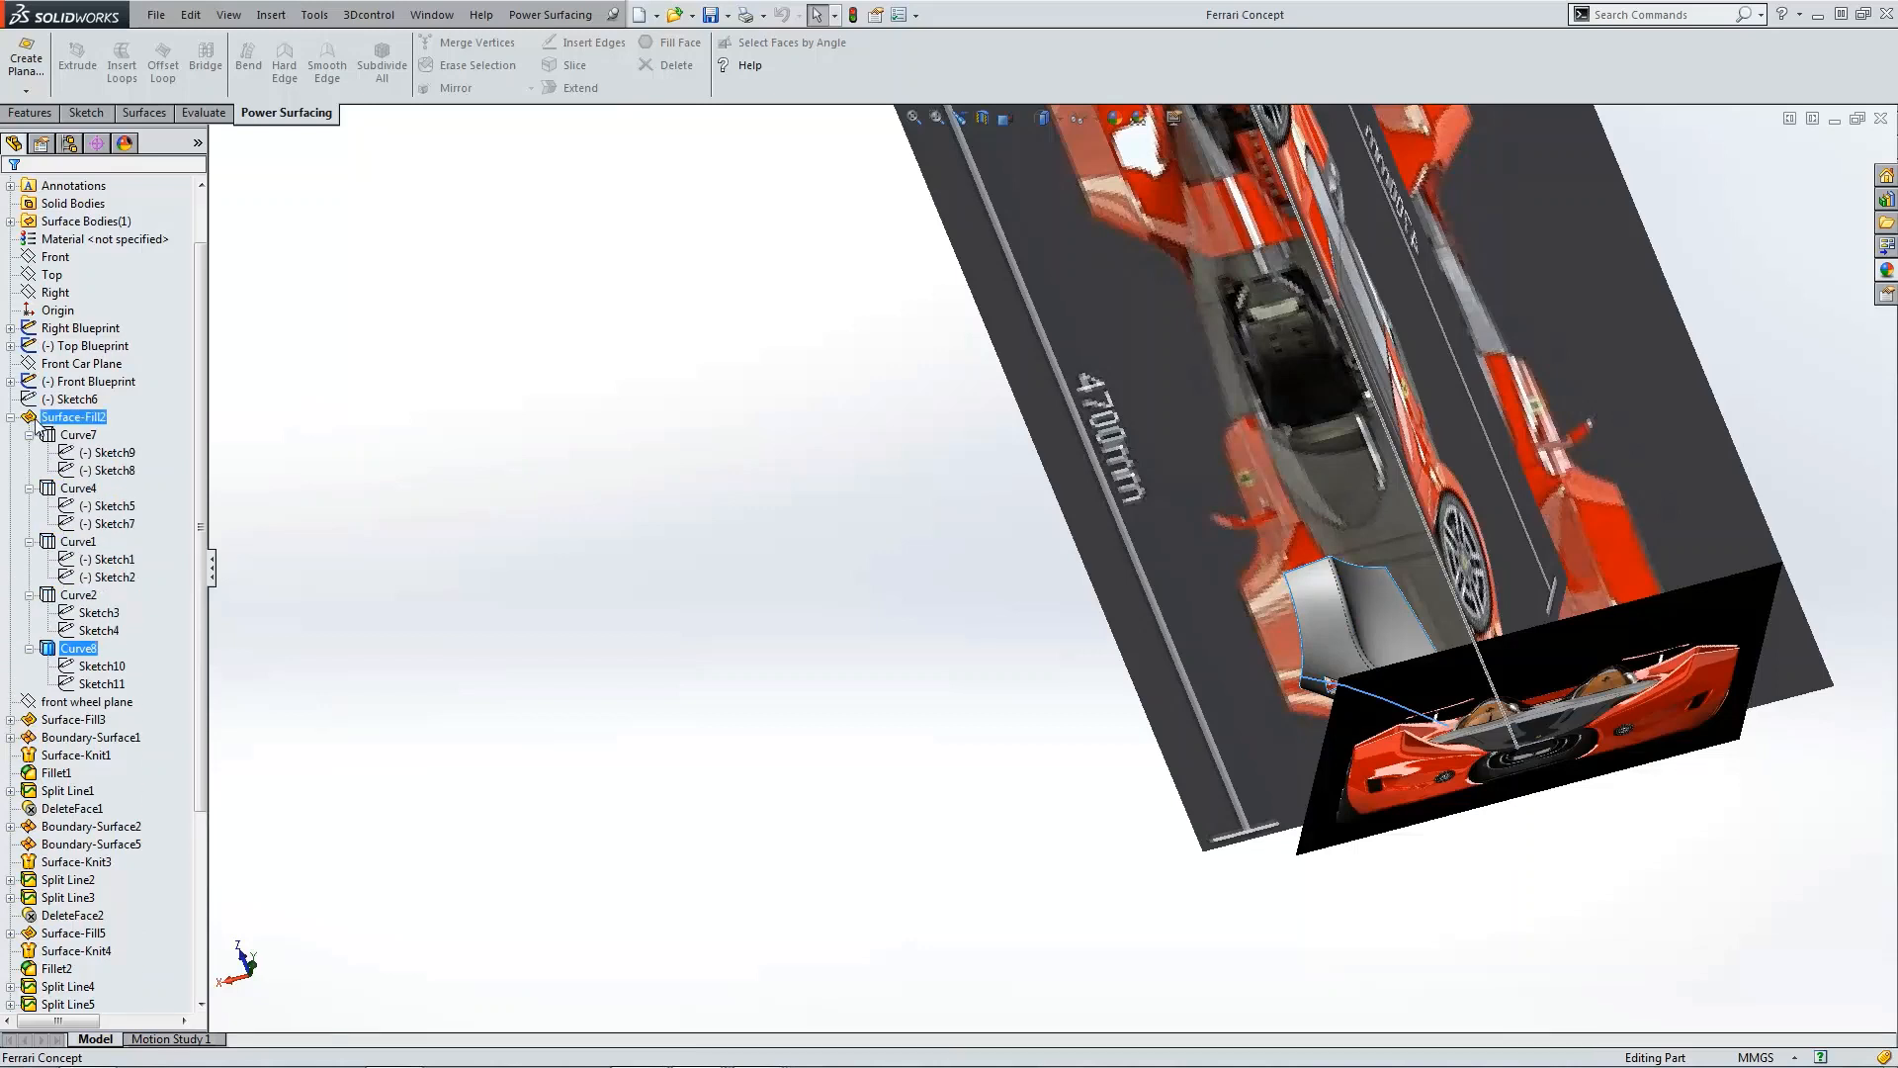
left_click(11, 417)
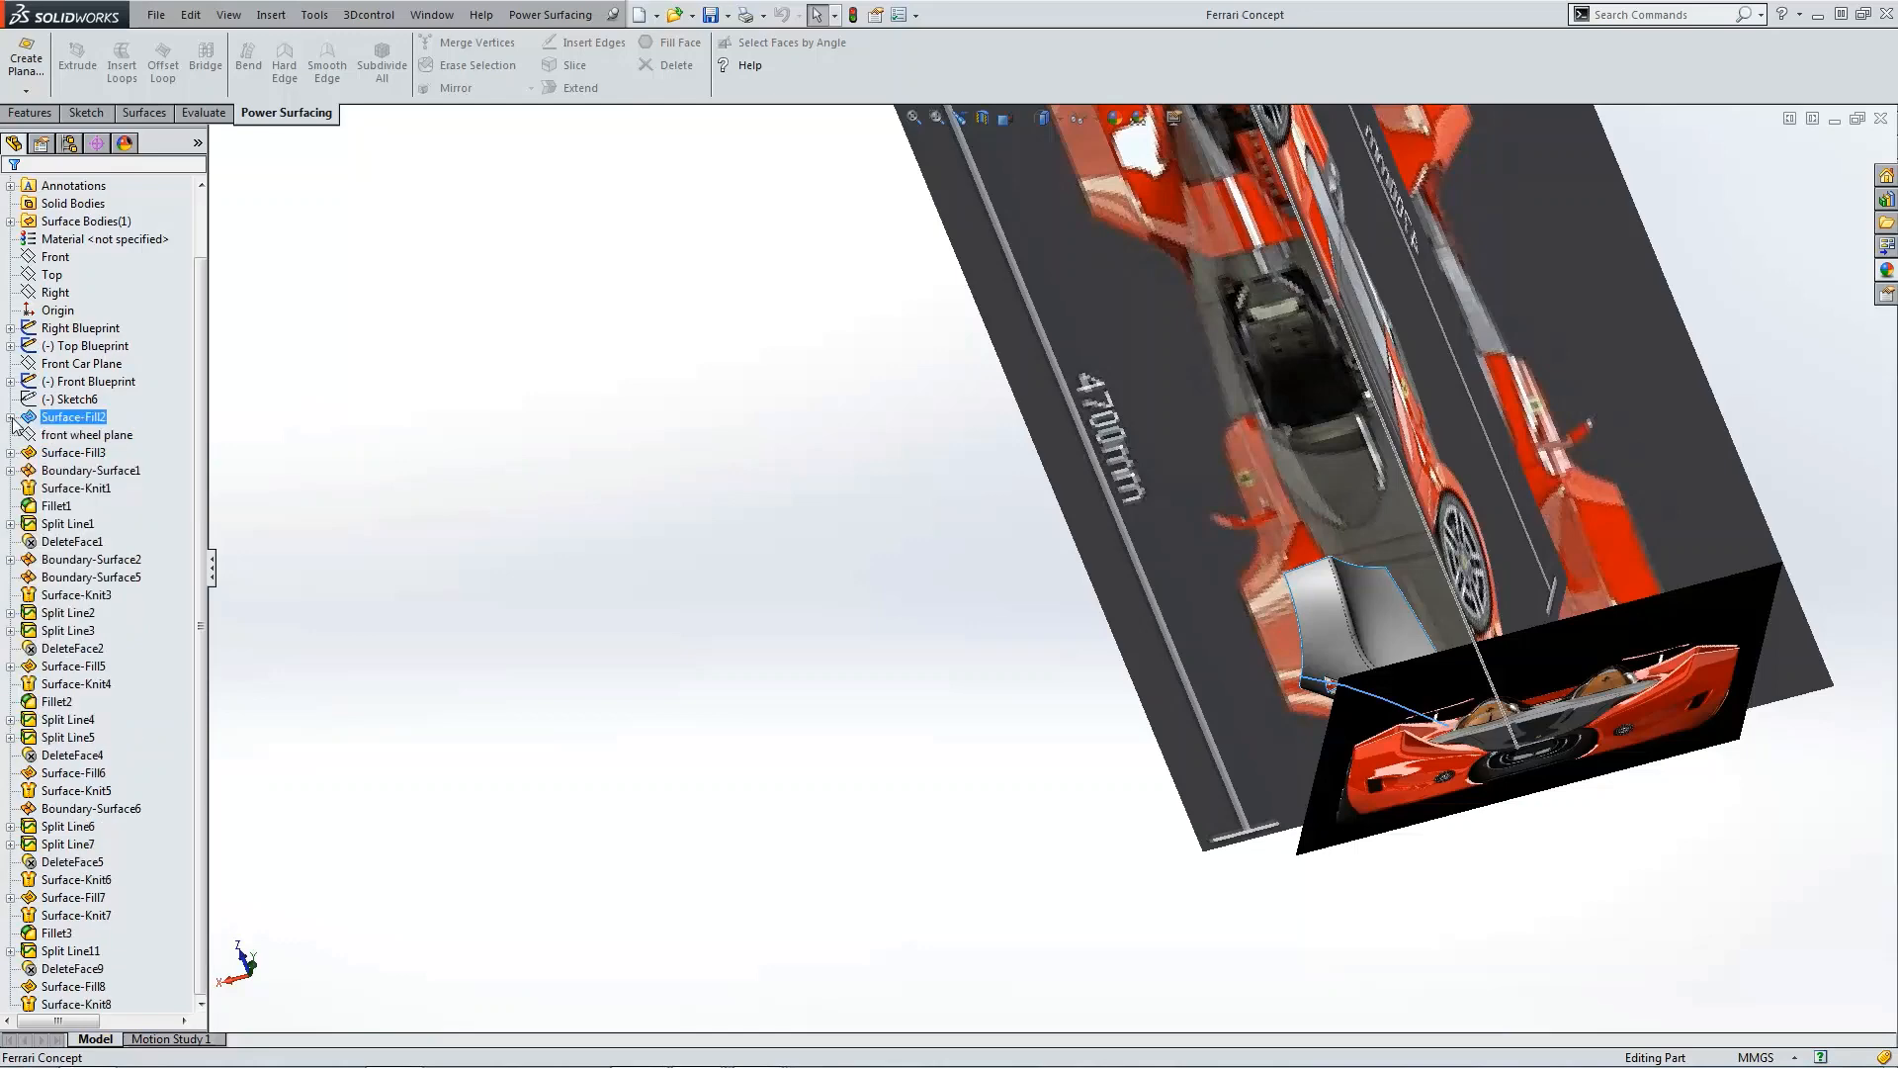
left_click(443, 544)
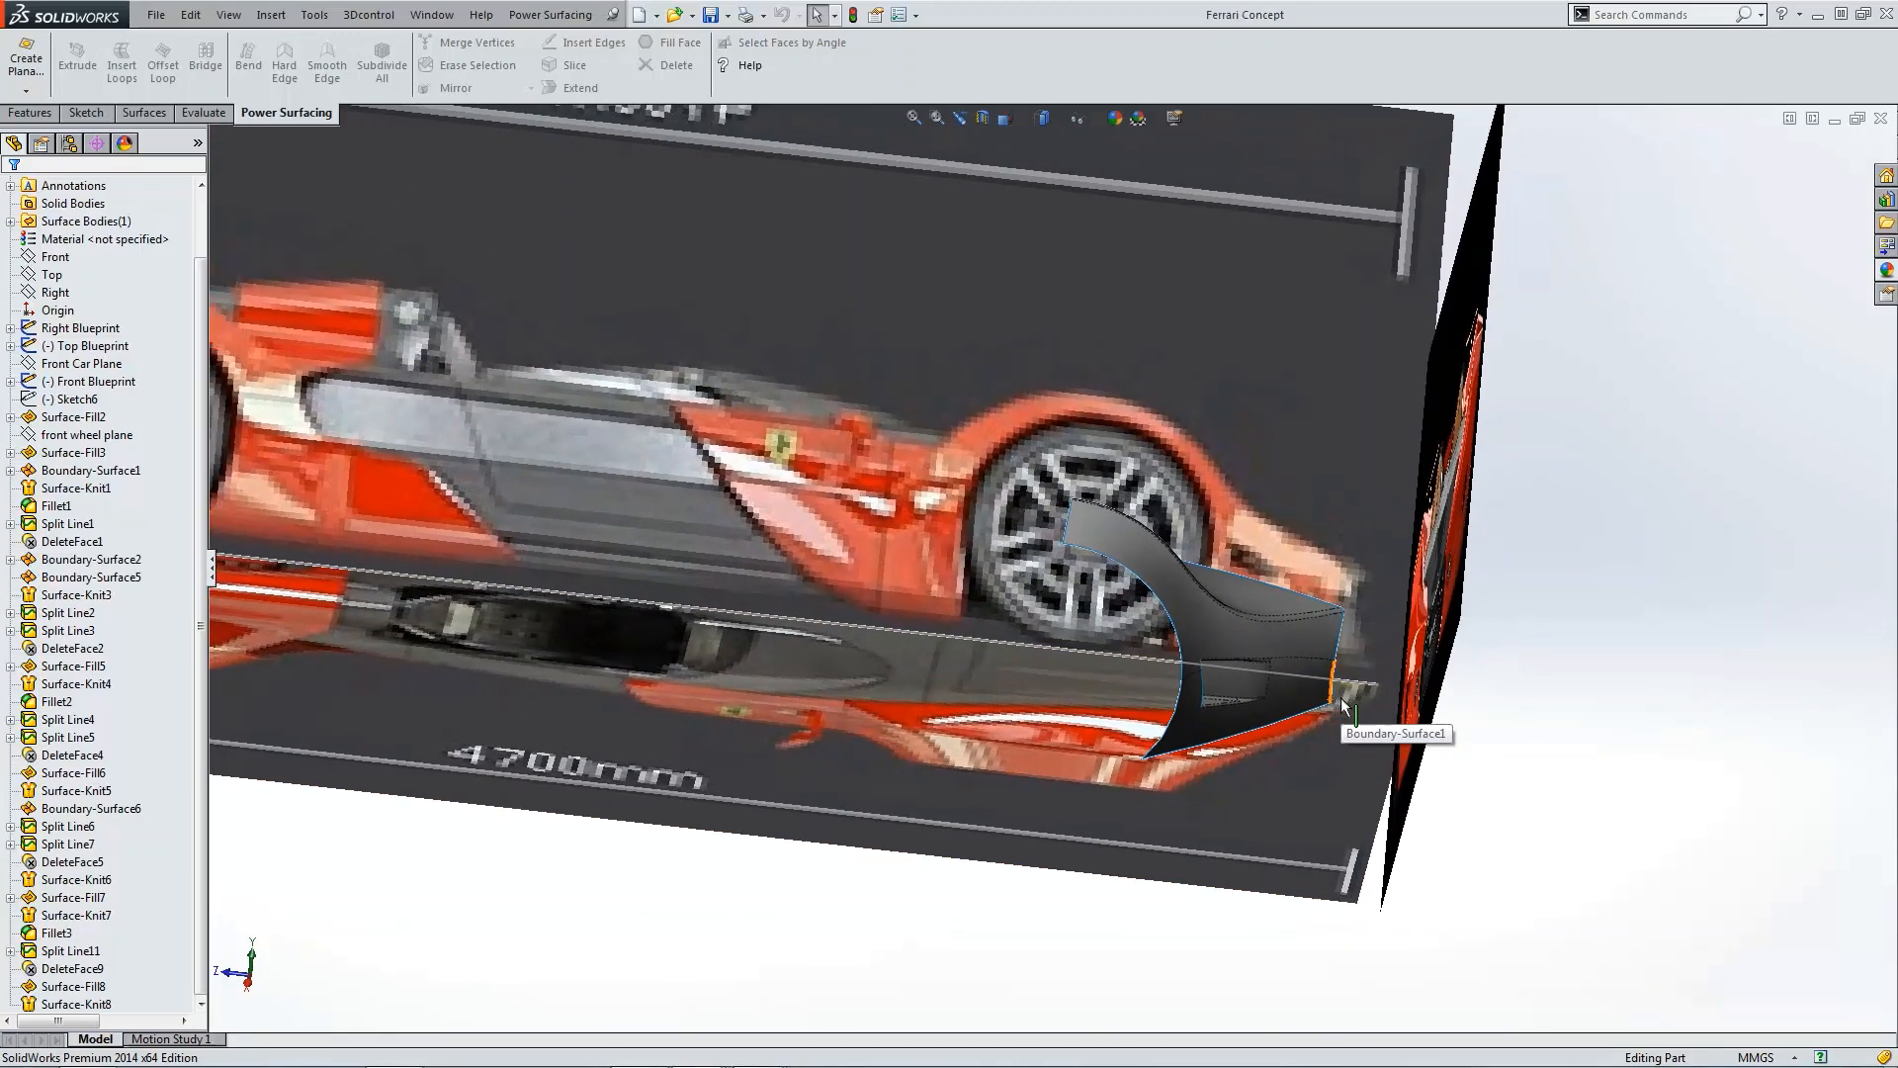
key("ctrl+1")
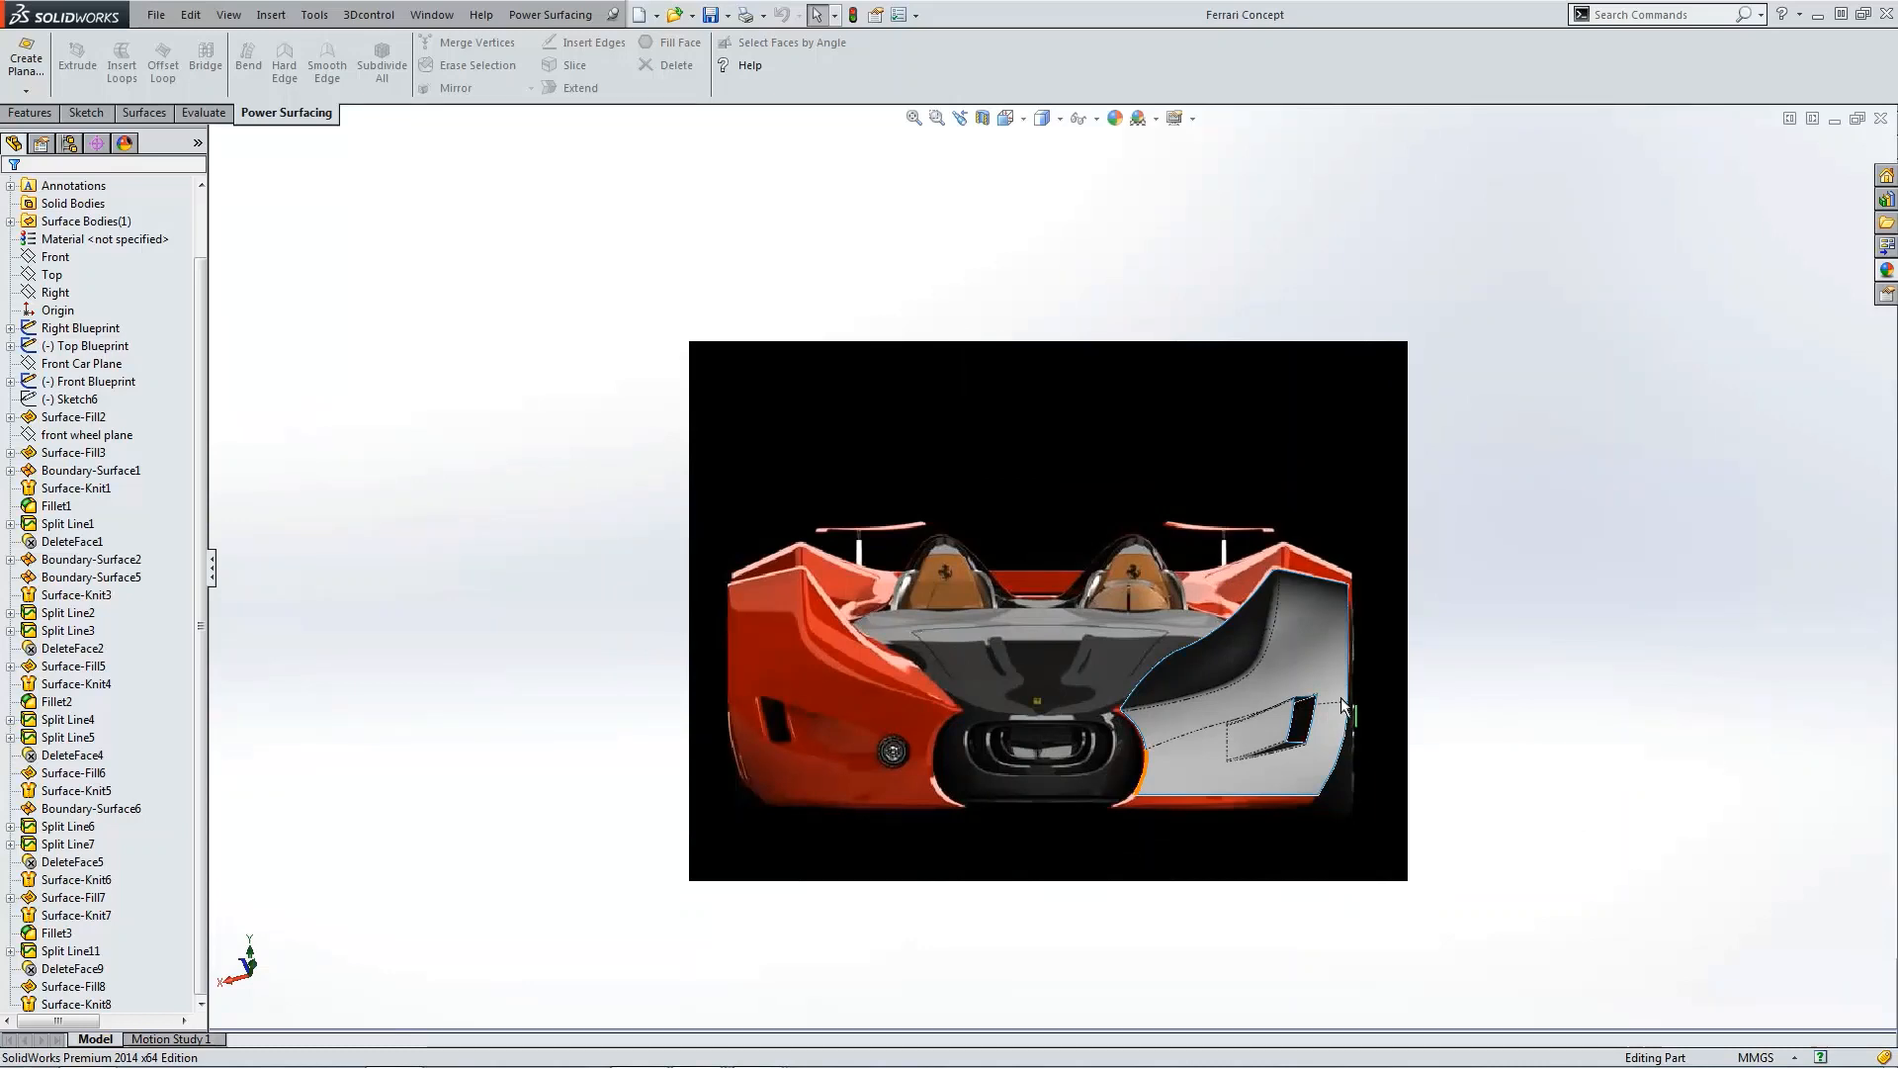
Step: Switch to the Ferrari Concept 1 document and inspect its blueprint planes from the front, an orbited angle and the top
left_click(433, 13)
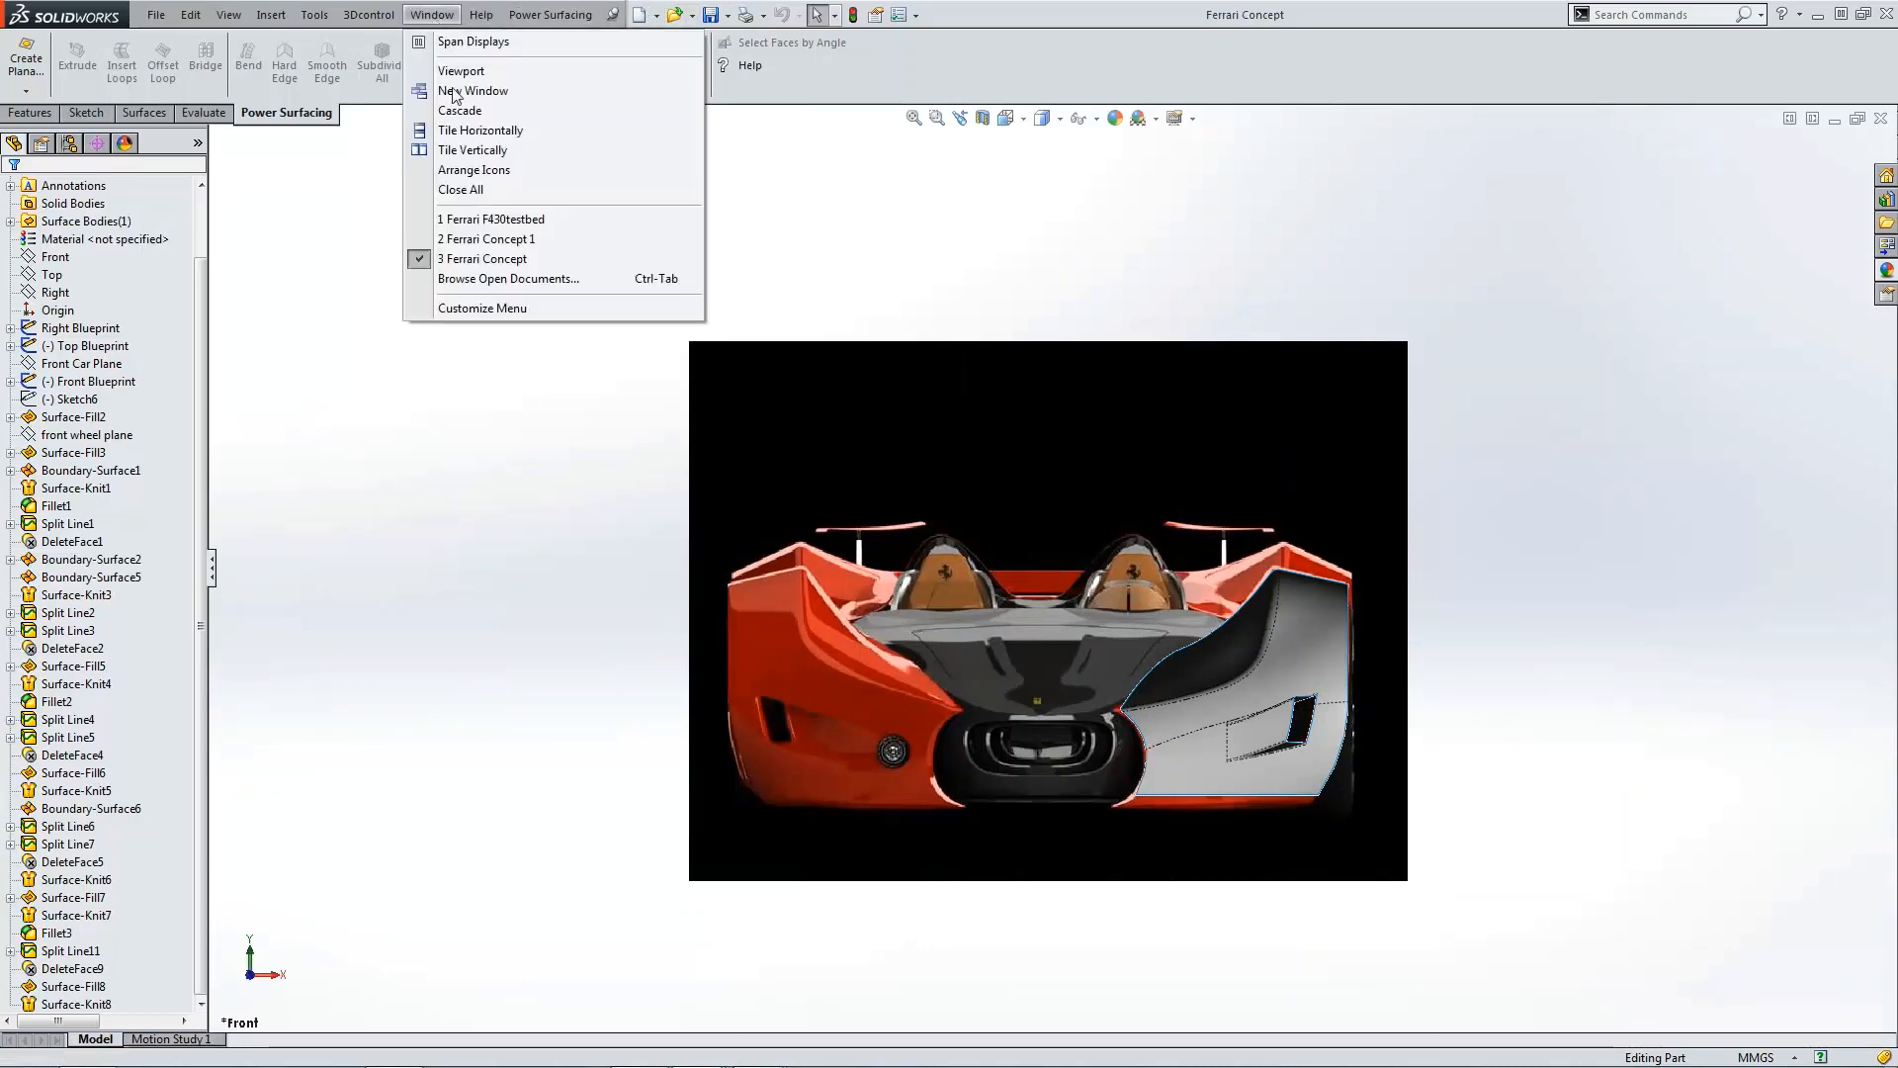
left_click(486, 239)
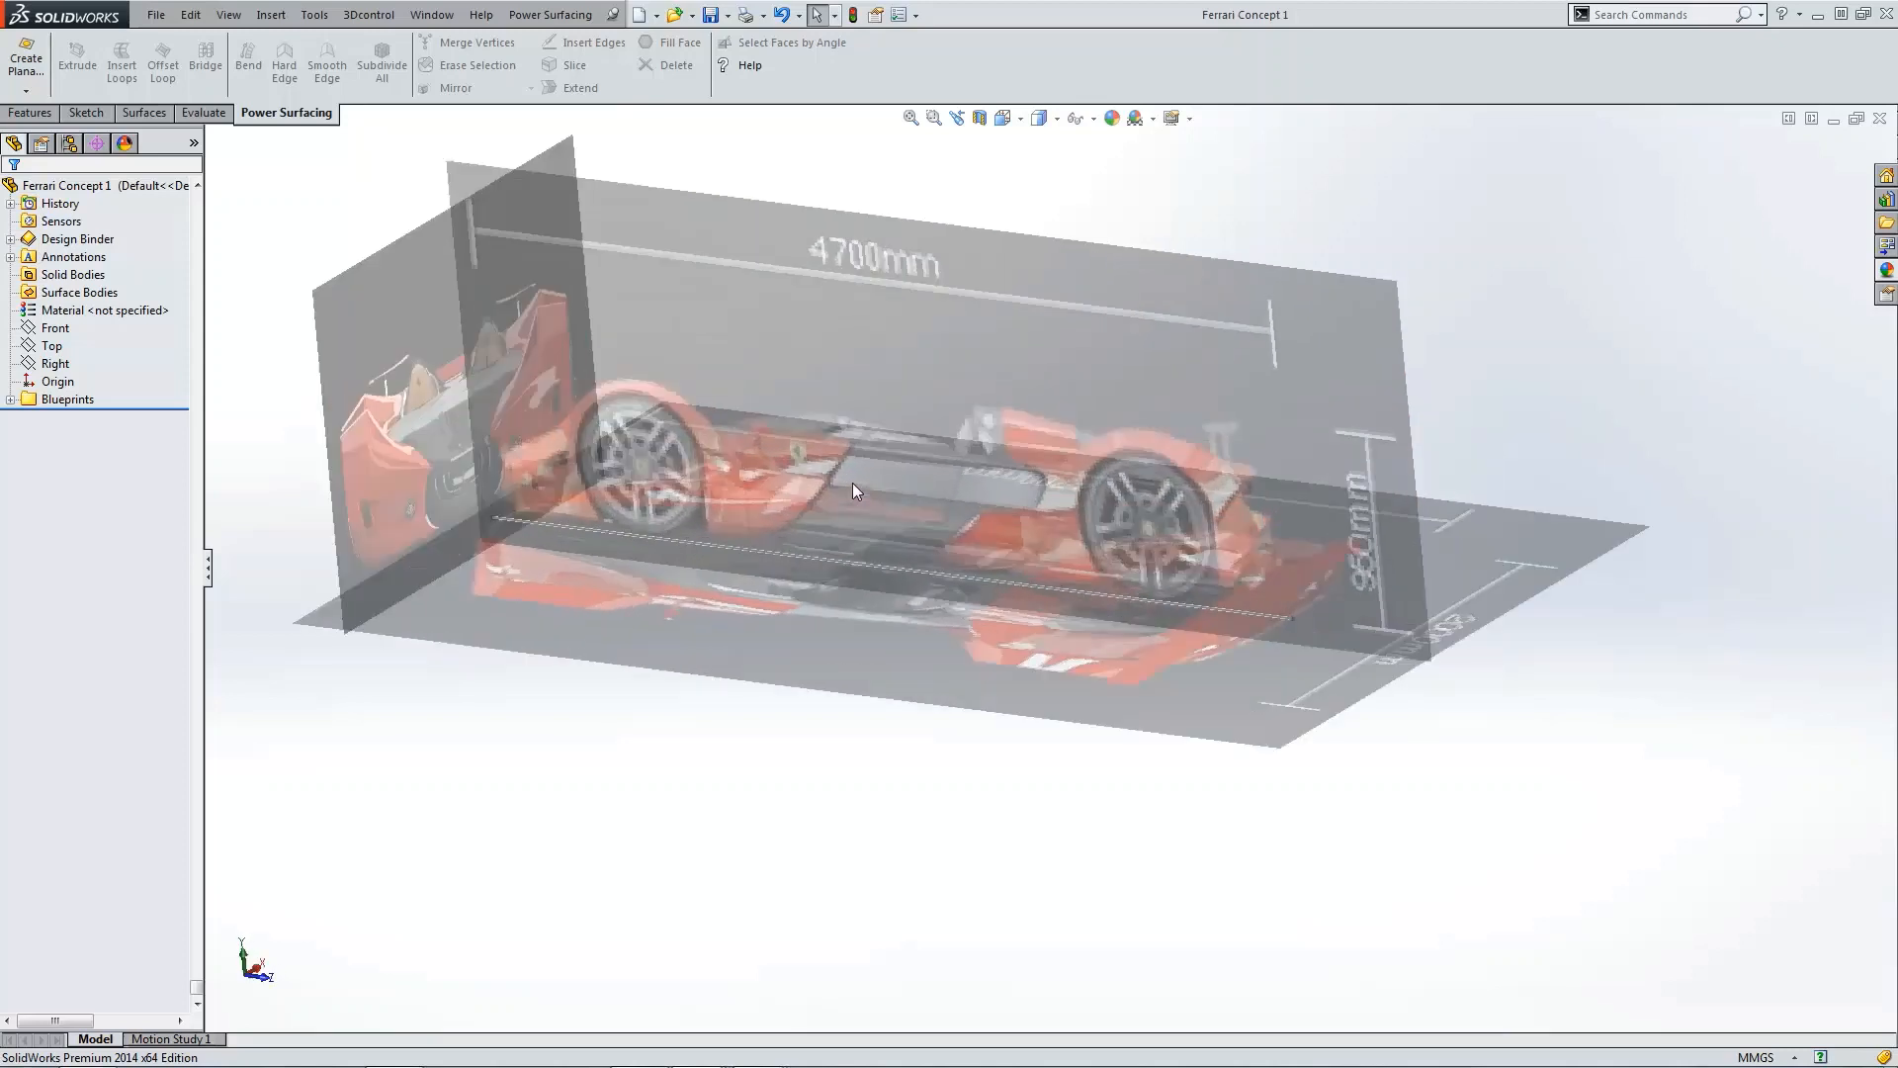
key("ctrl+1")
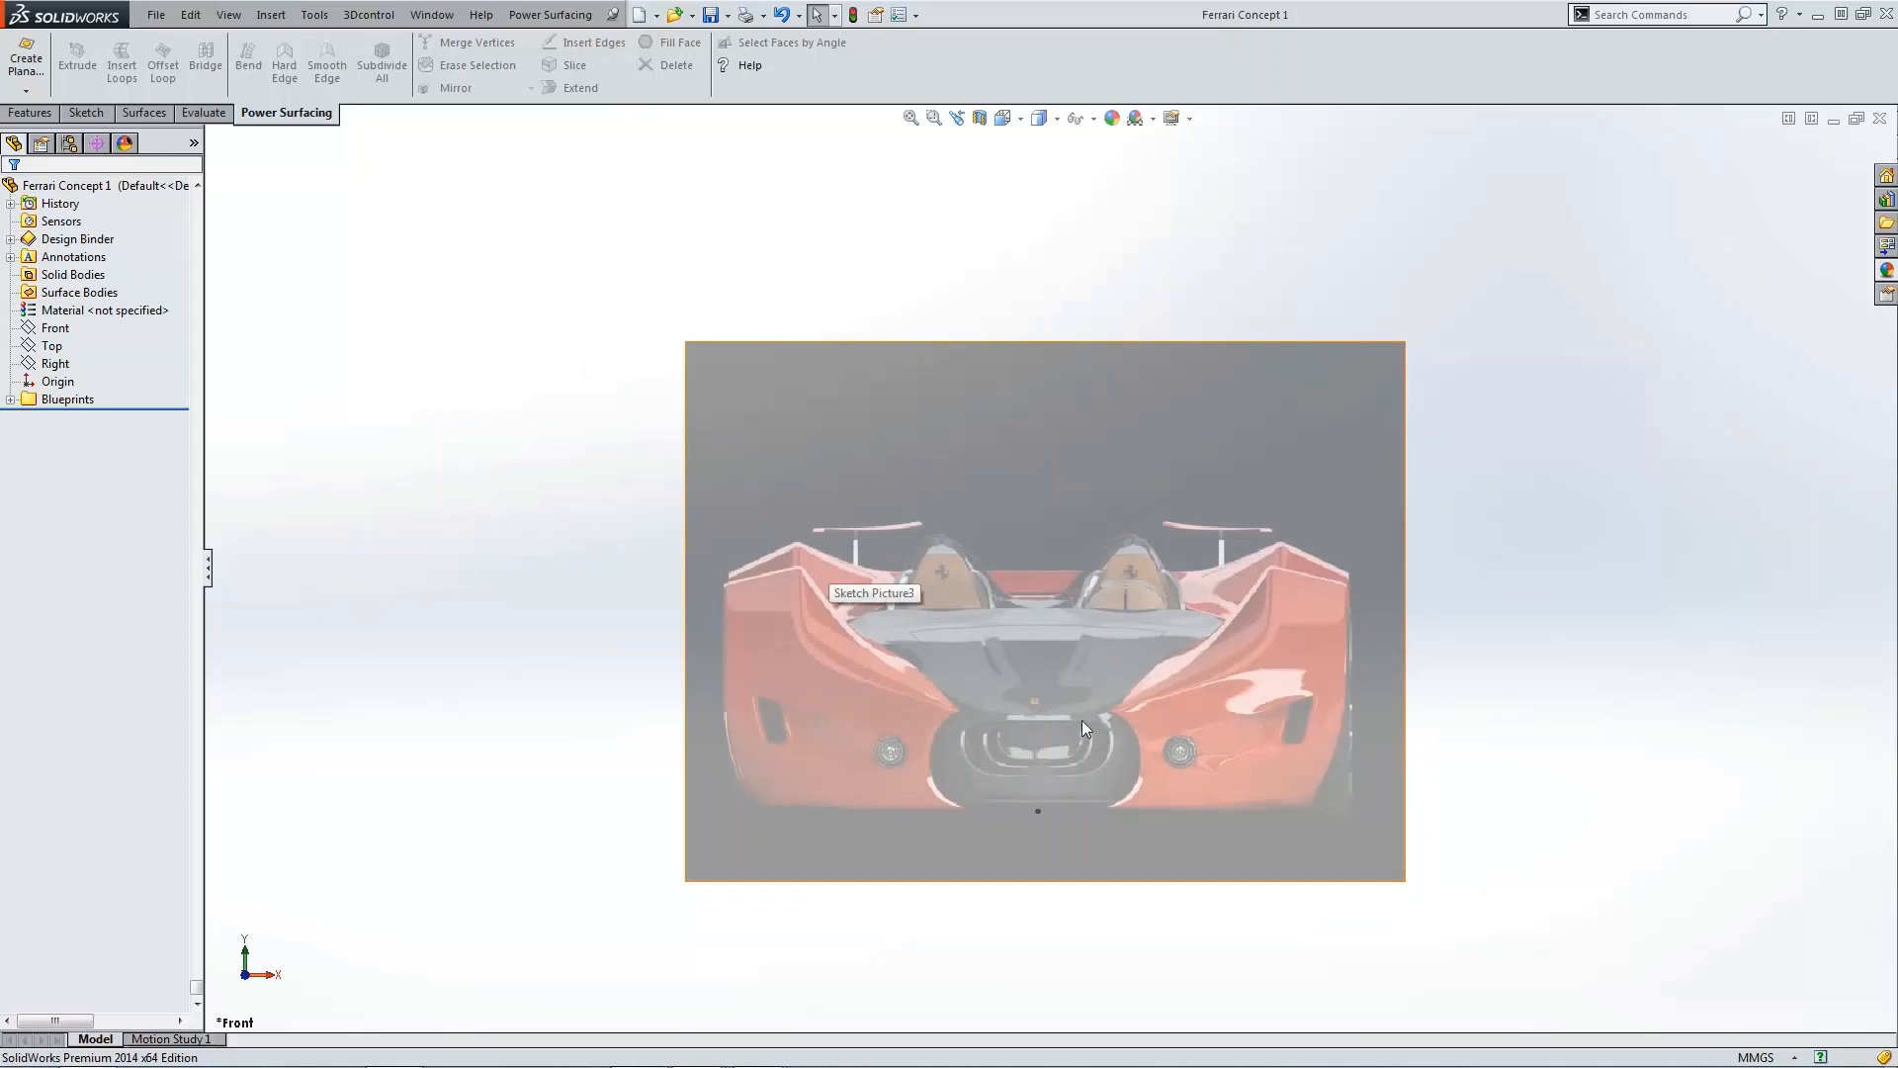
middle_click_drag(774, 698, 1064, 641)
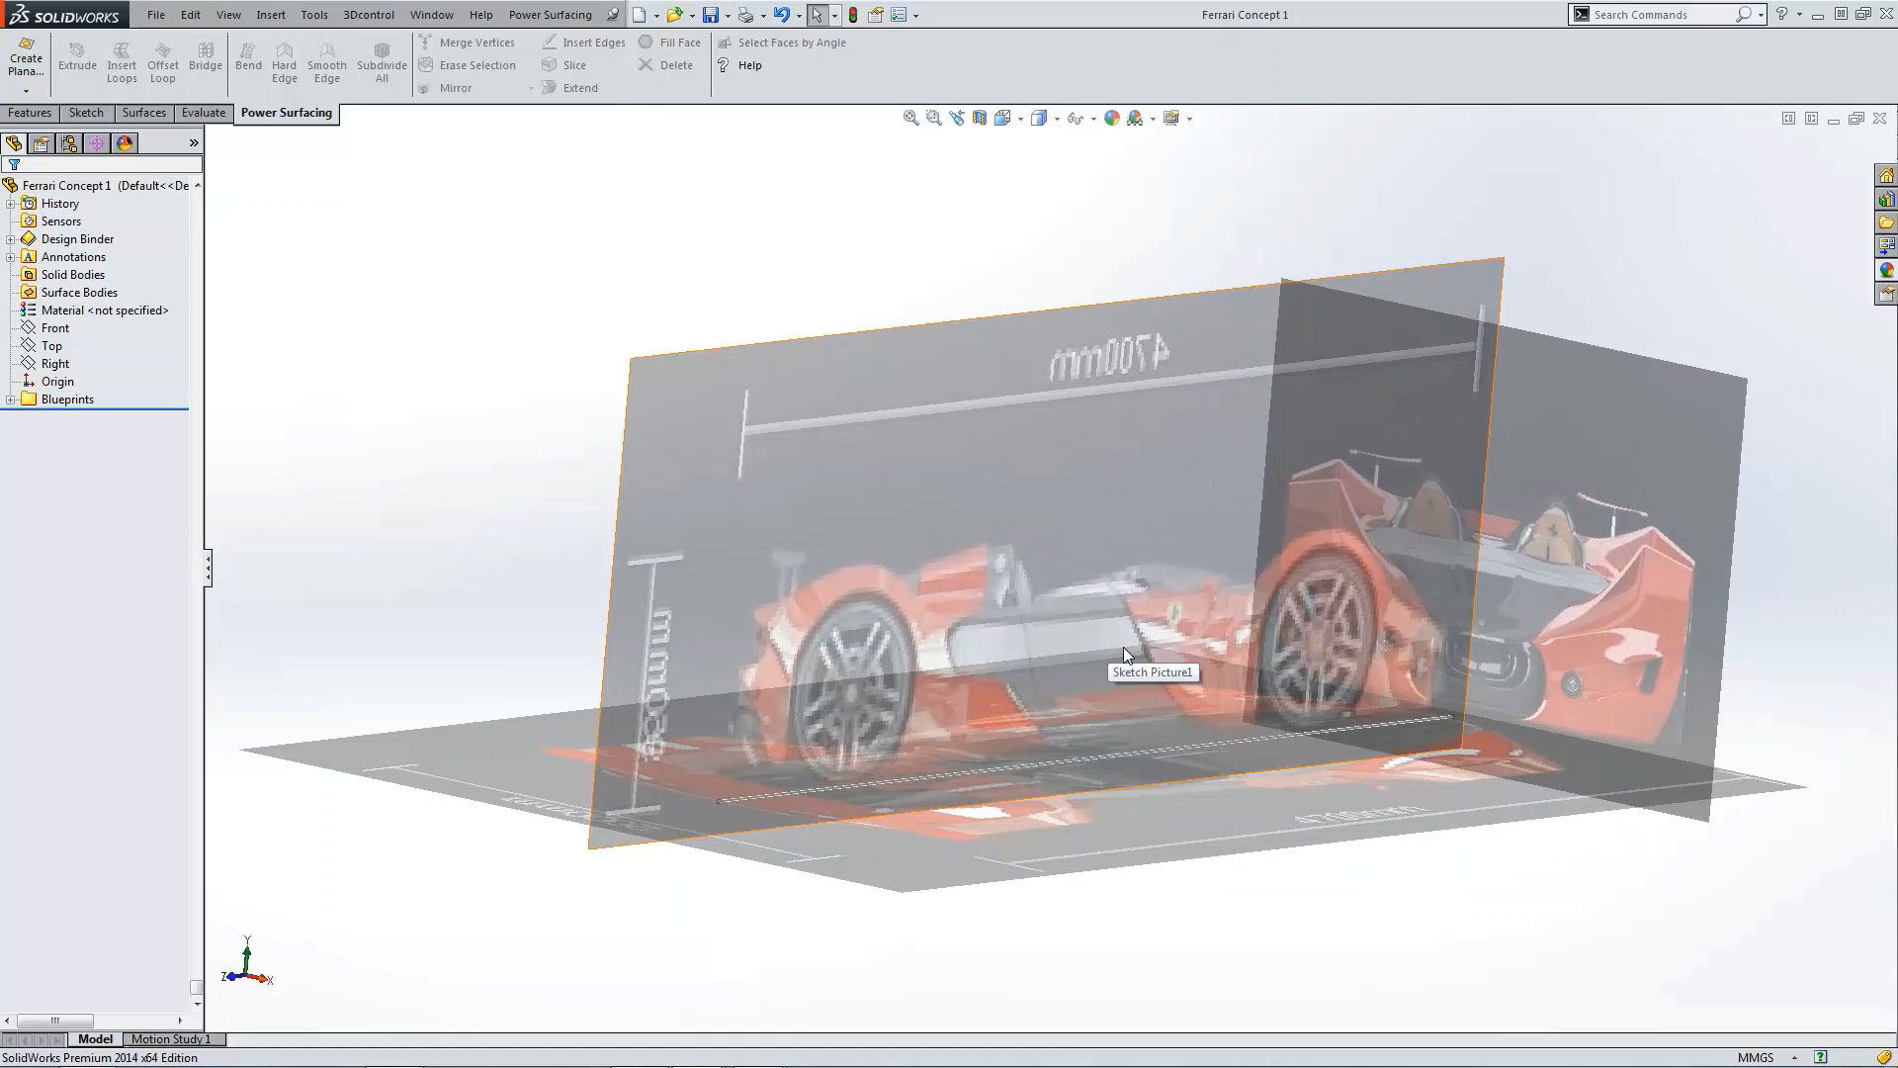
key("ctrl+1")
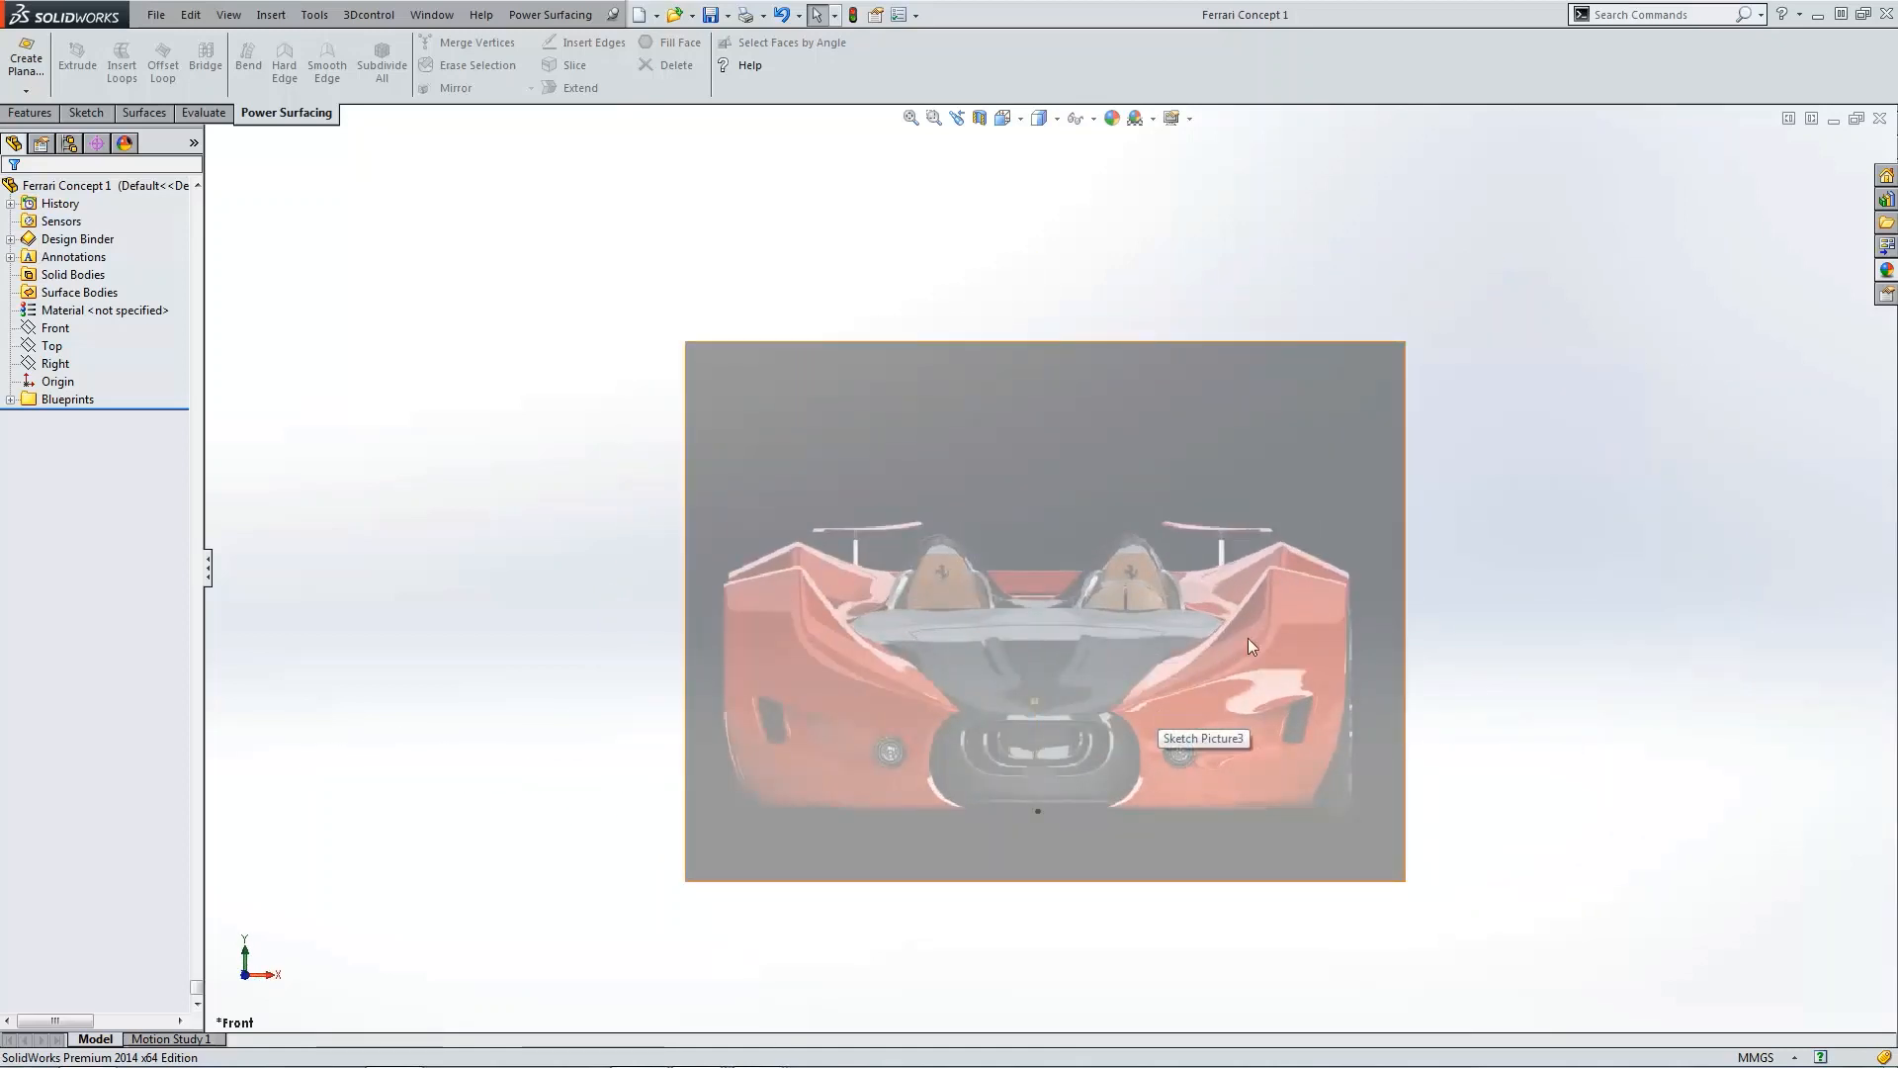
key("ctrl+5")
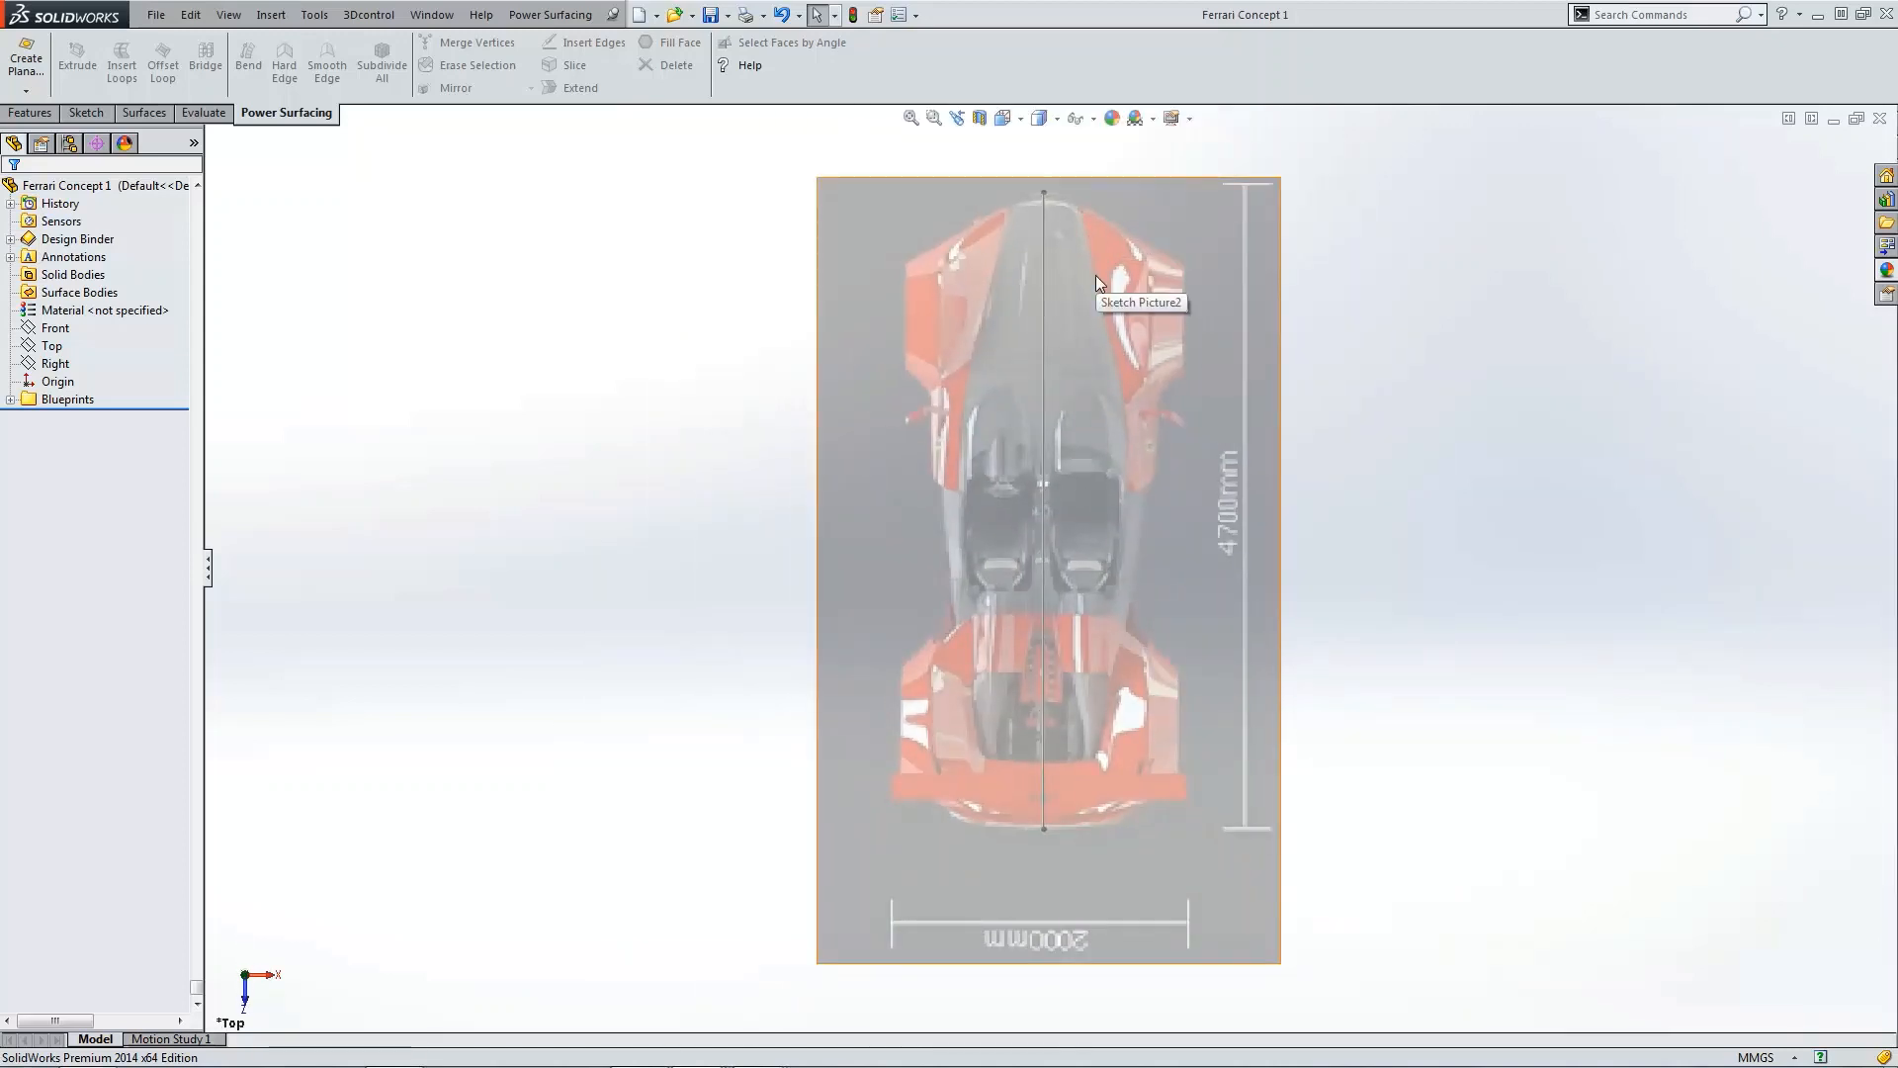
Step: Start a planar surface and set its length to 1000 mm
left_click(27, 93)
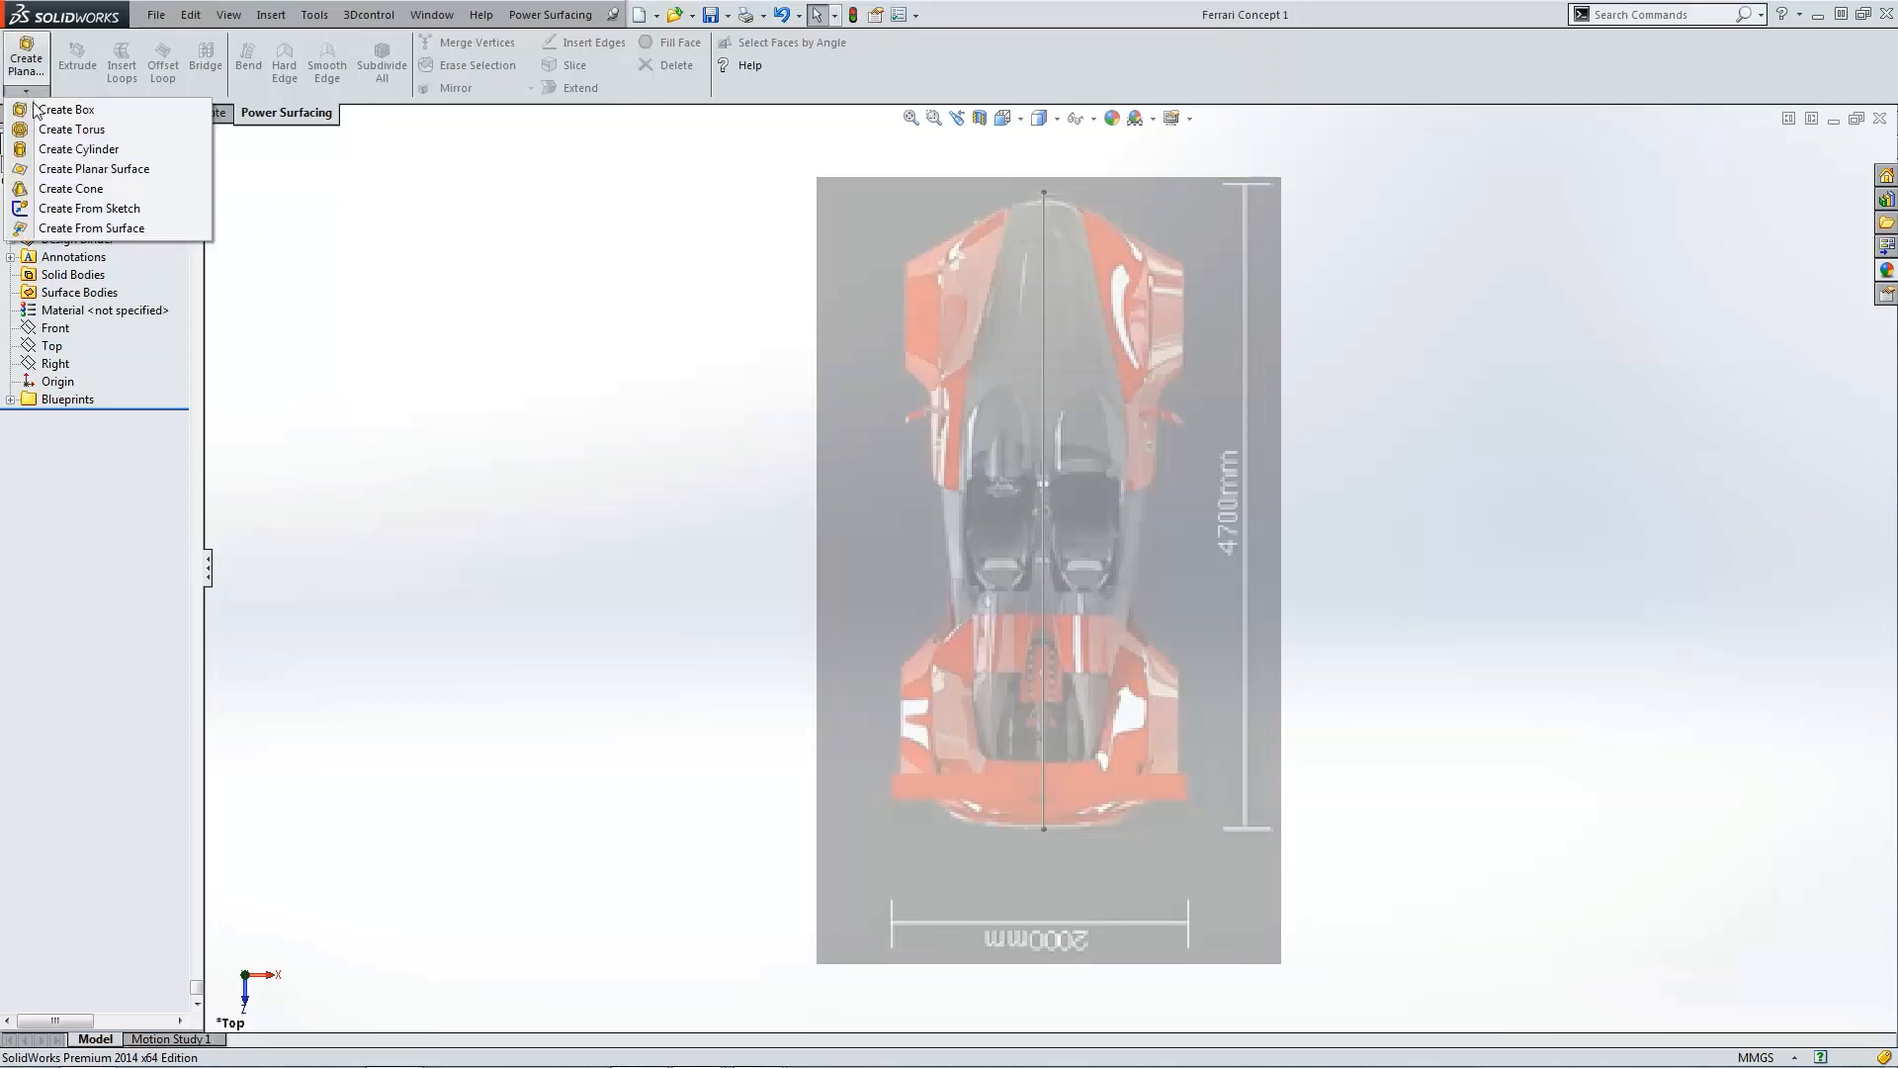
left_click(56, 173)
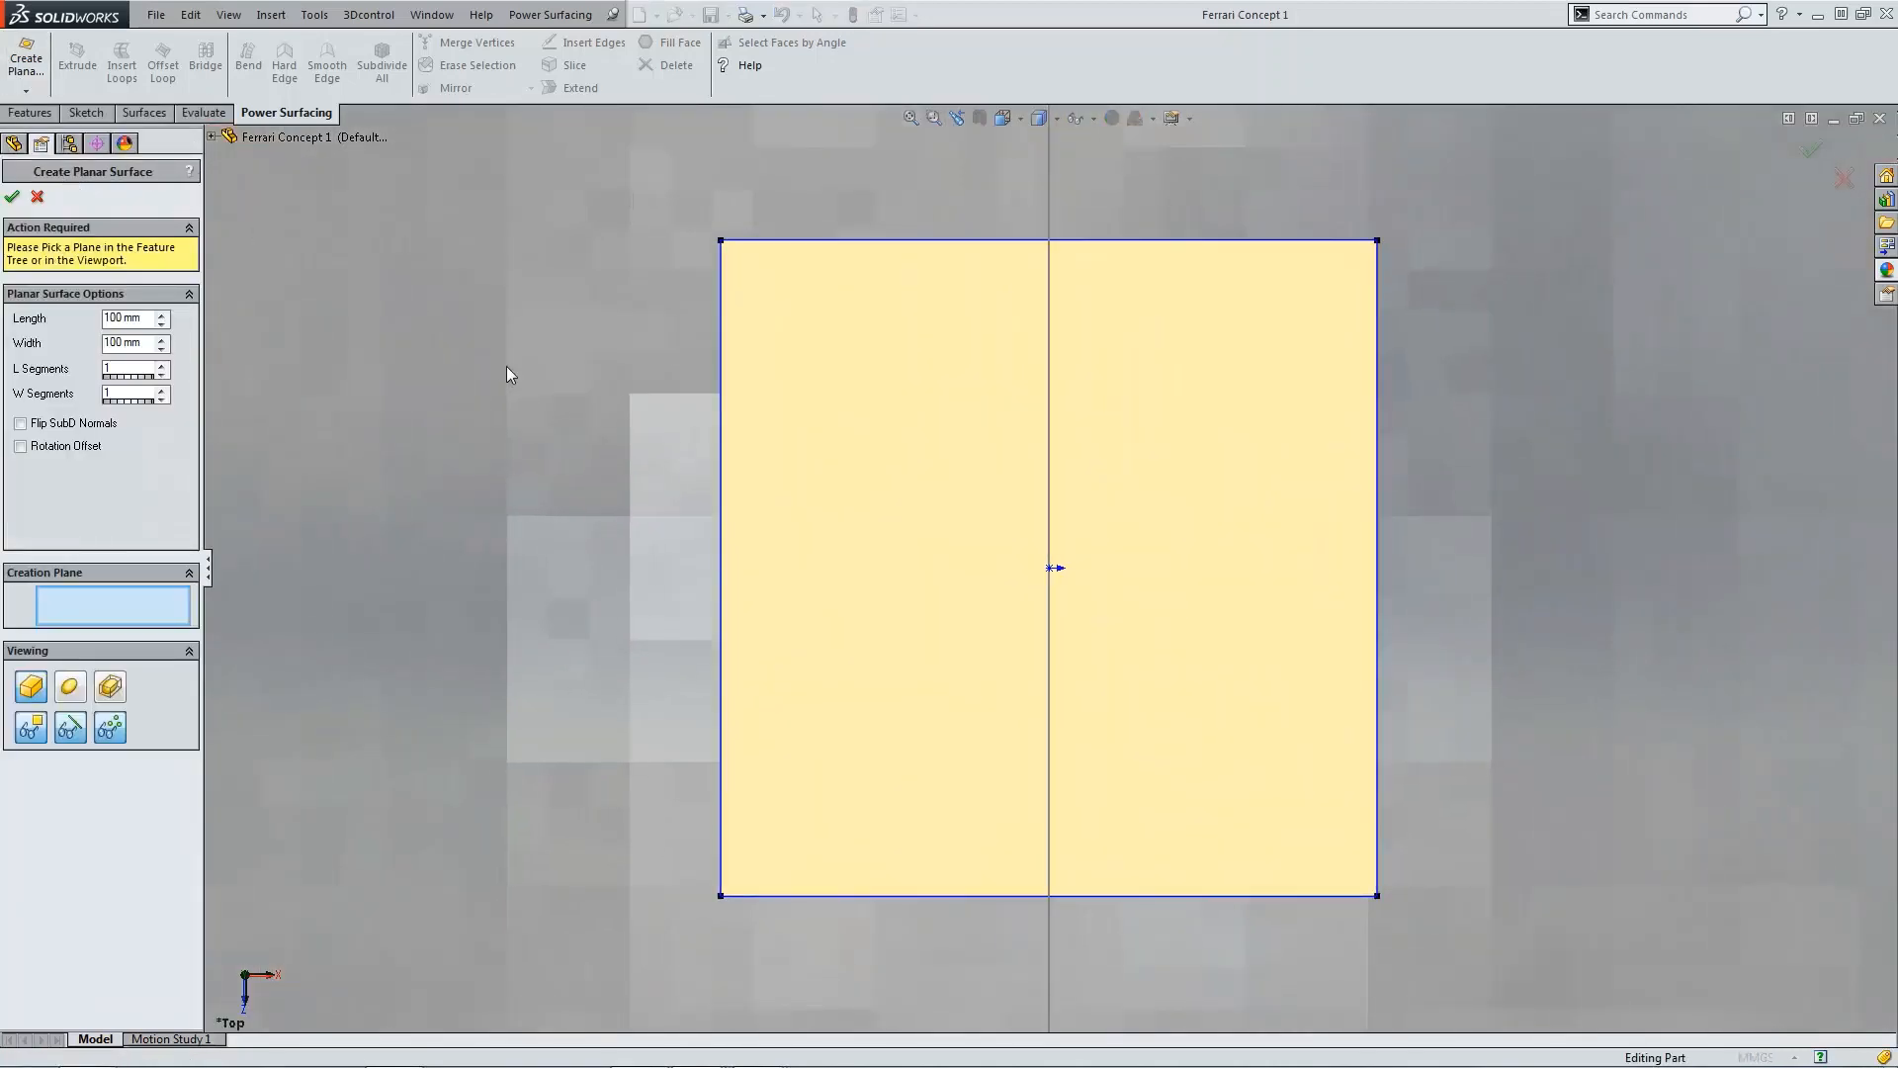
key("f")
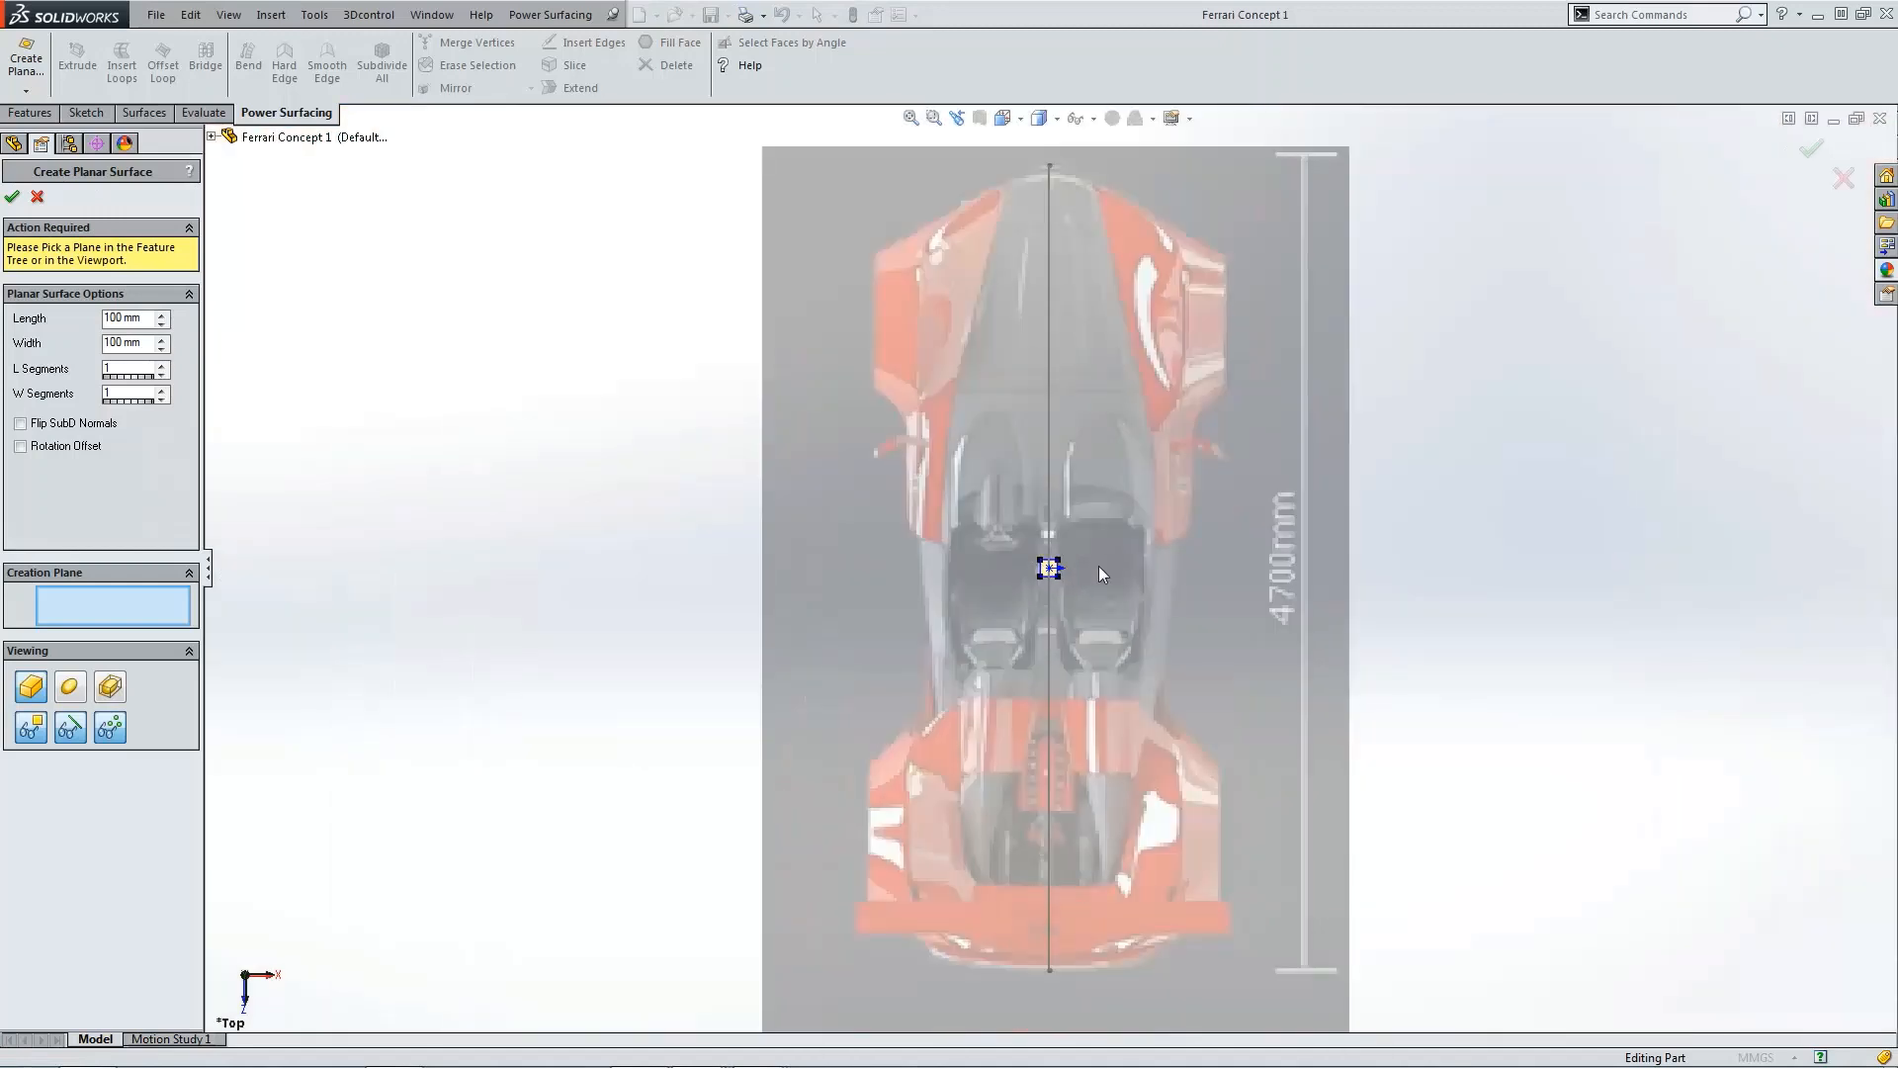
middle_click_drag(1099, 560, 1148, 540)
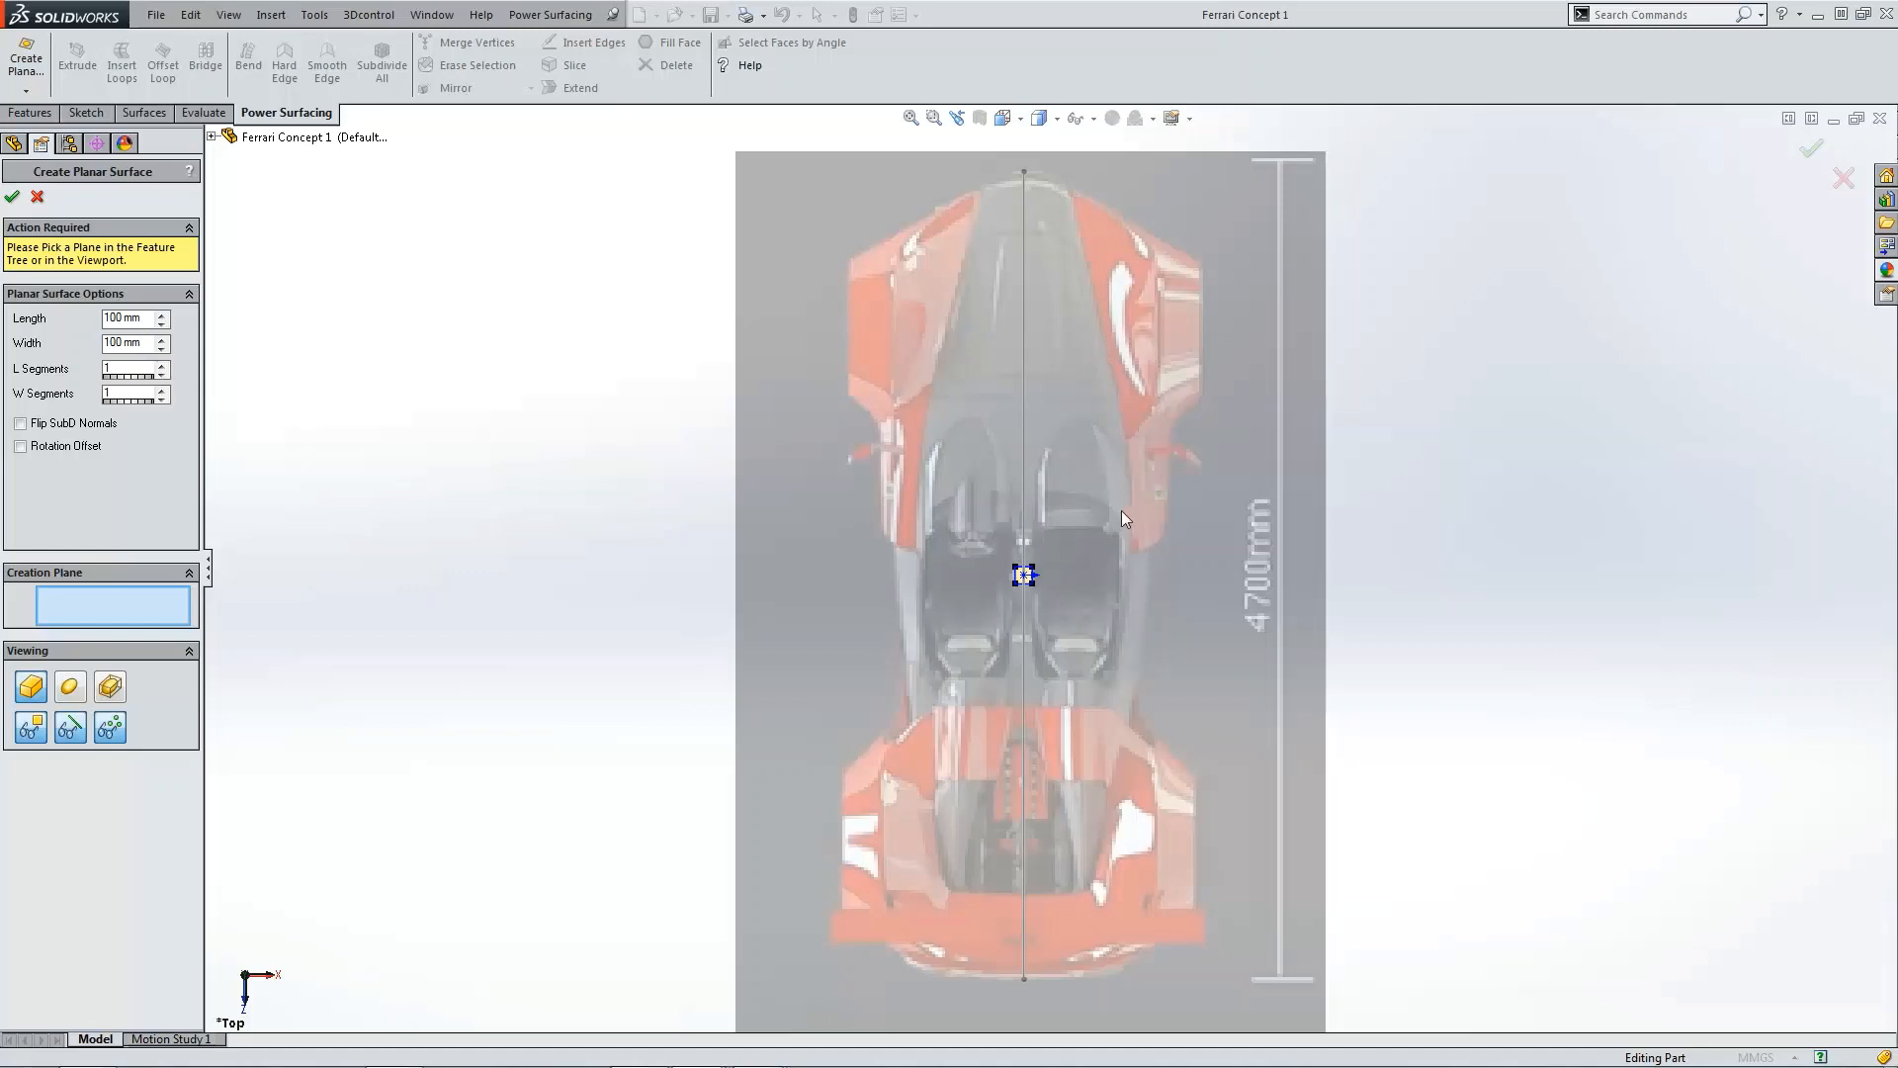
left_click(116, 323)
type("2000")
key("Return")
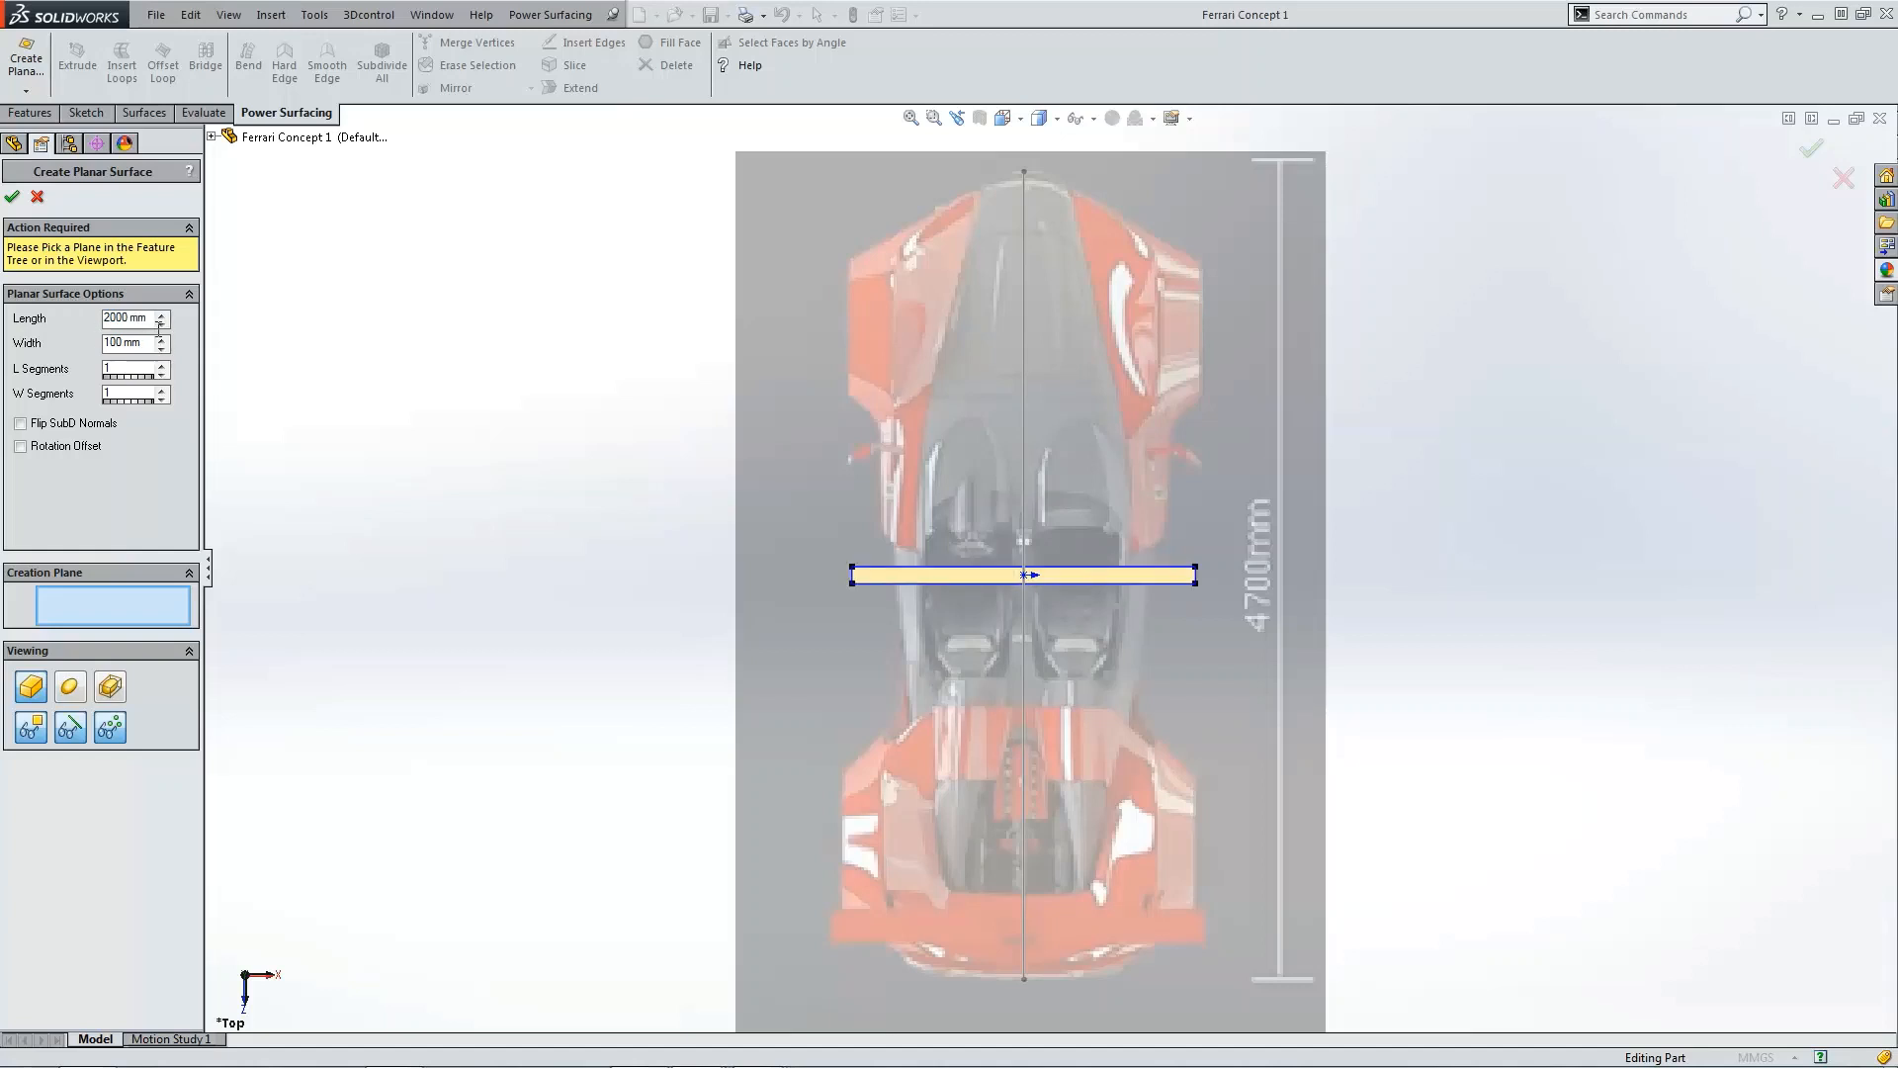
left_click_drag(152, 320, 43, 318)
type("1")
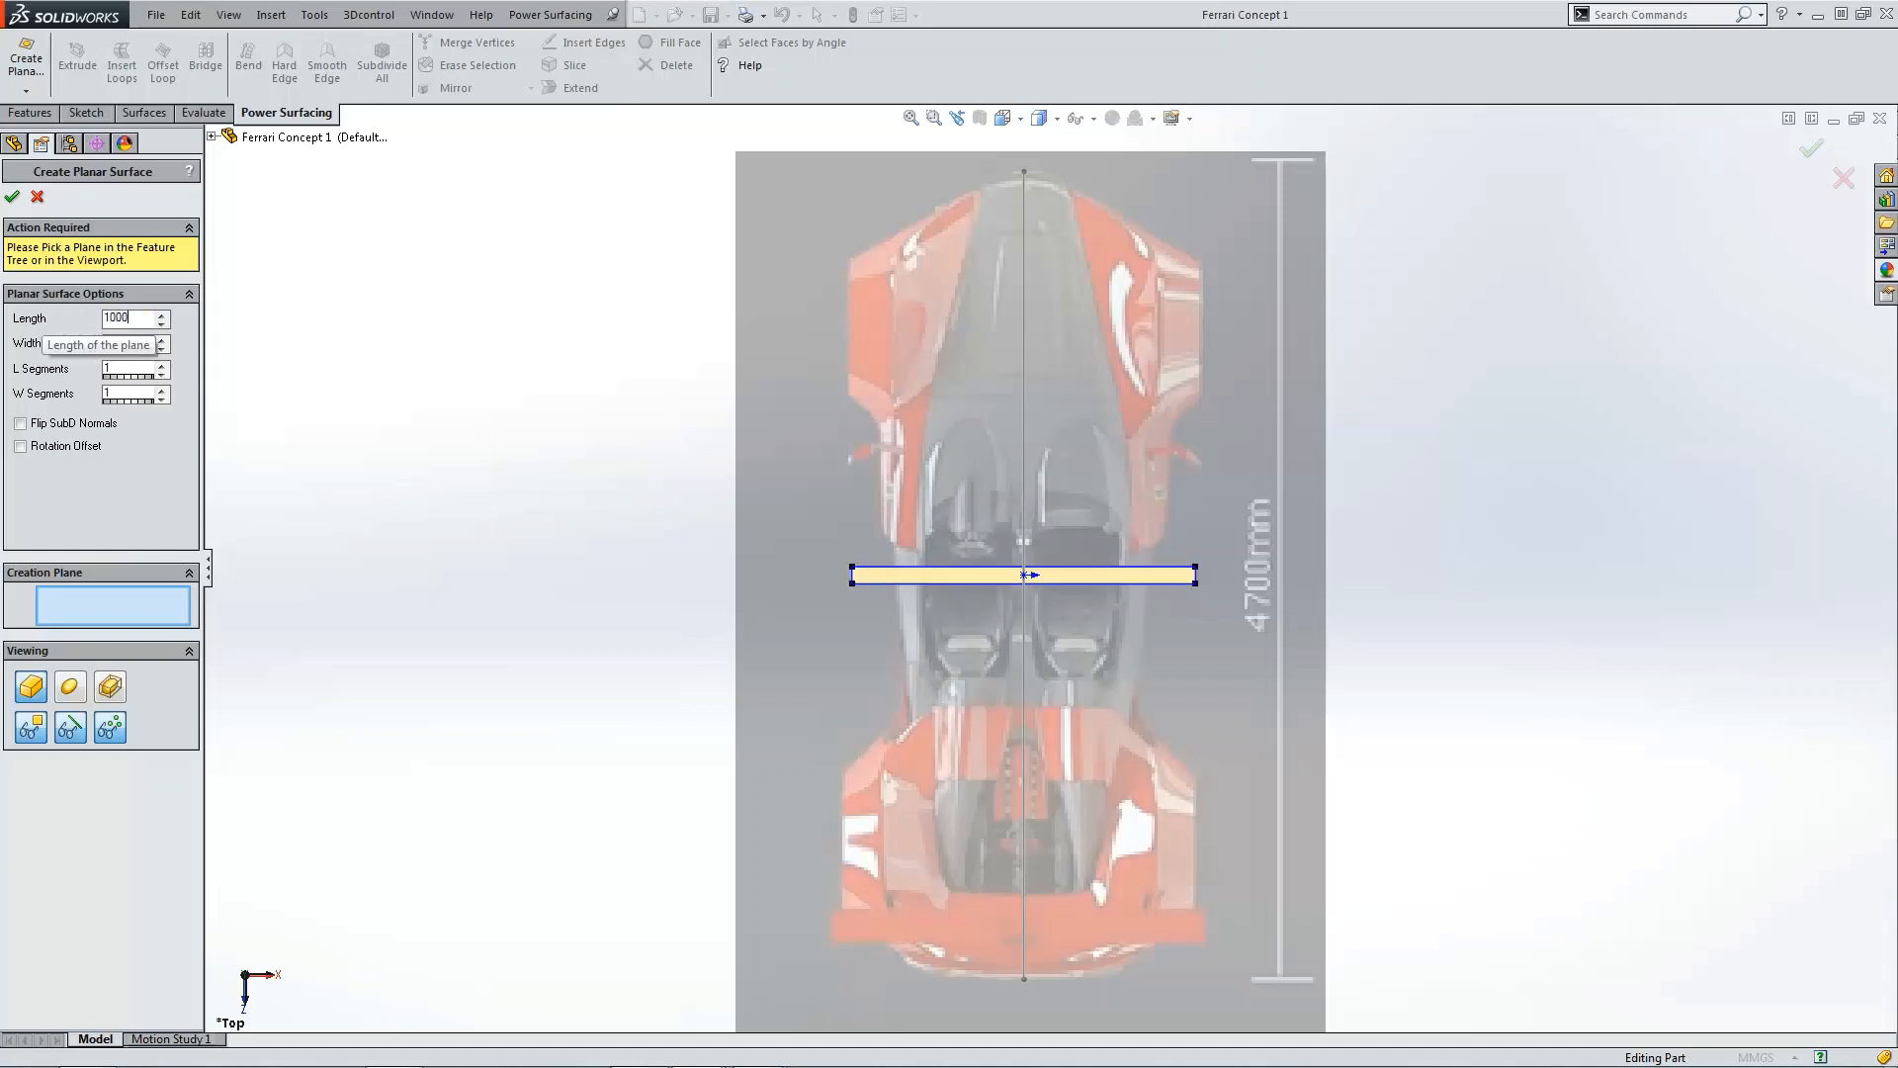
type("000")
key("Return")
Step: Set the planar surface's width to 2000 mm and use 2 segments in each direction
left_click_drag(146, 343, 114, 346)
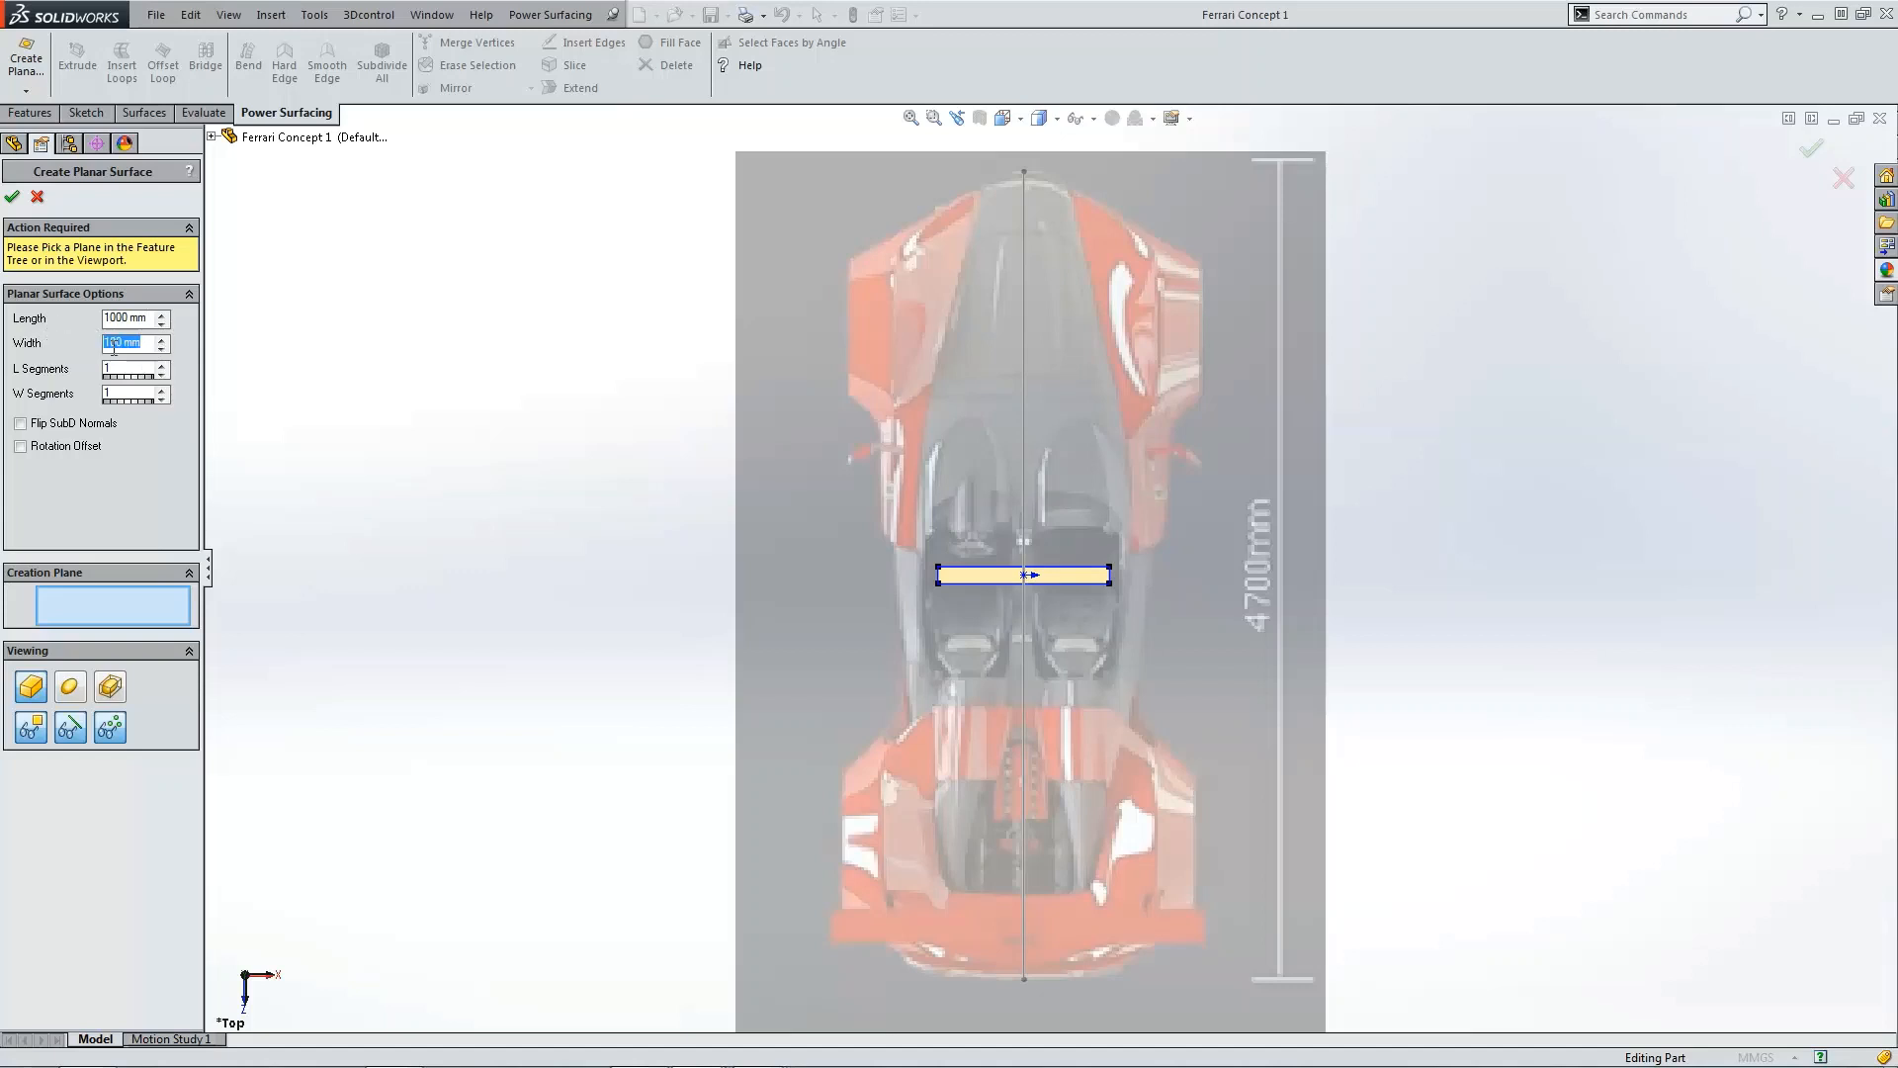
type("2000")
key("Return")
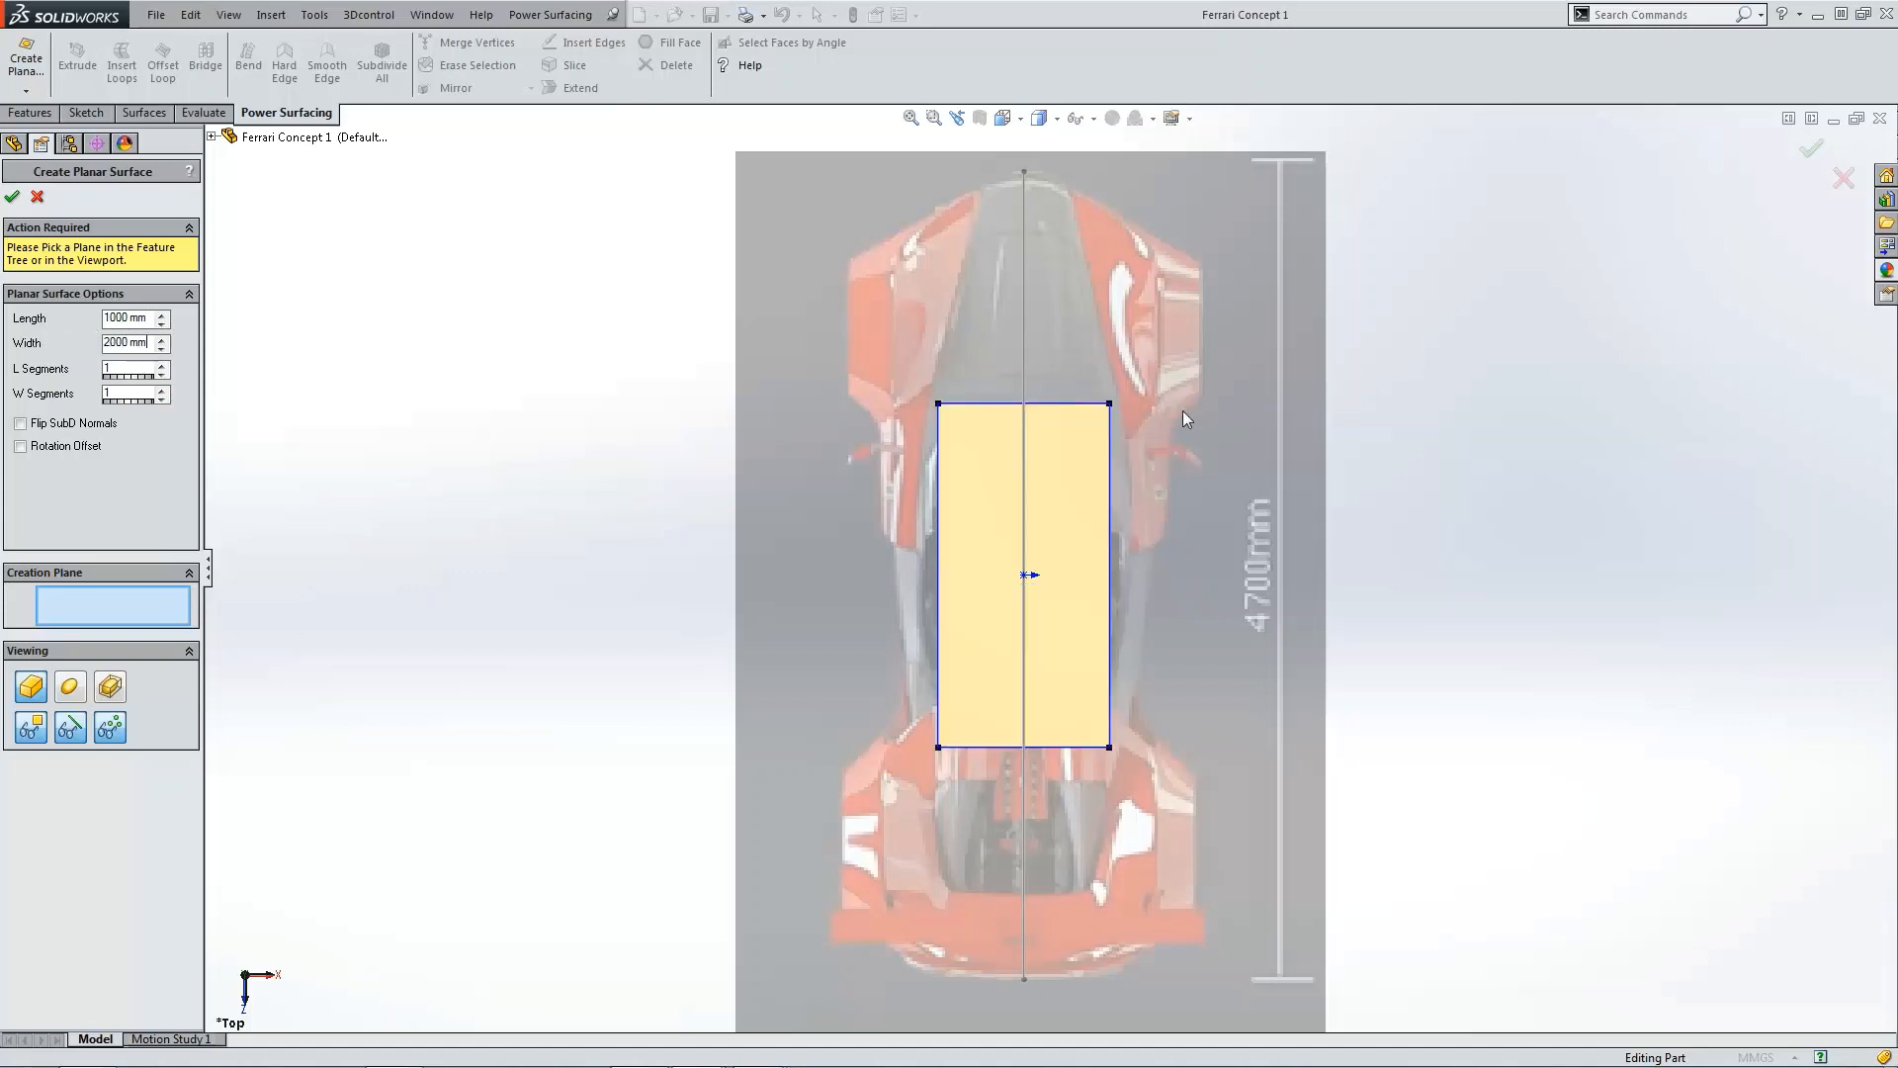
left_click(162, 390)
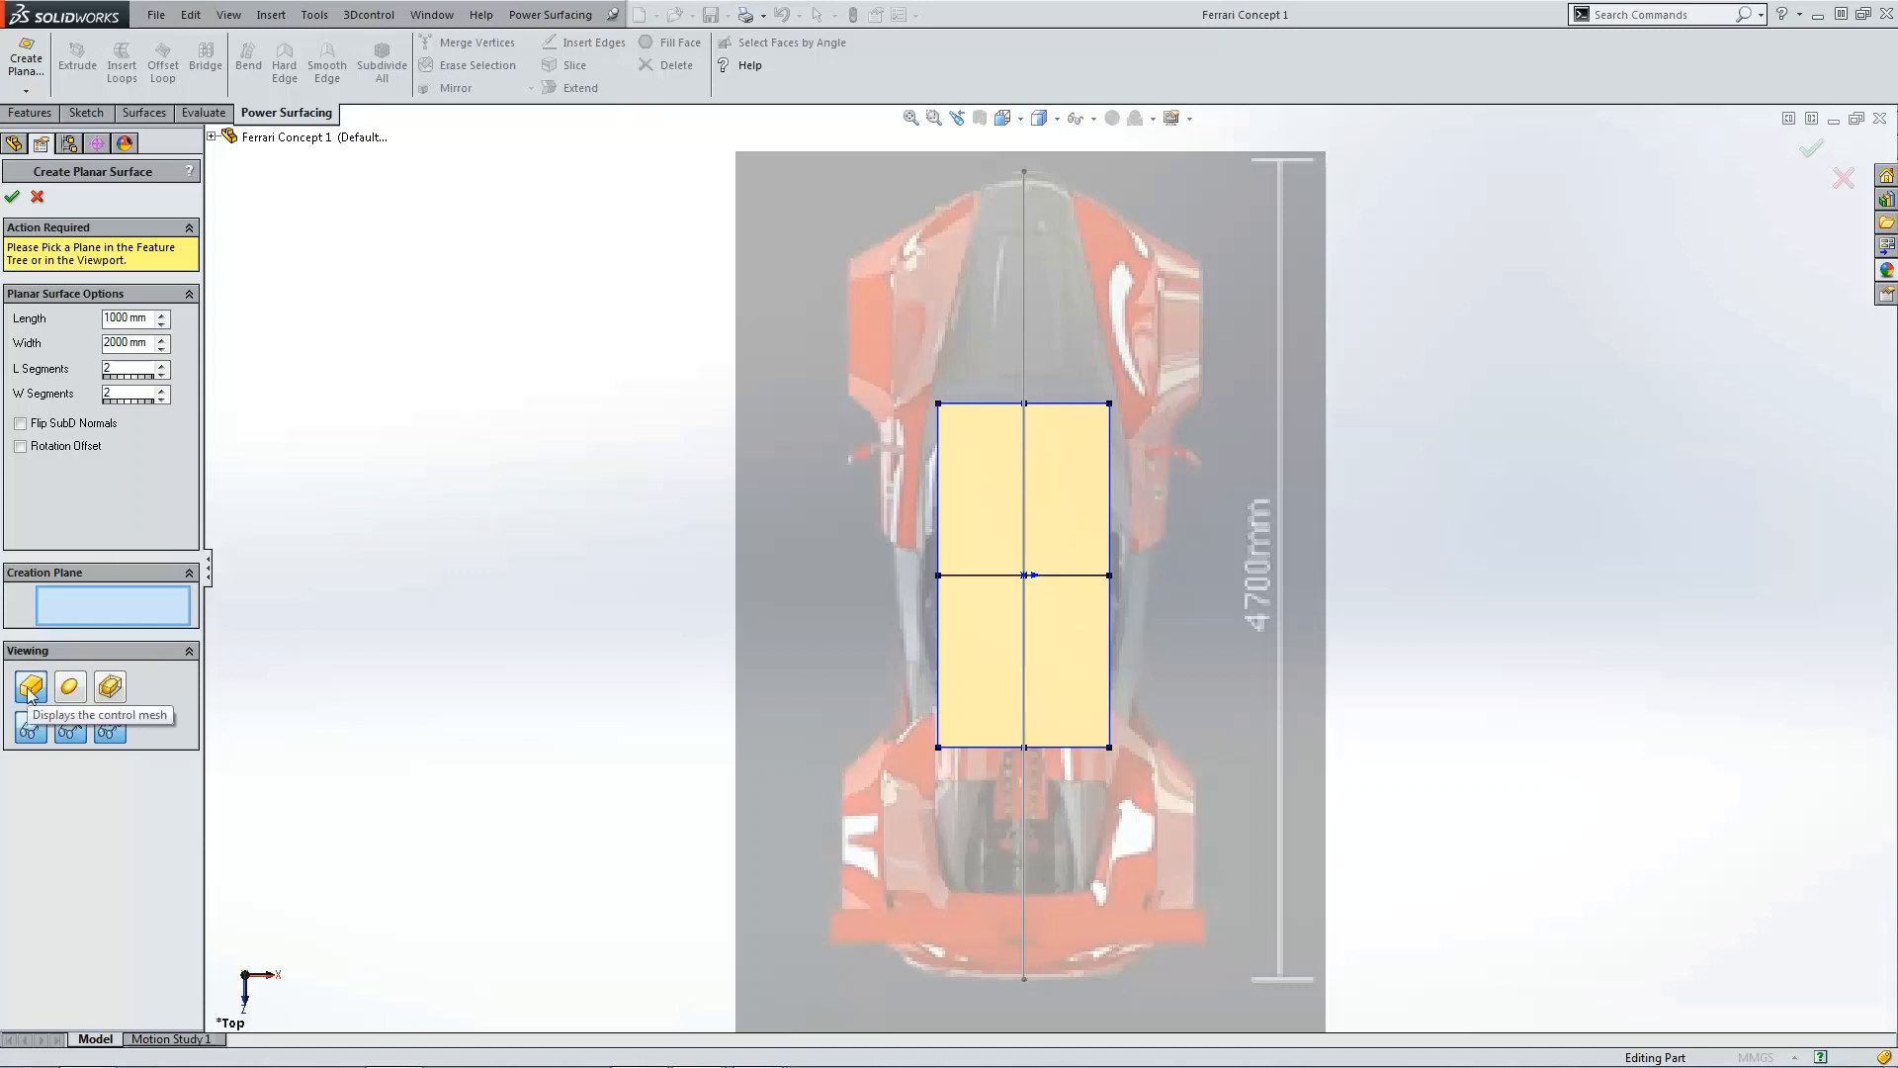
Step: Place the planar surface on the Top plane and confirm it to open the PowerBody editor
left_click(103, 607)
left_click(212, 137)
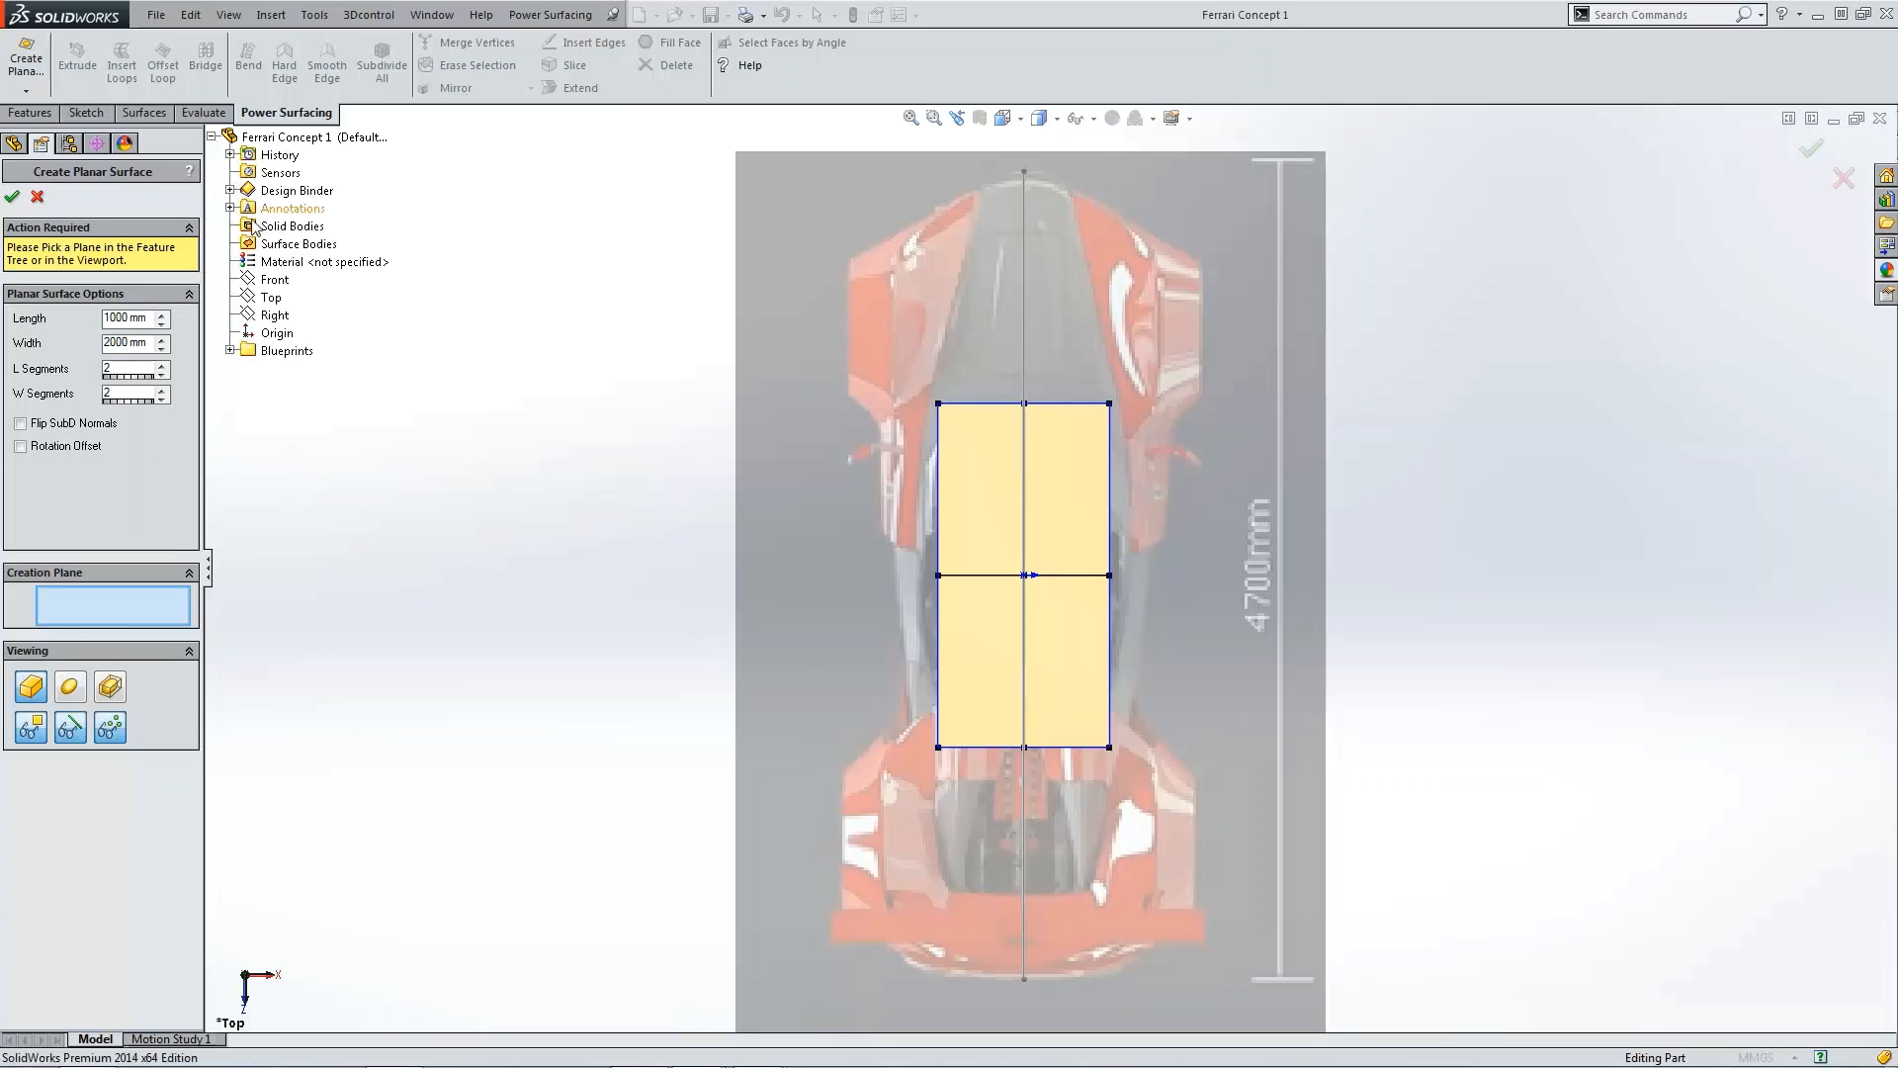
left_click(267, 300)
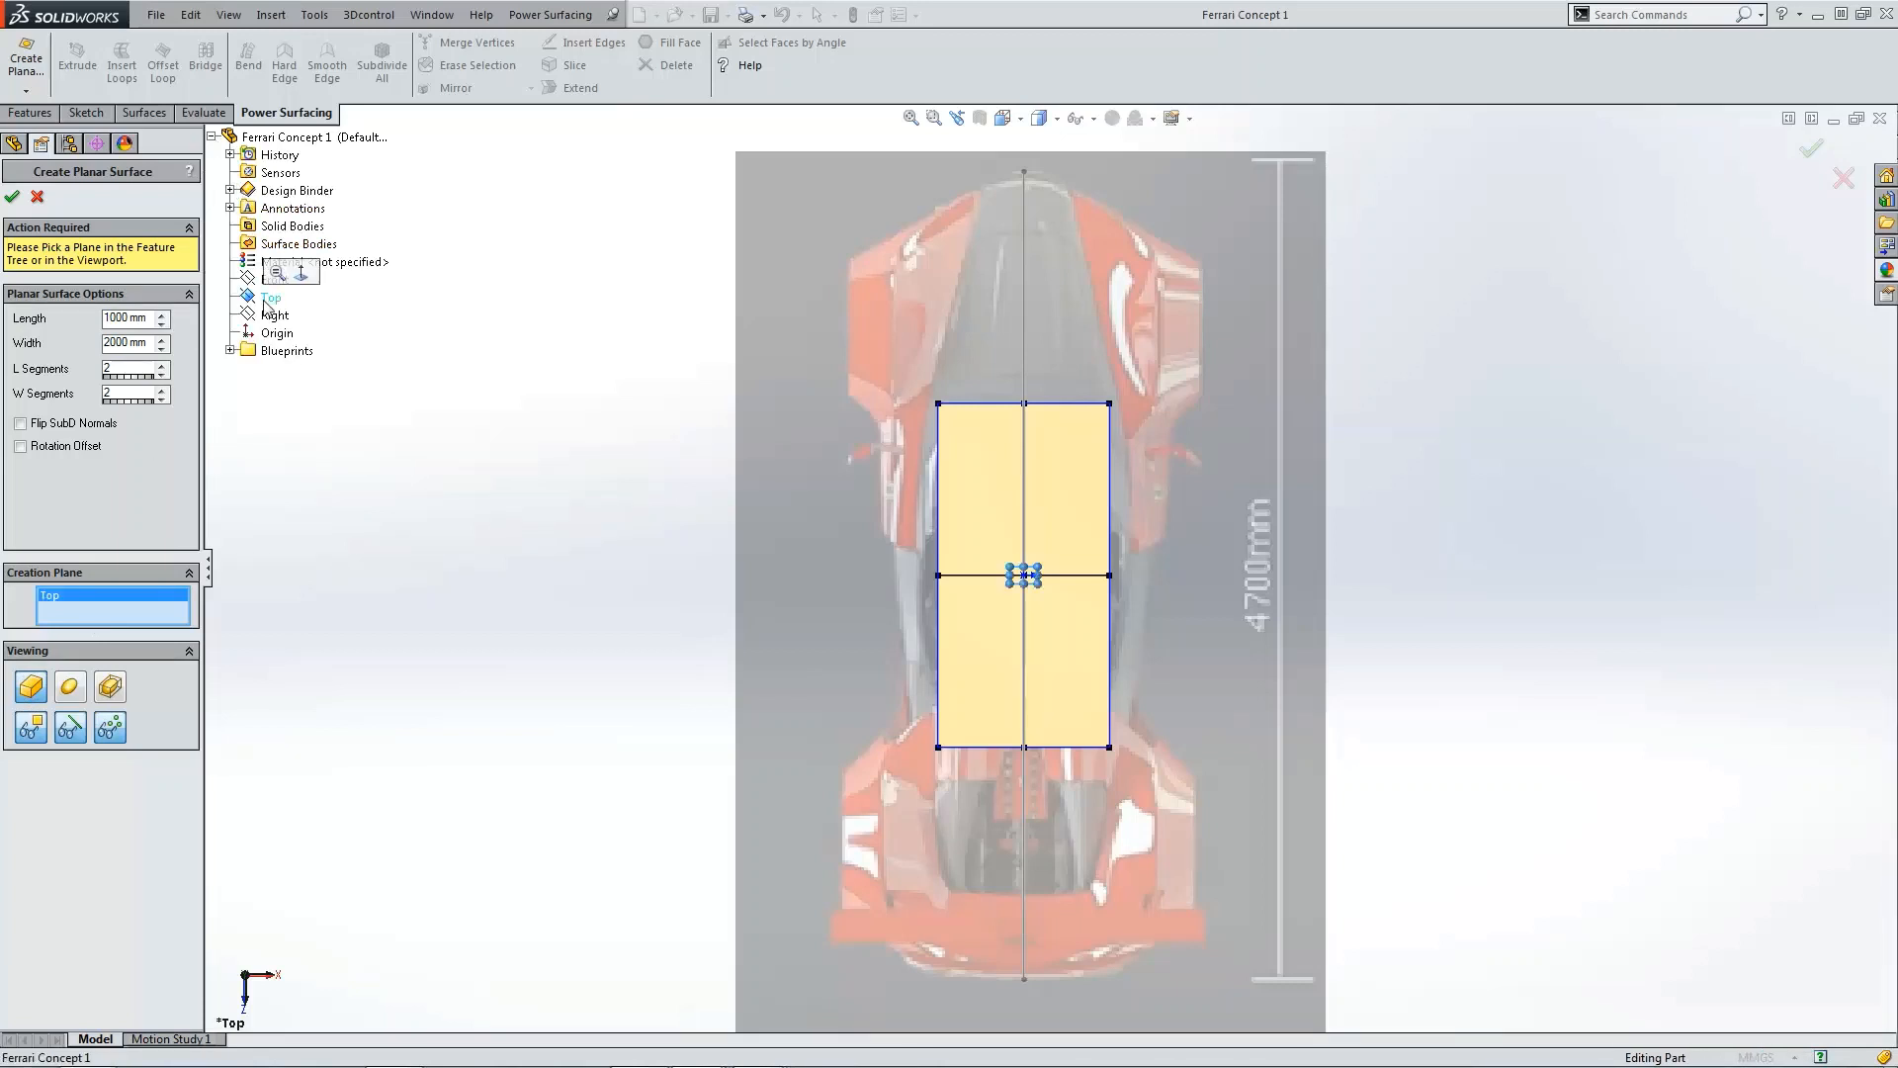
left_click(13, 196)
Step: Select all of the body's vertices and move the body over the right side of the car's nose
scroll(1058, 578, "up", 4)
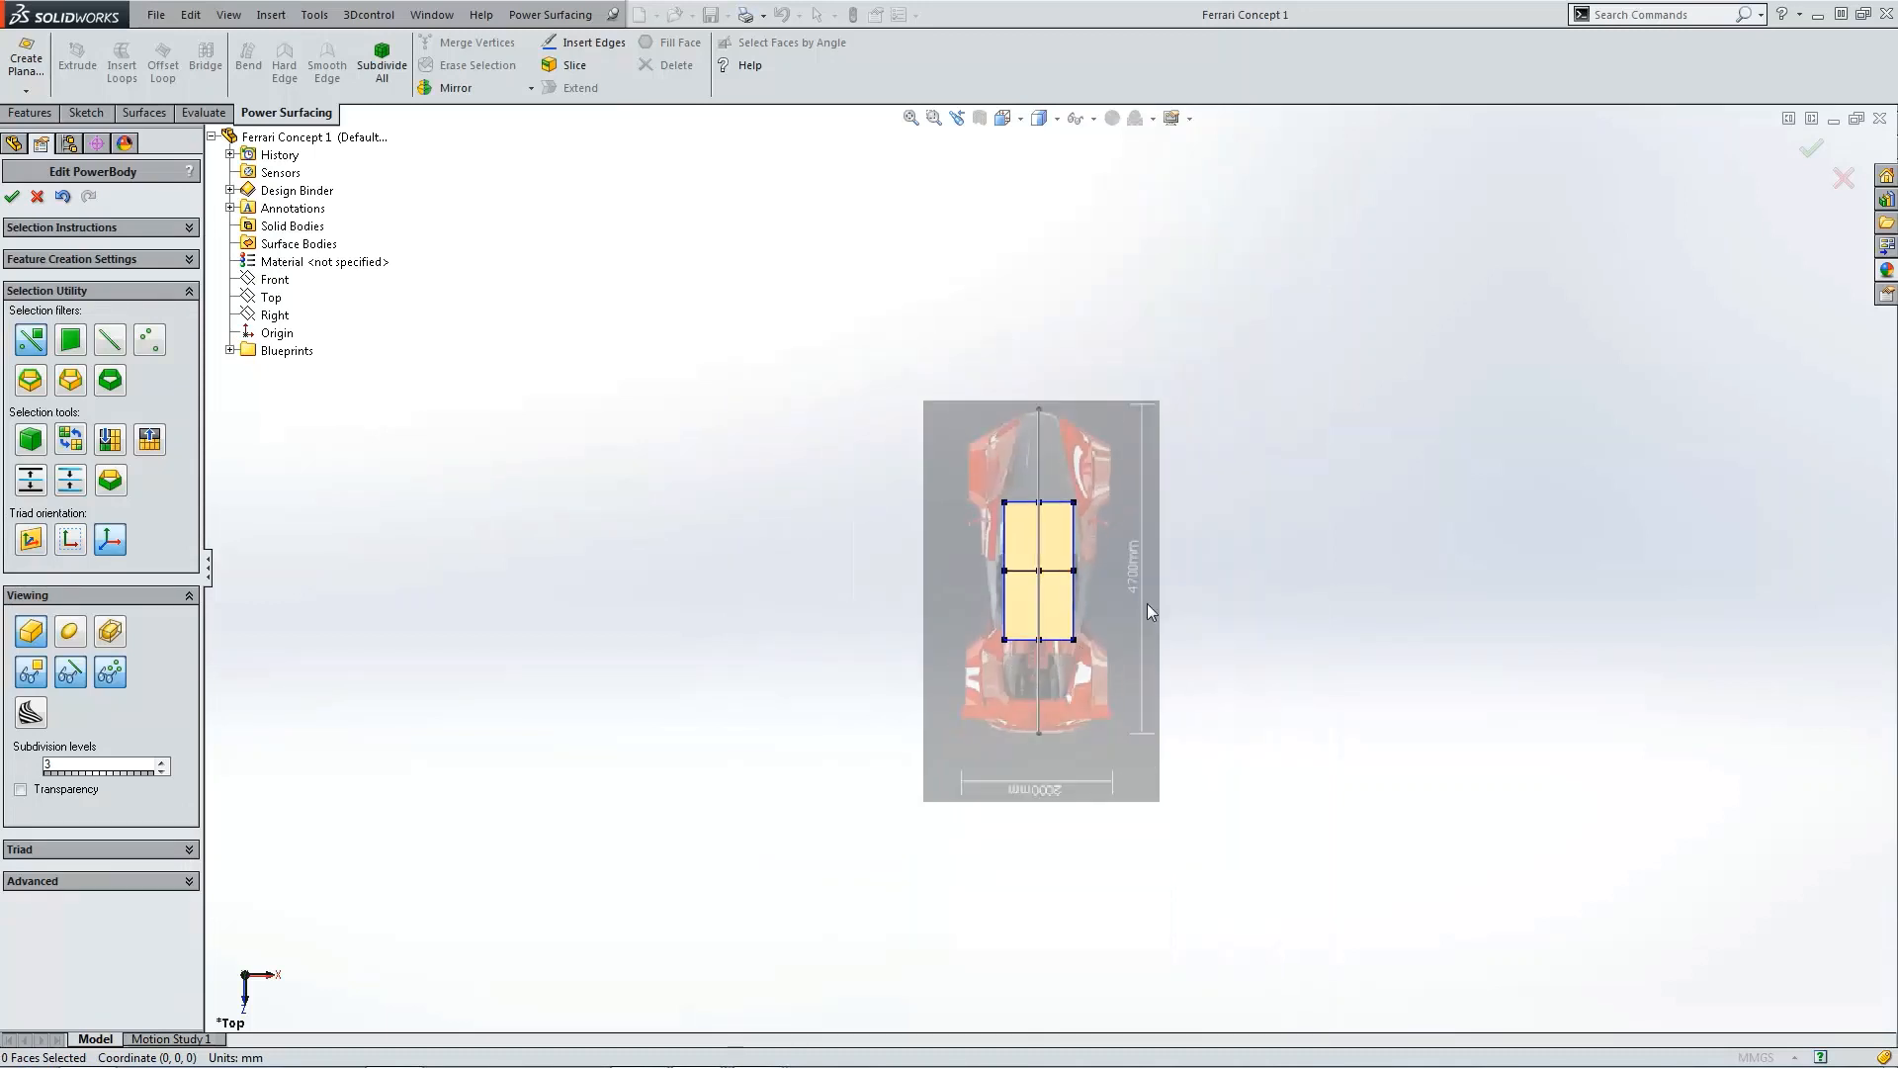
middle_click_drag(1113, 526, 1161, 721)
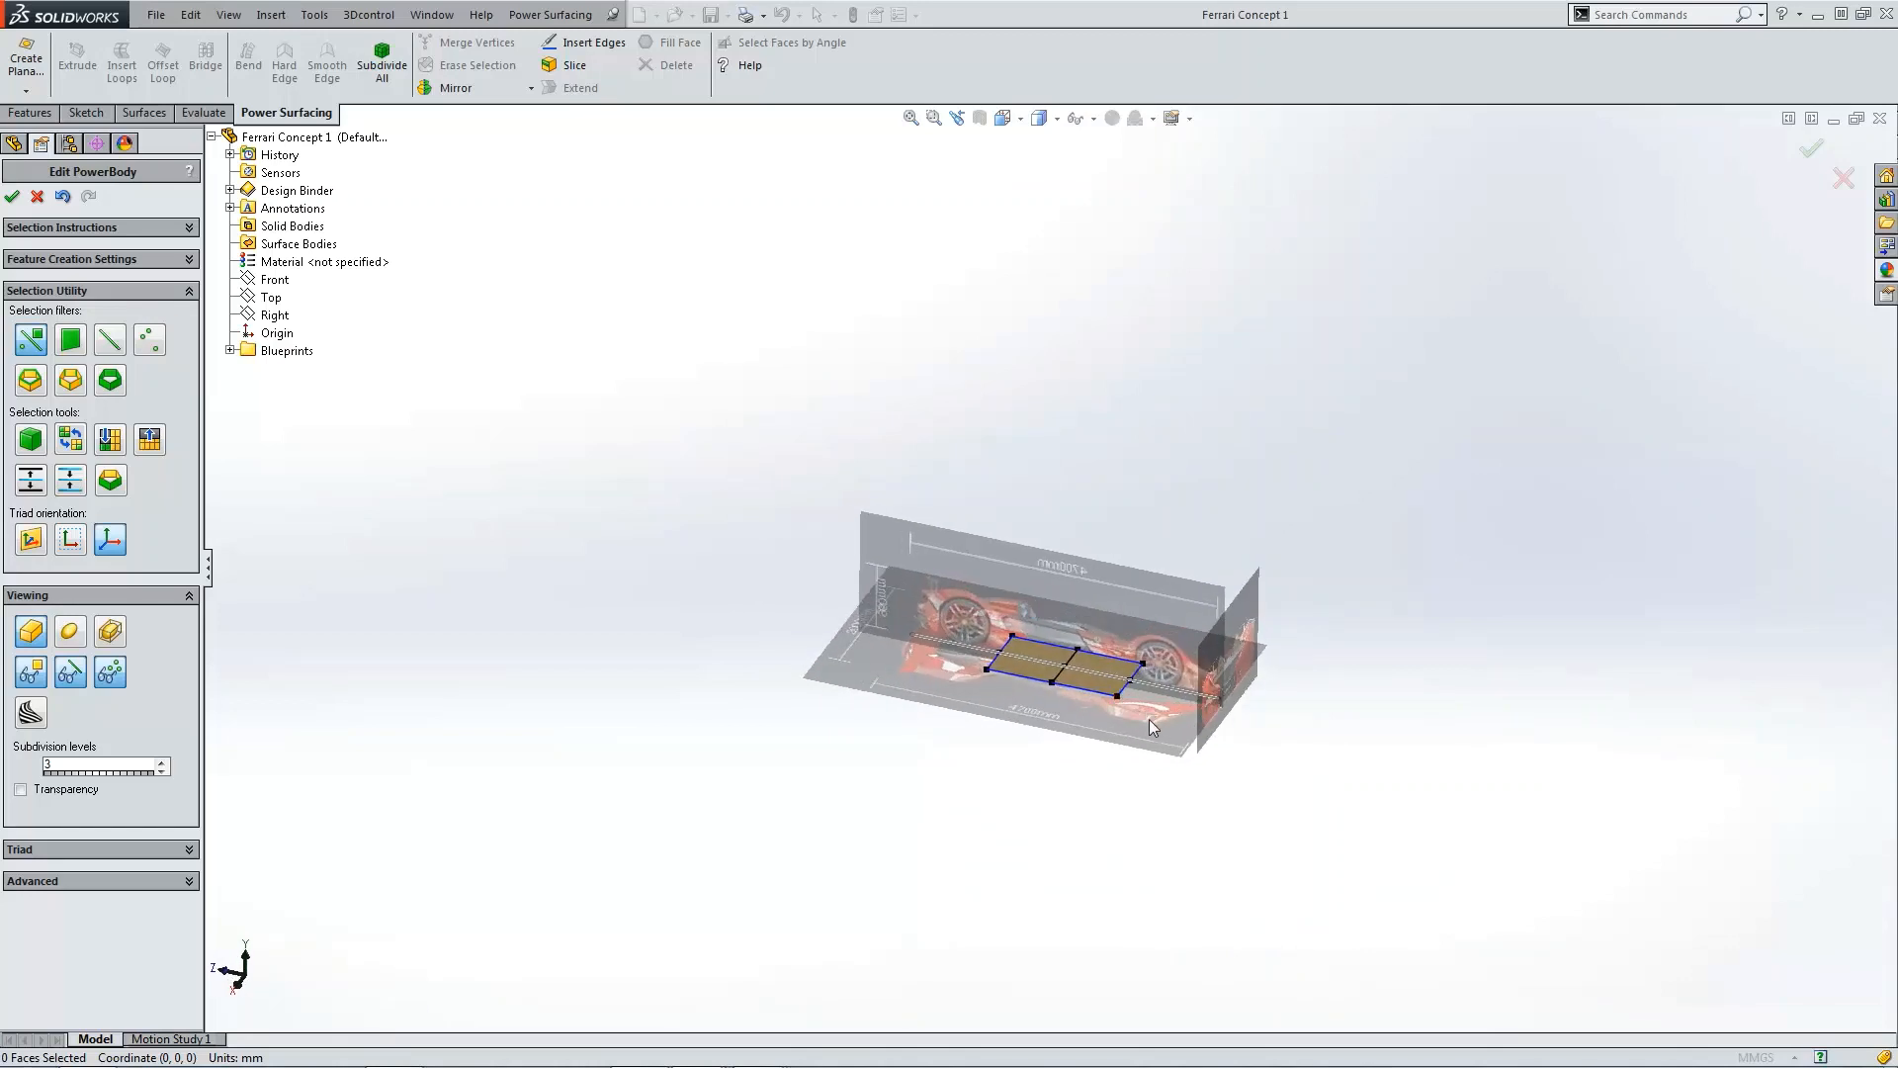
key("ctrl+5")
left_click_drag(1171, 767, 1170, 761)
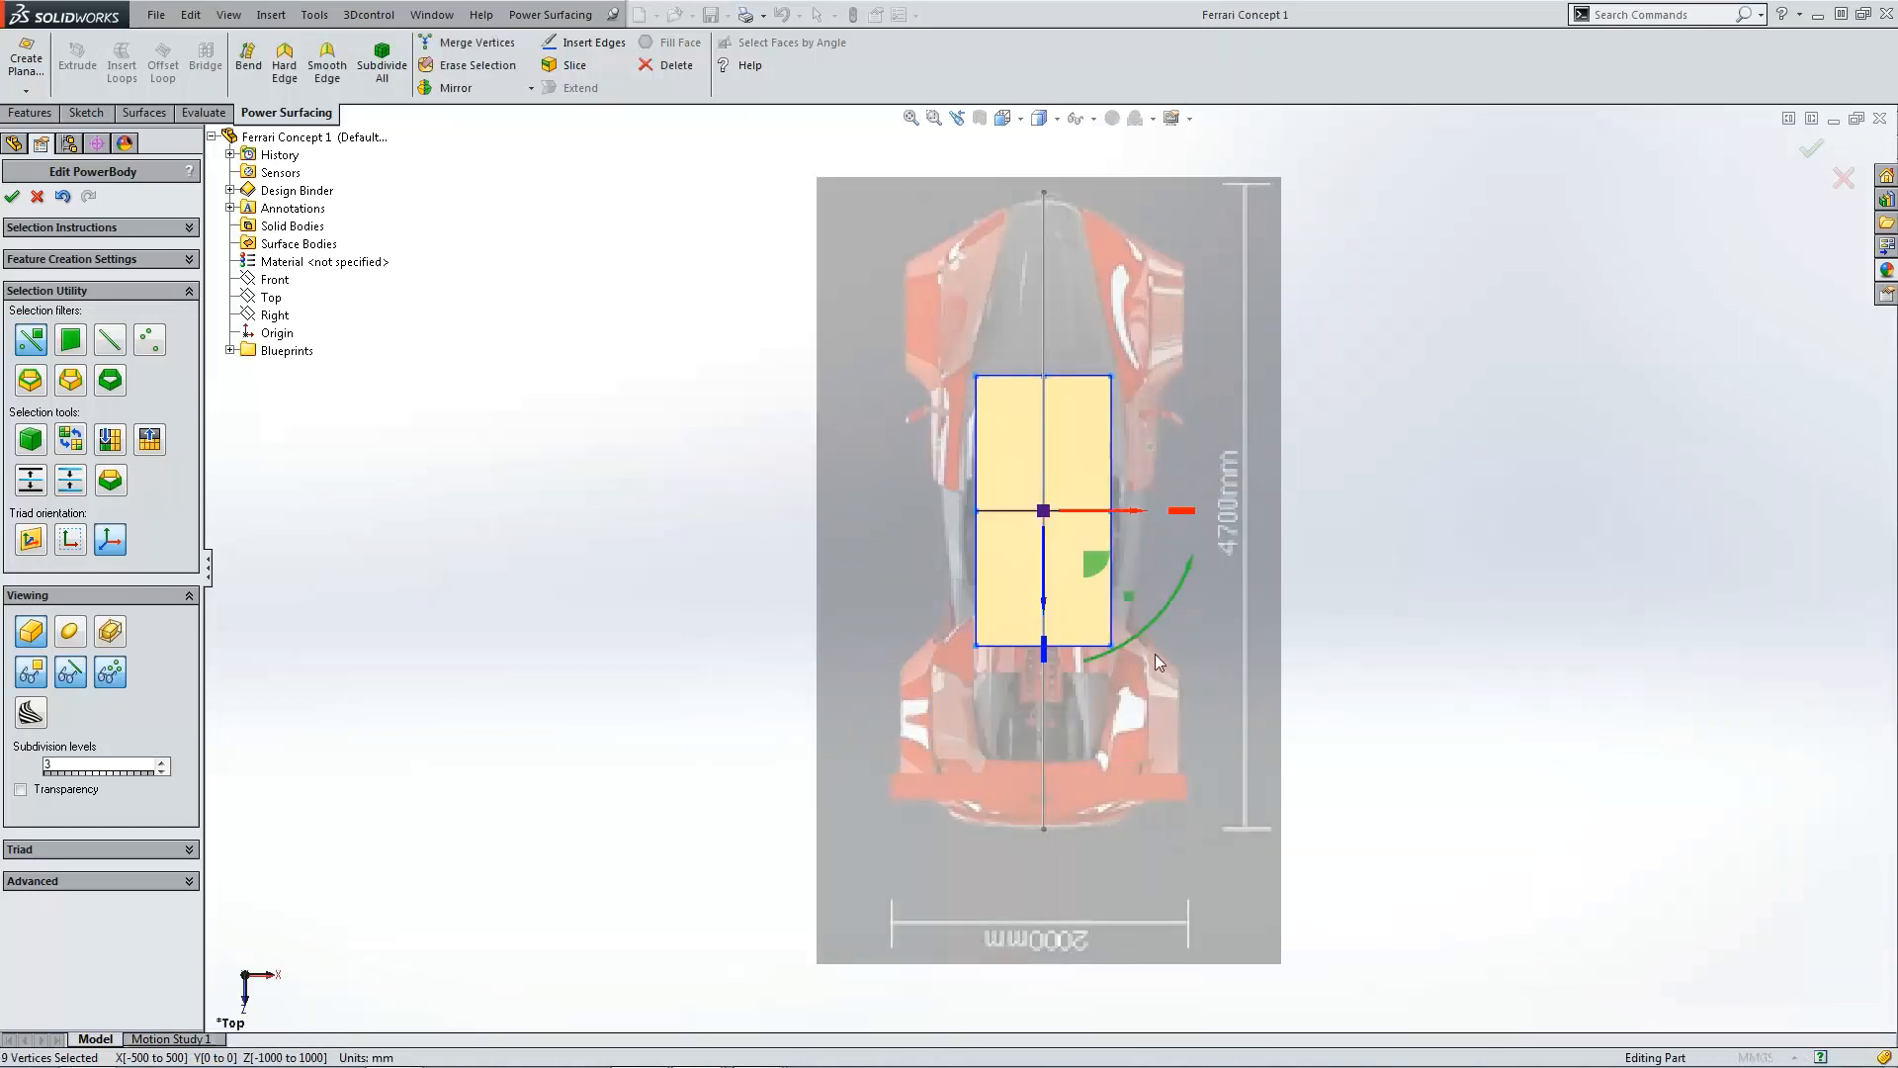
left_click_drag(1104, 560, 1186, 394)
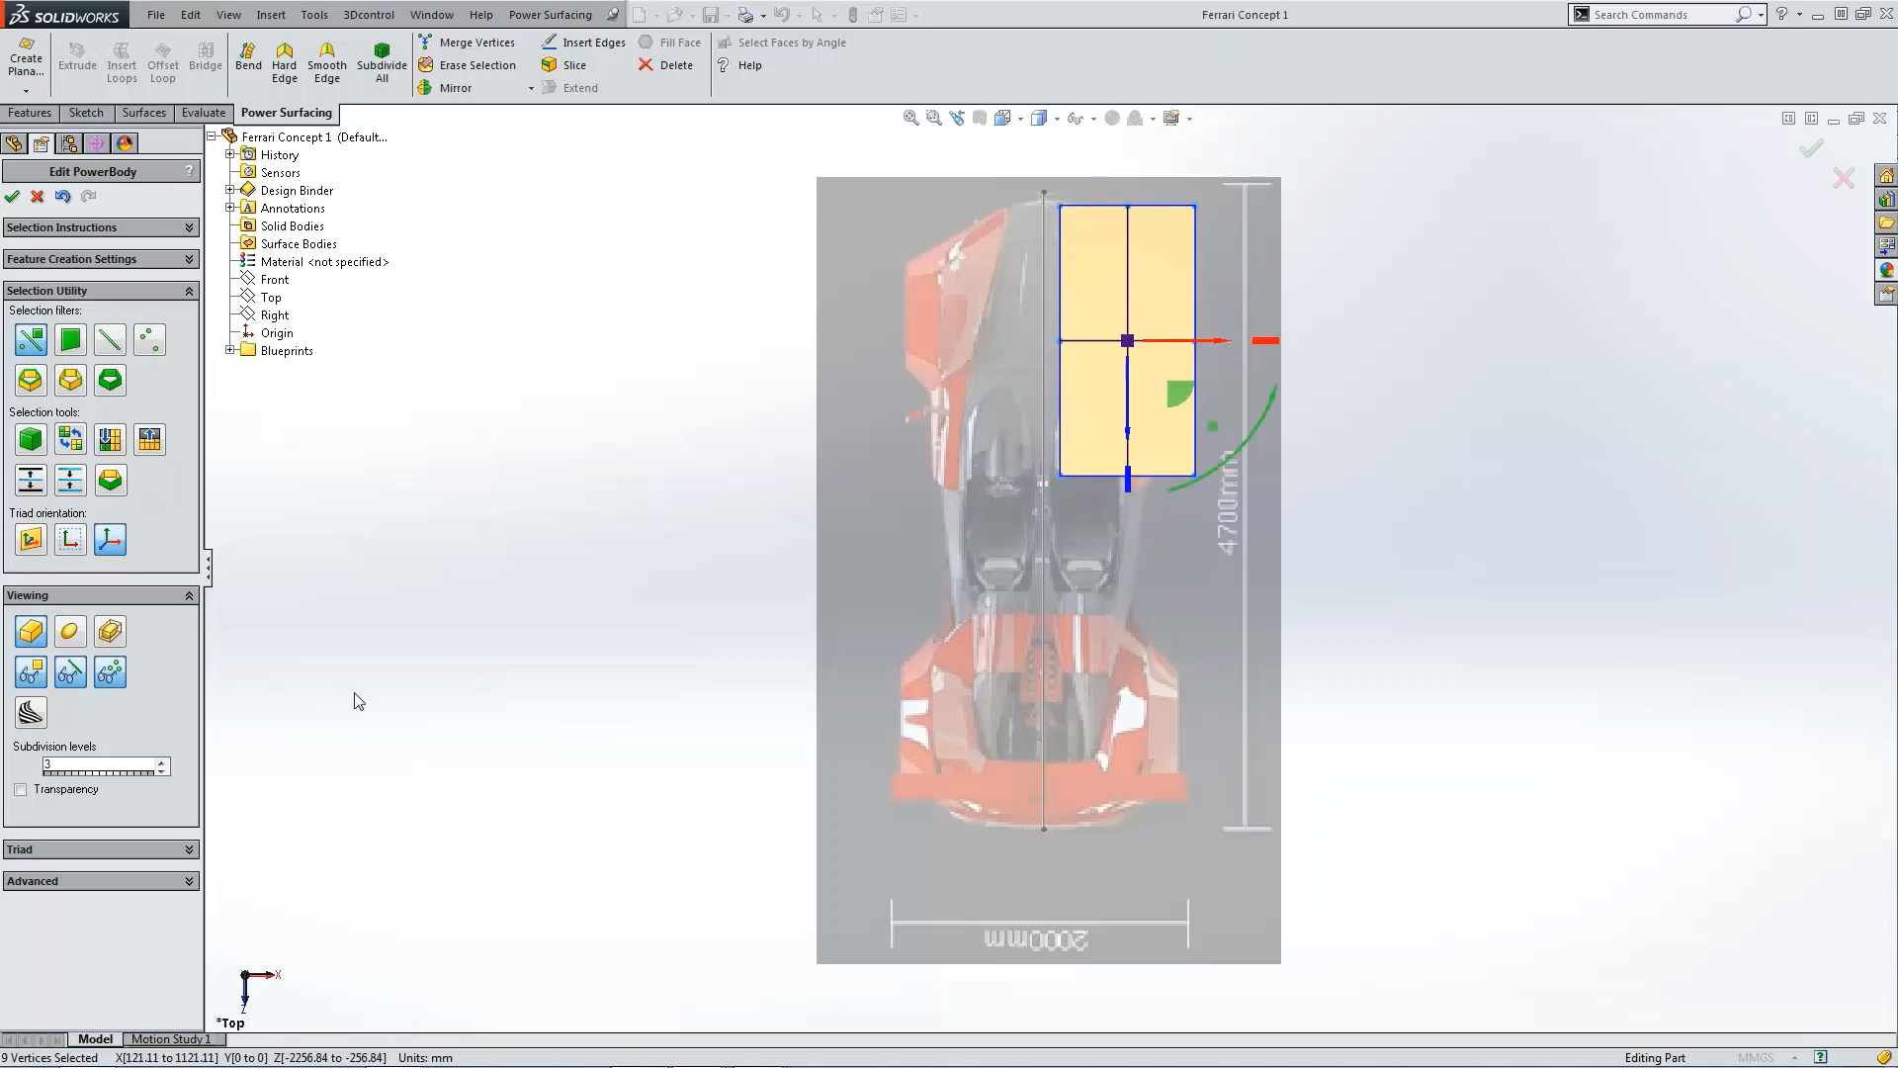
Step: Turn on transparency for the body at 50%
left_click(91, 789)
left_click_drag(98, 820, 130, 826)
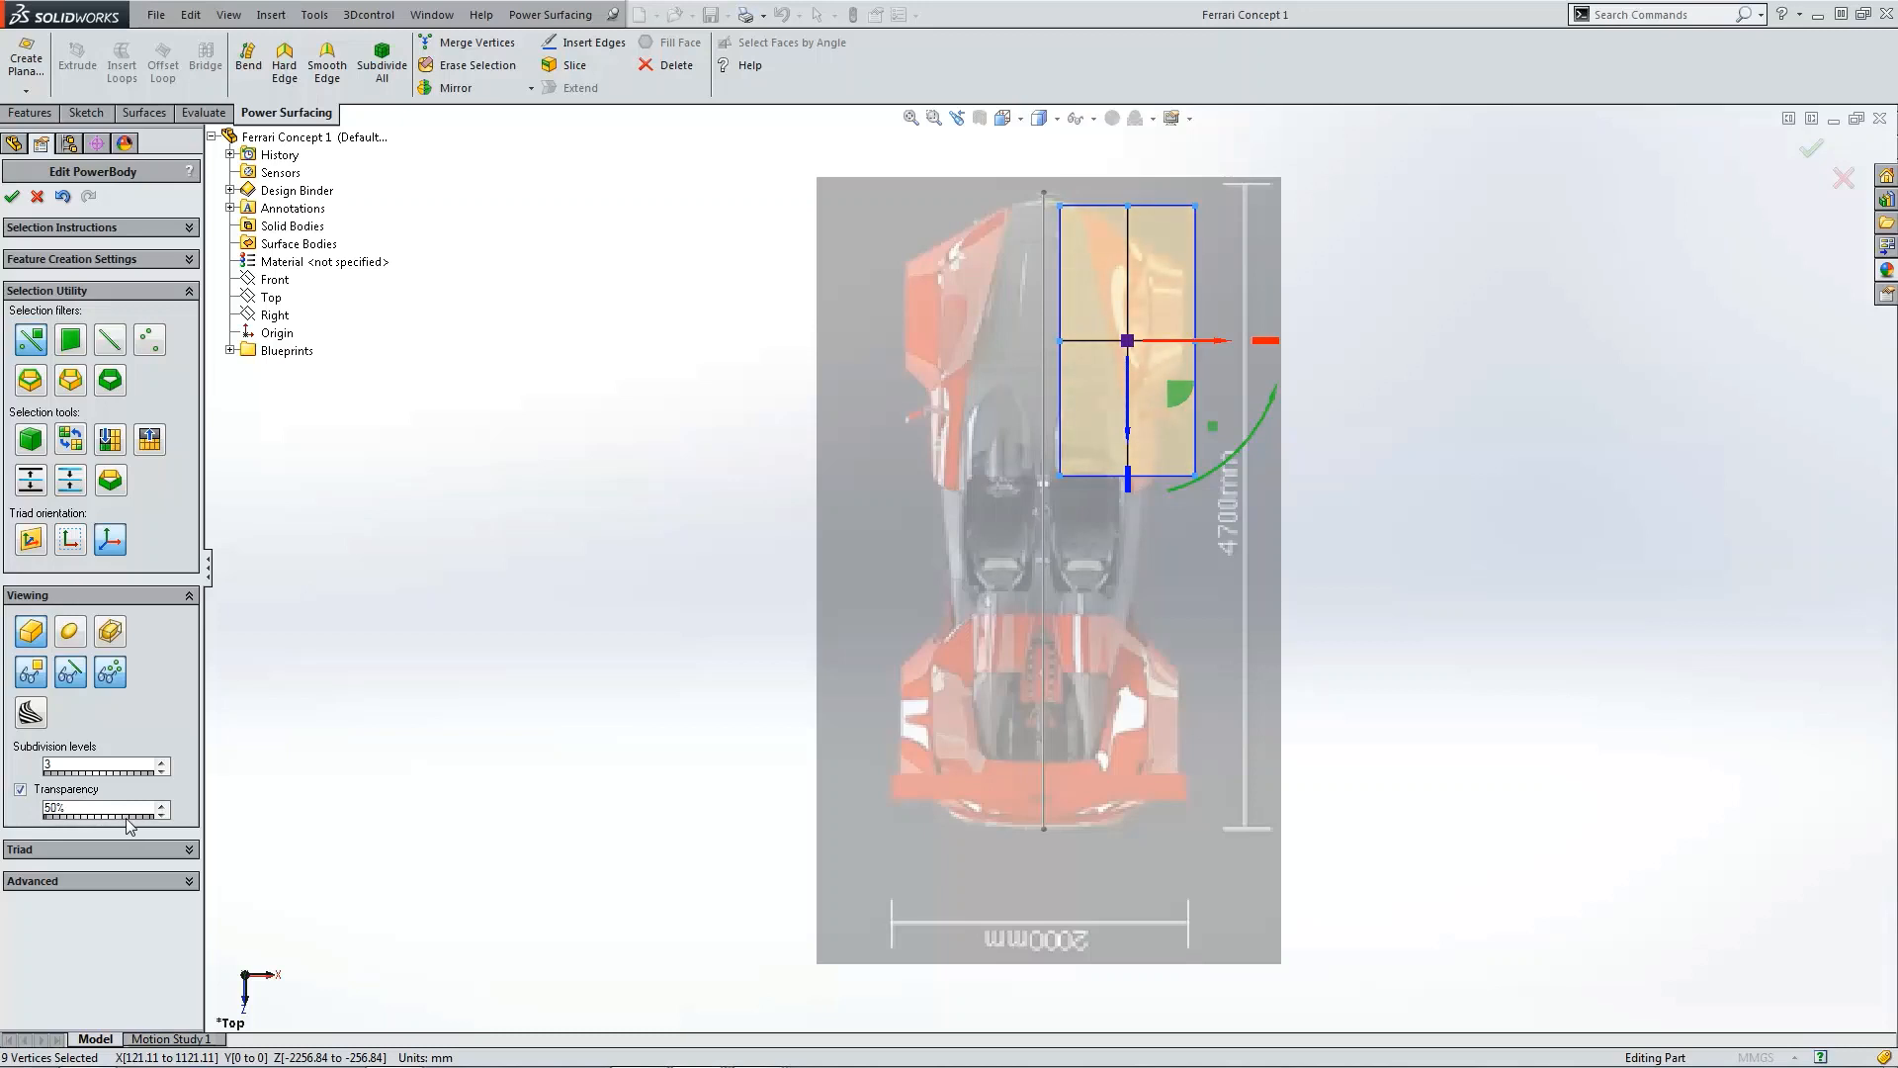
left_click(425, 567)
Step: Move the body's inner edge vertices inward so the edge follows the taper of the car's nose in top view
scroll(1236, 382, "down", 3)
scroll(1200, 443, "up", 5)
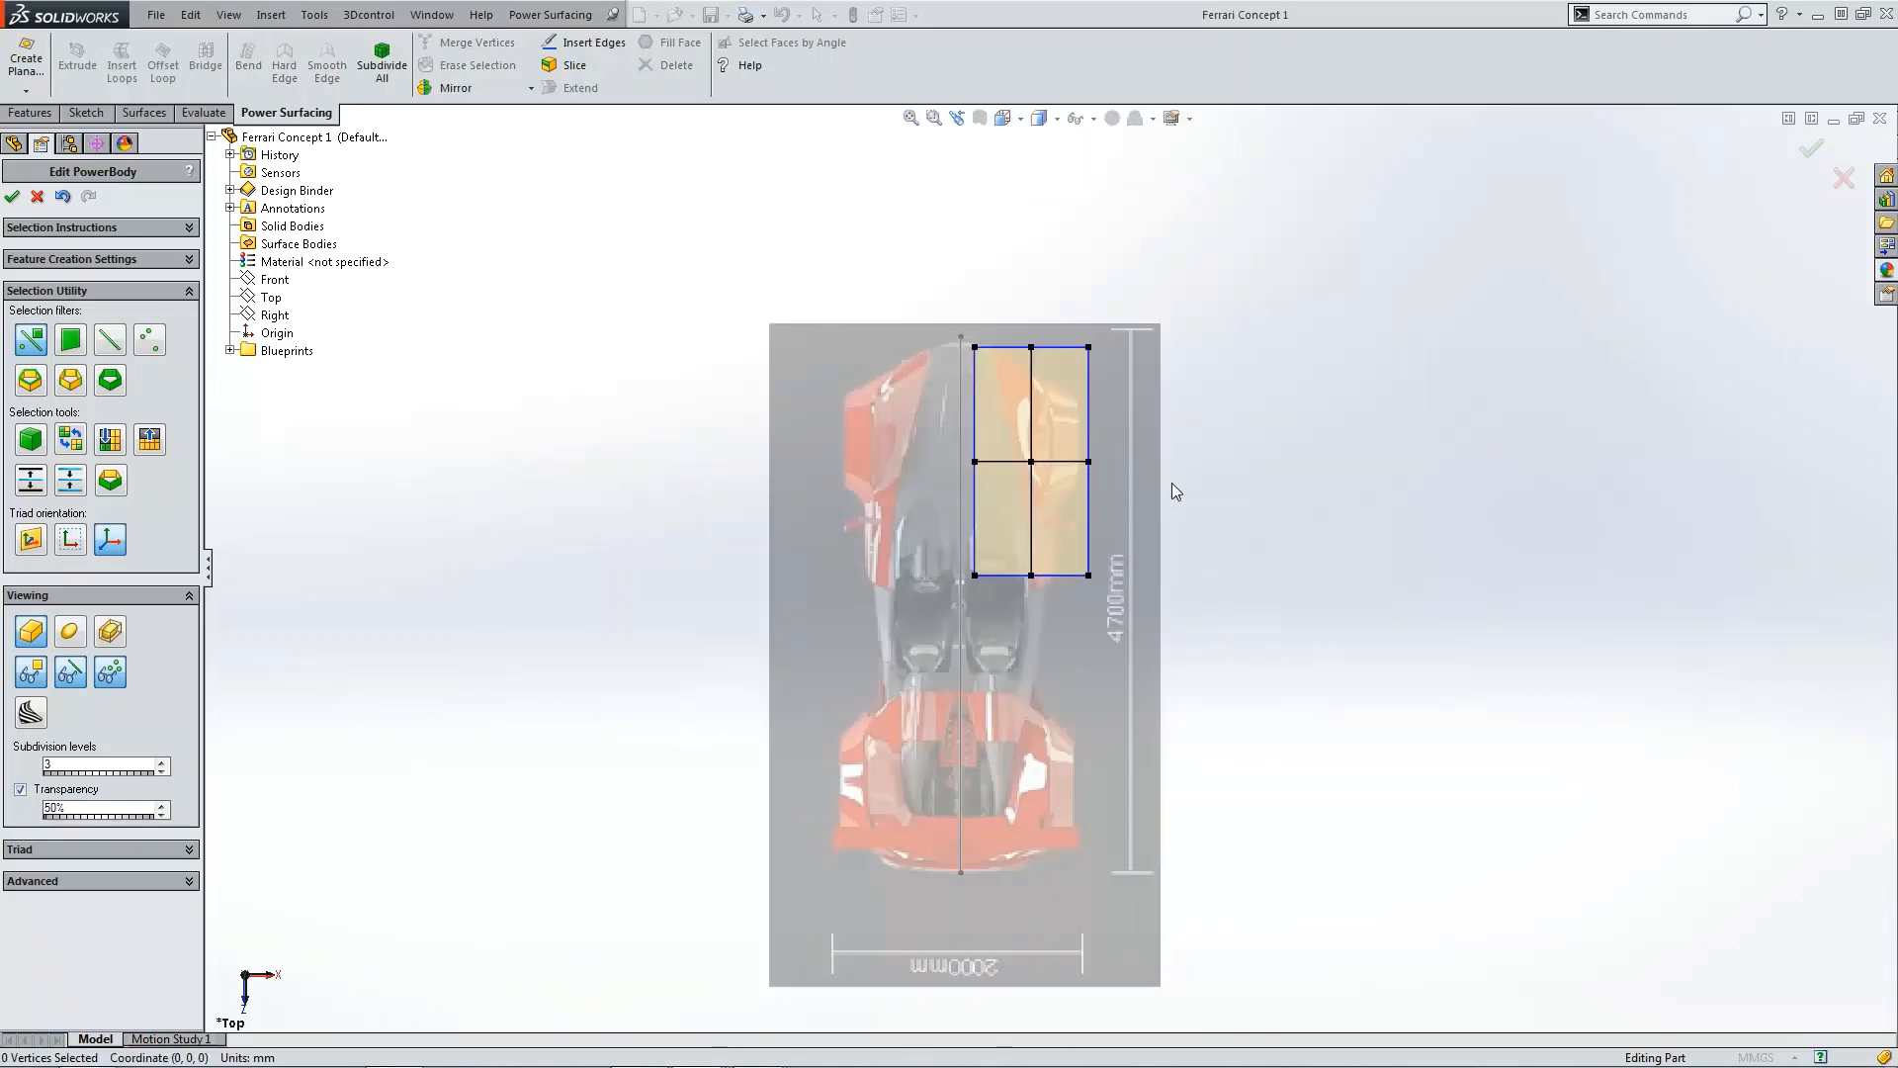
scroll(1058, 427, "down", 1)
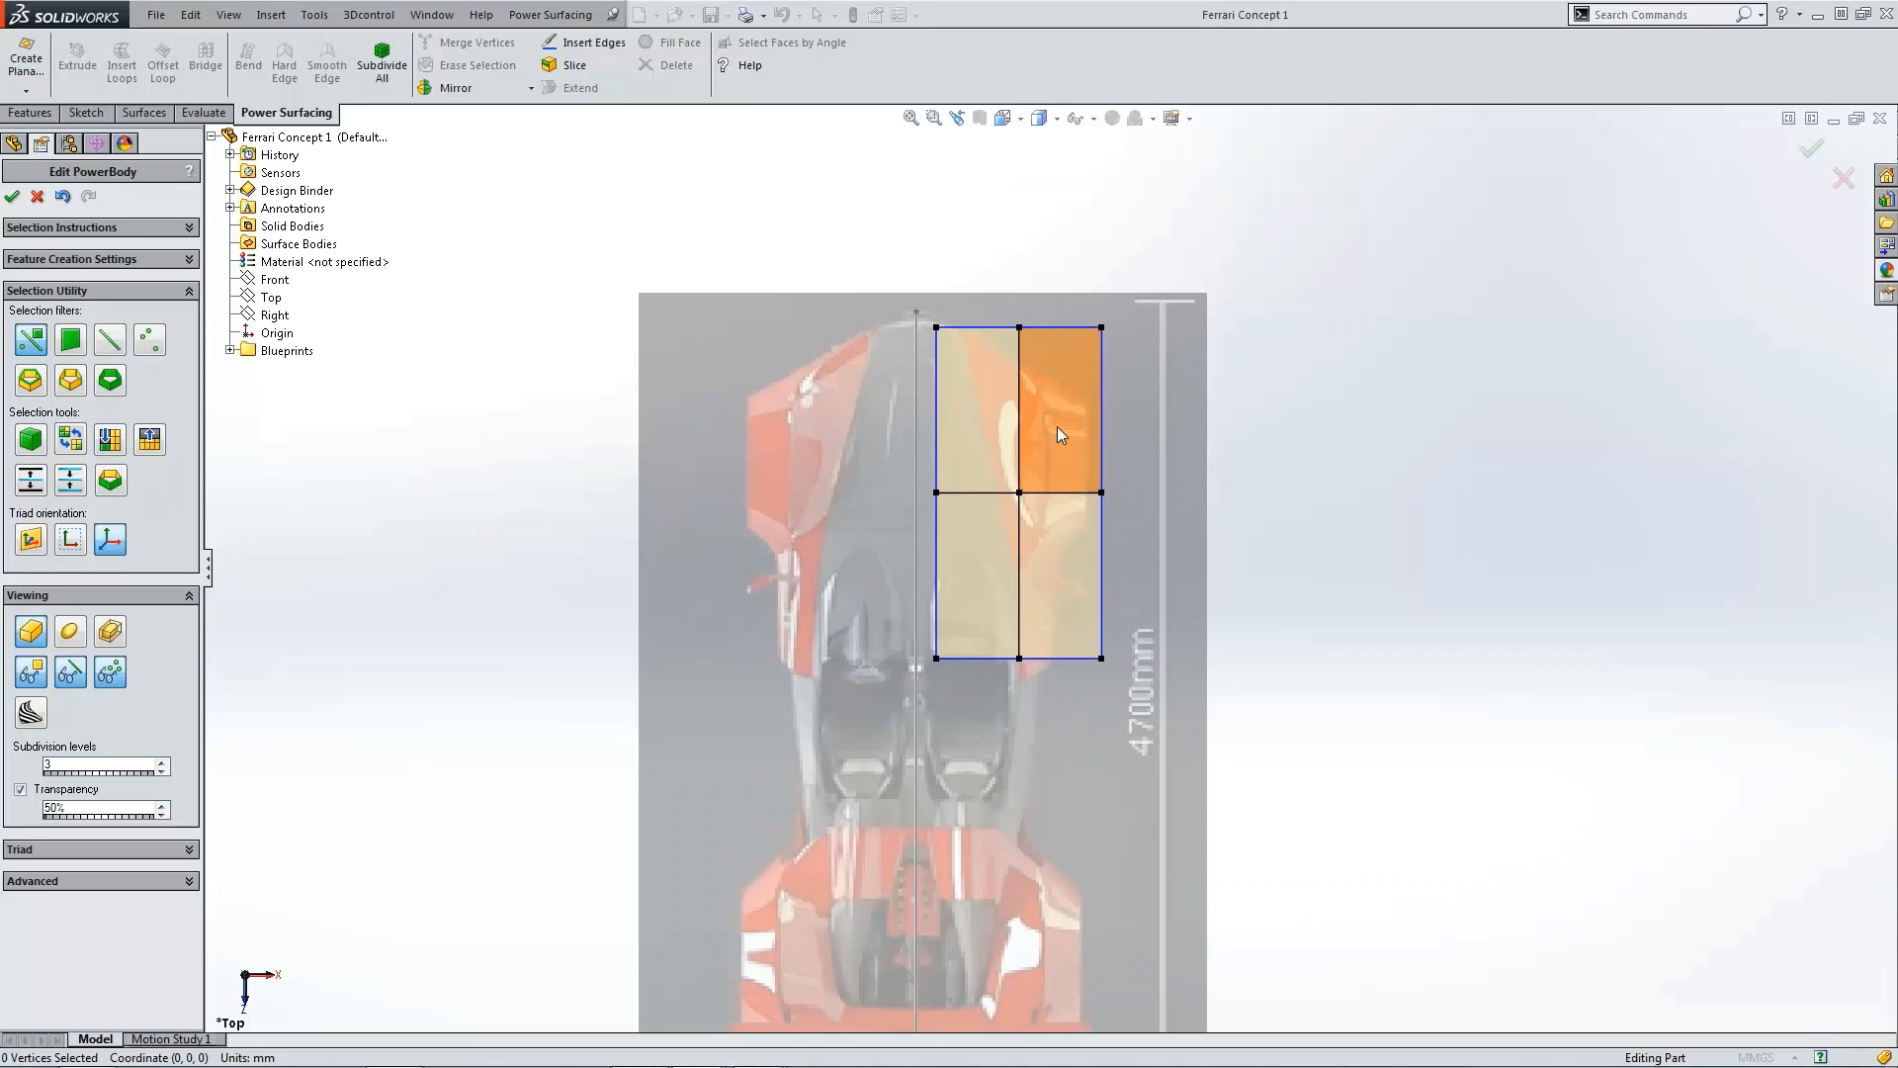
scroll(1058, 425, "down", 2)
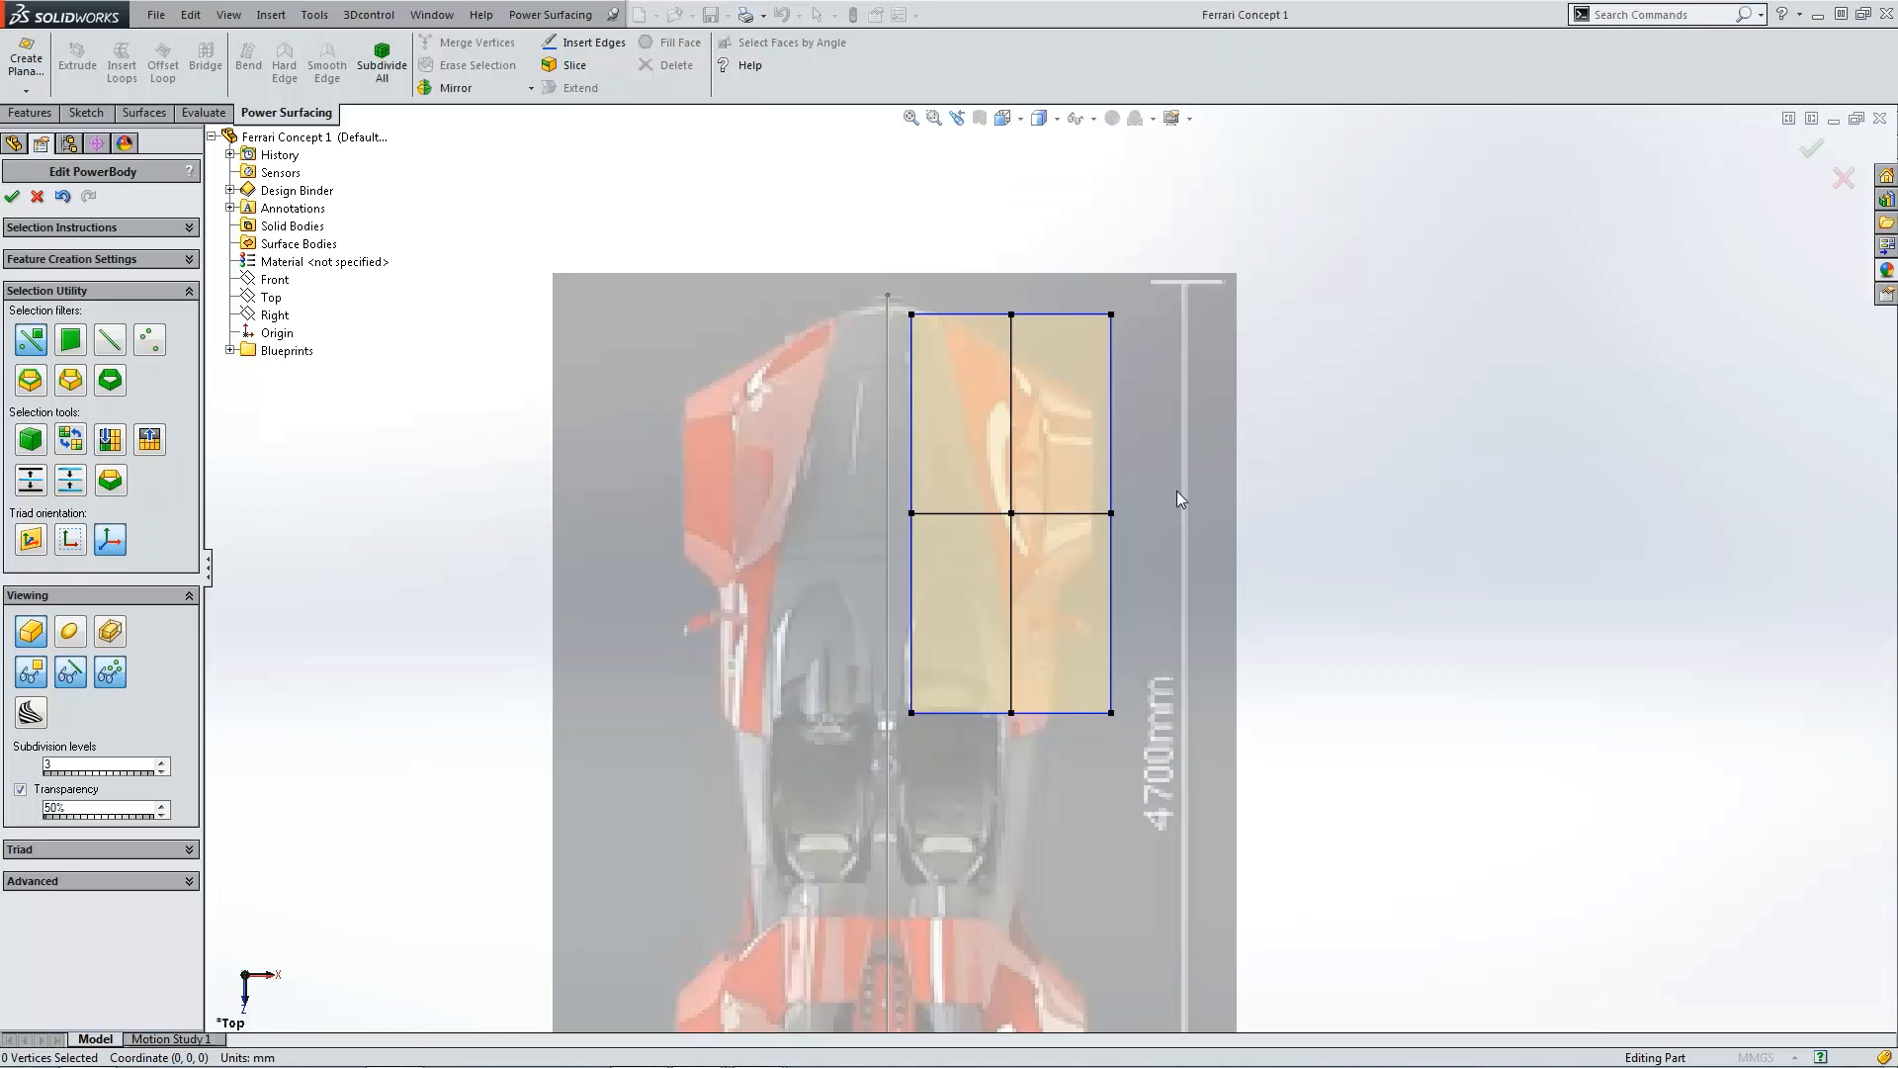
left_click_drag(900, 315, 1174, 774)
left_click_drag(1068, 560, 1169, 581)
scroll(1025, 813, "down", 2)
left_click(1026, 806)
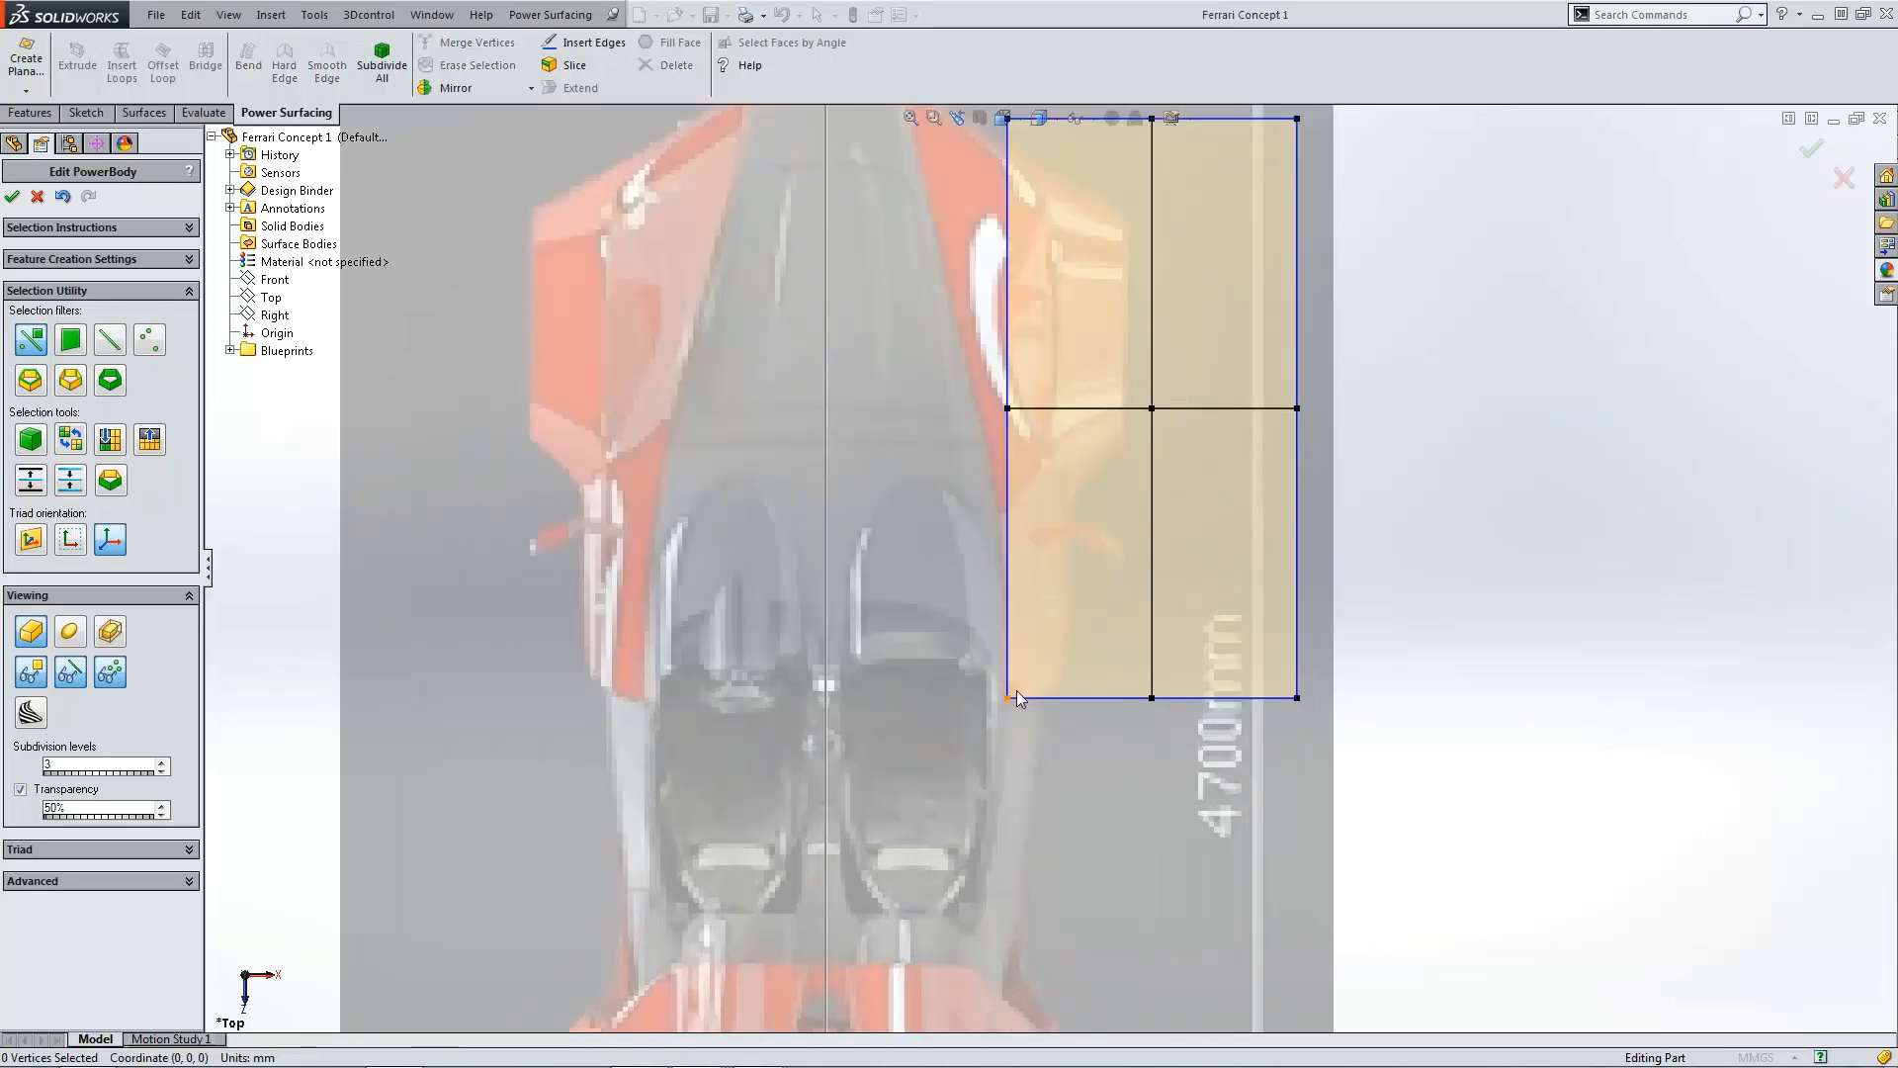
scroll(1081, 682, "up", 3)
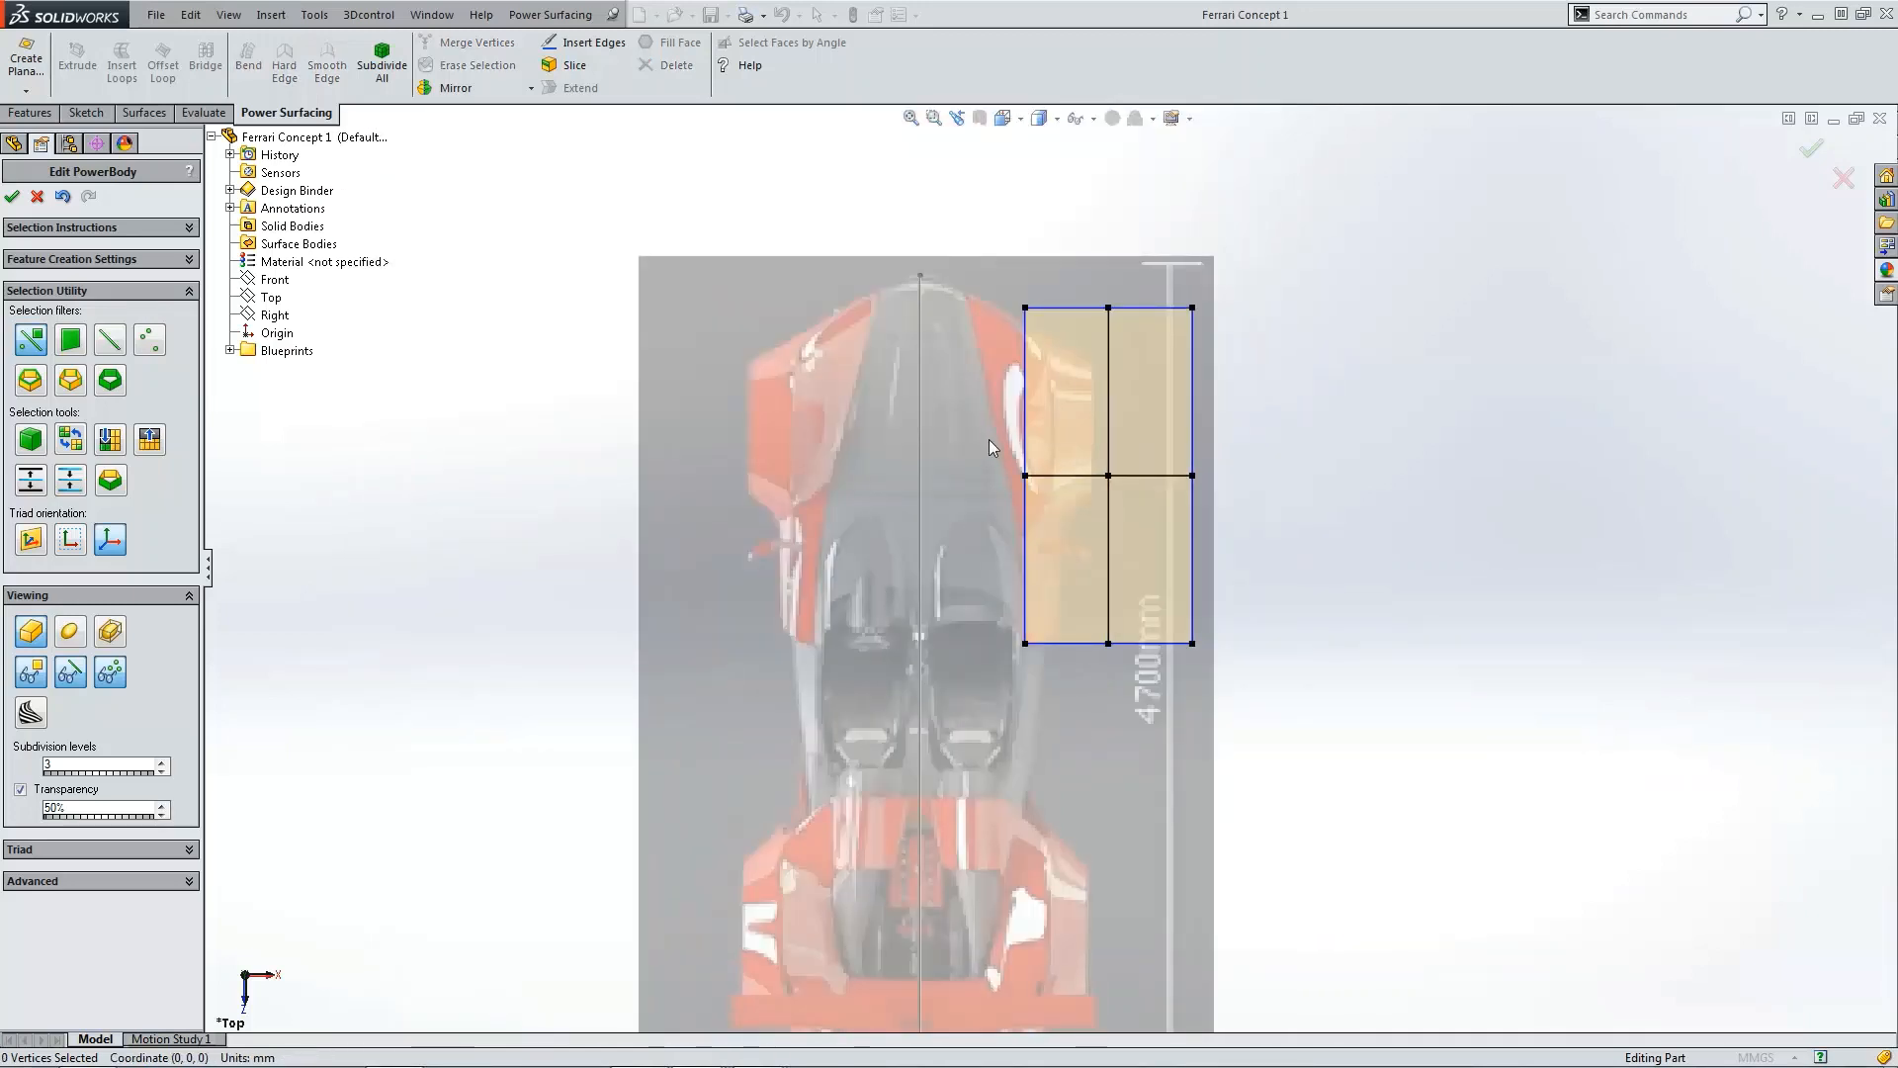
scroll(1053, 493, "down", 2)
left_click_drag(1052, 491, 1047, 476)
left_click_drag(959, 211, 976, 263)
left_click(1410, 431)
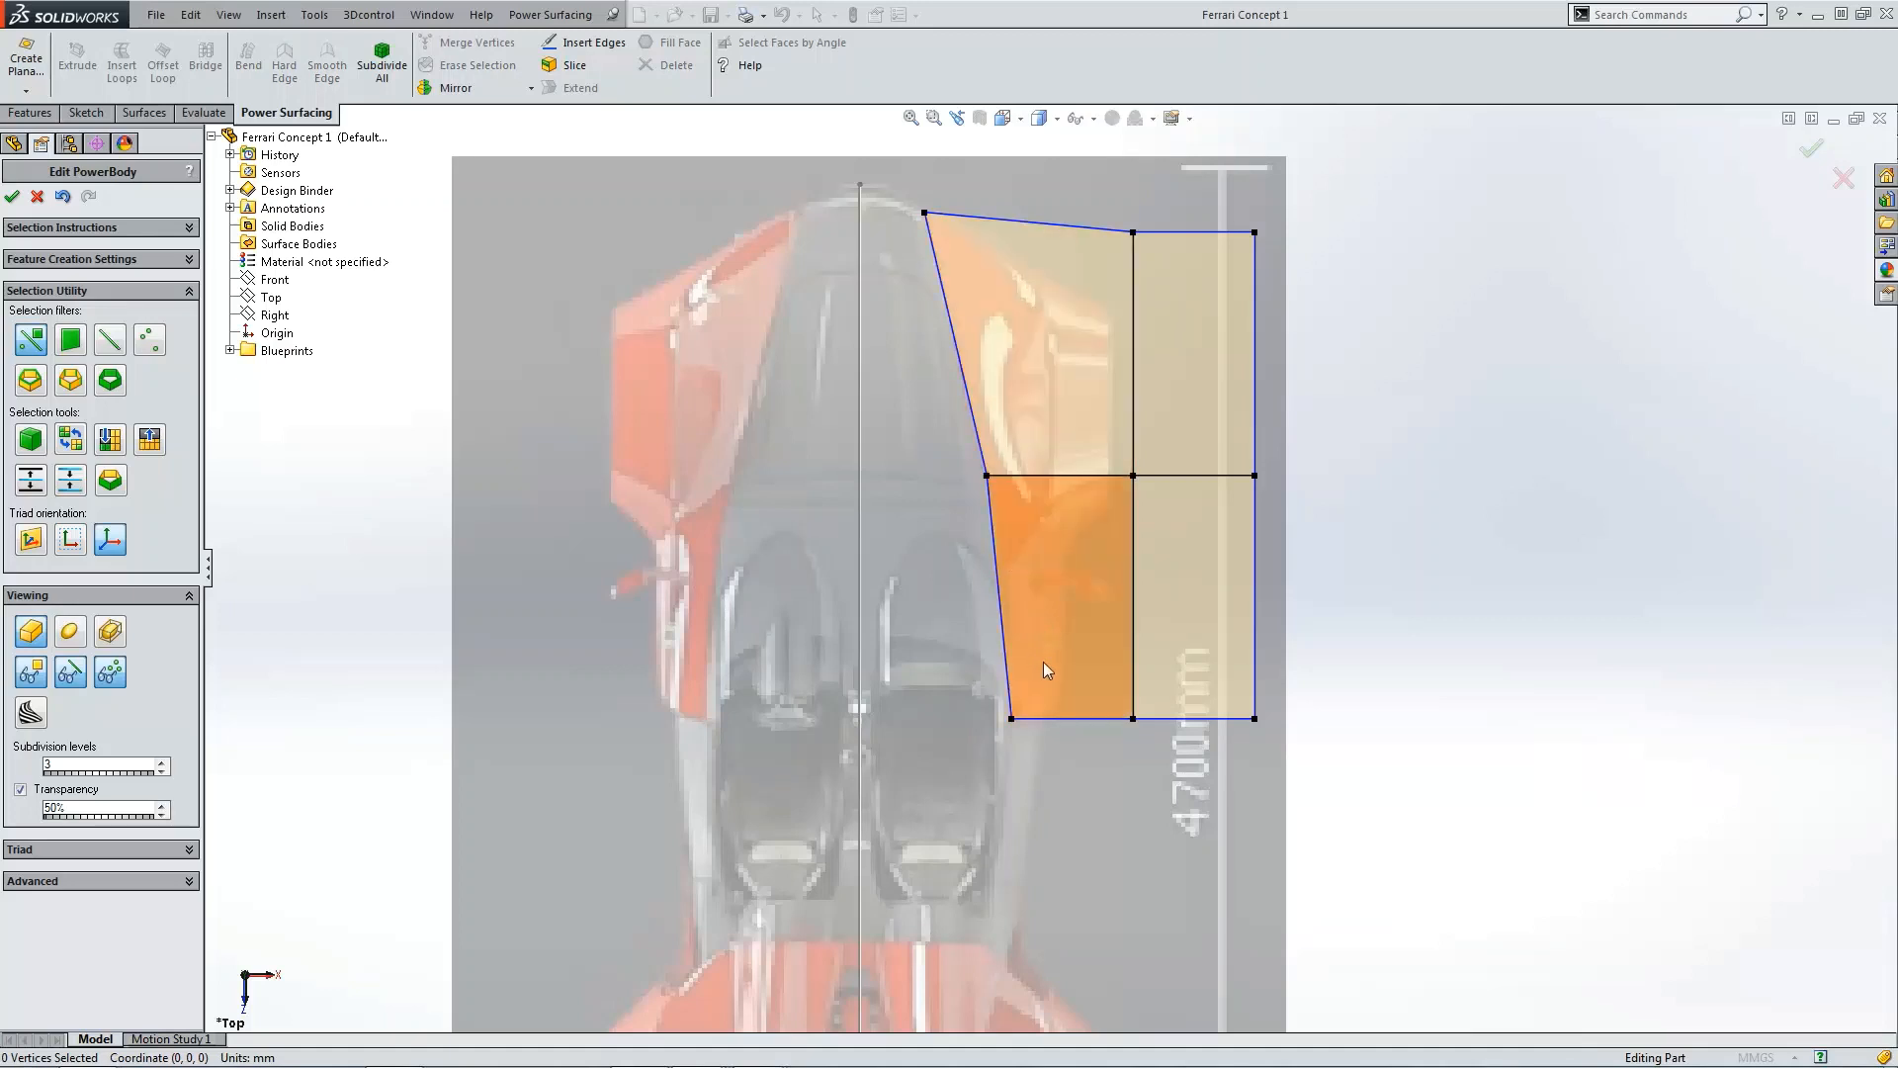
Step: In the front view, raise the inner front vertex up to the height of the car's rear bodywork
key("ctrl+1")
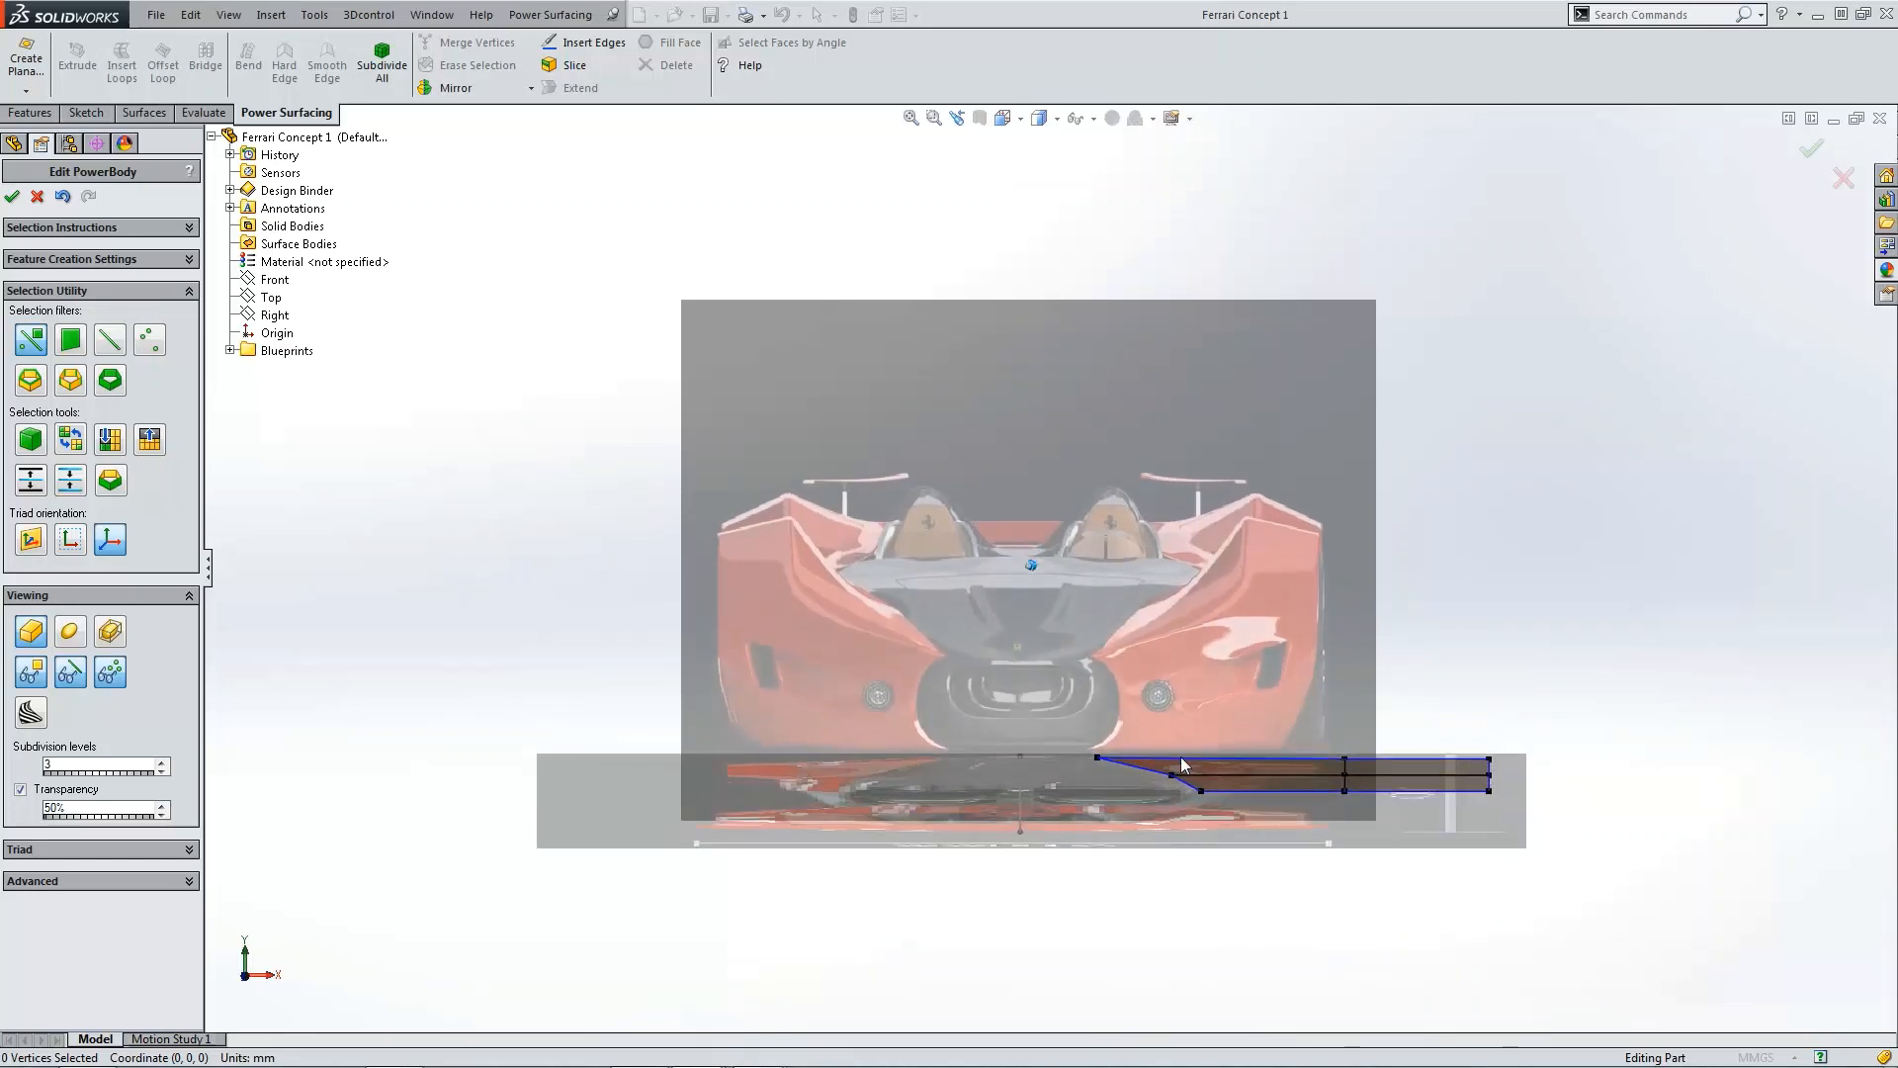
left_click(1098, 751)
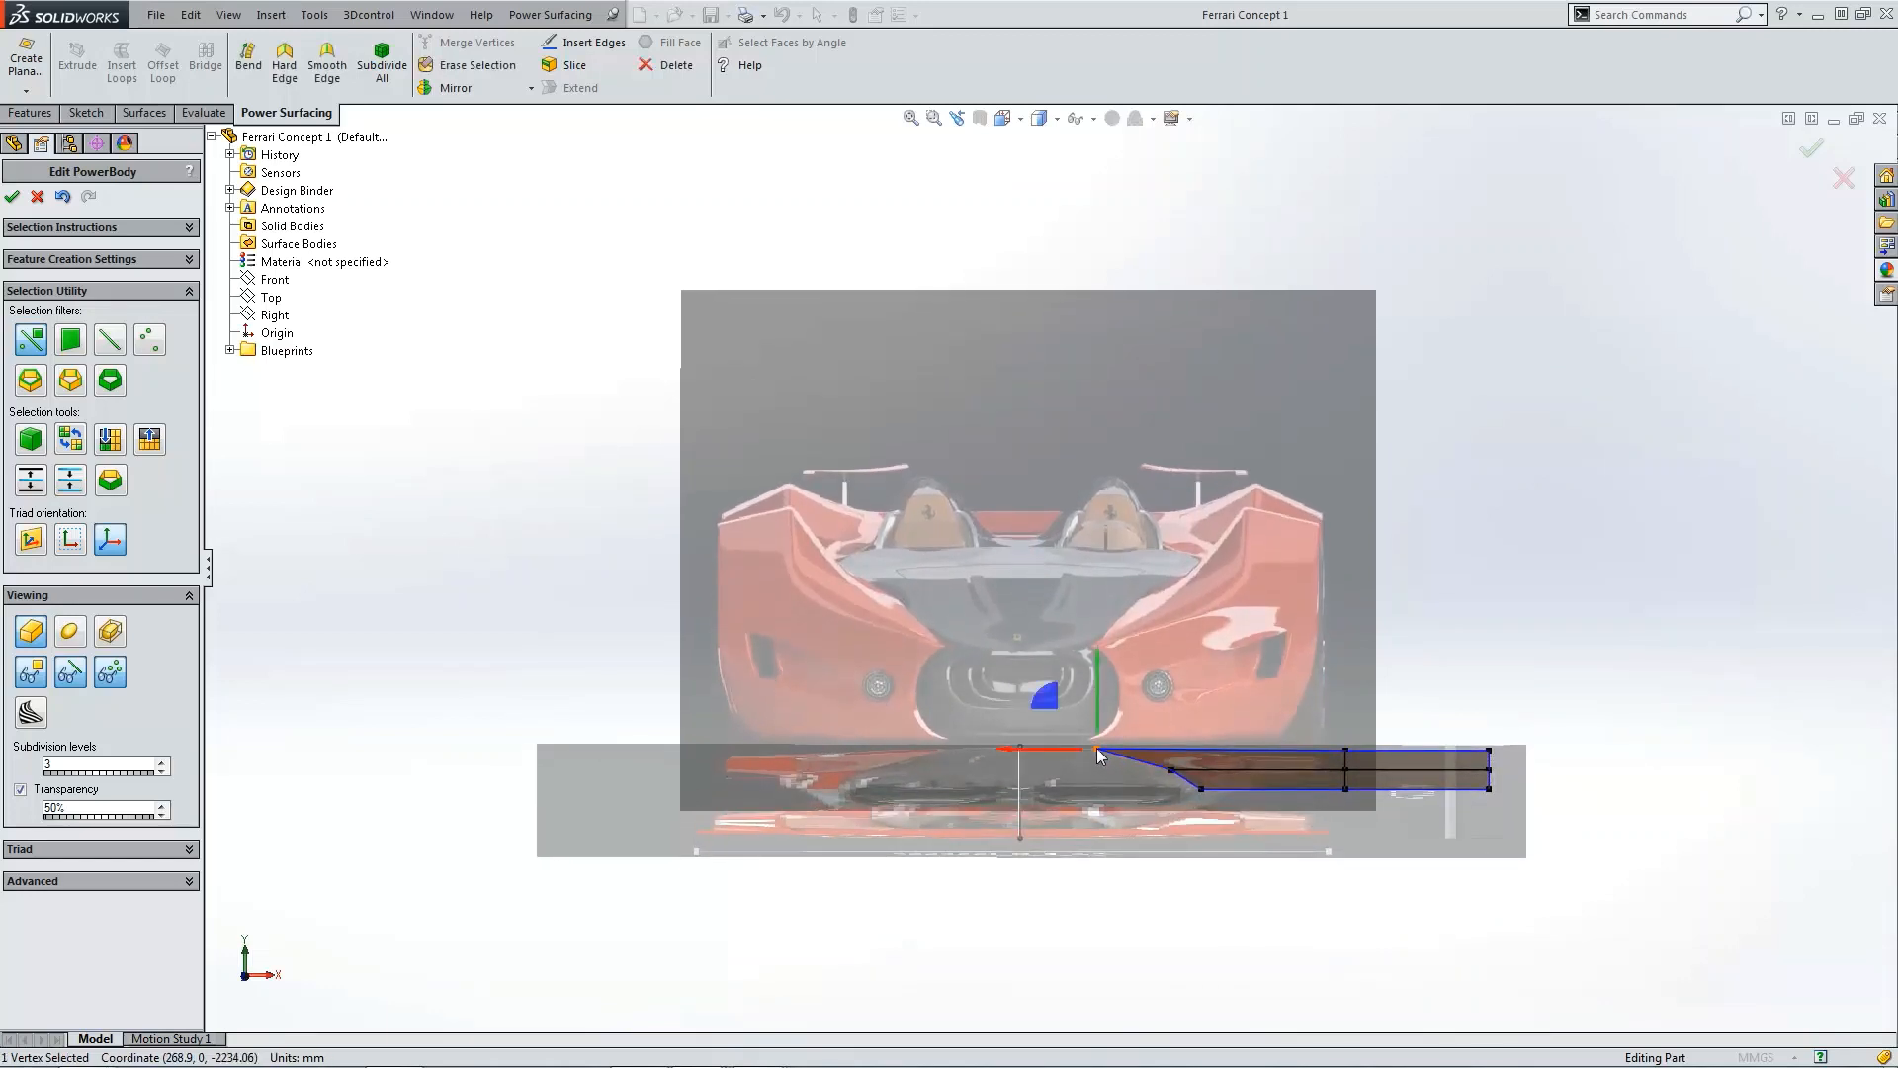
left_click_drag(1095, 694, 1104, 594)
key("ctrl+1")
scroll(1123, 716, "down", 4)
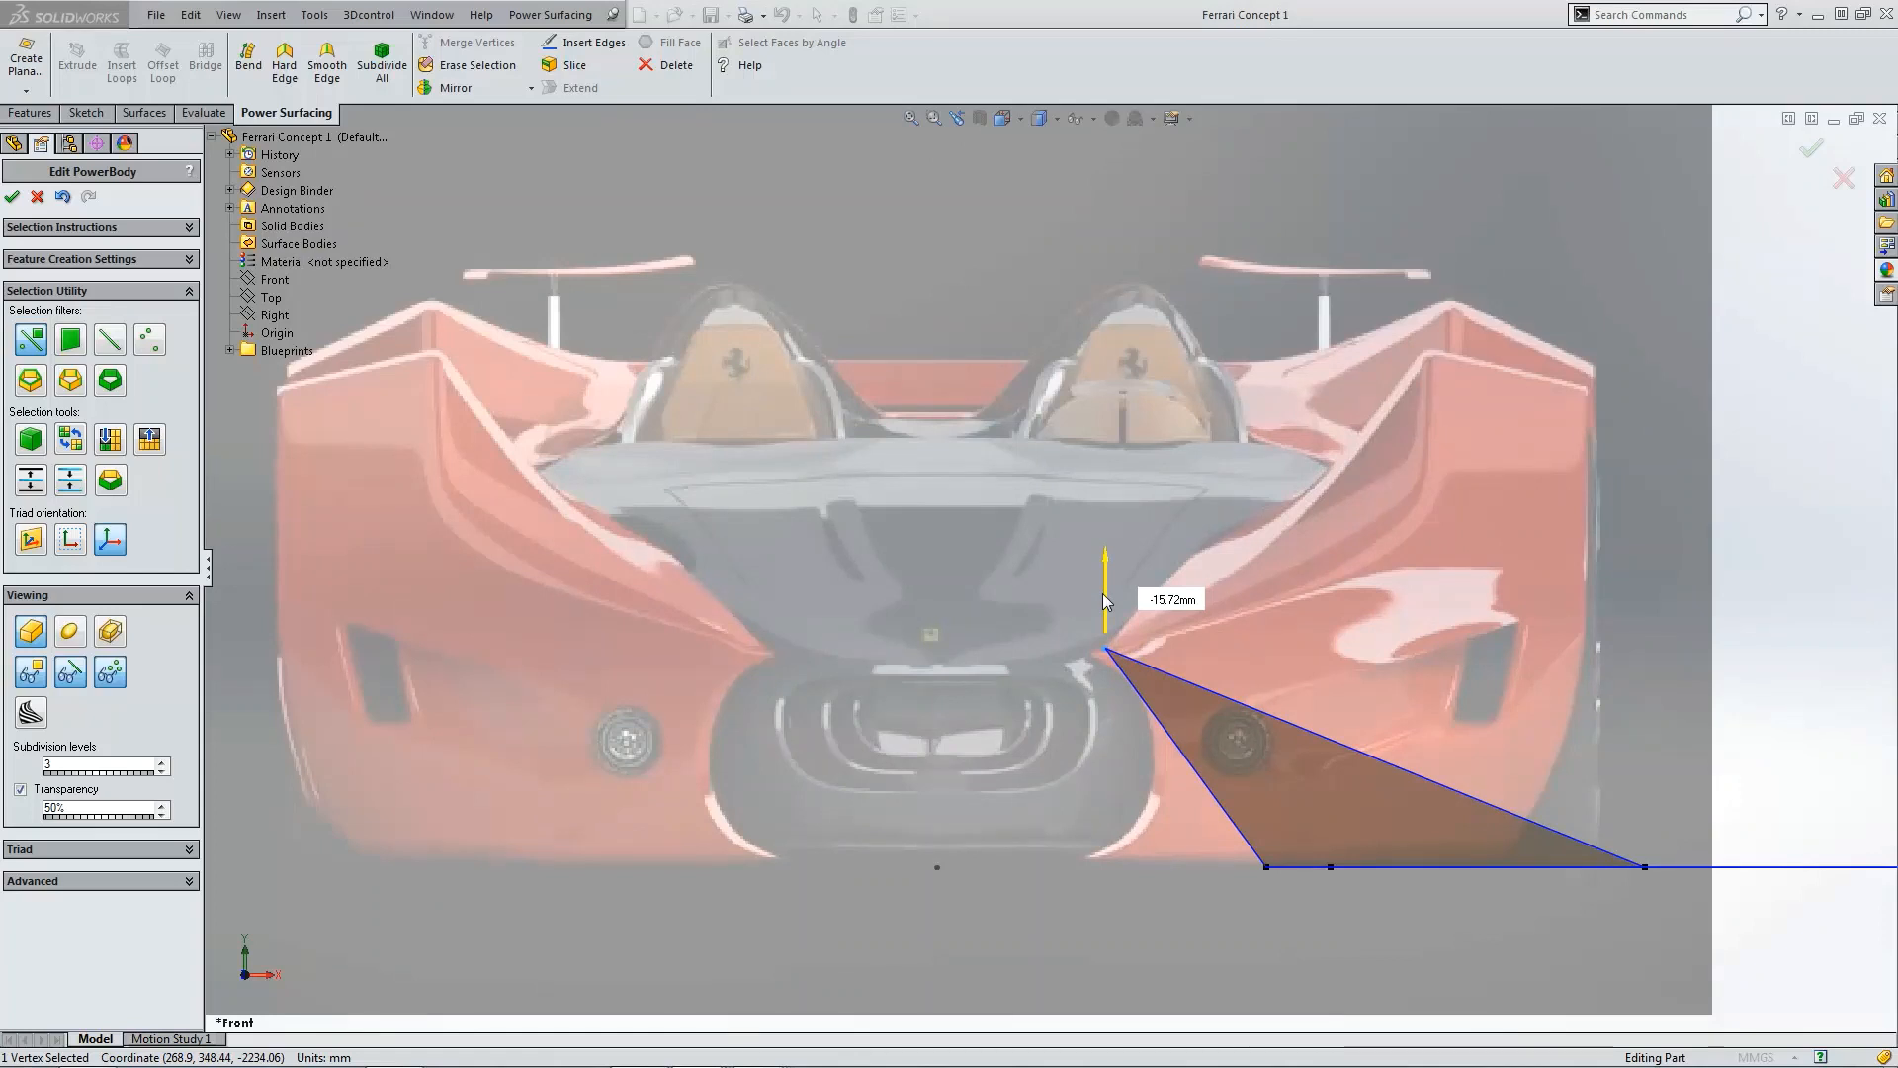
left_click_drag(1100, 596, 1099, 599)
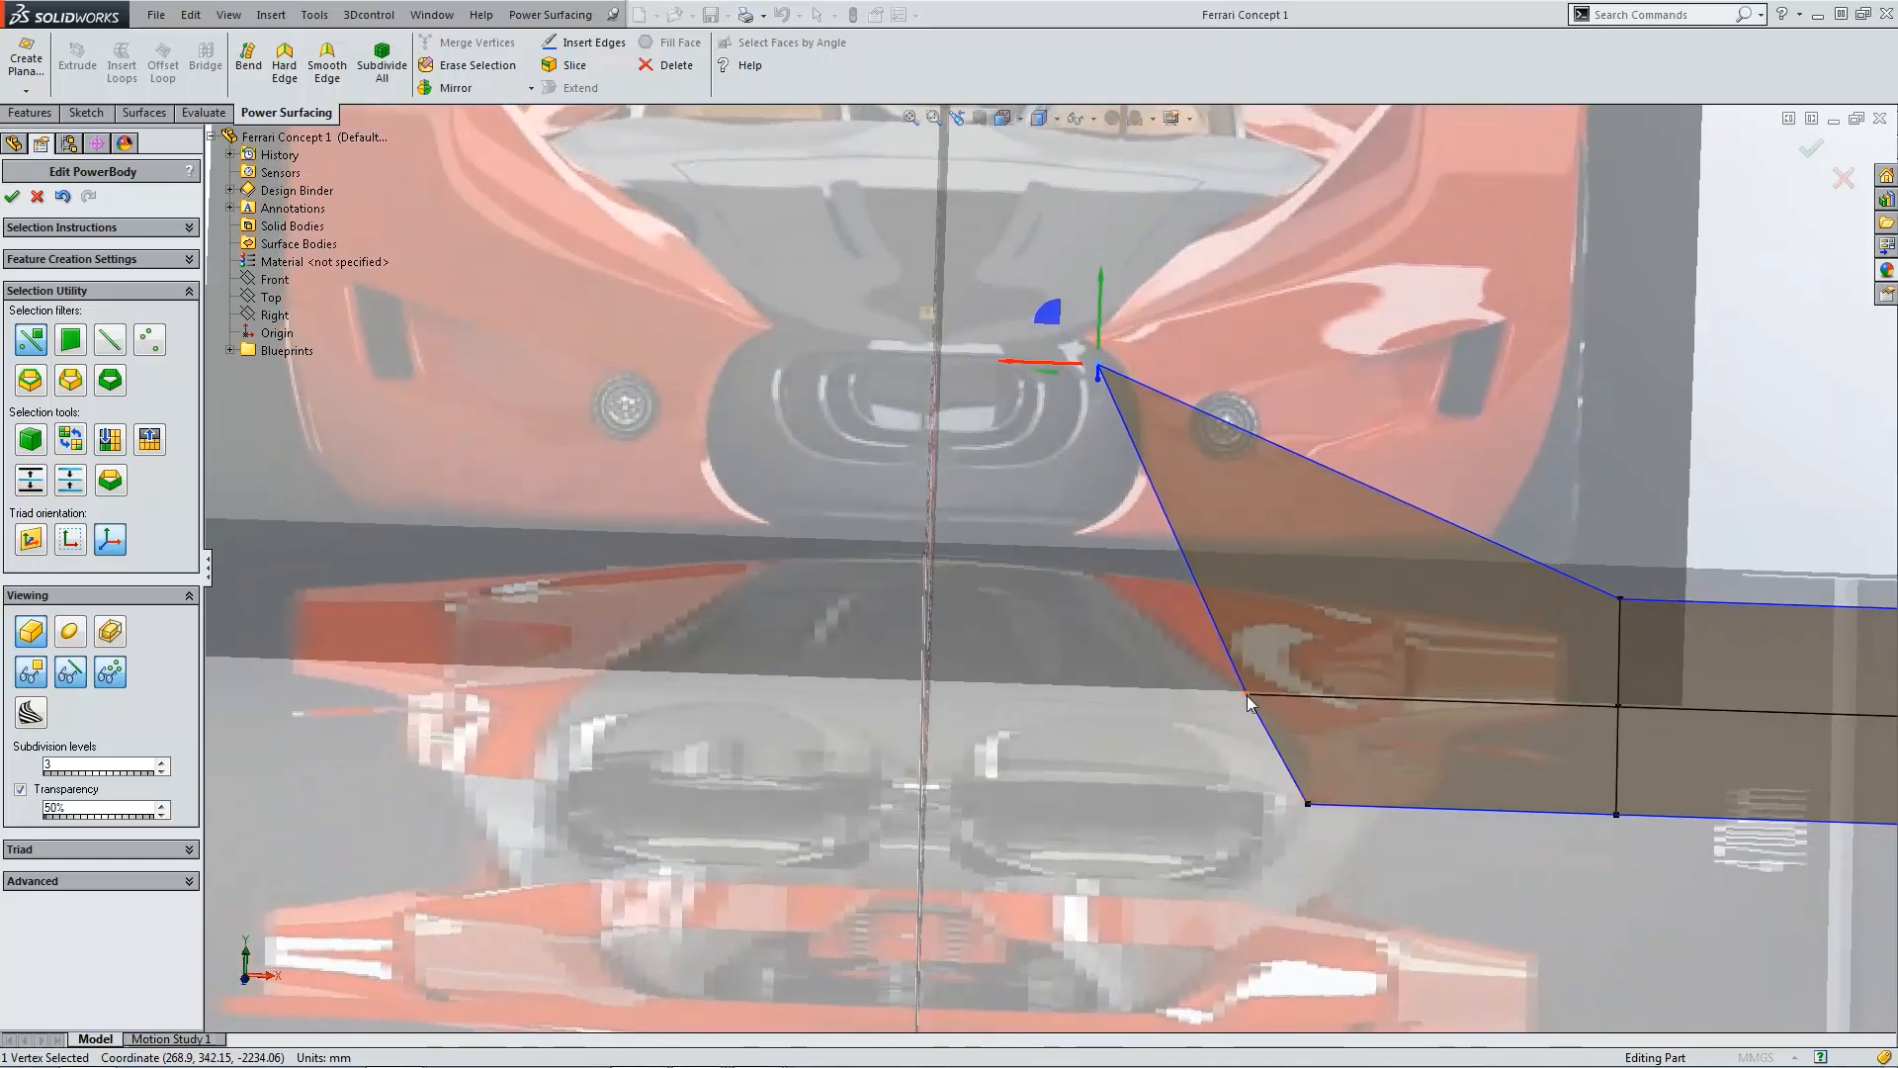
Step: Raise two more inner edge vertices upward in the front view to follow the car's bodywork outline
left_click(1246, 696)
left_click_drag(1249, 704, 1254, 540)
key("ctrl+1")
scroll(1177, 704, "down", 5)
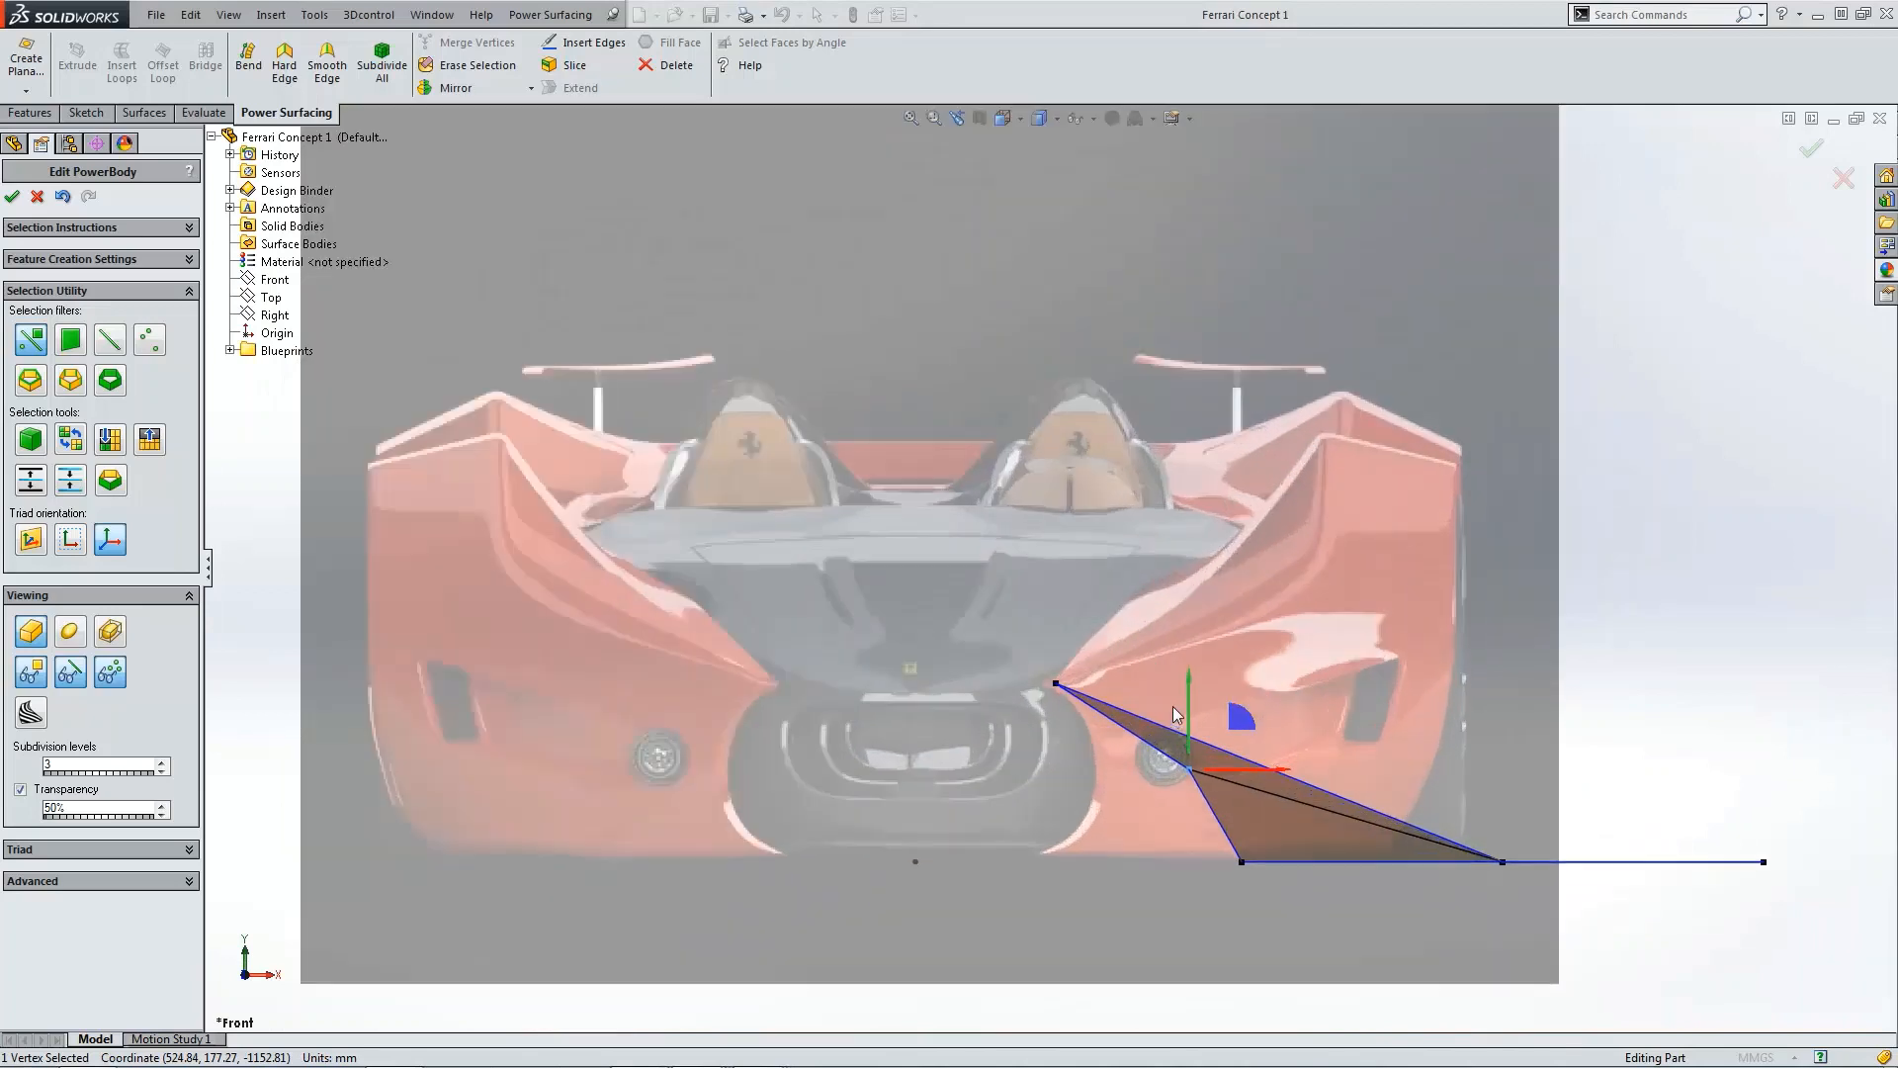
left_click_drag(1185, 719, 1170, 412)
scroll(1229, 791, "up", 1)
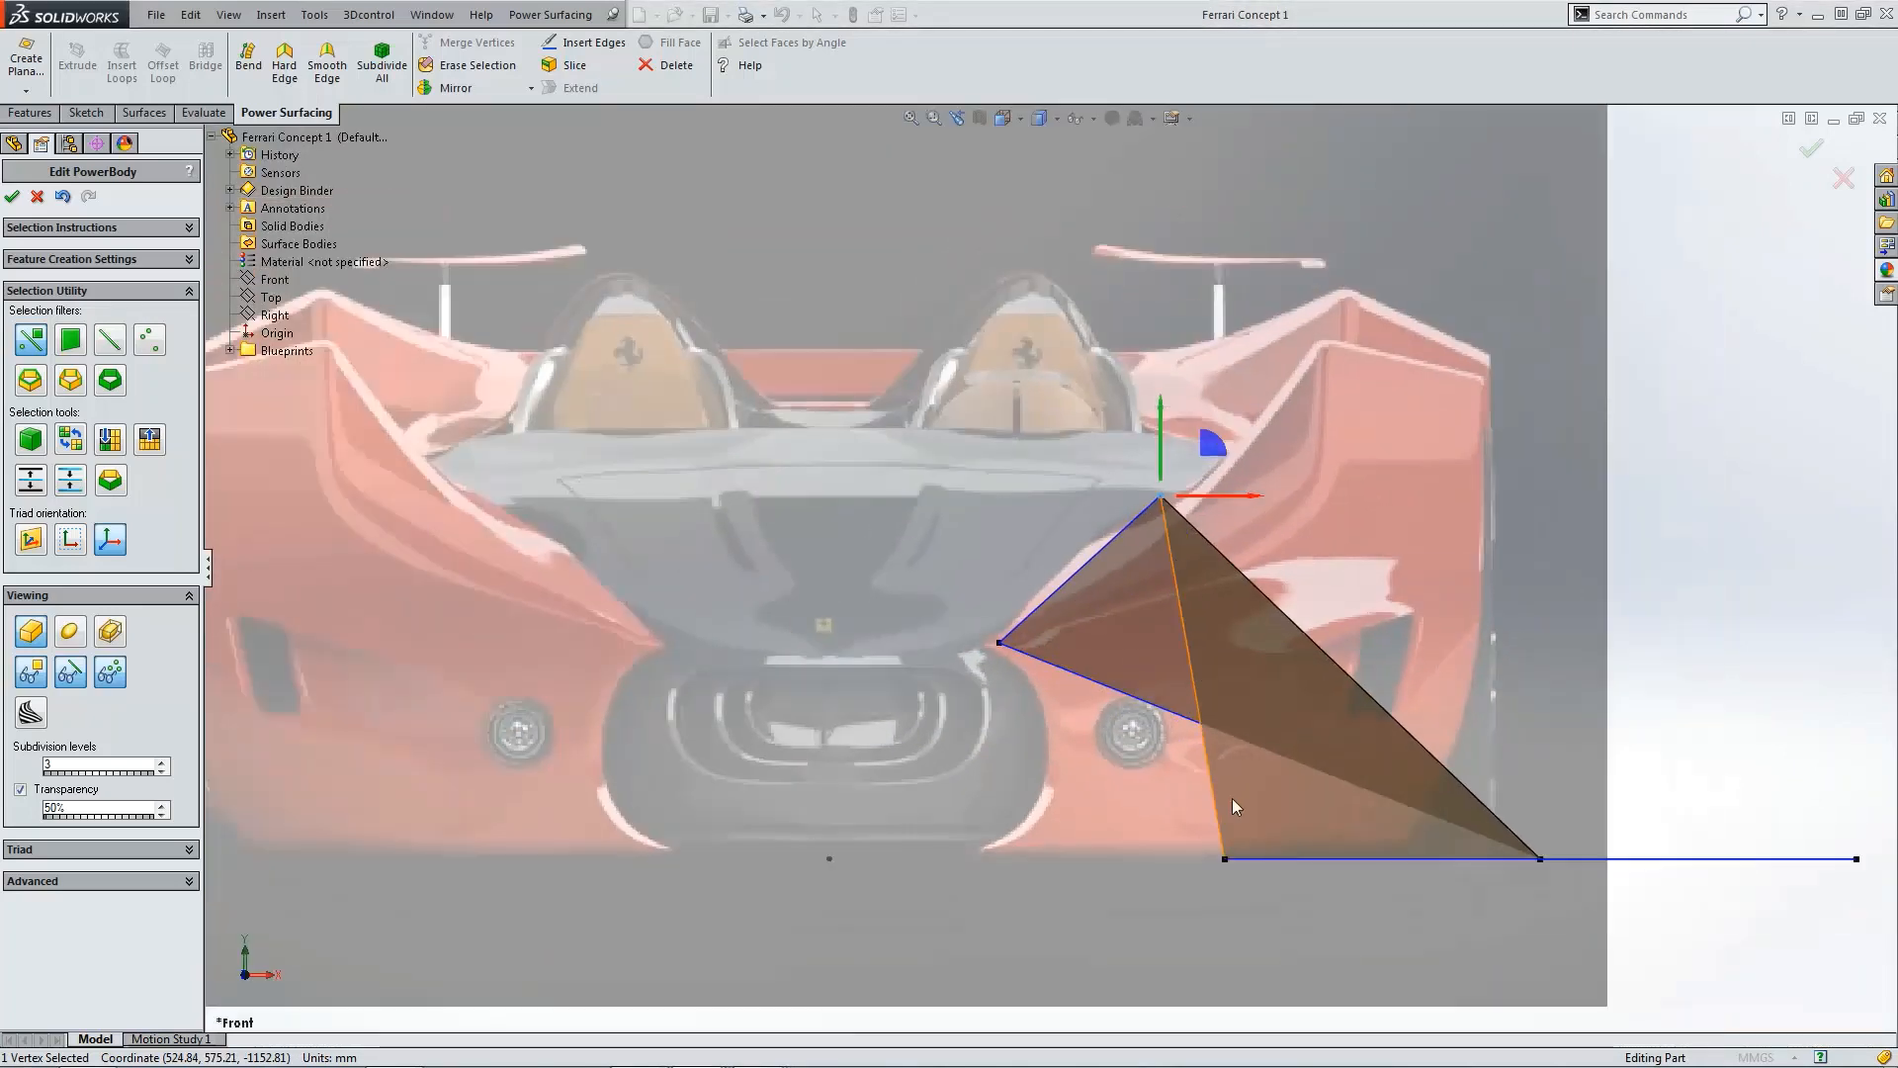
left_click(1225, 859)
left_click_drag(1225, 806, 1225, 411)
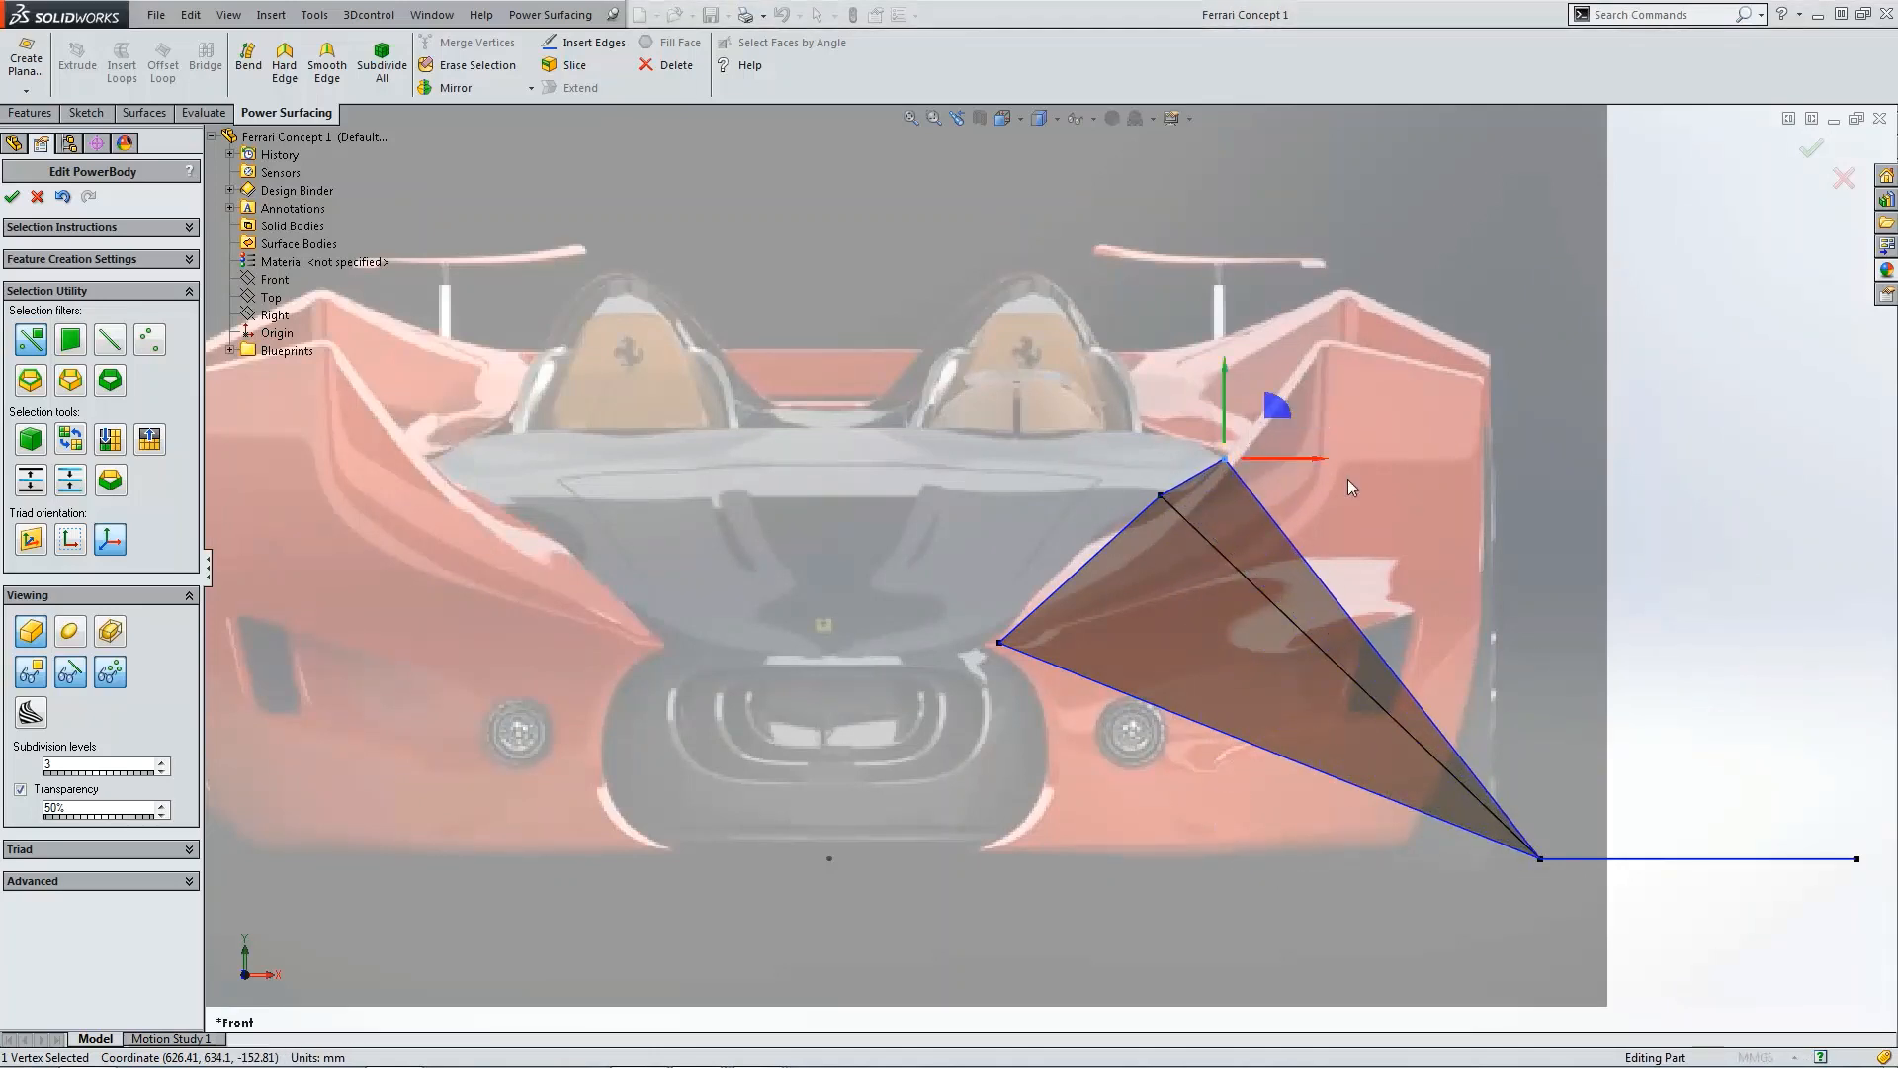
Step: Orbit around the body to inspect its shape in 3D, then return to the top view
scroll(1590, 605, "up", 3)
middle_click_drag(1539, 635, 1114, 592)
scroll(1513, 695, "up", 3)
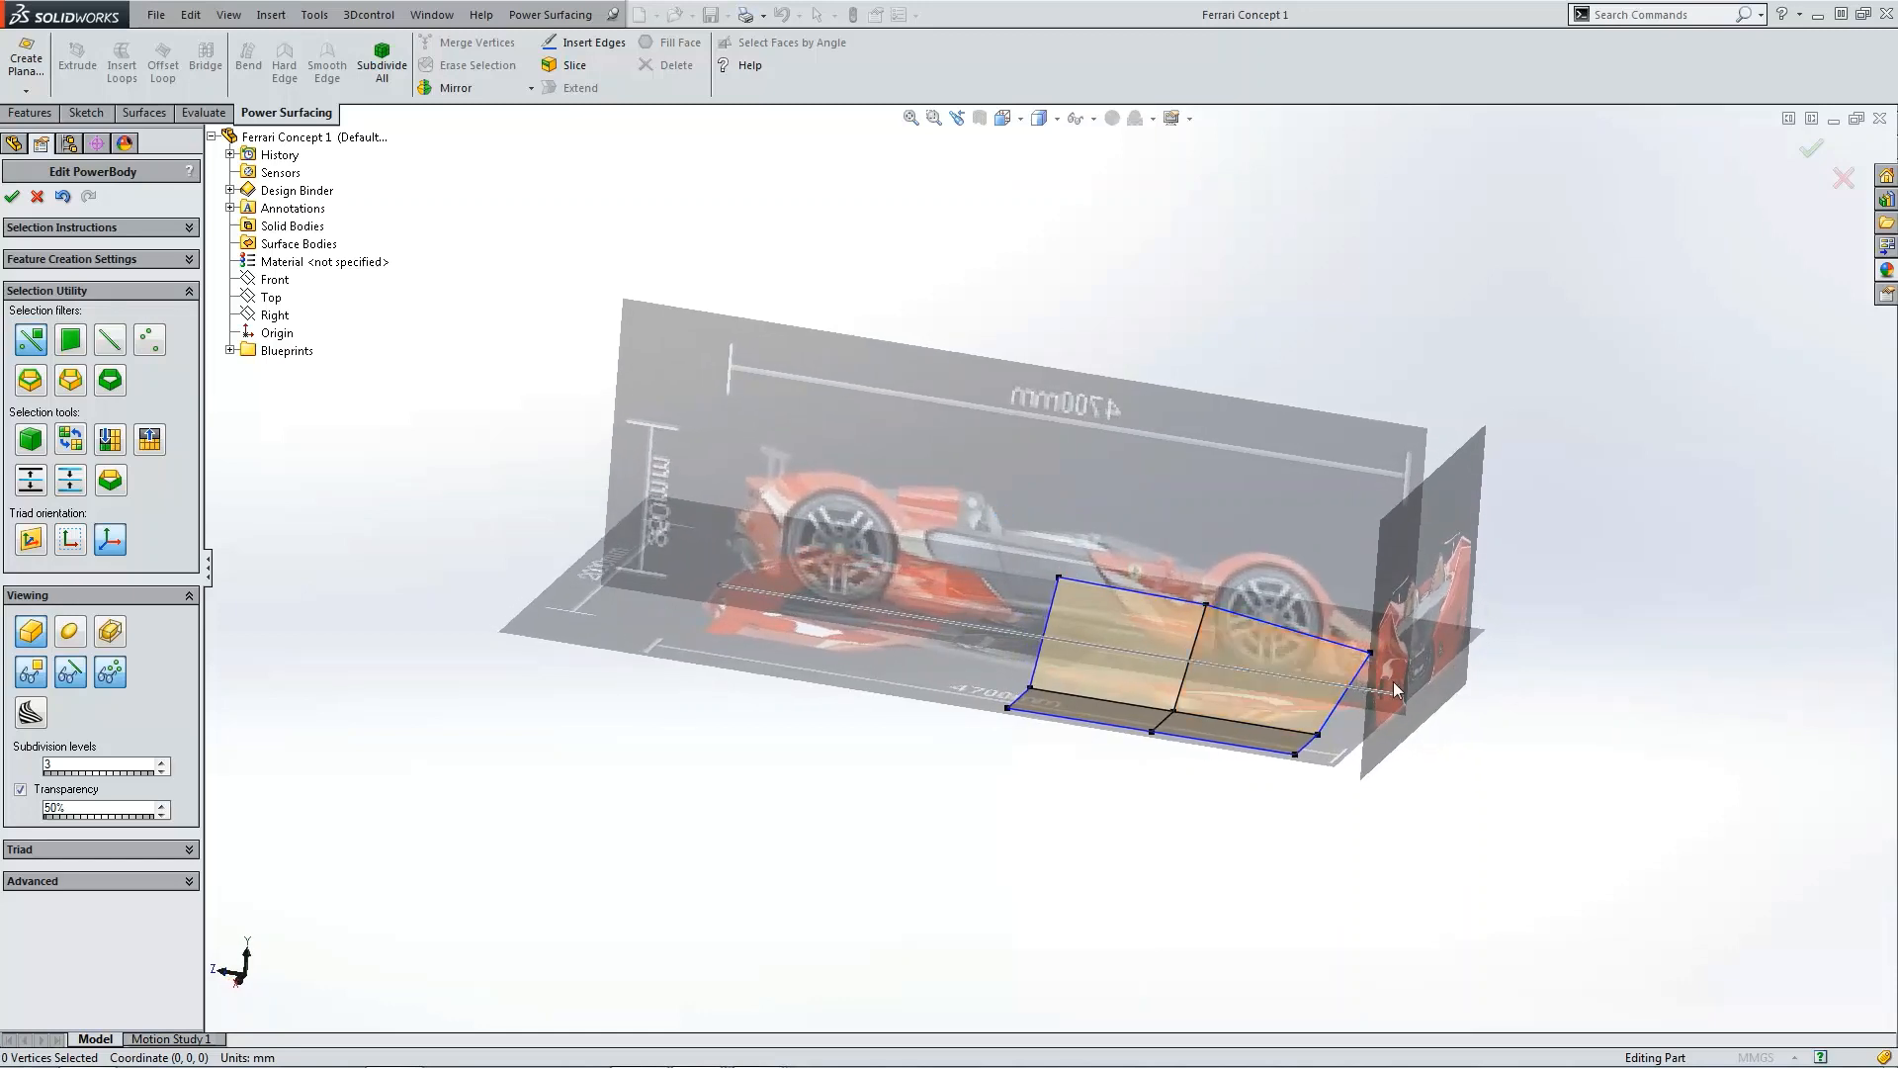
middle_click_drag(1392, 721, 1313, 744)
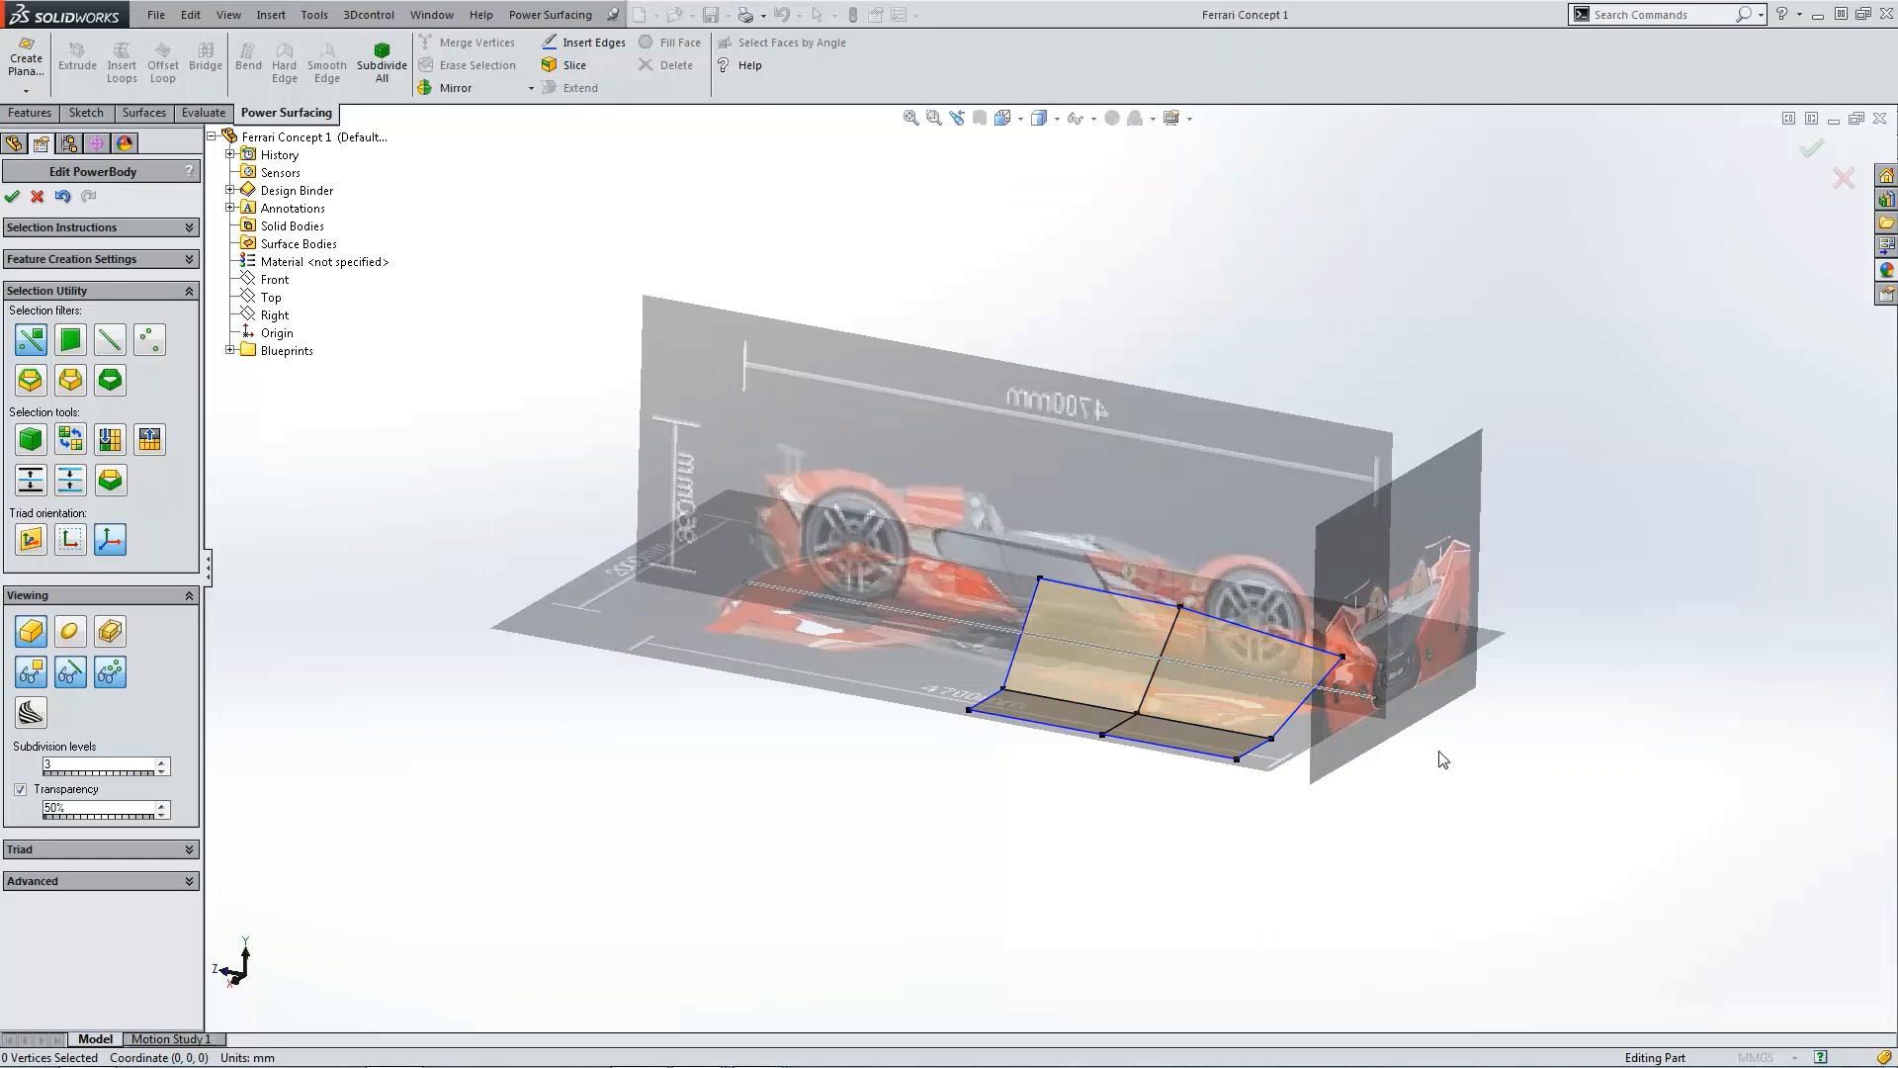
key("ctrl+5")
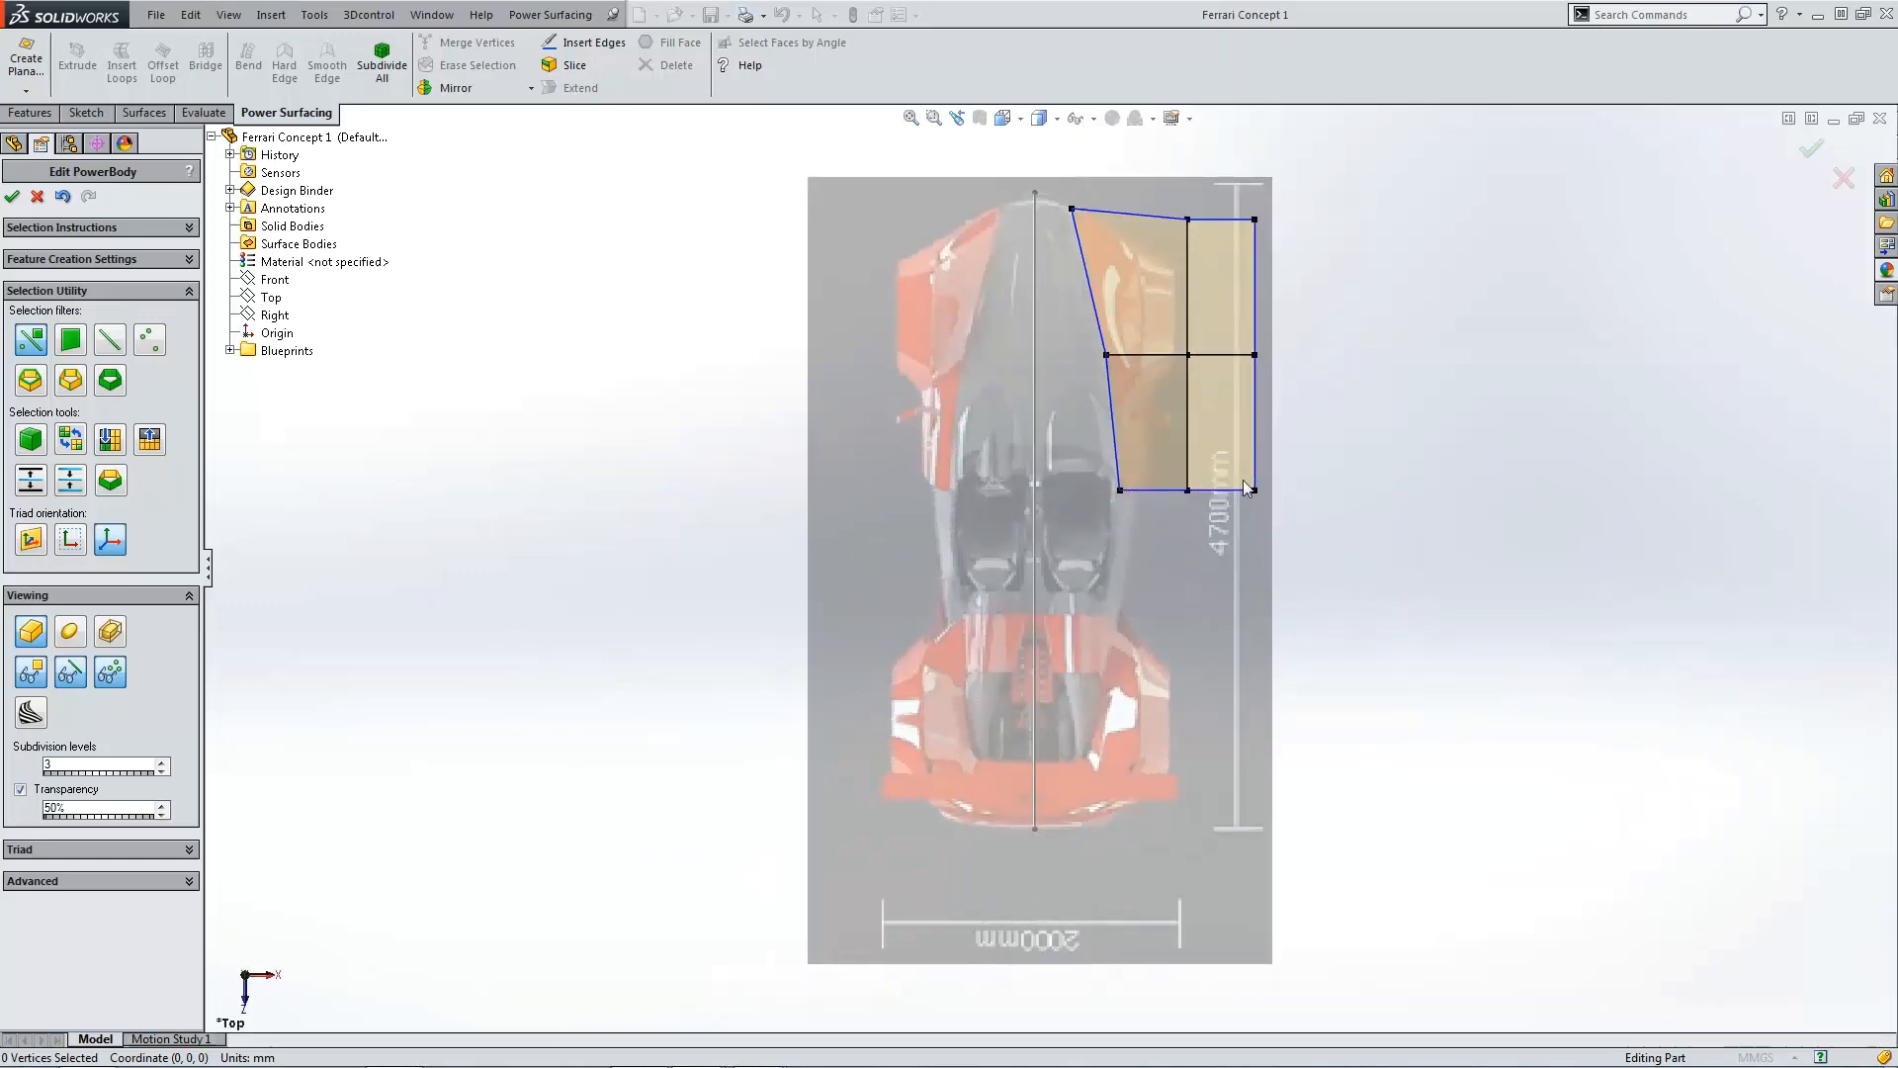
Step: Select the middle column of vertices and move it toward the body's inner edge
scroll(1068, 269, "down", 3)
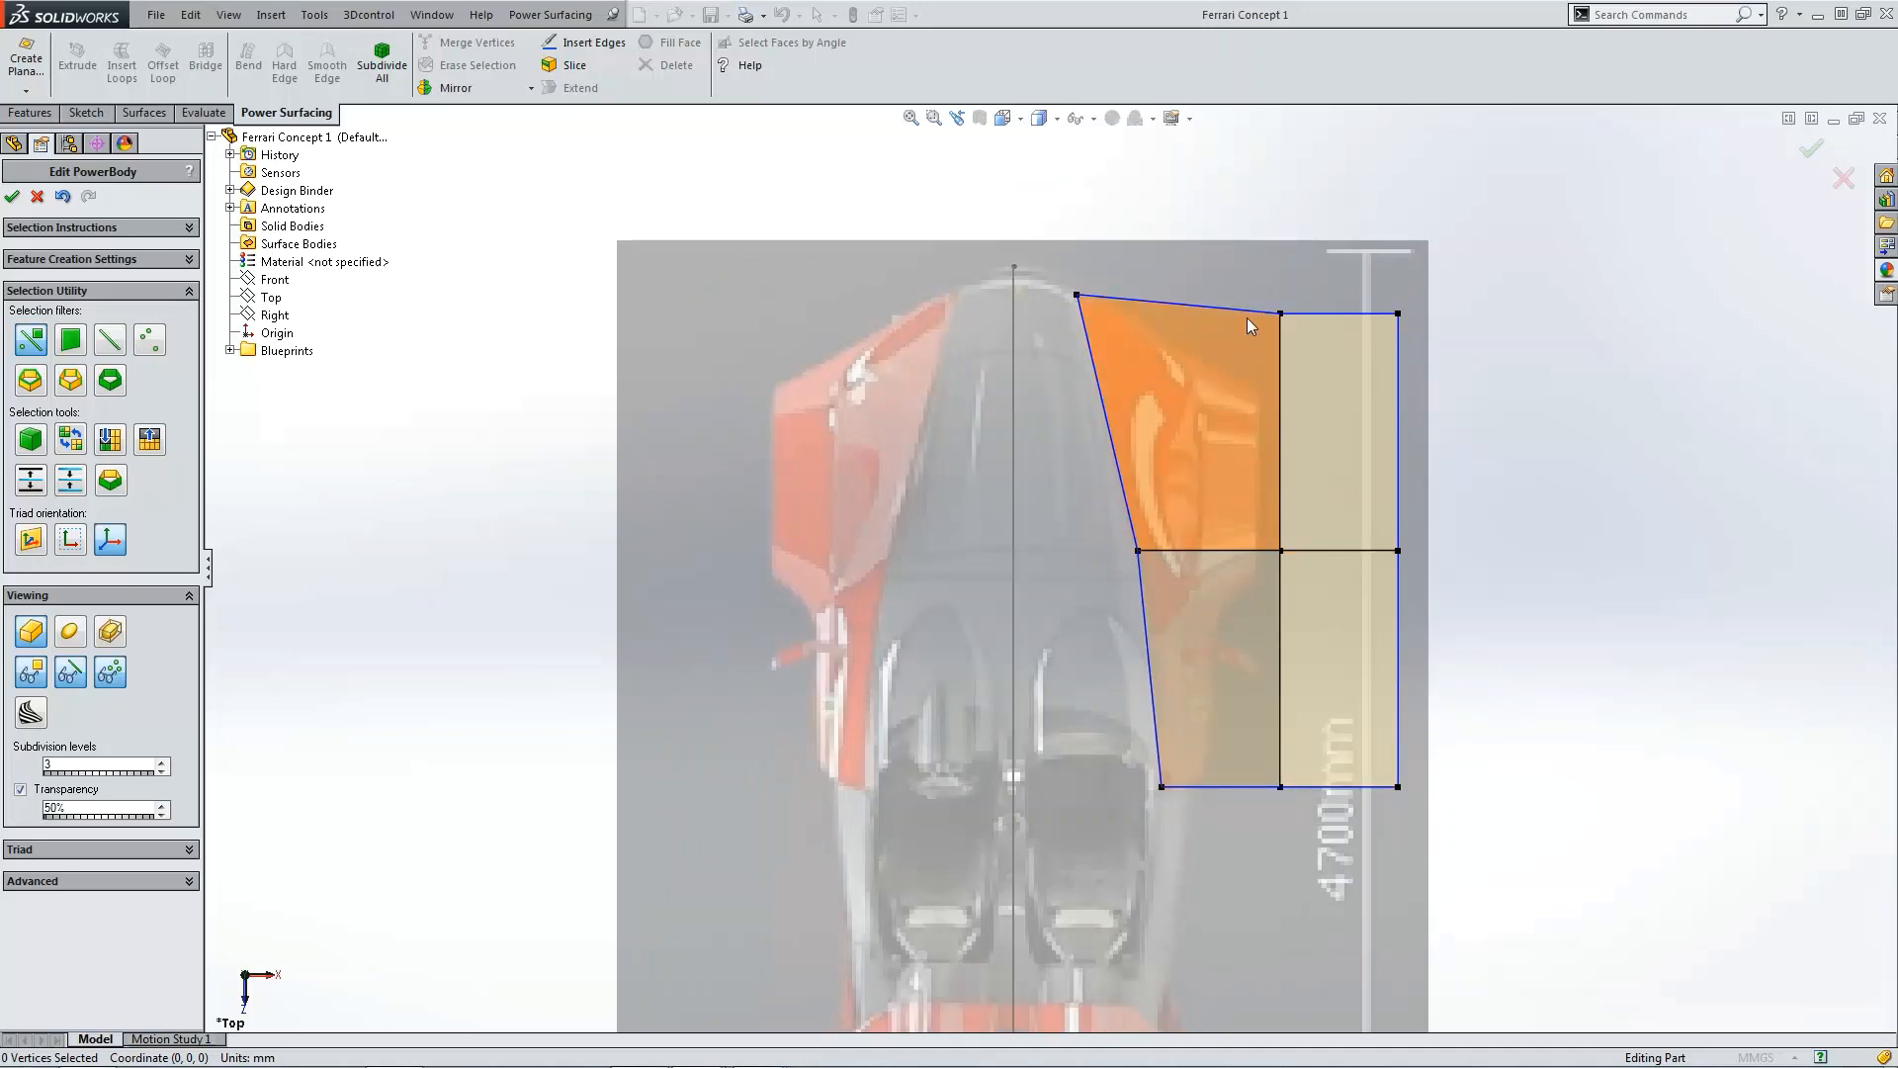
left_click_drag(1273, 566, 1319, 835)
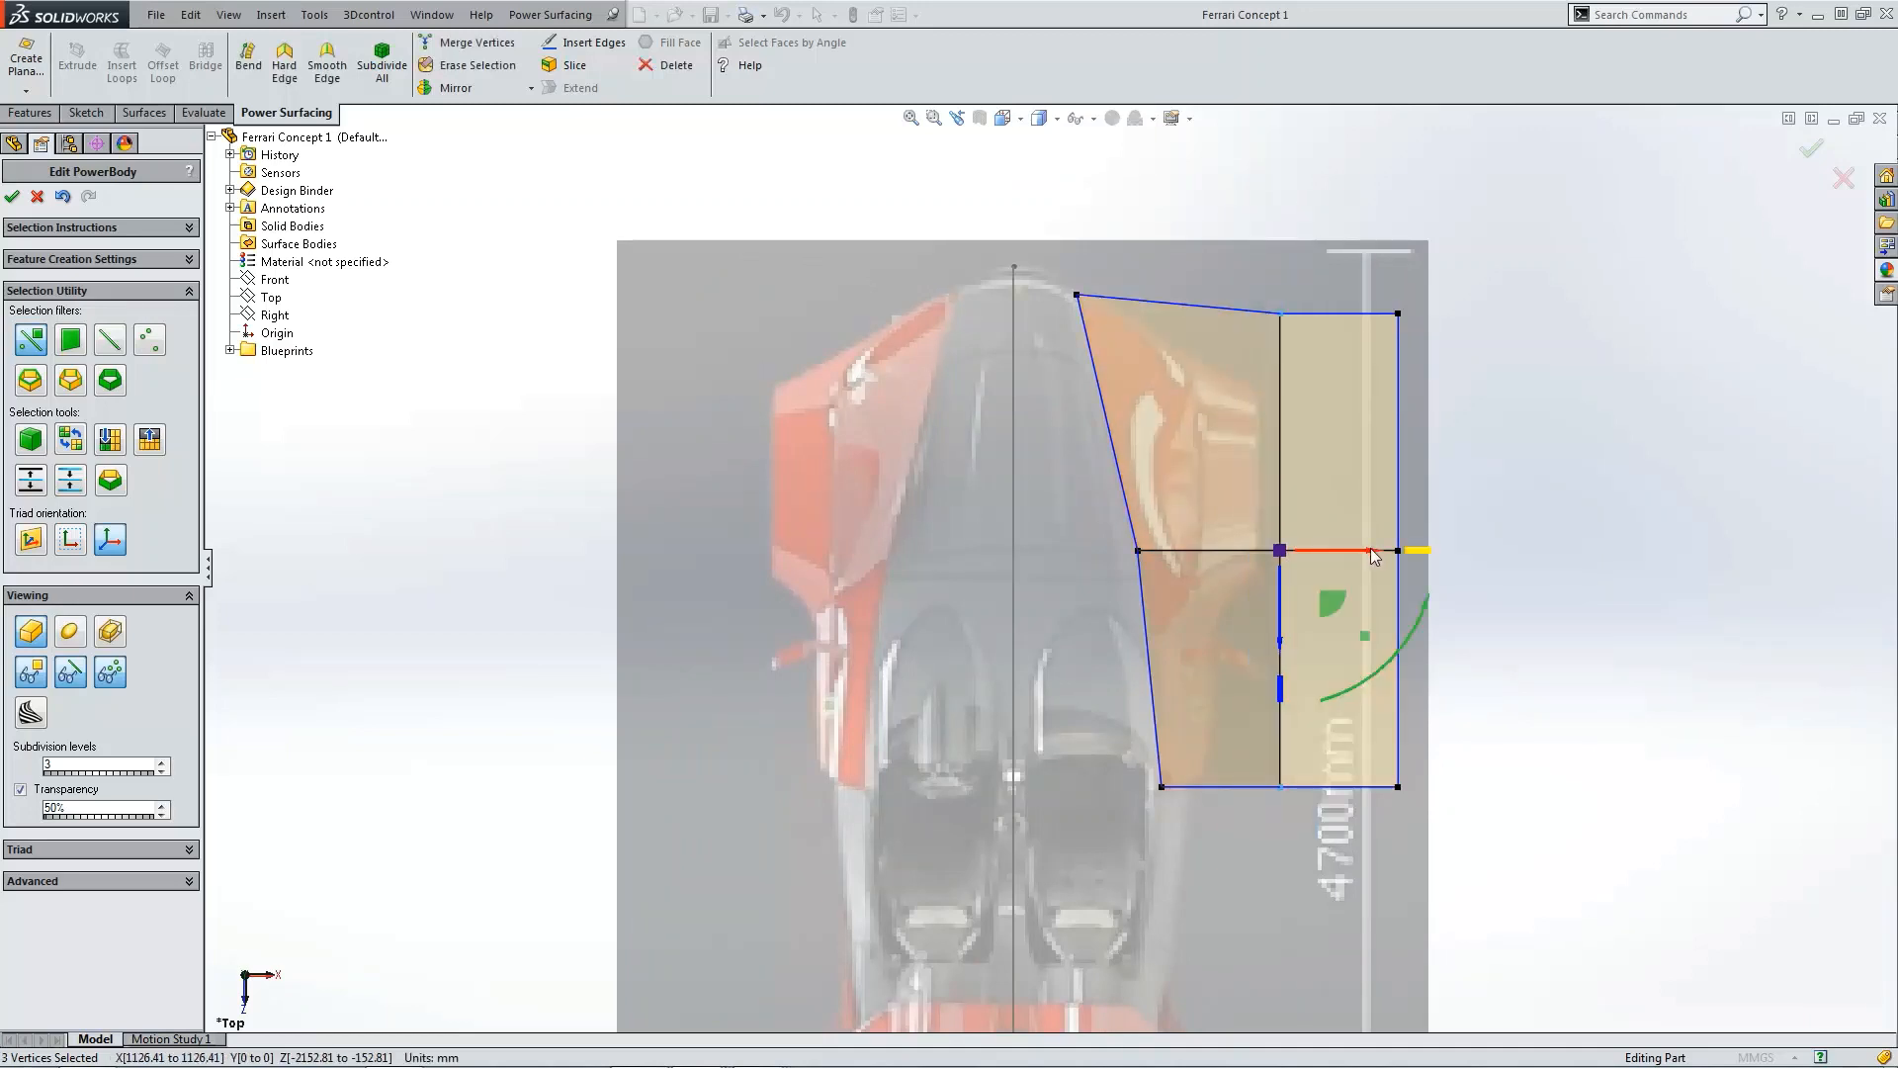
left_click_drag(1369, 557, 1268, 546)
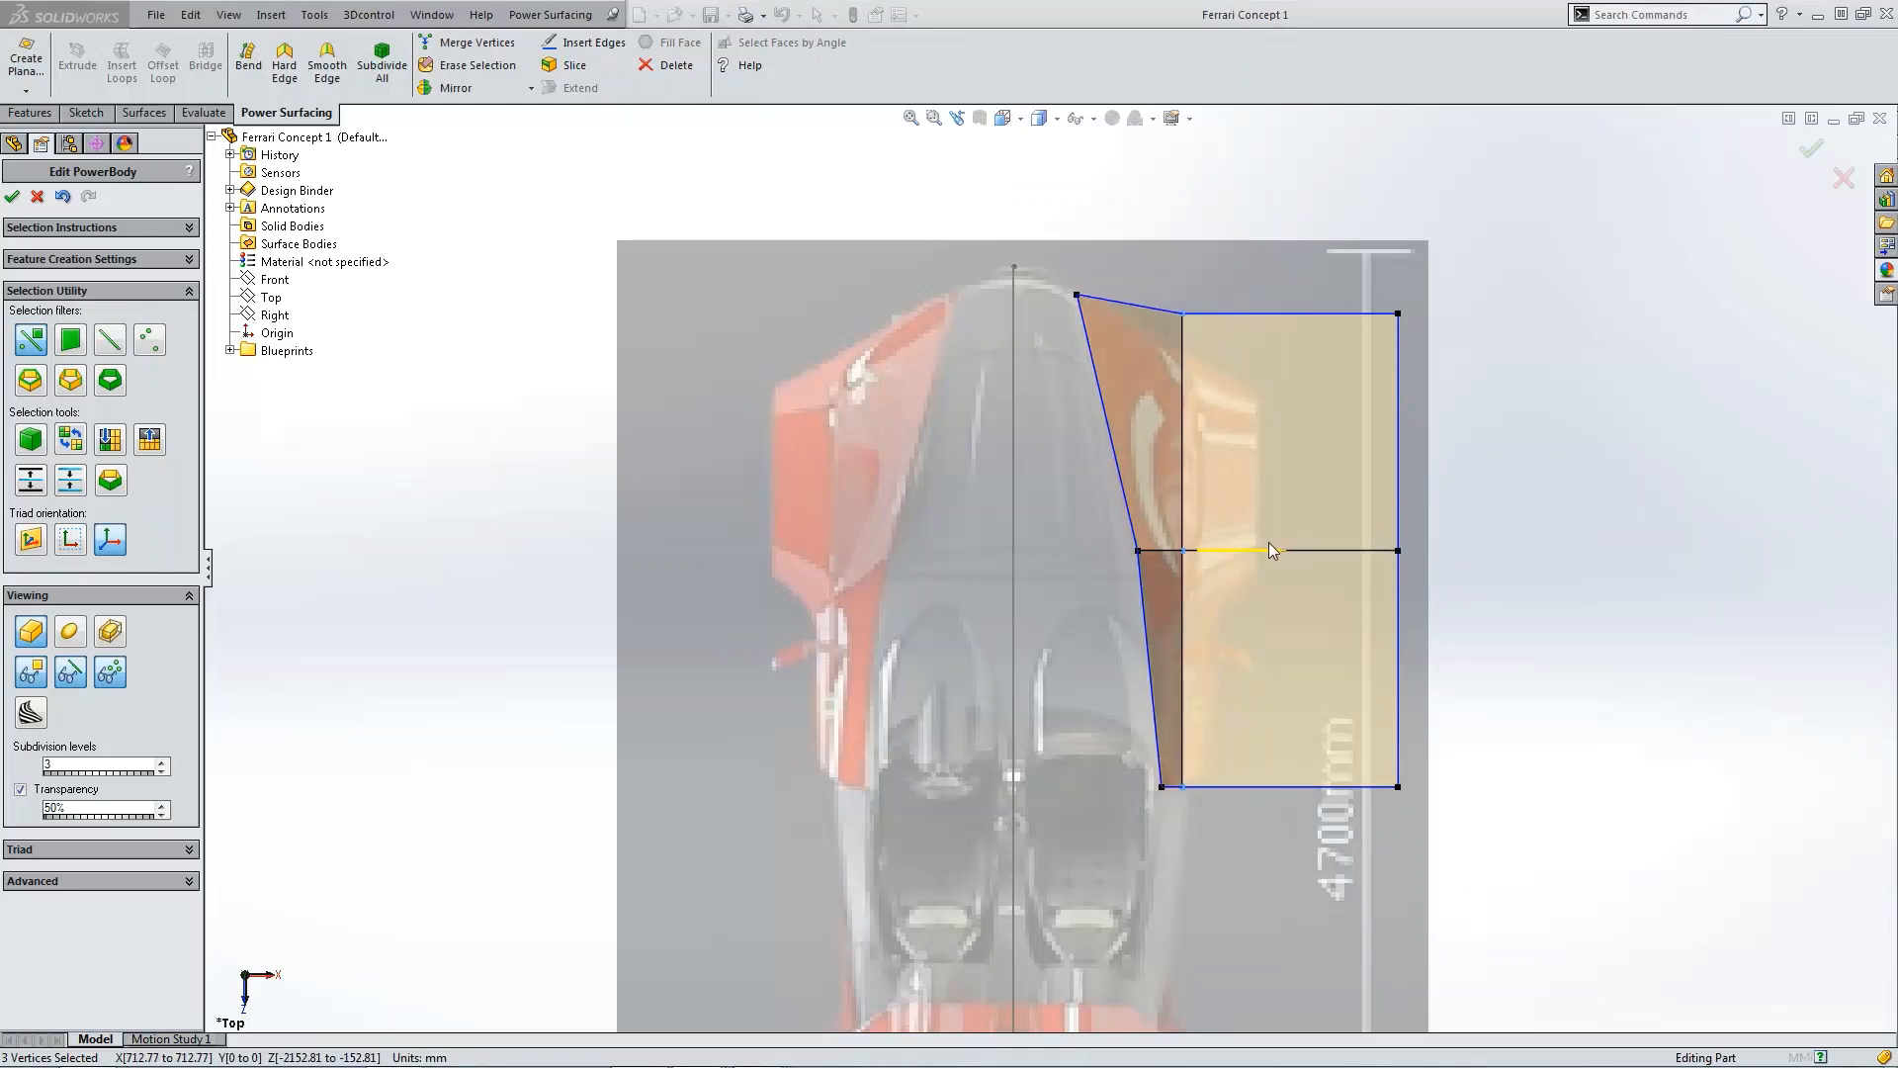
Step: Select the outer column of vertices in the top view and move it inward toward the middle column
scroll(1222, 716, "down", 3)
left_click(1572, 681)
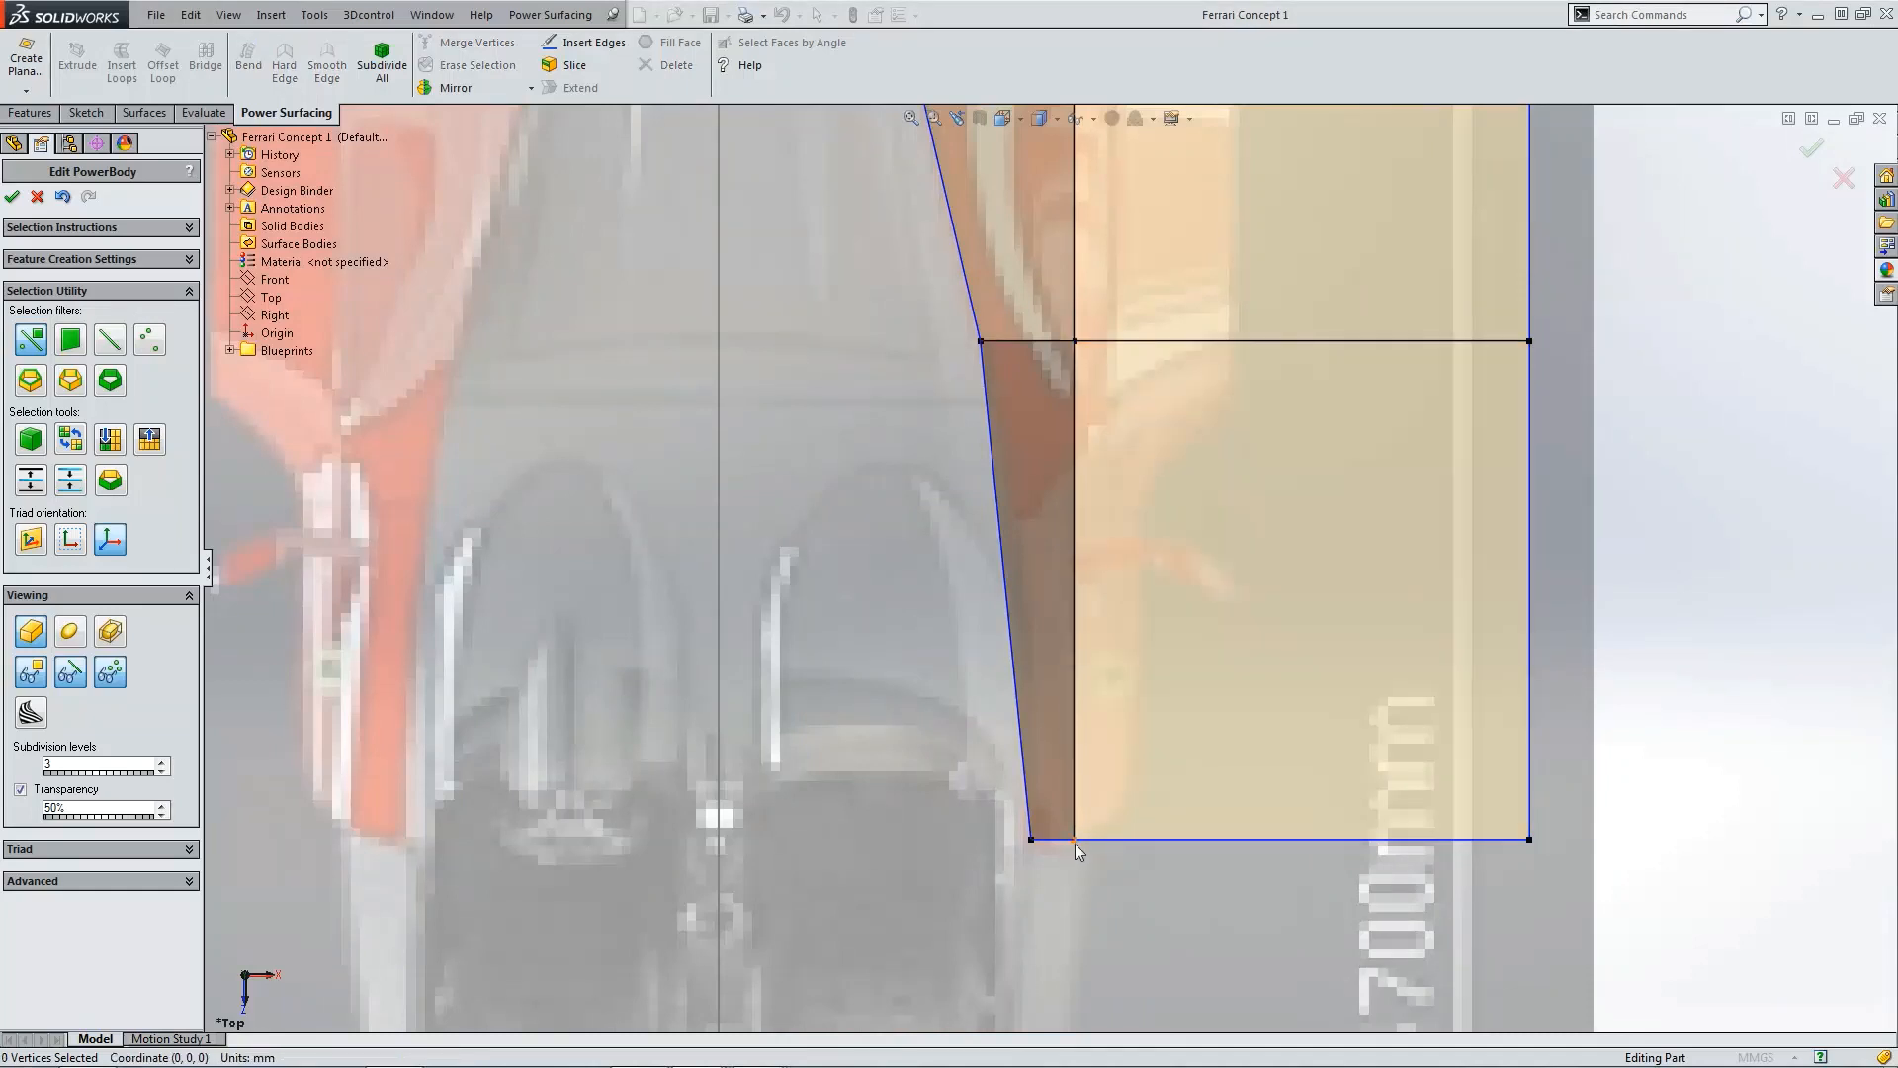
scroll(1542, 751, "up", 6)
left_click_drag(1269, 742, 1264, 670)
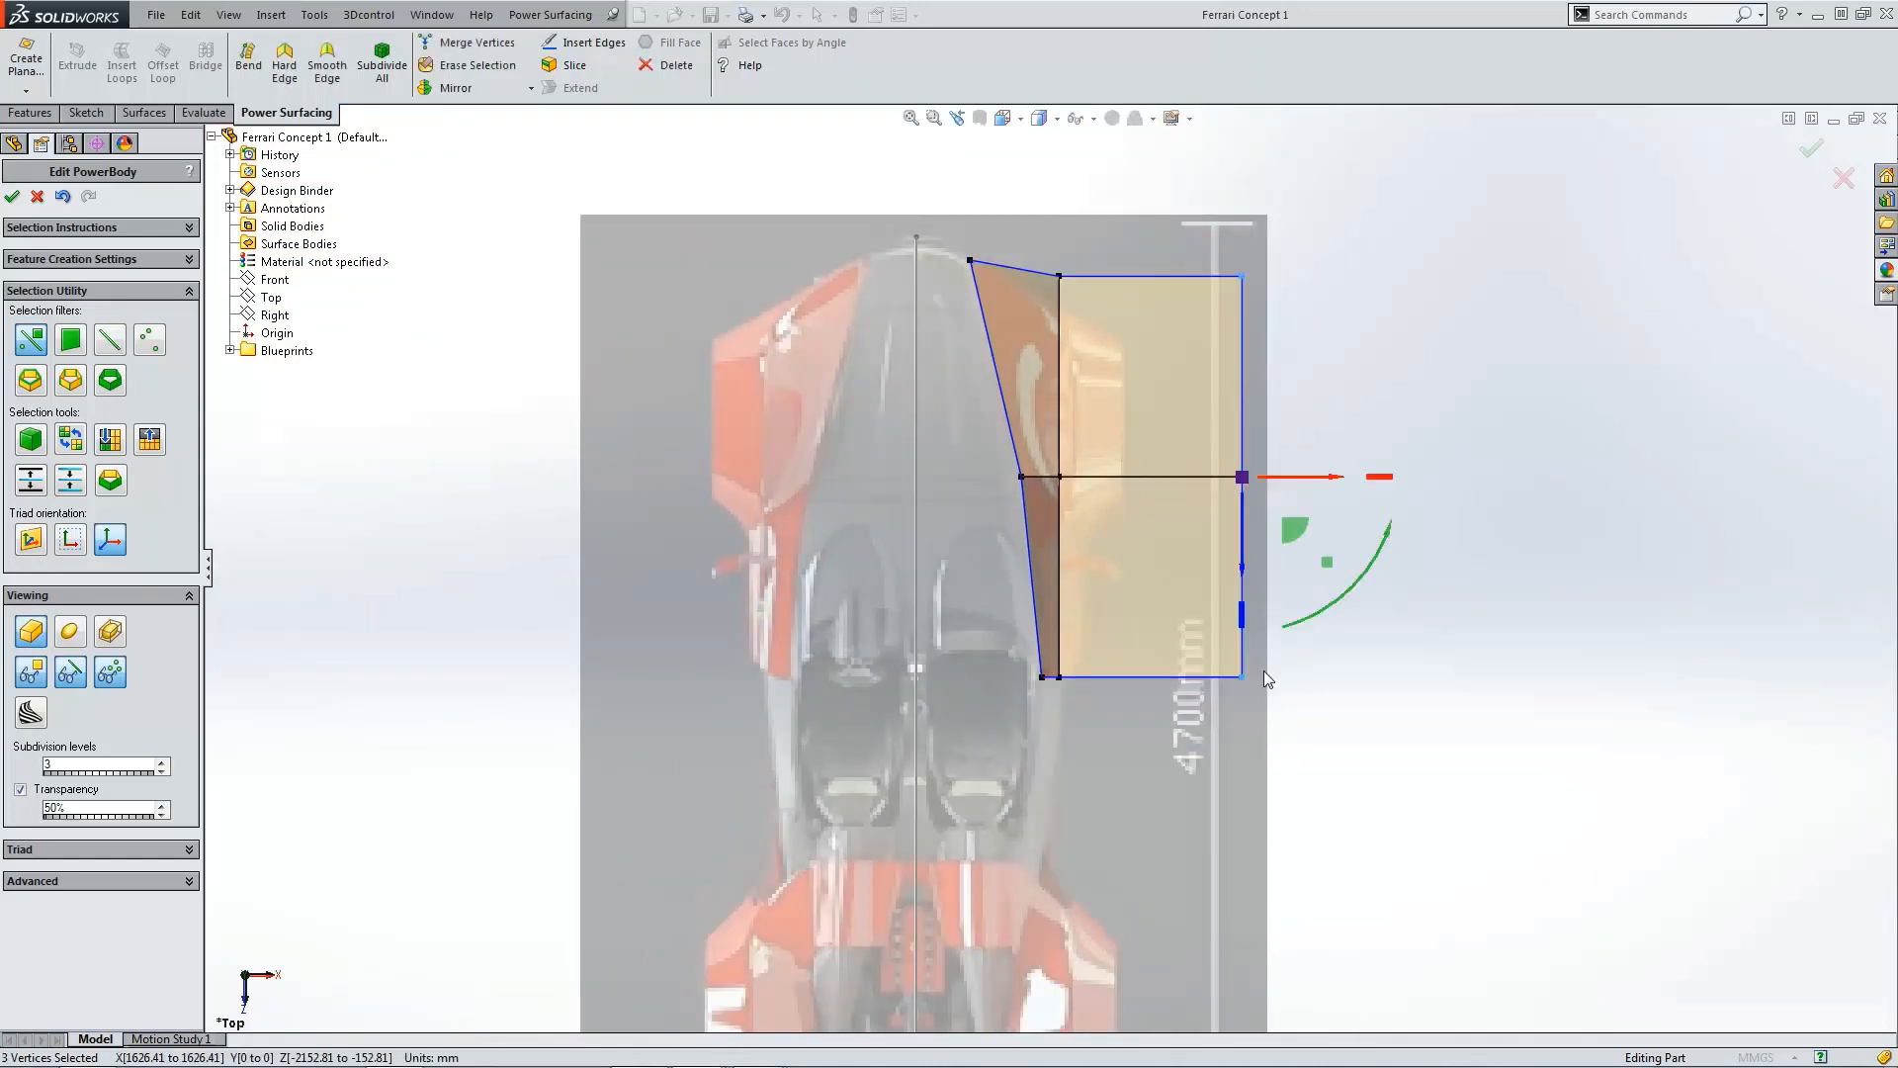
scroll(1264, 671, "down", 2)
left_click_drag(1296, 380, 1065, 395)
scroll(971, 650, "down", 5)
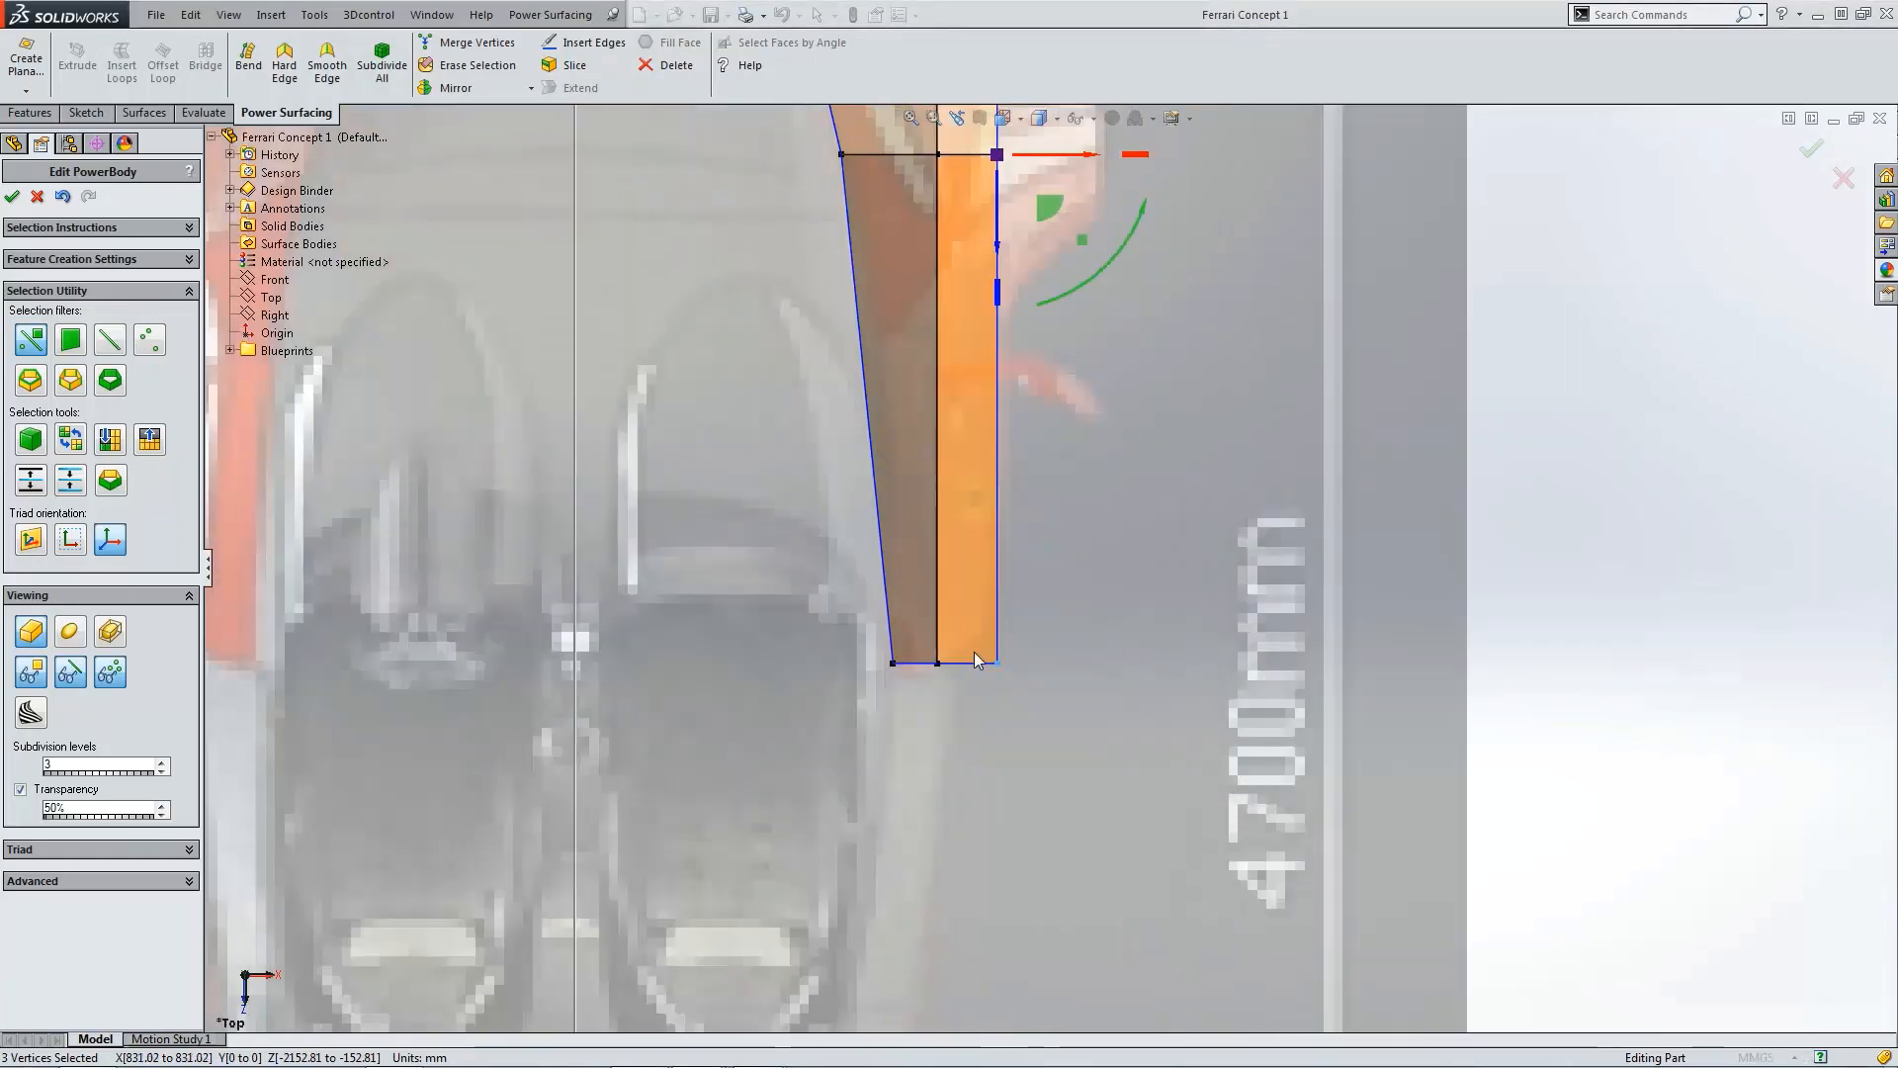
key("Escape")
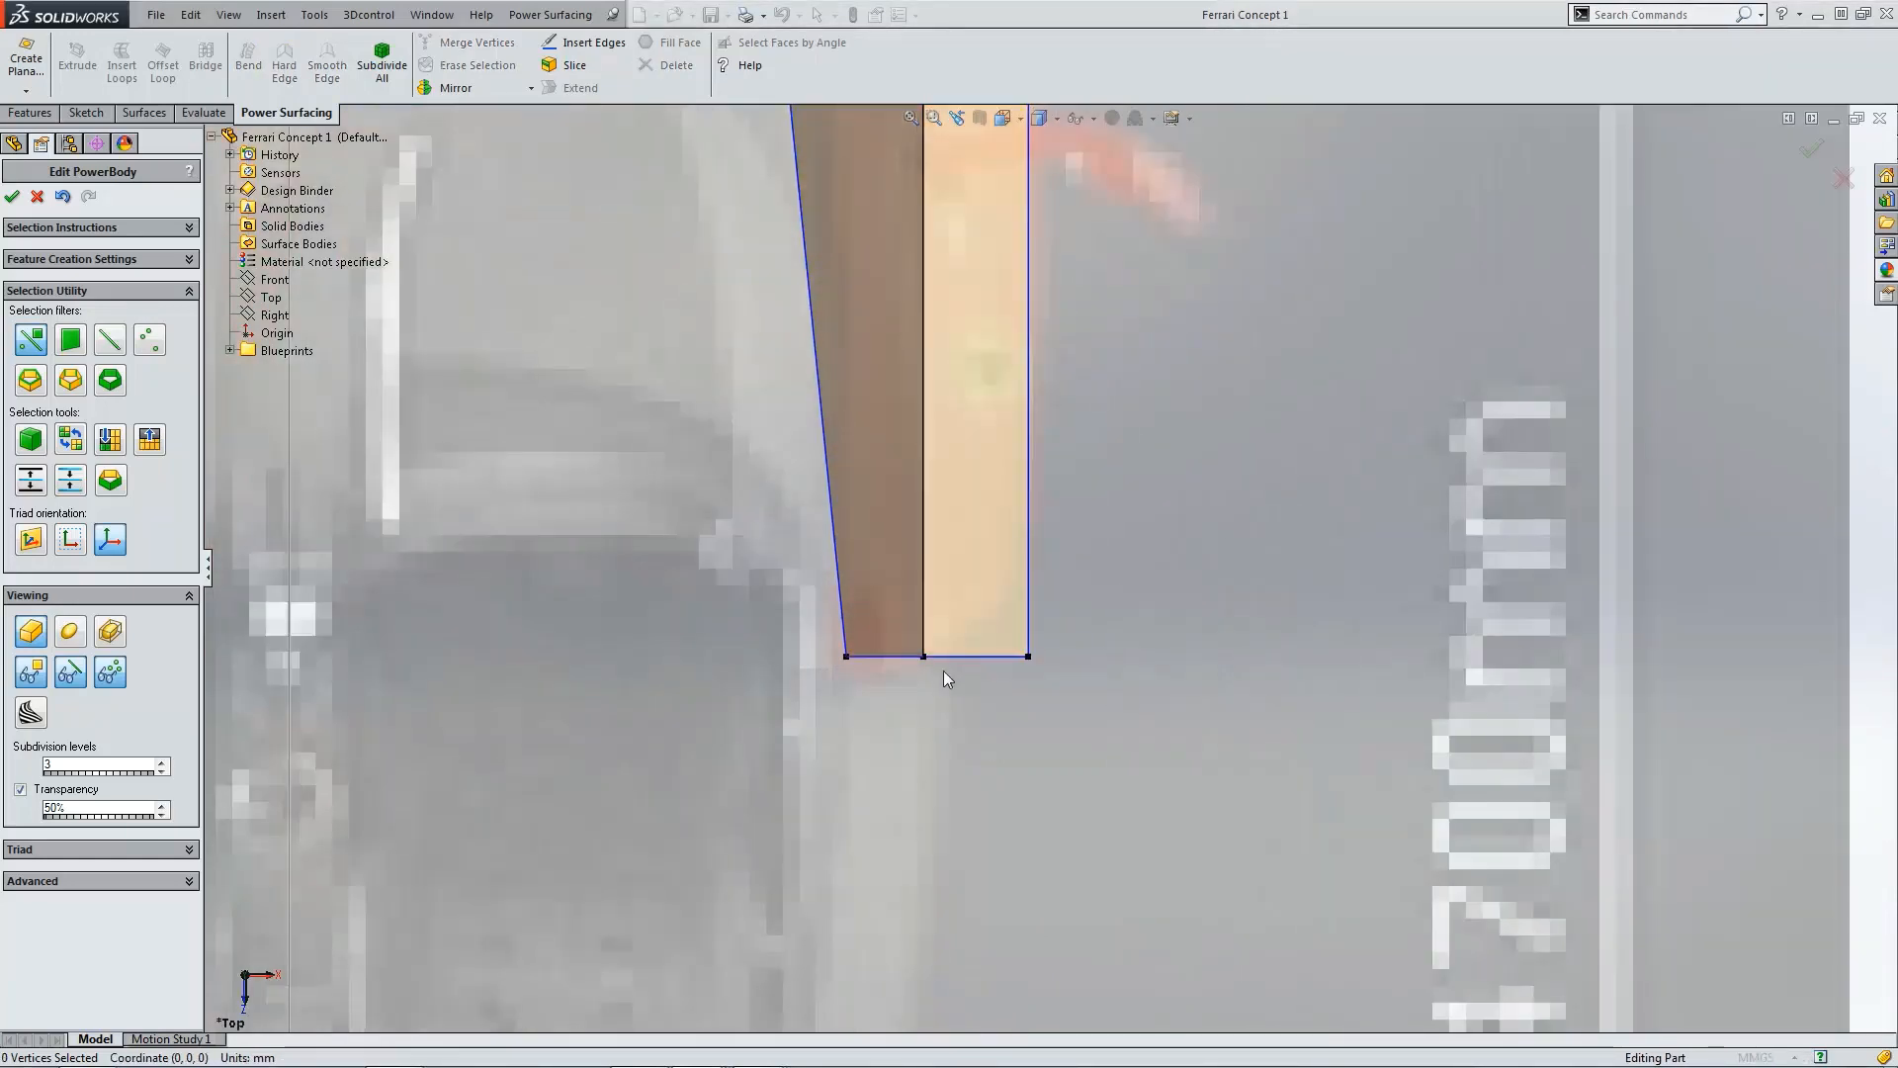
Step: Move the rear outer corner vertex forward to taper the body's rear end
left_click(1027, 656)
left_click_drag(1031, 698, 1042, 607)
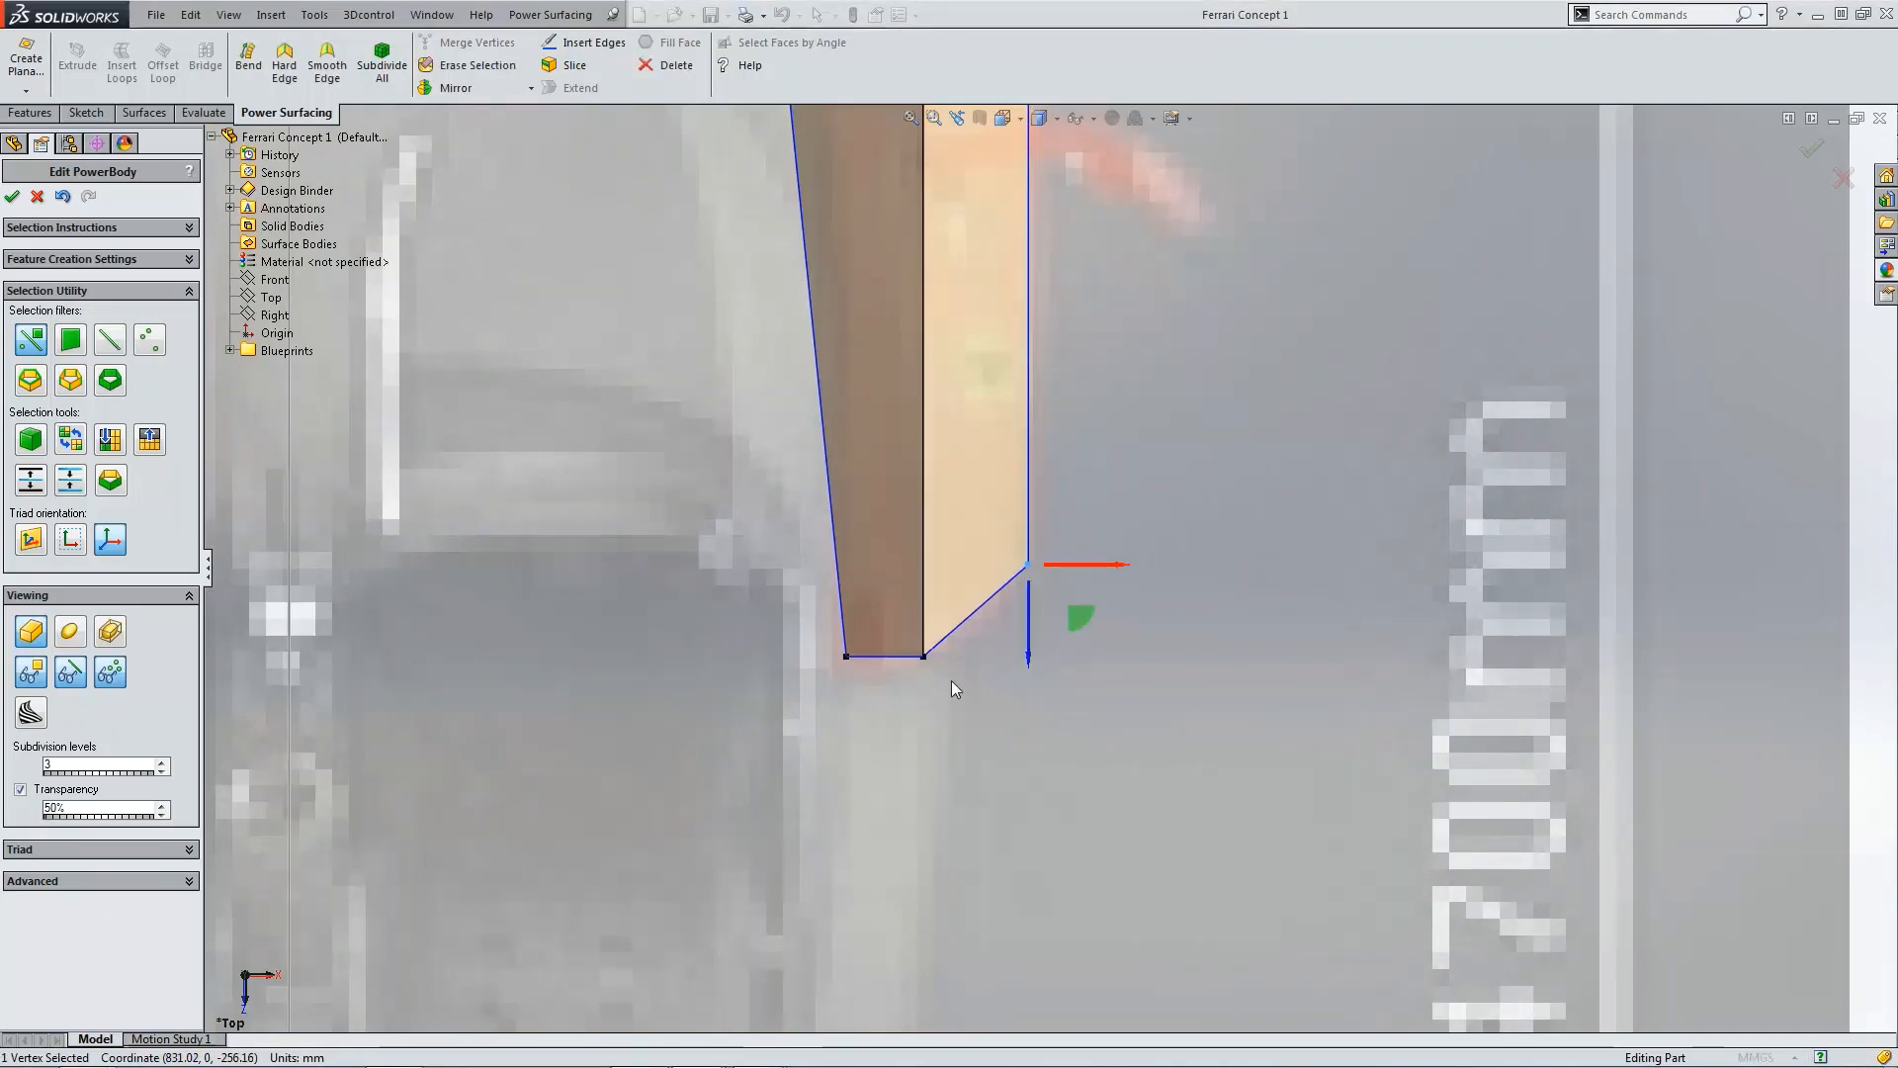
left_click(951, 680)
scroll(1050, 567, "up", 5)
scroll(1124, 656, "up", 4)
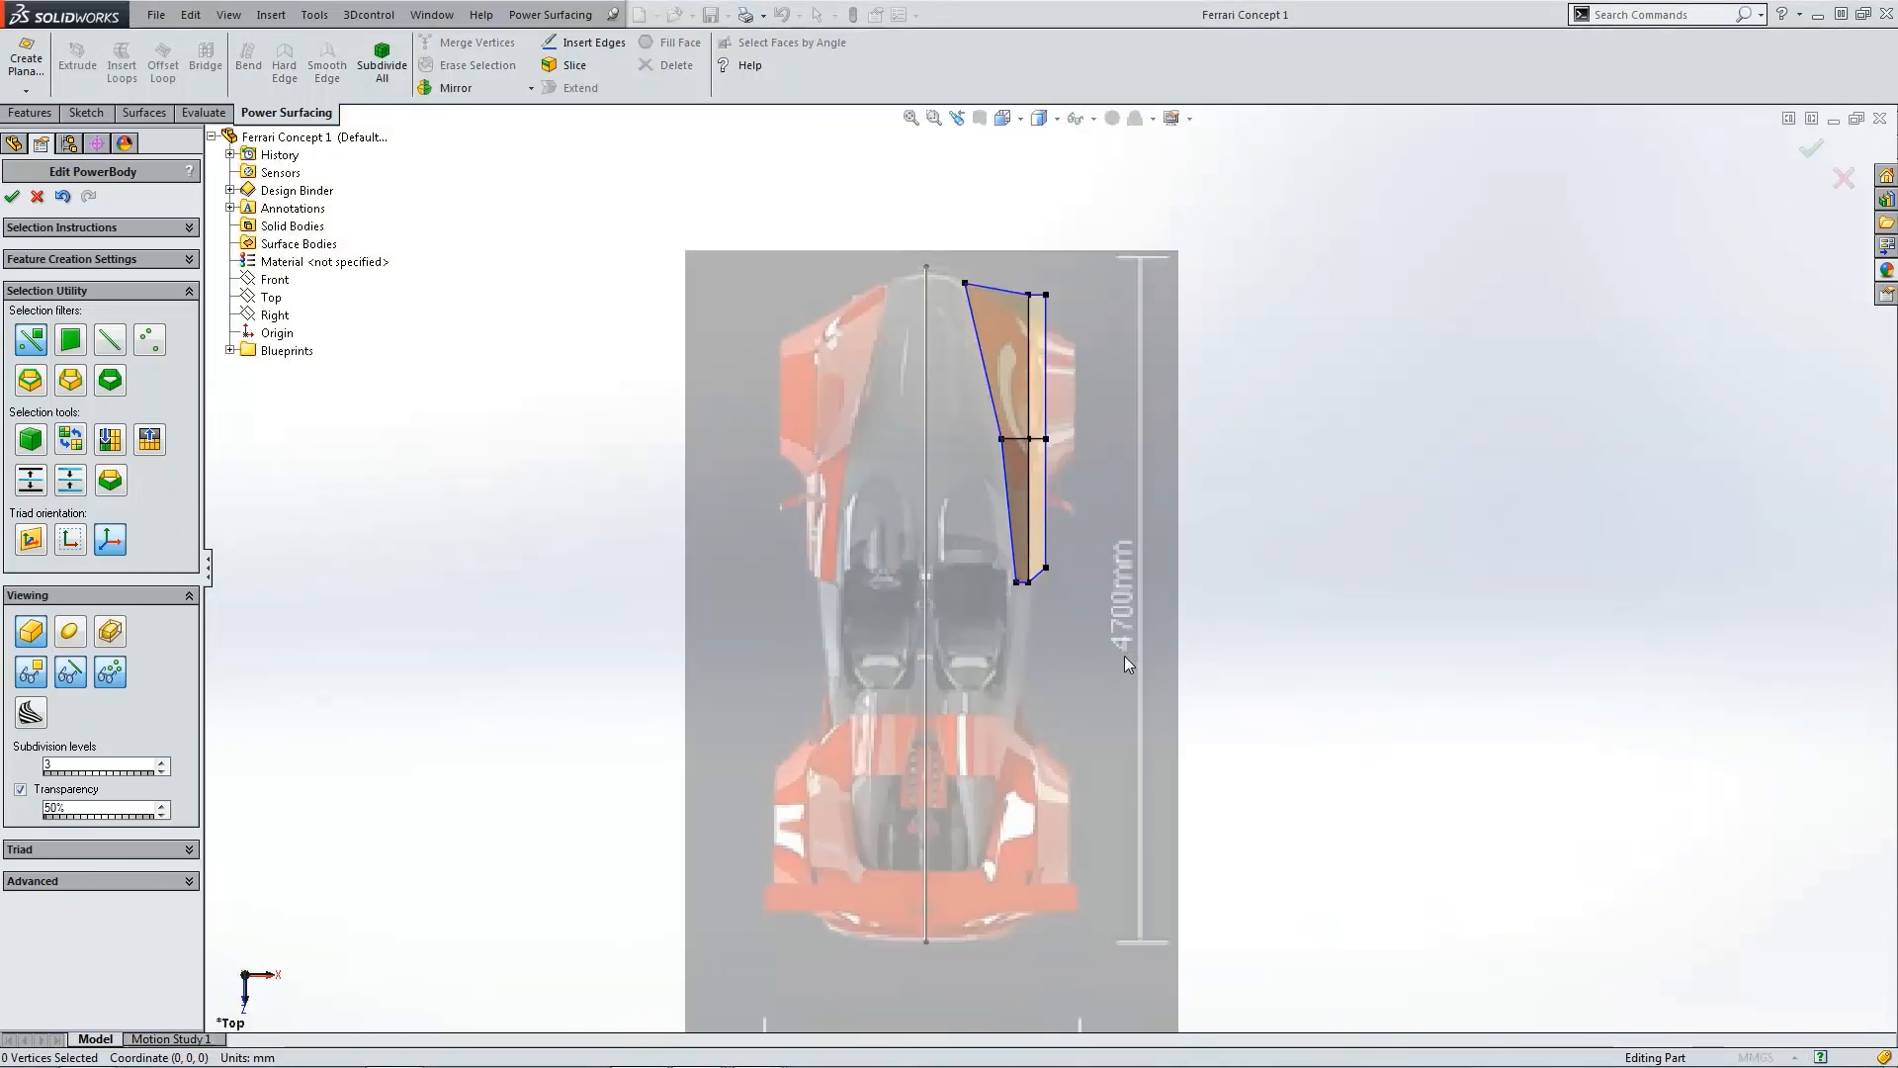
Step: In the side view, raise the rear inner vertex up to the car's upper body line
key("ctrl+4")
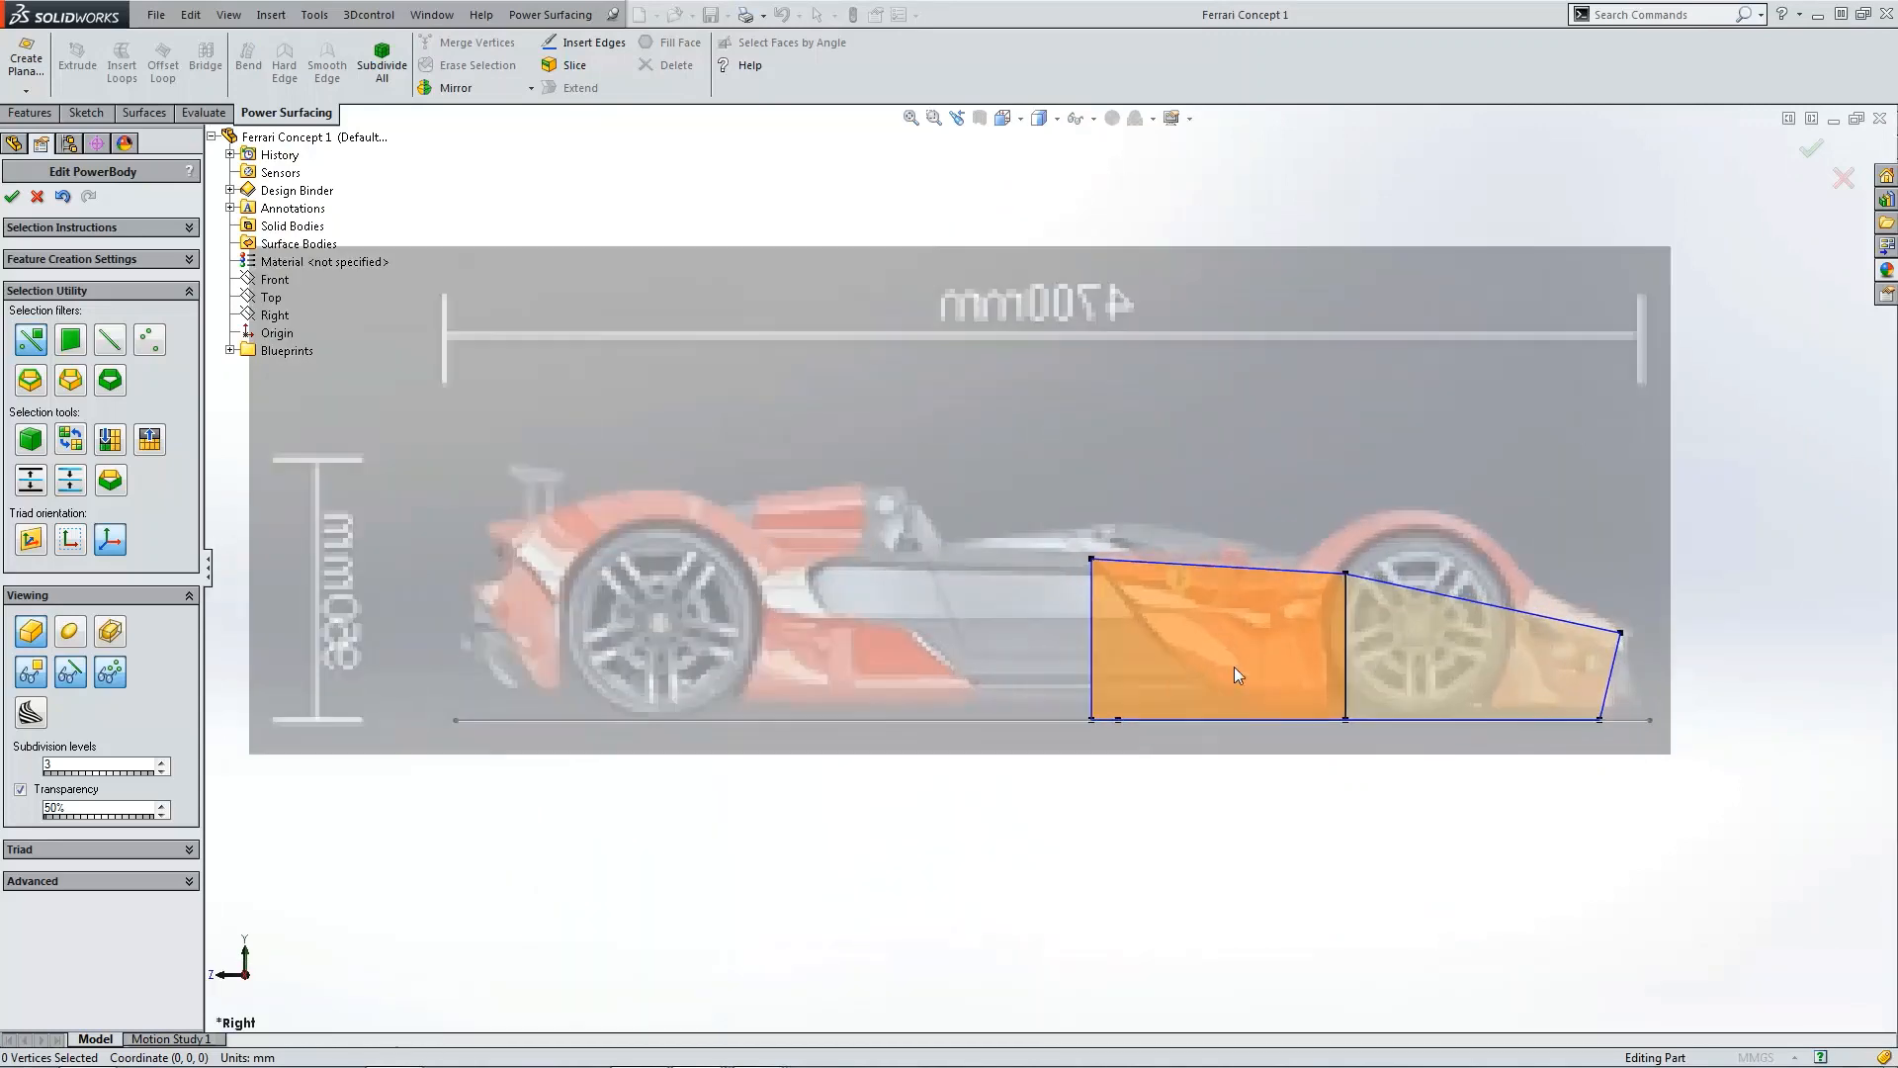
scroll(1227, 672, "down", 3)
middle_click_drag(1163, 787, 1162, 798)
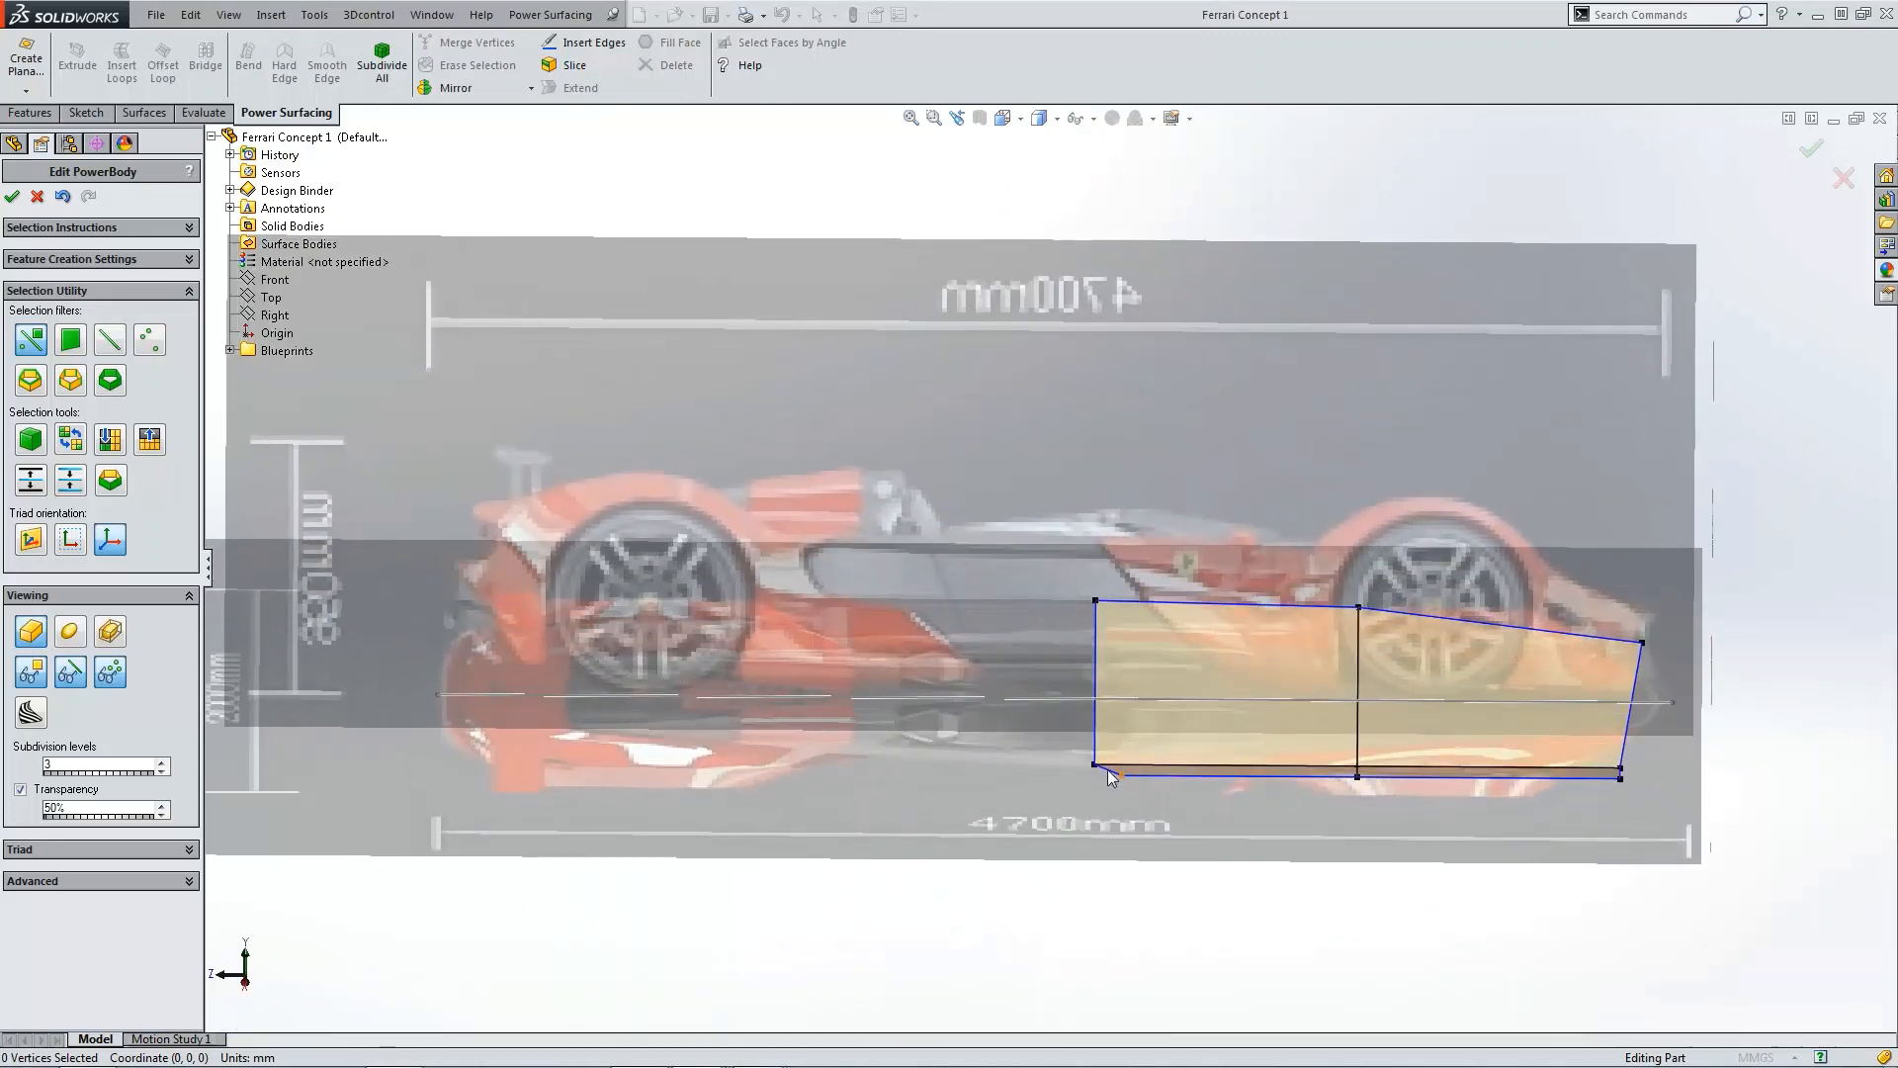
left_click(1094, 766)
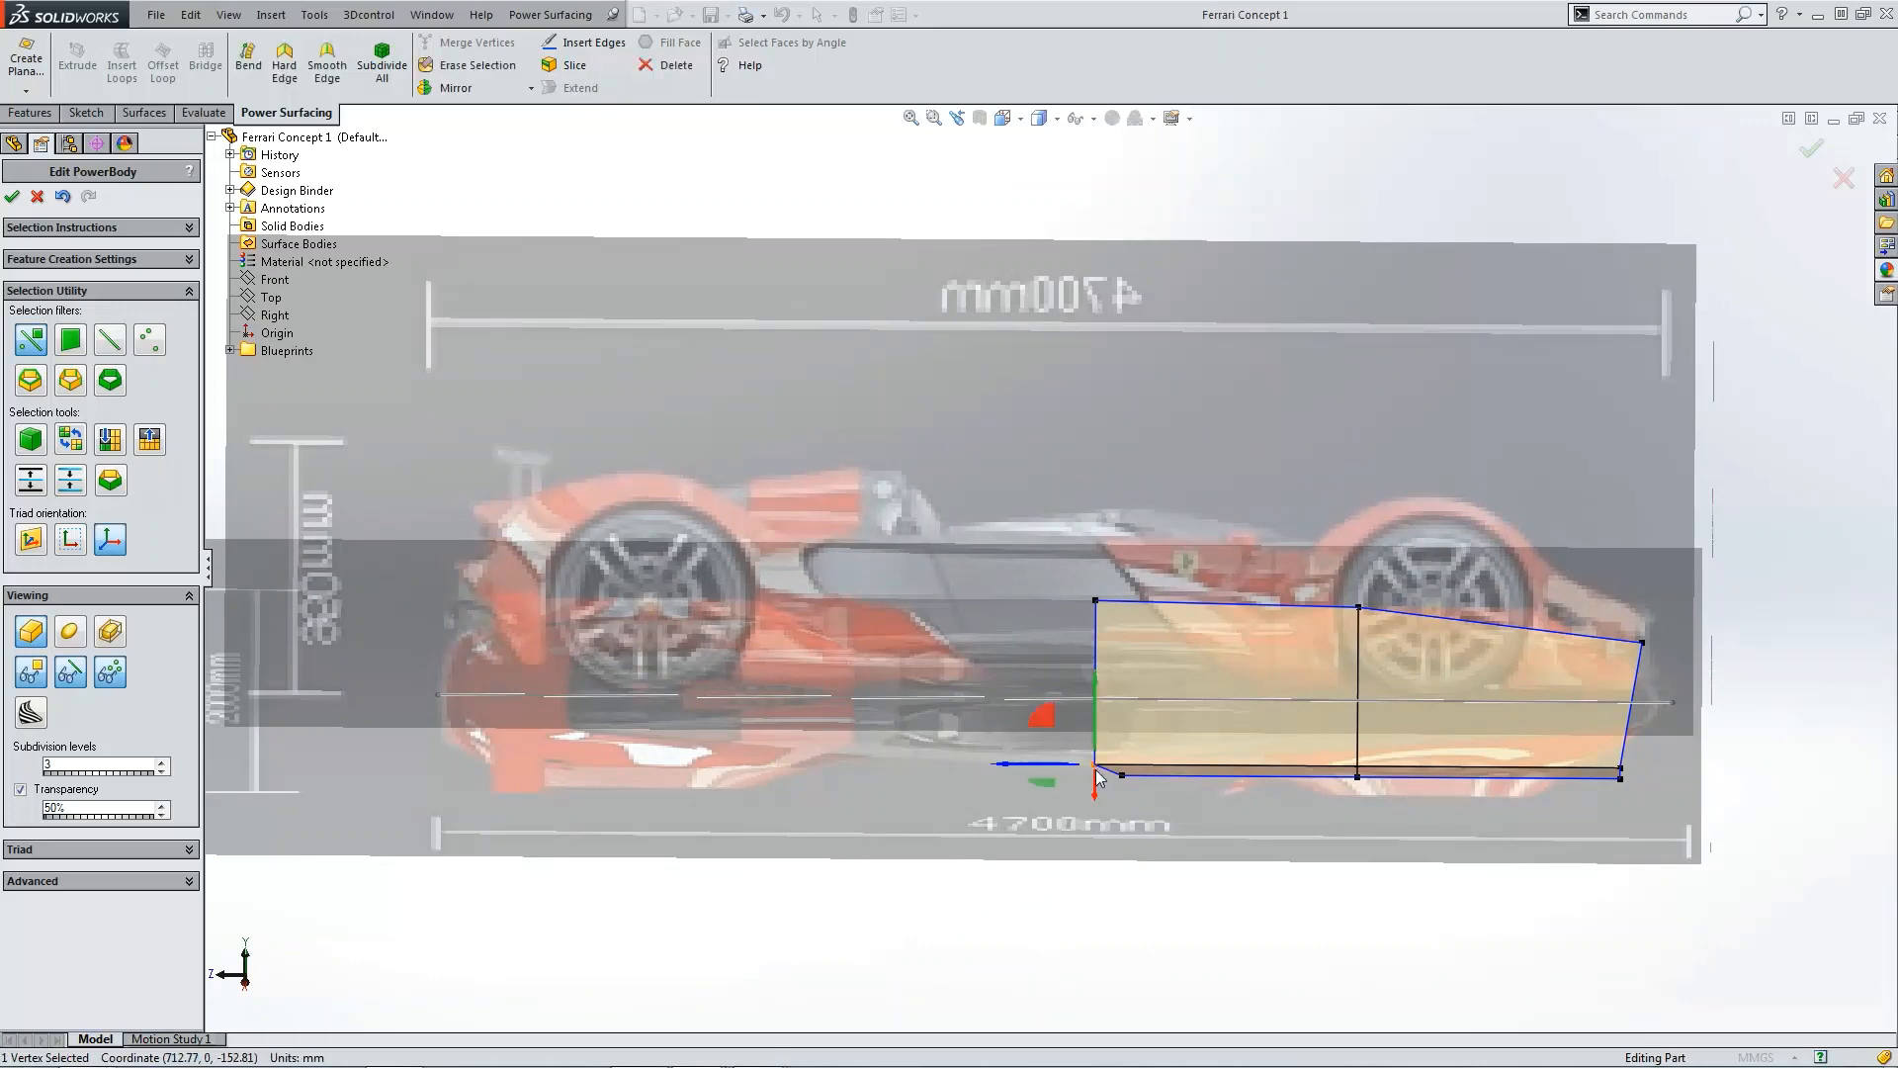
key("ctrl+1")
key("ctrl+4")
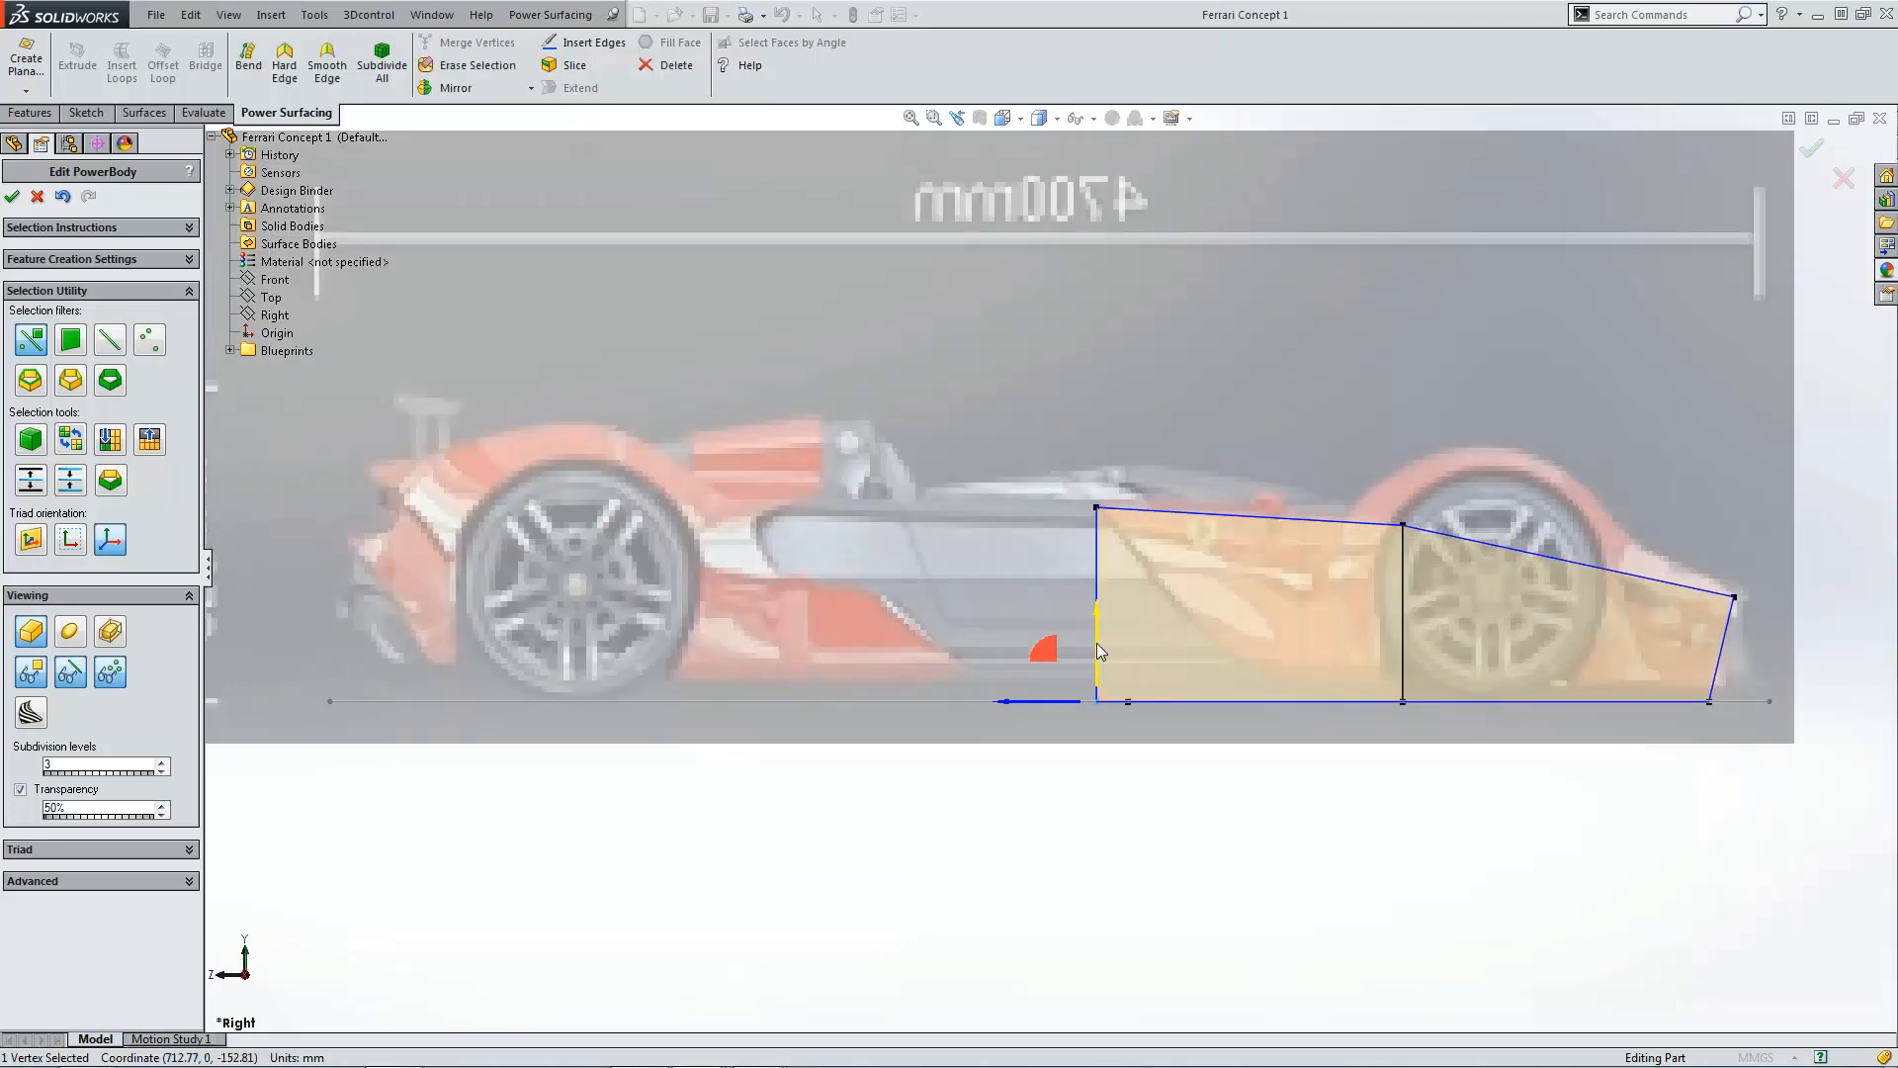
left_click_drag(1096, 649, 1096, 448)
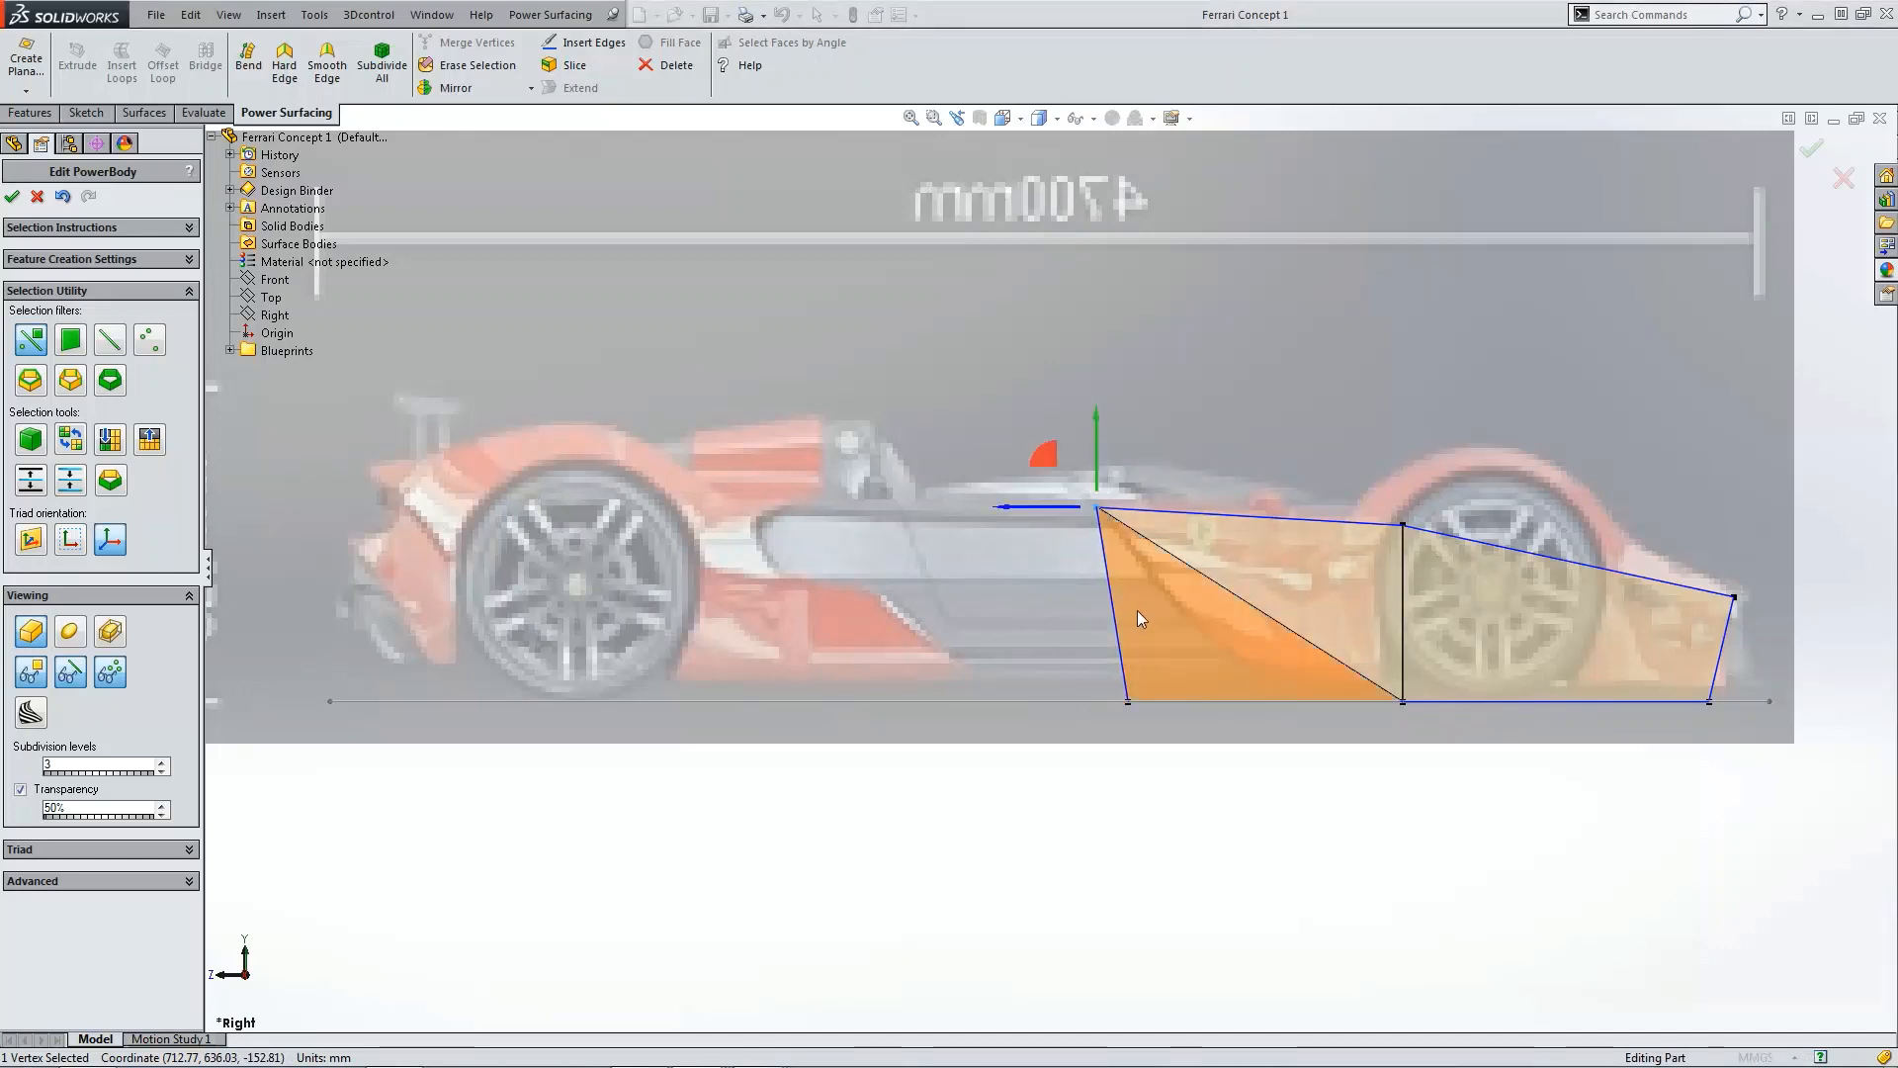
Step: Lower the rear bottom vertex and slide it along the car's length to follow the side profile
left_click(1128, 702)
middle_click_drag(1133, 714, 1138, 776)
key("ctrl+1")
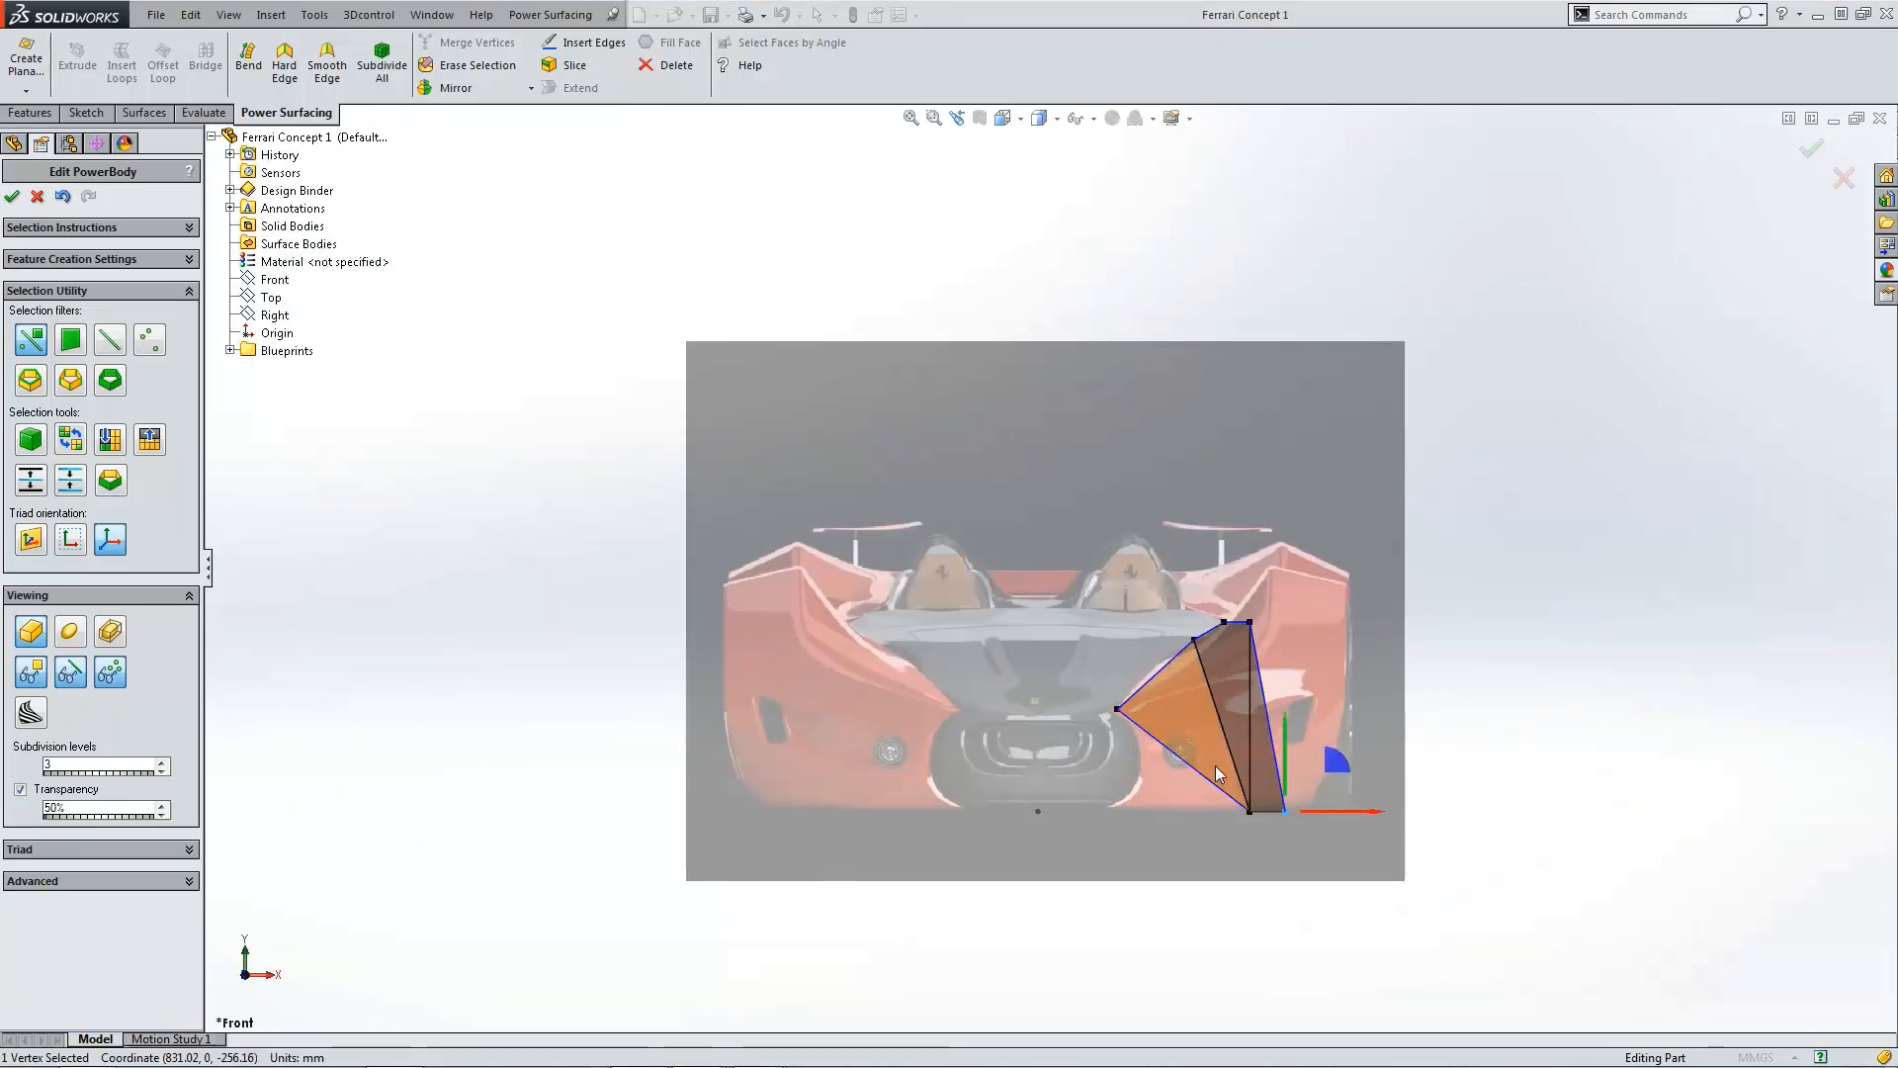
key("ctrl+4")
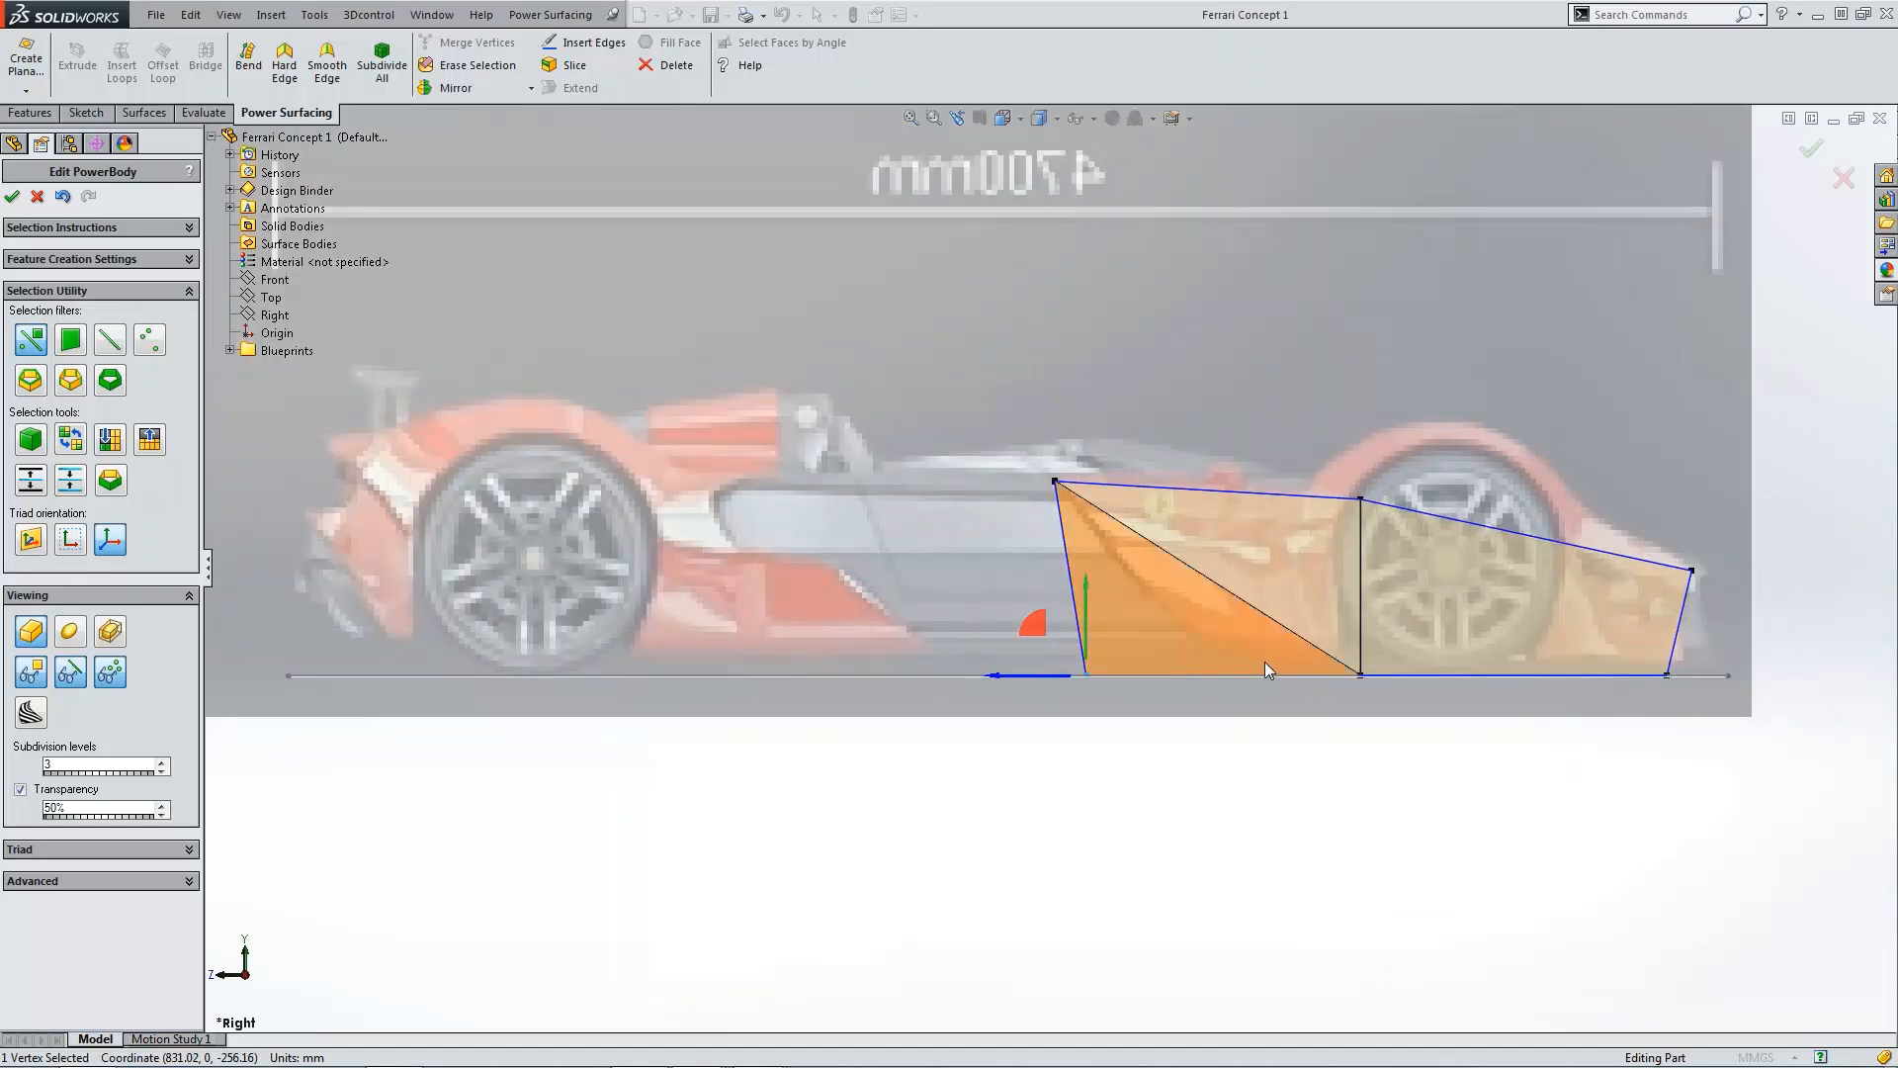
left_click_drag(1029, 626, 1205, 613)
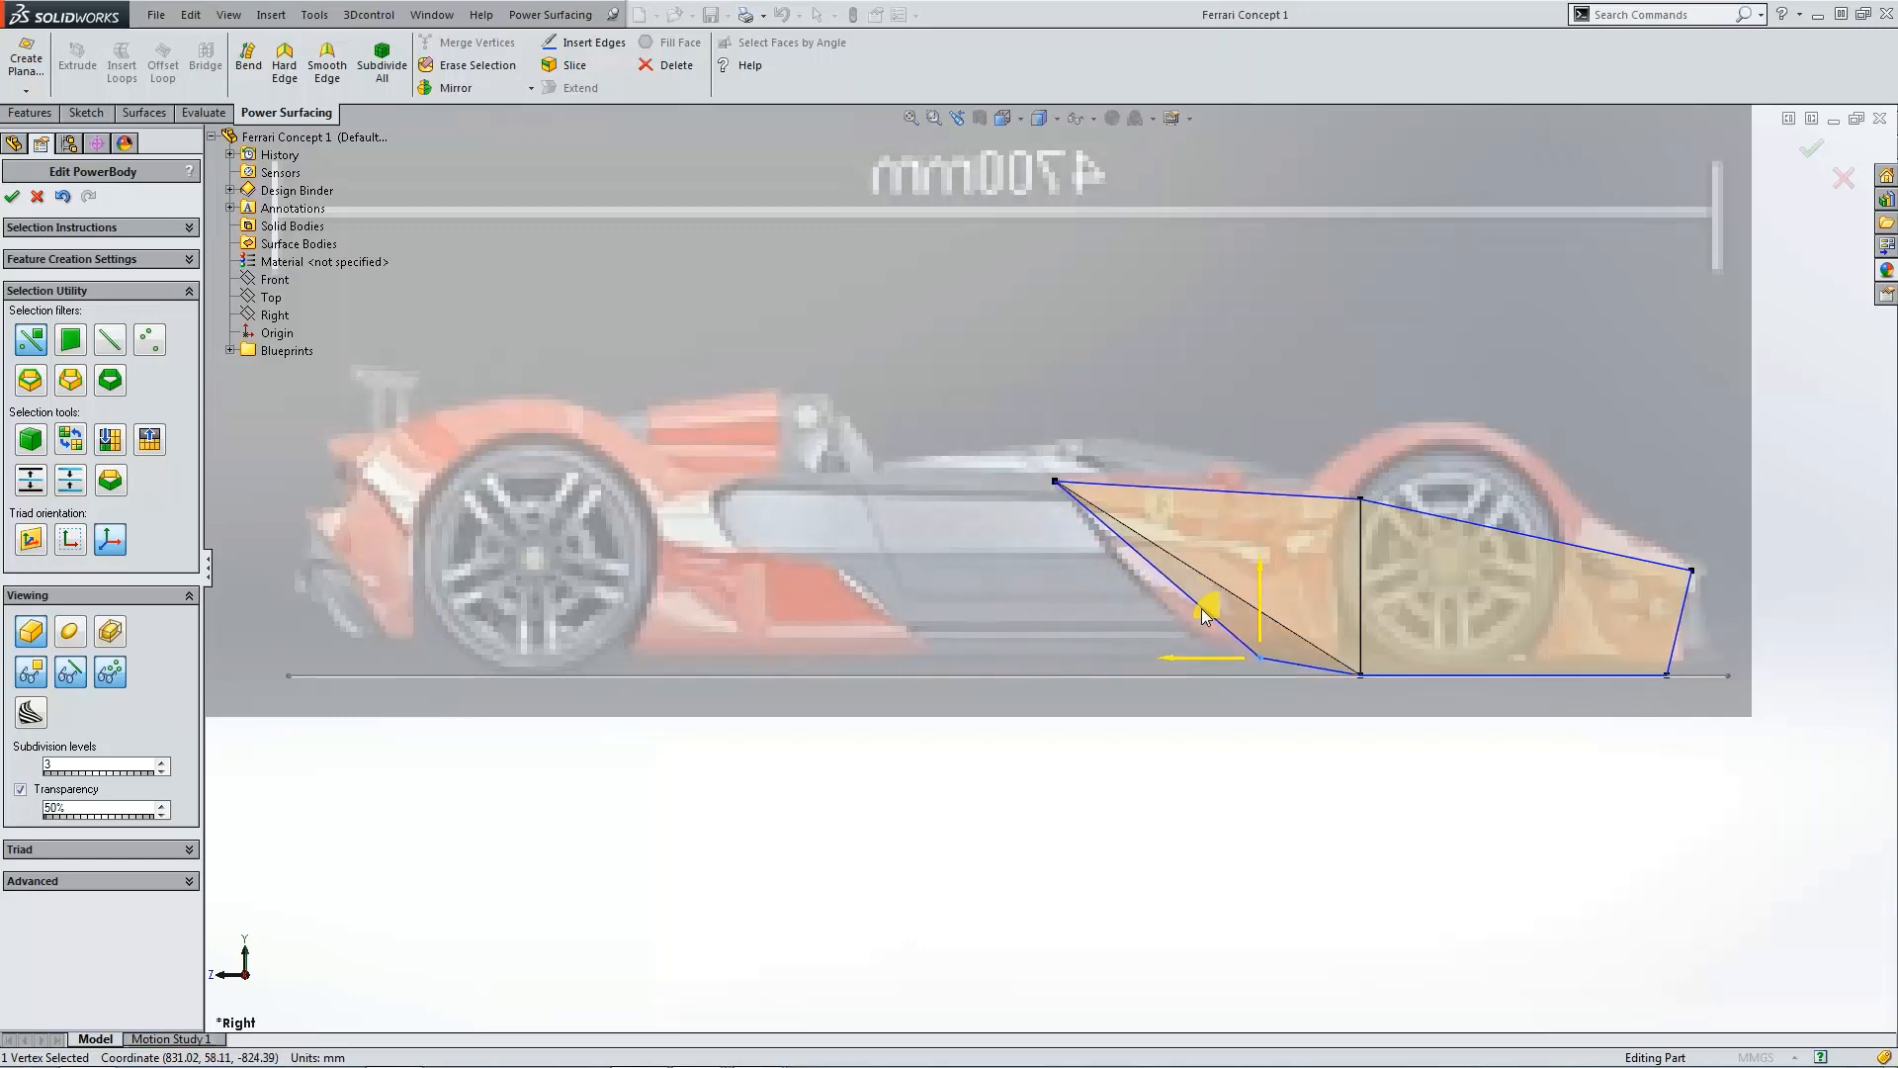
left_click(1272, 797)
Step: Select the two bottom edges at the nose and raise them in the side view to the bodywork line
scroll(1274, 800, "up", 3)
key("ctrl+7")
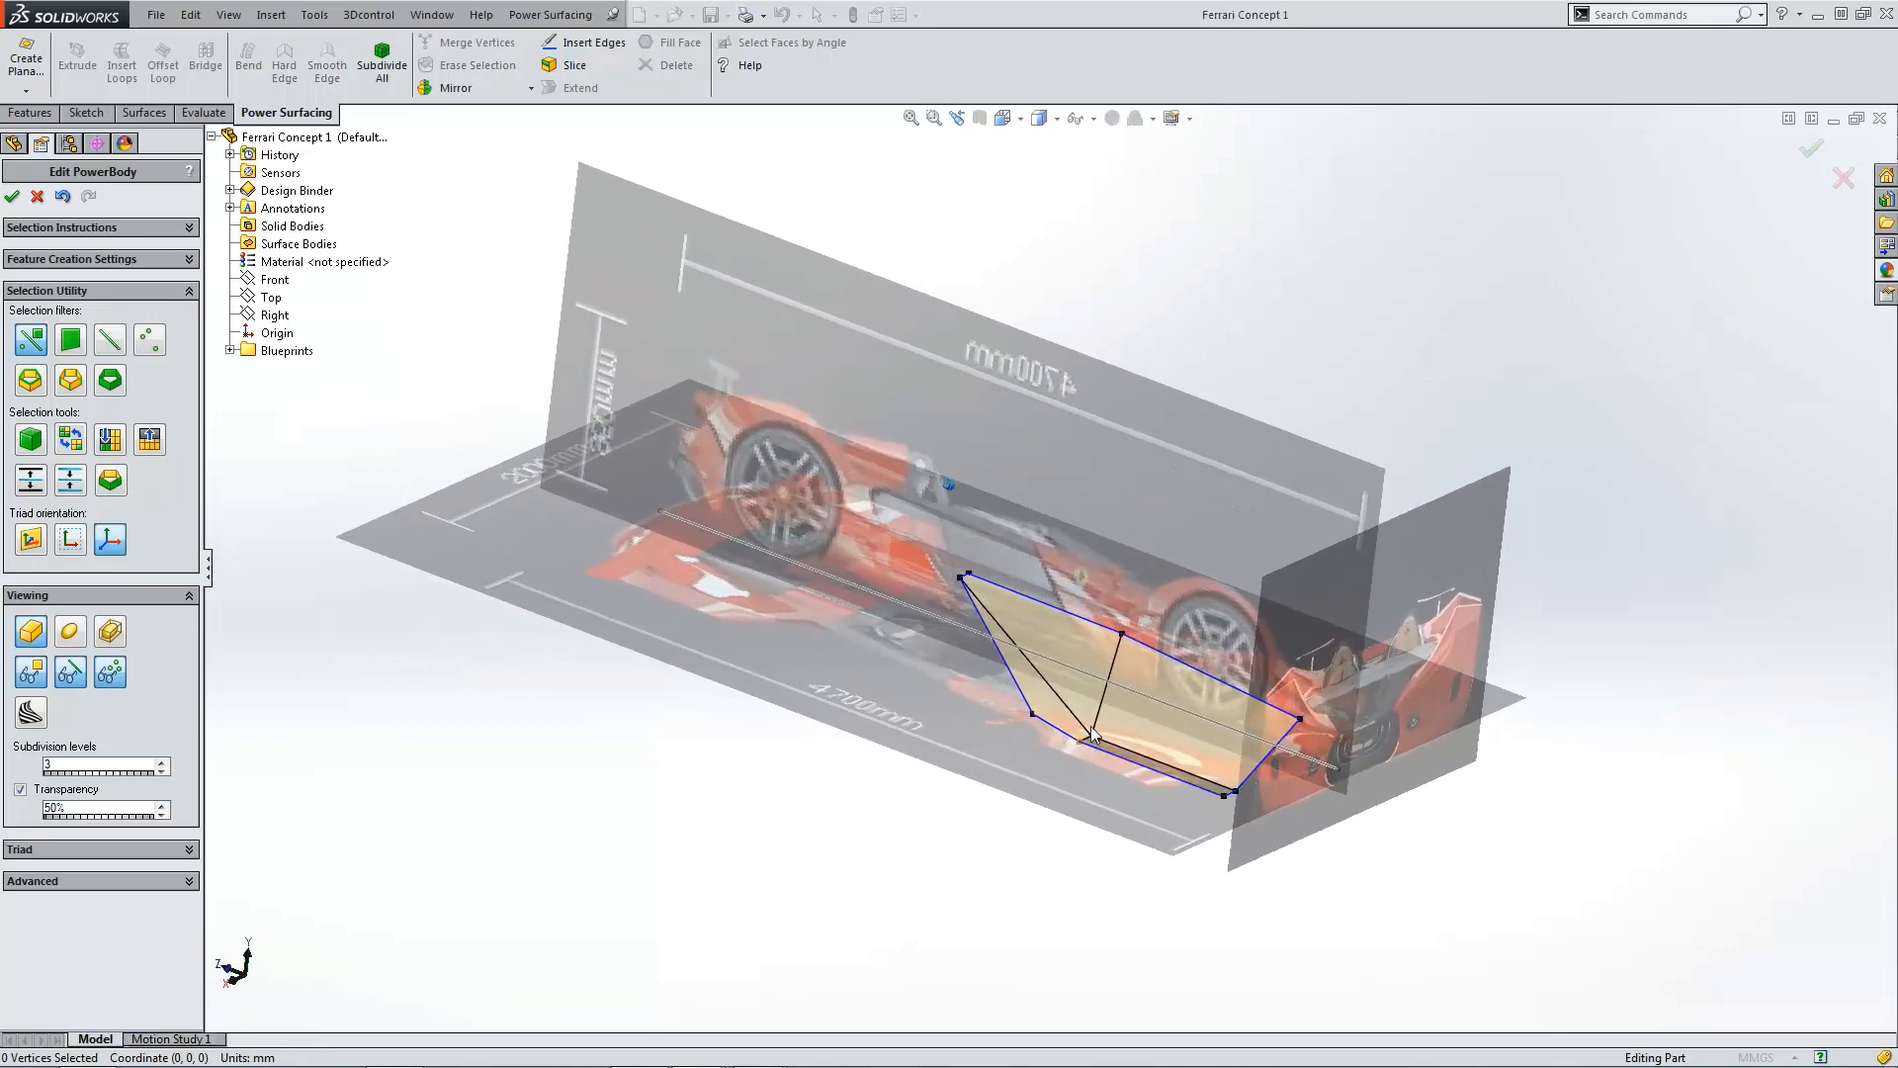
middle_click_drag(1181, 613, 963, 575)
scroll(905, 601, "down", 8)
scroll(904, 580, "up", 6)
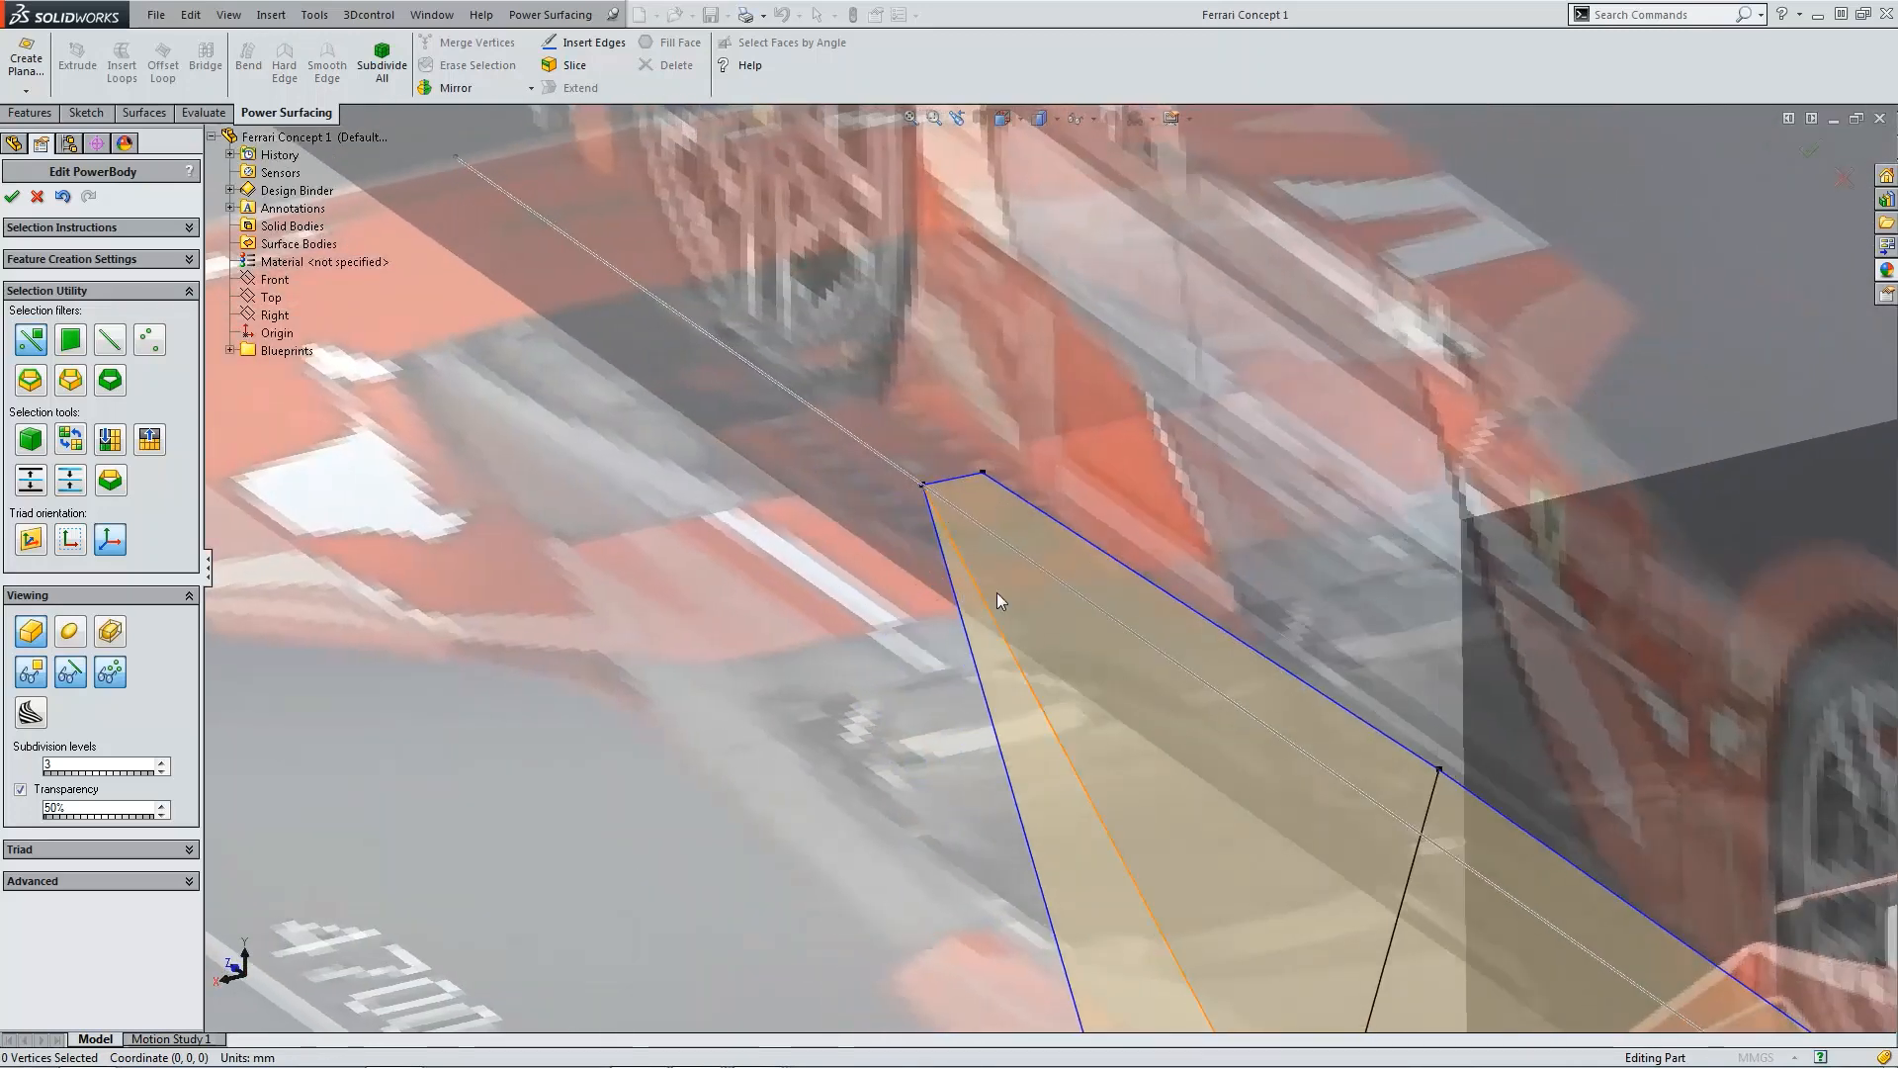
middle_click_drag(1093, 673, 1176, 672)
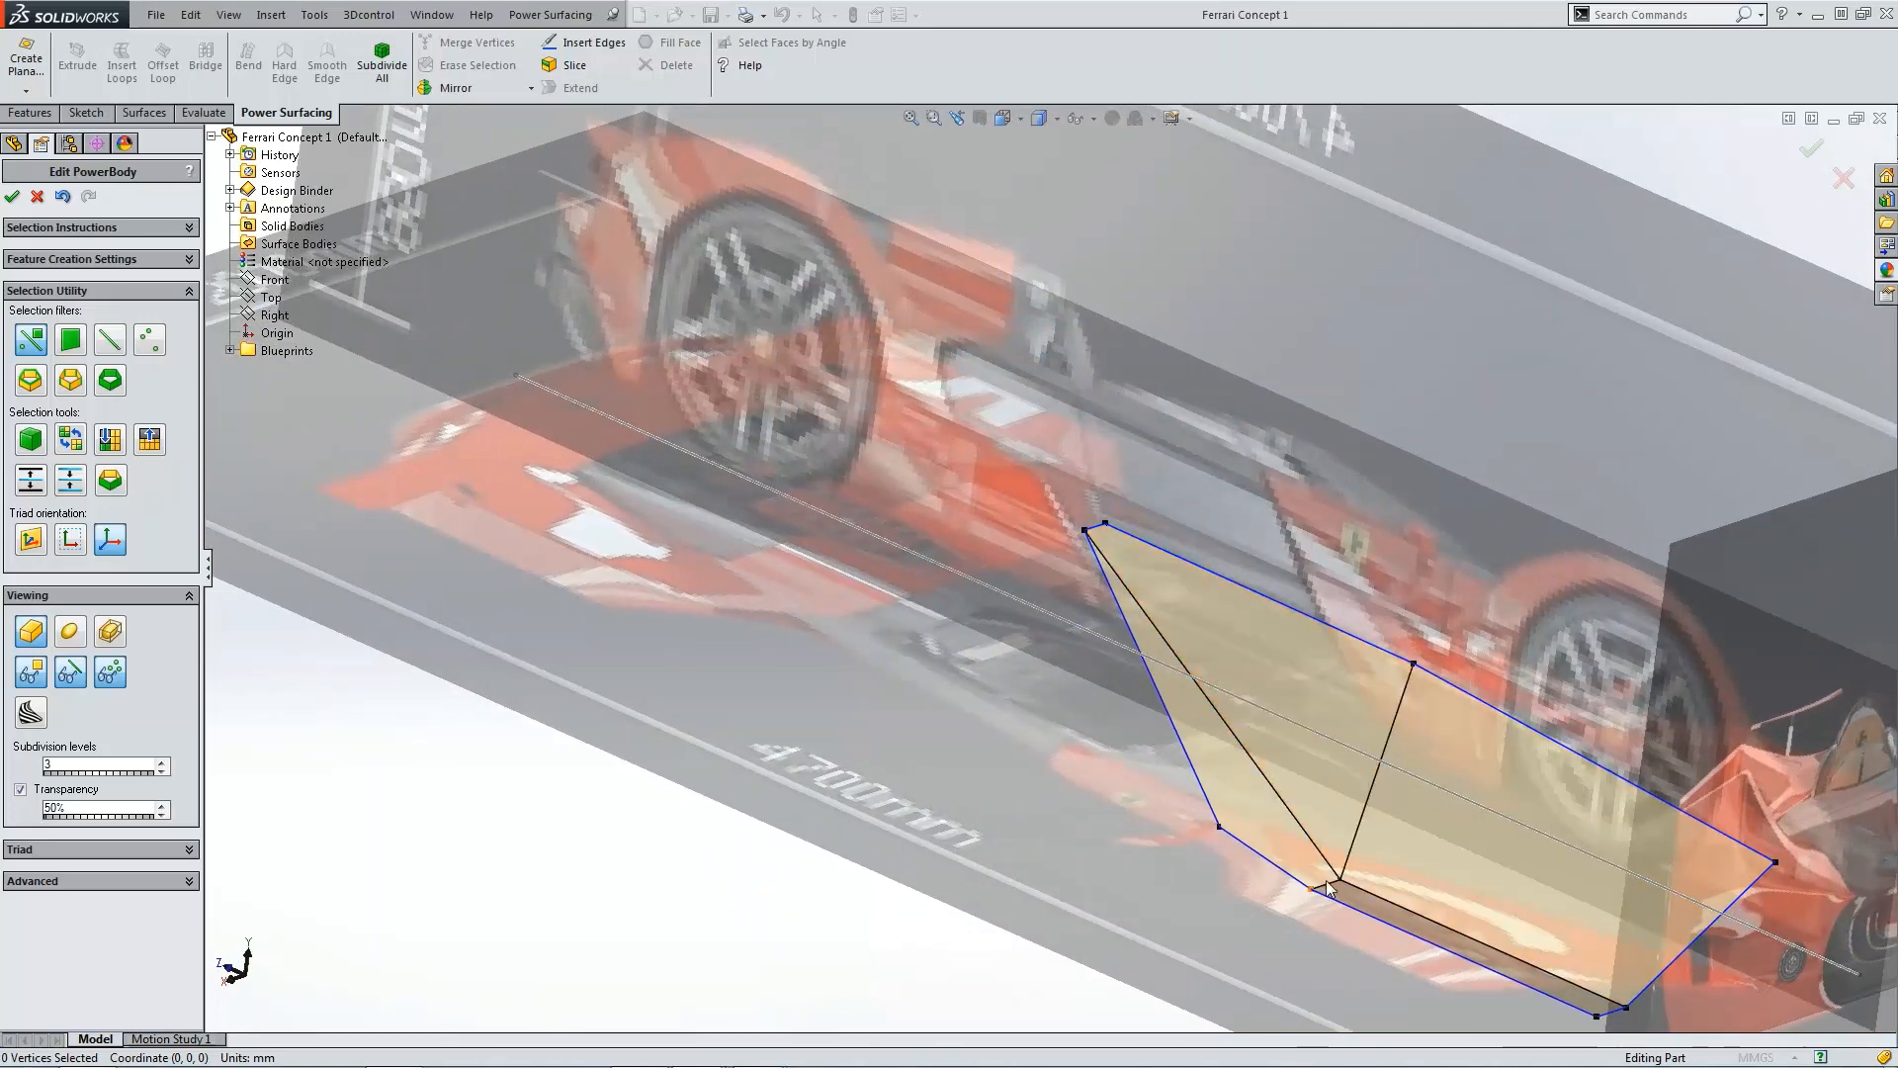
scroll(1328, 890, "down", 5)
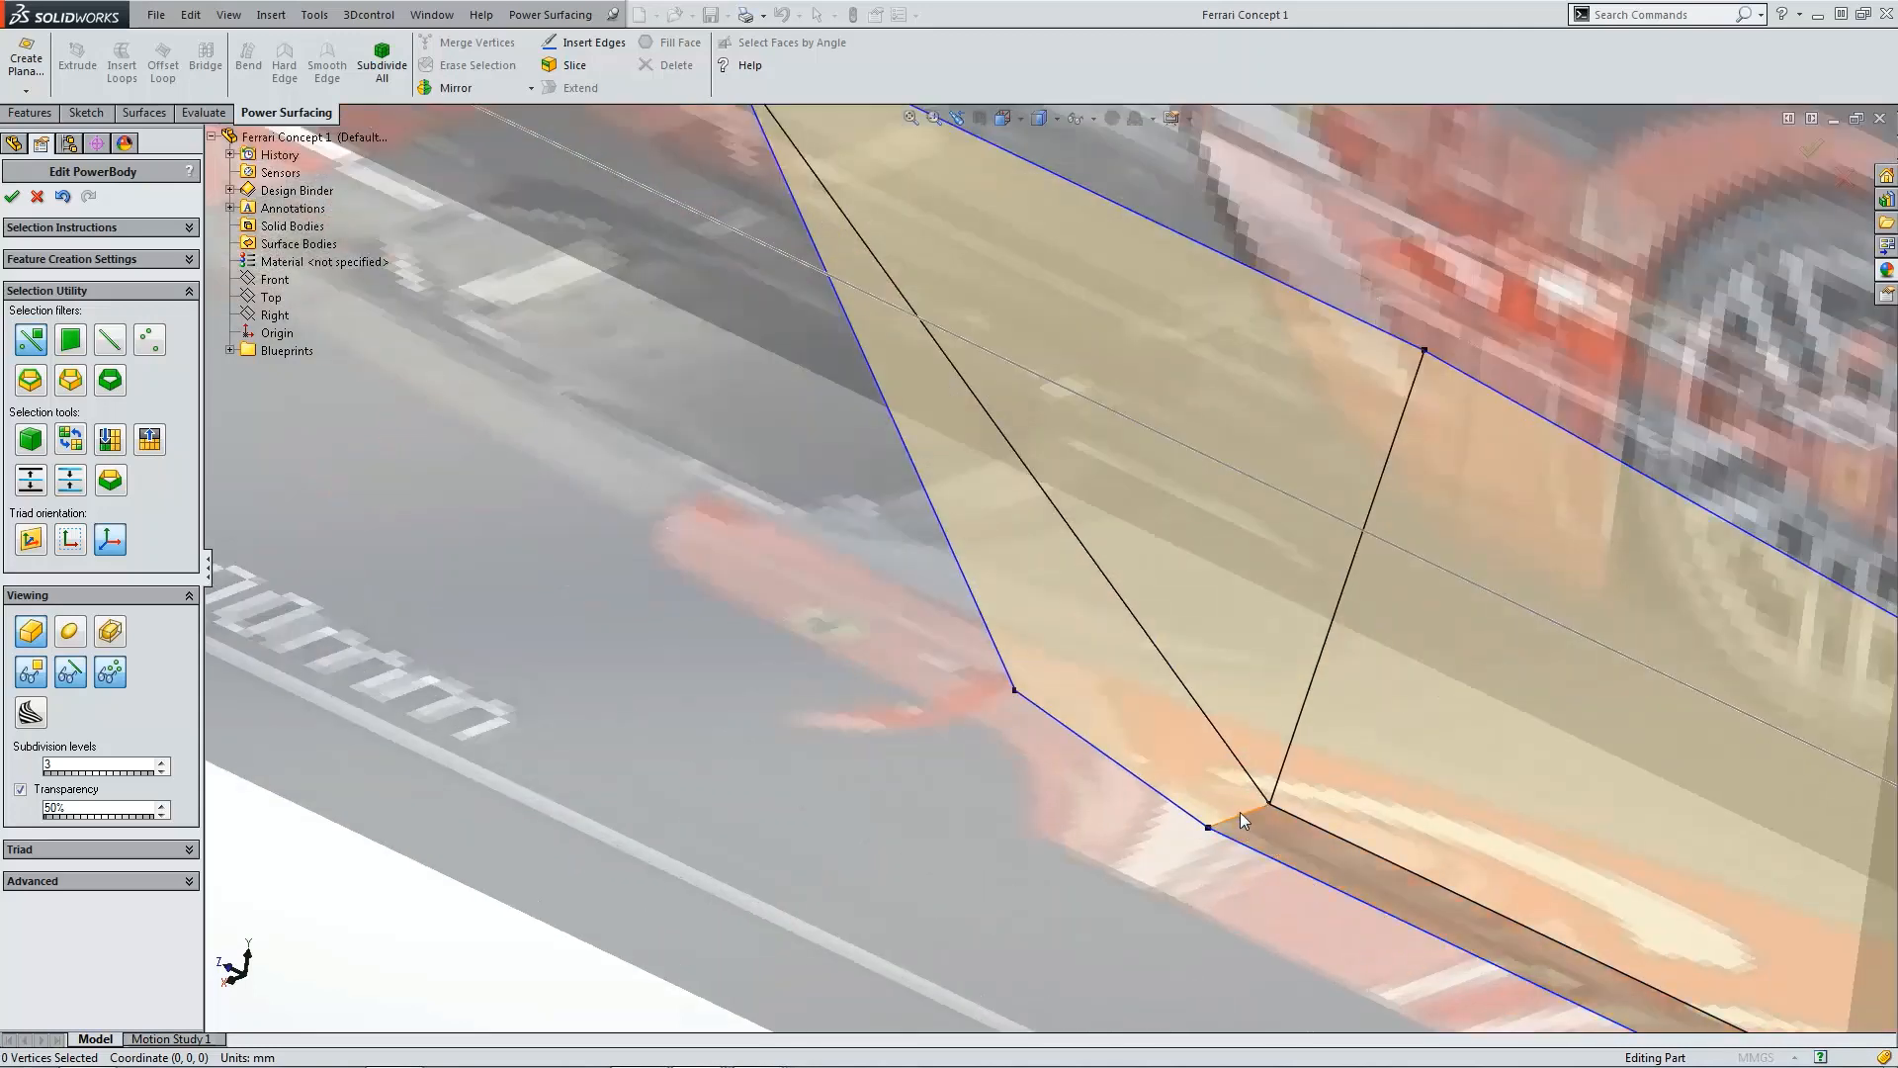
left_click(1256, 854)
scroll(1255, 854, "up", 5)
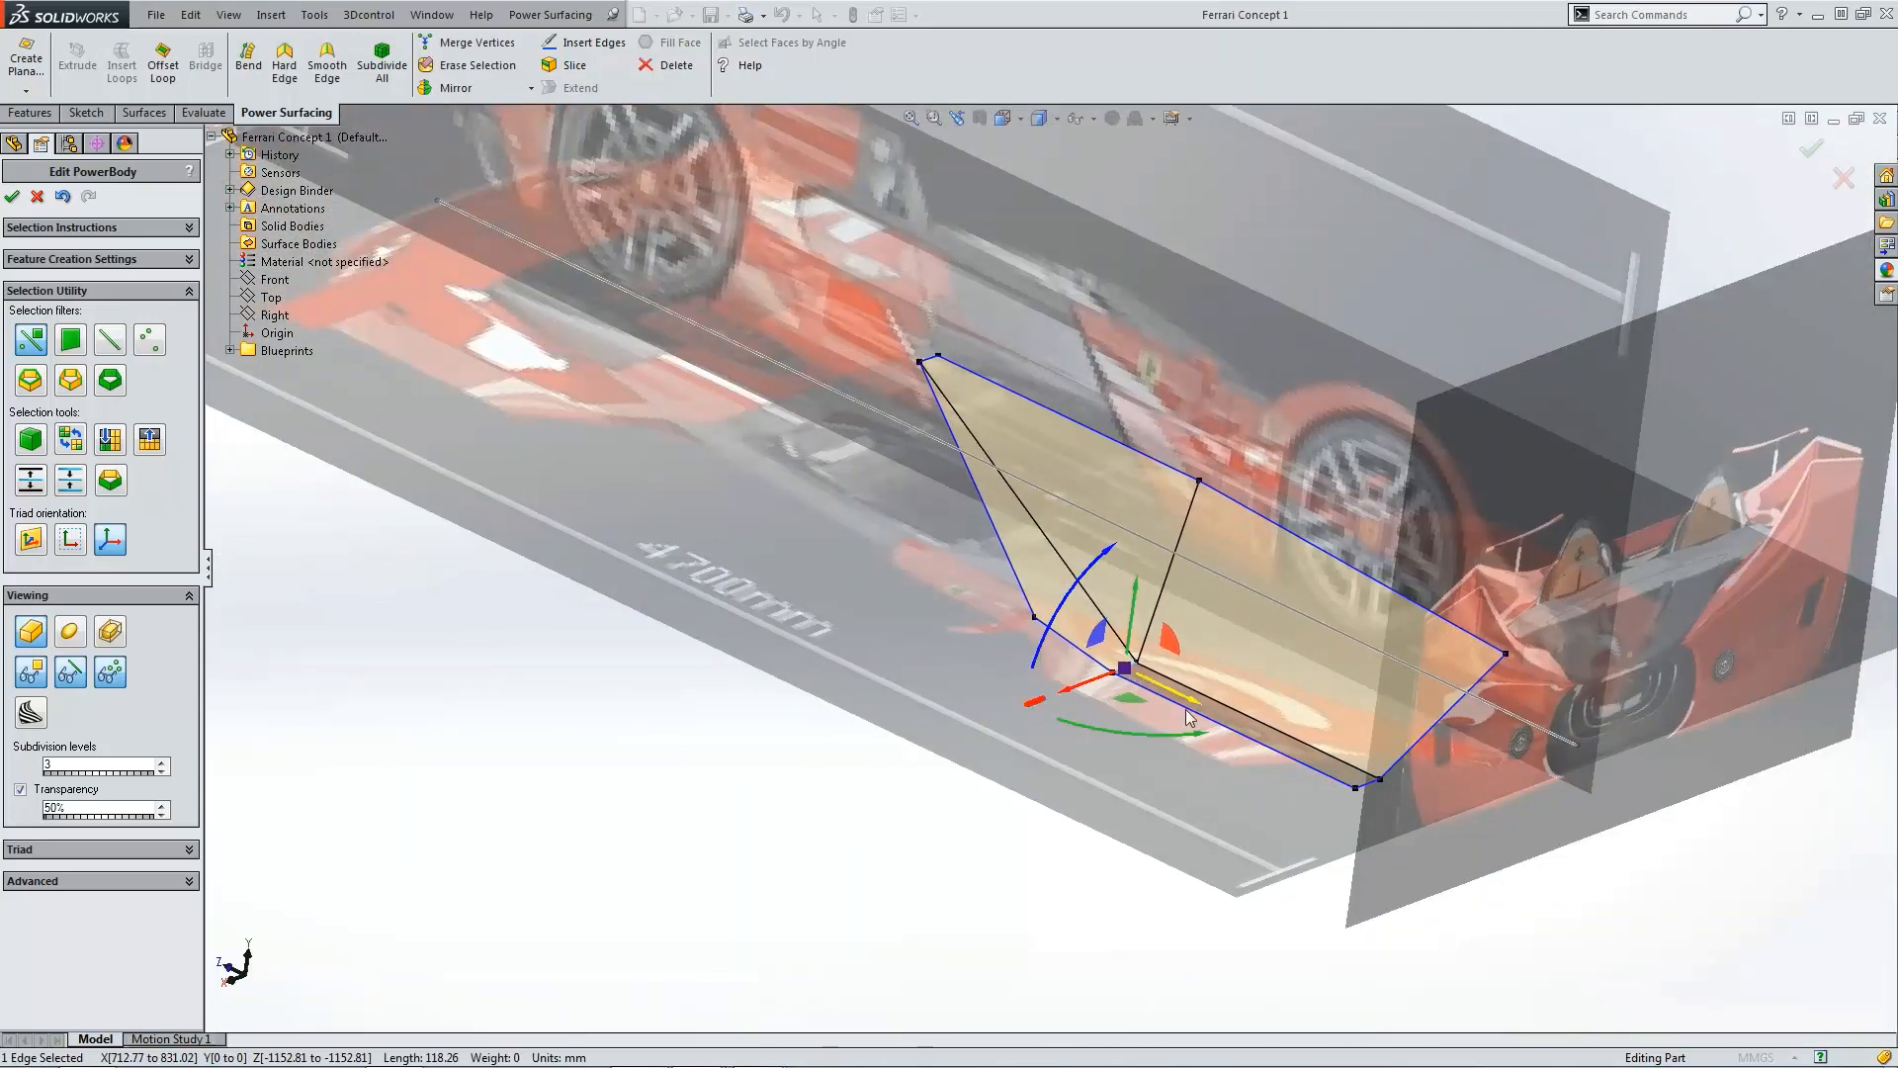
scroll(1338, 767, "down", 3)
left_click(1302, 718, "ctrl")
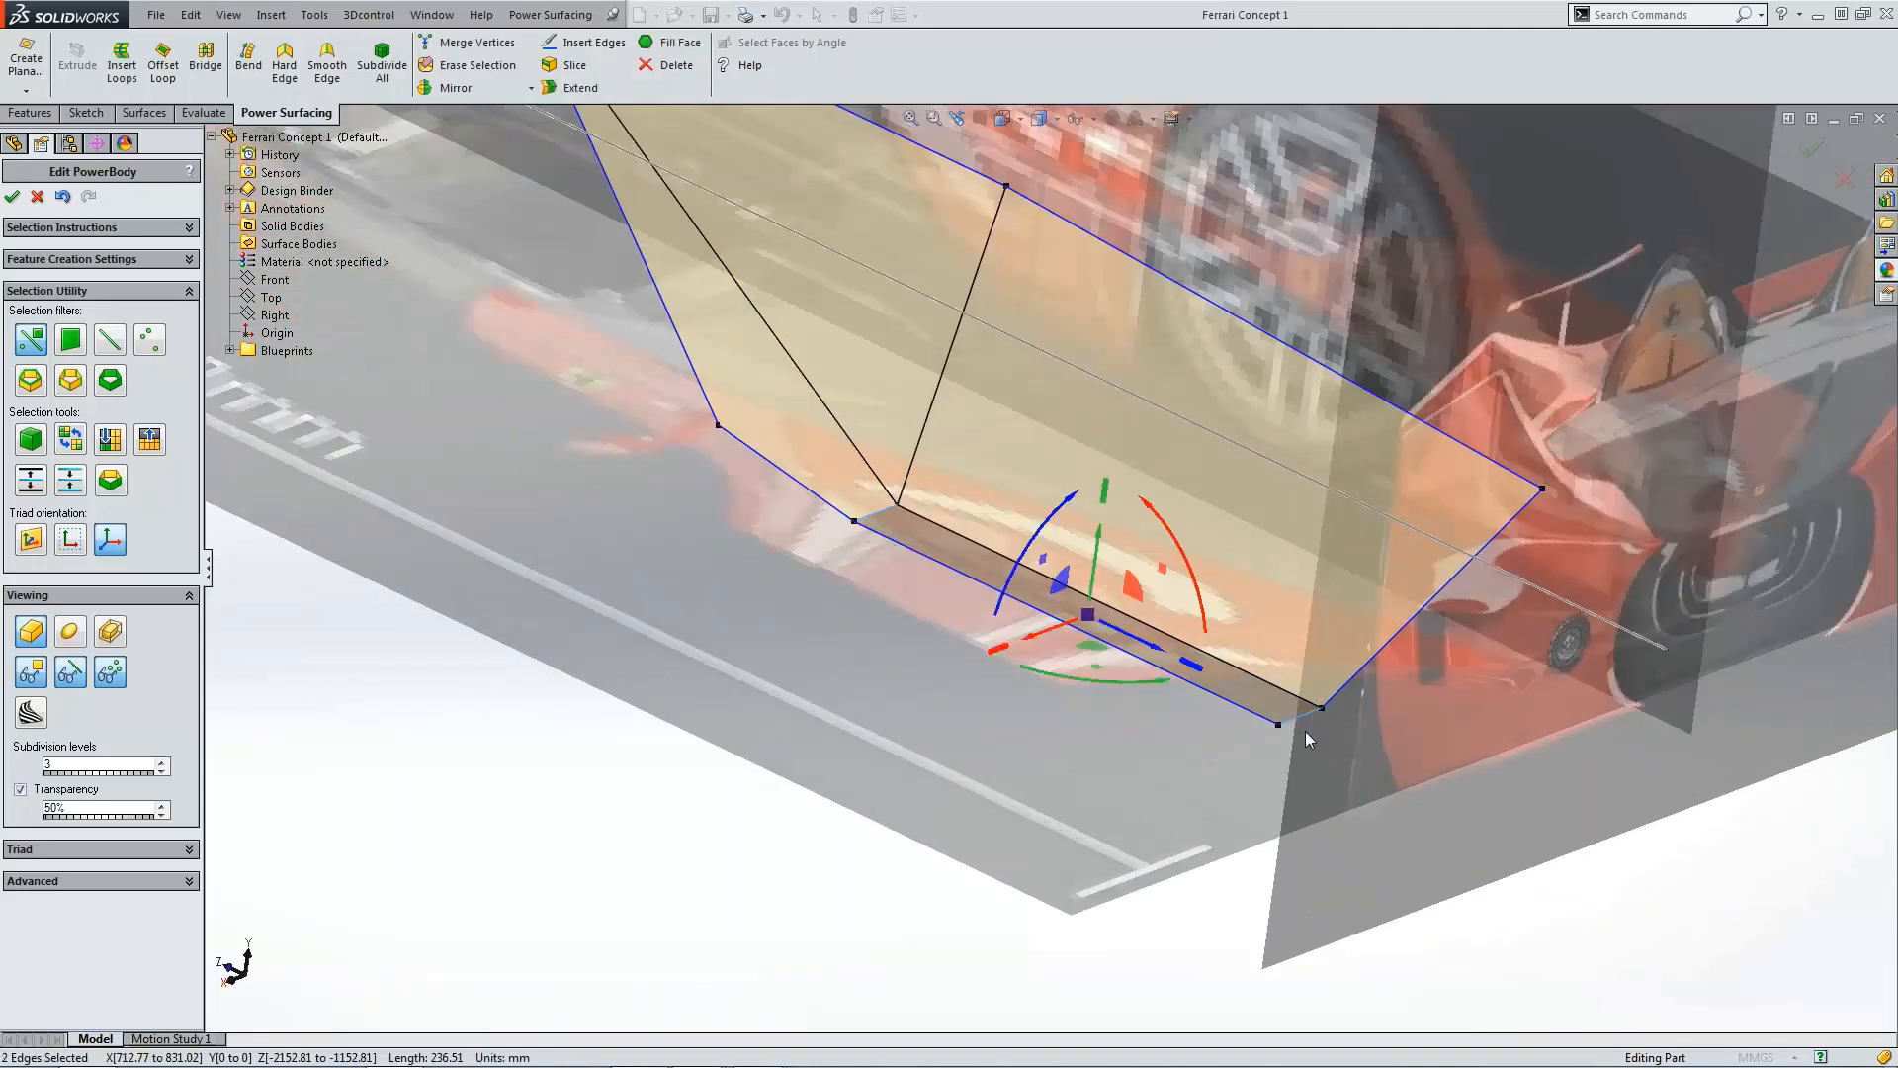
key("ctrl+4")
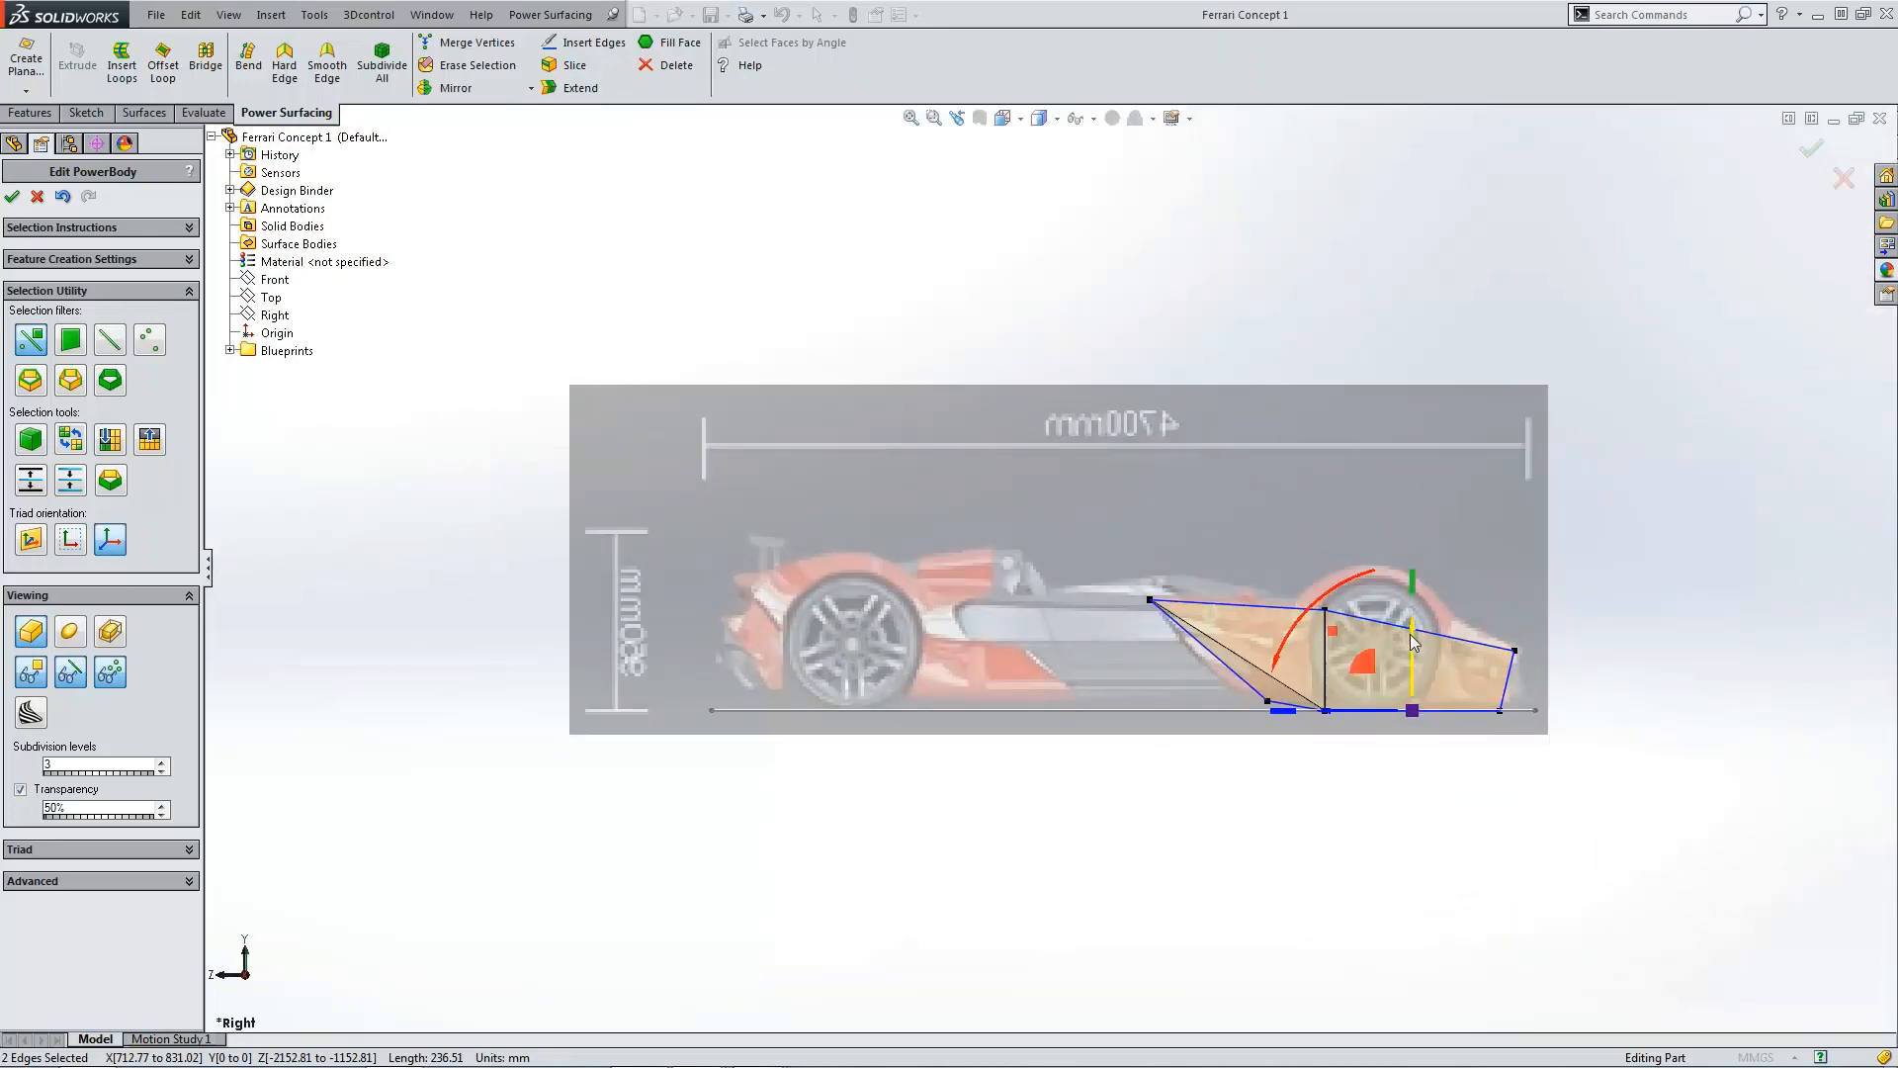
left_click_drag(1414, 642, 1399, 565)
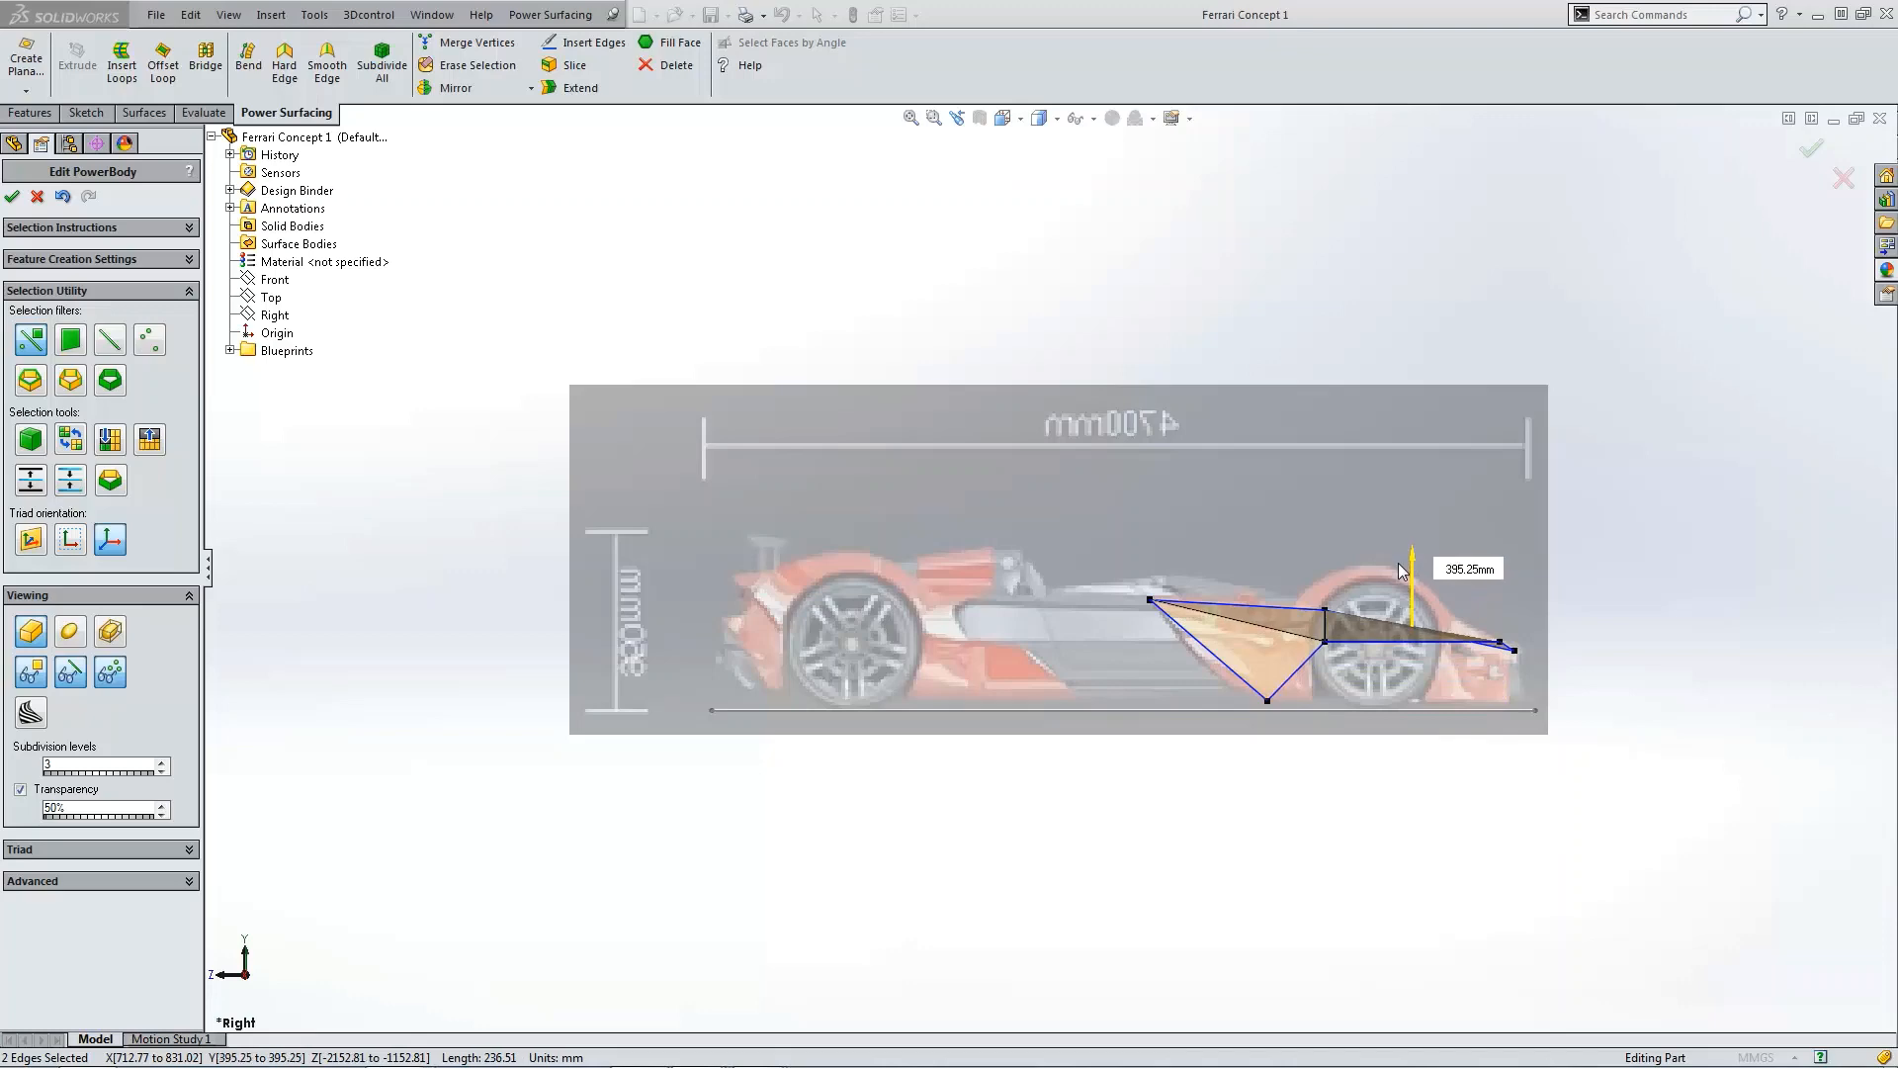
left_click(1612, 645)
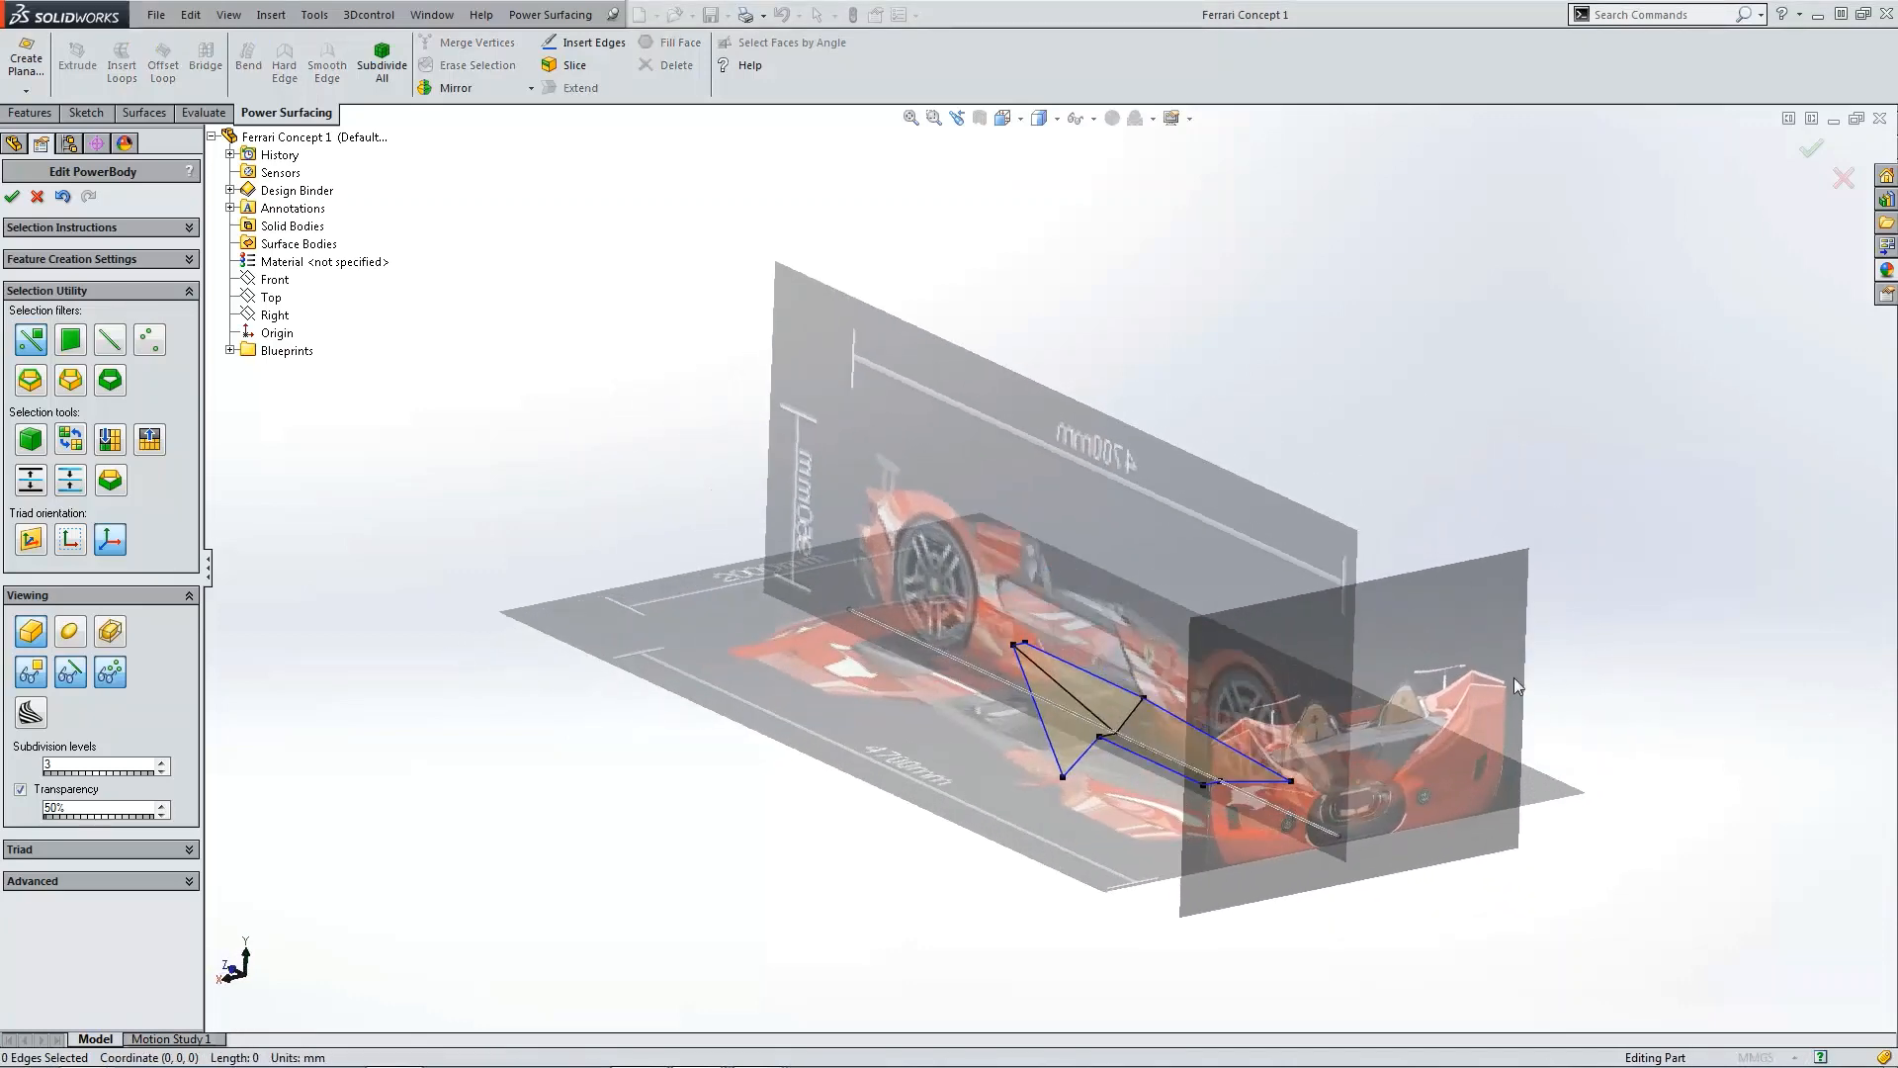
Step: In the top view, pull the two front outer vertices back to follow the nose outline
key("ctrl+5")
scroll(1154, 225, "down", 4)
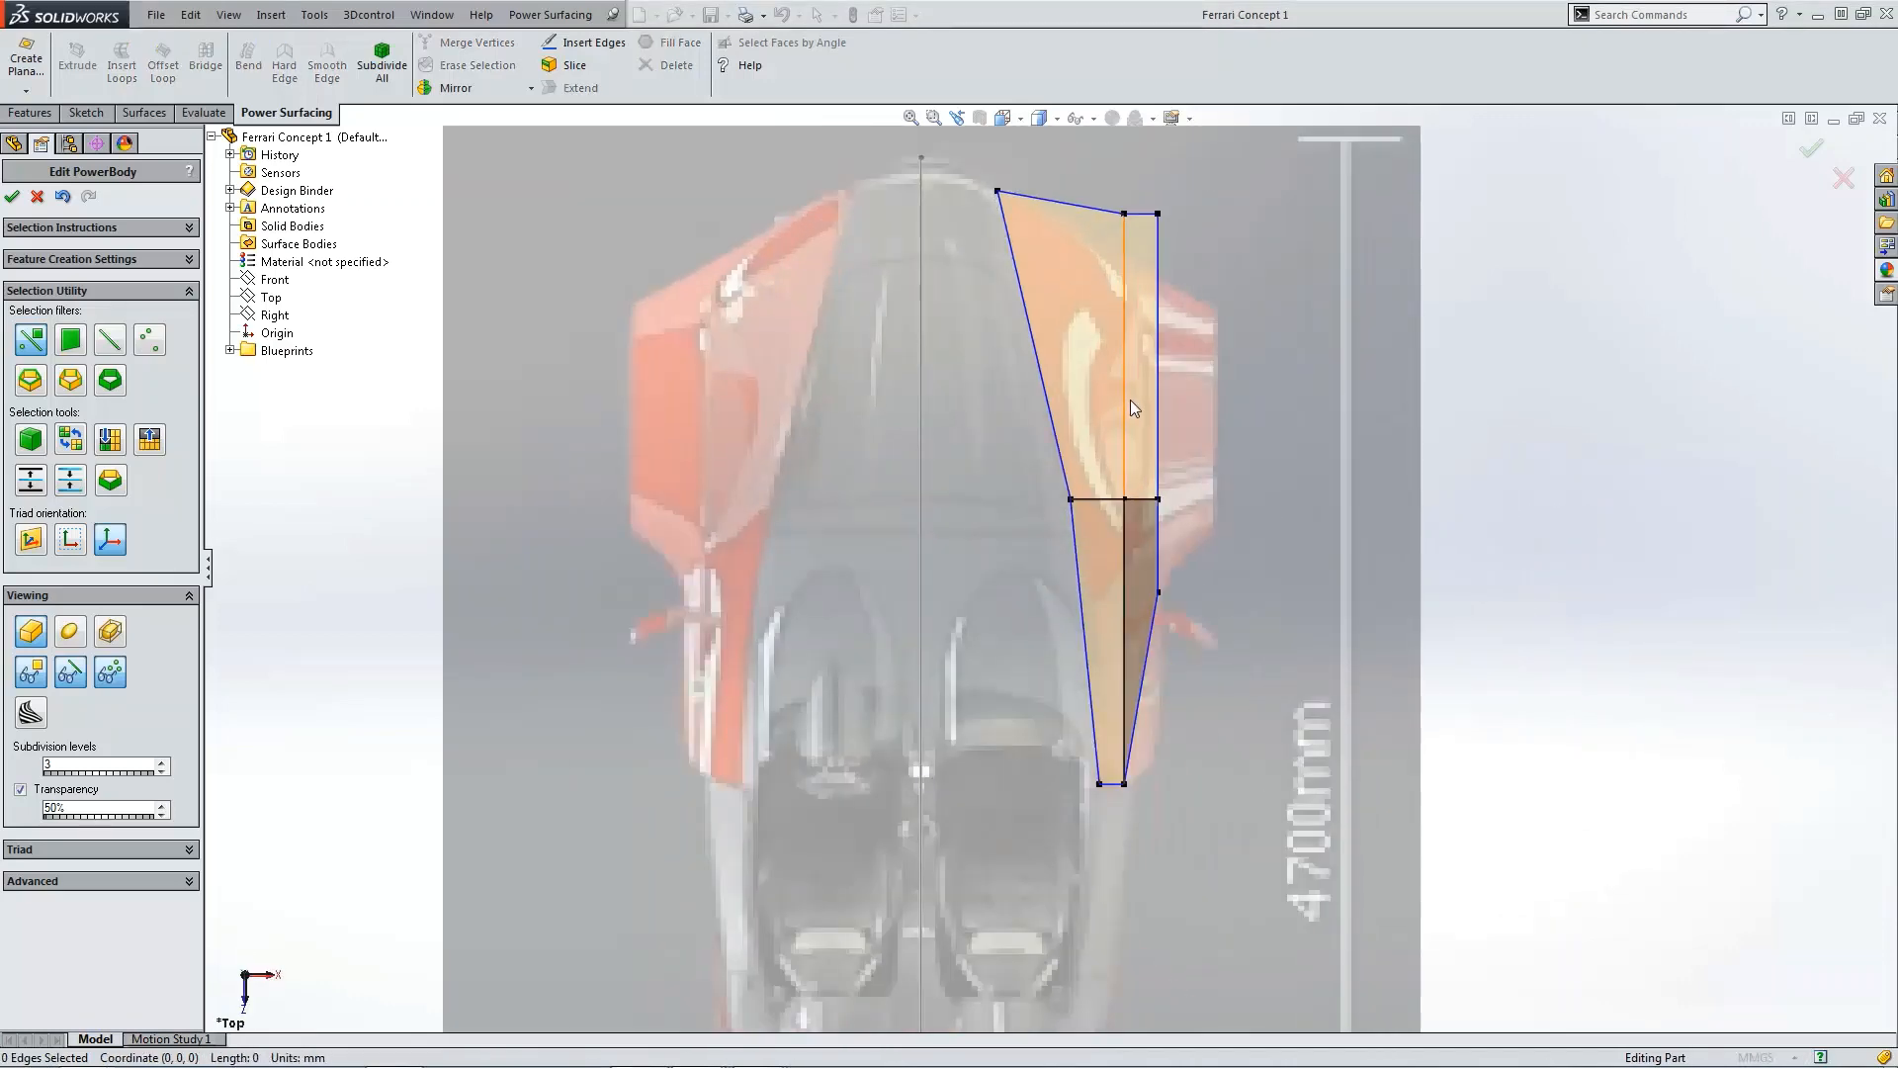
left_click(1124, 214)
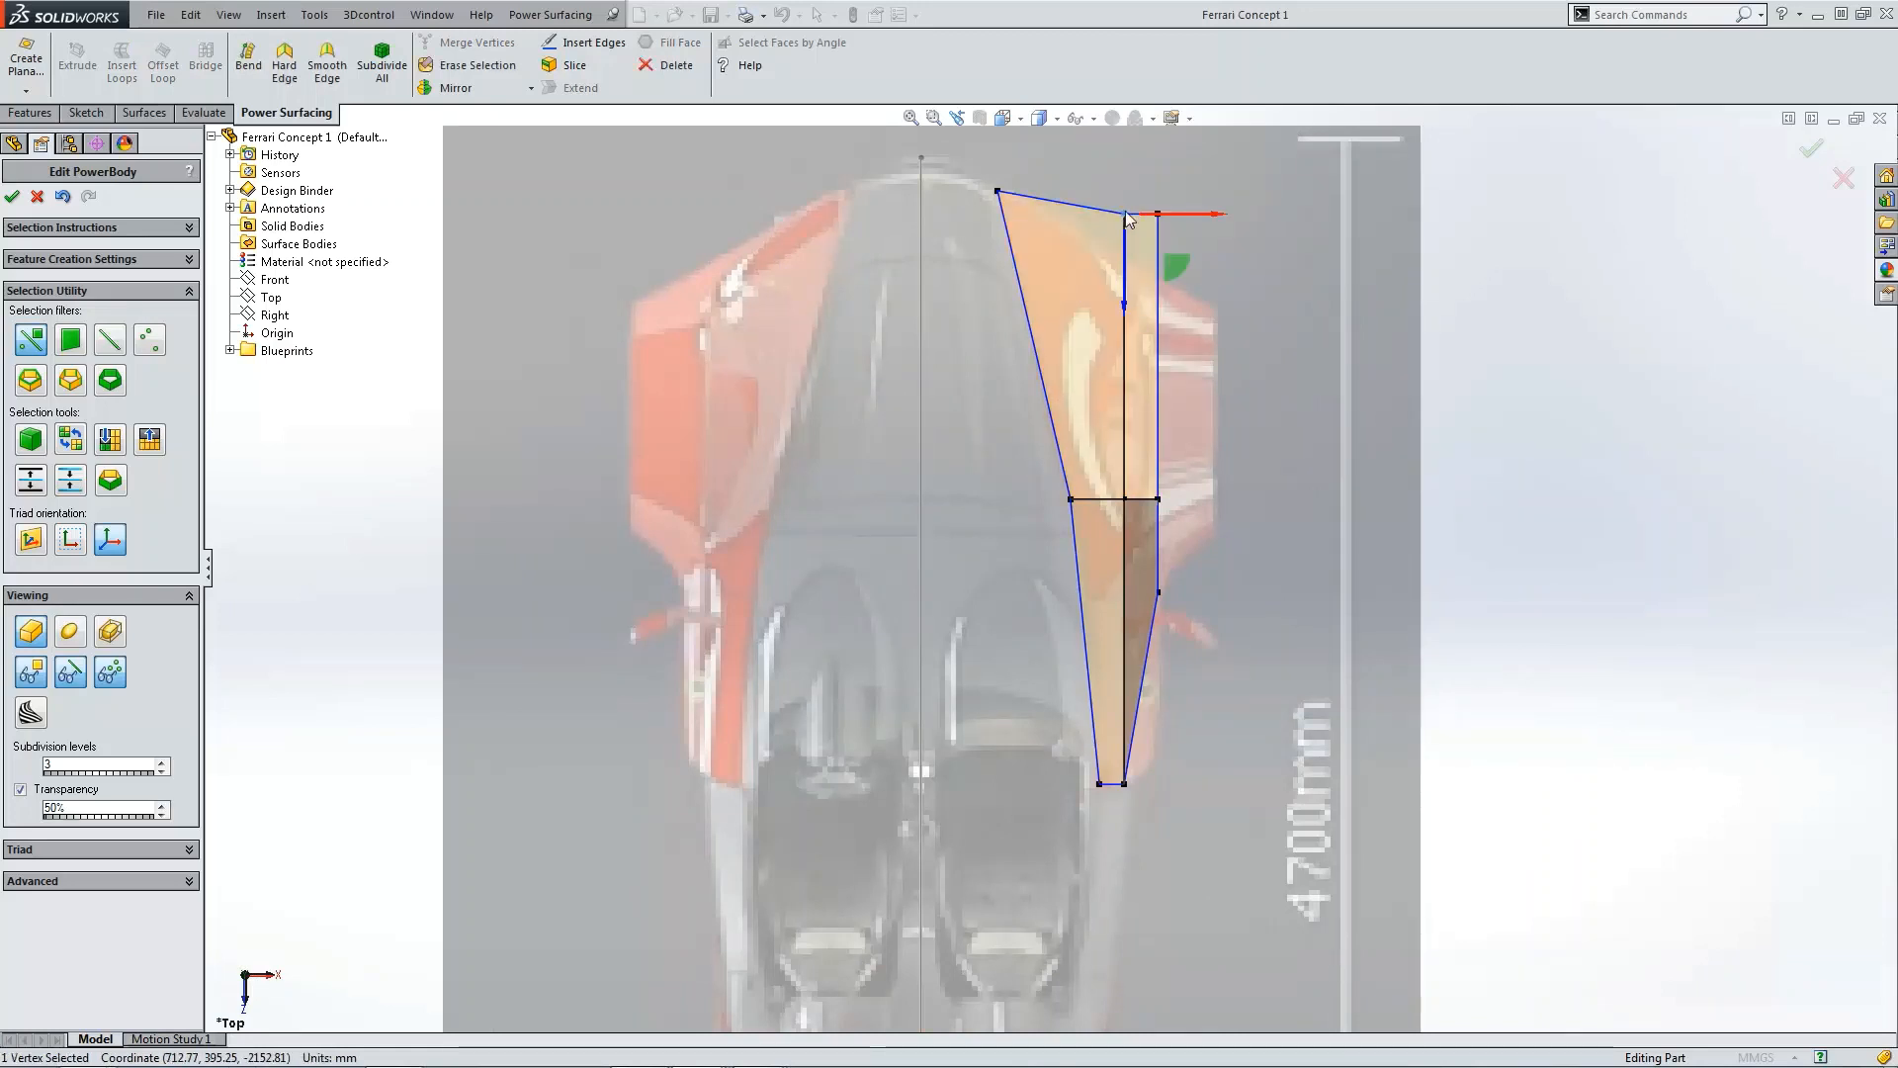
left_click_drag(1128, 247, 1128, 298)
left_click(1158, 214)
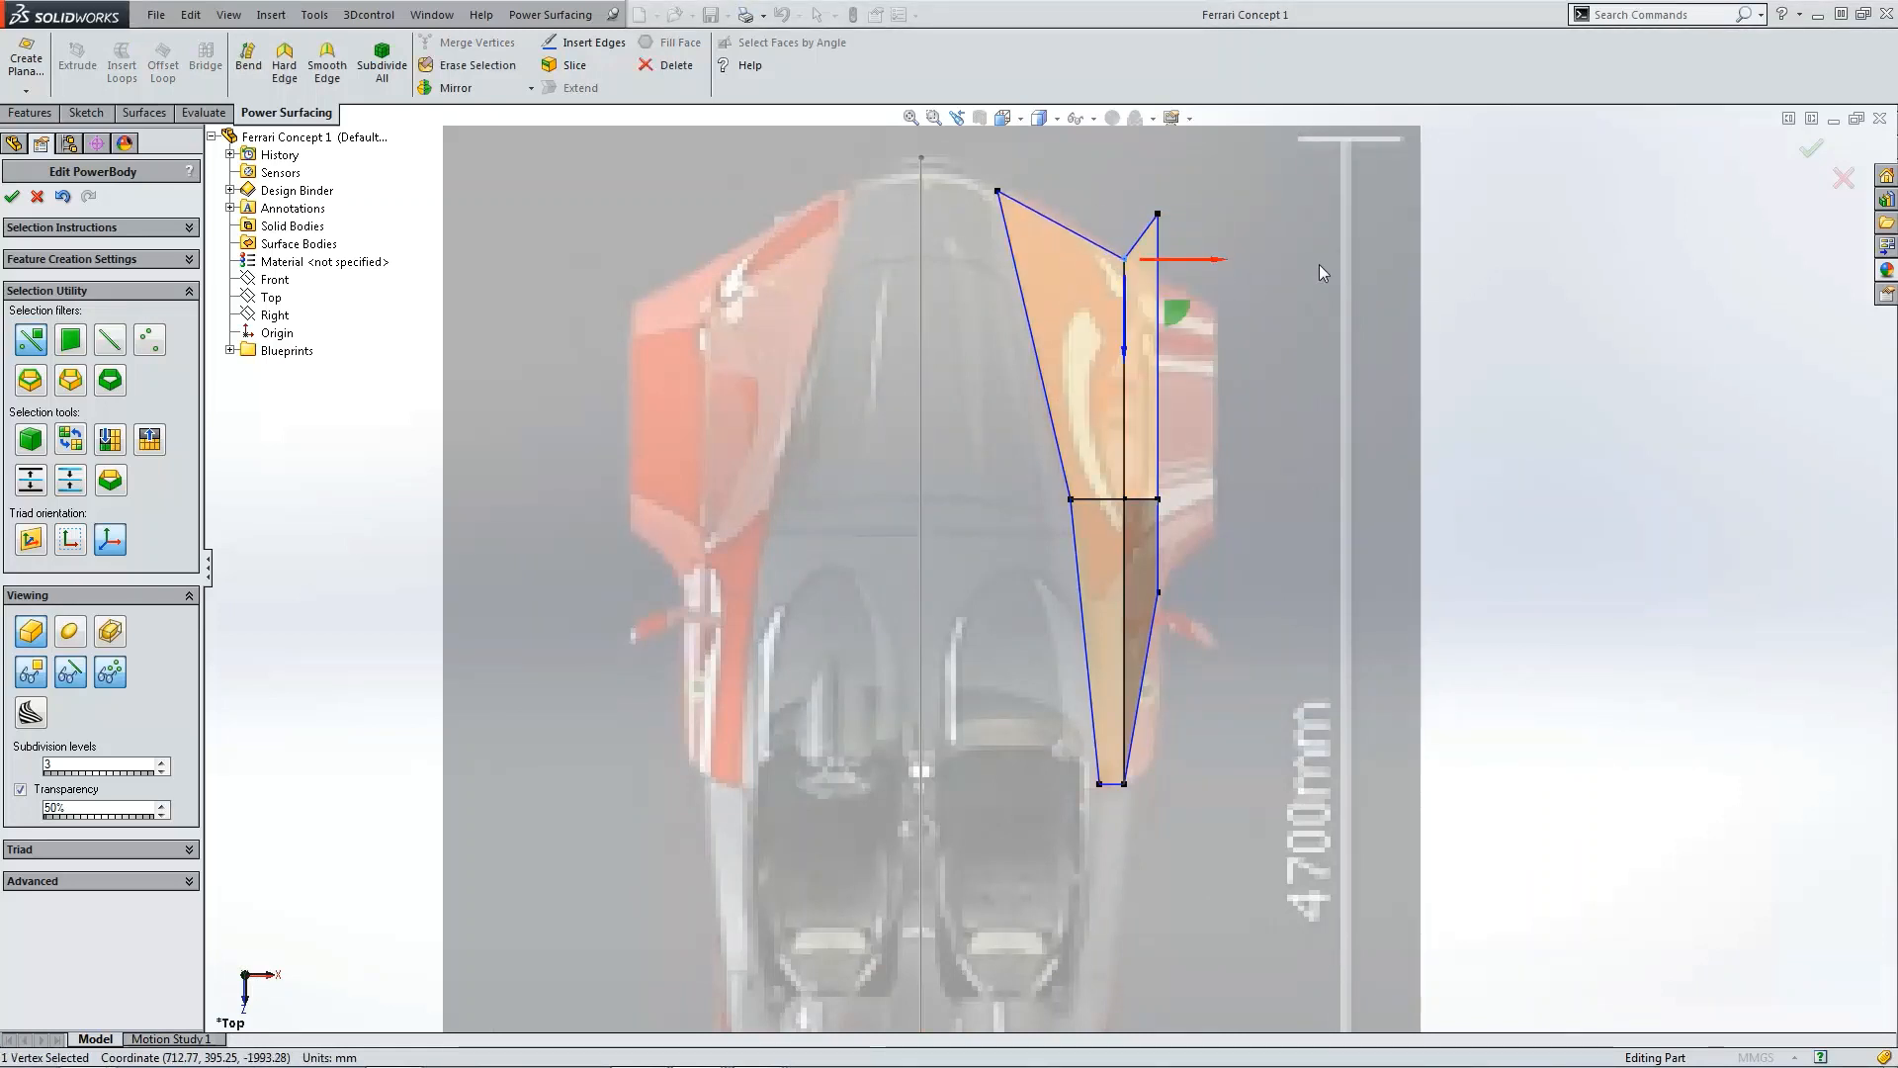
left_click_drag(1163, 237, 1165, 356)
left_click(1206, 522)
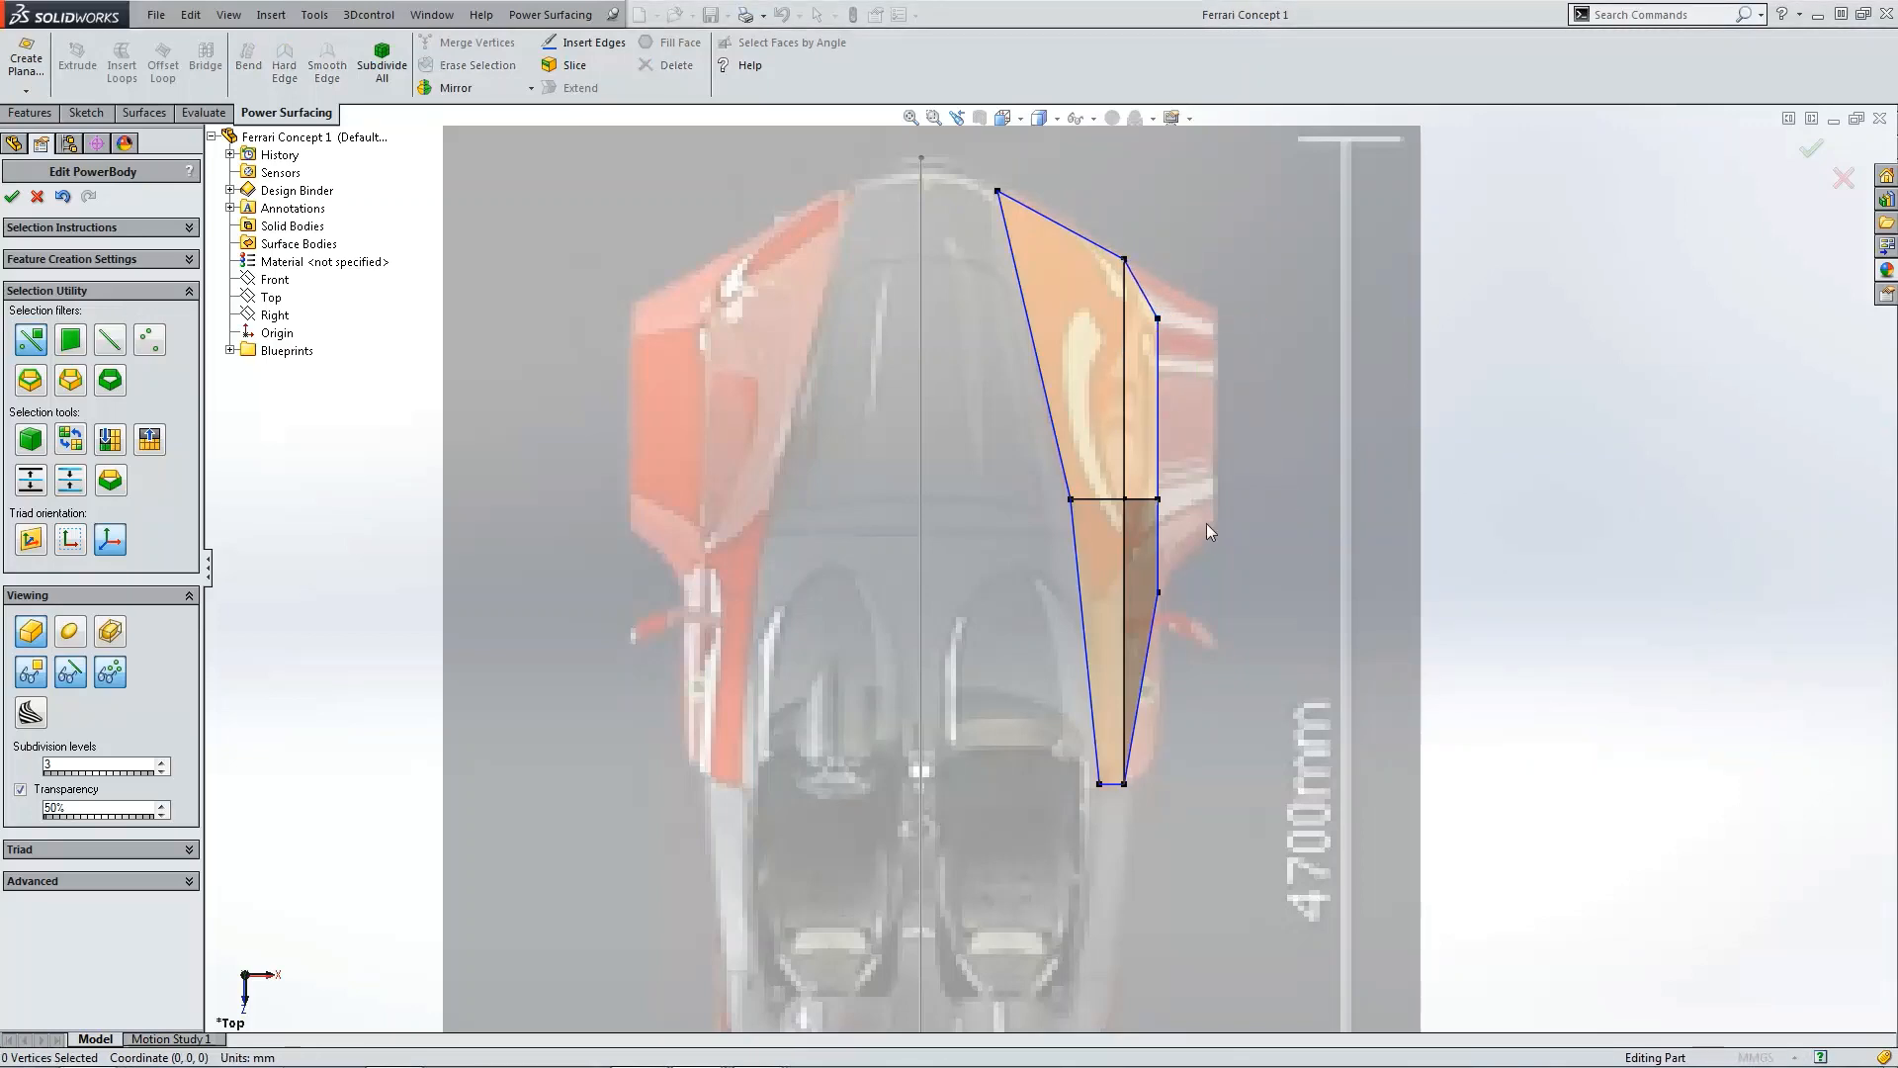
Step: Compare the body in the side and top views against the reference photo of the Ferrari concept
scroll(1155, 509, "down", 1)
middle_click_drag(1155, 508, 1156, 509)
key("ctrl+4")
scroll(1311, 614, "down", 3)
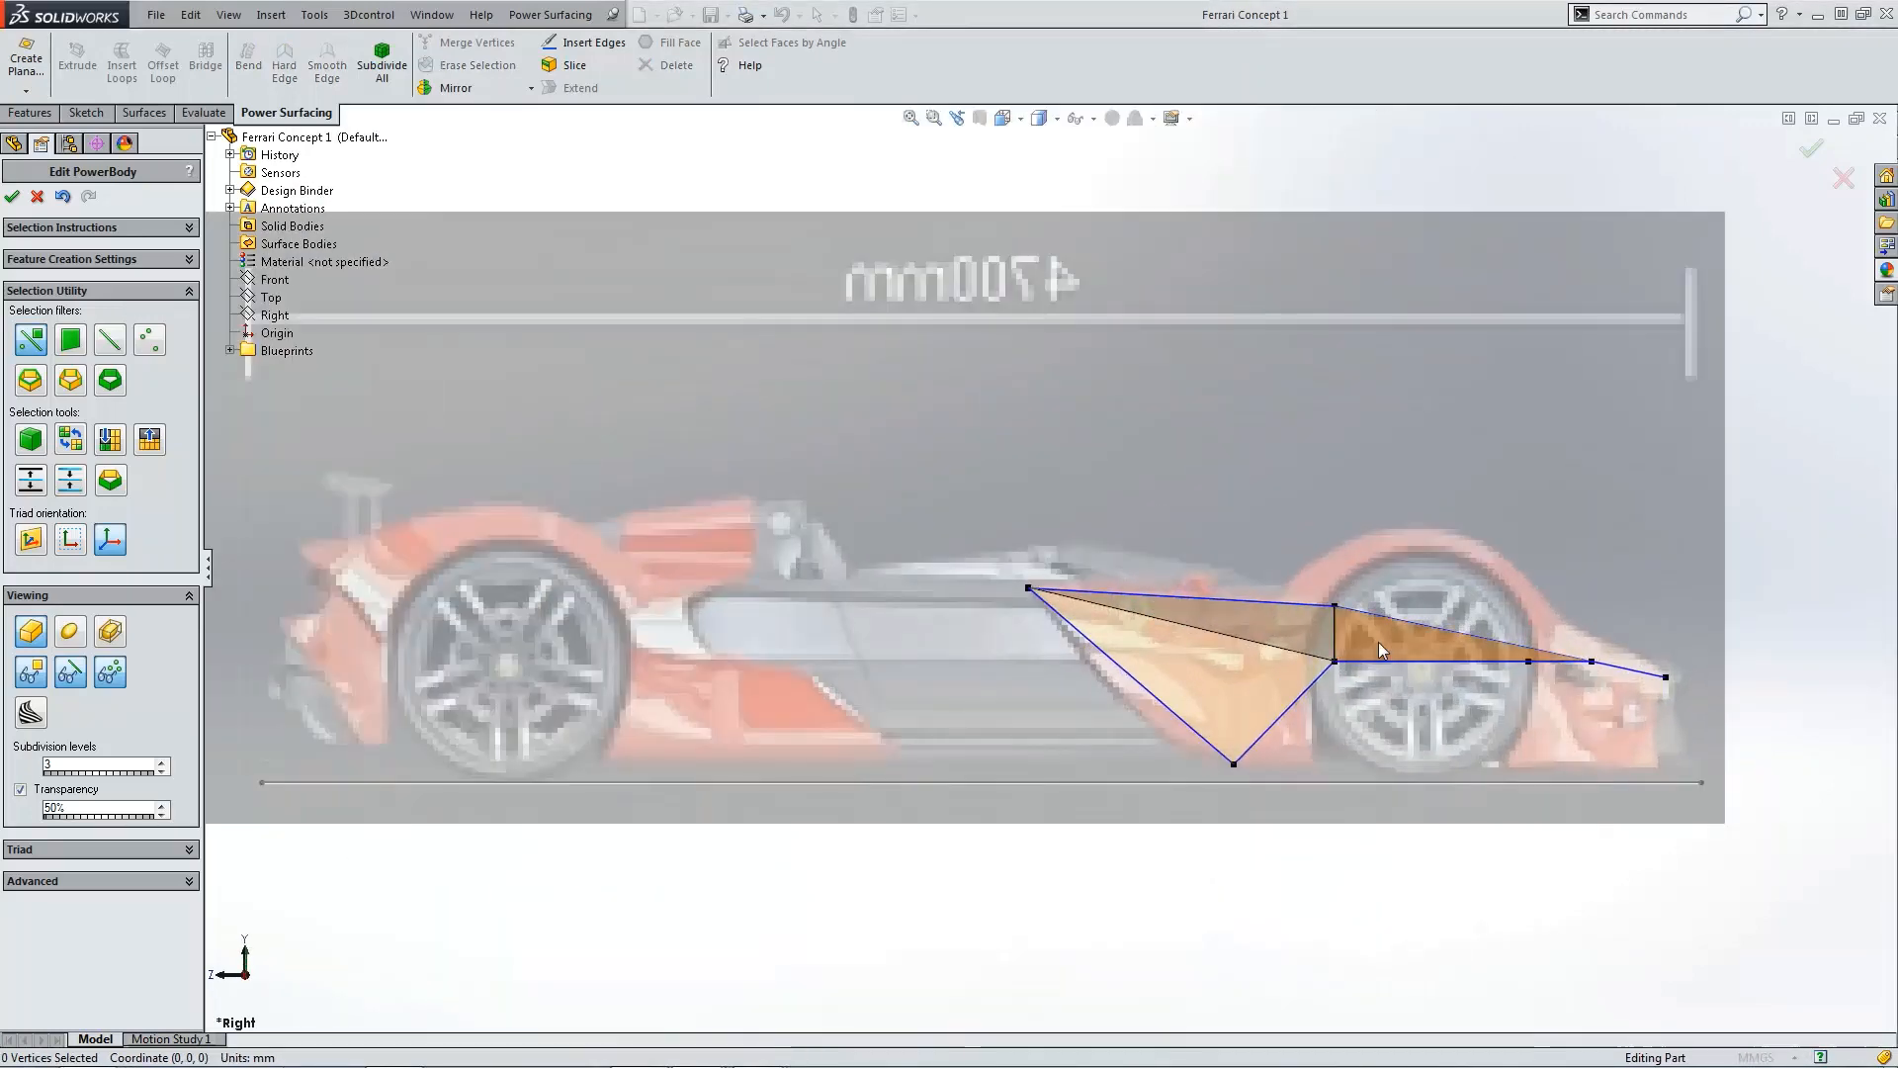
middle_click_drag(1321, 623, 1260, 644)
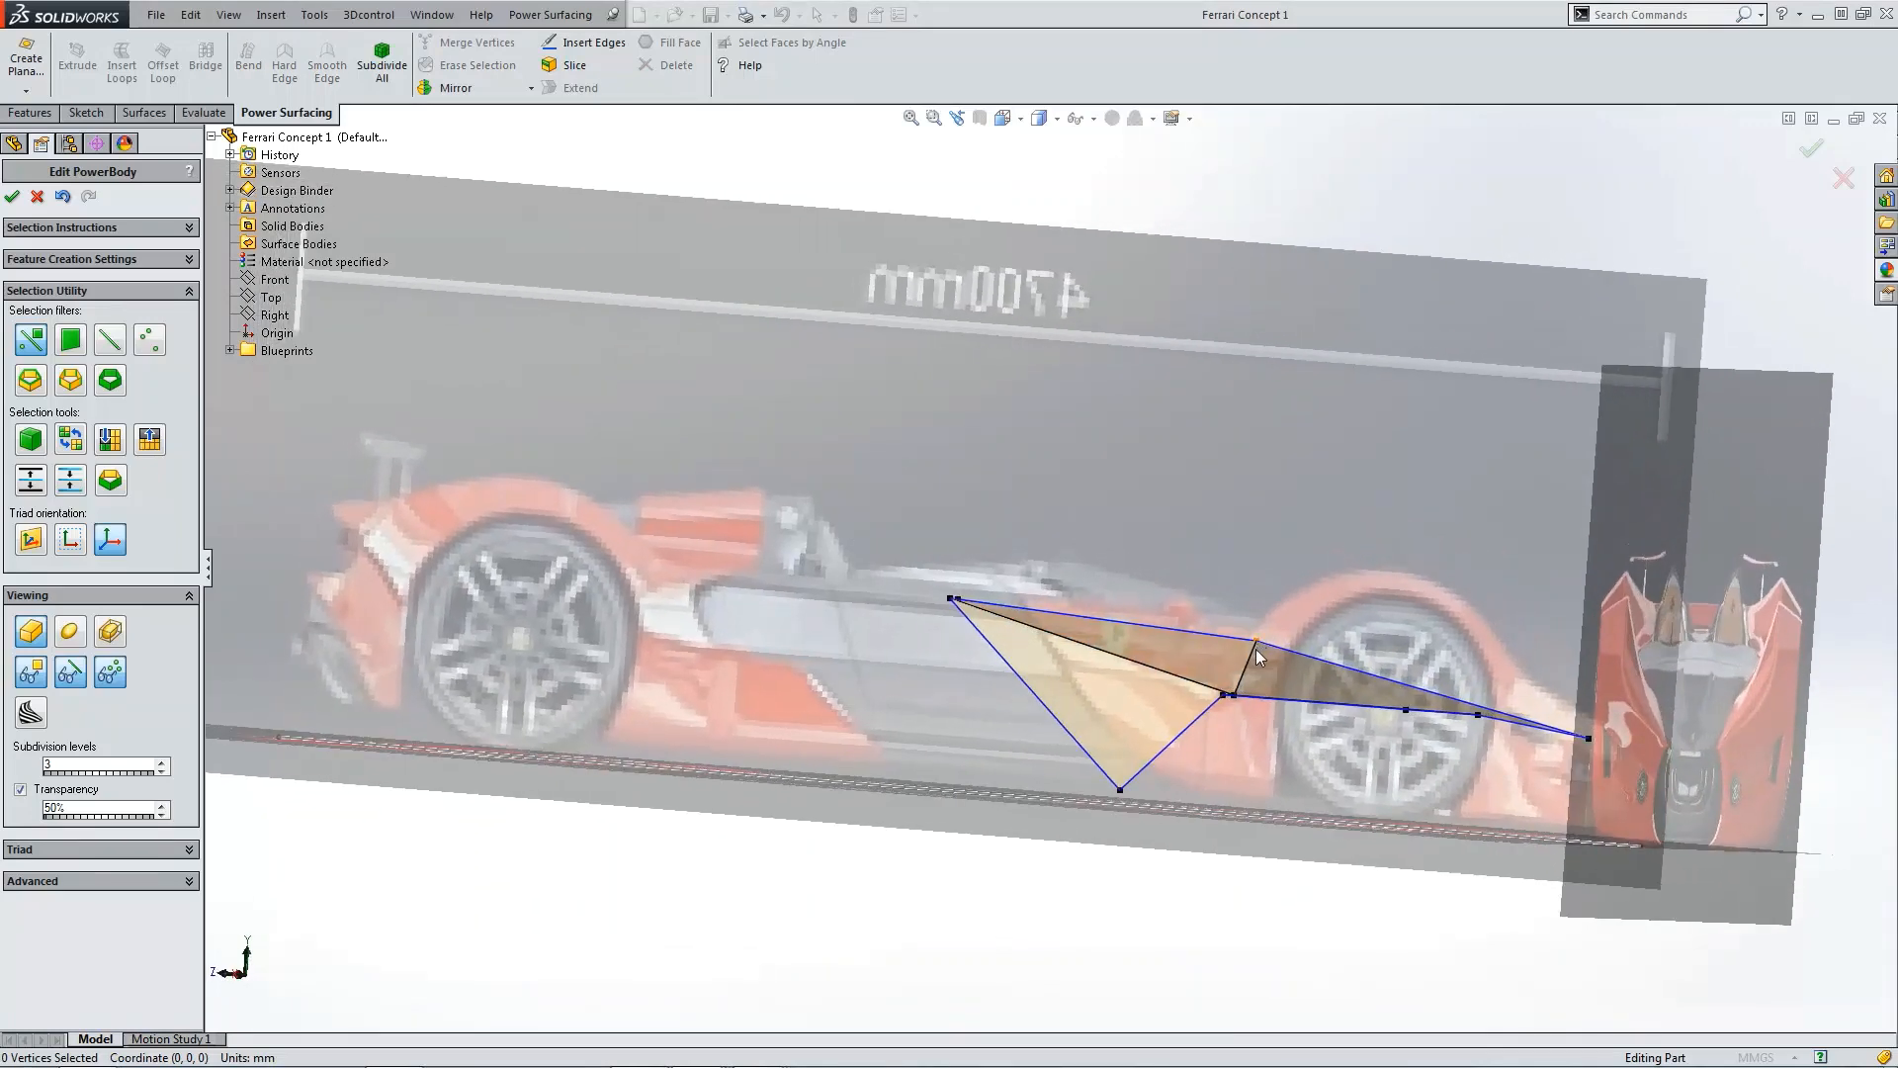
key("ctrl+5")
scroll(1144, 391, "down", 5)
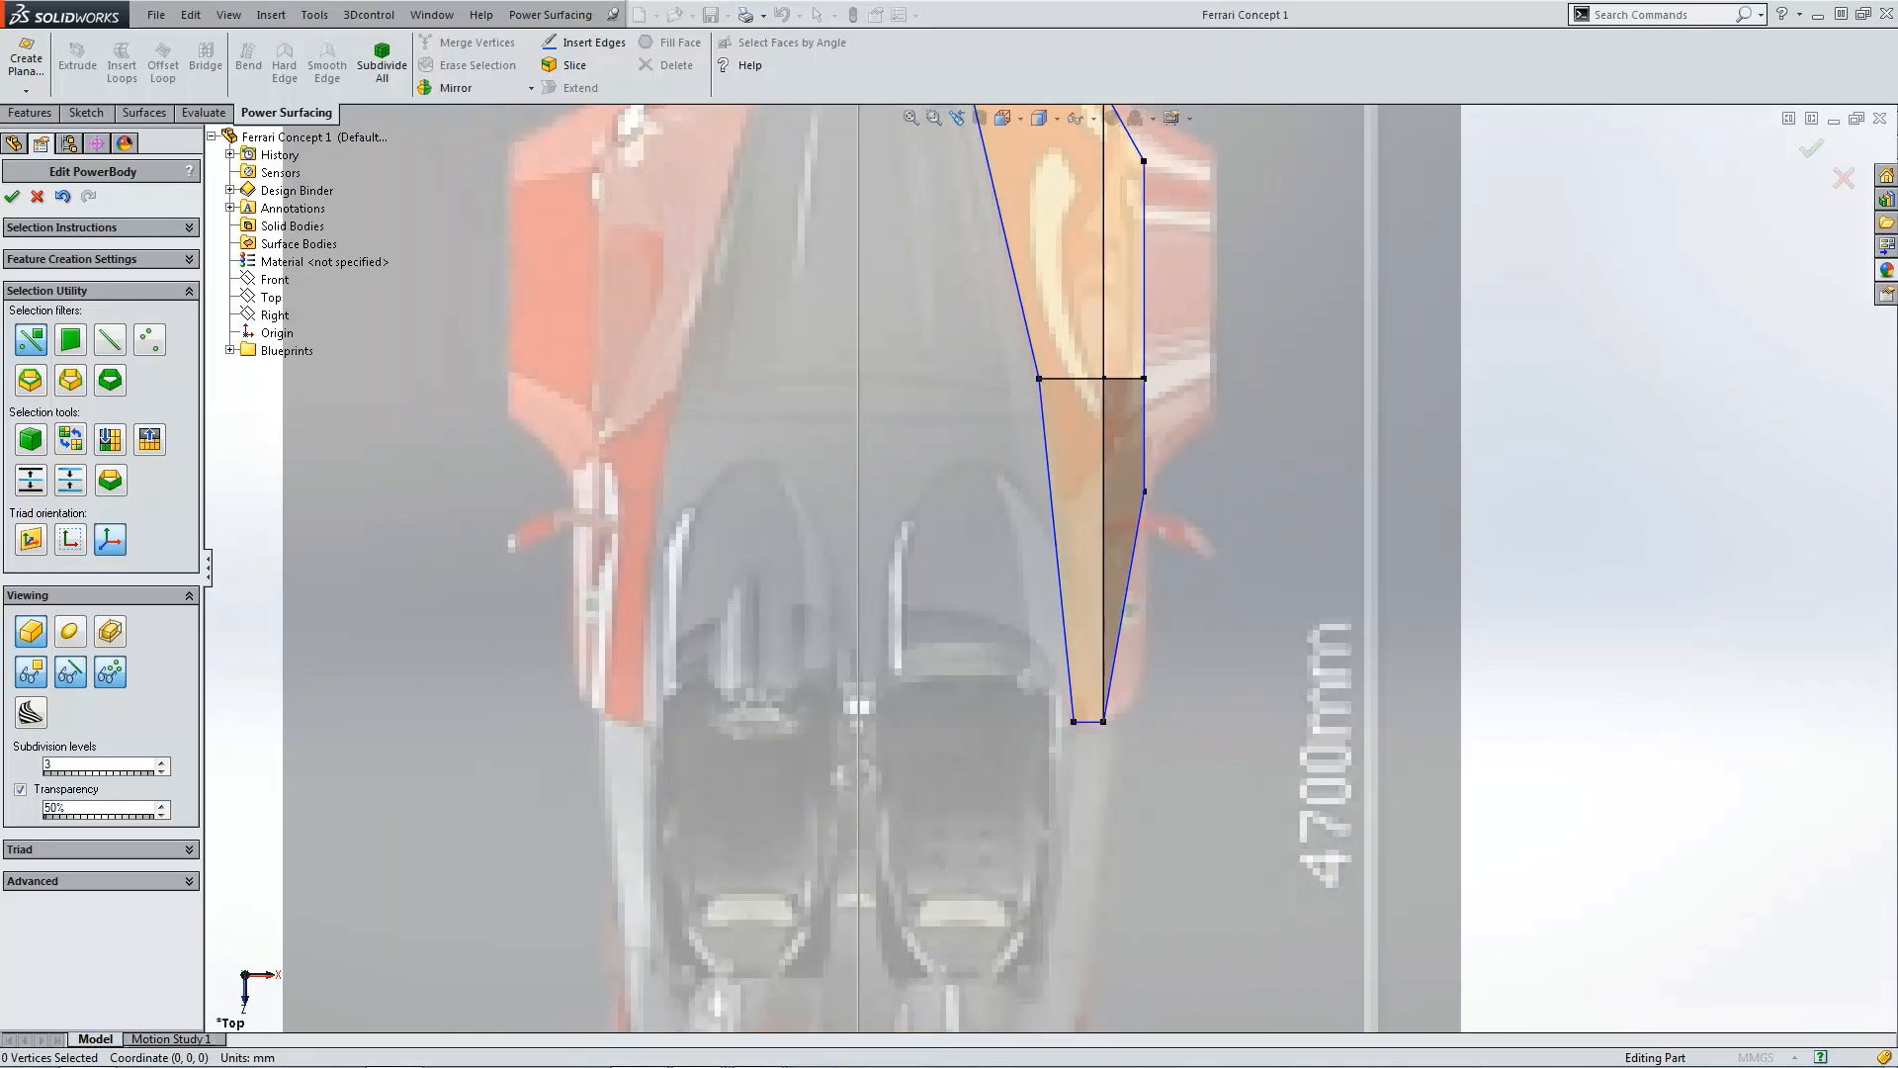
left_click_drag(0, 465, 1145, 135)
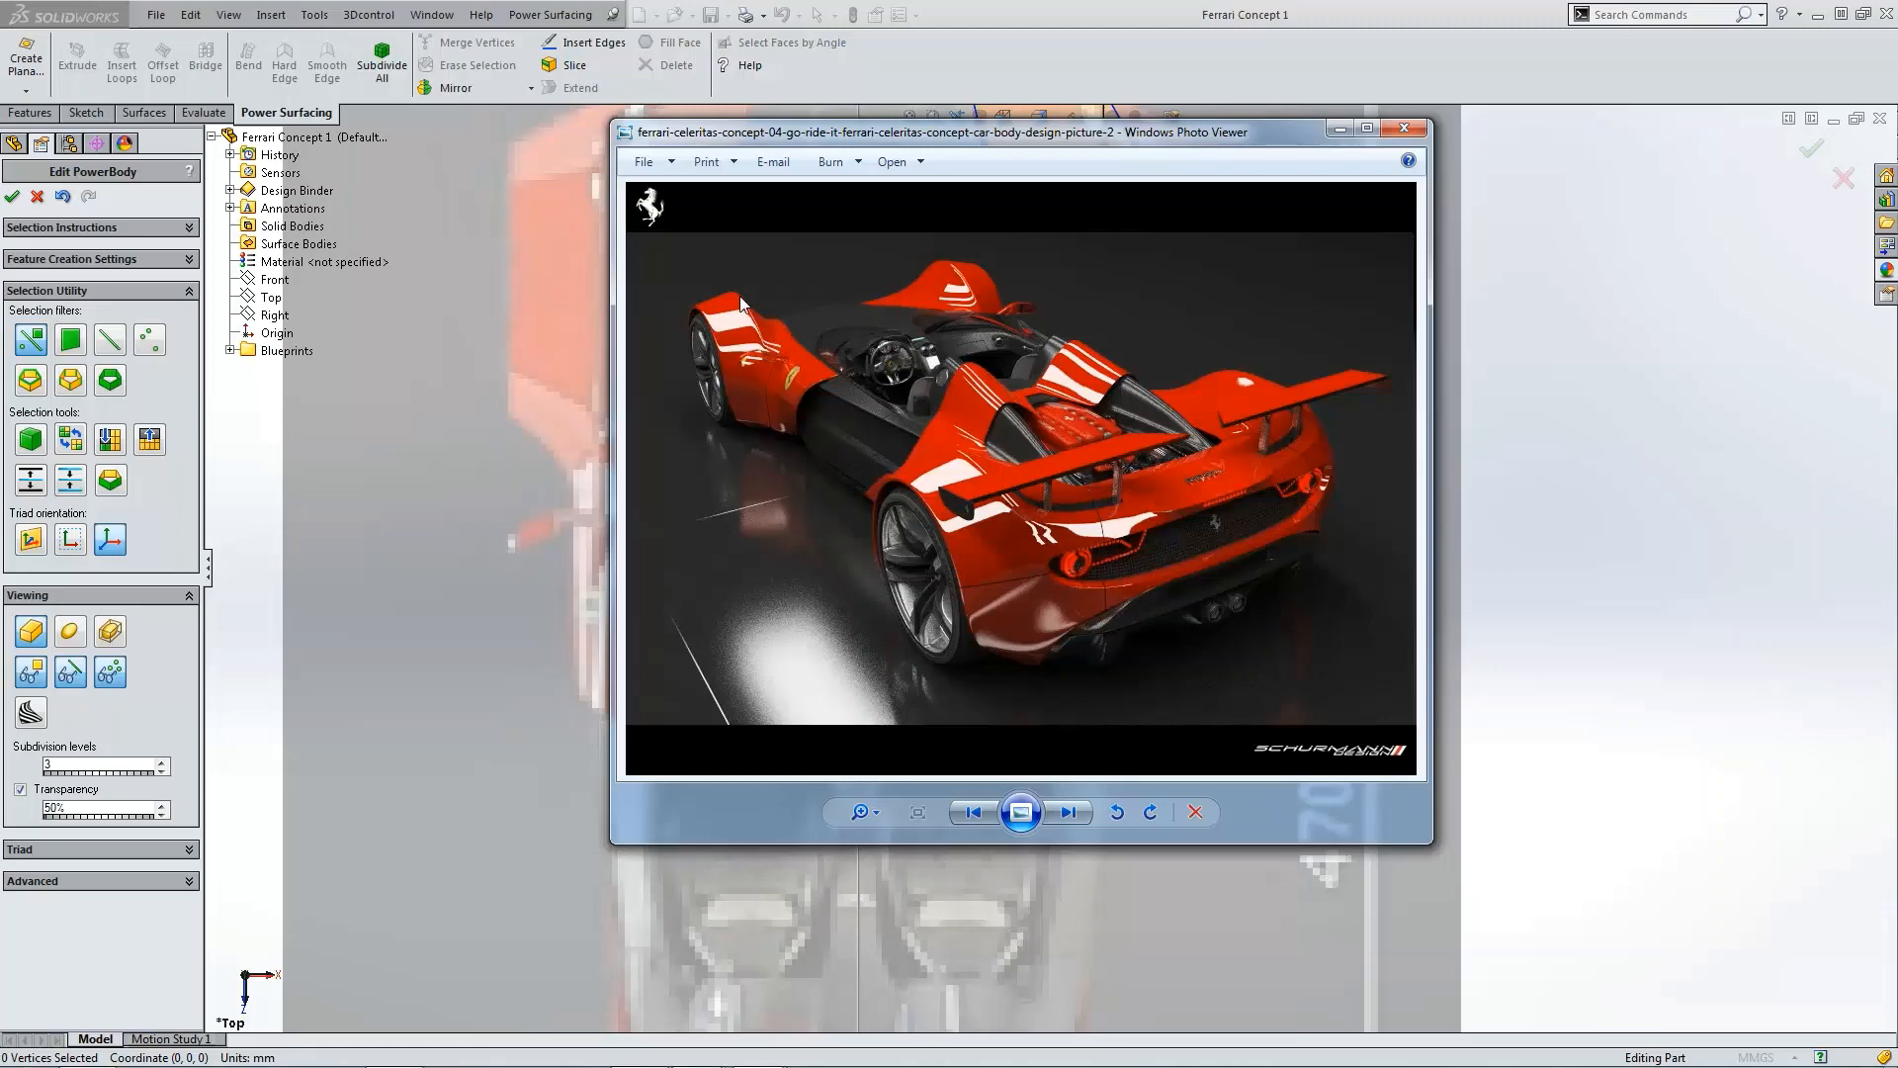
left_click_drag(965, 133, 0, 241)
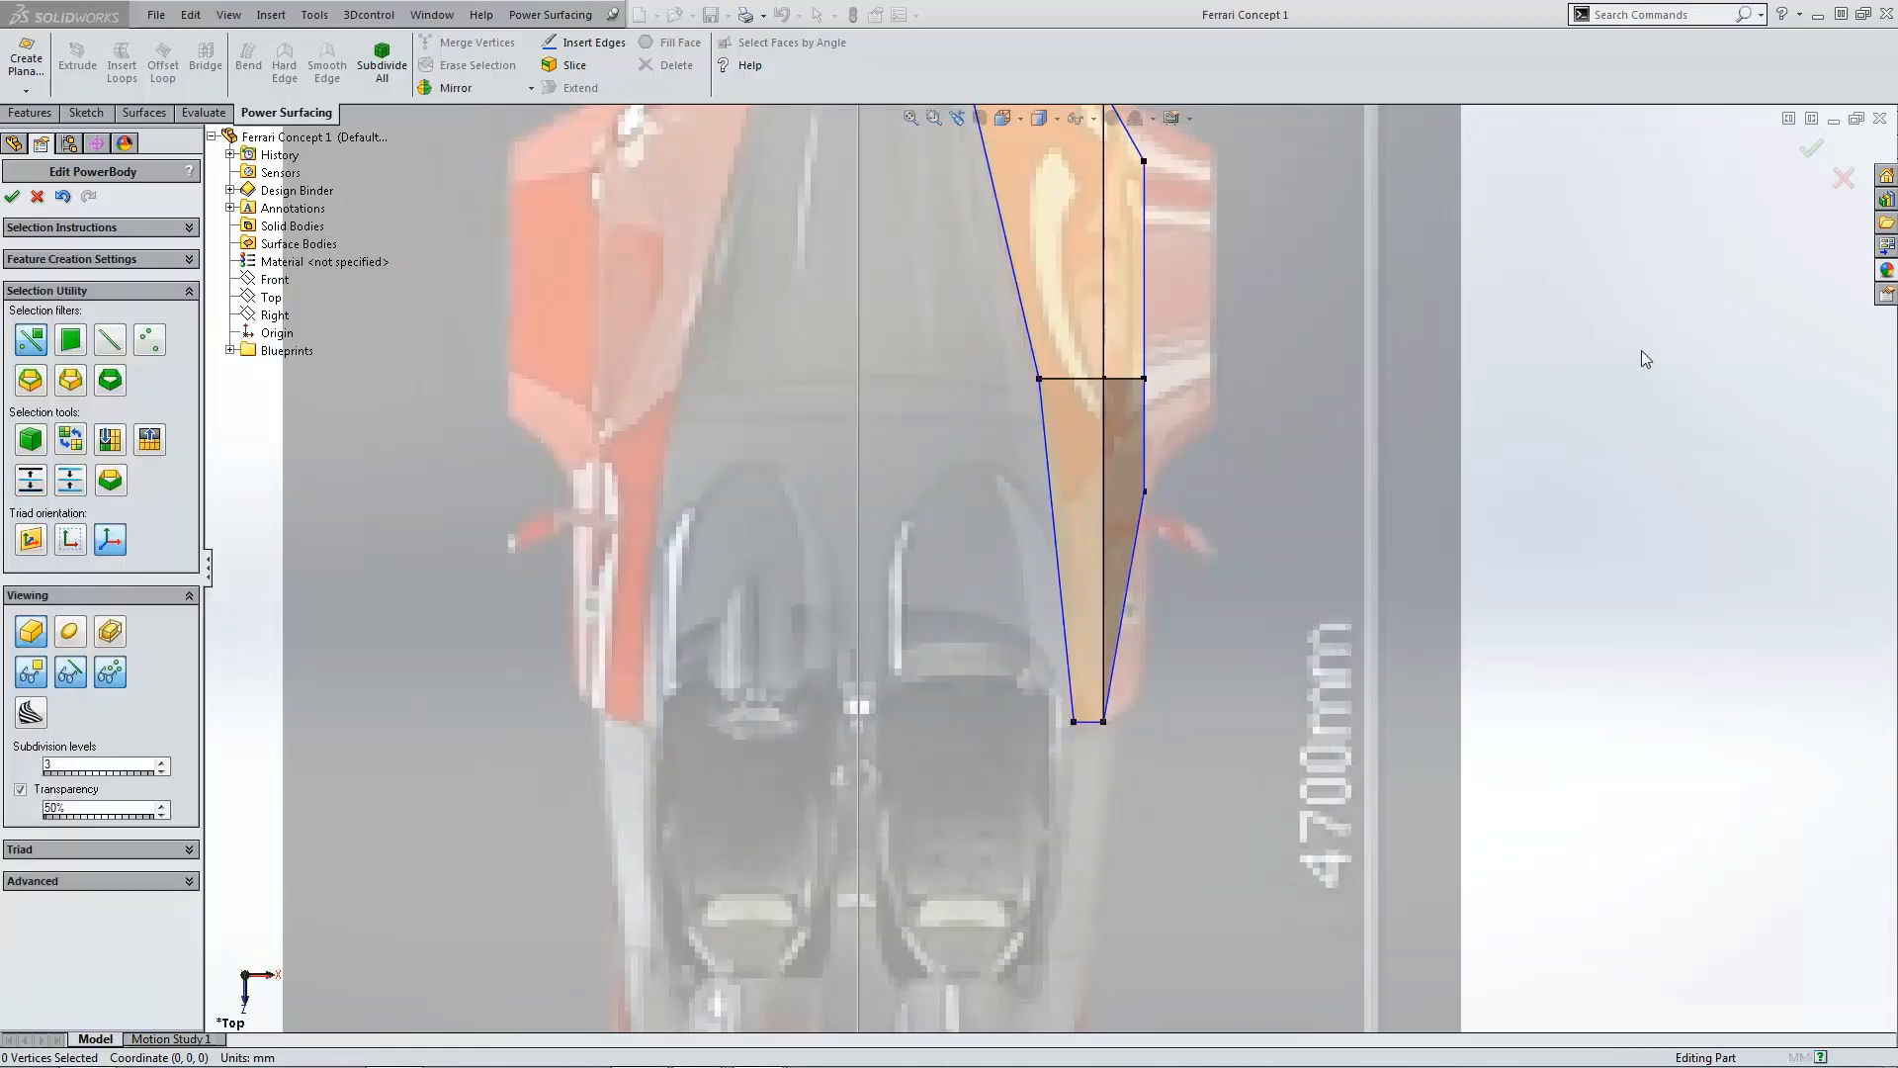
left_click(1642, 352)
scroll(1632, 354, "up", 4)
scroll(1080, 409, "down", 4)
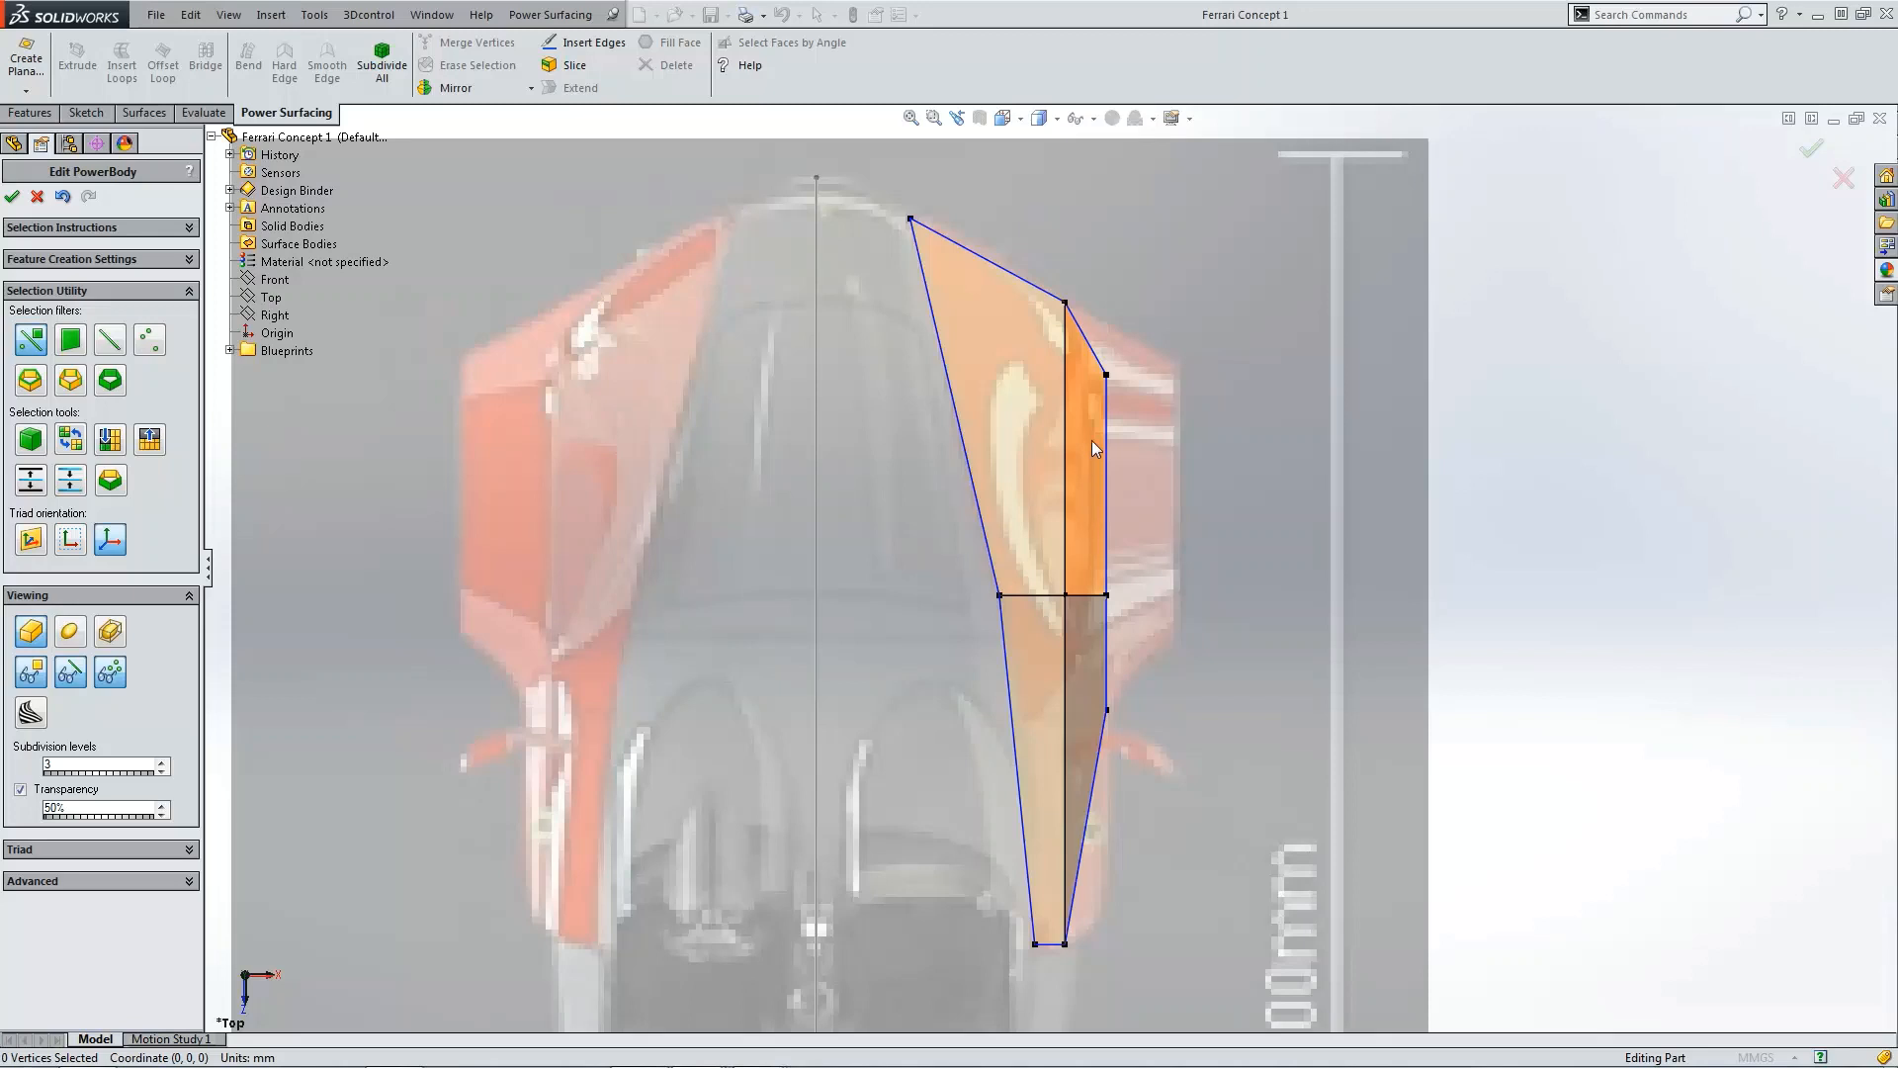
Step: Nudge two outer edge vertices slightly inward in the top view to match the body outline
left_click(1107, 375)
left_click_drag(1135, 376, 1123, 375)
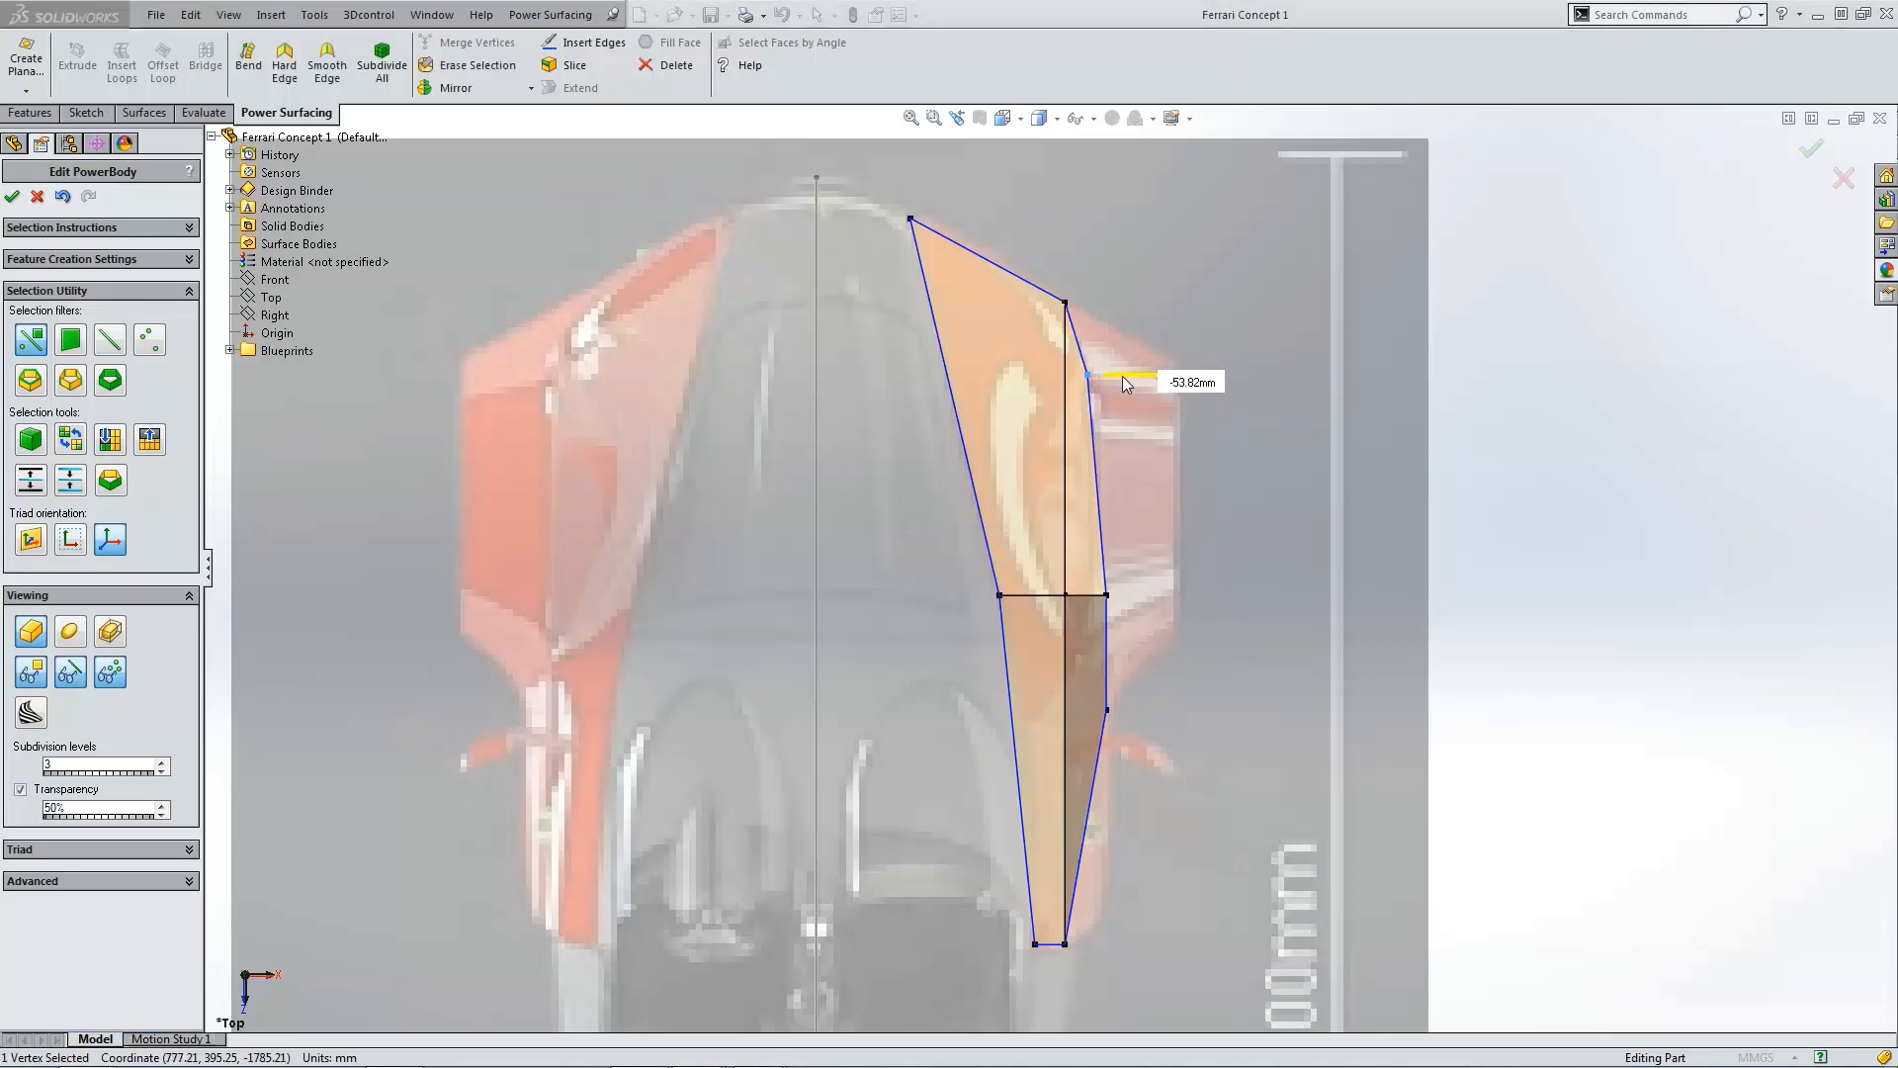
left_click(1107, 595)
left_click_drag(1141, 595, 1123, 597)
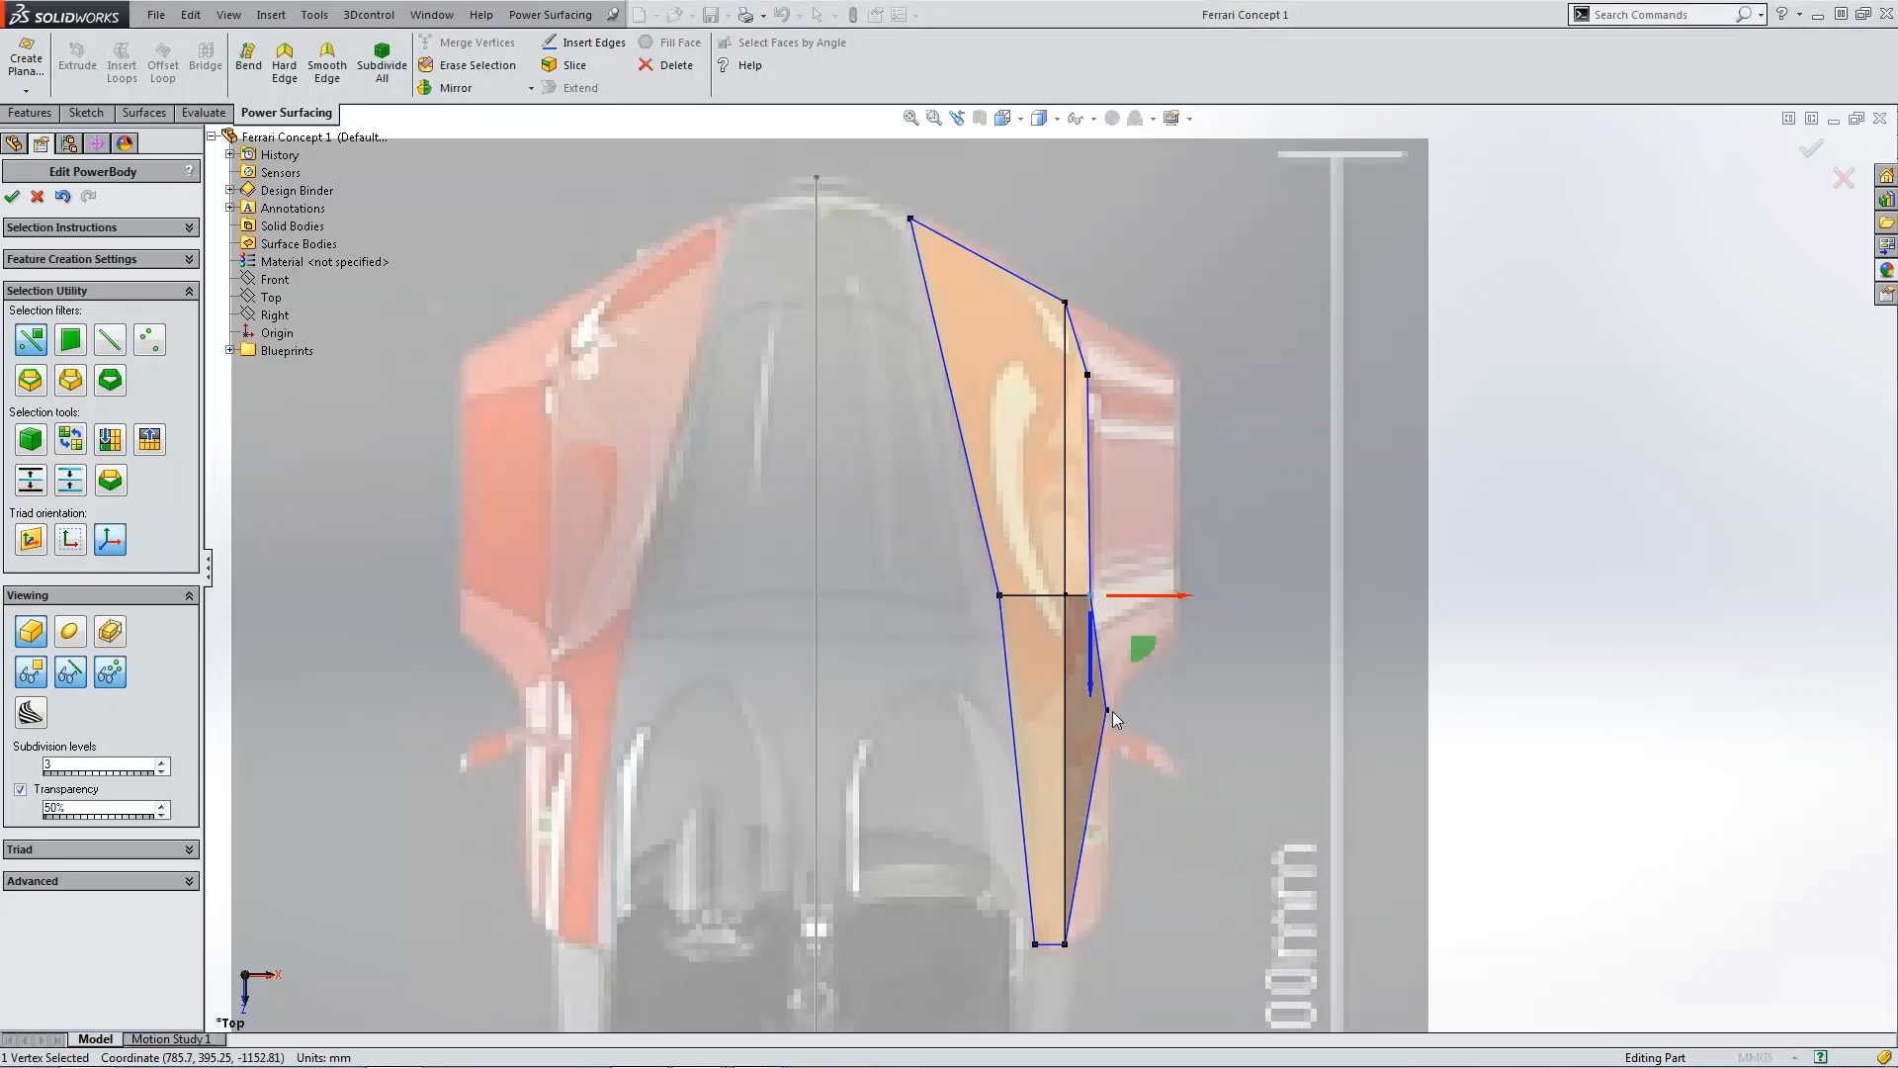
Step: In the side view, raise the two vertices above the front wheel up to the wheel-arch line
middle_click_drag(1136, 680, 1364, 773)
key("ctrl+4")
scroll(1357, 667, "down", 3)
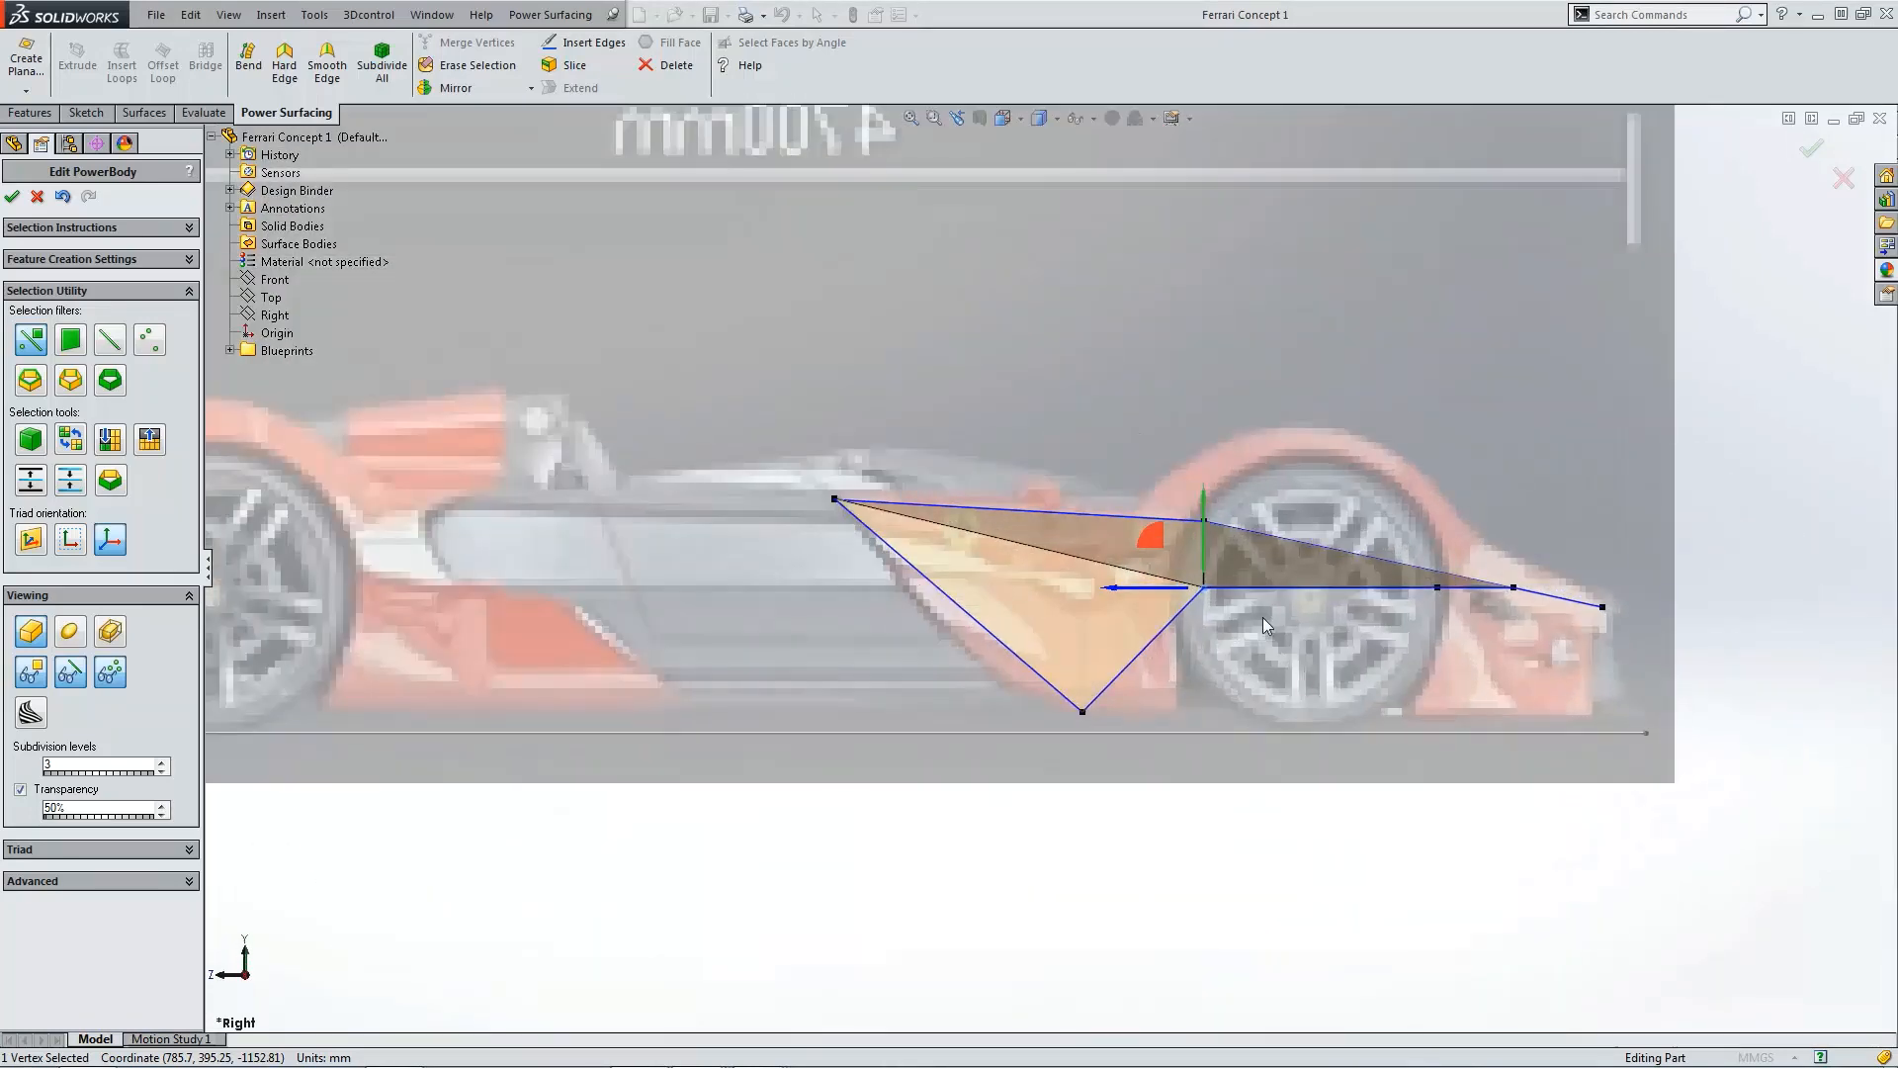
scroll(1217, 590, "down", 2)
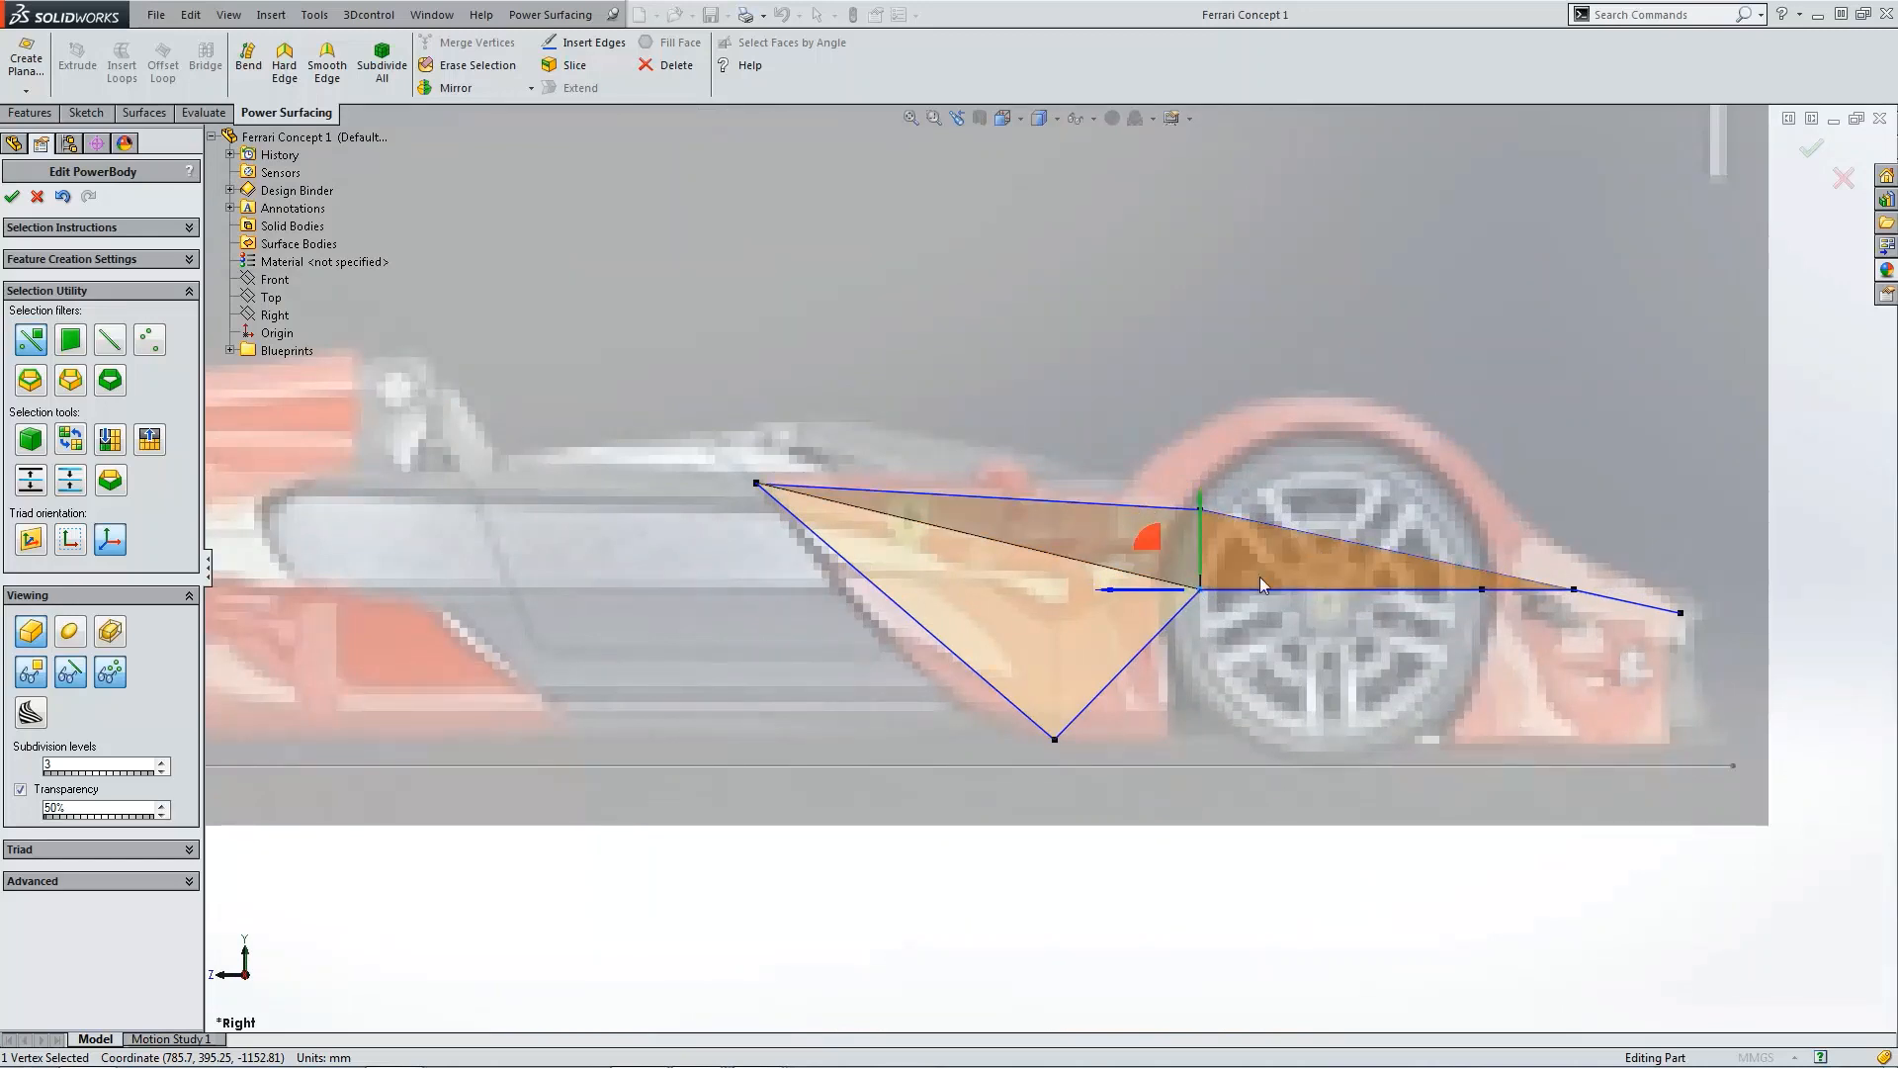
left_click_drag(1202, 560, 1206, 445)
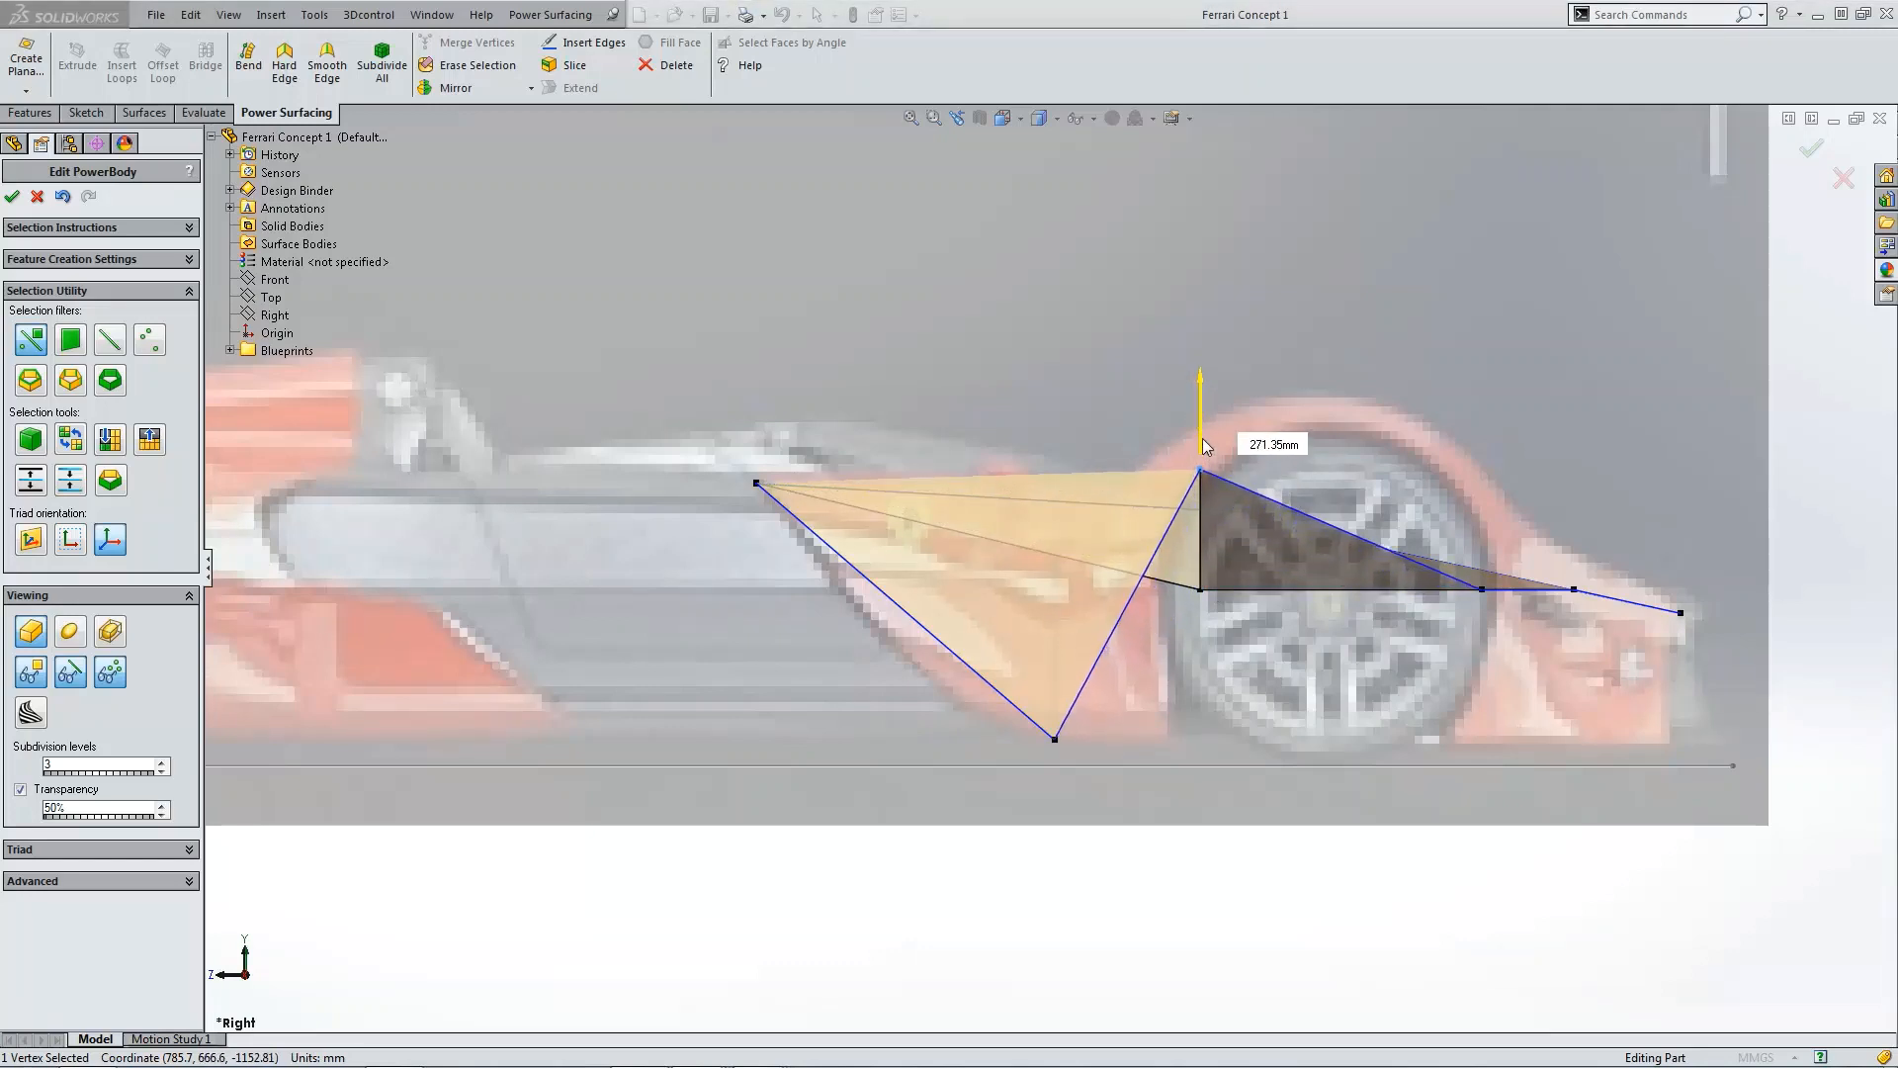
left_click(1201, 591)
left_click_drag(1204, 558, 1206, 457)
middle_click_drag(1226, 534, 1345, 782)
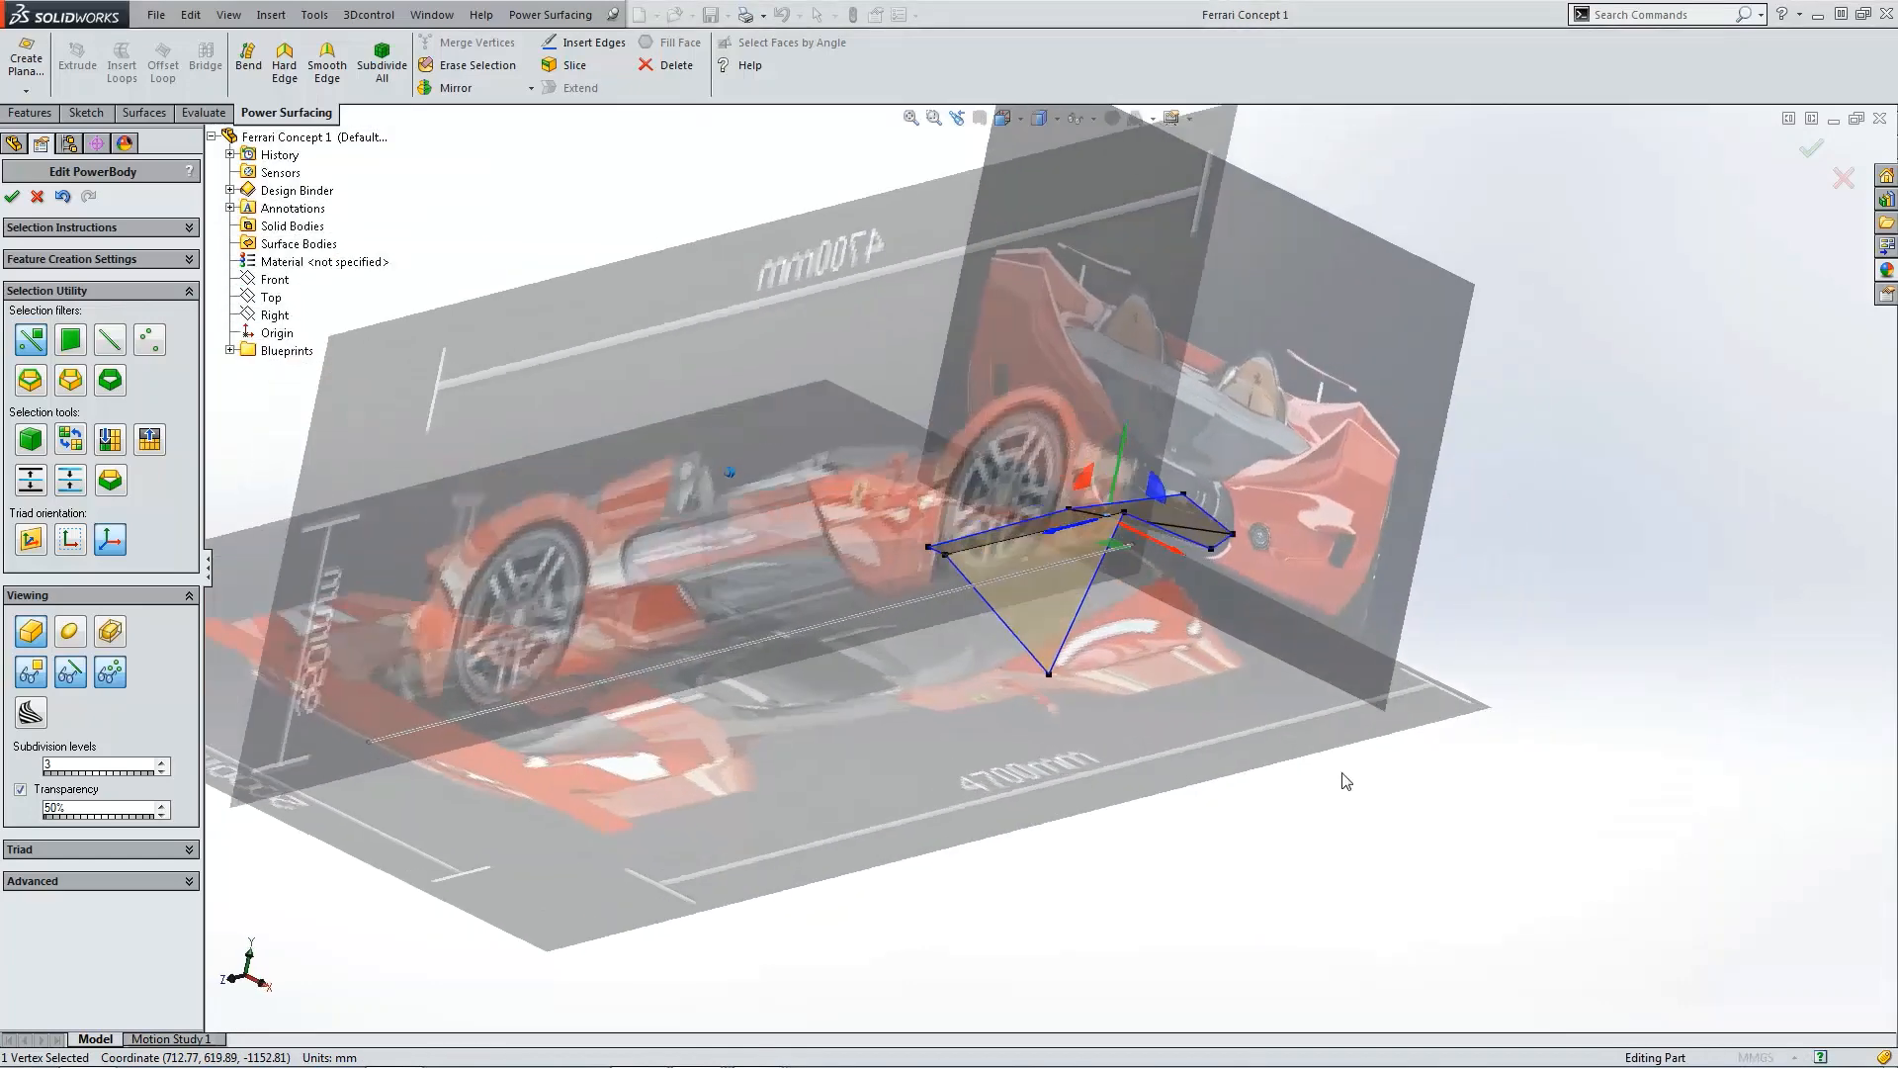
left_click(1312, 774)
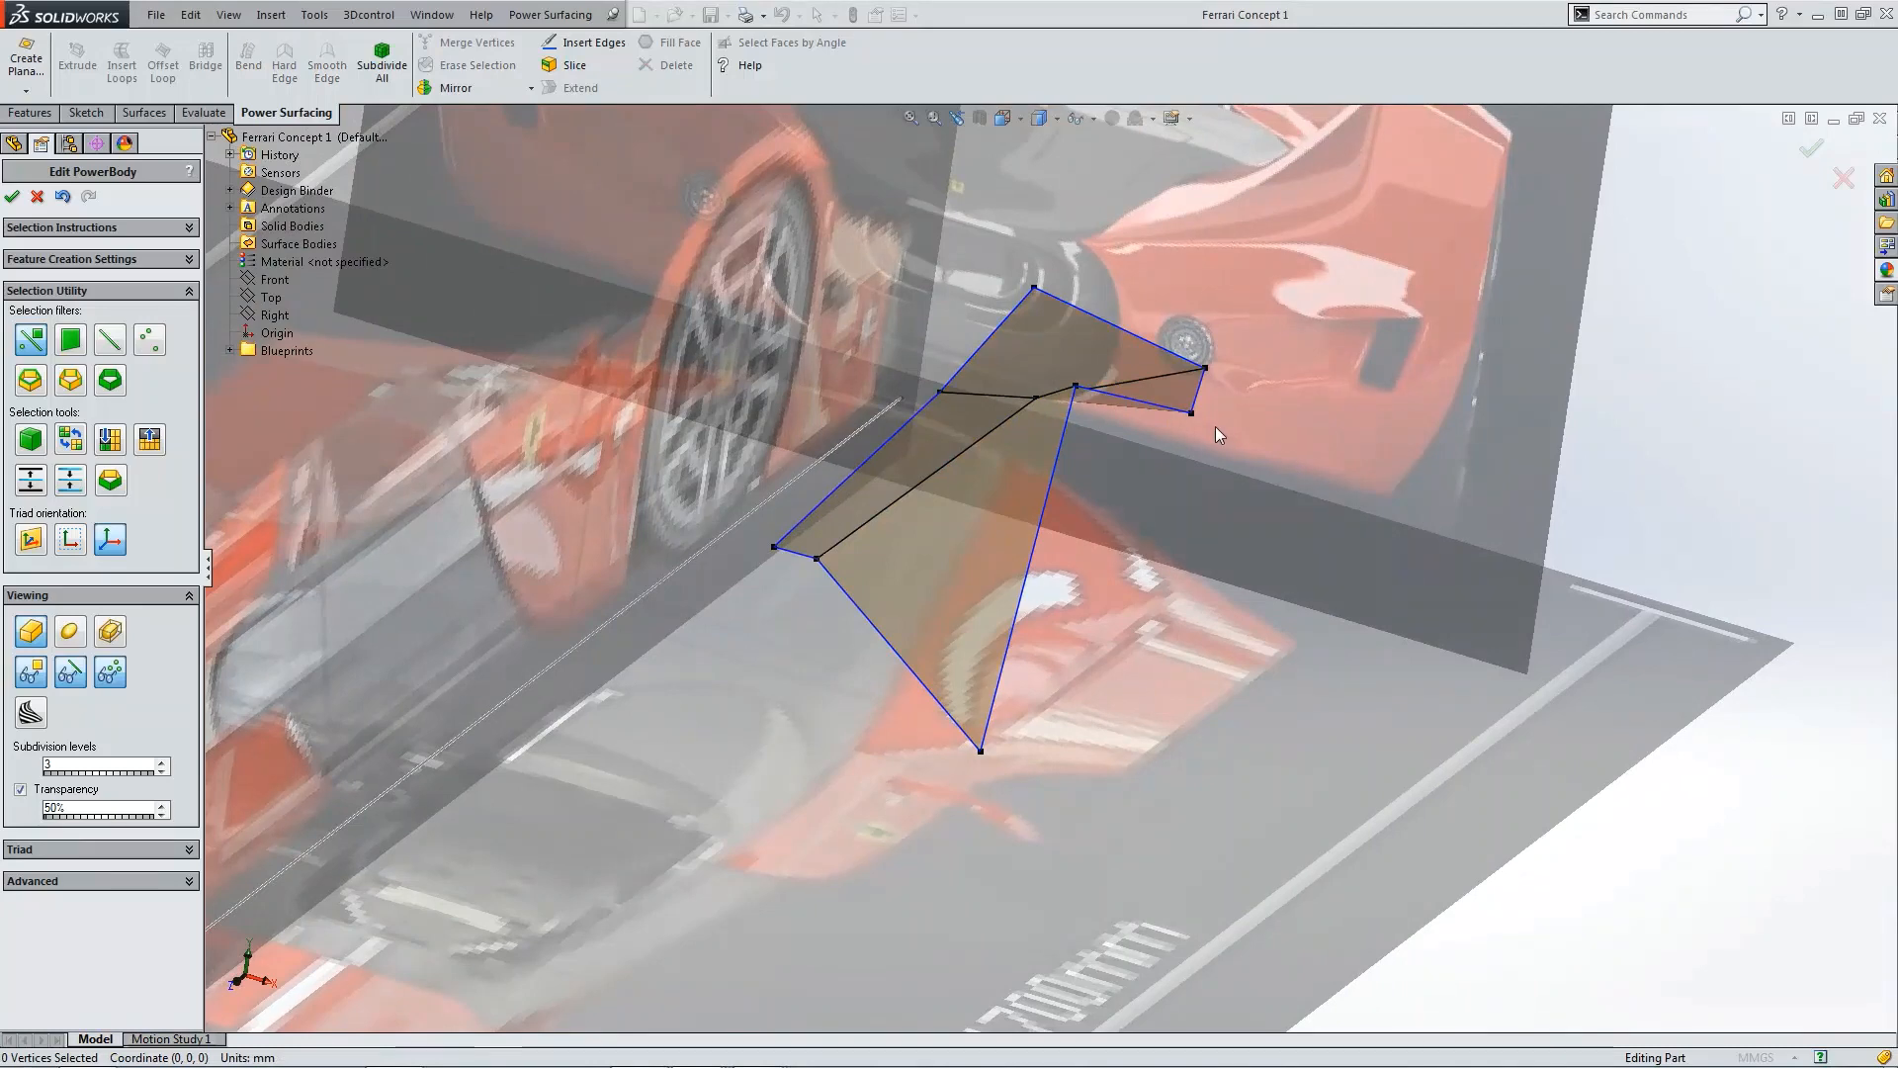
Step: Raise the wheel-arch top vertex slightly higher in the side view to follow the bodywork
key("ctrl+5")
scroll(1137, 338, "down", 8)
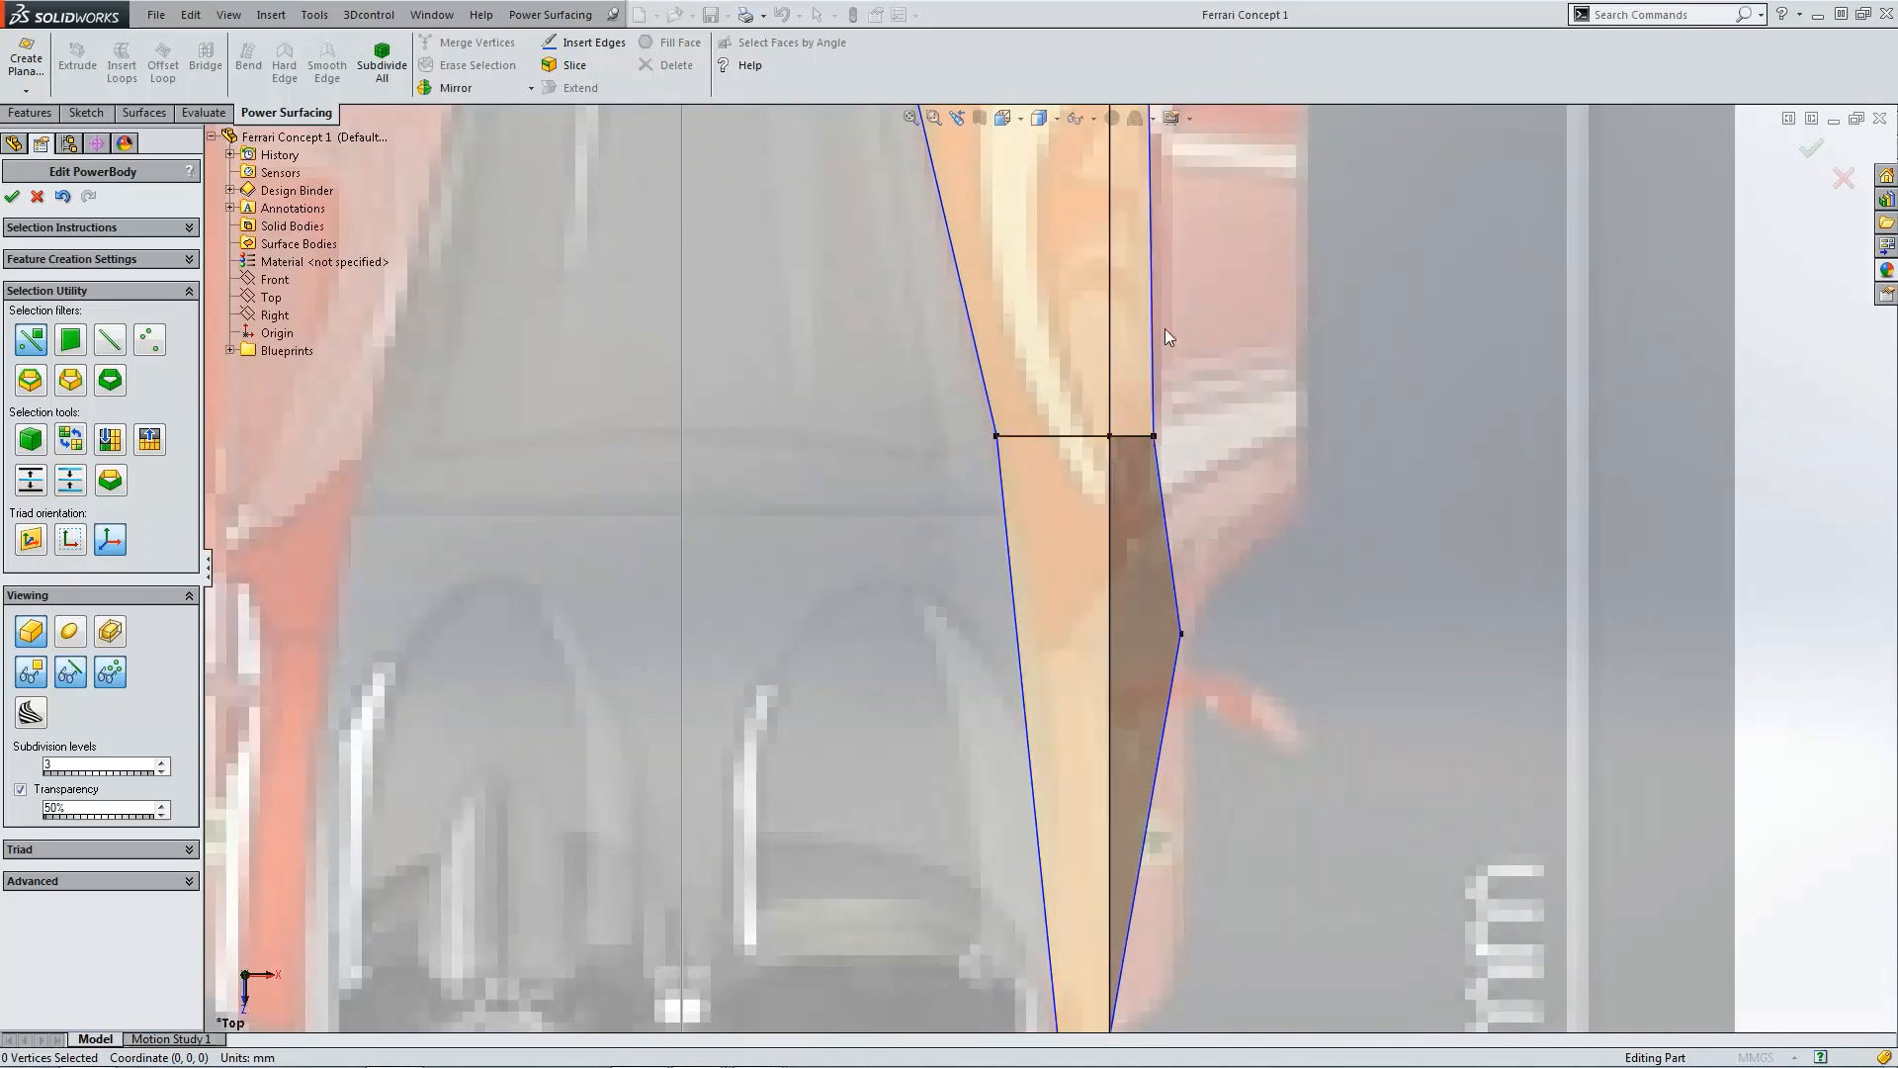
scroll(1161, 396, "up", 4)
key("ctrl+4")
scroll(1327, 597, "down", 5)
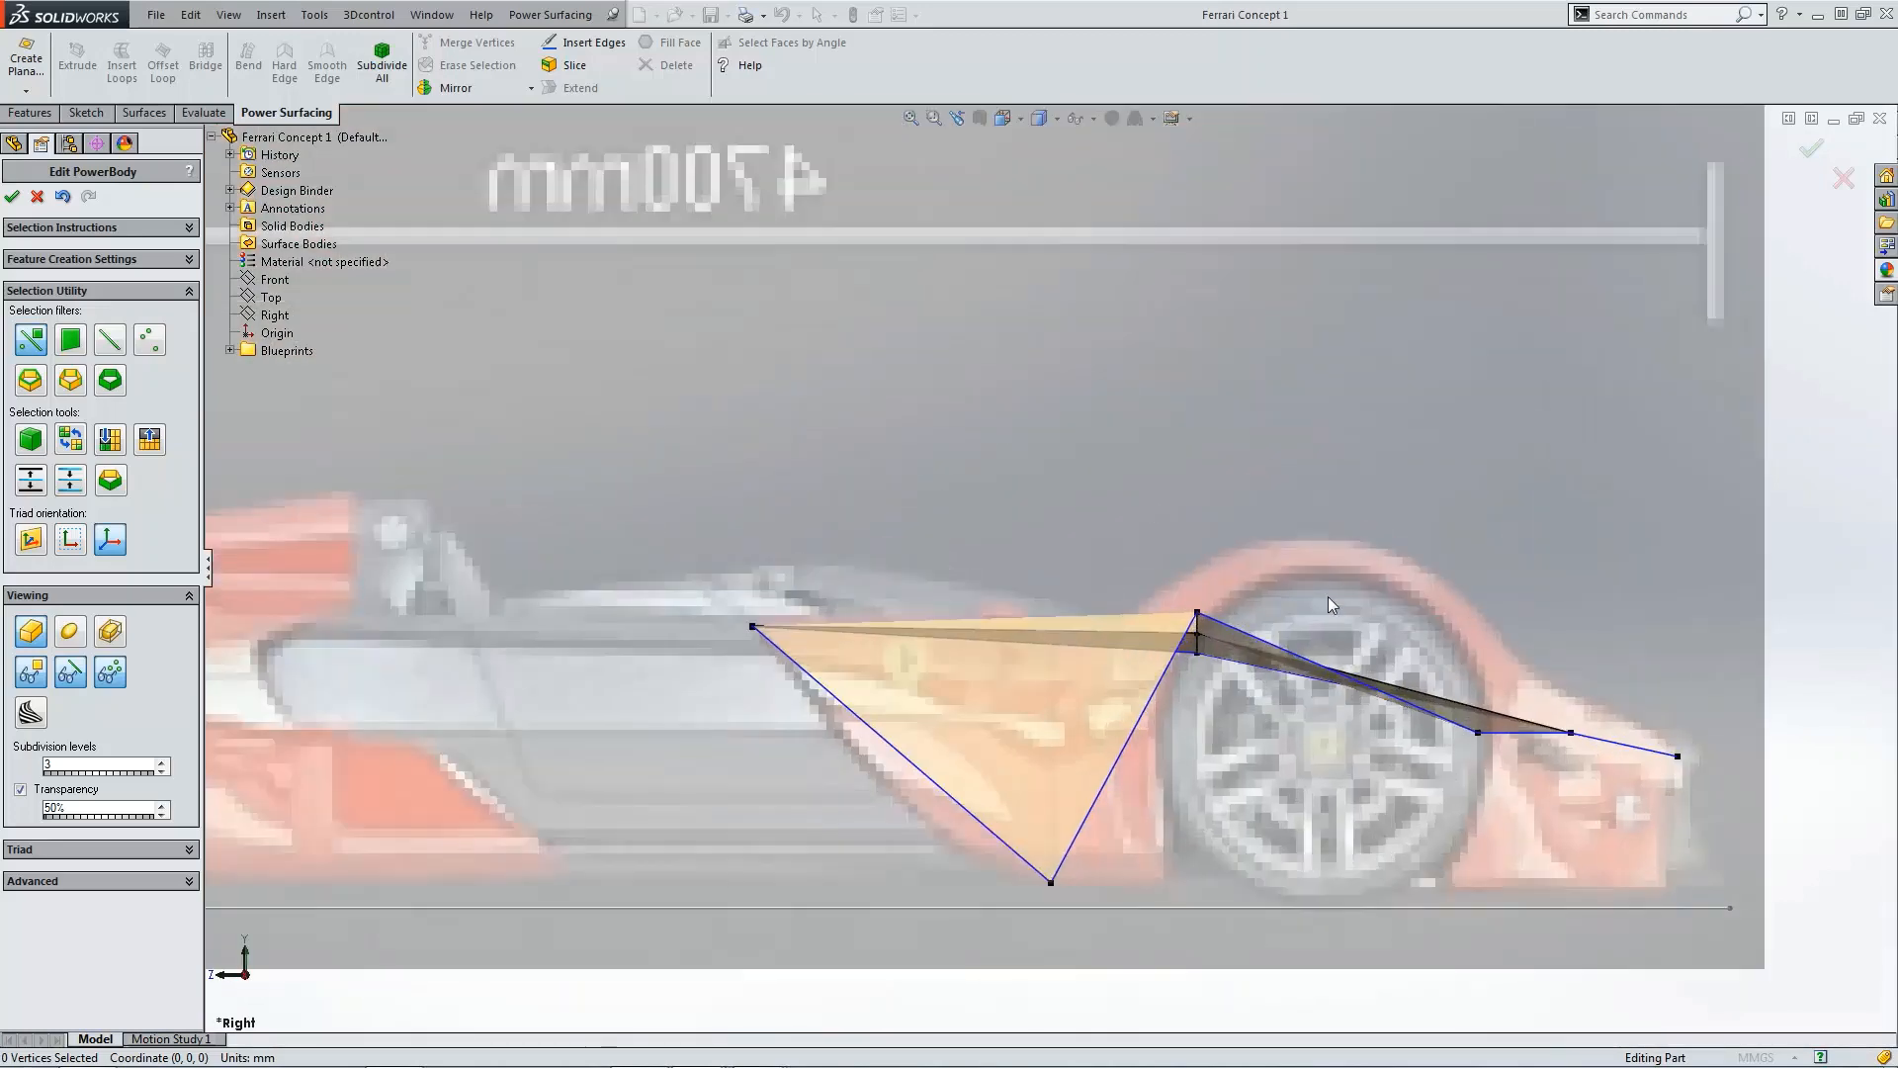
left_click(1199, 613)
mouse_move(1200, 592)
left_mouse_down()
mouse_move(1202, 521)
mouse_move(1204, 554)
left_mouse_up()
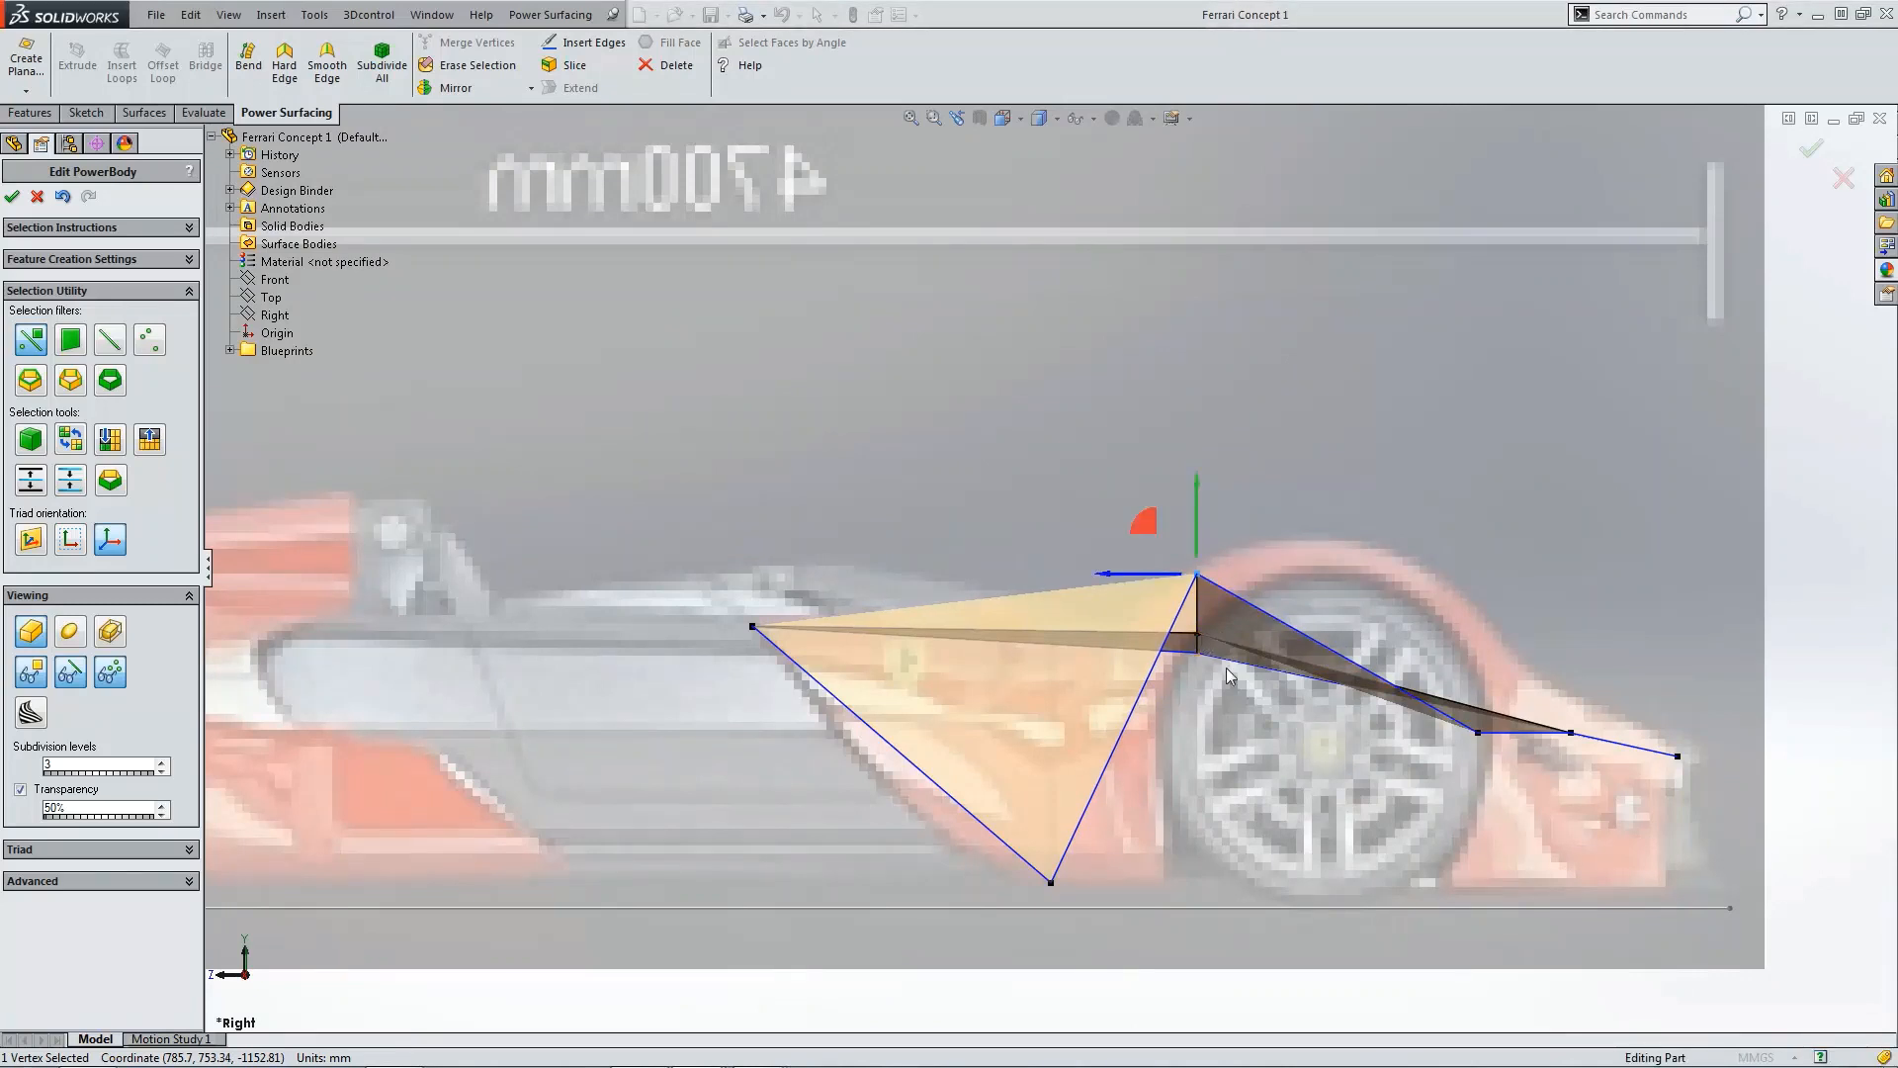
Step: In the top view, pull the front outer nose vertex back to follow the nose outline
middle_click_drag(1587, 755, 1713, 809)
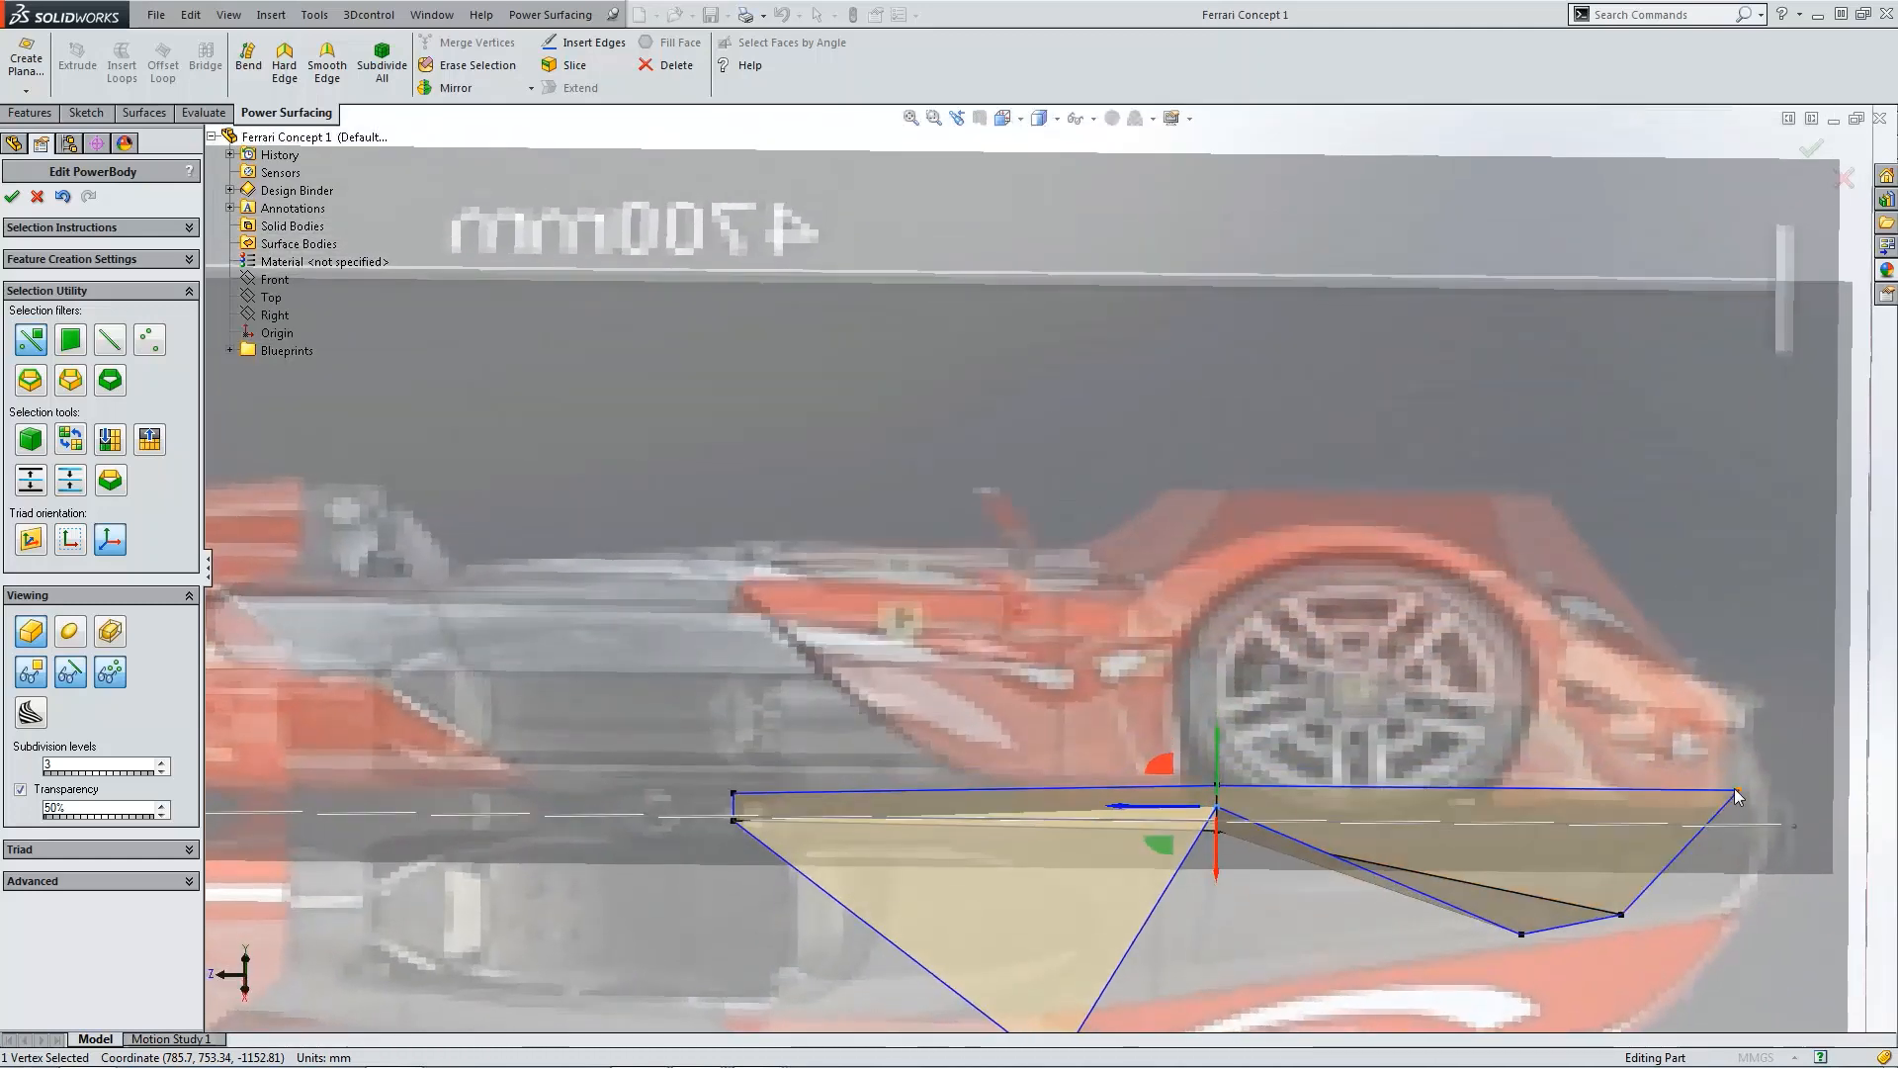
key("ctrl+5")
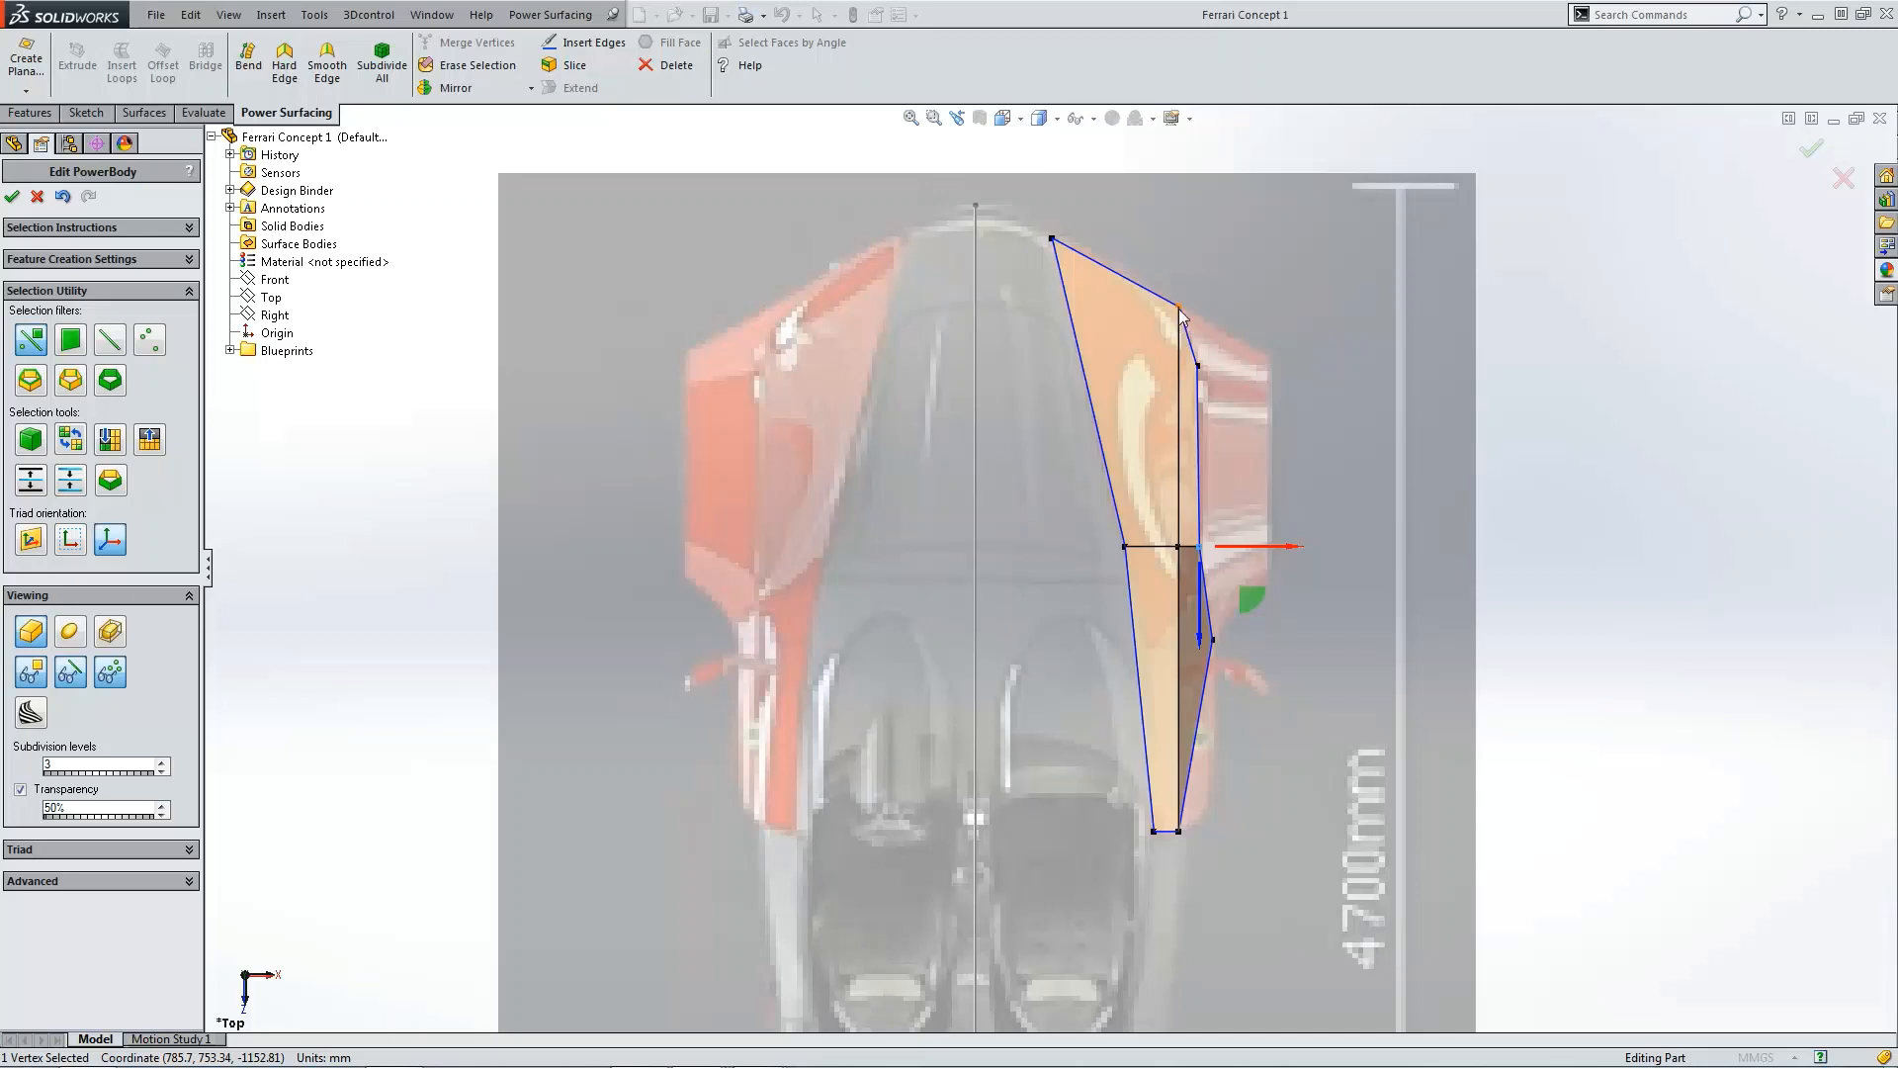
left_click(1181, 312)
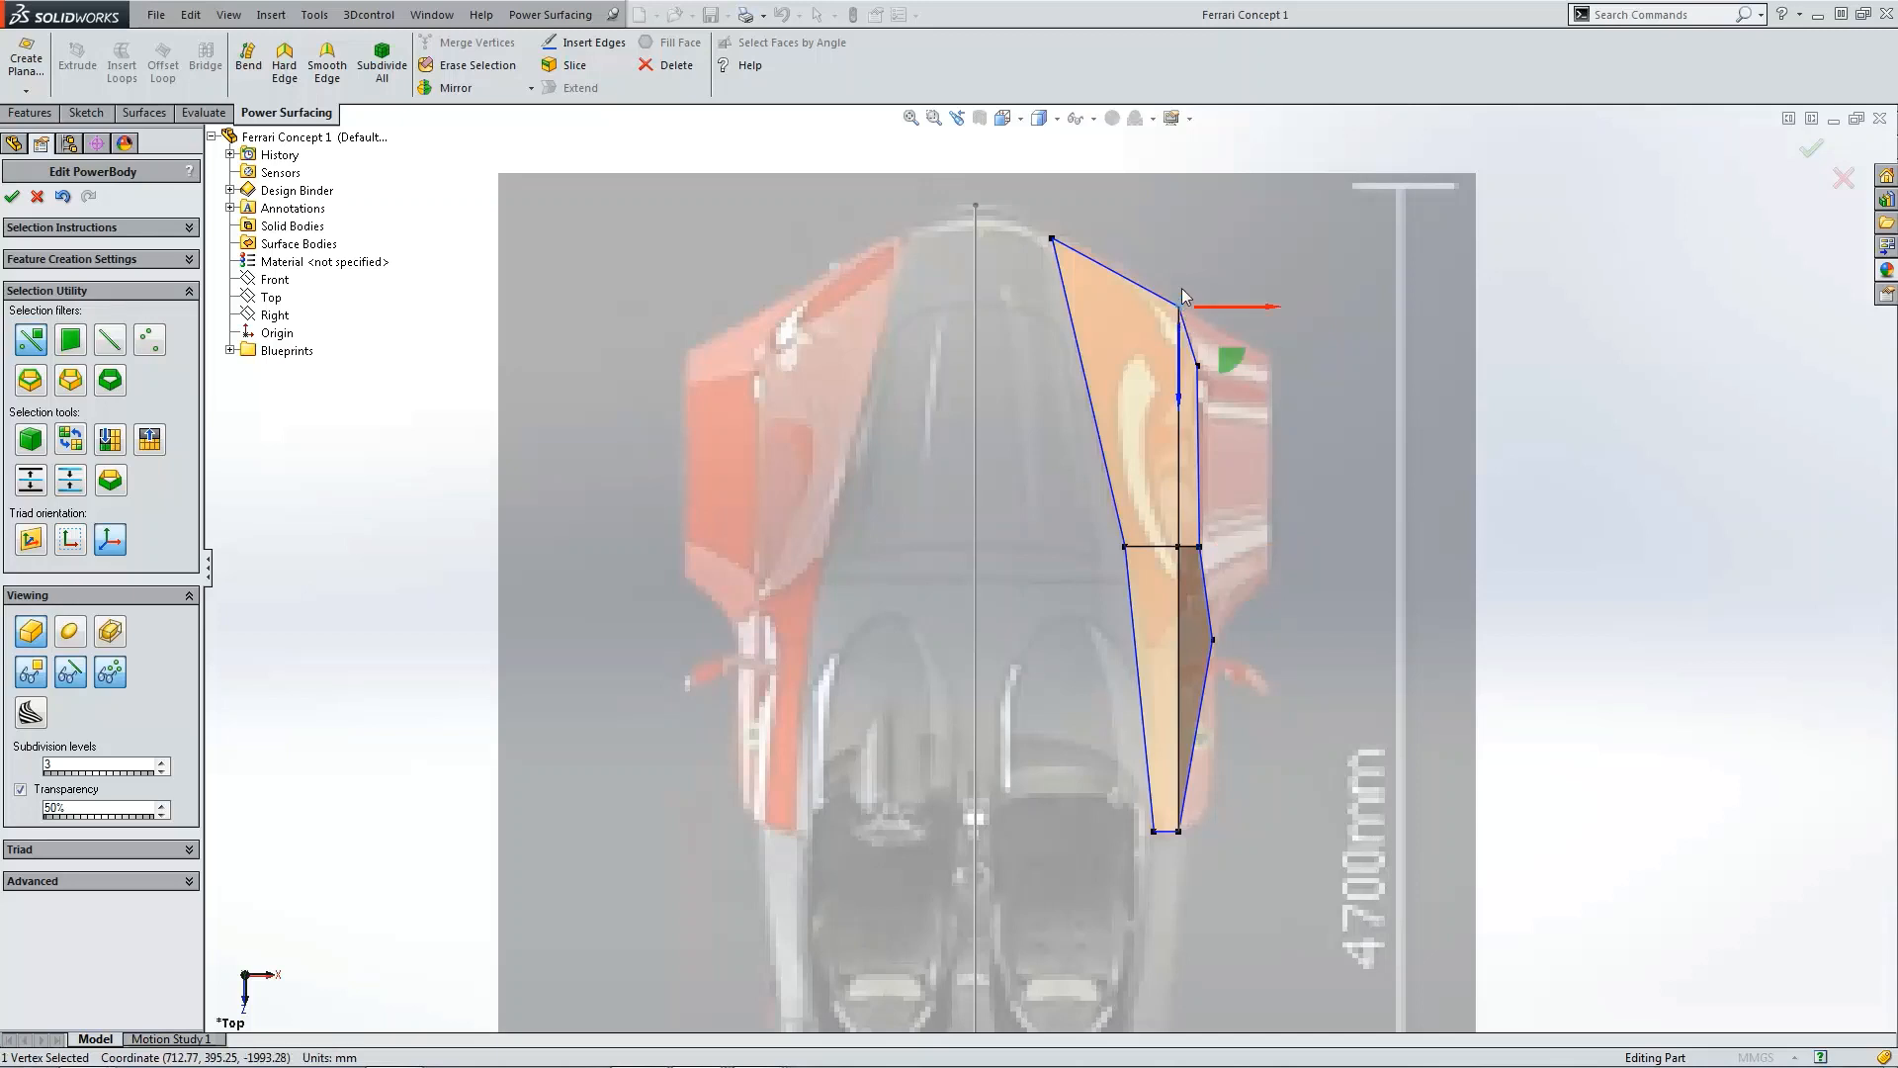
left_click_drag(1182, 312, 1179, 373)
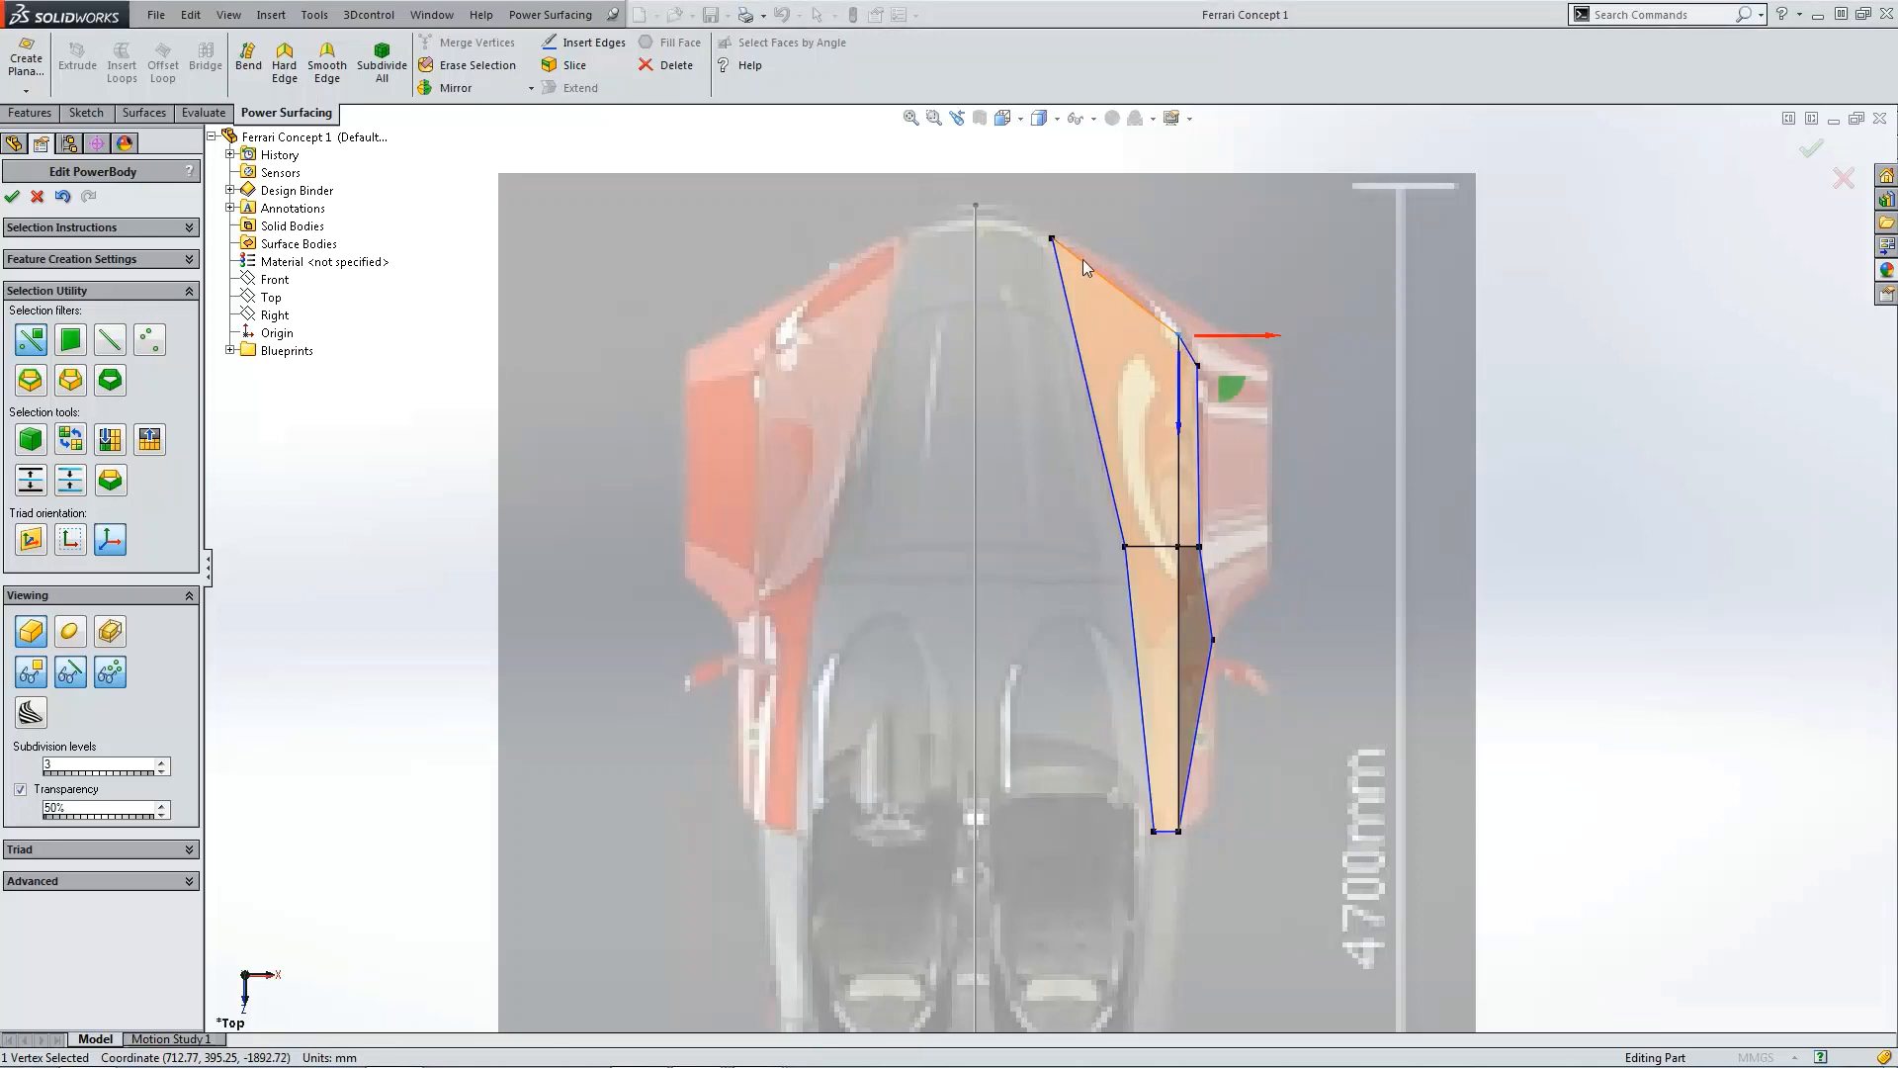
Step: In the side view, raise two front fender vertices up to match the bodywork line
key("ctrl+4")
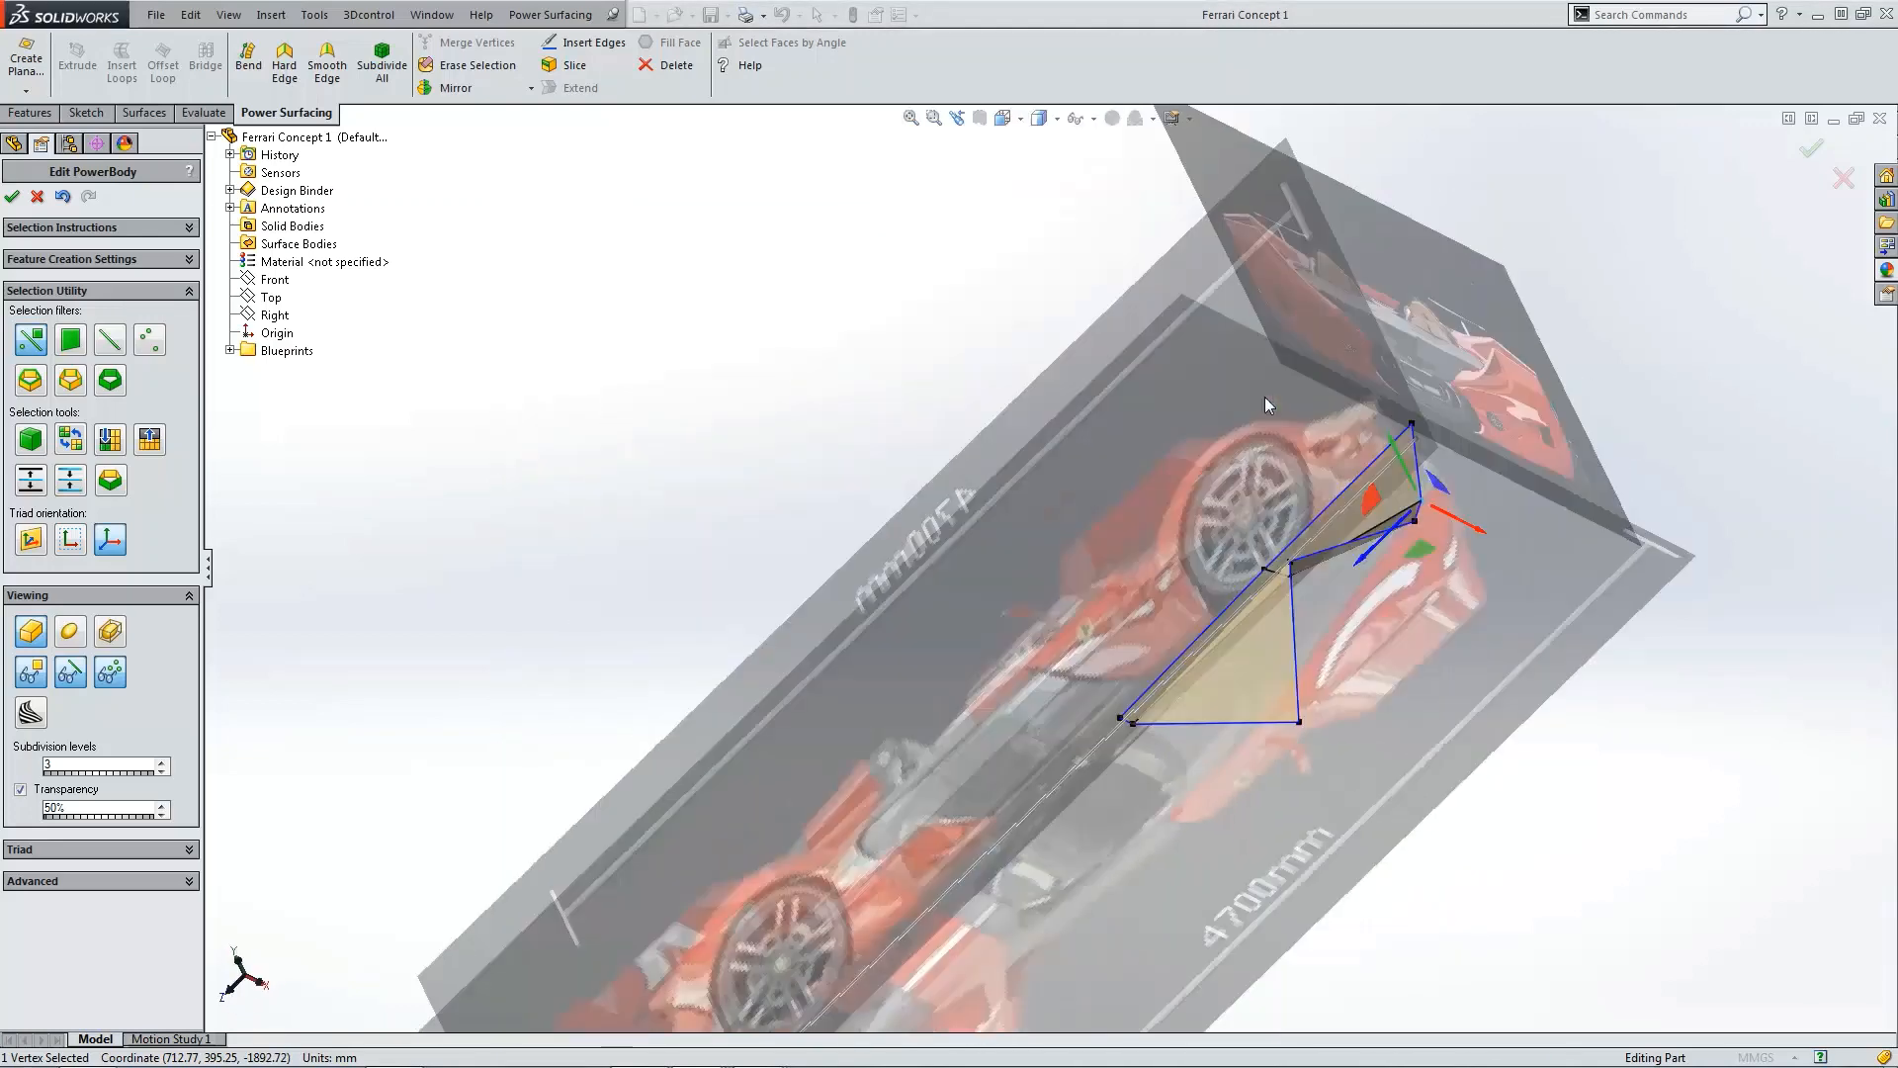
scroll(1463, 627, "down", 6)
left_click_drag(1314, 551, 1313, 492)
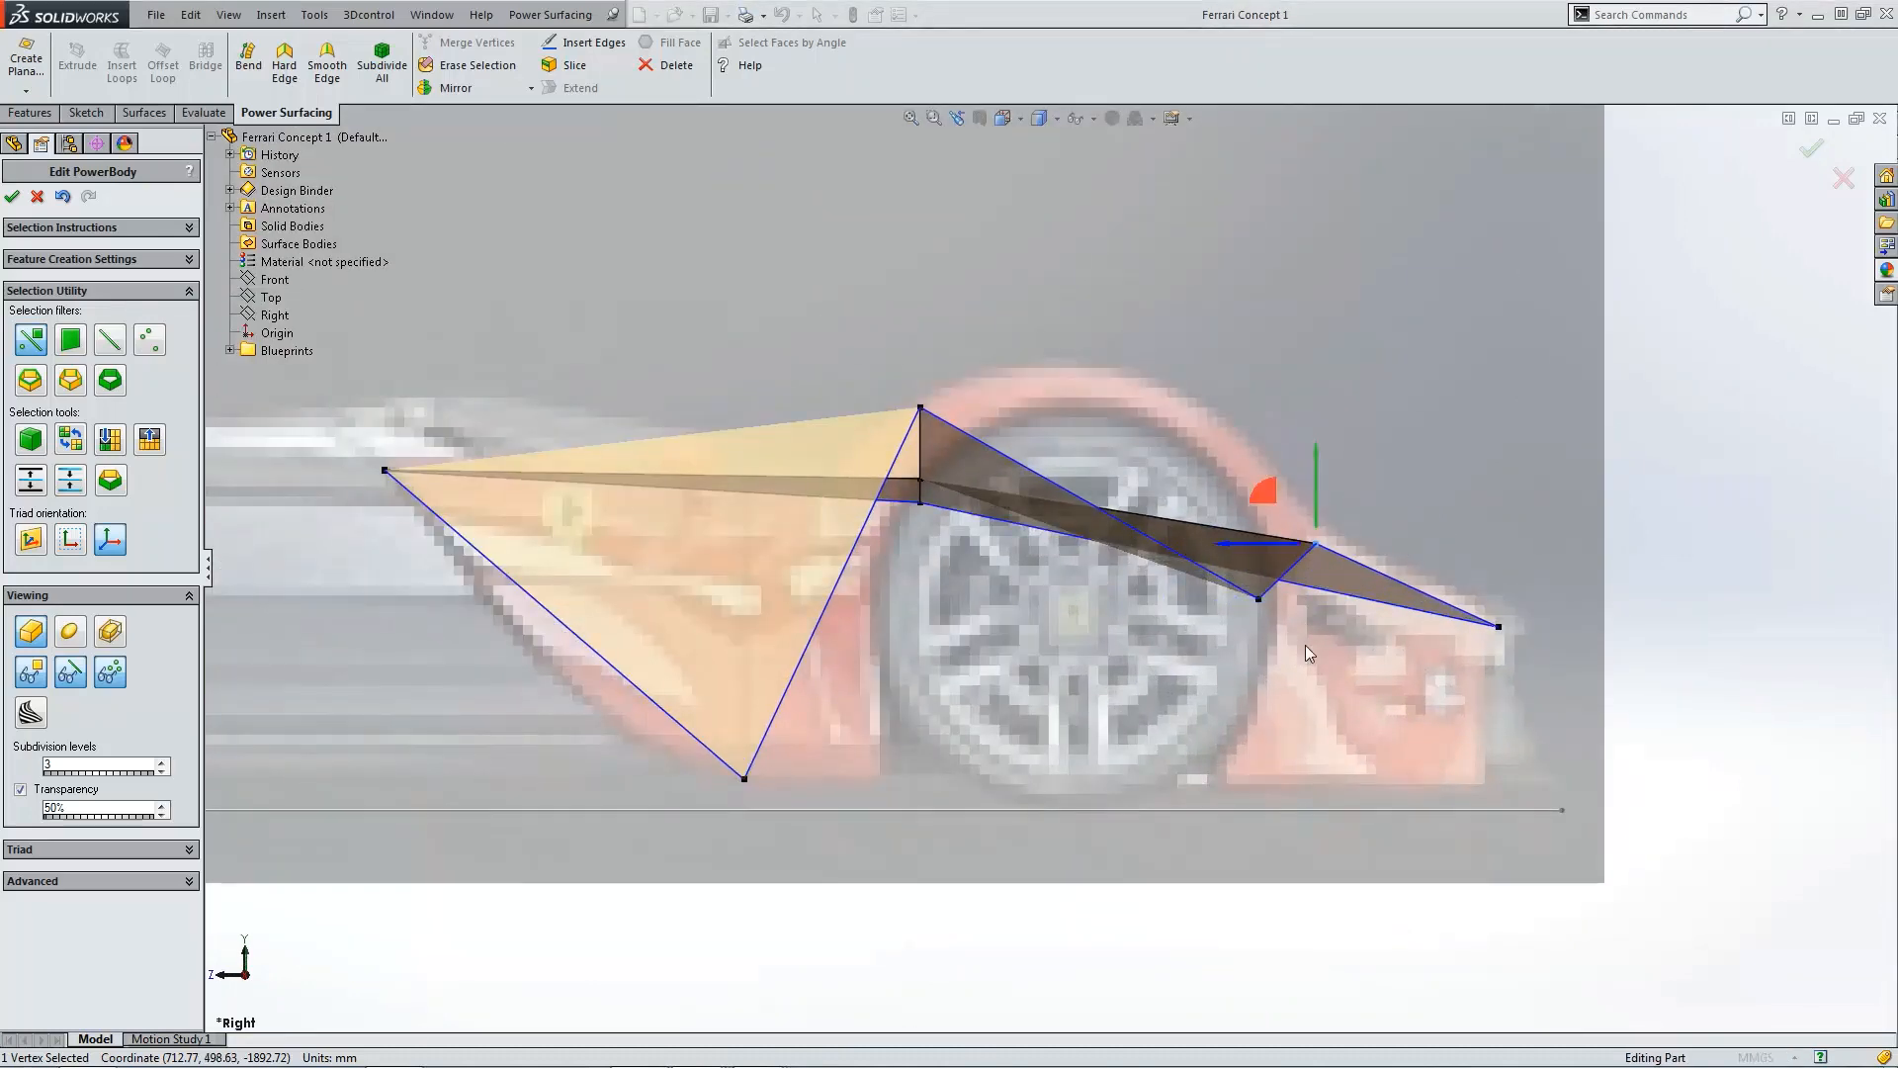
scroll(1268, 665, "up", 2)
middle_click_drag(1272, 643, 1265, 703)
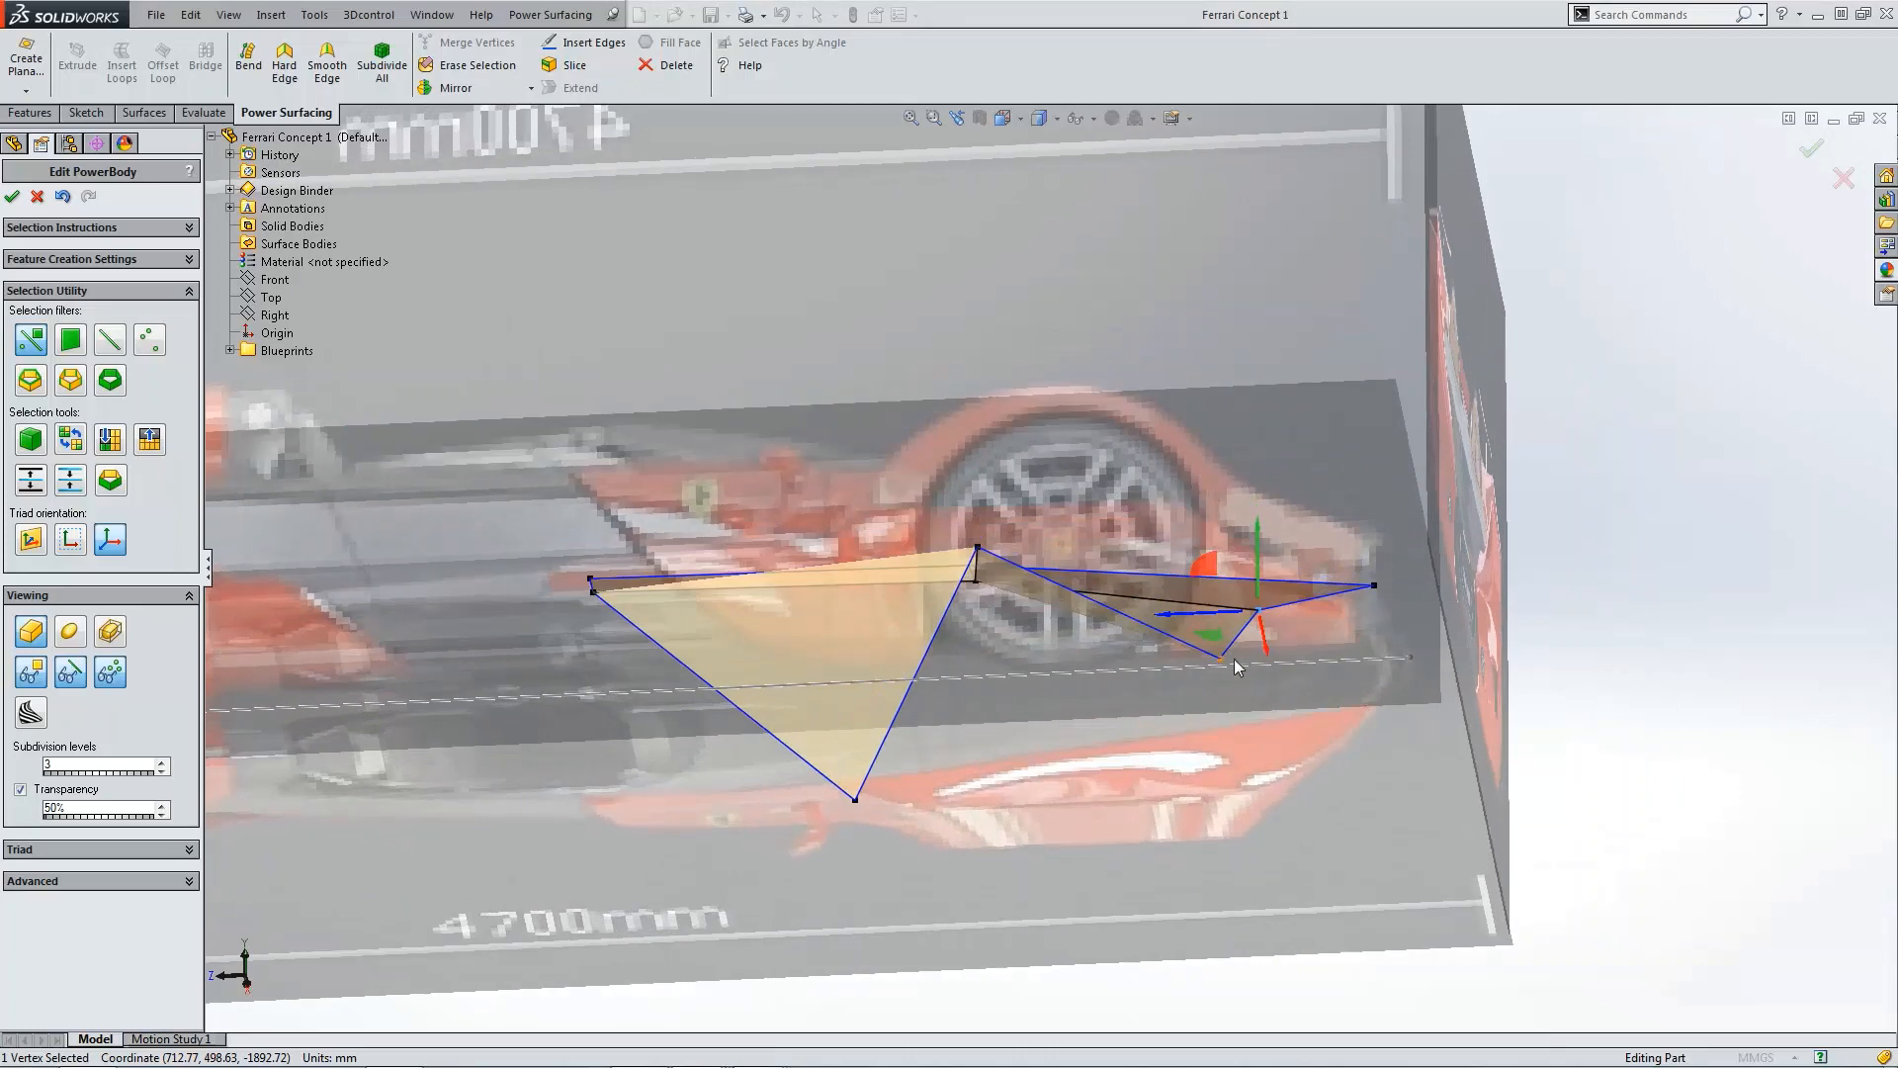
left_click(1226, 657)
key("ctrl+4")
scroll(1394, 591, "down", 2)
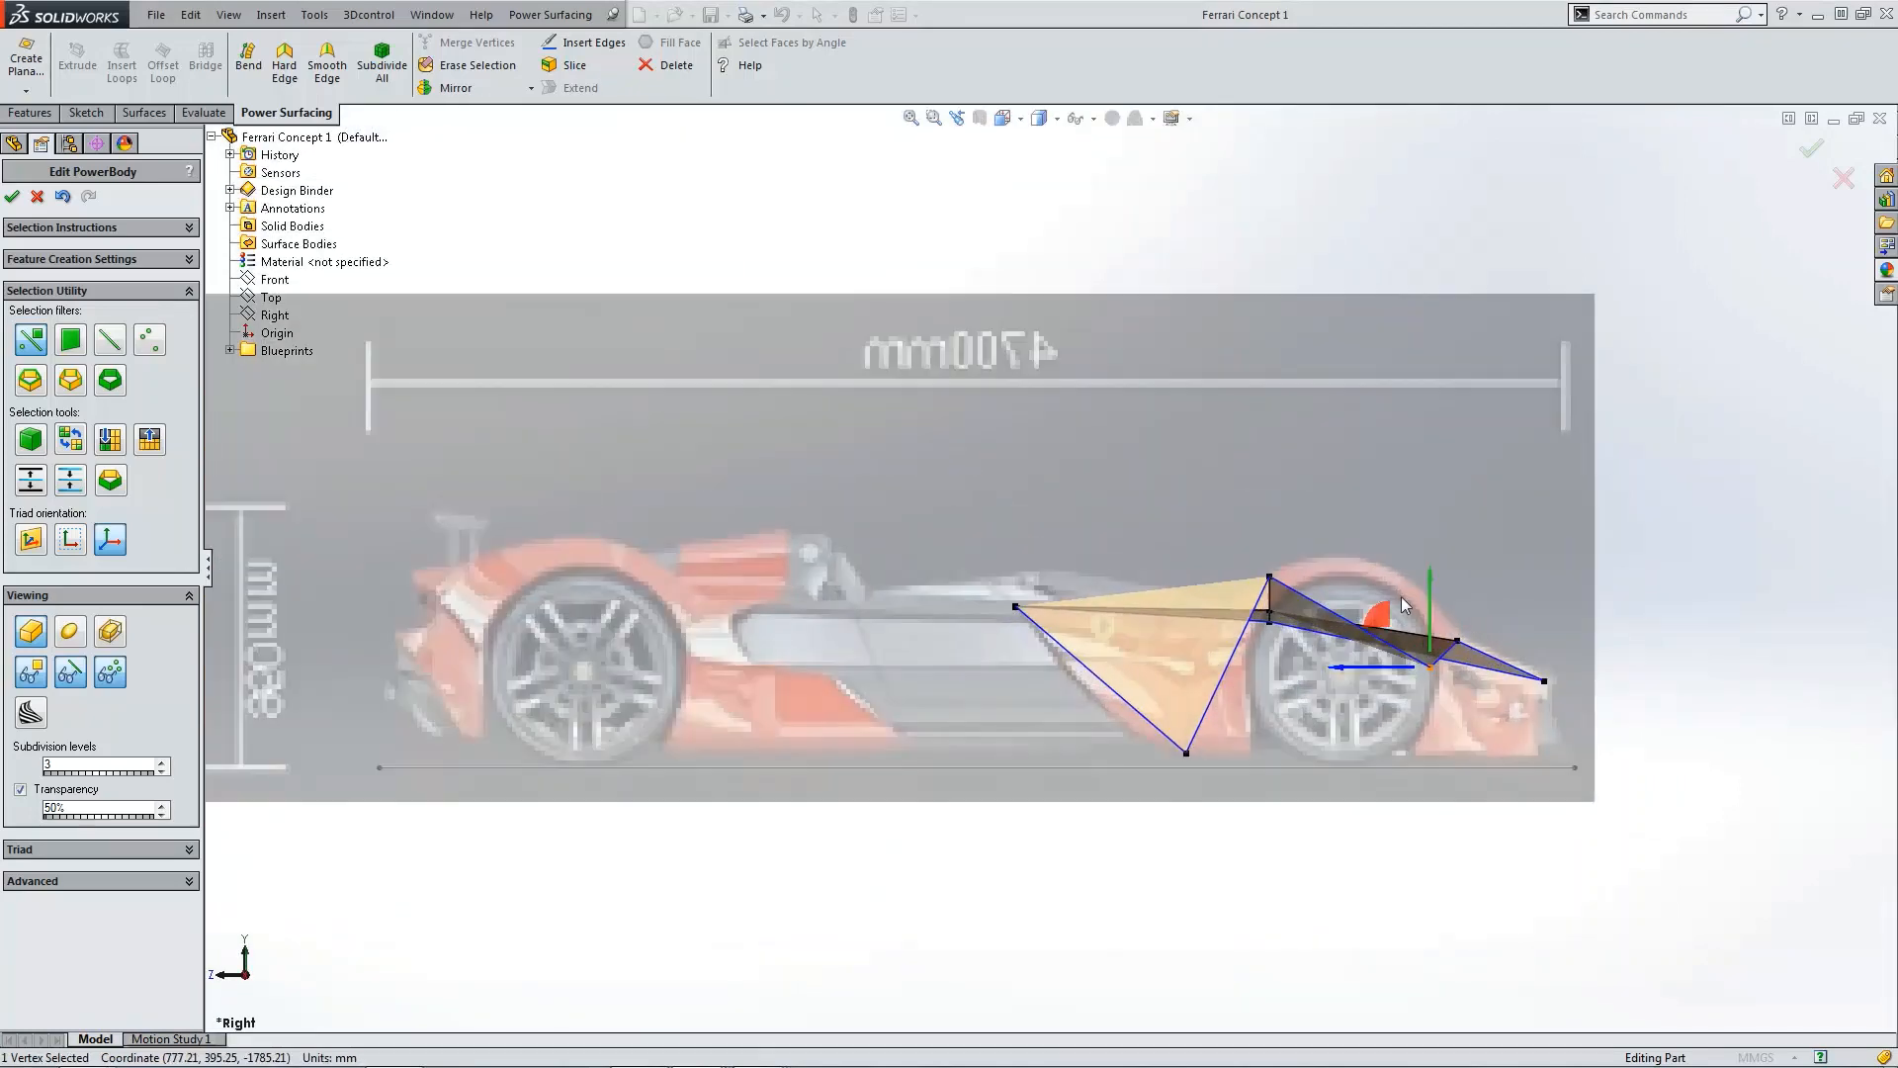
left_click_drag(1428, 593, 1434, 531)
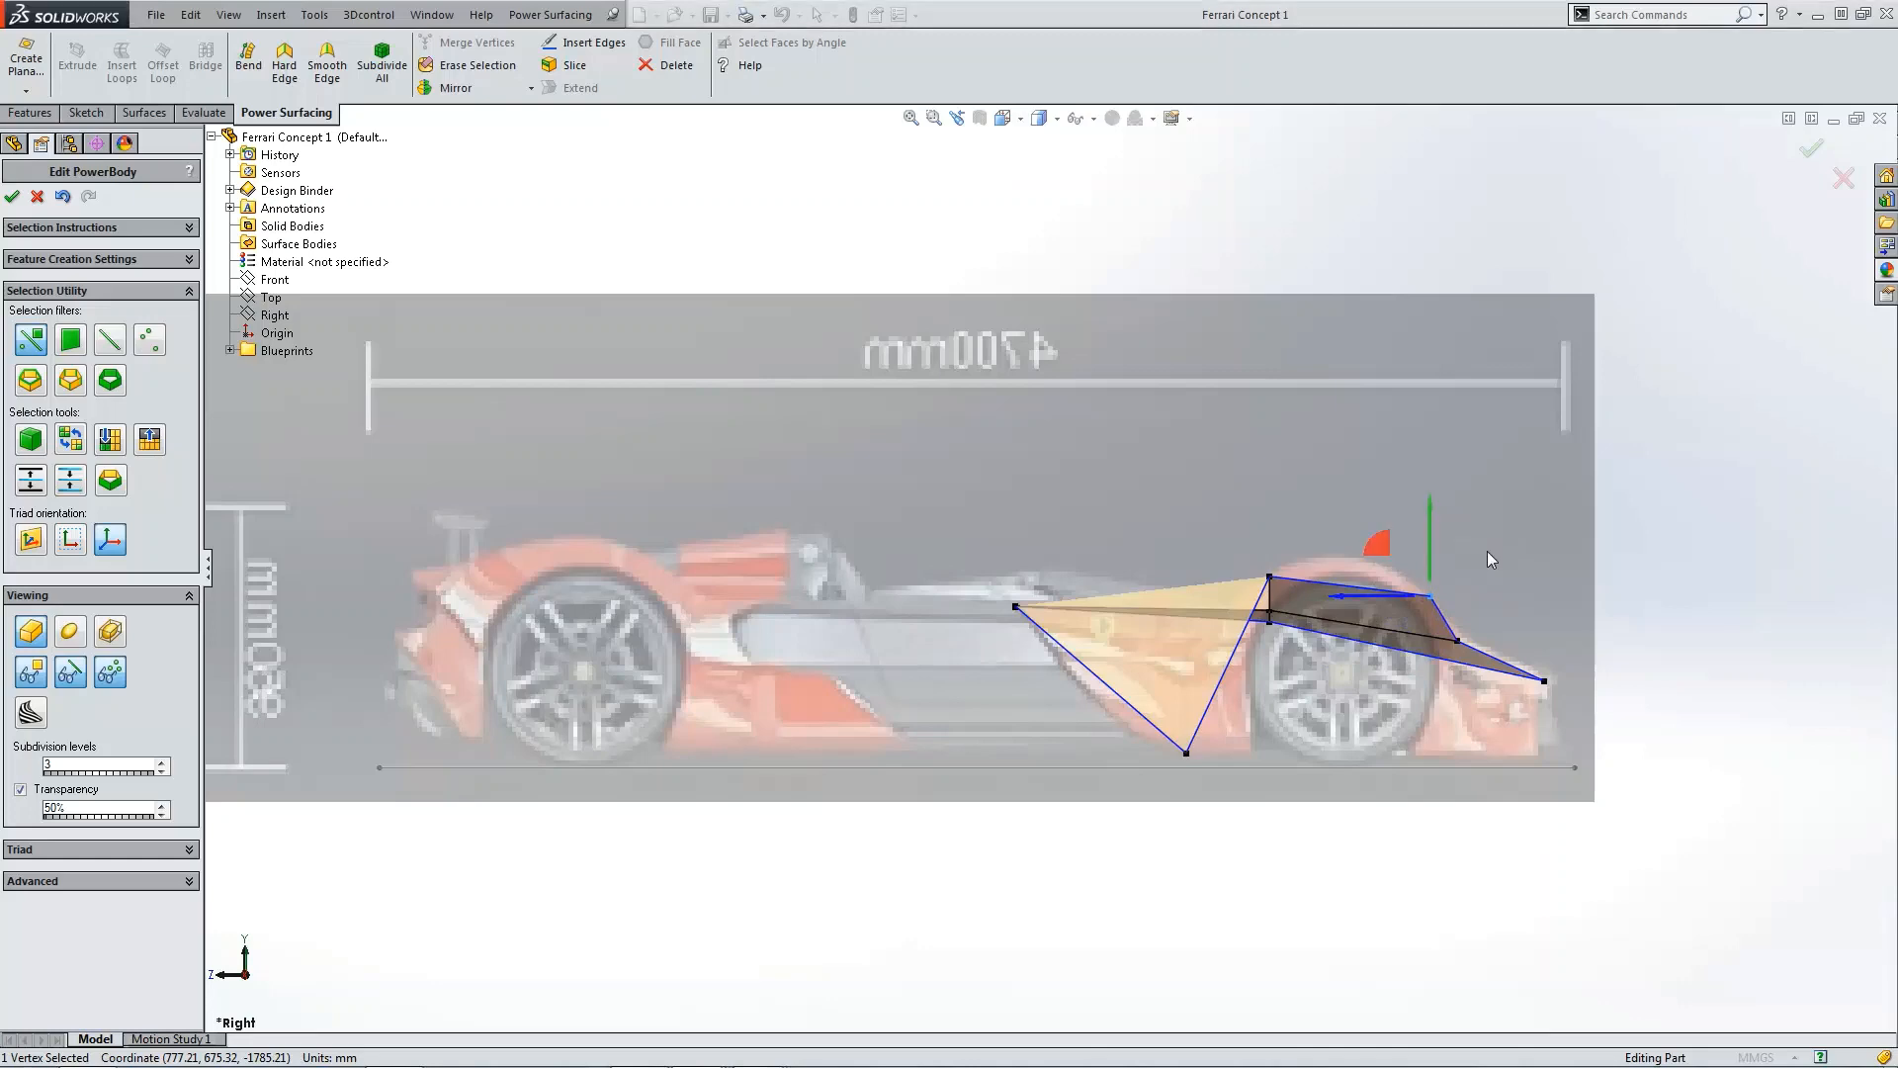
left_click(1606, 619)
Step: Switch the body to the smooth subdivided preview to inspect its shape
middle_click_drag(1600, 624, 1082, 574)
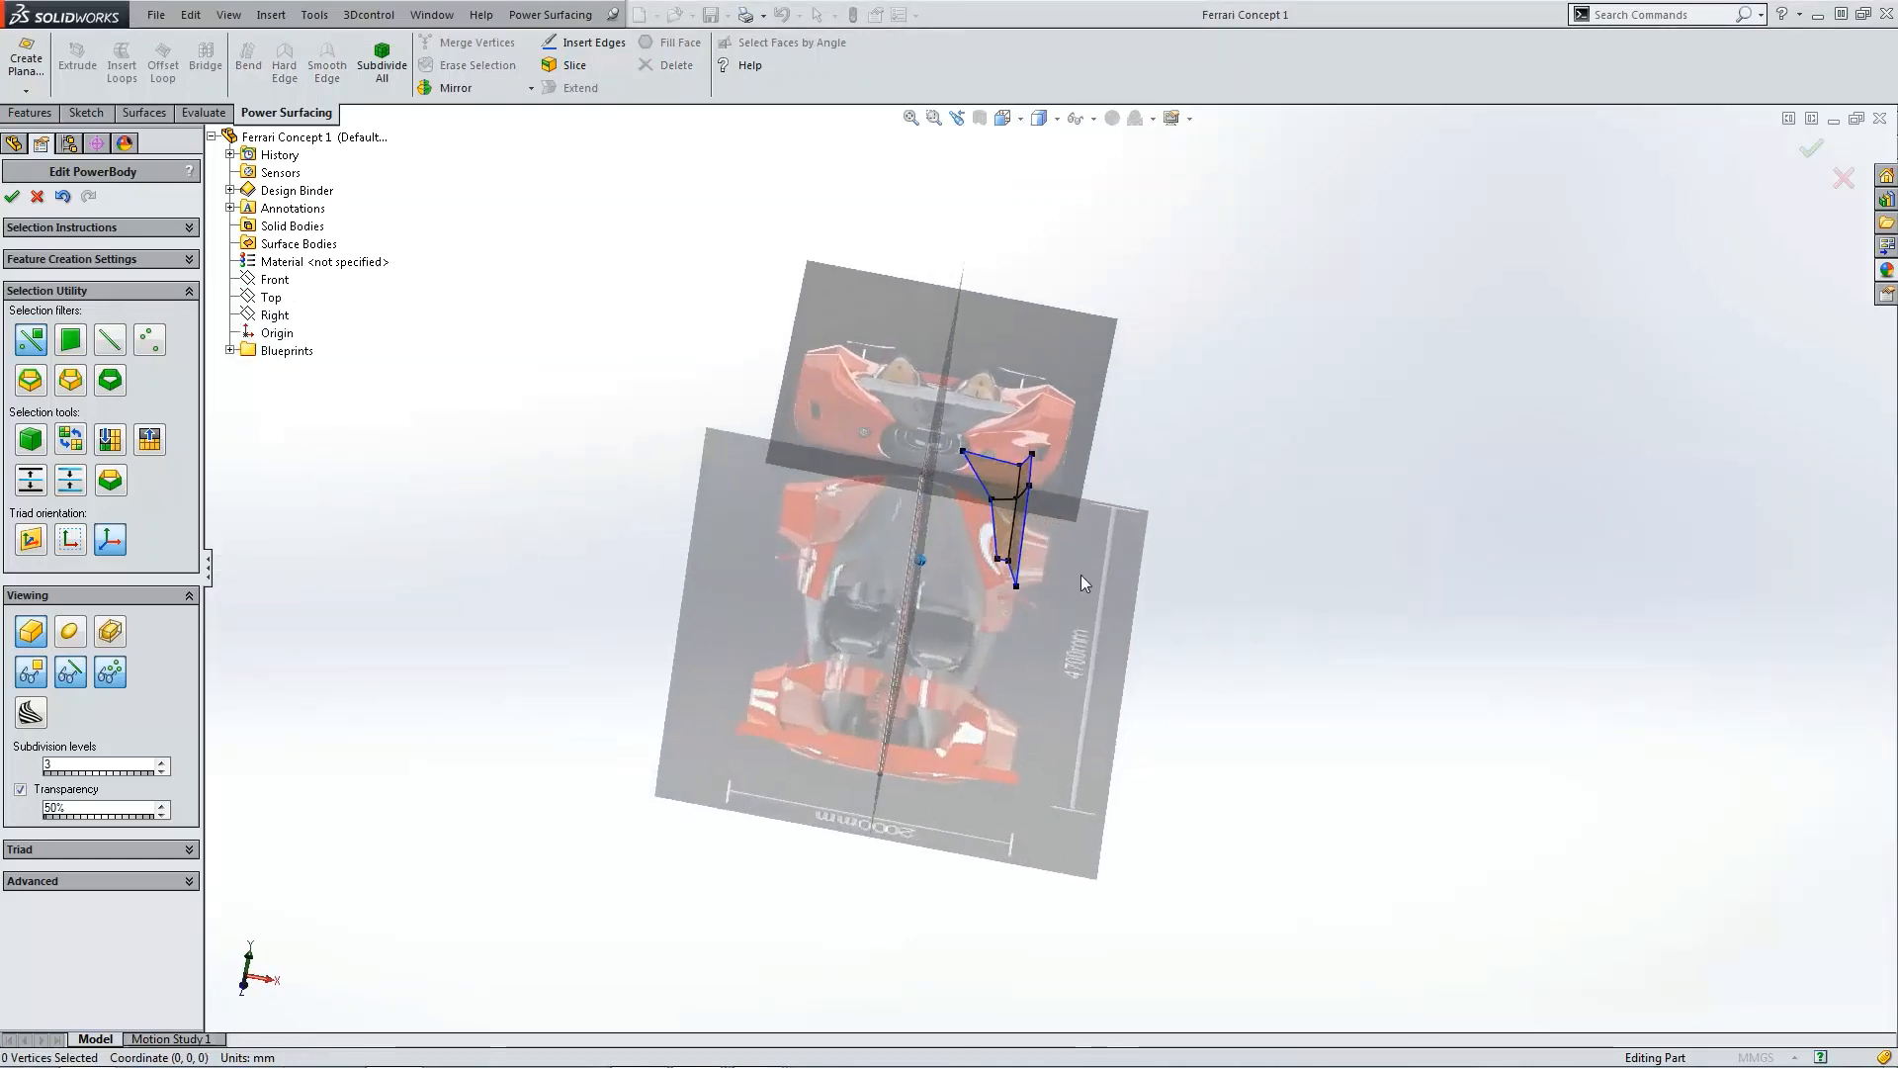
scroll(1011, 482, "down", 5)
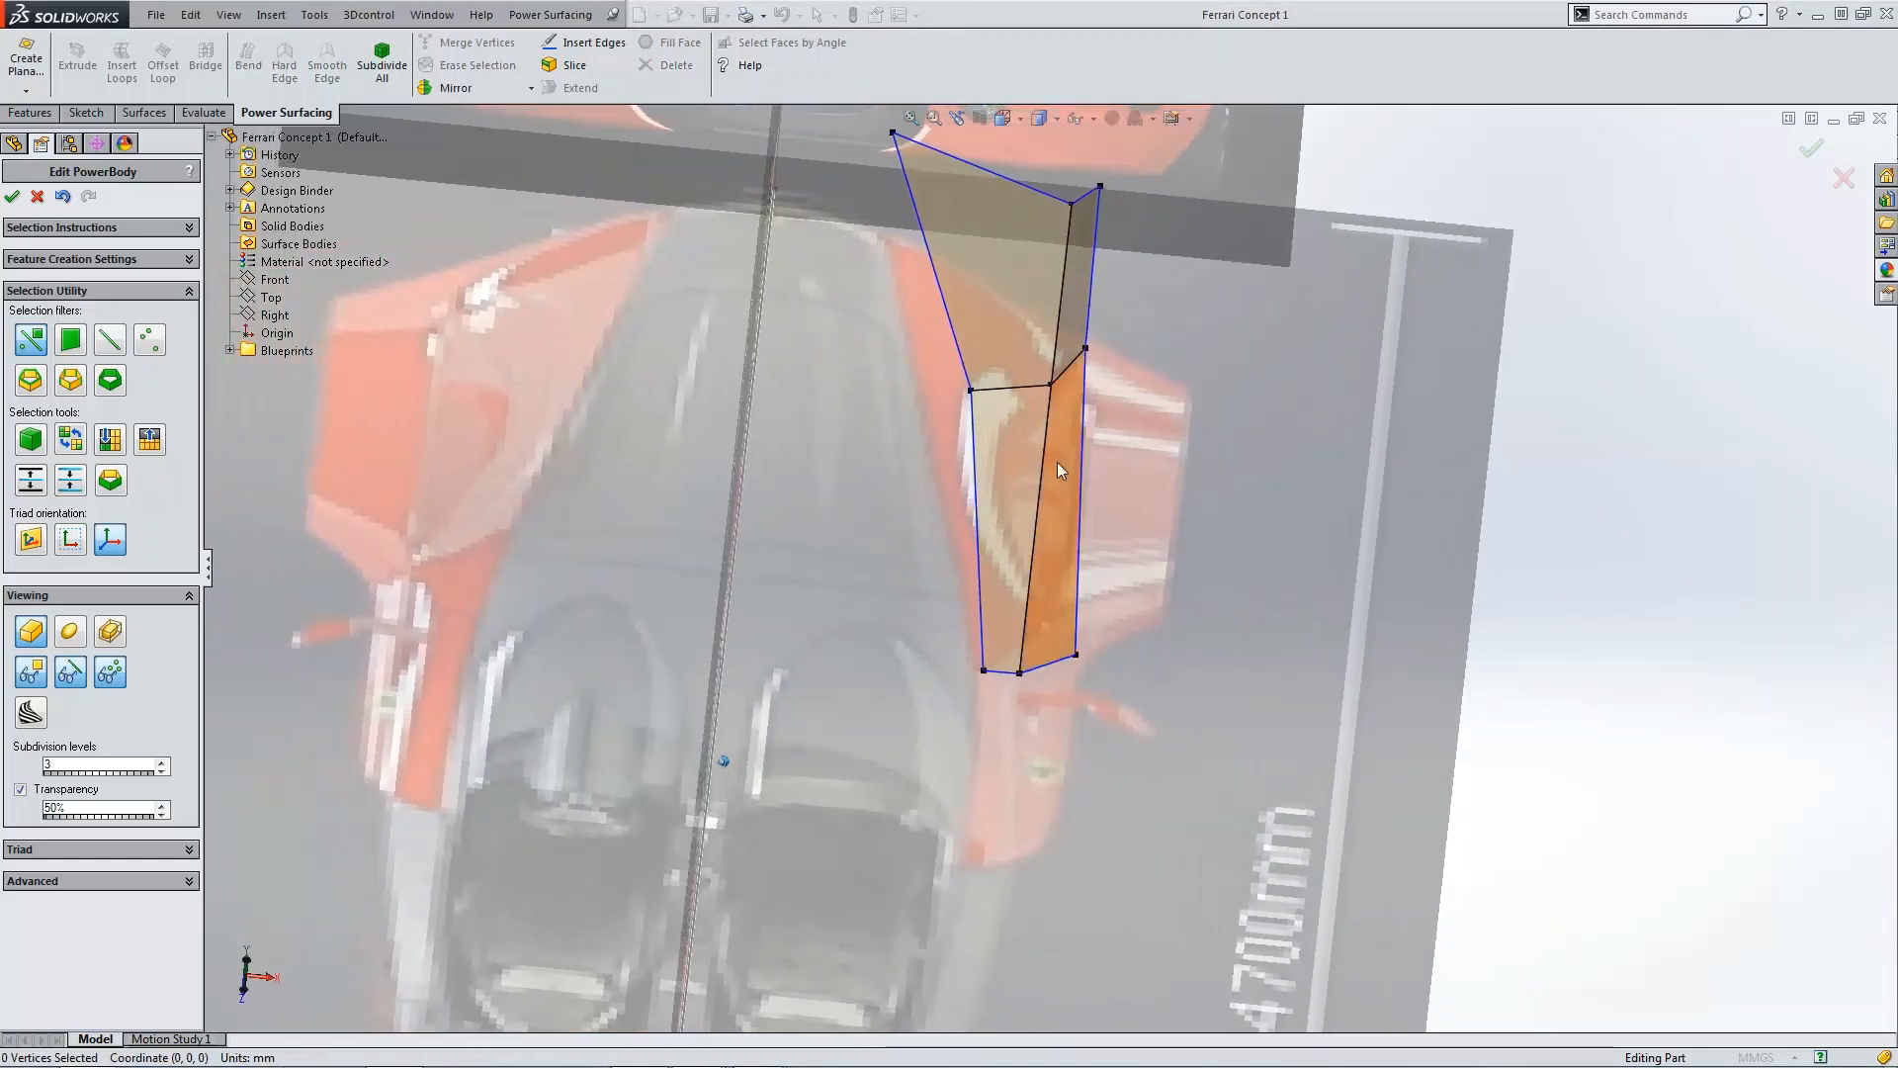
middle_click_drag(1058, 461, 223, 599)
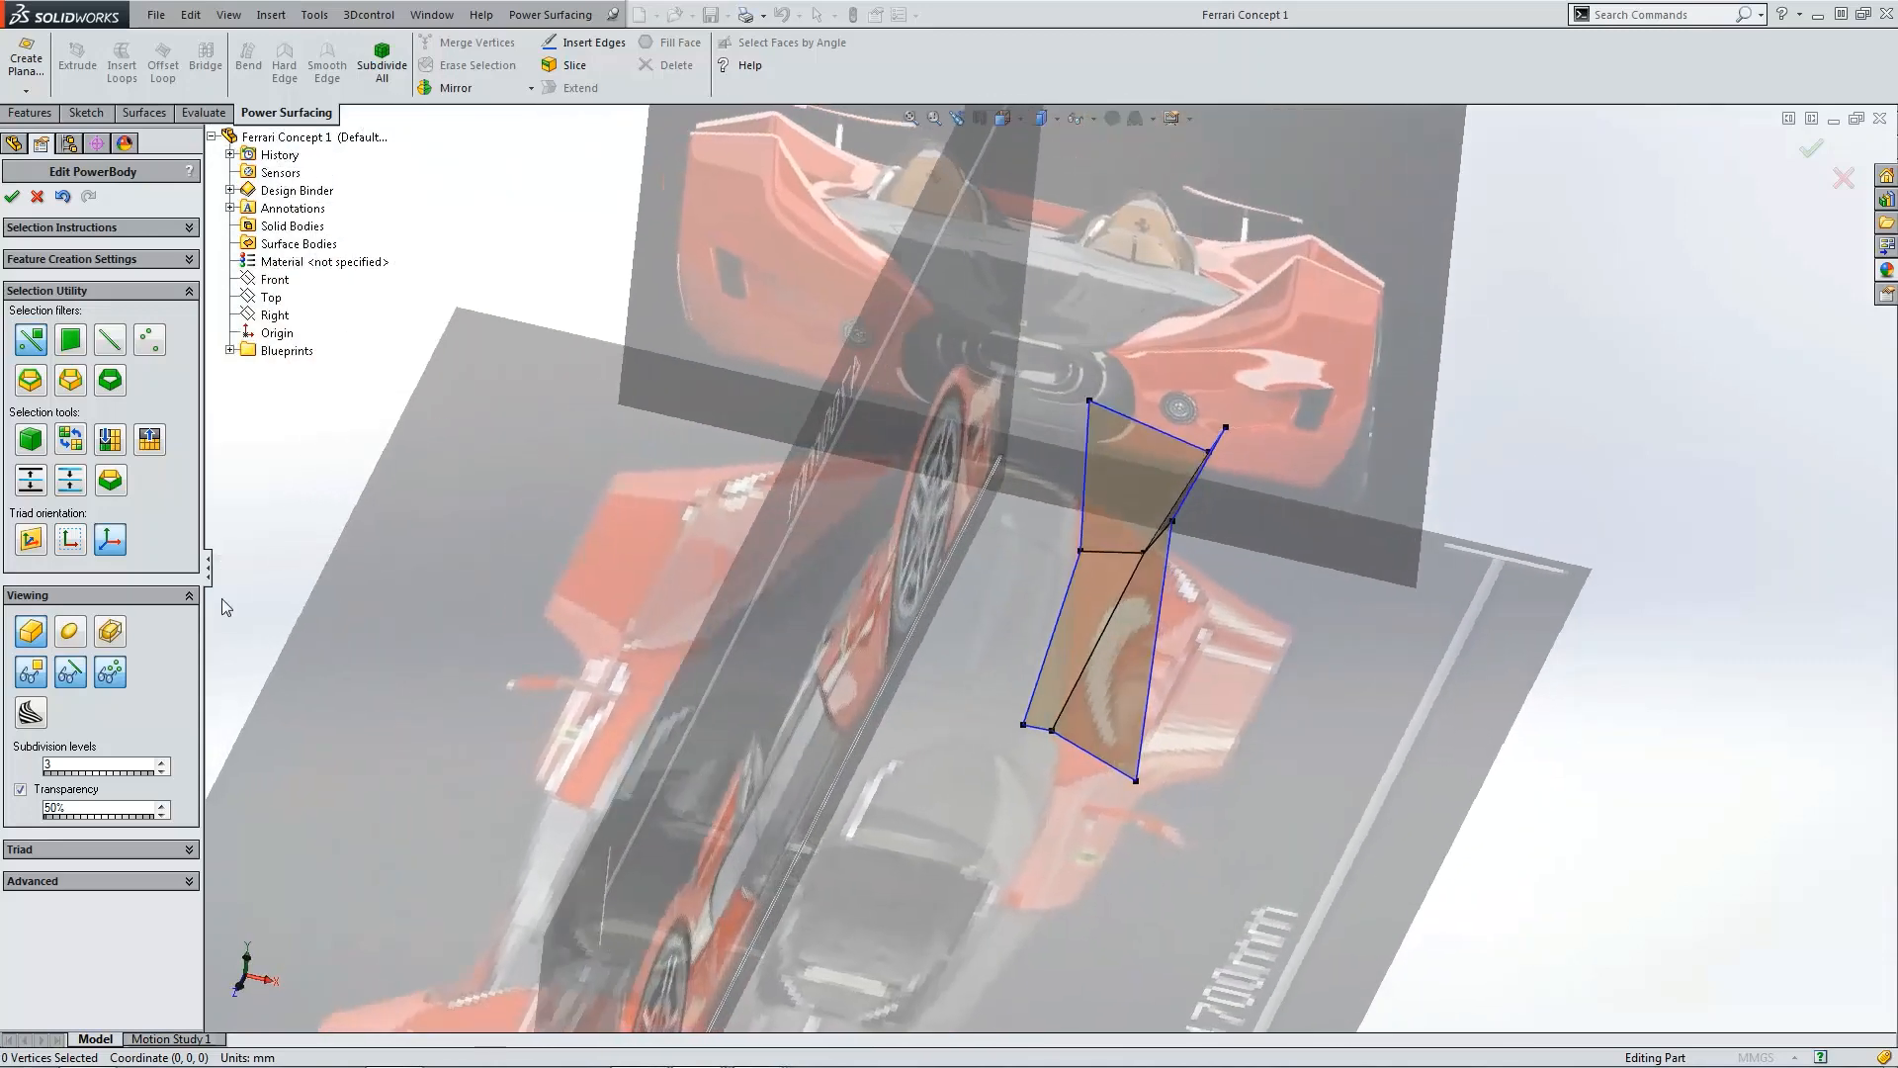
left_click(70, 633)
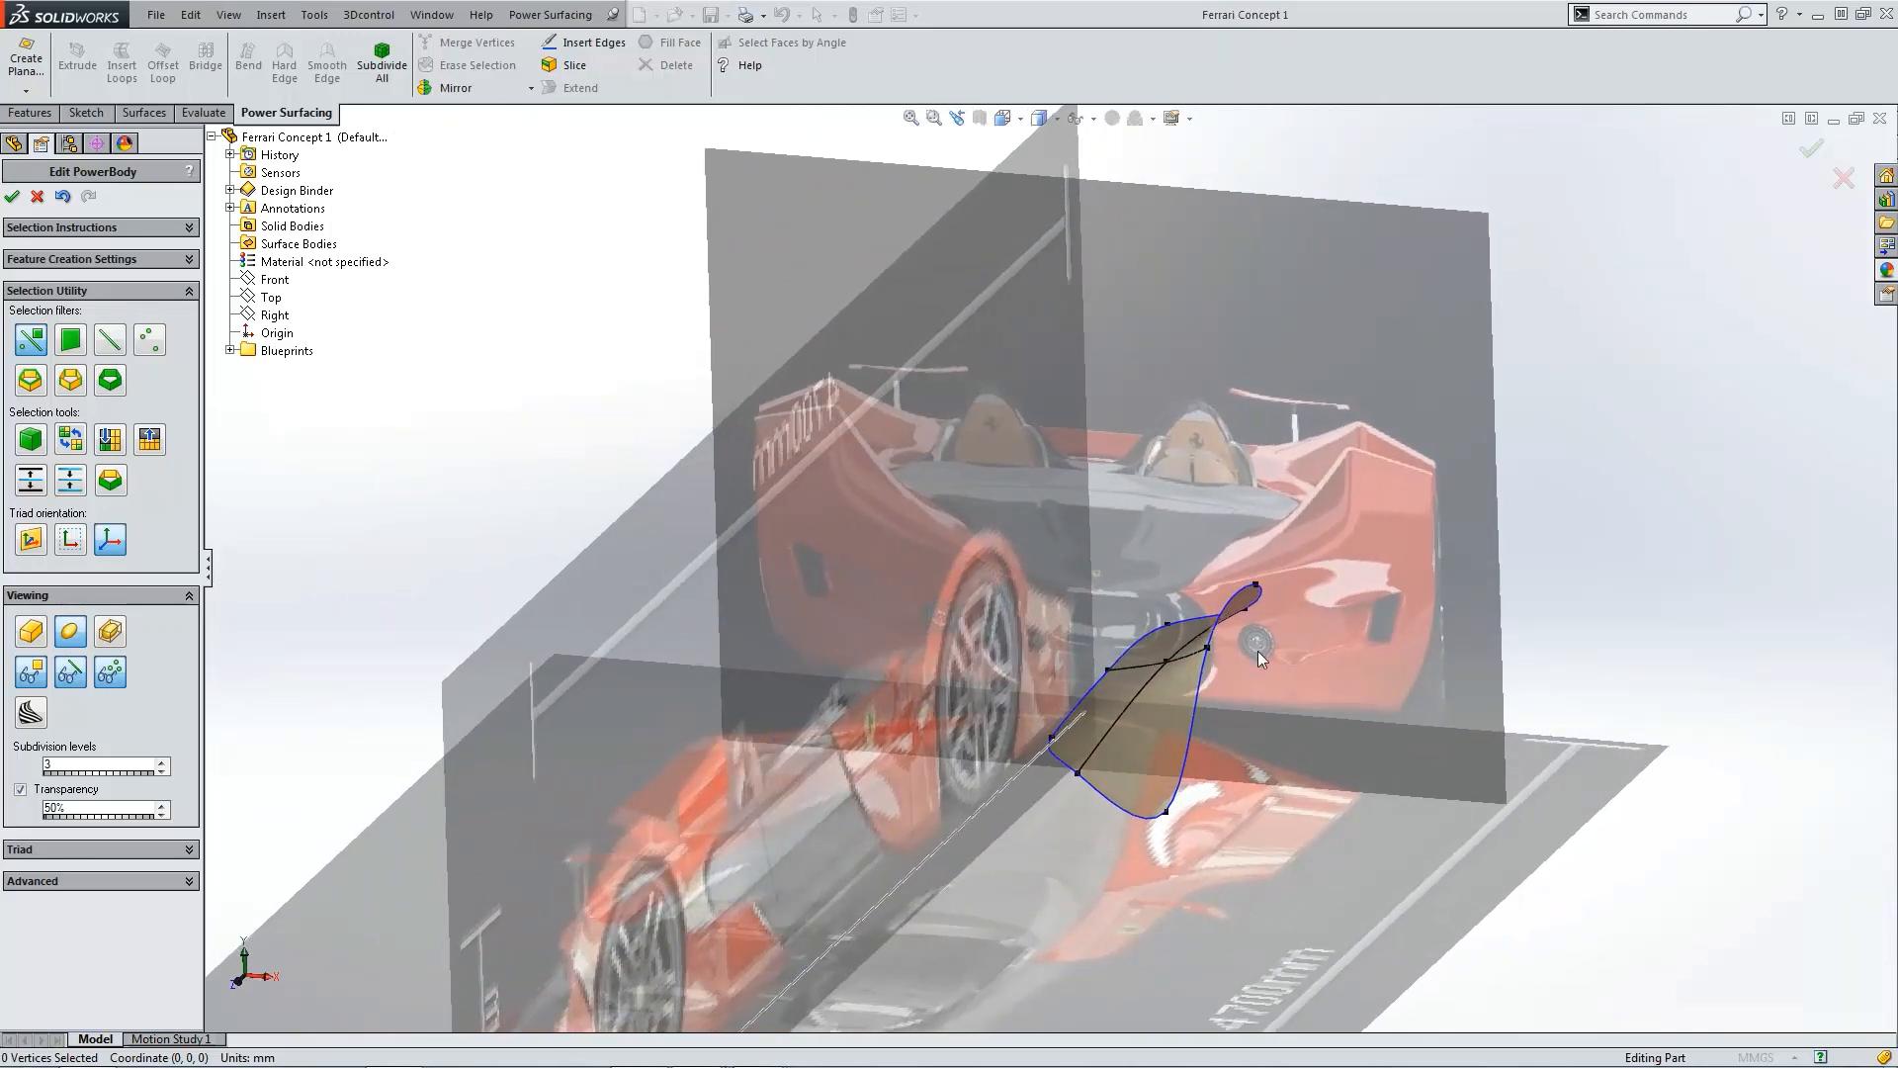
Step: Select the front outer nose vertices and make them hard with Hard Edge
left_click(1054, 744)
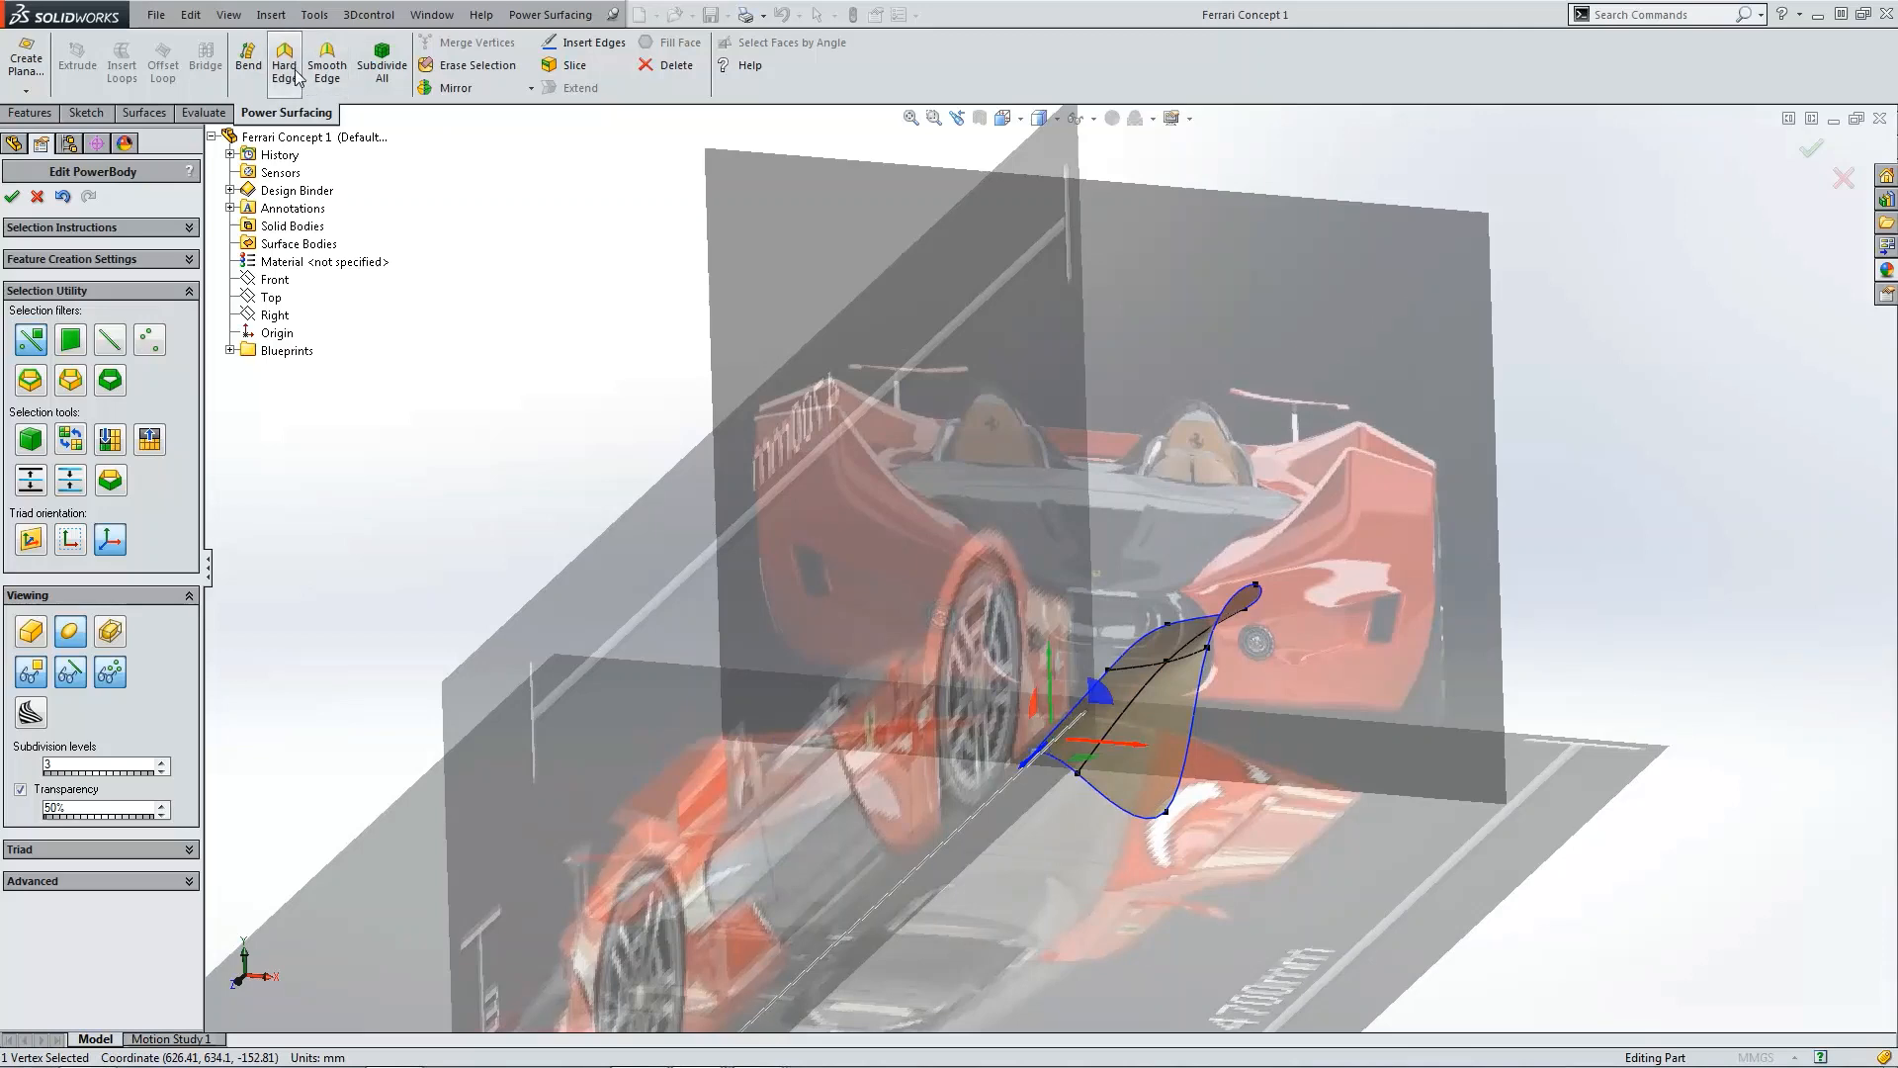
key("ctrl+5")
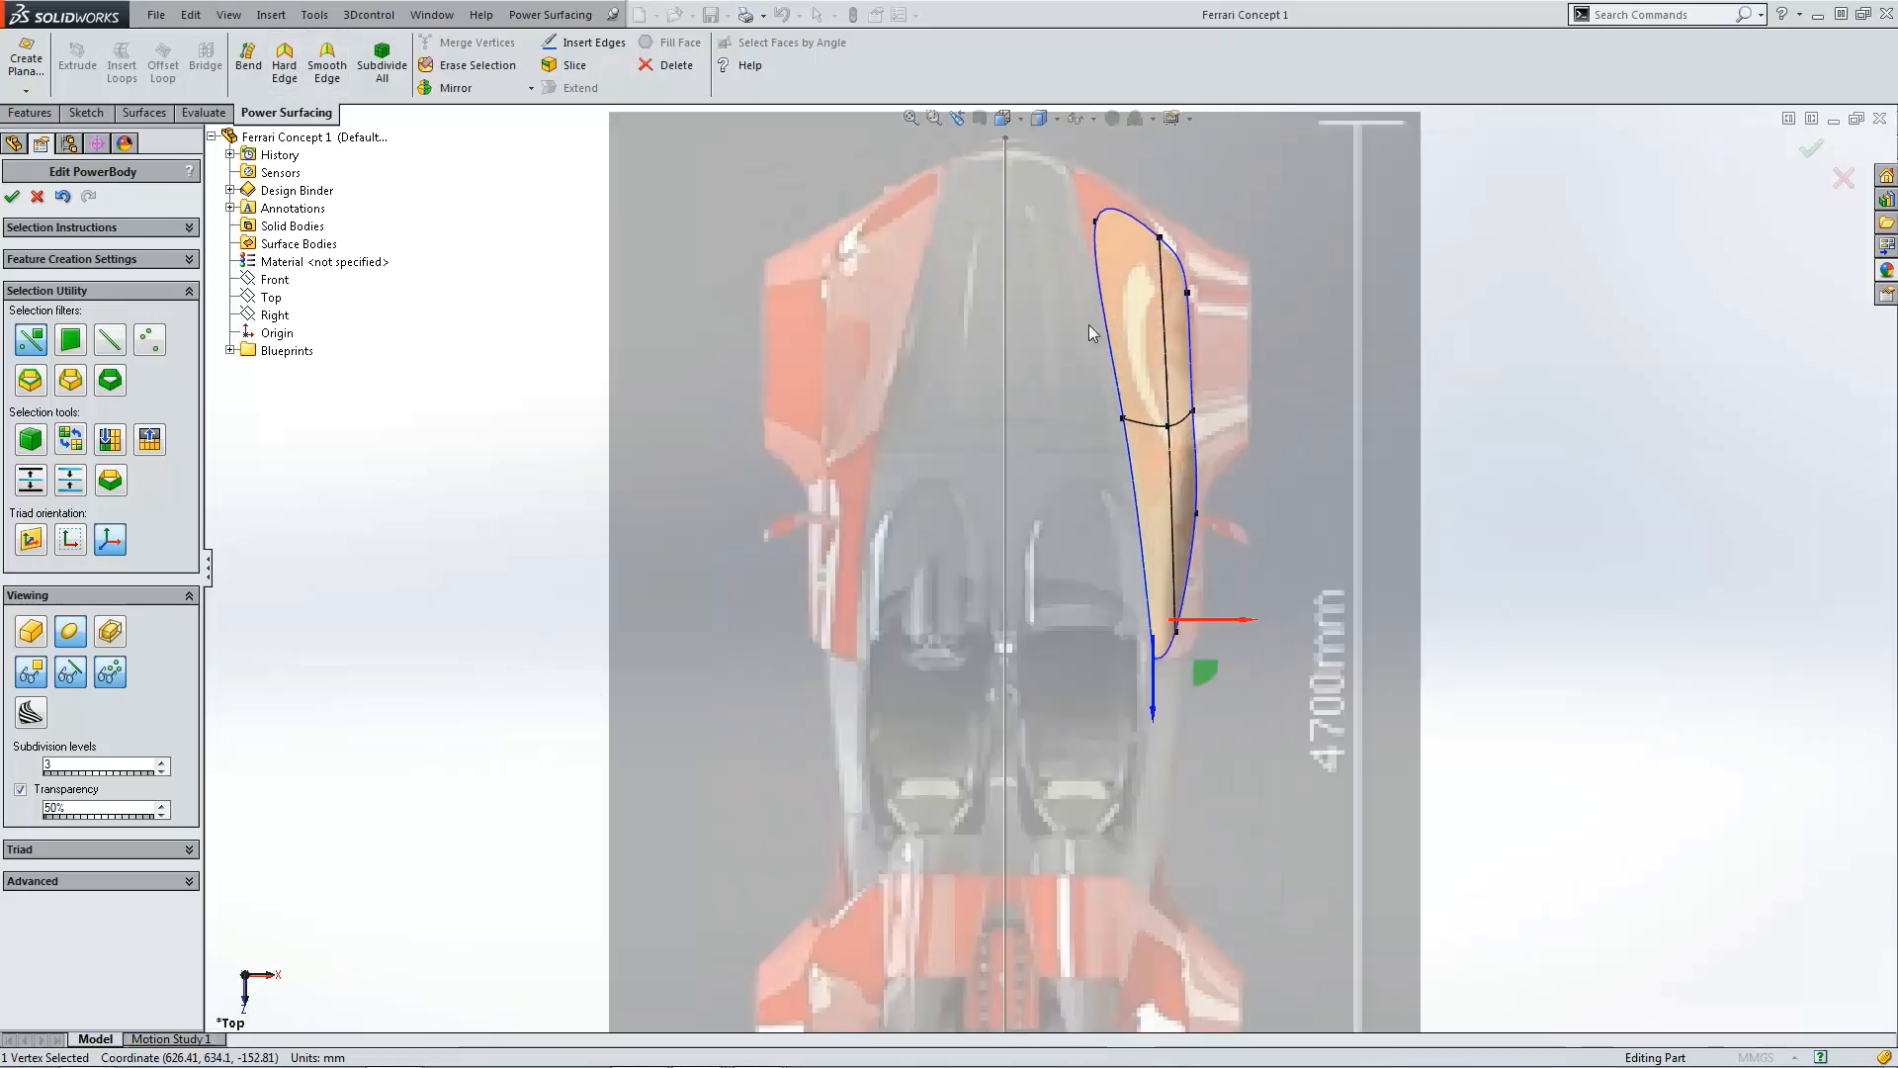
left_click(1093, 223)
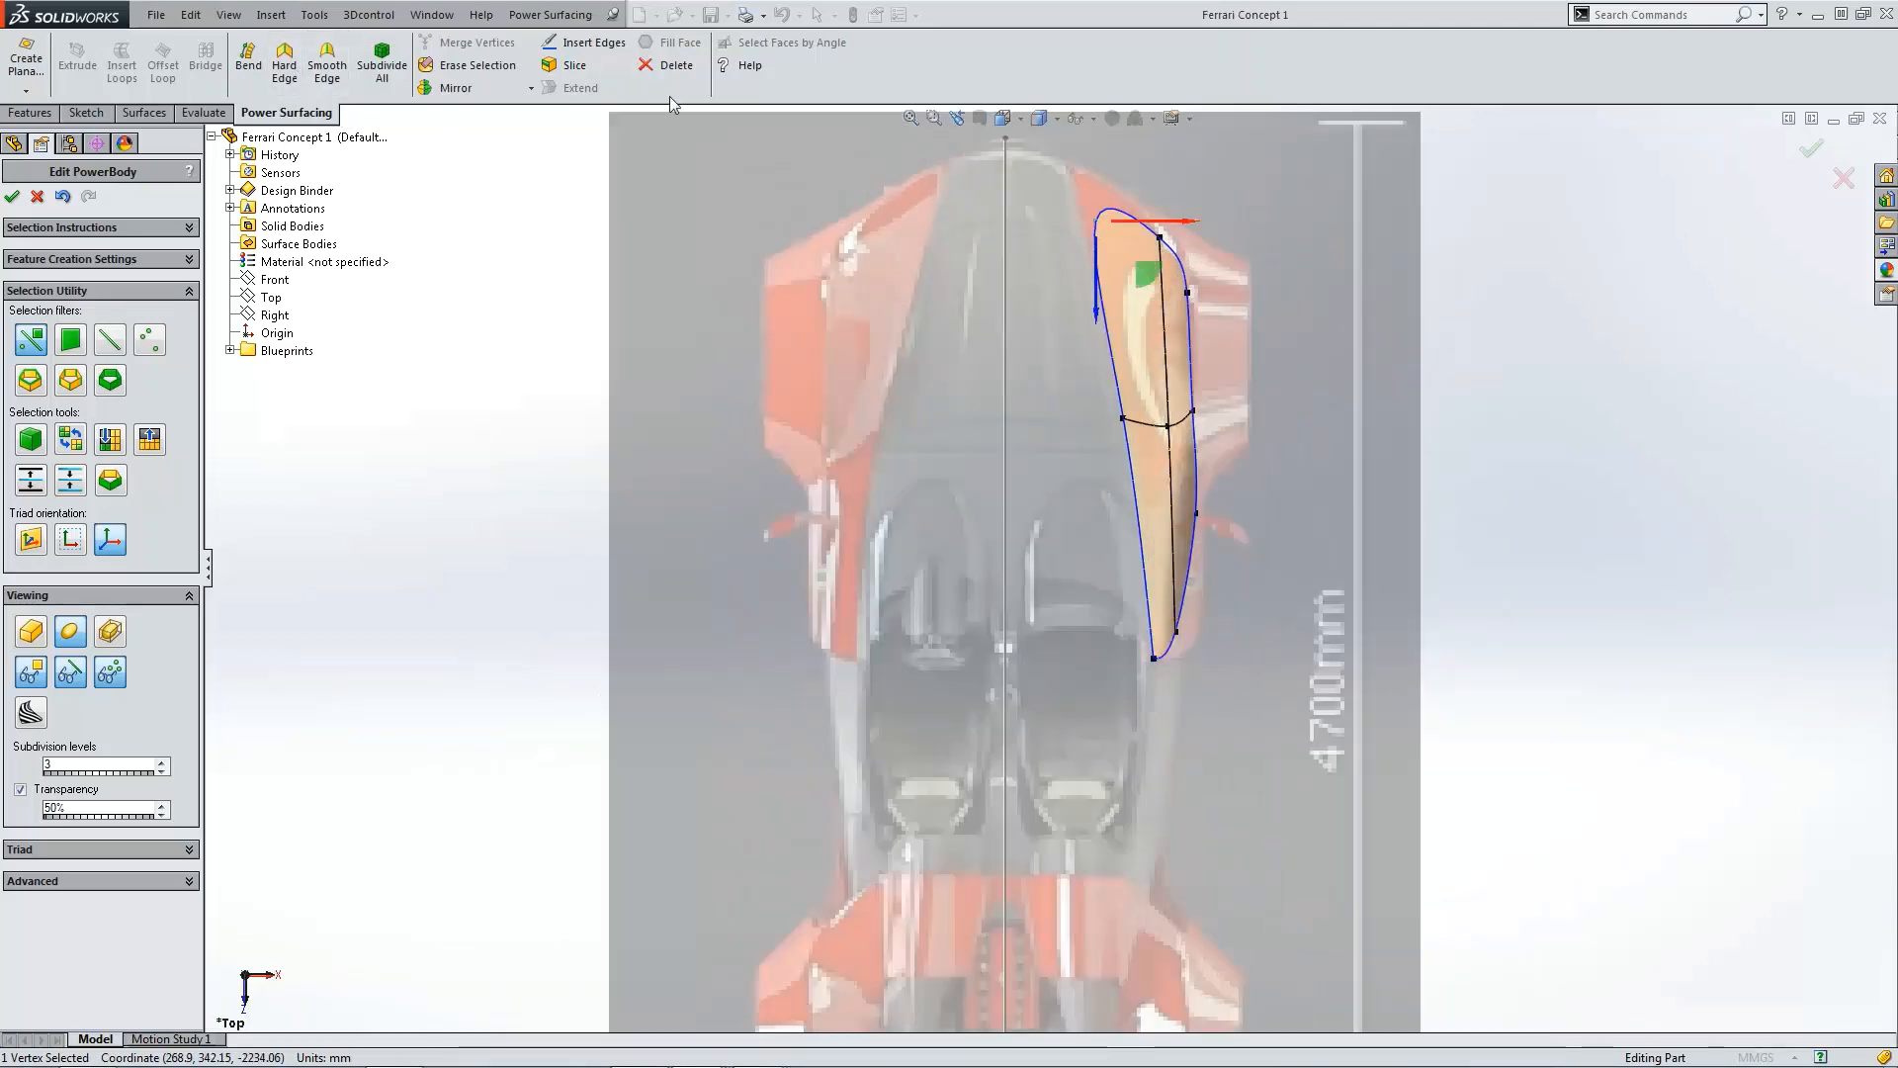
left_click(282, 57)
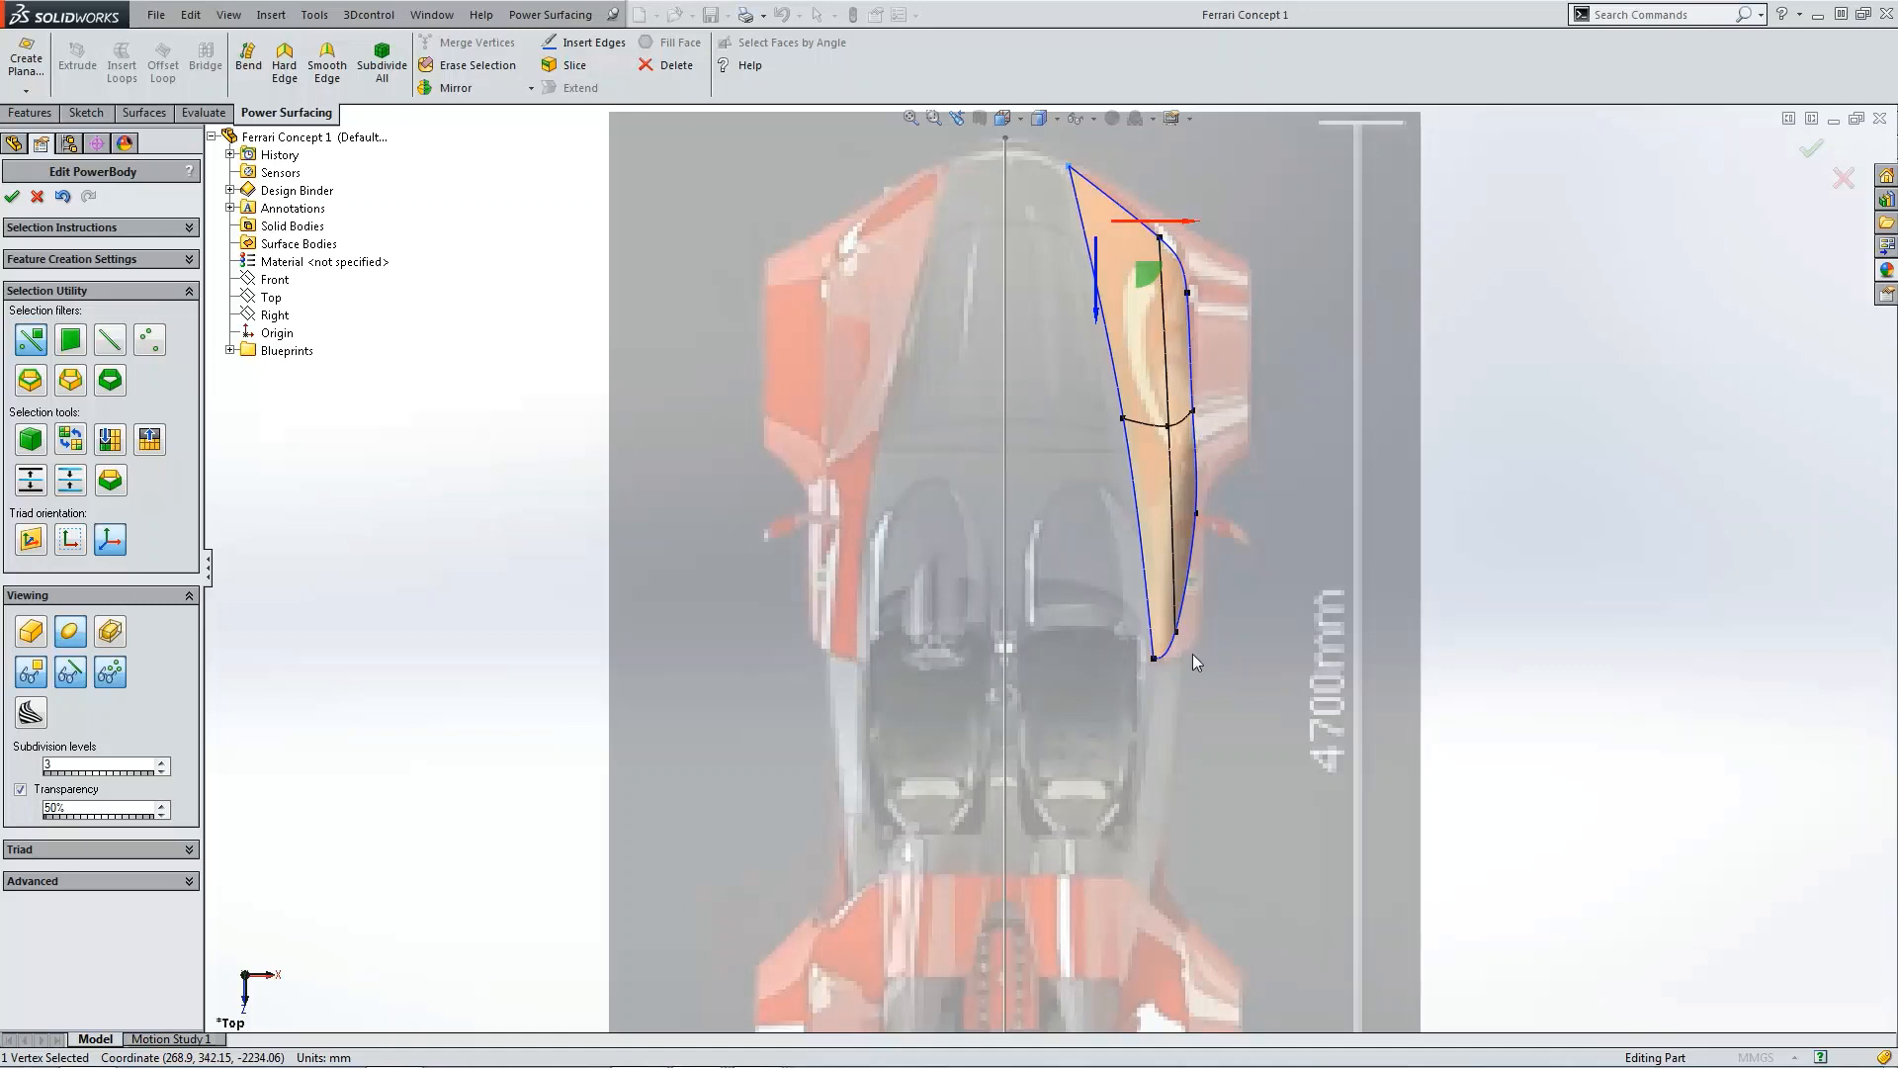
scroll(1192, 654, "down", 3)
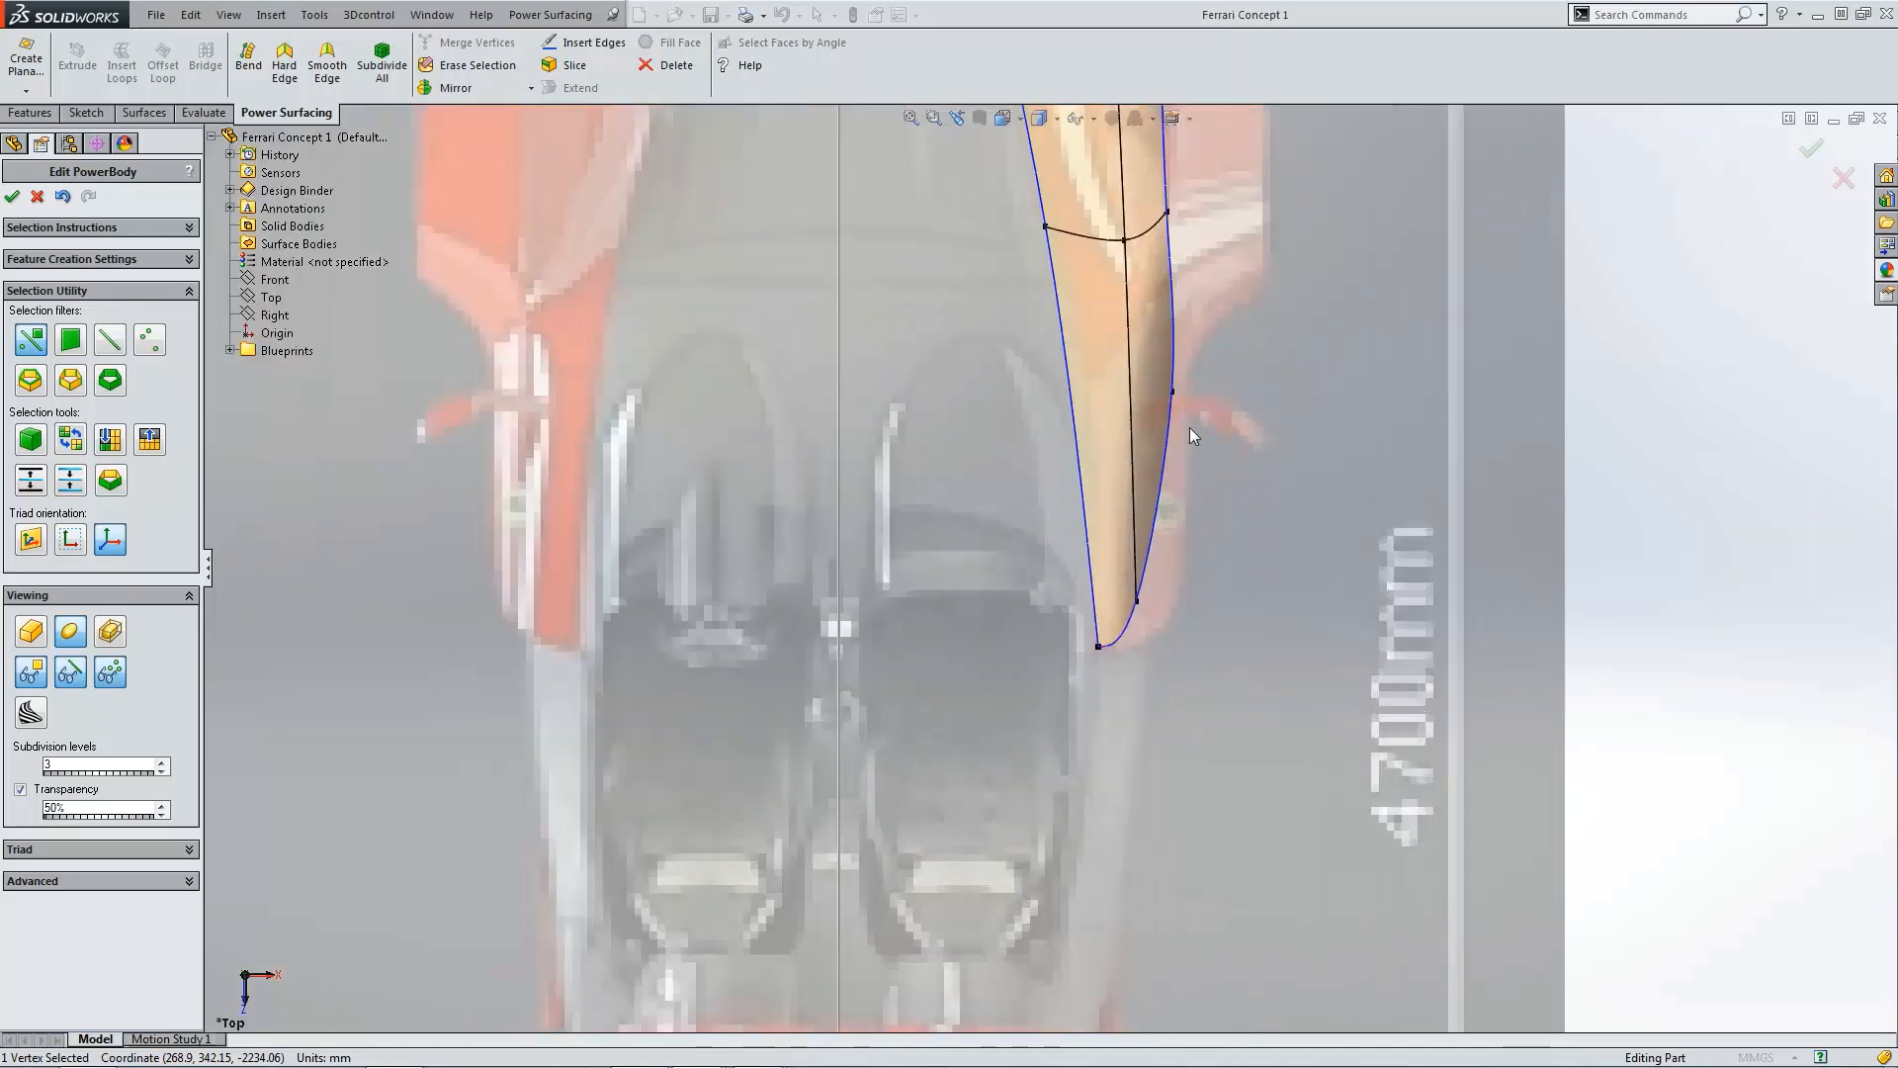
scroll(1177, 621, "up", 3)
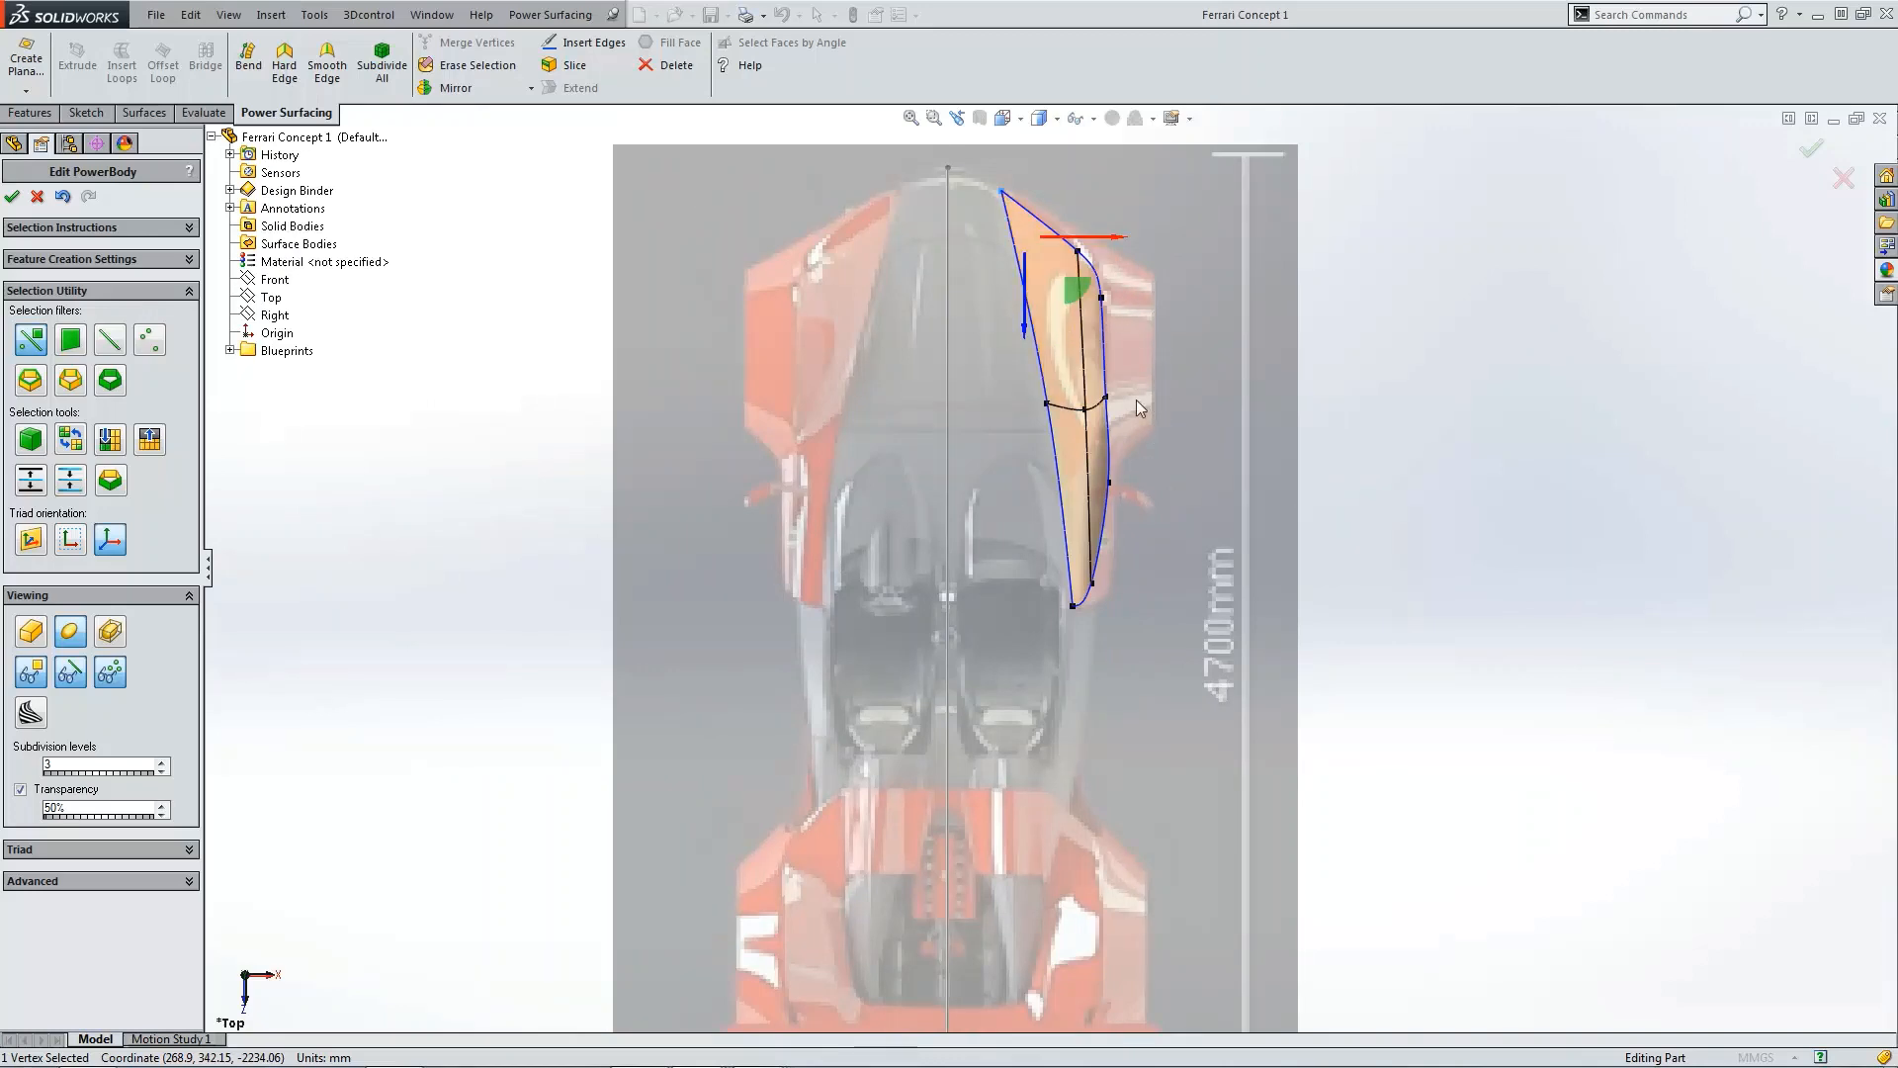
Step: Compare the body against the reference in the back and side views using the cage display
key("ctrl+4")
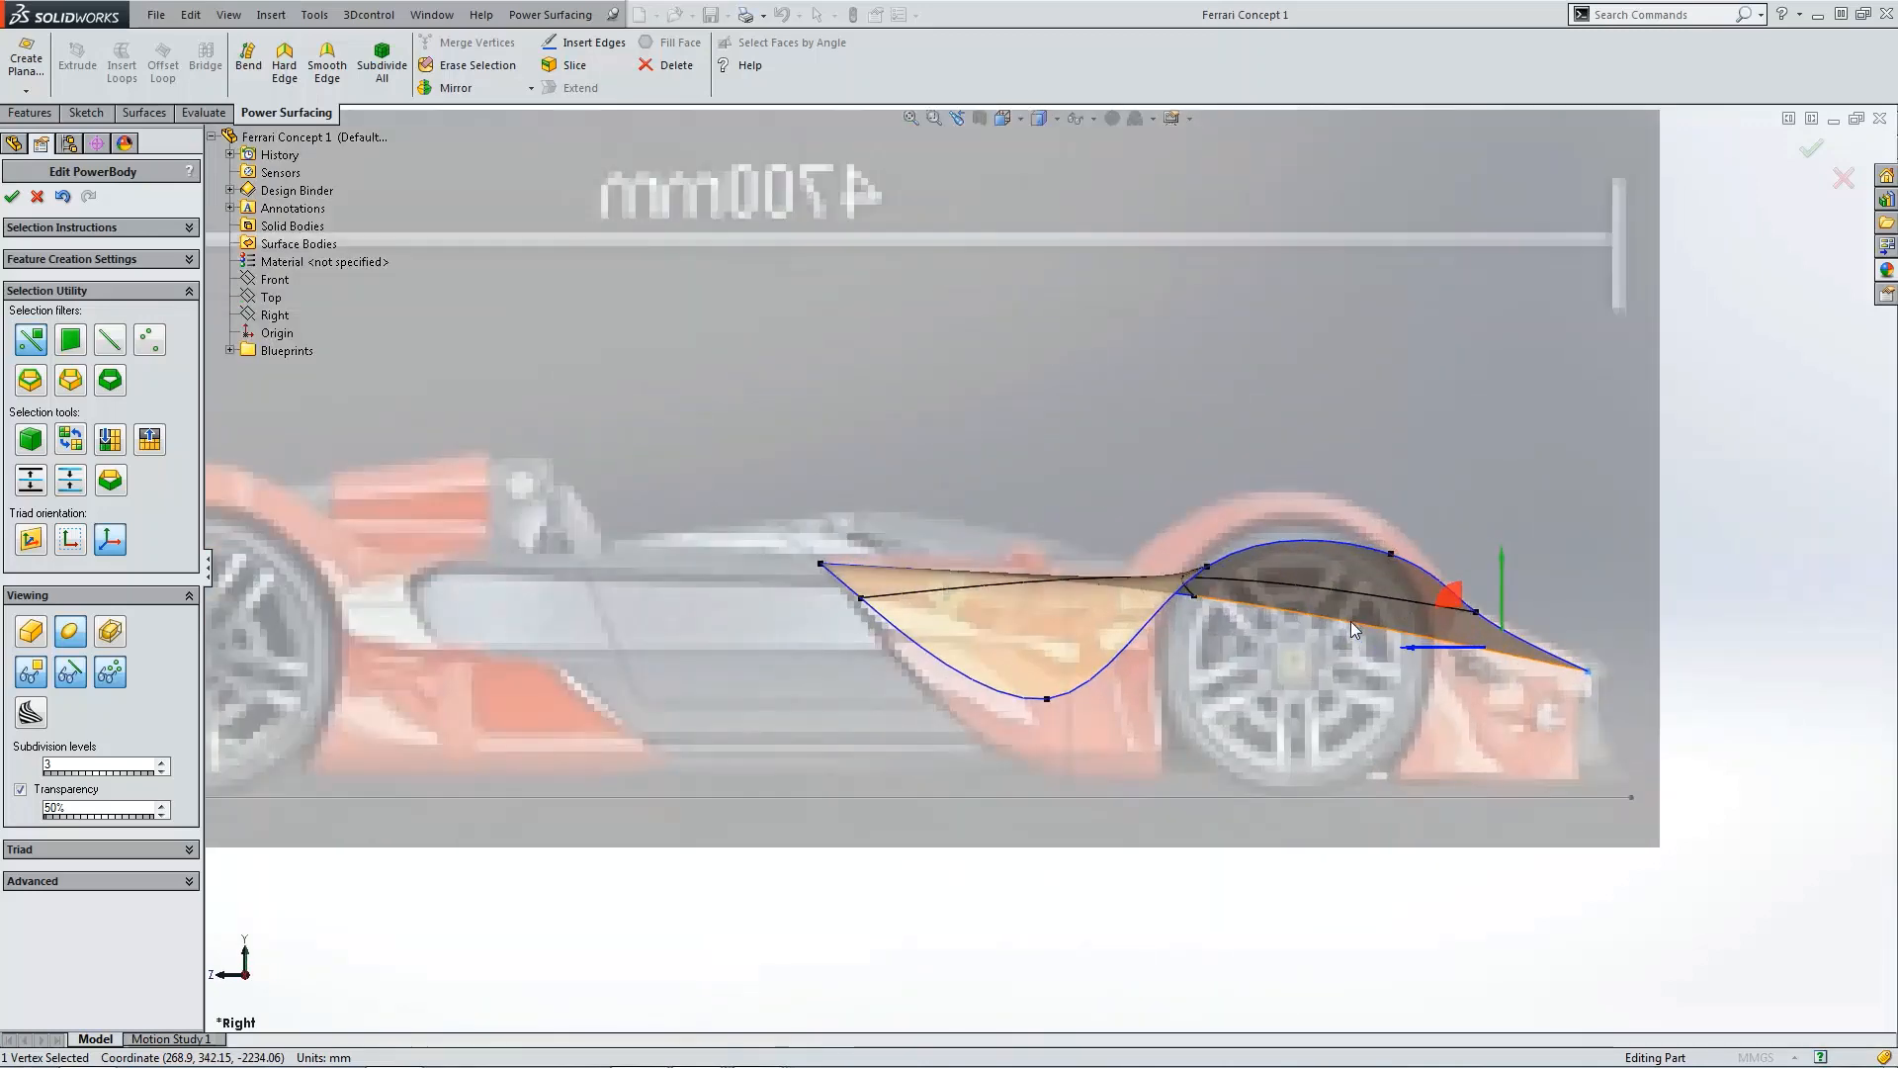
left_click(1002, 118)
left_click(1054, 192)
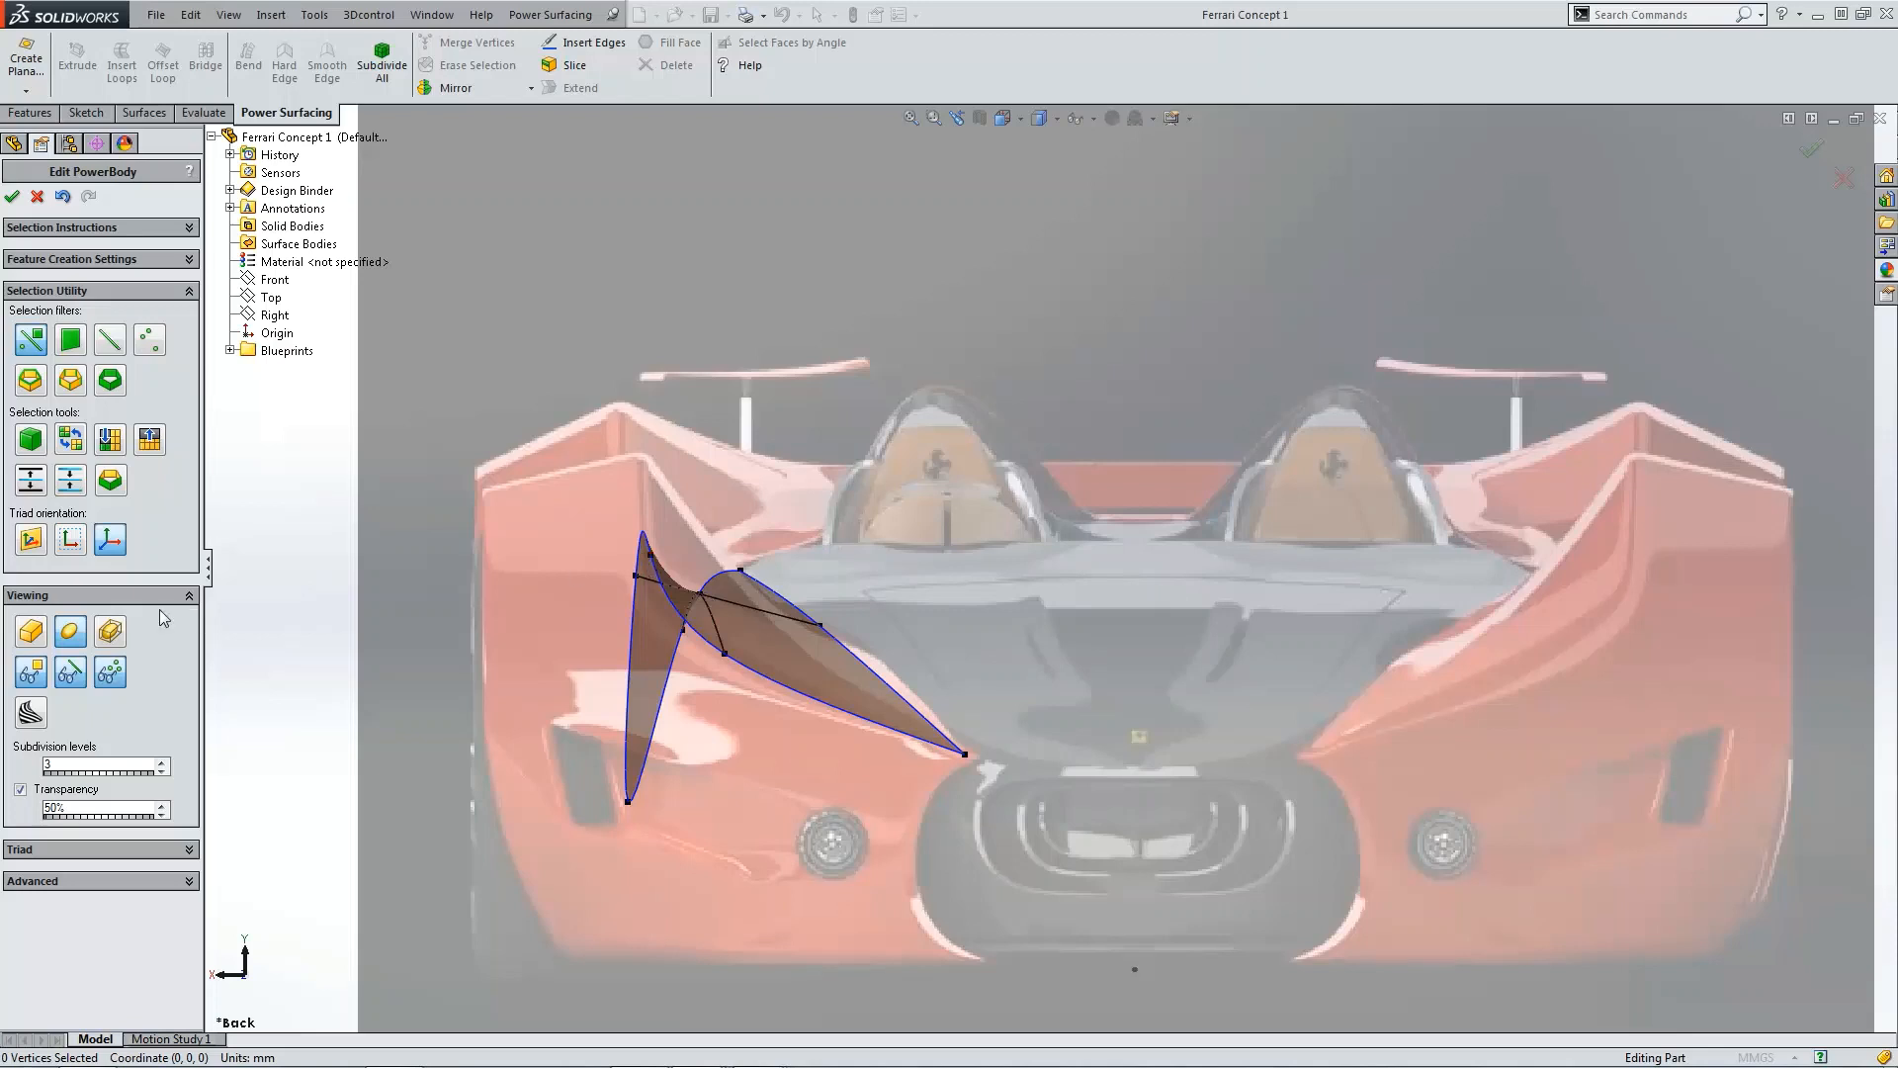
left_click(30, 632)
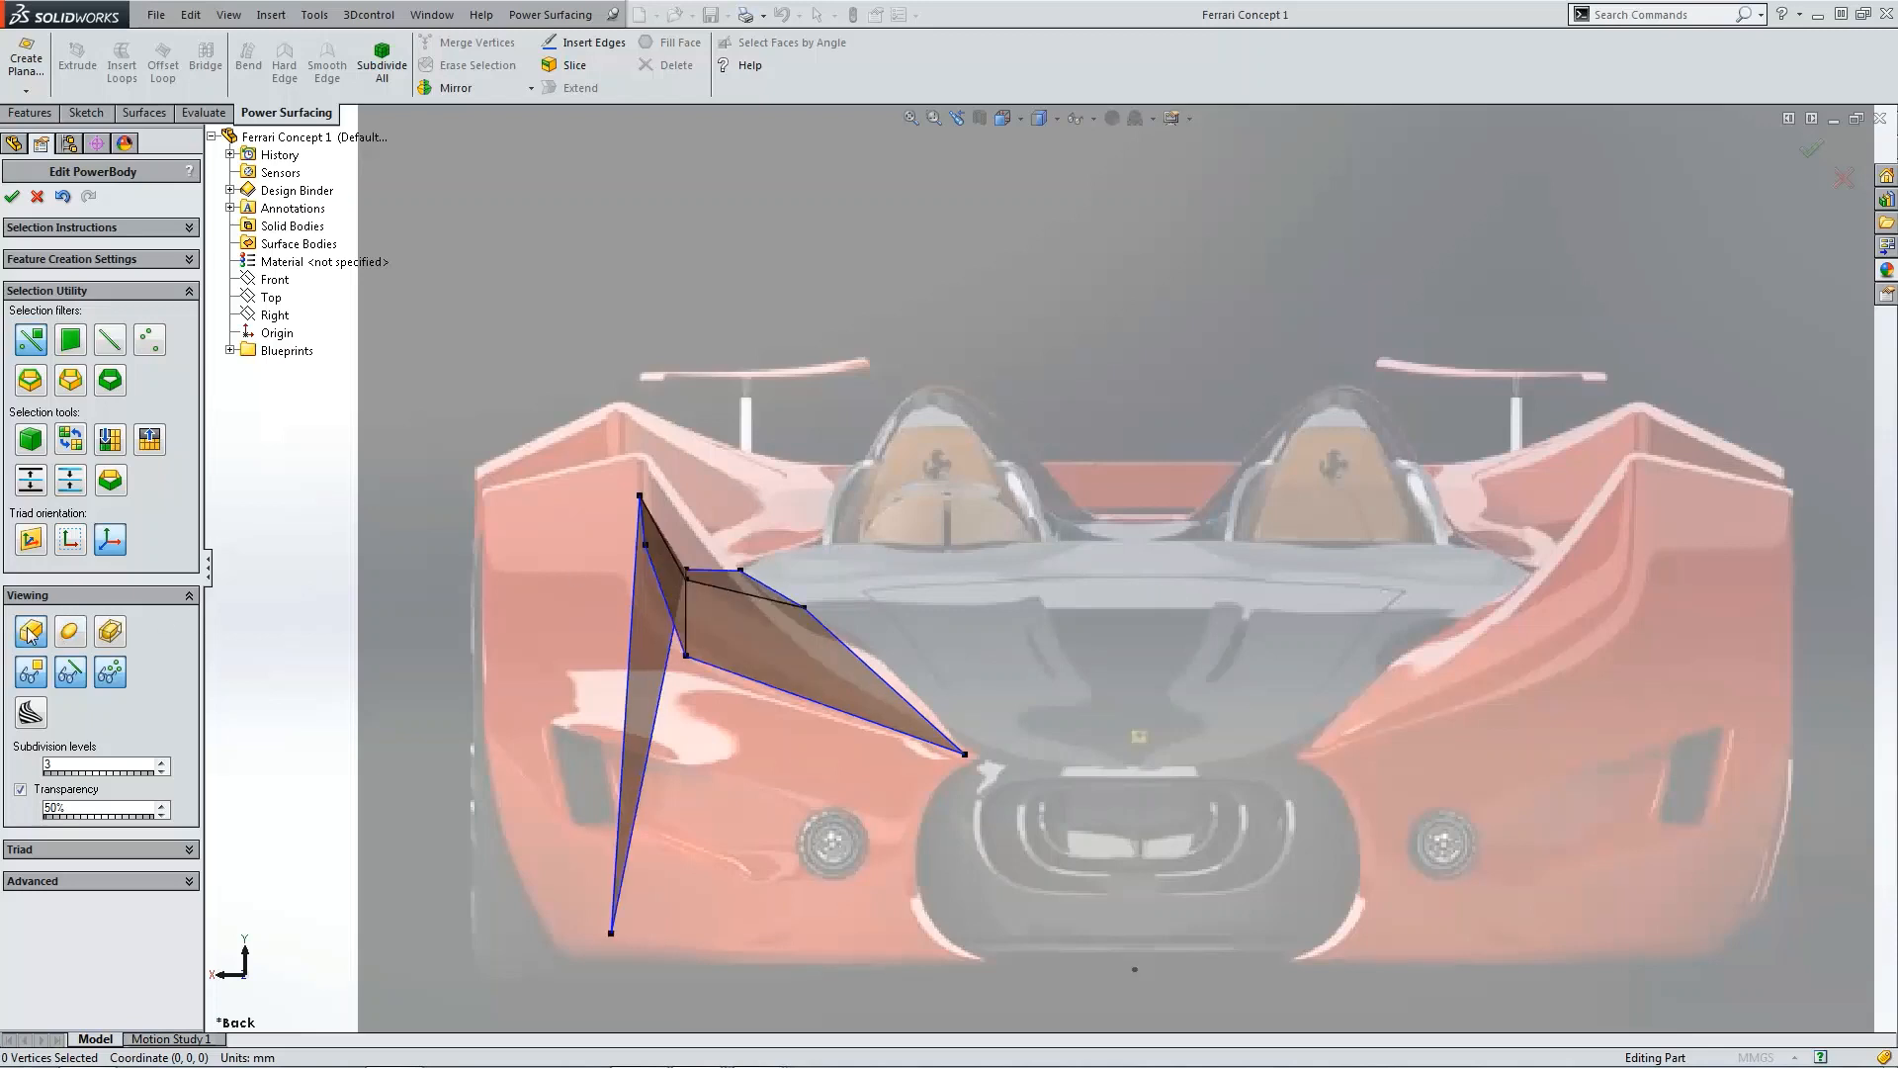
left_click(641, 495)
mouse_move(641, 470)
left_mouse_down()
mouse_move(642, 440)
mouse_move(643, 472)
left_mouse_up()
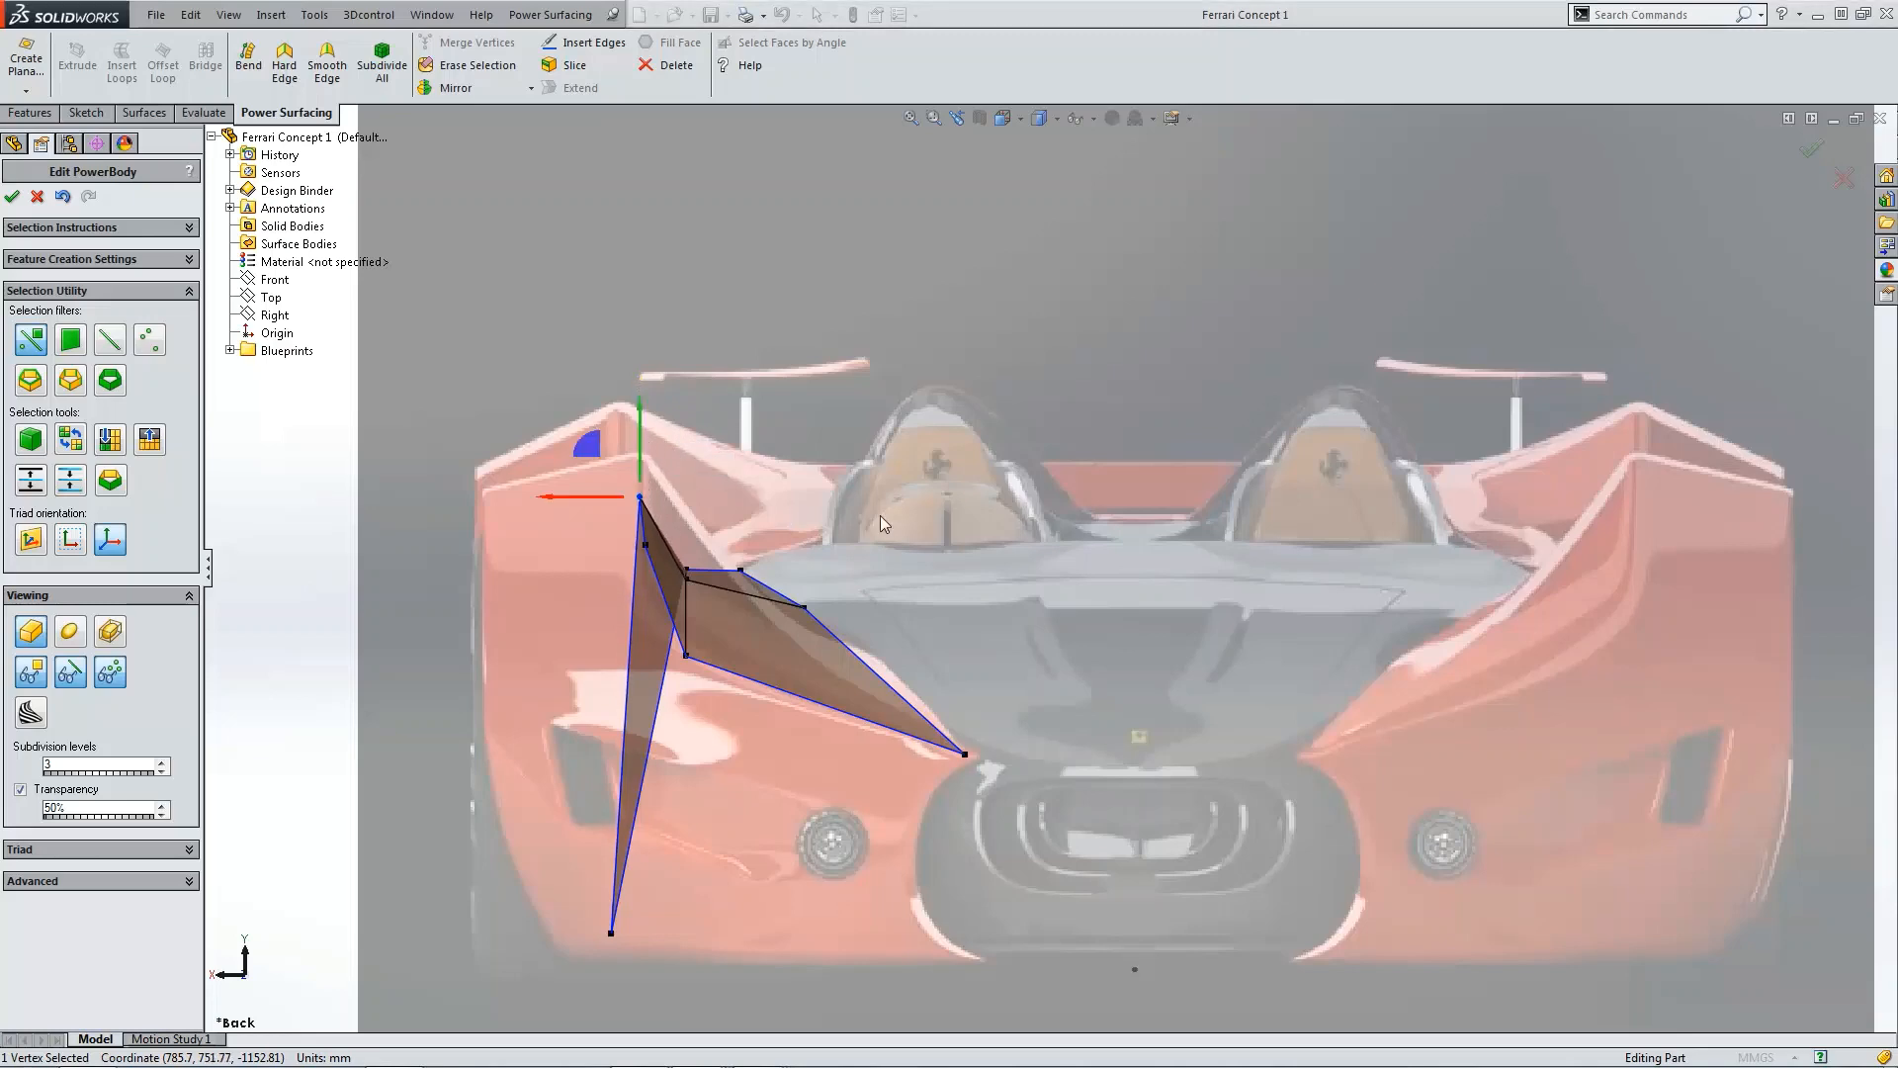
key("ctrl+4")
scroll(1307, 584, "down", 5)
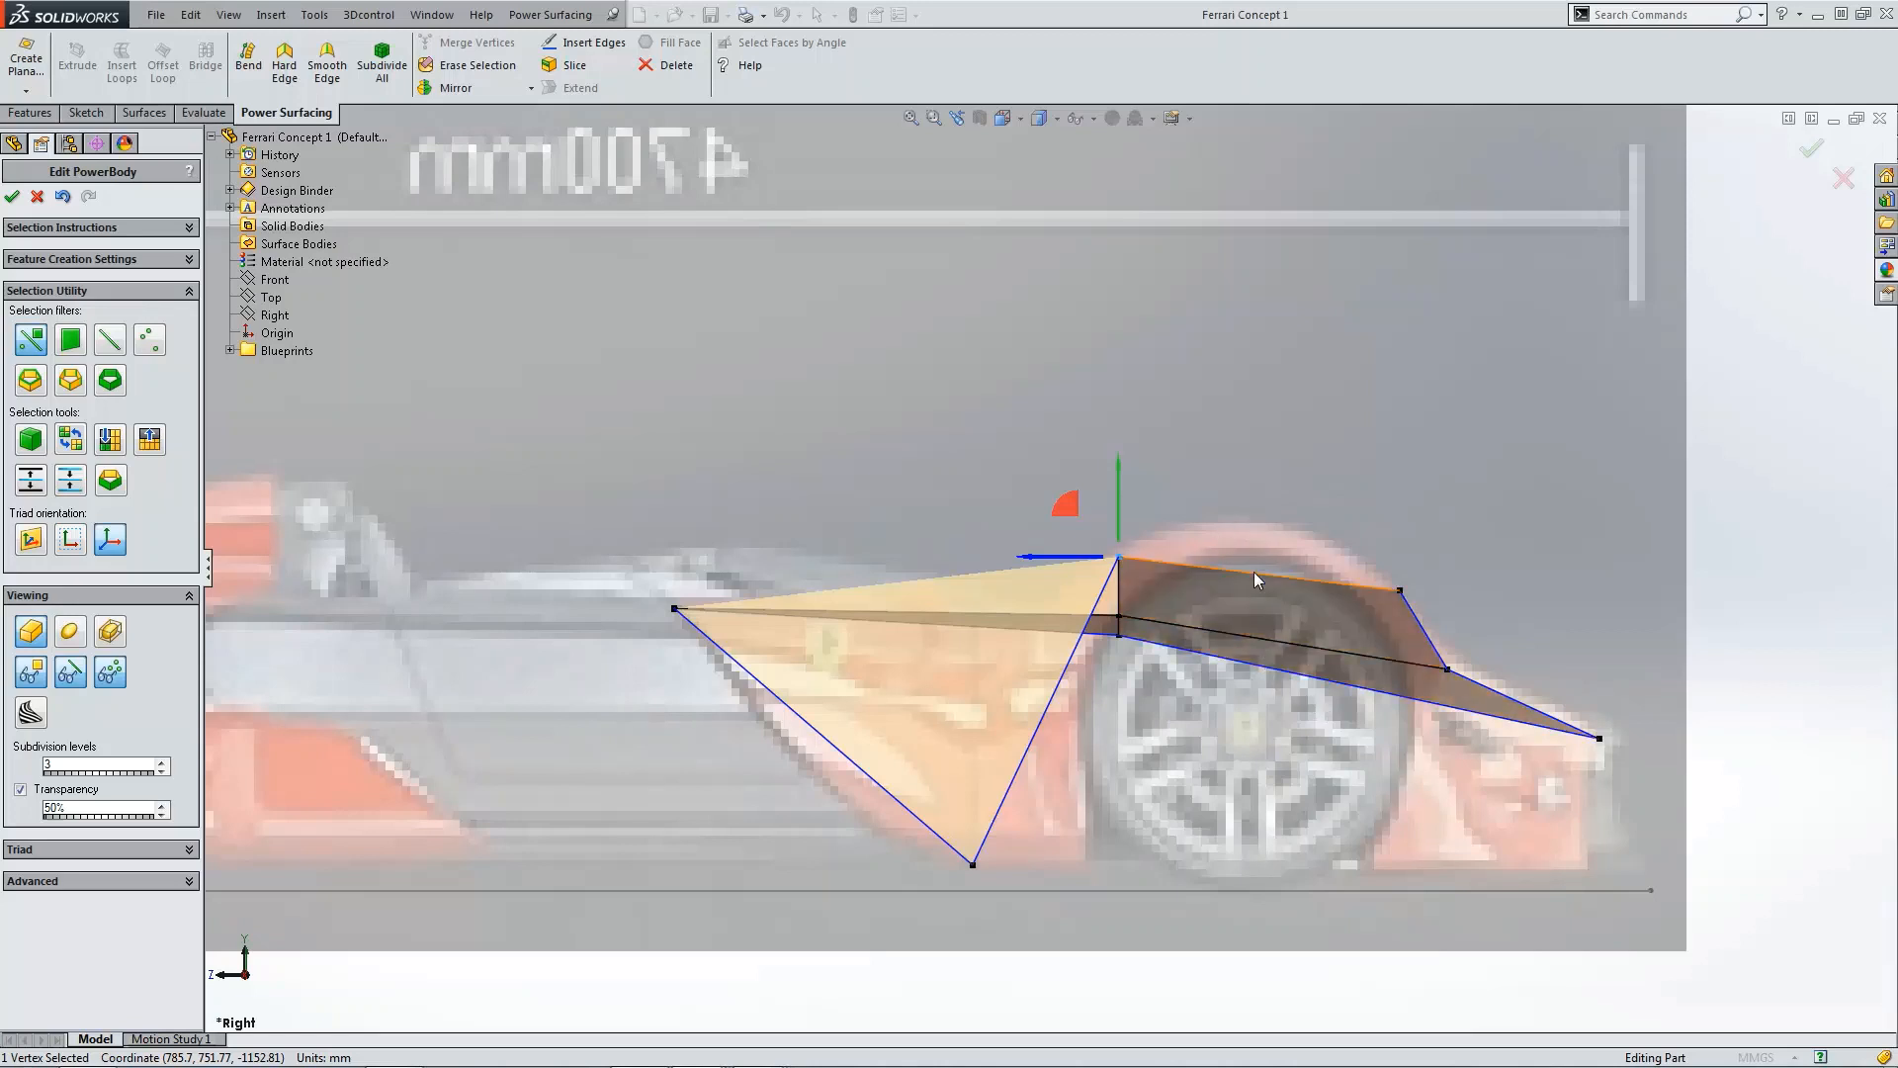
Step: Try to insert an edge across the front nose face in the top view
key("ctrl+5")
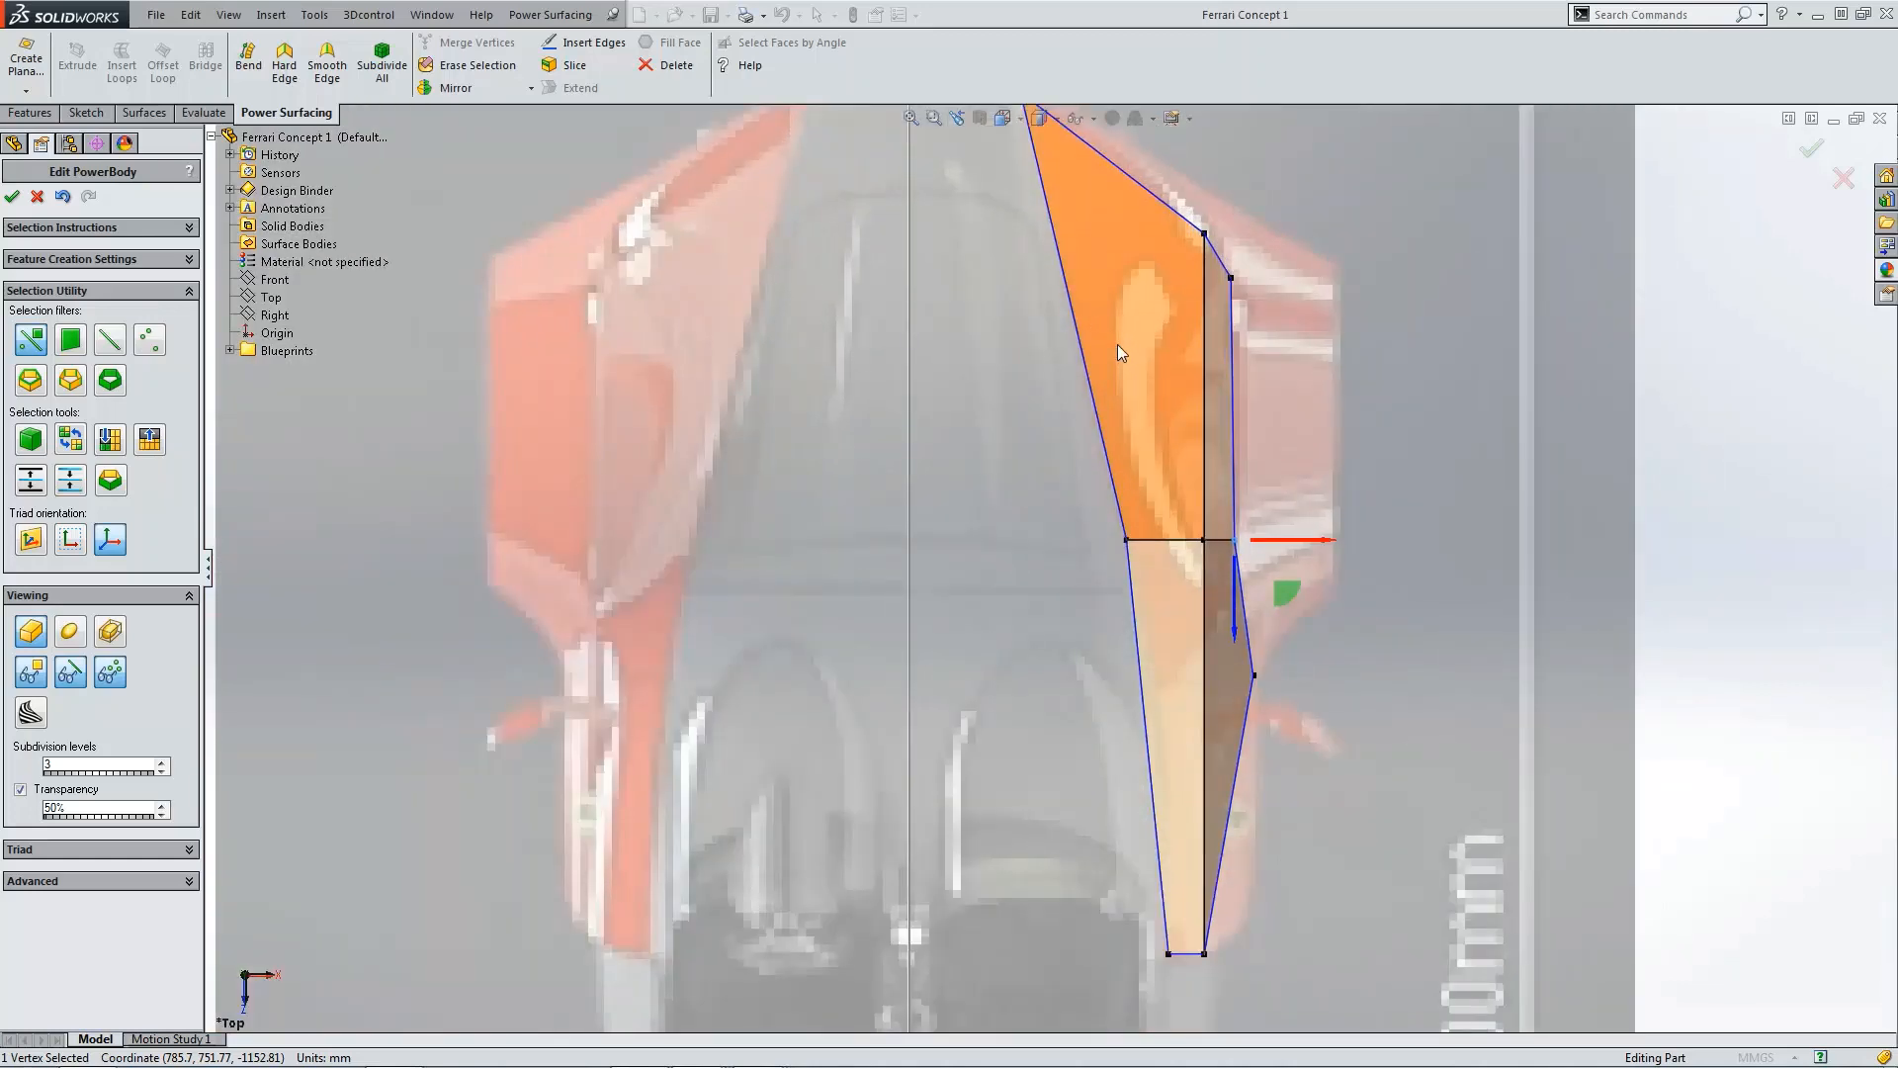
key("l")
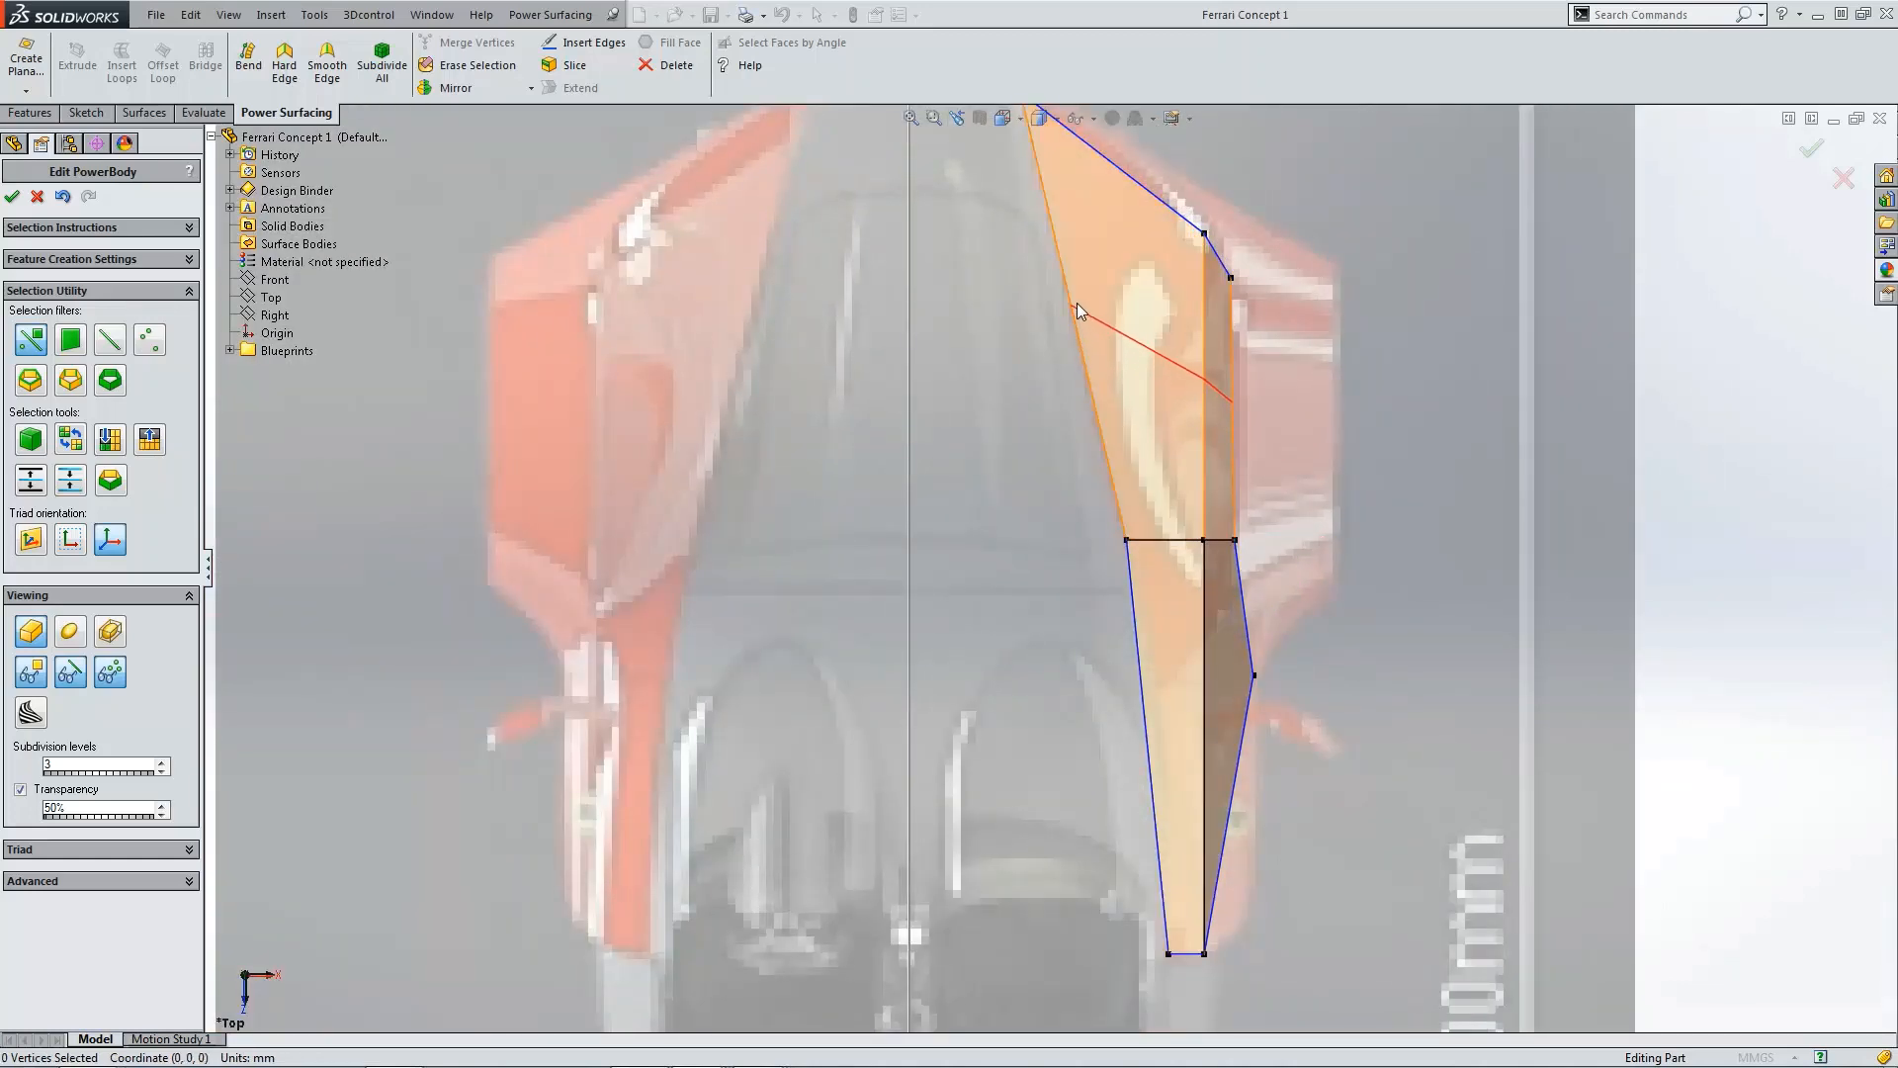
left_click(1077, 297)
key("Escape")
key("ctrl+4")
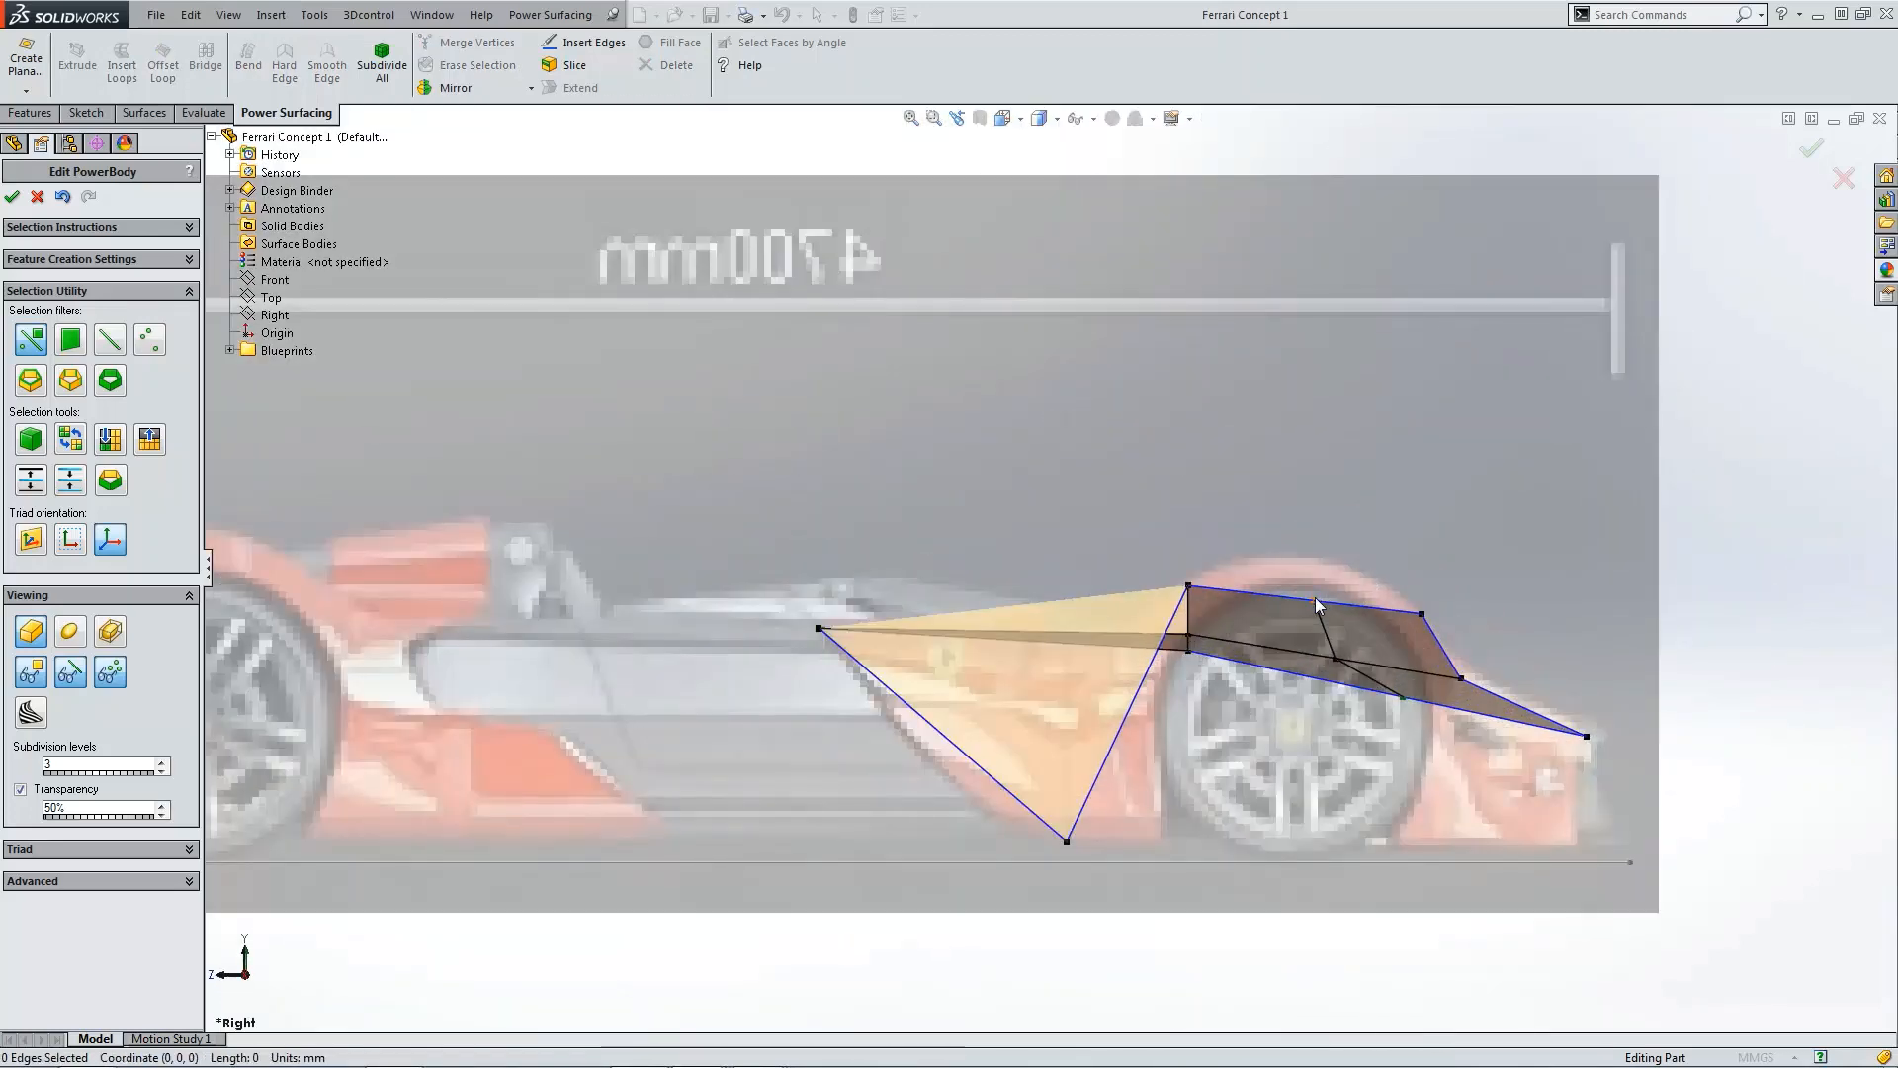
Step: Raise the top wheel-arch vertex about 129 mm in the side view
left_click(1316, 601)
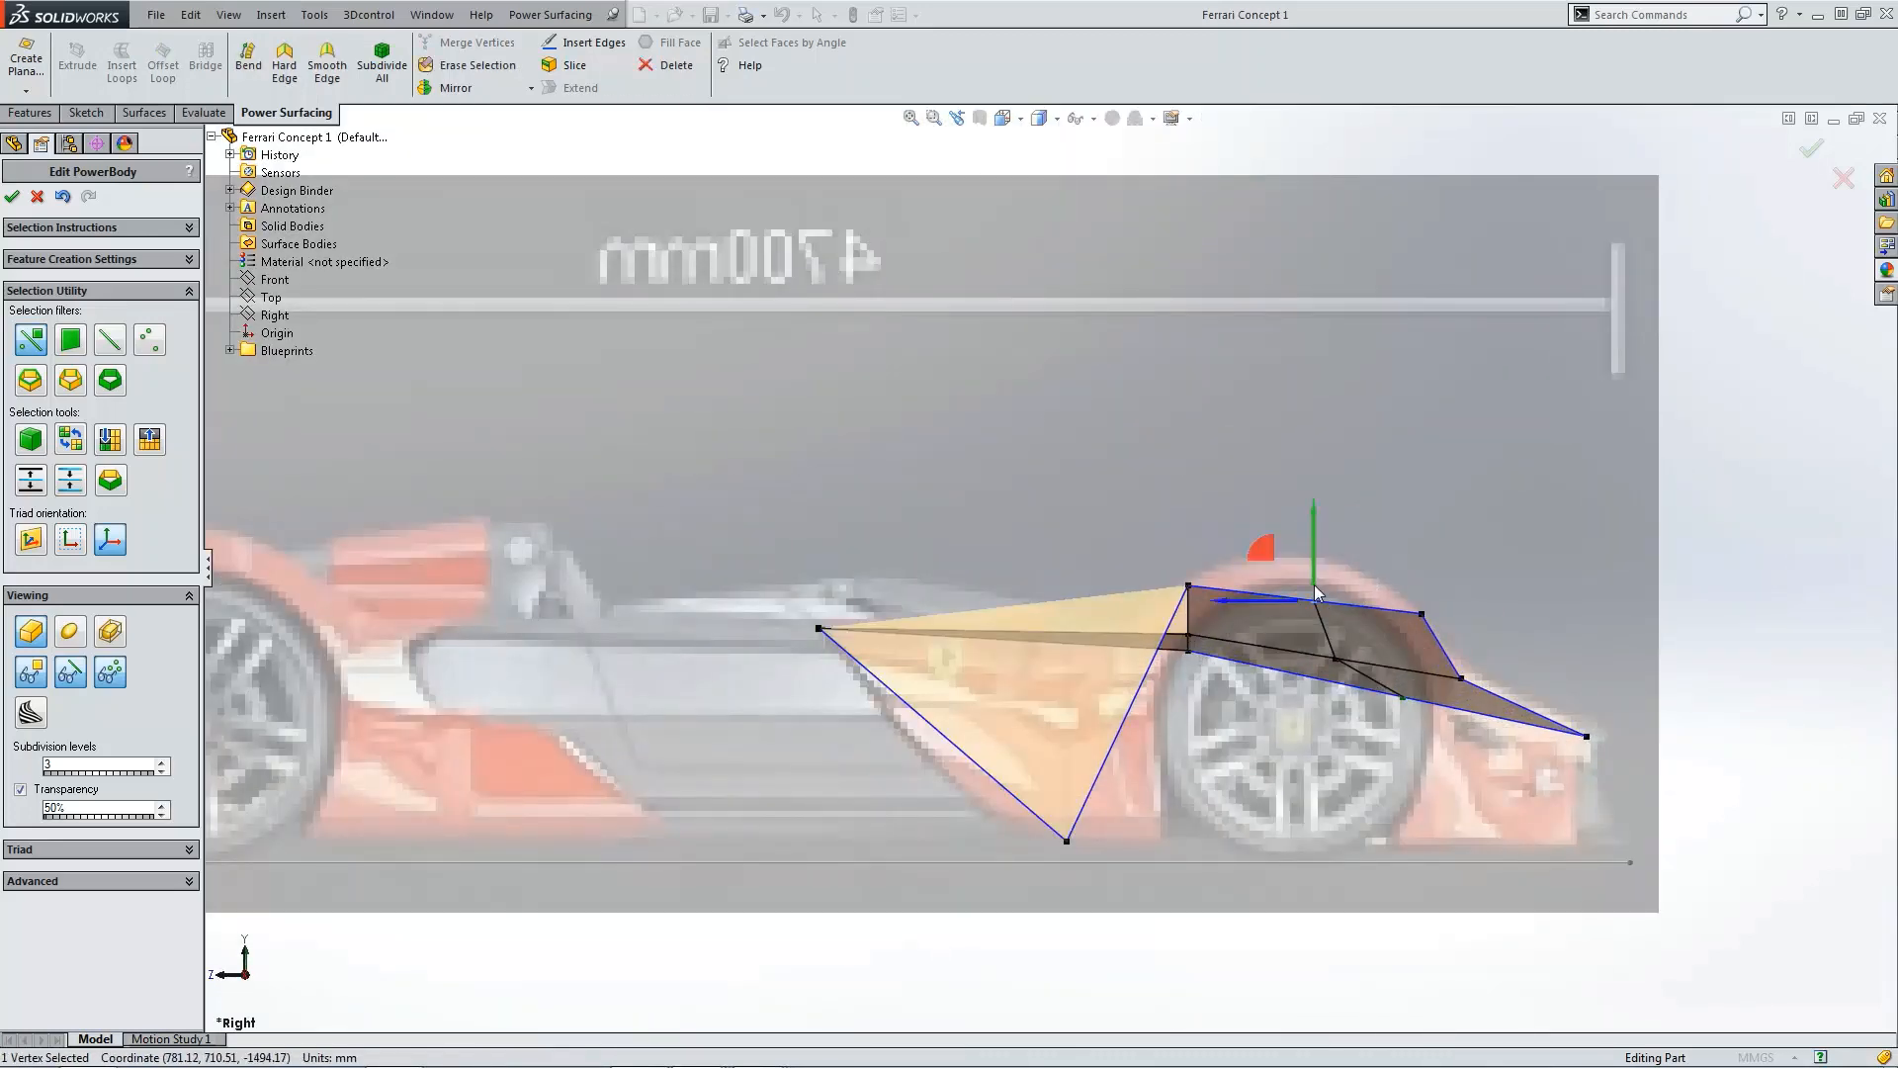
left_click_drag(1316, 588, 1312, 531)
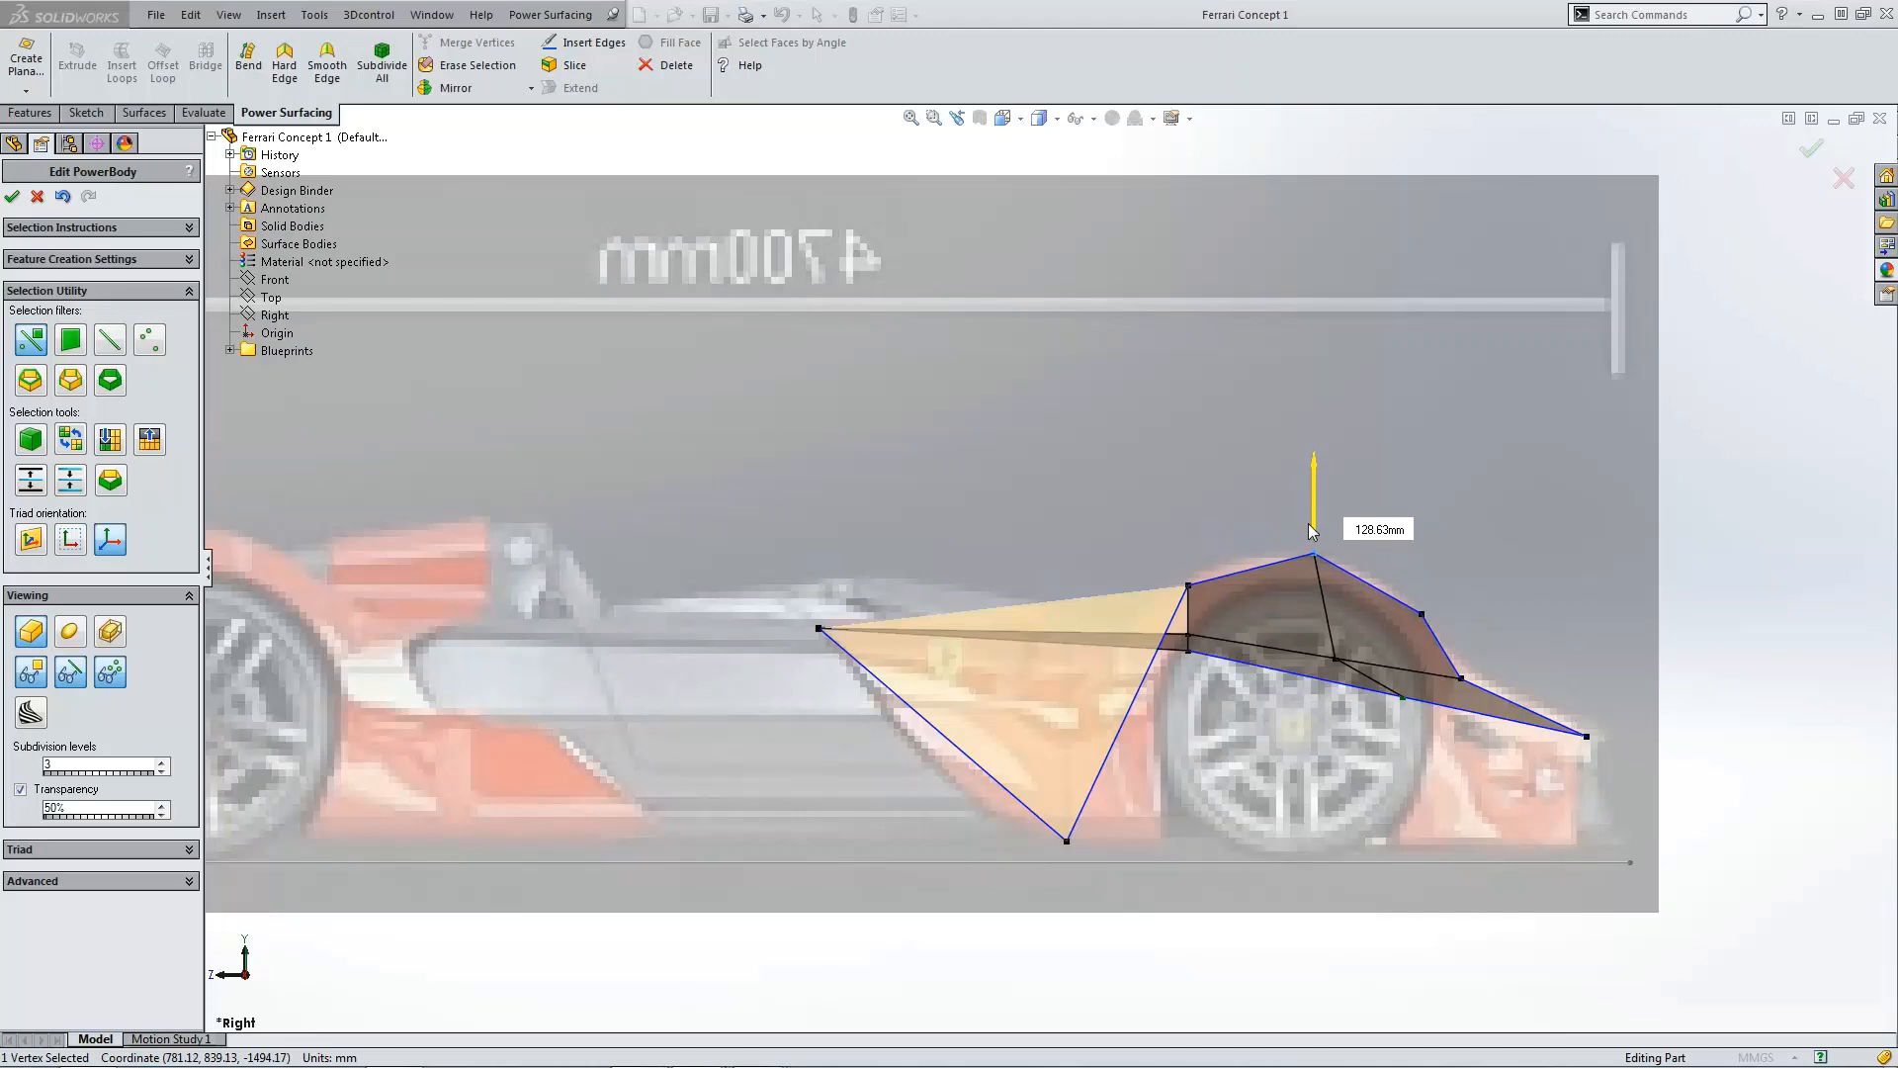
Step: Move the outer nose side vertex about 42 mm inward in the top view
scroll(1454, 567, "up", 3)
middle_click_drag(1453, 566, 1005, 783)
scroll(626, 661, "down", 3)
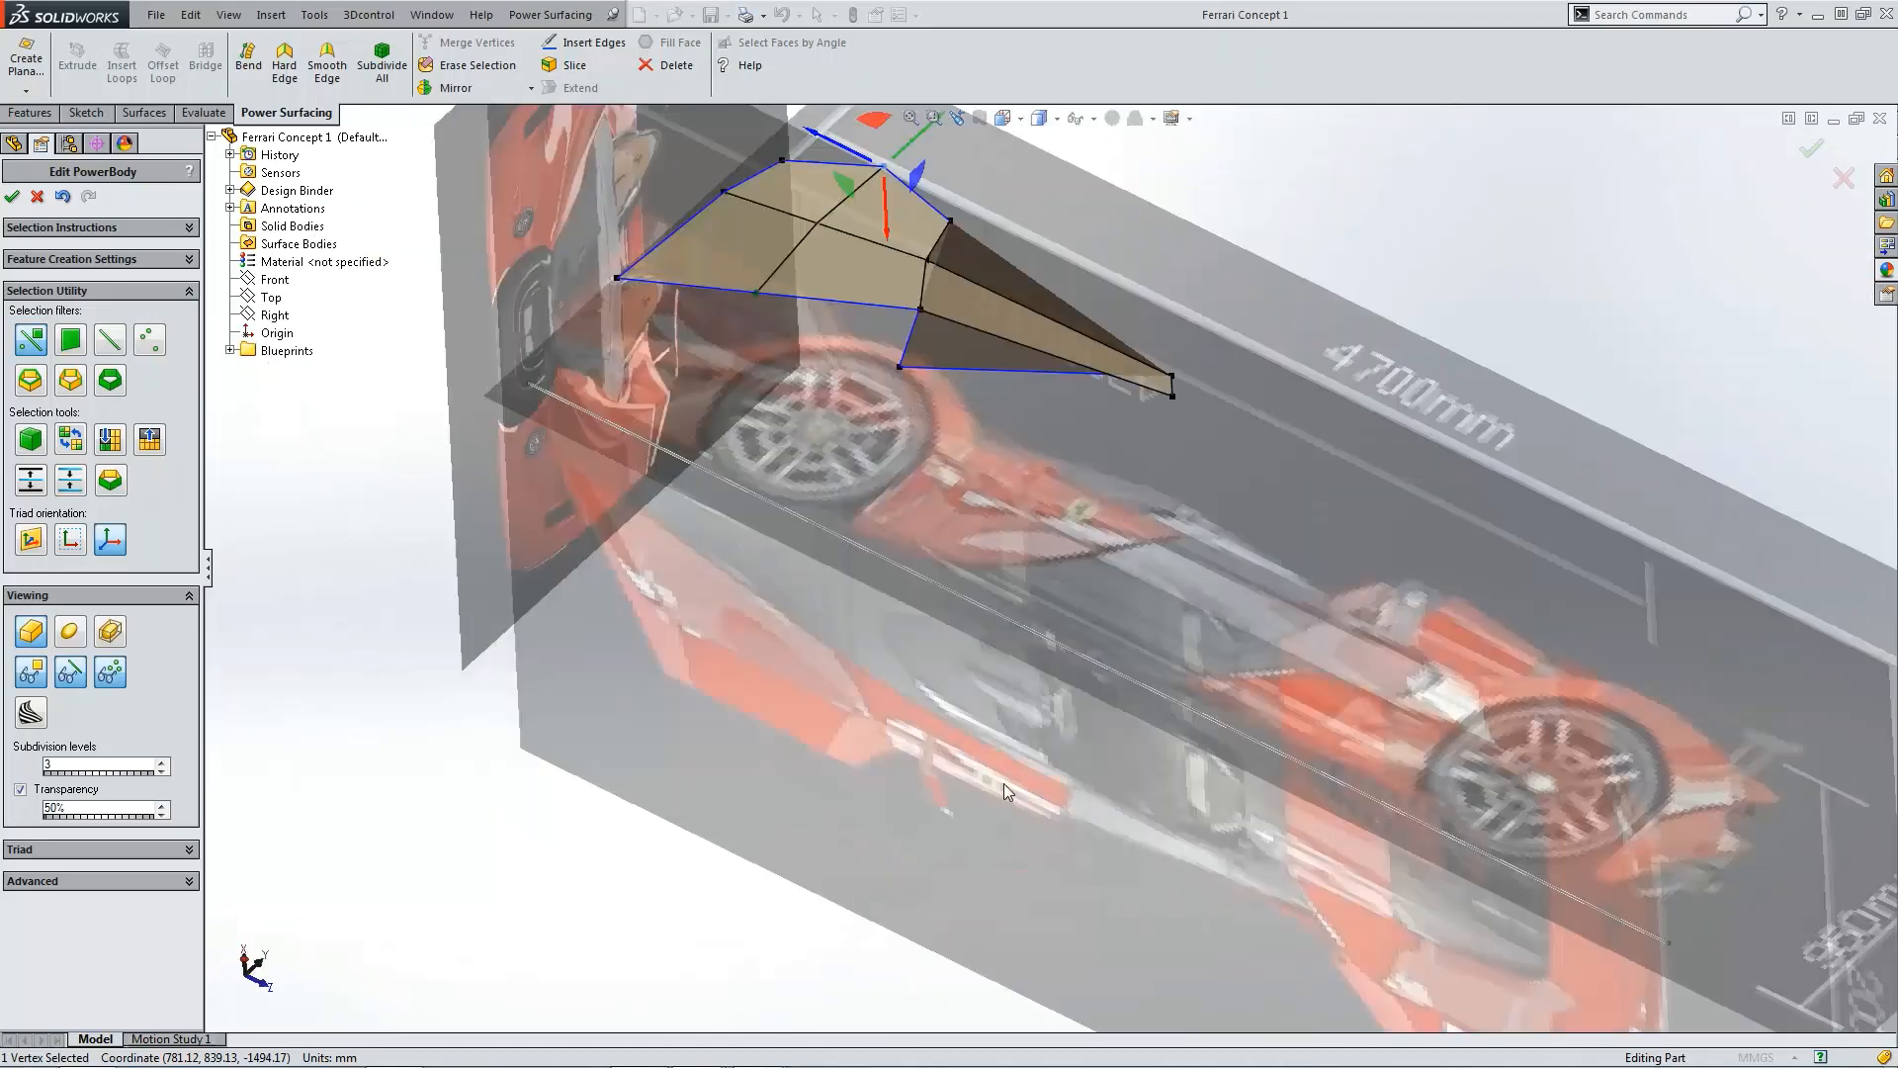
key("ctrl+5")
scroll(1103, 358, "down", 8)
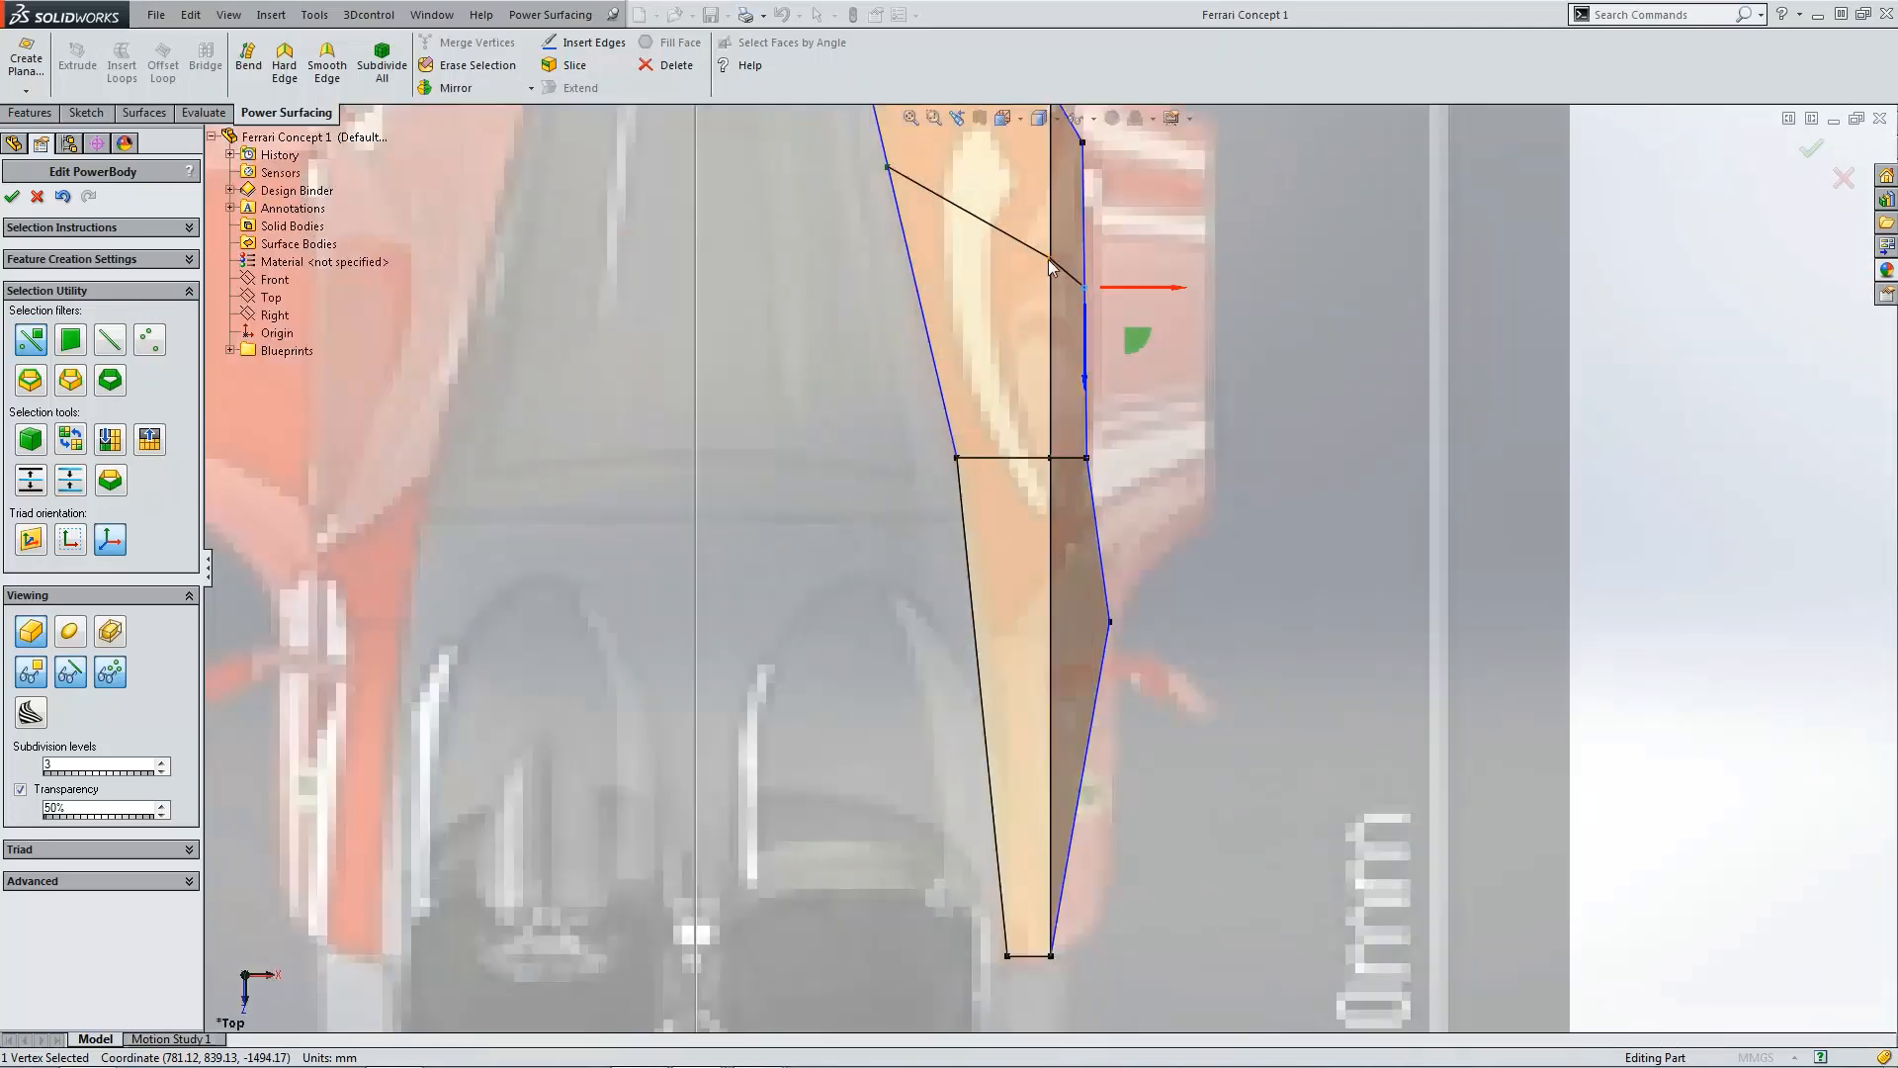
left_click(1048, 259)
left_click_drag(1083, 261, 1067, 267)
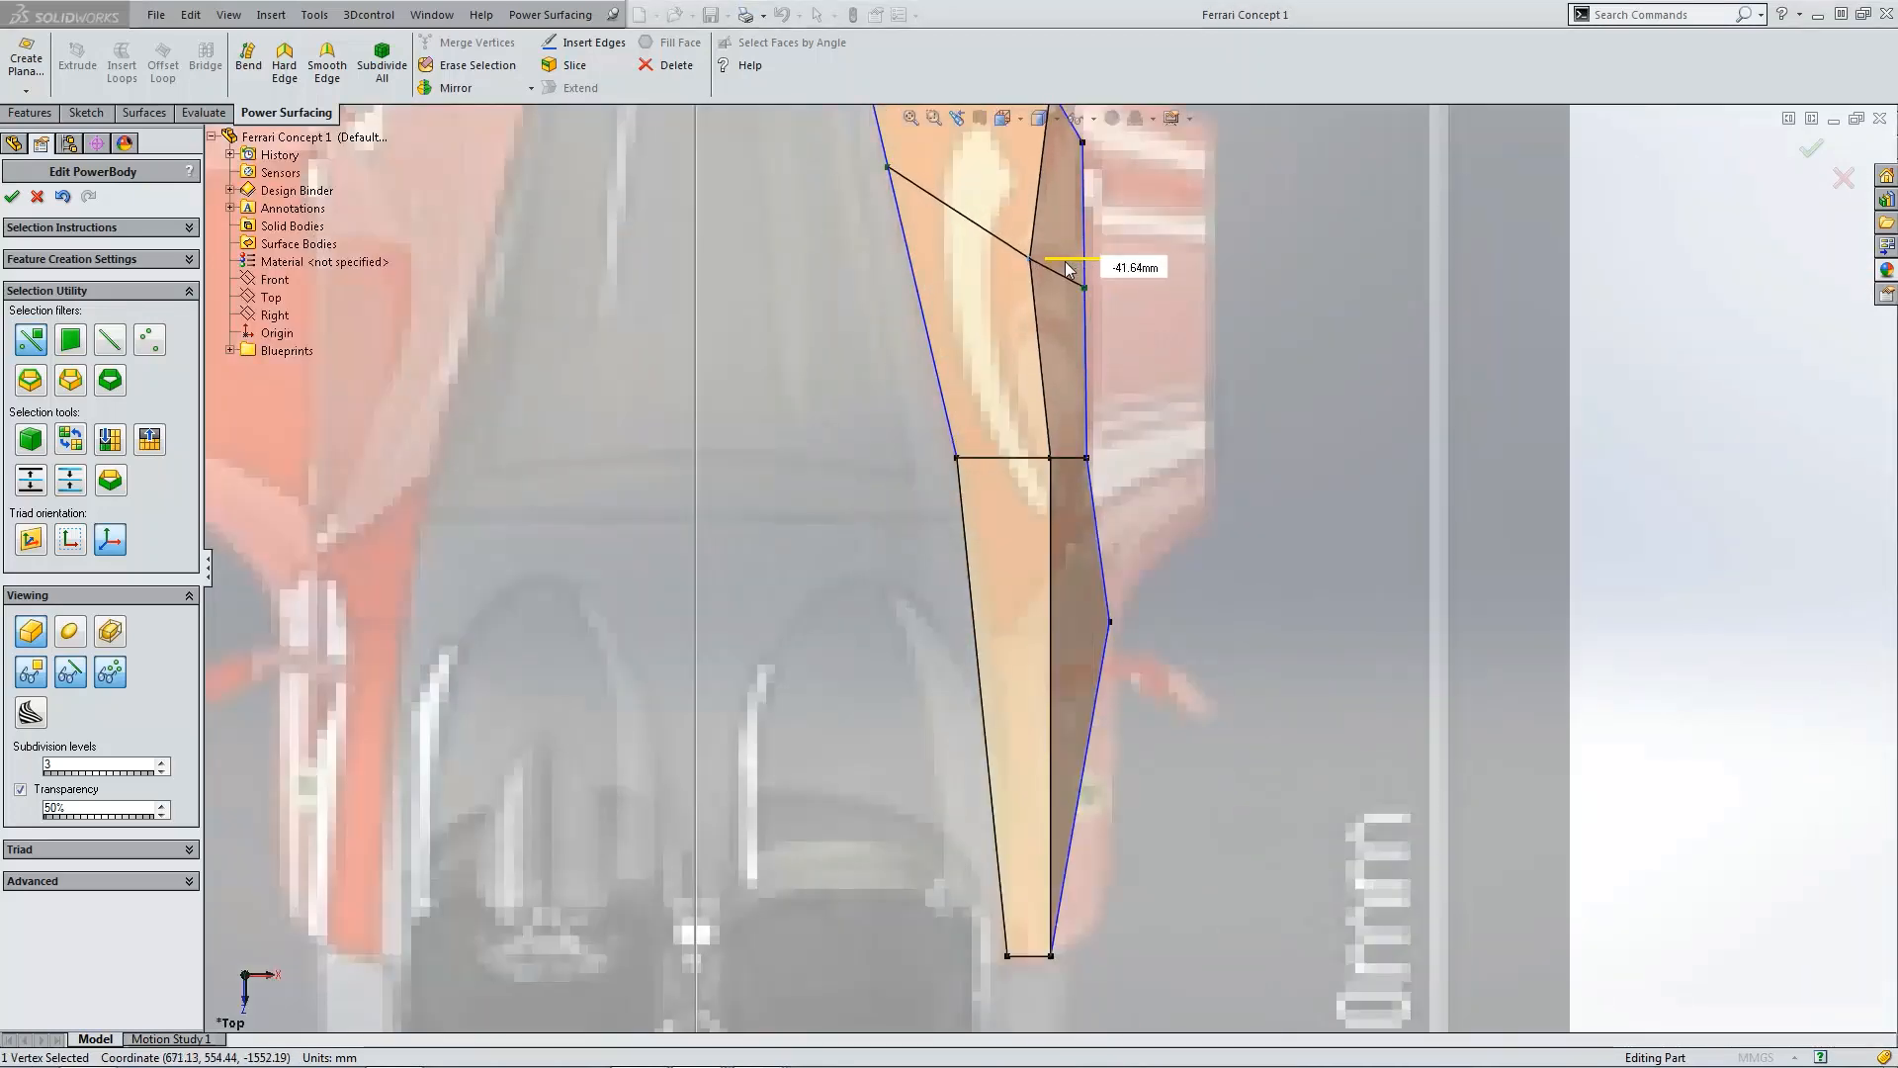
Step: Shift the rear upper vertex of the body slightly rearward in the side view
scroll(1519, 405, "up", 3)
left_click(1519, 405)
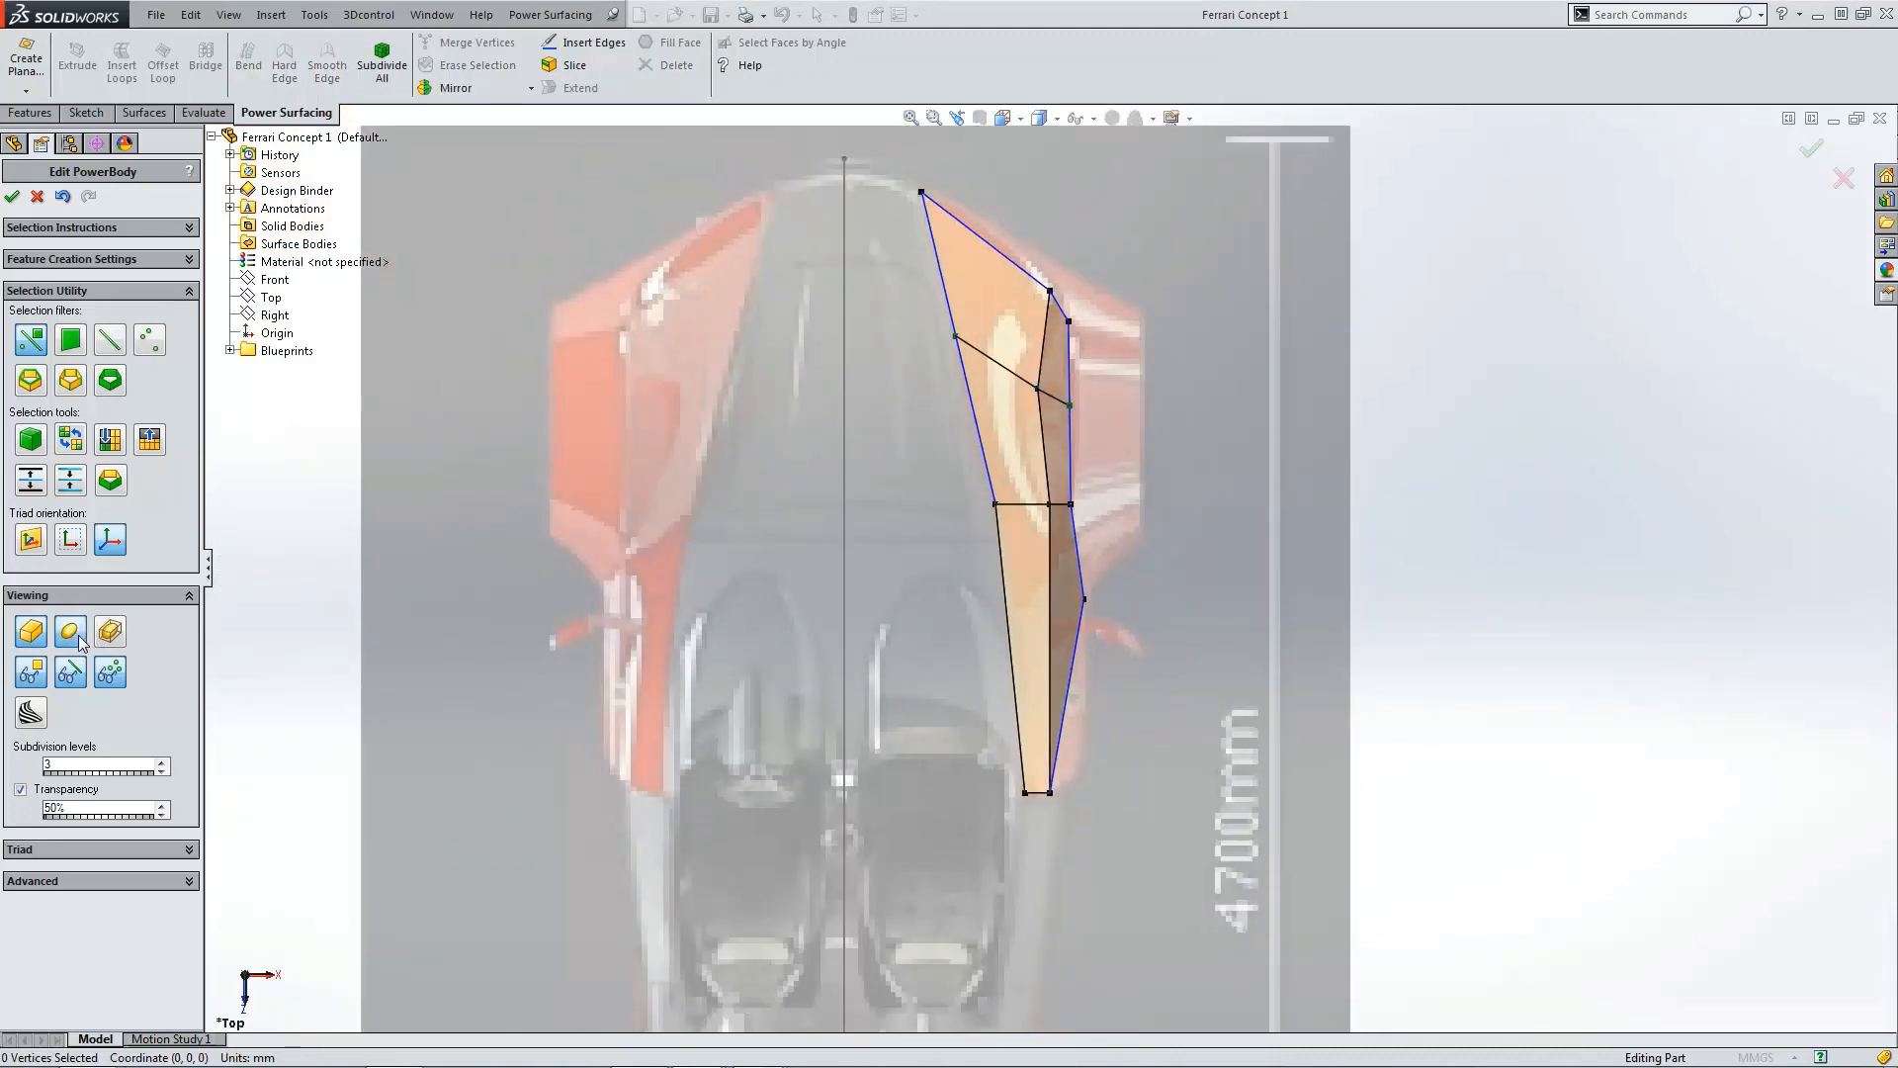
middle_click_drag(1171, 562, 1341, 668)
scroll(1454, 686, "up", 5)
scroll(1340, 669, "down", 2)
key("ctrl+4")
scroll(1426, 583, "down", 7)
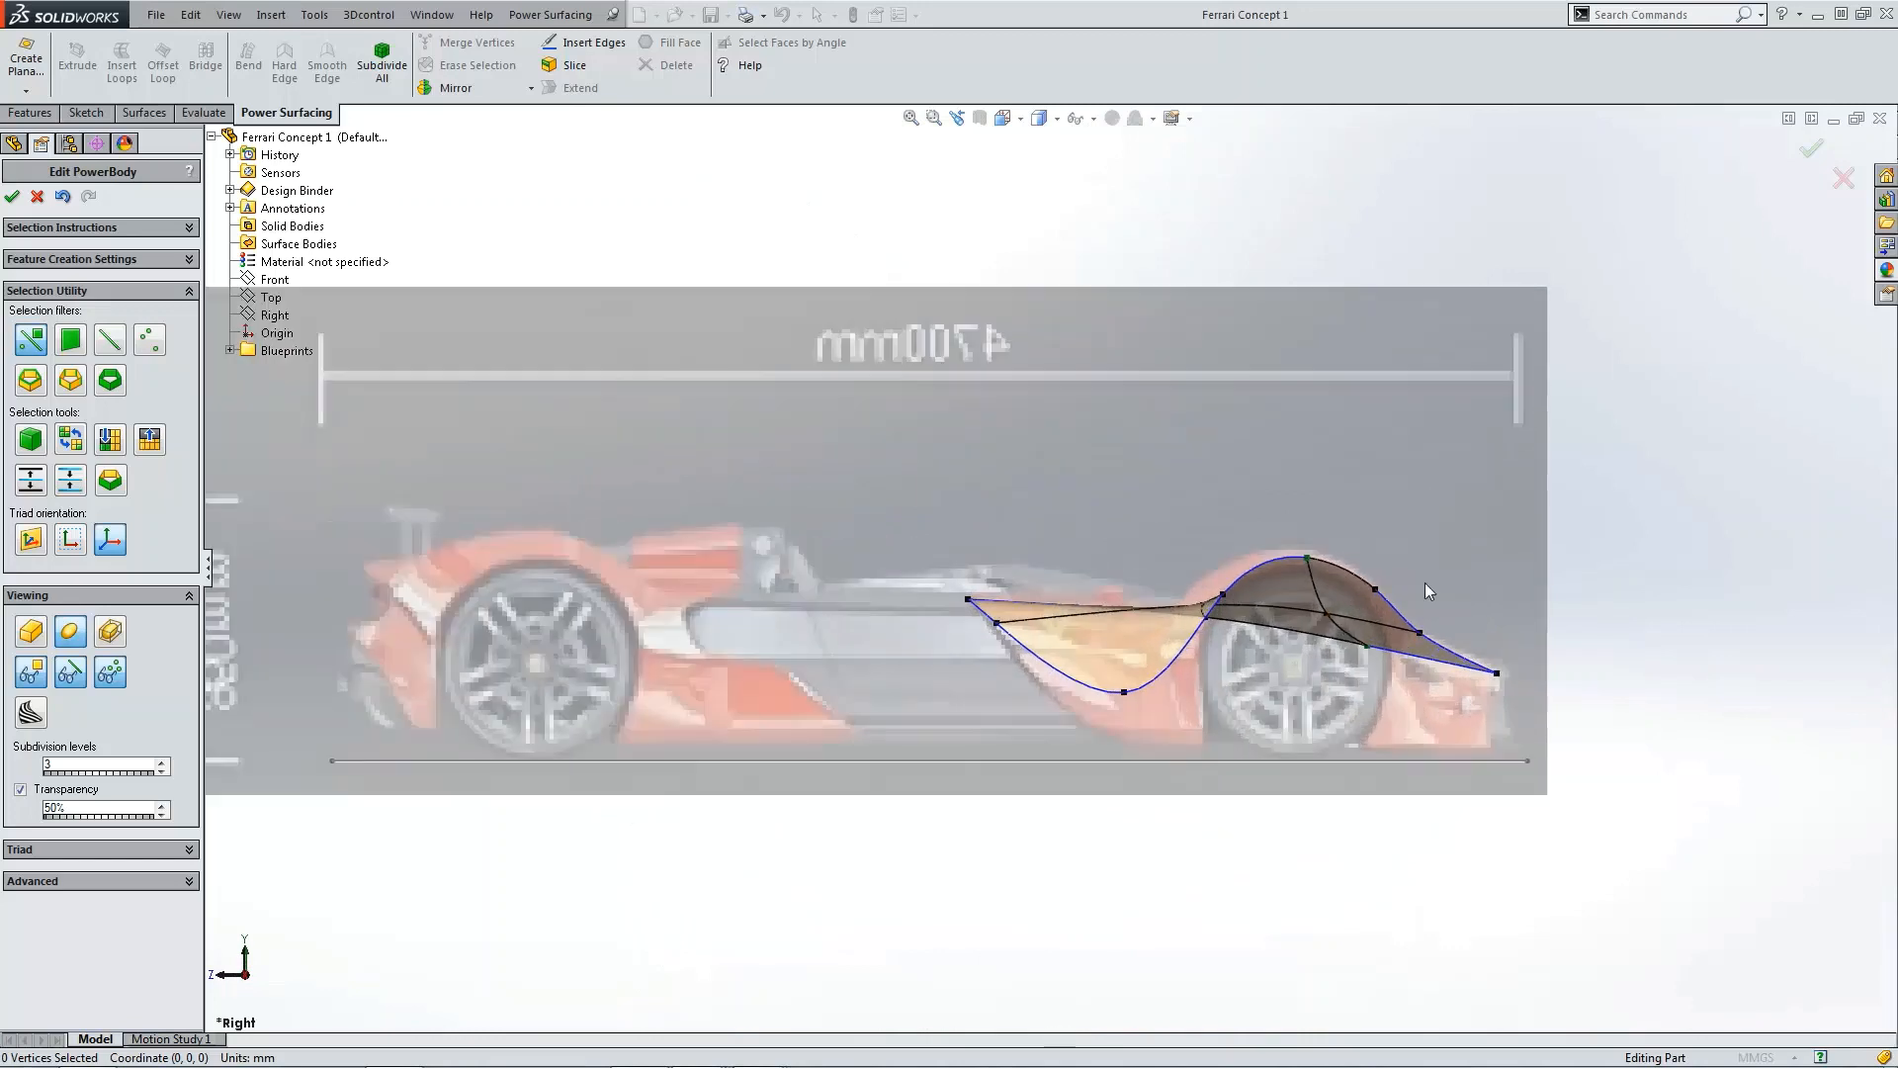
left_click(968, 594)
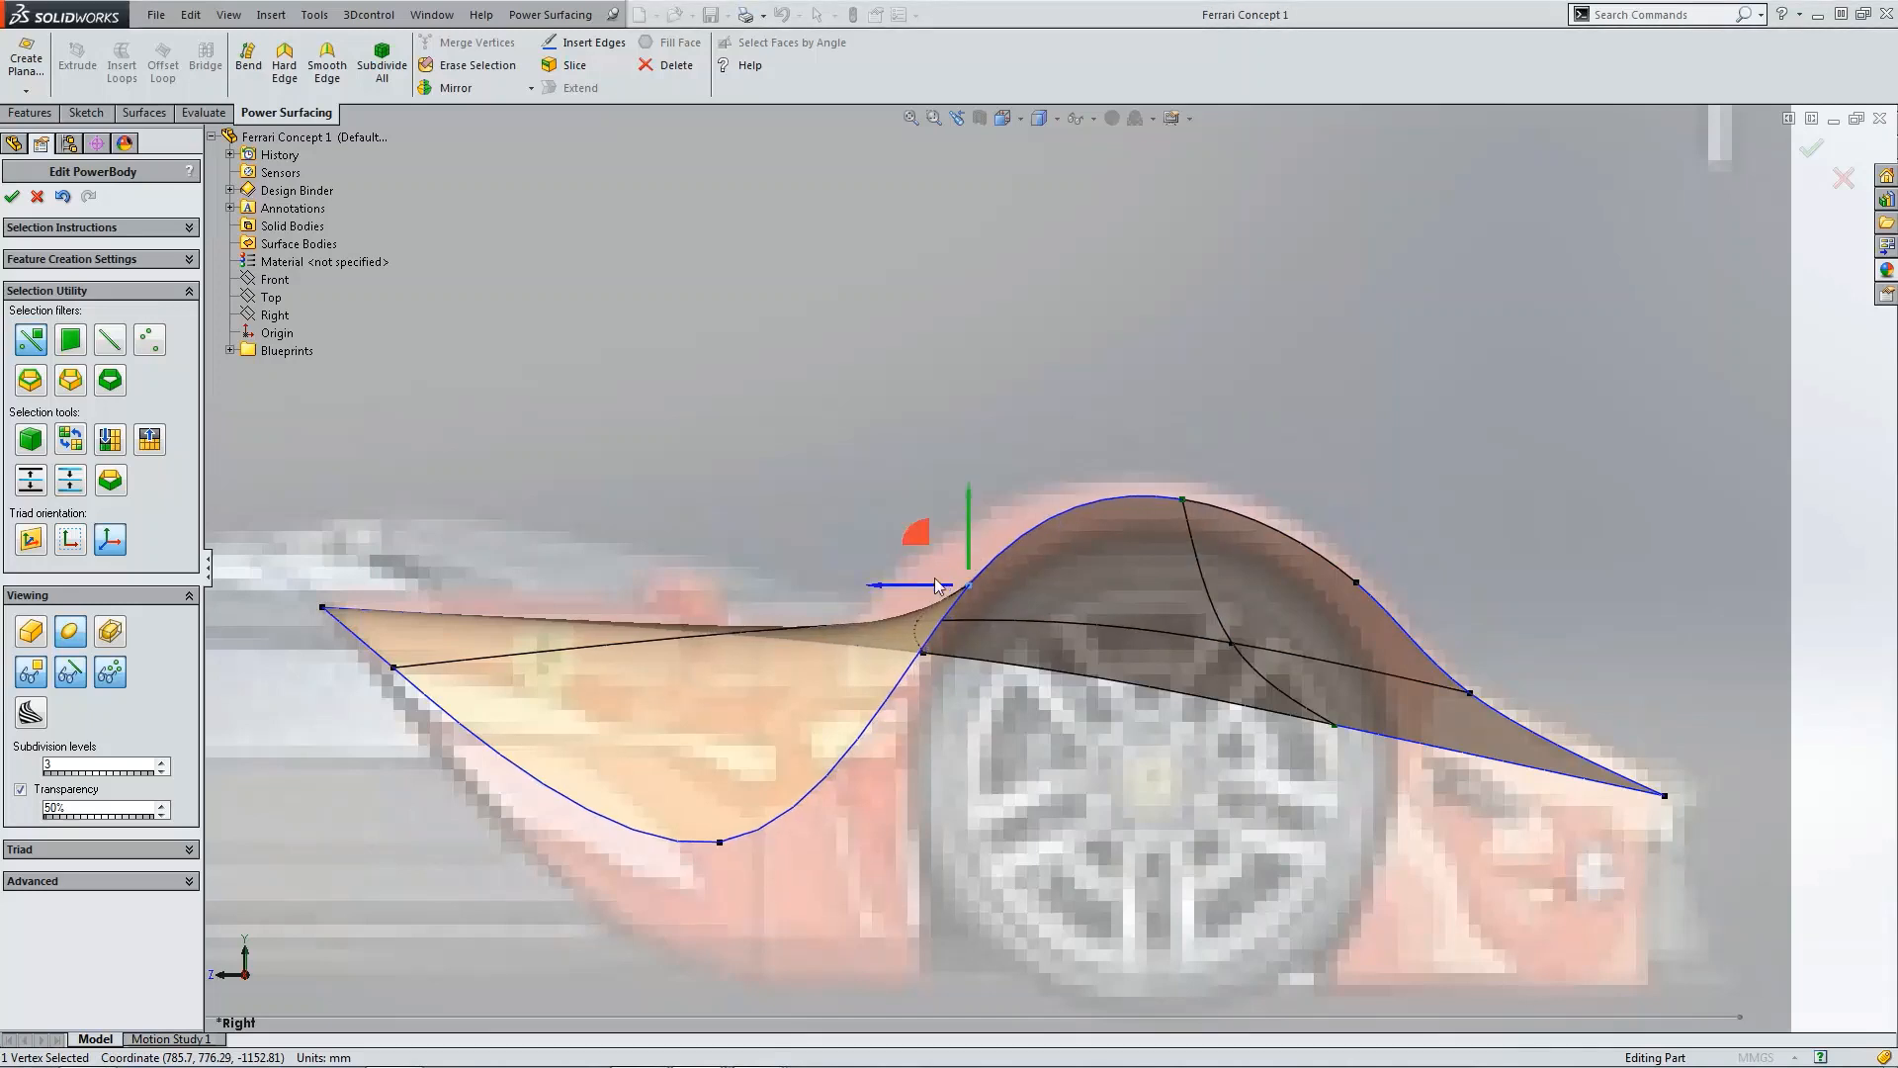
left_click_drag(937, 586, 919, 583)
left_click(875, 453)
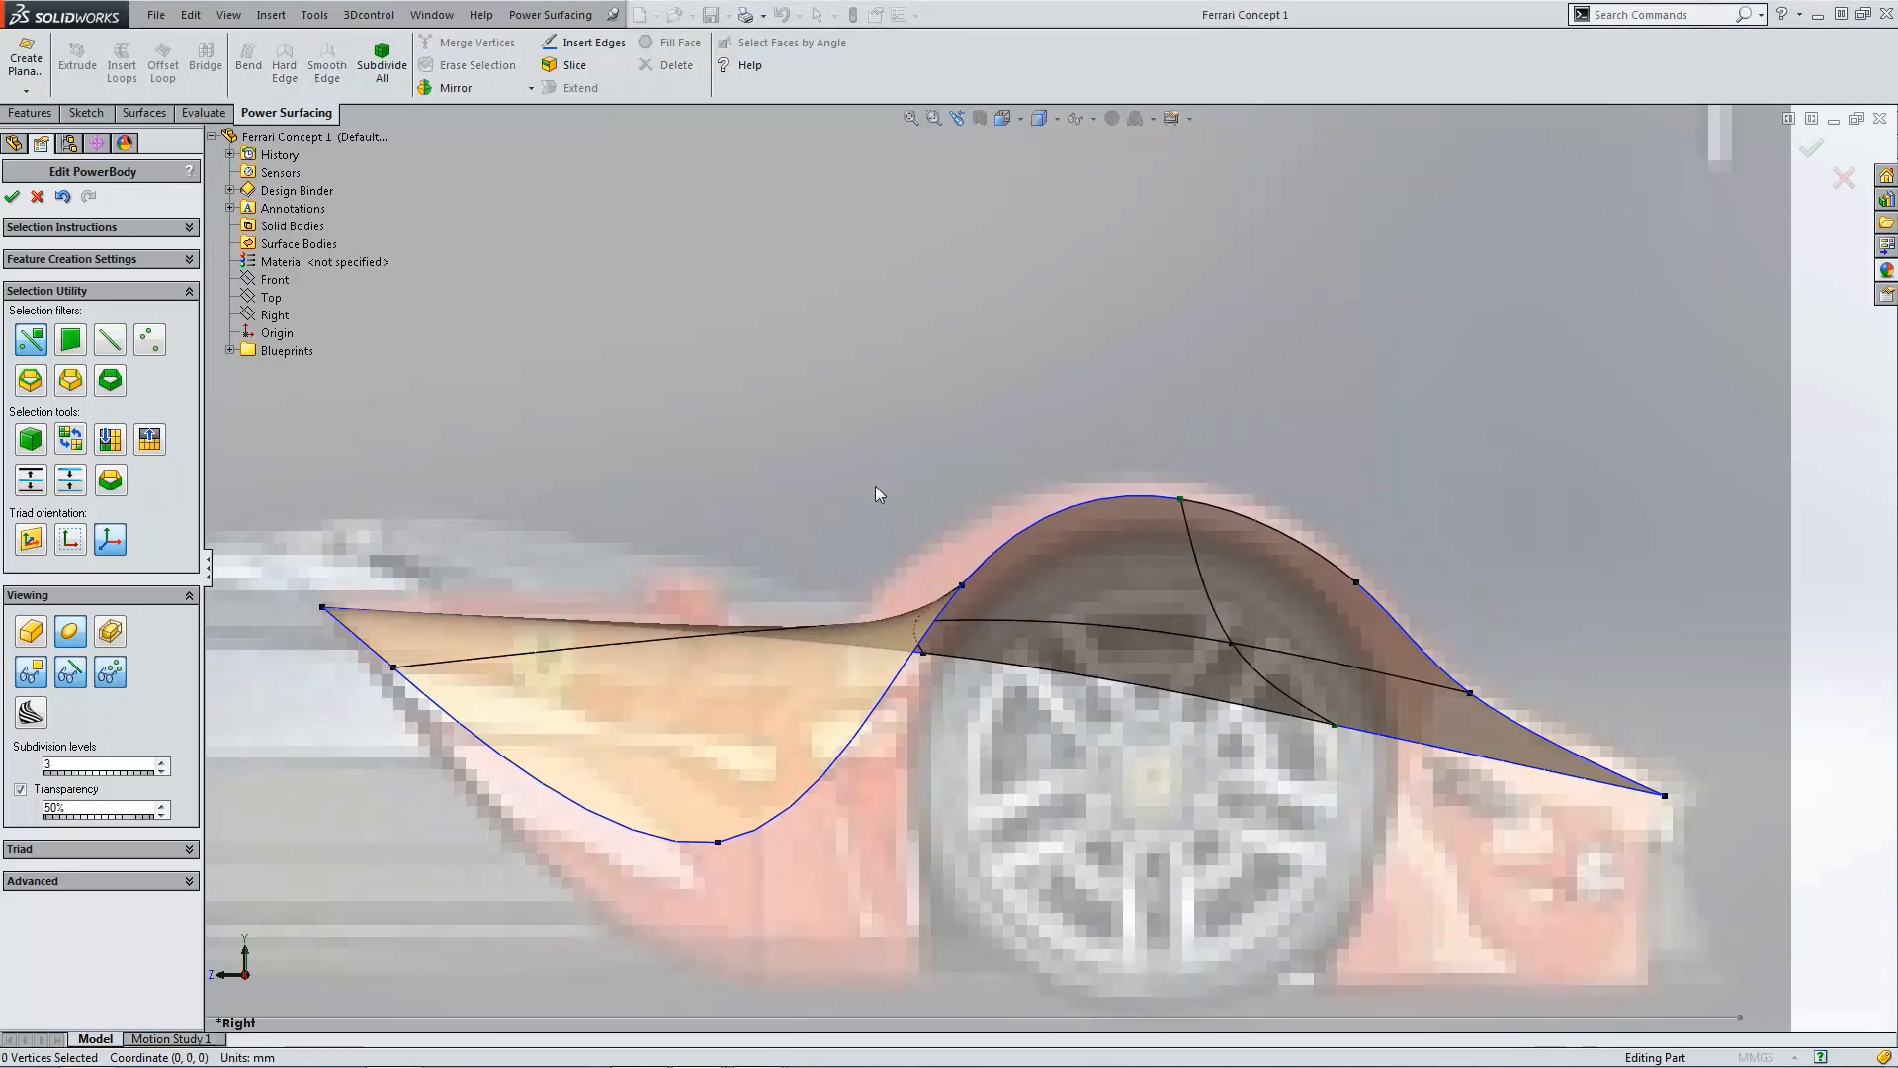
Step: In the back view, reposition the two middle nose vertices to follow the car's front contour
left_click(1007, 119)
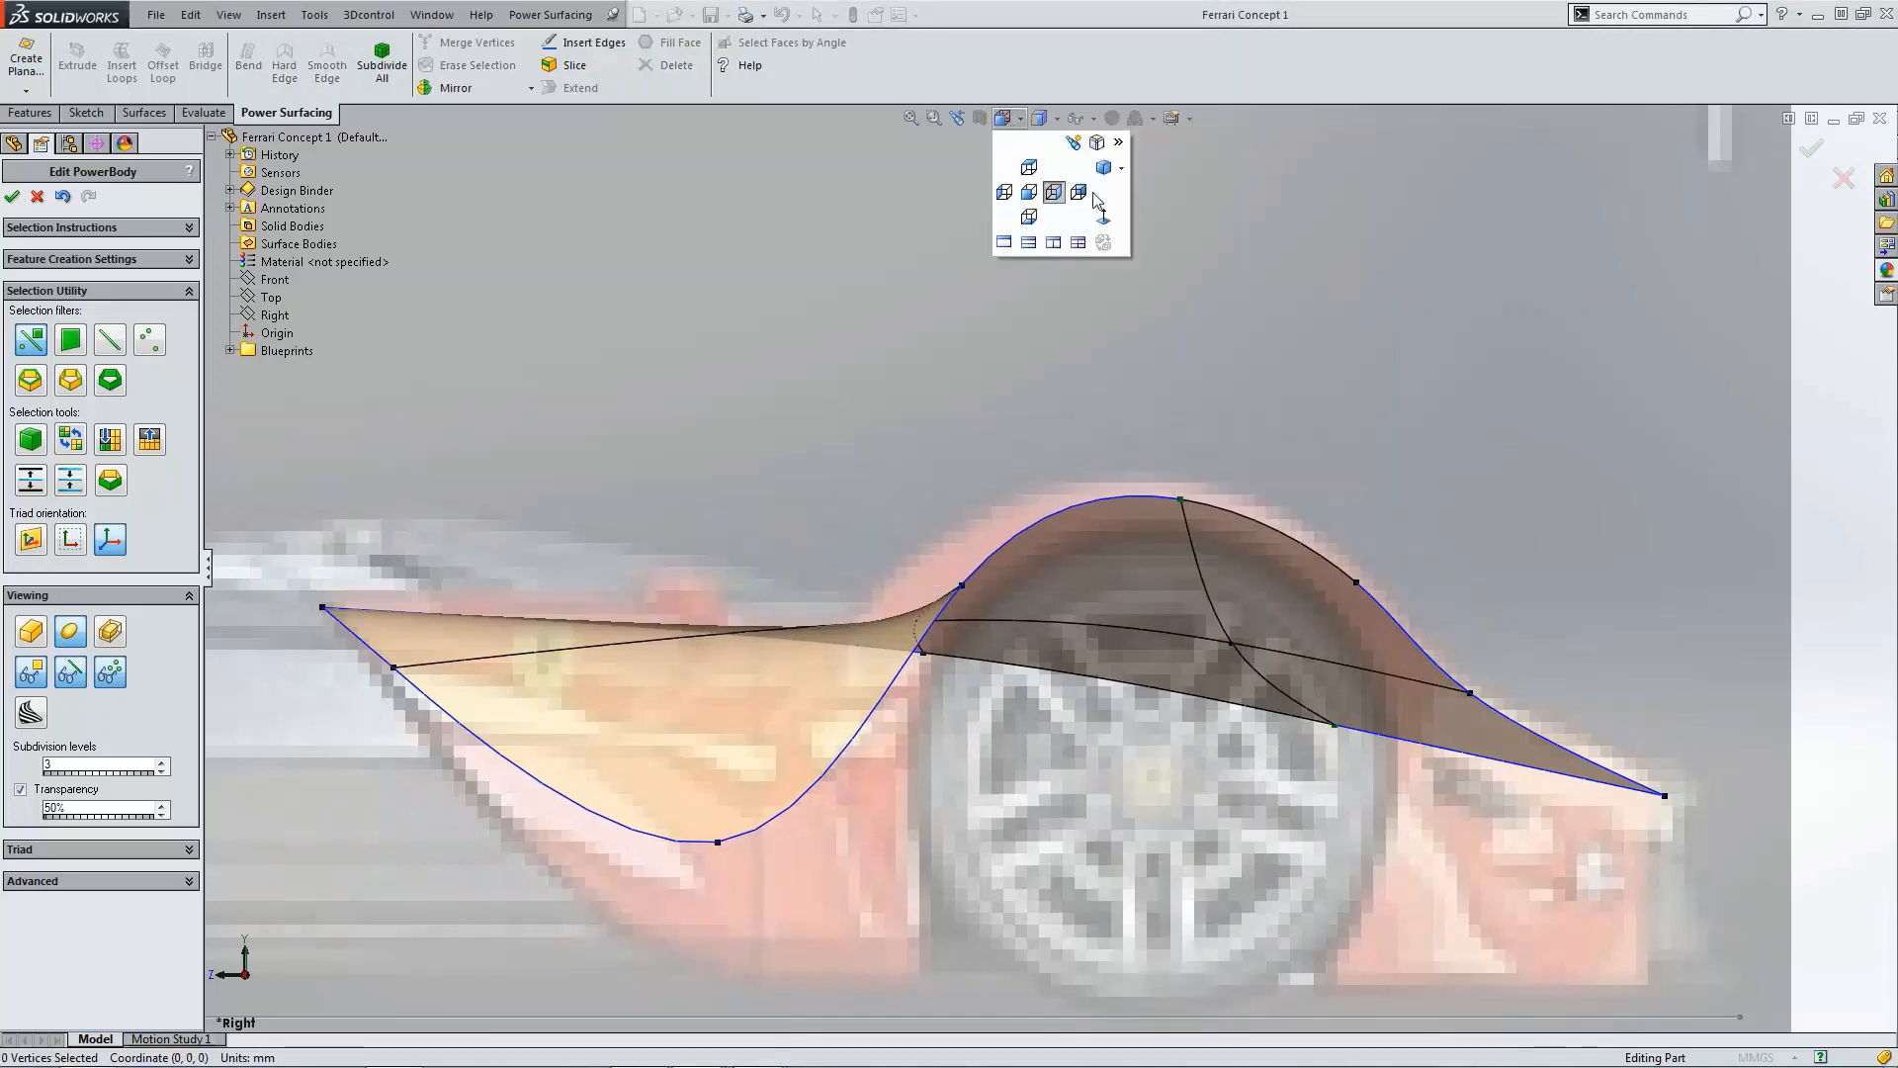
left_click(1094, 197)
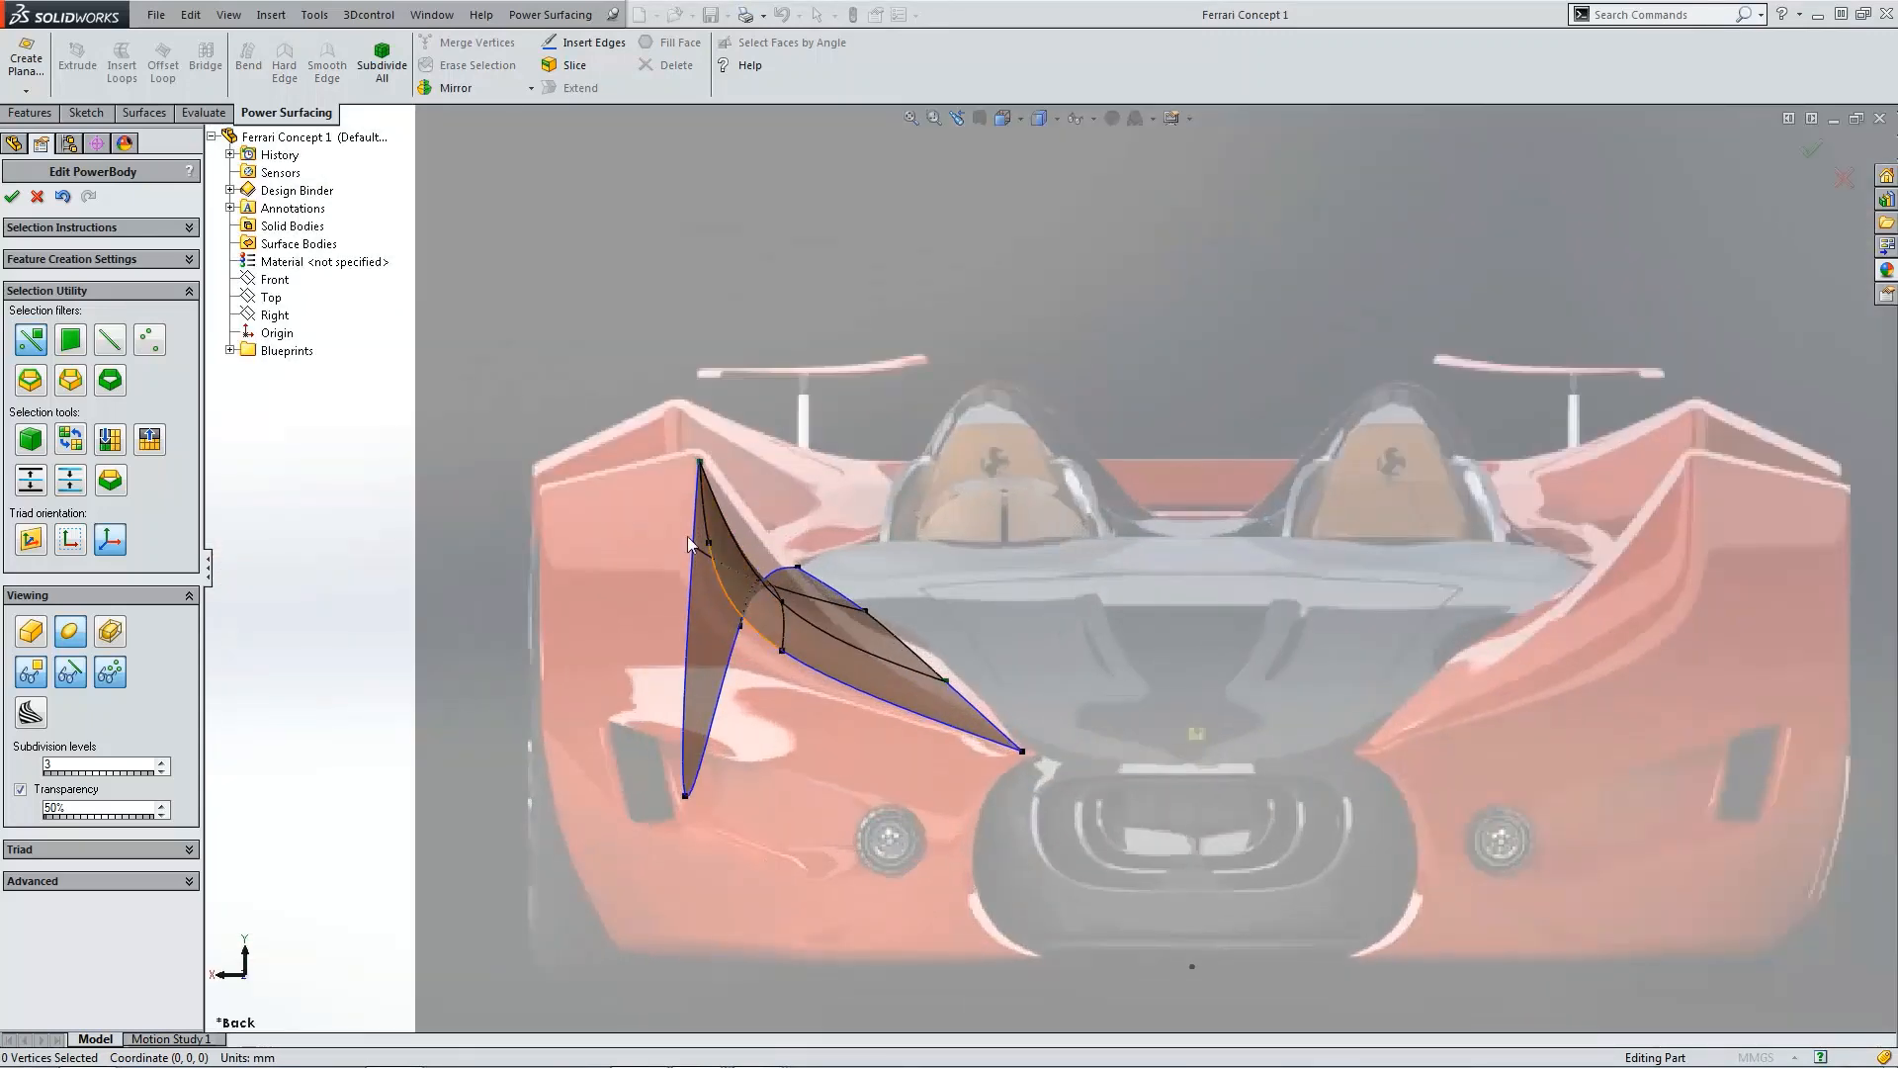
left_click(944, 680)
left_click_drag(908, 689, 930, 689)
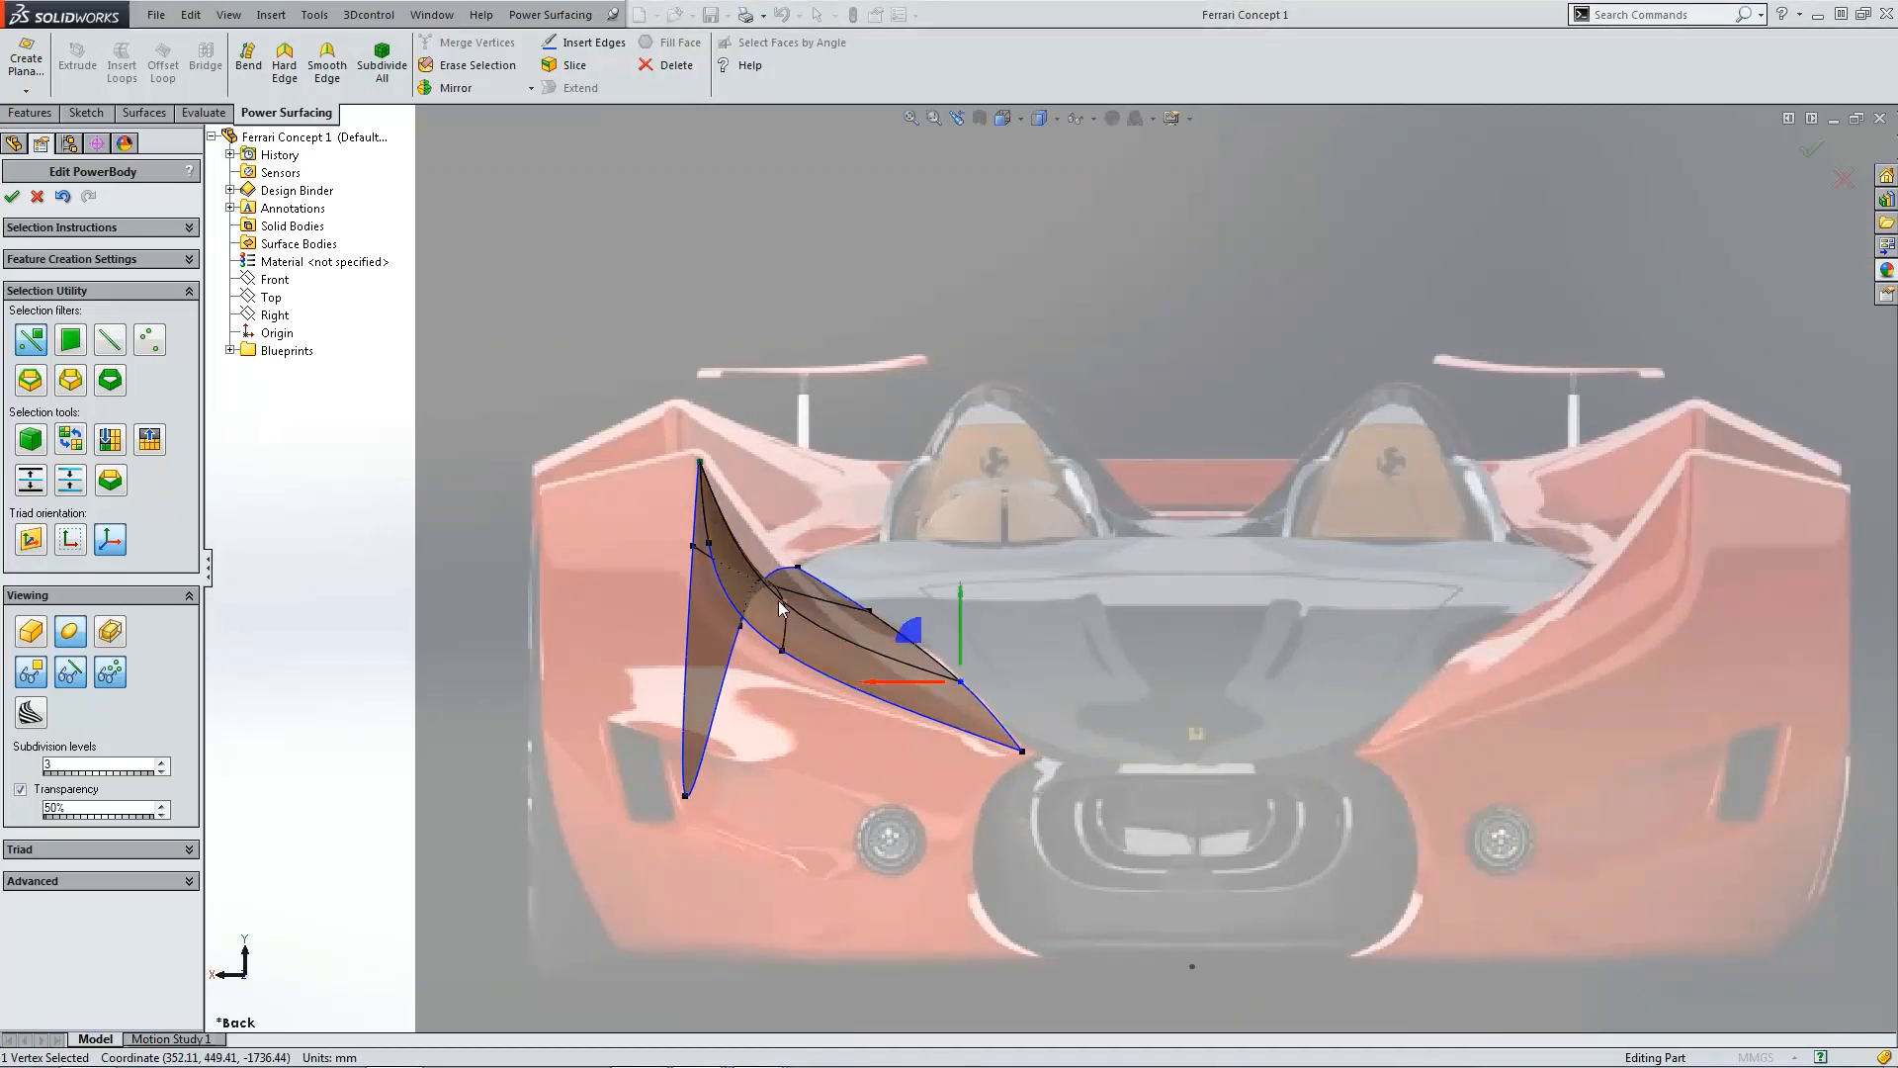
left_click(783, 600)
left_click_drag(756, 607, 772, 593)
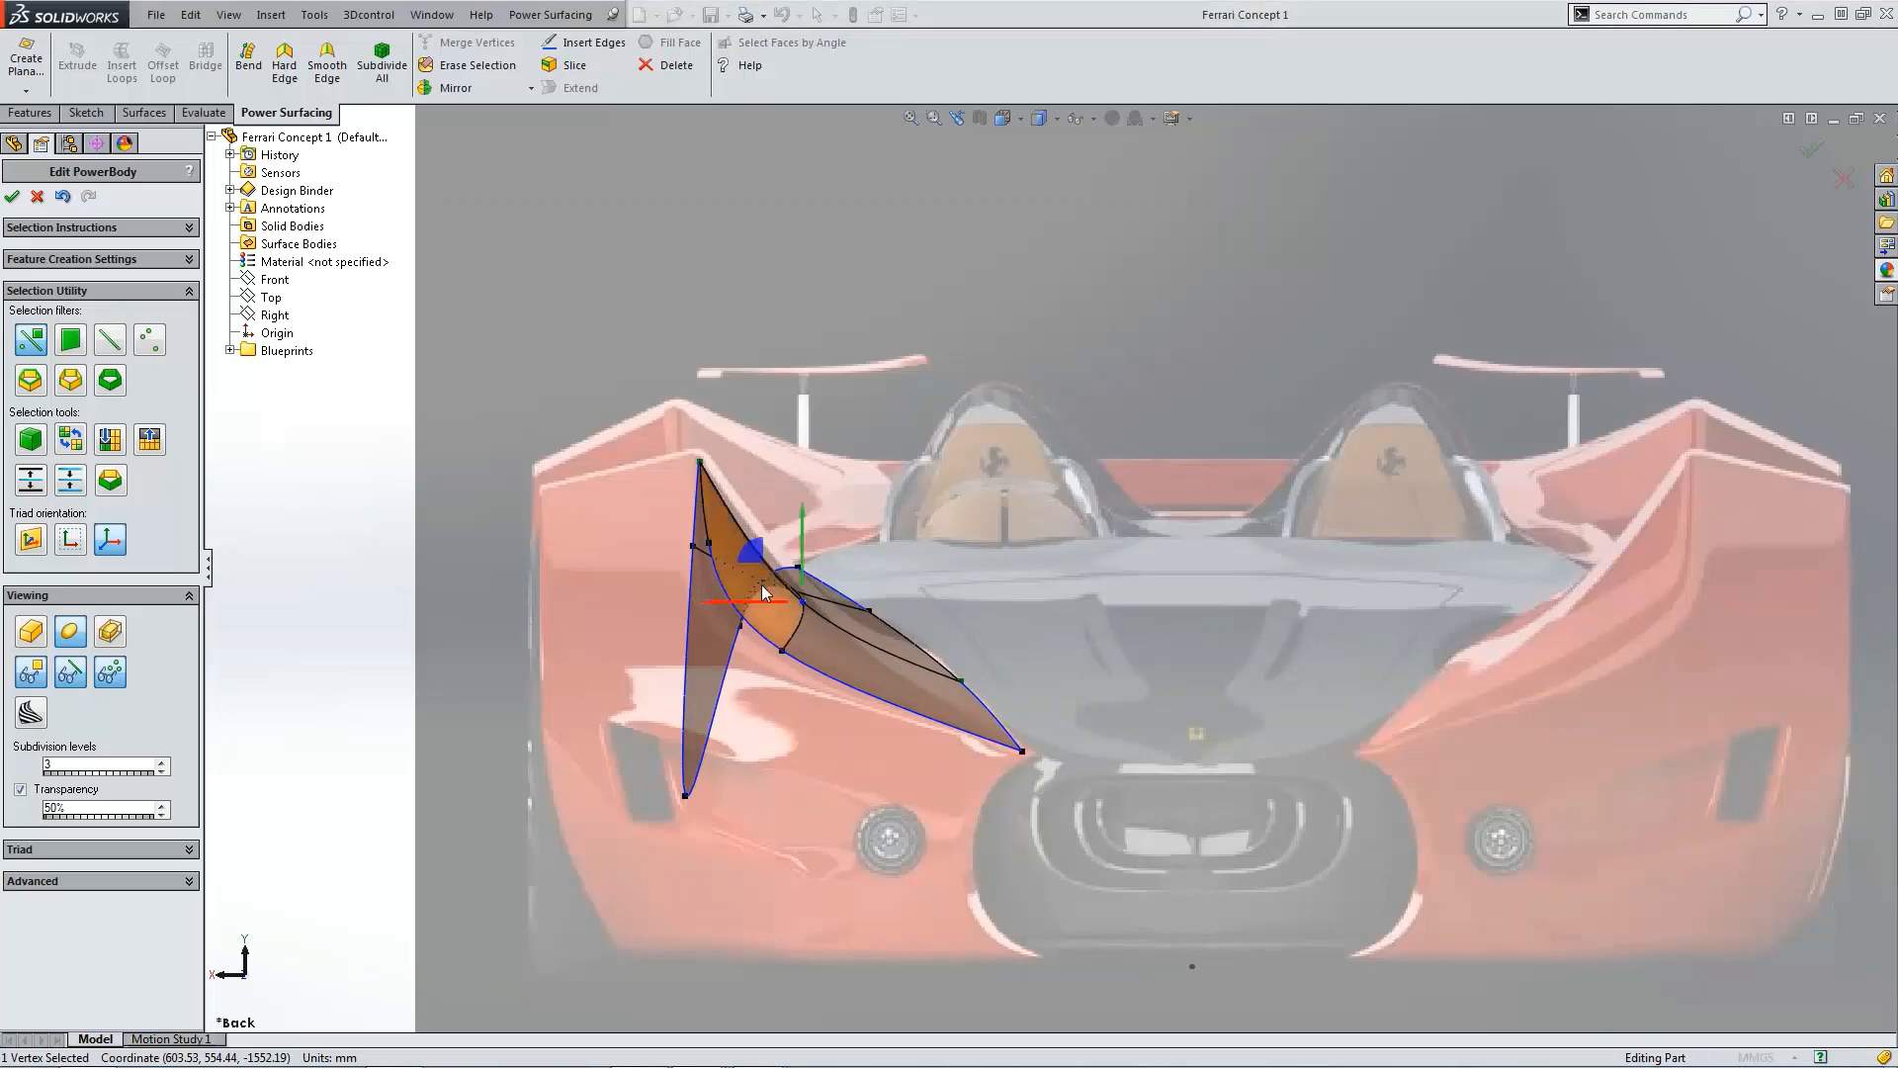
middle_click_drag(761, 587, 779, 625)
Step: Move the upper outer side vertex slightly inward in the front view
middle_click_drag(655, 710, 593, 736)
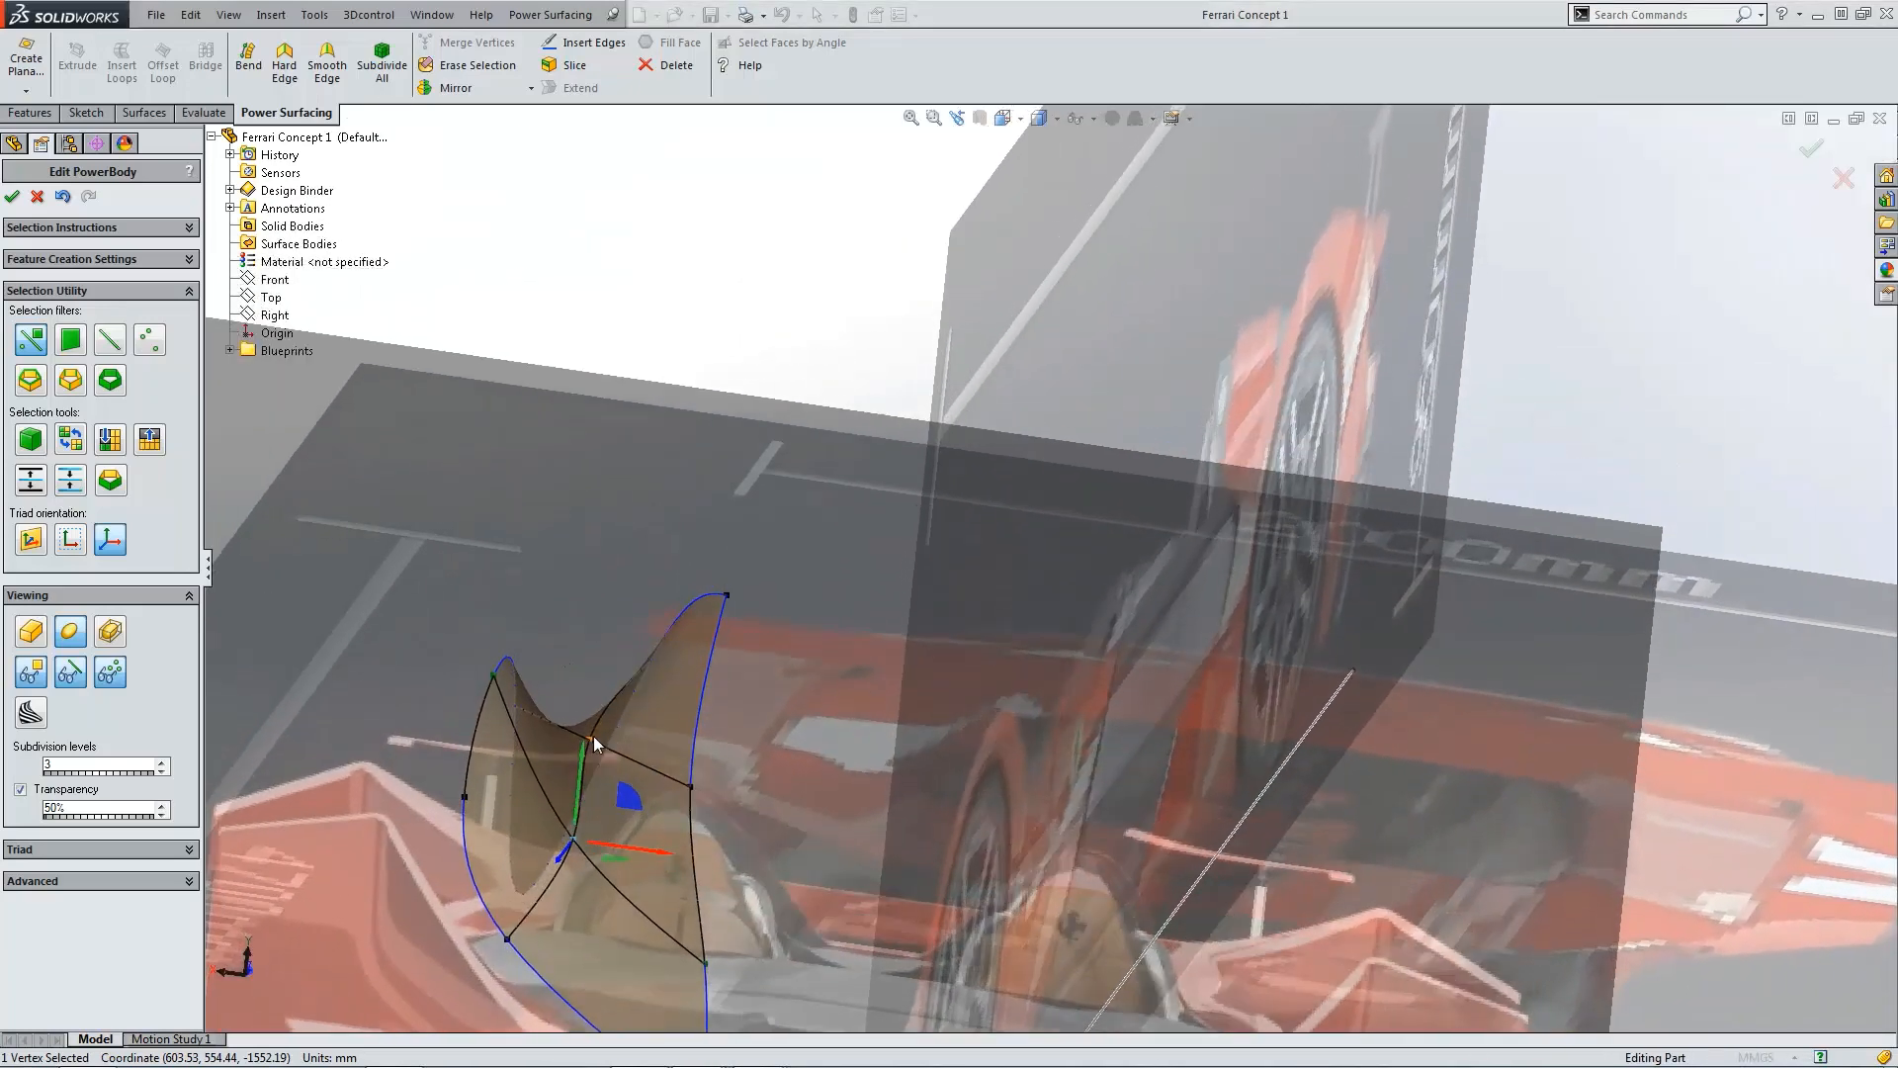
left_click(594, 737)
key("ctrl+1")
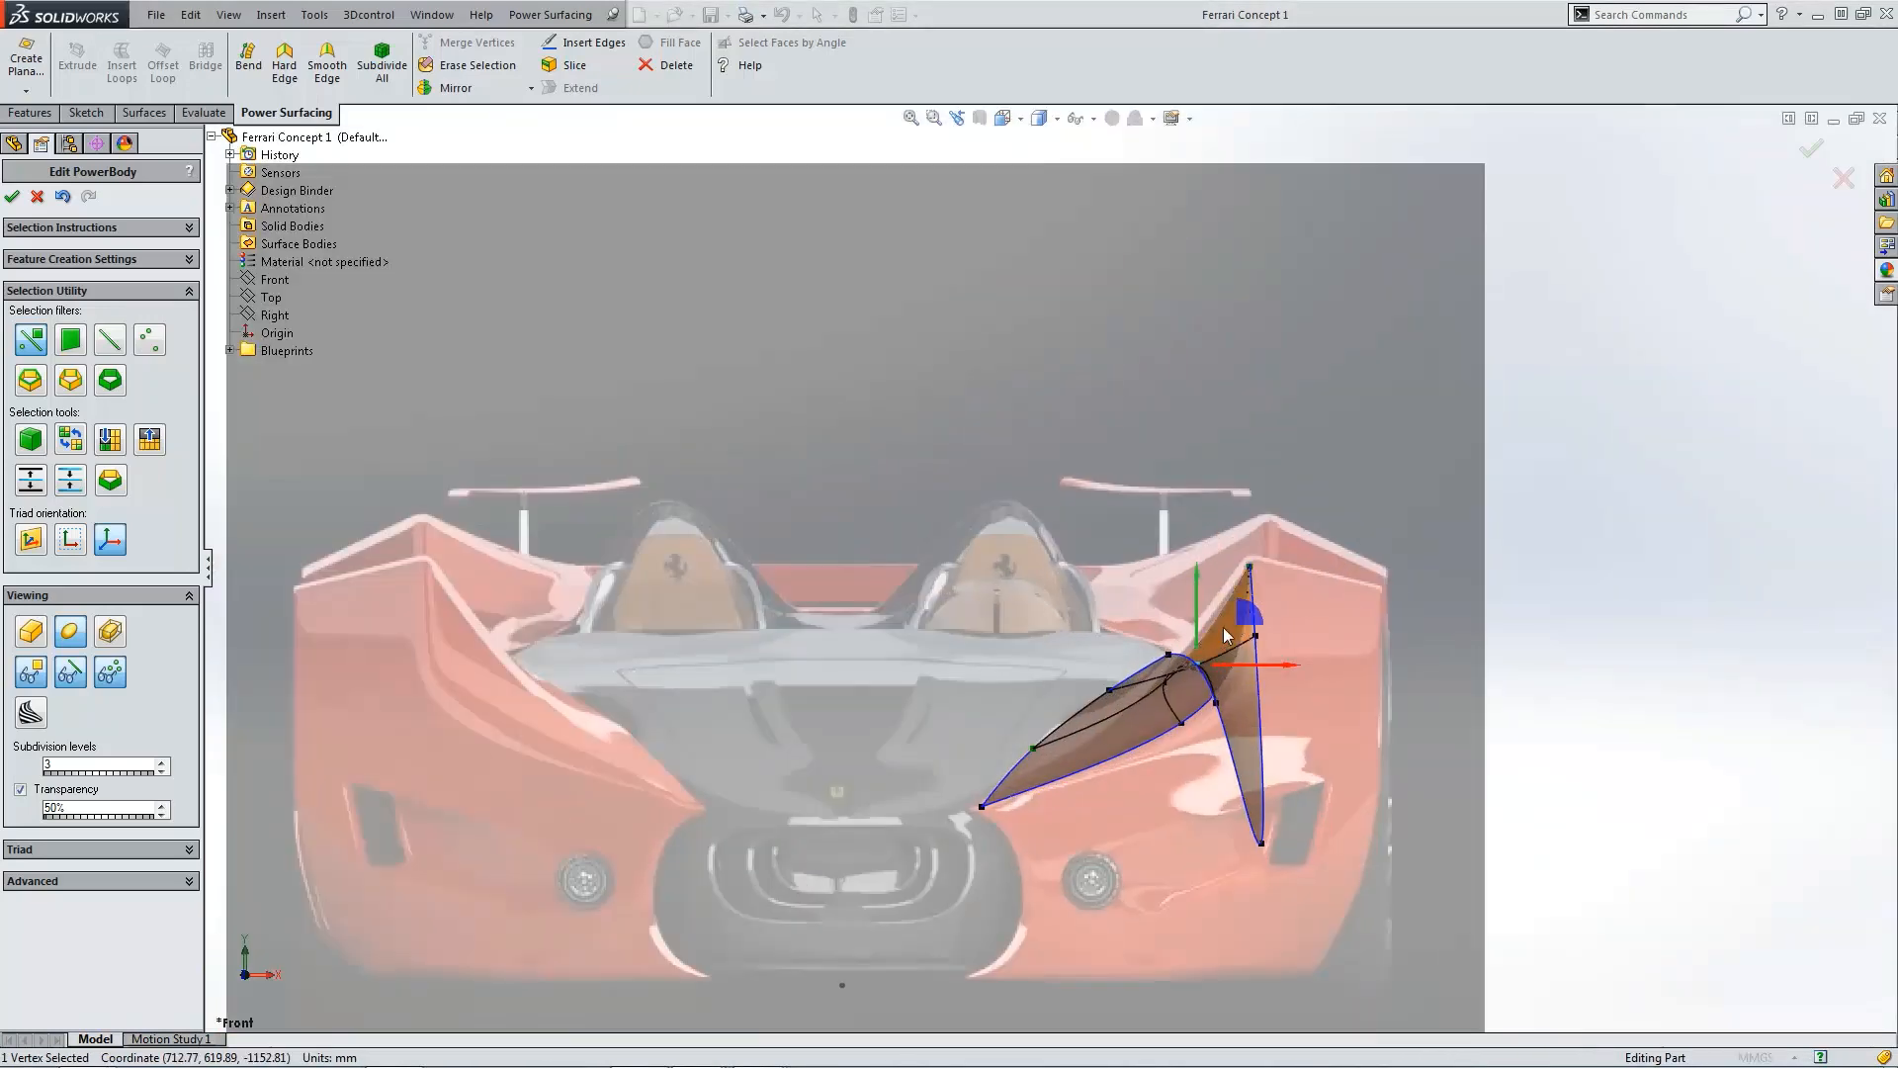
scroll(1224, 635, "down", 2)
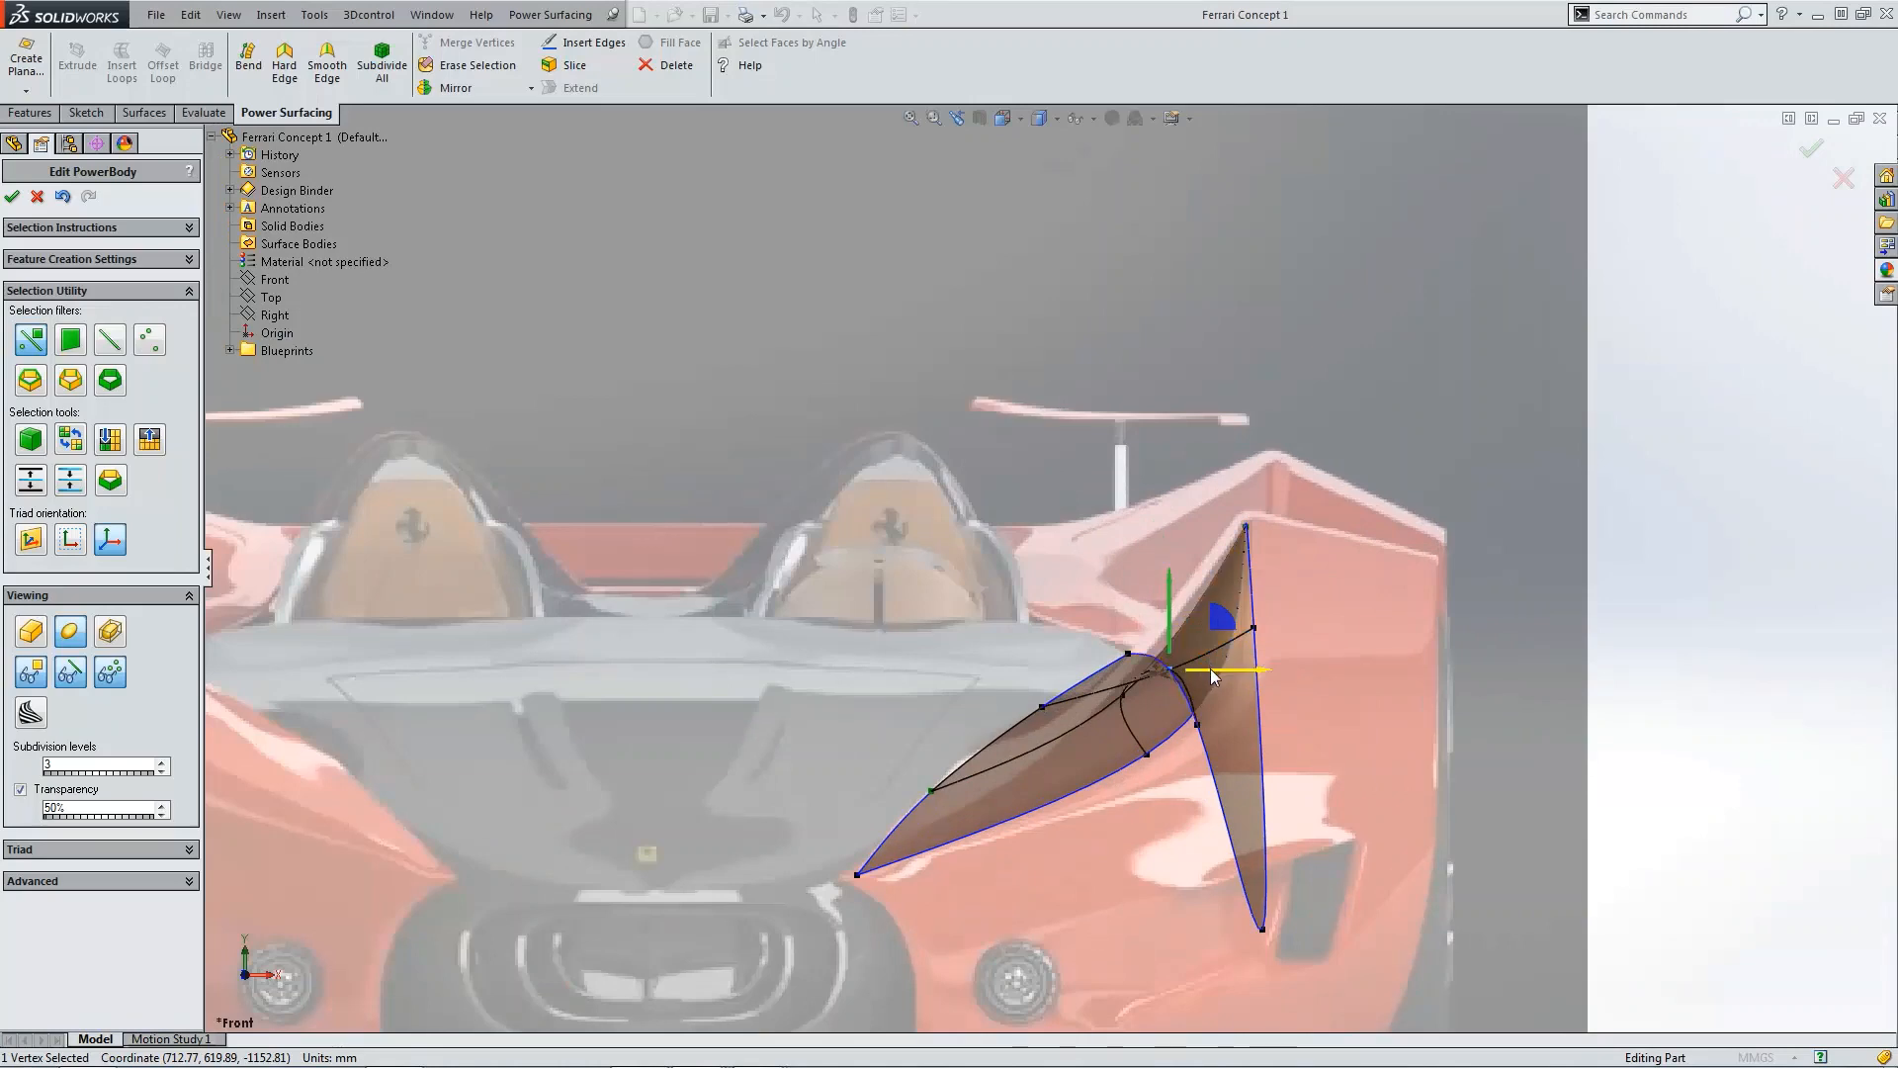
left_click_drag(1215, 677, 1191, 676)
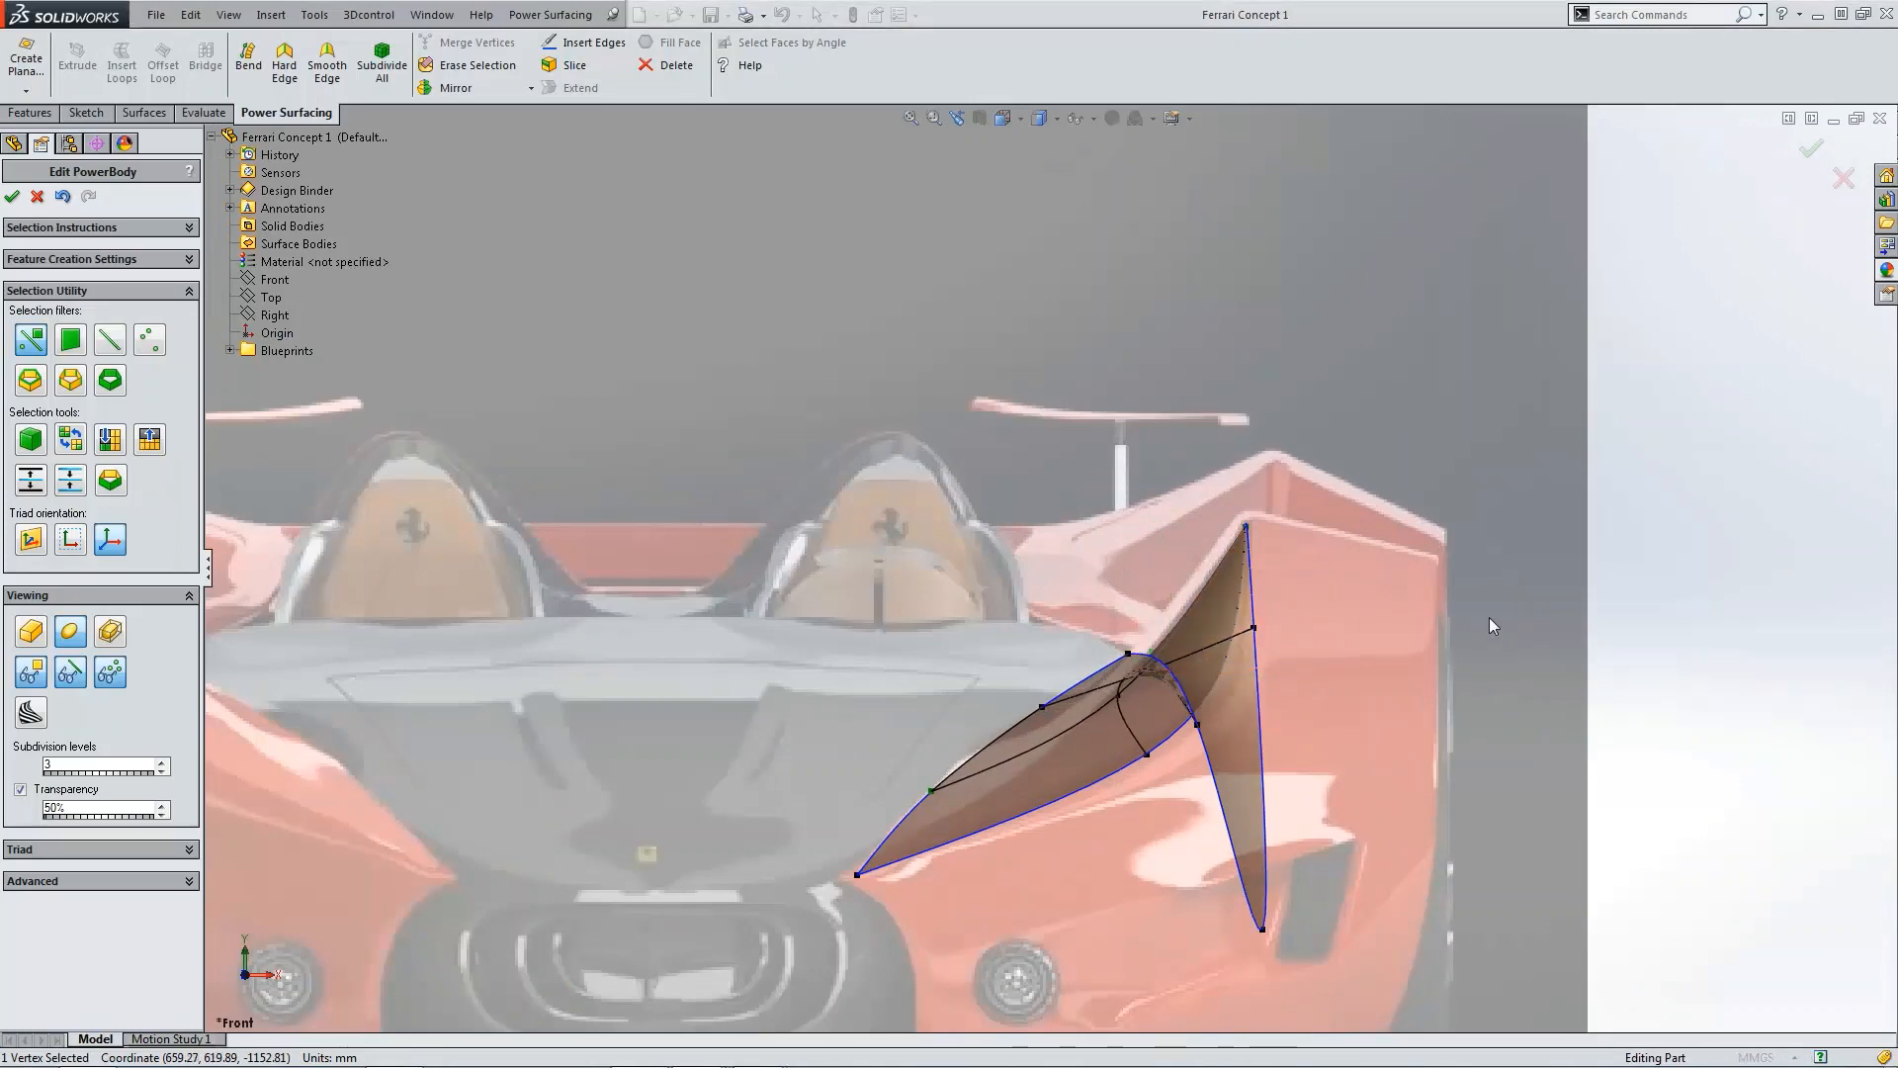
left_click(1489, 618)
Step: Move the outer front nose vertex forward in the top view
middle_click_drag(1490, 618, 1028, 720)
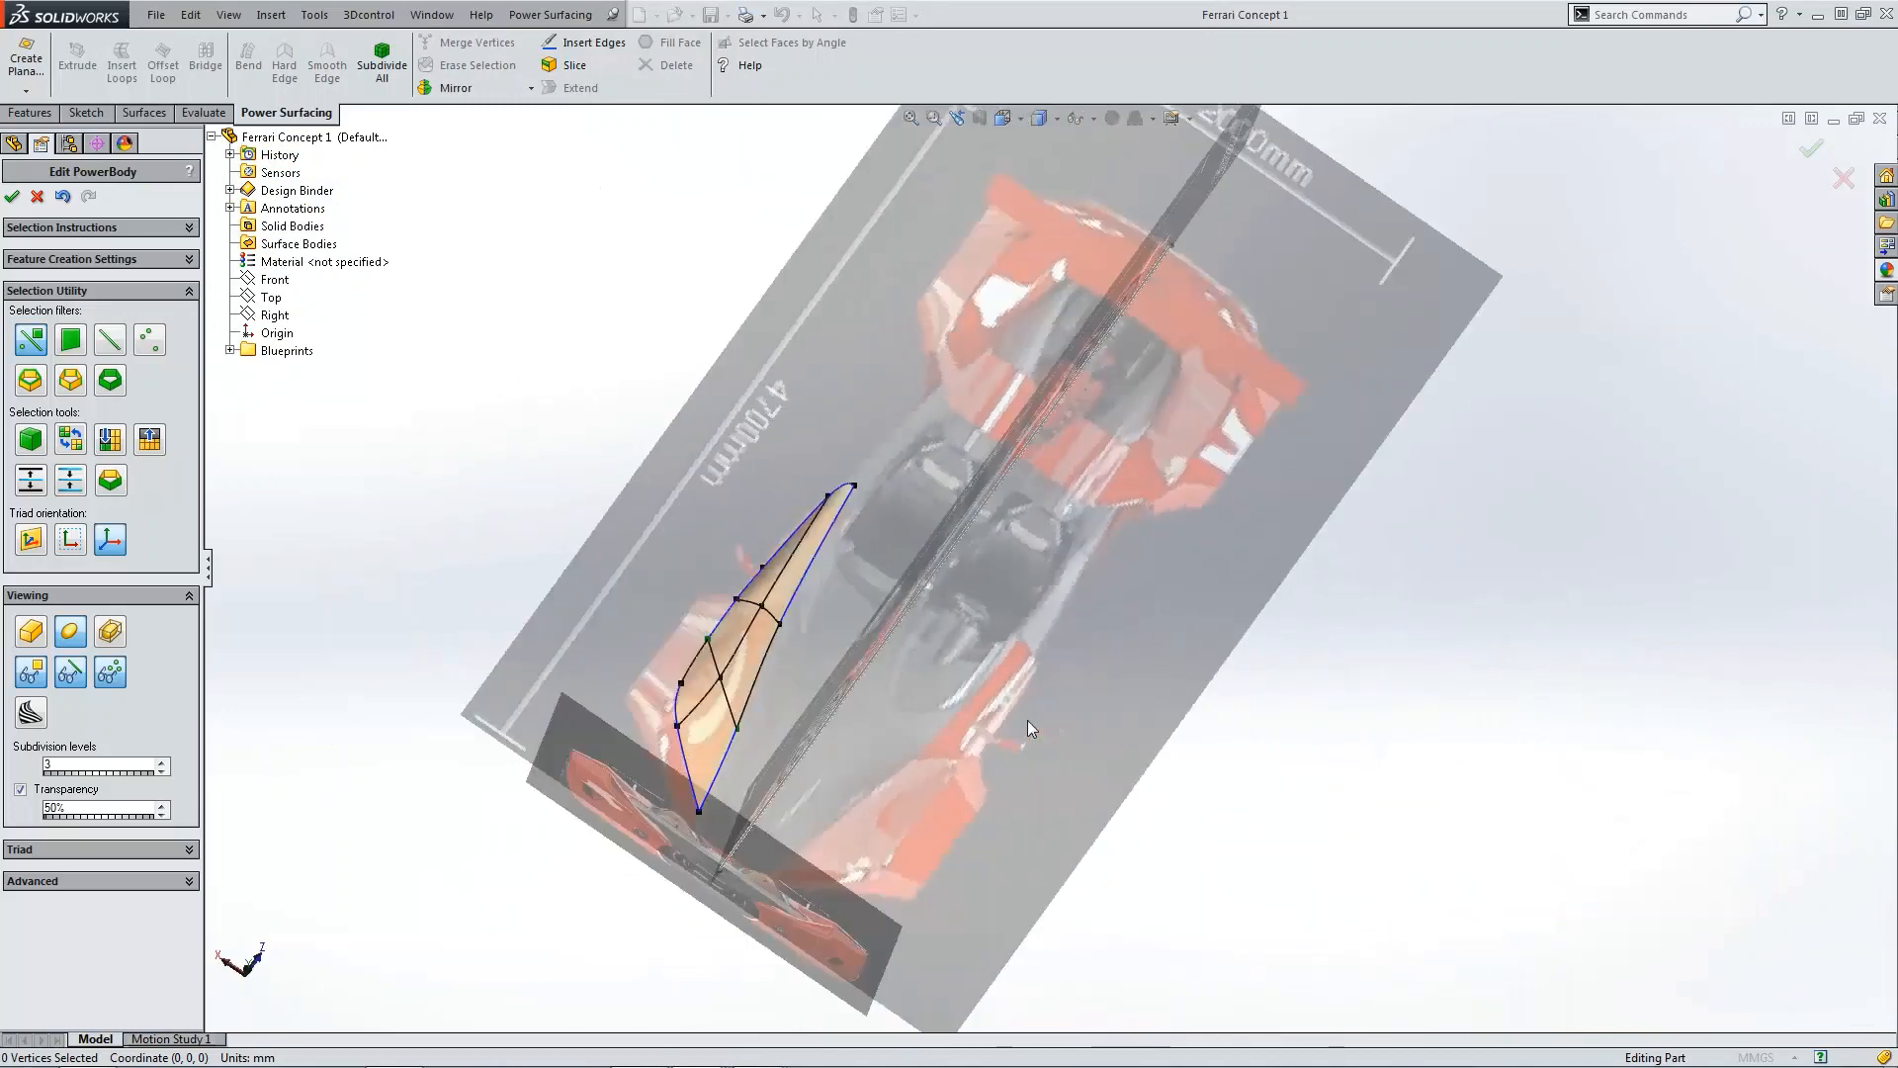
key("ctrl+5")
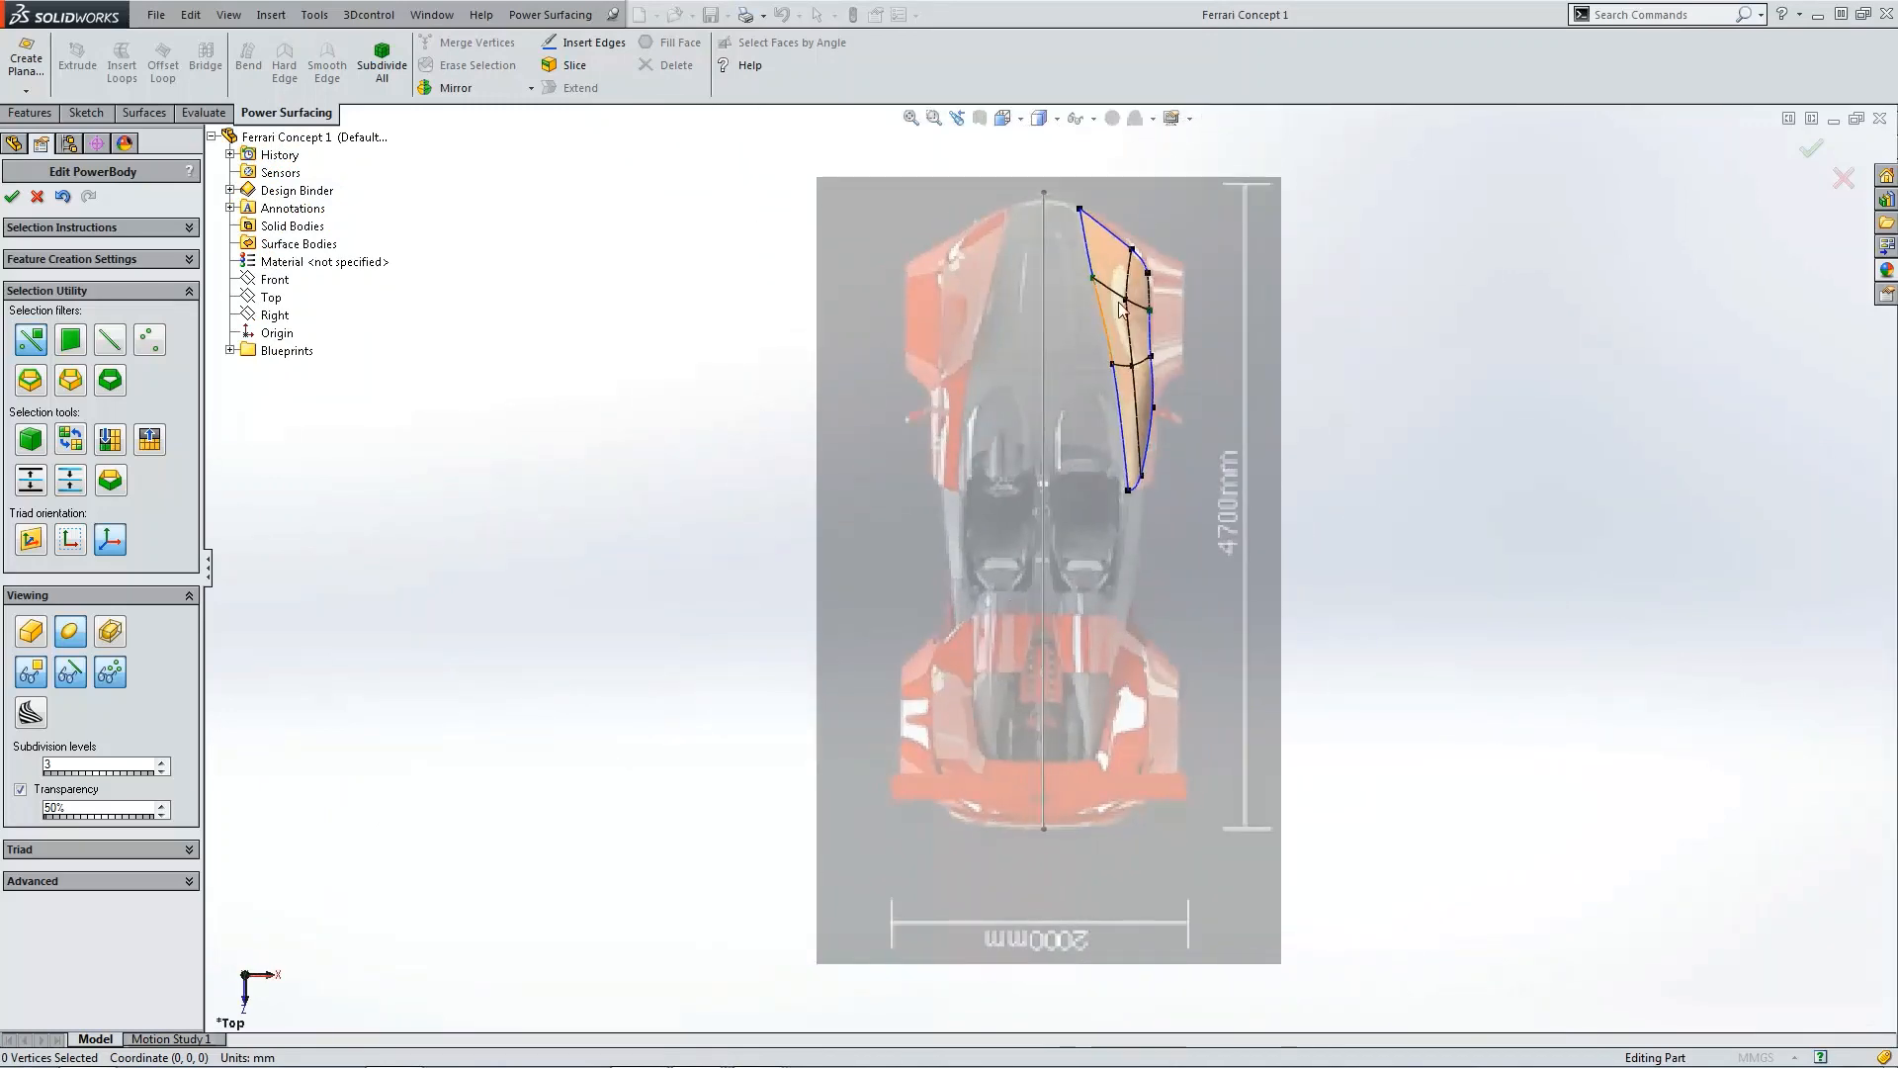
scroll(1109, 310, "down", 5)
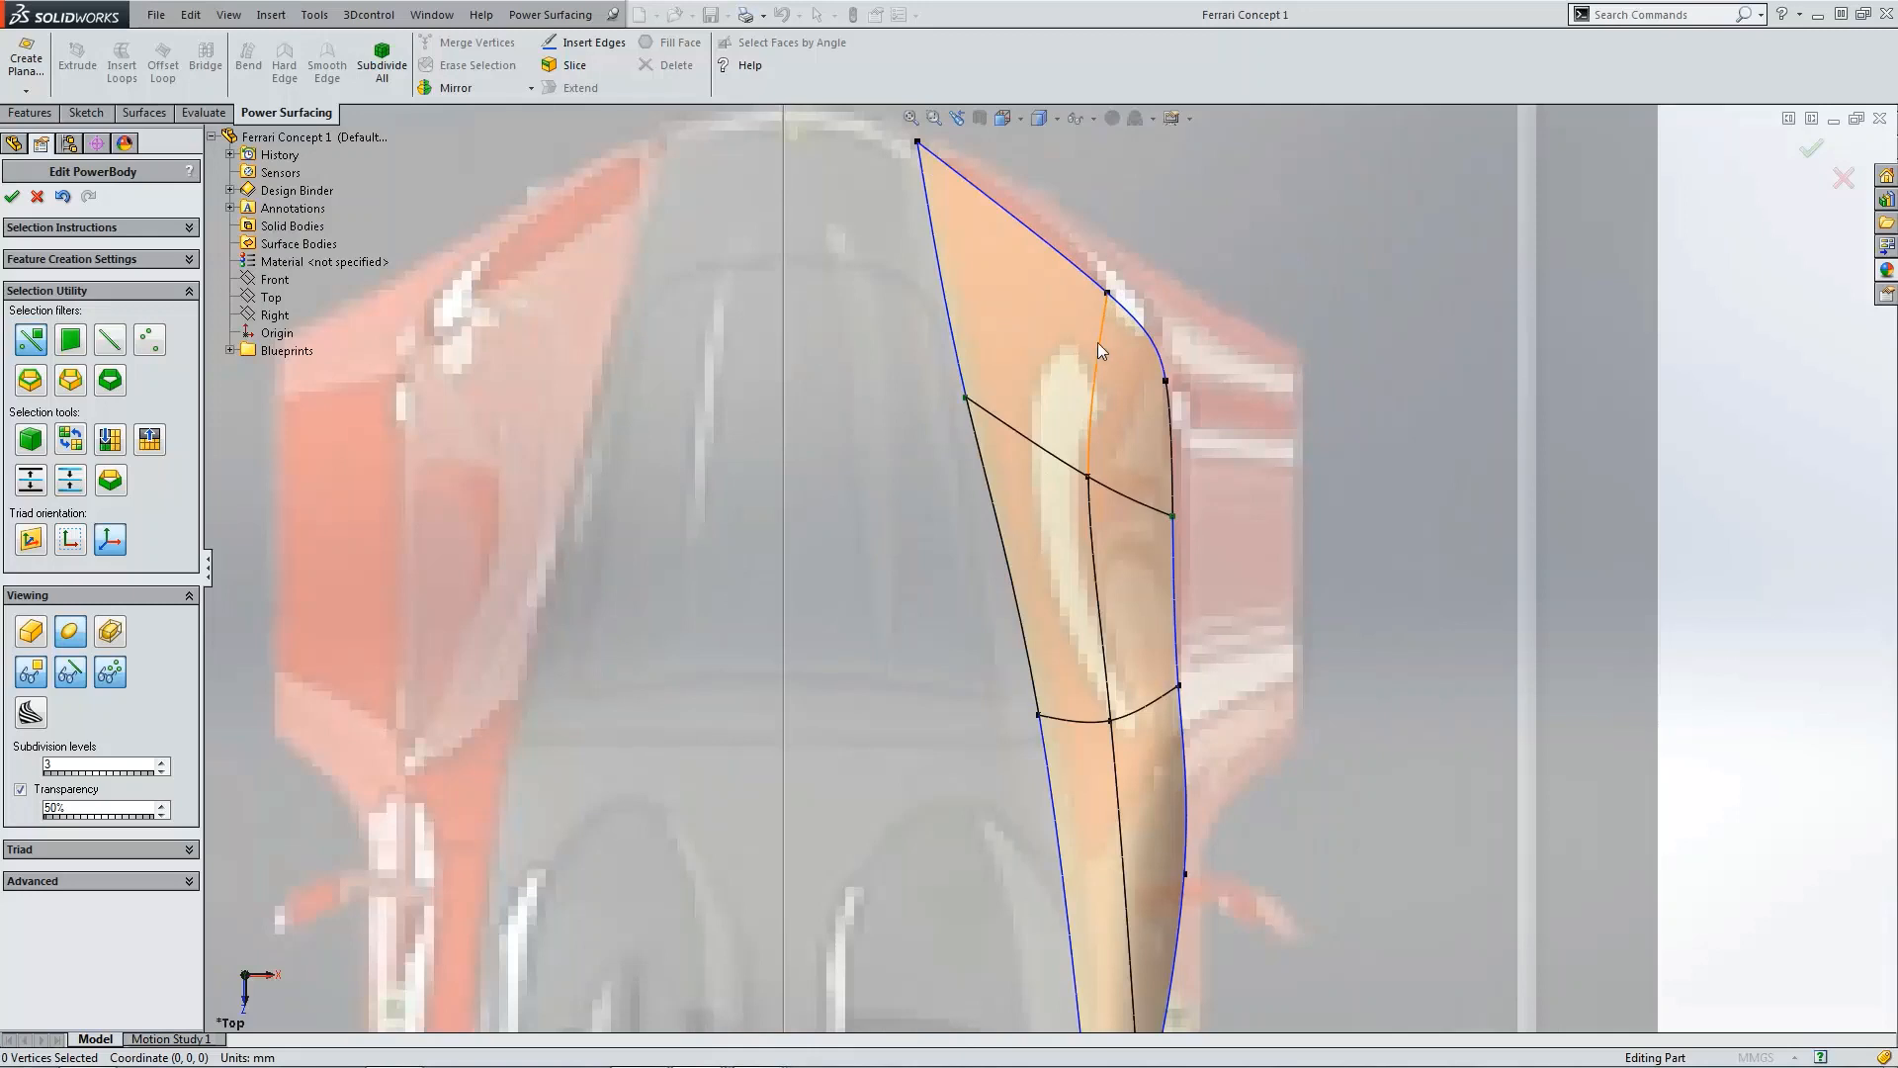
left_click(1107, 294)
left_click_drag(1104, 320, 1106, 284)
Step: Compare the body's cage and smooth displays in the side, top and isometric views
scroll(1182, 565, "up", 4)
scroll(1182, 579, "up", 2)
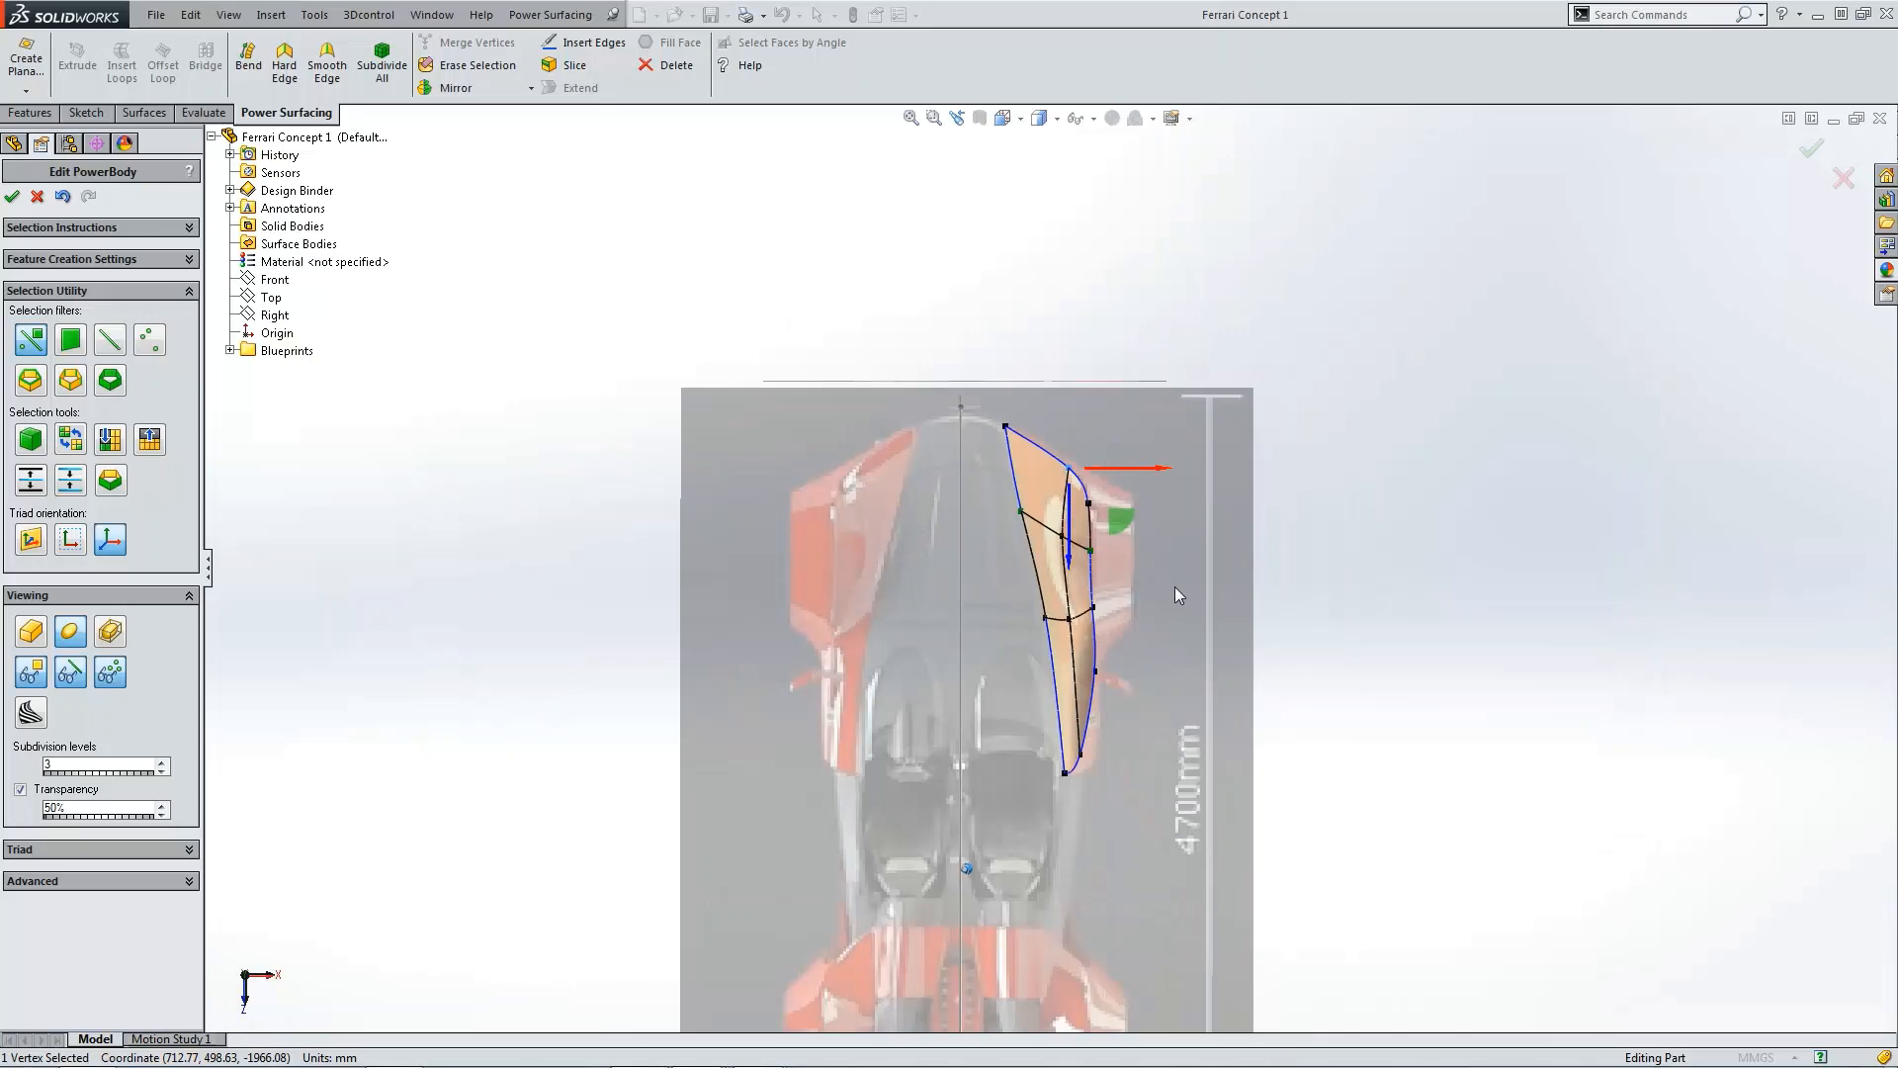
key("ctrl+4")
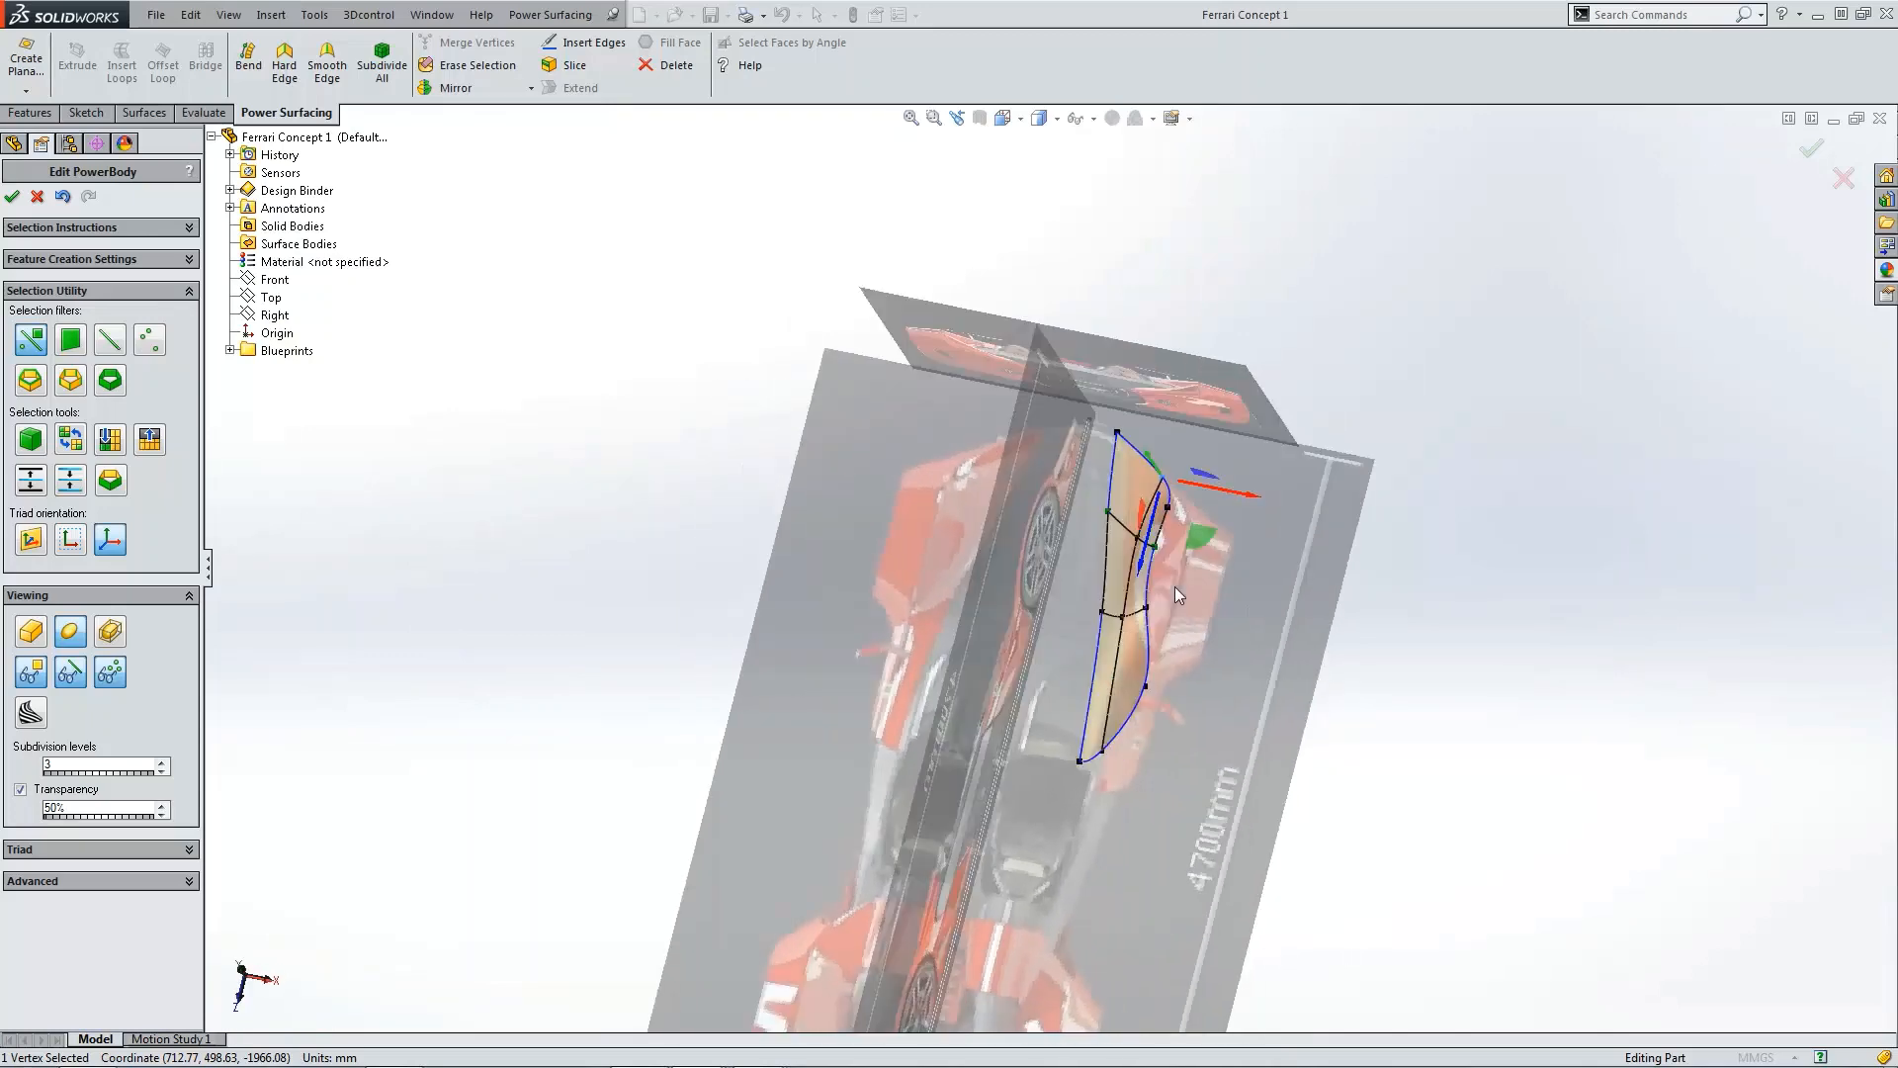
scroll(1291, 645, "down", 3)
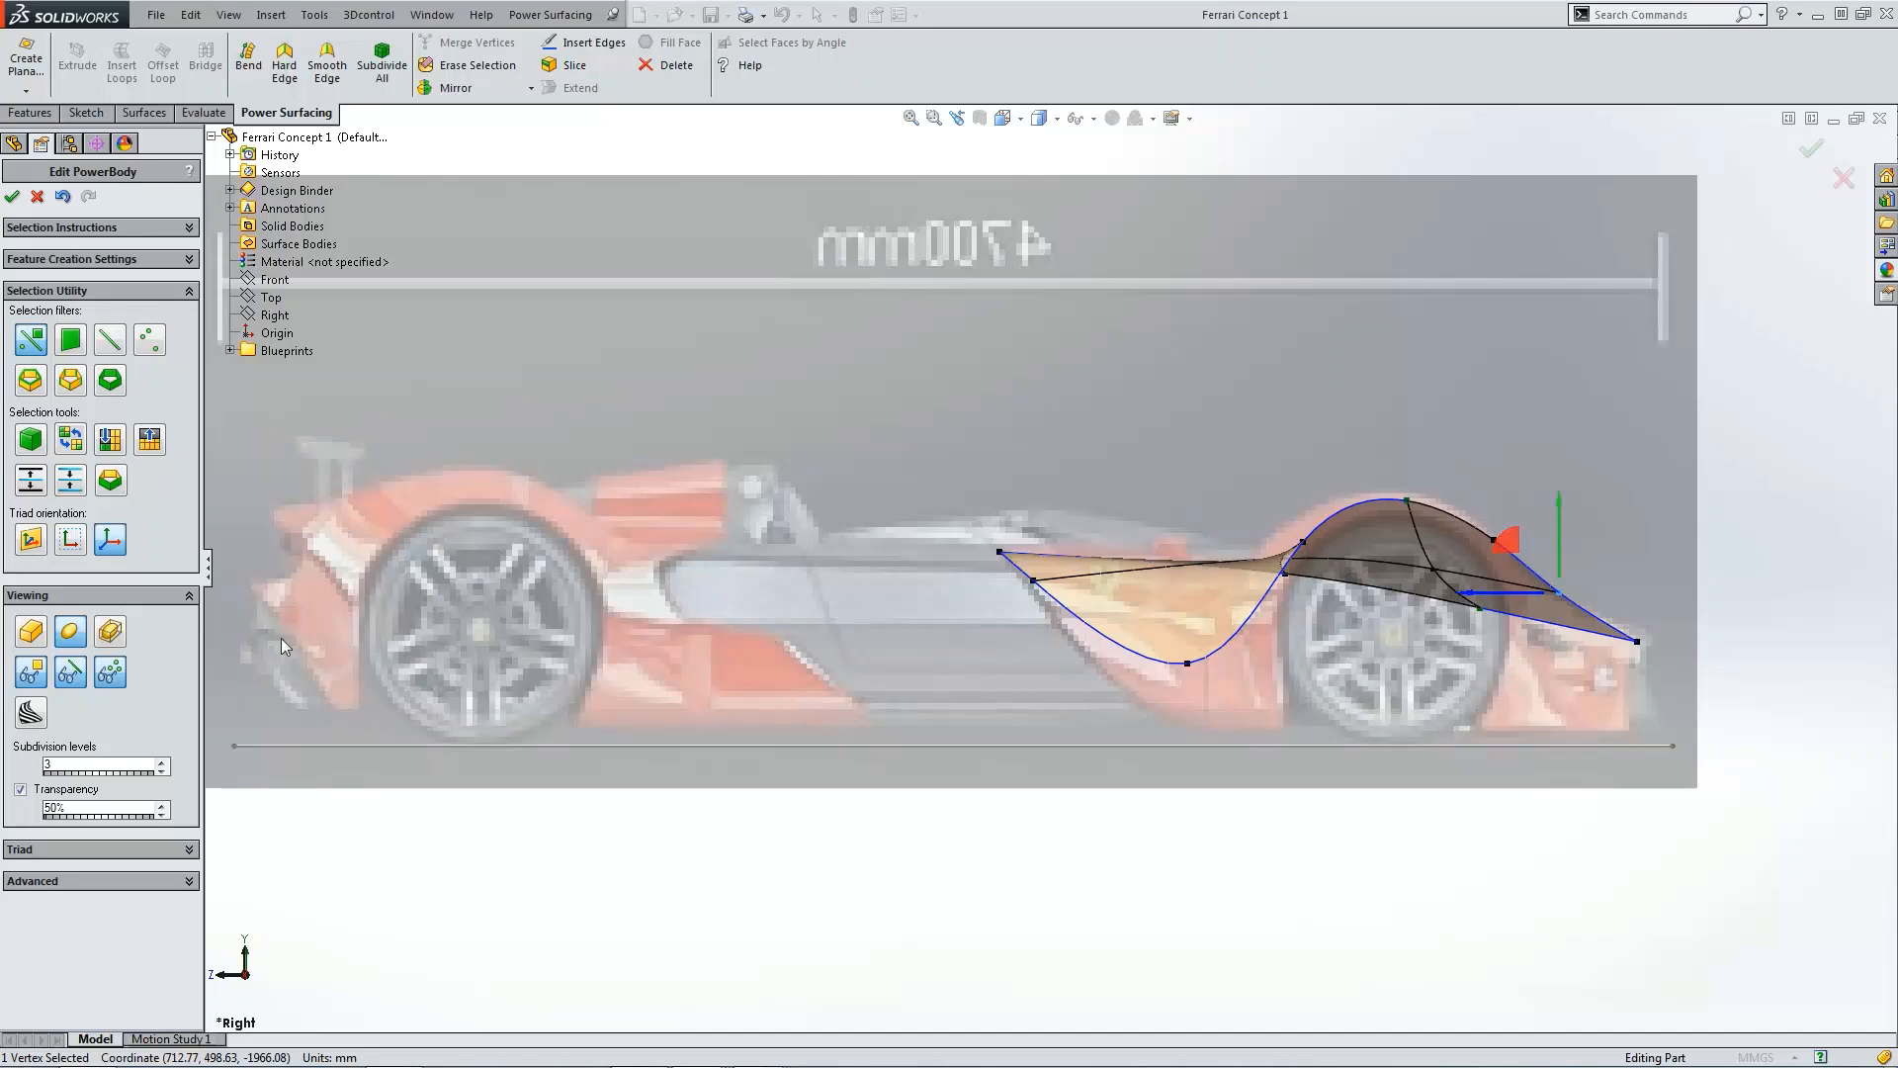
left_click(31, 634)
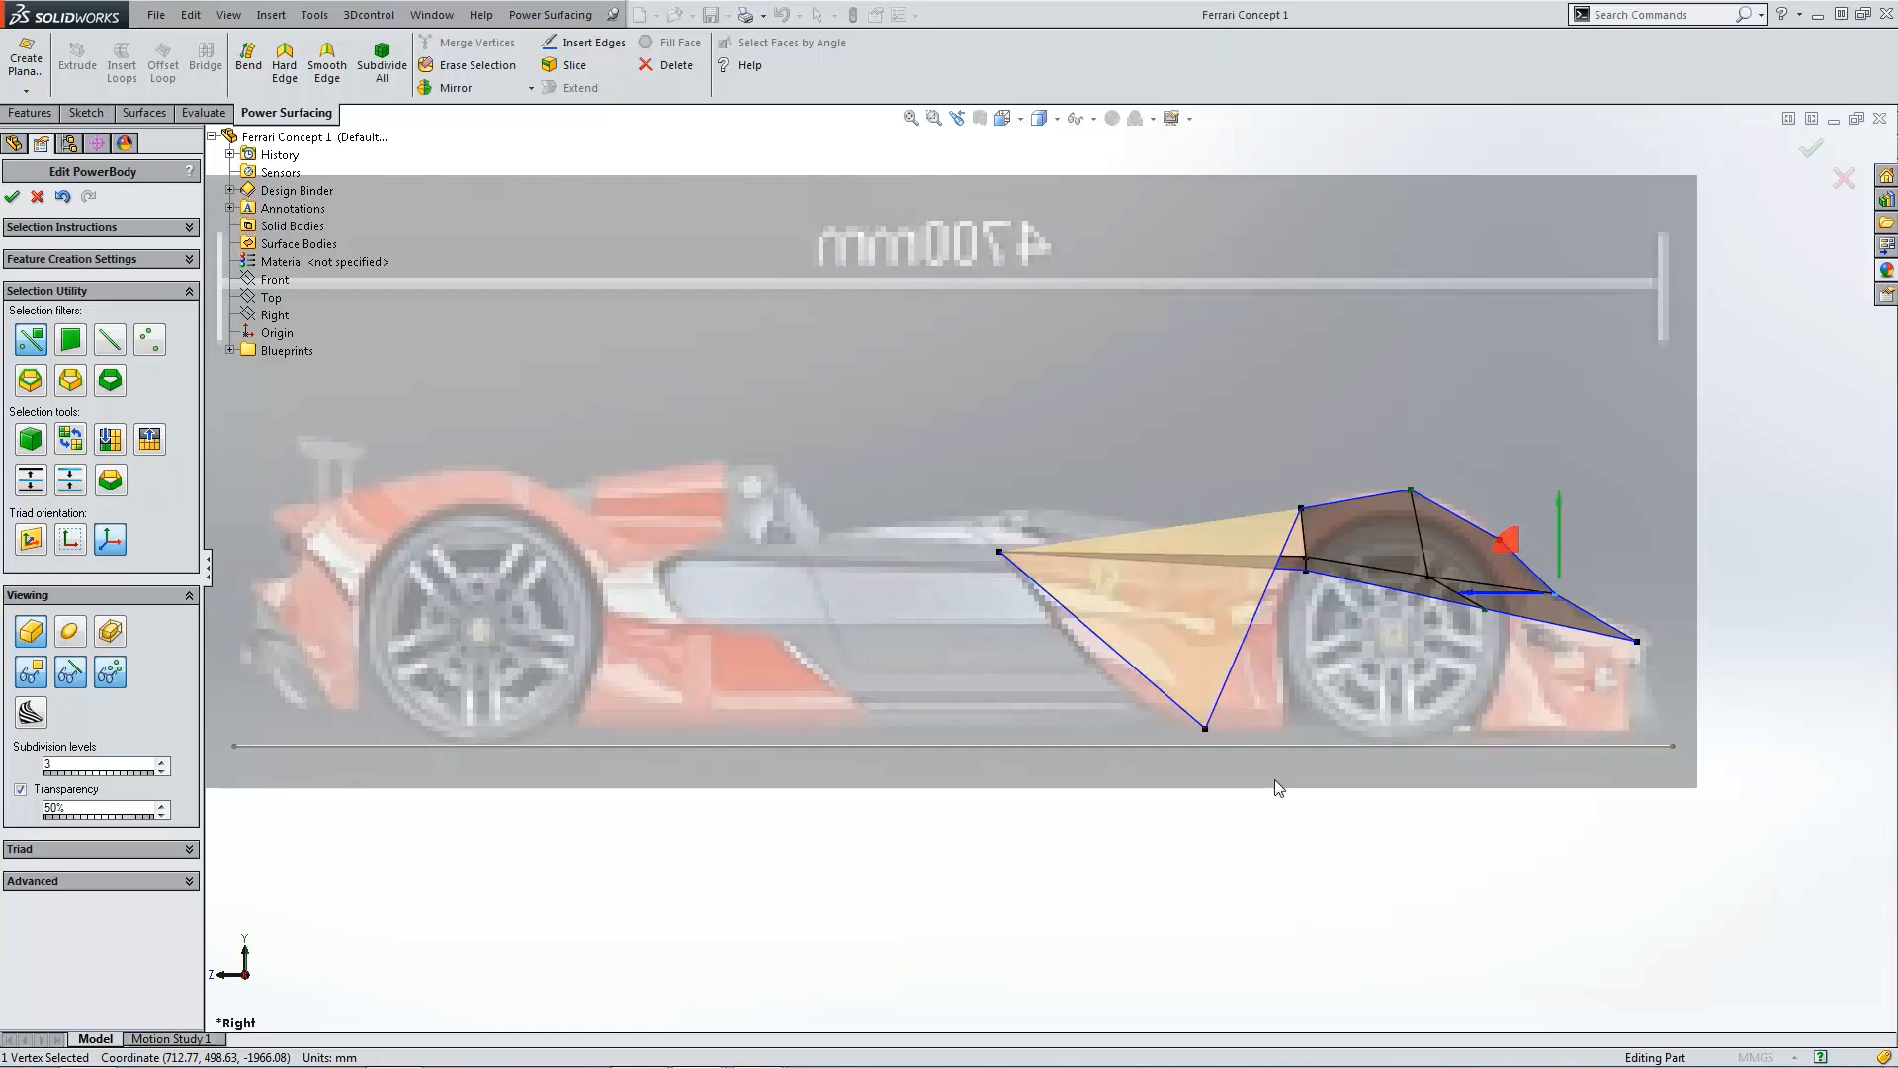
key("f")
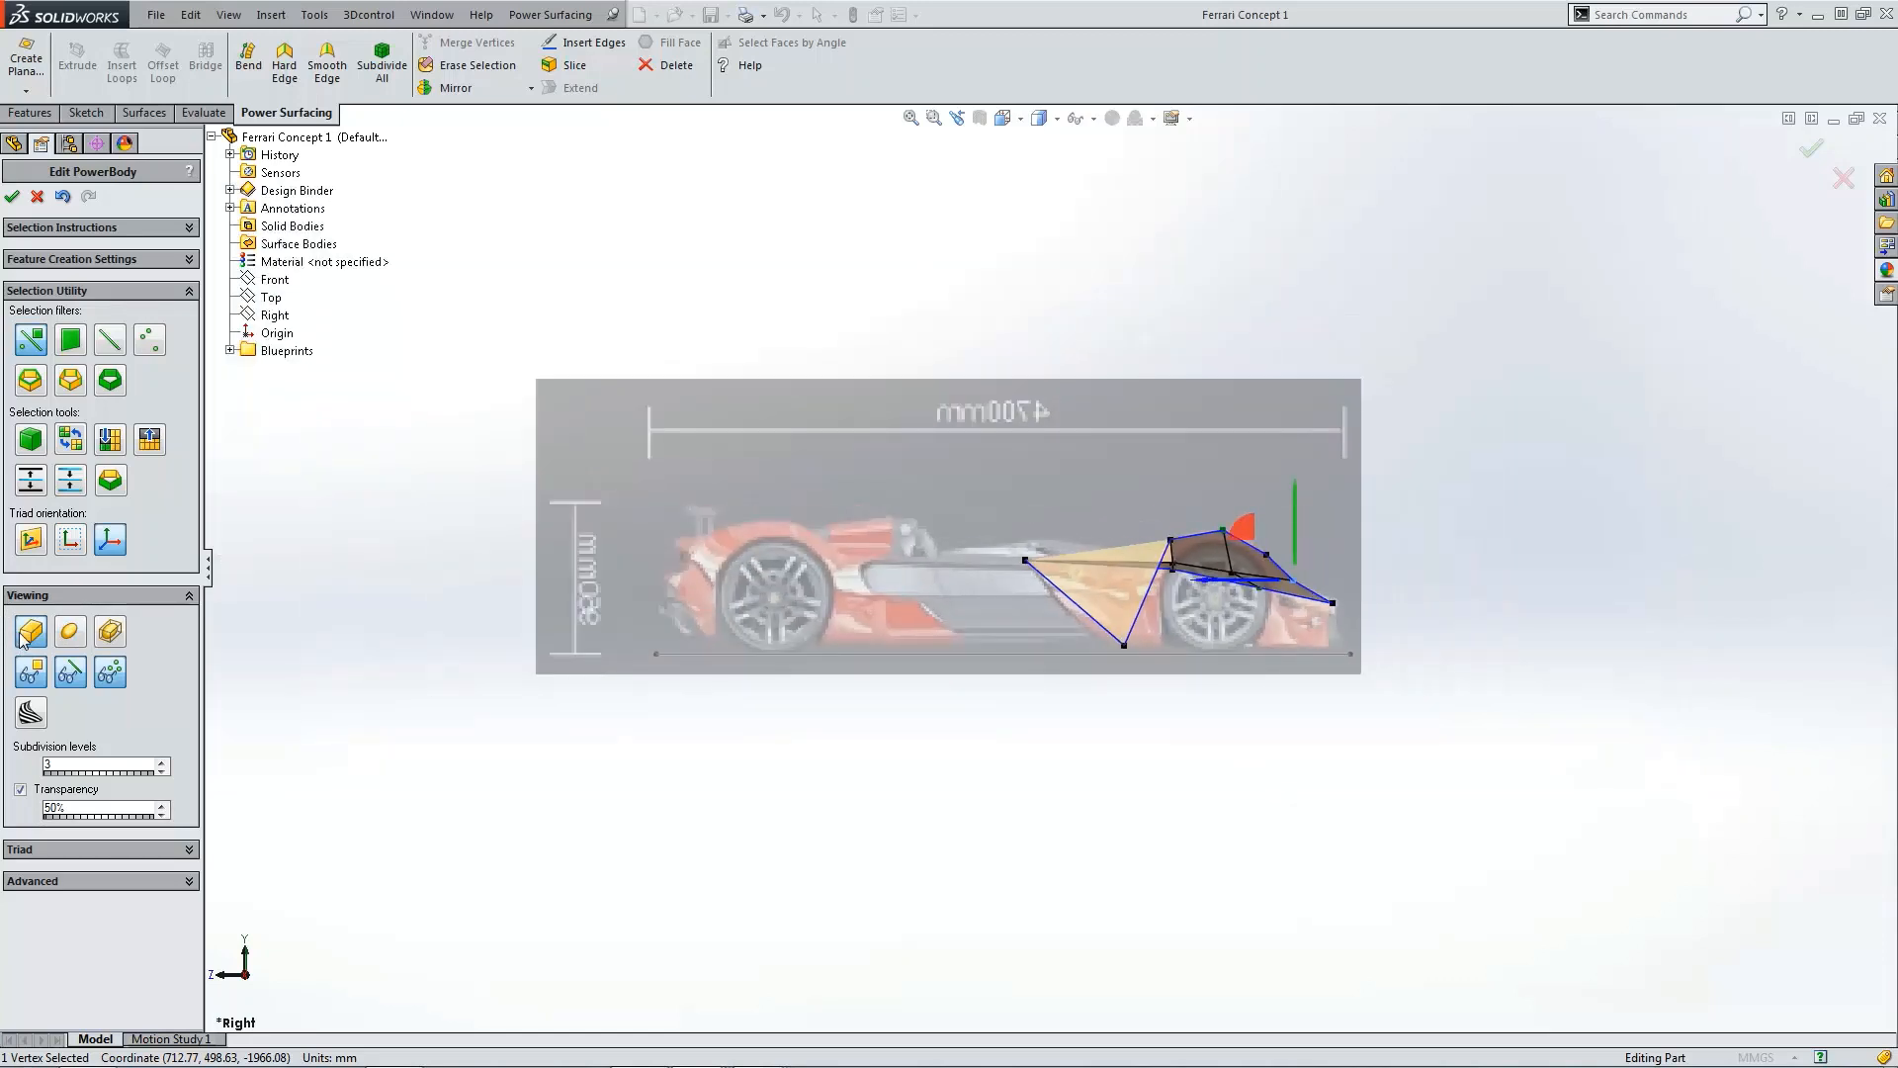
left_click(1177, 719)
key("ctrl+5")
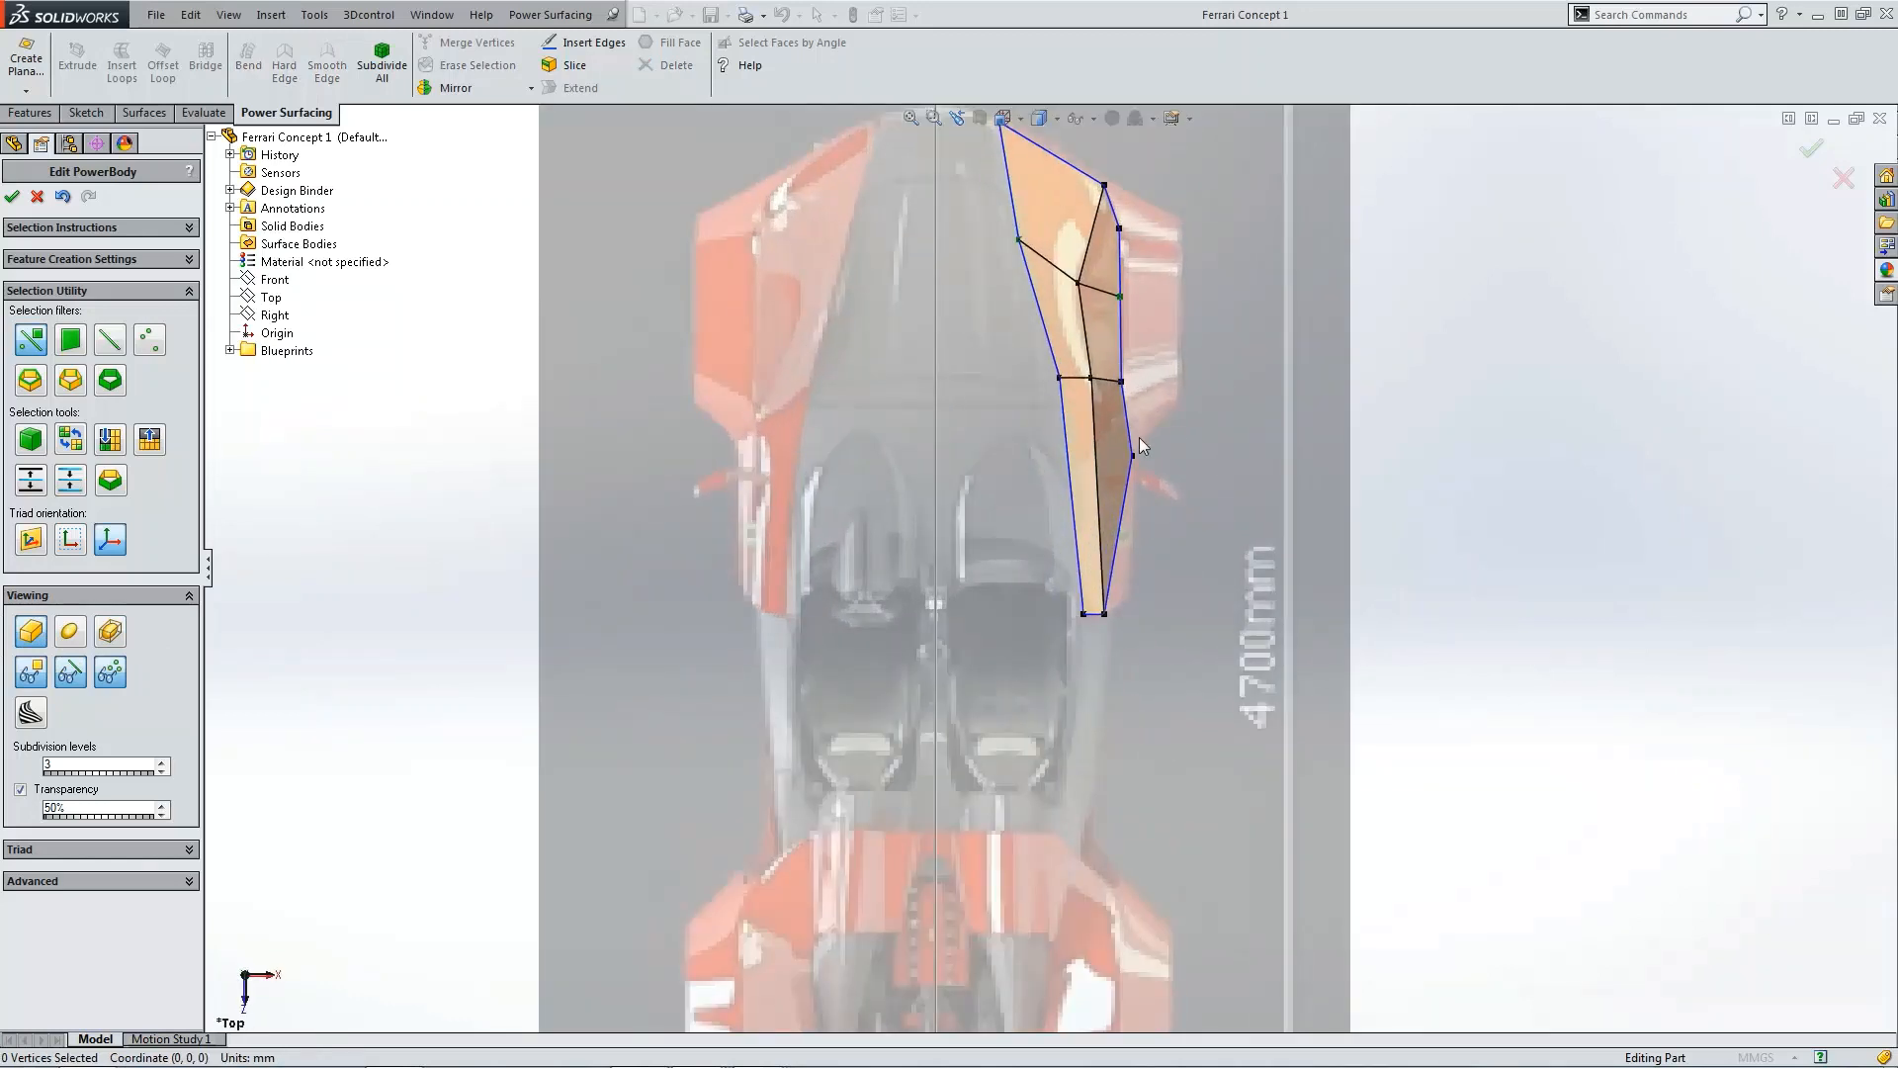
left_click(112, 634)
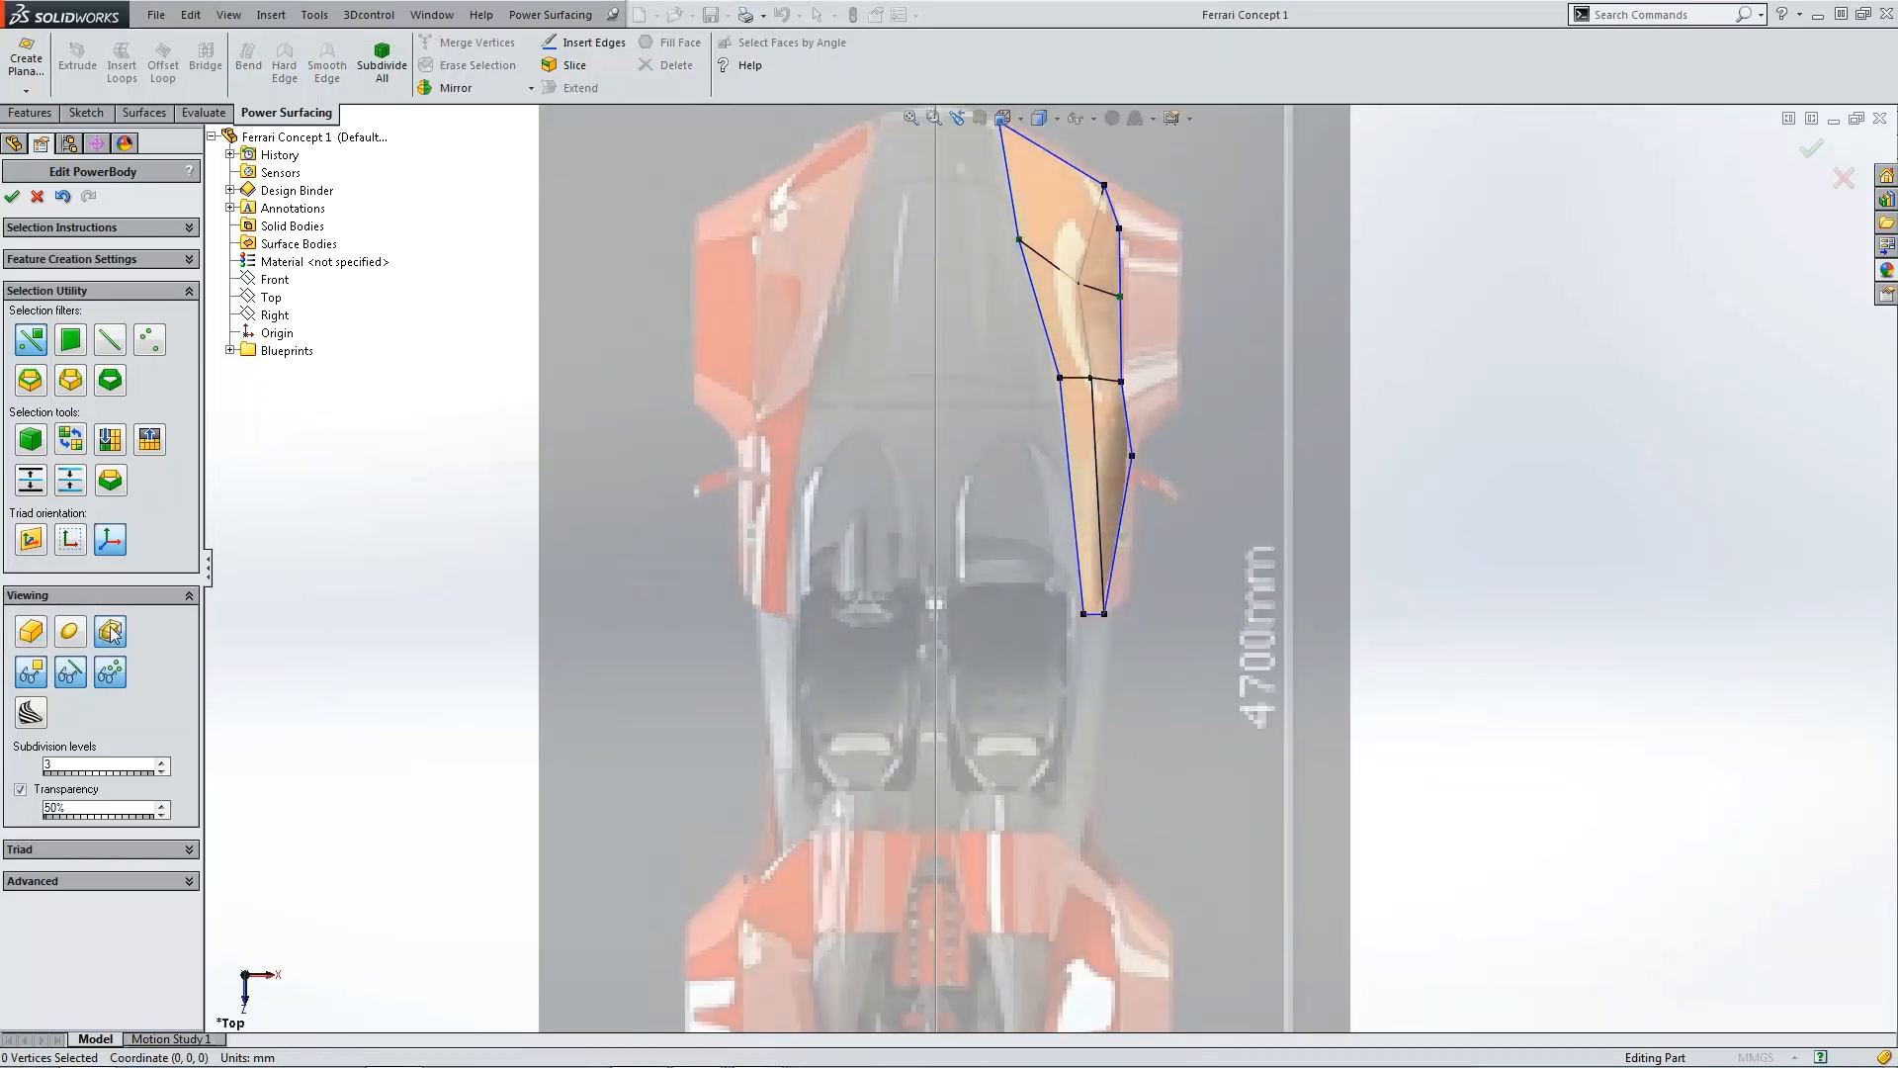
key("ctrl+7")
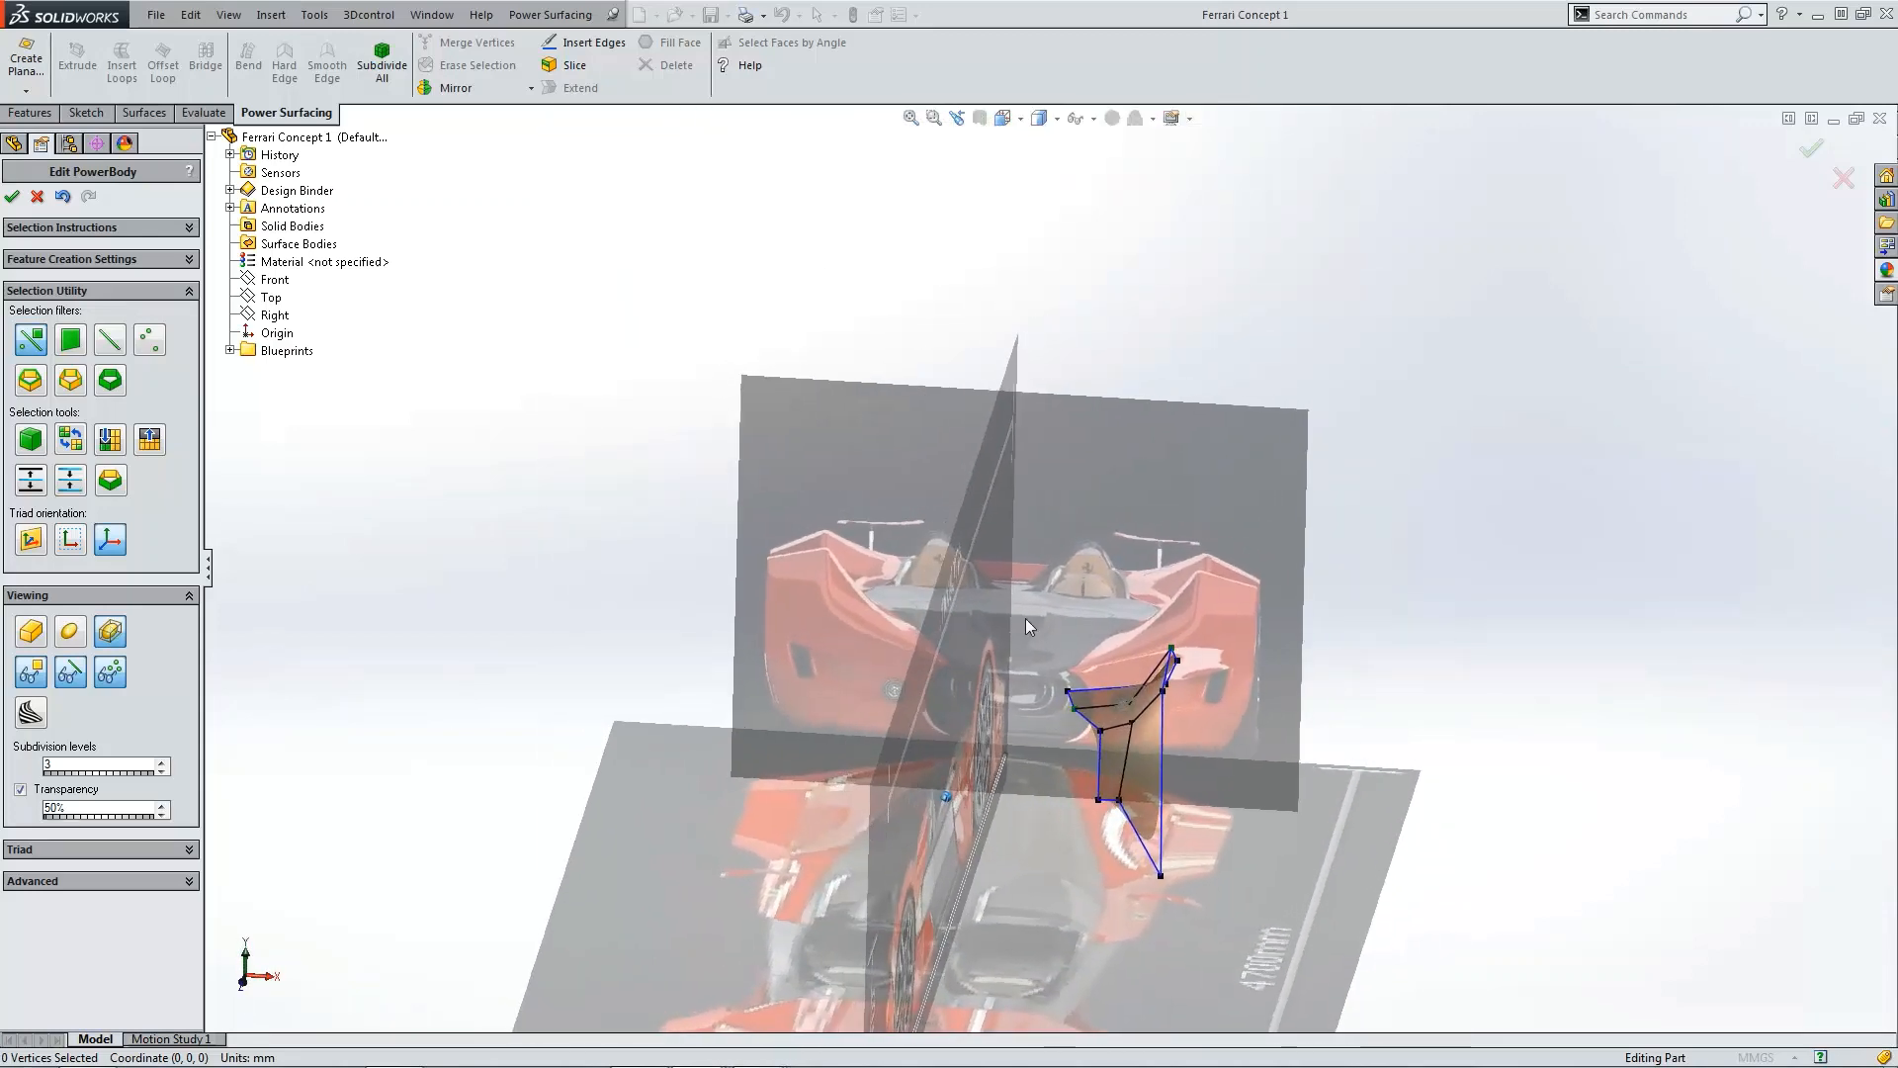
scroll(1131, 732, "down", 5)
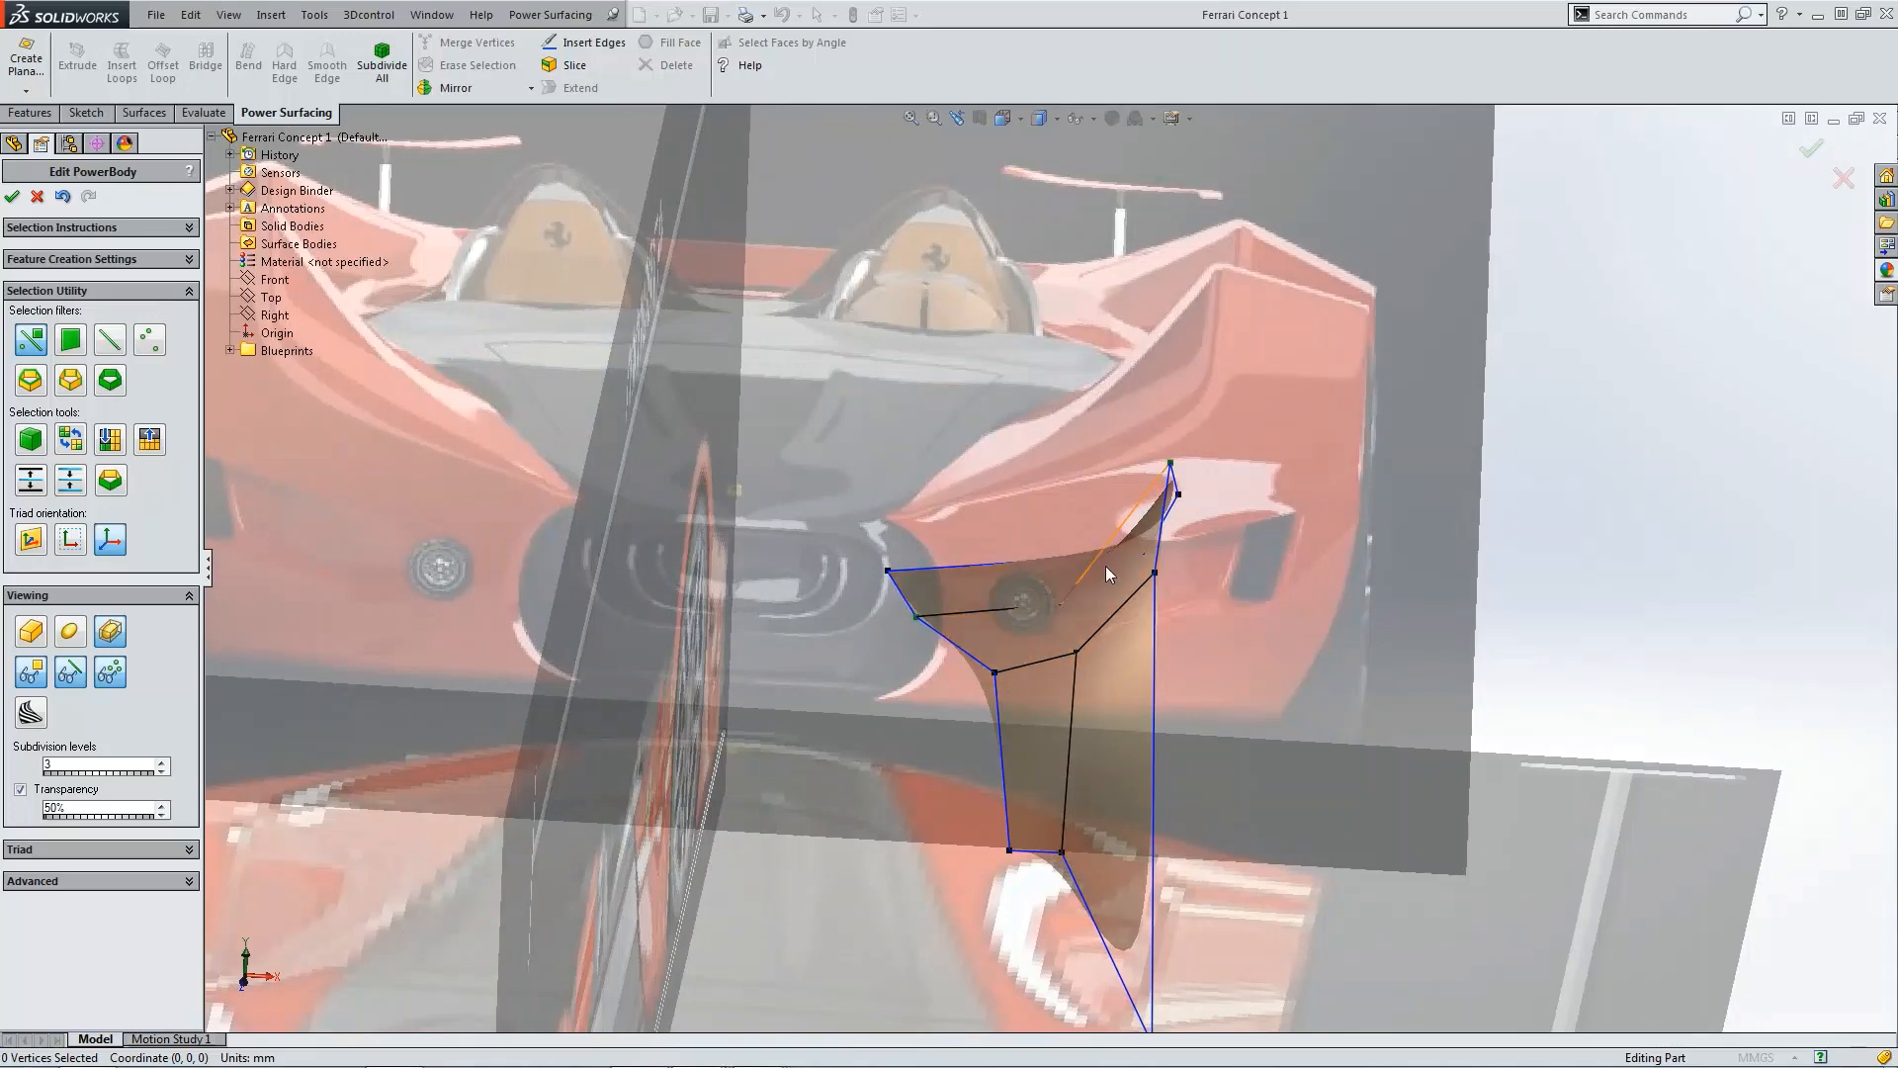
left_click(35, 635)
left_click(36, 637)
left_click(40, 638)
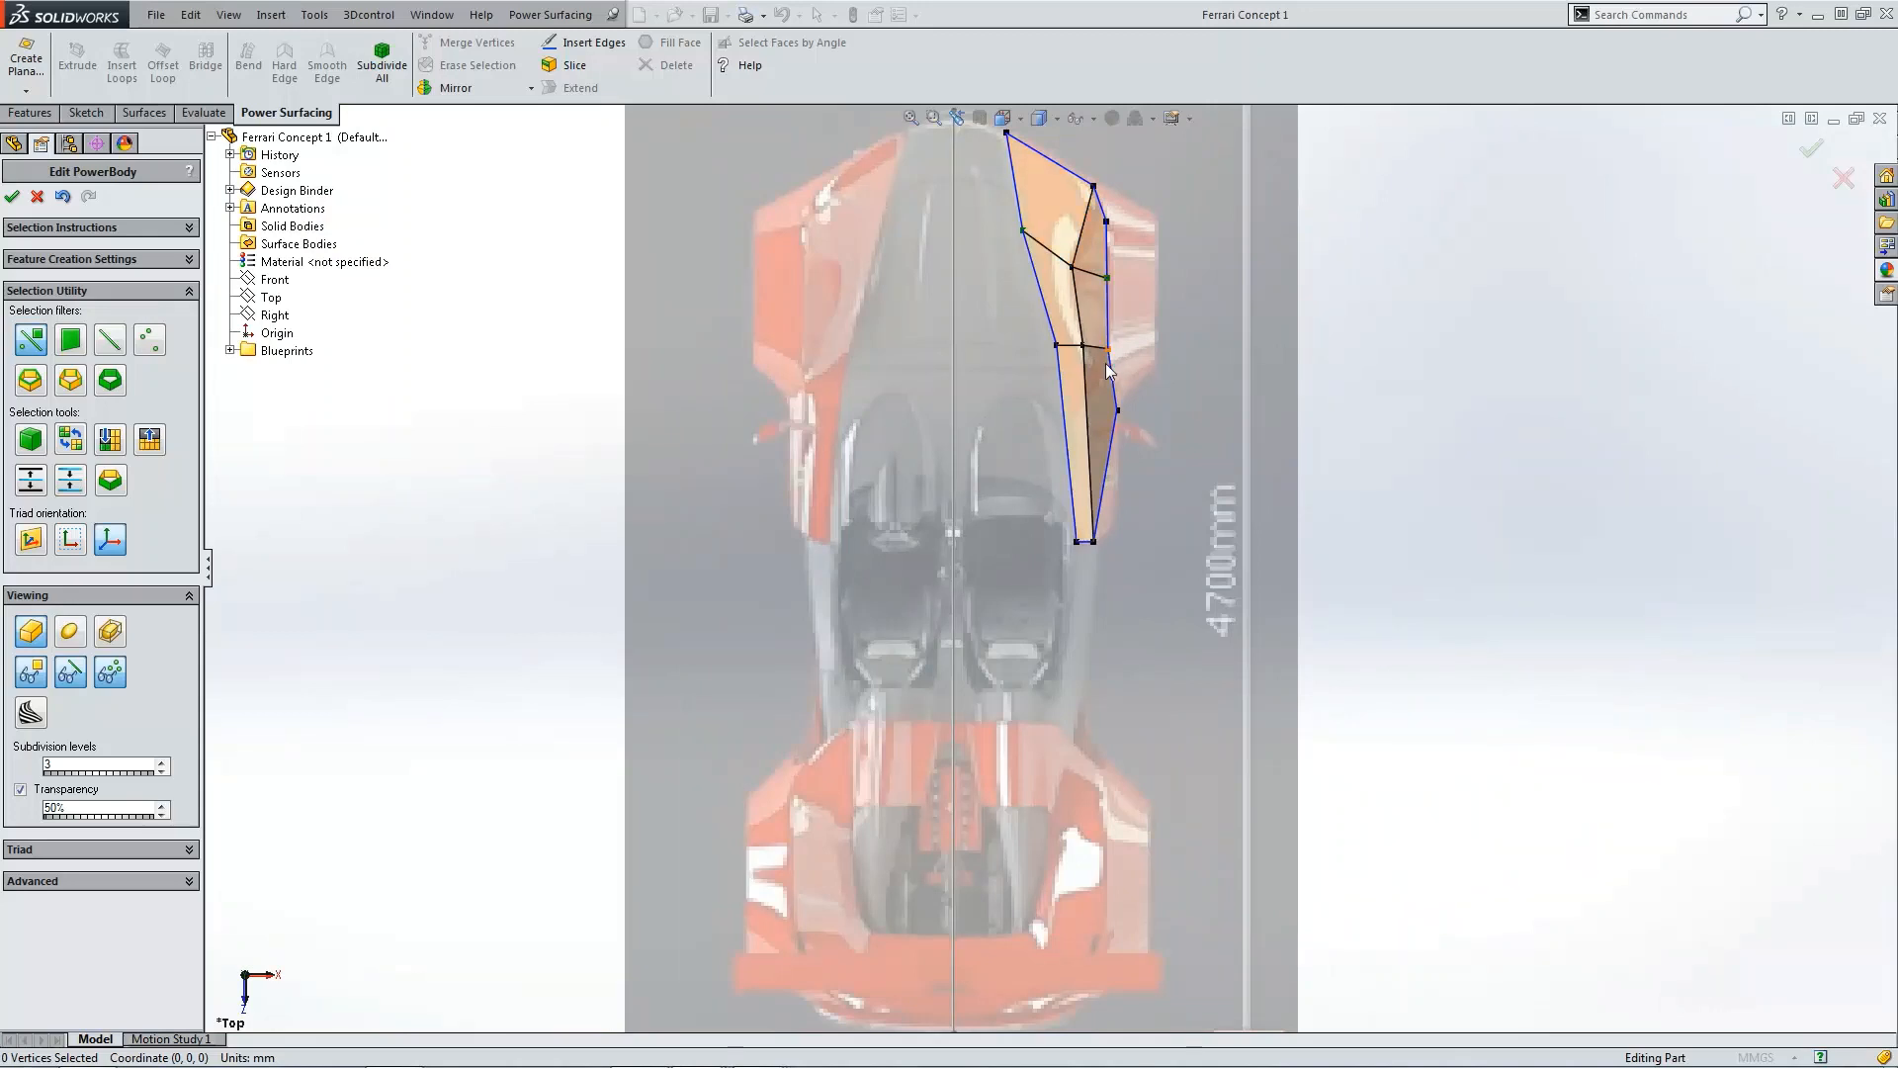
Step: Nudge the middle outer side vertex in the top view and check the smooth preview from the side
scroll(1103, 307, "down", 3)
left_click(1090, 348)
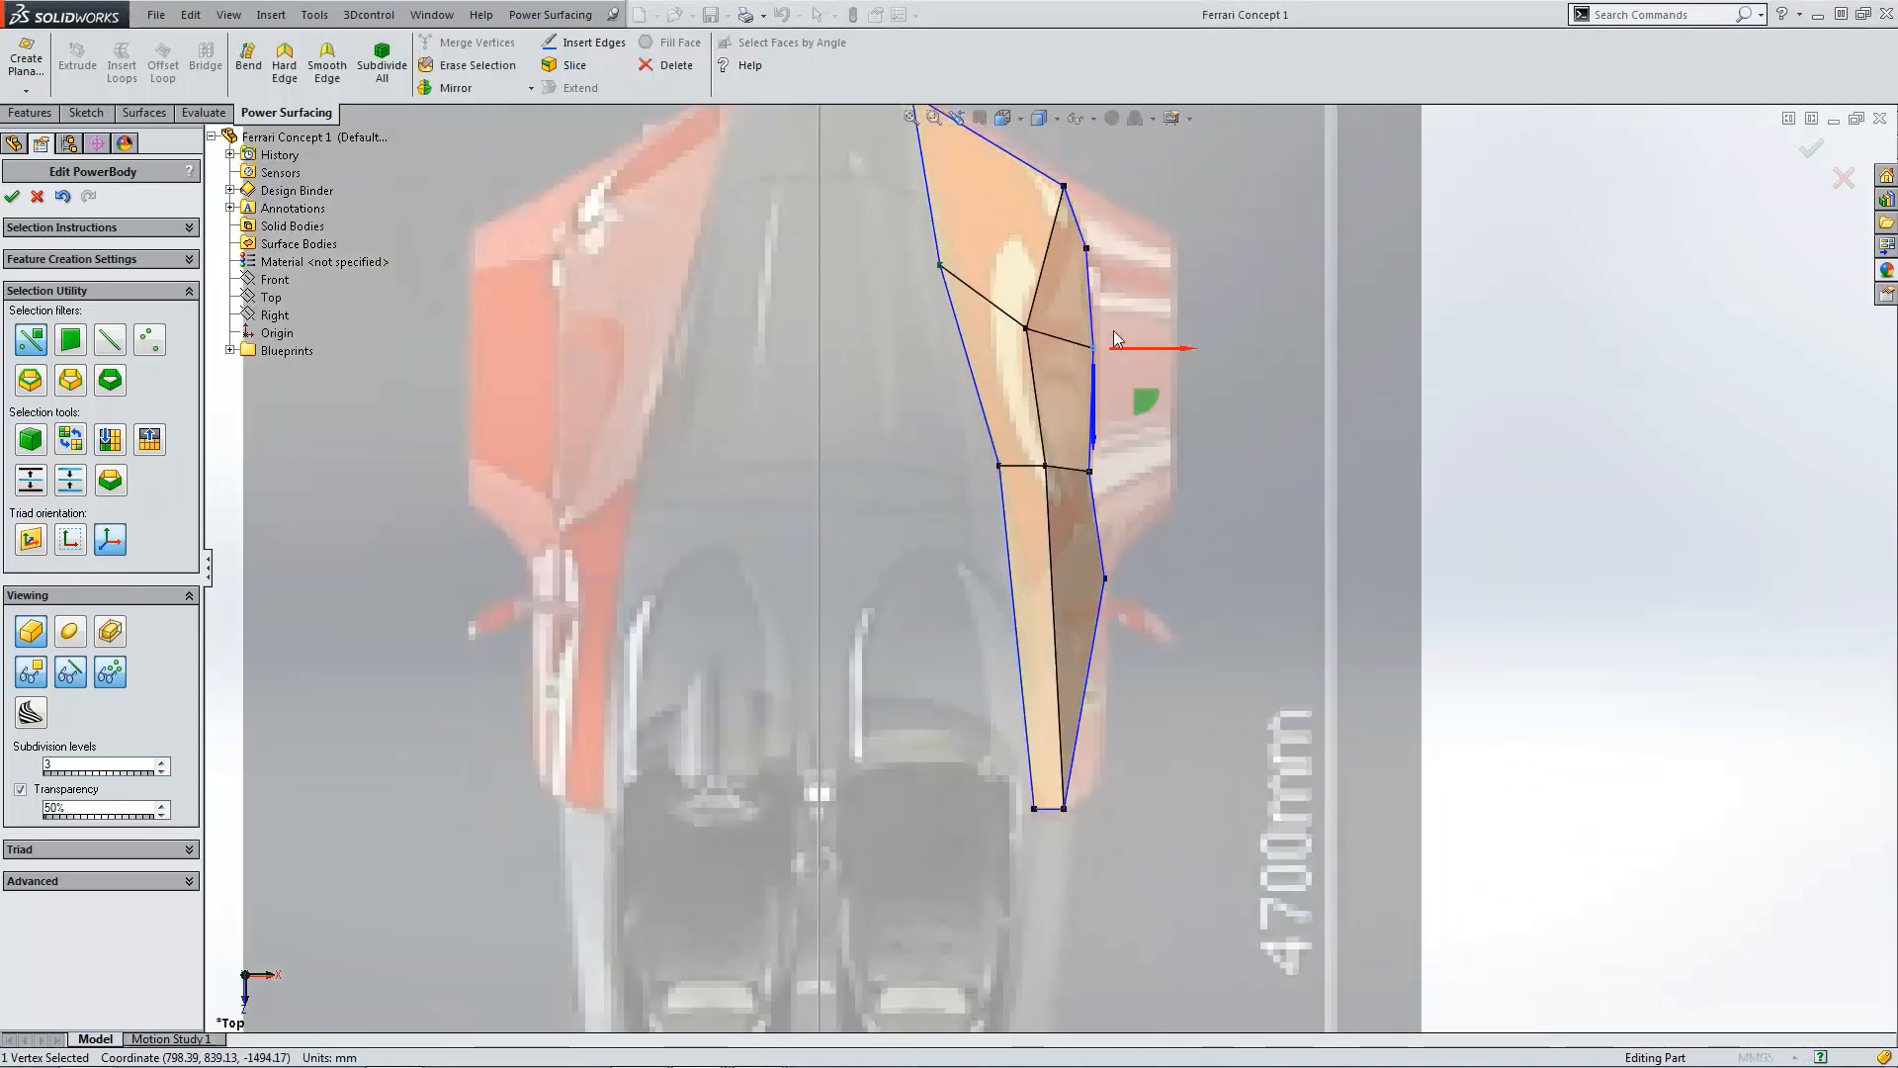
left_click(1436, 561)
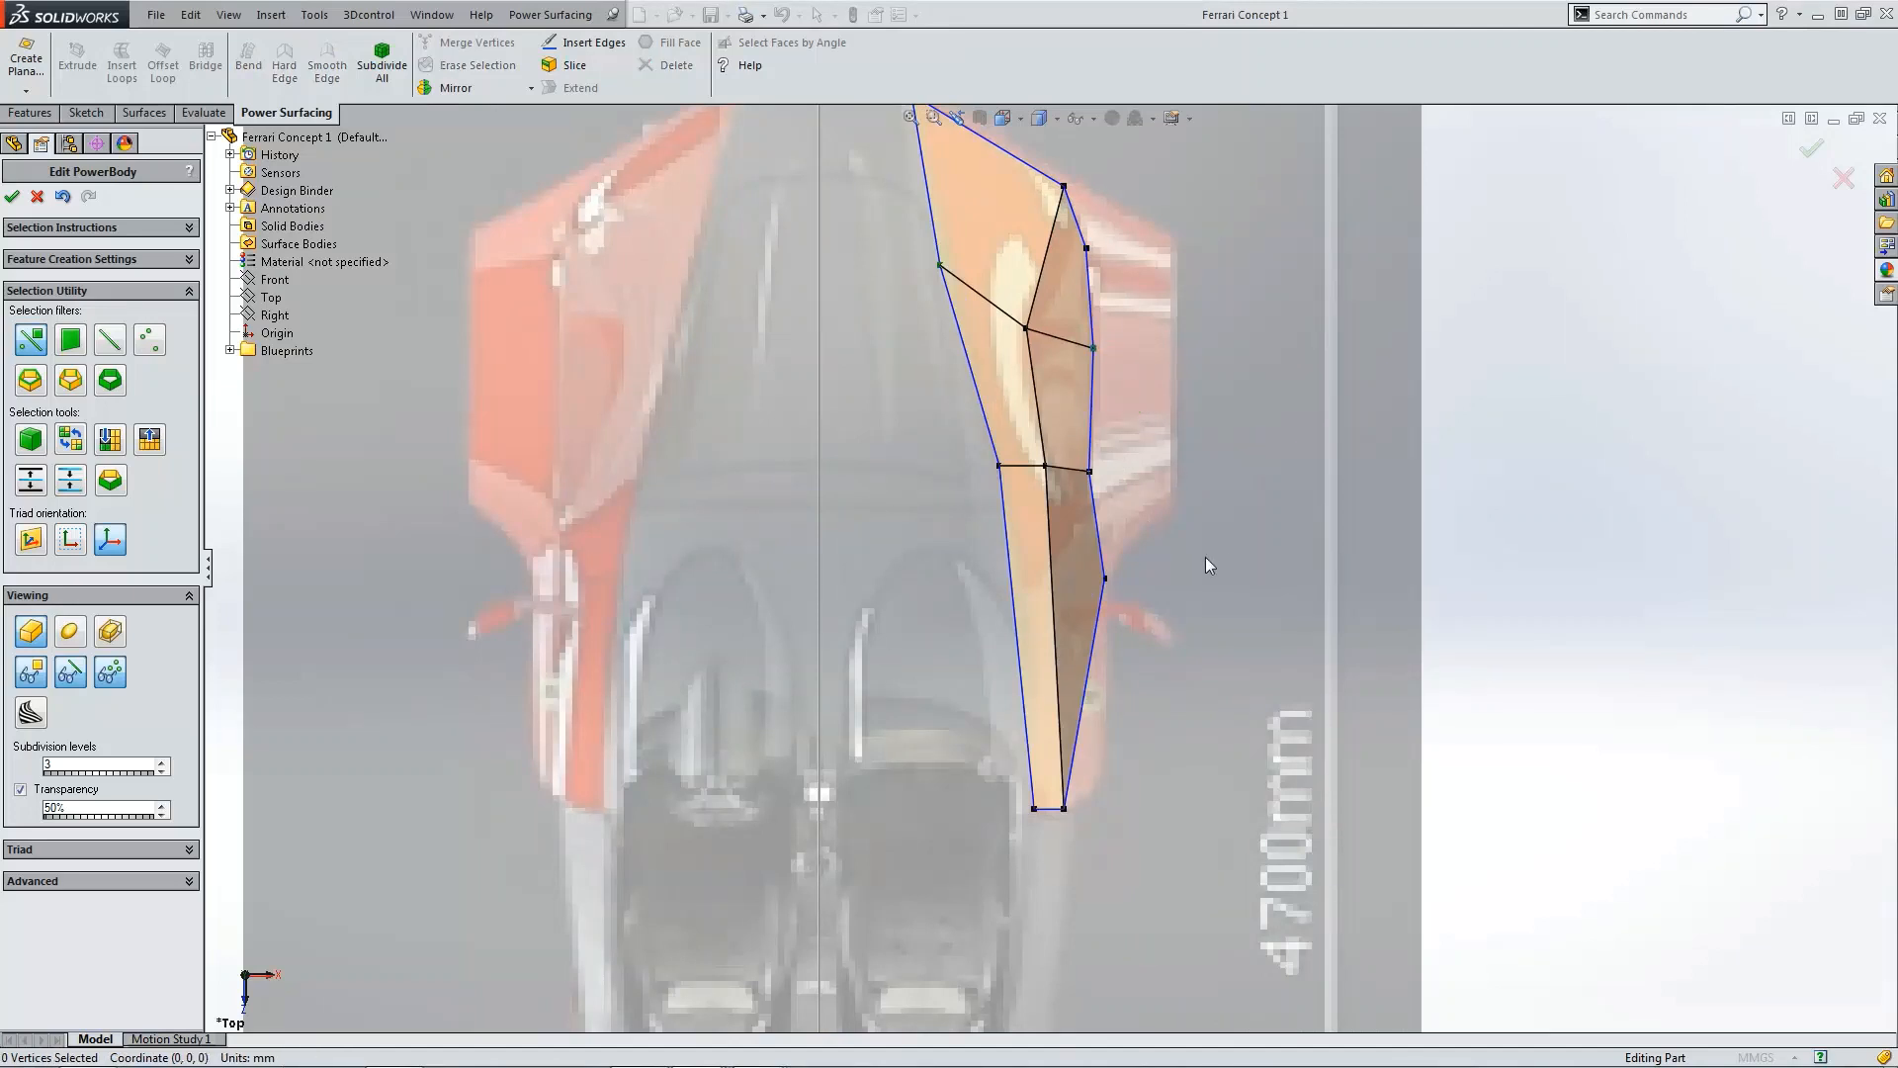
scroll(1206, 555, "down", 2)
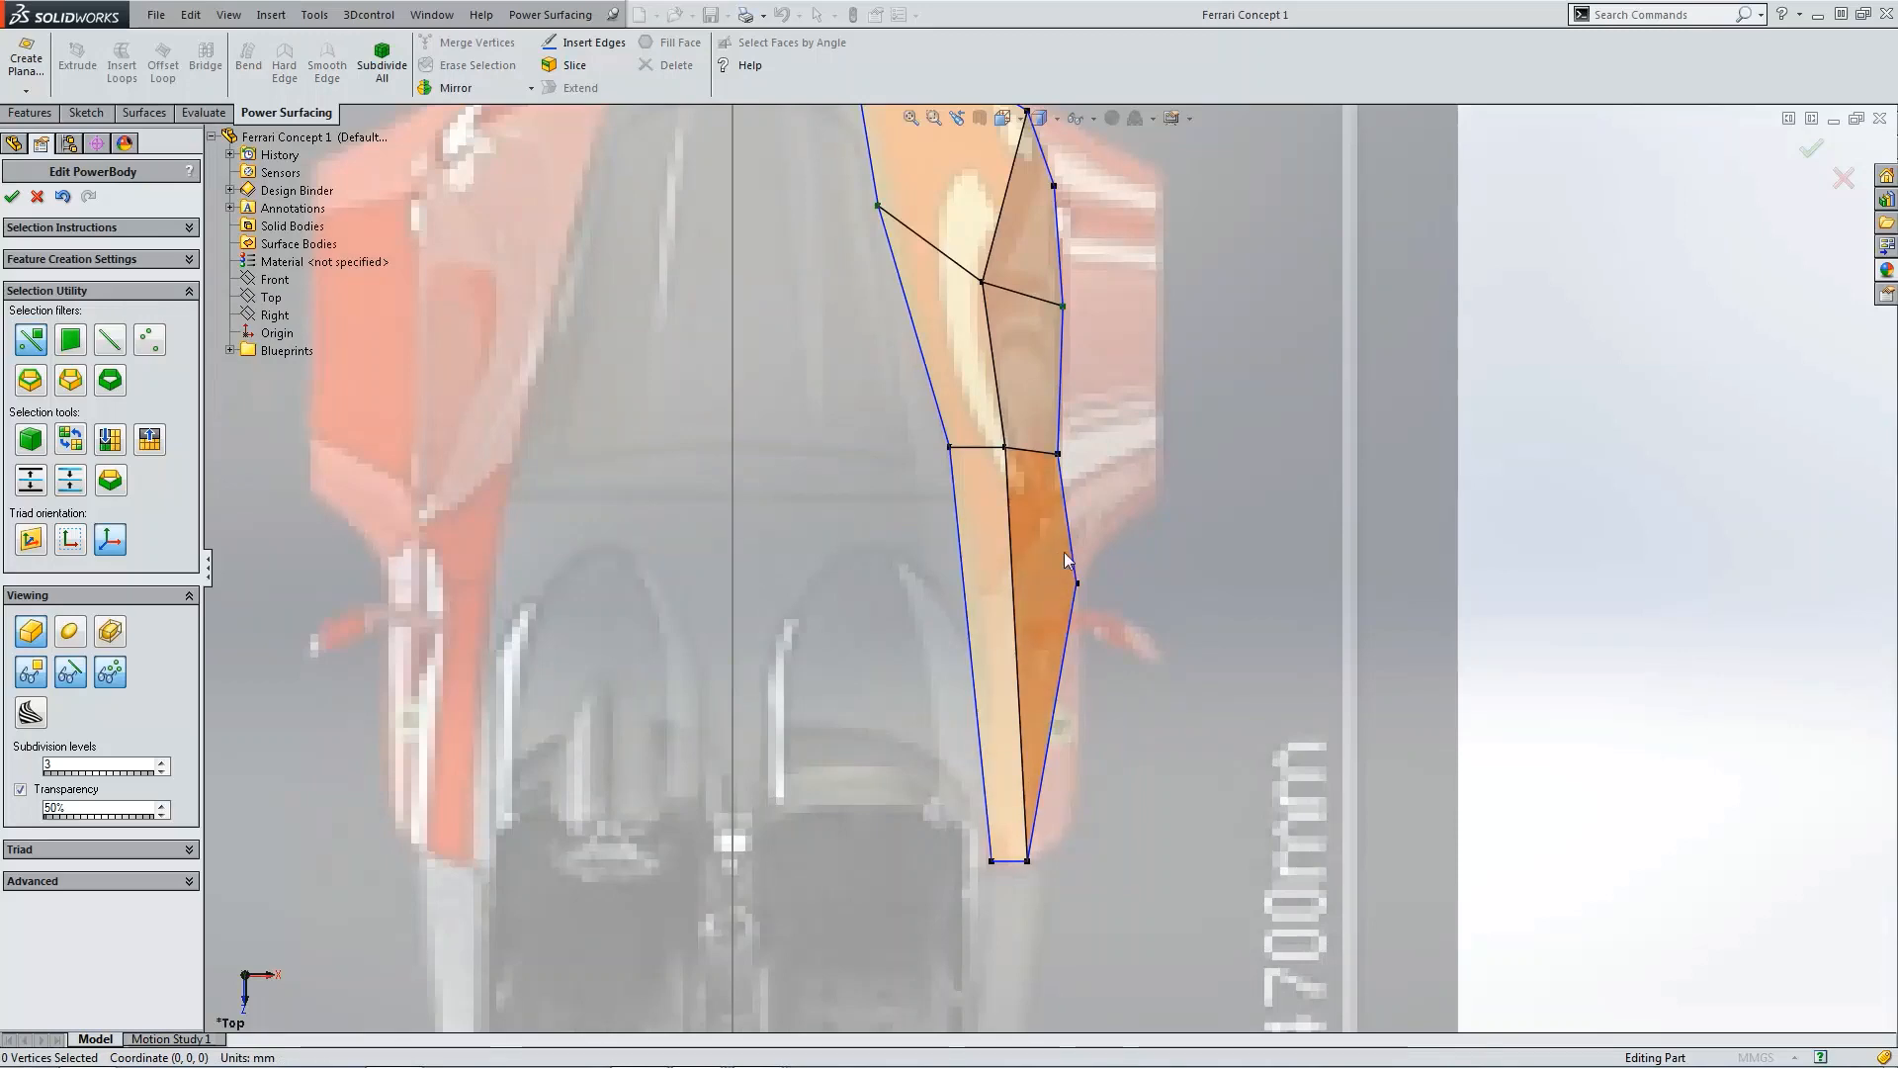
middle_click_drag(1076, 566, 1075, 569)
key("ctrl+4")
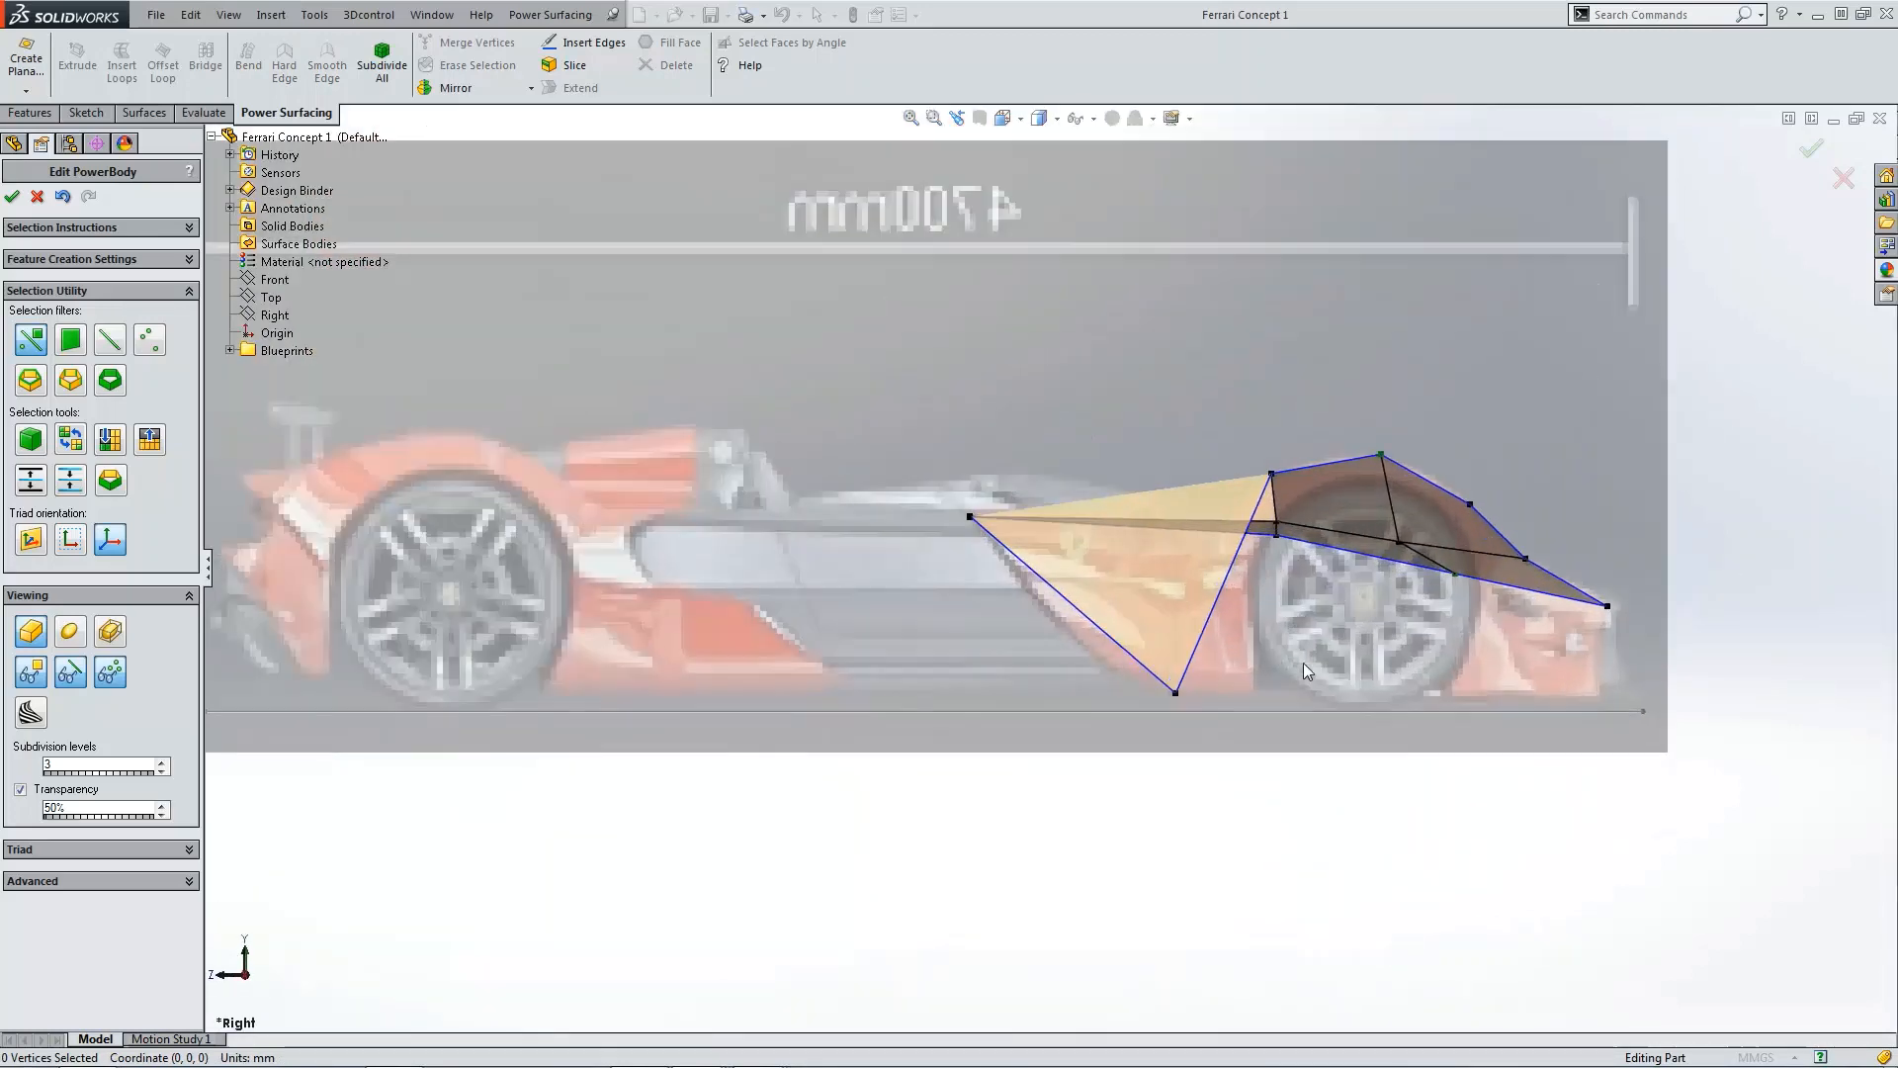
left_click(71, 636)
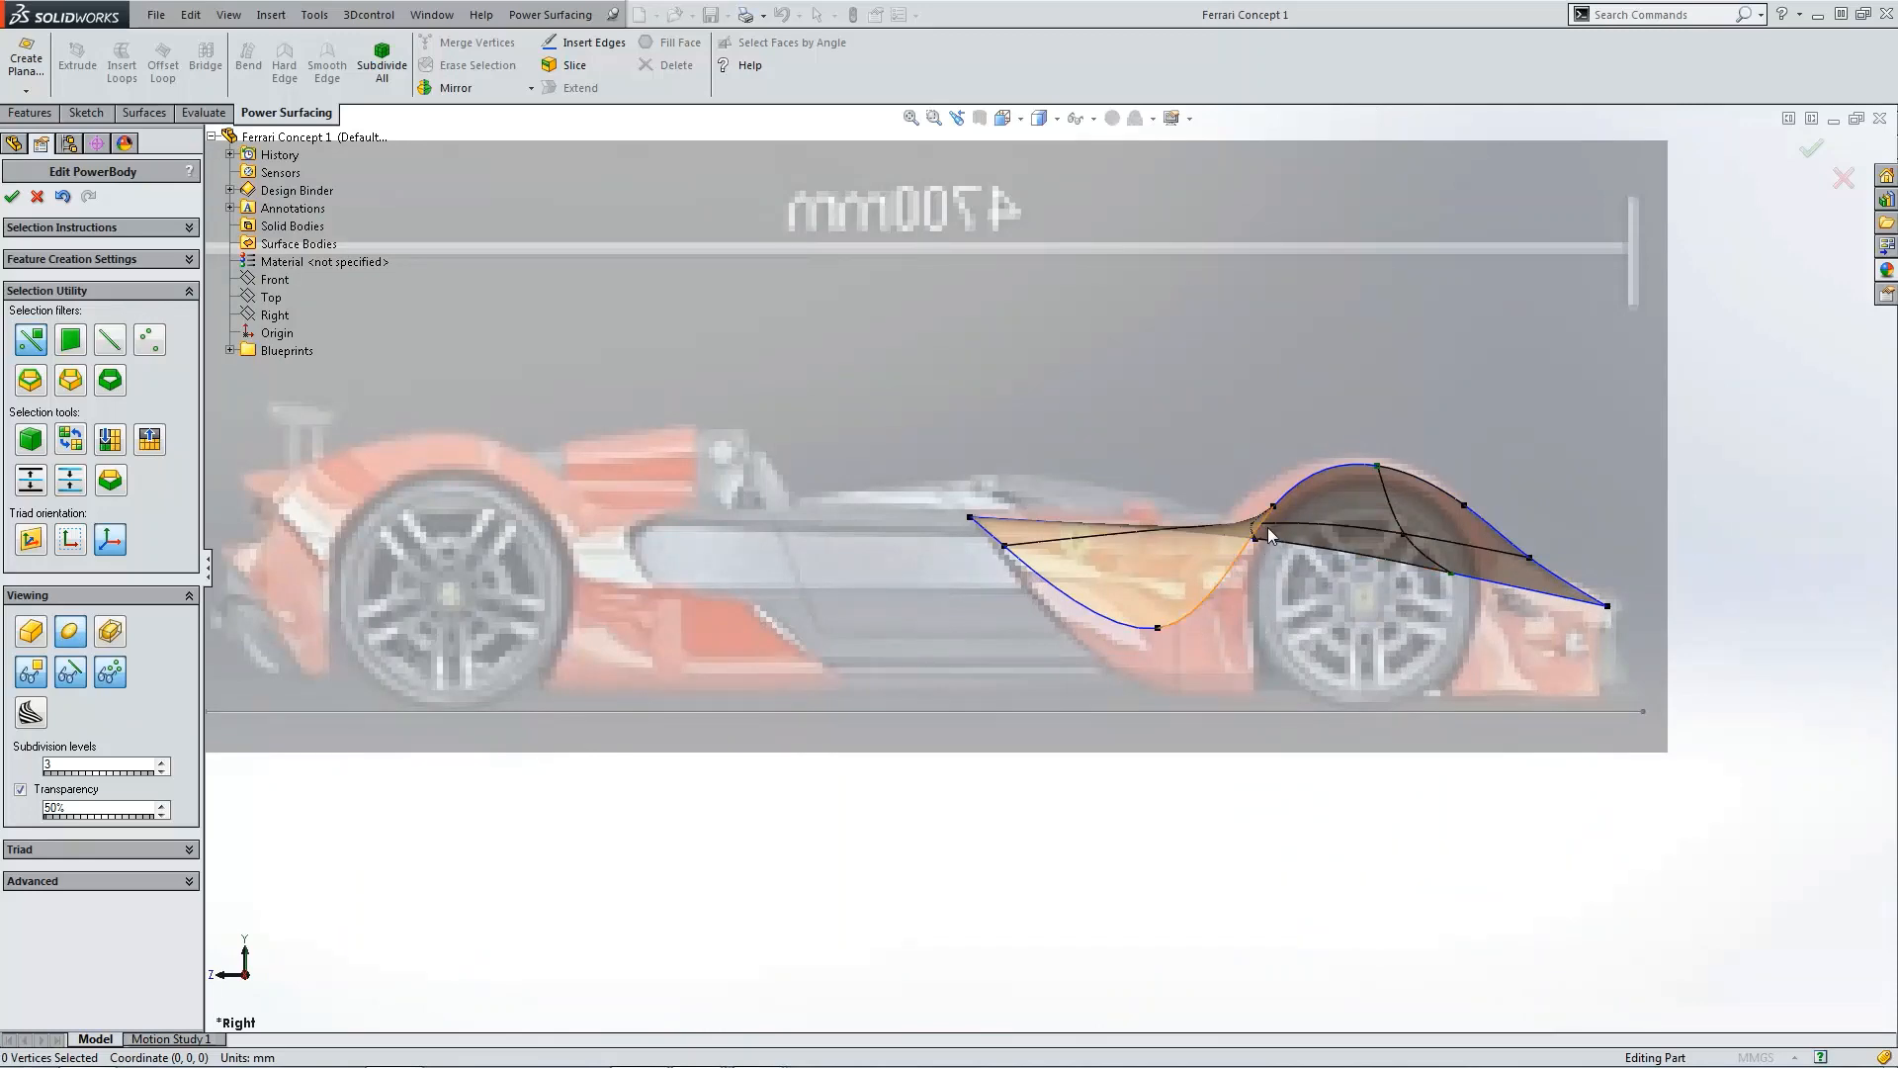
Step: Review the body from the rear, side and top views, switching between the cage and smooth displays
middle_click_drag(1281, 632, 890, 501)
scroll(890, 501, "up", 3)
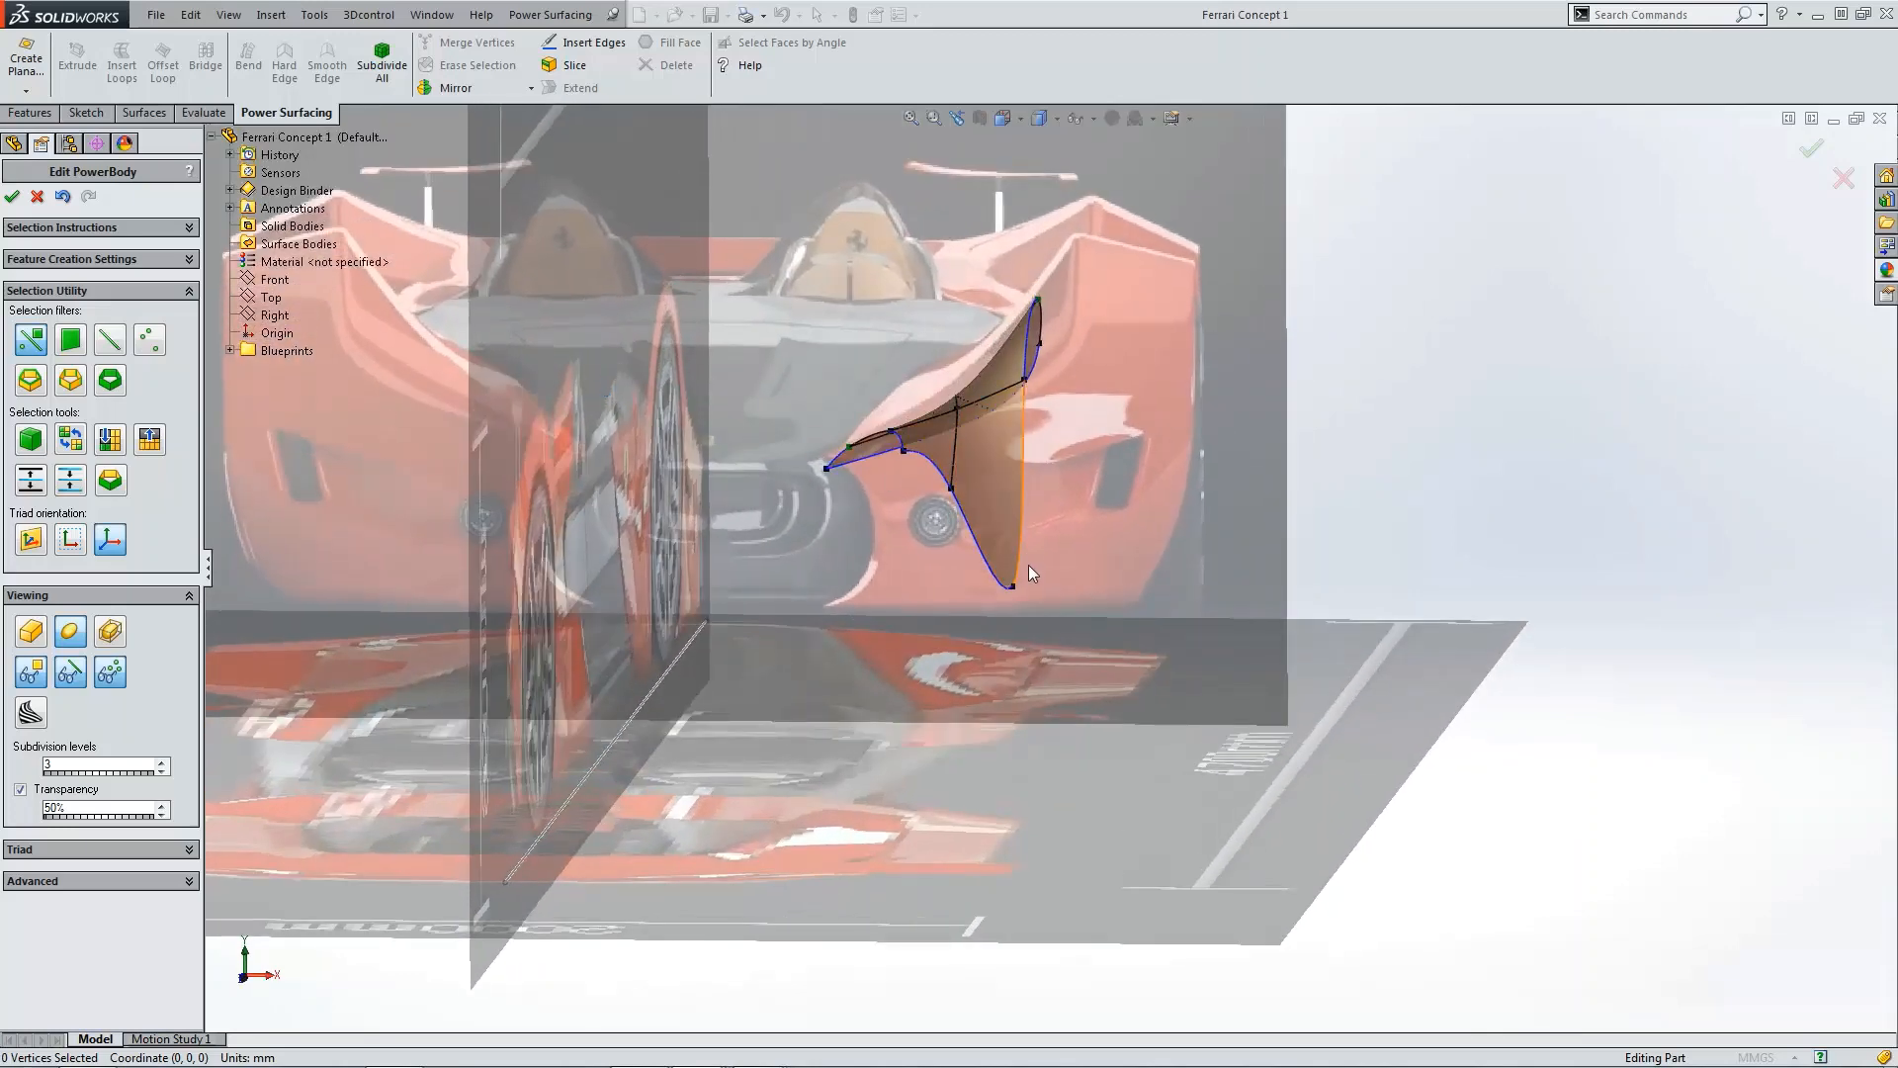
middle_click_drag(1024, 556, 1025, 552)
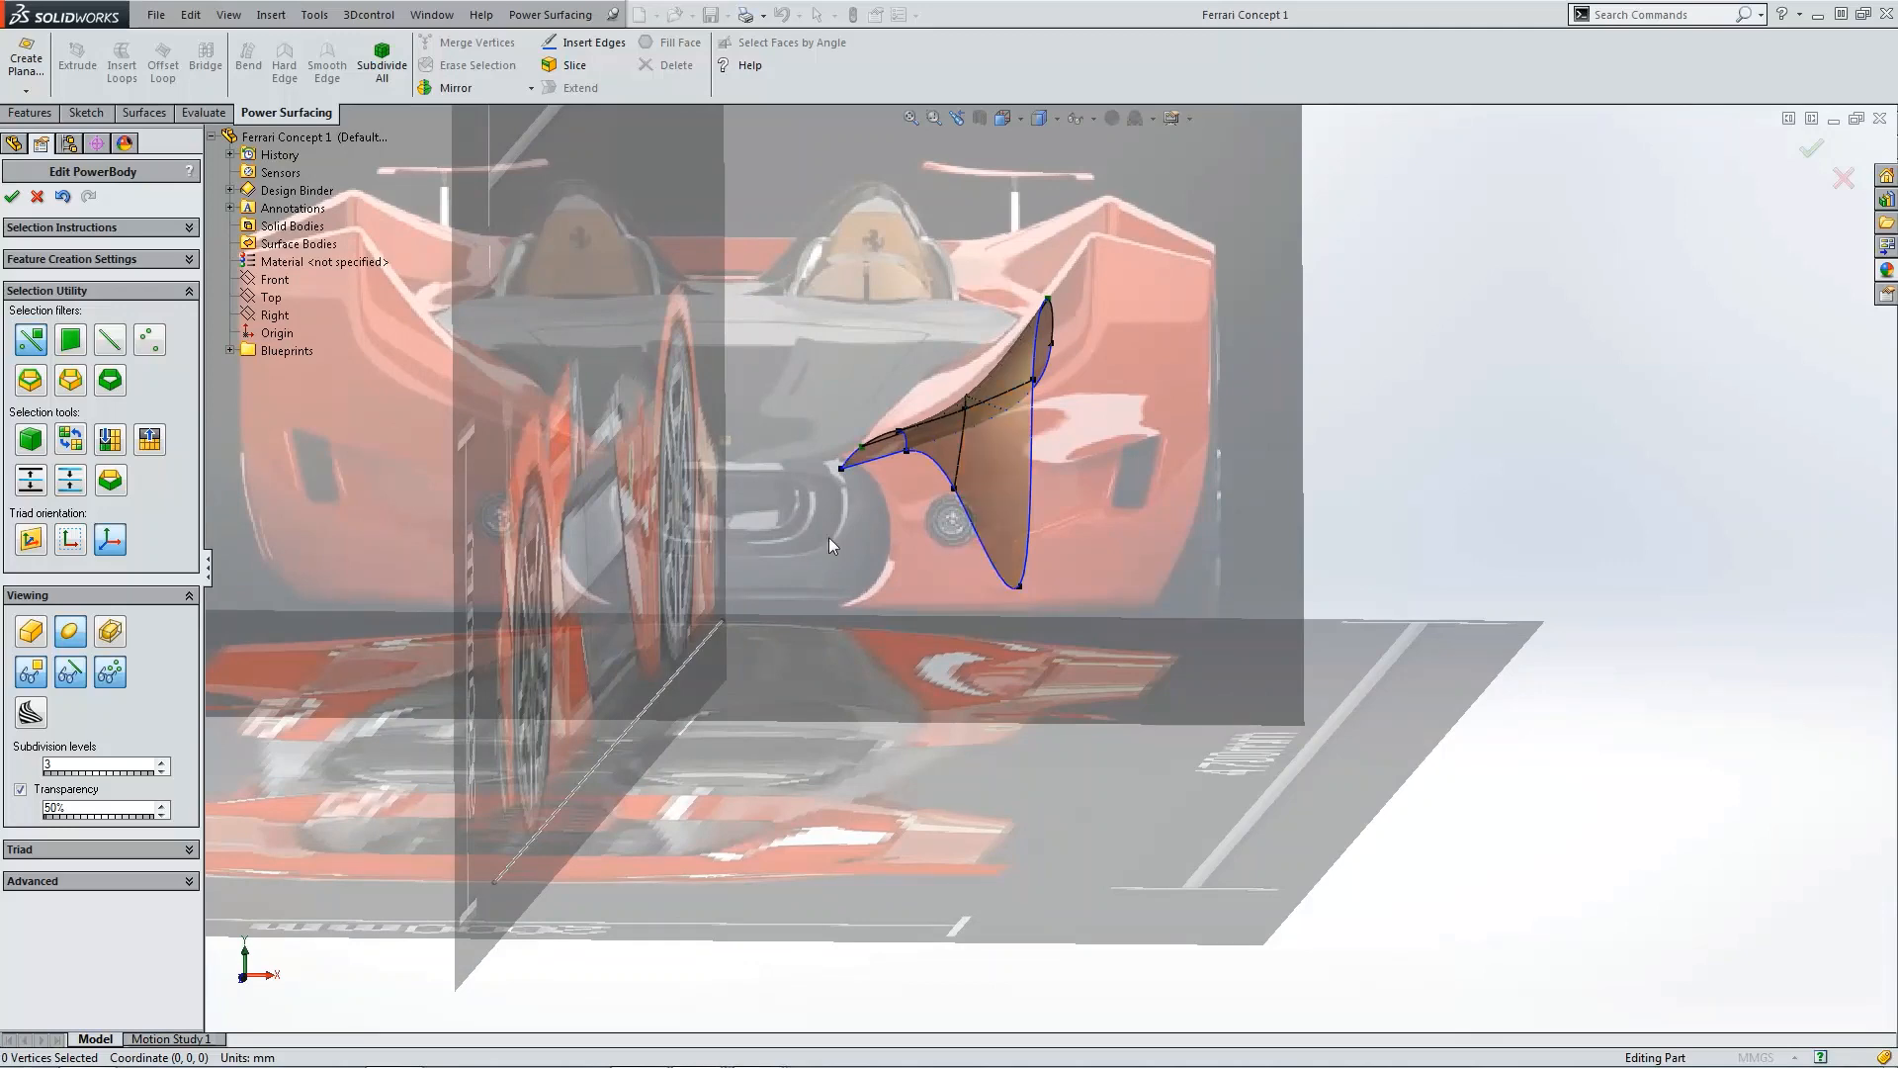
key("ctrl+4")
scroll(1255, 661, "down", 3)
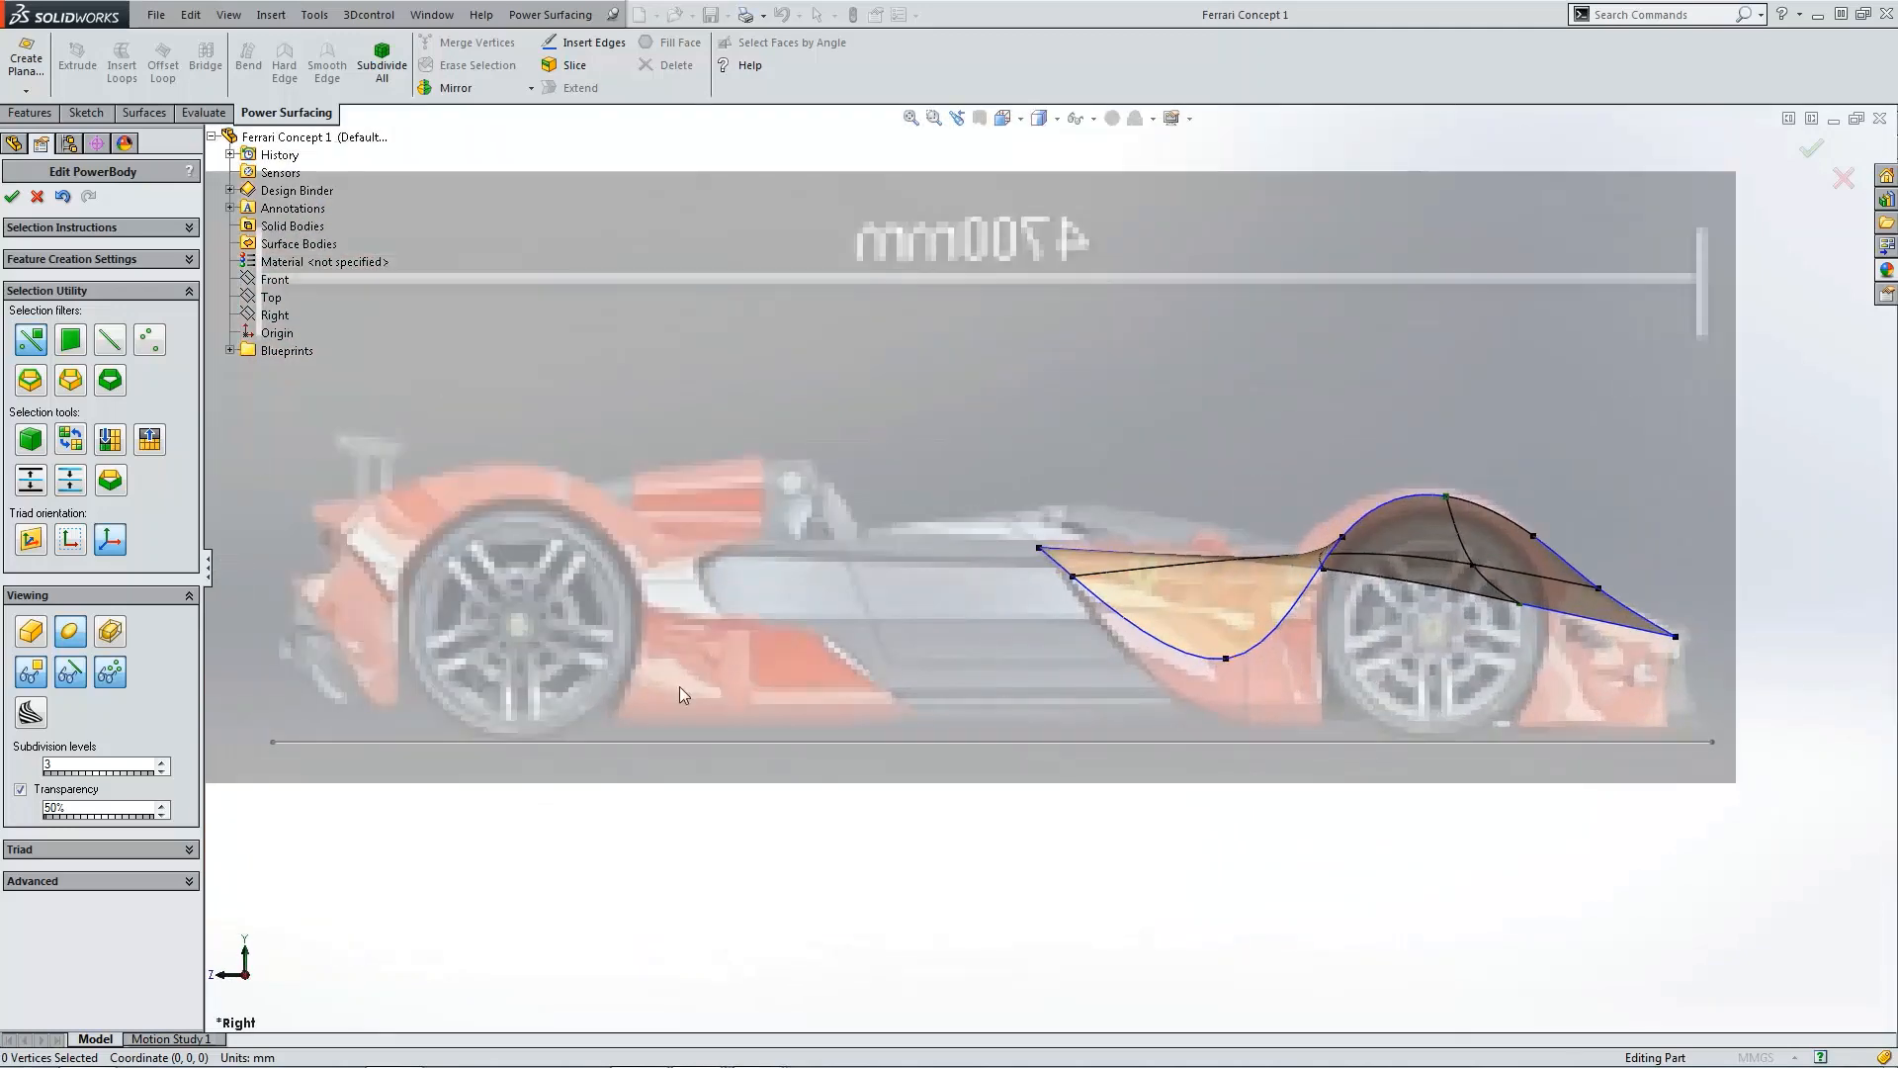
left_click(45, 633)
key("ctrl+5")
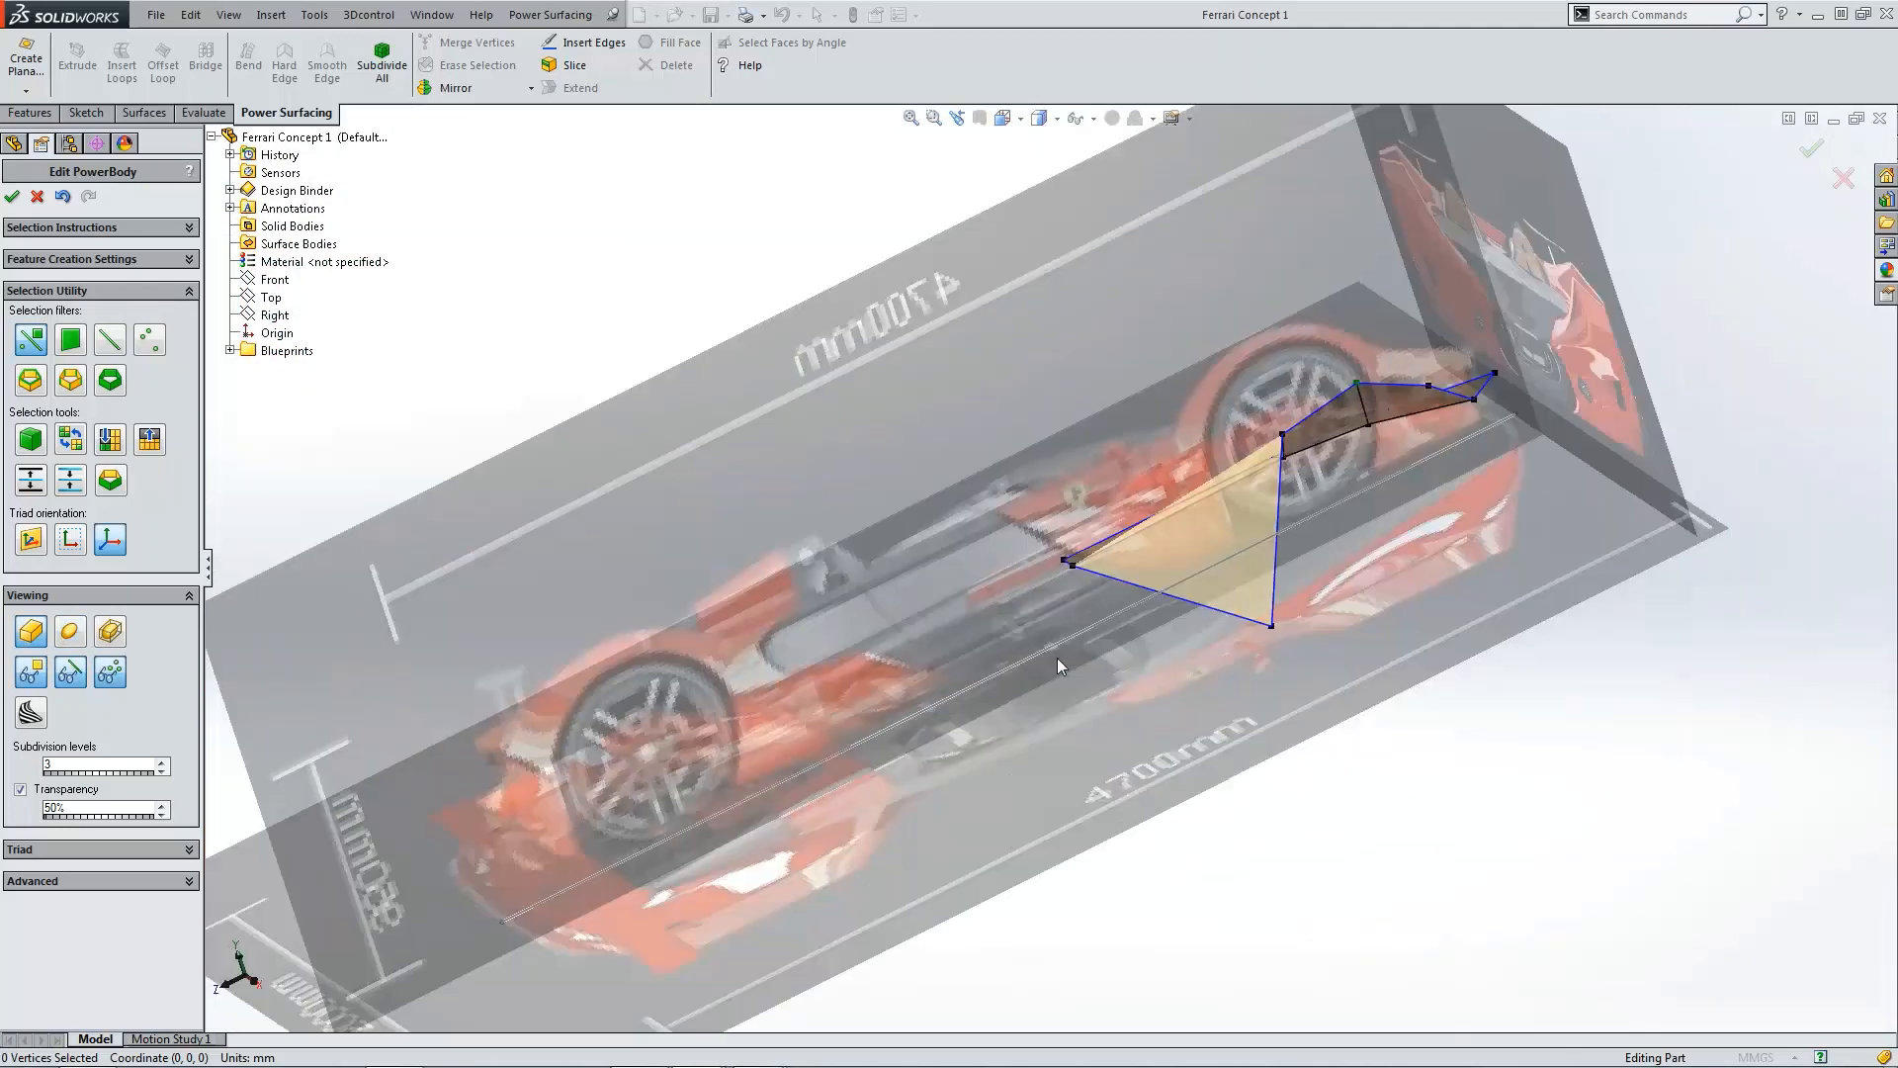
scroll(1157, 420, "down", 1)
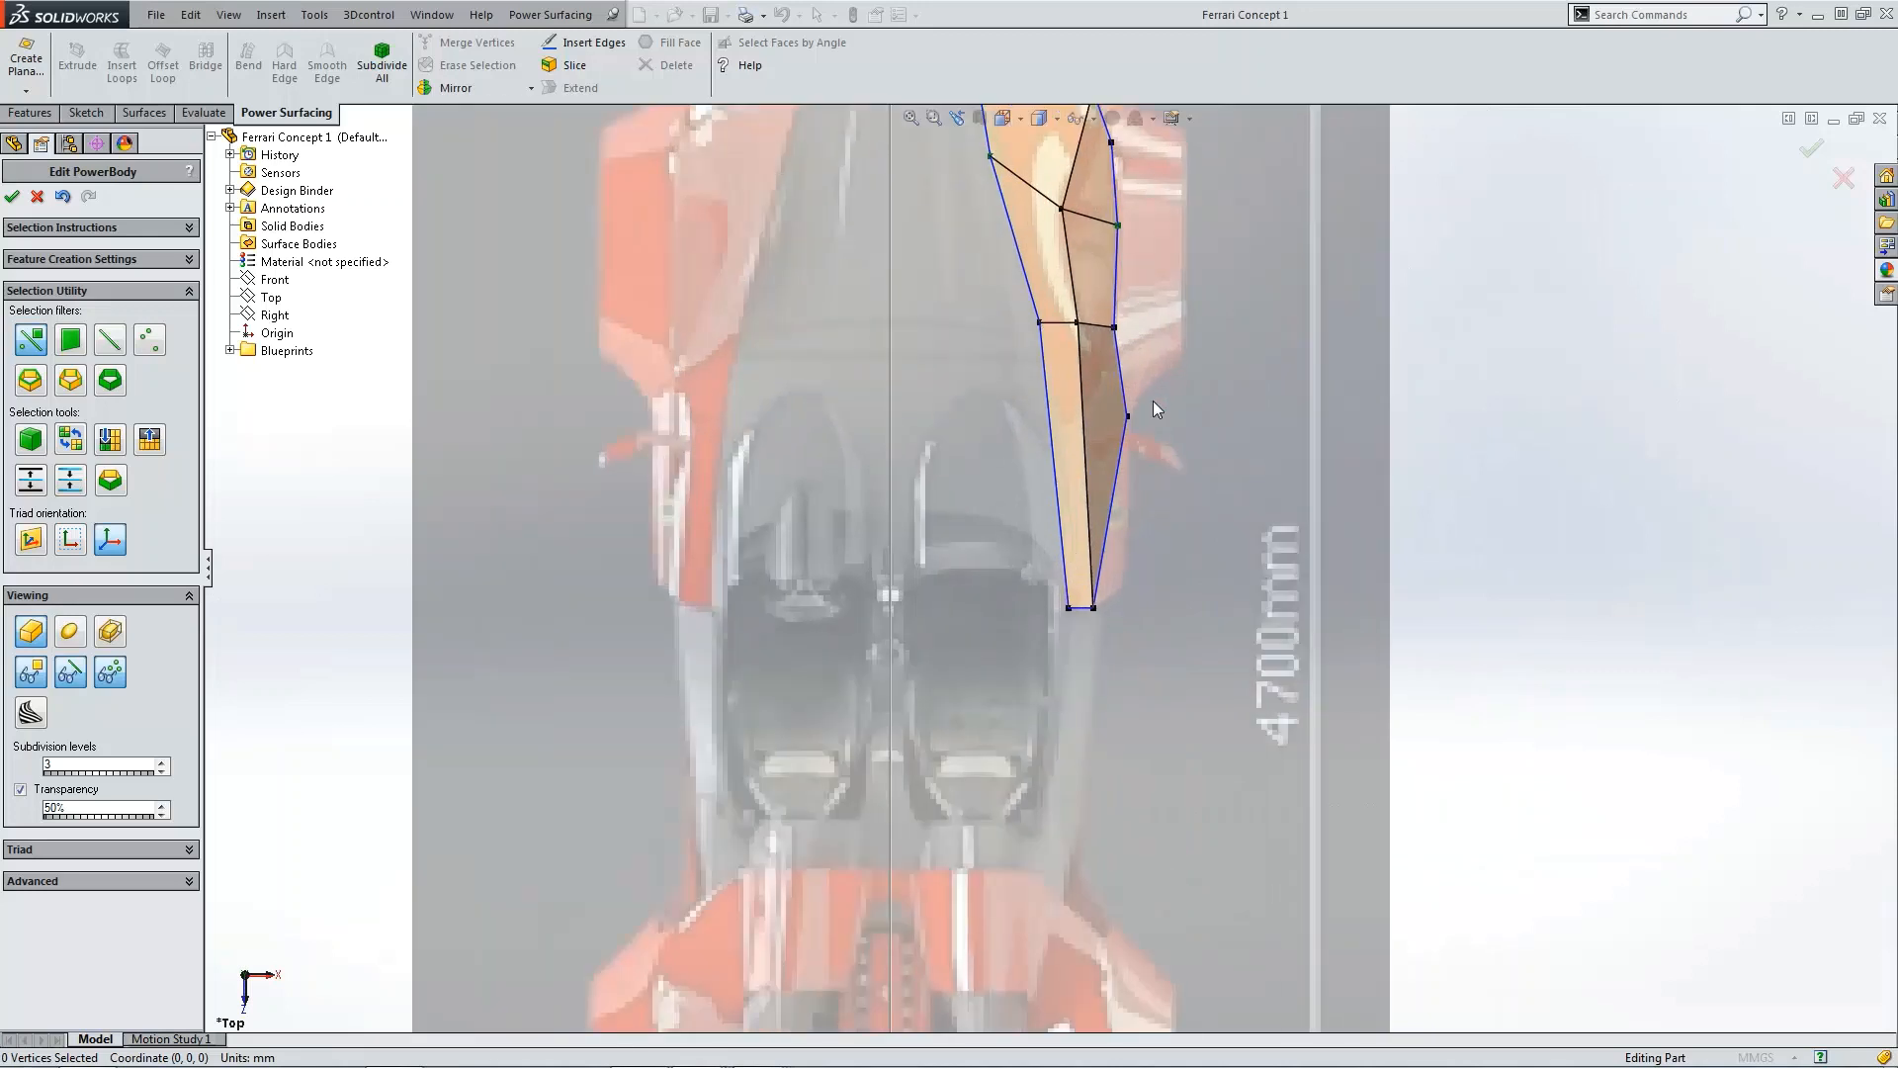
scroll(1142, 370, "down", 1)
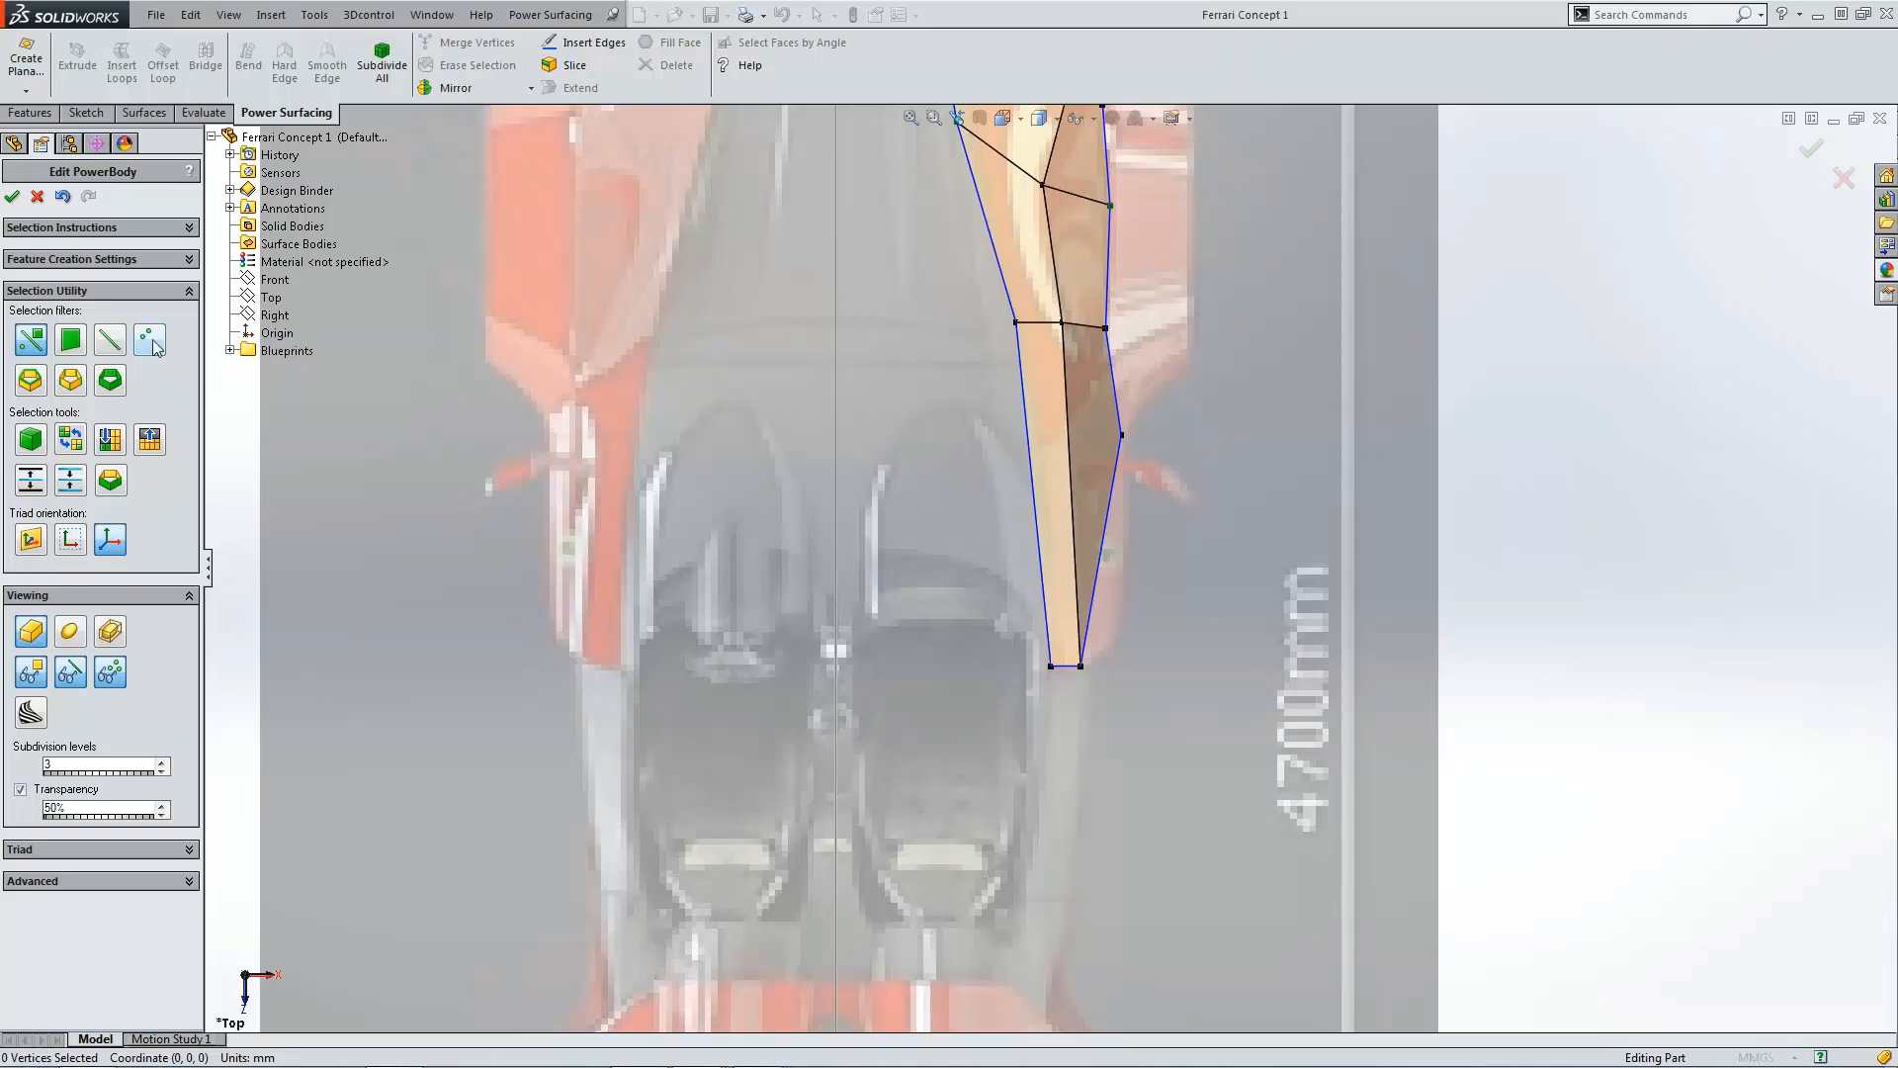
Step: Insert an edge across the side face behind the wheel arch in the top view and reposition its new vertices
left_click(110, 339)
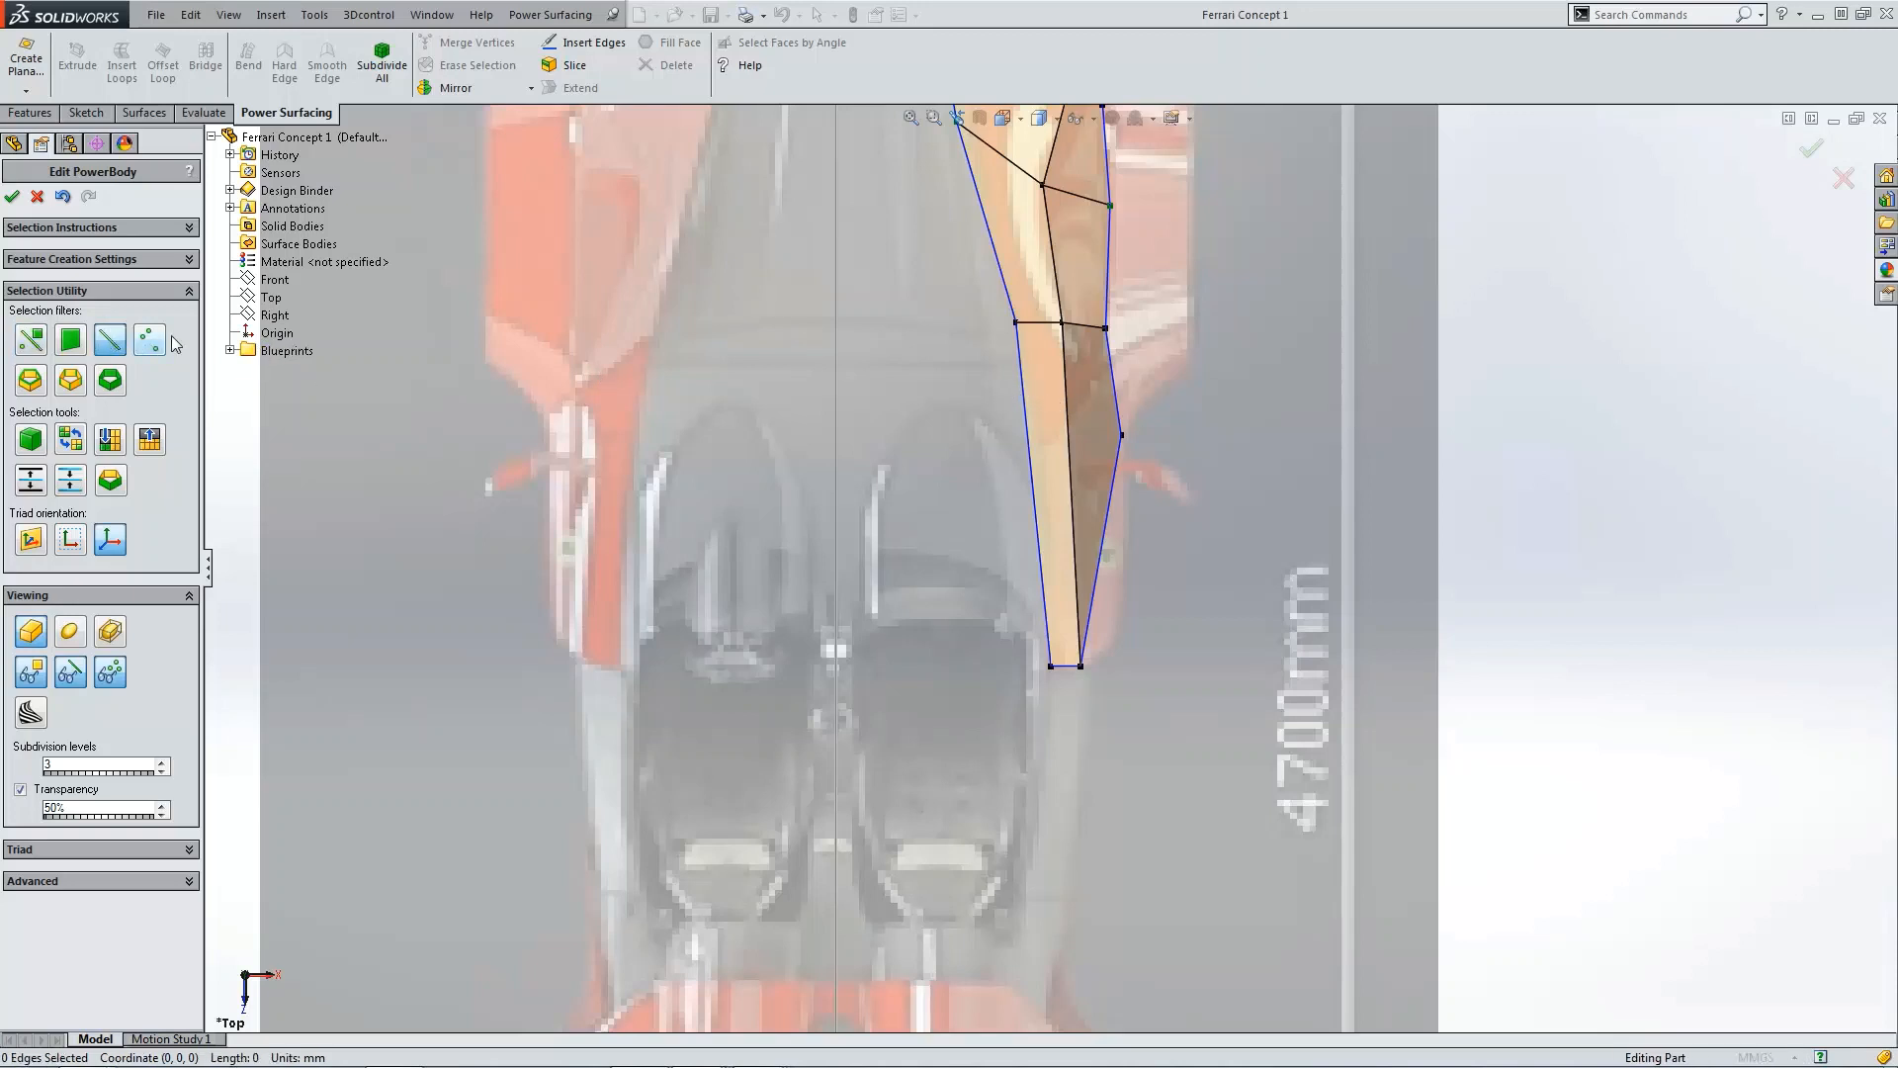
left_click(1026, 405)
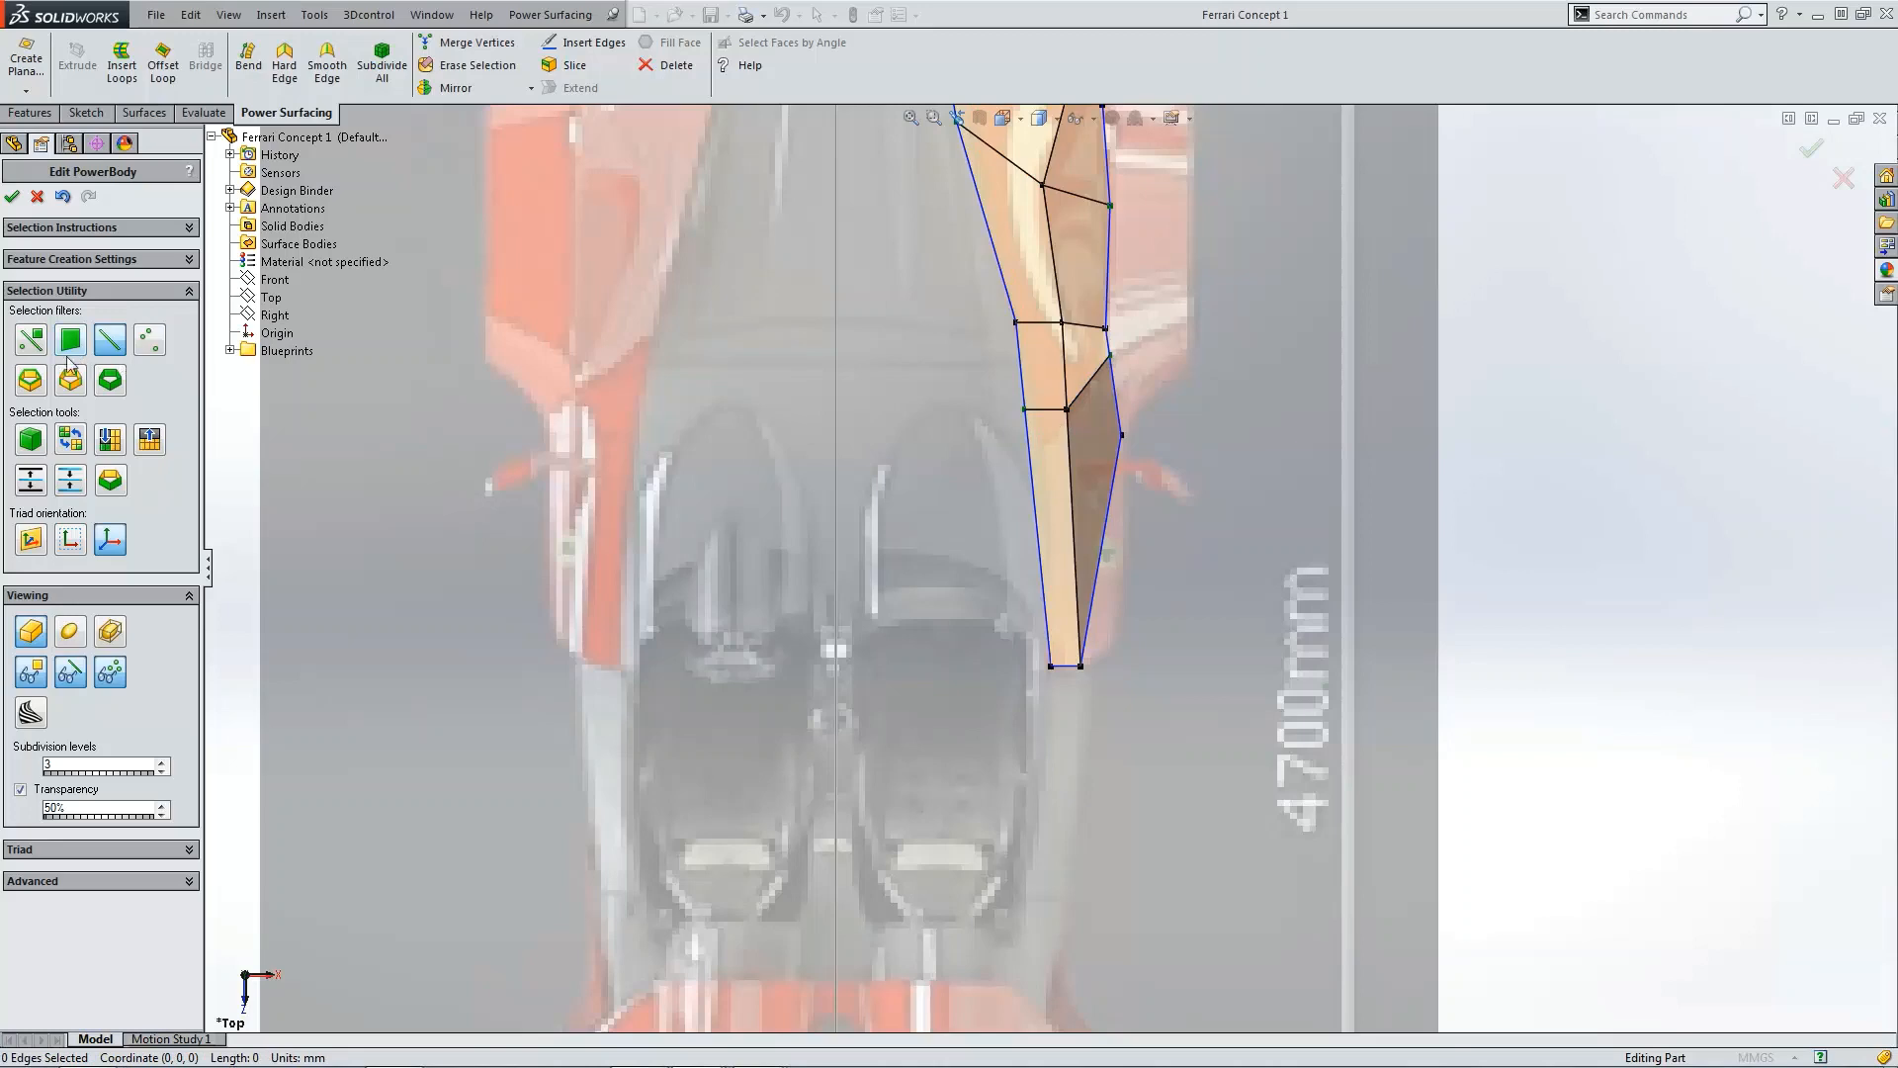
left_click(115, 343)
middle_click_drag(1086, 397, 1159, 439)
left_click_drag(1072, 443, 1205, 506)
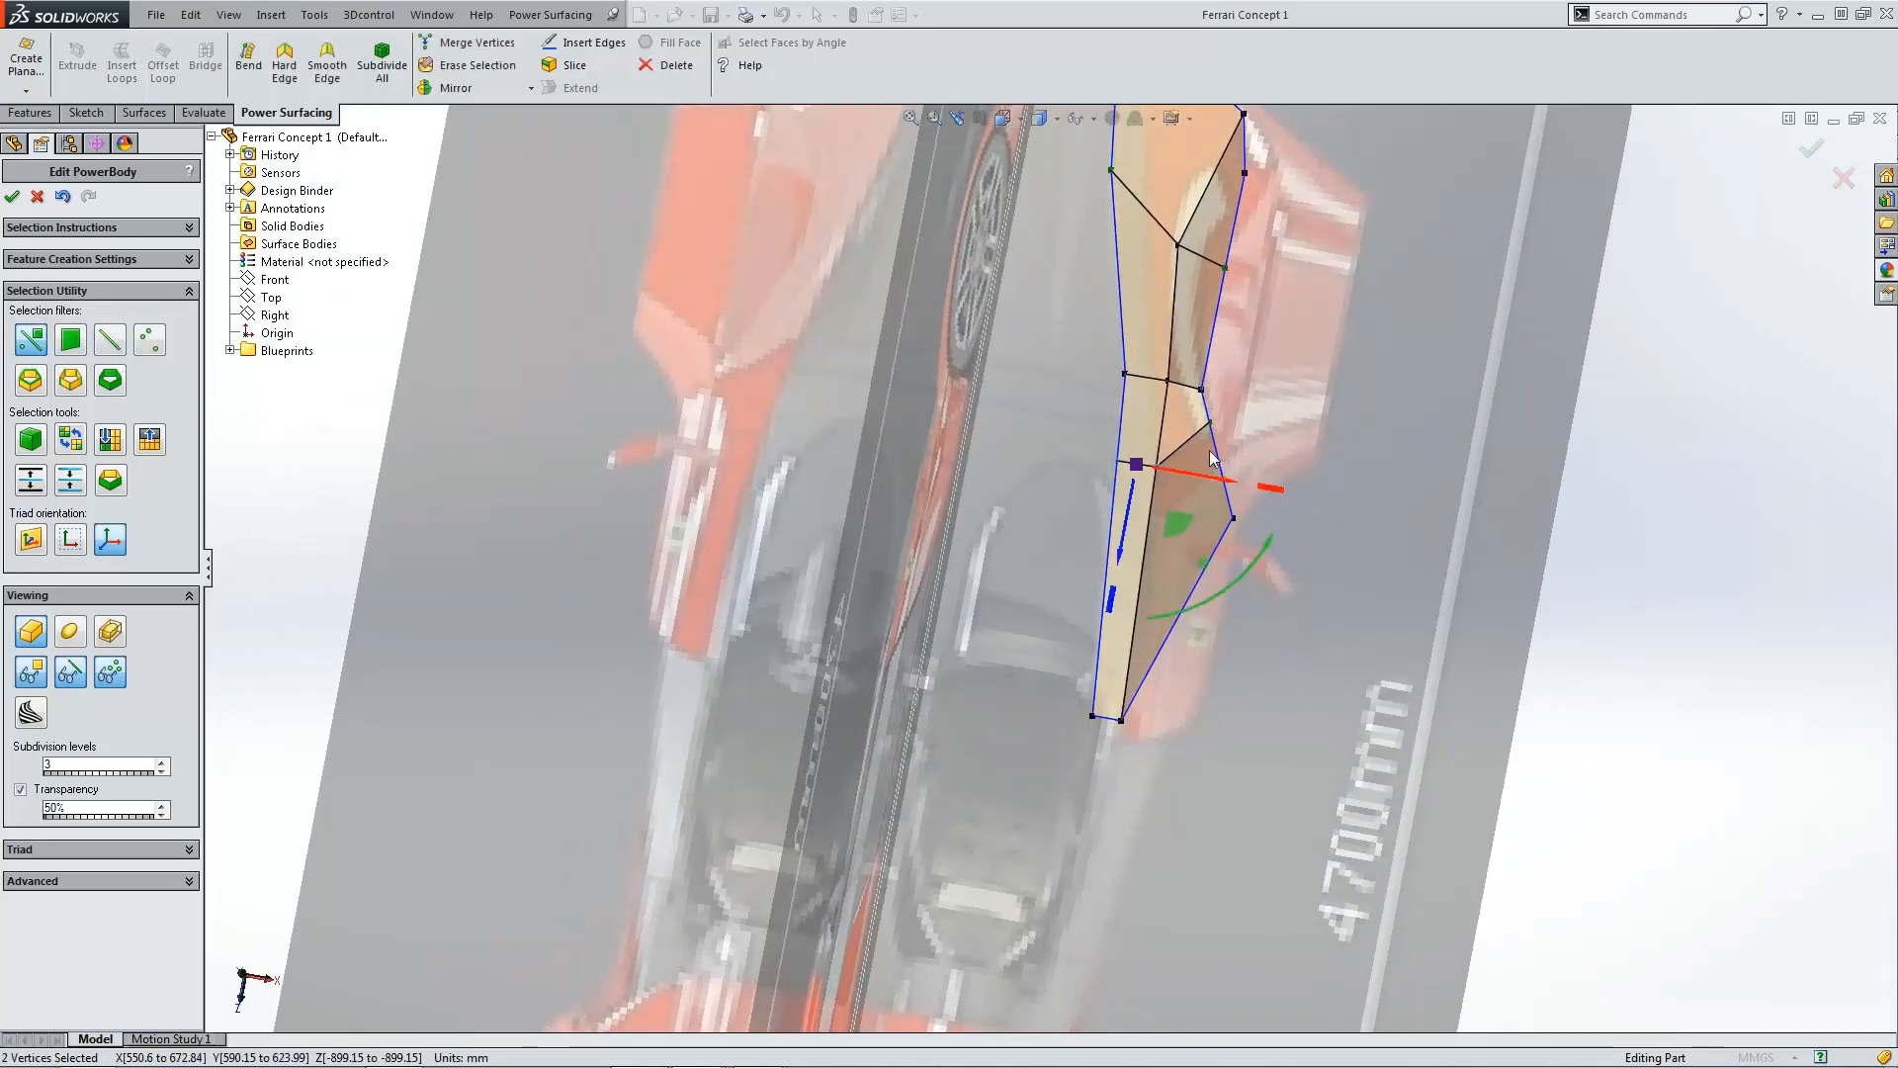
left_click(1428, 485)
middle_click_drag(1428, 485, 1423, 486)
key("ctrl+4")
scroll(1295, 583, "down", 6)
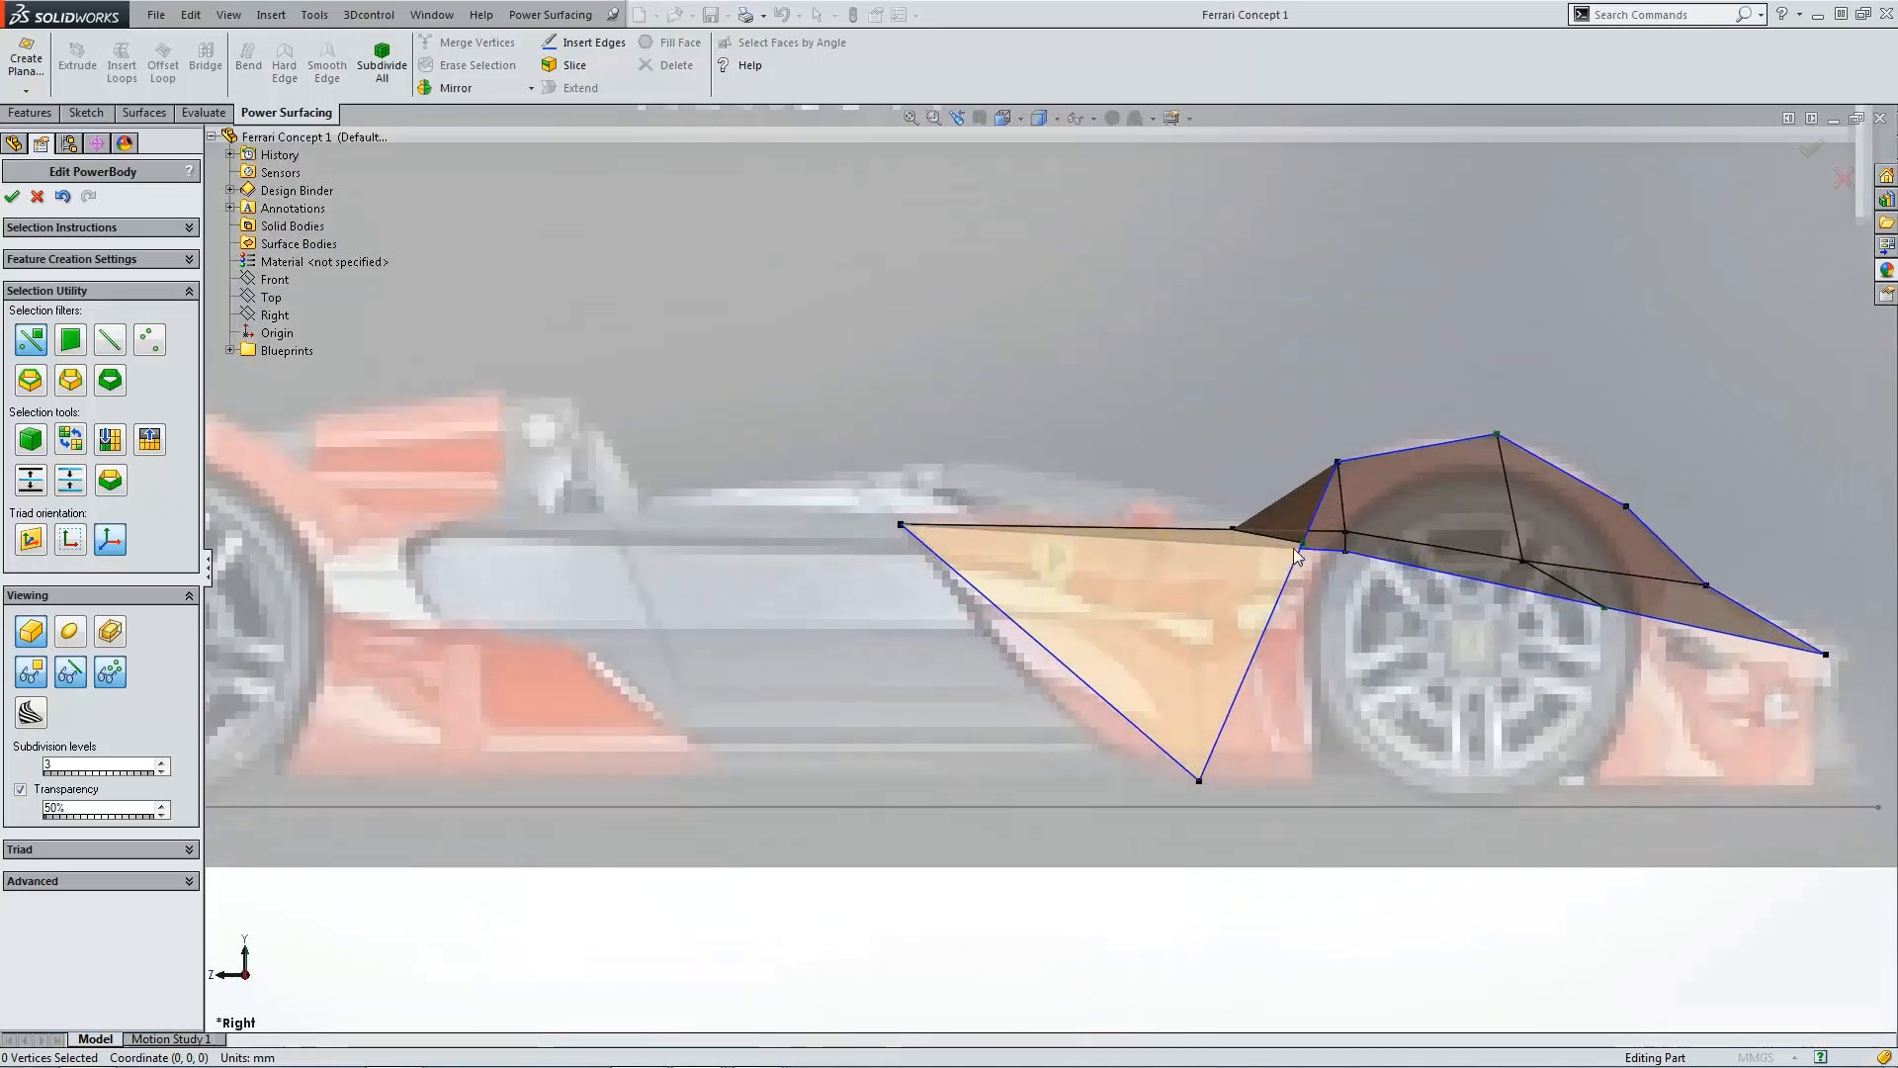
Step: Move the vertex ahead of the wheel arch down to the sill line in the side view
middle_click_drag(1293, 548, 1285, 595)
scroll(1285, 598, "up", 2)
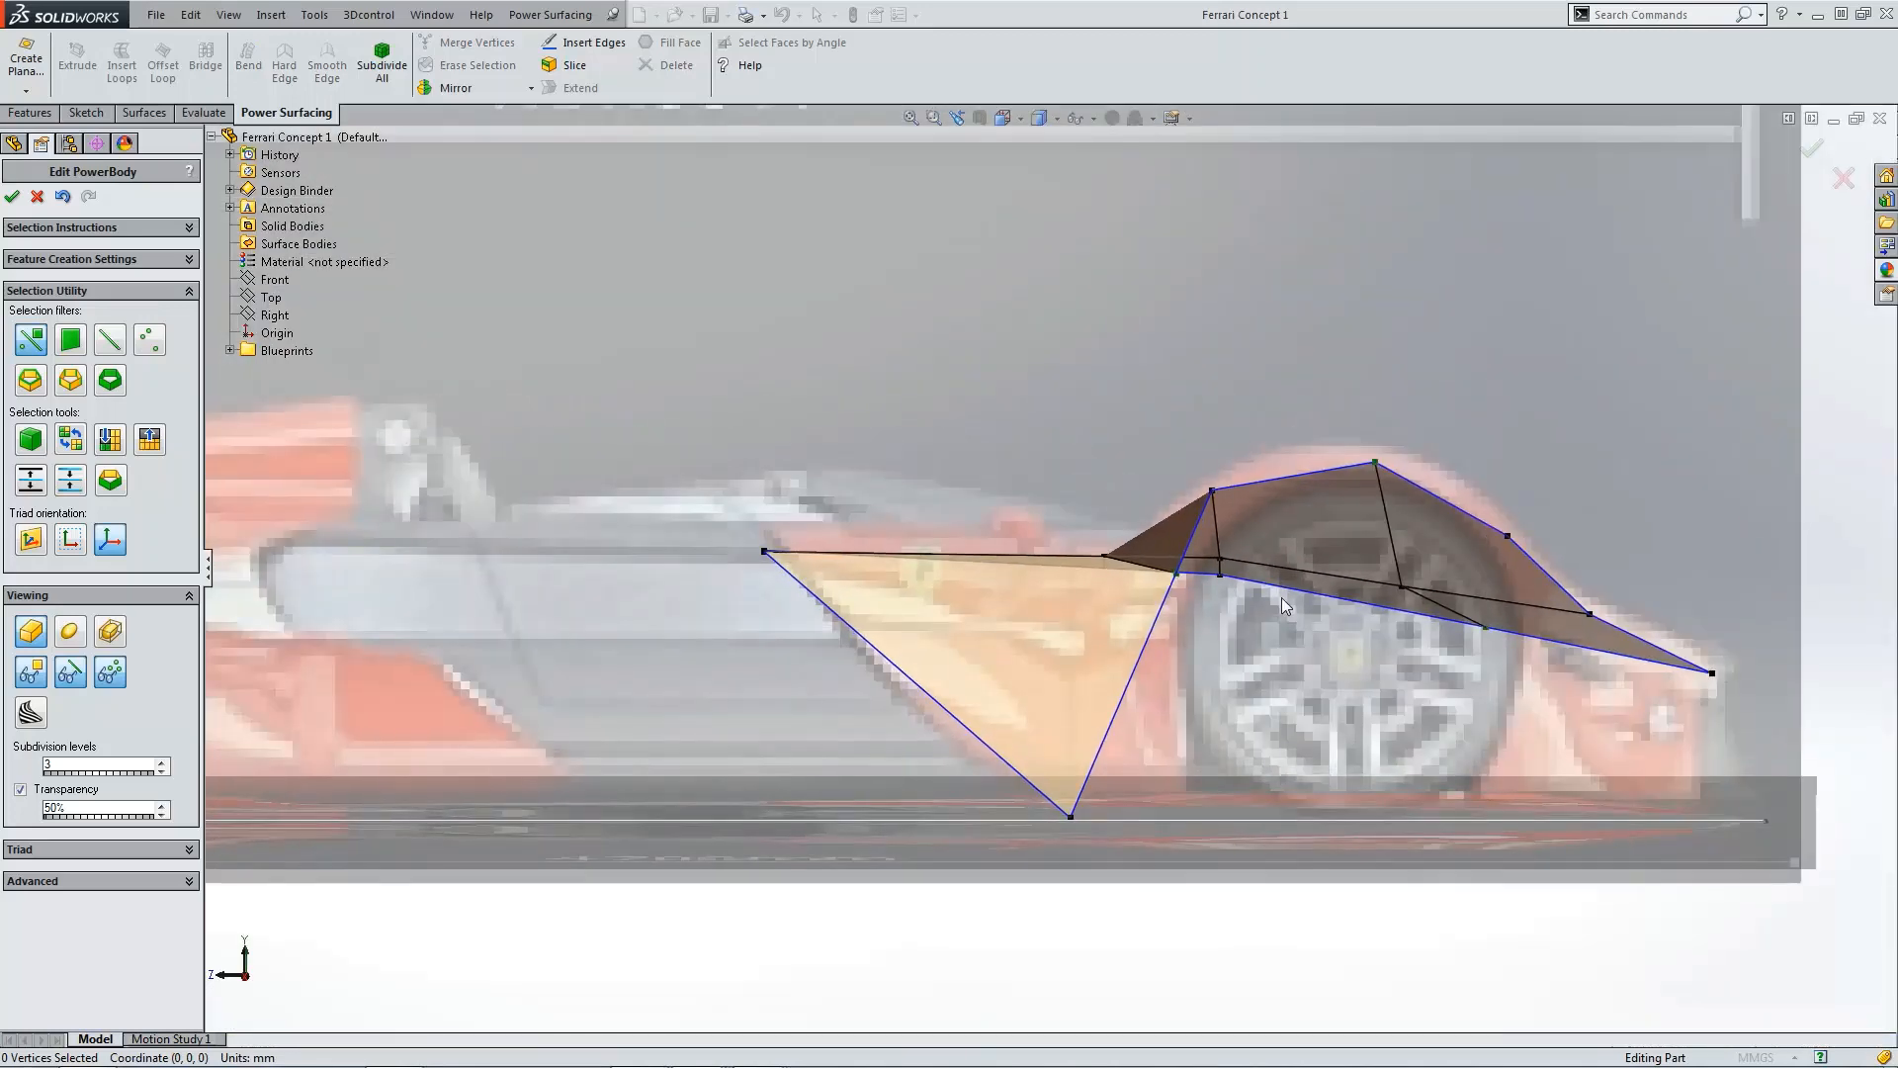
scroll(1285, 605, "up", 3)
scroll(1285, 613, "down", 3)
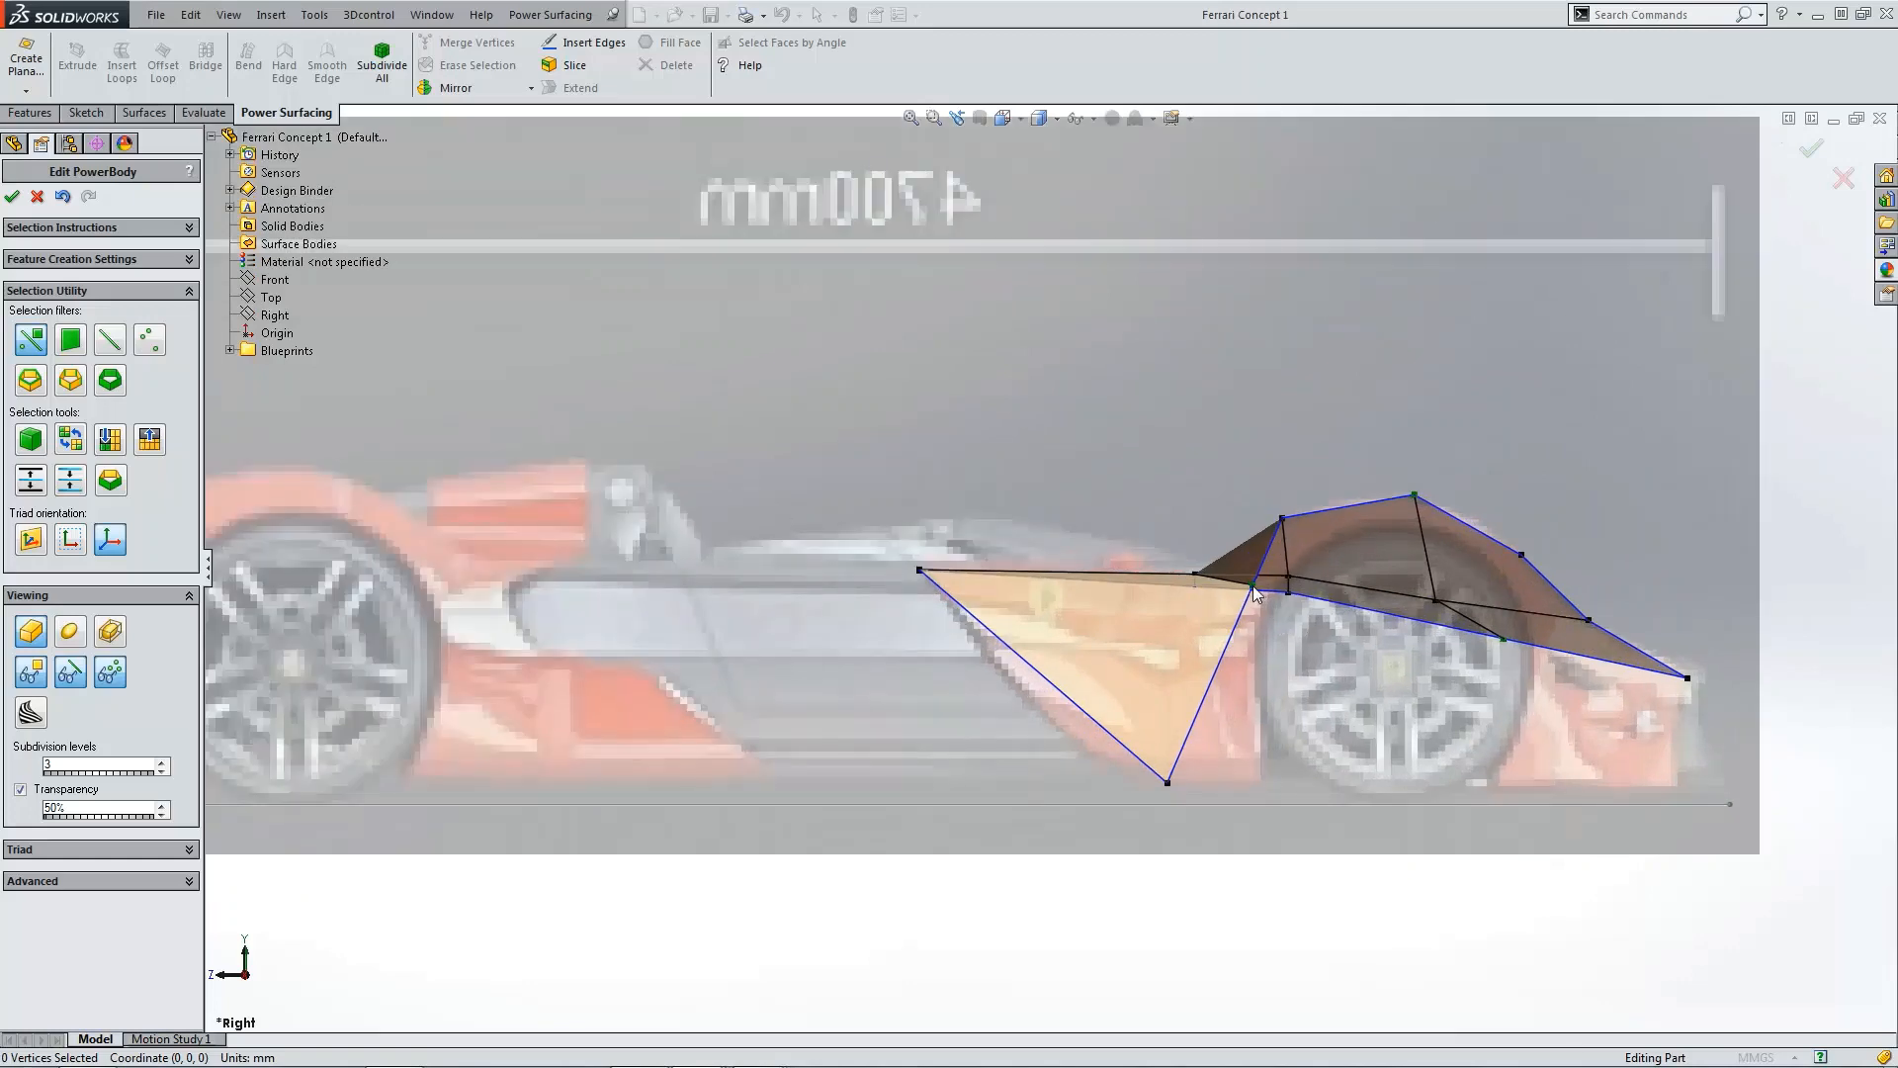
scroll(1243, 594, "down", 3)
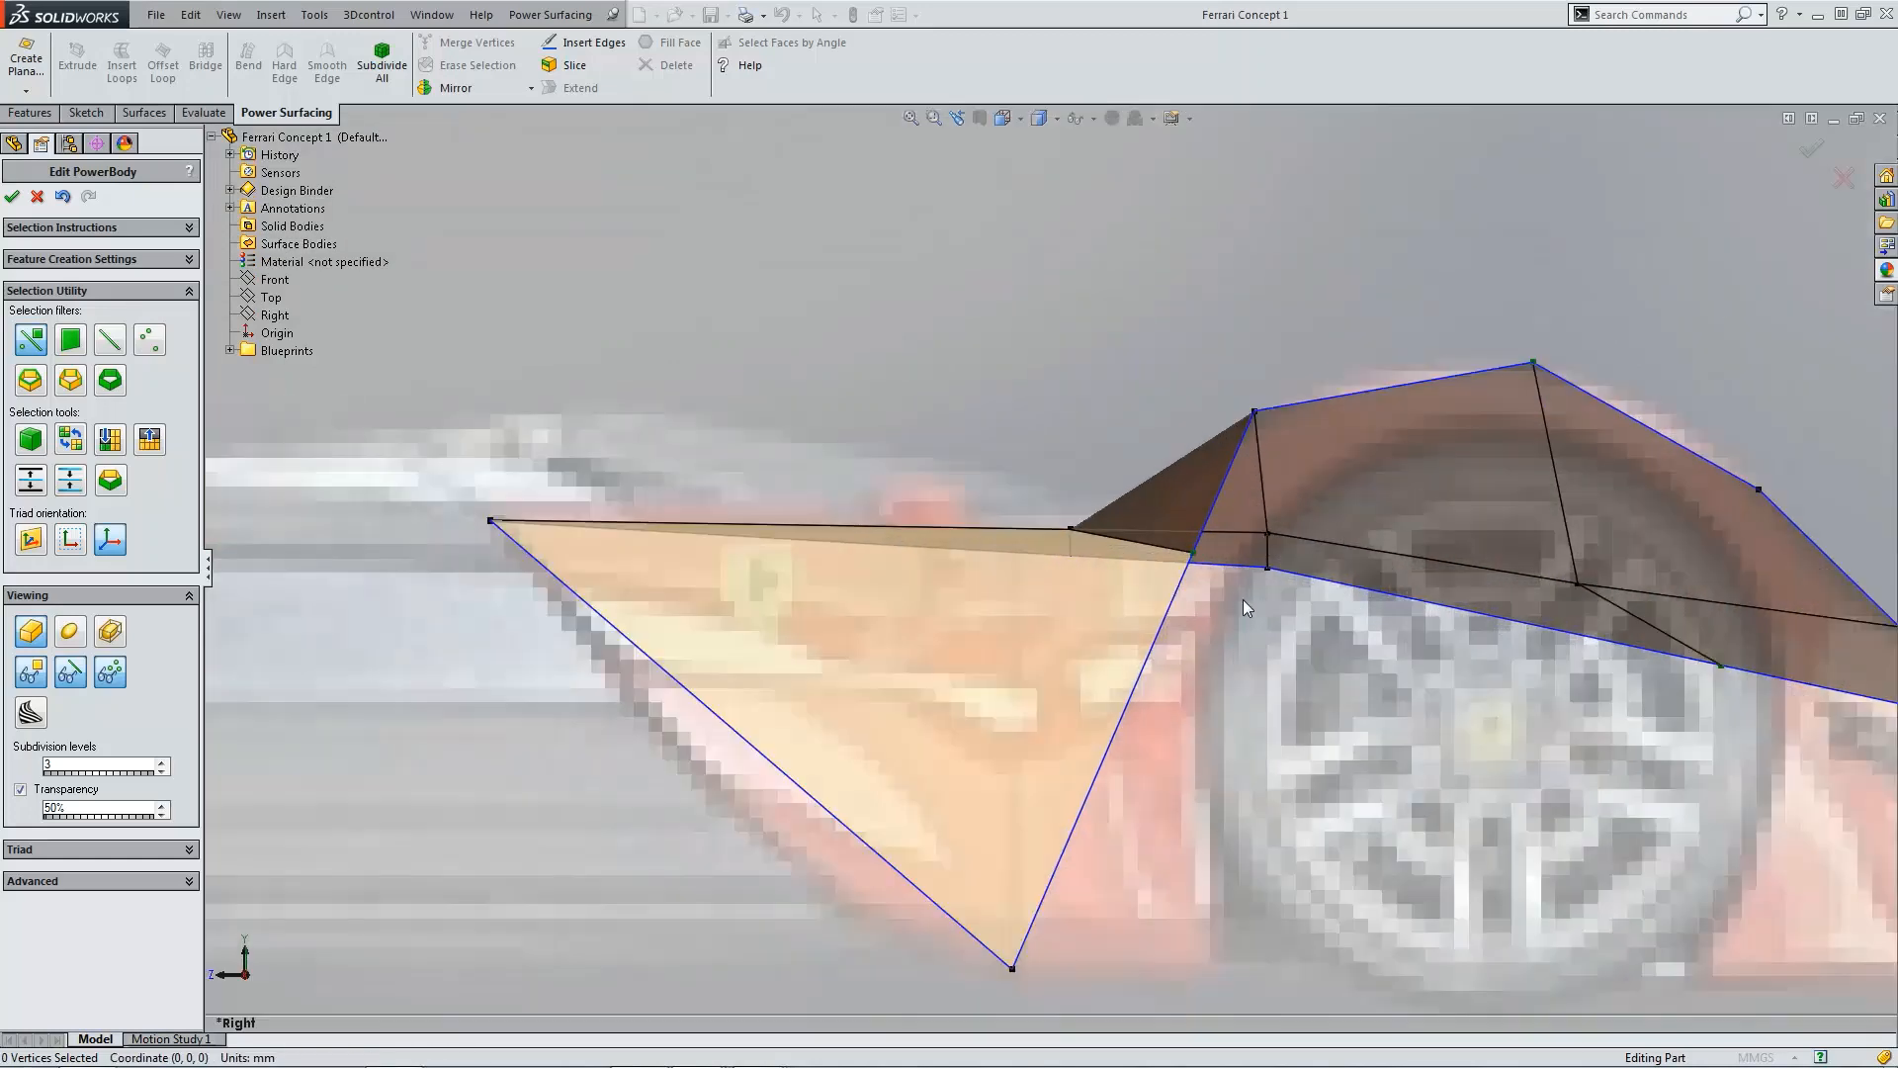
left_click(143, 346)
left_click(1192, 554)
scroll(1194, 564, "down", 4)
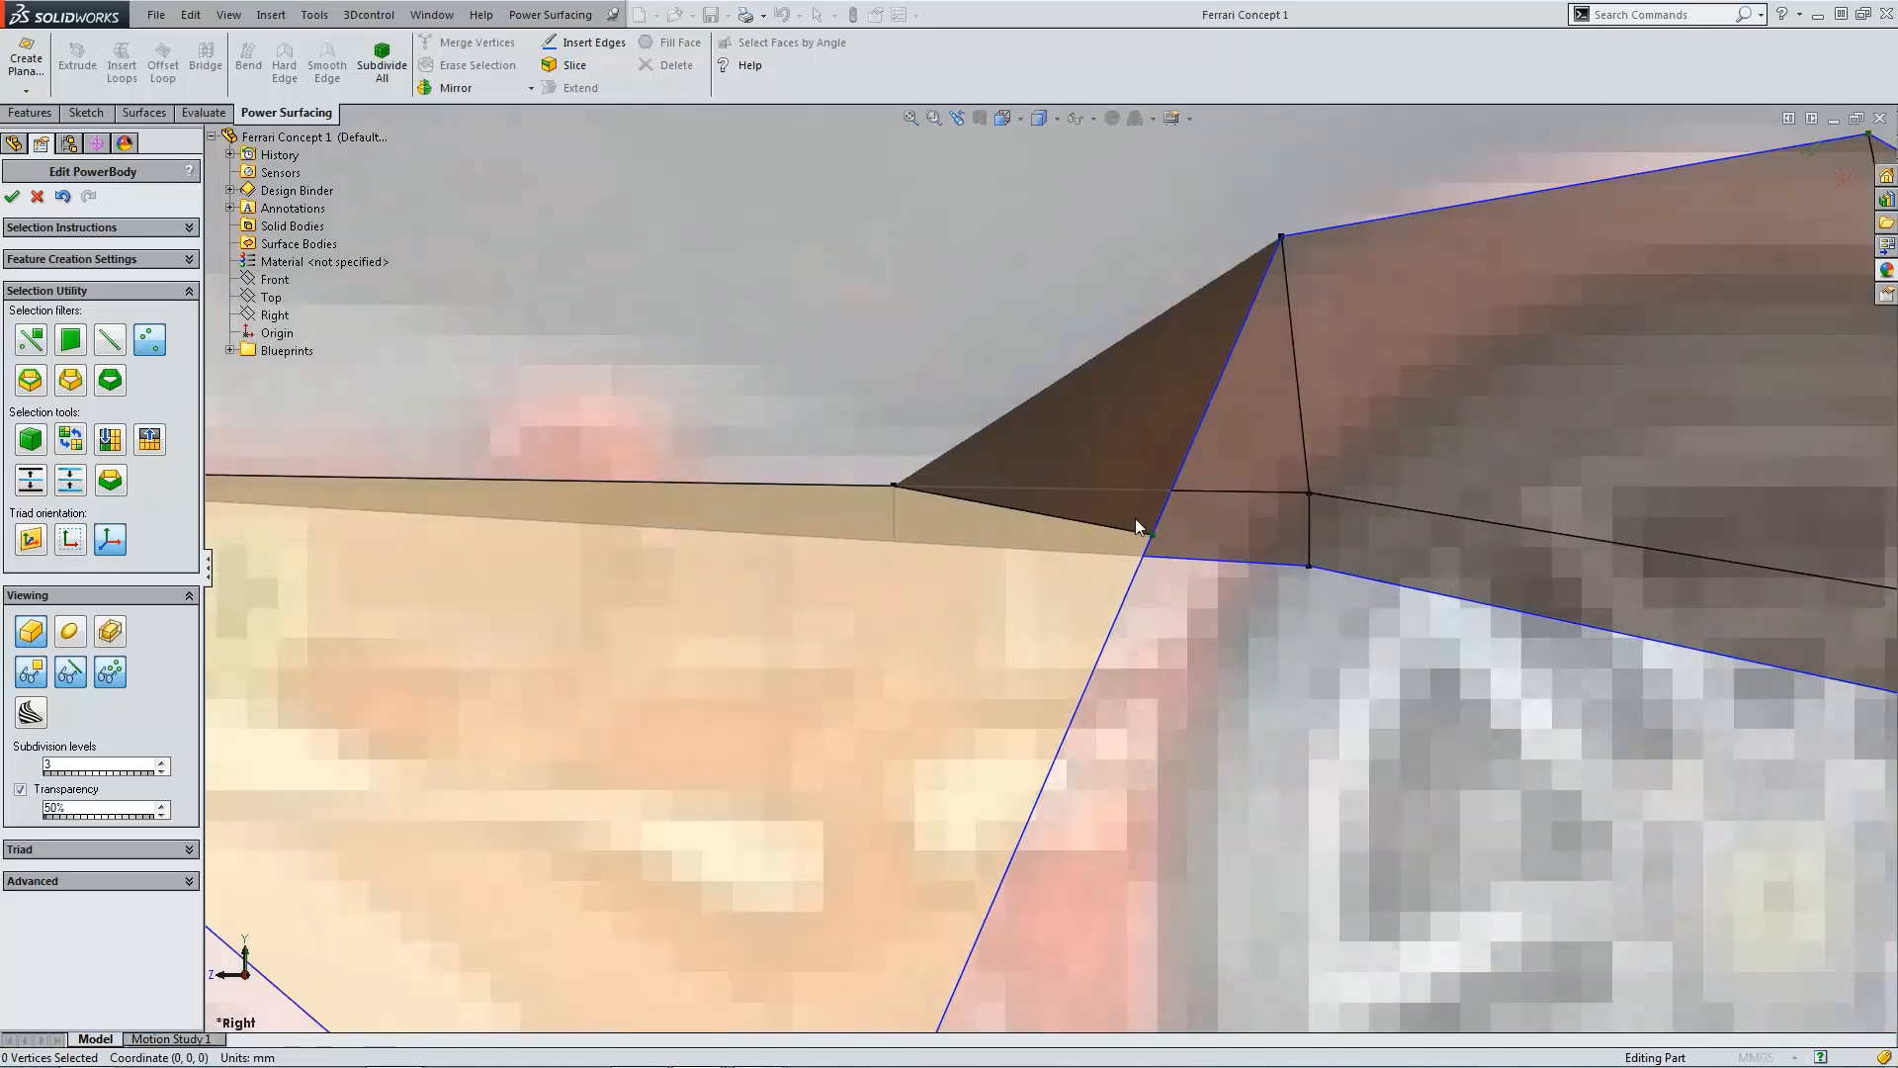
scroll(1167, 548, "up", 8)
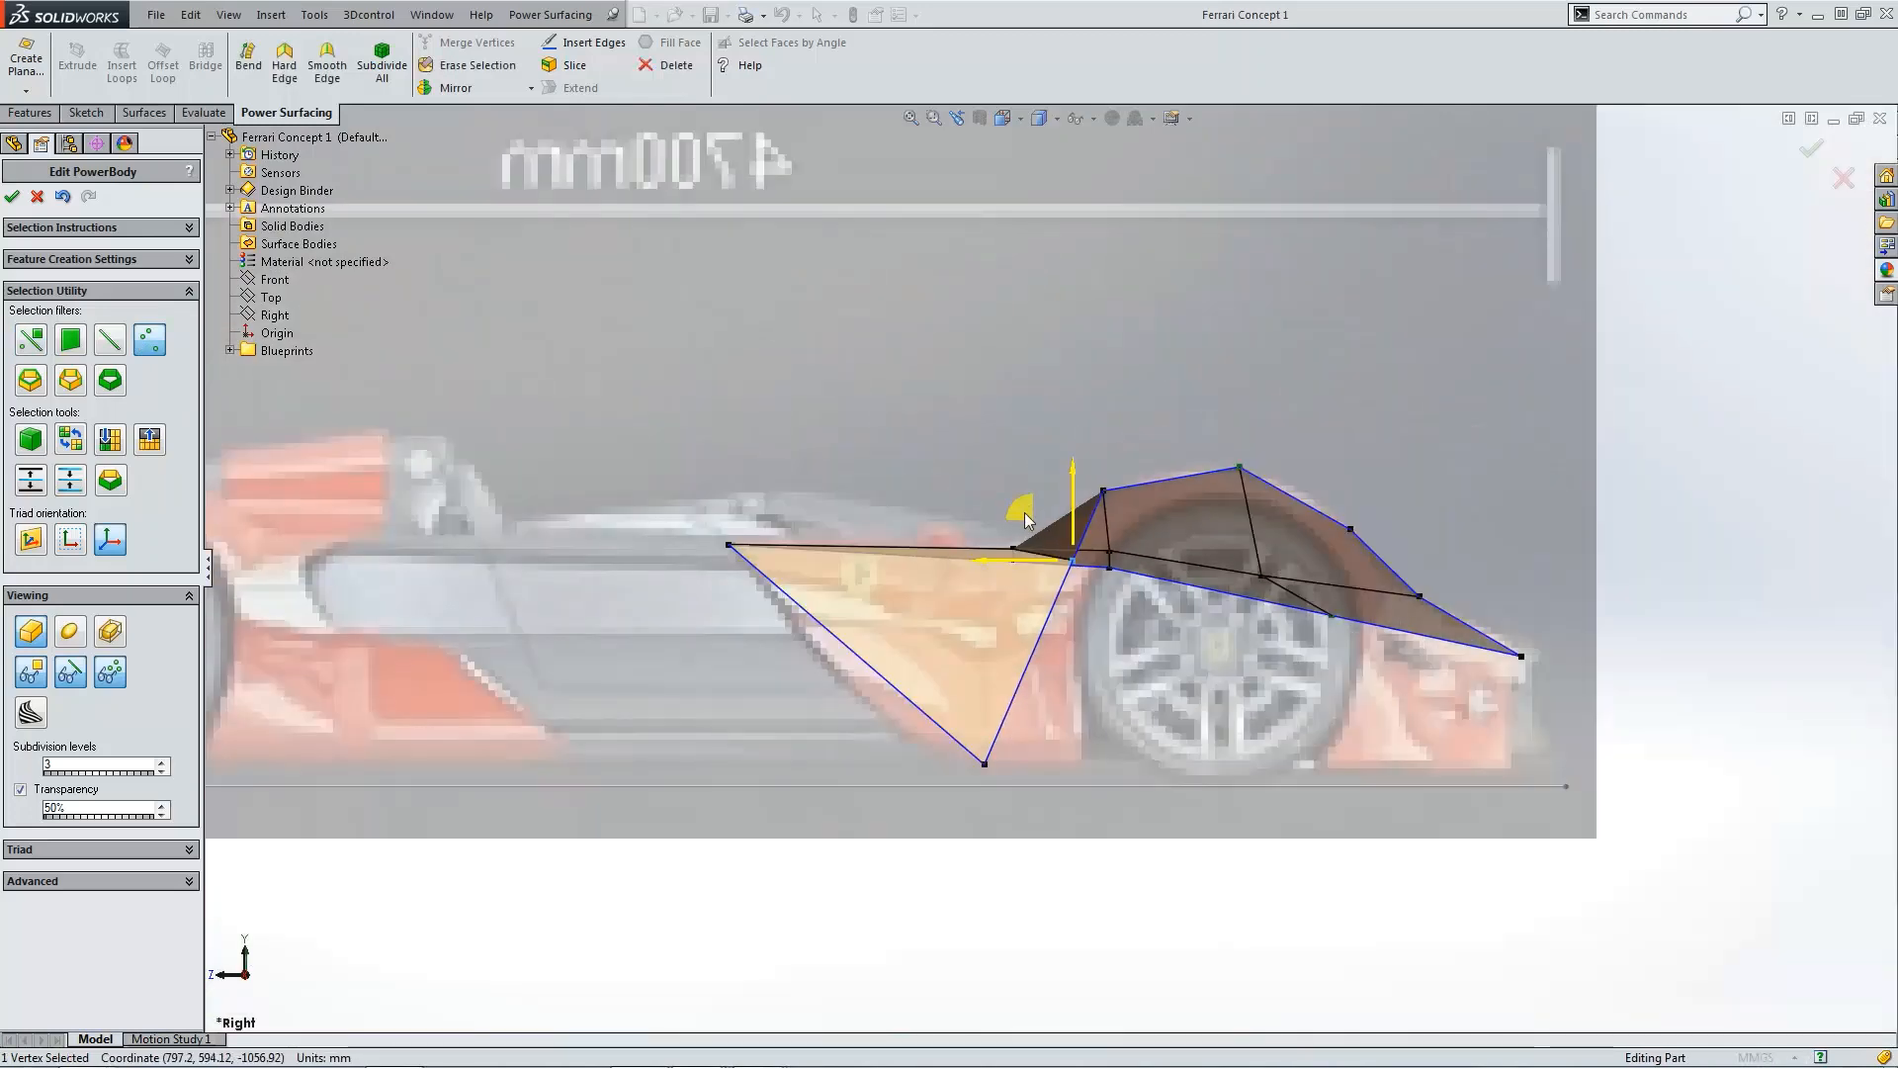
left_click_drag(1018, 516, 1030, 716)
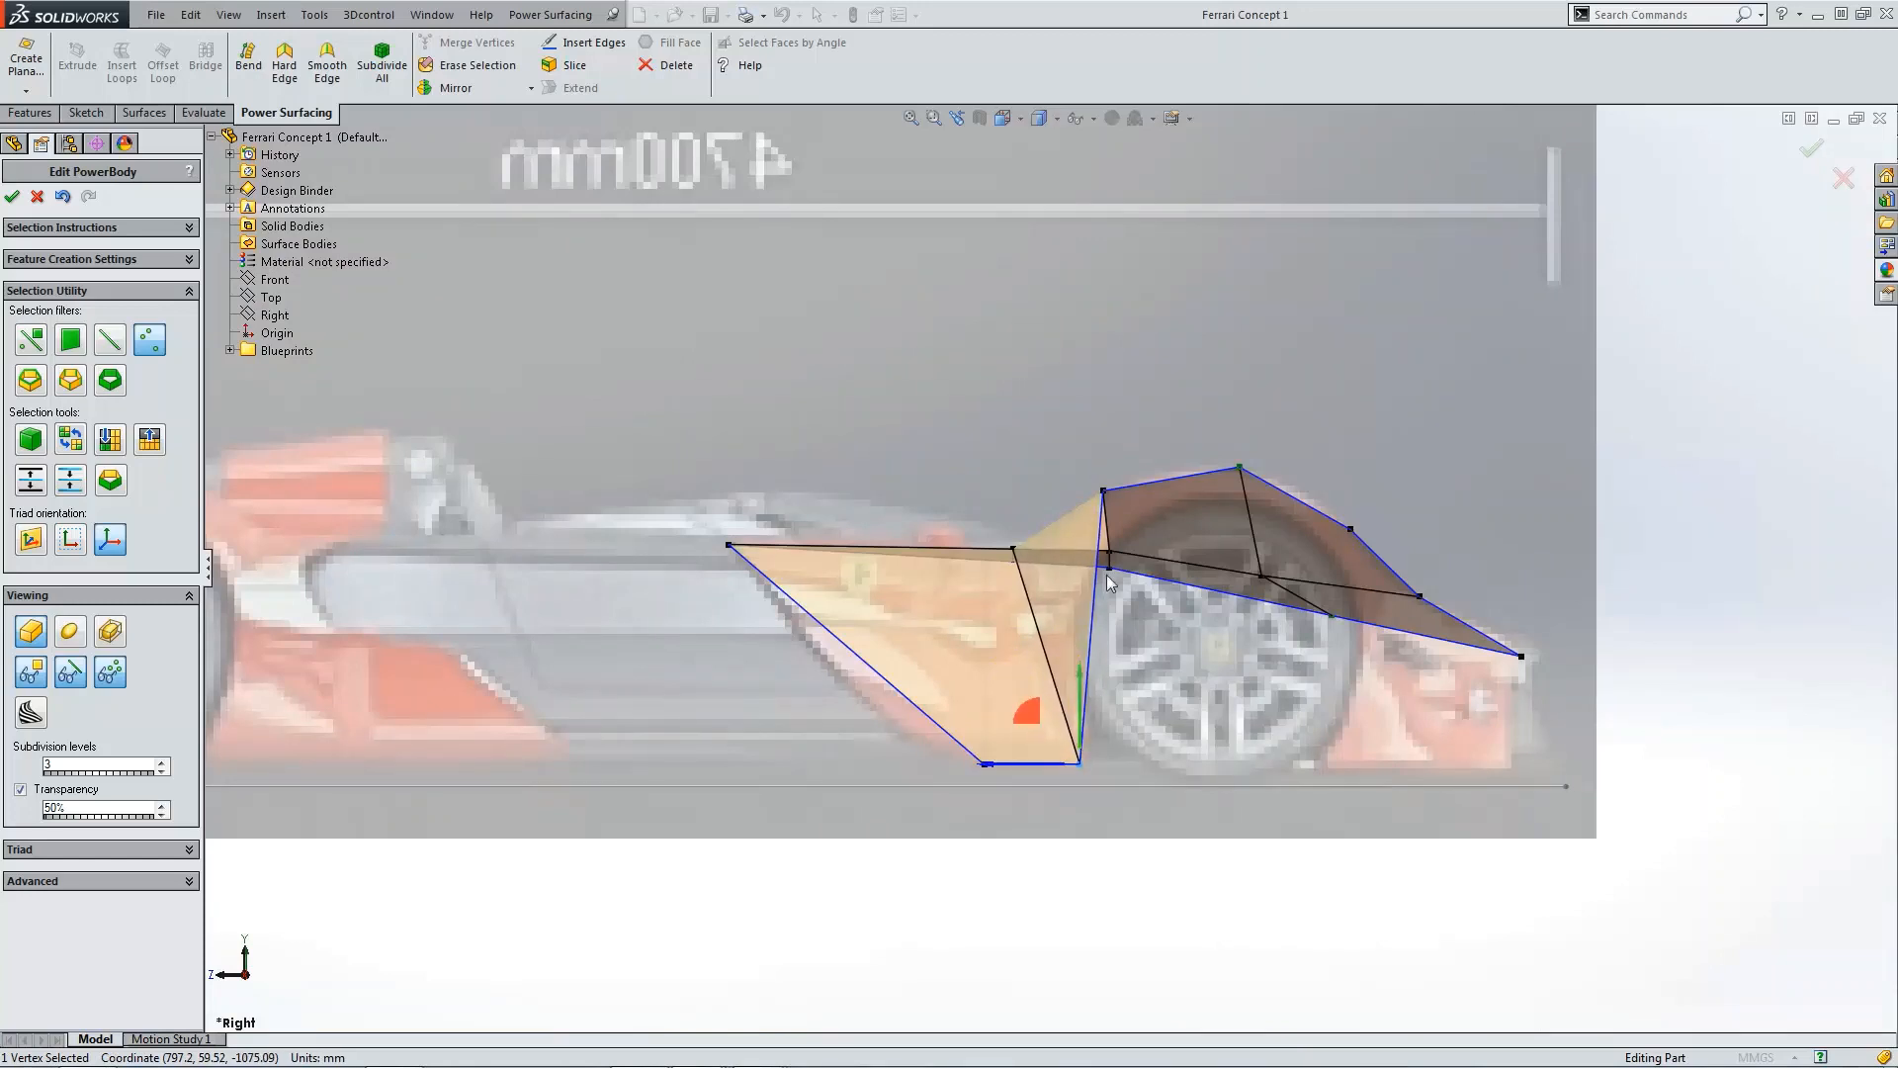
Step: Move the outer side vertex forward about 11.9 mm in the top view
middle_click_drag(1107, 573, 1249, 615)
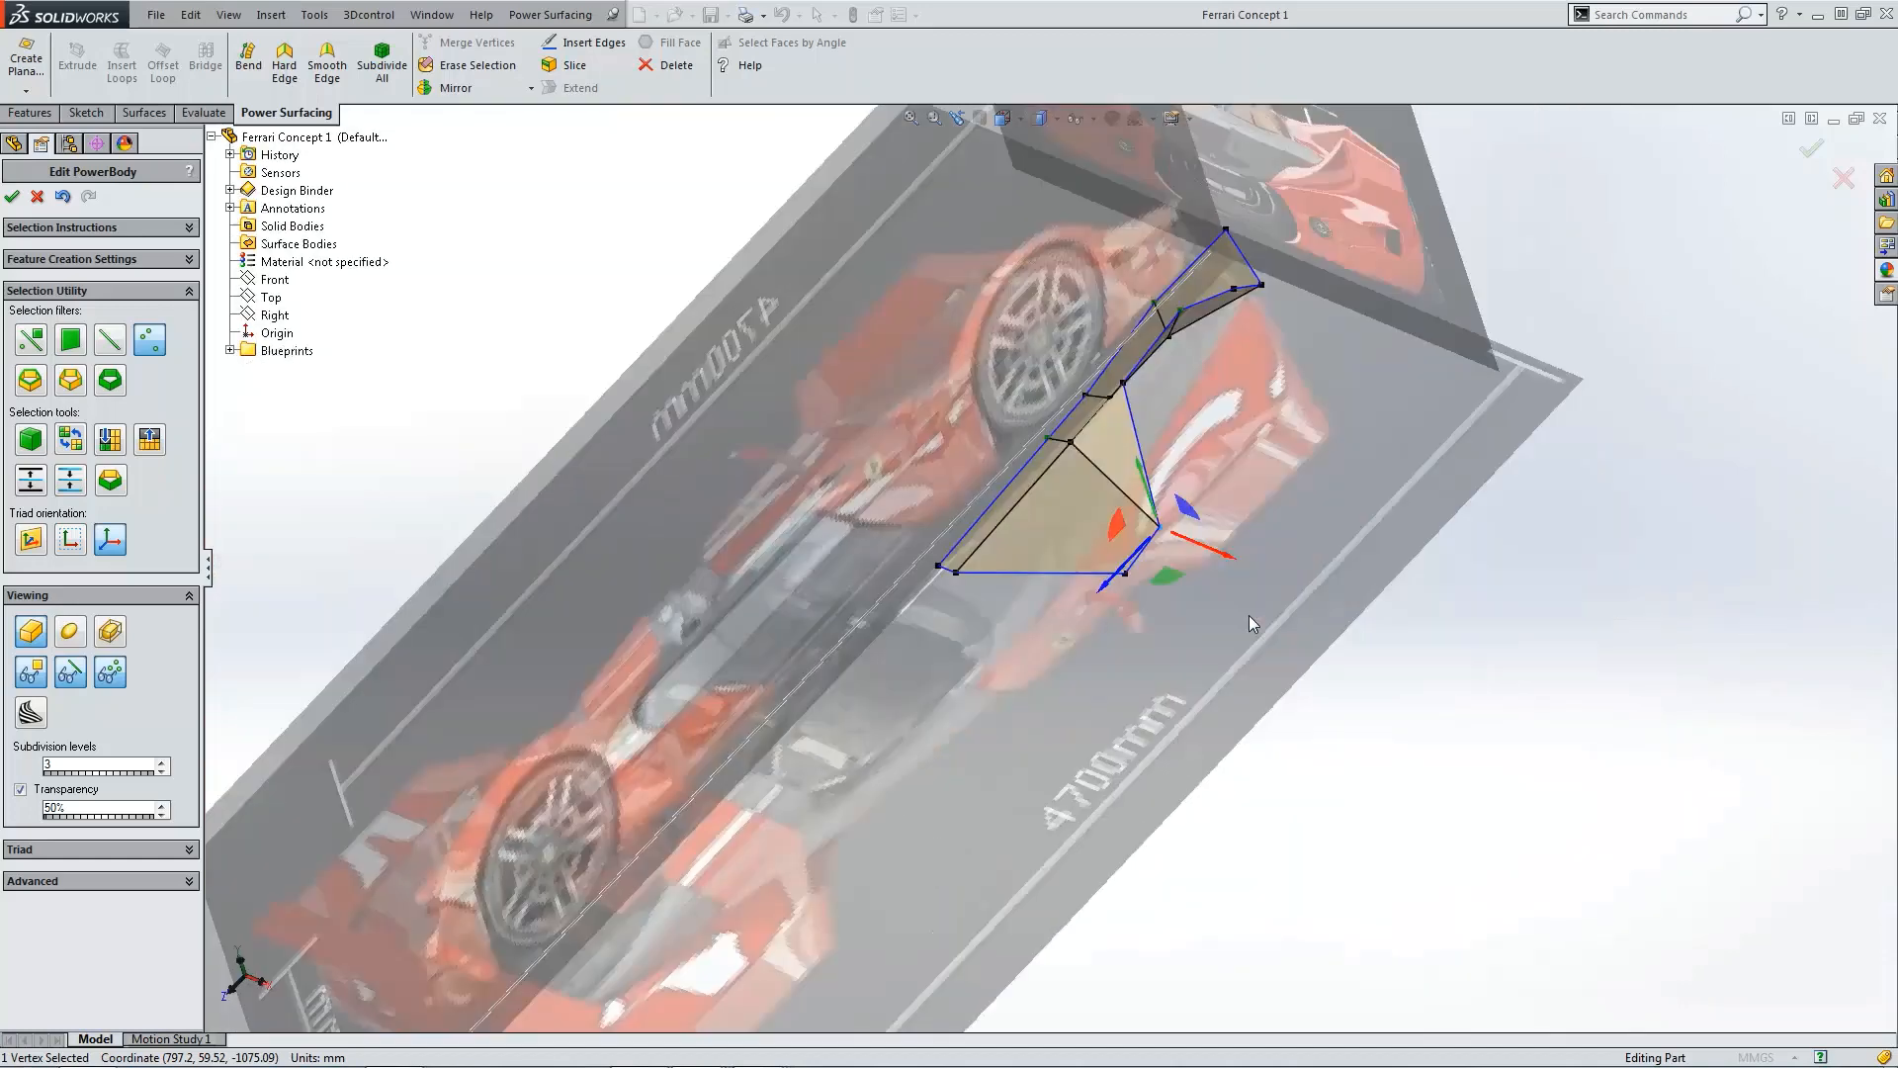
key("ctrl+5")
scroll(1102, 406, "down", 8)
left_click(1080, 418)
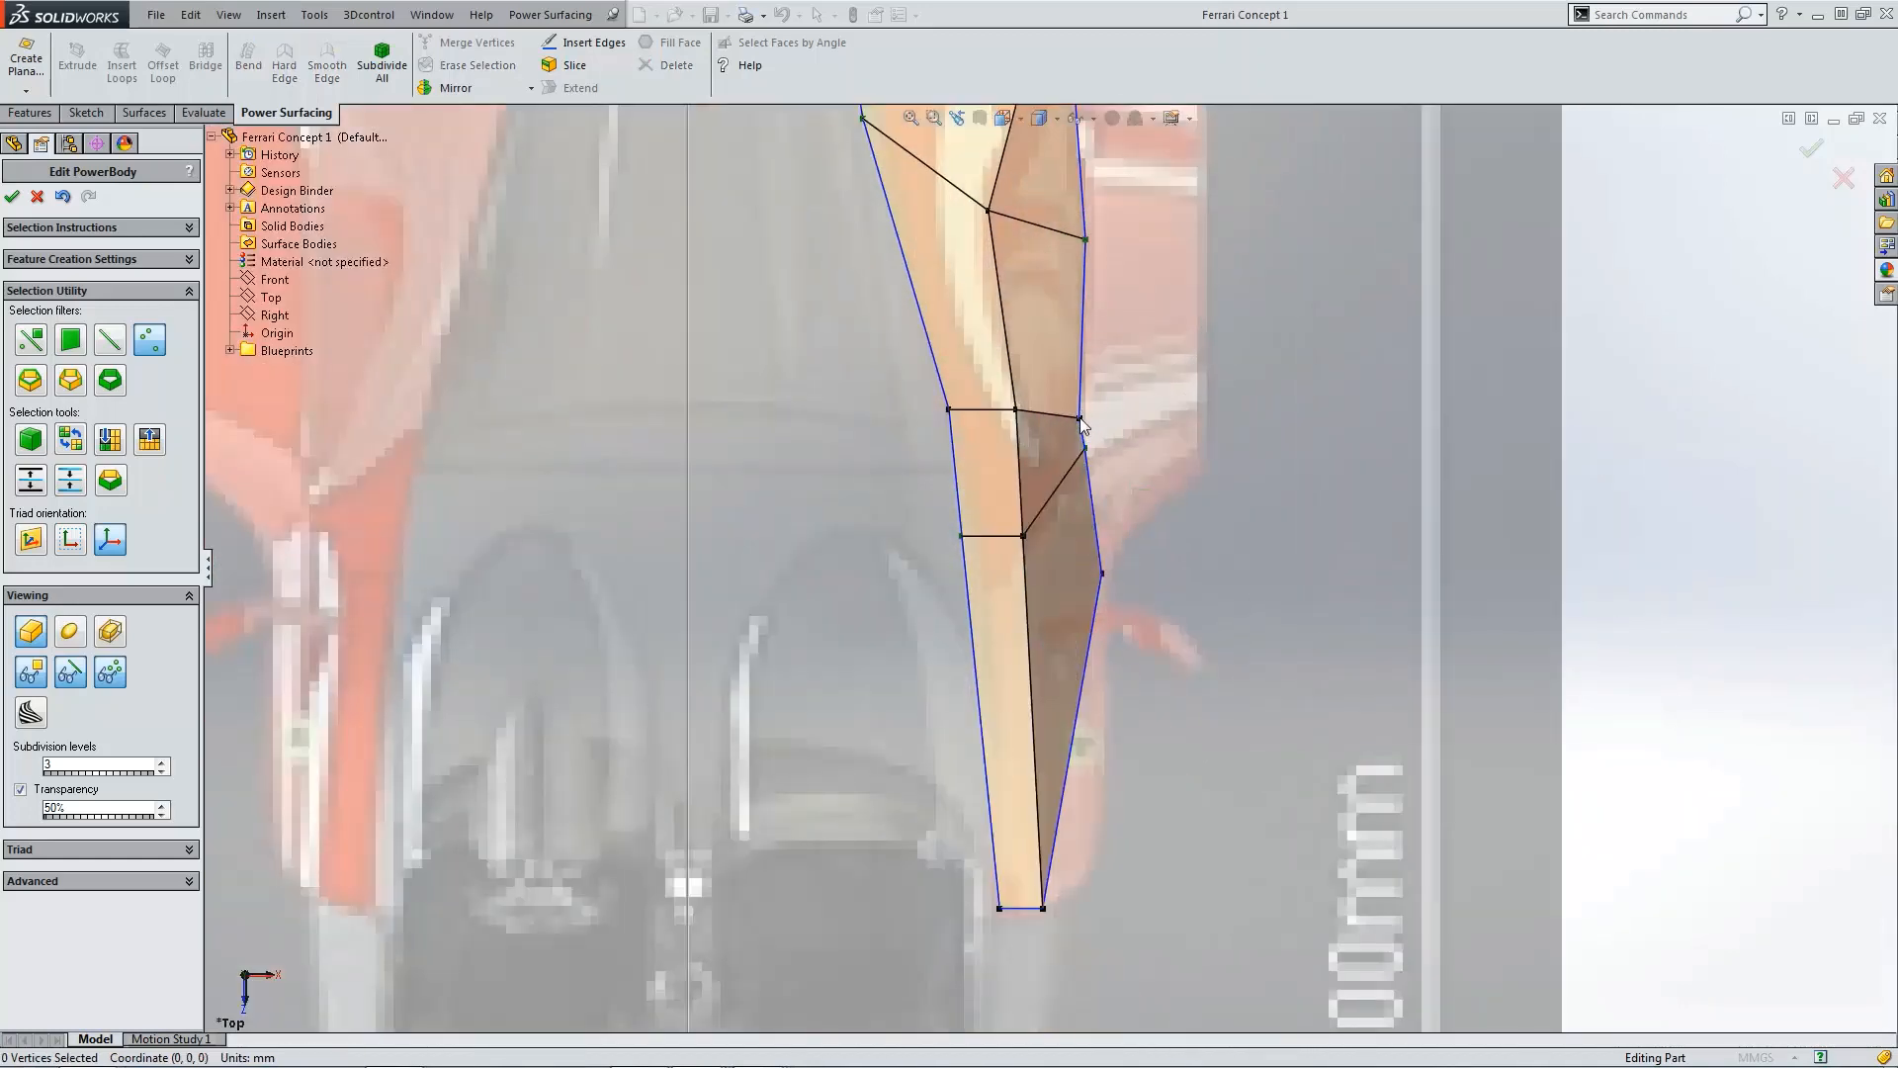
left_click(1075, 416)
left_click_drag(1088, 427, 1113, 347)
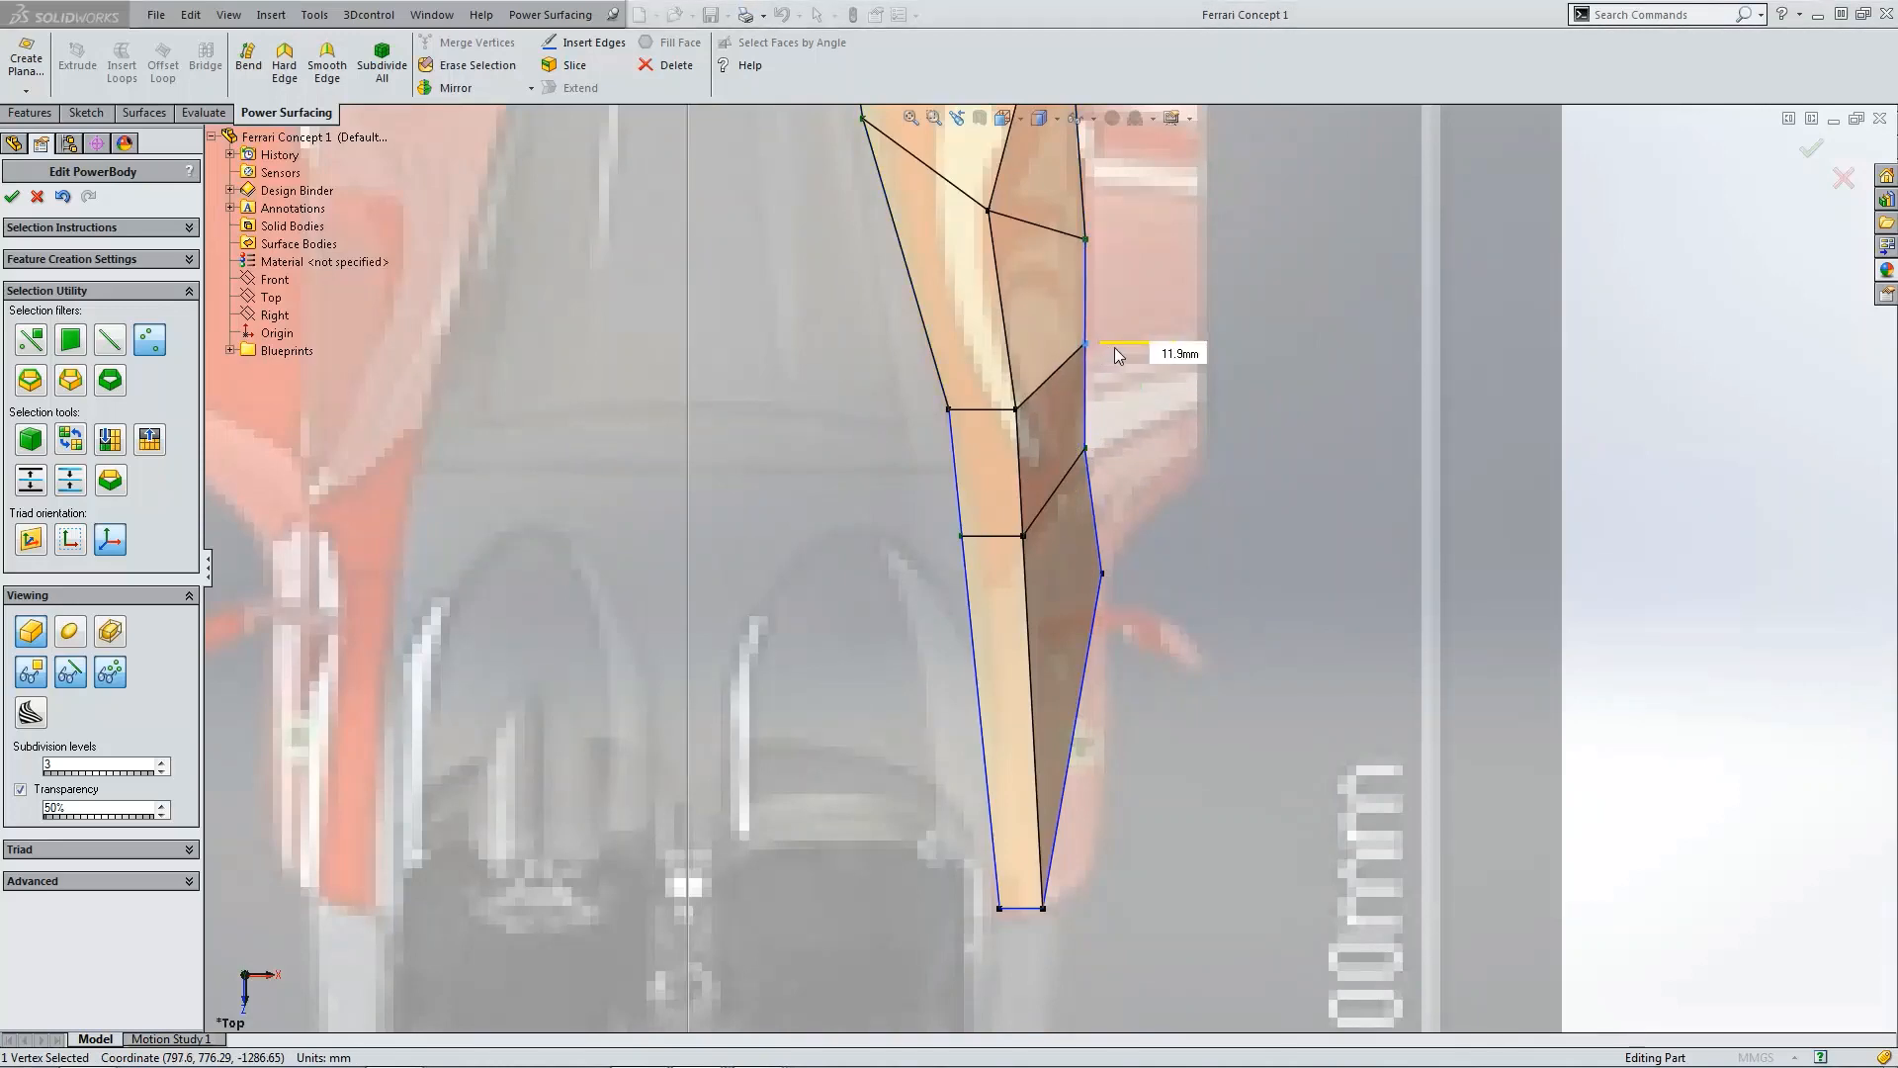
Step: Make the lowest vertex of the side panel a hard vertex in the smooth side view
left_click(1265, 502)
middle_click_drag(1265, 503, 1248, 528)
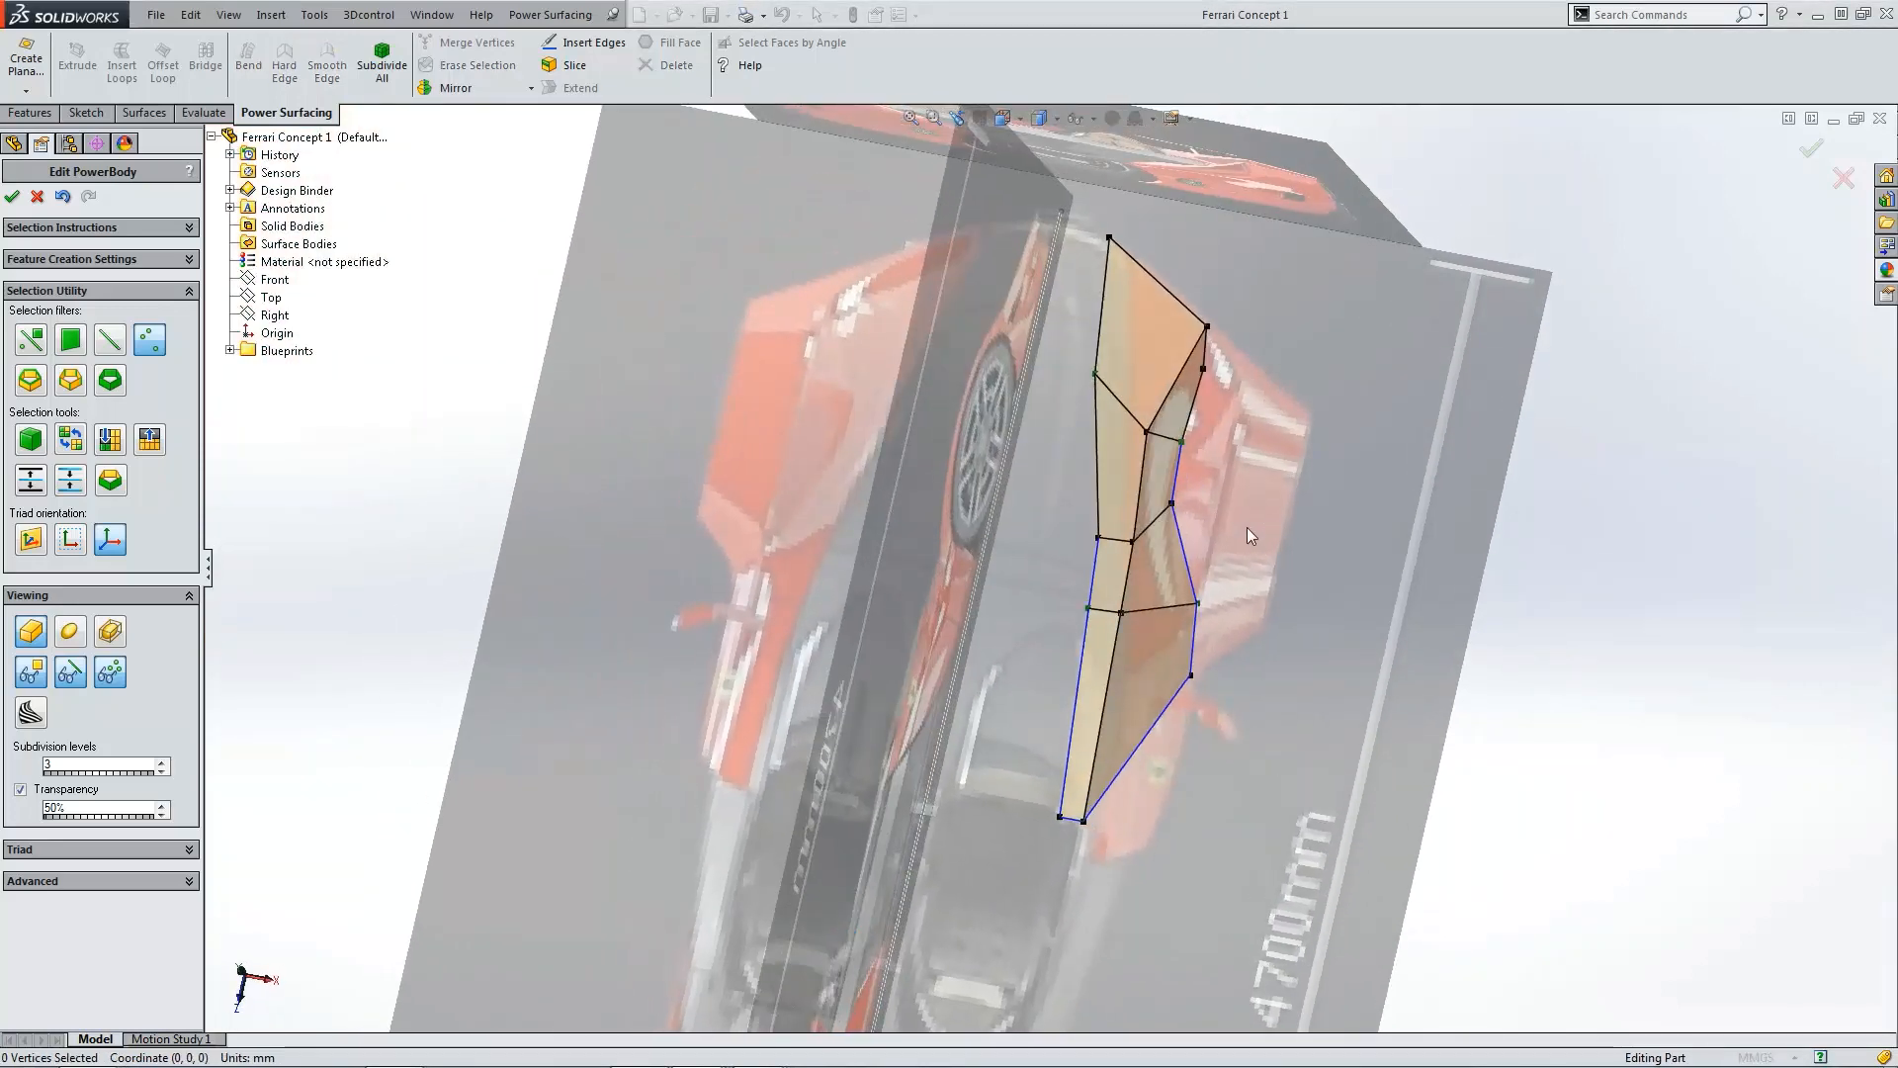
key("ctrl+4")
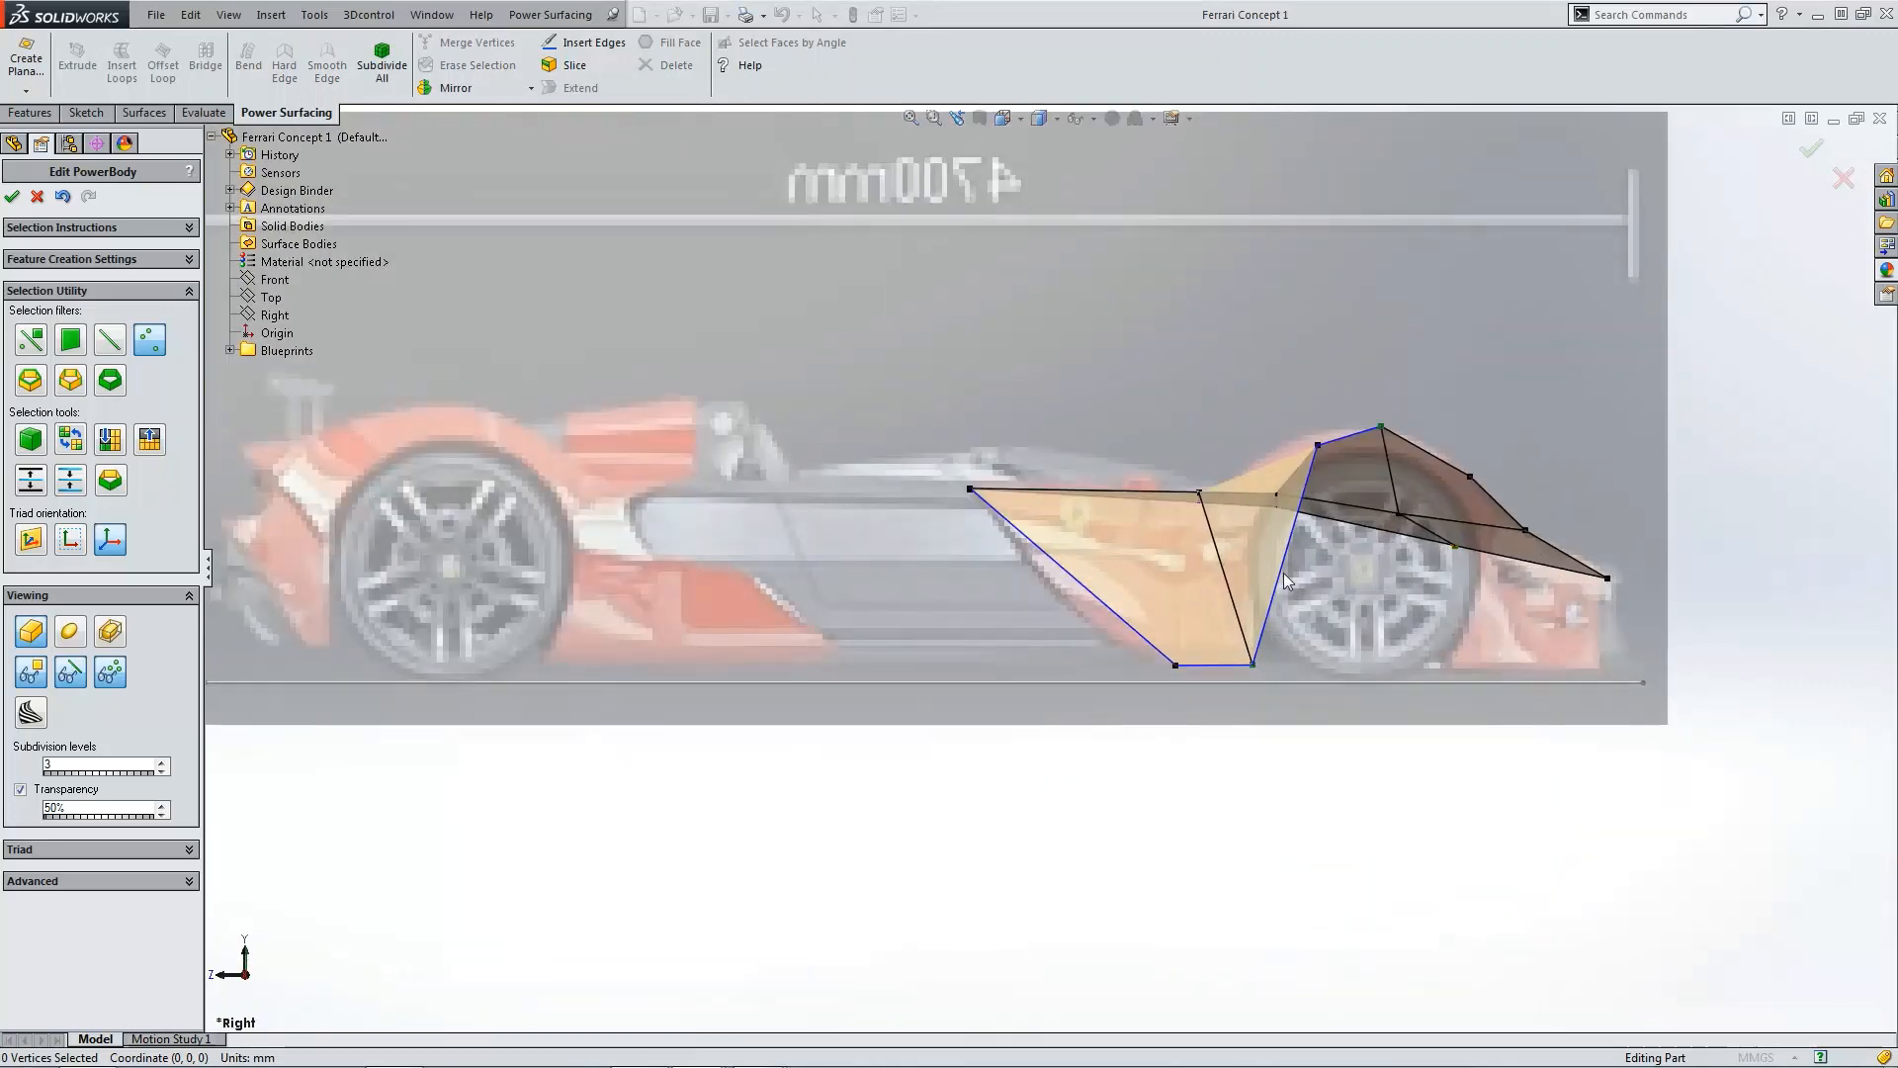
left_click(71, 632)
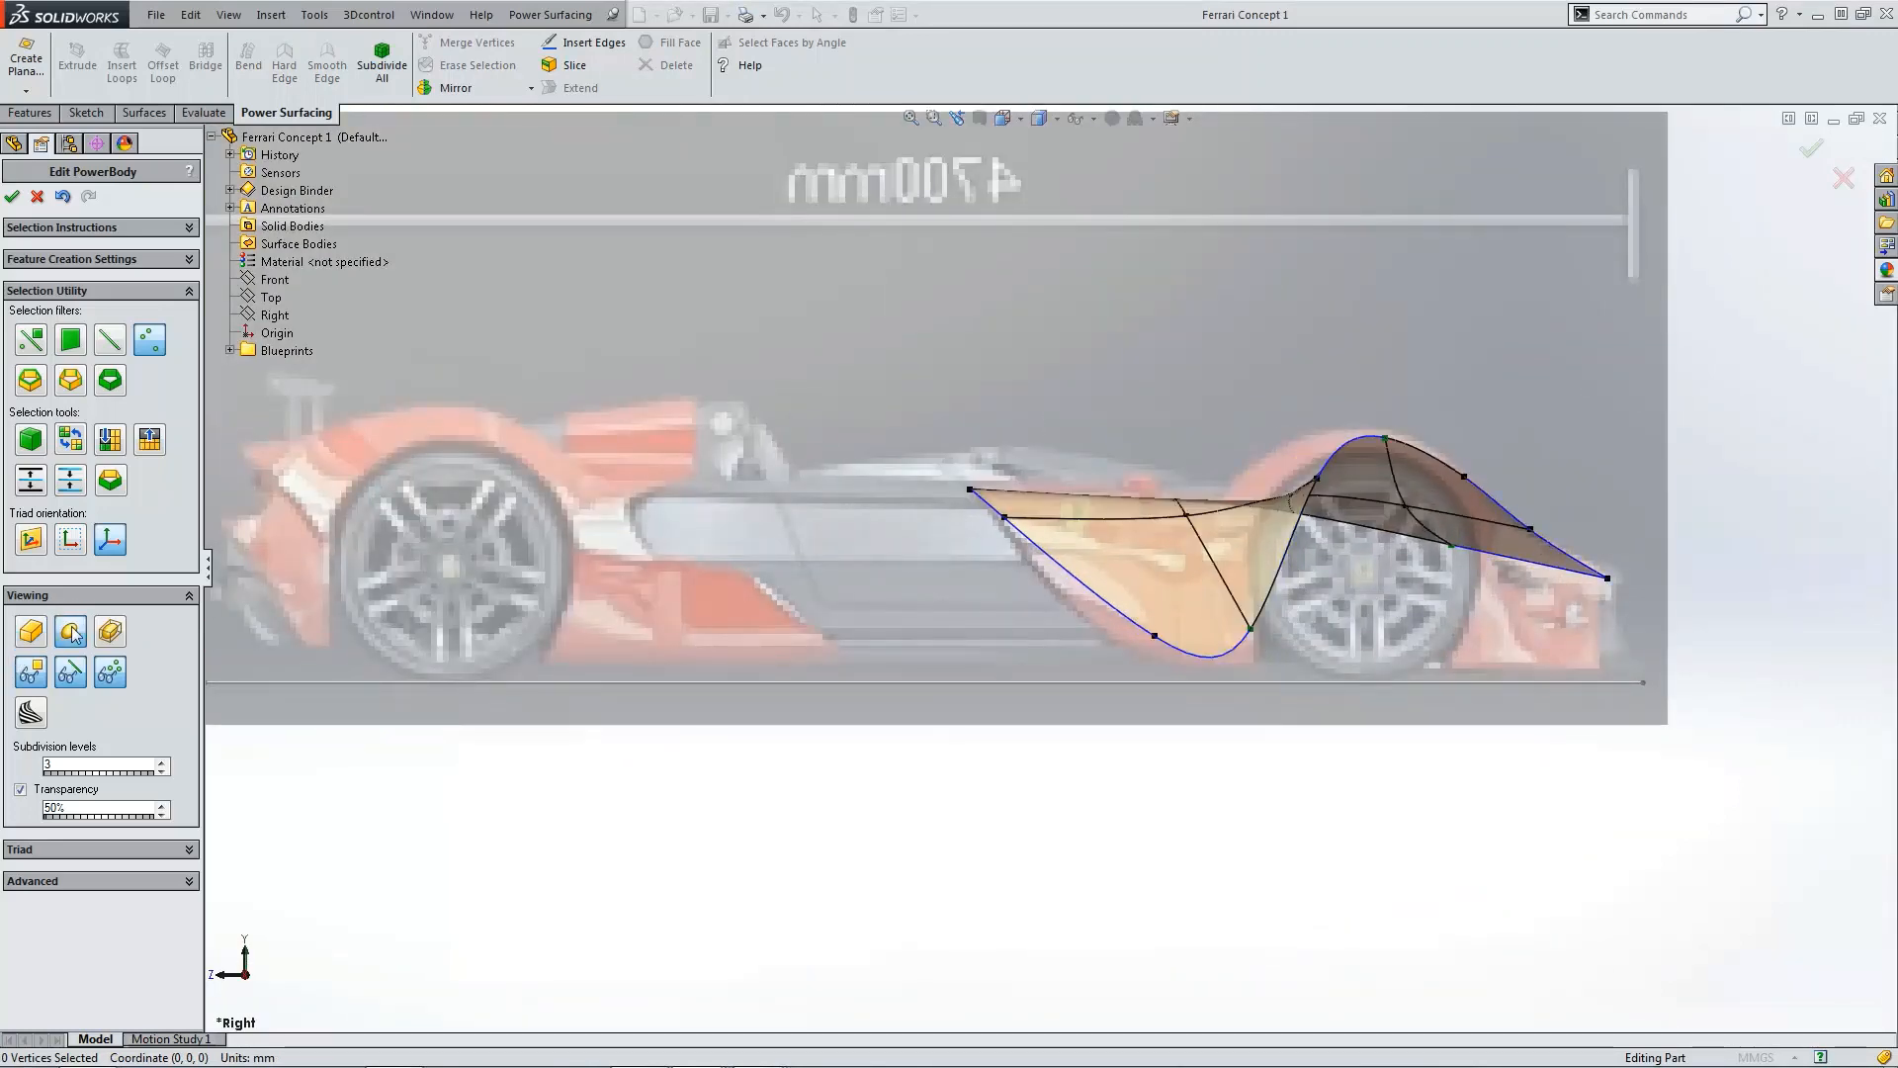
scroll(1286, 643, "down", 3)
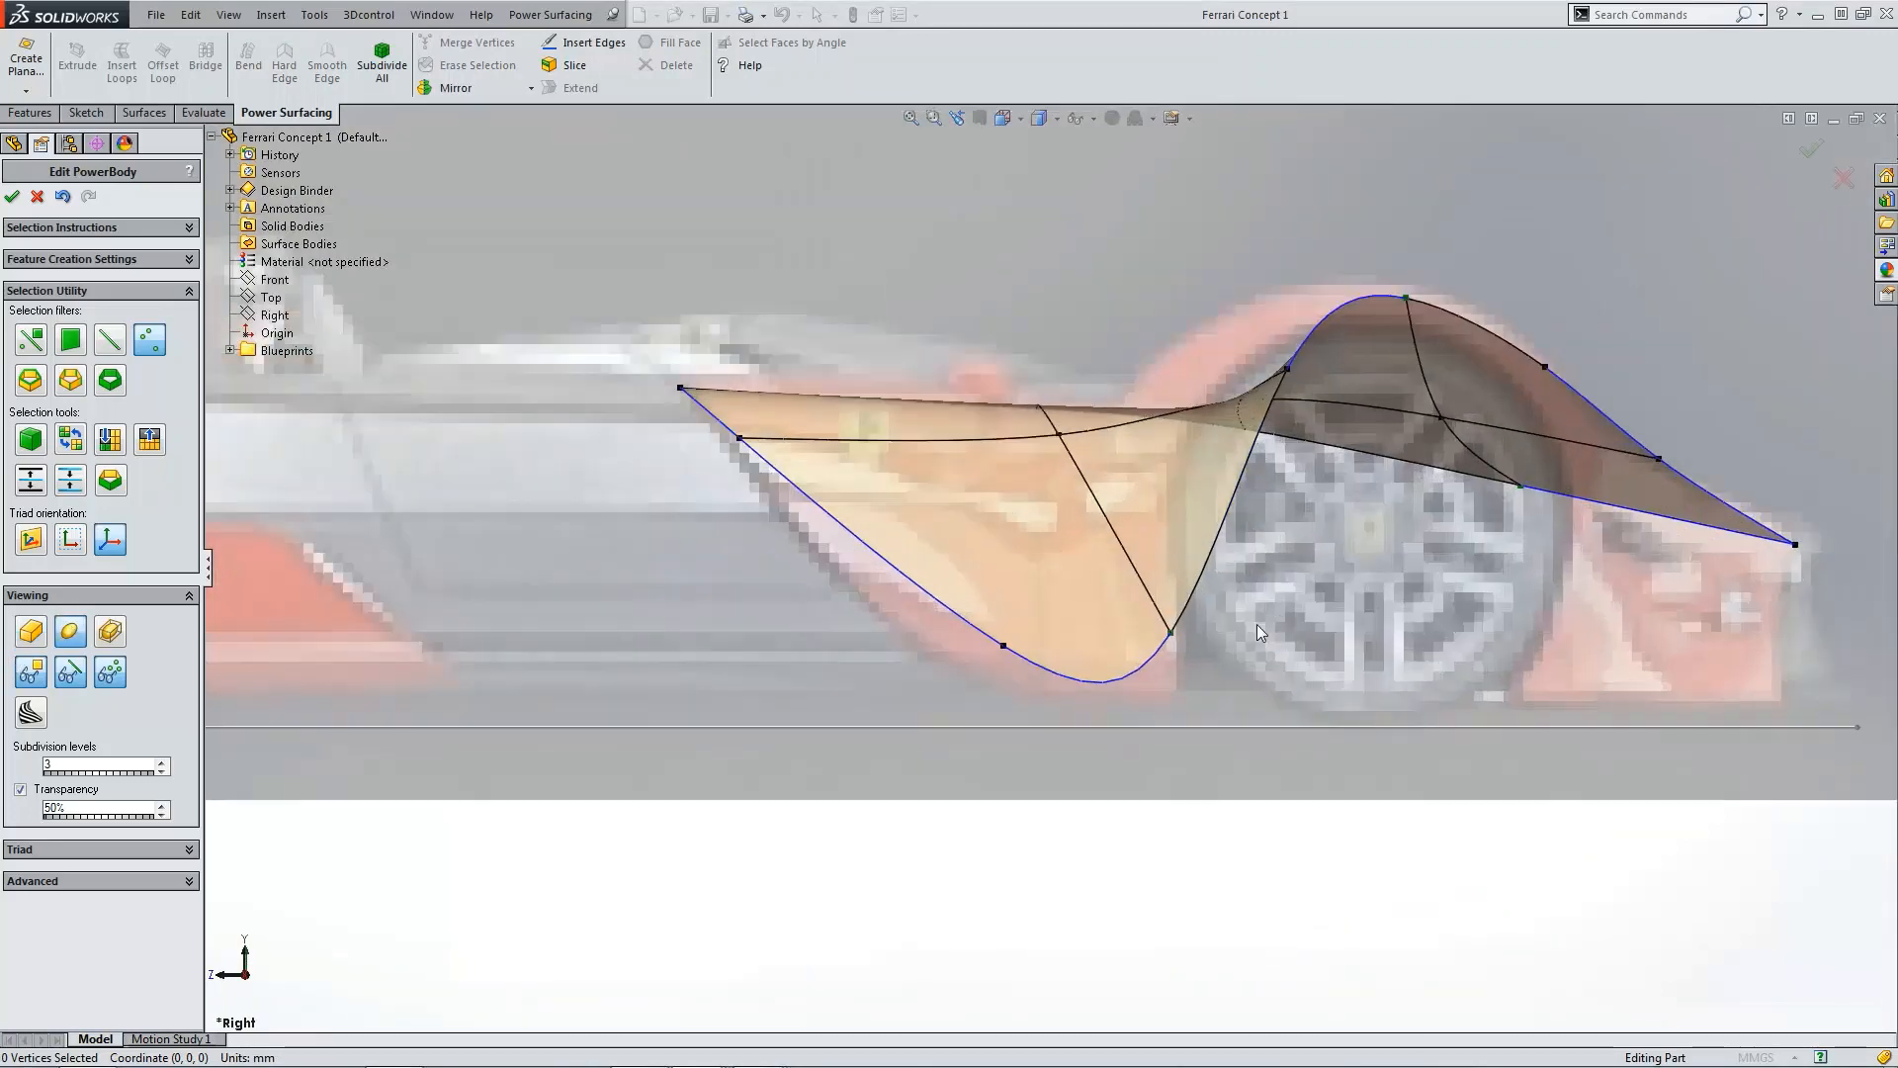
left_click(1173, 635)
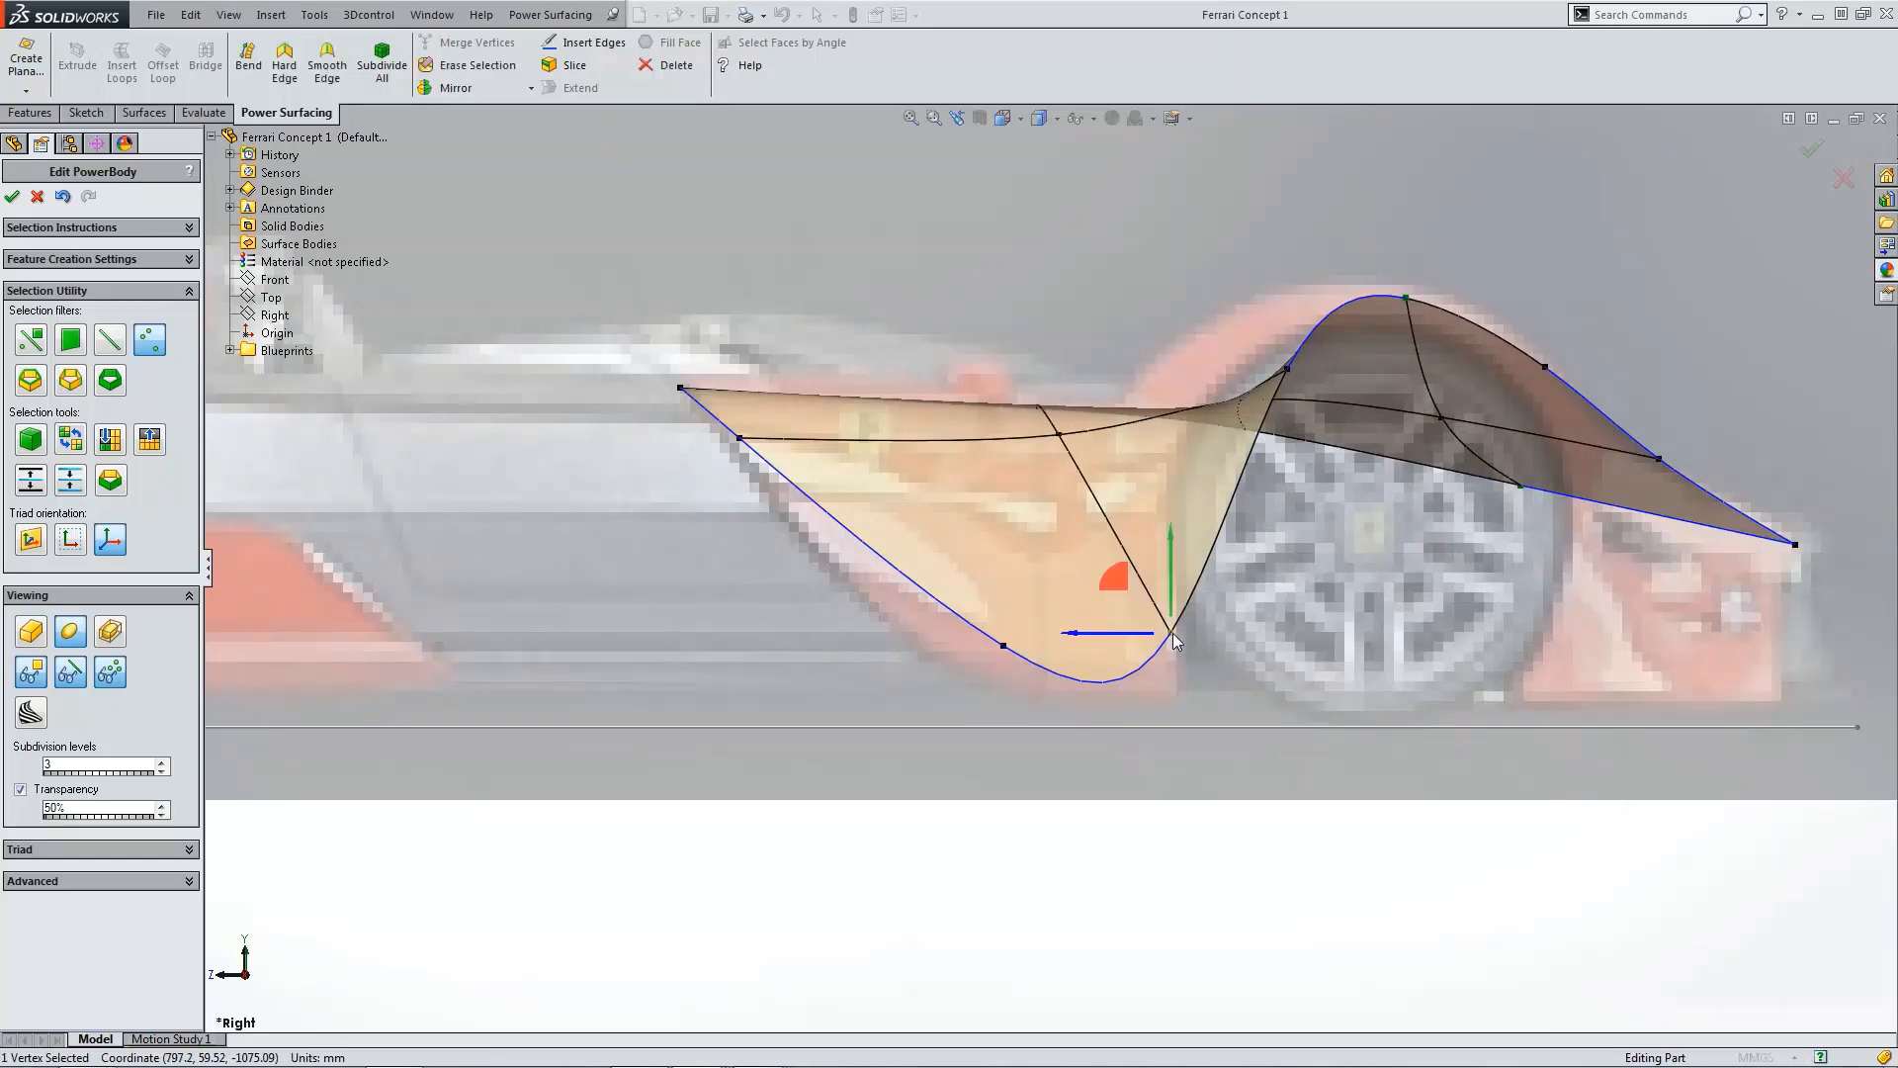
left_click(284, 65)
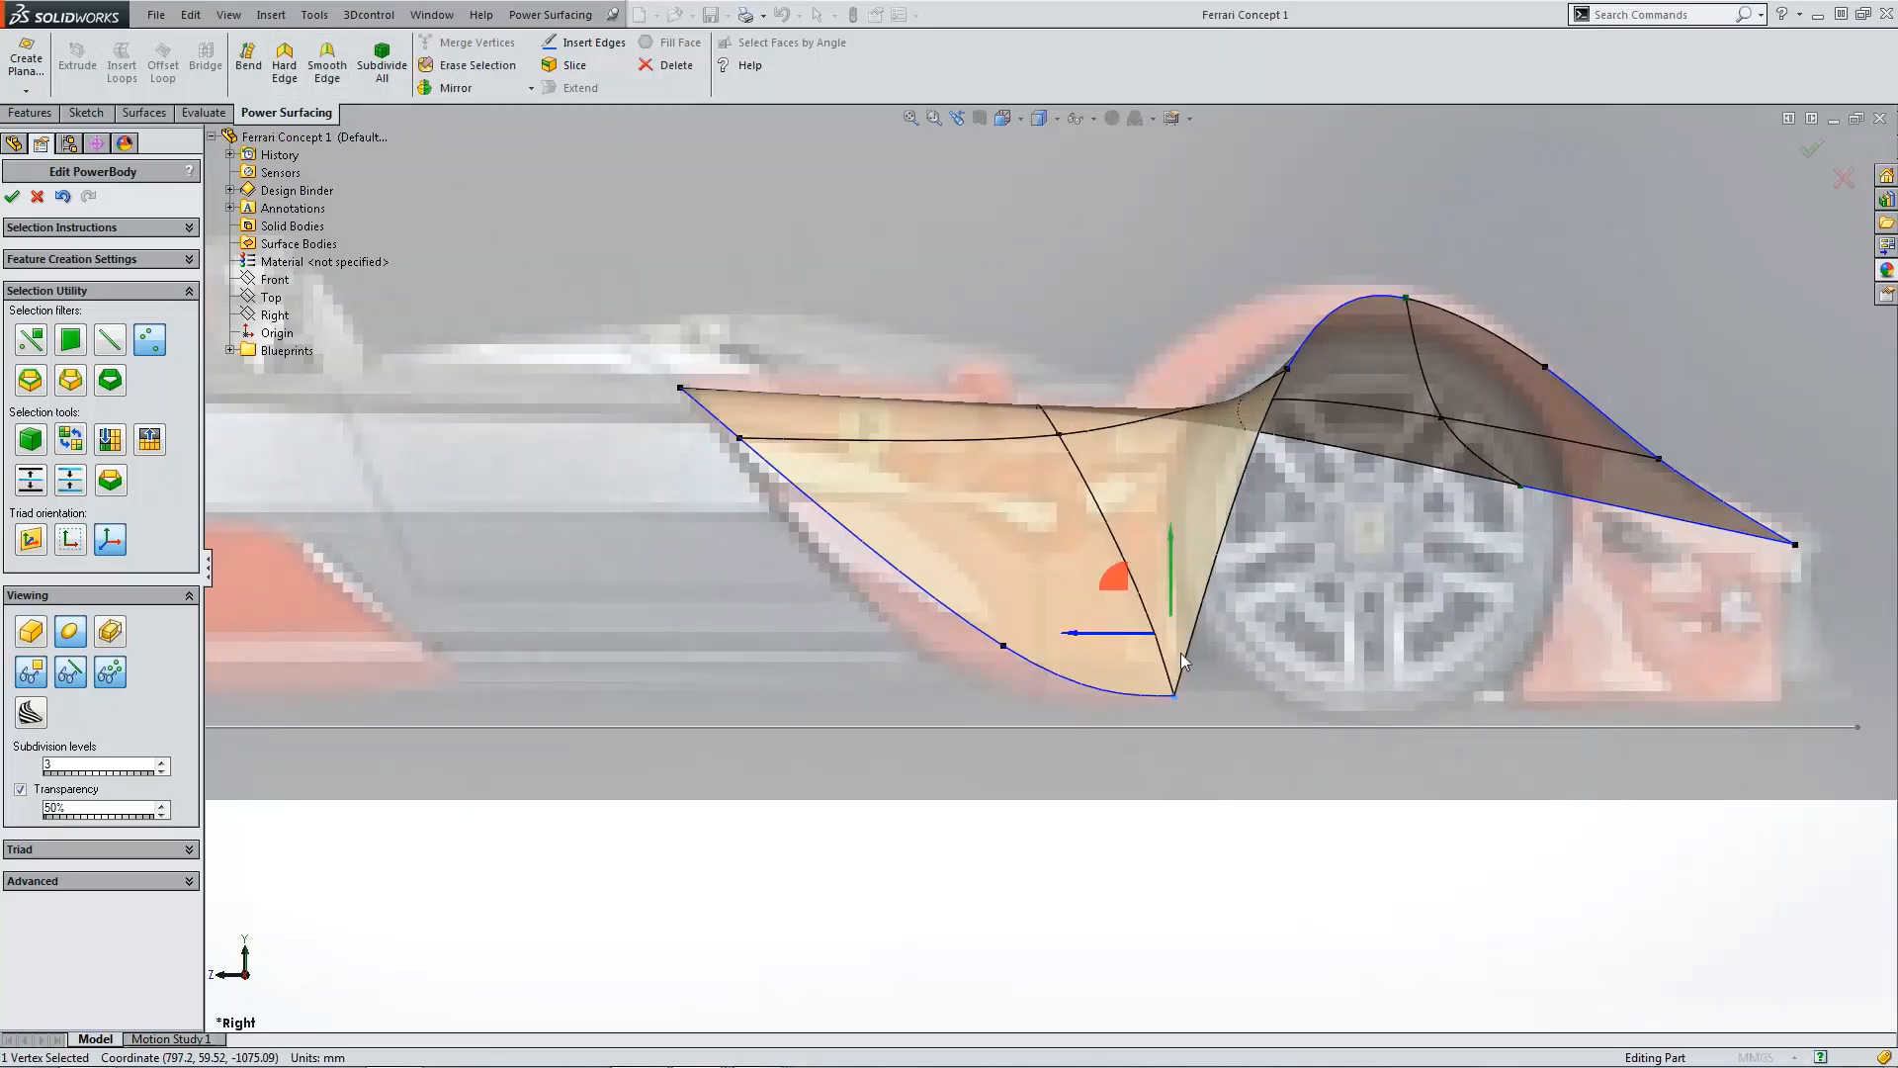
left_click(1190, 698)
Step: Move the lower rear vertex of the side panel down and check the shape in the top and isometric views
left_click(1004, 647)
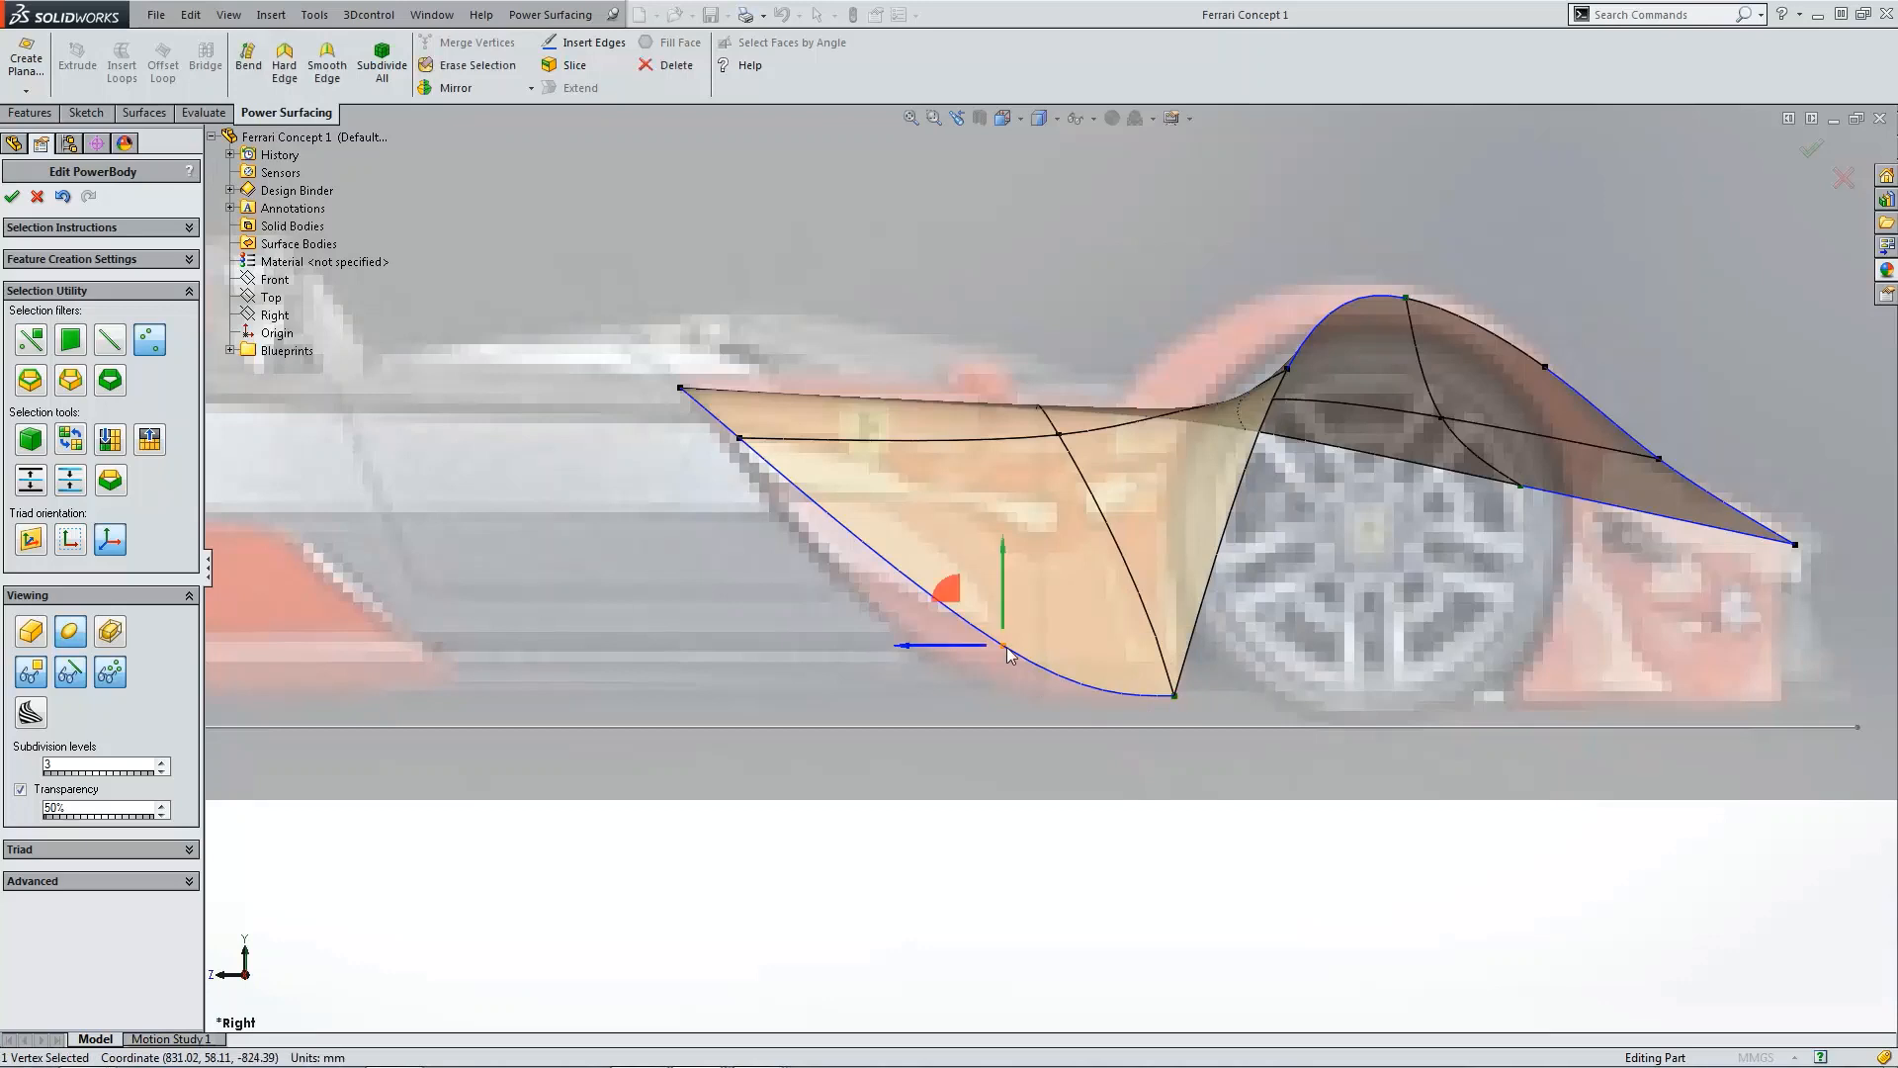
left_click_drag(1002, 615, 876, 650)
scroll(1207, 615, "up", 3)
middle_click_drag(1208, 615, 1189, 599)
key("ctrl+5")
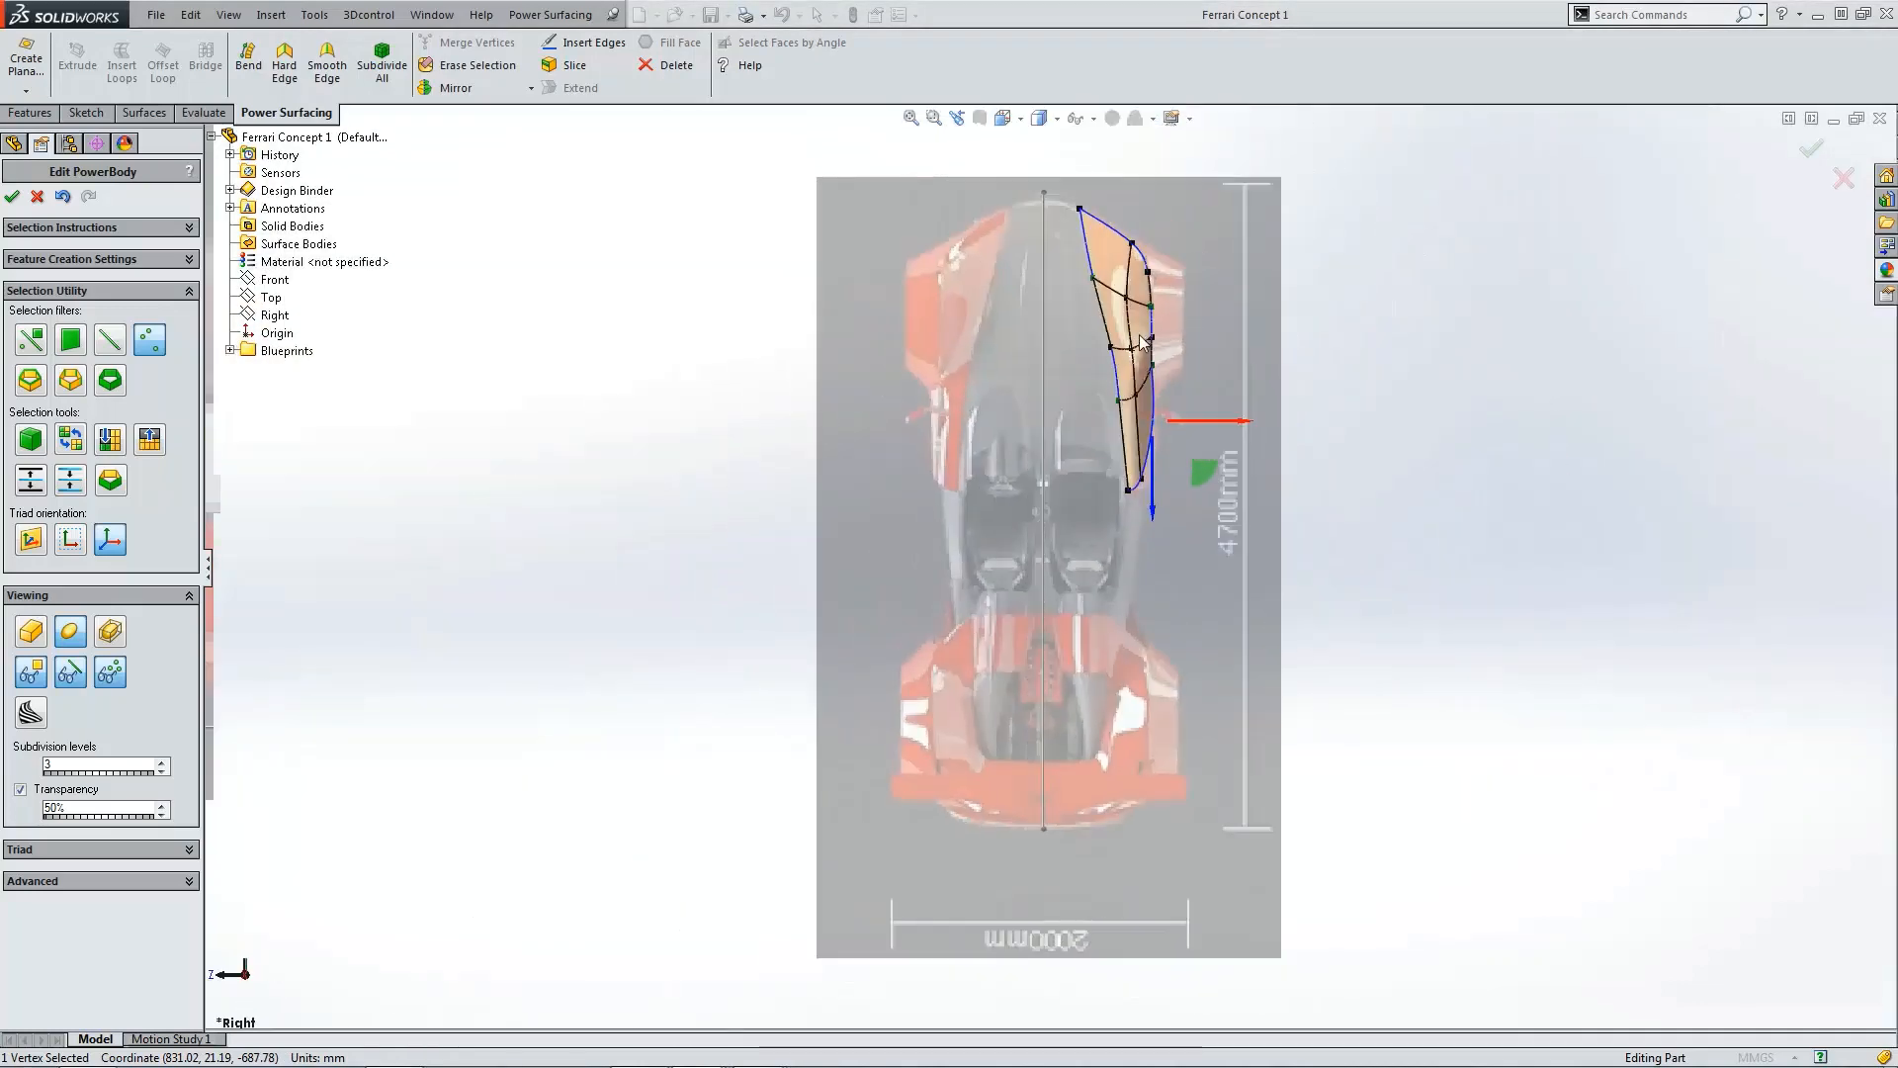
scroll(1136, 433, "down", 5)
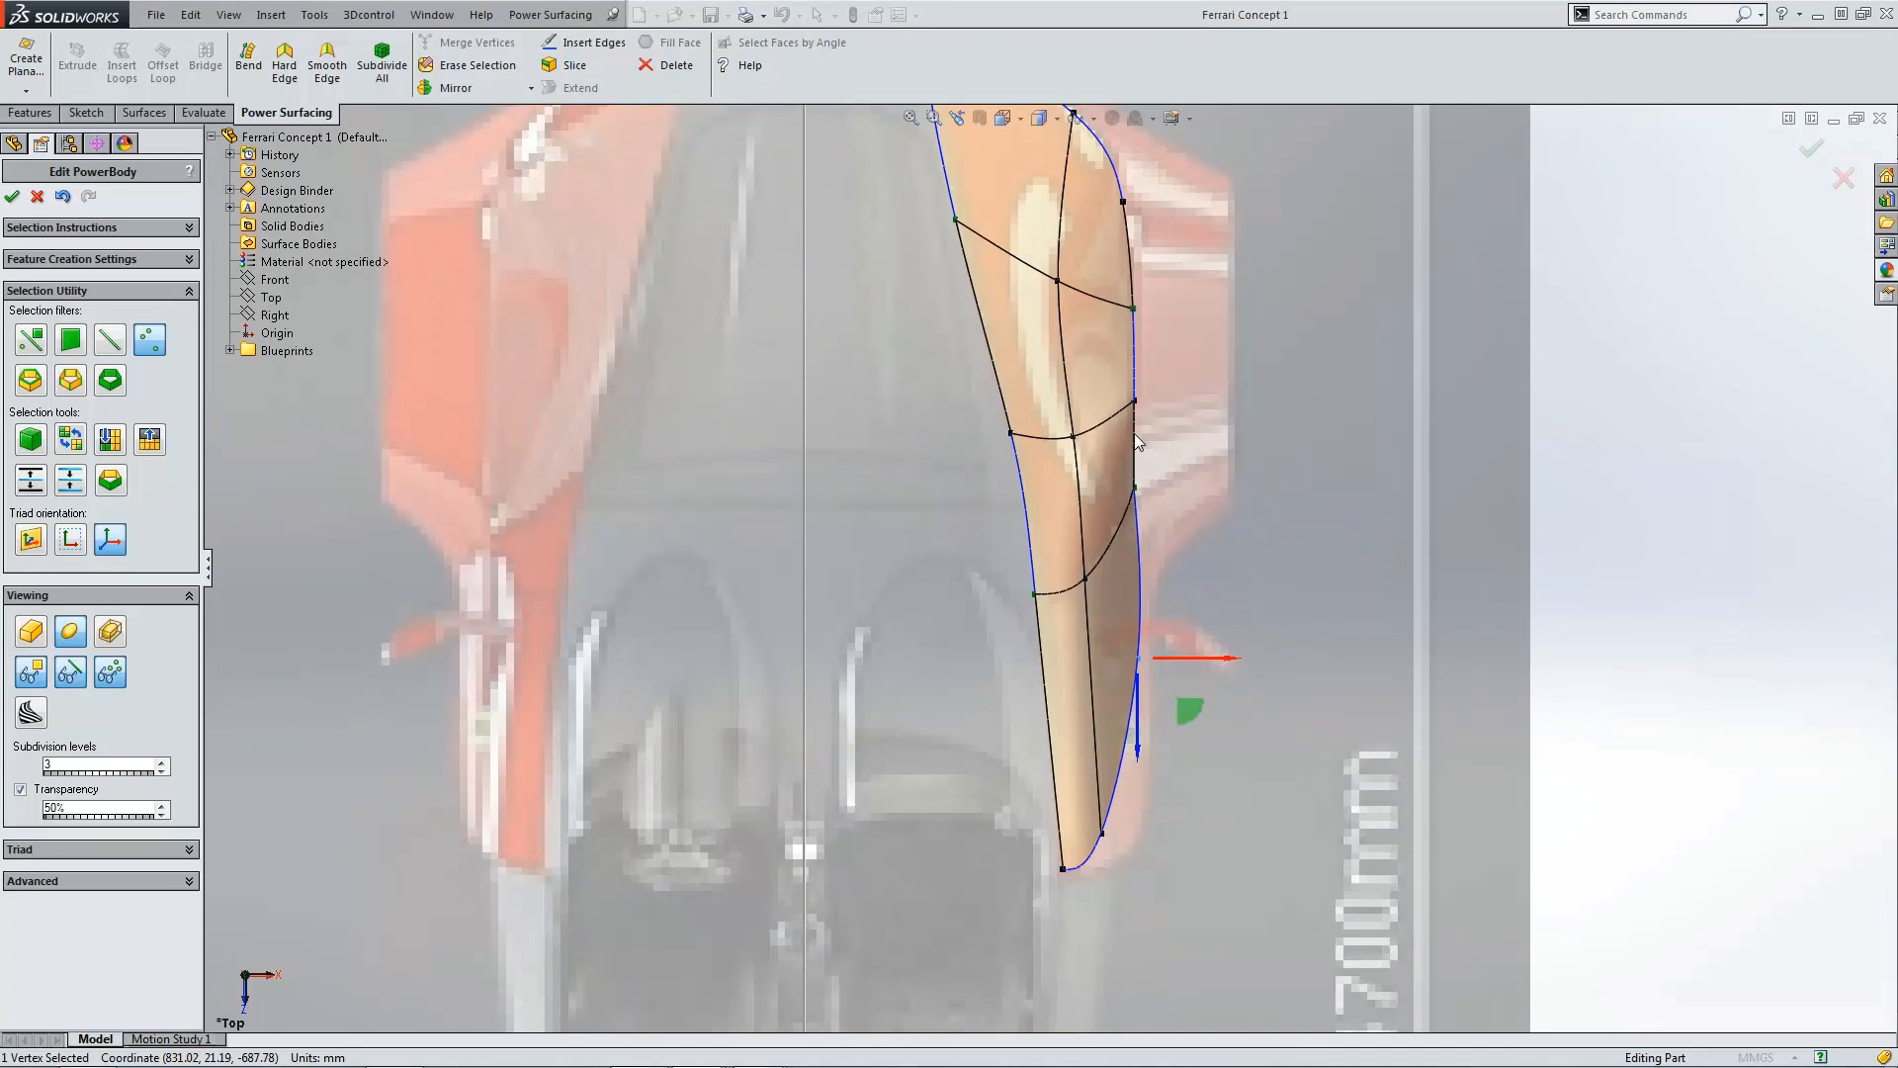
scroll(1177, 411, "up", 5)
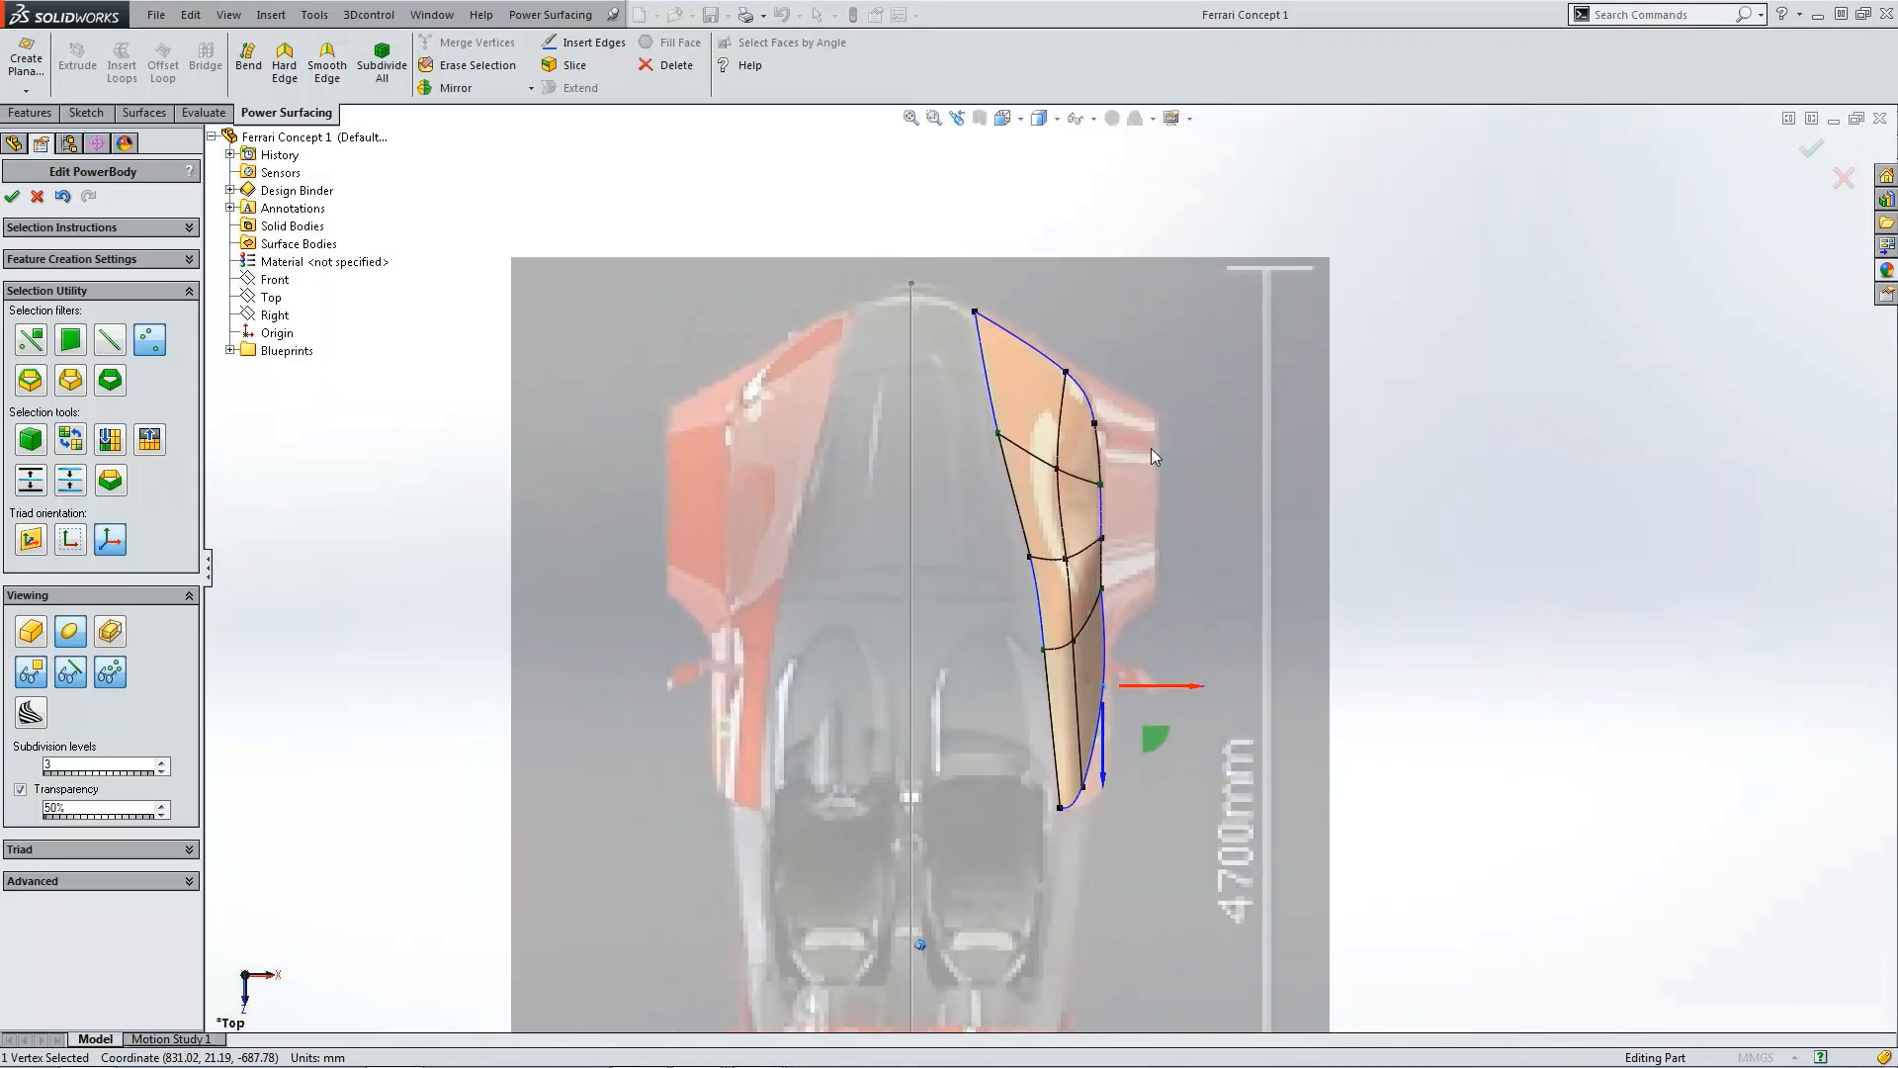
scroll(1137, 508, "up", 3)
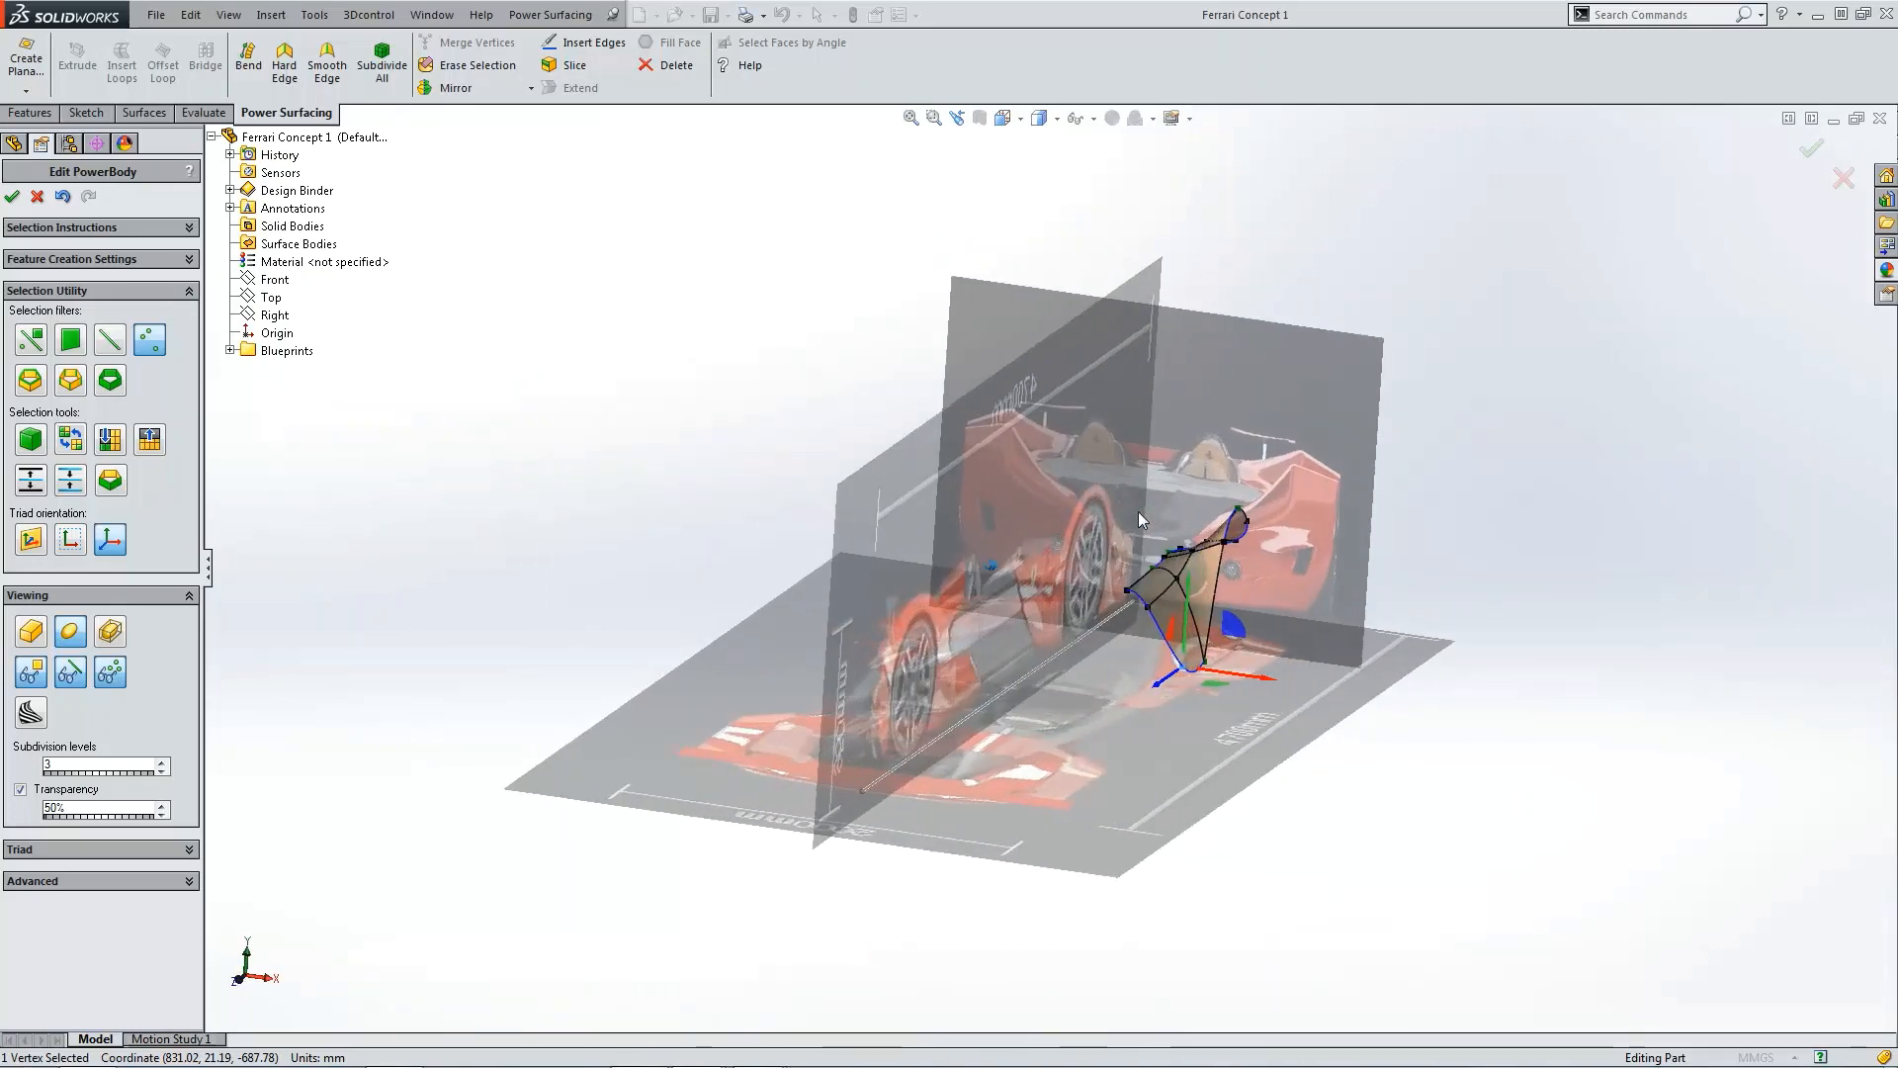
scroll(1194, 643, "down", 5)
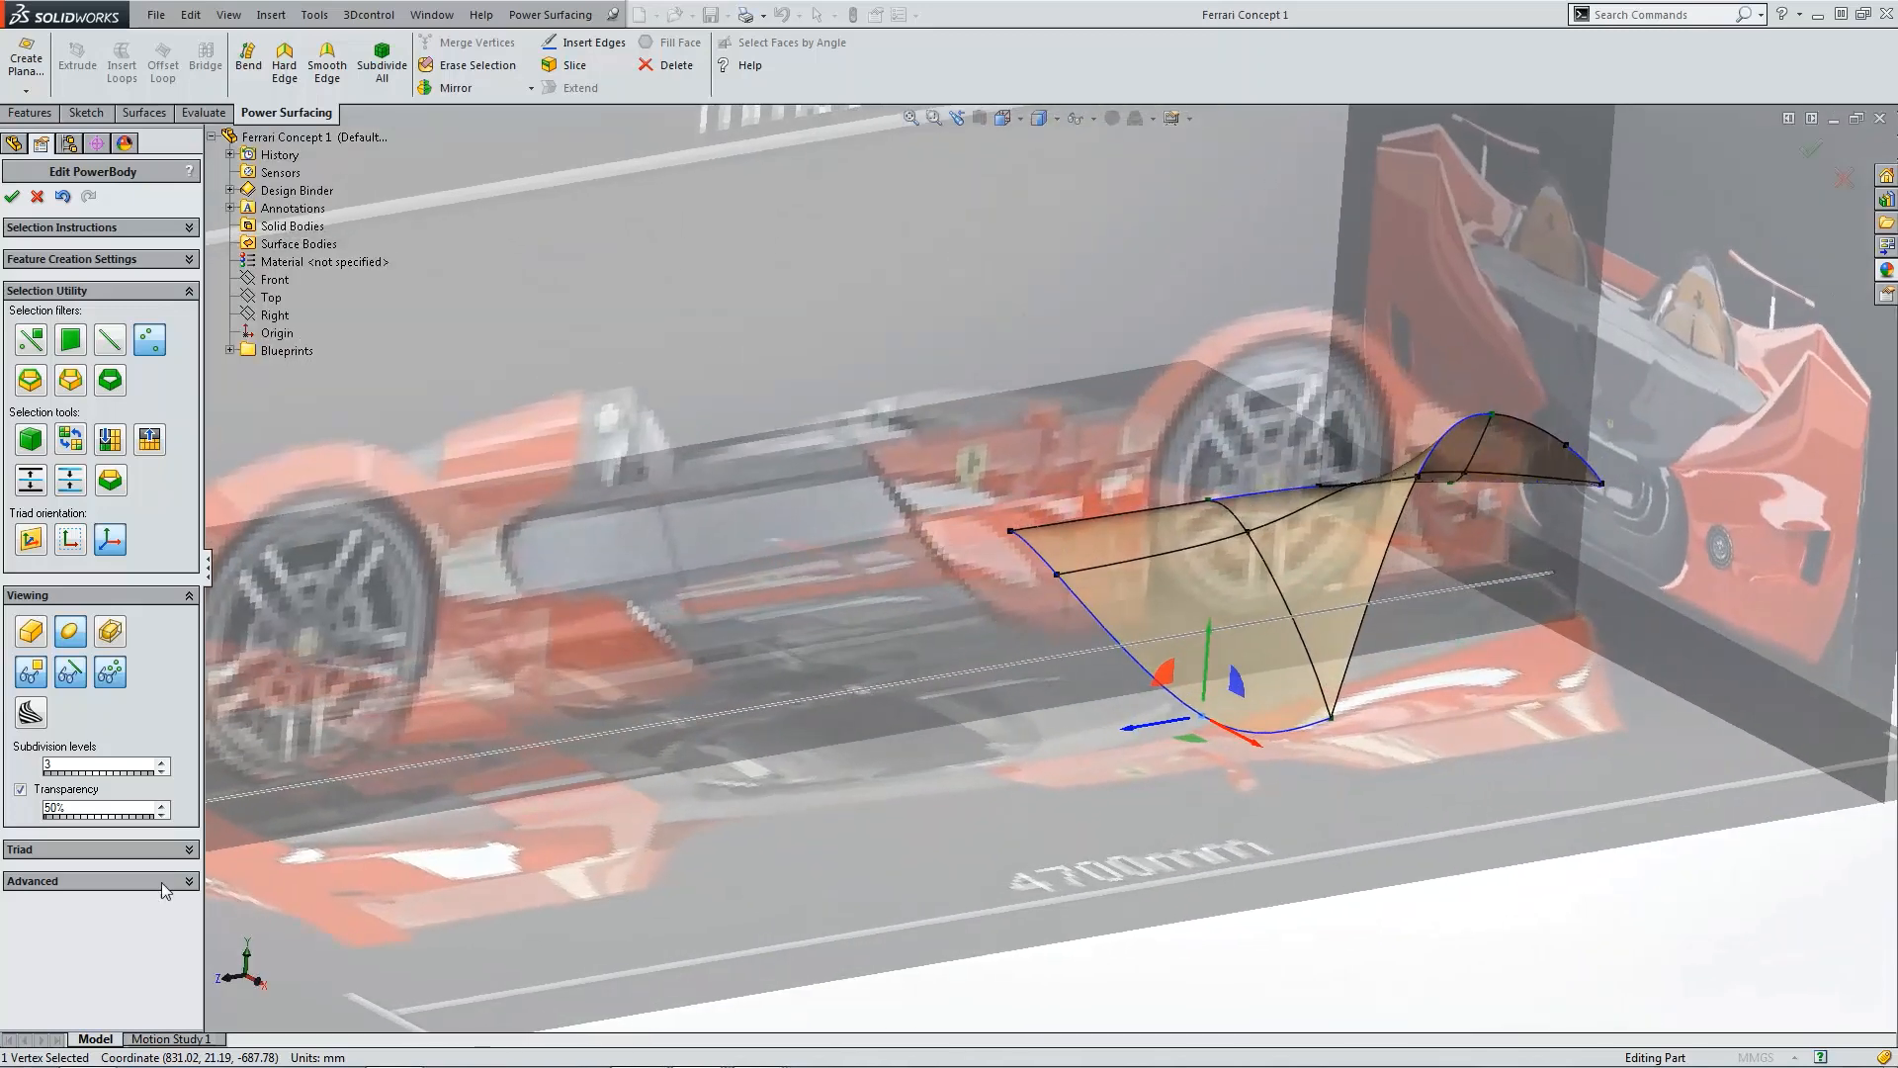
Step: Expand the advanced move options and enable the vertex Weight option
left_click(162, 883)
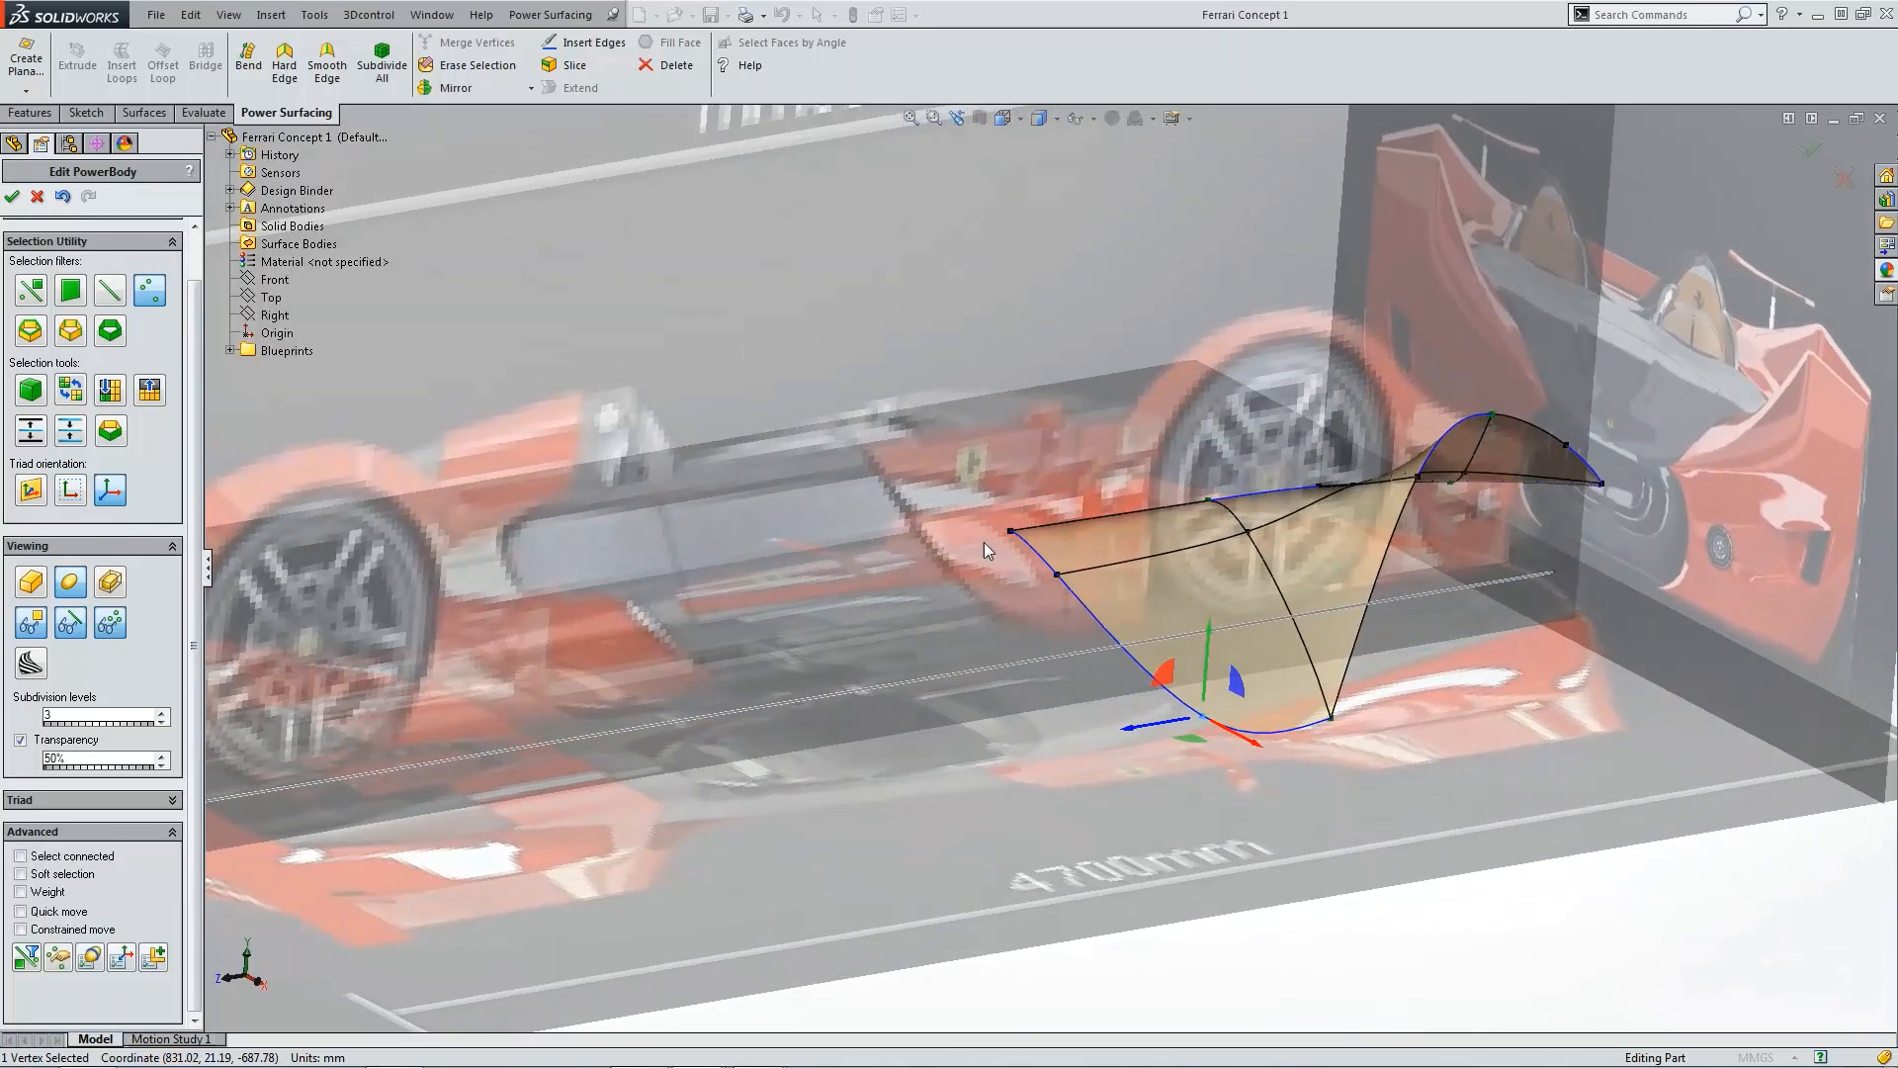
left_click(1010, 531)
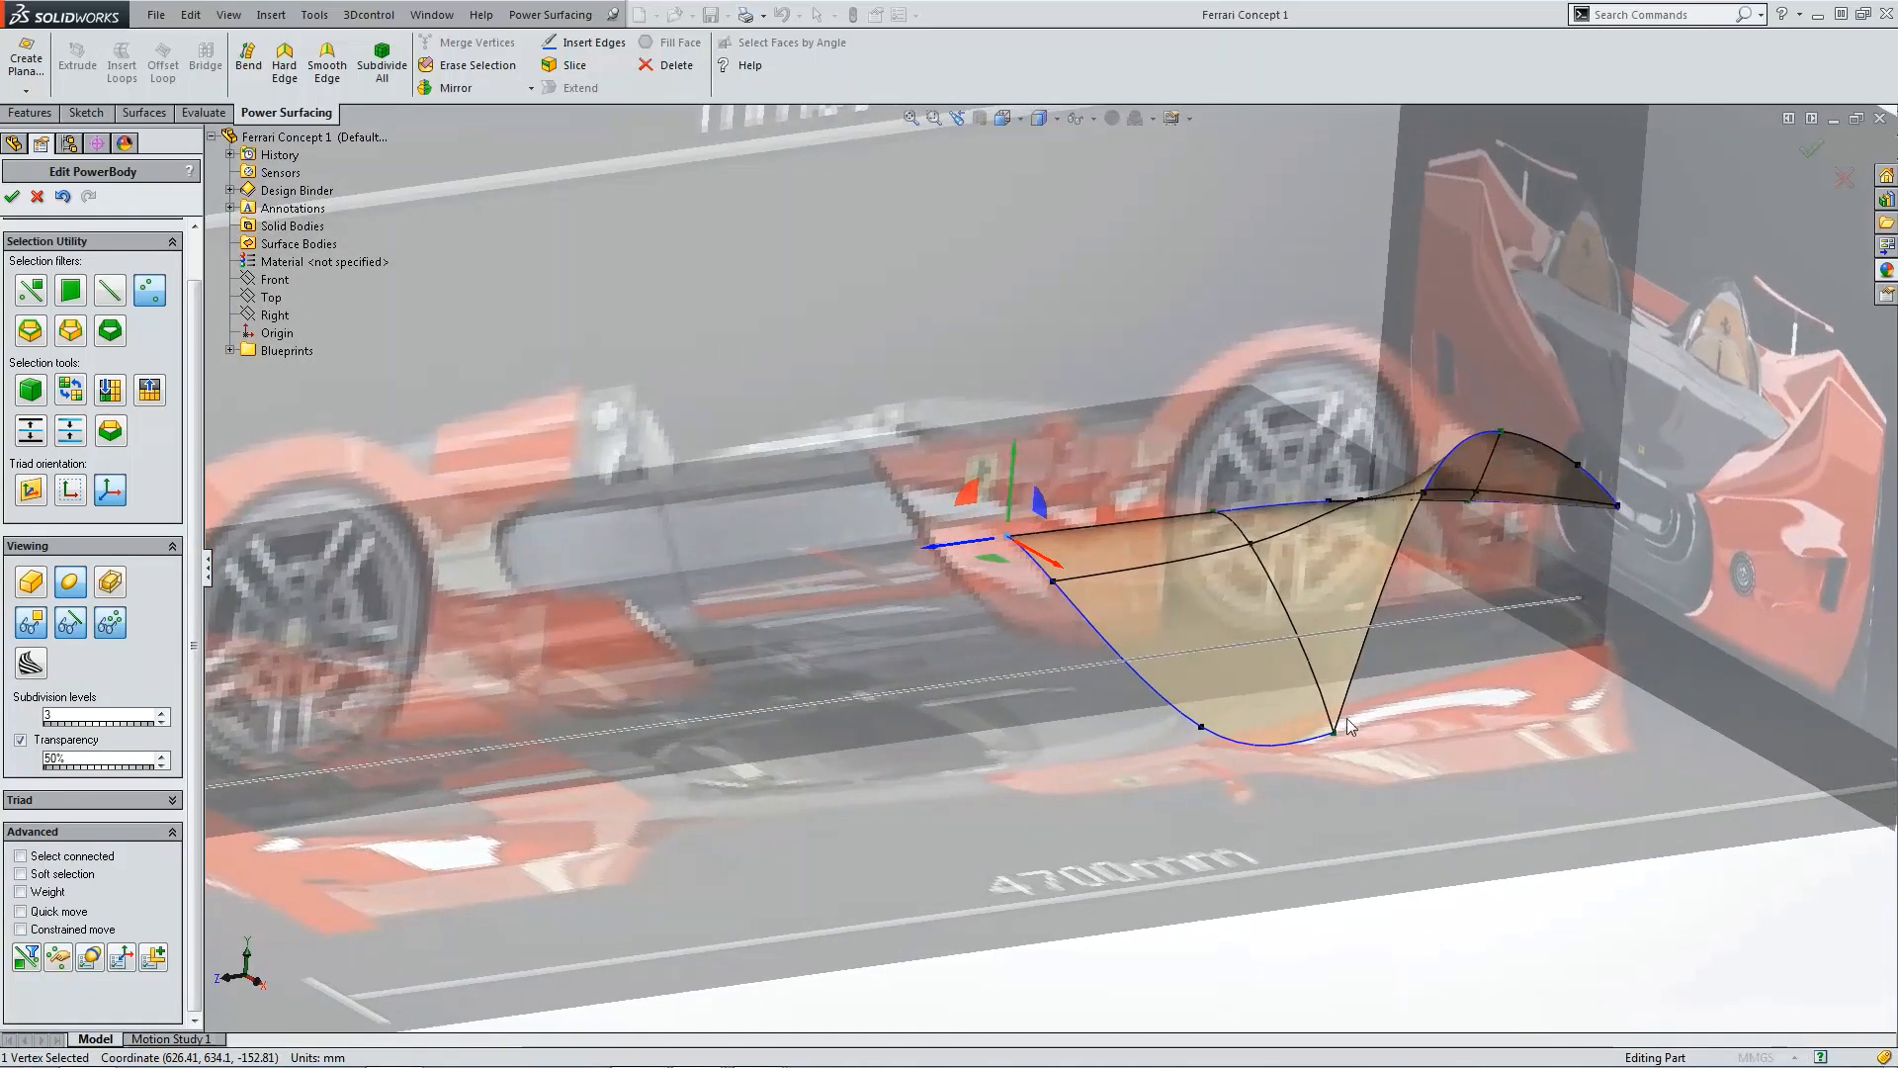
left_click(1337, 731)
left_click(55, 894)
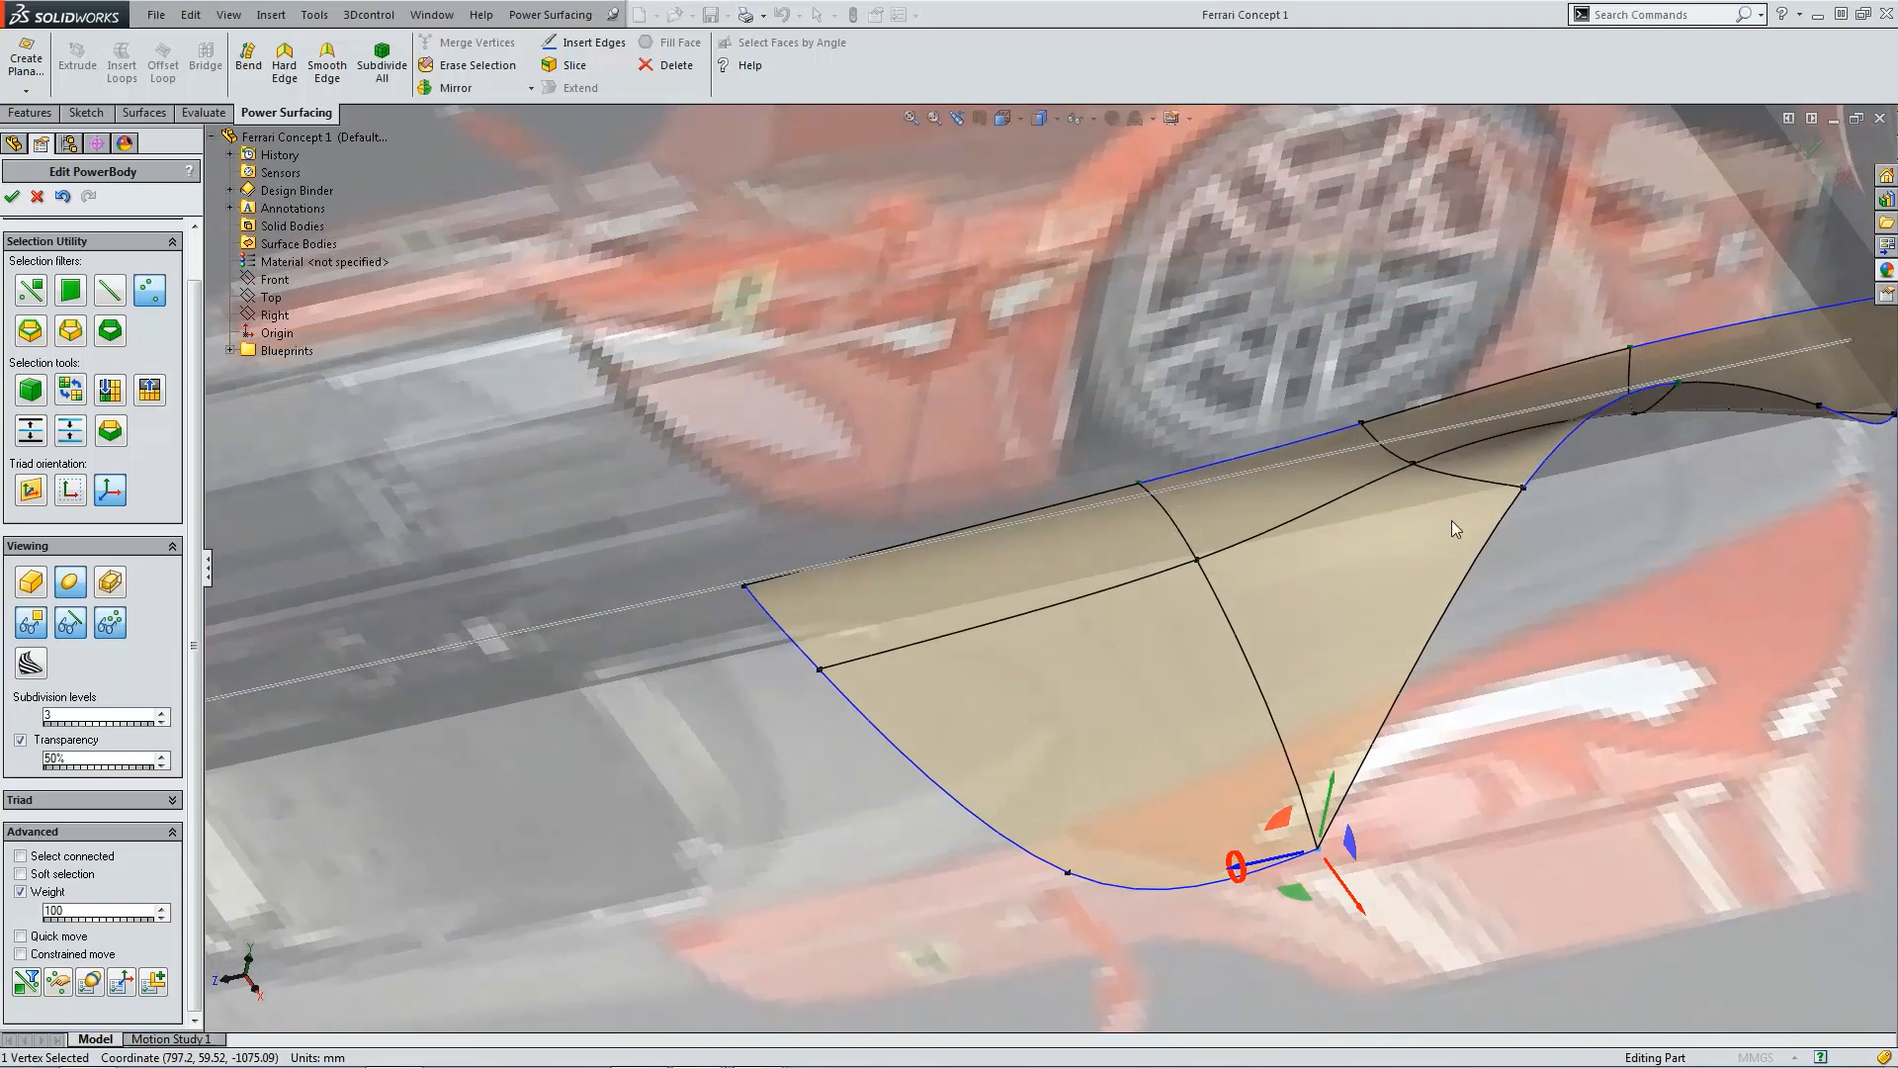
Step: Select the side panel's vertices one by one to inspect their weights around the body
left_click(1527, 495)
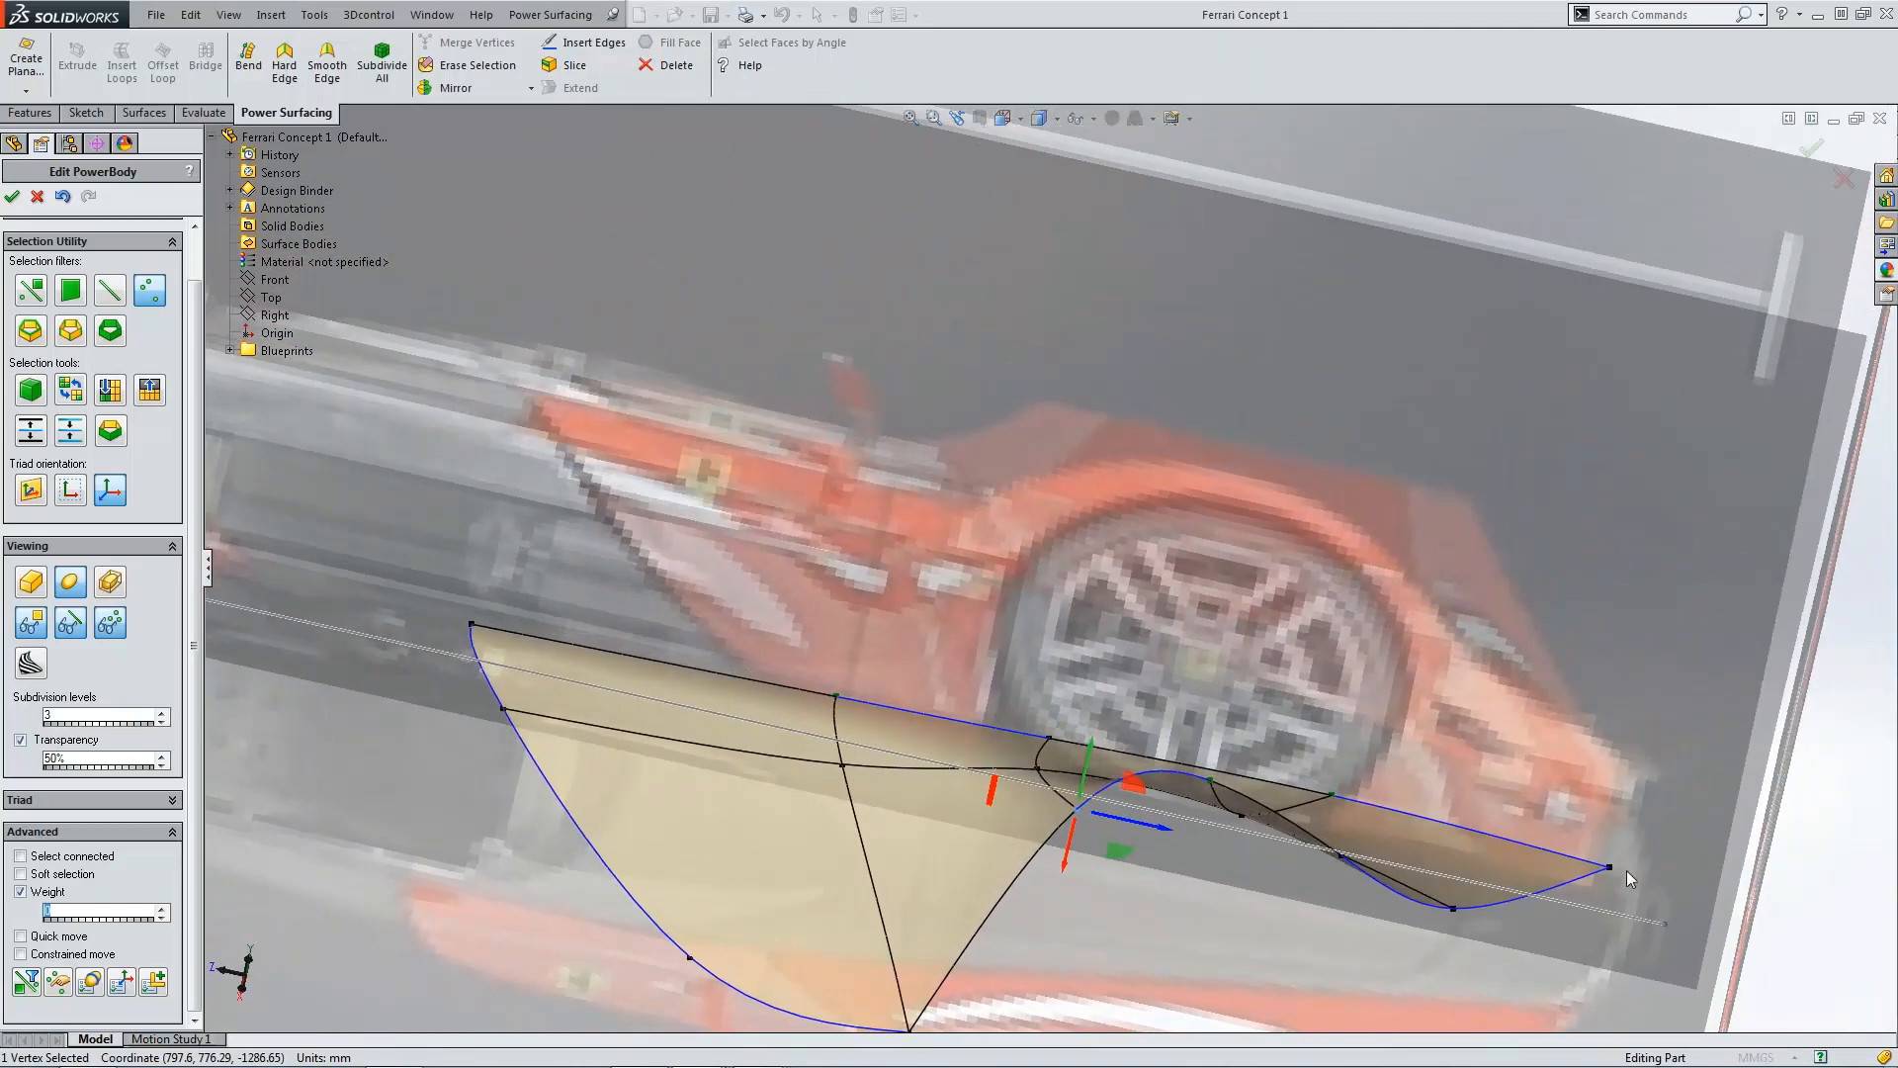
left_click(1611, 868)
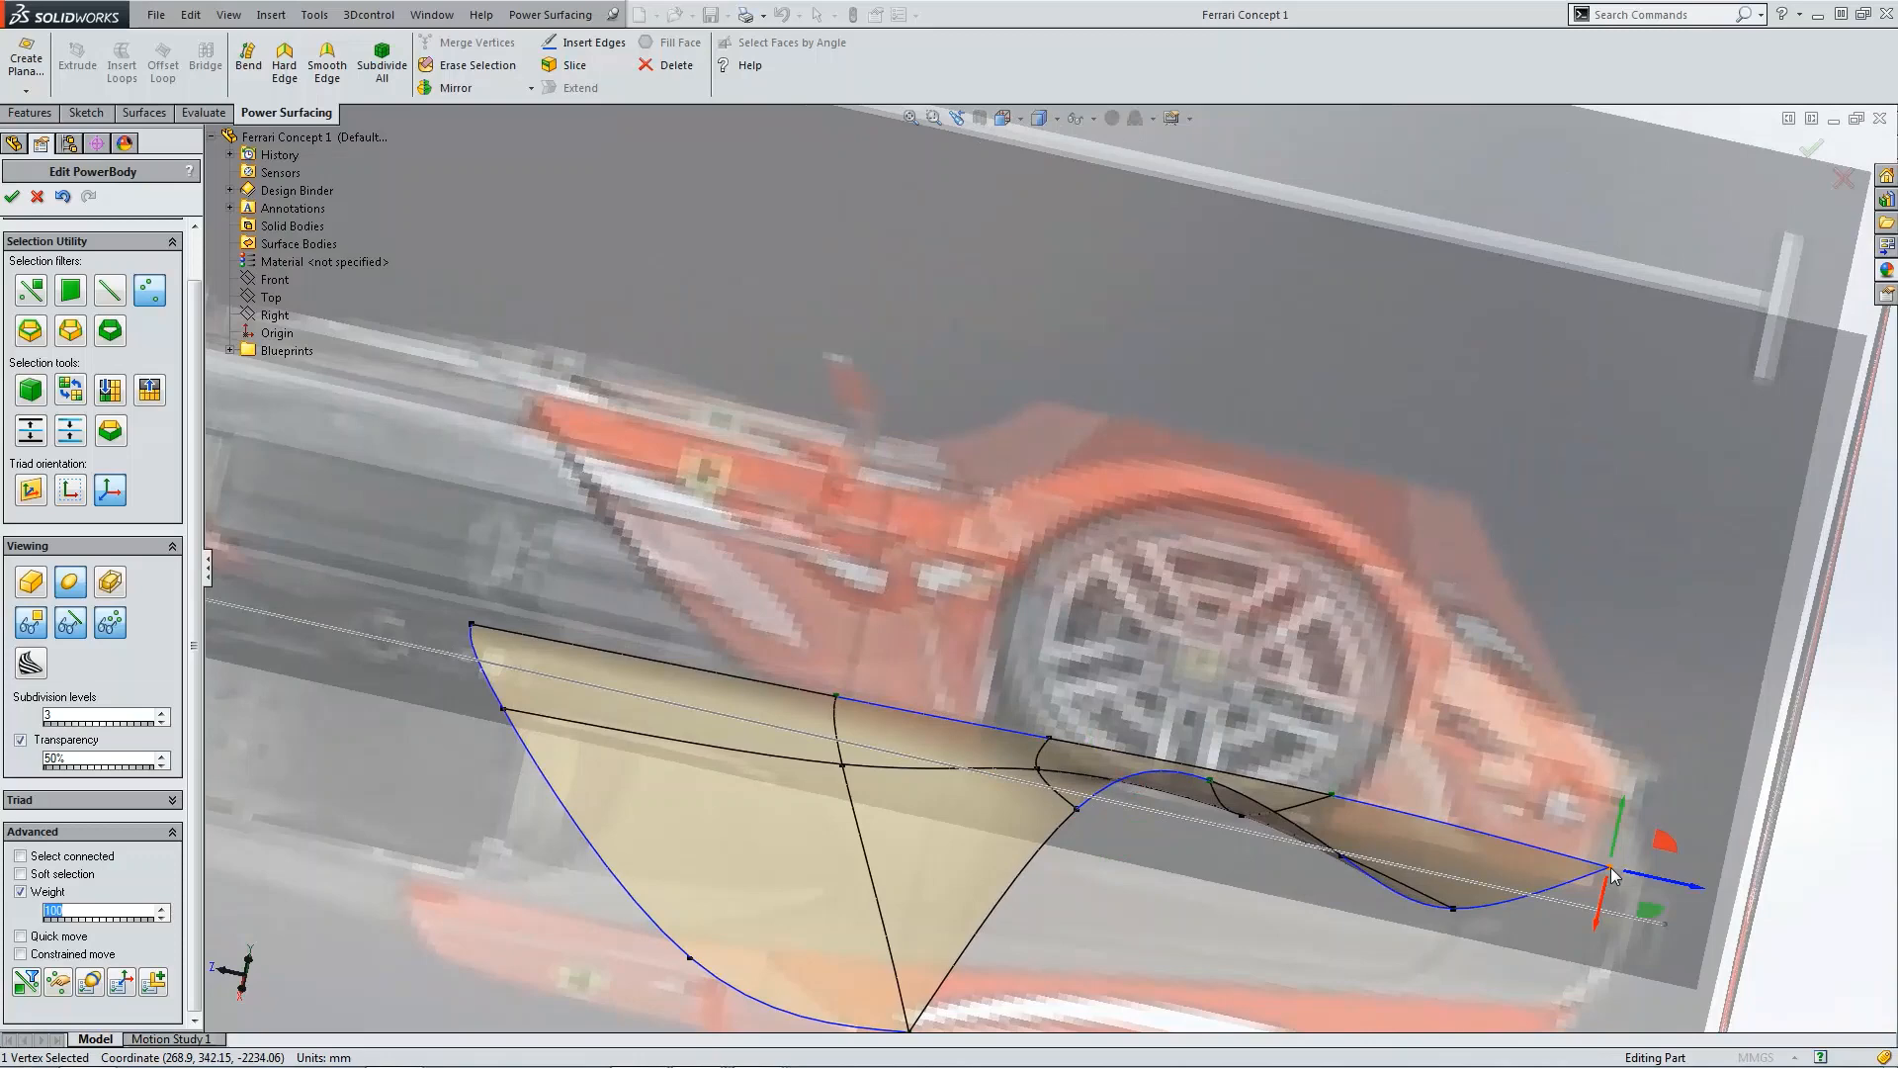
left_click(472, 624)
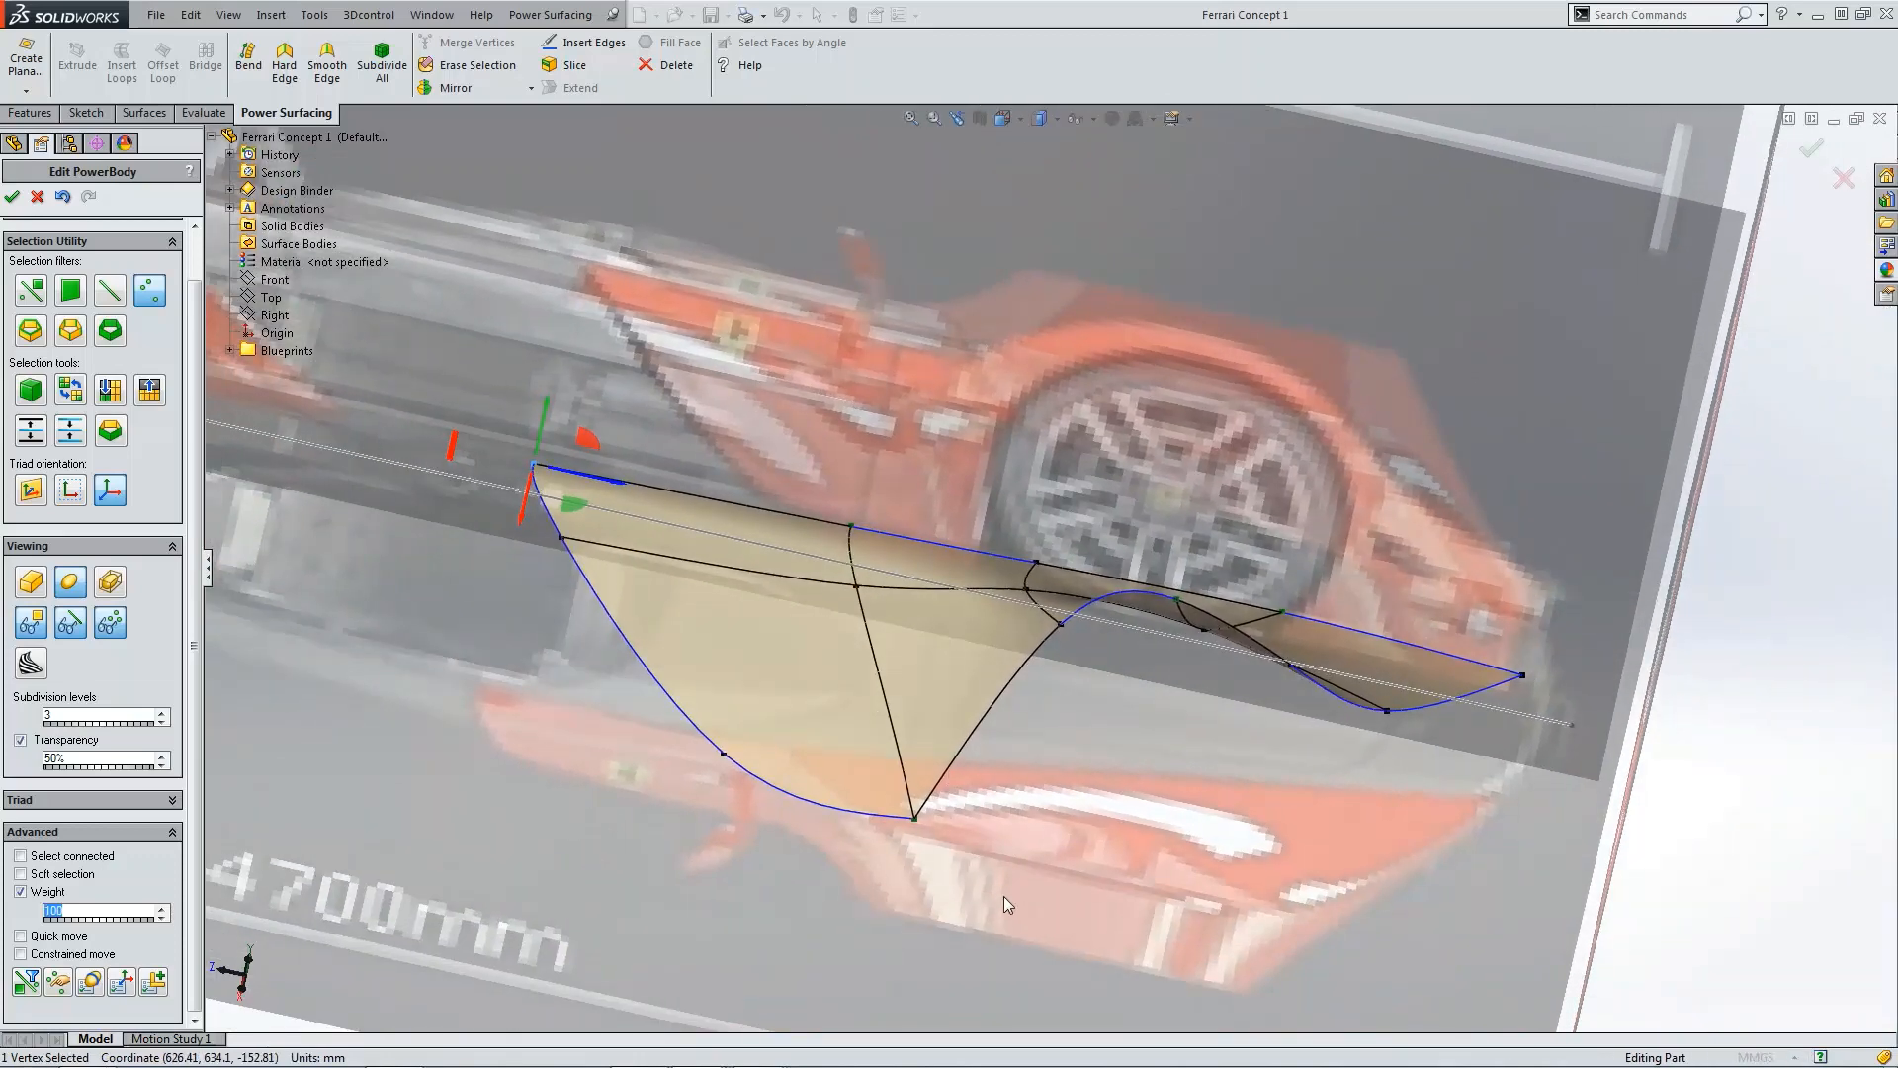
left_click(913, 821)
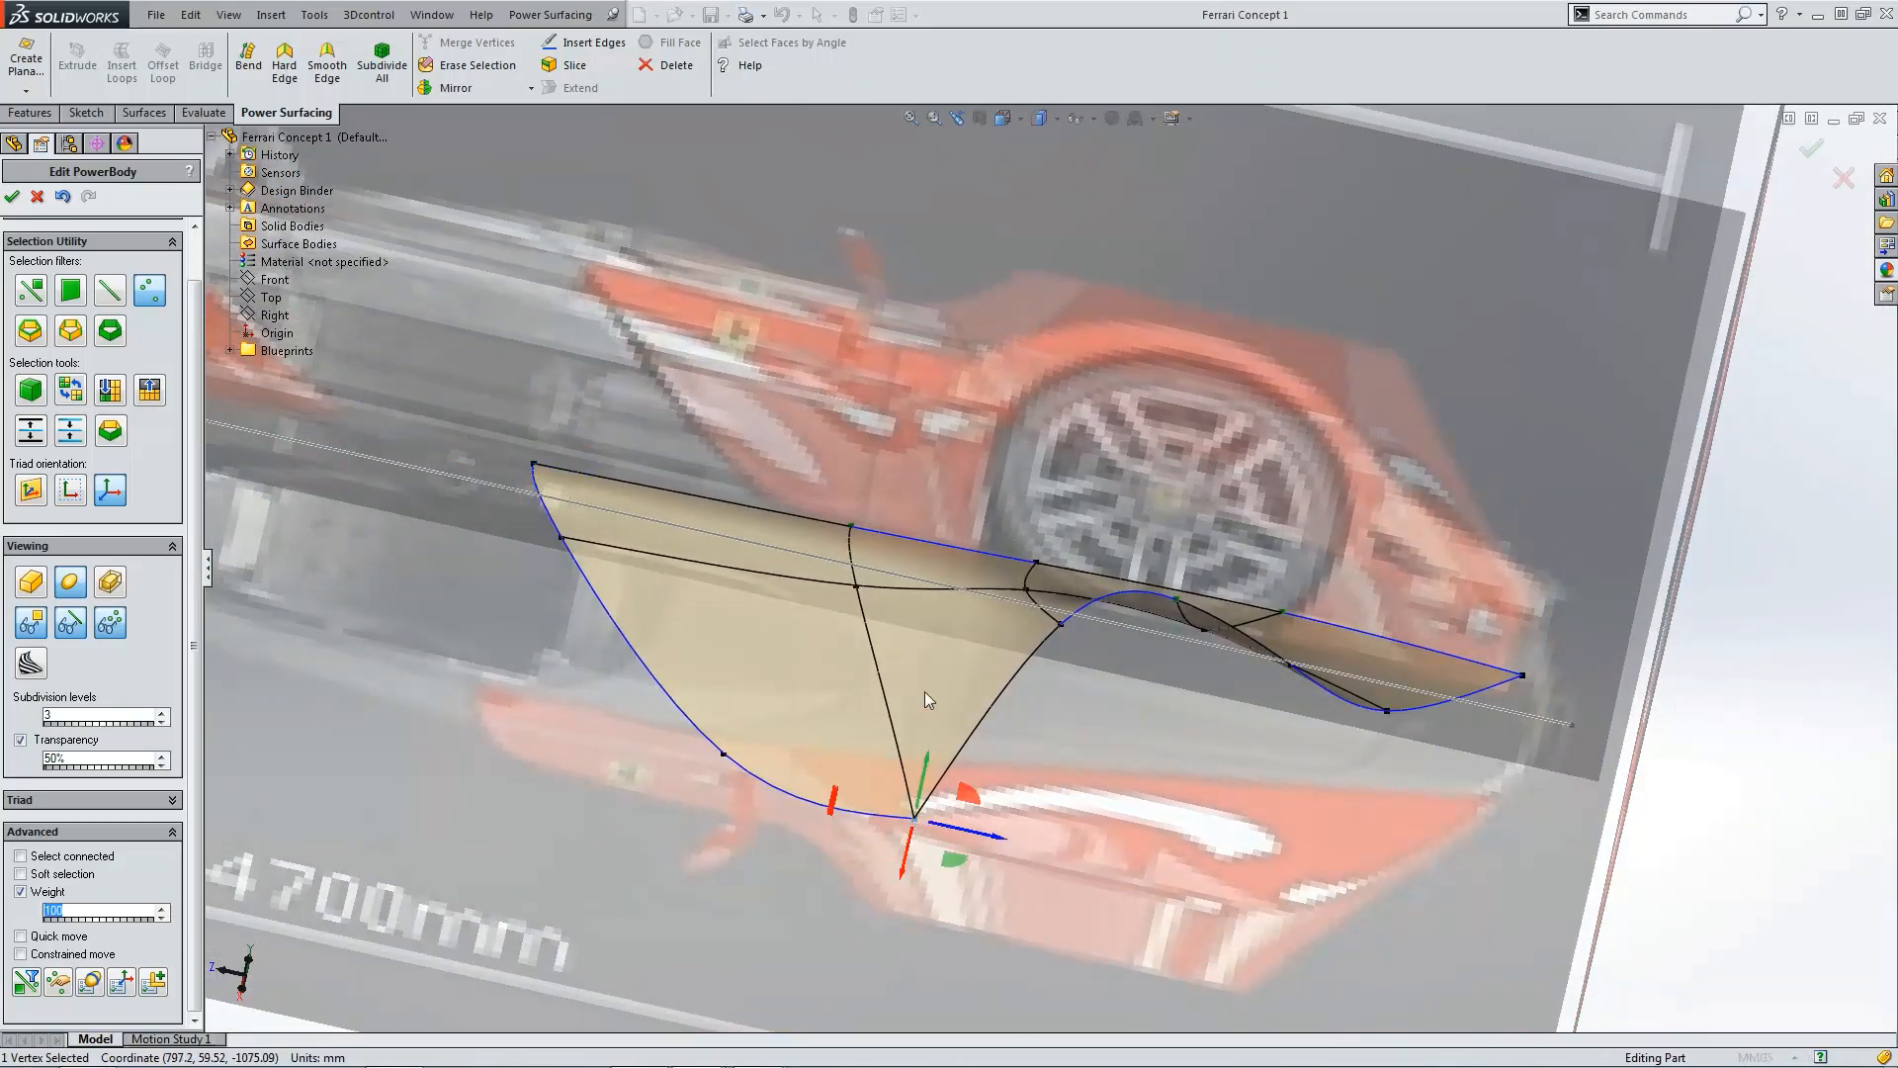
left_click(1055, 623)
left_click(1179, 599)
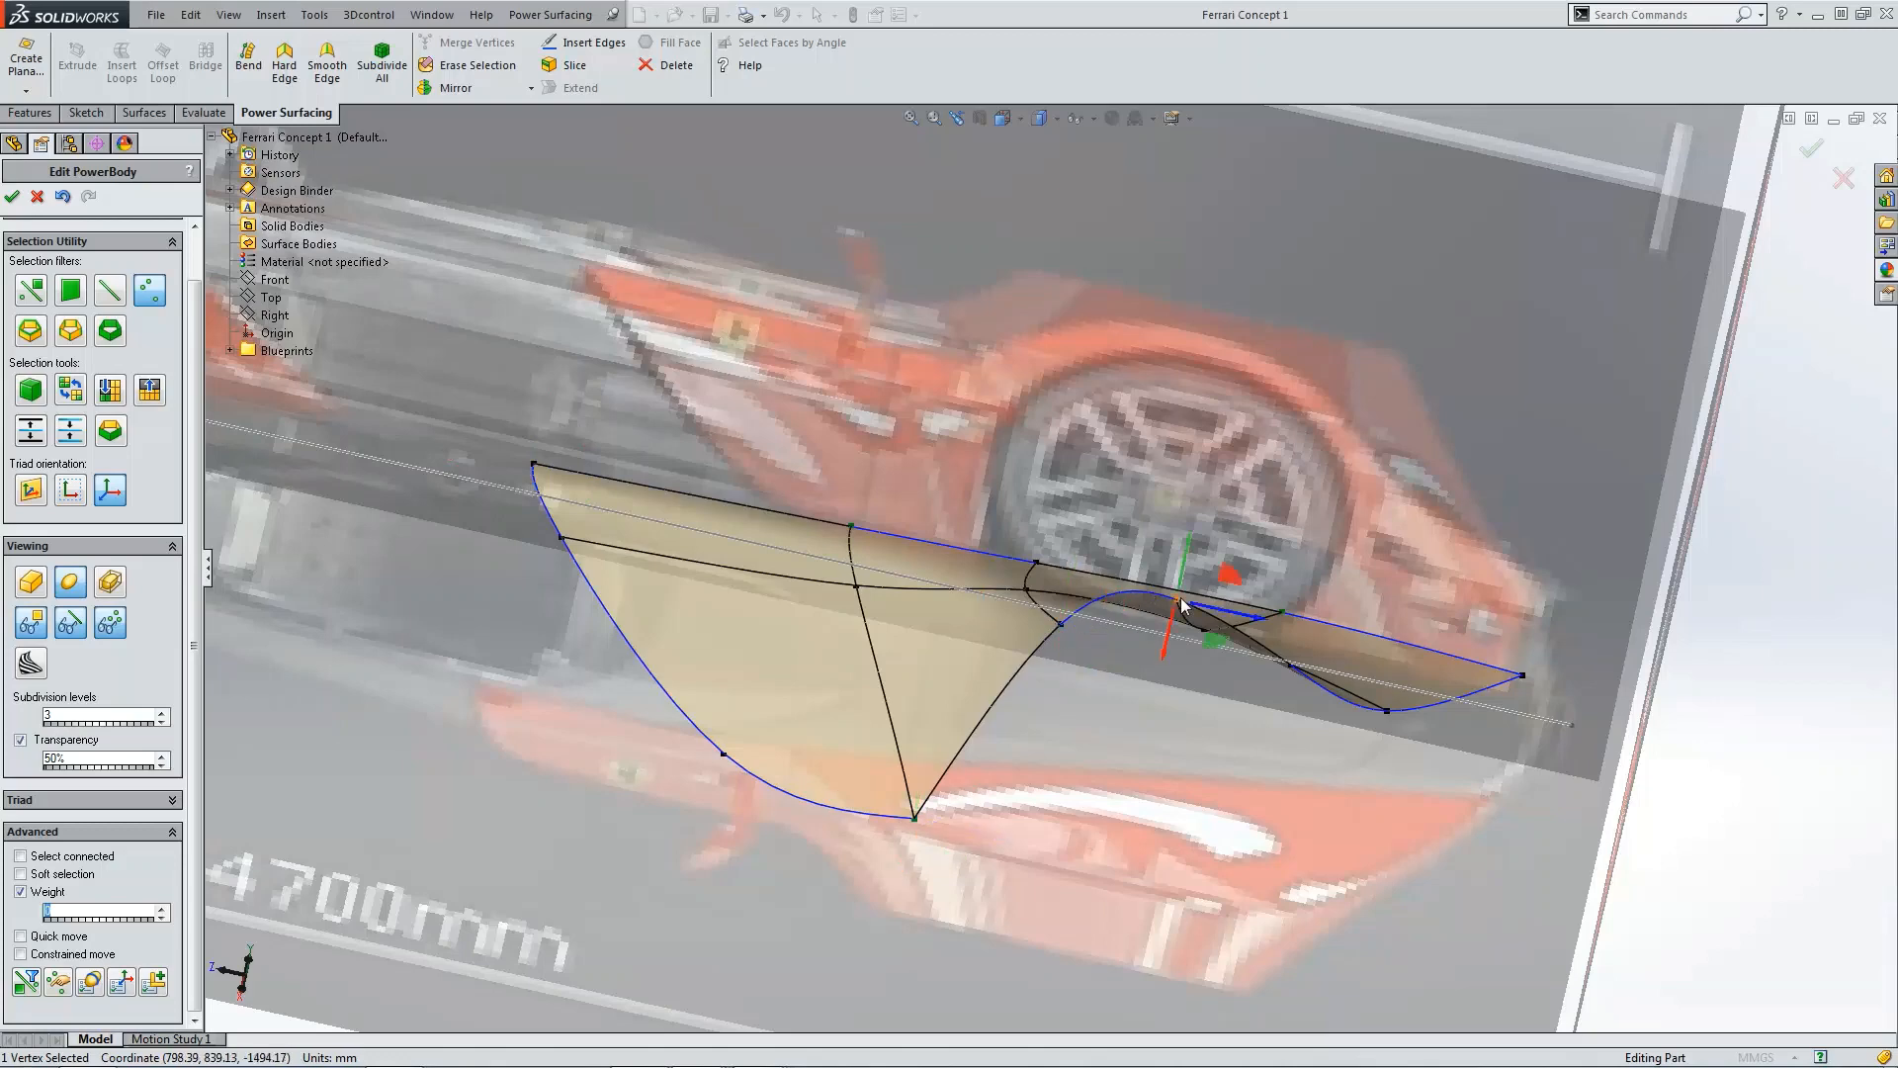
middle_click_drag(1291, 667, 1282, 724)
left_click(1269, 696)
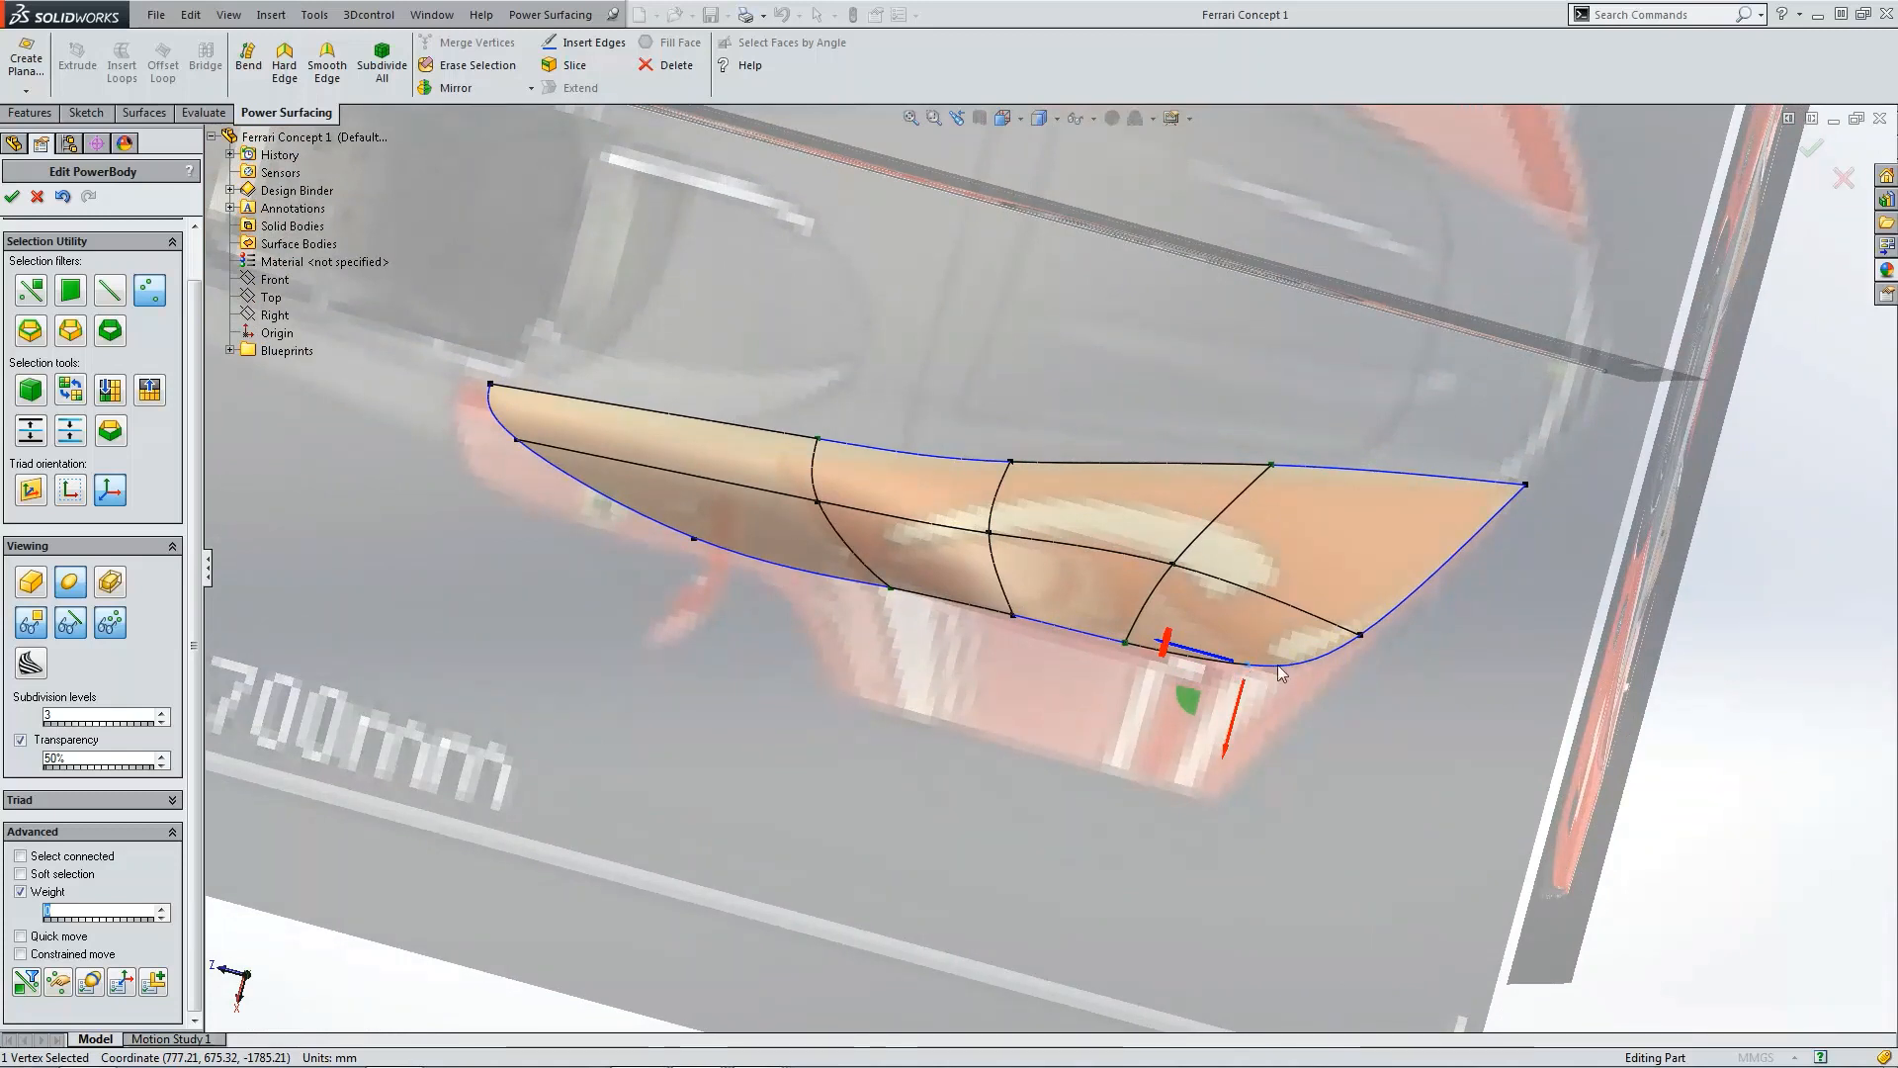
scroll(1269, 662, "down", 2)
scroll(1201, 662, "down", 1)
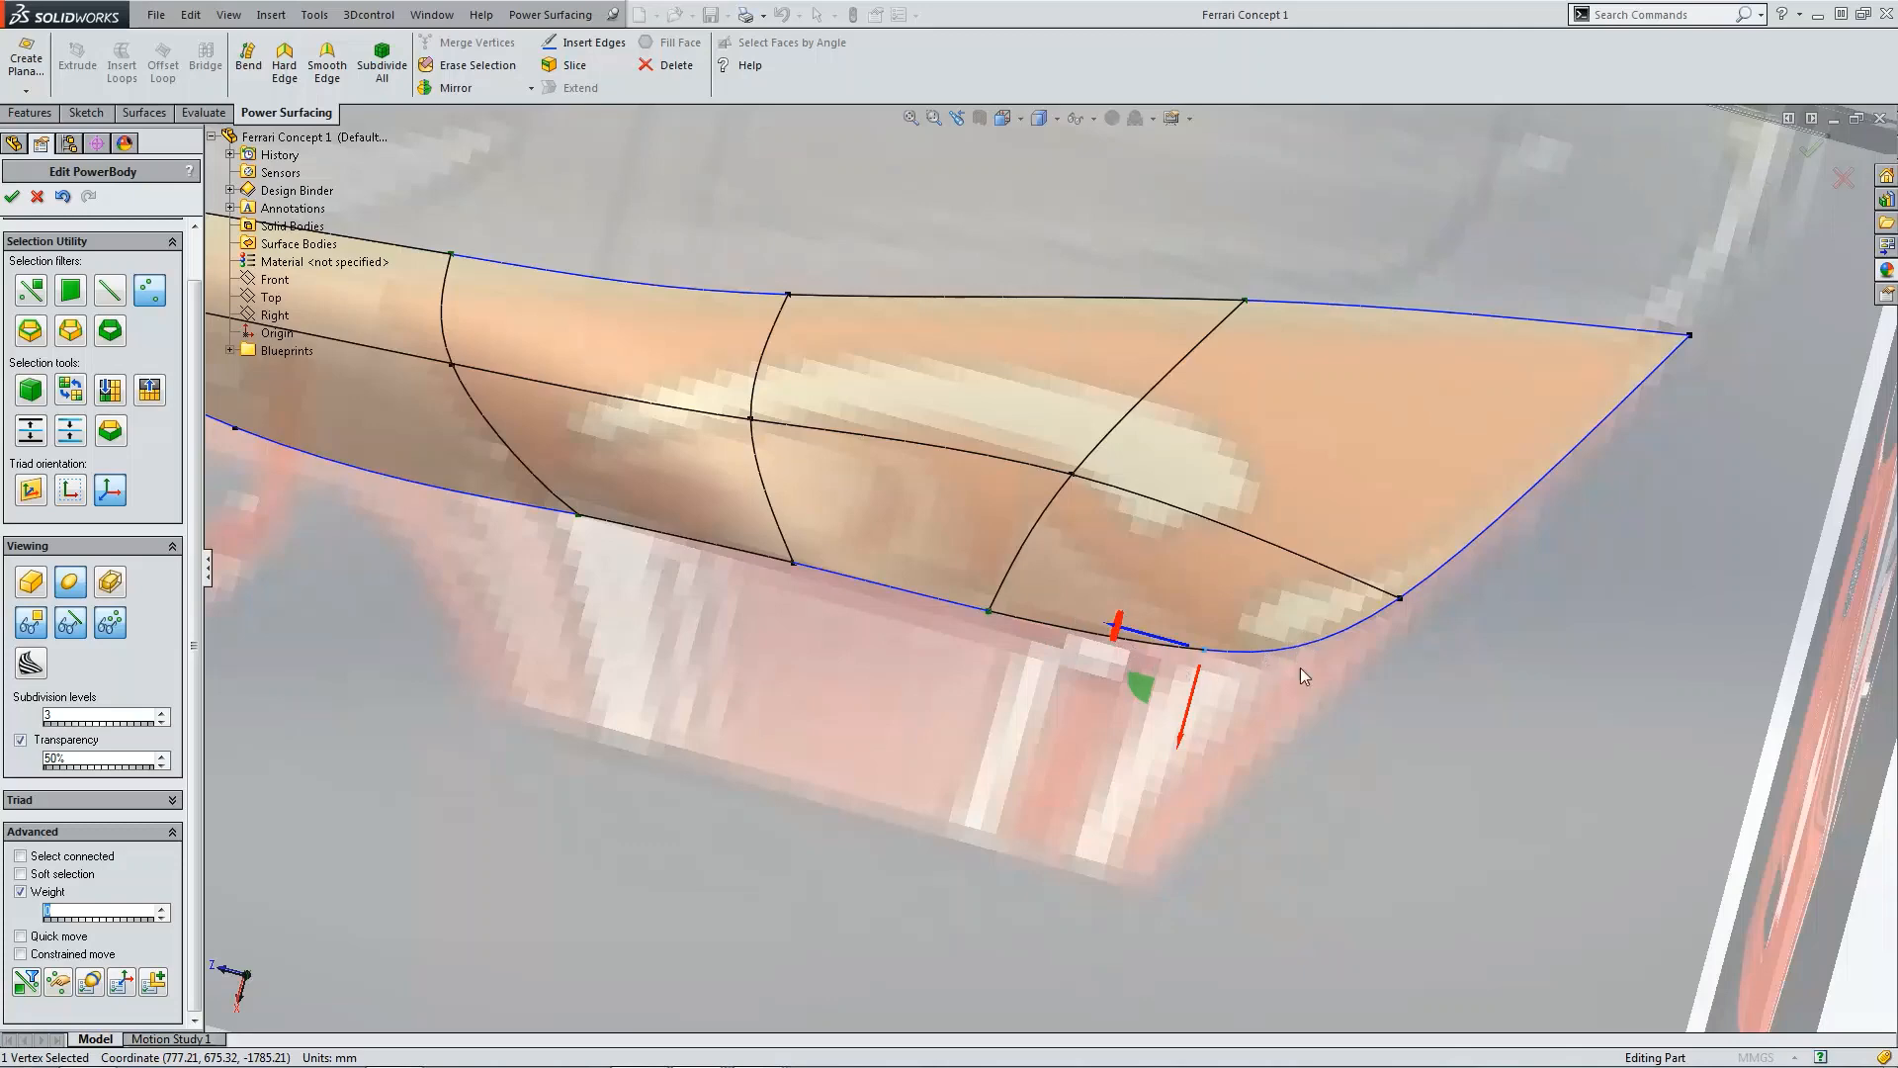
left_click(1378, 718)
Step: Switch to the back view and compare the panel with the Ferrari reference photos
key("ctrl+1")
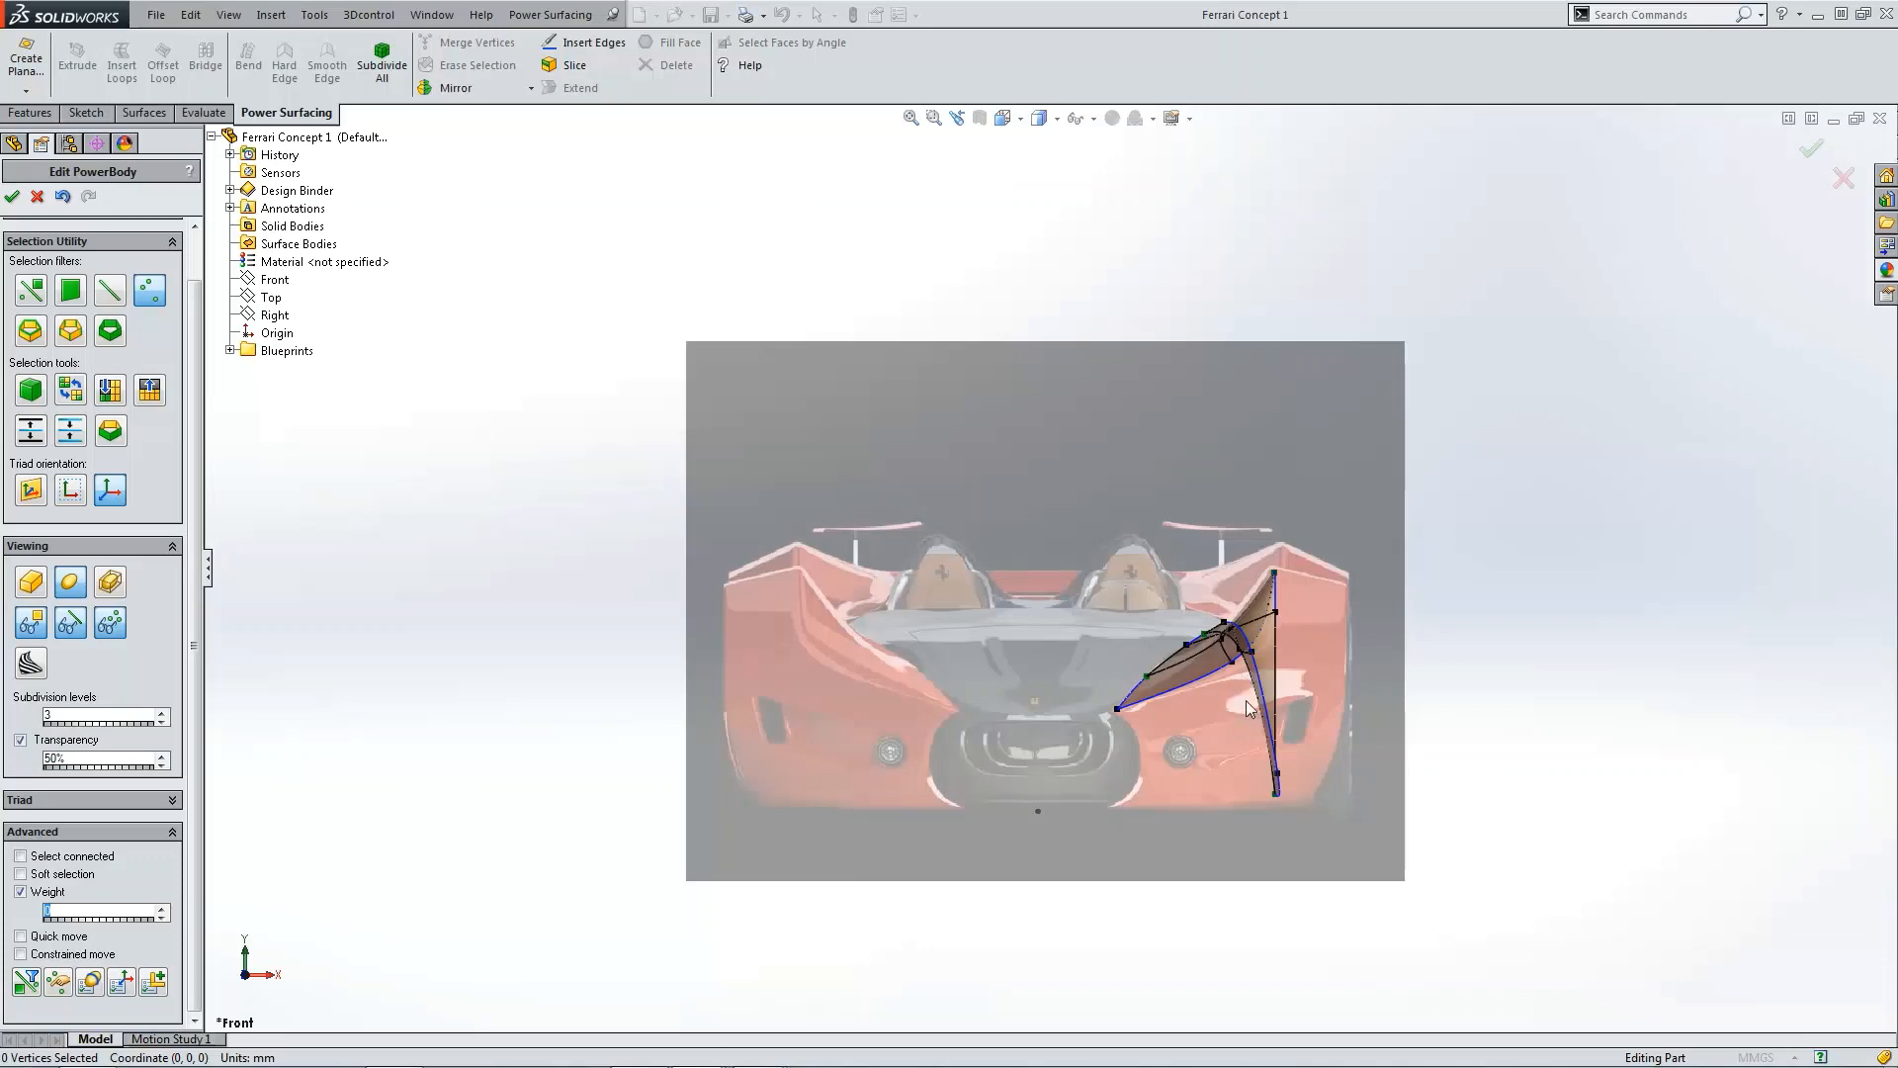
scroll(1276, 702, "down", 1)
middle_click_drag(1284, 697, 648, 877)
scroll(1327, 697, "up", 2)
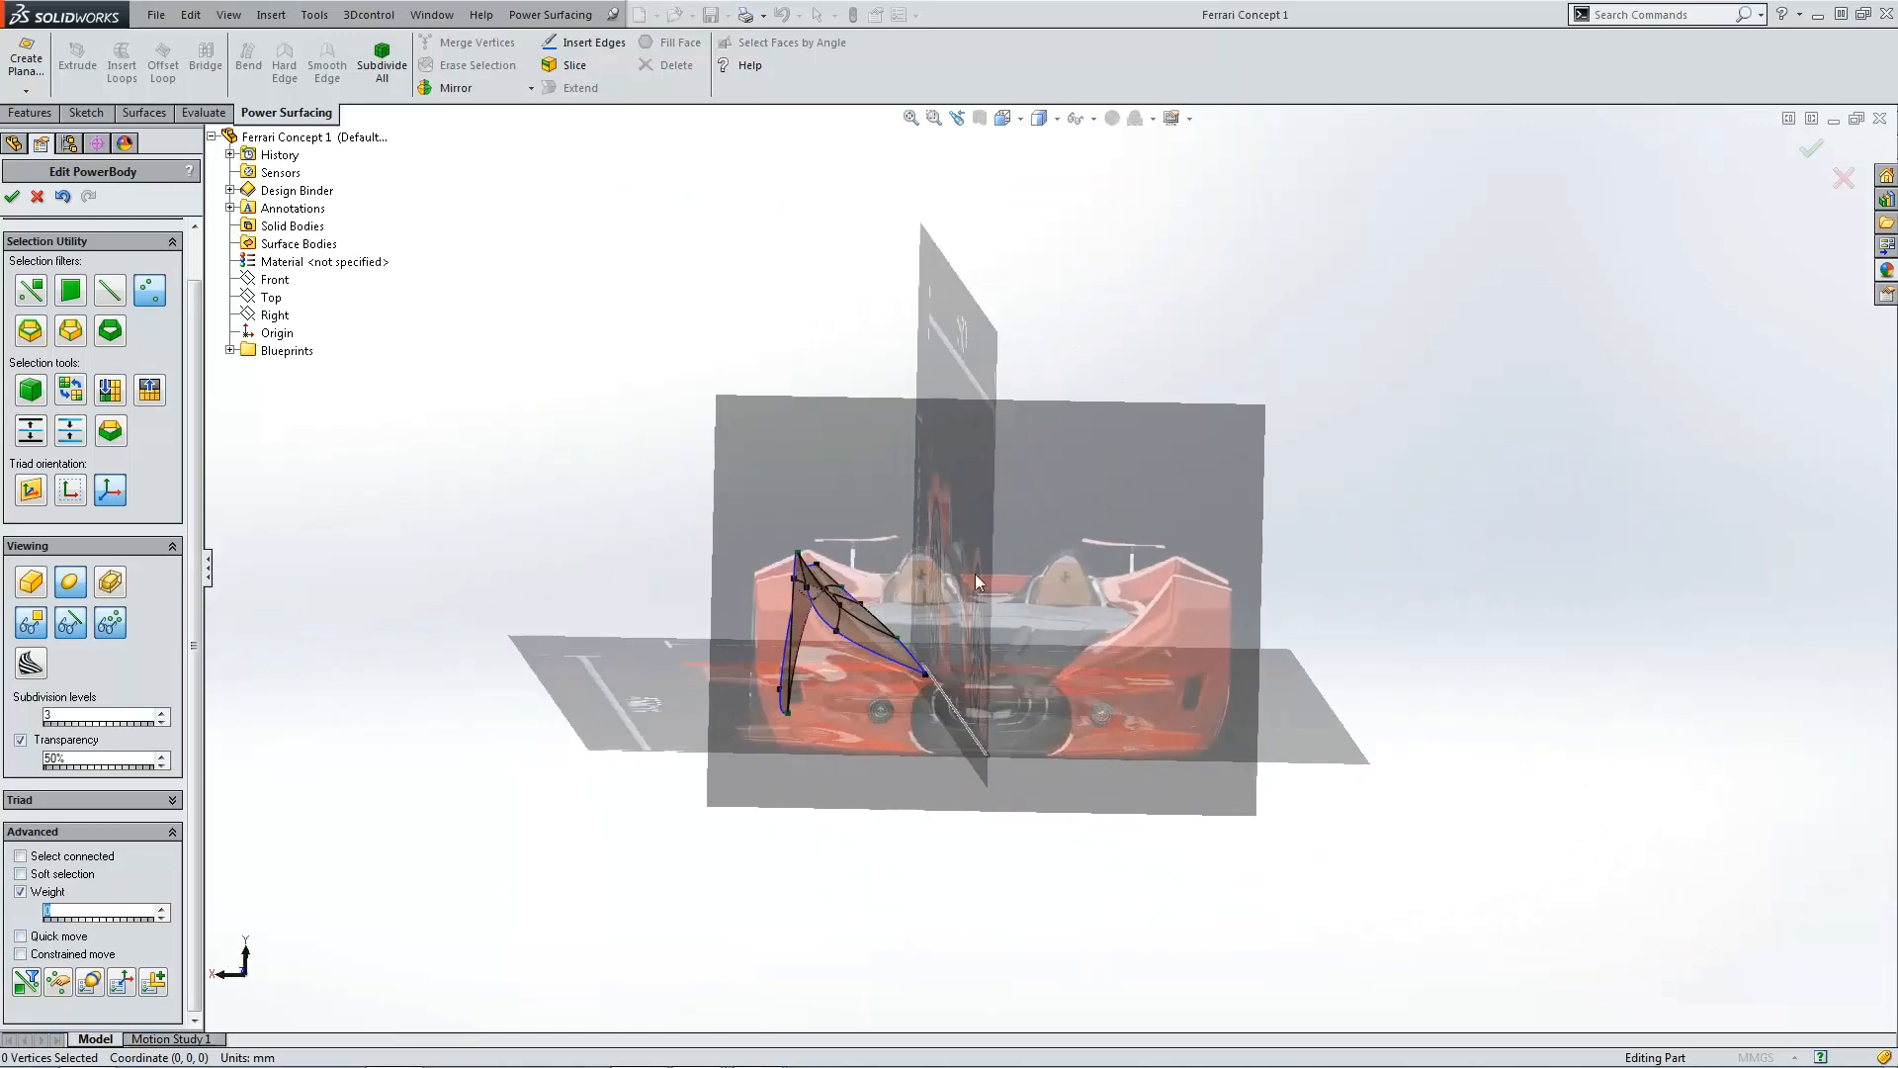
left_click(1020, 119)
left_click(1081, 187)
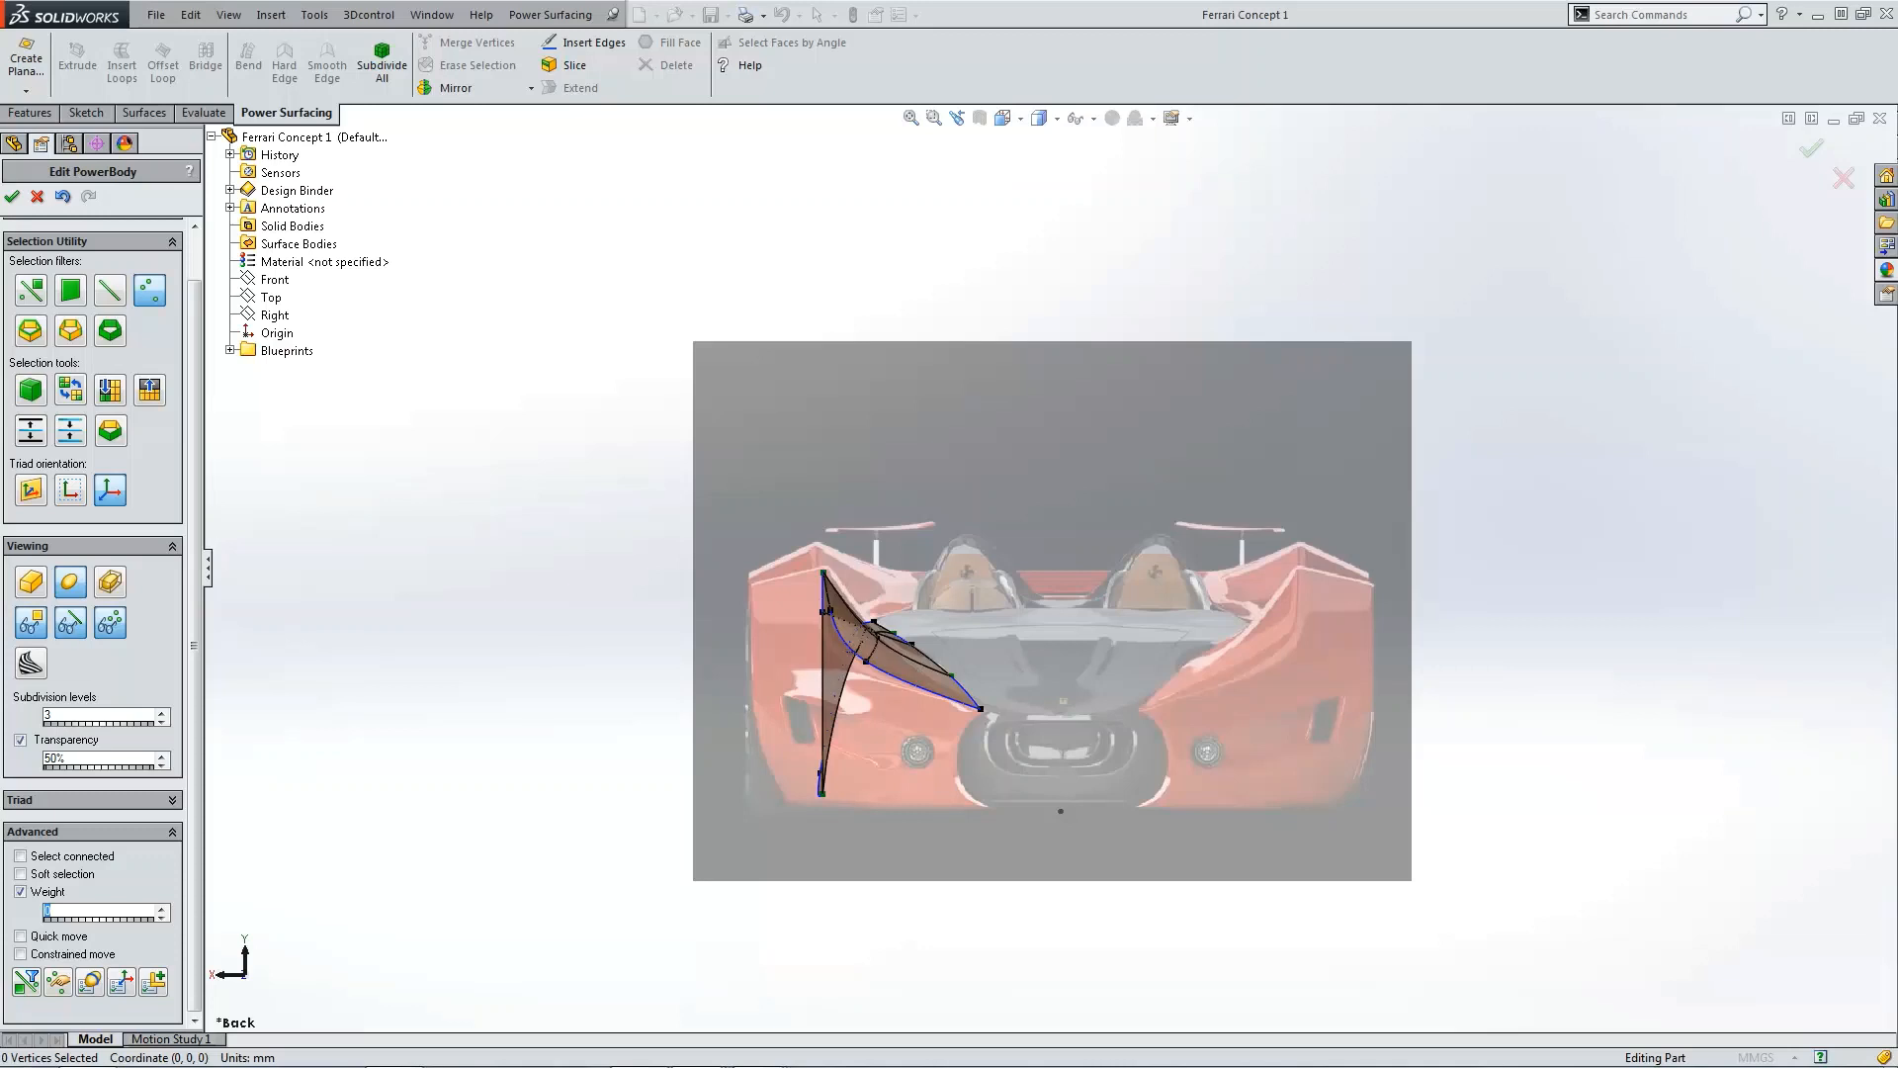
left_click_drag(0, 376, 1274, 205)
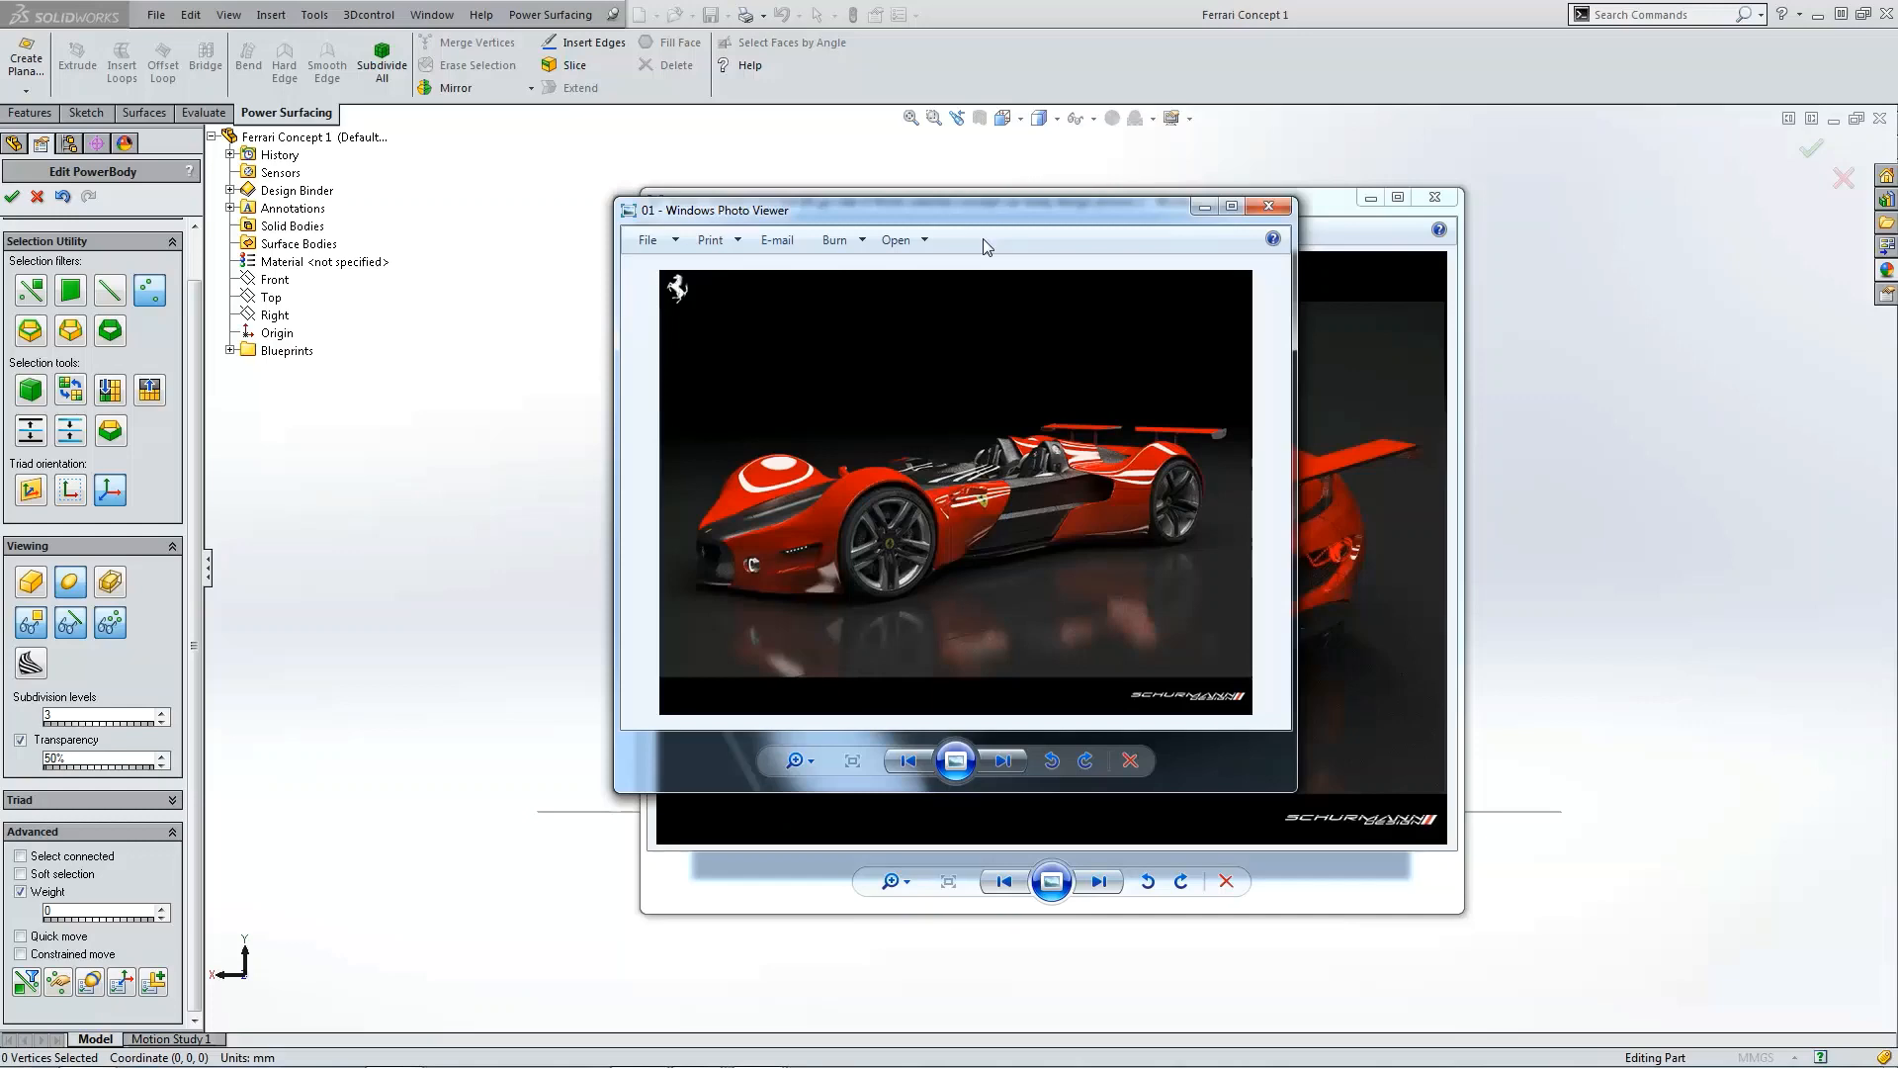
left_click_drag(1044, 211, 0, 342)
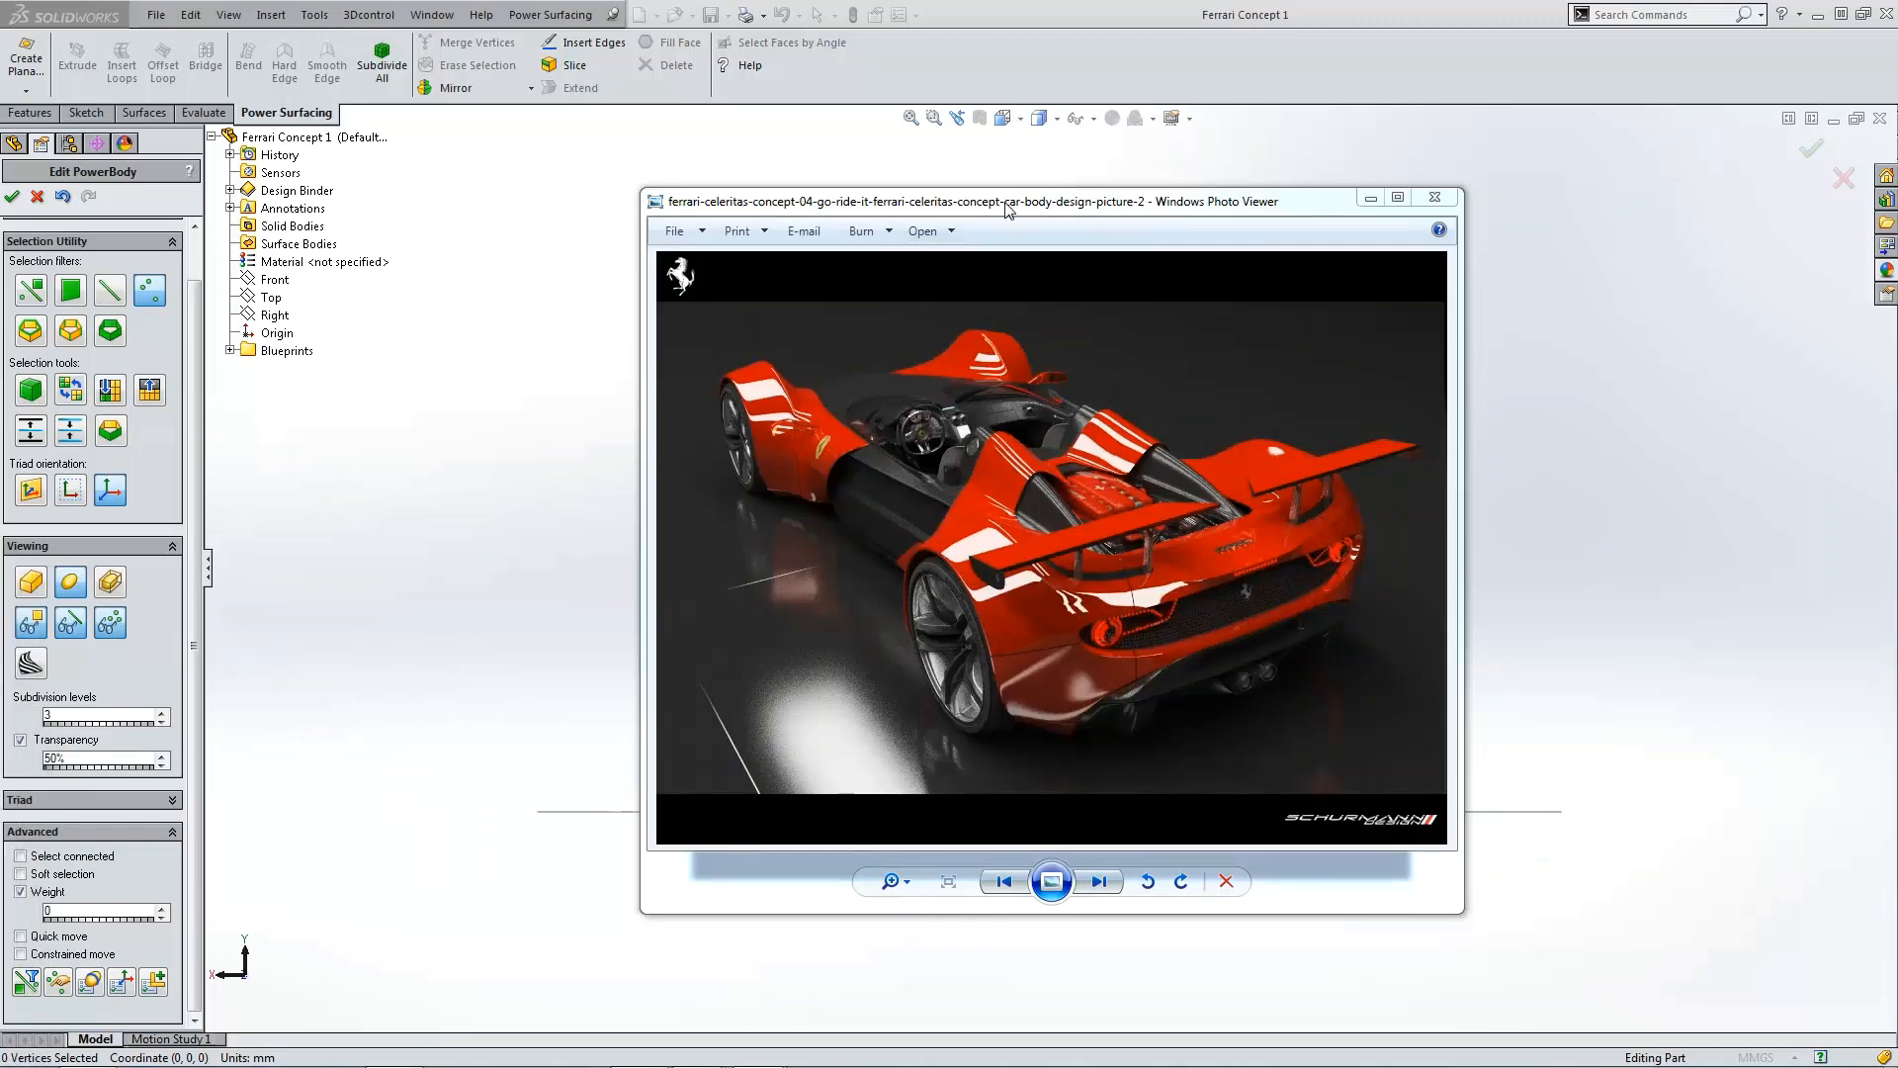
mouse_move(1009, 203)
left_mouse_down()
mouse_move(0, 296)
mouse_move(0, 341)
left_mouse_up()
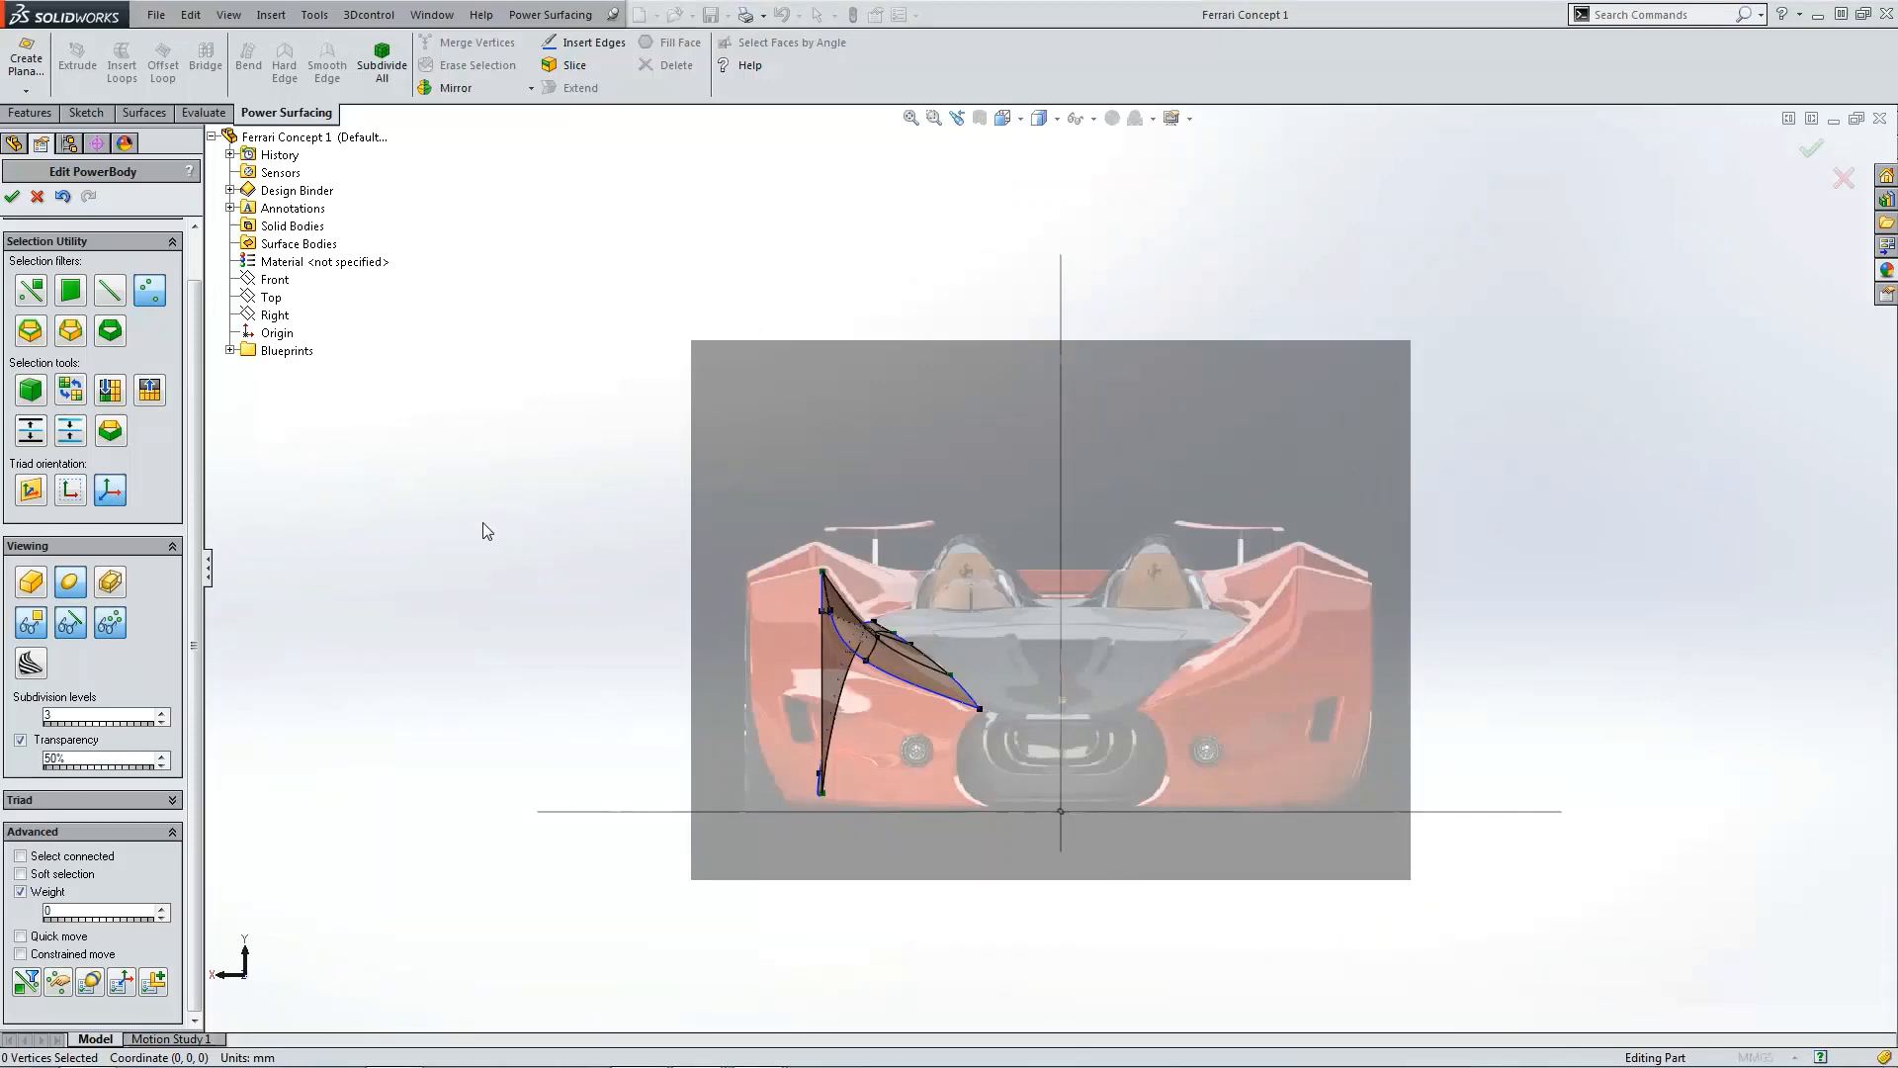
Step: Move the outer front corner vertex forward and inward in the top view
scroll(998, 630, "up", 3)
key("ctrl+5")
scroll(1207, 407, "down", 3)
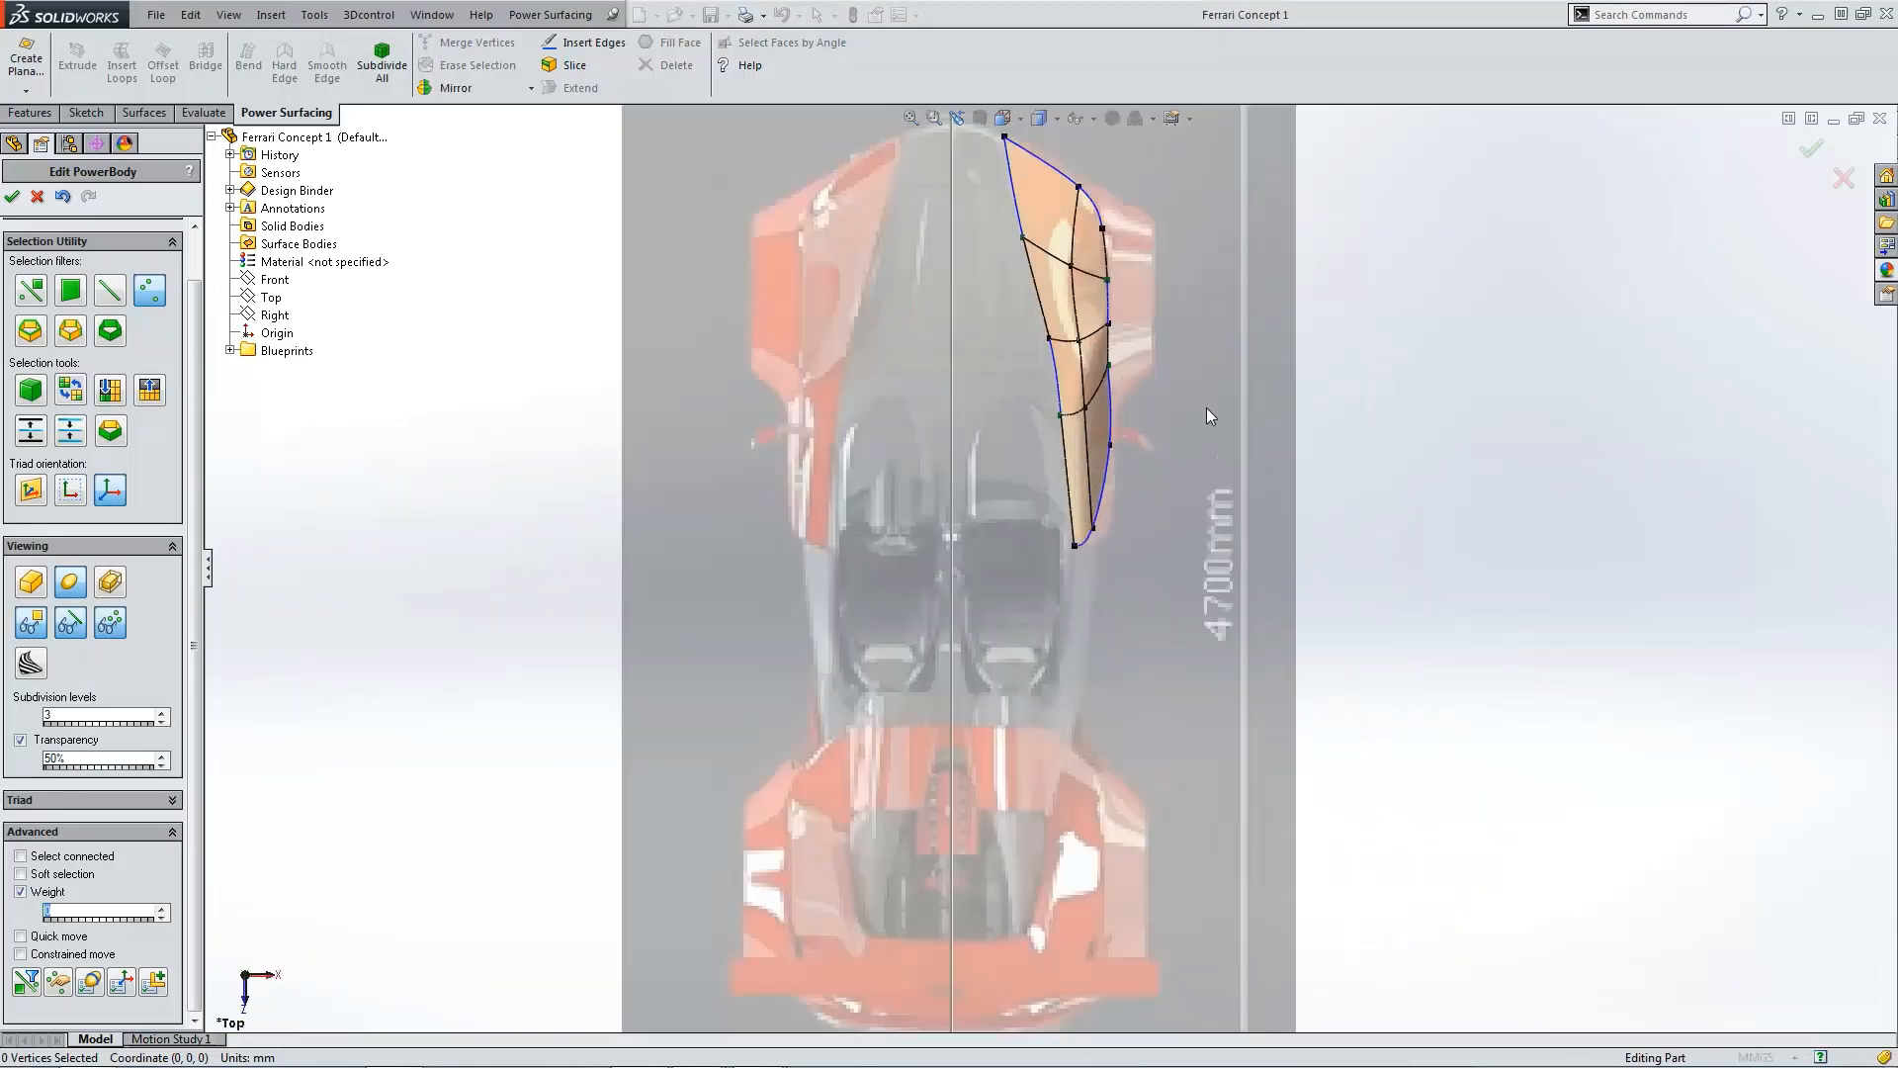
scroll(1036, 317, "up", 2)
scroll(1029, 267, "down", 2)
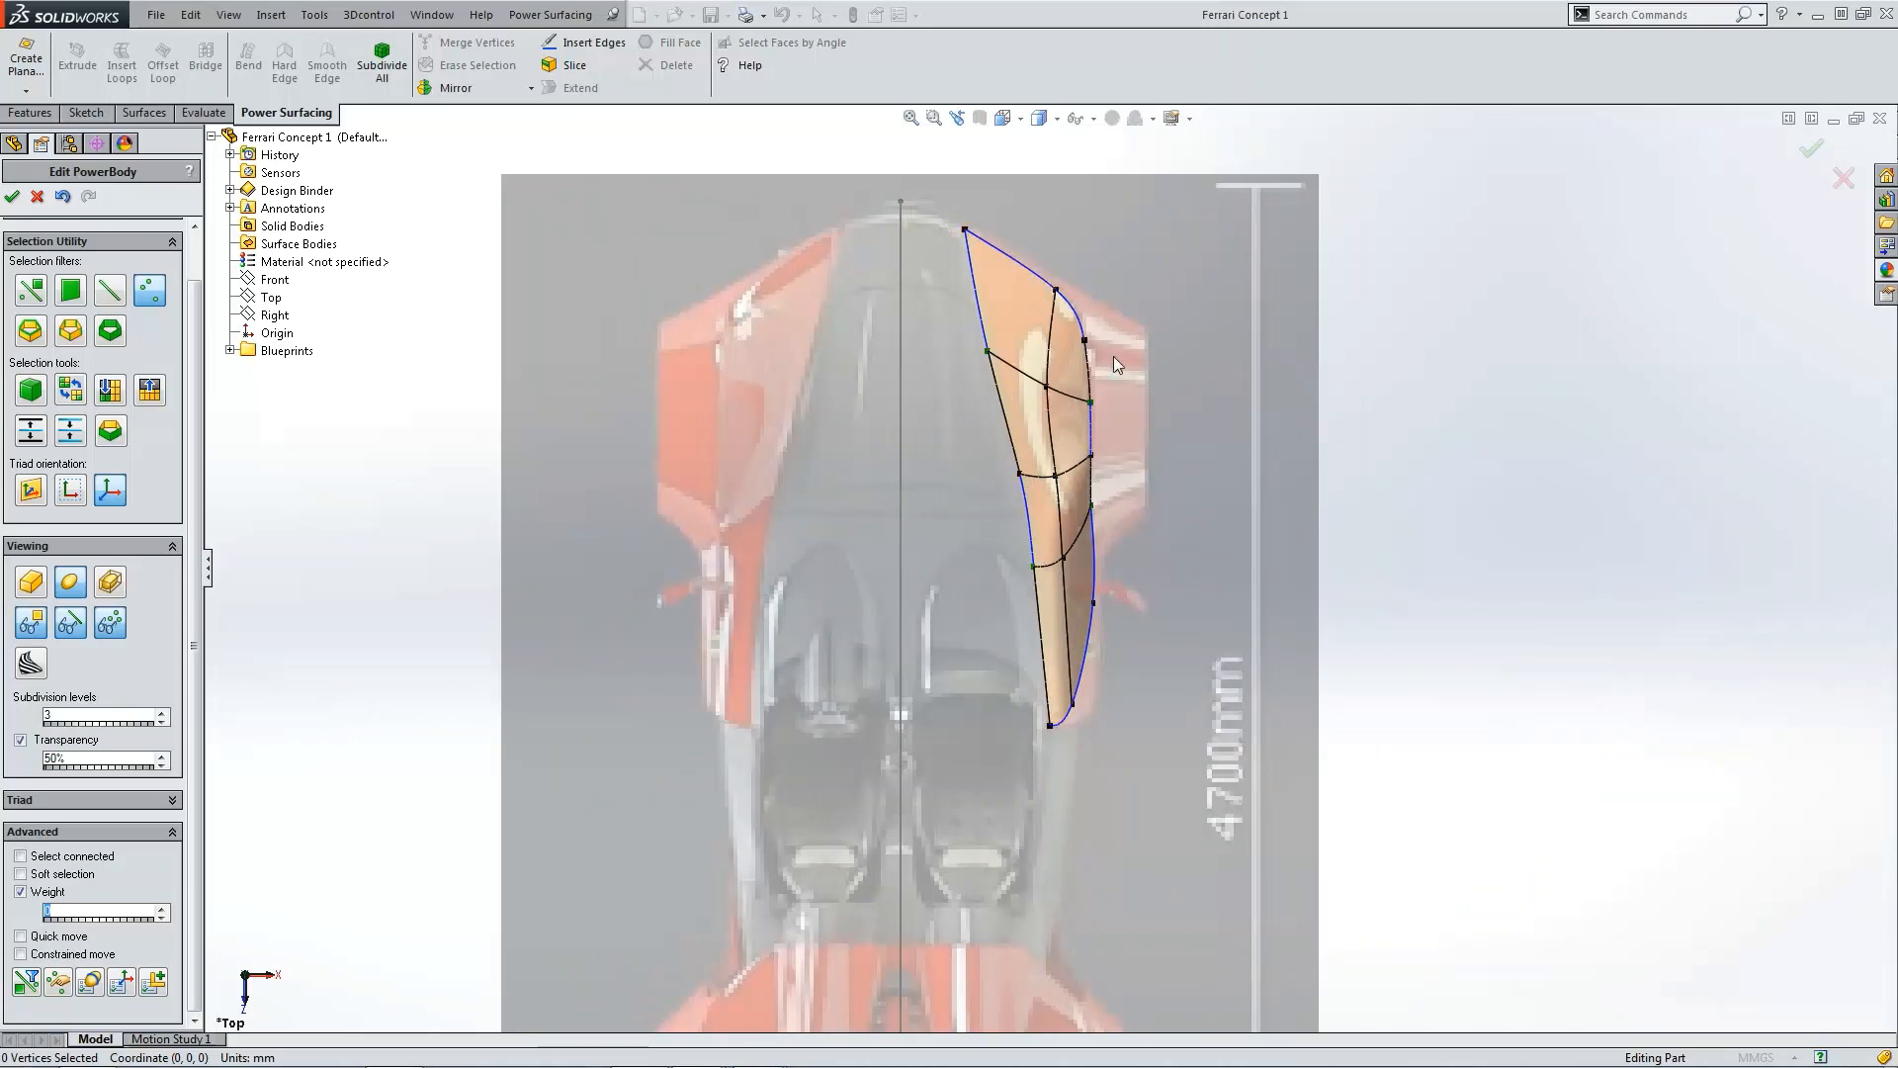
scroll(1116, 362, "down", 3)
left_click(1065, 421)
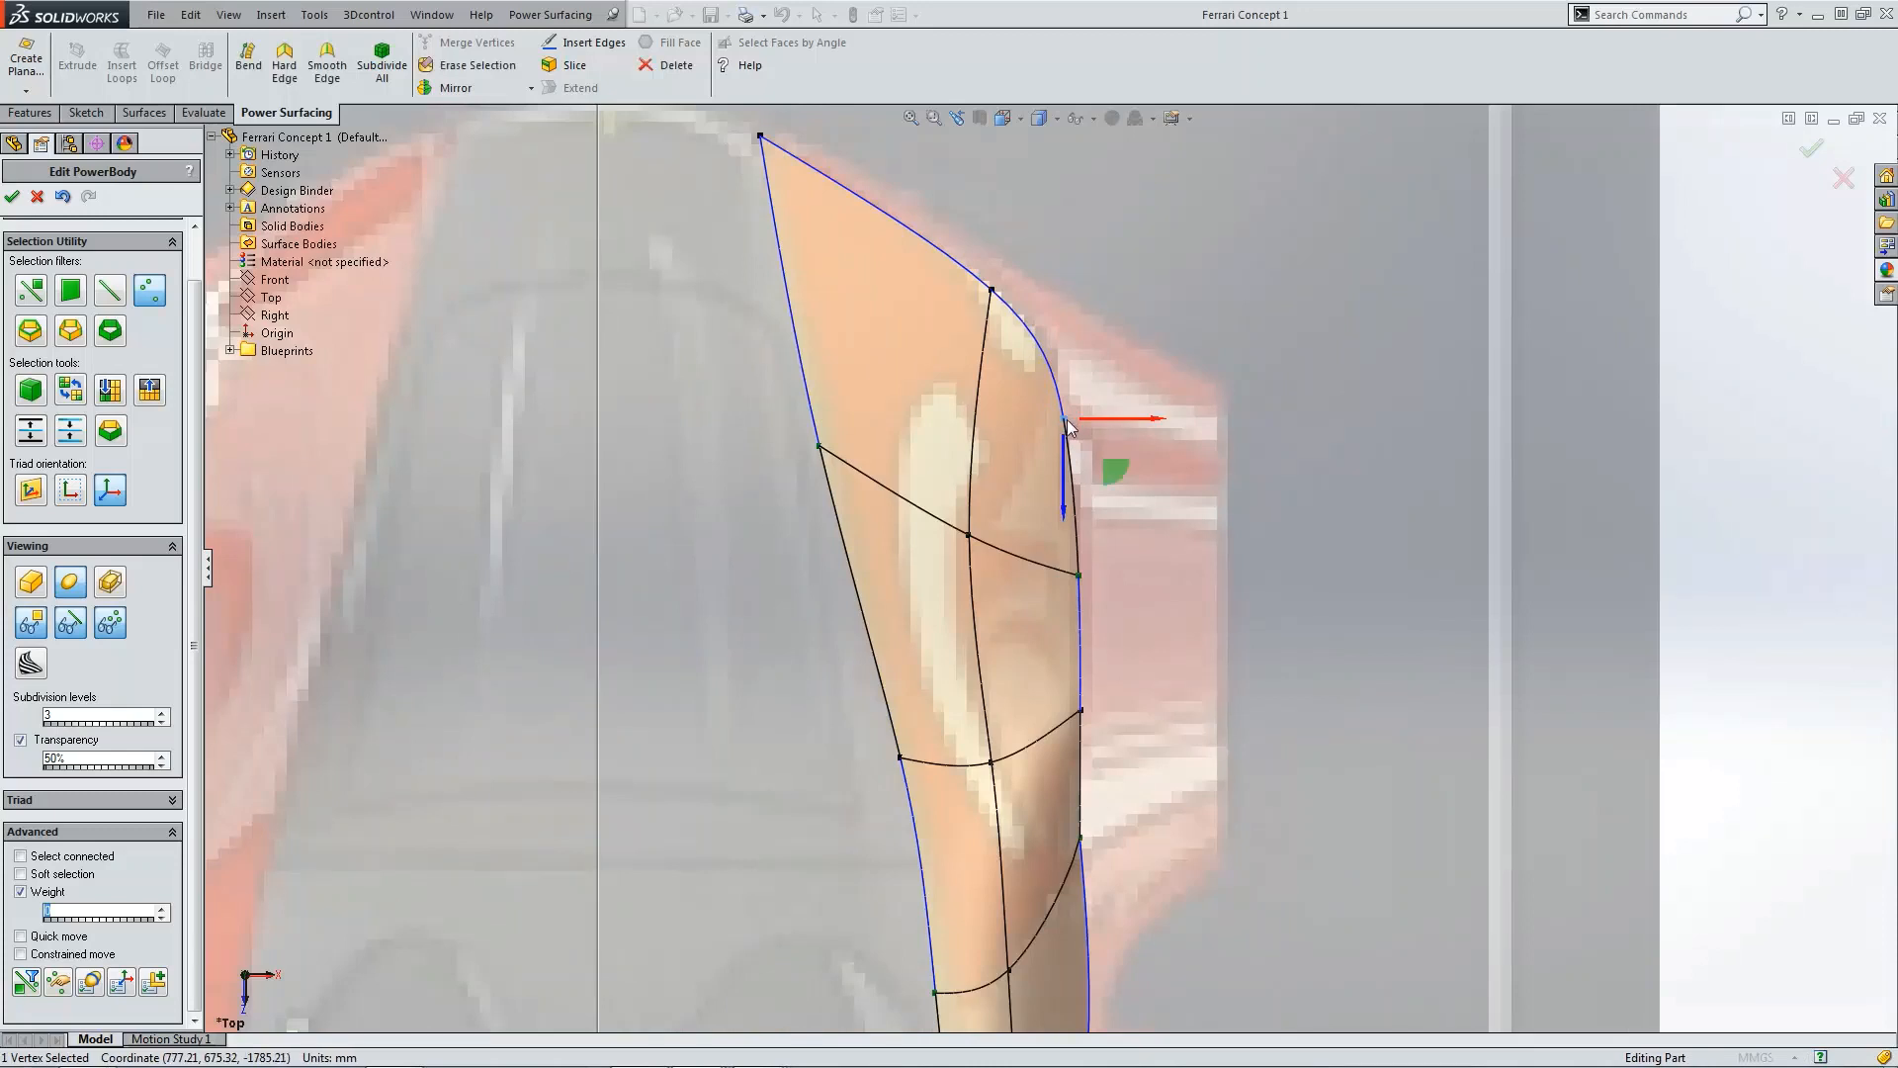
left_click_drag(1068, 427, 1001, 318)
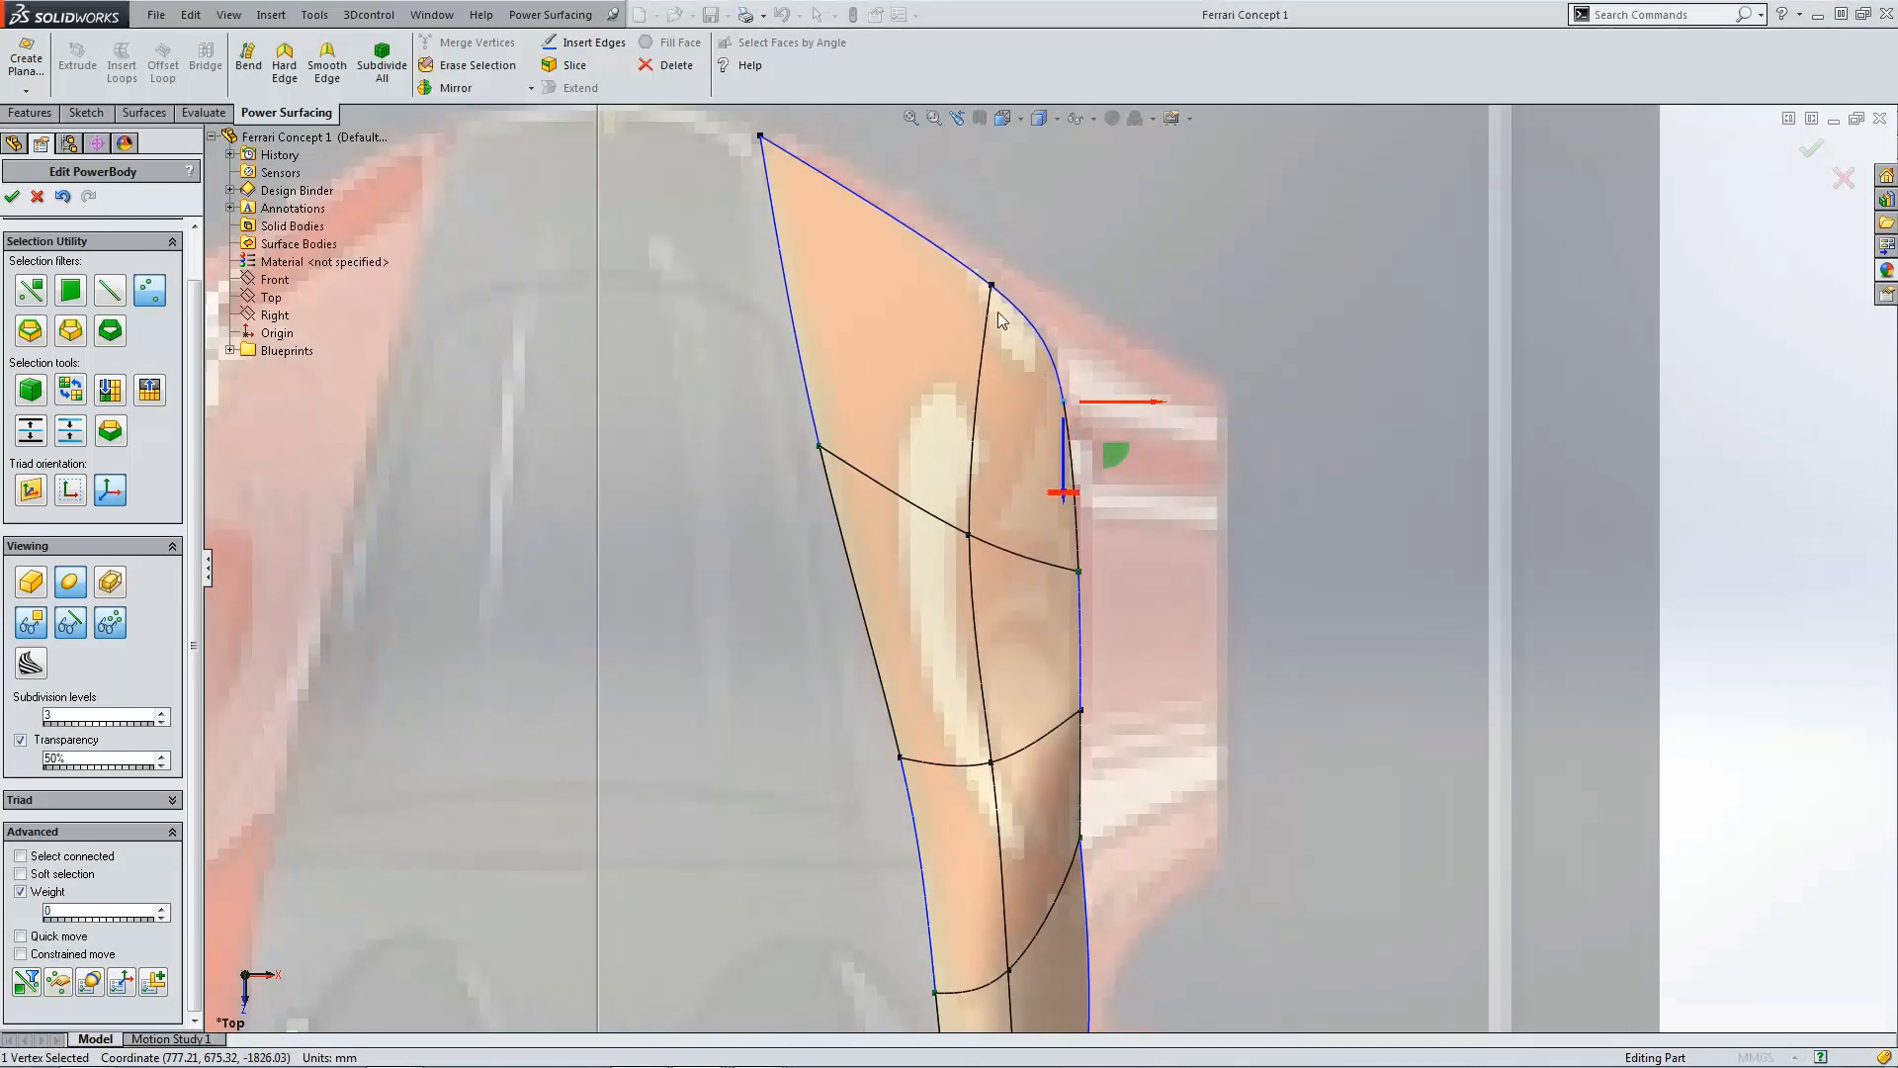
Step: Raise the lowest vertex of the side panel in the side view
left_click(990, 288)
scroll(1048, 566, "up", 3)
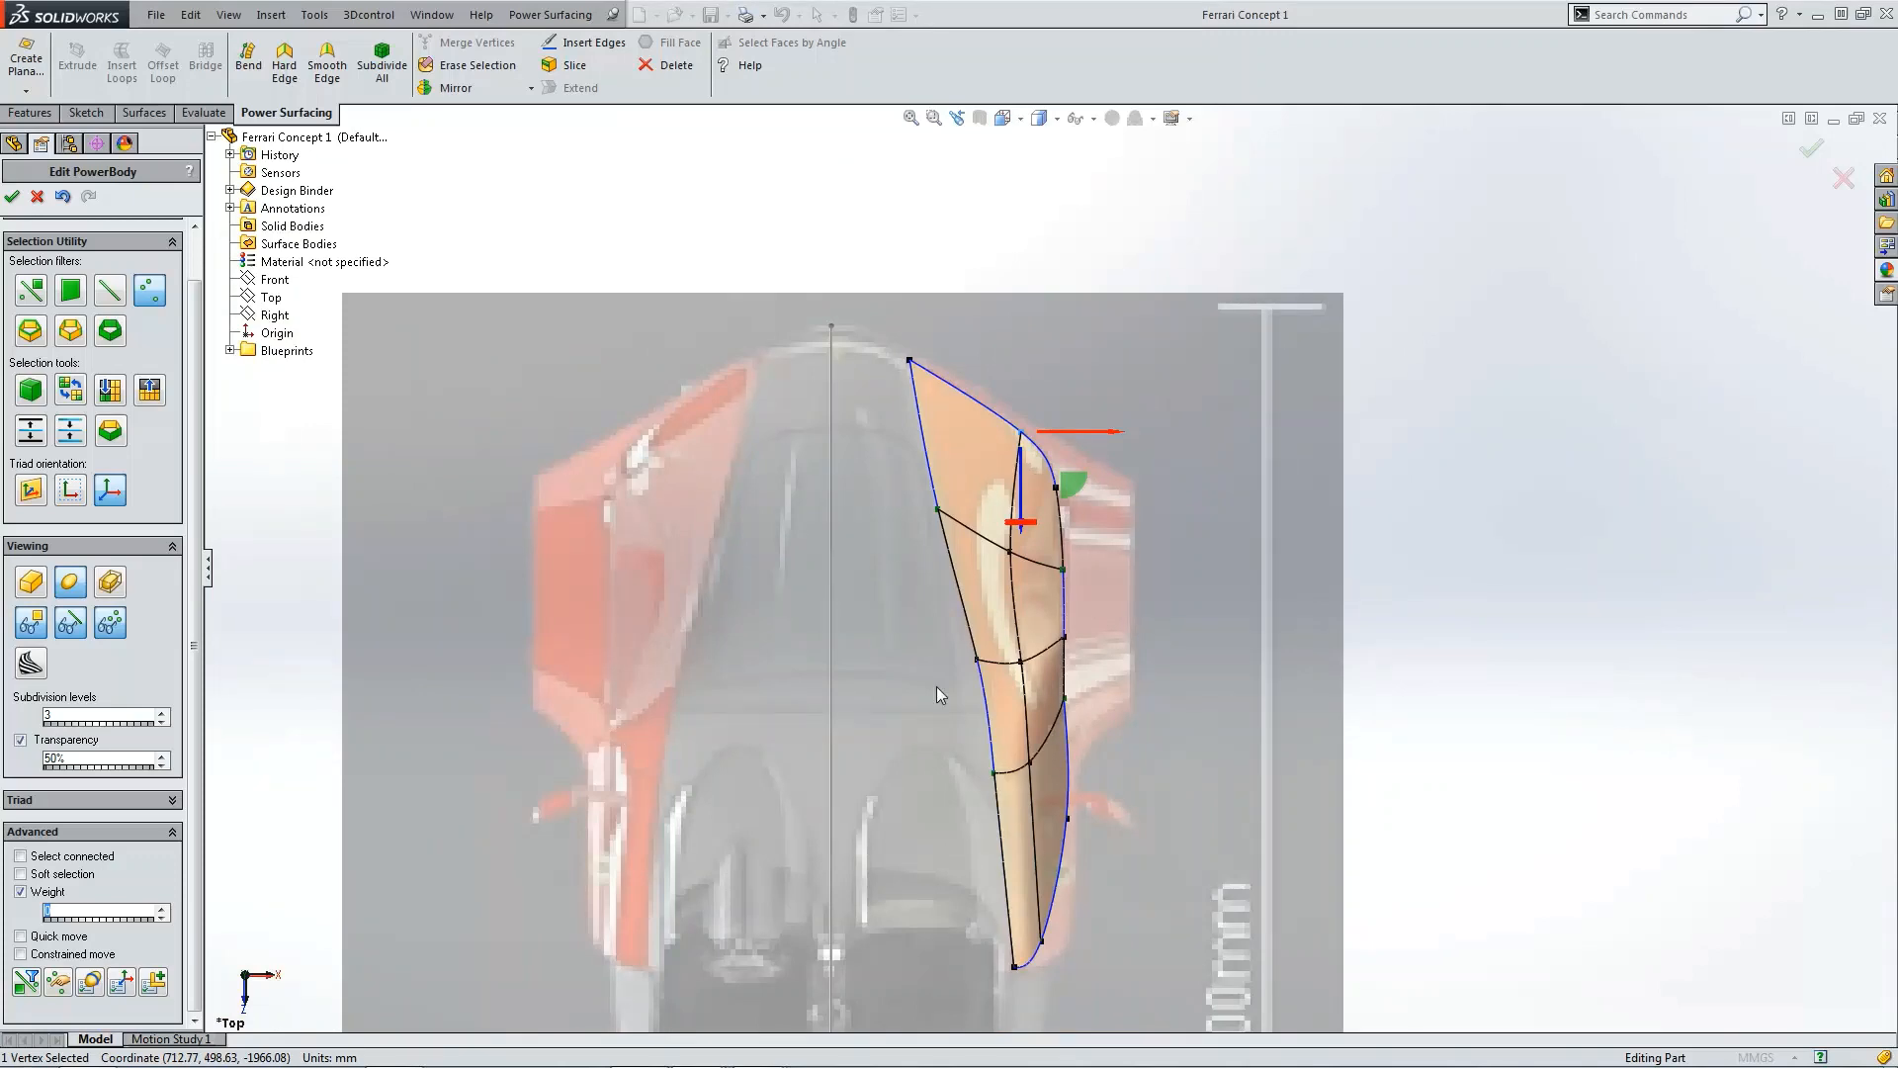
scroll(941, 691, "up", 2)
right_click_drag(892, 712, 1052, 712)
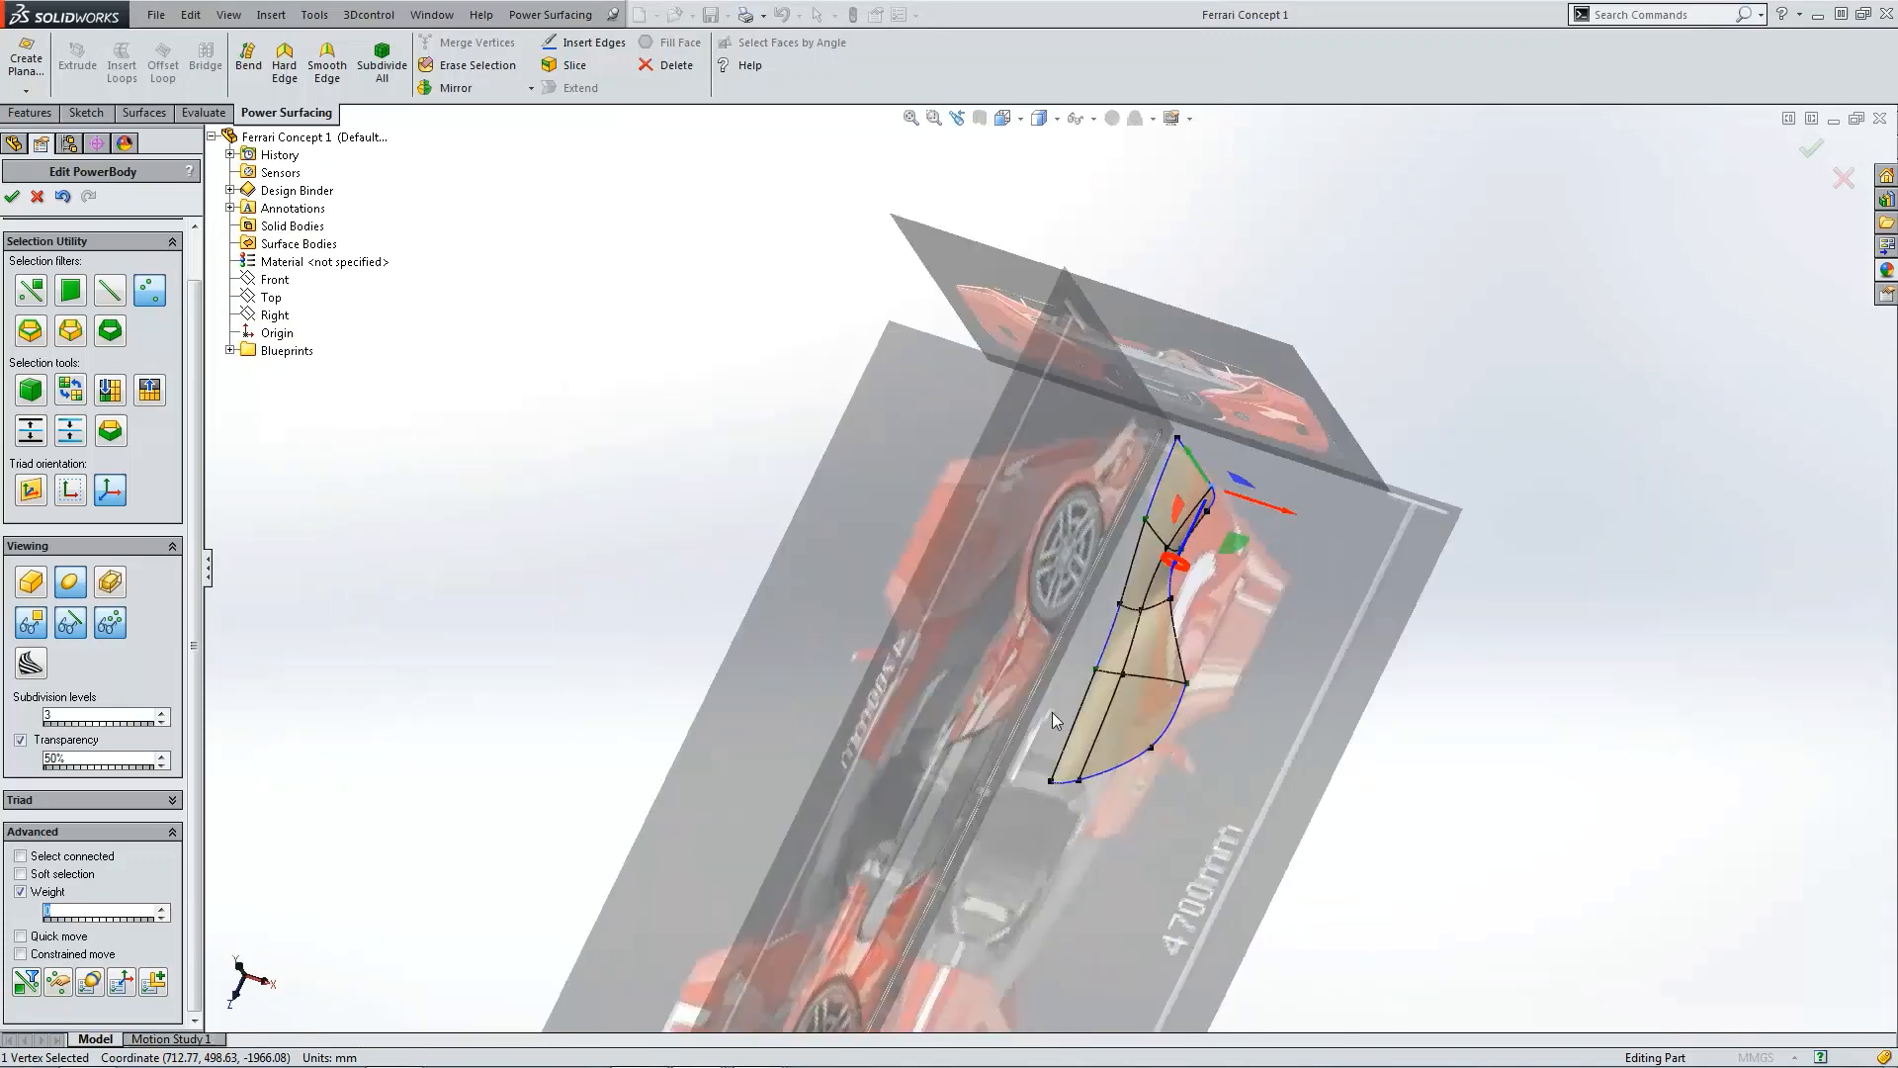
scroll(1380, 666, "down", 4)
scroll(1280, 621, "down", 1)
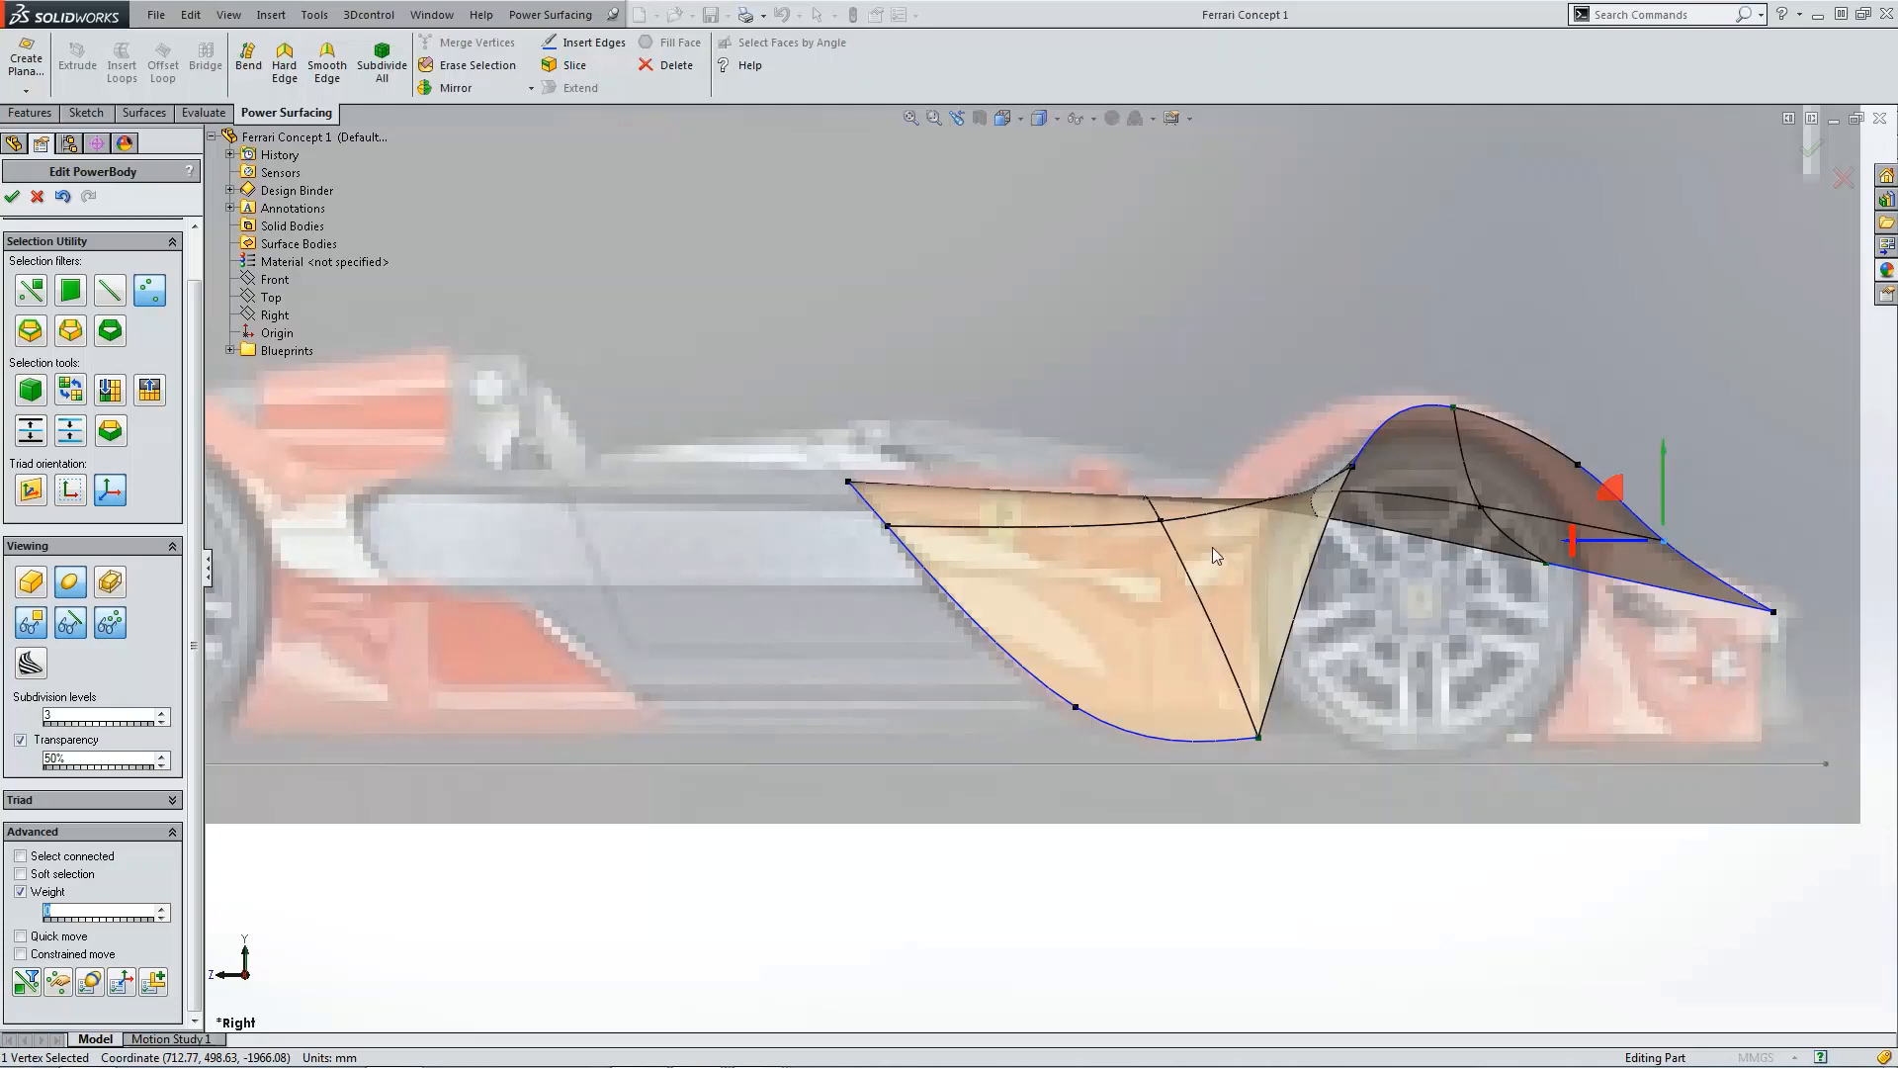
left_click(1257, 737)
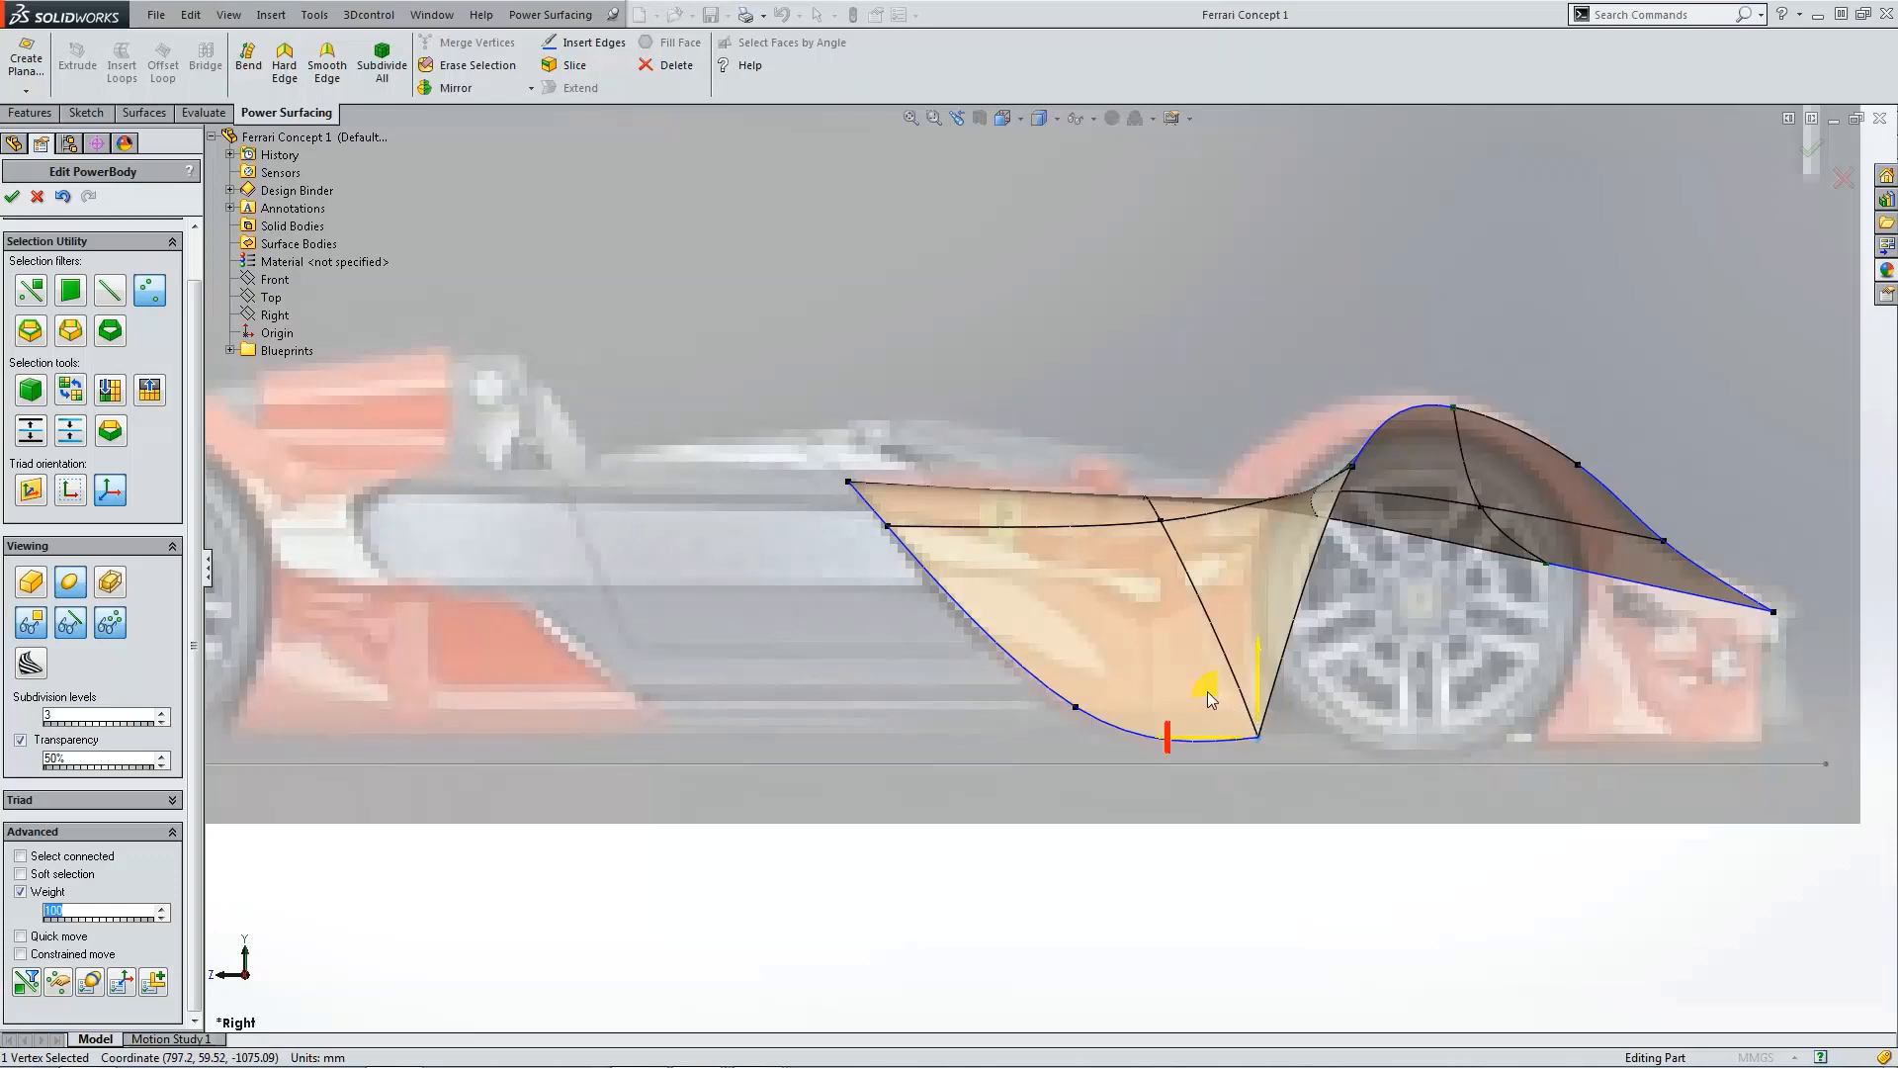
left_click_drag(1208, 698, 1194, 535)
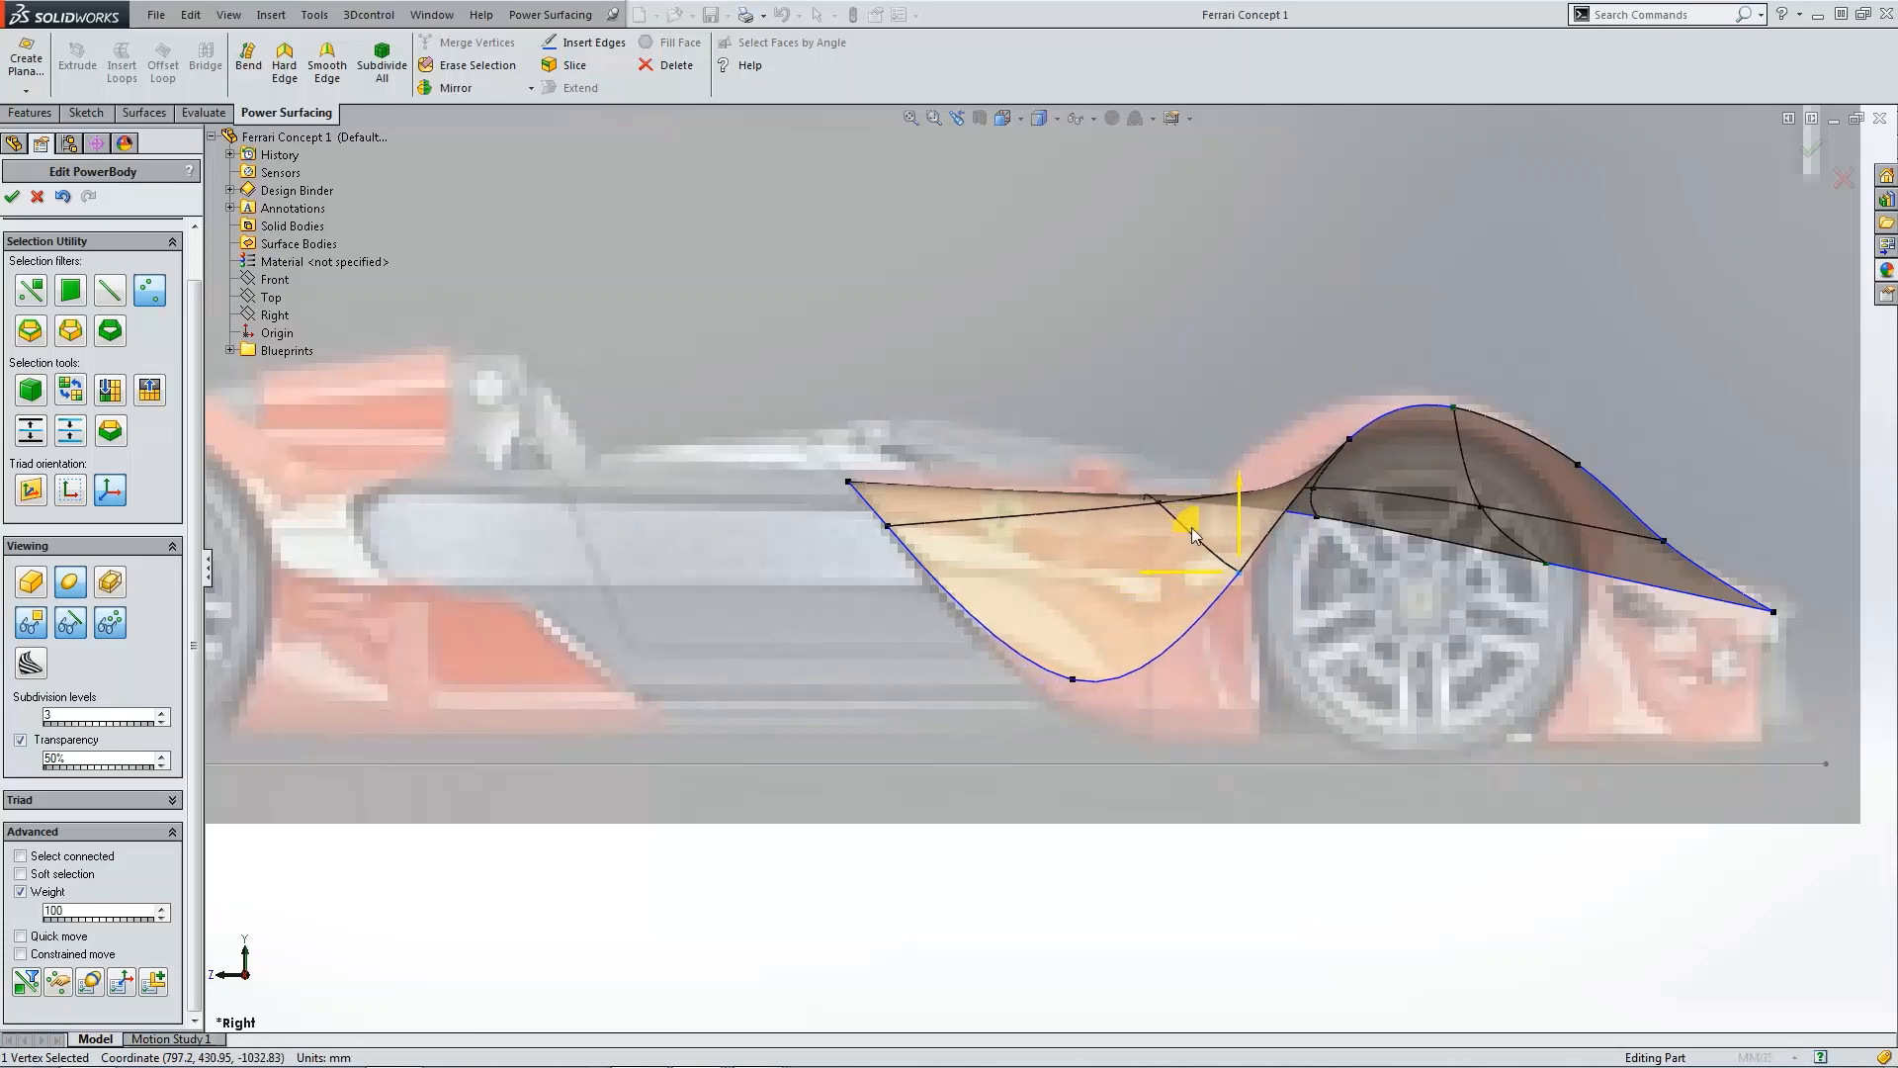
Step: Move the lower rear vertex up toward the sill, make it a hard vertex and raise it further
left_click(1073, 680)
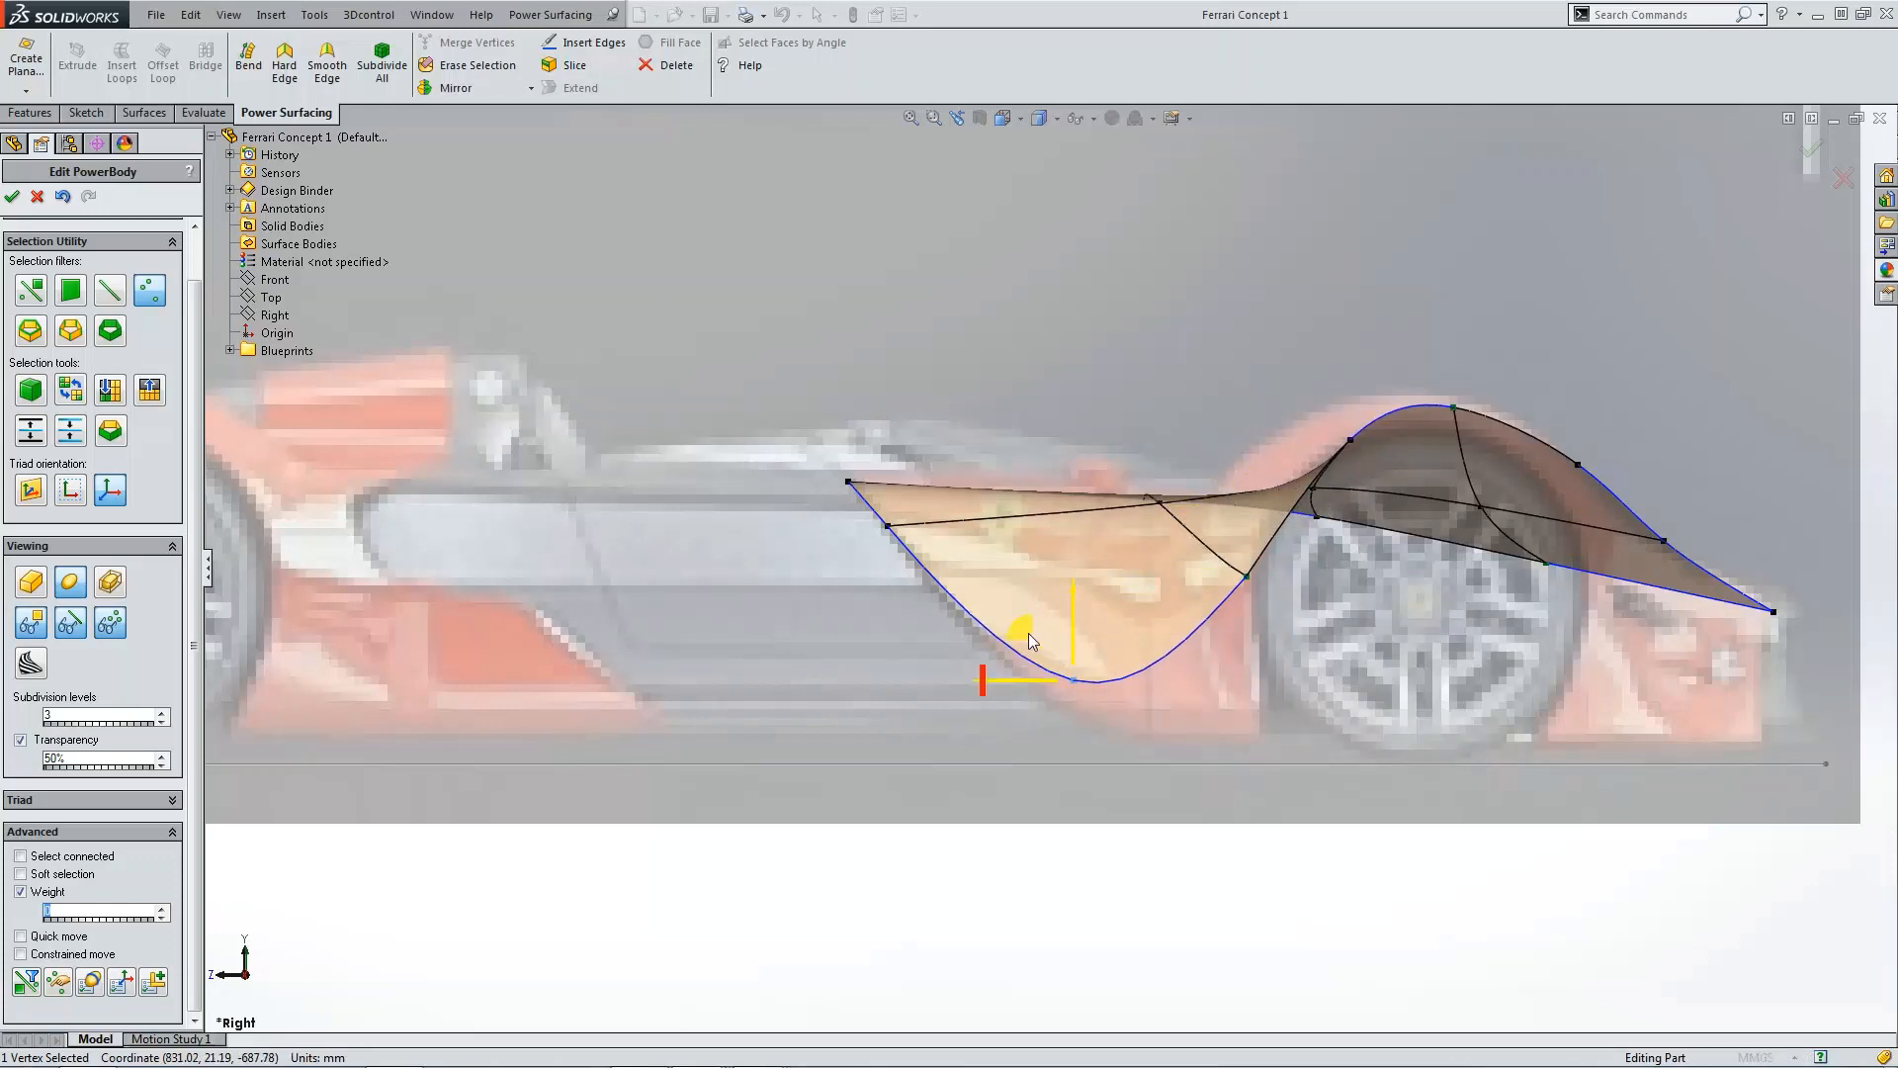
left_click_drag(1030, 641, 974, 586)
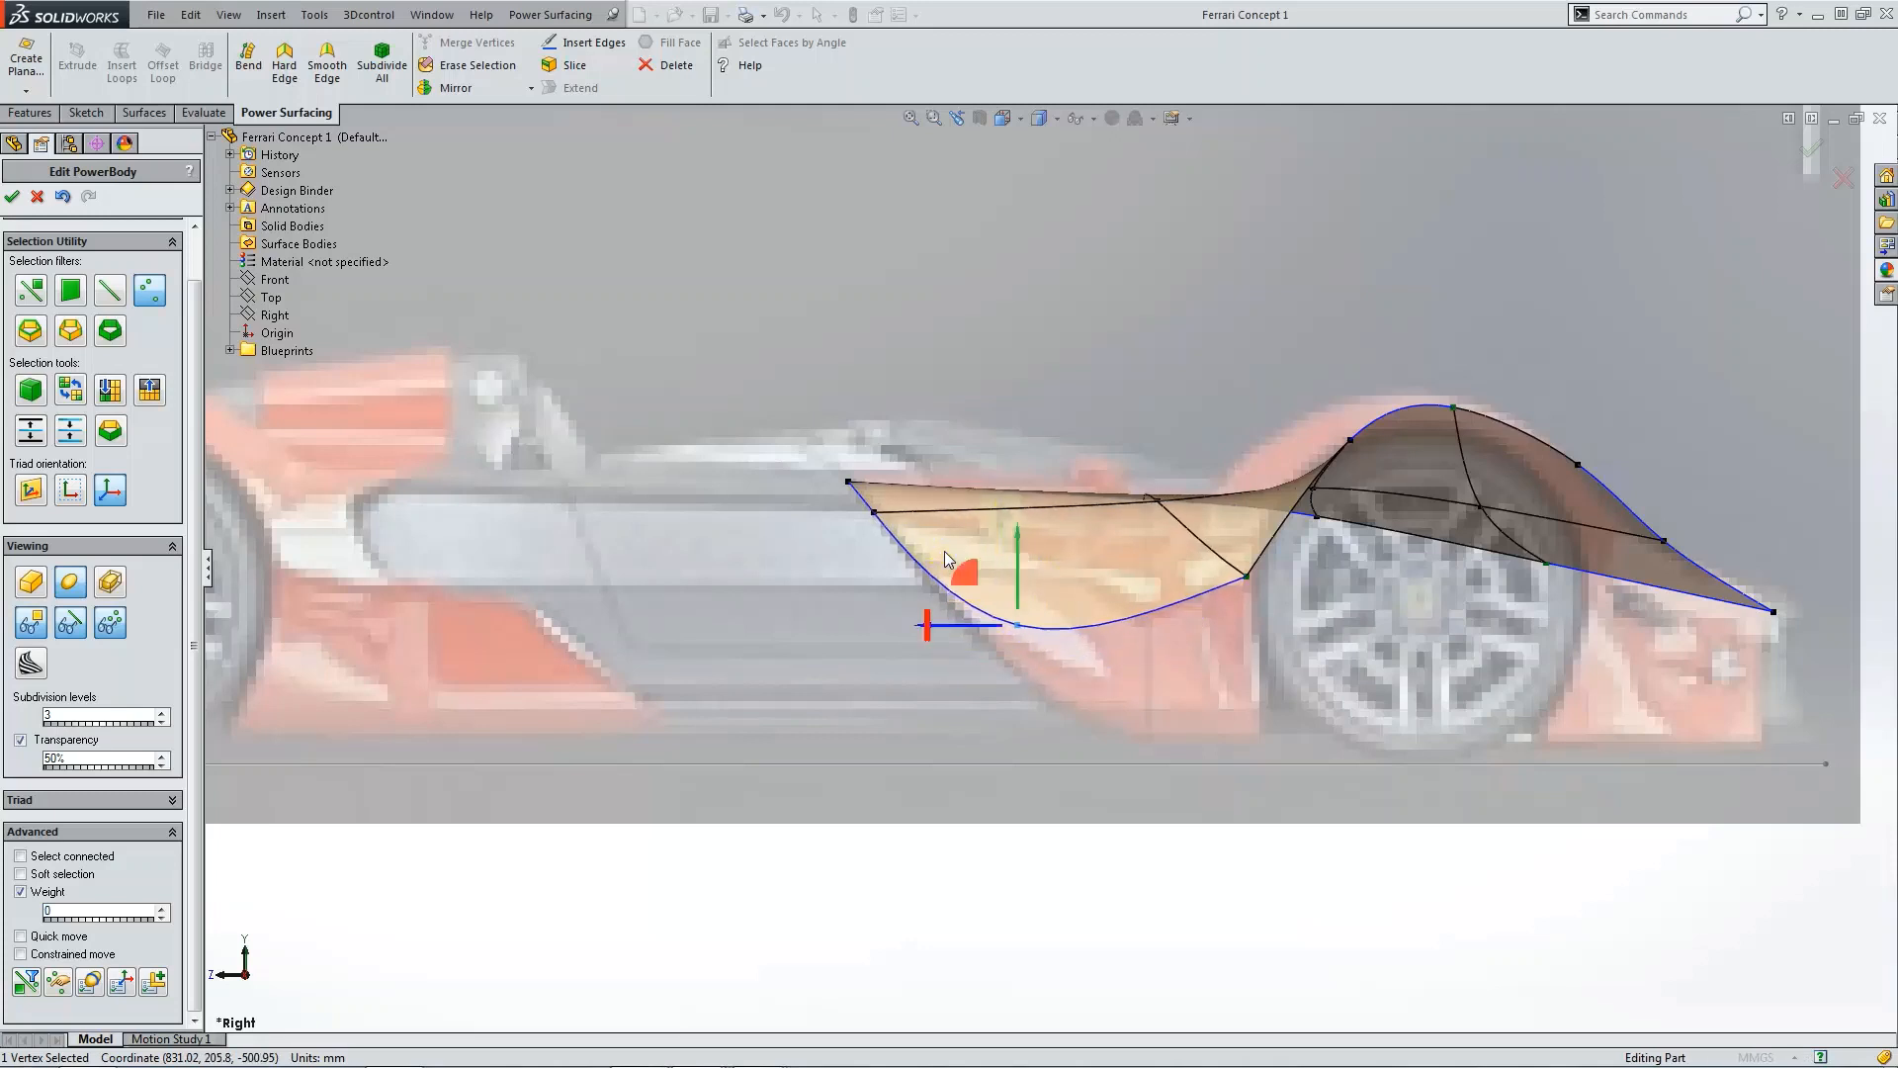
left_click(294, 73)
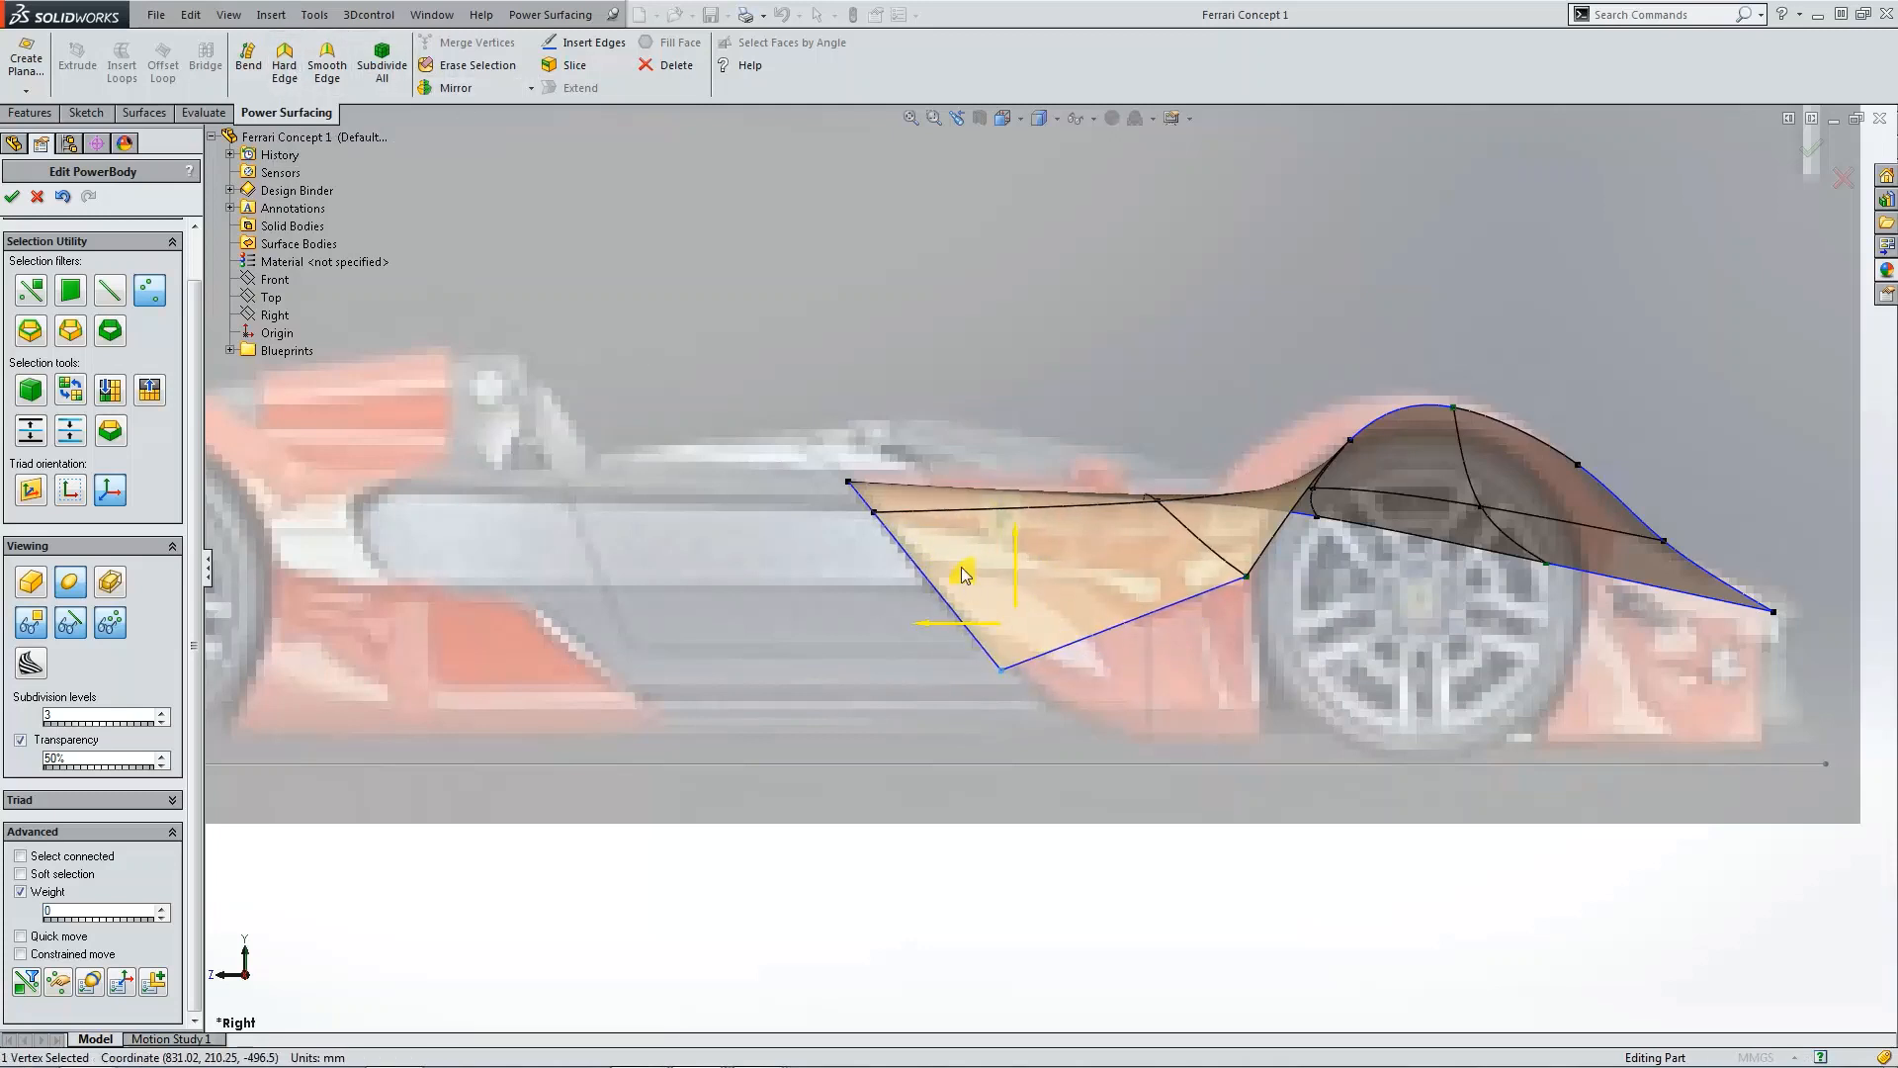
left_click_drag(962, 567, 897, 483)
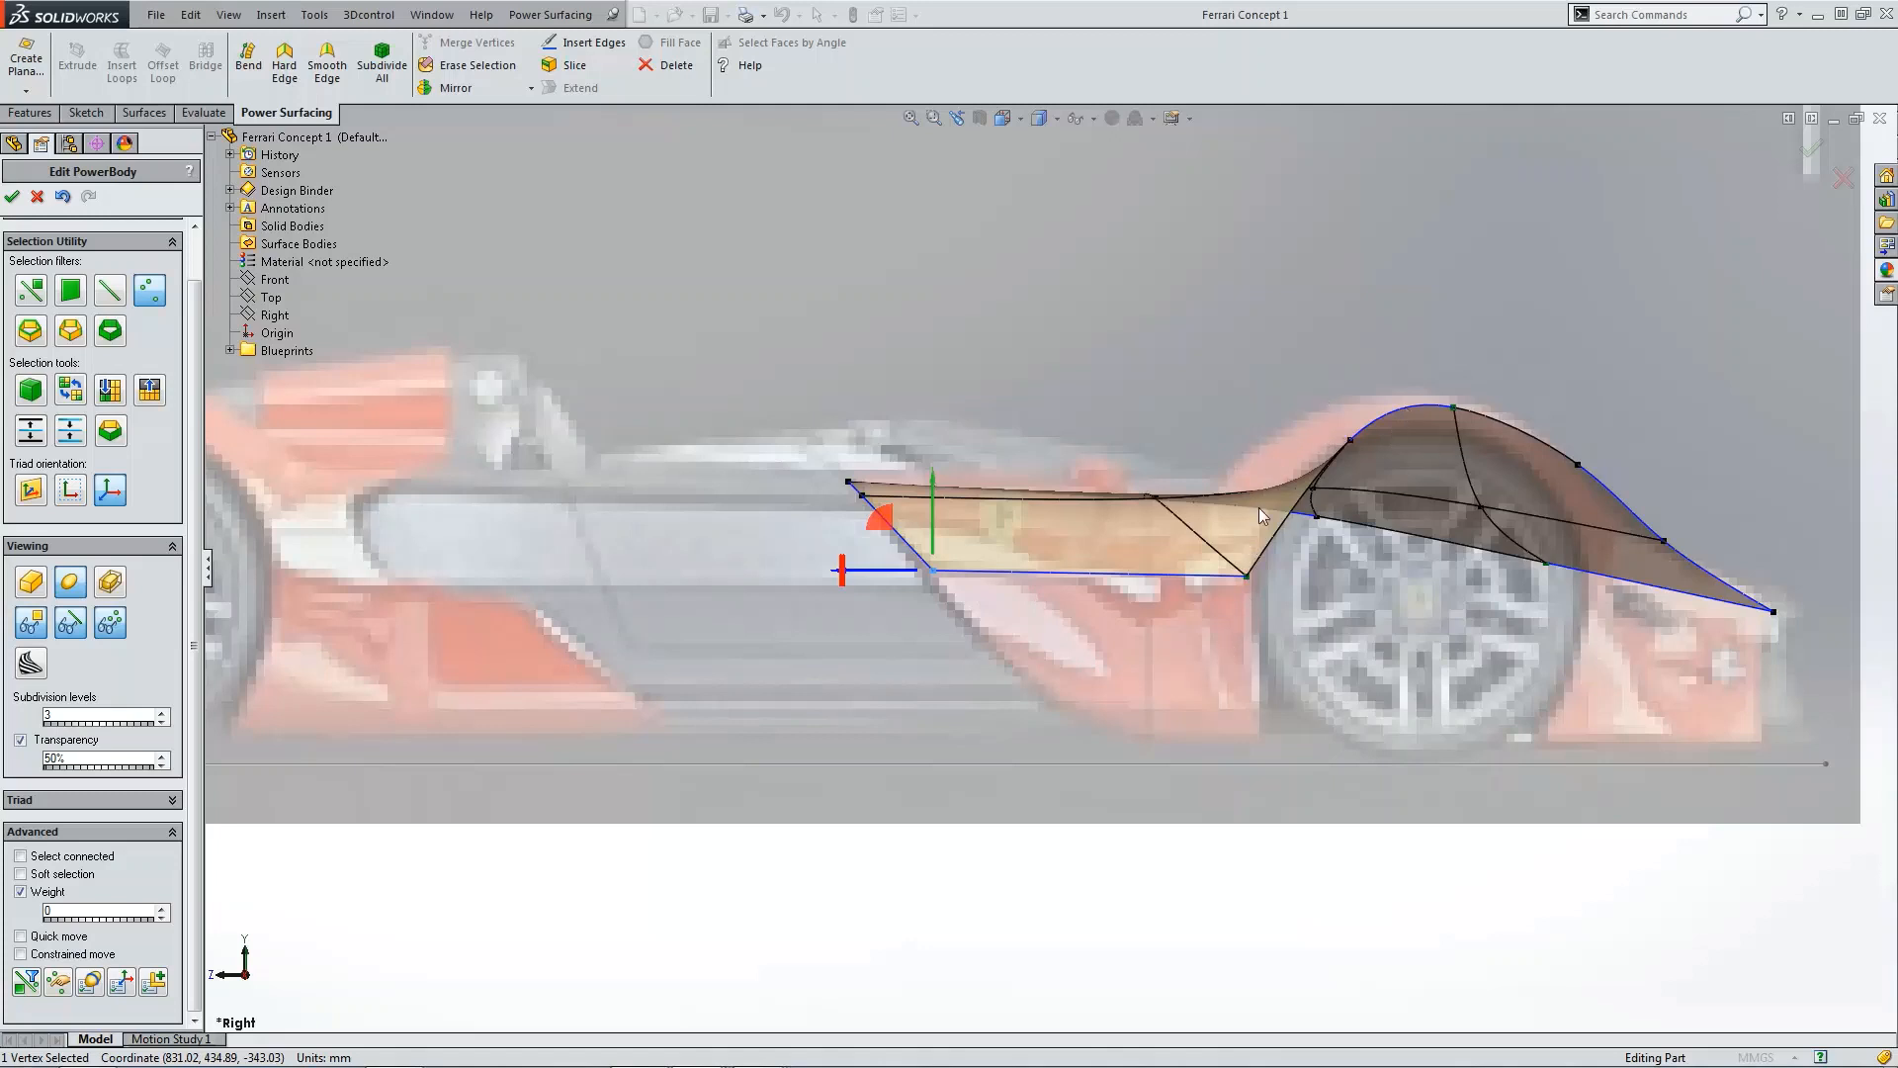
Step: Move the vertex at the front of the wheel arch rearward in the side view
scroll(1302, 465, "down", 3)
left_click(1258, 478)
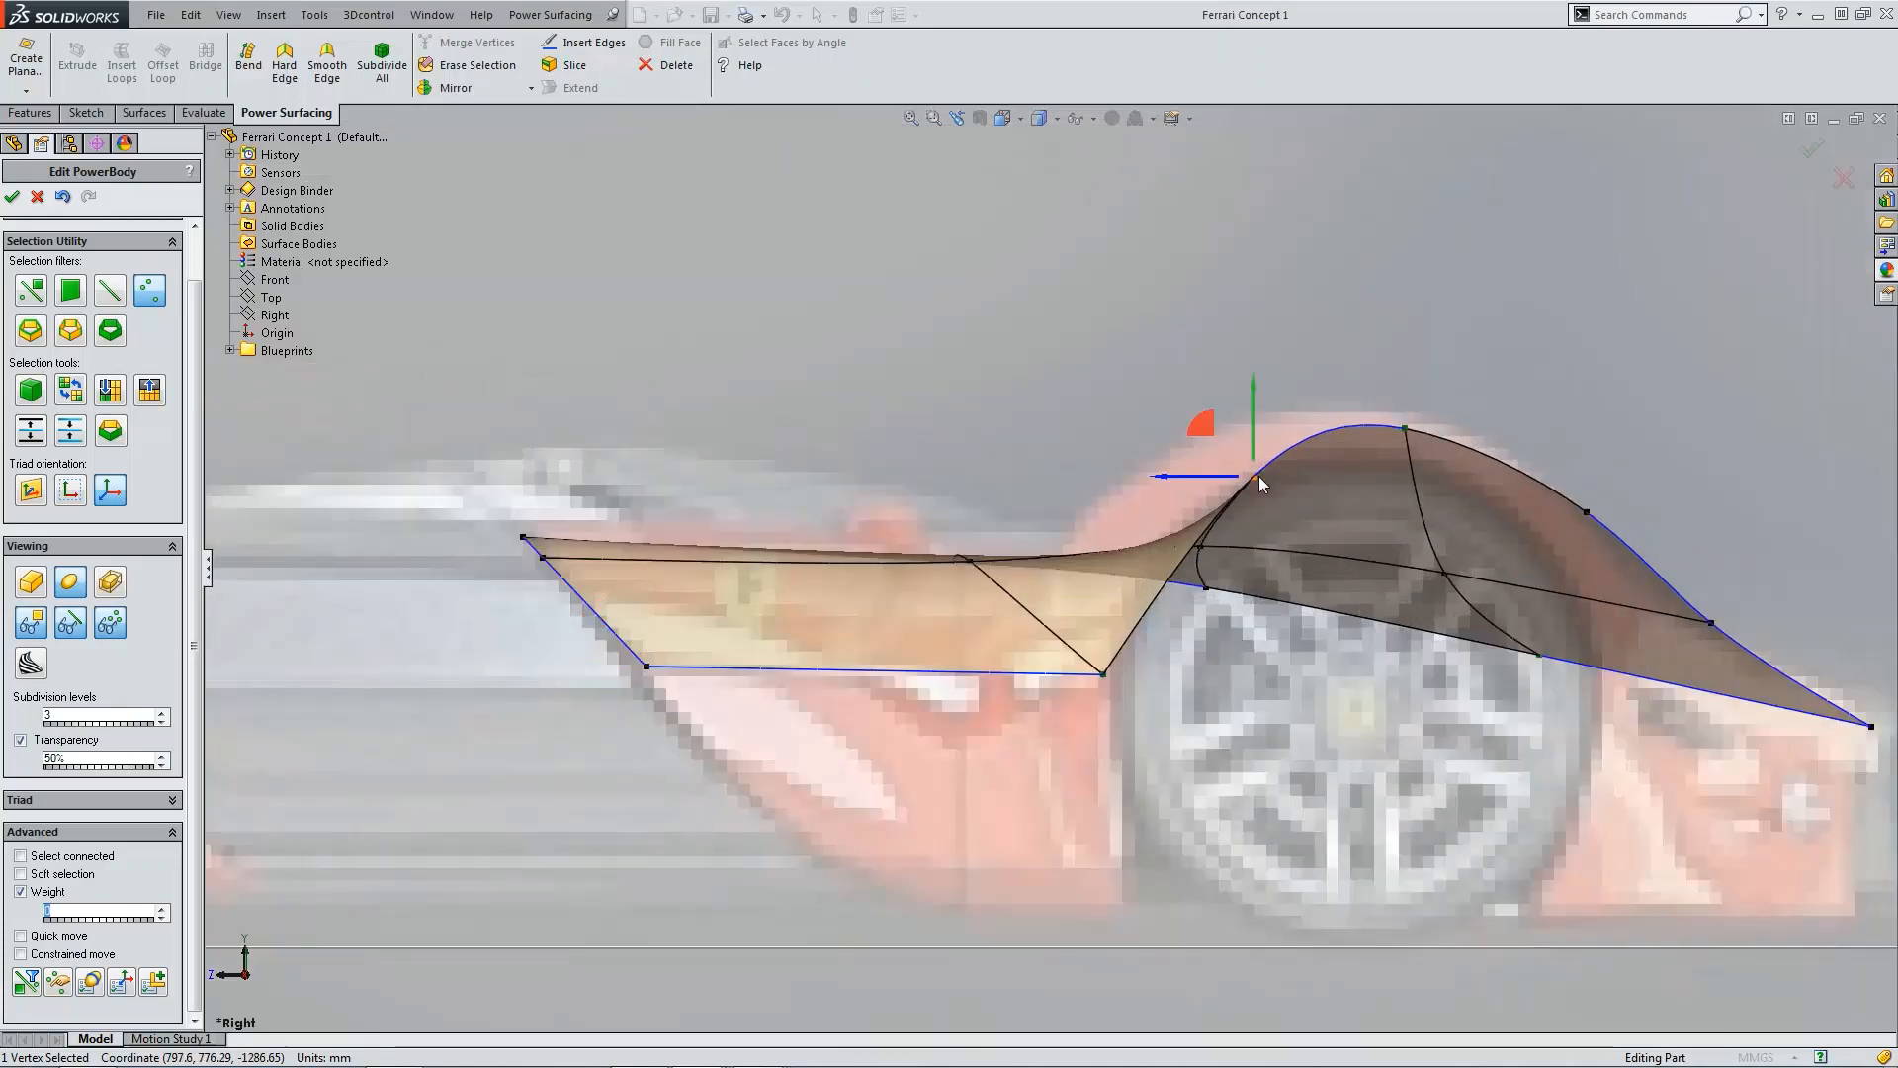
left_click_drag(1209, 428, 1095, 427)
left_click(1446, 424)
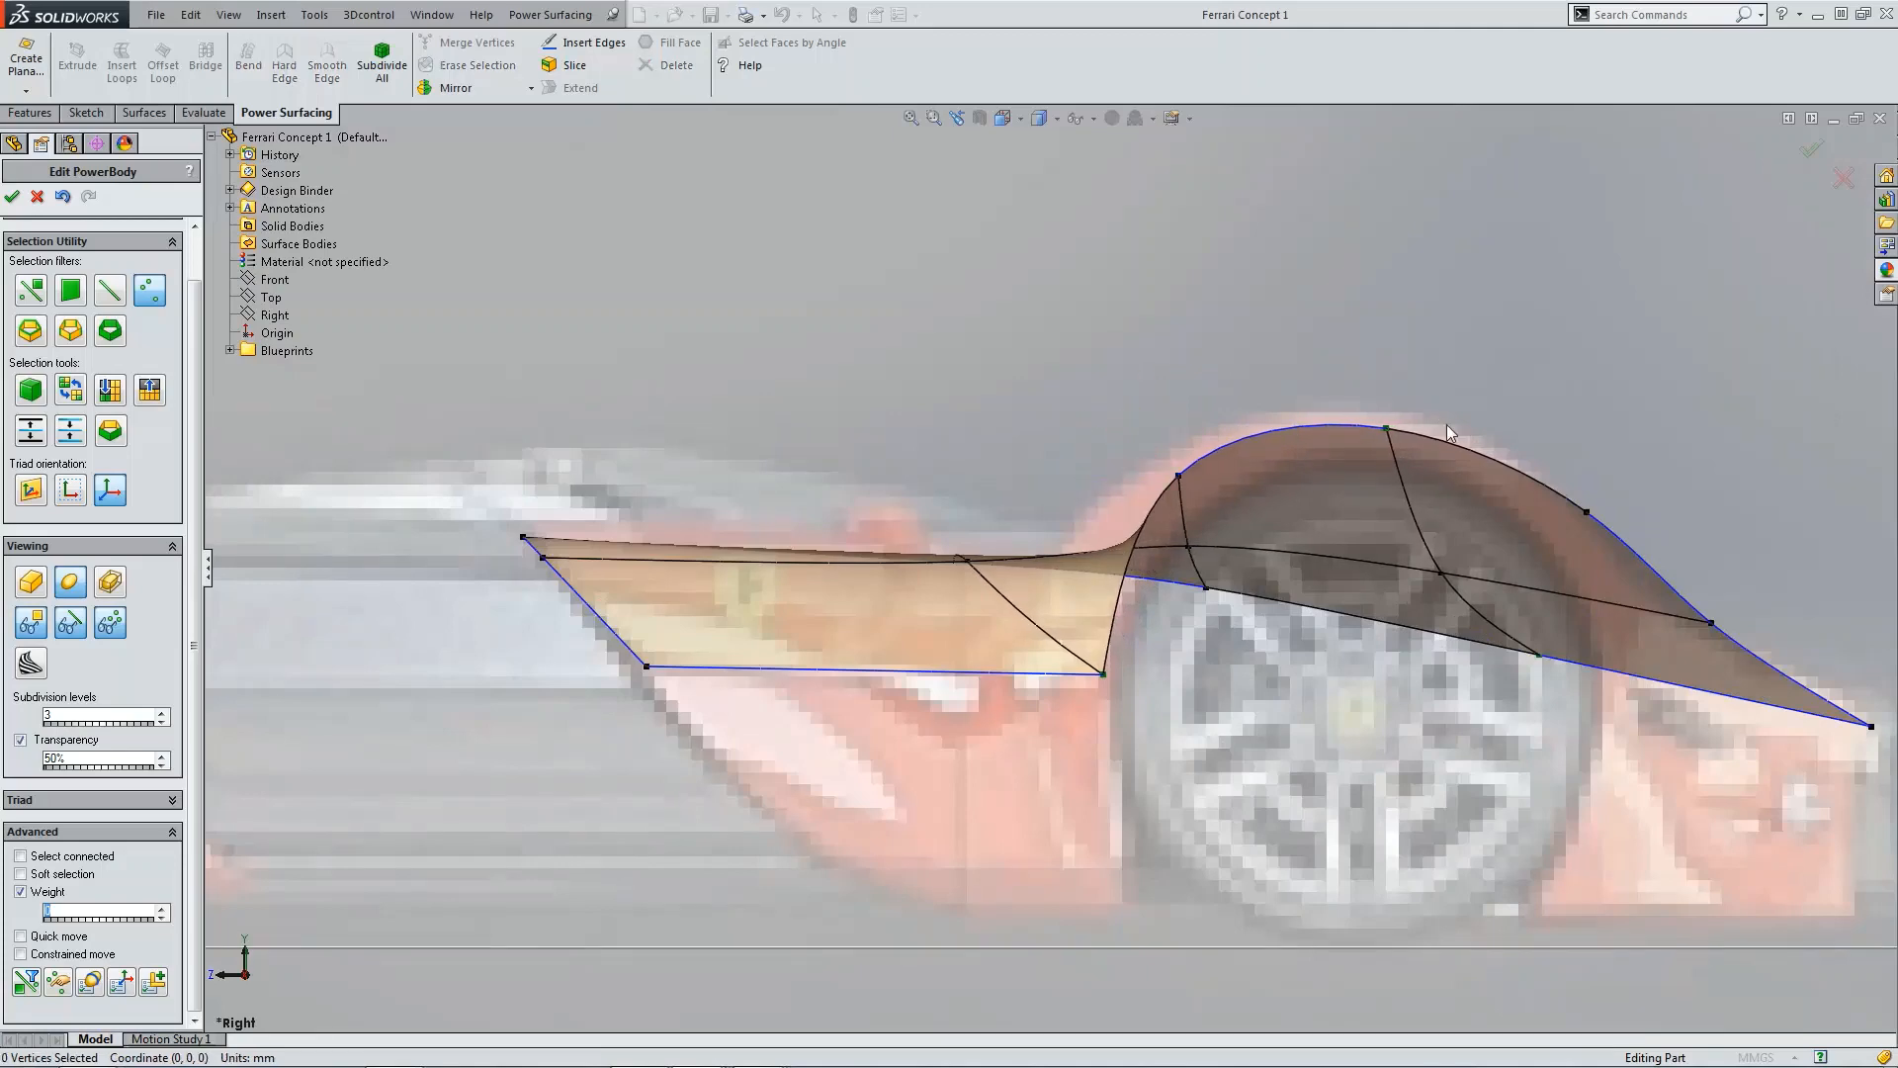
Step: Review the panel in the top, side and rotated views and toggle the body display mode
key("ctrl+5")
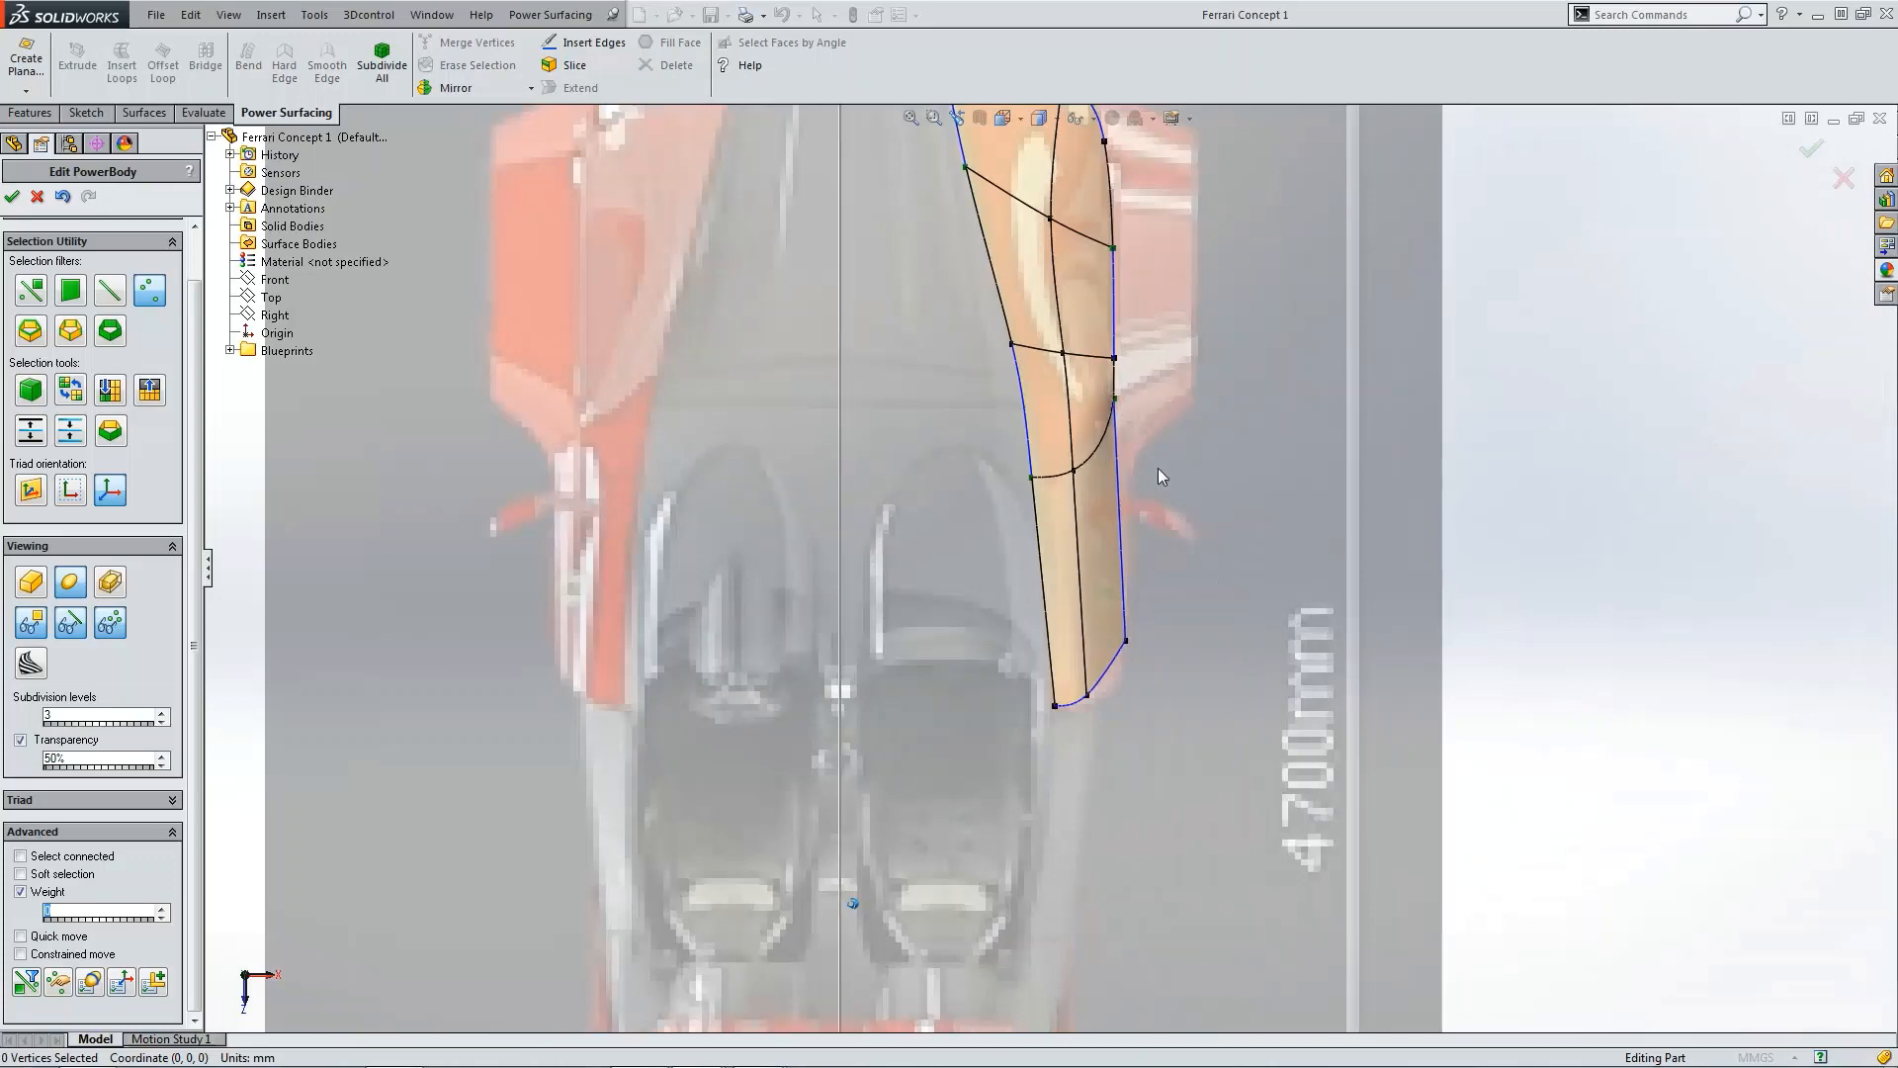
middle_click_drag(1159, 467, 1280, 555)
key("ctrl+4")
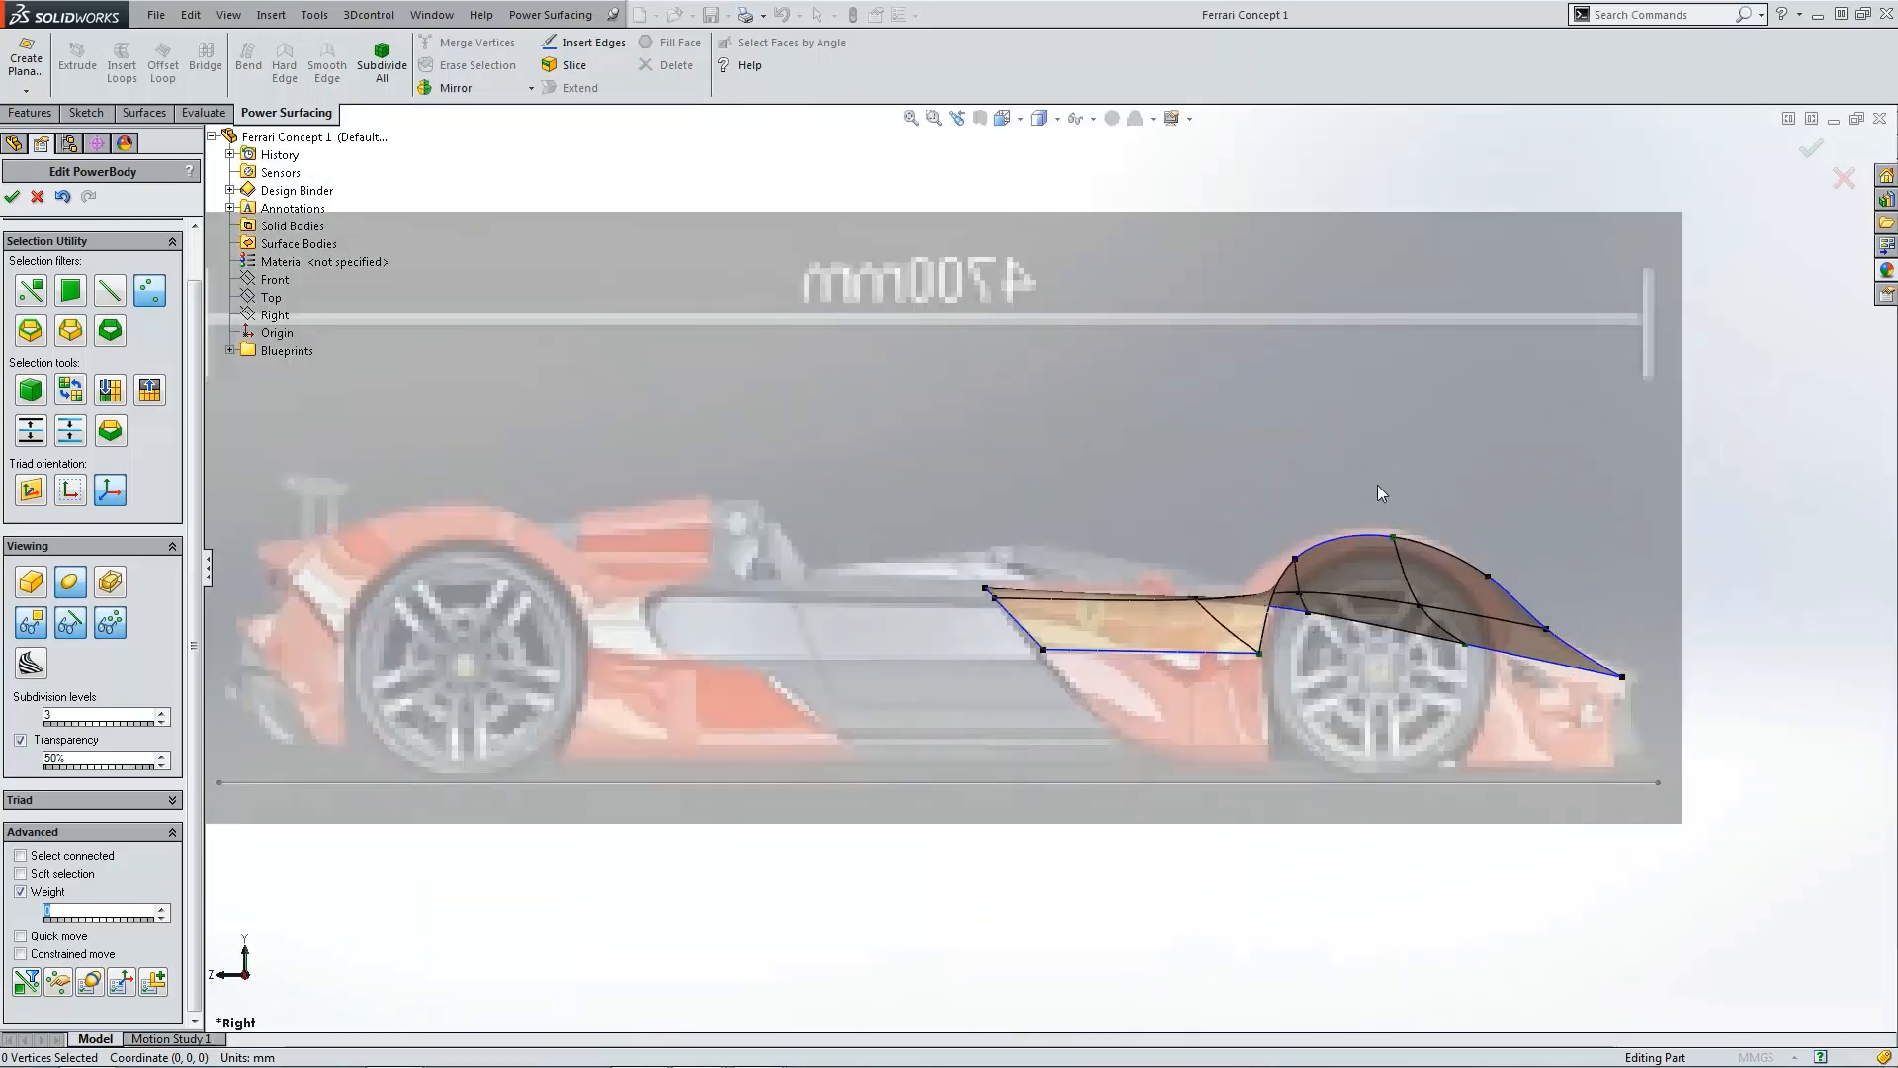
middle_click_drag(1378, 493, 709, 595)
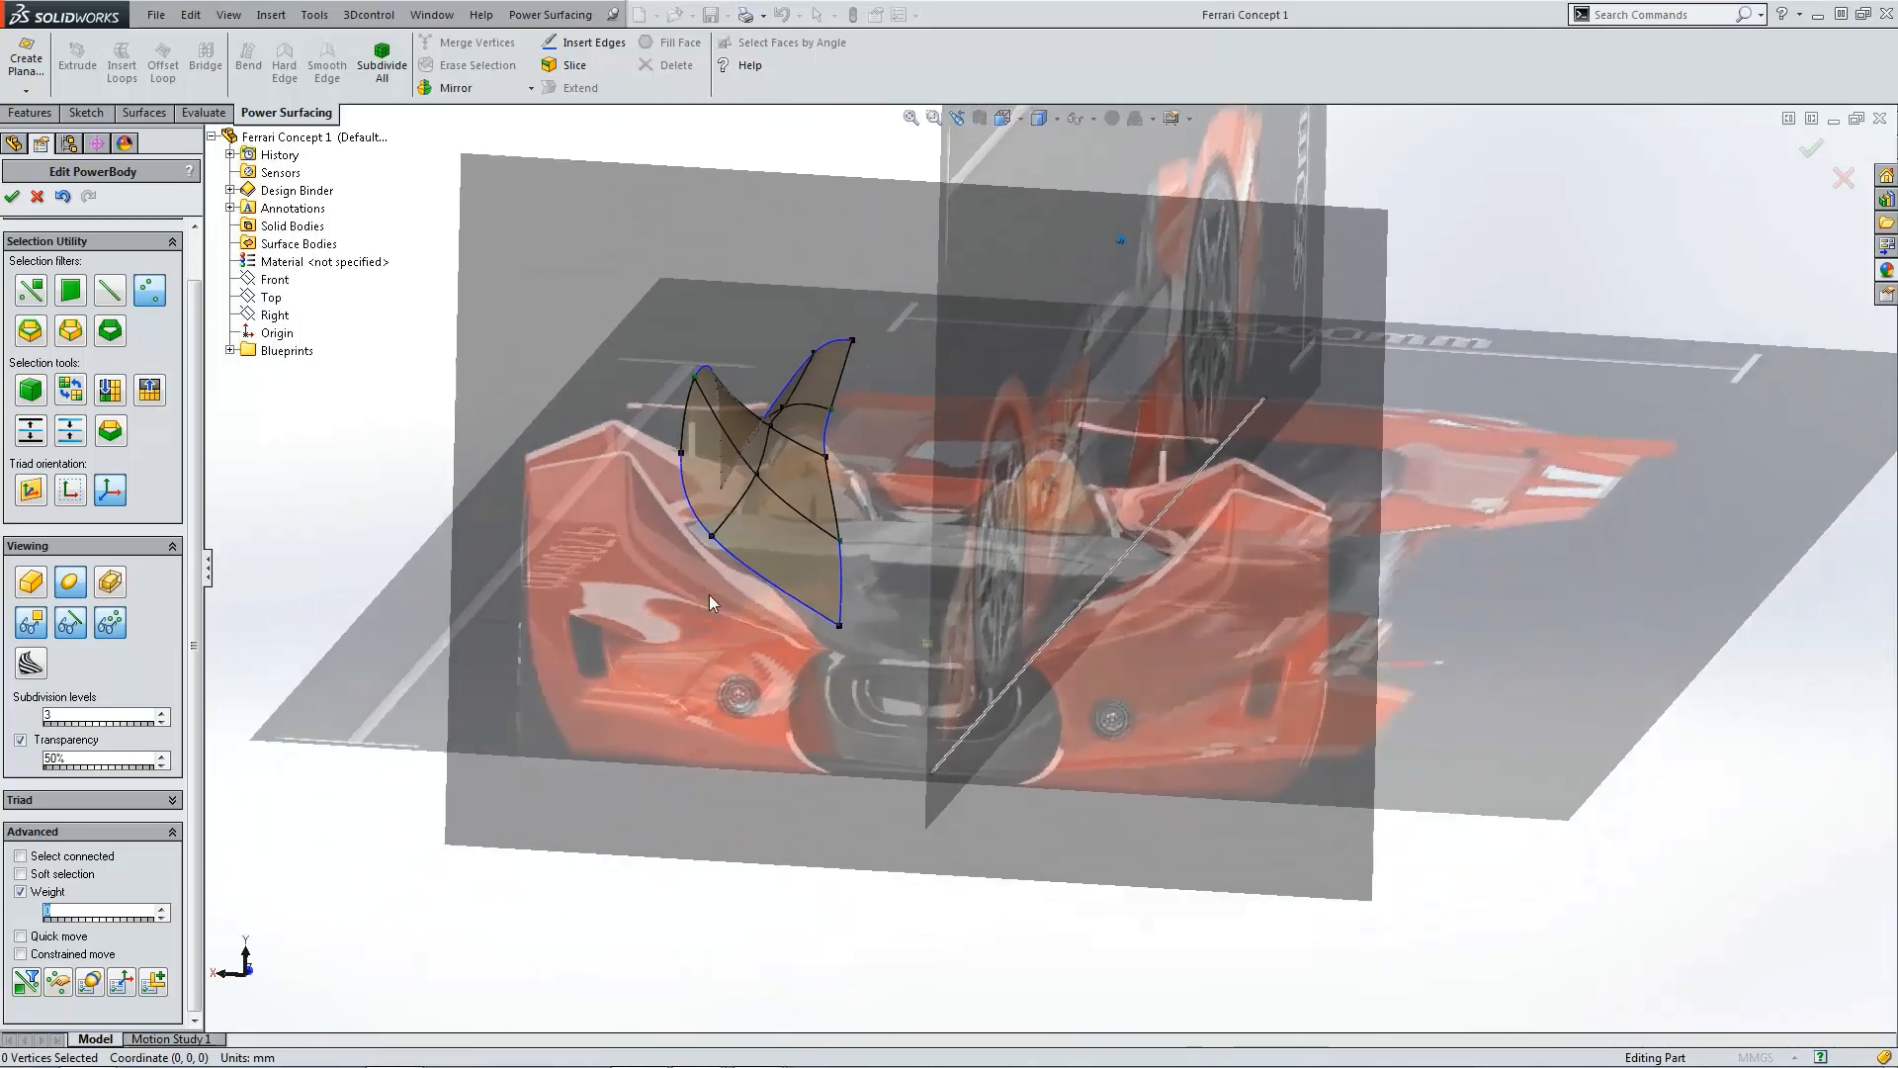
left_click(75, 628)
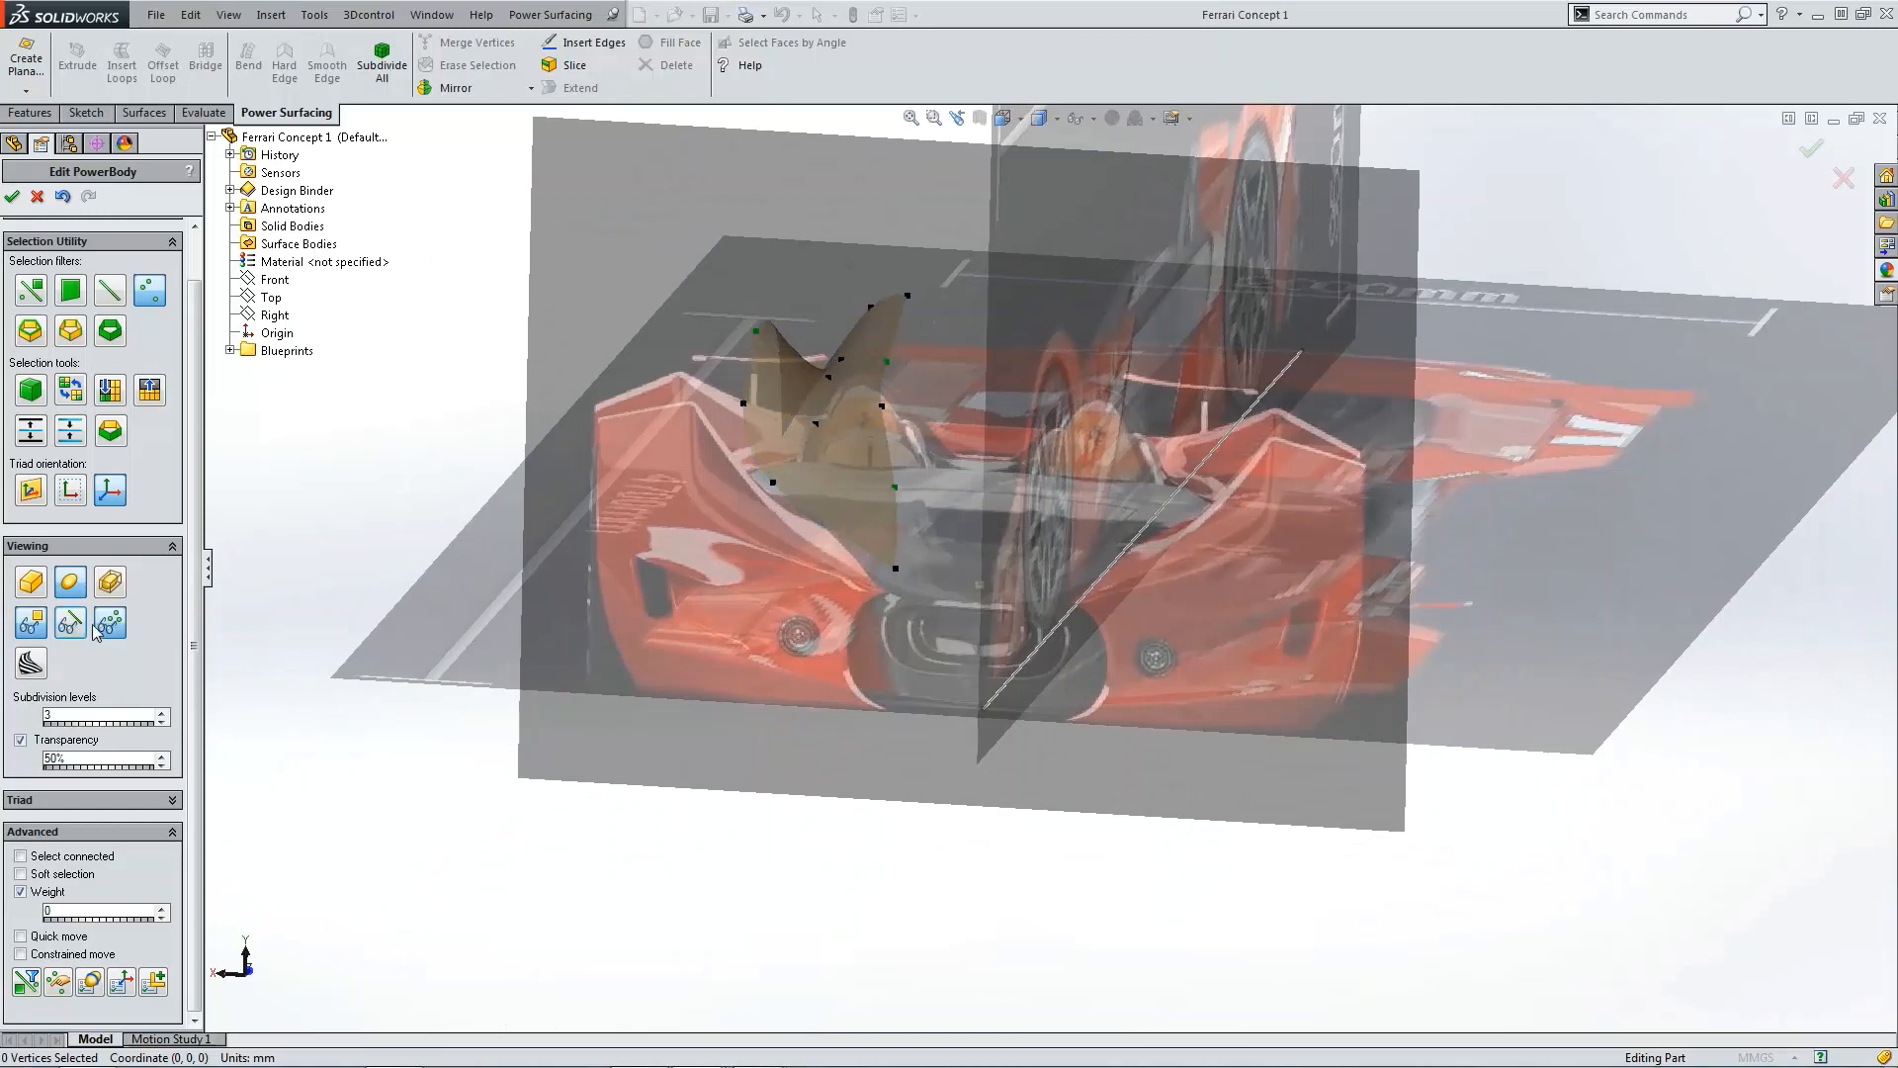
Step: Show the PowerBody smoothly and turn on 16 section curves created along X and Z in the sectioning options
left_click(111, 621)
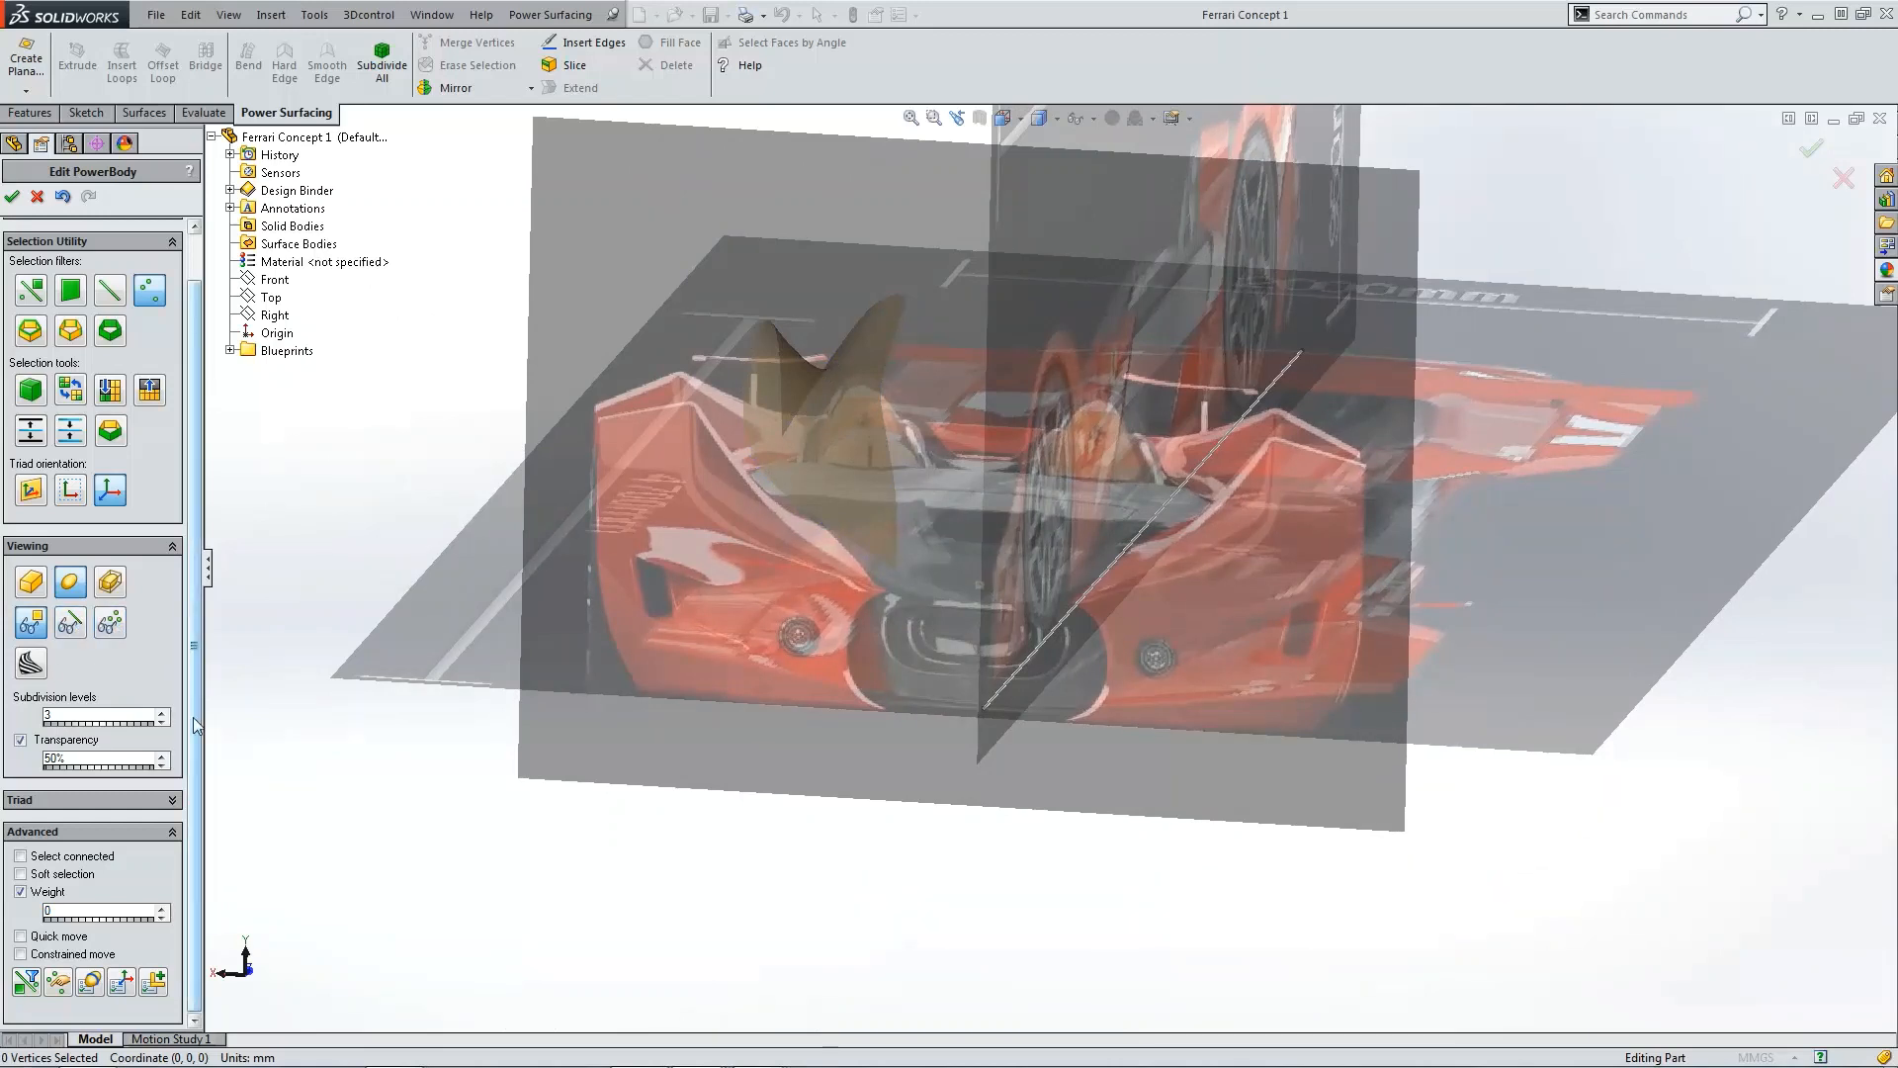
left_click(90, 982)
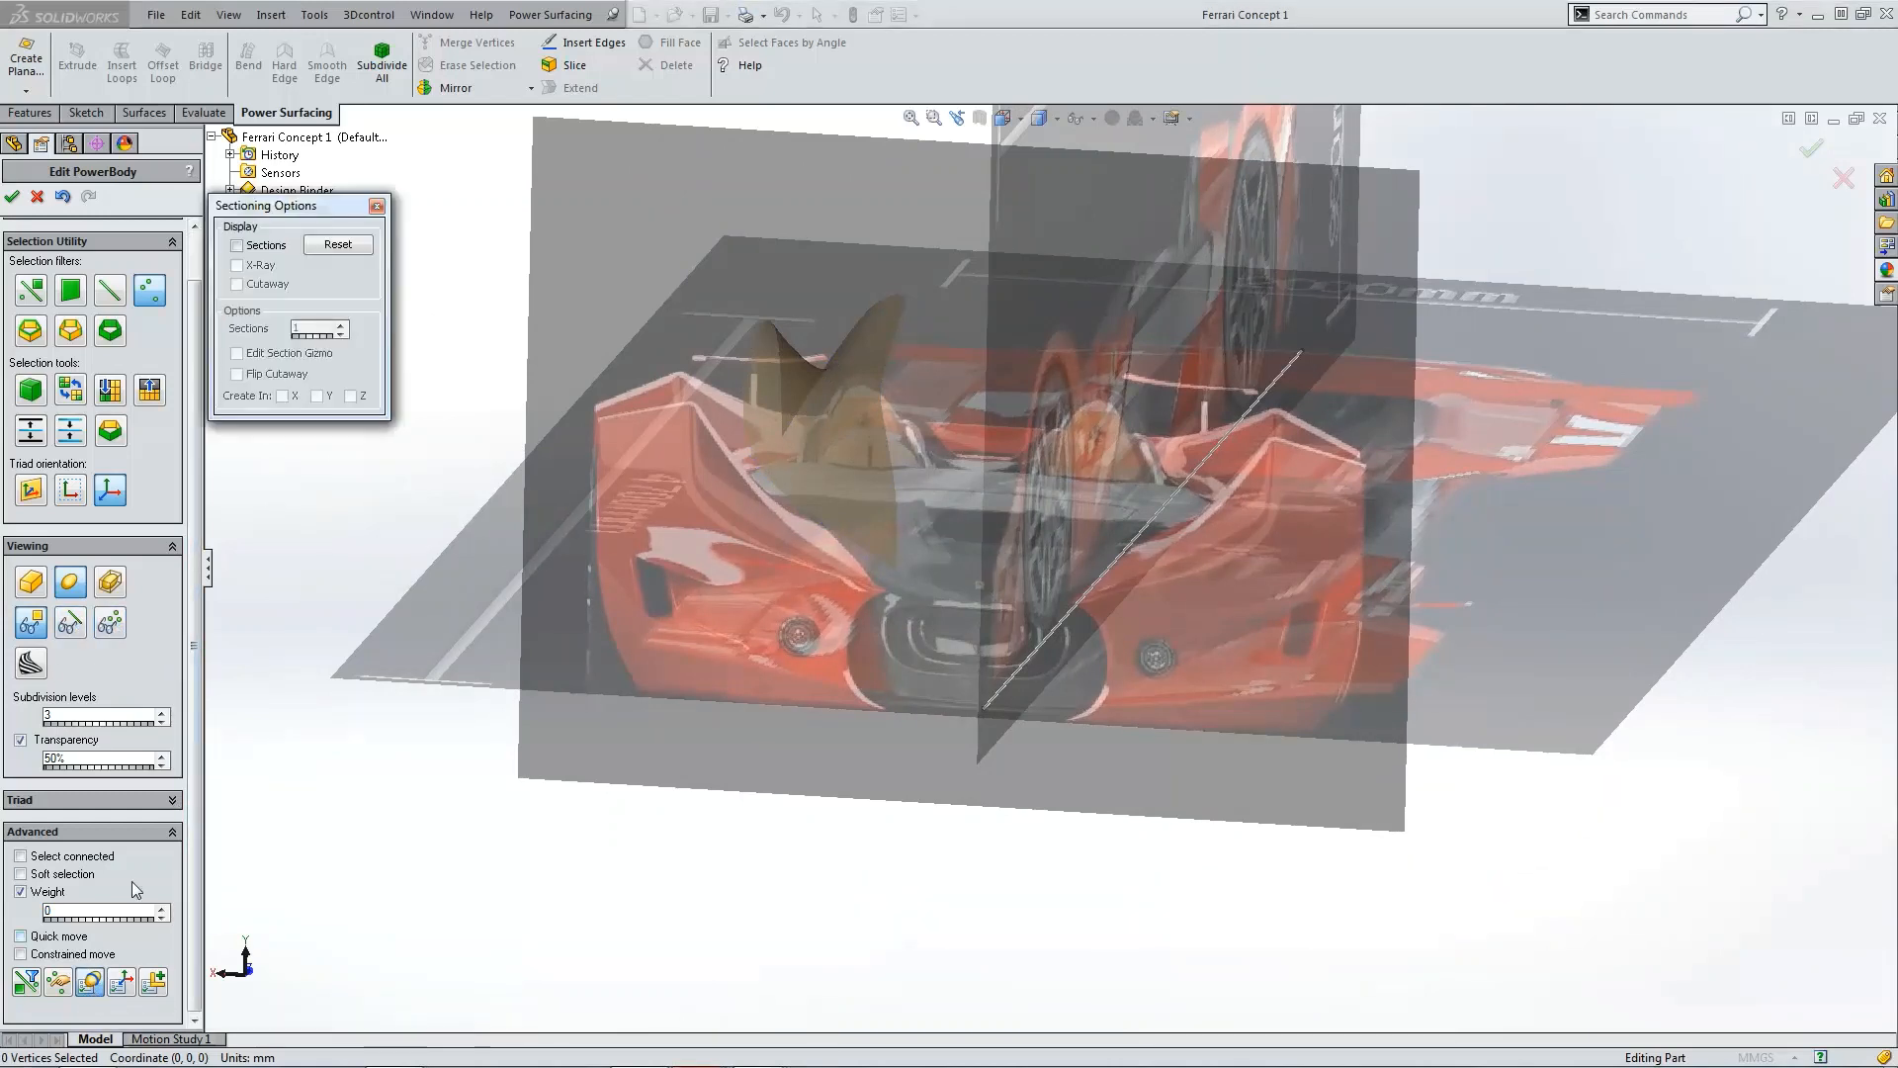
left_click(266, 247)
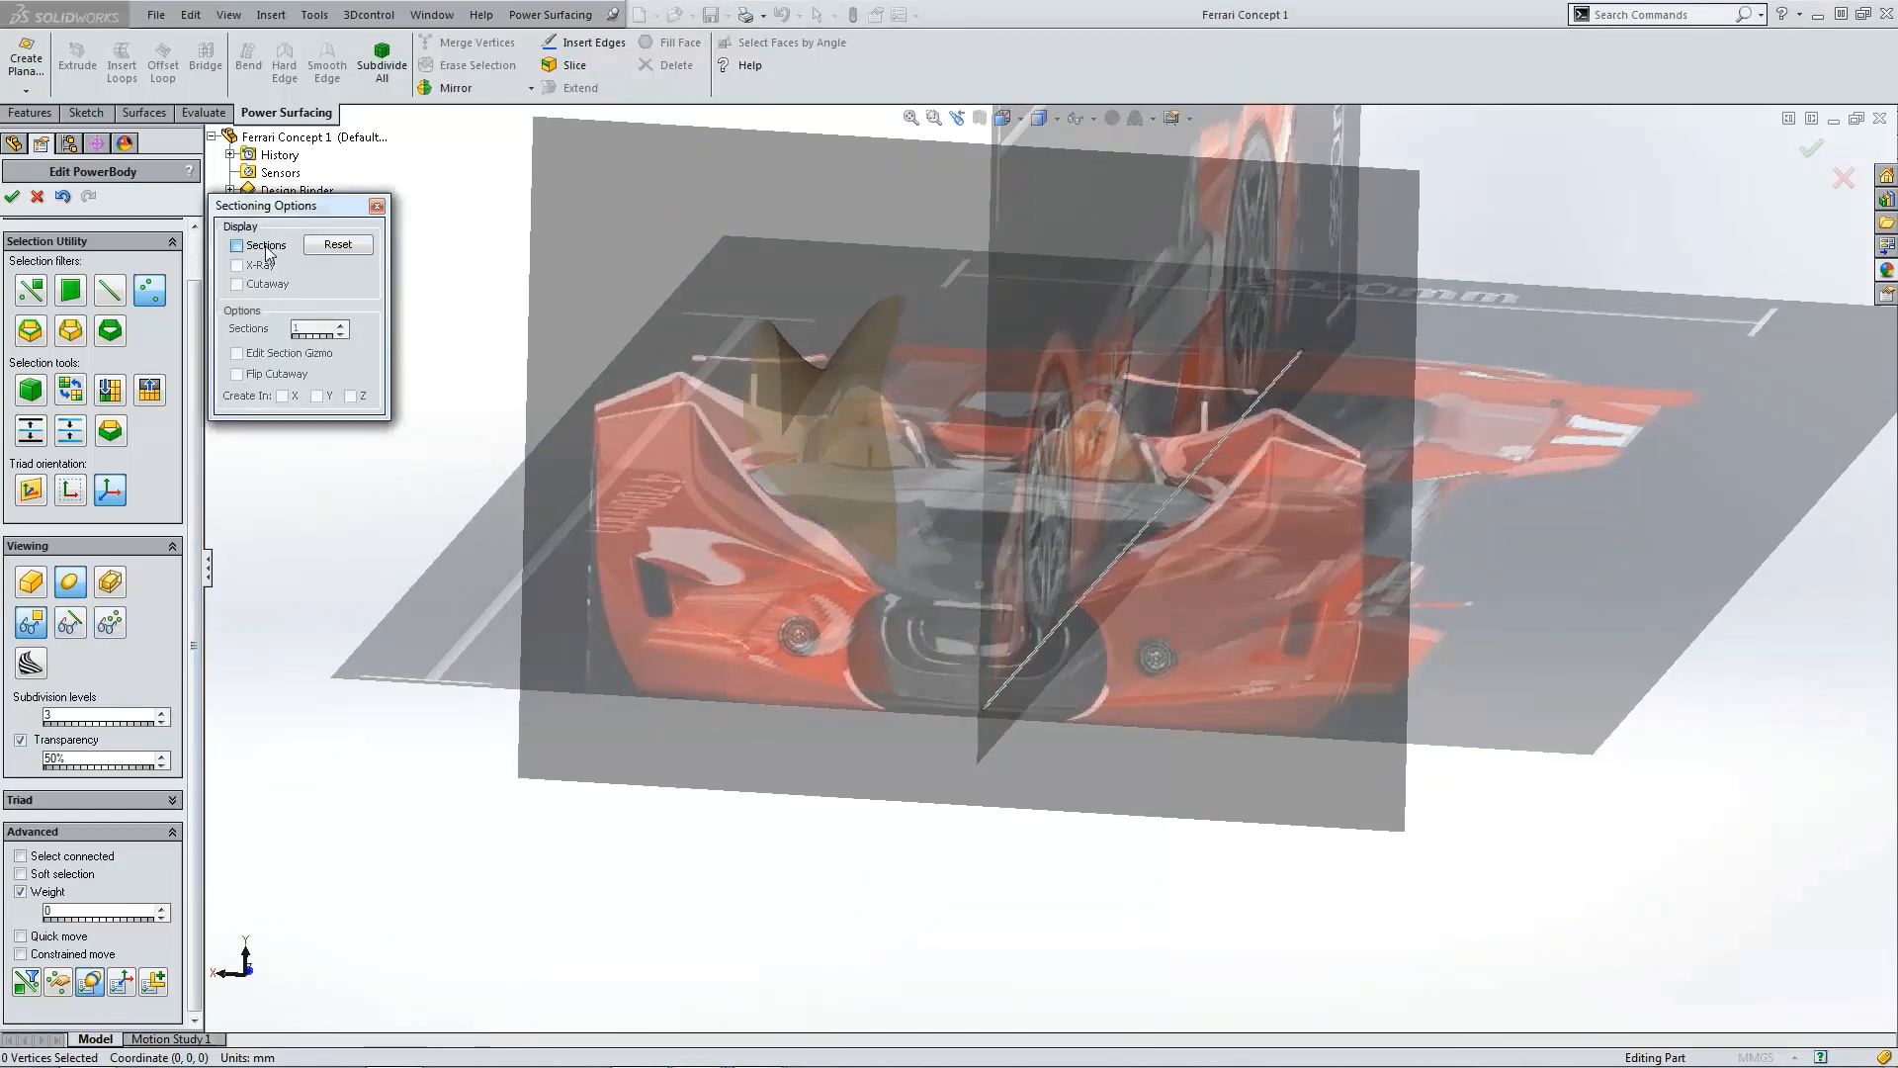
left_click(283, 397)
left_click(340, 324)
left_click(341, 324)
left_click(340, 324)
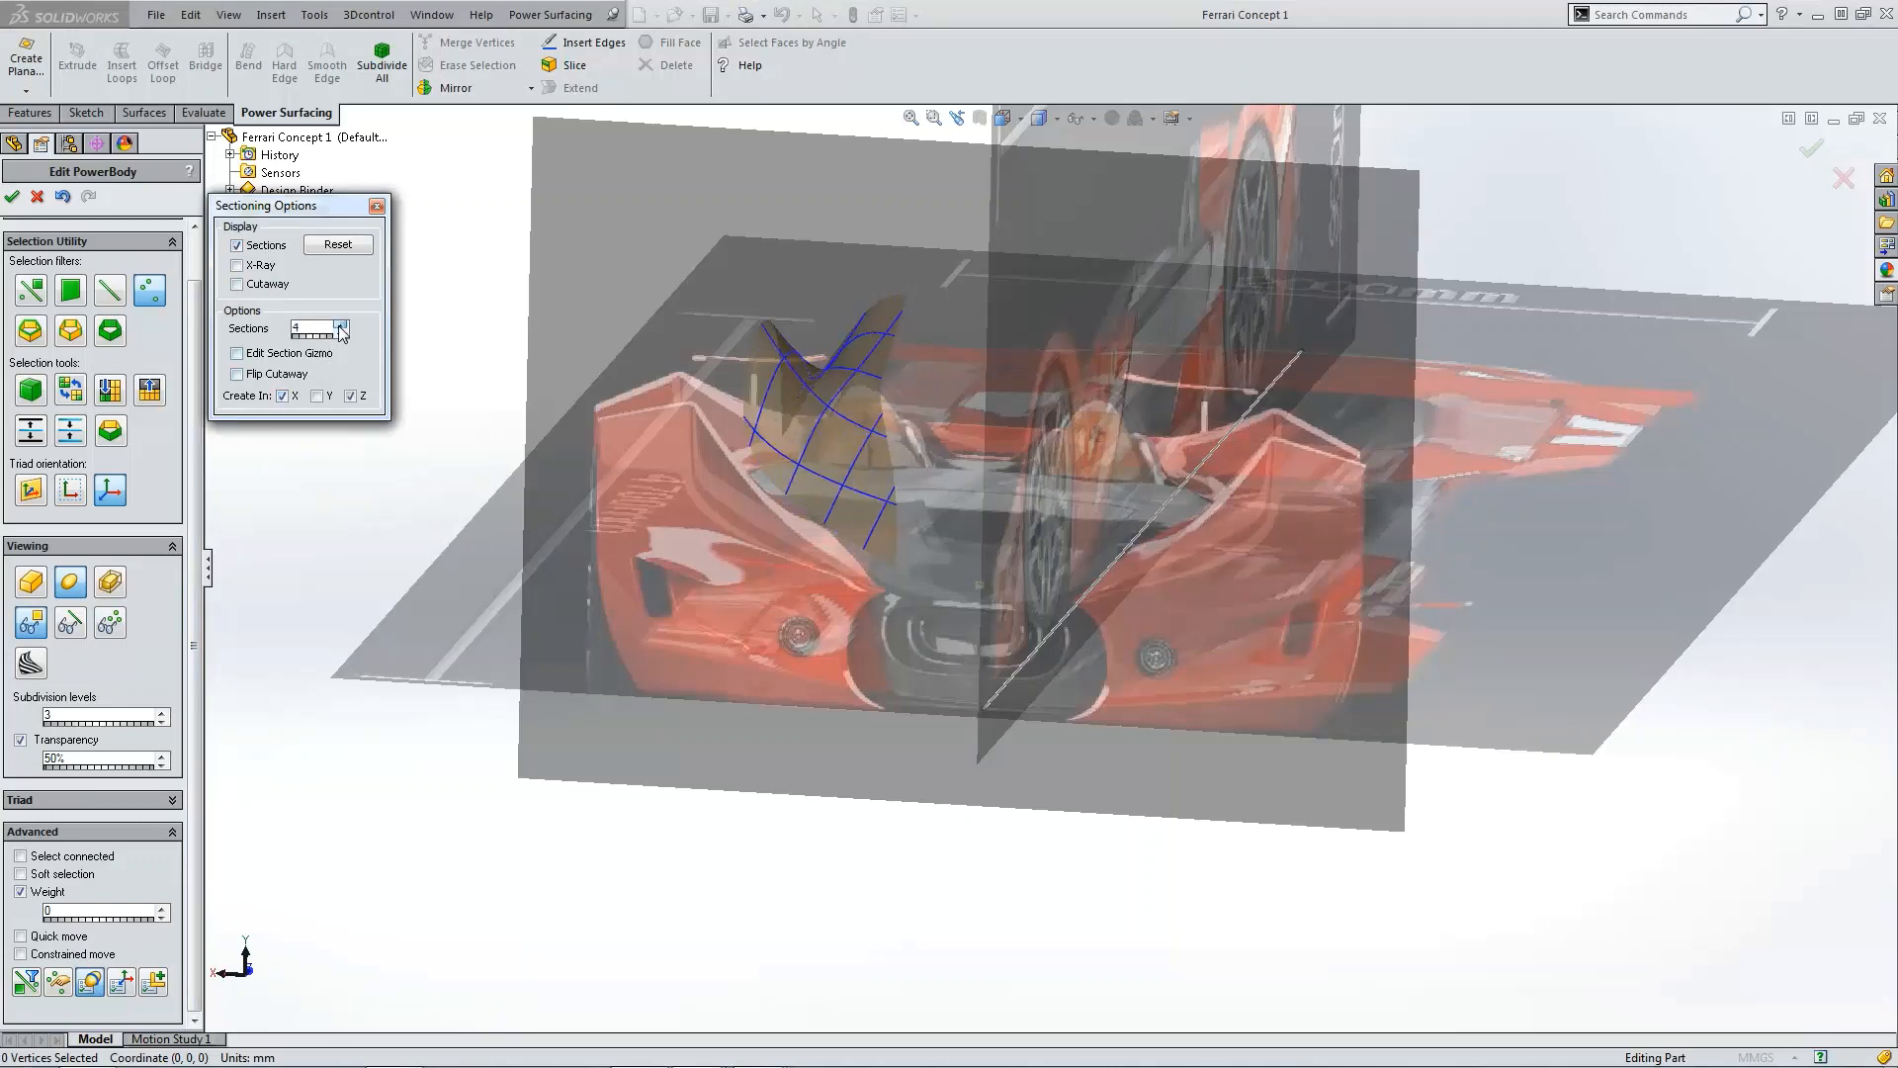
left_click(340, 324)
left_click(340, 325)
left_click(340, 324)
left_click(340, 324)
left_click(340, 325)
left_click(341, 324)
left_click(340, 324)
left_click(340, 324)
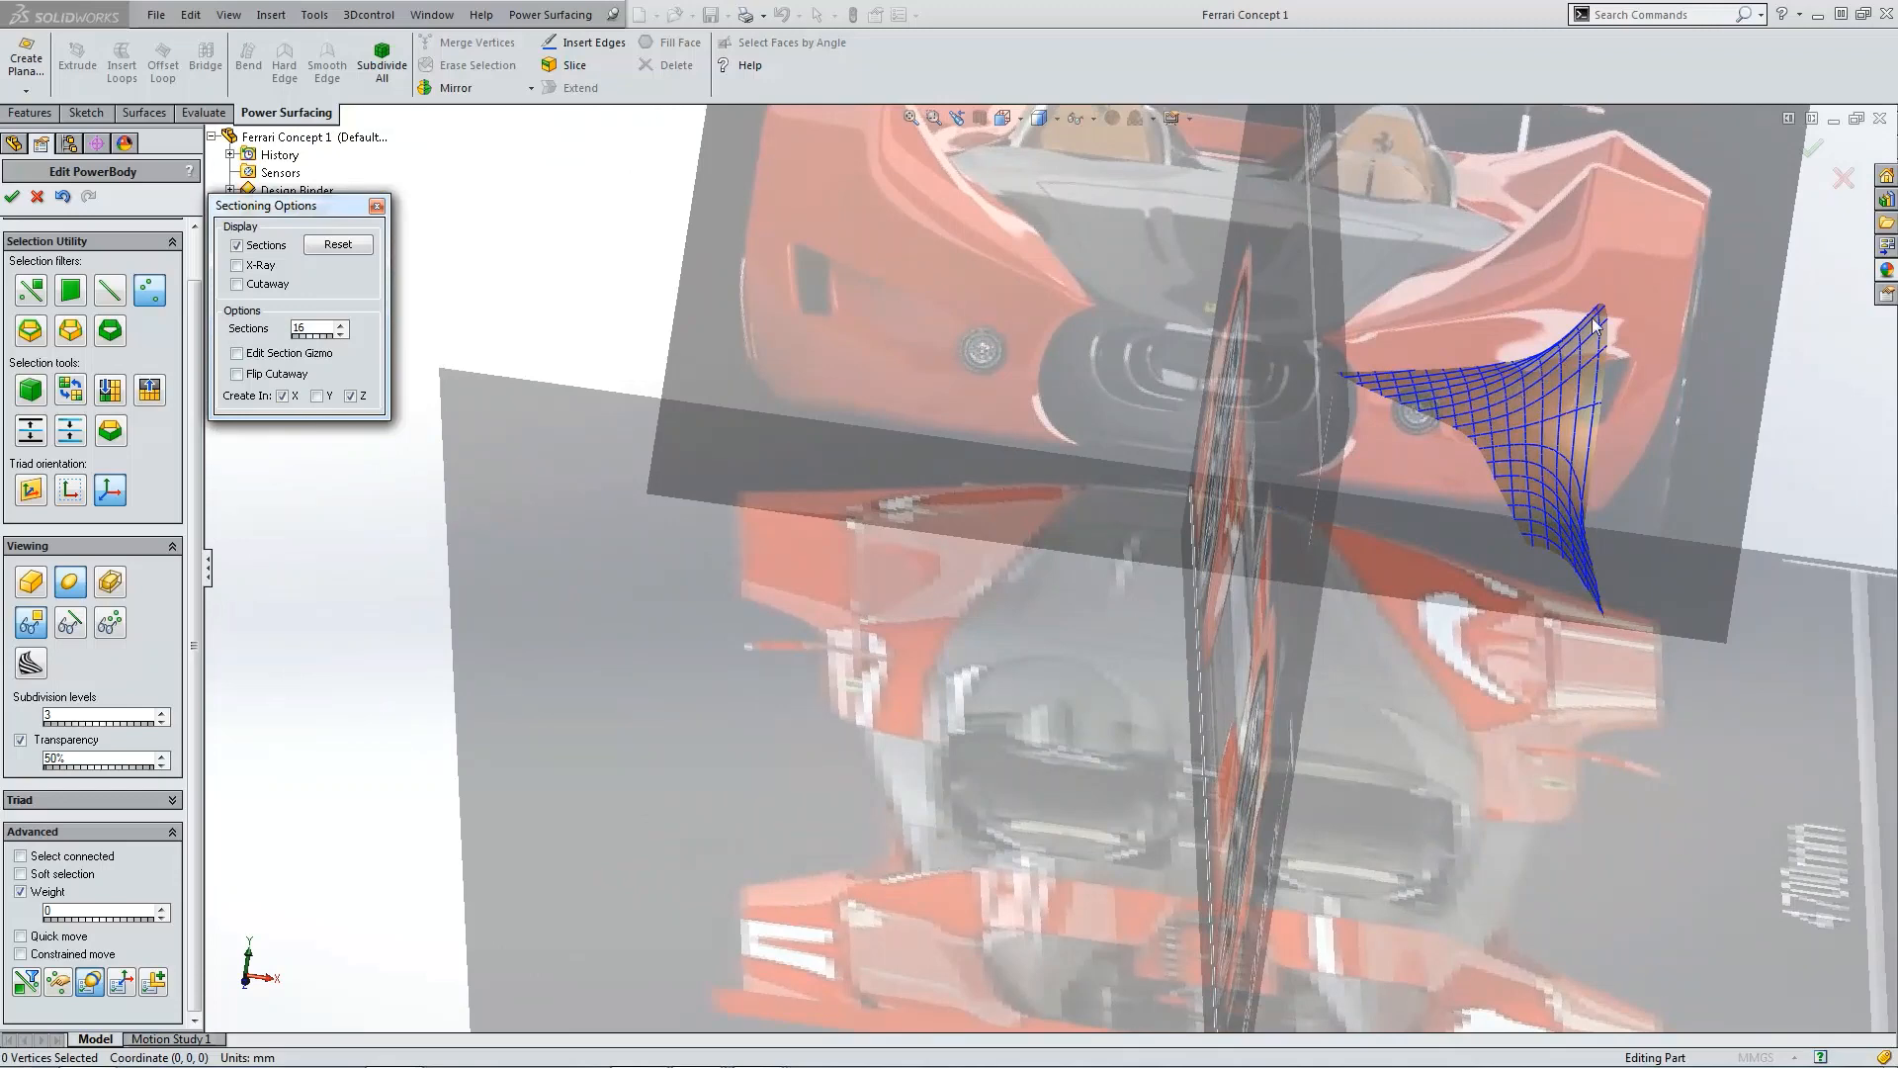
Step: Inspect the section curves on the panel from several angles, then turn sections off and close the sectioning options
middle_click_drag(1594, 327, 1616, 532)
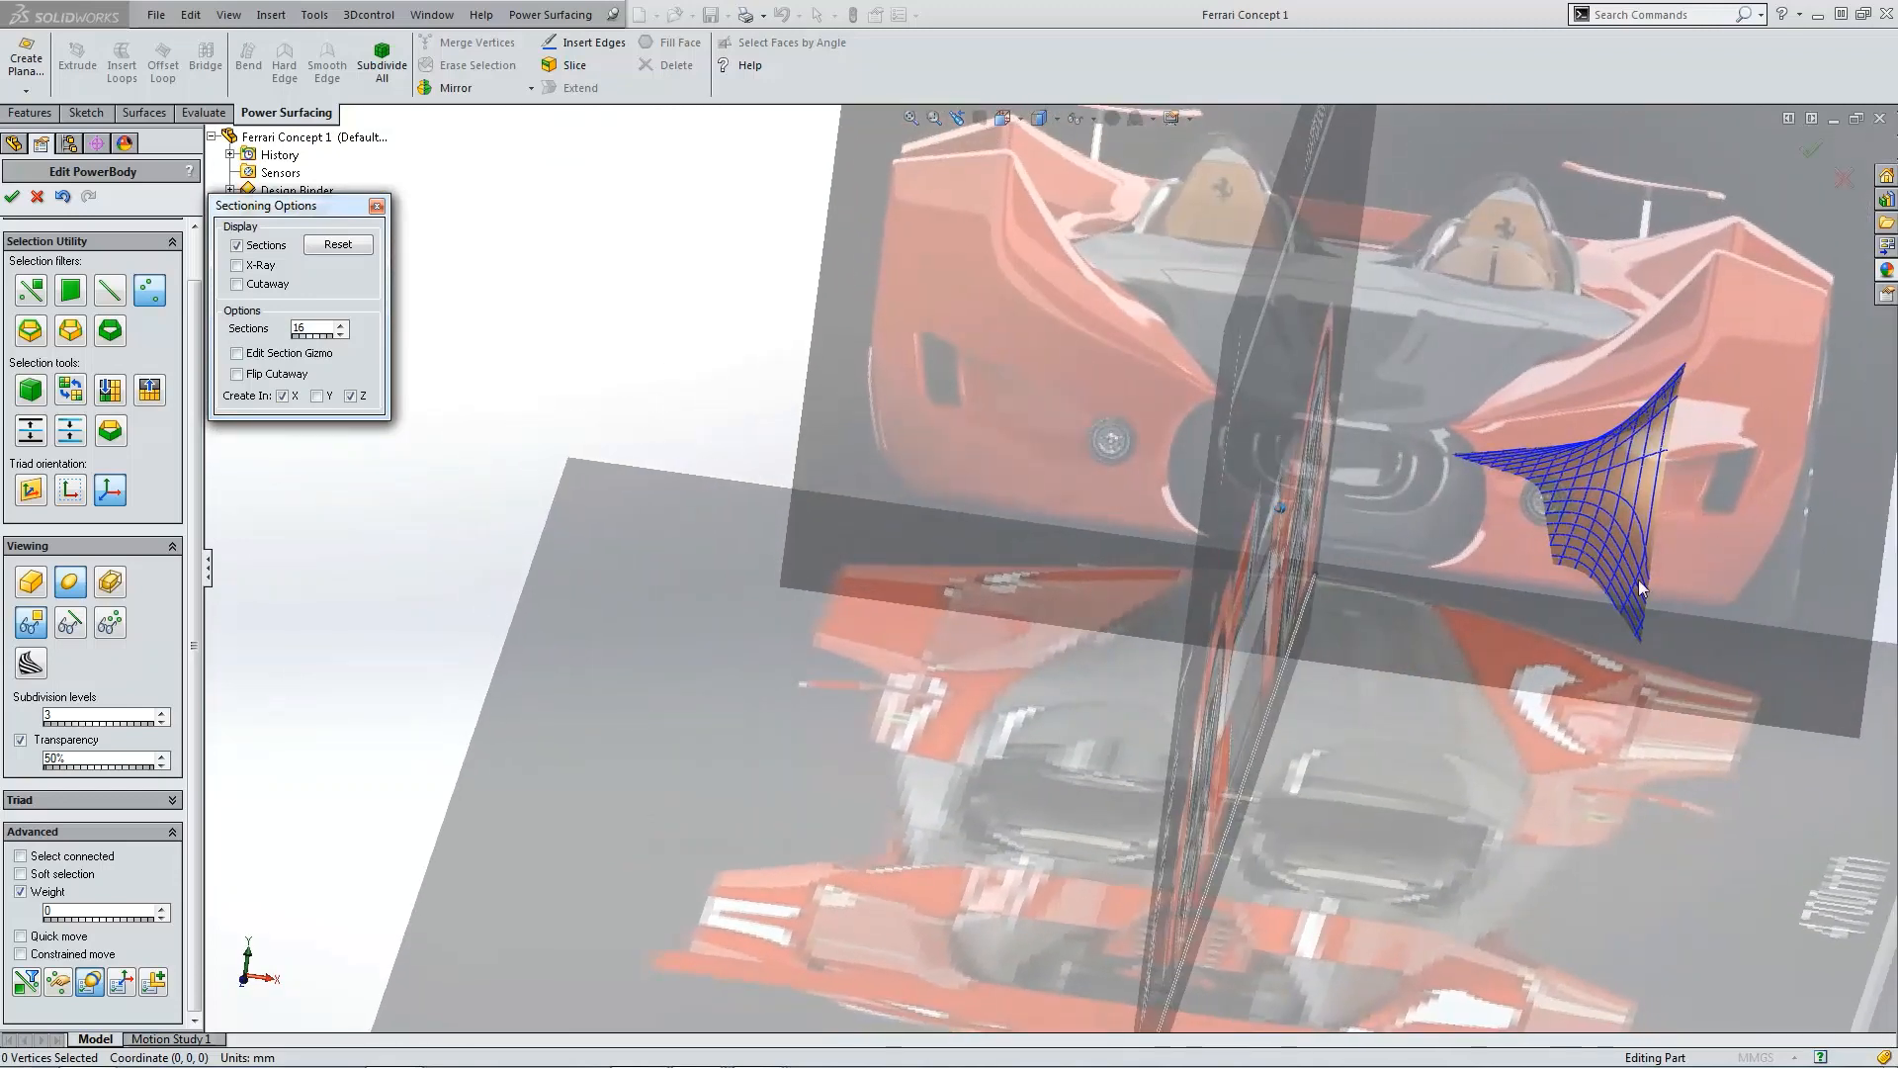
middle_click_drag(1596, 550, 1523, 490)
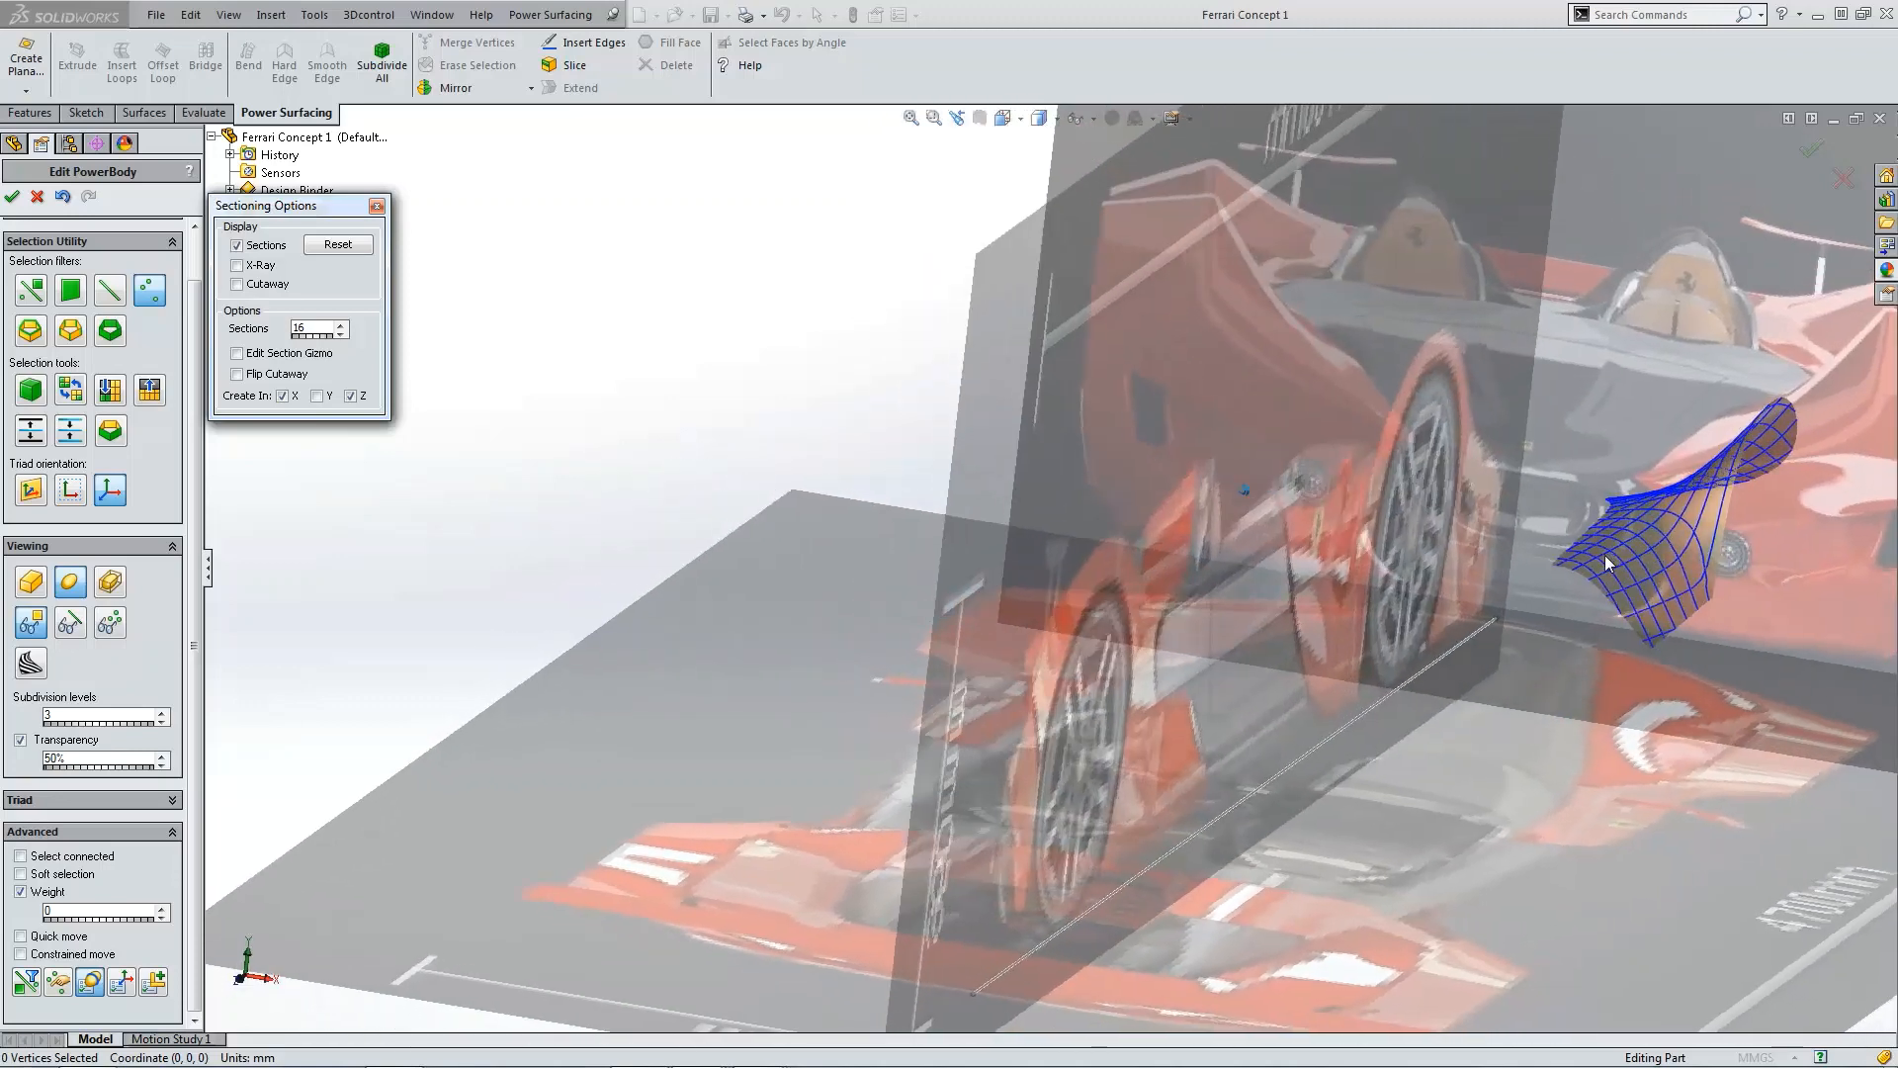
middle_click_drag(1605, 555, 1575, 477)
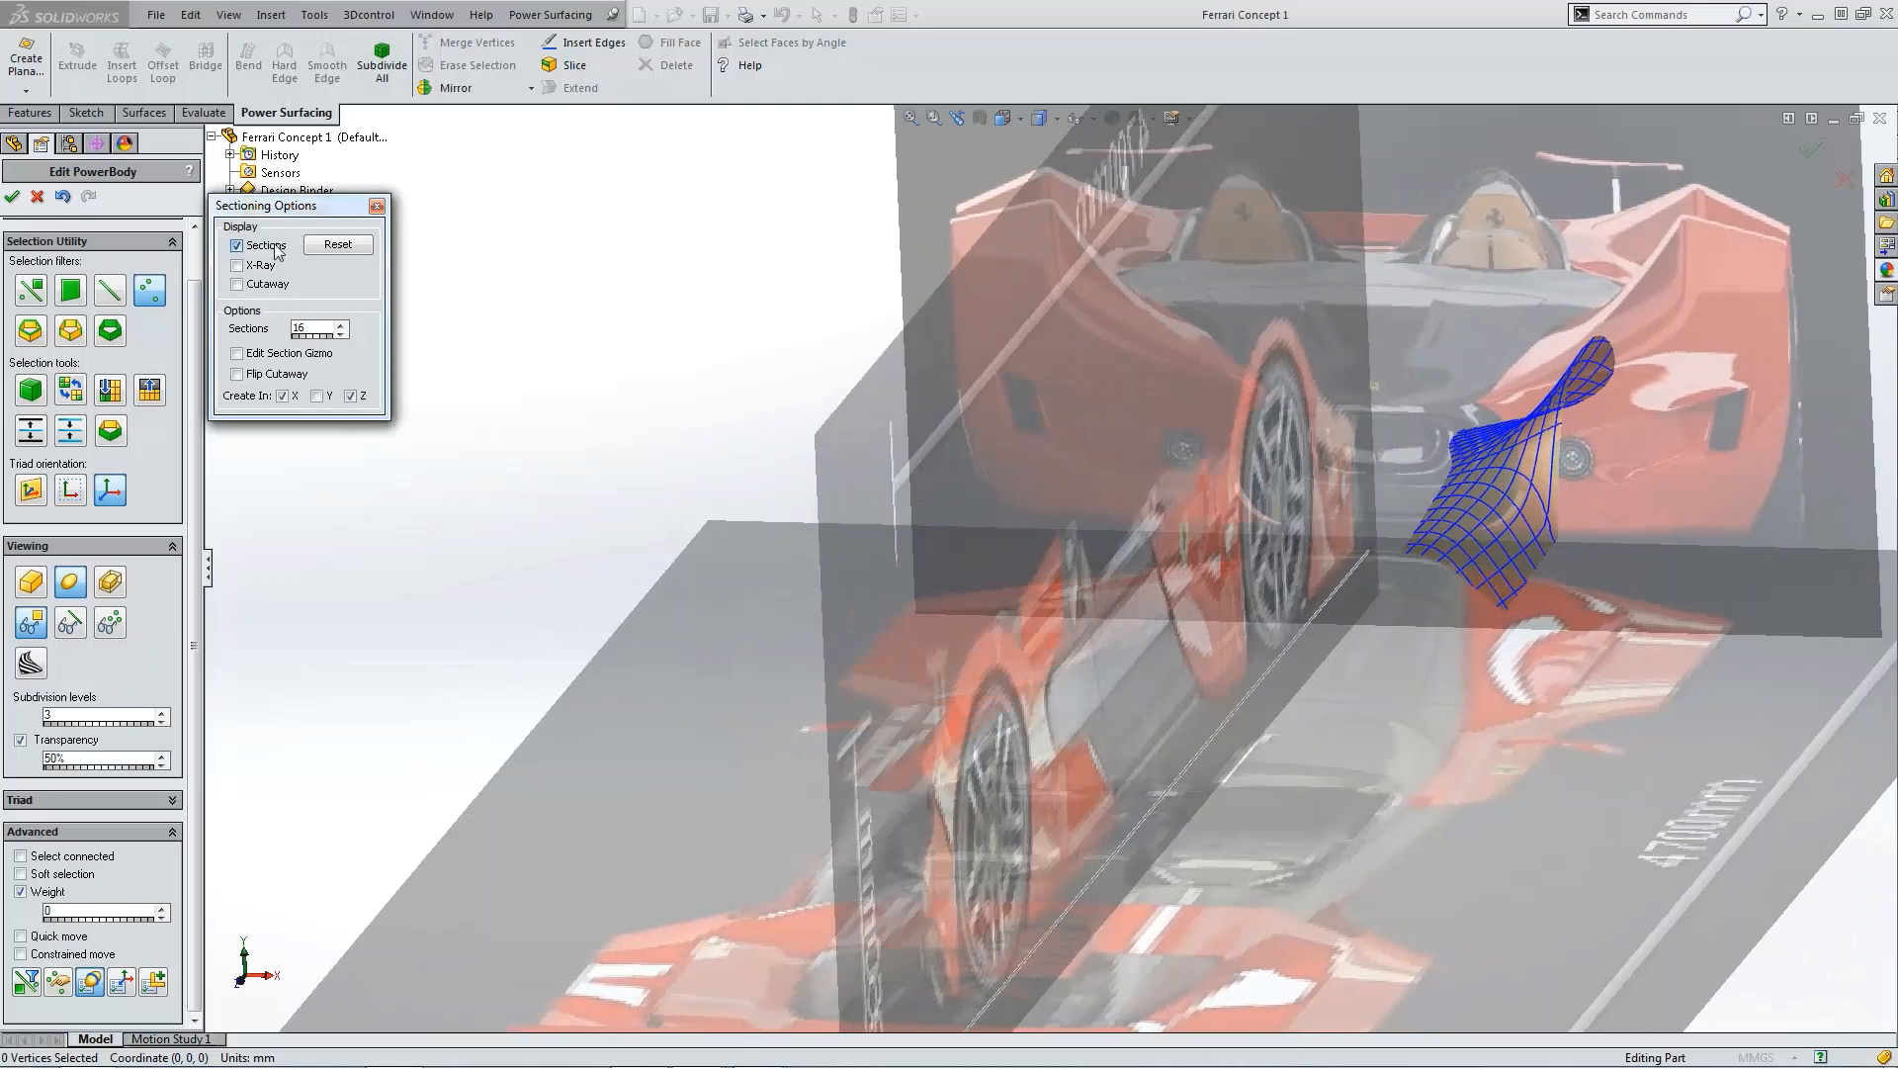
left_click(276, 247)
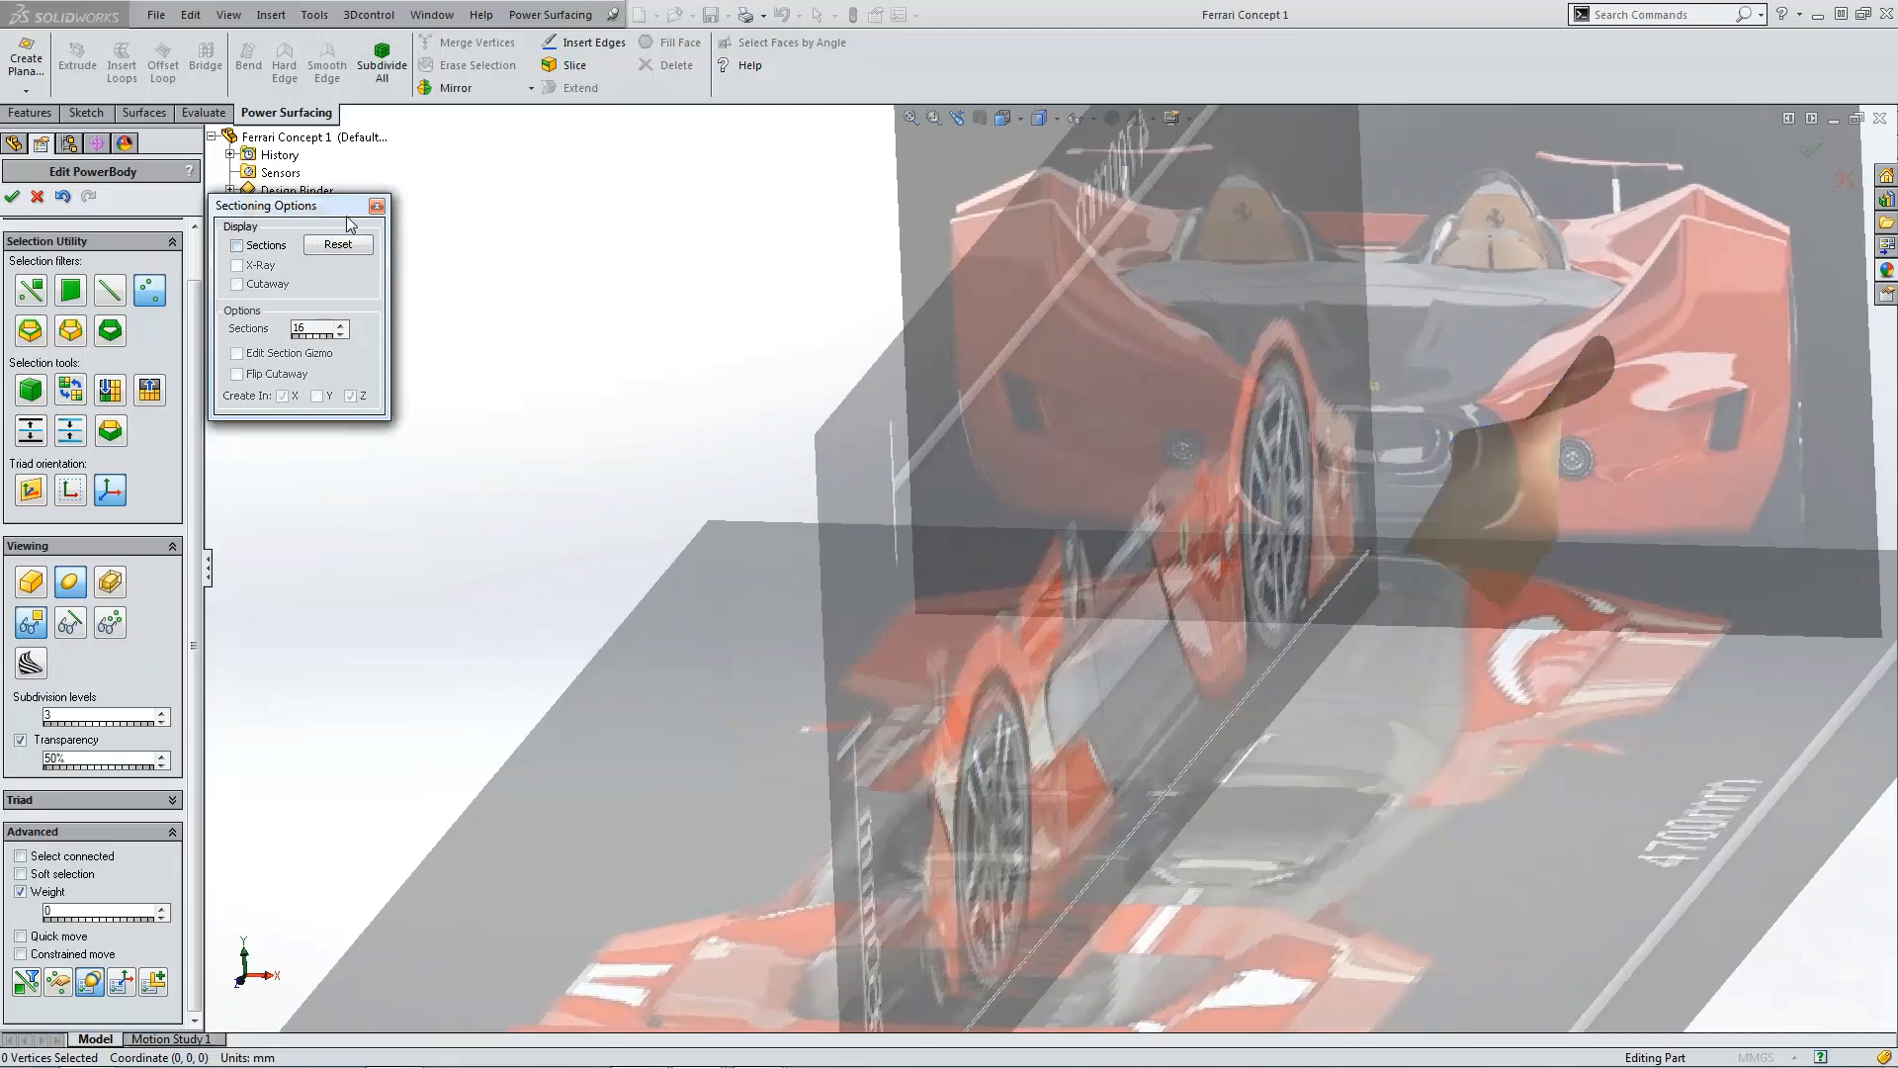
left_click(377, 206)
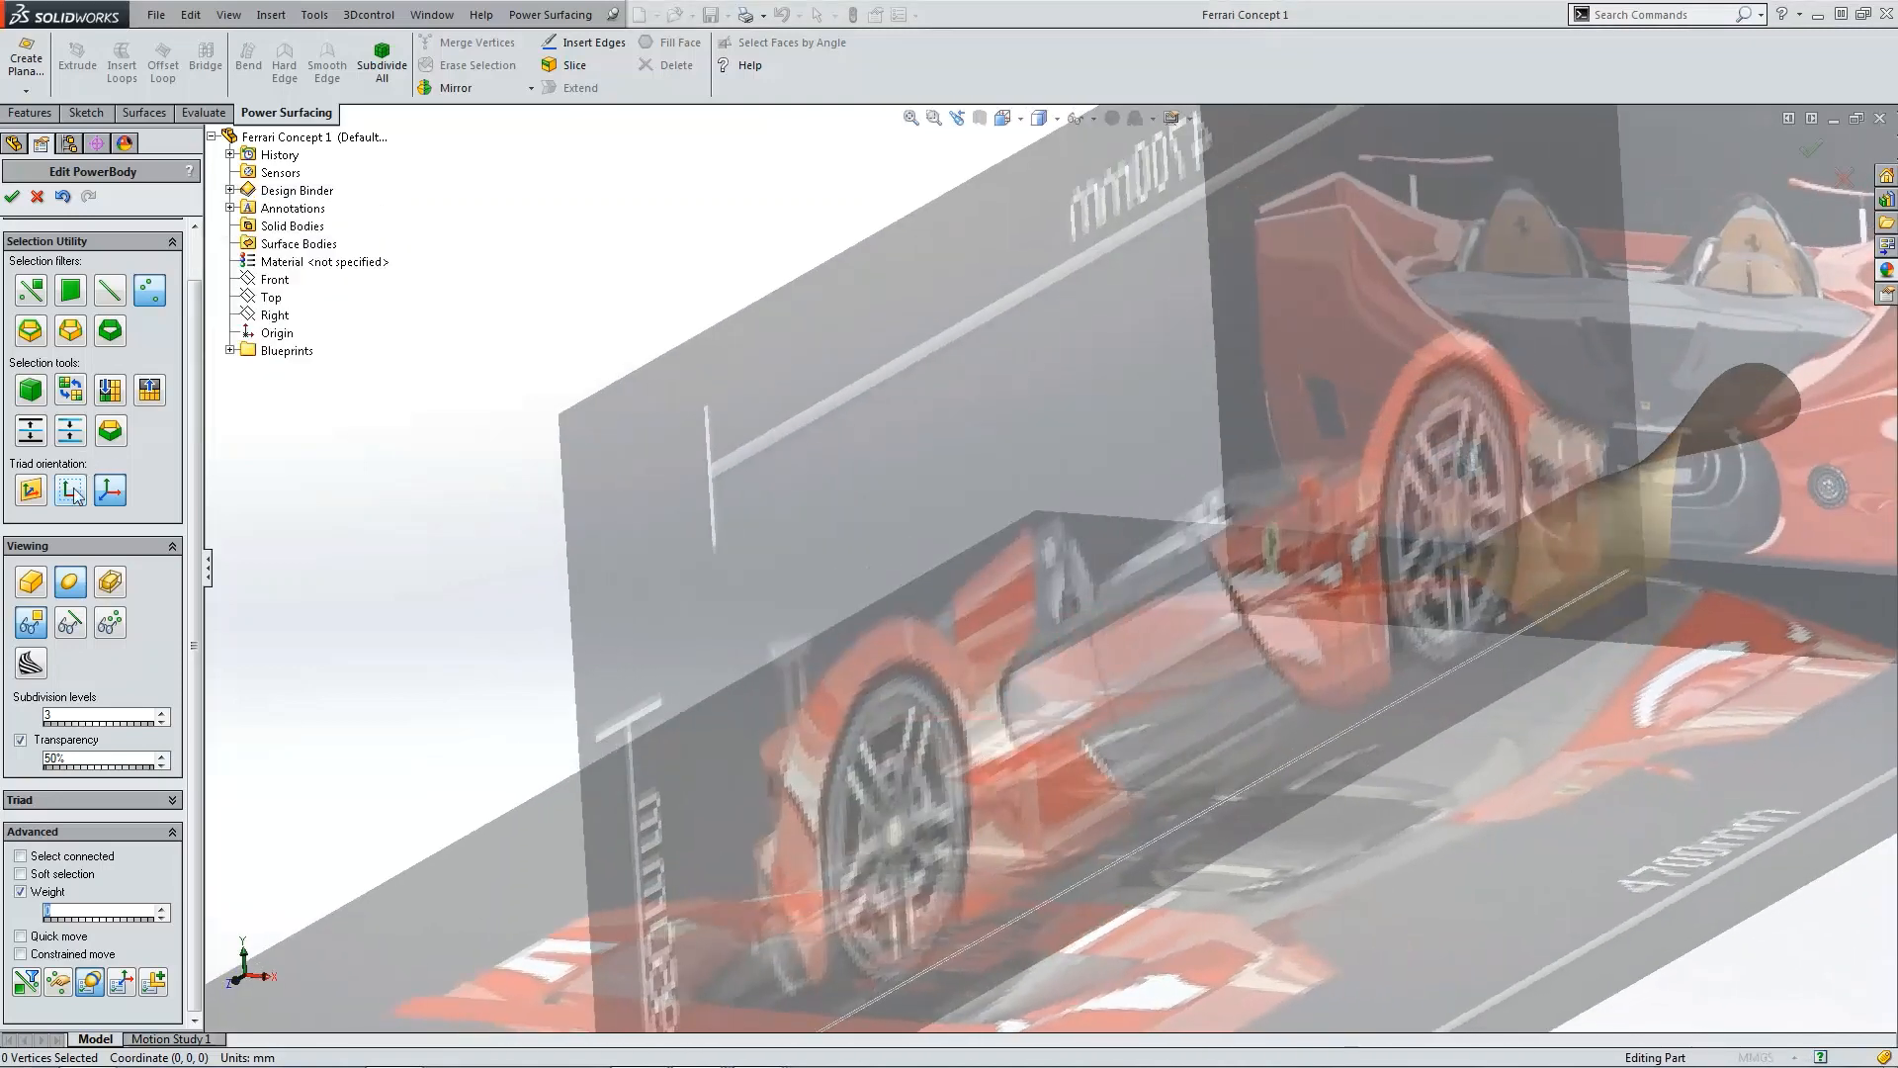
Step: Accept the PowerBody edit and save the part
left_click(70, 622)
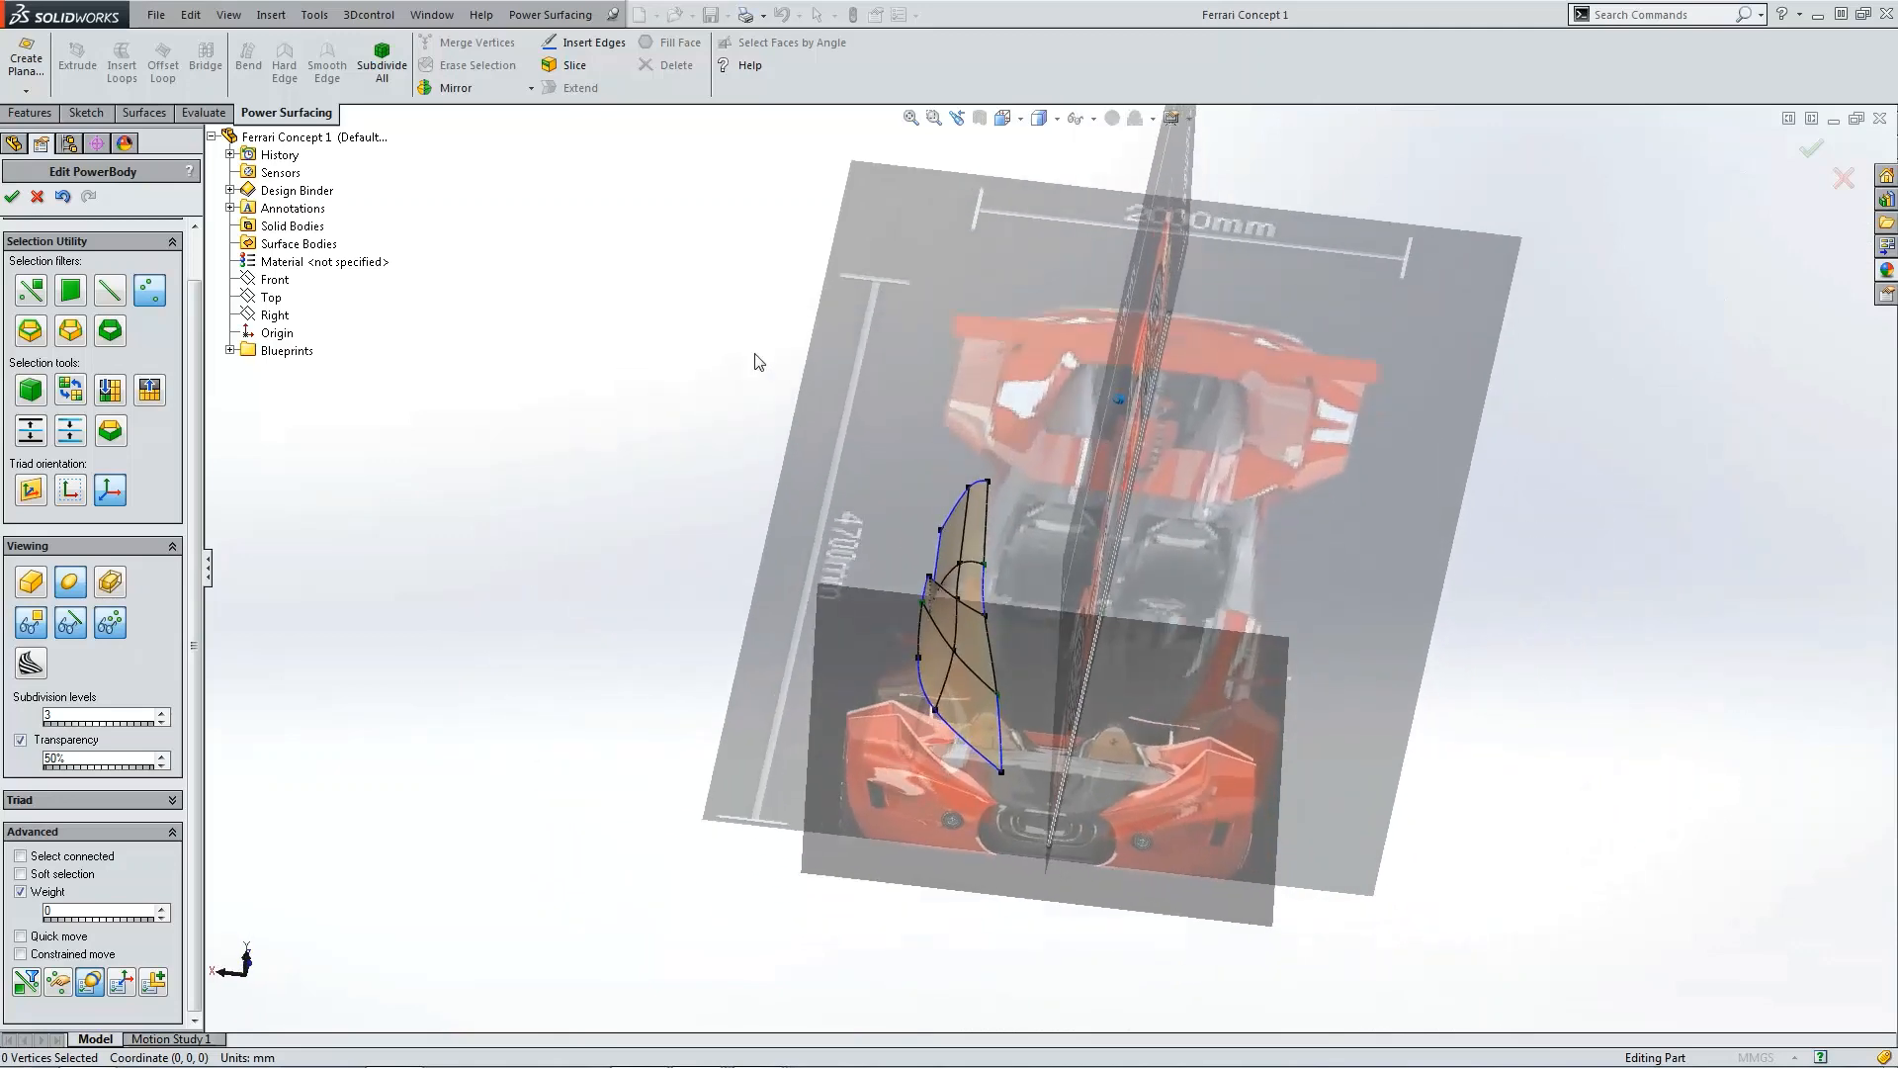
left_click(12, 196)
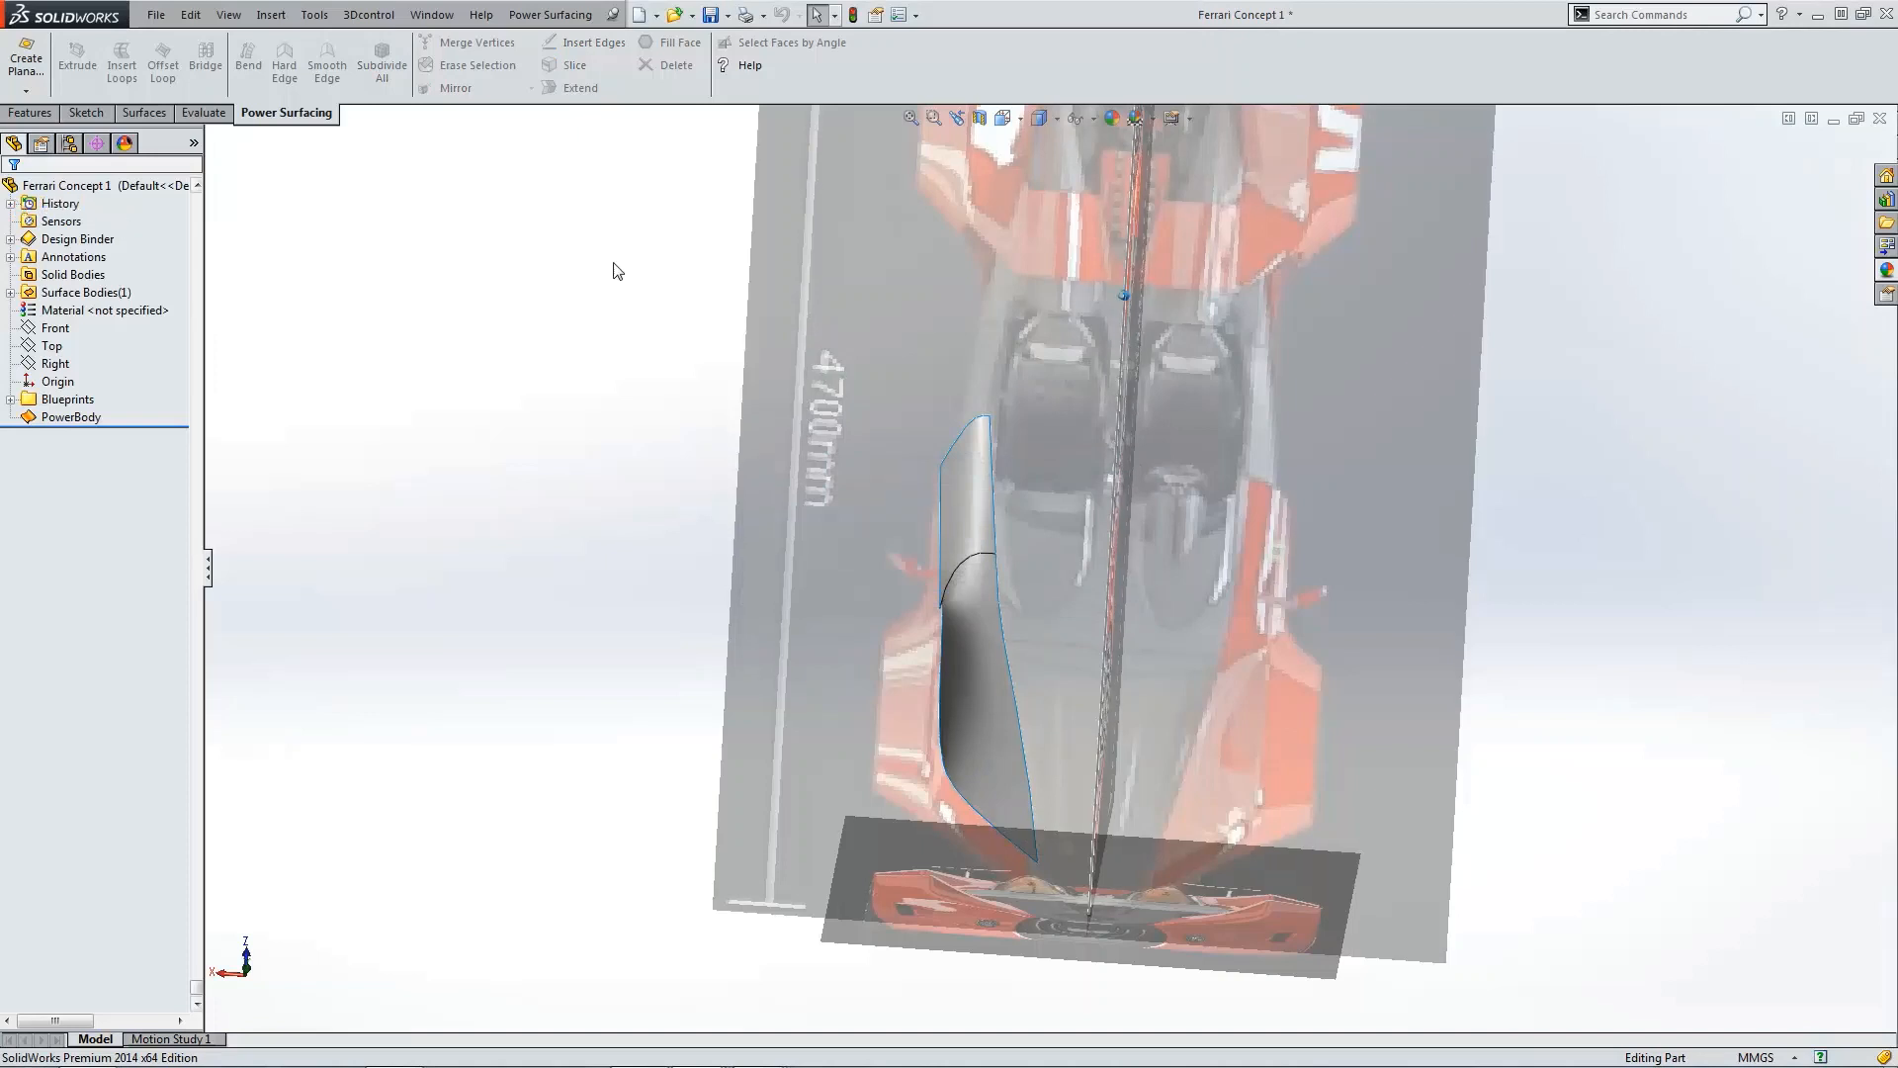
left_click(713, 15)
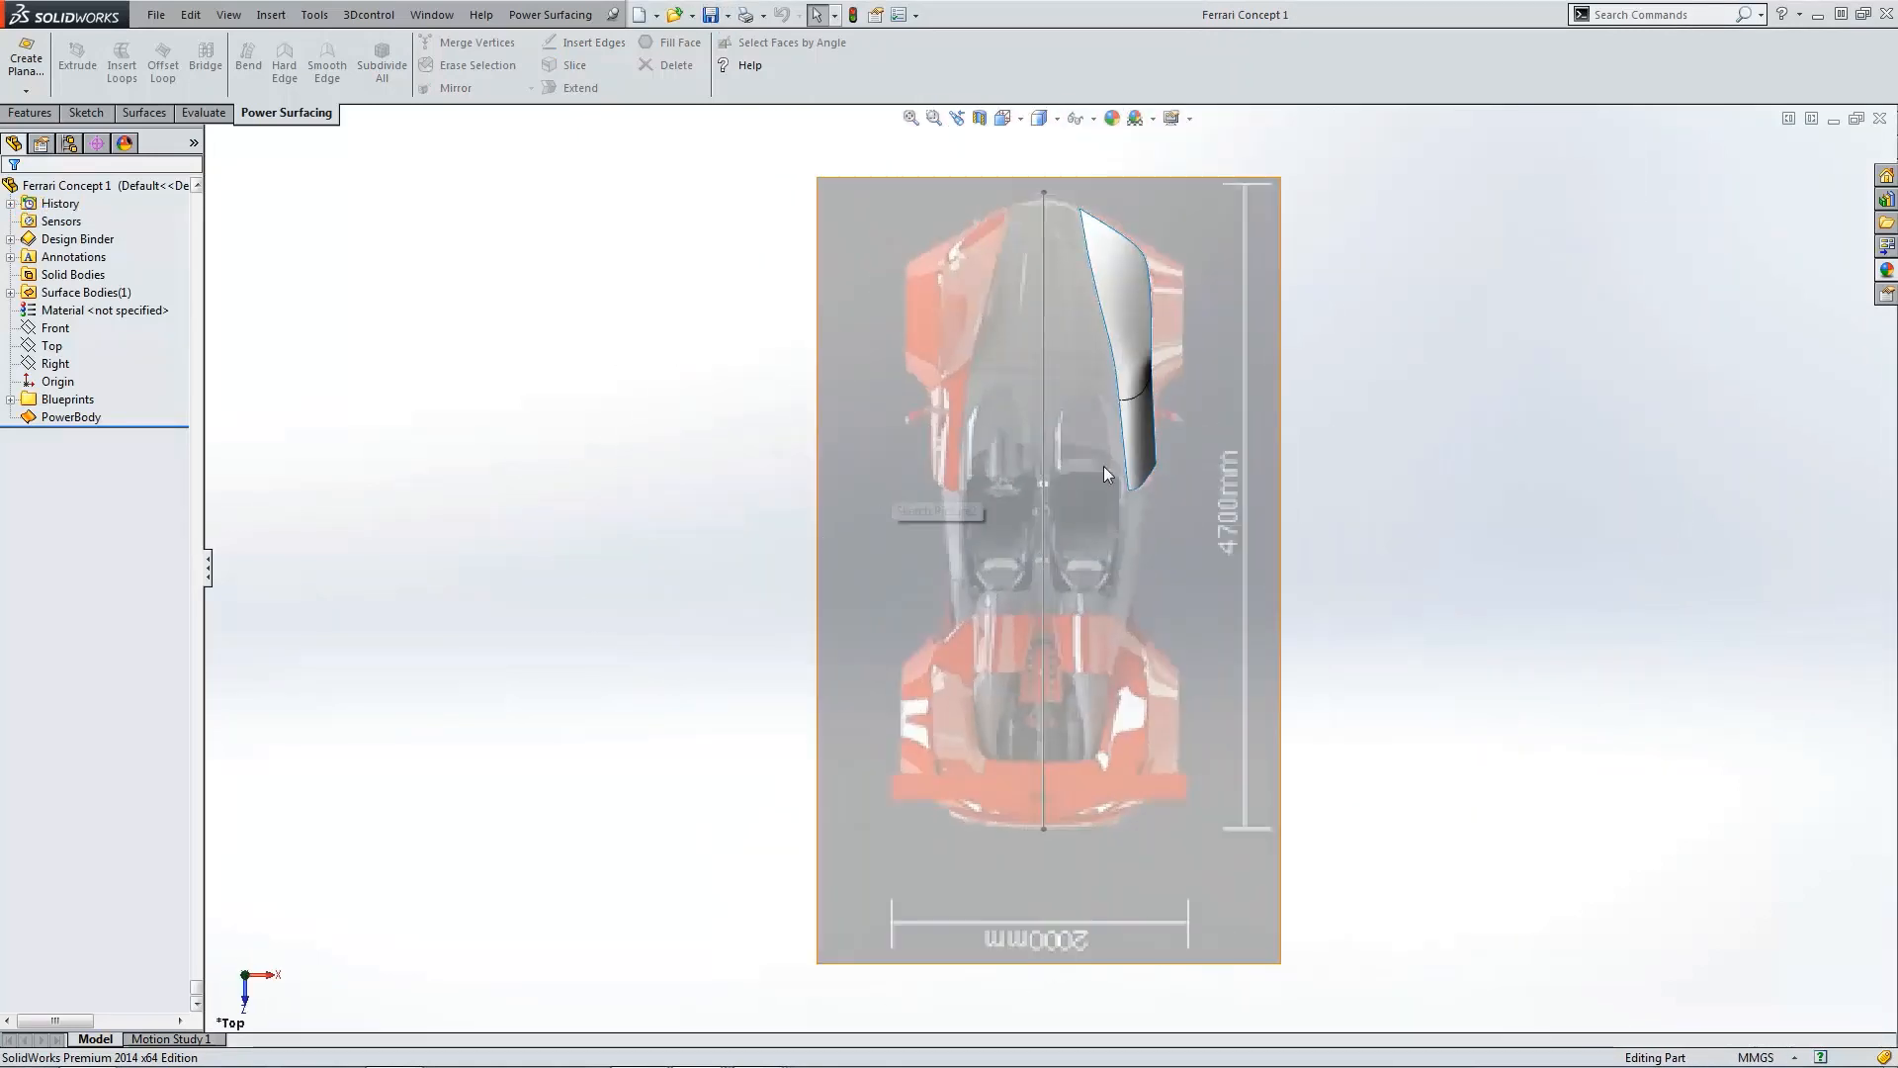
Step: Set tangent edges to be removed from the model display
scroll(1154, 419, "down", 3)
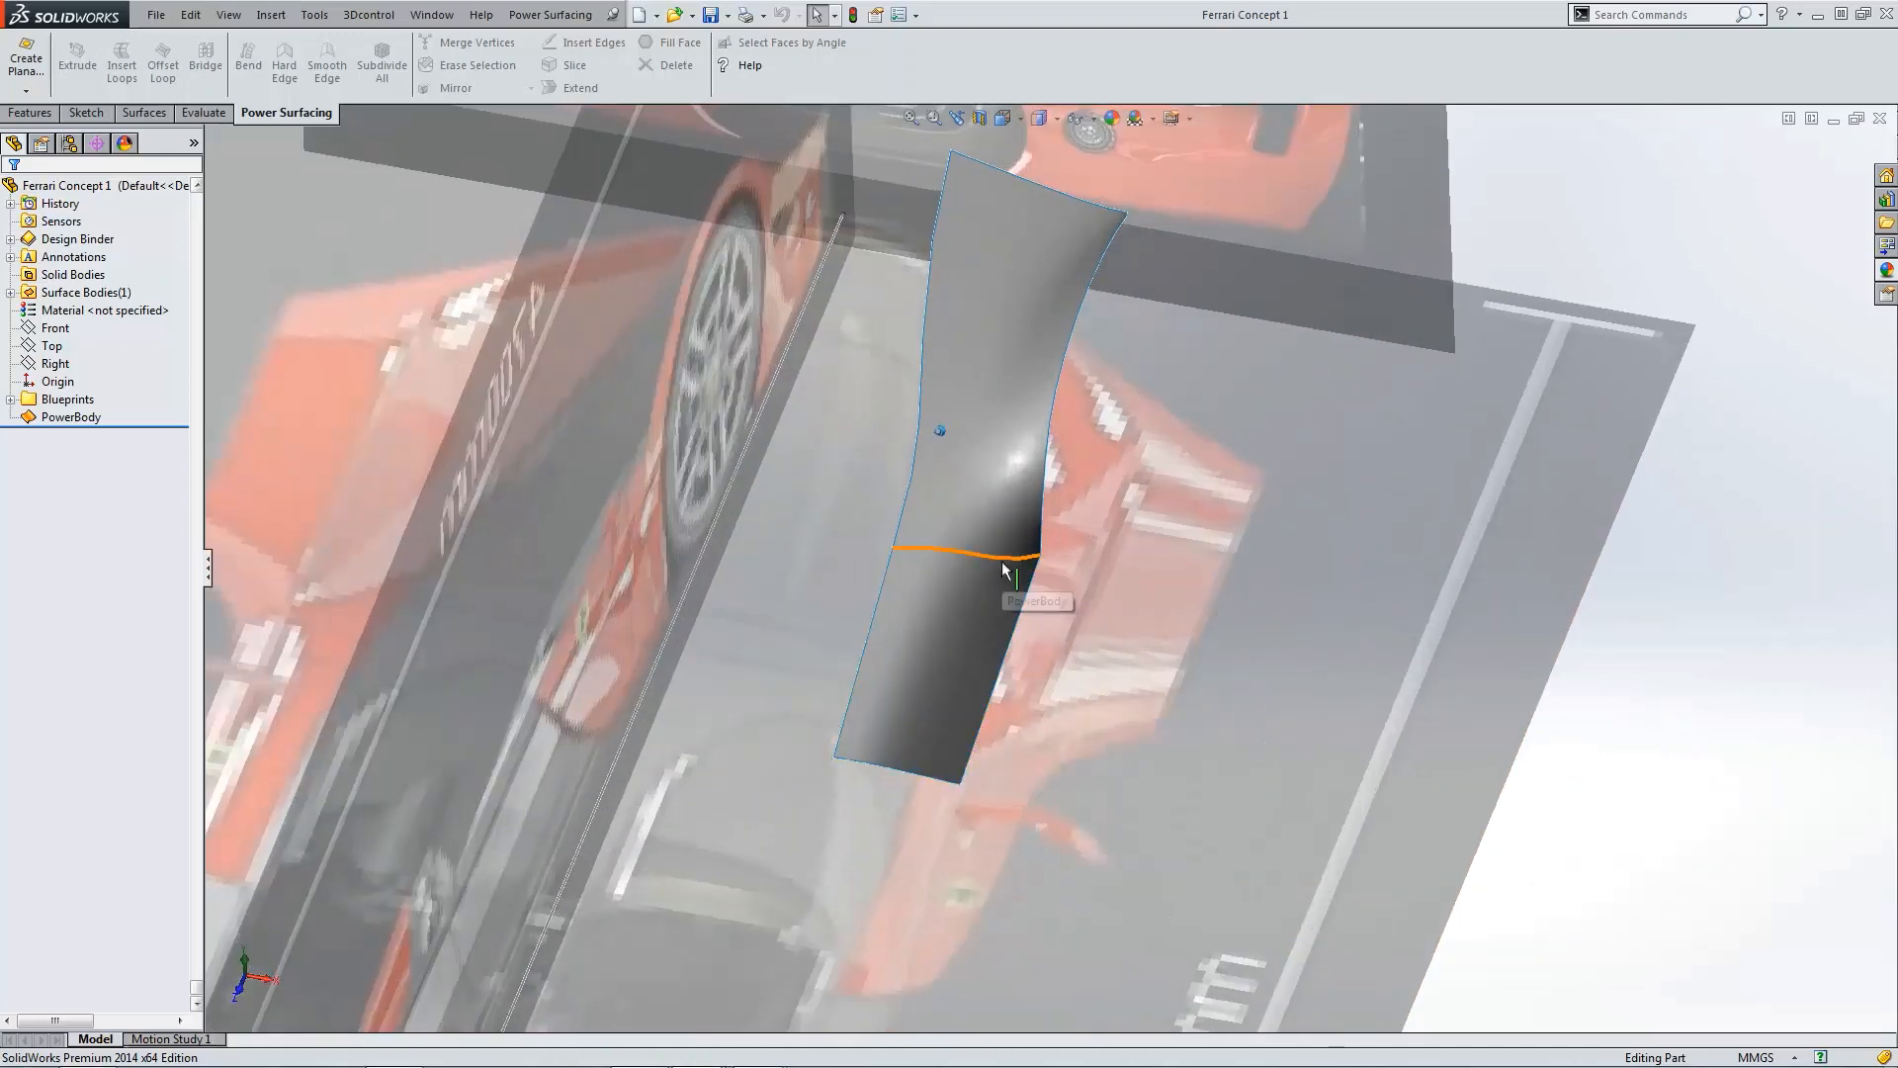
left_click(1003, 563)
key("Escape")
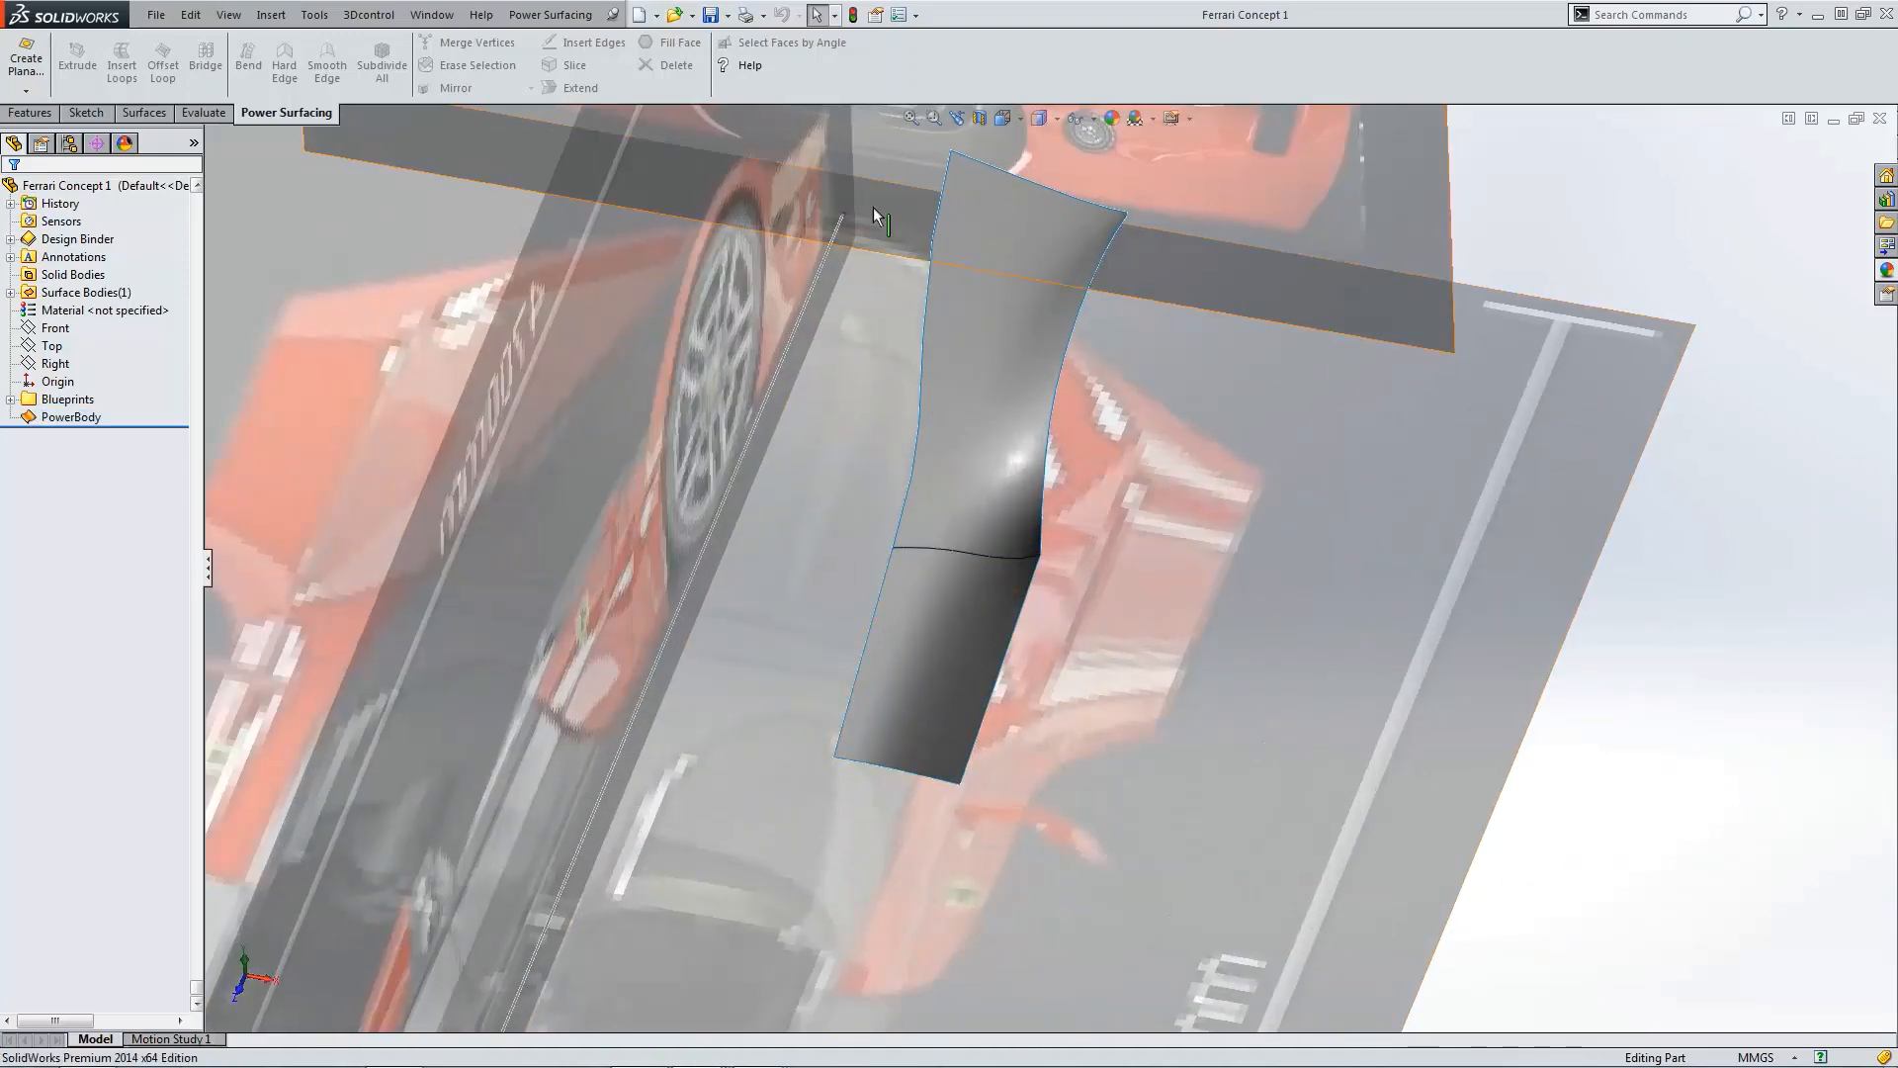
left_click(223, 18)
mouse_move(287, 94)
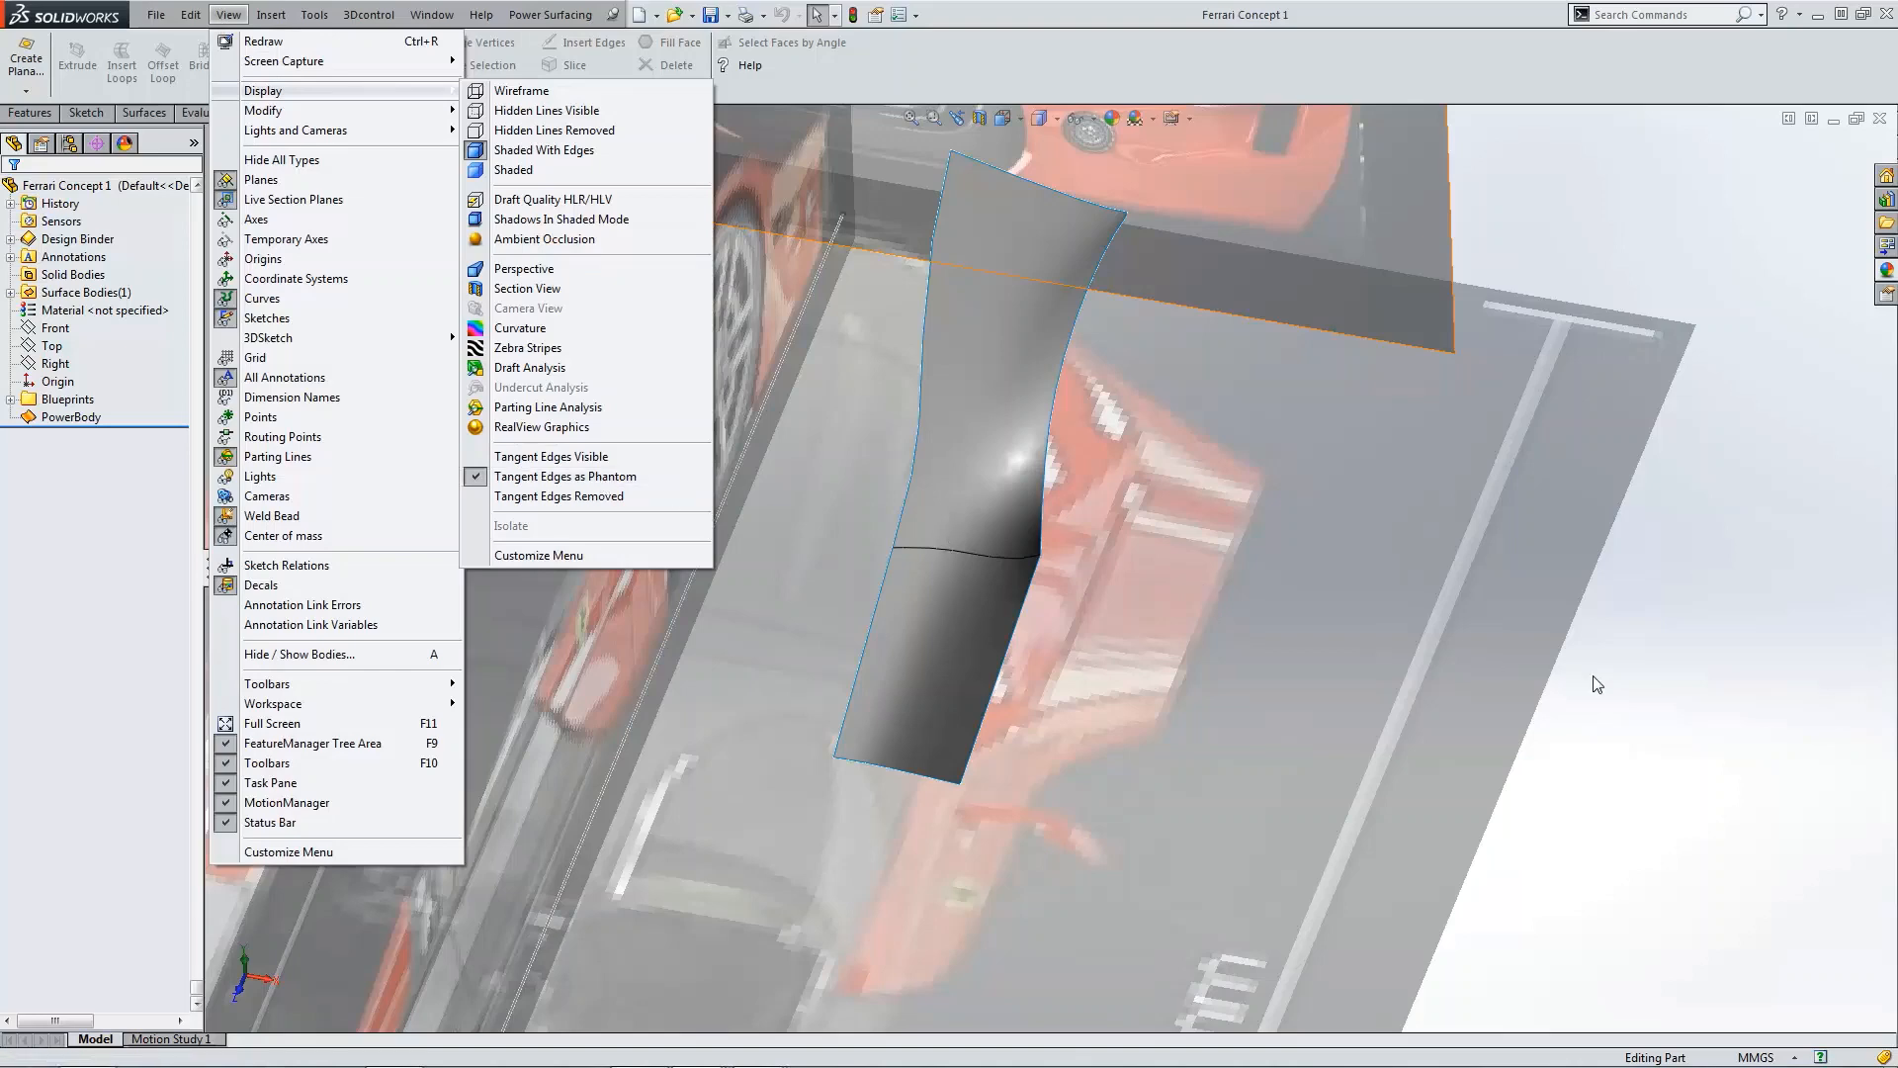
left_click(603, 477)
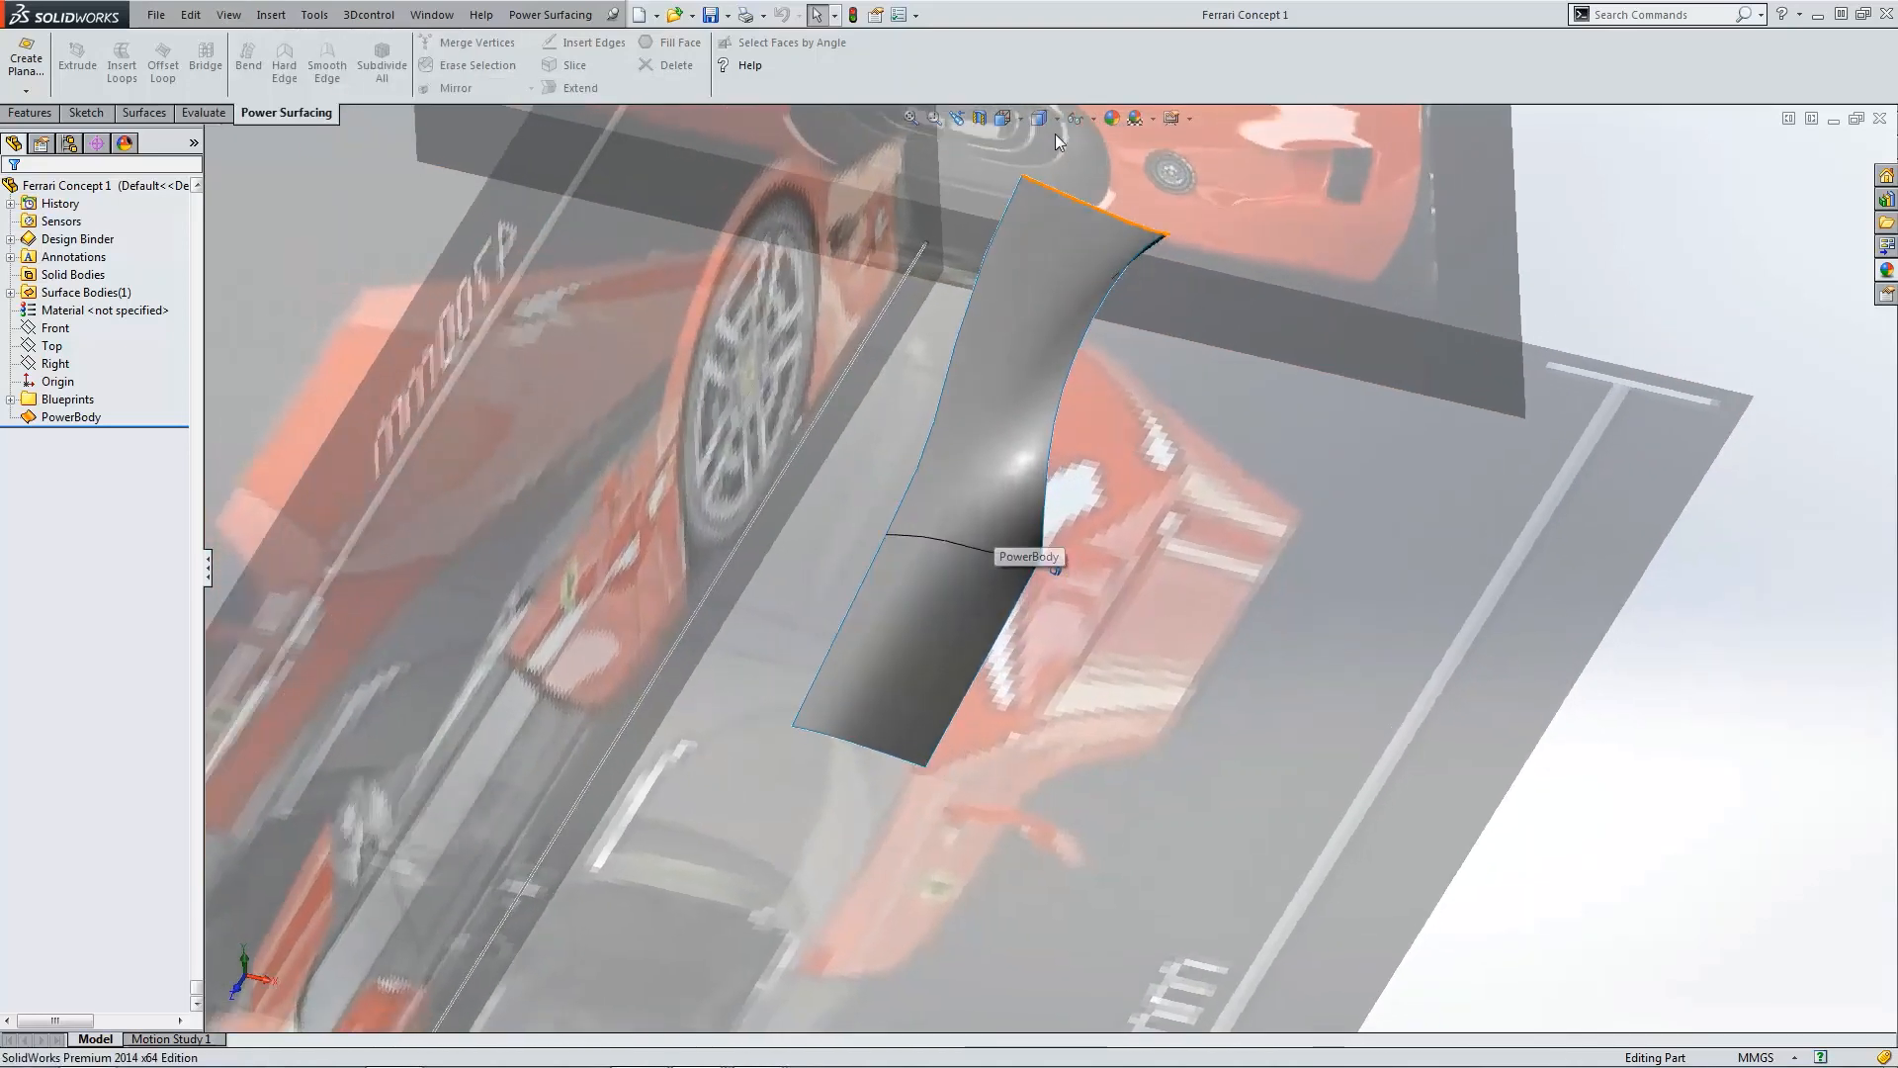
Step: Switch to plain shaded display and inspect the panel's lower corner near the rear wheel arch up close
left_click(1039, 117)
left_click(1040, 172)
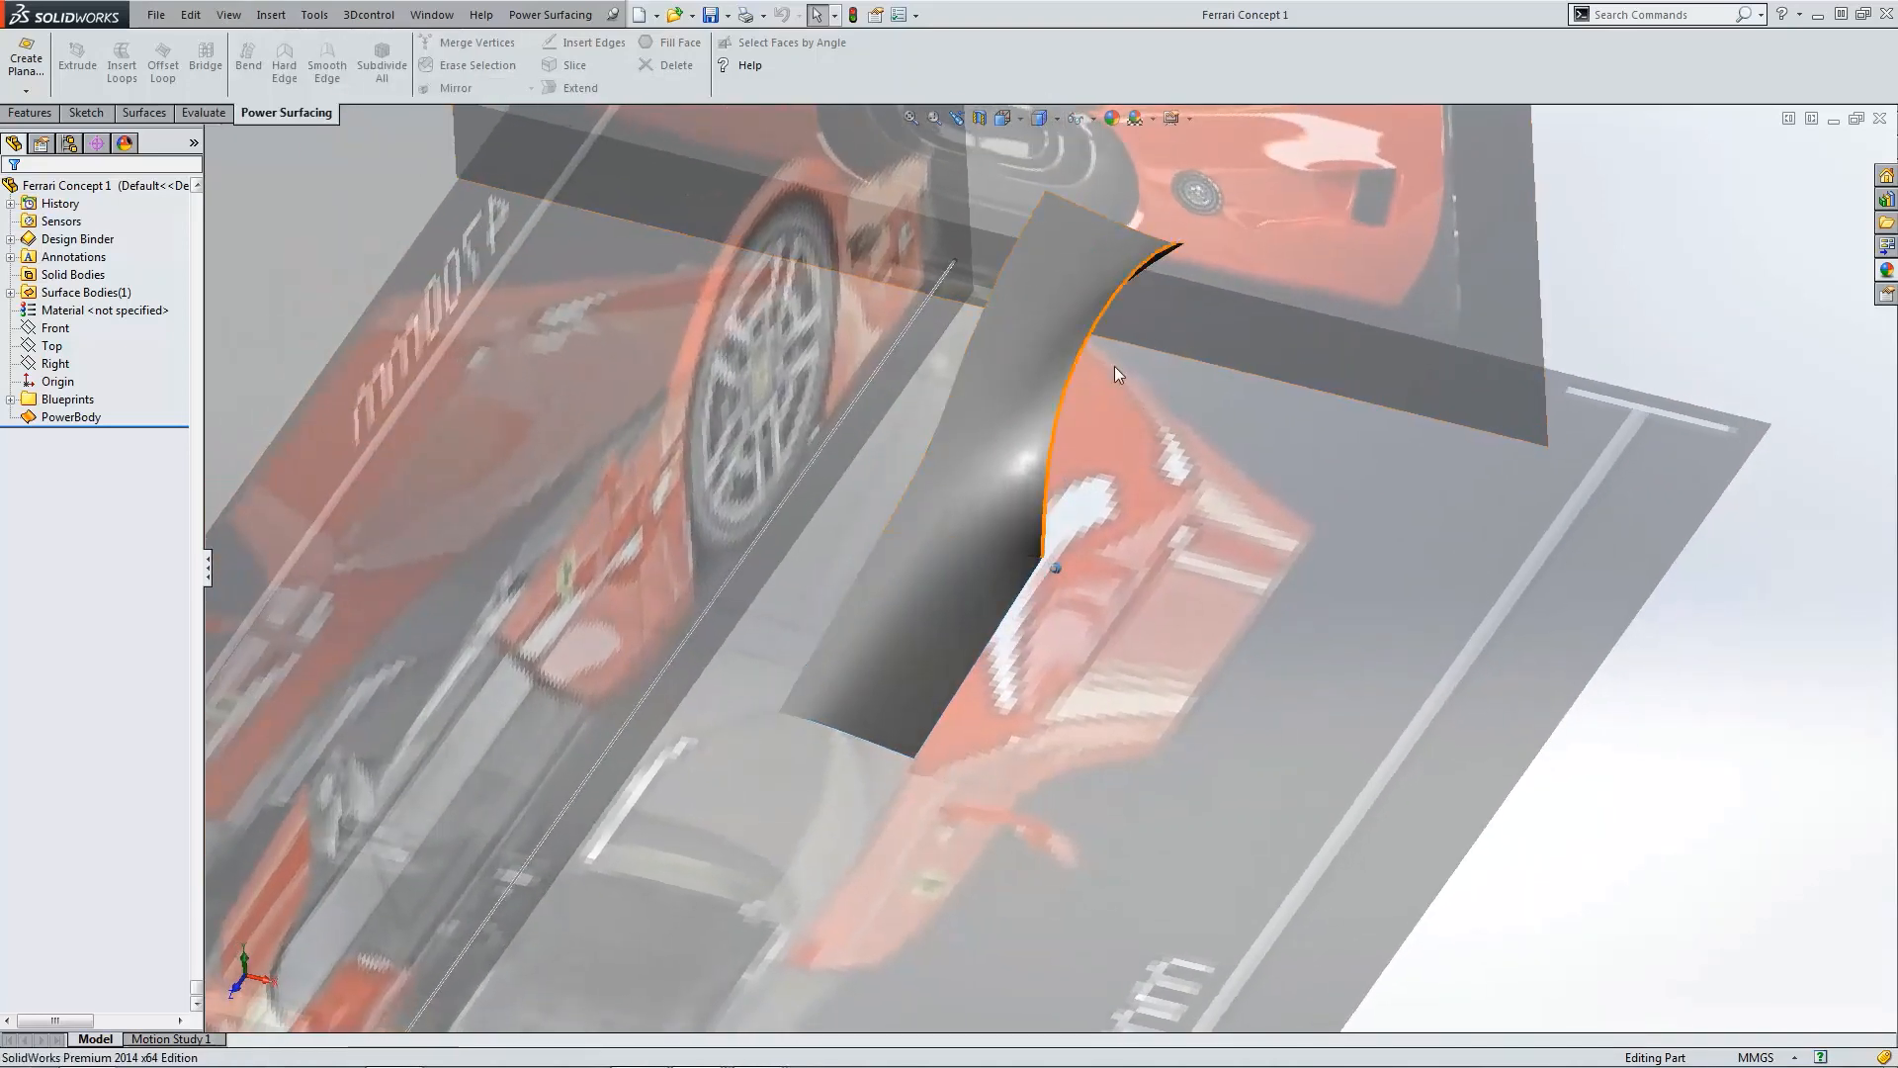
scroll(1076, 593, "down", 10)
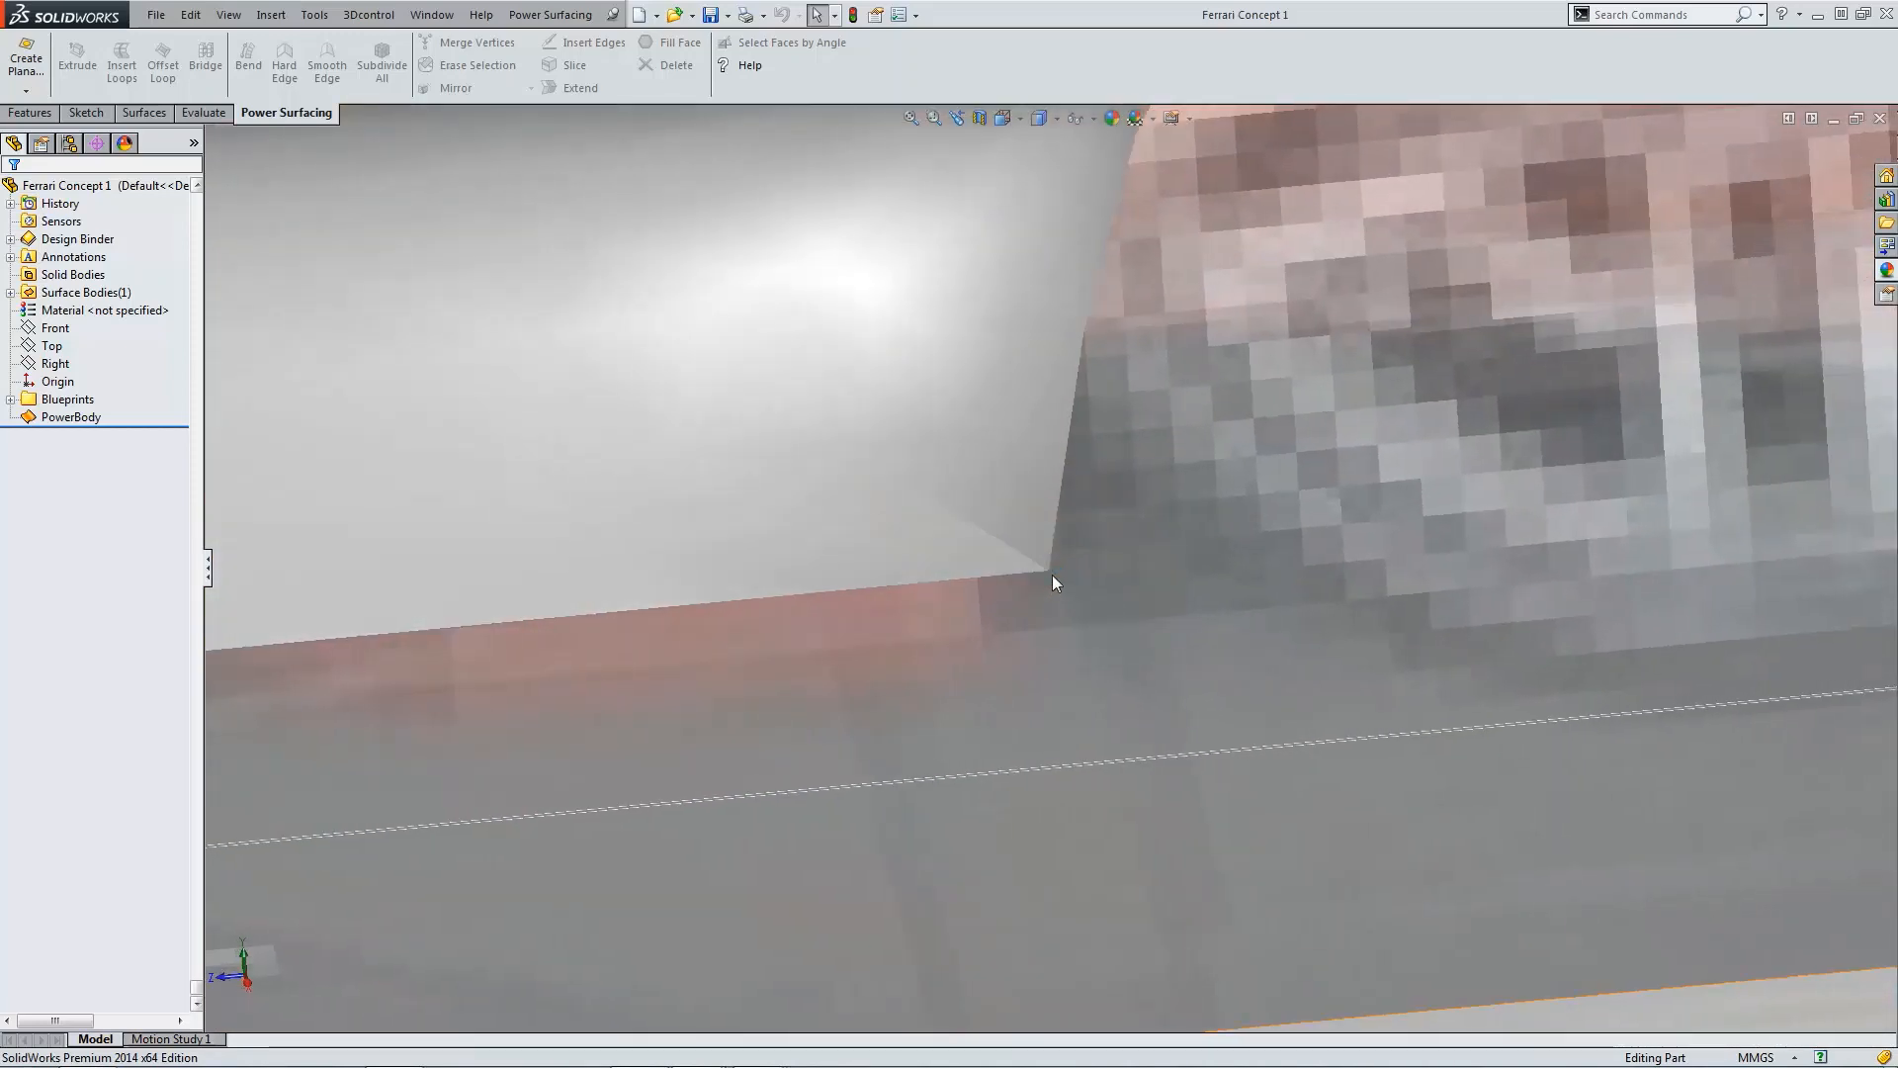
left_click(1006, 546)
scroll(832, 388, "up", 10)
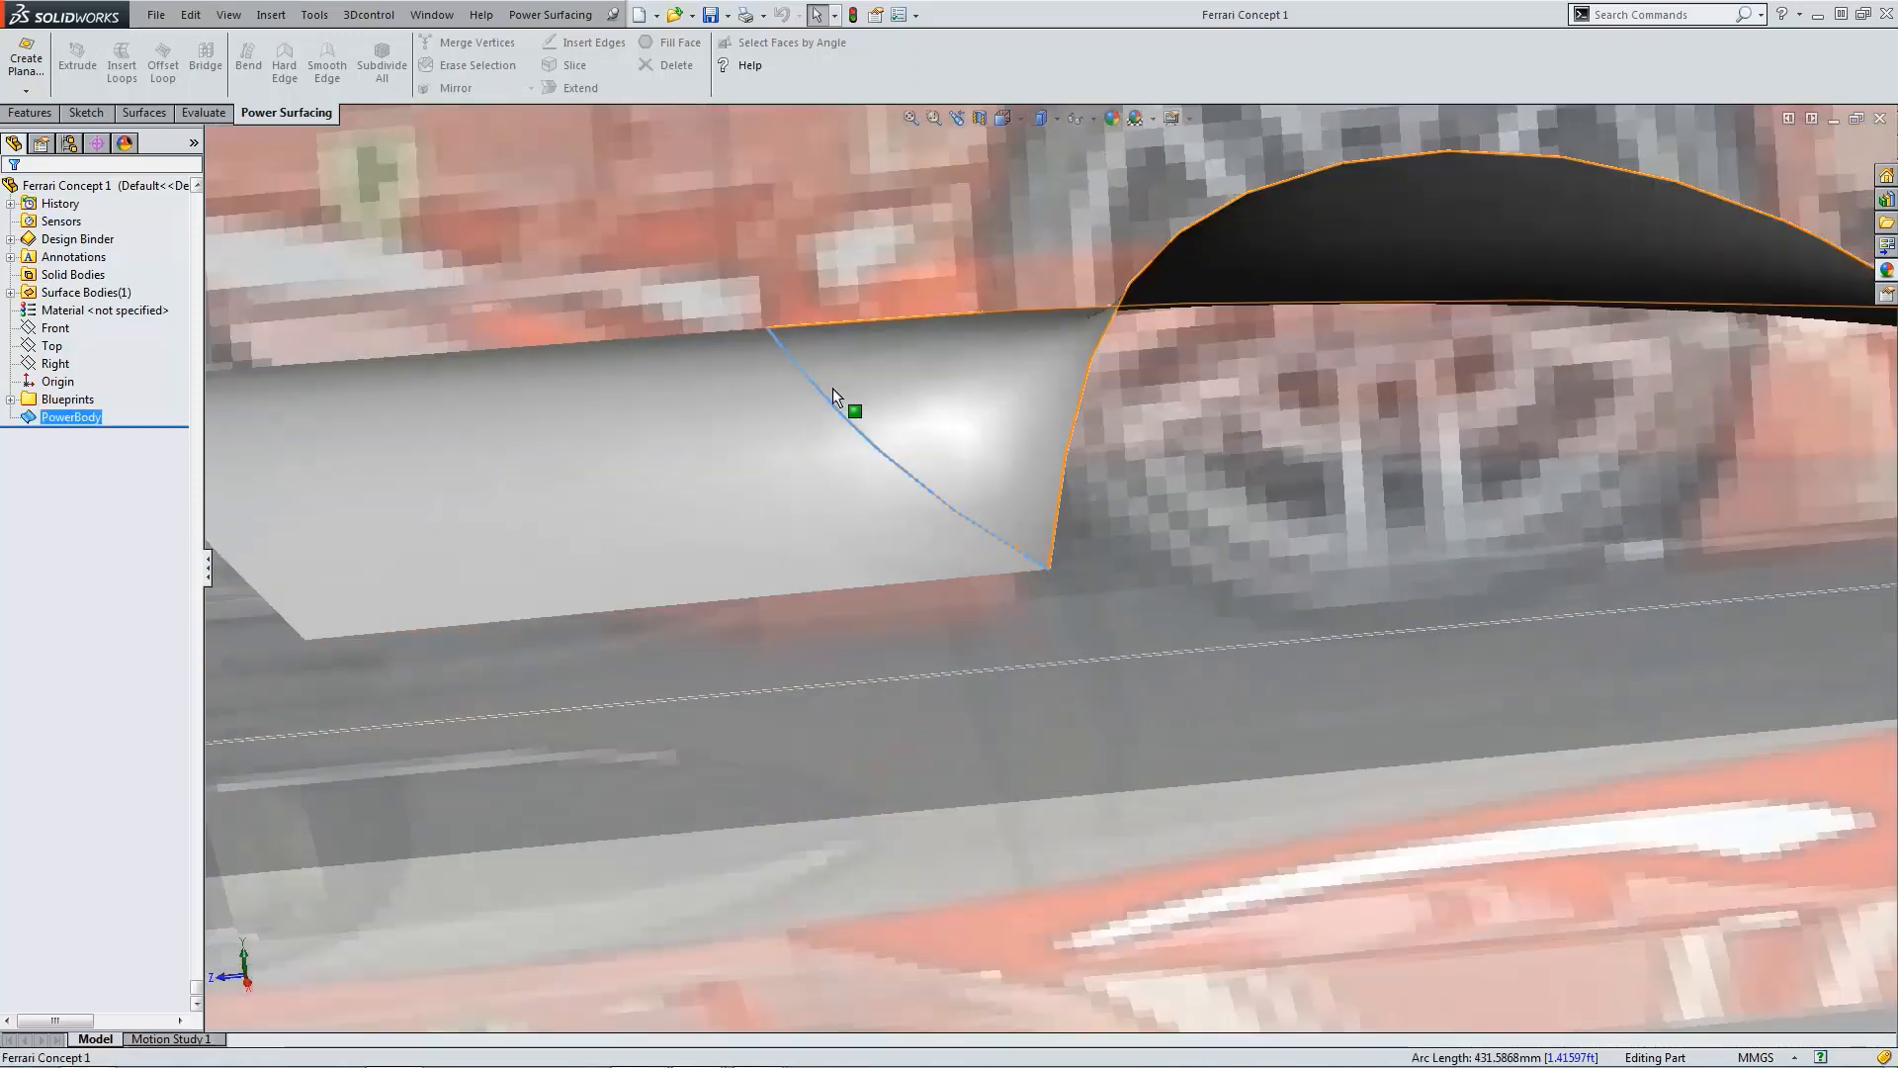
scroll(1059, 560, "down", 8)
middle_click_drag(1059, 560, 1054, 565)
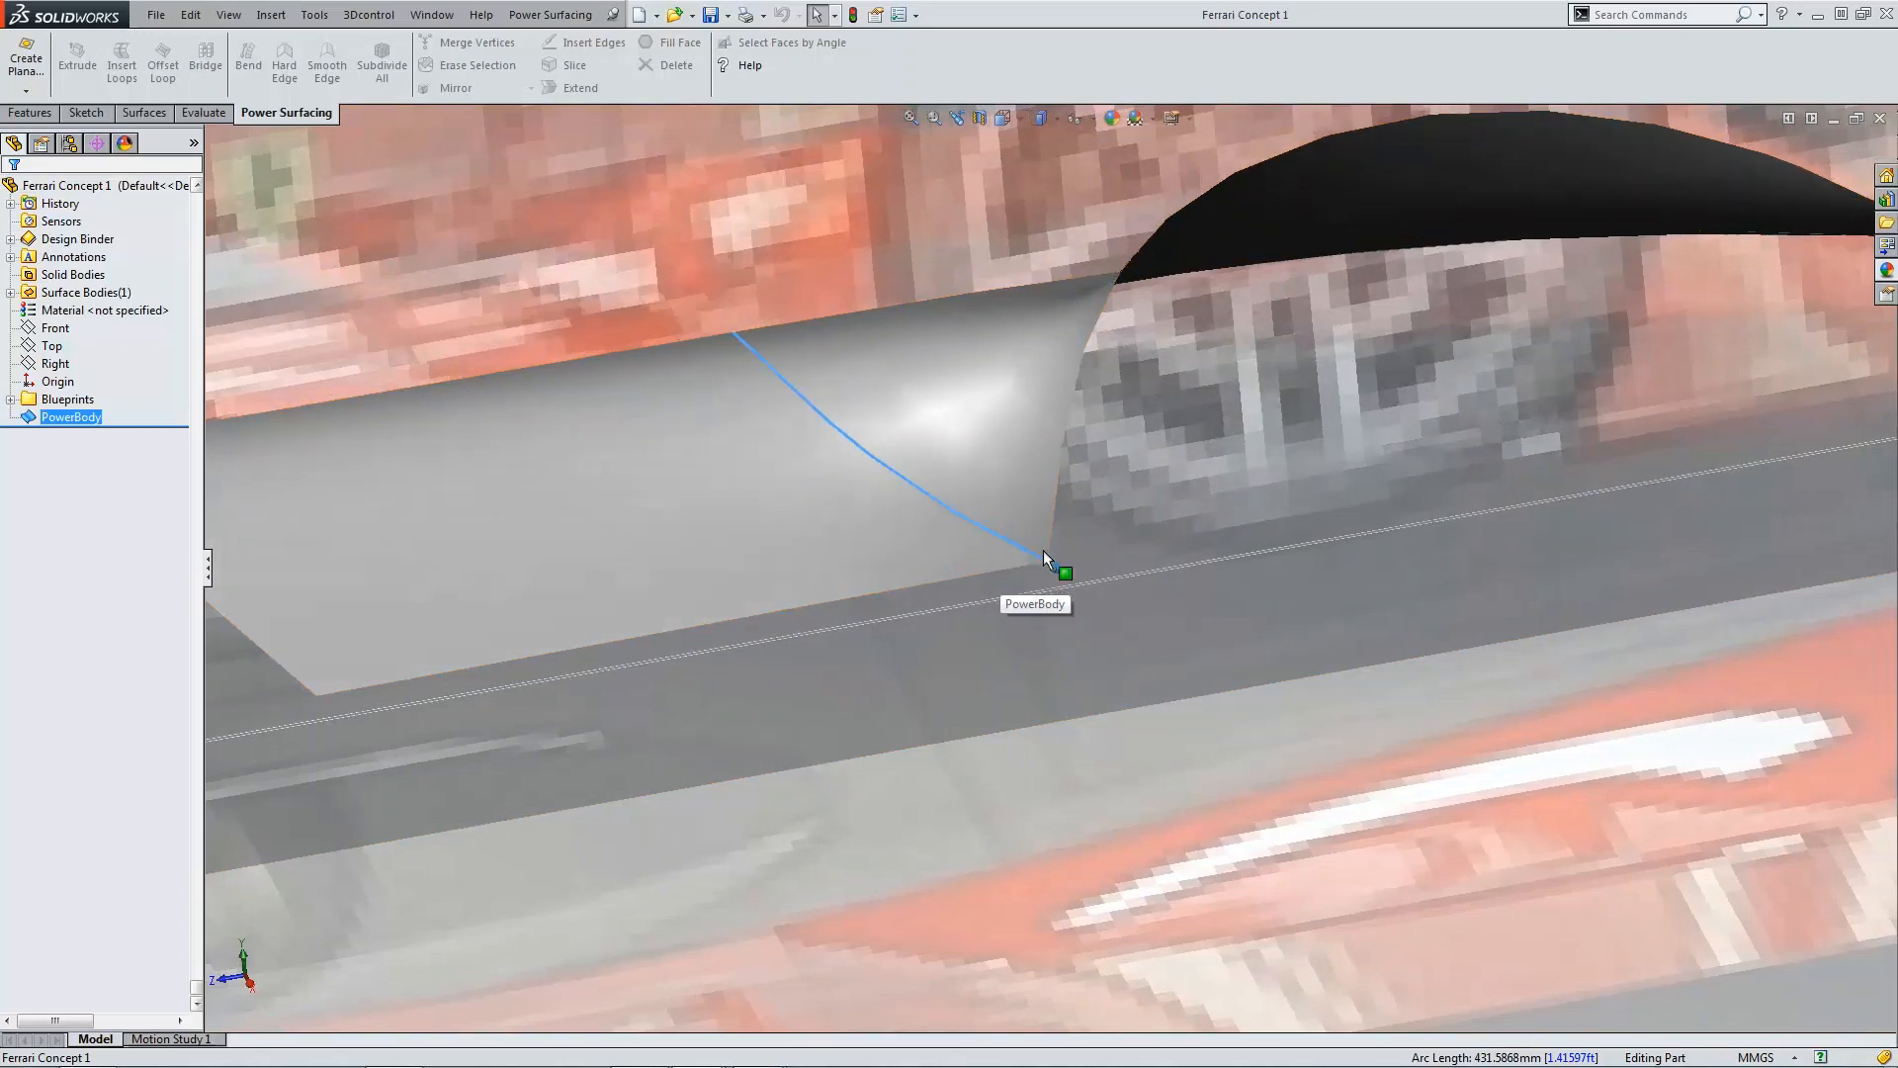
mouse_move(1042, 549)
middle_mouse_down()
mouse_move(927, 471)
mouse_move(863, 464)
mouse_move(1007, 534)
mouse_move(991, 537)
middle_mouse_up()
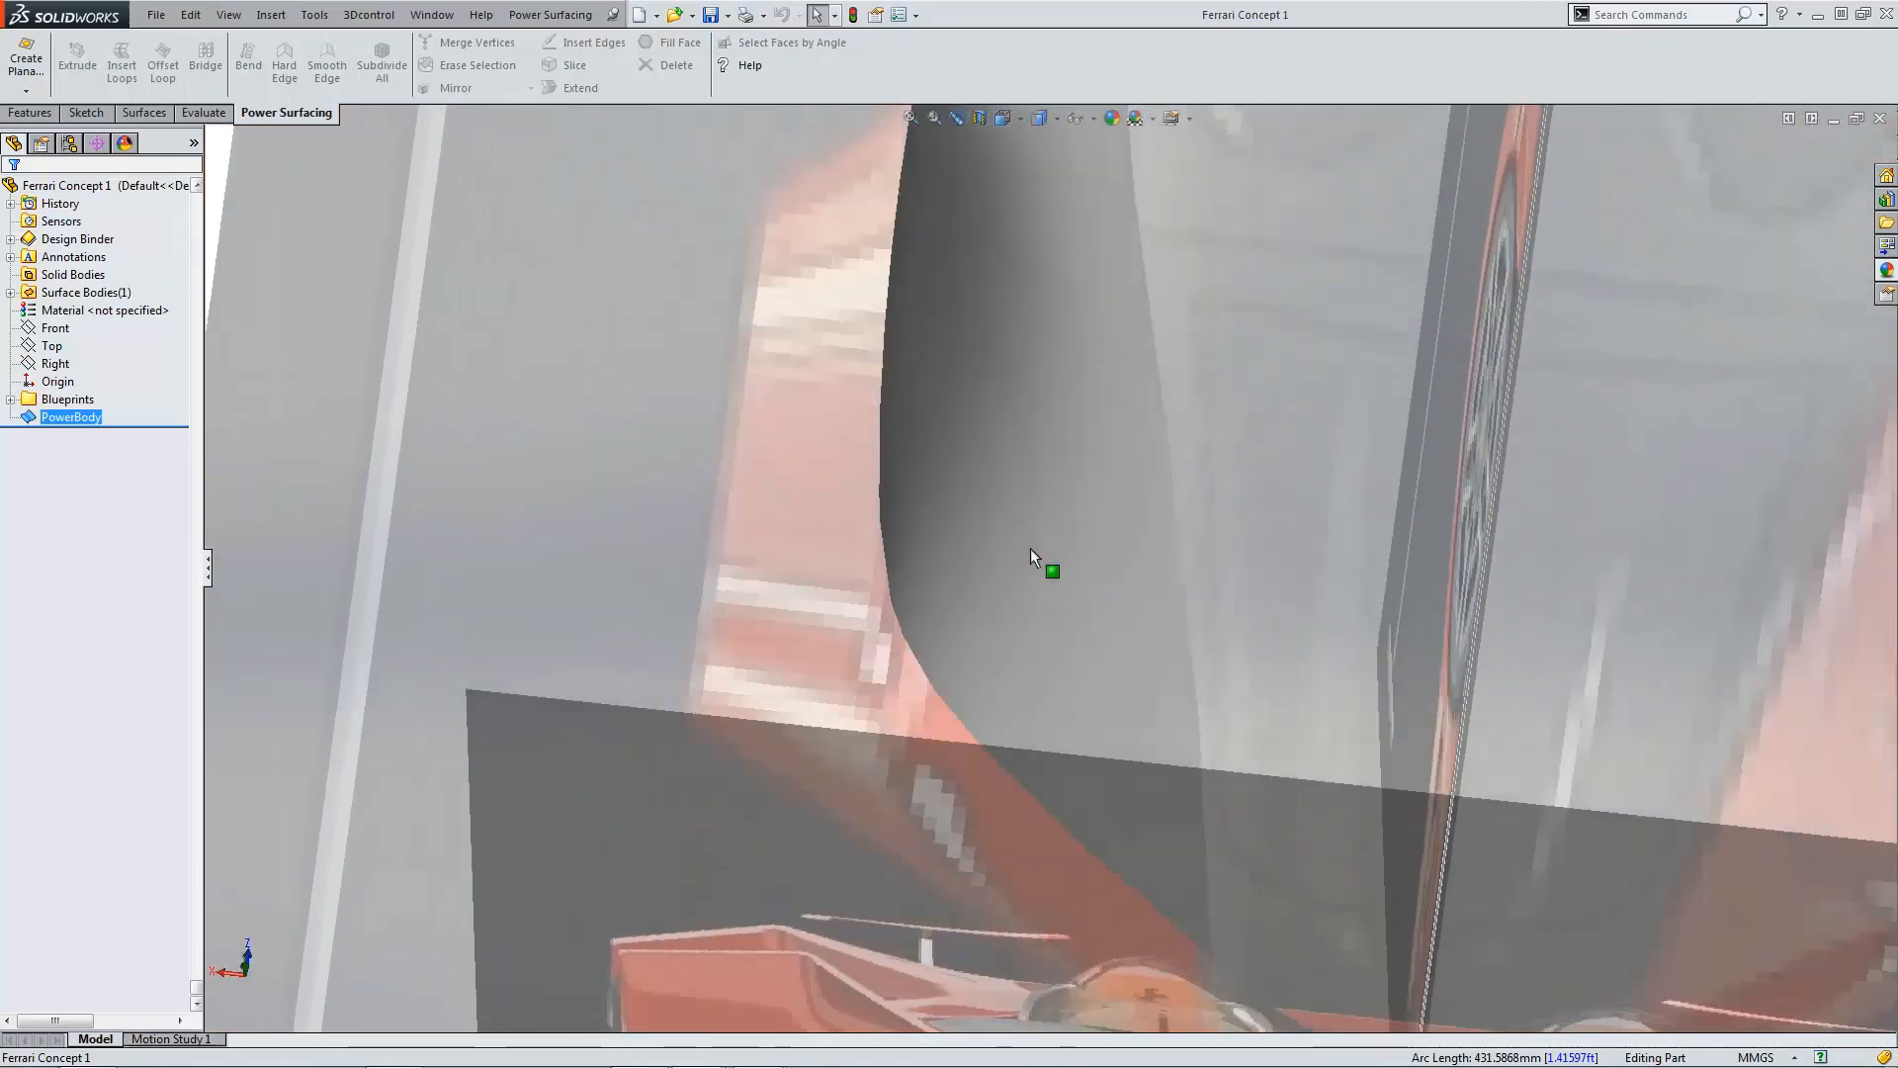
Step: Switch the display style back to shaded with edges
left_click(1041, 125)
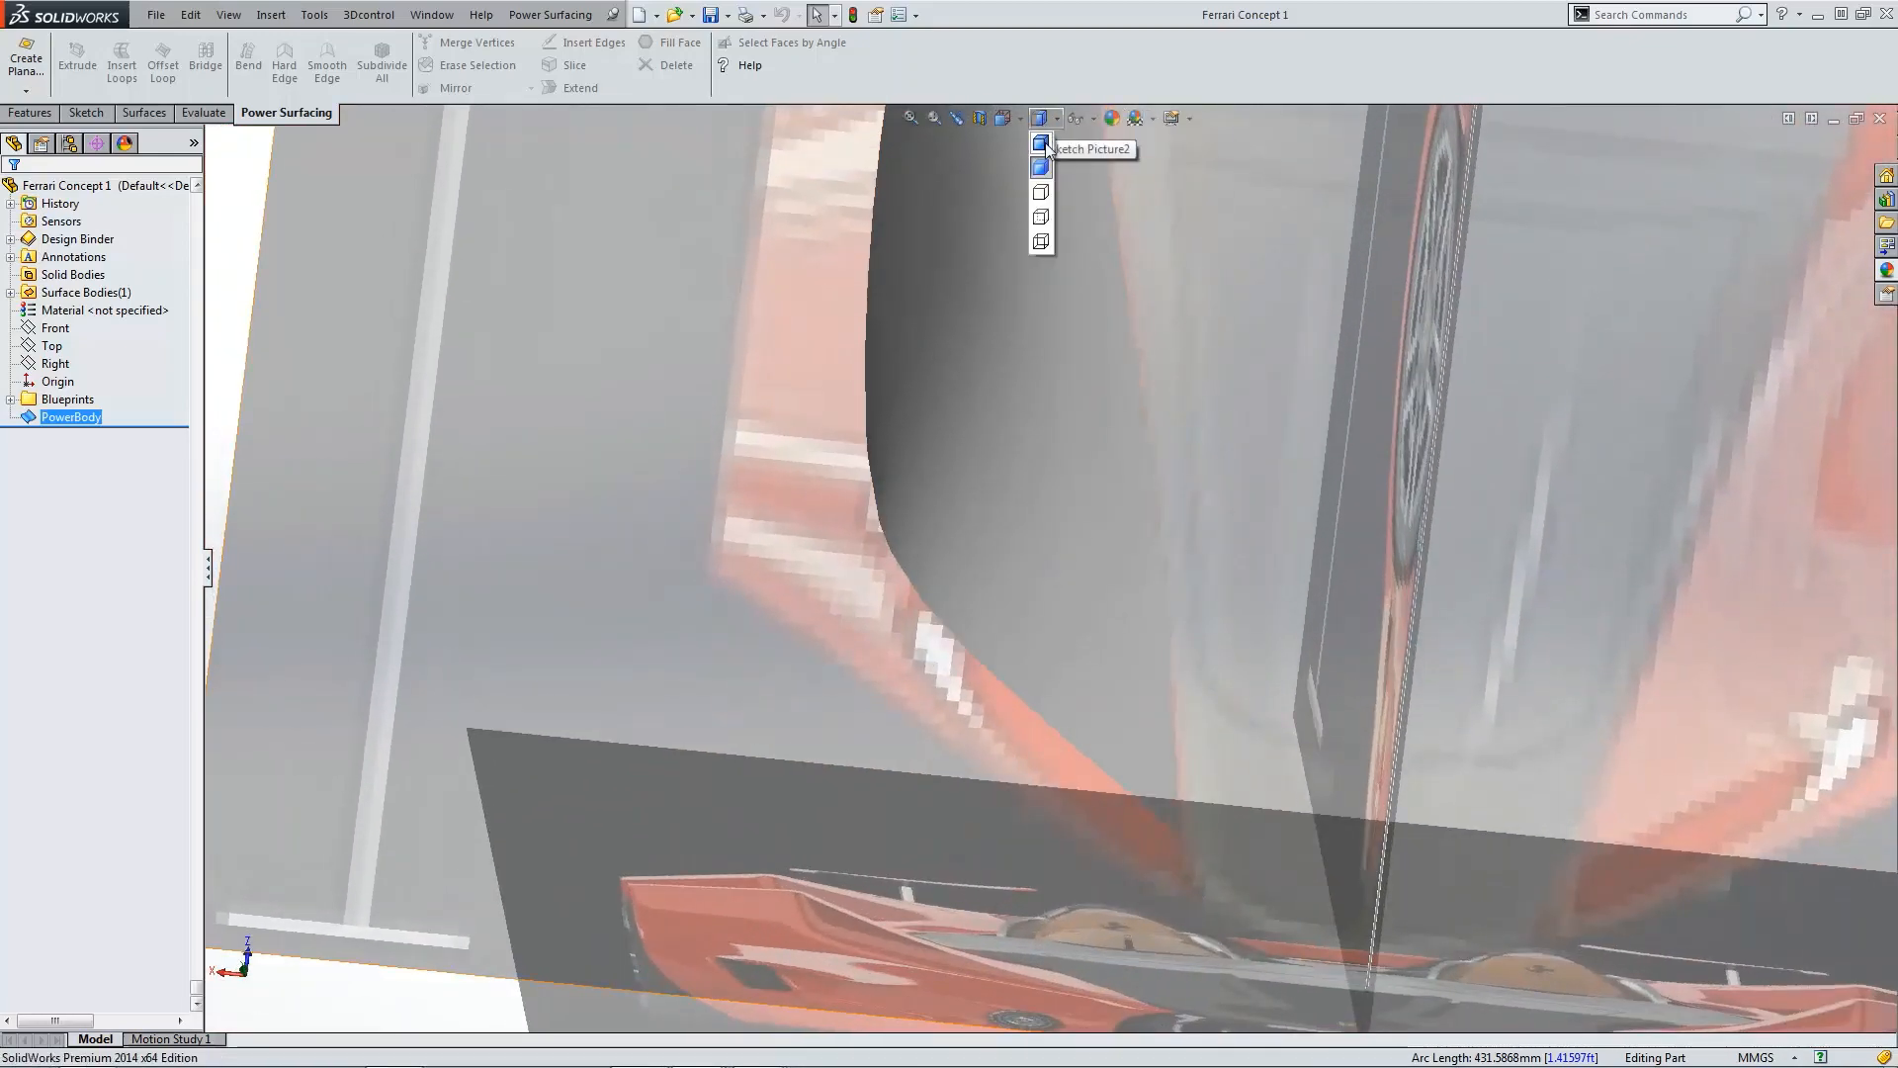
left_click(1042, 144)
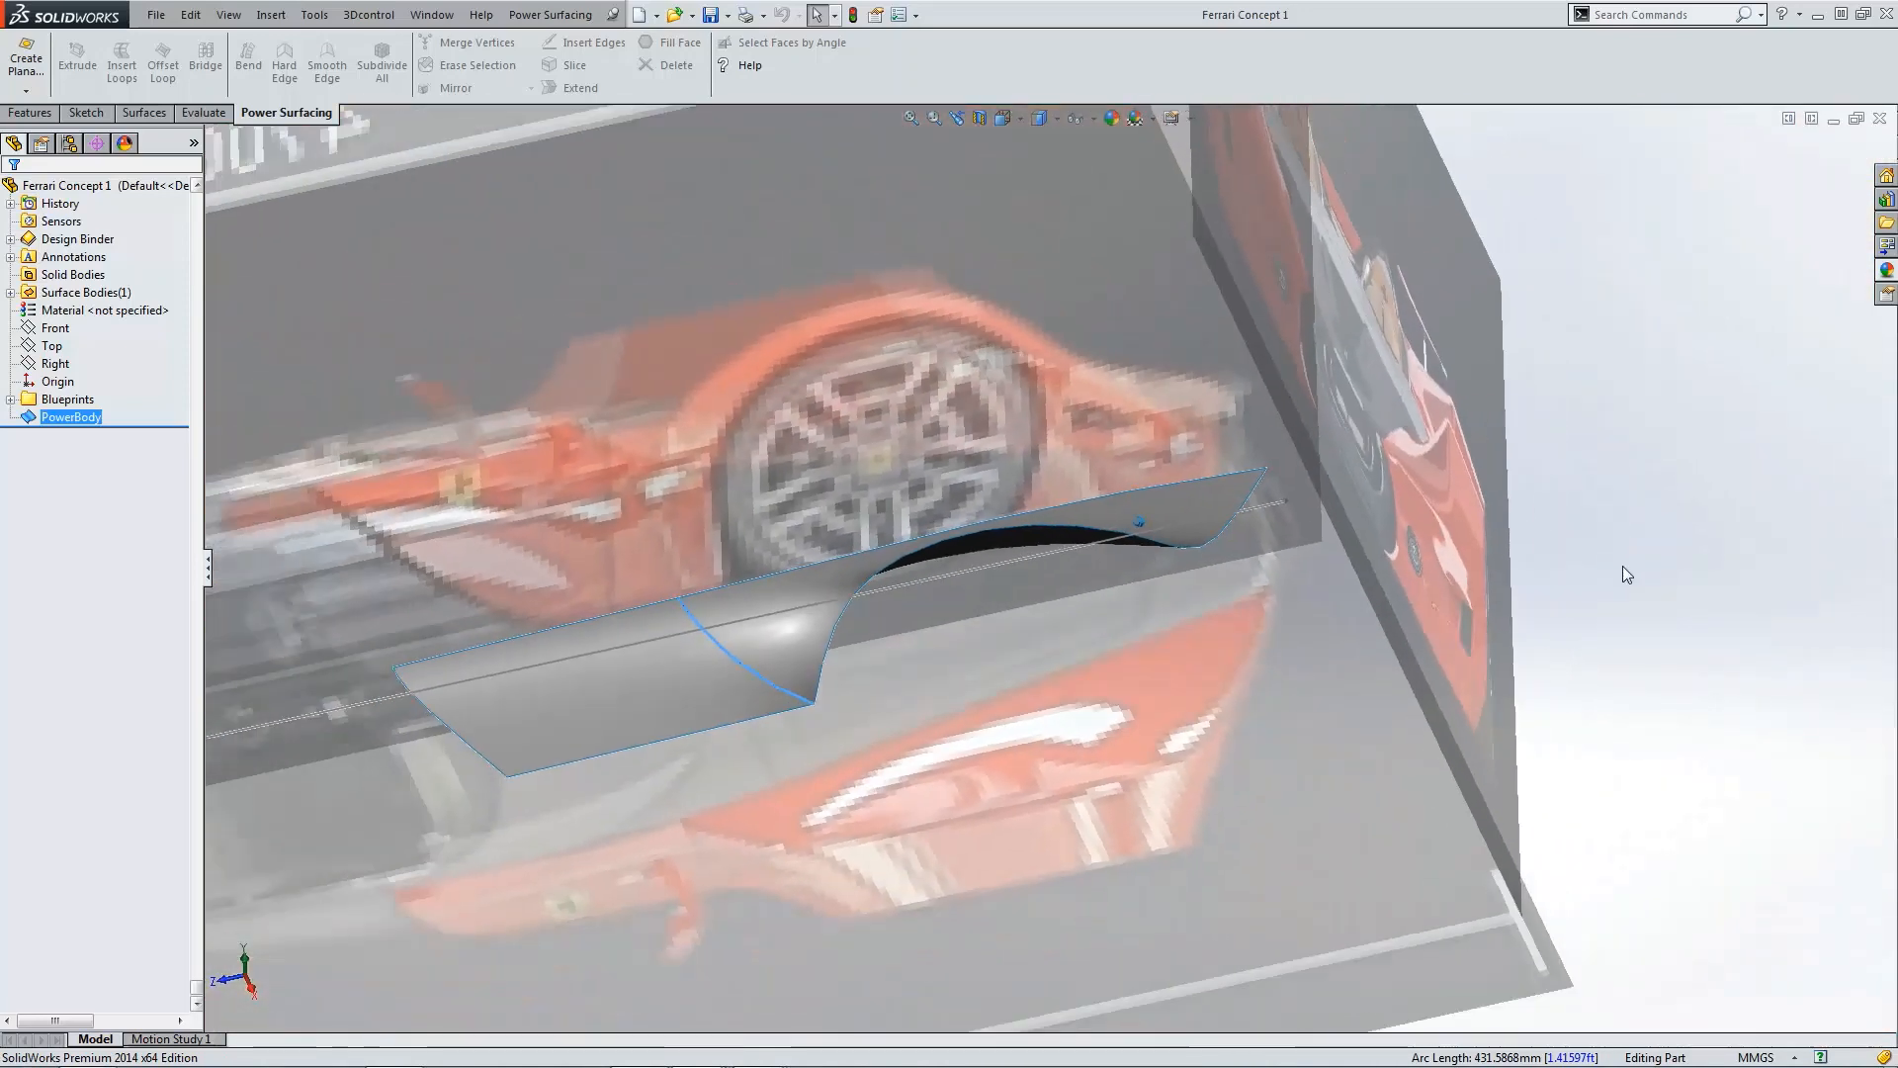
left_click(1622, 567)
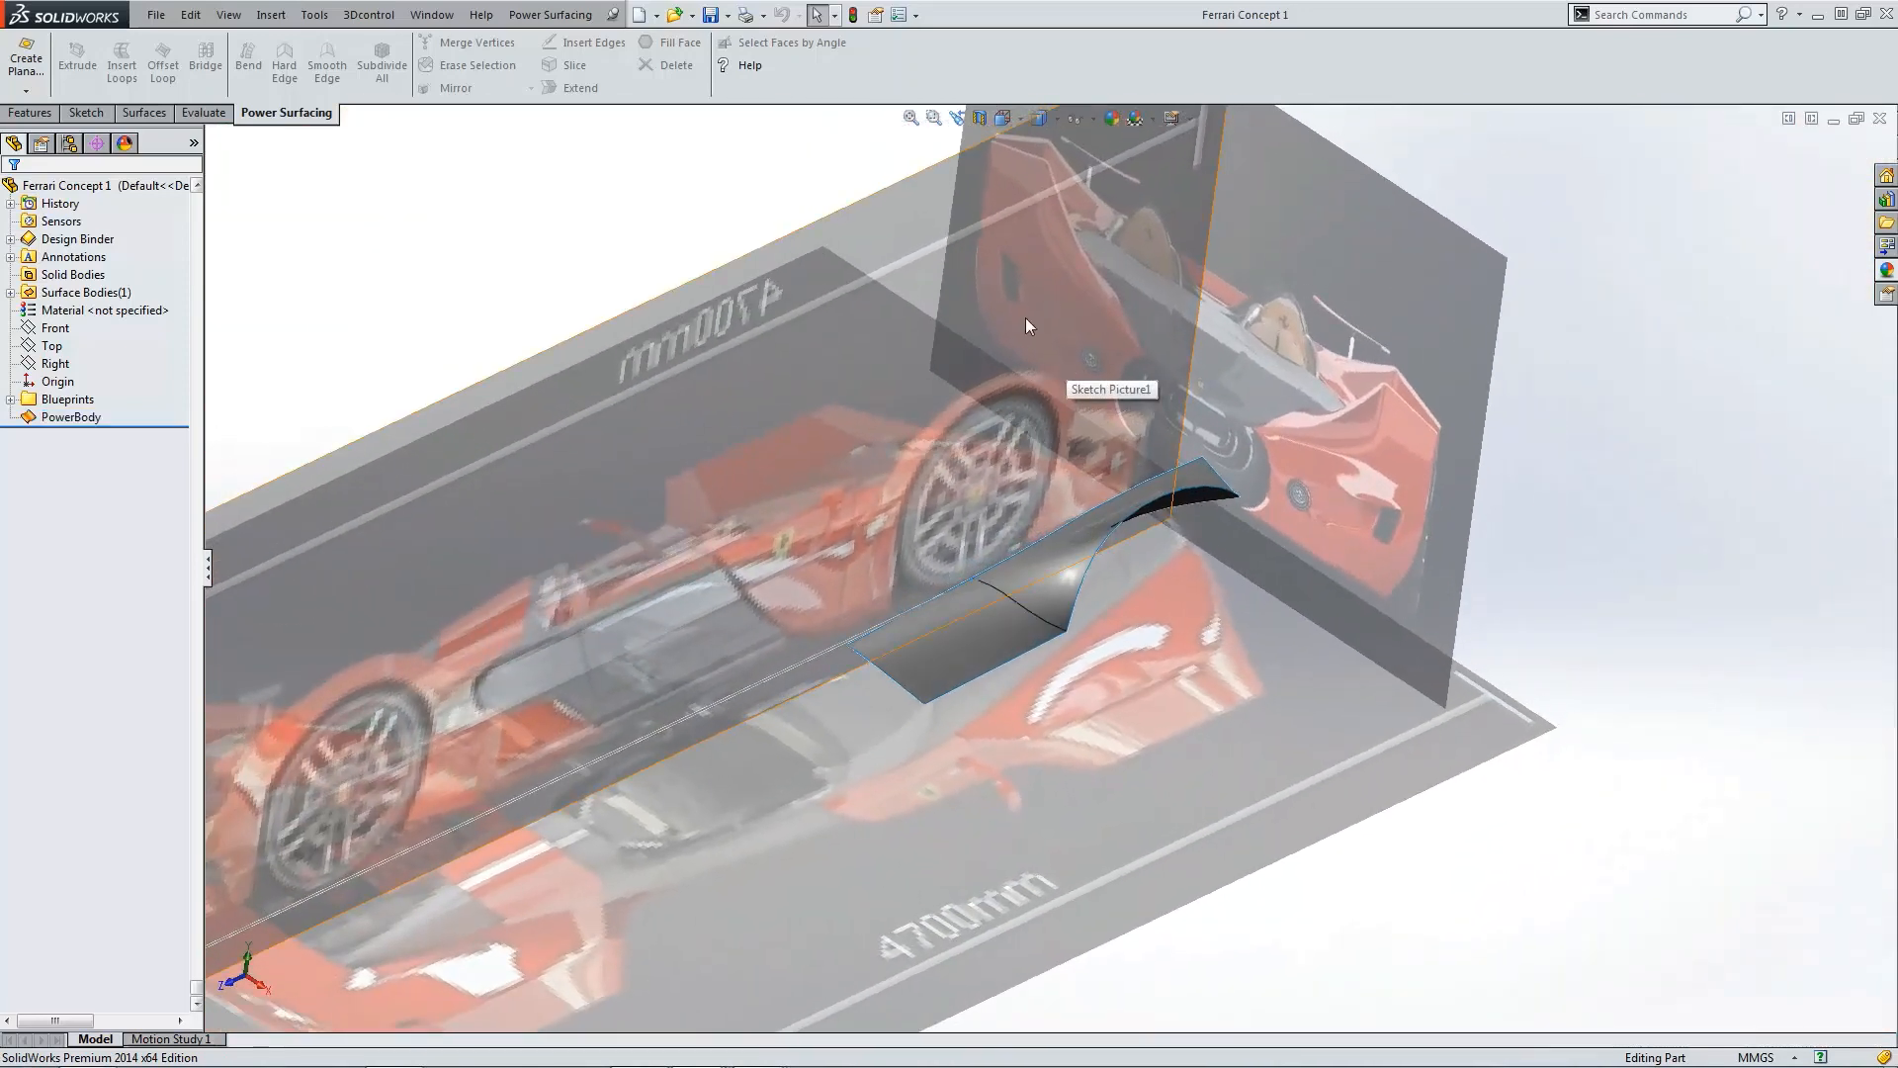
Step: Save the part
left_click(712, 16)
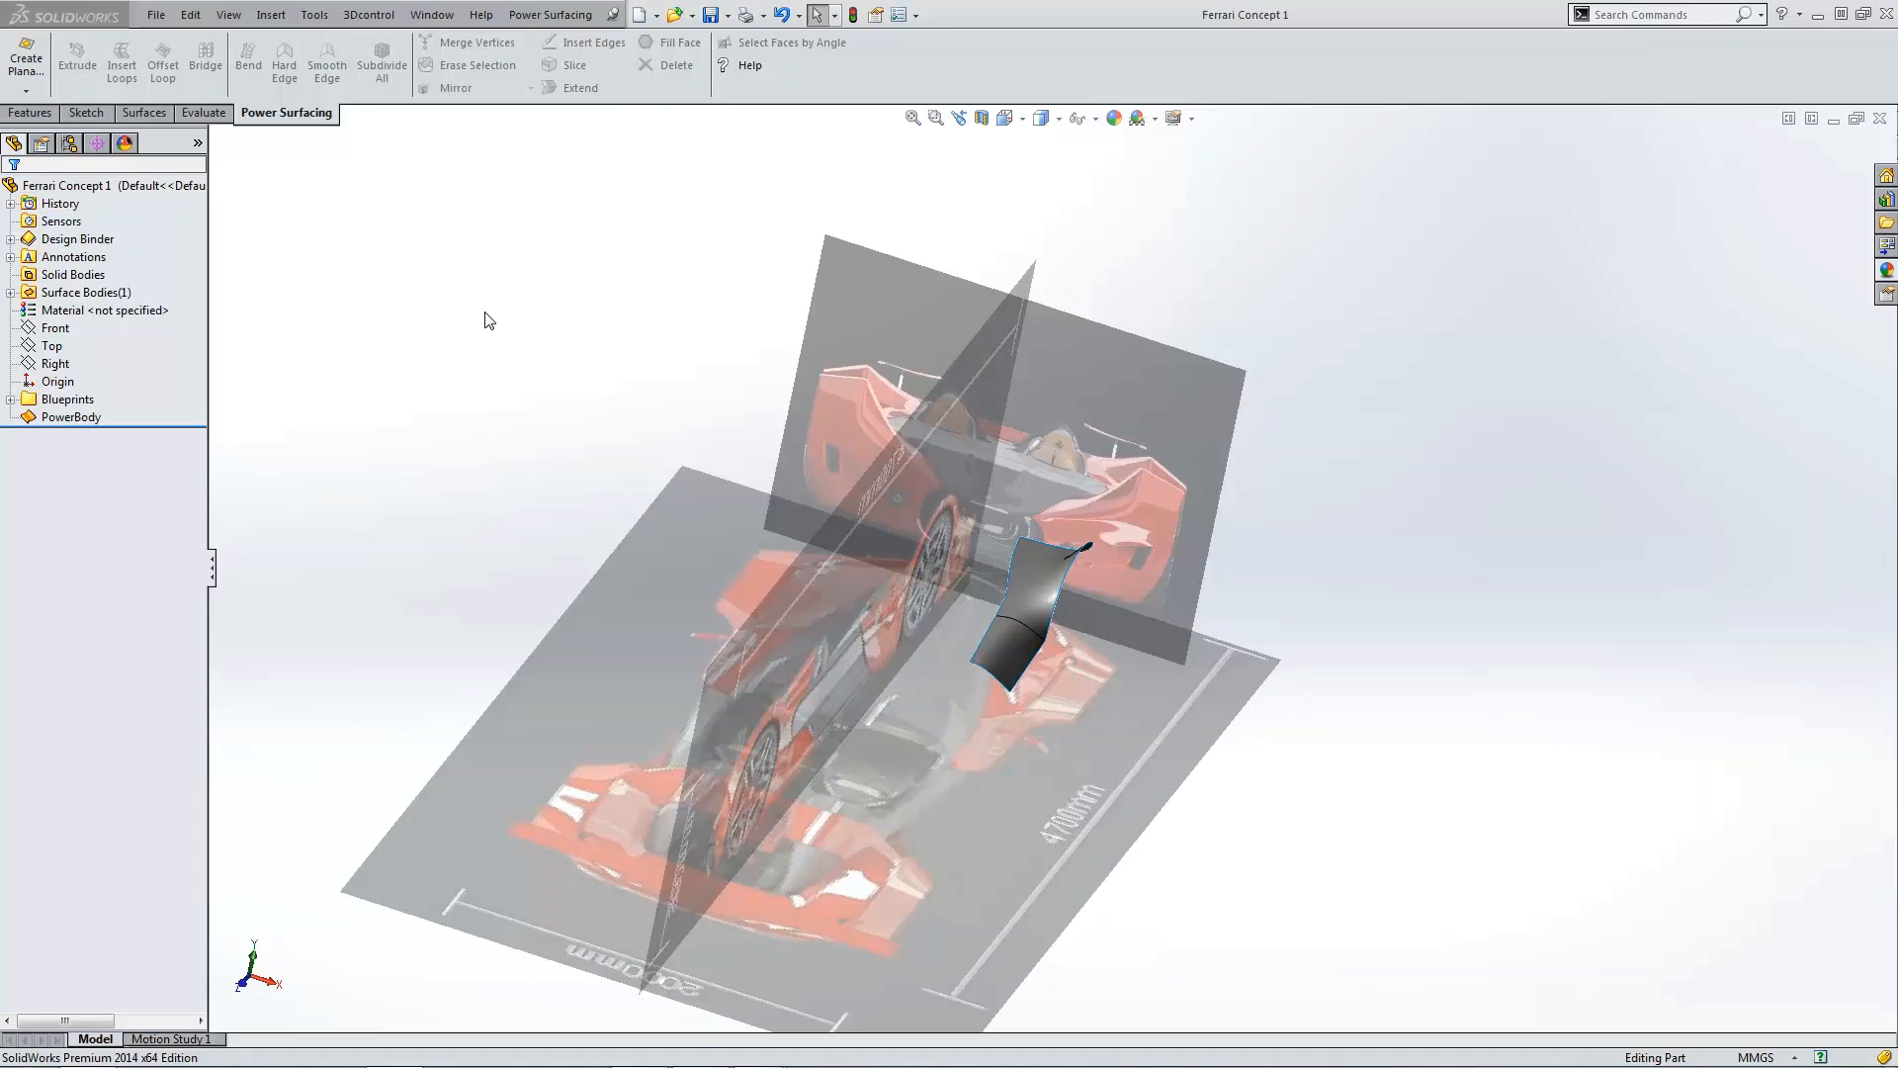
middle_click_drag(484, 320, 700, 457)
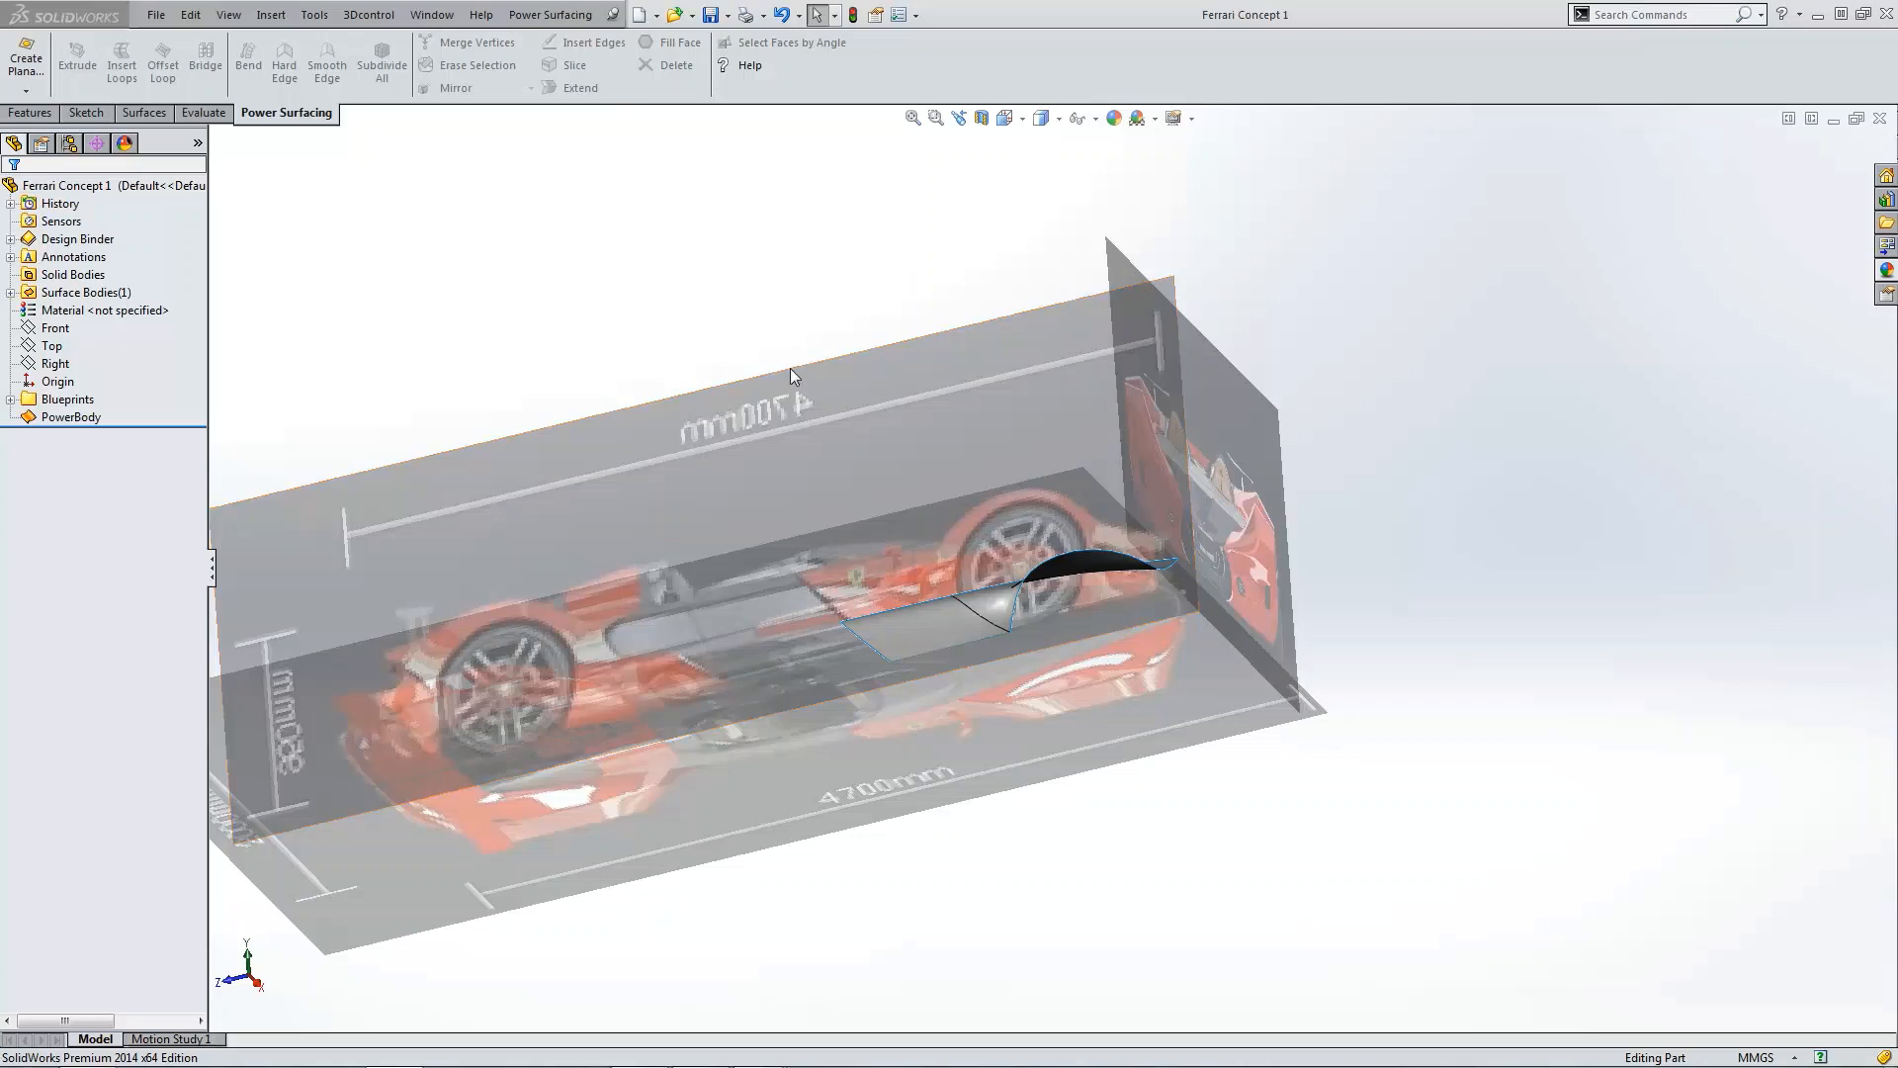
Step: Edit the PowerBody feature and raise the two lower rear vertices of the side panel toward the body line in the right view
left_click(61, 417)
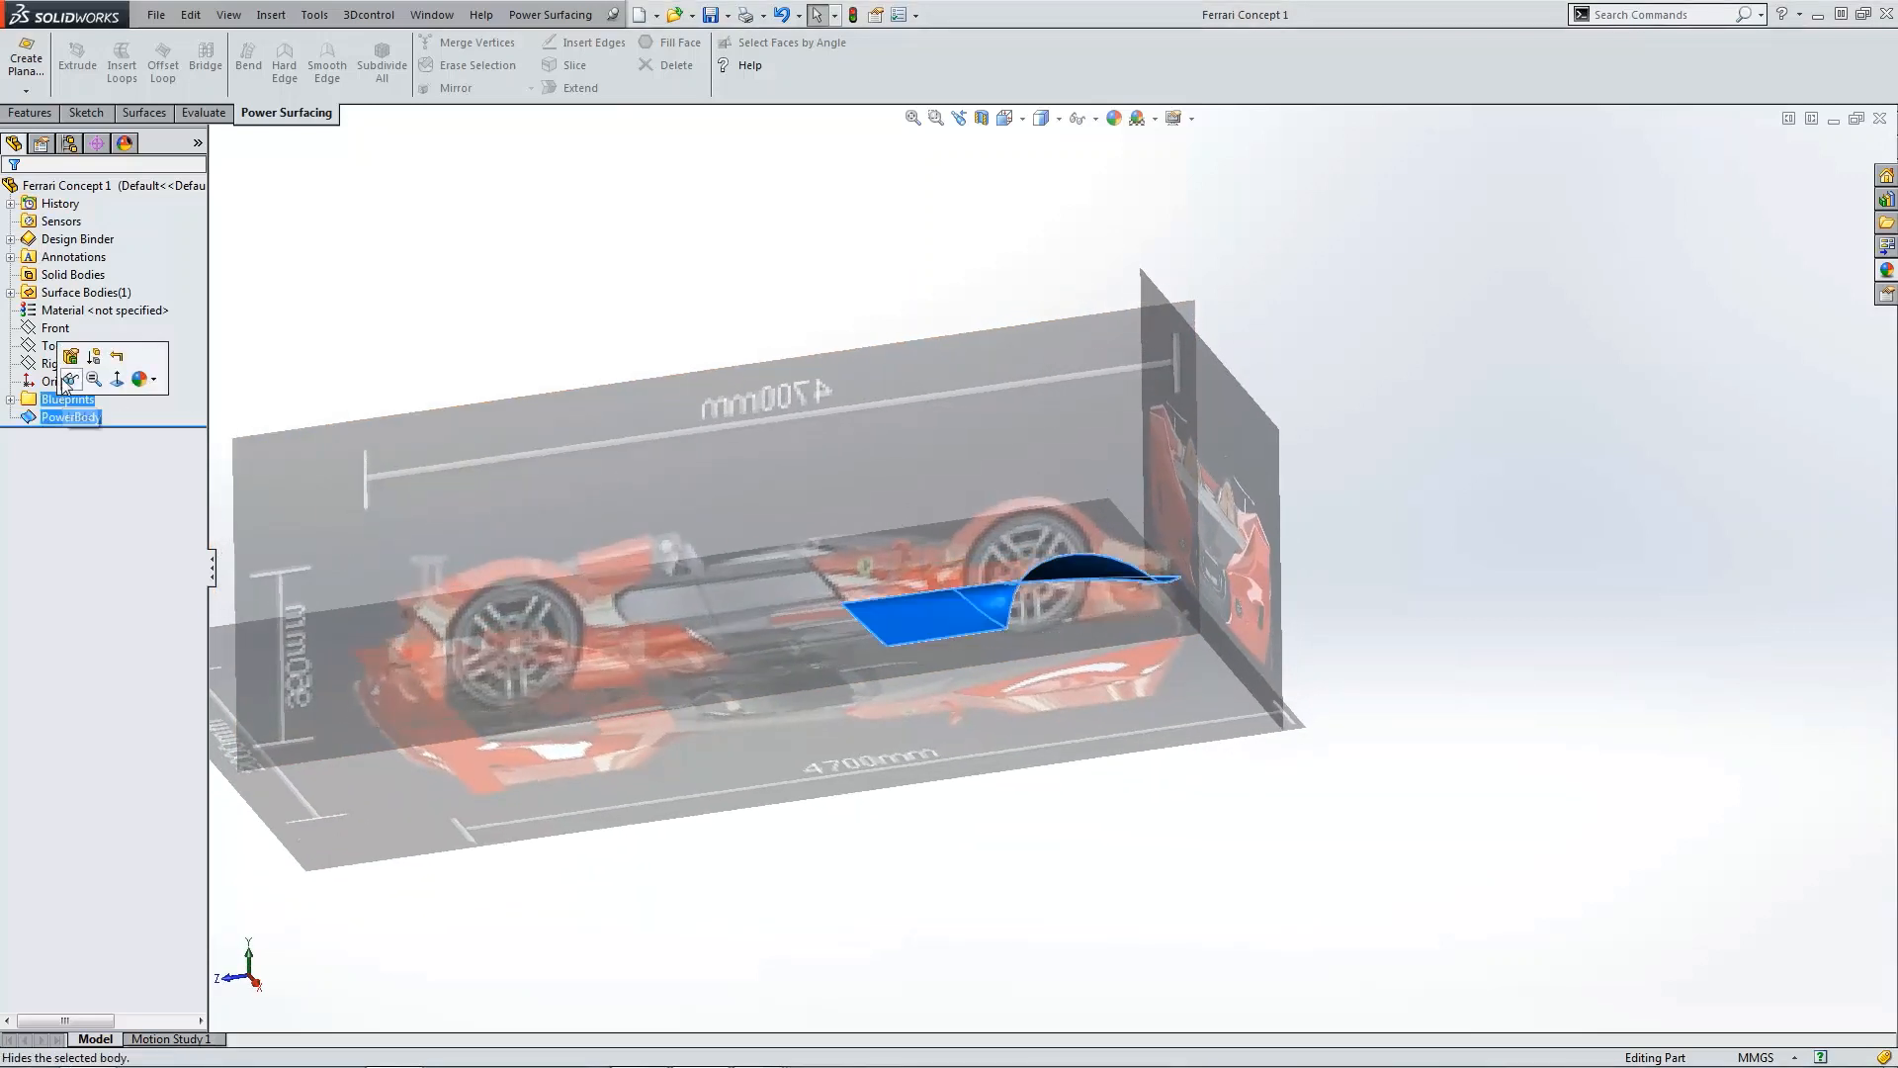
left_click(71, 364)
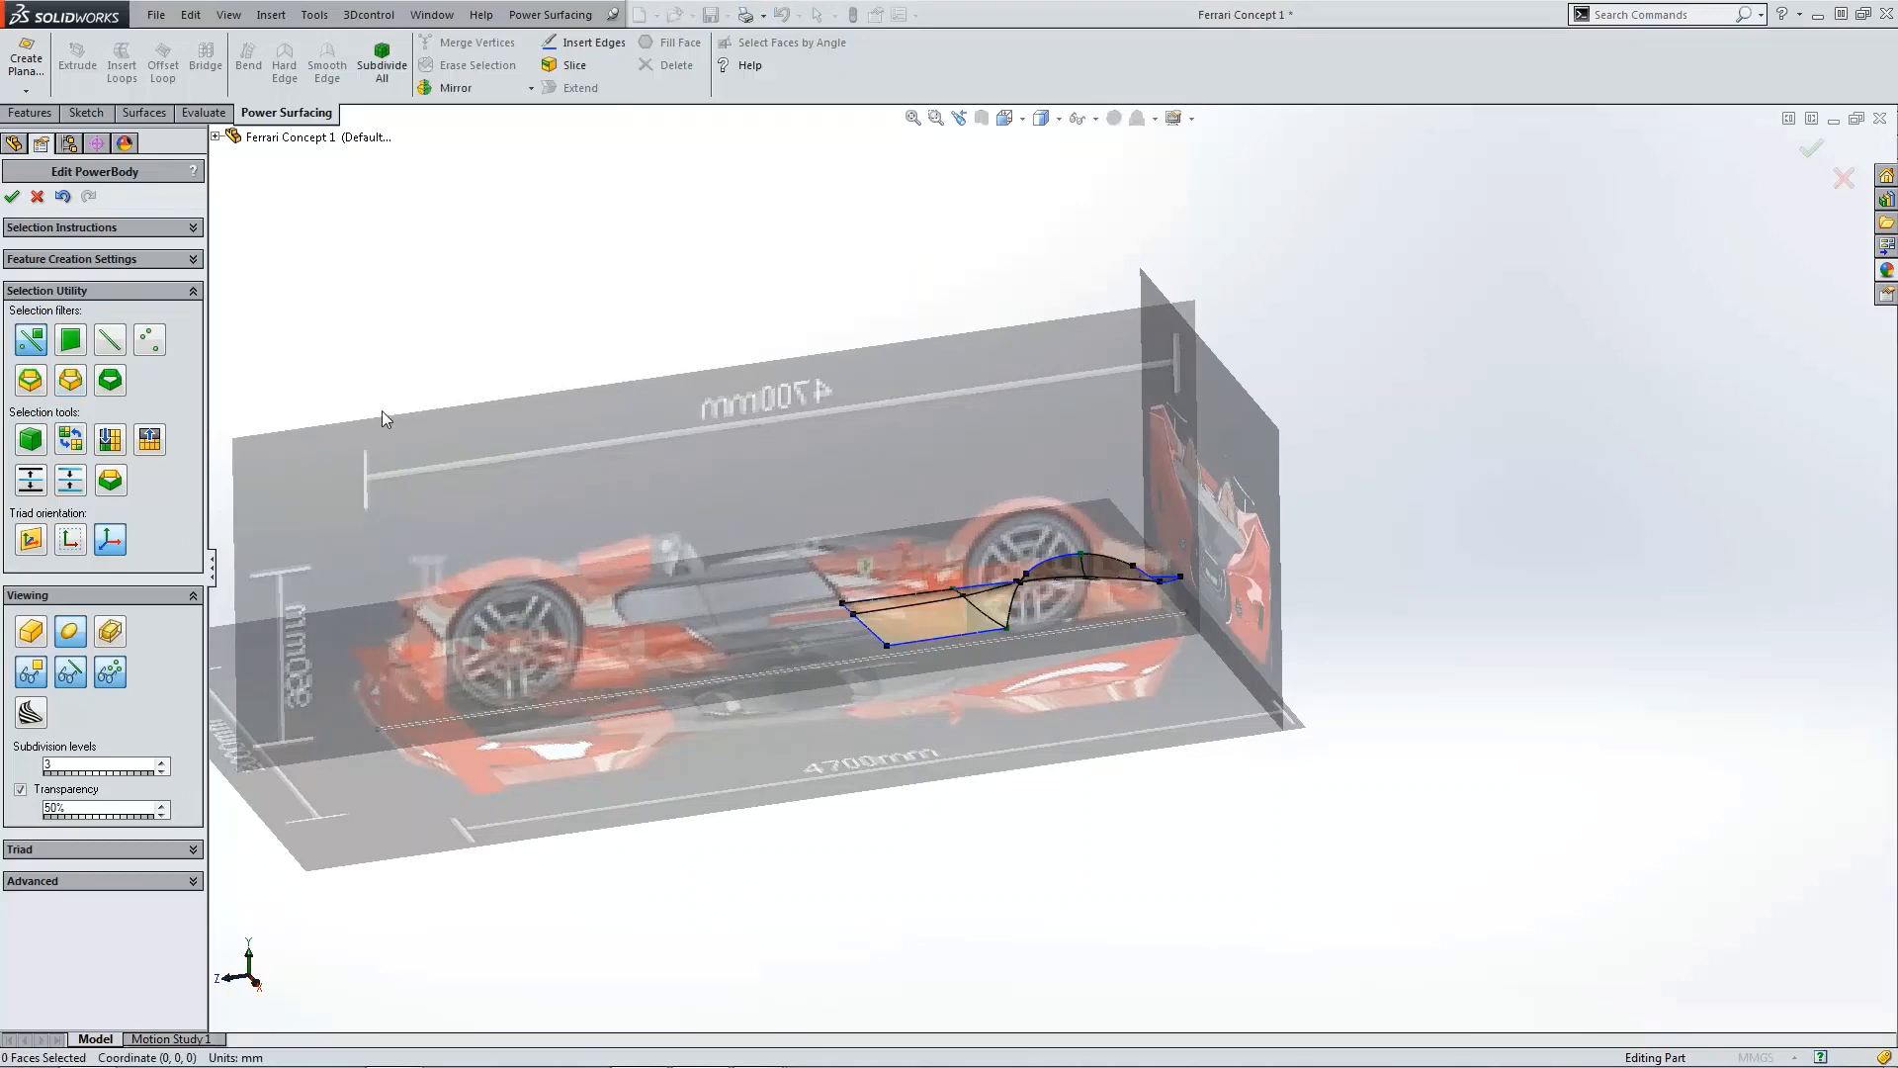
key("ctrl+4")
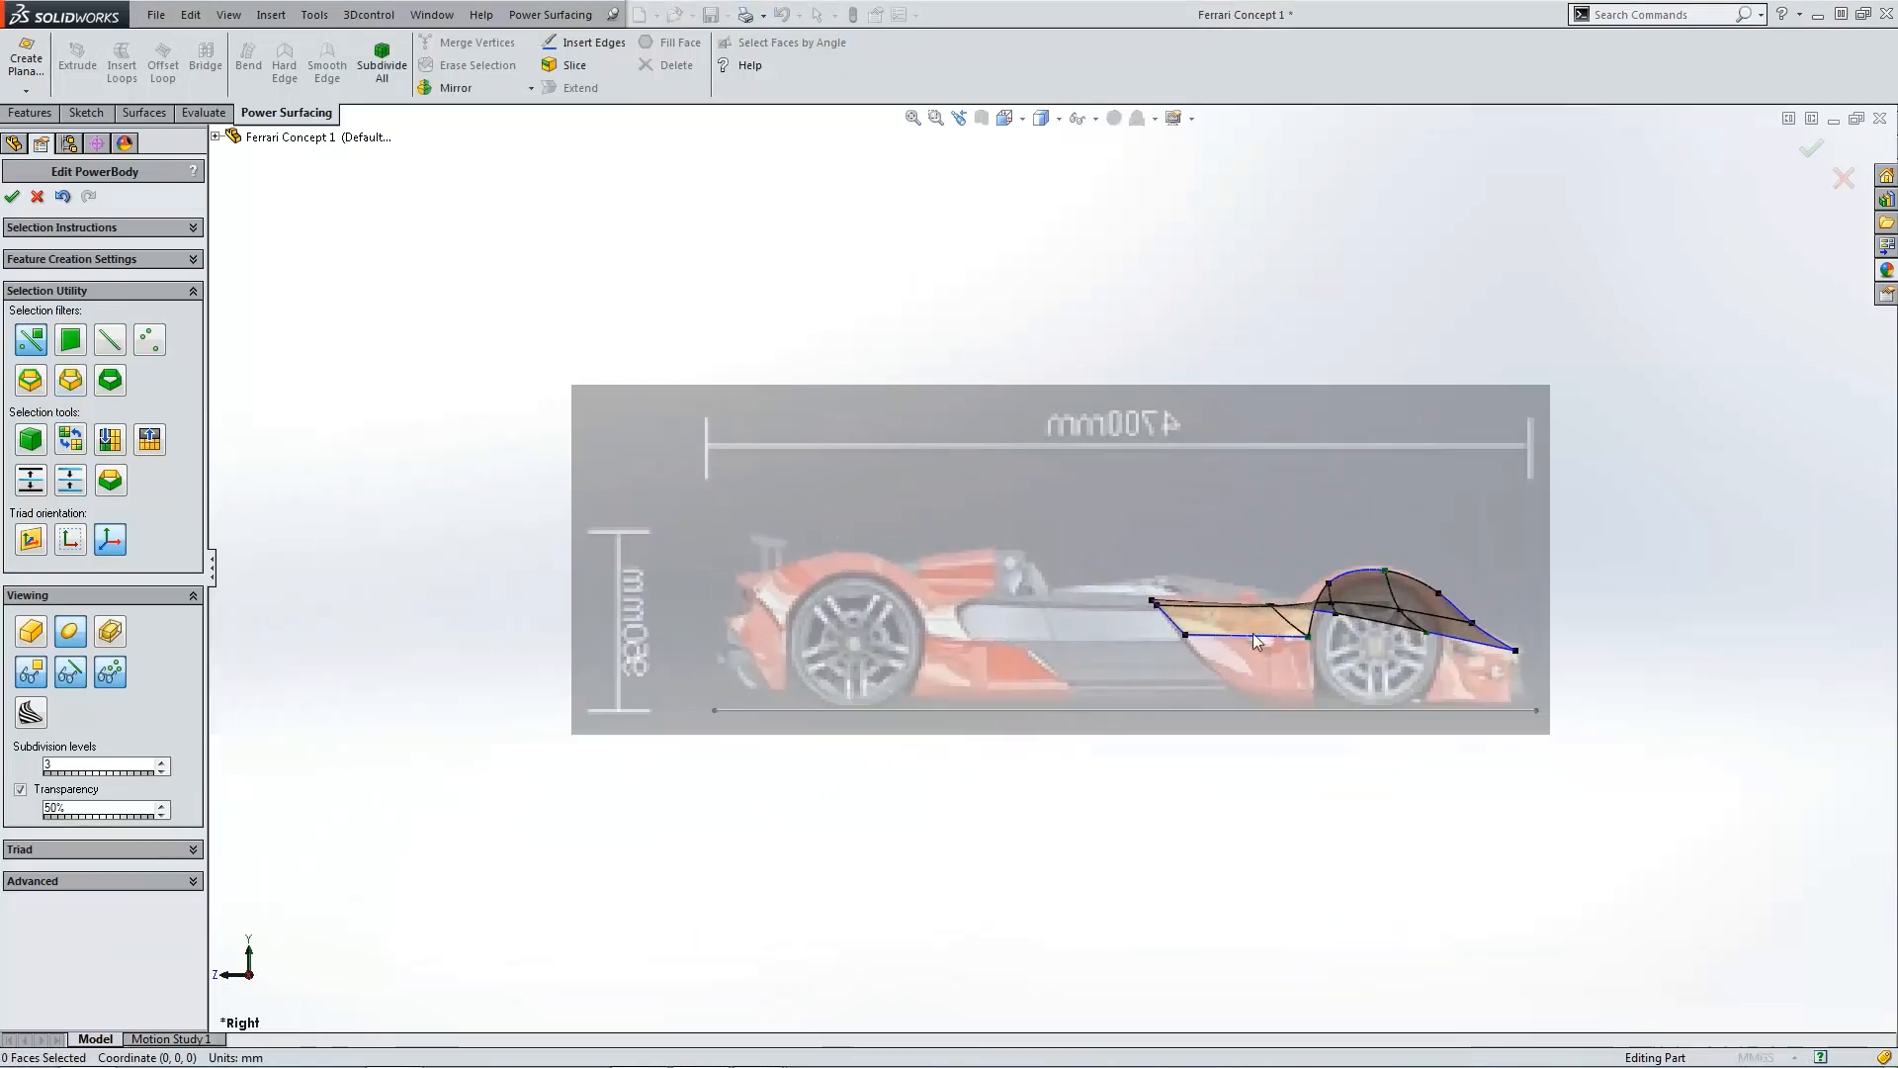
scroll(1296, 637, "down", 4)
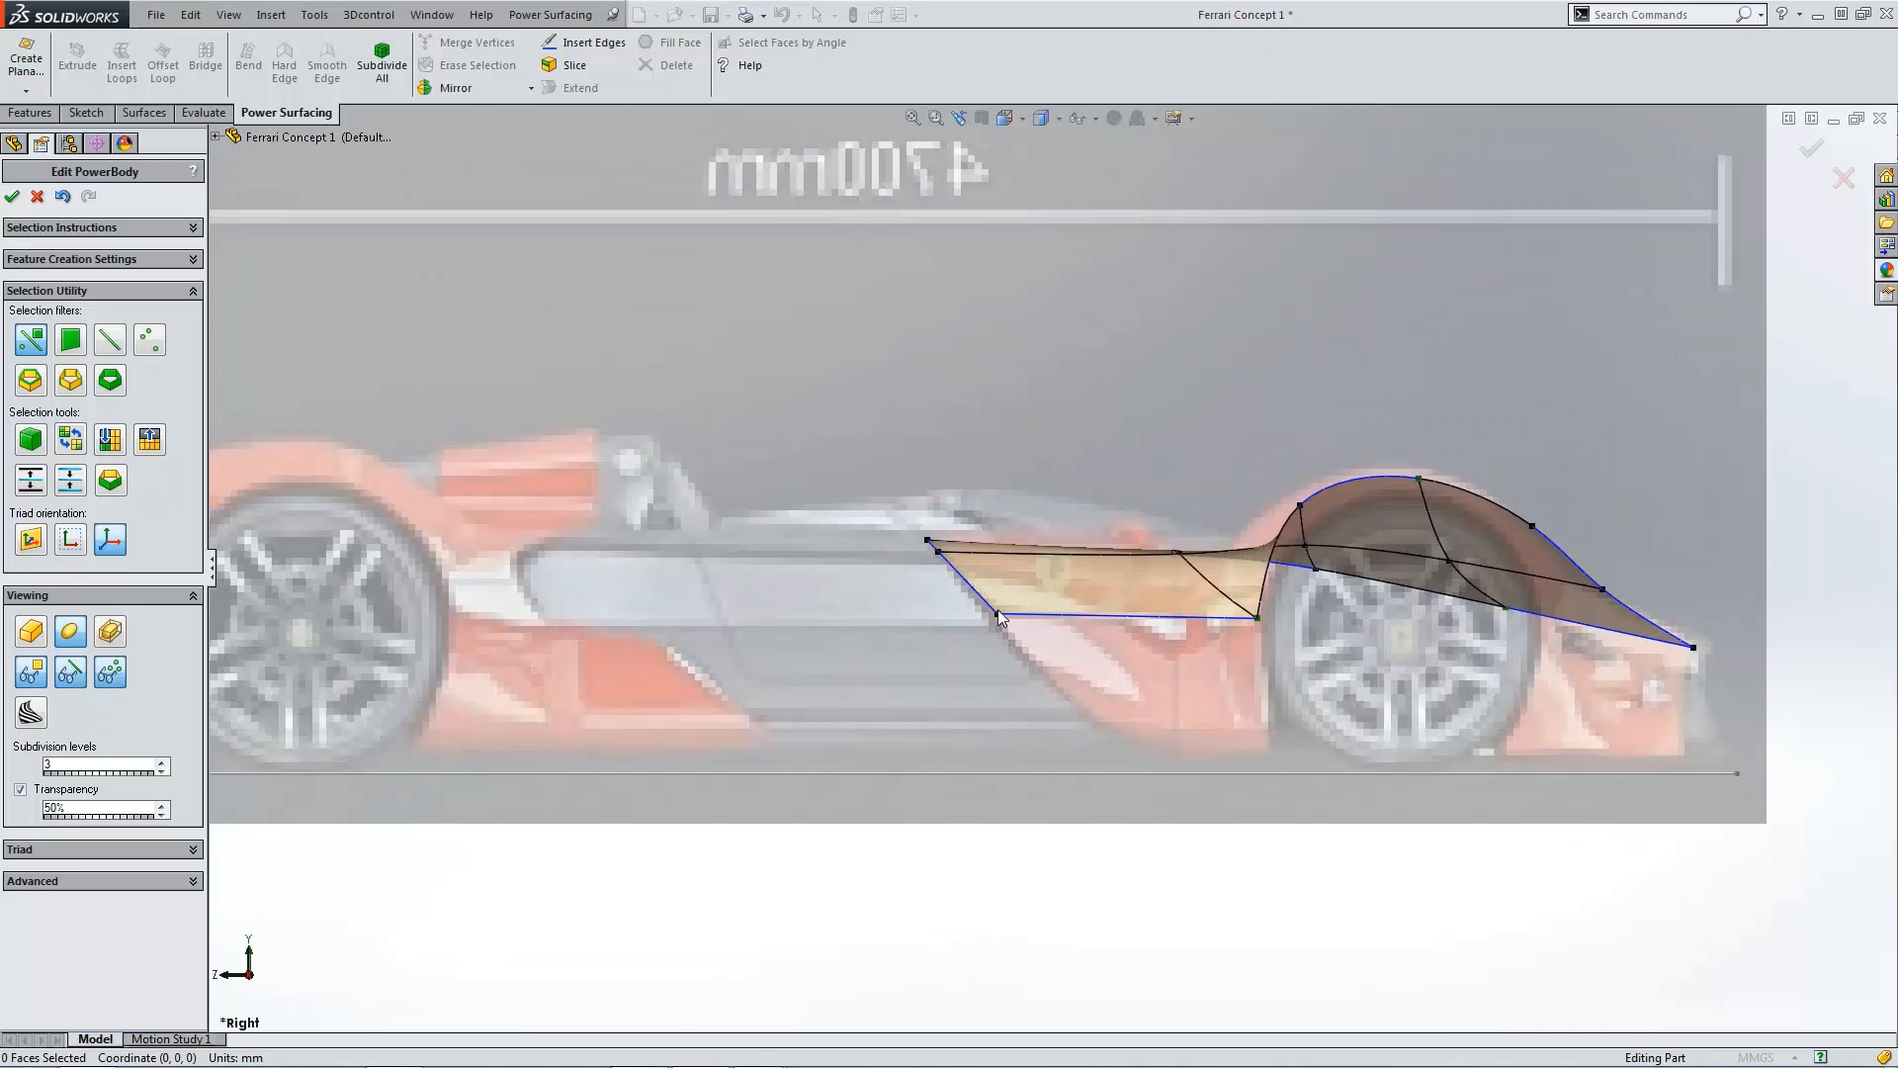
left_click_drag(944, 591, 1296, 632)
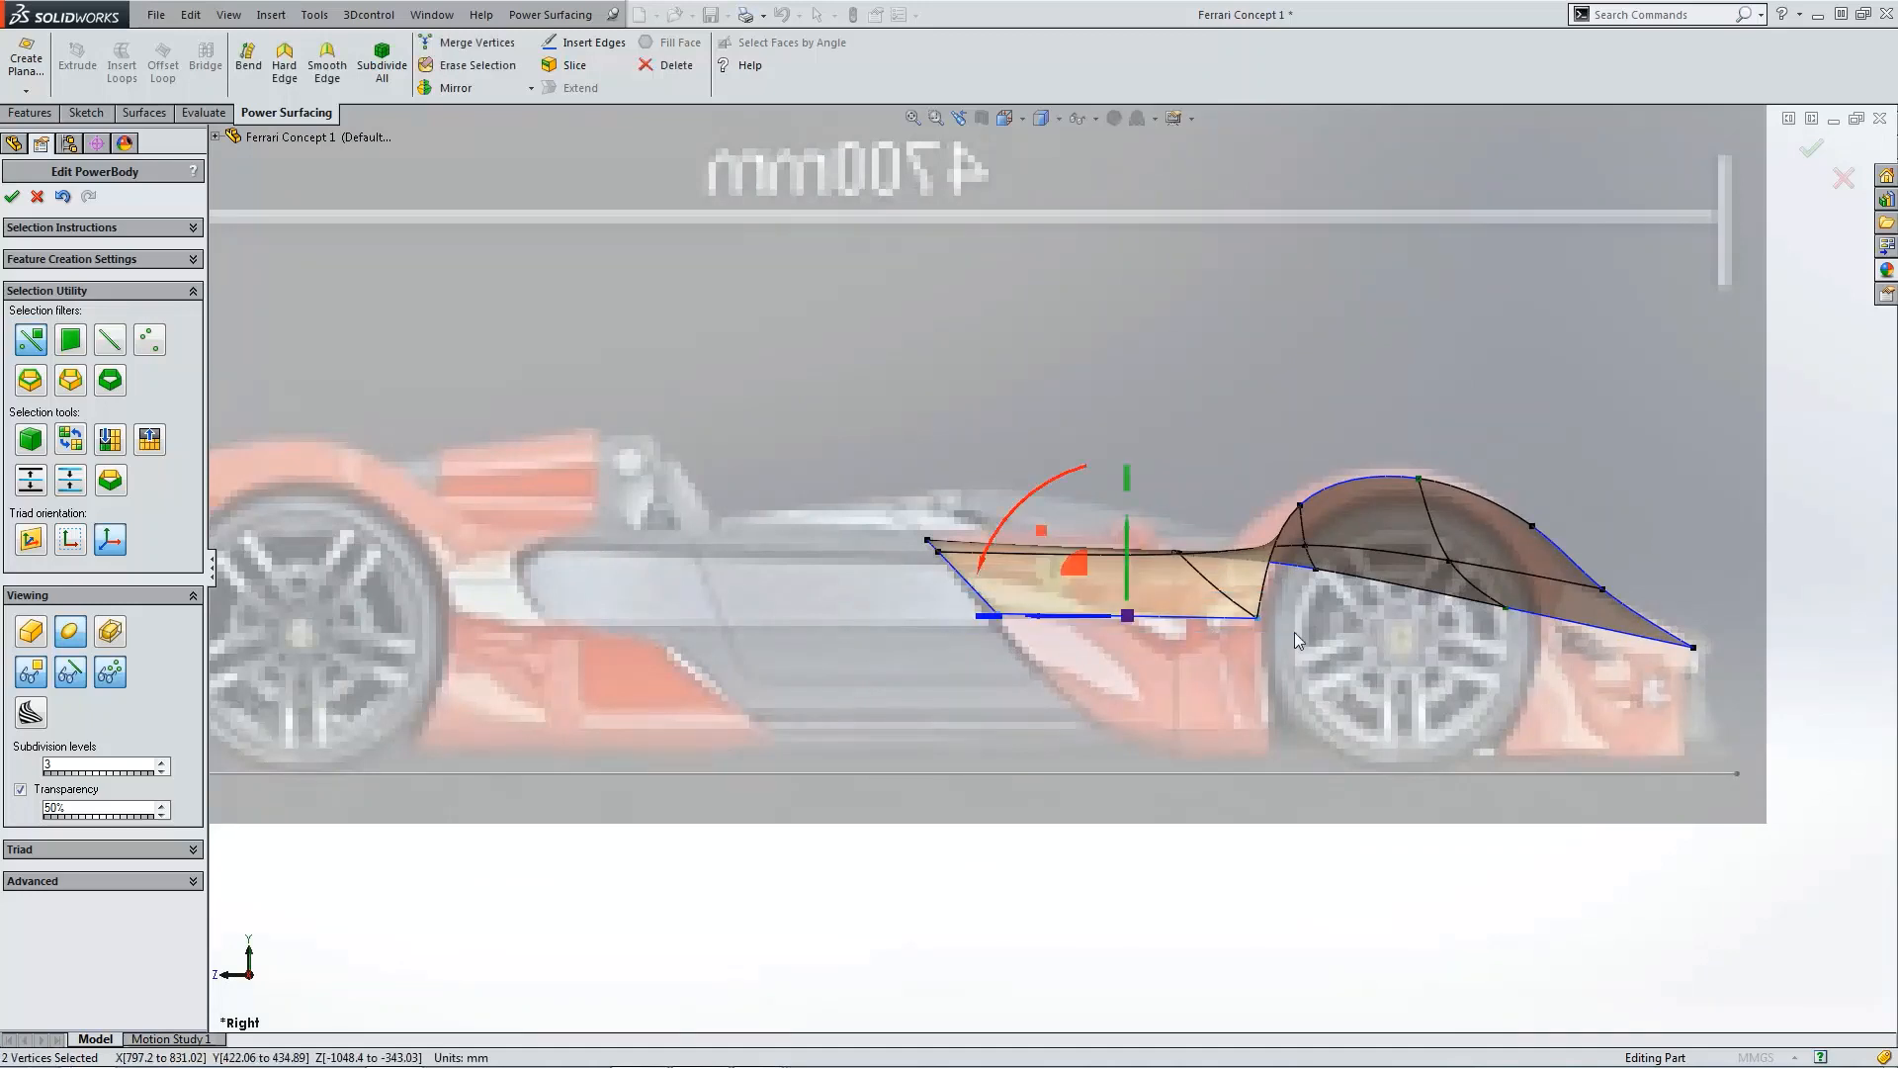
left_click_drag(1076, 572, 1046, 529)
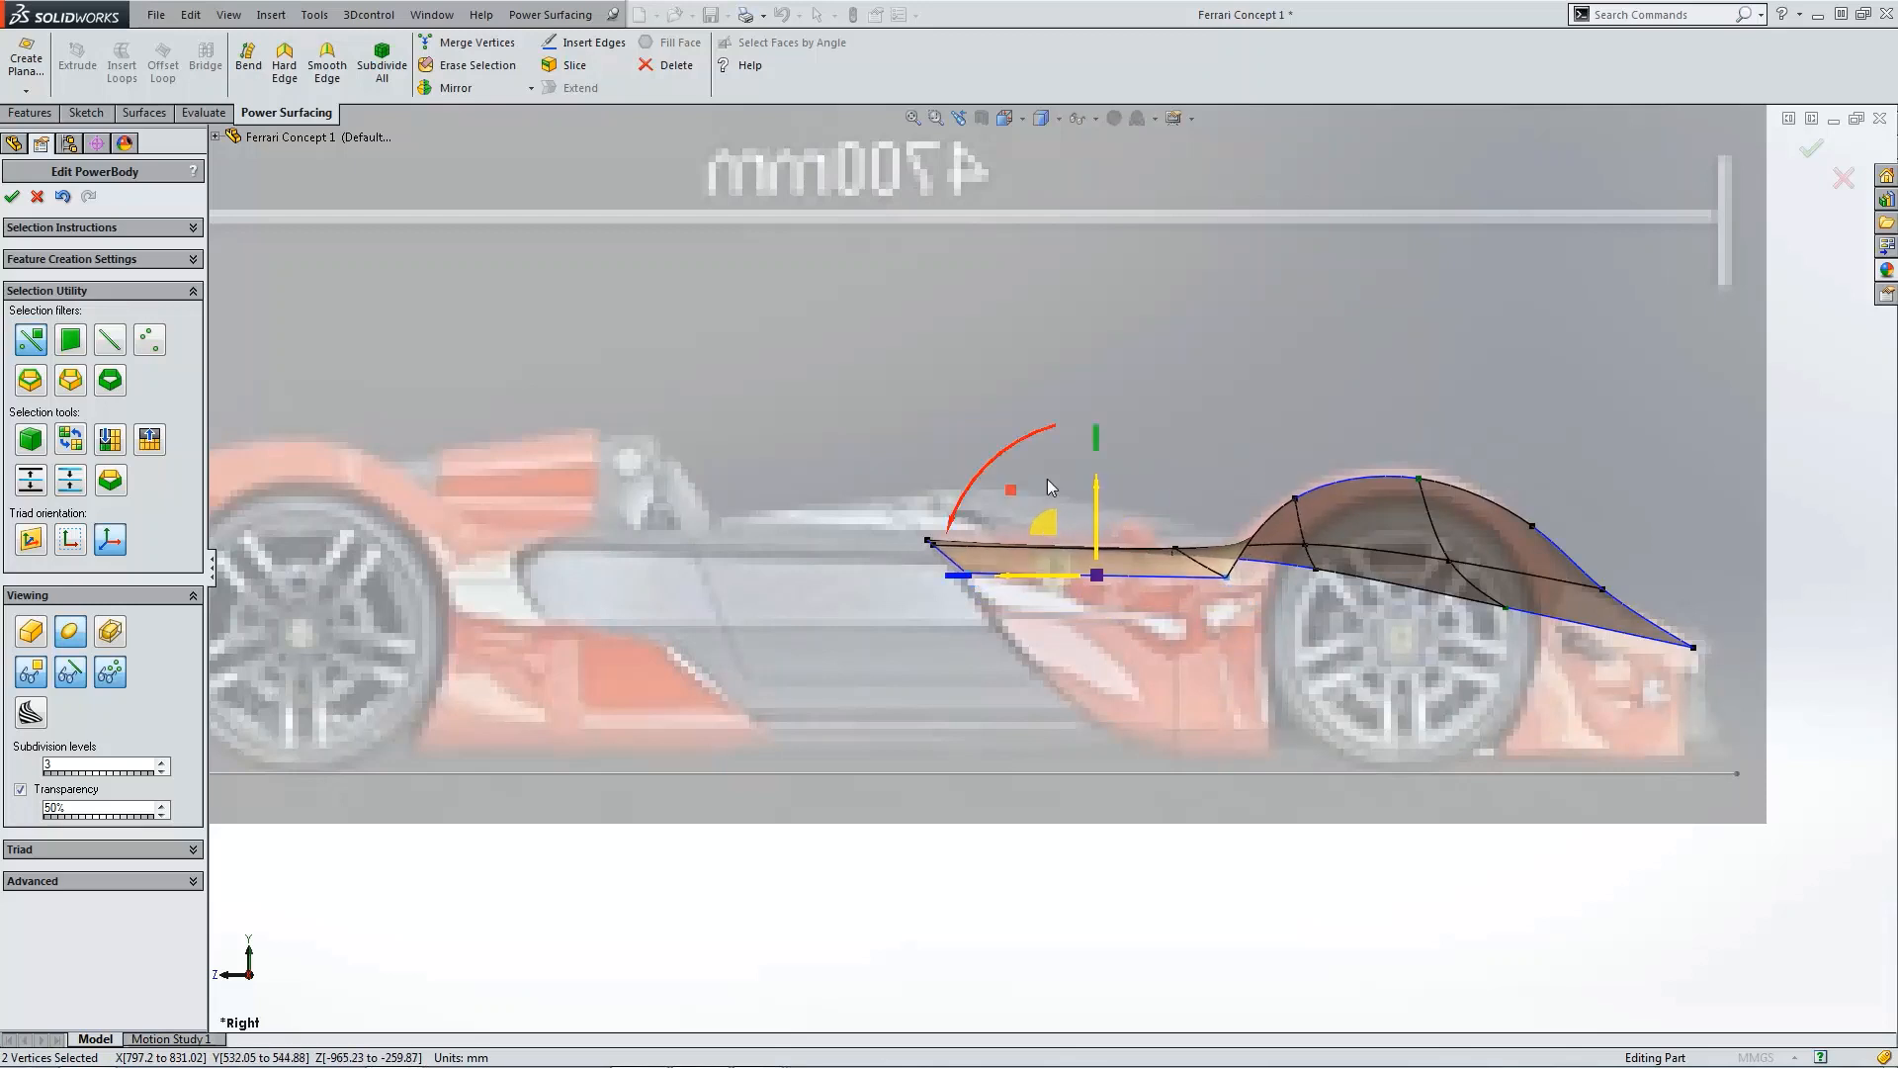
left_click(1013, 339)
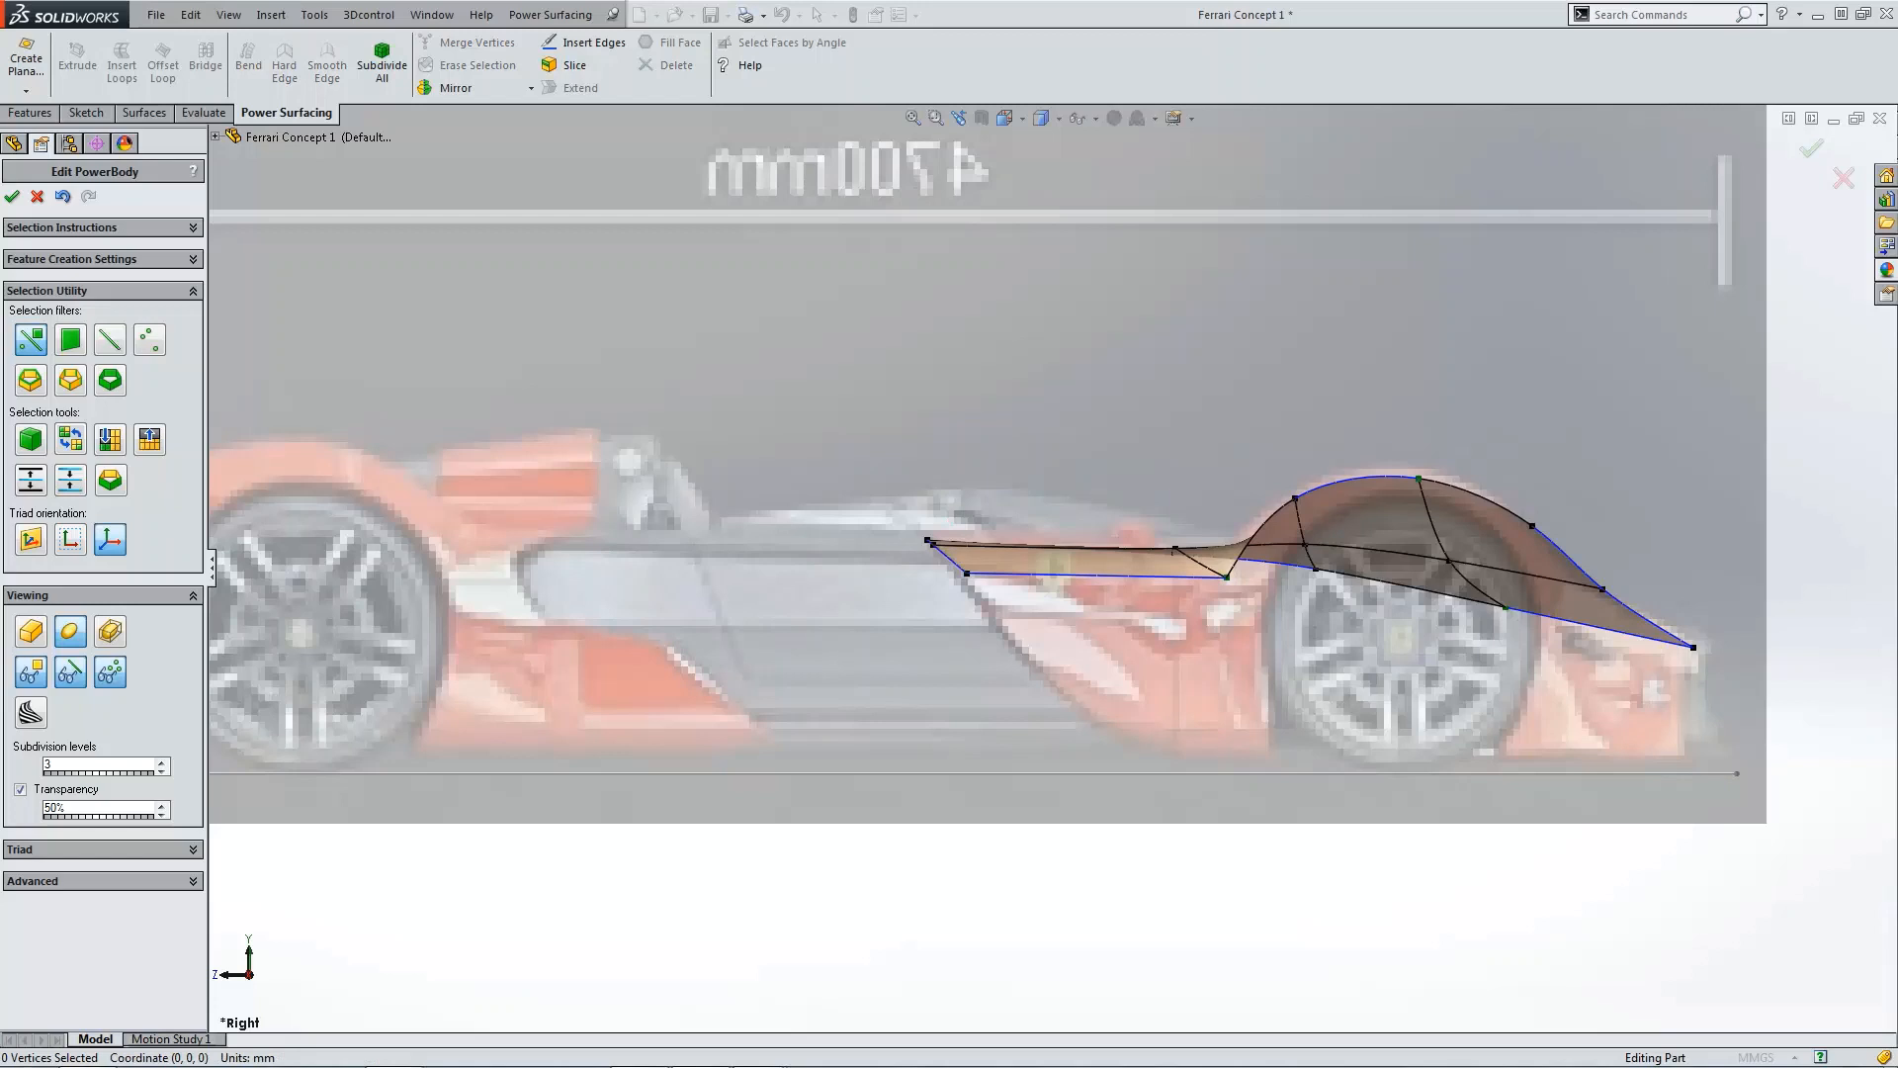
Step: Examine the reference photo of the Ferrari in the image viewer, then close it
left_click_drag(0, 331, 812, 206)
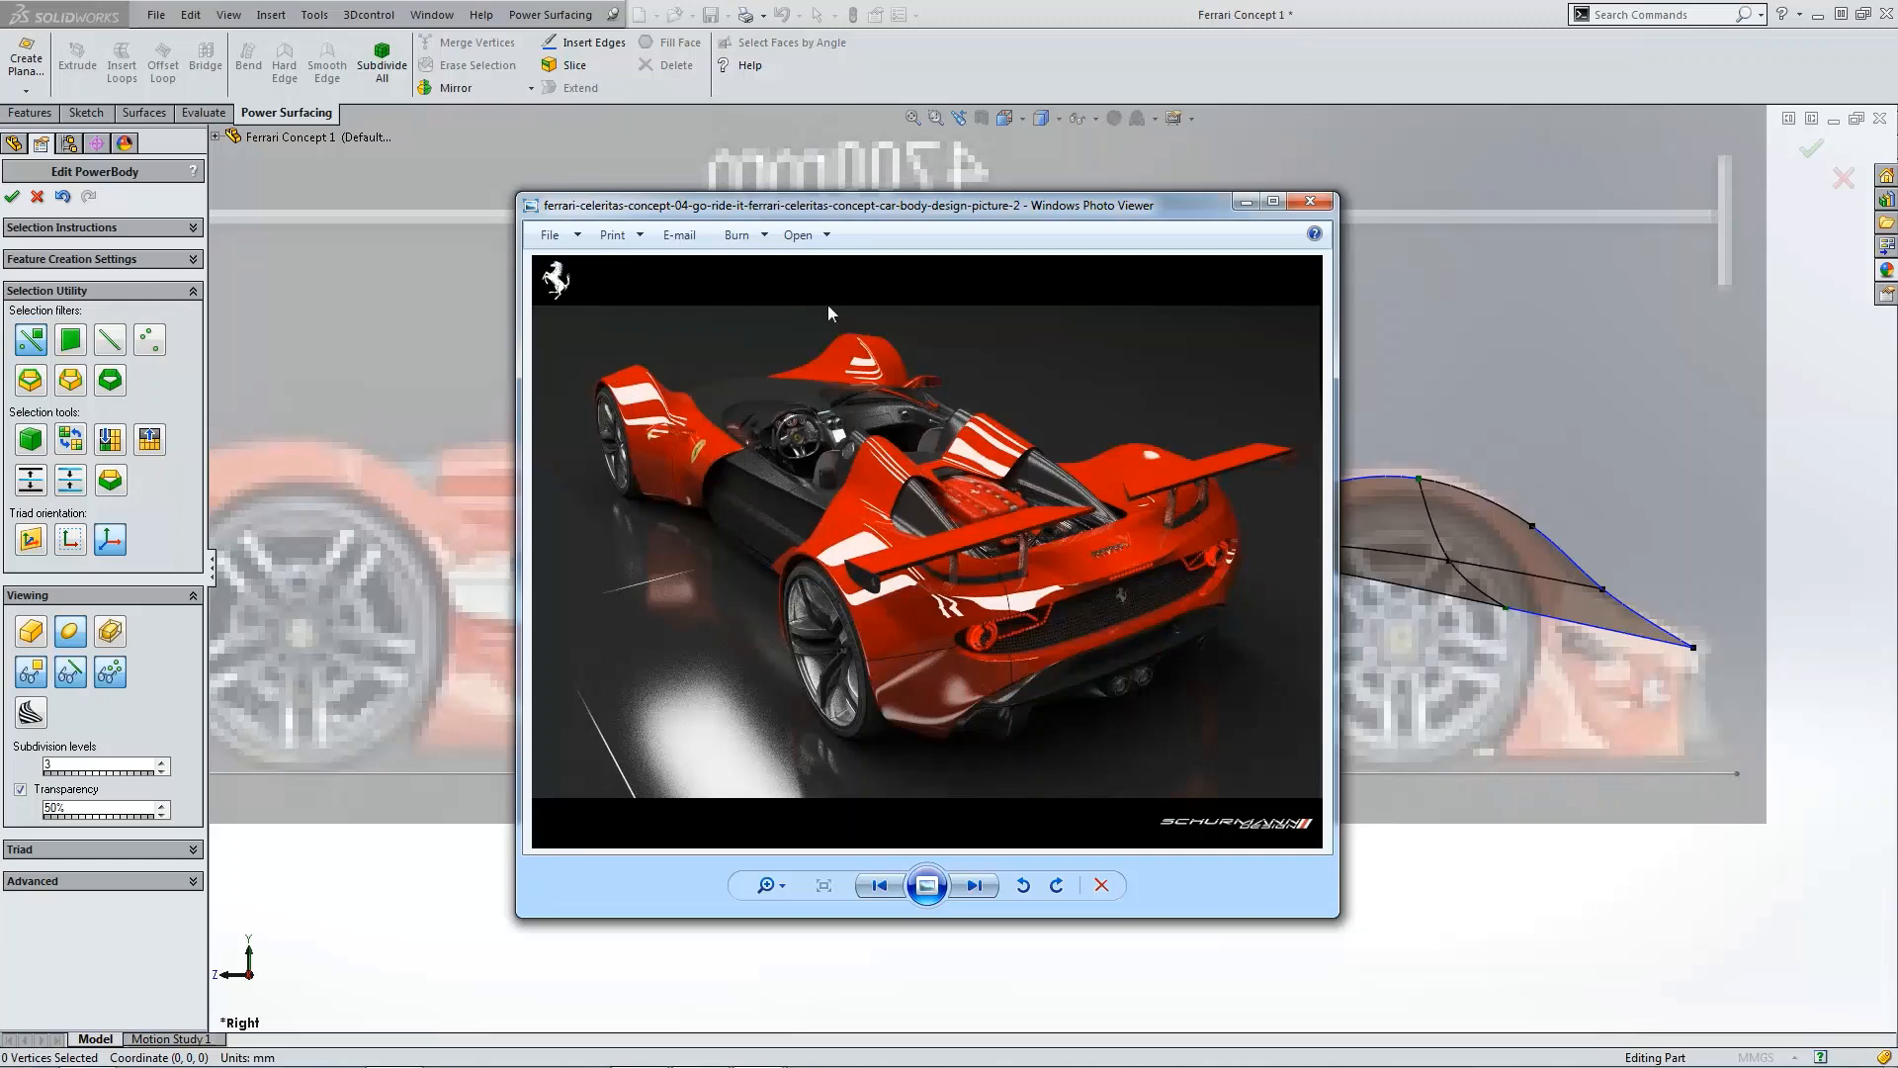
key("alt+F4")
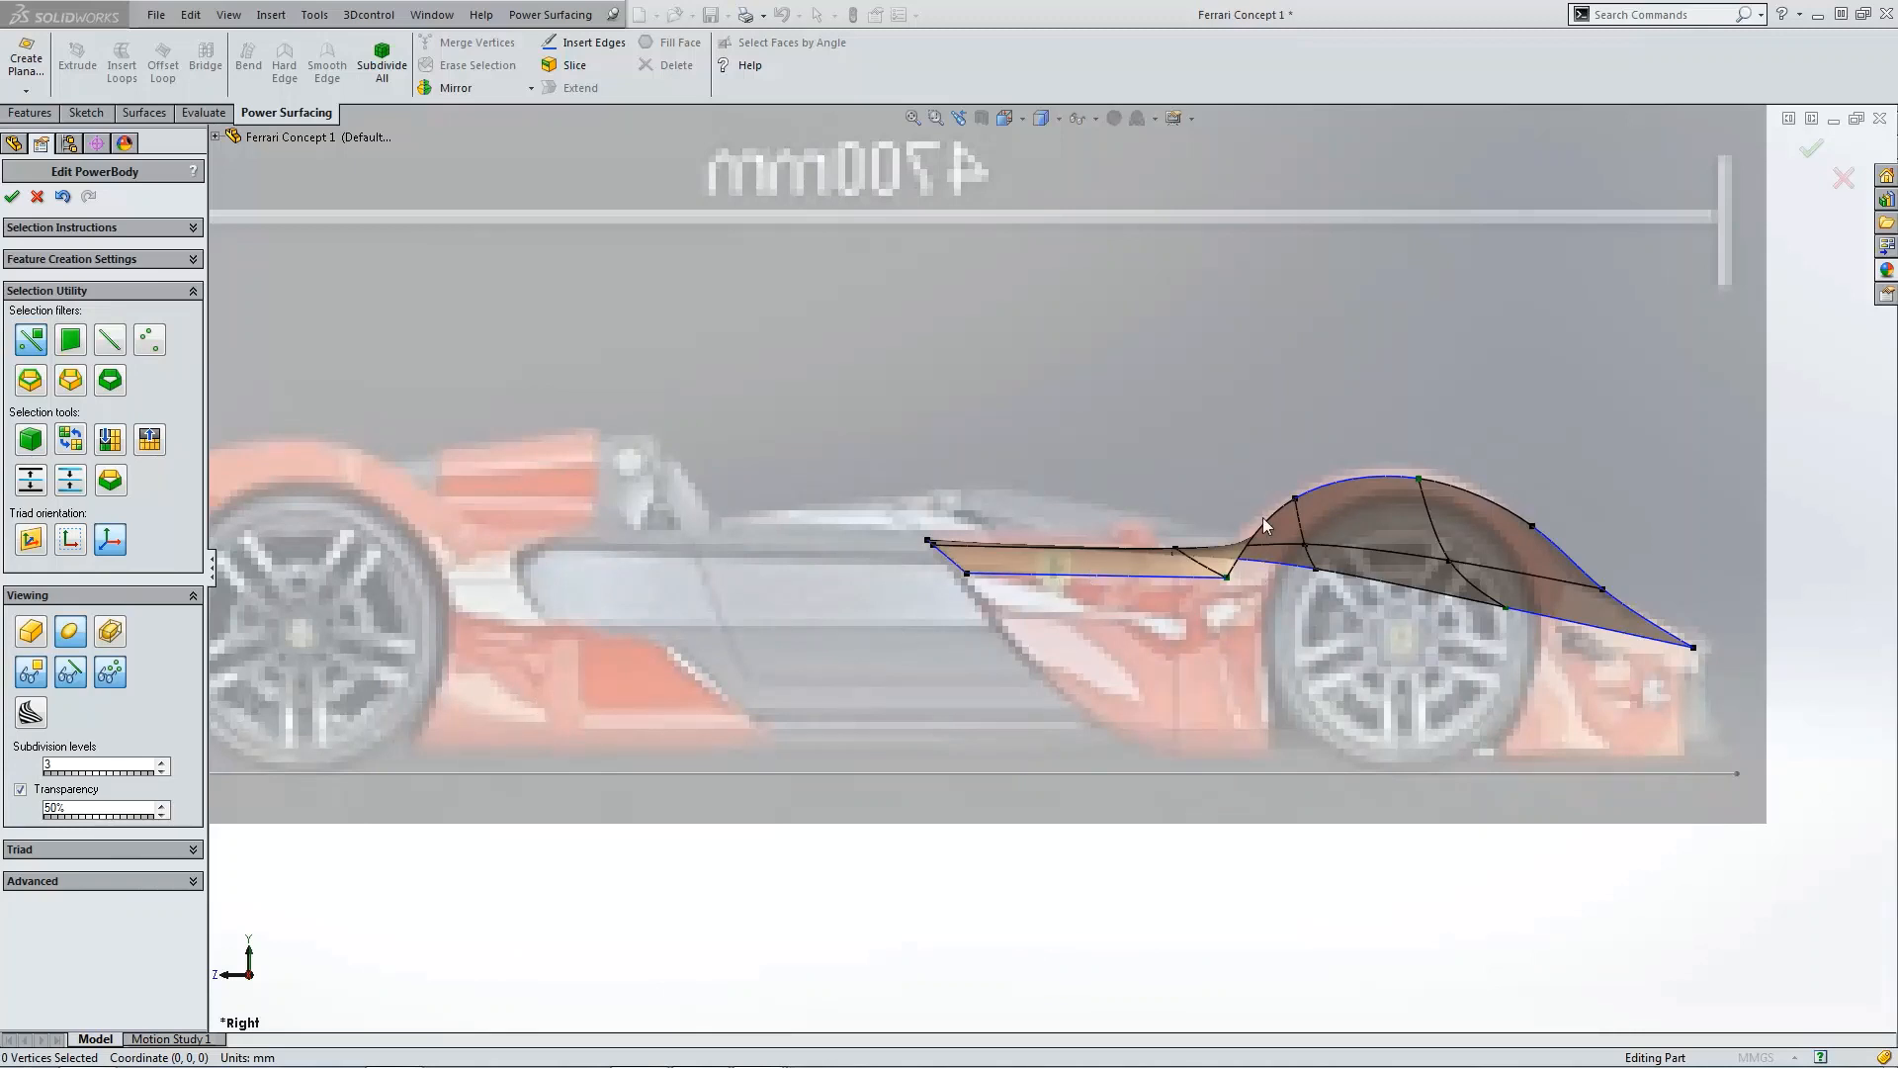
Step: Set the weight of the lower vertex in front of the rear wheel arch to 0
scroll(1231, 603, "down", 2)
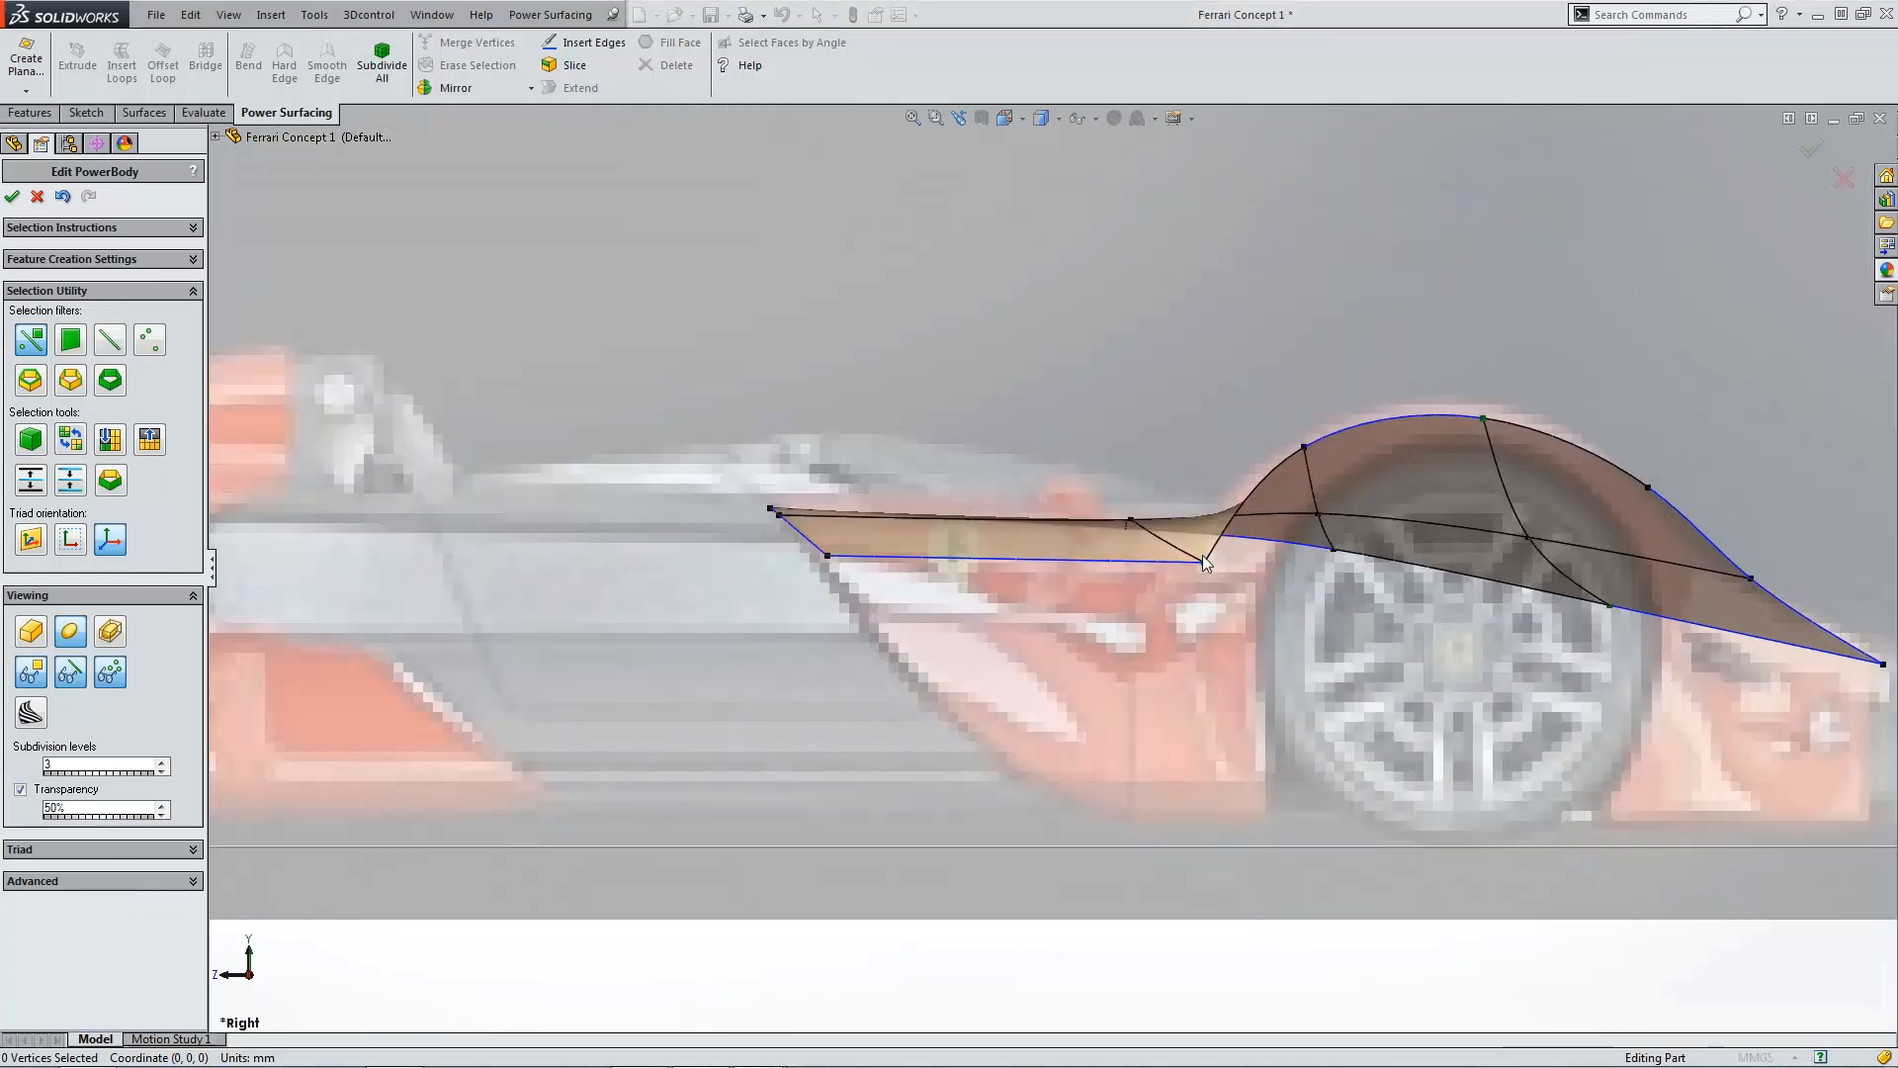
left_click(1219, 574)
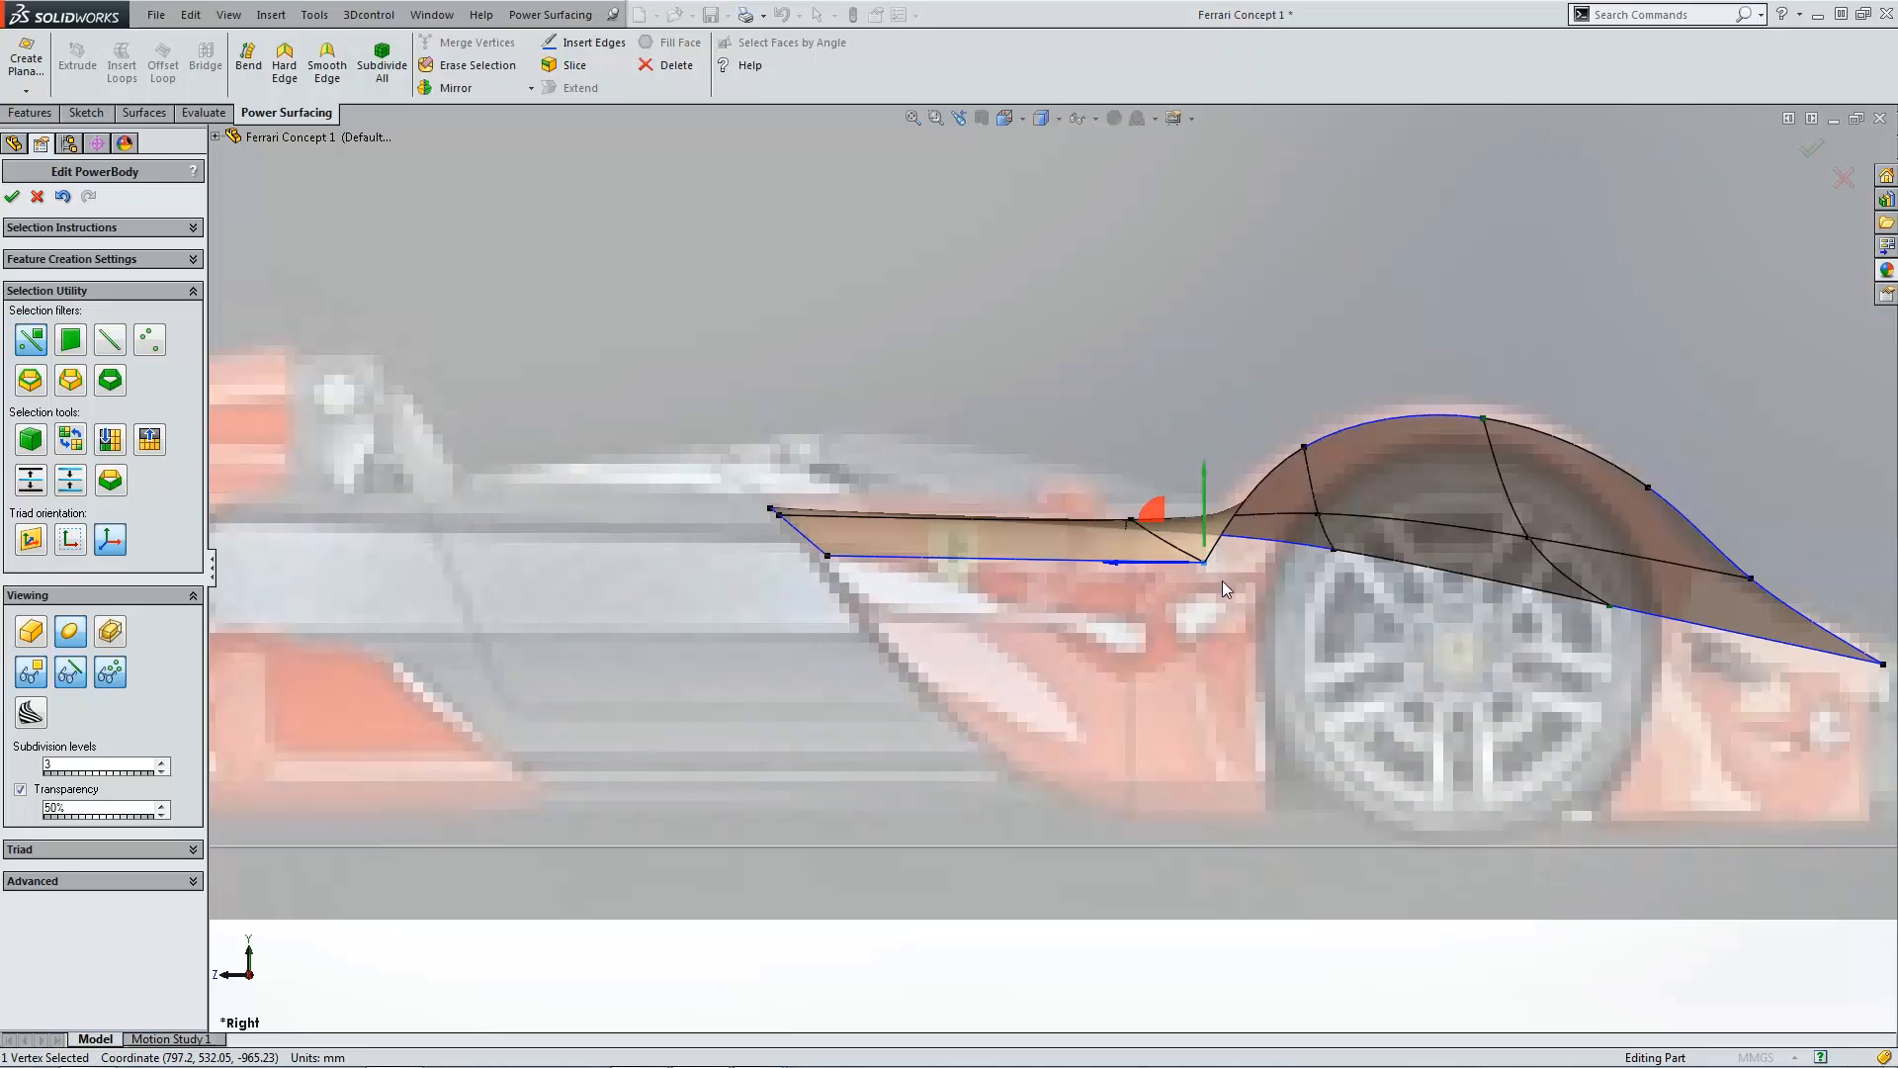
left_click(81, 881)
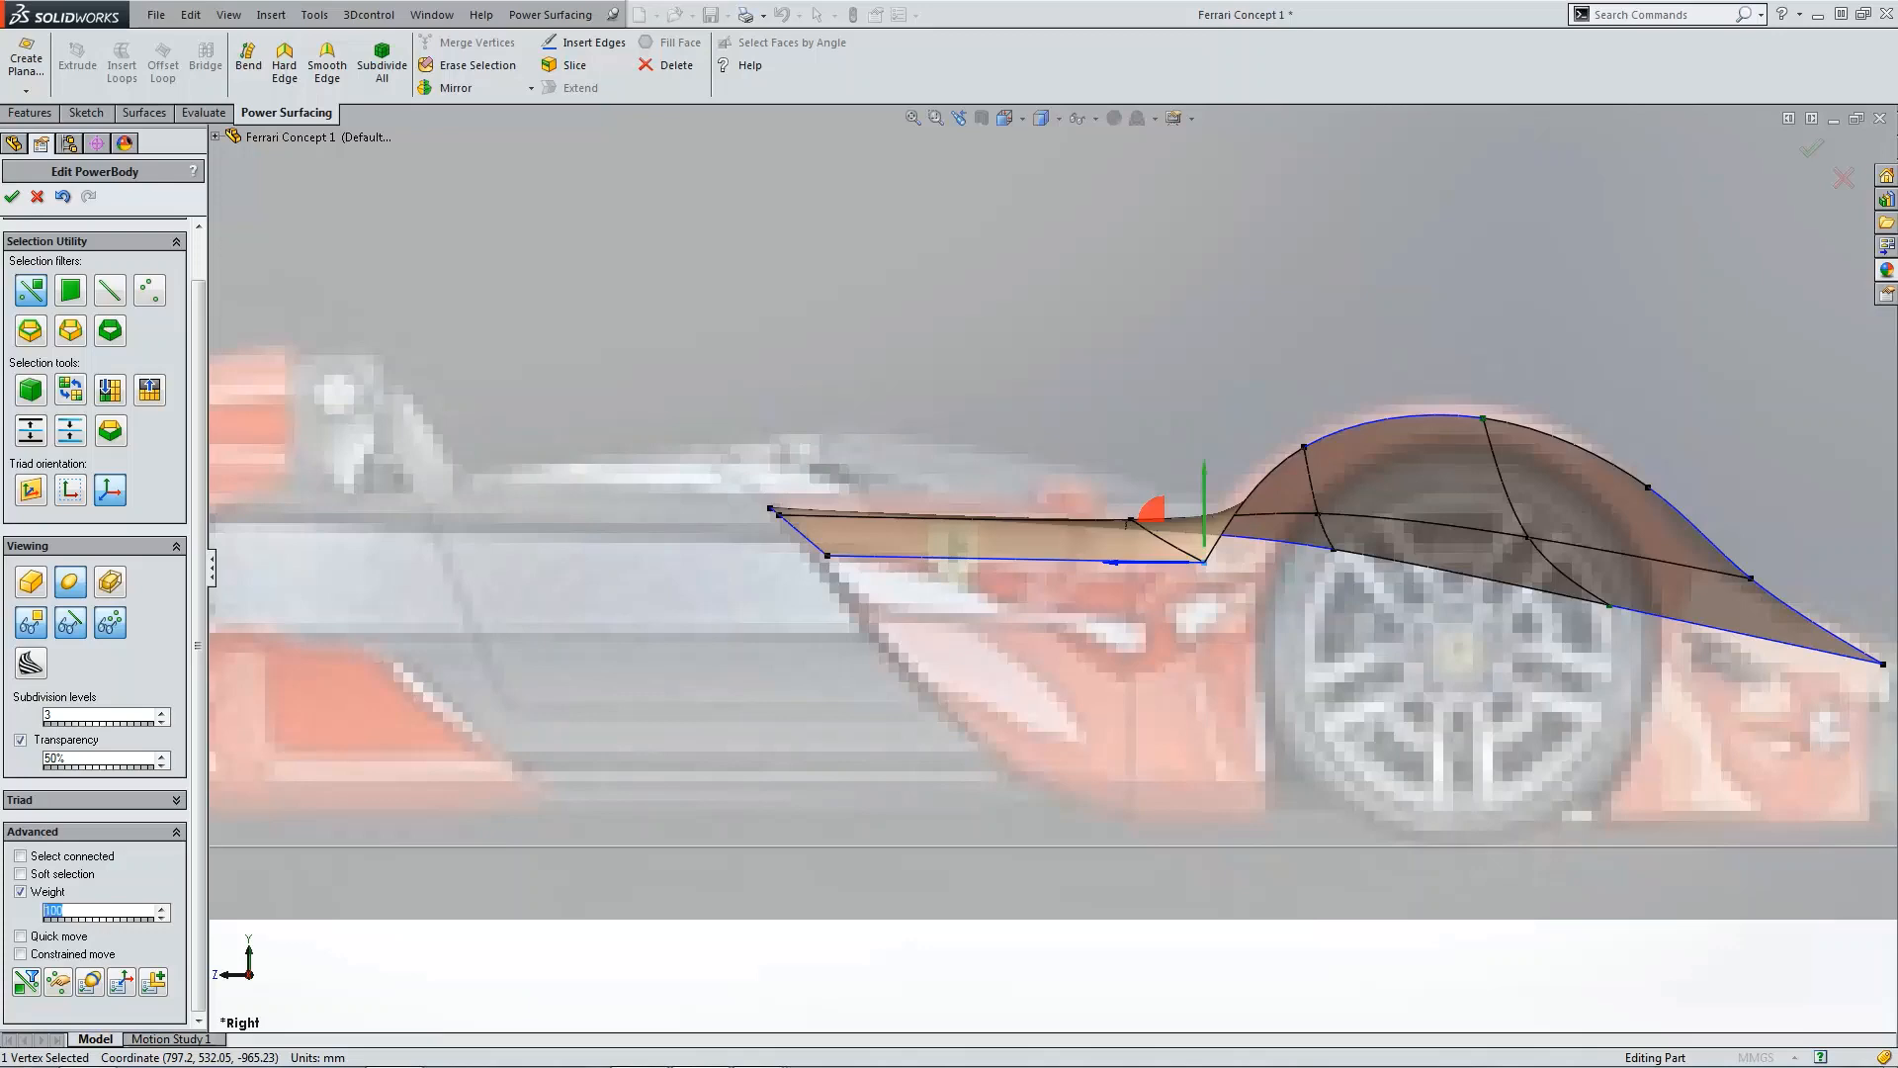
type("0")
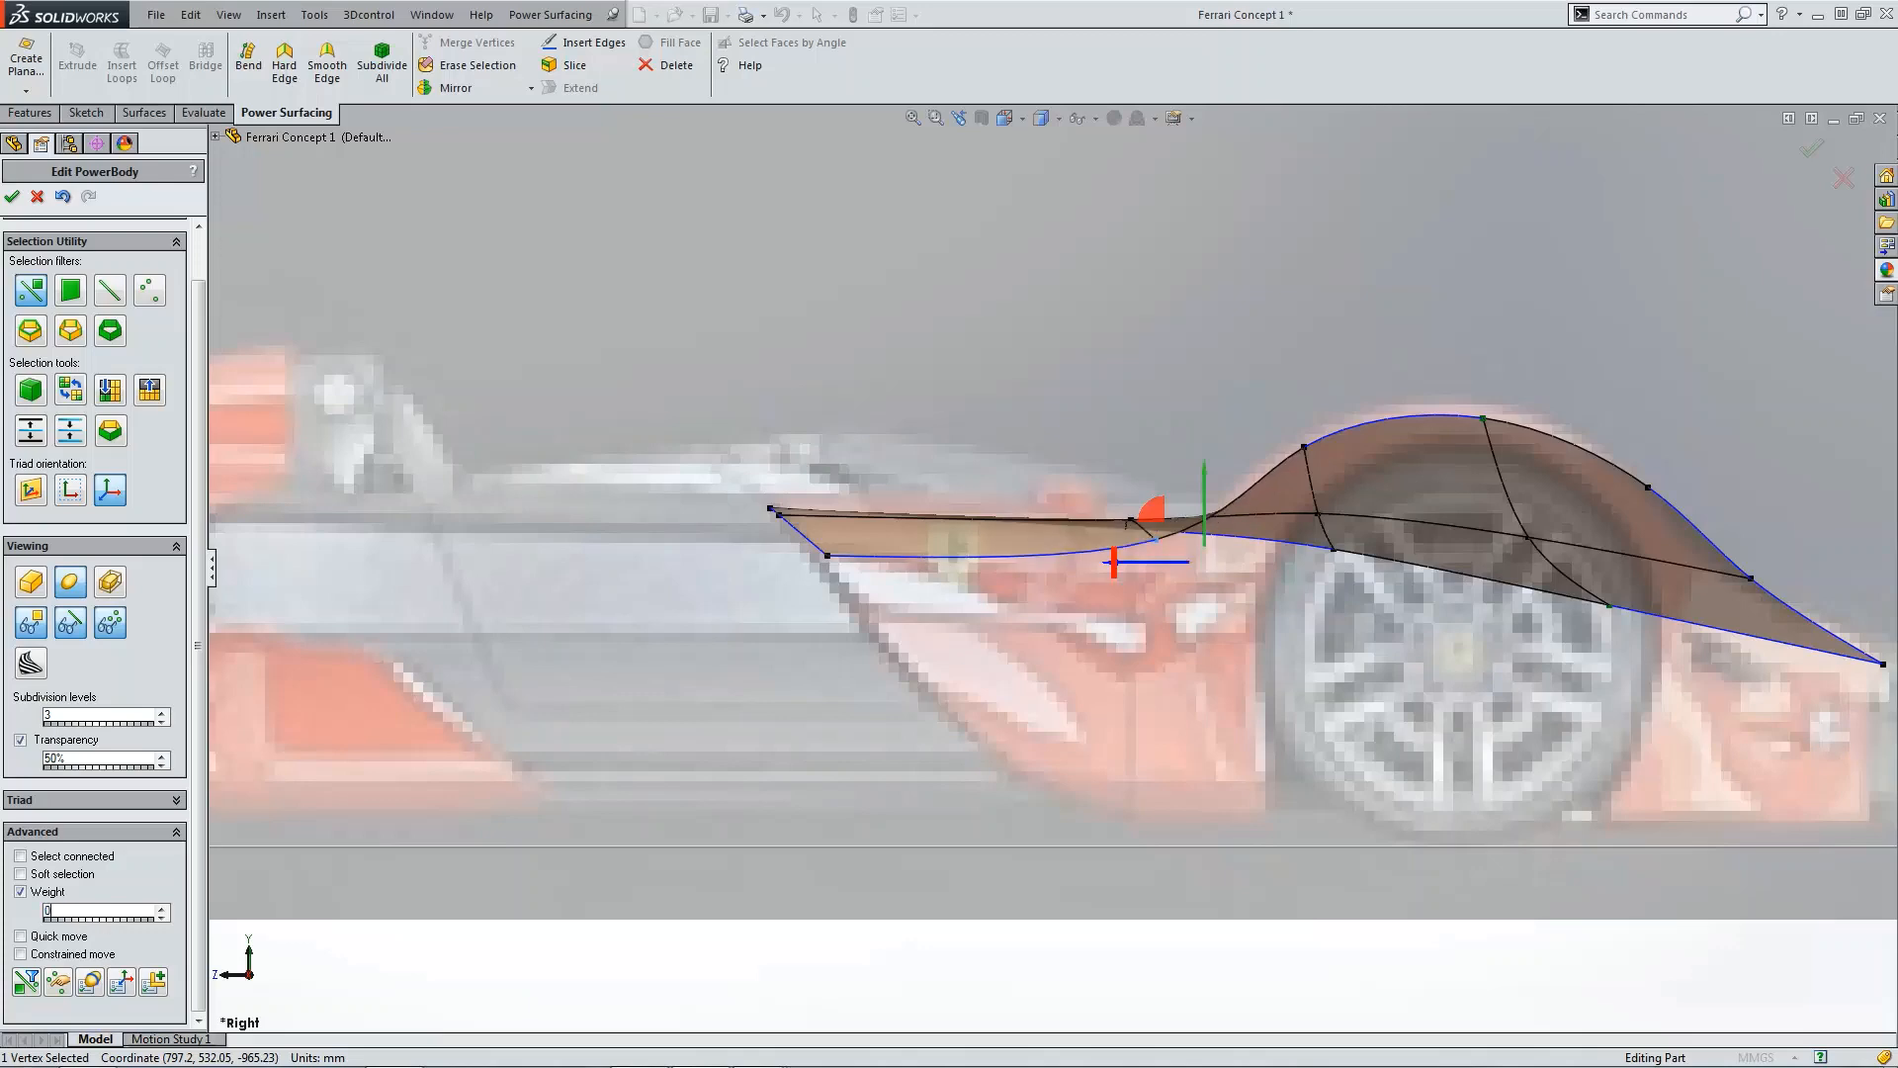
left_click(864, 400)
Step: In the top view, move the panel's rear outer corner vertex outward to follow the car's body outline
scroll(870, 404, "up", 3)
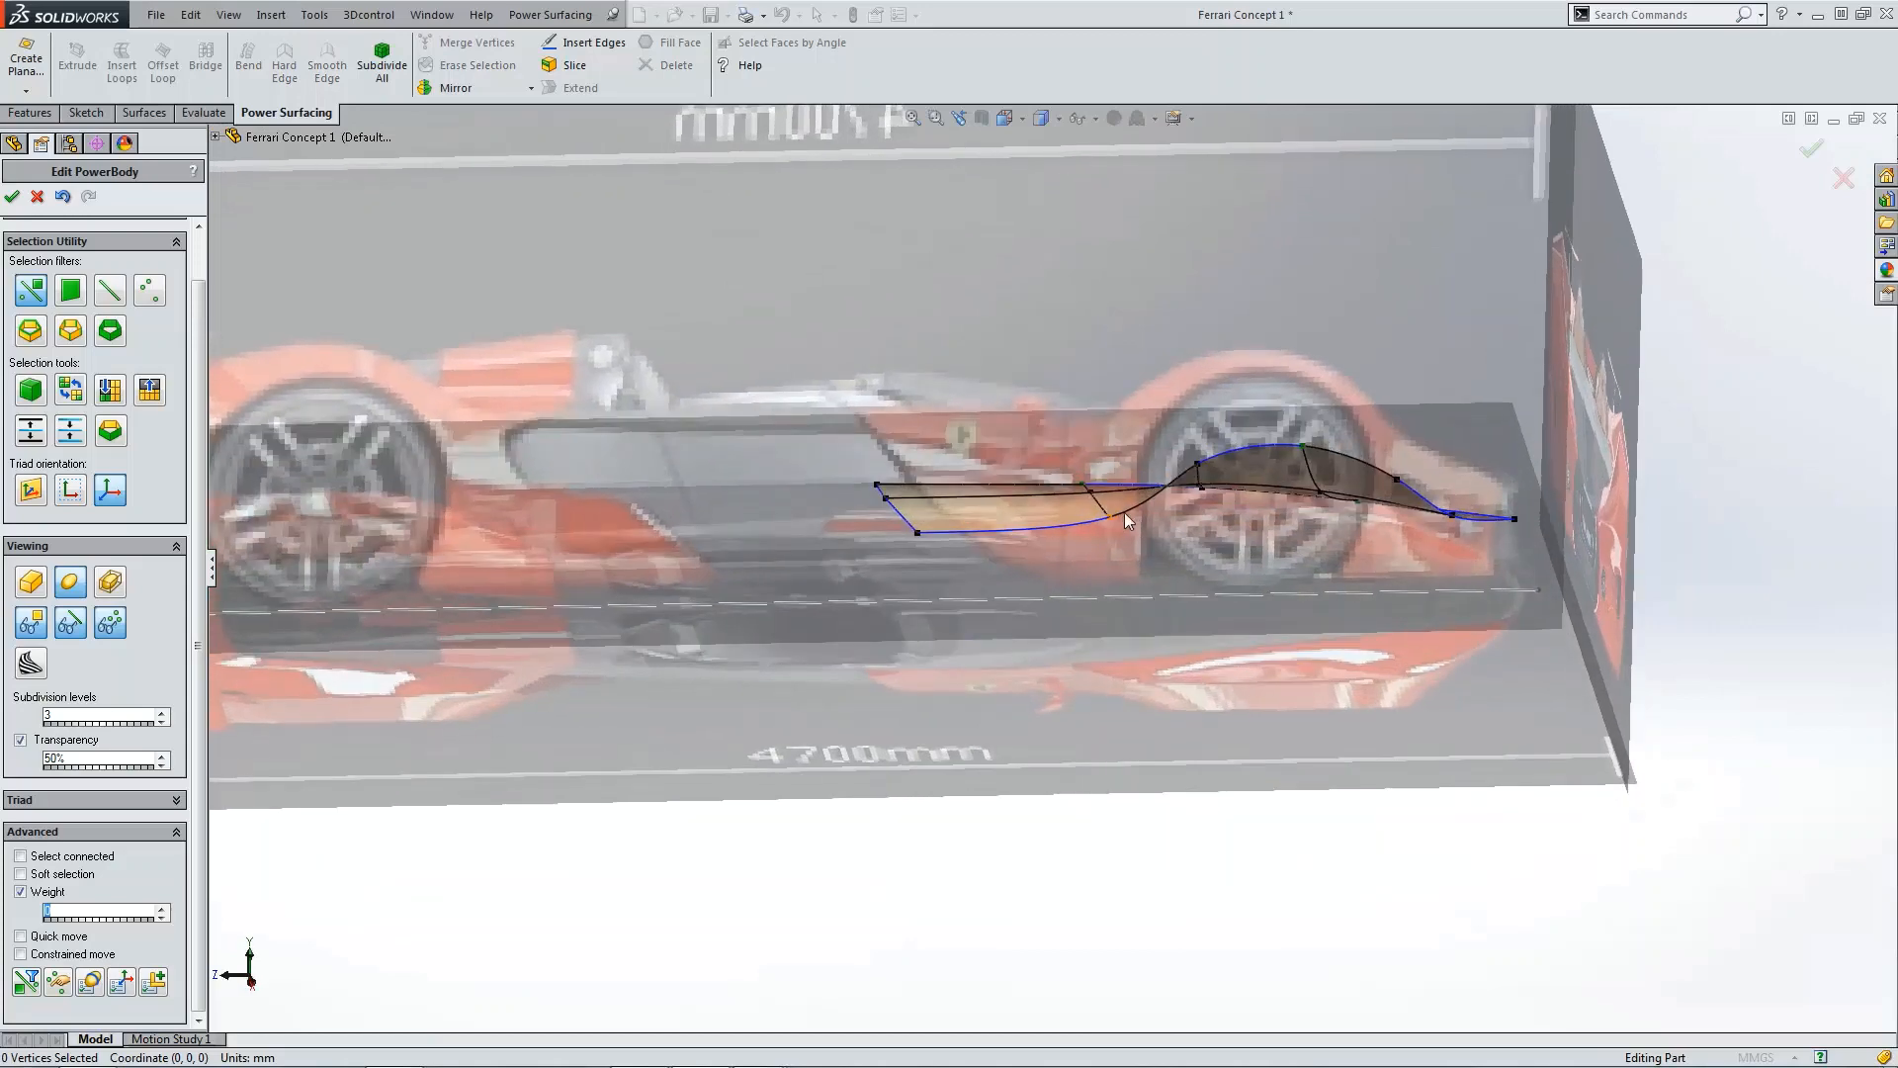
scroll(1118, 546, "down", 3)
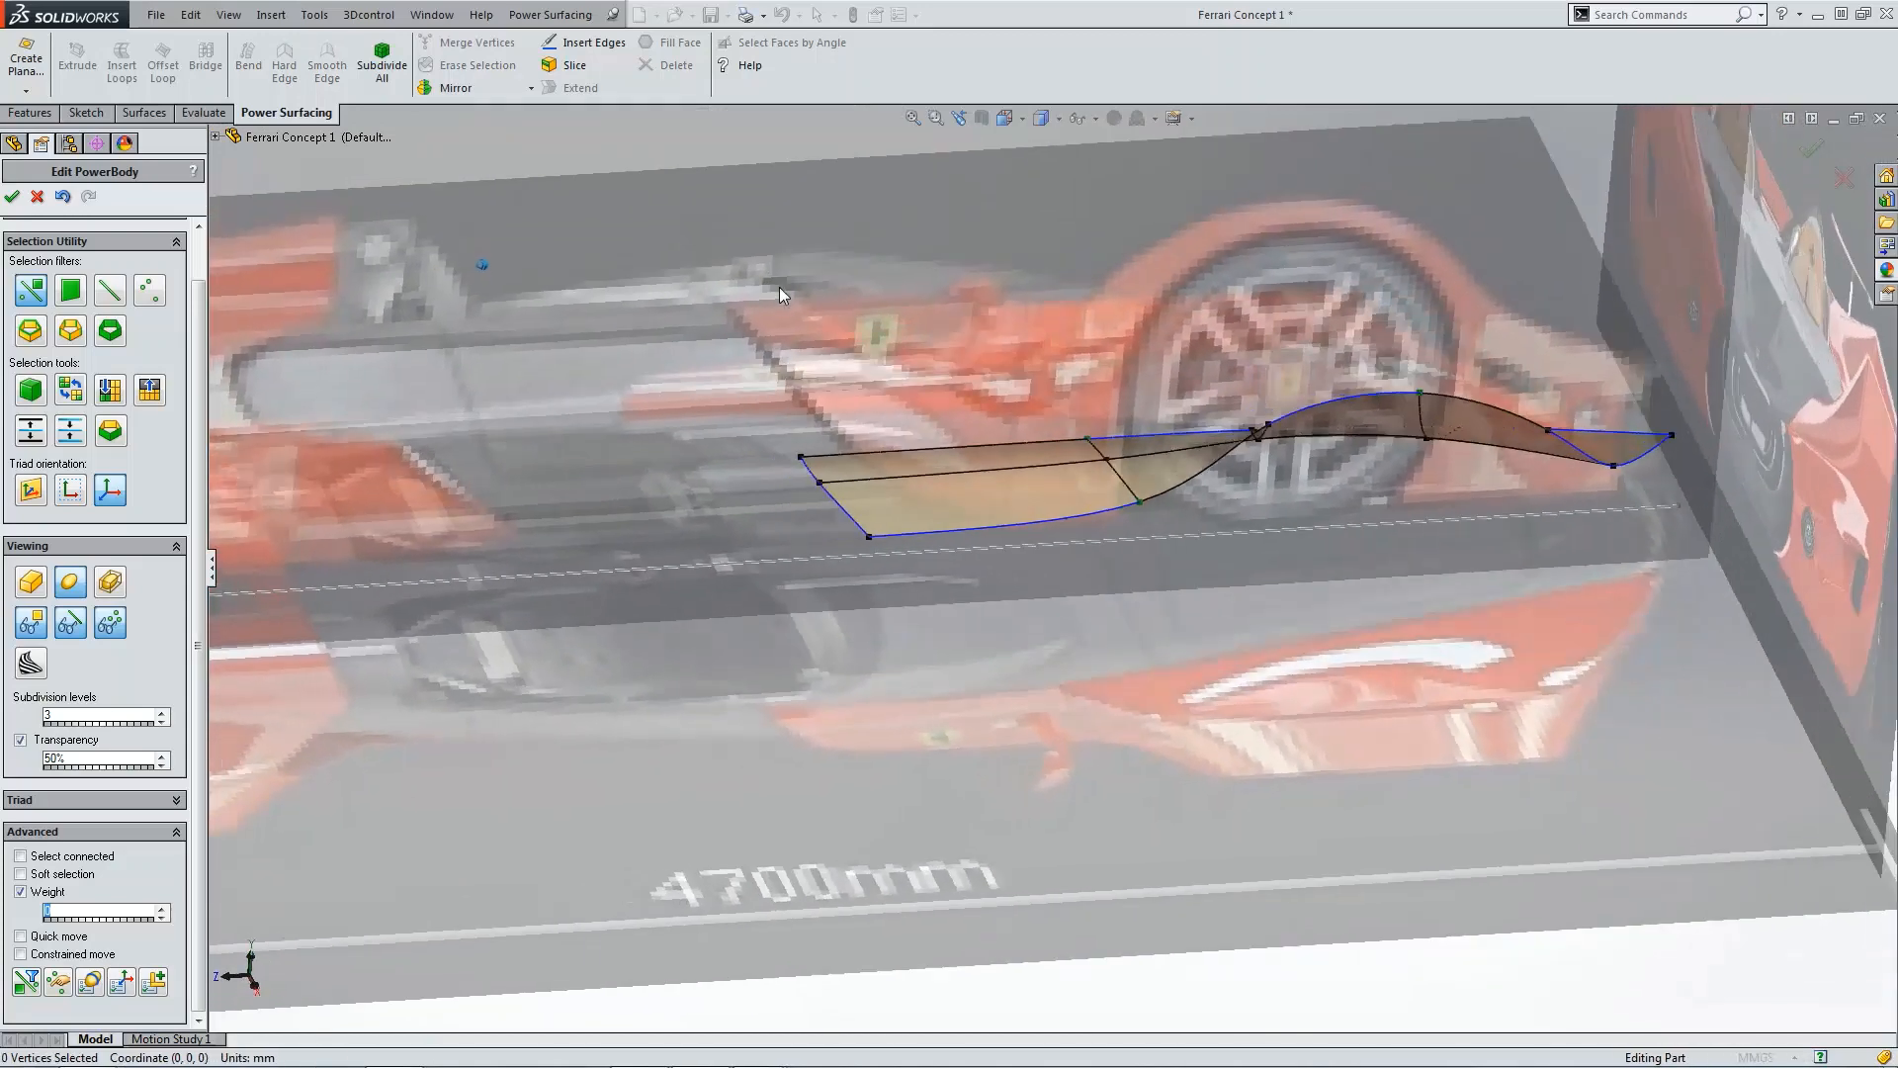
key("ctrl+5")
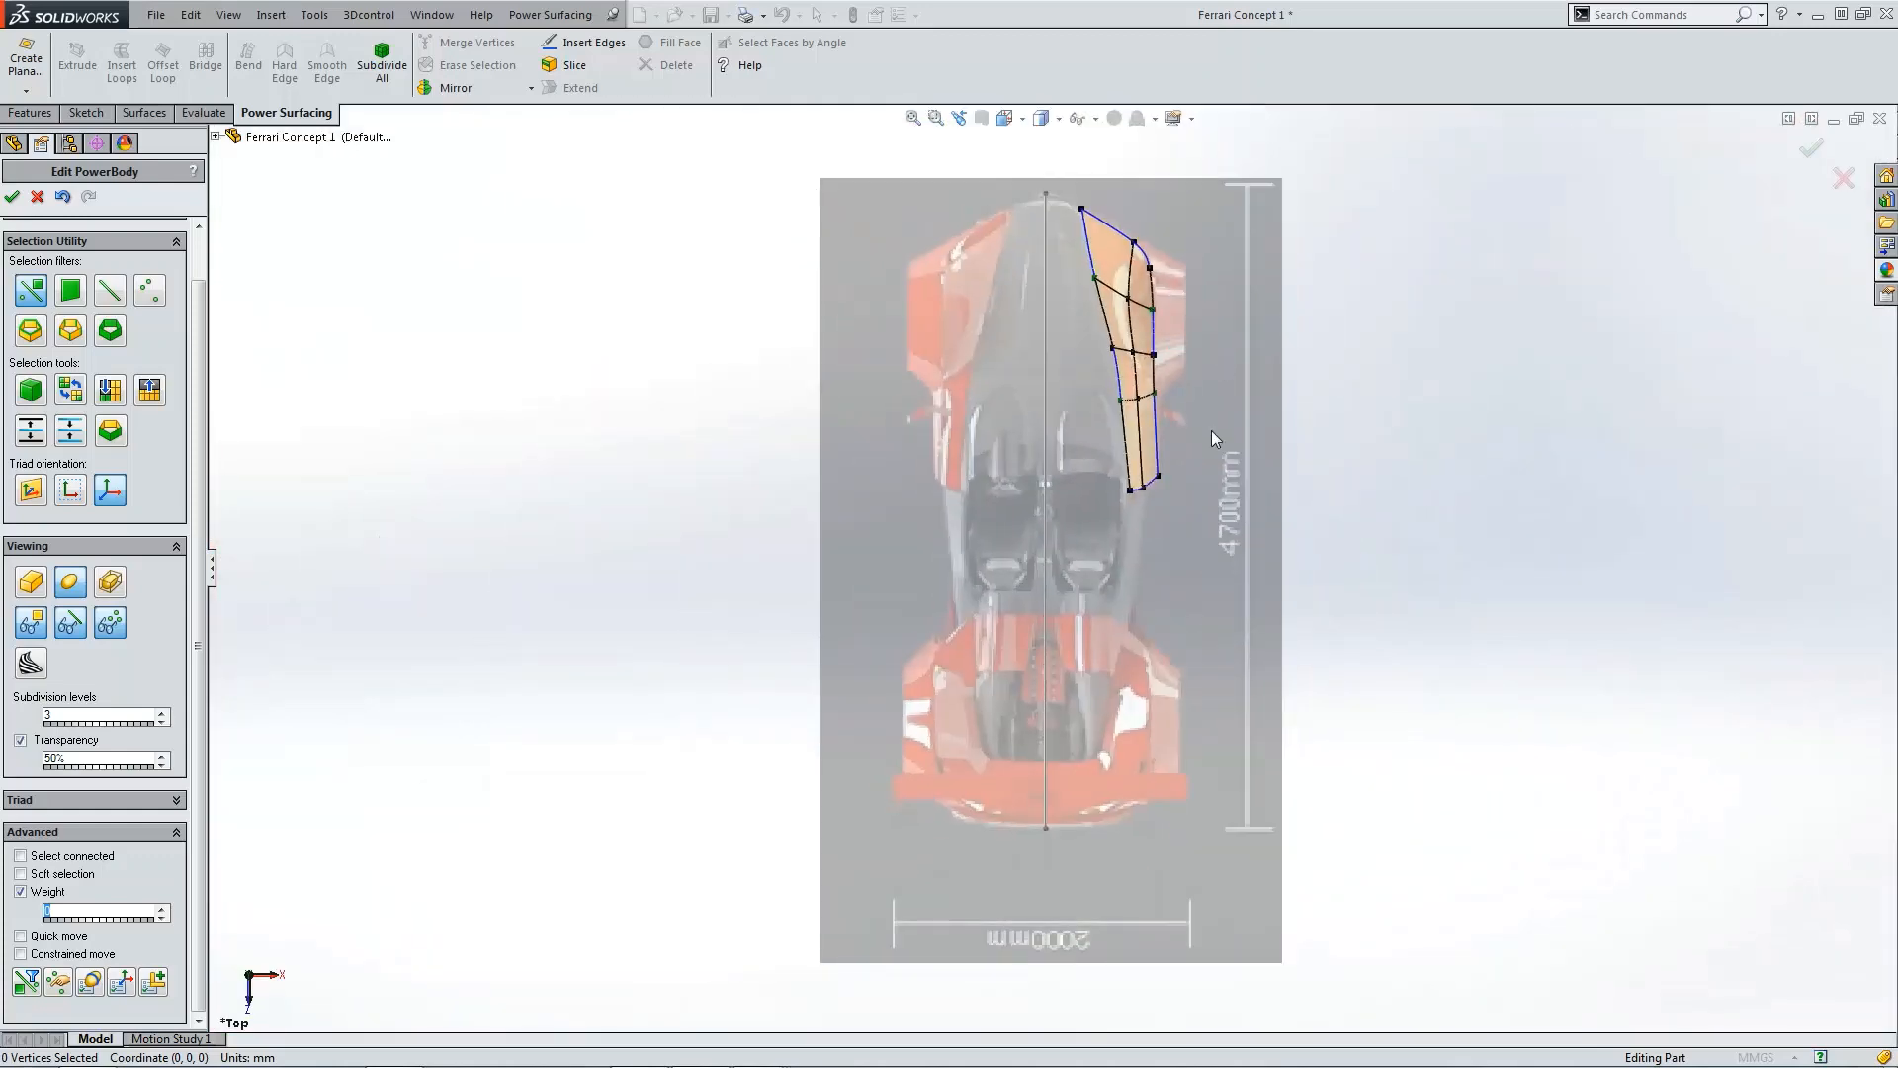
scroll(1236, 405, "down", 2)
scroll(1133, 441, "down", 5)
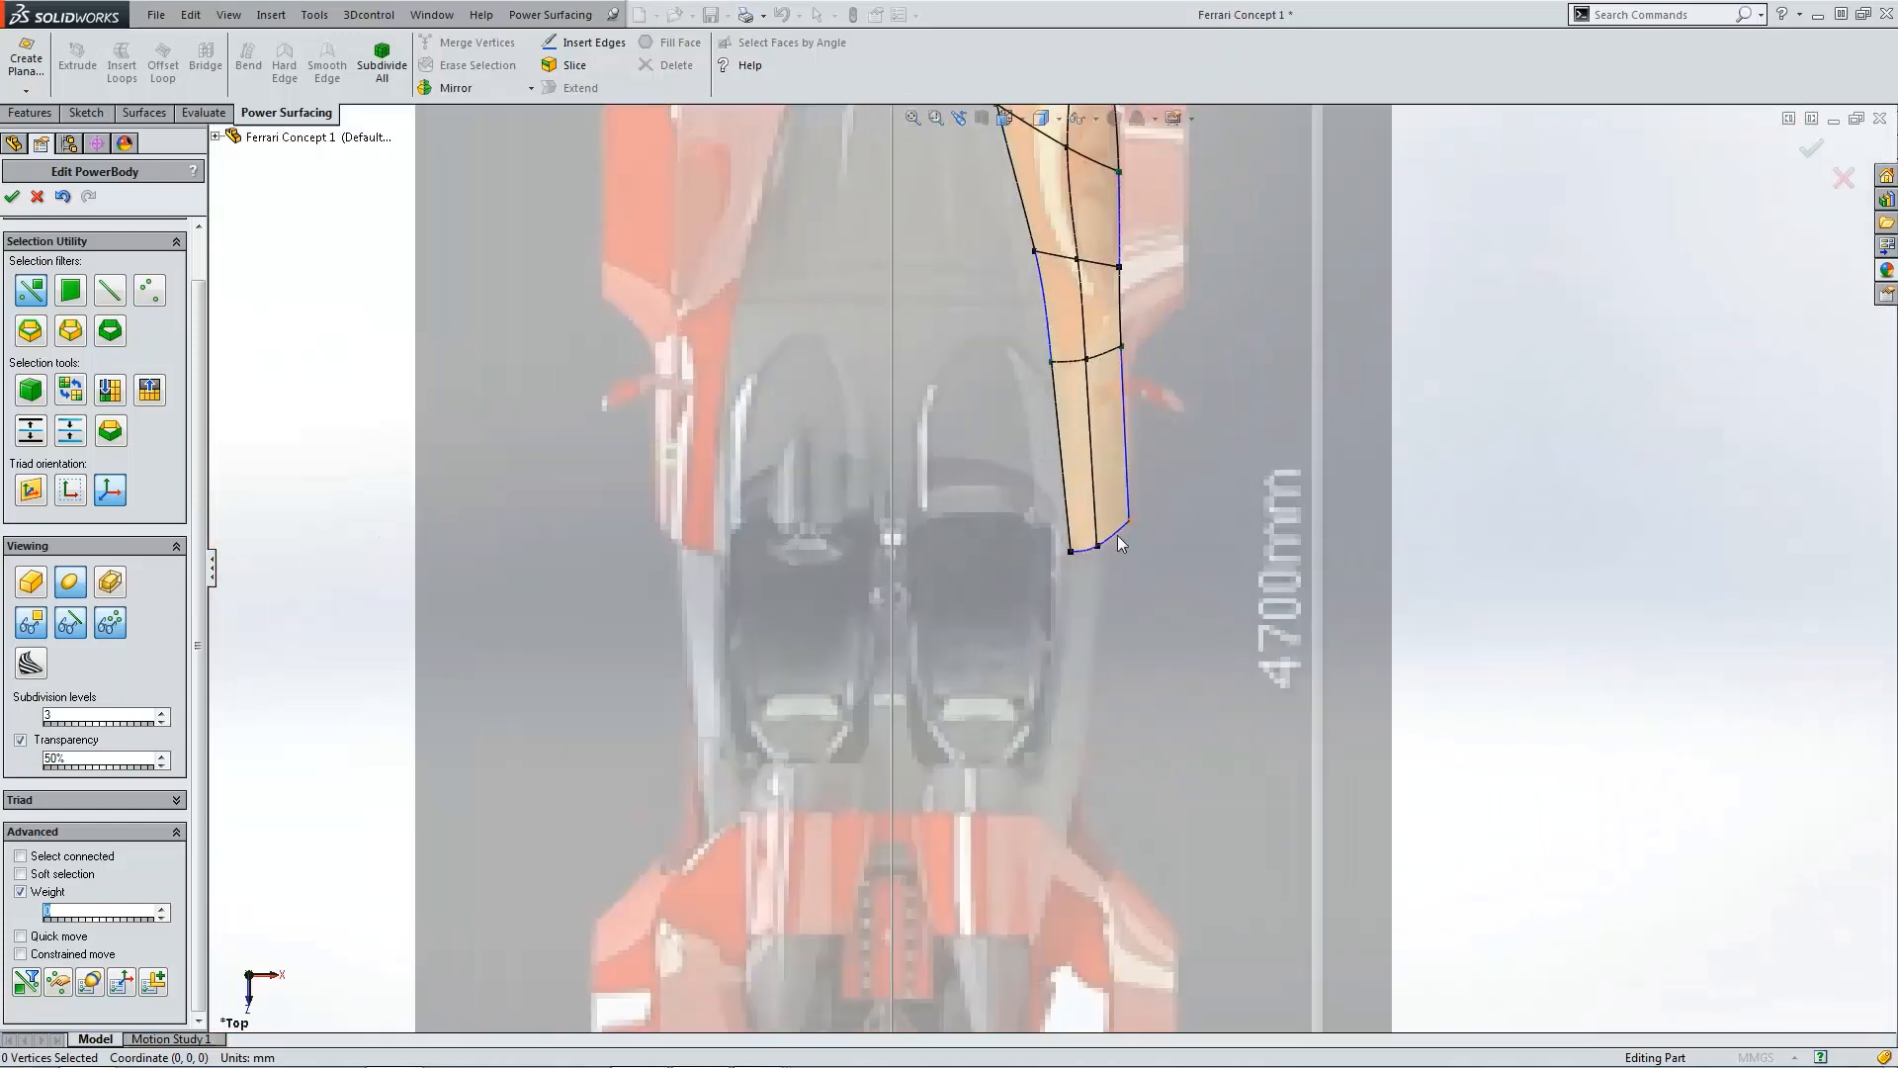
left_click(1113, 506)
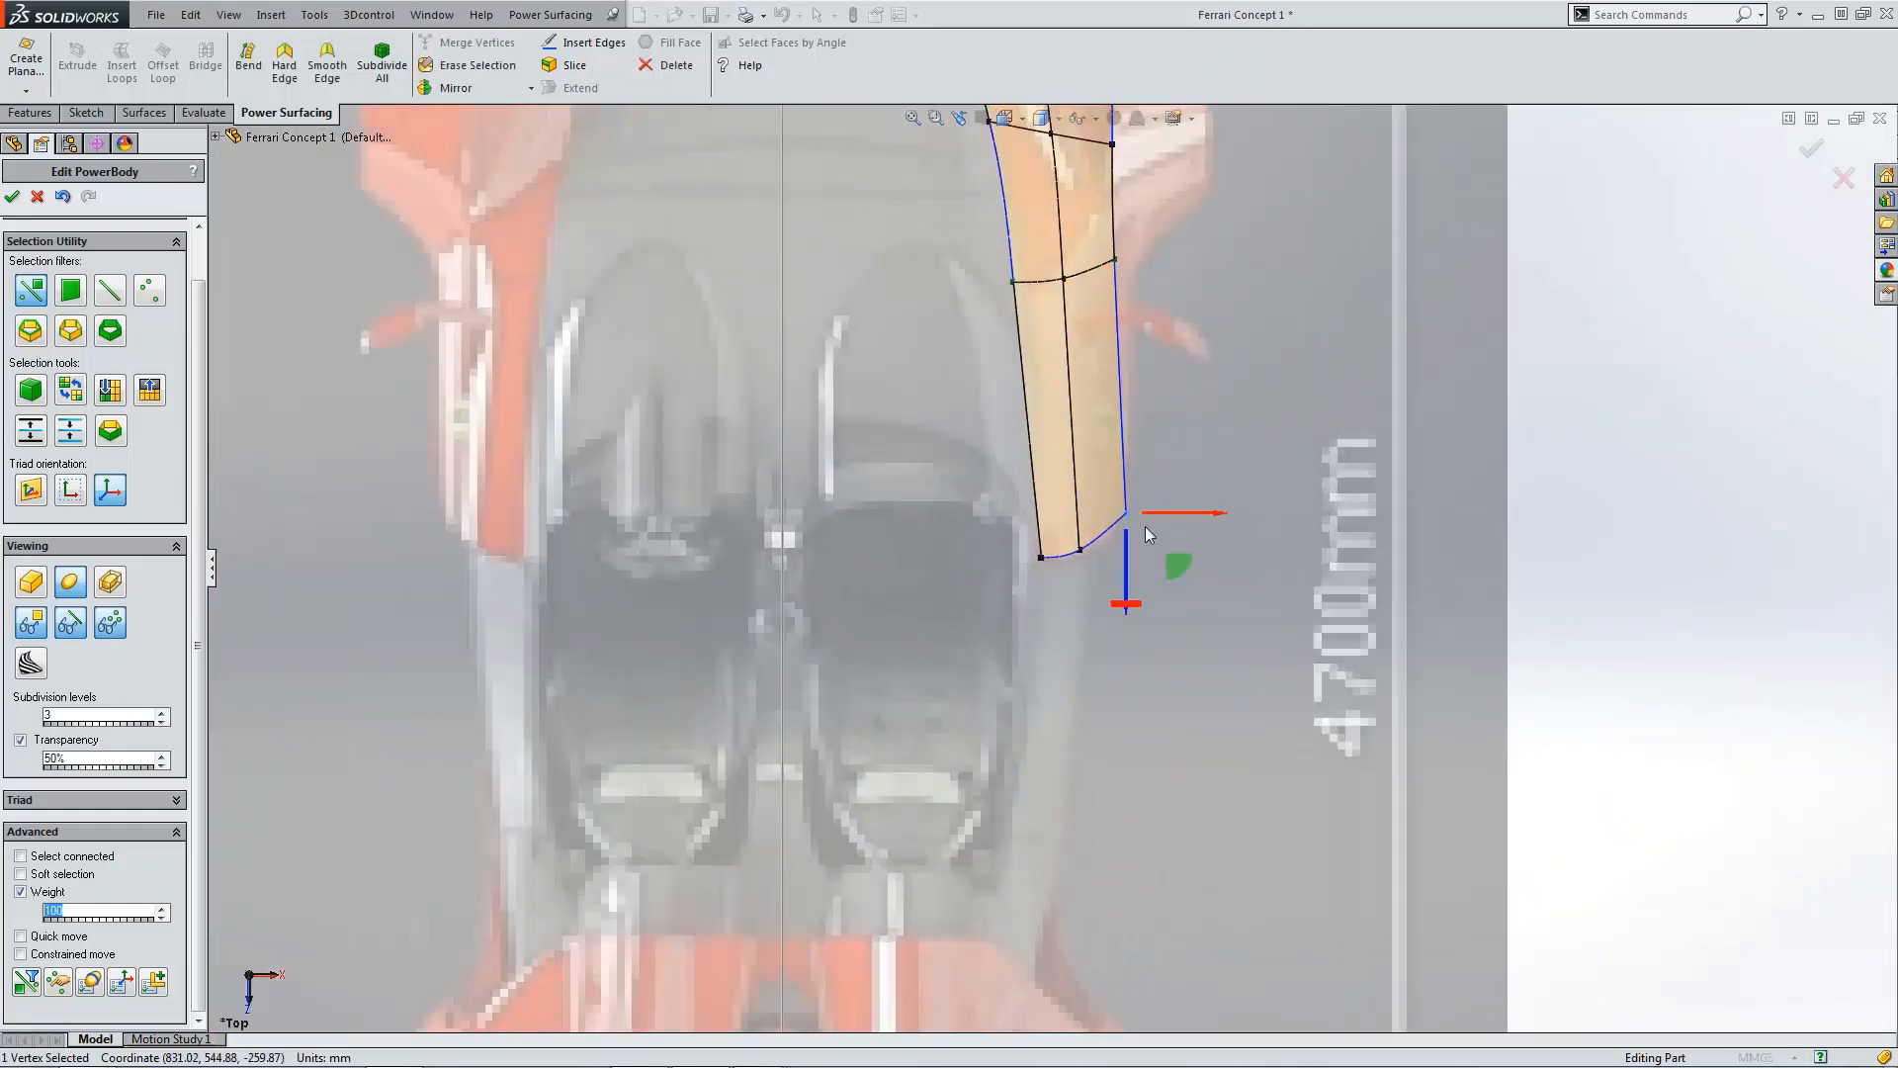
left_click_drag(1188, 522, 1114, 574)
left_click(1178, 439)
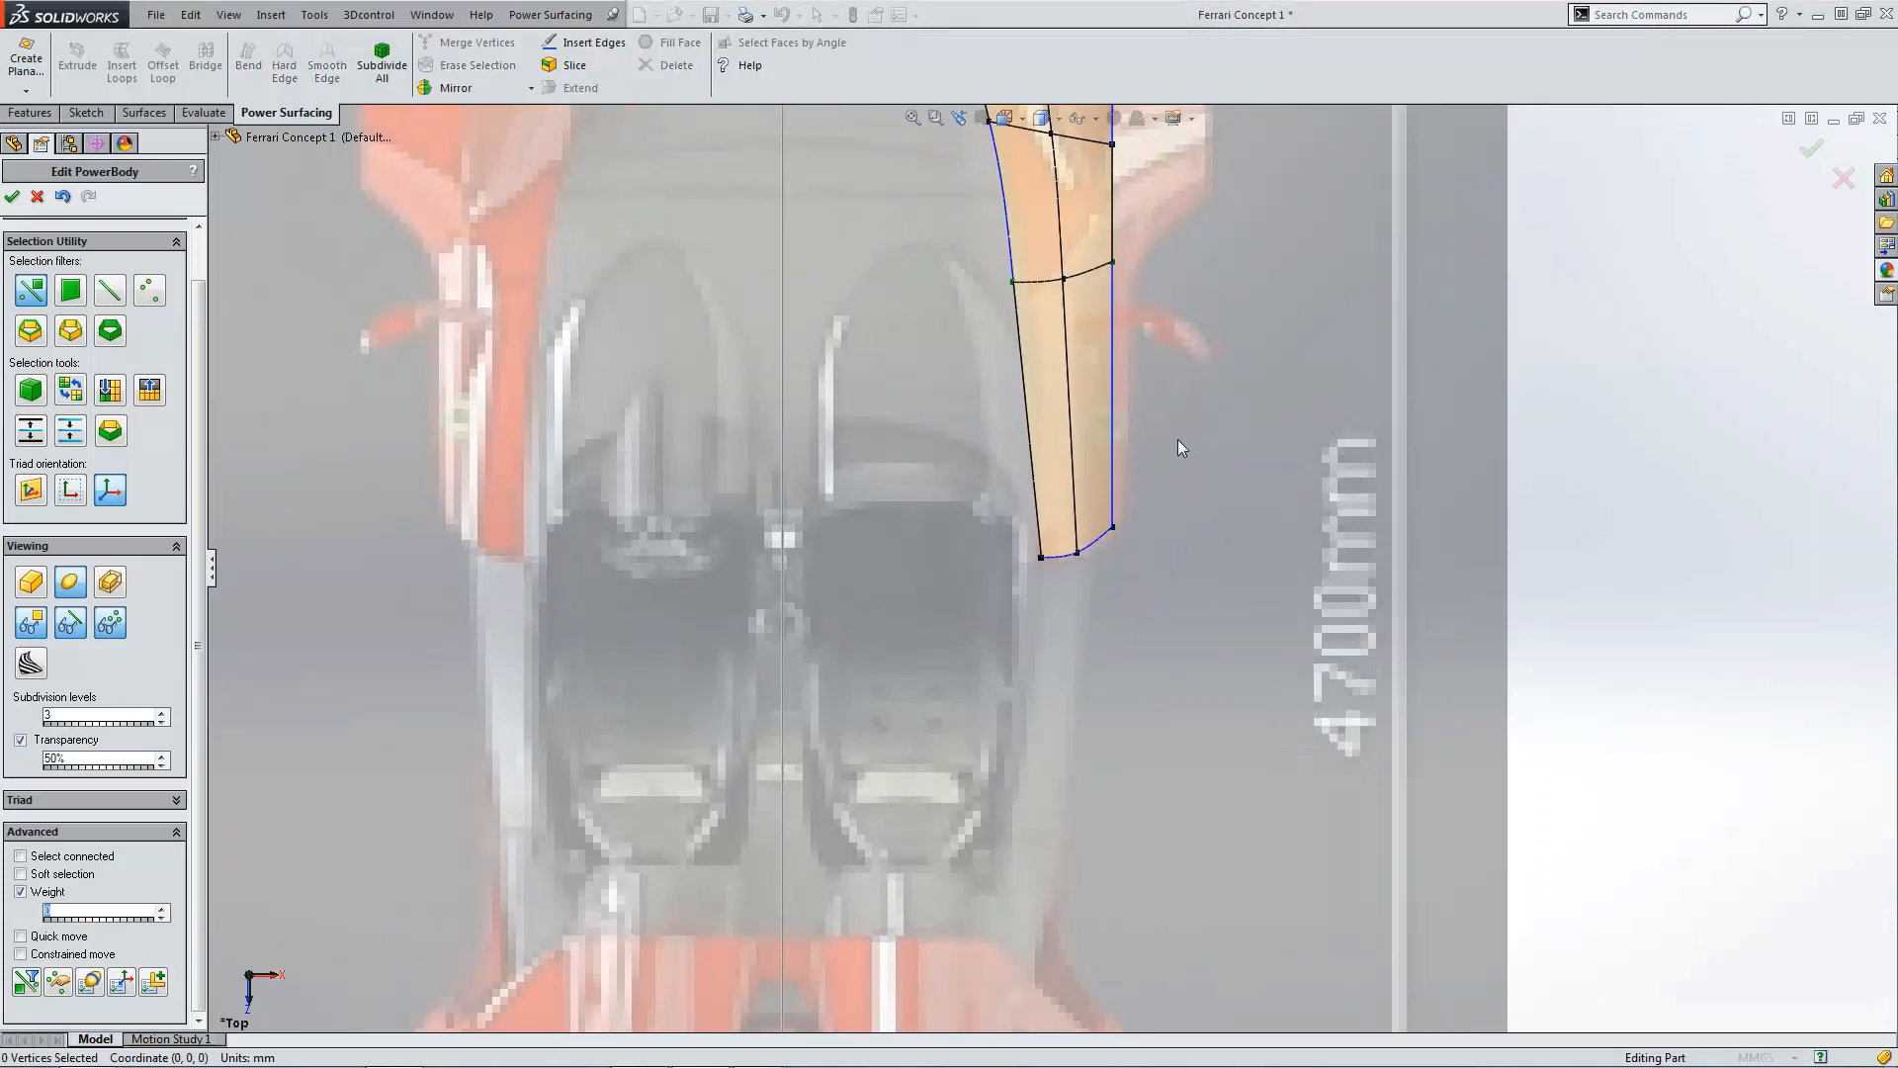
Step: Extend the panel's outer edge beside the cockpit outward into a new face
left_click(1116, 374)
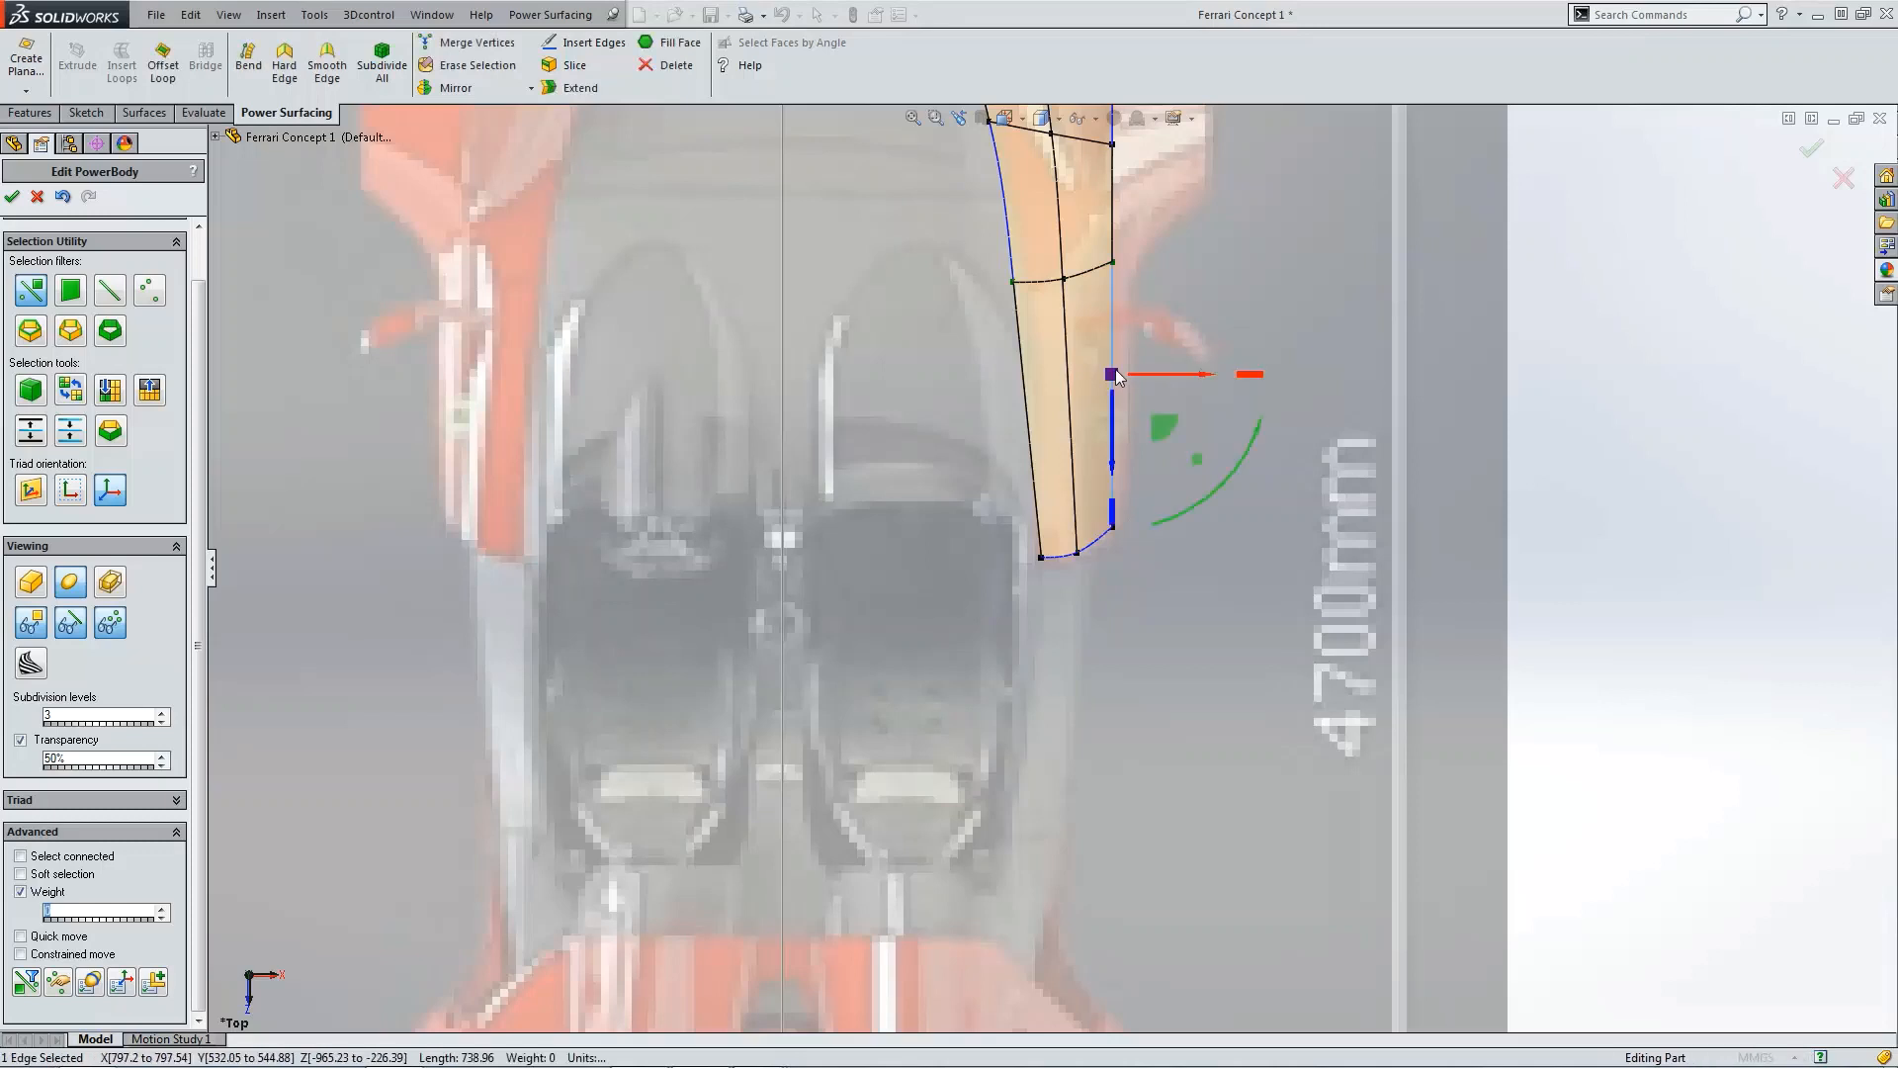
scroll(1113, 449, "up", 1)
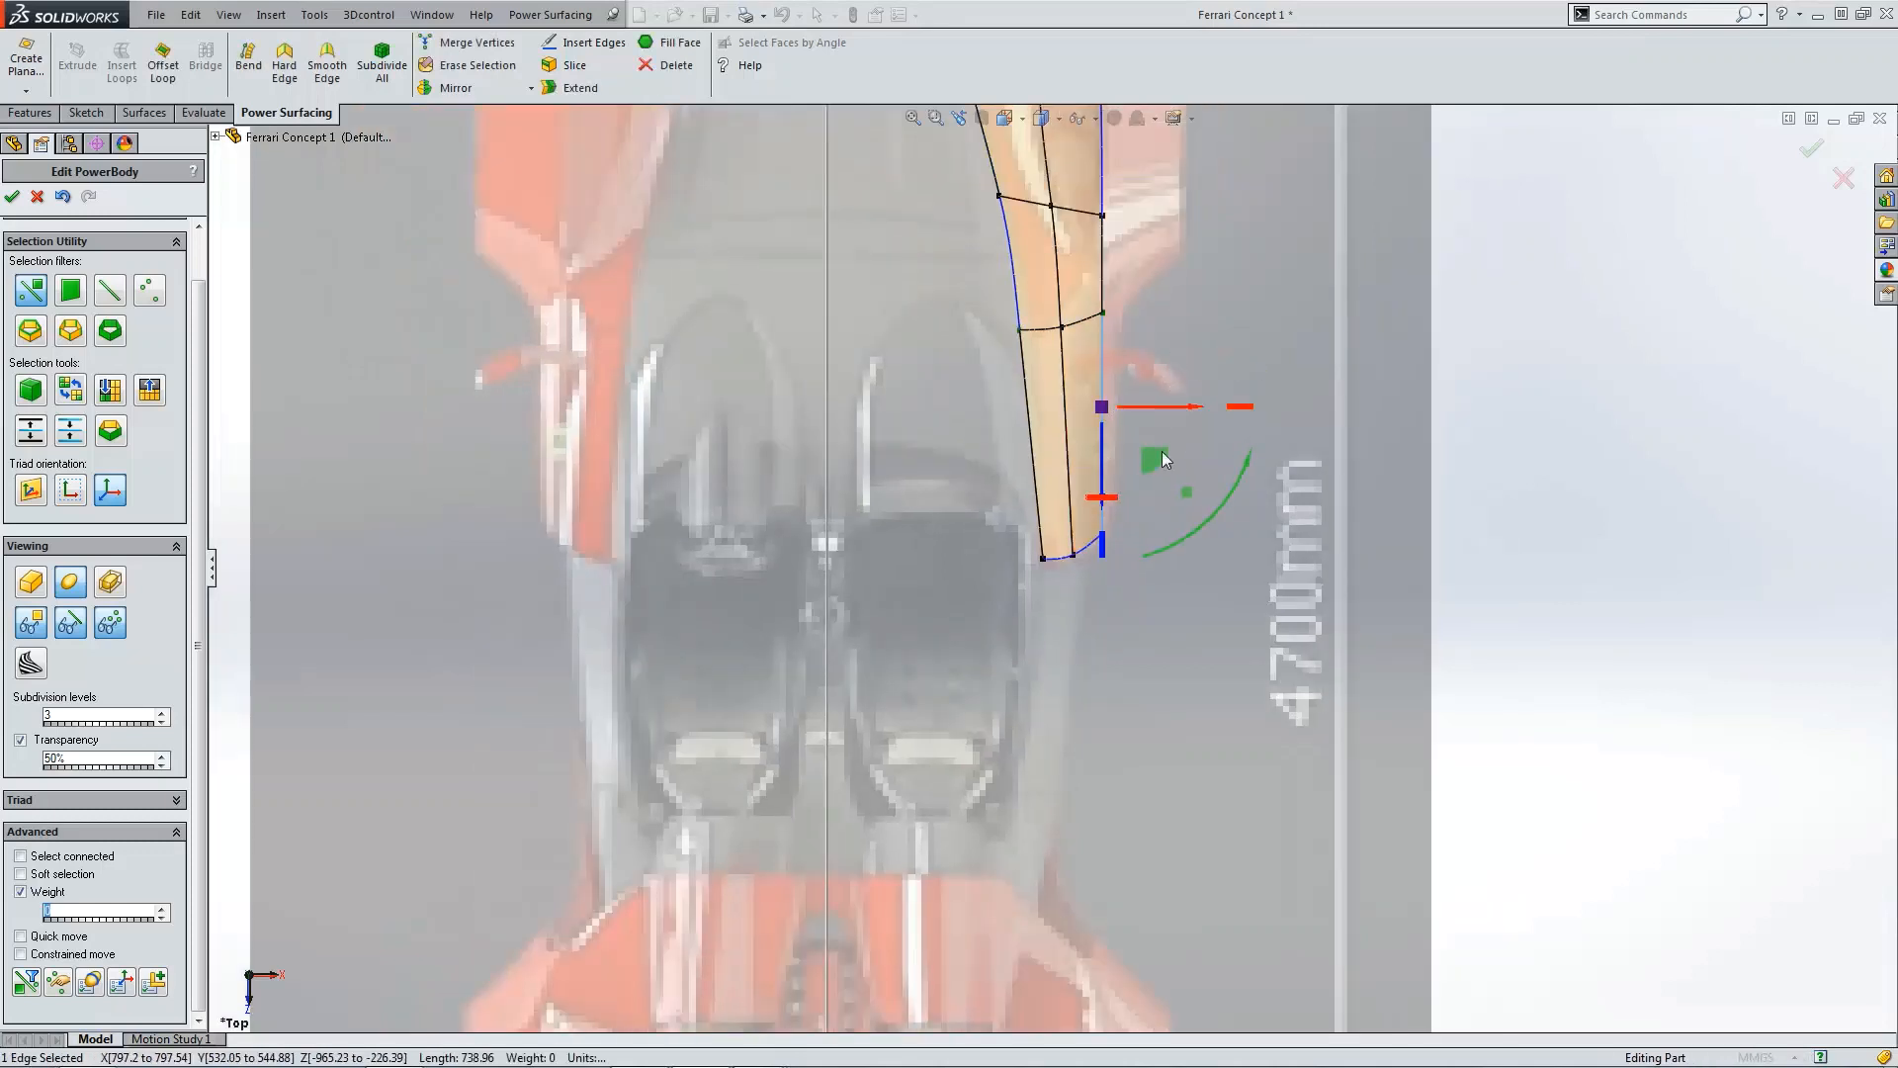
scroll(1175, 451, "up", 1)
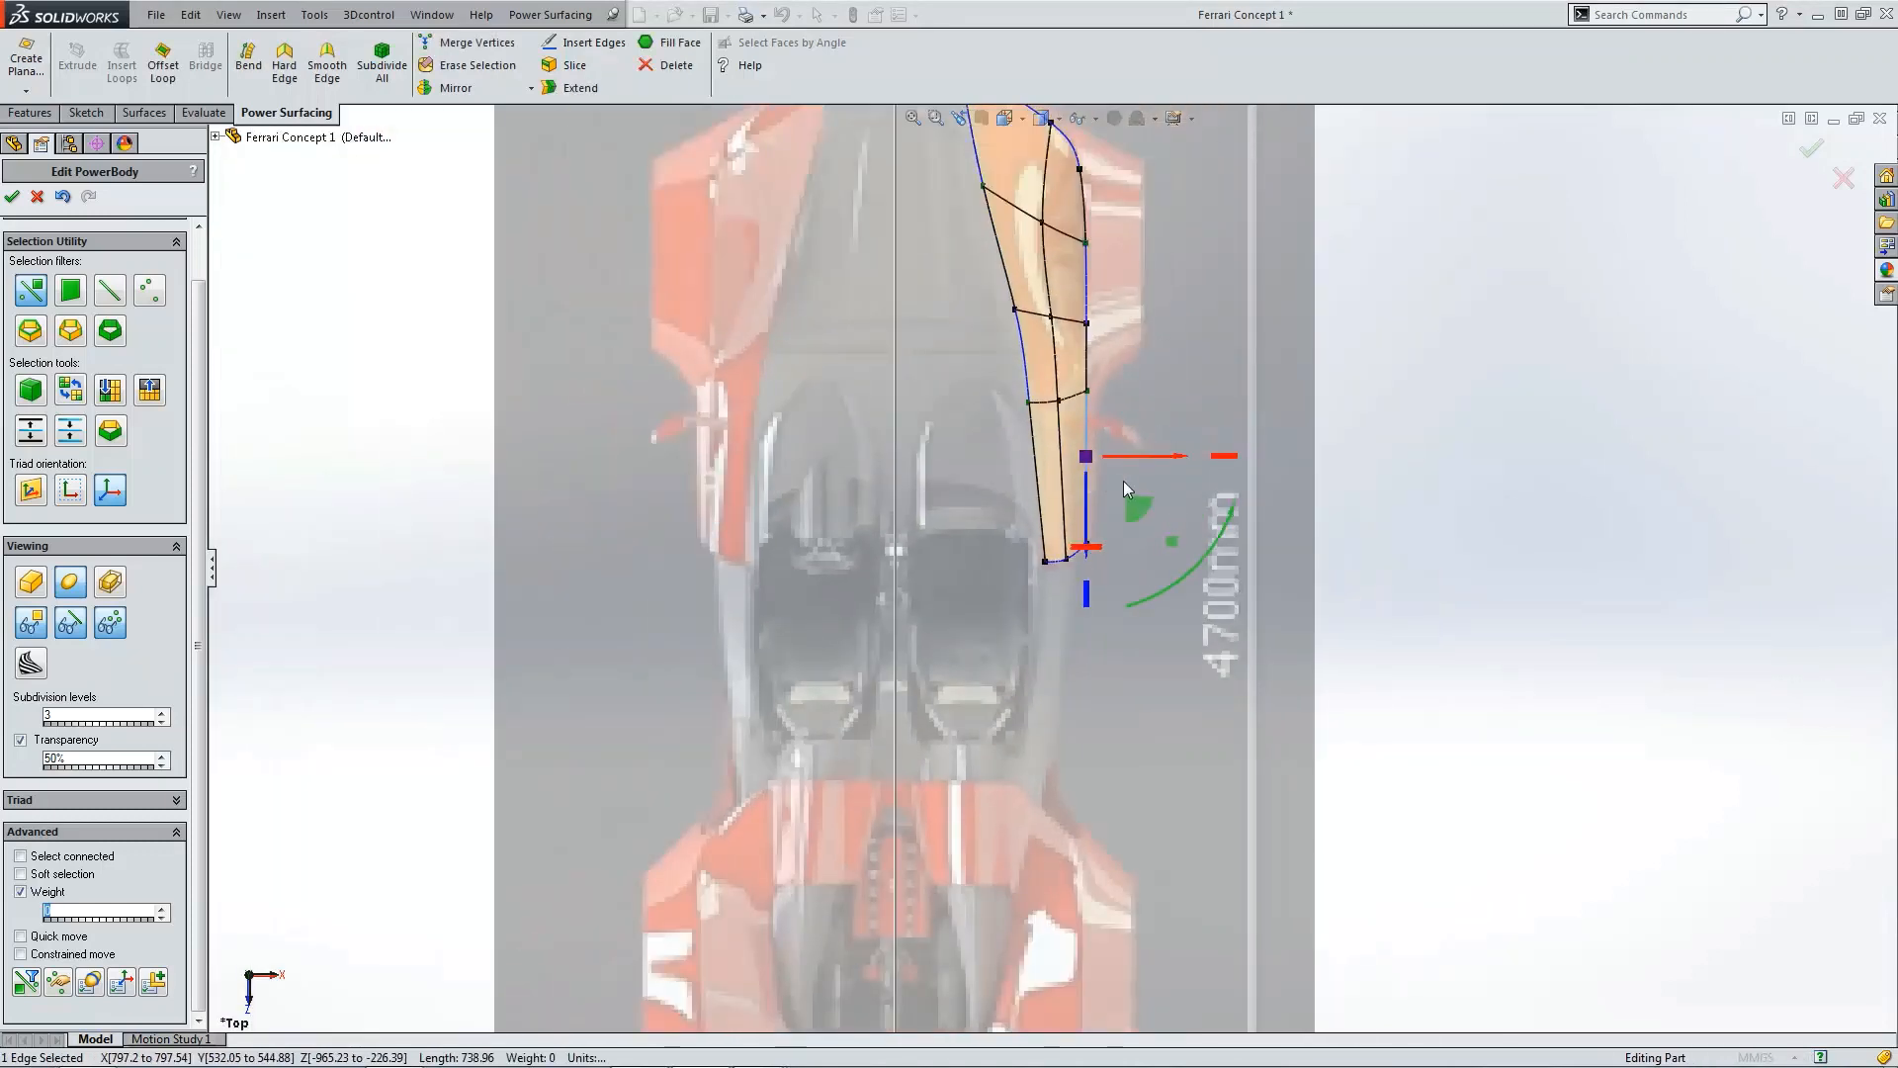
scroll(1124, 453, "up", 1)
scroll(1040, 294, "down", 1)
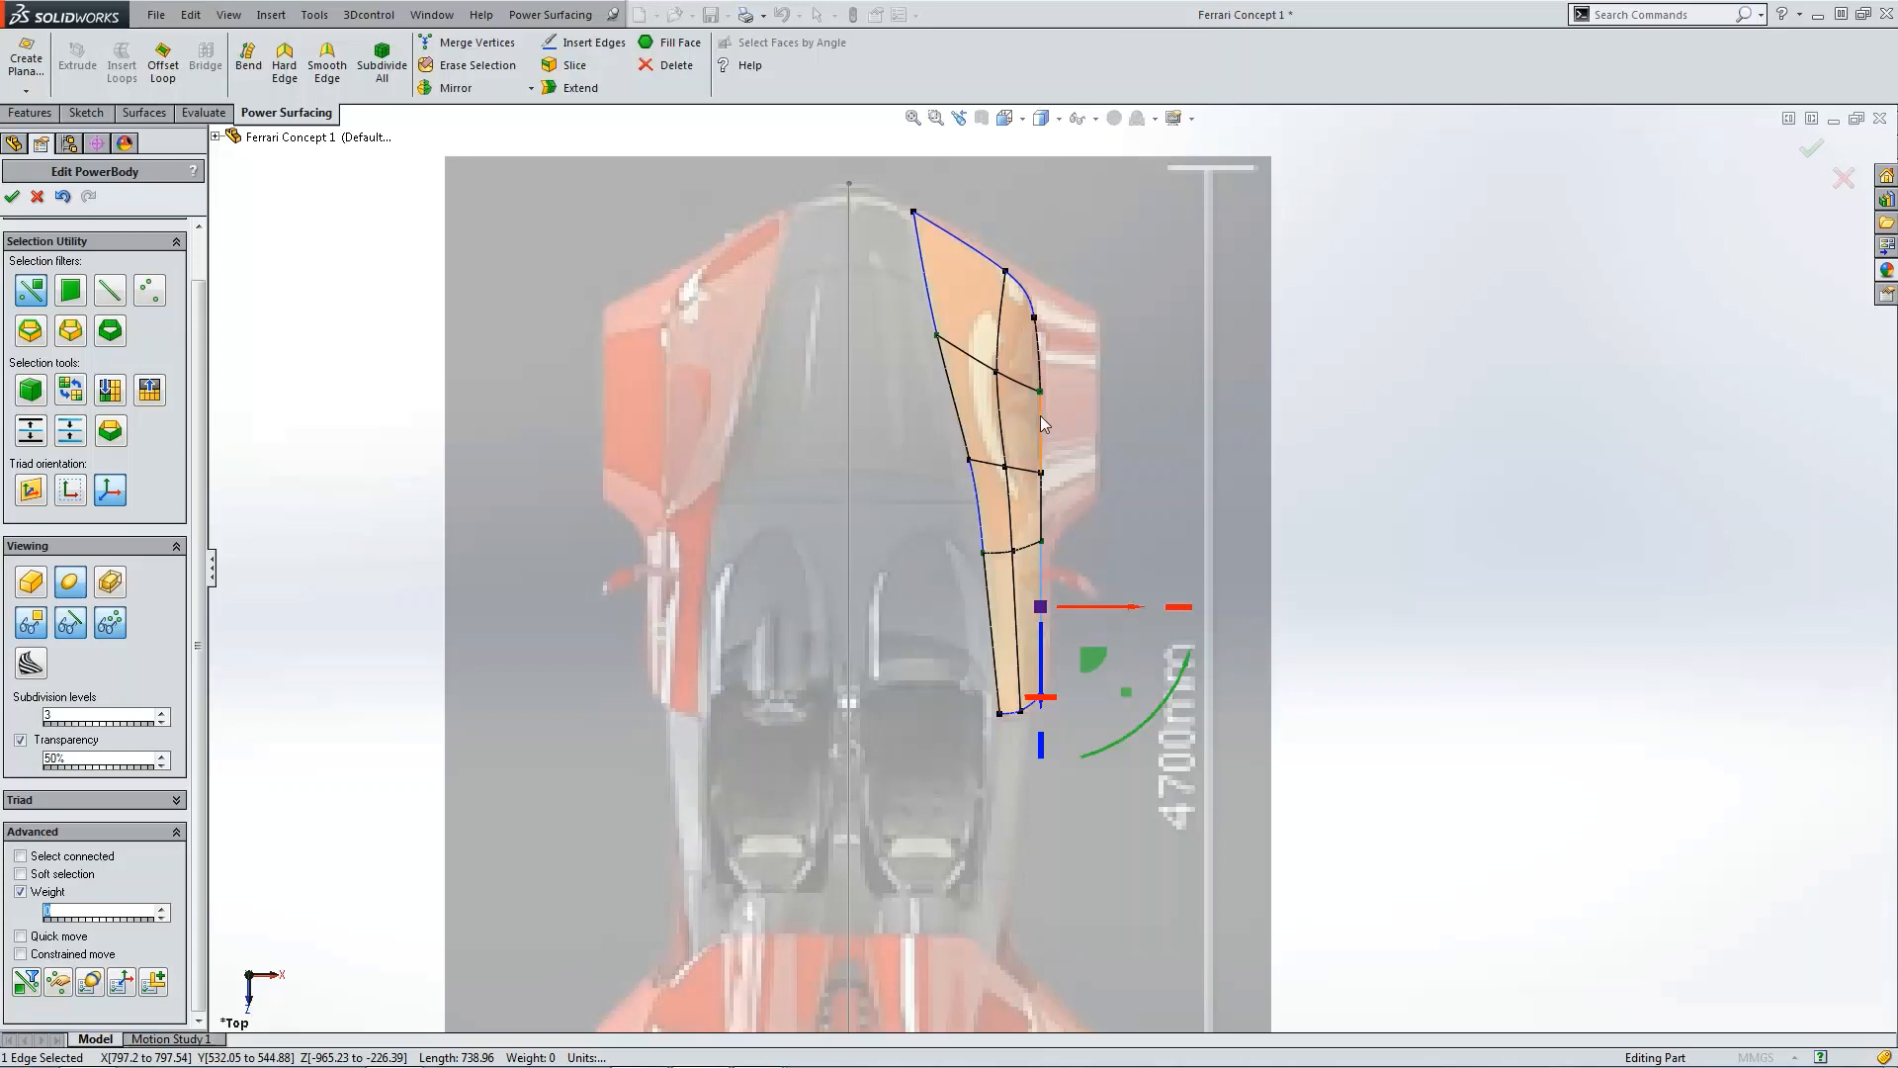
mouse_move(1040, 413)
middle_mouse_down()
mouse_move(1100, 466)
mouse_move(1070, 566)
mouse_move(958, 656)
mouse_move(947, 778)
mouse_move(1042, 728)
mouse_move(1050, 698)
mouse_move(827, 692)
mouse_move(1139, 703)
middle_mouse_up()
key("ctrl+5")
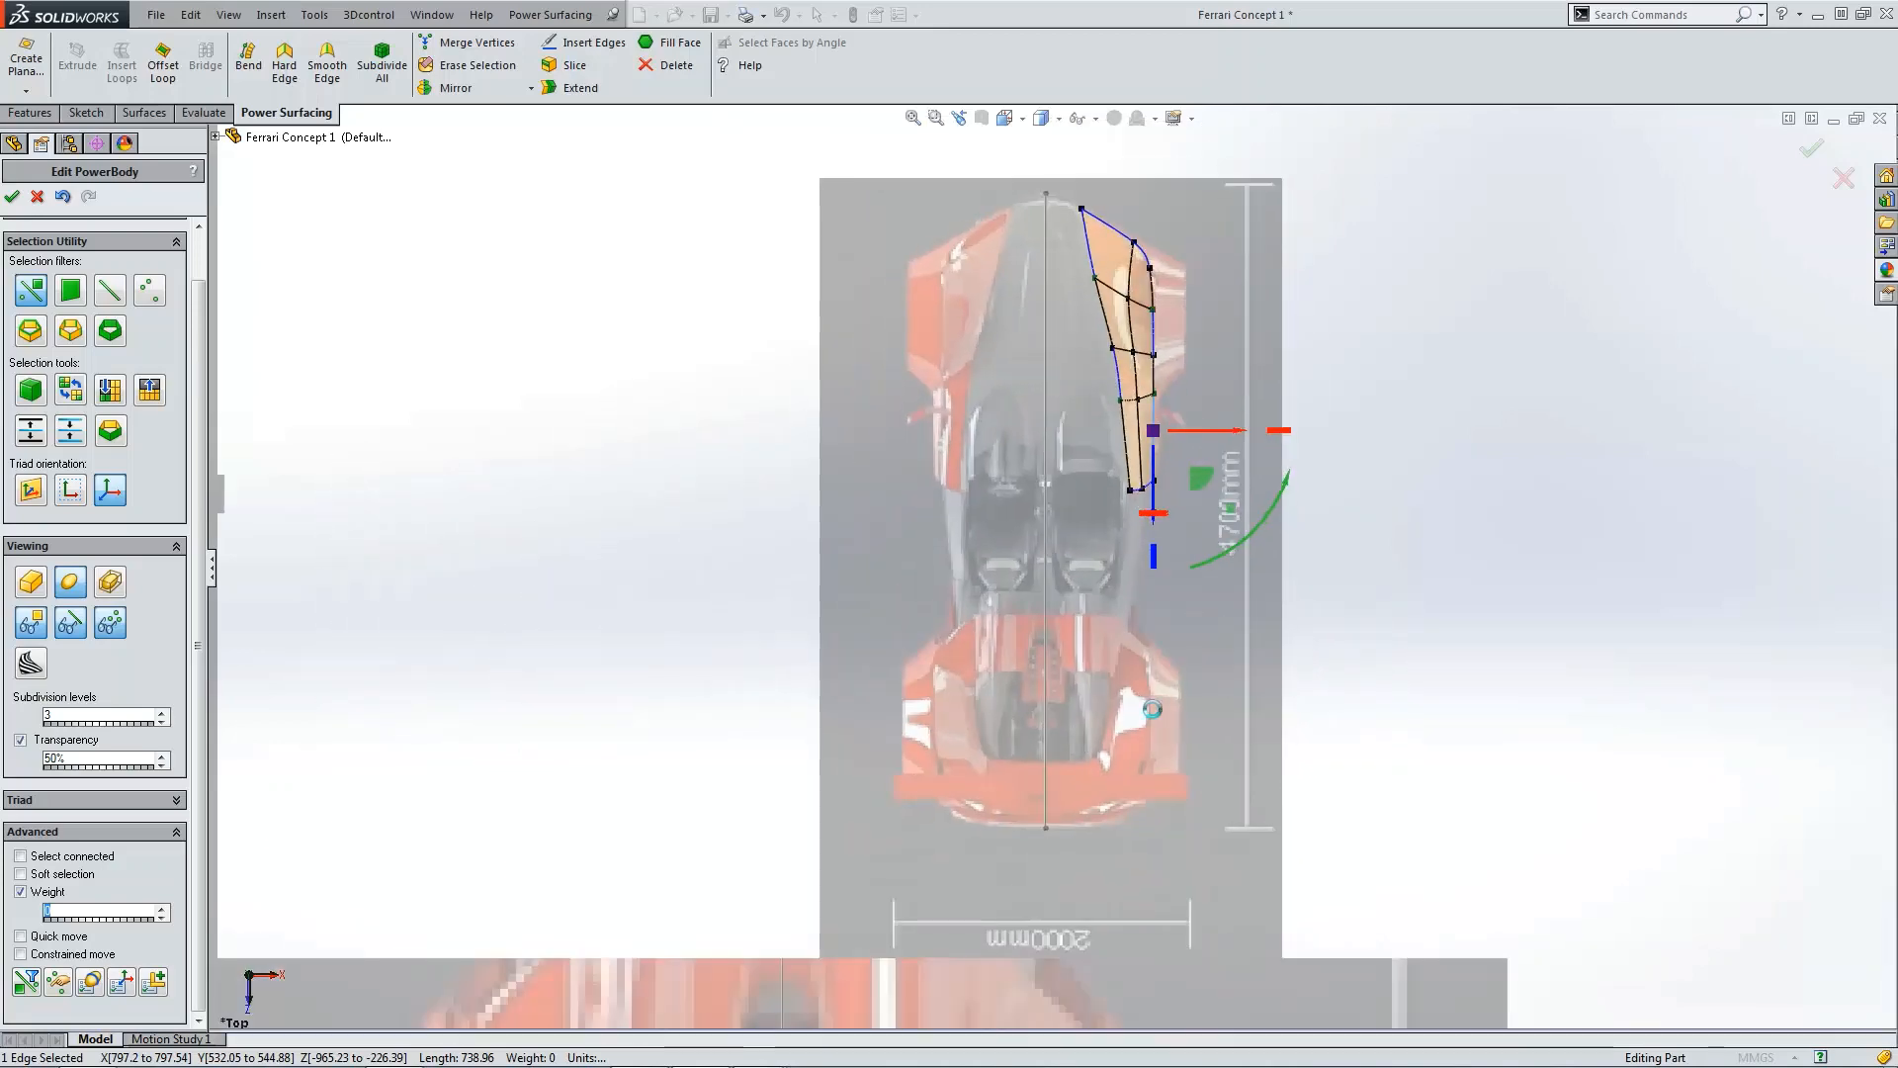
scroll(1178, 431, "up", 5)
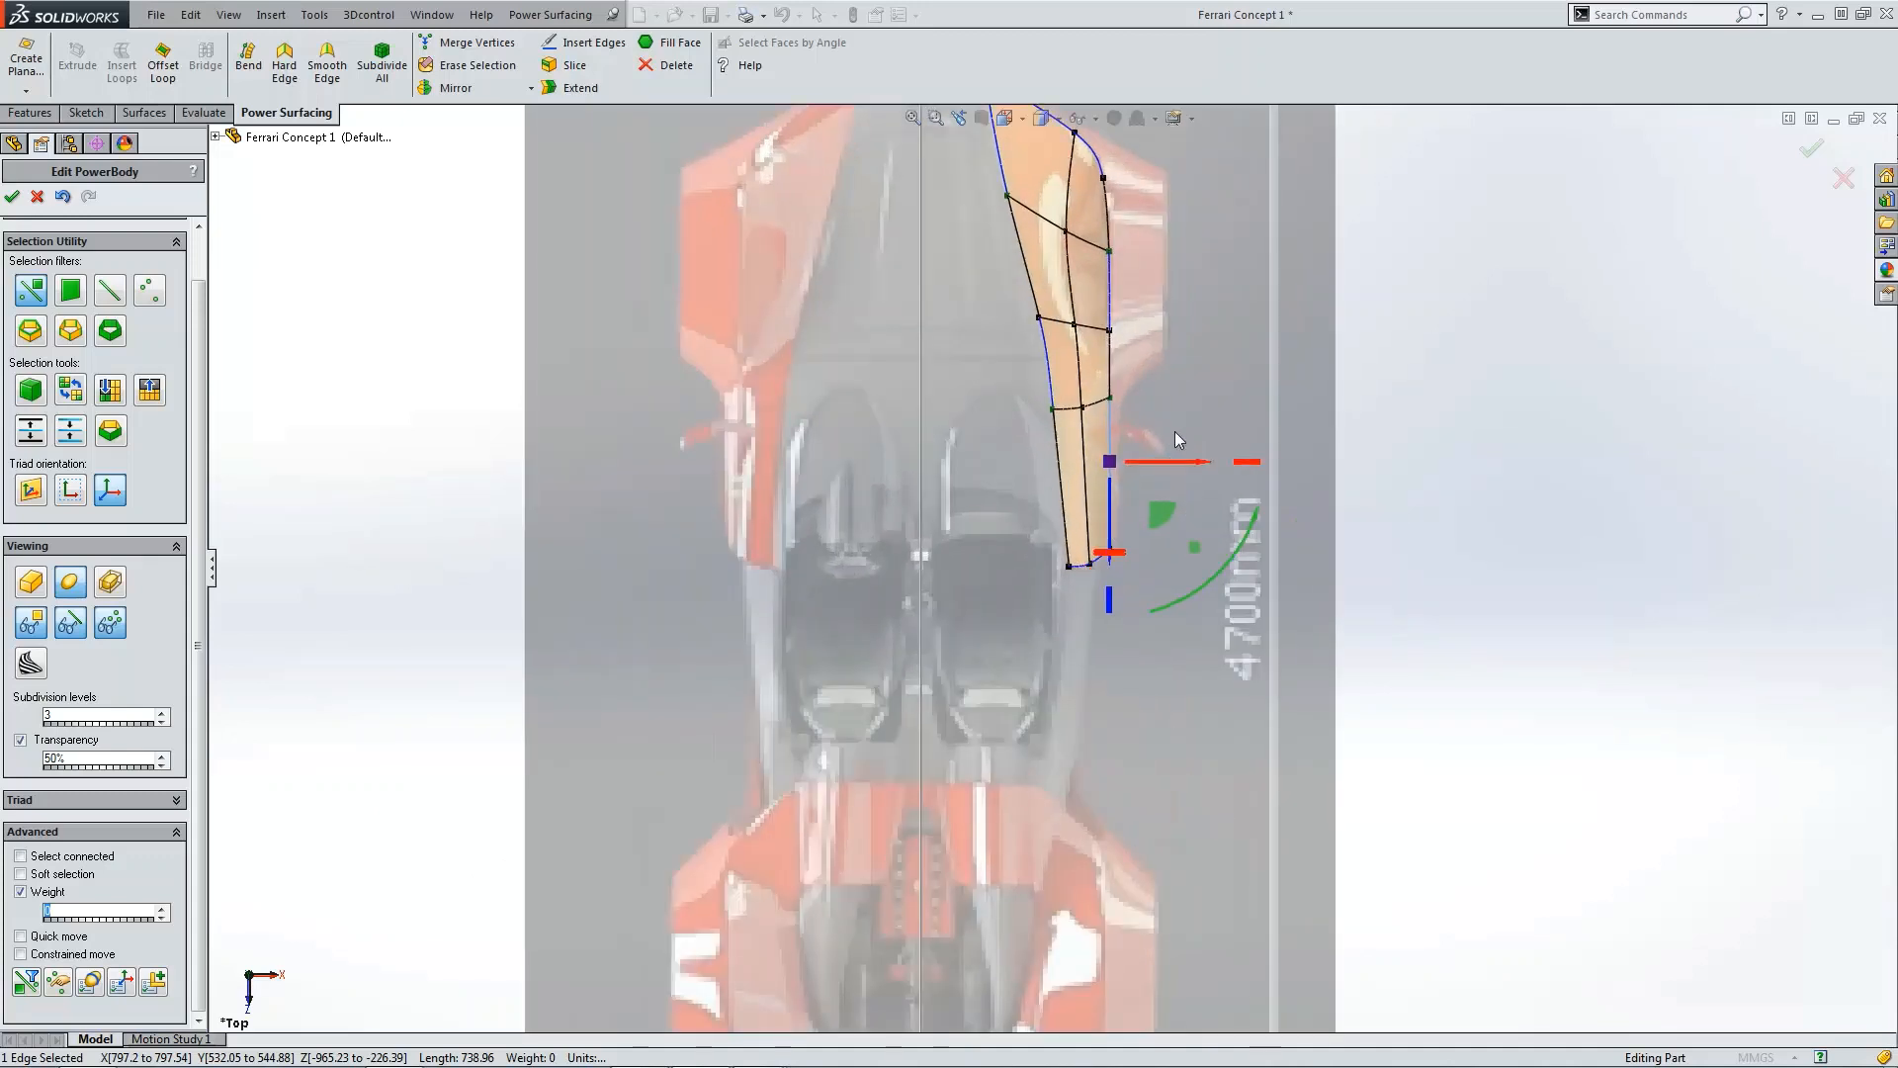
left_click(583, 88)
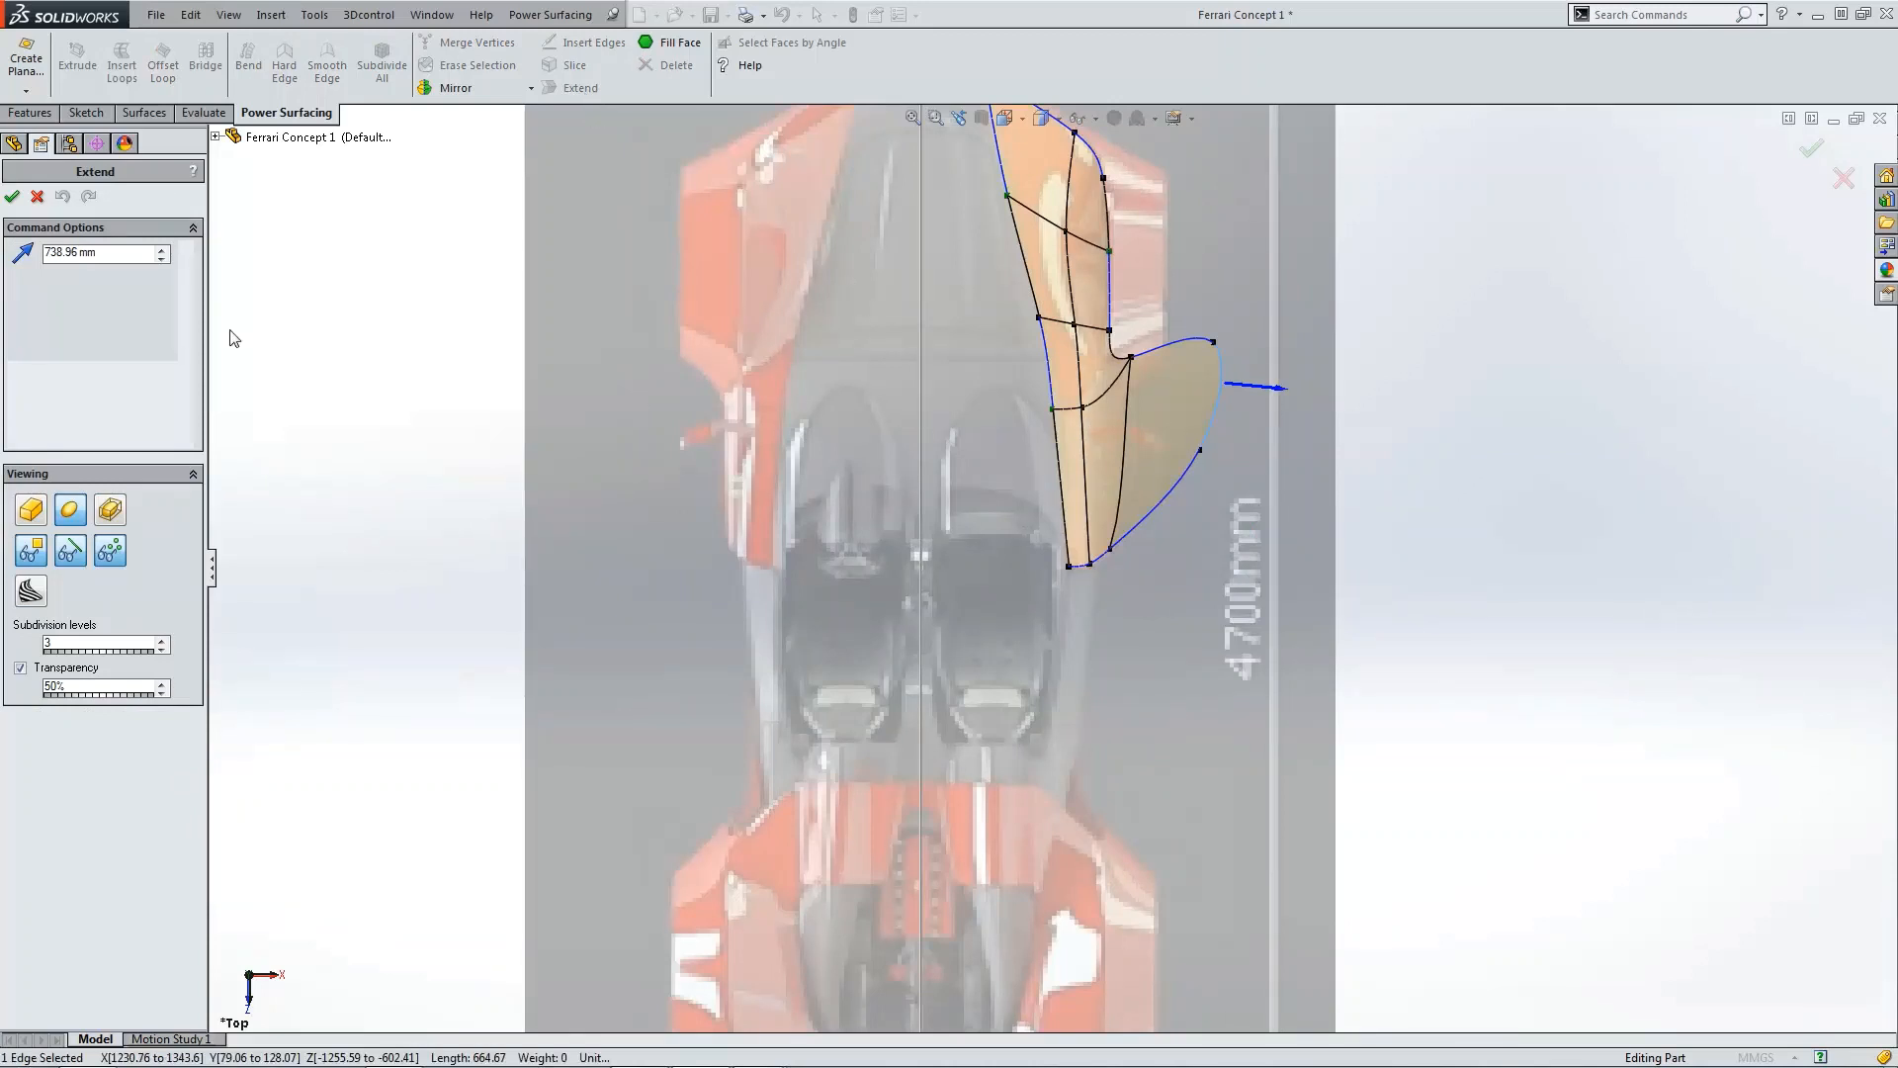
left_click(12, 197)
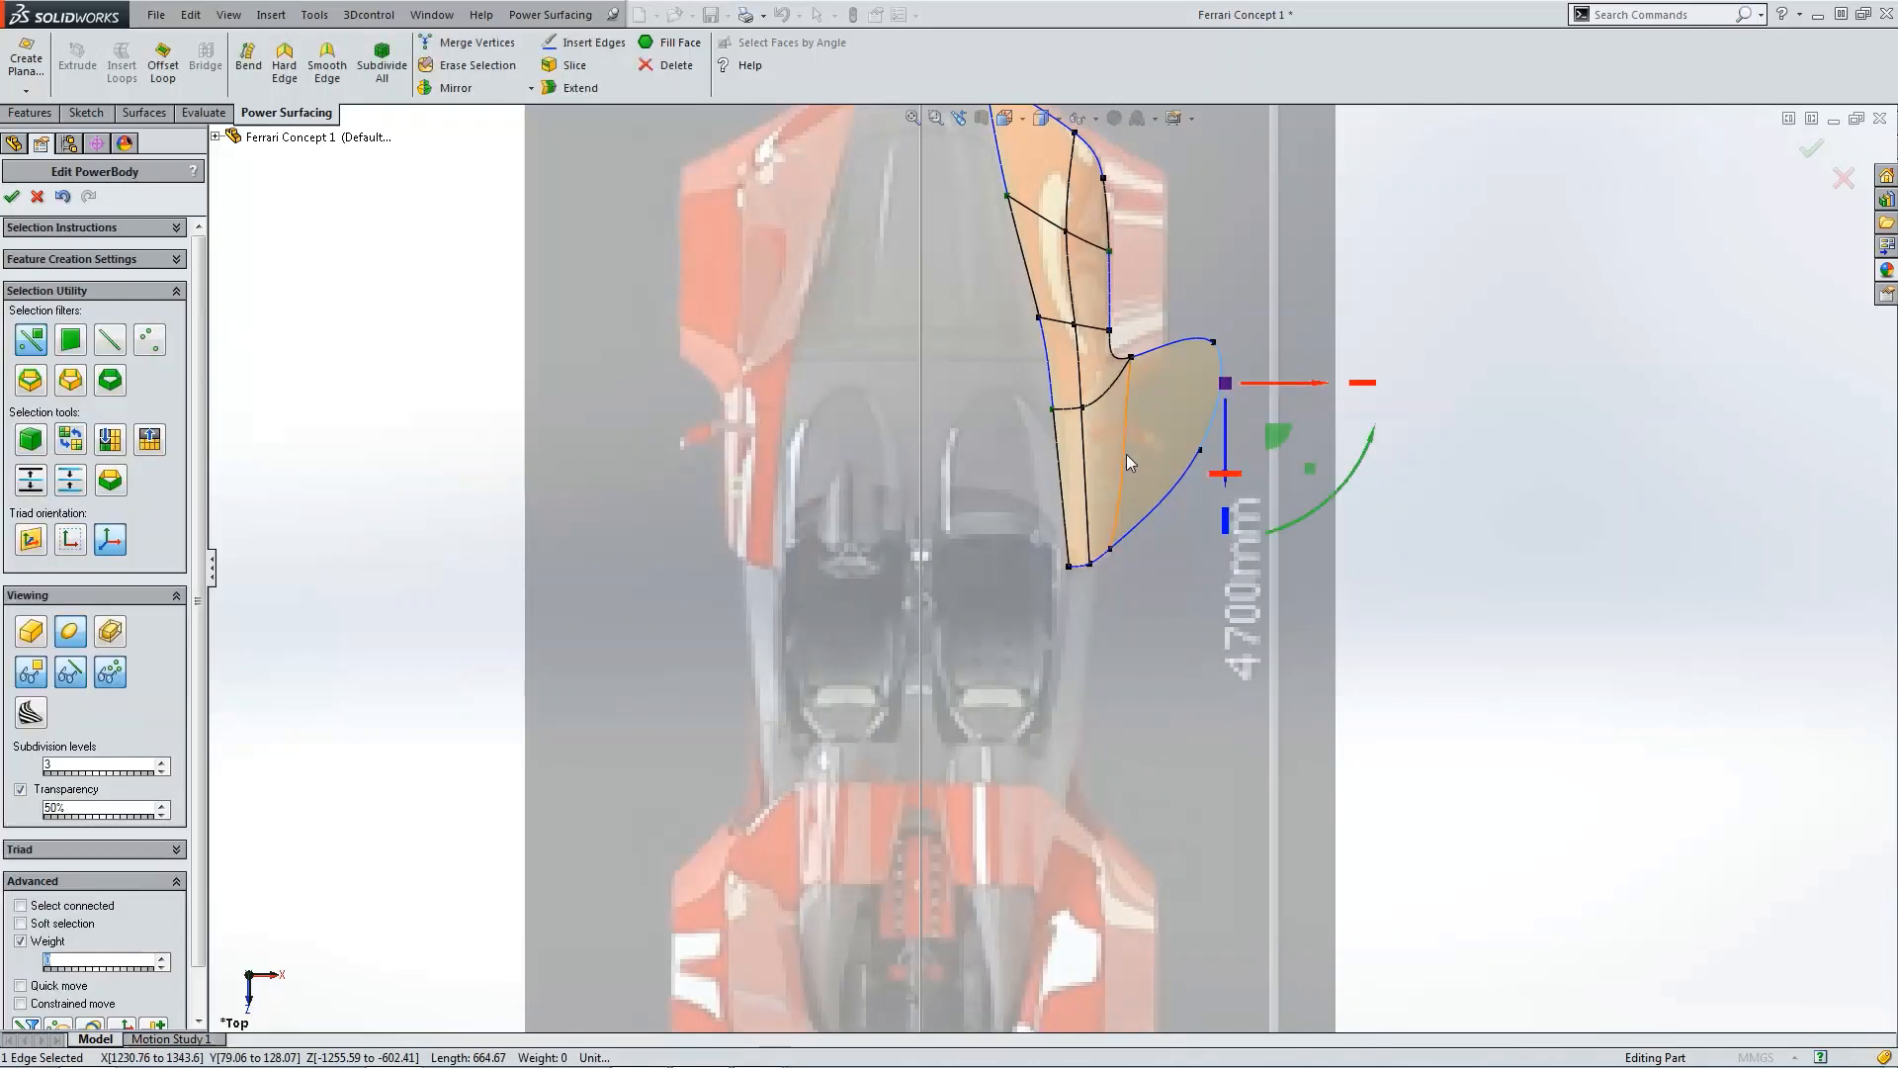
Step: Make the two outer vertices of the extended face hard
left_click(1228, 324)
left_click(1214, 342)
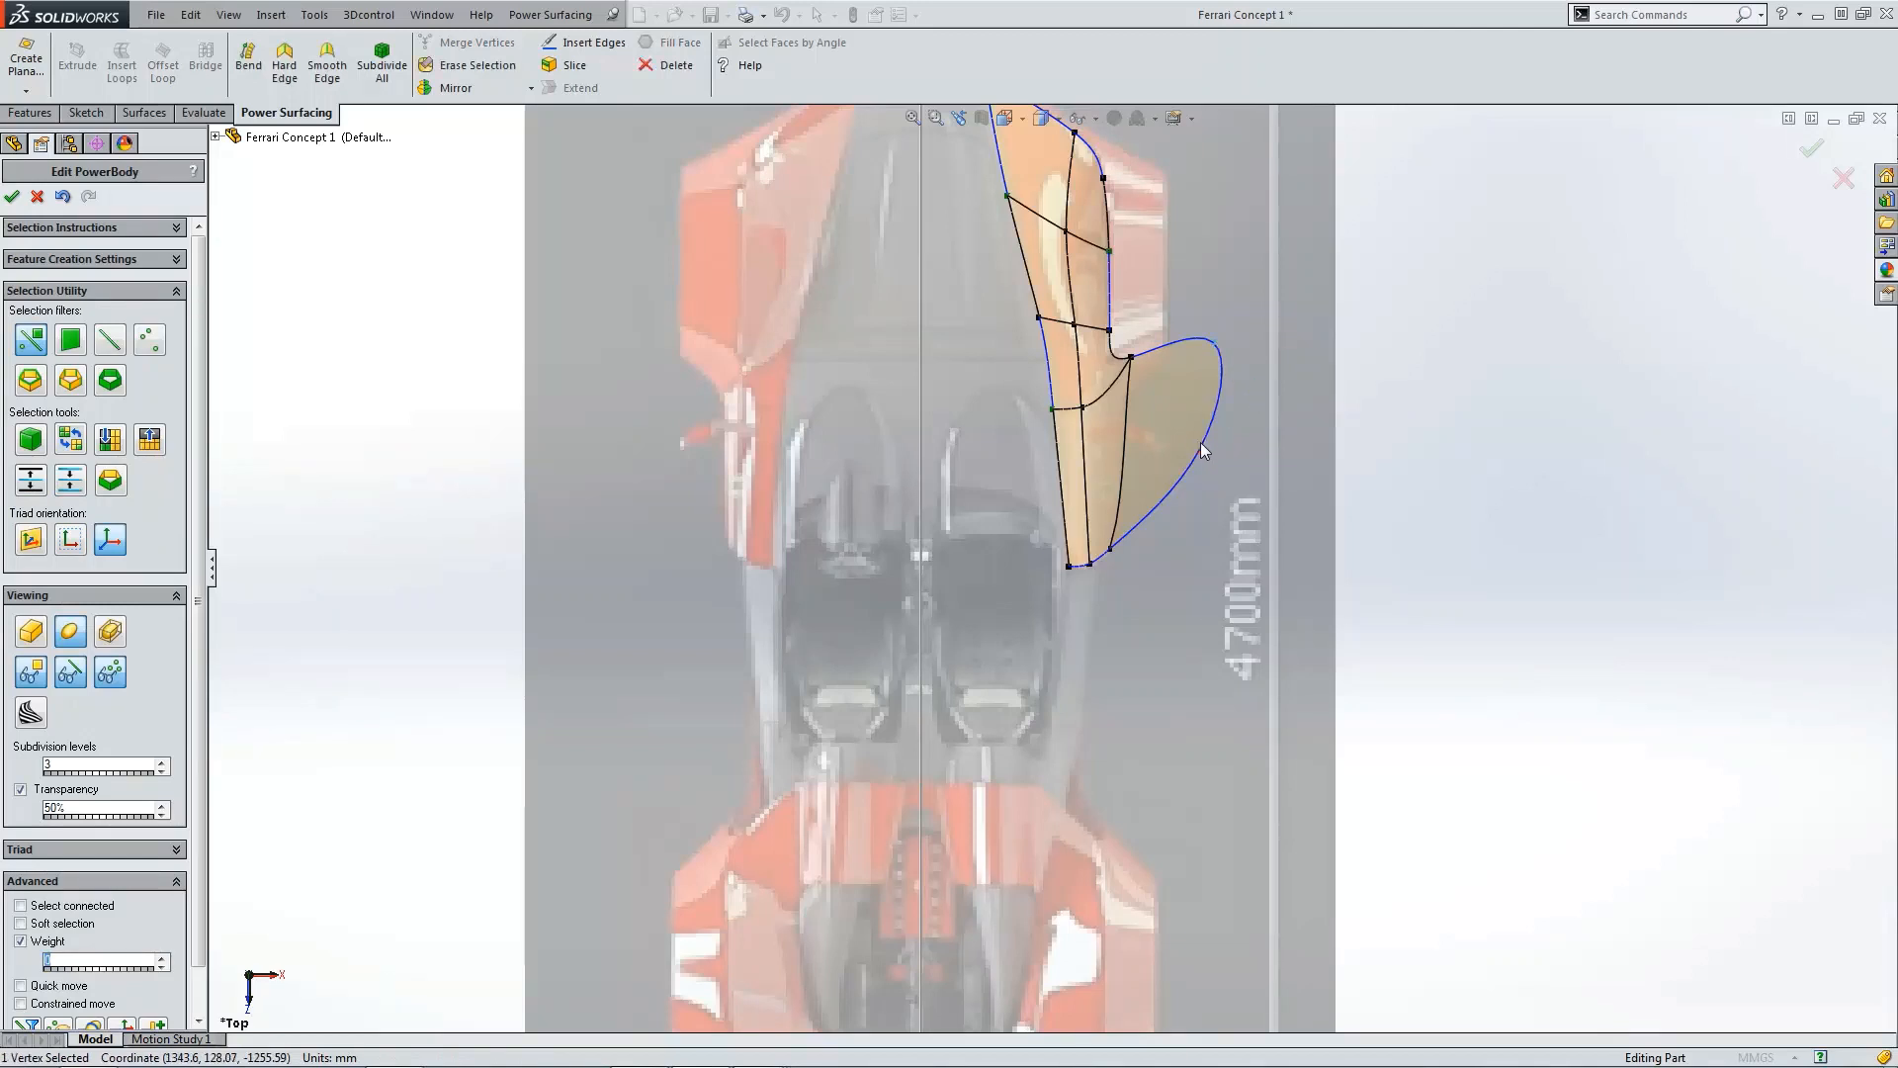
left_click(1203, 450, "ctrl")
left_click(284, 62)
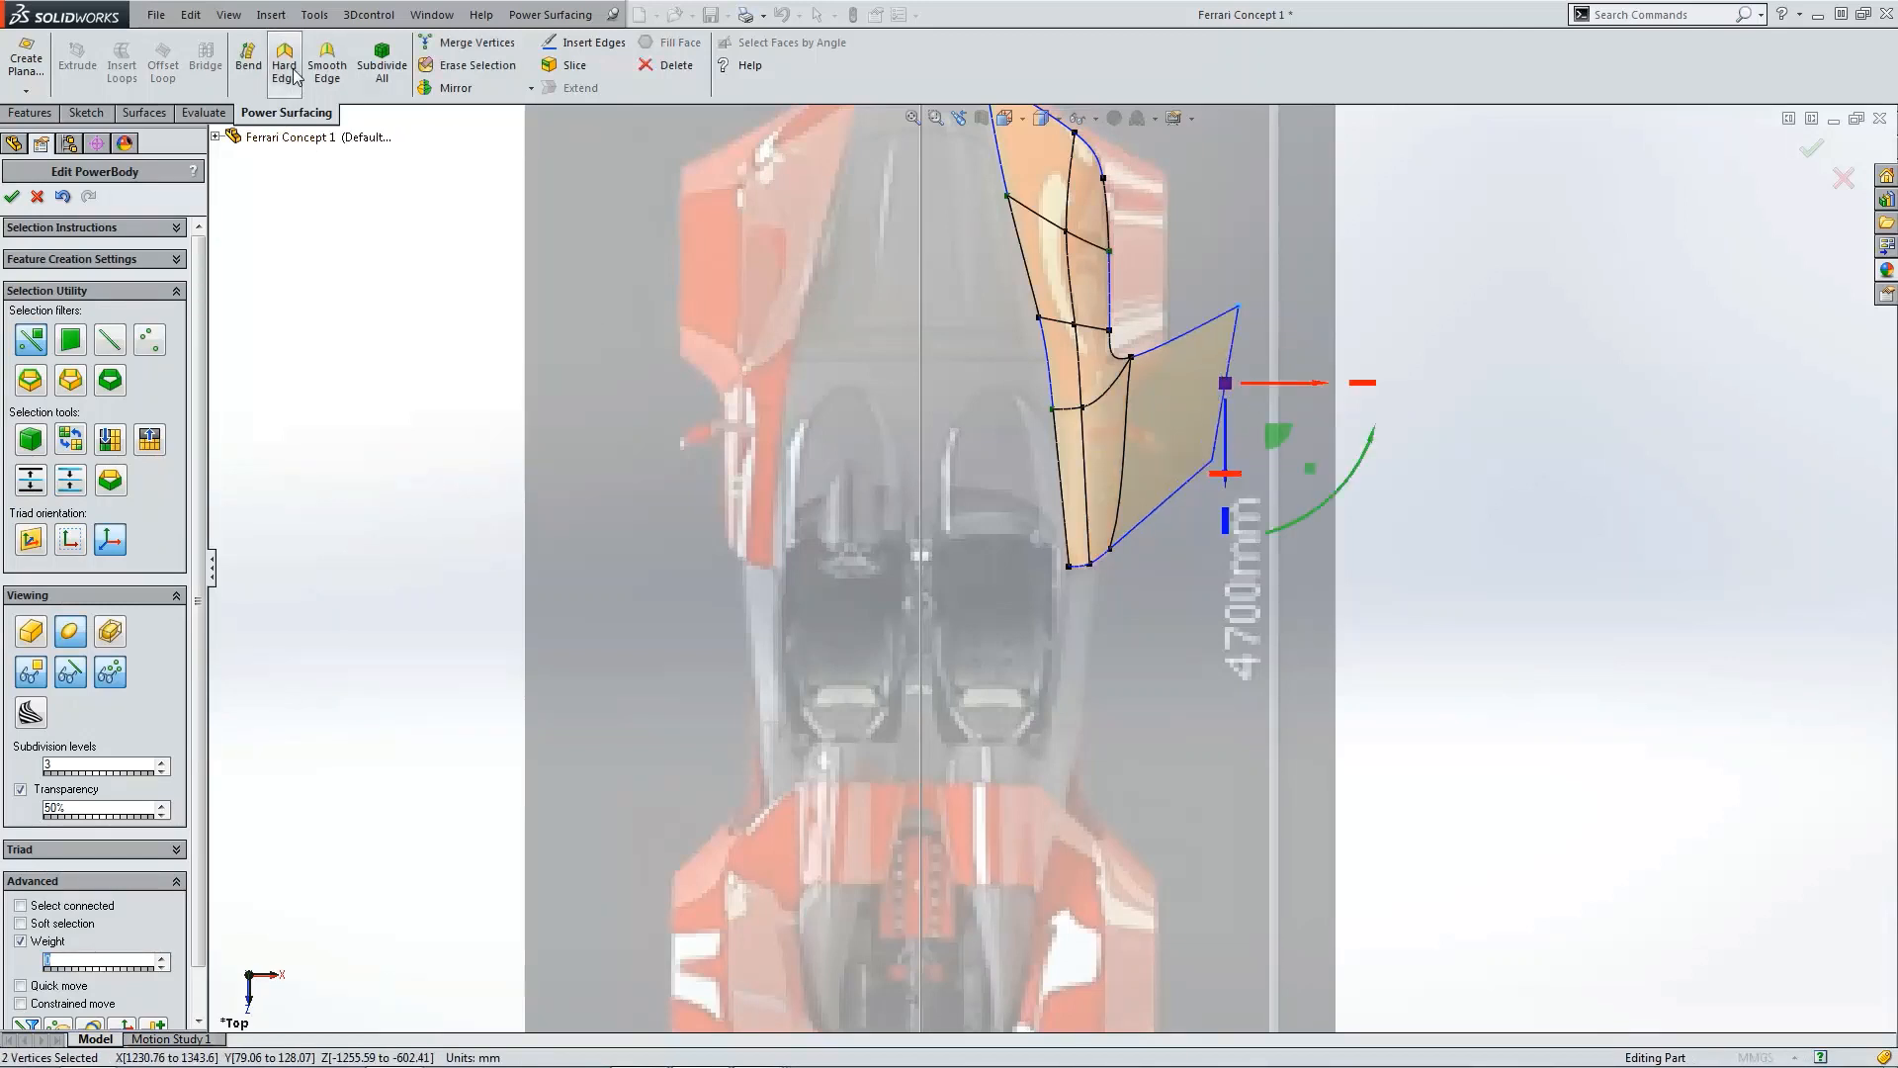
Step: Set the weight of the panel's rear inner corner vertex to 0
left_click(1110, 549)
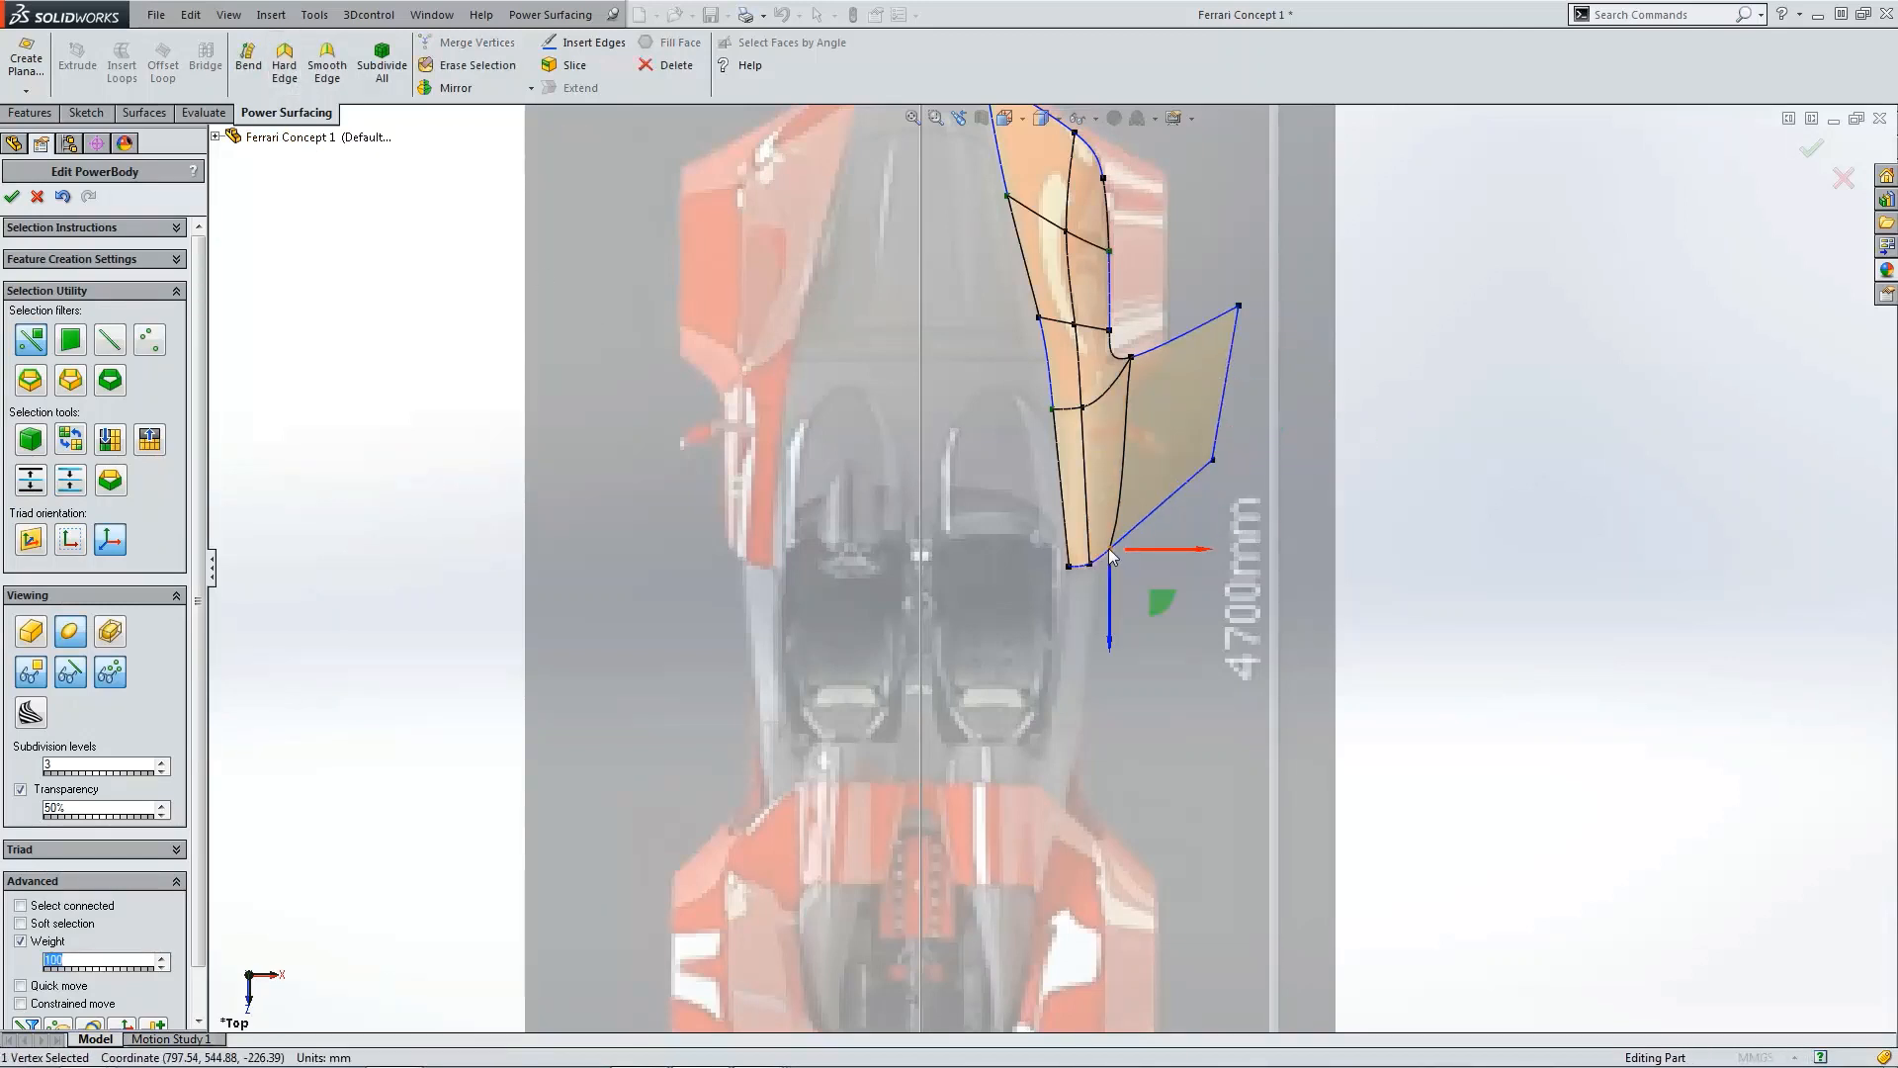
type("0")
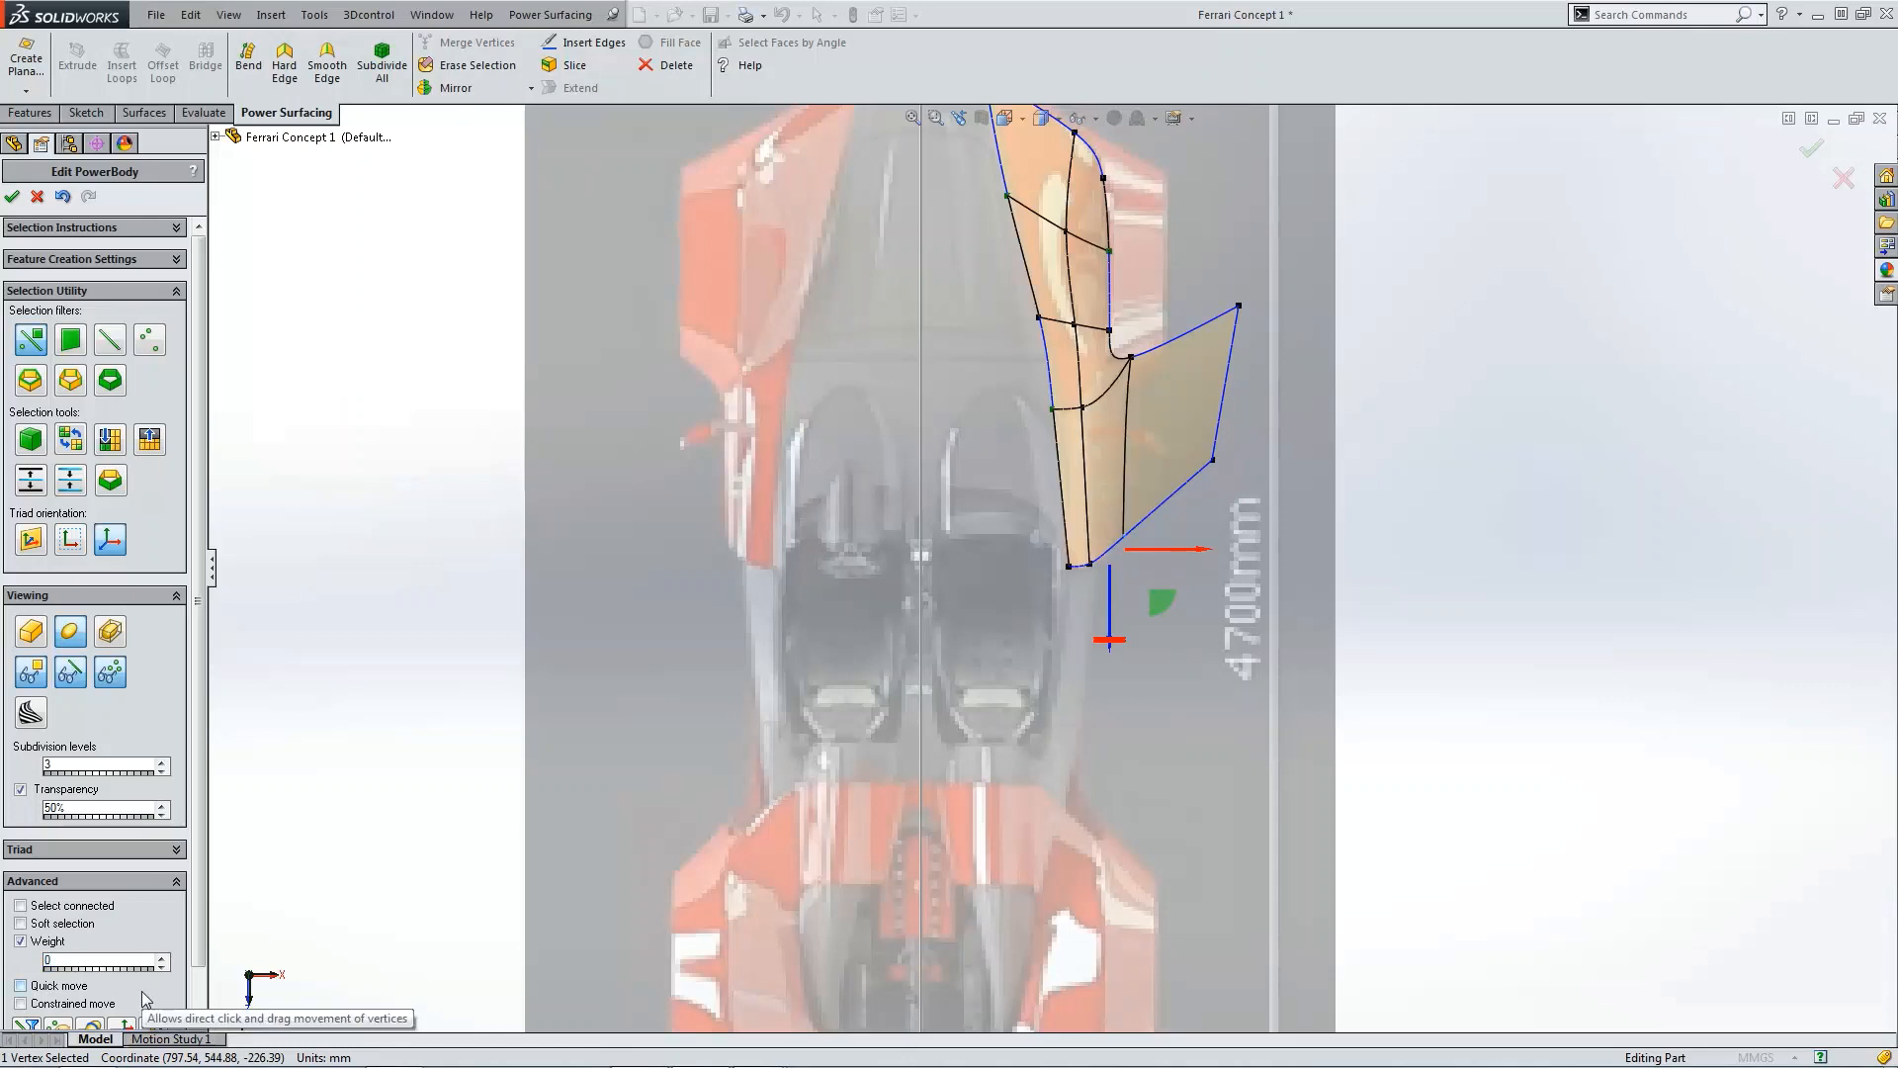
left_click(1300, 487)
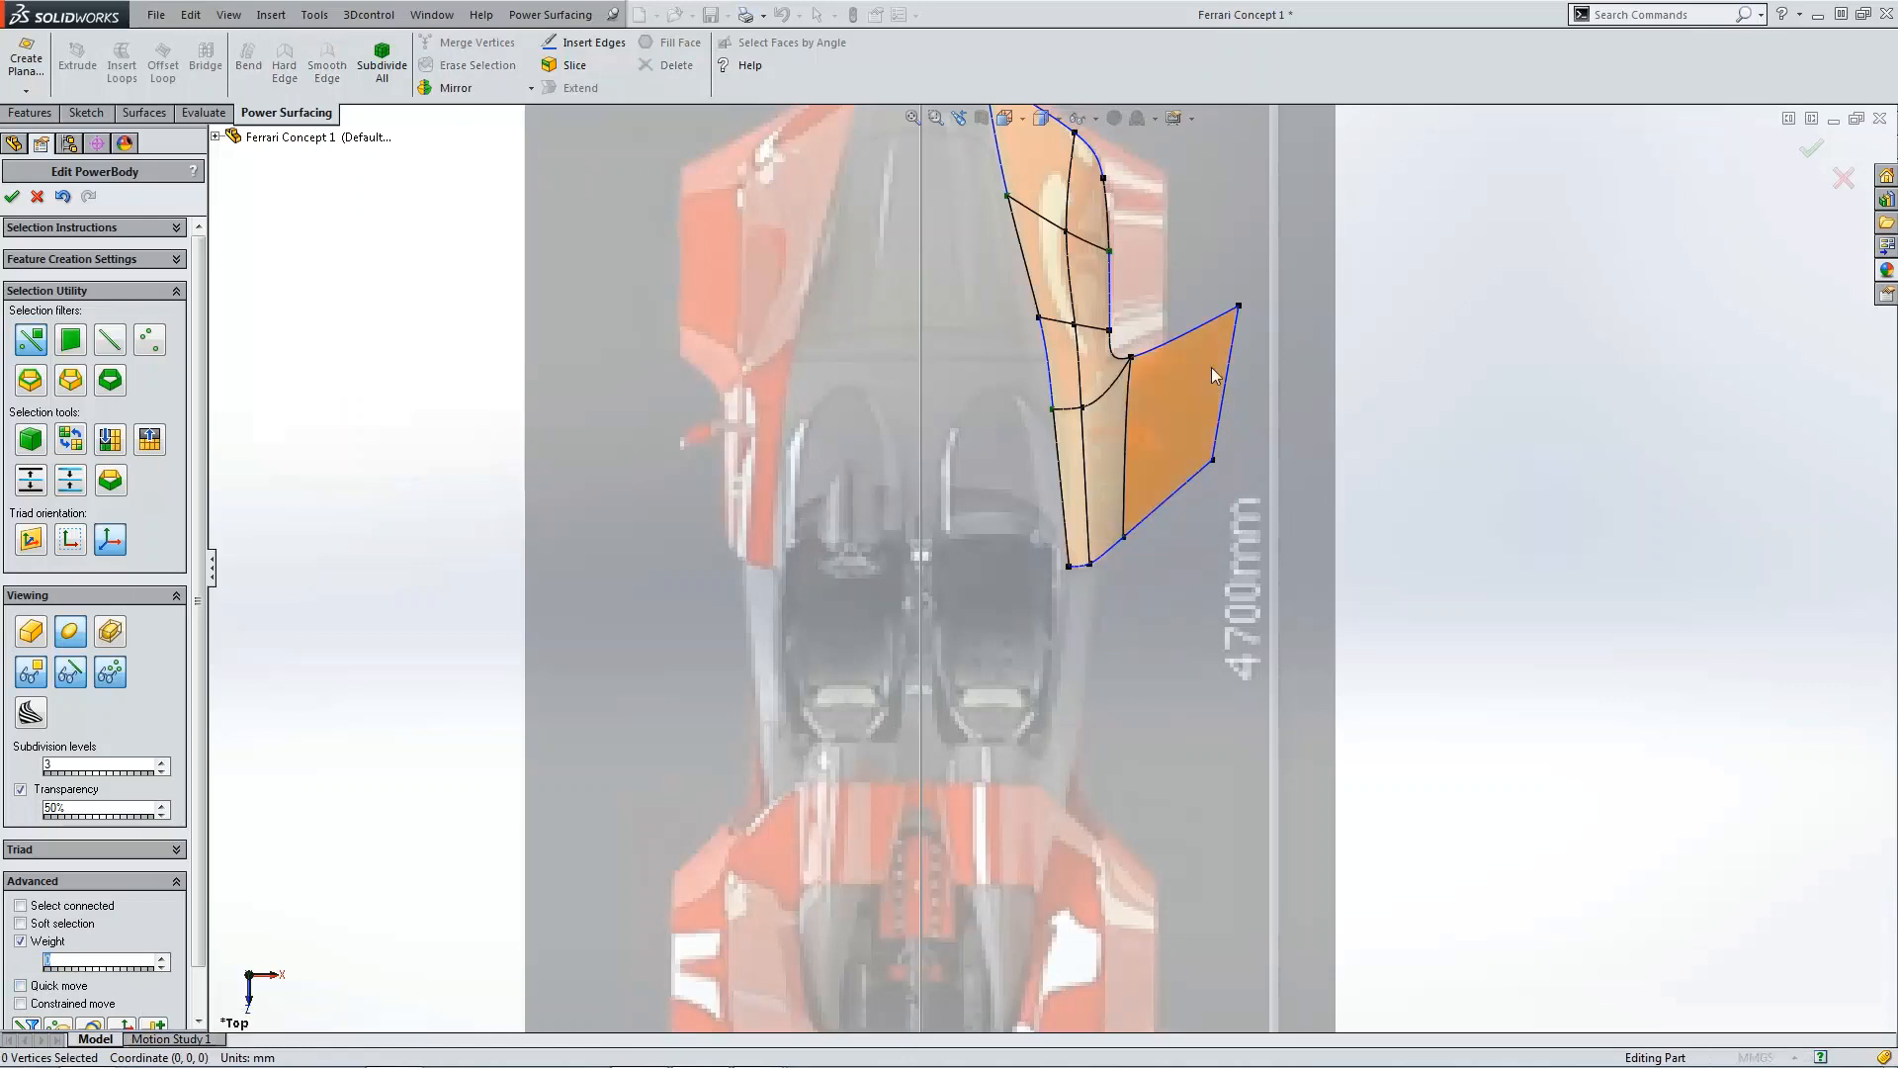
Step: Set the weight of the side face's lower cockpit-side vertex to 0 in the right view
left_click(1133, 360)
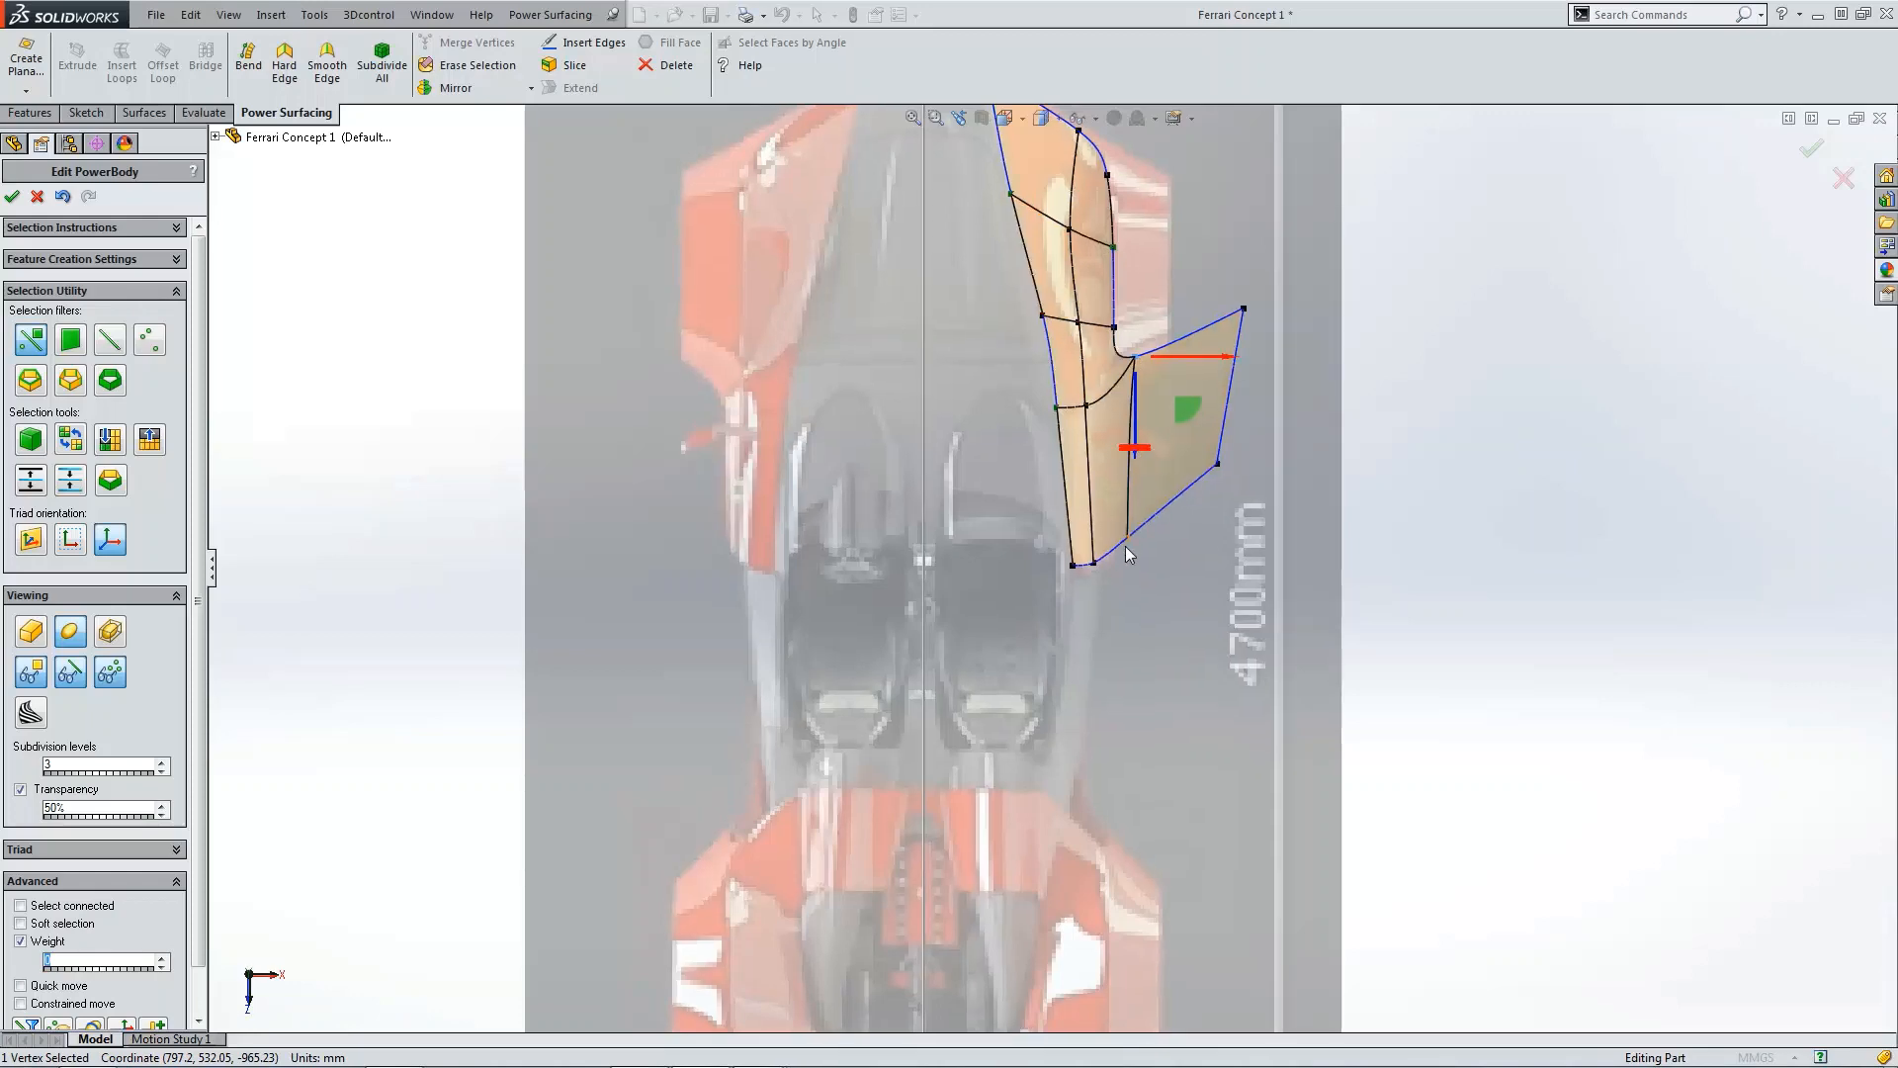
key("ctrl+1")
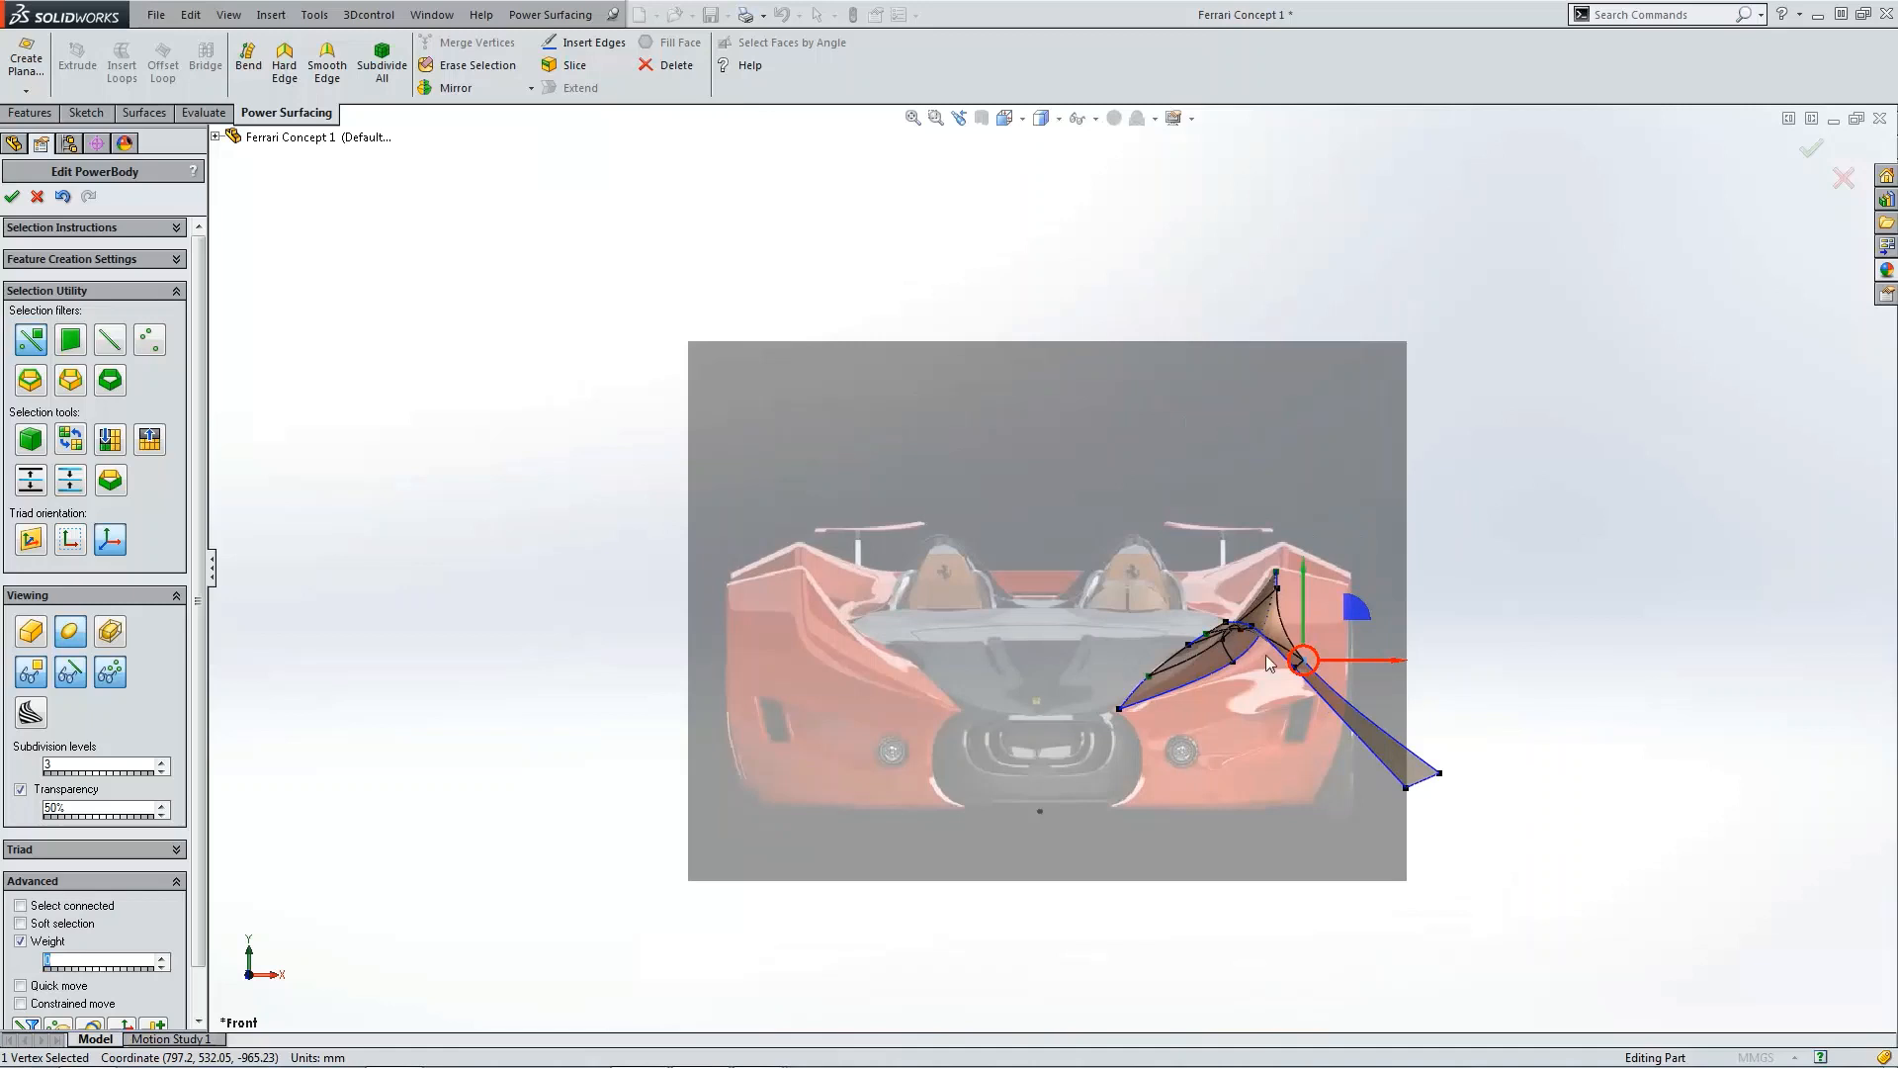
key("ctrl+4")
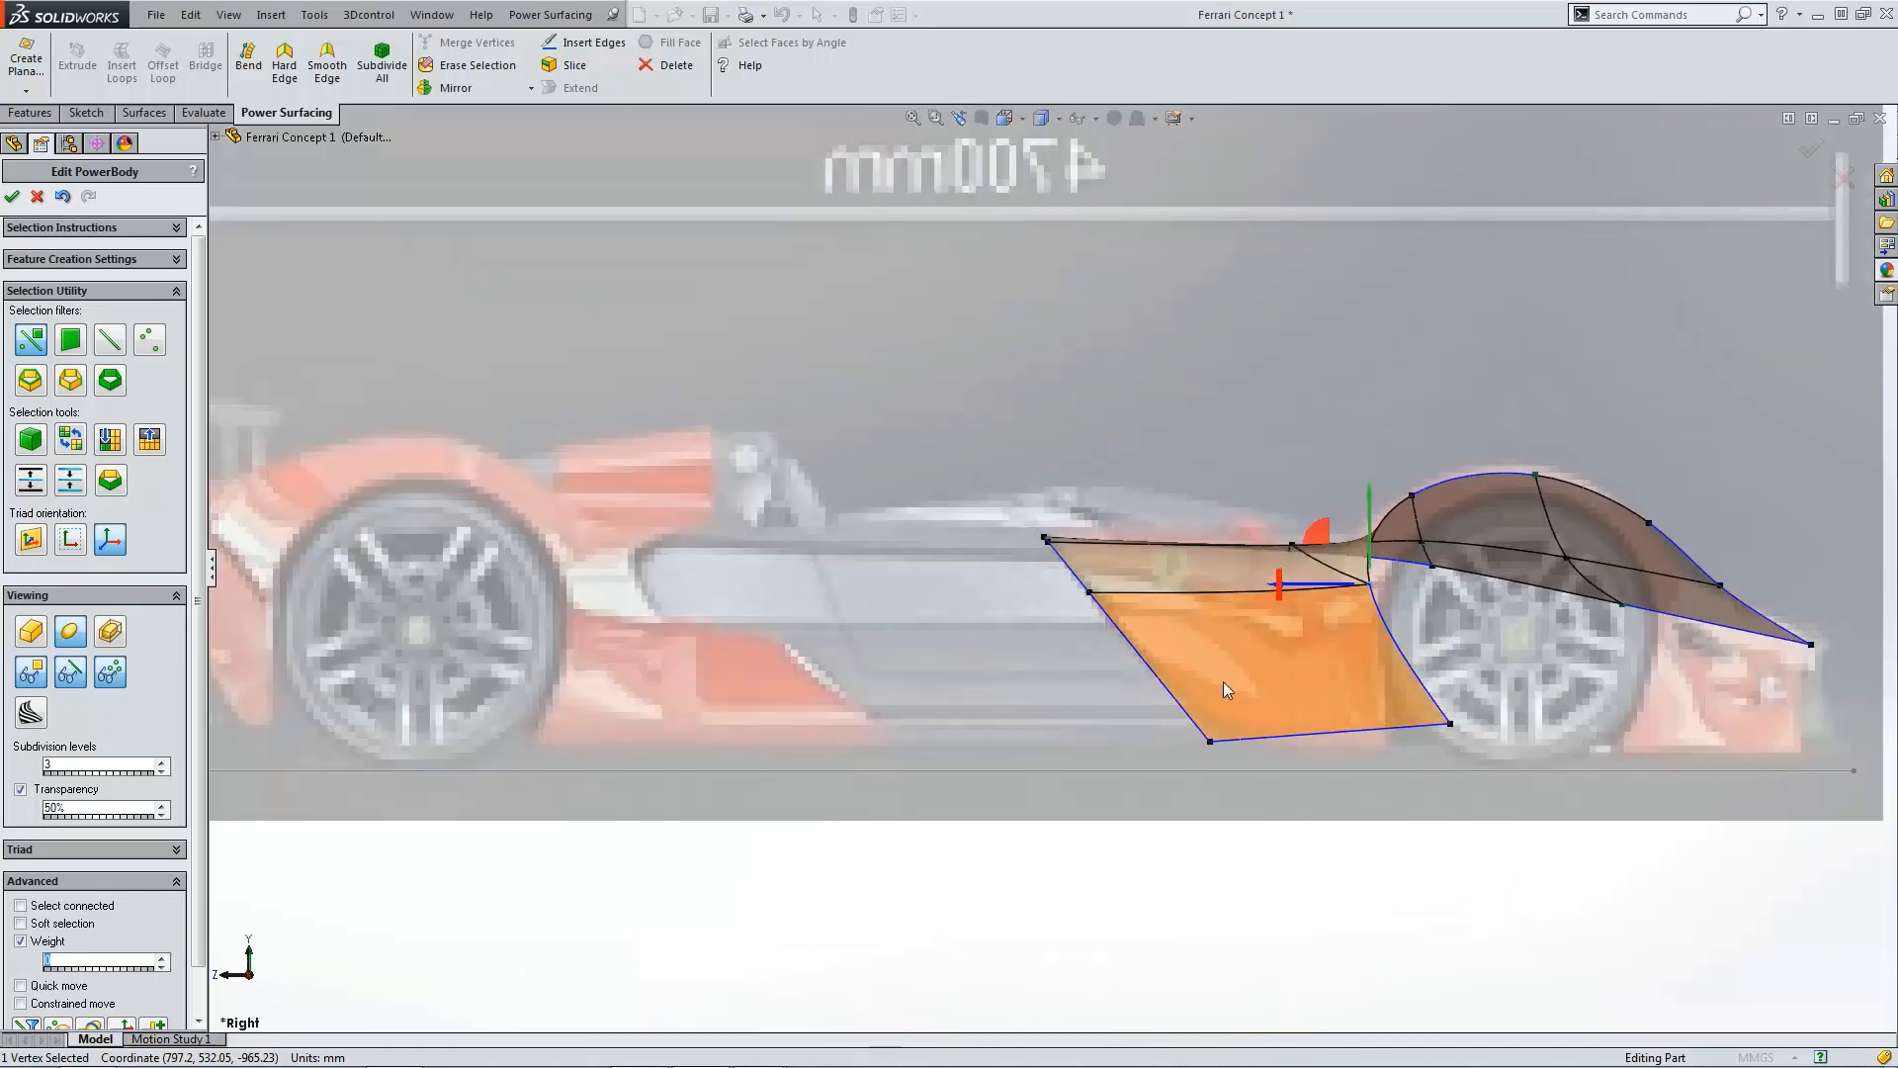
scroll(1217, 722, "down", 2)
left_click(1184, 747)
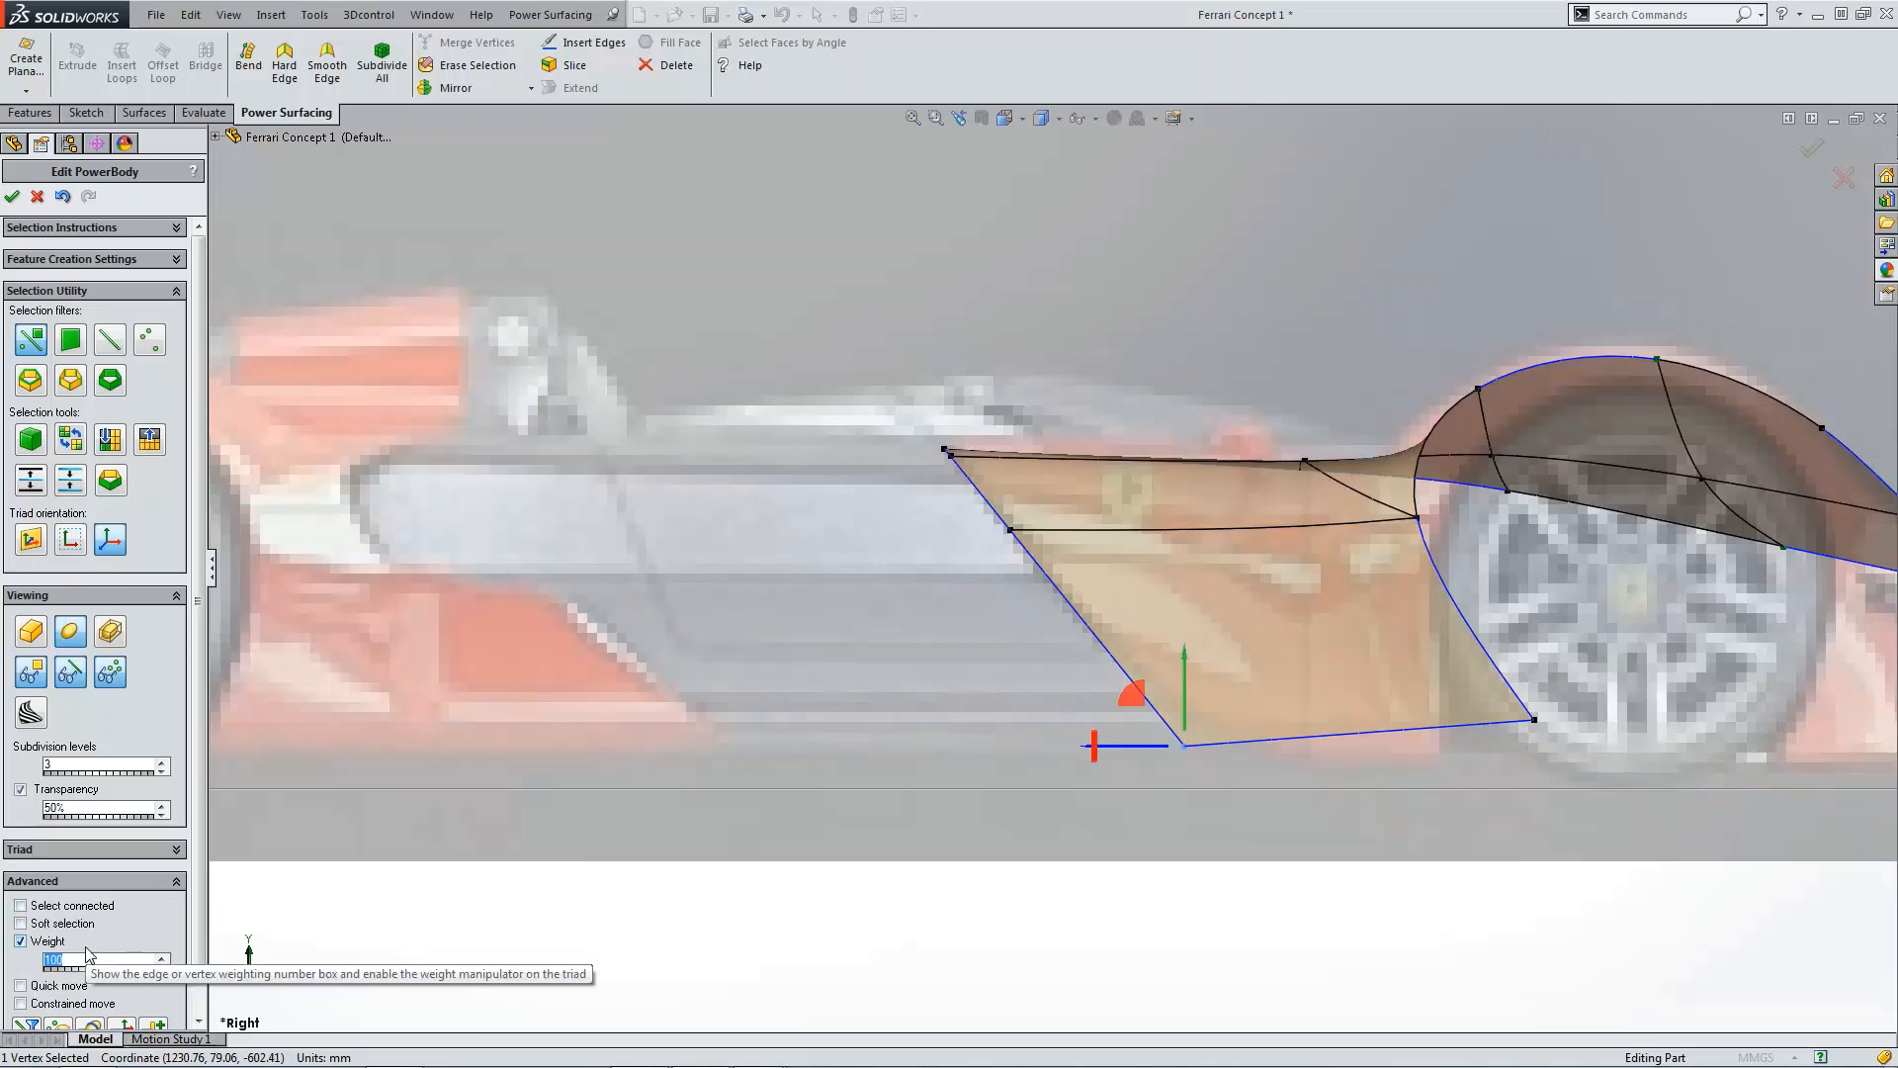
type("0")
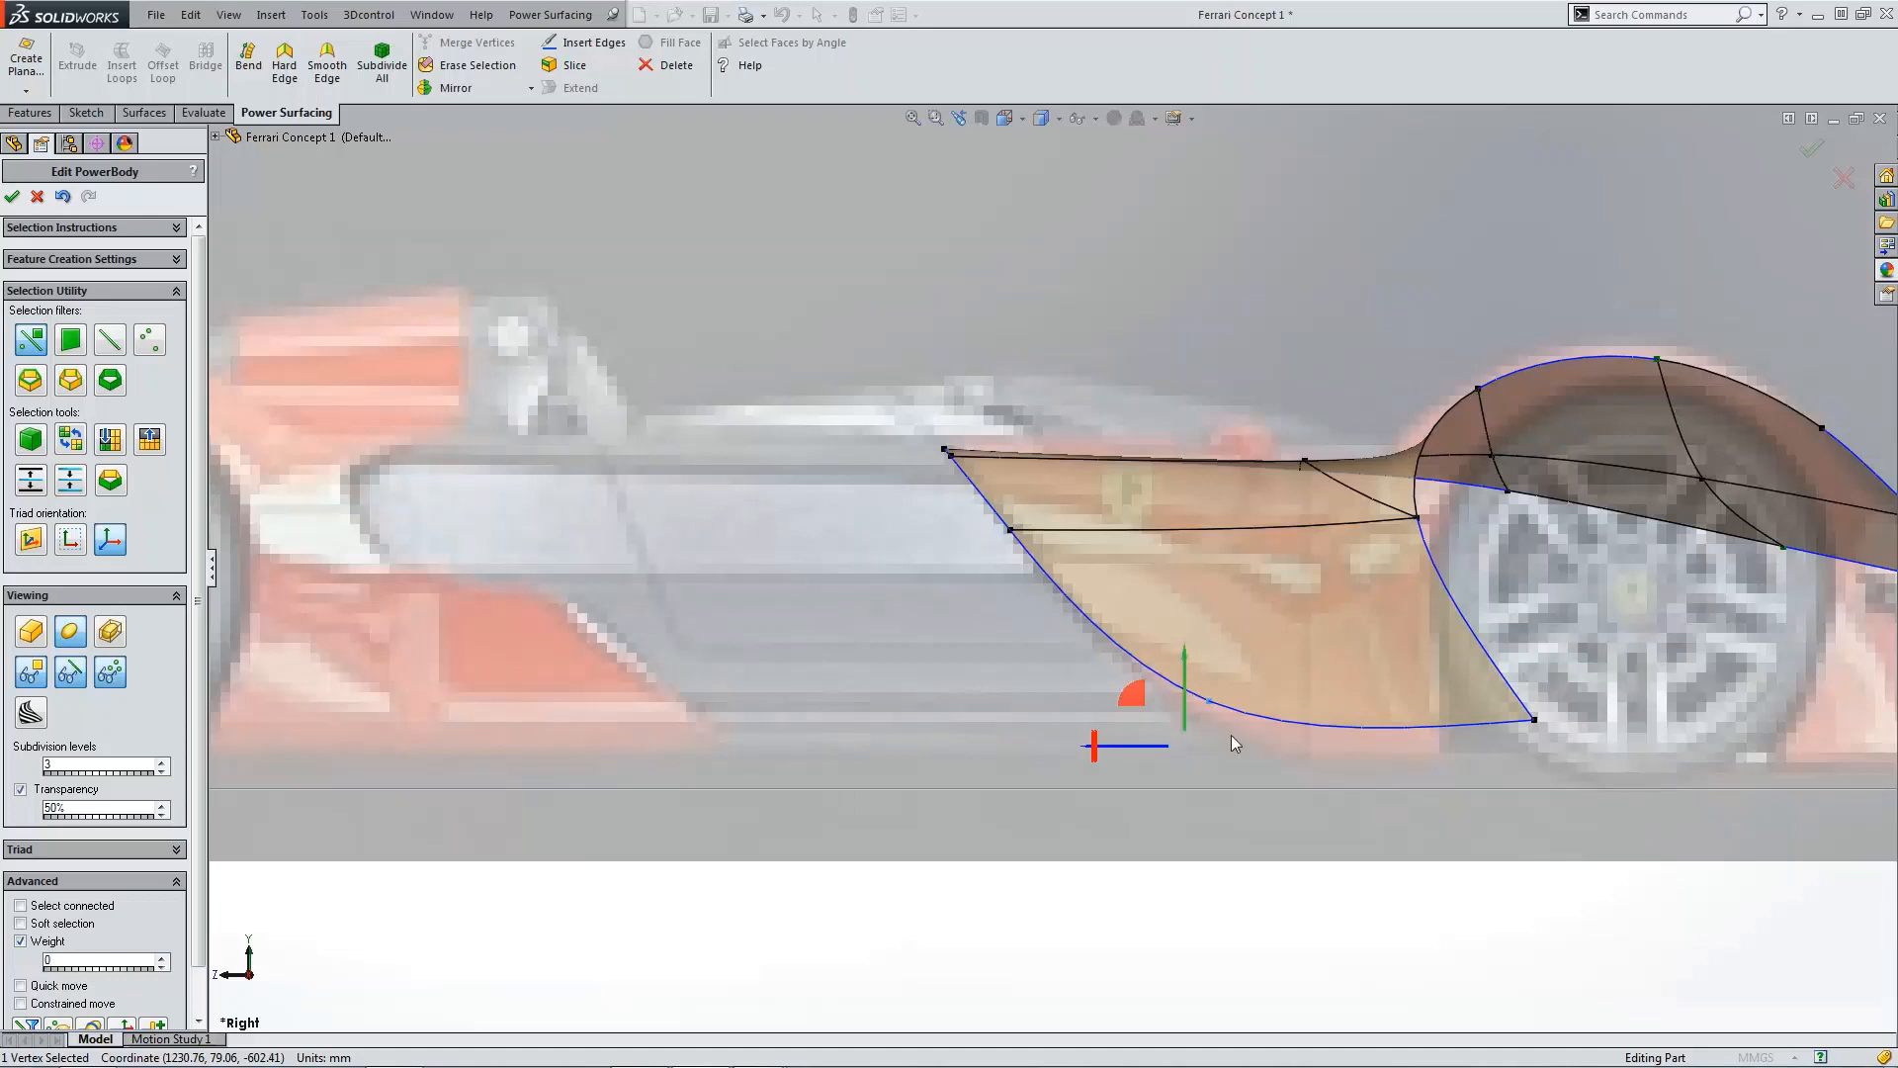
Step: Move the side face's lower wheel-side corner toward the cockpit and down to straighten its edge
left_click(1535, 724)
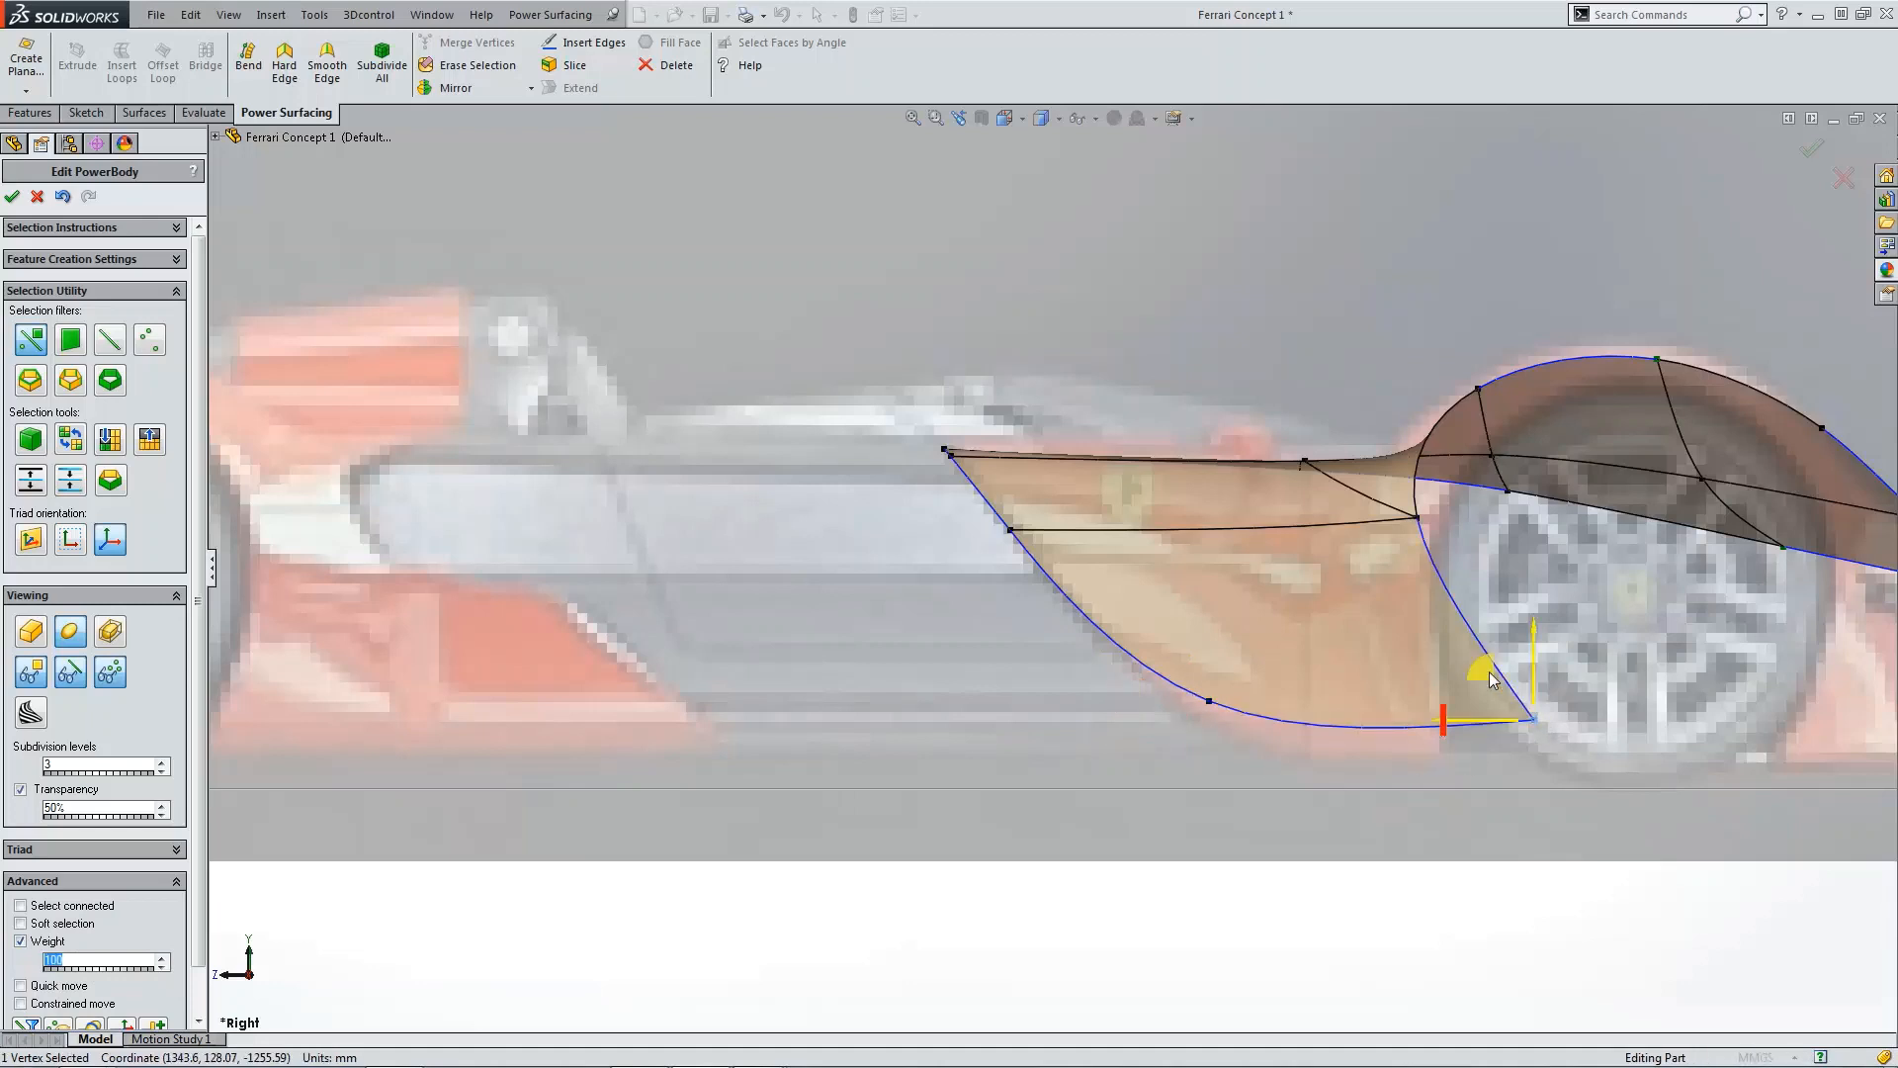
left_click_drag(1480, 671, 1316, 706)
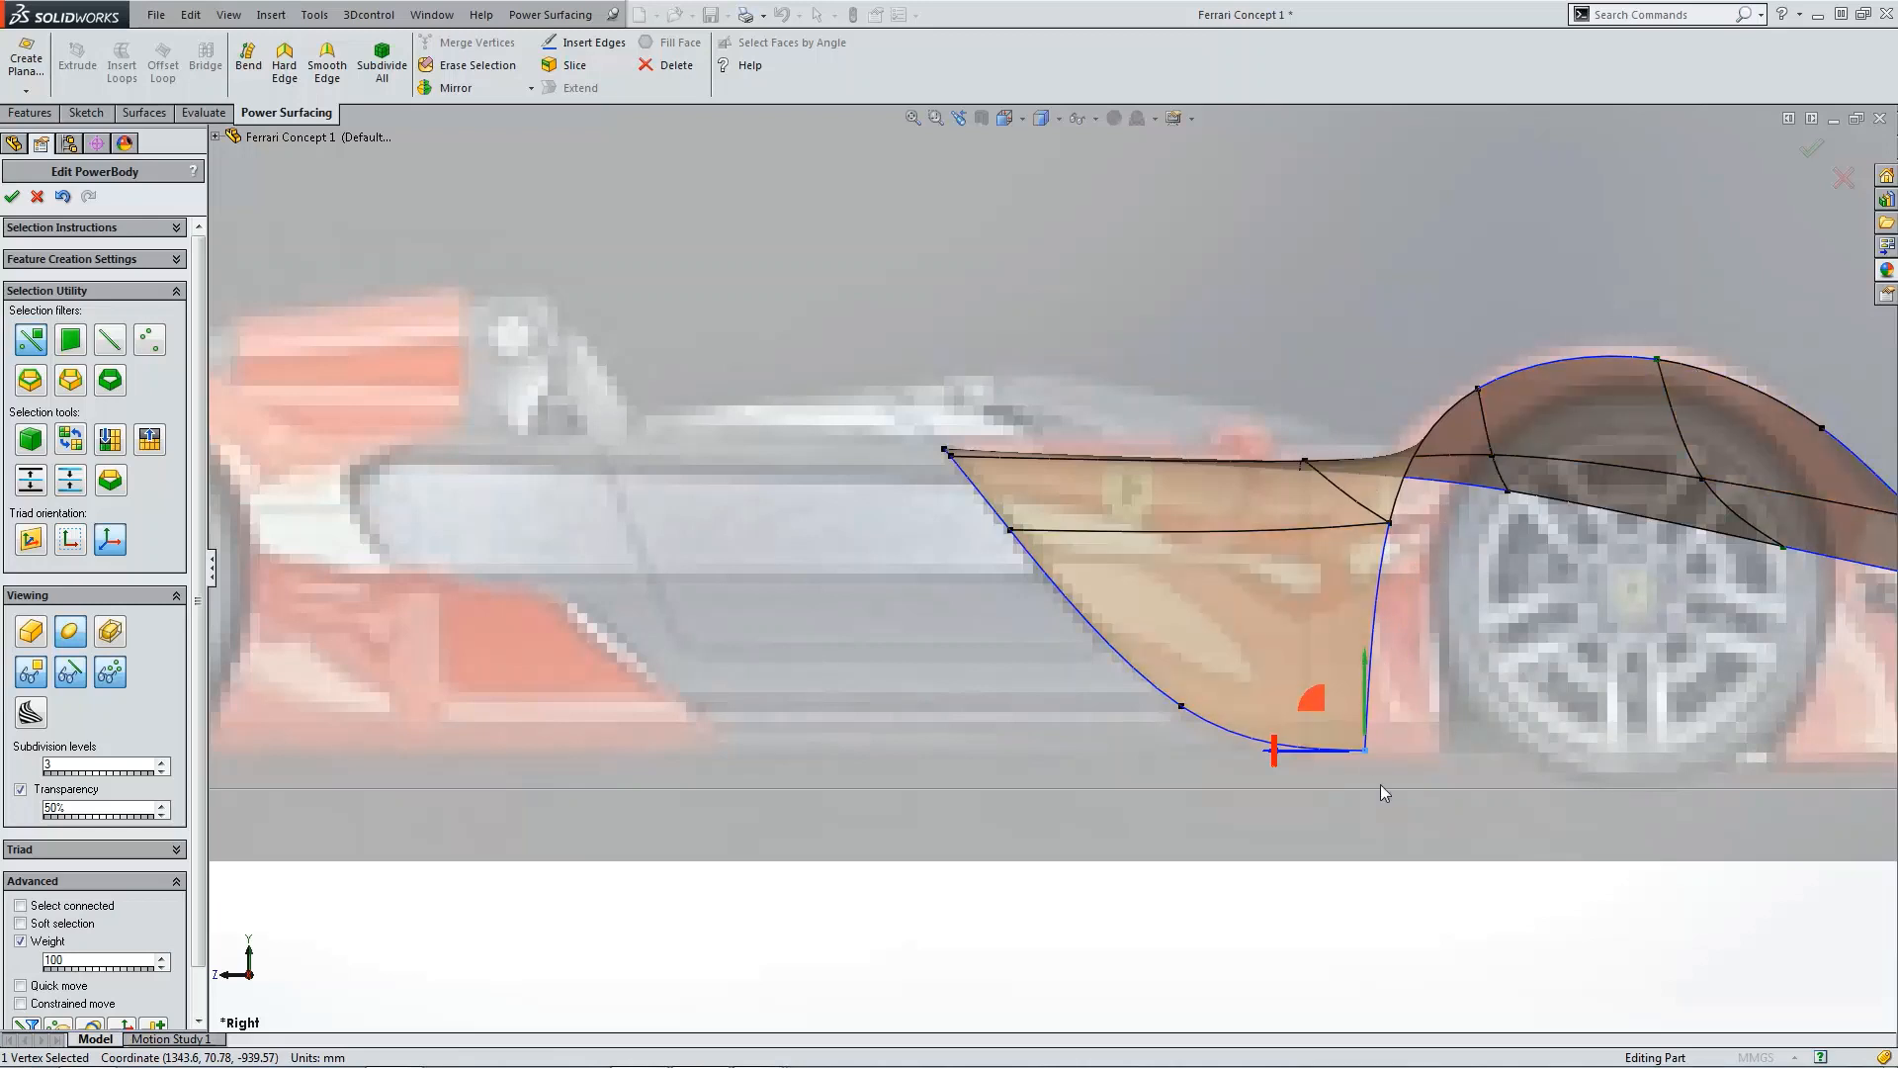
Step: In the front view, pull the side face's two bottom vertices inward so the face hangs down along the body side
key("f")
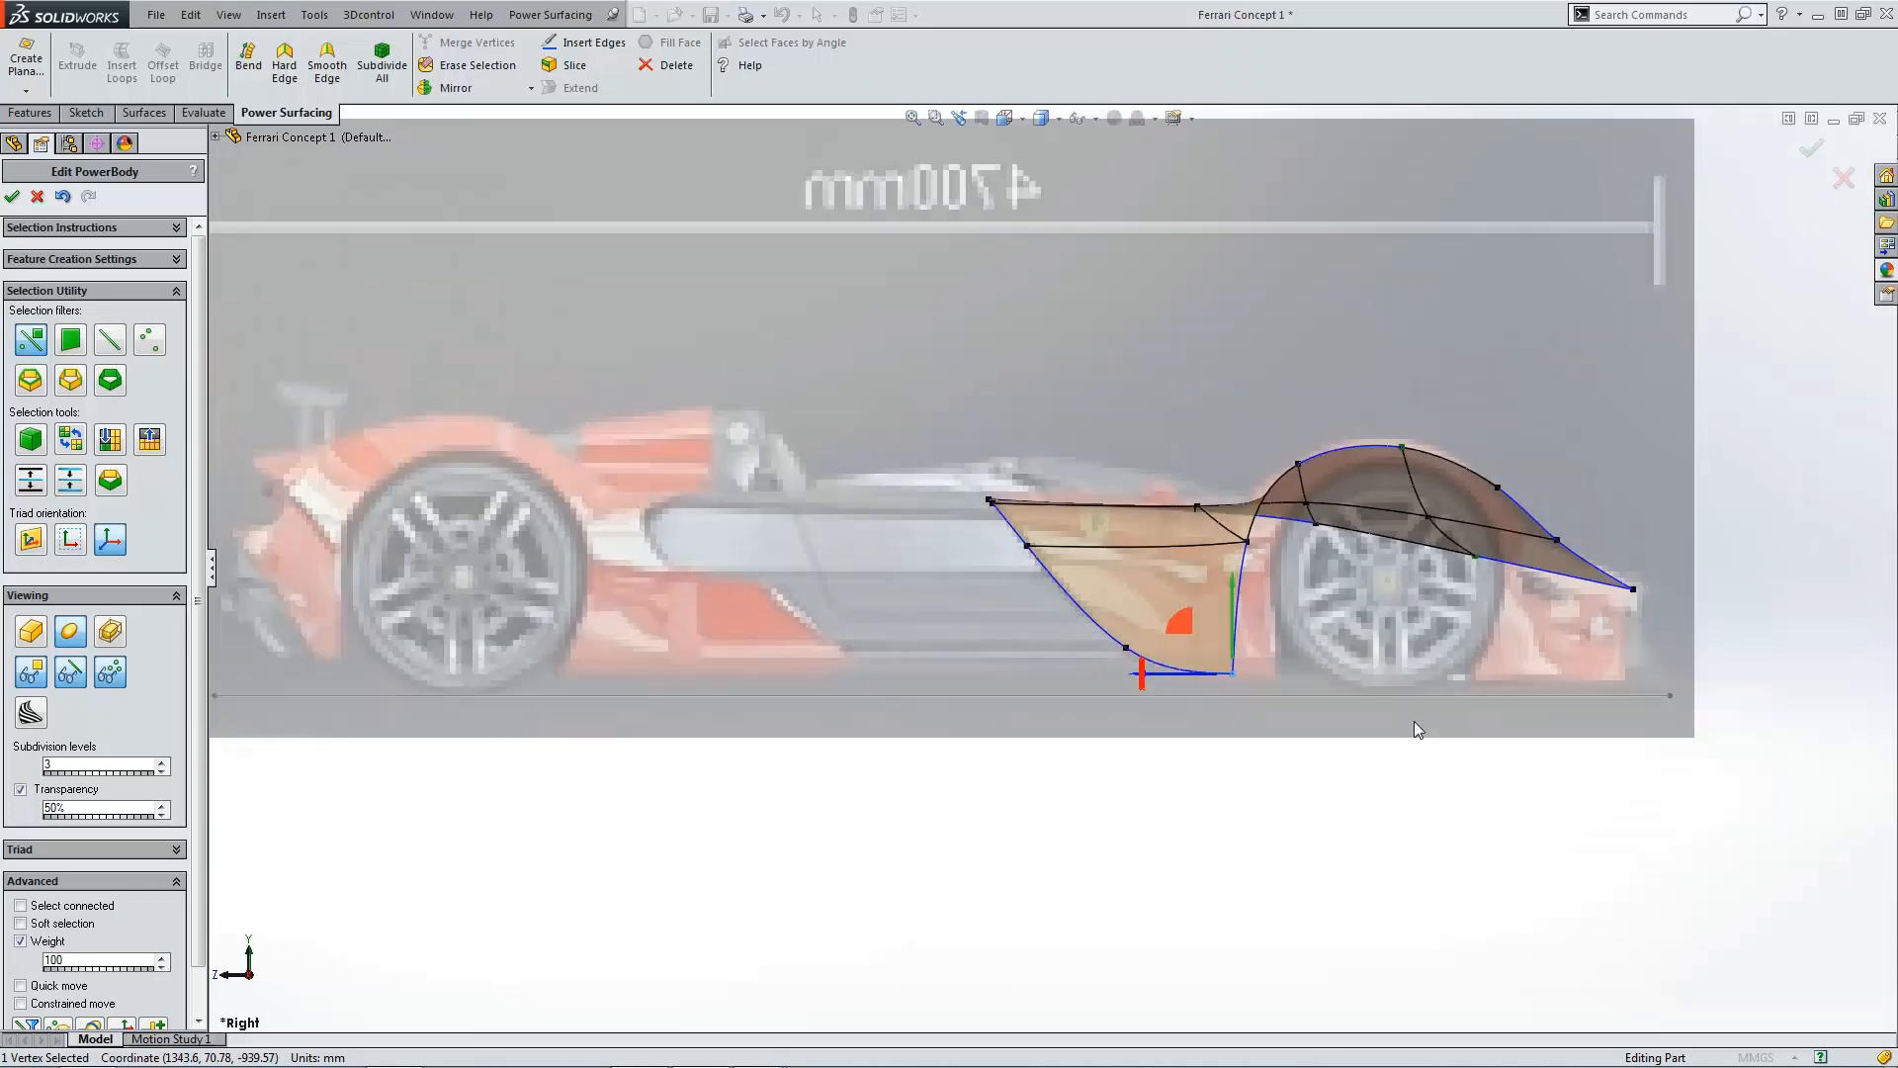
scroll(1414, 721, "up", 3)
left_click(1265, 639)
scroll(1265, 639, "down", 3)
middle_click_drag(1165, 592, 1135, 704)
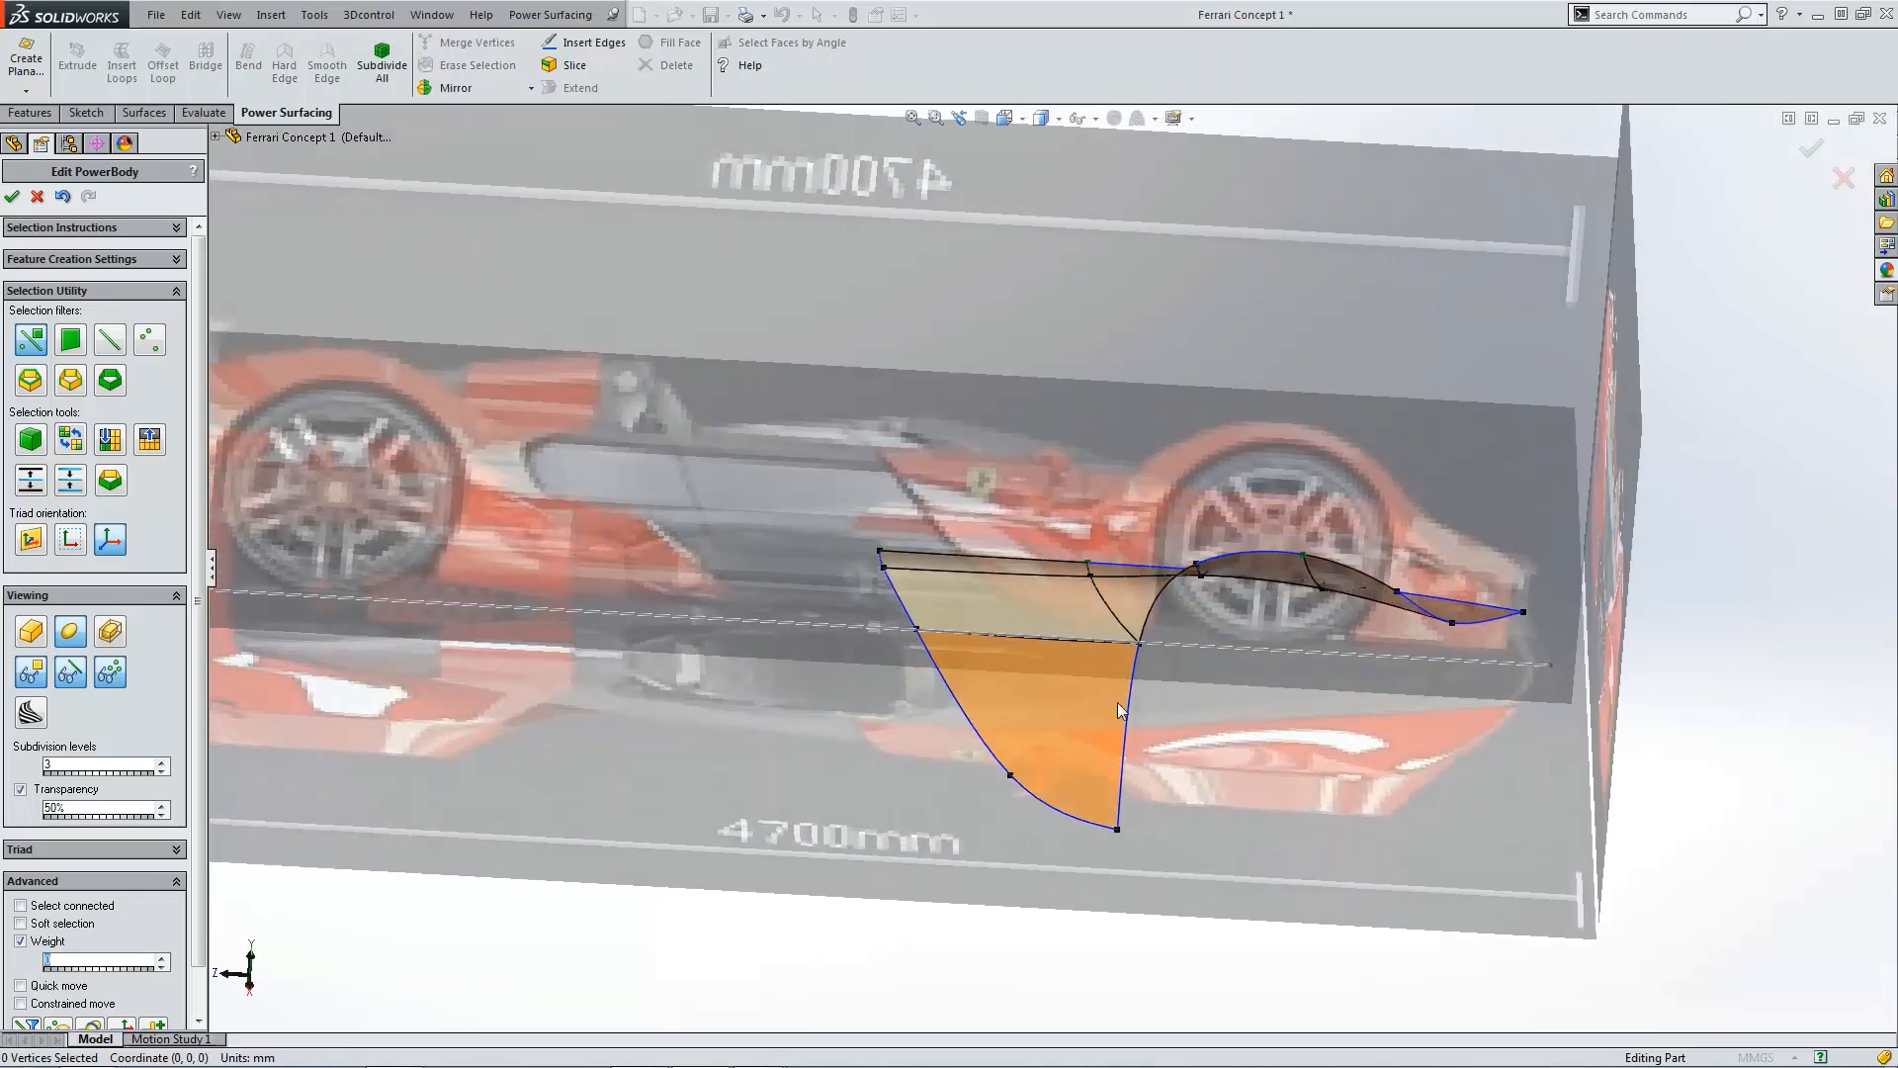
key("ctrl+1")
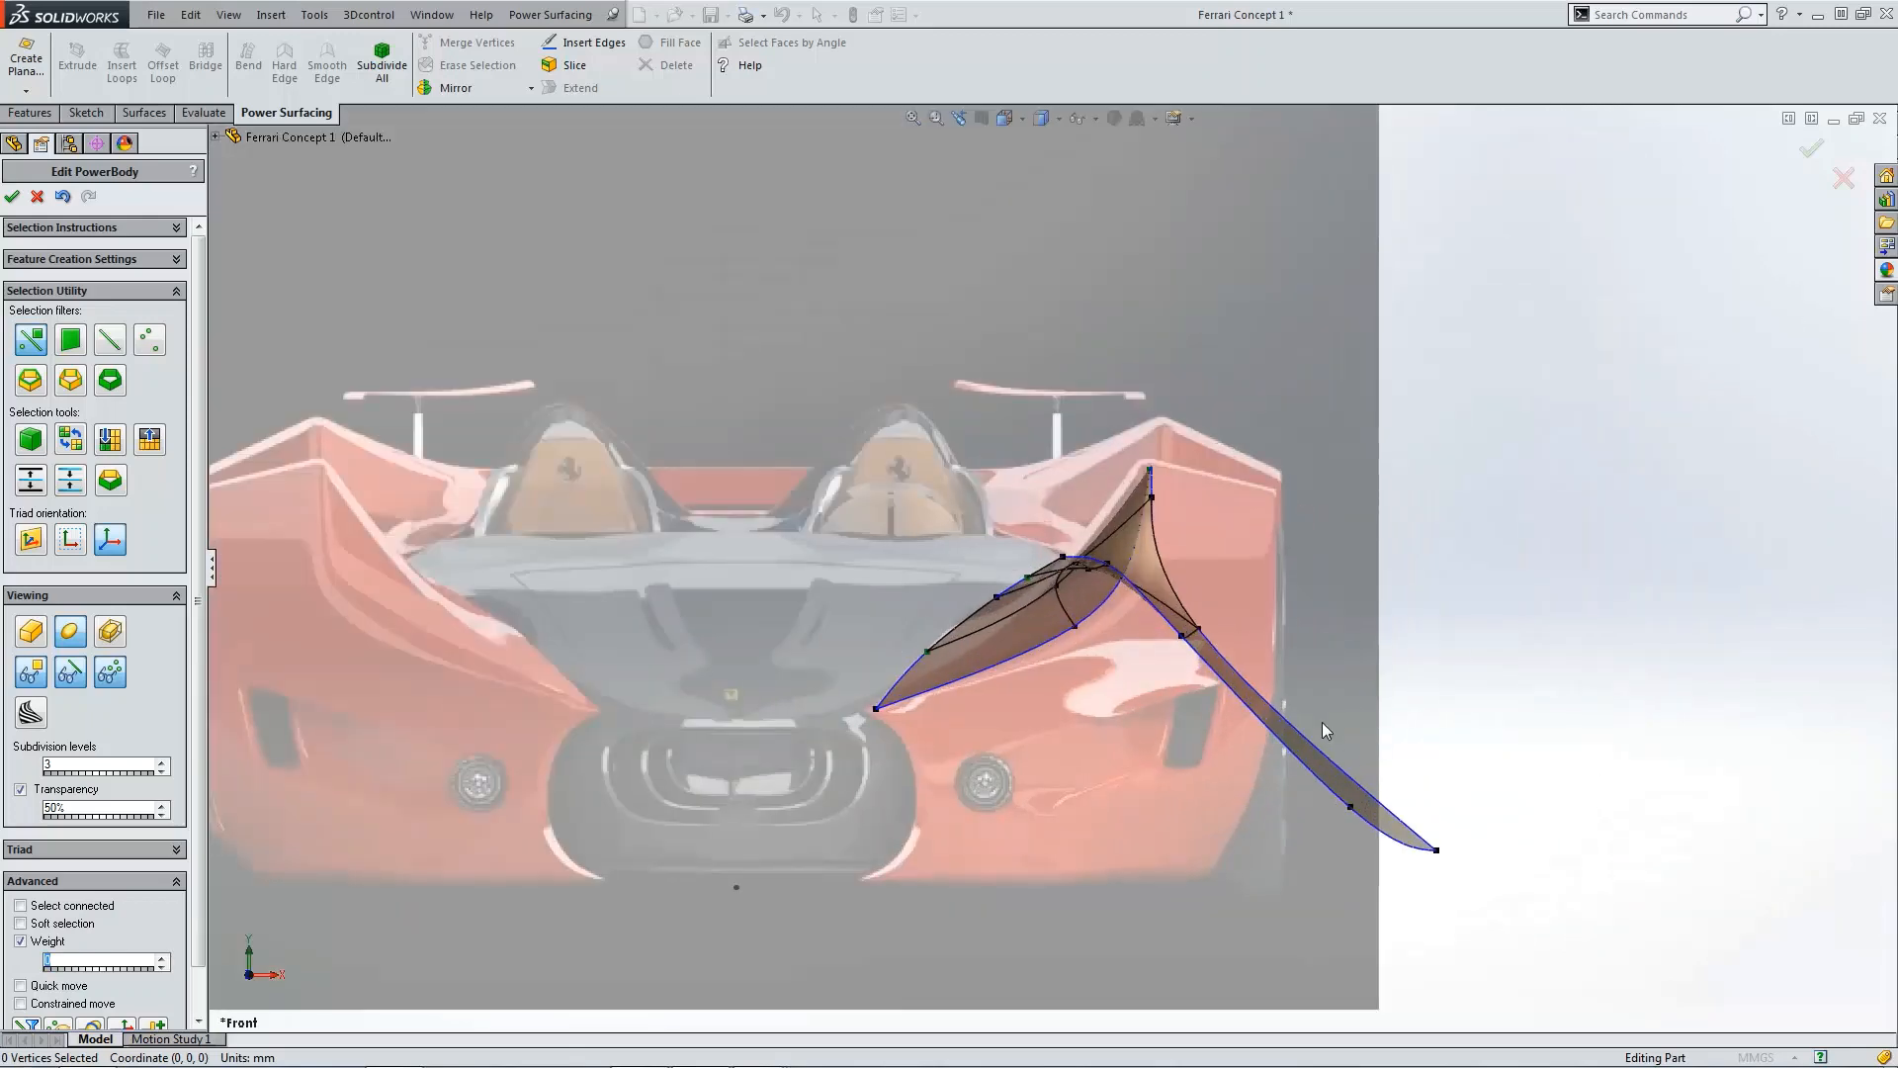
left_click_drag(1325, 730, 1184, 864)
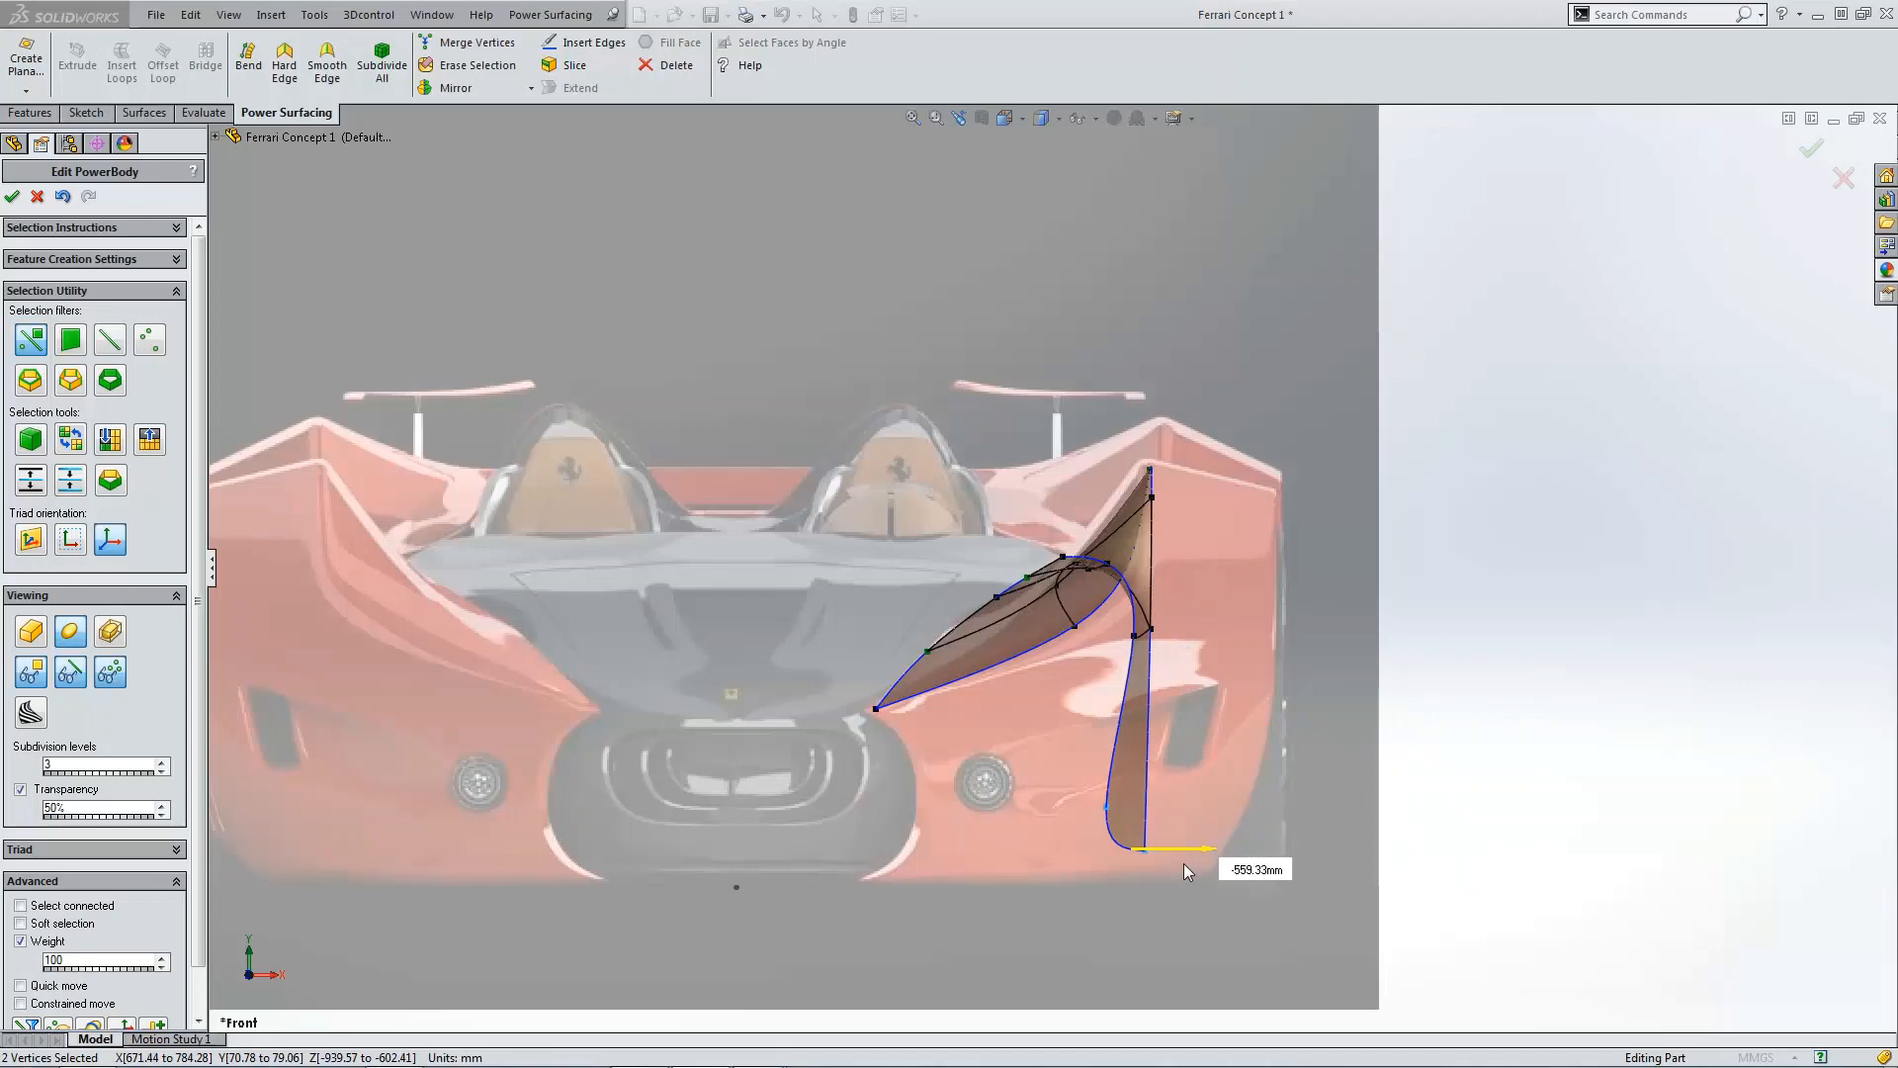
left_click_drag(1183, 863, 1206, 862)
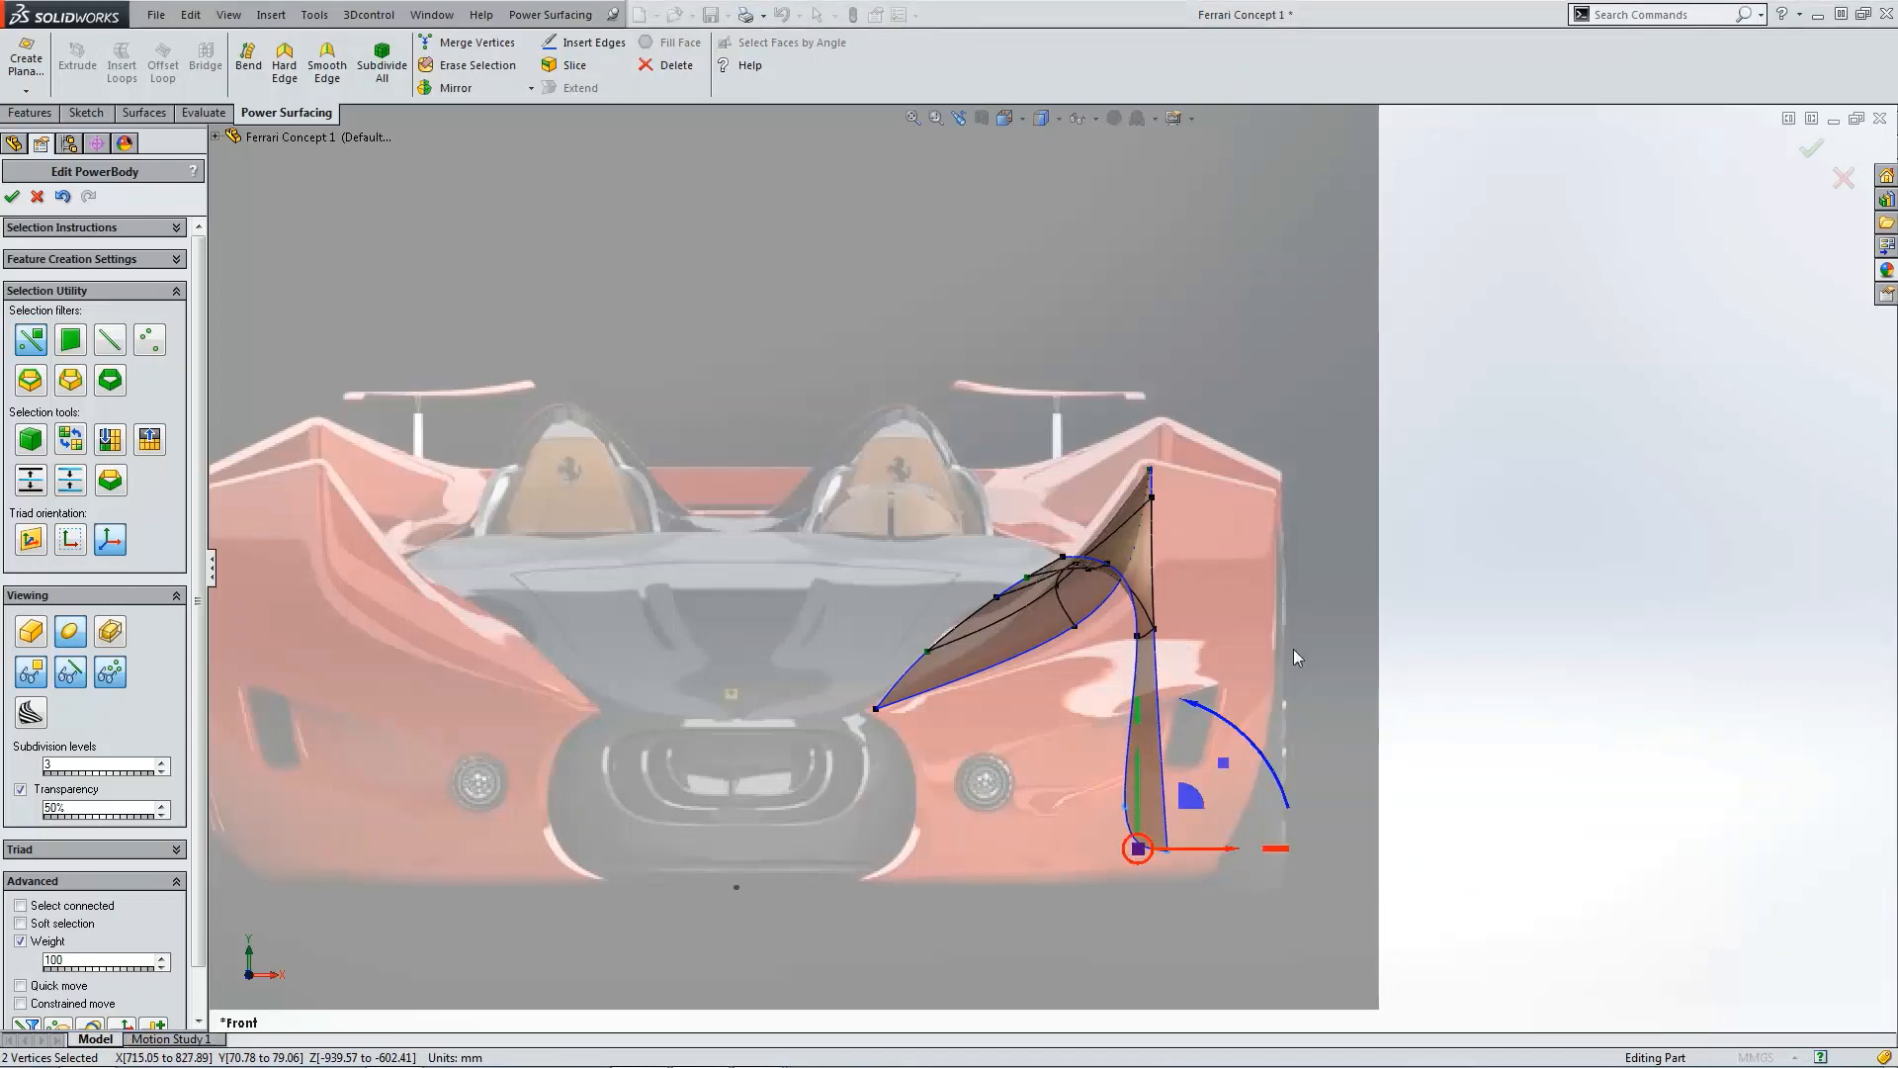
left_click(1293, 649)
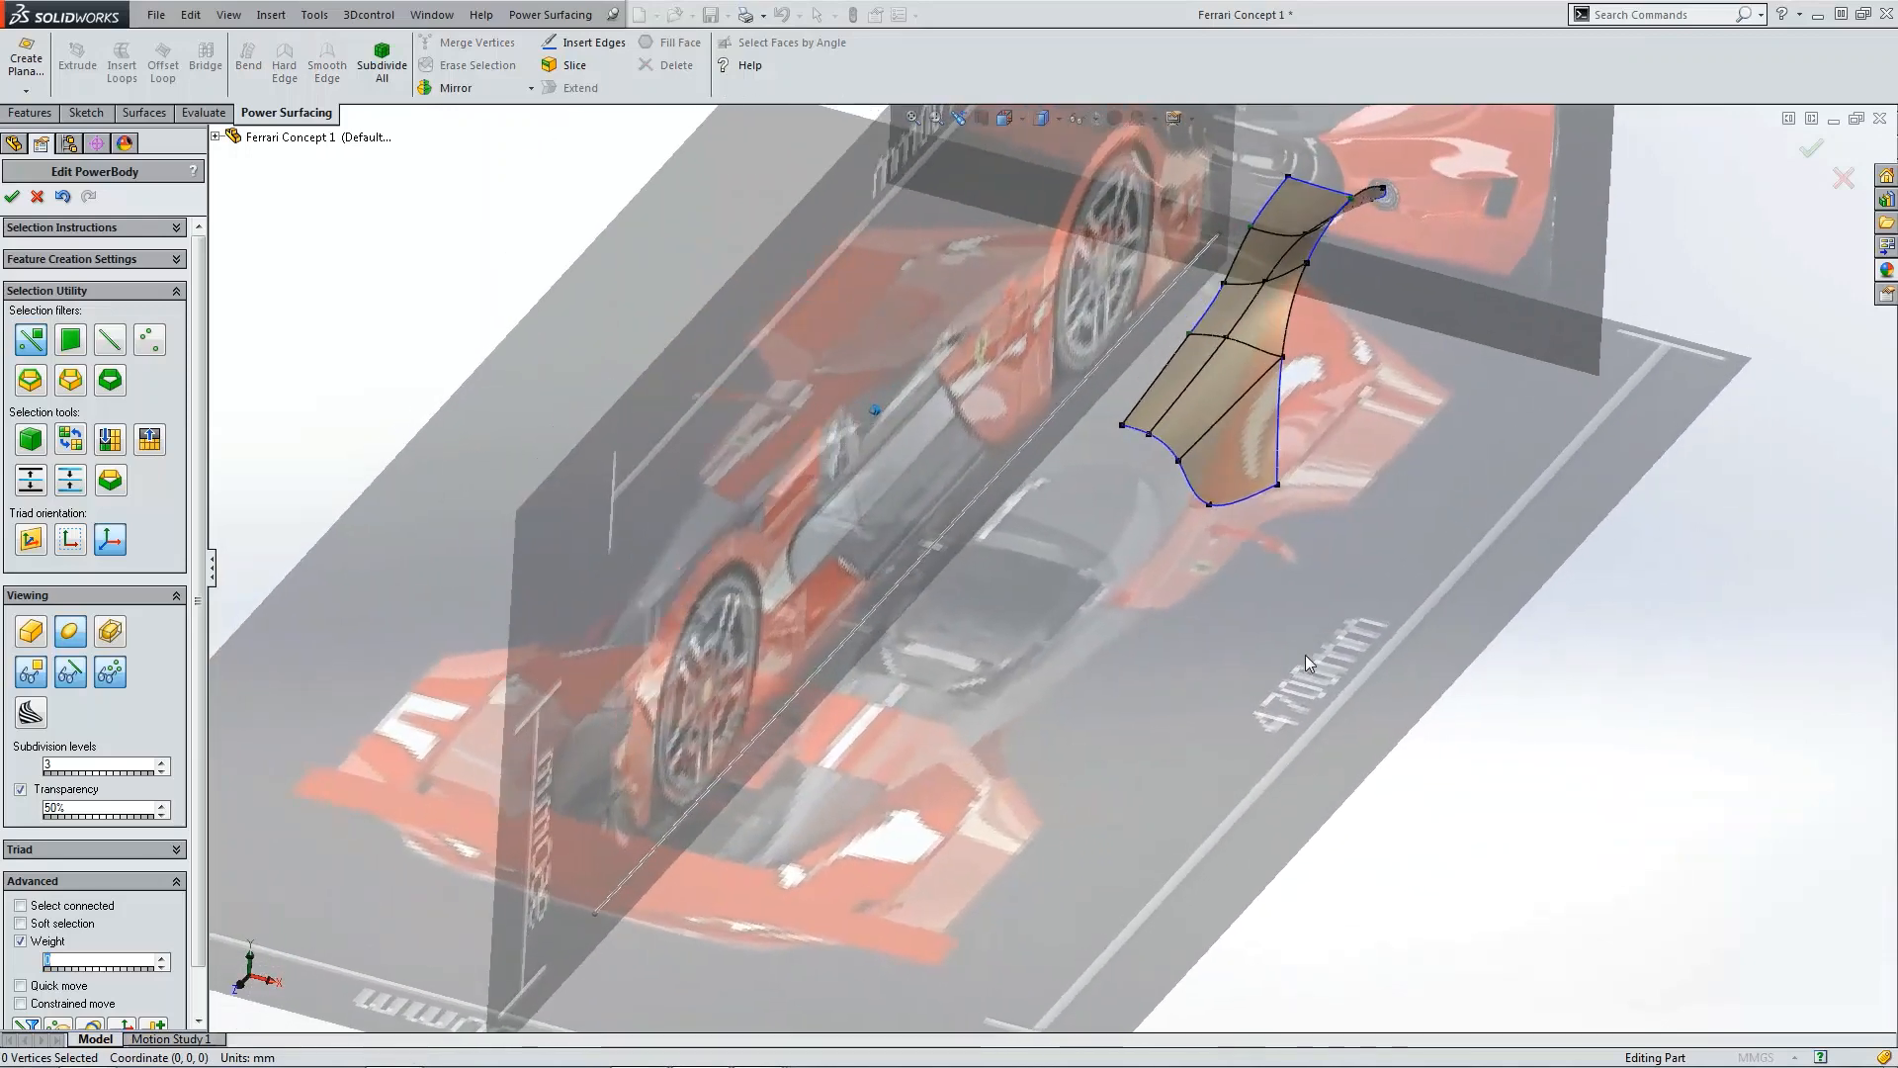
Step: Nudge the side face's bottom vertices slightly in the front view to follow the body contour
key("ctrl+1")
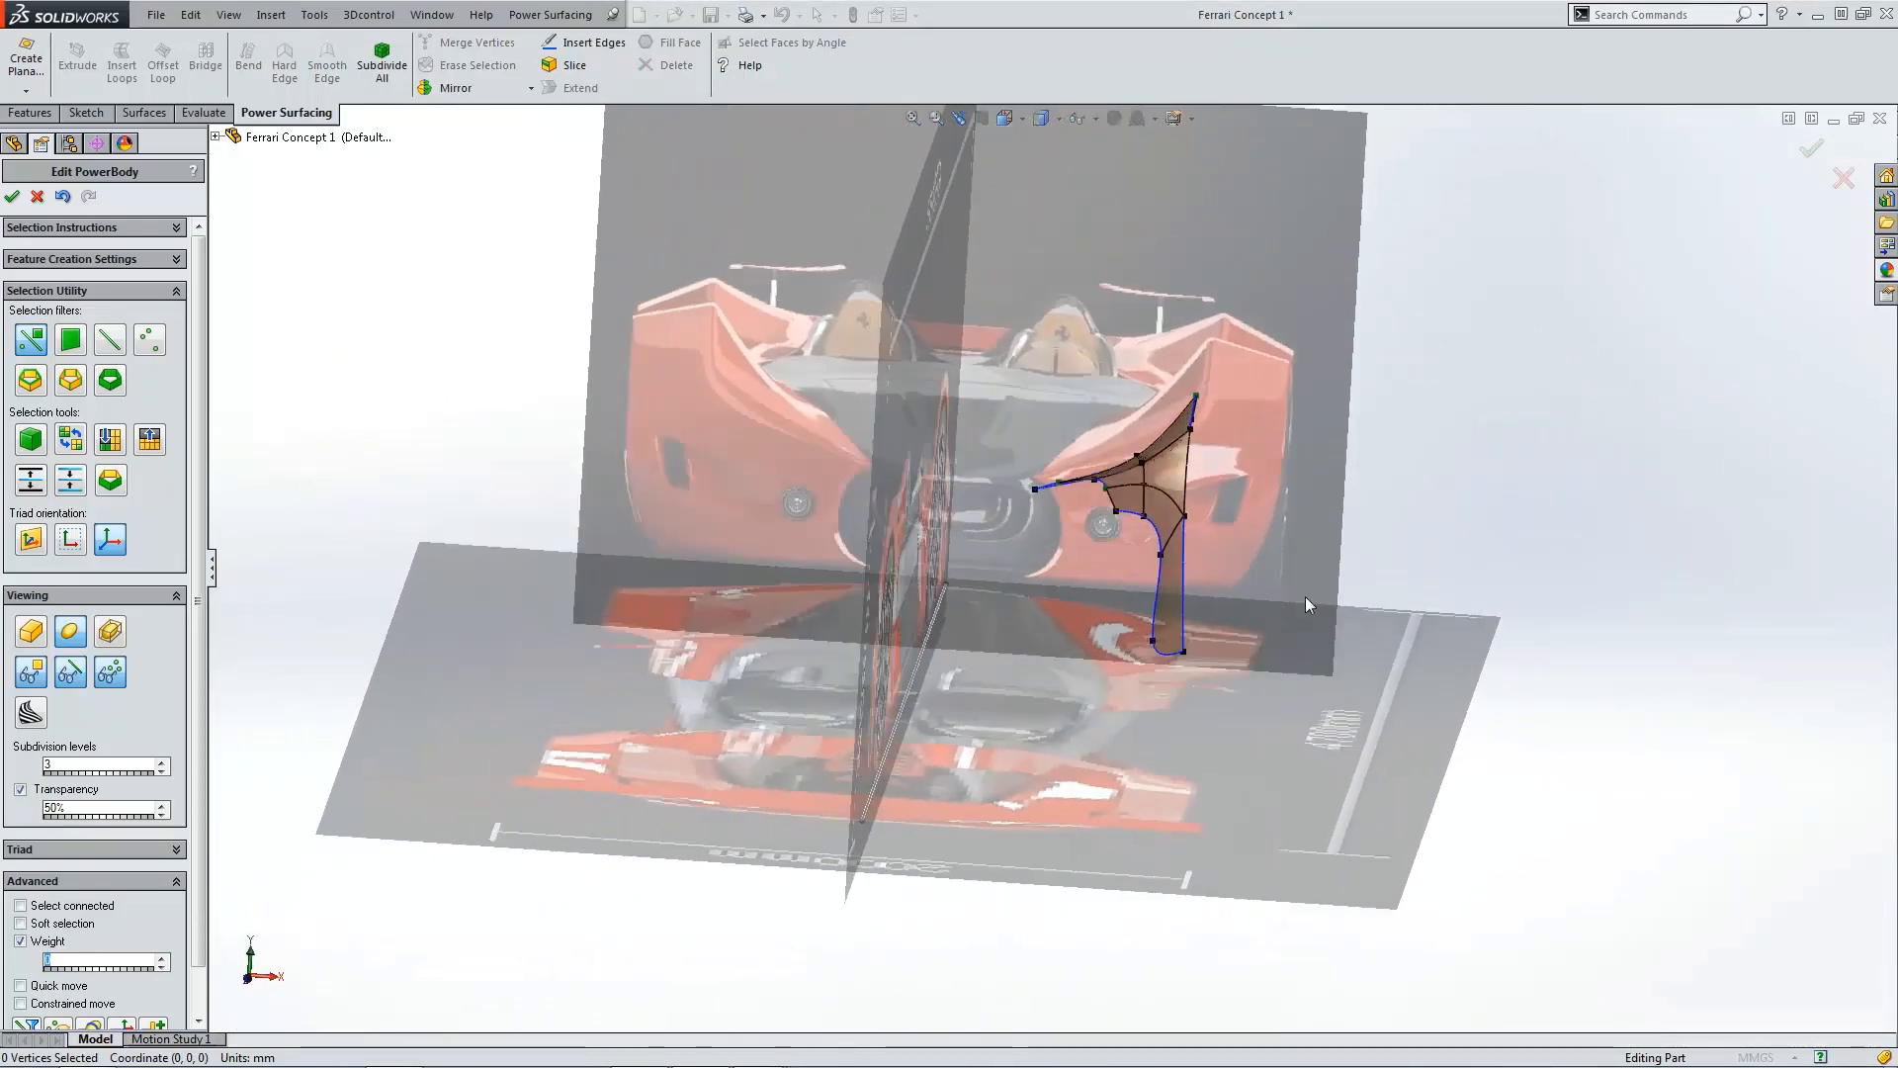
left_click(1241, 766)
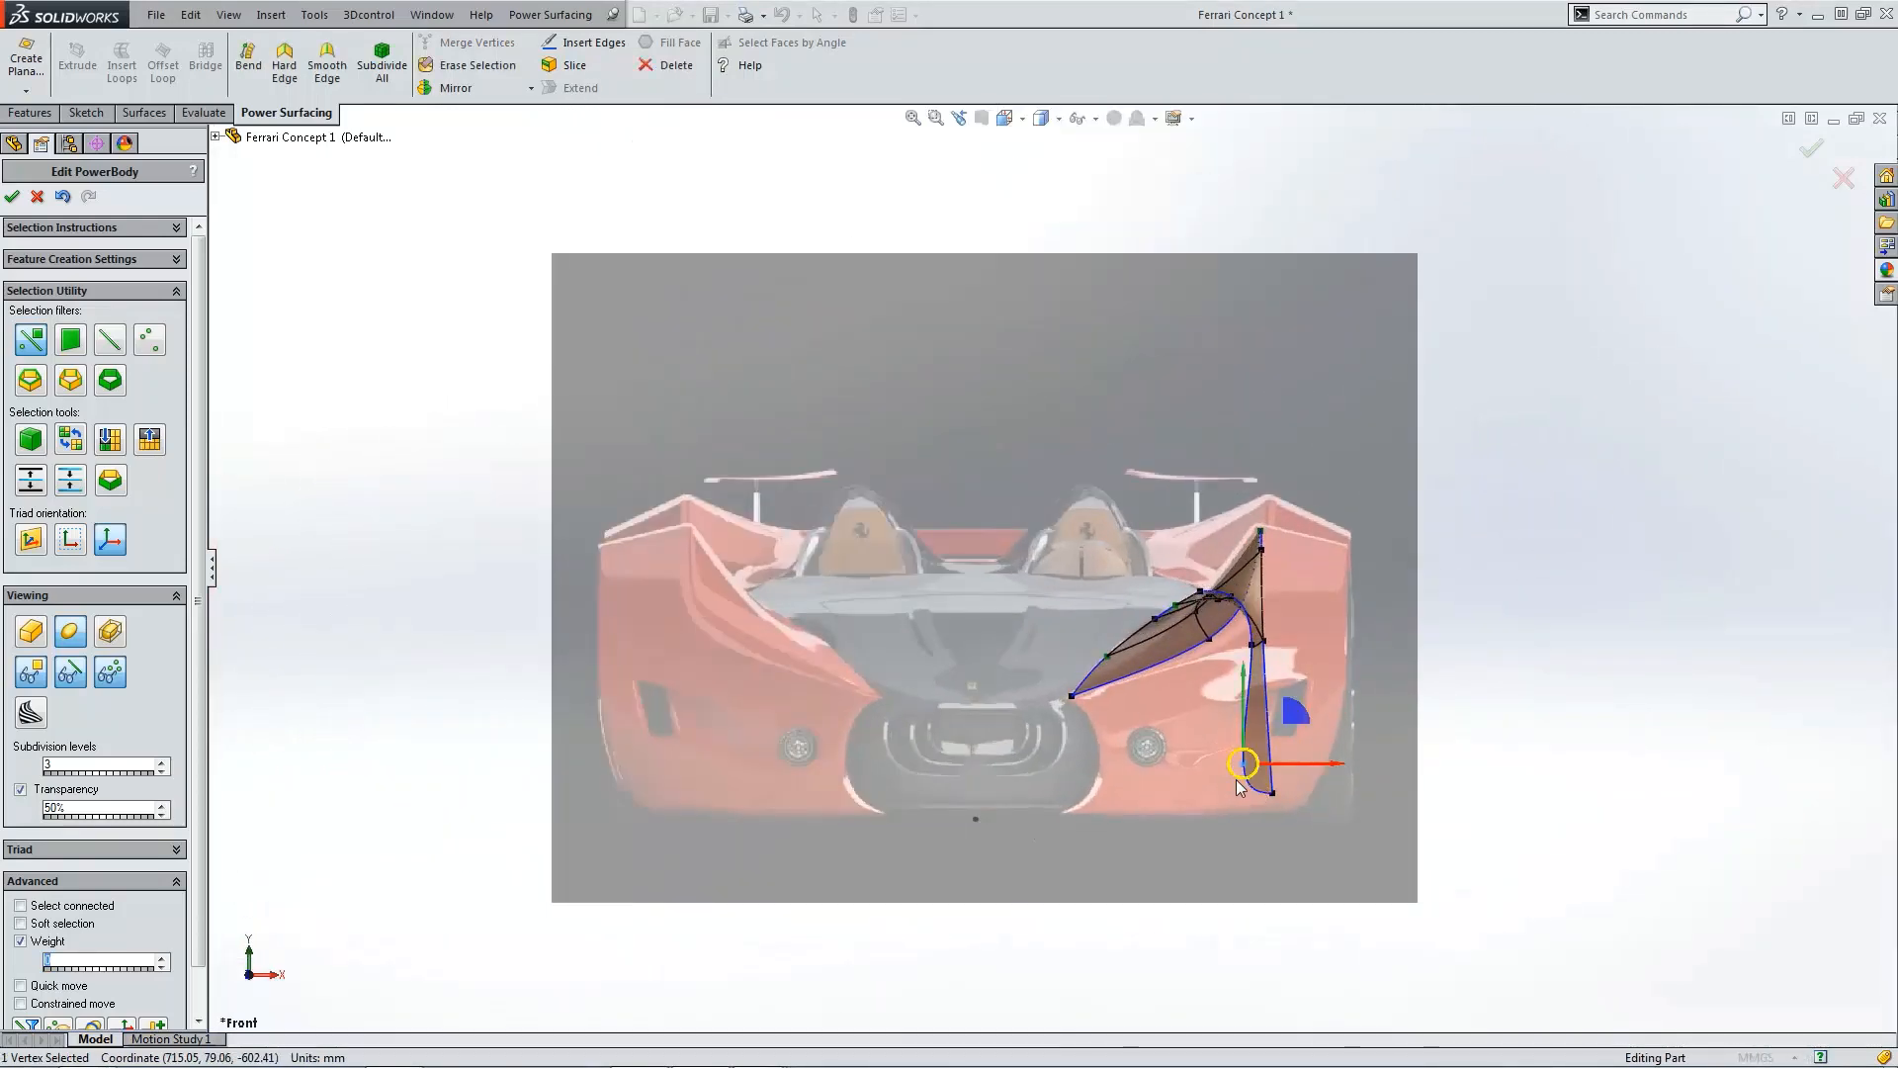
mouse_move(1290, 765)
left_mouse_down()
mouse_move(1319, 762)
mouse_move(1294, 746)
left_mouse_up()
left_click(1279, 823)
scroll(1270, 801, "down", 3)
left_click(1227, 745)
left_click(1368, 558)
scroll(1365, 560, "up", 2)
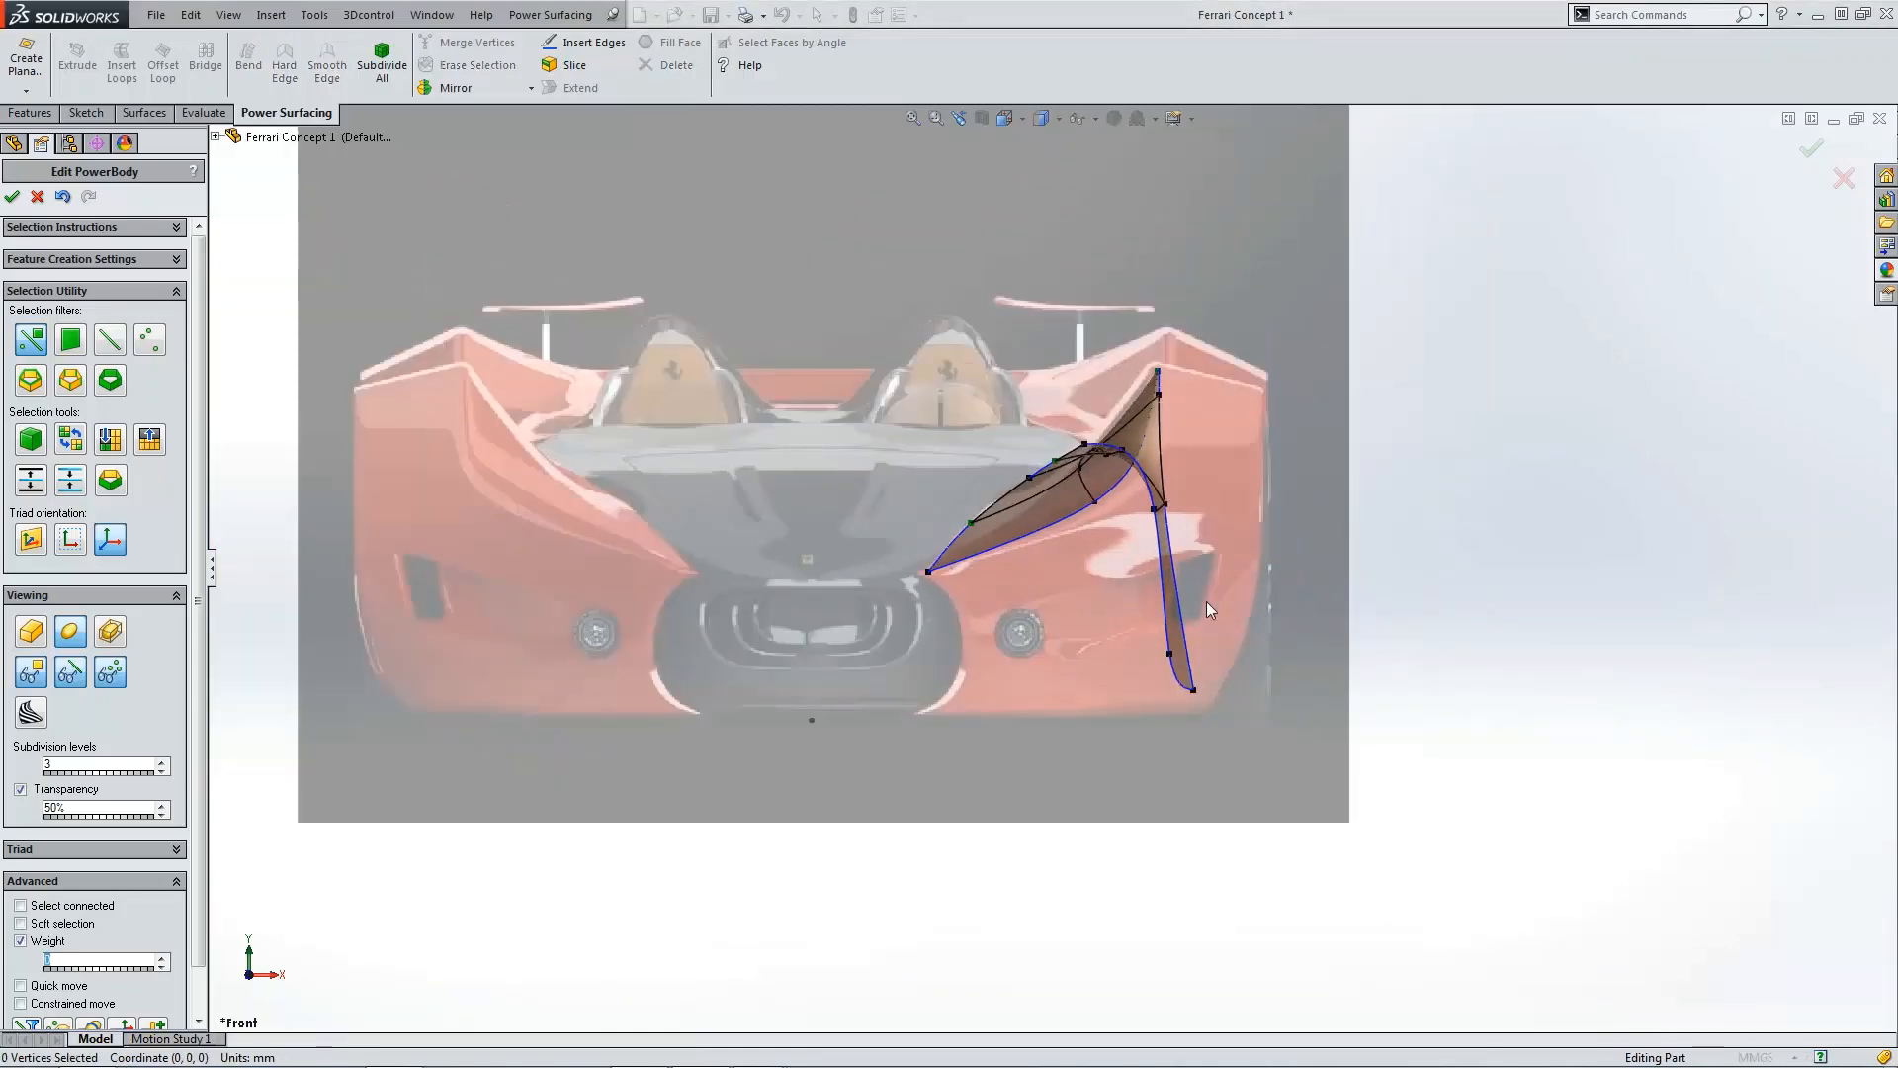
Step: Insert an edge loop horizontally across the side face in the right view
key("ctrl+4")
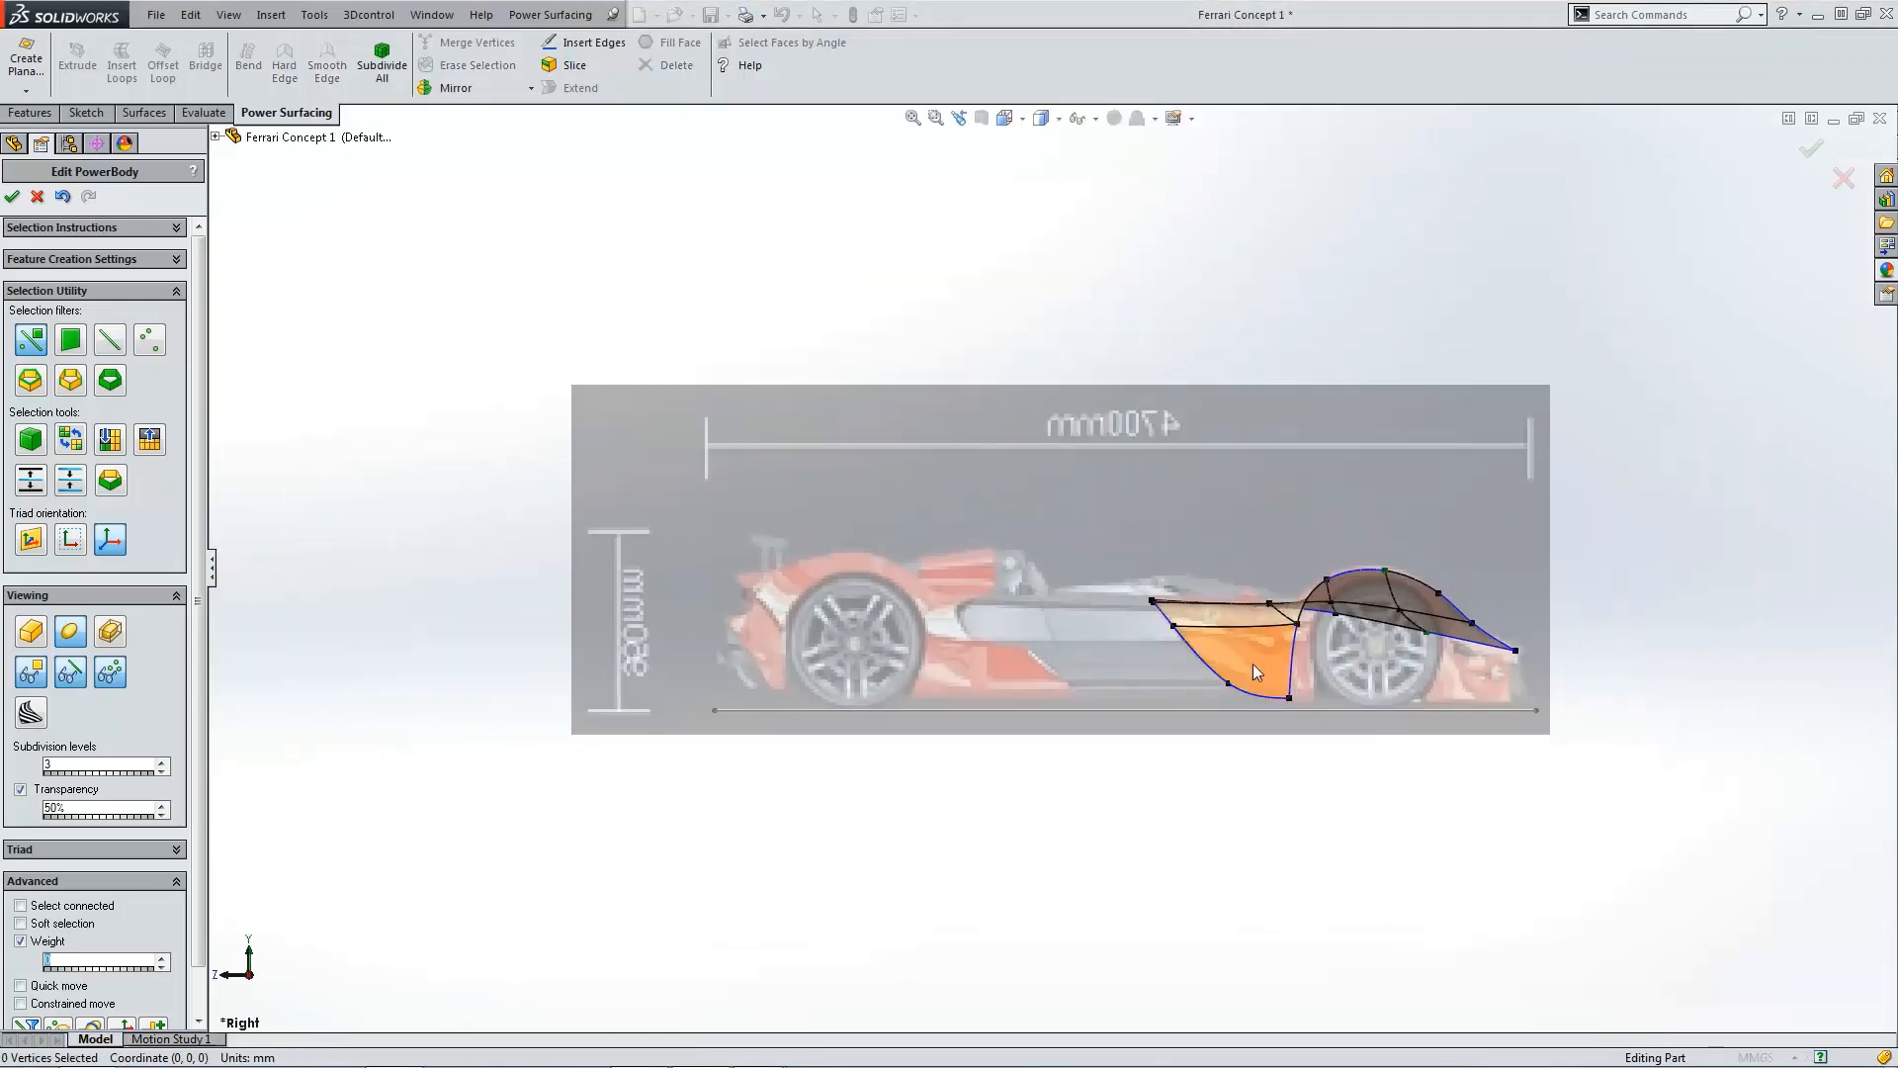
scroll(1254, 663, "down", 5)
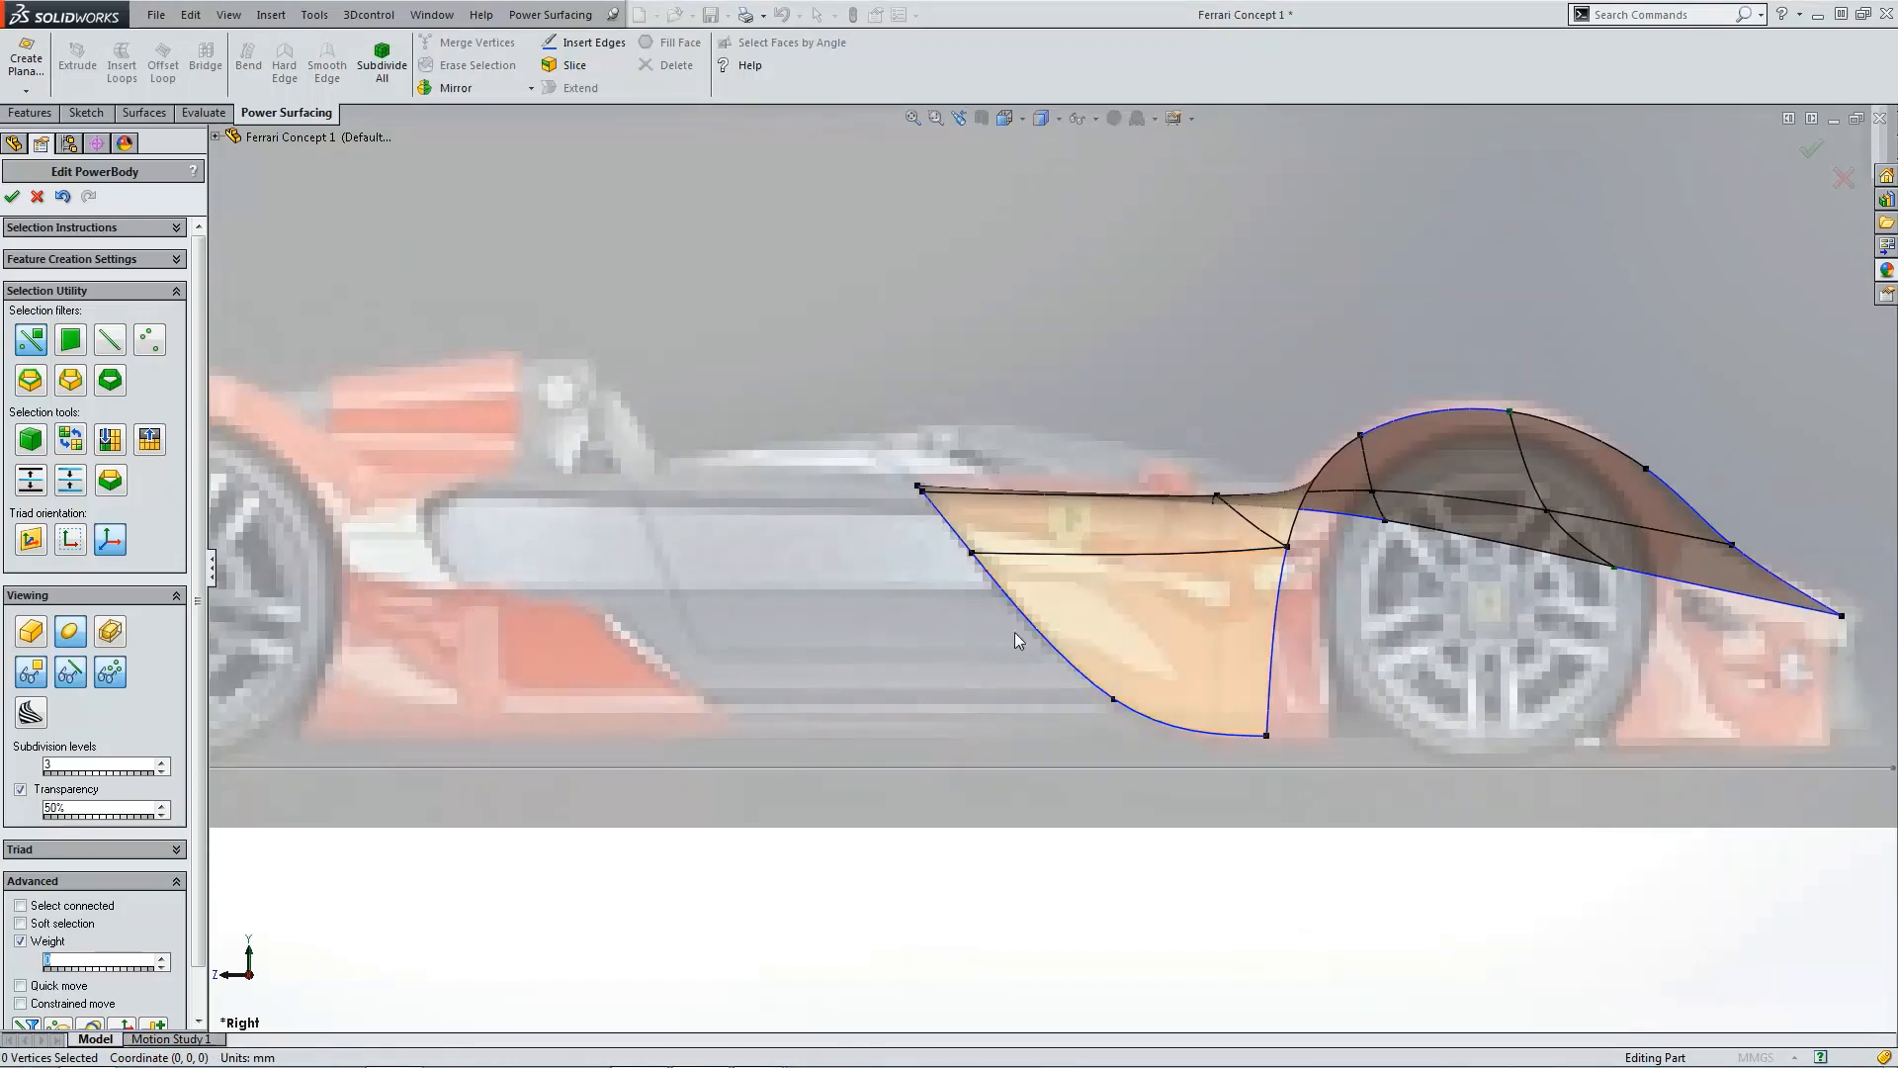
left_click(1034, 625)
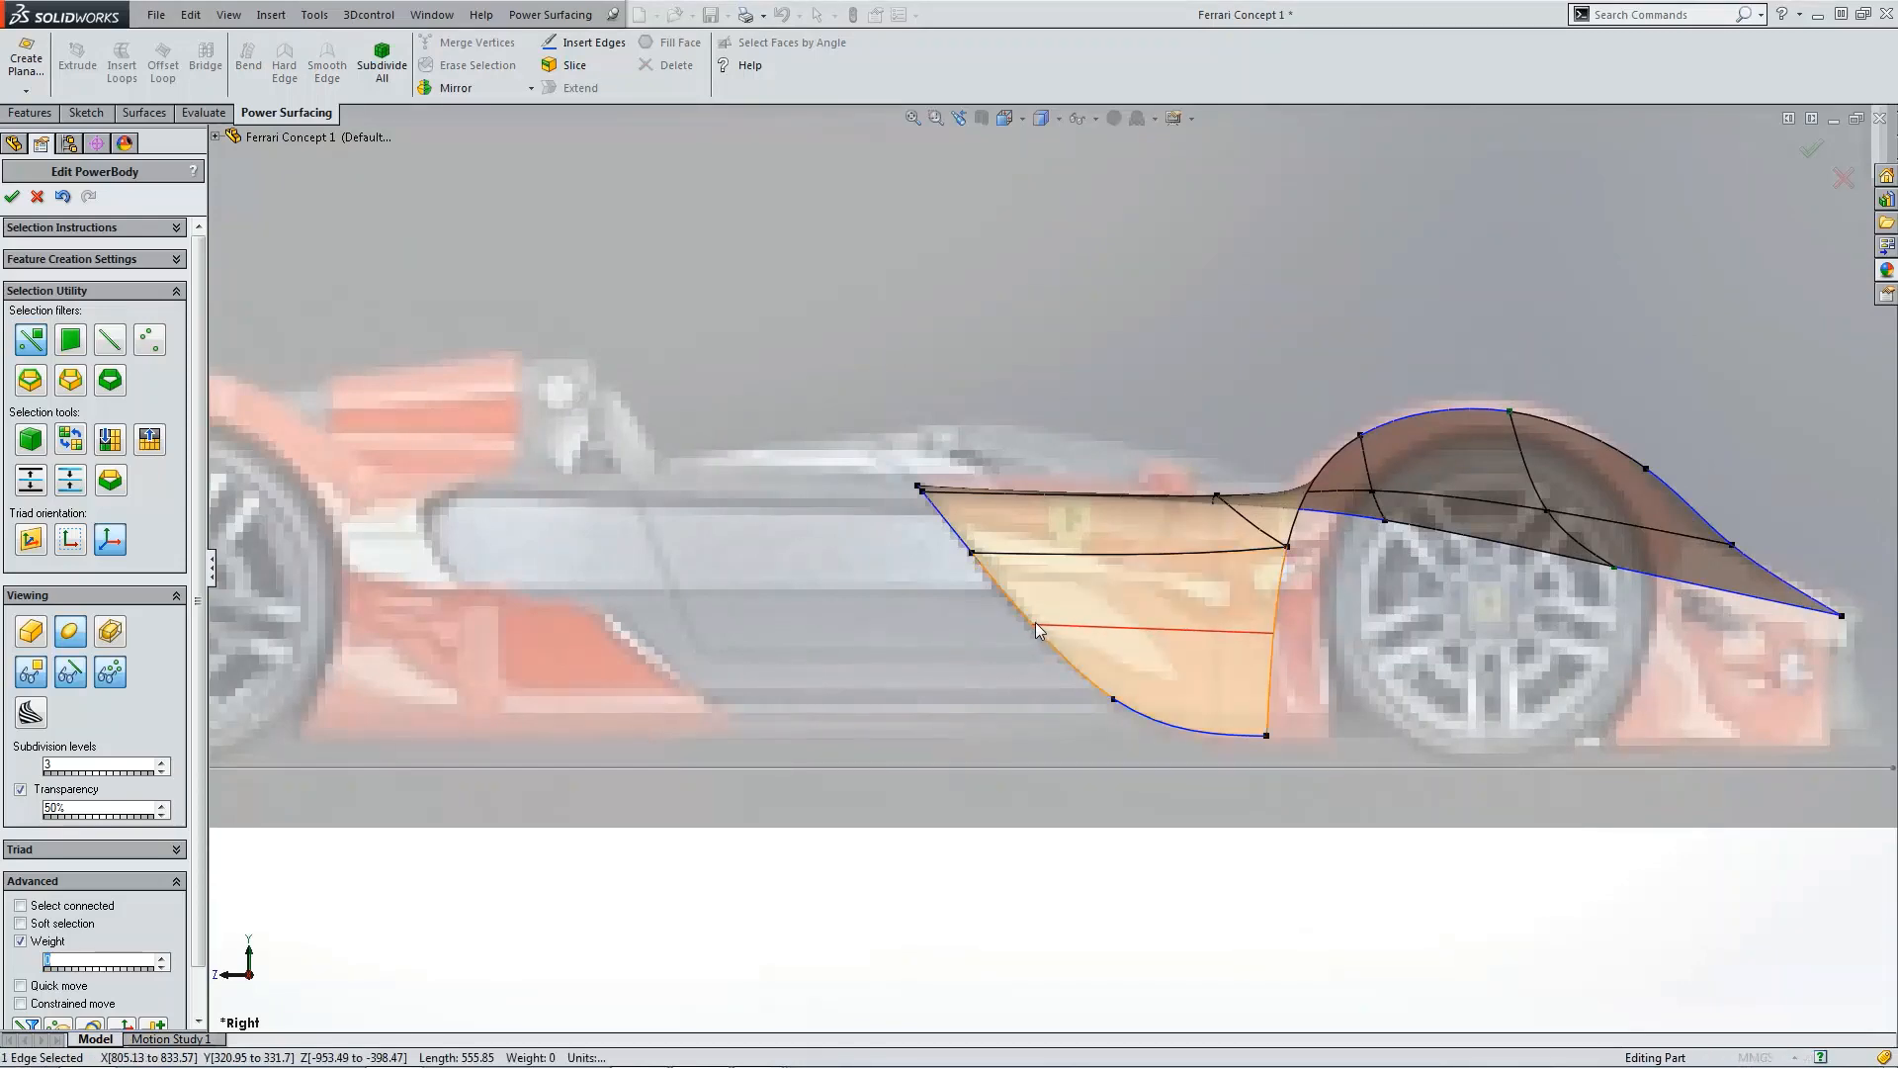
Step: Push the new edge loop's outer vertices slightly outward in the front view
scroll(1213, 760, "up", 2)
key("ctrl+1")
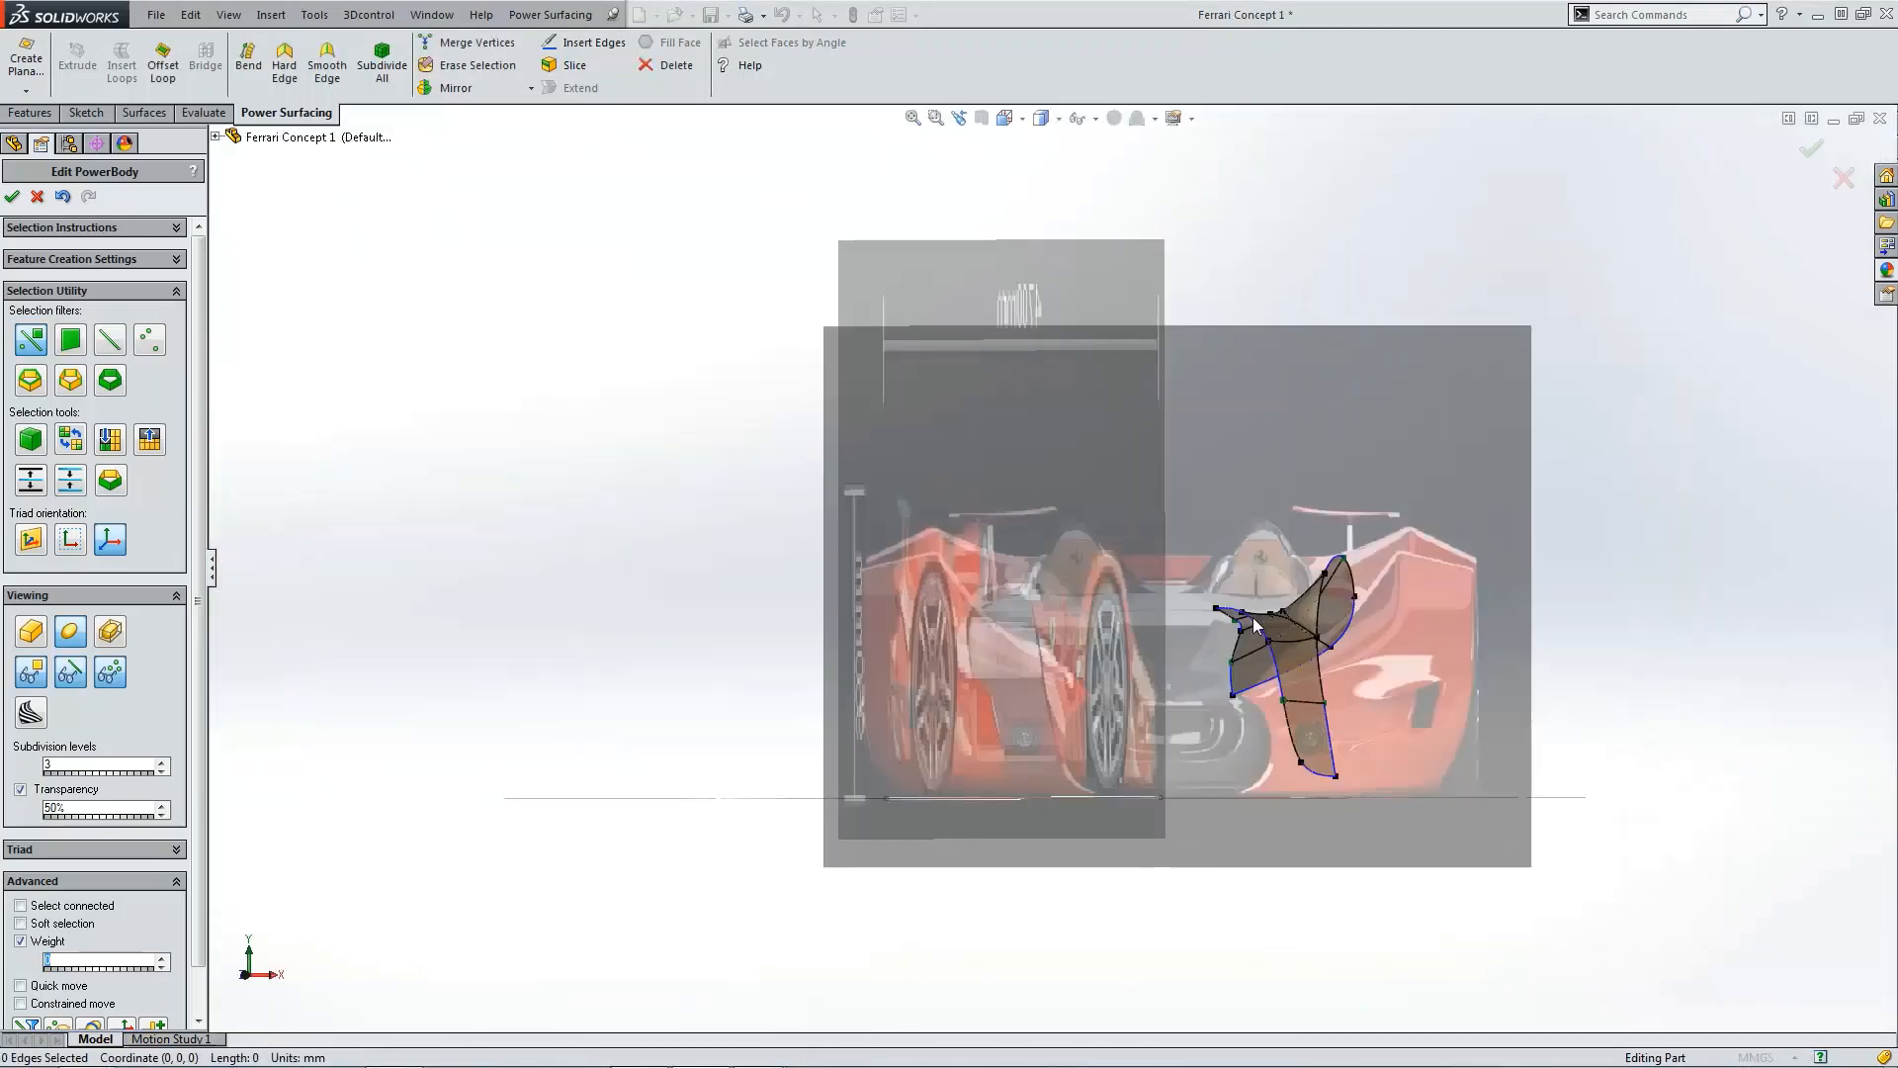
left_click(1244, 680)
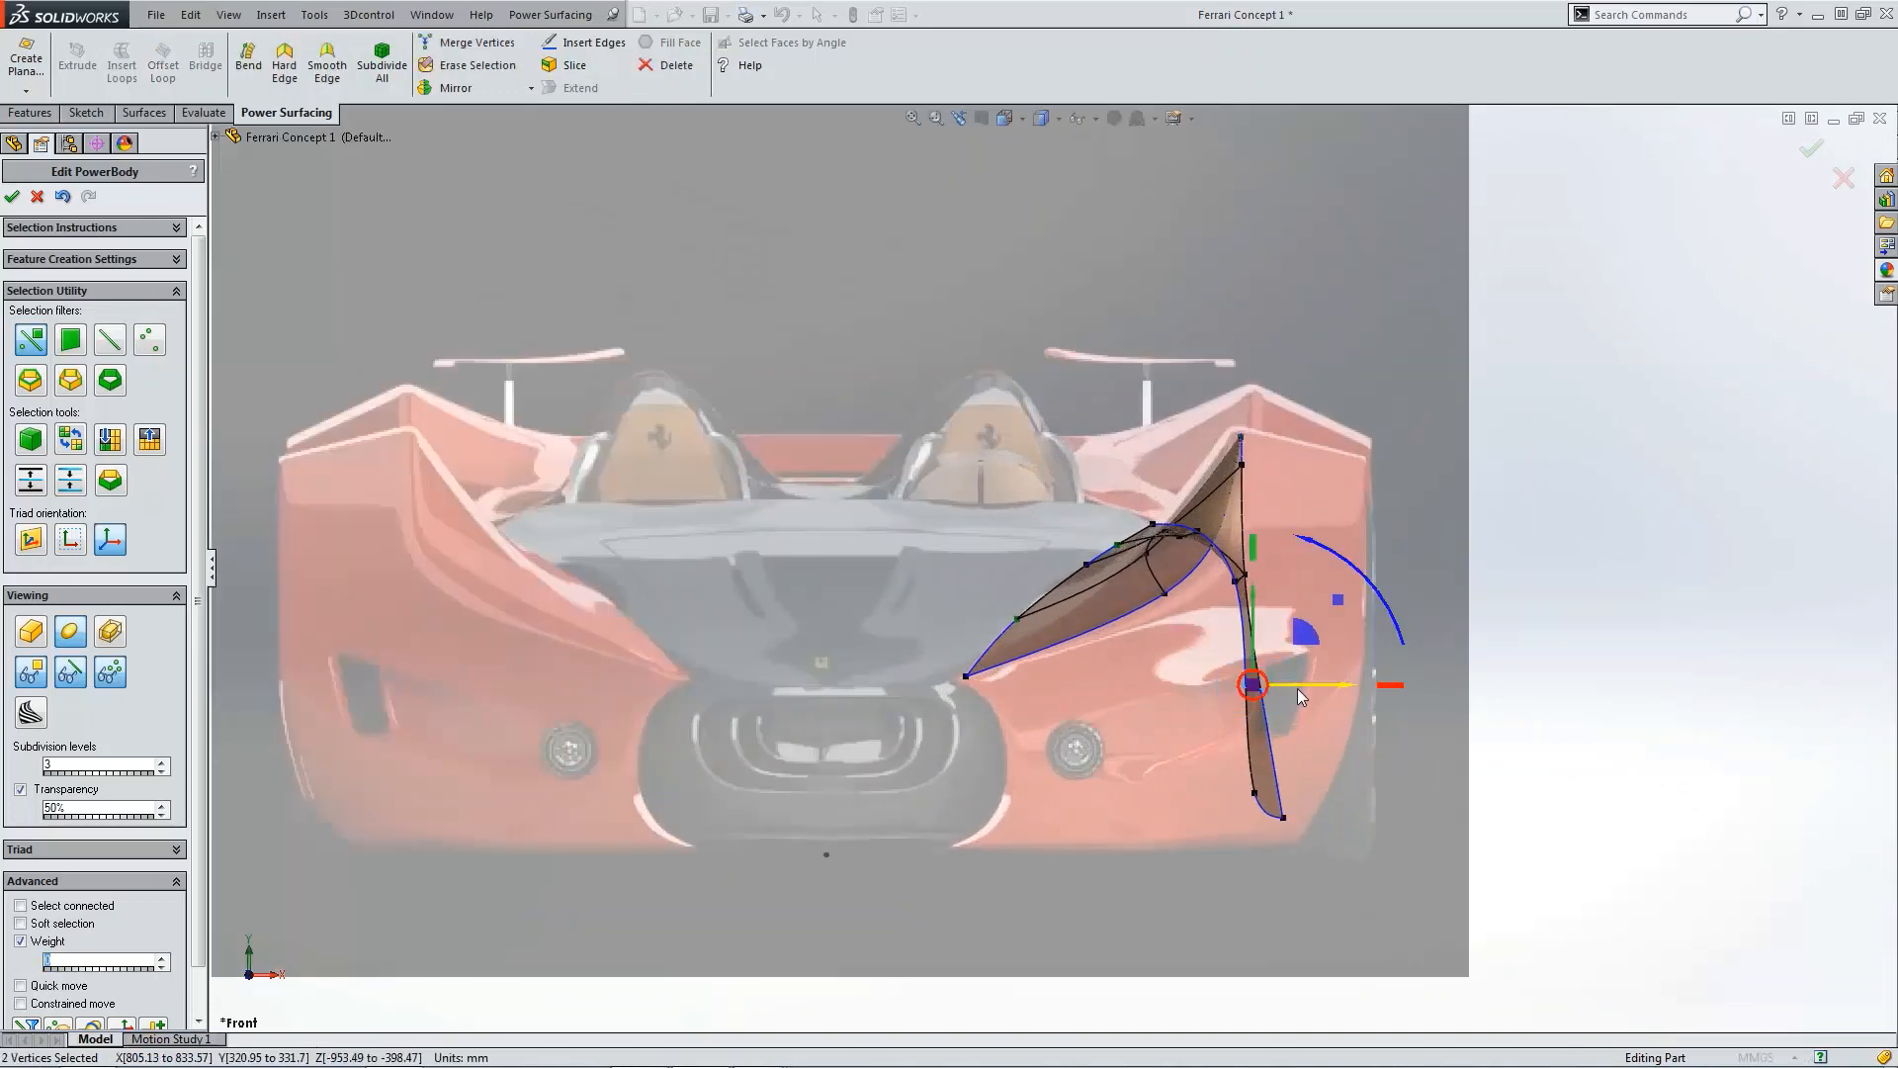
left_click_drag(1297, 689, 1319, 686)
key("Escape")
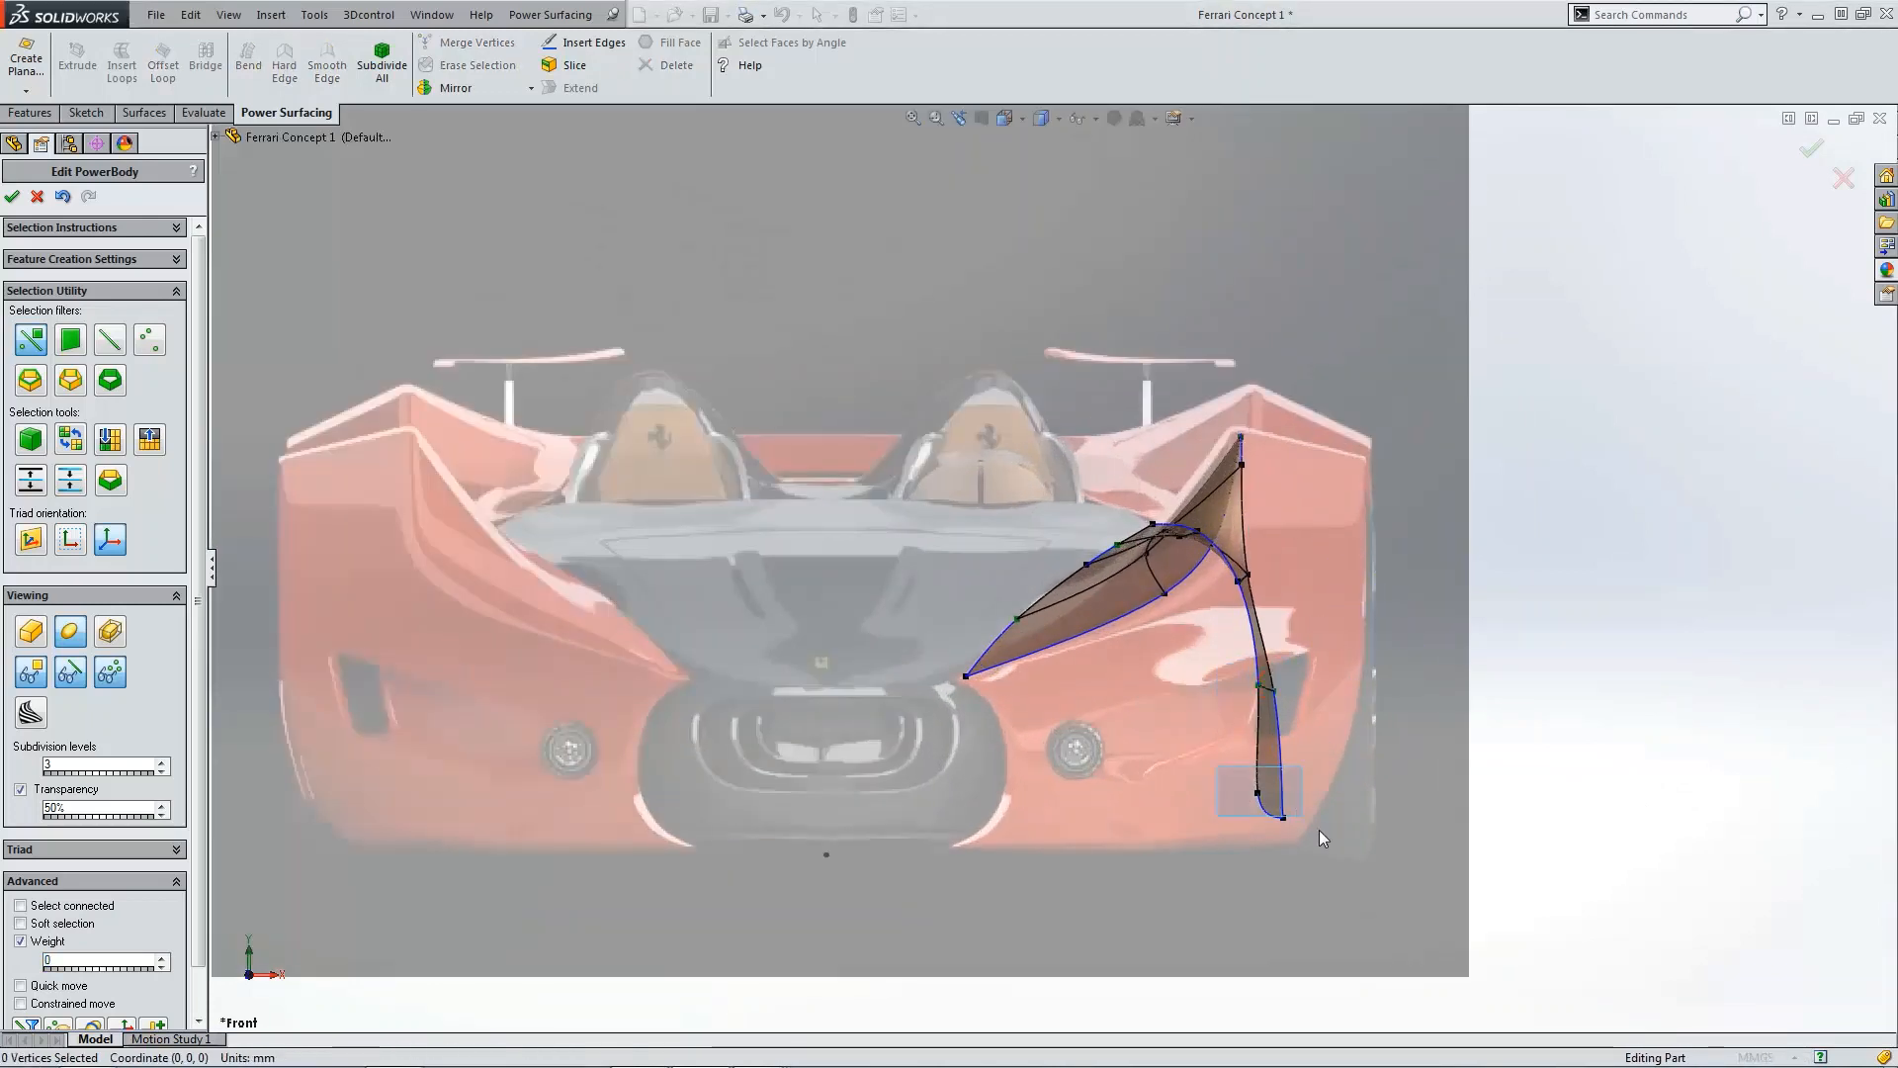
left_click_drag(1319, 829, 1327, 827)
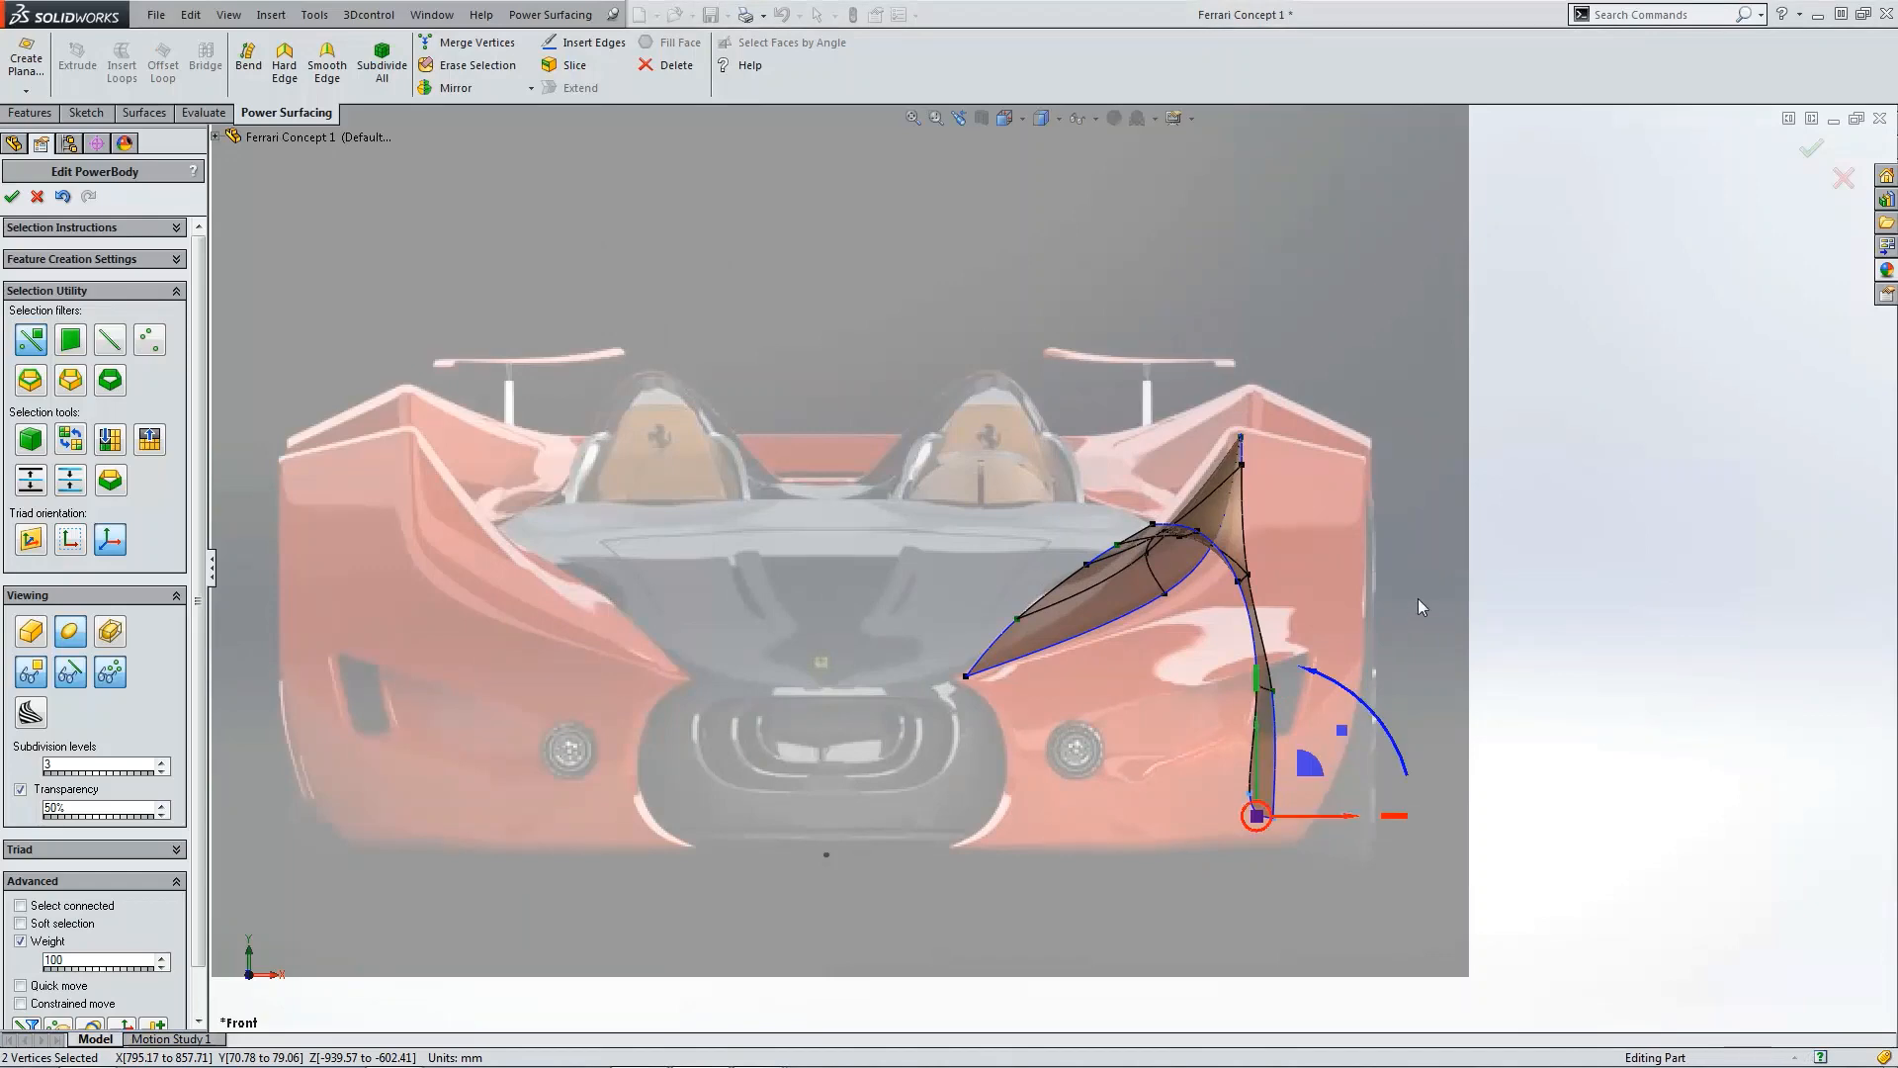
left_click(1418, 599)
scroll(1418, 600, "up", 3)
middle_click_drag(1416, 606, 1238, 671)
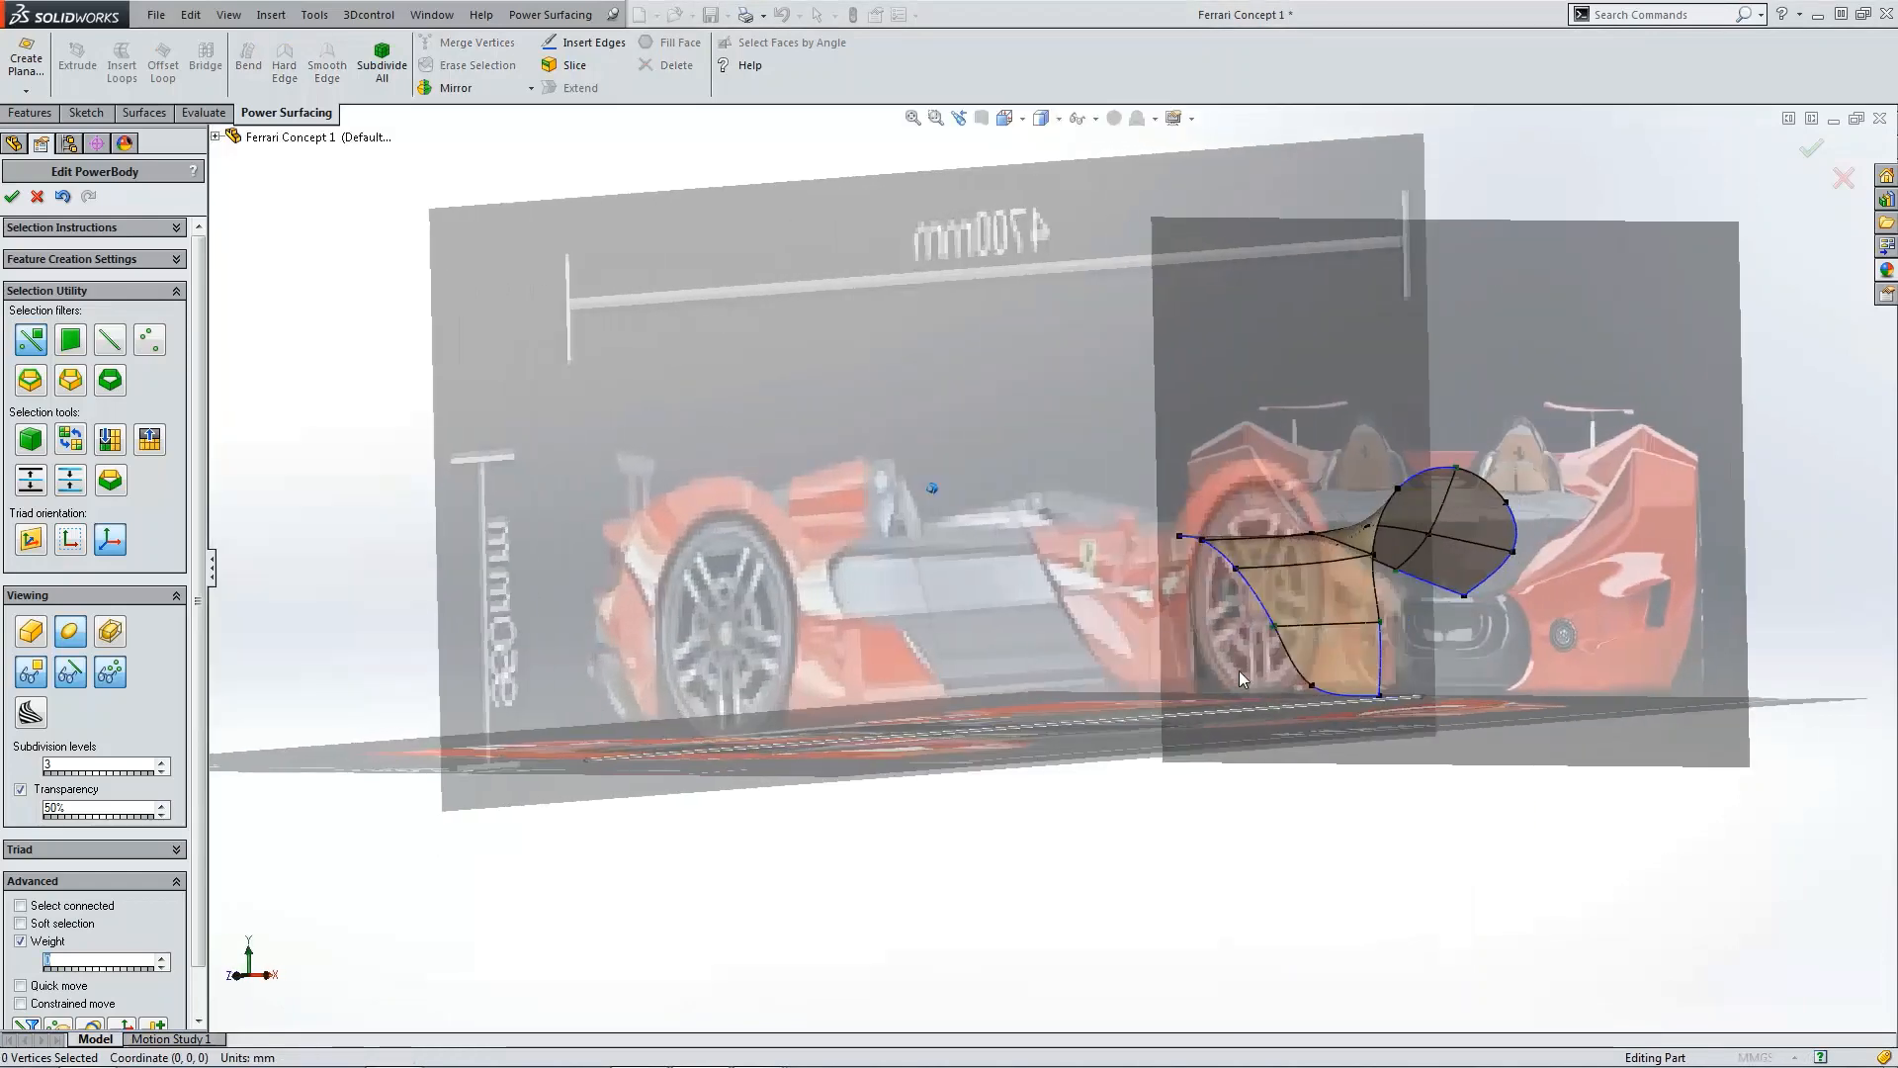
Step: Inspect the side face's vertices and their weights in the right view
key("ctrl+4")
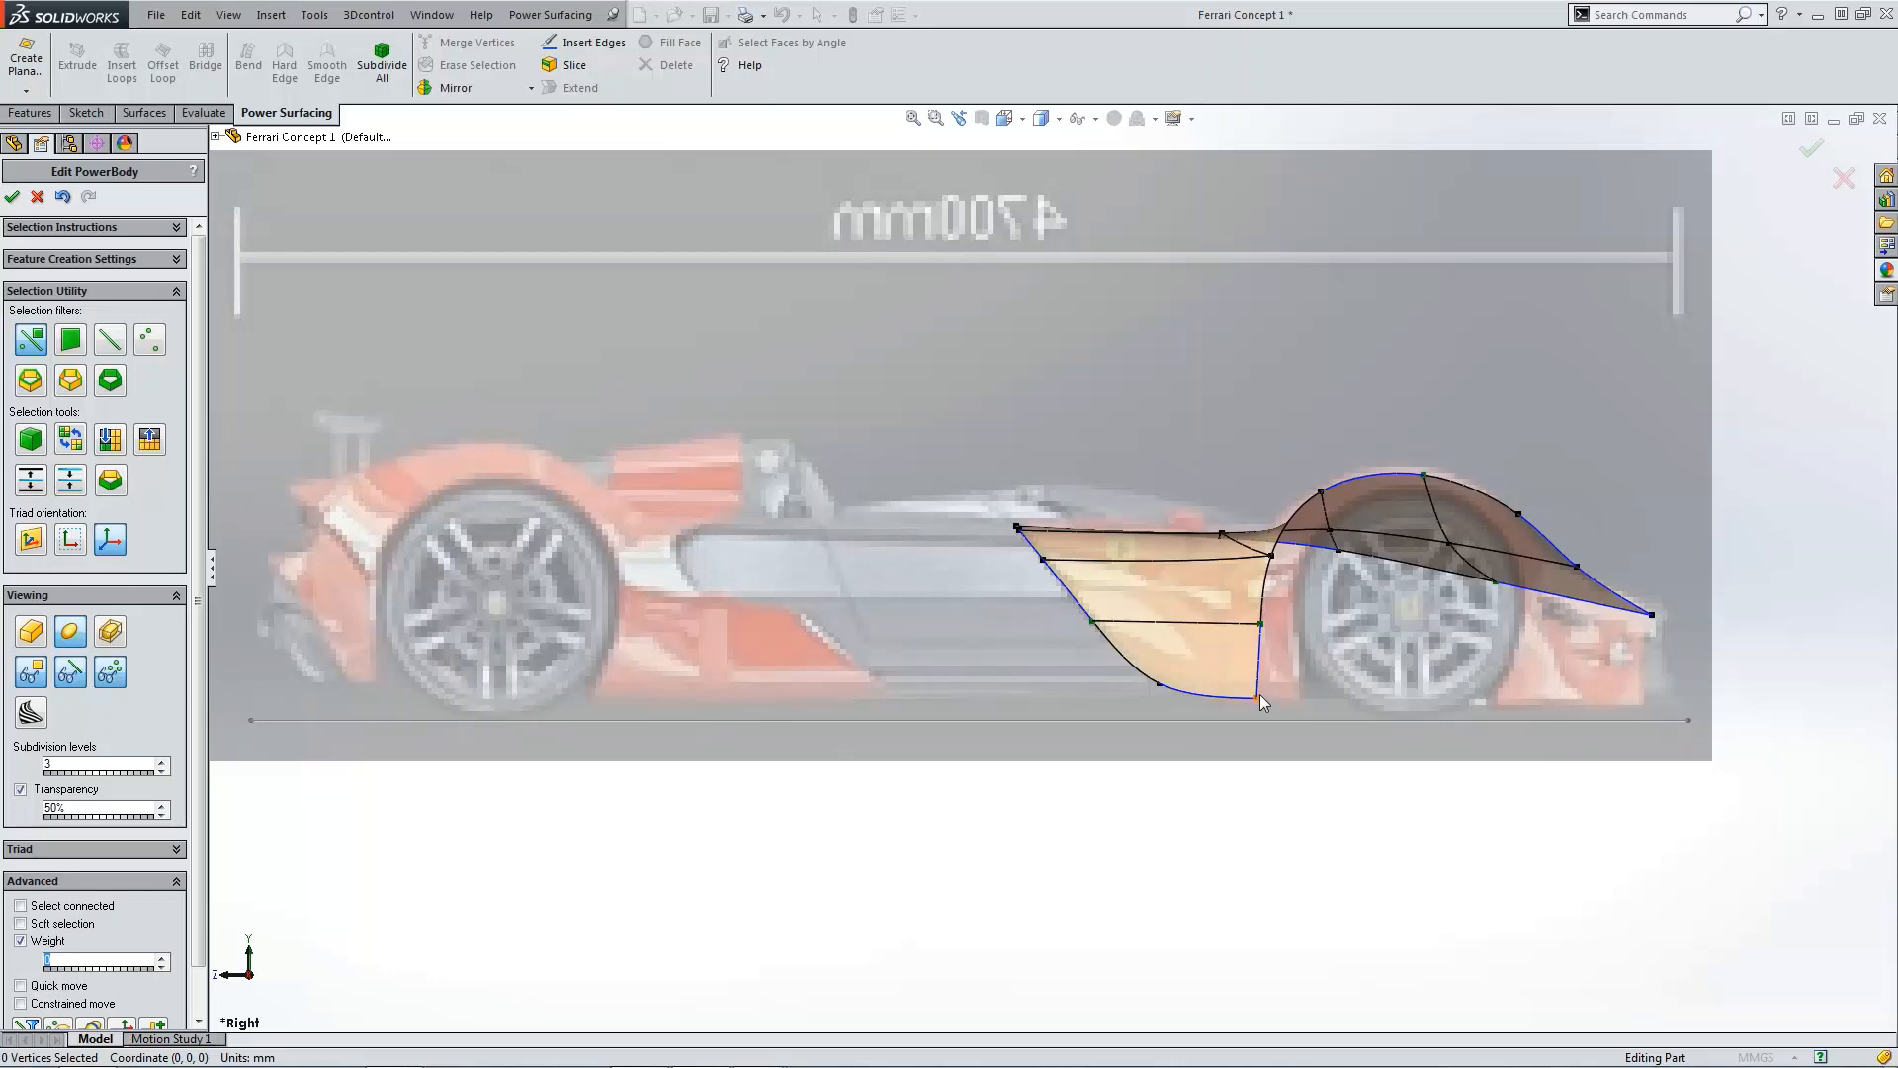
left_click(1044, 559)
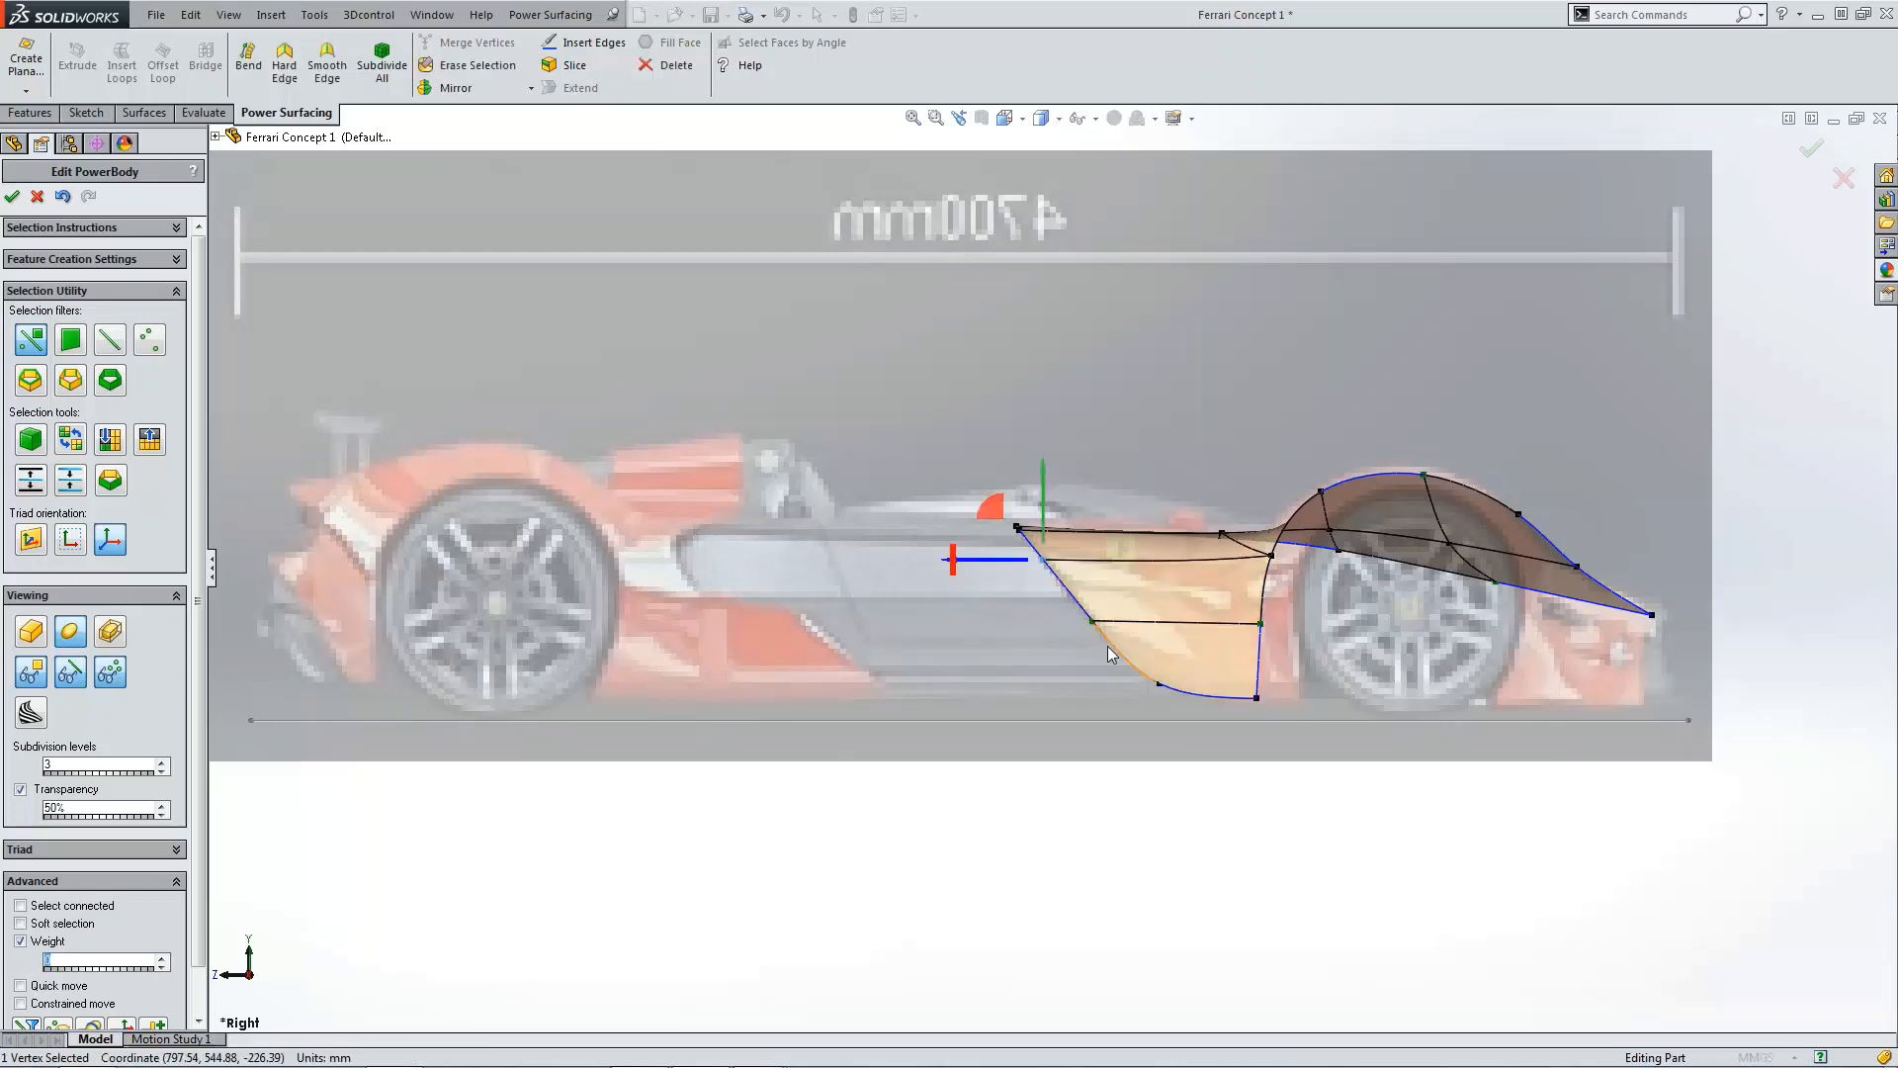
left_click(1263, 624)
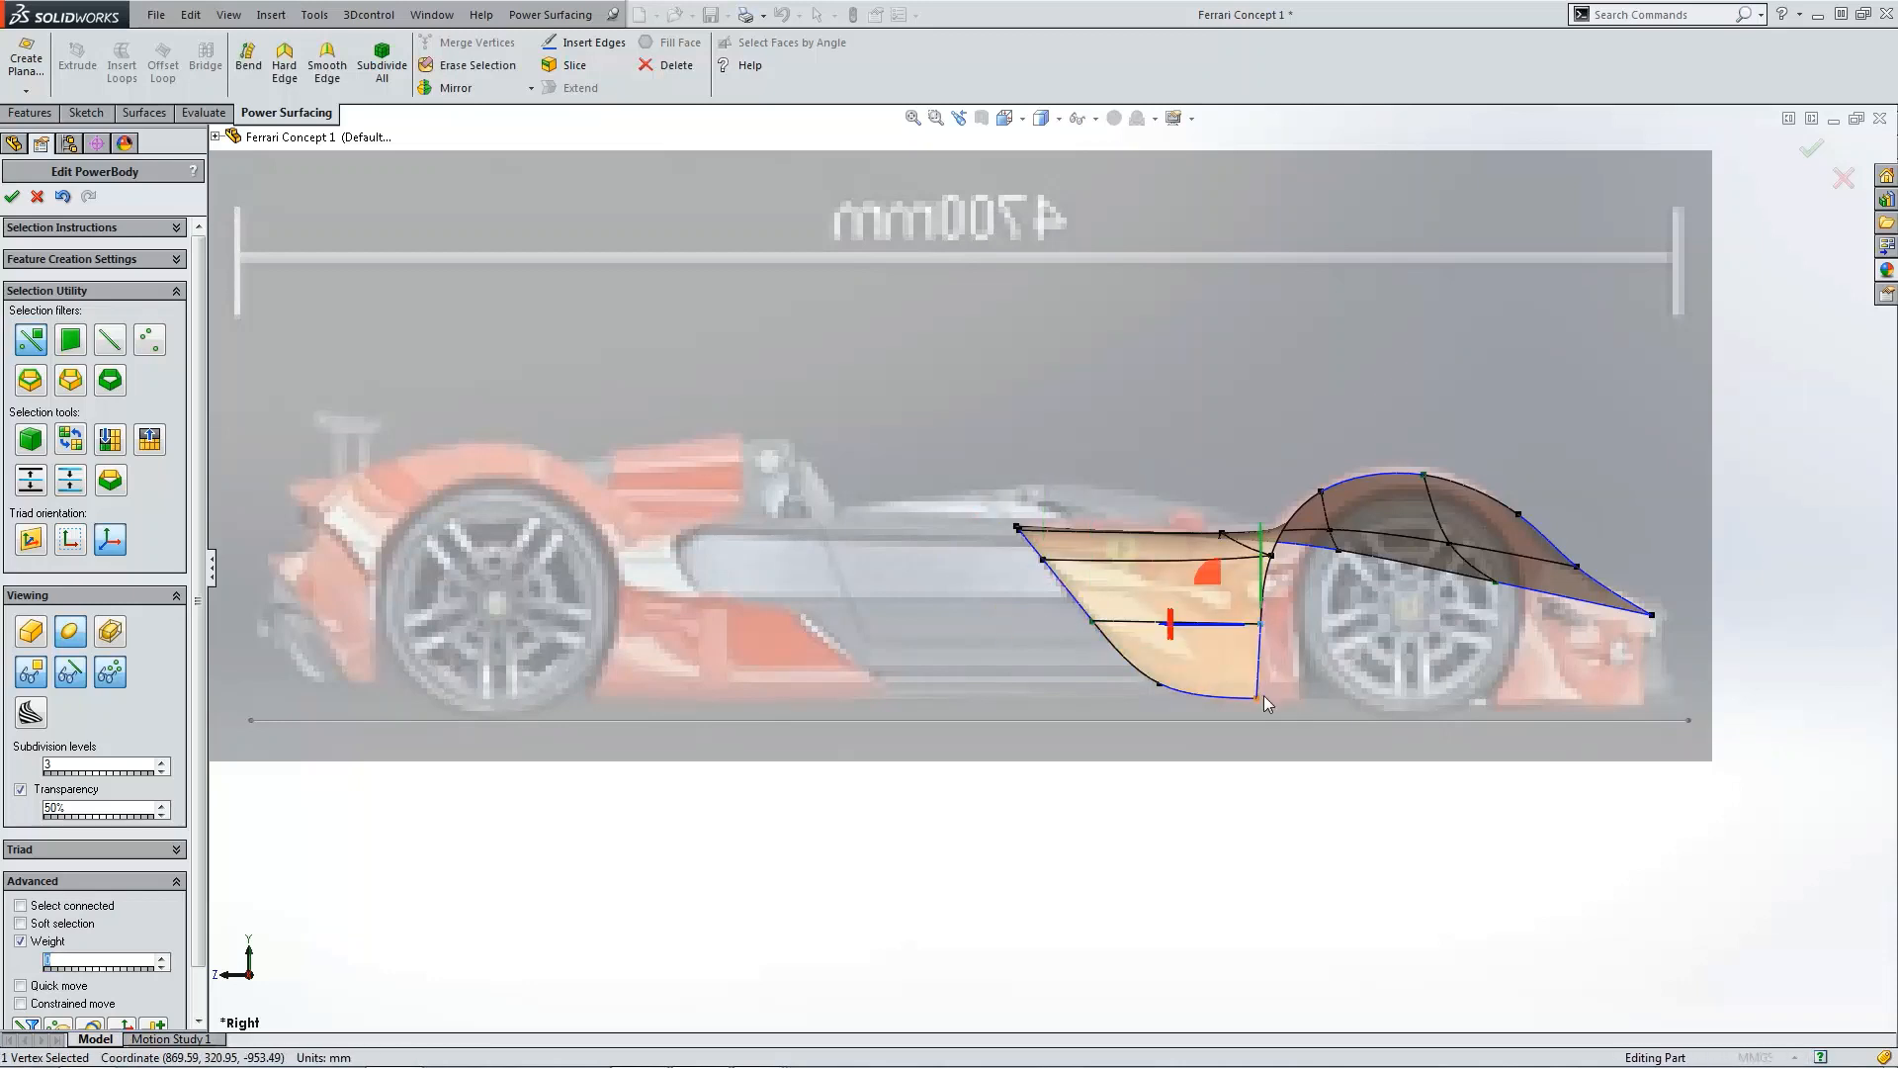
left_click(1261, 702)
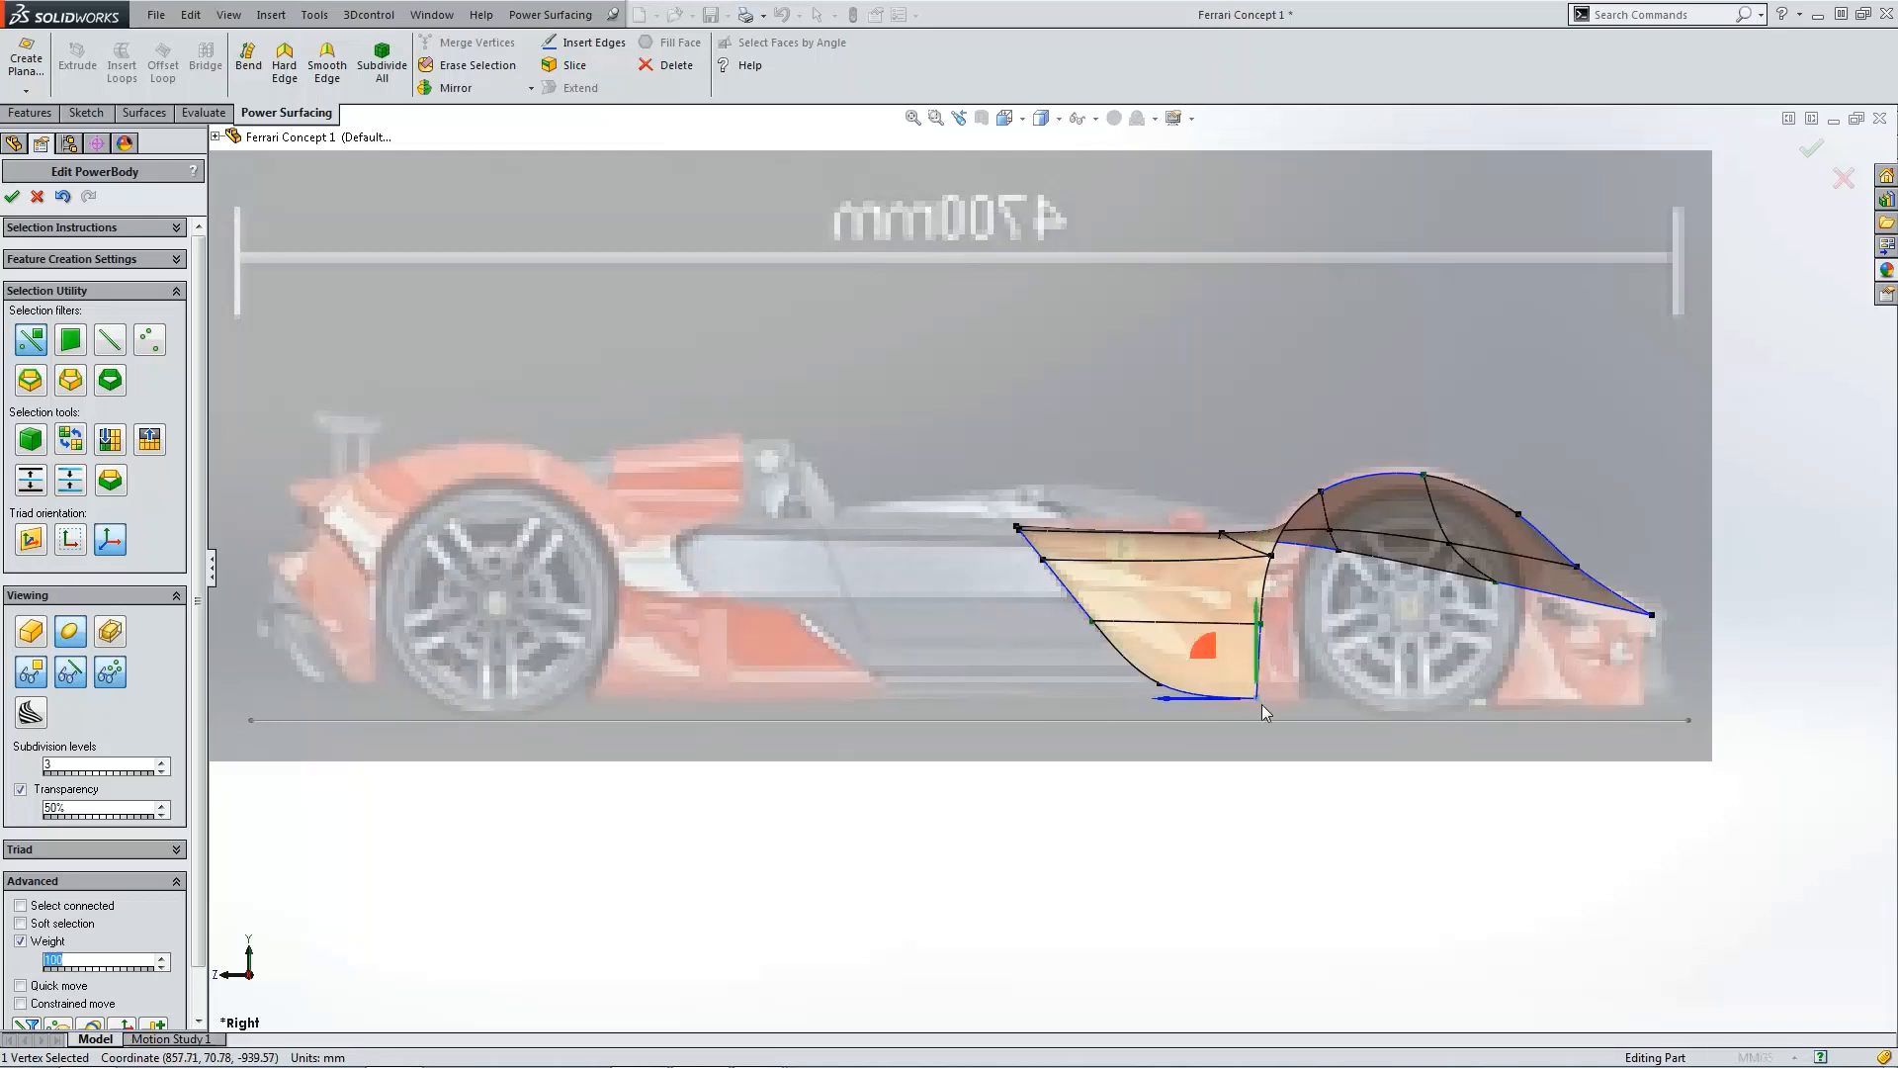
left_click(1160, 682)
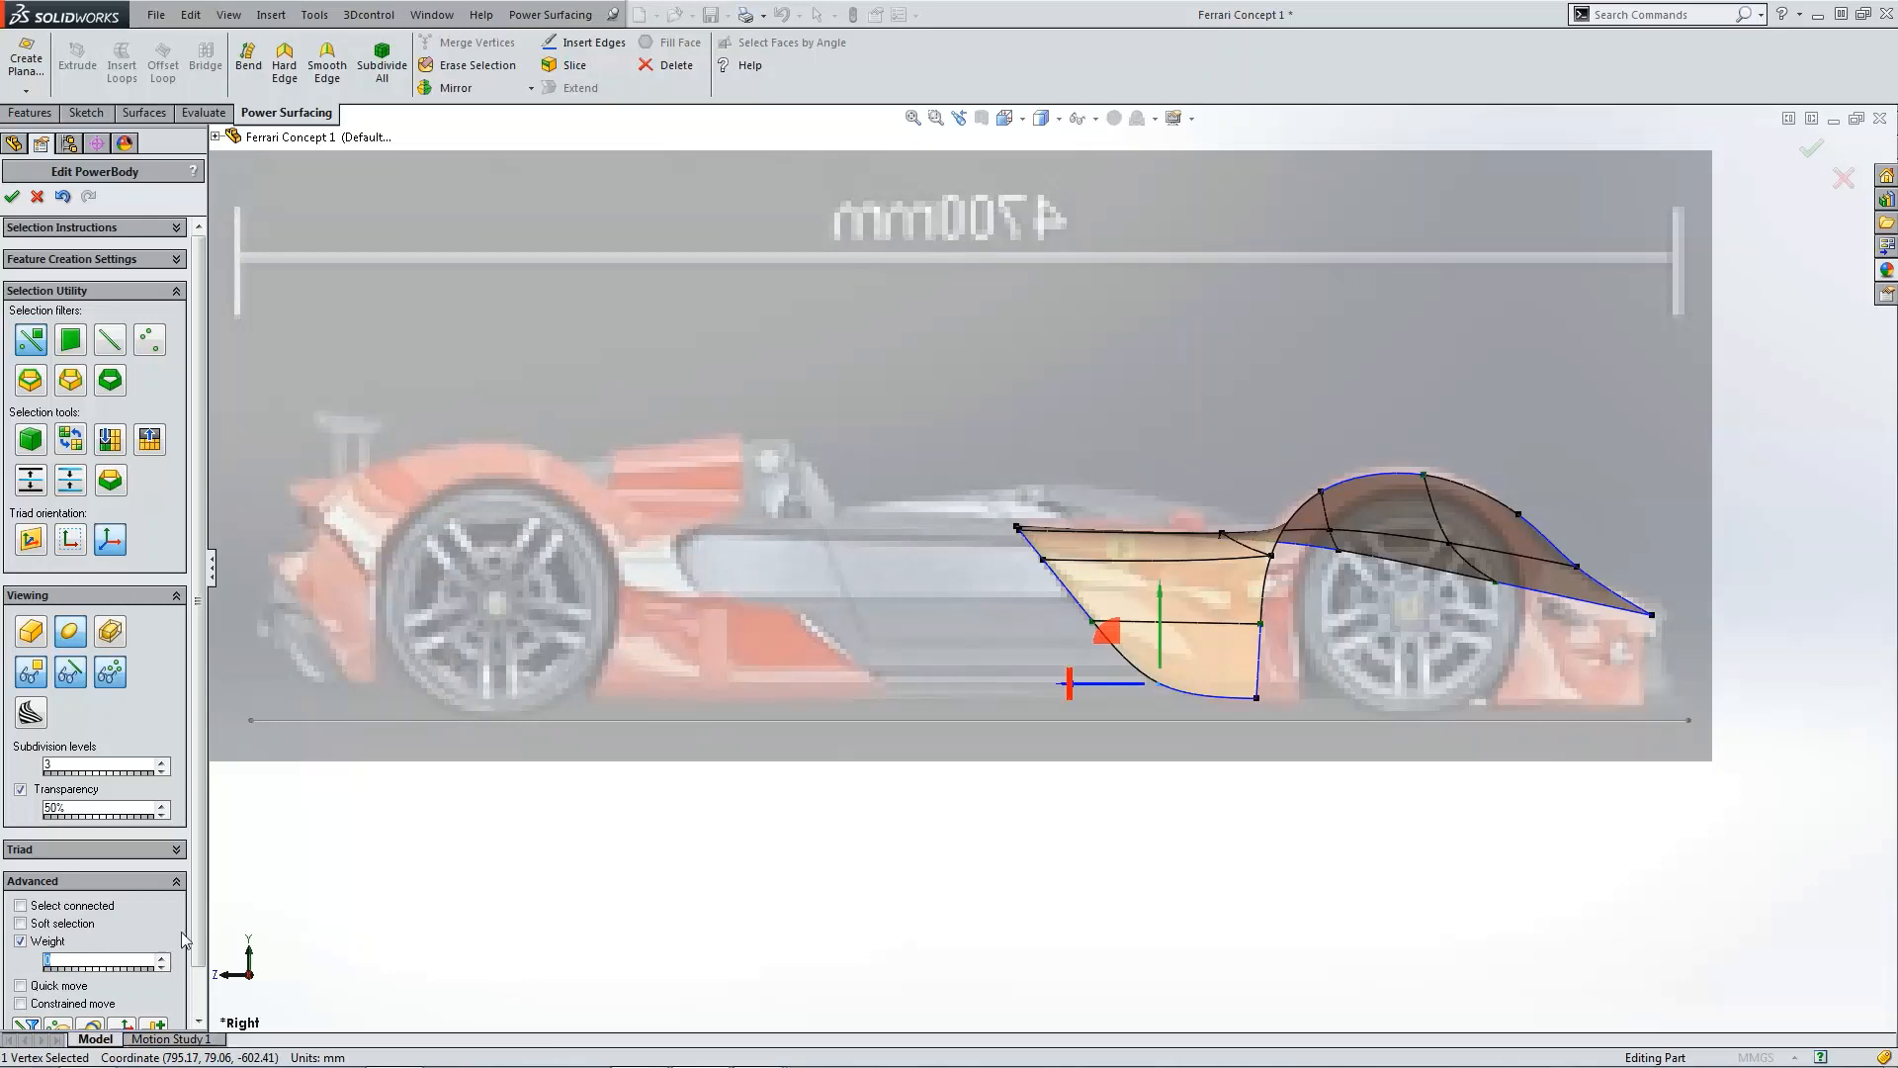
scroll(183, 939, "down", 1)
left_click(939, 888)
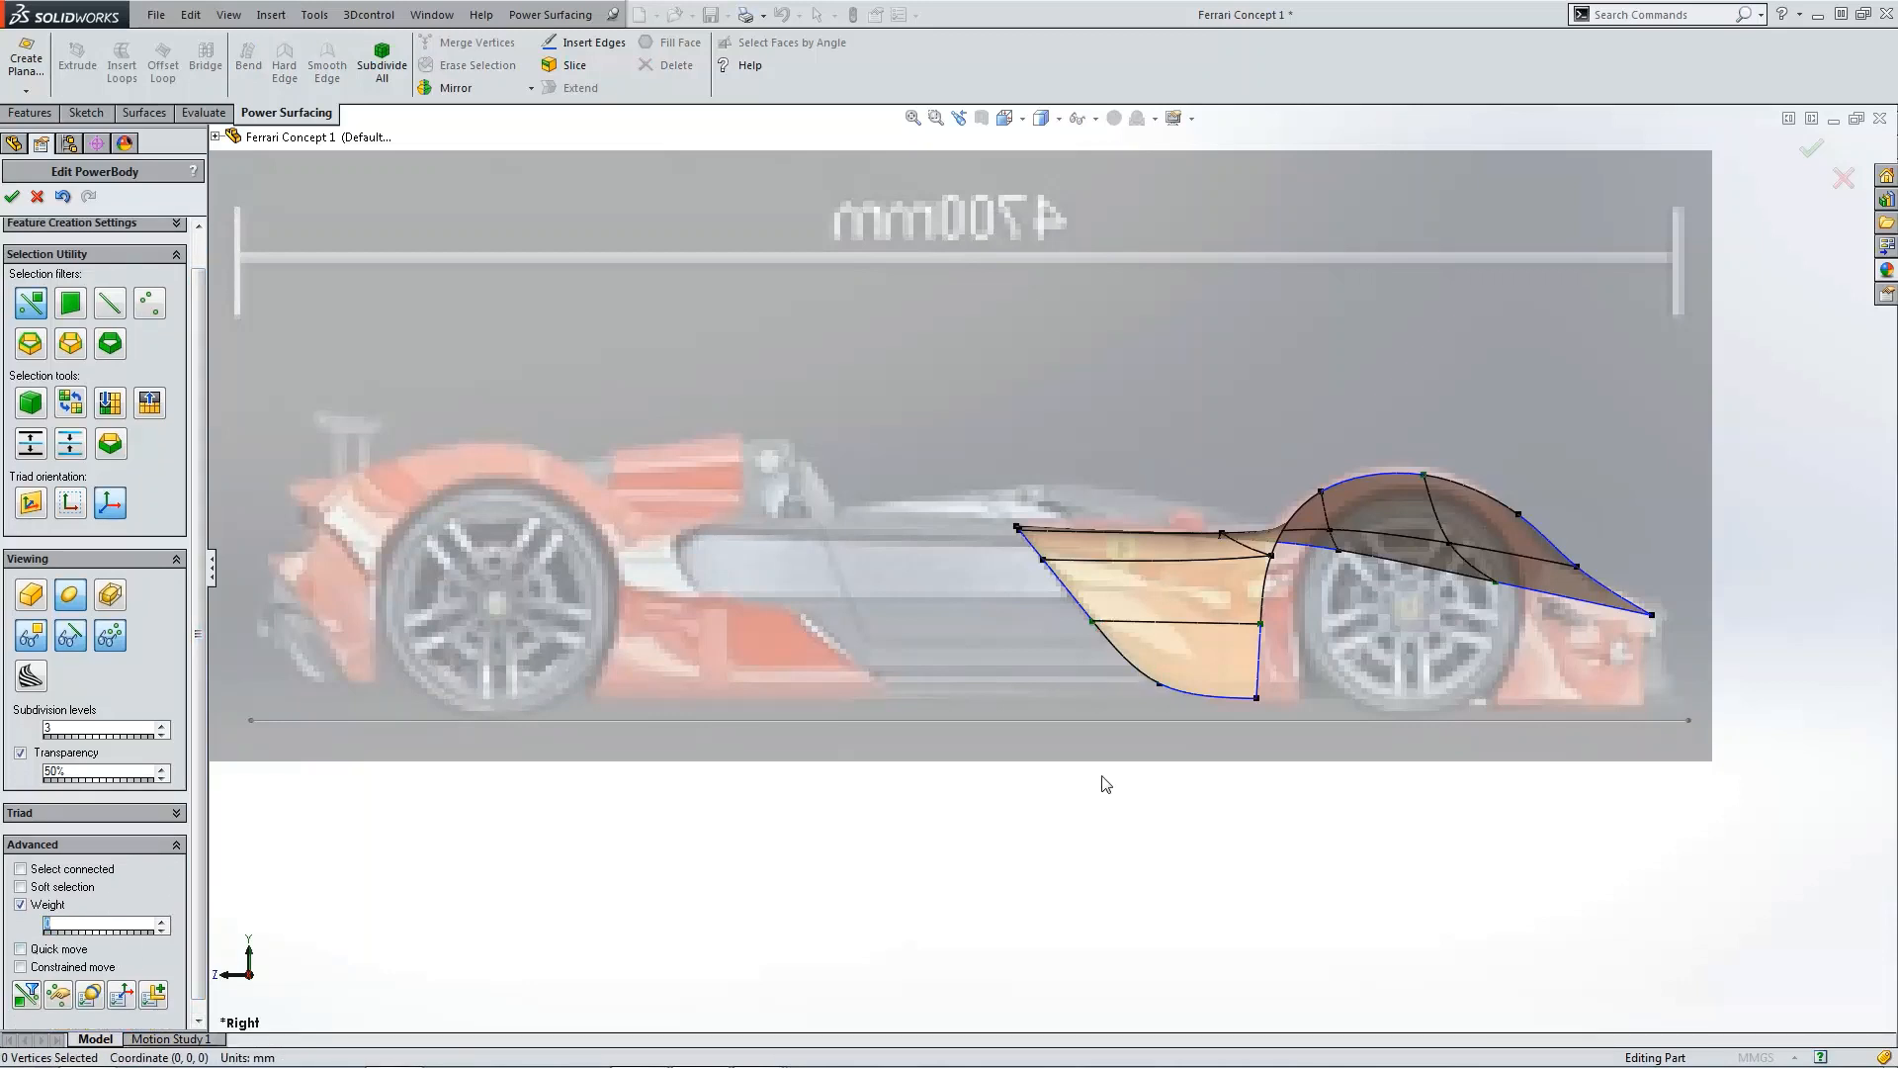
Step: Extend the edge at the panel's narrow tip by 600 mm
middle_click_drag(1230, 621, 1404, 578)
scroll(1318, 666, "up", 3)
left_click(1414, 567)
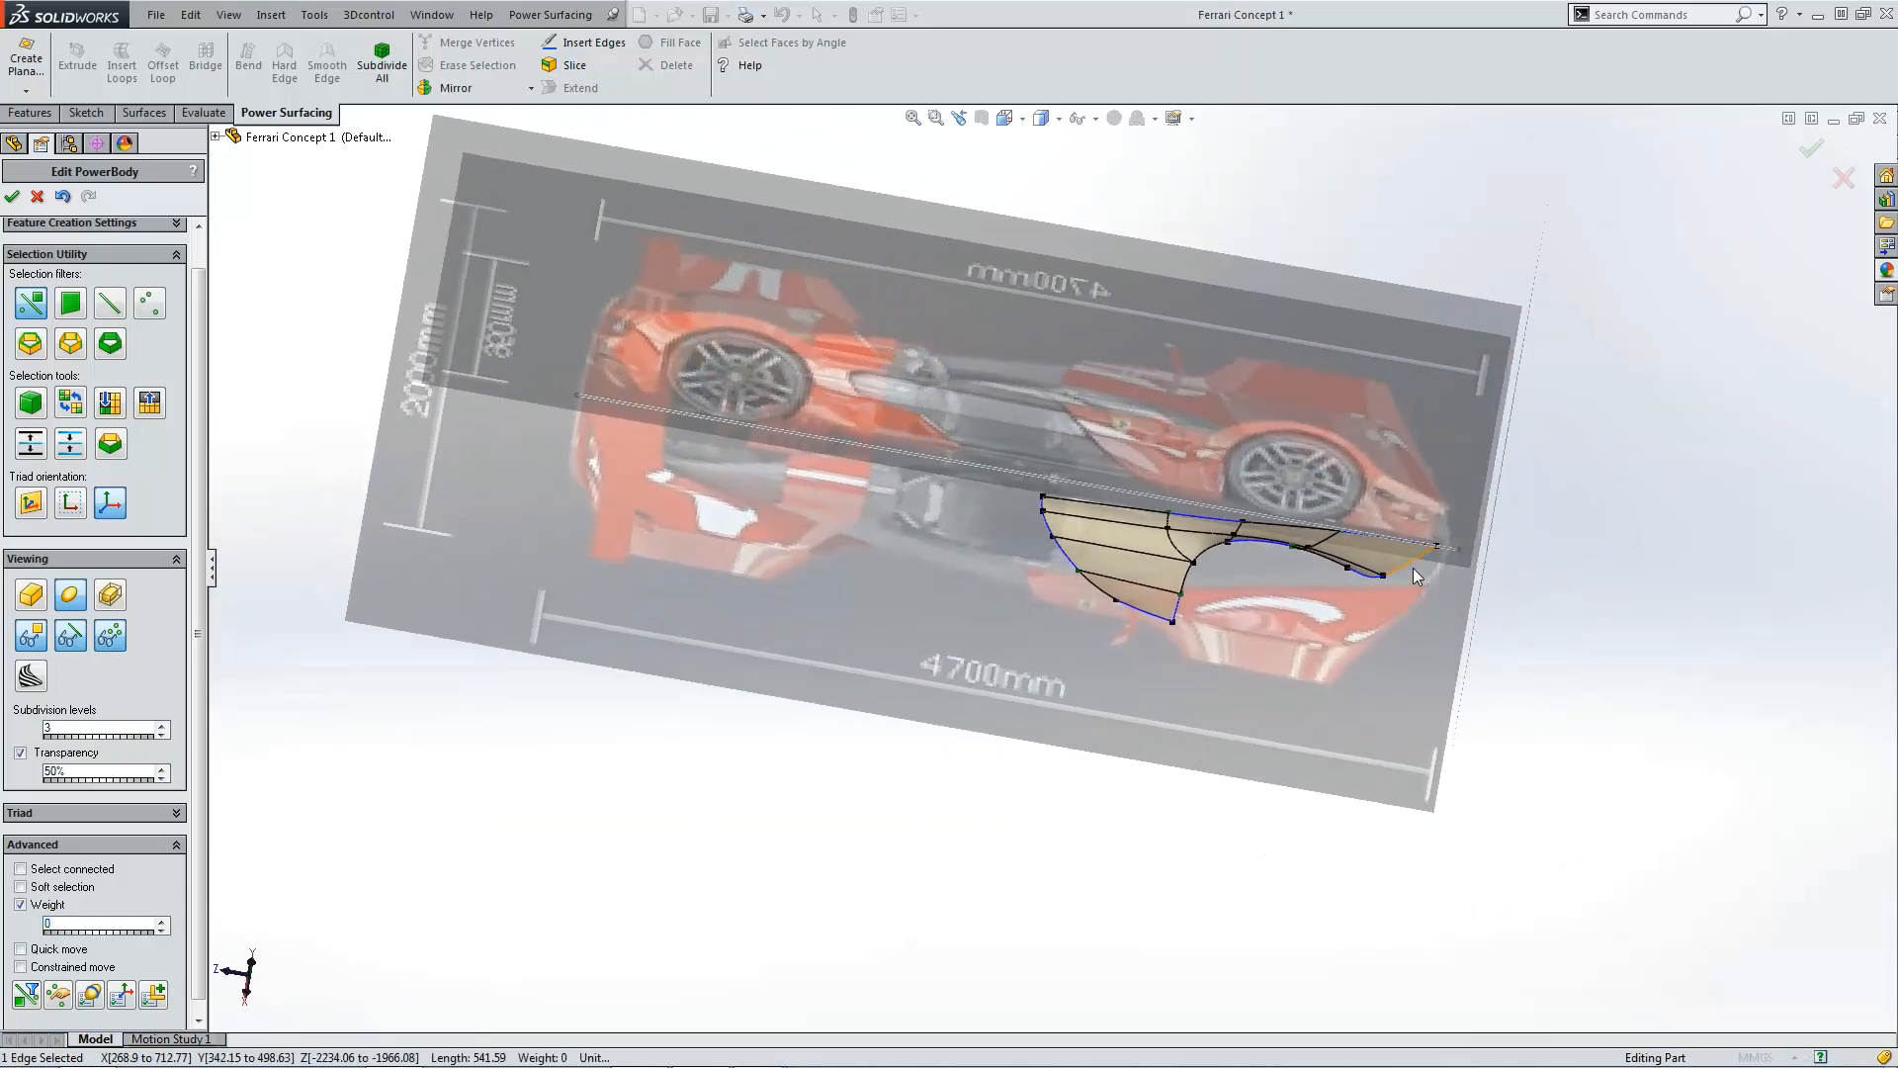
left_click(598, 93)
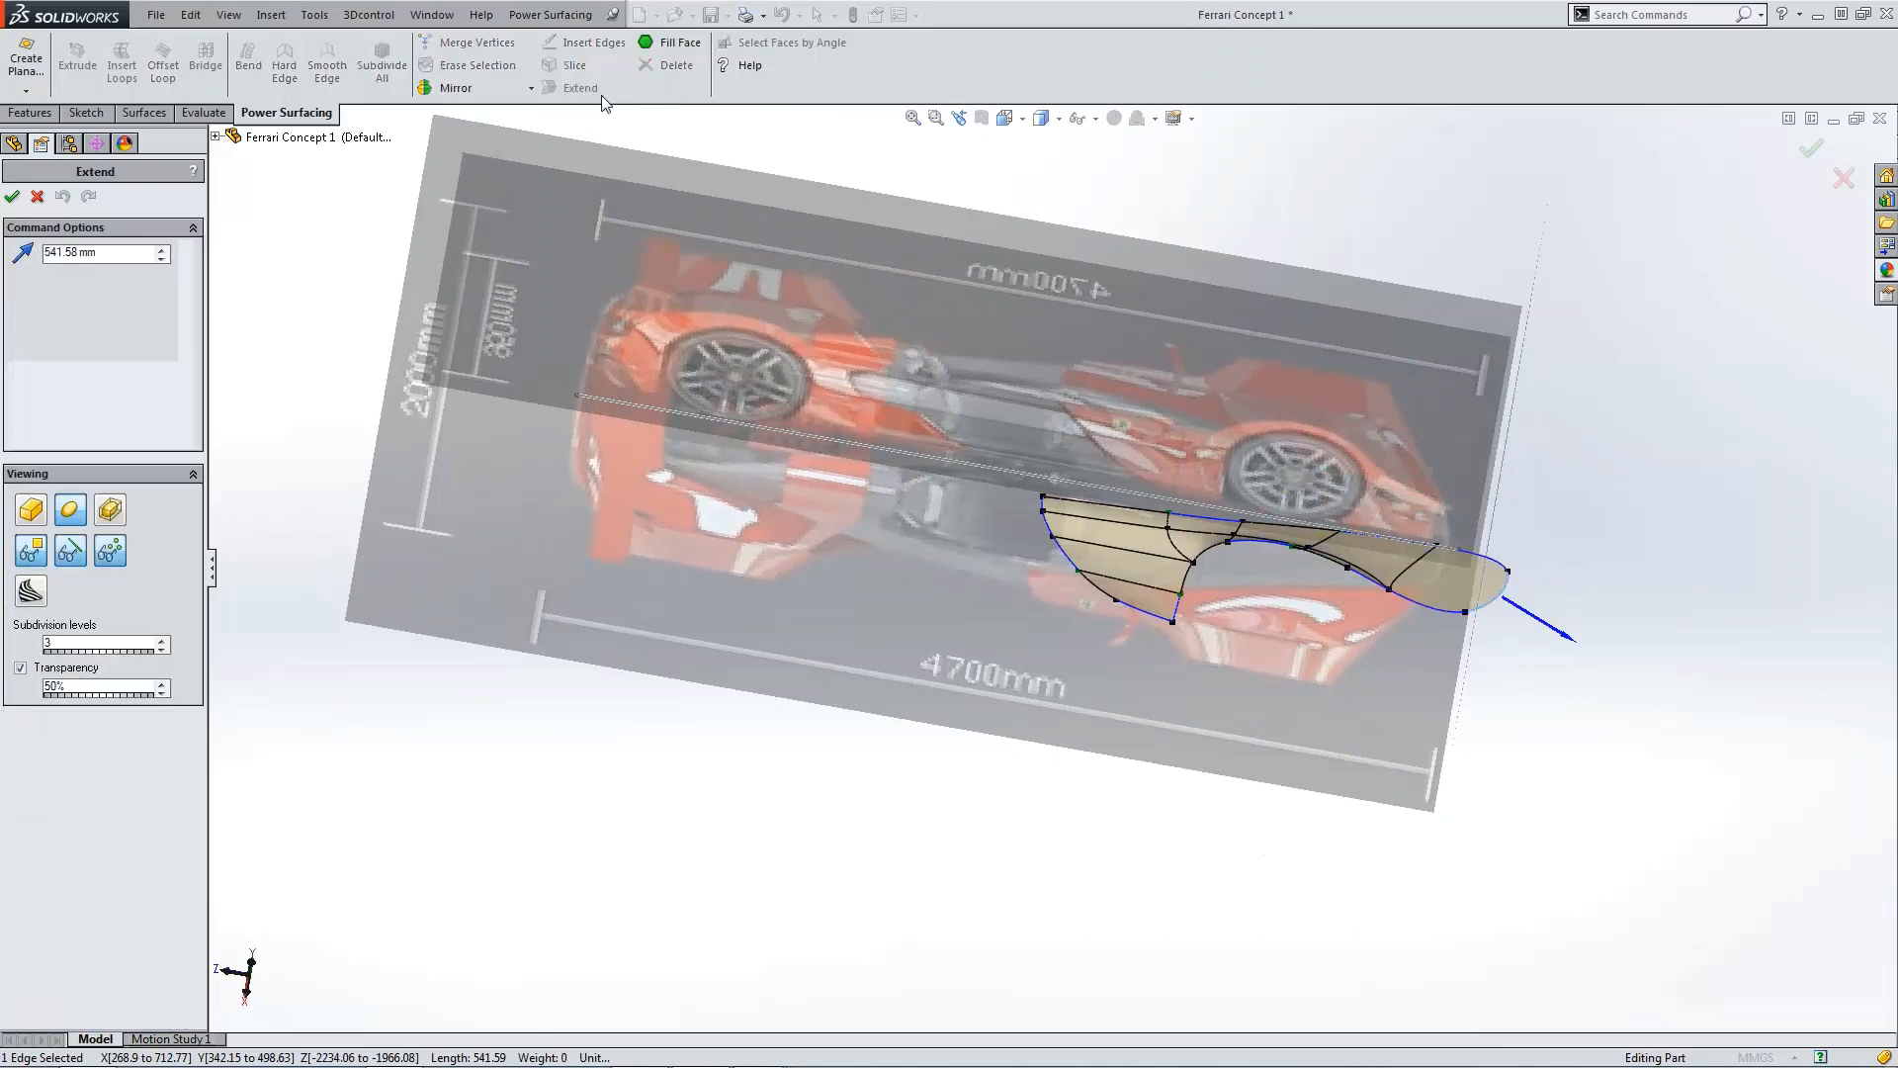
scroll(1466, 681, "down", 2)
left_click_drag(126, 257, 14, 261)
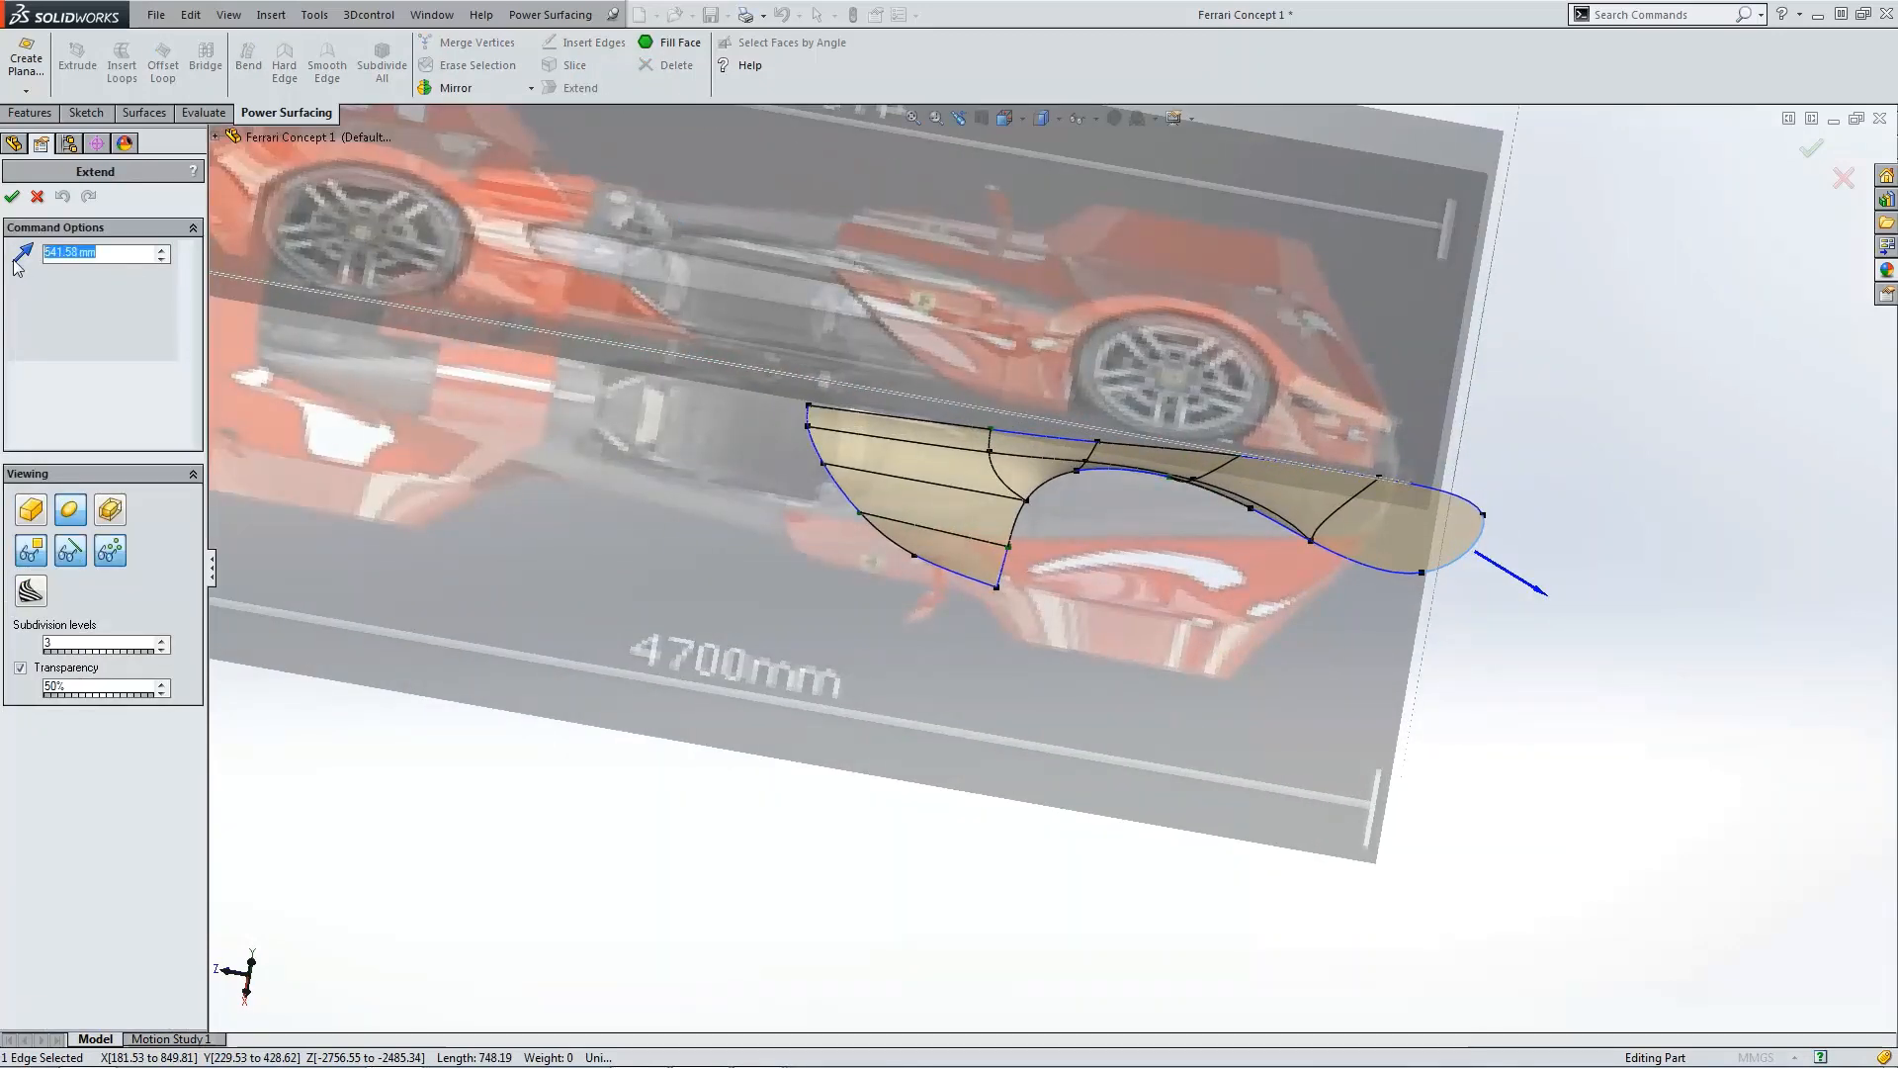
type("600")
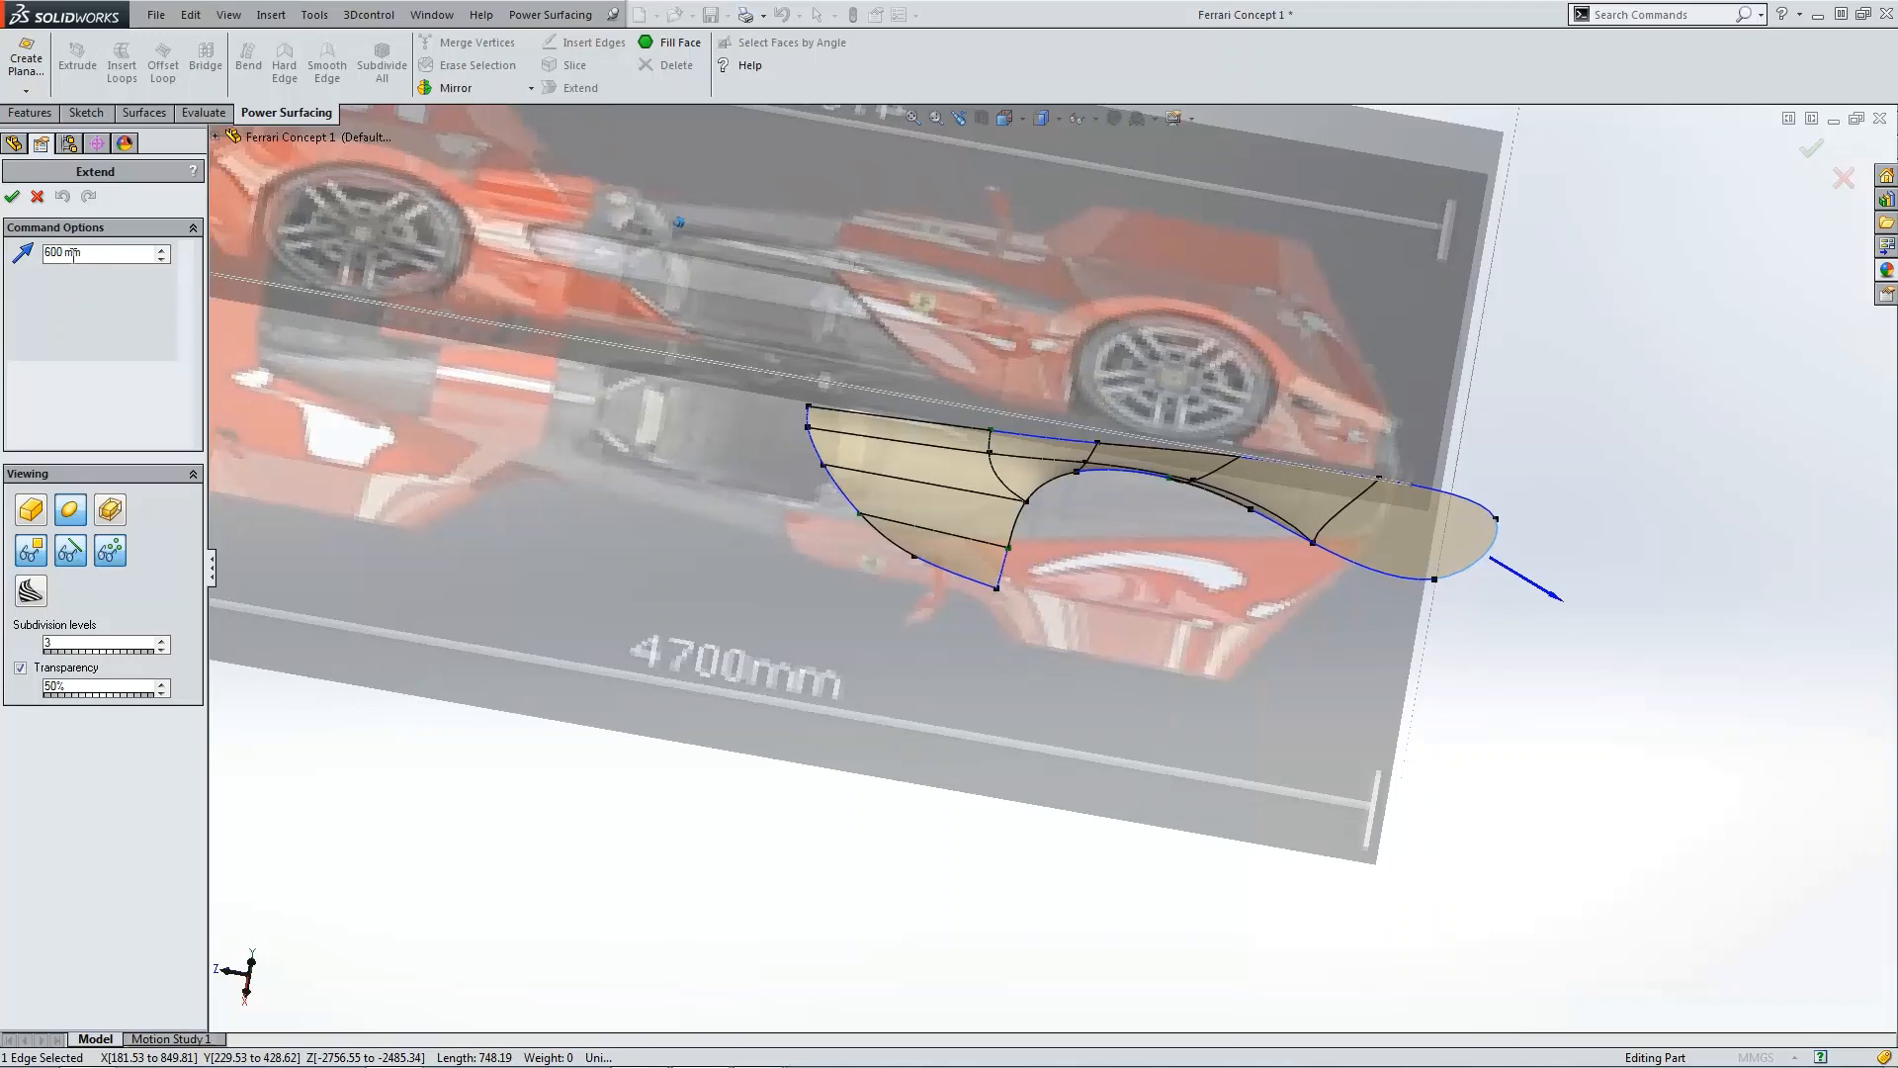
left_click(13, 195)
scroll(1483, 514, "down", 2)
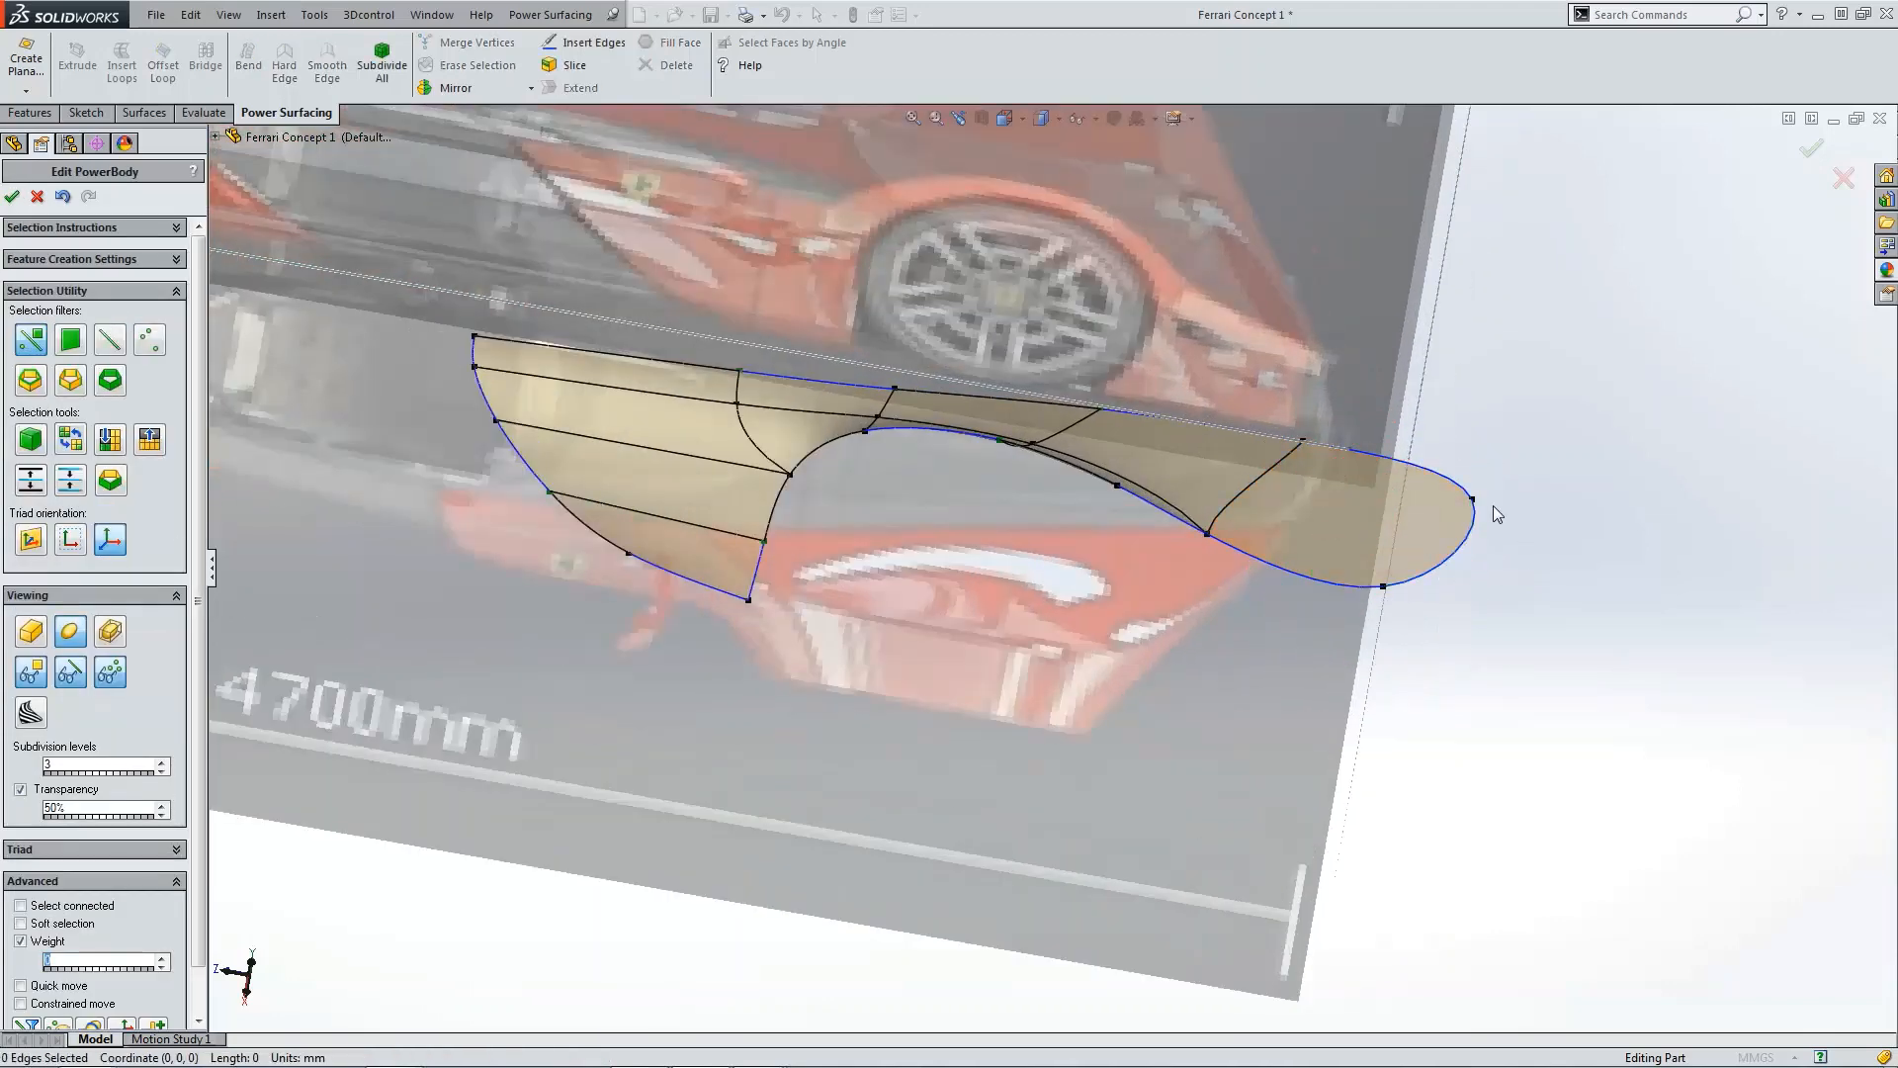
Step: Make the edge at the panel's narrow tip a hard edge
left_click(1390, 588)
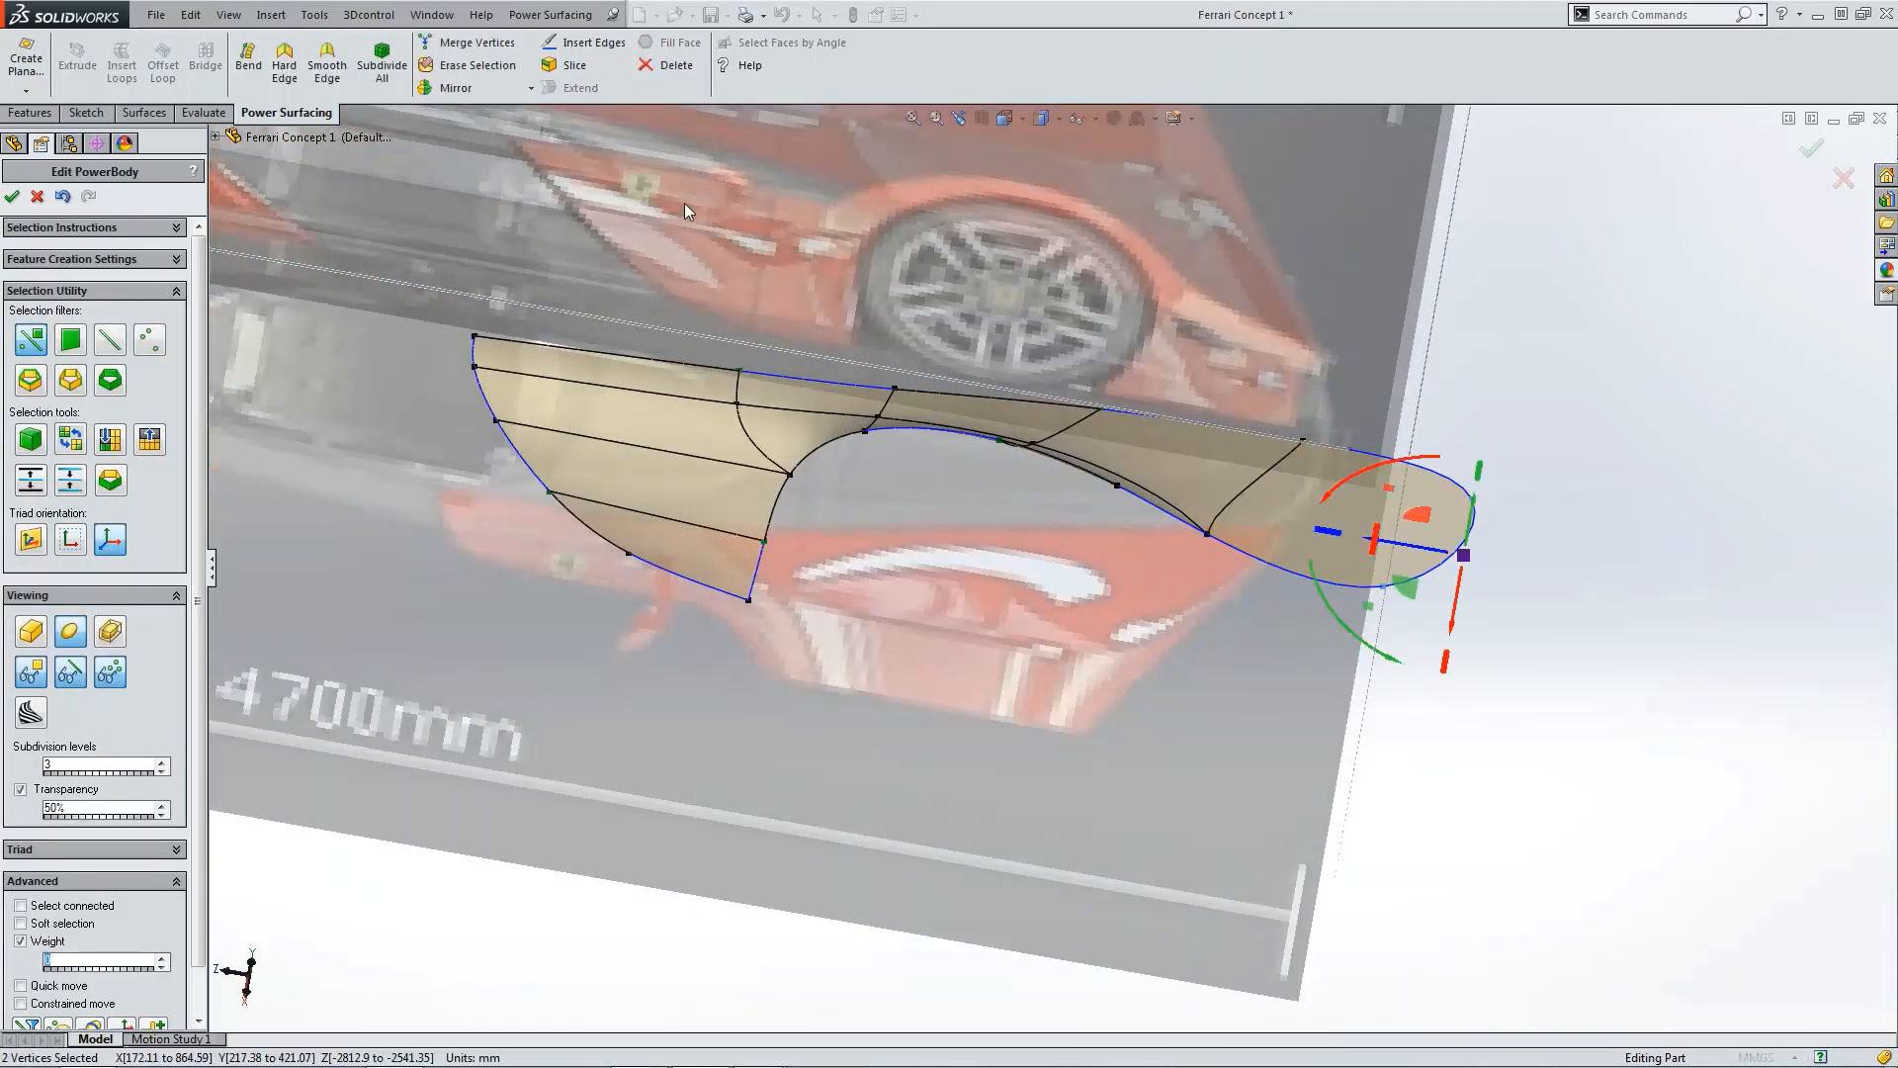
left_click(283, 59)
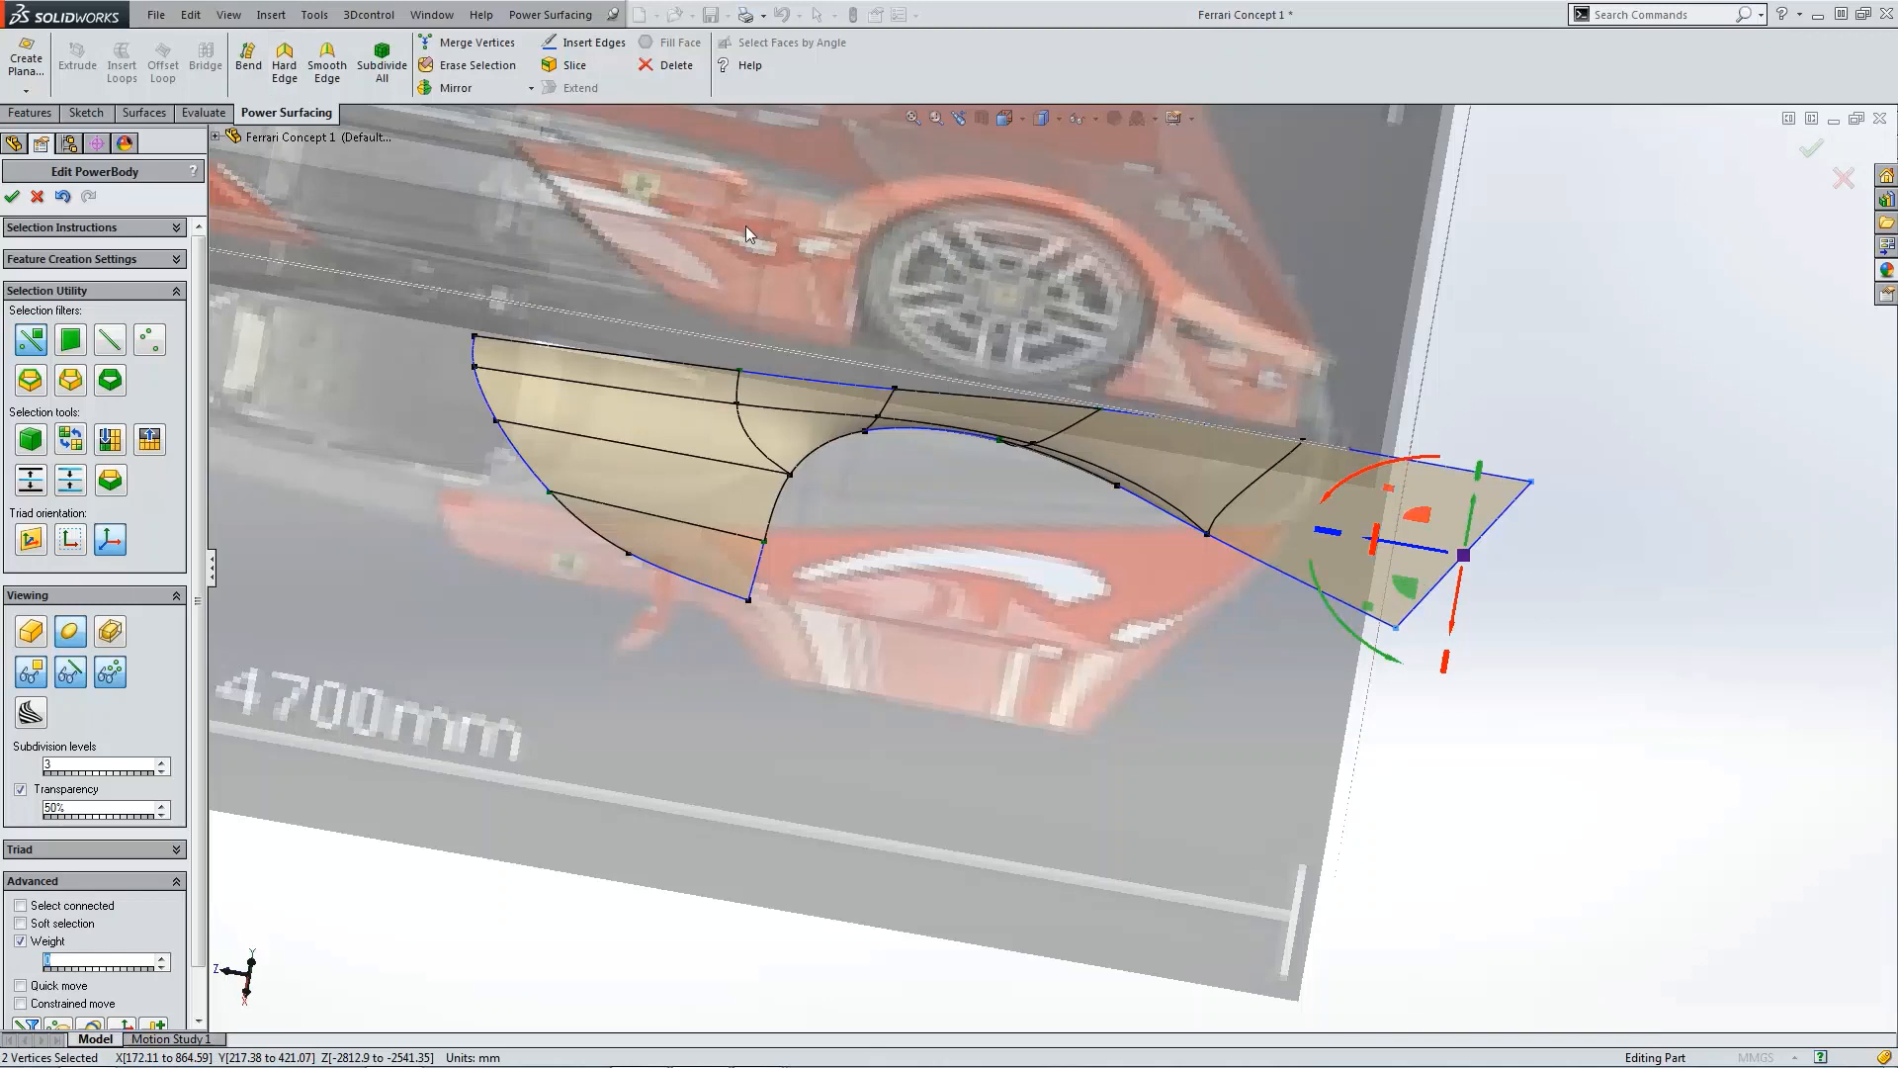
Step: Set the weight of the vertex on the extended tip's upper edge to 0
left_click(1303, 442)
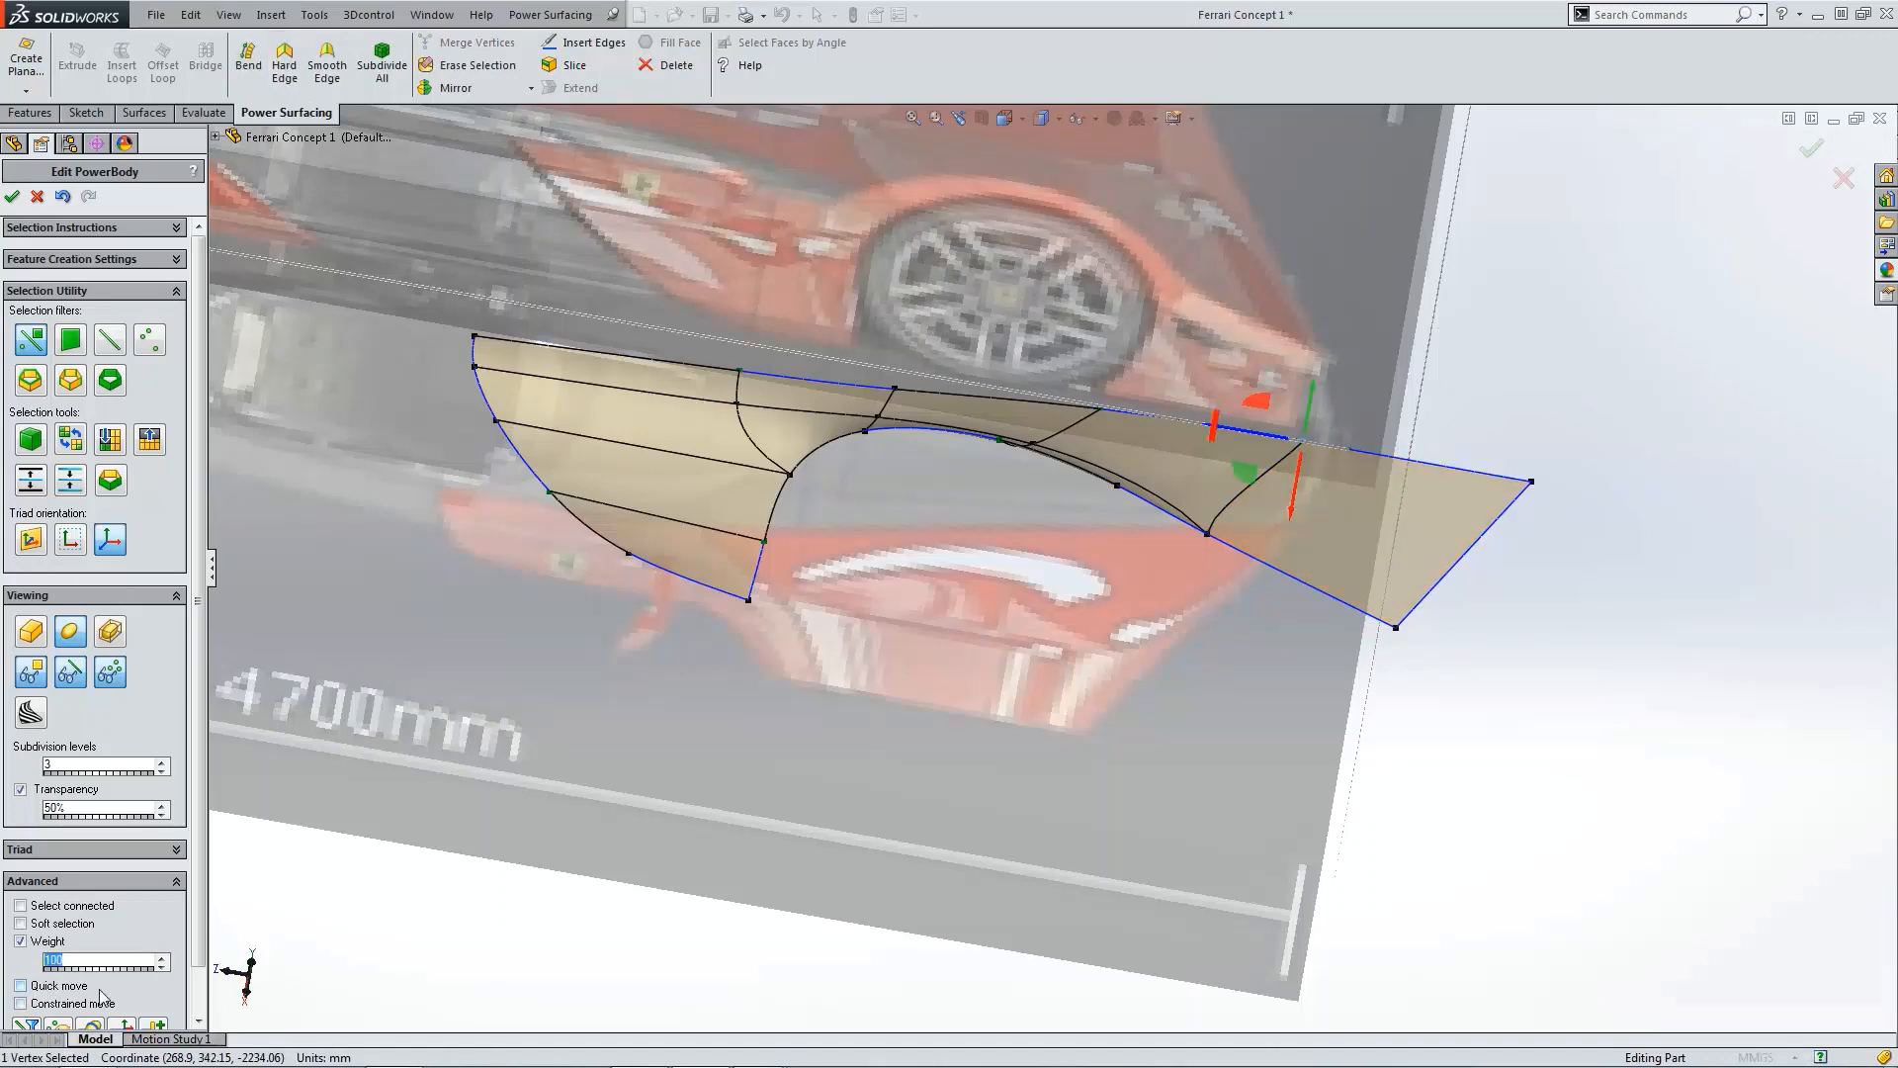
type("0")
left_click(1209, 539)
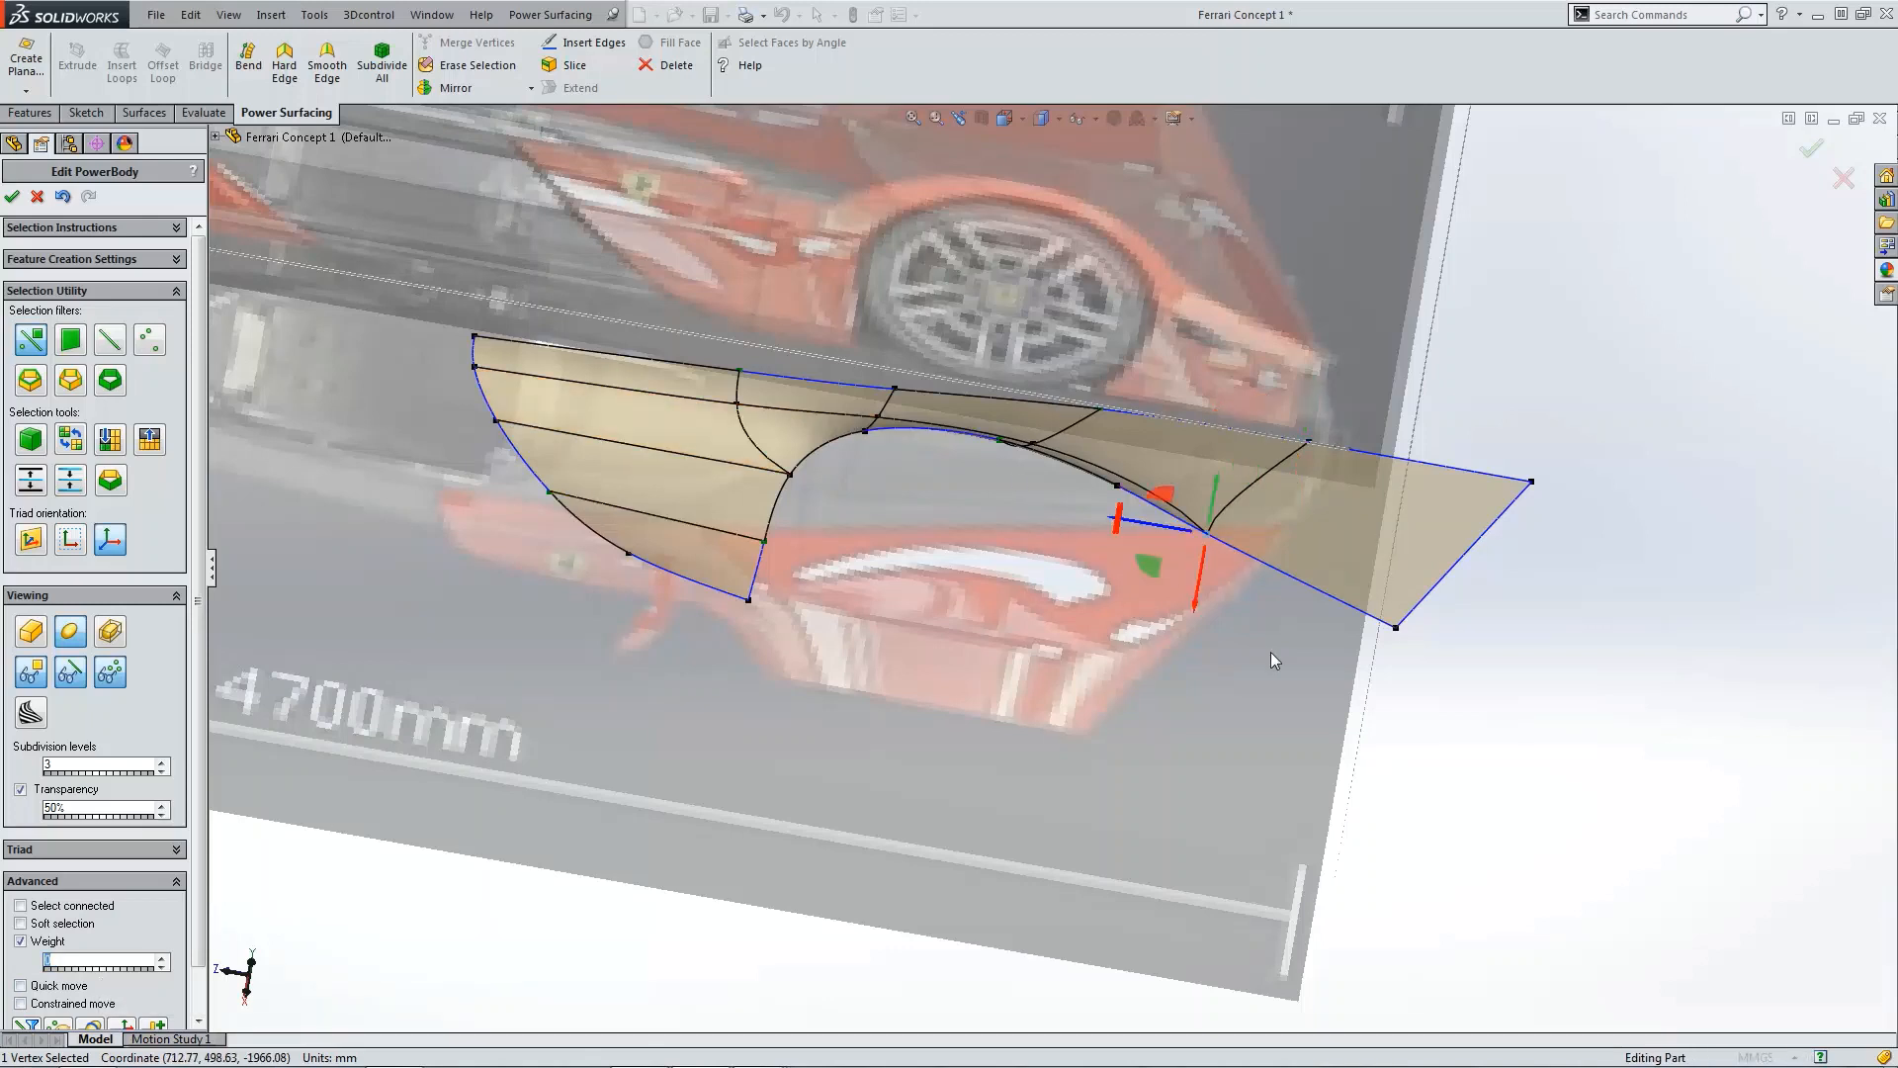
left_click(1525, 739)
Step: In the top view, pull the extended tip's outer vertex inward toward the car body
key("ctrl+5")
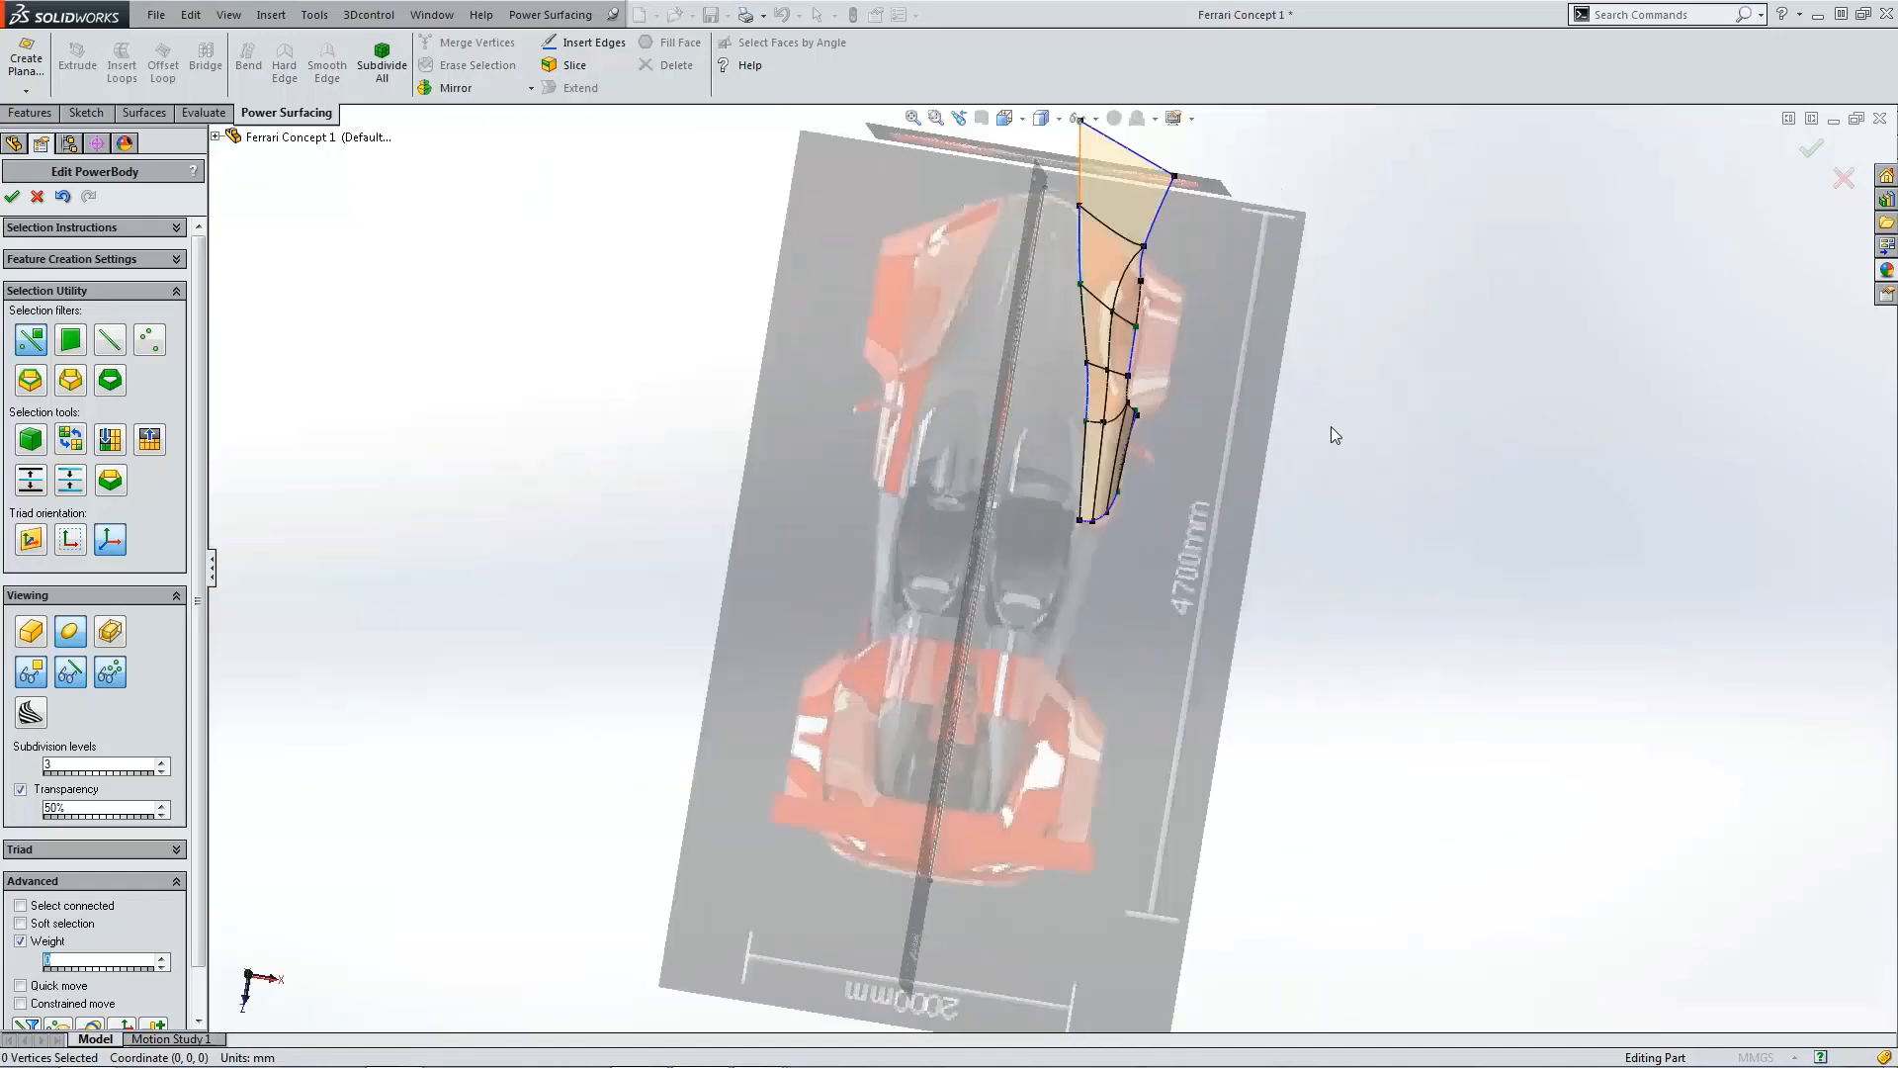
scroll(1149, 358, "down", 5)
scroll(1050, 327, "down", 2)
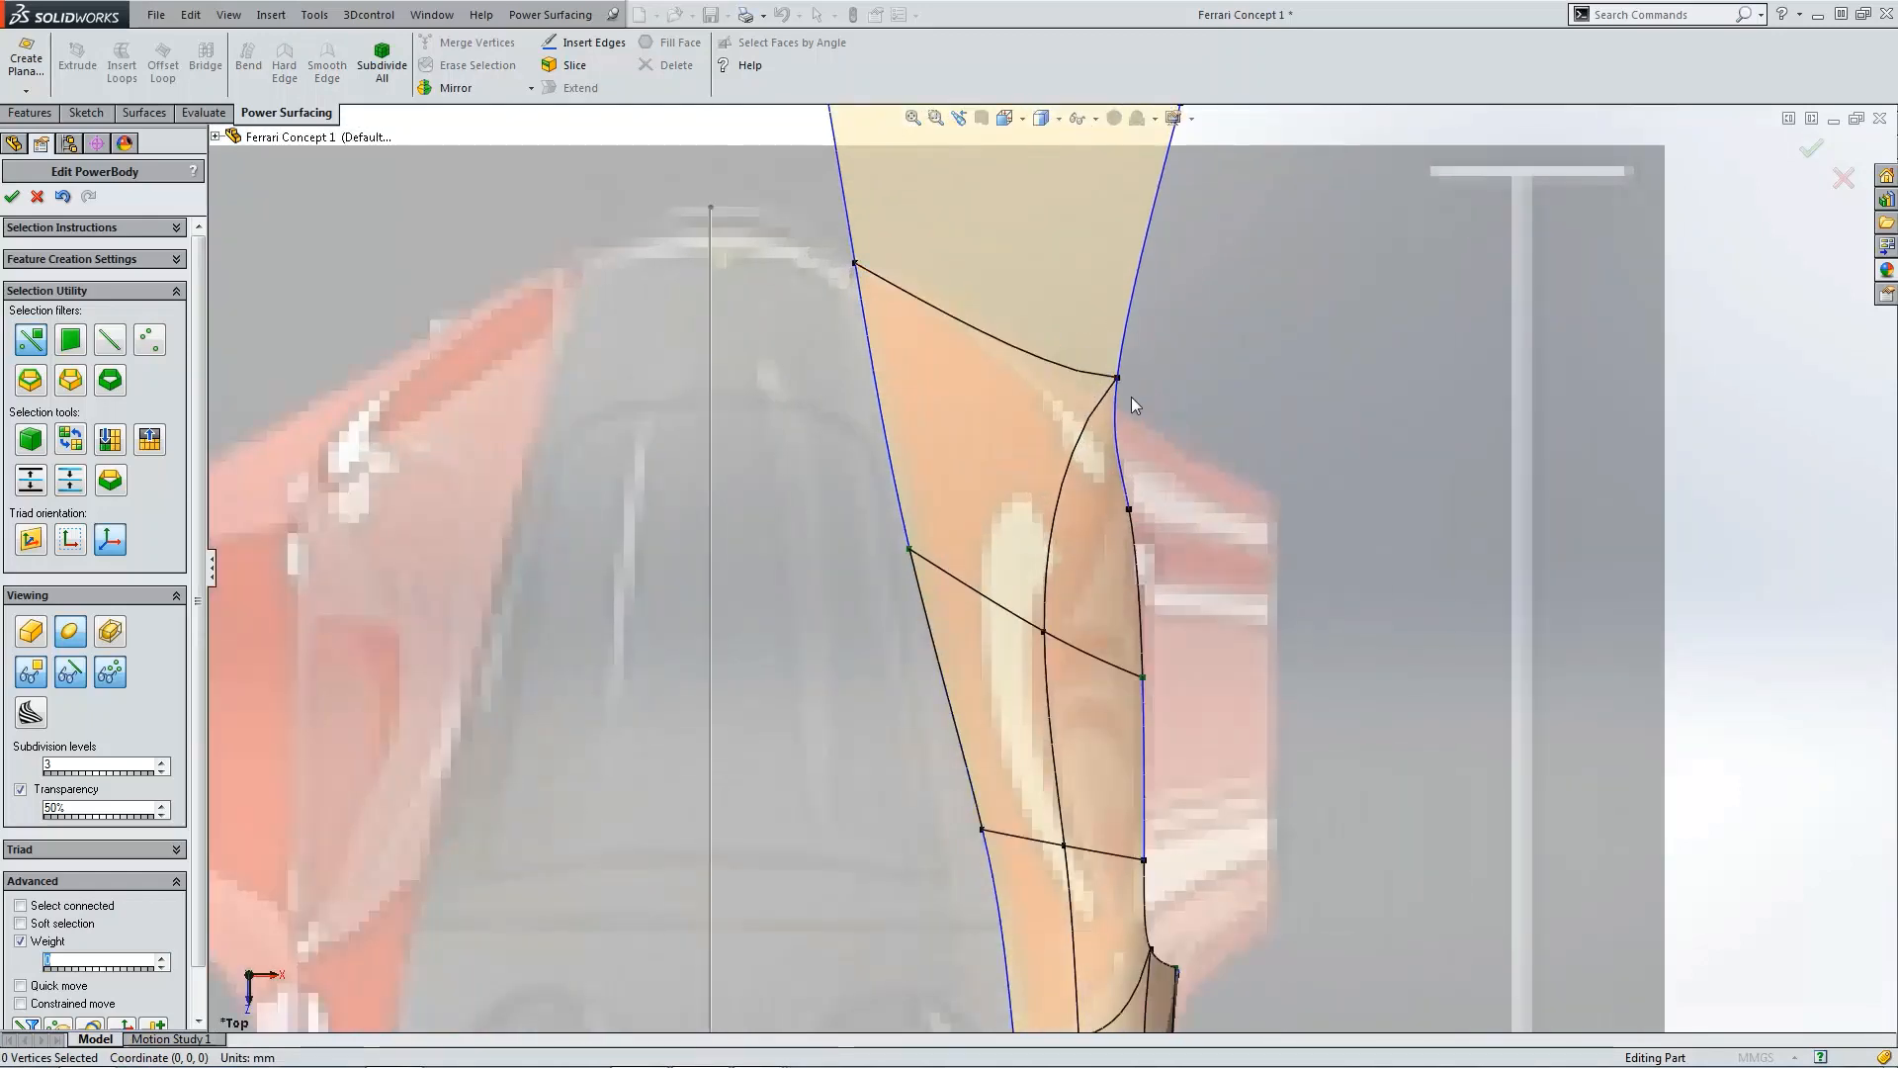
left_click(1121, 379)
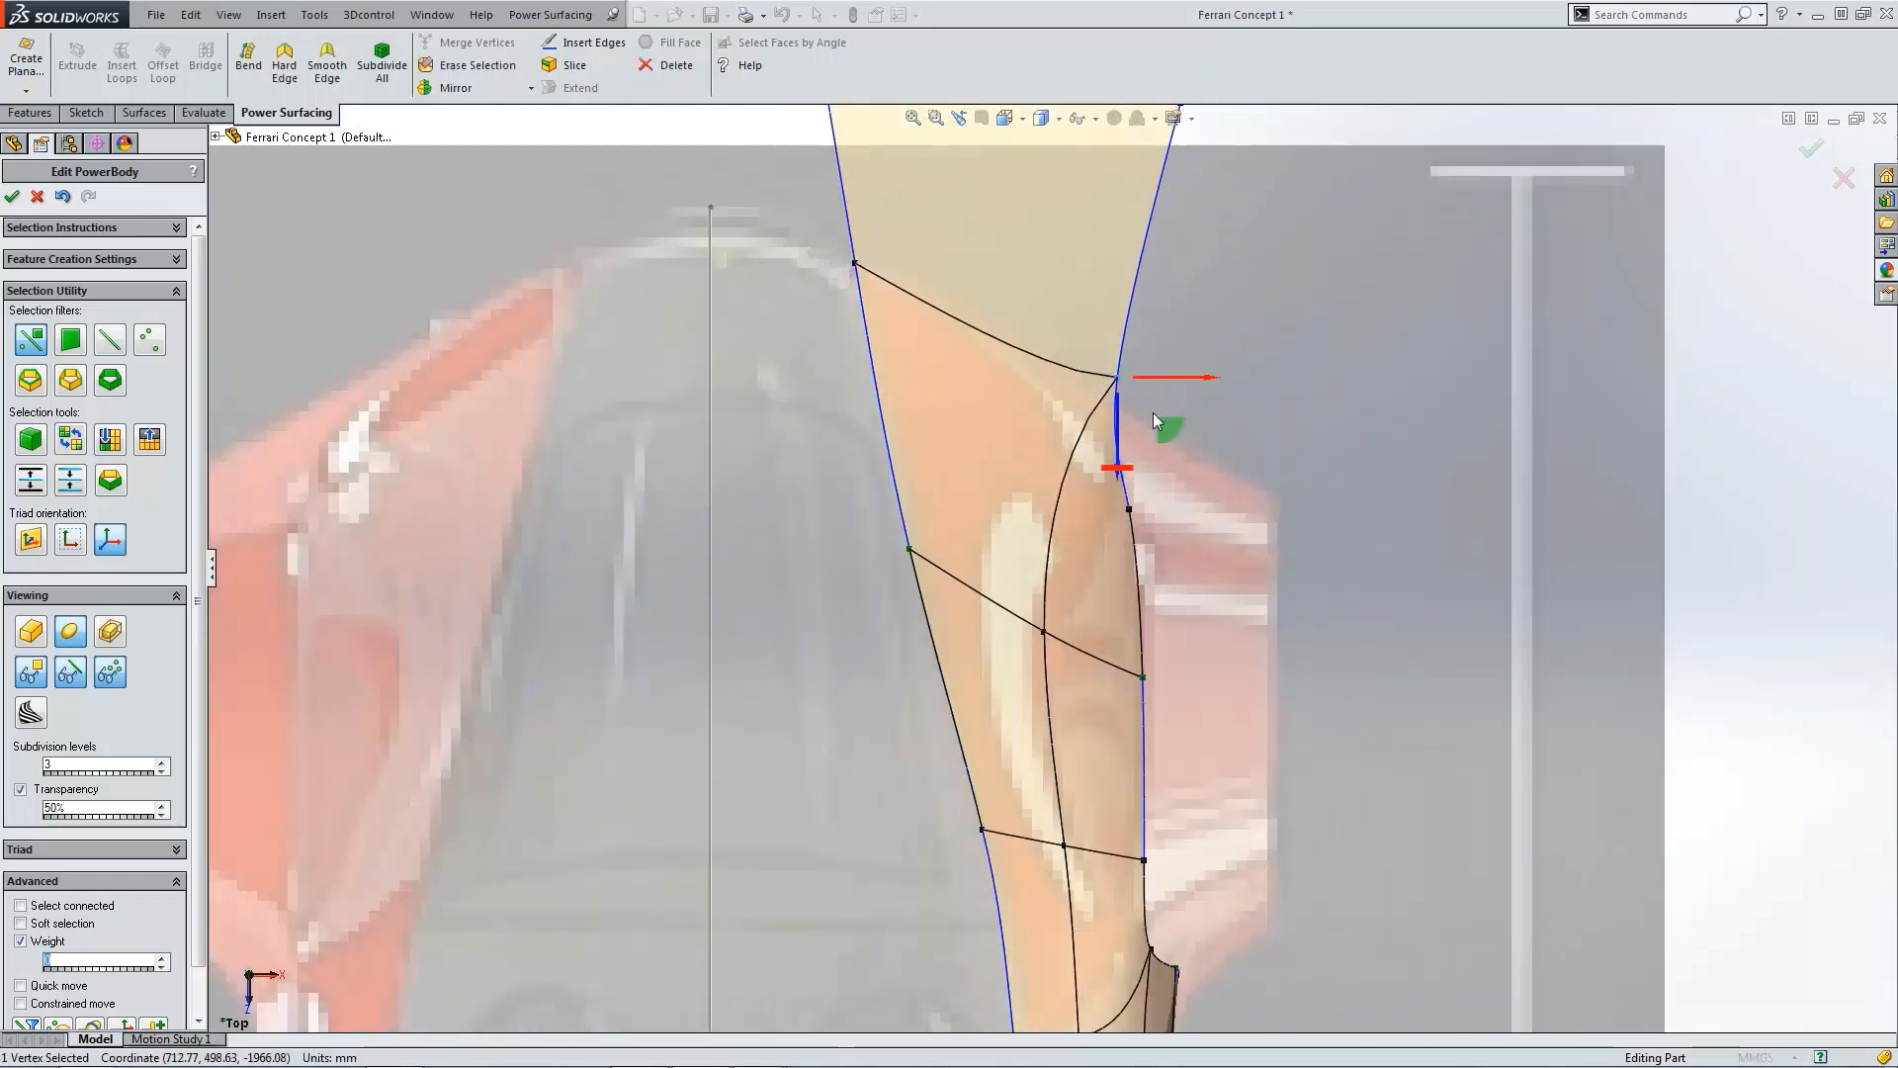
left_click_drag(1165, 429, 1134, 460)
left_click(1309, 425)
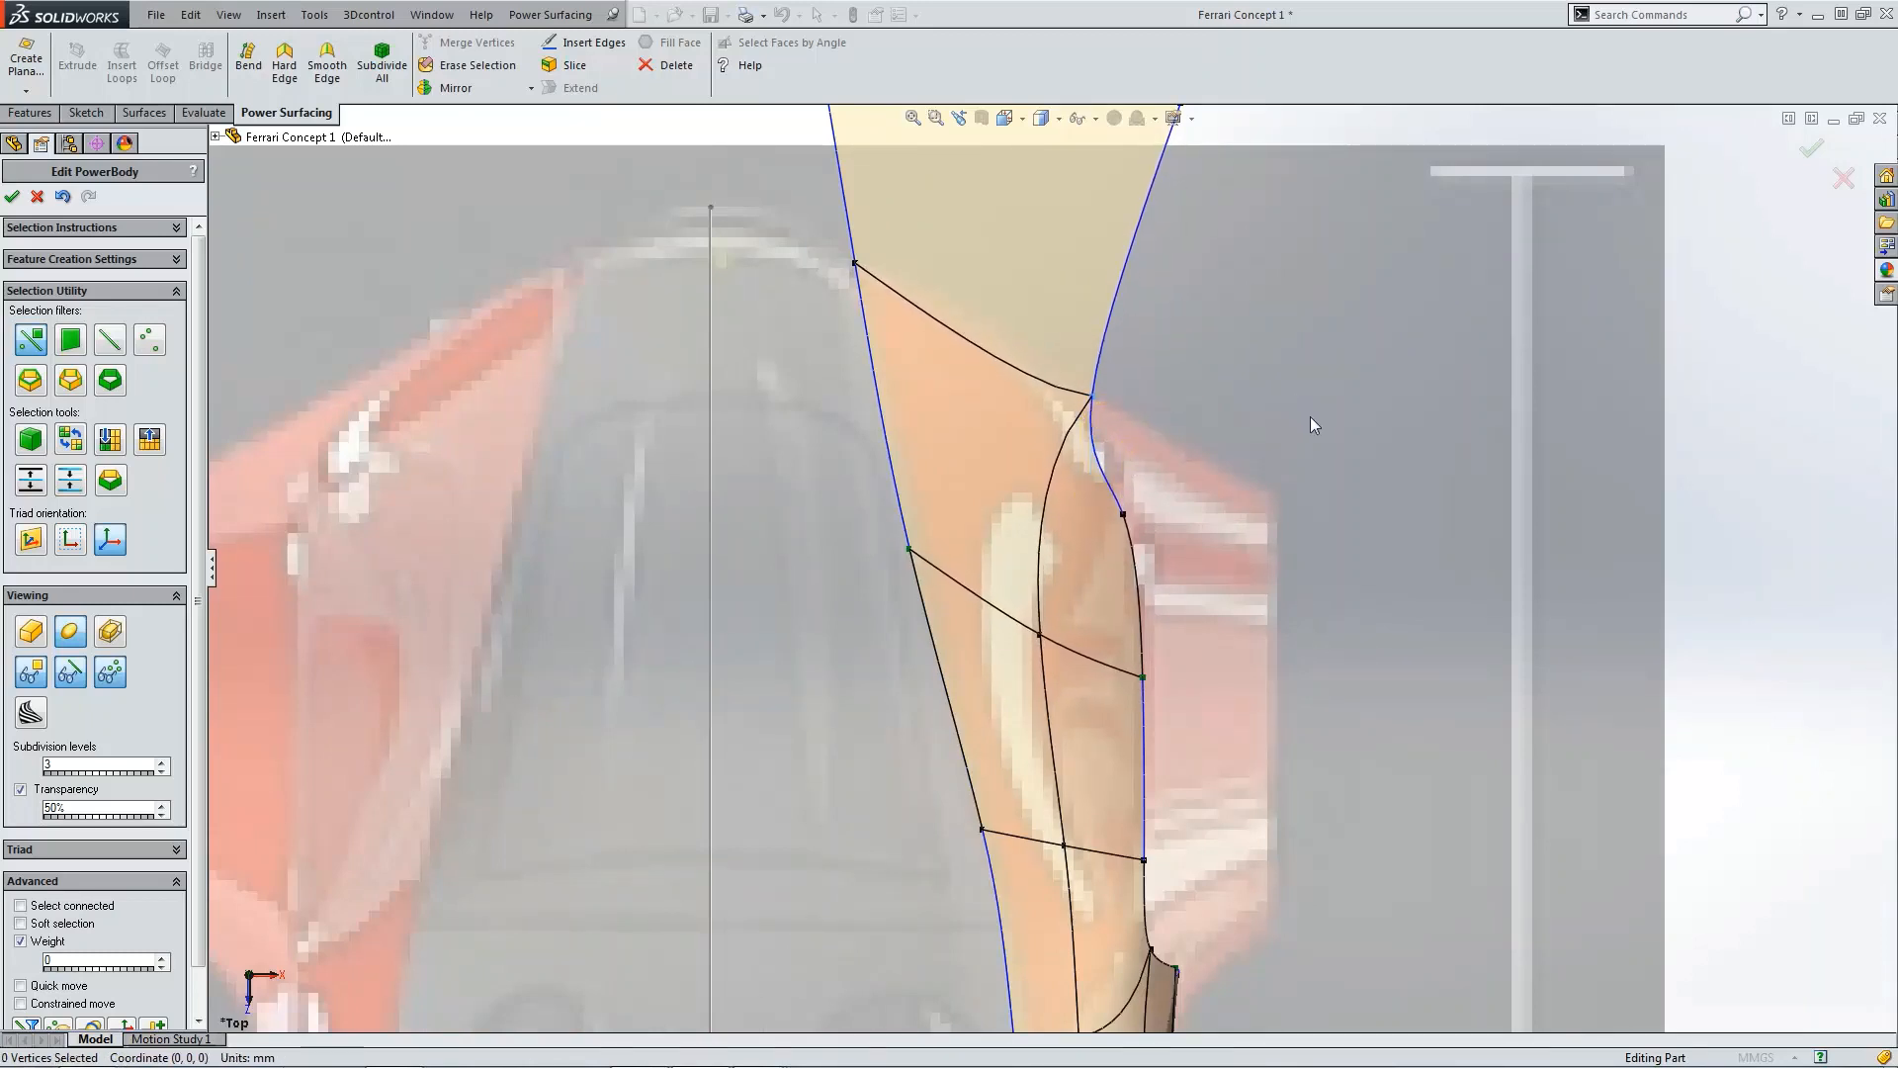
Step: In the right view, move the tip's two end vertices back and down onto the rear fender outline
key("ctrl+1")
key("ctrl+4")
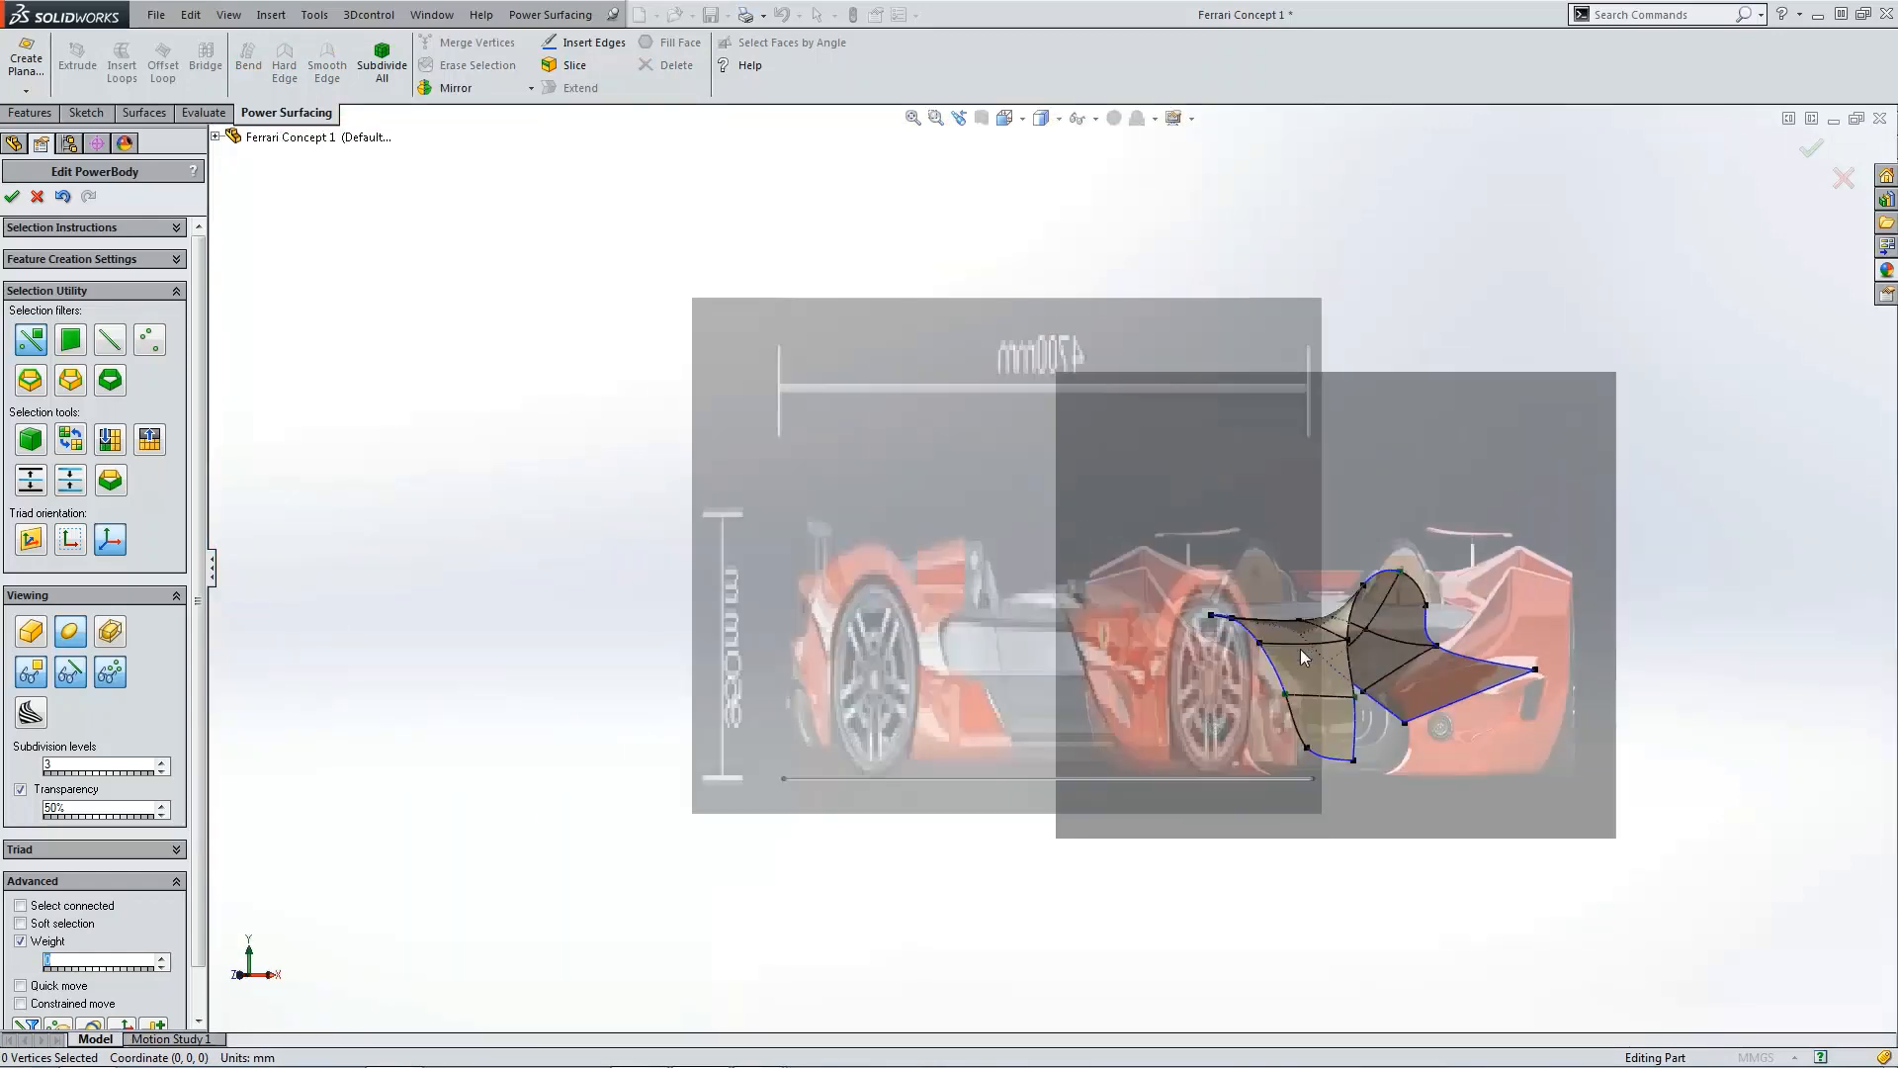
scroll(1410, 679, "down", 3)
left_click_drag(1374, 486, 1599, 727)
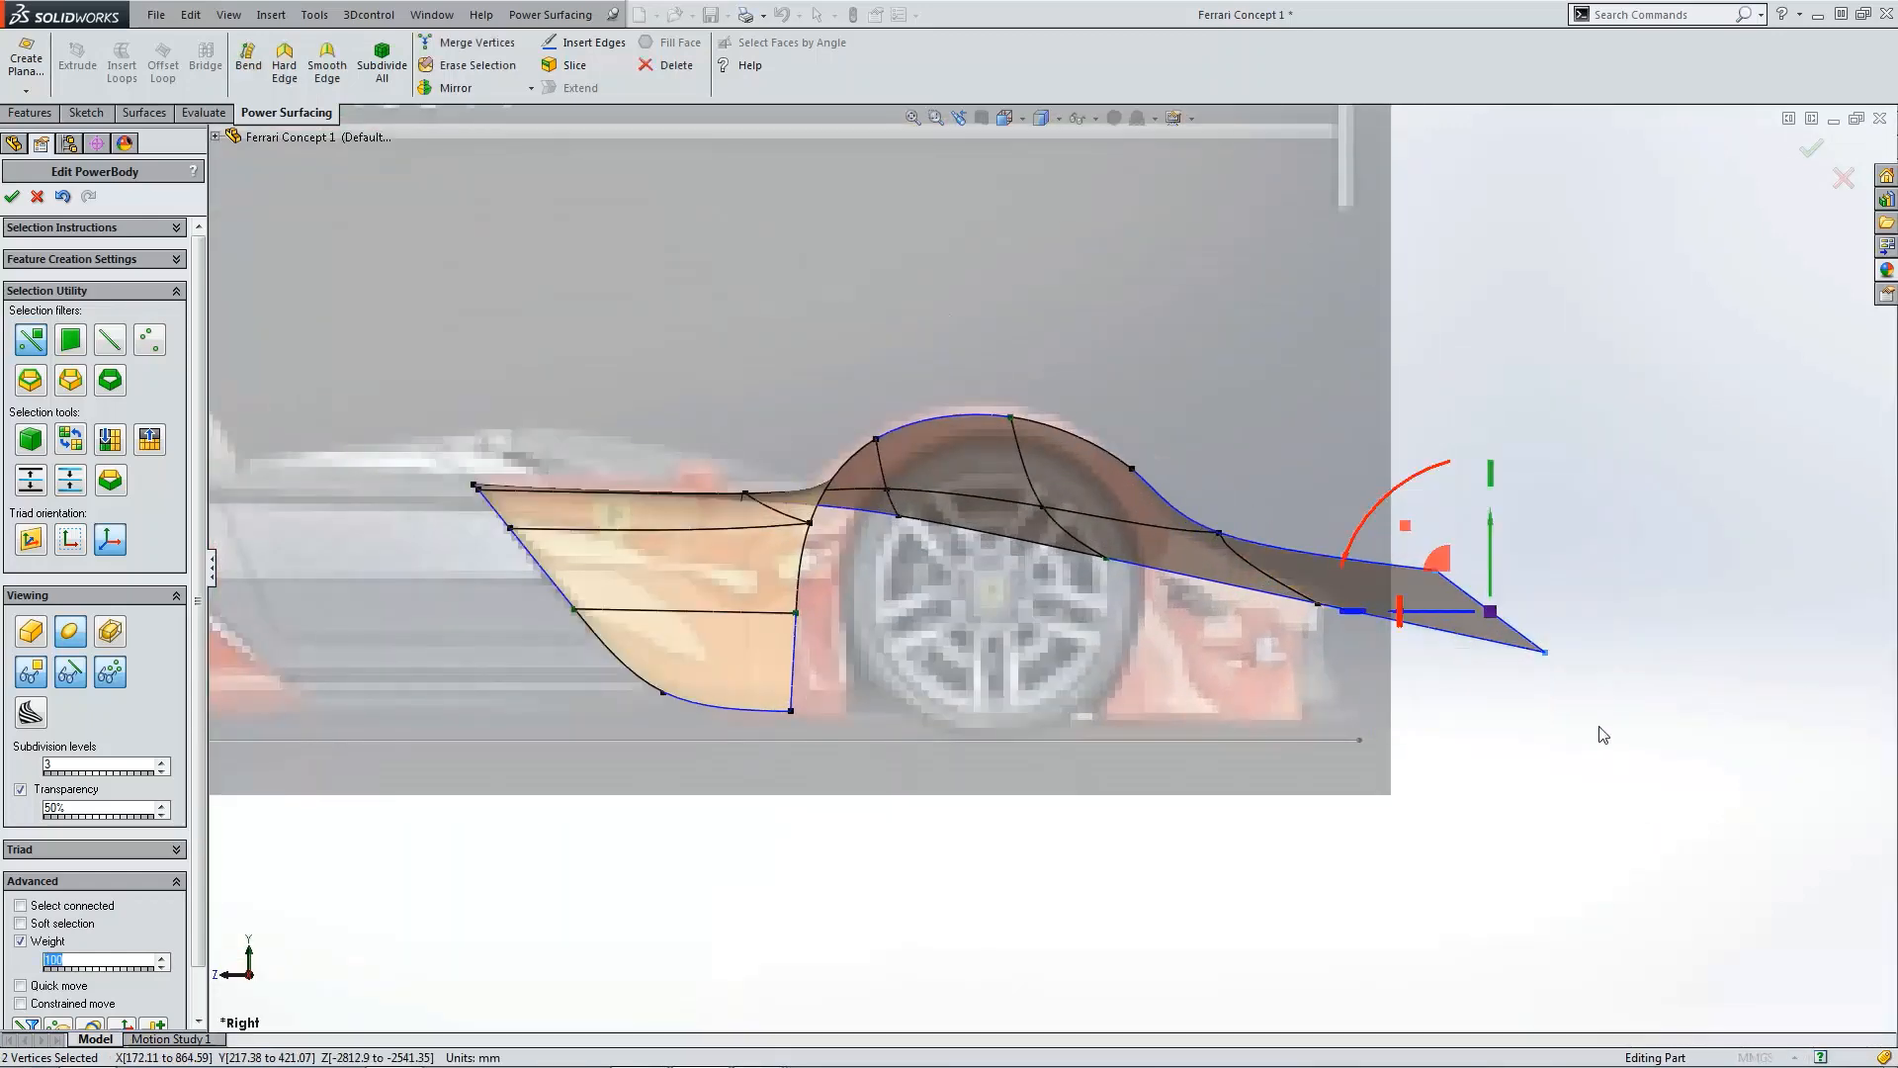
left_click_drag(1439, 560, 1199, 629)
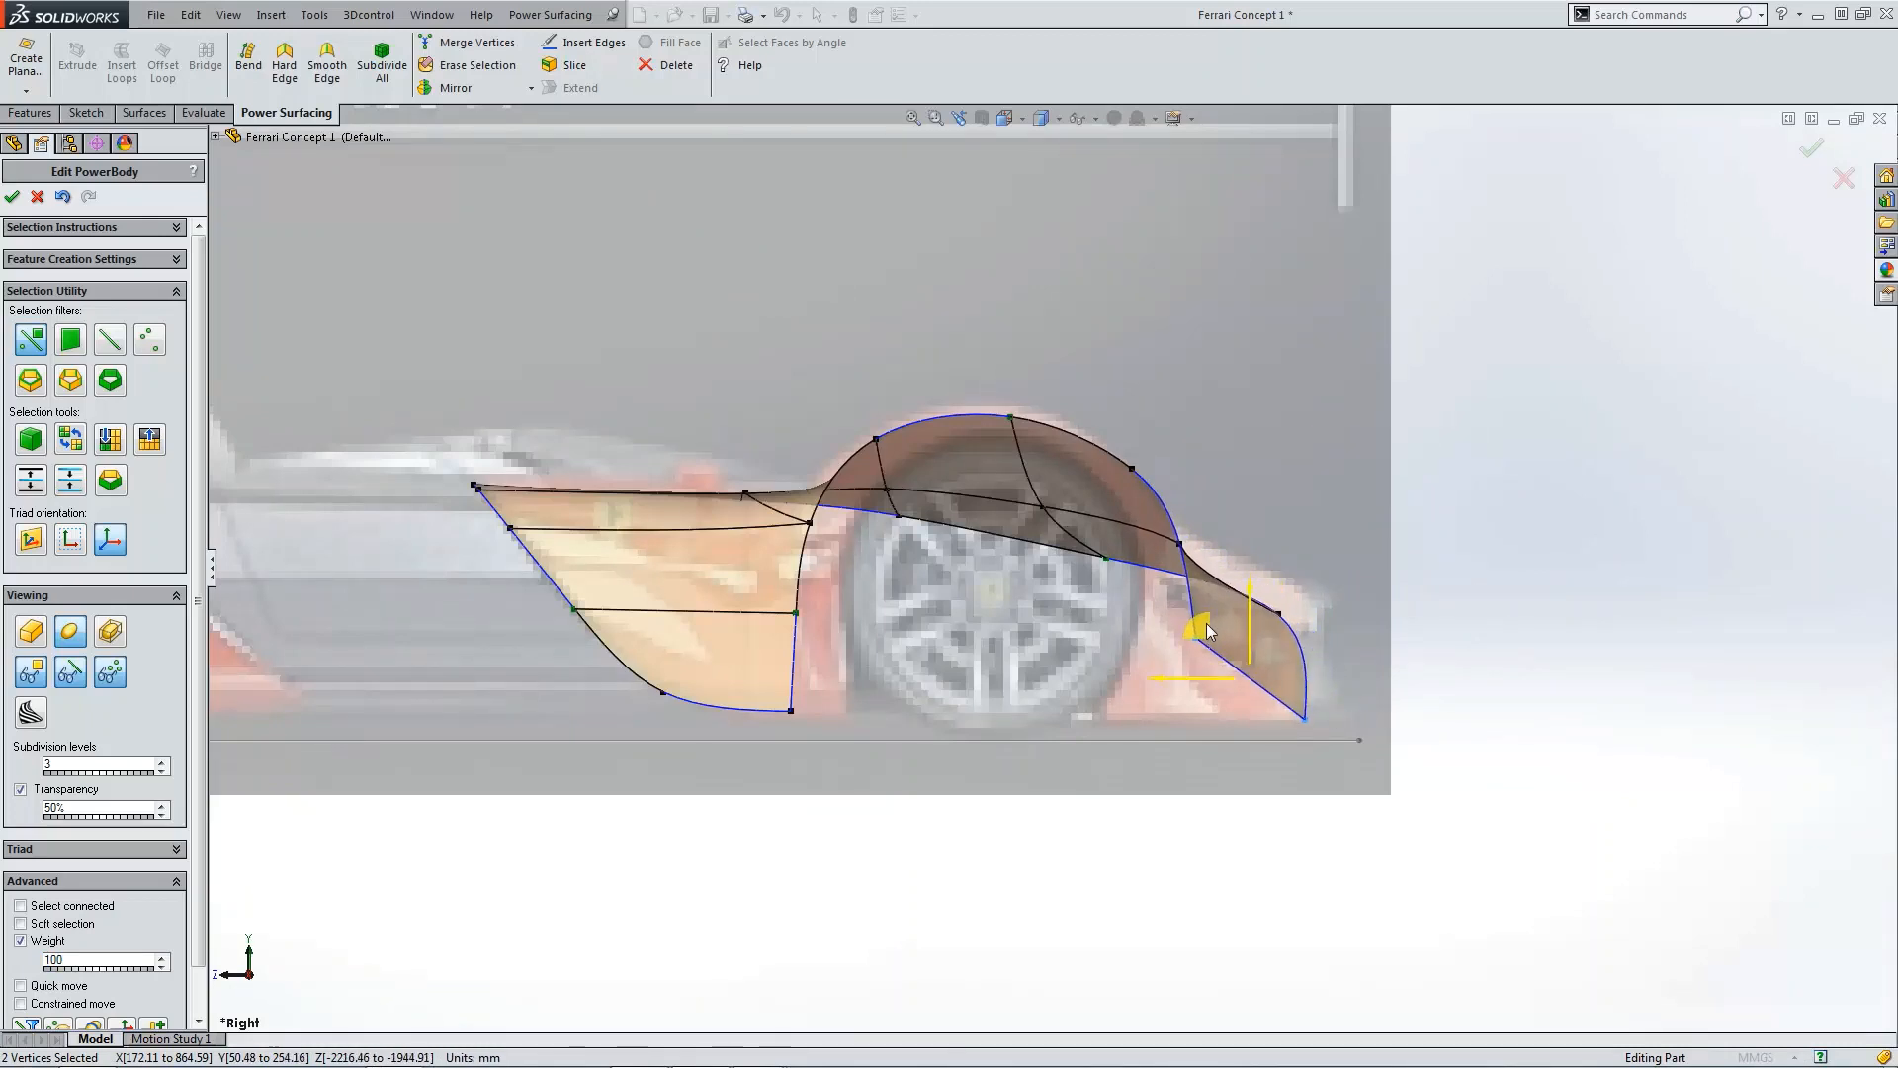
left_click(1402, 680)
Step: Lower the vertex behind the rear wheel arch to follow the blueprint outline in the right view
scroll(1343, 696, "down", 1)
left_click(1165, 626)
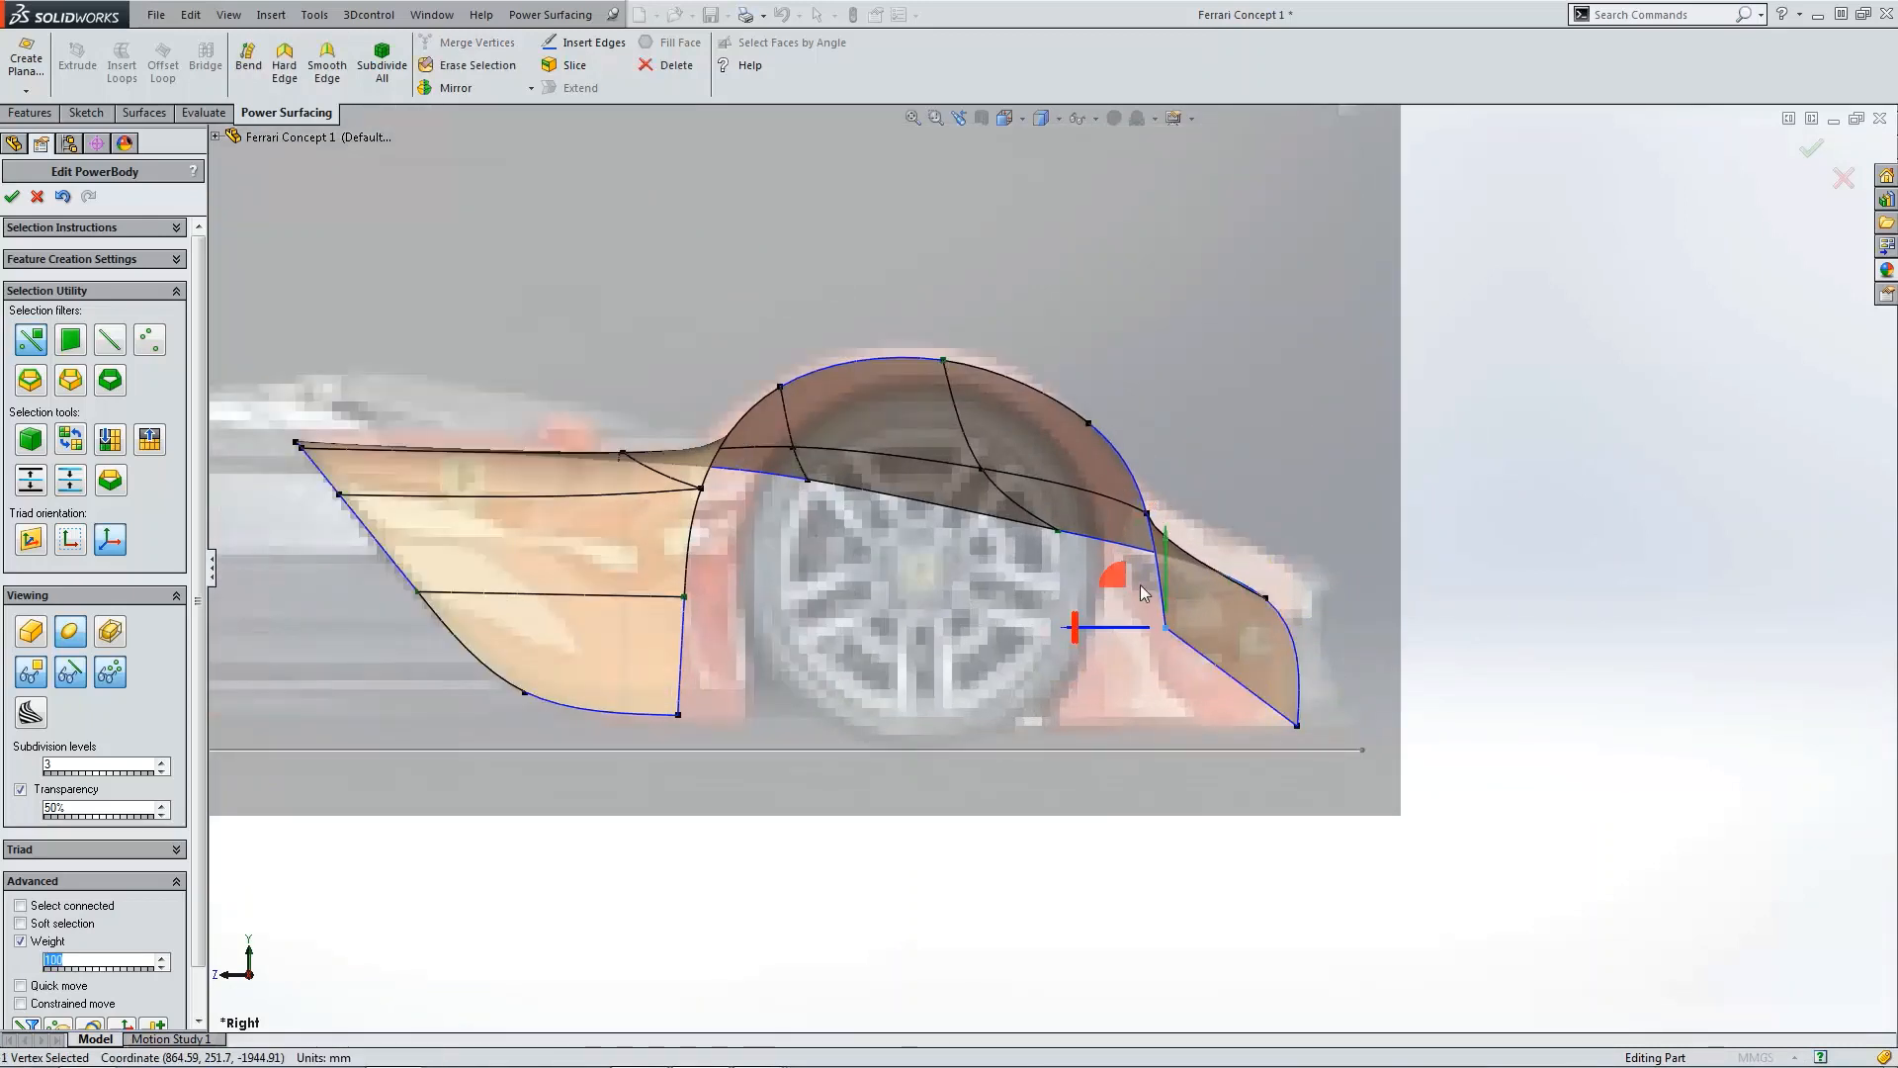
left_click_drag(1116, 583, 1160, 681)
scroll(1053, 567, "up", 2)
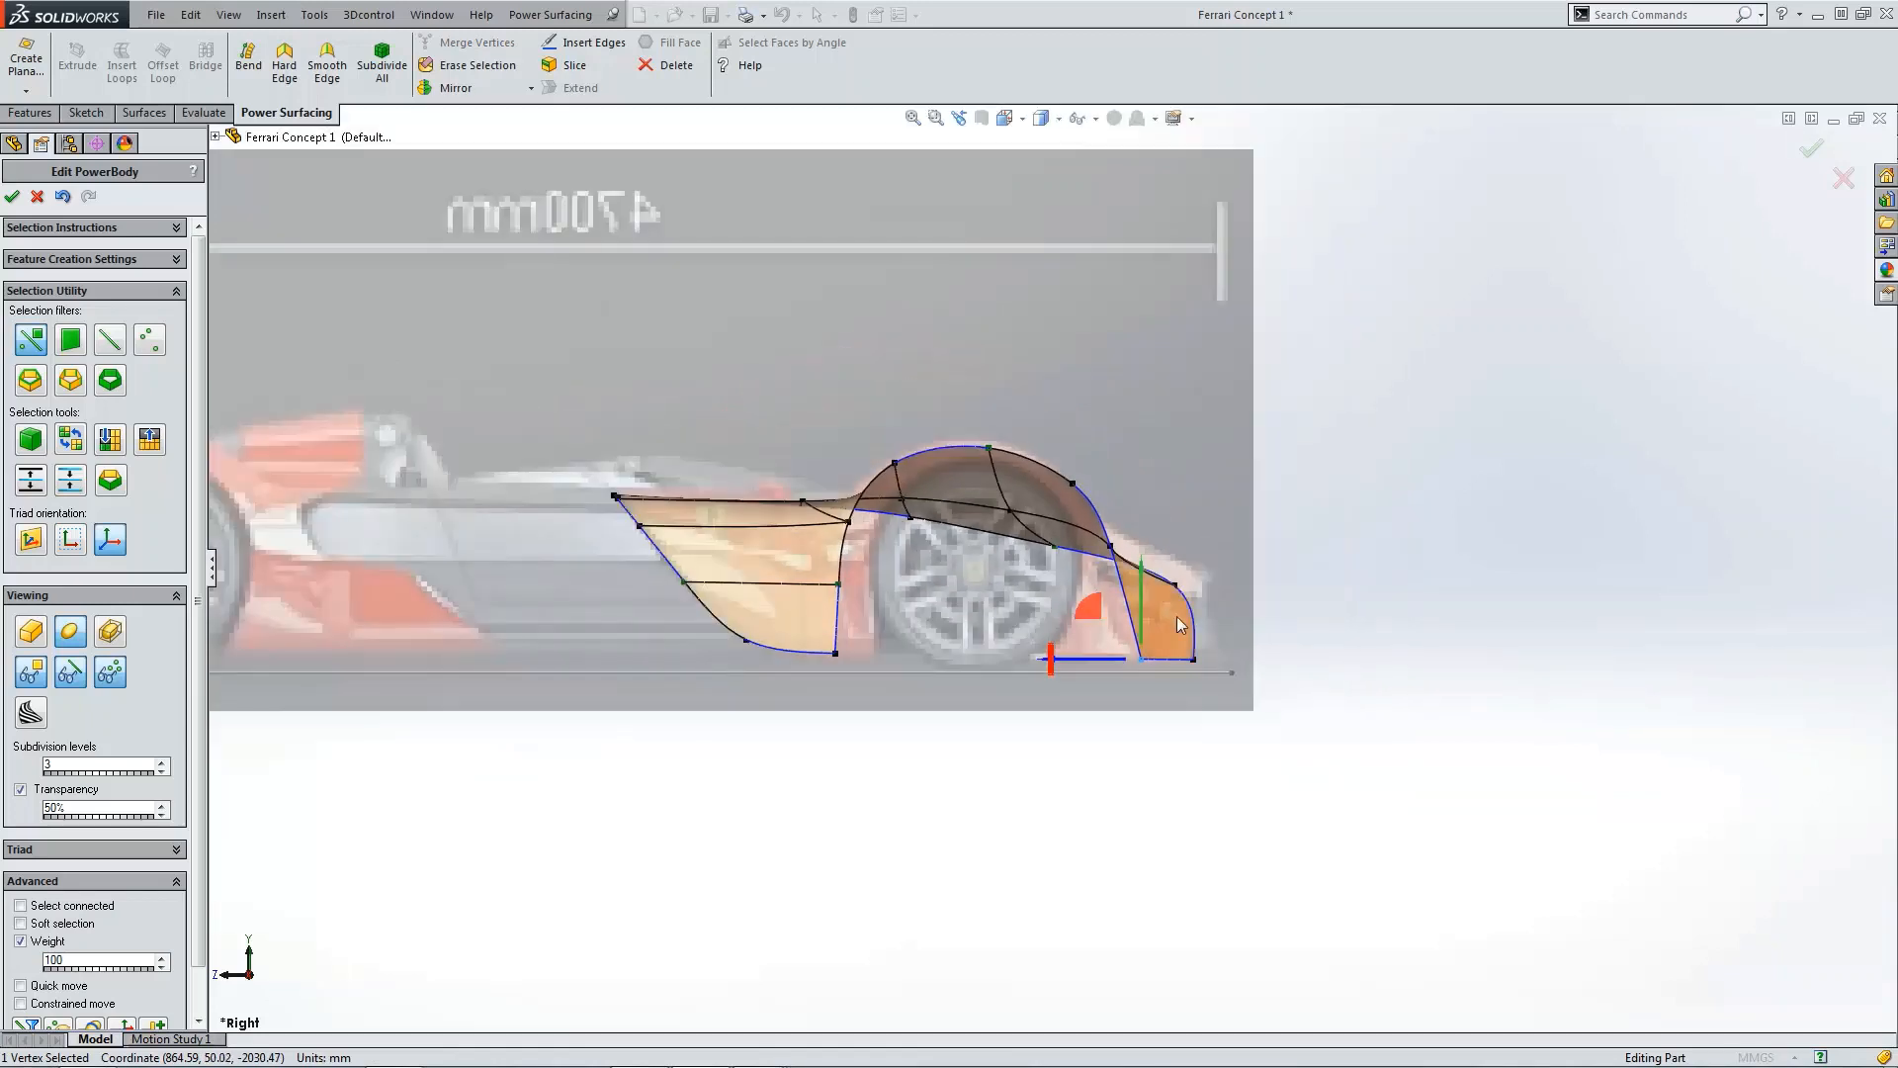
Step: In the back view, move the rear panel's bottom outer vertex inward
left_click(1005, 118)
left_click(1080, 193)
scroll(987, 727, "down", 3)
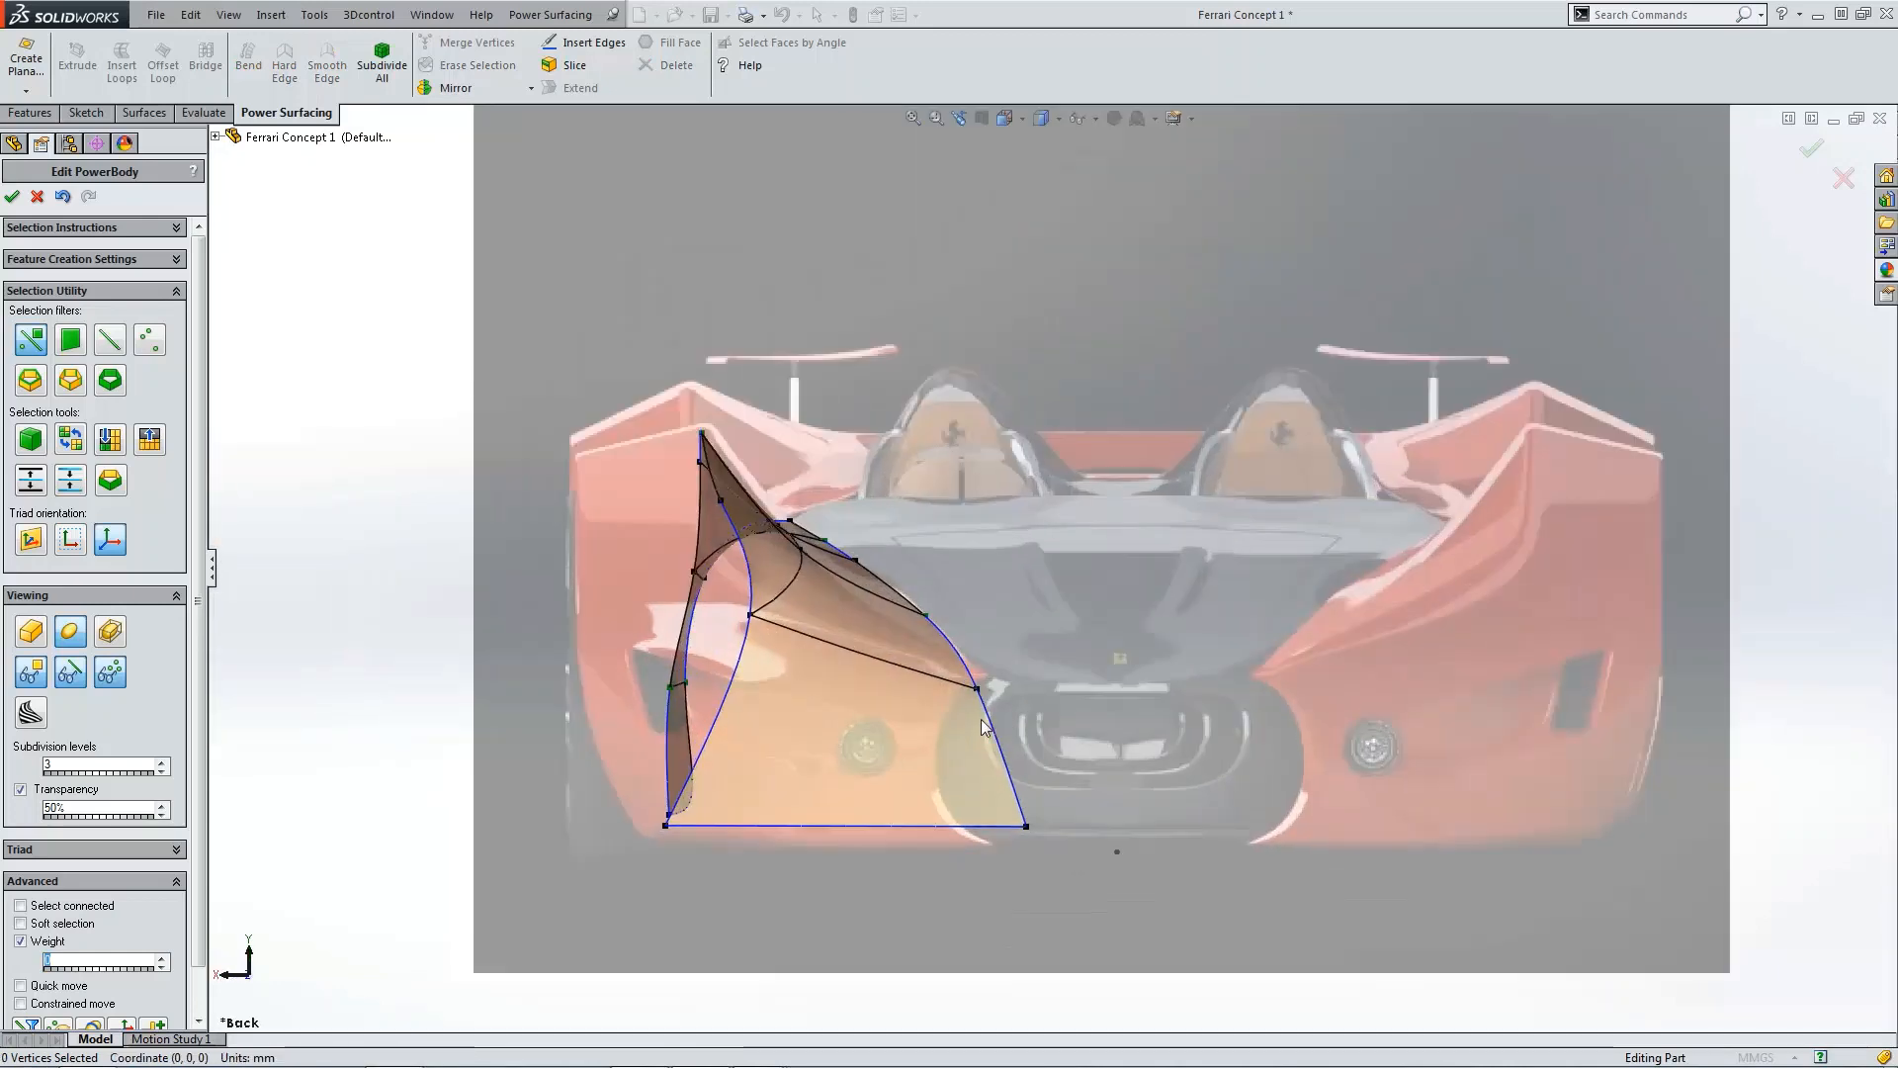
left_click(1024, 823)
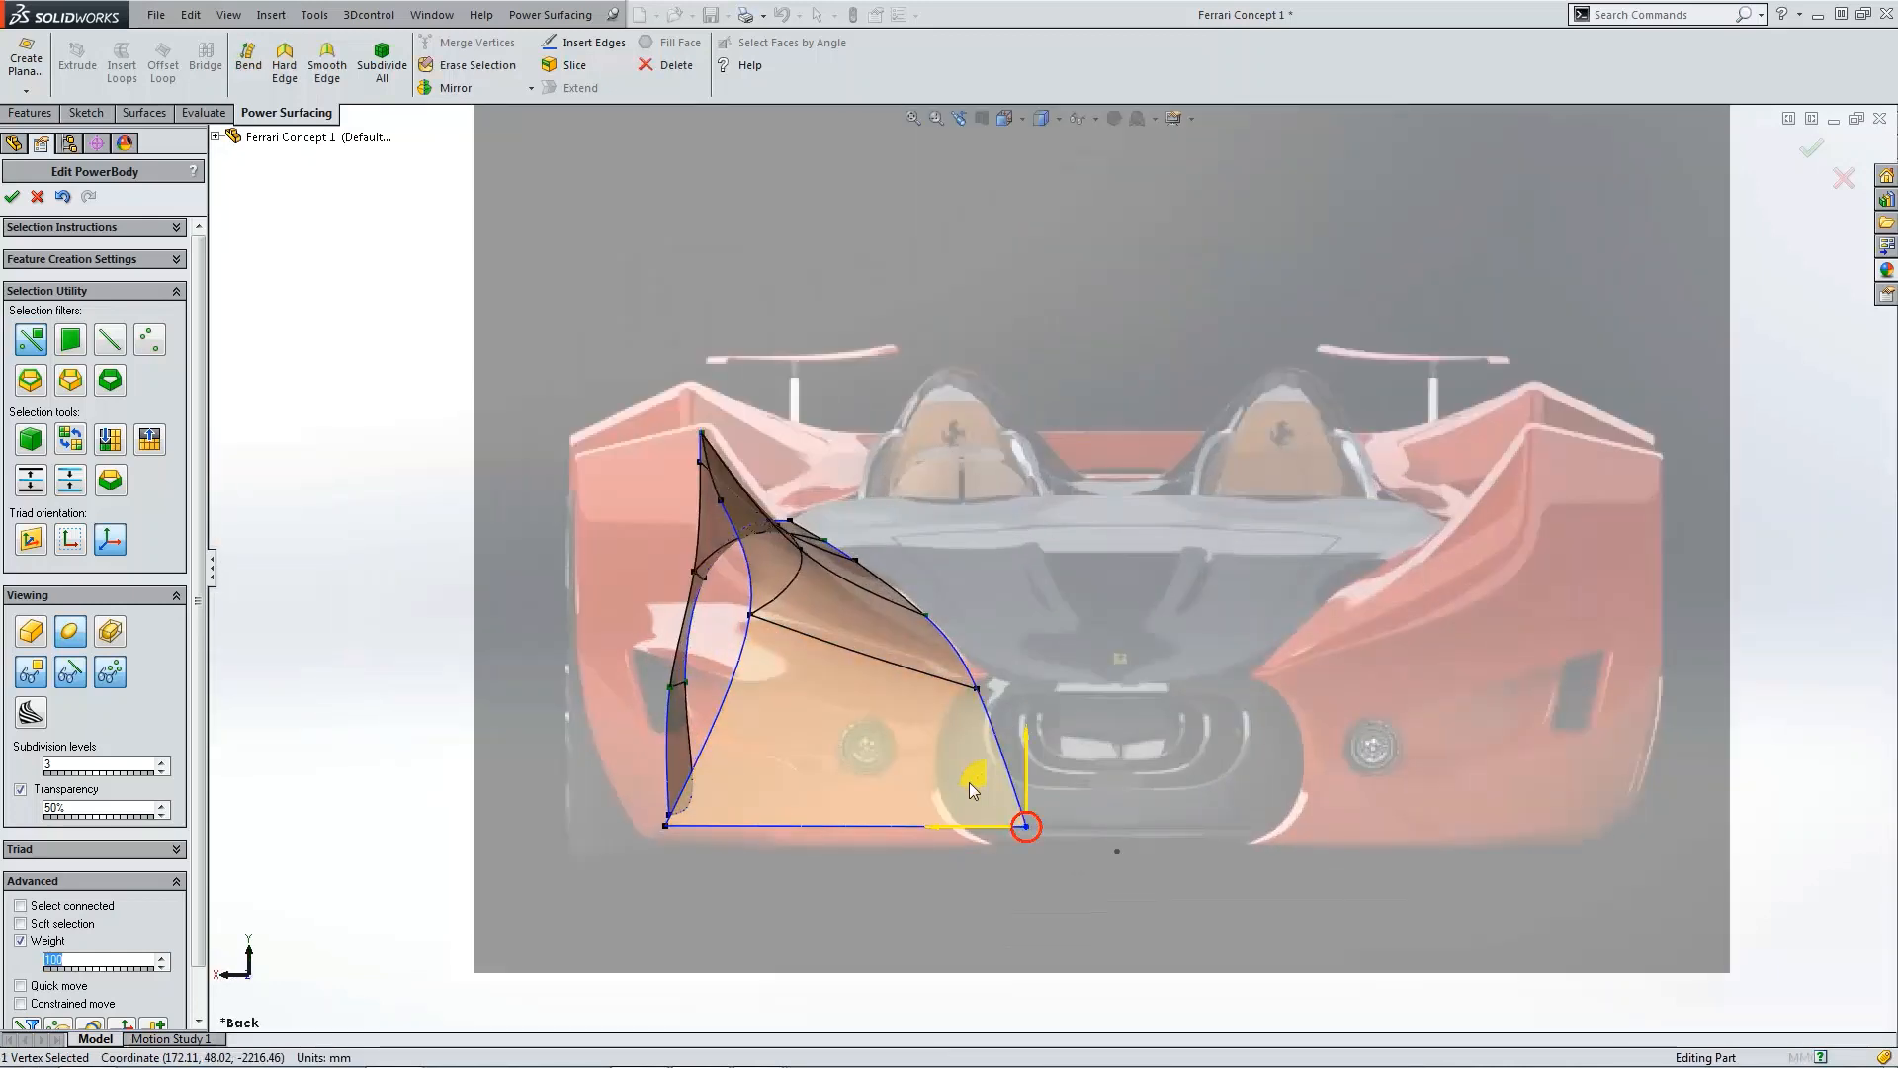
left_click_drag(969, 781, 922, 795)
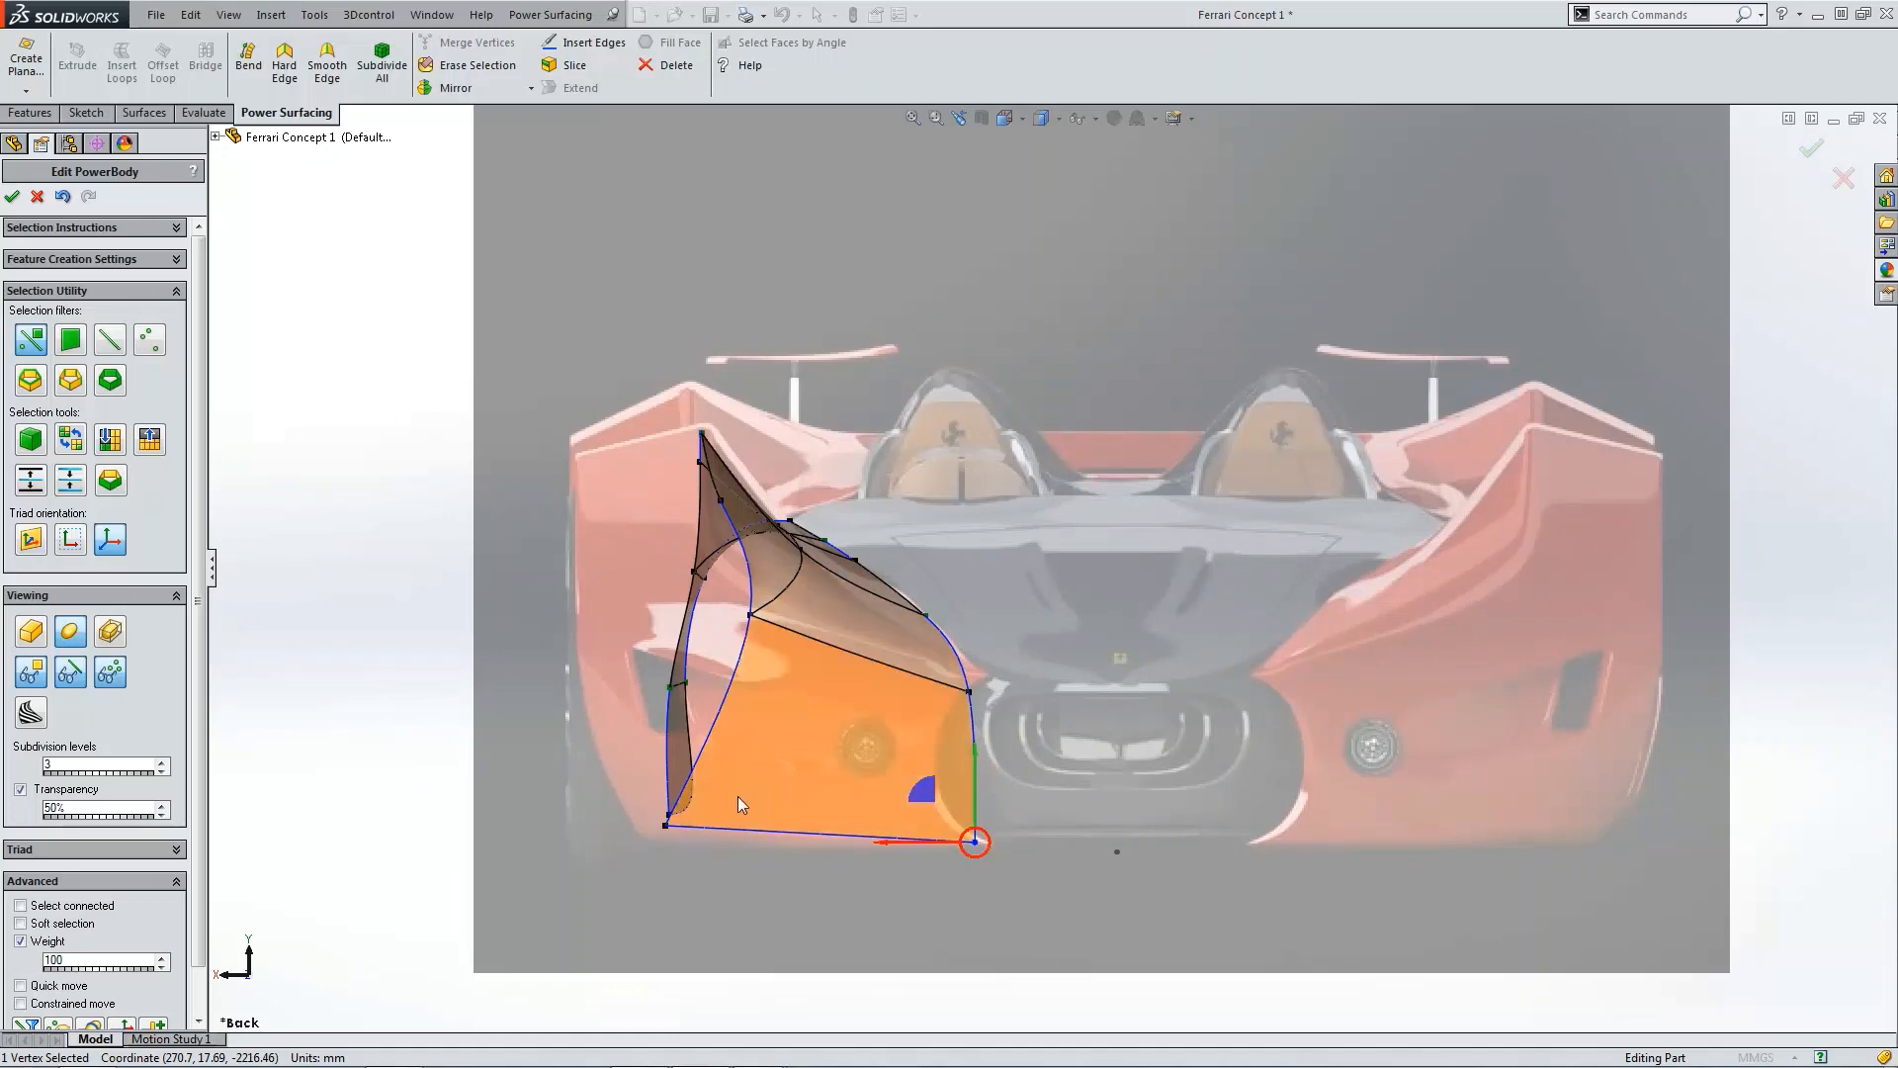
Step: Move the rear panel's bottom inner vertex toward the car's centre in the back view
left_click(662, 827)
left_click_drag(615, 779, 751, 799)
key("z")
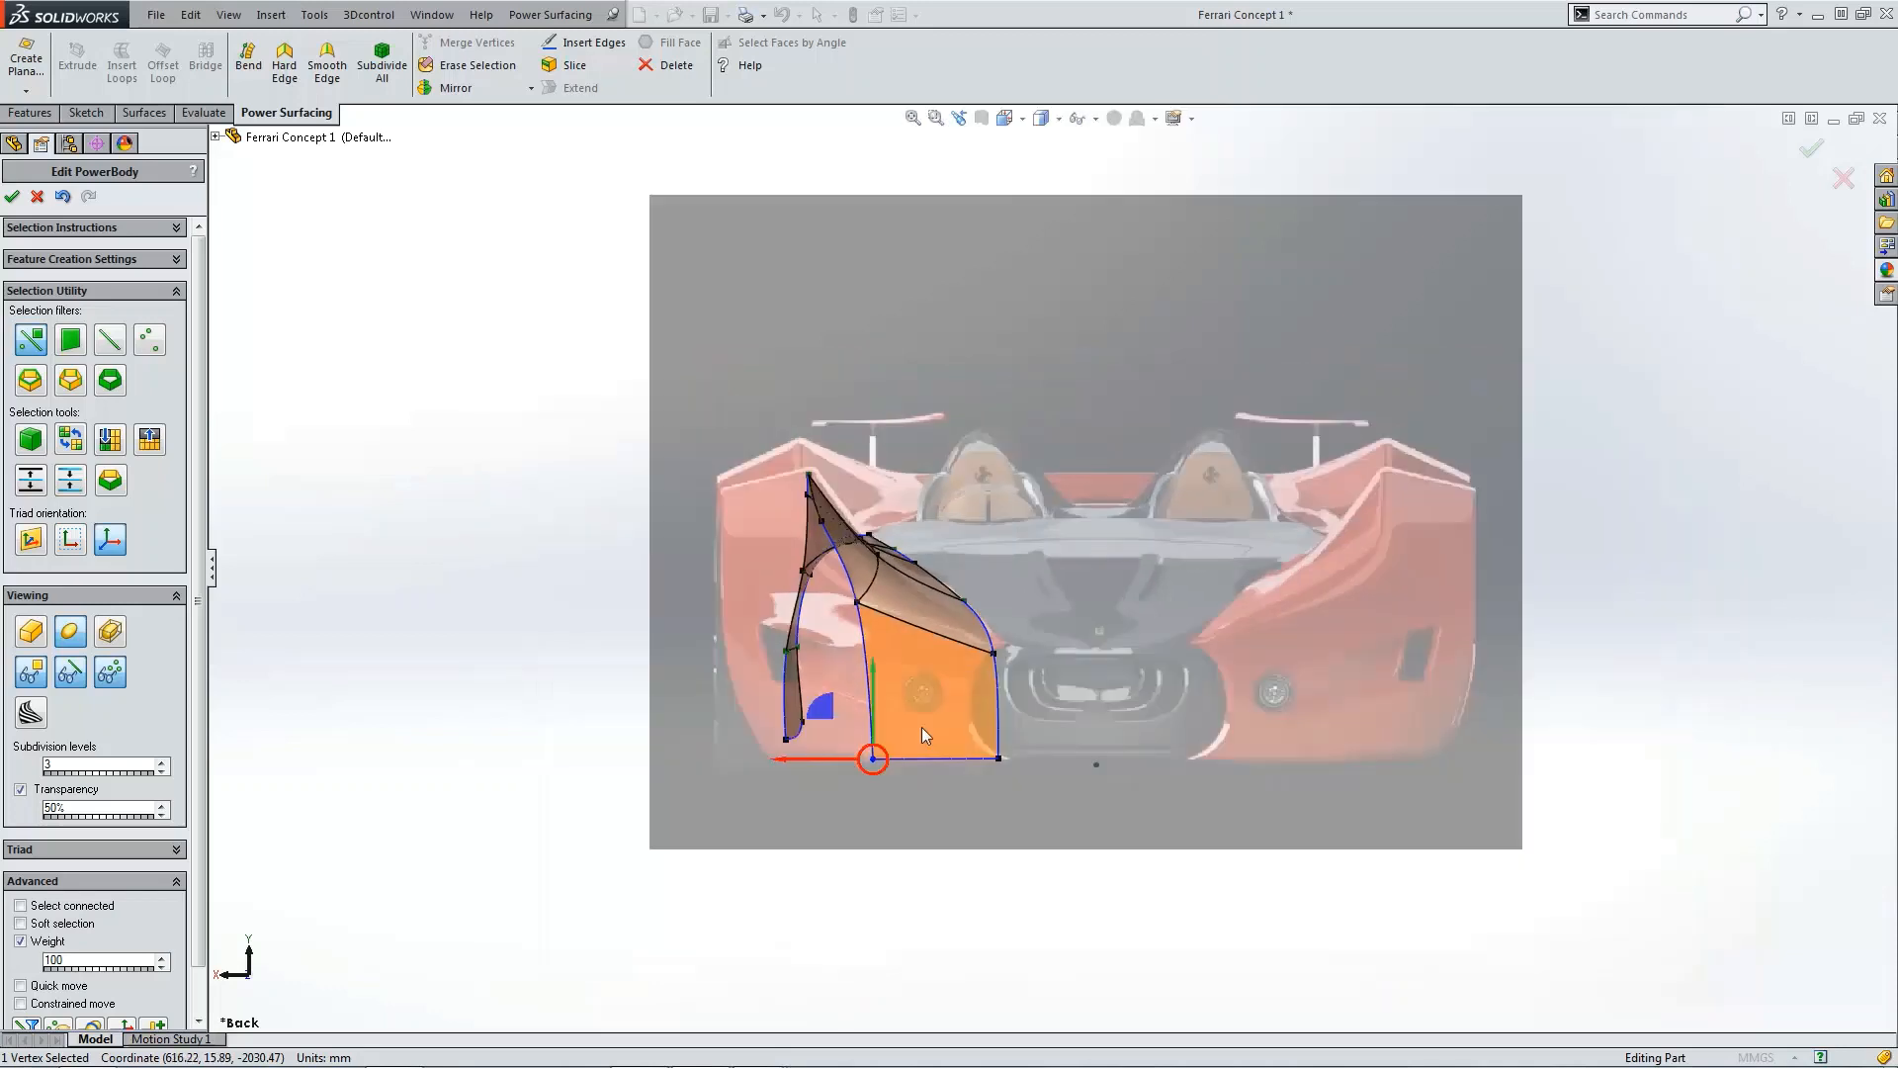
key("z")
key("z")
key("z")
Step: Extend the front edge of the rear side panel by 600 mm
middle_click_drag(1067, 752, 731, 732)
left_click(998, 793)
scroll(682, 583, "down", 4)
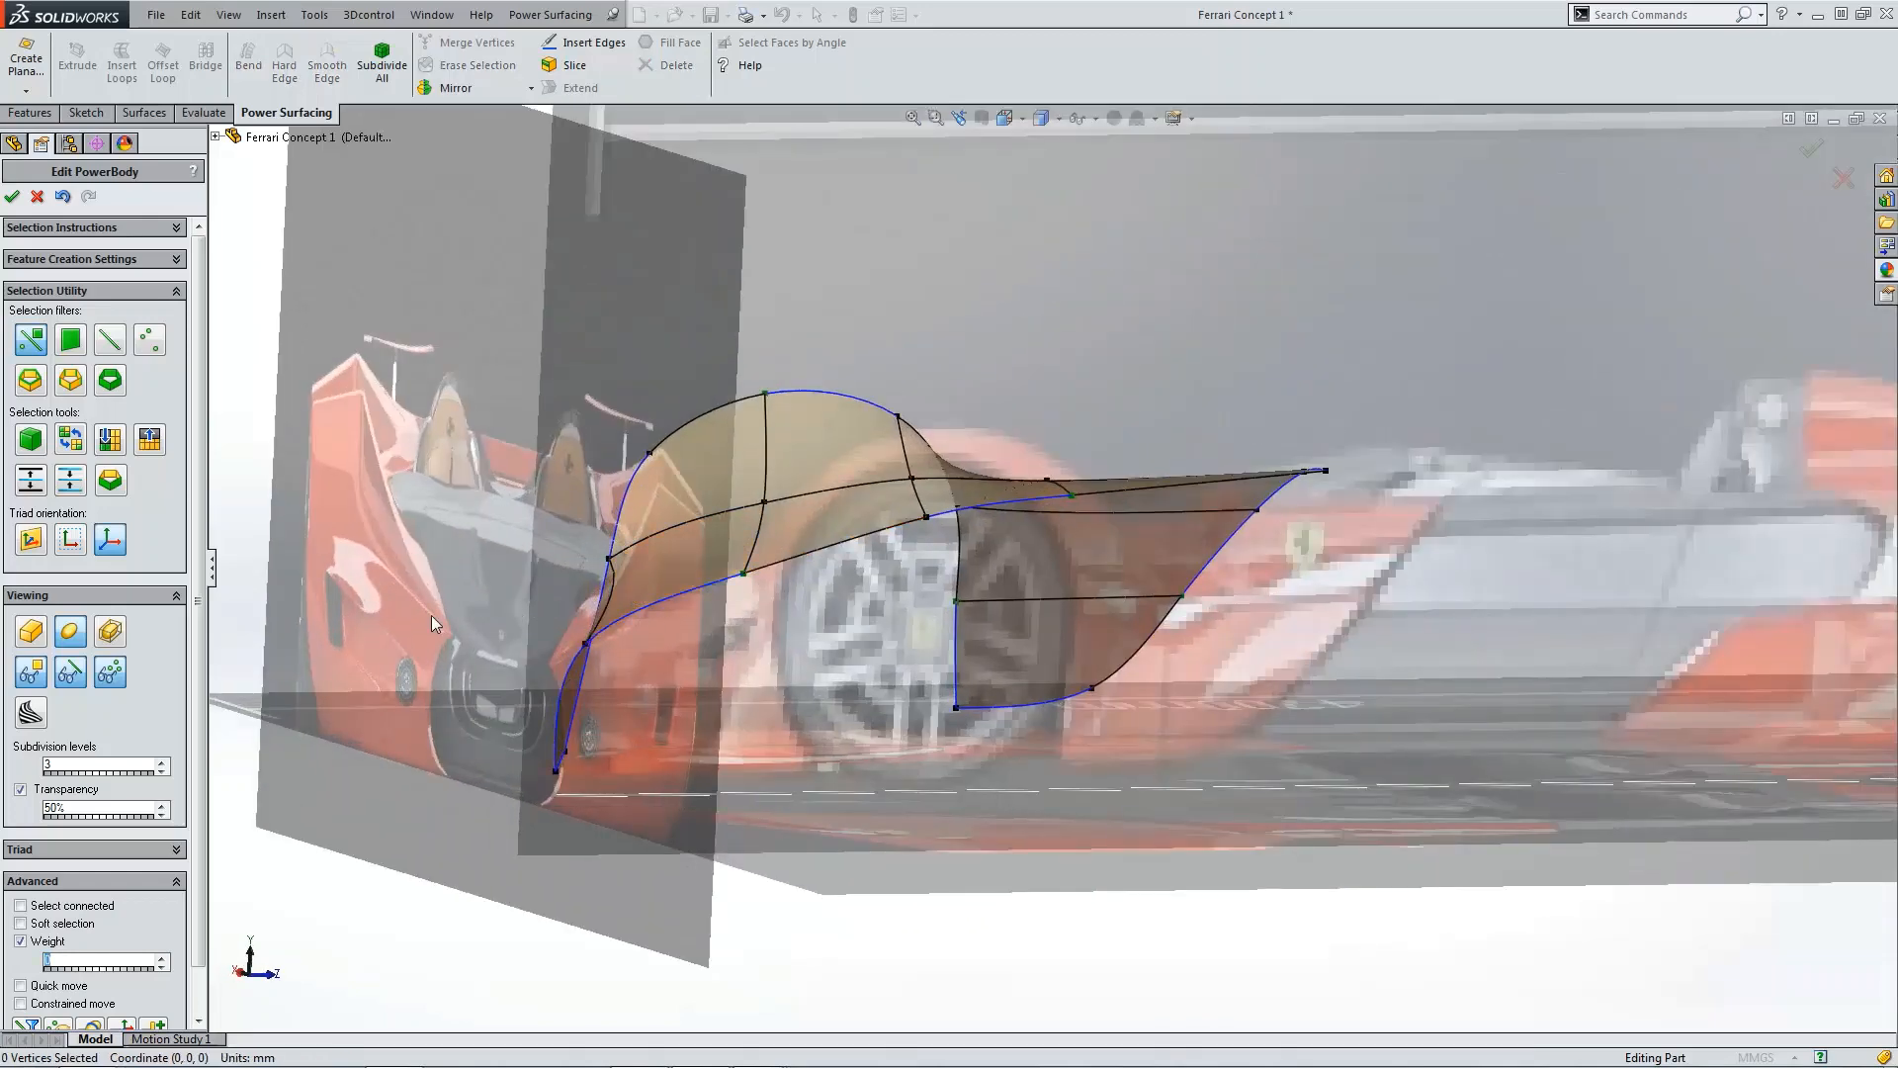
middle_click_drag(459, 569, 1522, 902)
scroll(1315, 787, "up", 4)
scroll(1521, 747, "down", 4)
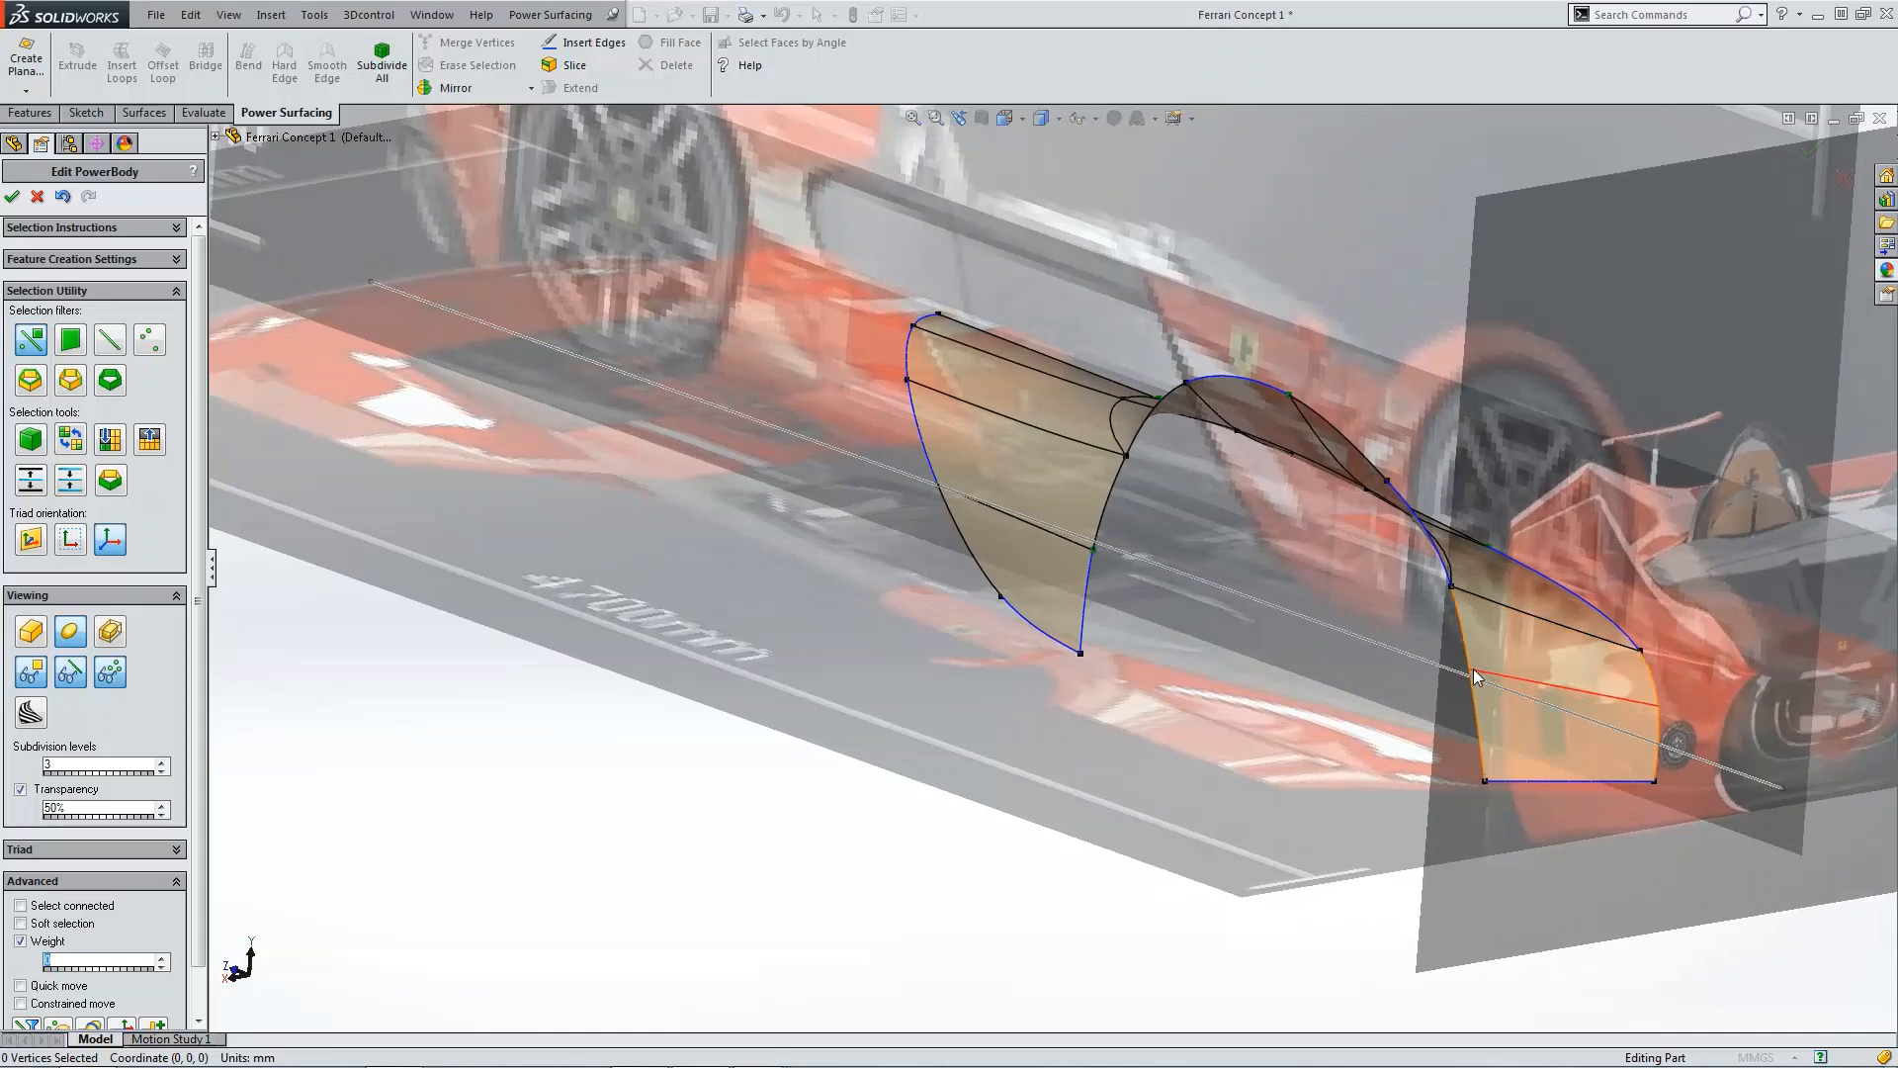
left_click(1473, 669)
left_click(1602, 904)
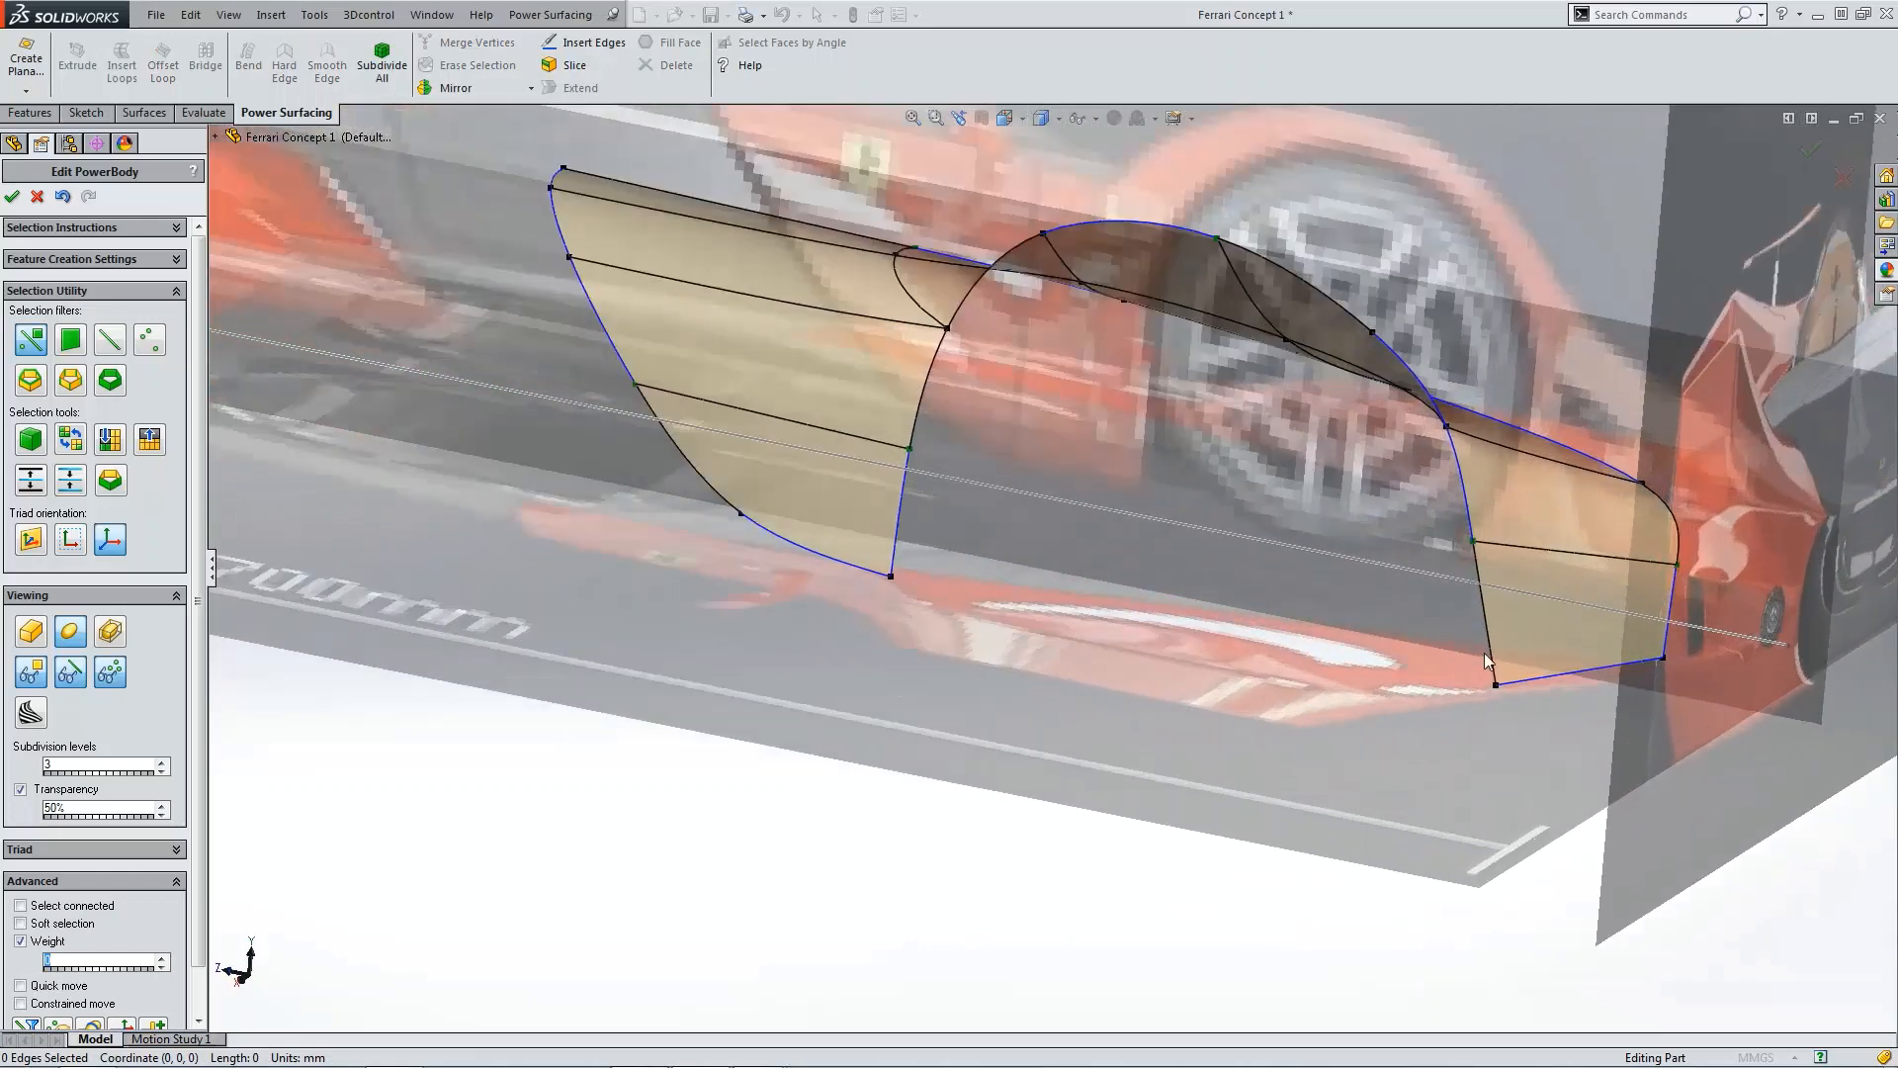
left_click(1482, 575)
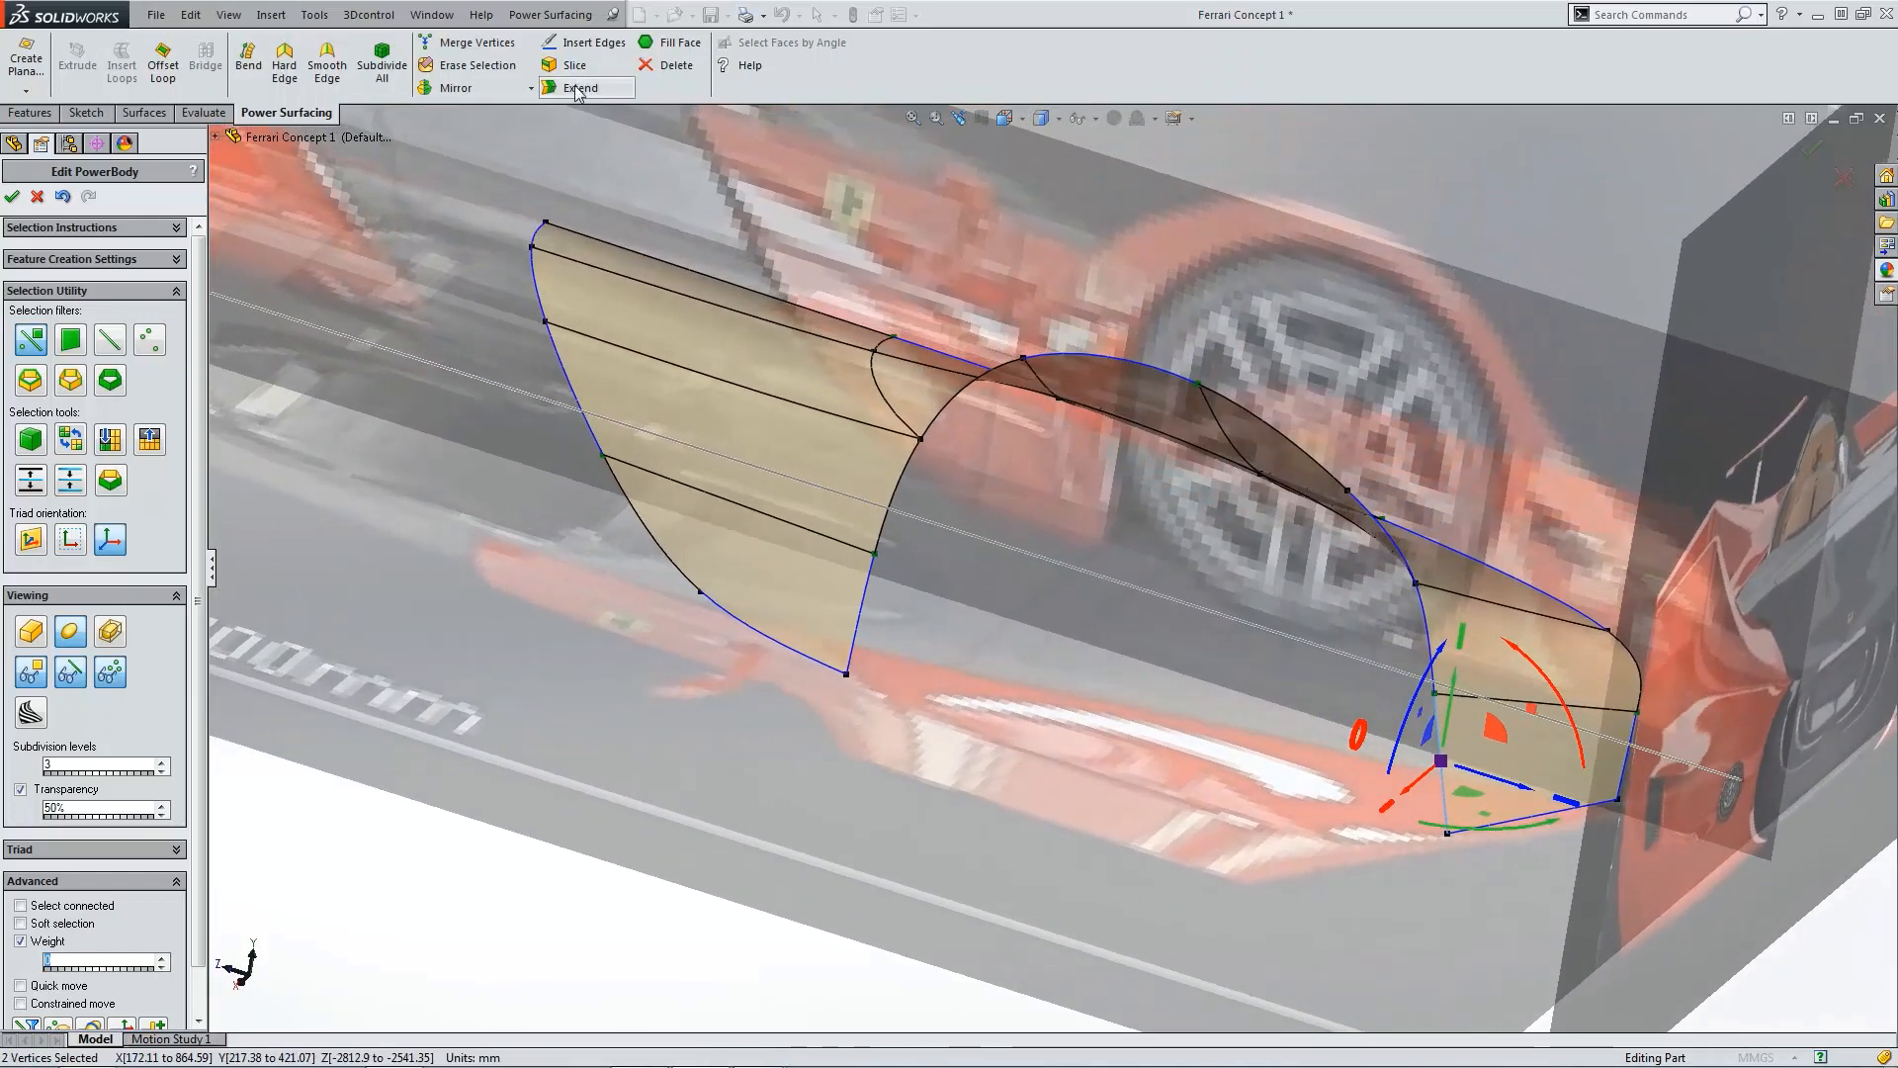
left_click(1404, 561)
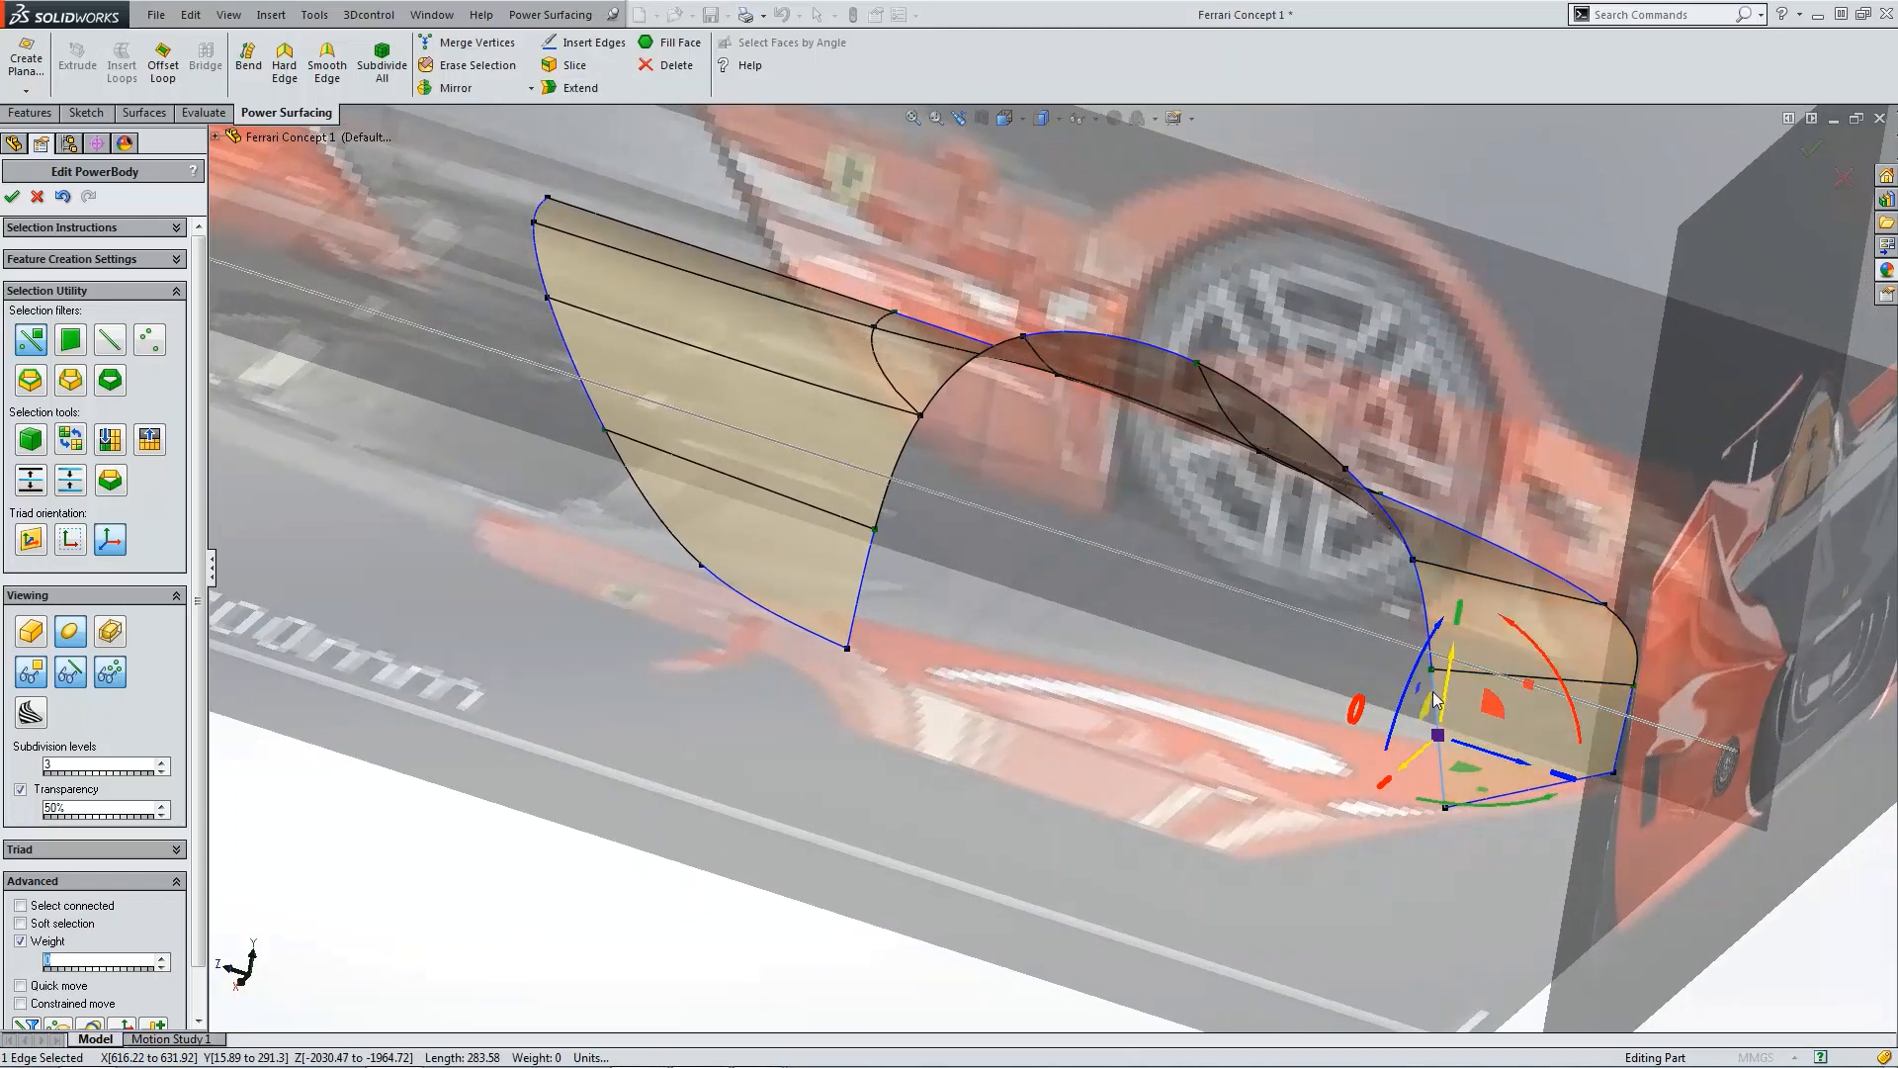
left_click(572, 87)
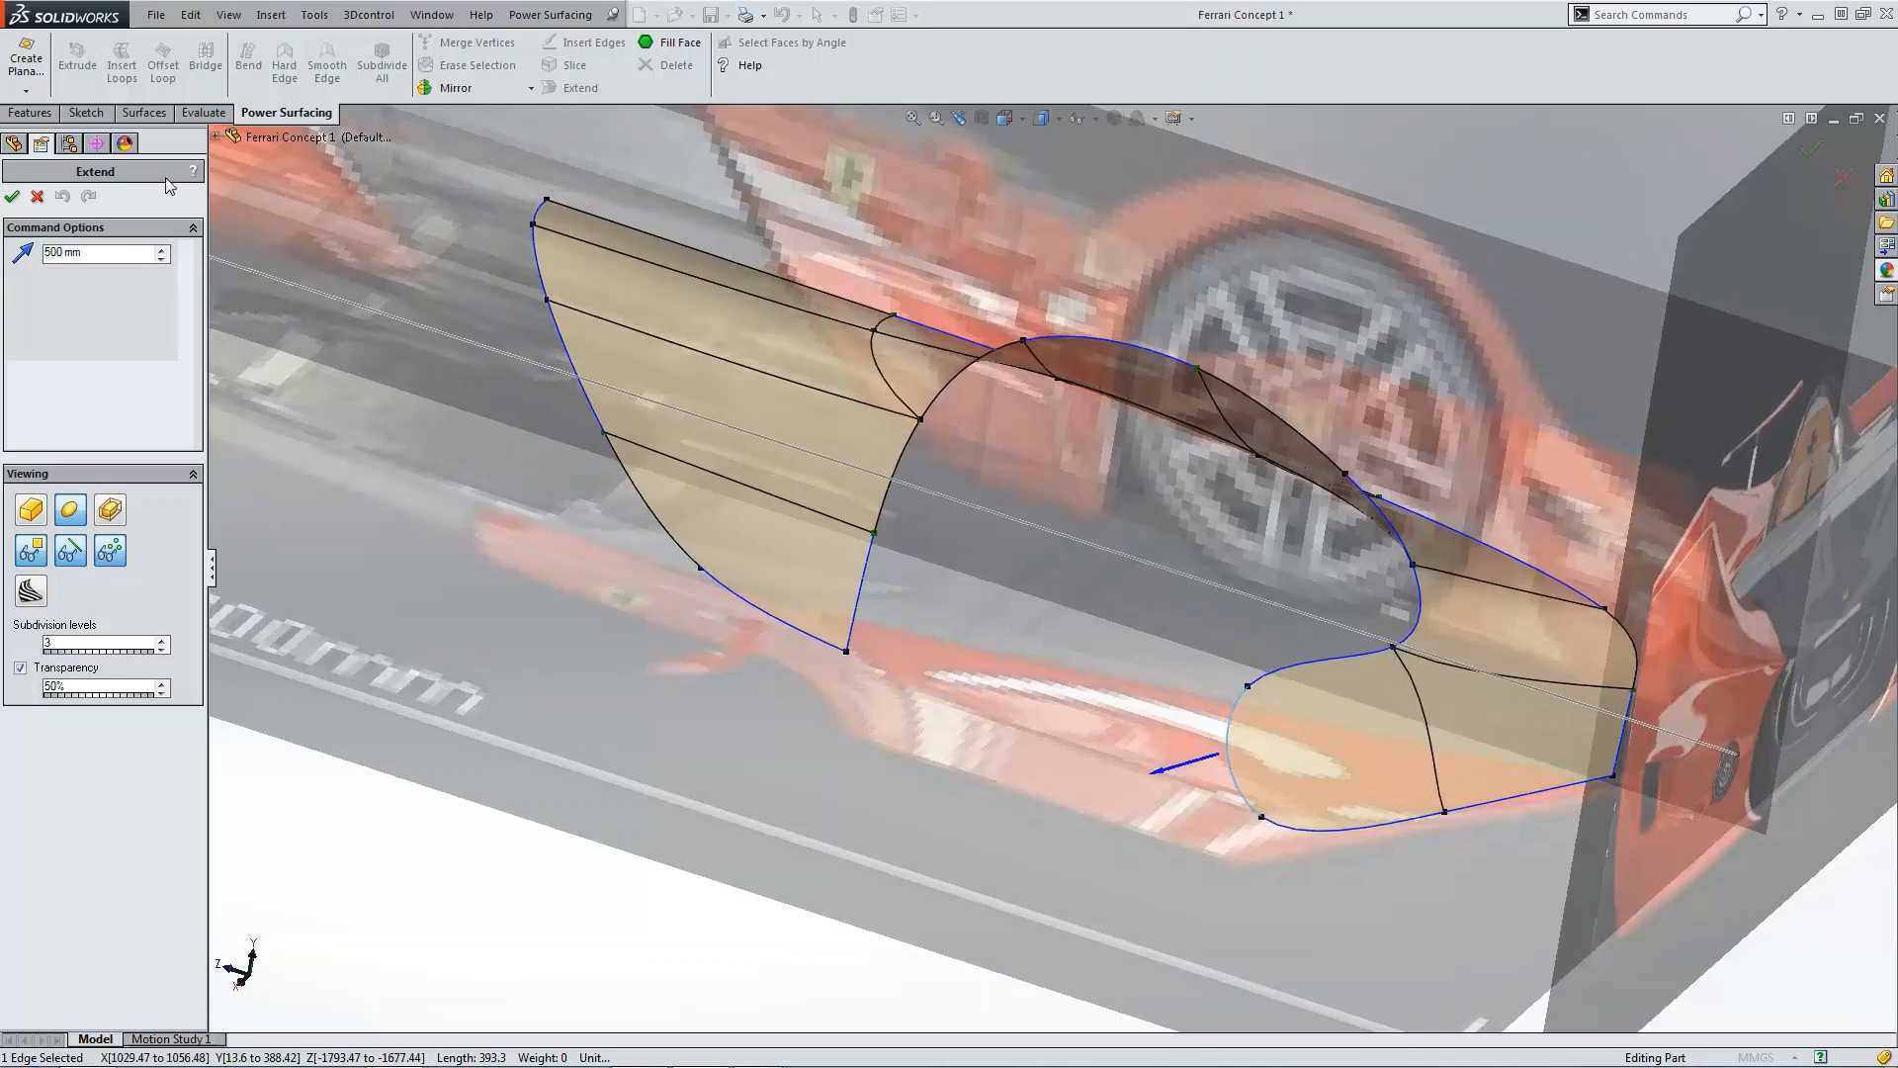
left_click(12, 196)
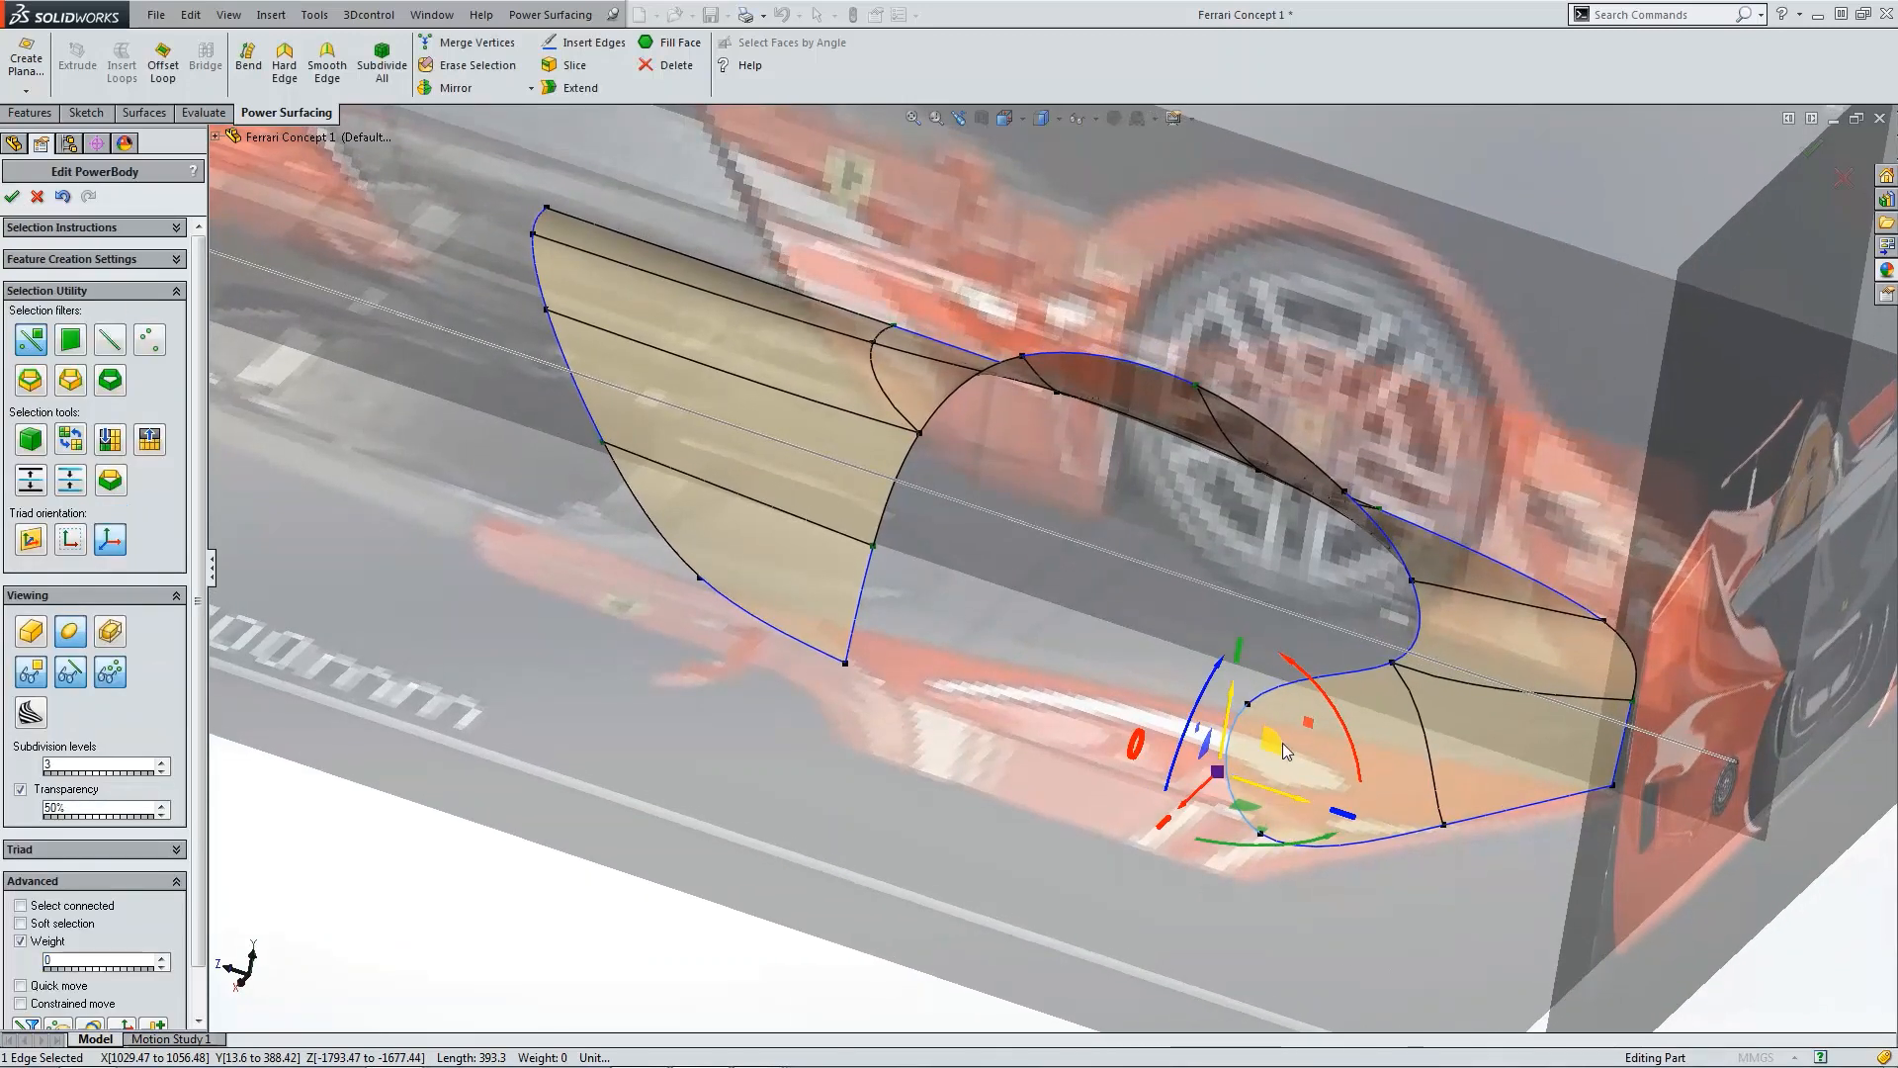
Step: Make the front corners of the newly extended face sharp
left_click(1254, 710)
left_click(1250, 704)
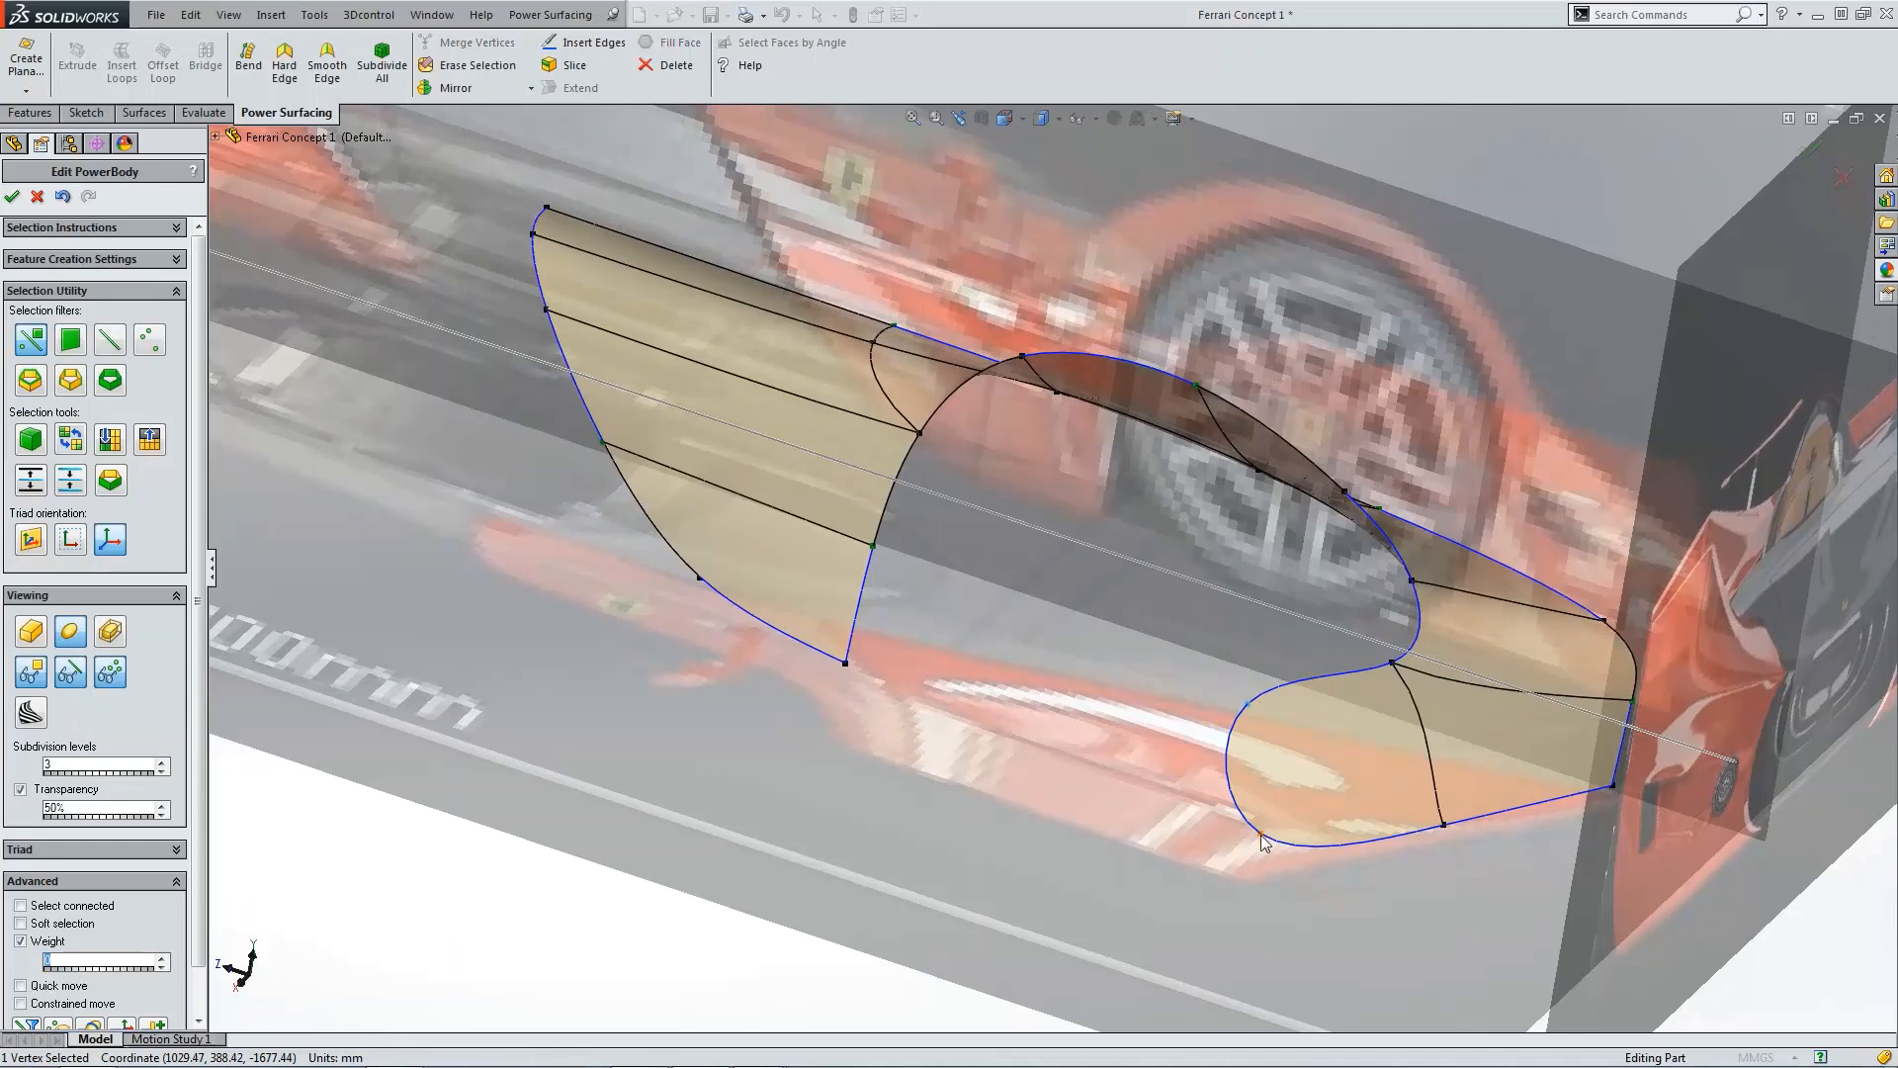
left_click(1261, 839, "ctrl")
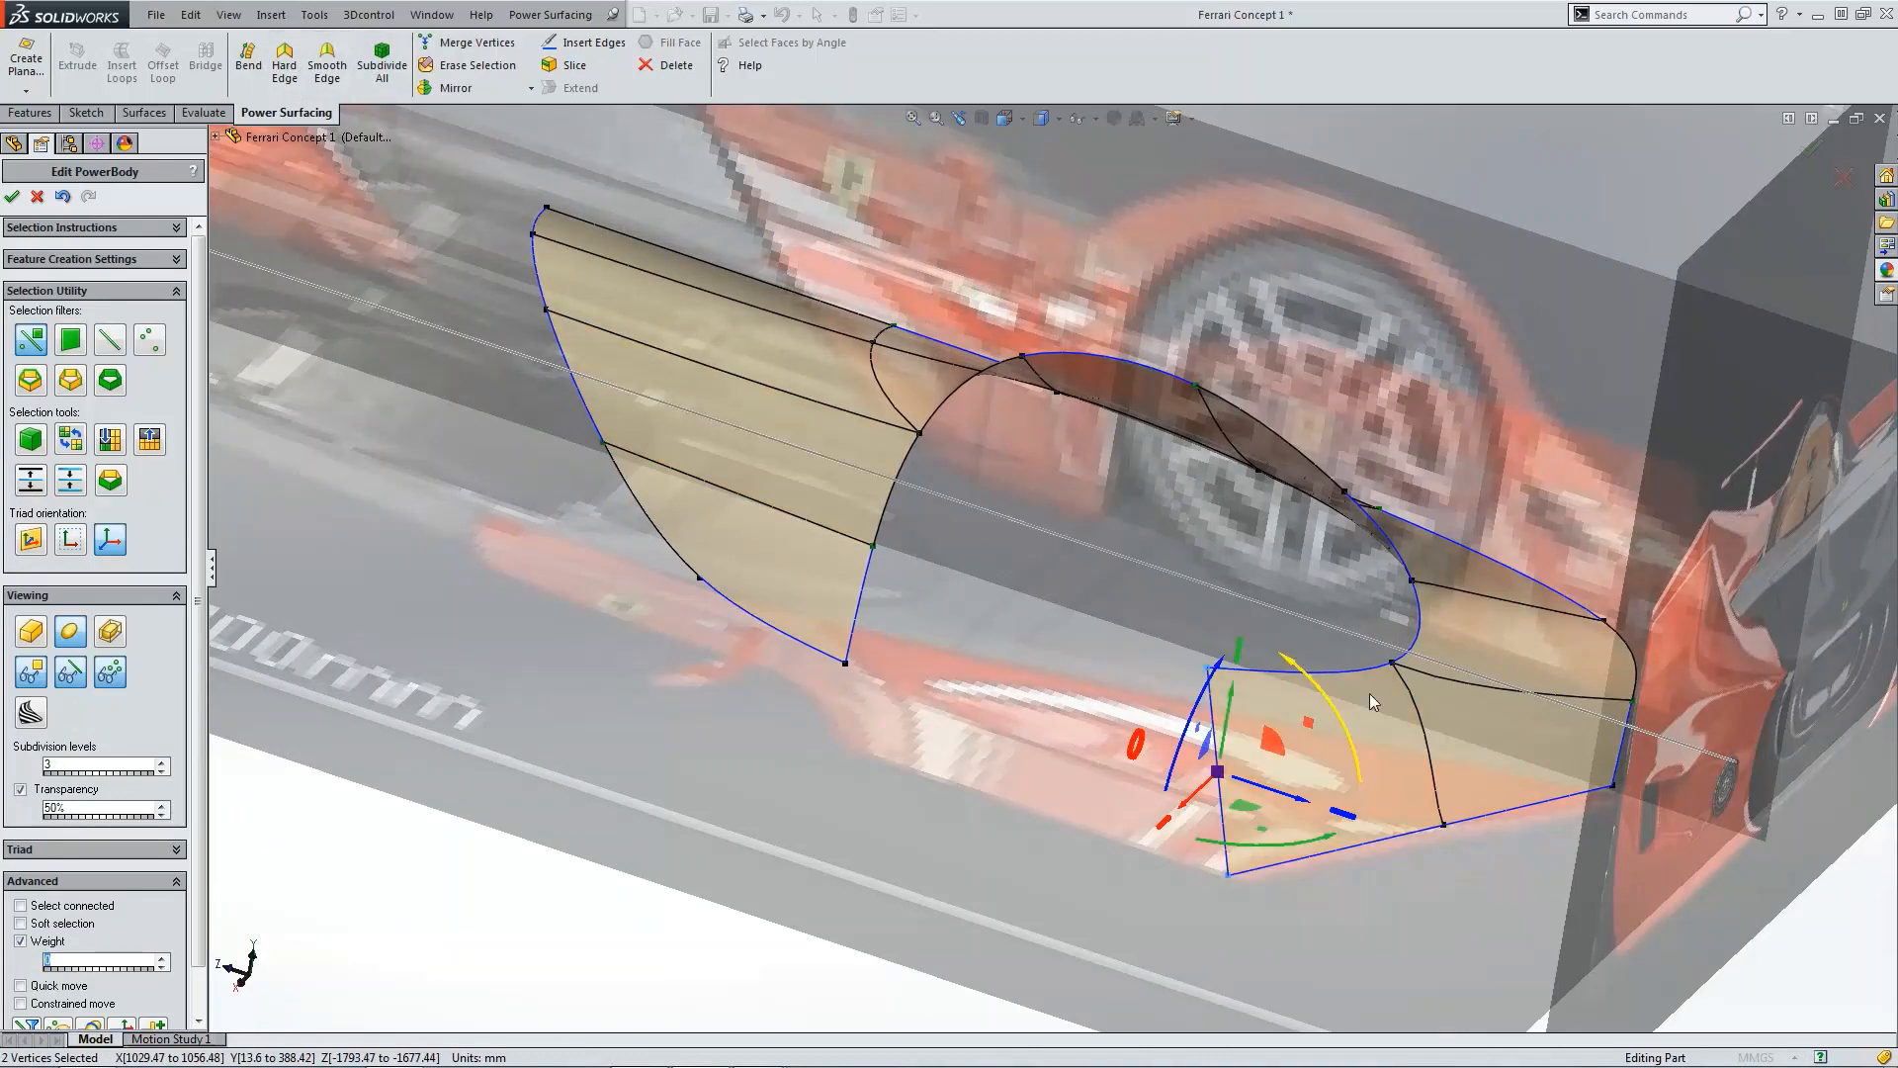
left_click(1393, 663)
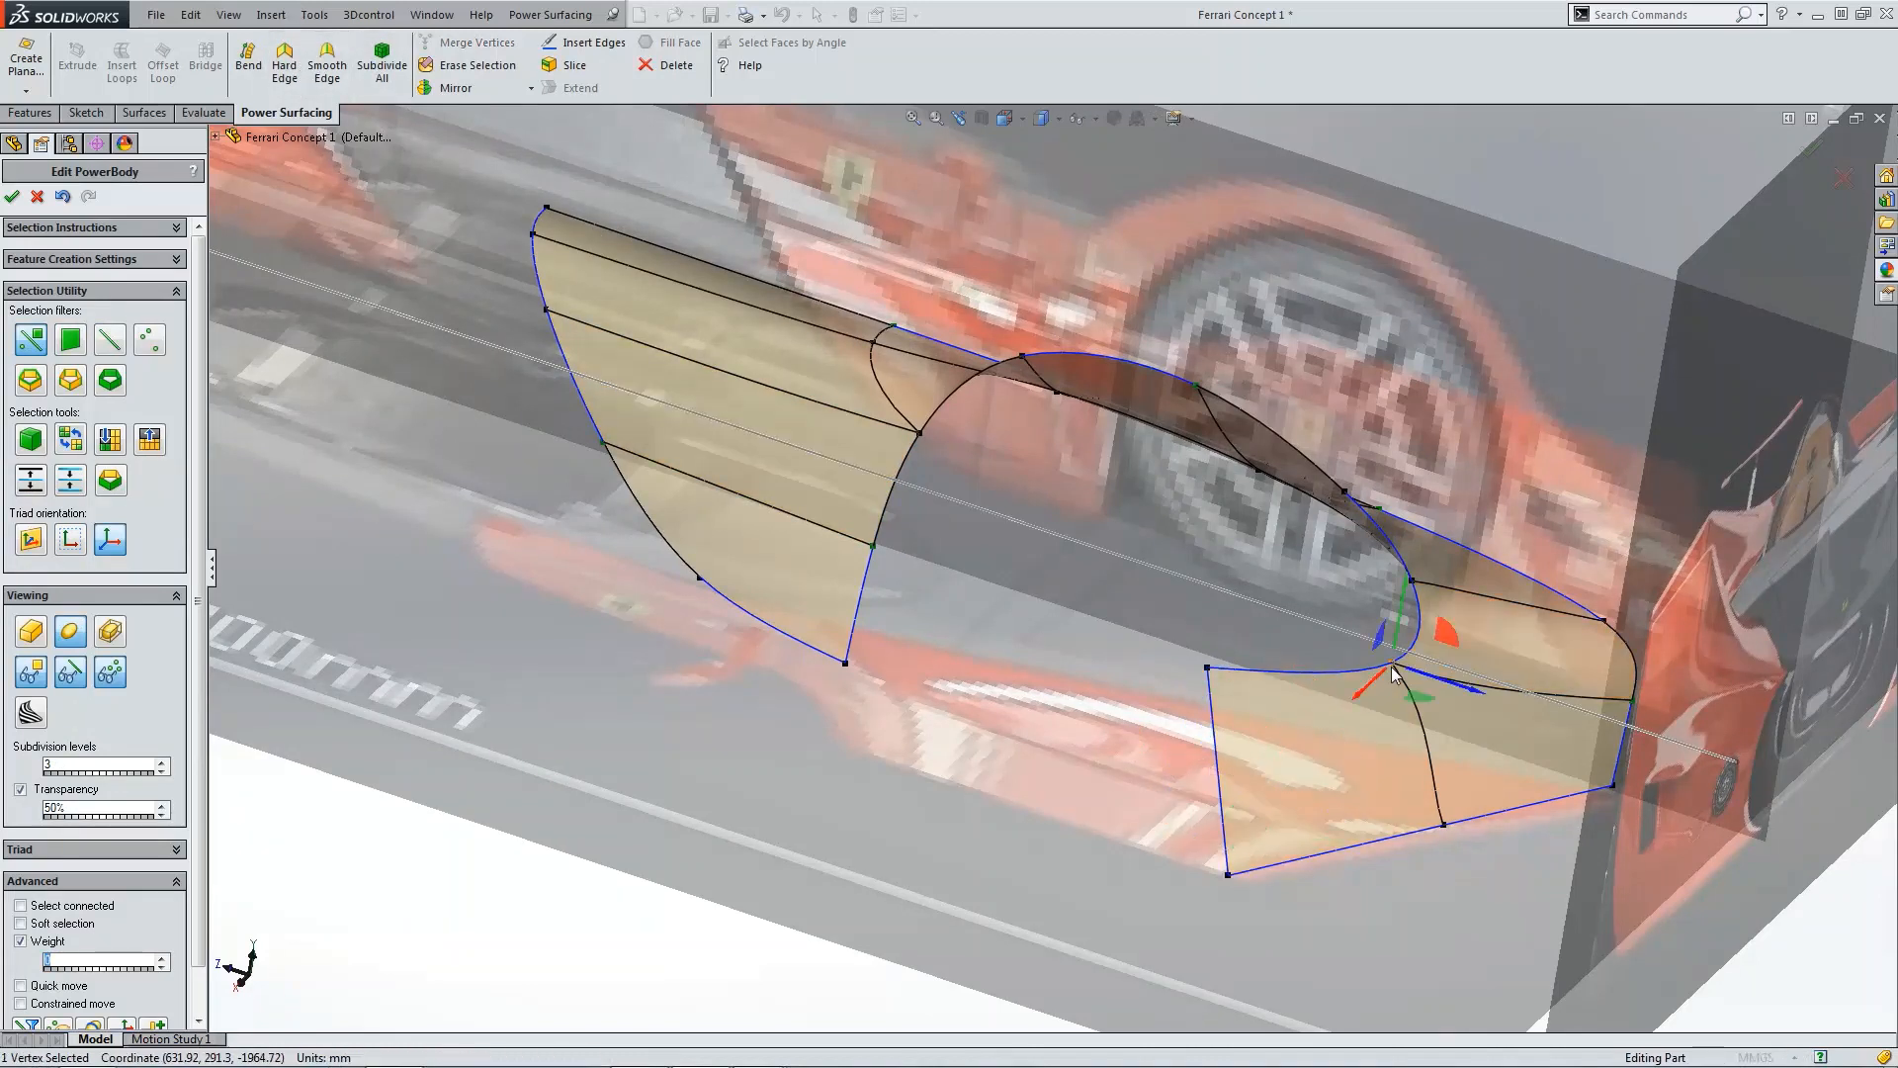
Step: Review the rear side panel from perspective, front and right views
left_click(1442, 825)
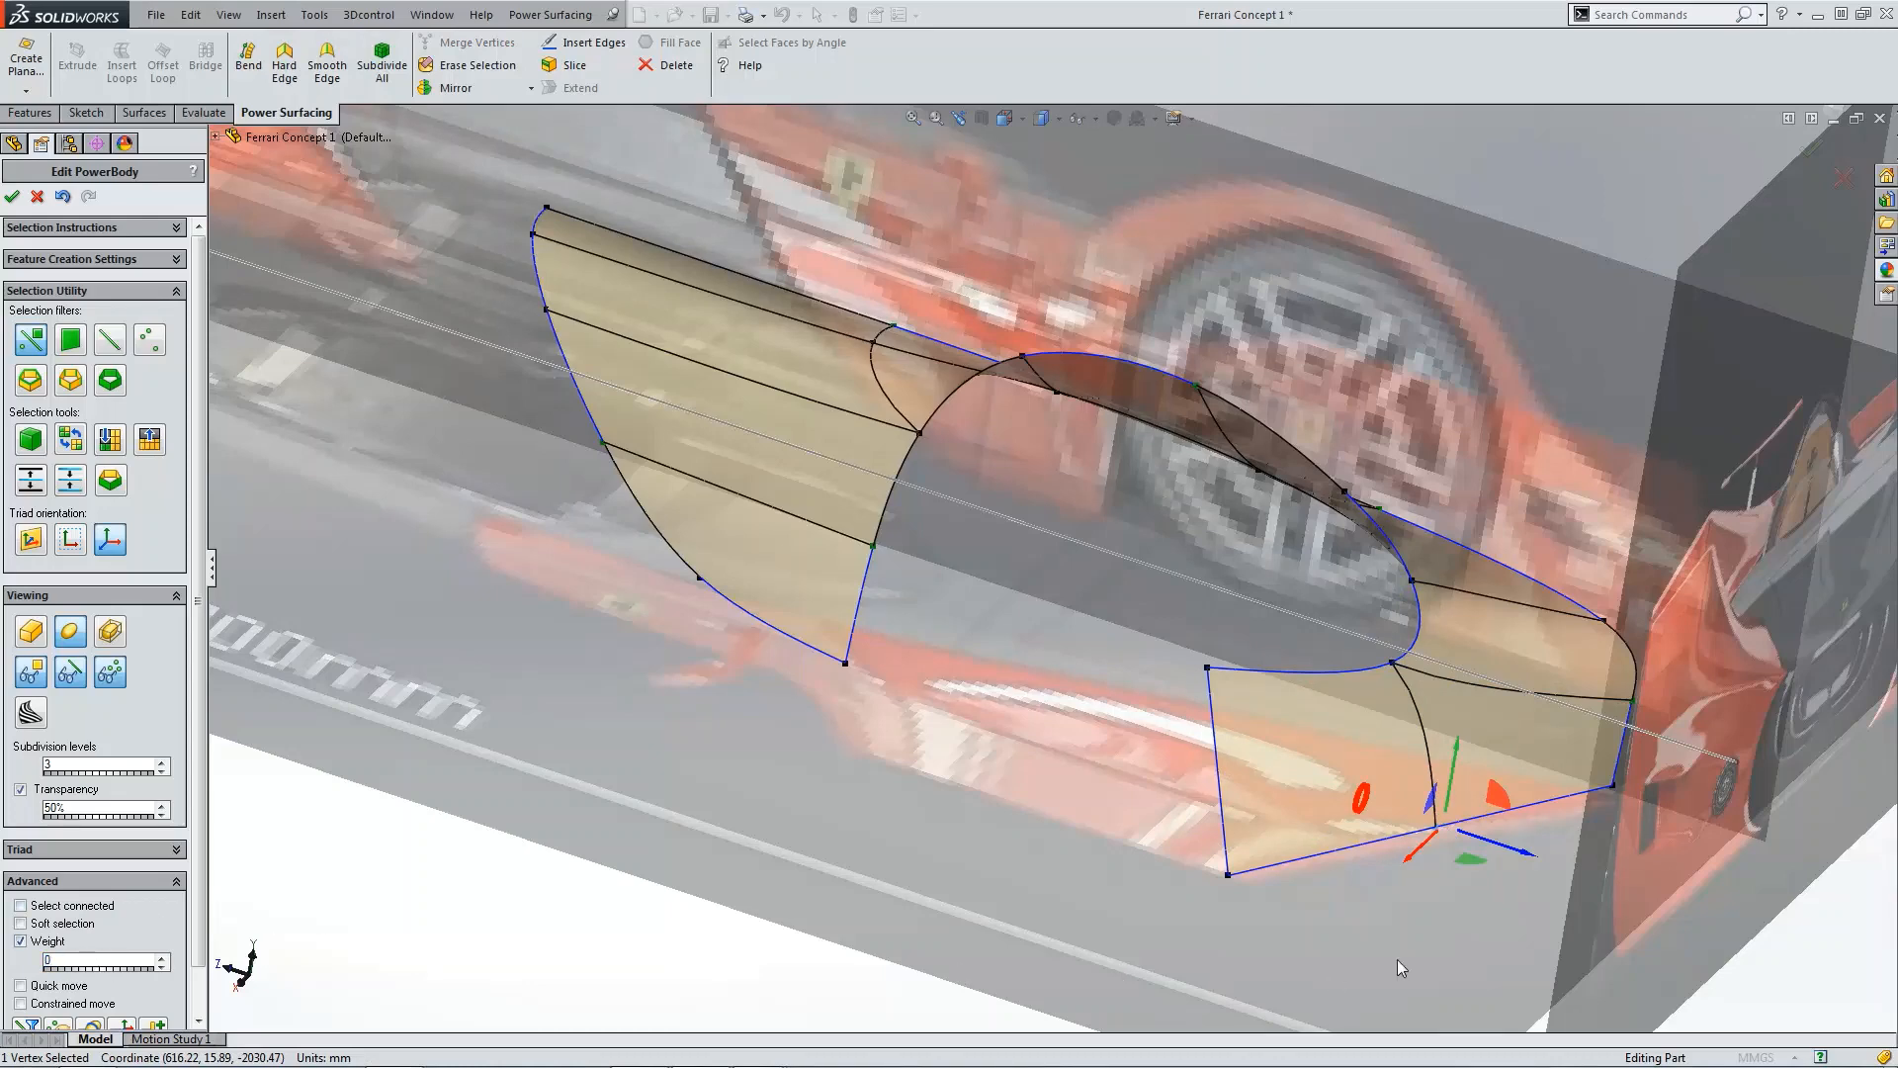
left_click(1478, 888)
middle_click_drag(1473, 886, 1262, 747)
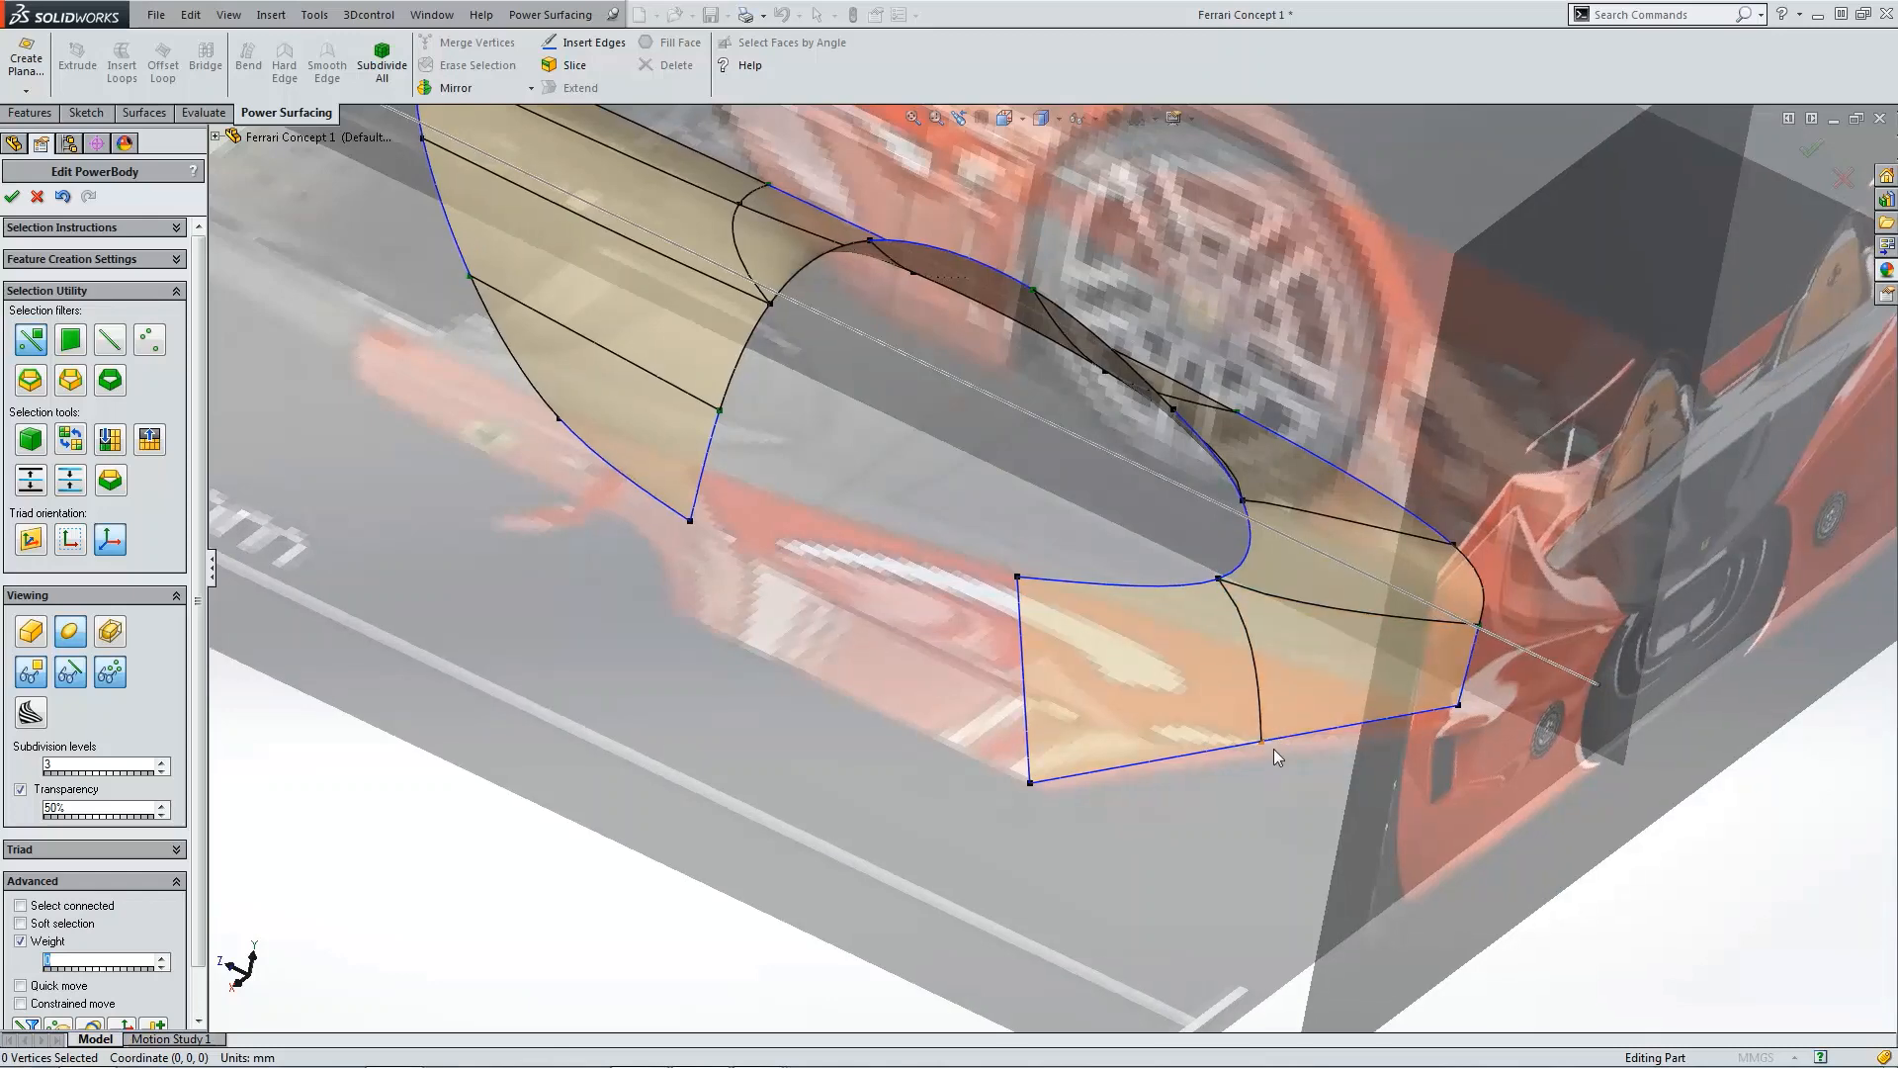
scroll(1267, 698, "up", 3)
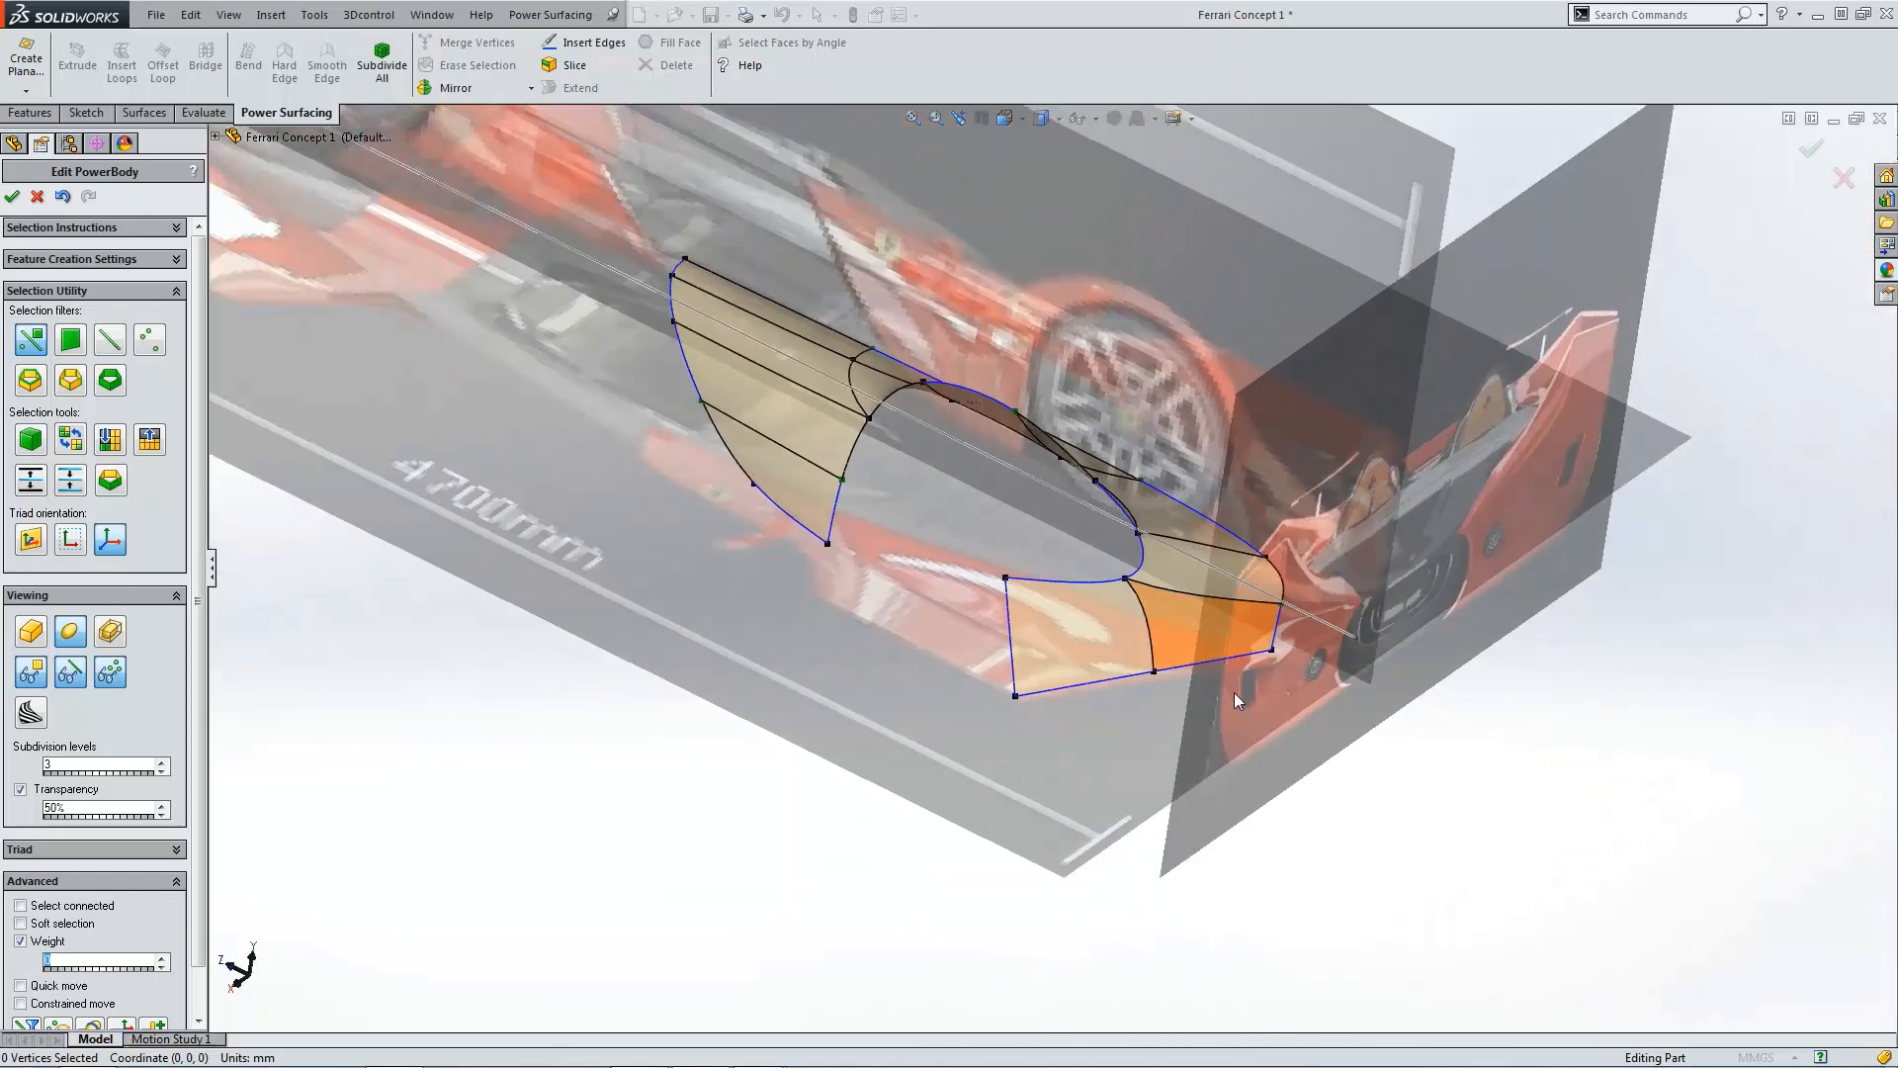
key("ctrl+1")
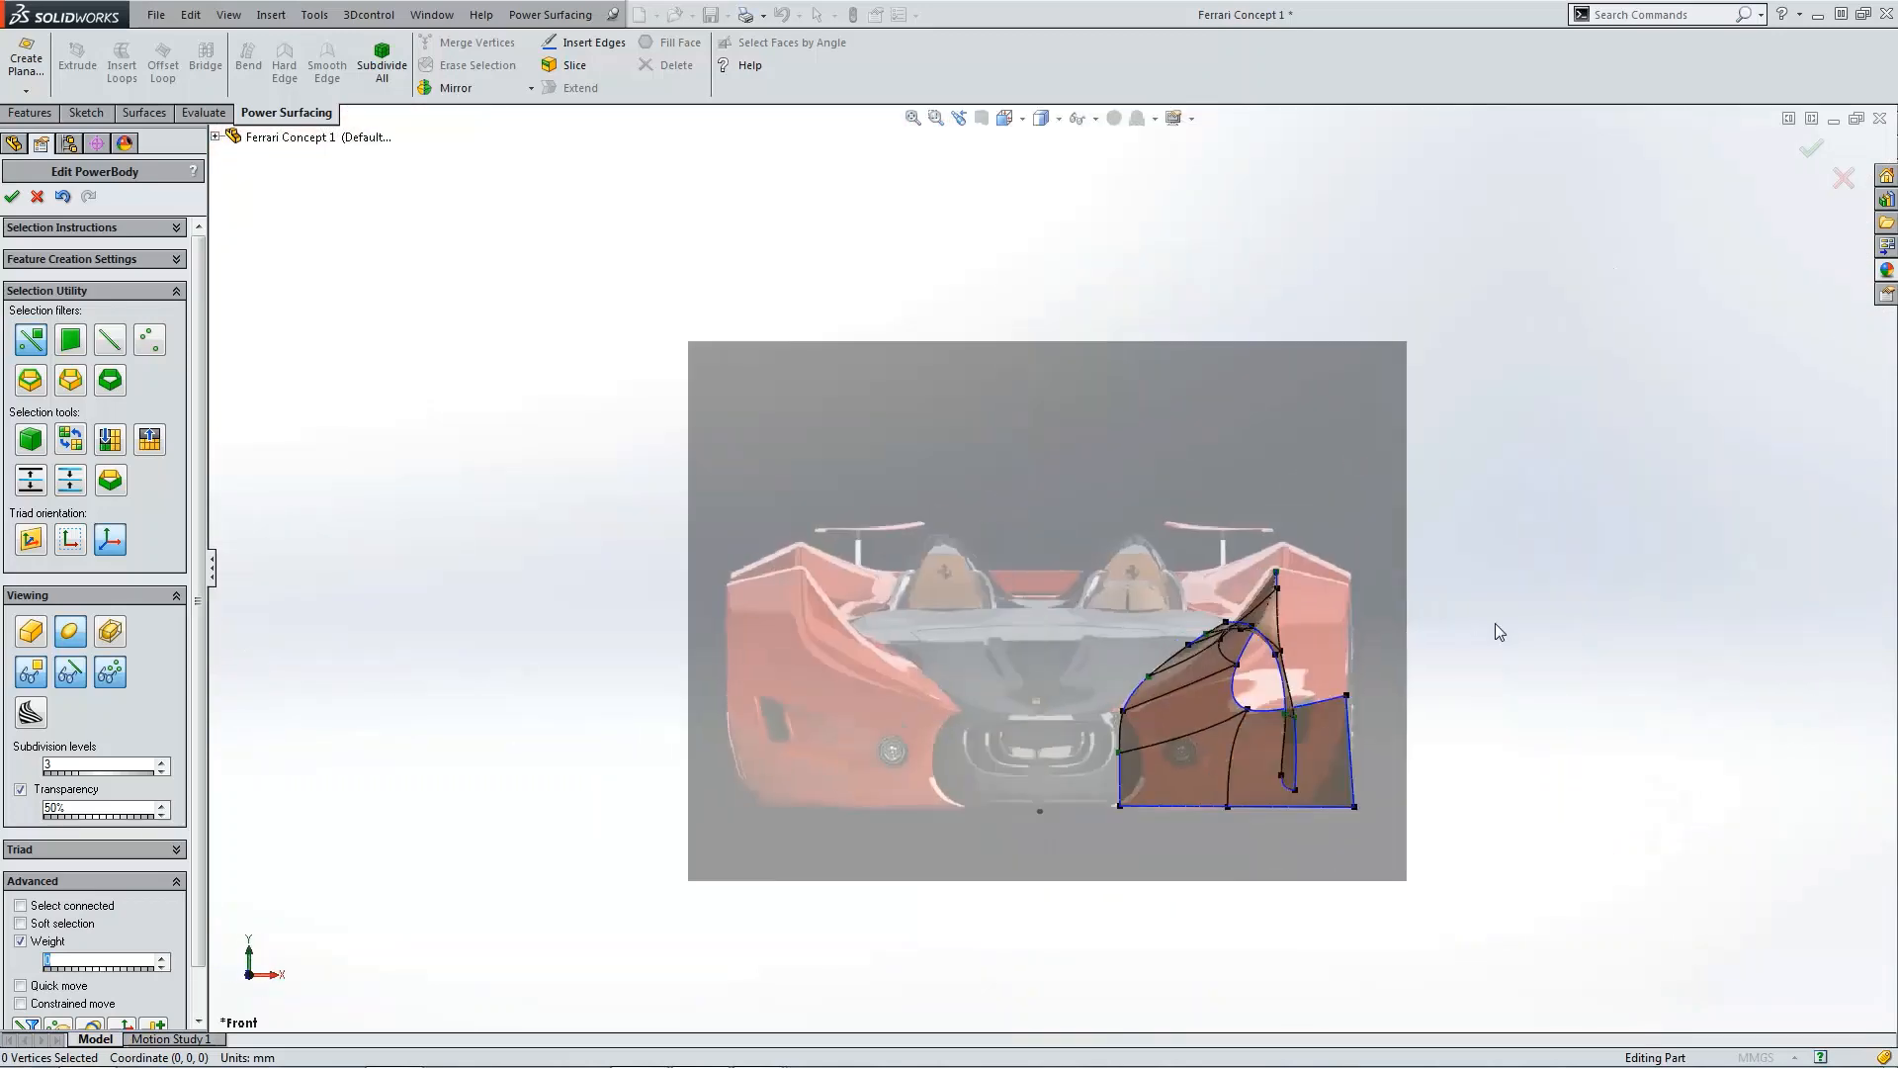
key("ctrl+4")
scroll(1414, 710, "down", 5)
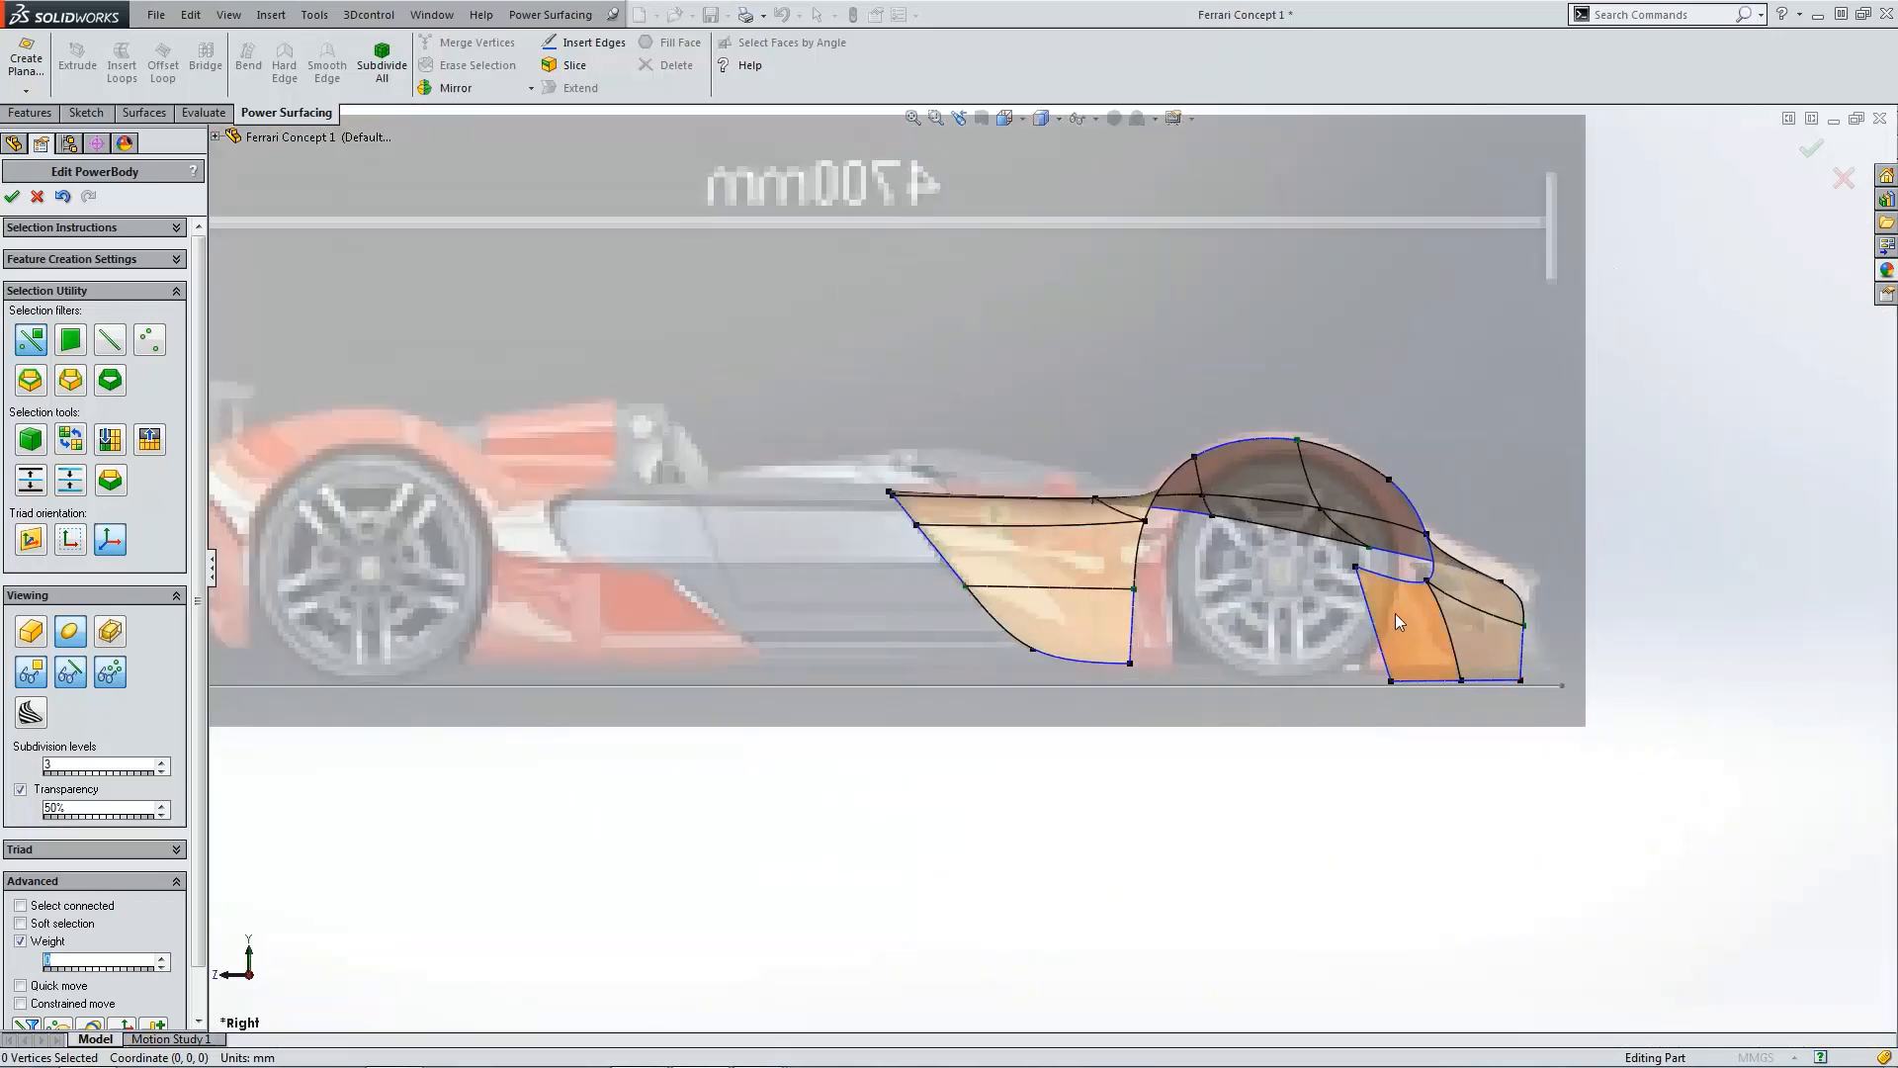
Step: In the top view, nudge the rear panel's upper outer corner vertex to follow the blueprint outline
mouse_move(1264, 523)
left_mouse_down()
mouse_move(1276, 545)
mouse_move(1284, 521)
left_mouse_up()
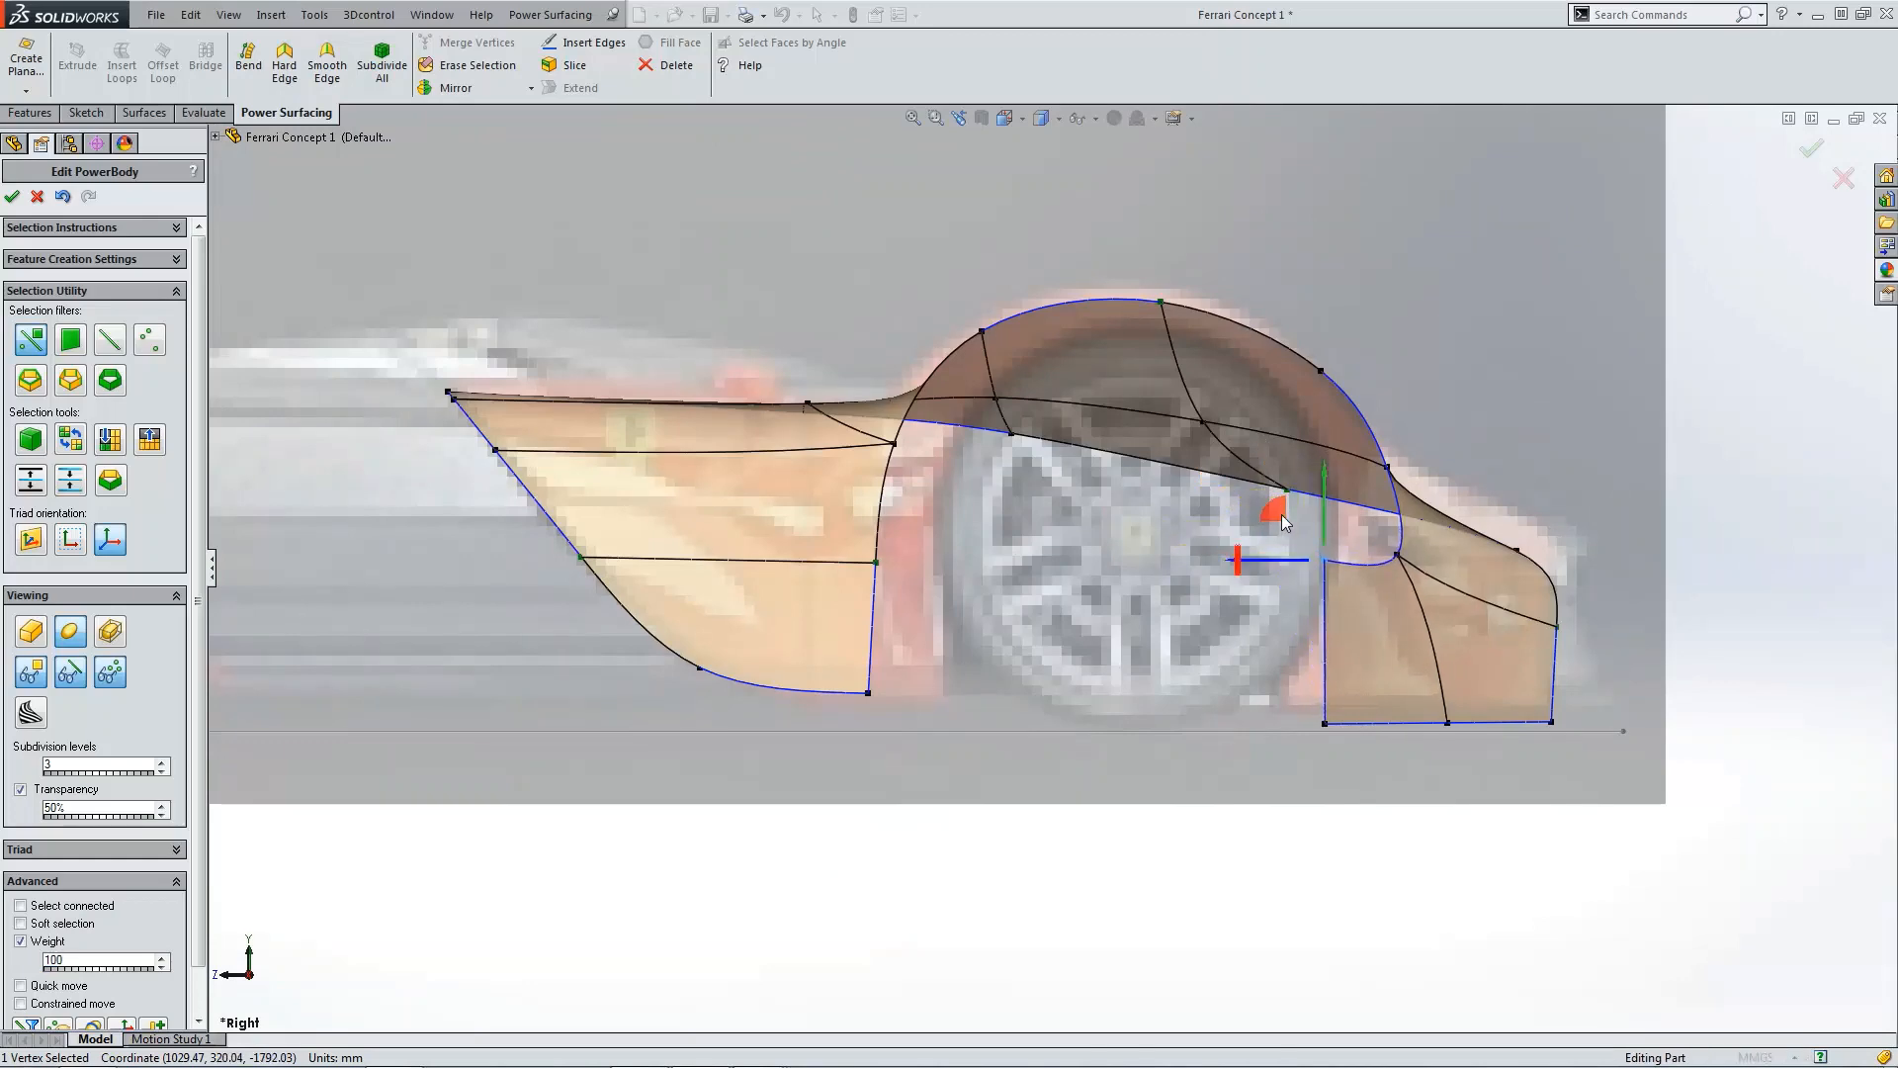
key("ctrl+5")
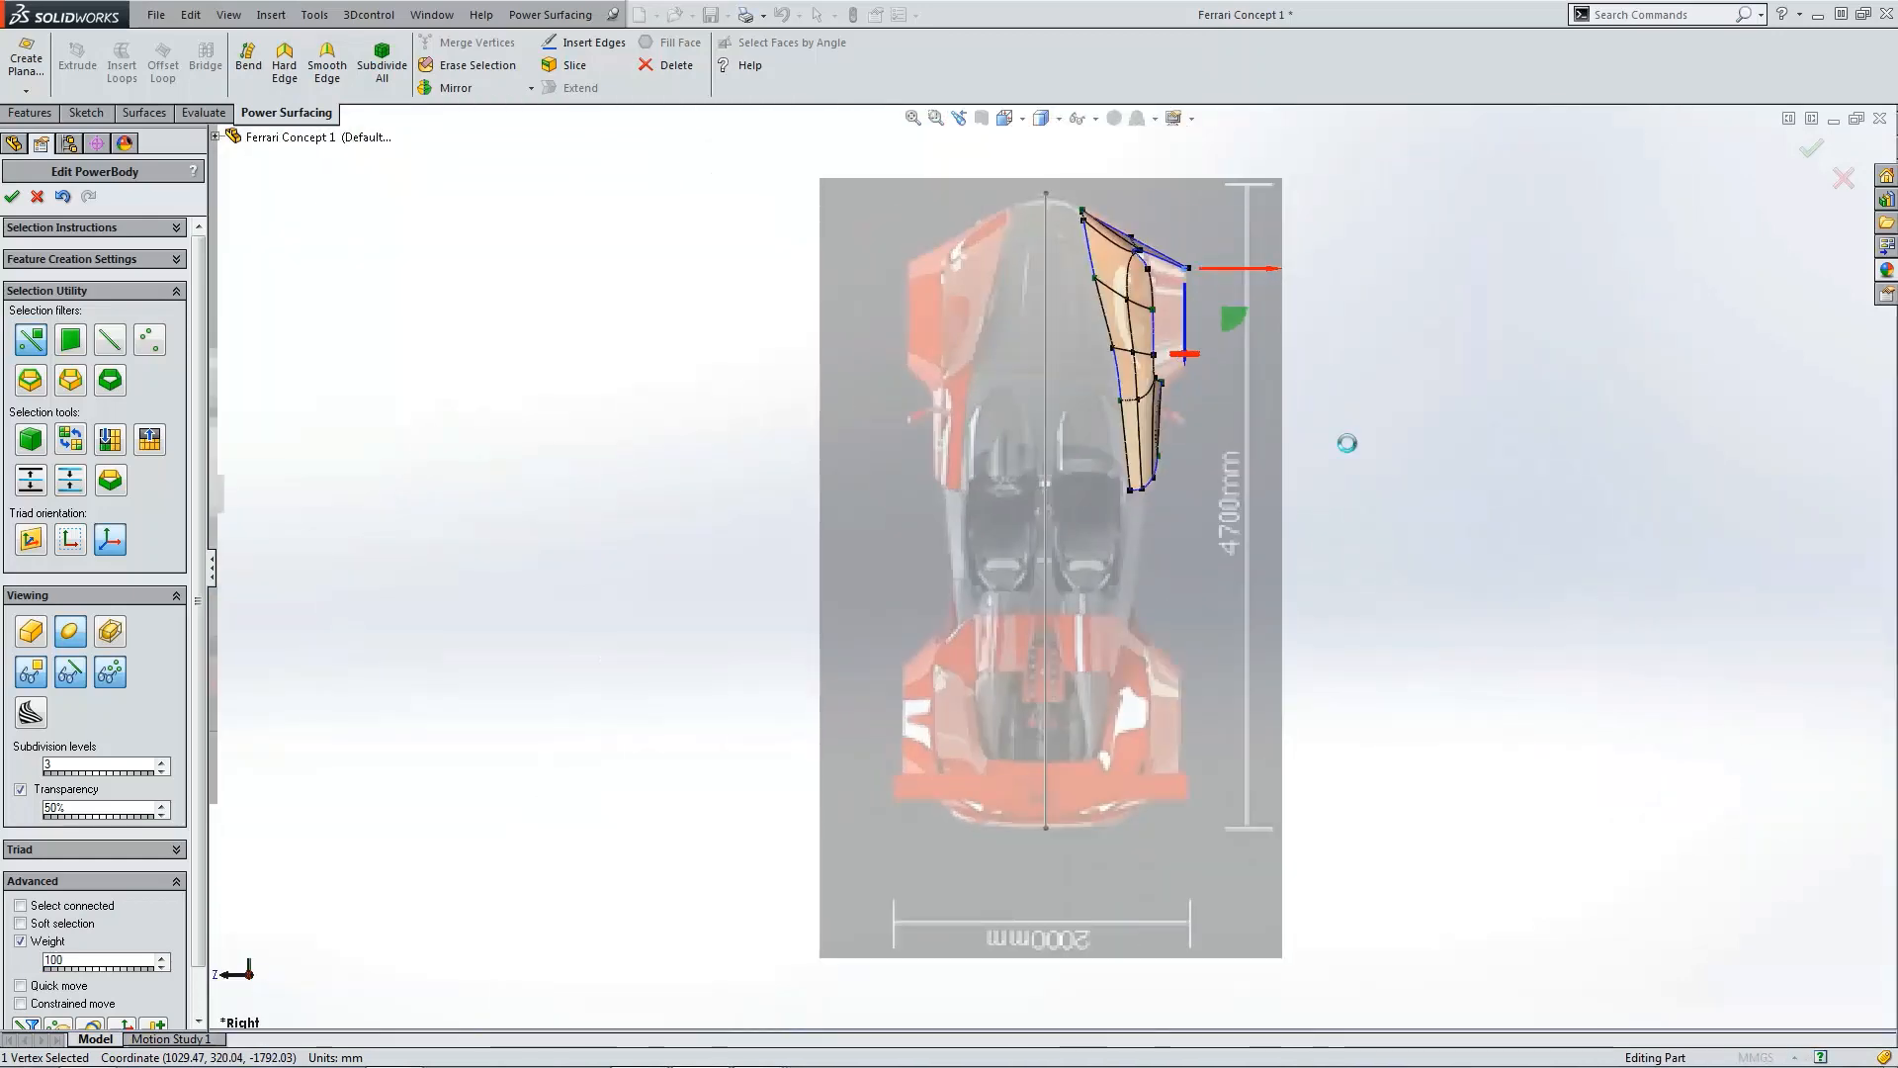
scroll(1191, 293, "down", 5)
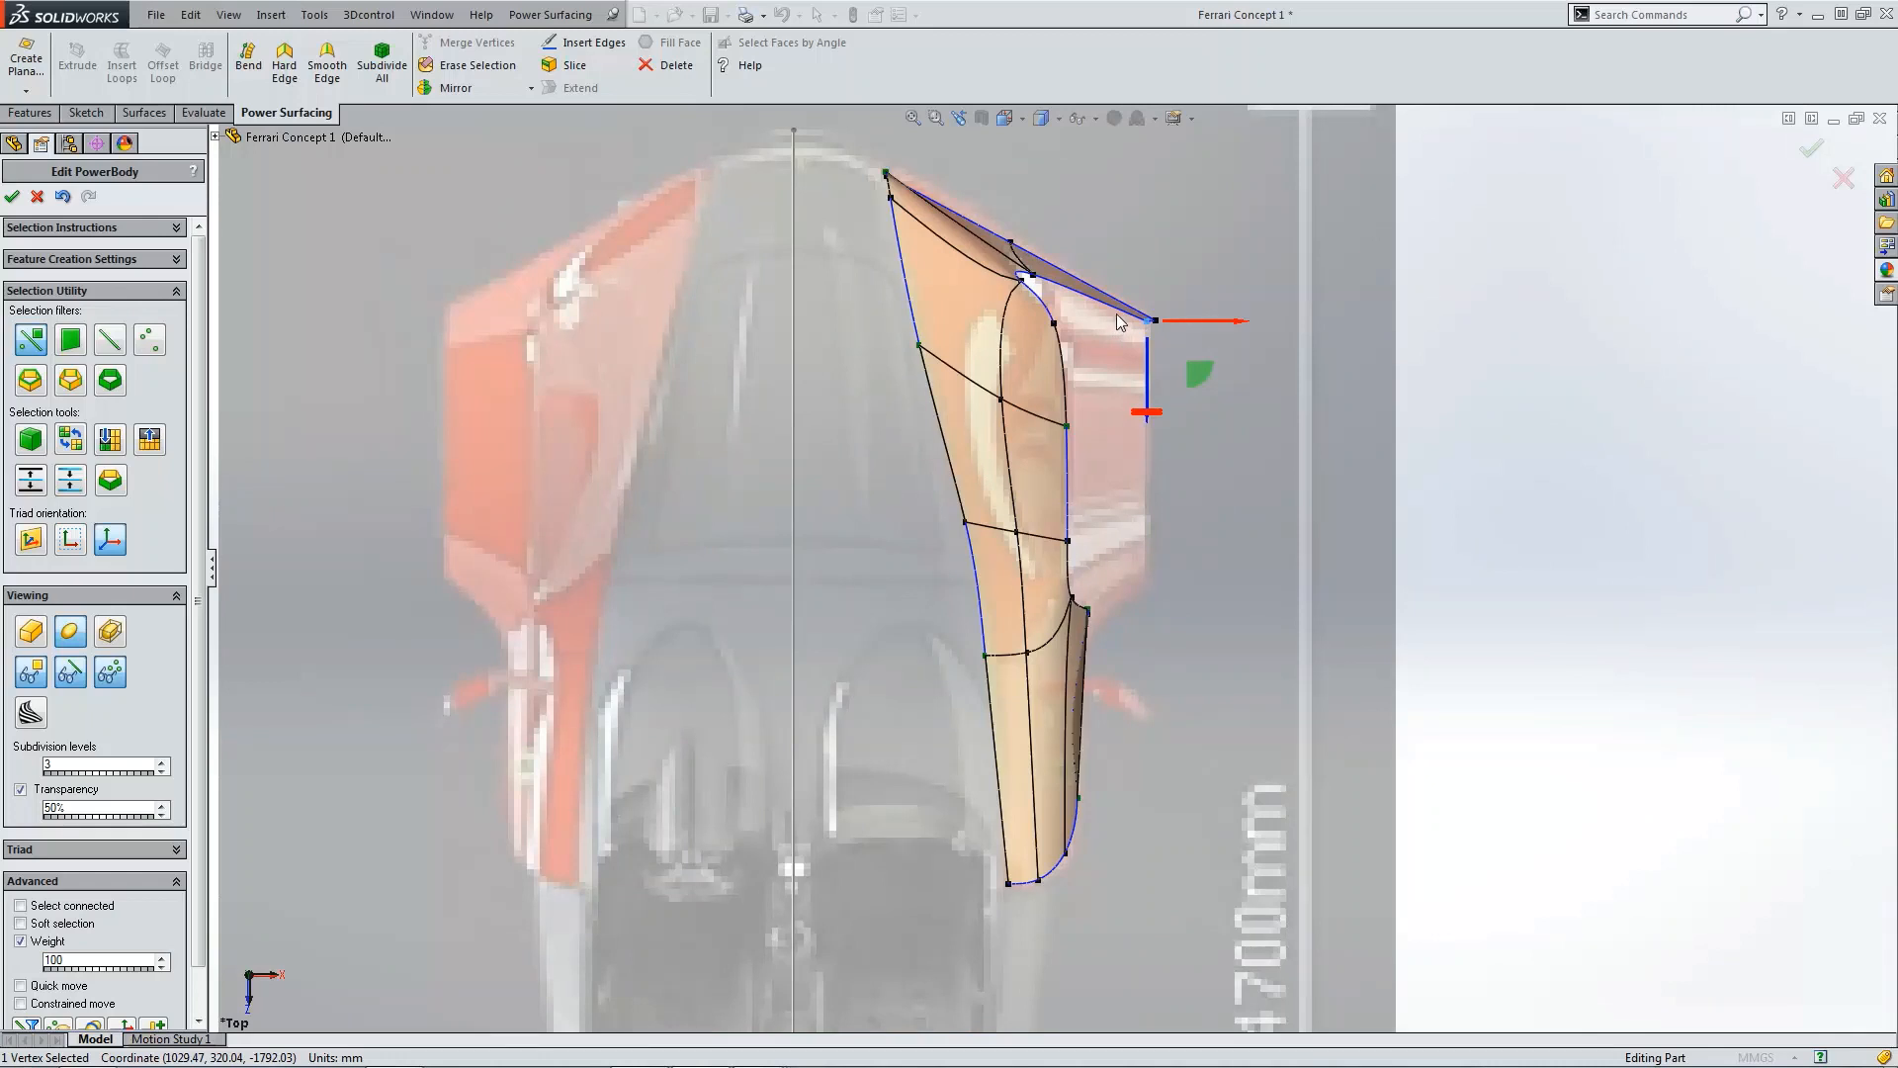
scroll(1053, 305, "down", 3)
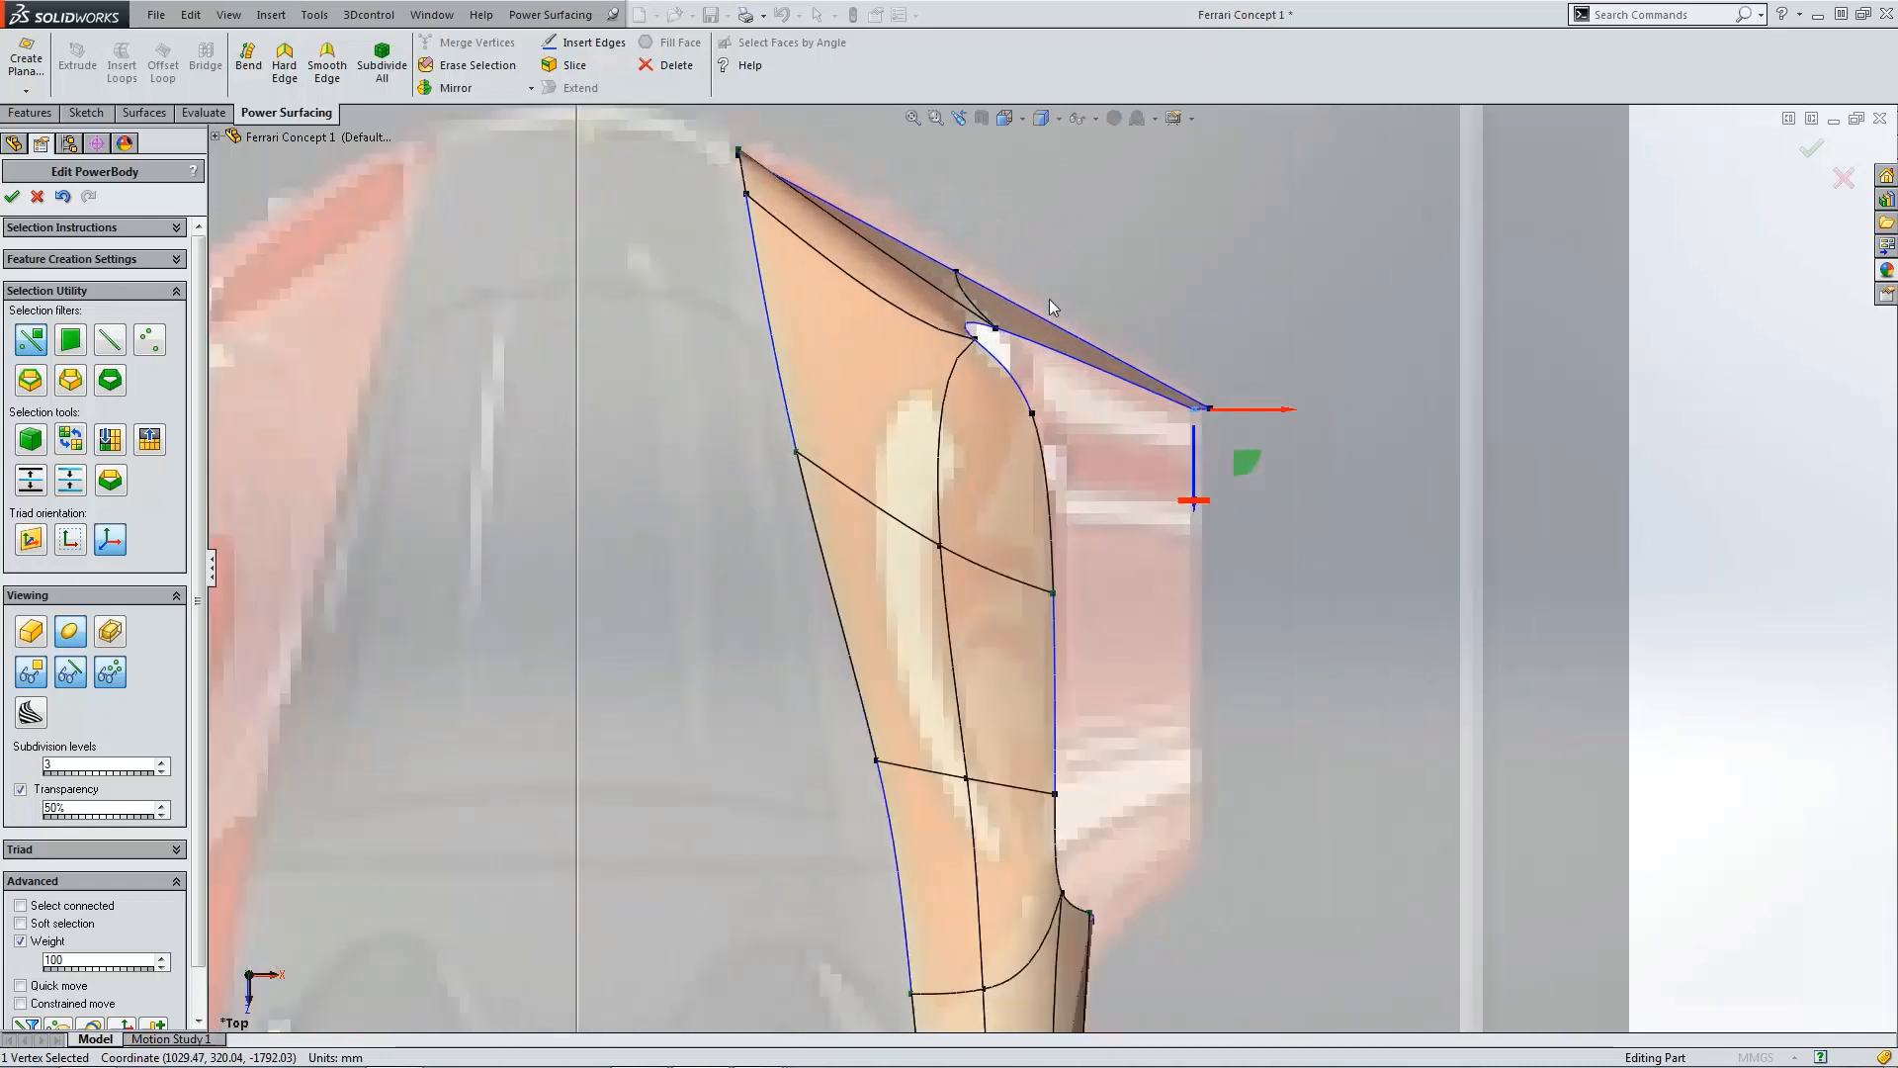
left_click(961, 267)
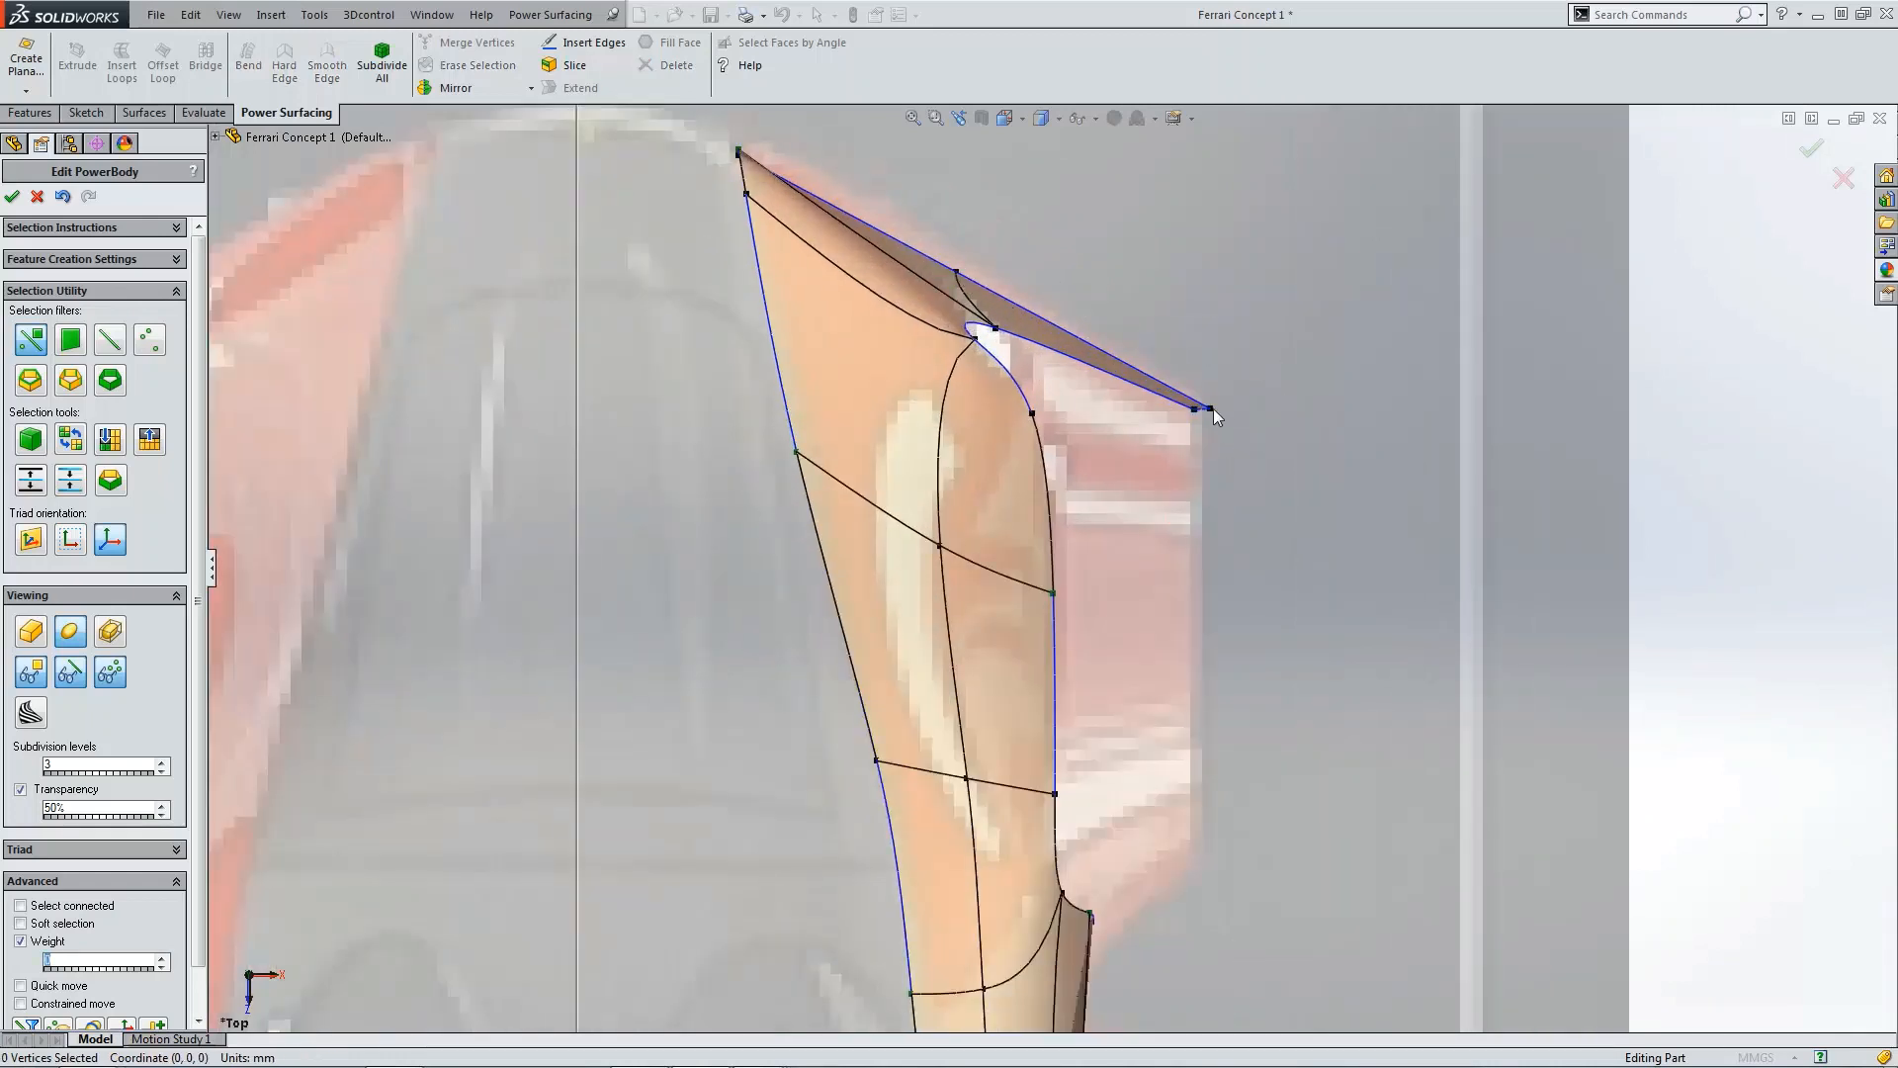
mouse_move(1200, 441)
left_mouse_down()
mouse_move(1253, 454)
mouse_move(1235, 430)
left_mouse_up()
left_click(1374, 401)
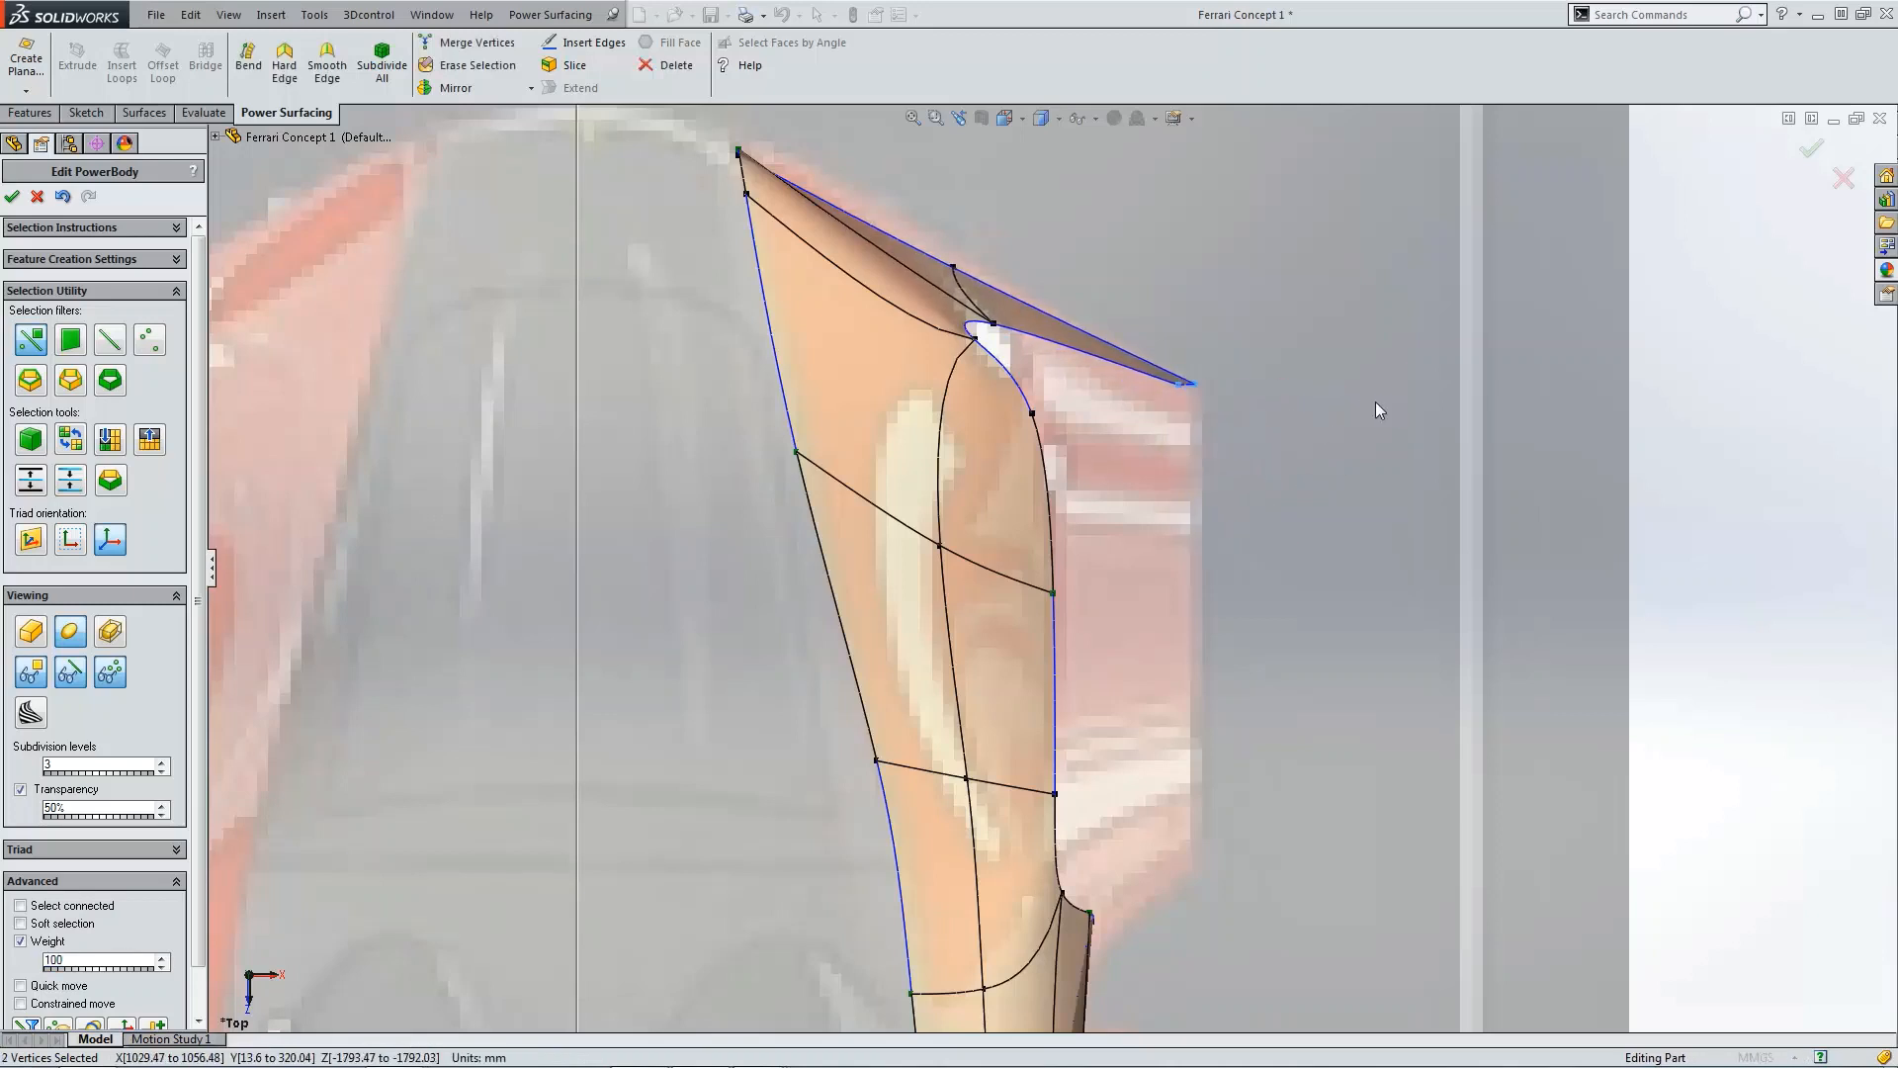
scroll(1275, 395, "down", 3)
left_click(1100, 416)
left_click_drag(1129, 459, 1149, 467)
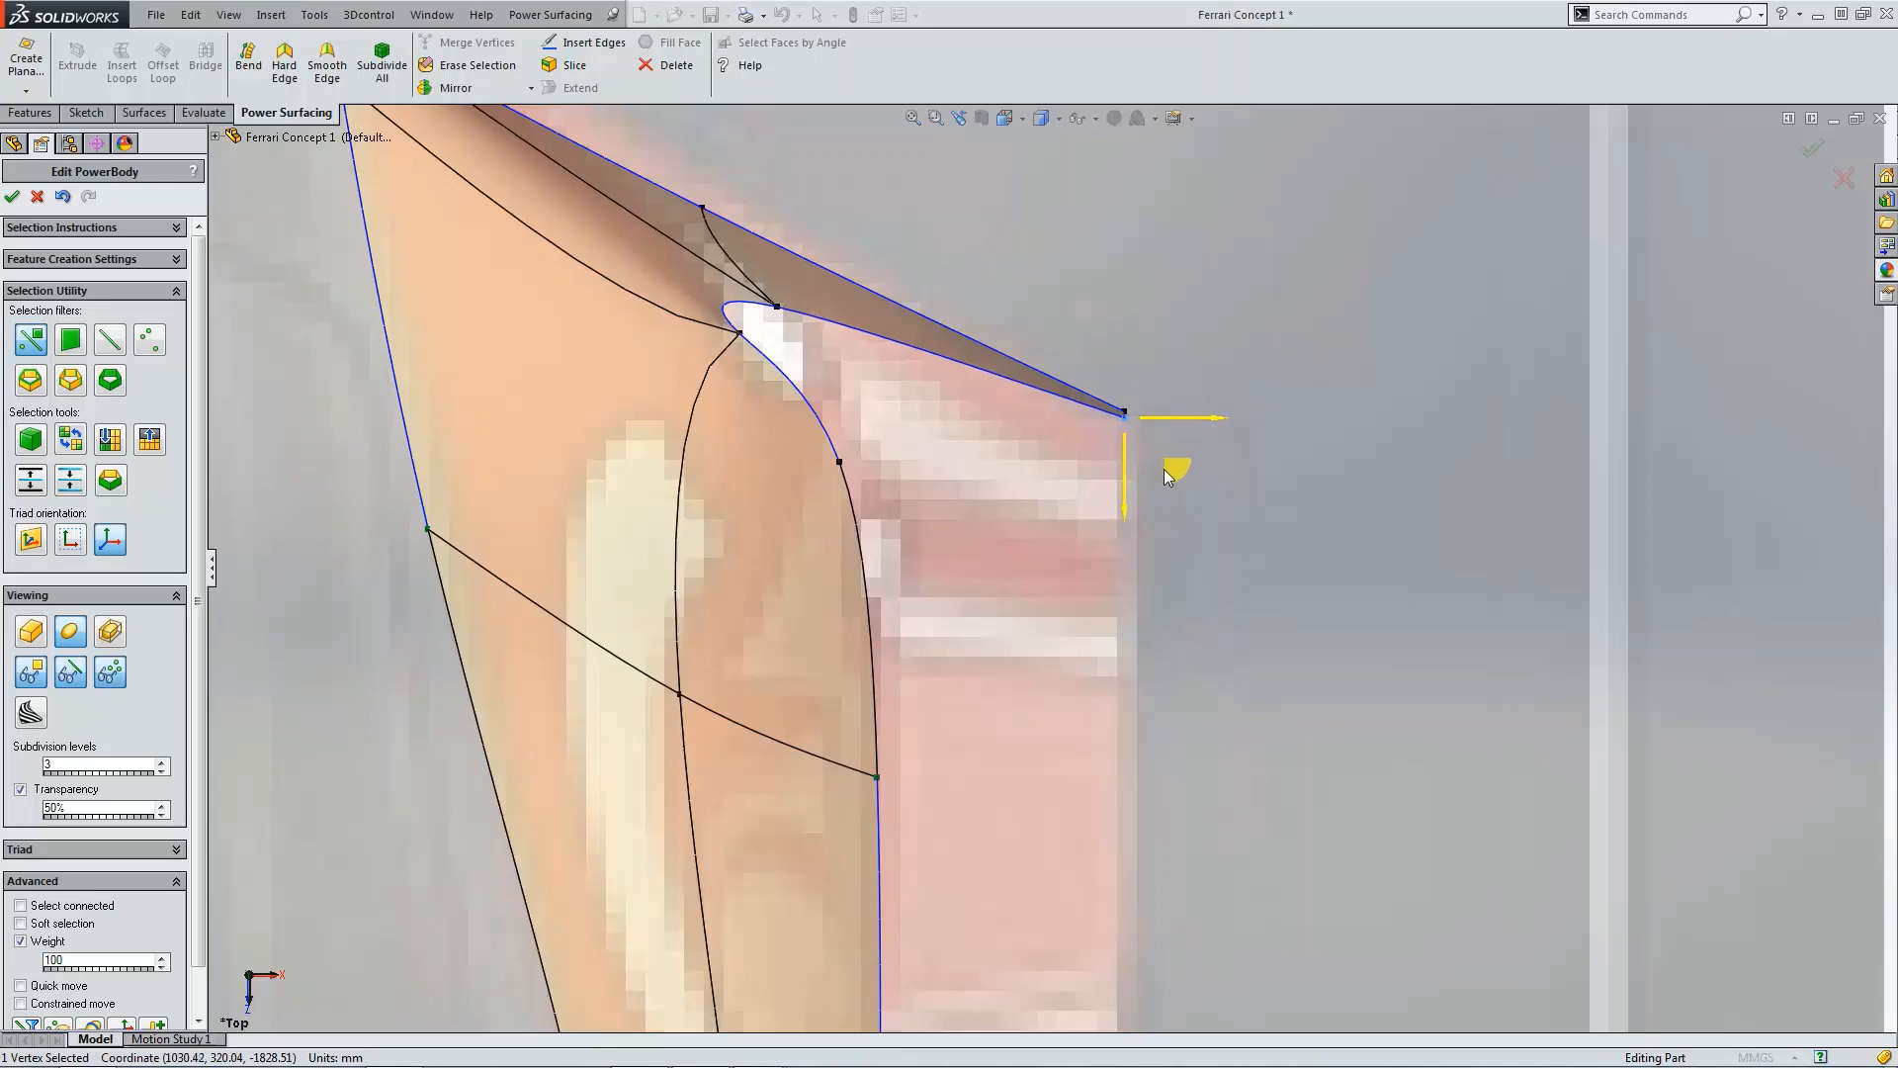
left_click(1391, 580)
Step: In the right view, move the rear panel's bottom front vertex forward toward the wheel
key("ctrl+4")
scroll(1315, 638, "down", 5)
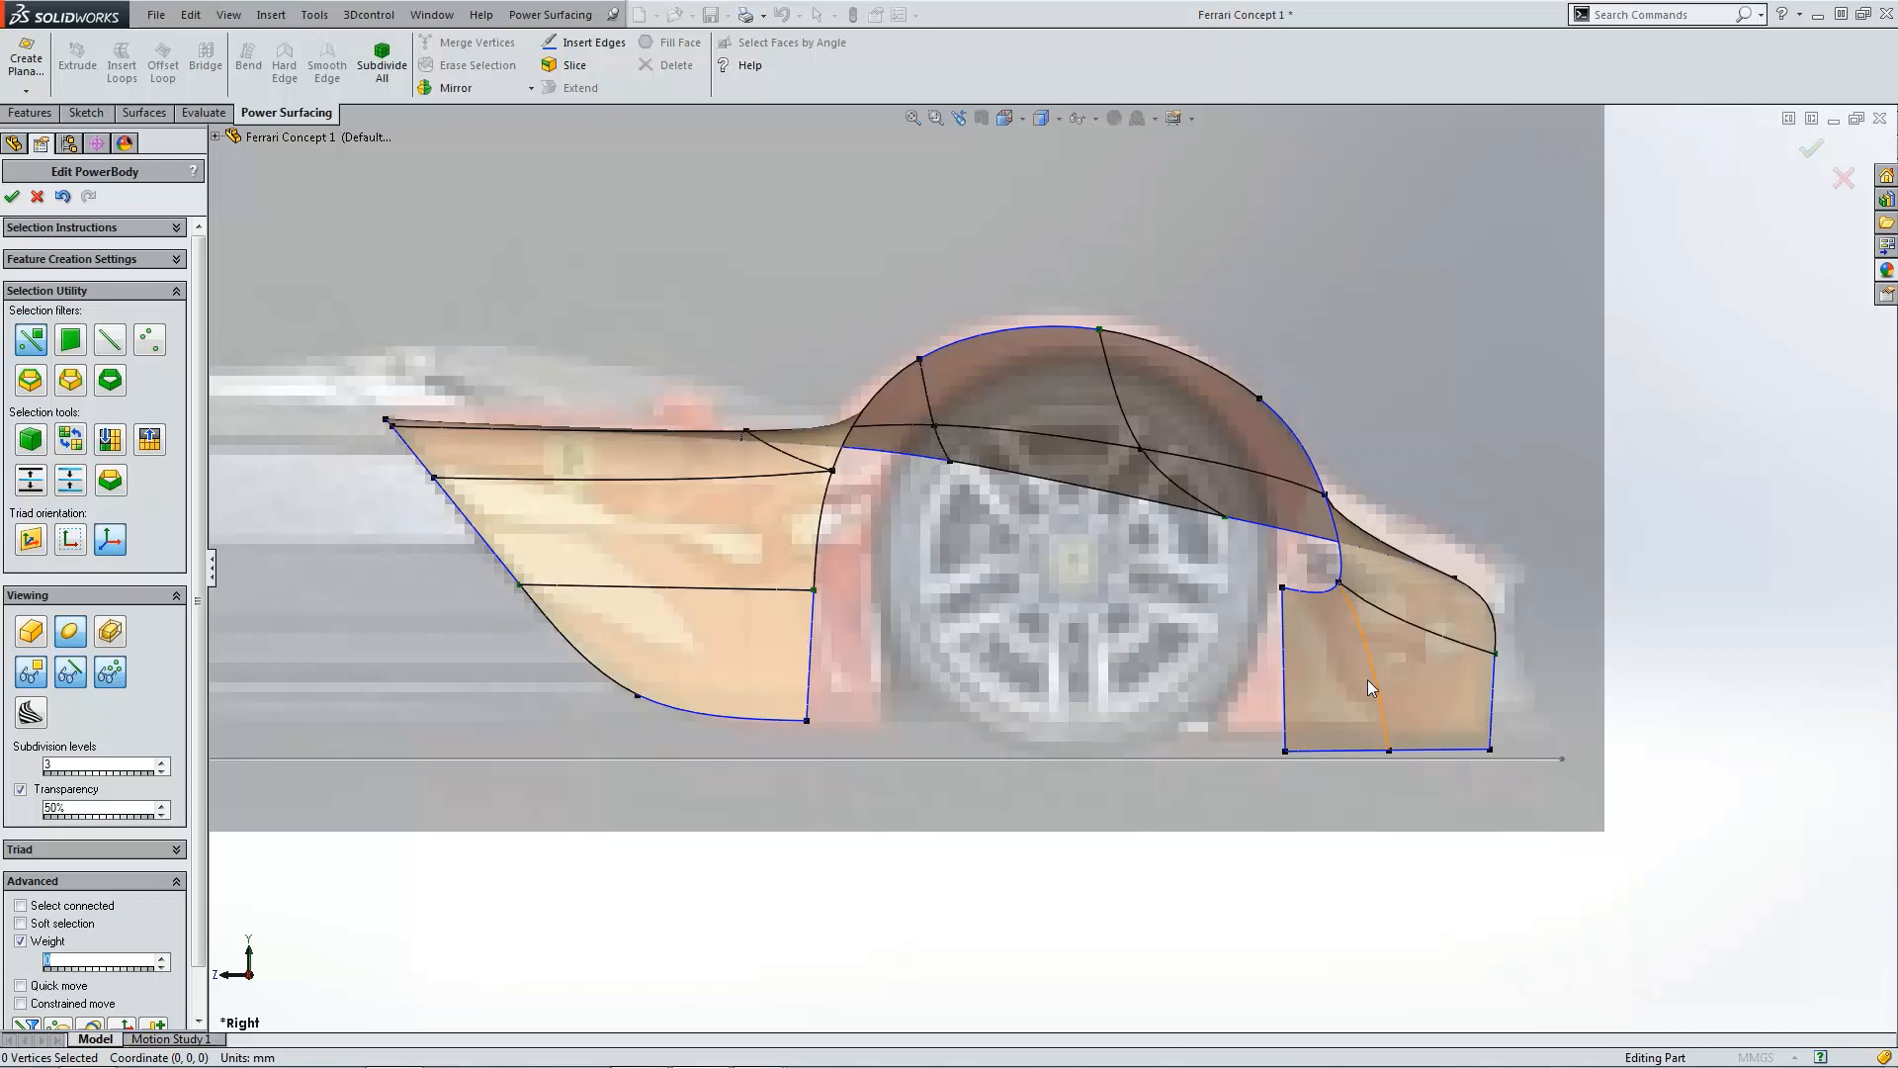
left_click(1285, 752)
left_click_drag(1238, 728, 1177, 696)
scroll(1362, 757, "down", 3)
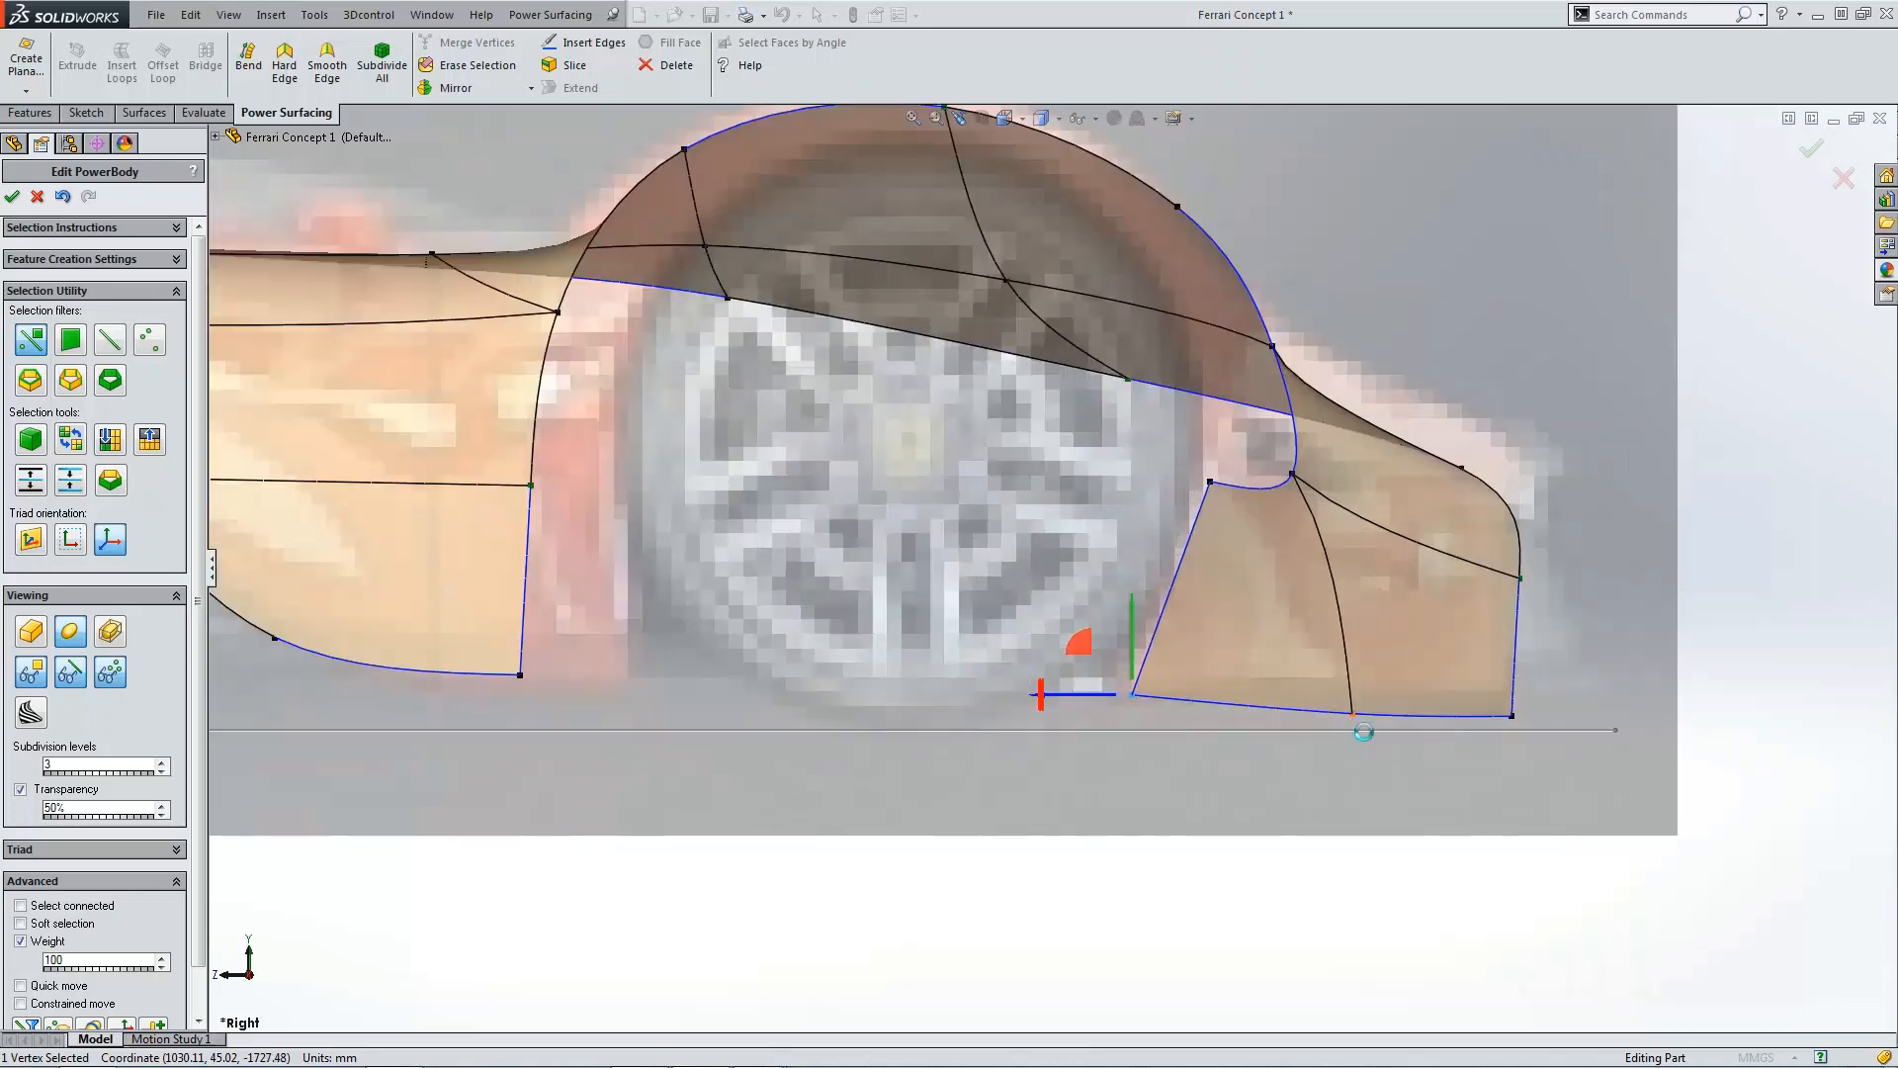
Step: Raise the rear panel's bottom middle and bottom rear vertices slightly to match the blueprint's lower edge
left_click(1355, 716)
left_click_drag(1355, 684, 1356, 659)
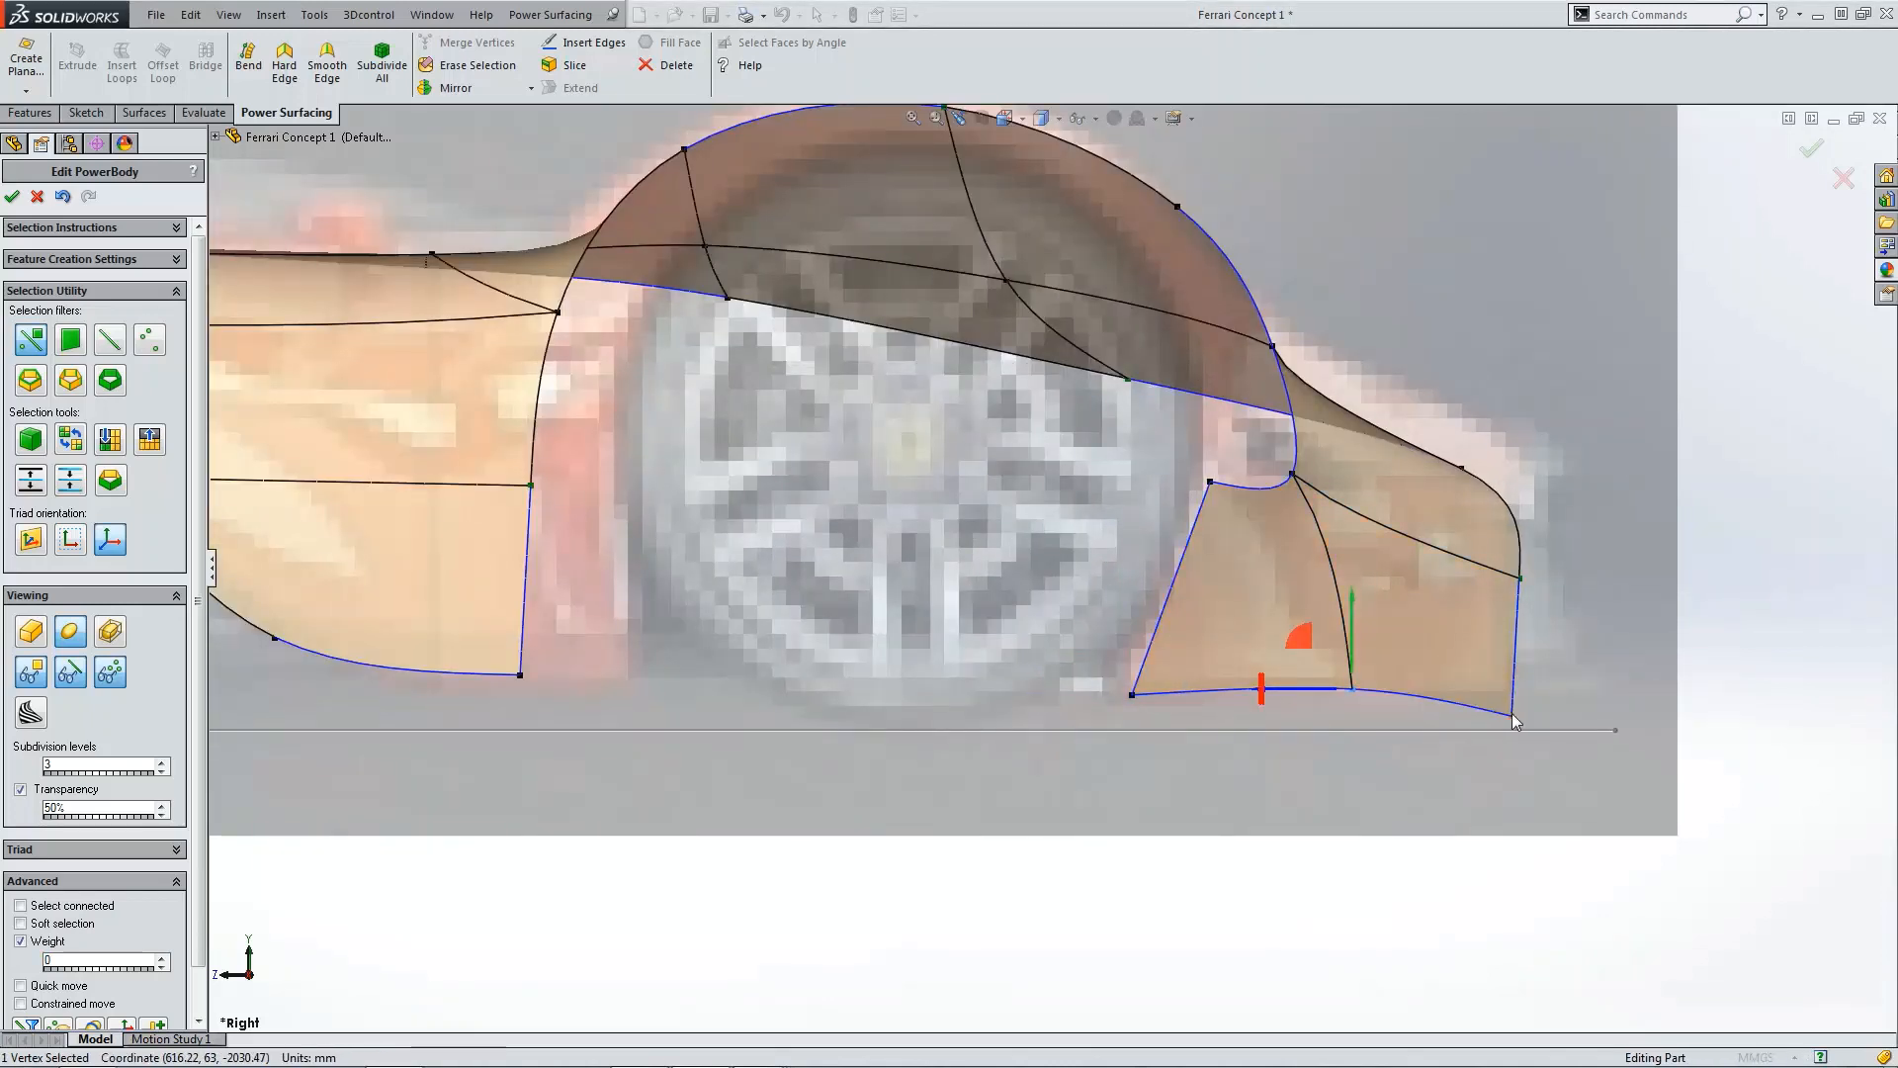
left_click_drag(1515, 721, 1515, 685)
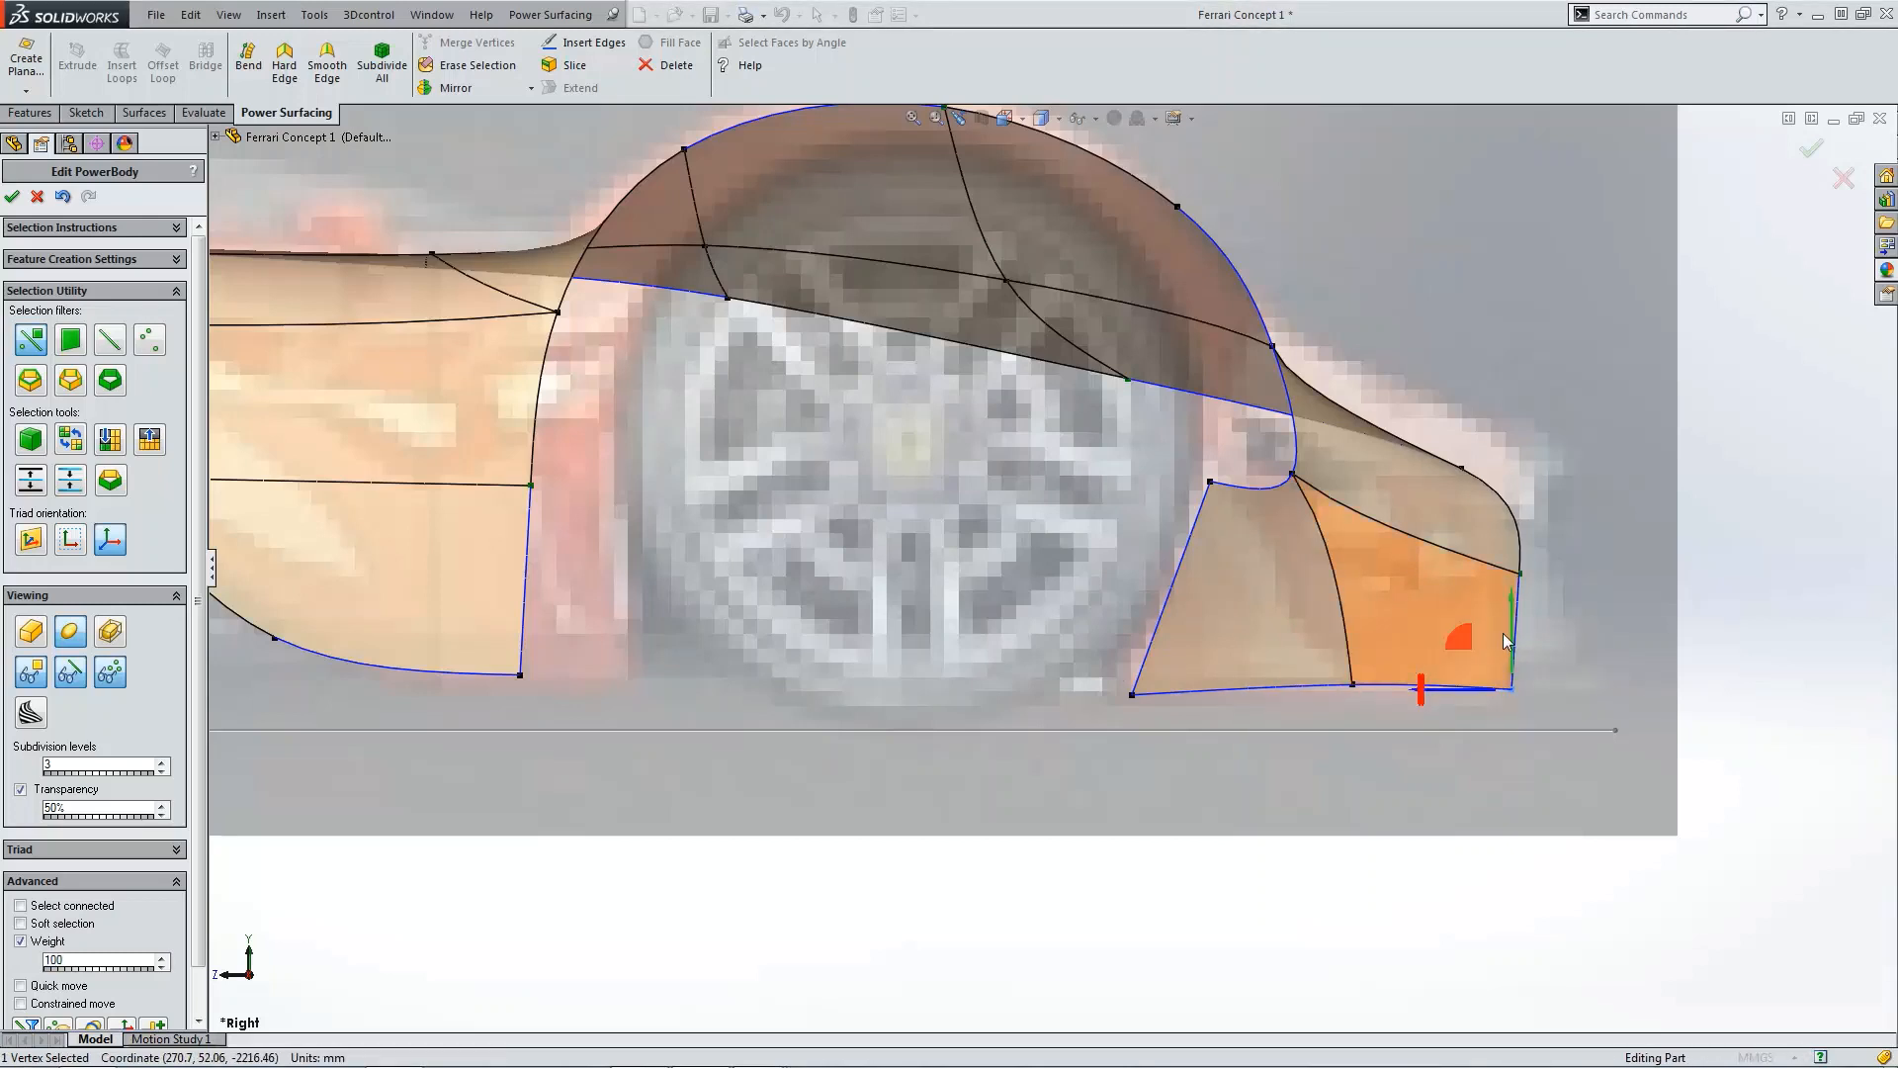
left_click(1344, 702)
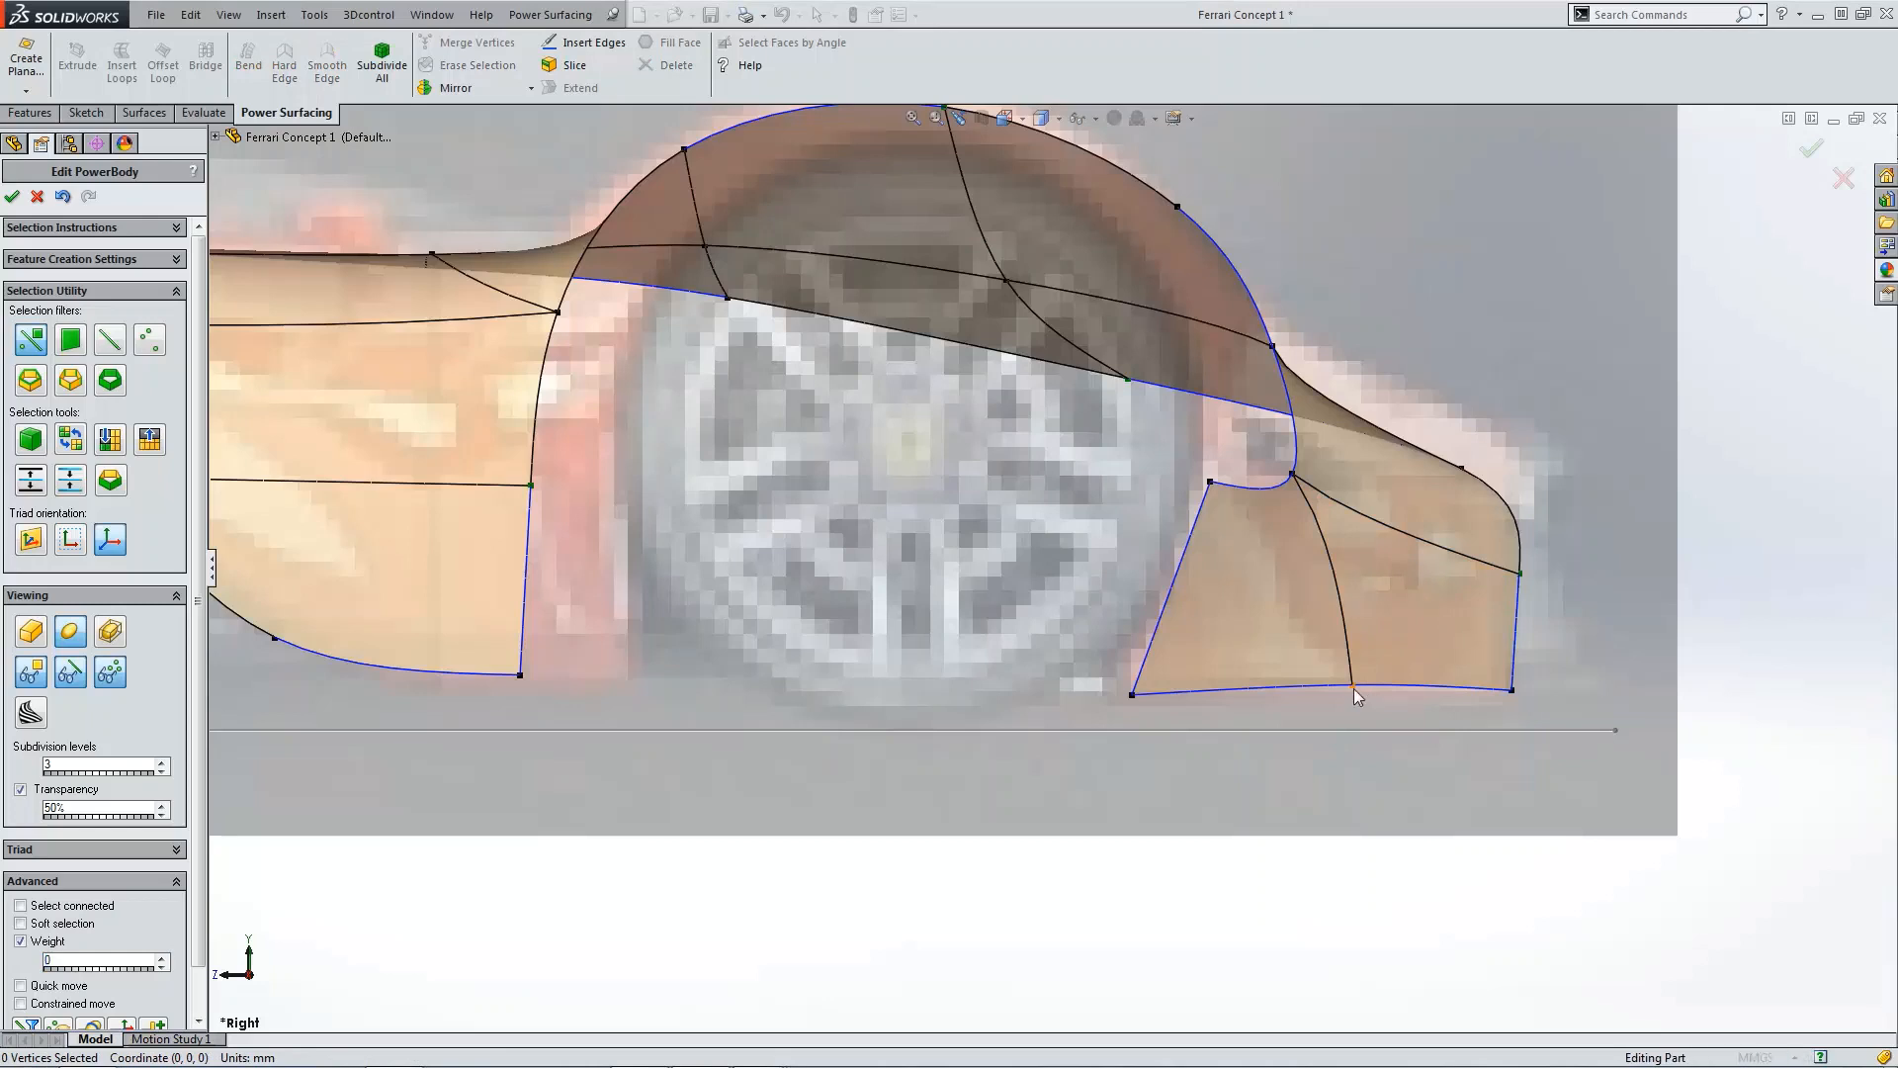
left_click(1355, 688)
left_click_drag(1354, 627, 1350, 638)
left_click(1156, 706)
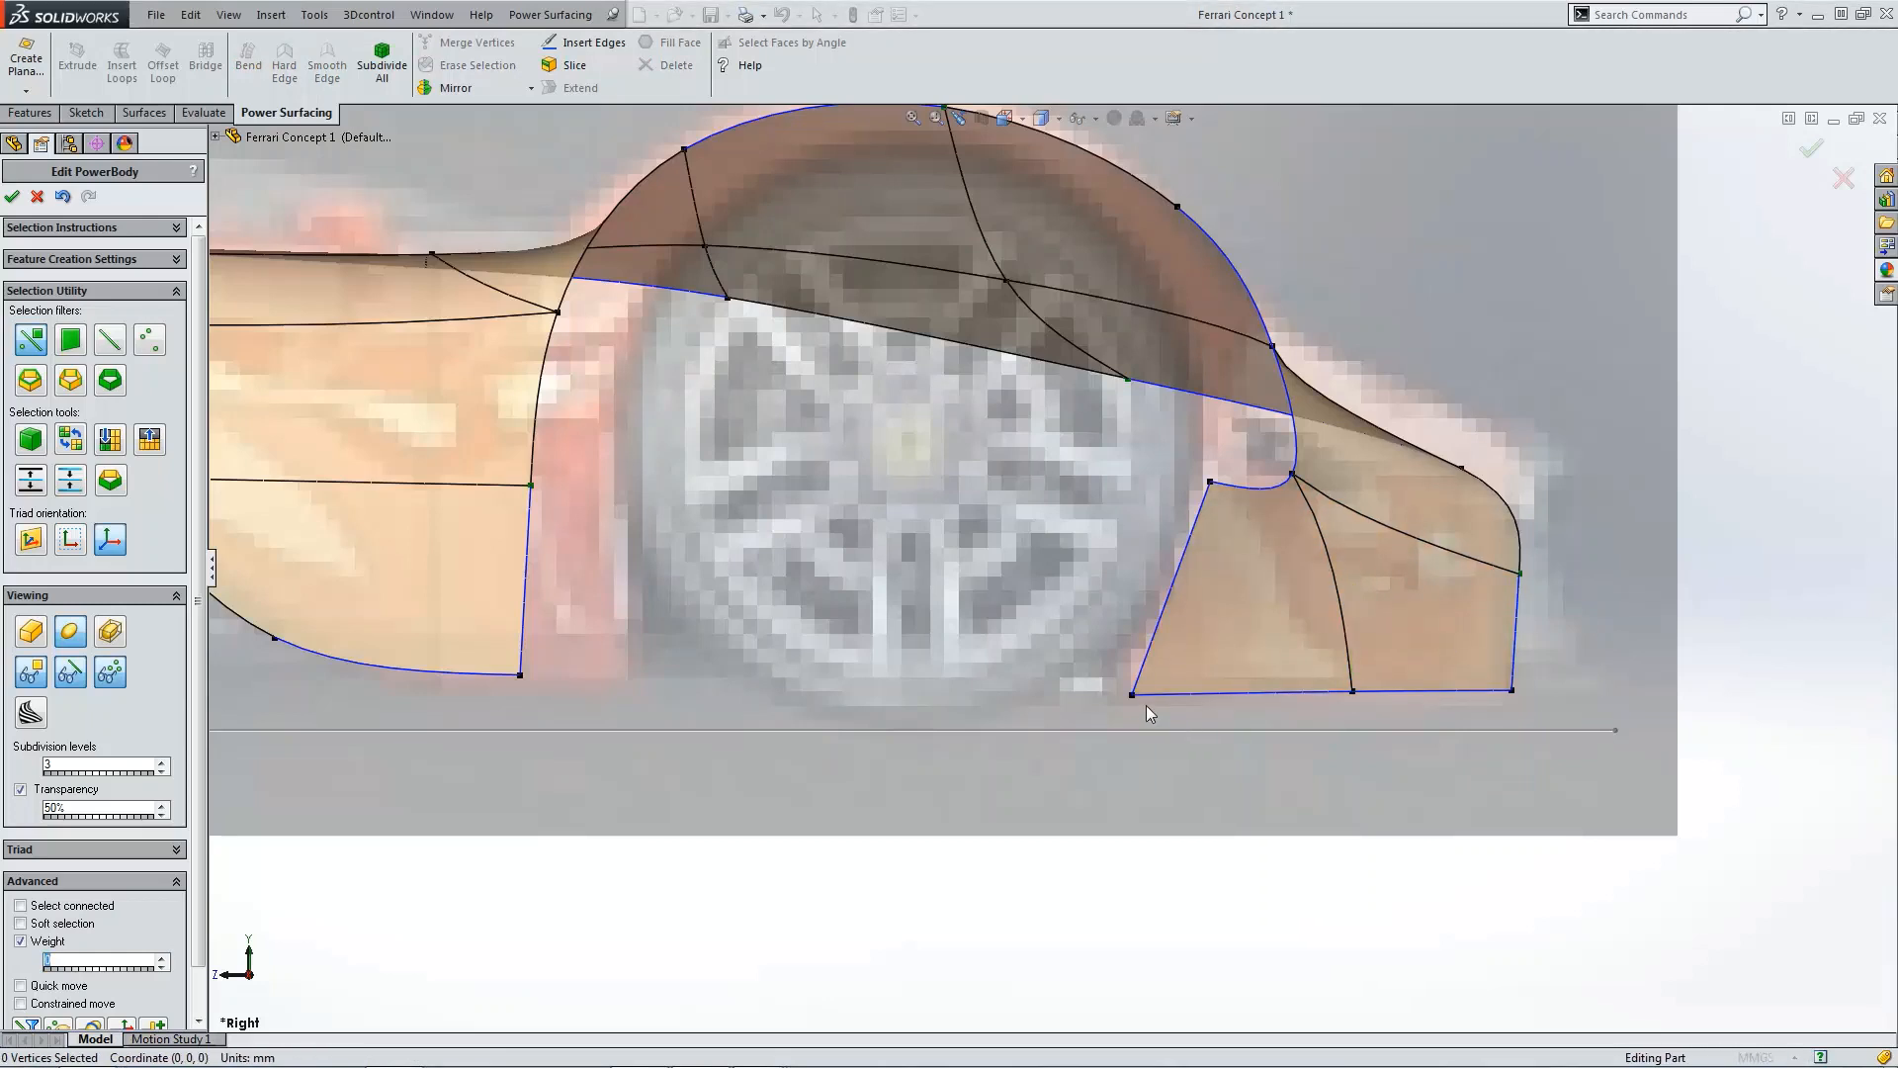
Step: Insert an edge loop down the middle of the rear panel's front face
middle_click_drag(1147, 704, 887, 720)
scroll(1006, 595, "down", 2)
left_click(995, 573)
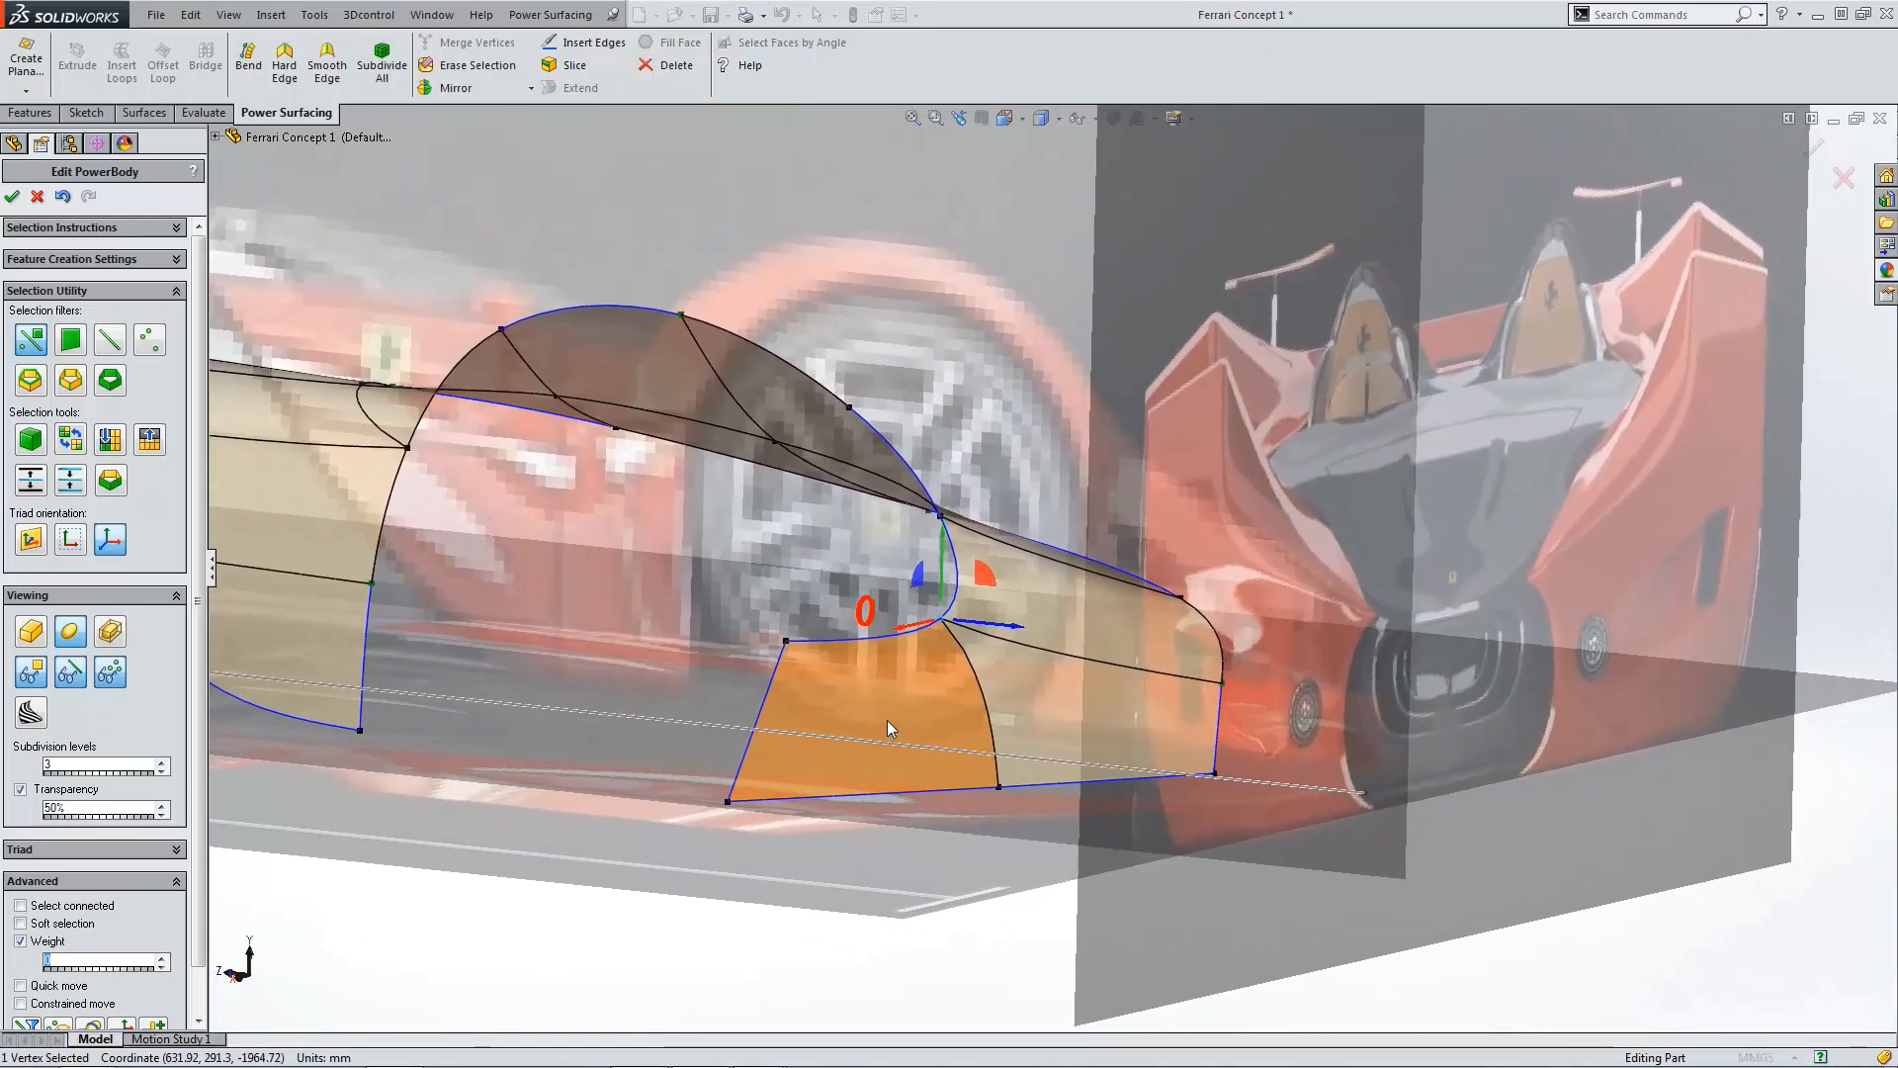
left_click(866, 839)
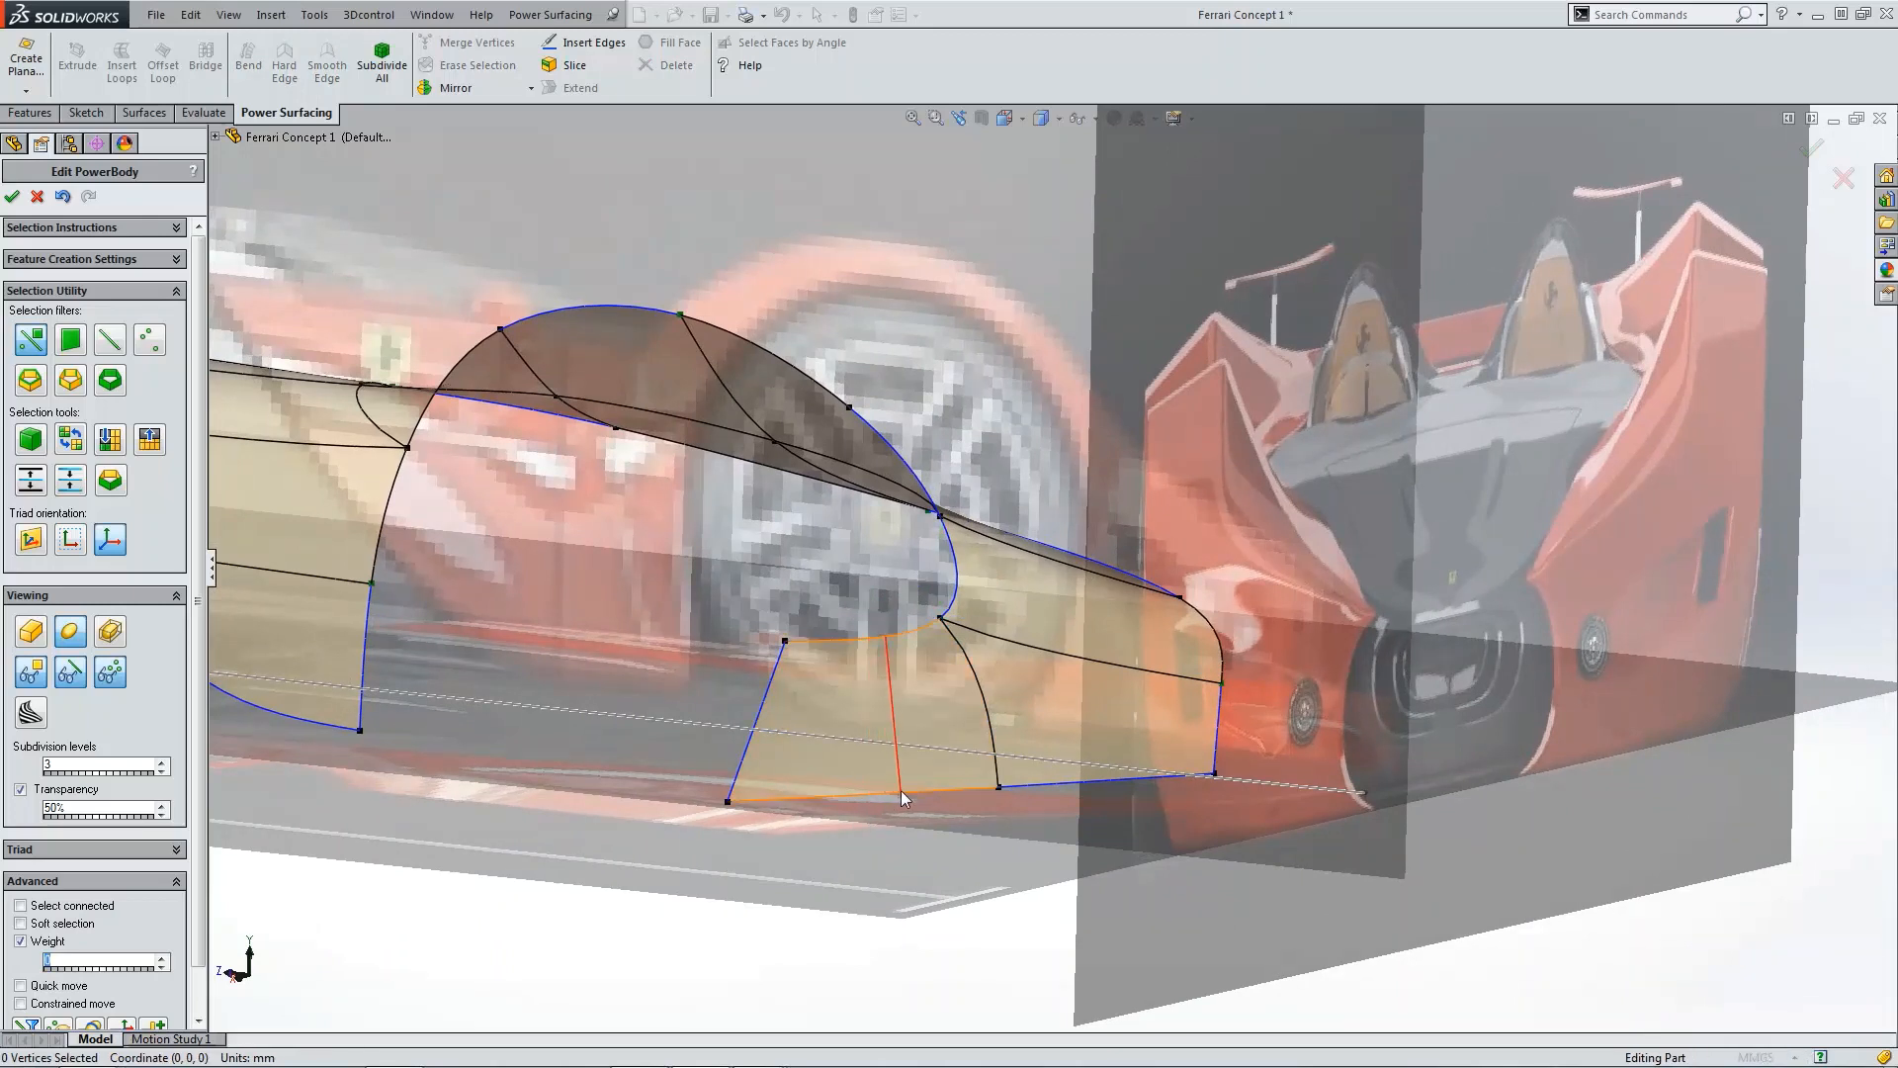
left_click(904, 790)
left_click(982, 879)
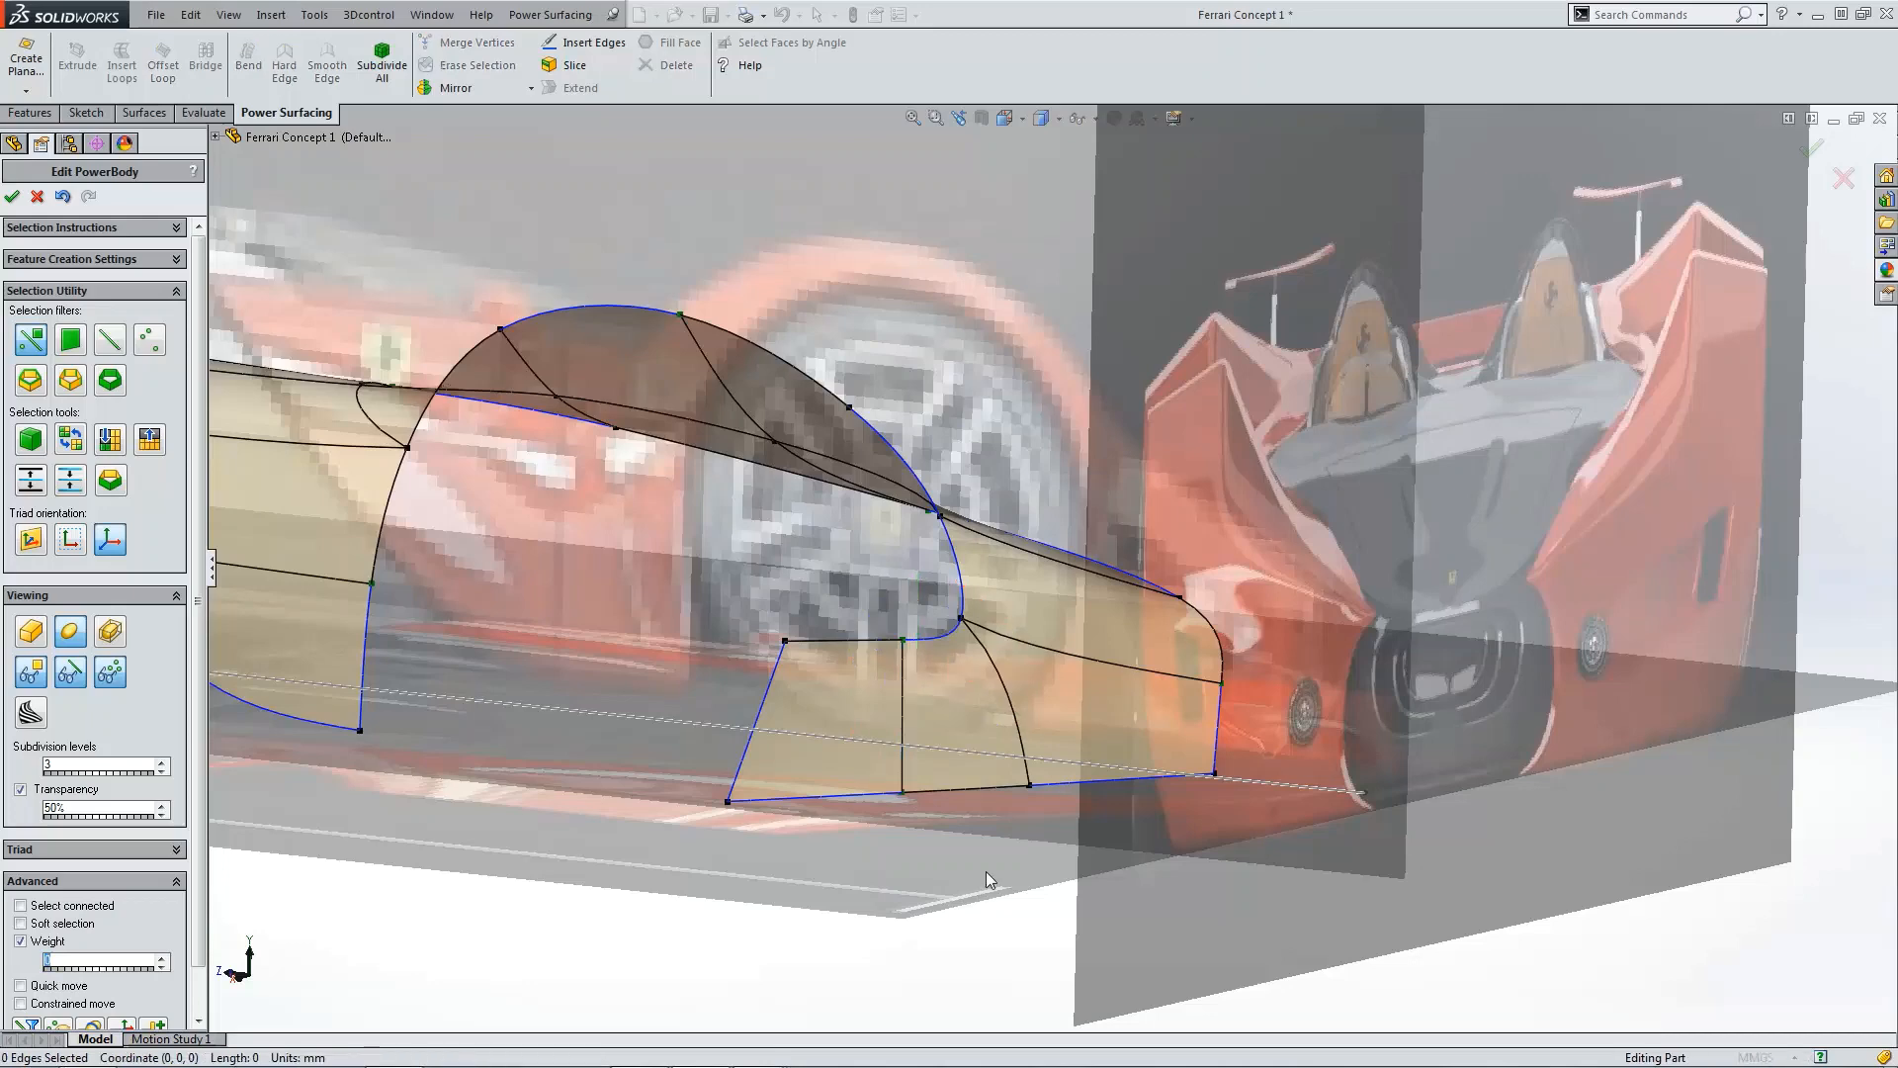
Step: Extend the top edge of the rear panel's front face upward by 1000 mm
scroll(992, 811, "down", 5)
middle_click_drag(995, 756, 1076, 648)
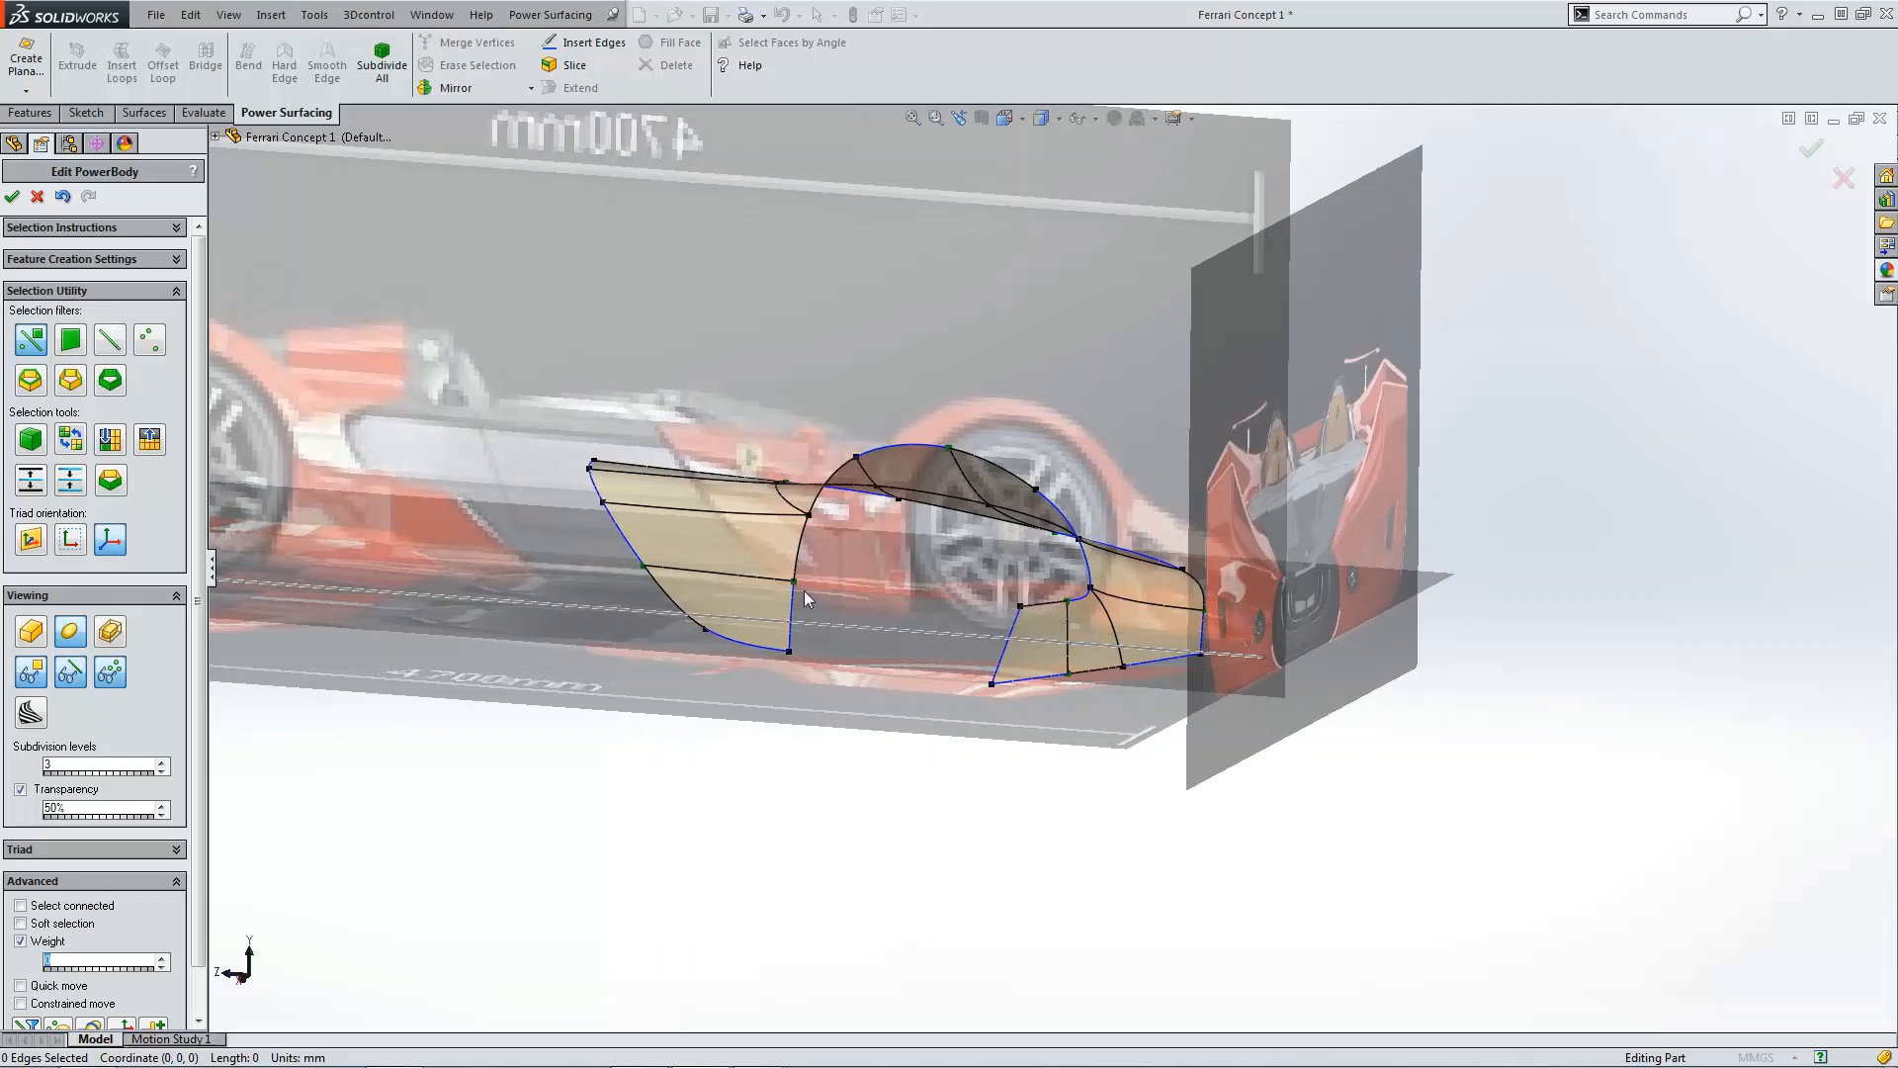
middle_click_drag(991, 467, 1004, 507)
left_click(1048, 611)
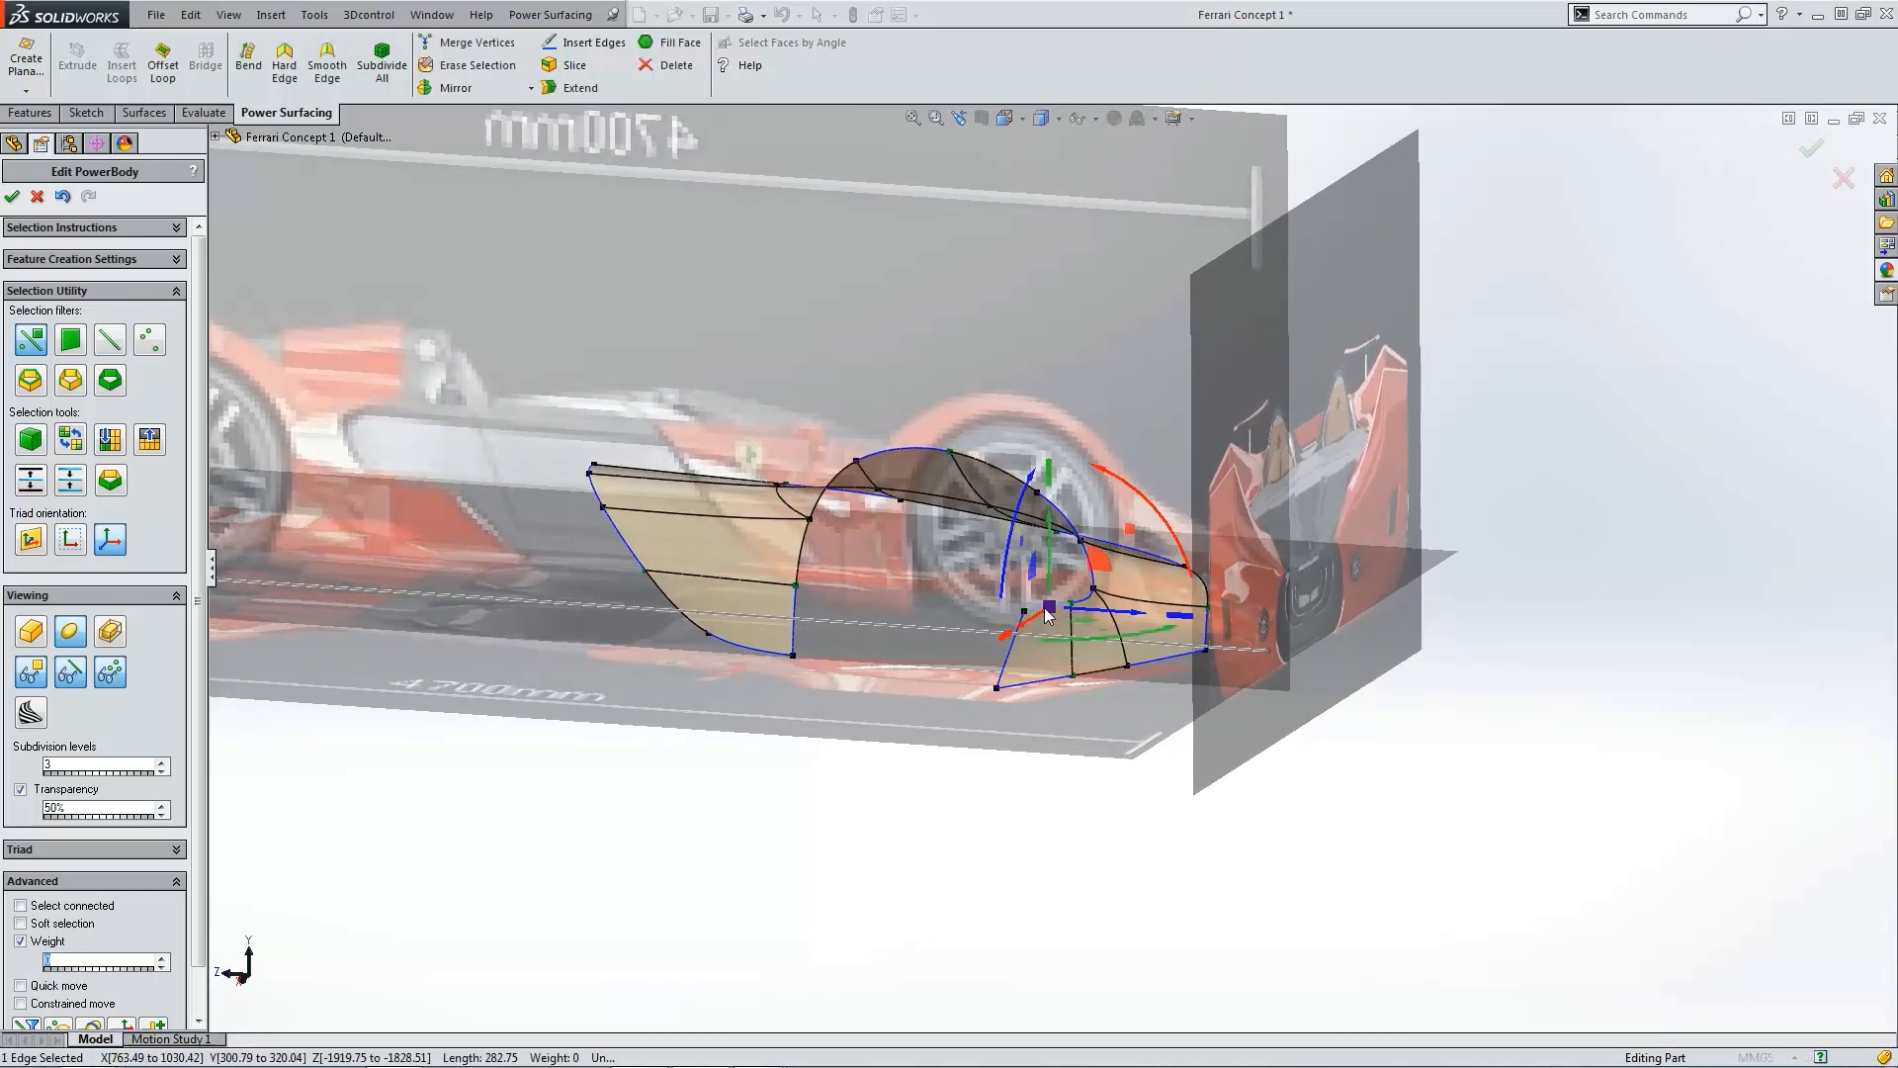
left_click(573, 87)
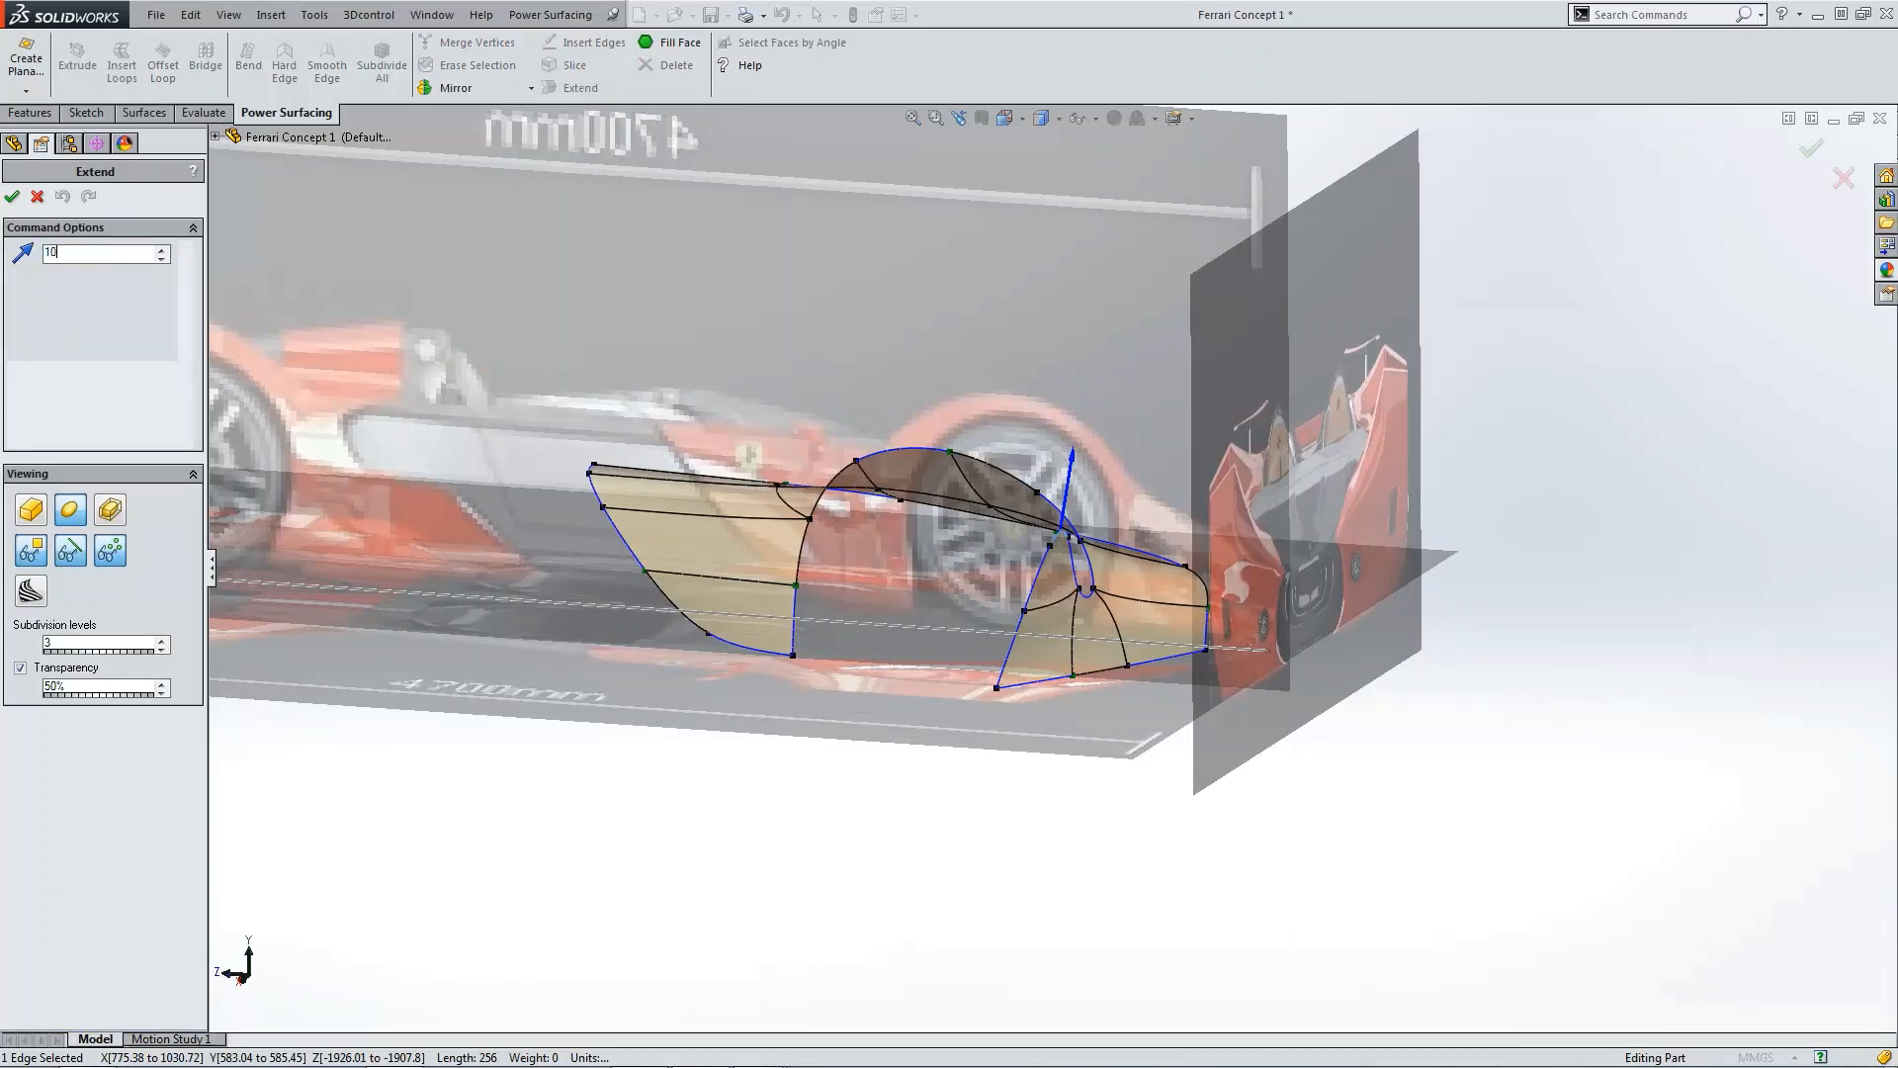
type("1000")
key("Return")
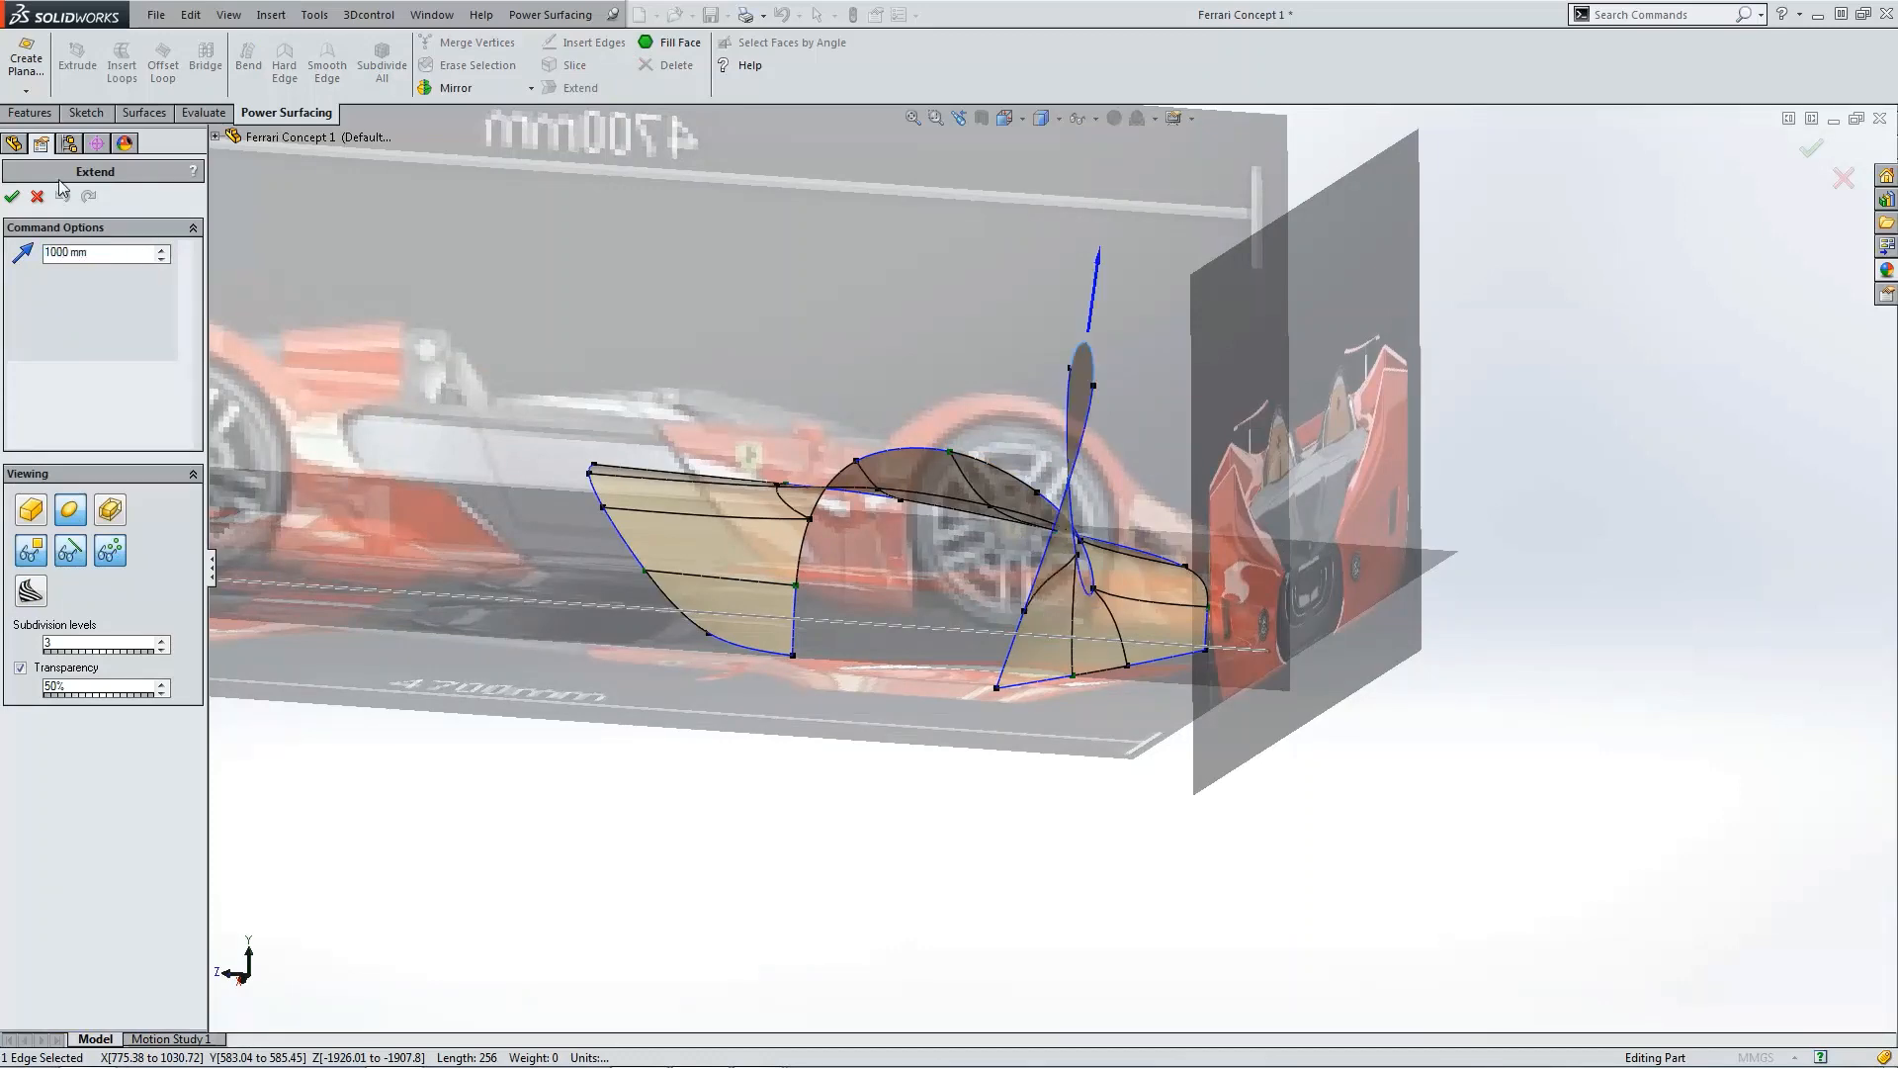
left_click(12, 197)
Step: Set the weight of the rear panel's upper front corner vertex to 0
middle_click_drag(732, 474, 1270, 741)
left_click(1262, 721)
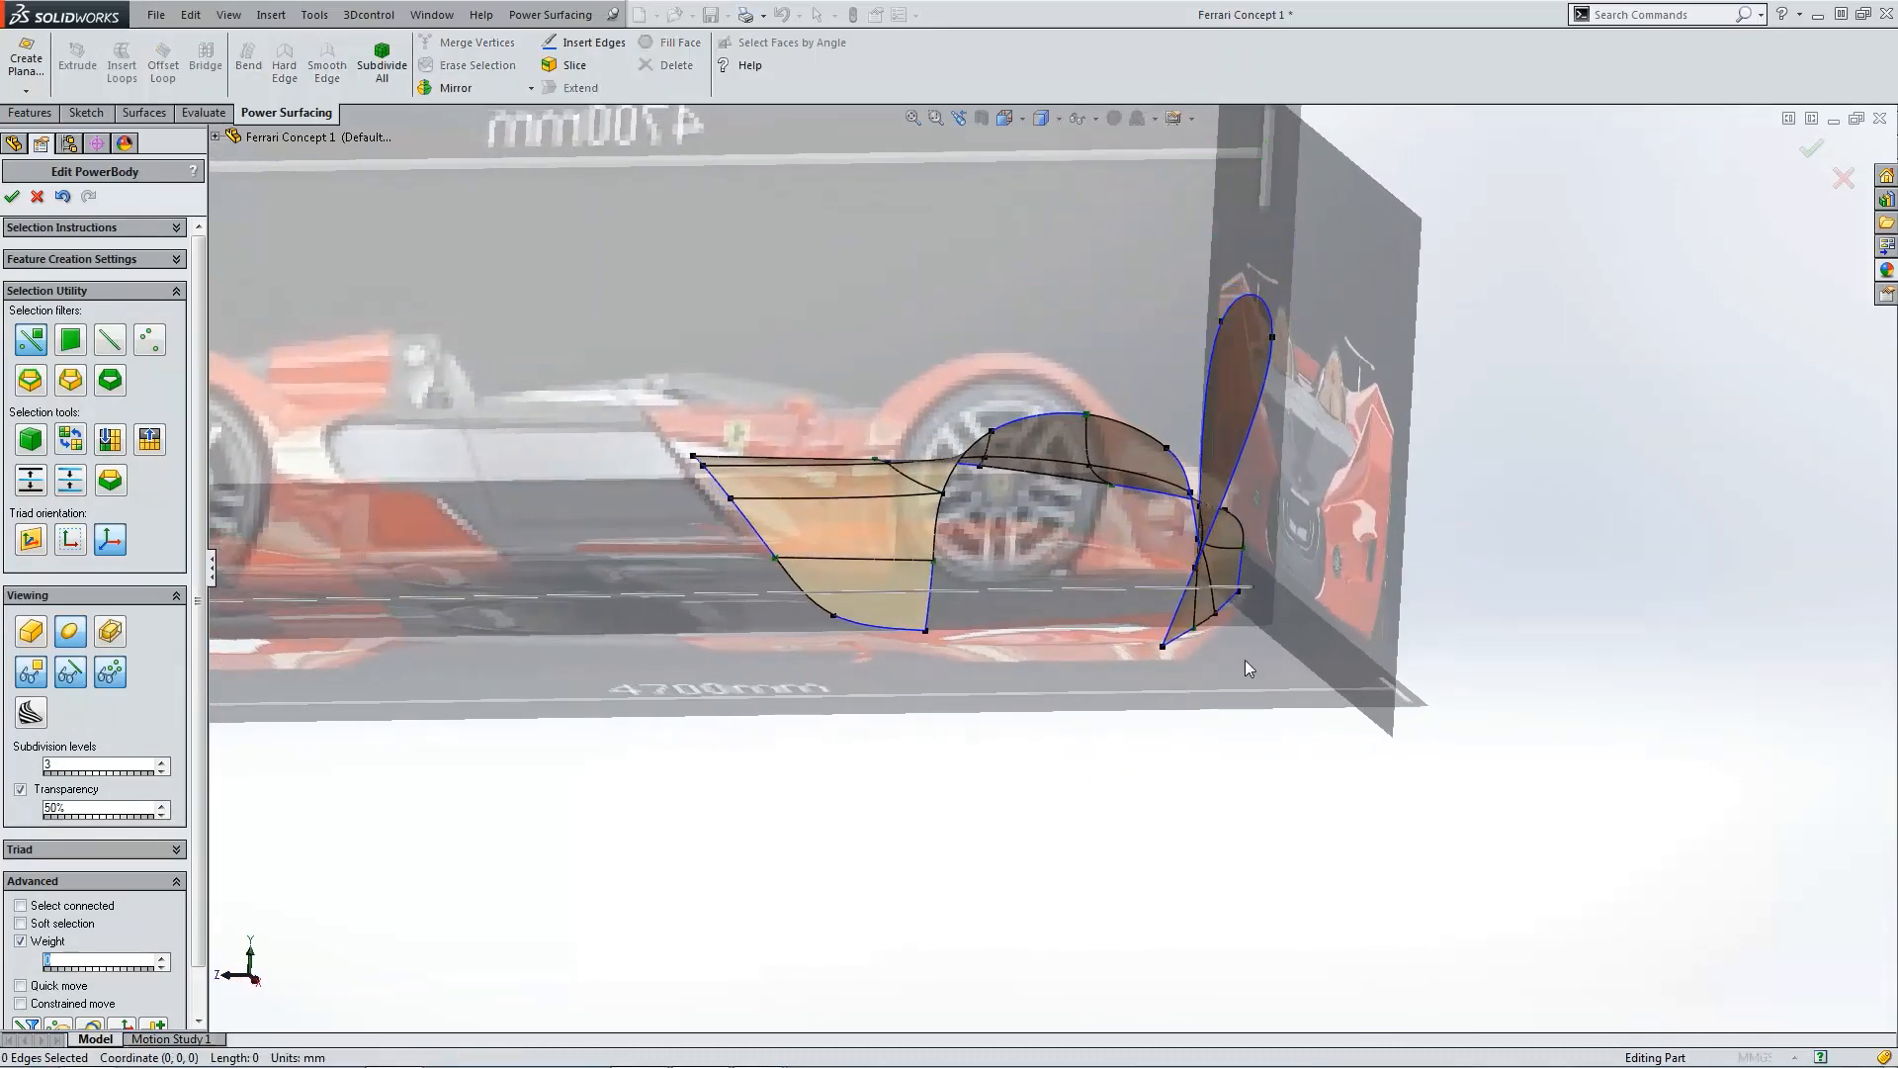
middle_click_drag(1244, 659, 860, 420)
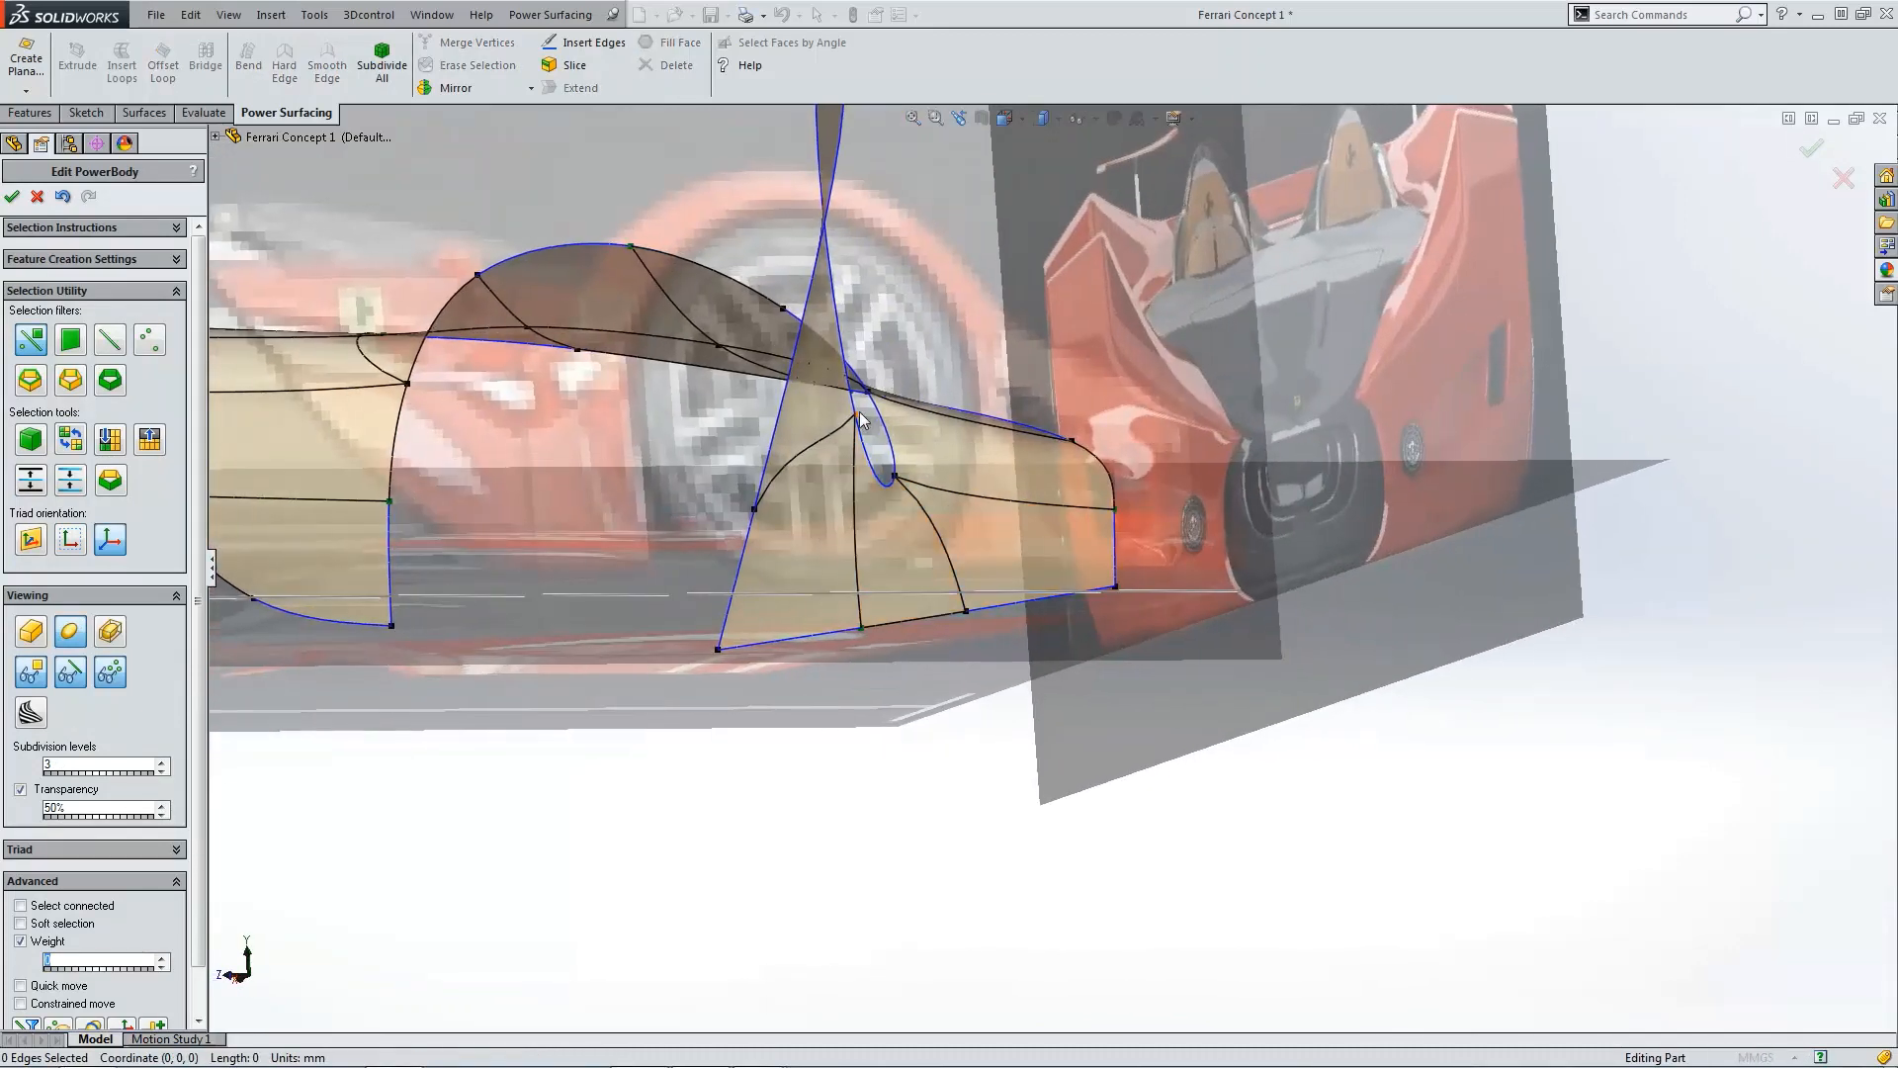
left_click(858, 419)
left_click(754, 513)
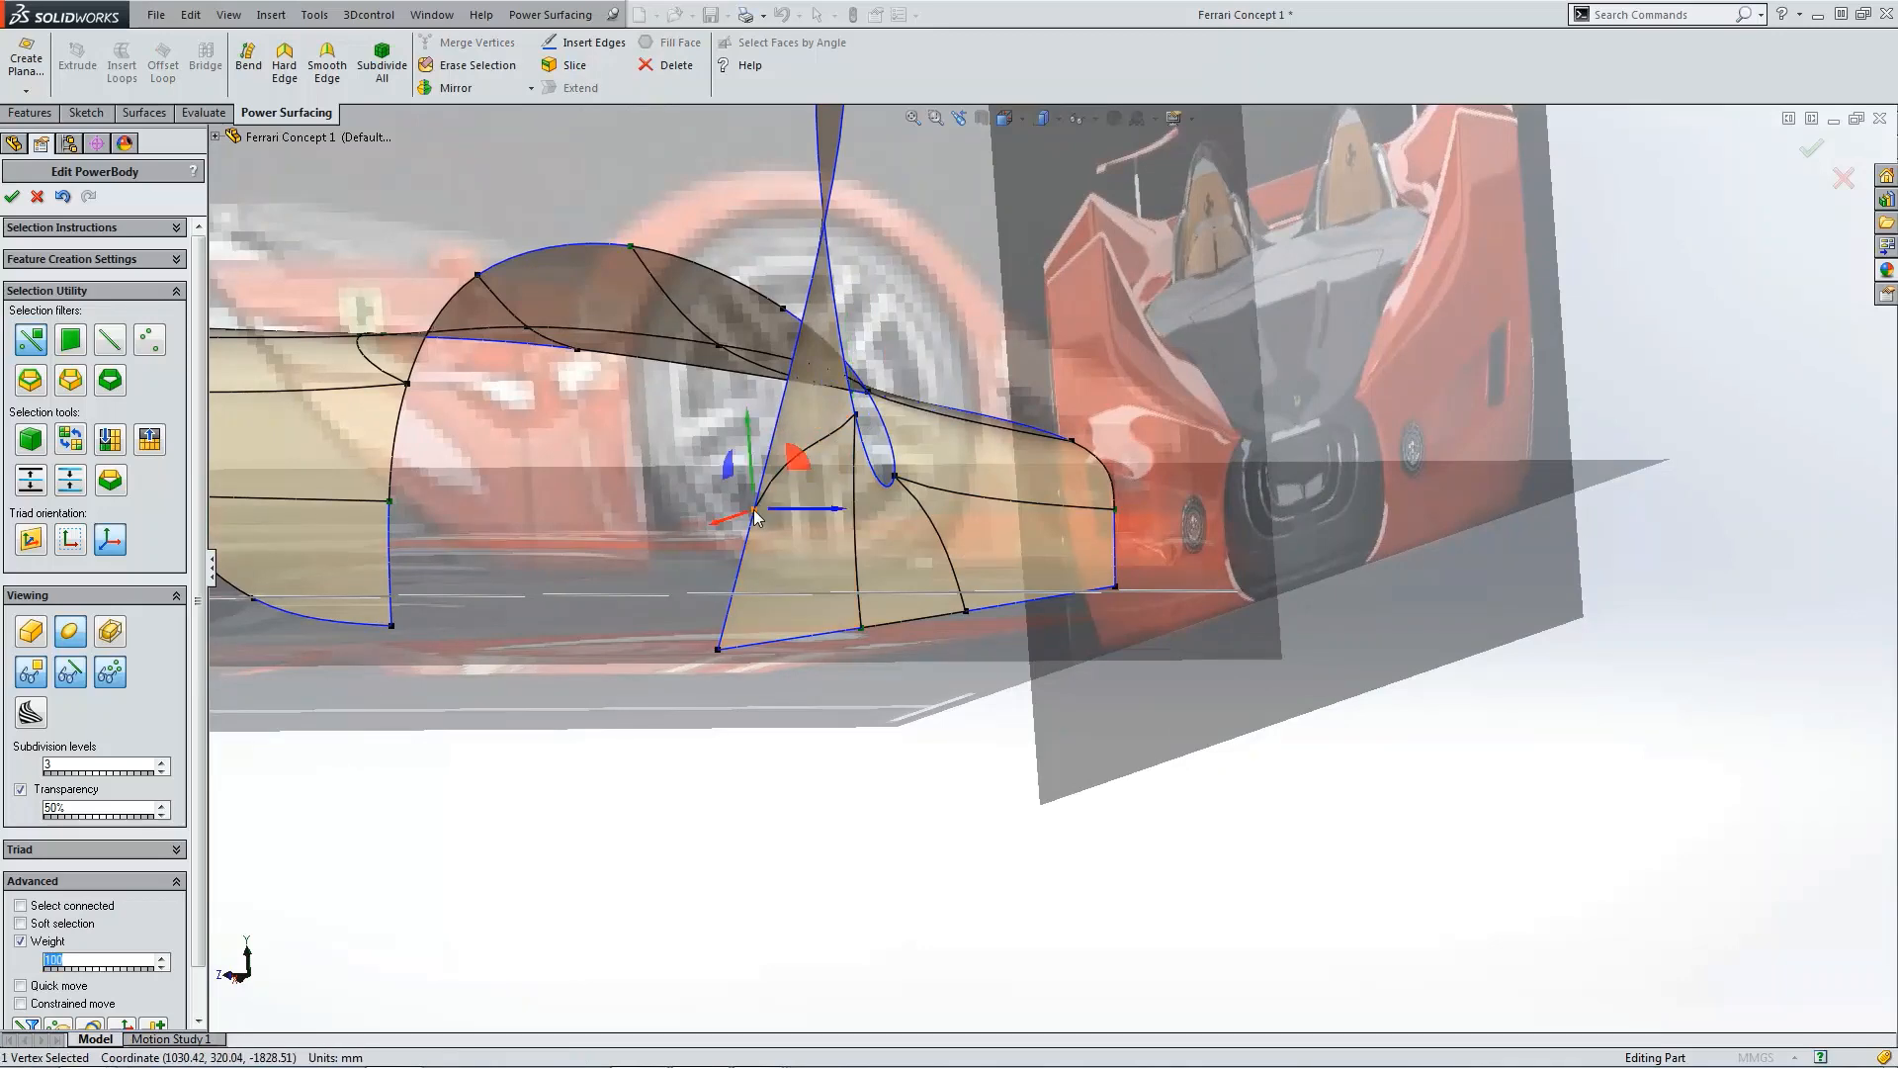
type("0")
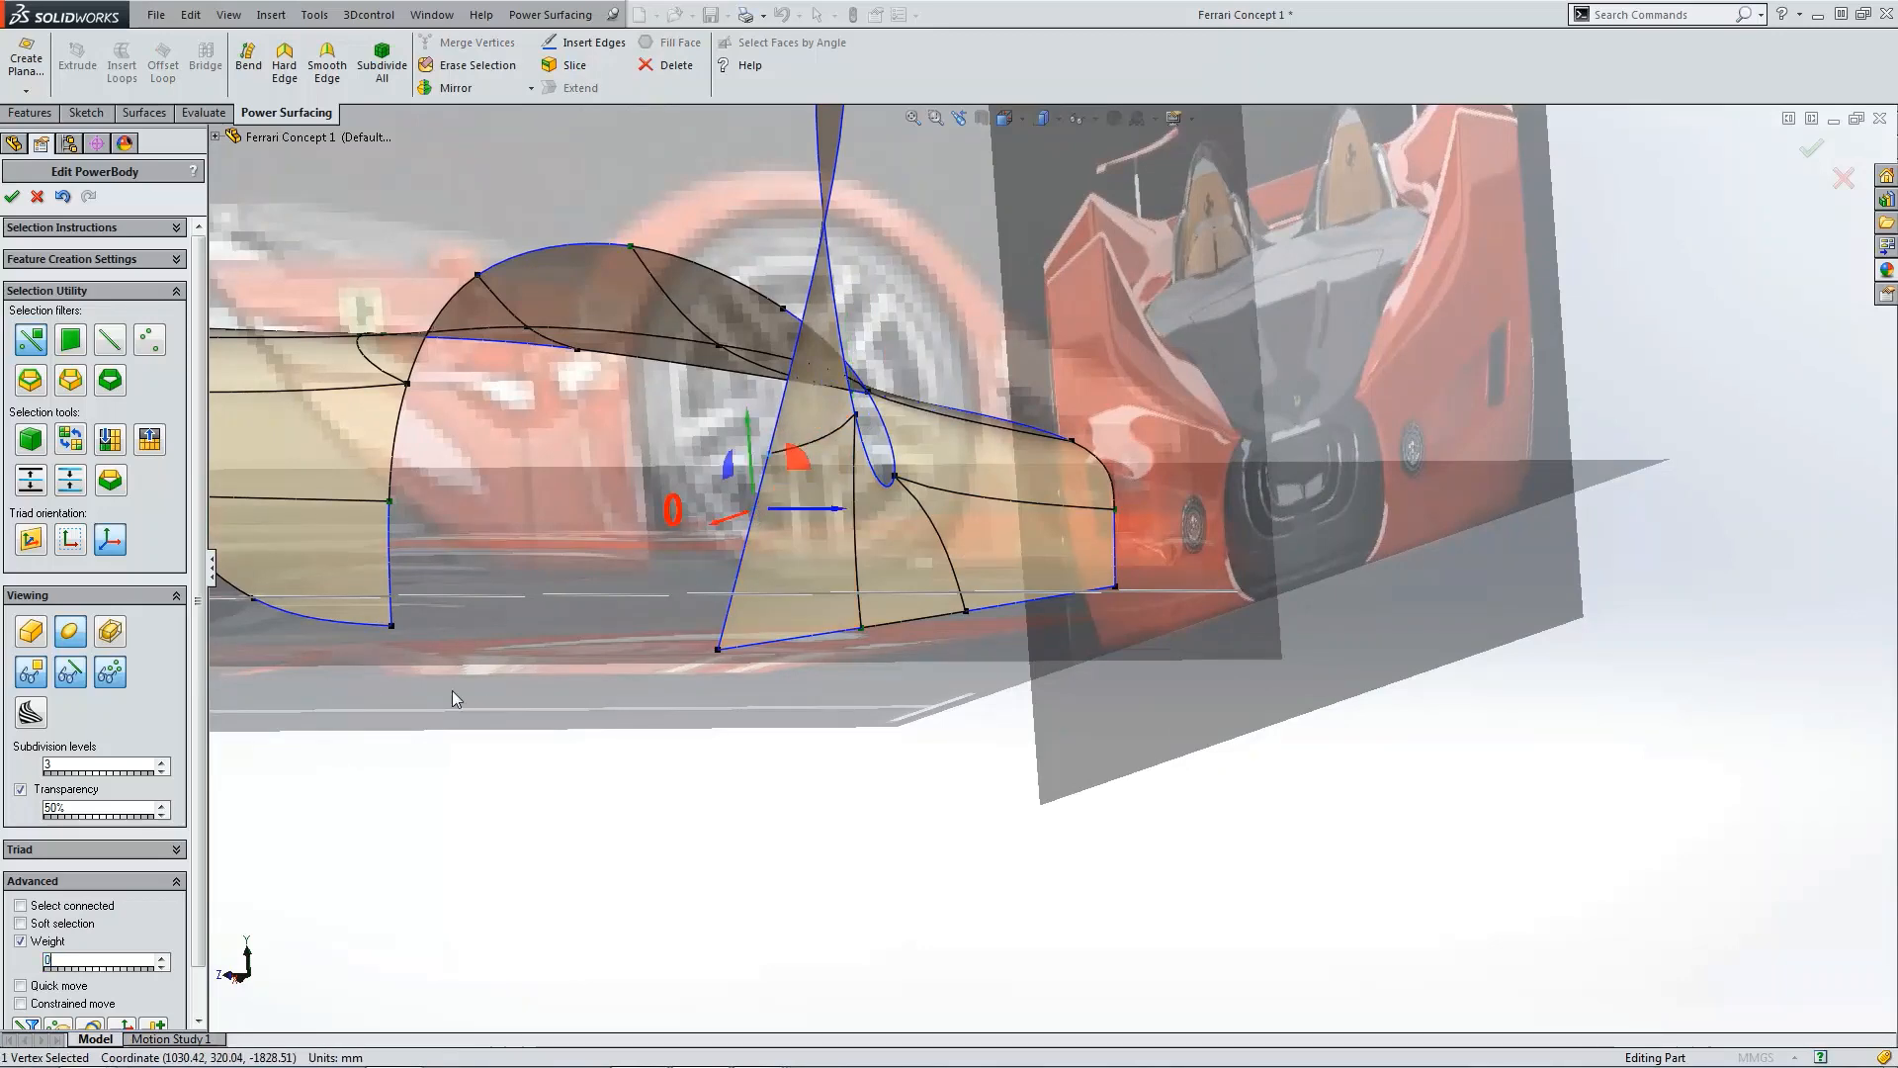
Step: Apply Hard Edge to the two tip vertices of the extended flap
scroll(833, 668, "up", 3)
left_click(948, 714)
scroll(904, 520, "down", 4)
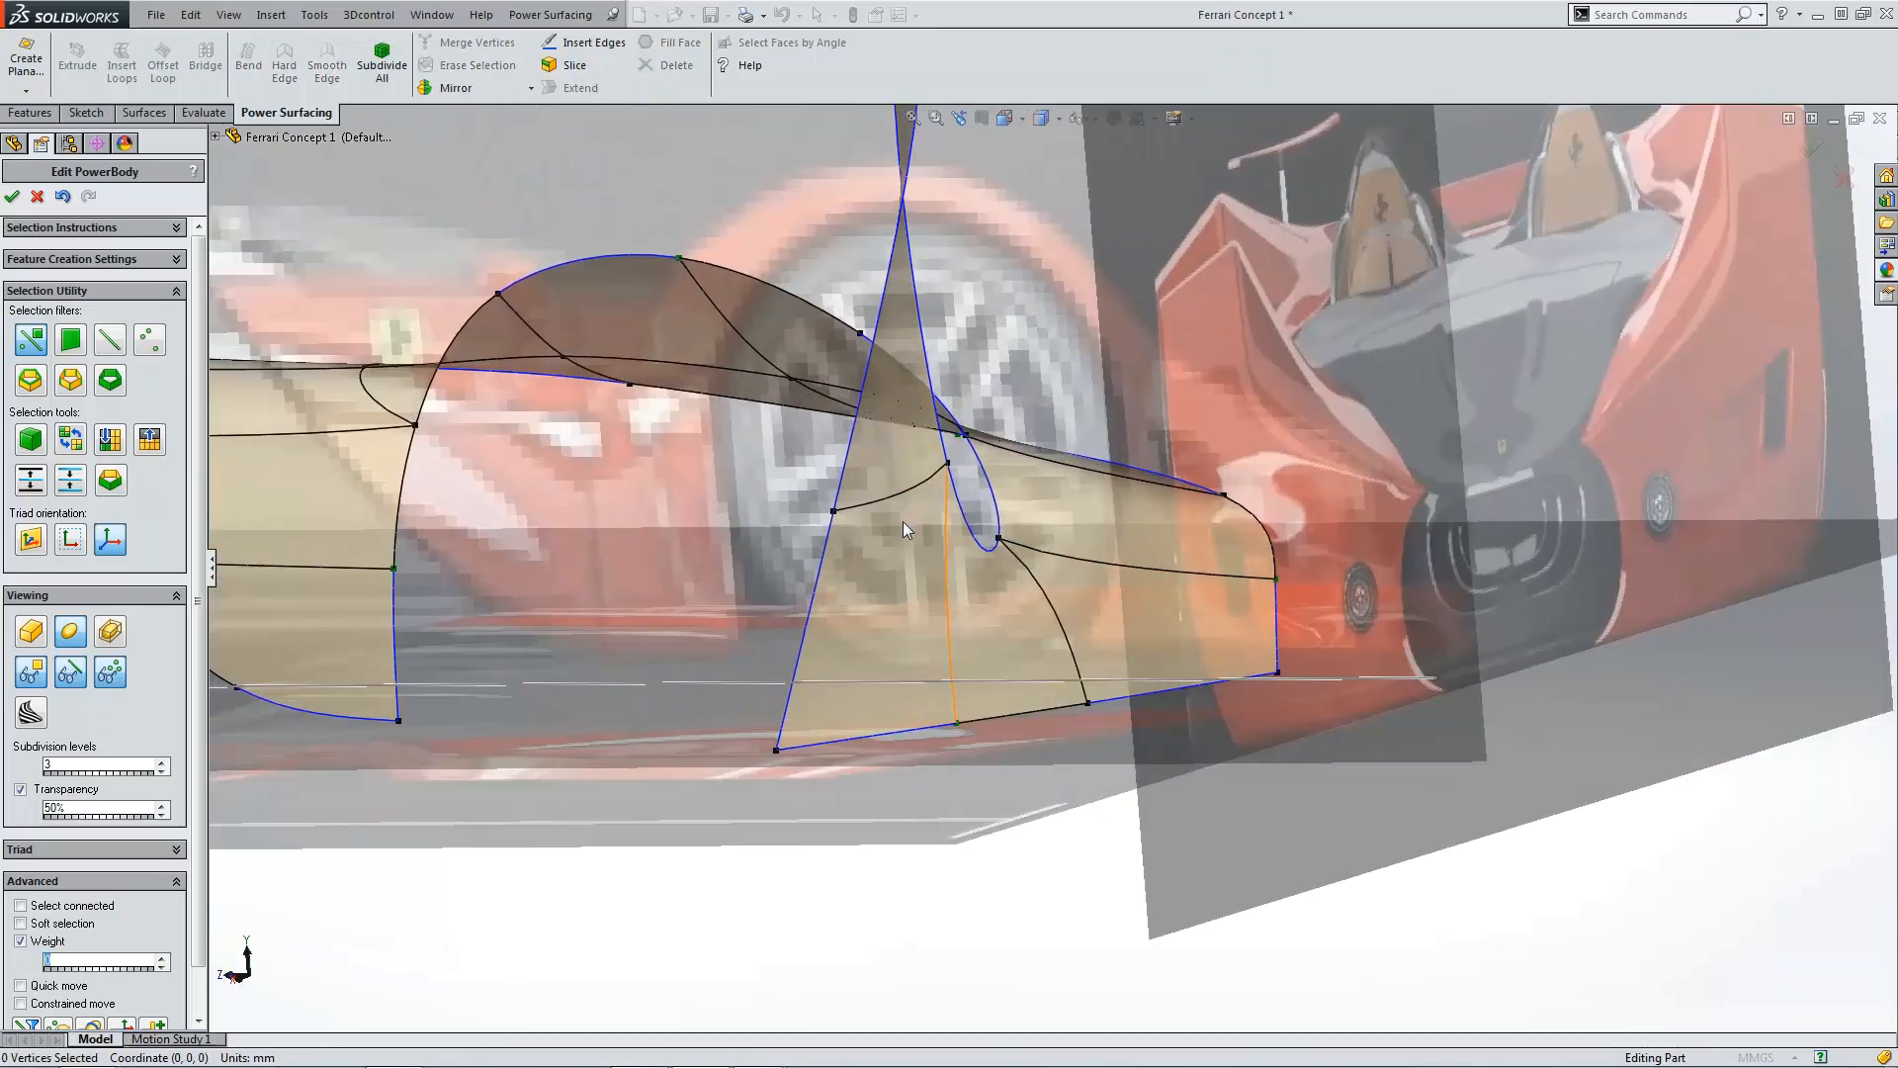
scroll(937, 496, "up", 3)
scroll(997, 285, "down", 3)
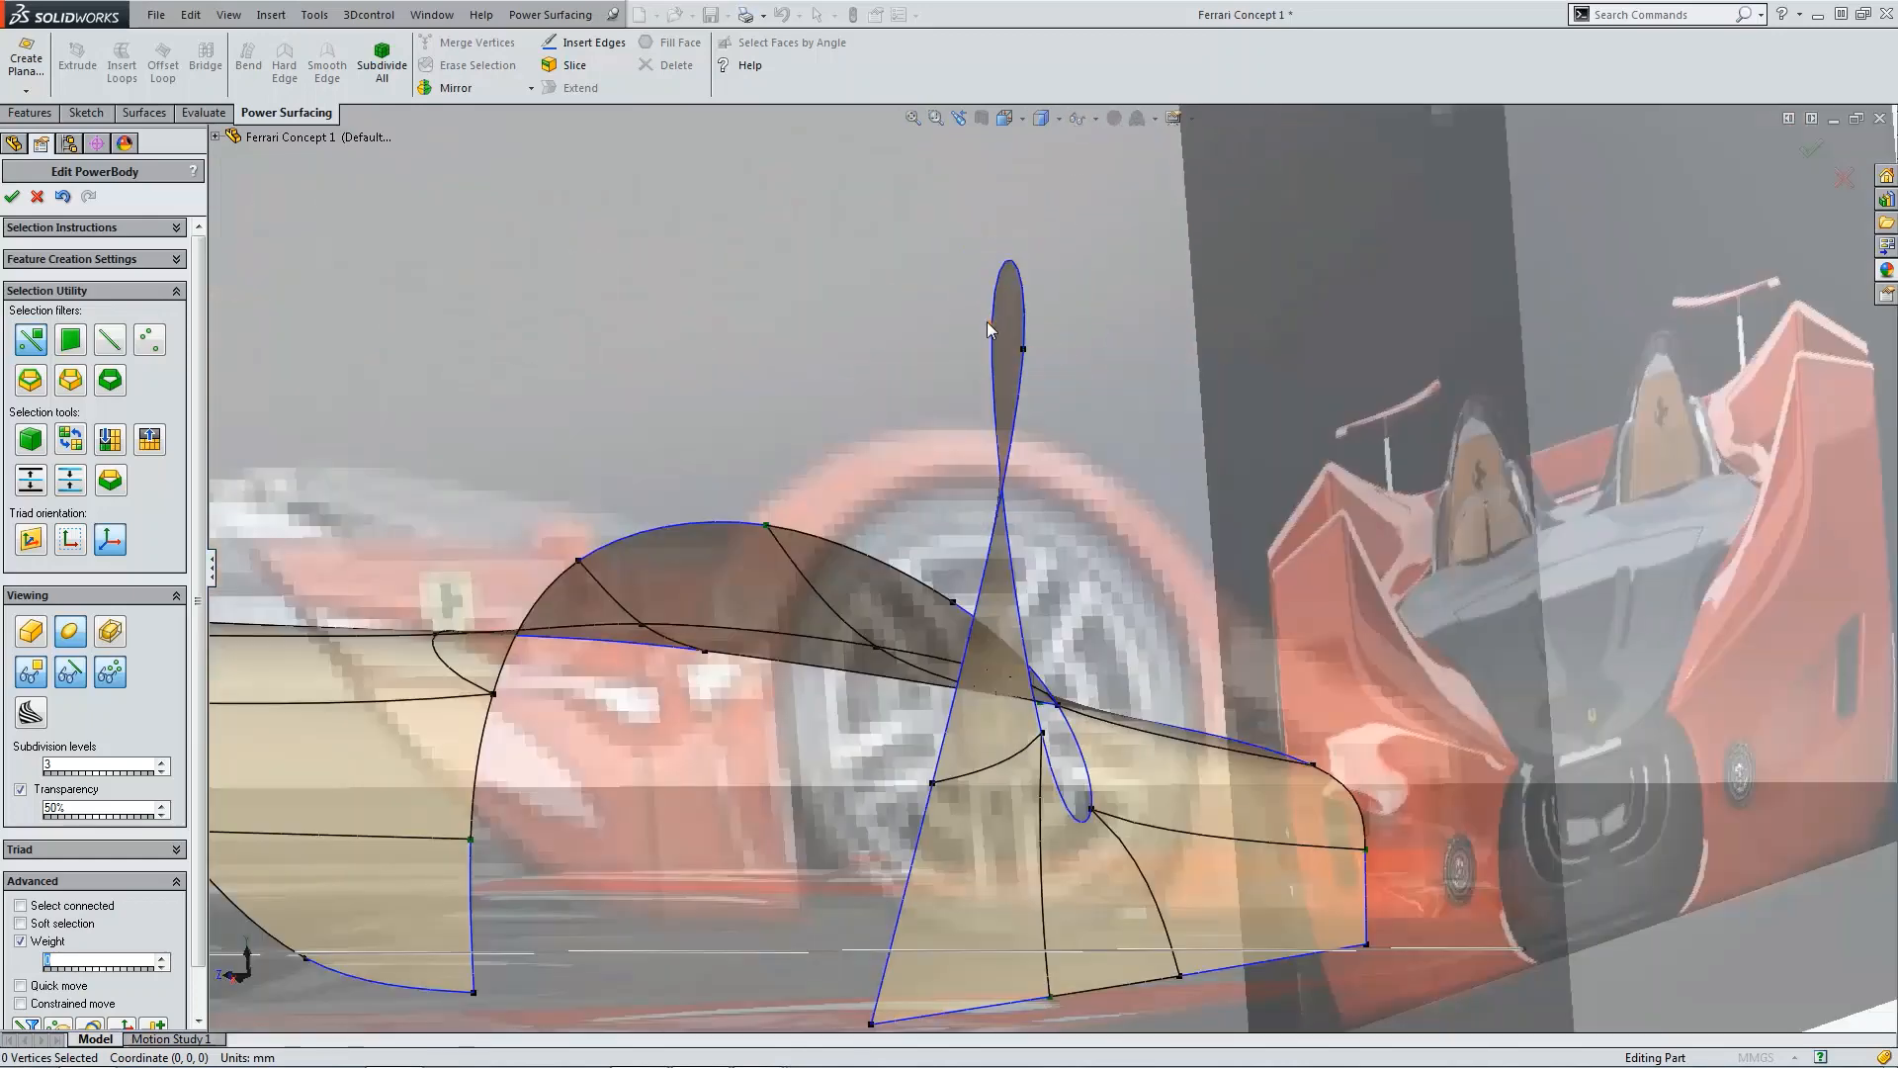
left_click(1024, 350)
left_click(1028, 350, "shift")
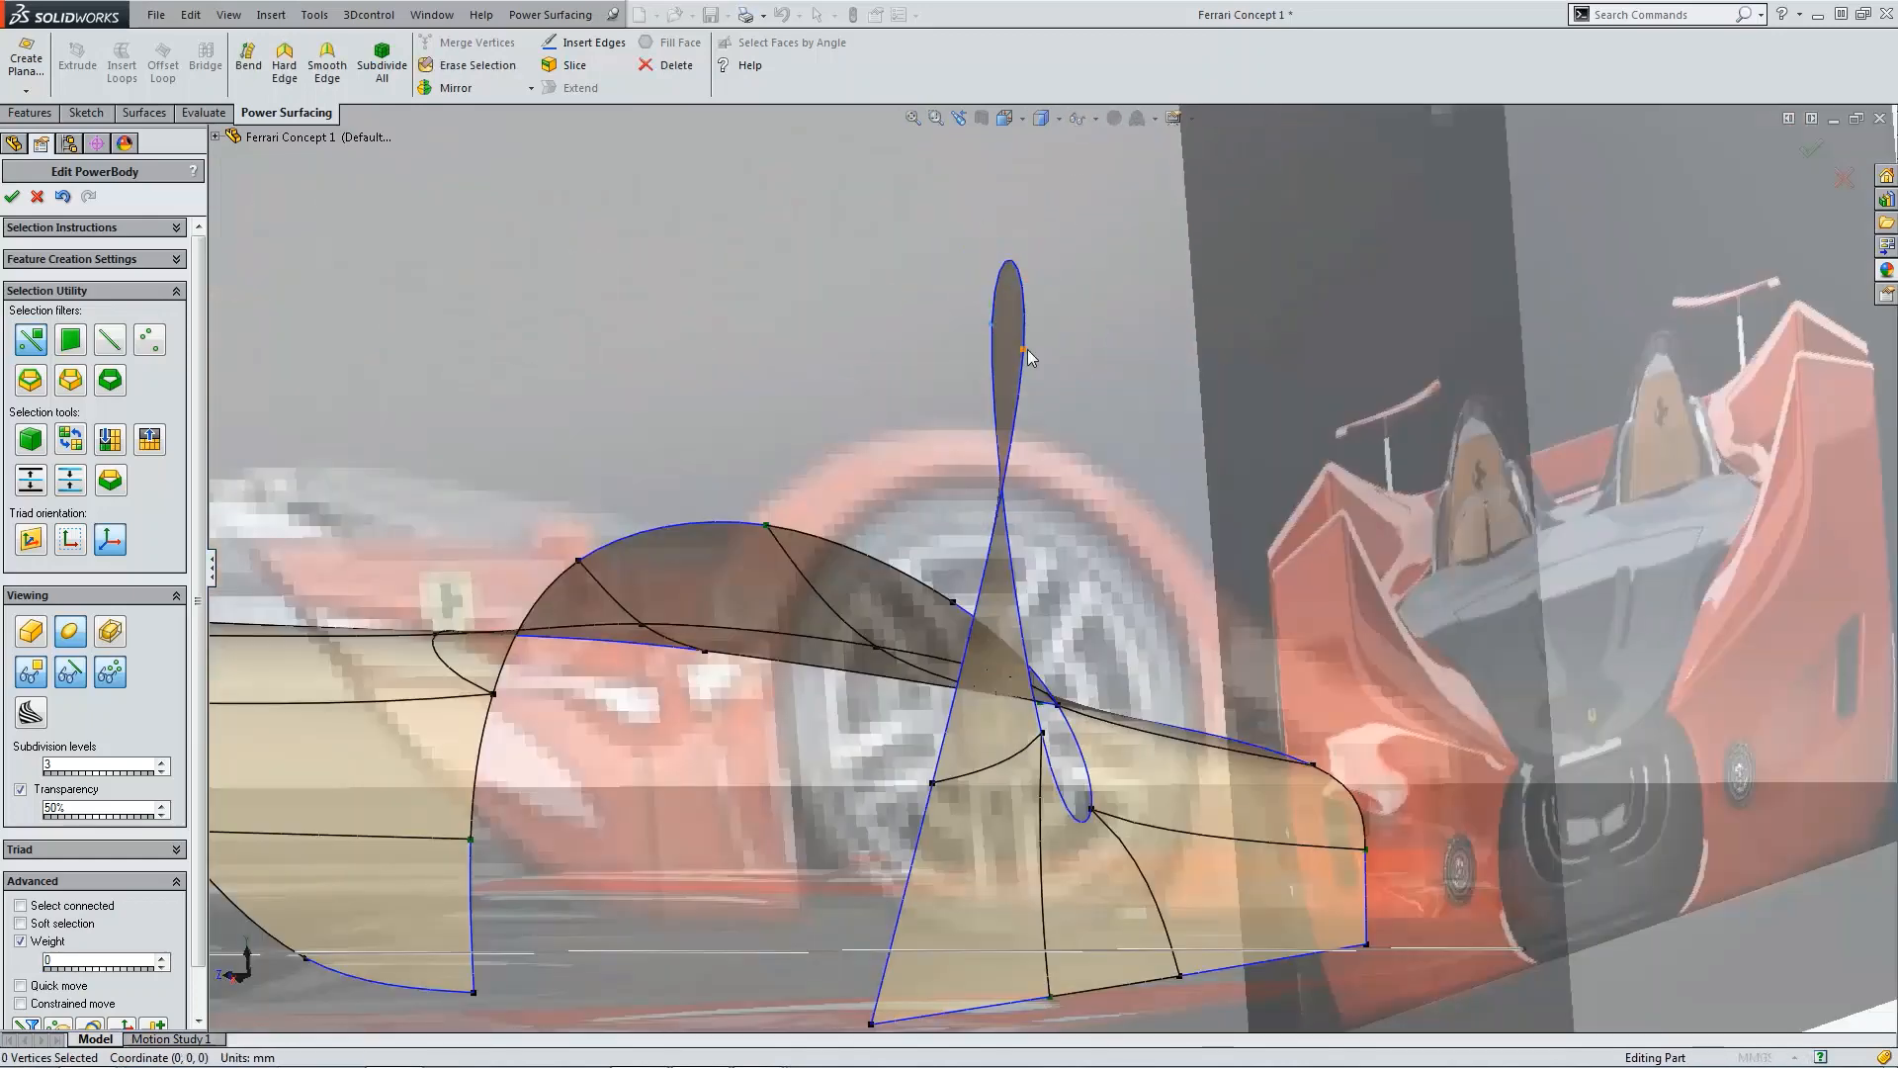
left_click(292, 70)
left_click(884, 366)
Step: In the top view, move the extended flap's tip vertex about 442 mm toward the car's front
scroll(887, 370, "up", 4)
key("ctrl+5")
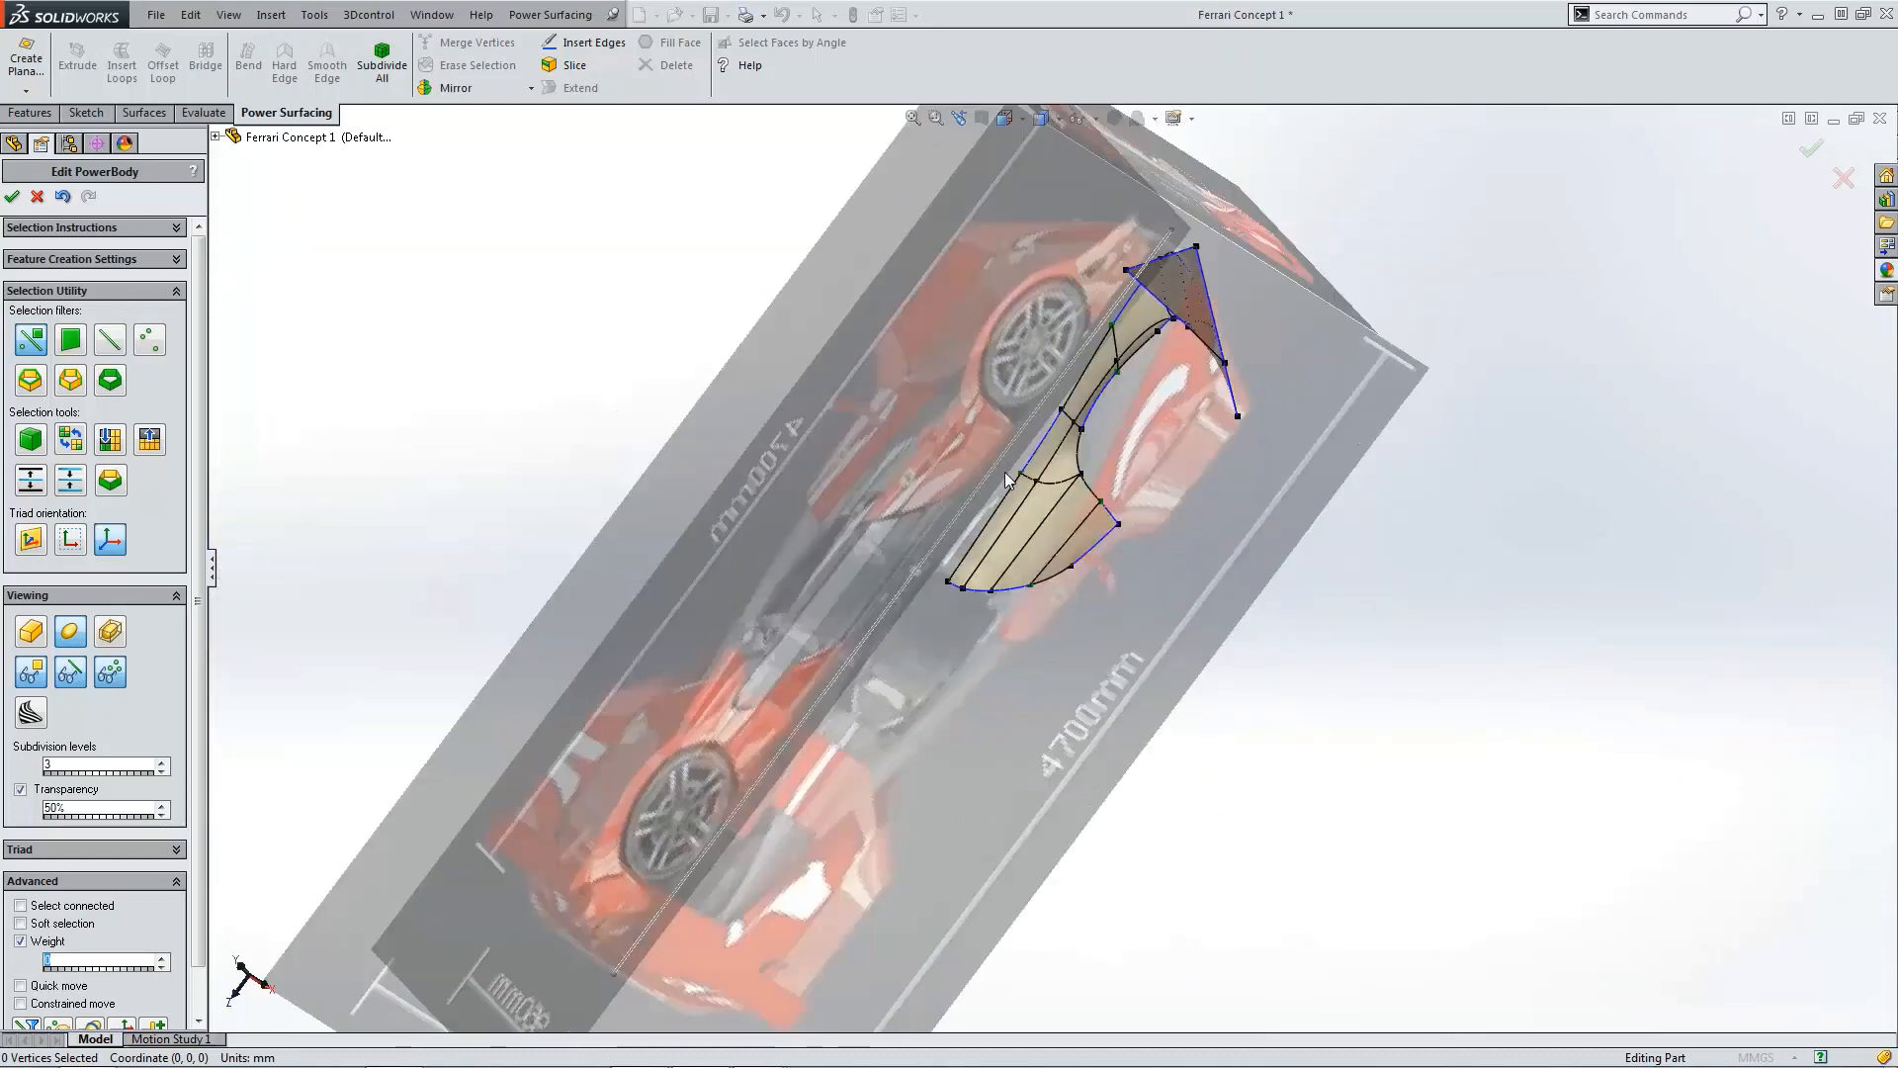
scroll(1147, 257, "down", 4)
left_click(1232, 284)
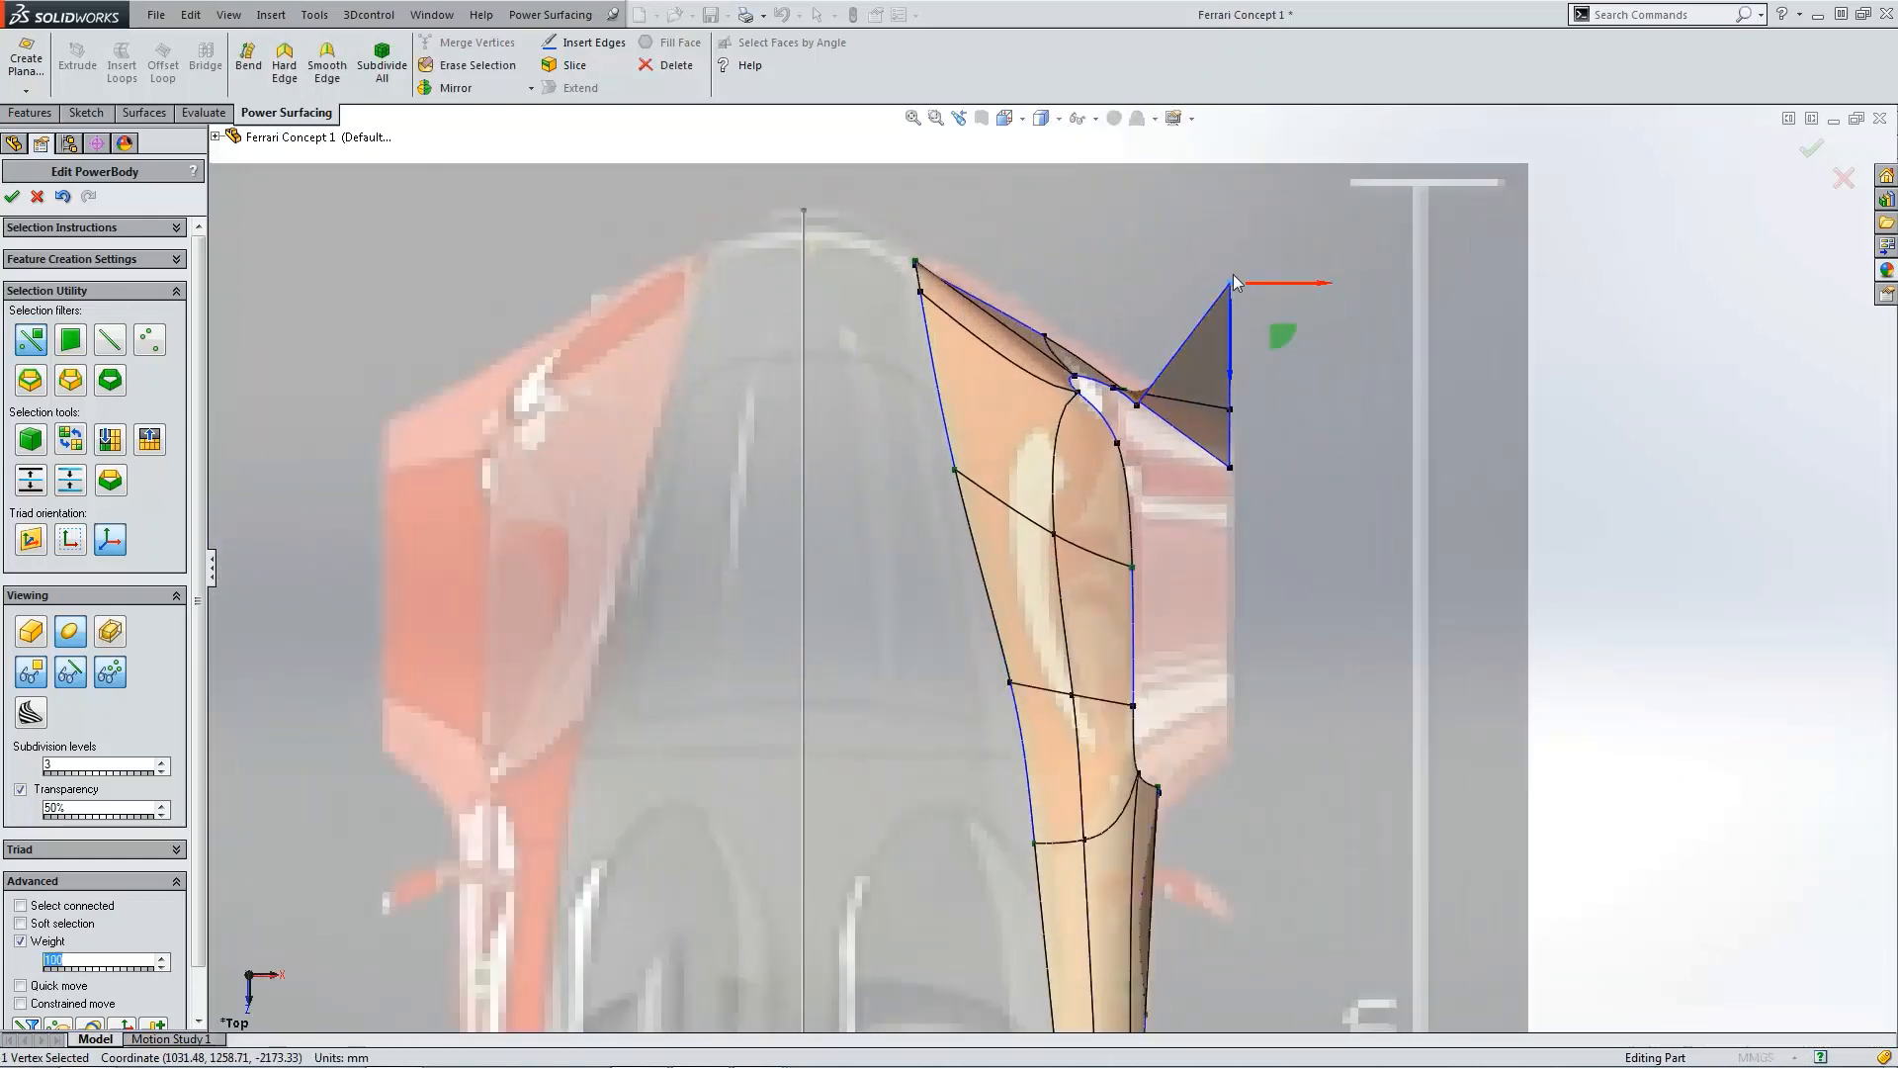
left_click_drag(1236, 332, 1240, 518)
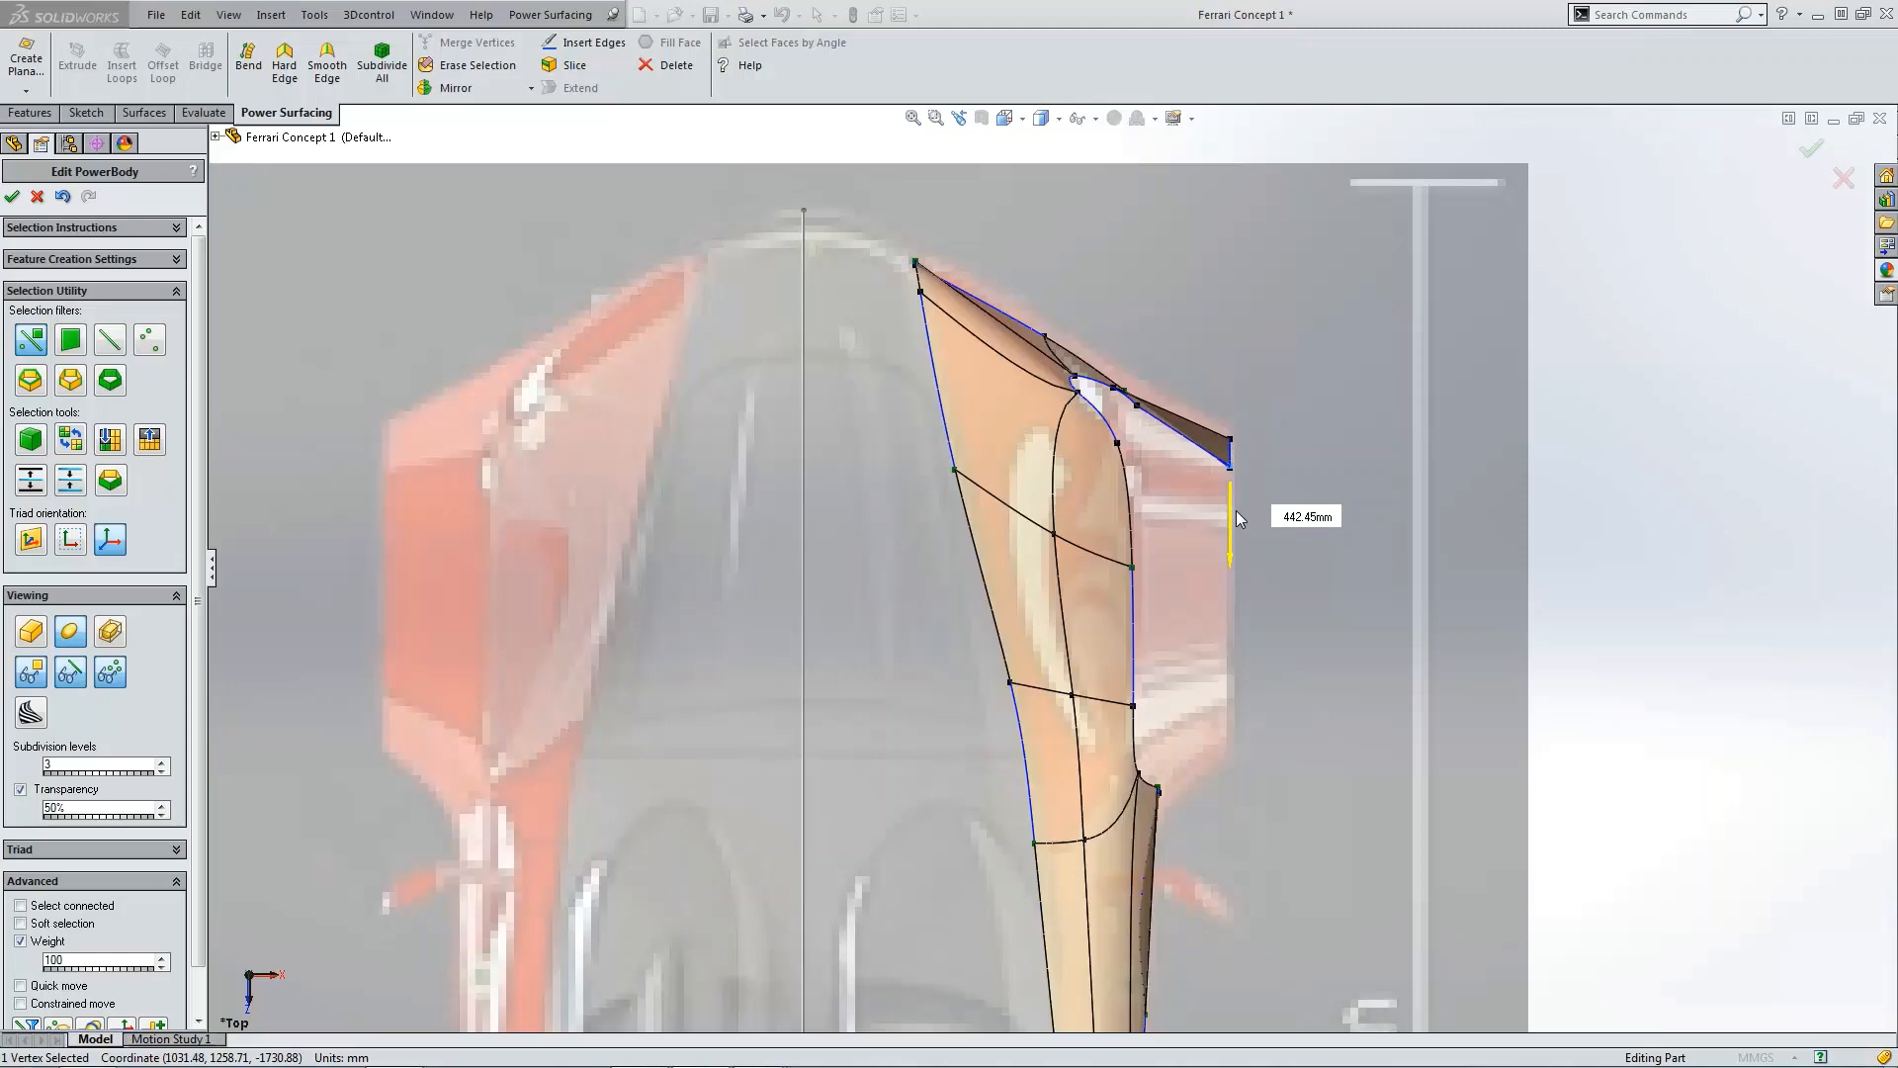
Step: Insert edge loops across the tall extended flap in the side view to divide it into segments
left_click(1296, 354)
key("ctrl+4")
scroll(1402, 605, "down", 6)
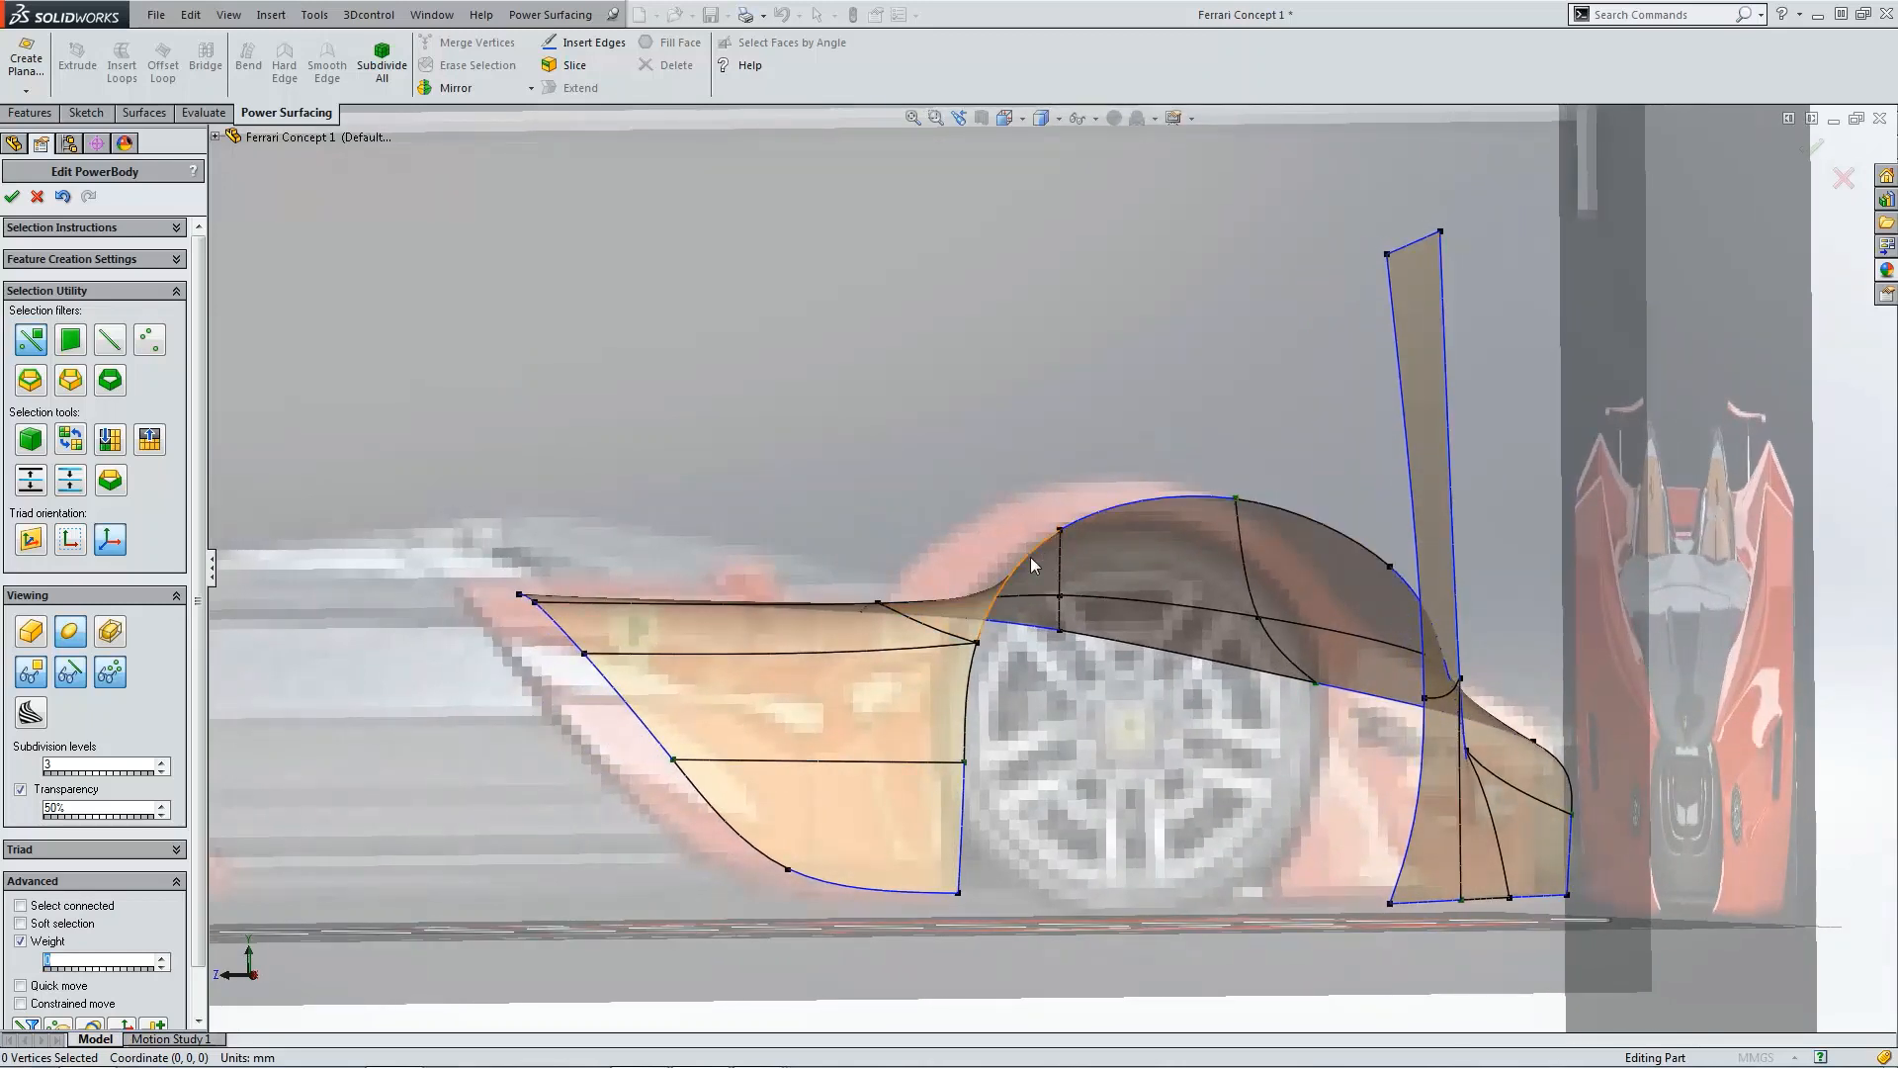
key("ctrl+4")
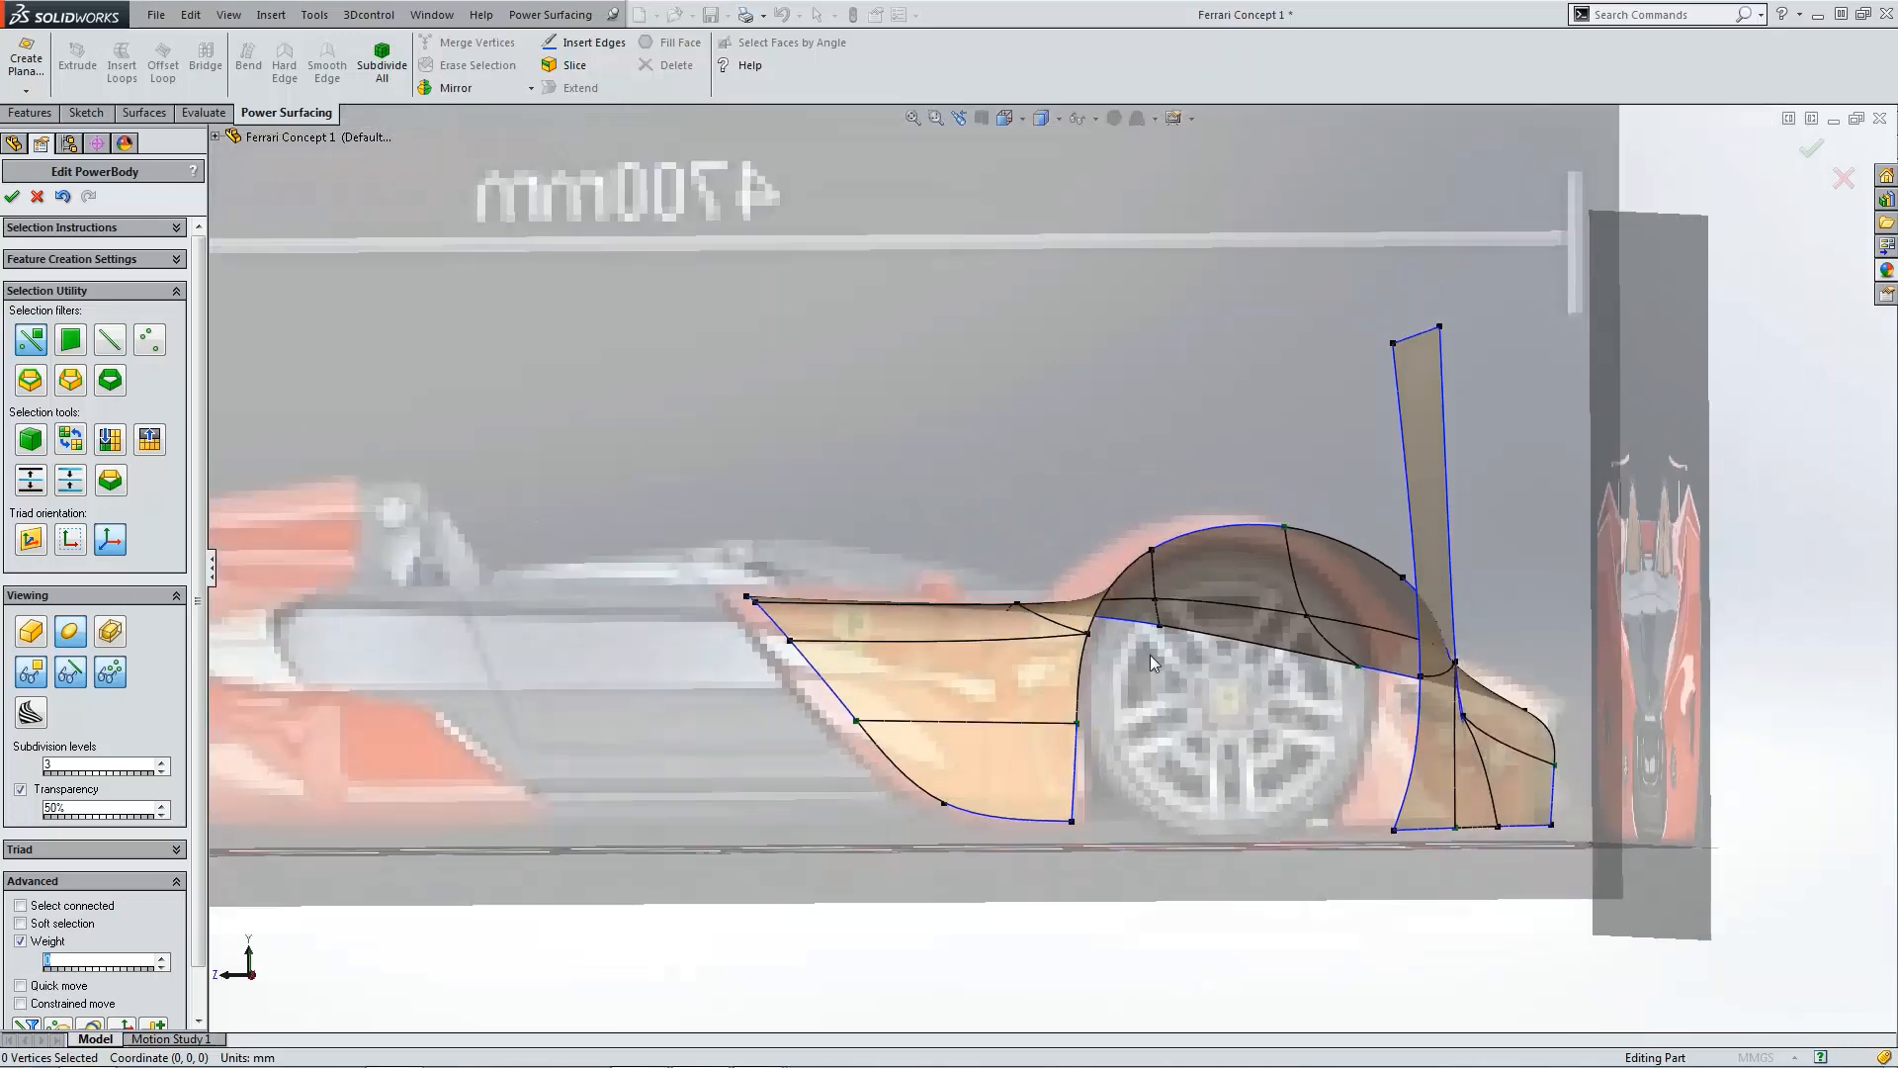
scroll(1513, 621, "down", 6)
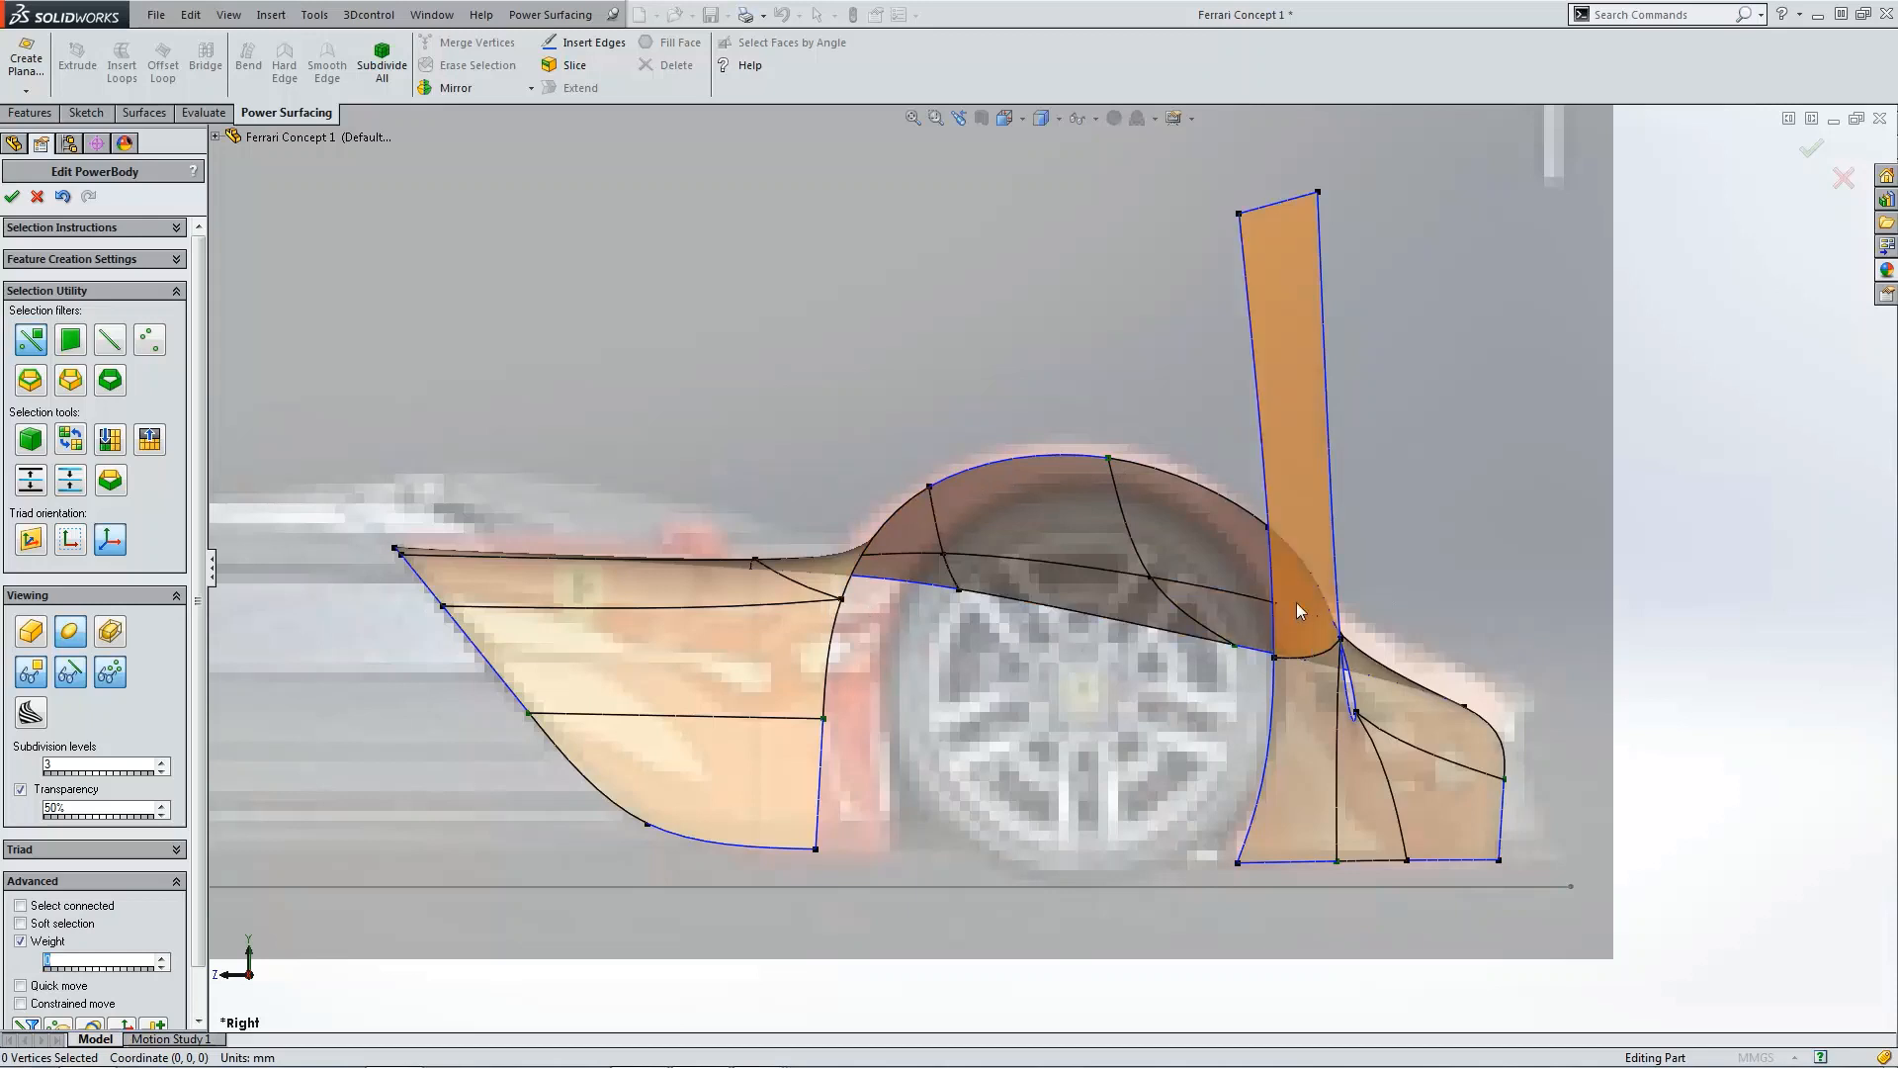
left_click(1337, 574)
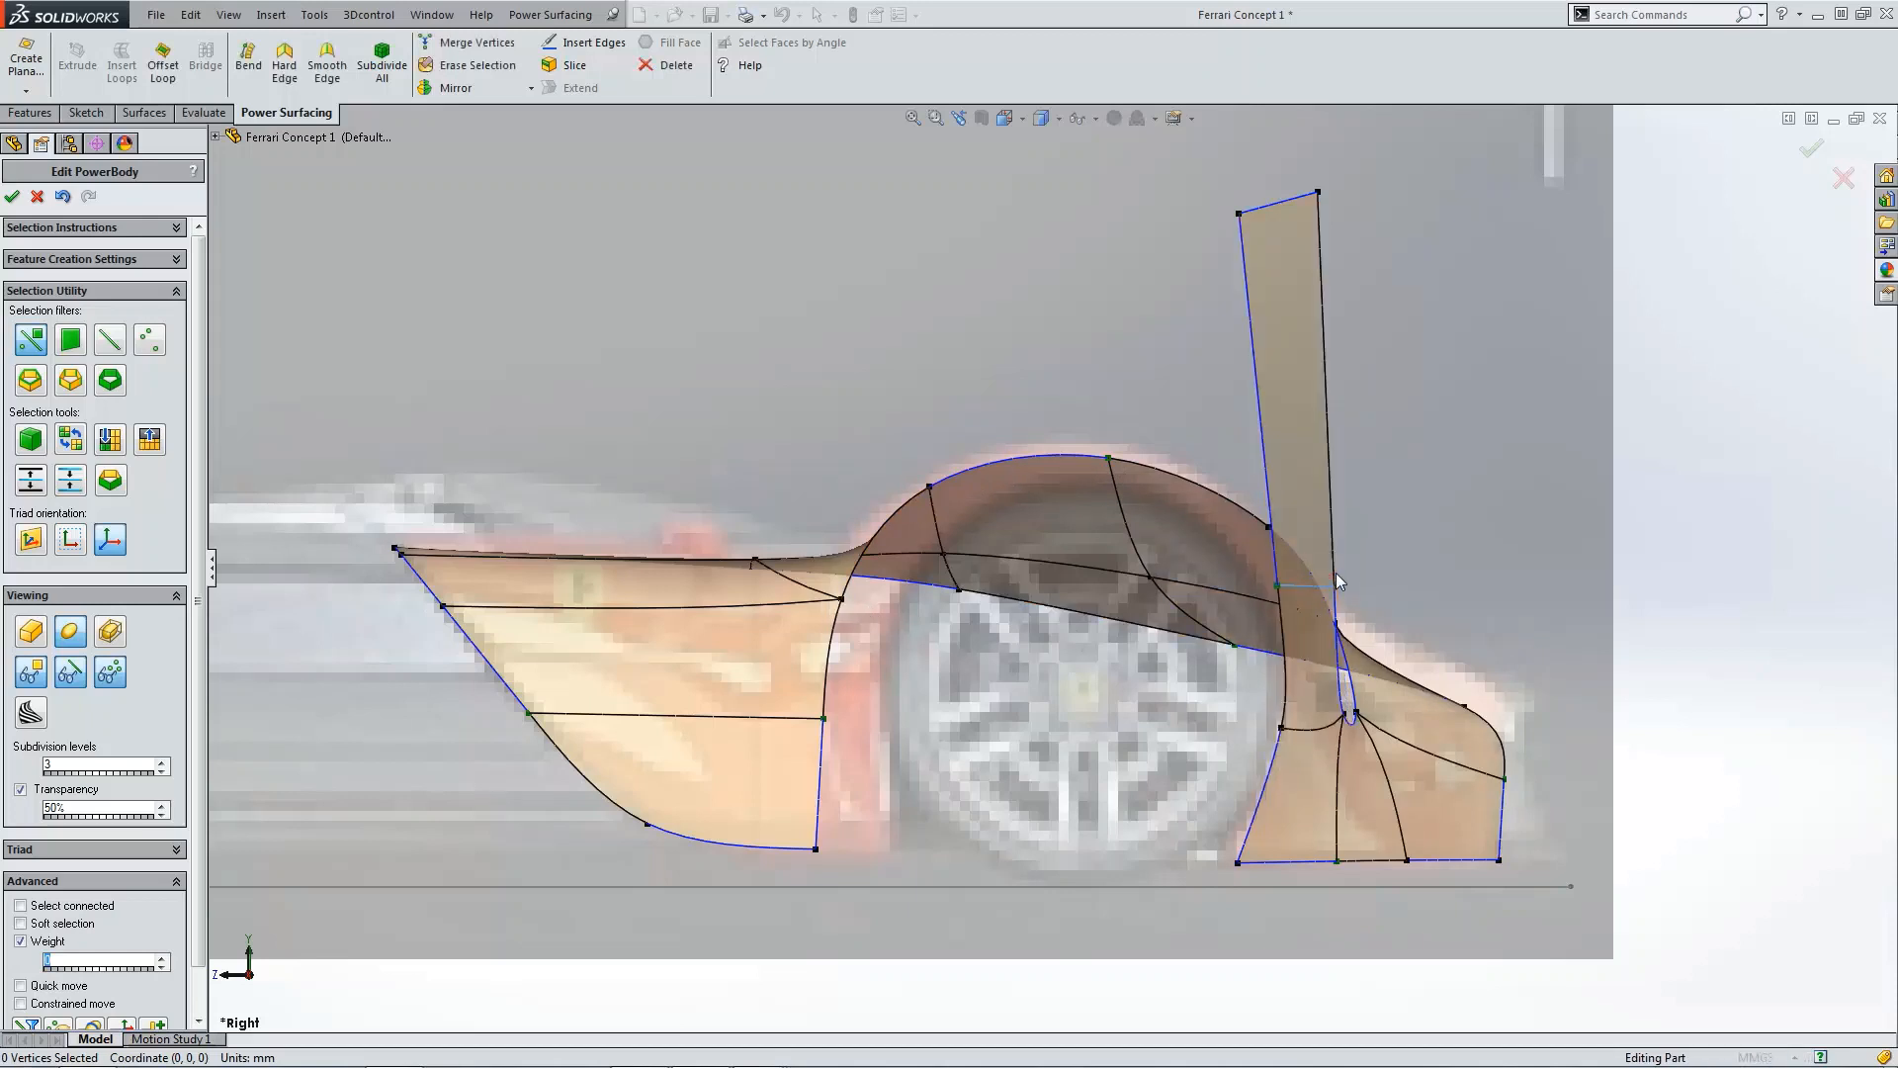
left_click(1329, 504)
left_click(1323, 407)
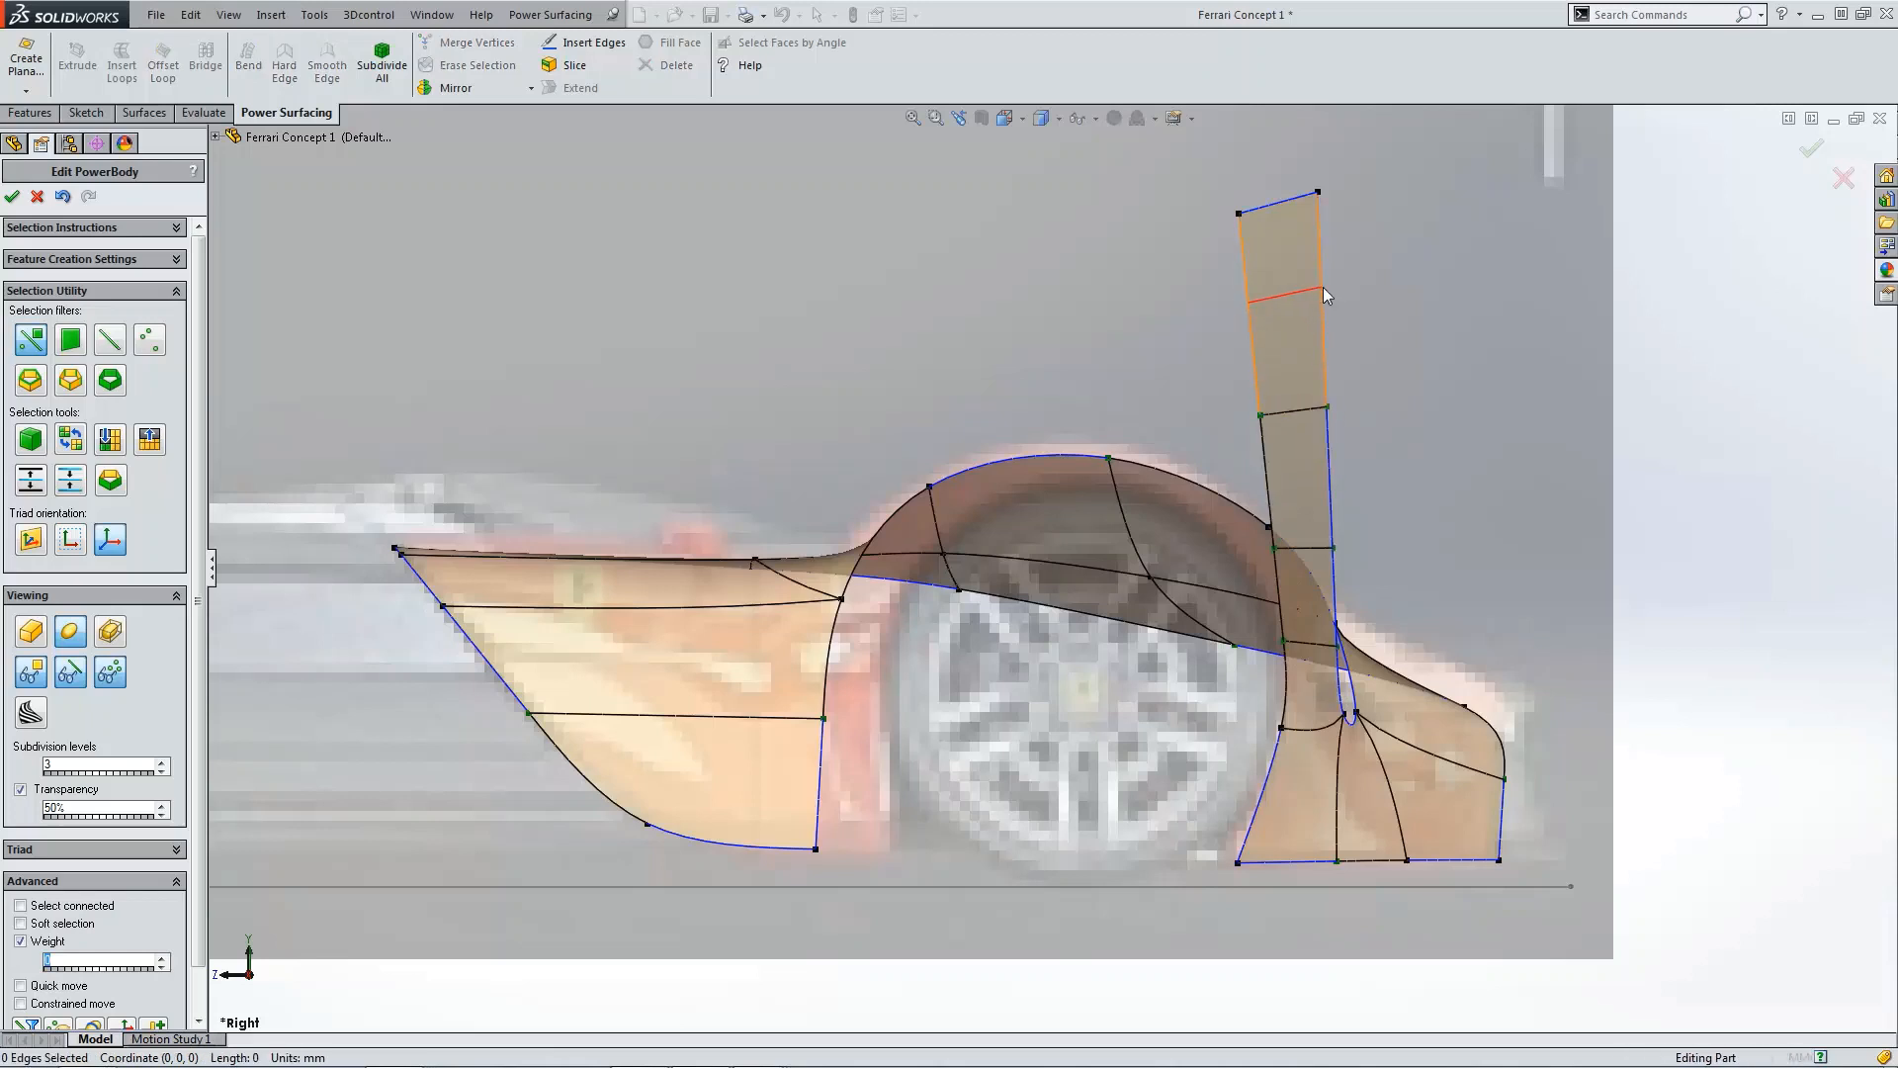
left_click(1323, 287)
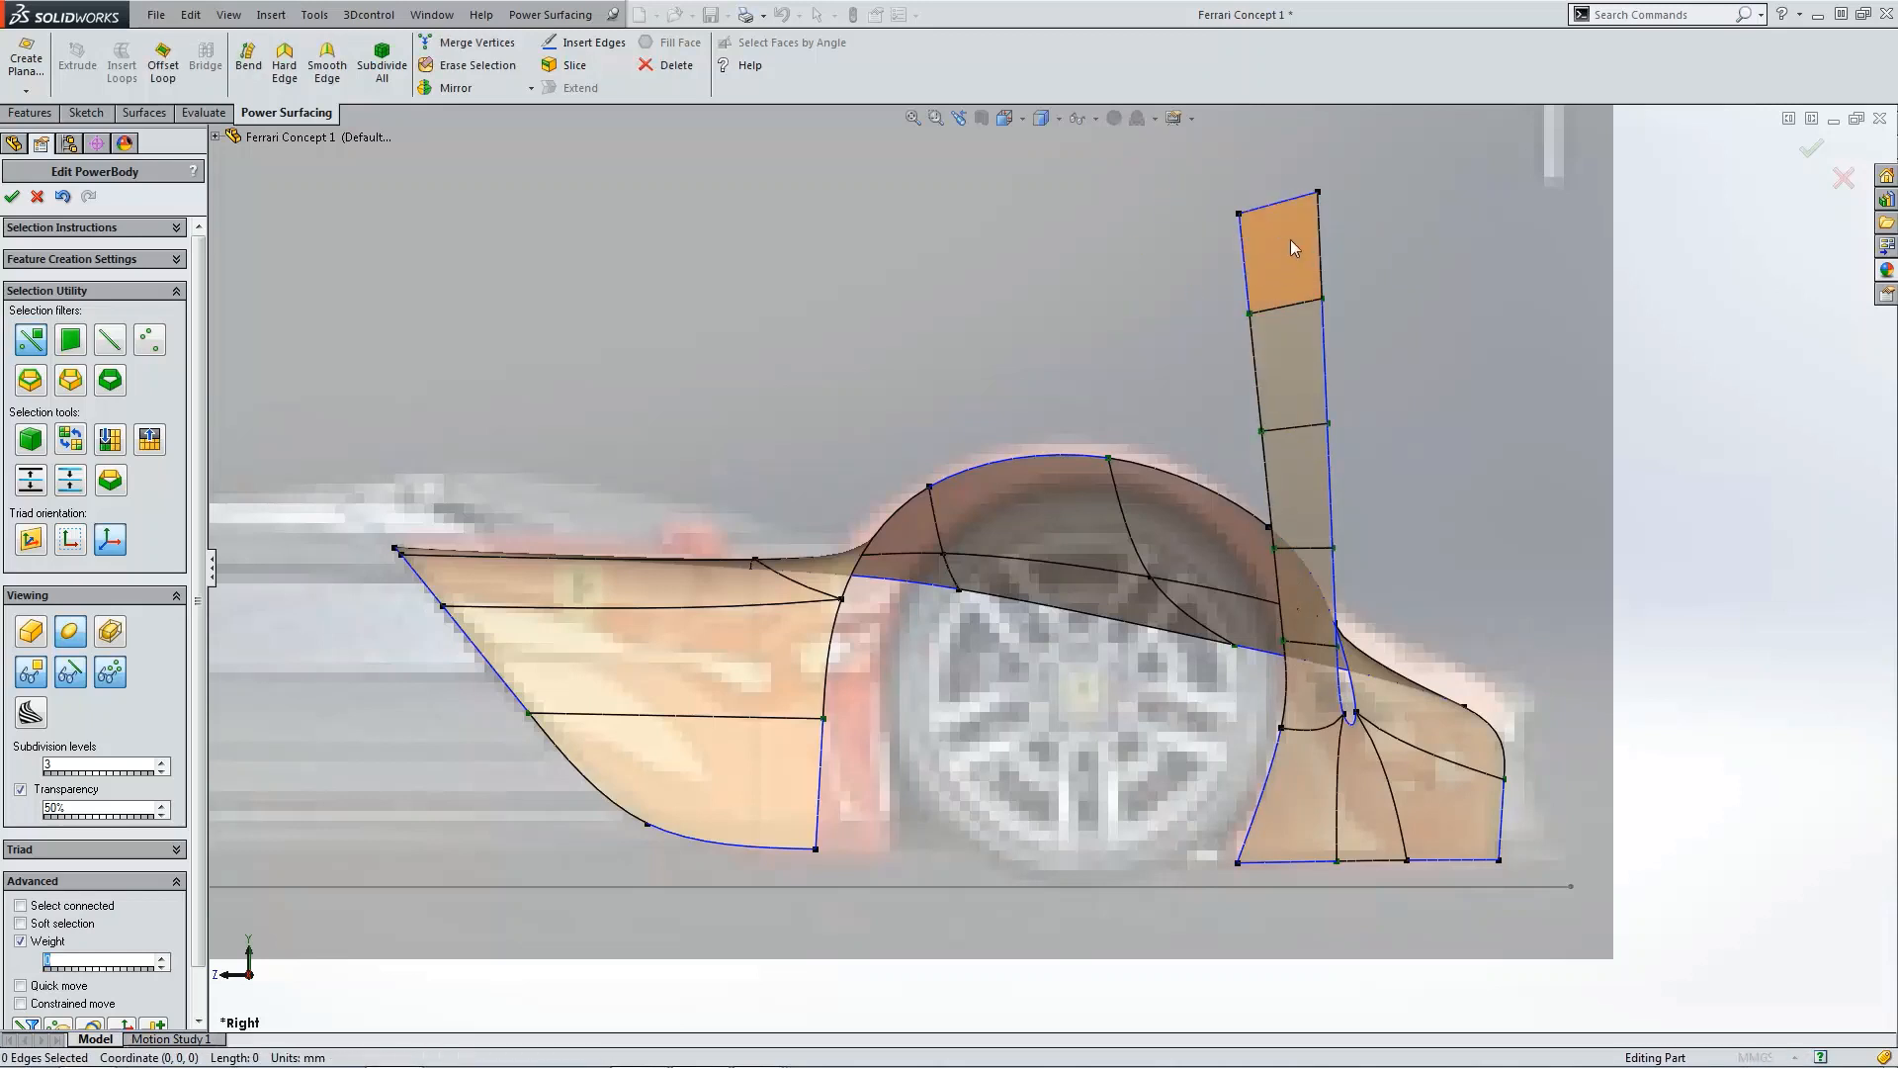
left_click(1301, 651)
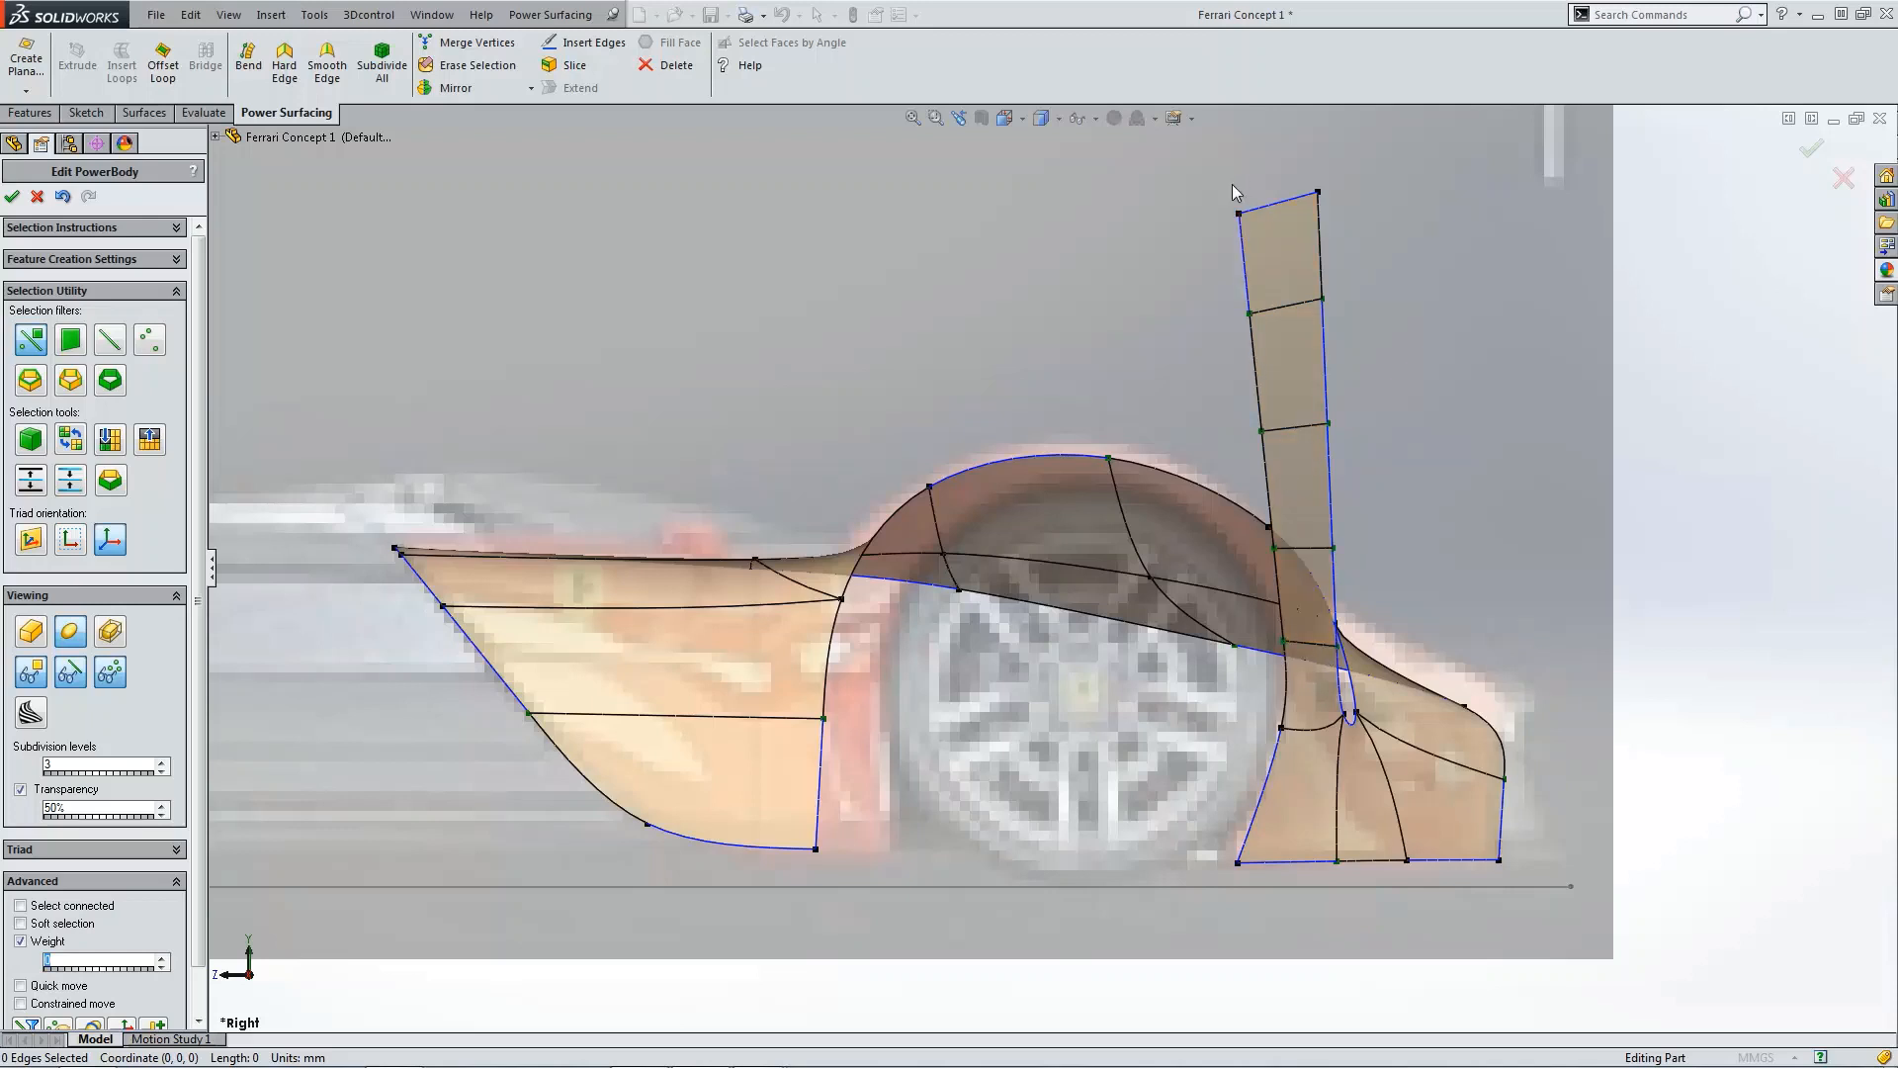
Step: Inspect the flap and rear body from the side, top and front views
left_click(1266, 202)
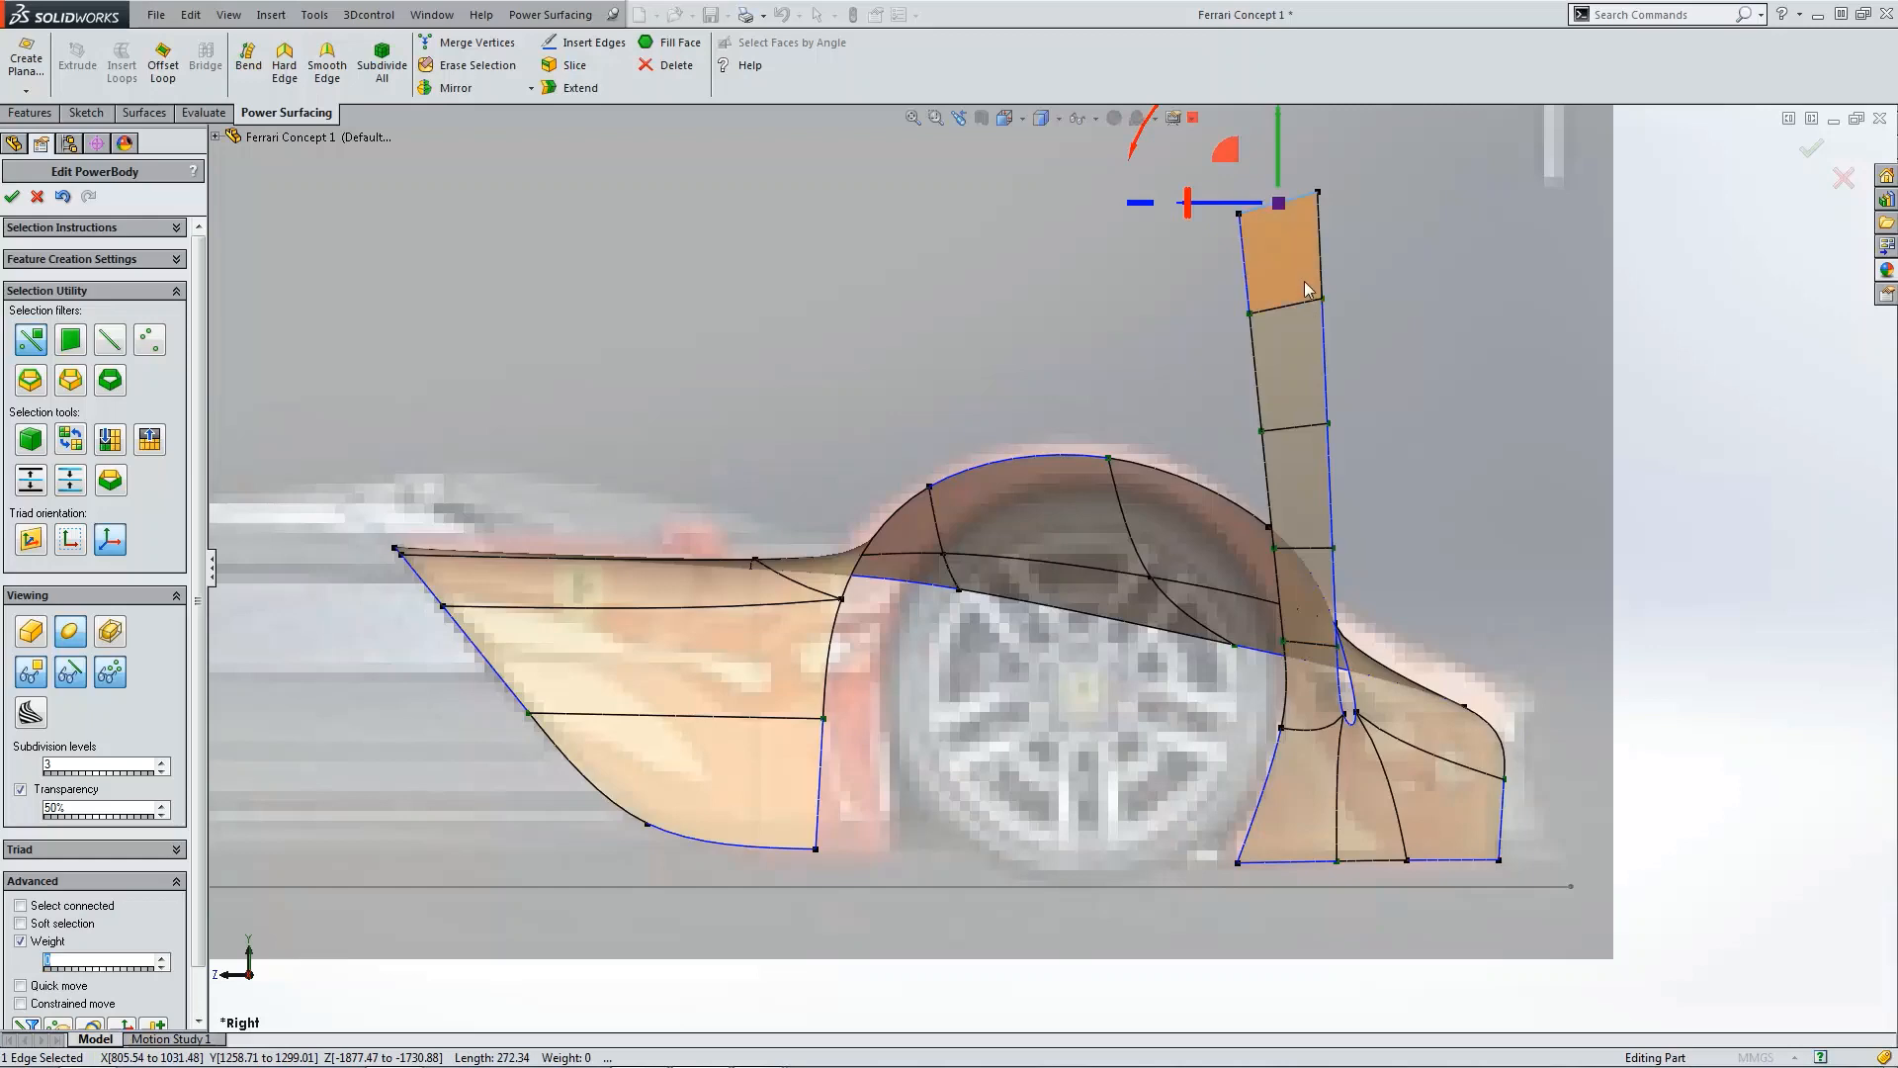
left_click(1424, 344)
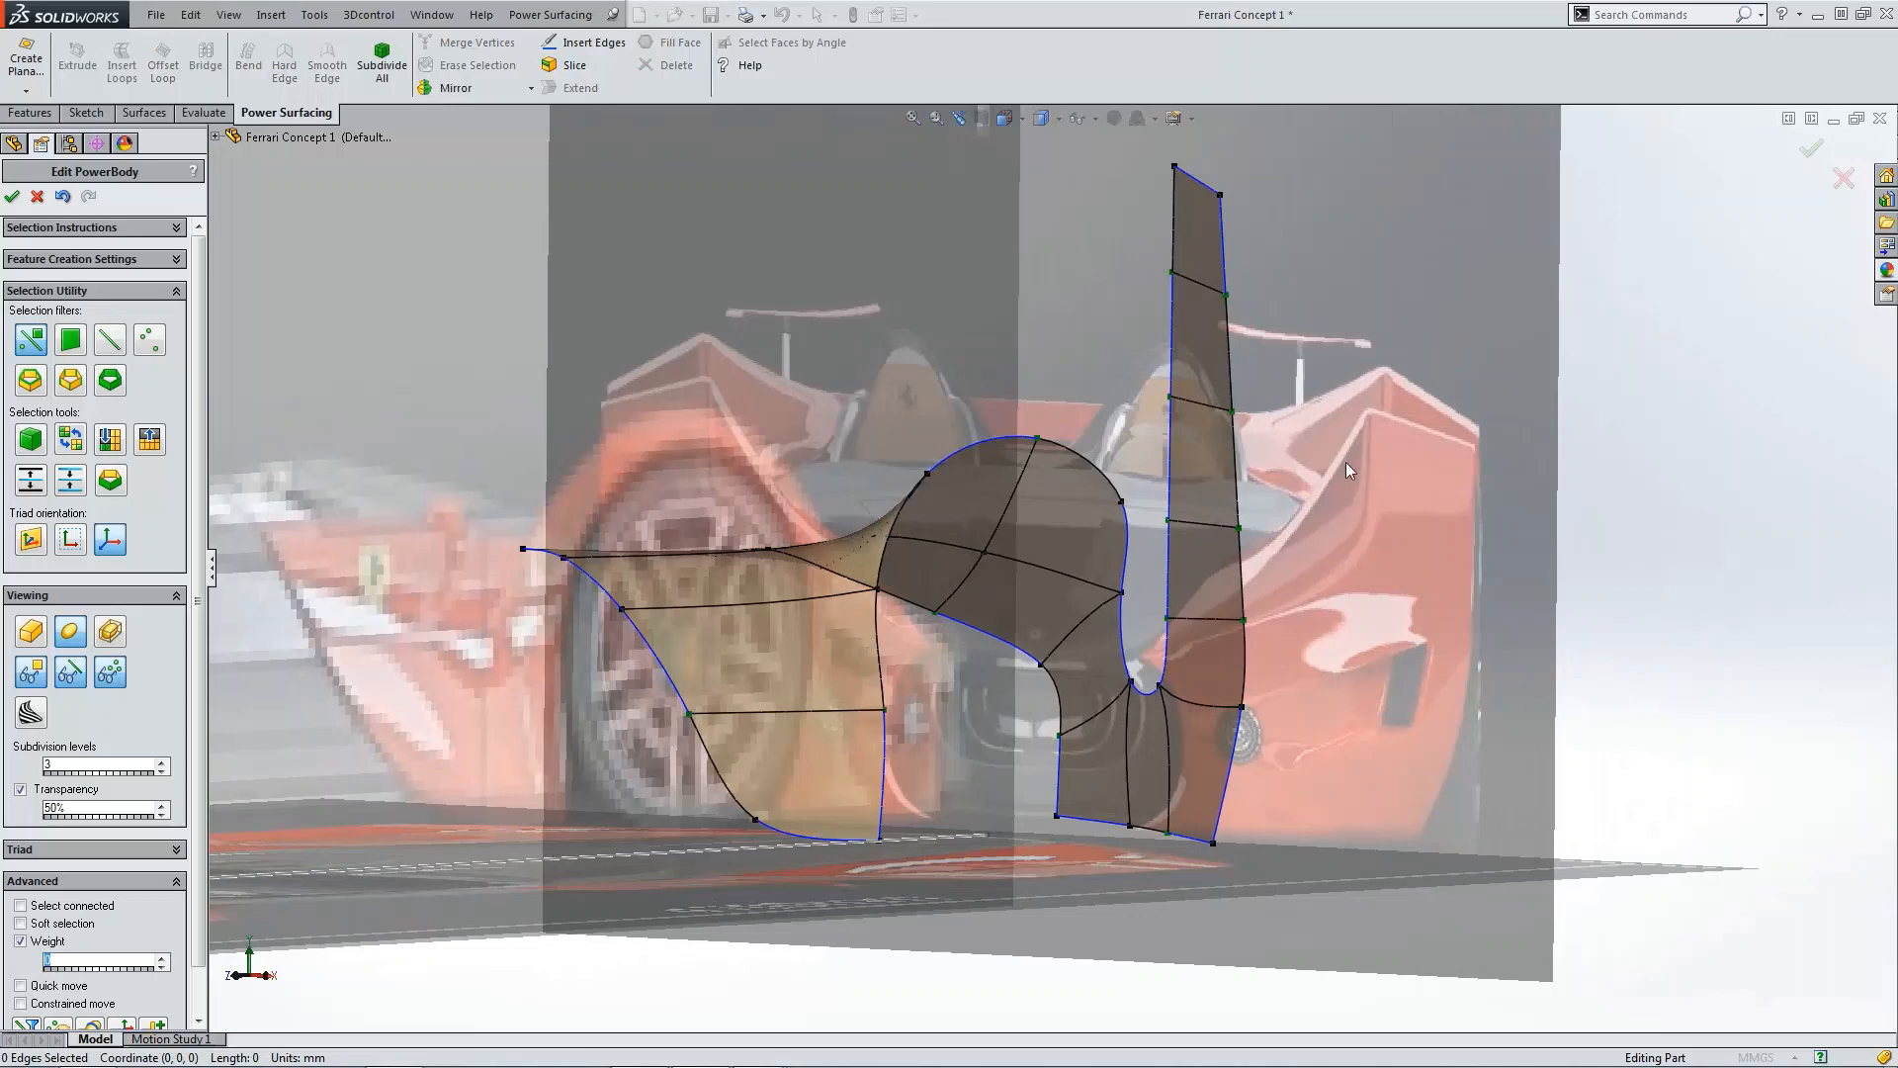
key("ctrl+4")
scroll(1452, 674, "down", 5)
key("ctrl+5")
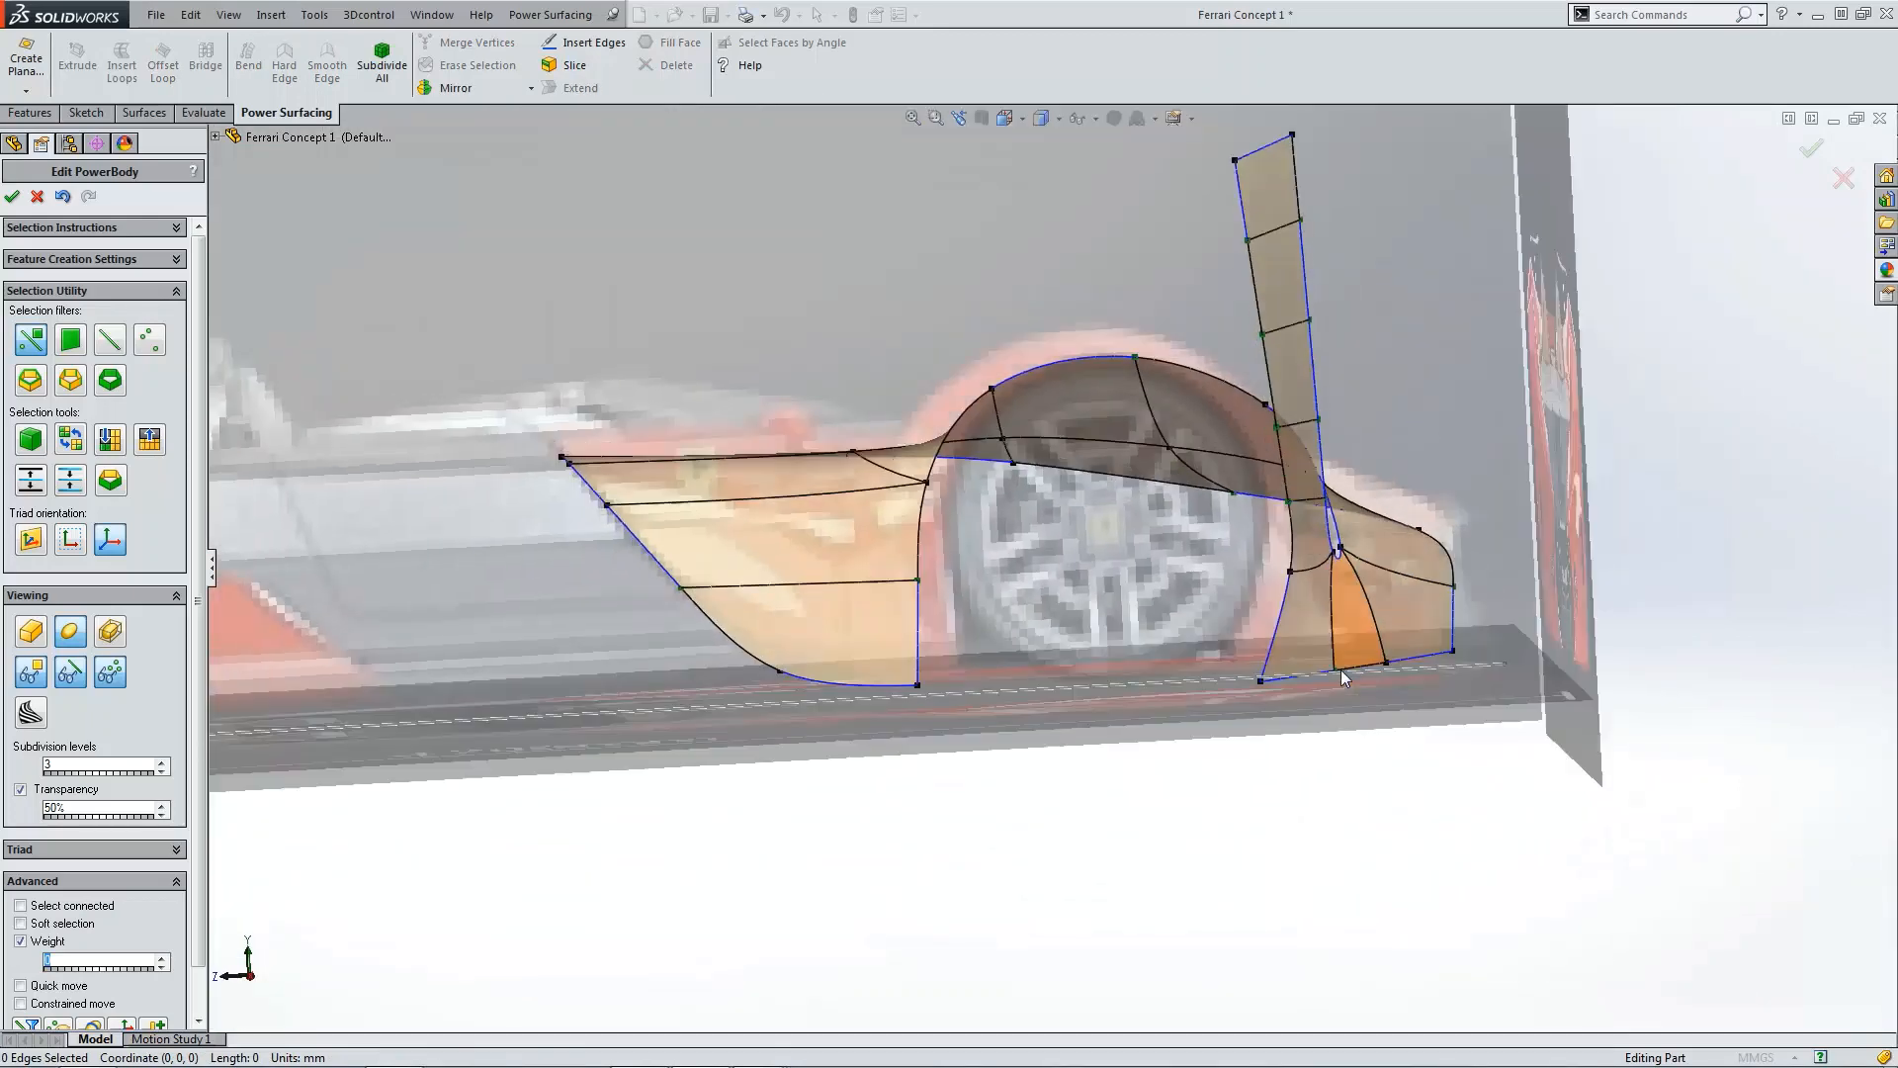
scroll(1238, 298, "down", 5)
scroll(1124, 444, "down", 4)
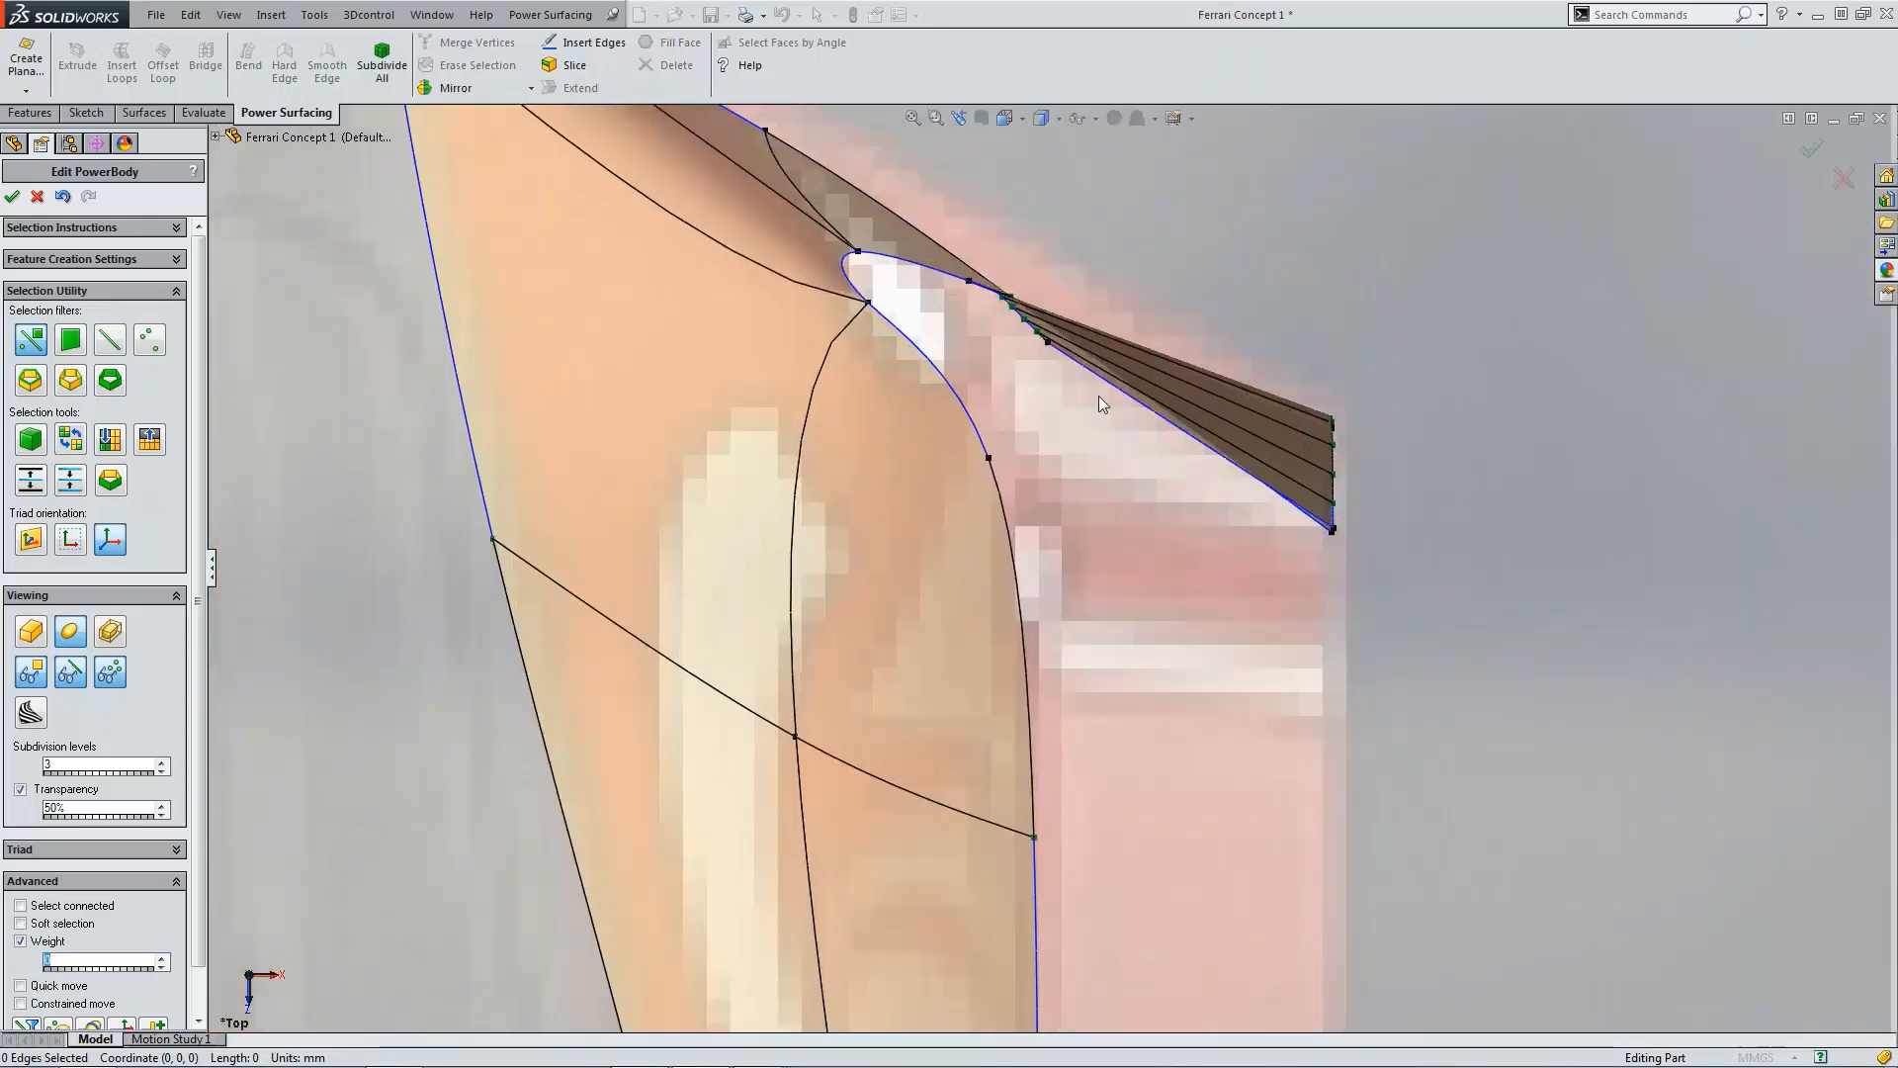
scroll(1078, 389, "up", 3)
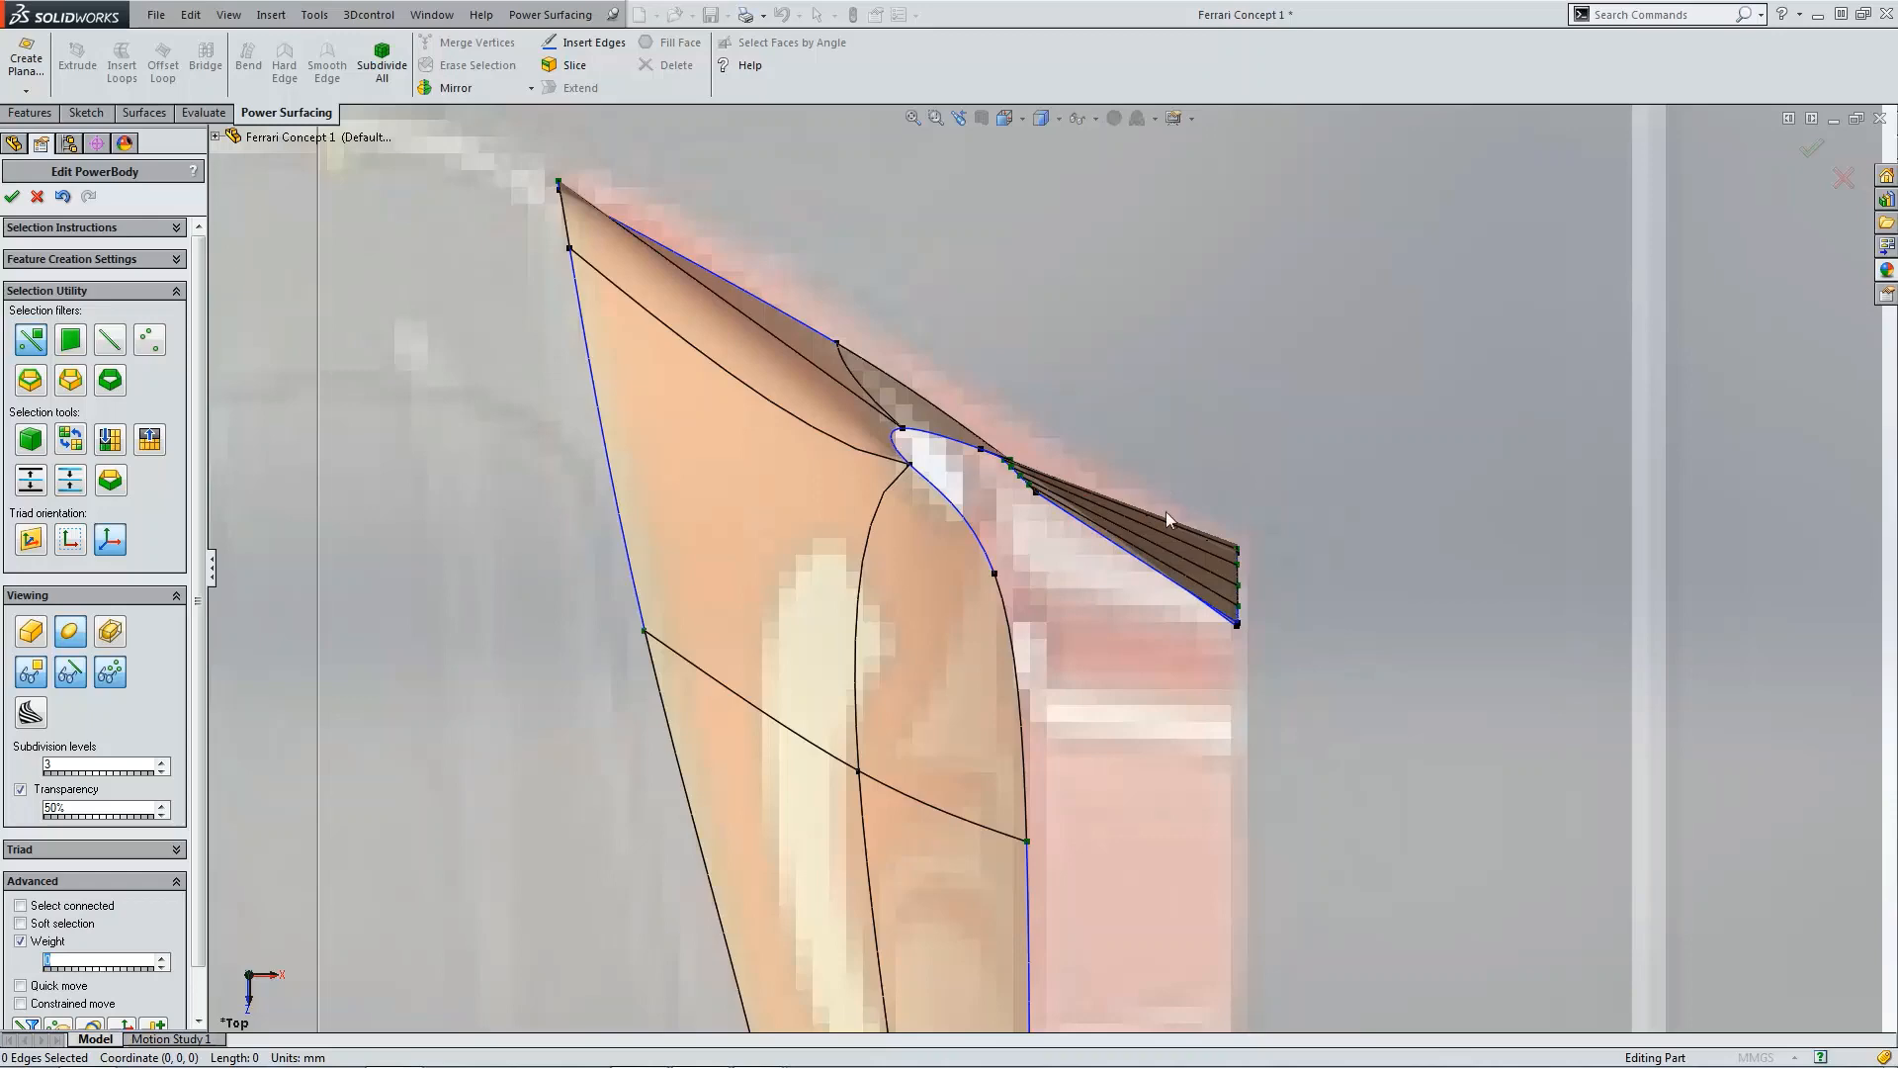
key("ctrl+1")
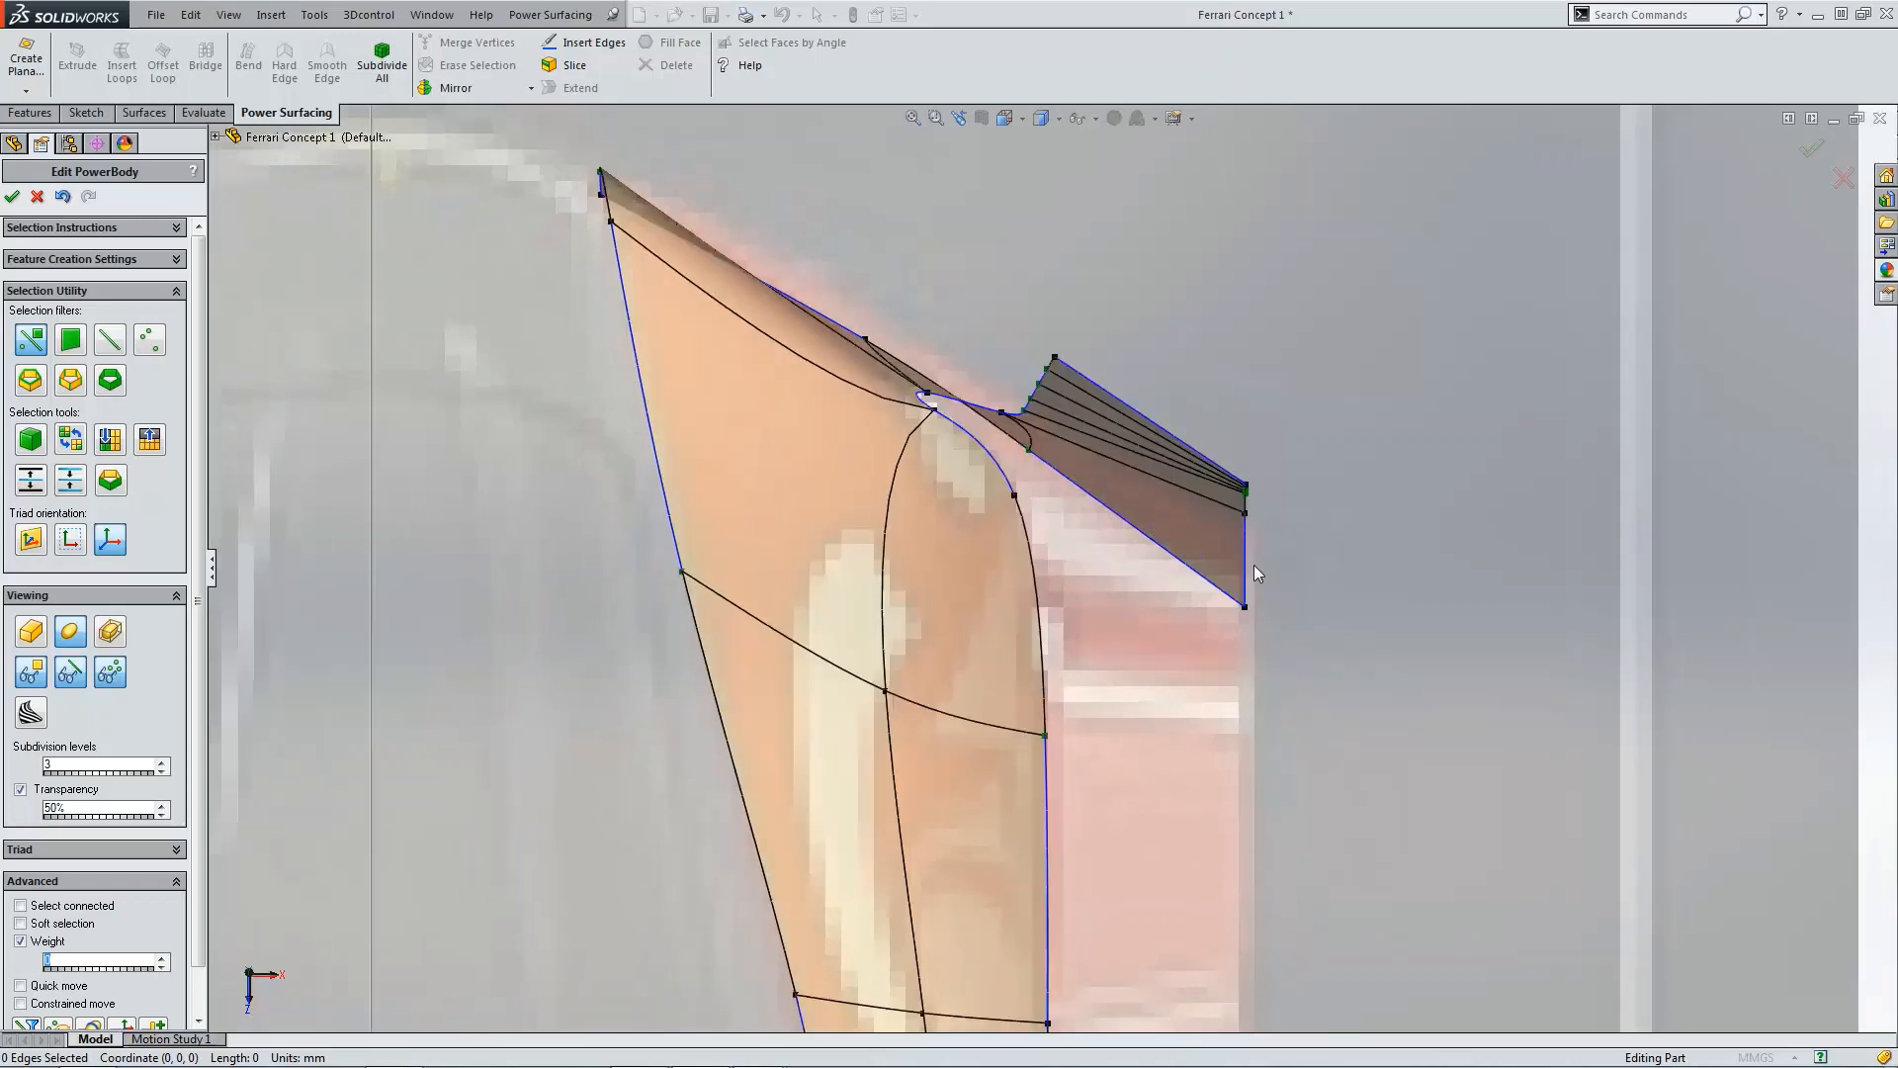
key("ctrl+4")
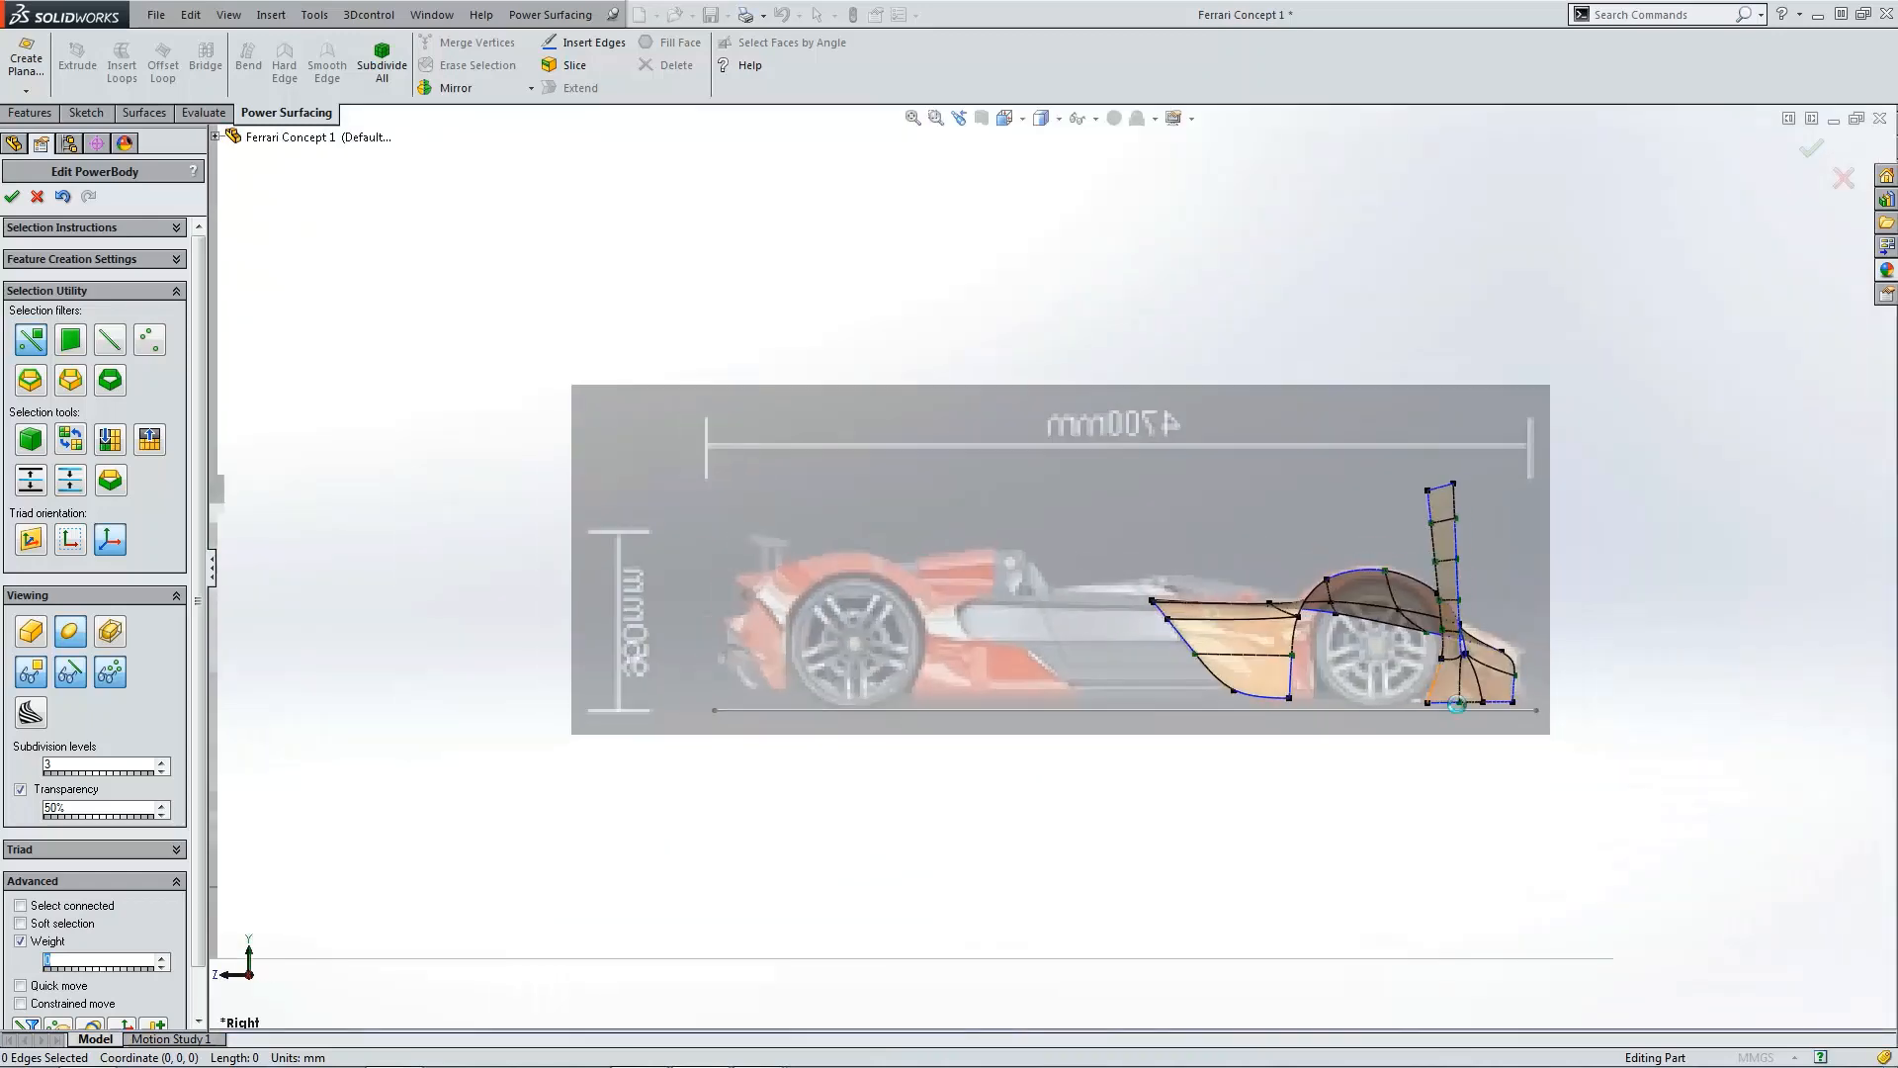
scroll(1325, 647, "down", 5)
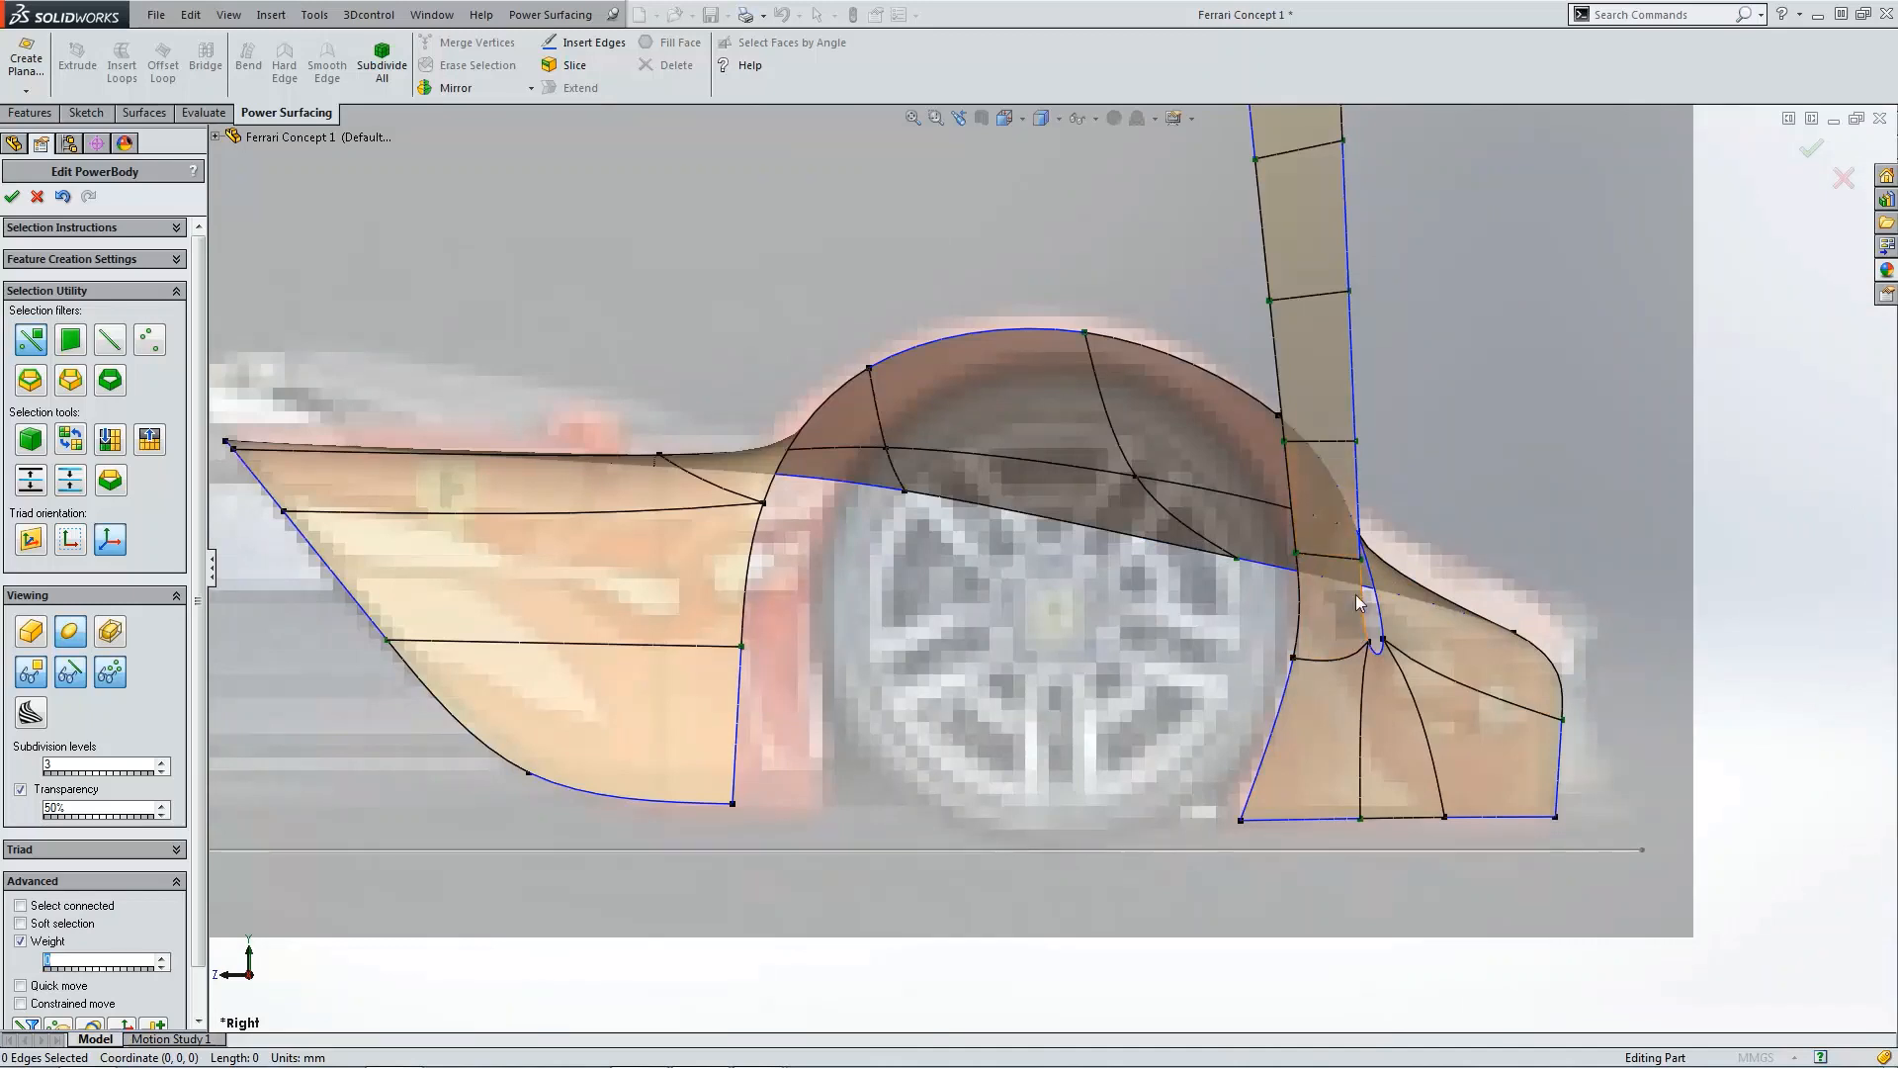
scroll(1295, 366, "up", 2)
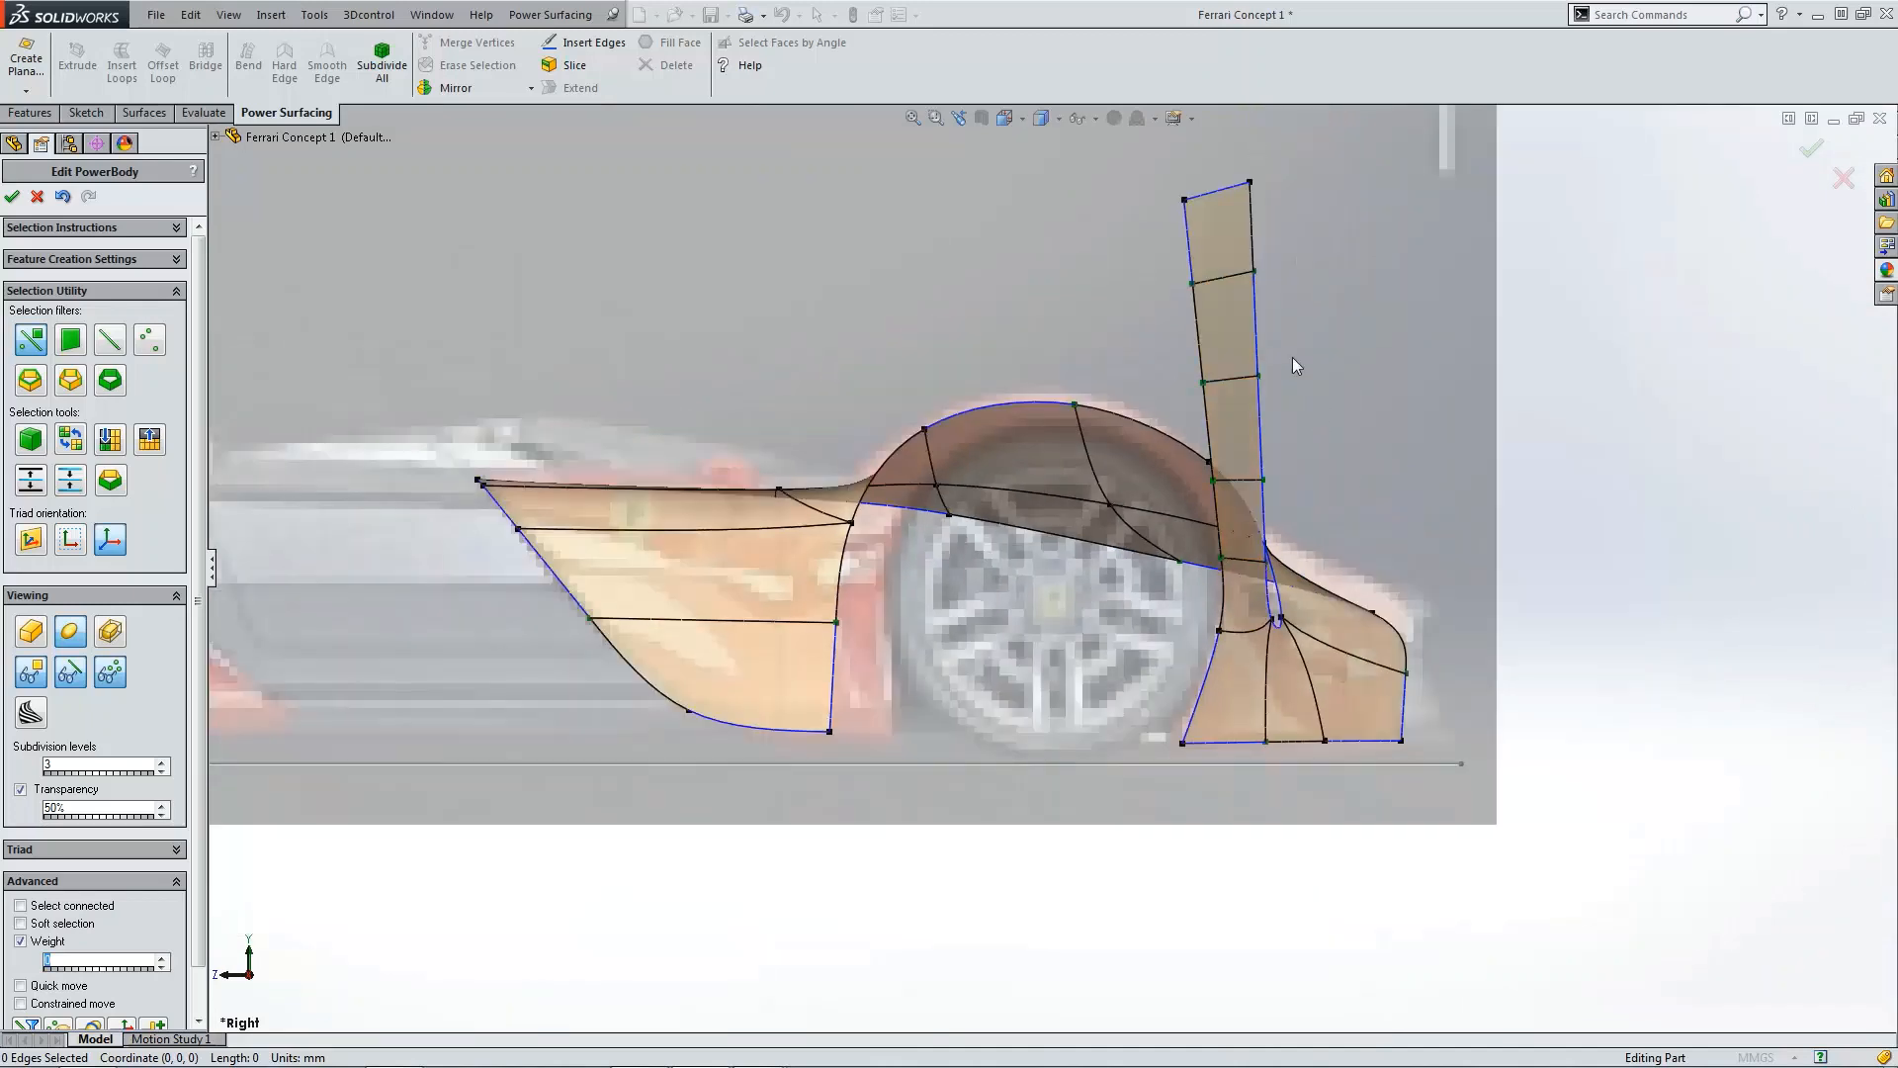
Step: Select the five vertices along the flap's front edge and move them toward the car's rear to taper the flap
left_click(1186, 201)
left_click(1192, 282, "ctrl")
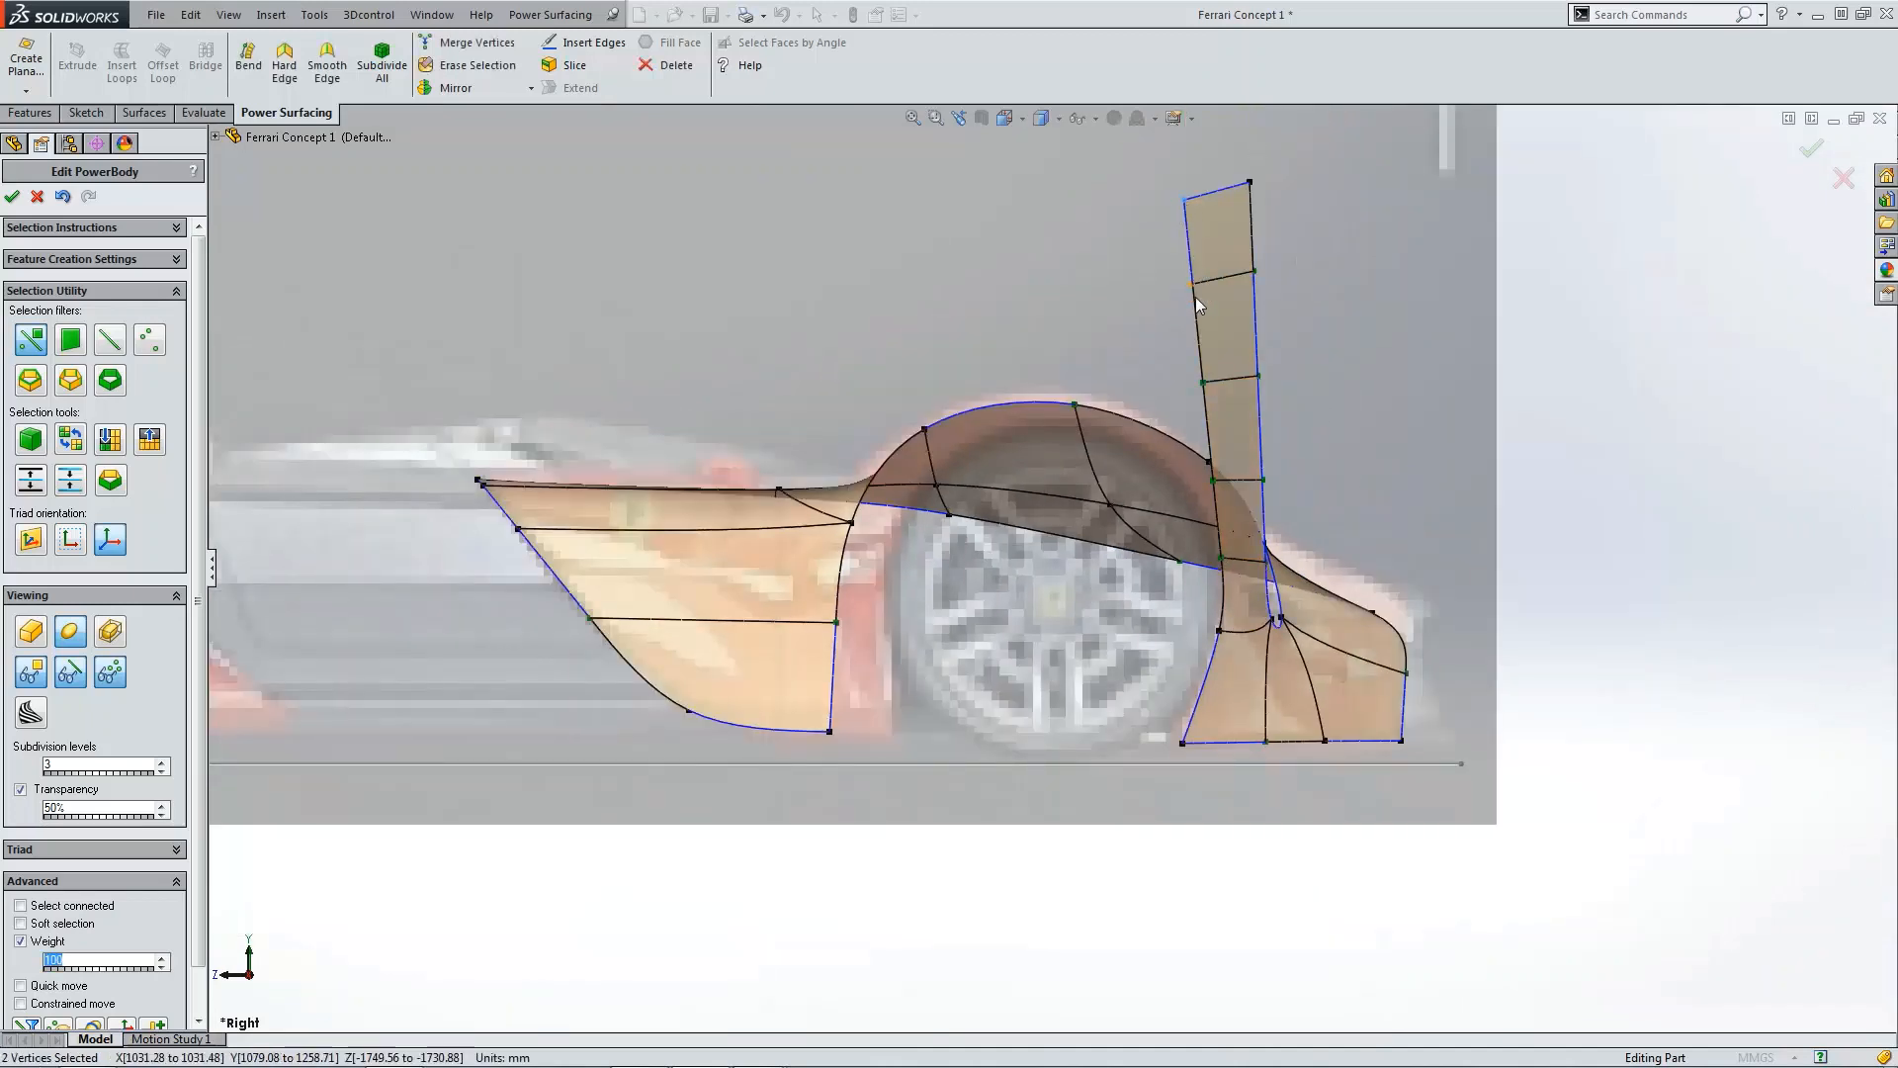
left_click(1204, 381, "ctrl")
left_click(1213, 480, "ctrl")
left_click(1223, 560, "ctrl")
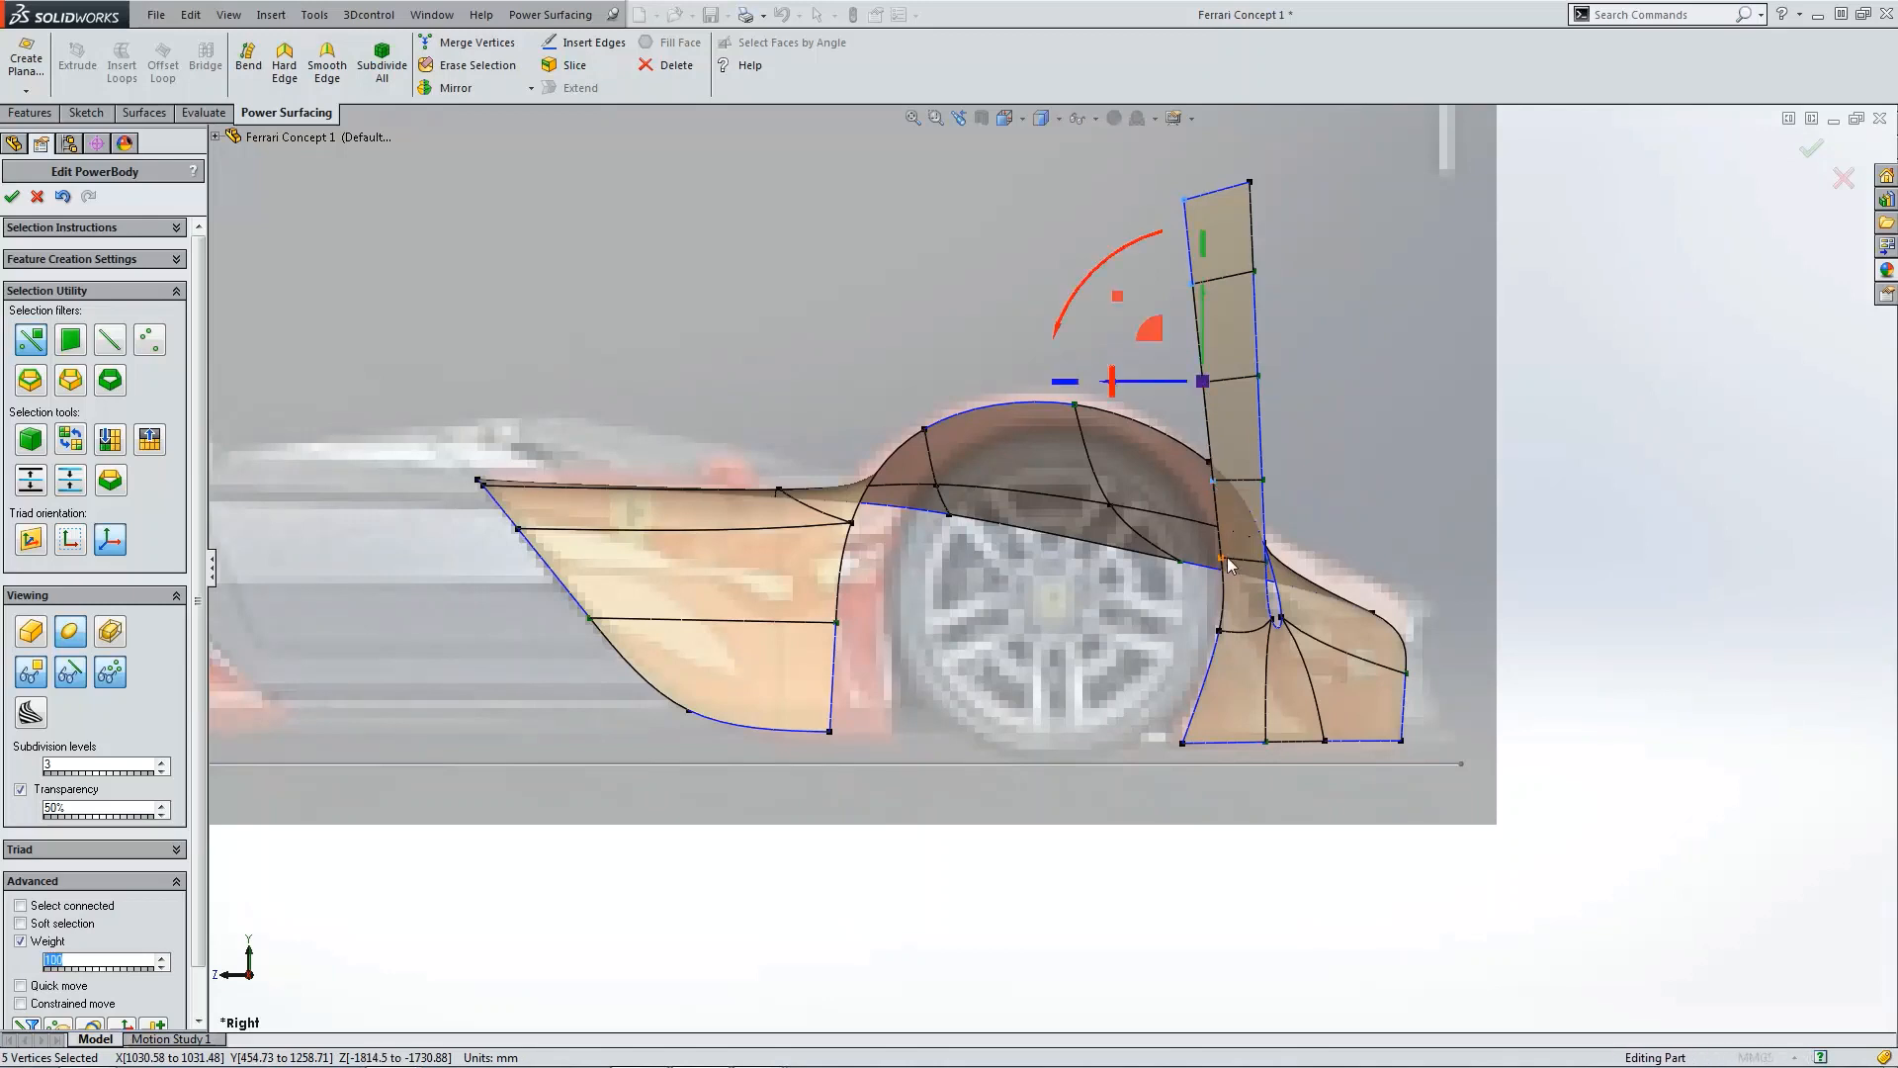
left_click_drag(1150, 389, 1187, 392)
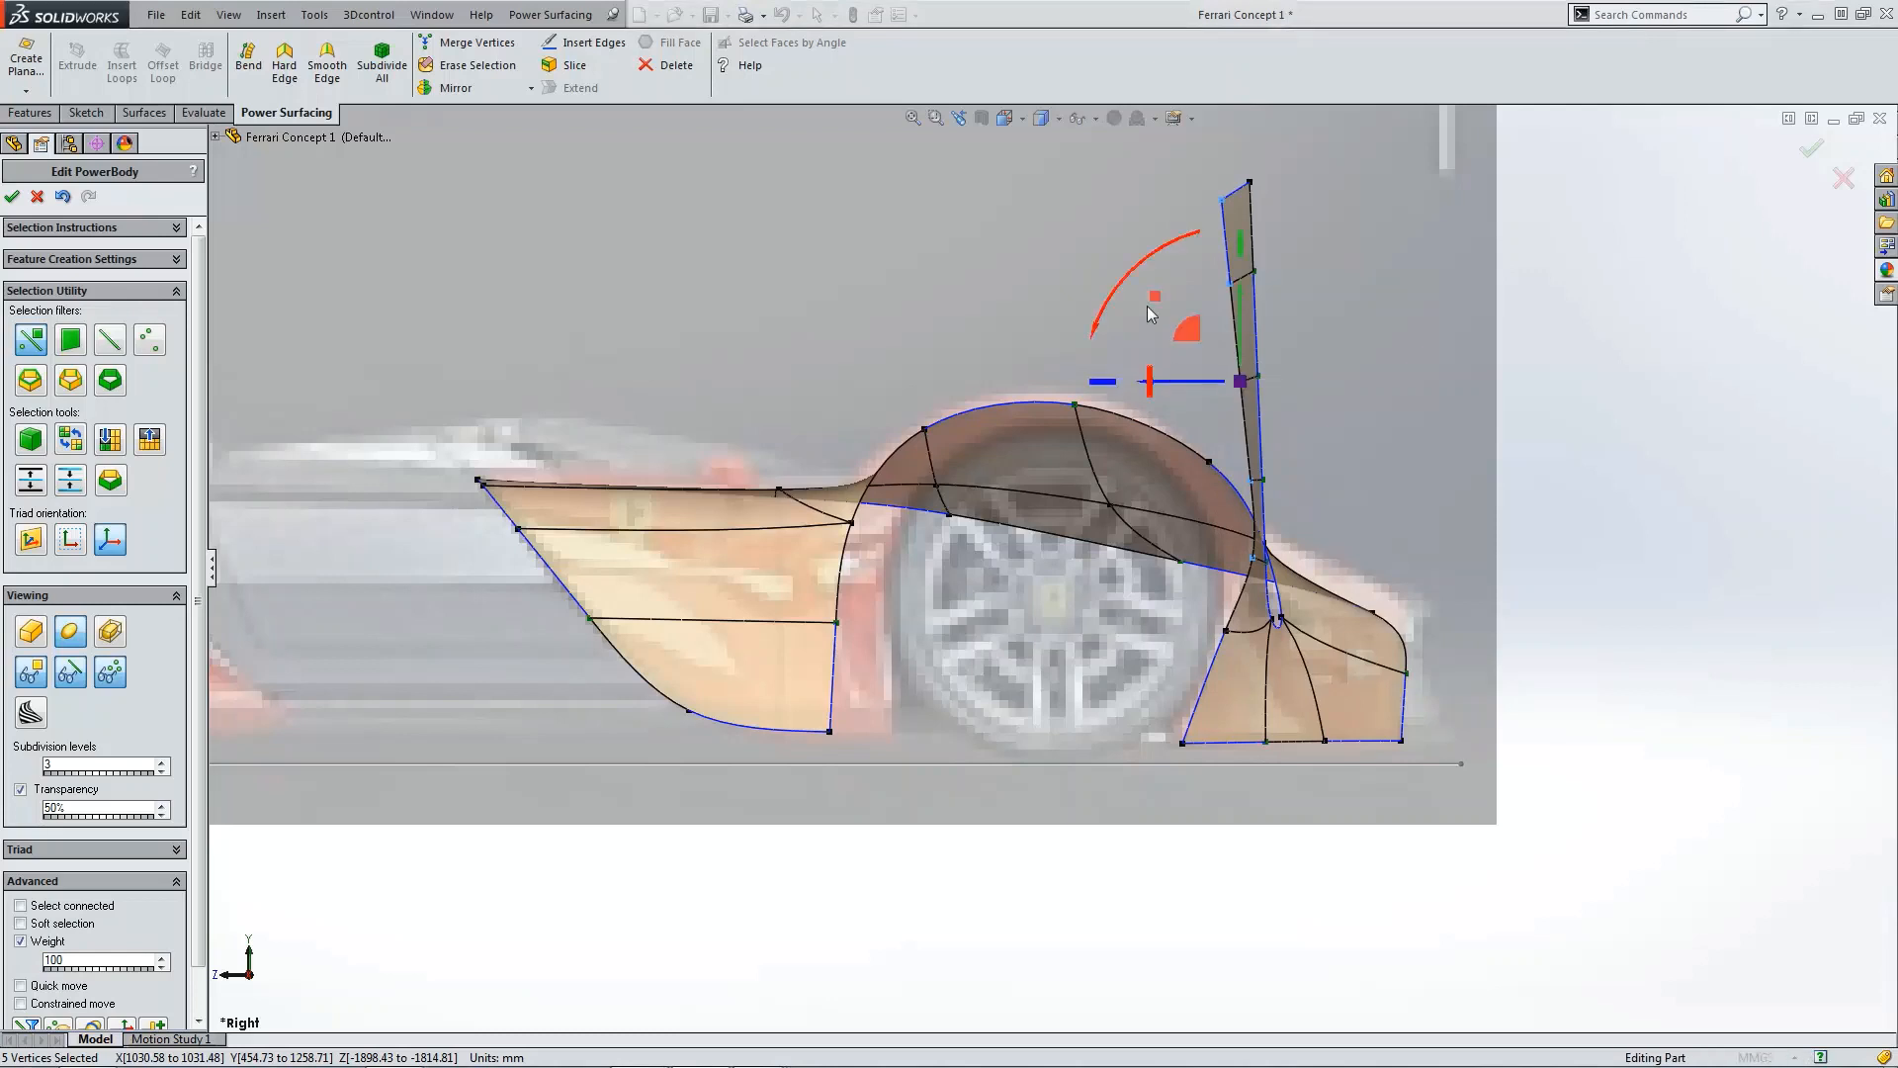
left_click(1347, 405)
Step: Select the flap's four faces and Bend them about a vertical axis by about 162° over the rear wheel arch
left_click(1240, 222)
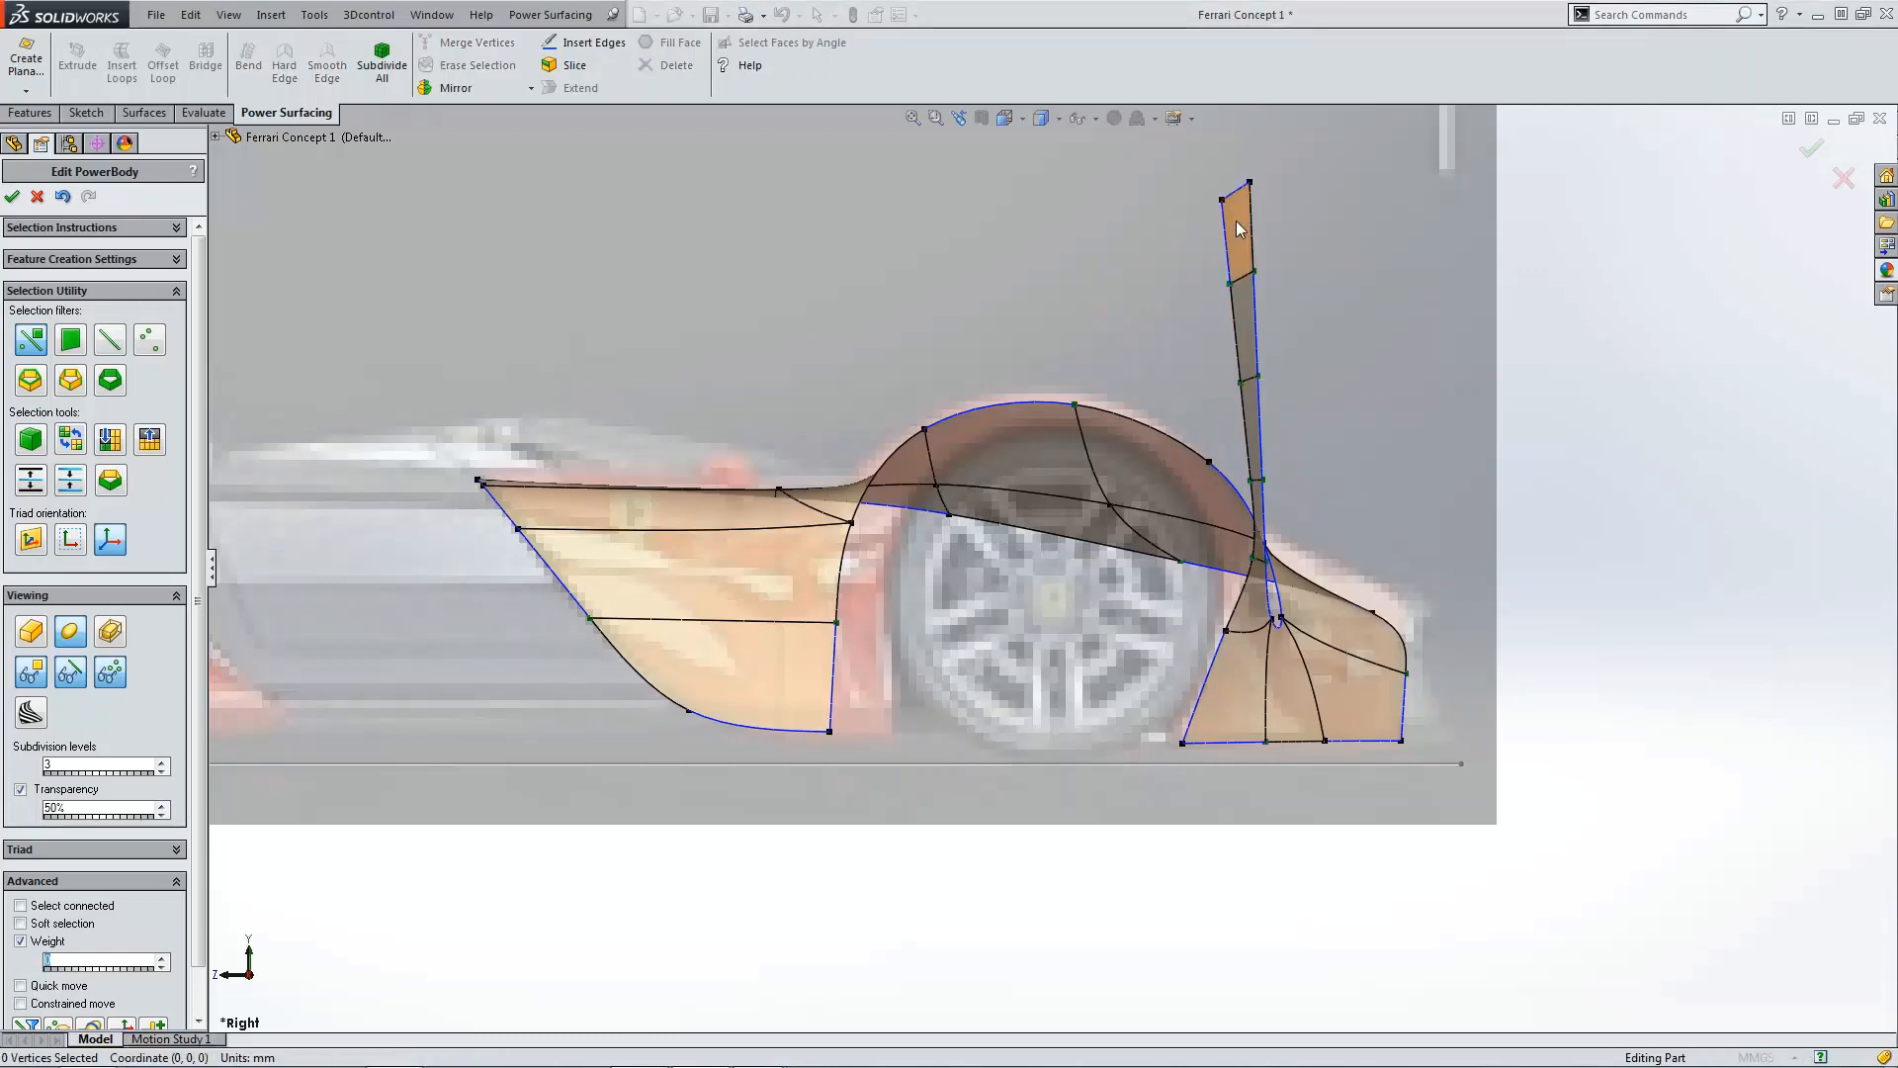
left_click(1244, 326, "ctrl")
left_click(1251, 421, "ctrl")
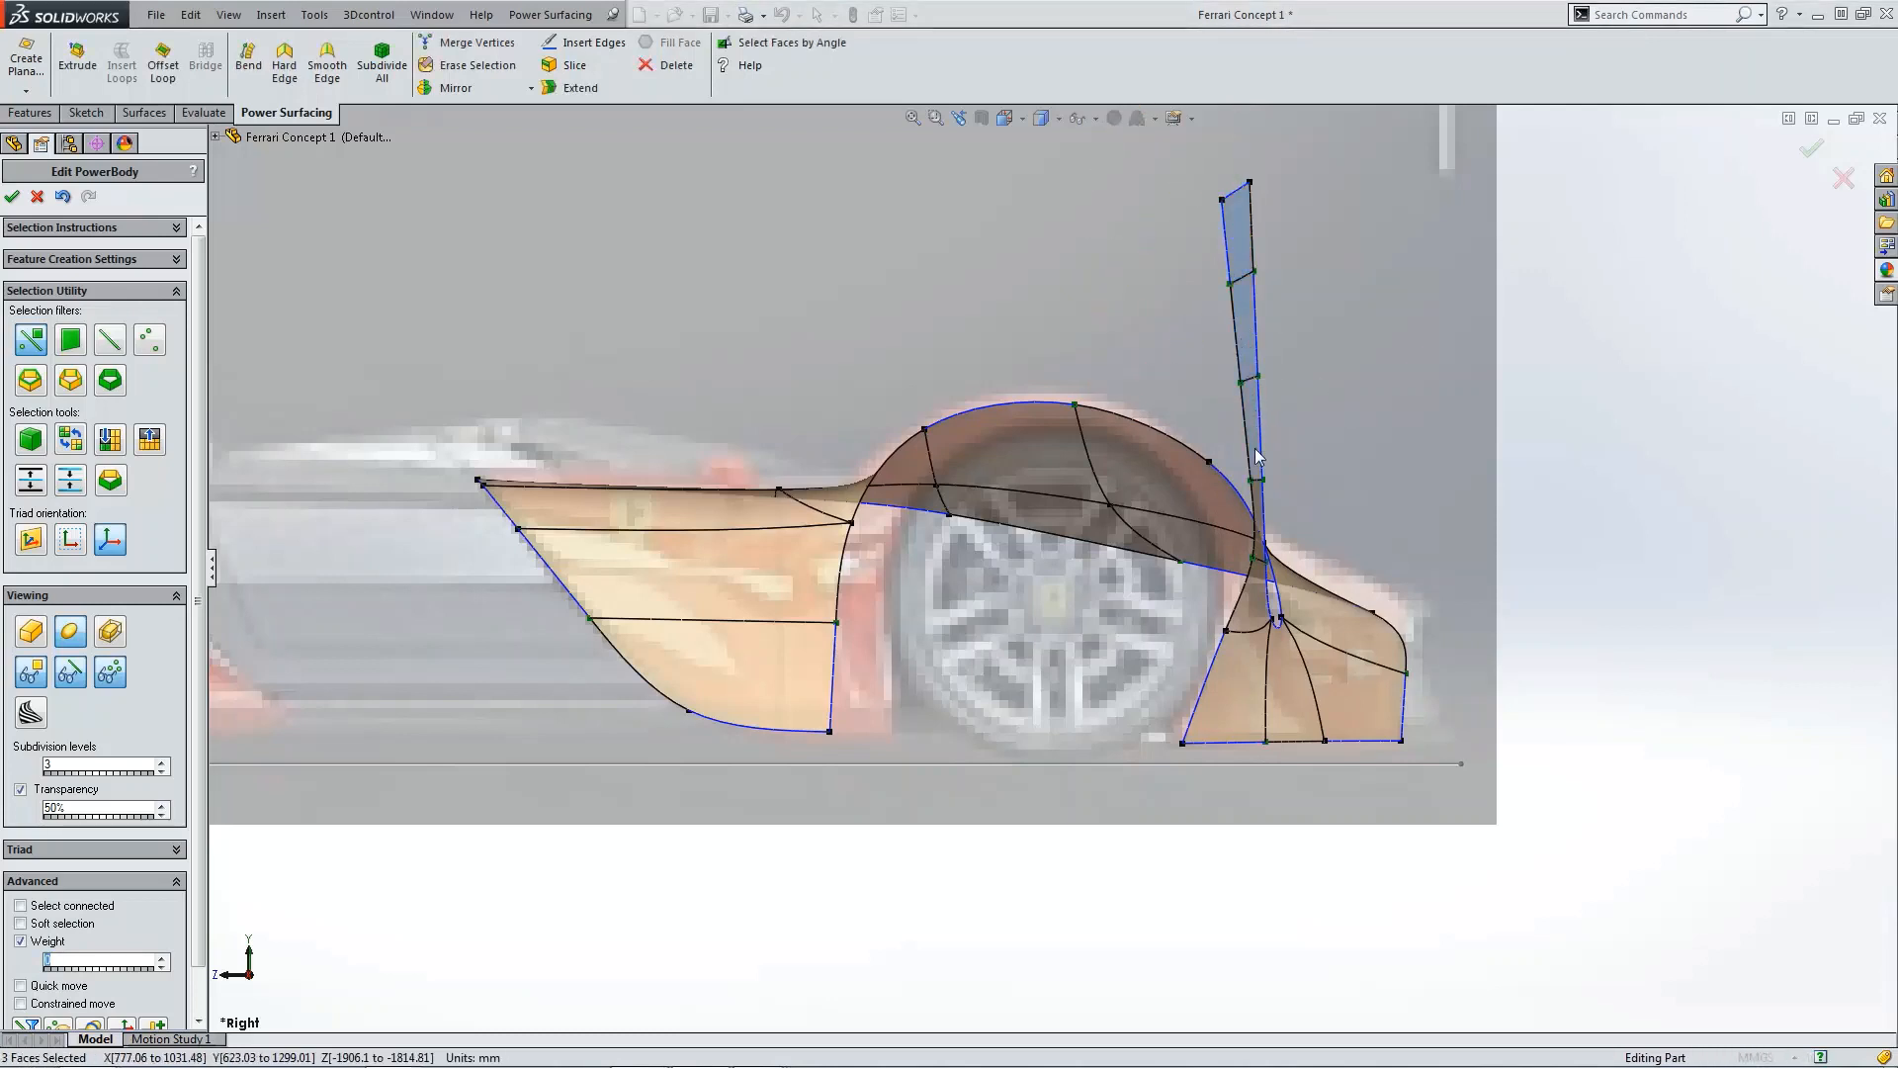
left_click(1261, 514, "ctrl")
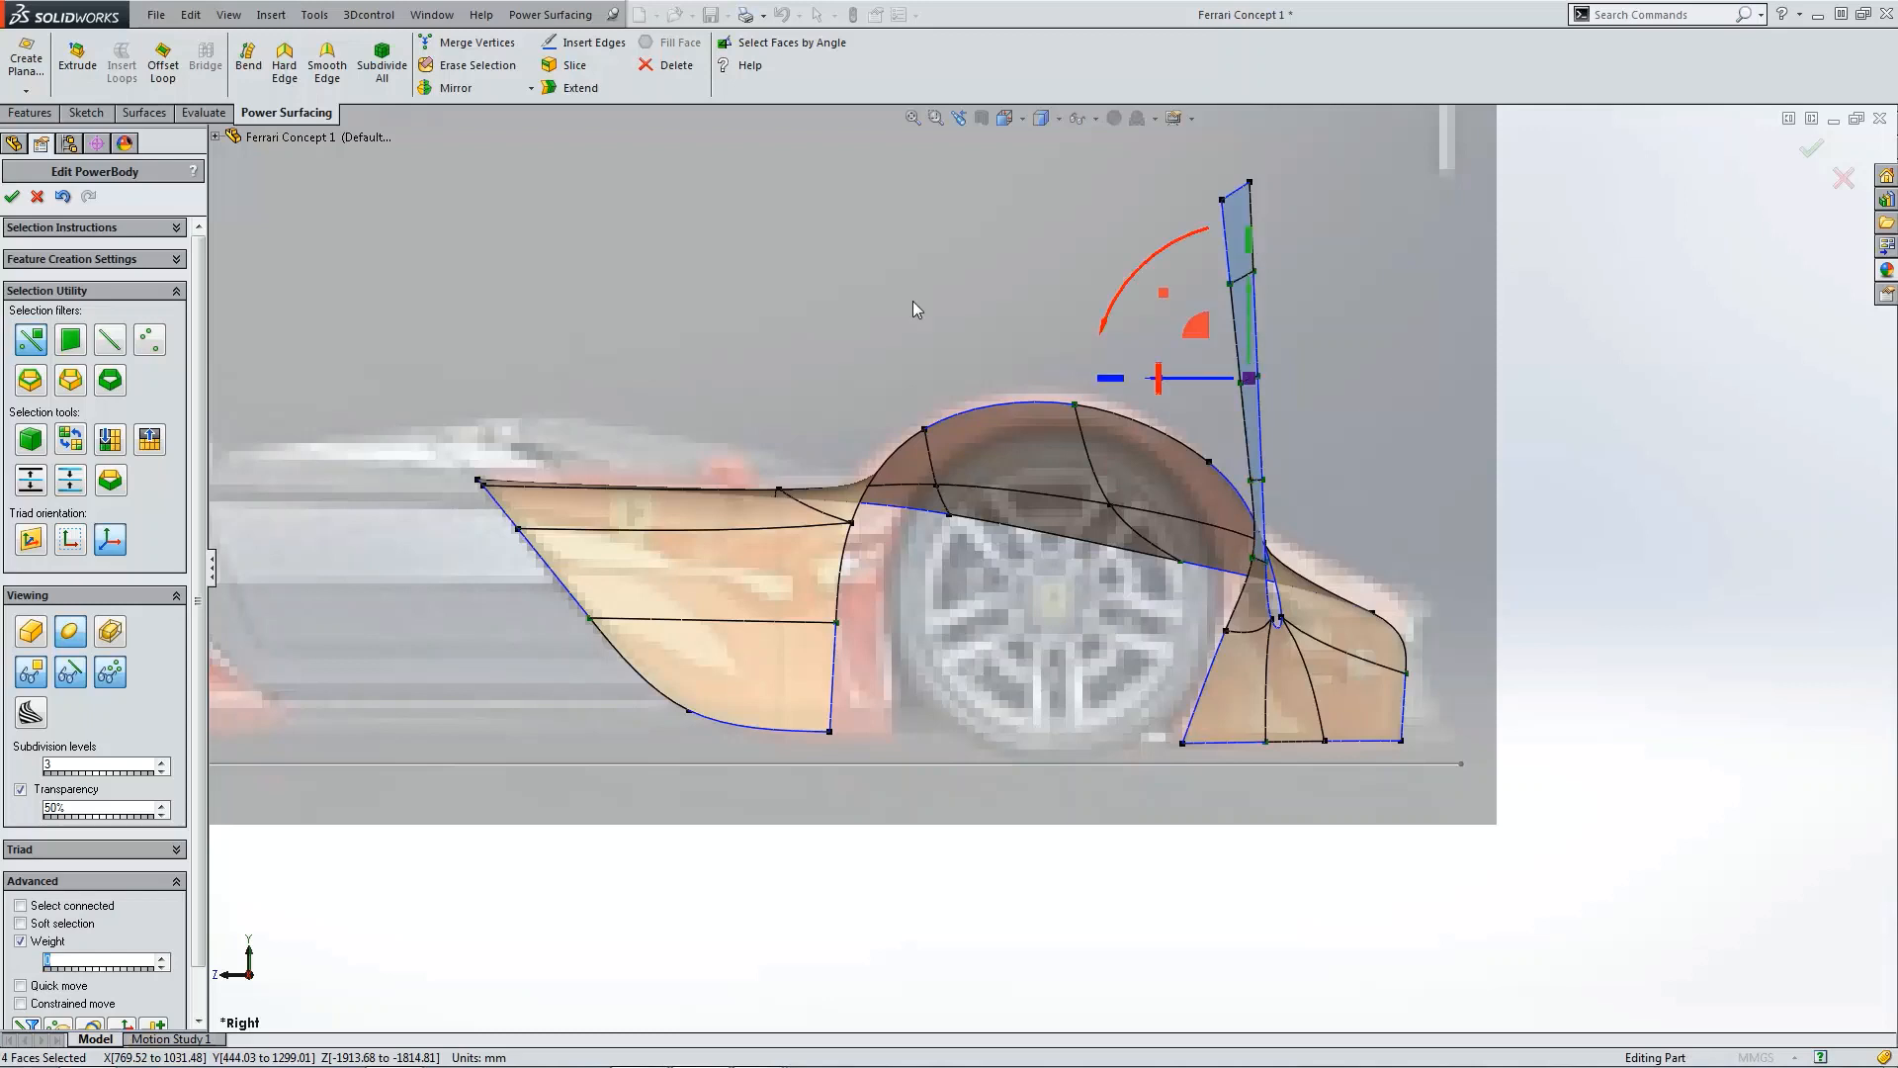
left_click(248, 59)
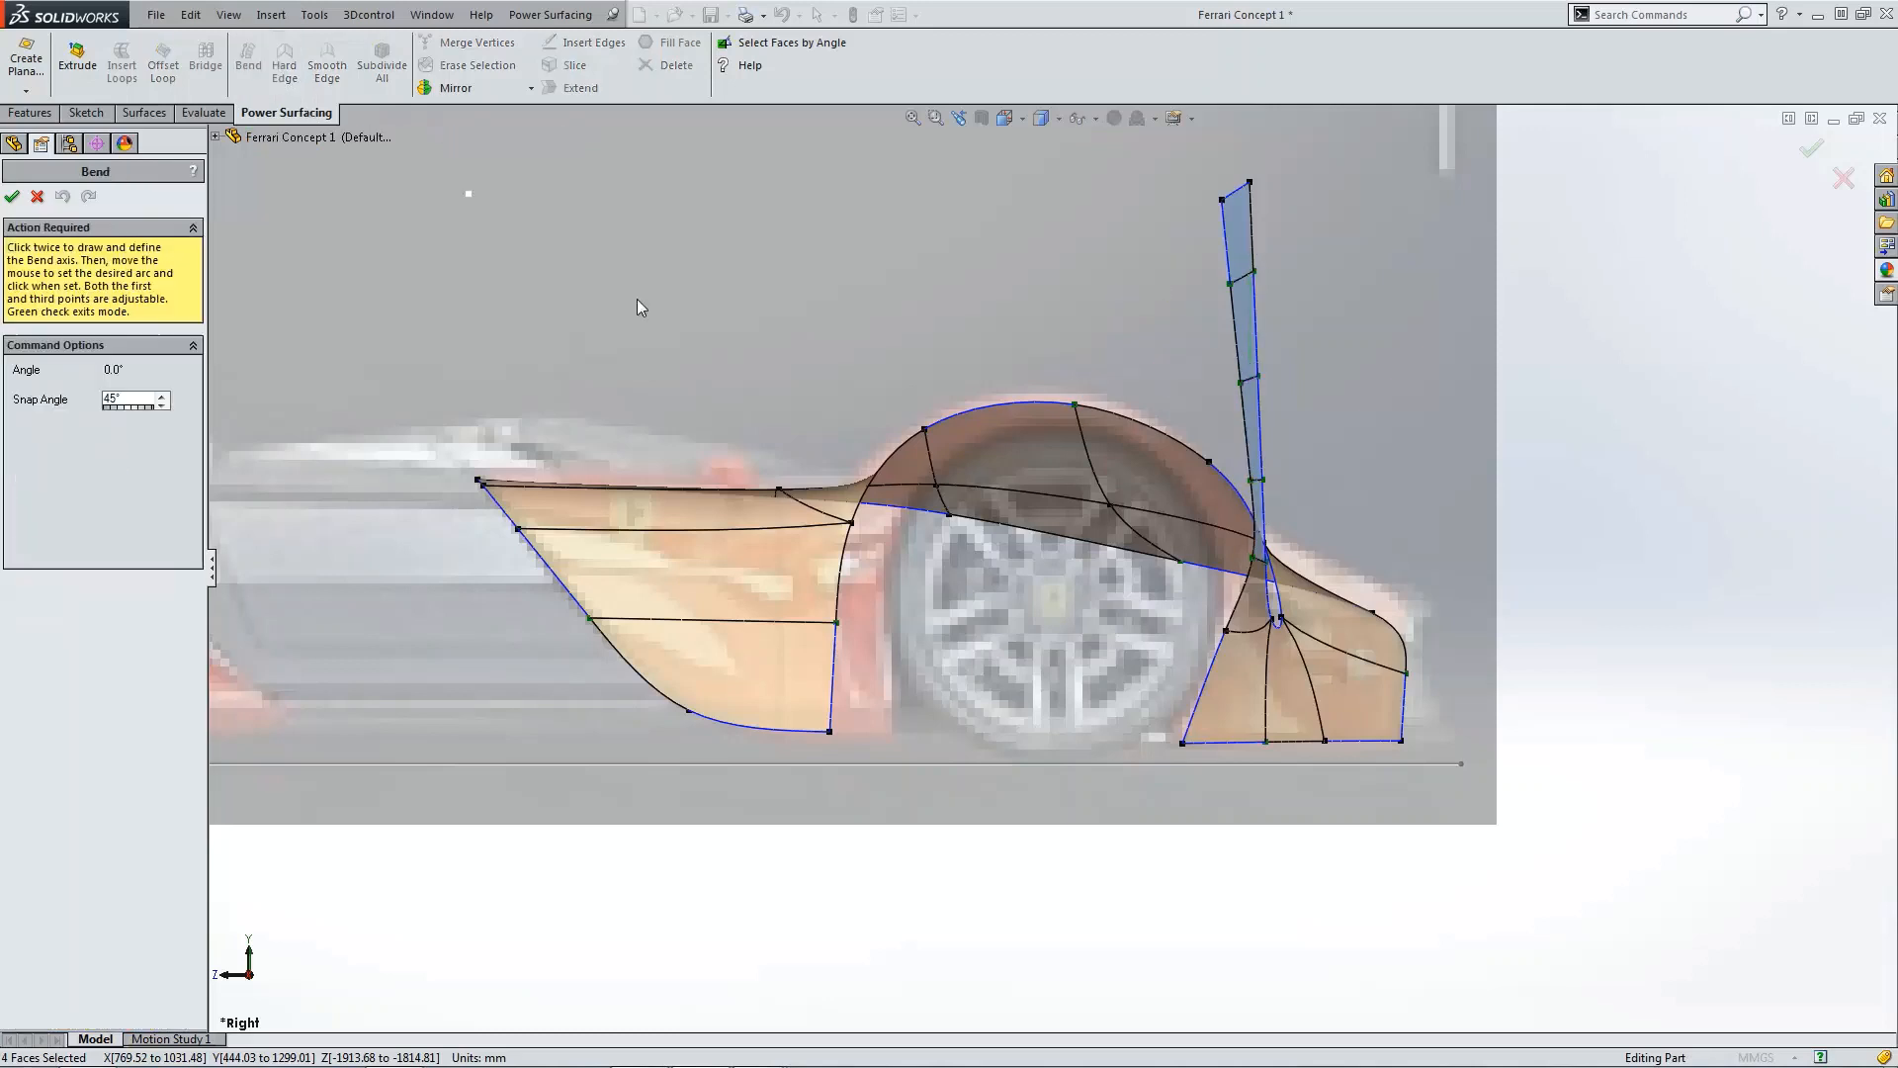
left_click(1195, 584)
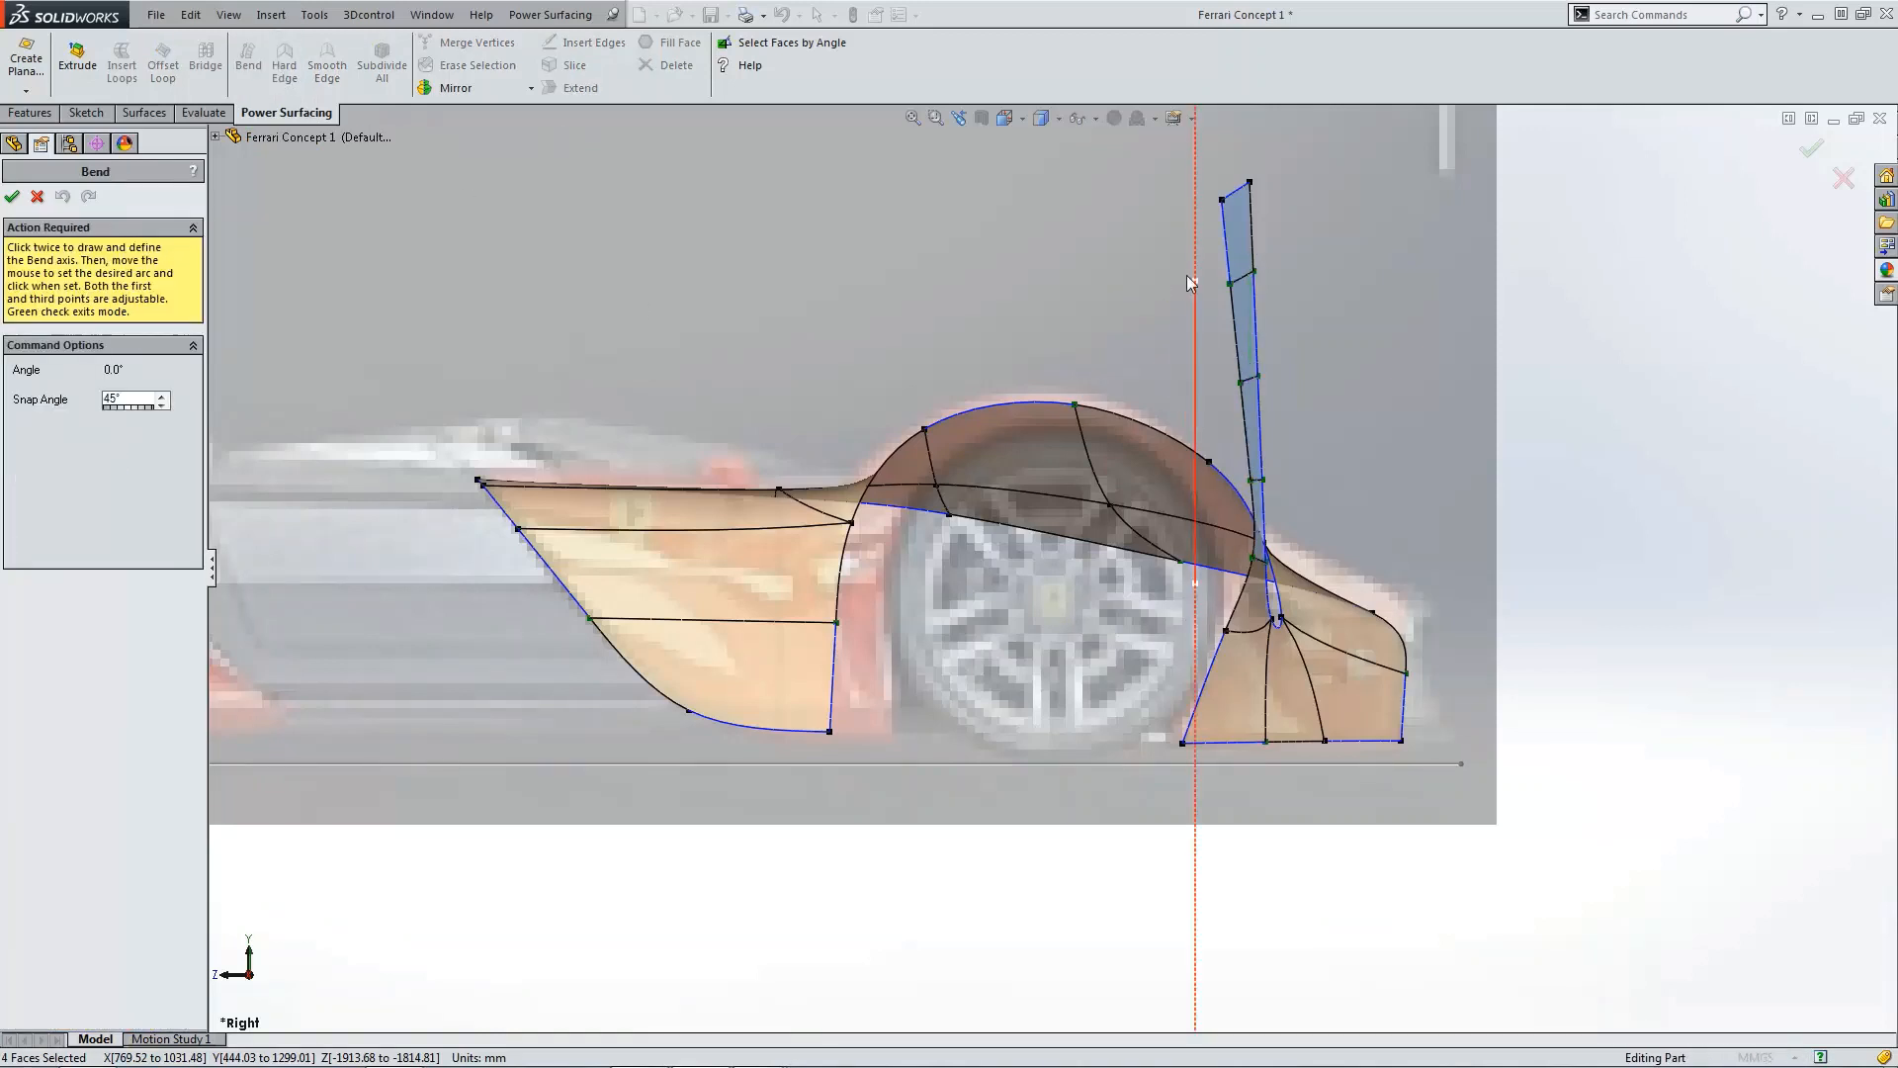
left_click(1194, 210)
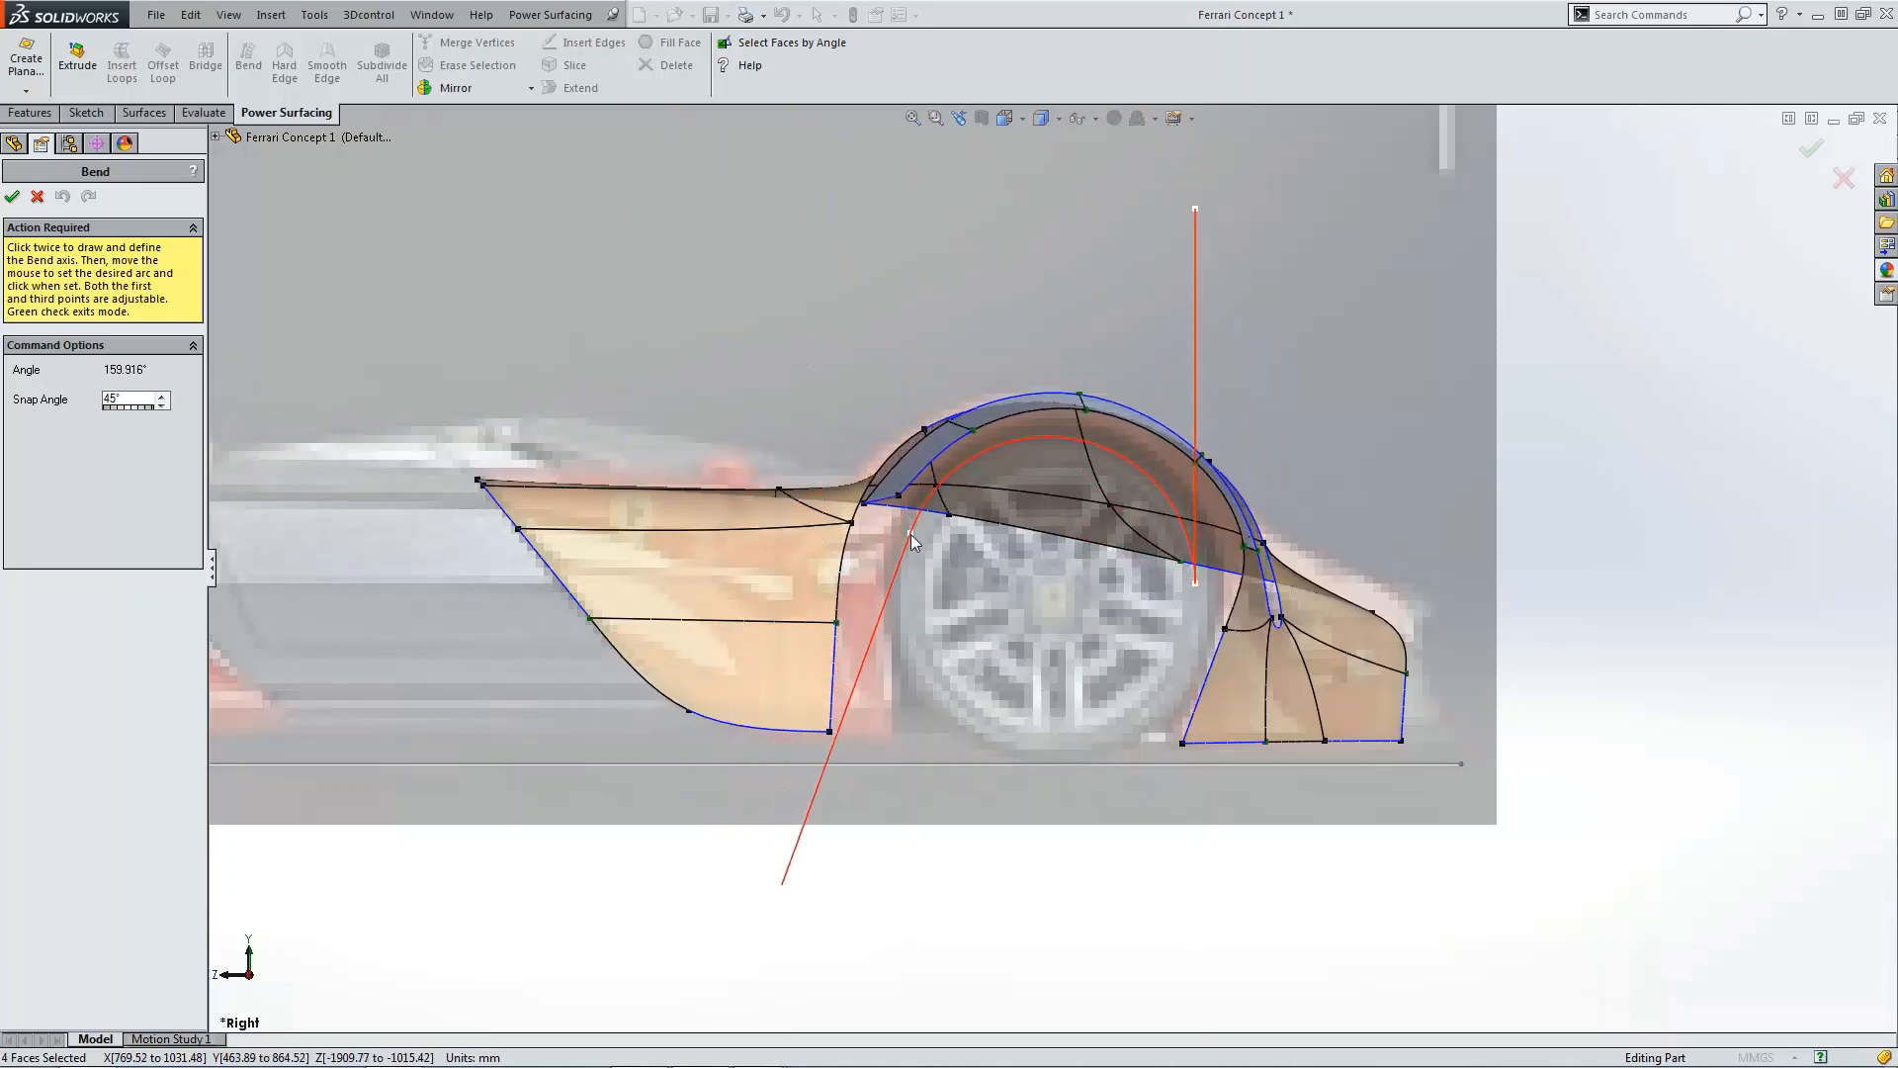
left_click(909, 537)
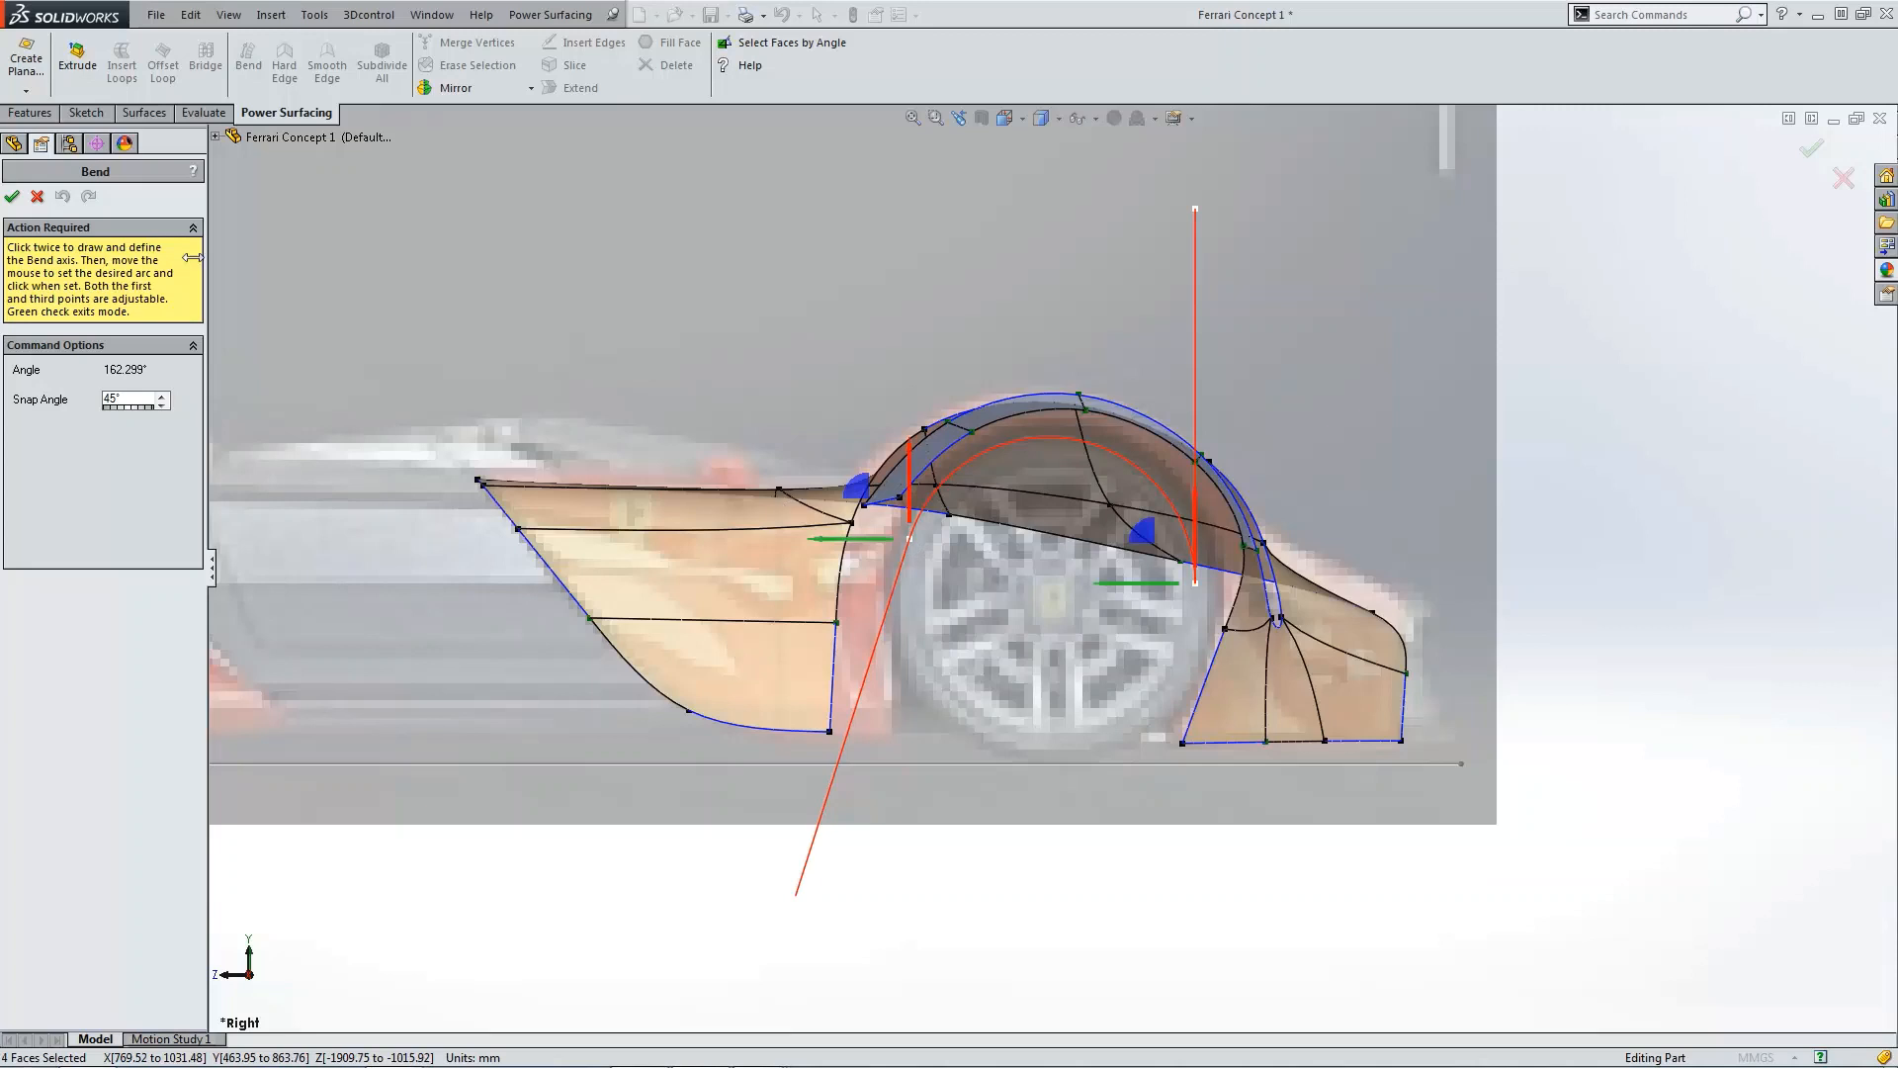
left_click(12, 197)
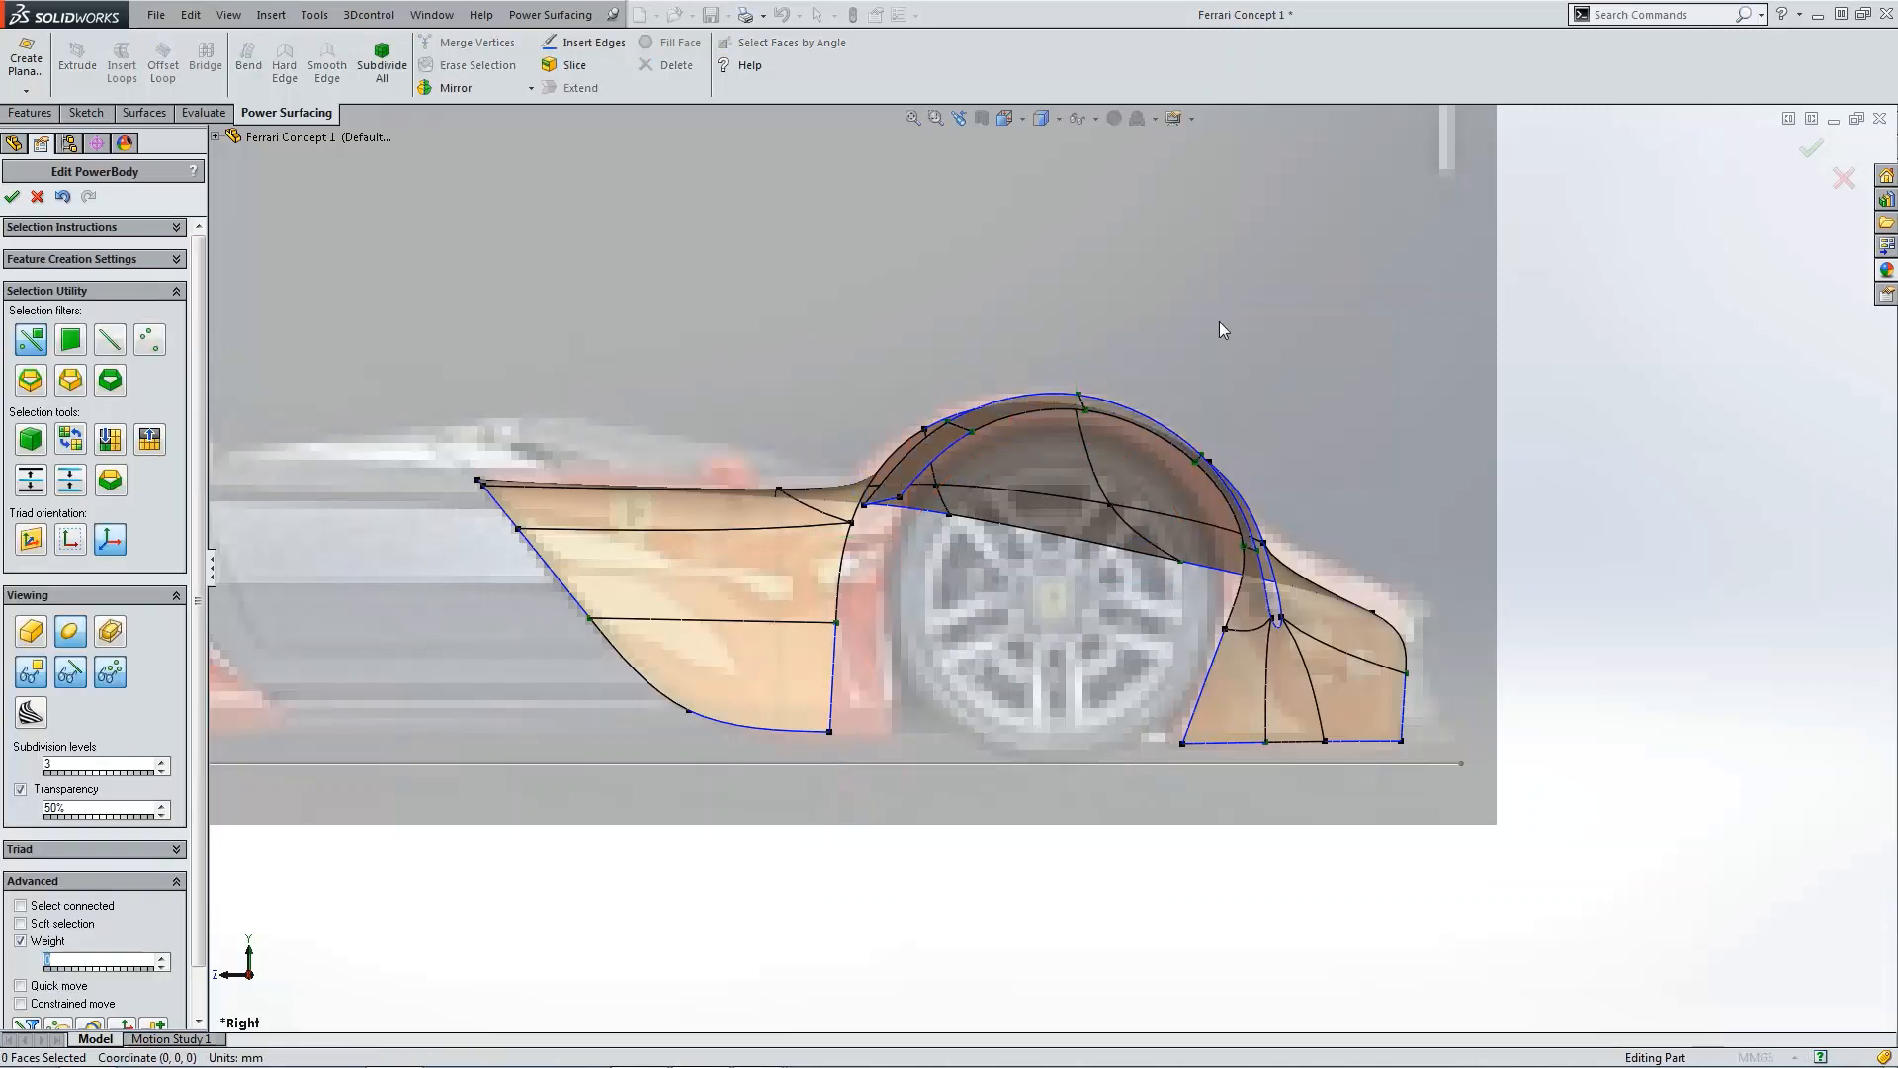
Step: In the top view, move the bent flap's faces about 29 mm outward from the centreline
scroll(1219, 506, "down", 2)
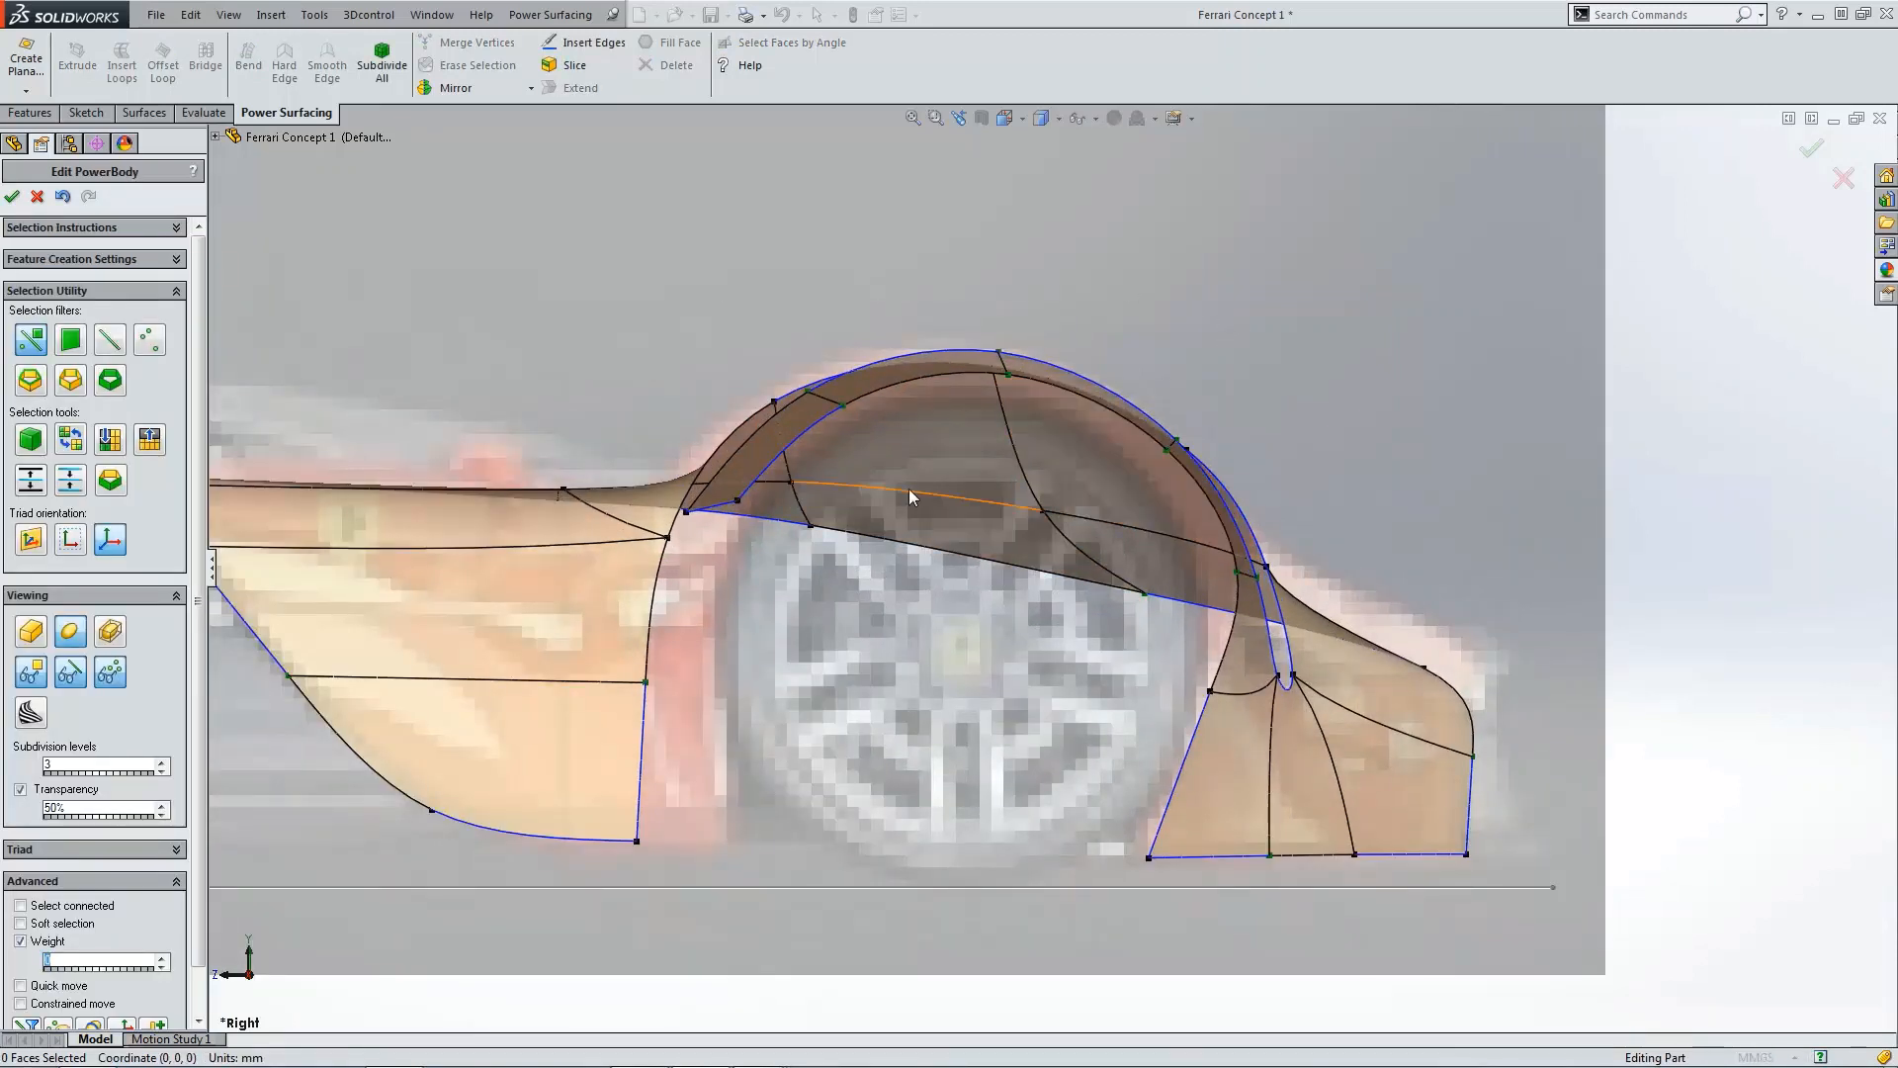
scroll(1078, 483, "up", 3)
key("ctrl+5")
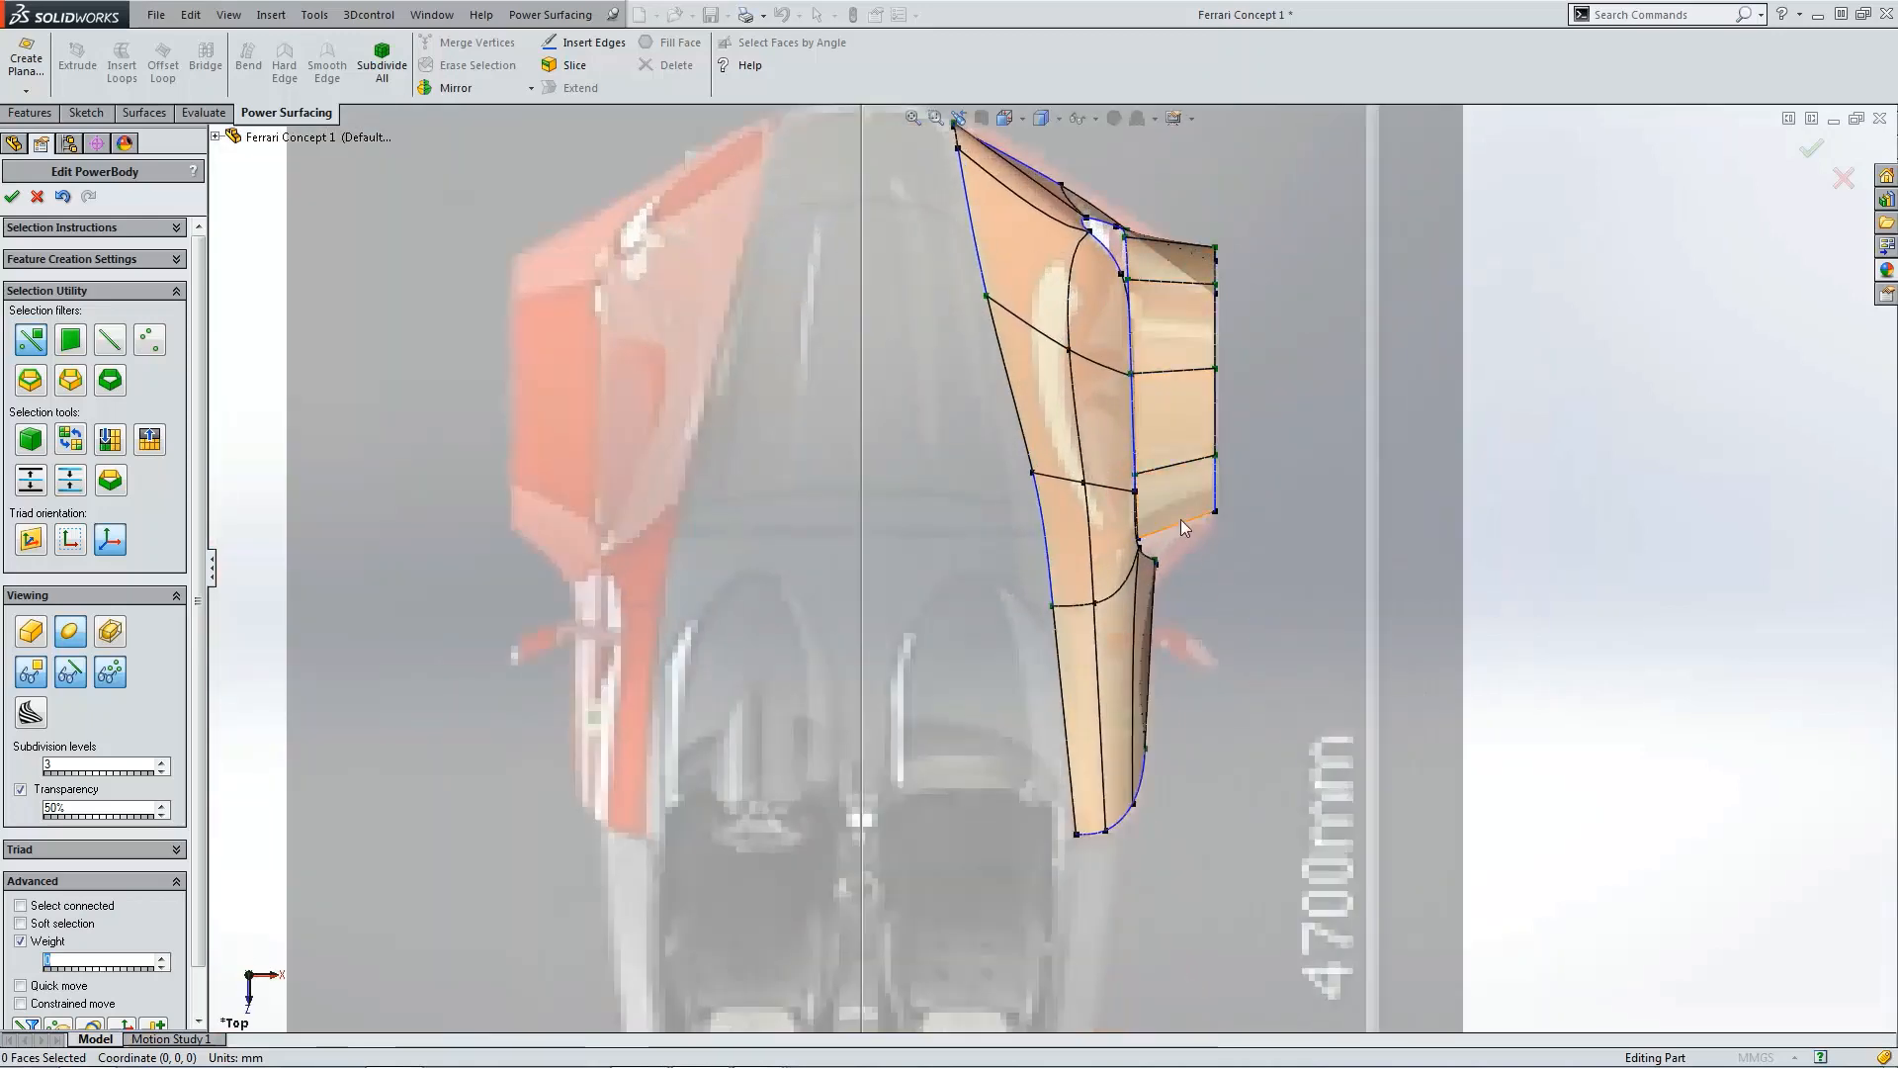
scroll(1174, 419, "down", 2)
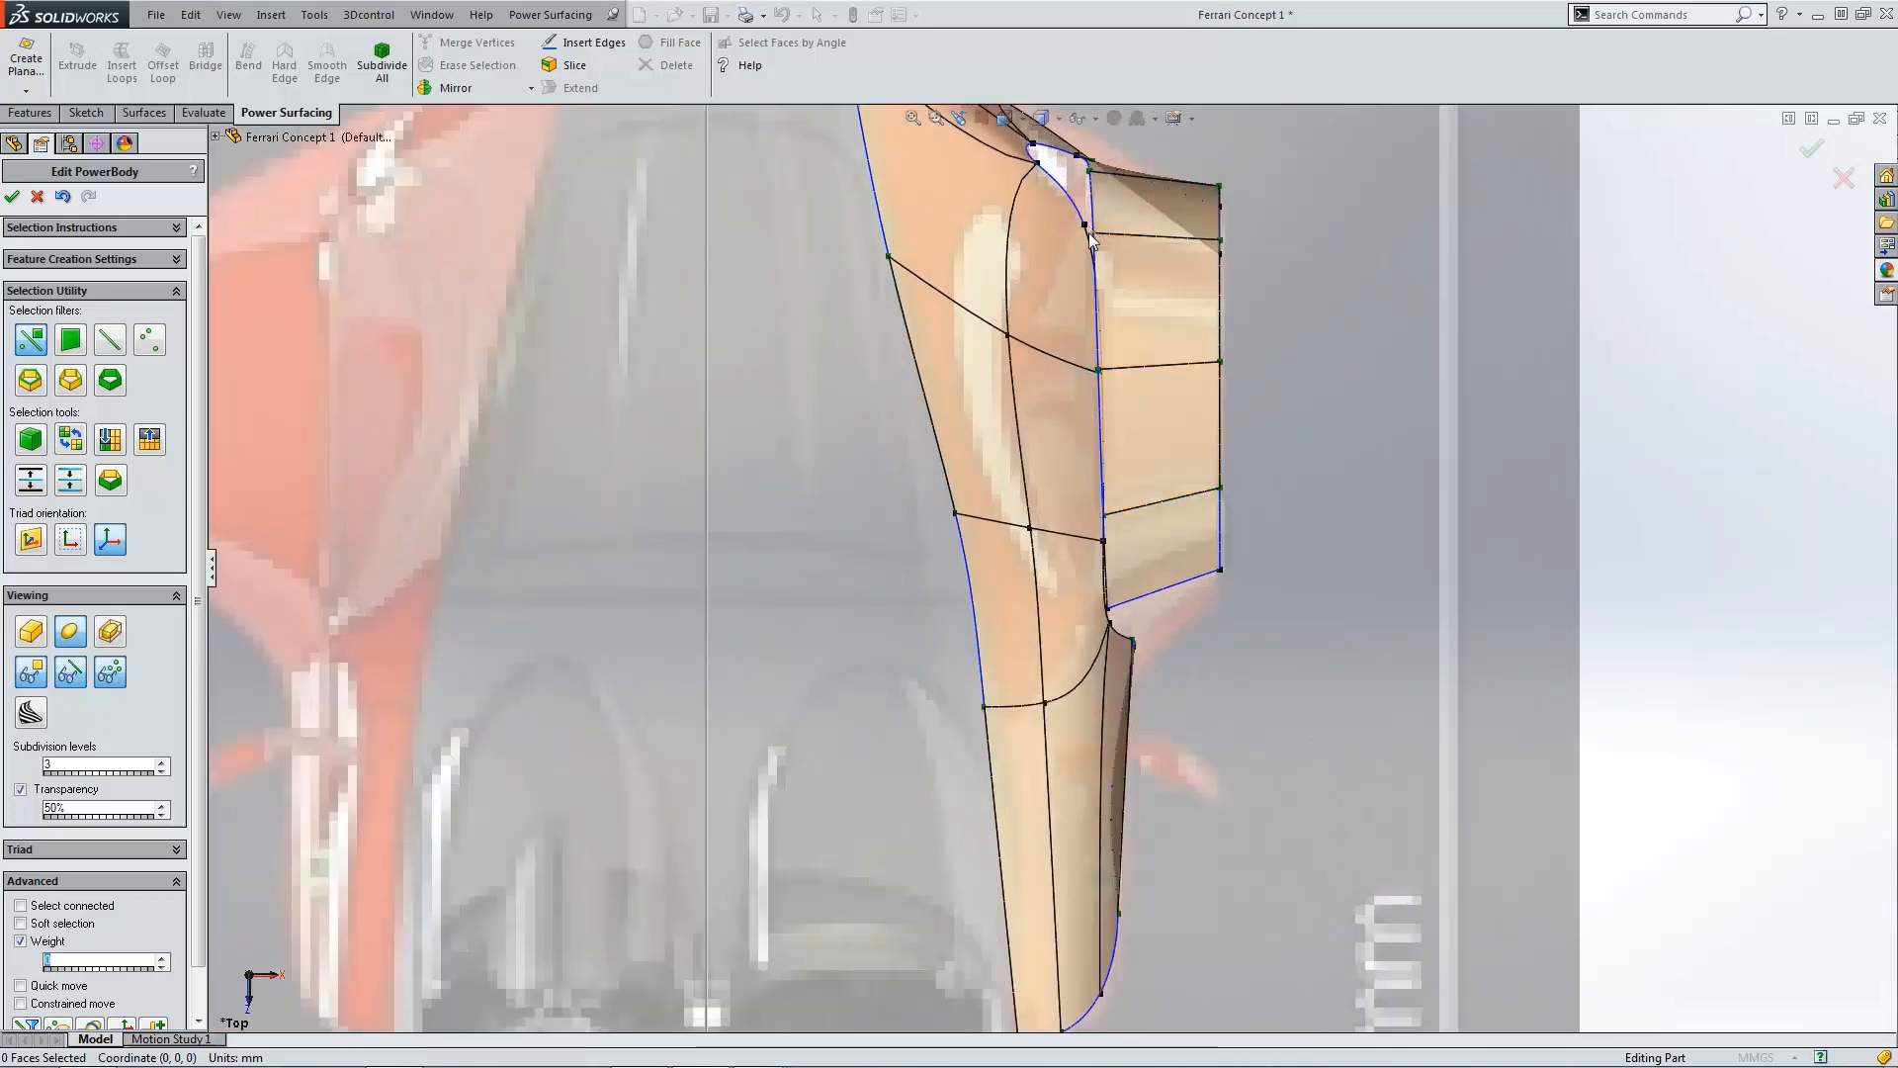
scroll(1187, 560, "up", 3)
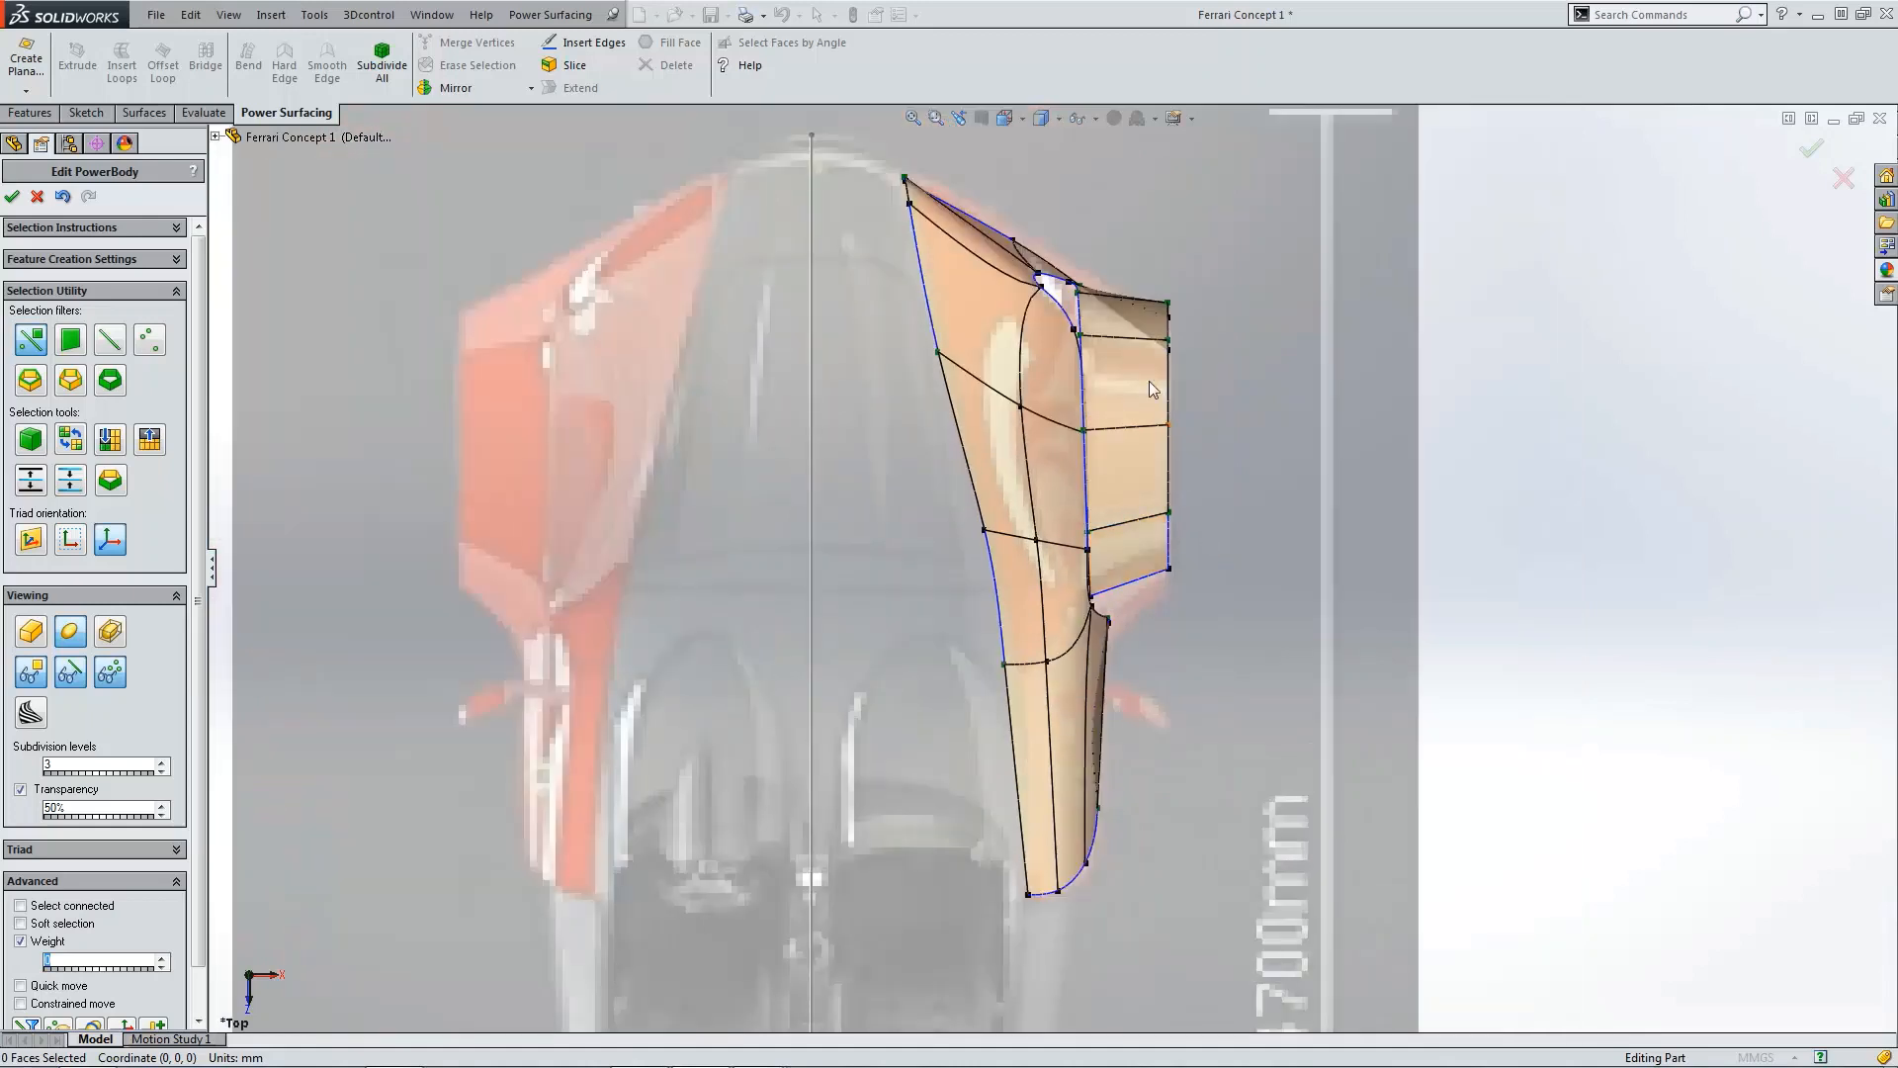
left_click(1133, 321)
left_click(1116, 382)
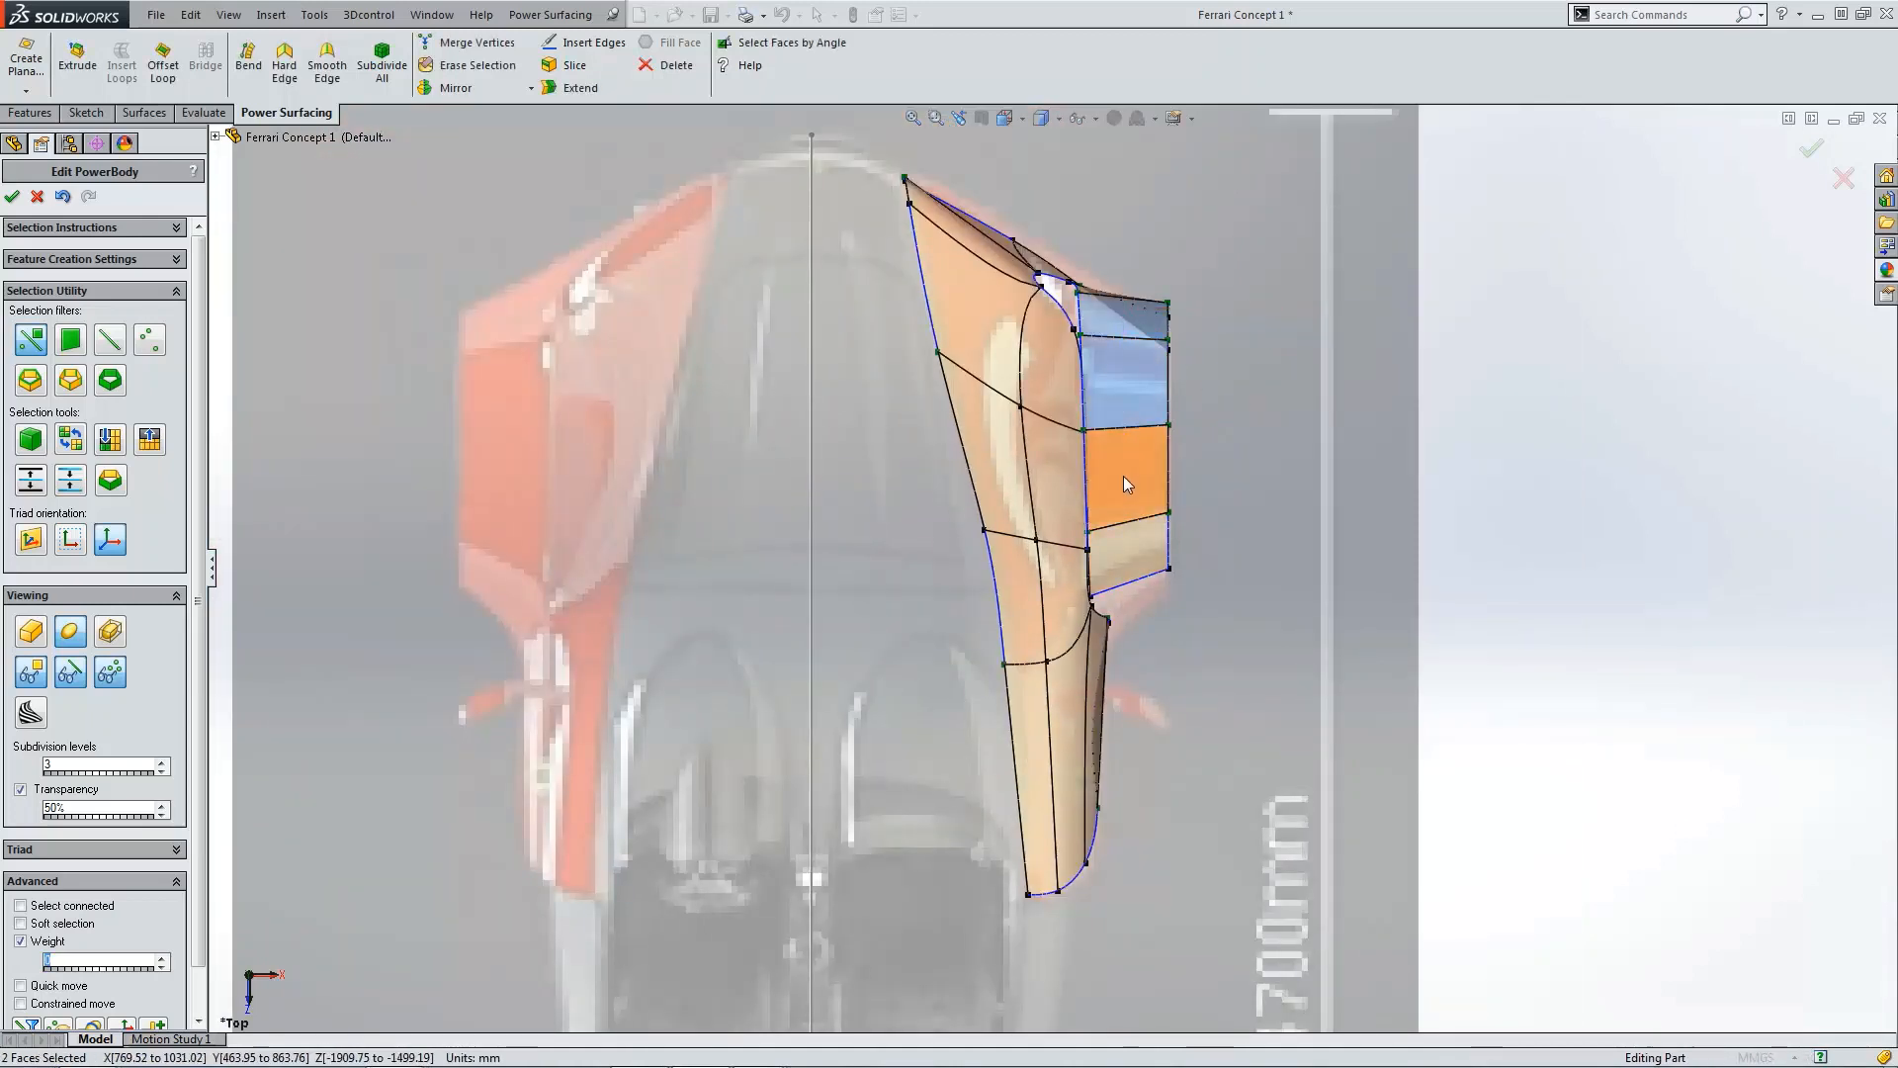
left_click_drag(1216, 437, 1227, 441)
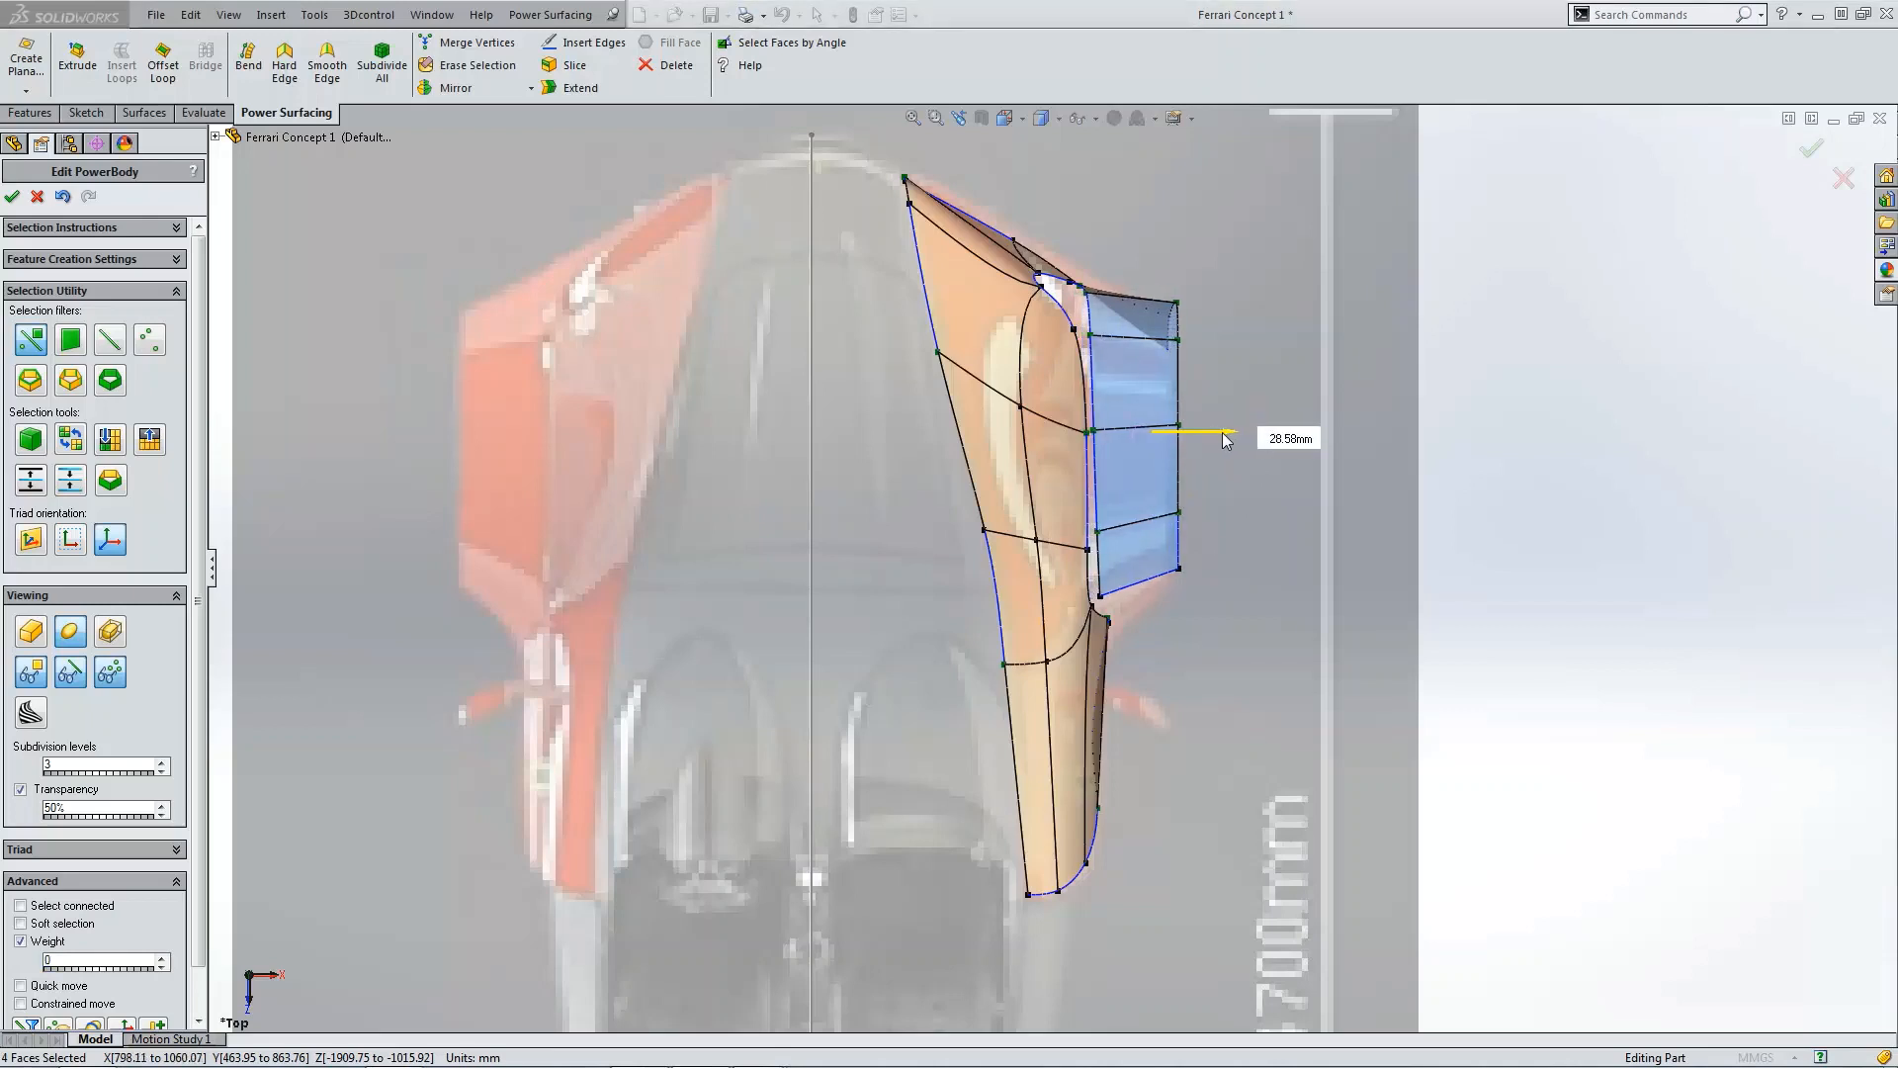
left_click(1279, 317)
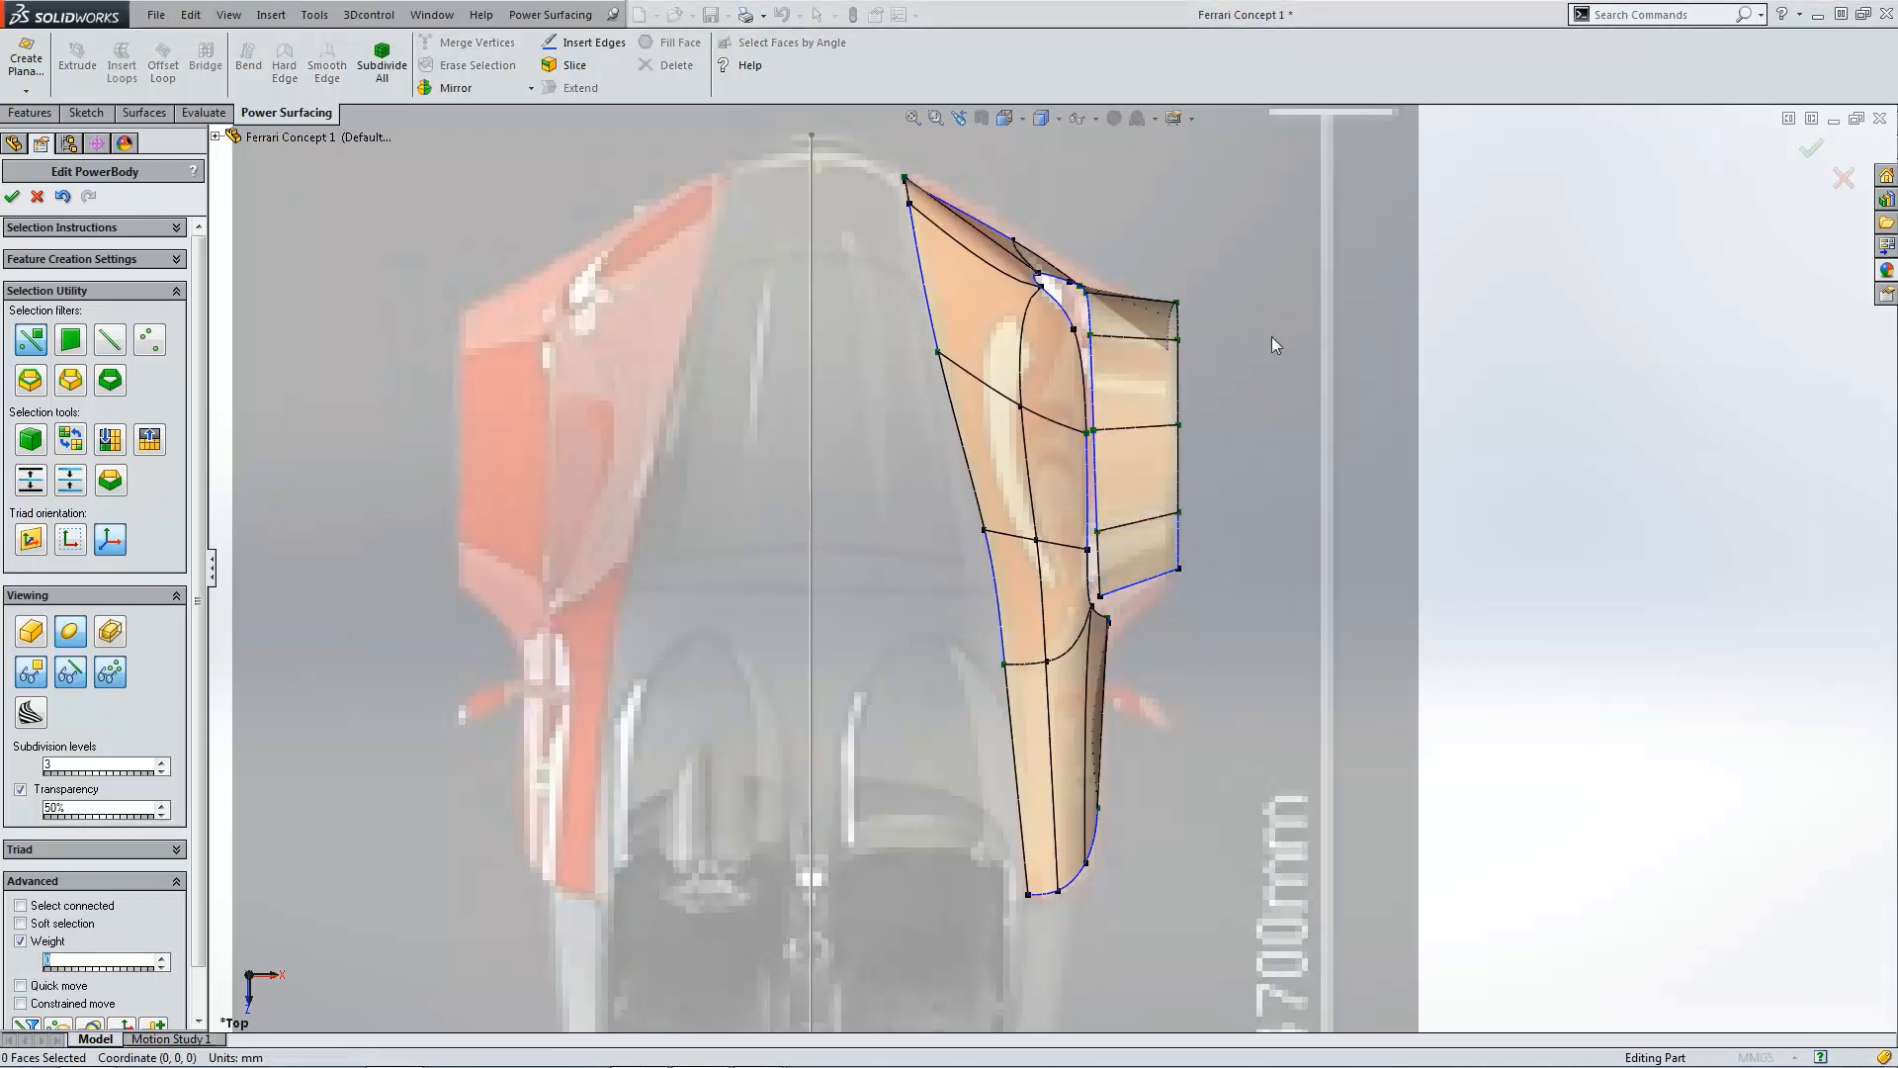
Step: Switch the display to show the control mesh
scroll(1366, 654, "down", 5)
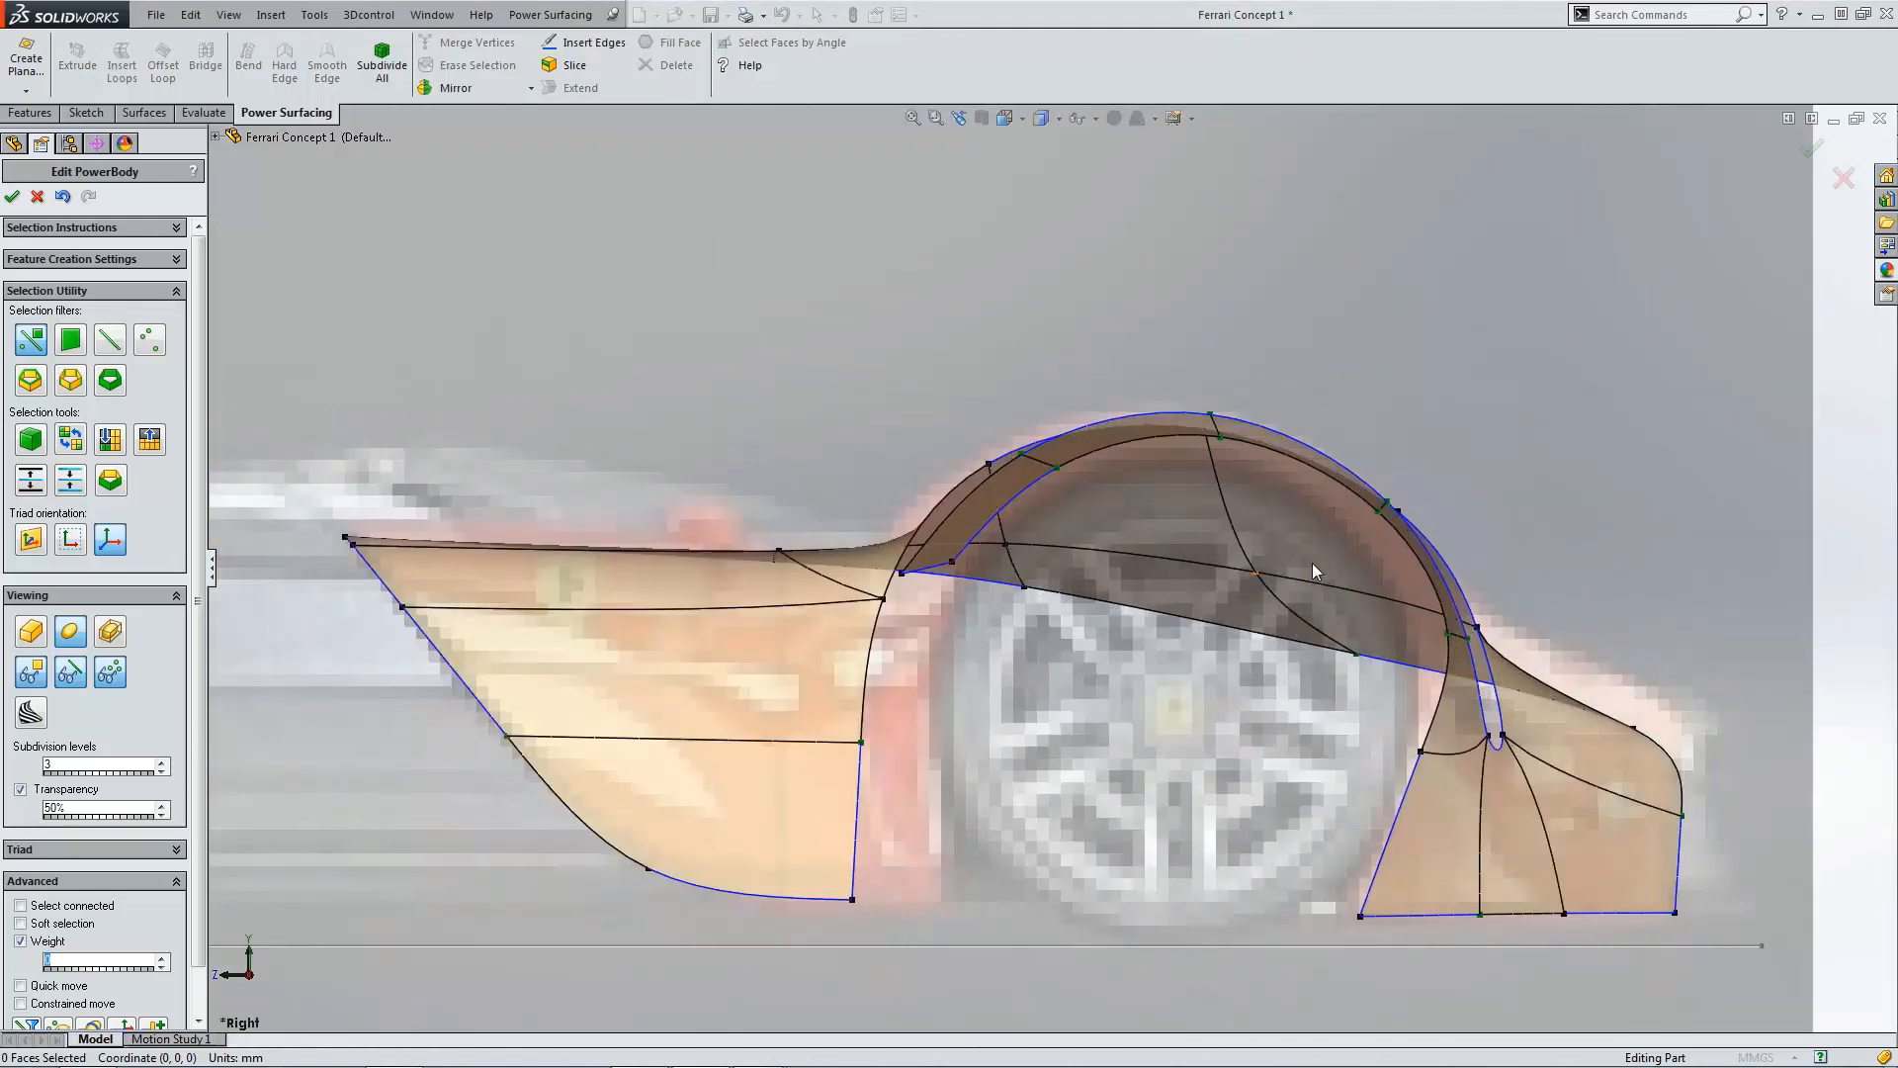
left_click(31, 632)
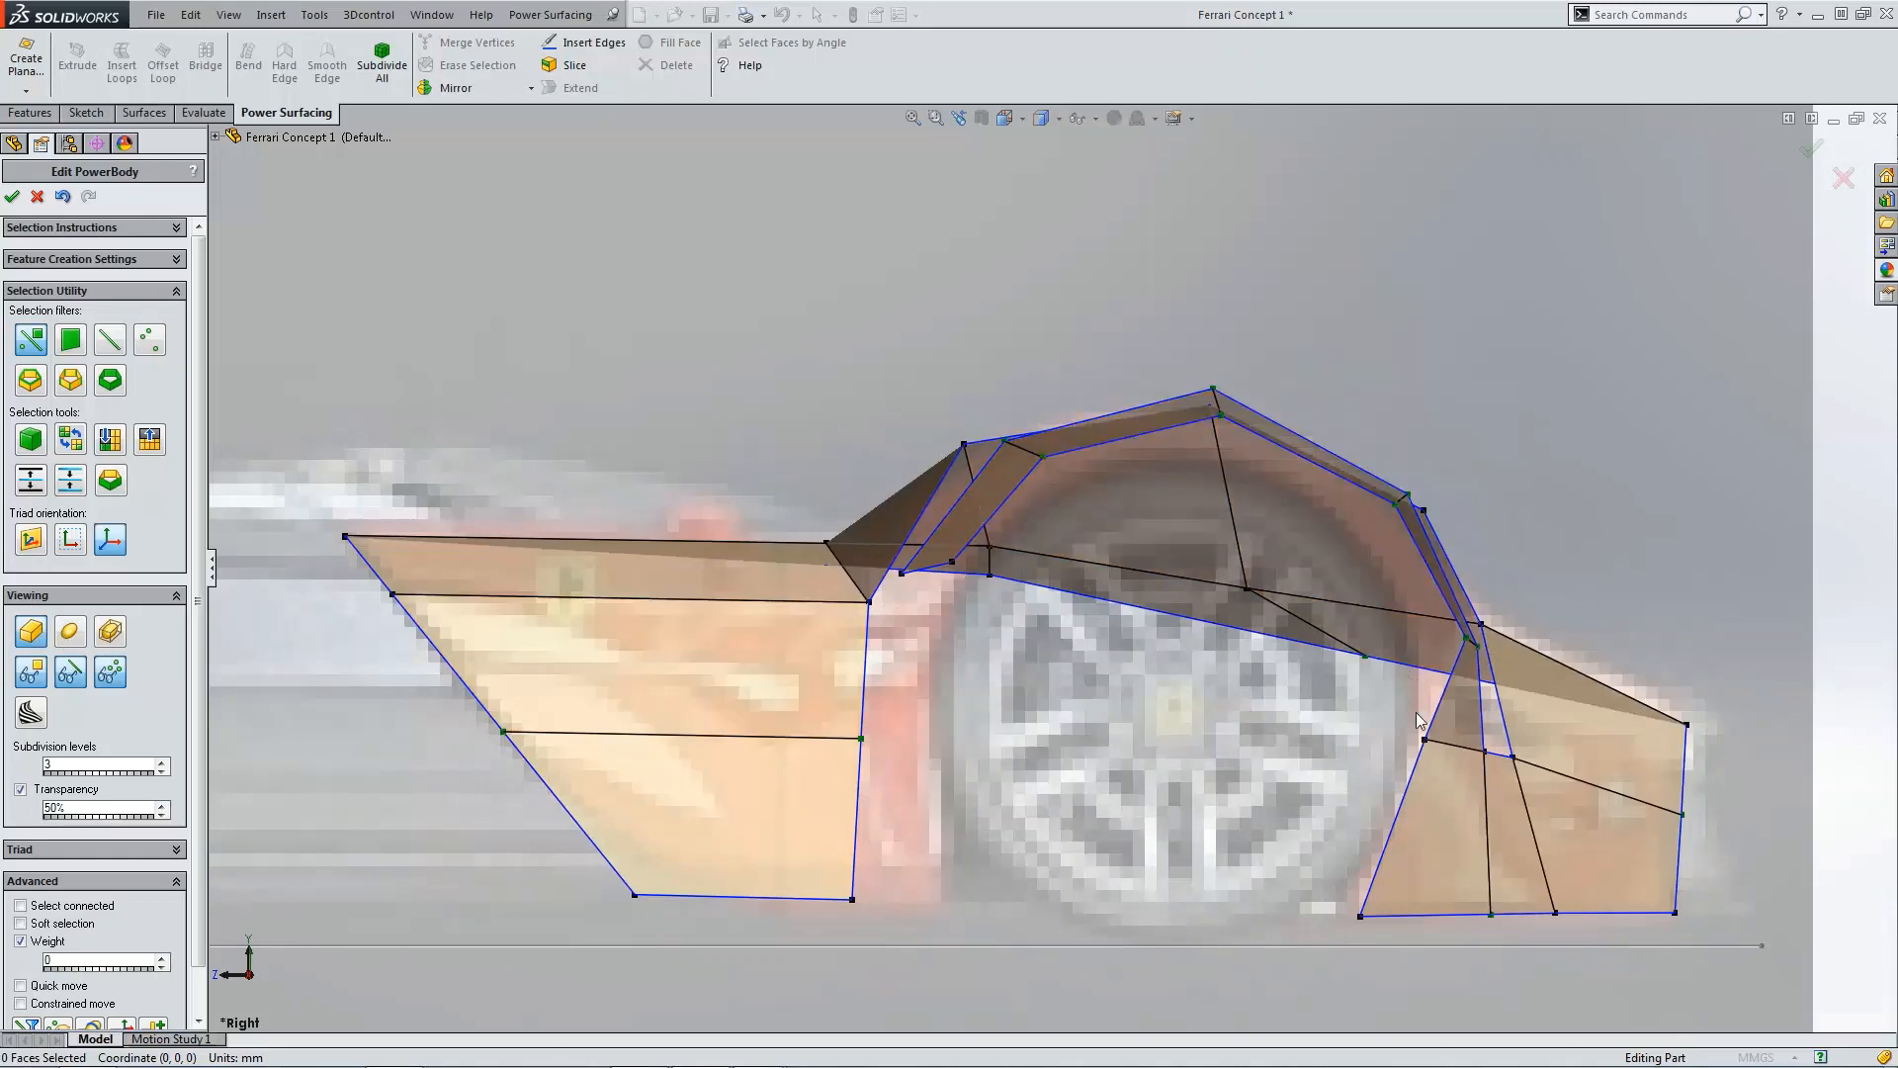
Step: Switch back to the smooth subdivided display and raise the vertex where the wheel arch meets the rear fender
left_click(70, 635)
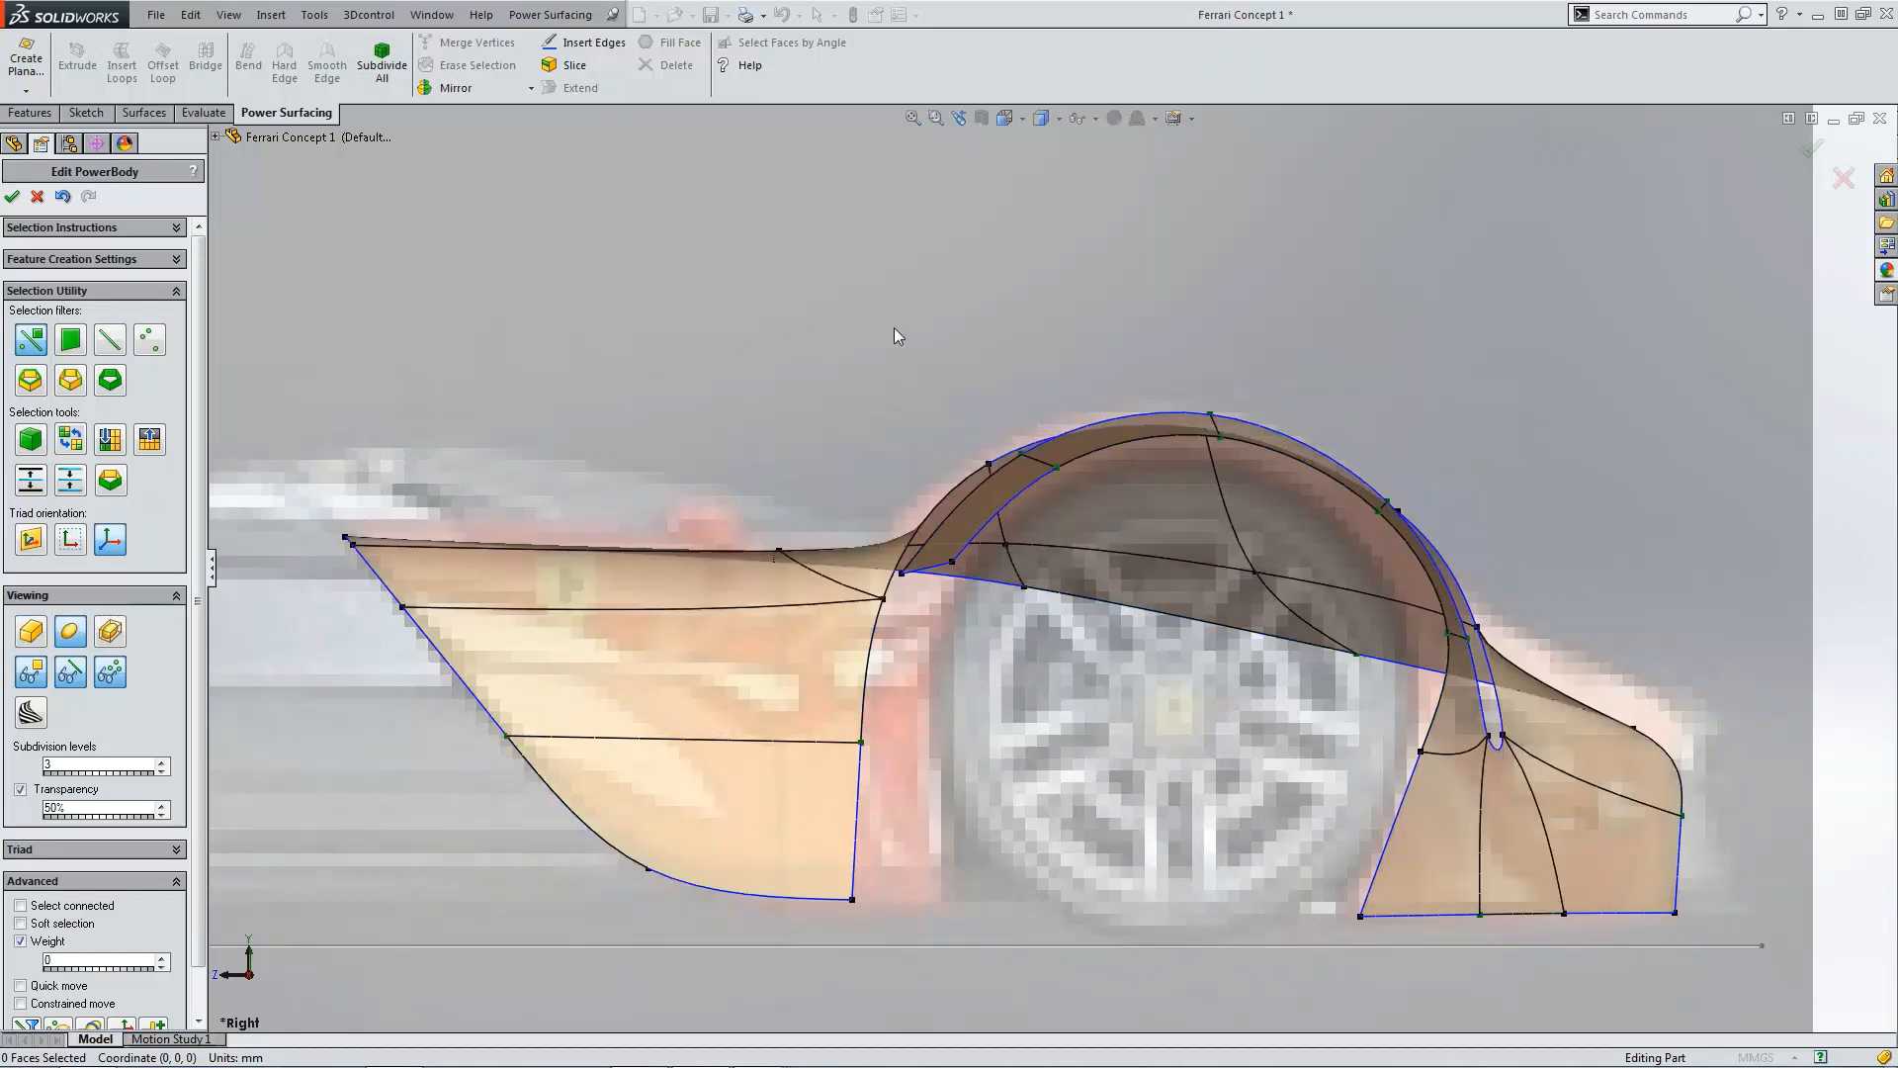
scroll(1301, 507, "up", 4)
scroll(1283, 509, "down", 2)
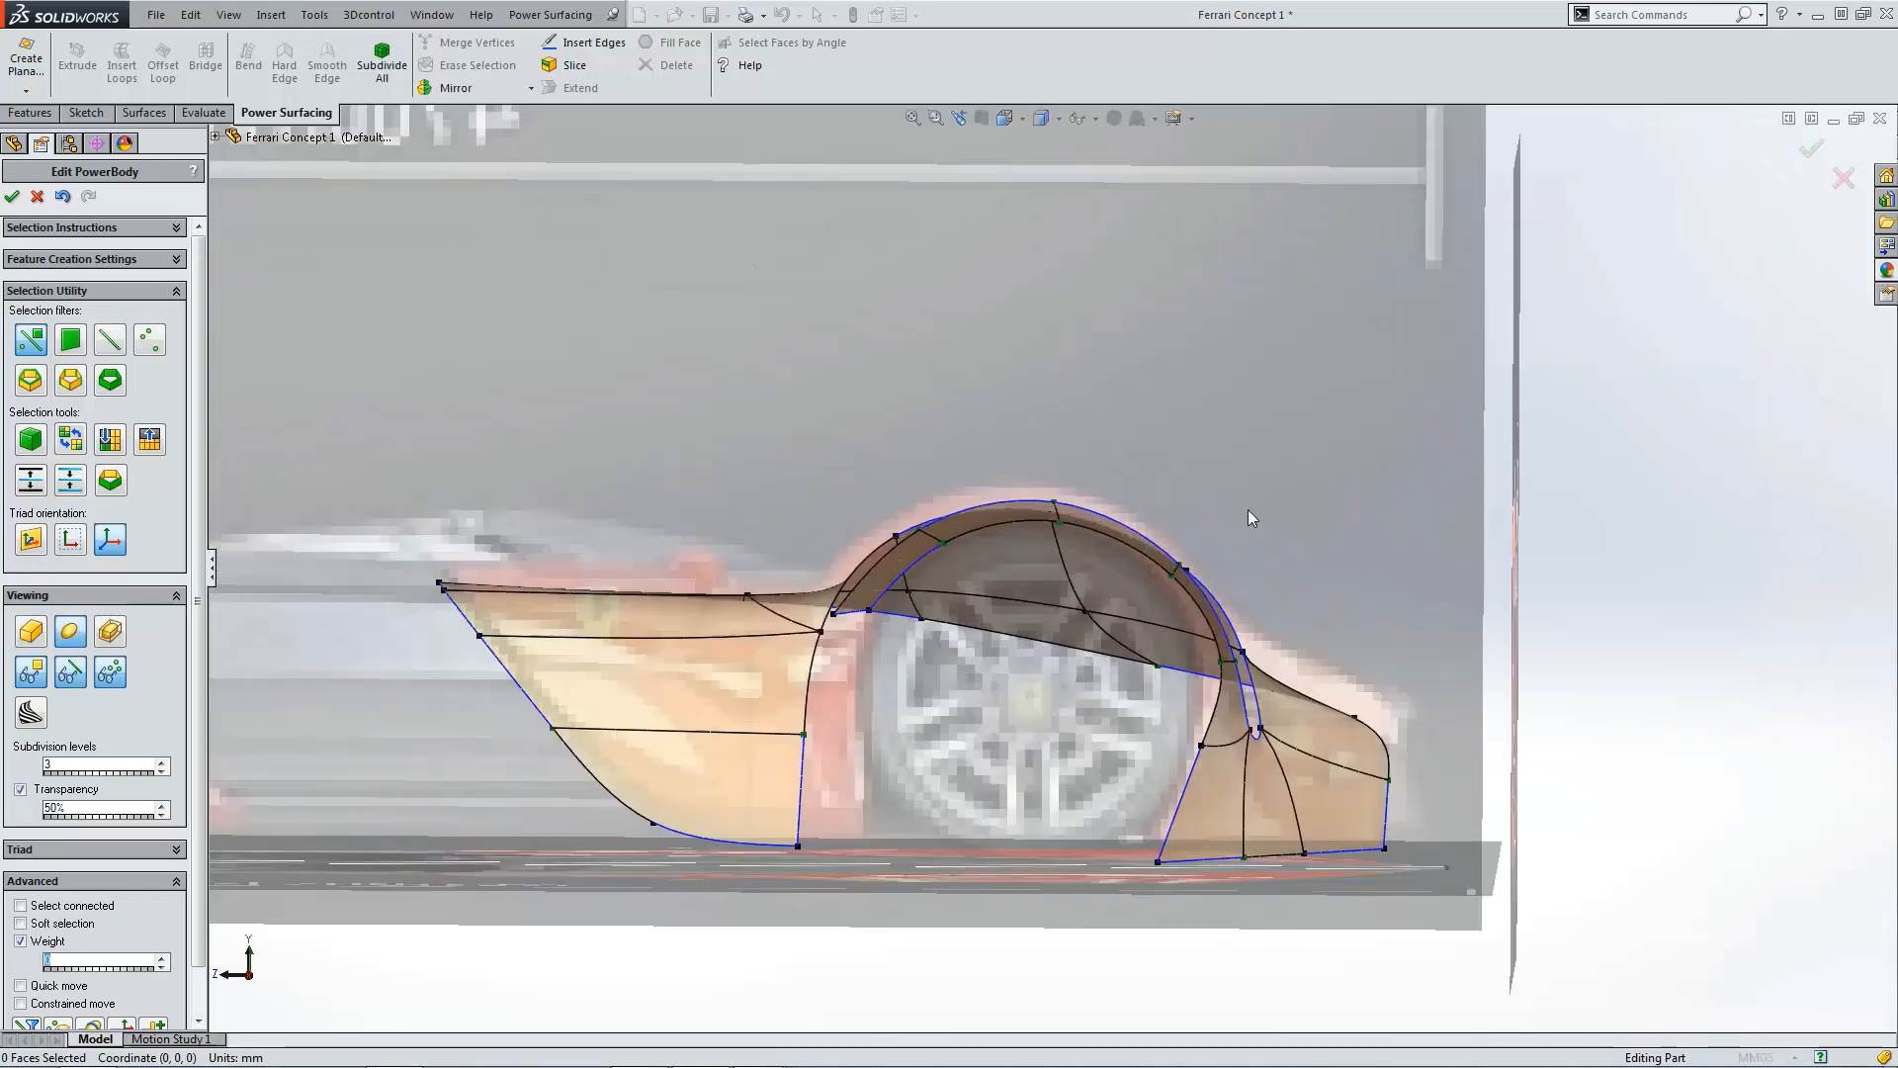
scroll(1181, 591, "up", 4)
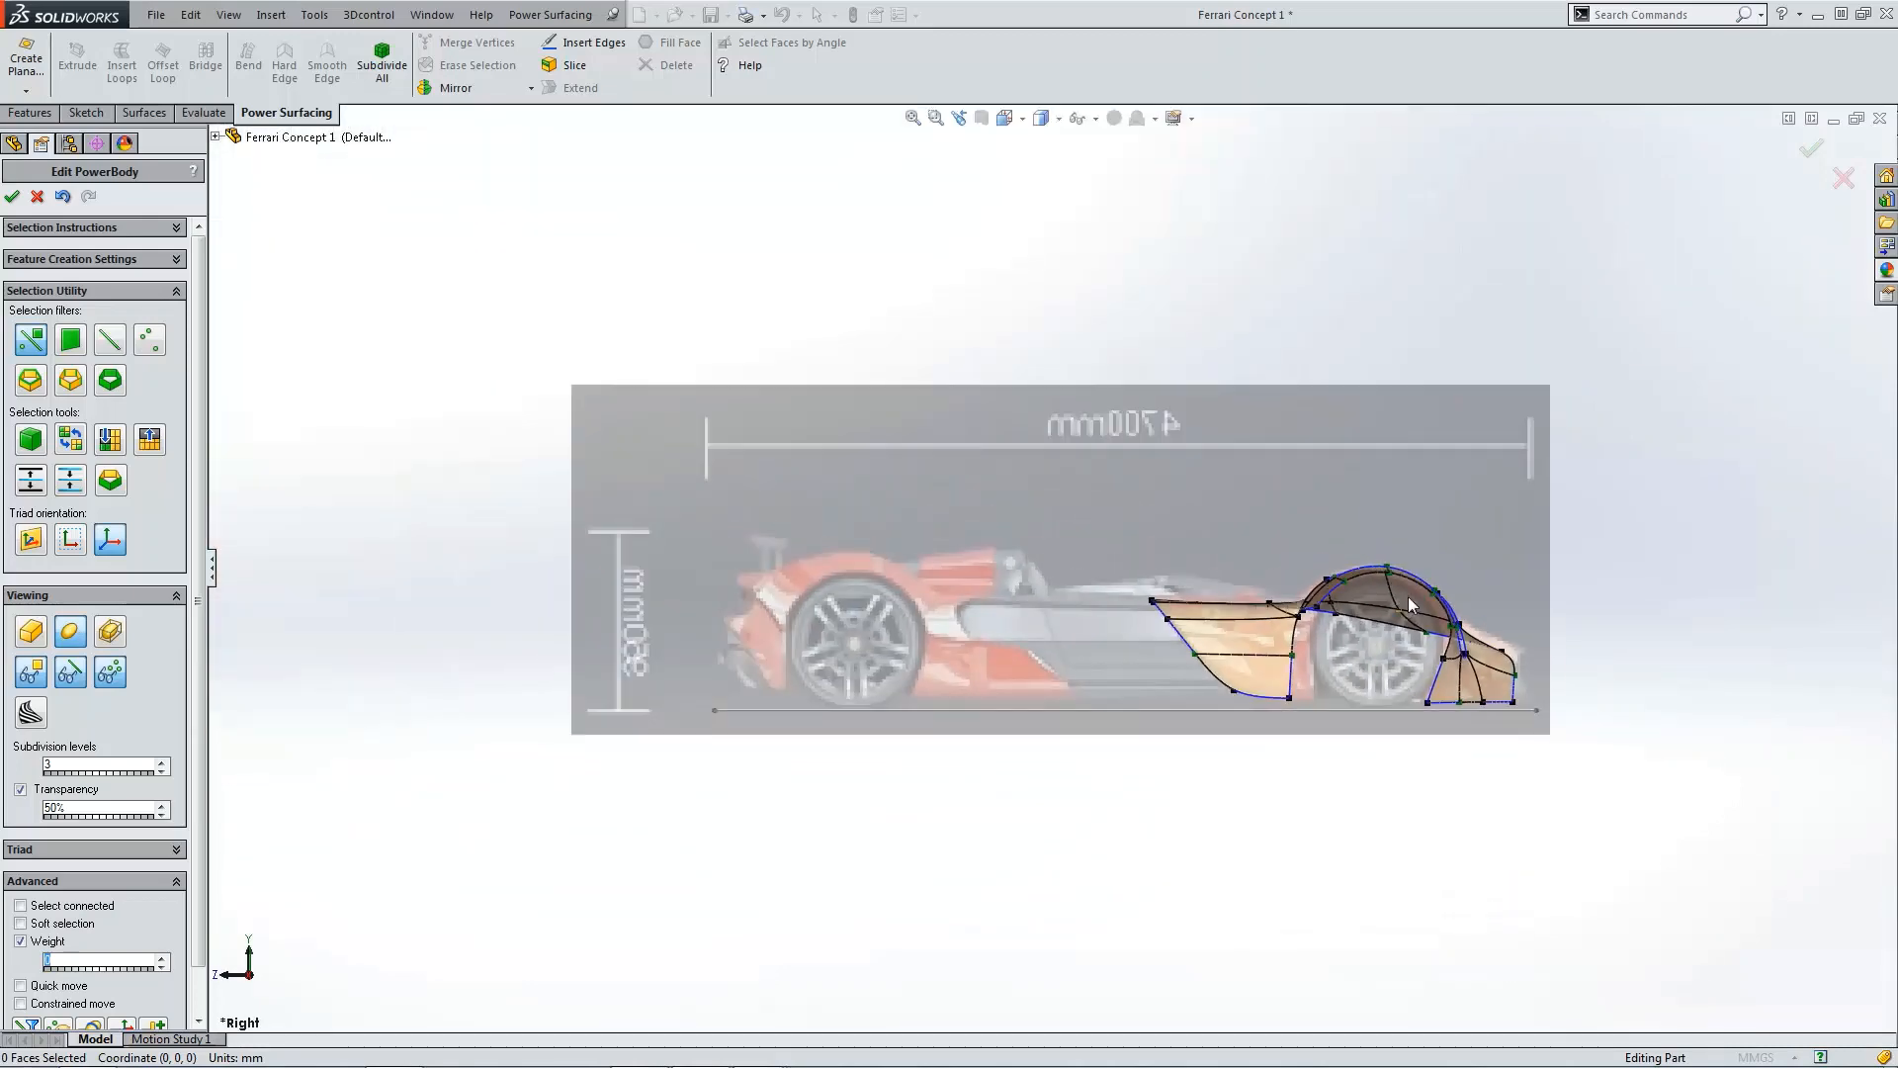
scroll(1321, 597, "down", 5)
scroll(1444, 720, "down", 3)
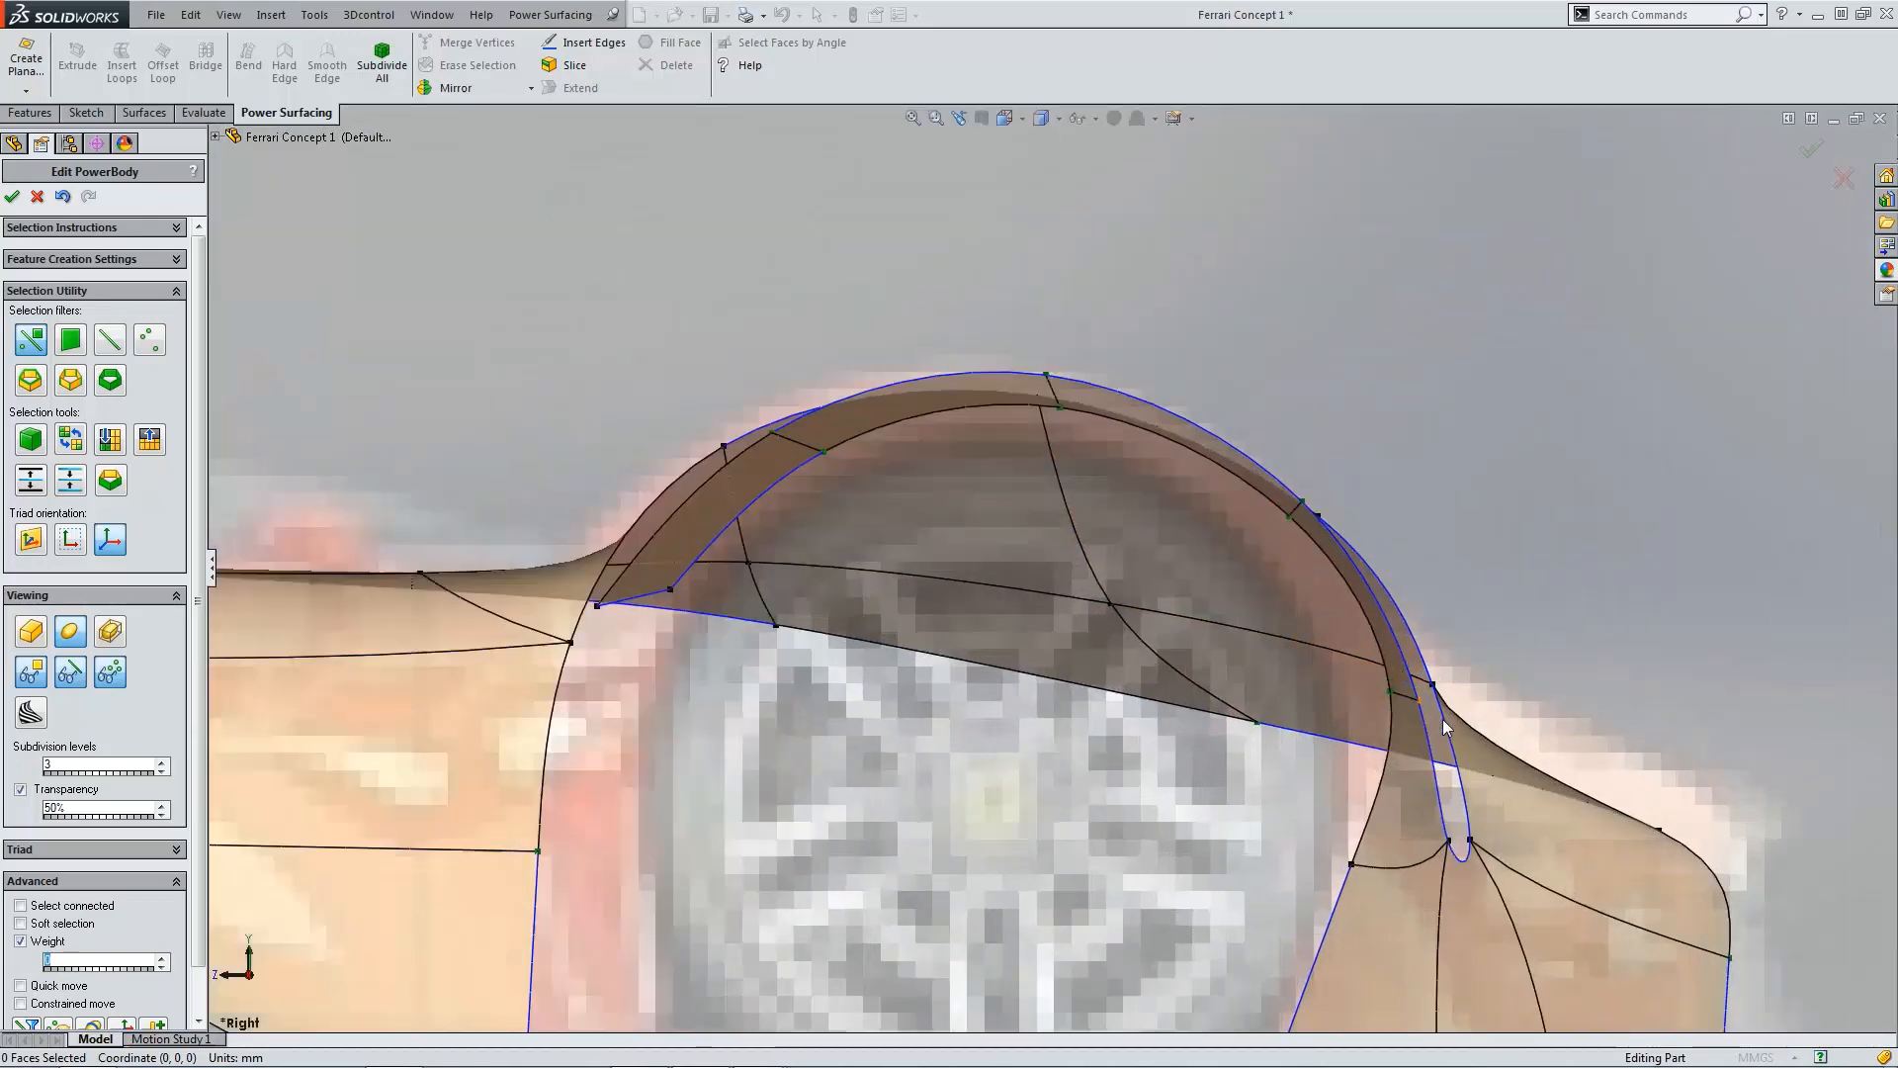
left_click(1364, 676)
left_click_drag(1367, 685, 1331, 603)
scroll(1309, 436, "up", 4)
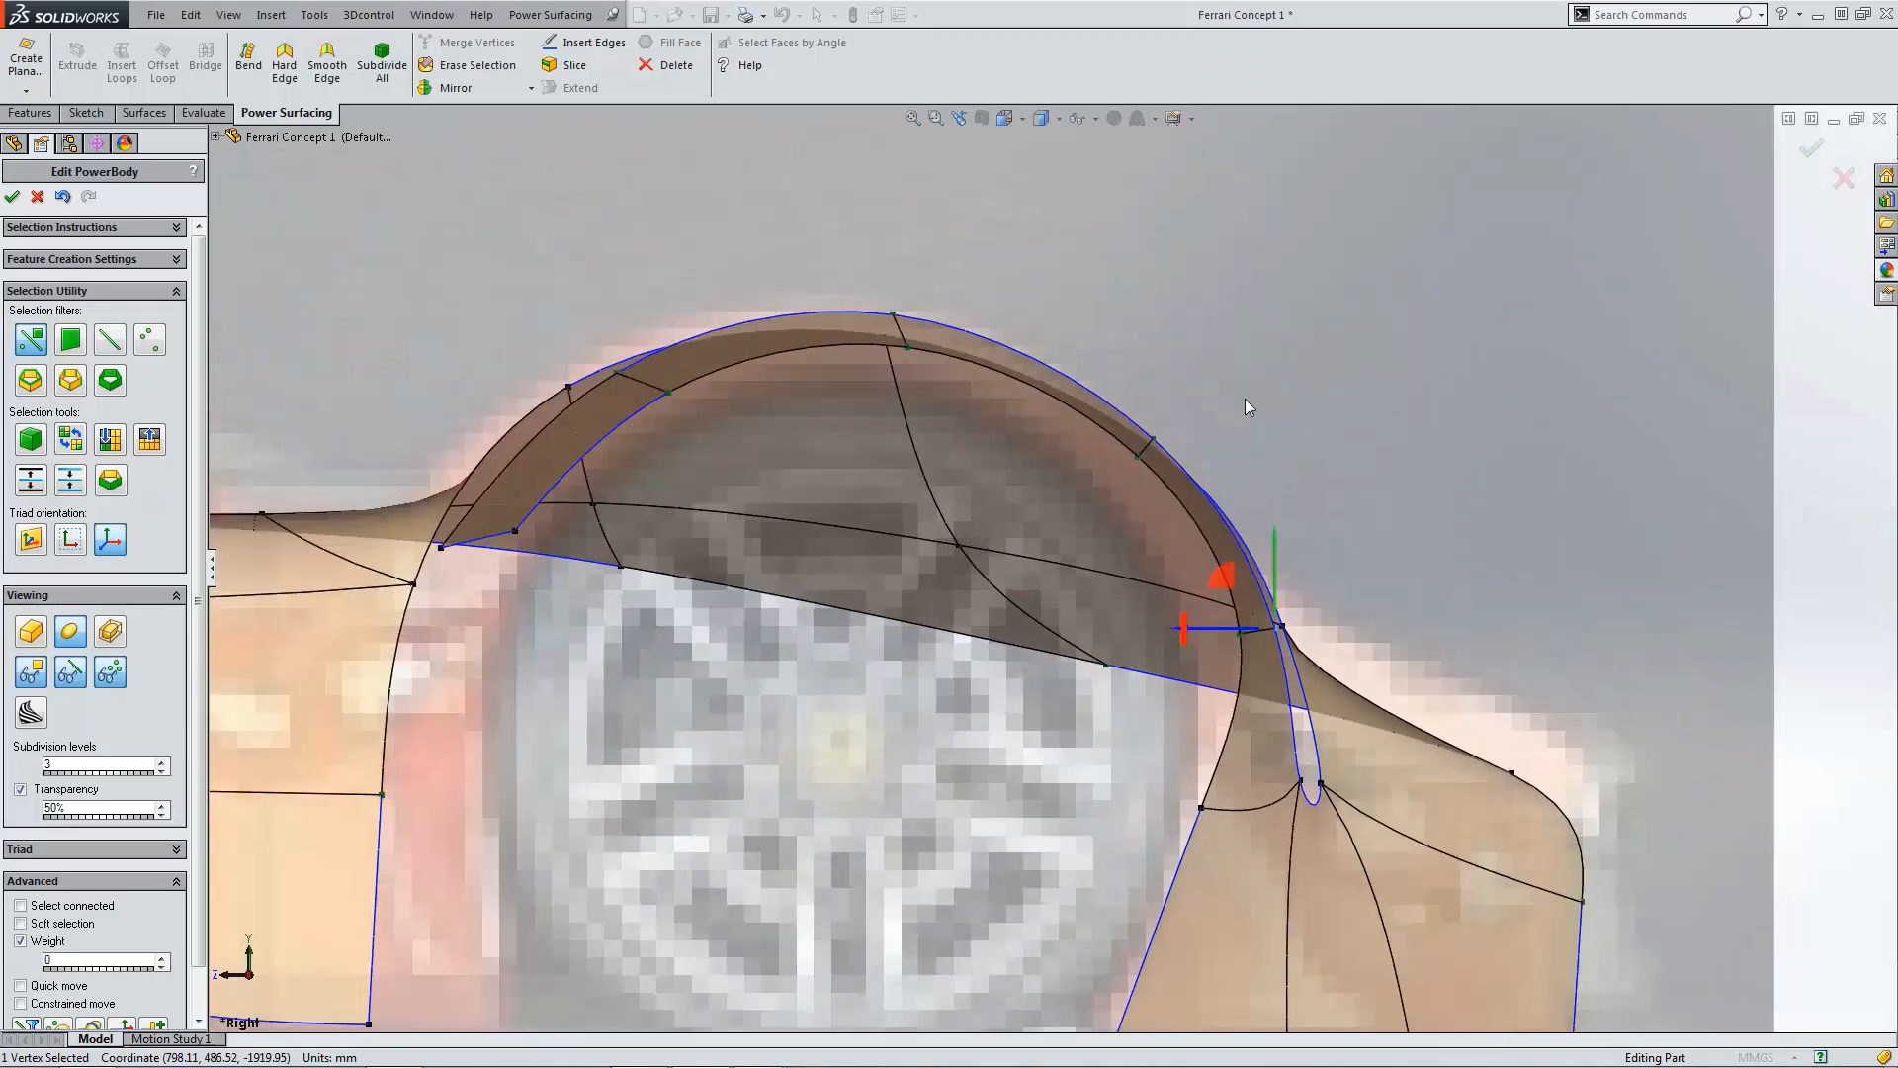
scroll(966, 473, "down", 2)
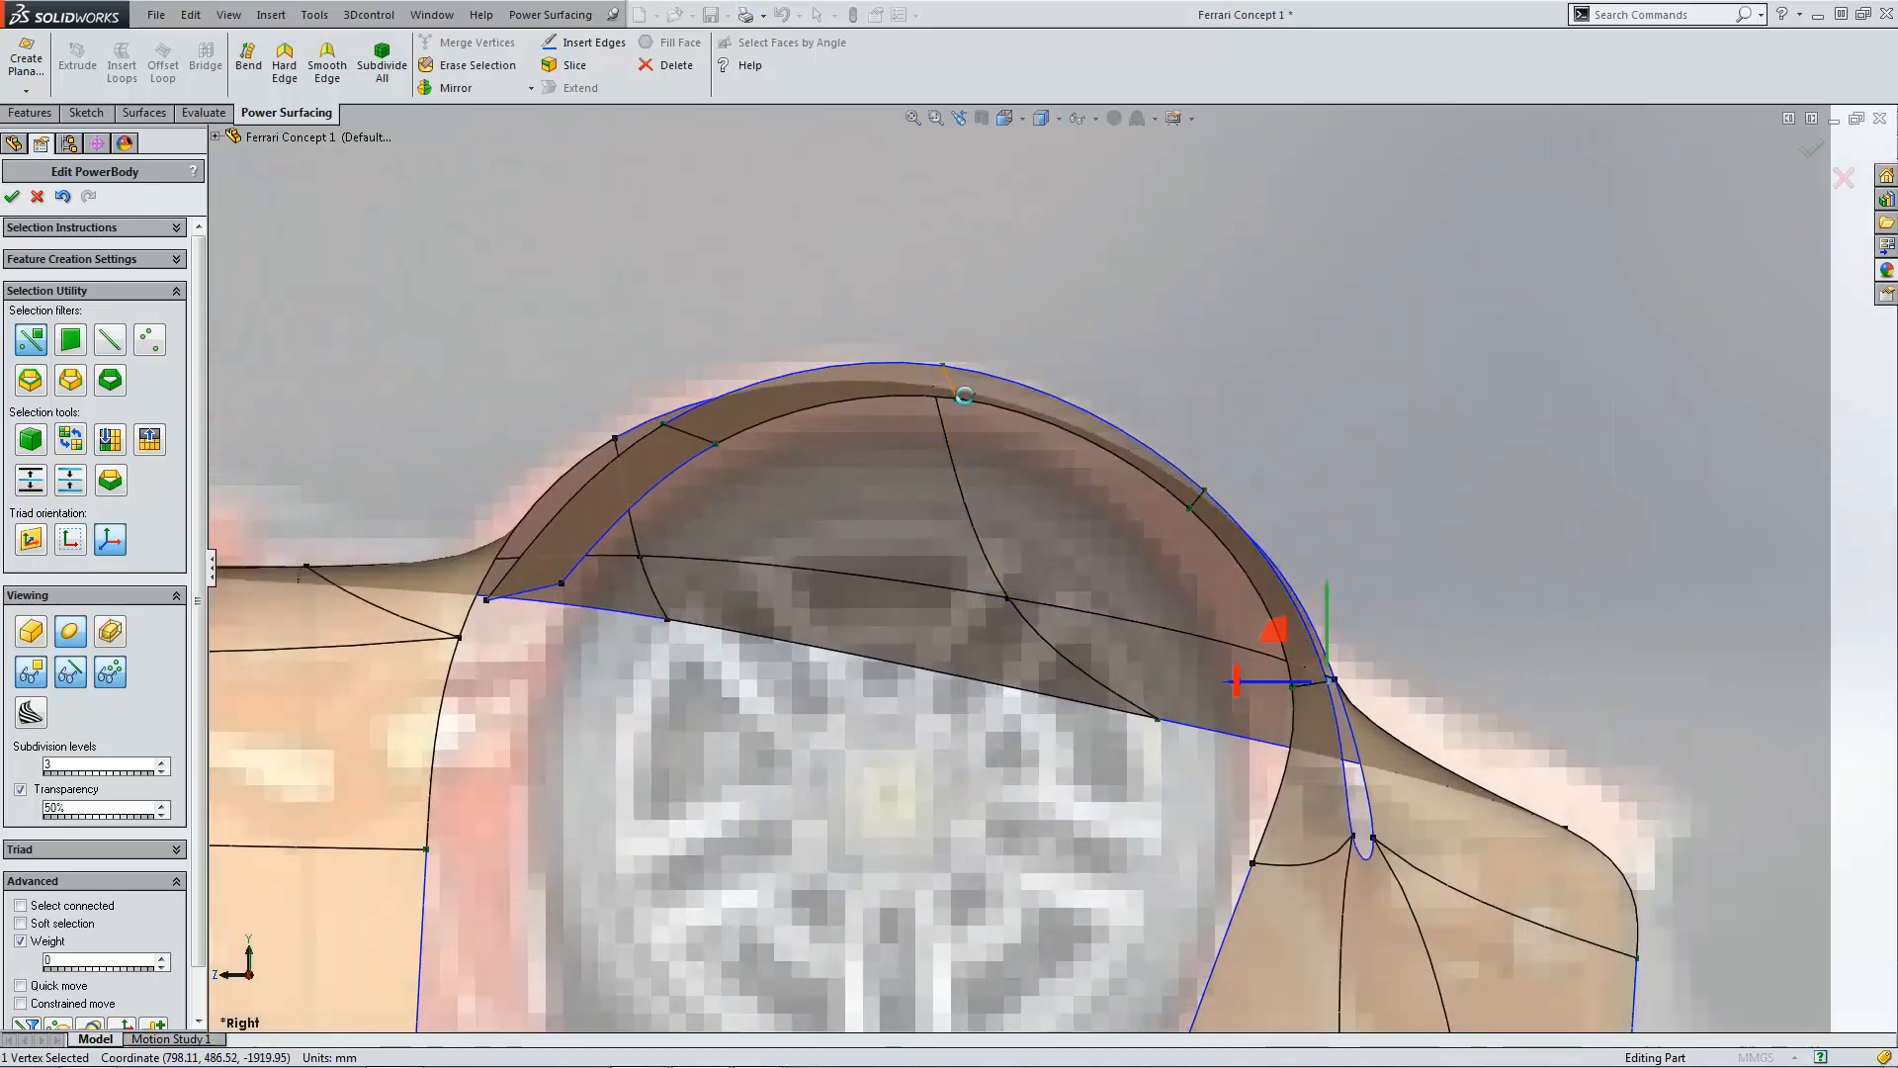
Step: Rotate the edges at the top and front of the wheel arch to round out the arch curve
left_click(951, 384)
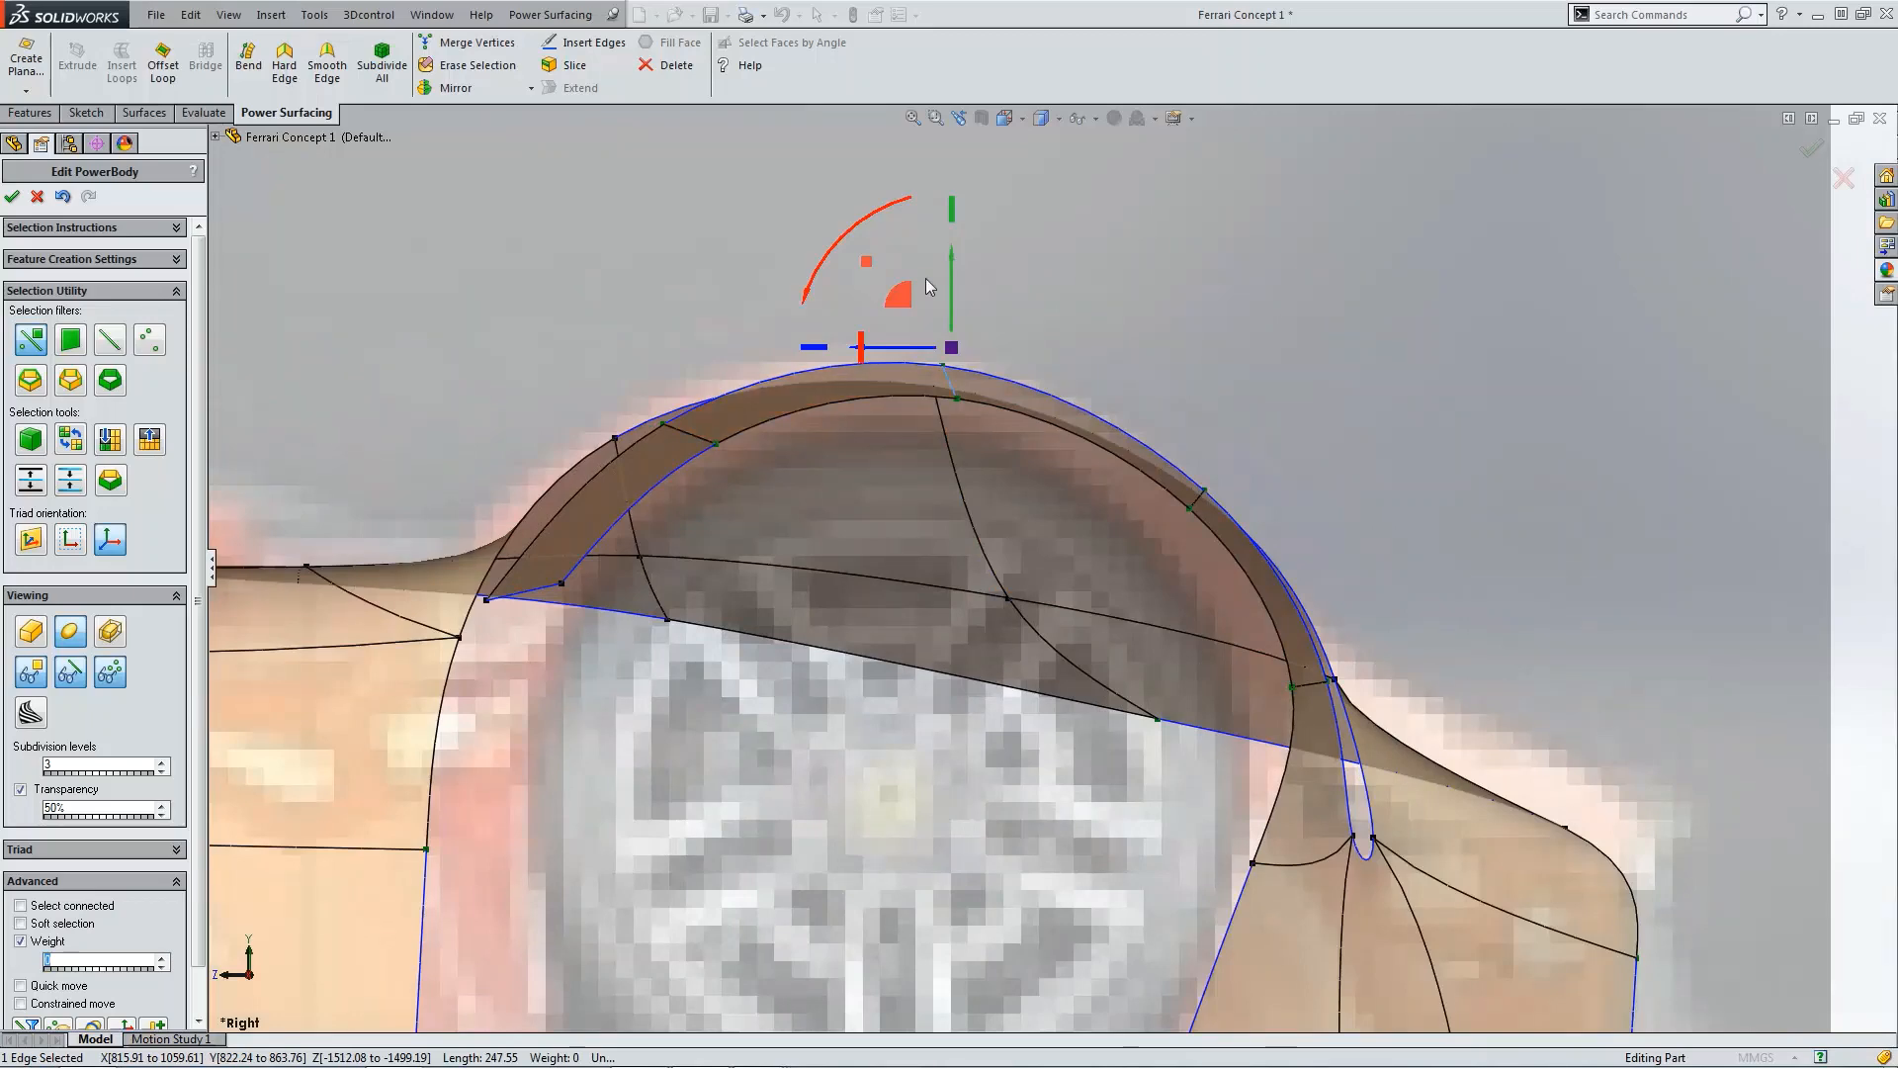
left_click_drag(951, 284, 896, 336)
scroll(941, 347, "down", 2)
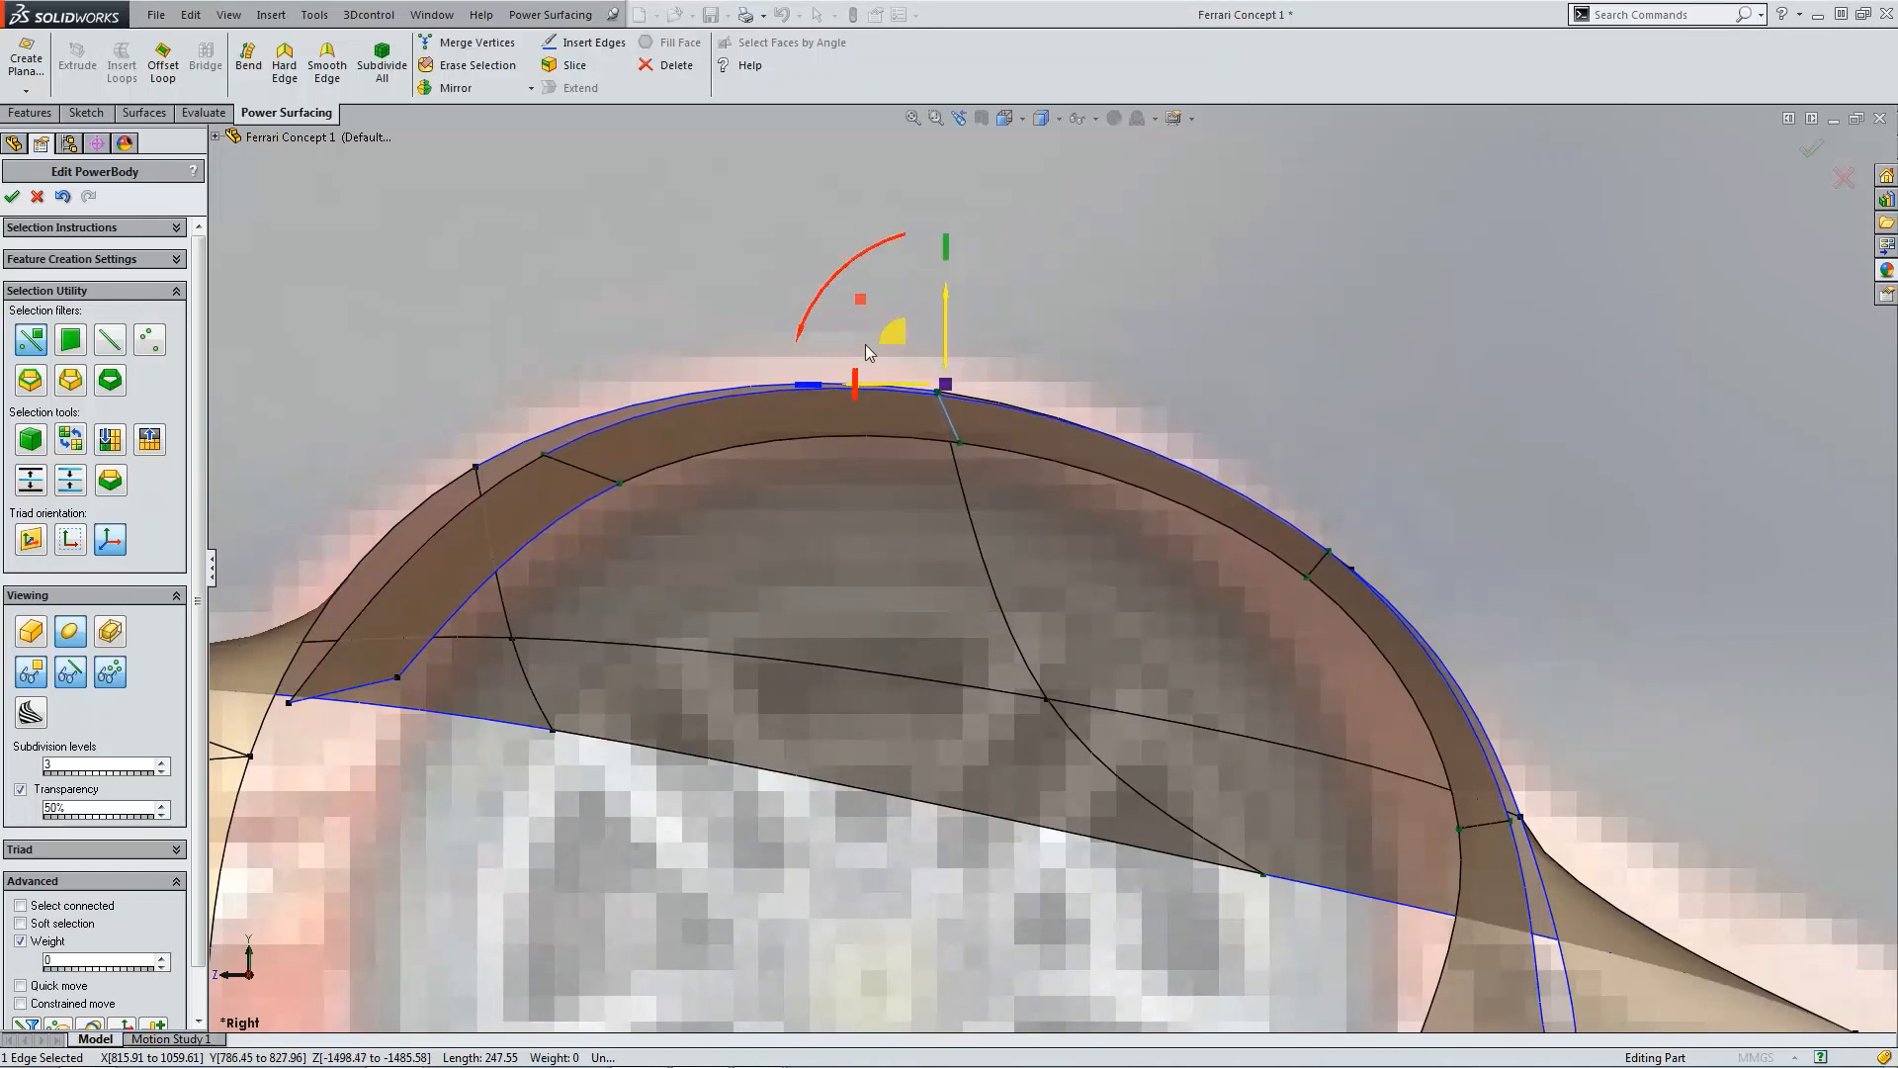
left_click(570, 469)
left_click_drag(491, 394, 399, 411)
scroll(466, 706, "up", 1)
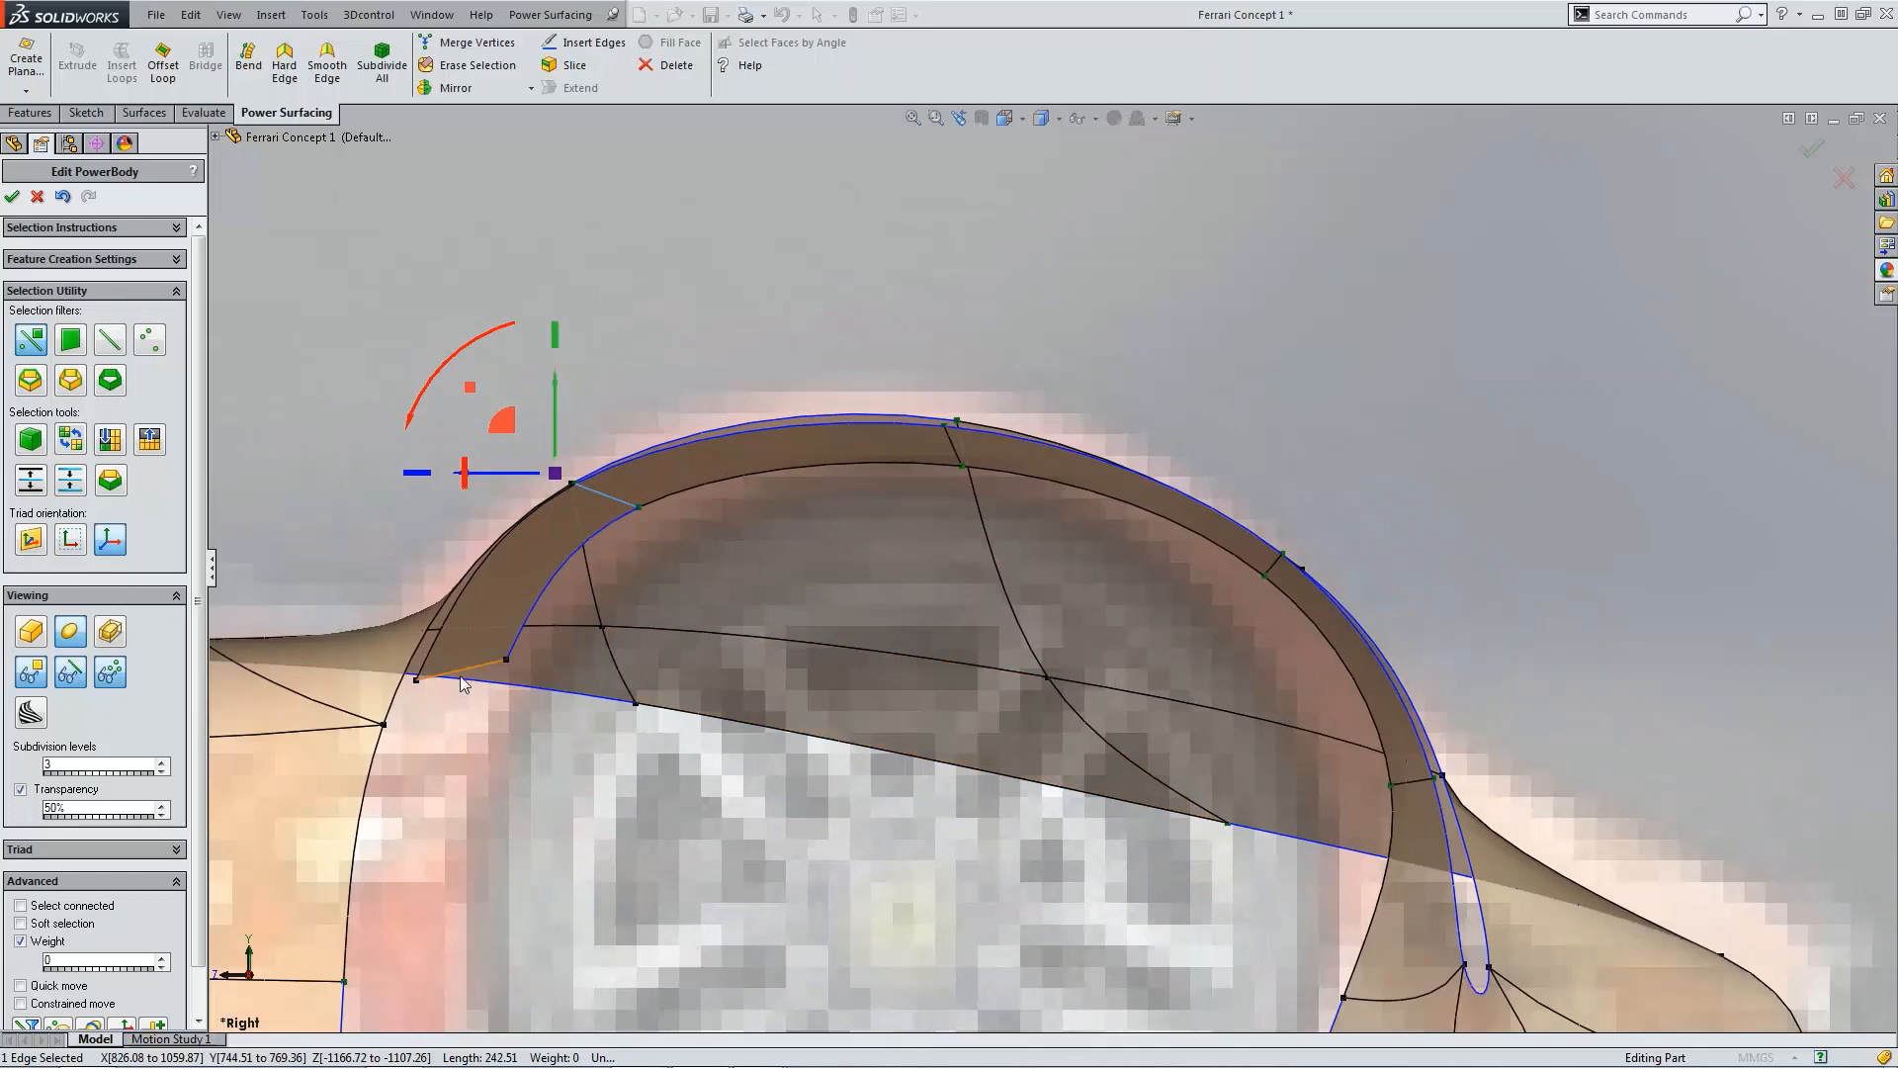
left_click(464, 684)
mouse_move(420, 641)
left_mouse_down()
mouse_move(392, 683)
mouse_move(424, 679)
left_mouse_up()
left_click(484, 709)
scroll(870, 591, "up", 3)
scroll(1029, 485, "down", 3)
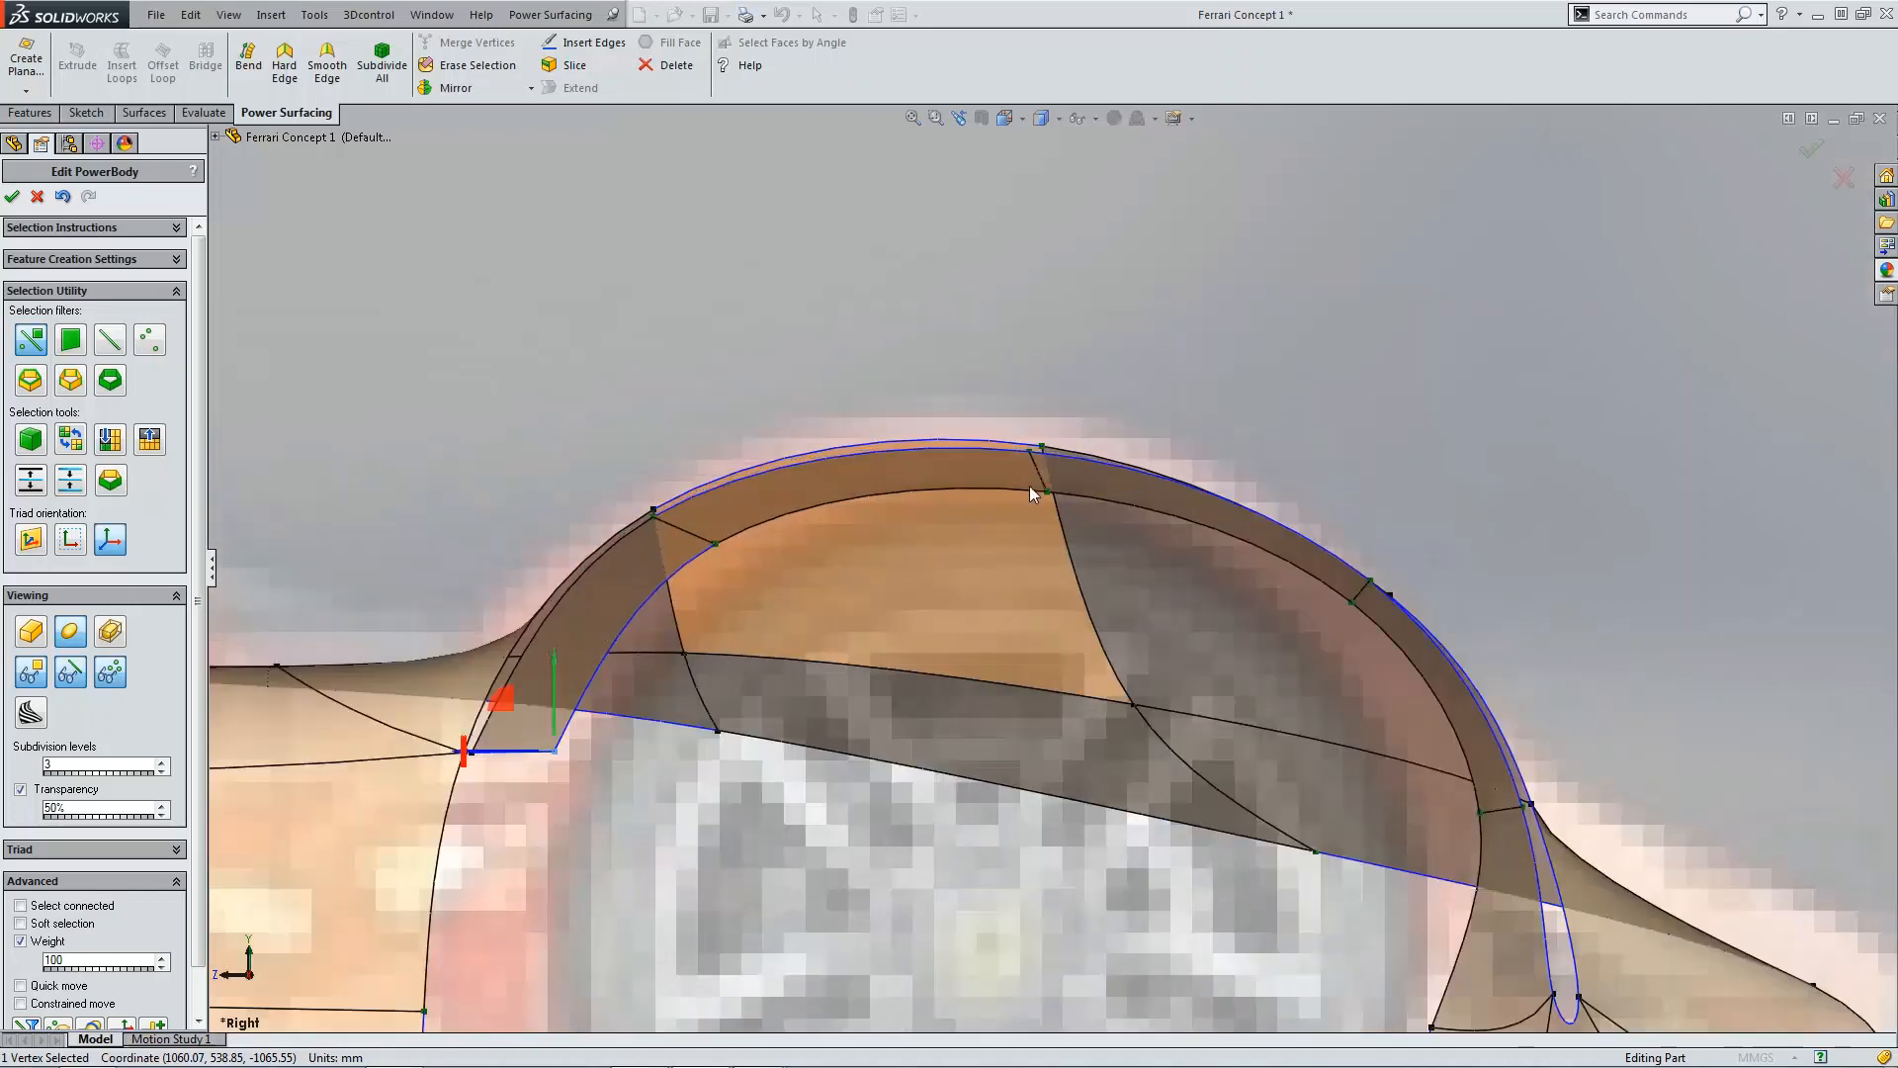
Step: Adjust the vertex at the arch's crown and rotate the rear arch edge to smooth the arch profile
left_click(1030, 453)
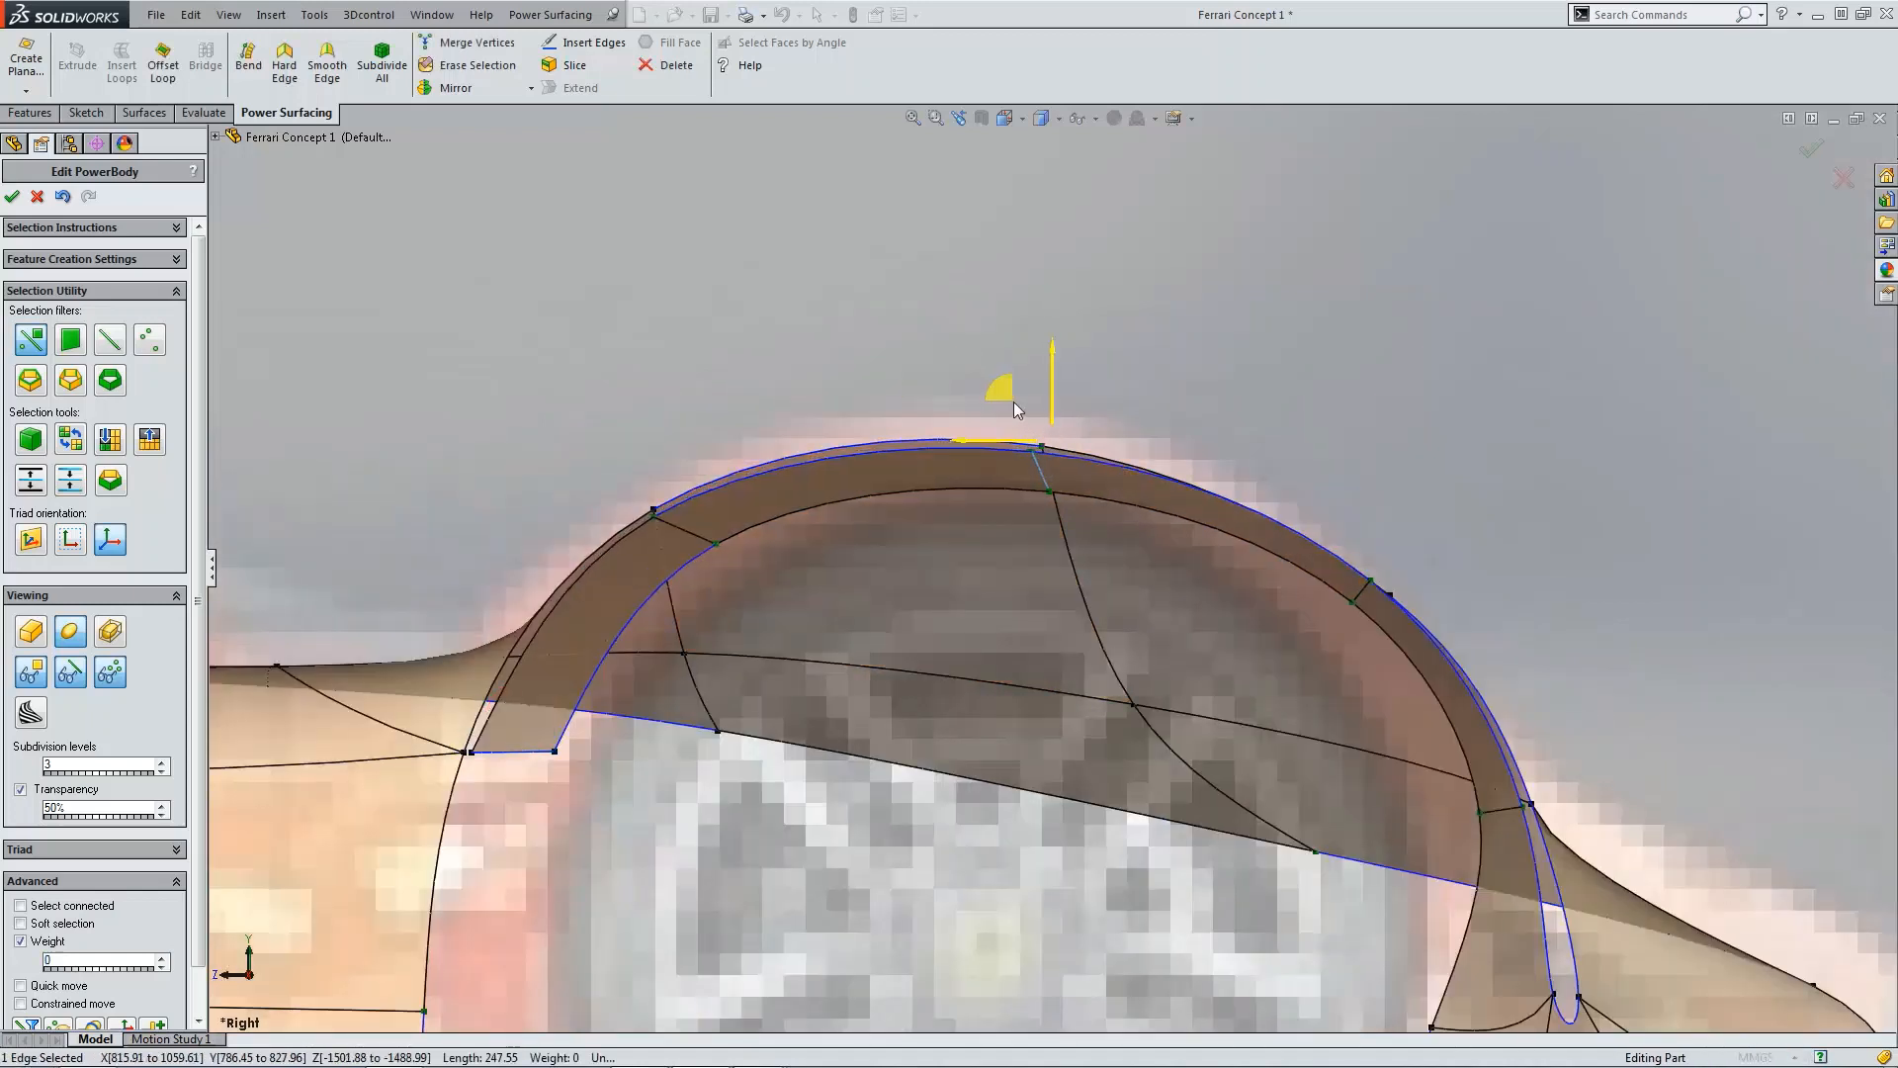
scroll(1171, 448, "down", 3)
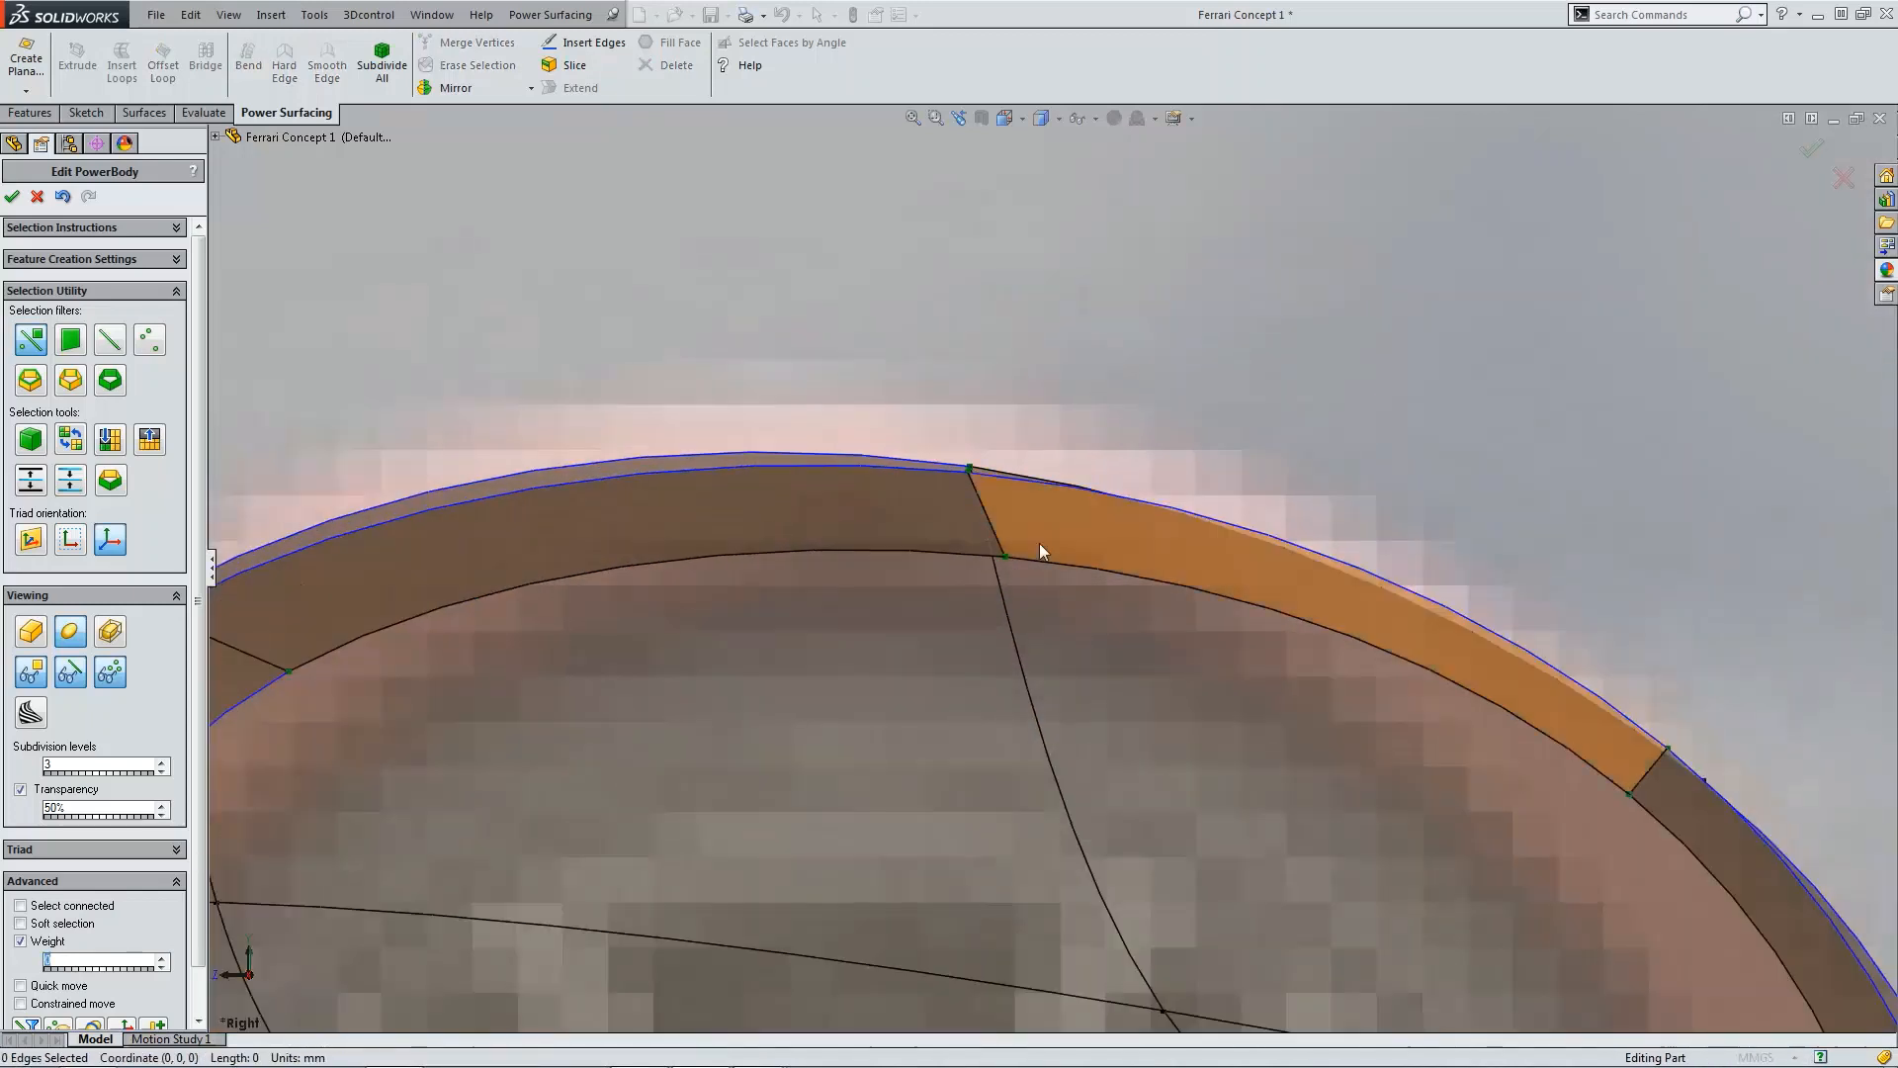
left_click(1005, 555)
left_click_drag(959, 512, 945, 515)
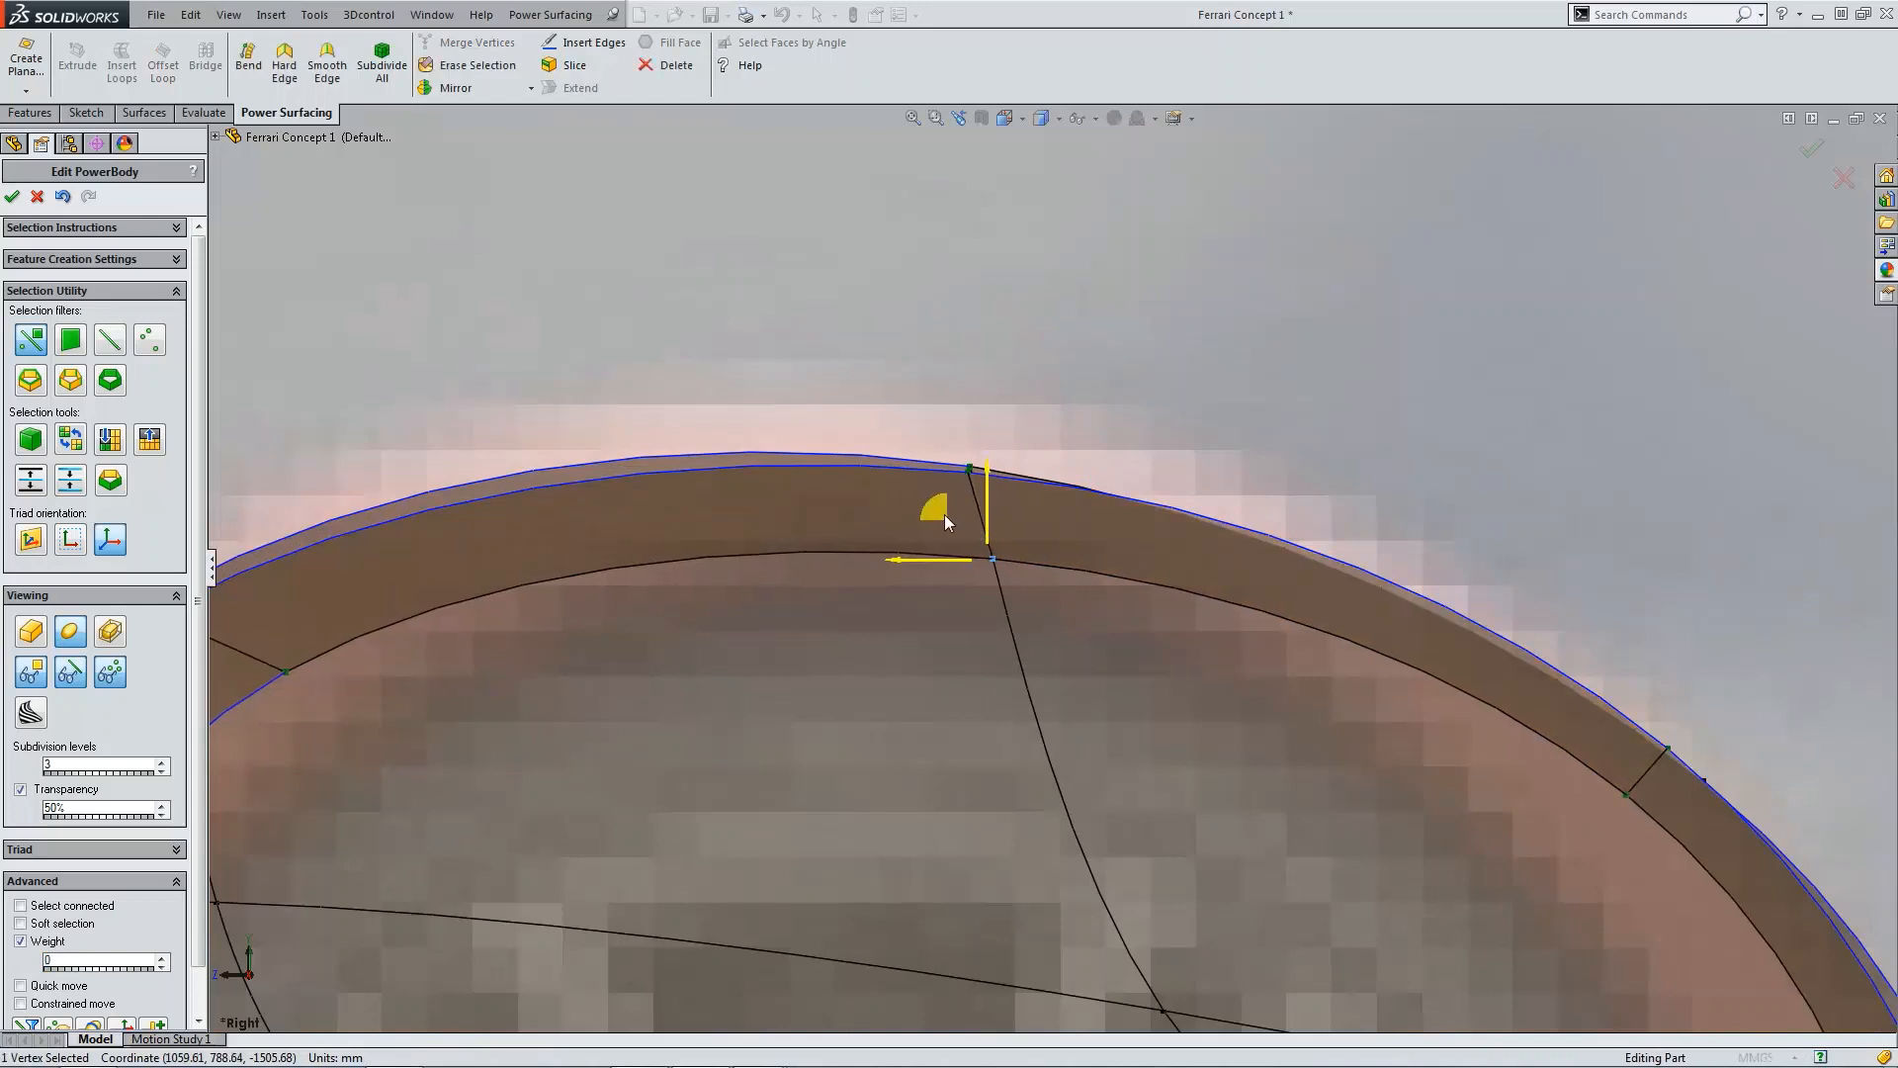
scroll(1236, 668, "up", 3)
scroll(1325, 653, "down", 3)
left_click(1328, 643)
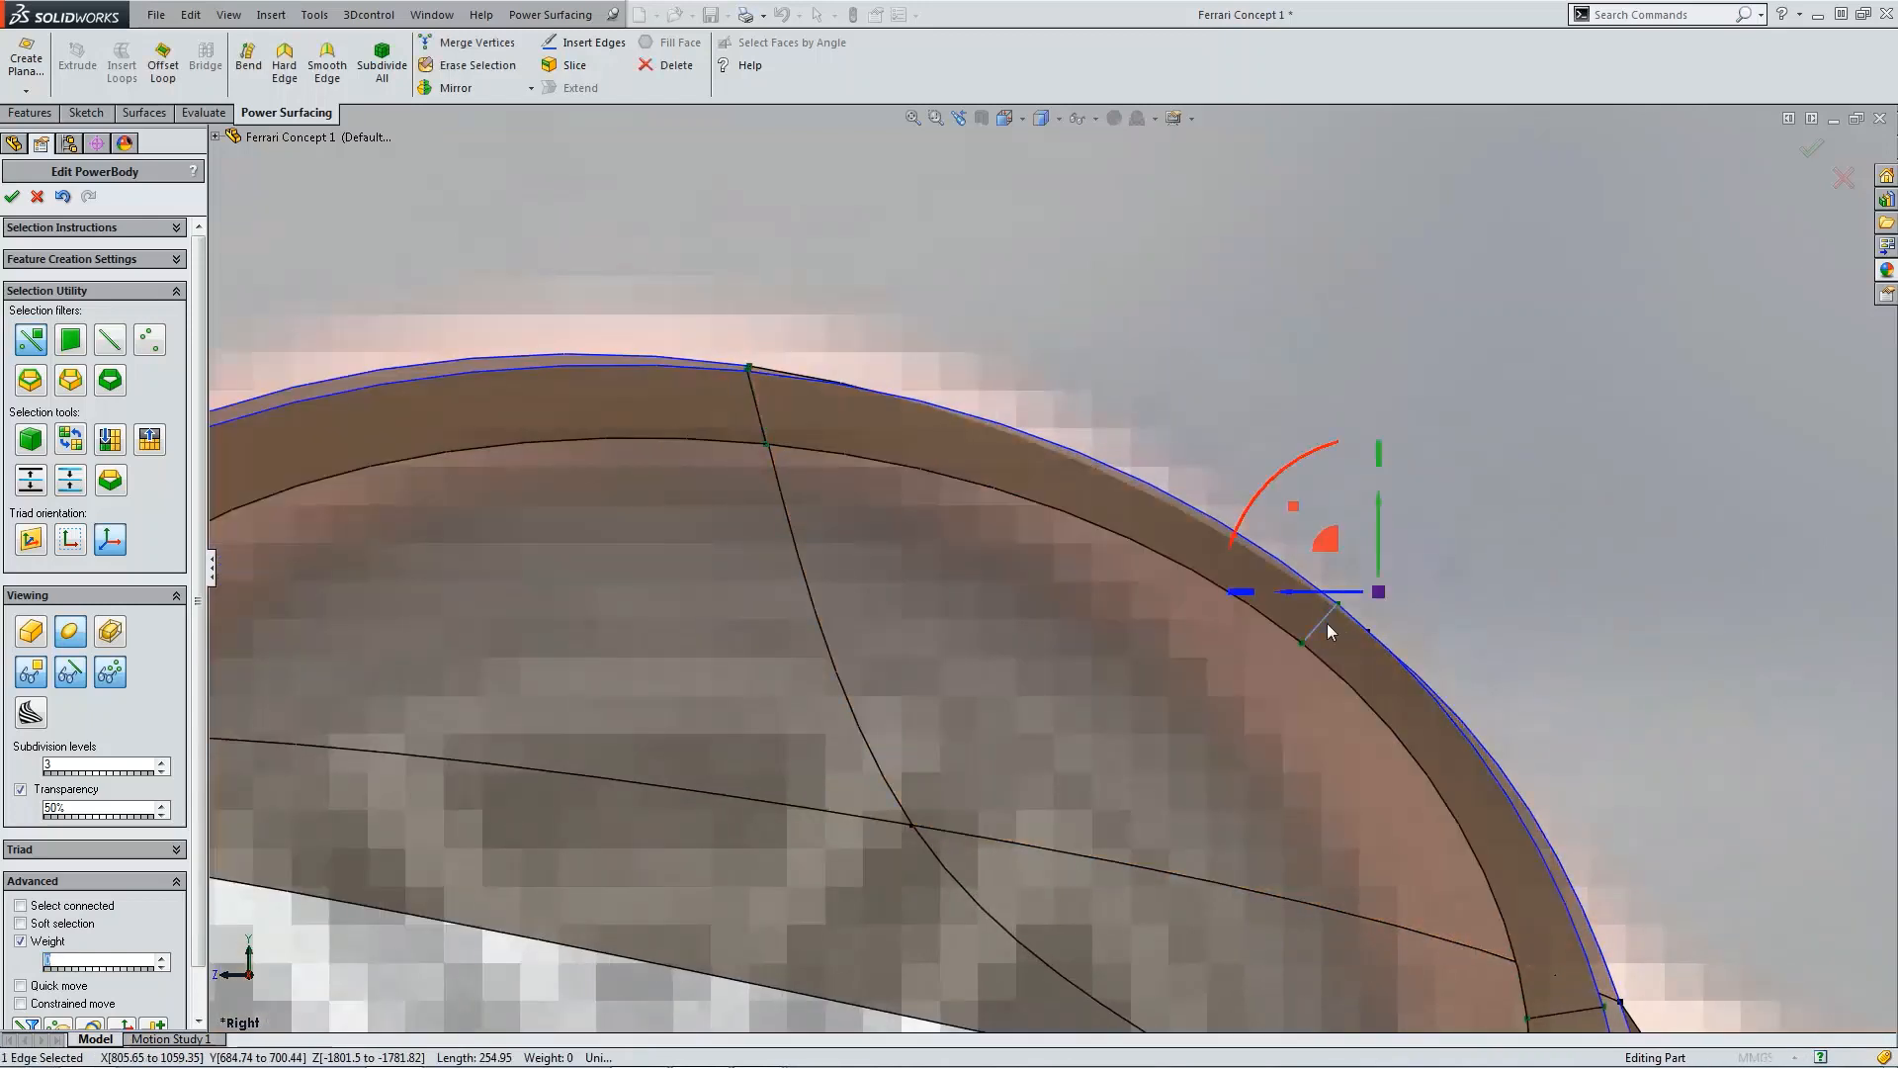
left_click_drag(1333, 602, 1374, 584)
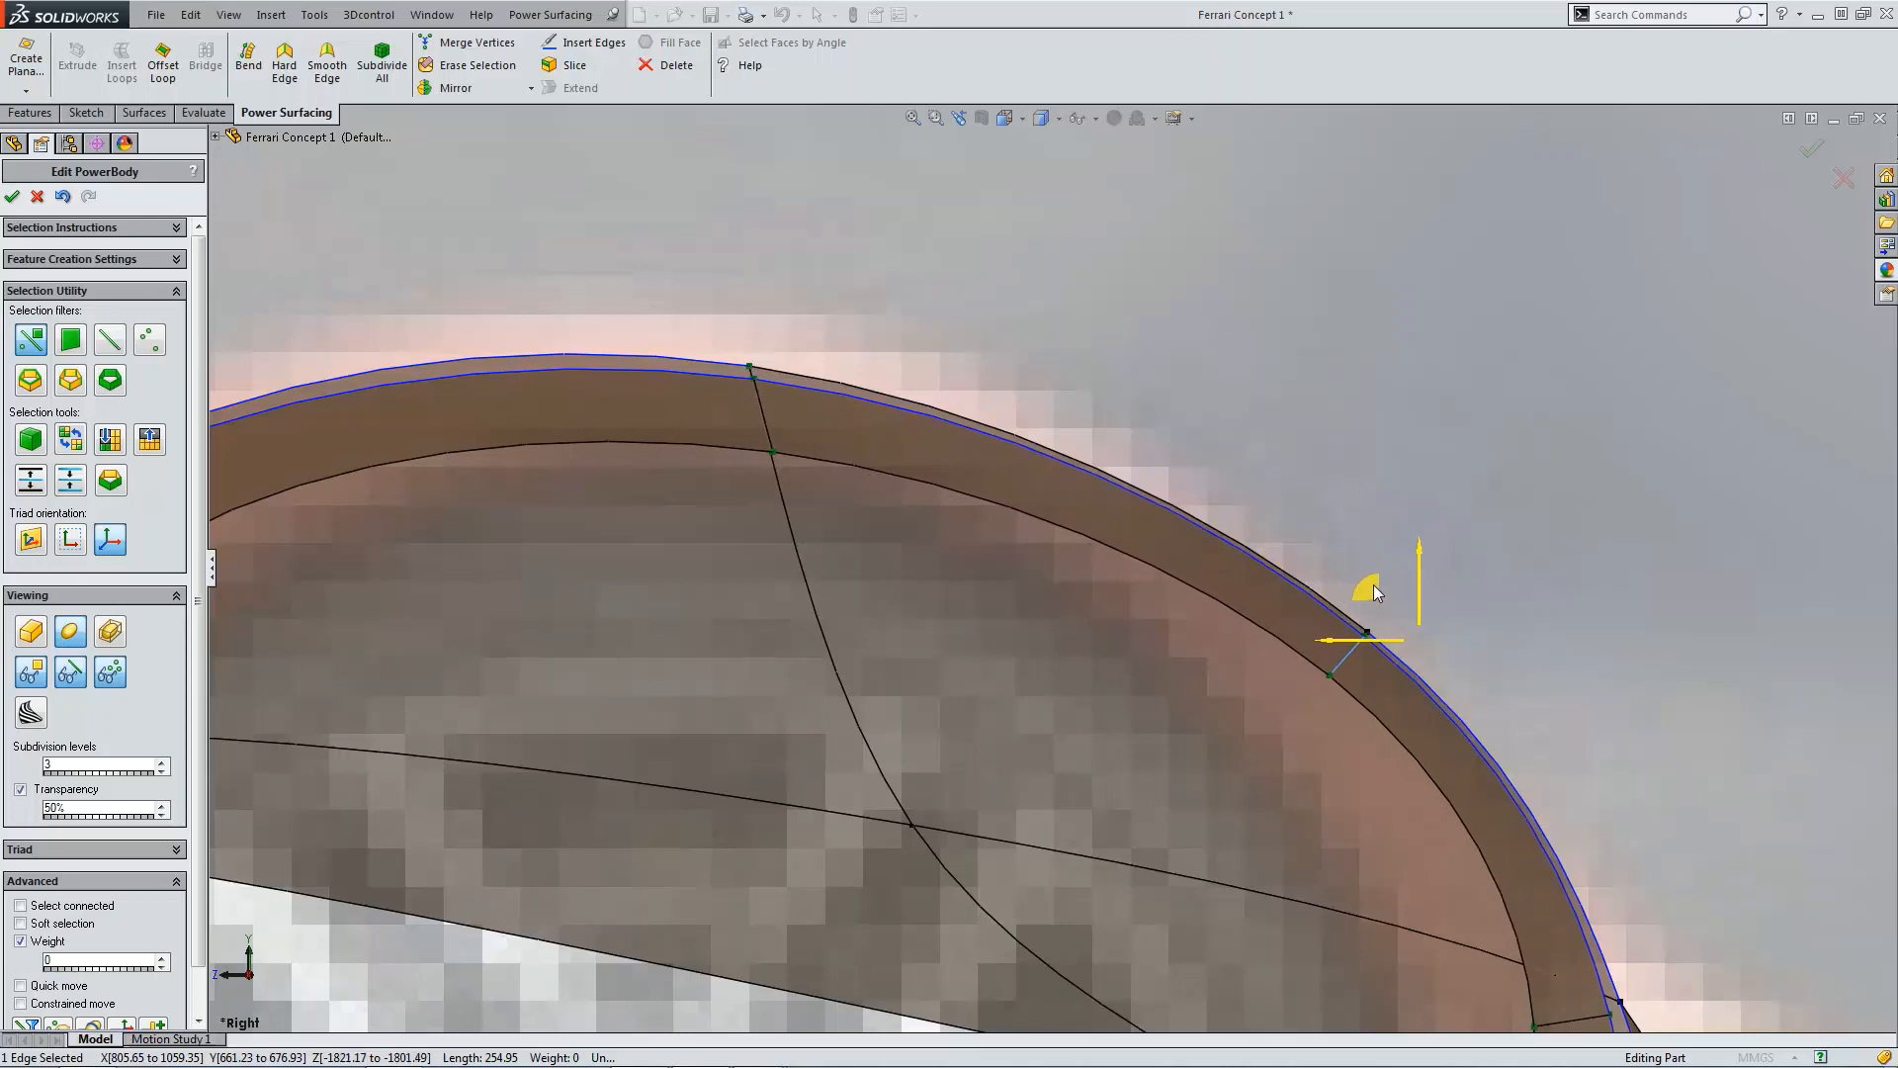
left_click(1554, 641)
scroll(1402, 697, "up", 4)
scroll(1402, 697, "up", 2)
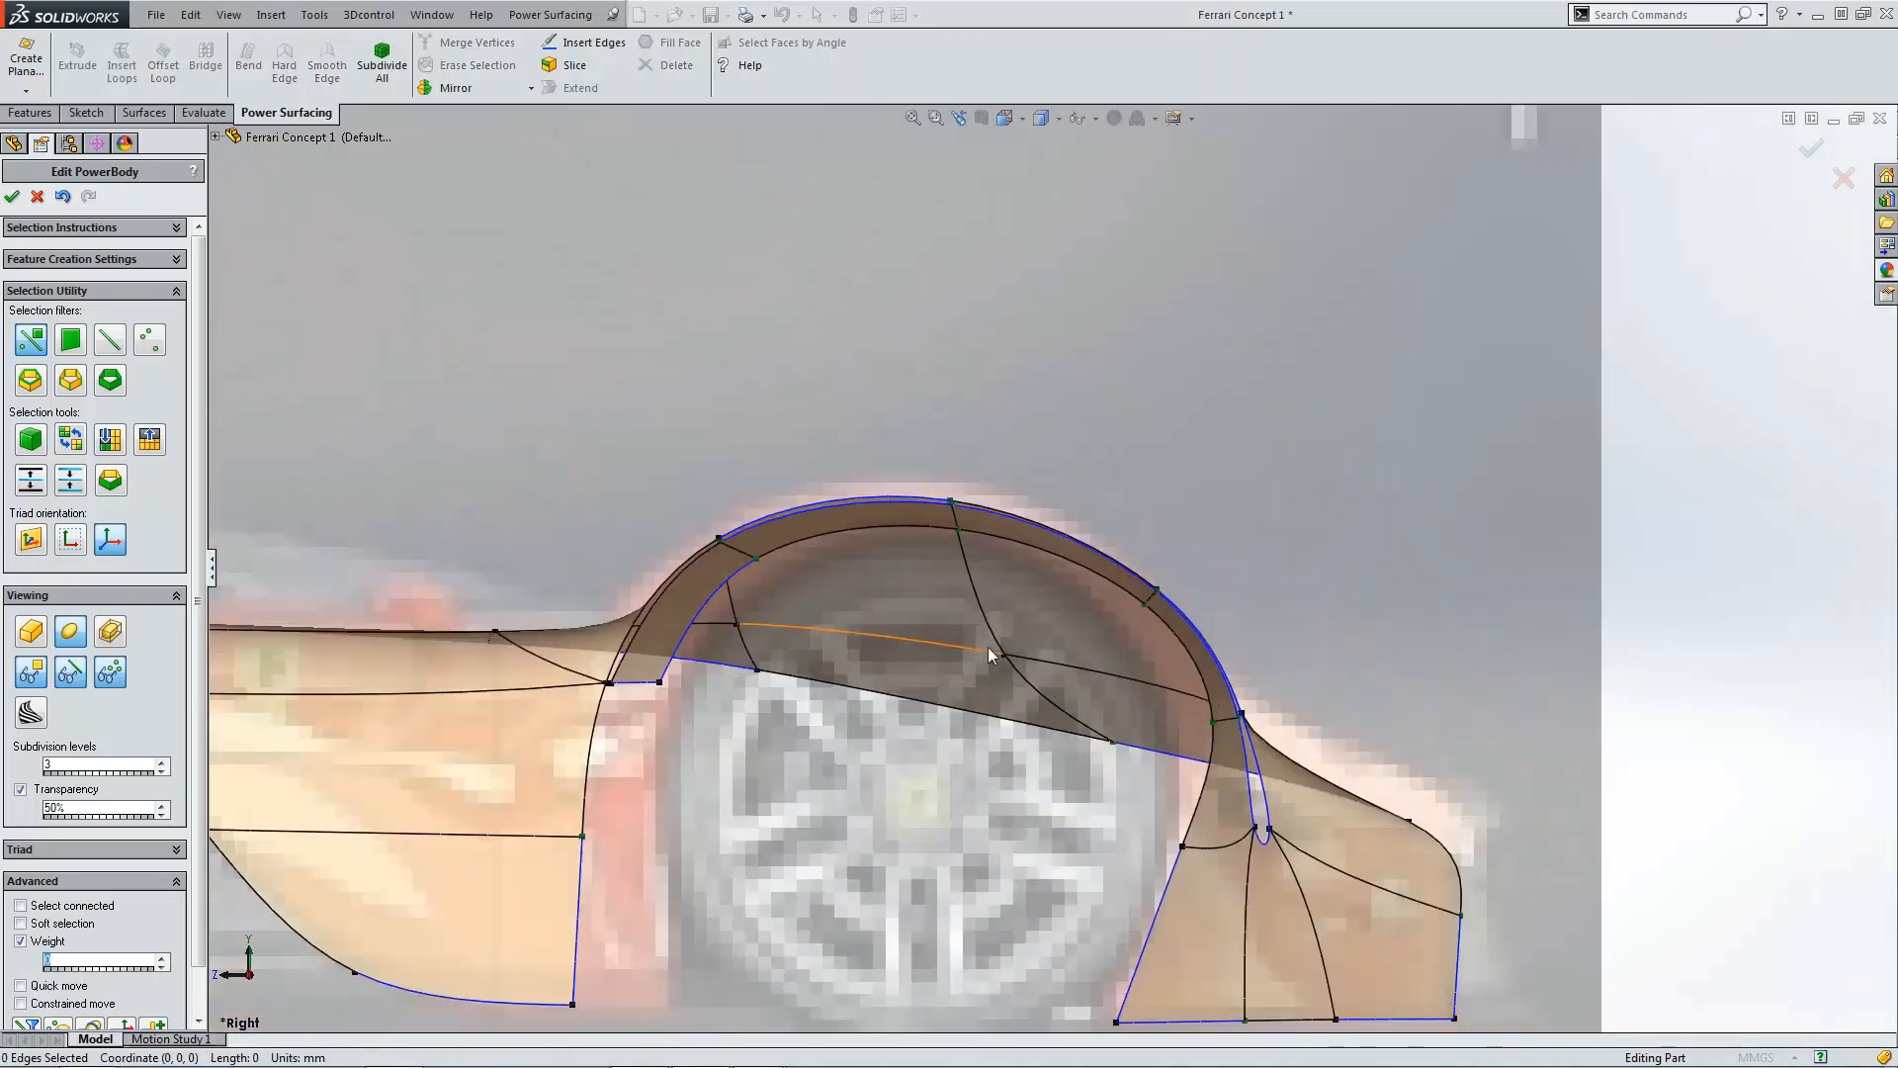
Step: Check the flap from the back, then in the top view select its seven outer-edge vertices and nudge them slightly inward
left_click(1005, 118)
left_click(1080, 193)
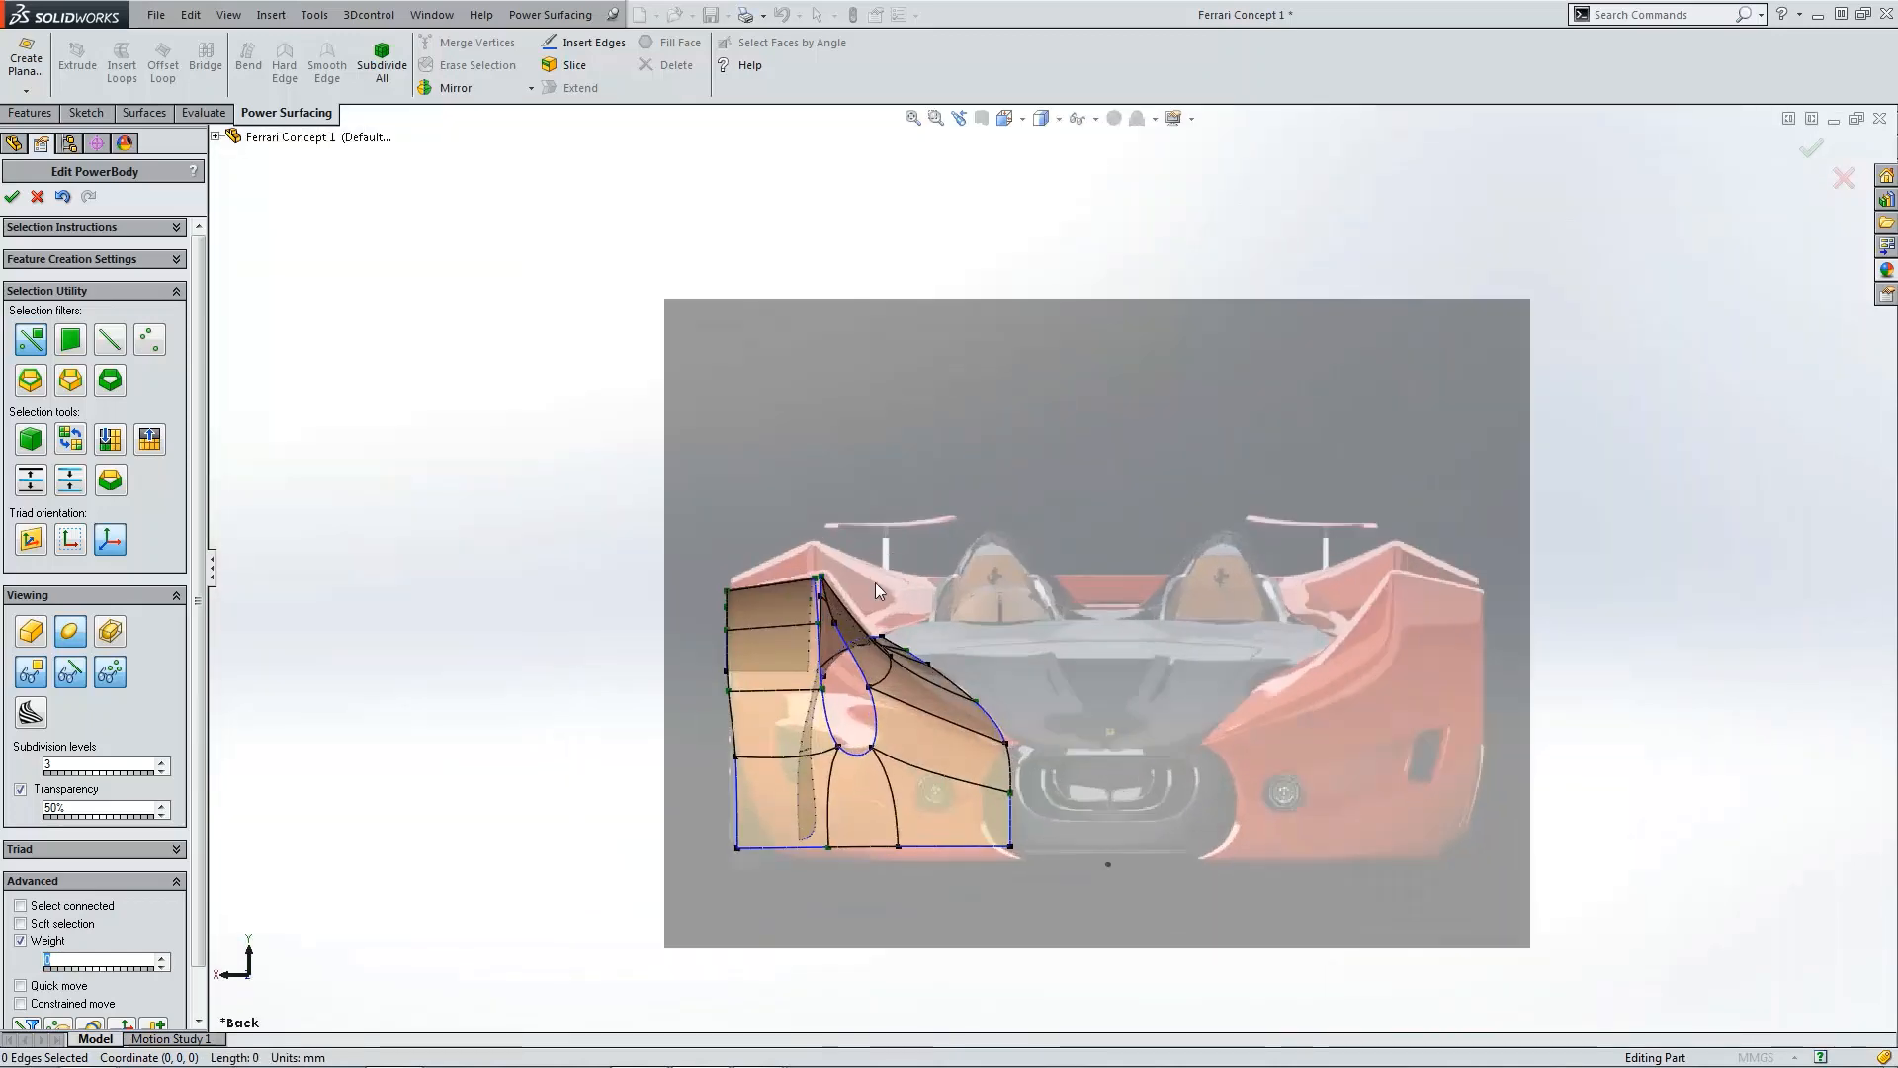
scroll(796, 593, "down", 2)
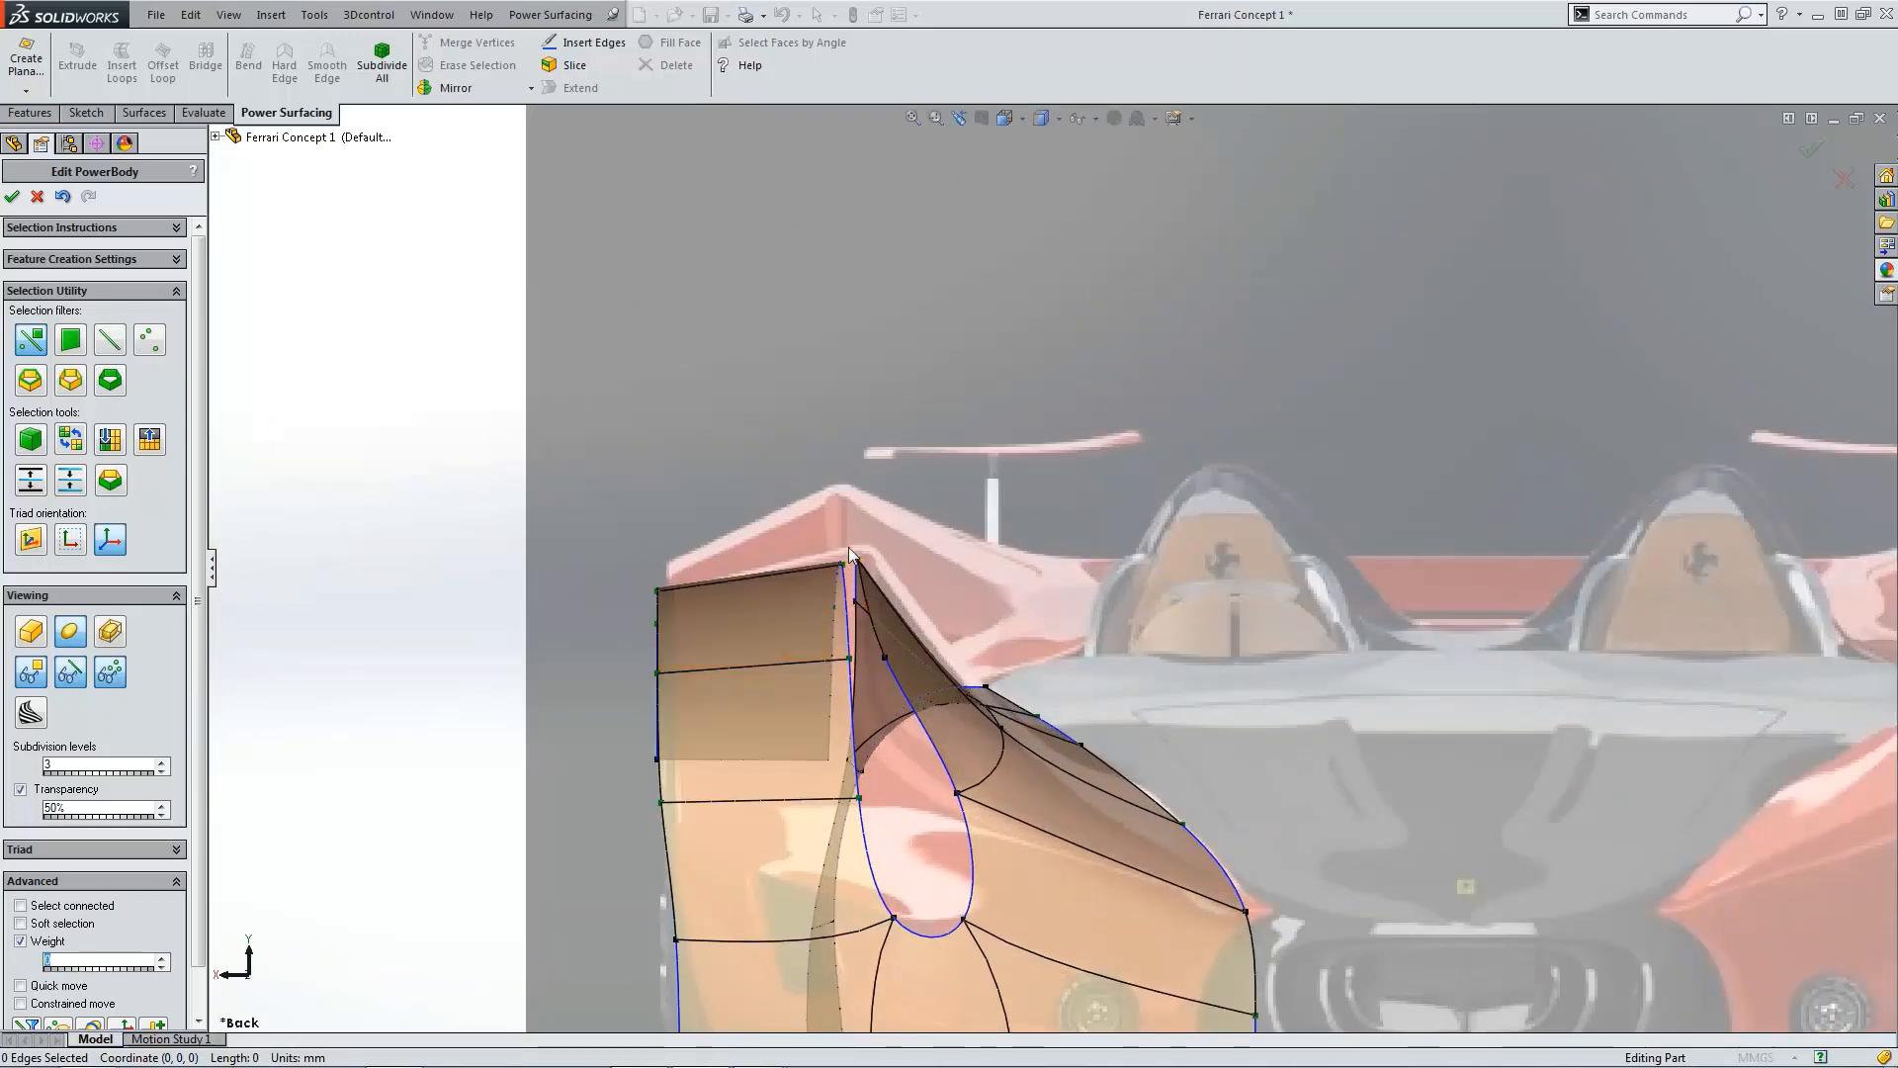
scroll(849, 587, "down", 2)
scroll(617, 602, "down", 1)
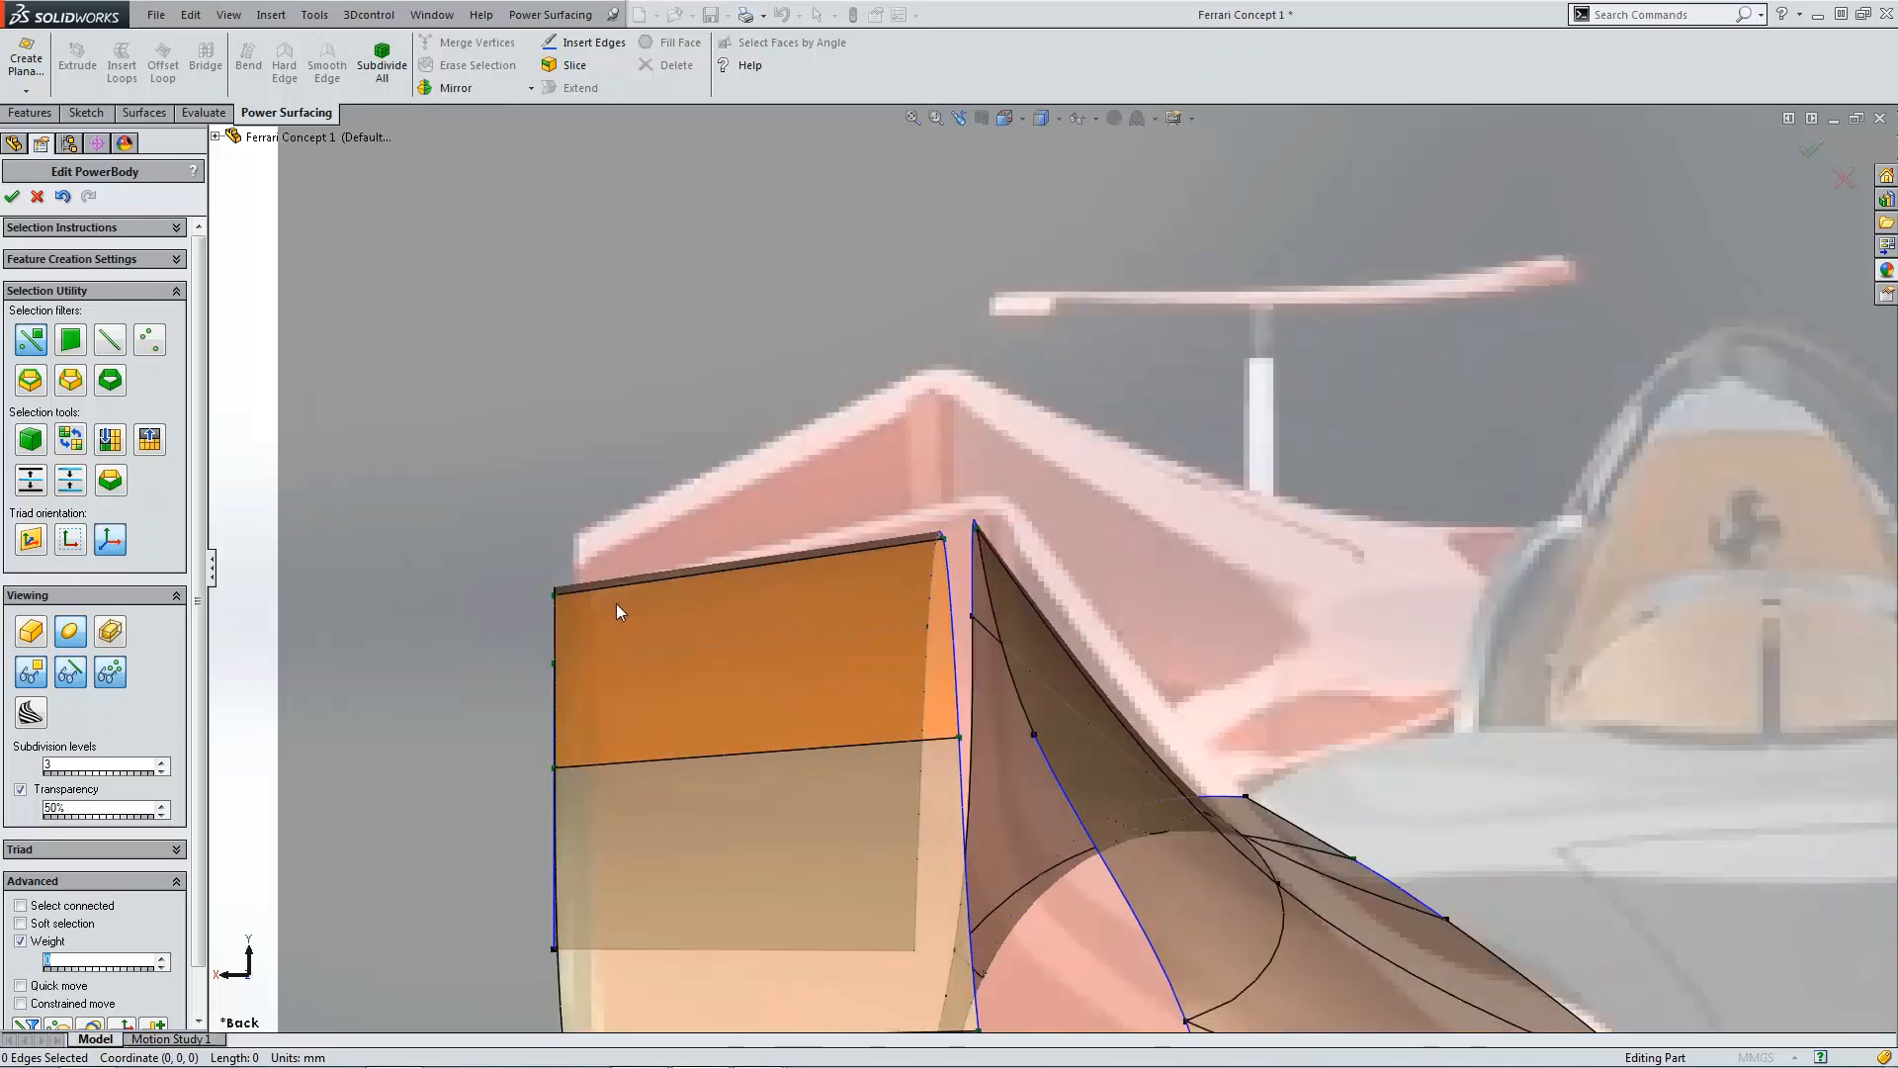
scroll(623, 641, "up", 2)
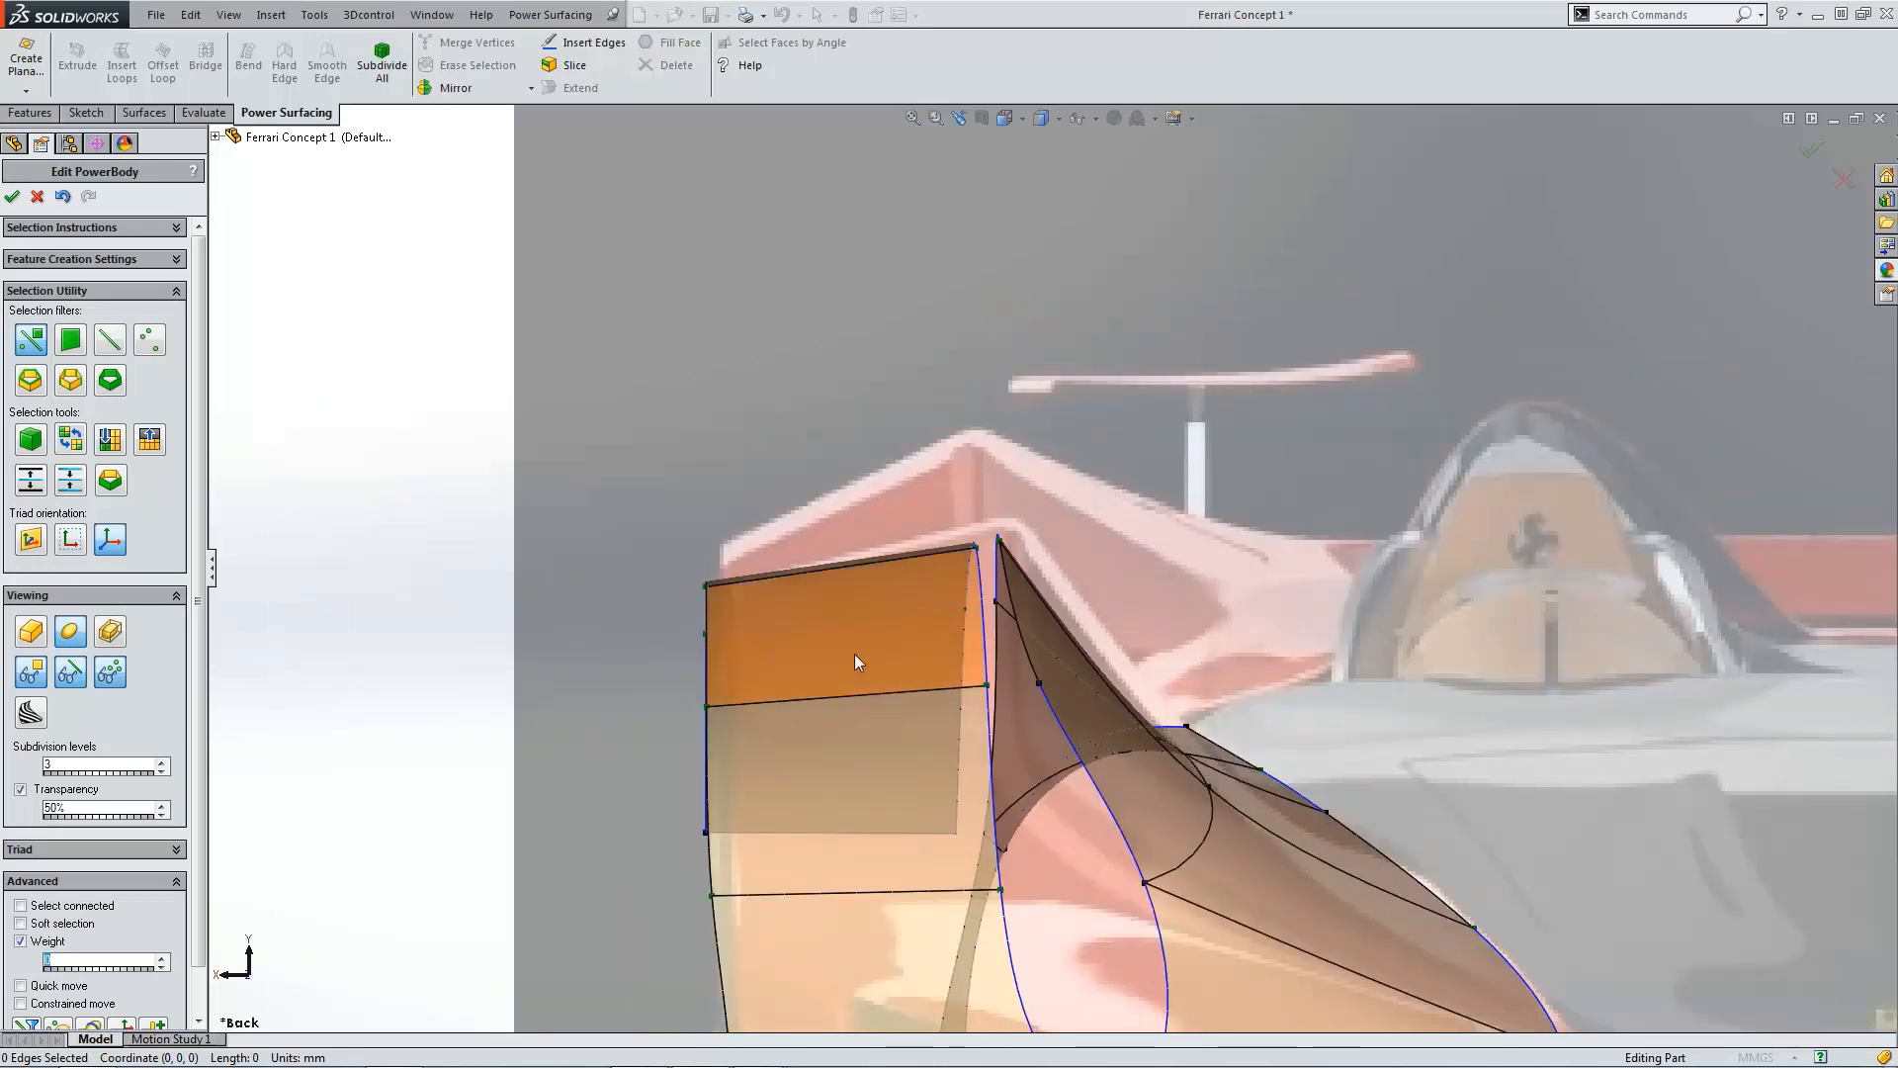
scroll(867, 656, "up", 2)
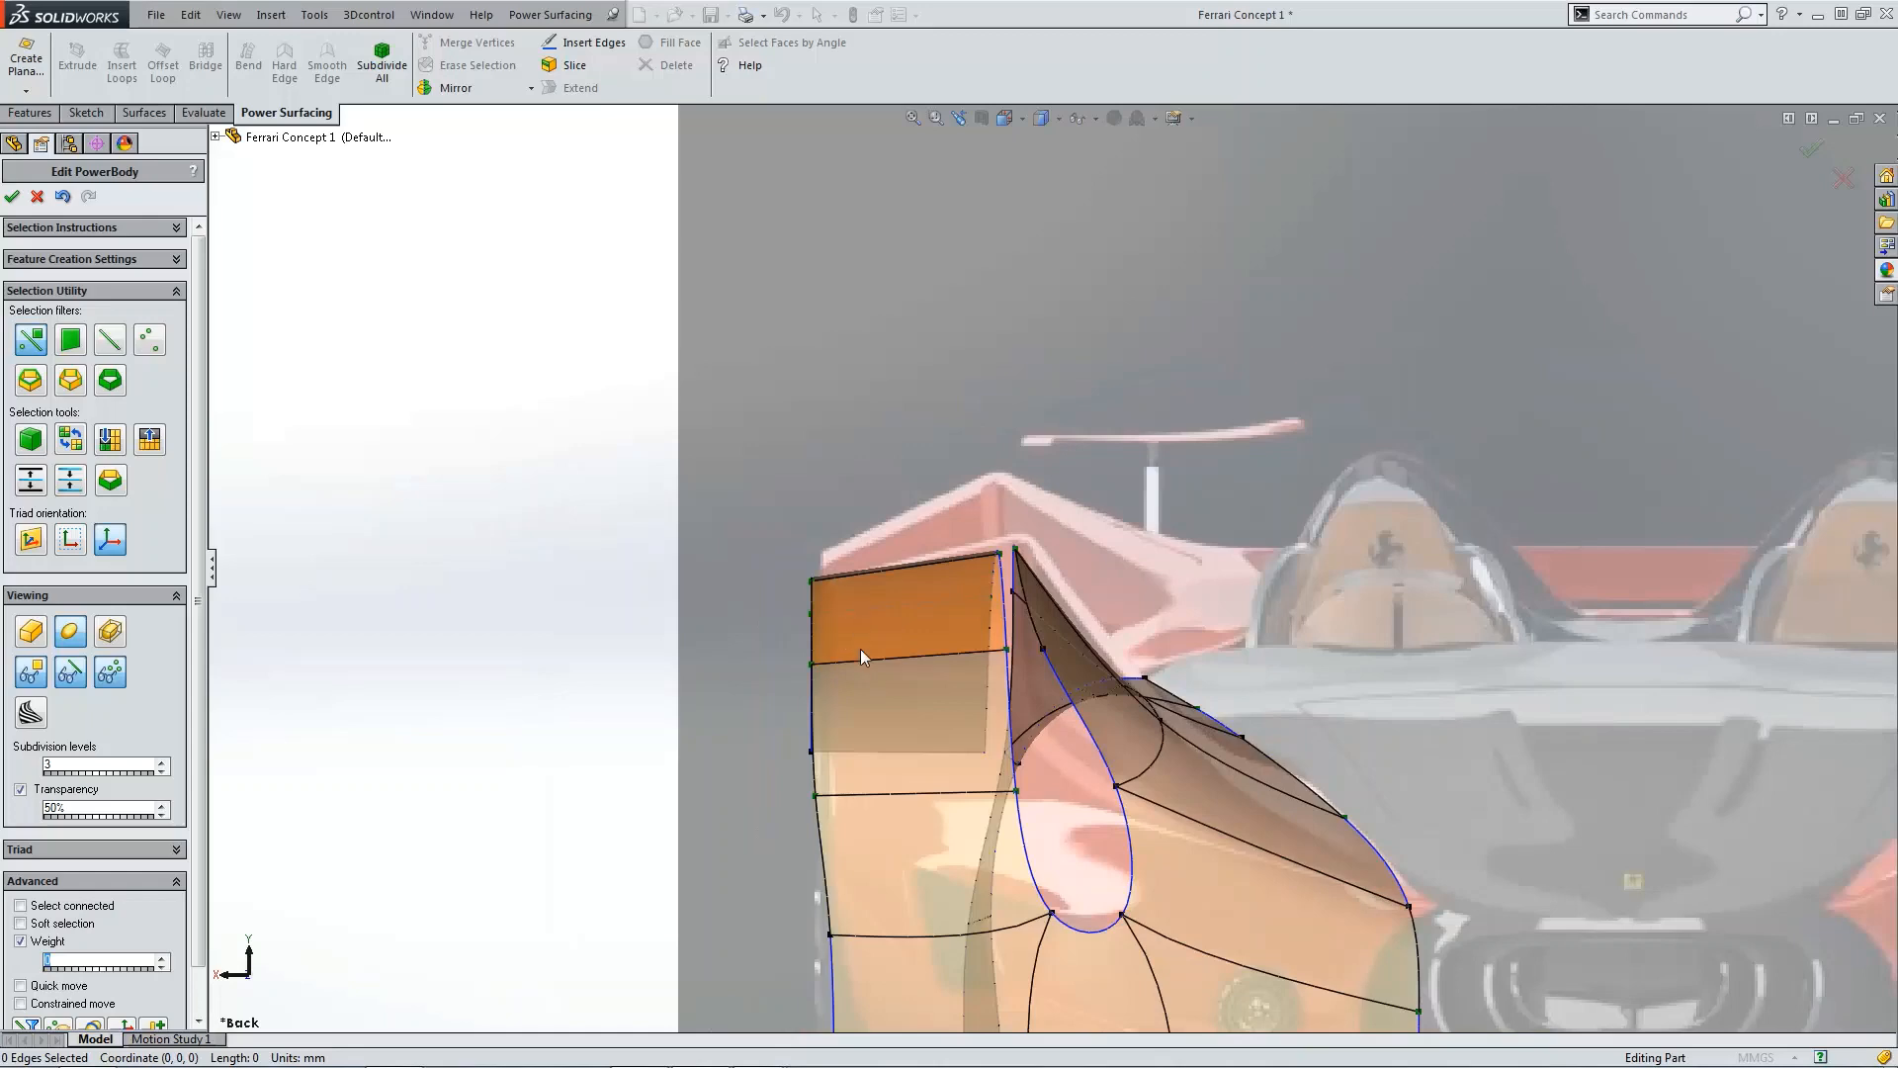
key("ctrl+5")
scroll(1160, 428, "down", 3)
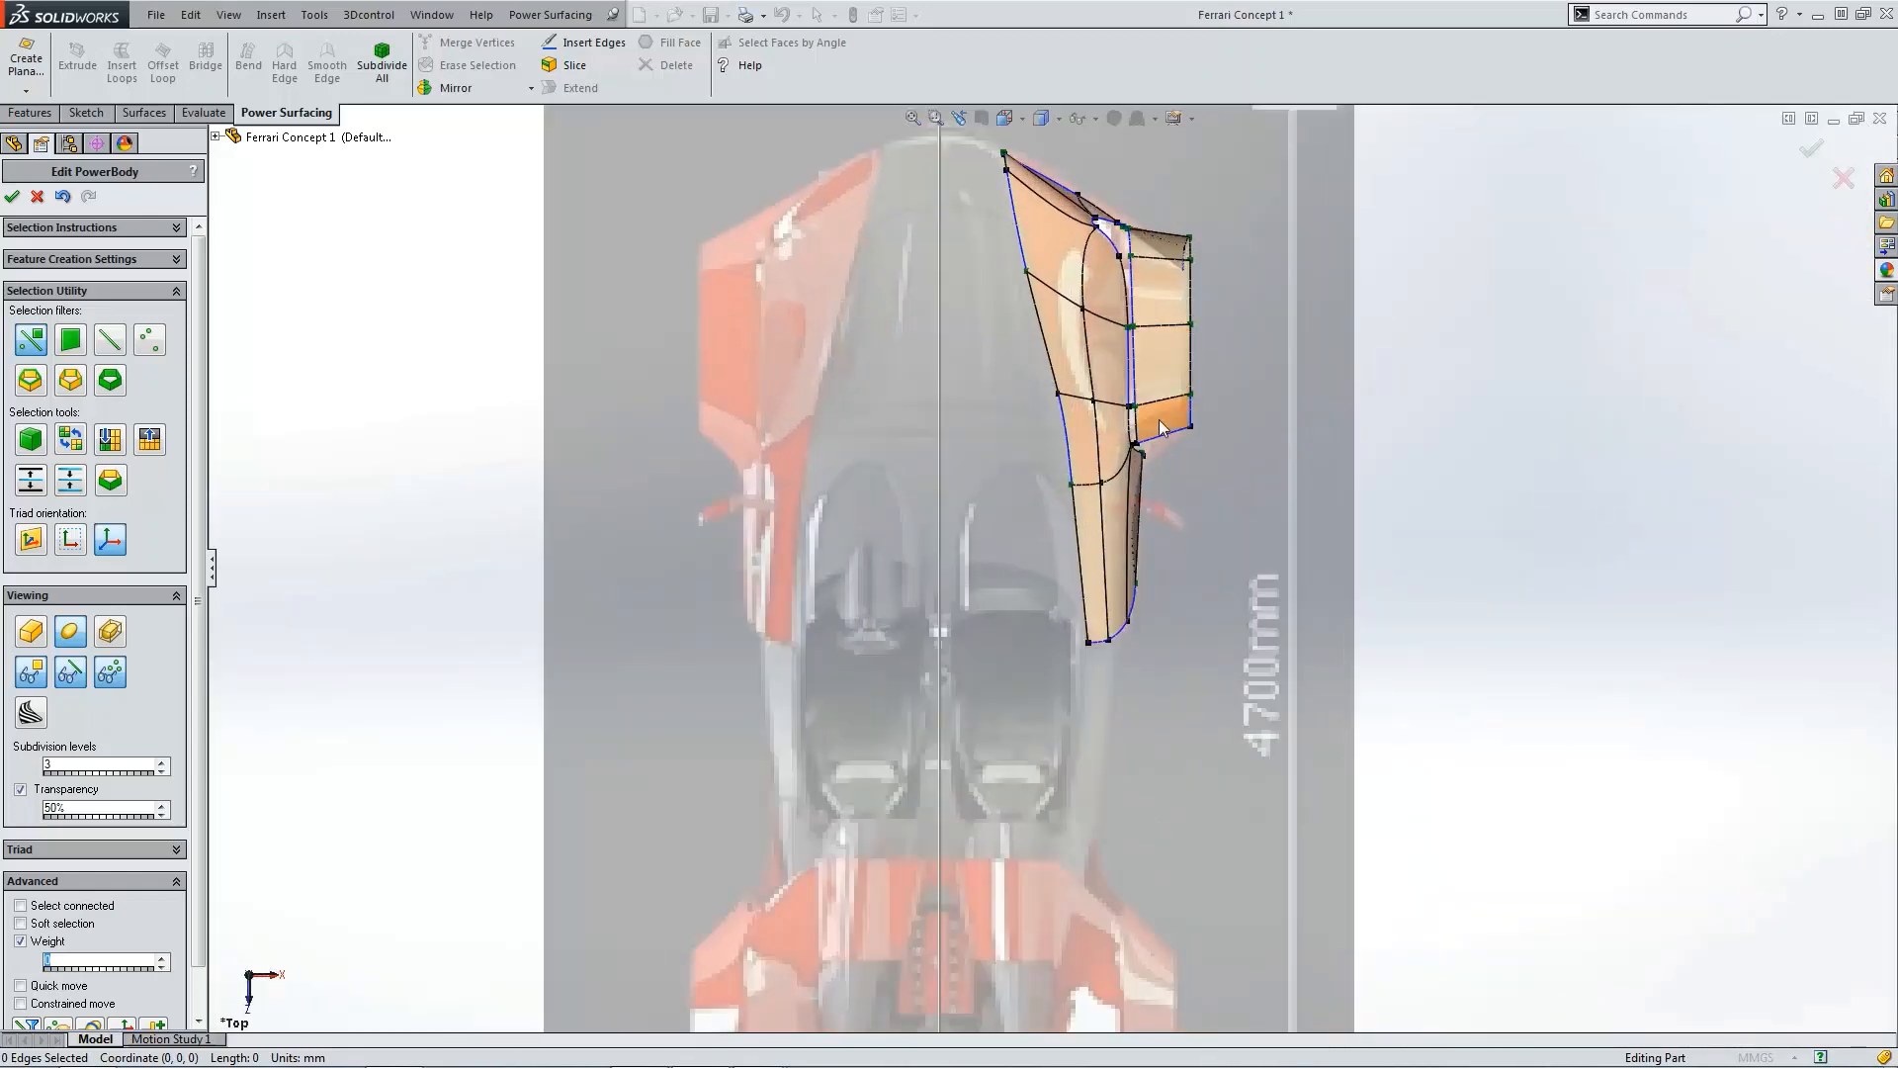
scroll(1221, 395, "down", 3)
scroll(1224, 494, "up", 2)
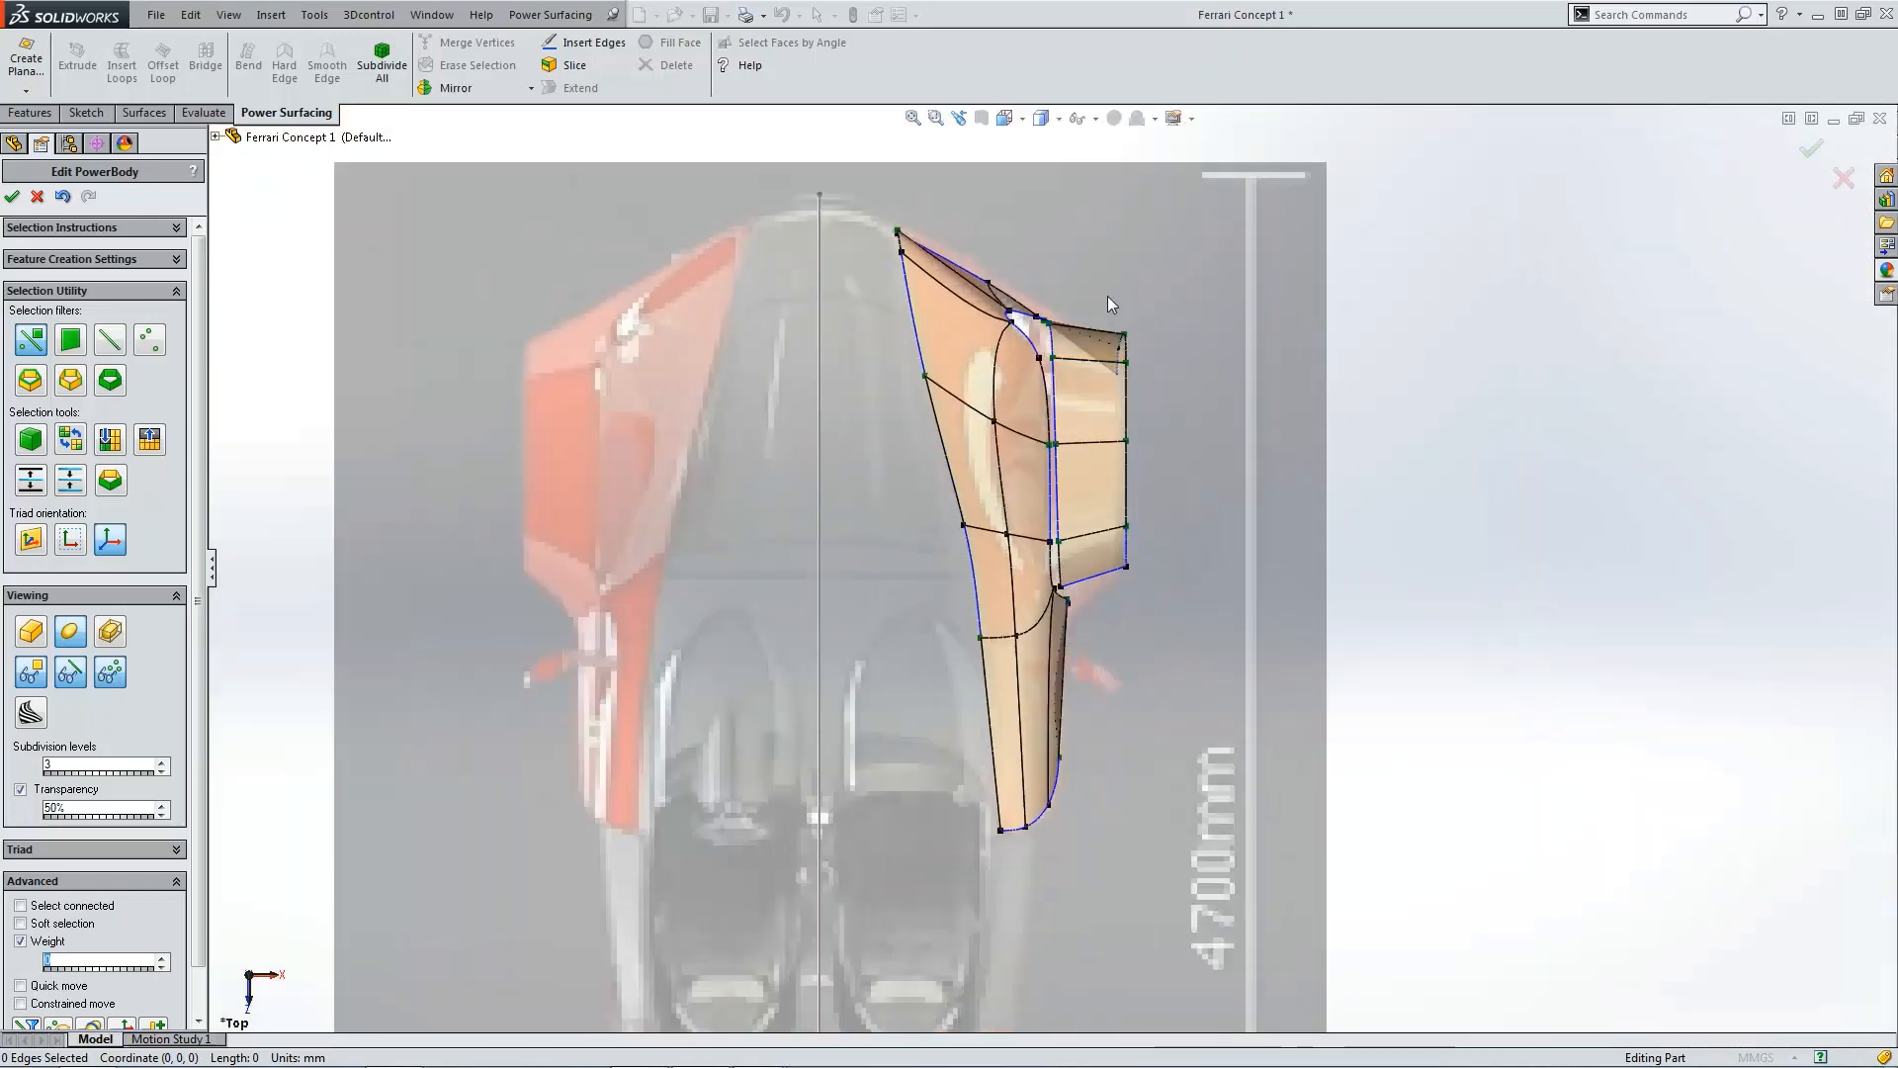
left_click_drag(1107, 295, 1155, 597)
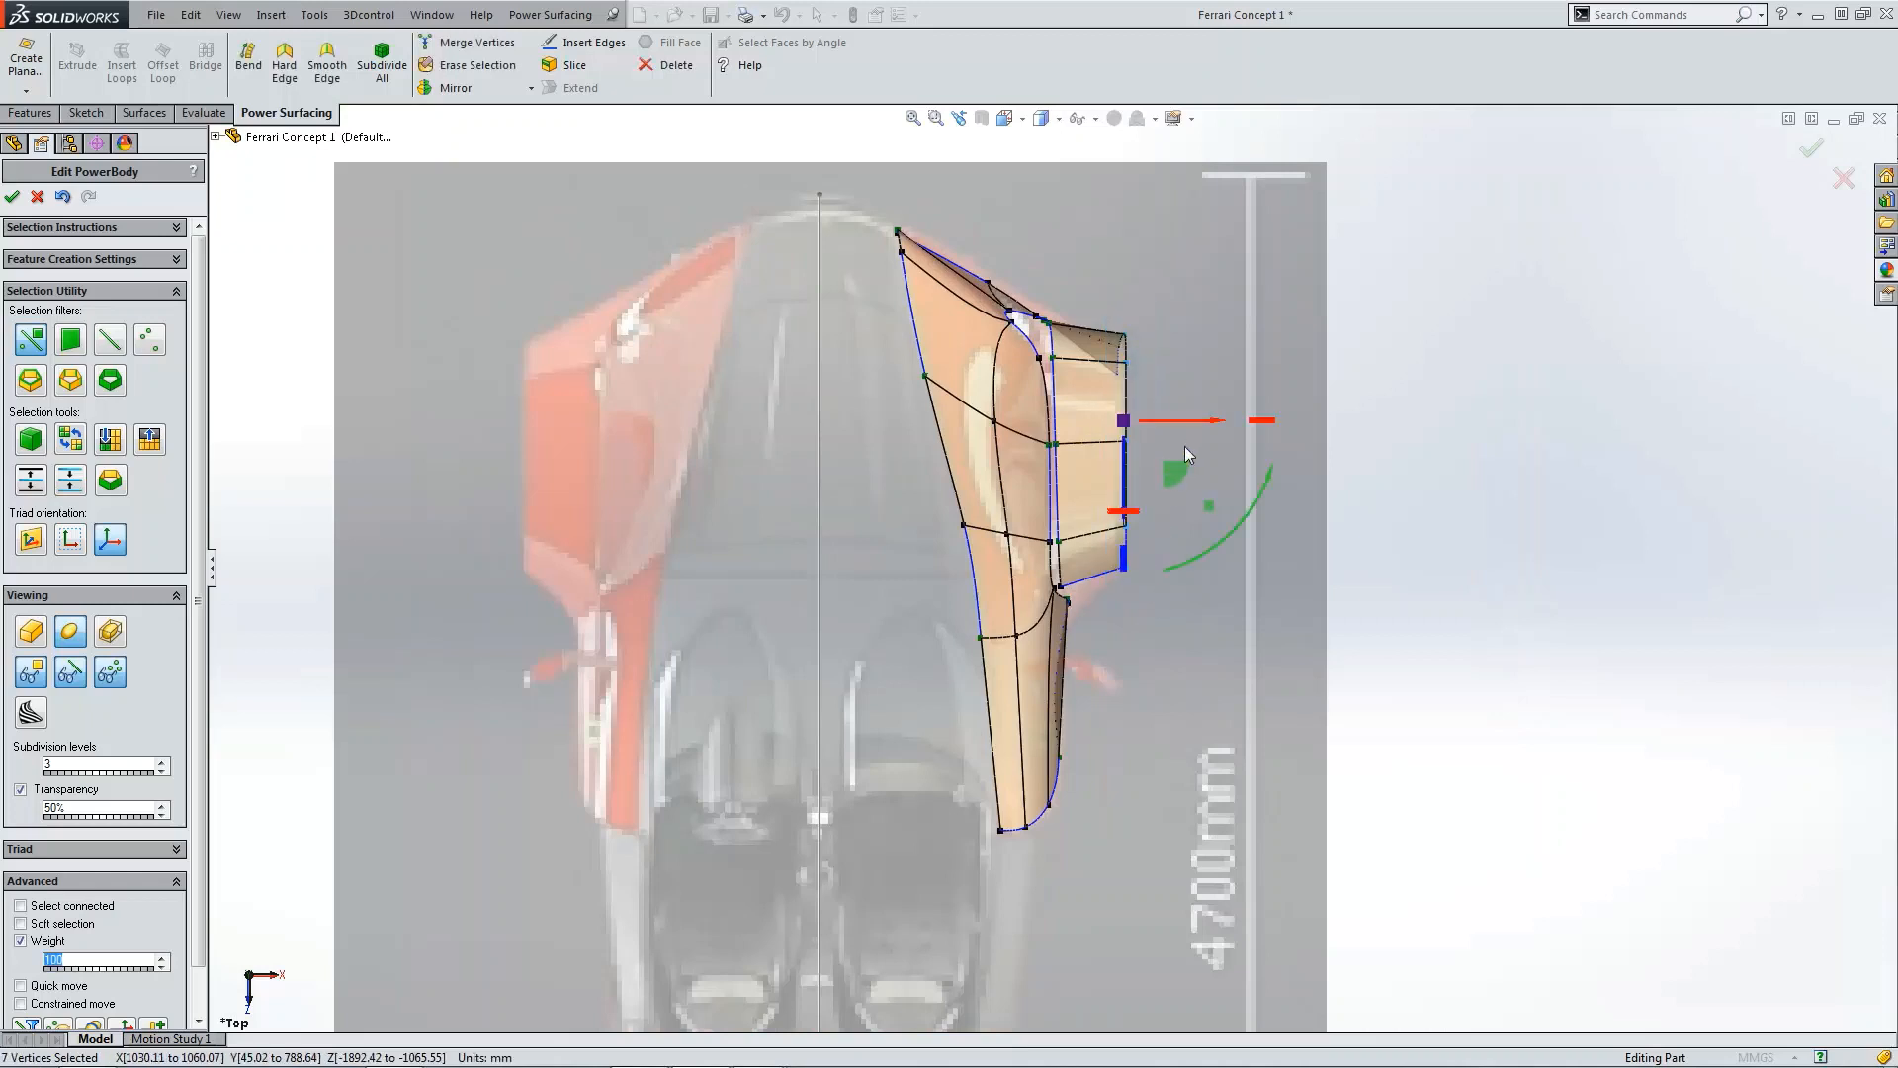
left_click_drag(1198, 428, 1190, 429)
left_click(1214, 300)
Step: Merge two pairs of neighbouring vertices along the seam where the flap meets the body side
scroll(1076, 394, "down", 6)
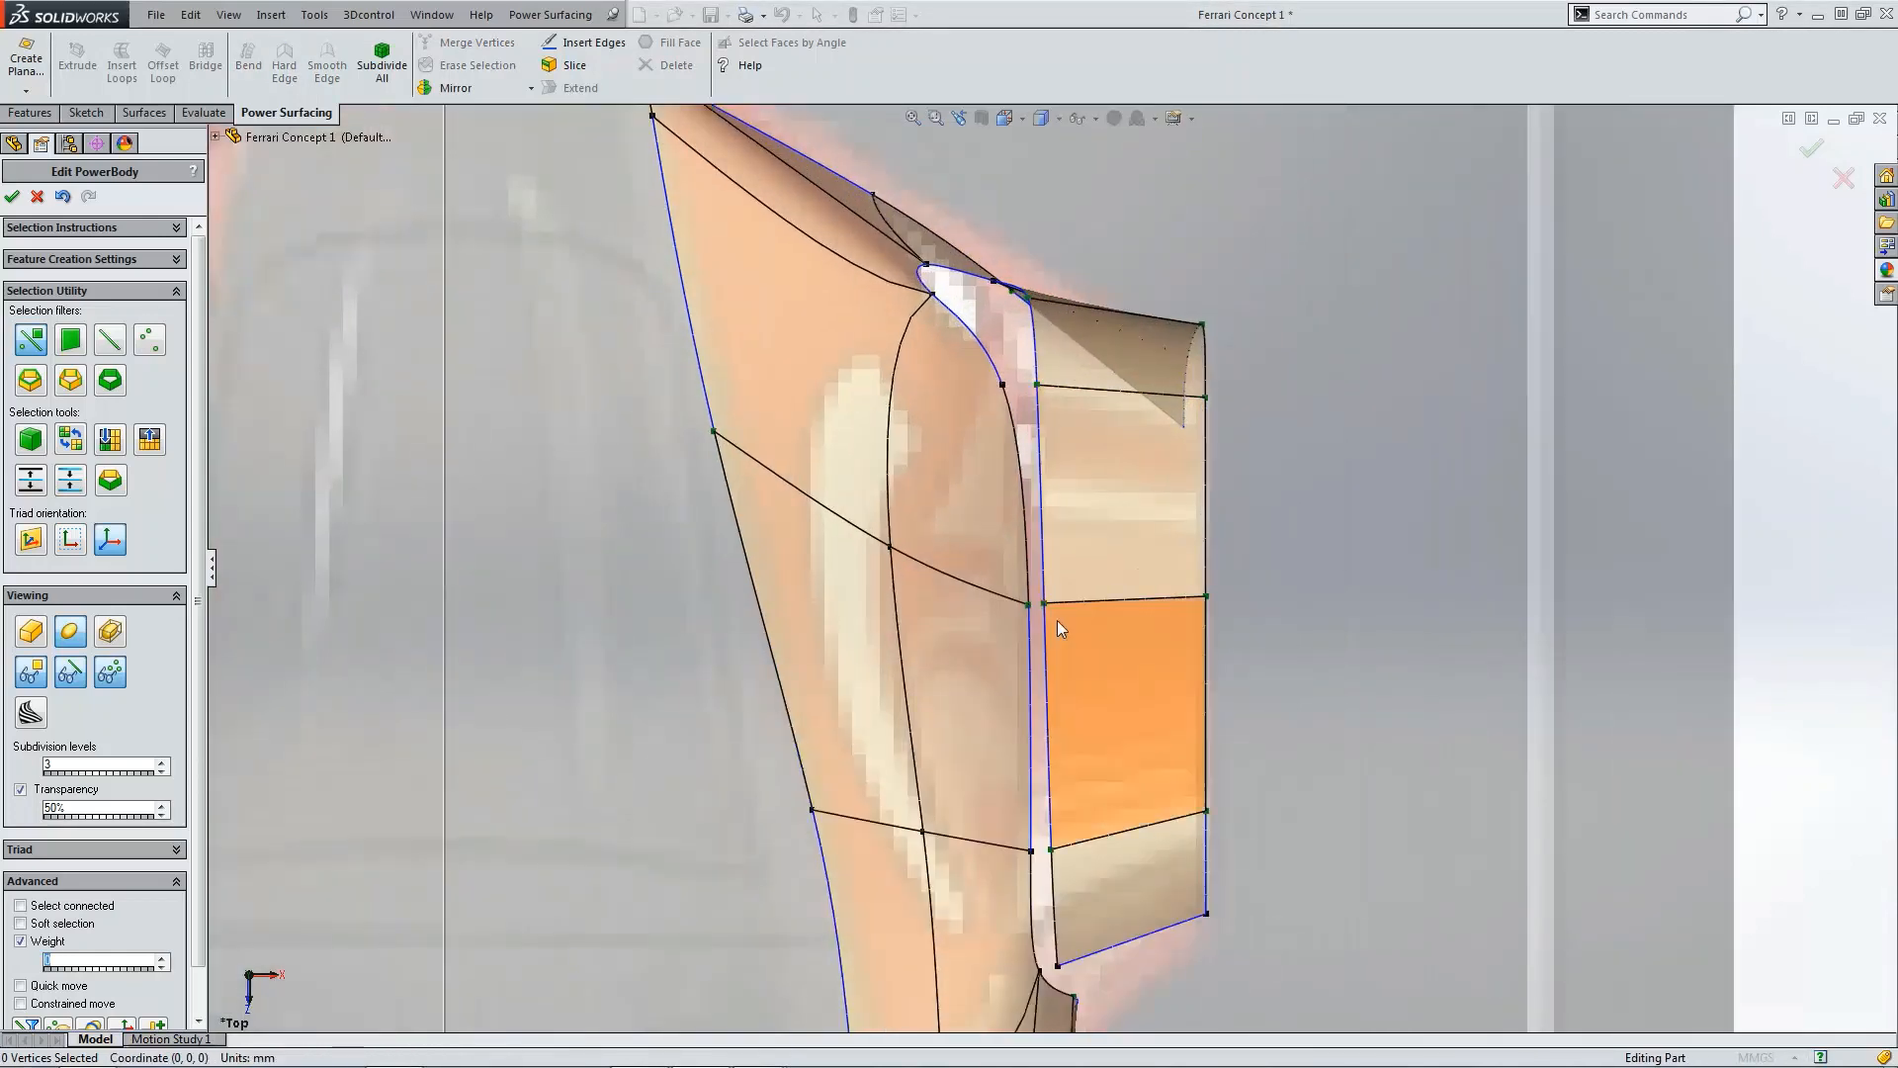
scroll(1056, 613, "up", 3)
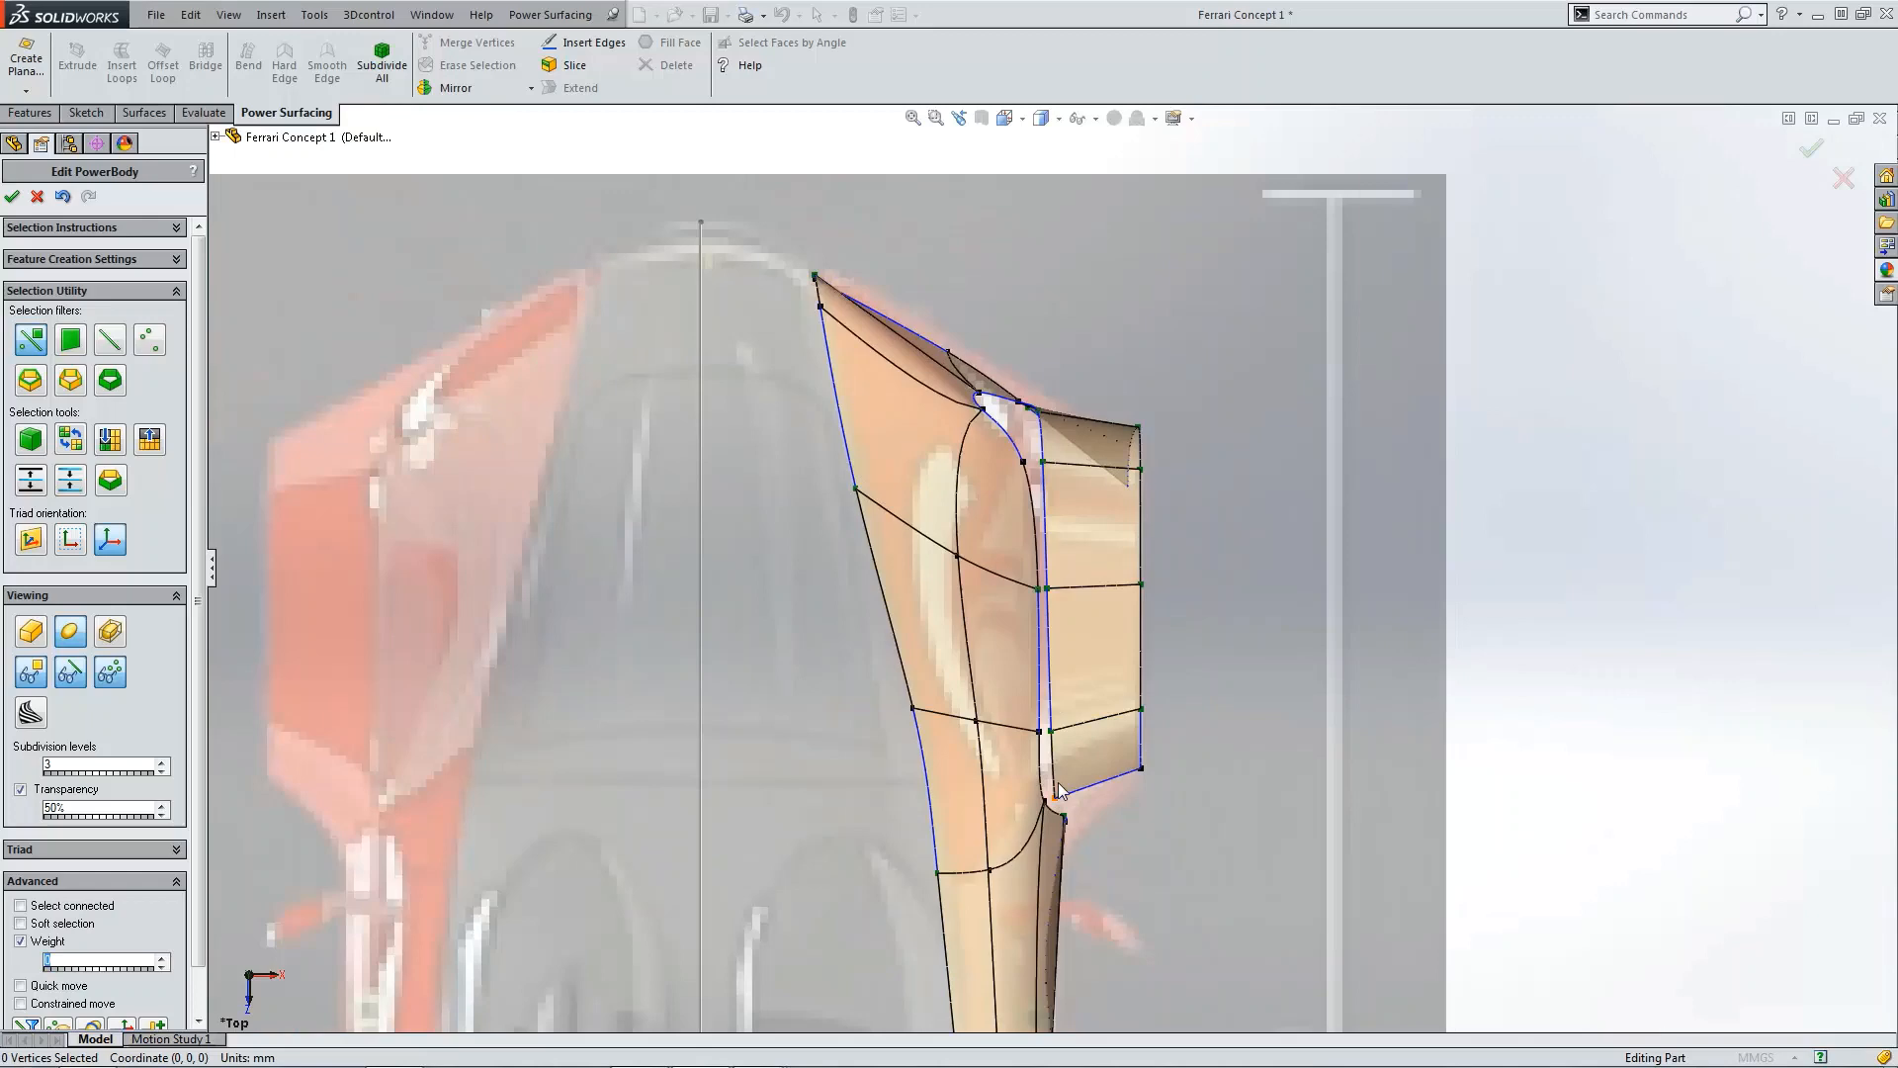
scroll(1058, 782, "down", 5)
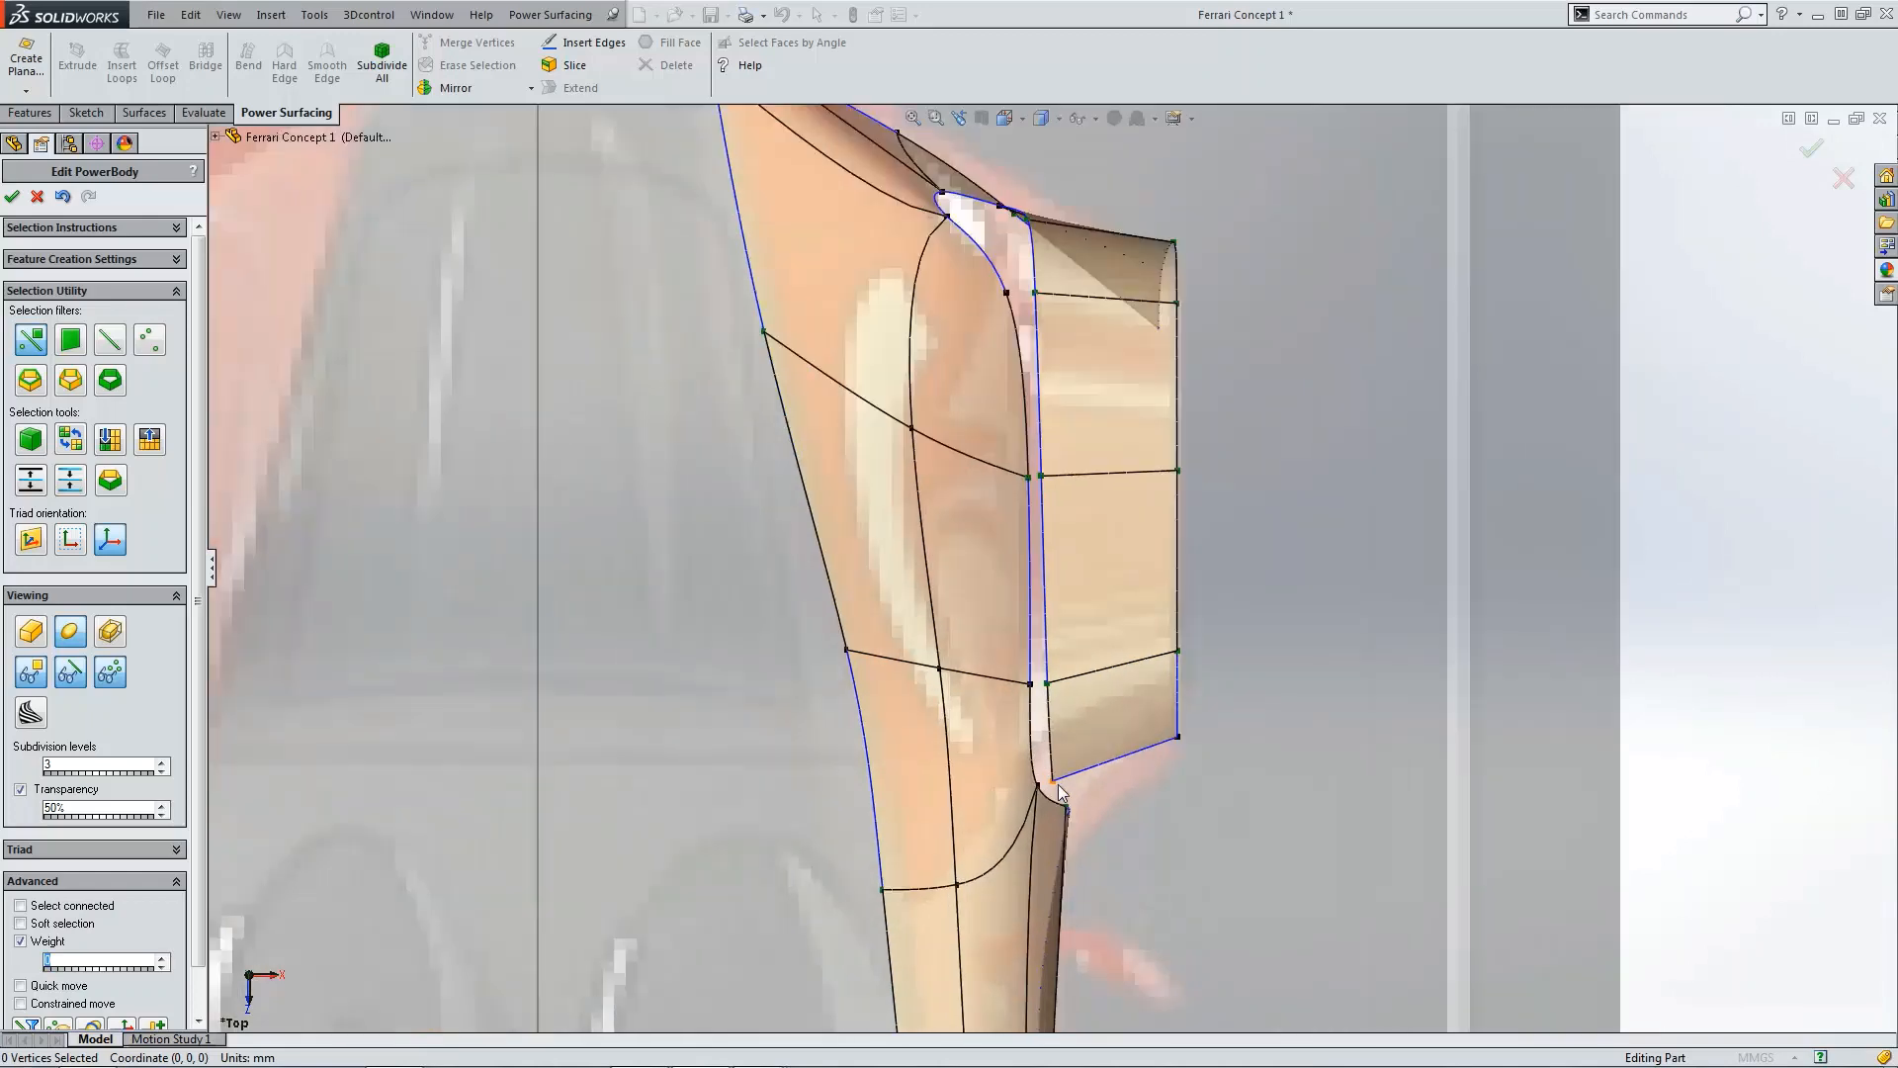
scroll(1090, 372, "up", 3)
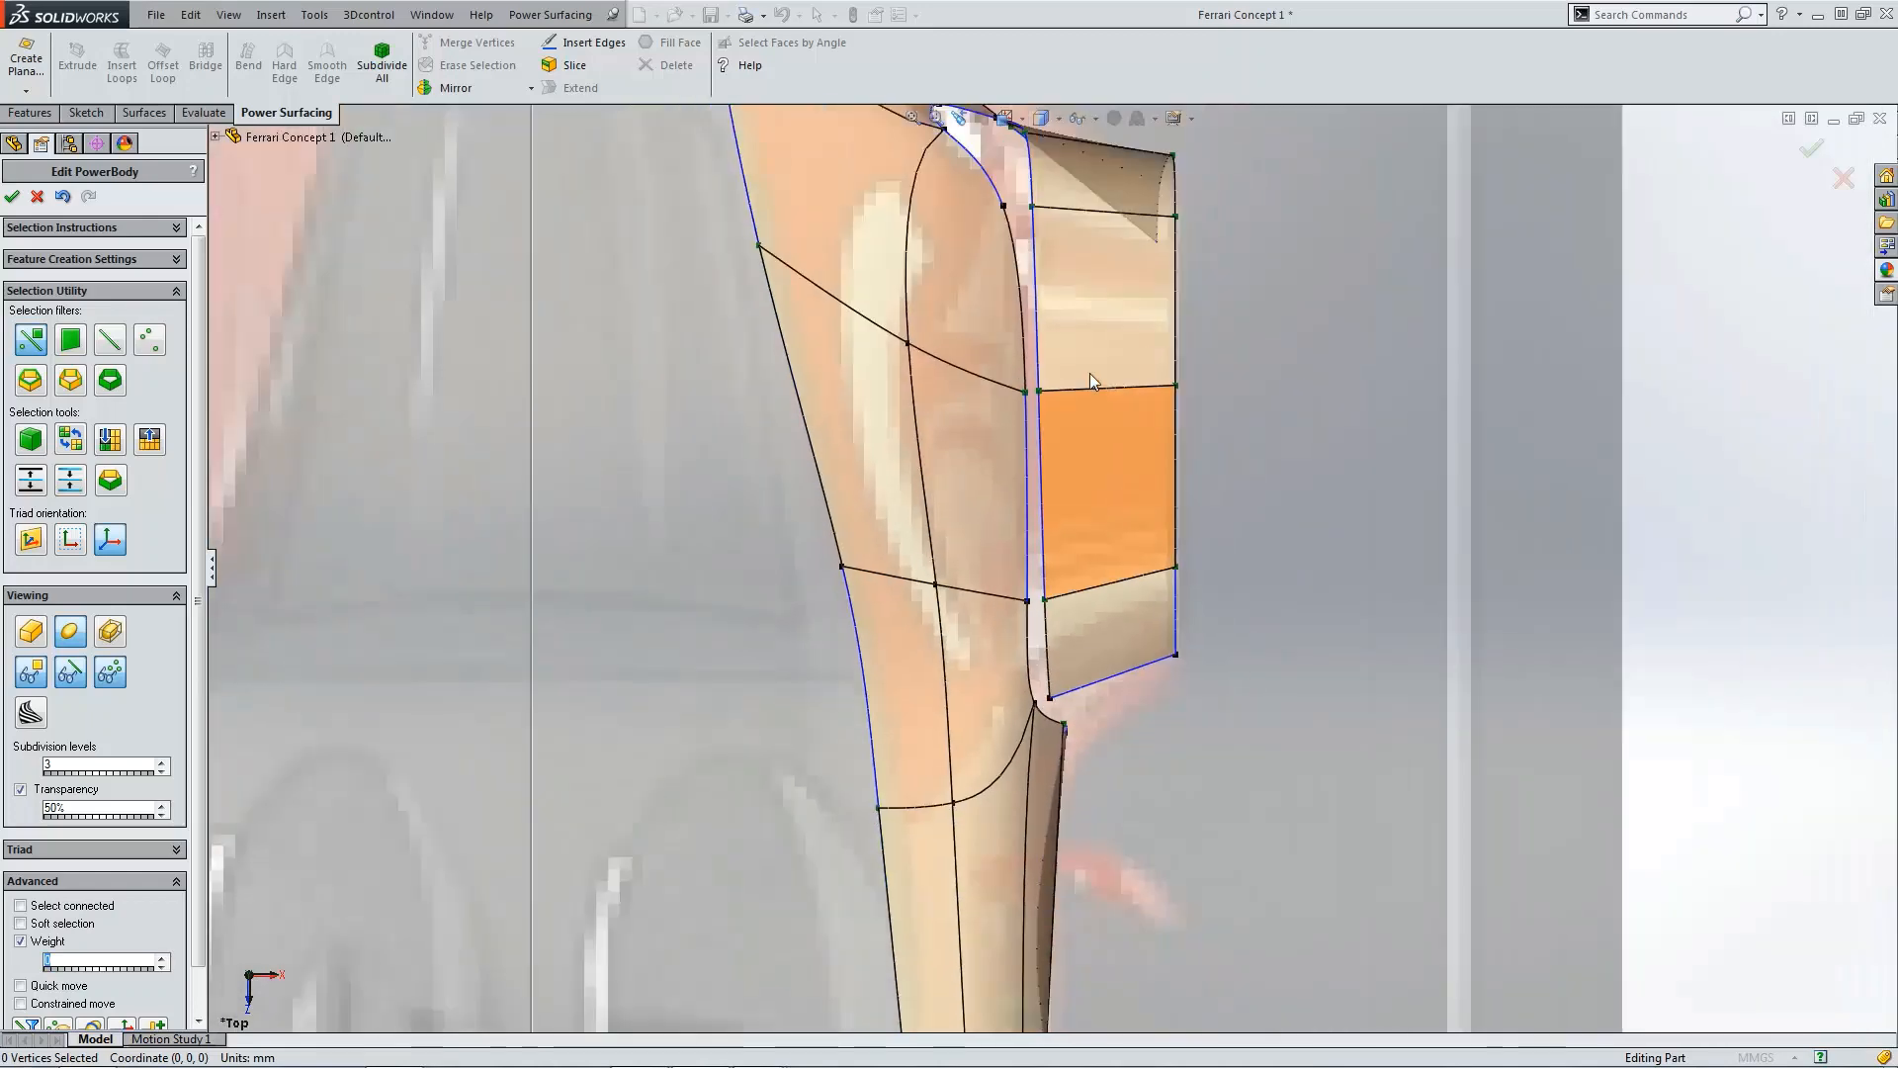
scroll(1092, 376, "down", 2)
left_click(988, 447)
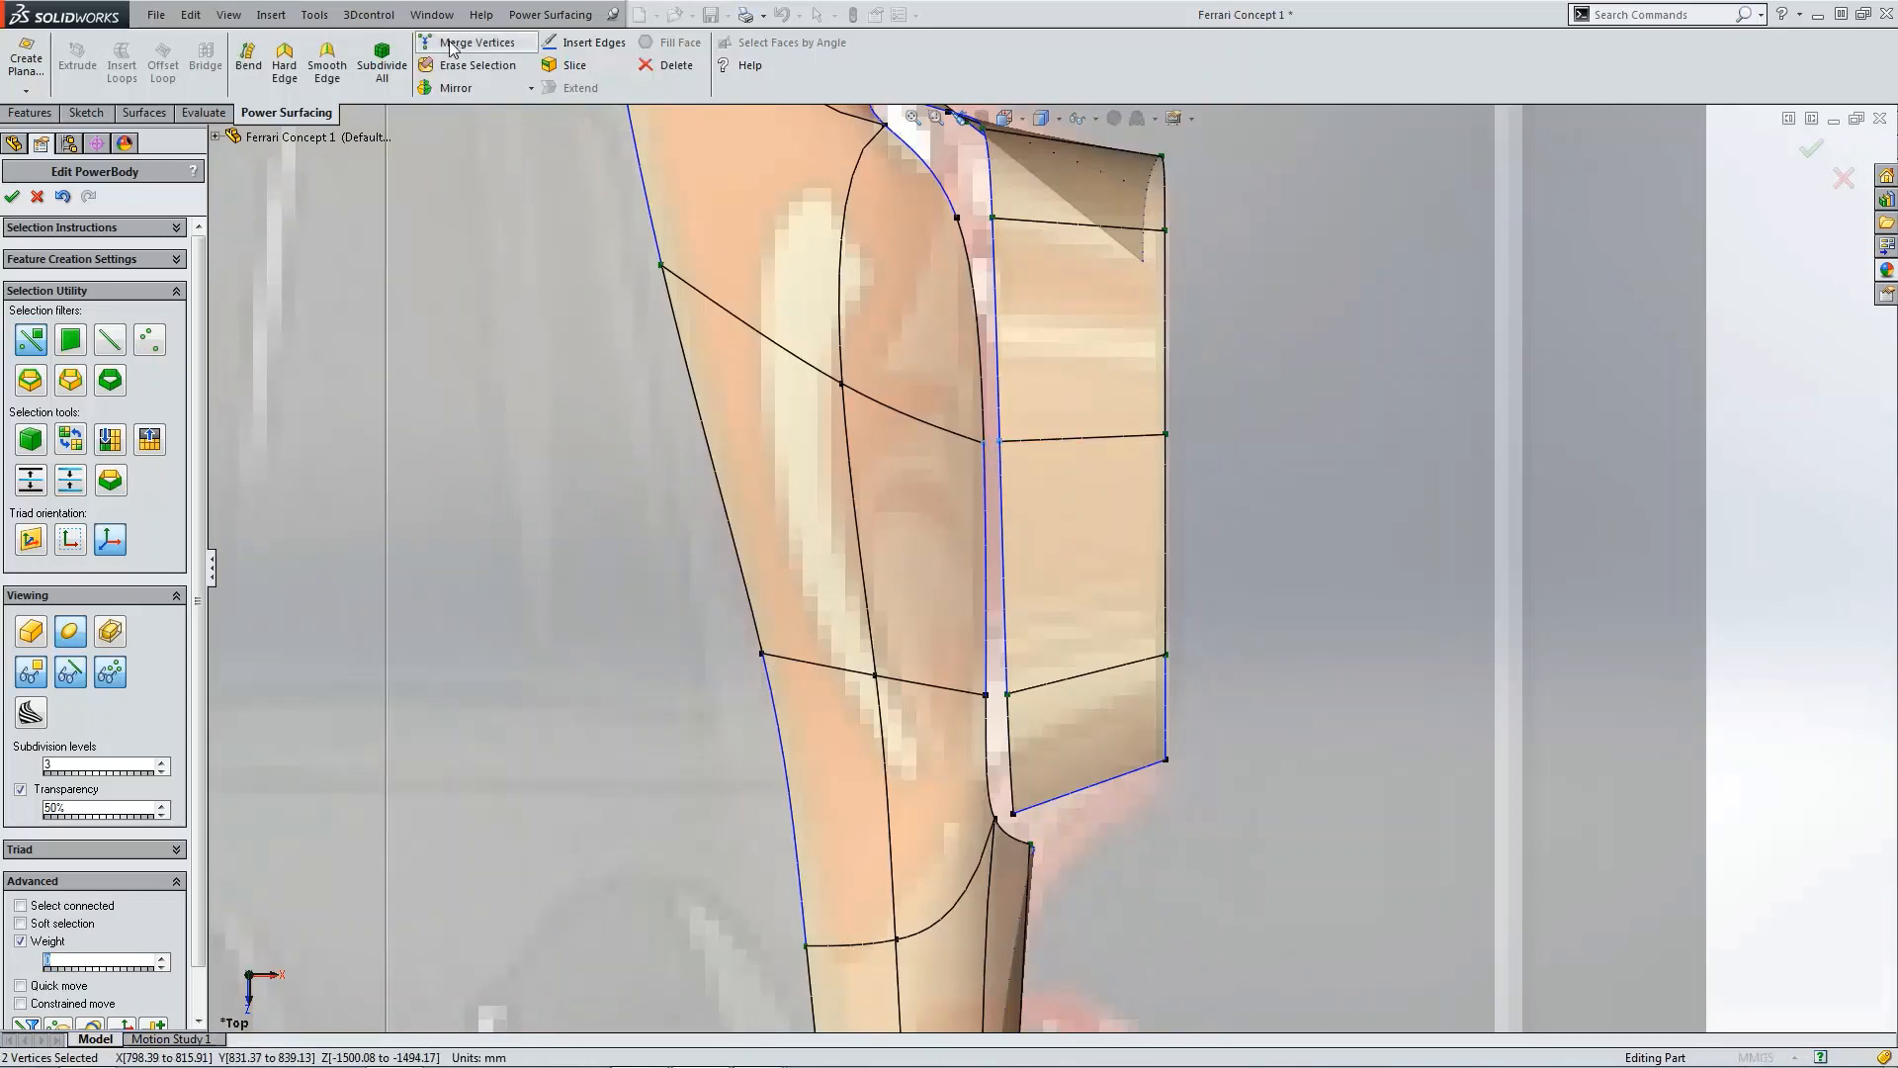
left_click(450, 45)
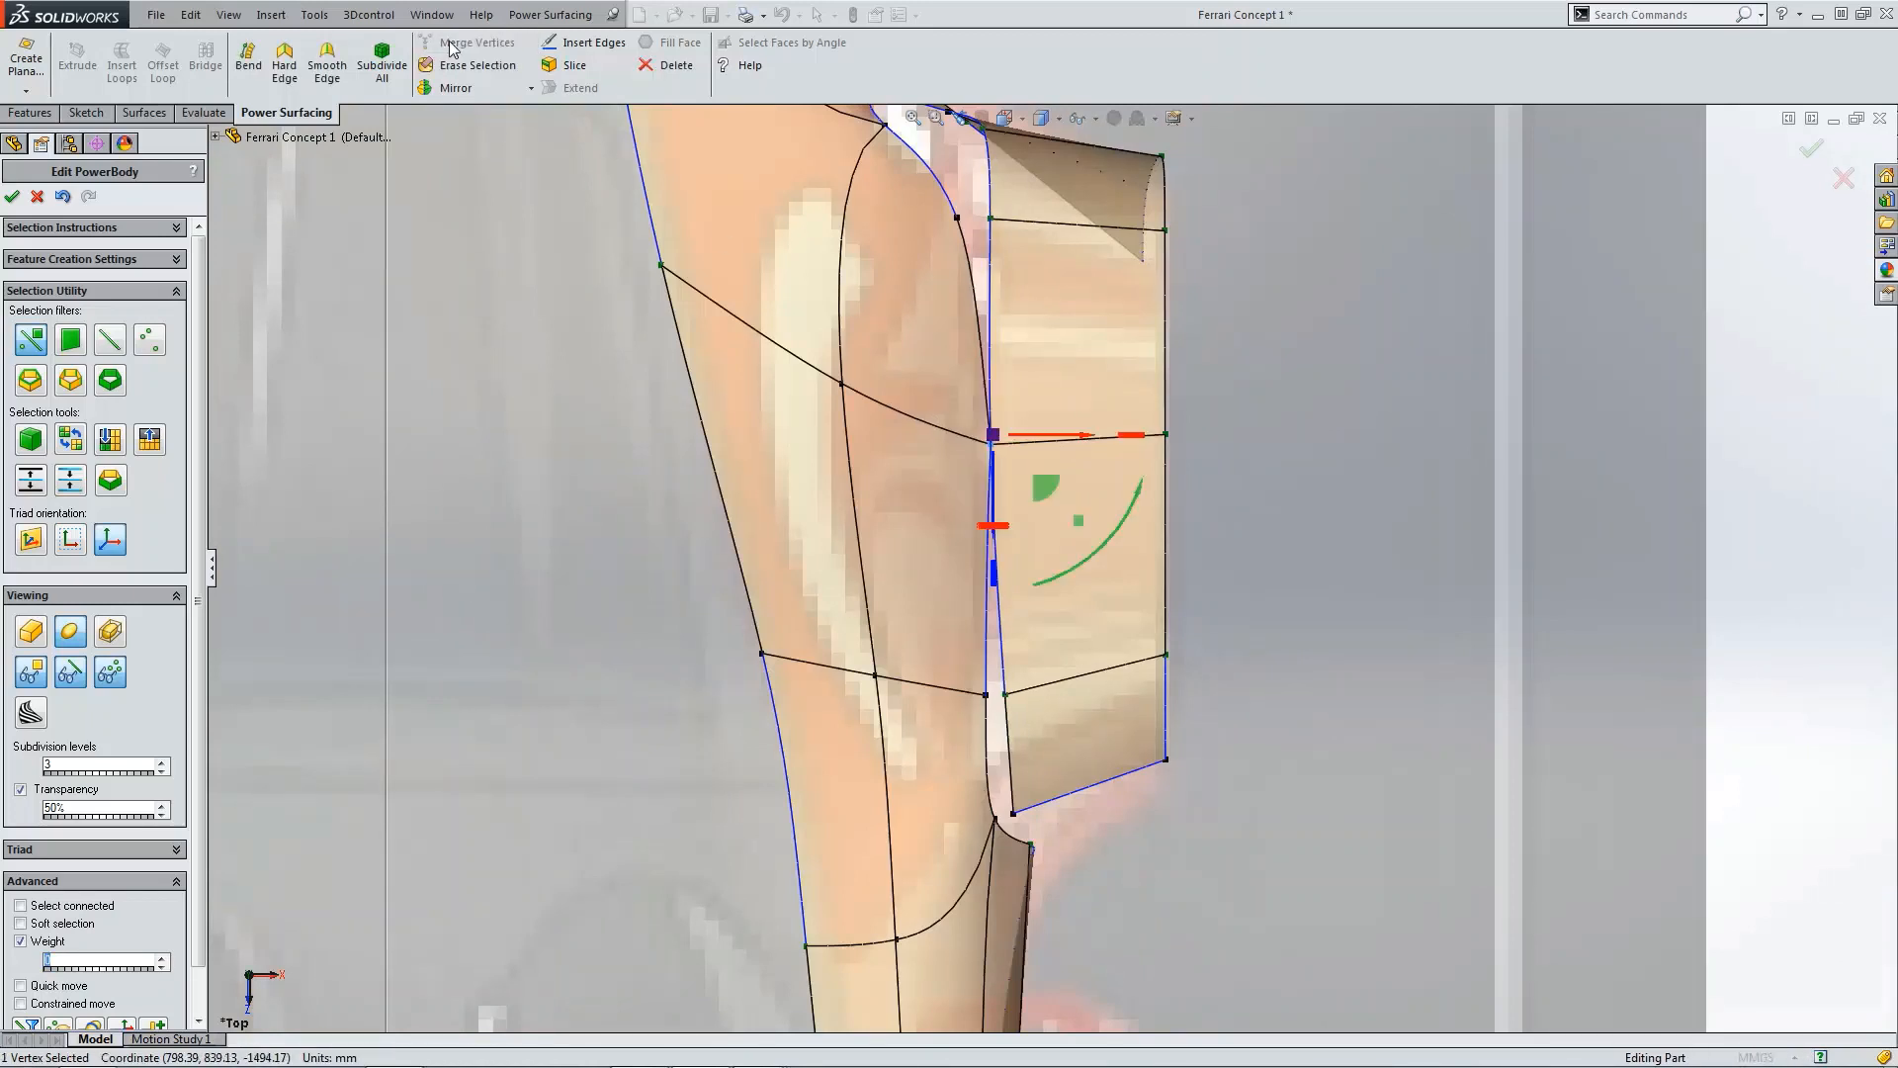
left_click(989, 696)
left_click(1007, 696, "ctrl")
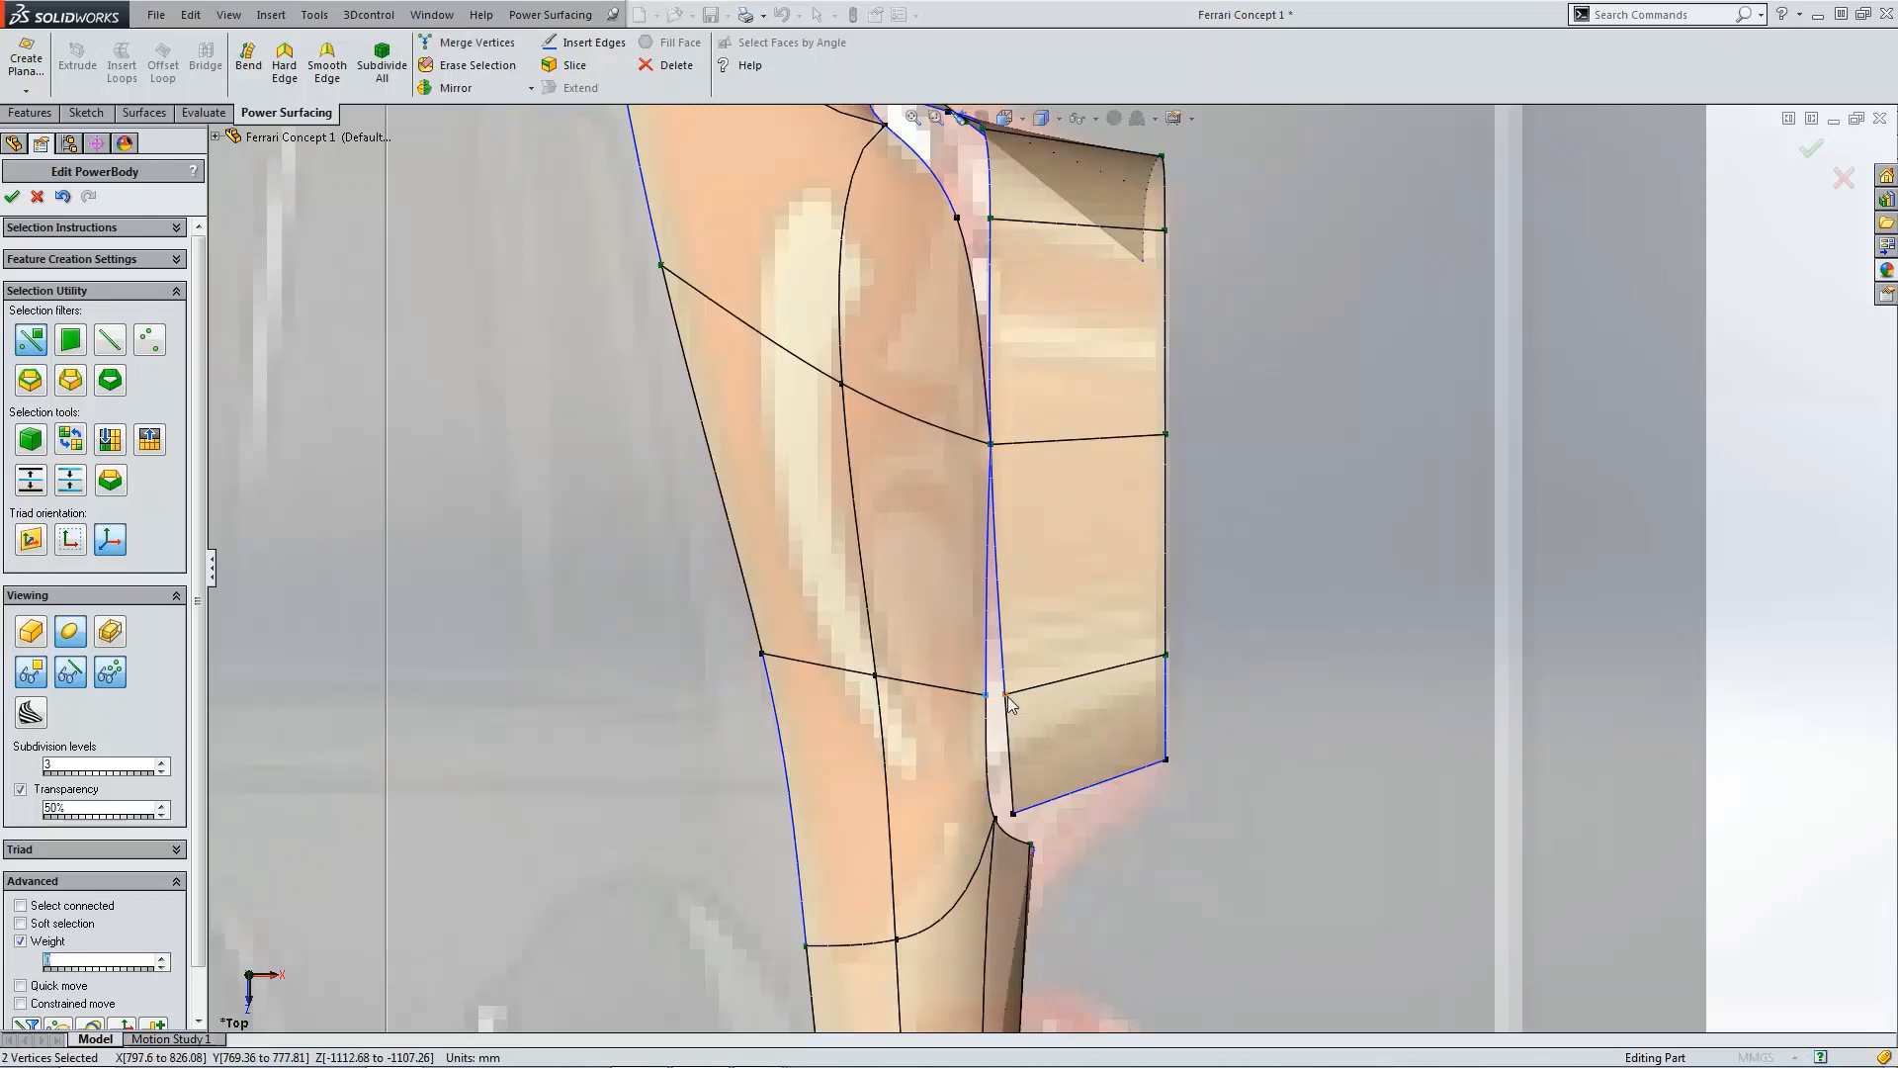
left_click(463, 42)
Step: Merge the pair of vertices at the flap's rear corner where it meets the body
scroll(958, 764, "down", 3)
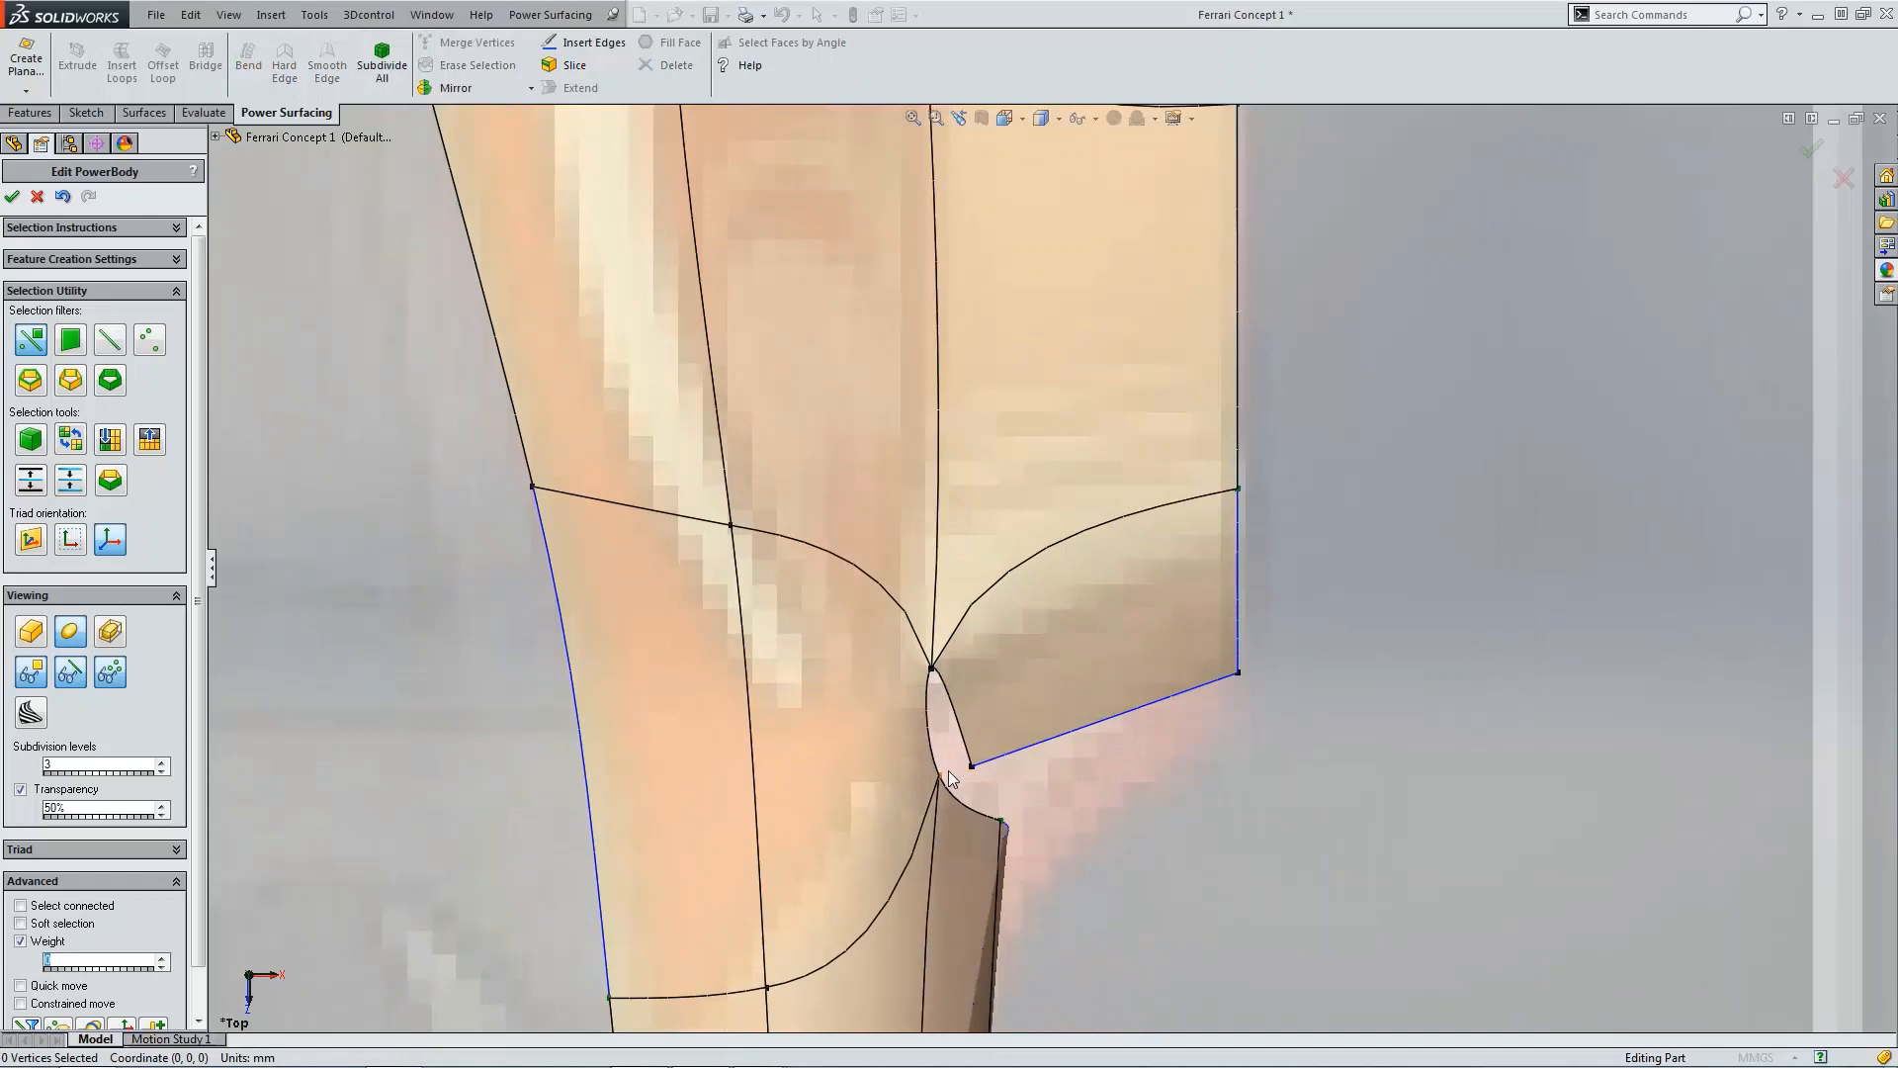
left_click(947, 771)
left_click(970, 766, "ctrl")
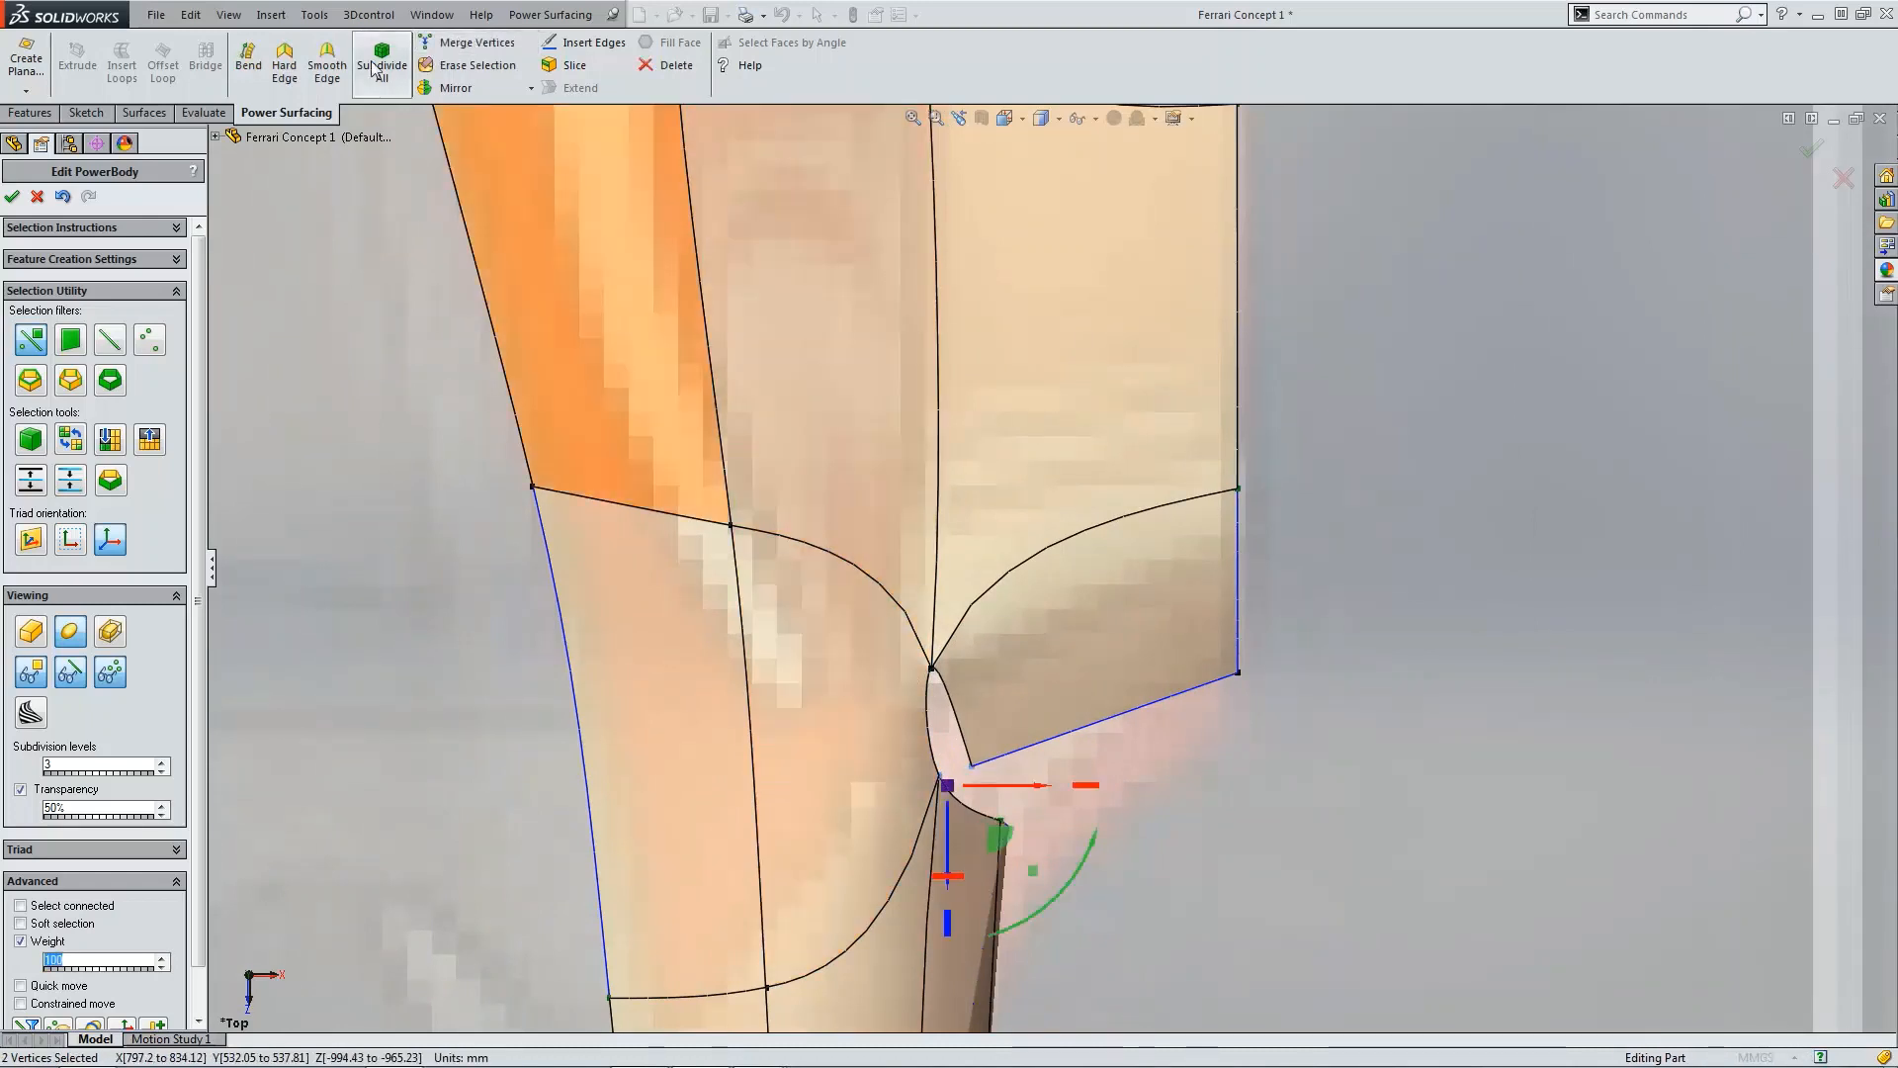
left_click(453, 43)
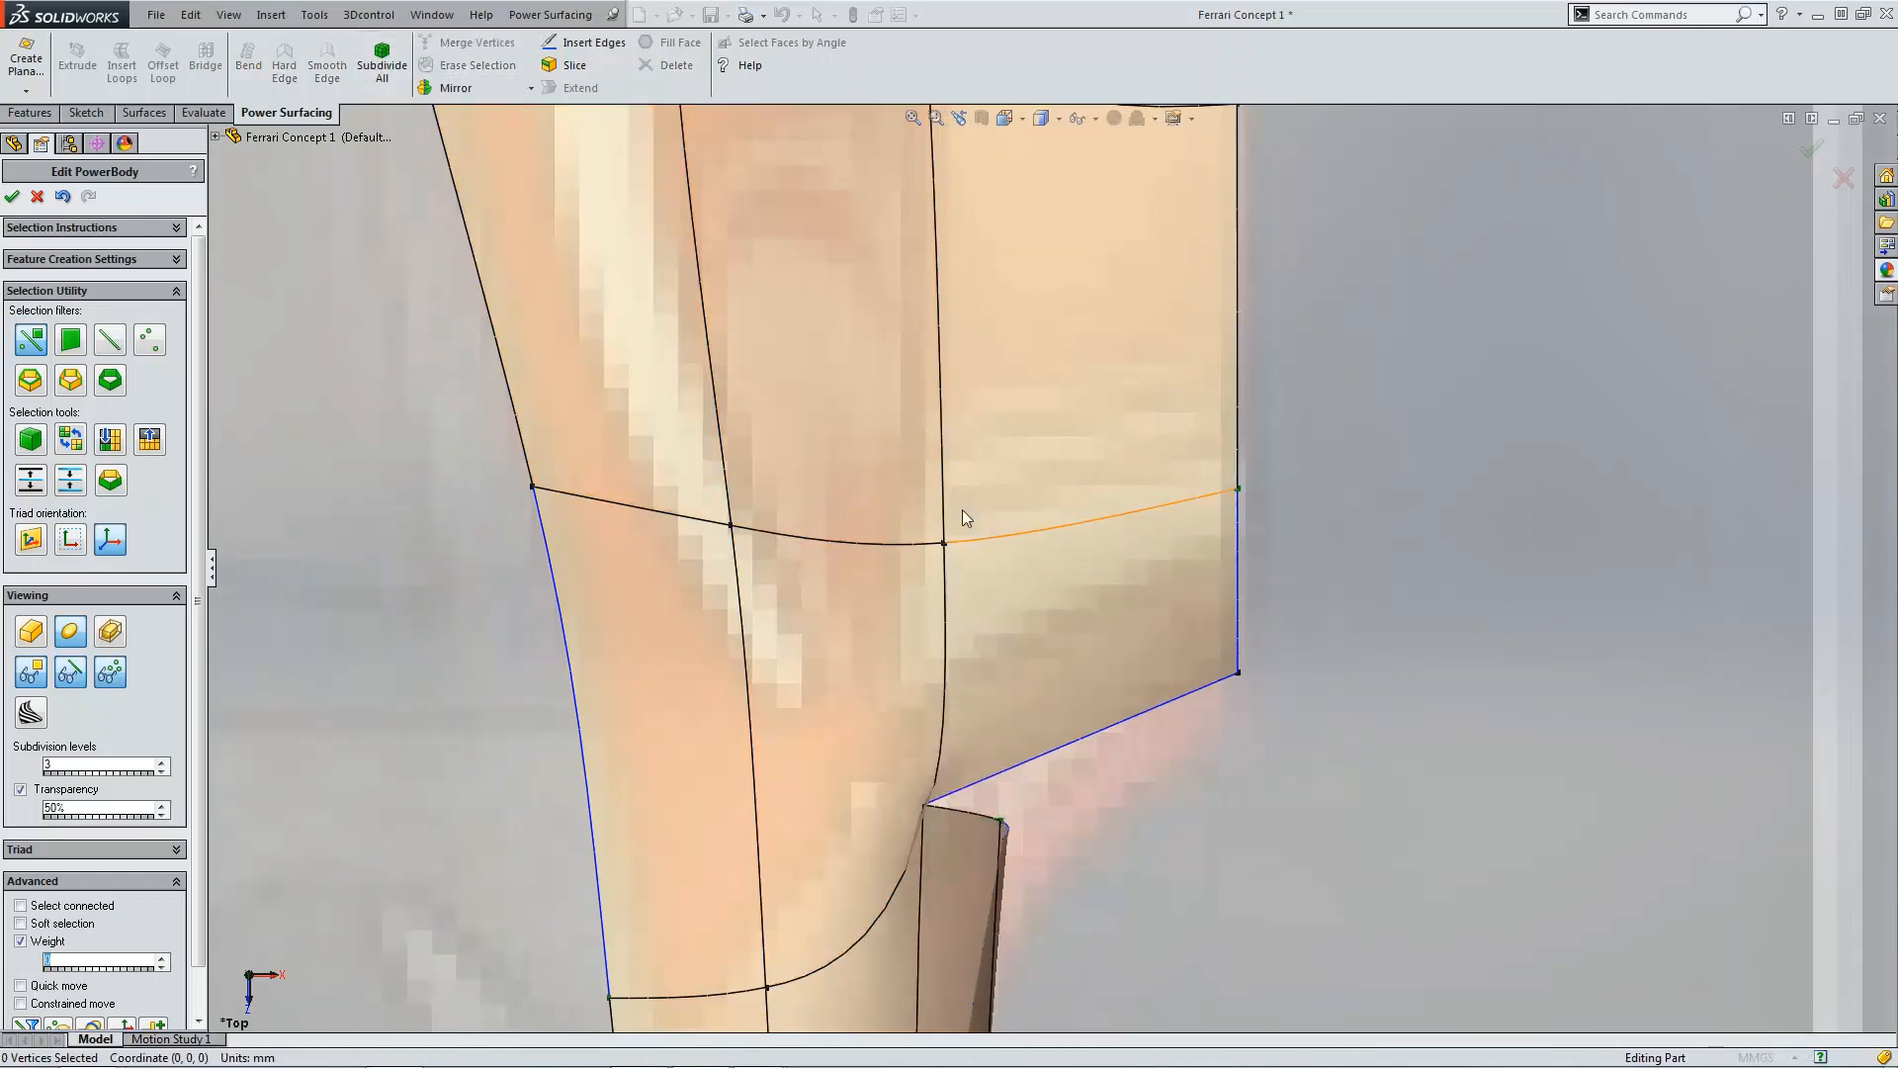
left_click(943, 544)
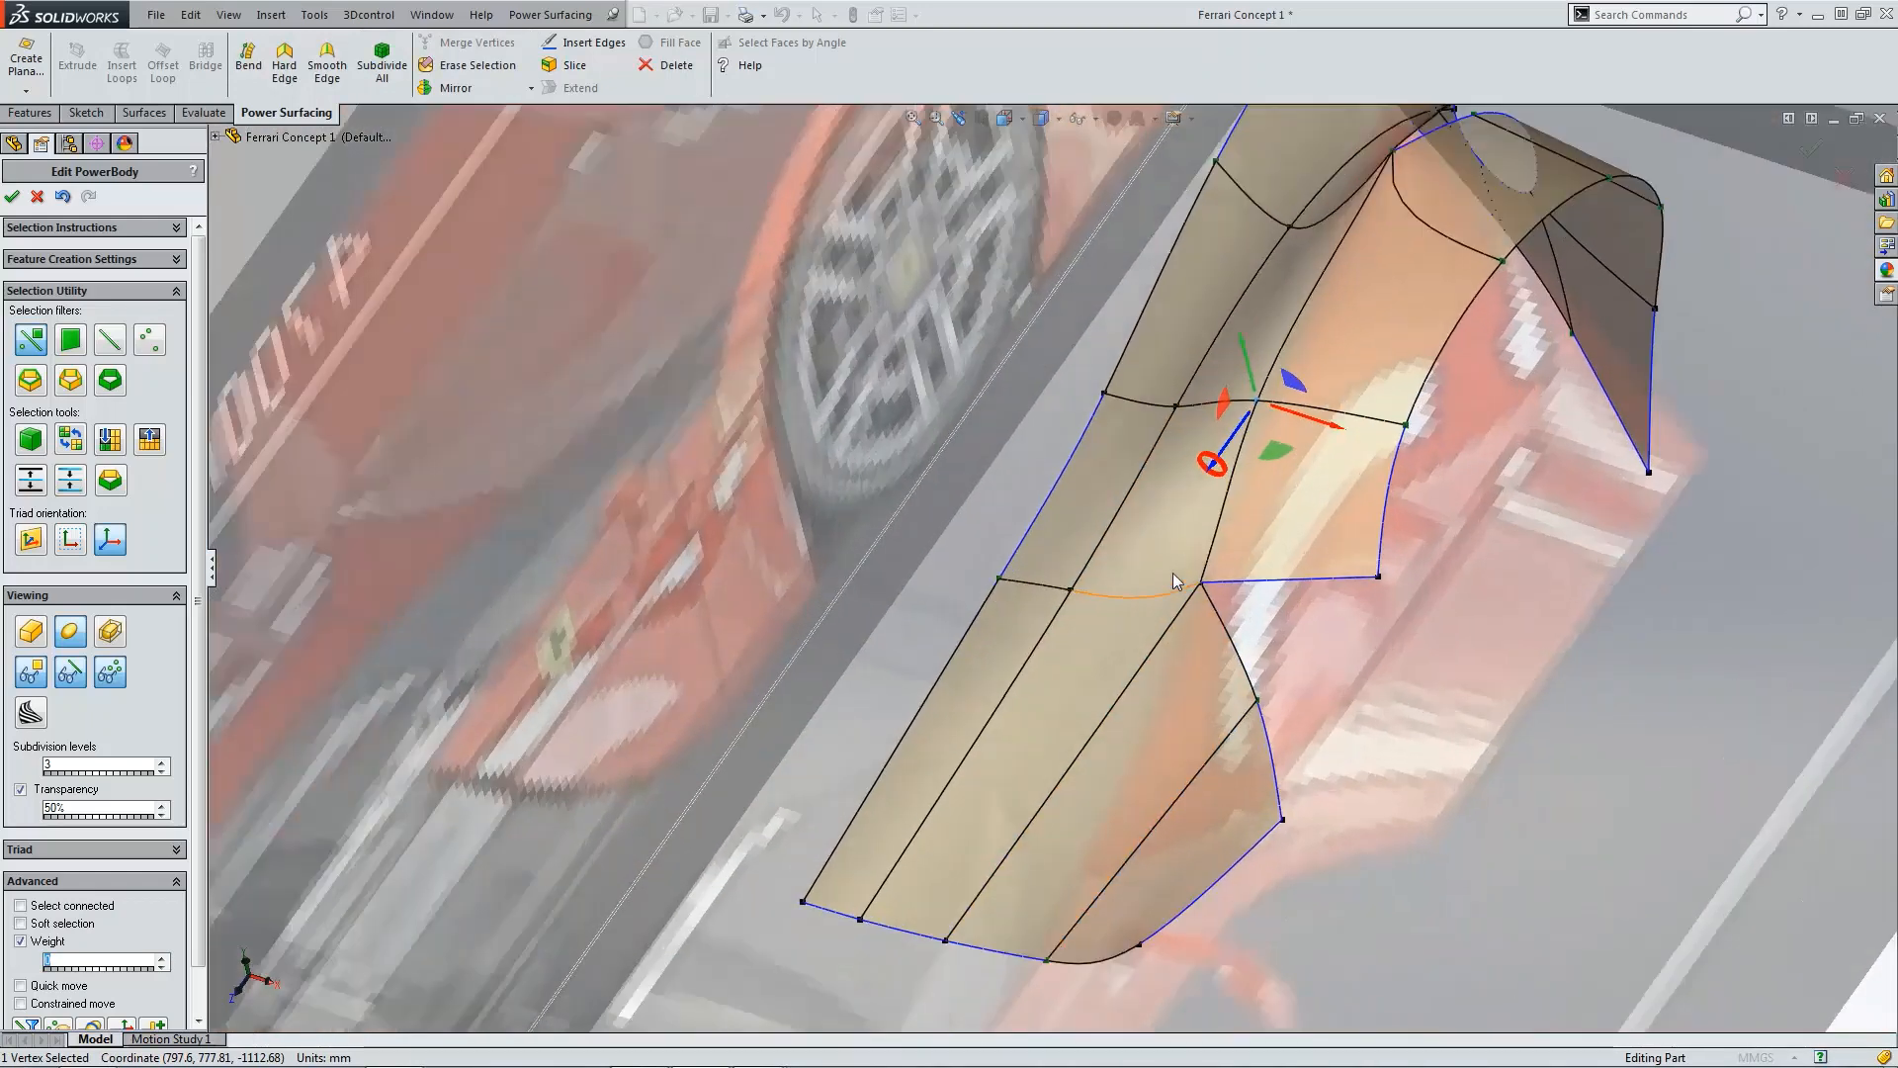
Step: In the top view, merge the vertex at the flap's inner corner with the neighbouring body vertex
scroll(1173, 578, "down", 3)
left_click(1199, 585)
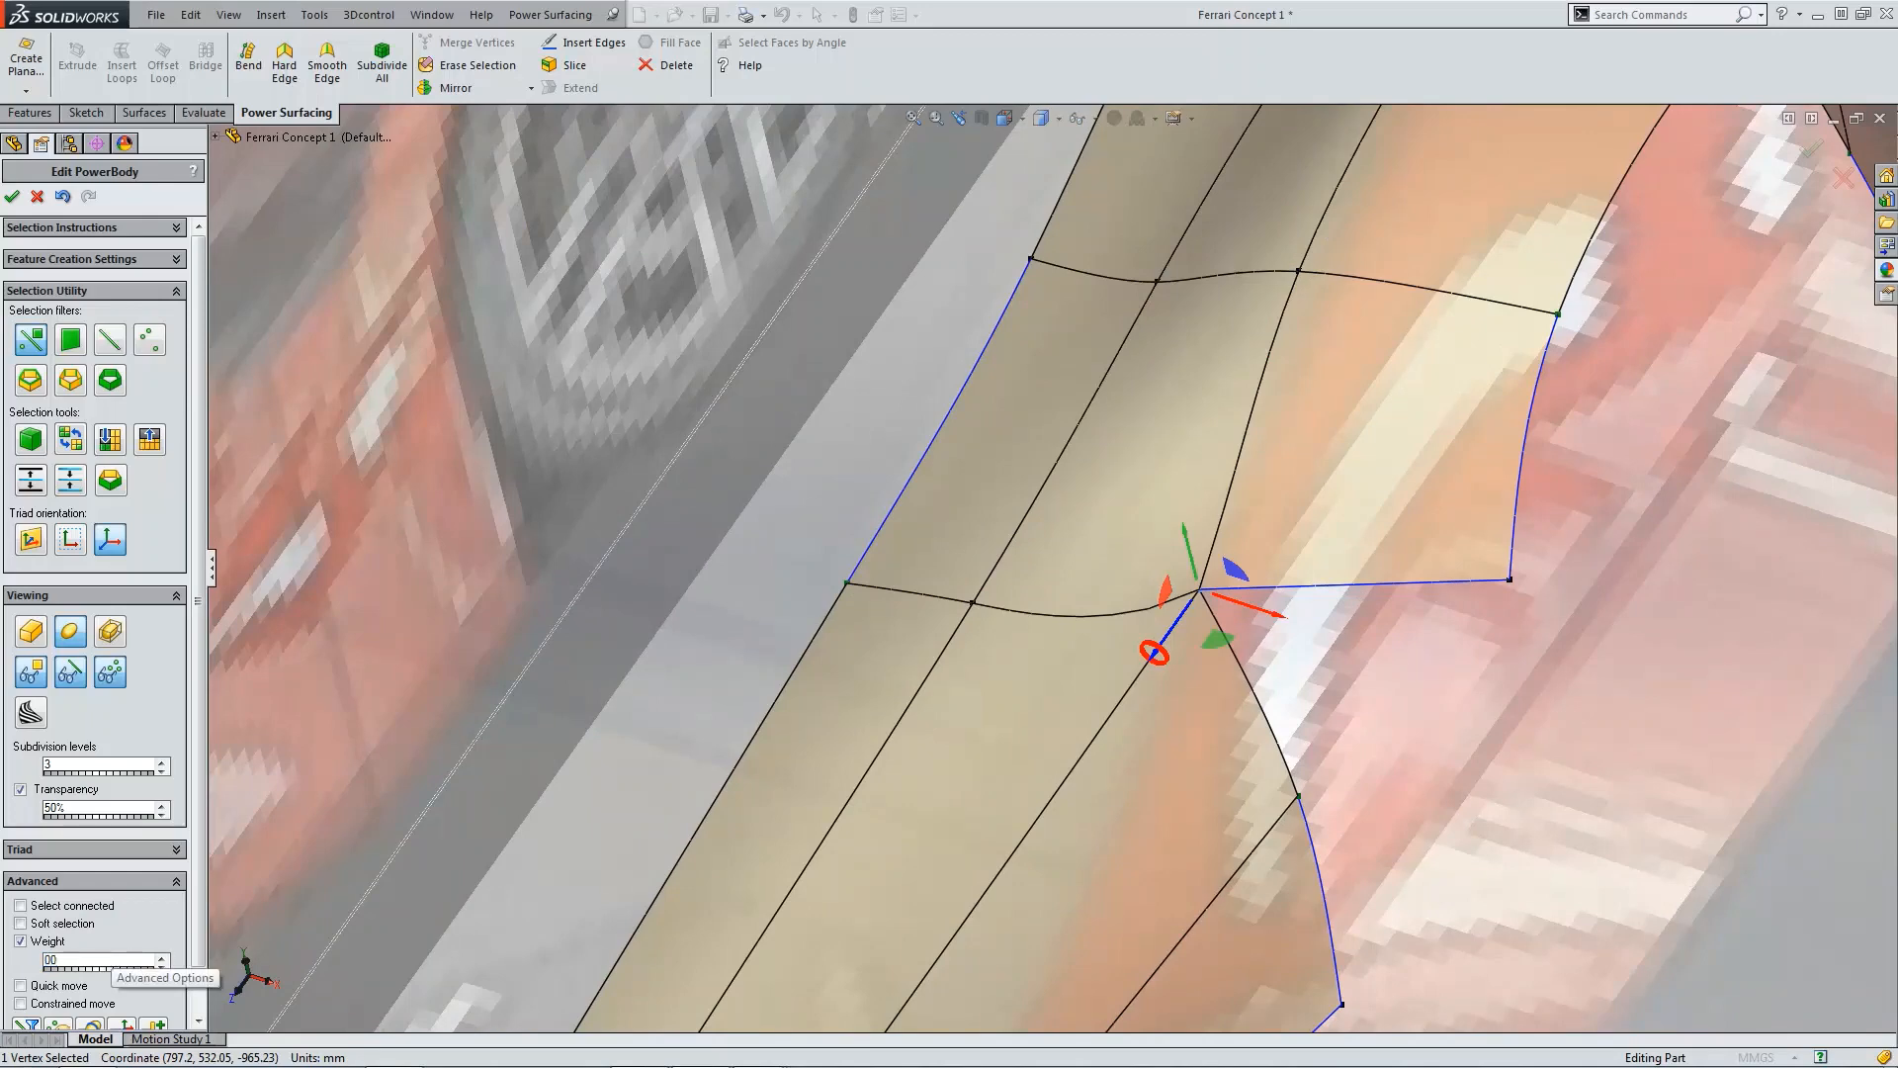
key("Return")
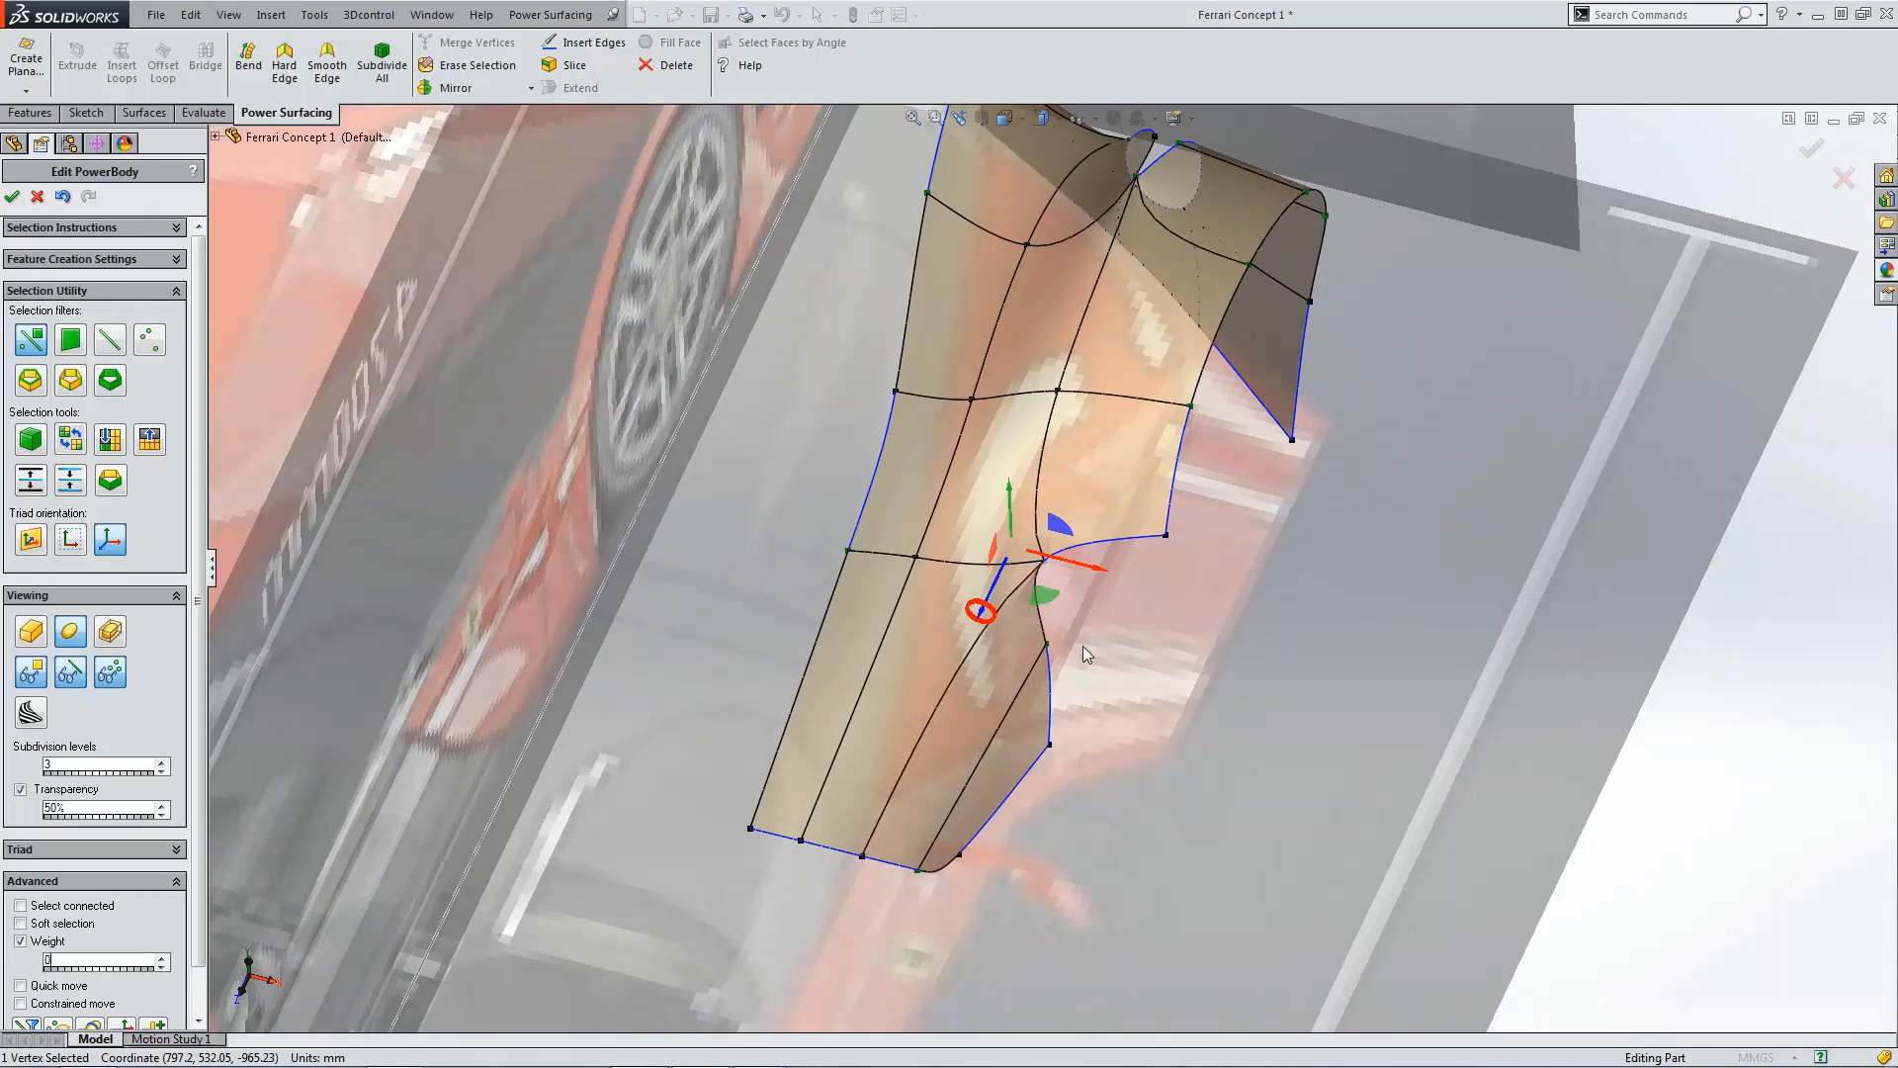
scroll(1127, 607, "up", 3)
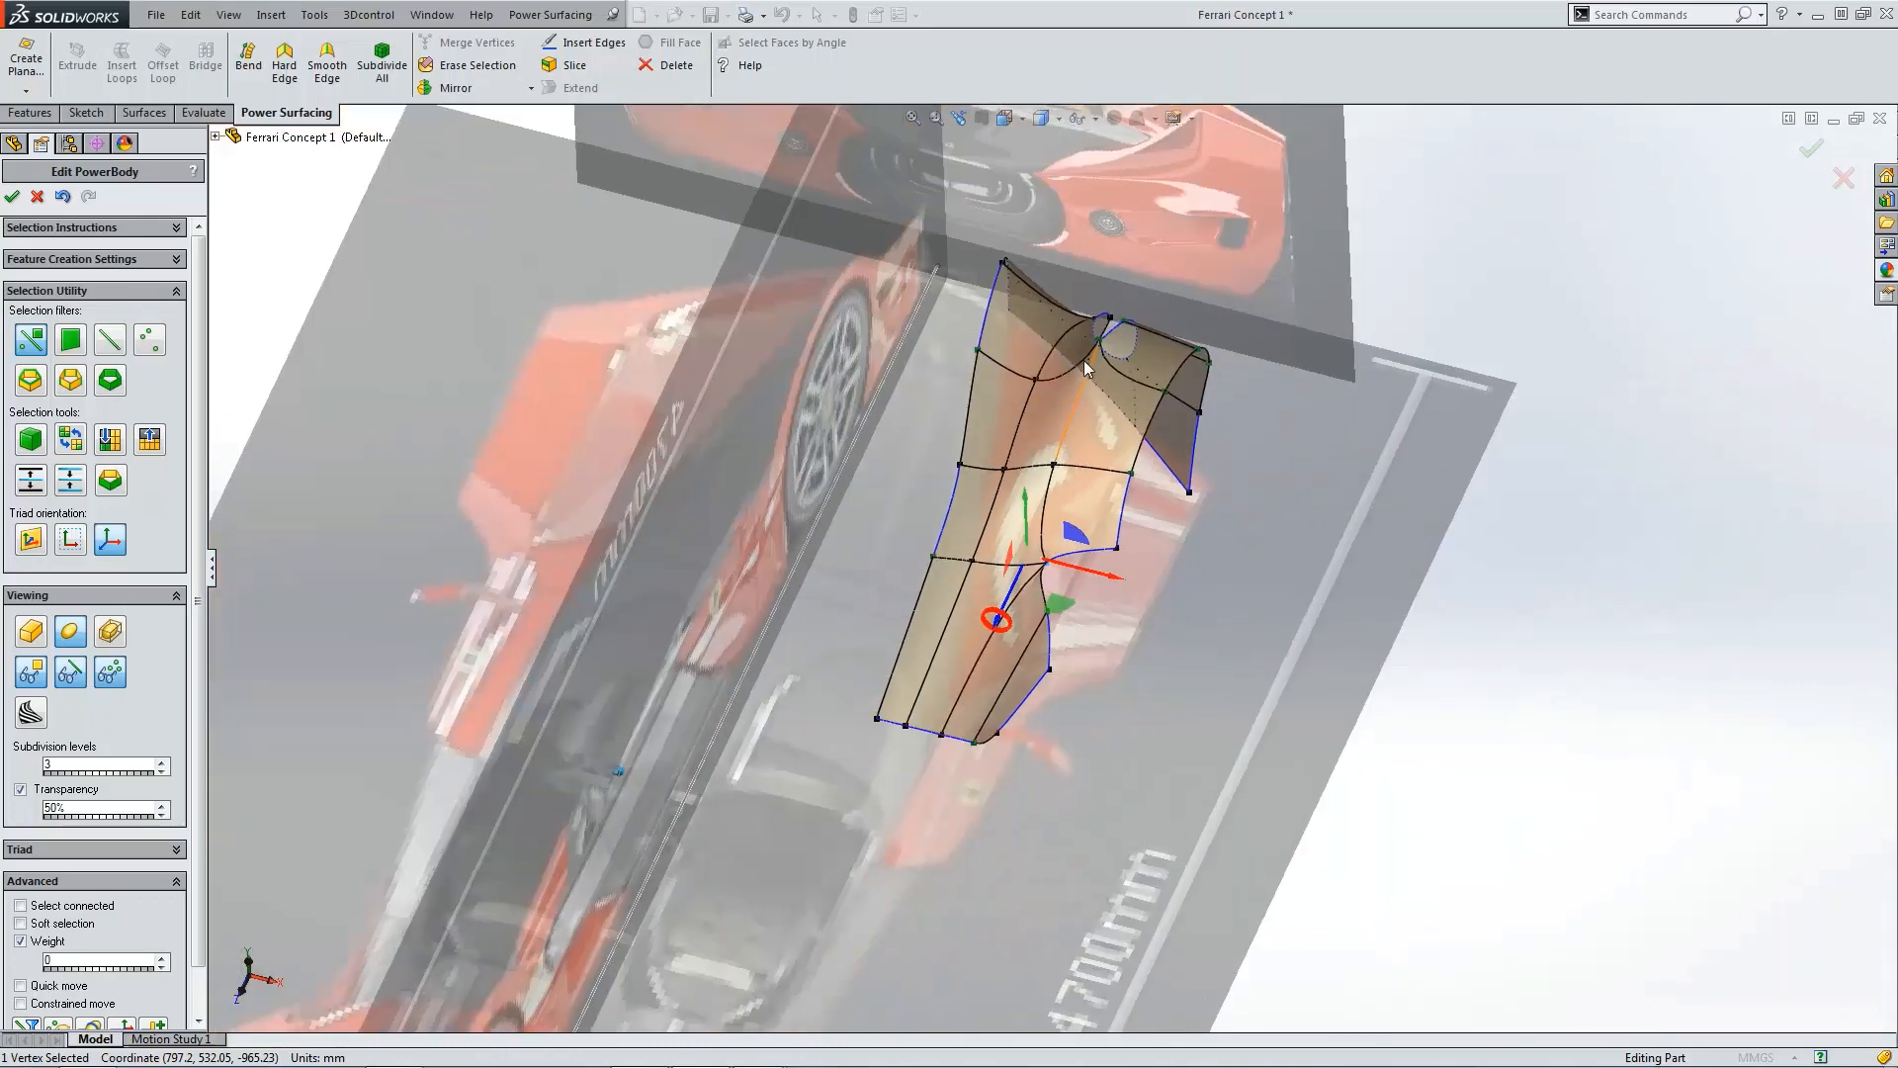
right_click_drag(1121, 430, 1138, 316)
scroll(1140, 324, "down", 10)
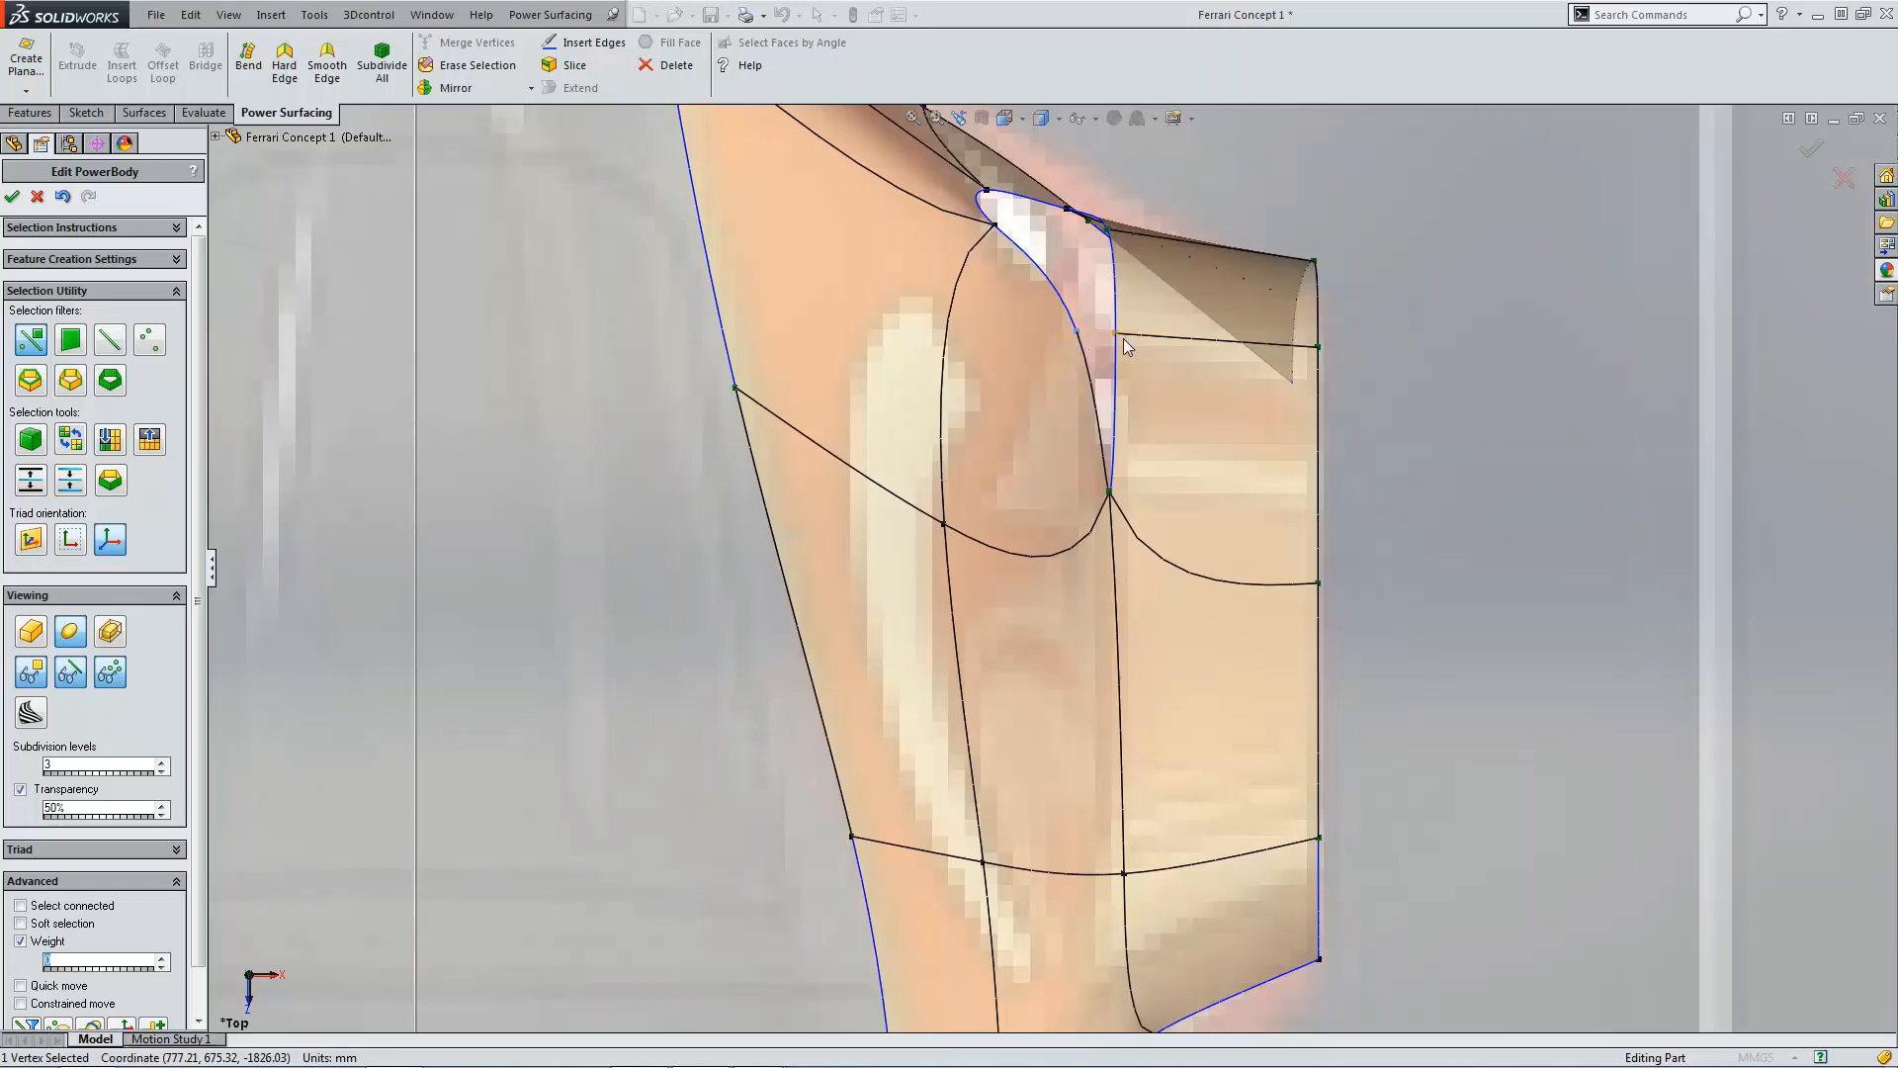
left_click(1125, 340, "ctrl")
left_click(480, 43)
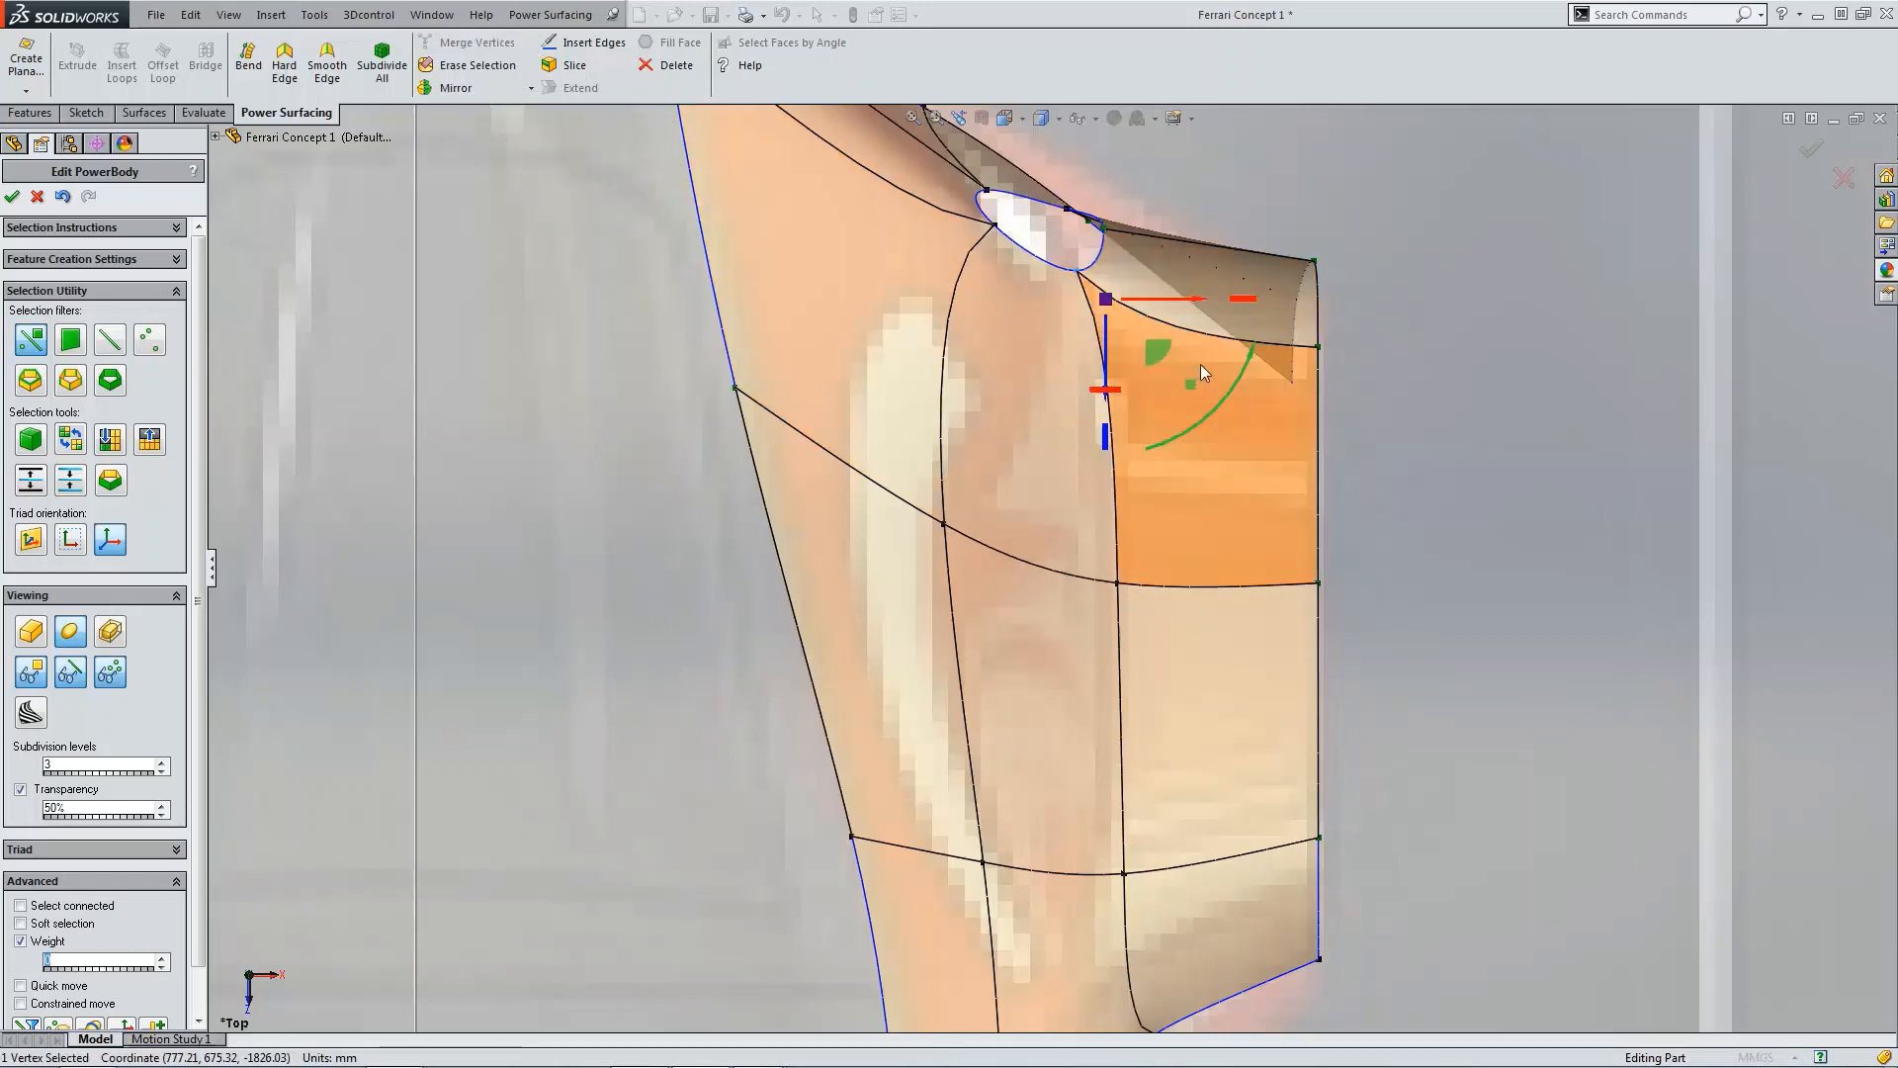
Step: Select the boundary edge of the opening between flap and body and fill it with a new face
scroll(1206, 352, "up", 5)
middle_click_drag(1207, 352, 1211, 642)
scroll(1374, 625, "up", 5)
scroll(1024, 676, "down", 5)
scroll(1211, 643, "down", 2)
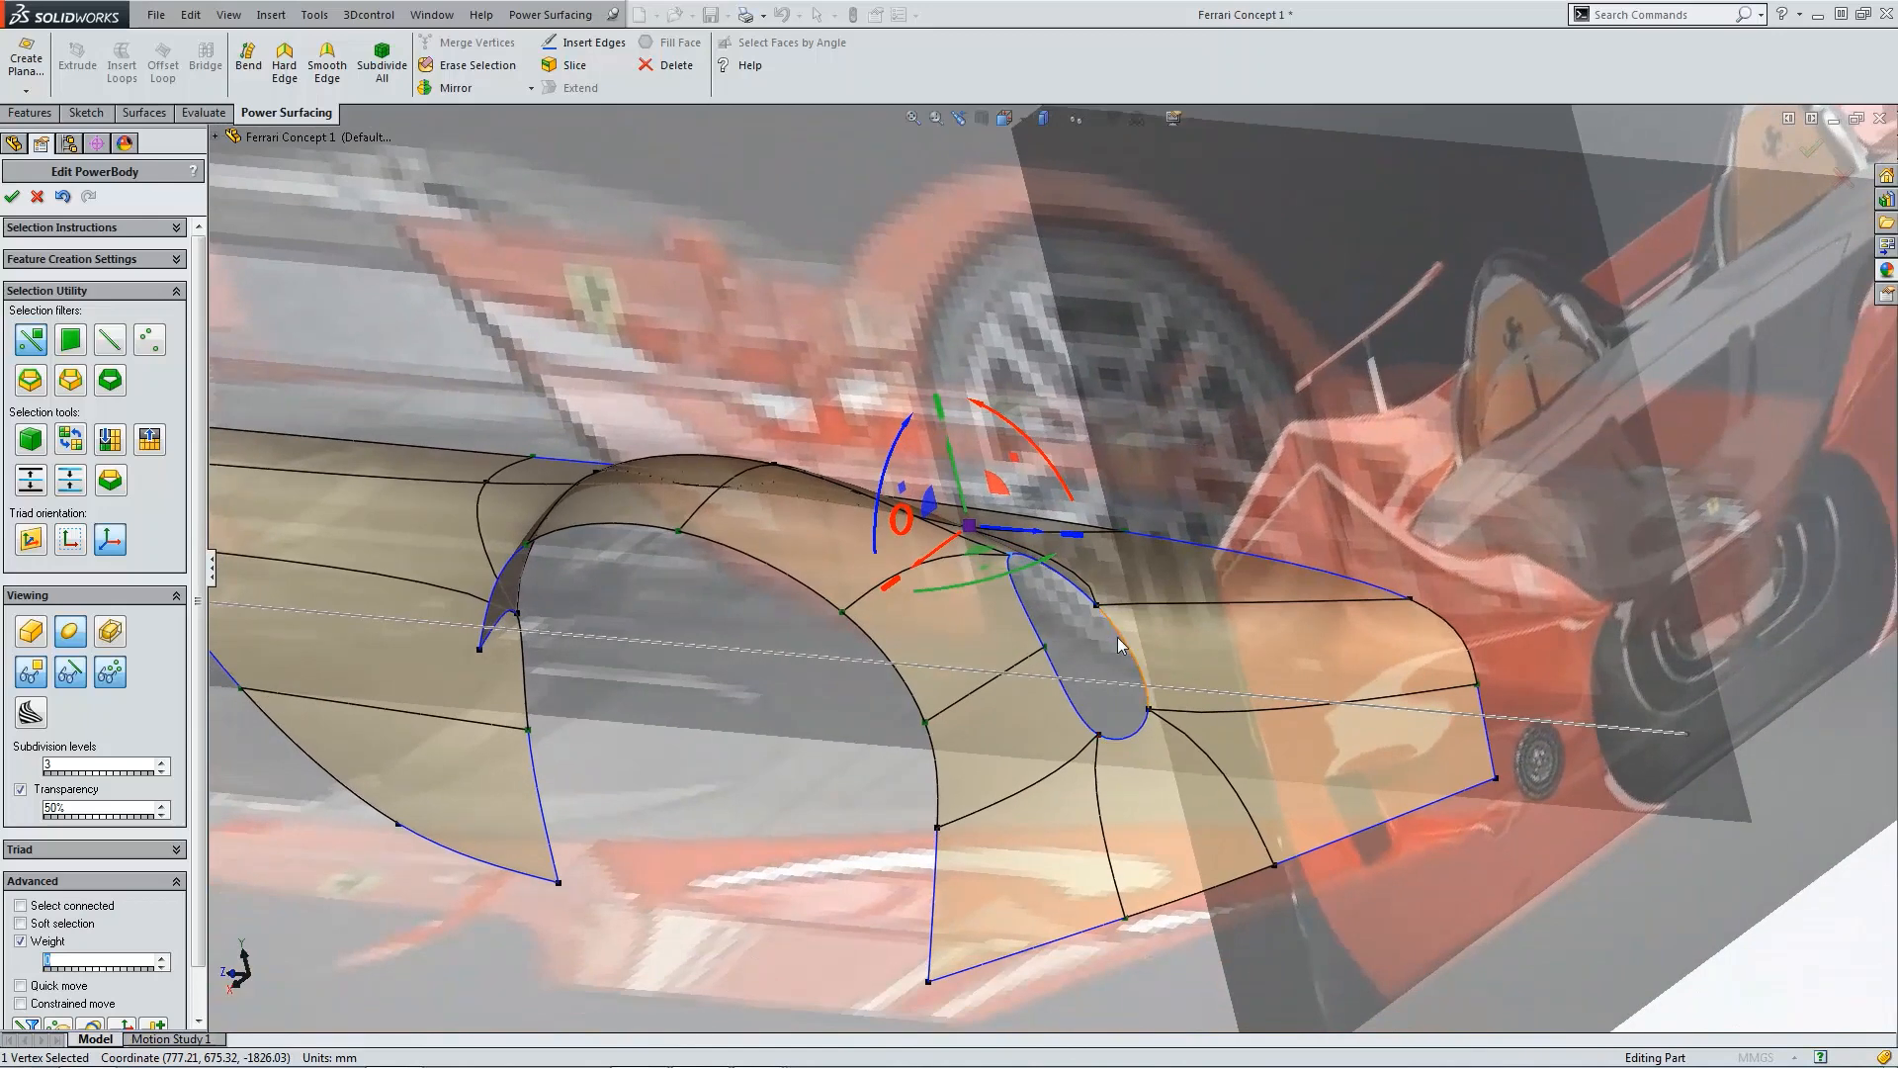
left_click(1119, 637)
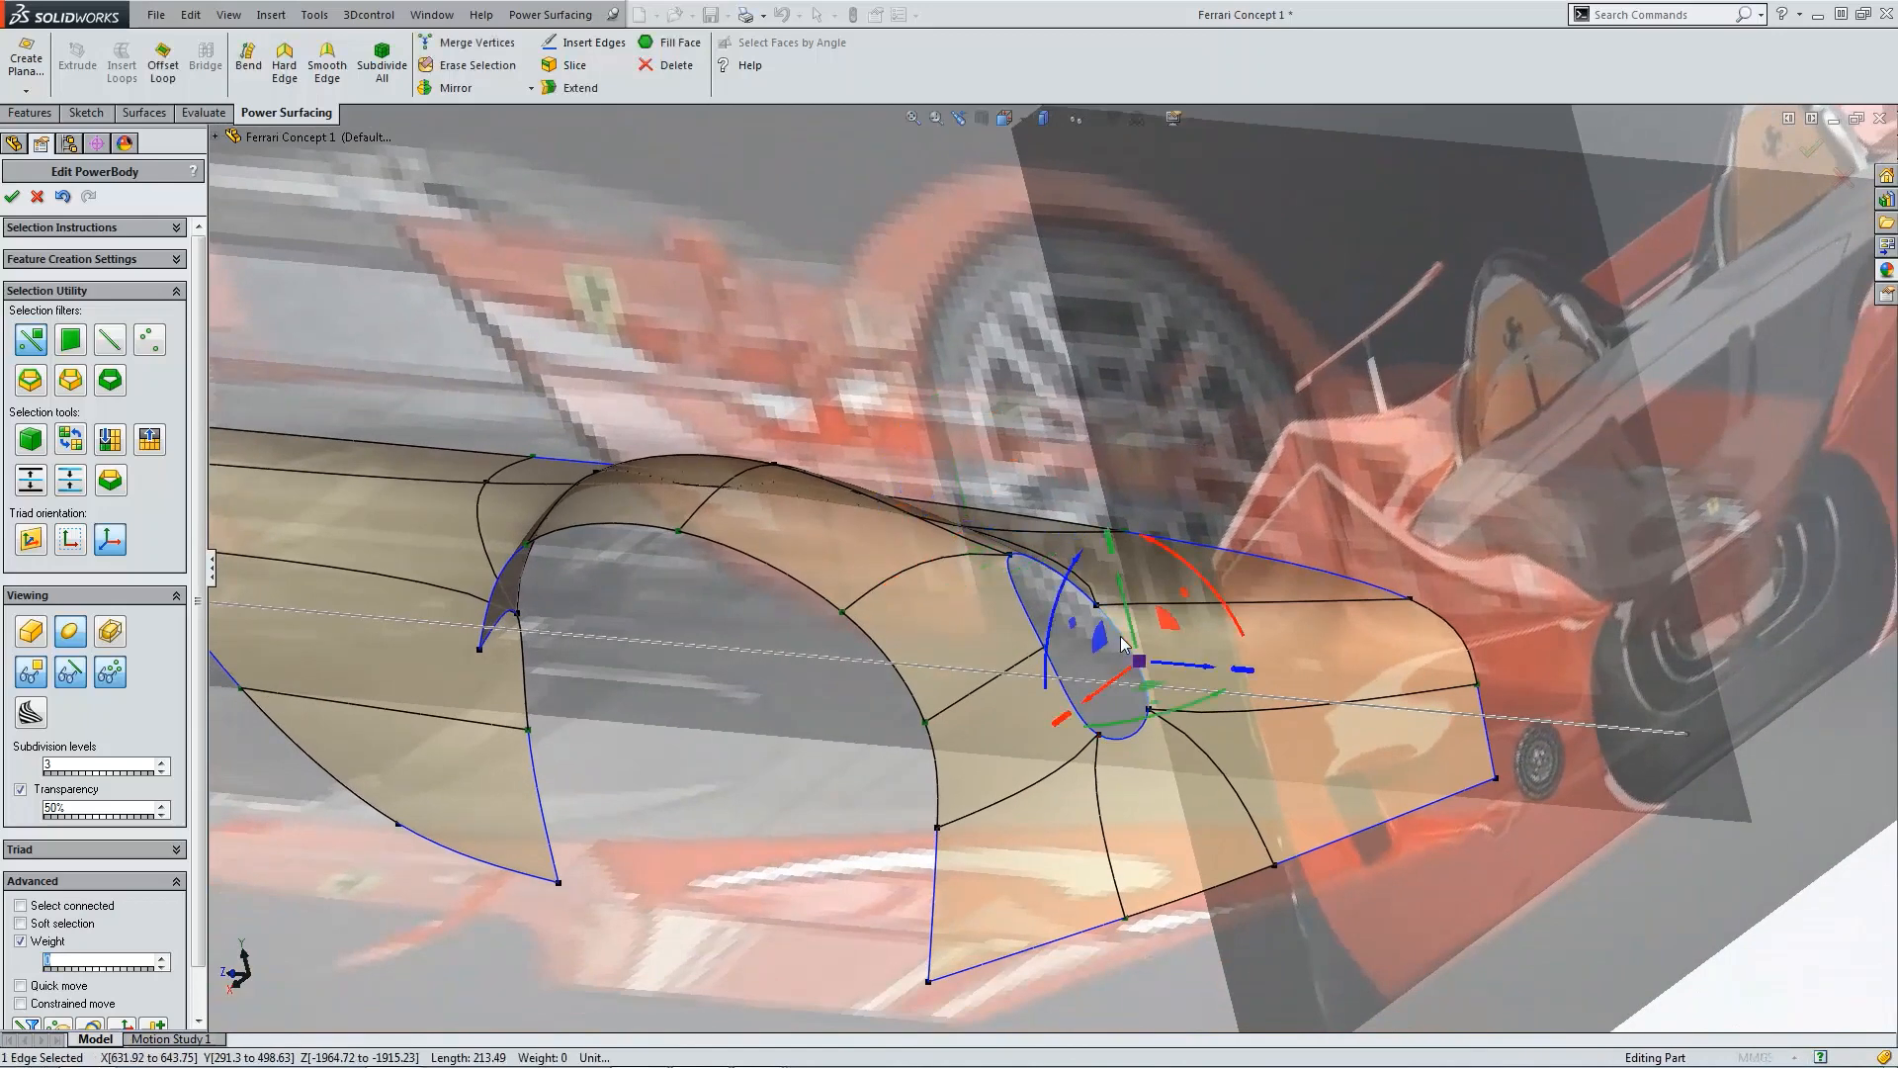
left_click(676, 46)
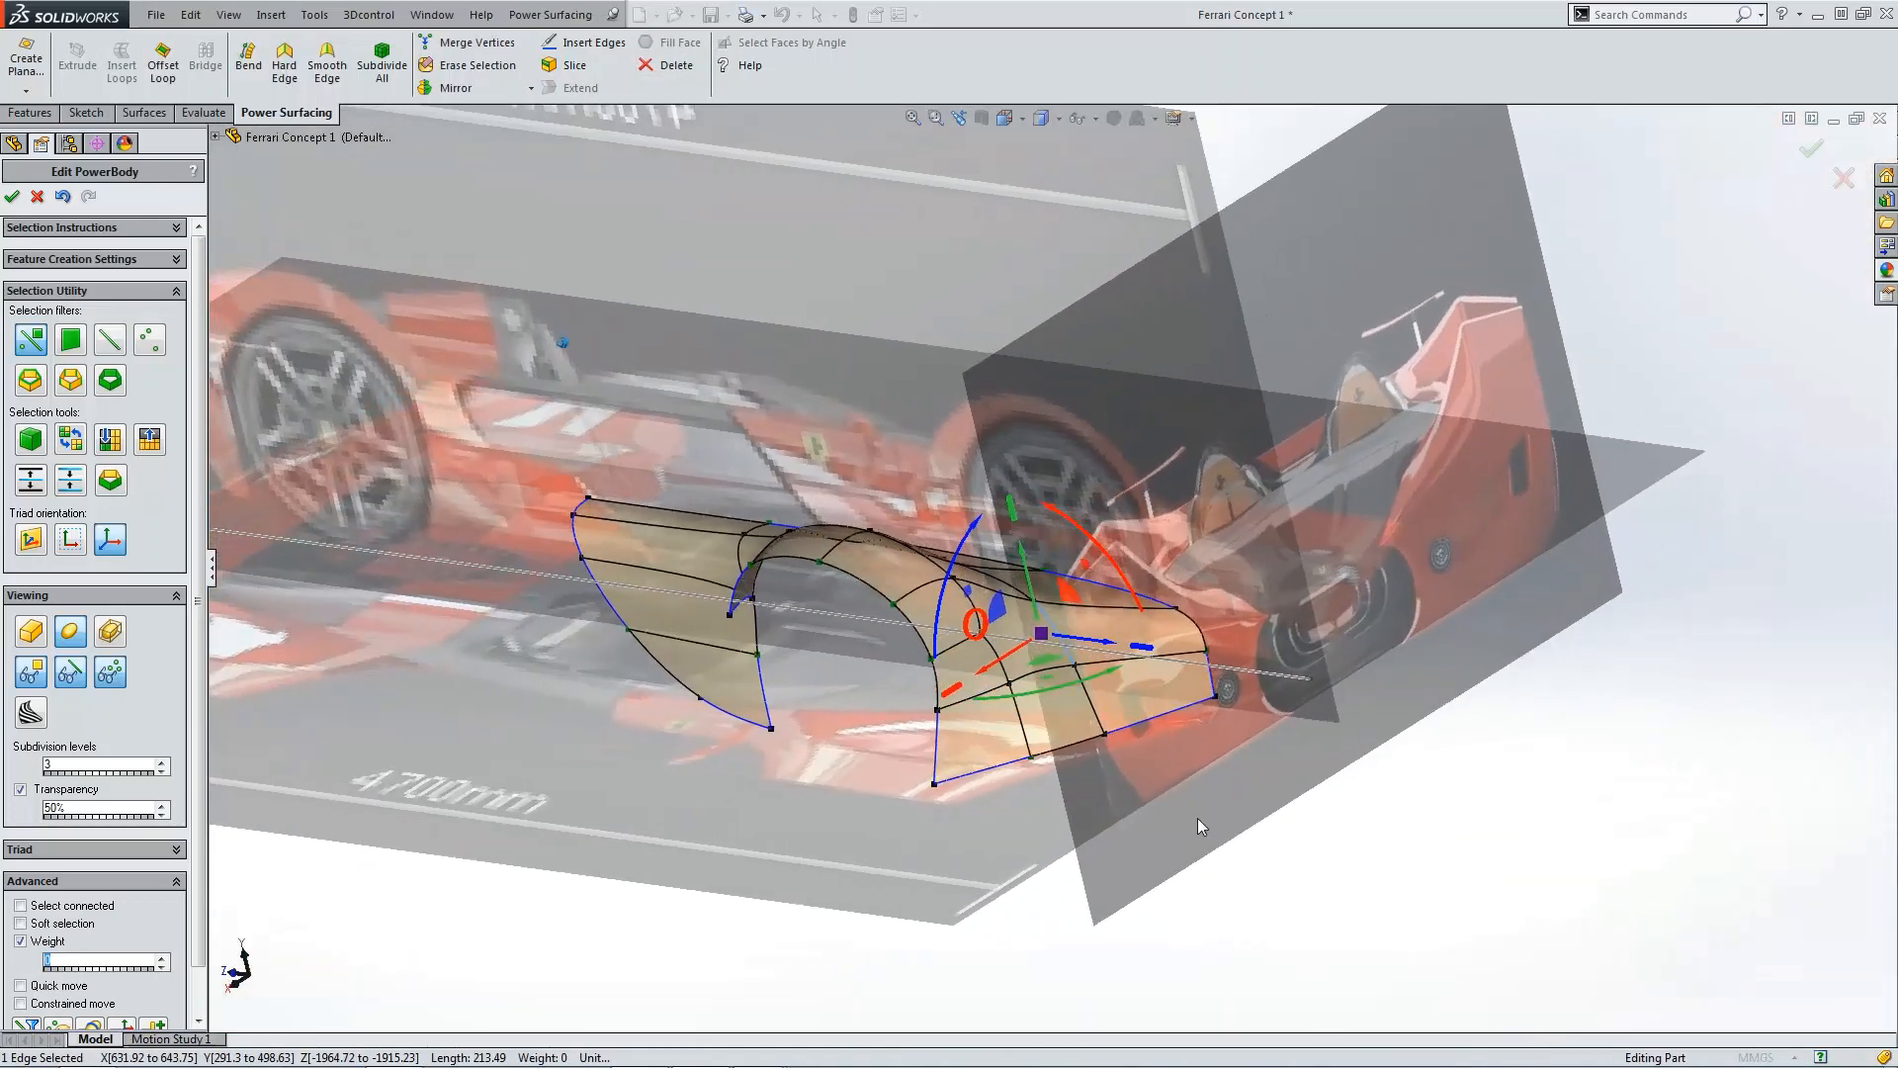
left_click(1320, 914)
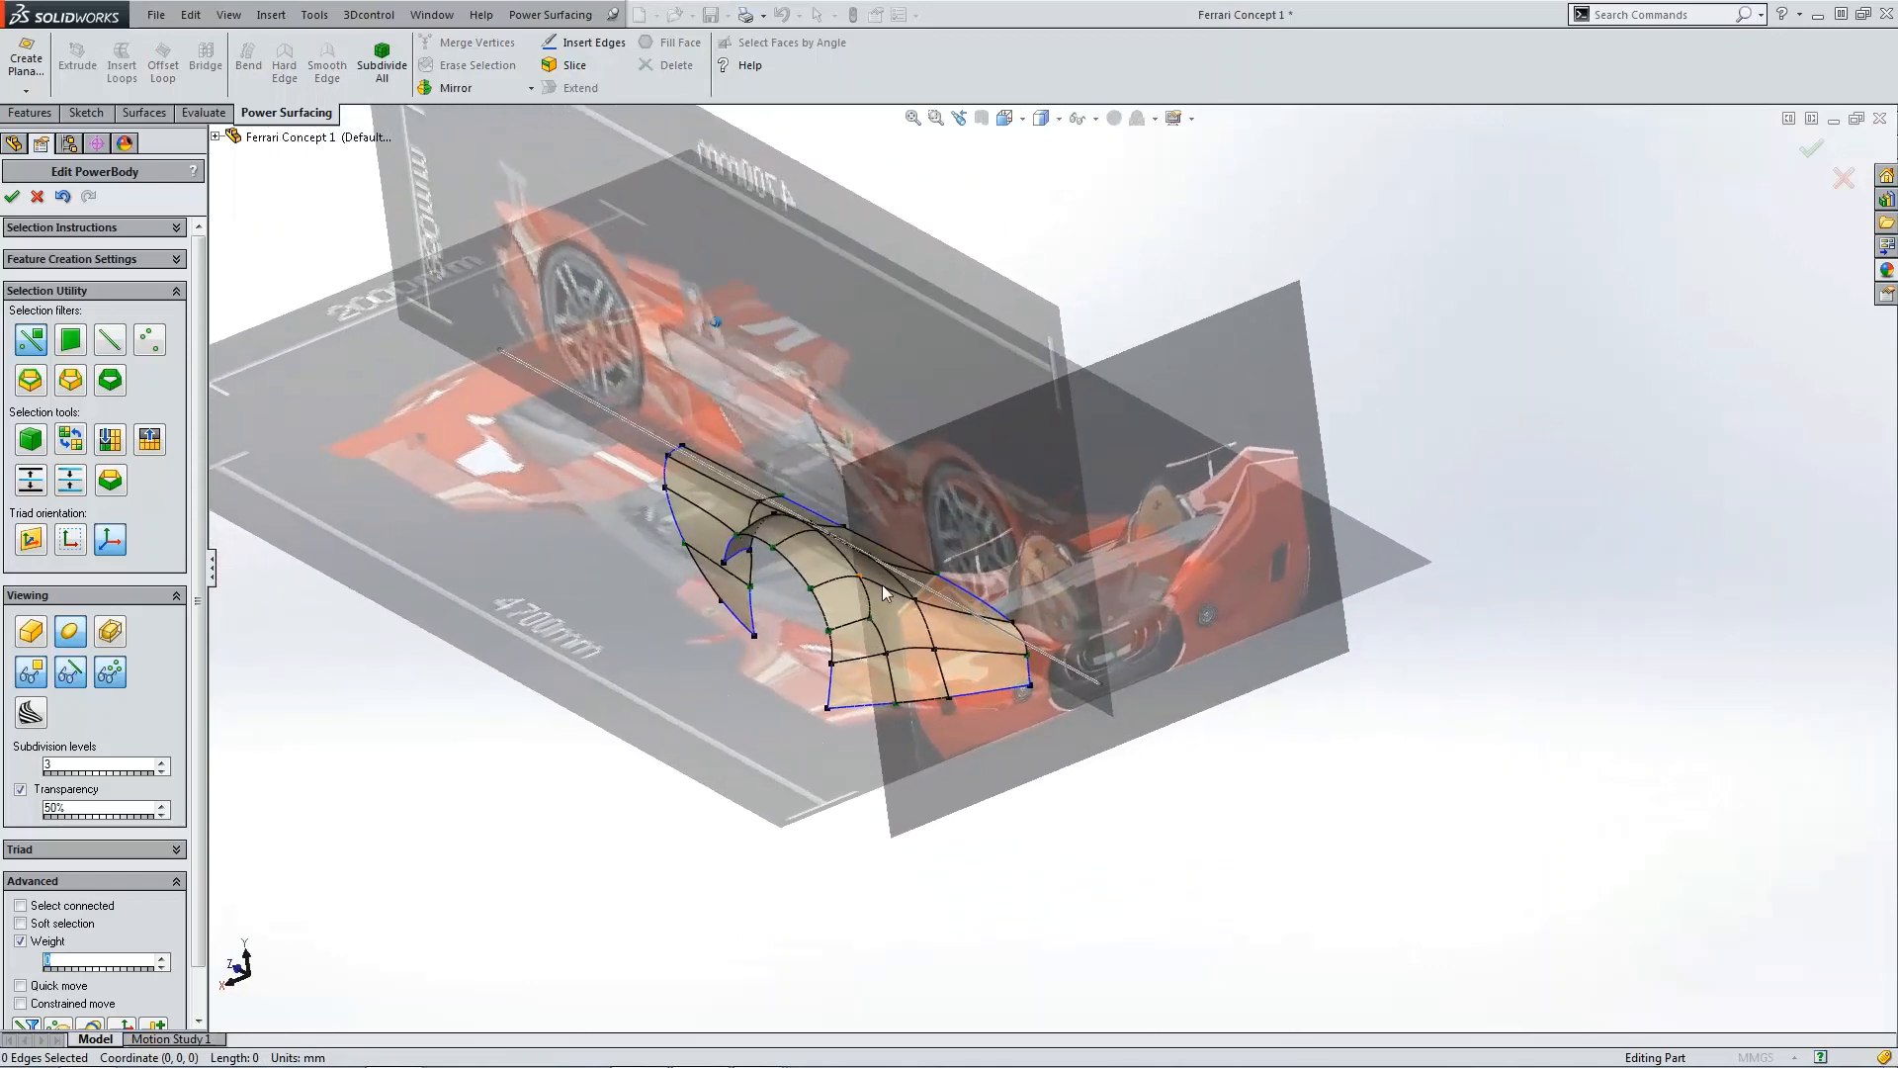
Step: Expand the Blueprints folder in the feature tree and hide one of the blueprint sketches
middle_click_drag(882, 584, 820, 651)
scroll(821, 651, "down", 2)
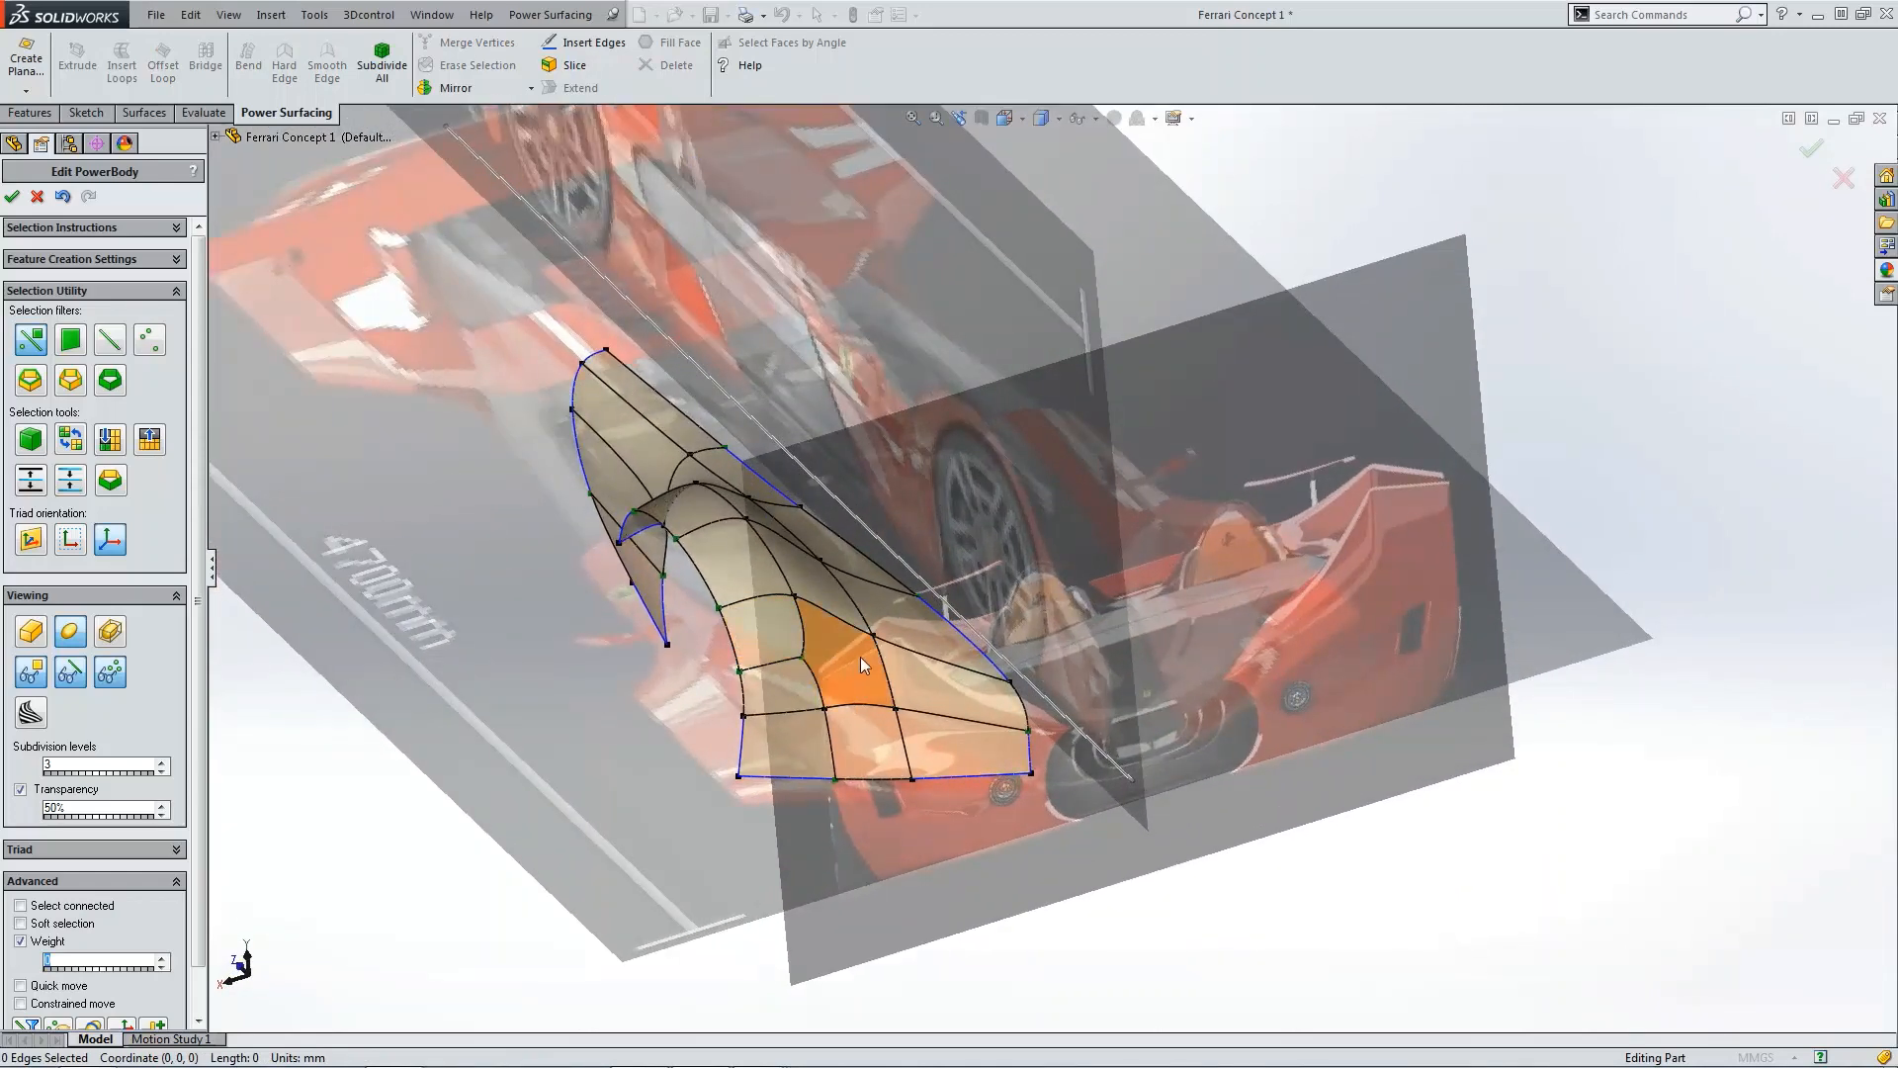
left_click(216, 138)
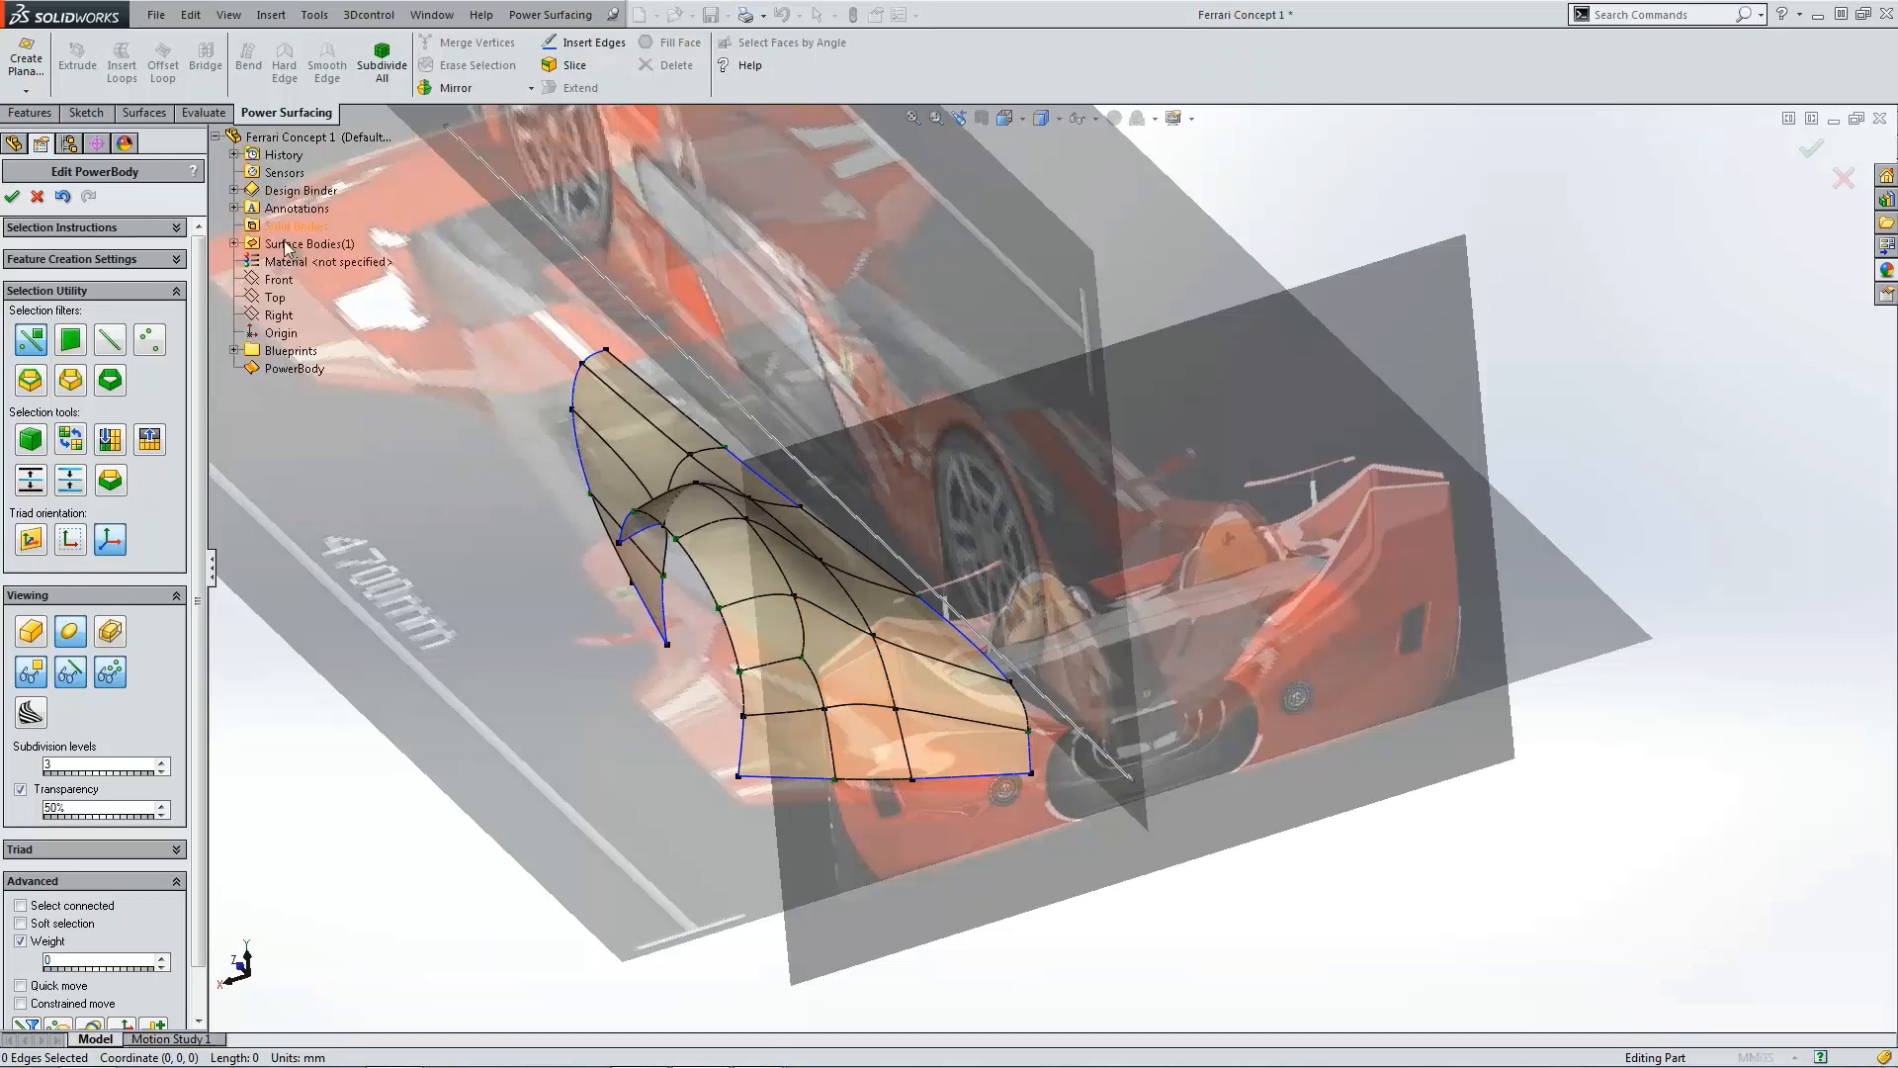
left_click(233, 352)
left_click(304, 423)
left_click(312, 393)
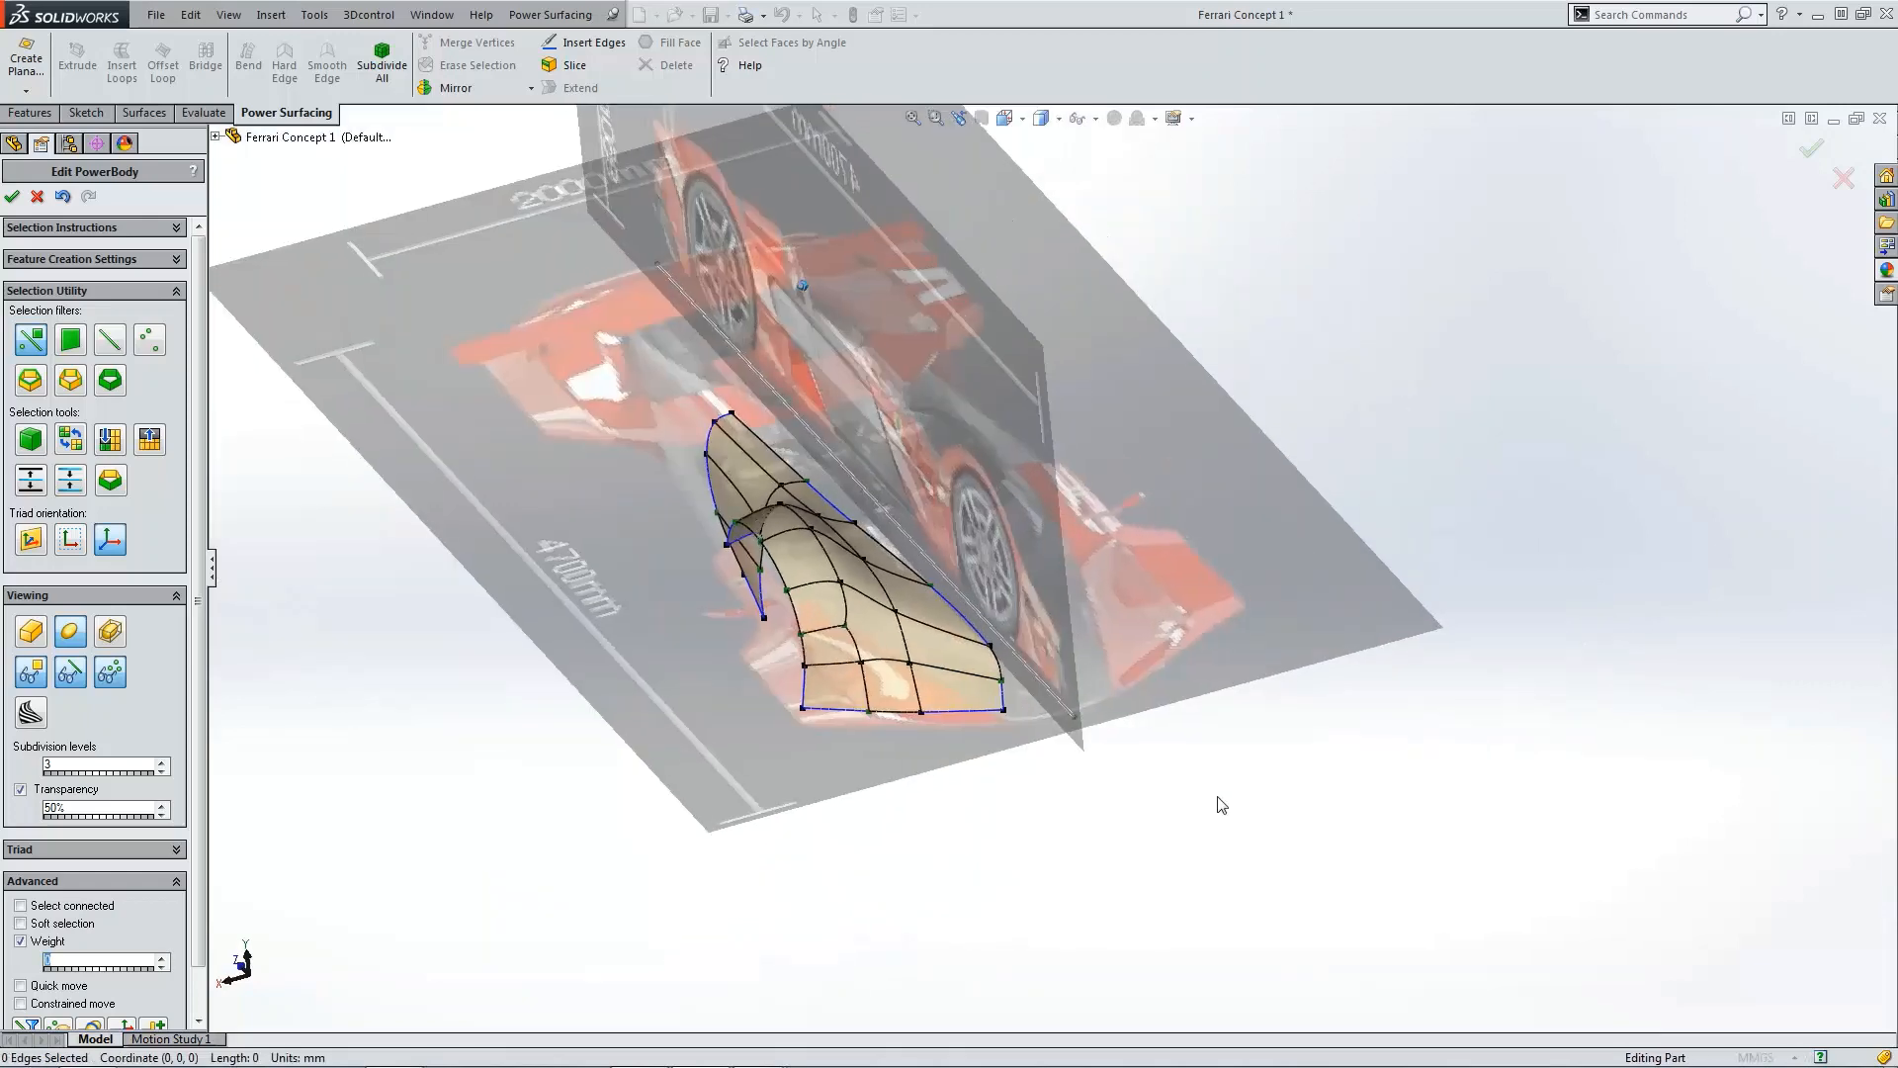
Step: Insert a new edge across the face on the fender's rear panel
middle_click_drag(1217, 797, 989, 727)
scroll(721, 543, "down", 3)
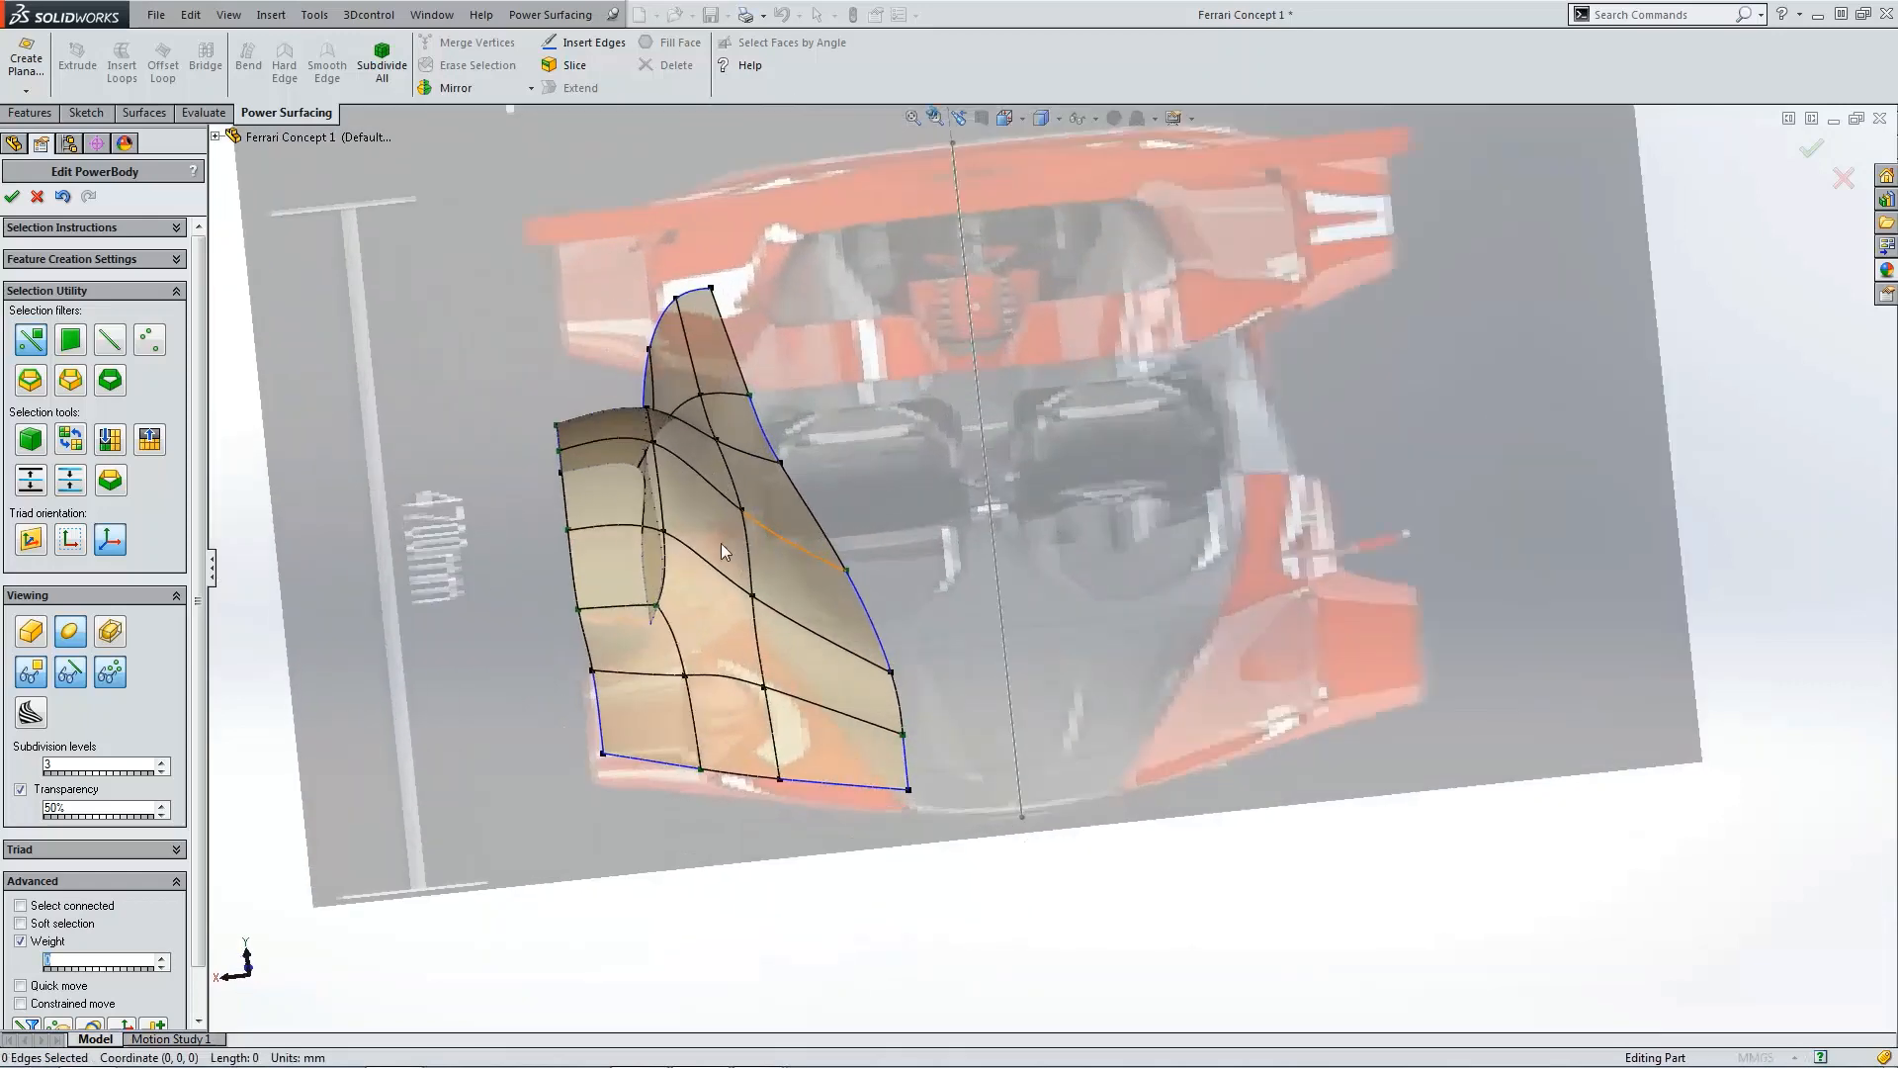
middle_click_drag(721, 542, 692, 513)
scroll(692, 514, "down", 2)
middle_click_drag(747, 579, 738, 550)
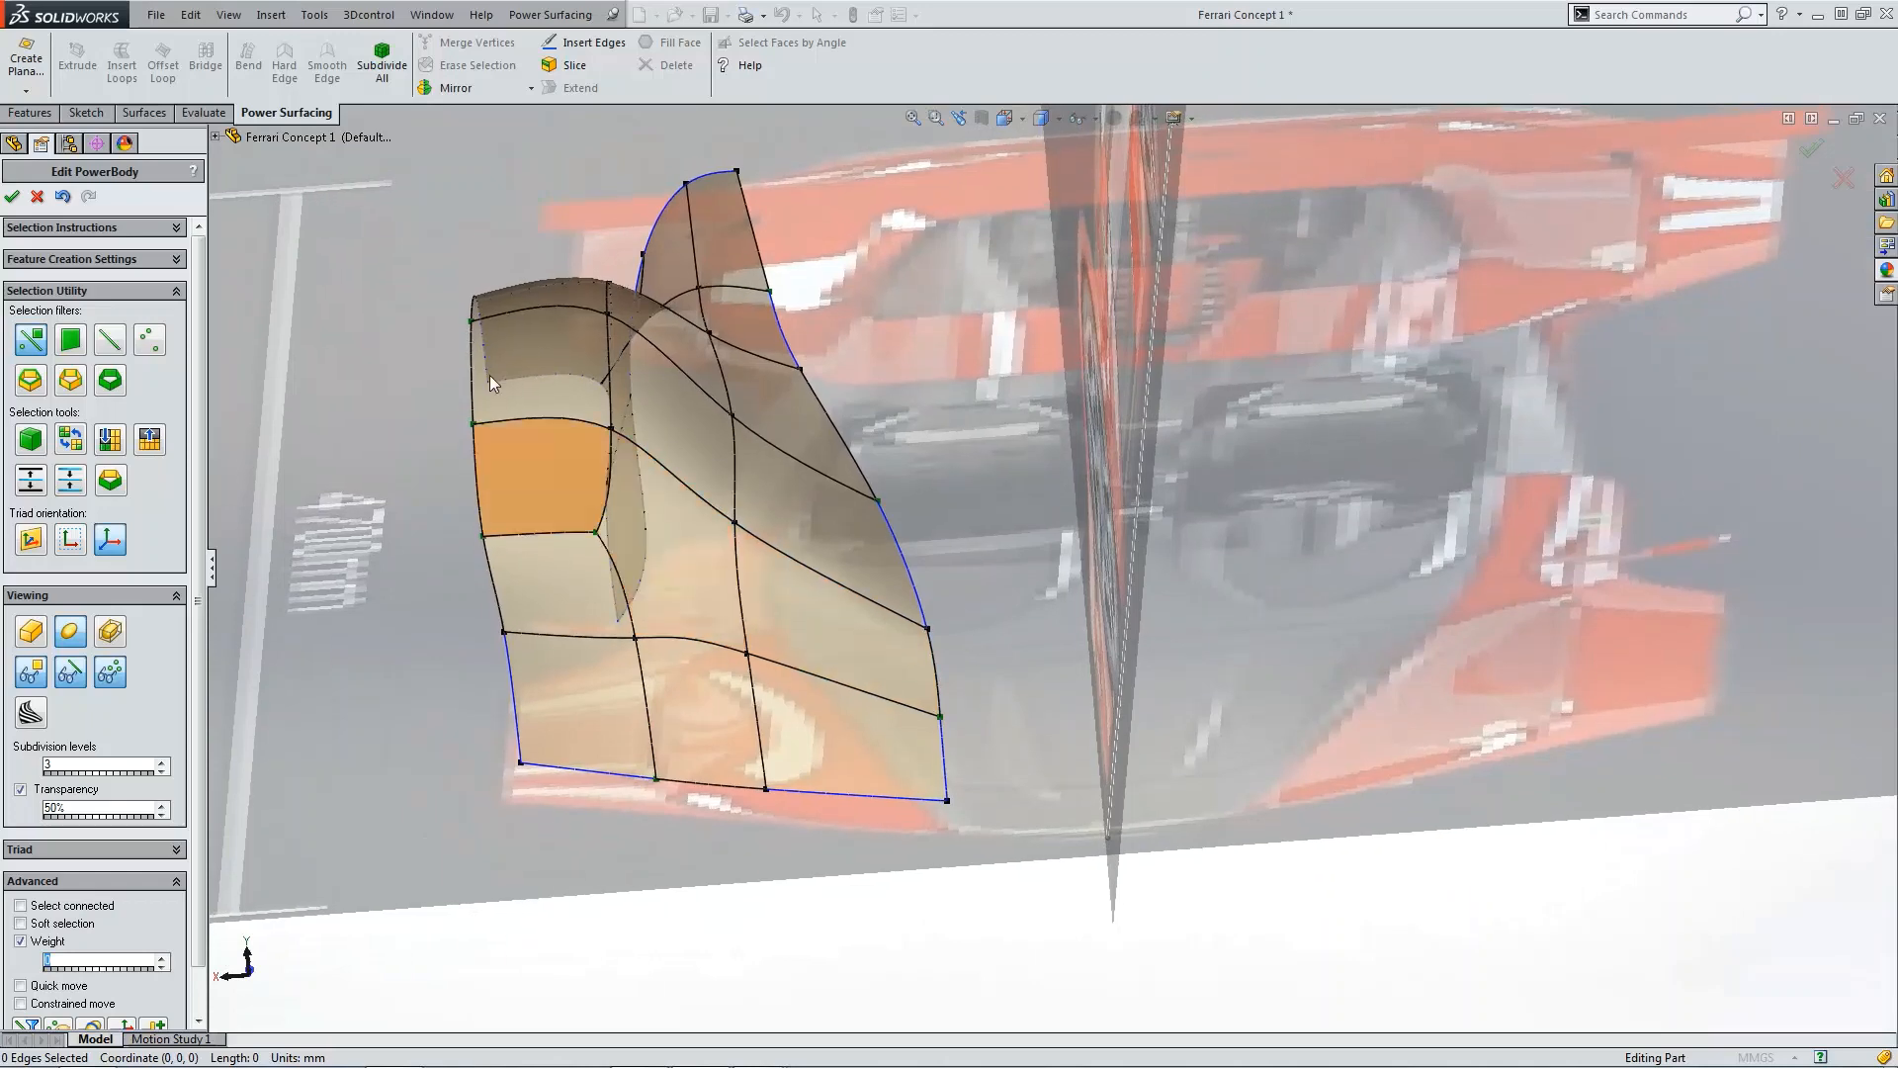
left_click(583, 43)
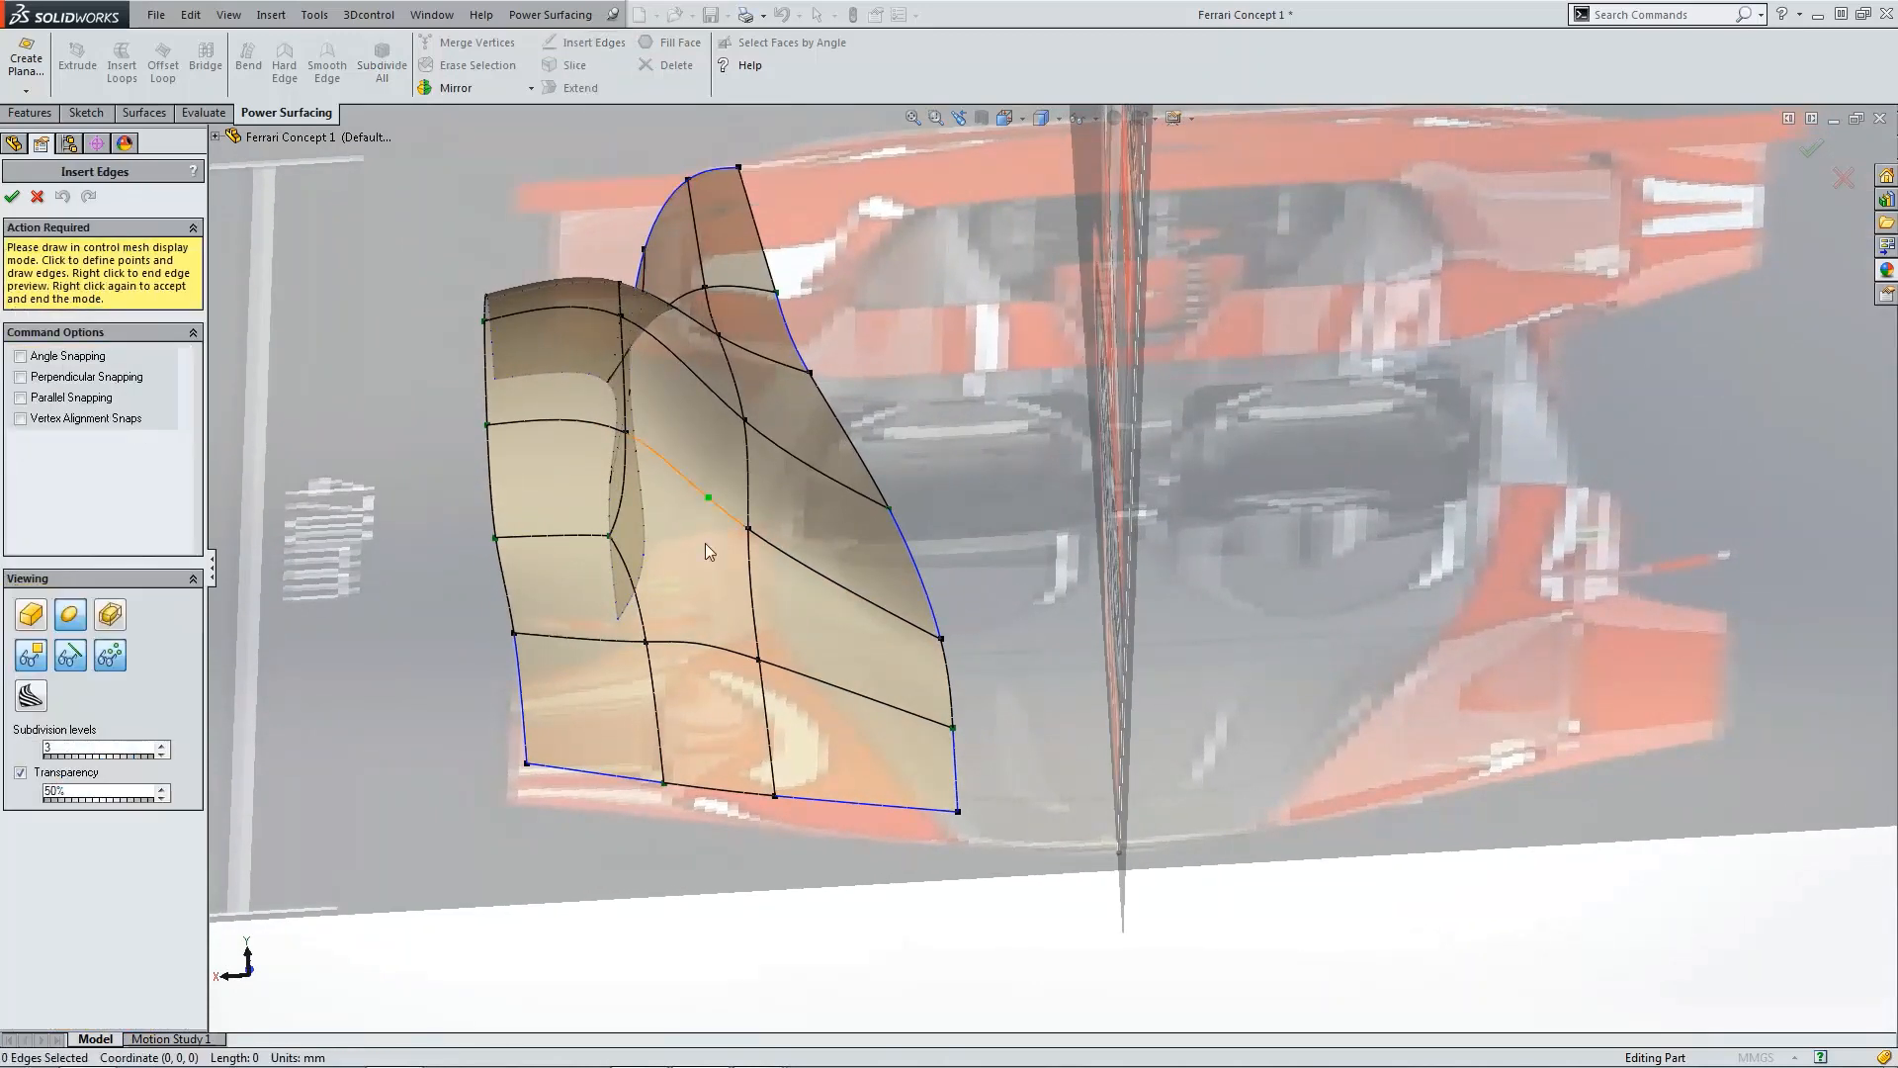
left_click(749, 529)
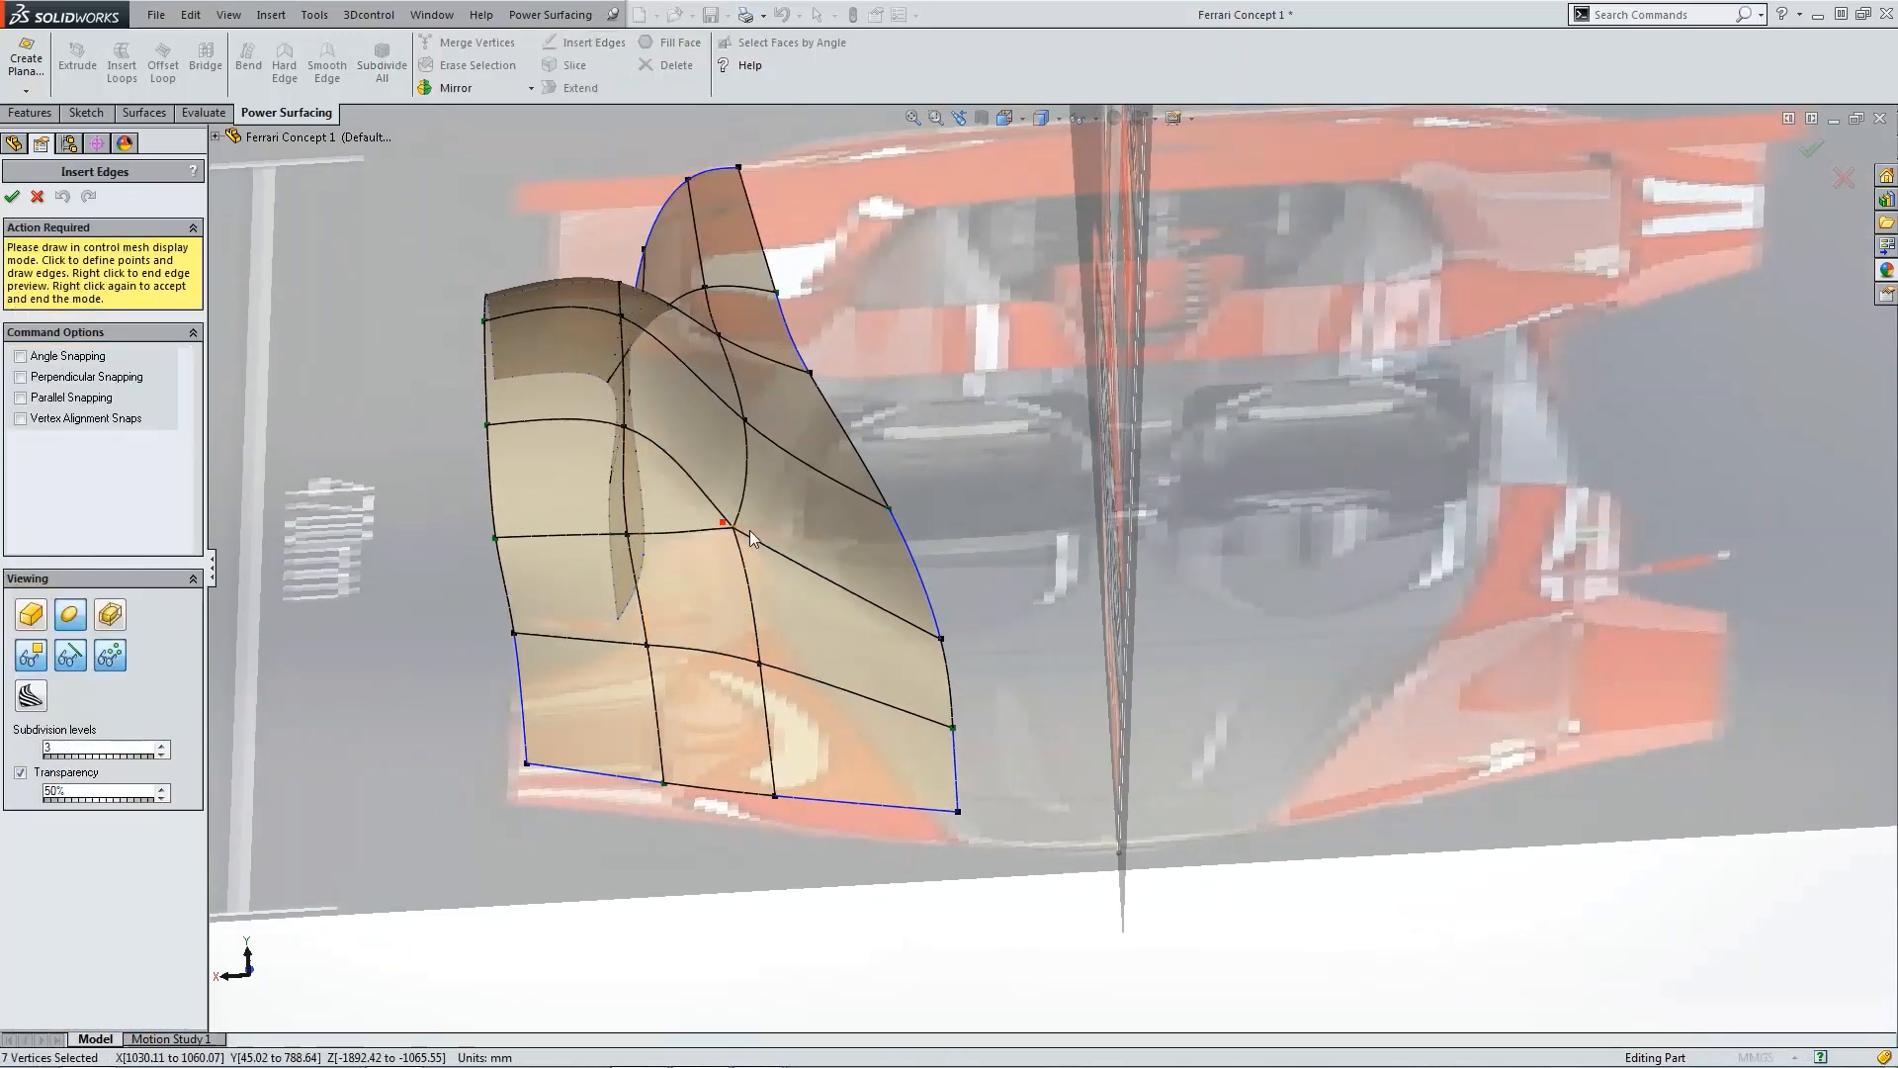
right_click(810, 591)
right_click(811, 590)
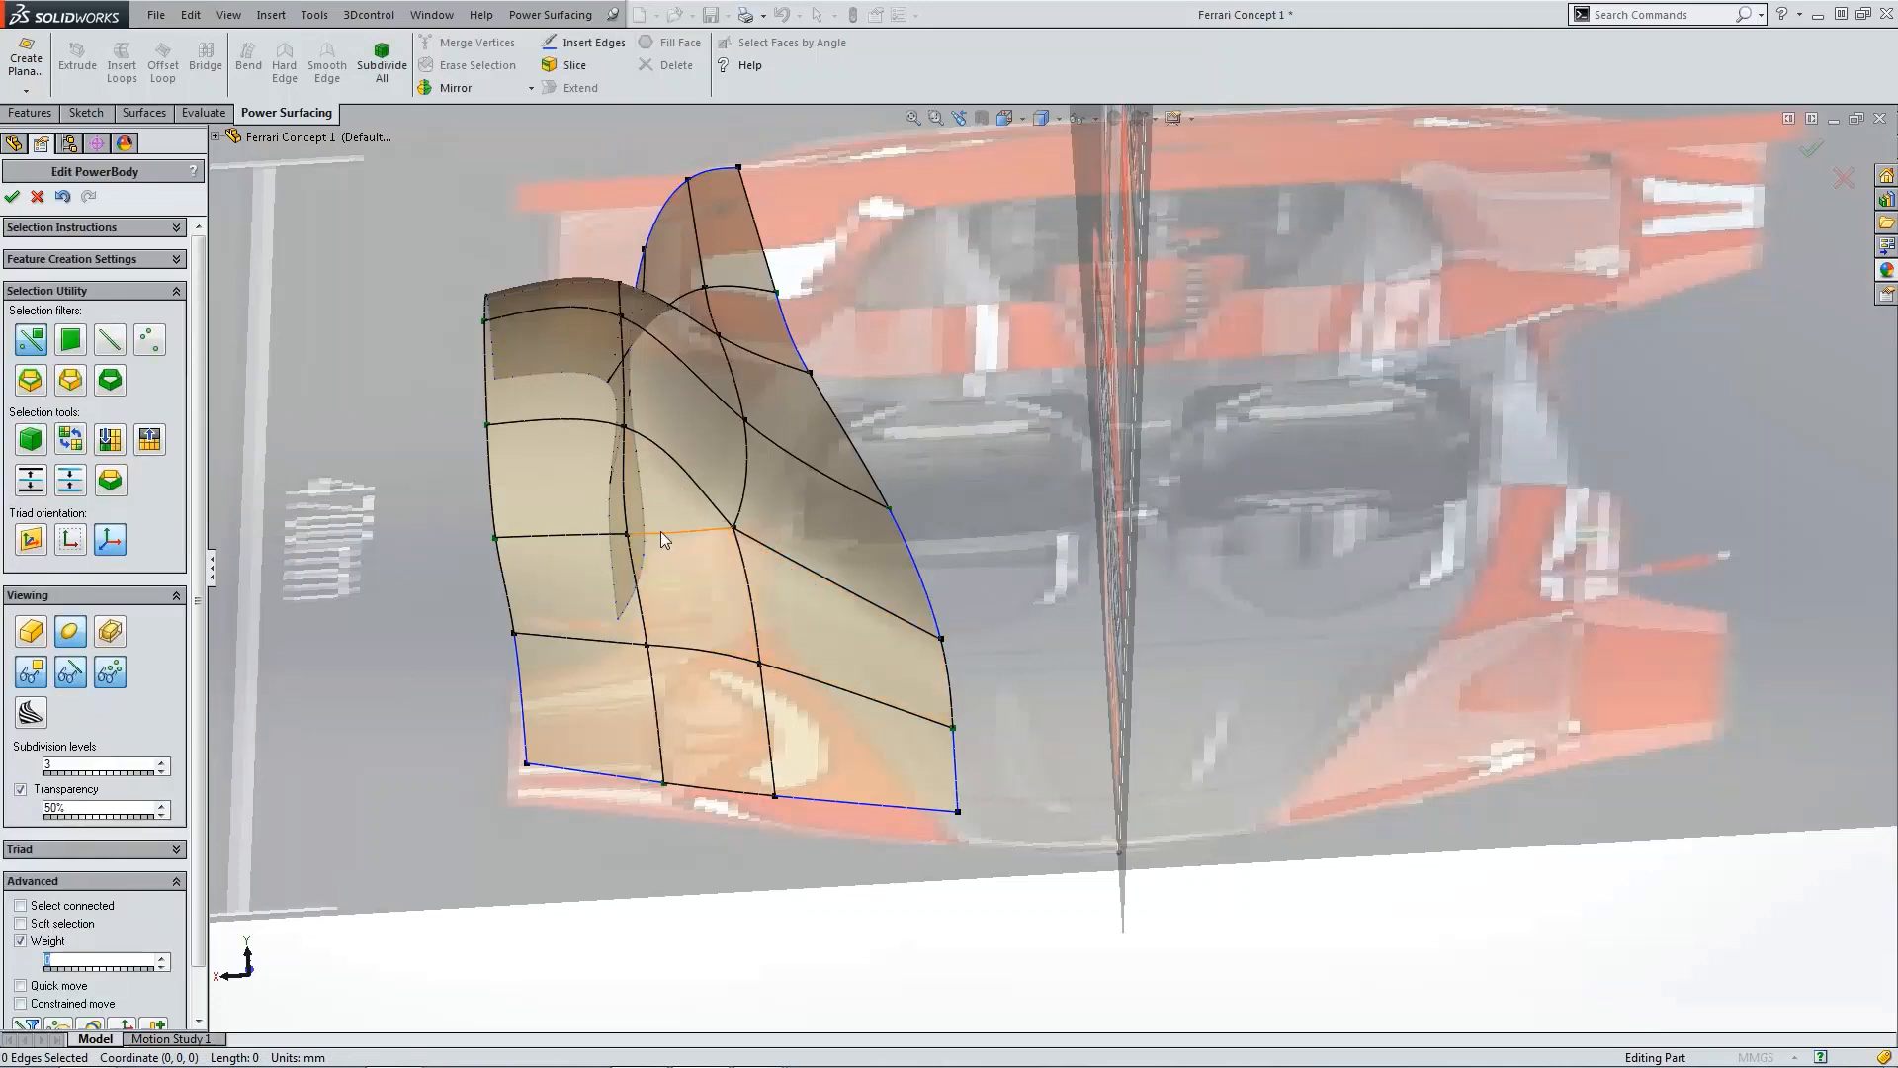
Step: Select and inspect the vertices around the new edge on the fender's rear panel
left_click(629, 539)
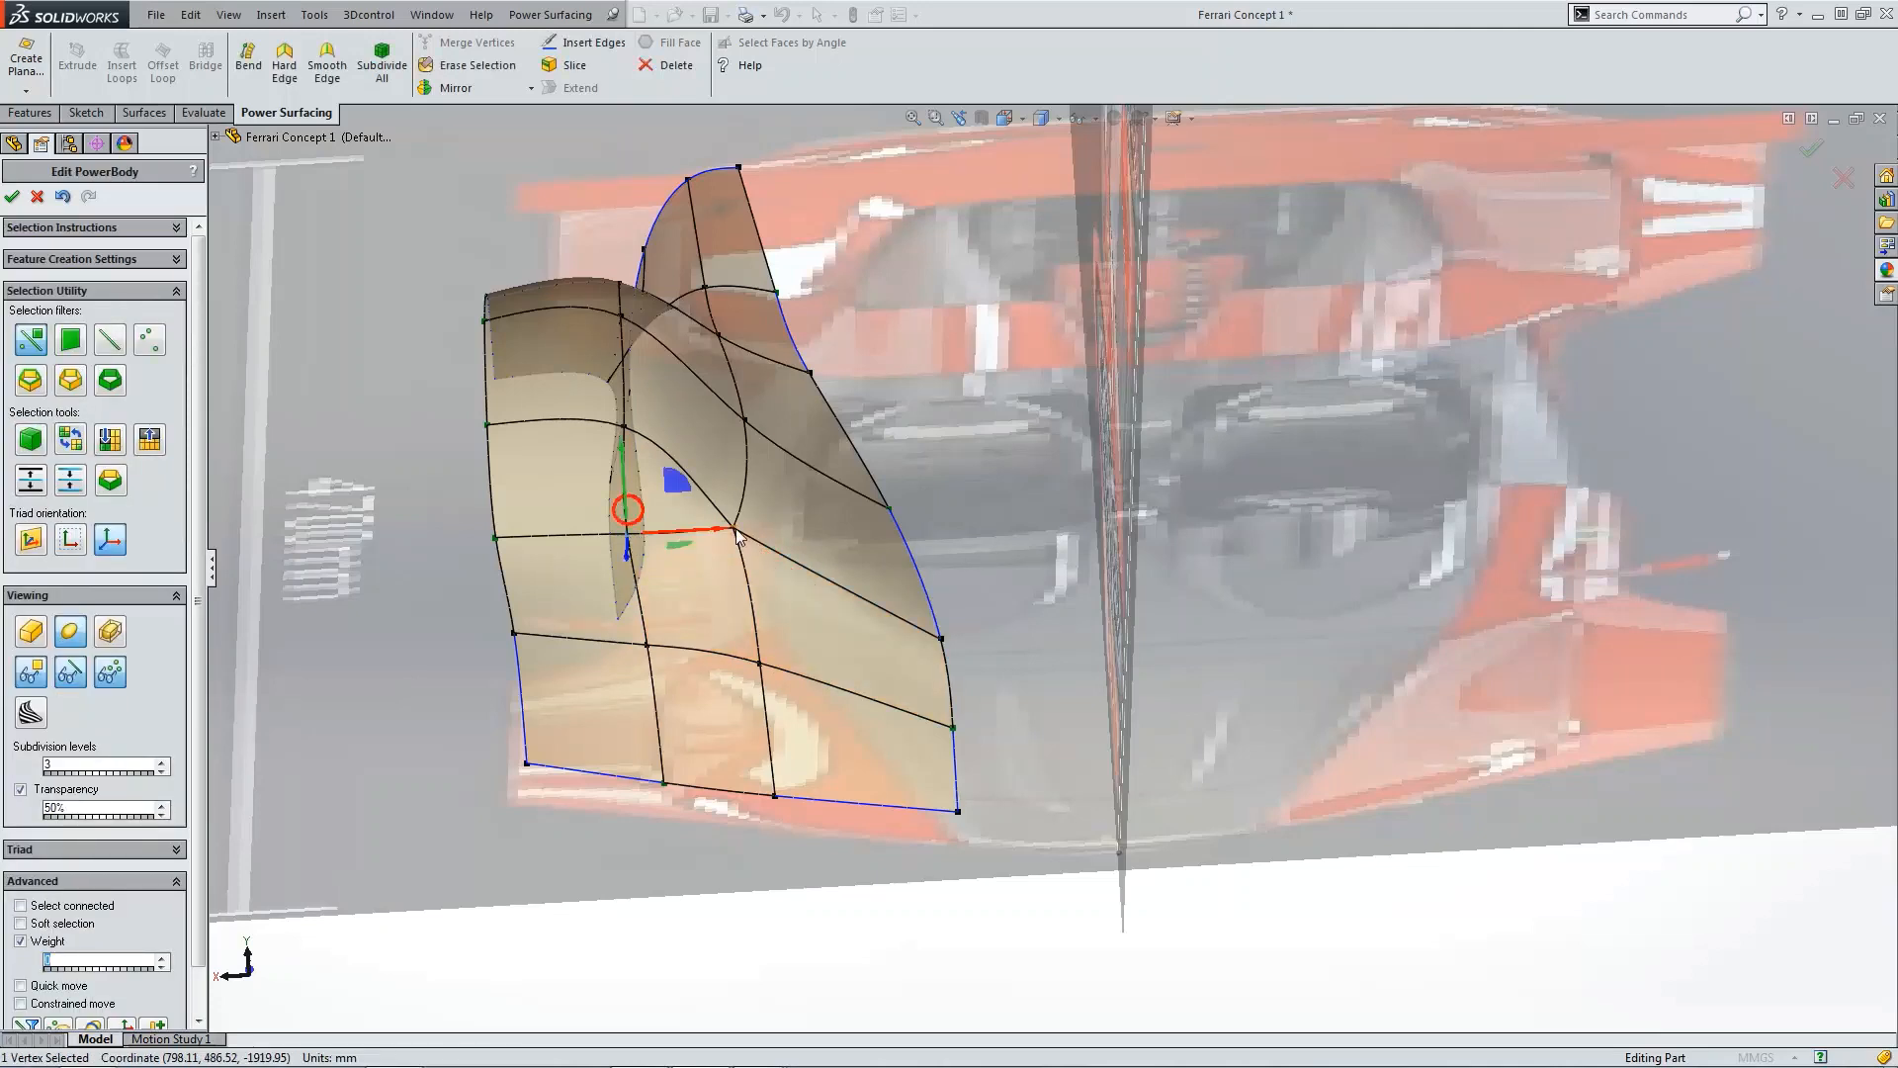
left_click(649, 645)
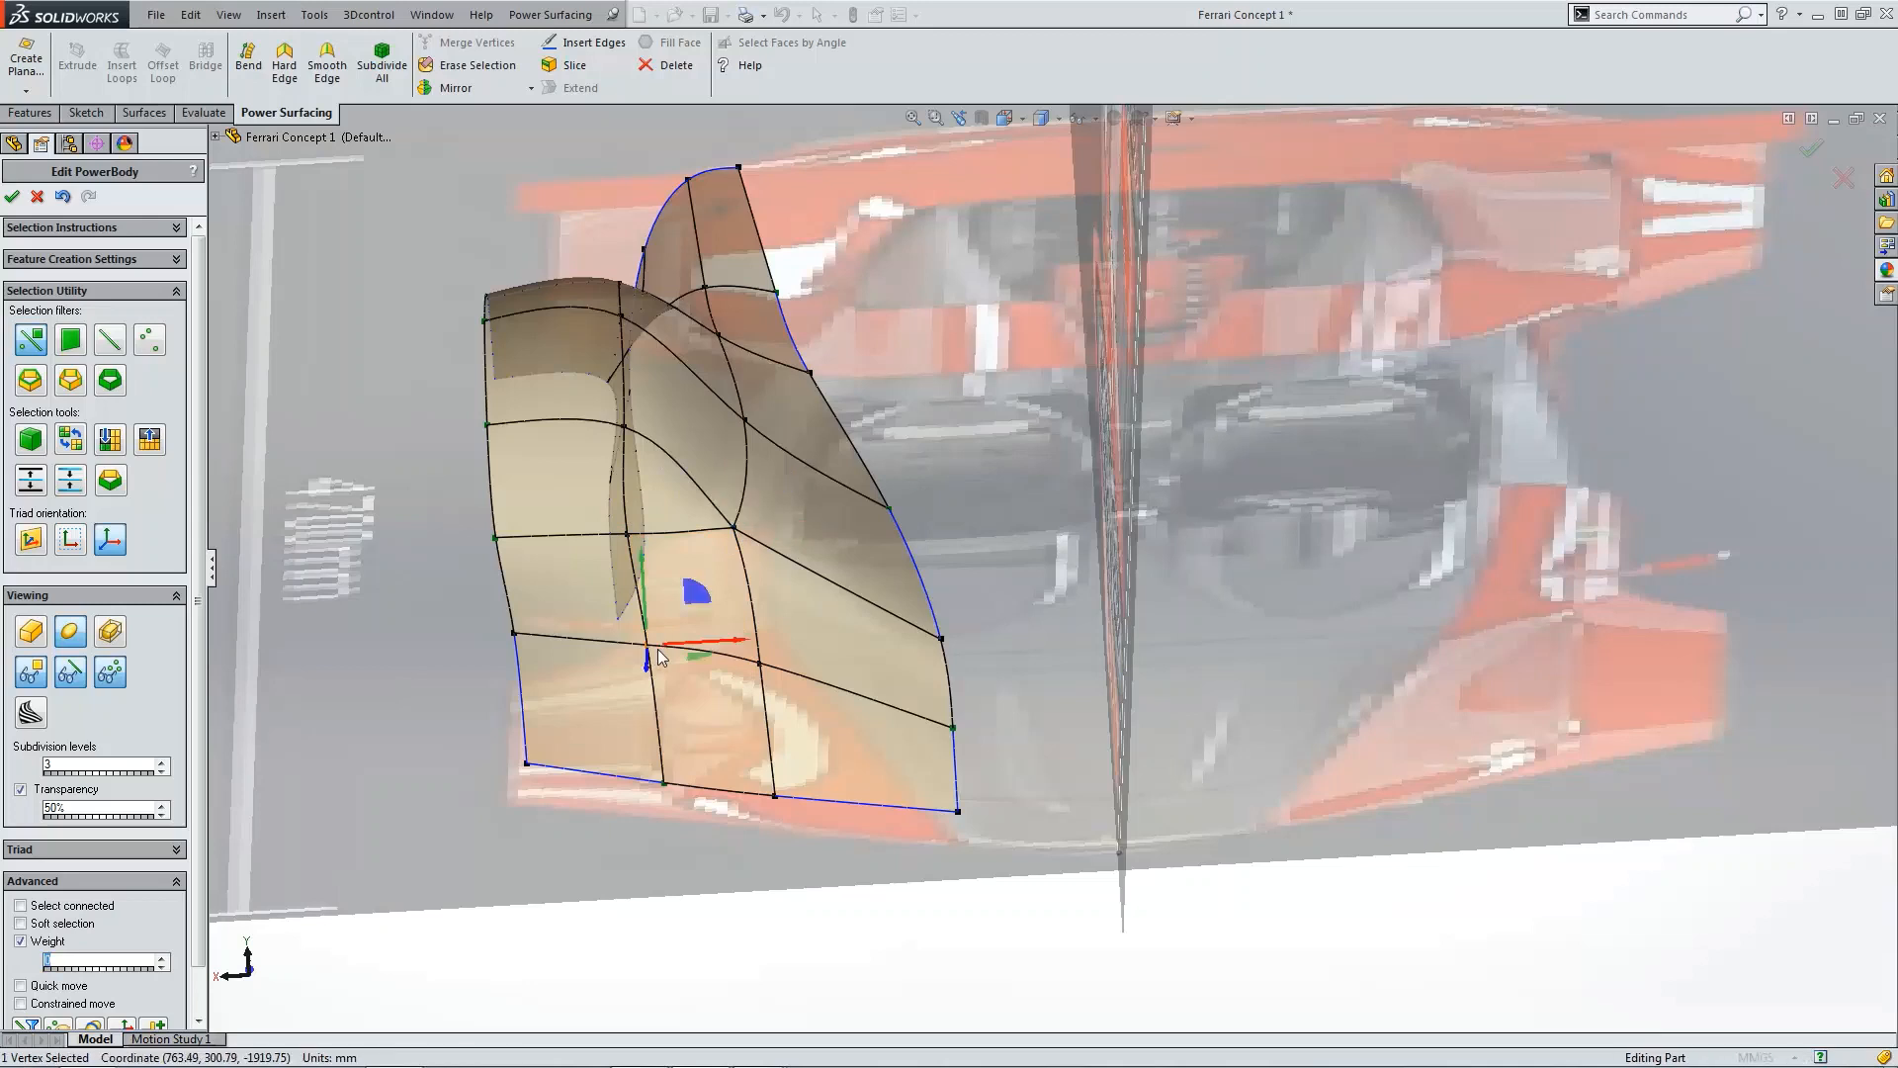
left_click(758, 664)
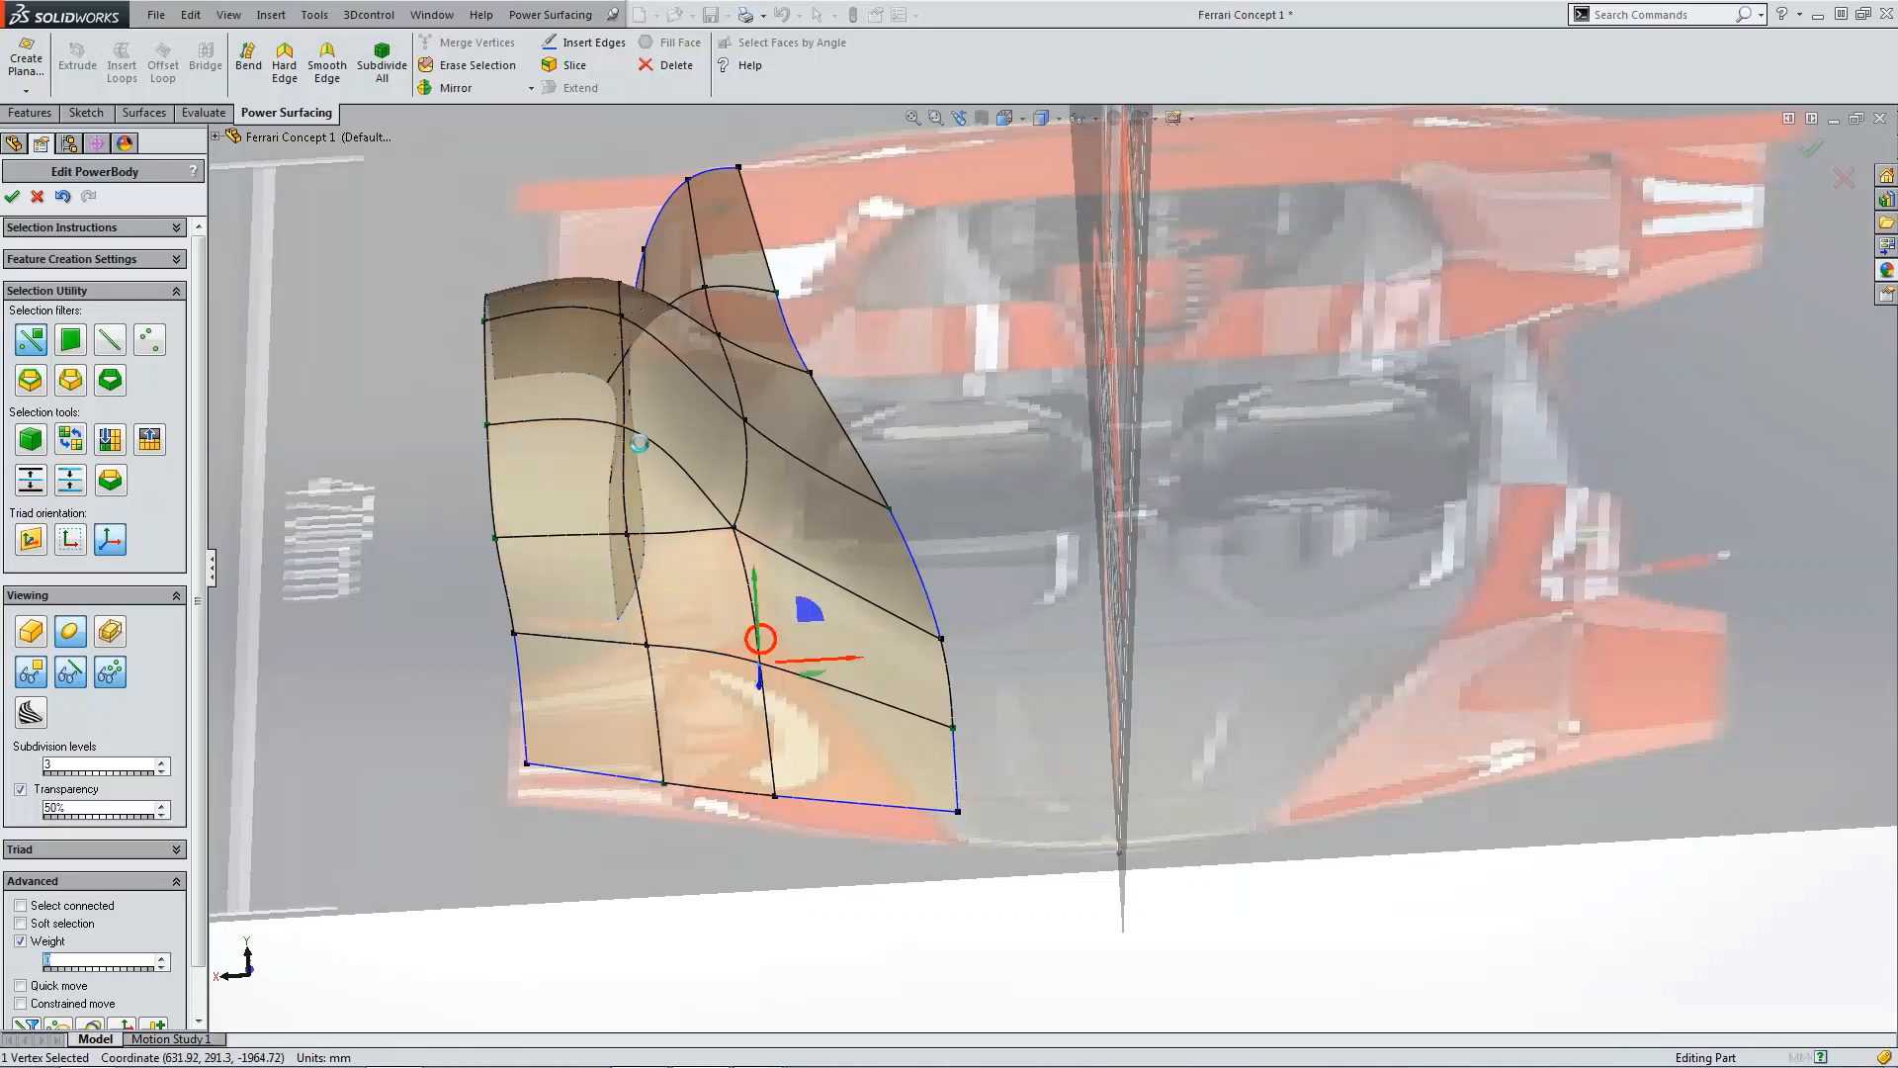
left_click(625, 435)
left_click(622, 319)
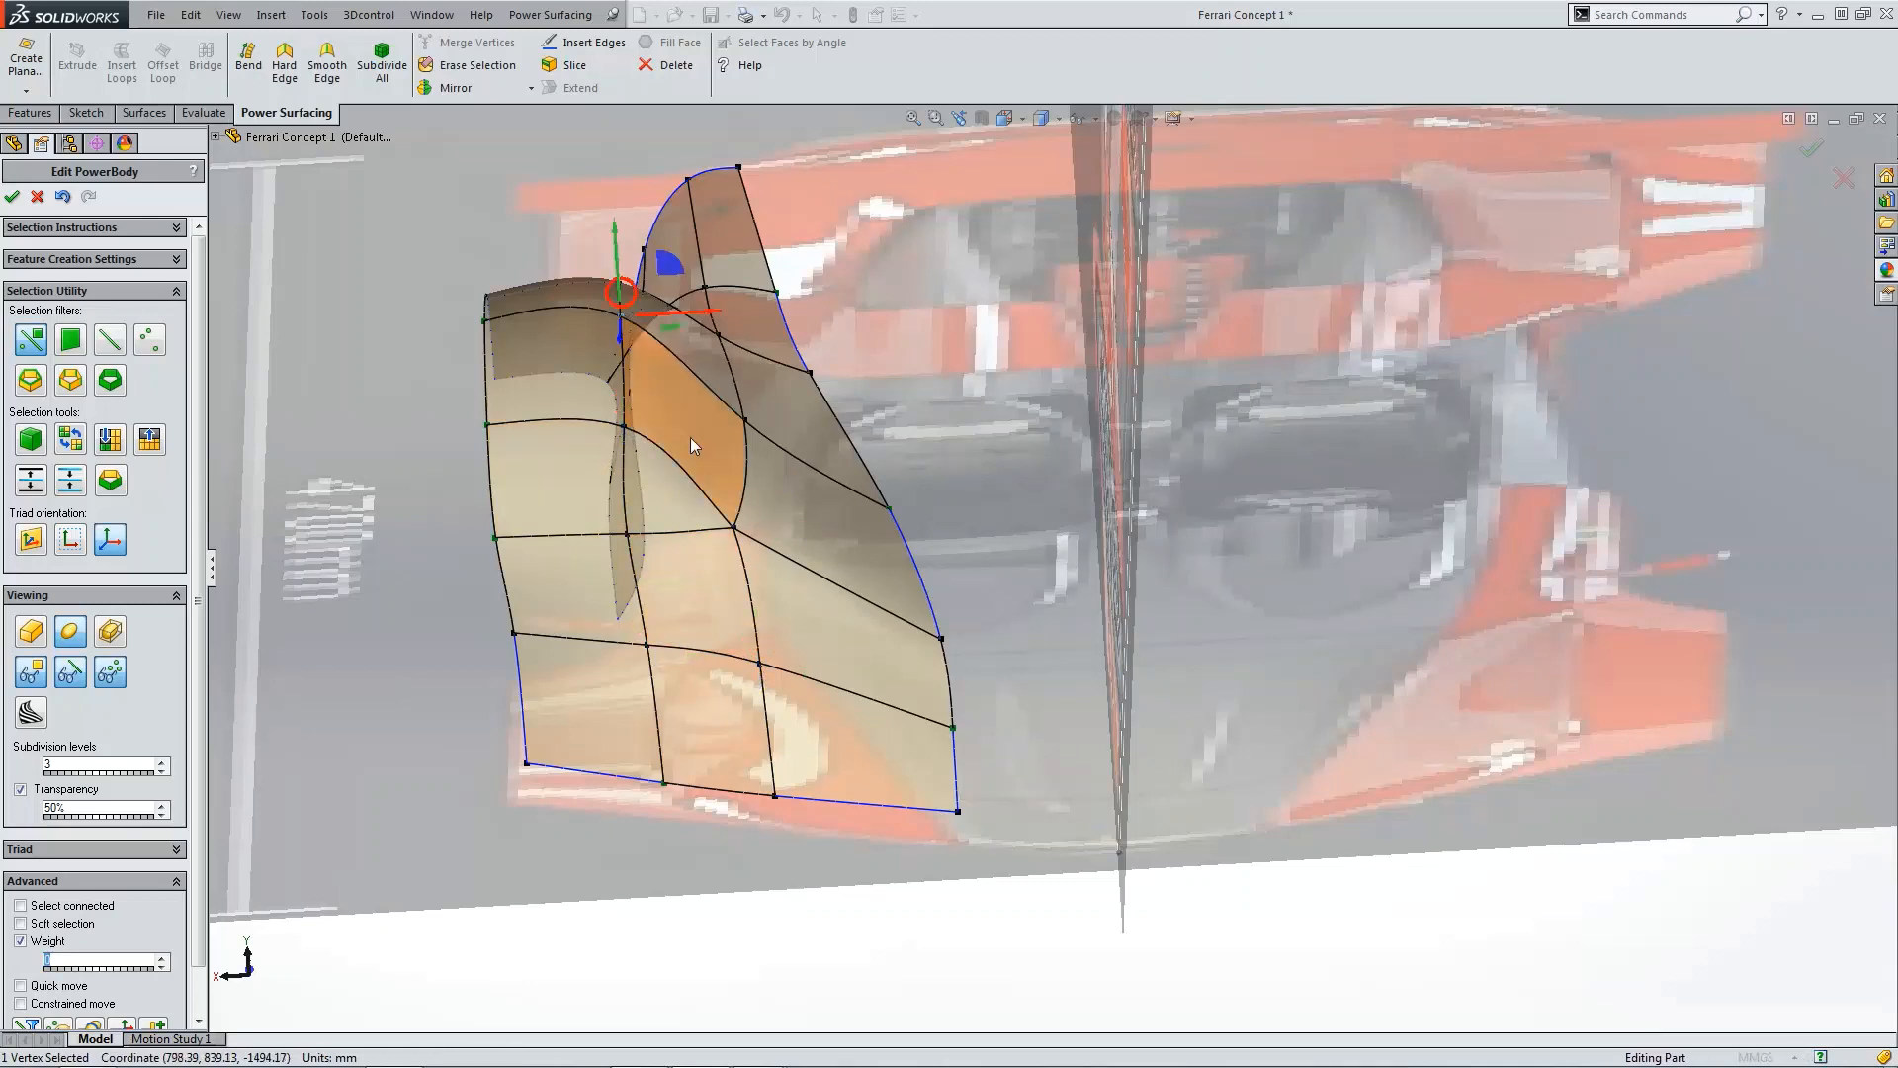
Step: Select four edges running down the fender's rear panel and set their weight to 25
scroll(778, 568, "up", 4)
middle_click_drag(780, 570, 949, 793)
left_click(947, 883)
scroll(910, 745, "down", 6)
left_click(1005, 845)
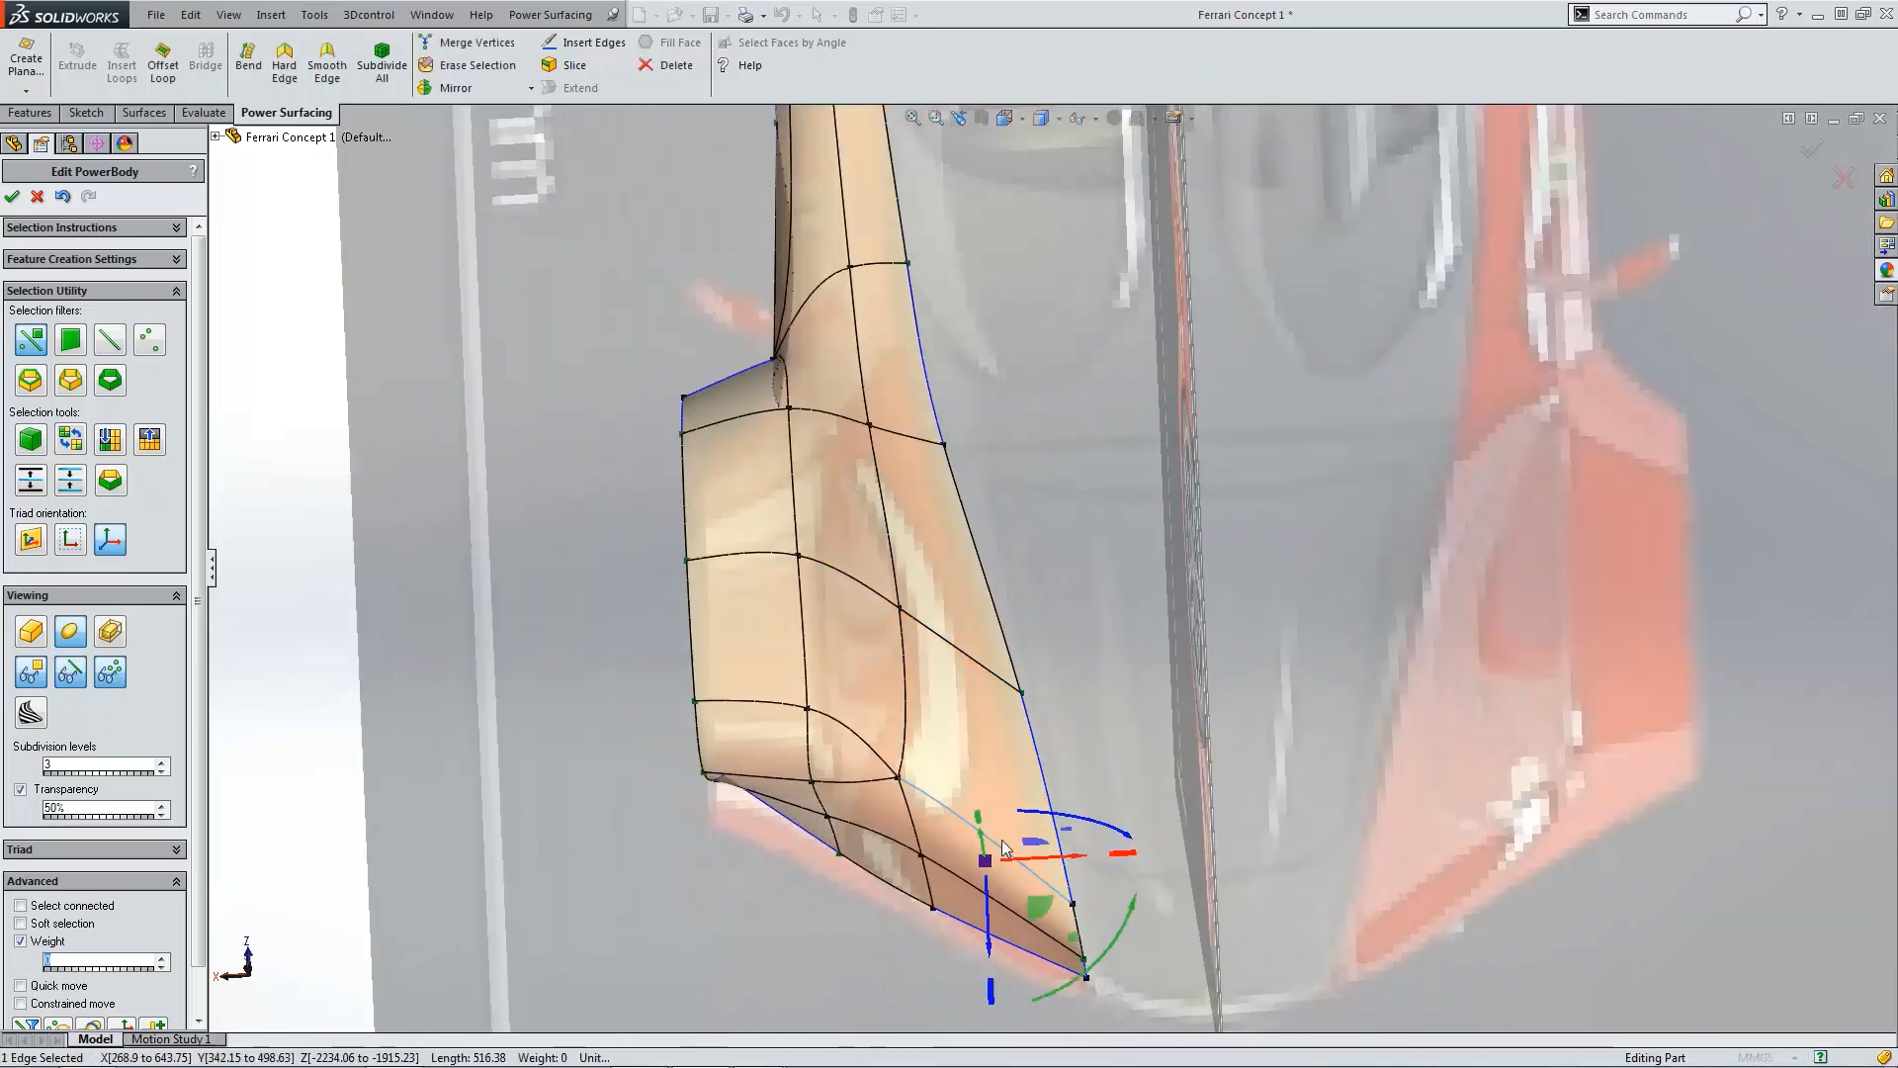
left_click(847, 737, "ctrl")
left_click(803, 647, "ctrl")
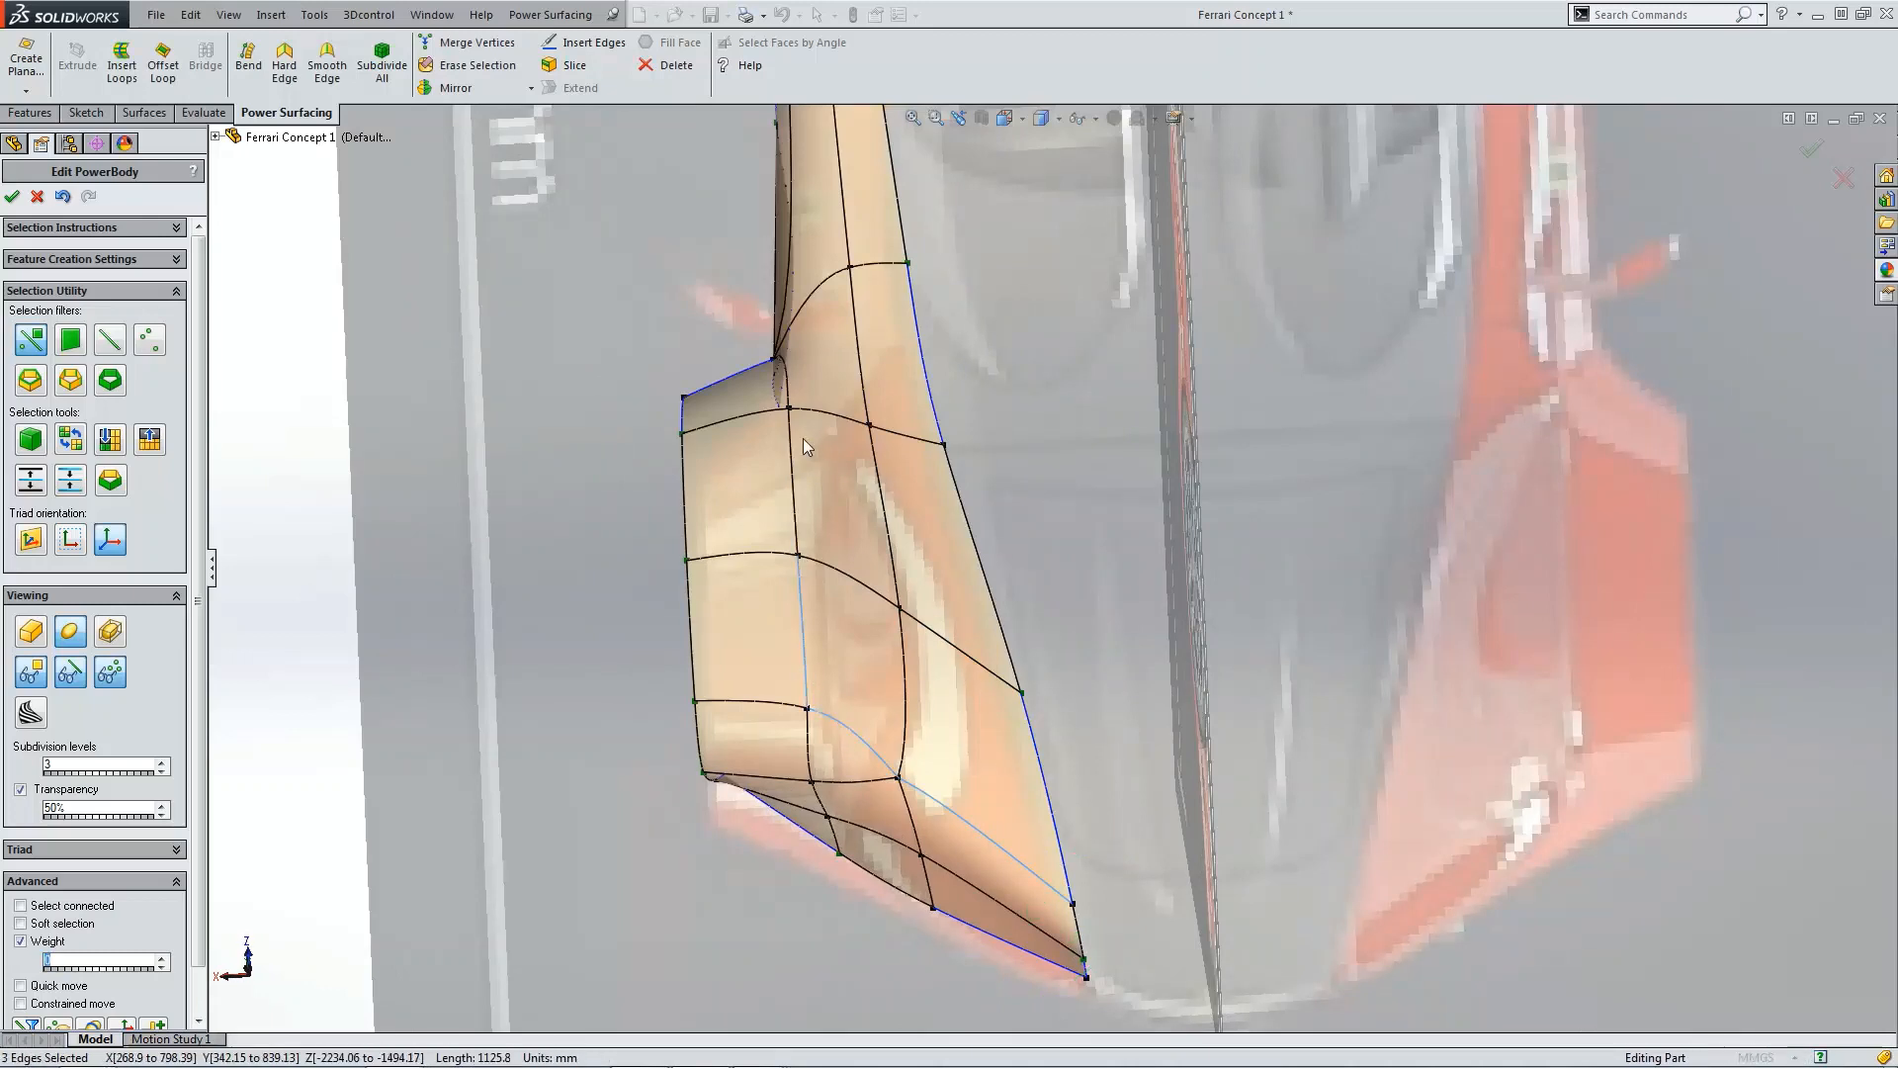
left_click(796, 447, "ctrl")
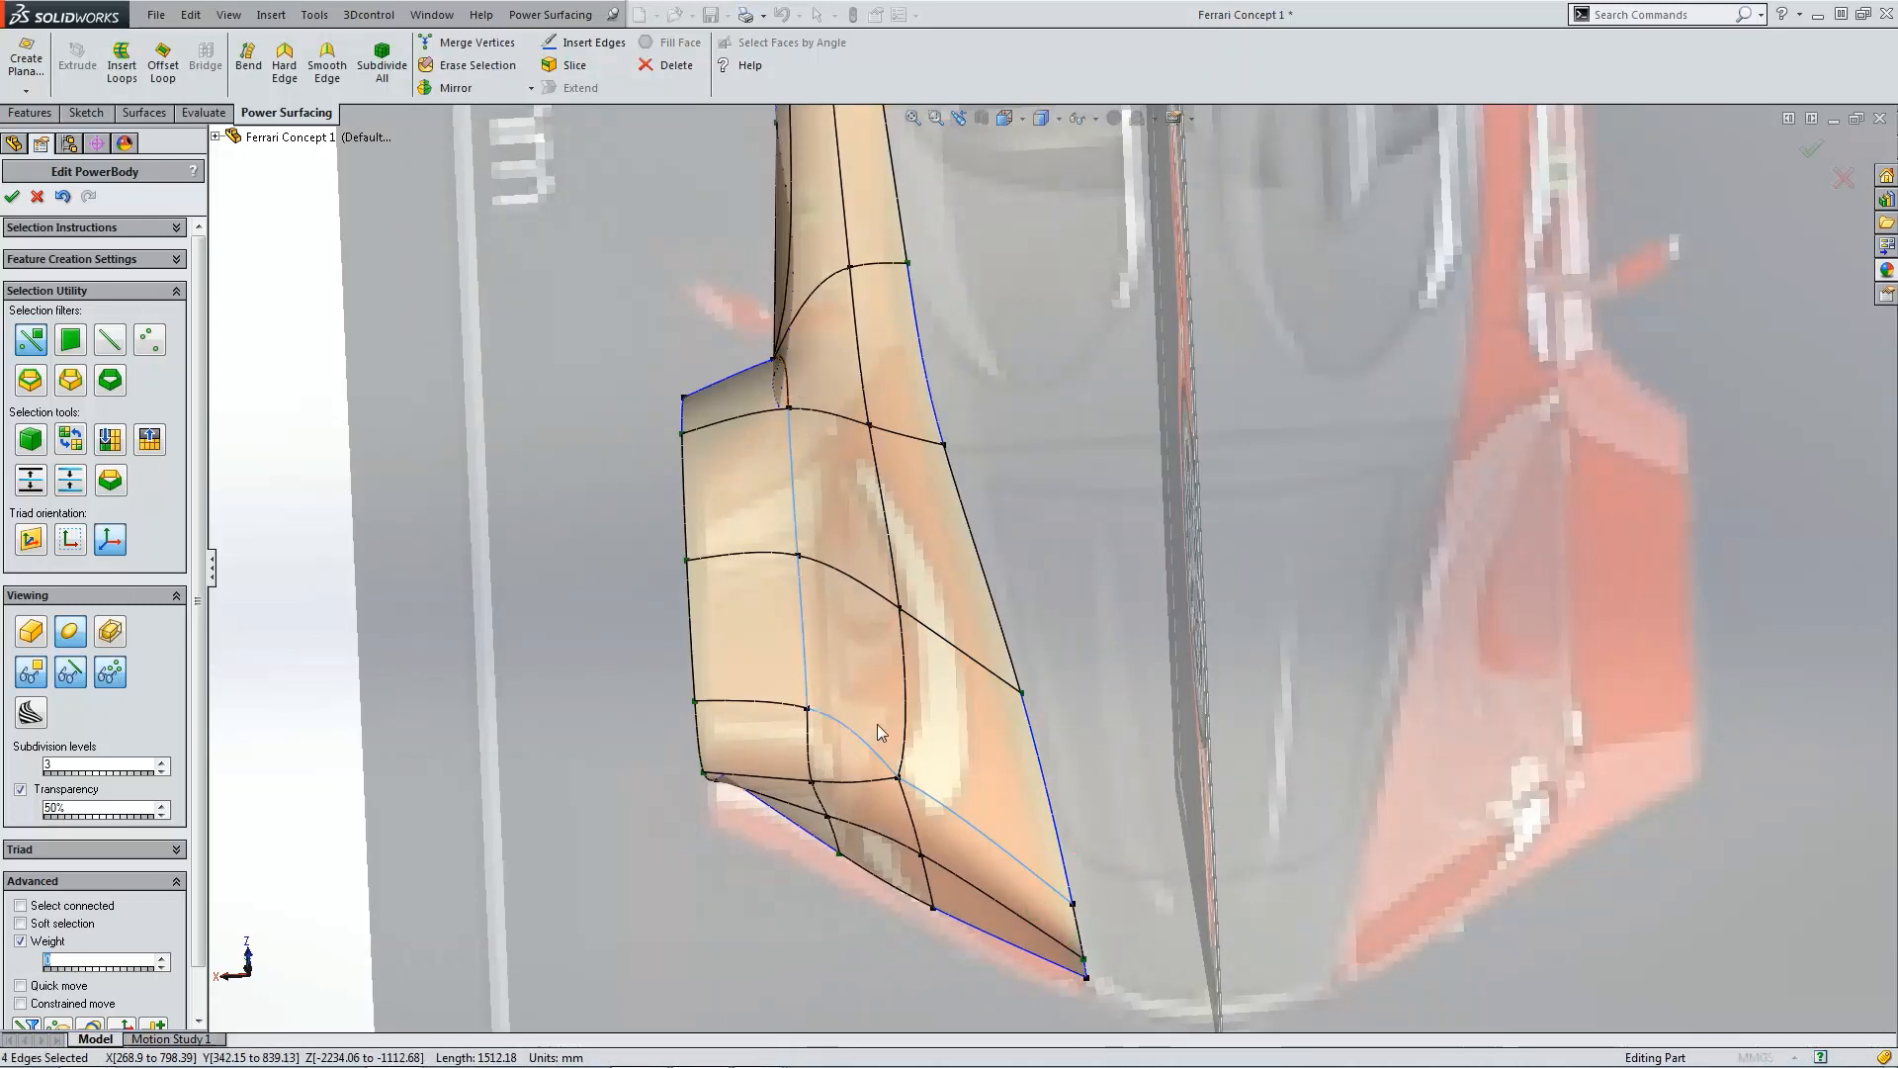
left_click(118, 965)
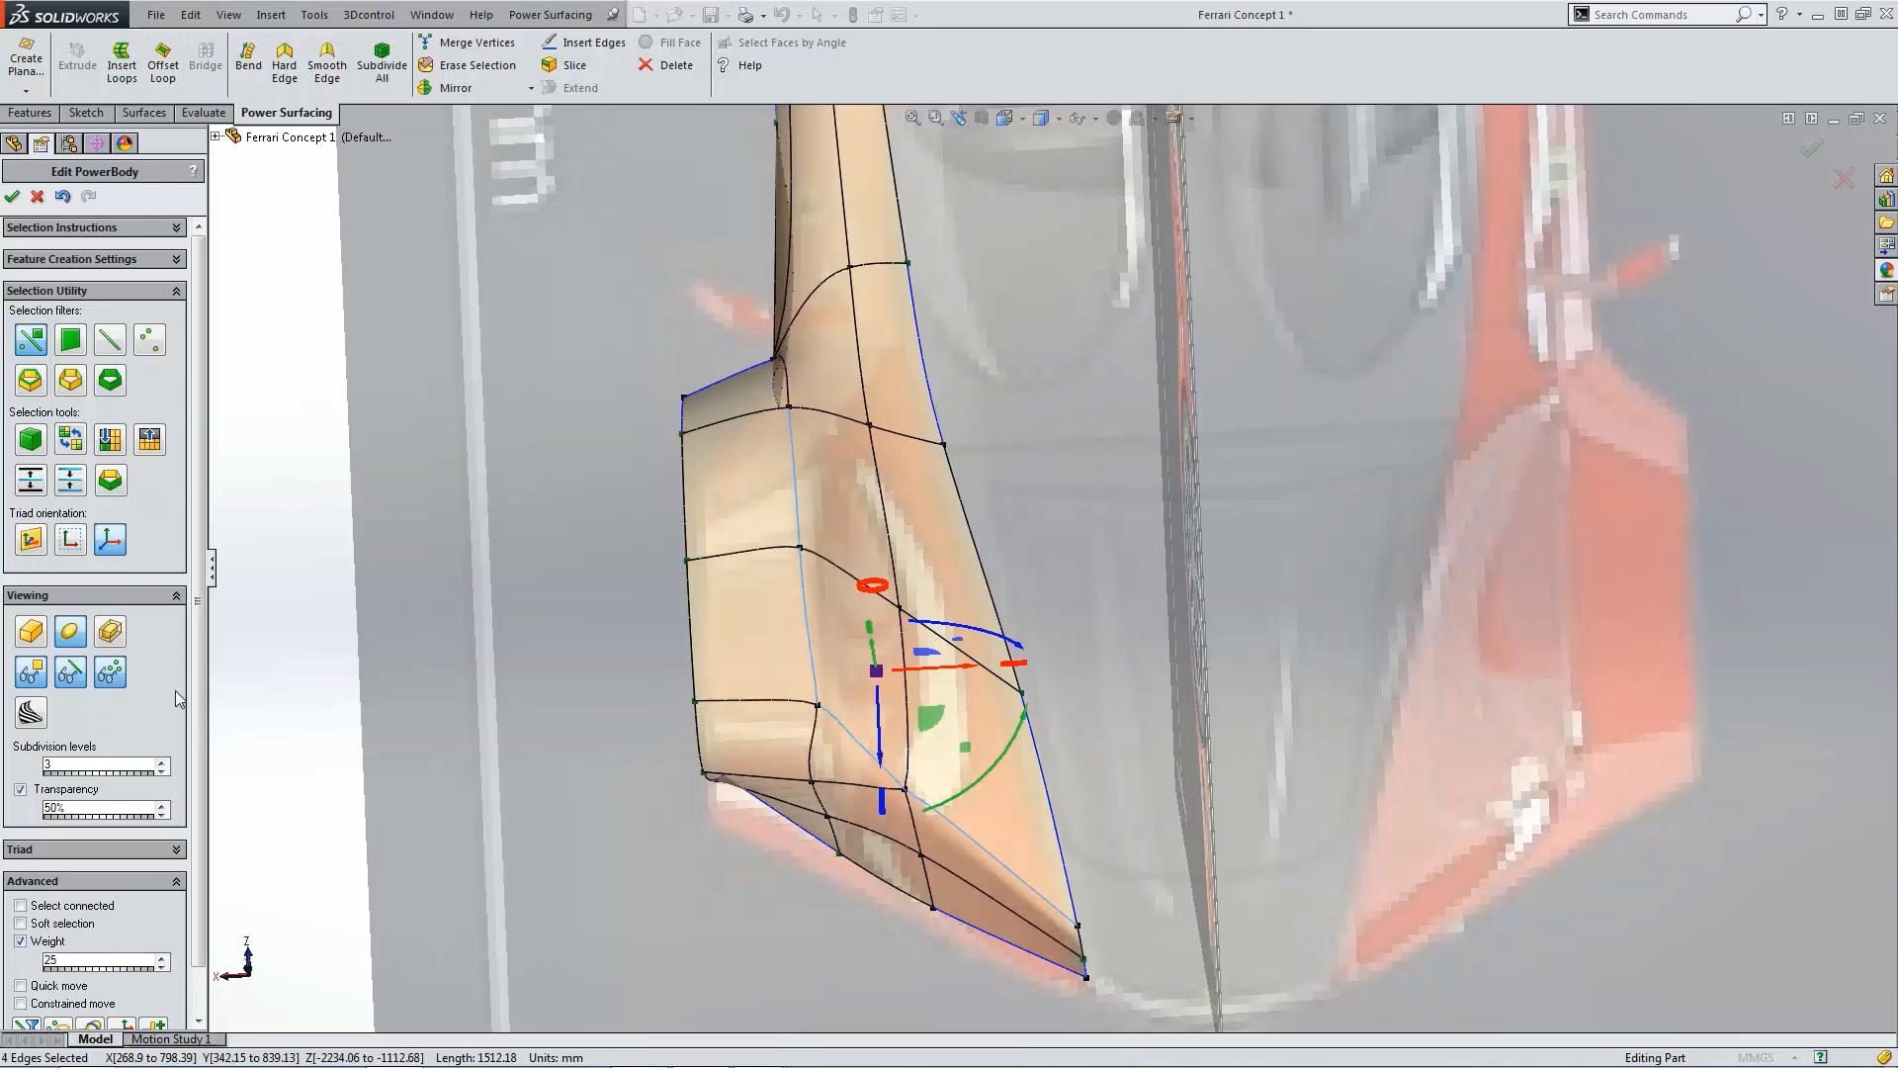
Step: Switch the display mode to hide the control mesh and show the smooth body
left_click(275, 599)
middle_click_drag(275, 599, 868, 643)
scroll(868, 590, "down", 3)
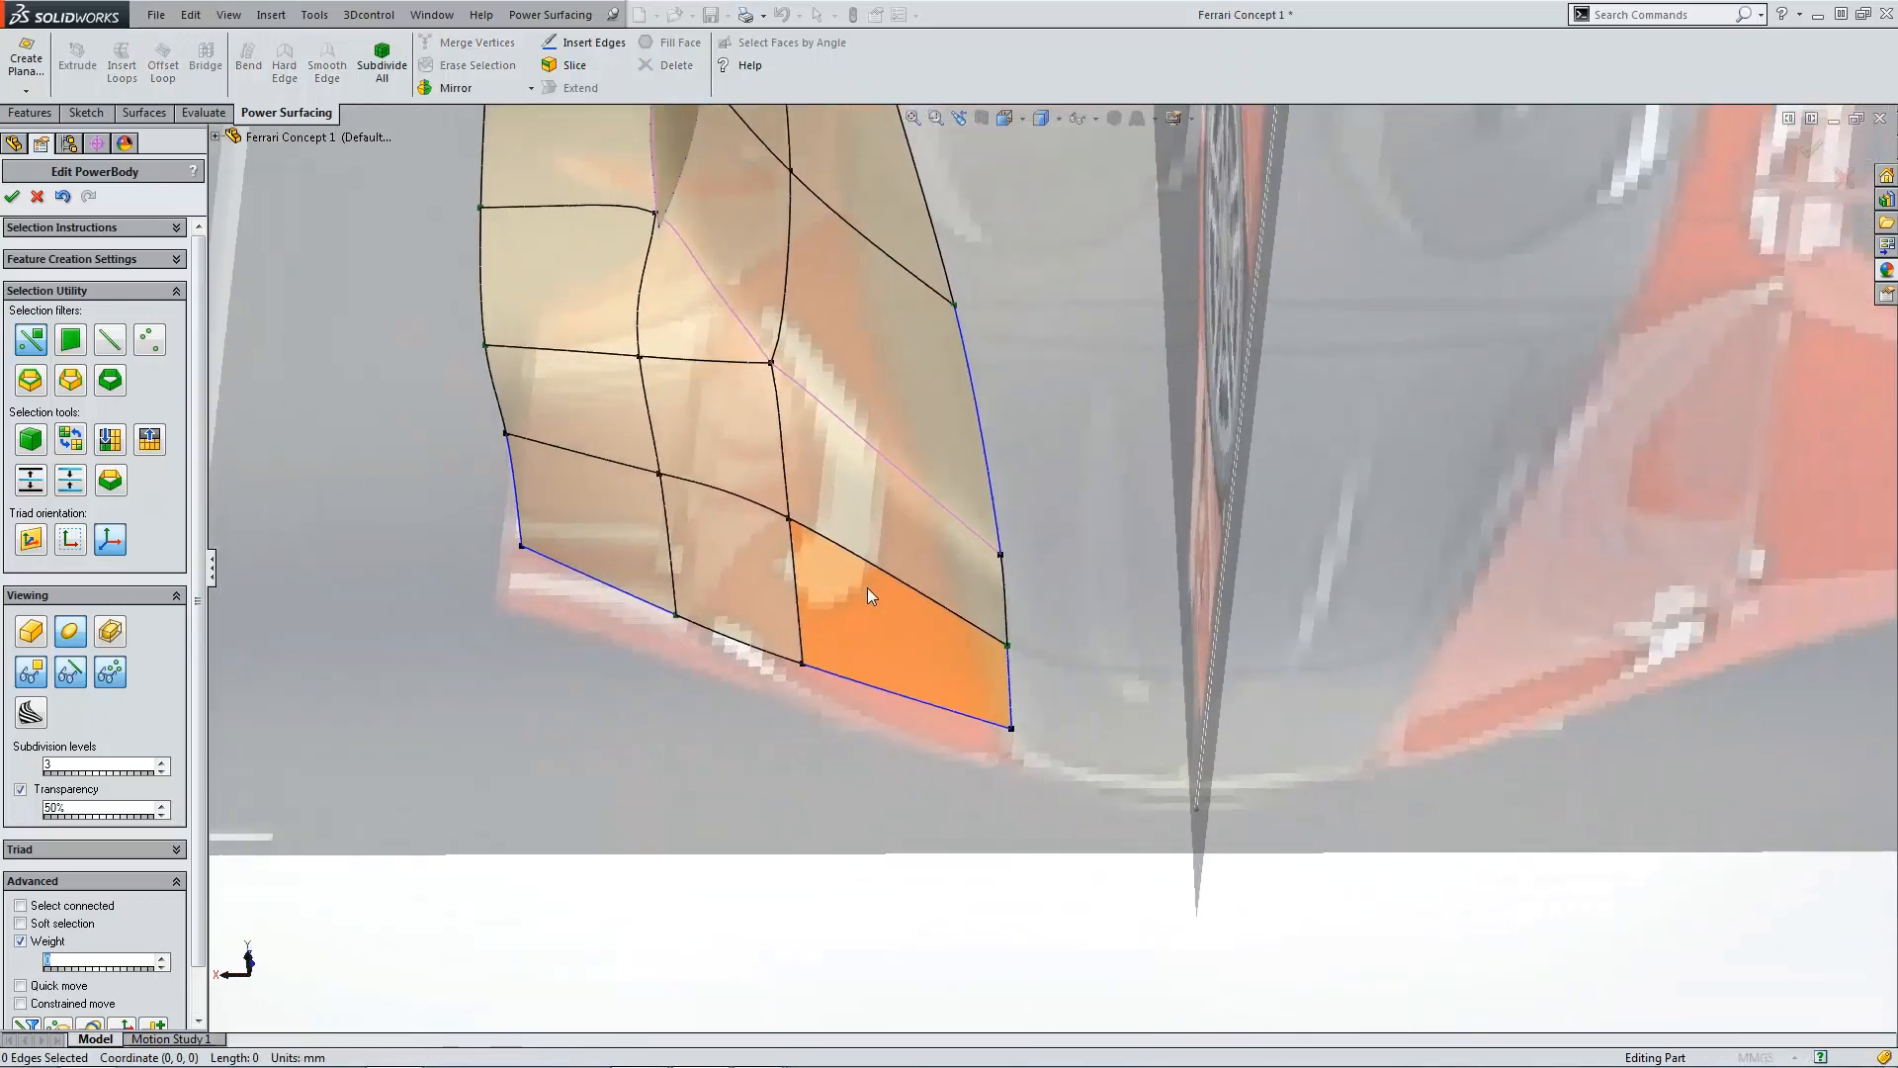
scroll(868, 593, "up", 5)
left_click(71, 674)
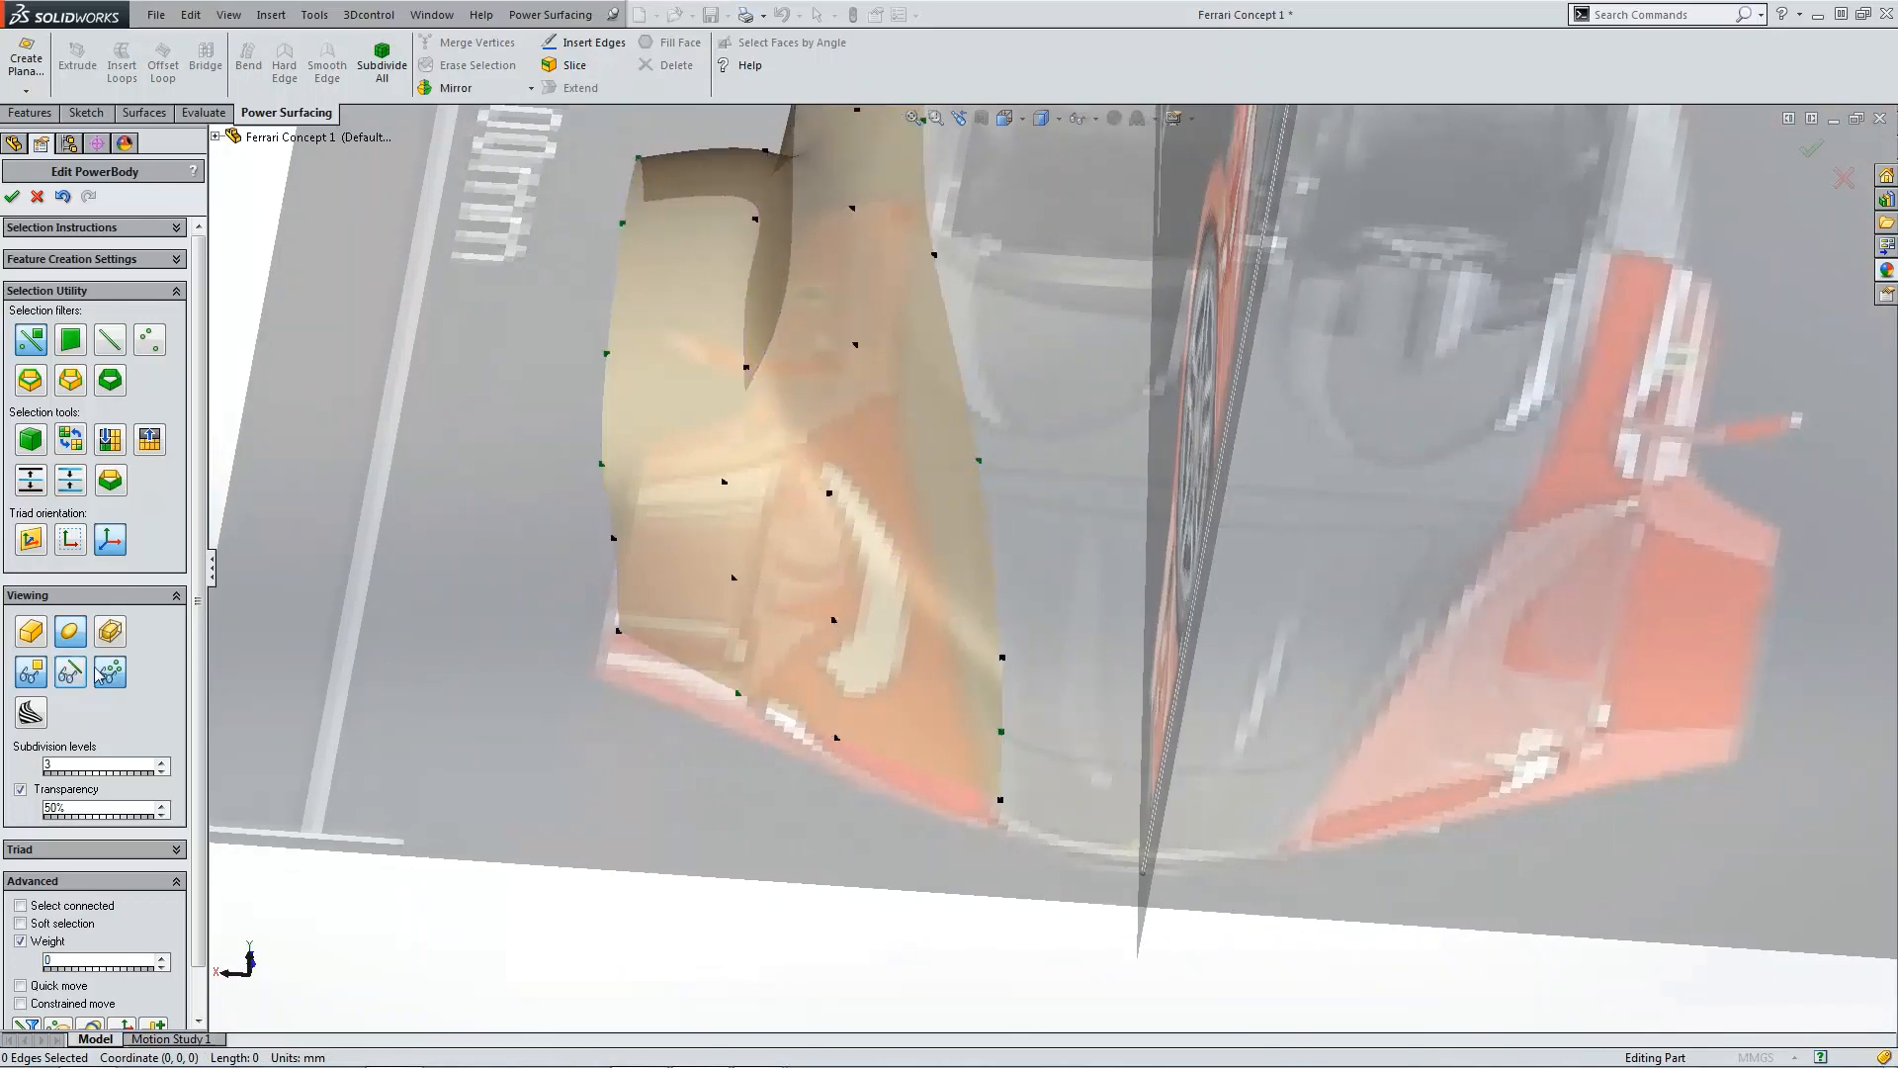
scroll(699, 656, "up", 3)
scroll(309, 573, "down", 1)
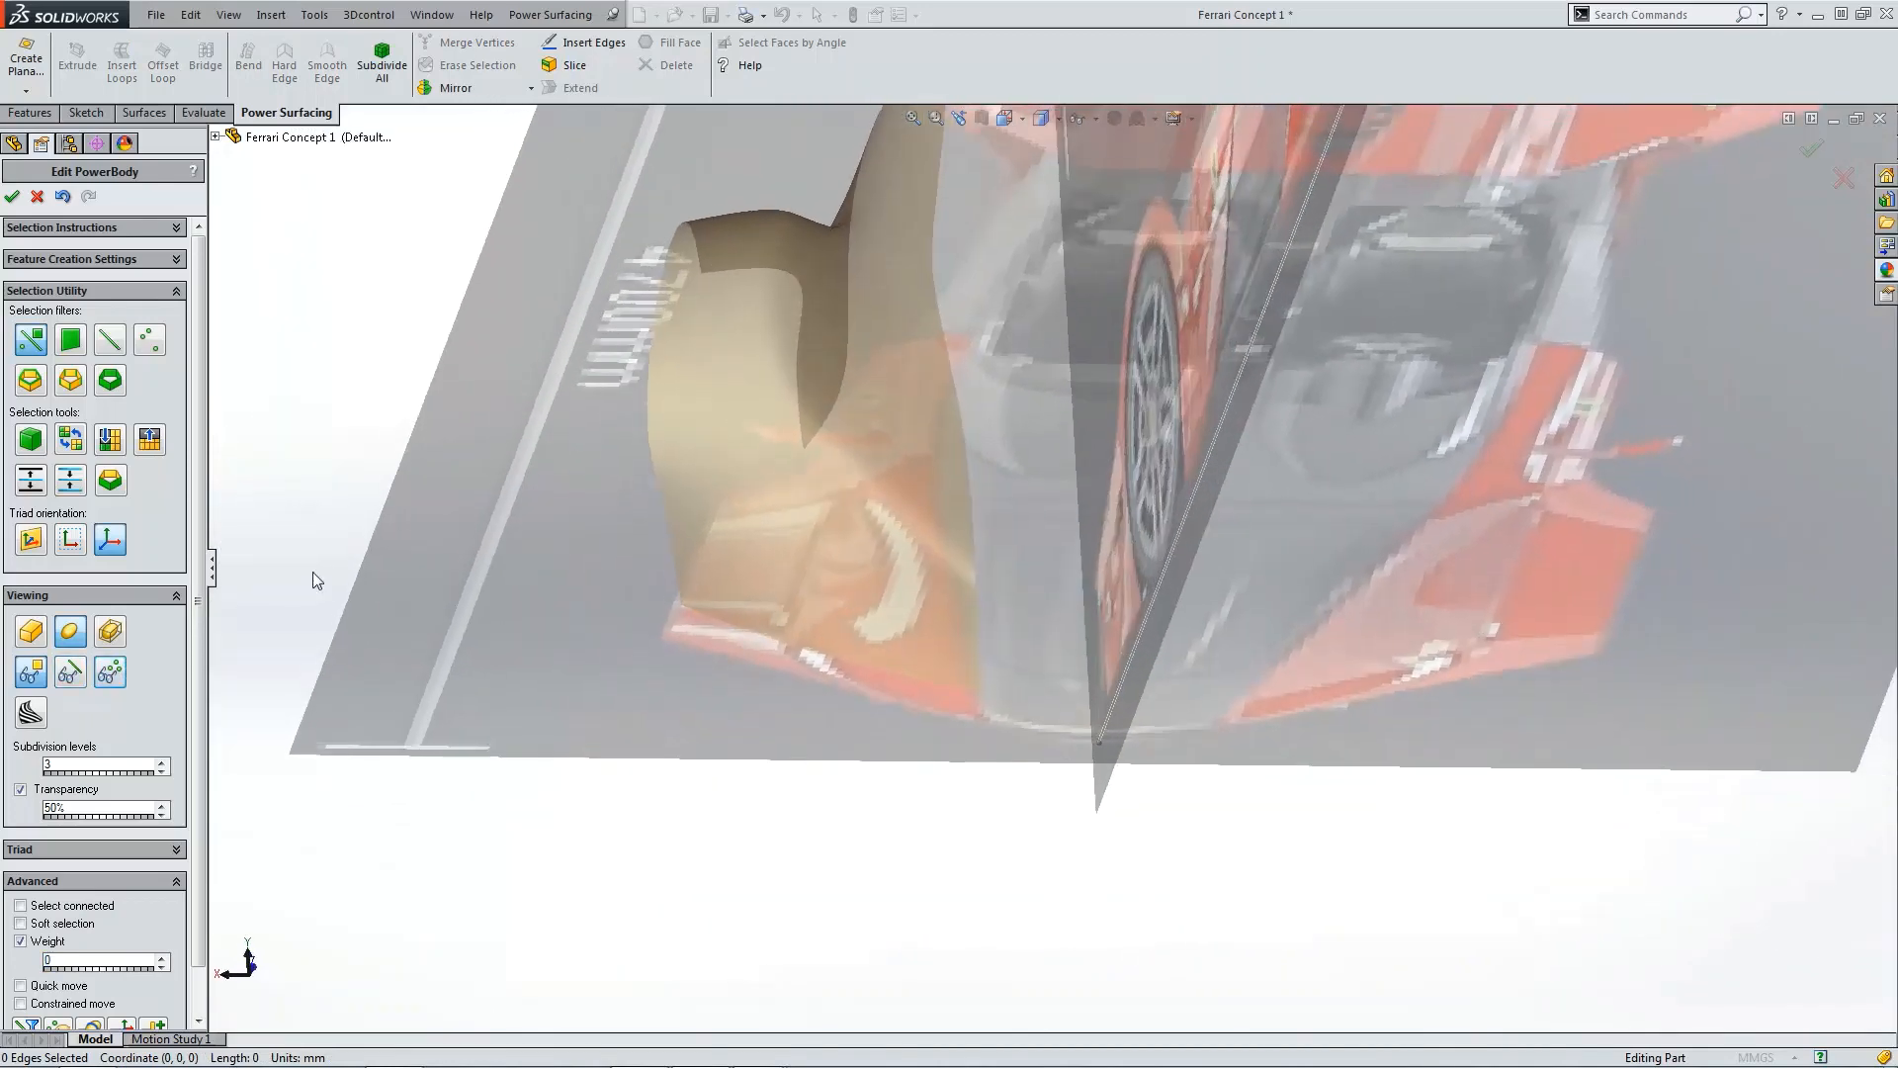
Step: Open Sectioning Options, enable section curves in X and Z, and set the section count to 14
left_click(95, 1025)
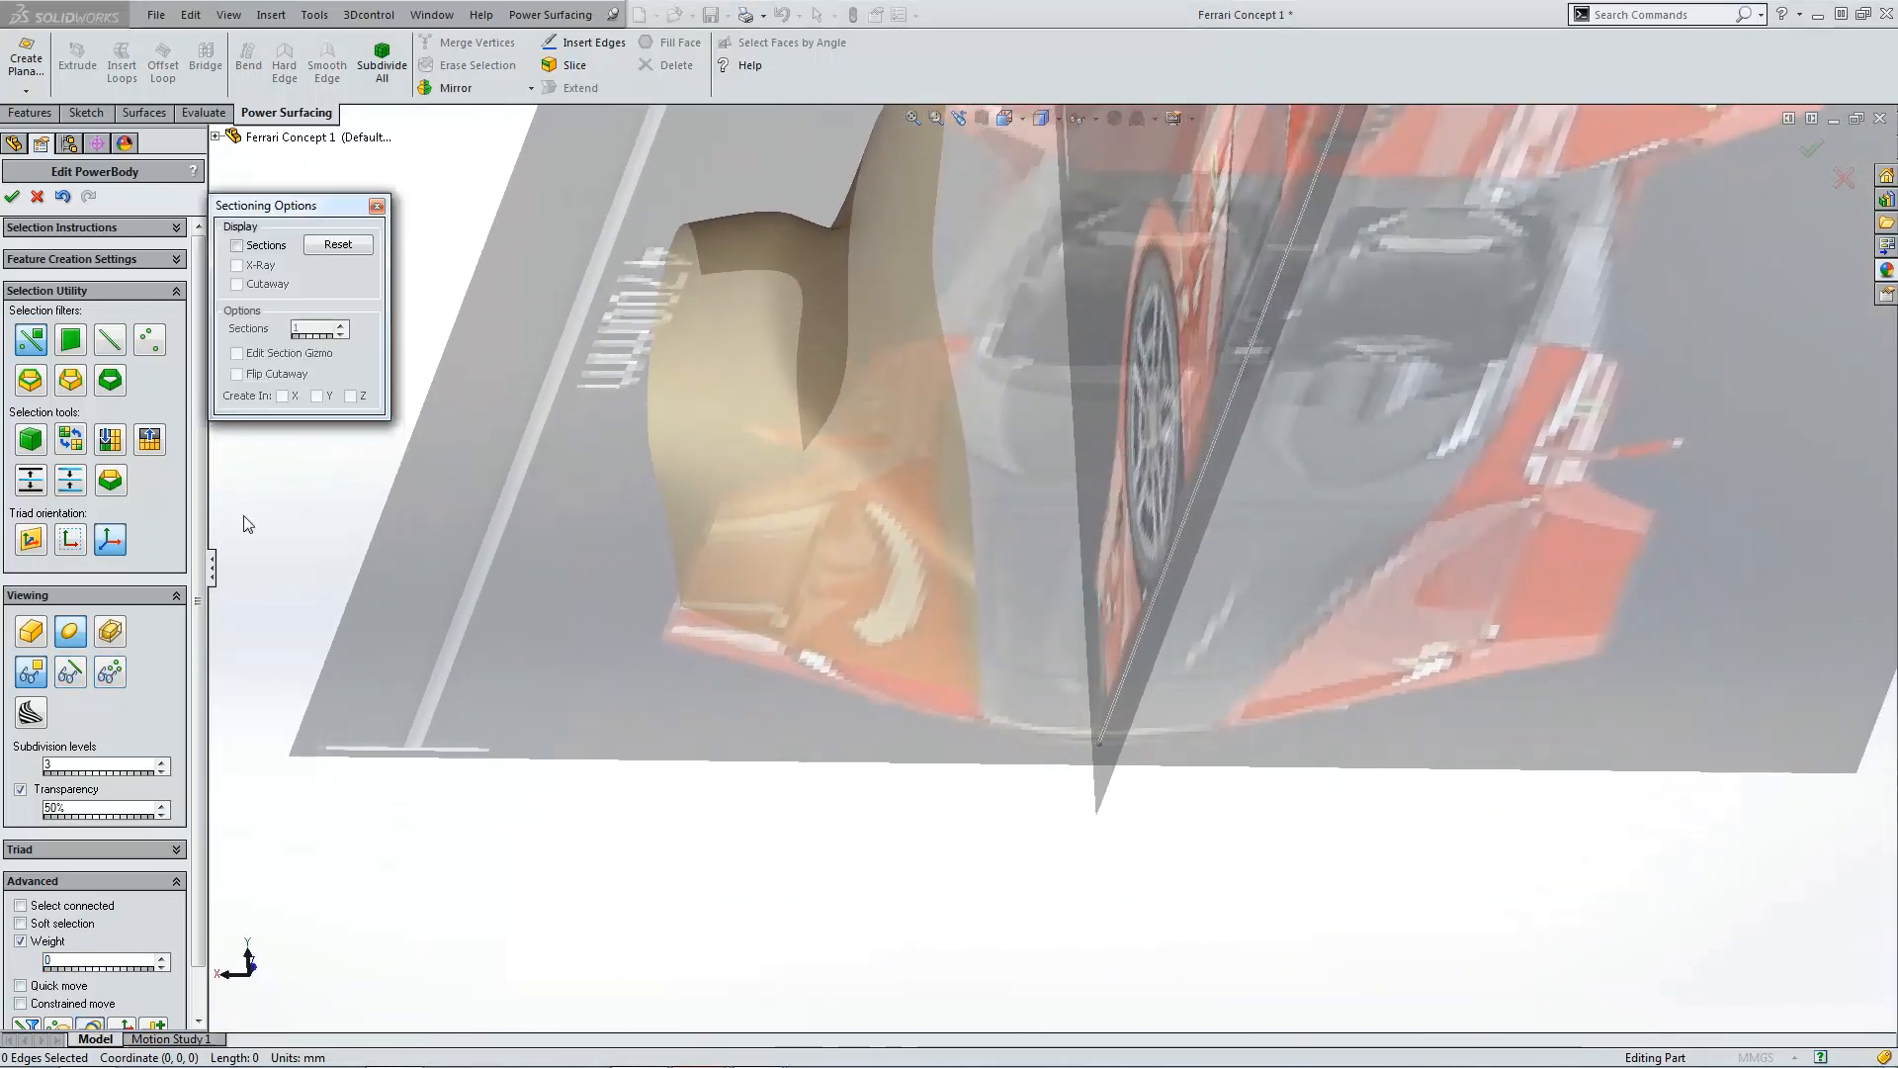
left_click(237, 245)
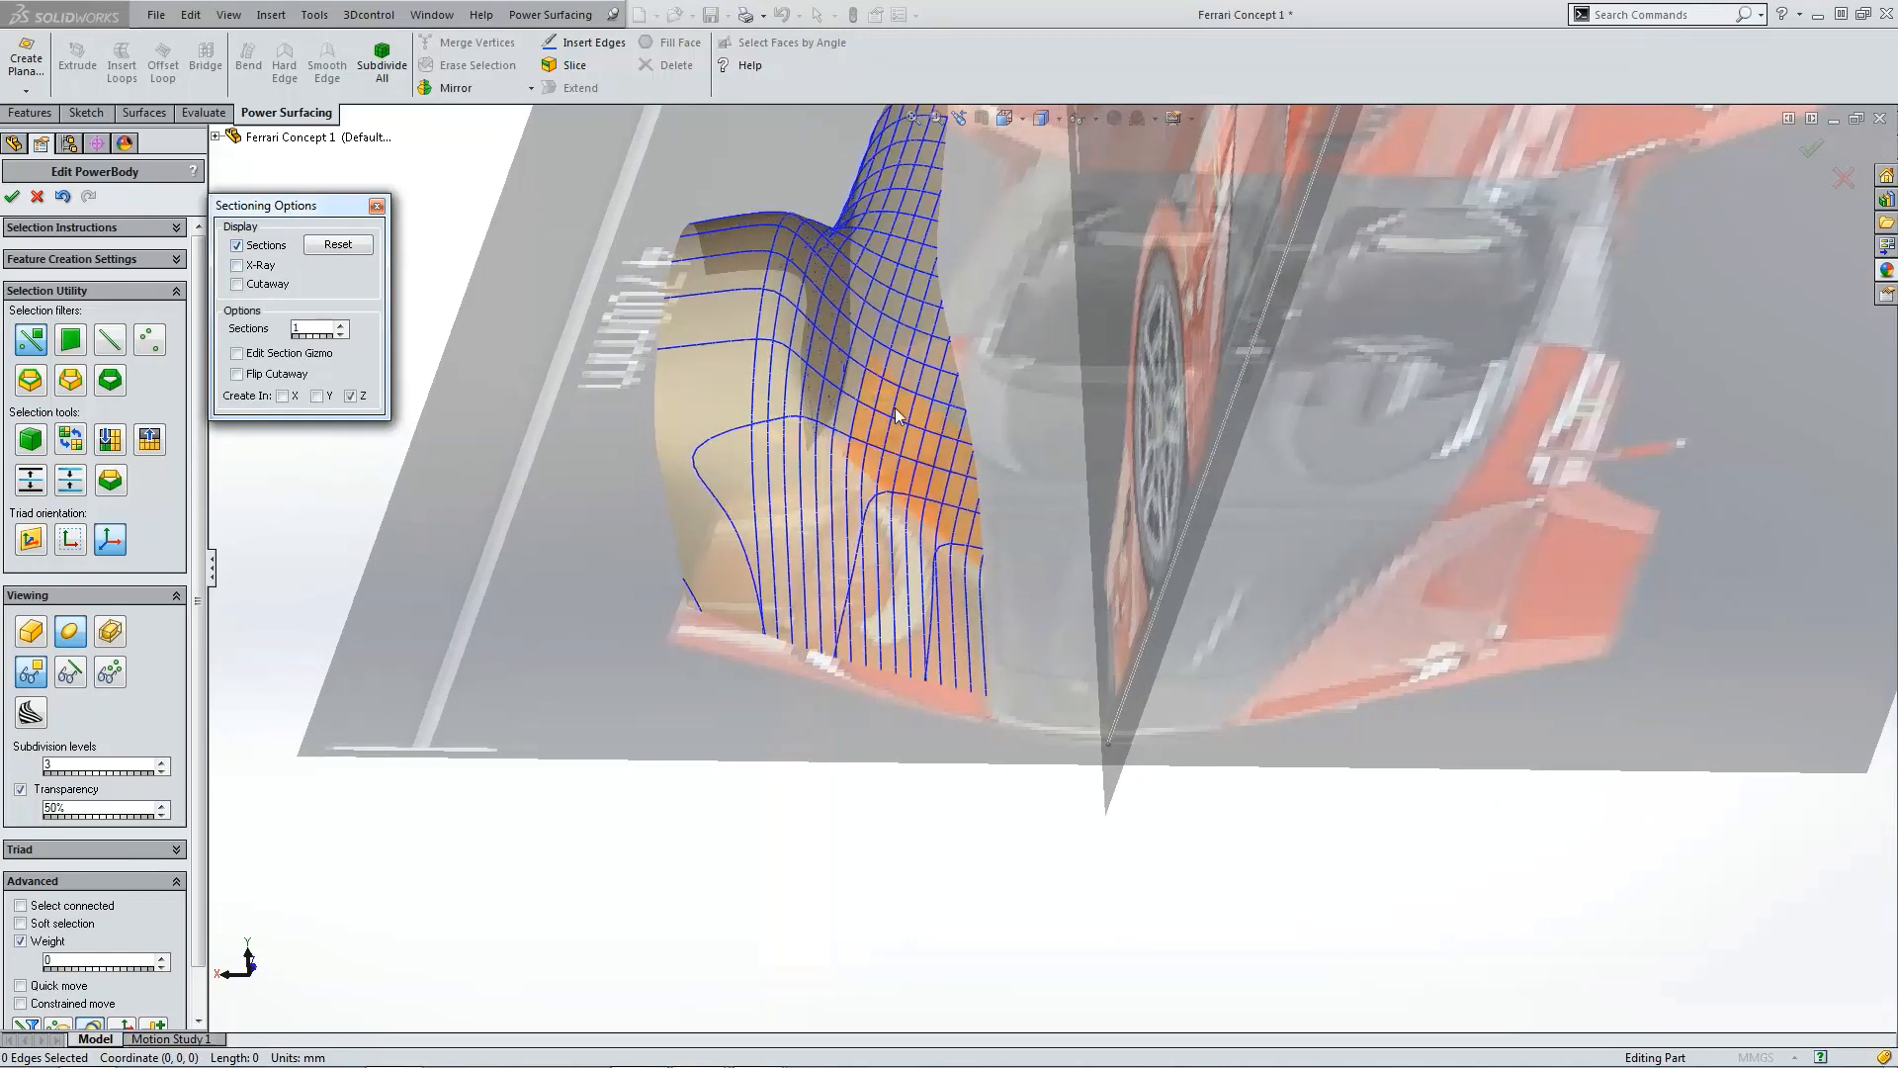
middle_click_drag(809, 433, 989, 424, "ctrl")
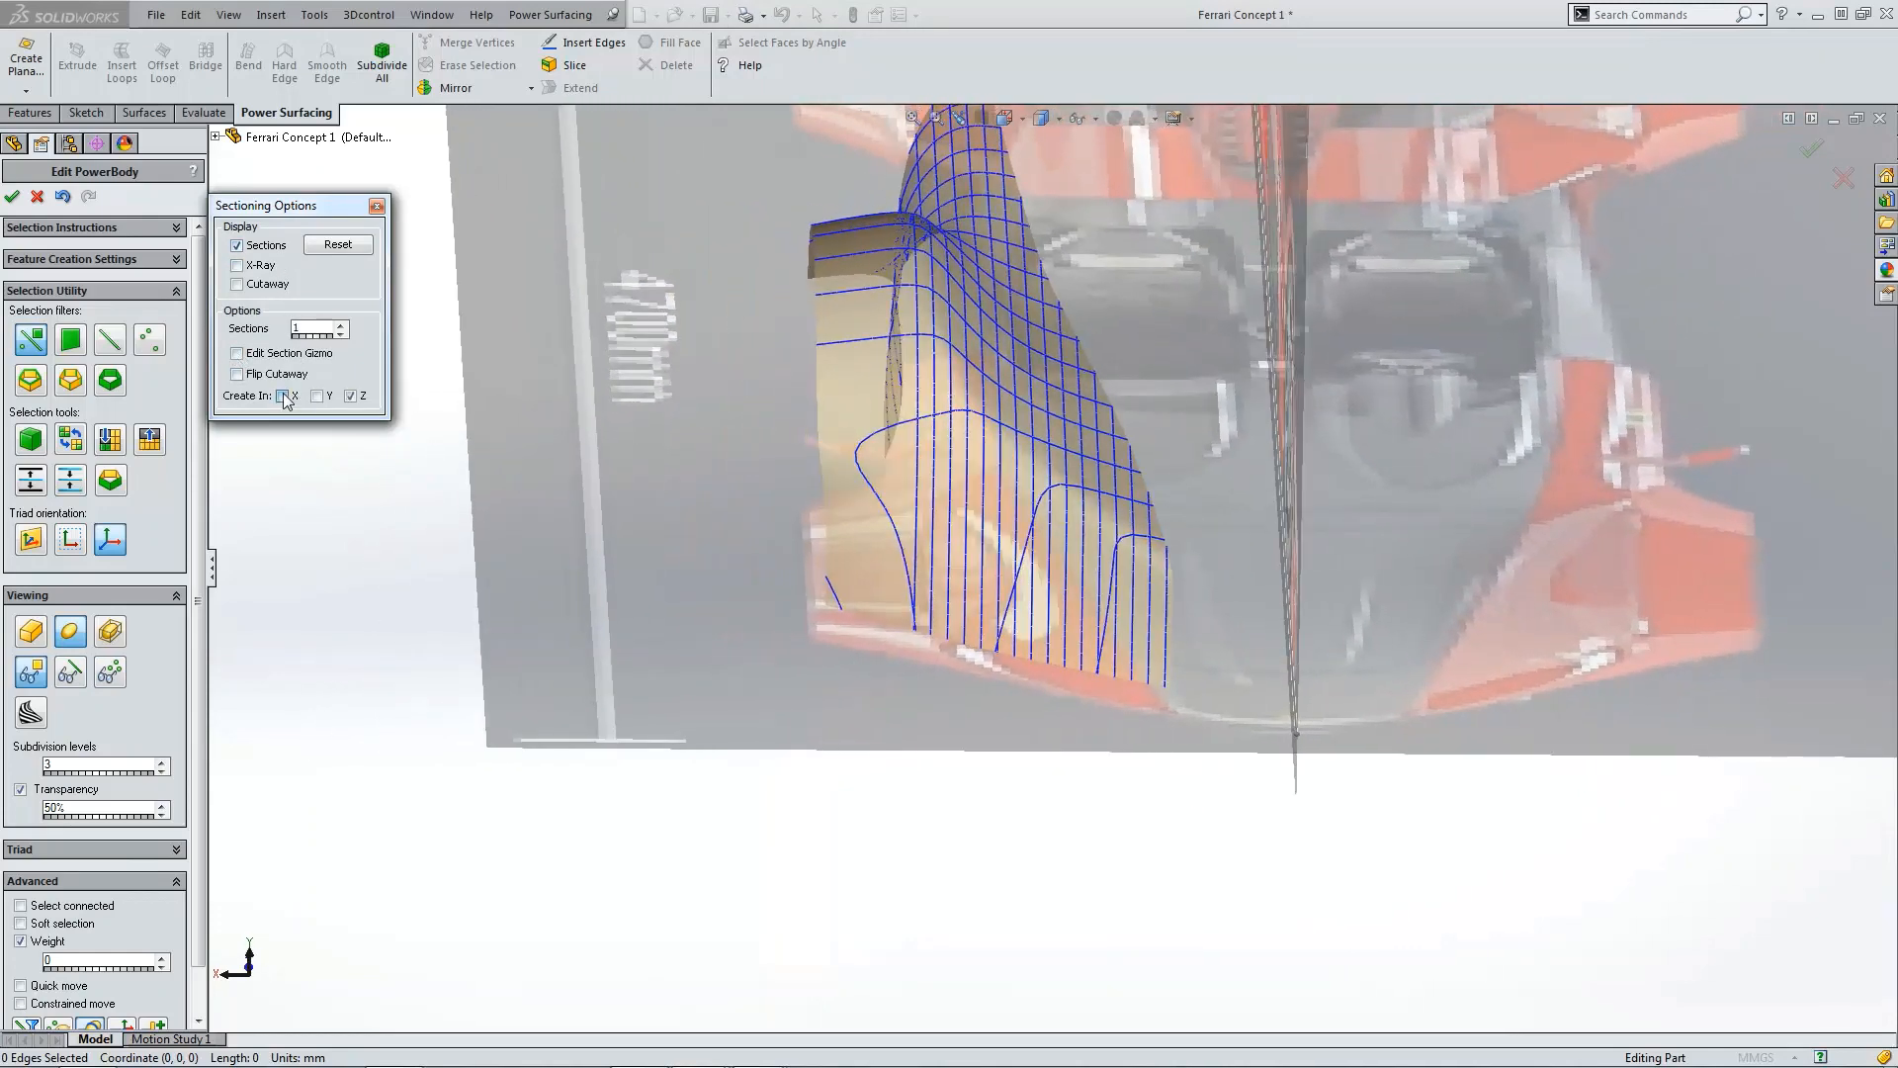
left_click(341, 324)
left_click(341, 325)
left_click(341, 325)
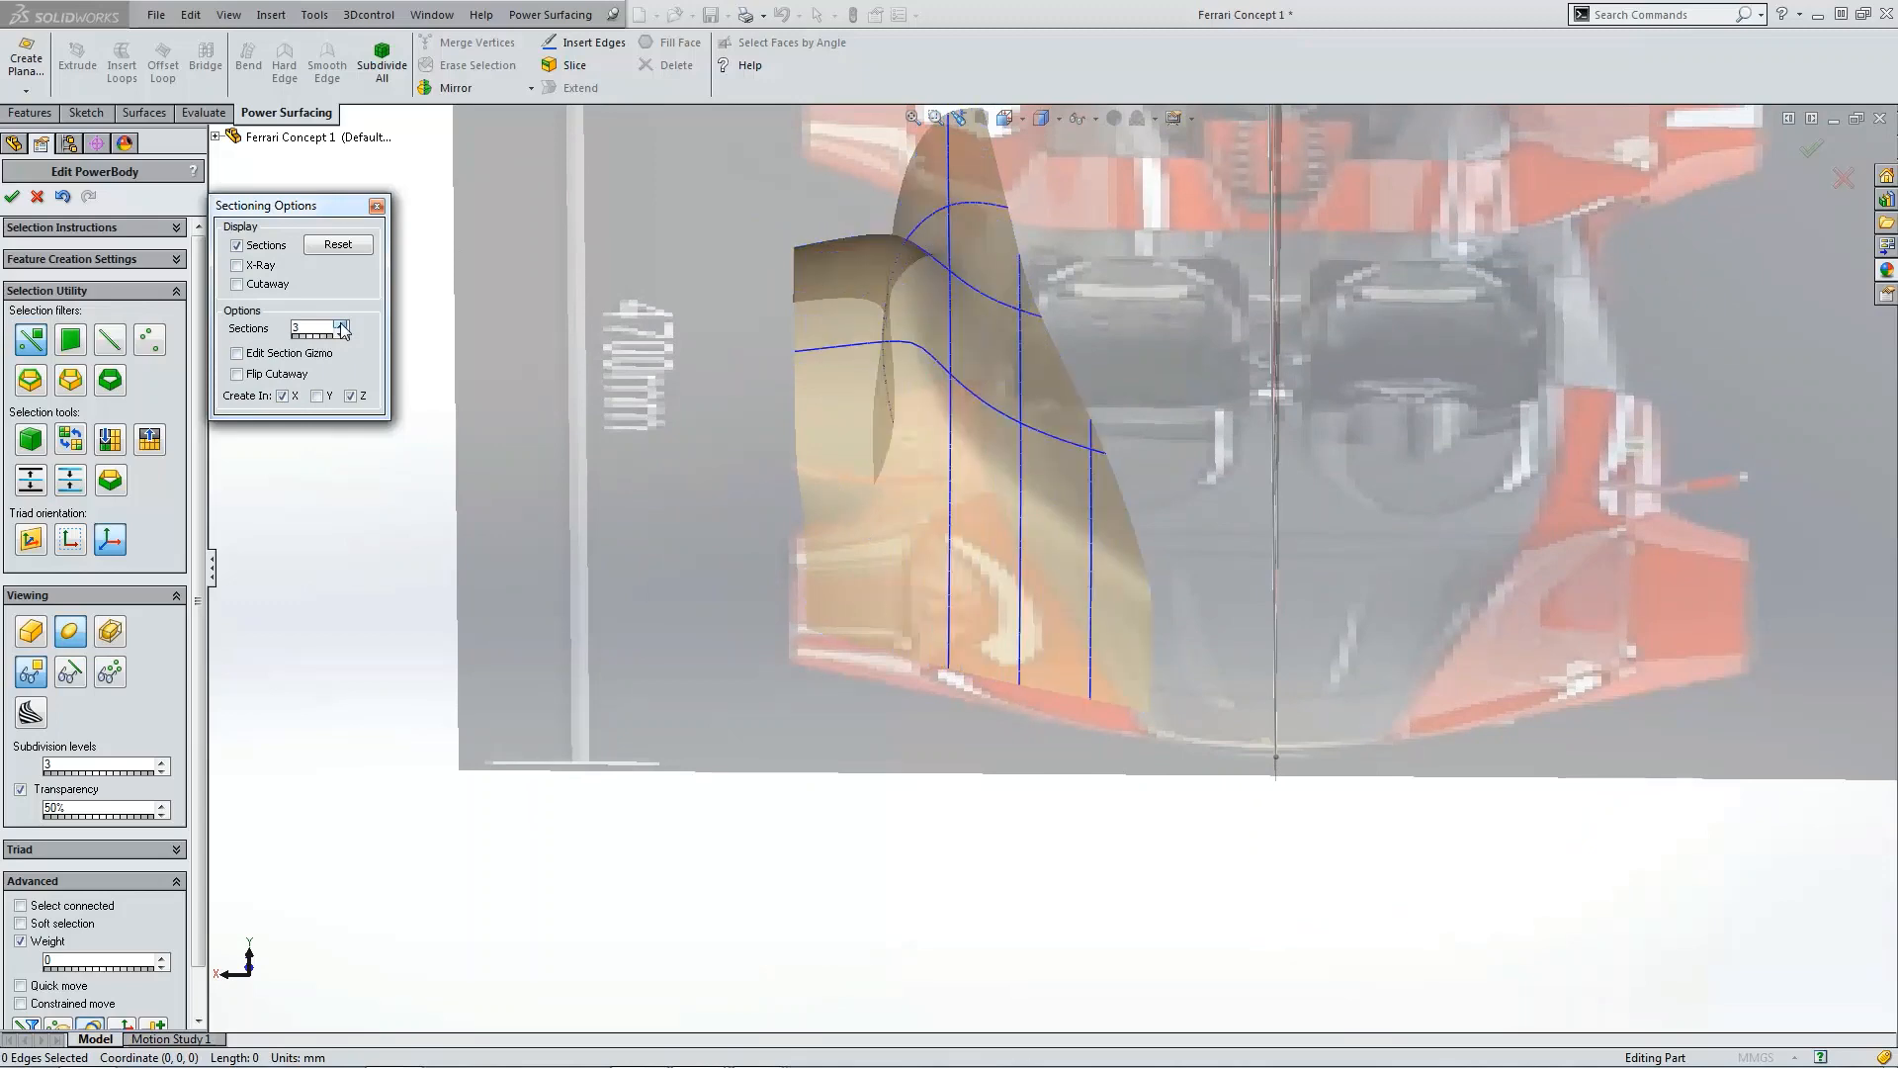
left_click(341, 324)
left_click(341, 324)
left_click(341, 324)
left_click(341, 324)
left_click(341, 324)
left_click(342, 324)
left_click(341, 324)
middle_click_drag(425, 351, 929, 408)
key("Up")
key("Up")
key("Up")
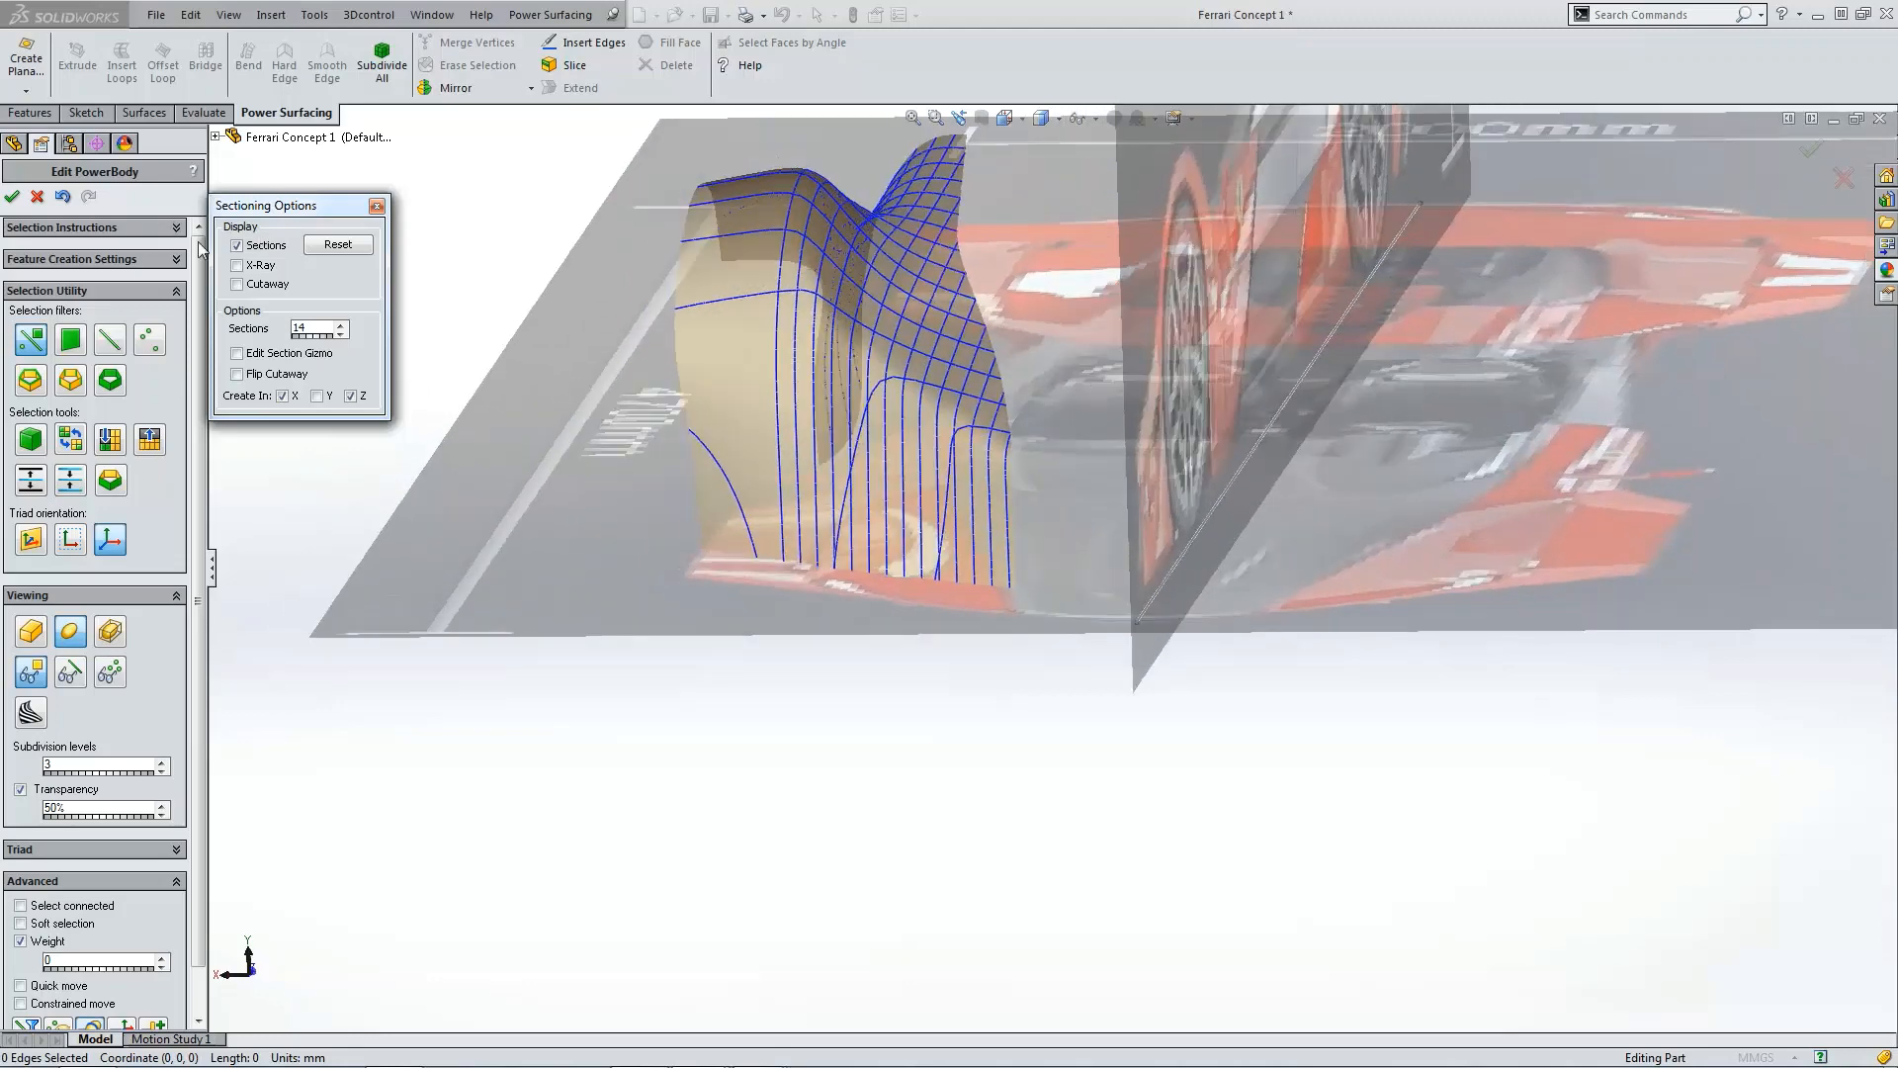
Step: Turn off the sections, enable zebra stripes on the body, and close the sectioning dialog
left_click(247, 245)
left_click(247, 249)
left_click(33, 713)
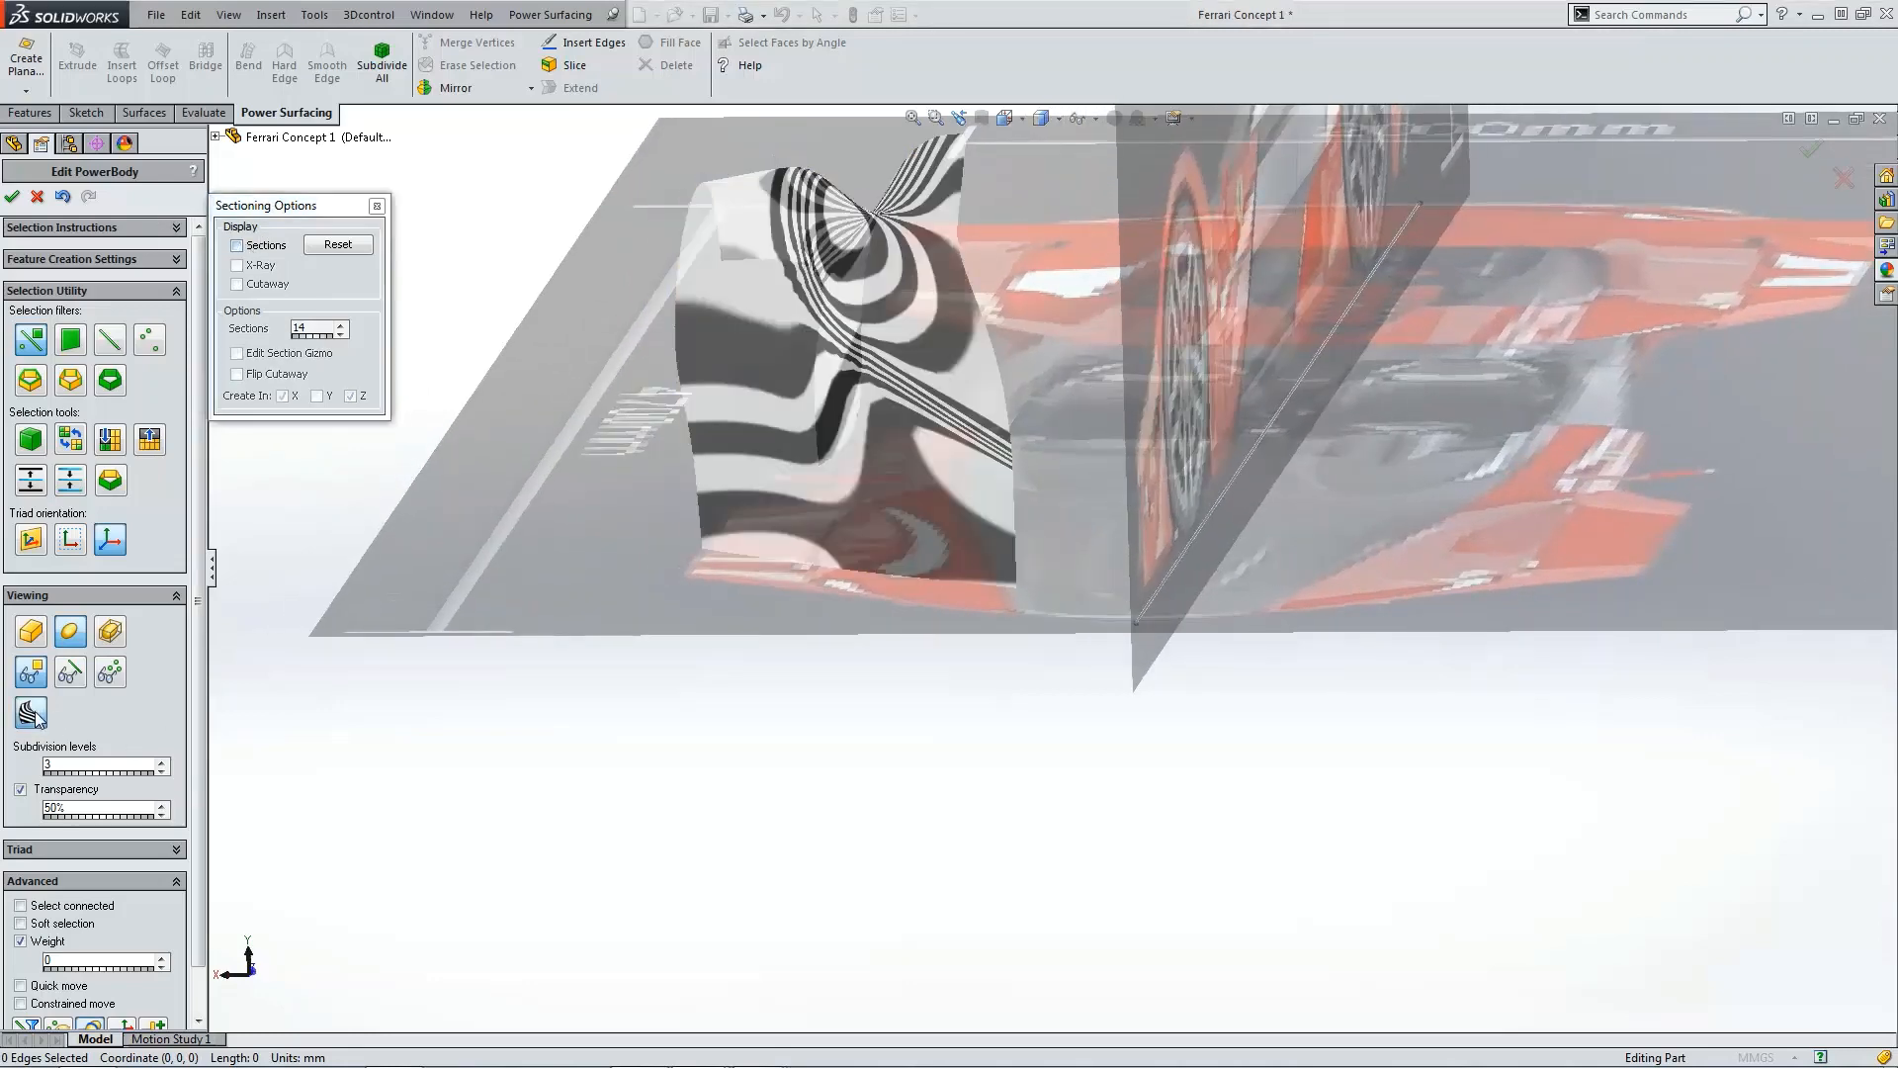
left_click(377, 206)
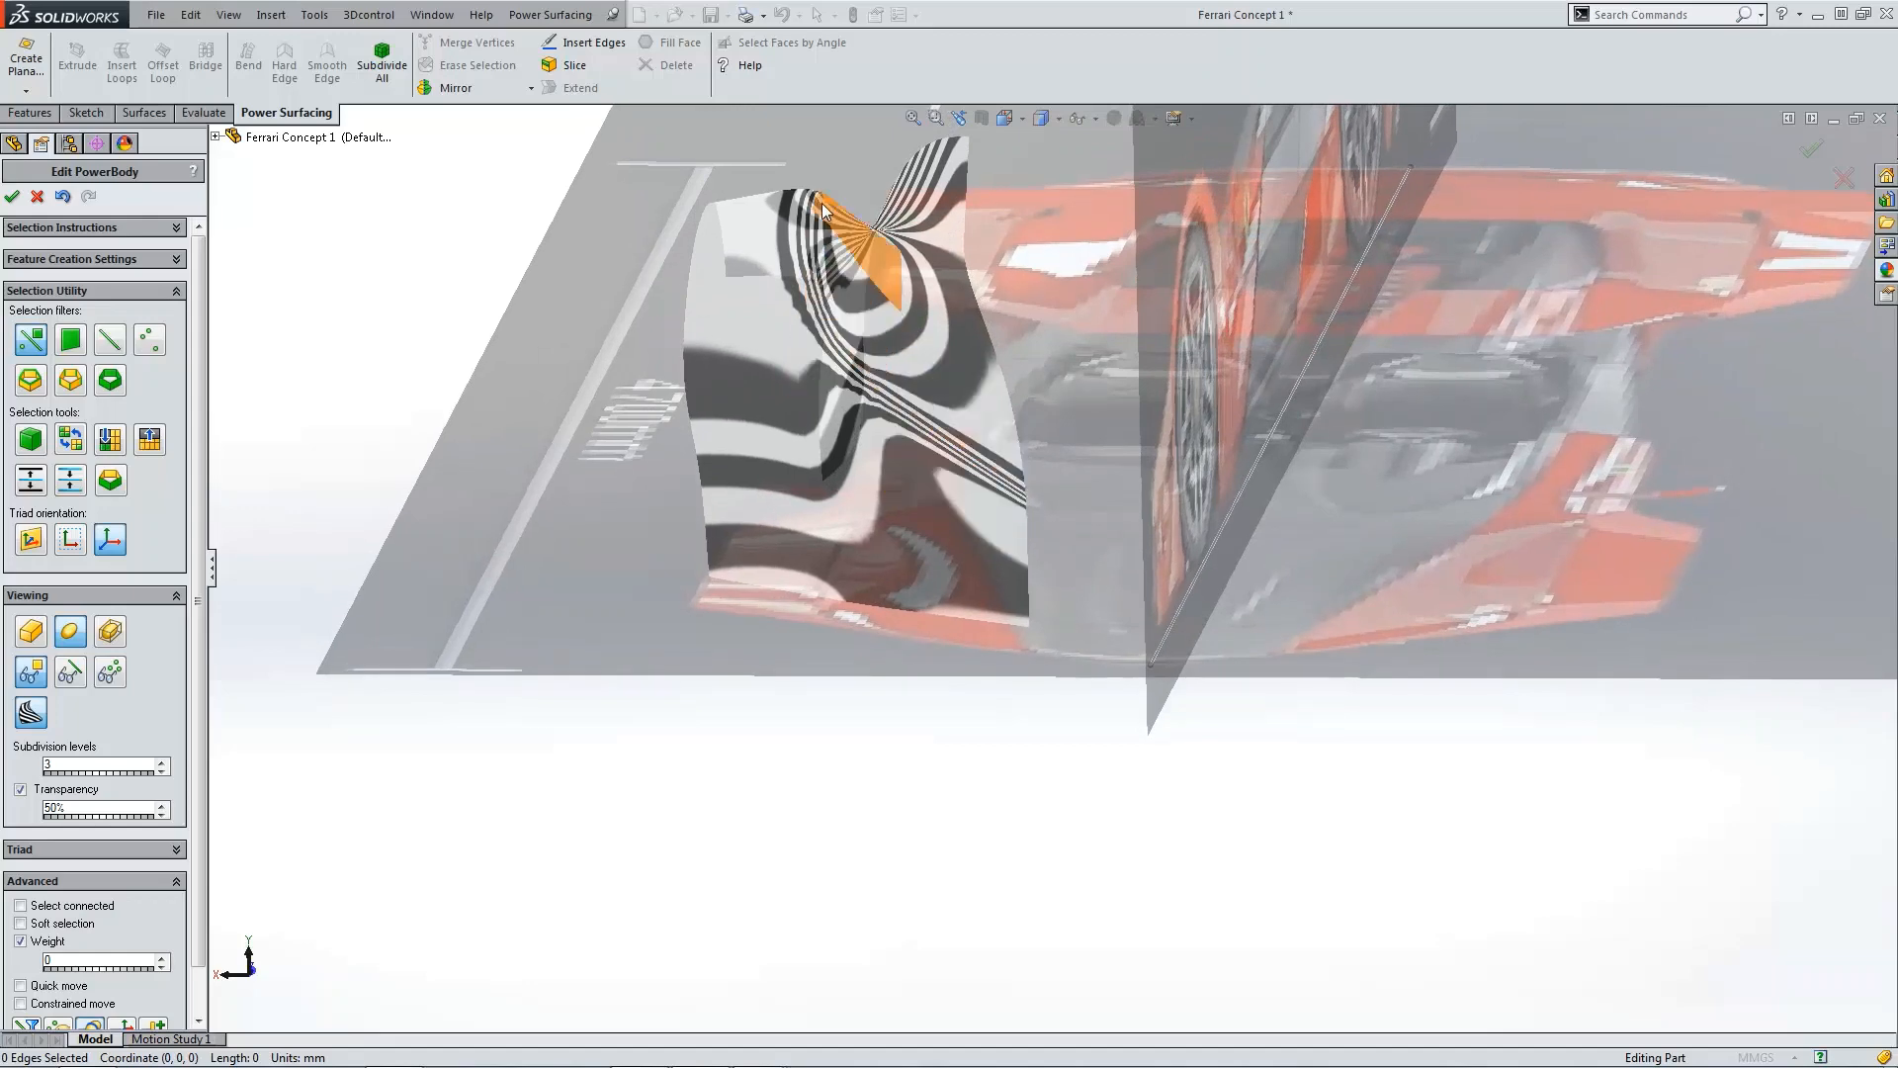
Step: Turn off the zebra stripes and switch the display mode to show the control mesh over the smooth body
key("ctrl+5")
scroll(1189, 352, "down", 4)
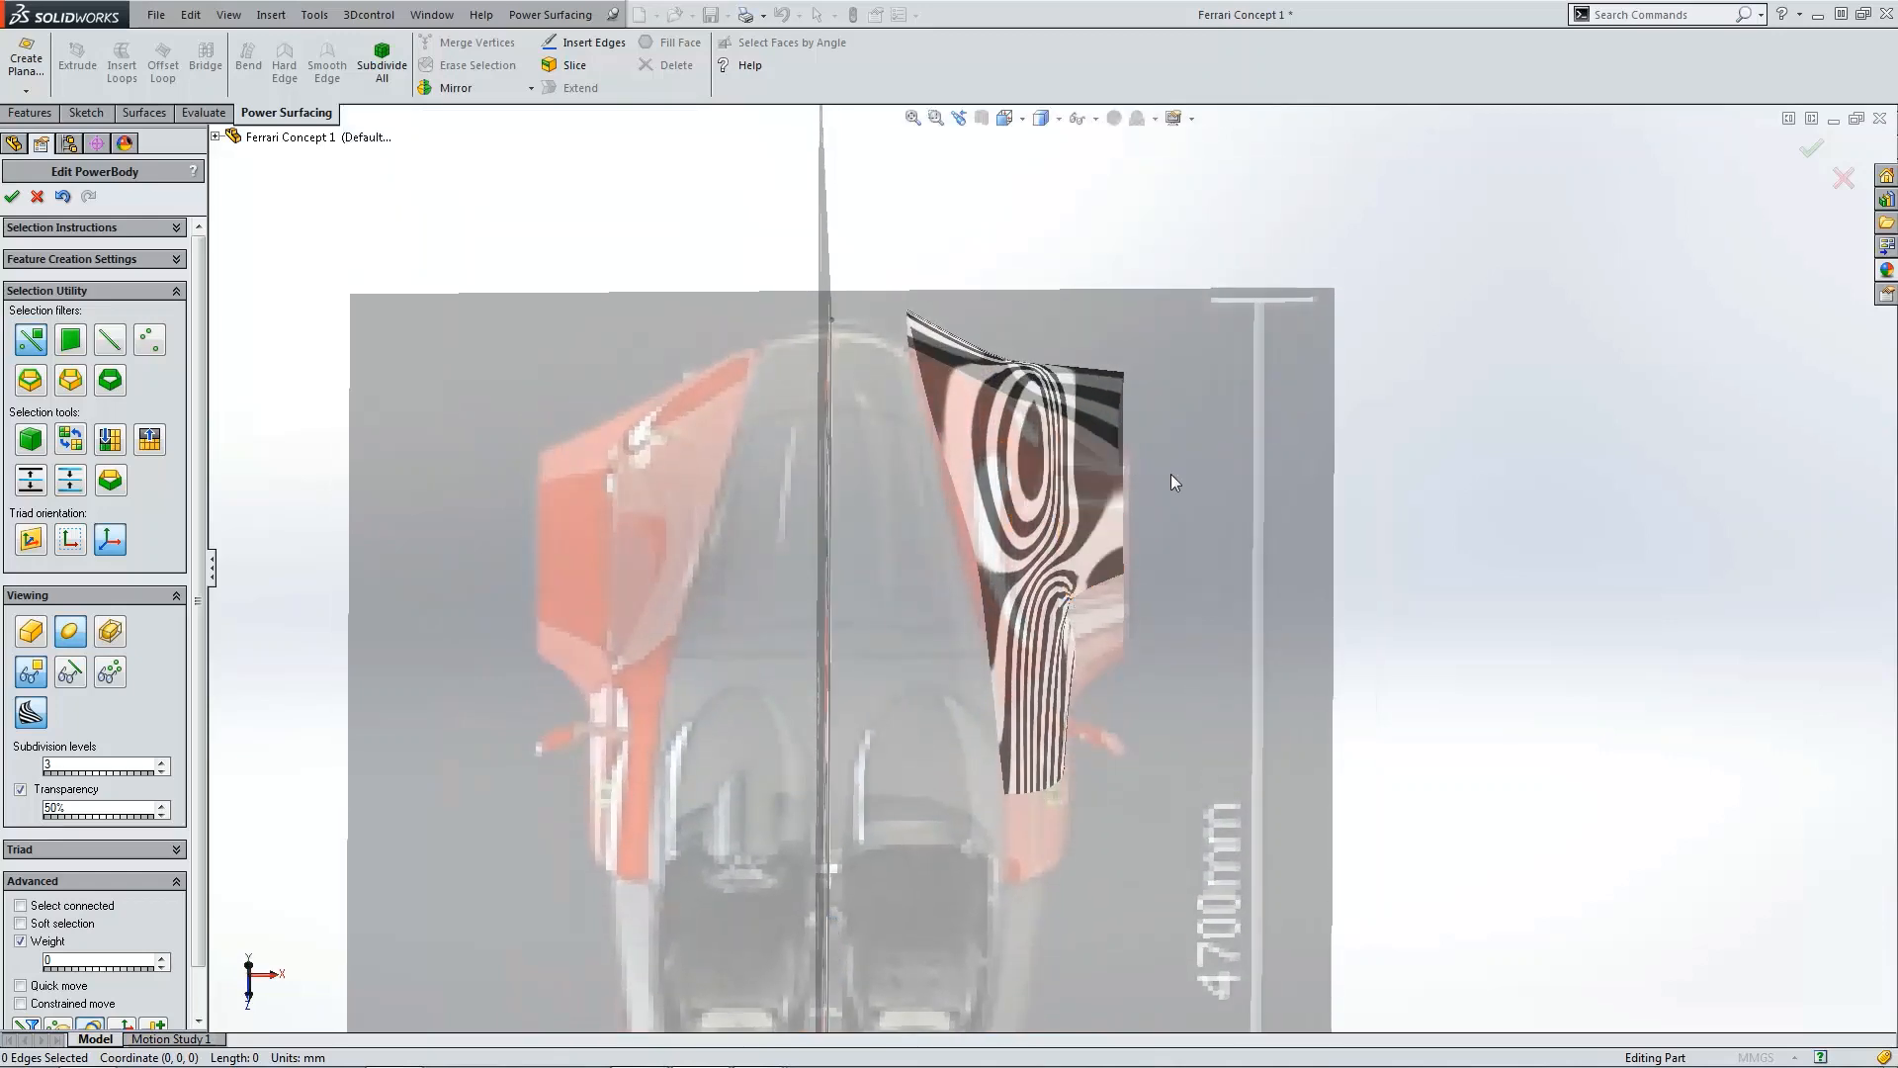
scroll(1232, 473, "up", 3)
scroll(1177, 301, "down", 8)
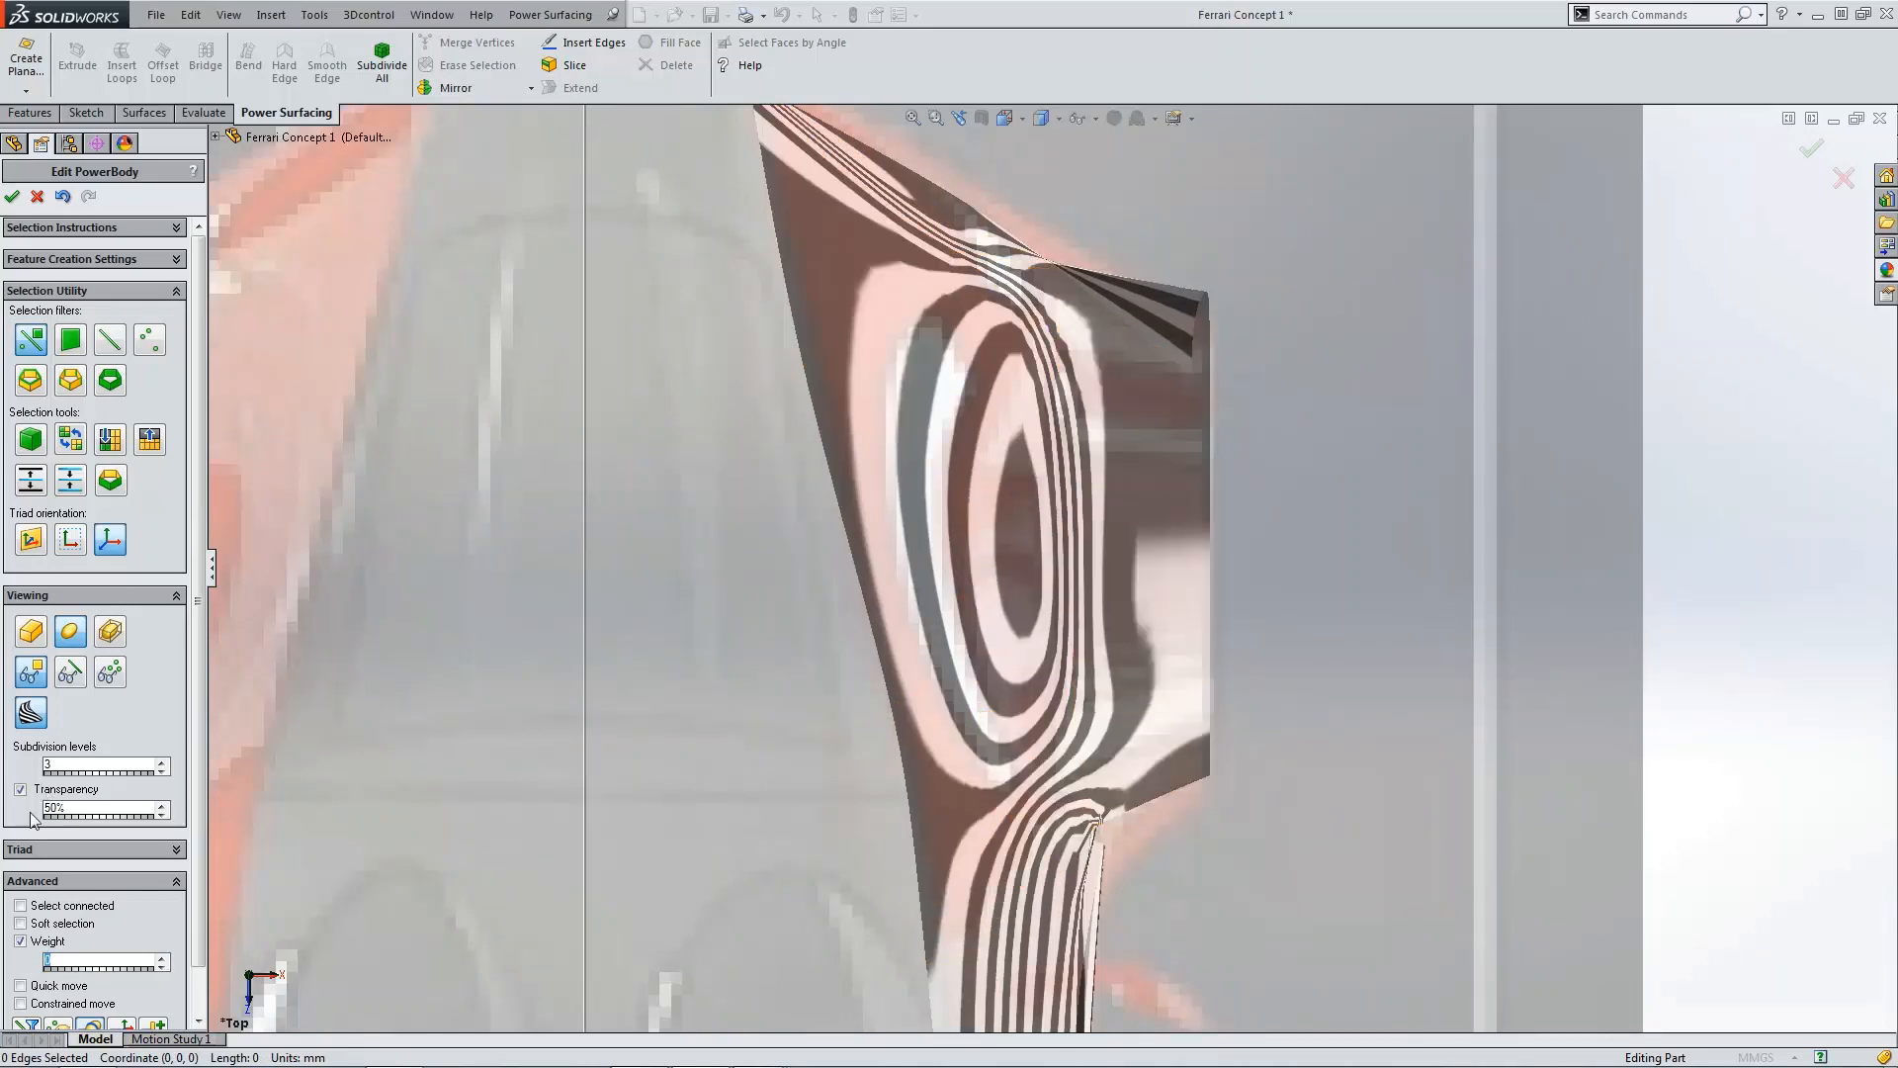
left_click(30, 713)
scroll(1039, 502, "up", 4)
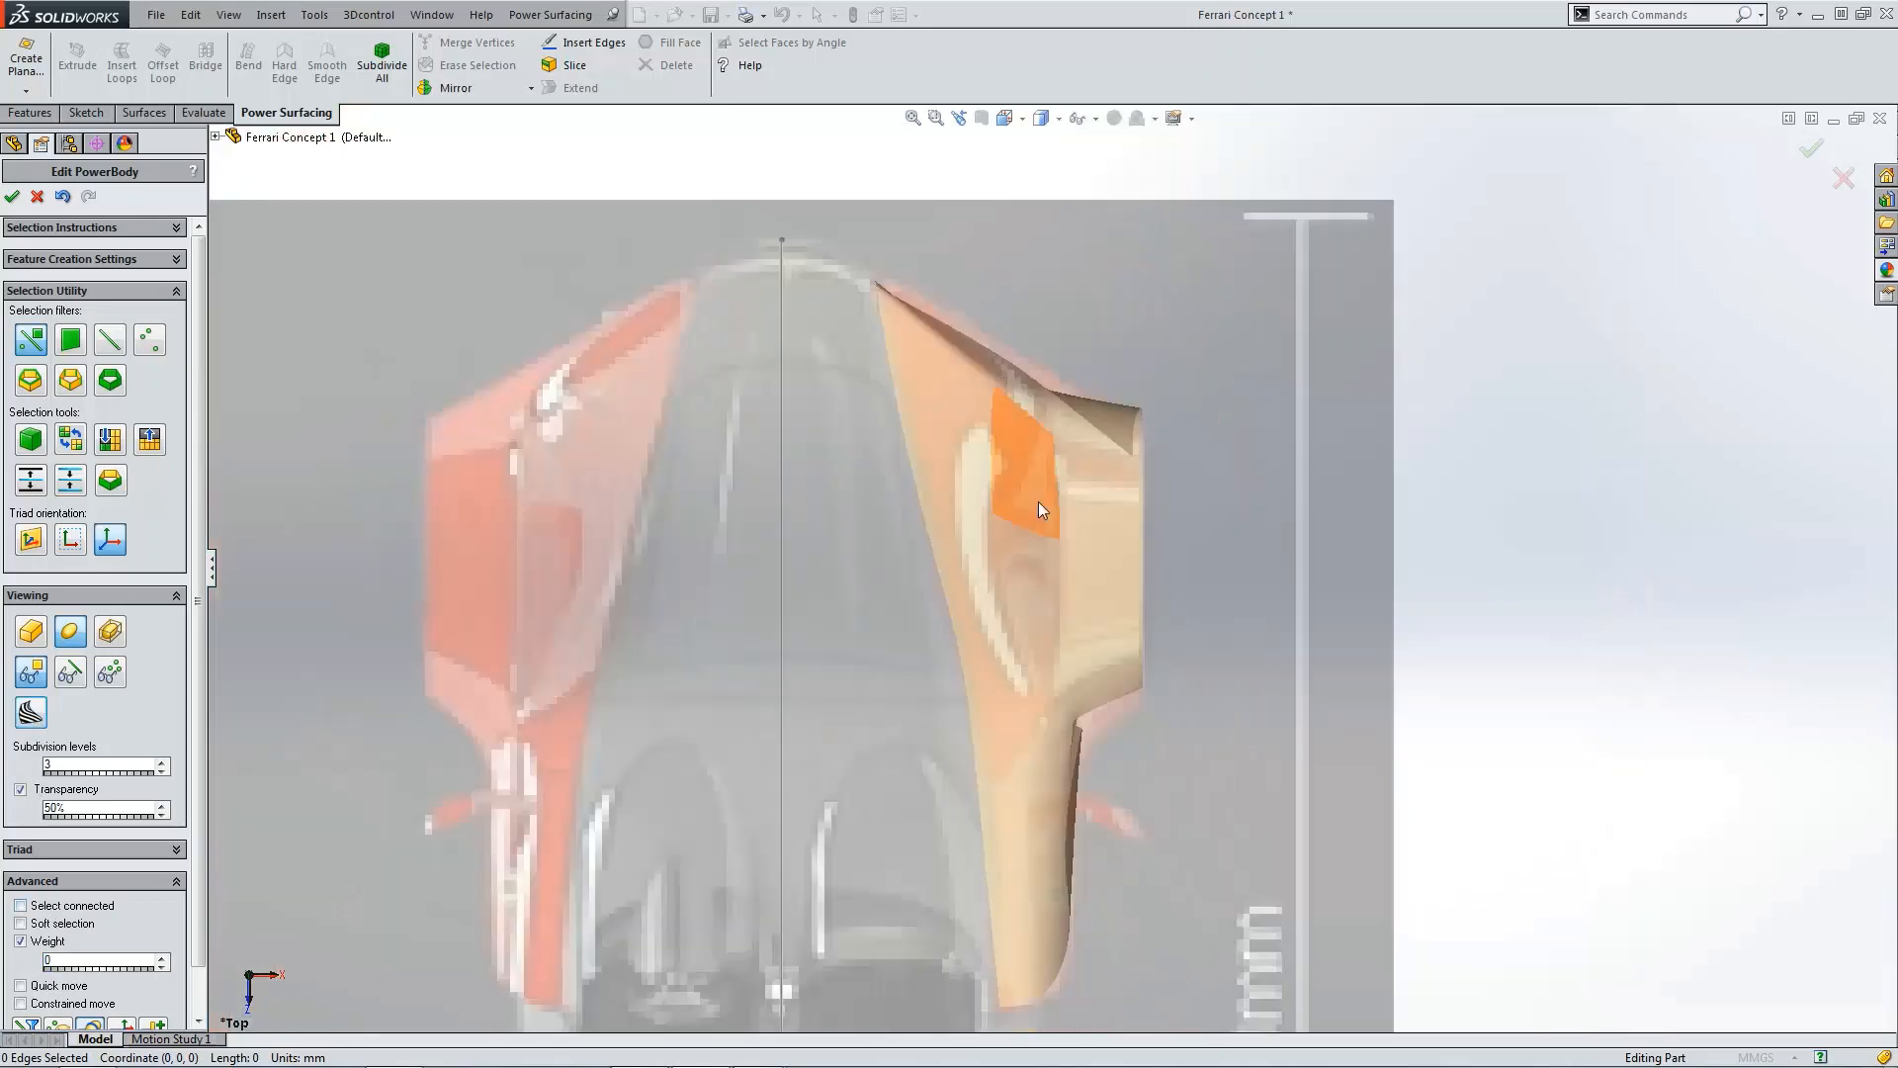
middle_click_drag(1041, 507, 554, 682)
left_click(71, 674)
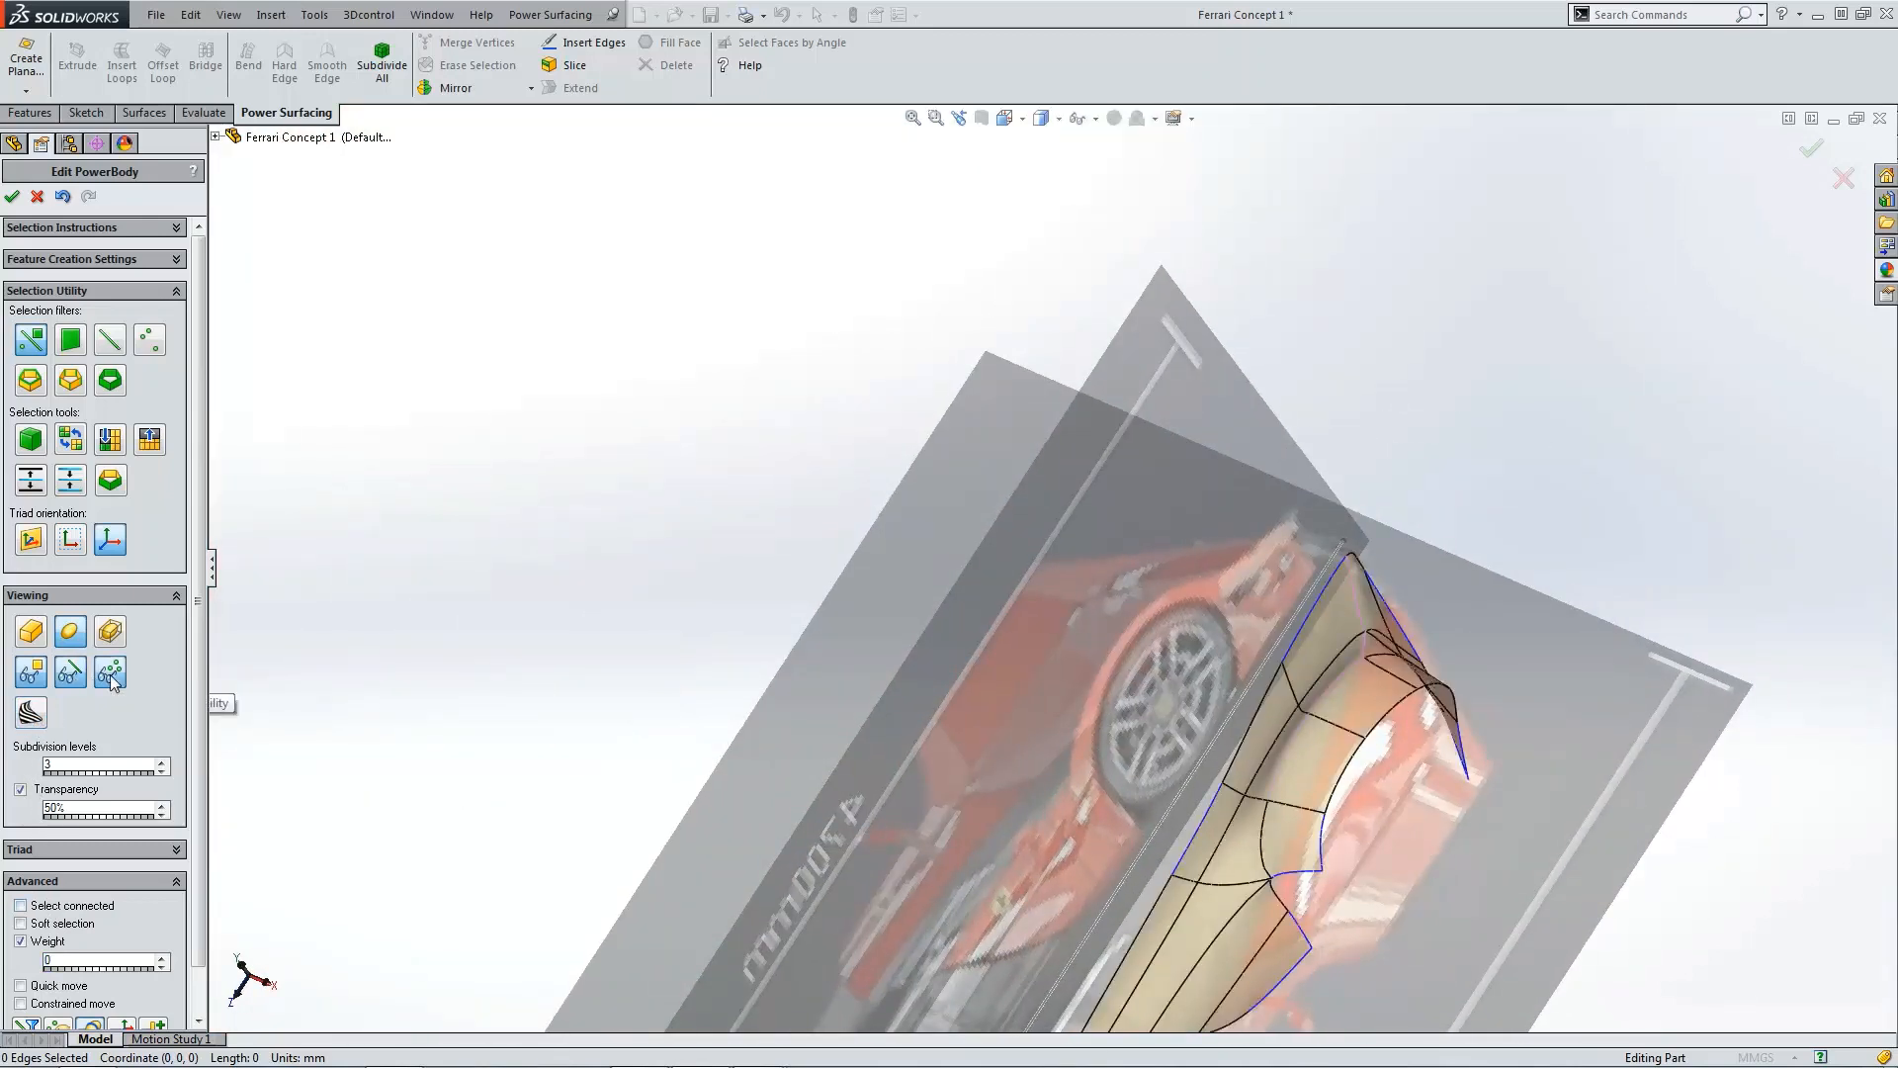
left_click(110, 674)
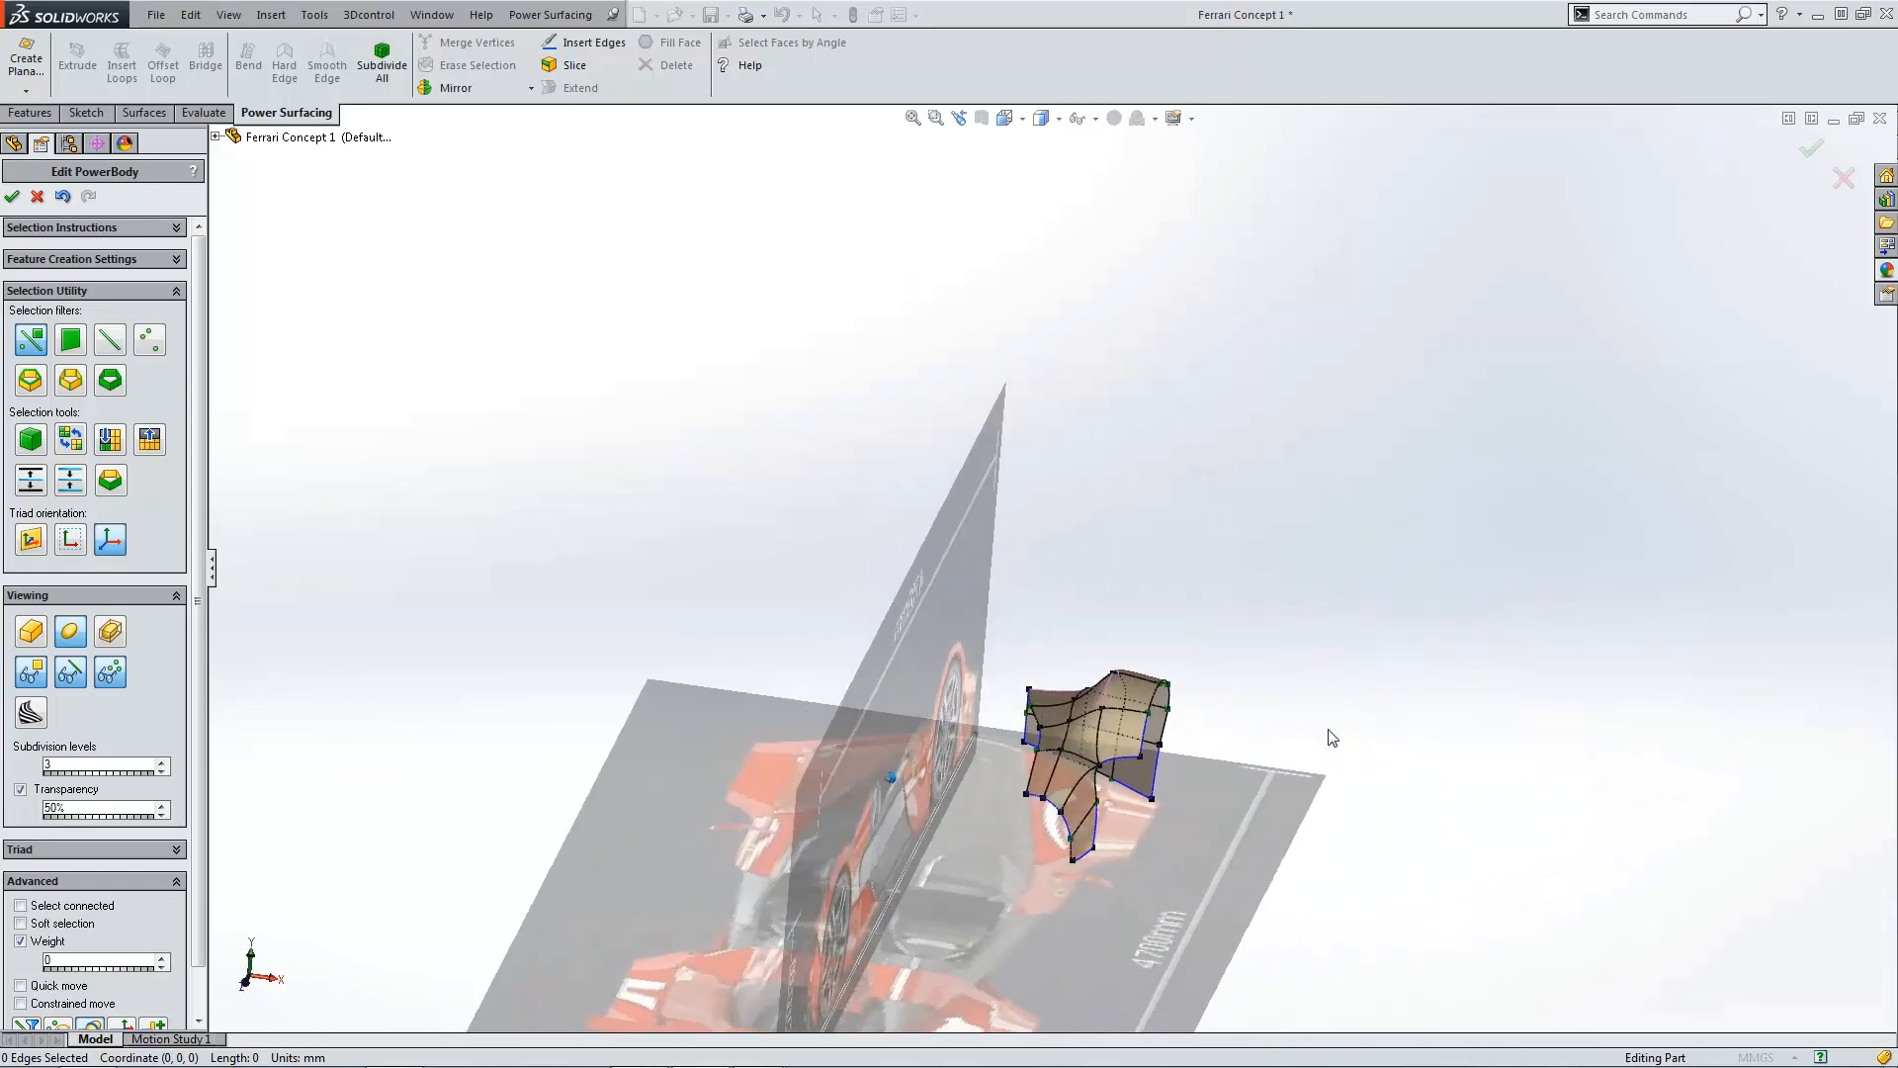
Step: Select the edge running down the fender's inner panel and set its weight to 25
scroll(1151, 732, "down", 3)
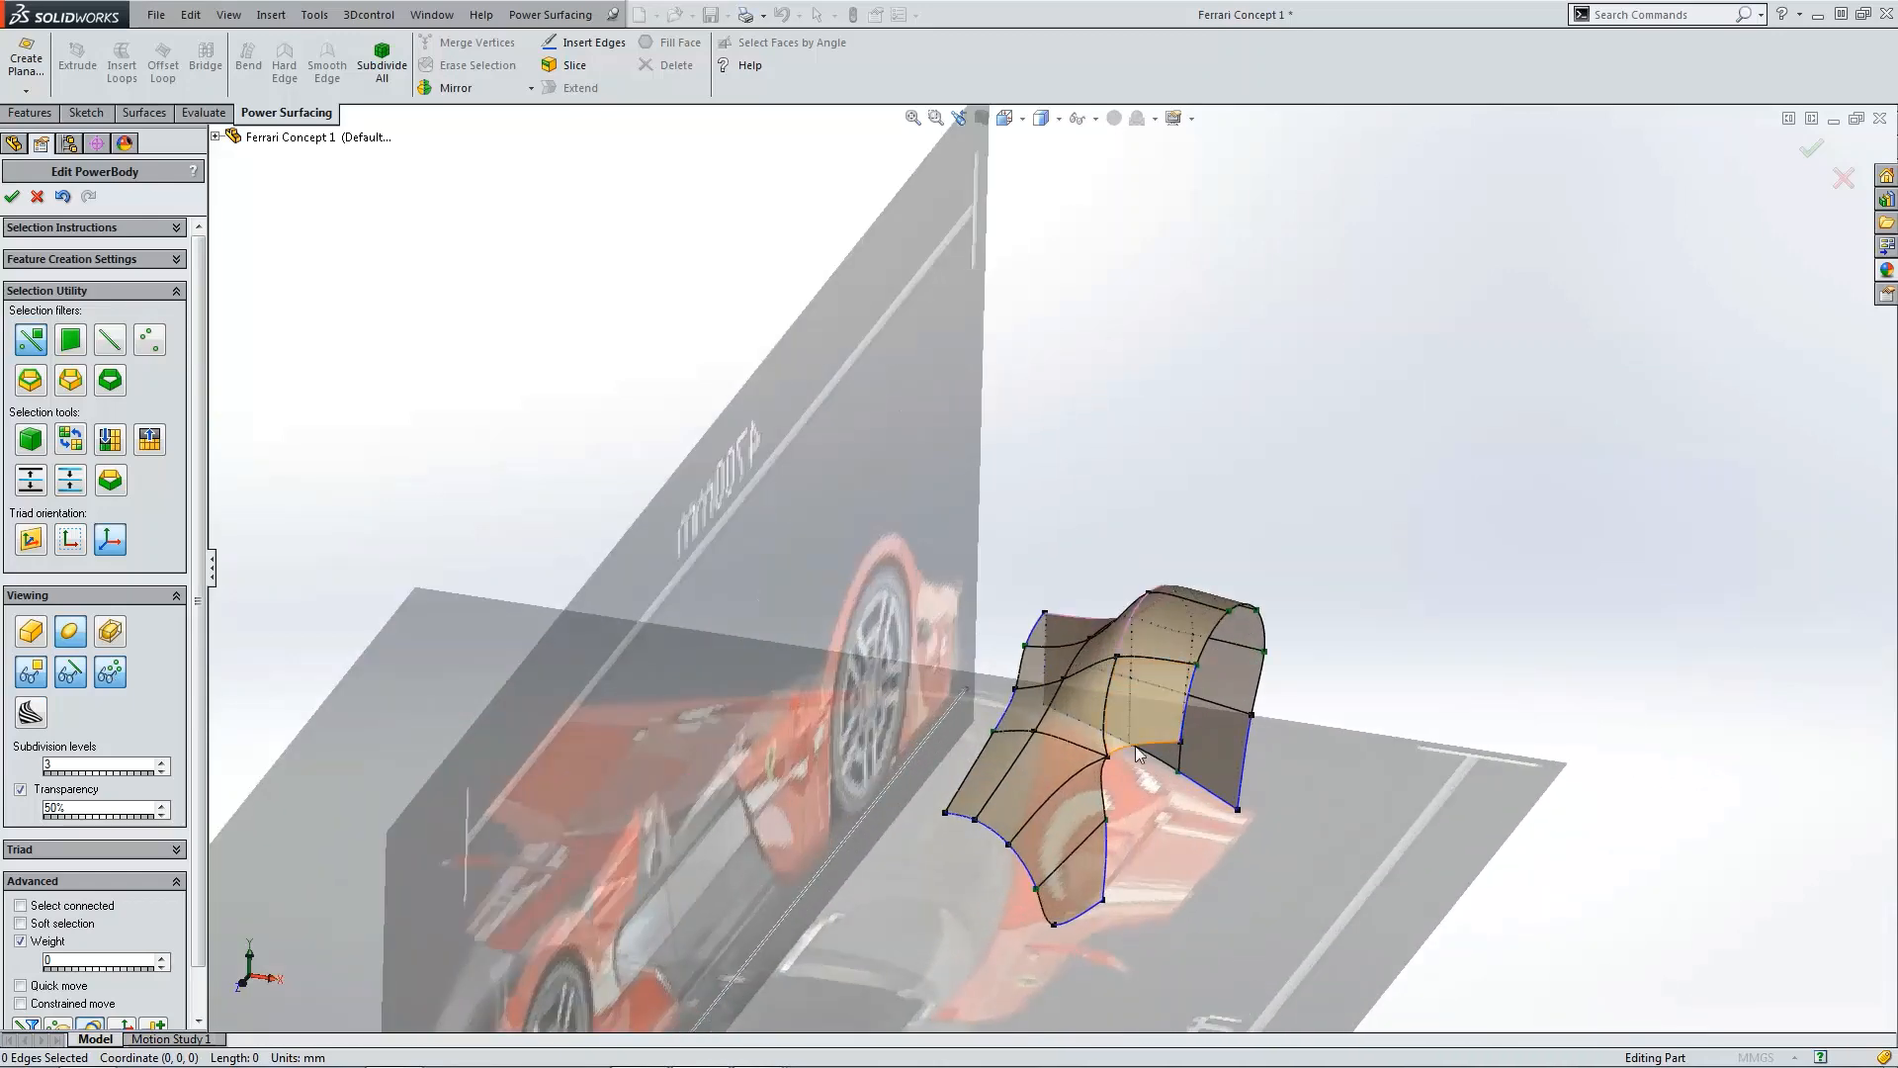
scroll(1107, 739, "down", 2)
left_click(1076, 731)
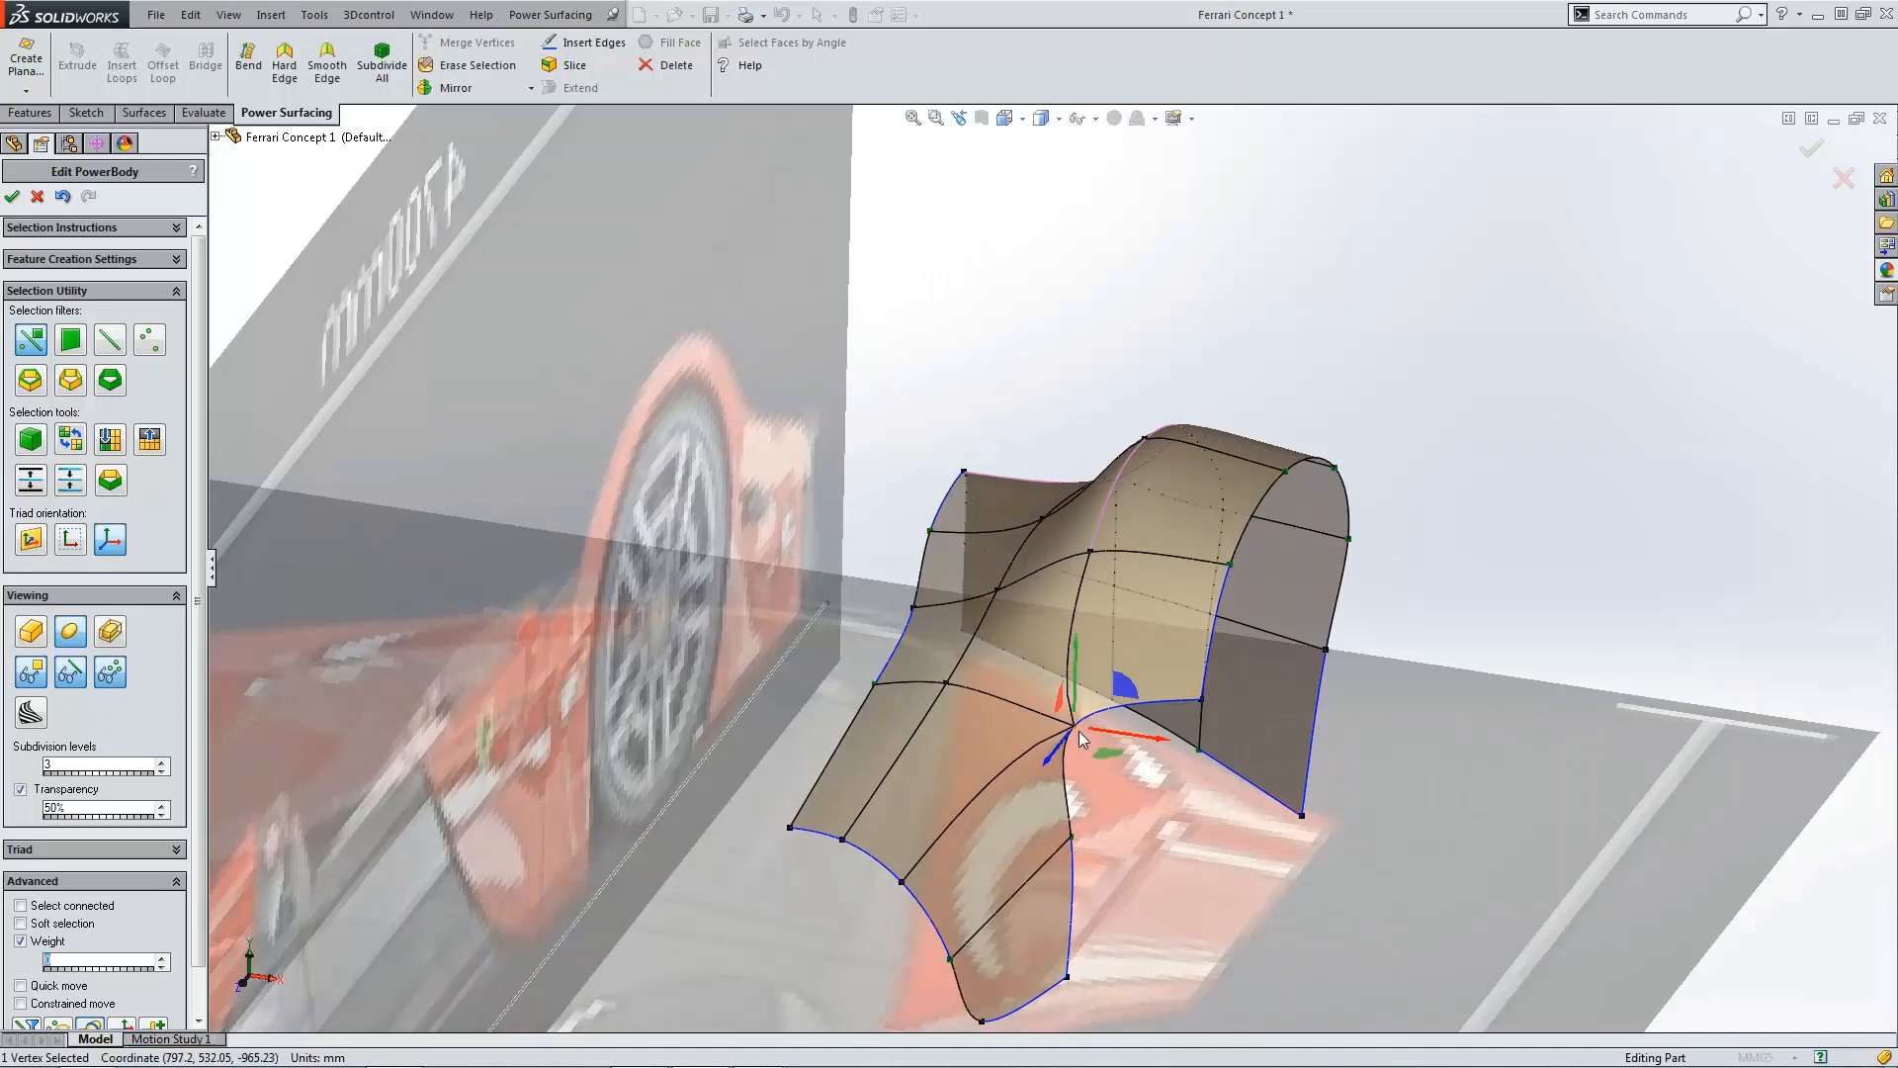
left_click(1071, 648)
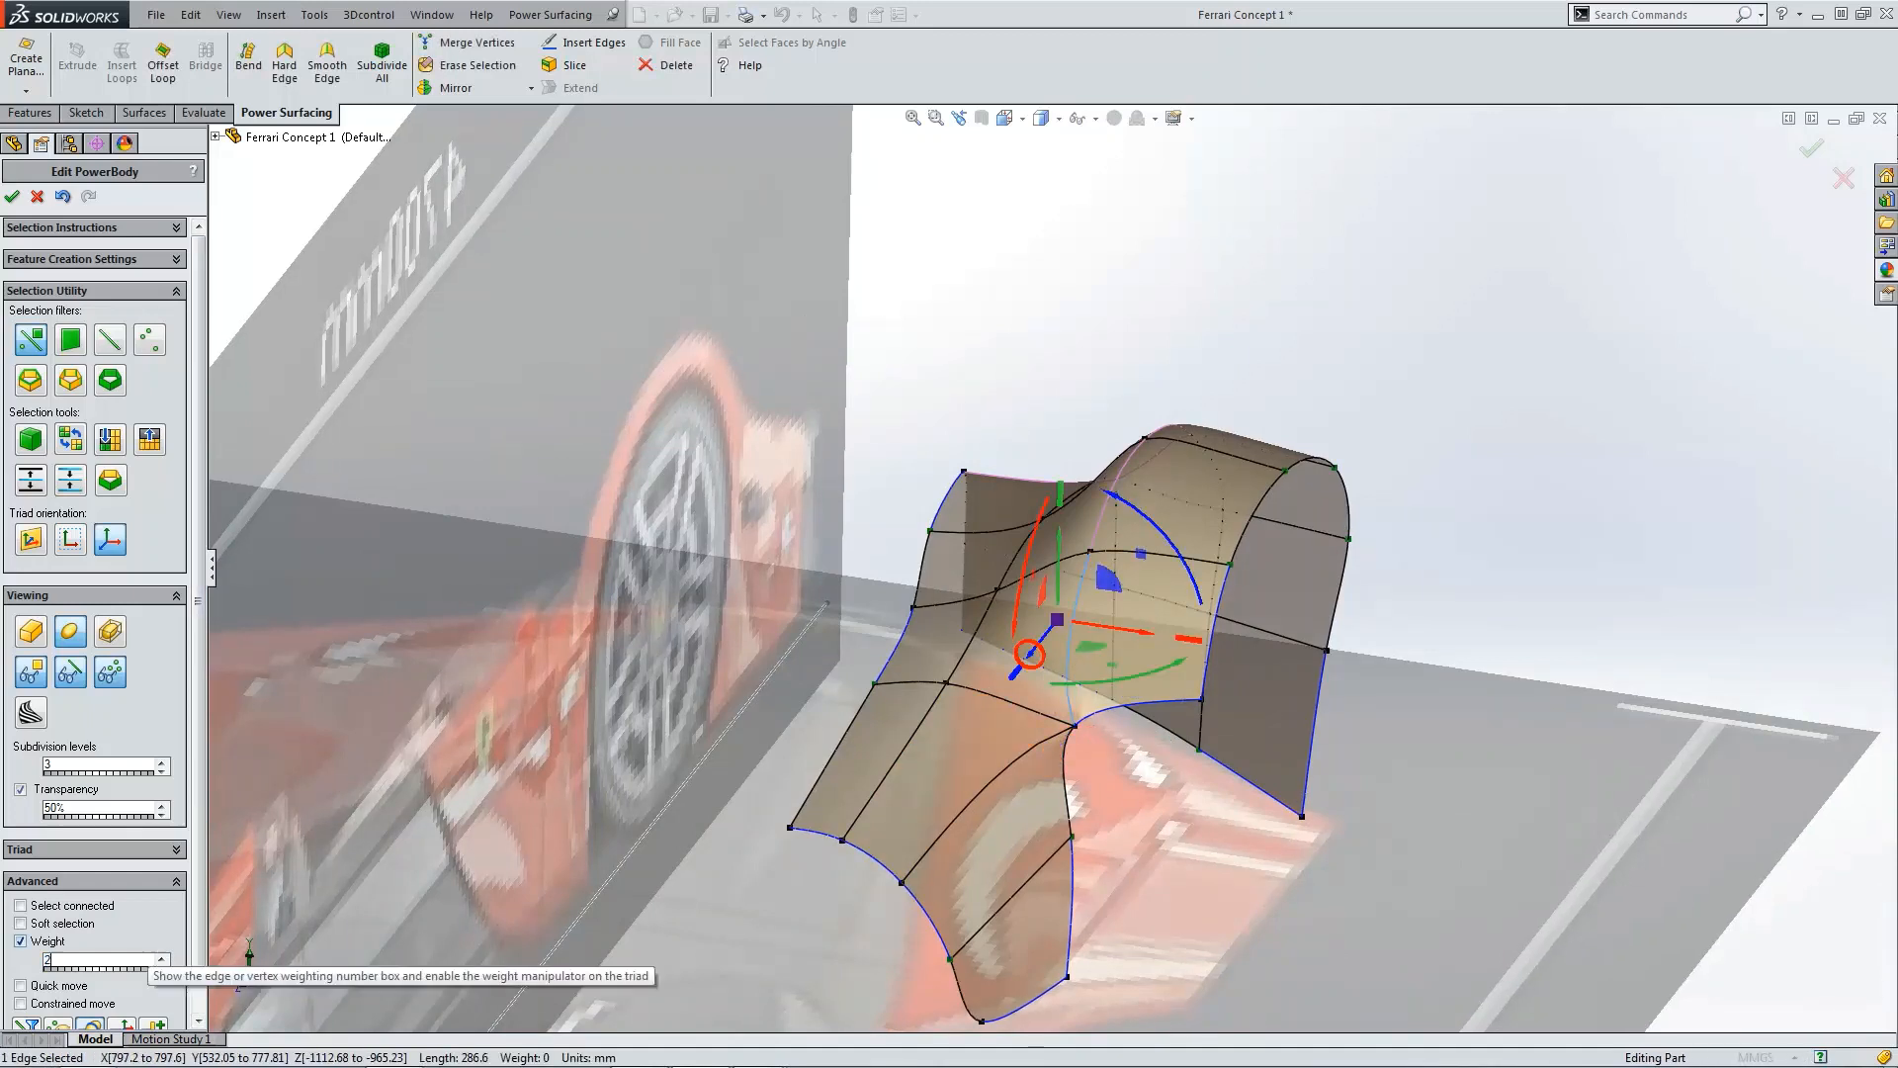
type("25")
key("Return")
left_click(1551, 430)
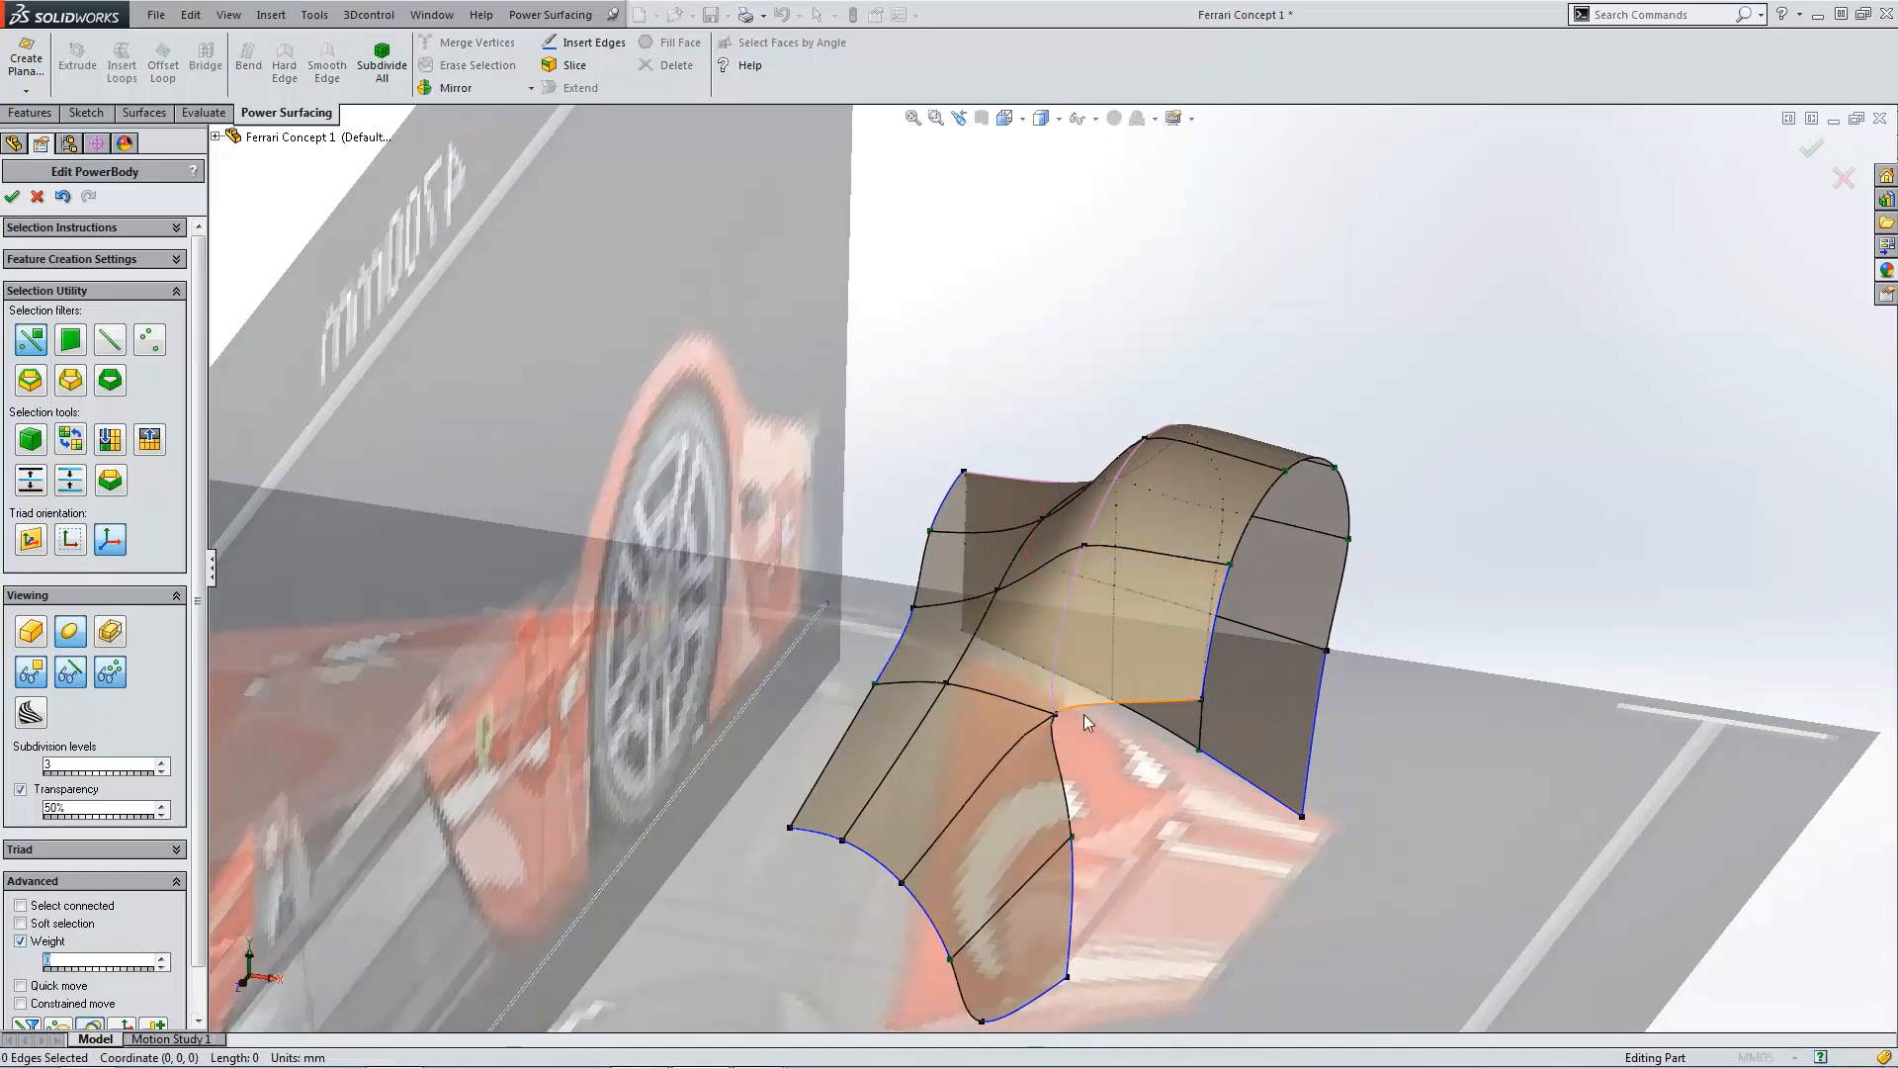
Step: In the side view, drag the wheel arch's upper front vertex to follow the blueprint's arch outline
scroll(1068, 712, "down", 3)
scroll(1047, 704, "up", 5)
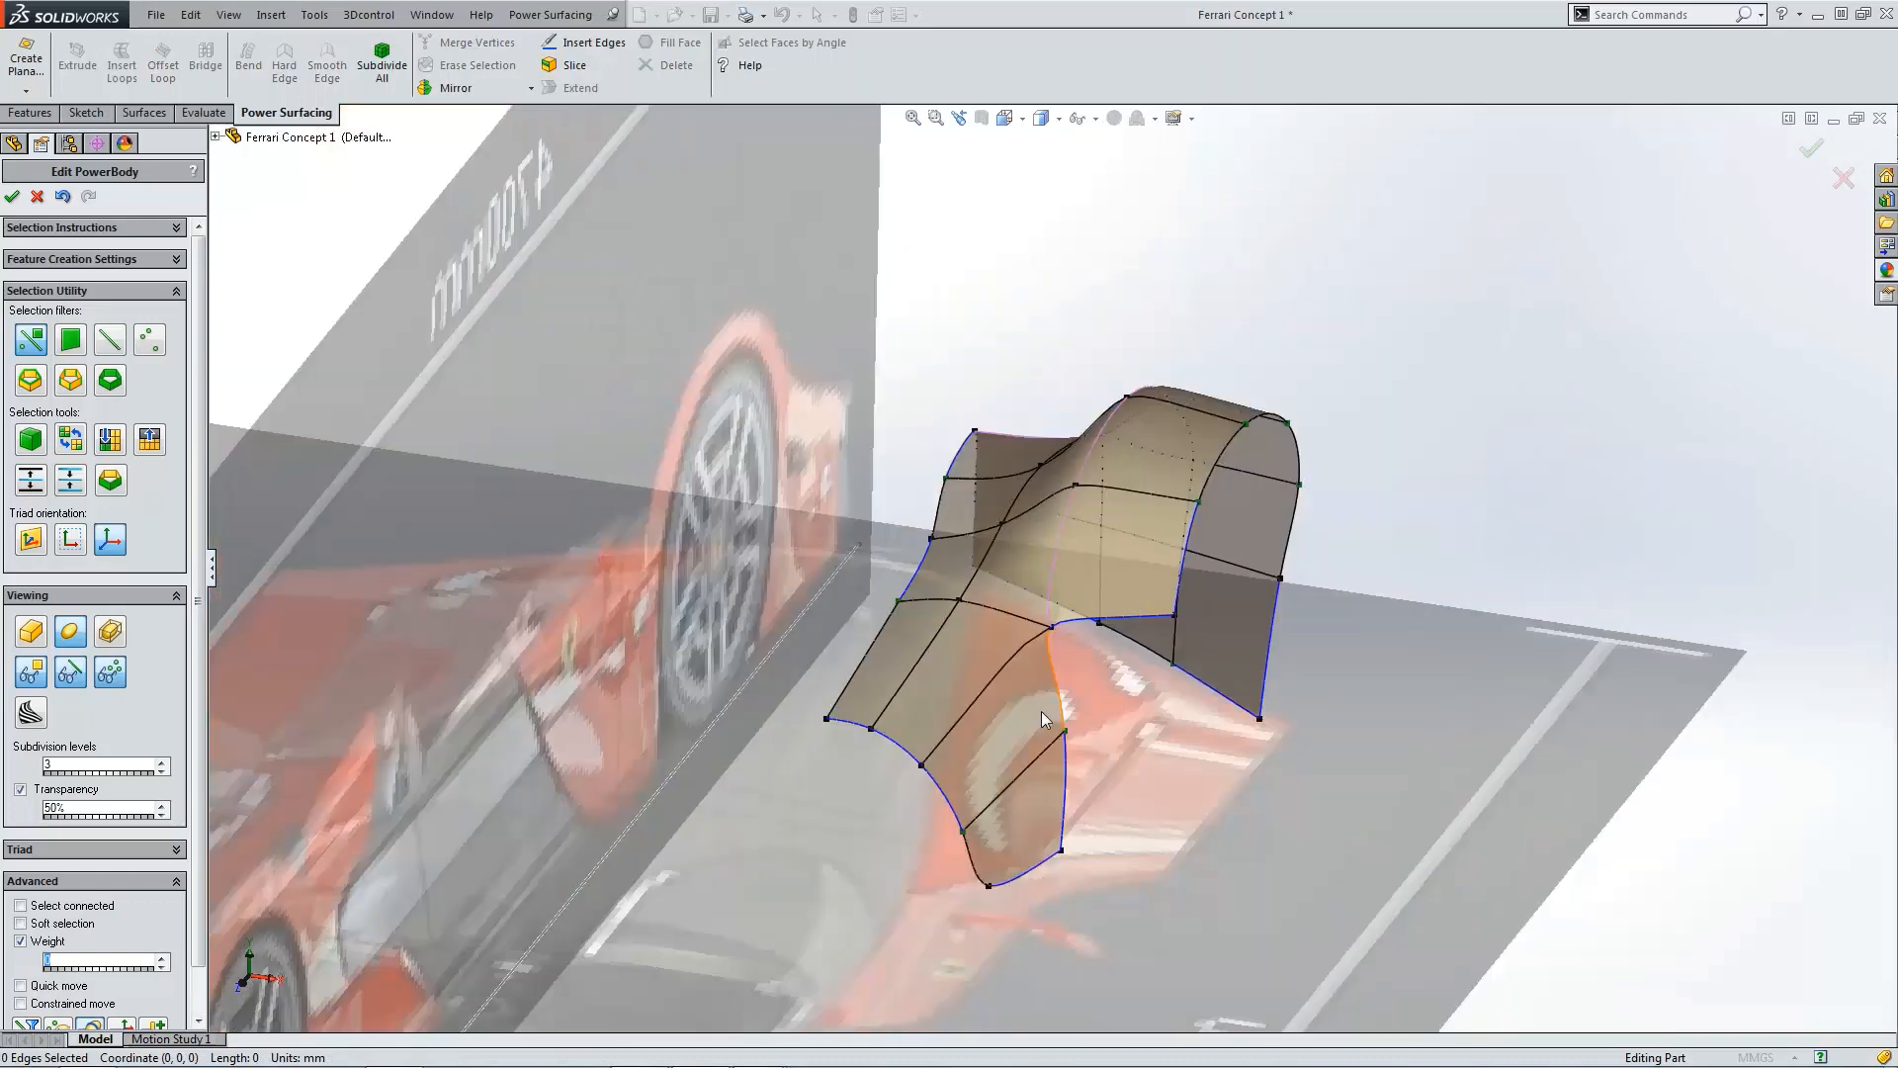
middle_click_drag(1041, 710, 1118, 764)
scroll(1192, 686, "up", 2)
middle_click_drag(1192, 686, 1034, 743)
scroll(1124, 692, "down", 4)
scroll(1099, 674, "up", 5)
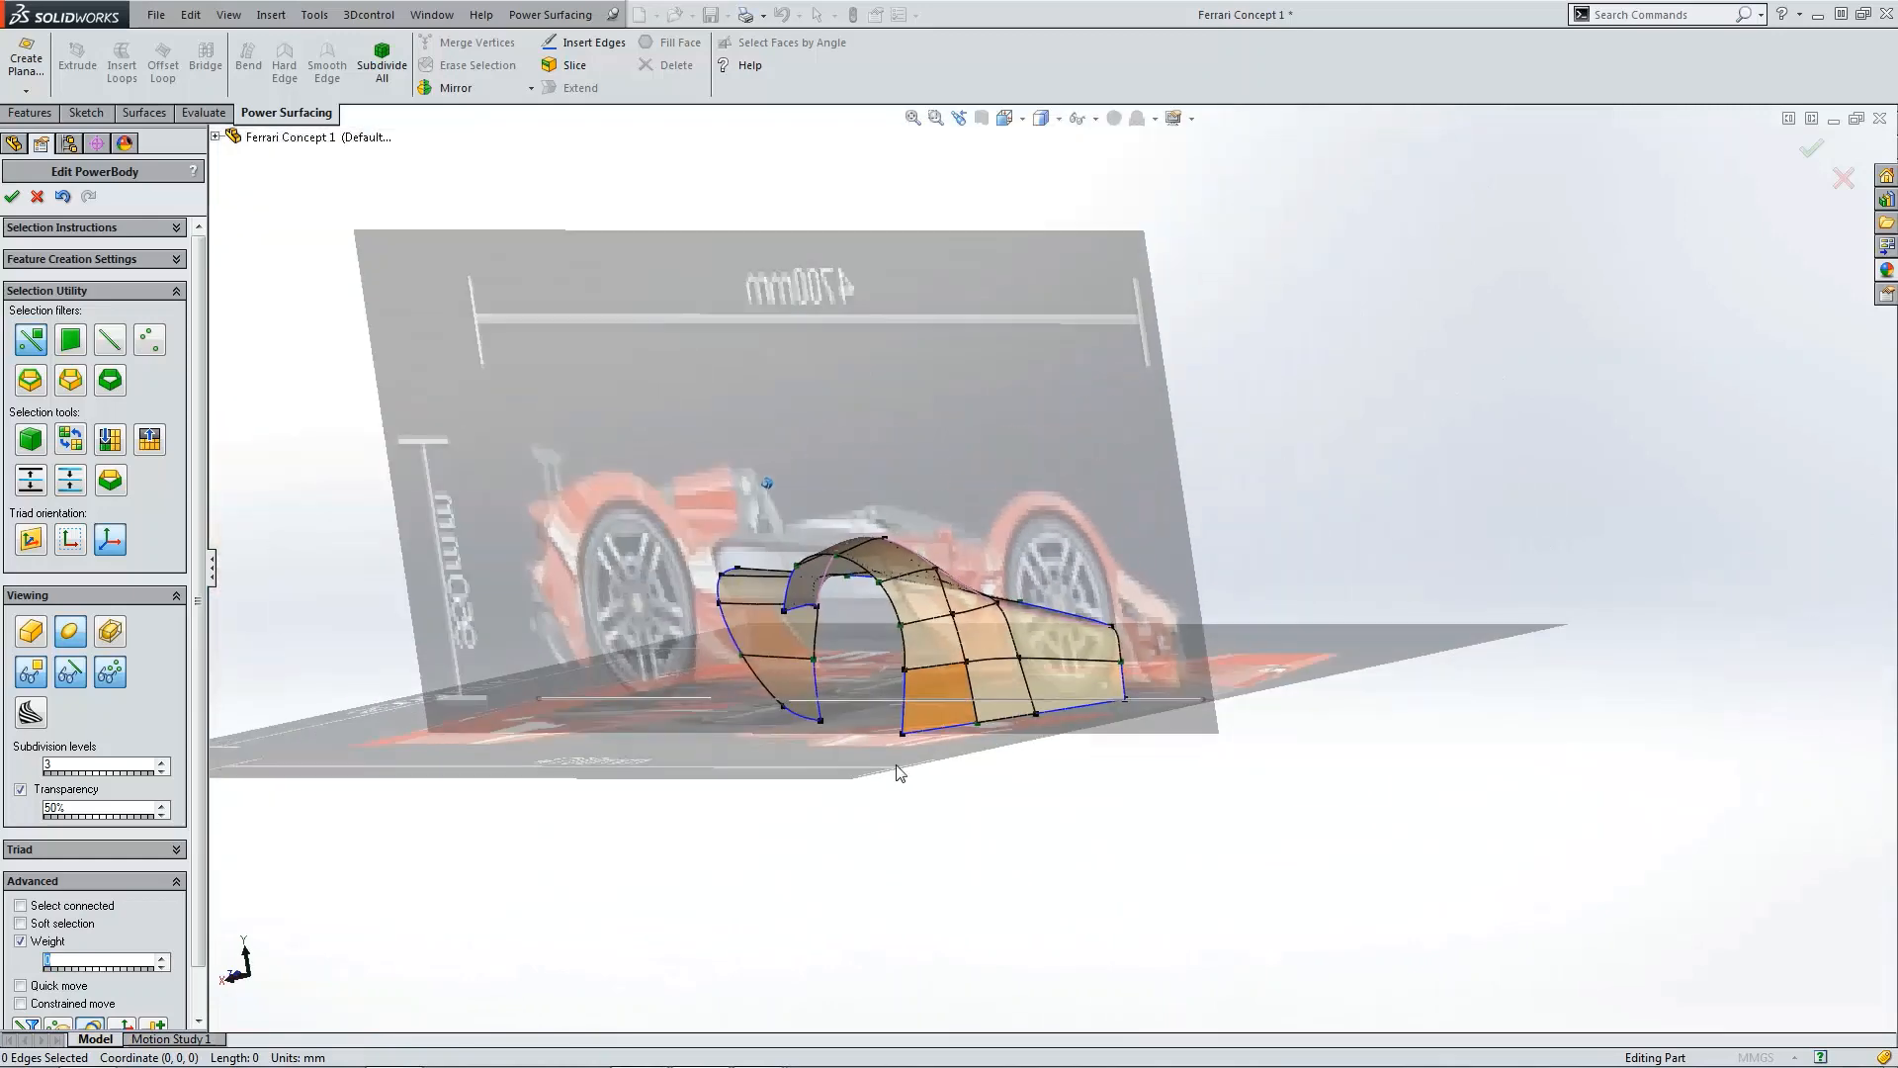
key("ctrl+4")
scroll(1394, 700, "down", 5)
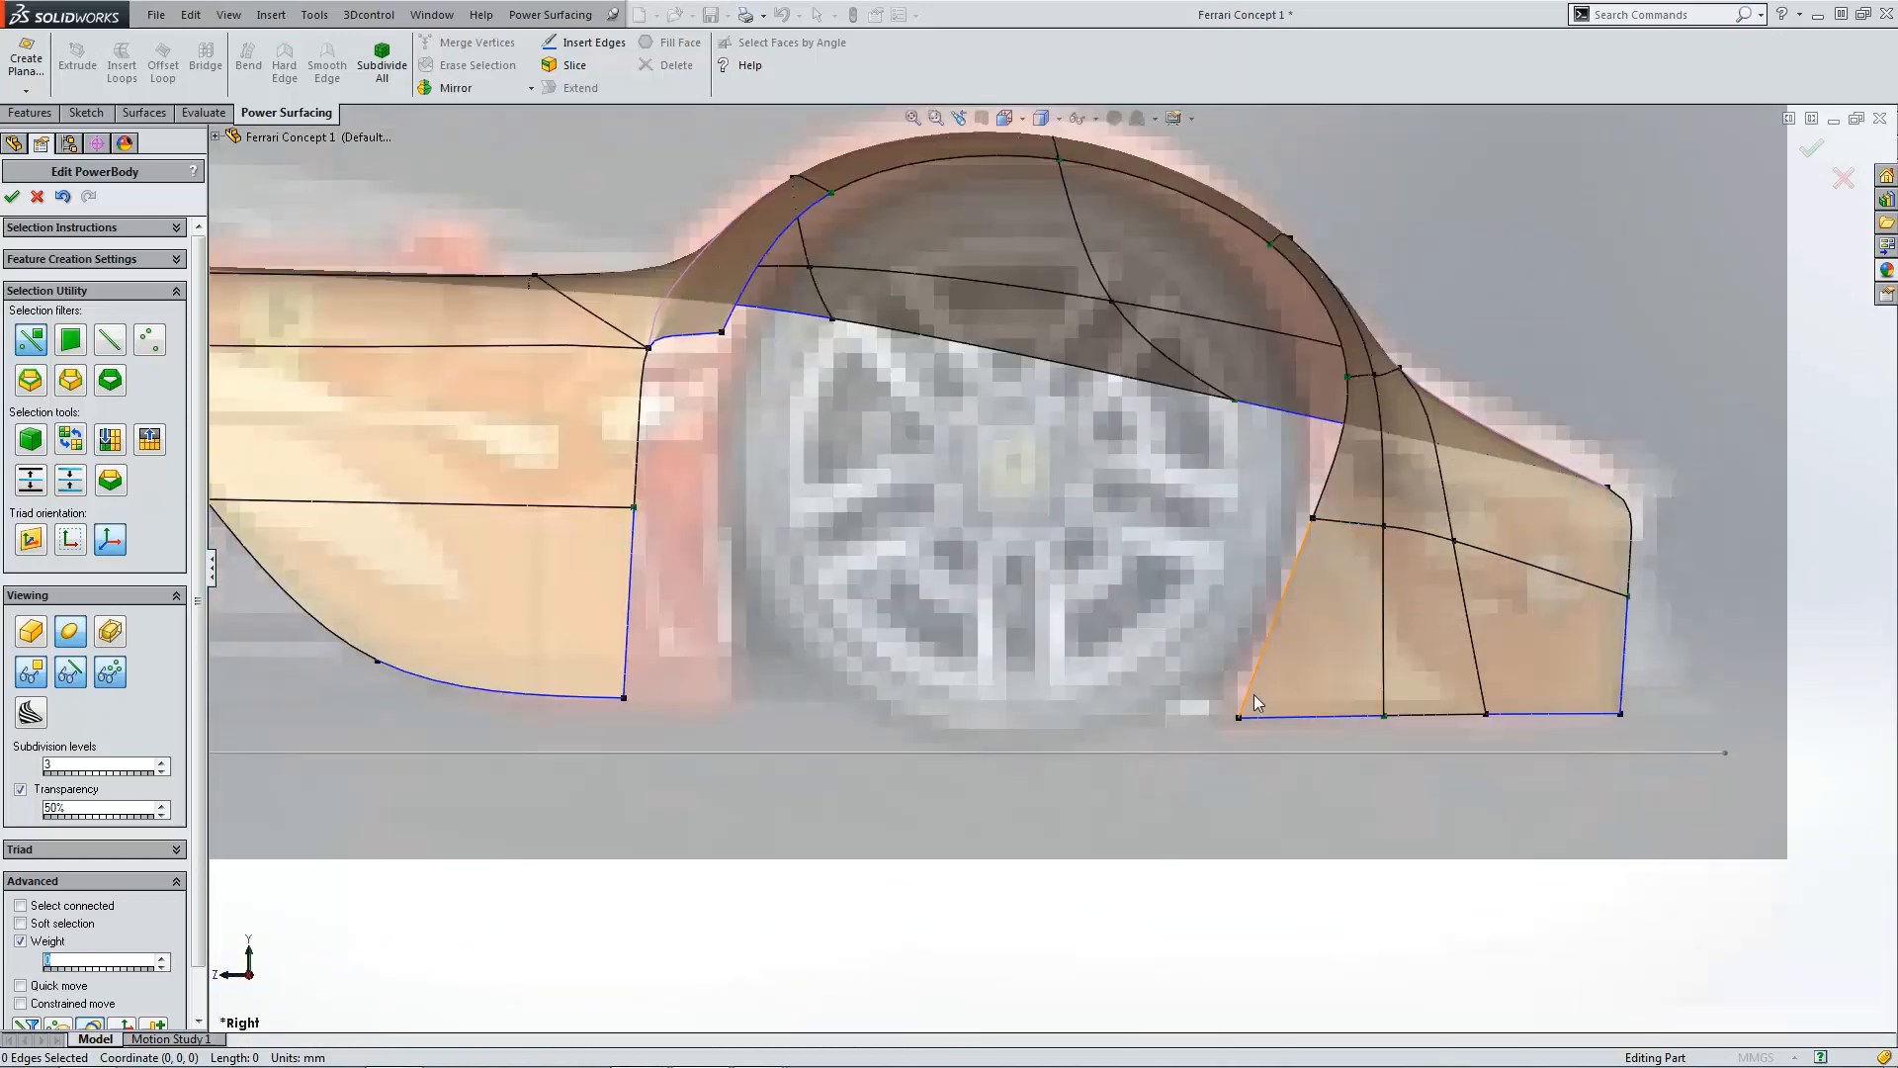
scroll(1307, 567, "up", 5)
scroll(988, 426, "down", 5)
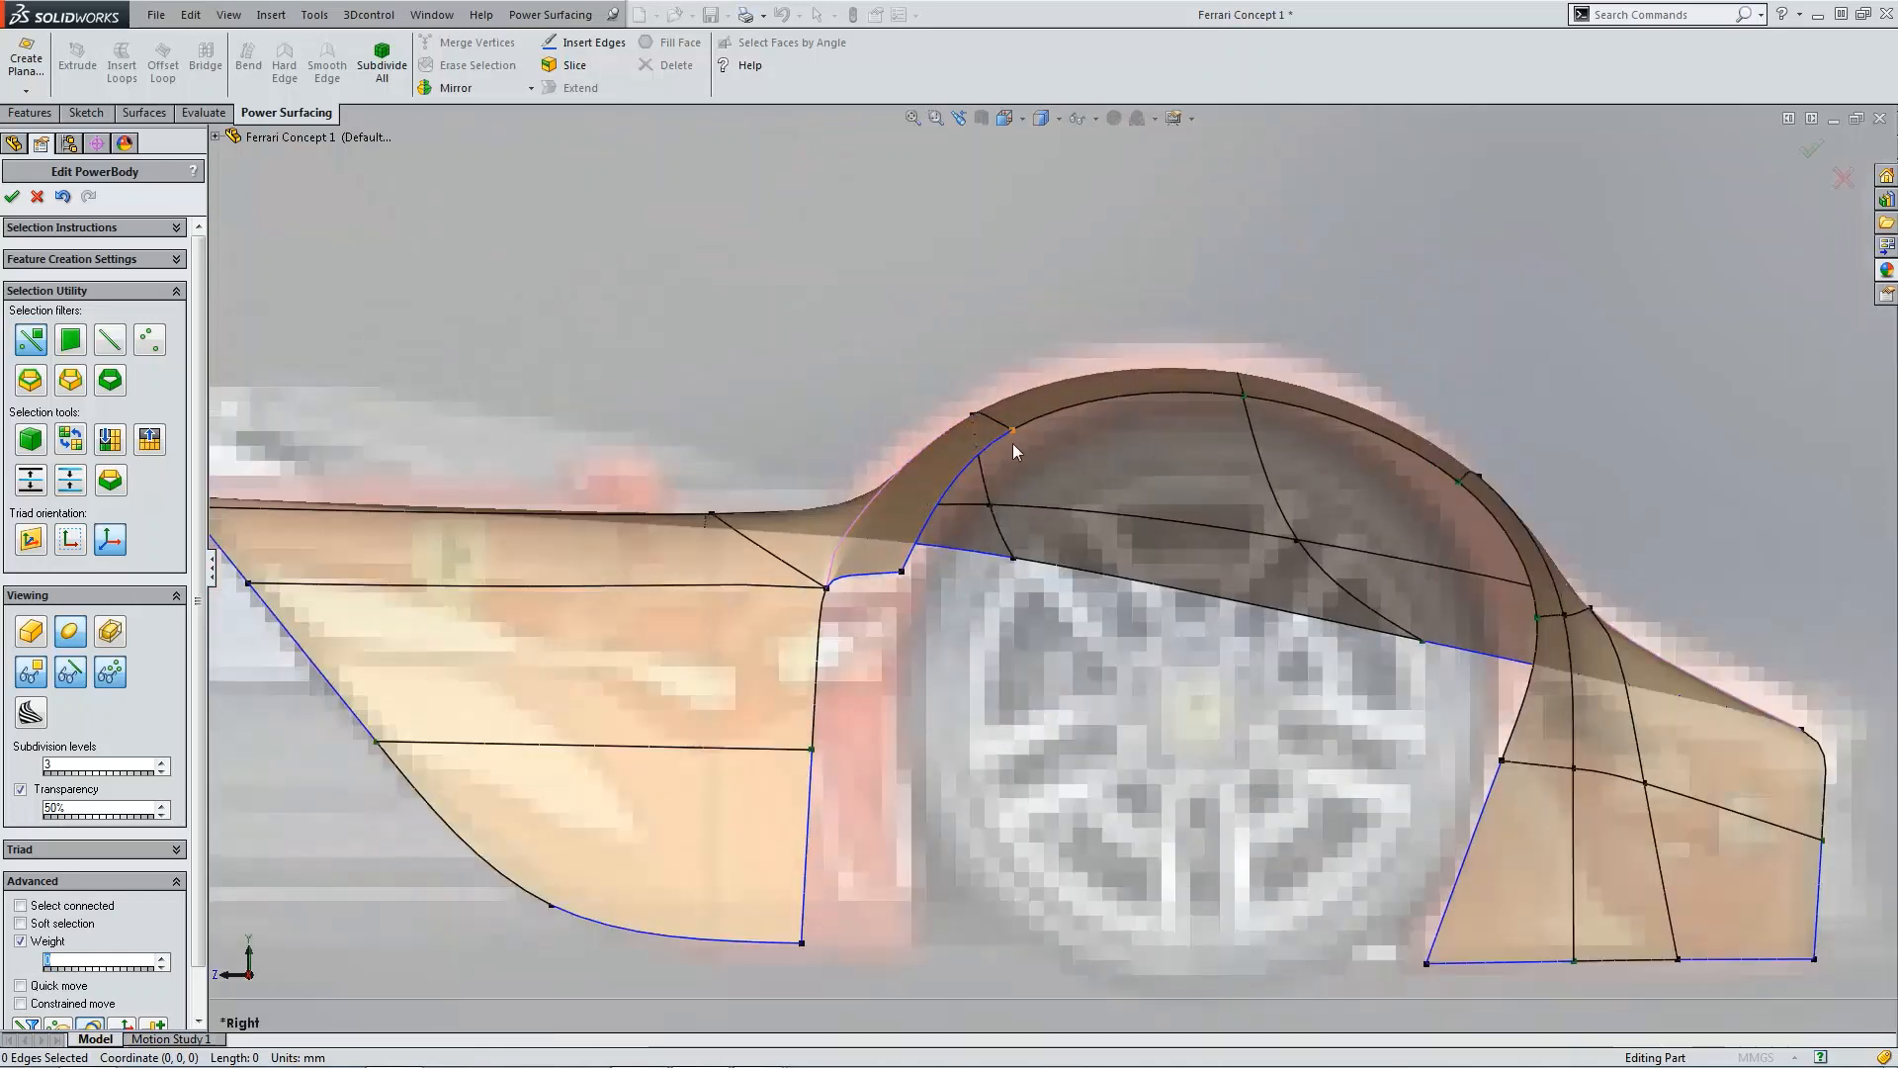
left_click(1025, 426)
left_click_drag(970, 394, 944, 387)
left_click(901, 573)
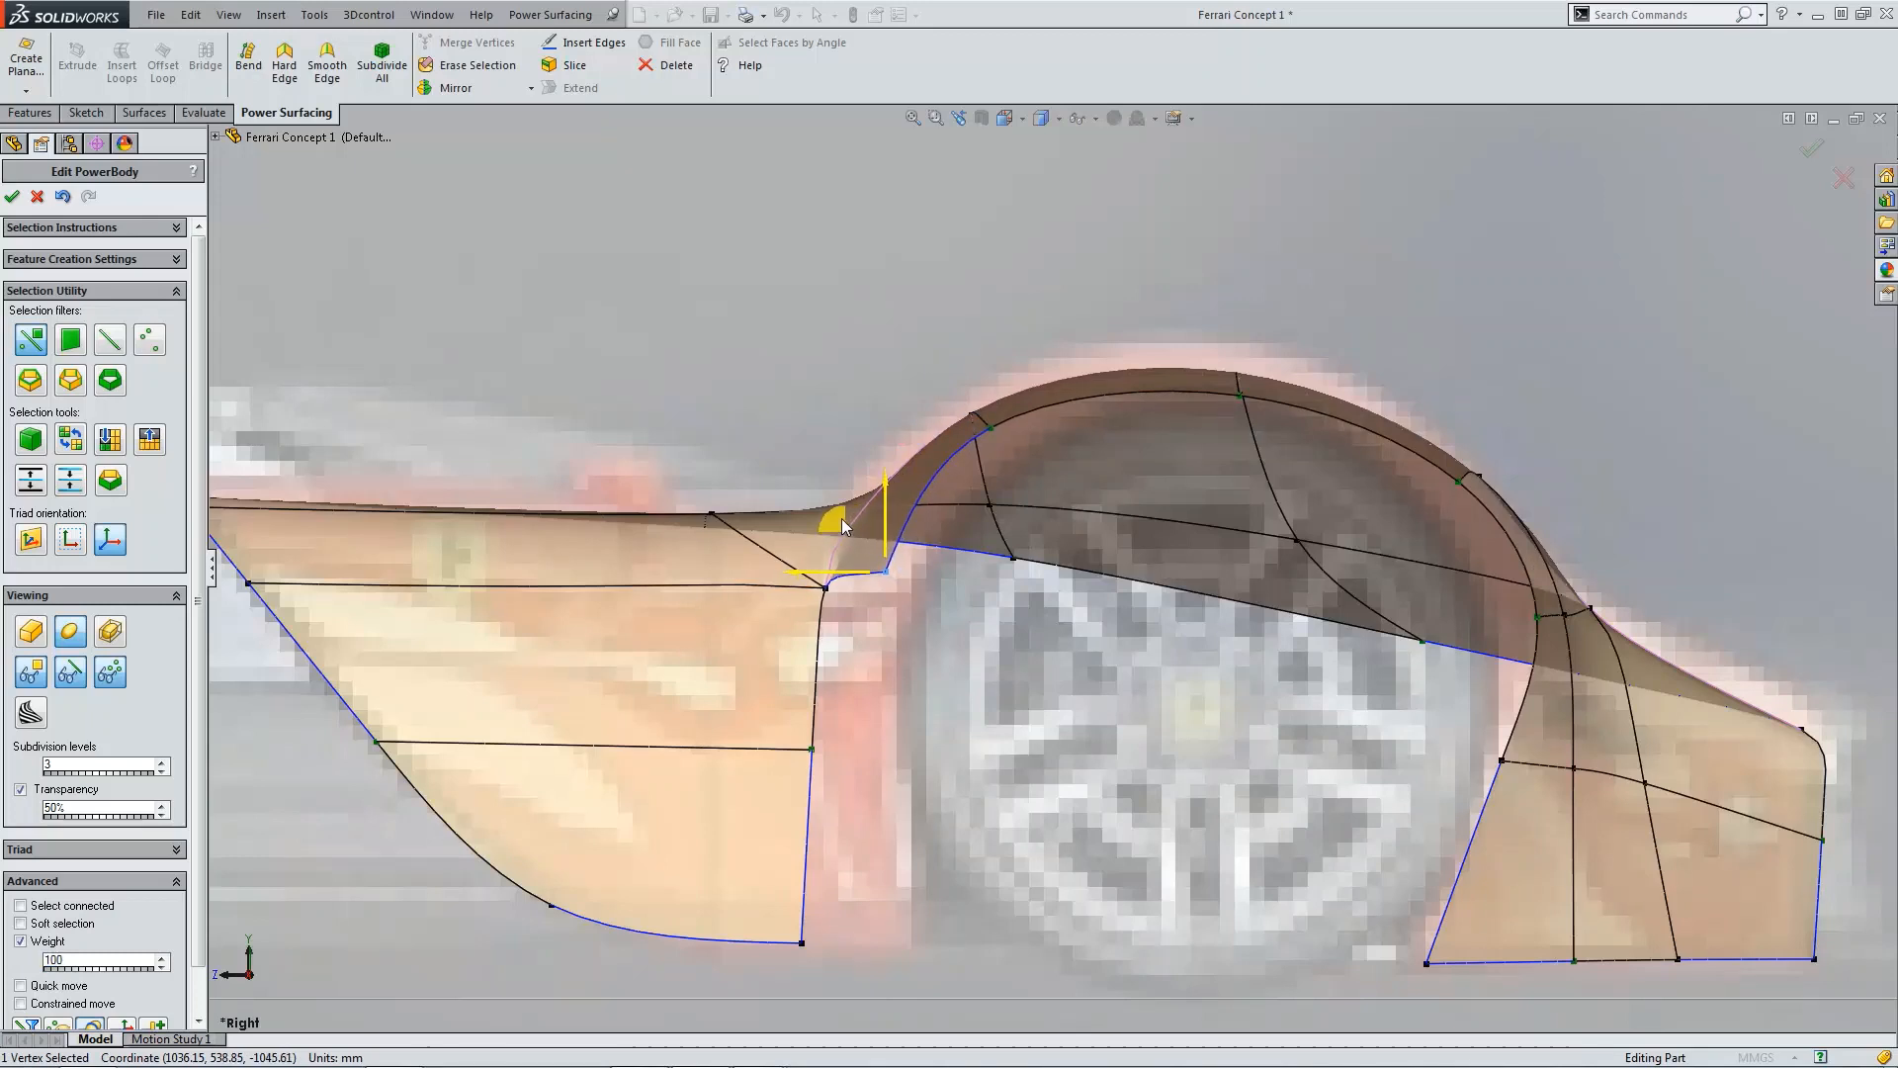
Step: Drag three more wheel-arch vertices around the arch so the cage follows the blueprint's wheel opening
scroll(1367, 518, "up", 2)
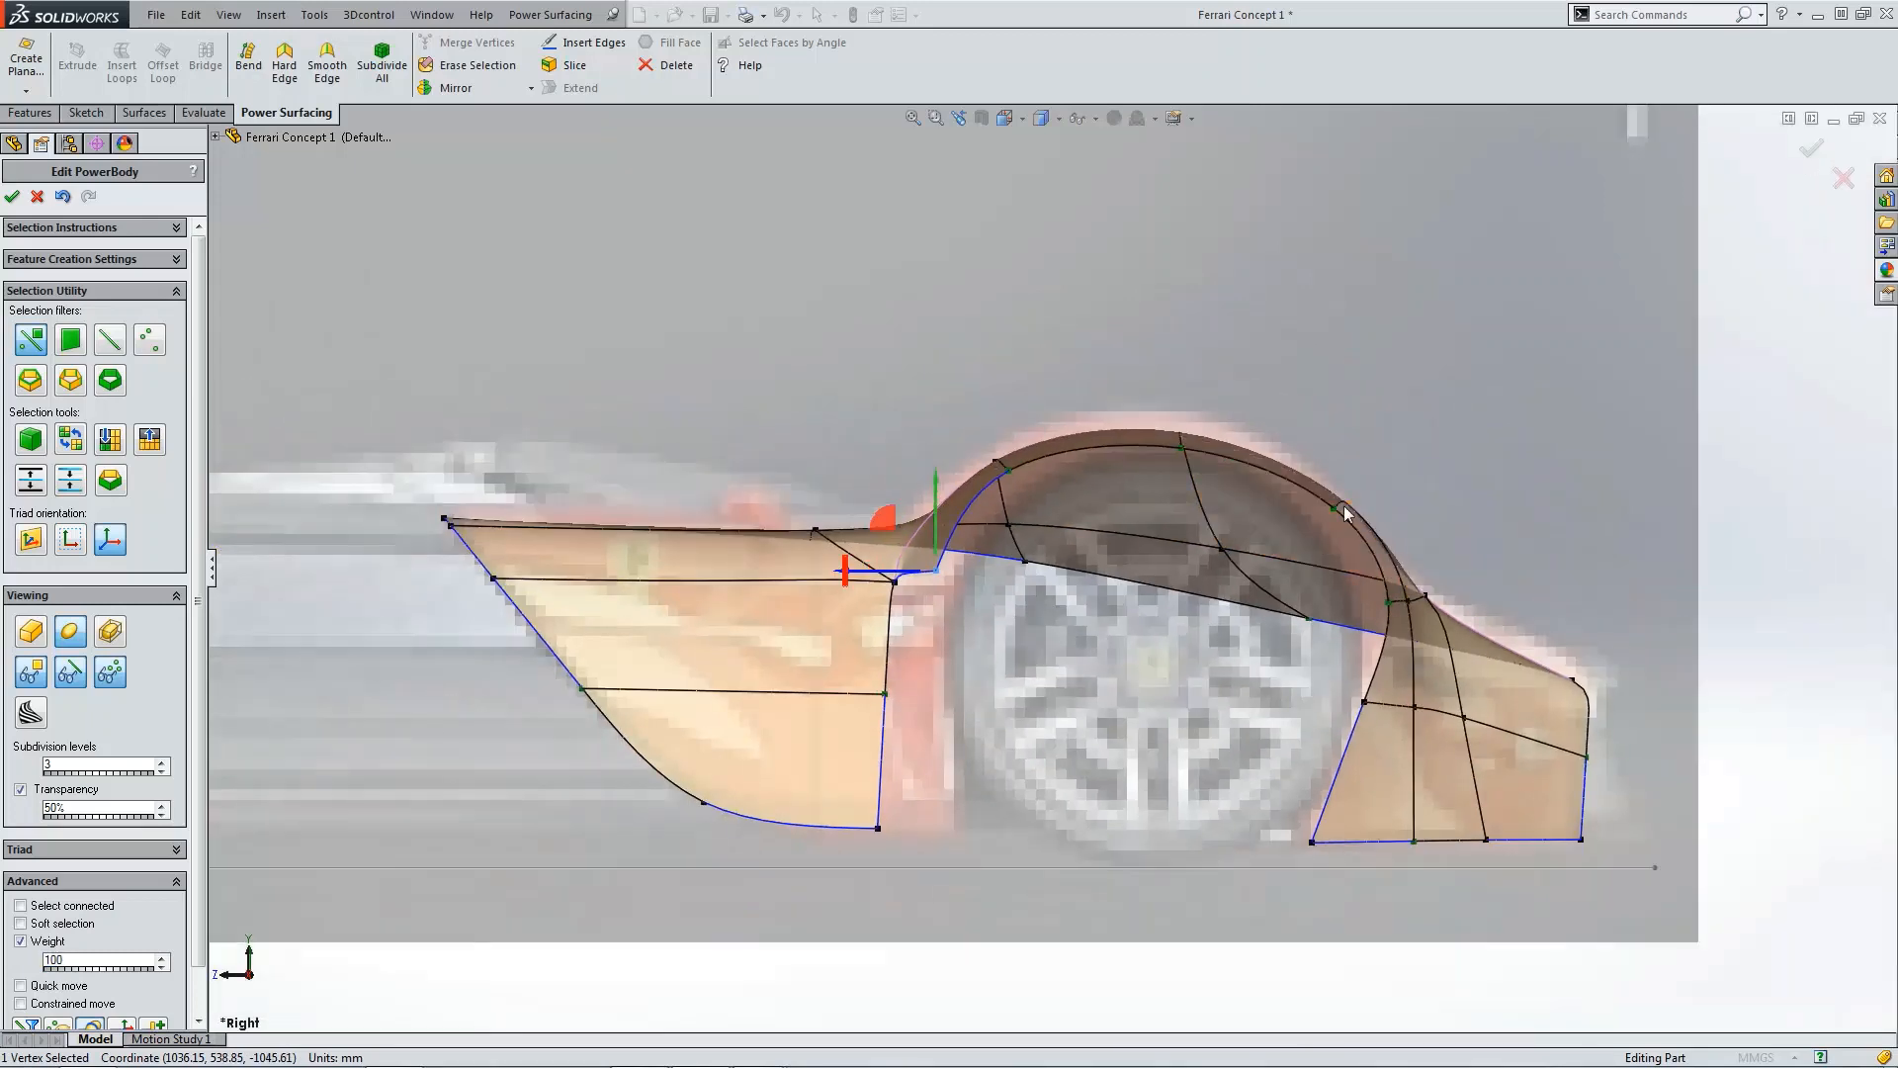
scroll(1344, 506, "down", 3)
left_click(1296, 516)
left_click_drag(1244, 483, 1214, 492)
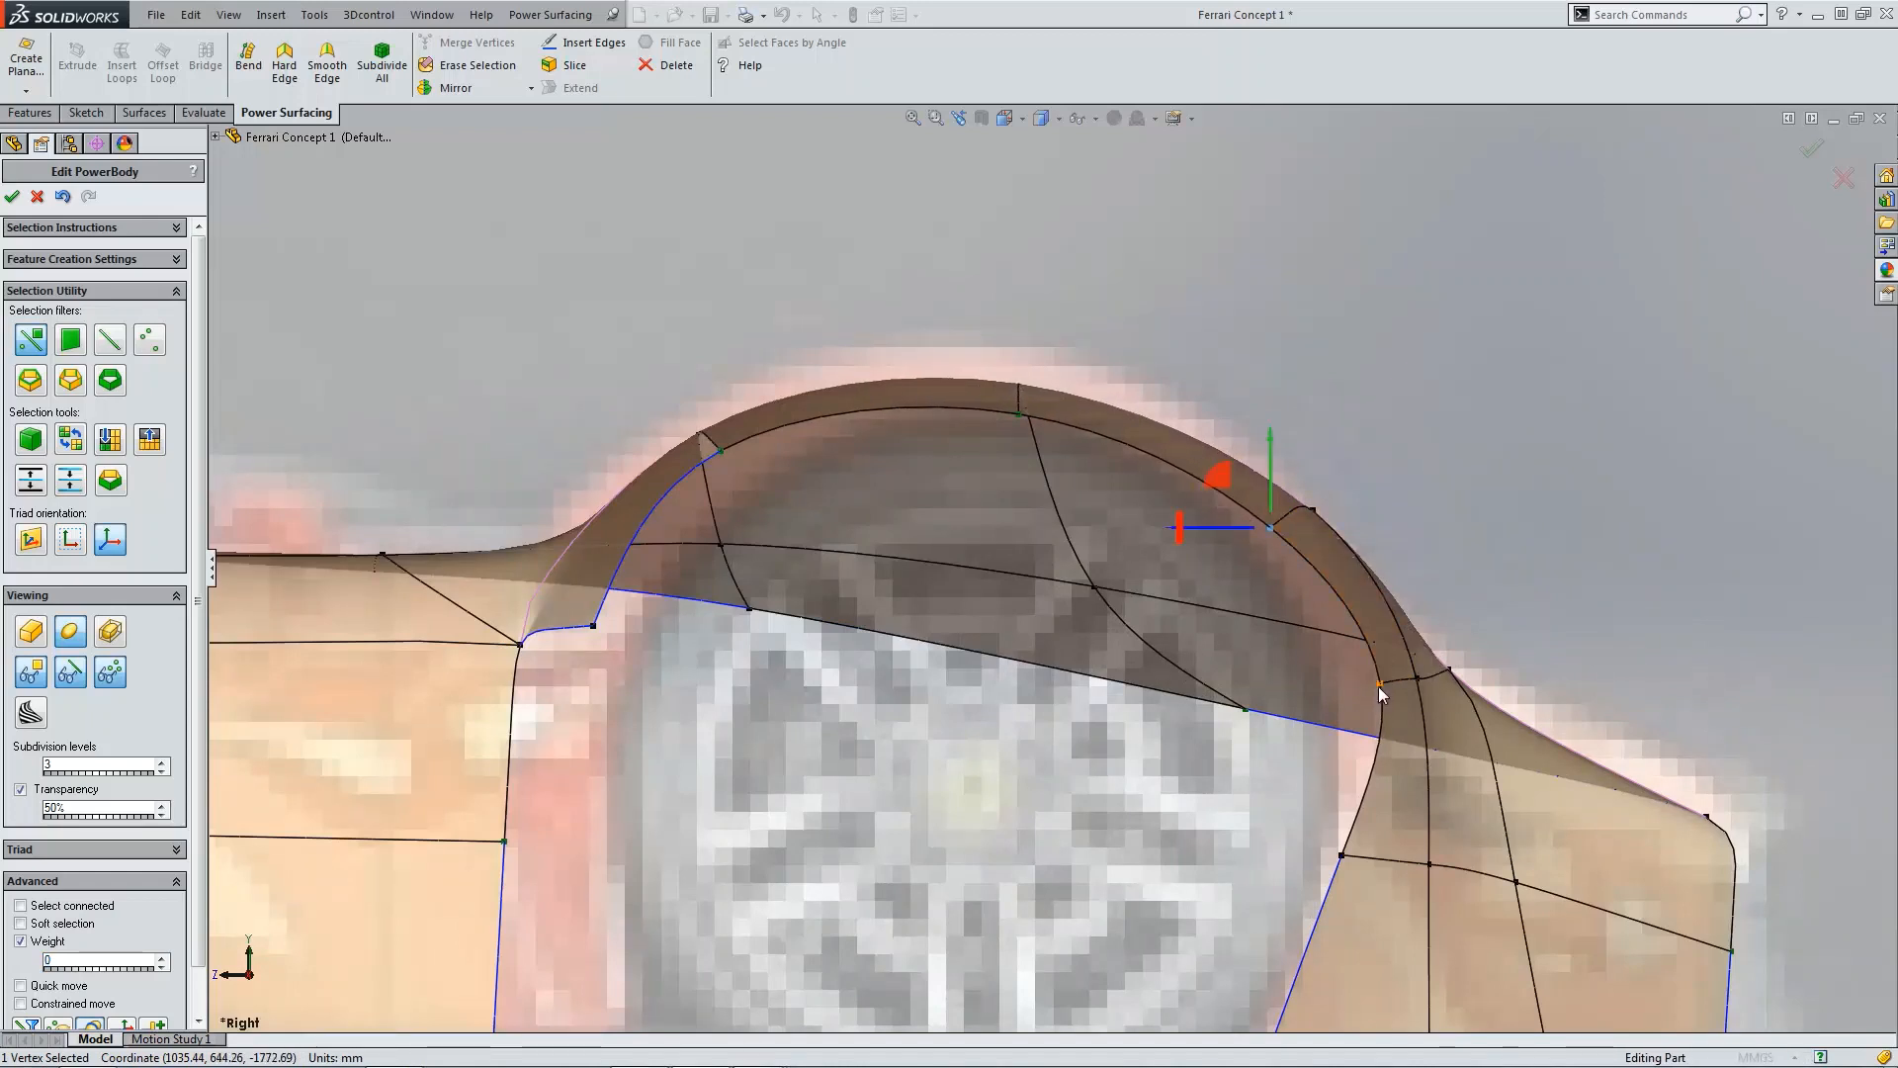
left_click_drag(1335, 650, 1276, 643)
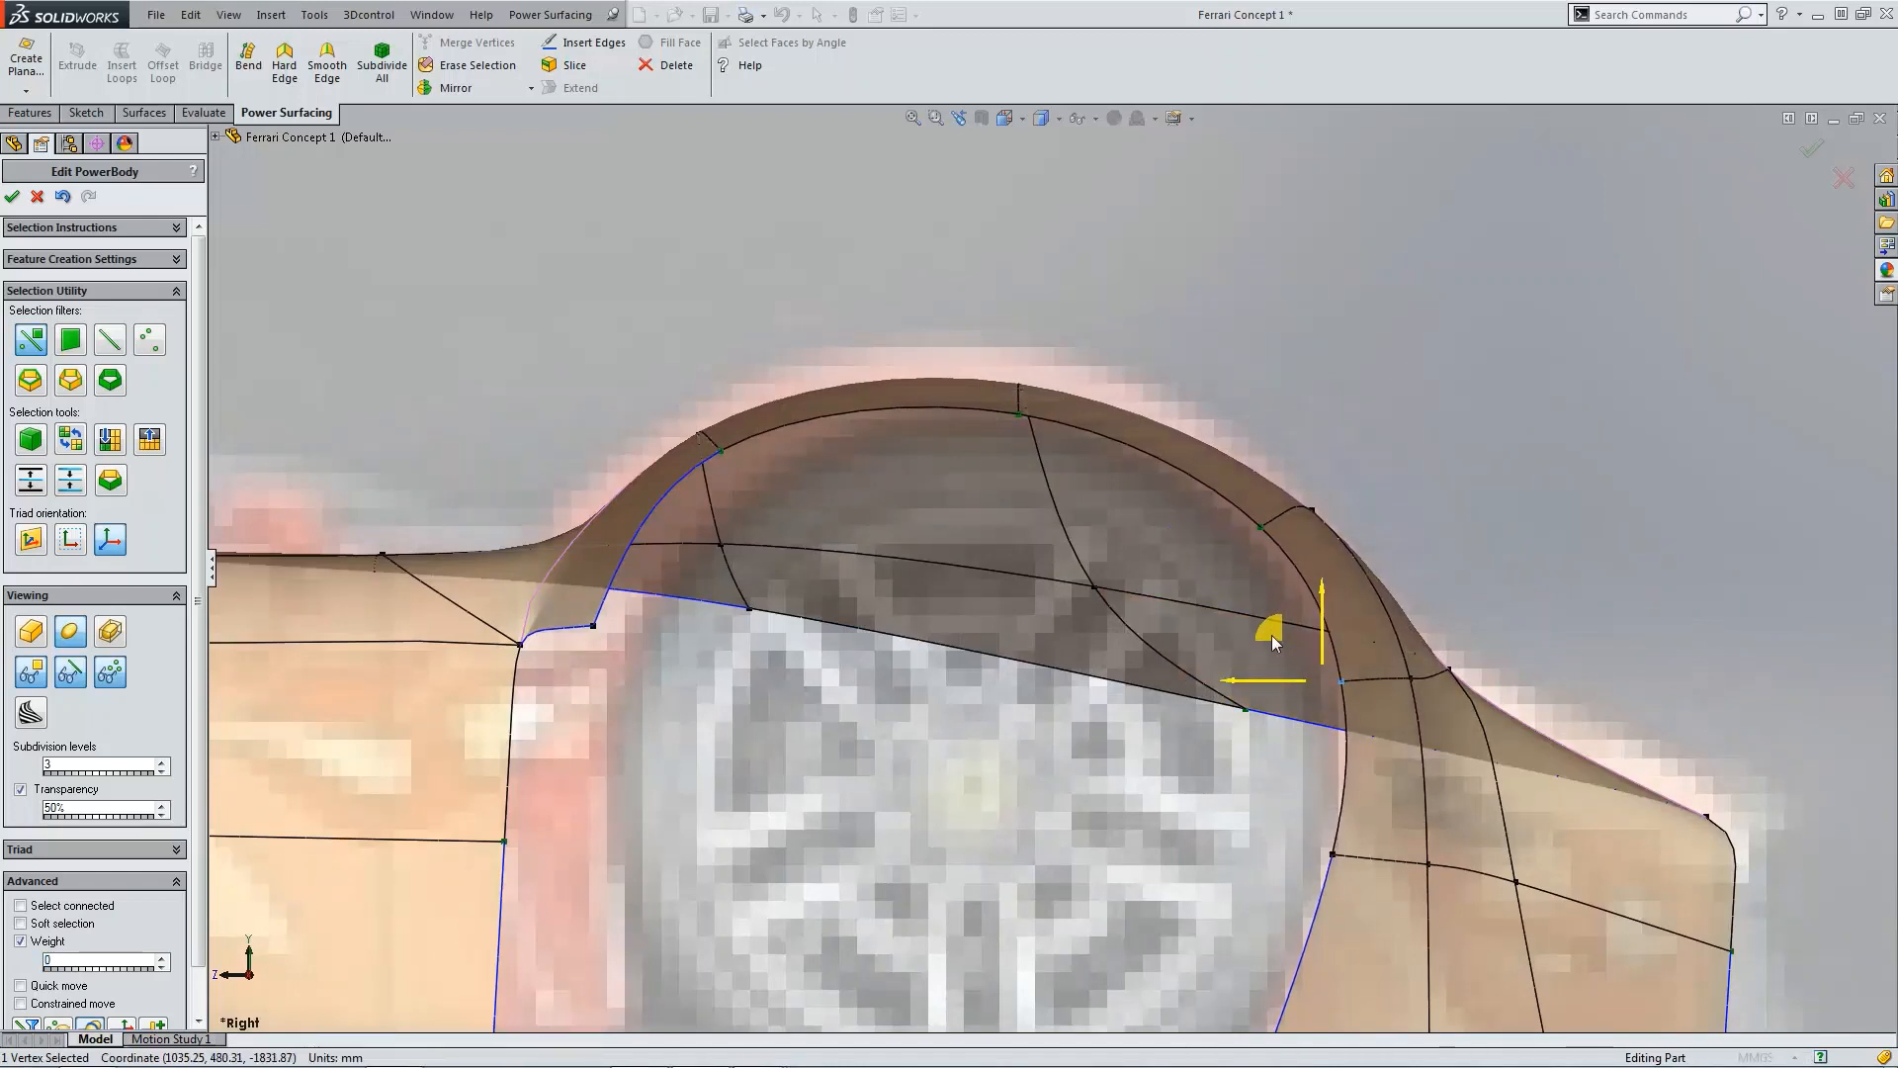
left_click(718, 454)
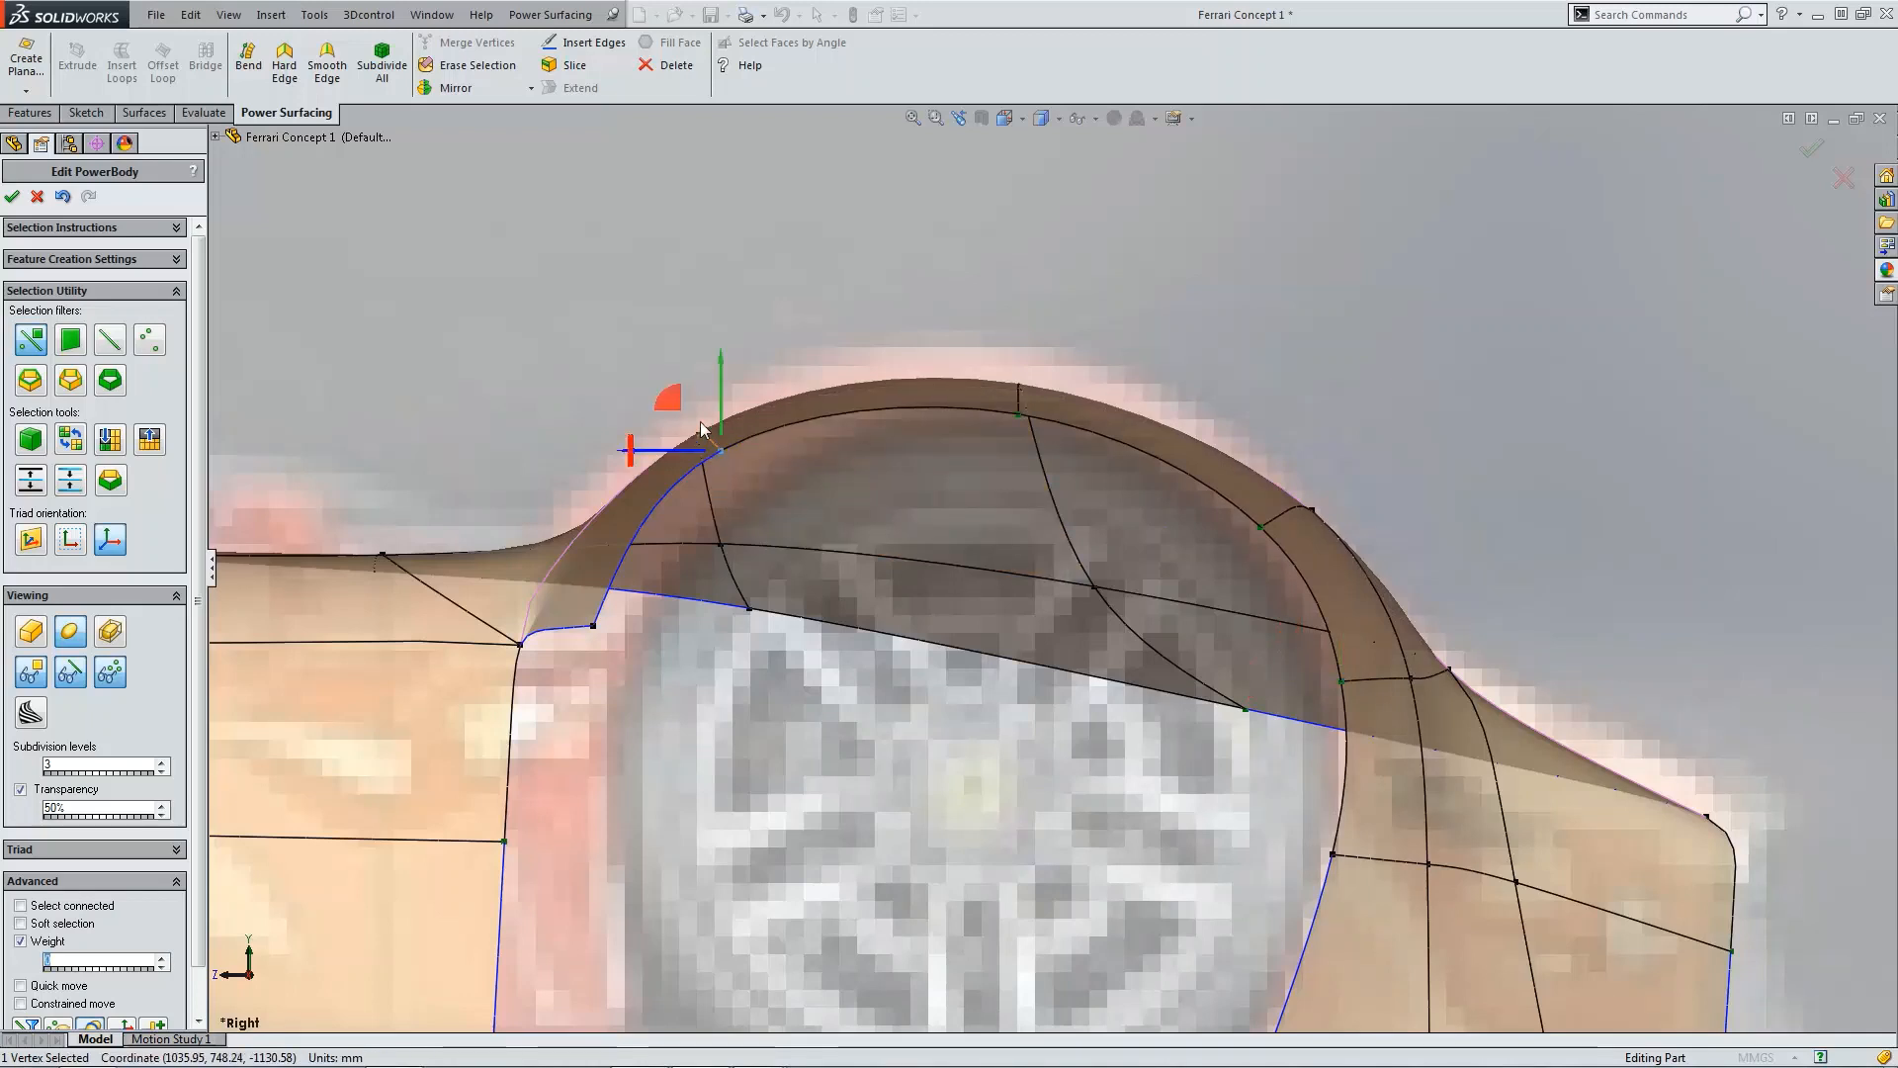
left_click_drag(690, 423, 708, 452)
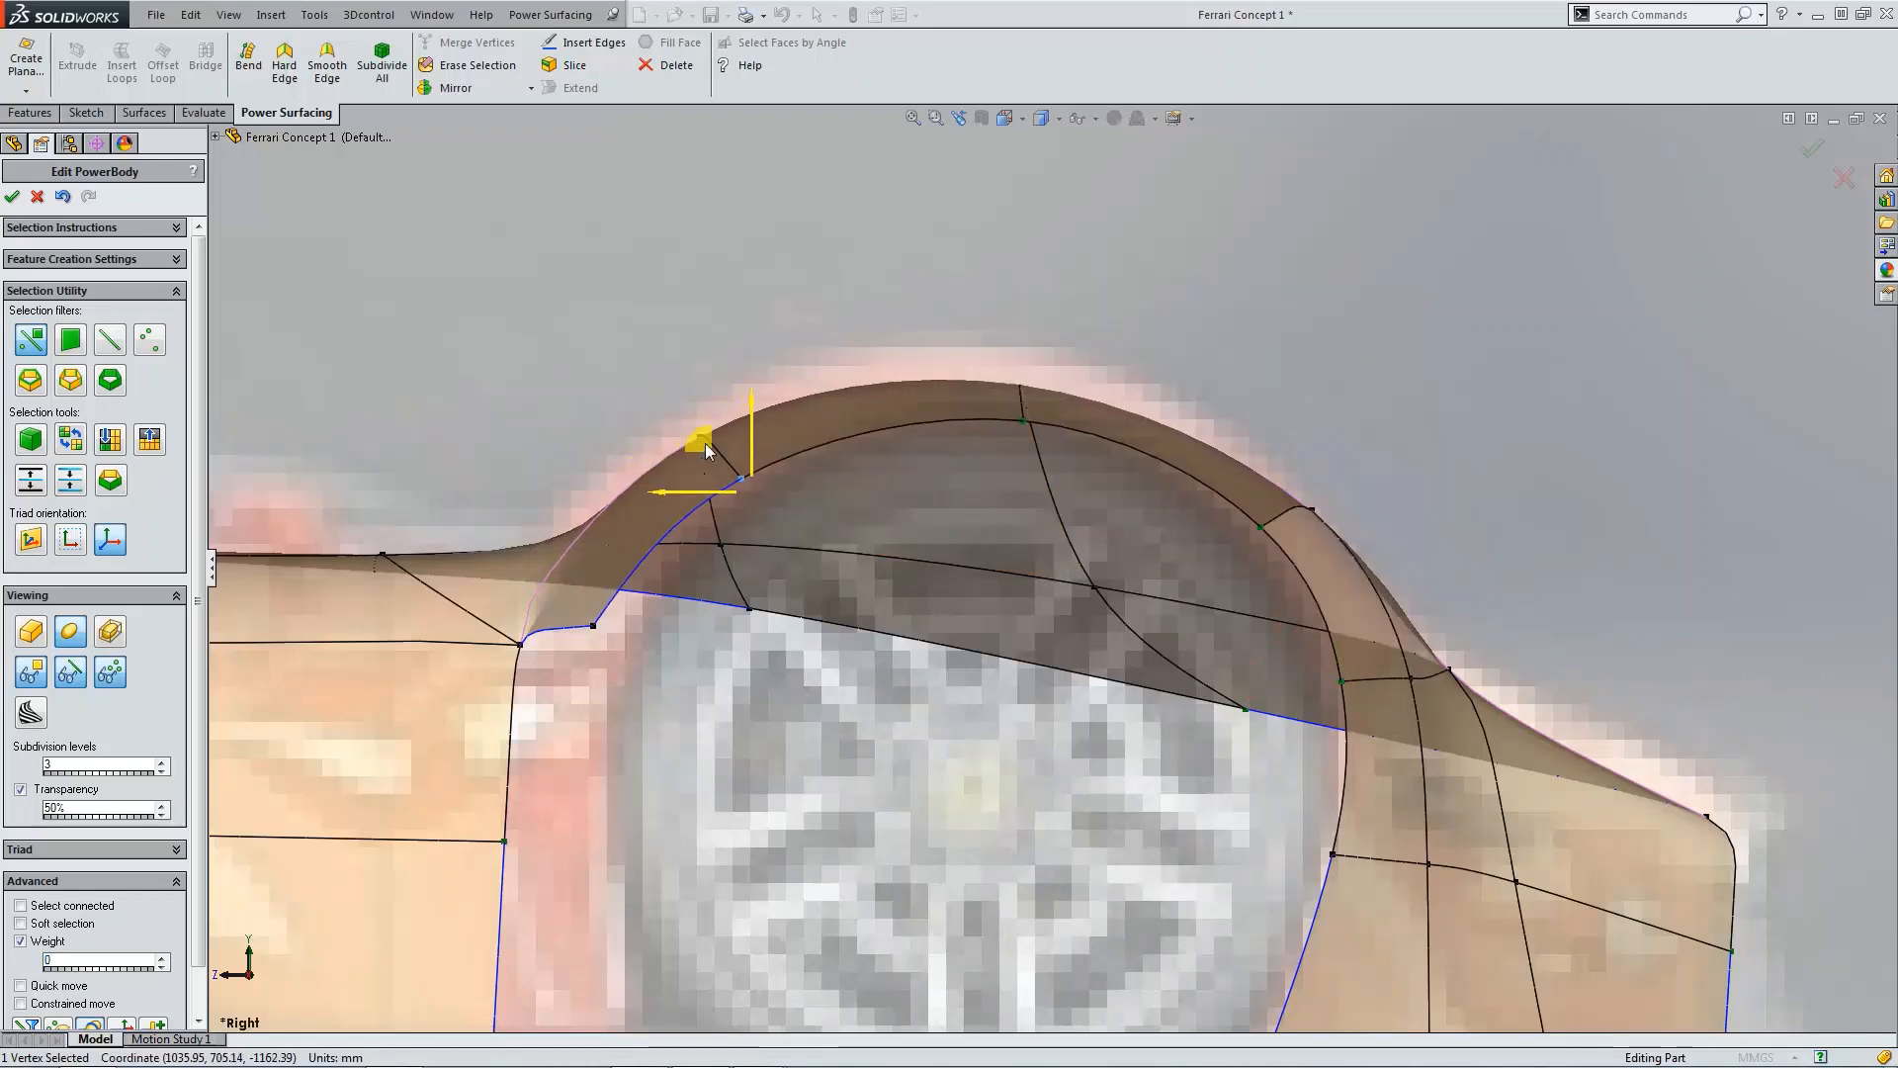
Step: Drag the arch's lower front corner vertex into place and accept the PowerBody edit
left_click(591, 627)
left_click_drag(547, 580, 575, 597)
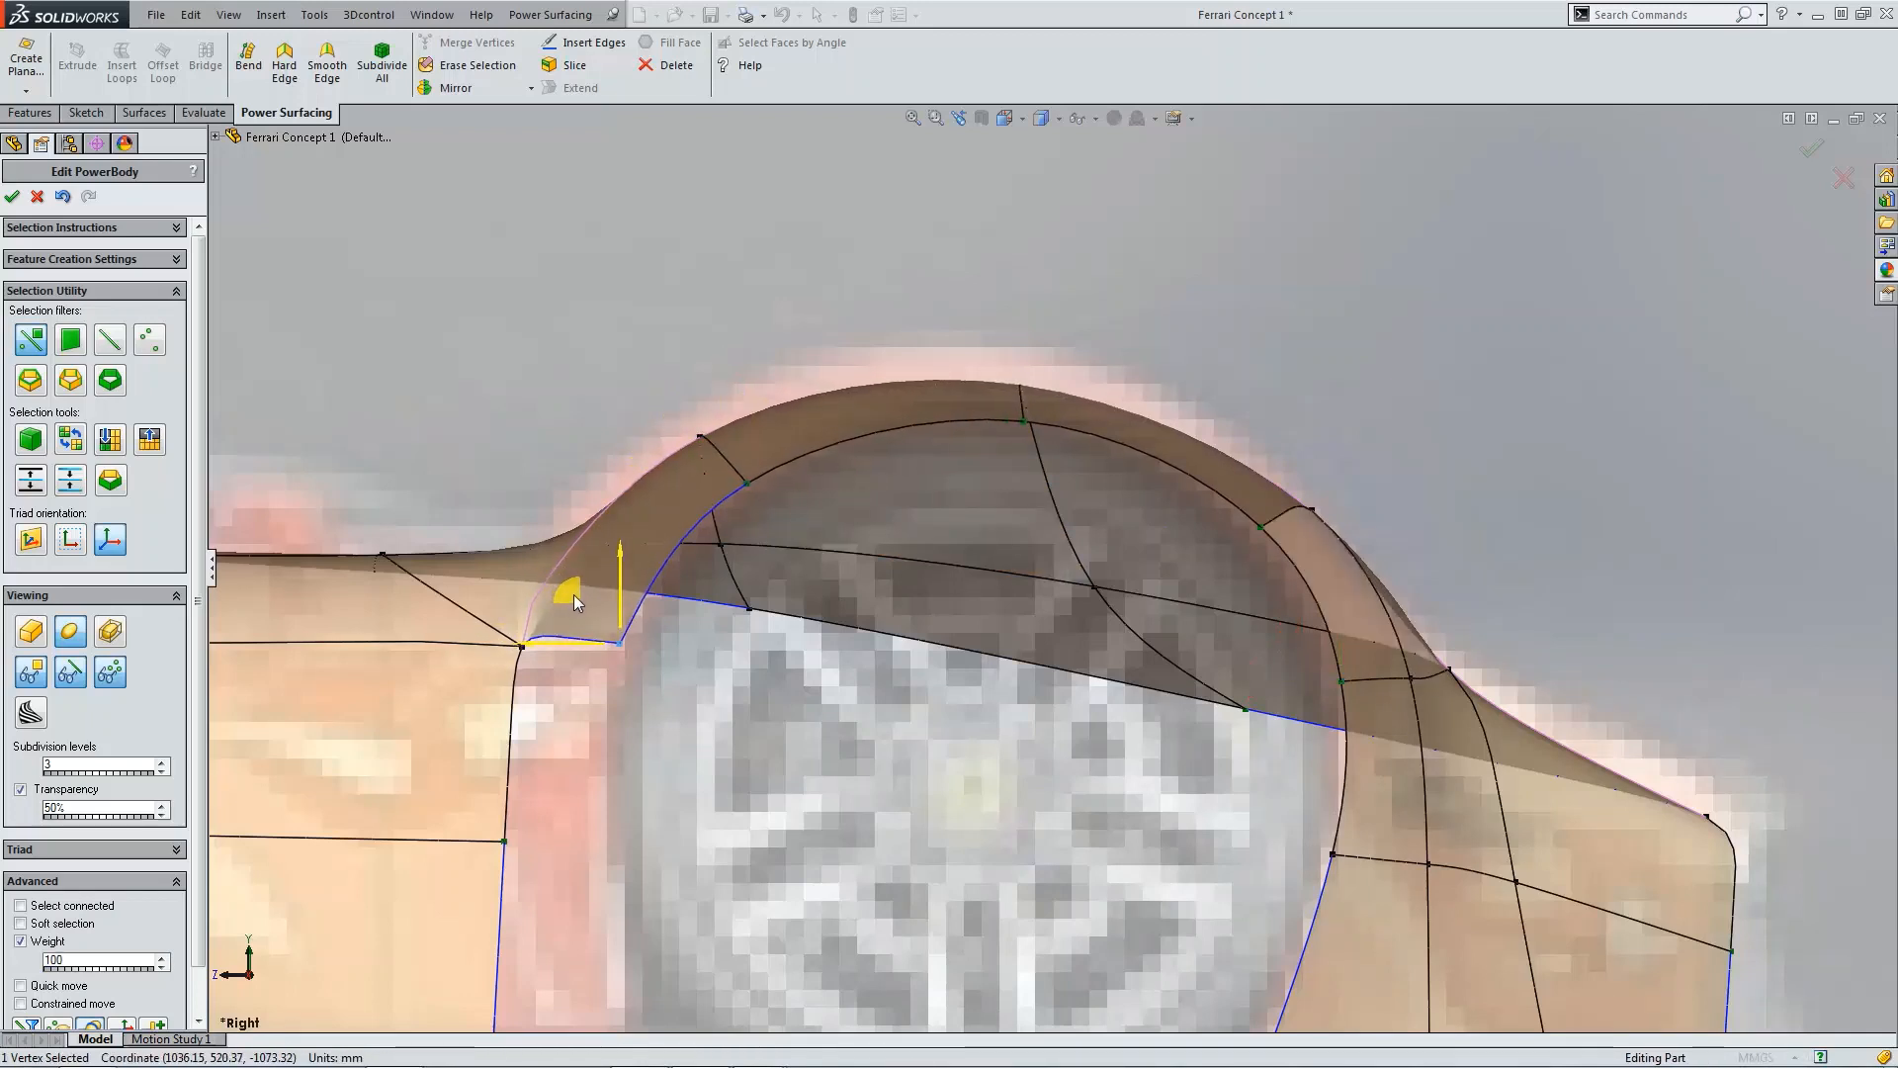
scroll(1094, 738, "up", 6)
left_click(1423, 571)
middle_click_drag(1424, 571, 332, 397)
left_click(13, 196)
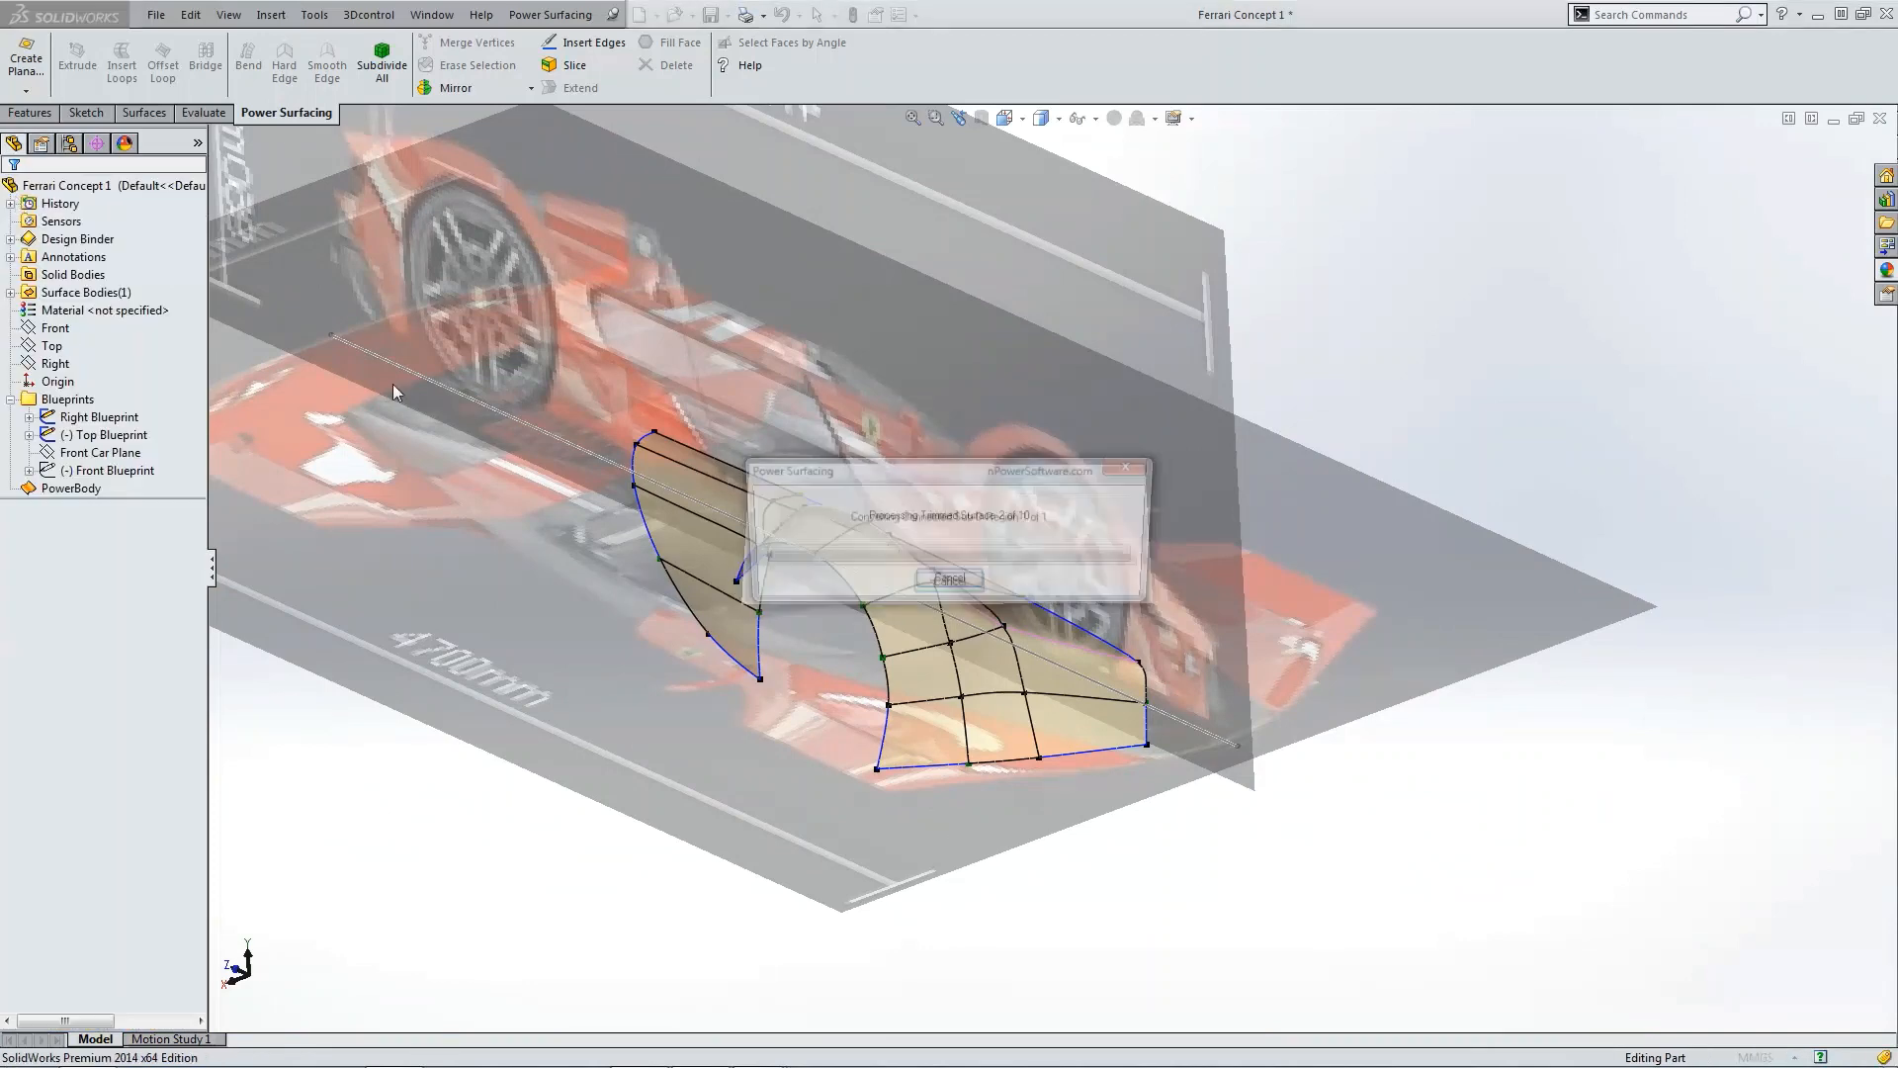
Step: Inspect the smooth body's surface up close and switch the view to shaded display without edges
middle_click_drag(666, 555, 583, 686)
scroll(564, 629, "down", 4)
scroll(564, 633, "down", 6)
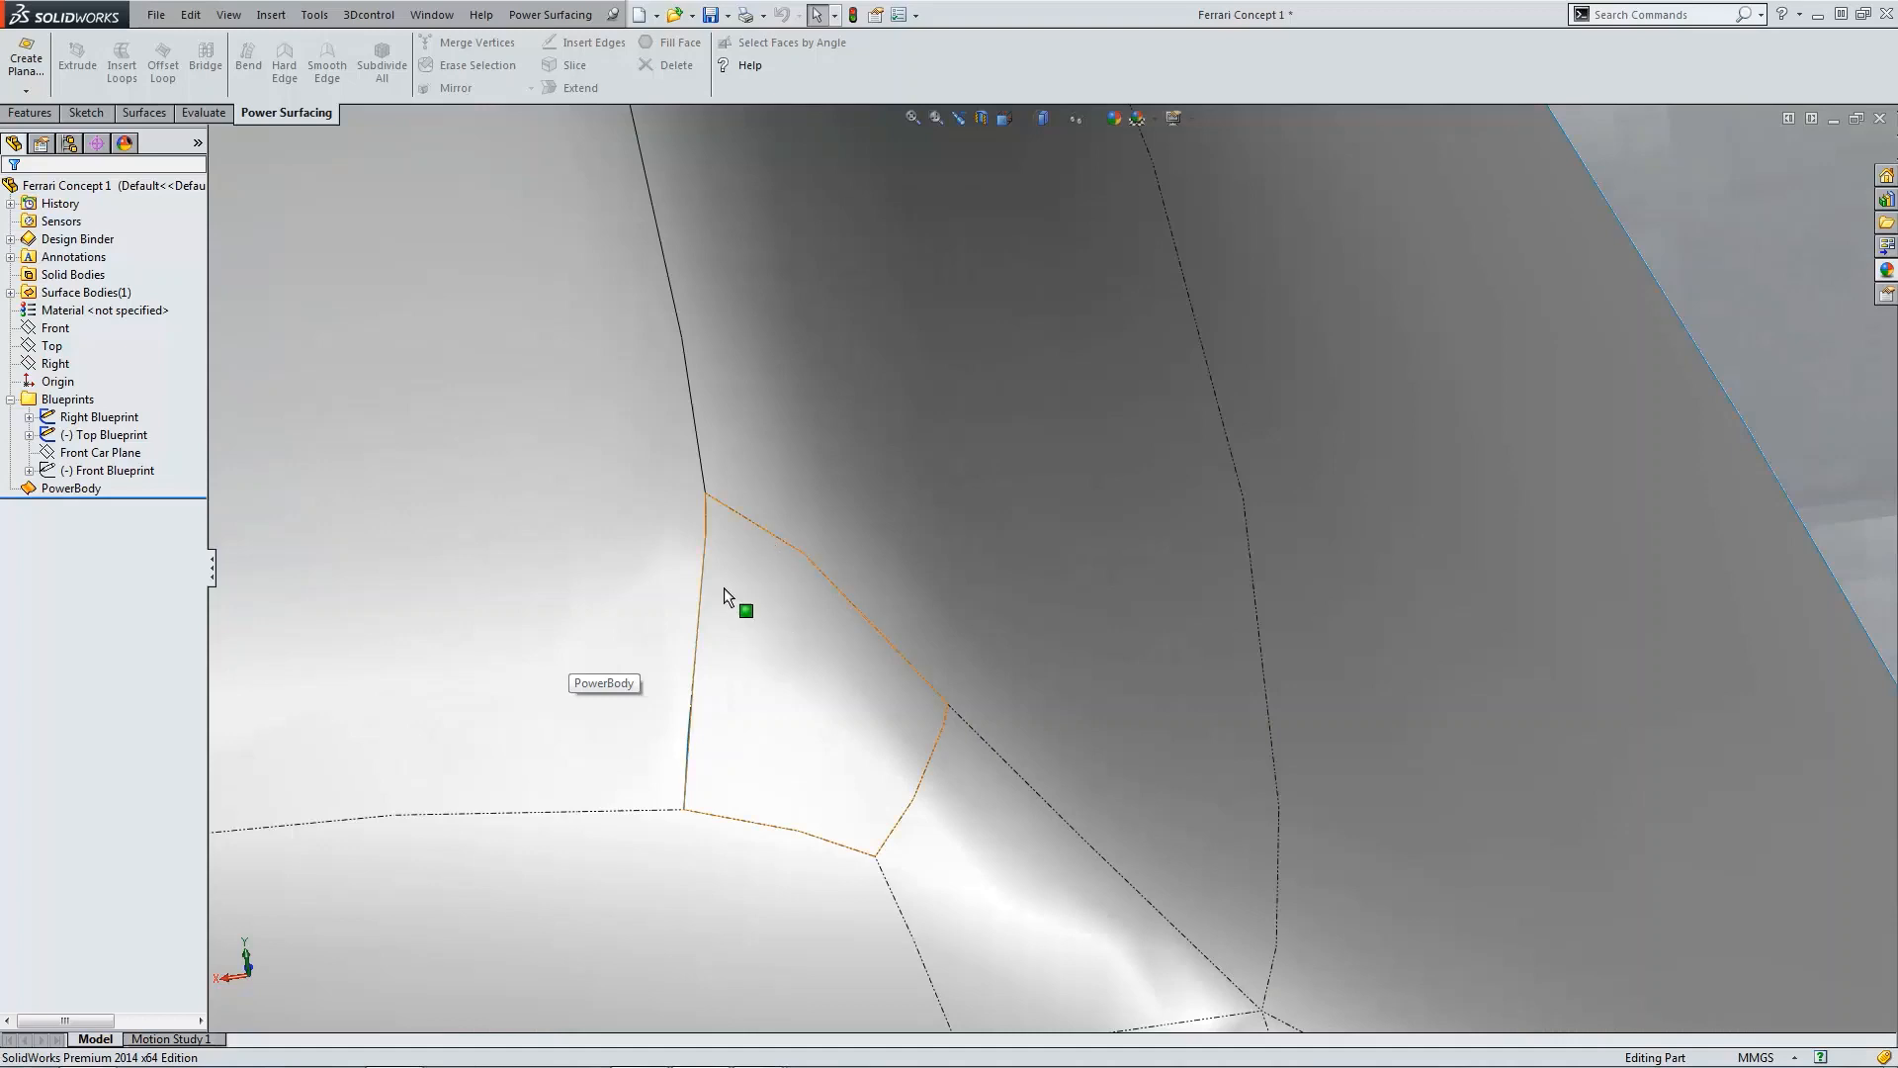
middle_click_drag(732, 590, 827, 524)
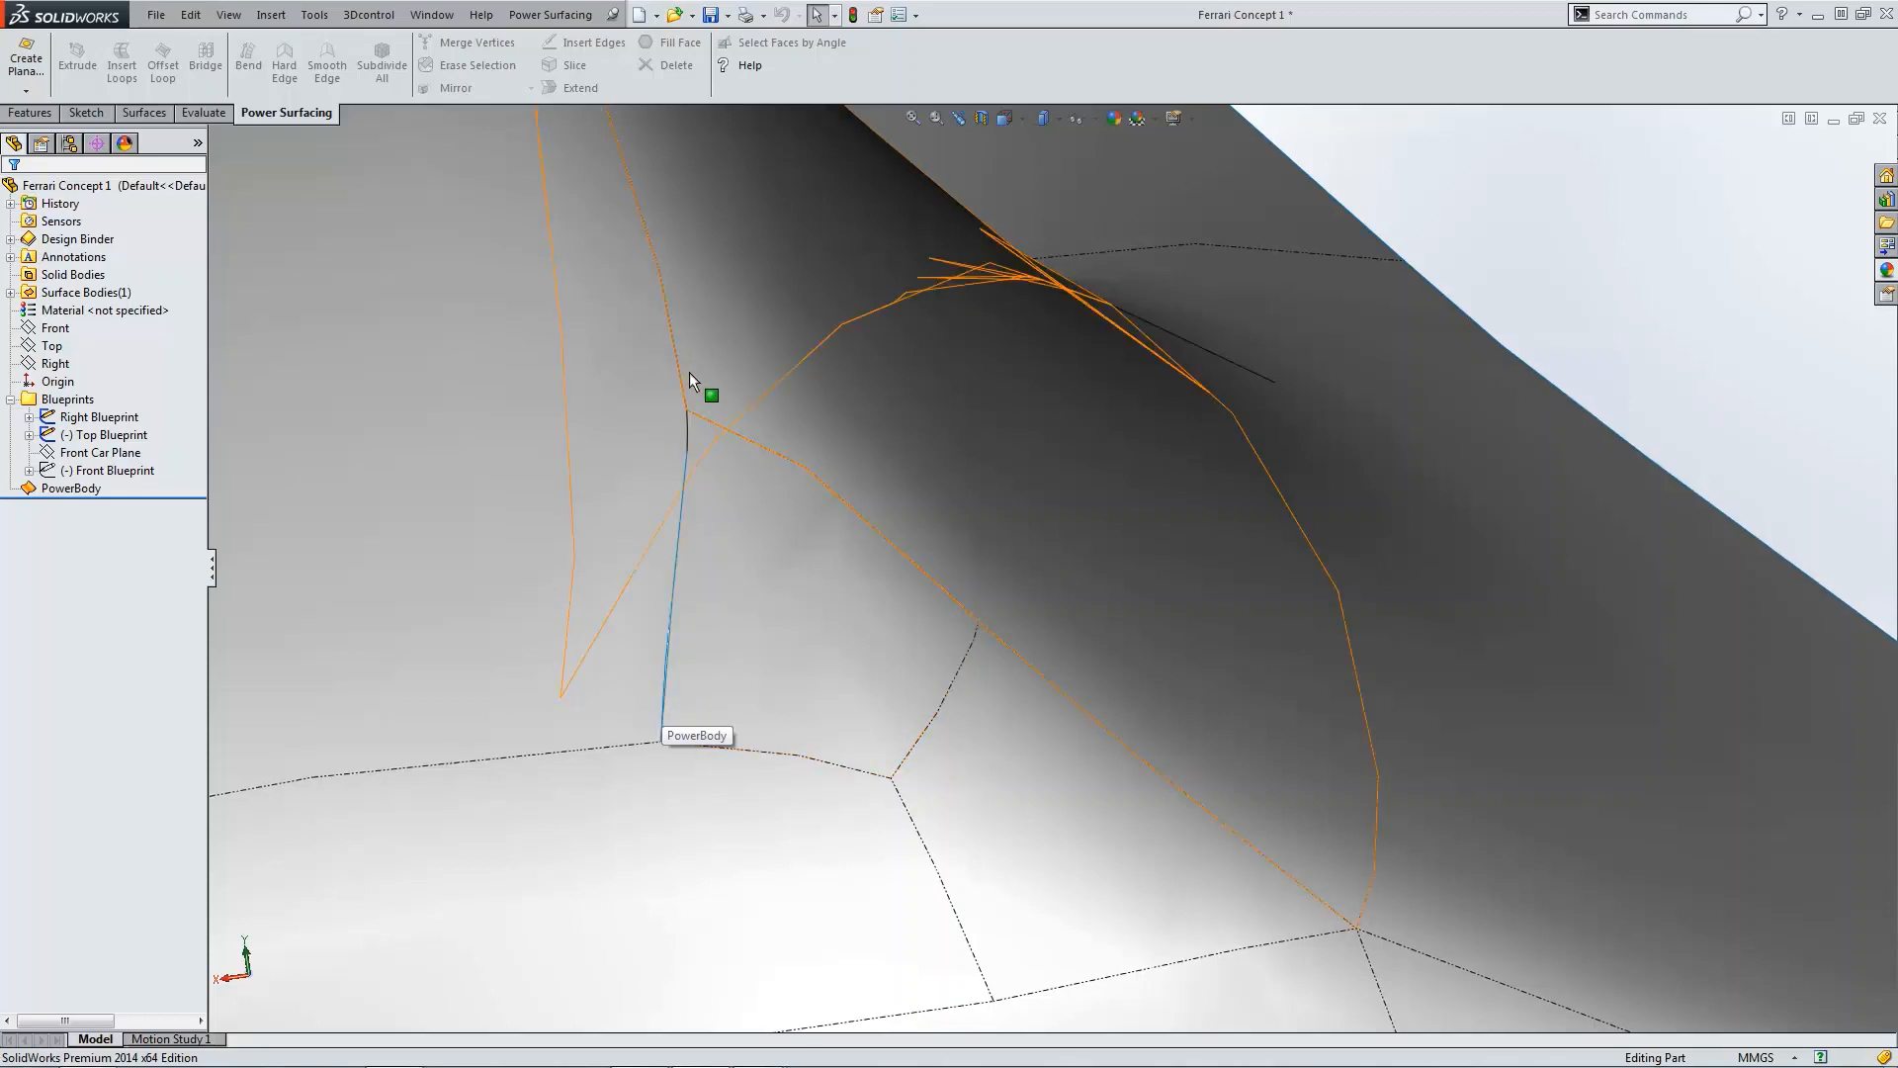
left_click(662, 277)
scroll(674, 306, "up", 5)
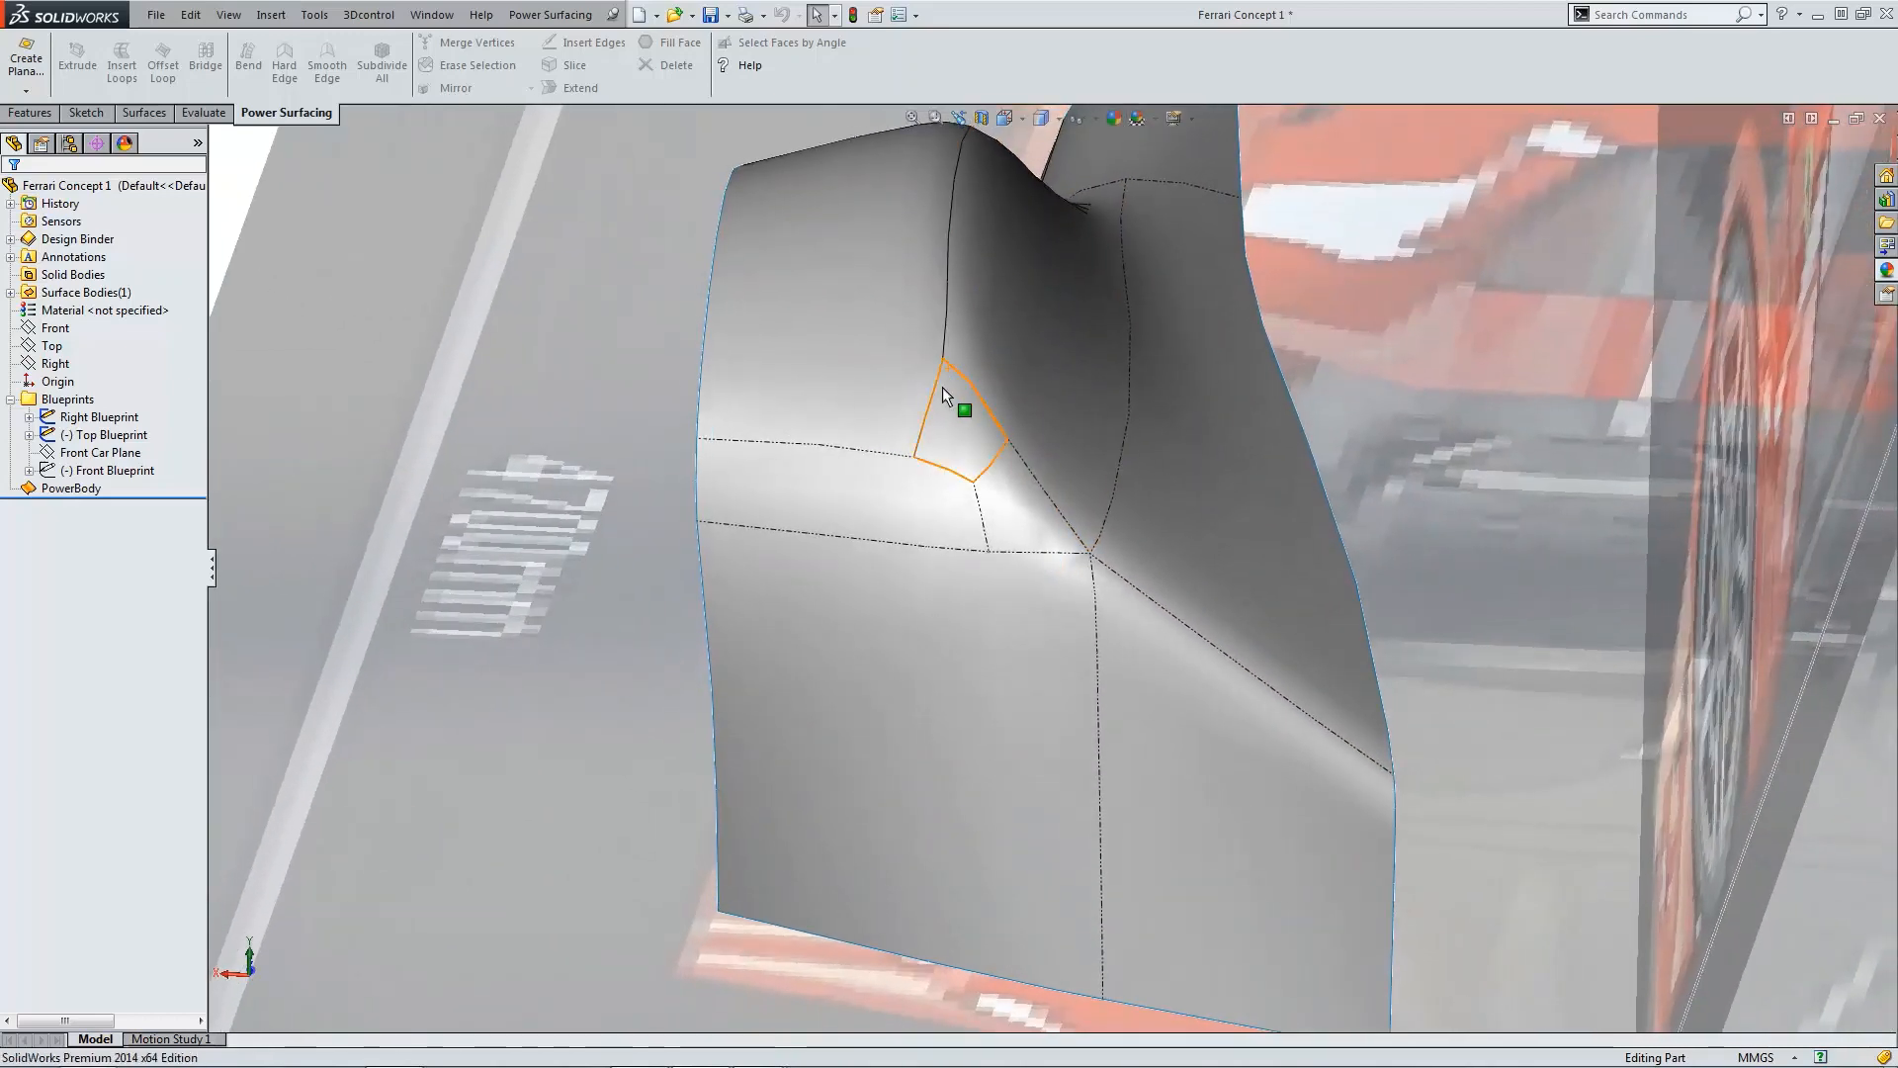
left_click(932, 398)
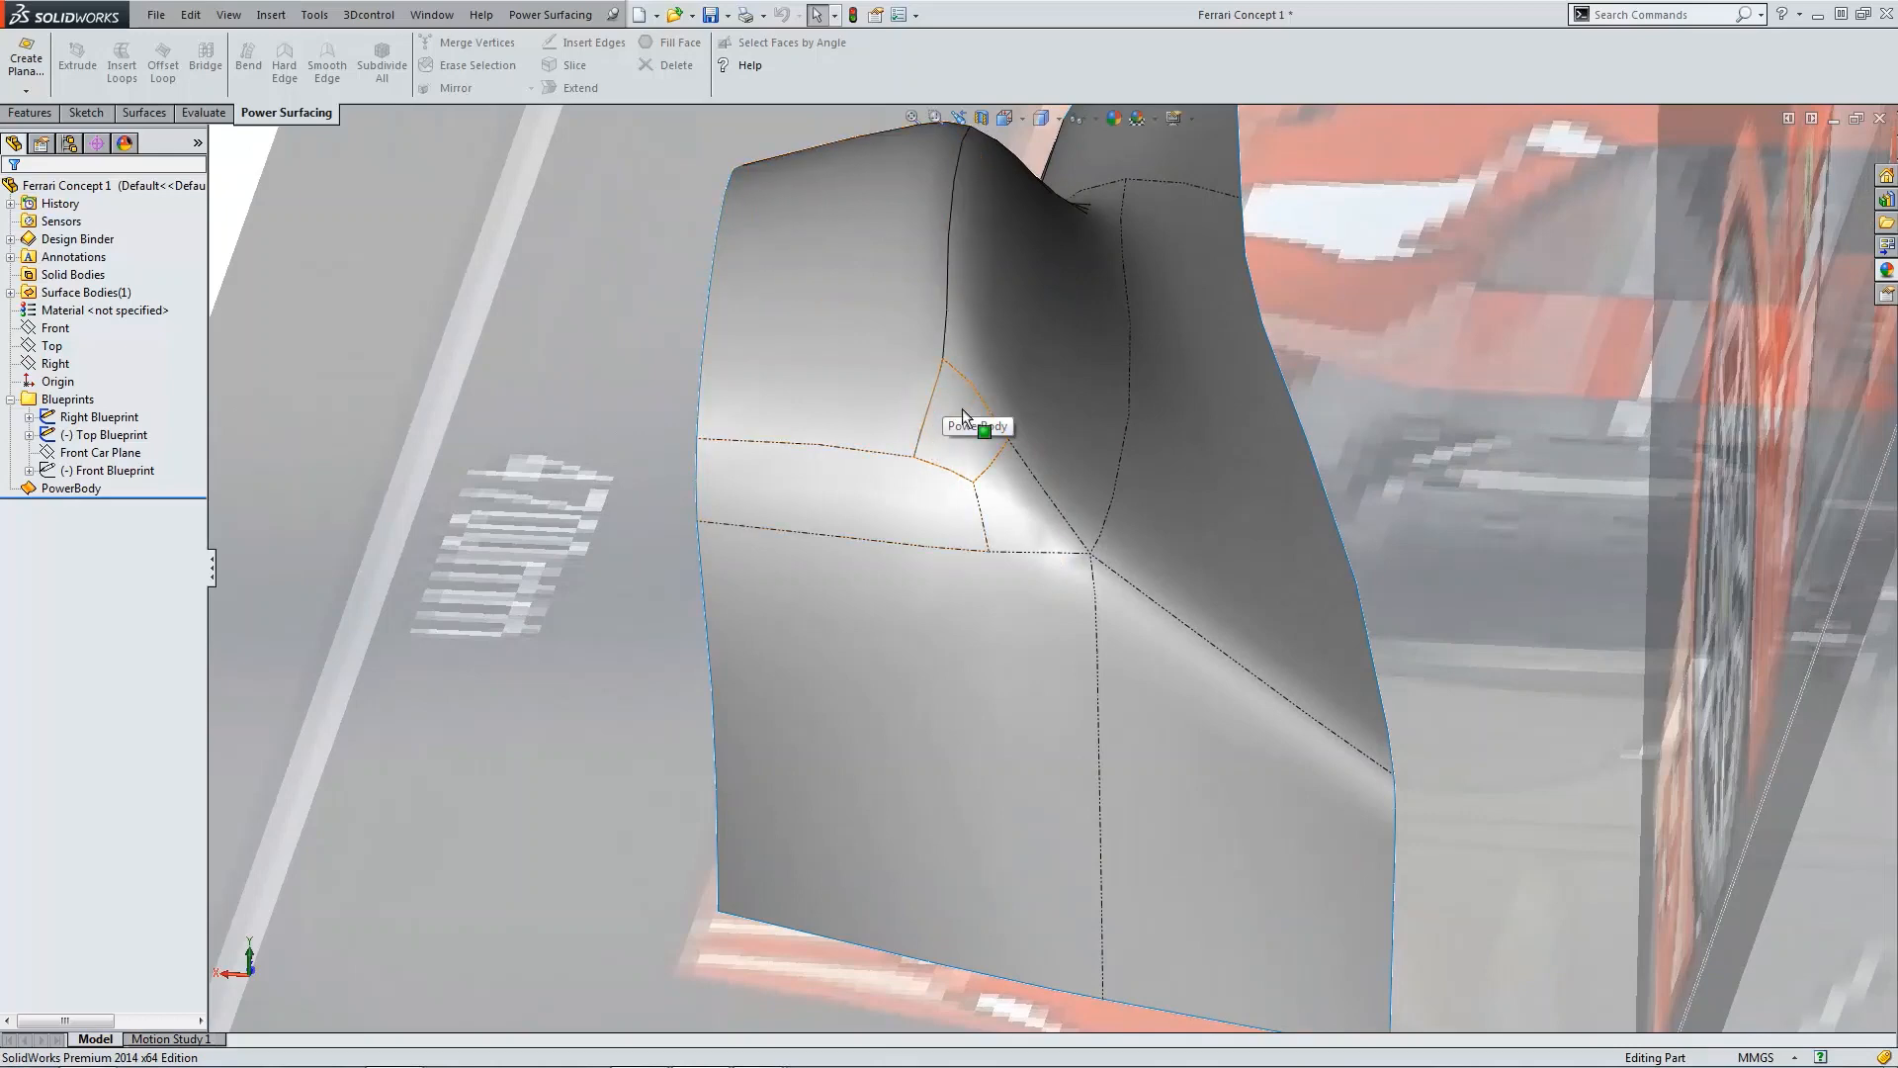
left_click(1041, 117)
left_click(1050, 186)
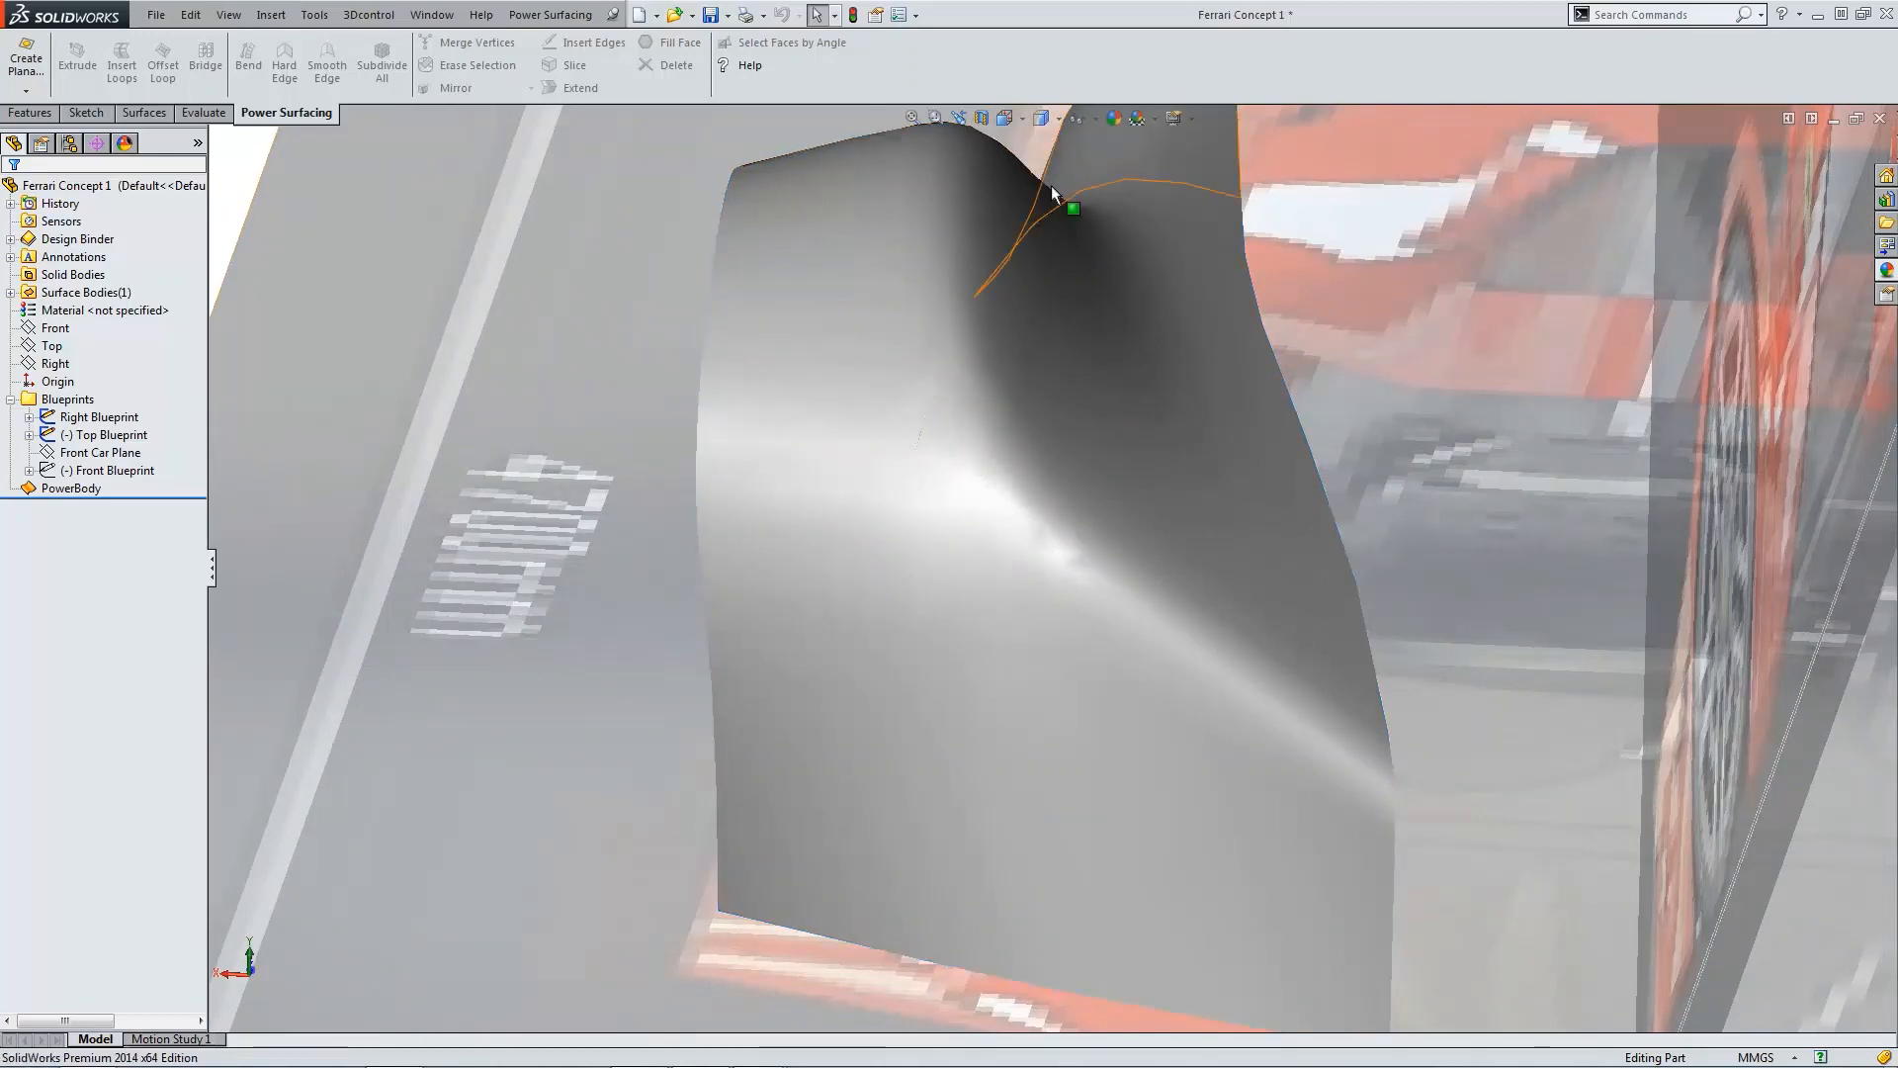
Step: Orbit around the finished fender body in top and perspective views to examine its shape against the blueprints
scroll(1170, 531, "up", 4)
key("ctrl+5")
scroll(1182, 352, "down", 3)
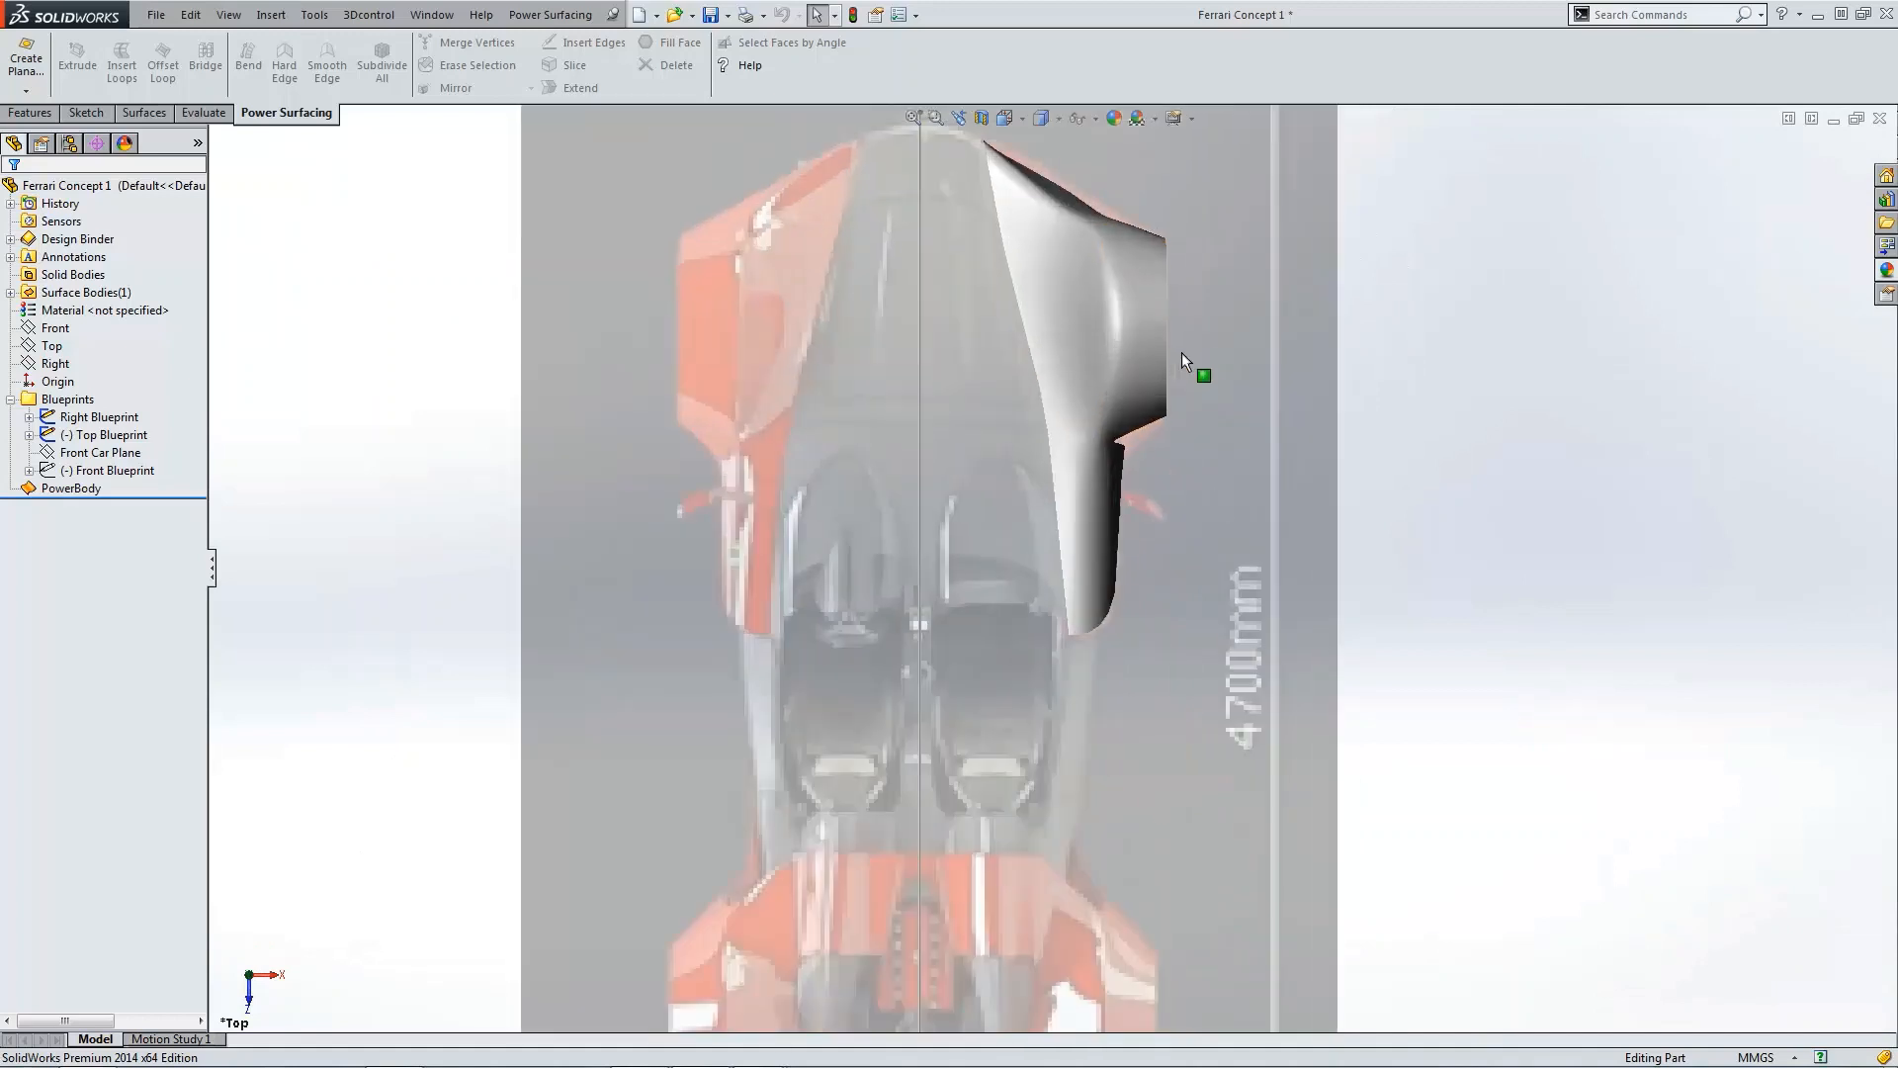
scroll(1216, 301, "down", 3)
scroll(1088, 252, "up", 3)
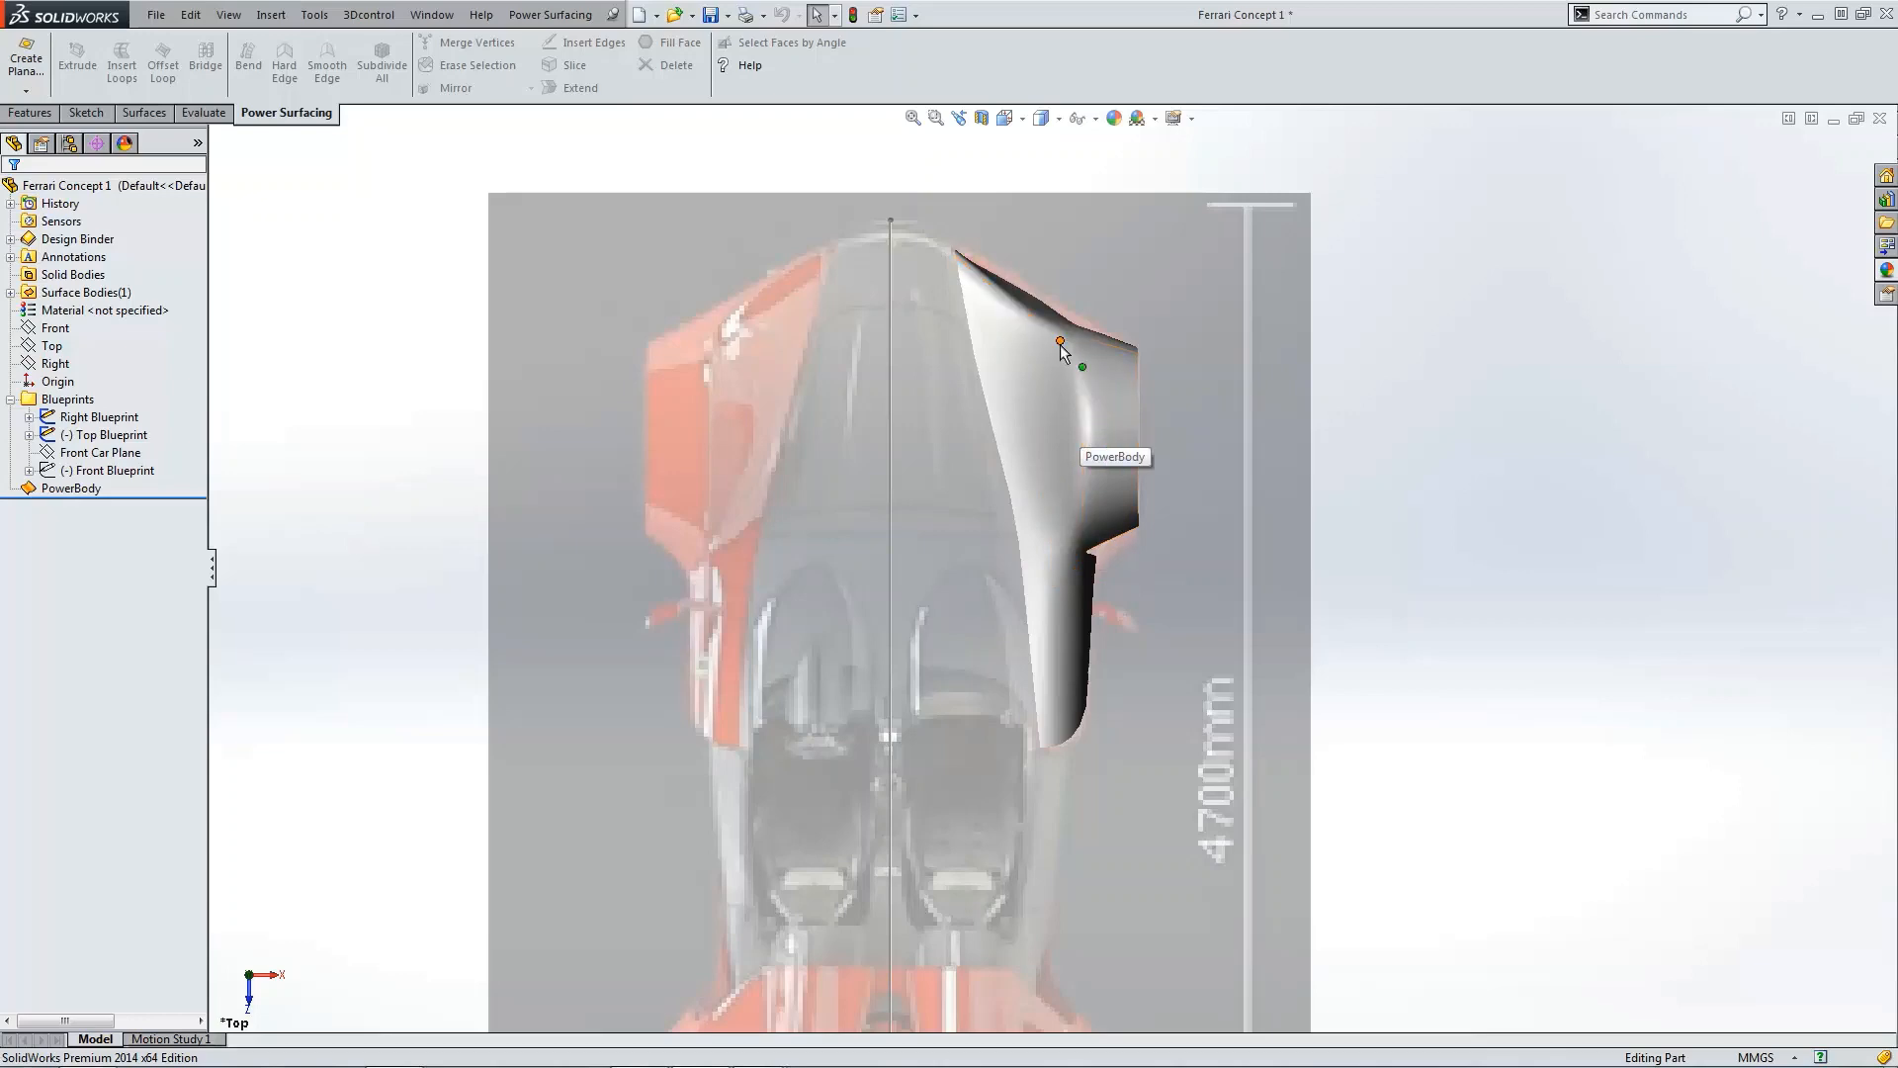
middle_click_drag(1160, 356, 1262, 497)
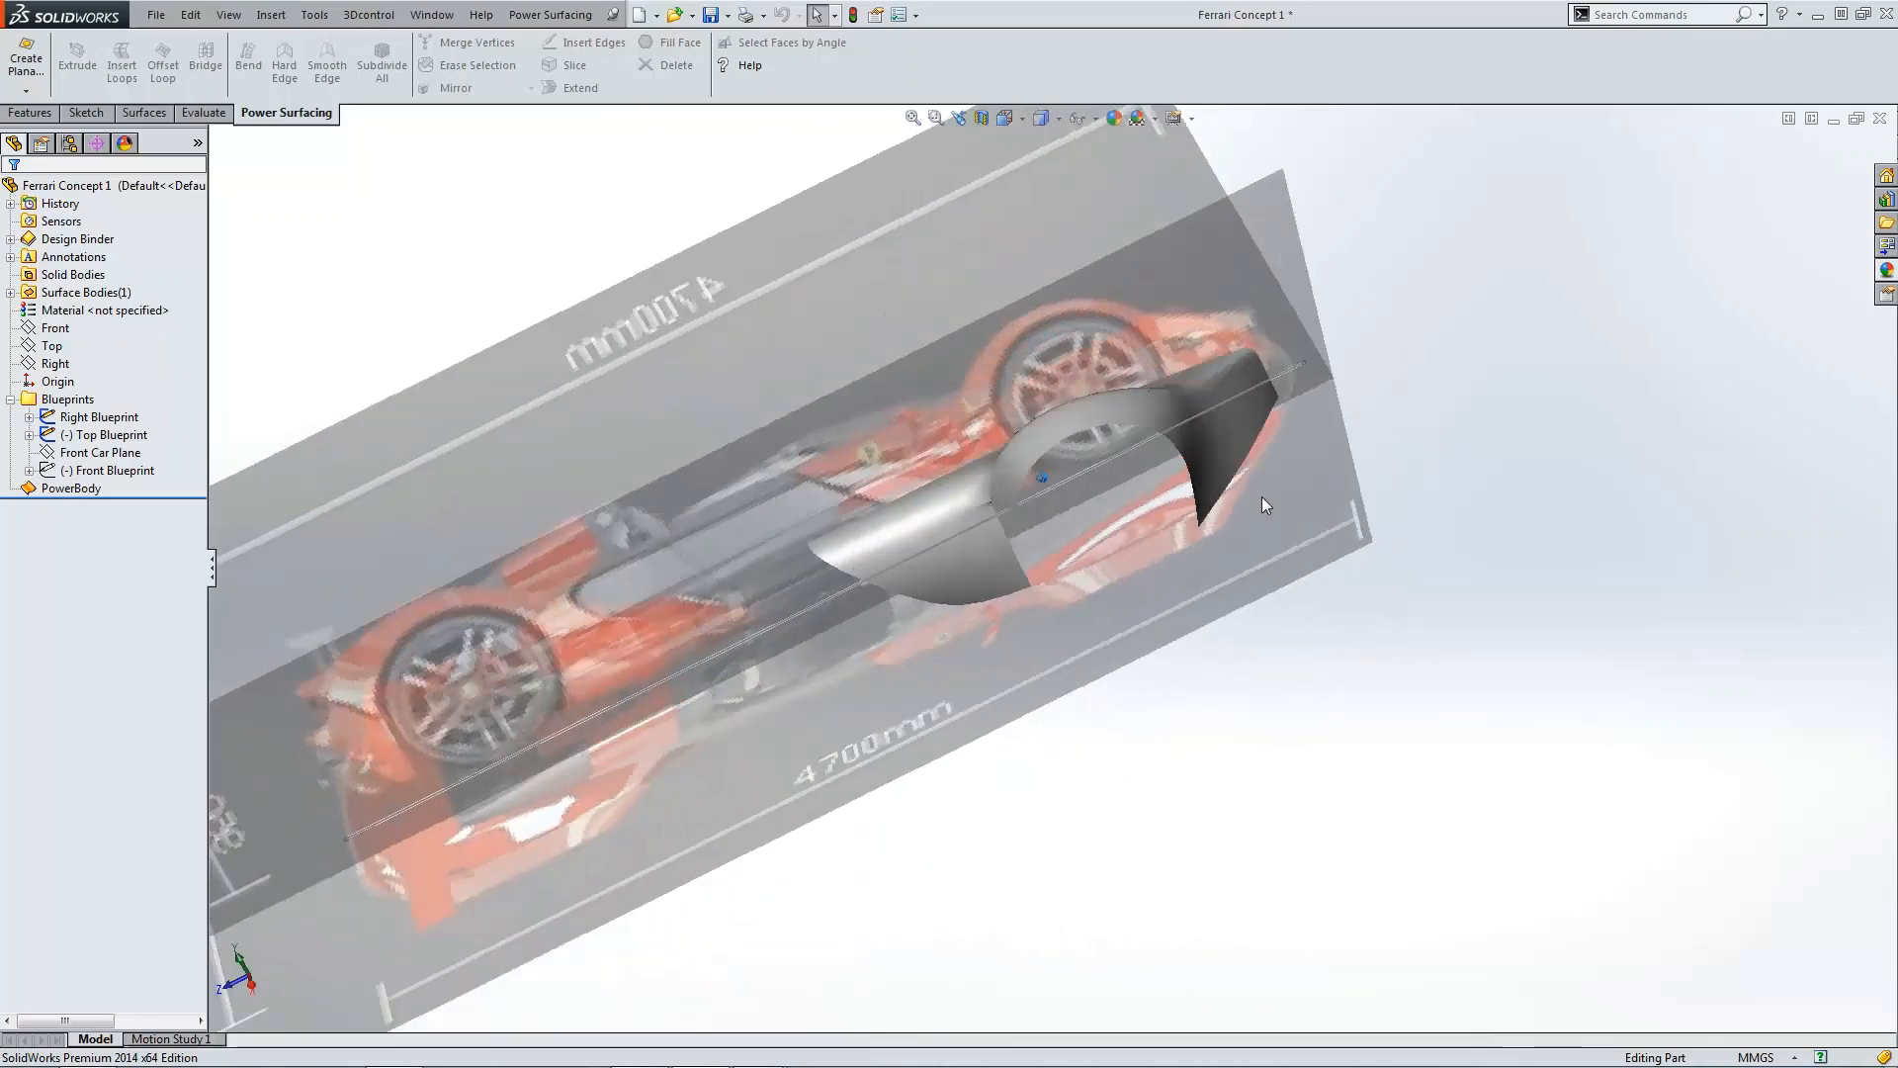
scroll(1153, 359, "down", 5)
middle_click_drag(1141, 390, 1005, 436)
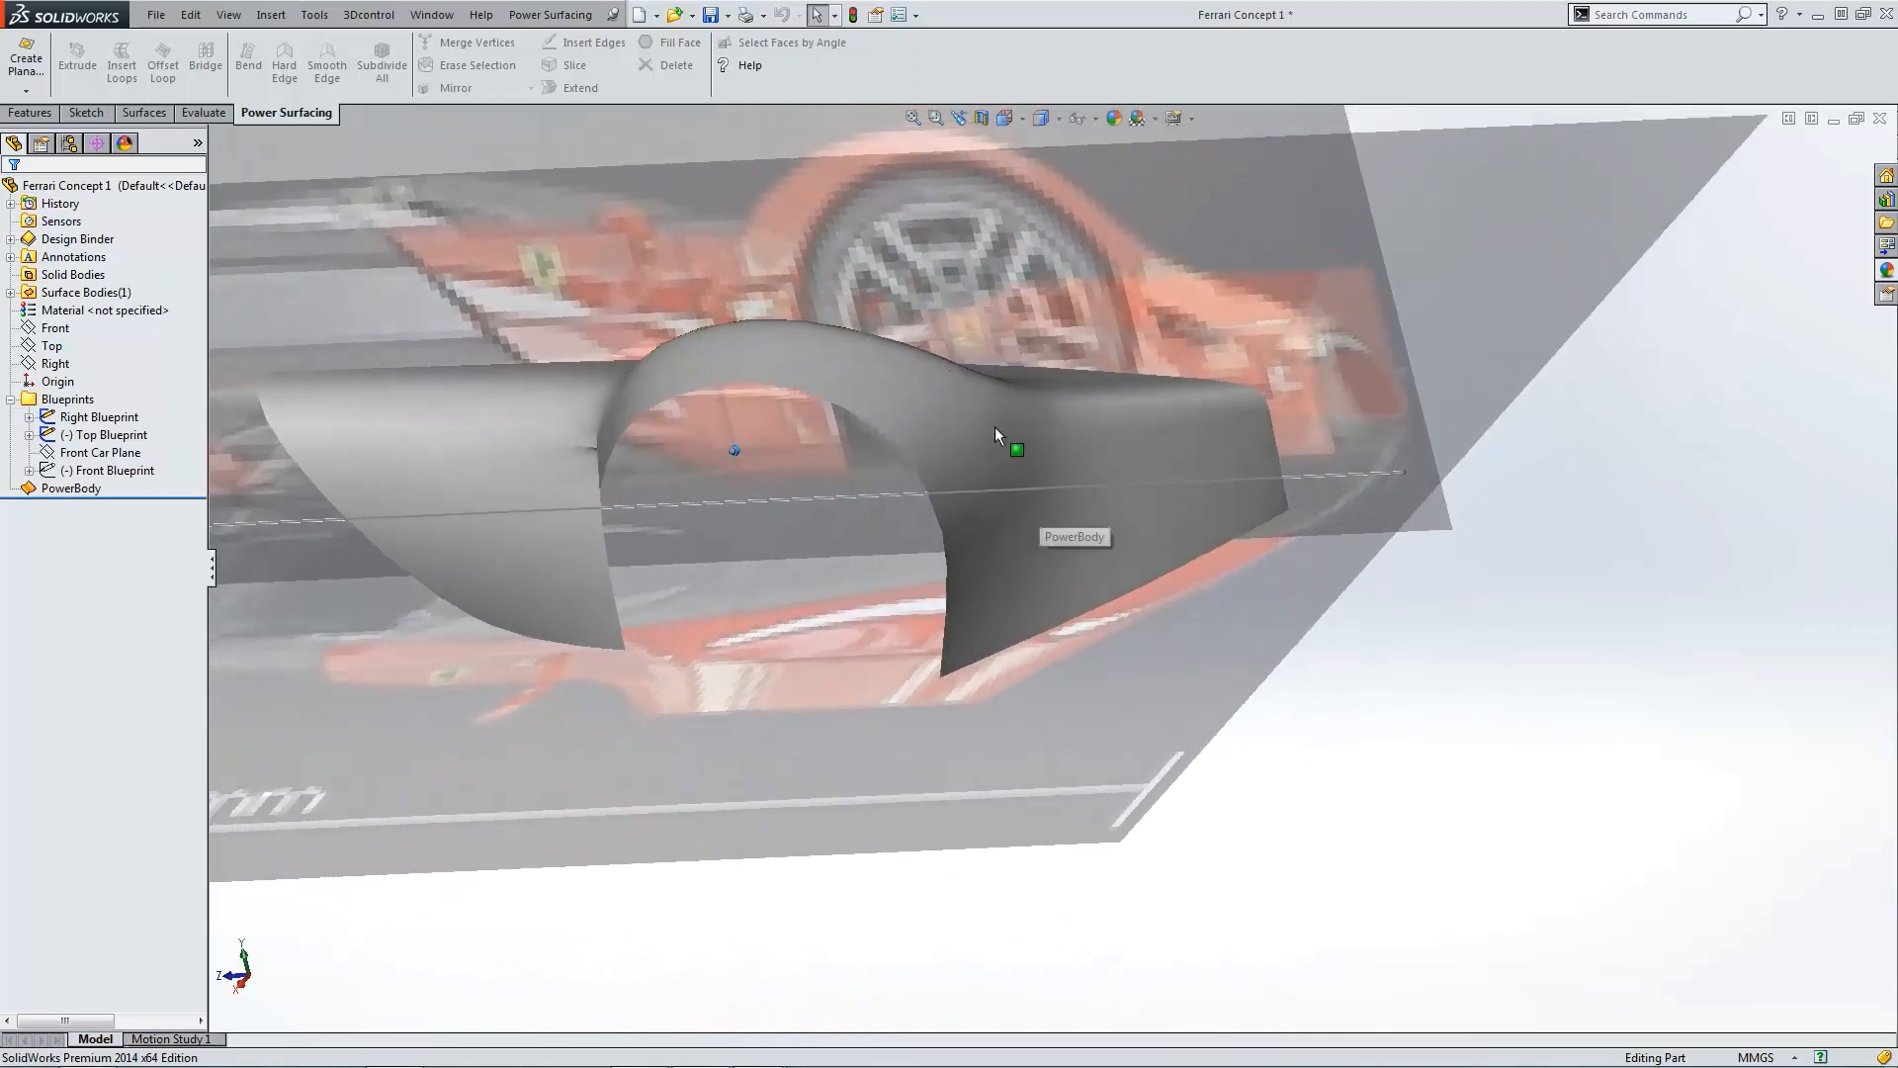
scroll(919, 378, "down", 5)
scroll(1123, 466, "up", 5)
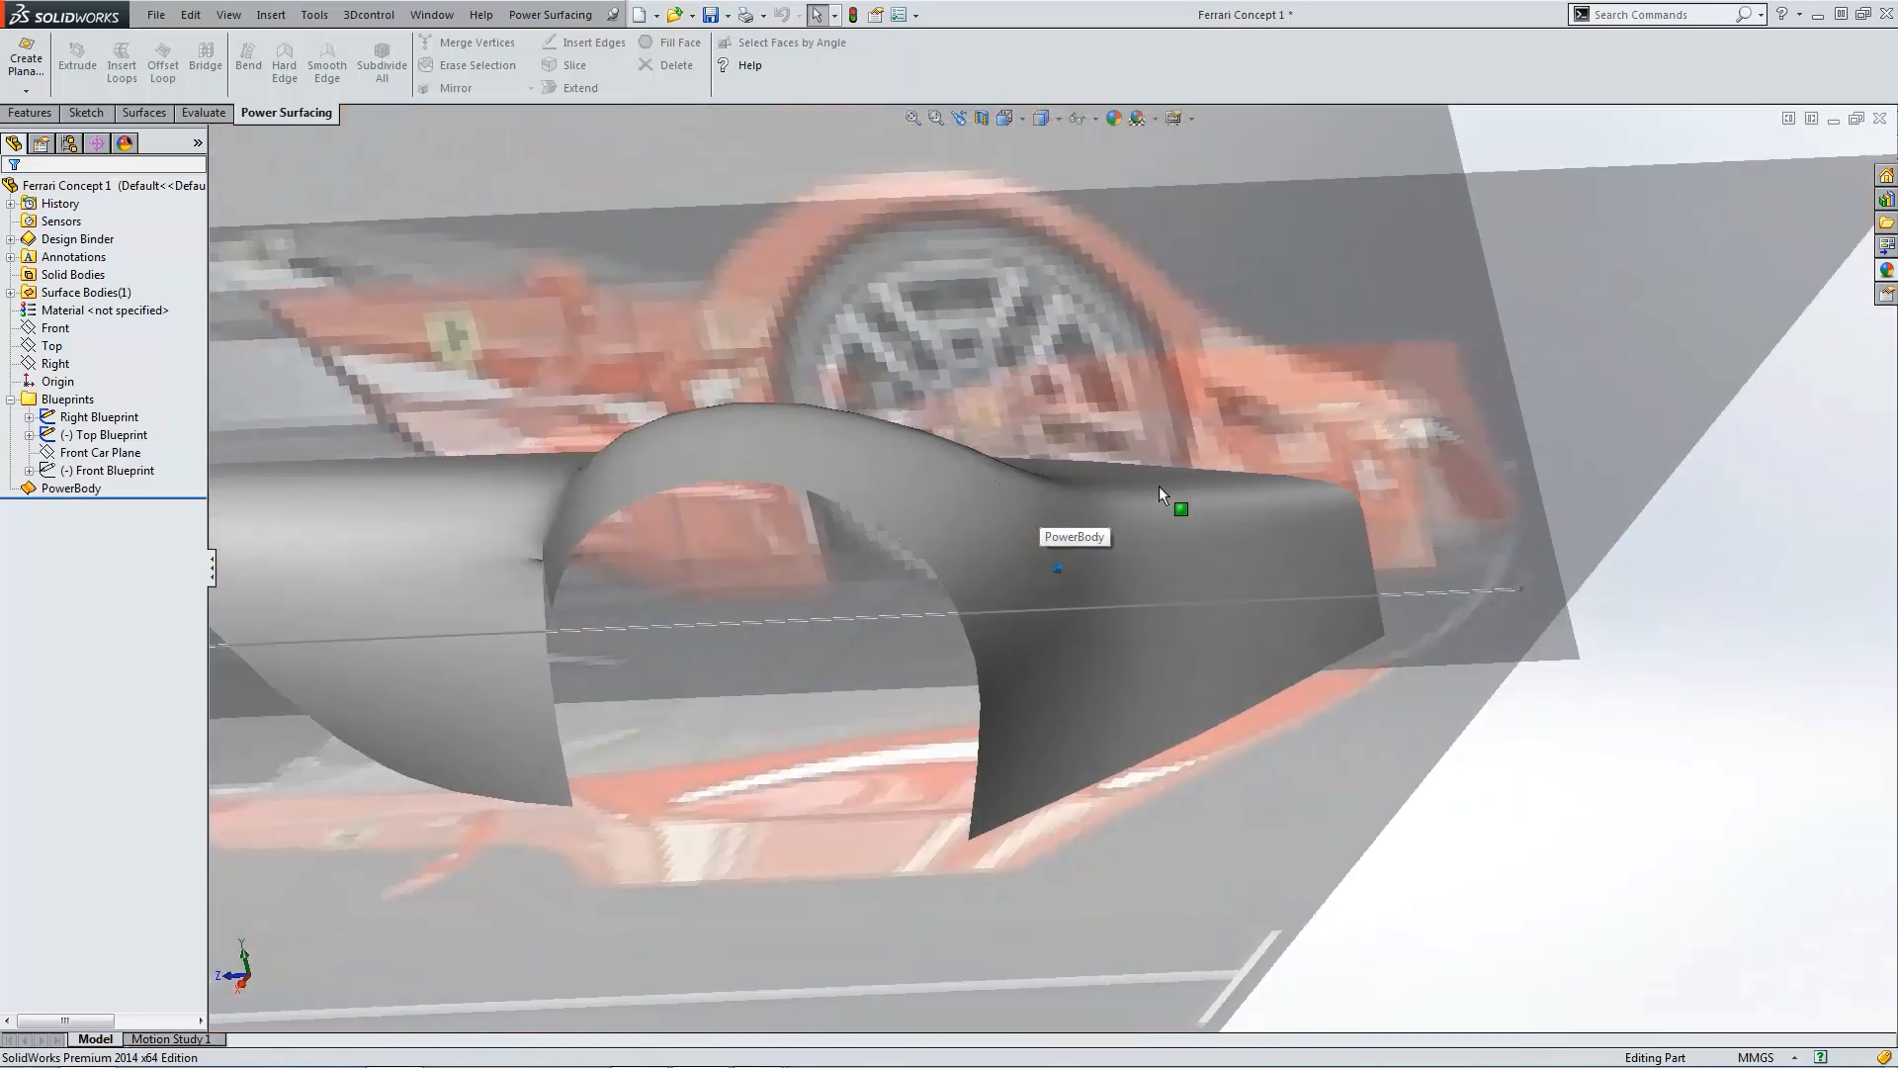
middle_click_drag(1159, 484, 588, 811)
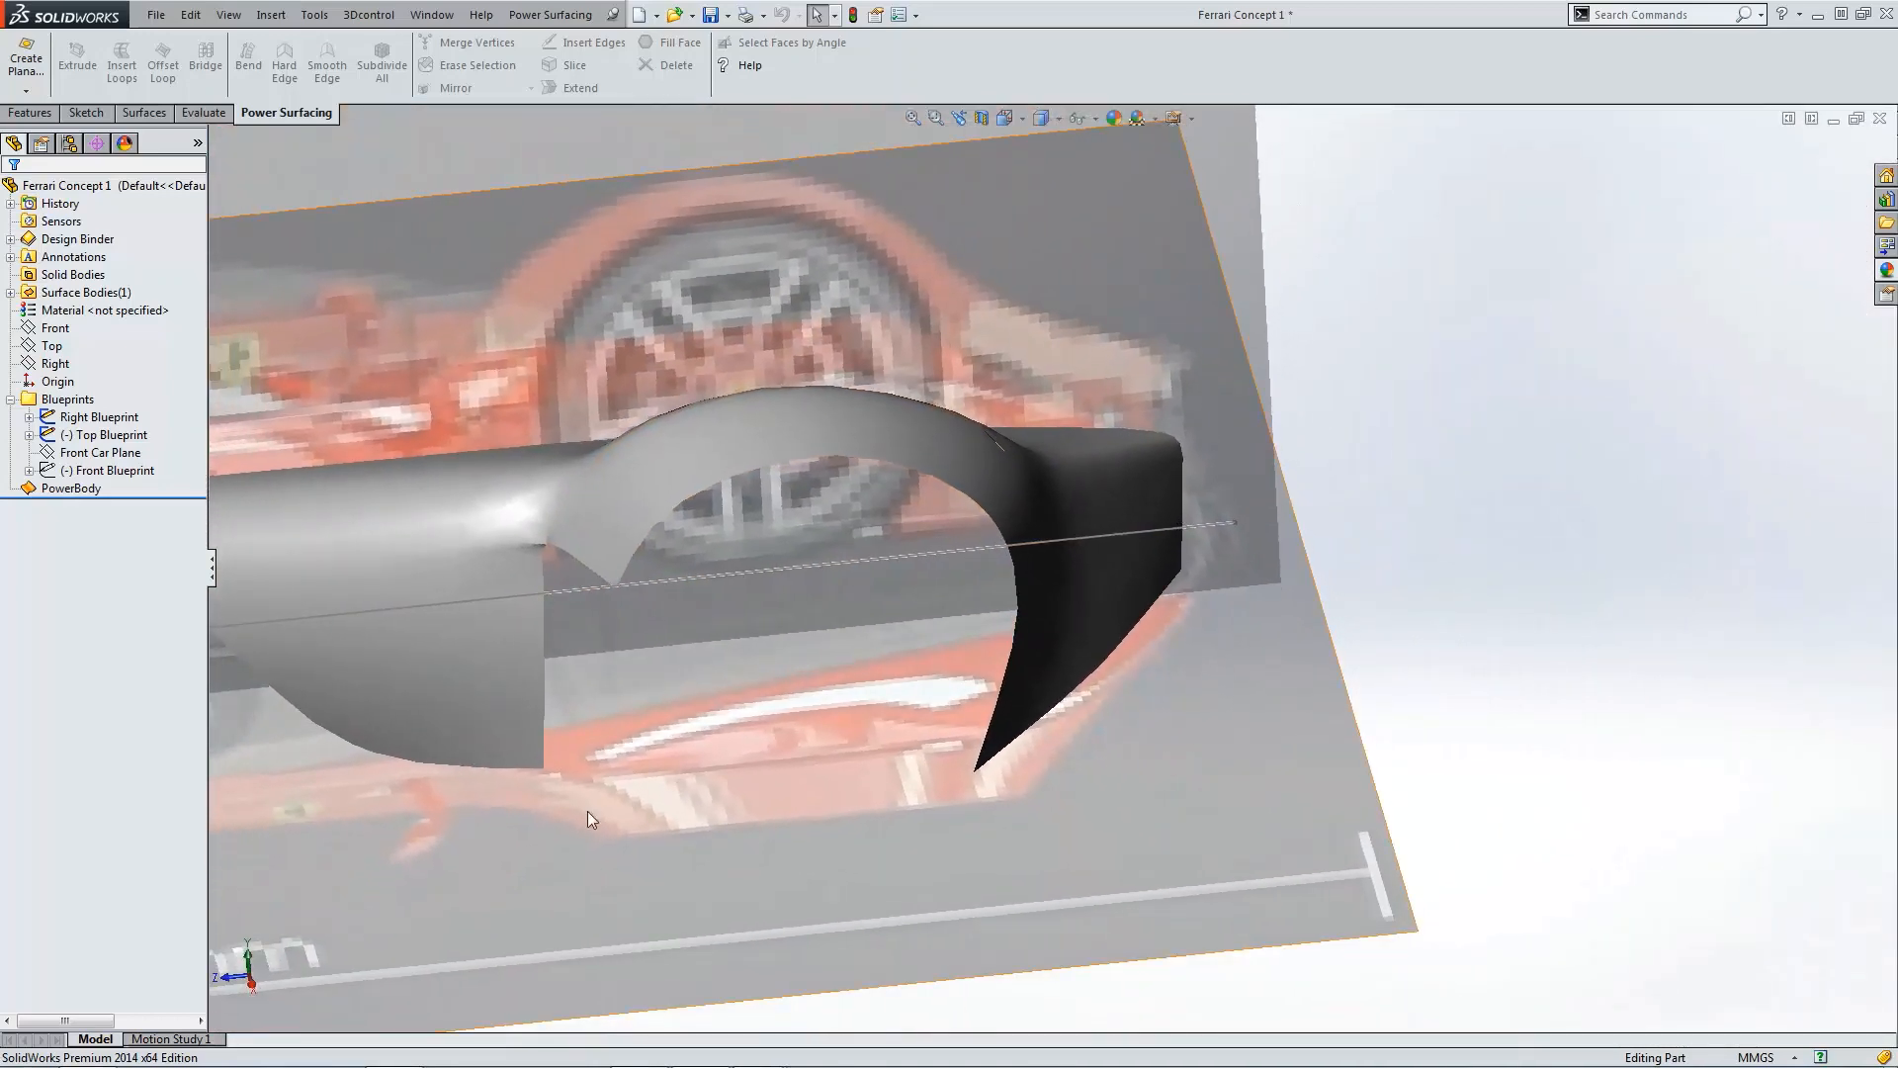
middle_click_drag(765, 700, 926, 500)
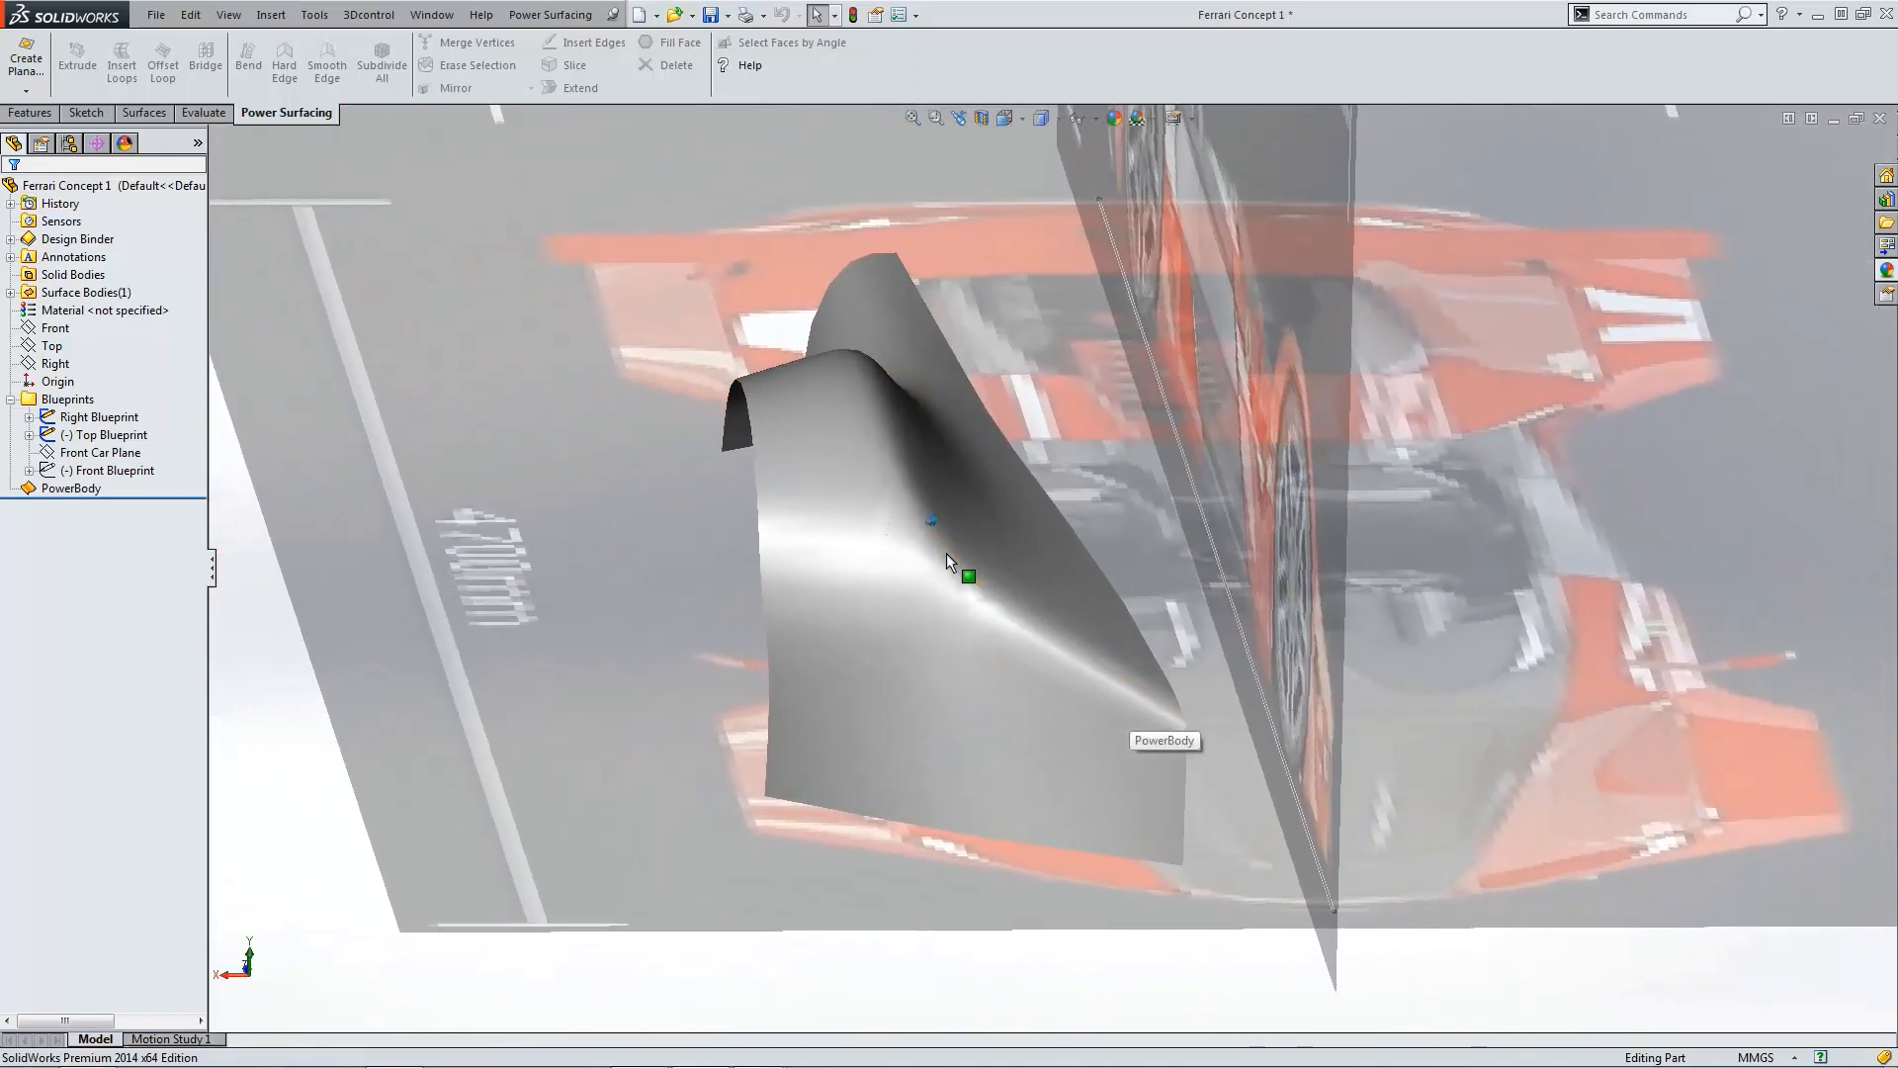
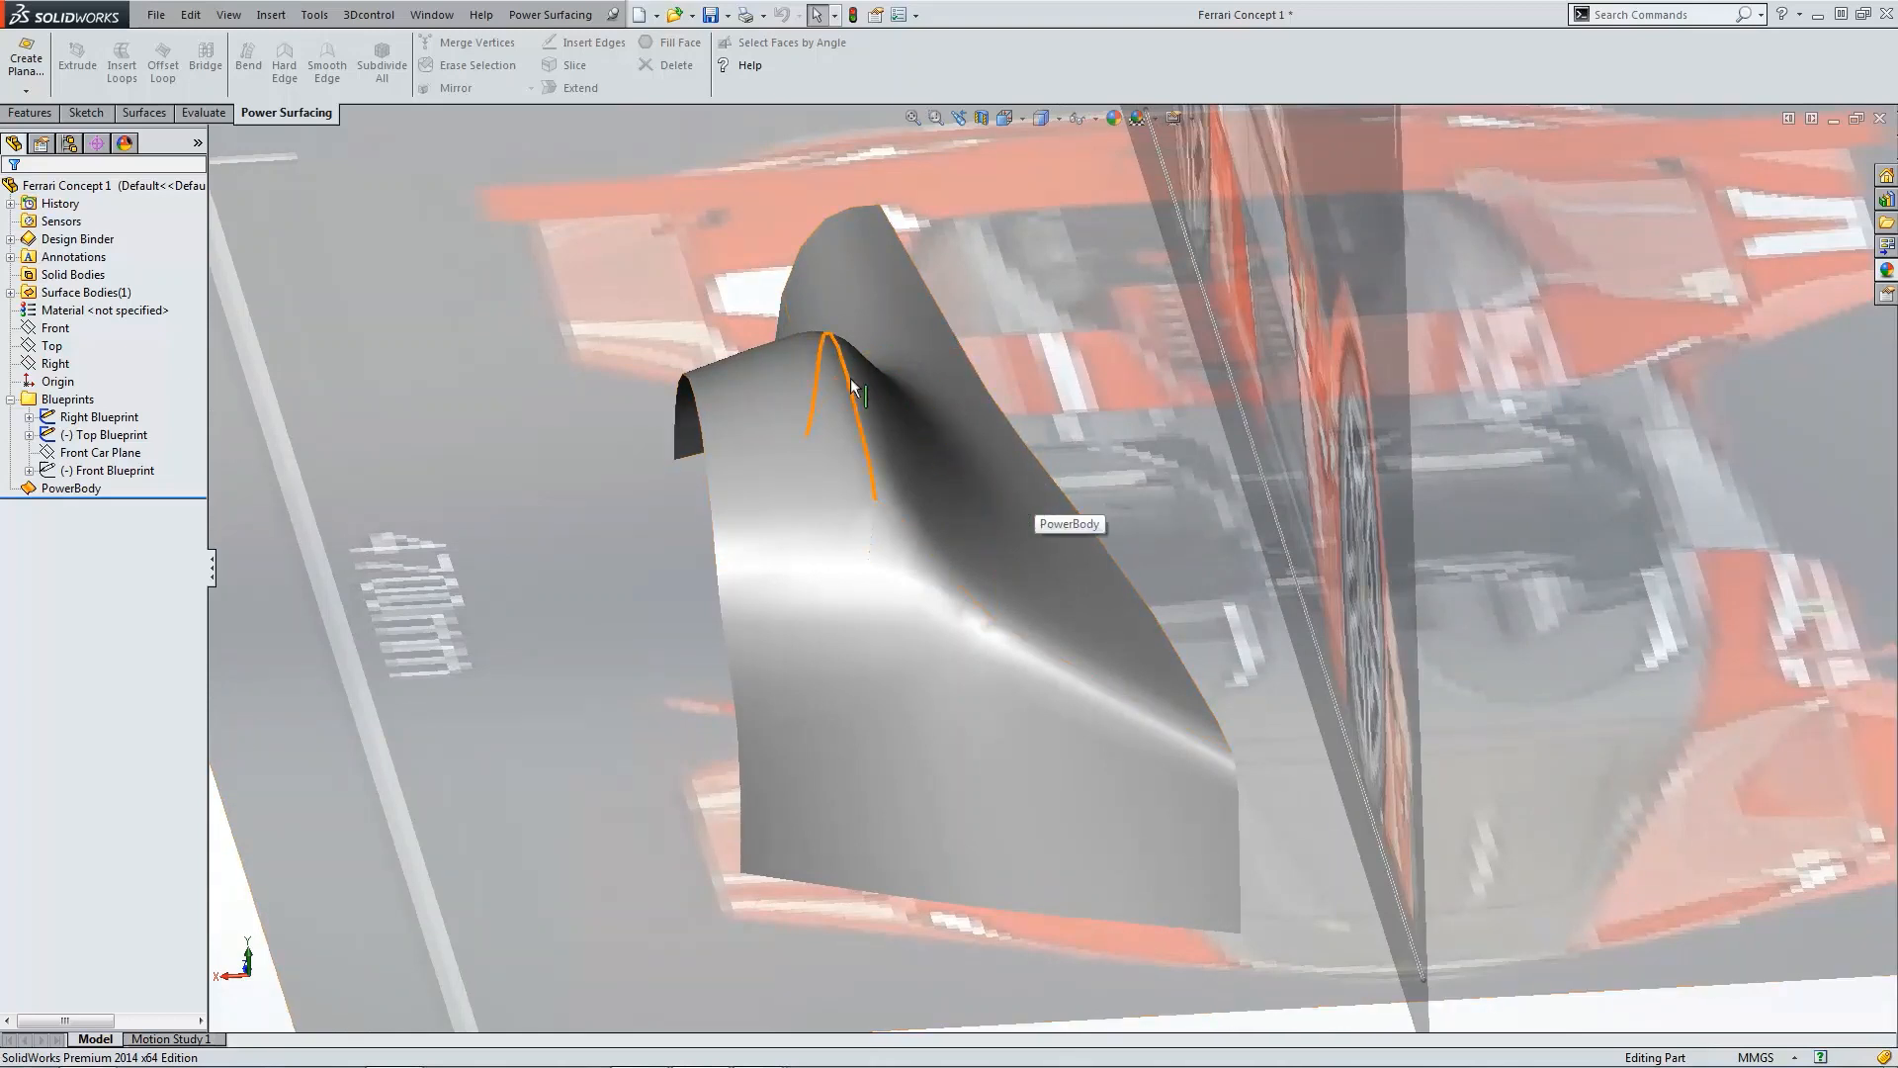
Step: Switch the view to shaded display with edges around the fender body
middle_click_drag(891, 415, 900, 498)
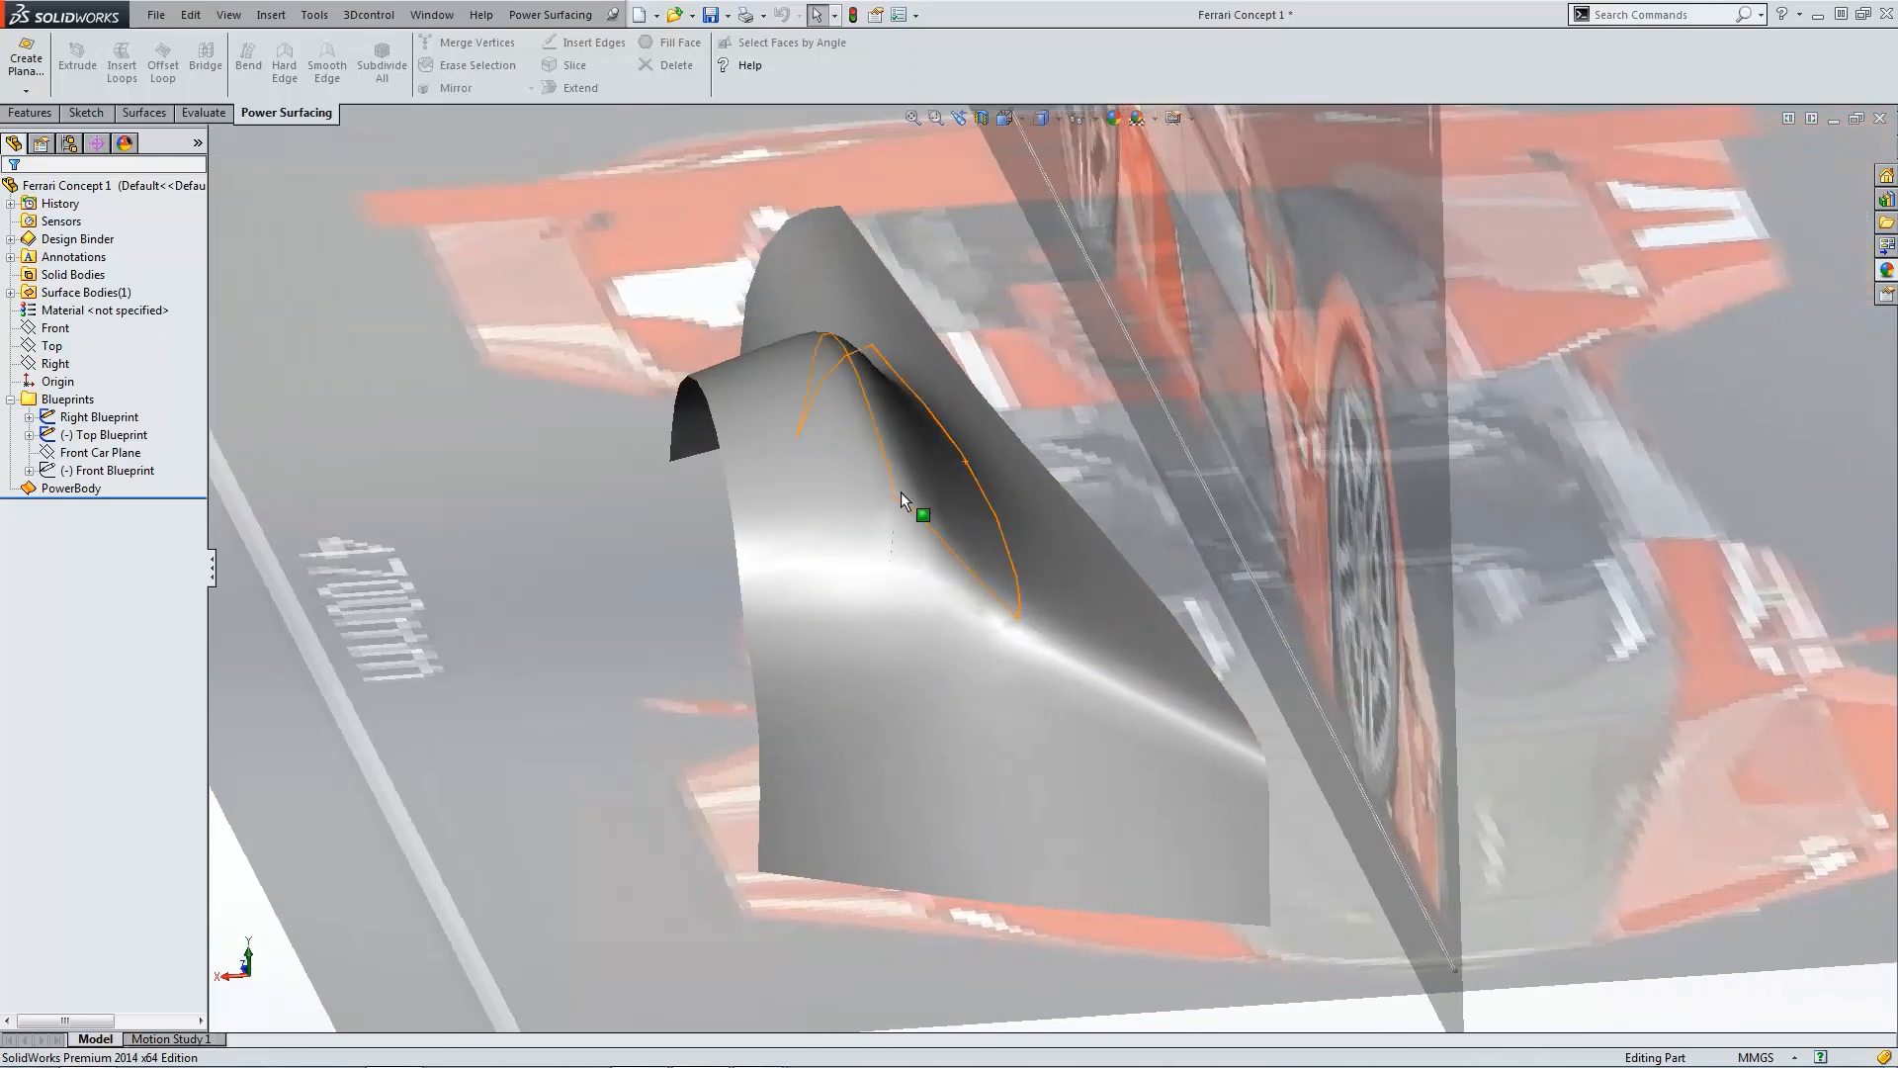
left_click(1041, 117)
left_click(1047, 140)
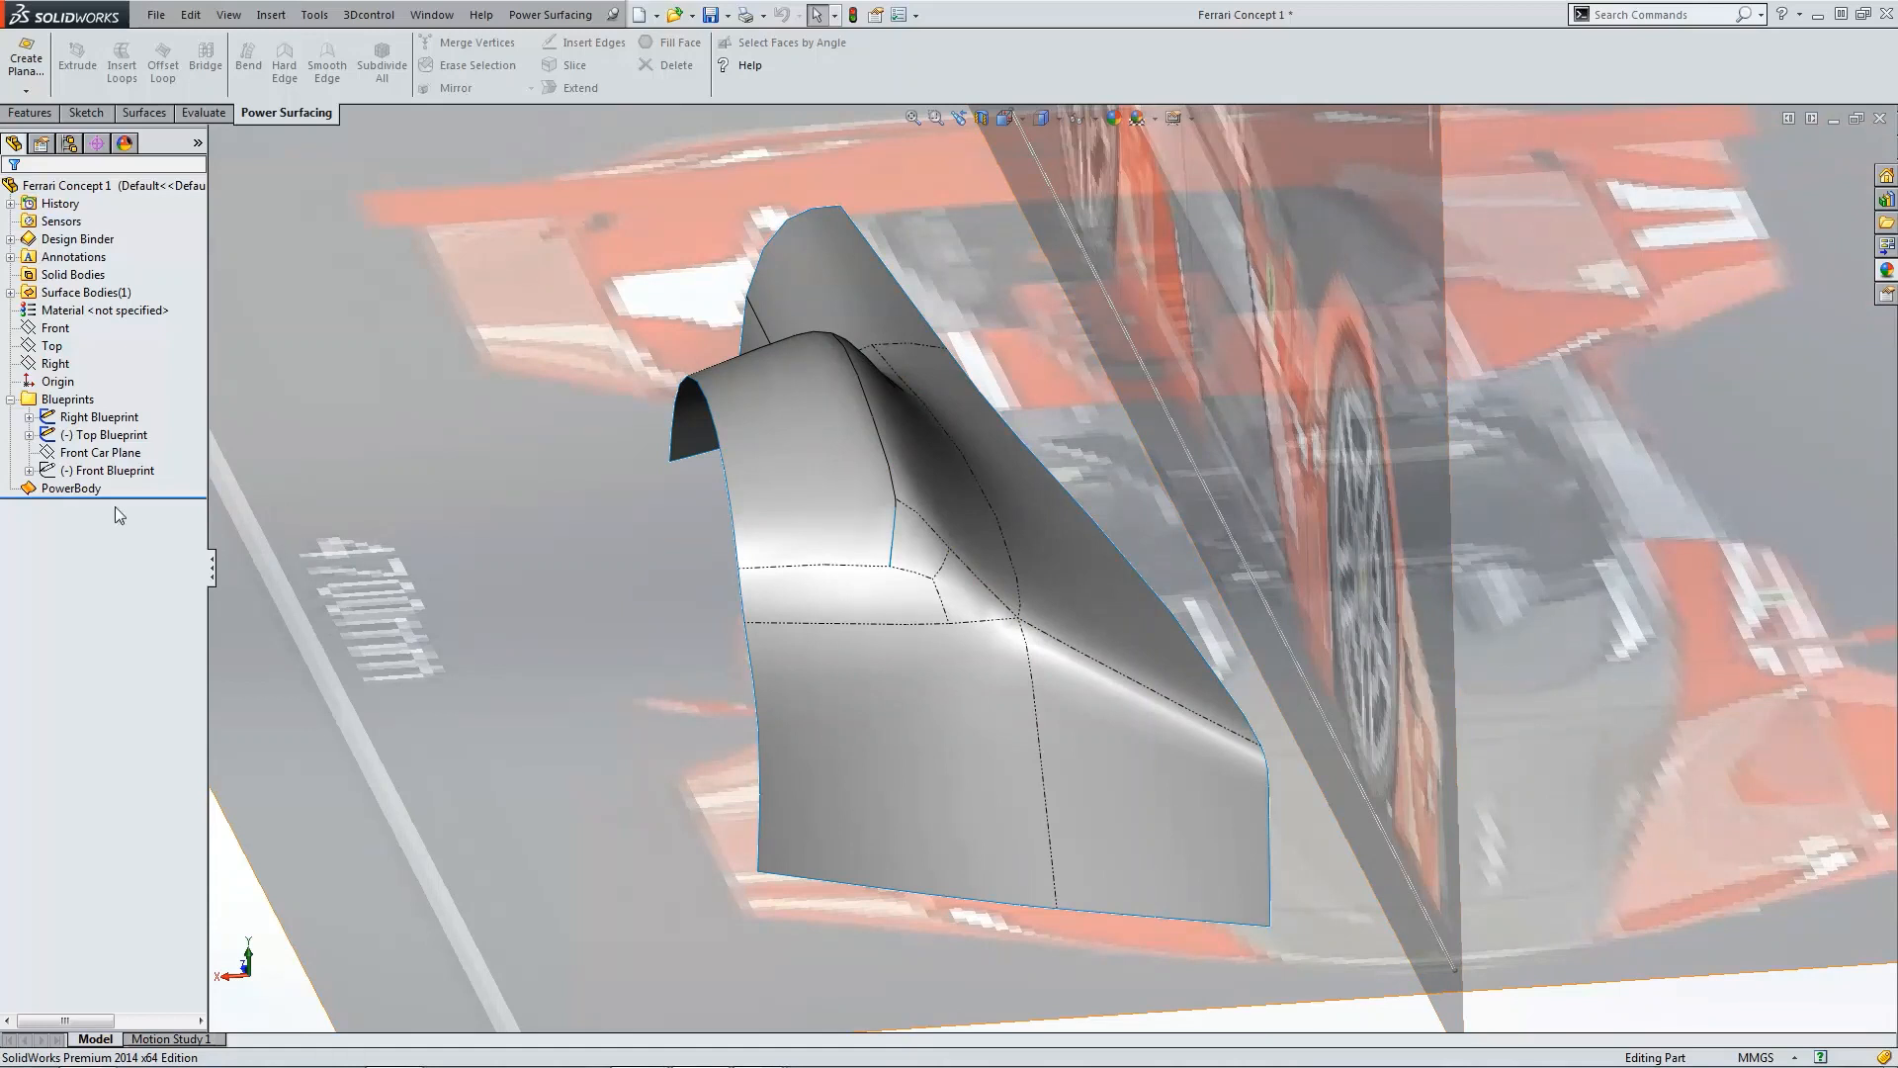
Step: Save the part and open the PowerBody feature for editing
left_click(69, 488)
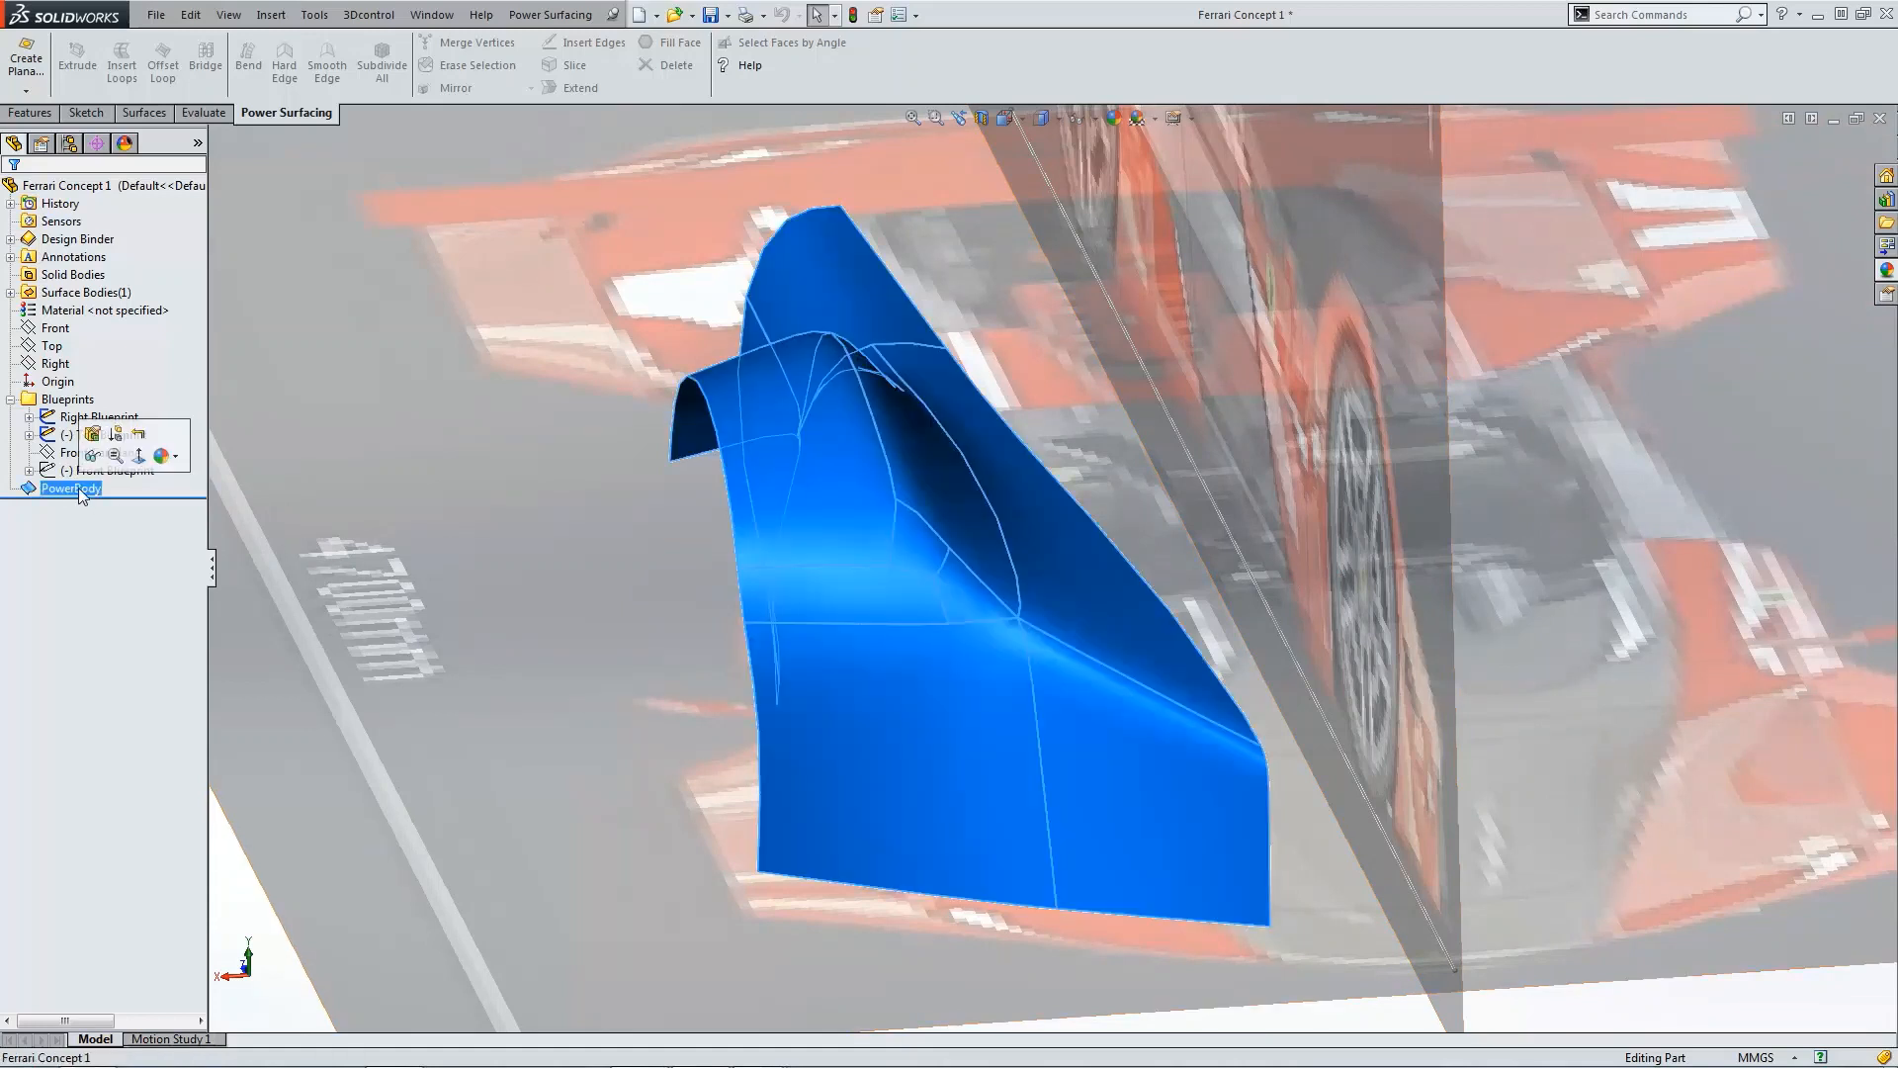
left_click(713, 15)
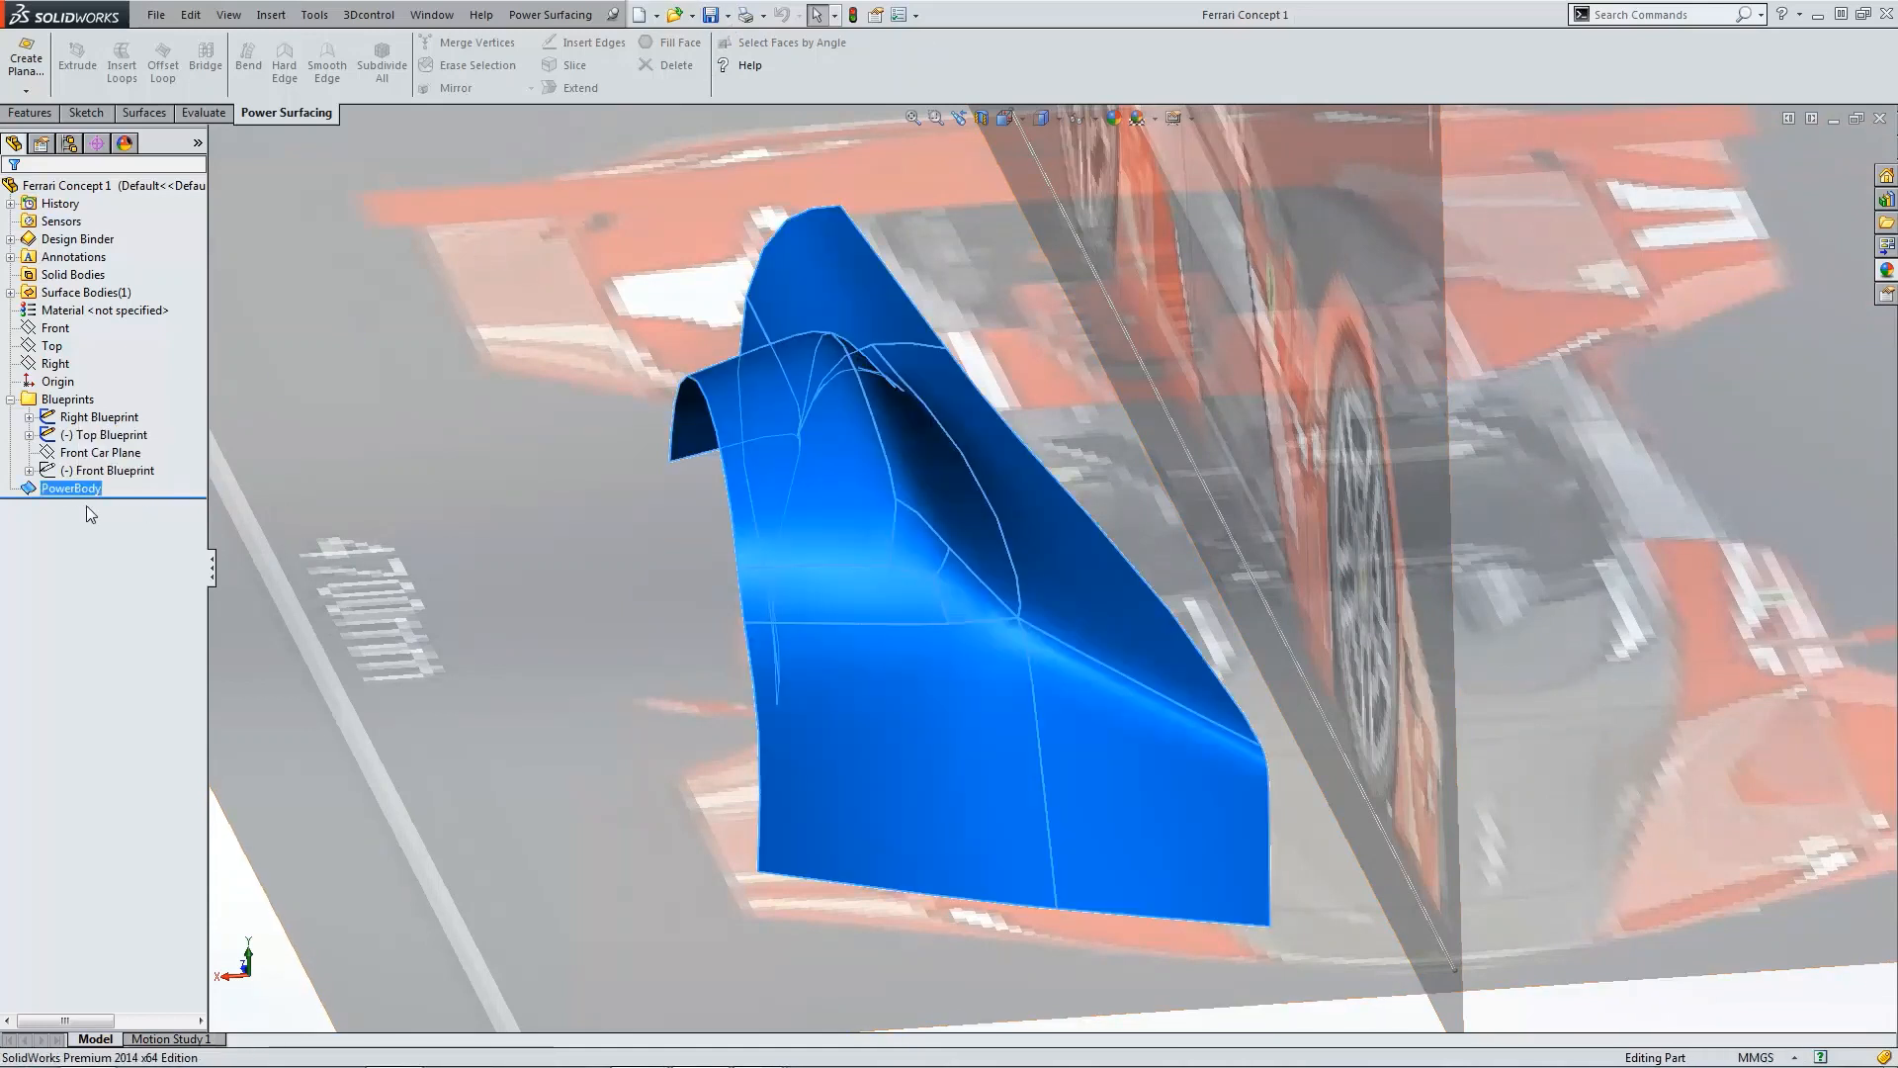
left_click(37, 490)
left_click(50, 430)
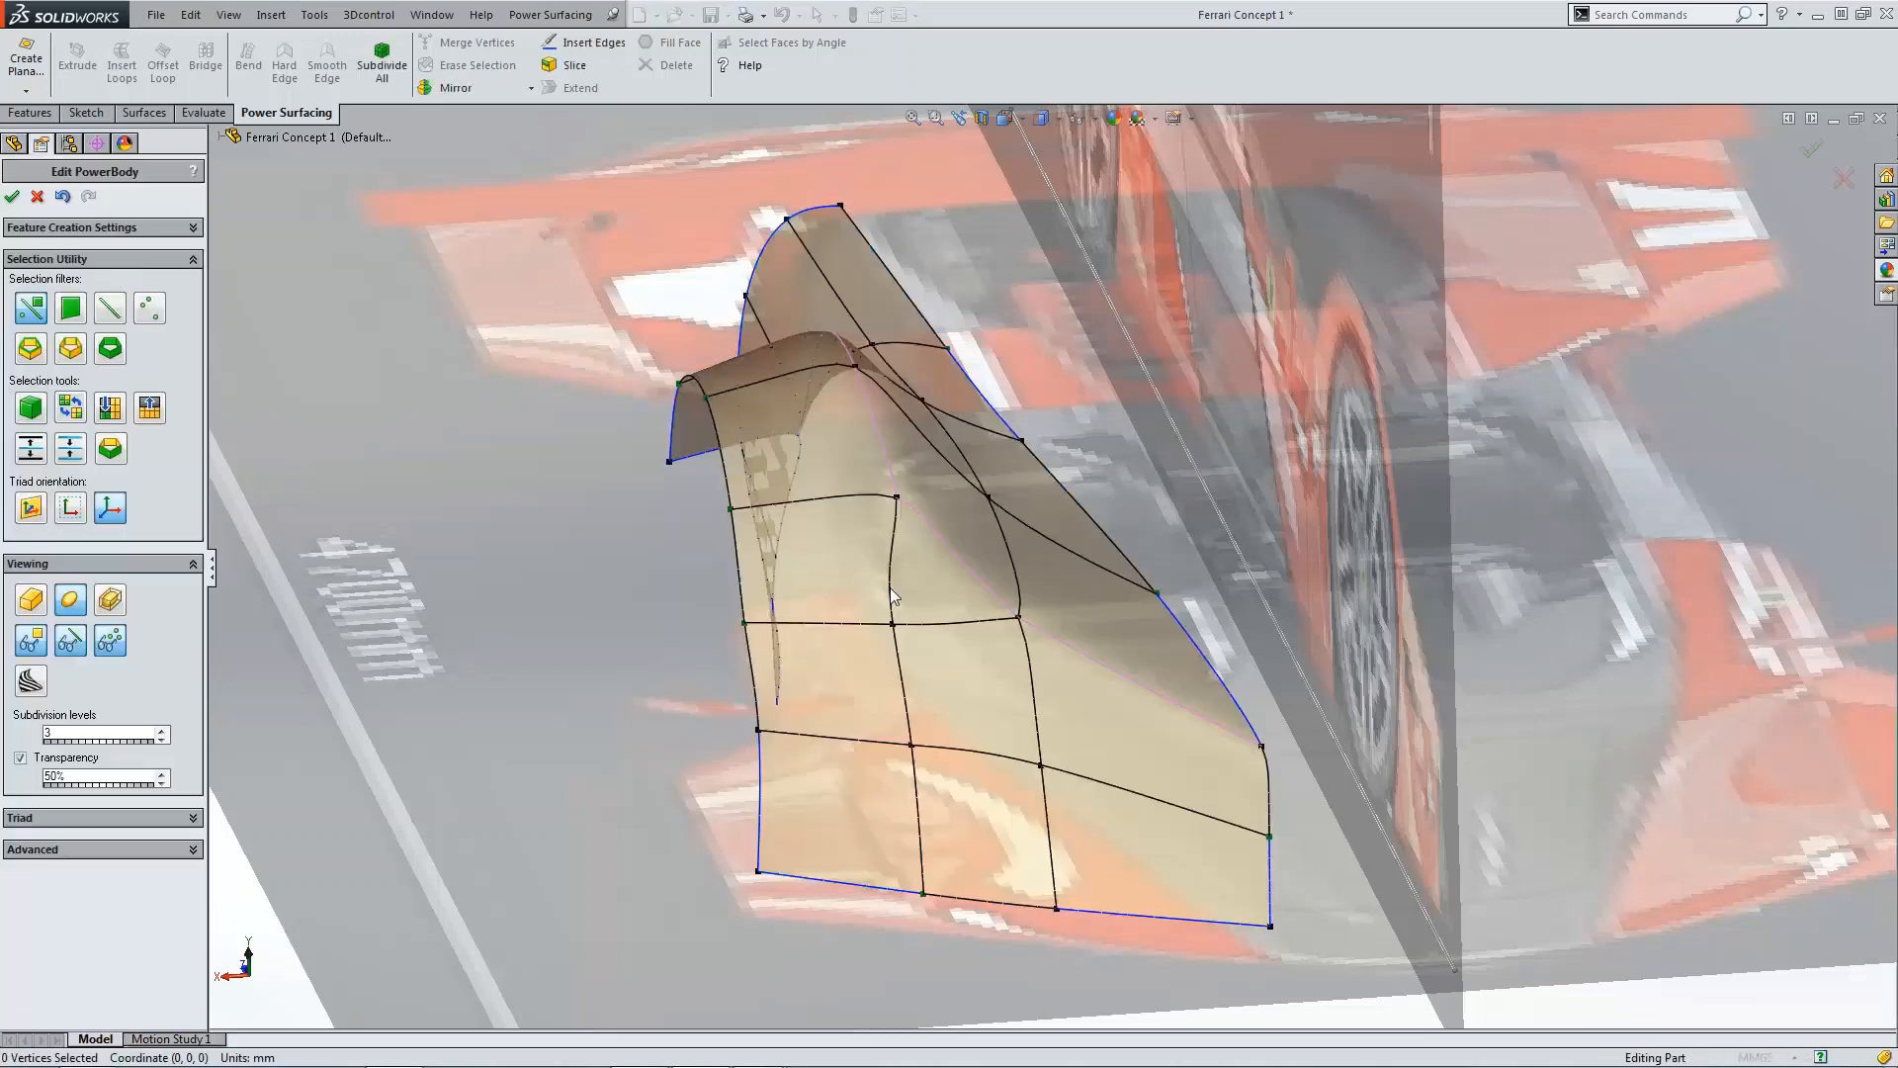
Step: Erase the short vertical cage edge in the middle of the fender's side face
scroll(941, 537, "down", 2)
scroll(930, 537, "up", 3)
mouse_move(924, 536)
middle_mouse_down()
mouse_move(916, 499)
mouse_move(866, 501)
mouse_move(884, 577)
mouse_move(911, 513)
mouse_move(913, 530)
middle_mouse_up()
scroll(921, 538, "up", 2)
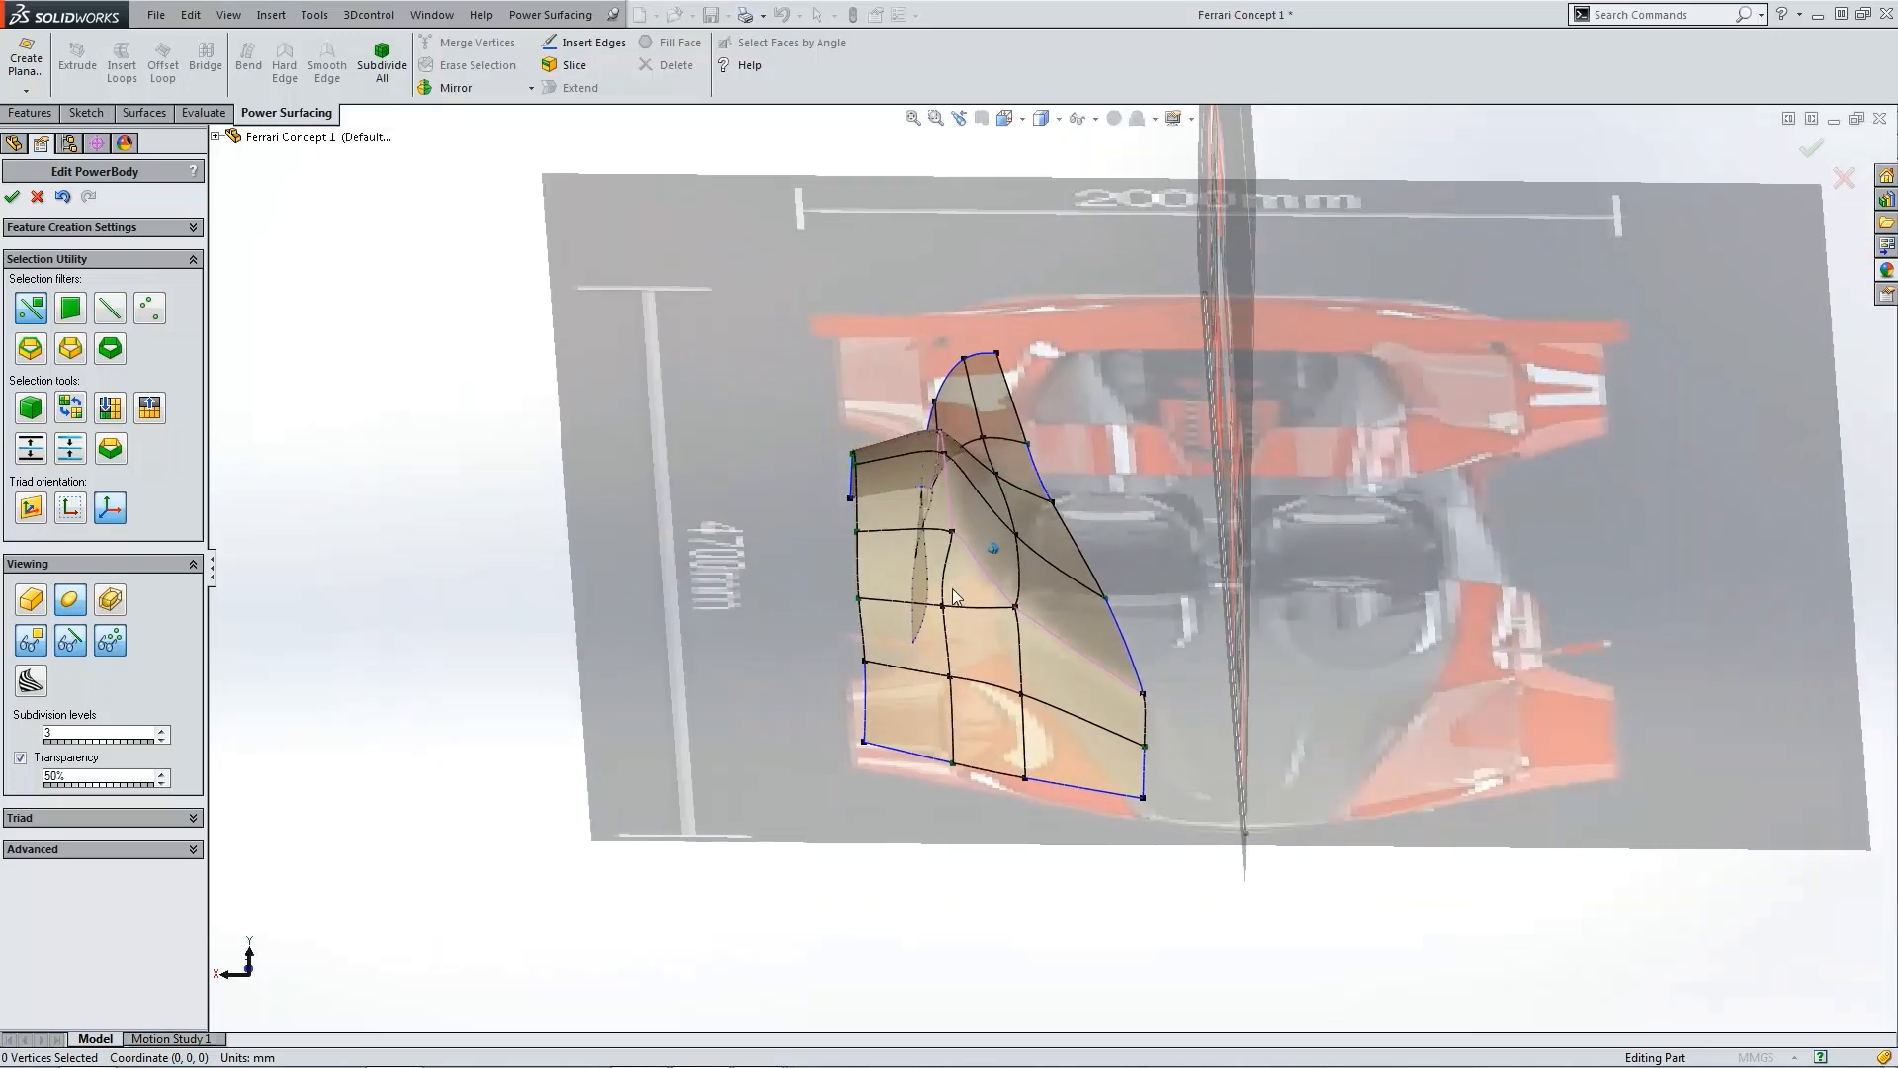
scroll(965, 562, "down", 4)
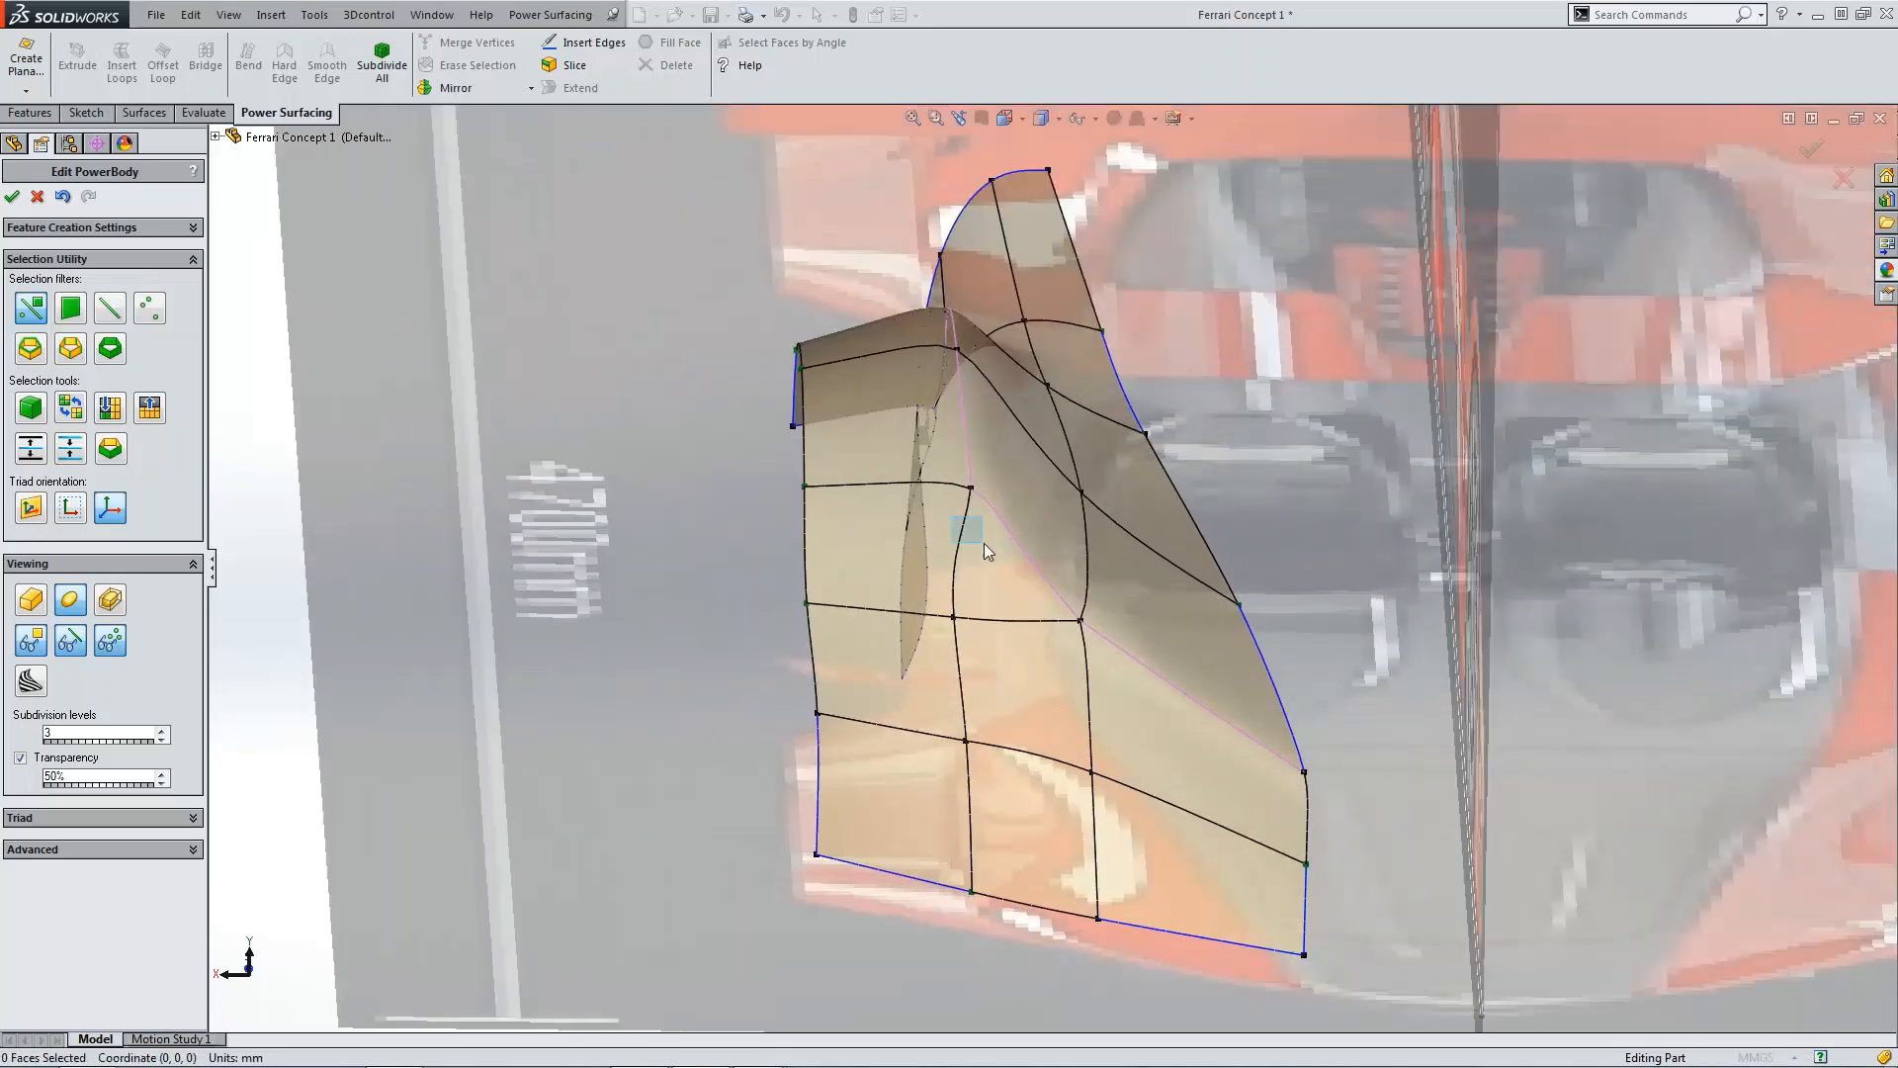
left_click(111, 314)
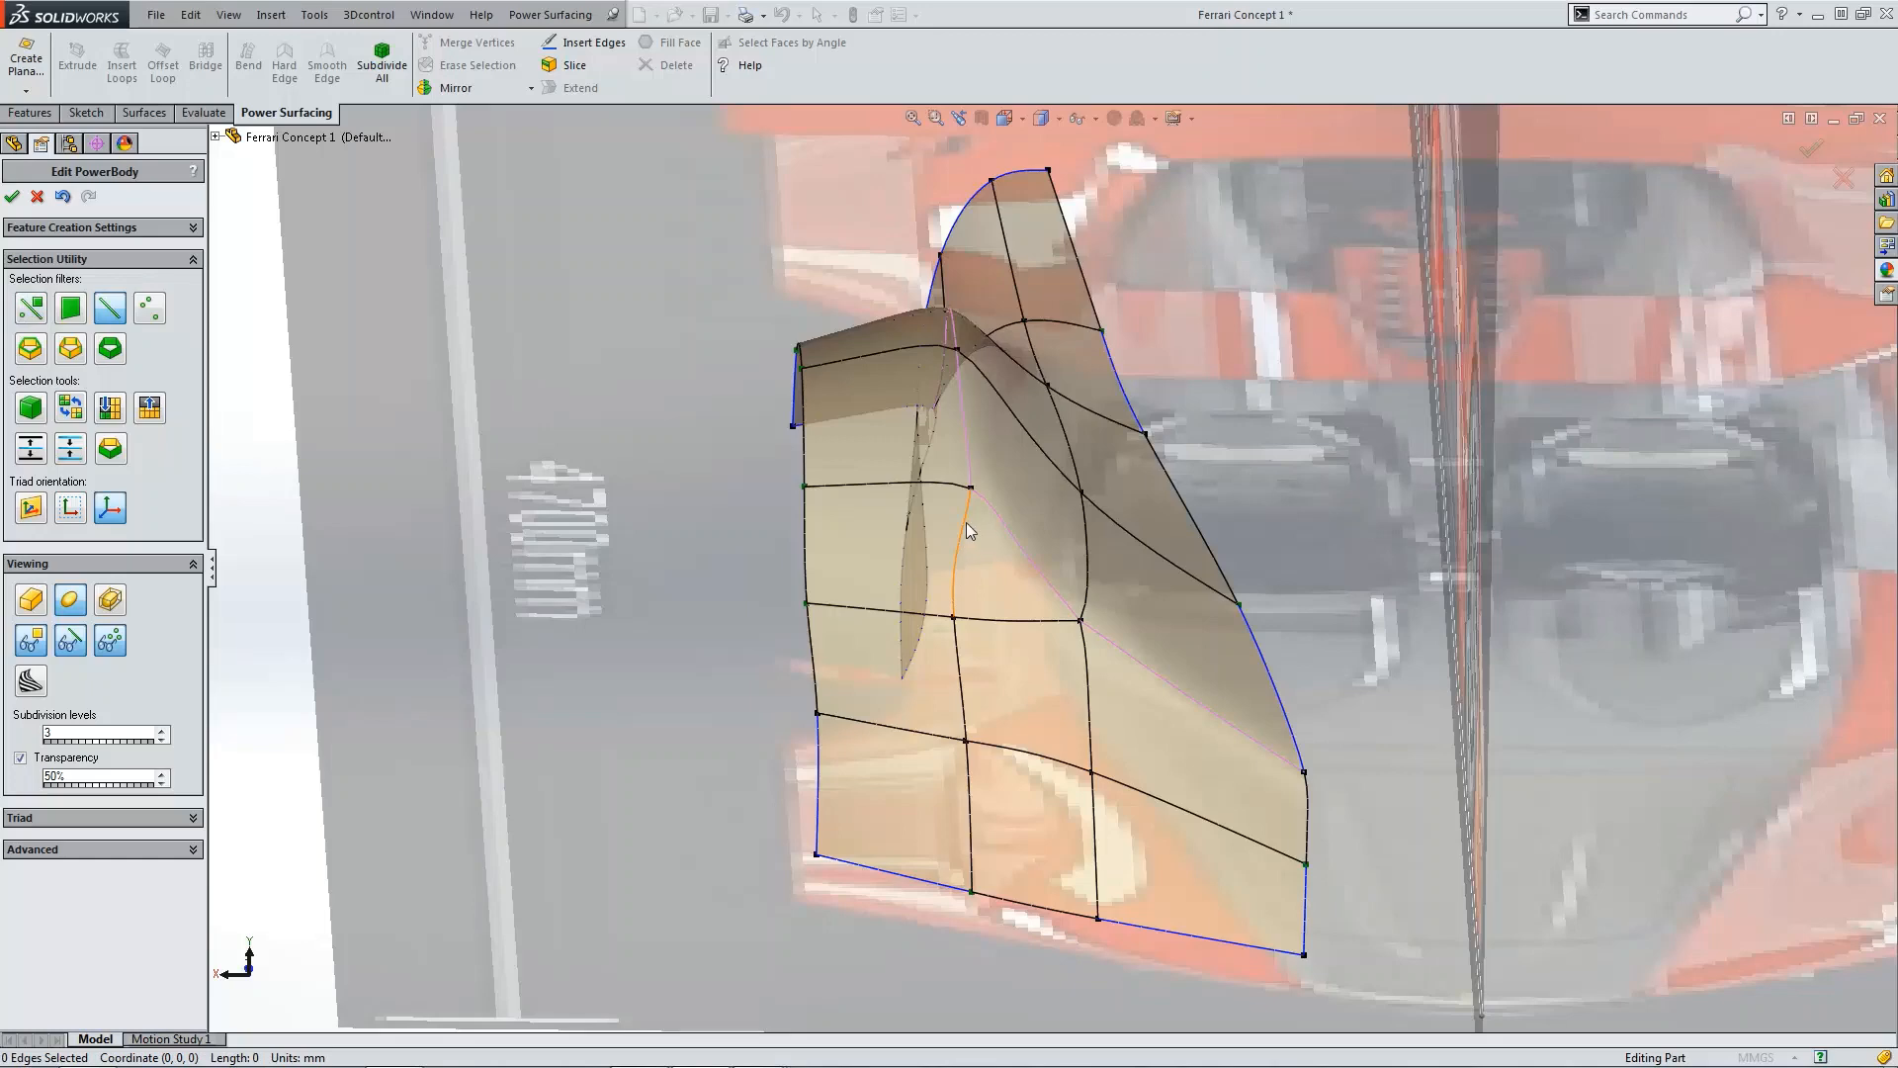
left_click(965, 522)
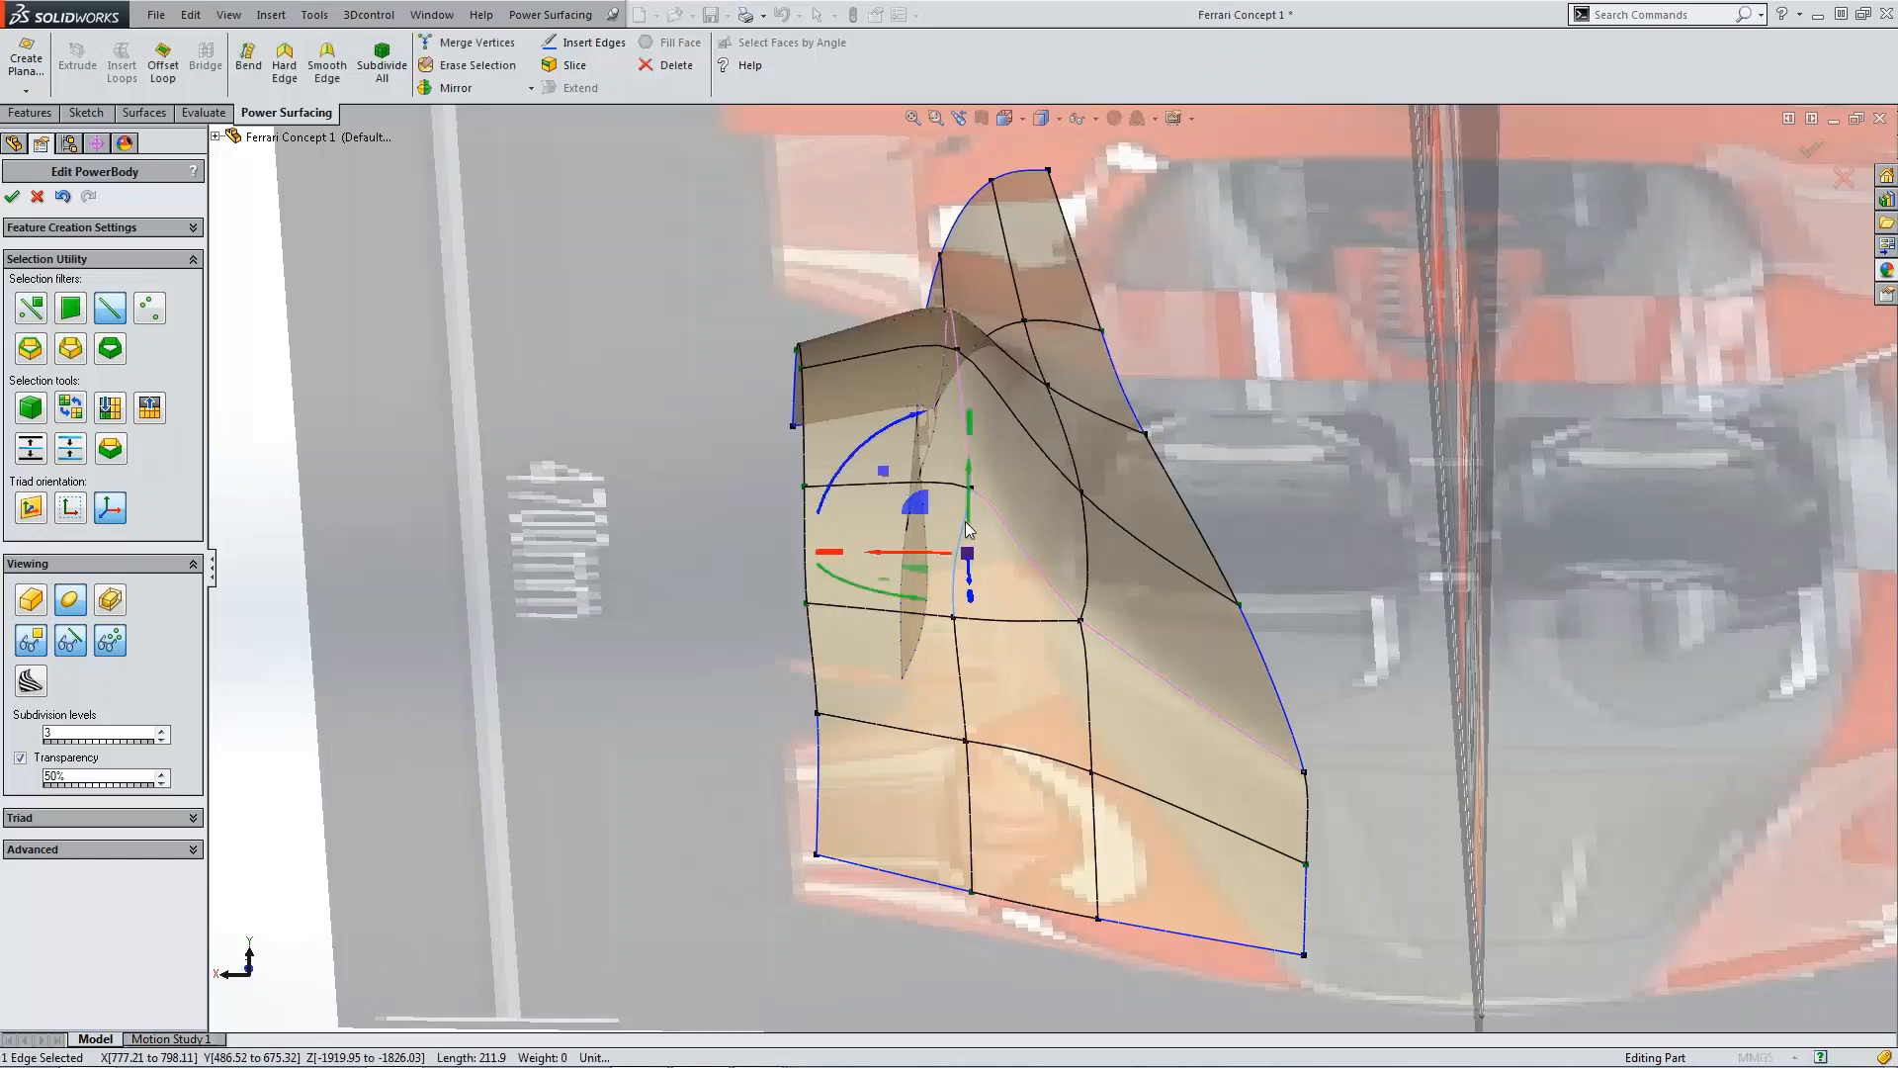
left_click(466, 64)
Step: Erase the two vertical edges below it in the same column and accept the PowerBody edit
scroll(1131, 653, "up", 5)
scroll(1035, 647, "down", 3)
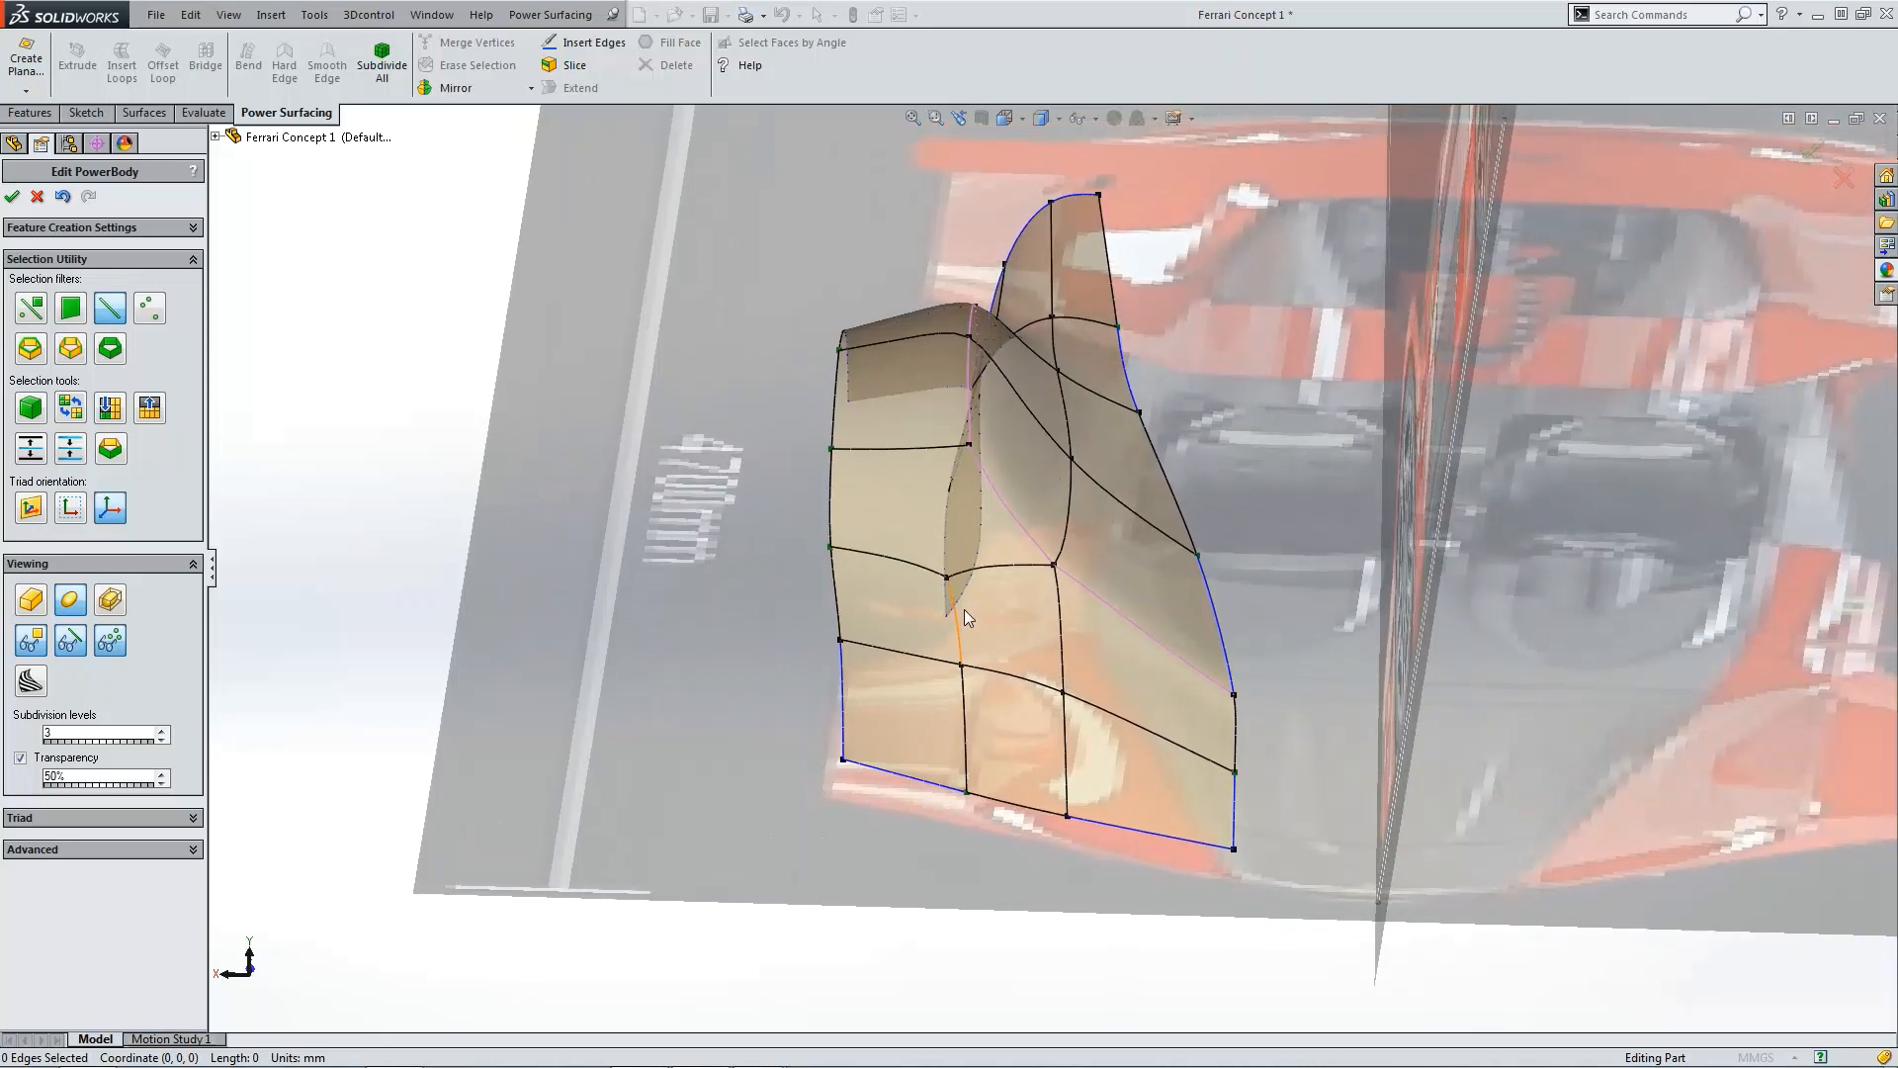
left_click(961, 623)
left_click(476, 65)
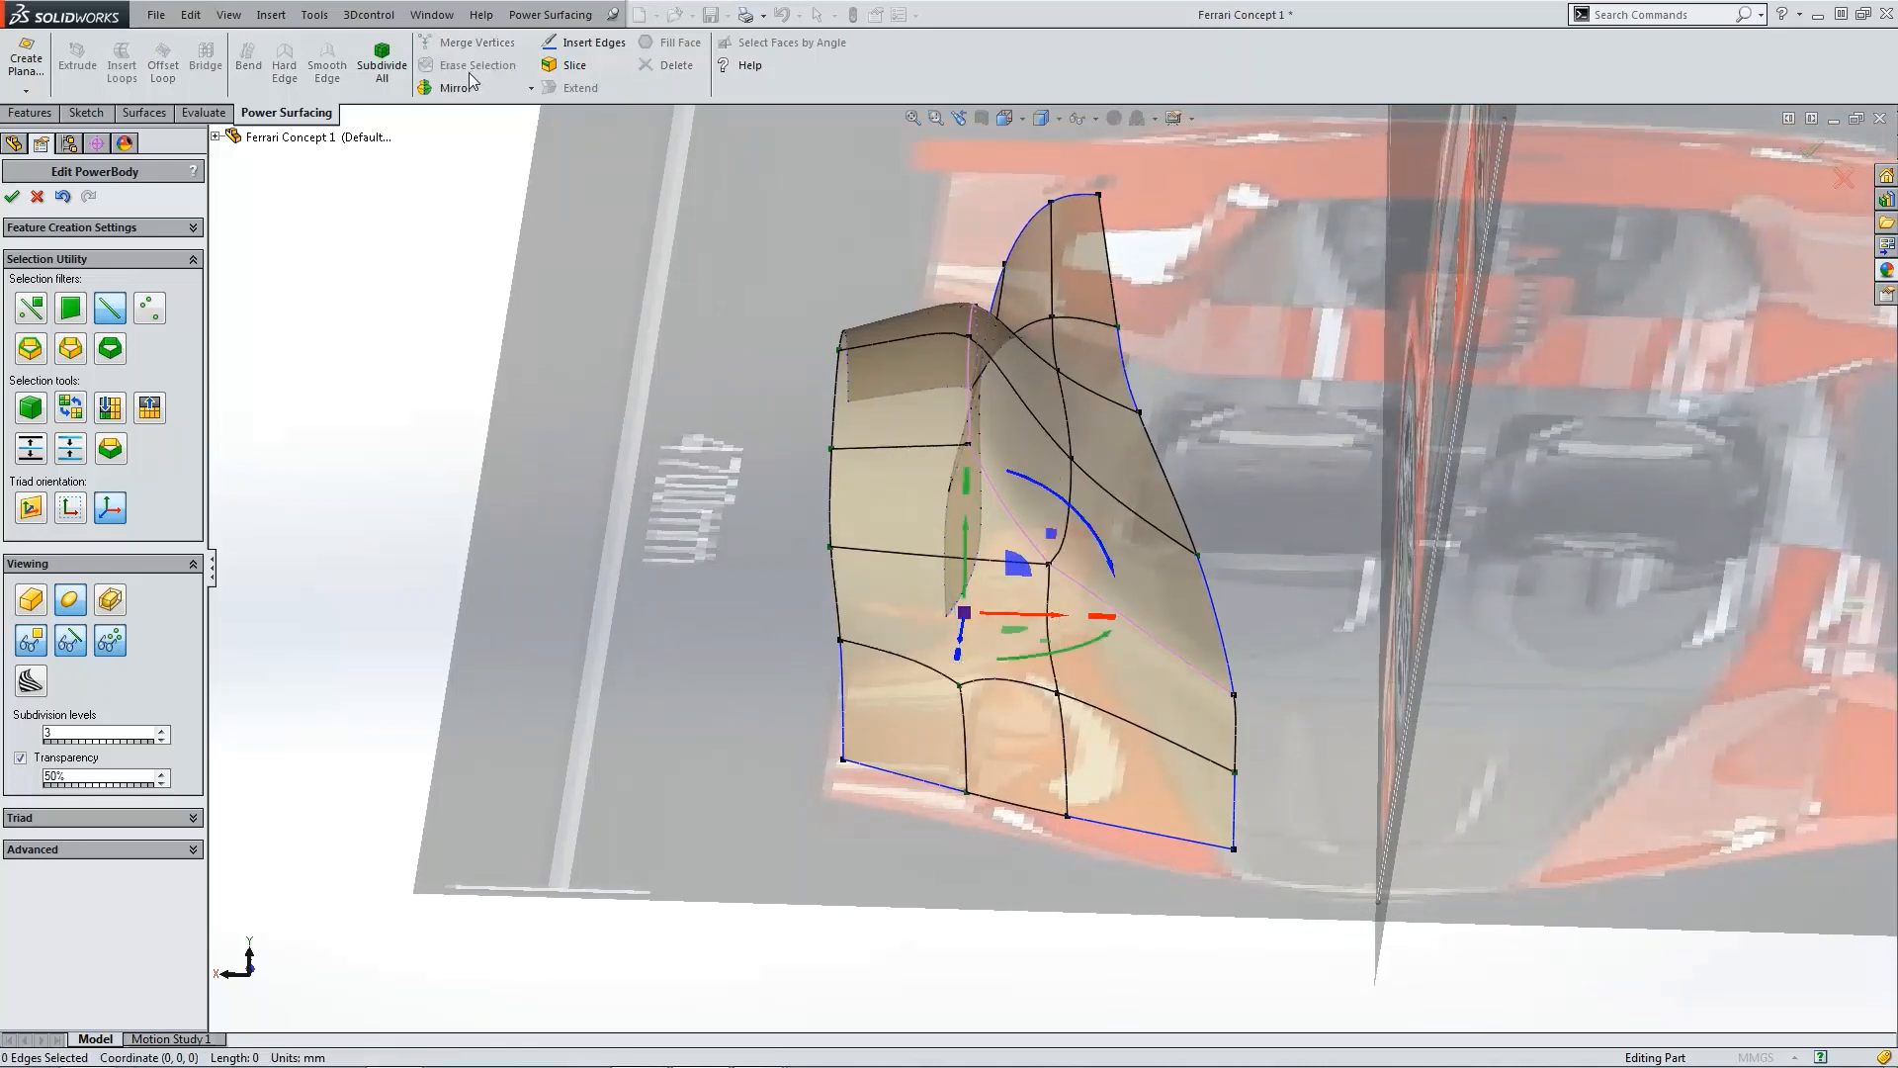
left_click(968, 725)
left_click(476, 65)
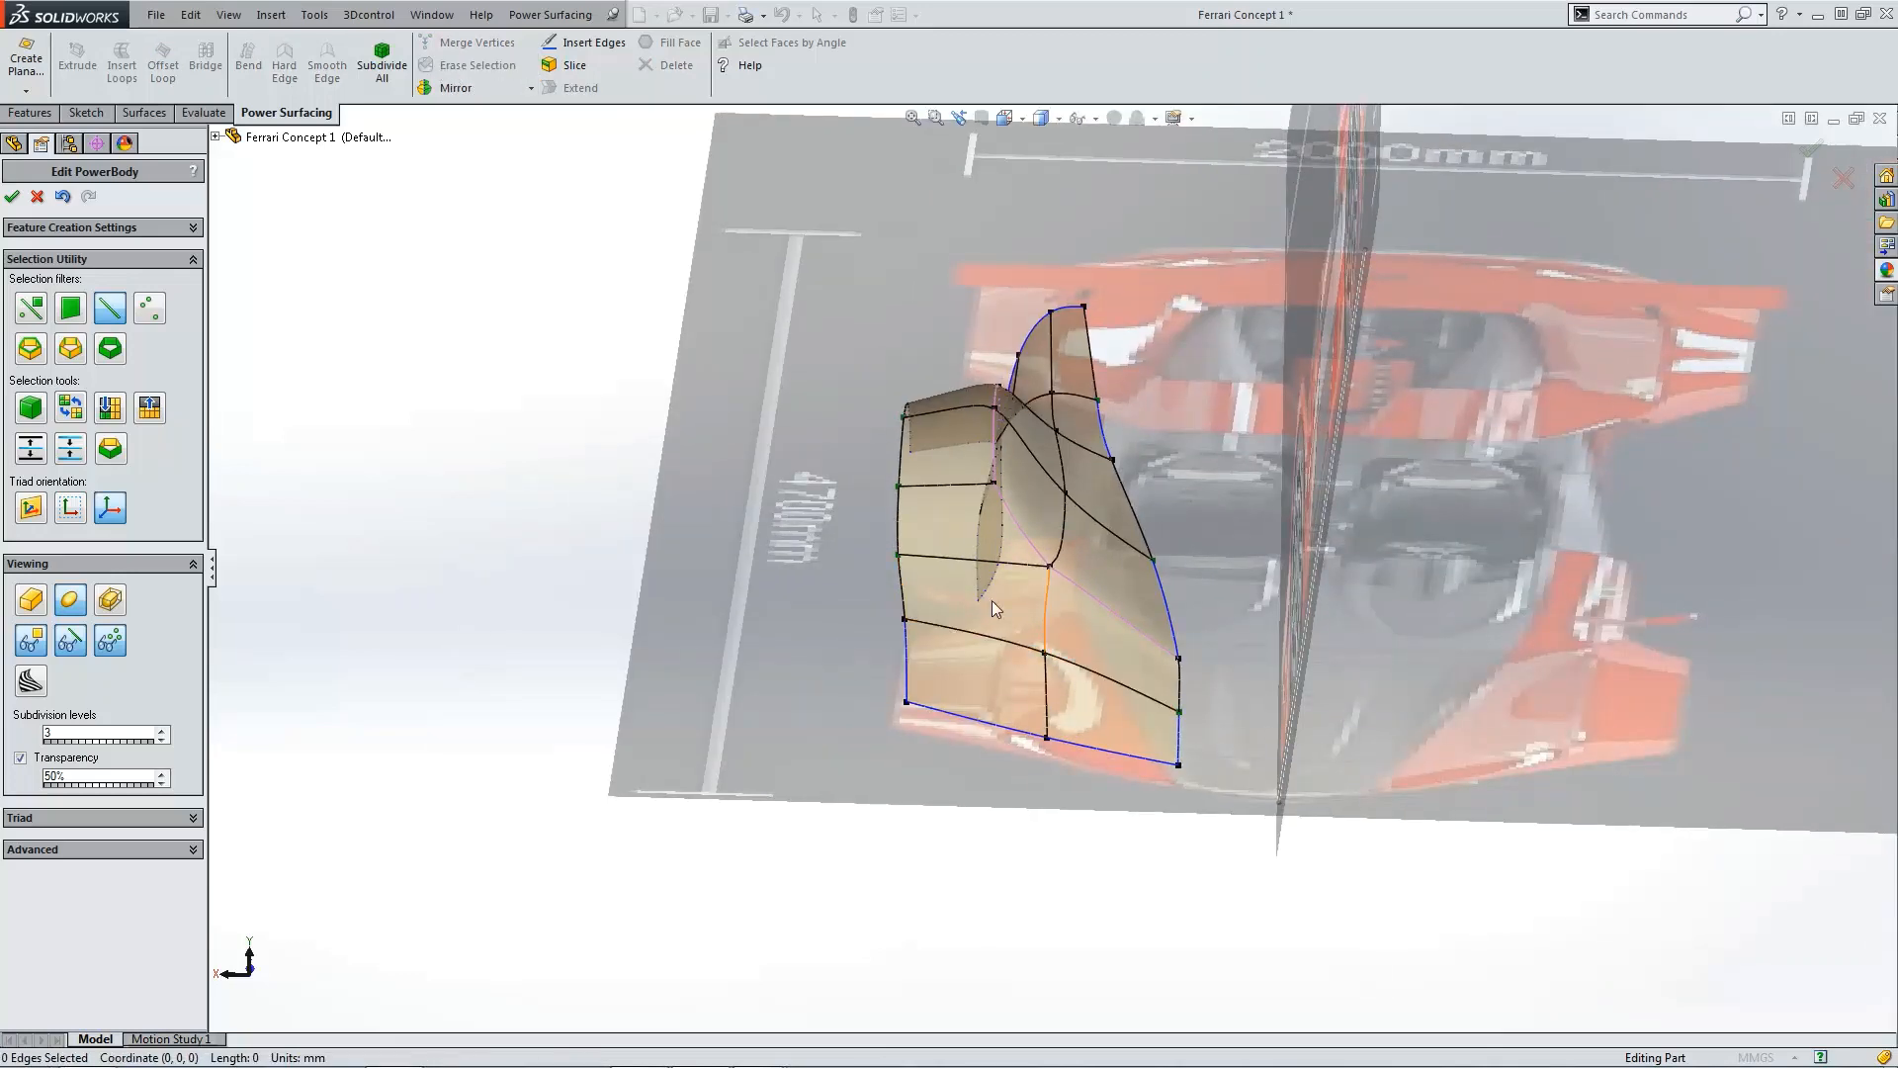
left_click(13, 197)
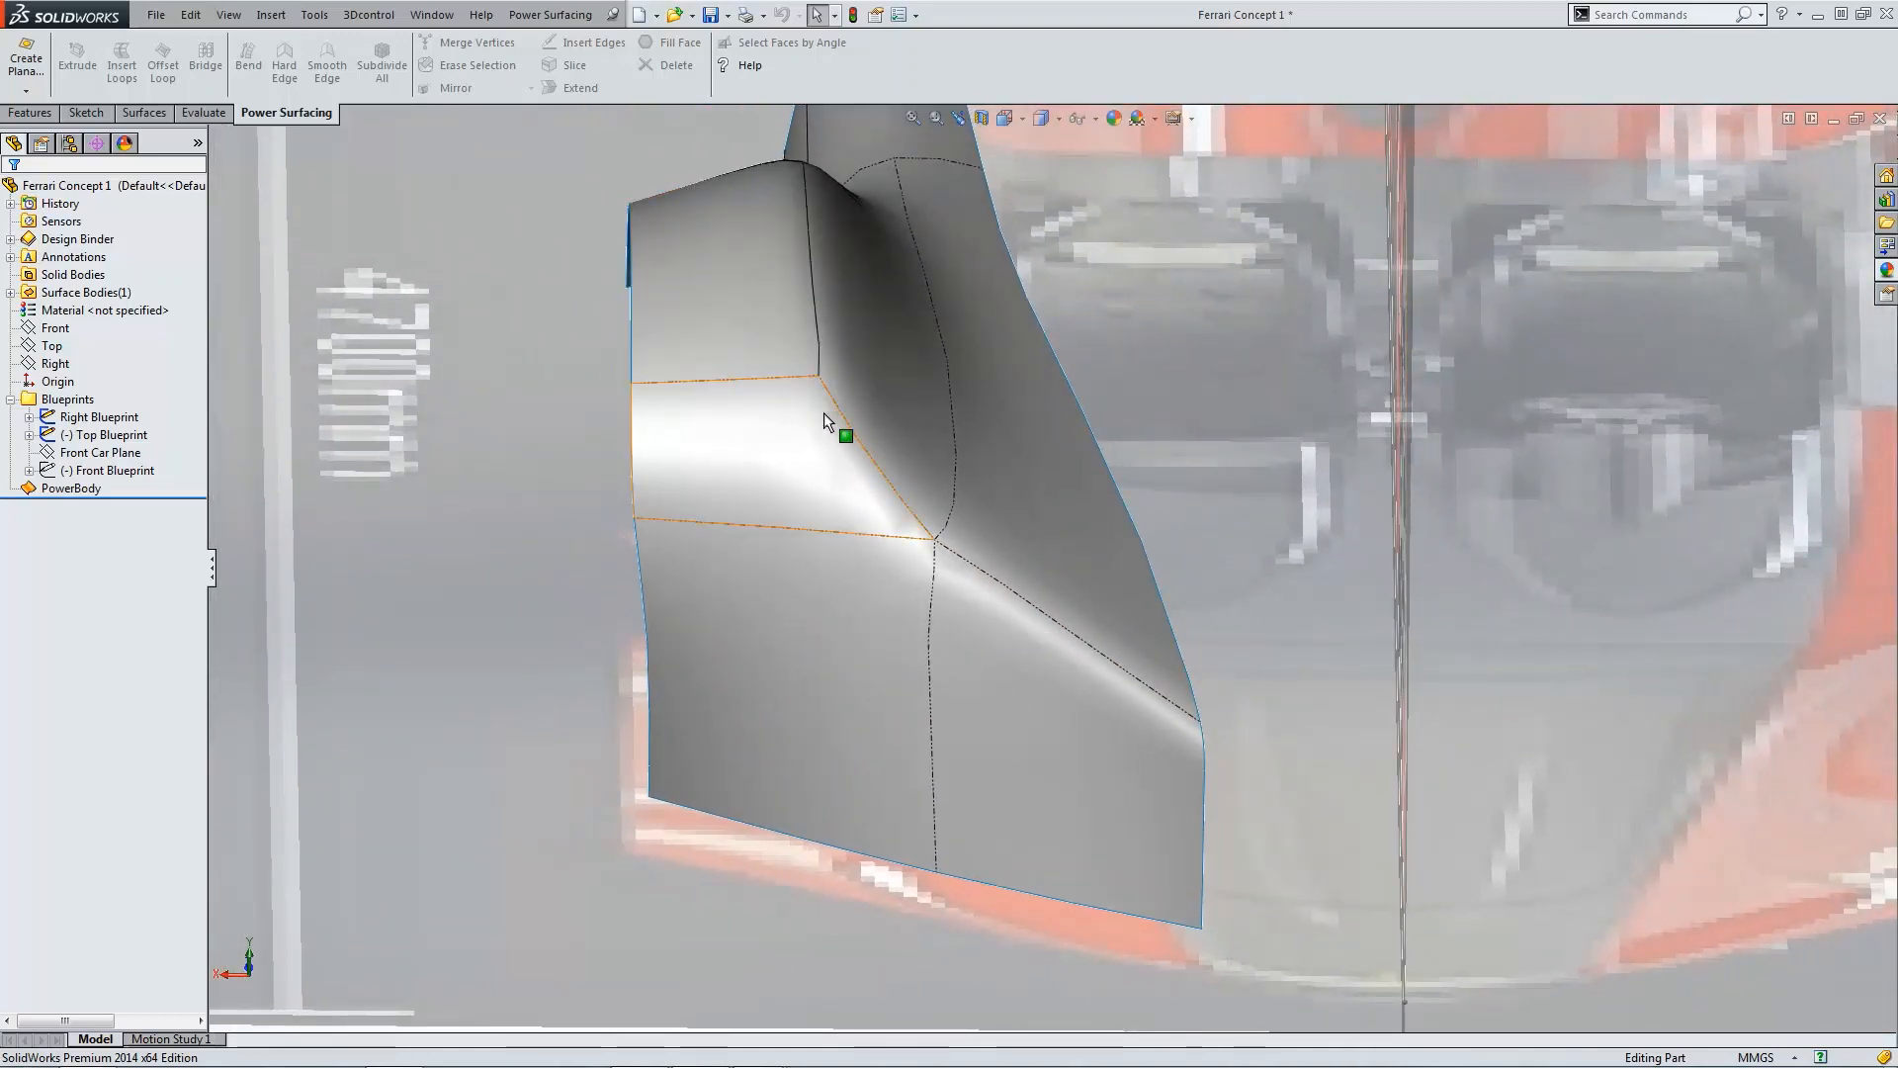
Step: Switch to shaded display without edges and raise the document's shaded image quality resolution toward High
left_click(1043, 119)
left_click(1048, 165)
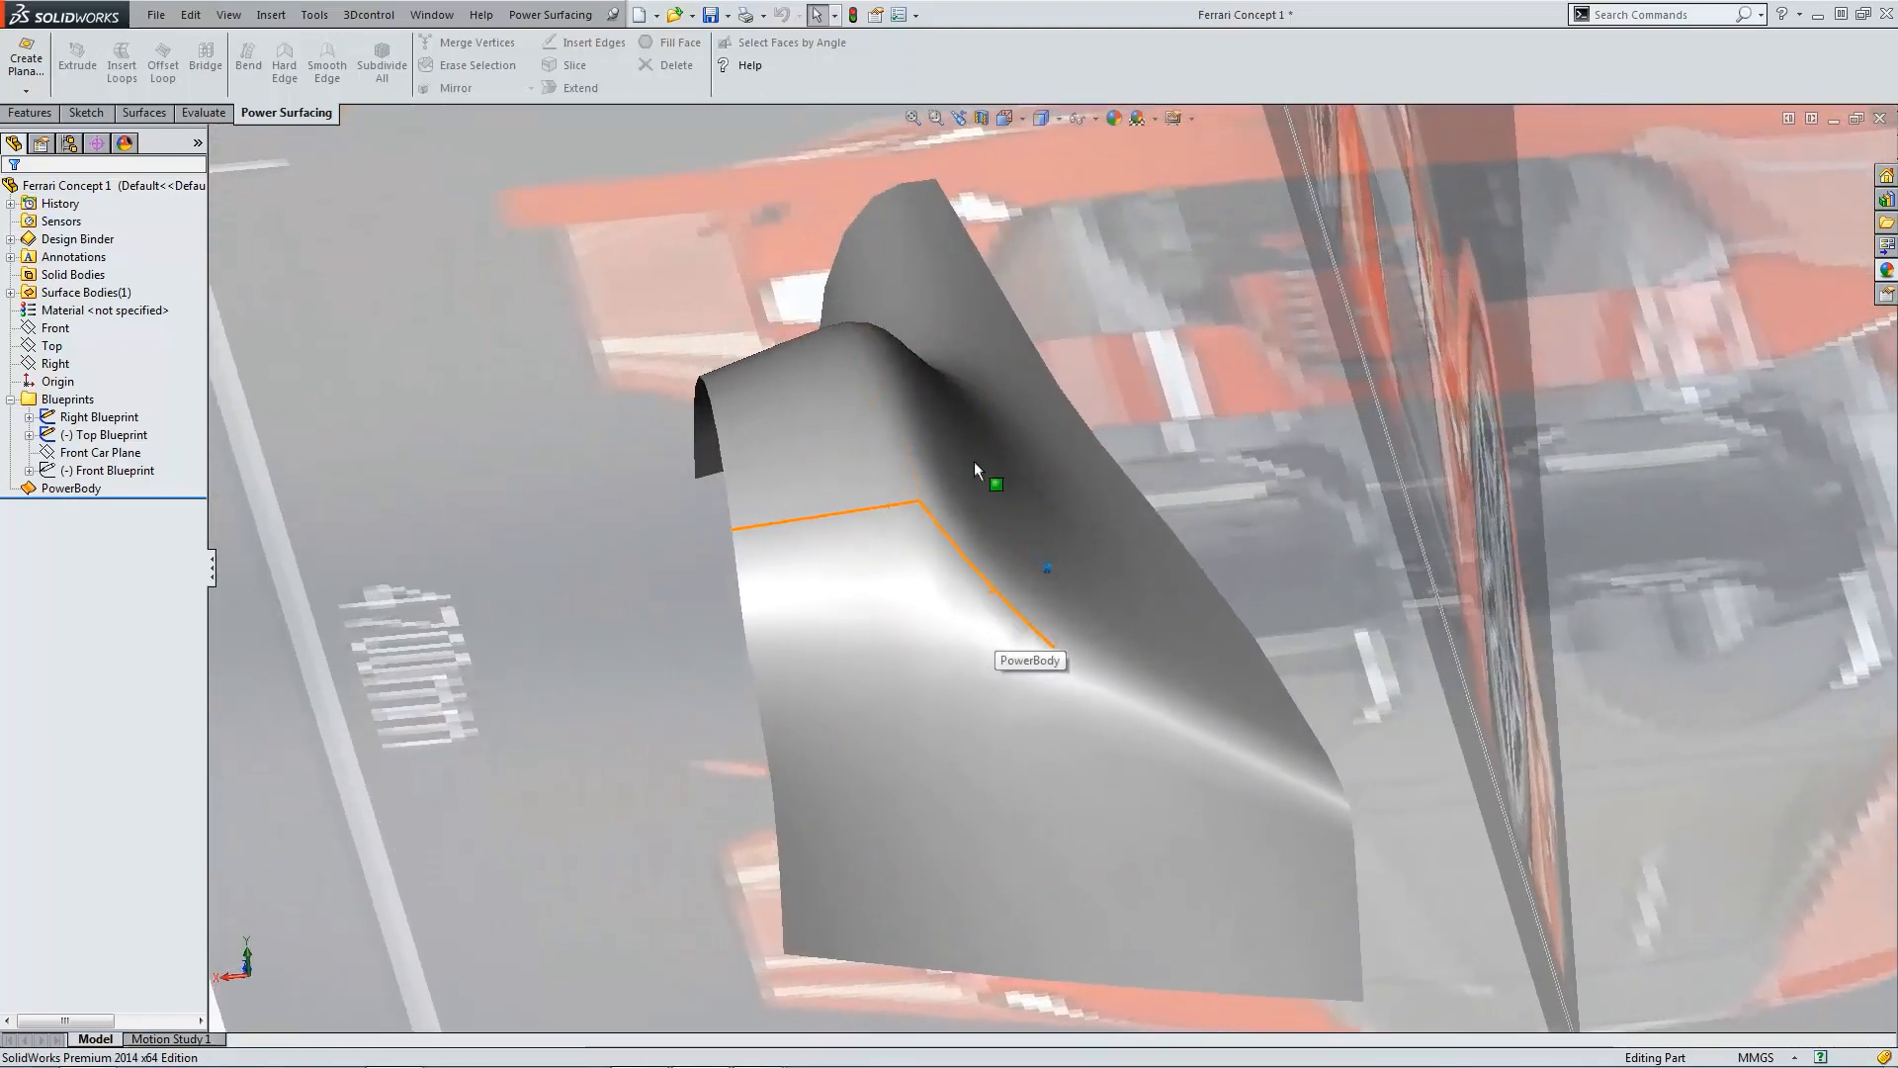
left_click(916, 19)
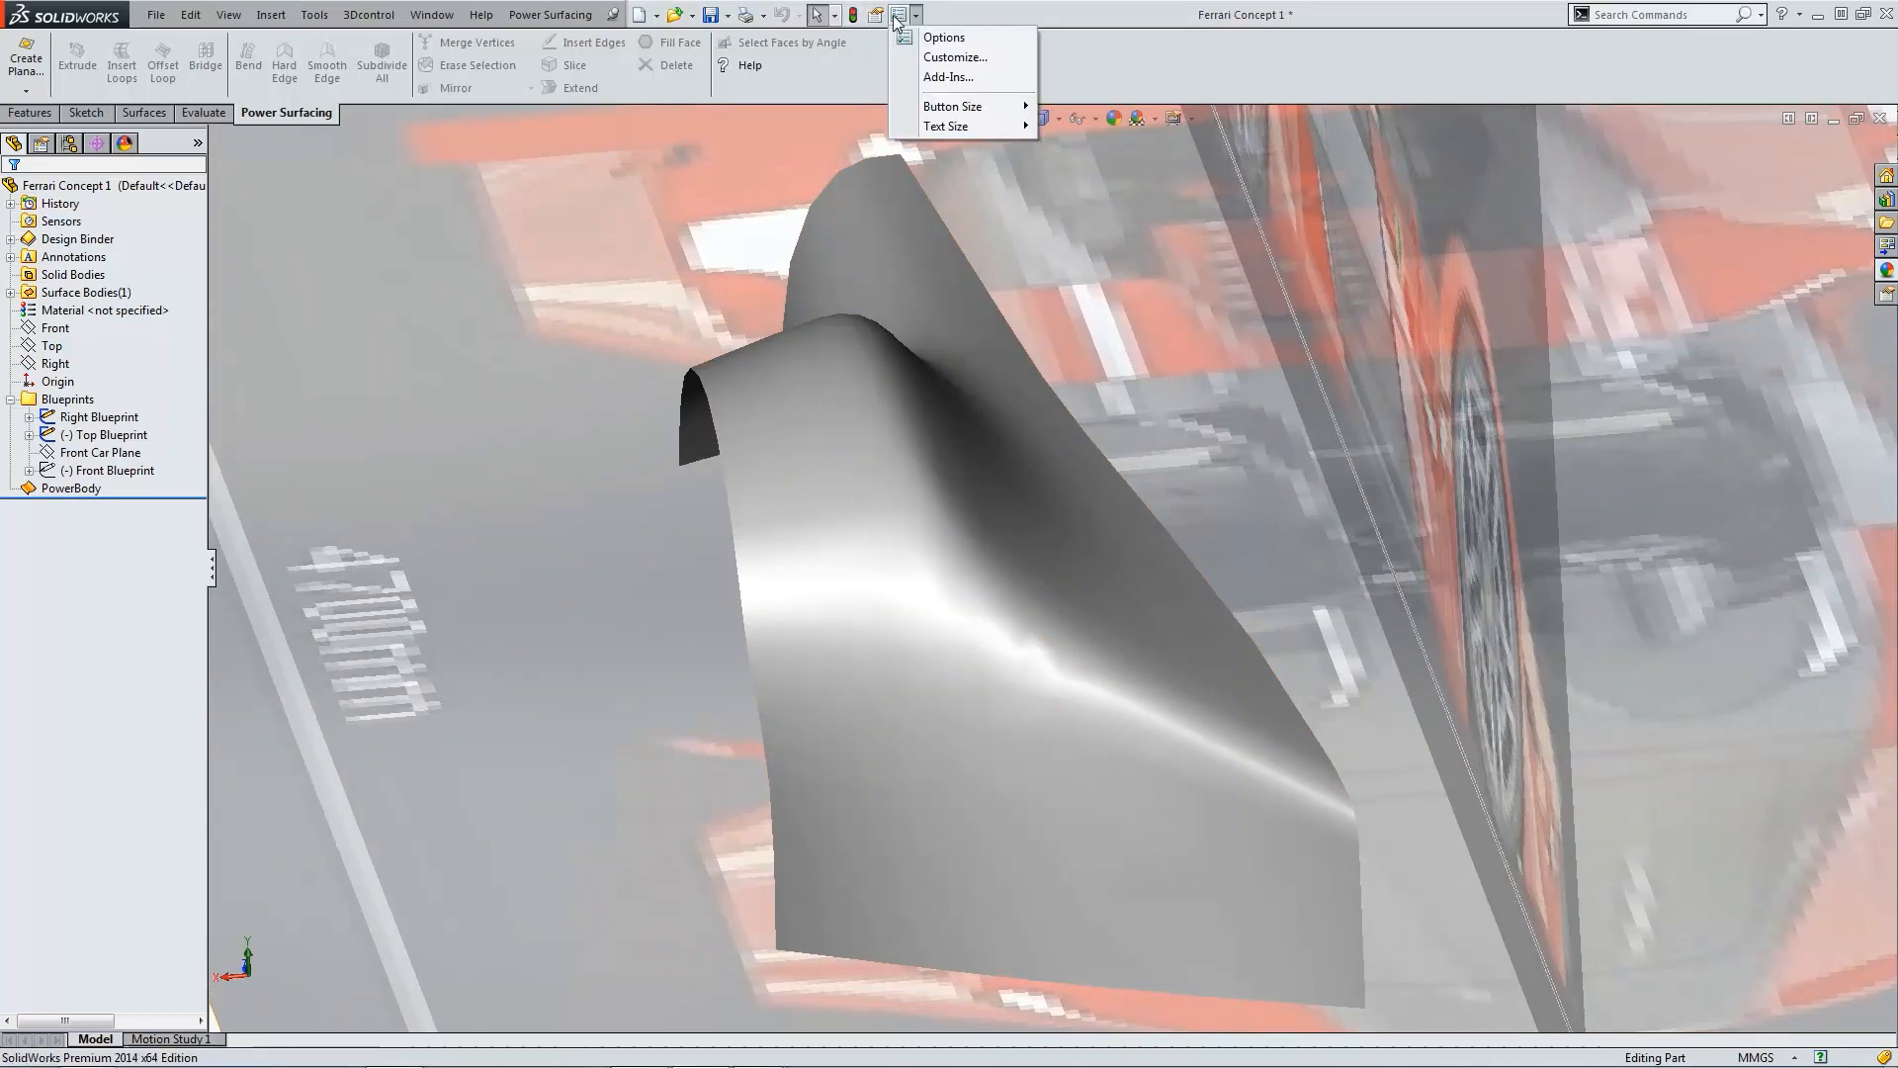
left_click(919, 39)
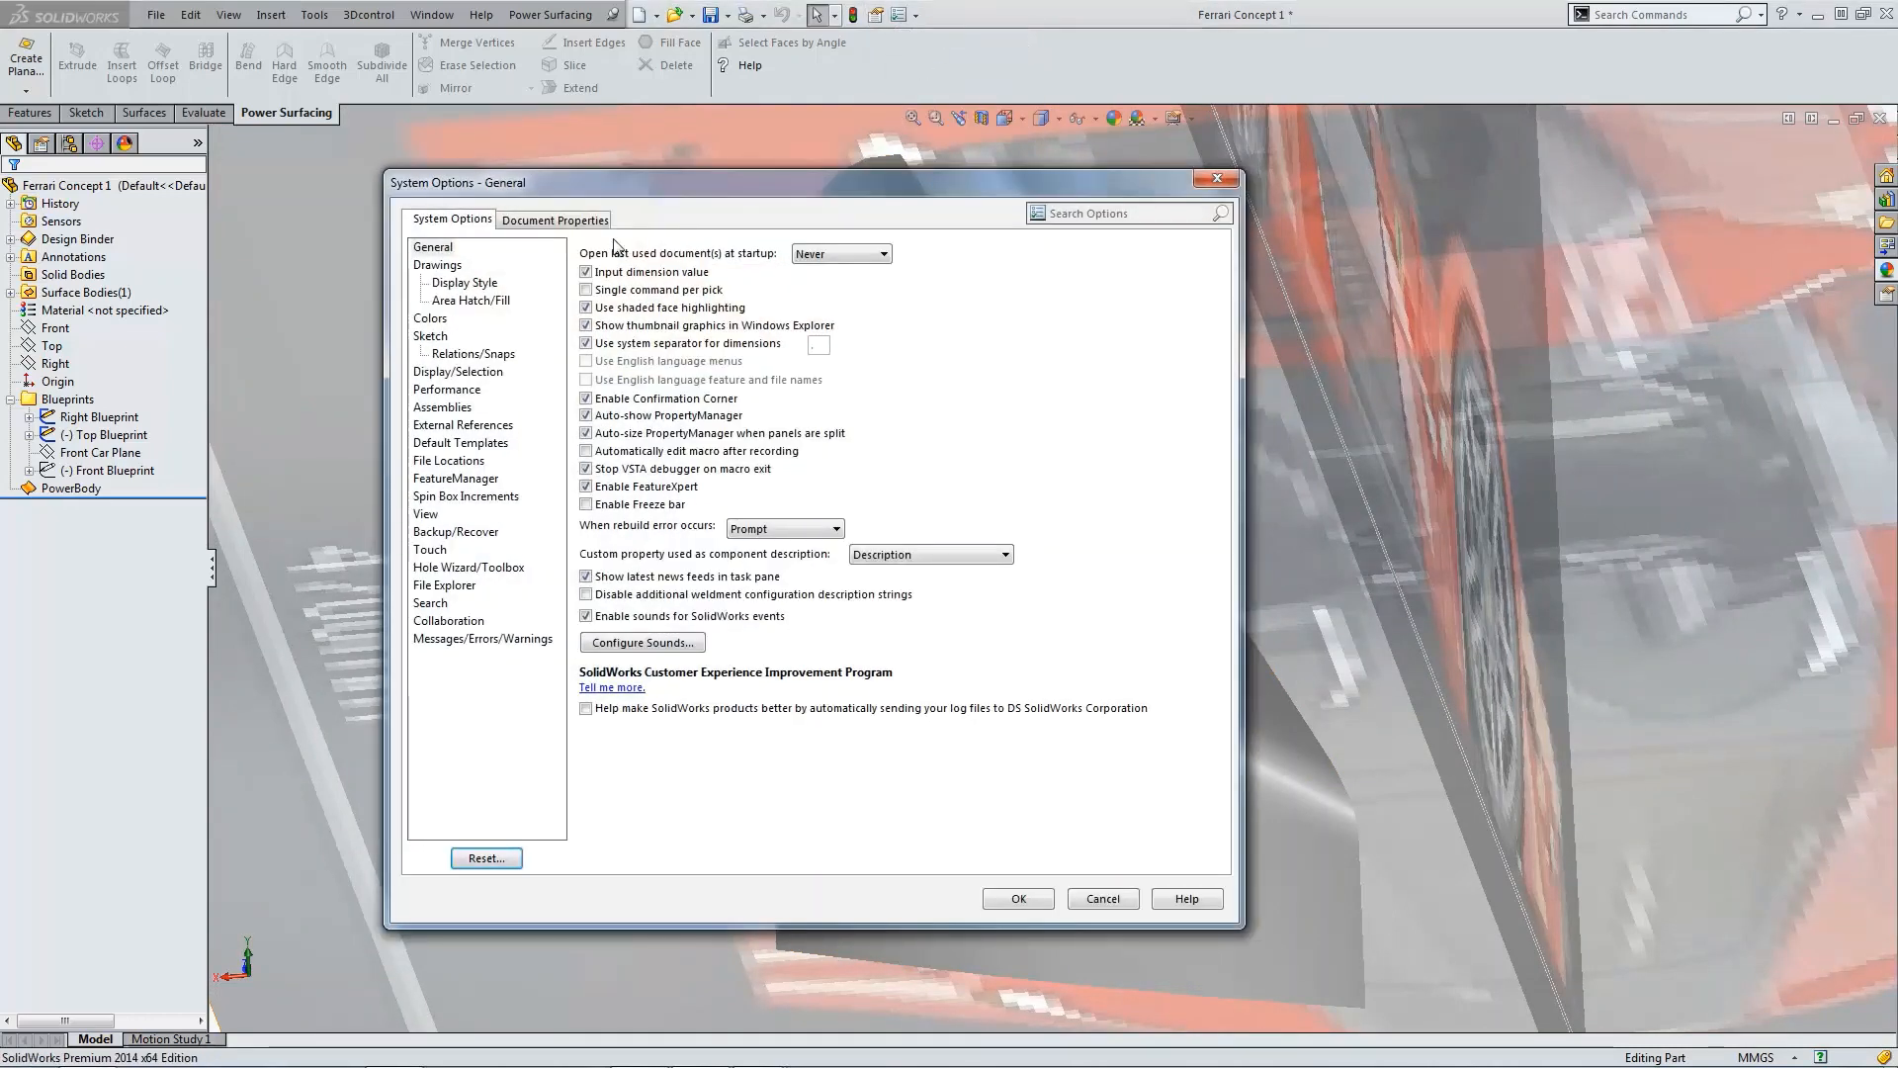
left_click(568, 220)
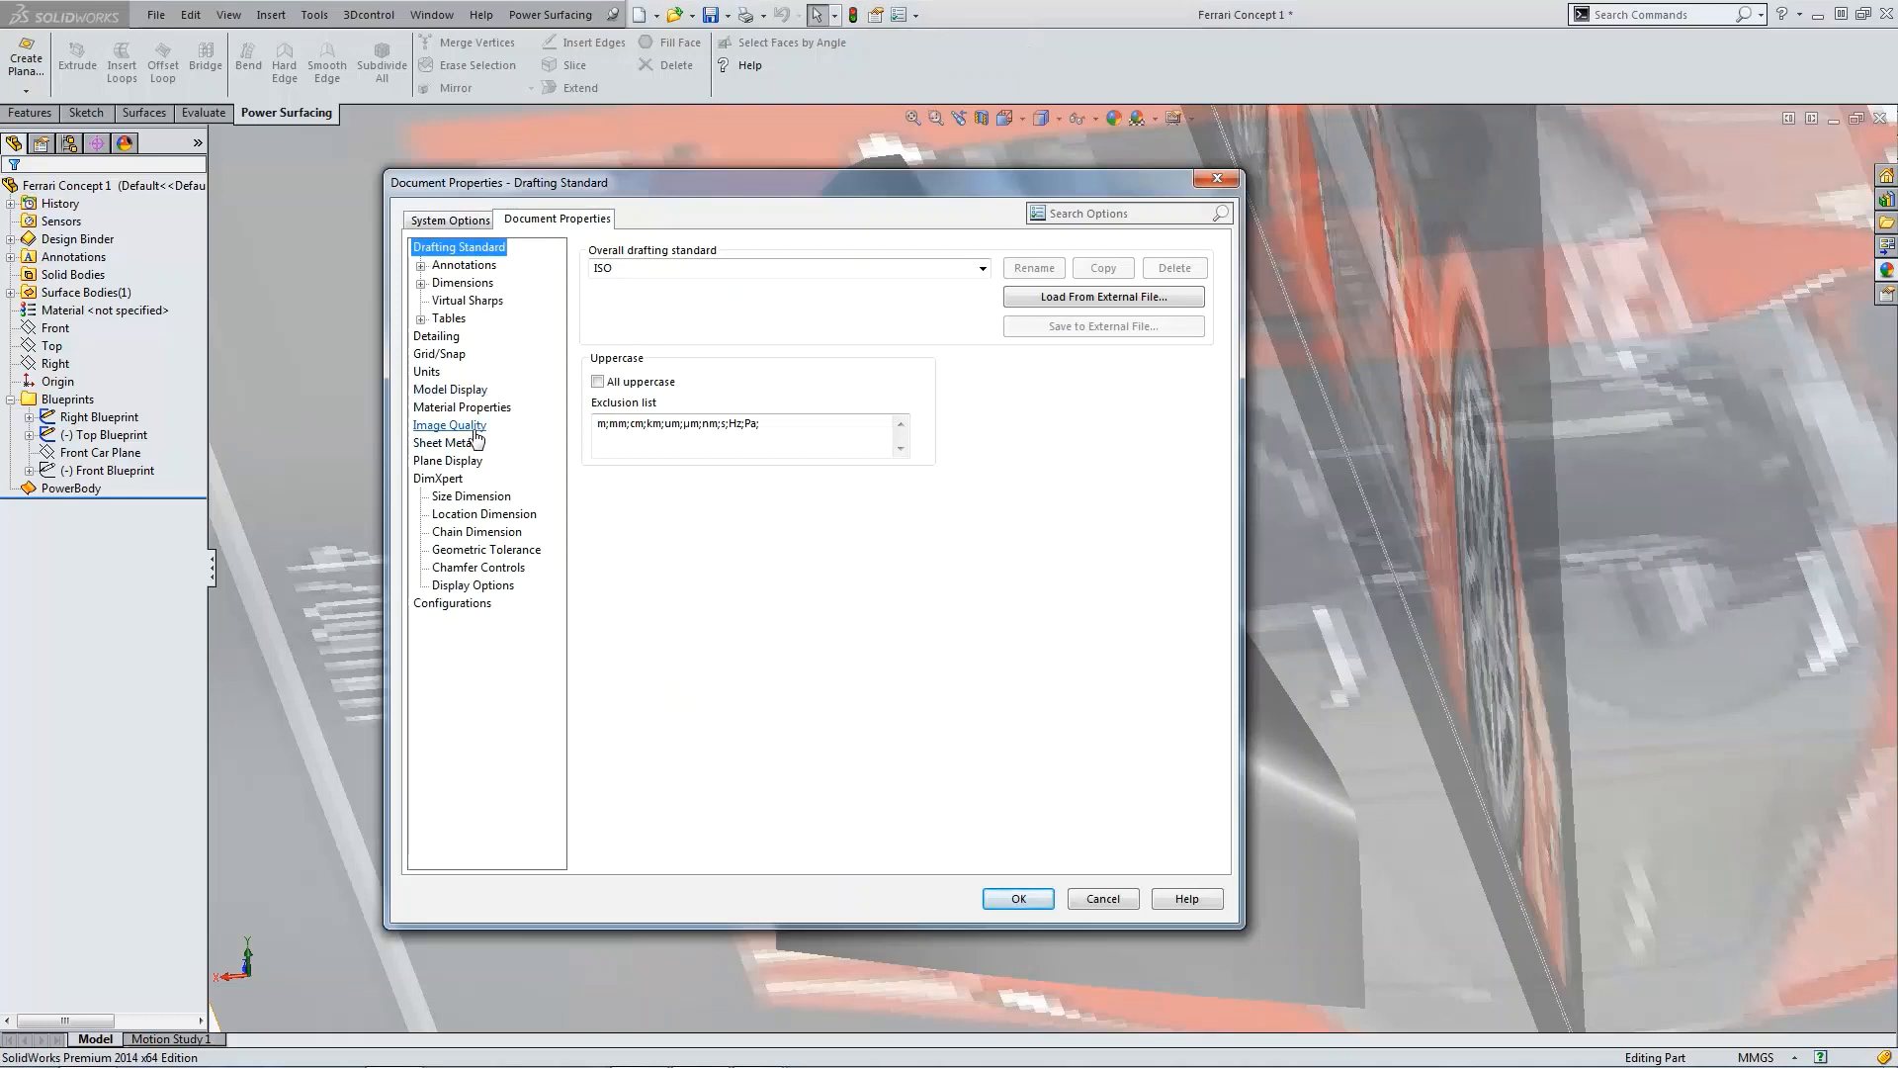
left_click(451, 425)
left_click_drag(641, 286, 646, 288)
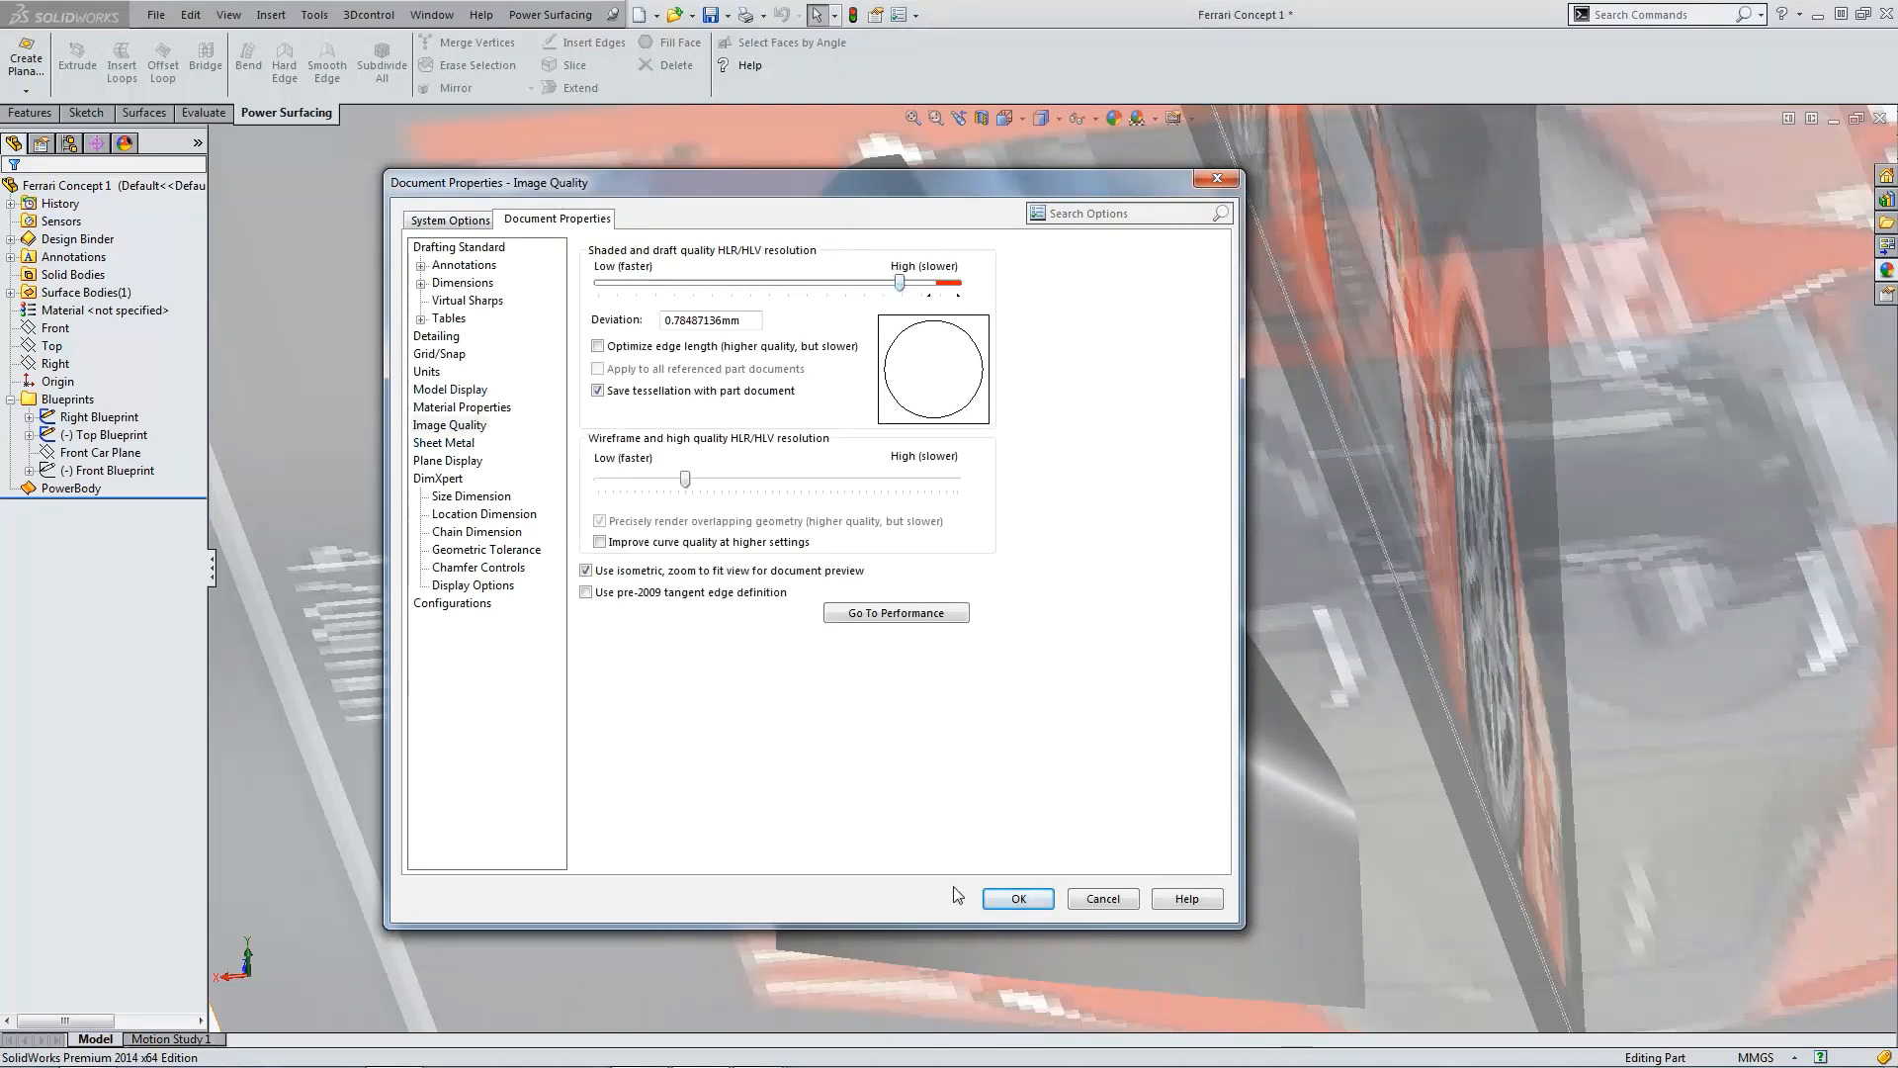
left_click(1019, 899)
Step: Examine the smooth fender surface from the top view and up close against the blueprint
scroll(1038, 698, "up", 5)
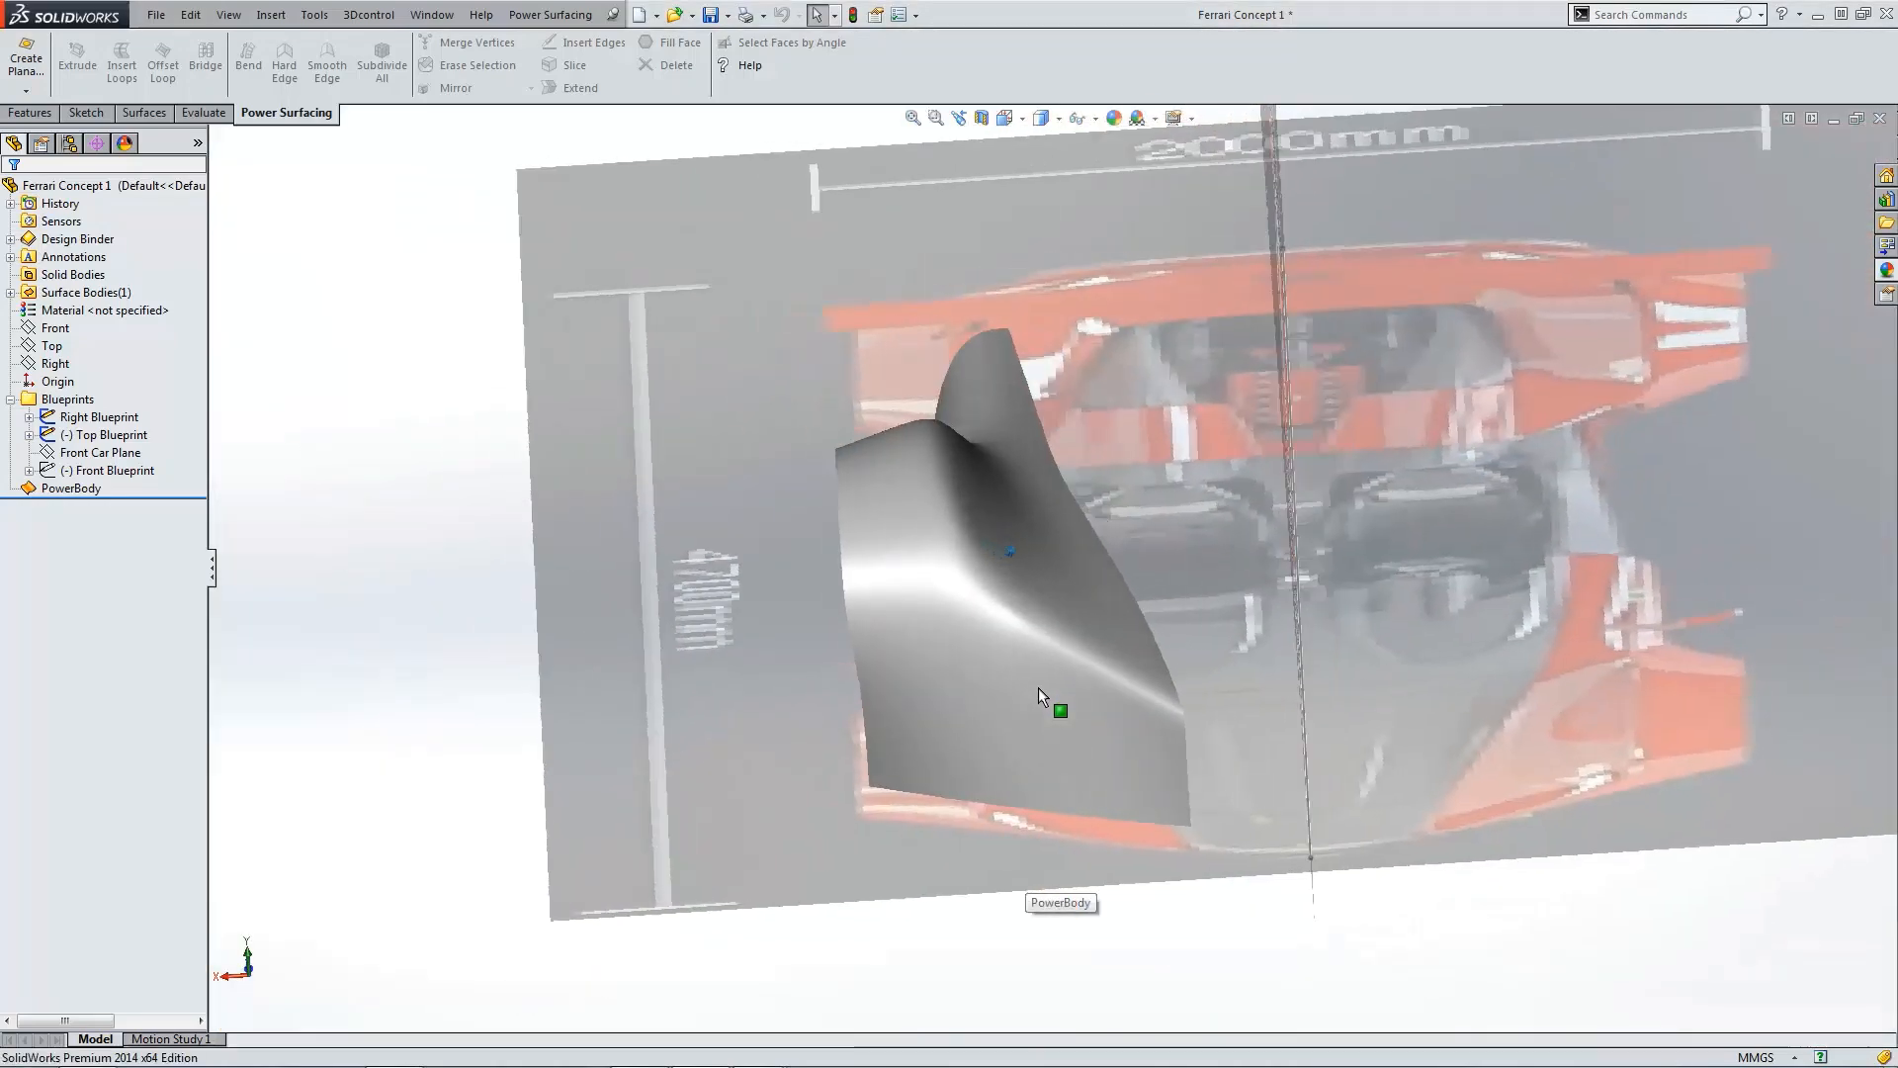
scroll(1008, 652, "down", 10)
scroll(1003, 668, "up", 8)
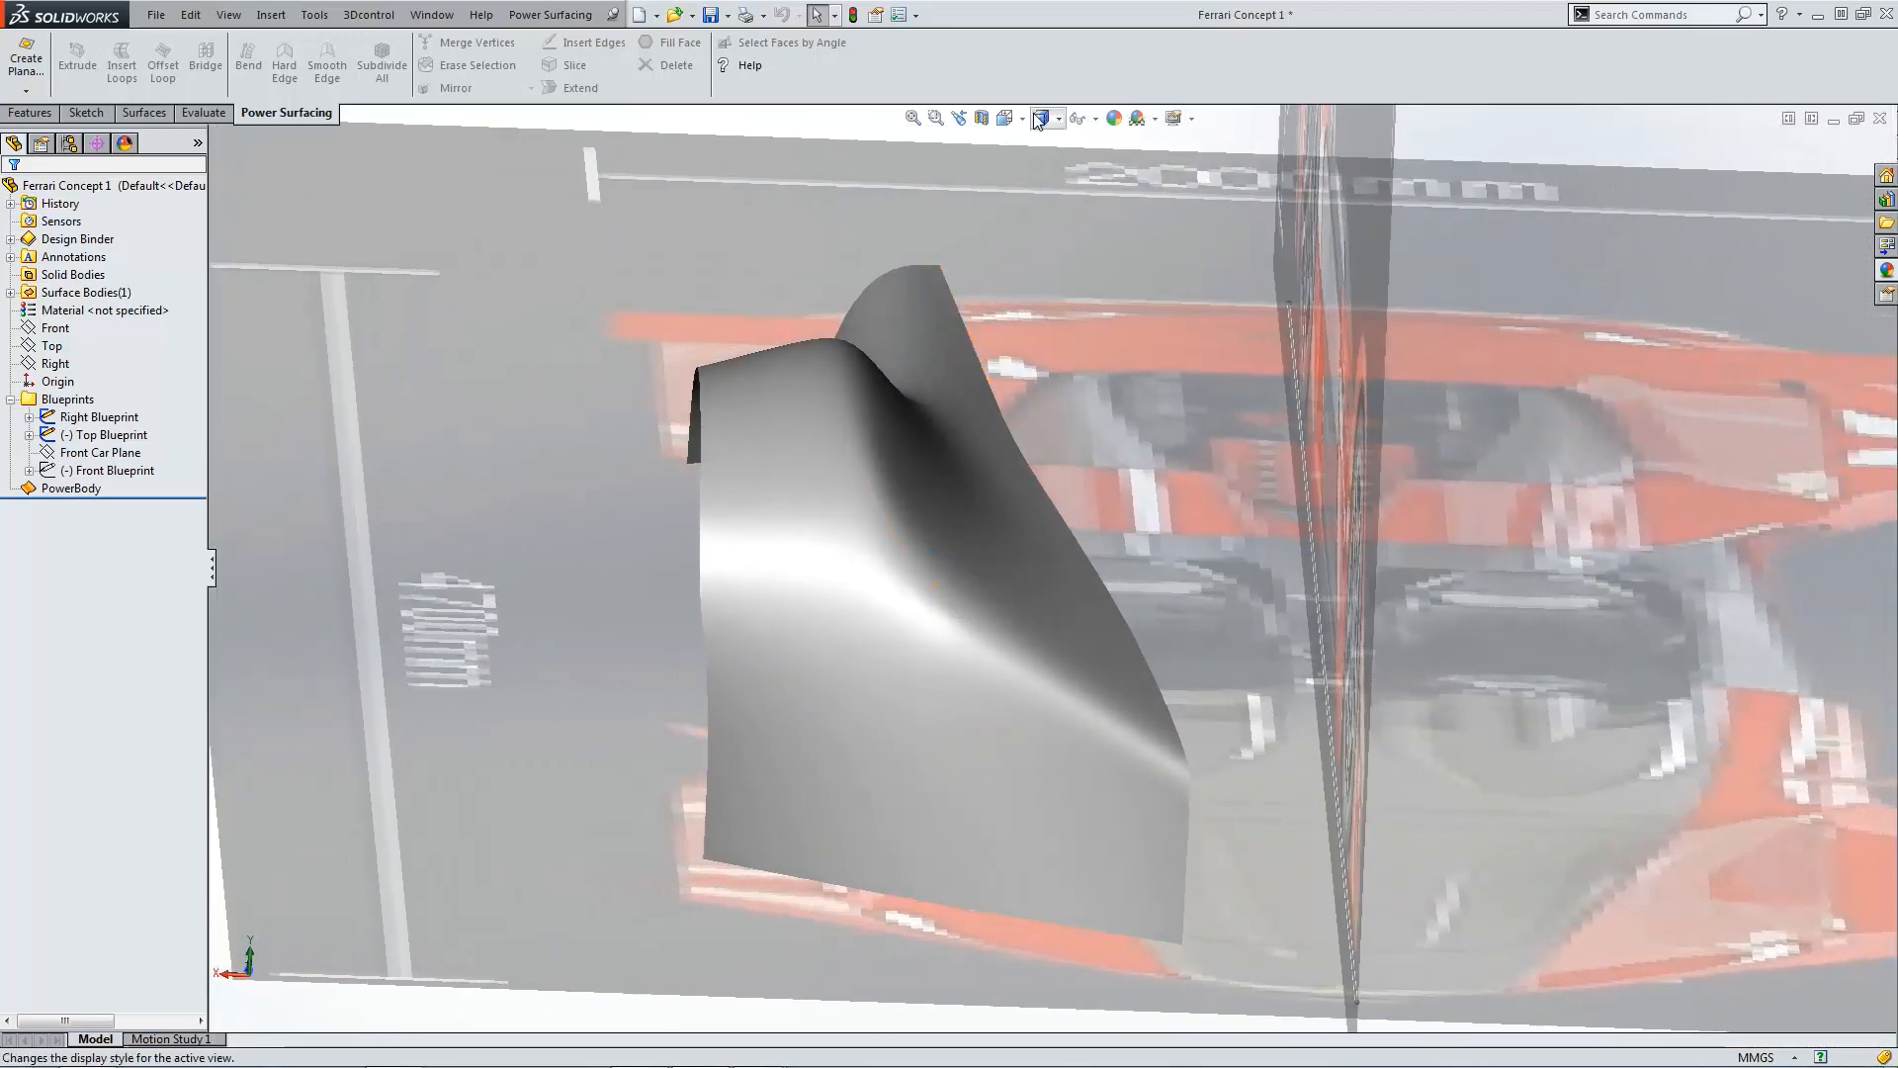
left_click(1096, 119)
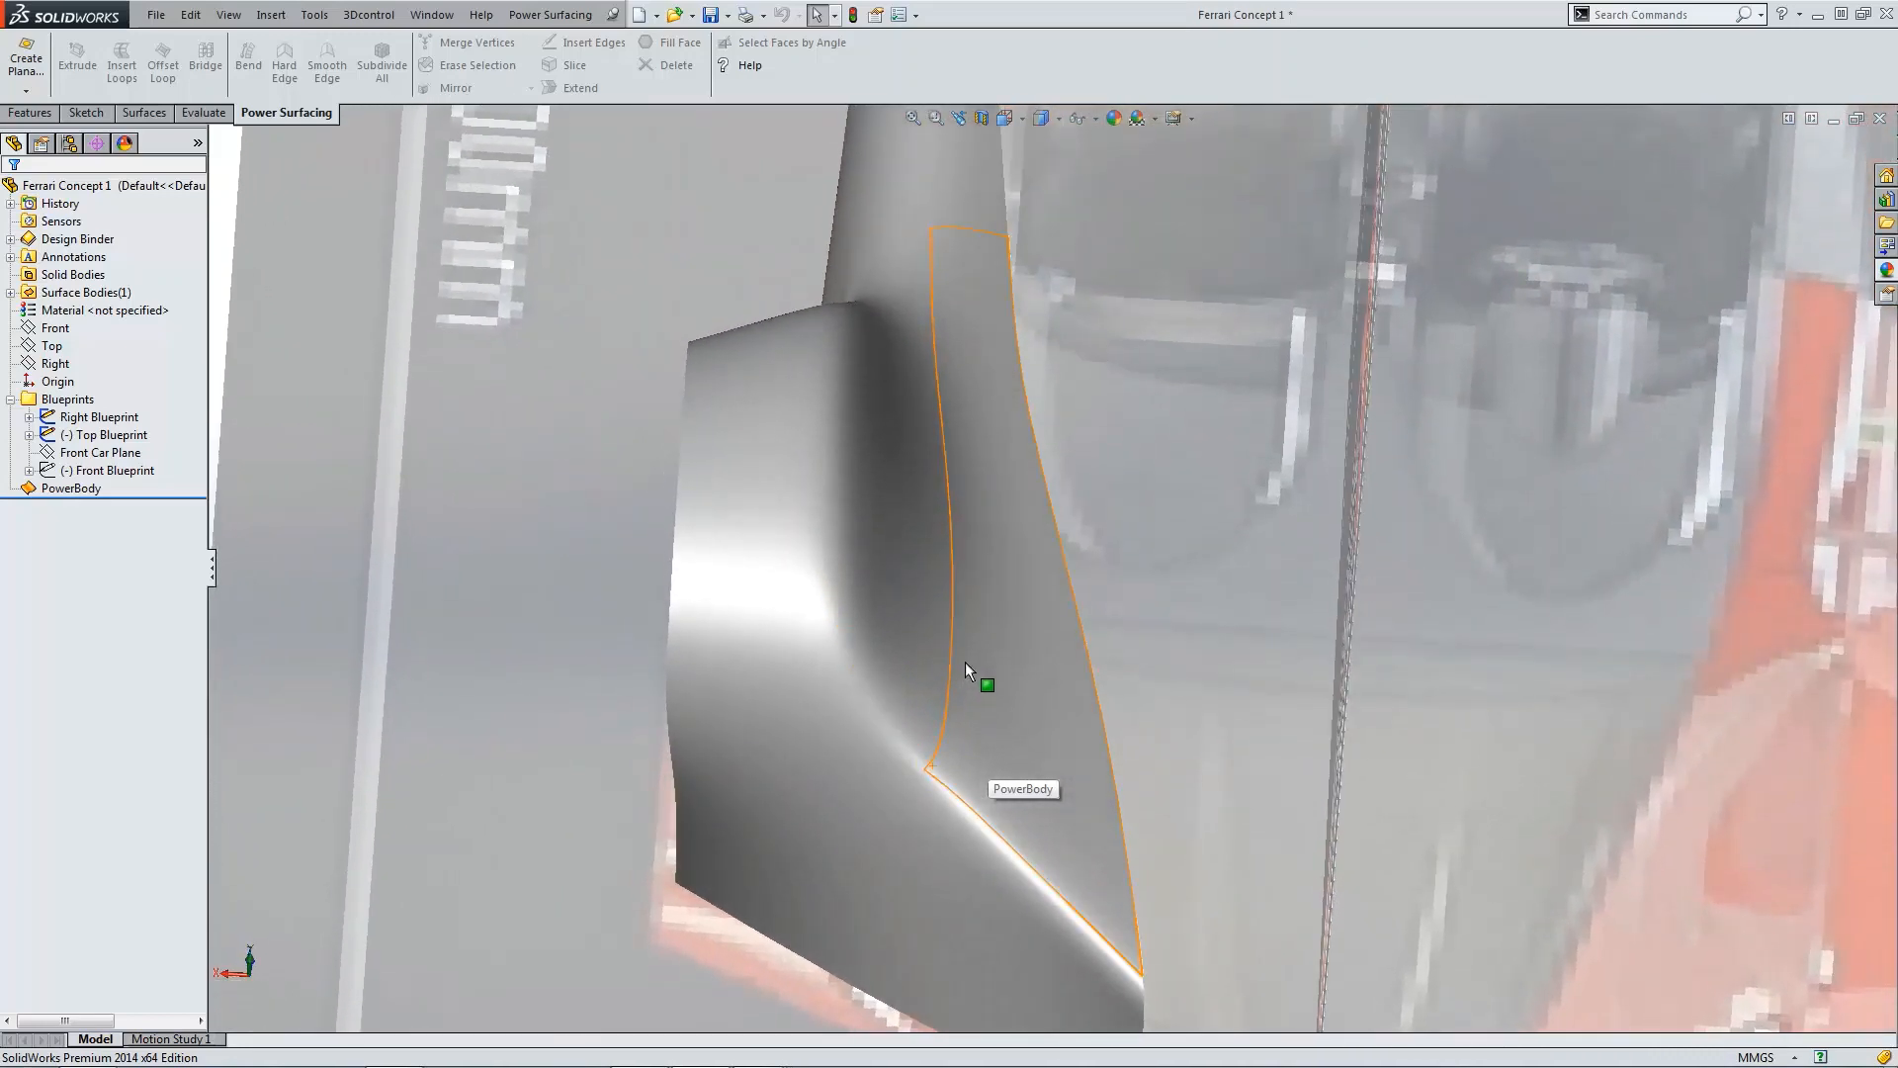
key("ctrl+5")
scroll(1109, 340, "down", 4)
scroll(1100, 311, "up", 4)
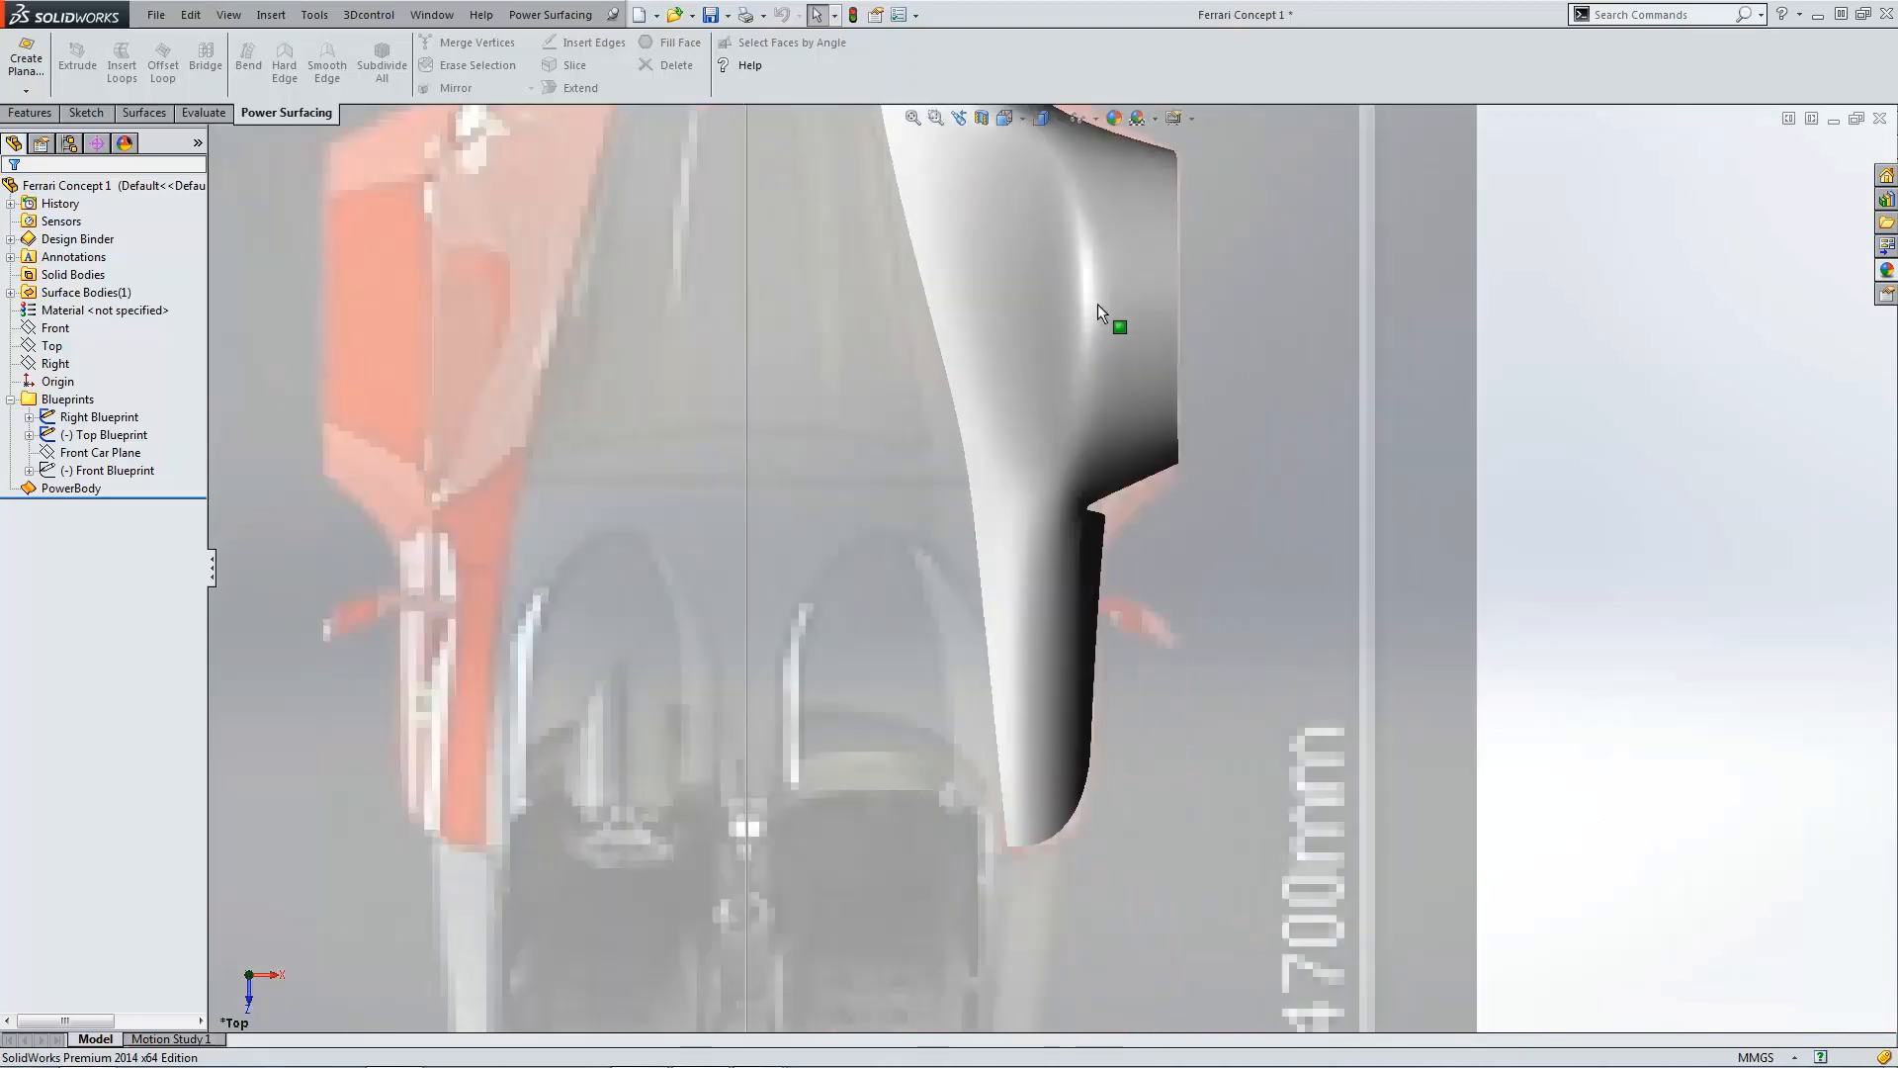
scroll(1086, 395, "down", 4)
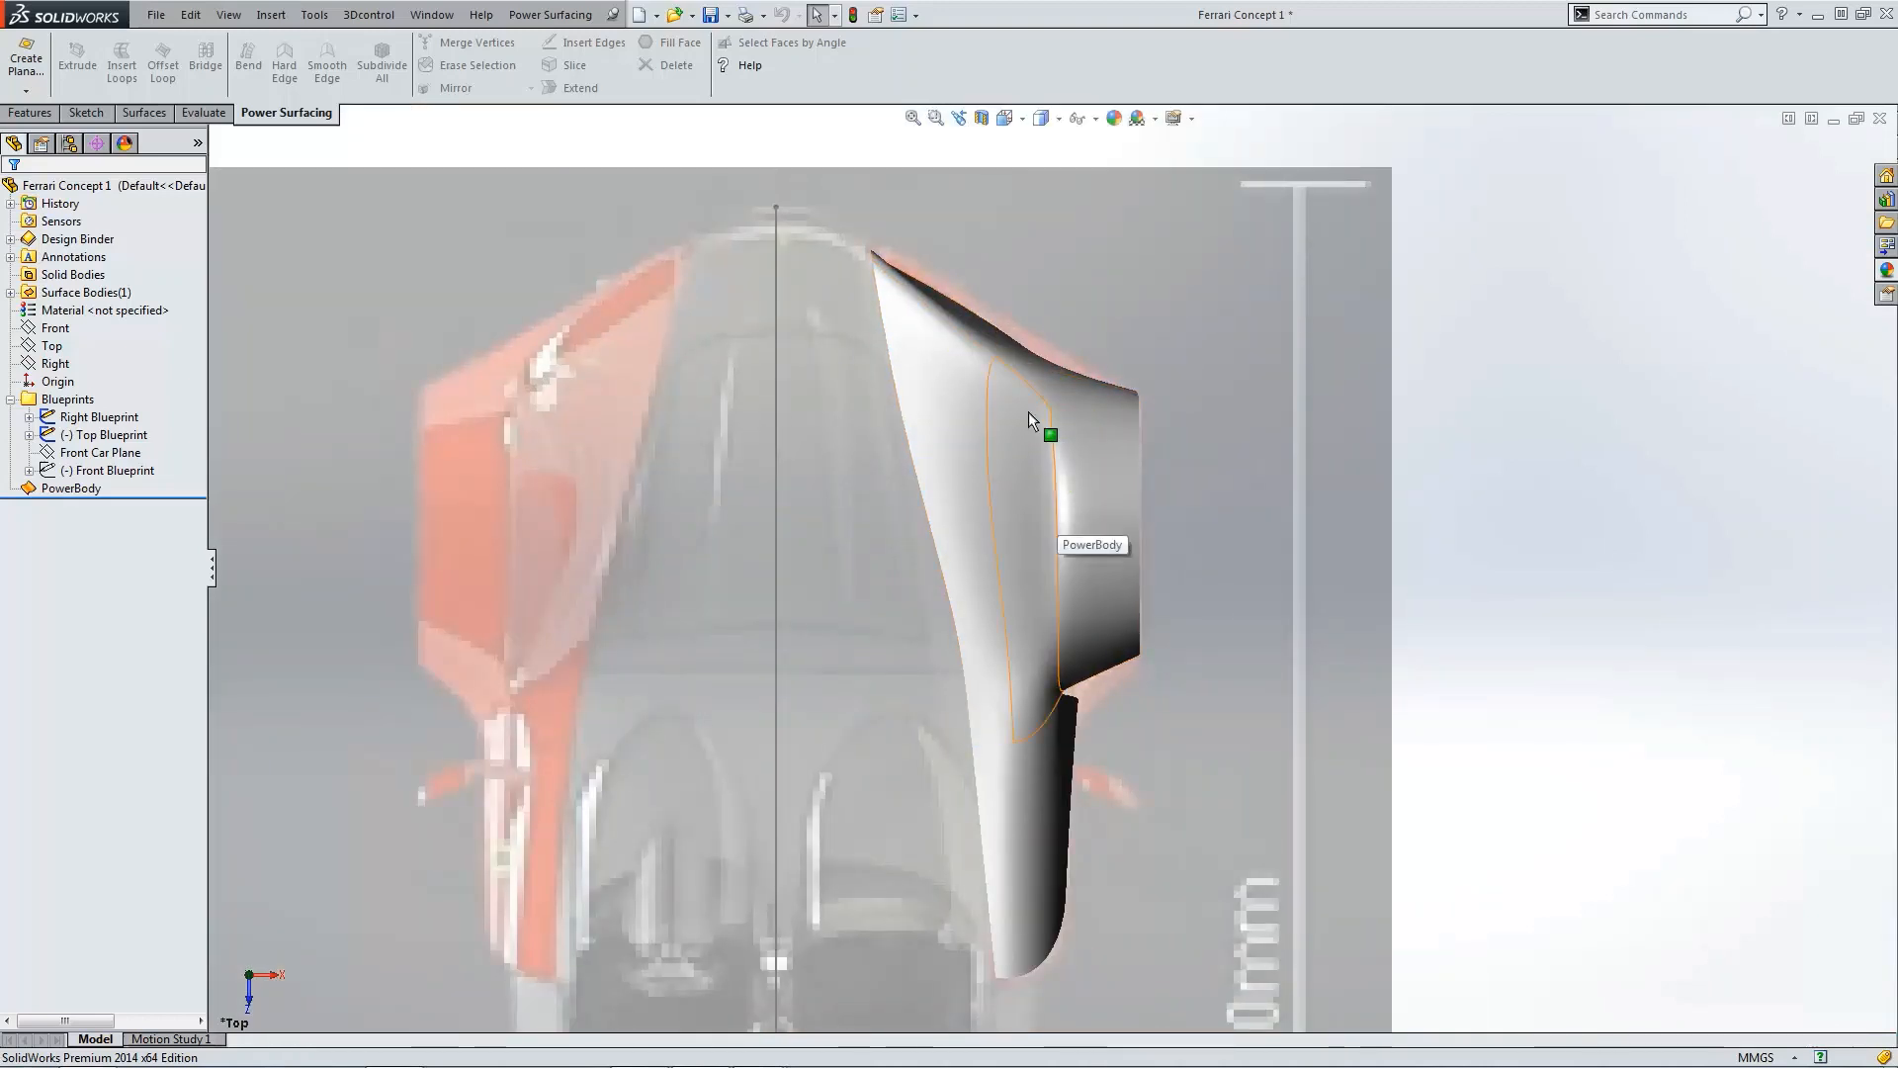
left_click(977, 322)
scroll(925, 292, "down", 3)
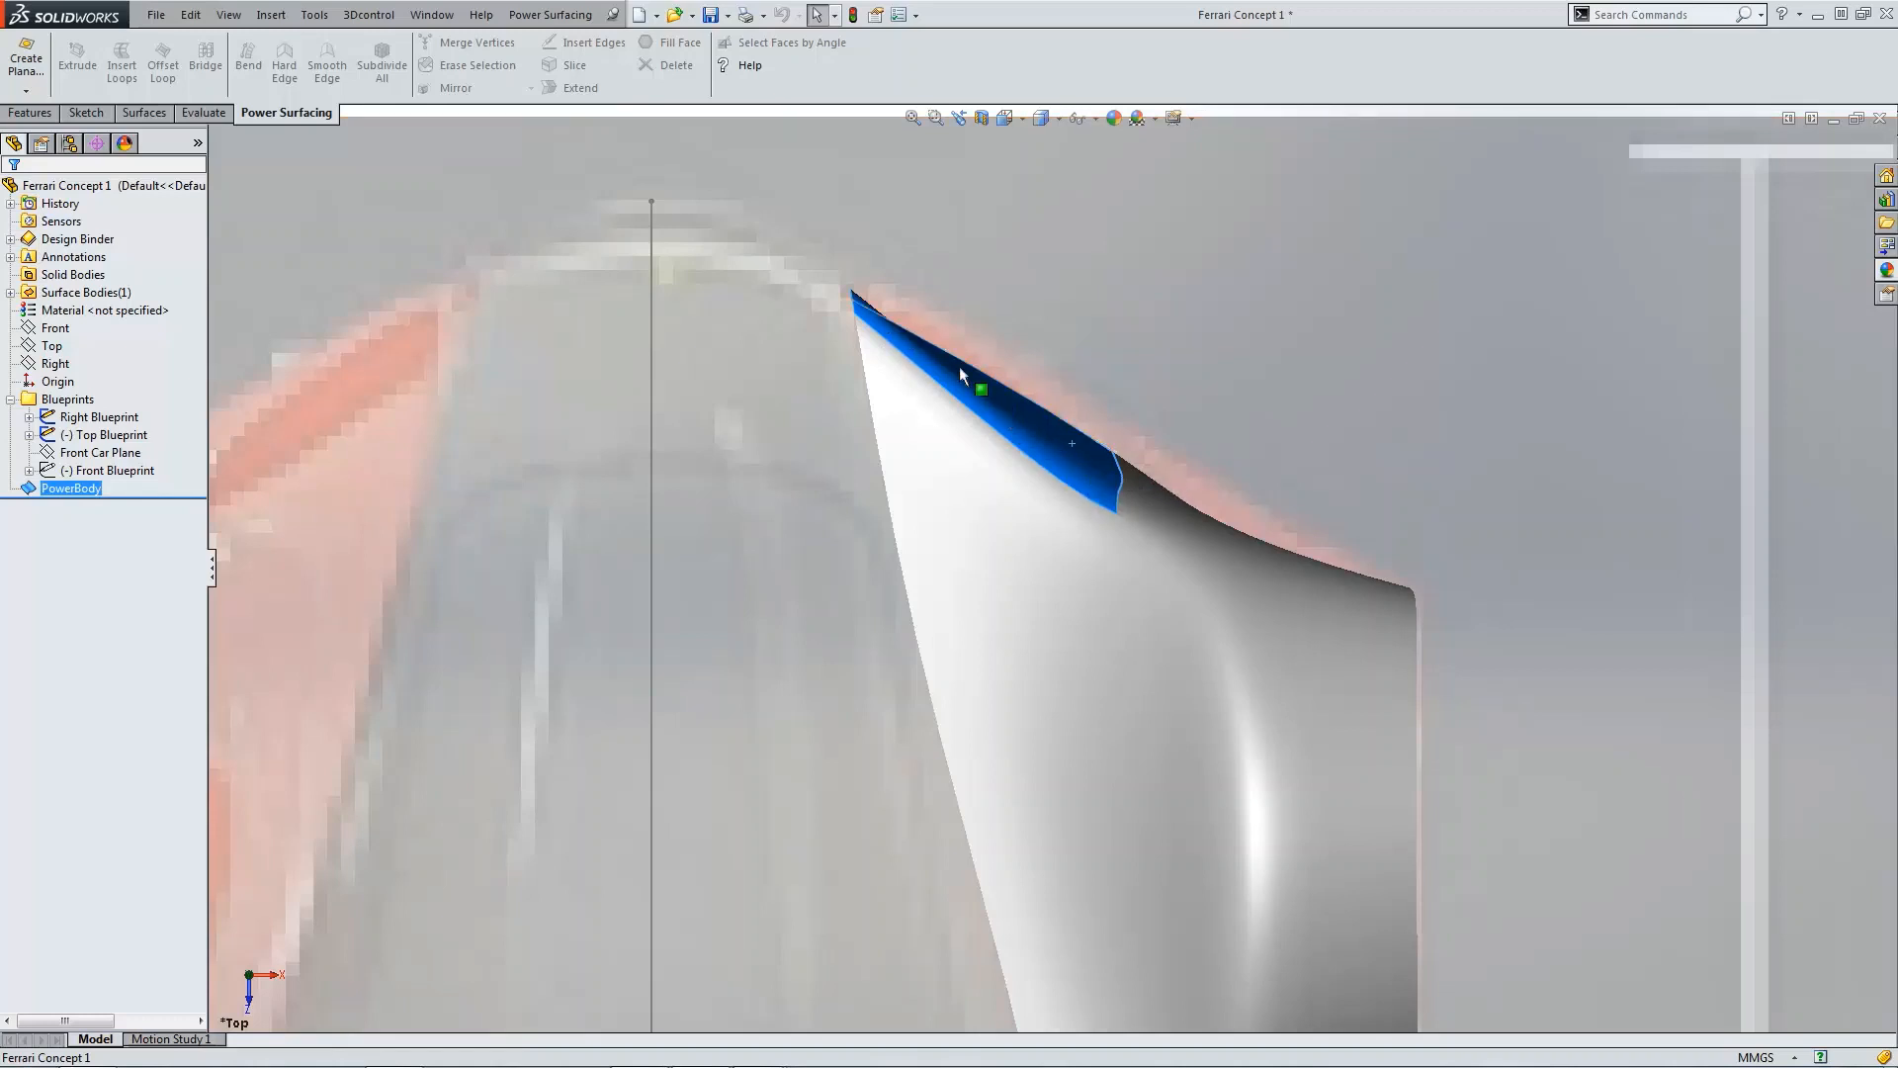
Step: Reopen the PowerBody for editing and nudge the rear bottom corner vertex slightly rearward in side view
left_click(72, 488)
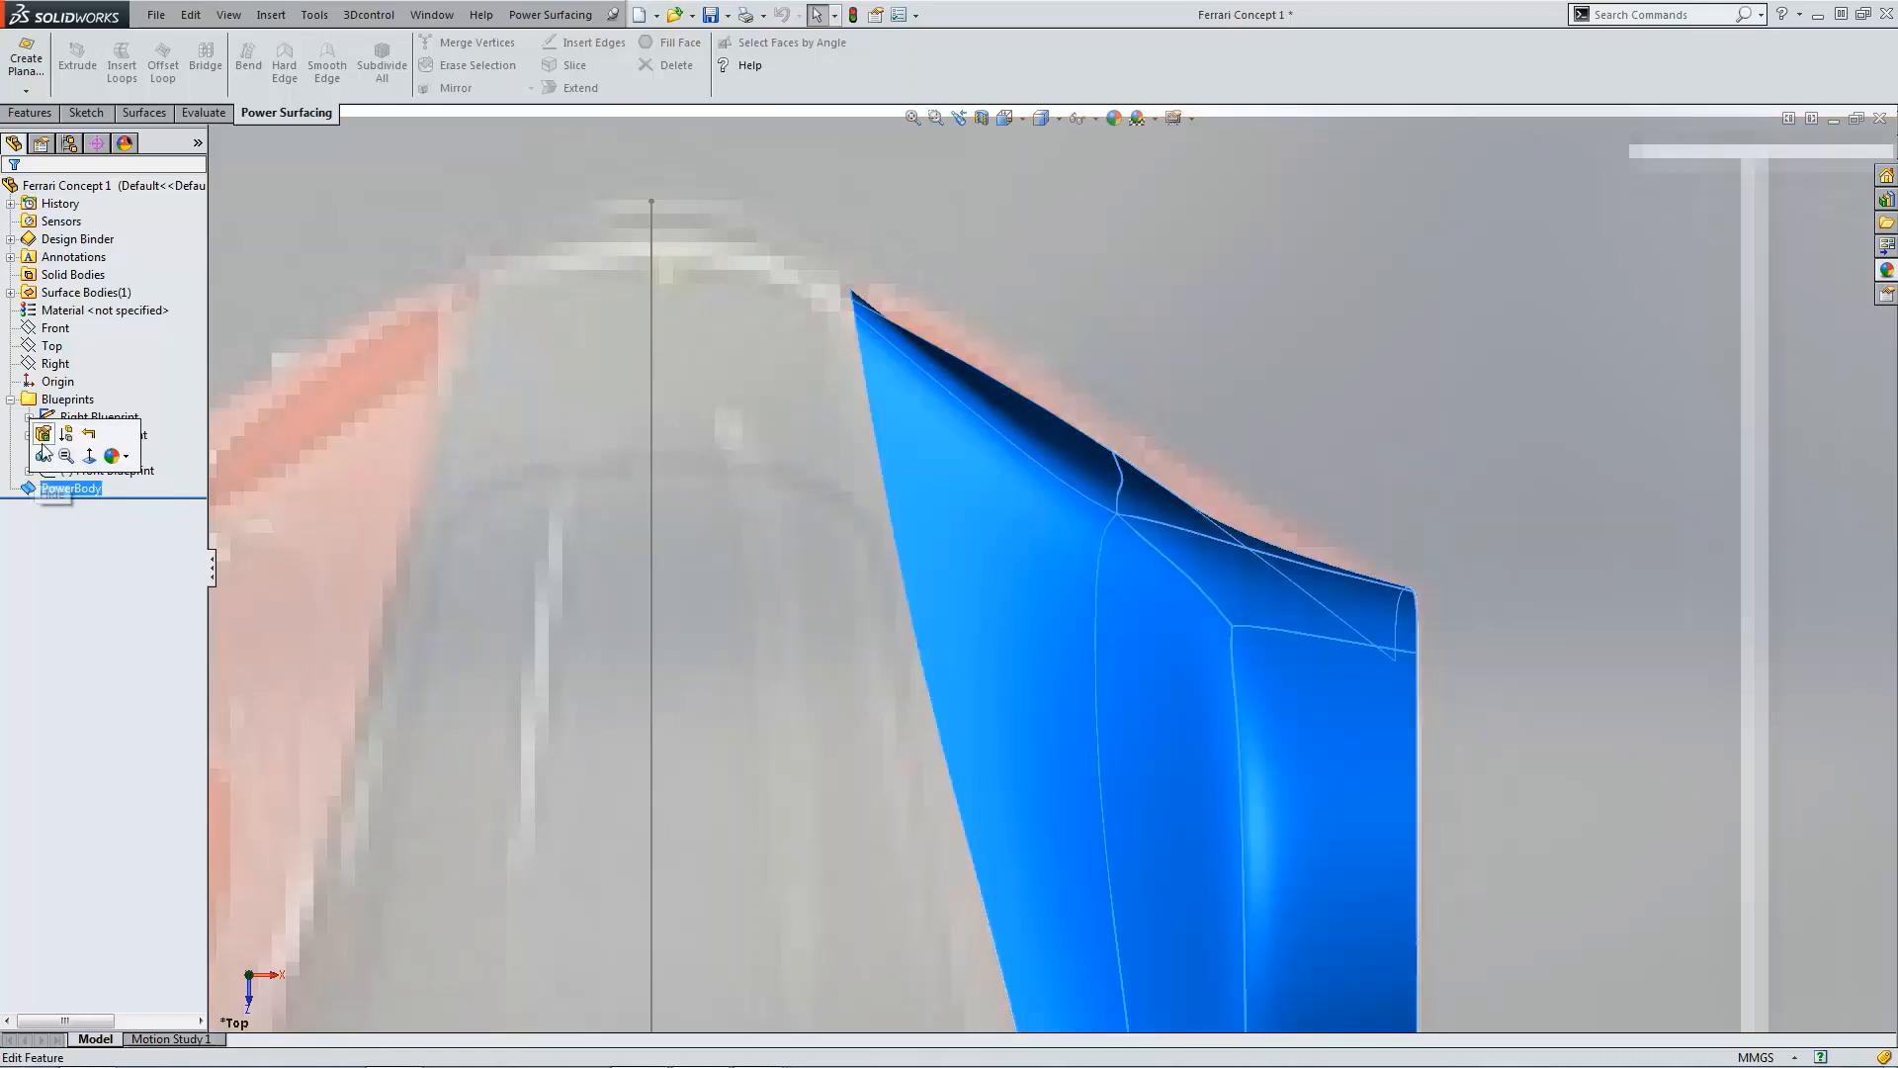
left_click(42, 428)
key("ctrl+4")
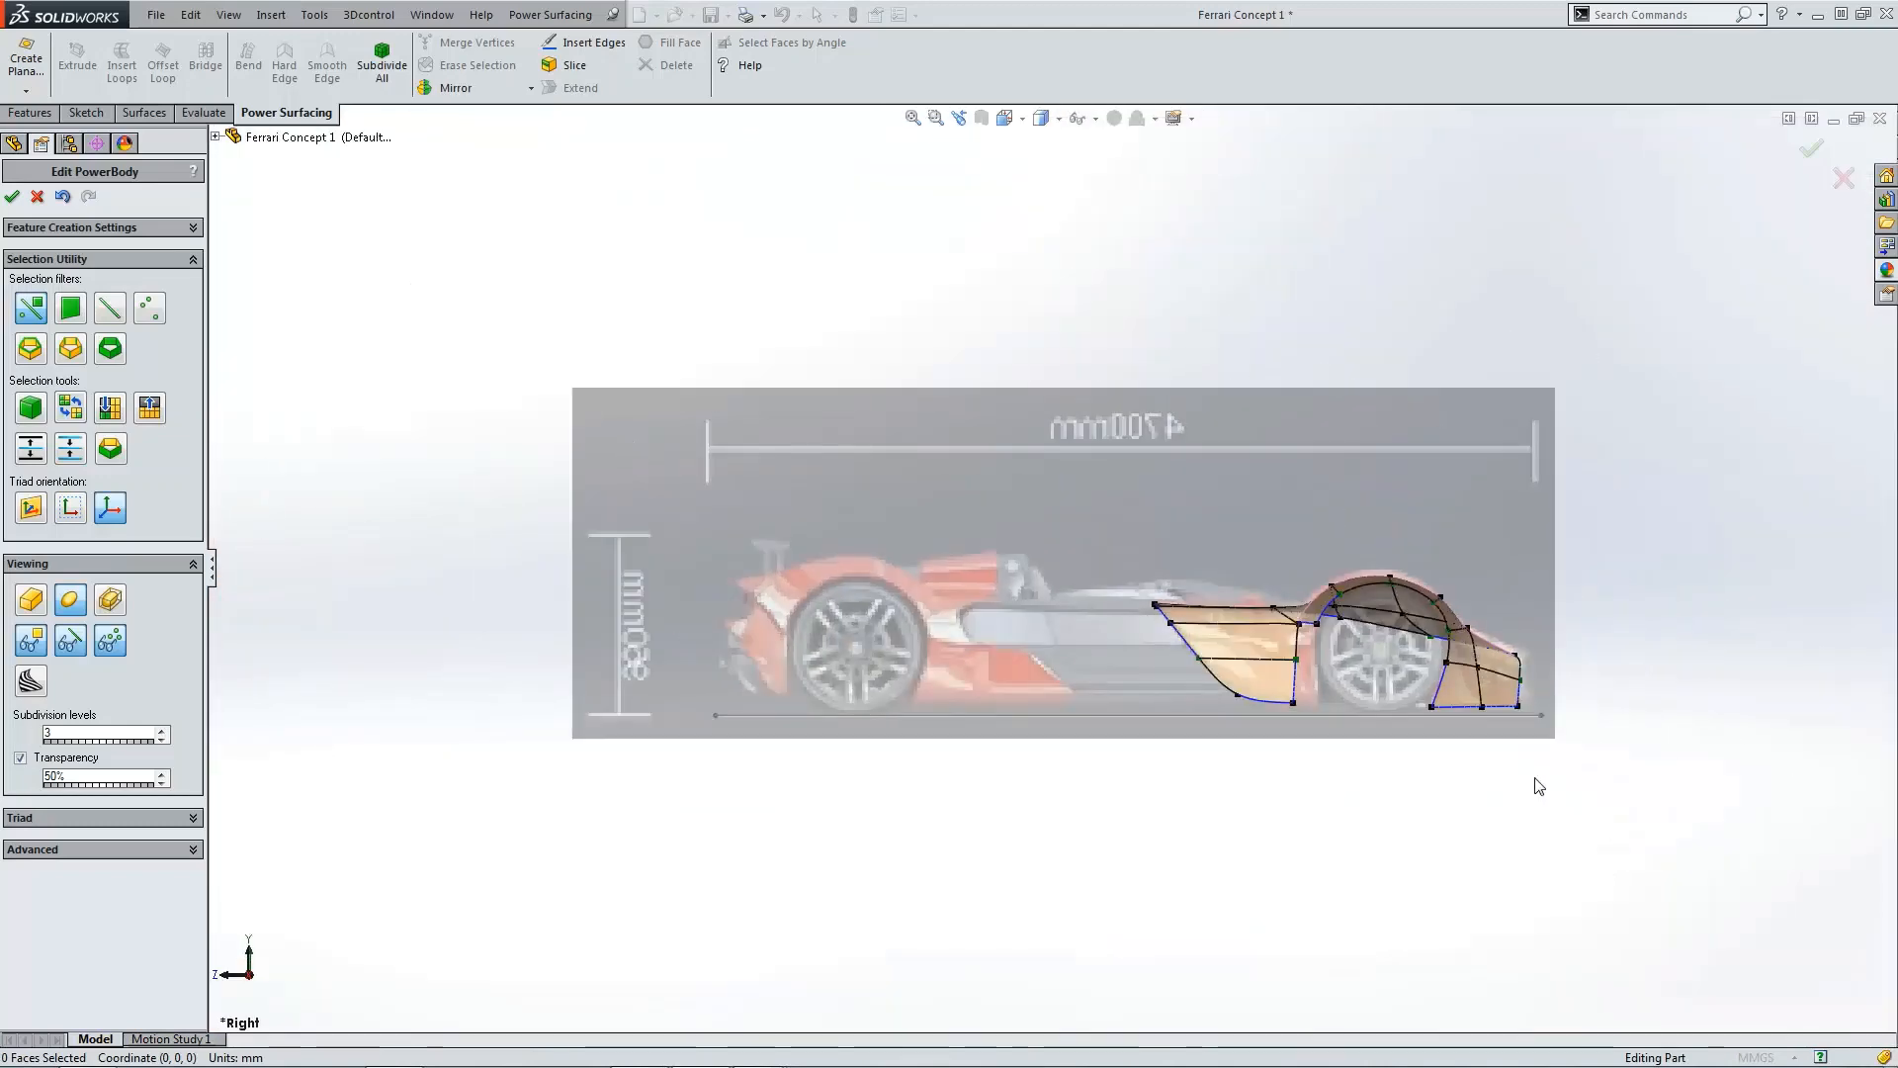
scroll(1535, 784, "down", 7)
scroll(1309, 590, "down", 2)
scroll(1281, 603, "up", 4)
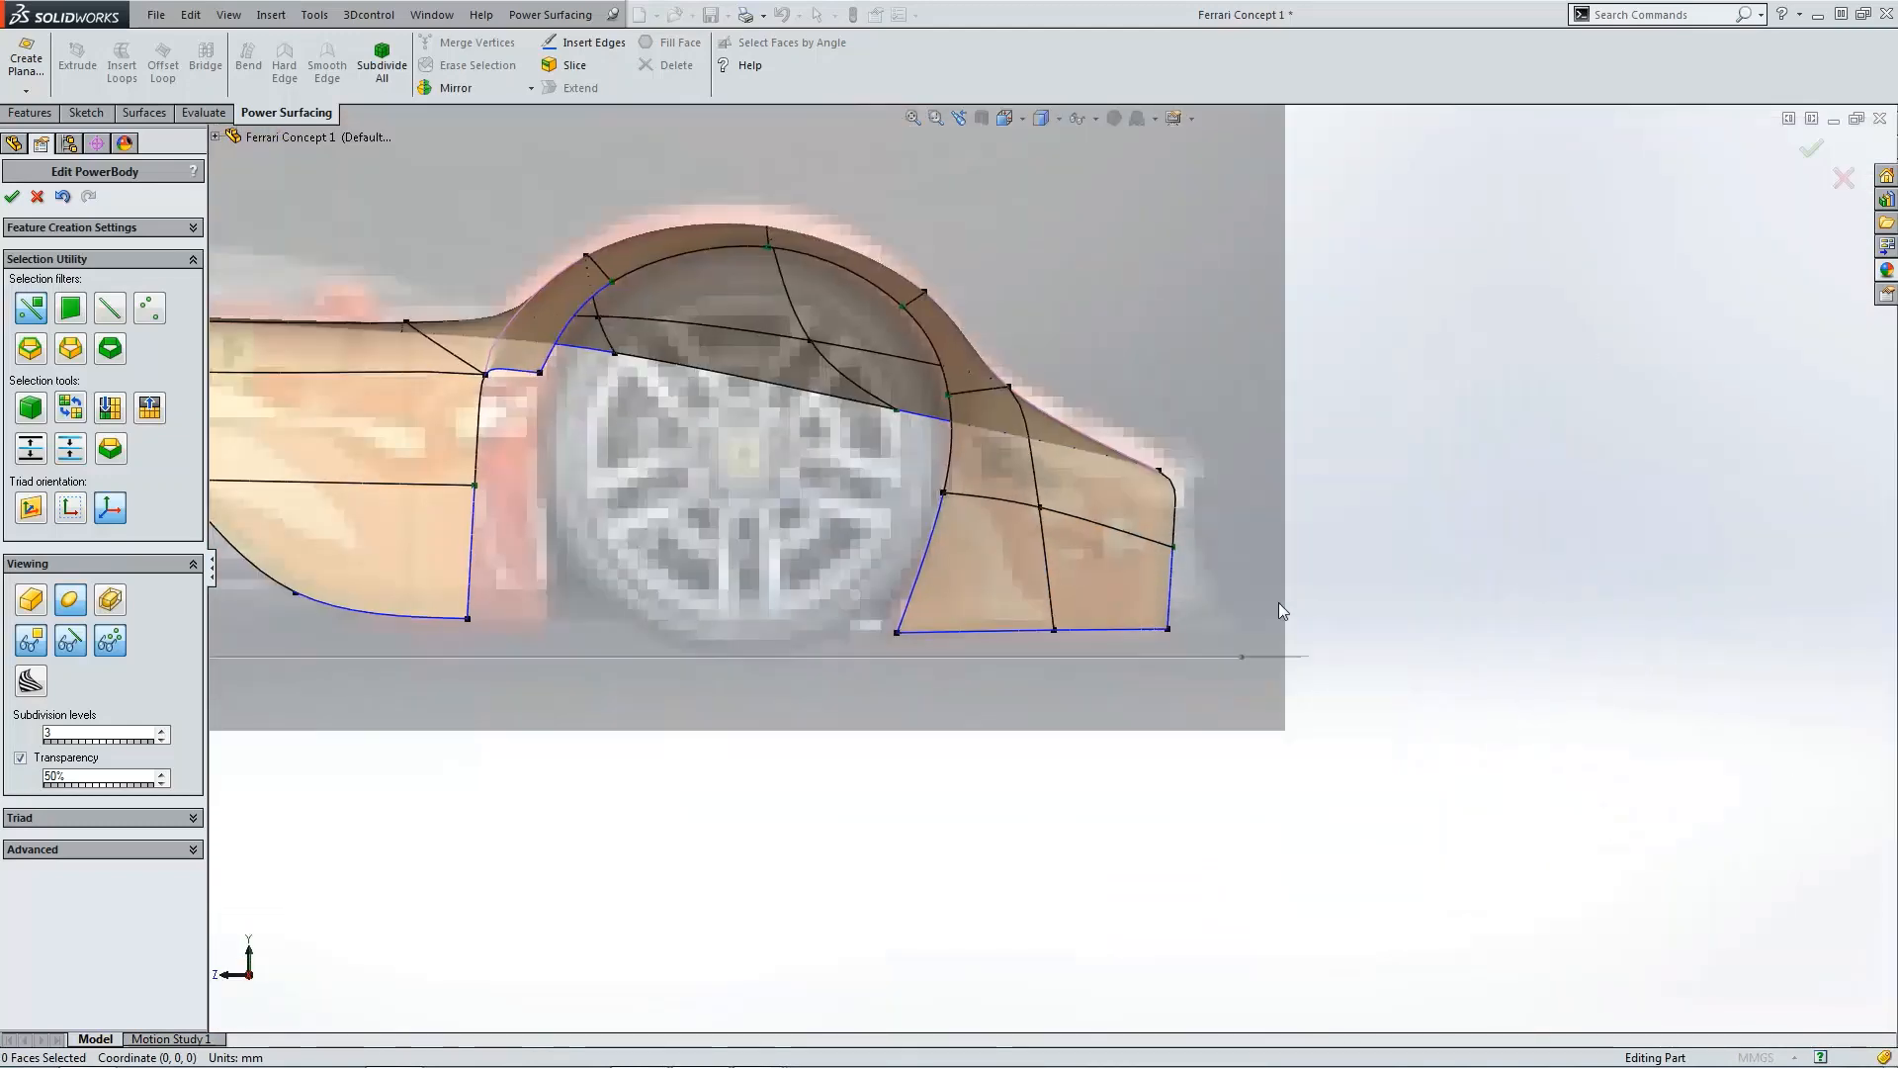
middle_click_drag(1282, 603, 982, 672)
scroll(920, 583, "down", 3)
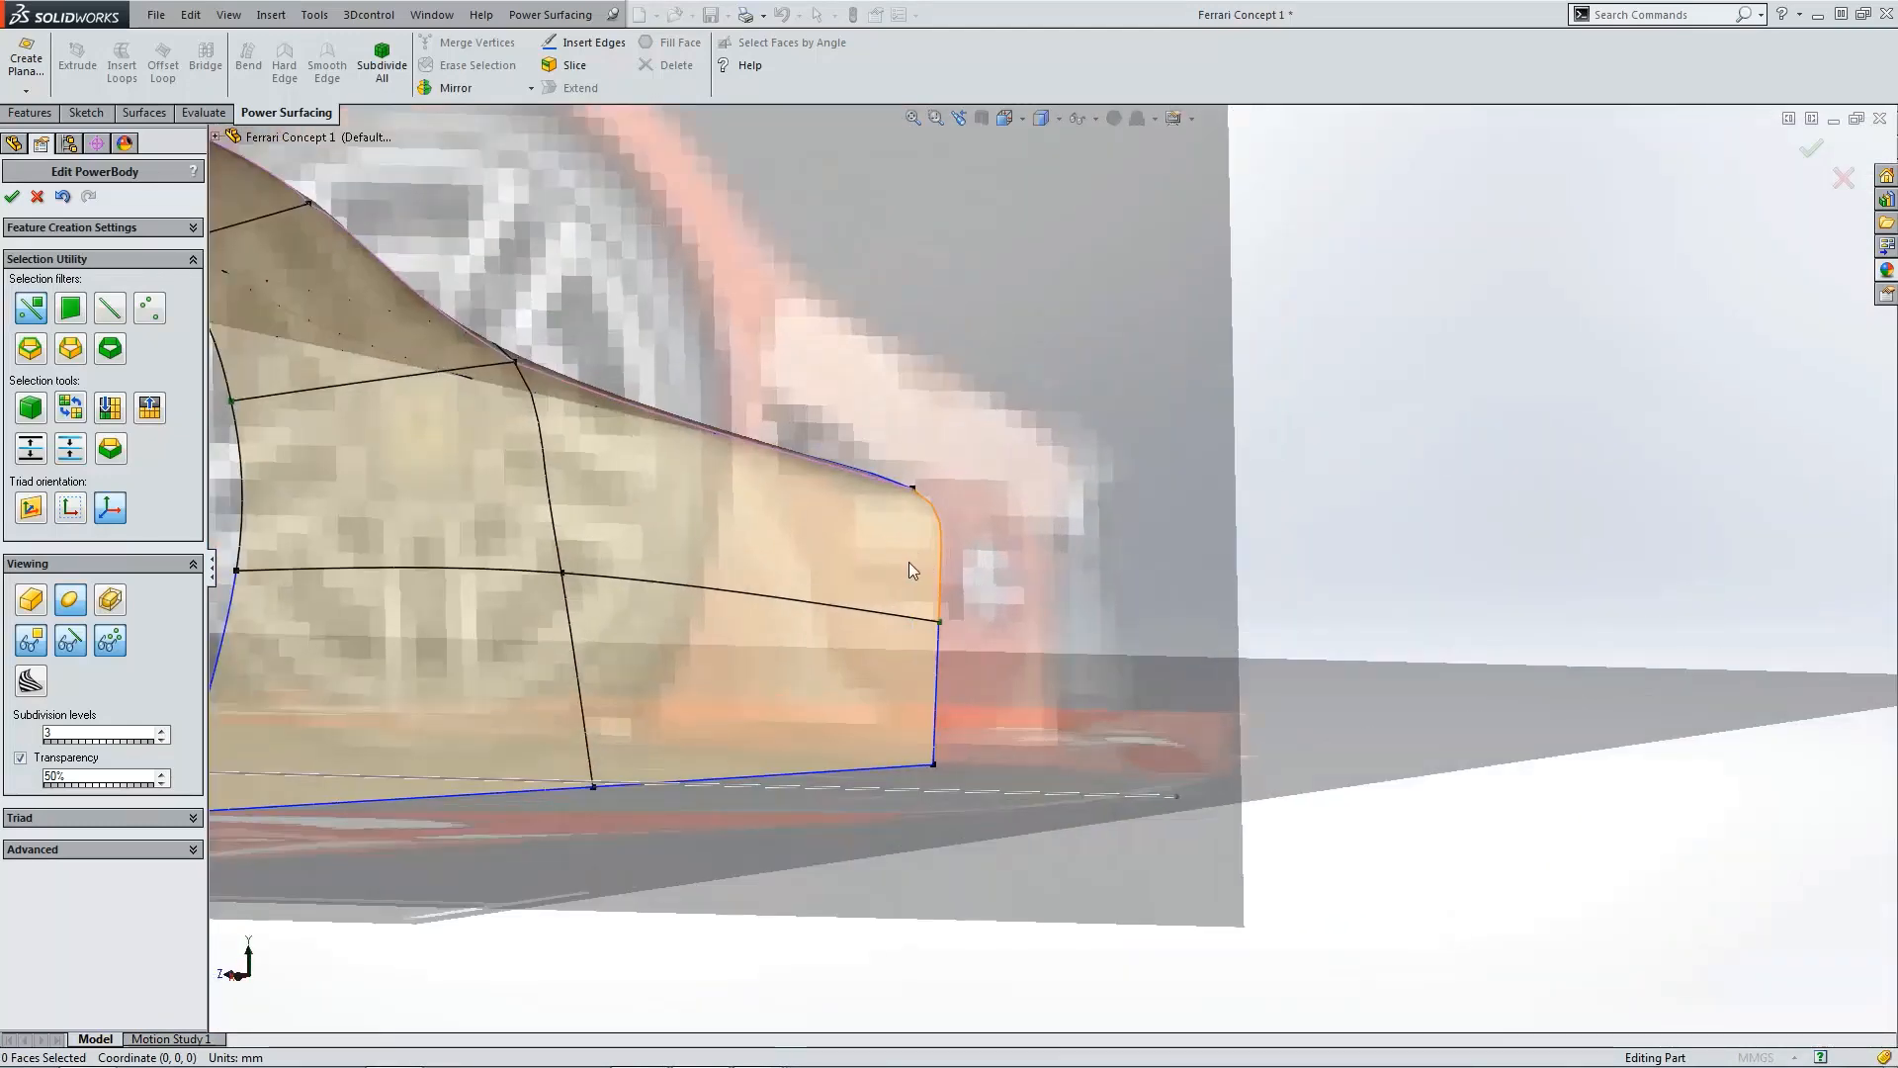
scroll(858, 548, "up", 3)
middle_click_drag(865, 553, 967, 864)
scroll(919, 732, "down", 2)
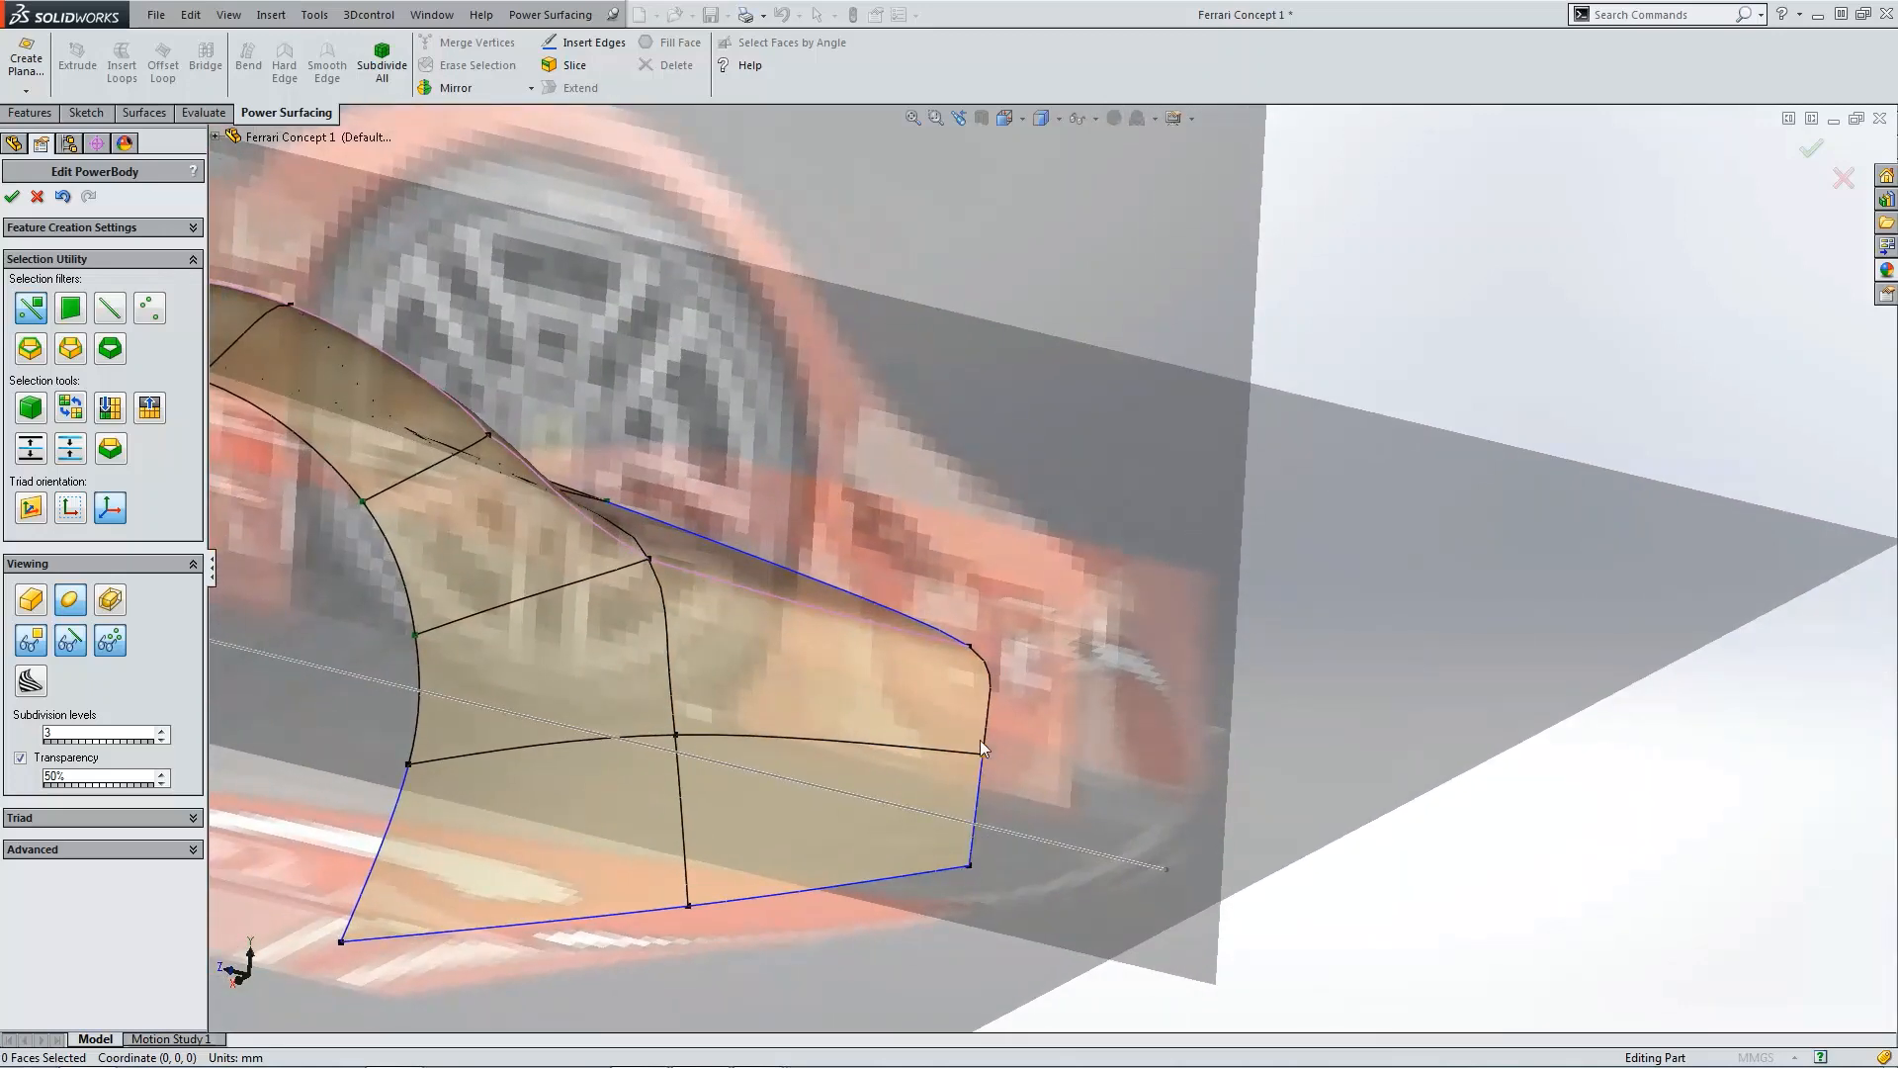
key("ctrl+4")
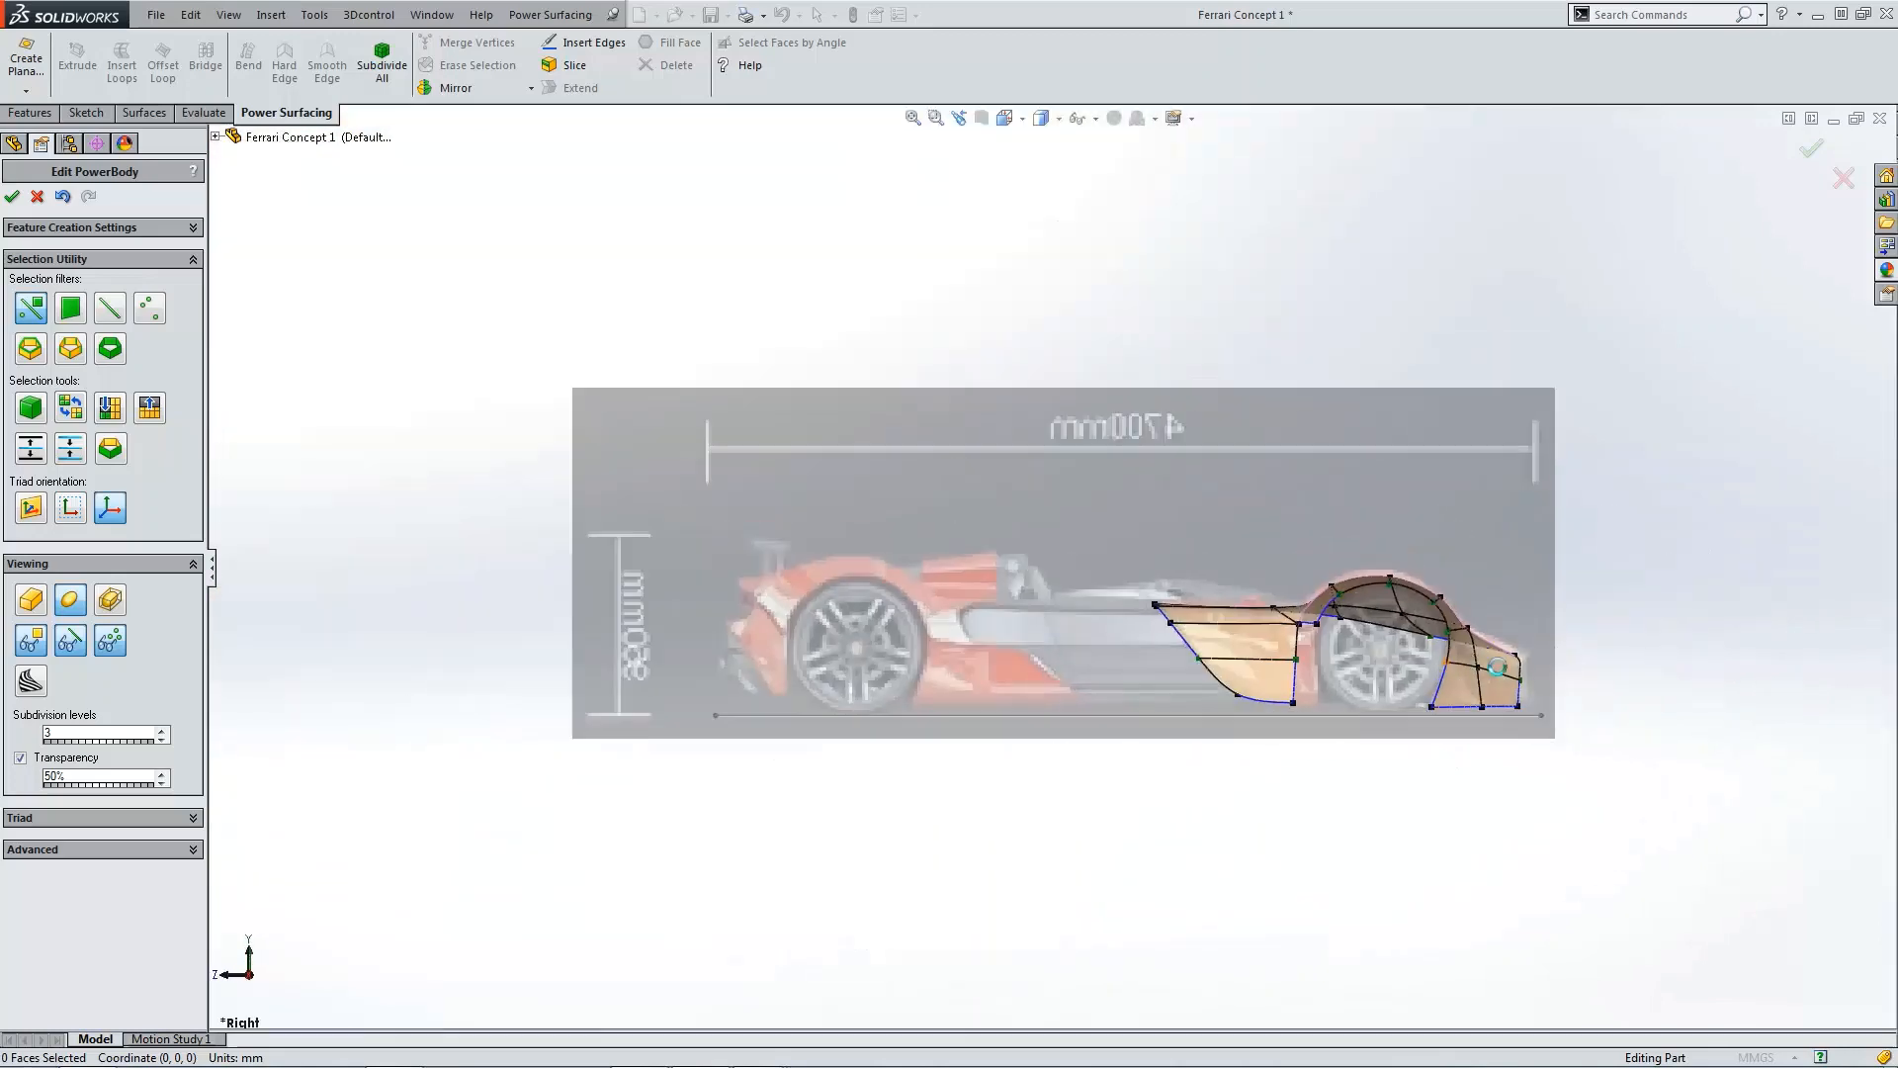
scroll(1412, 689, "down", 6)
left_click(1335, 667)
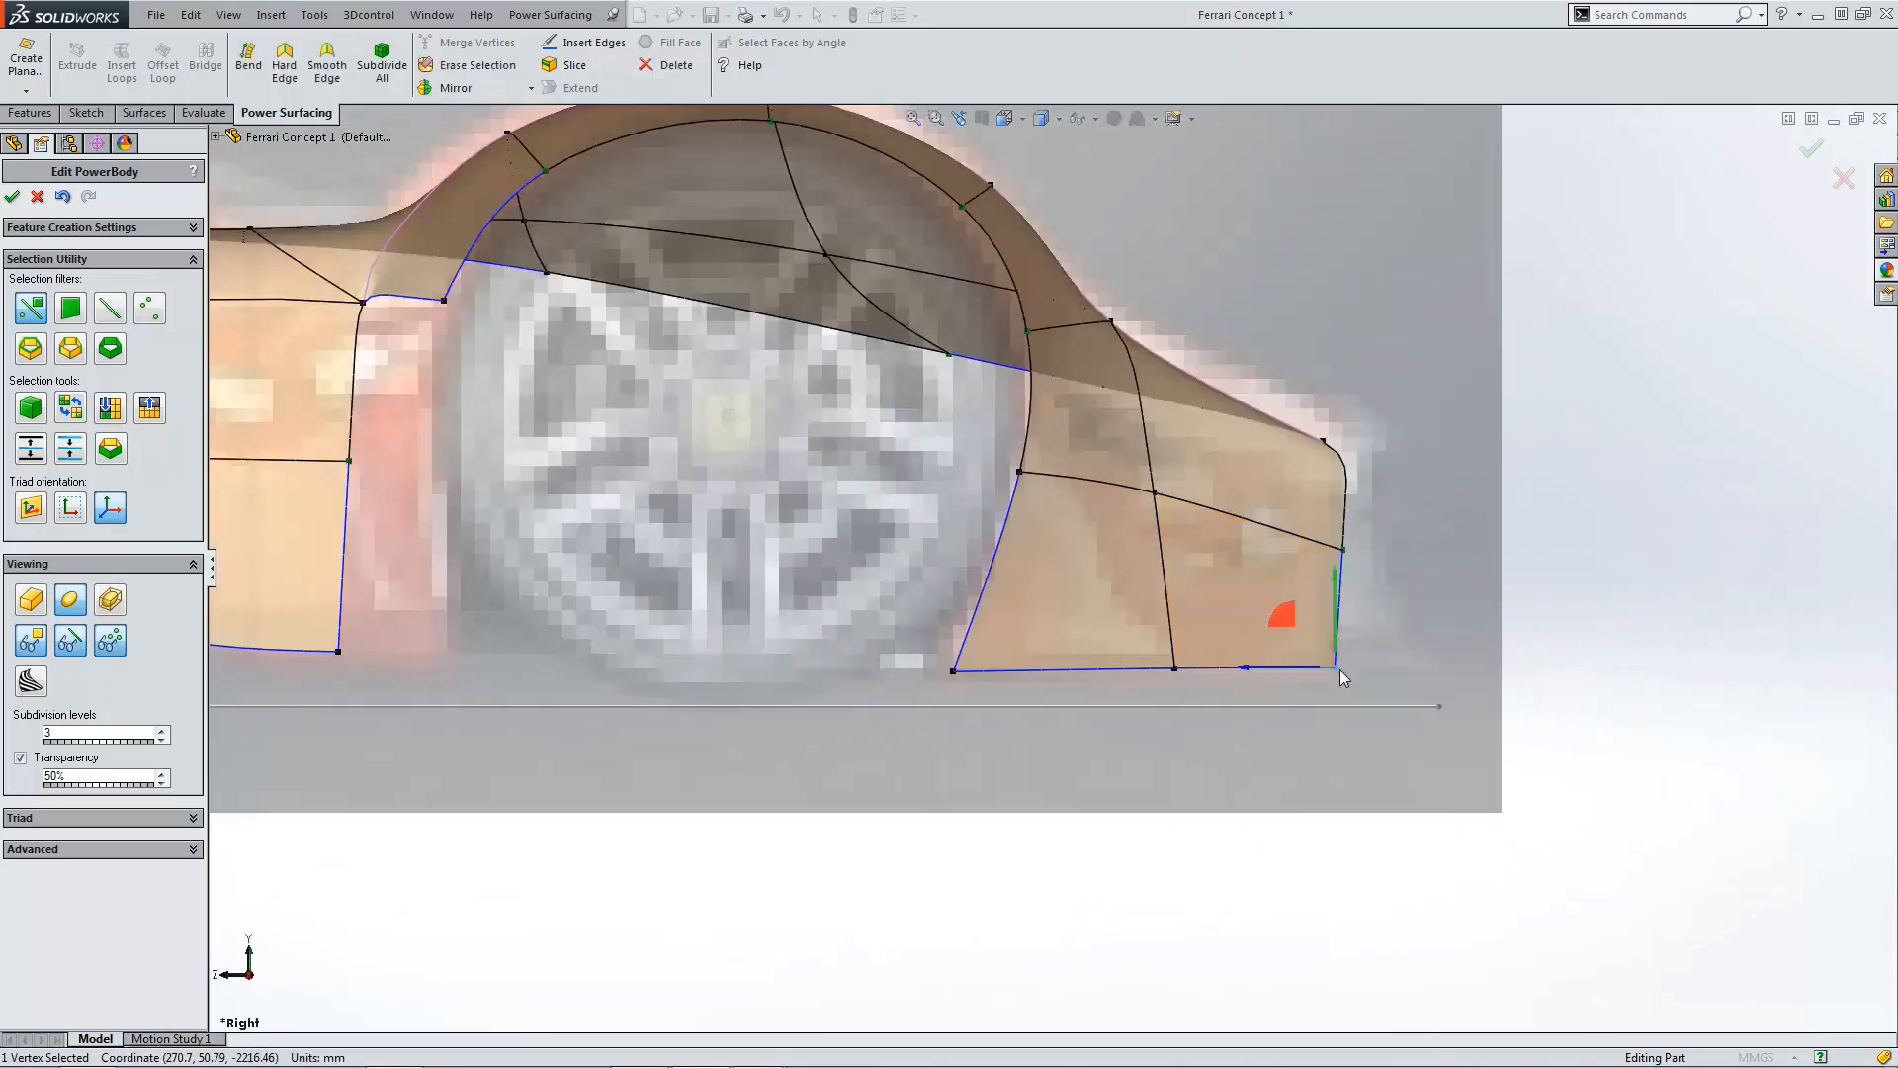
left_click_drag(1292, 626, 1303, 626)
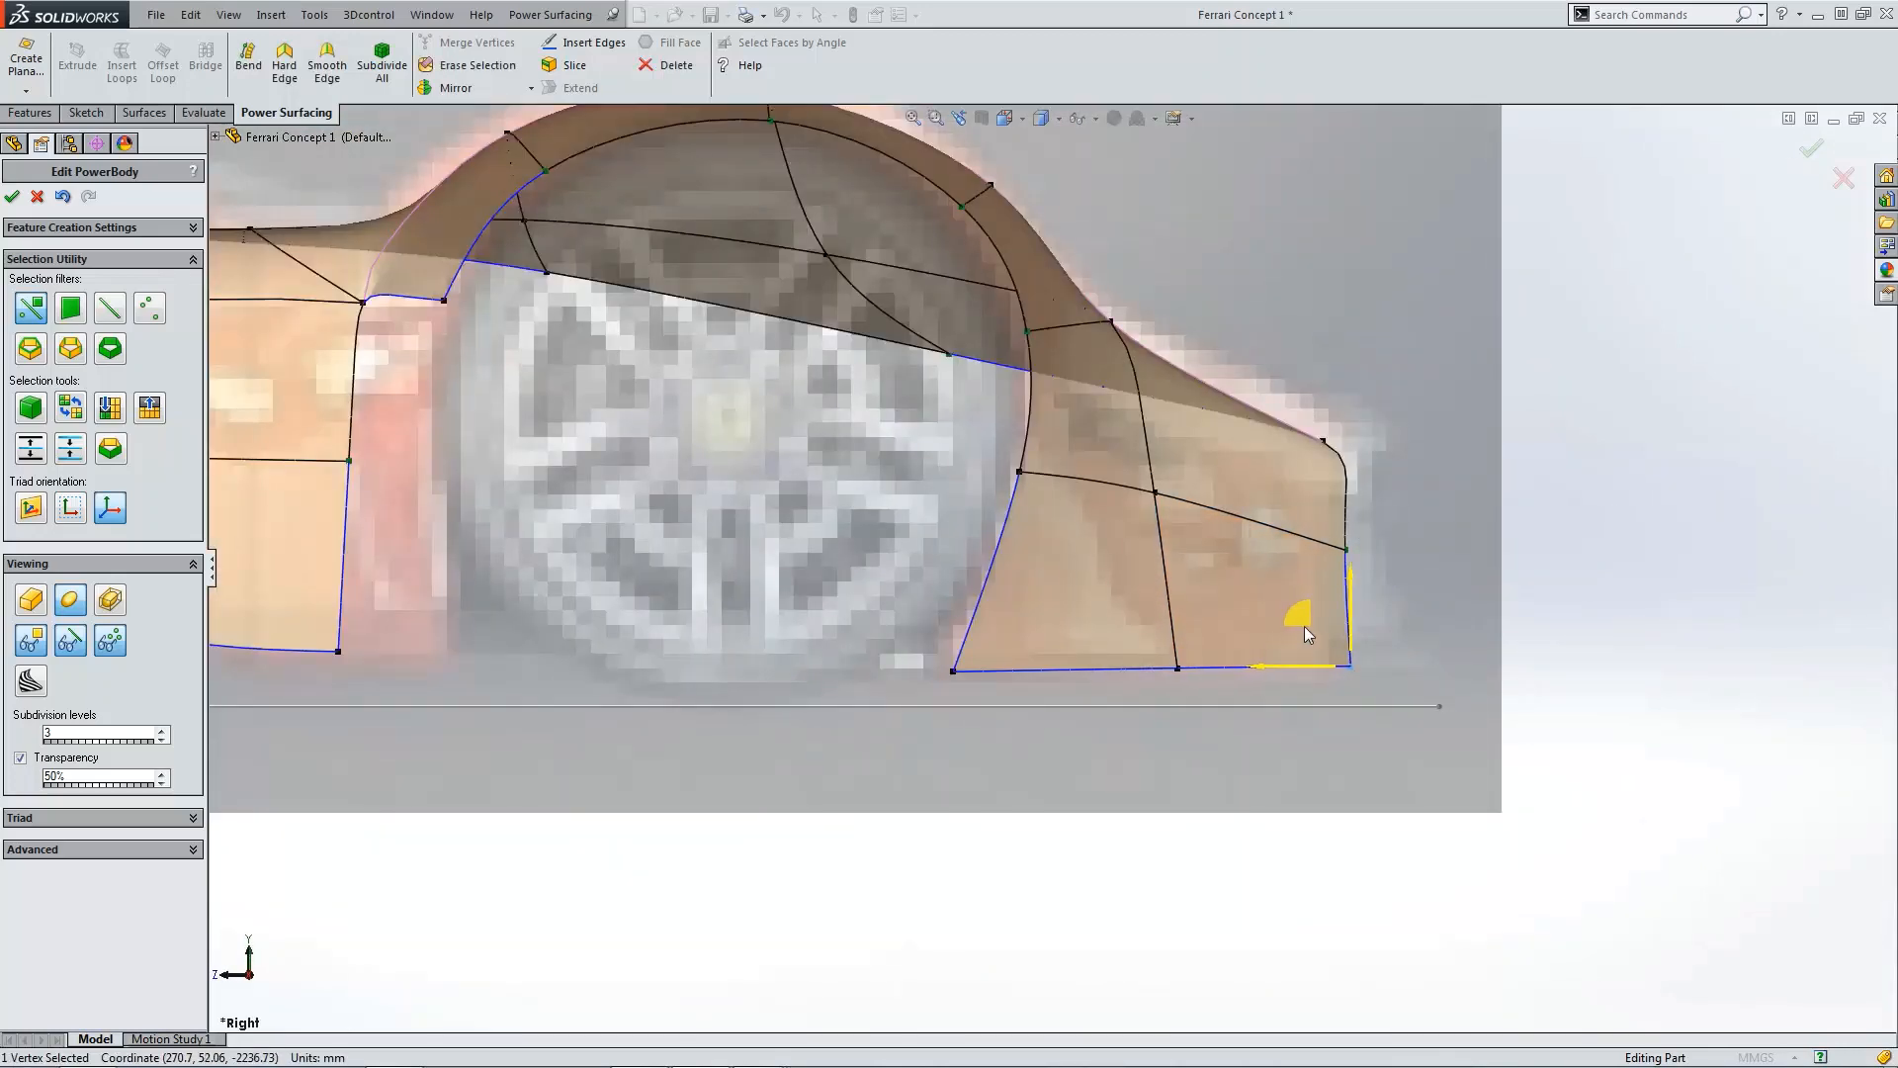
Step: Nudge the rear edge's middle vertex slightly rearward to straighten the tail edge
left_click(1351, 551)
left_click_drag(1306, 507, 1309, 507)
left_click(1515, 583)
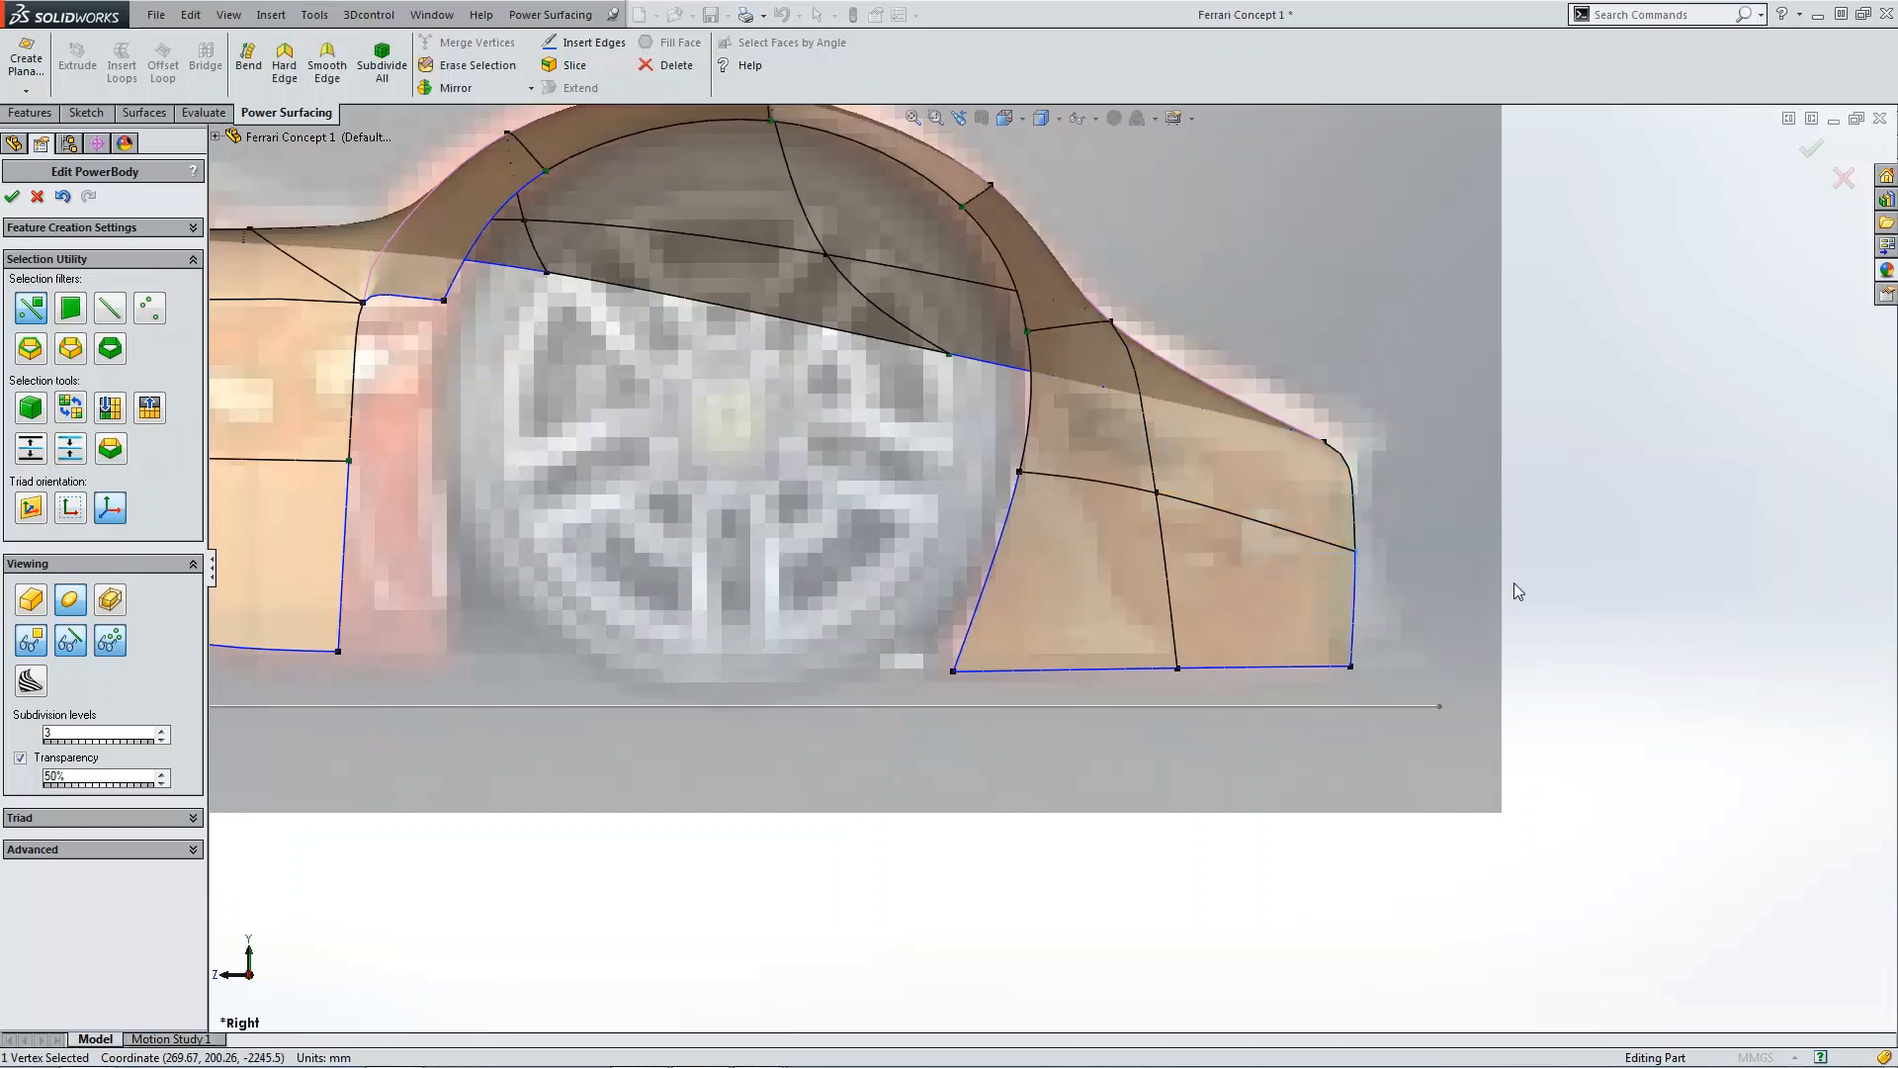
Step: Zoom in on the fender's top in top view and nudge the corner vertex on its upper edge slightly
right_click_drag(1609, 577, 1603, 532)
scroll(1060, 252, "down", 8)
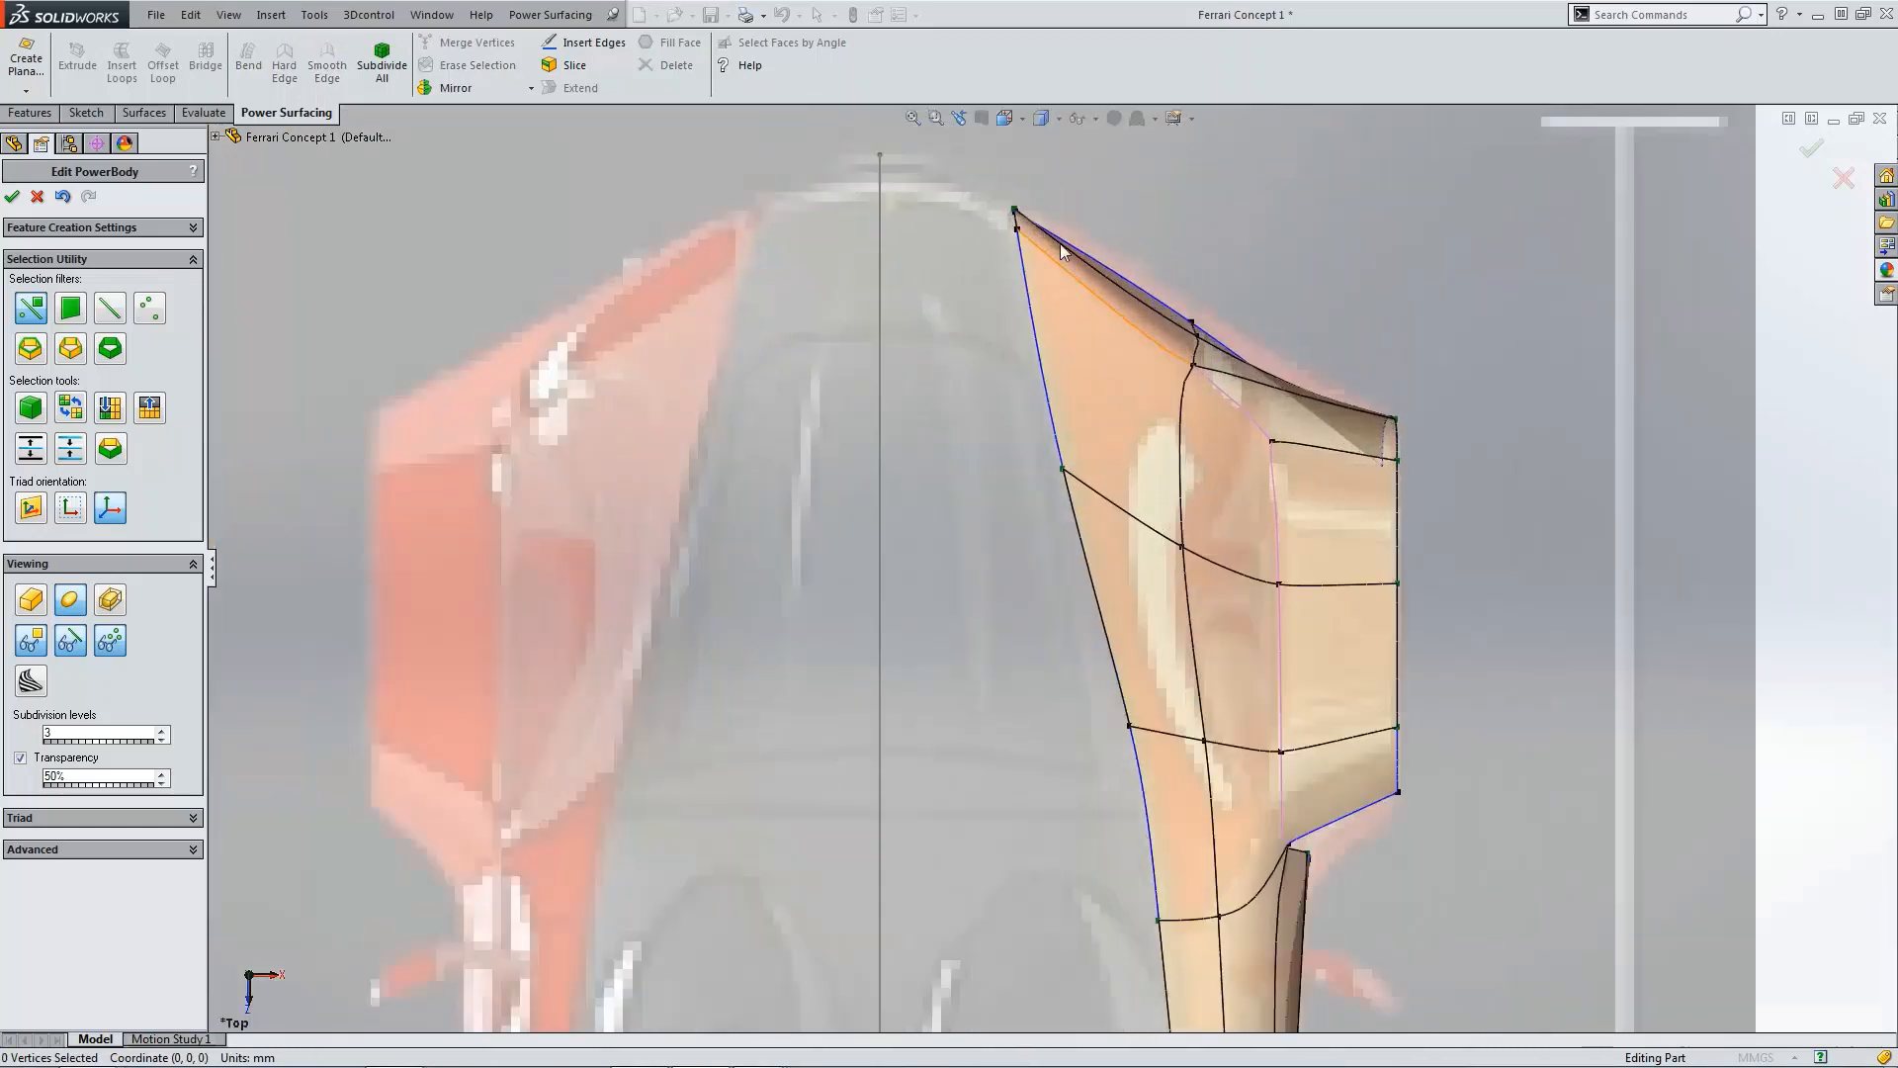
scroll(988, 287, "down", 5)
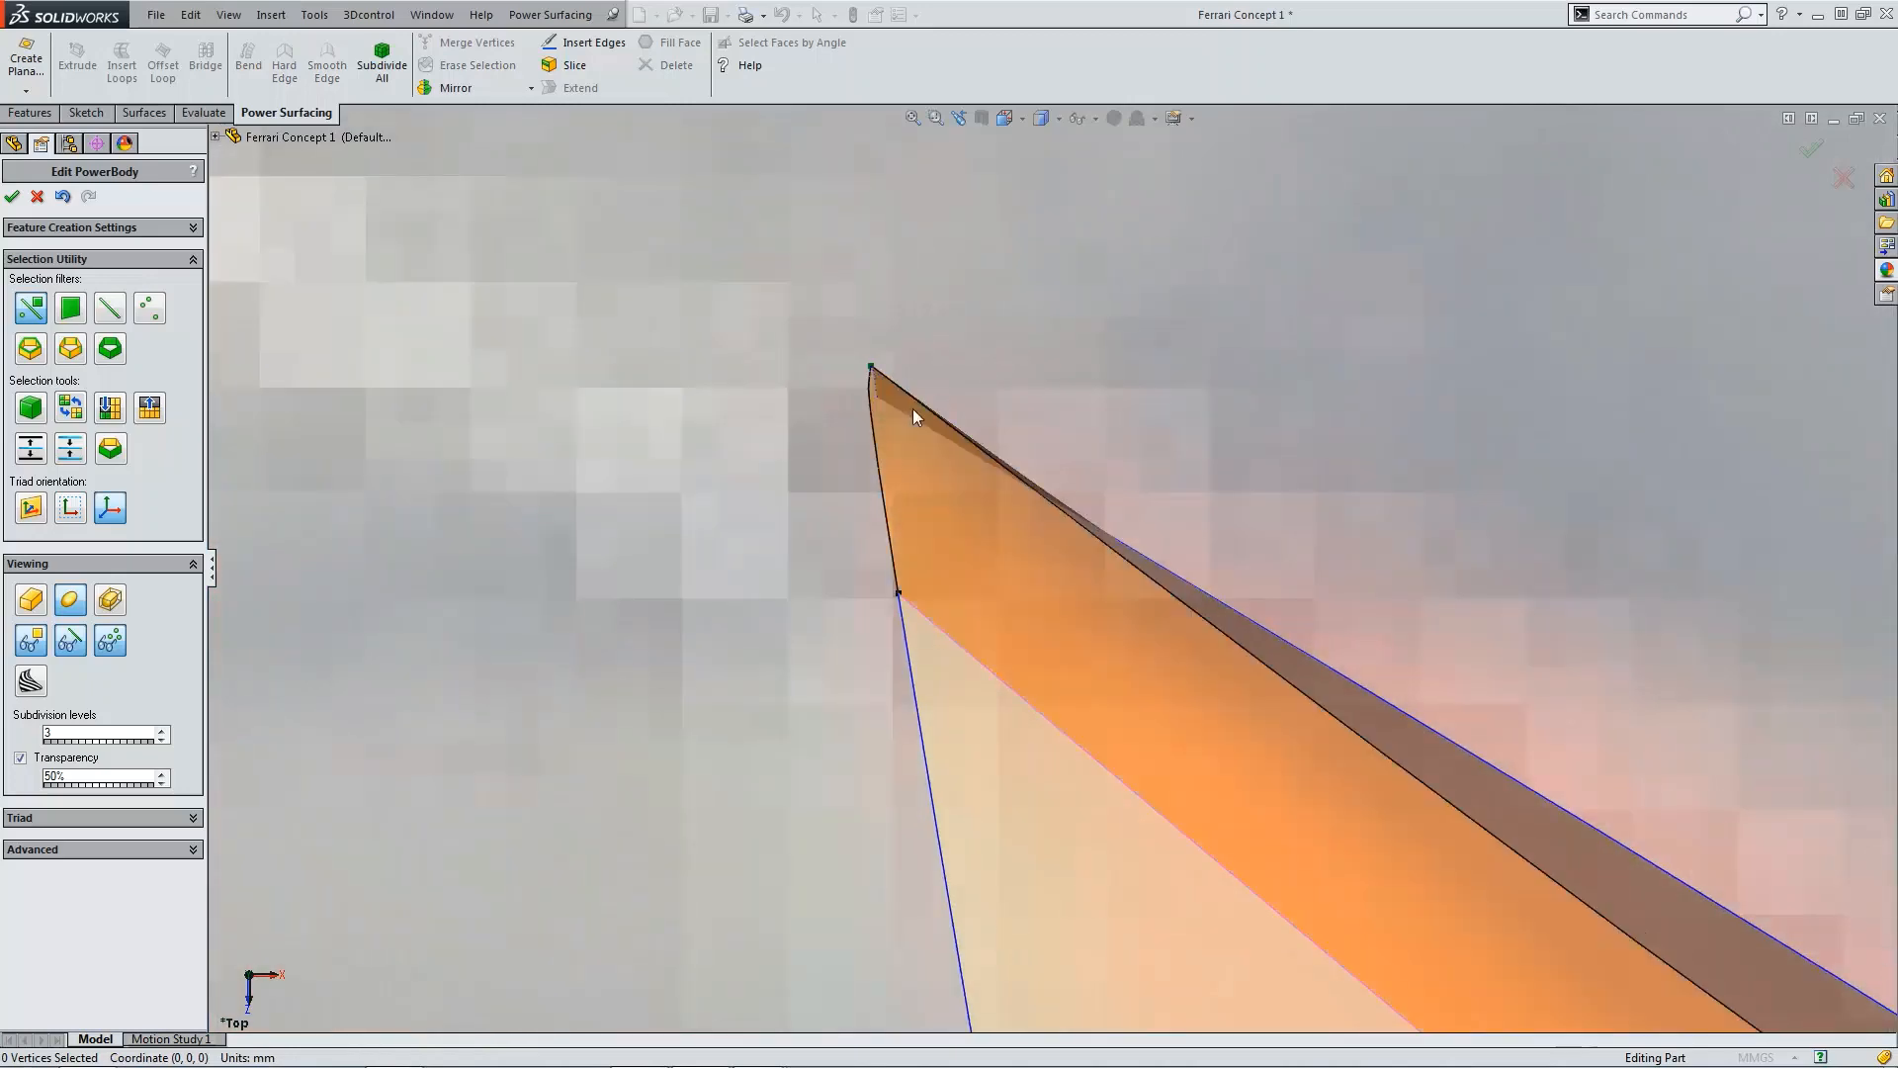
scroll(1035, 460, "up", 5)
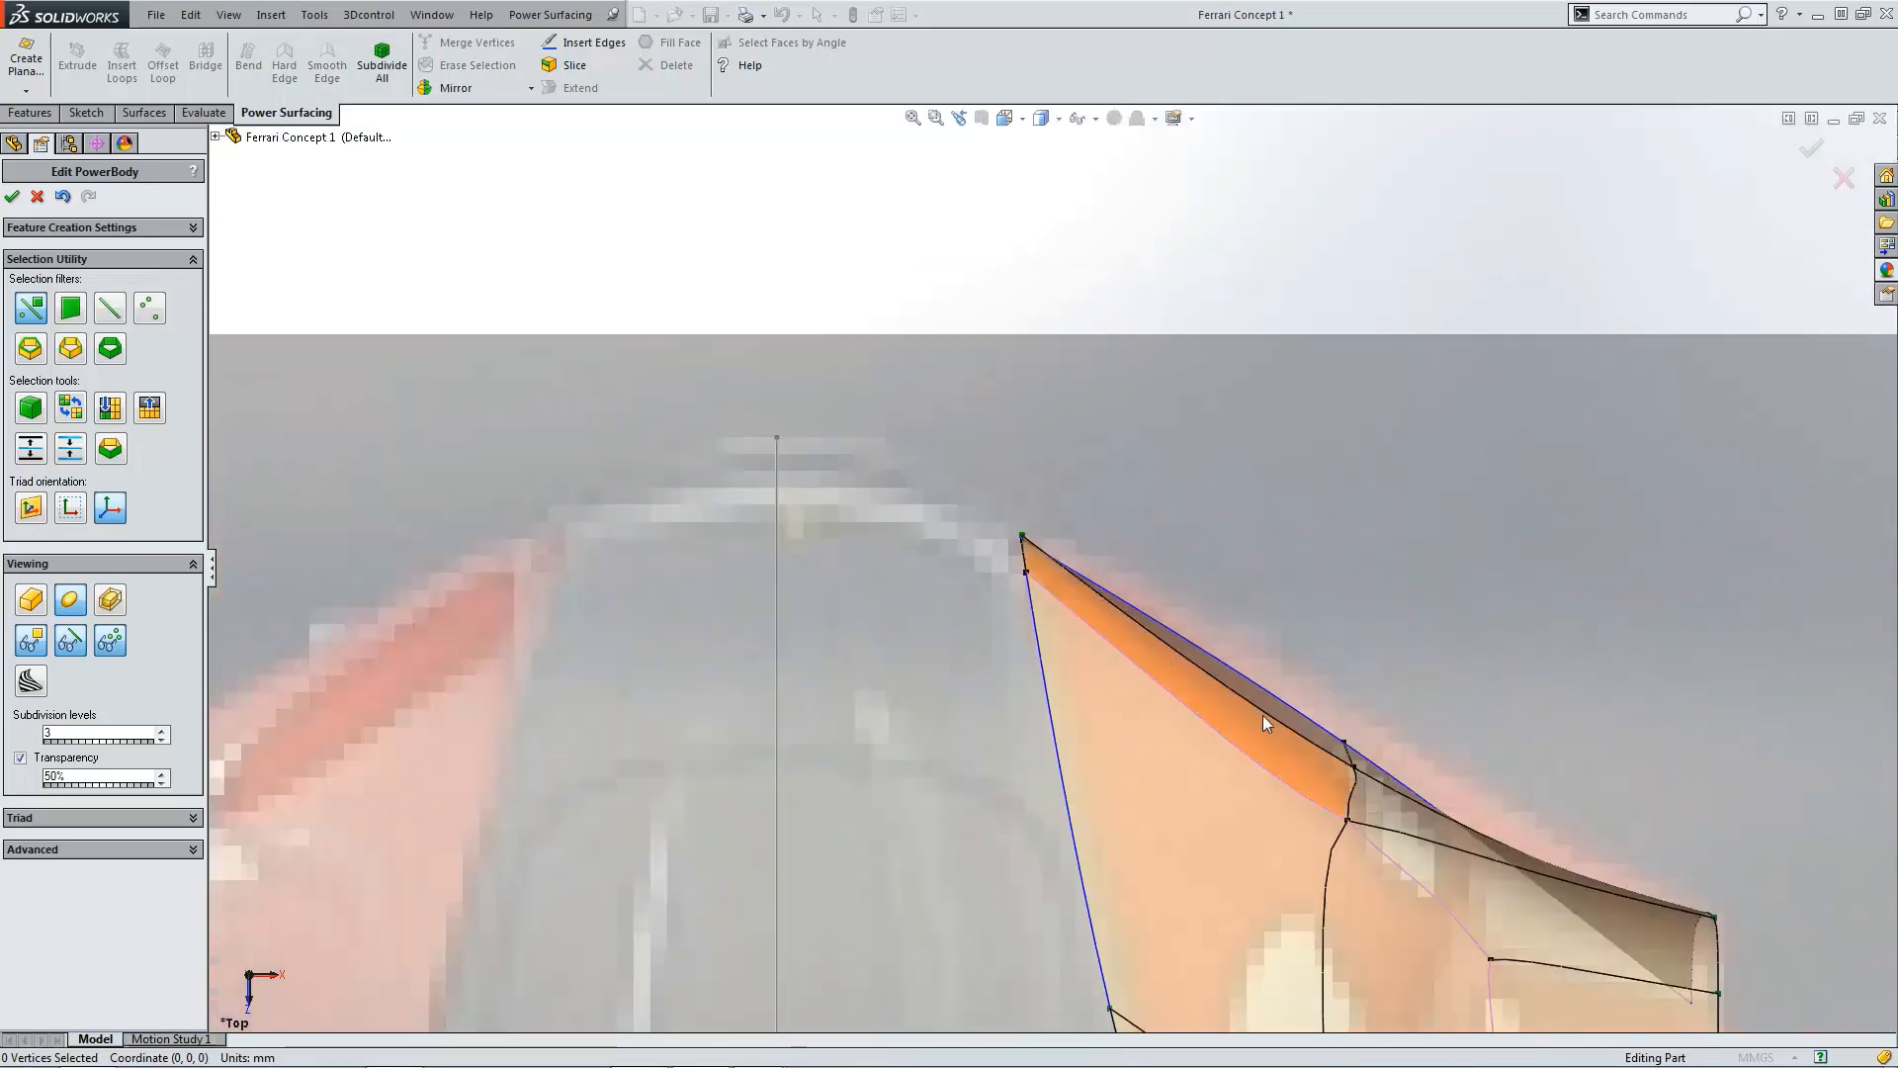
scroll(1034, 538, "down", 3)
scroll(1055, 572, "down", 4)
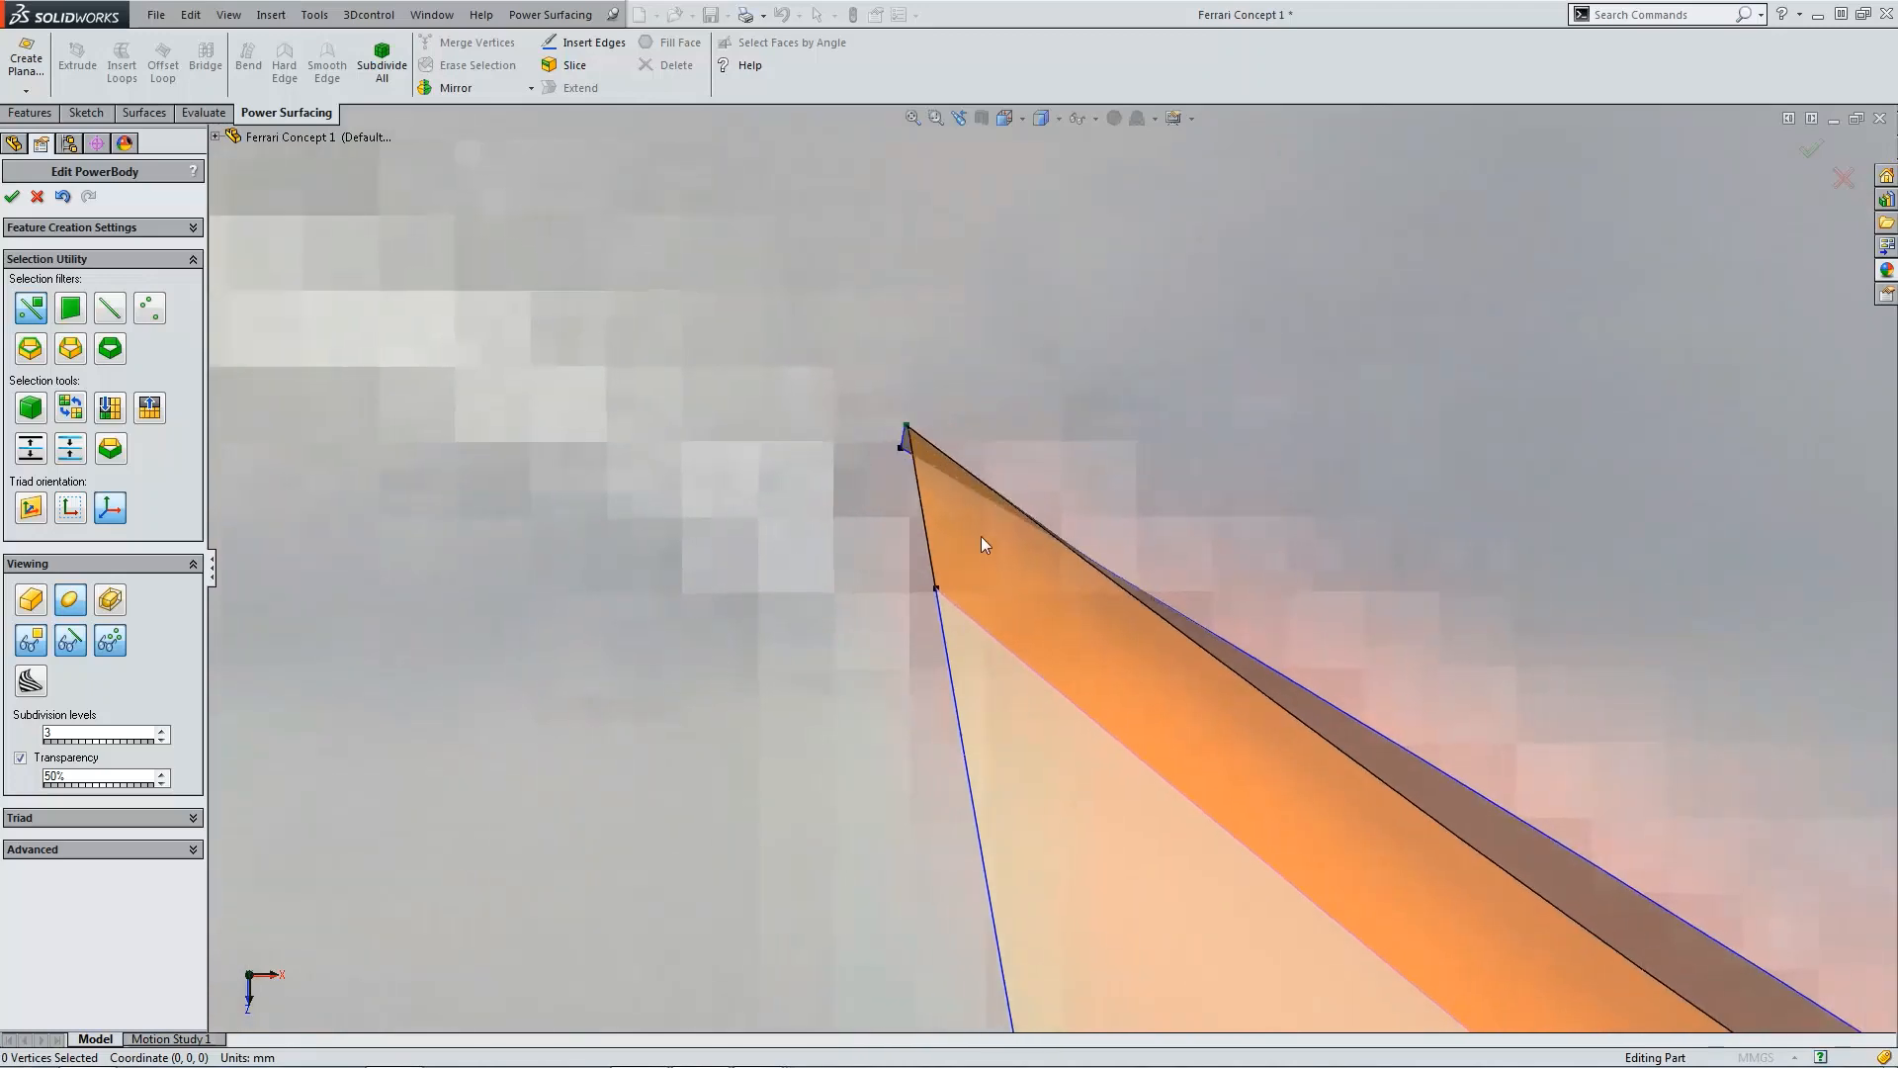
middle_click_drag(981, 536, 731, 462)
left_click(699, 442)
key("ctrl+5")
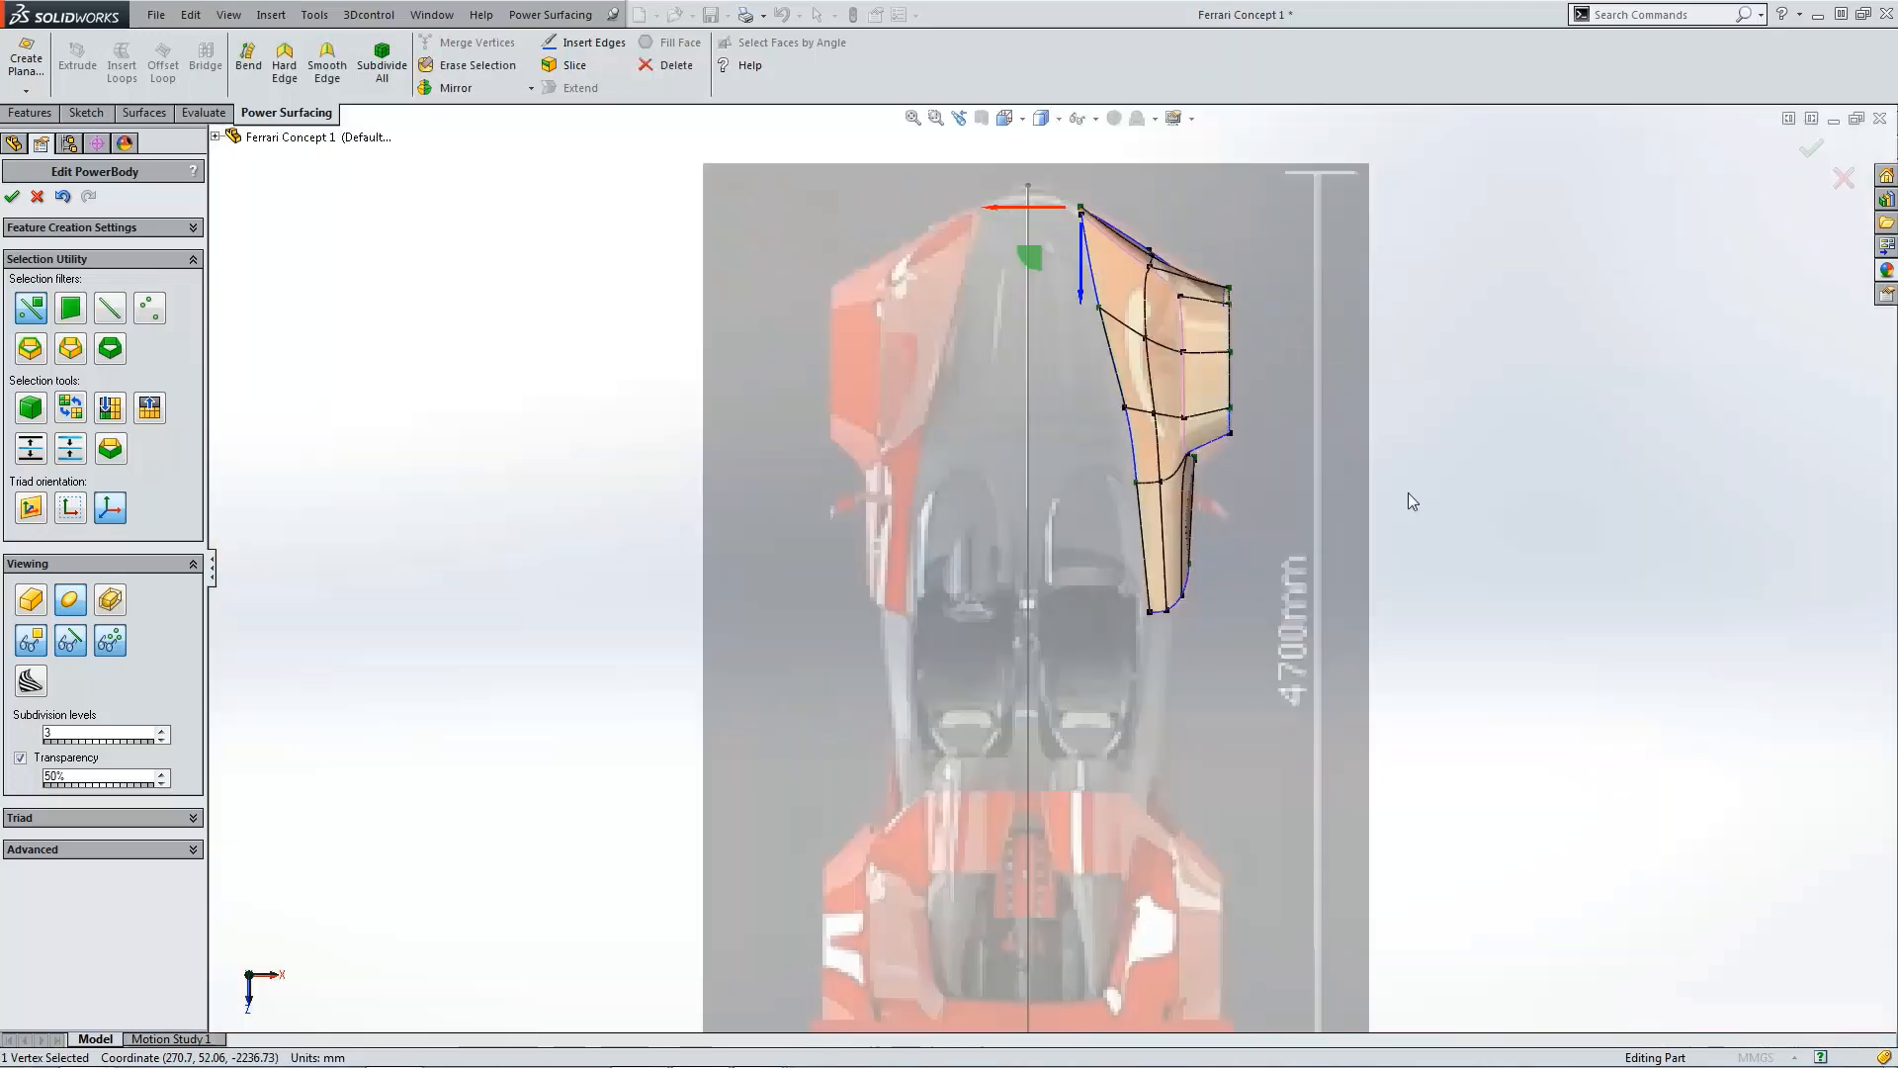
scroll(1092, 198, "down", 8)
left_click_drag(1024, 377, 1022, 346)
left_click(1354, 564)
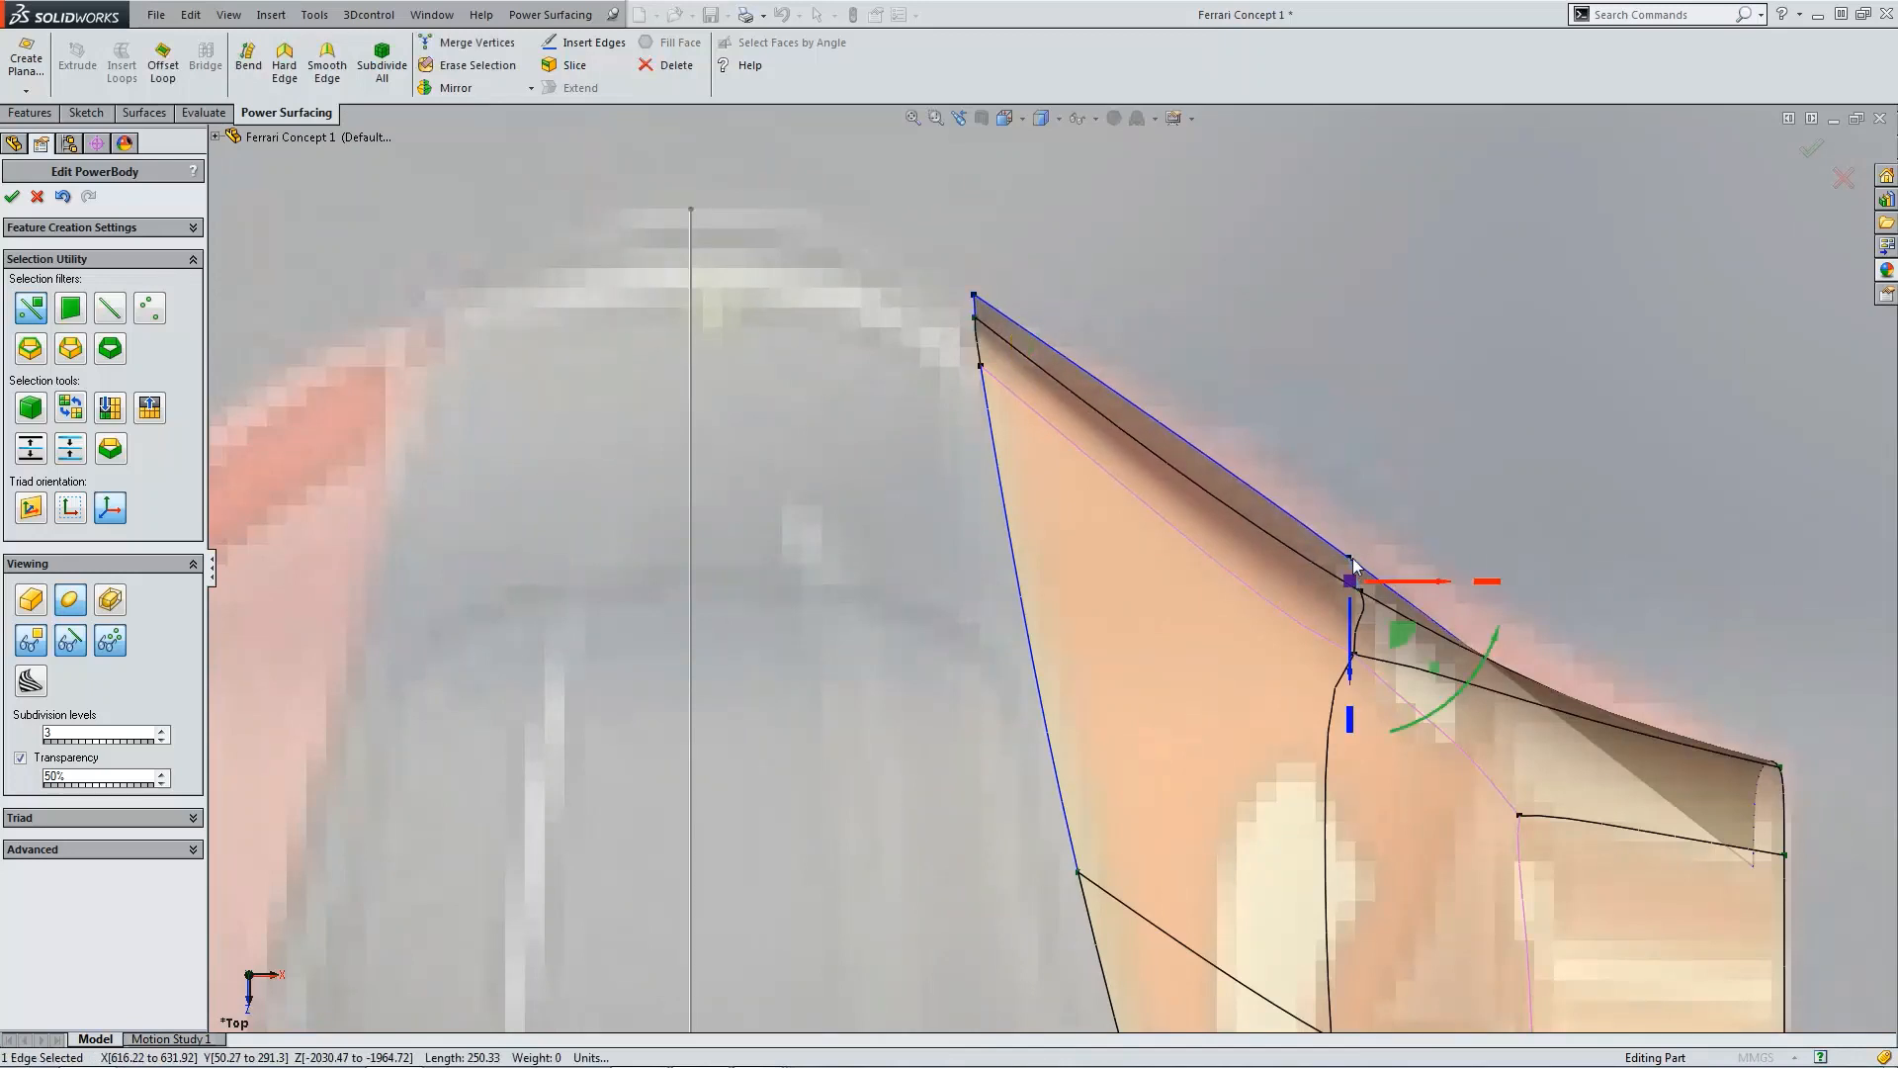
left_click(1369, 524)
left_click(1354, 553)
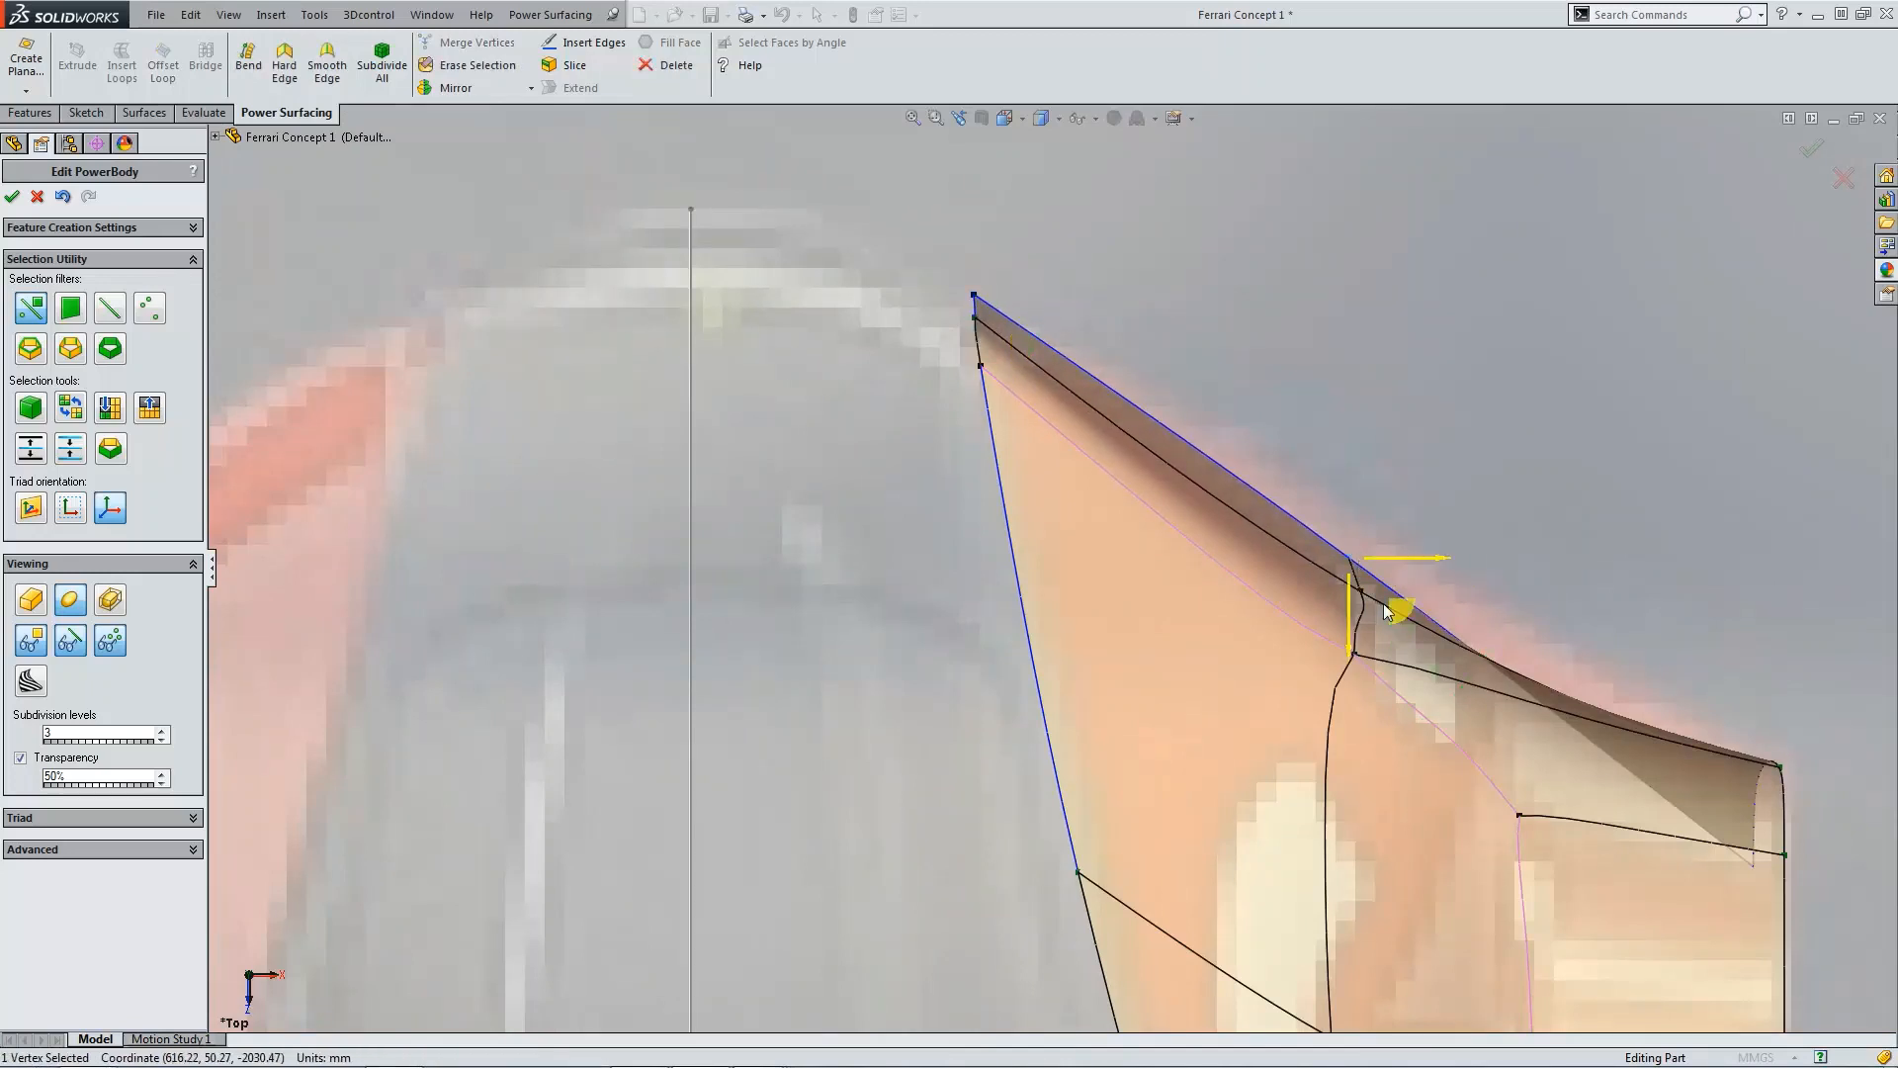
left_click_drag(1398, 584, 1400, 577)
Step: Nudge the same upper-edge corner vertex slightly toward the car's centreline in top view
scroll(1572, 769, "up", 3)
left_click(1570, 771)
middle_click_drag(1571, 772, 1664, 774)
scroll(1580, 766, "up", 1)
scroll(1542, 758, "down", 2)
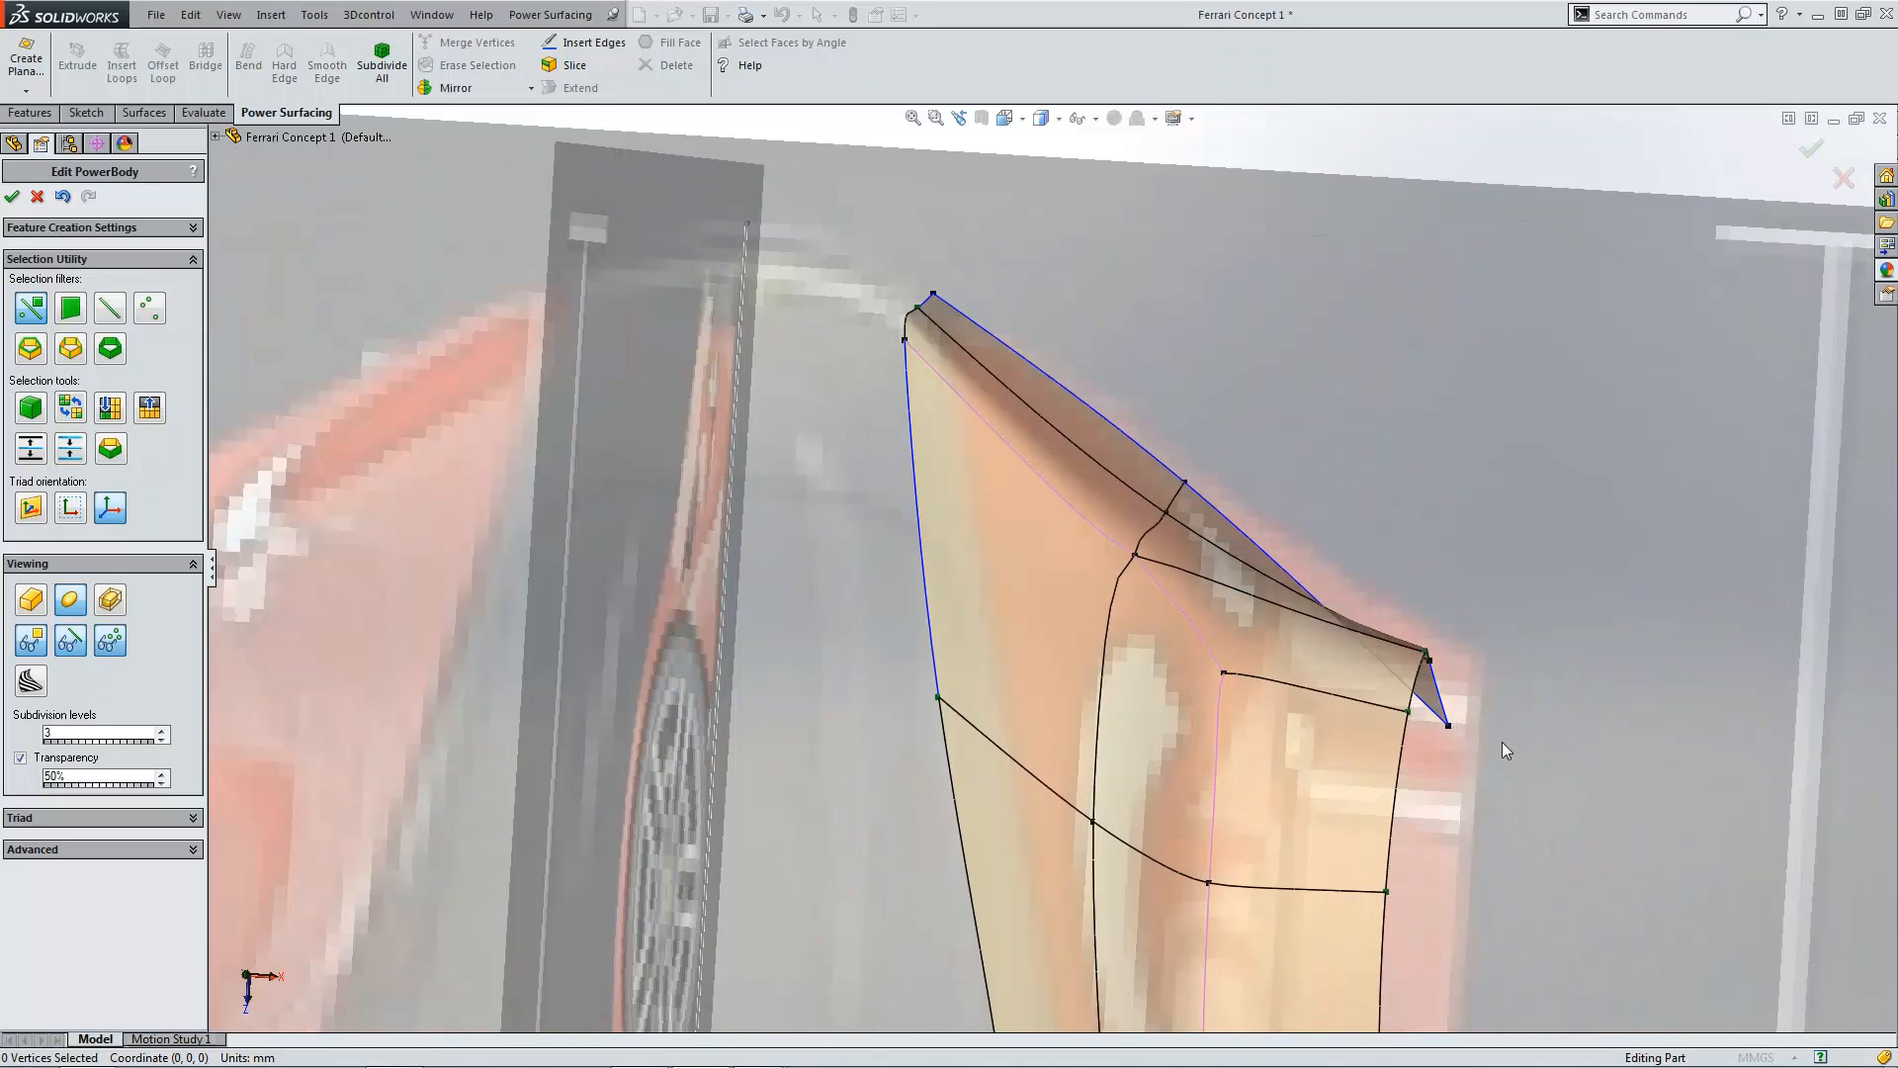
key("ctrl+5")
scroll(1098, 316, "down", 1)
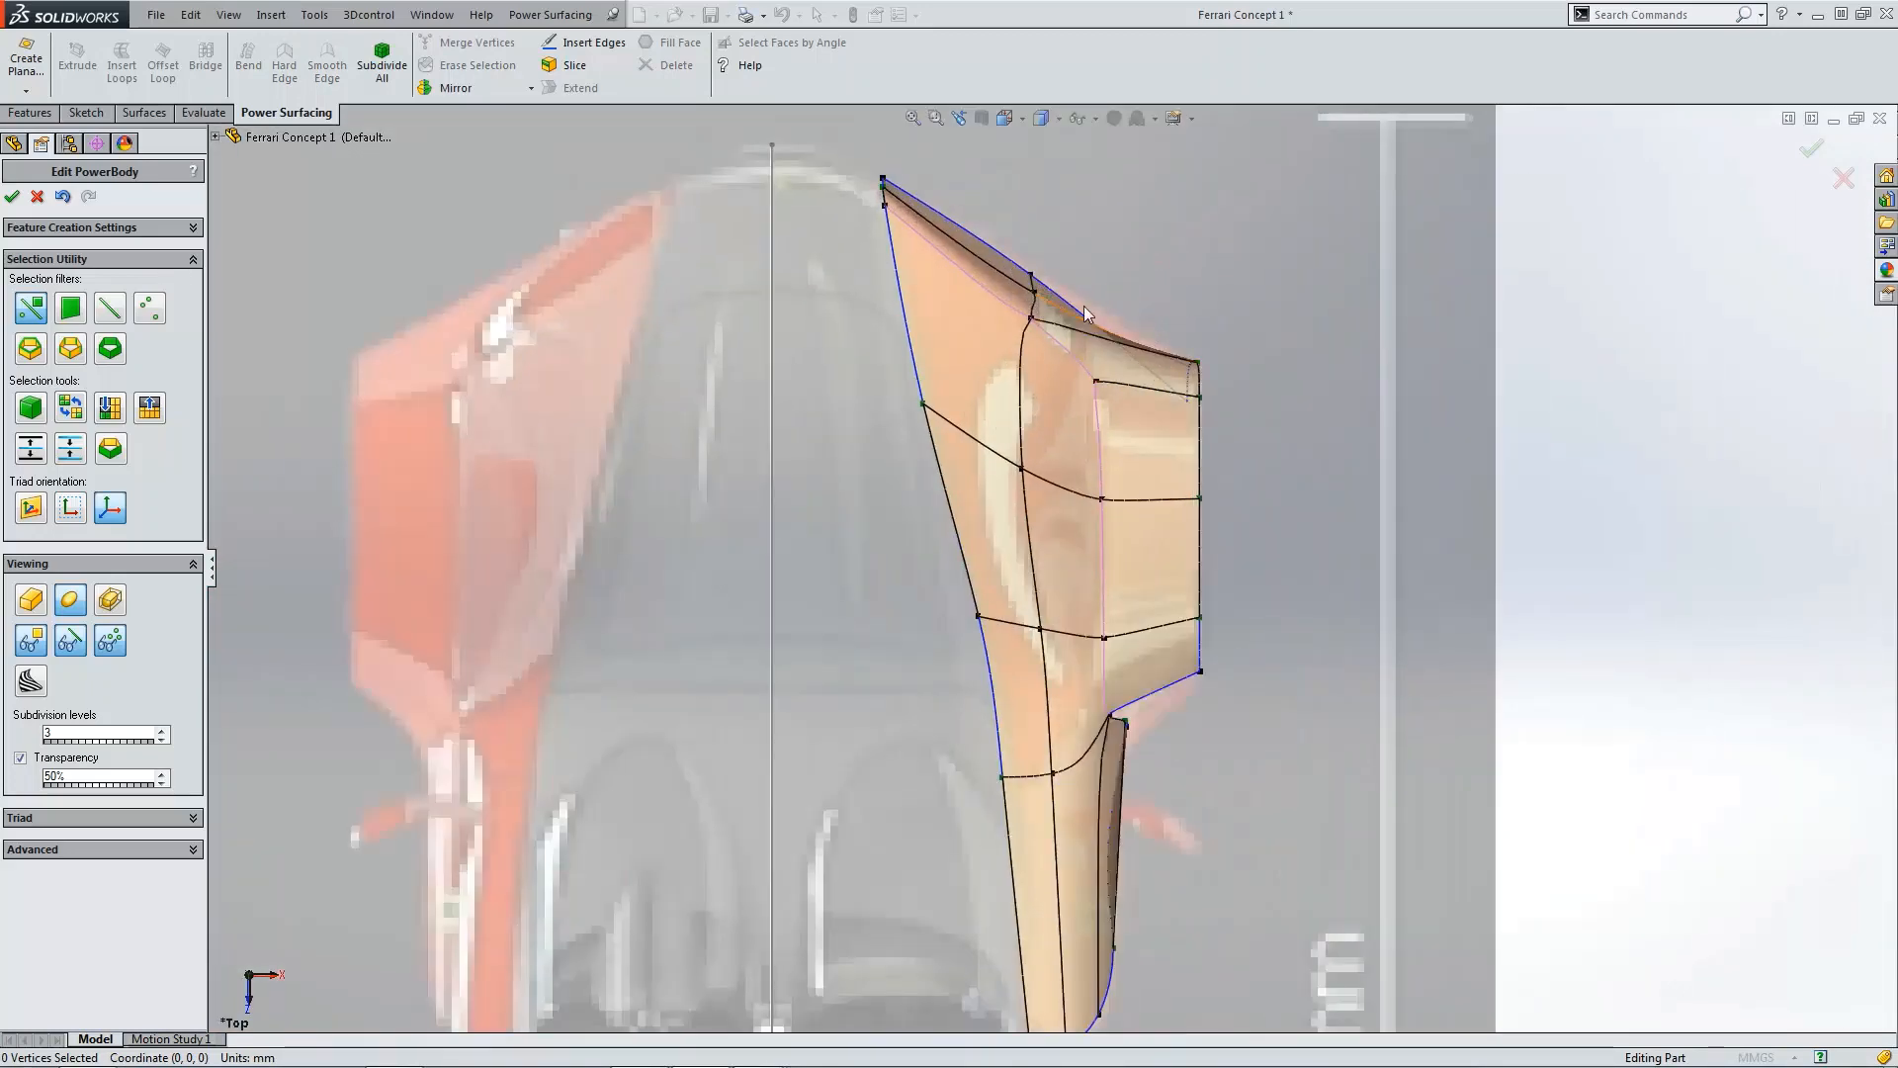
scroll(1058, 311, "down", 3)
left_click(1050, 315)
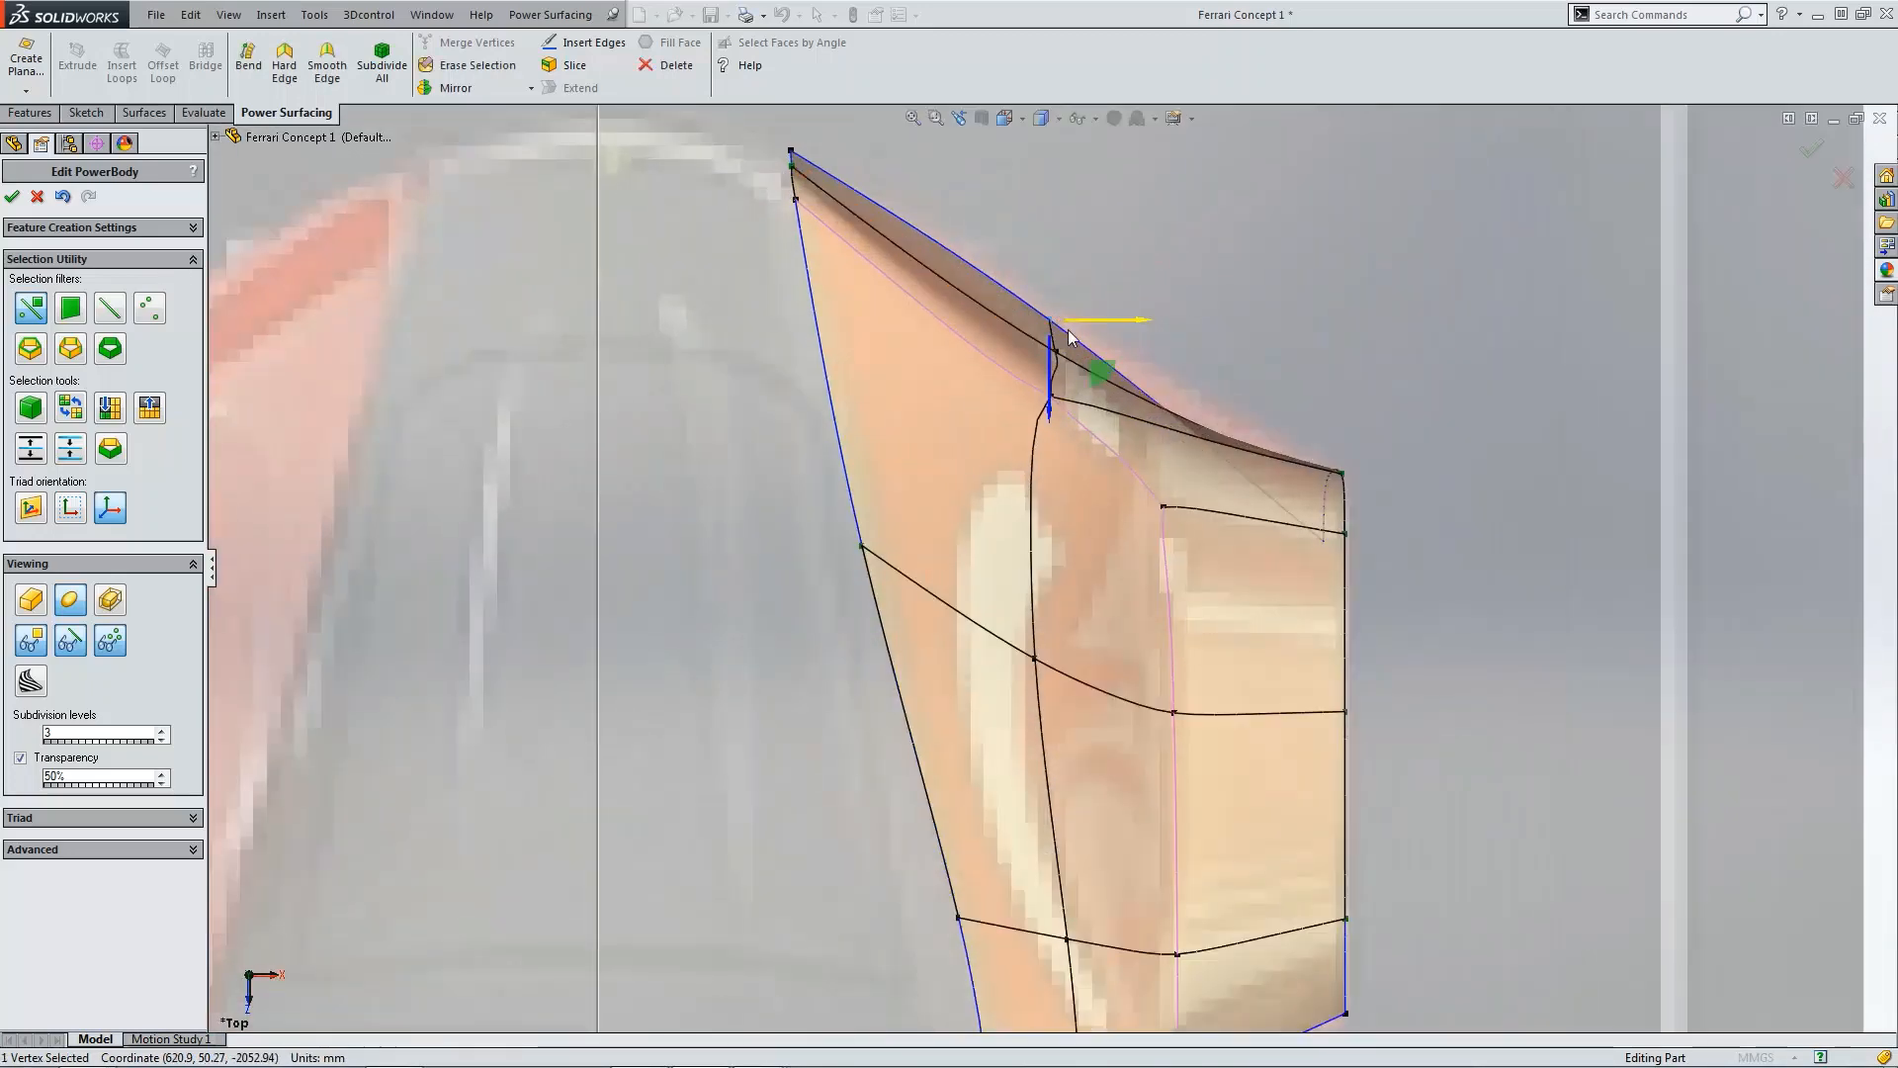
left_click_drag(1098, 371, 1083, 376)
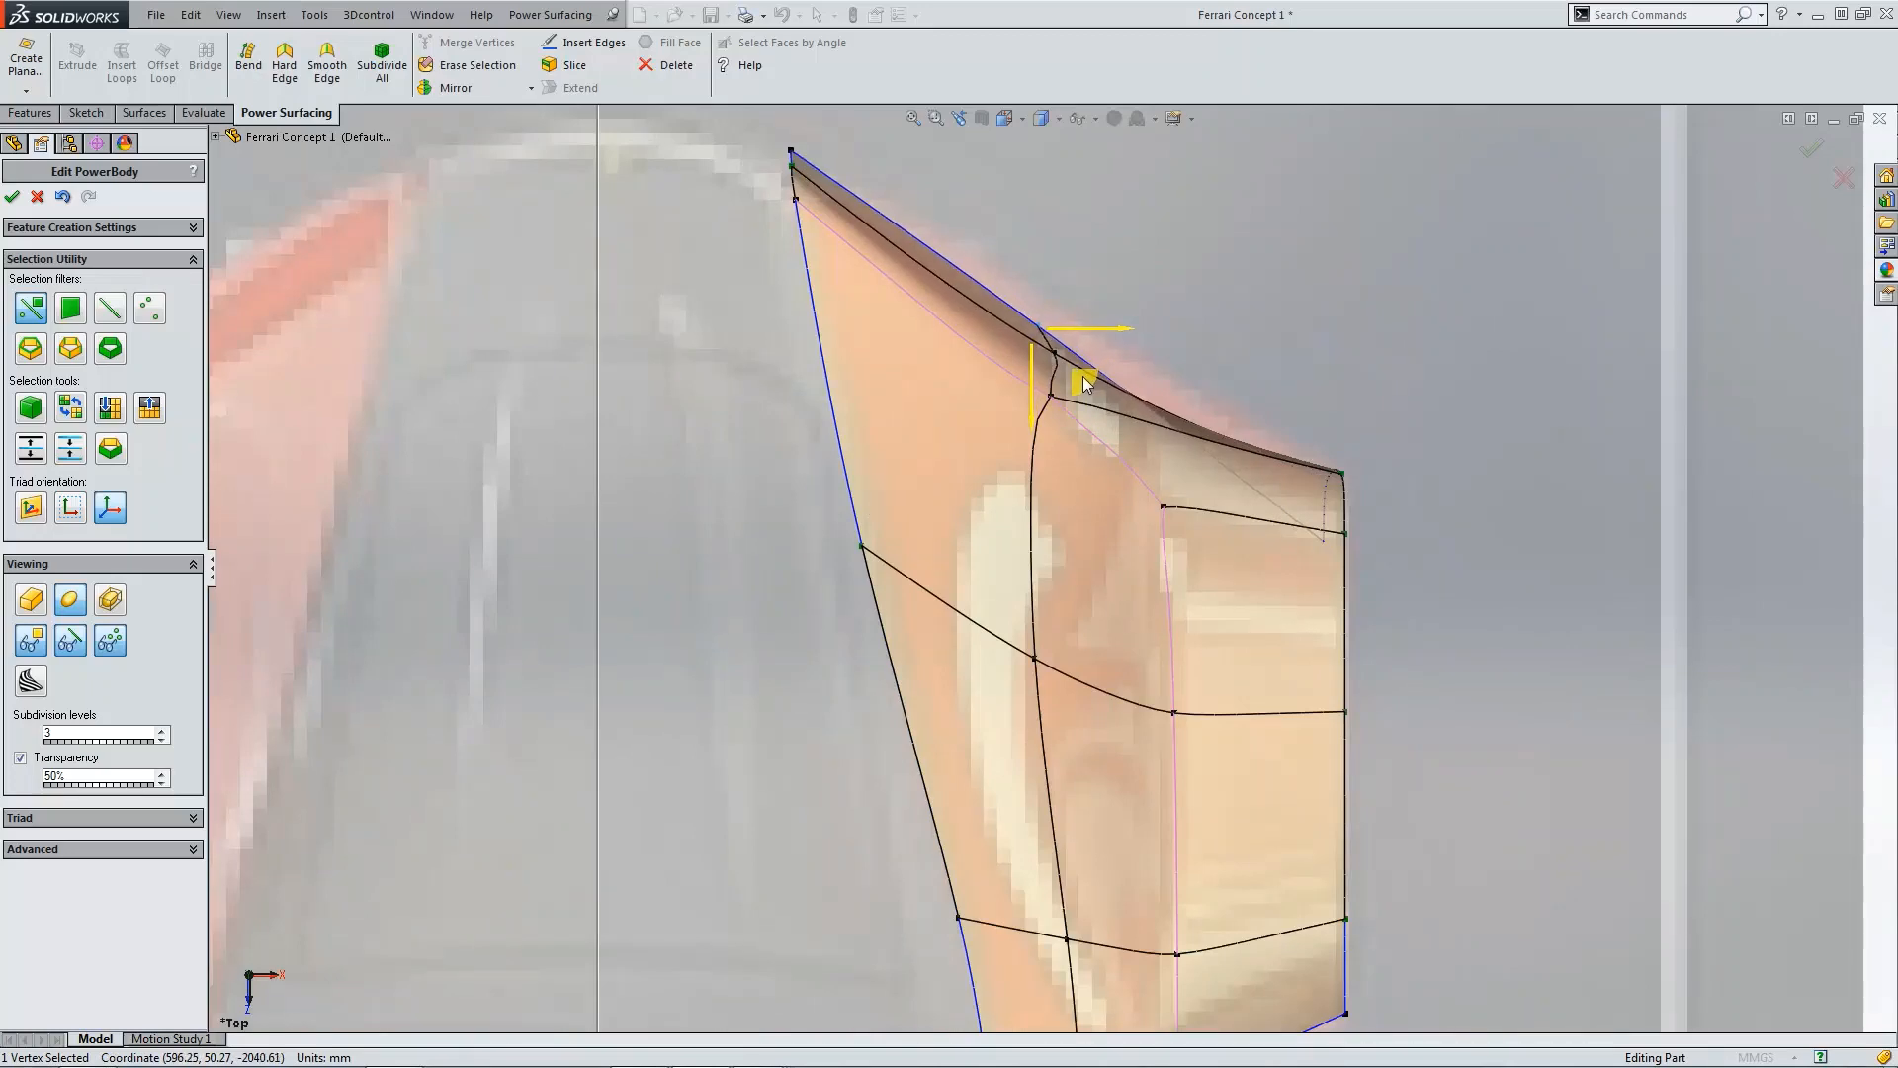
left_click(1453, 471)
Step: Nudge the bottom vertex behind the wheel-arch opening slightly rearward in side view
key("ctrl+4")
scroll(1353, 722, "down", 2)
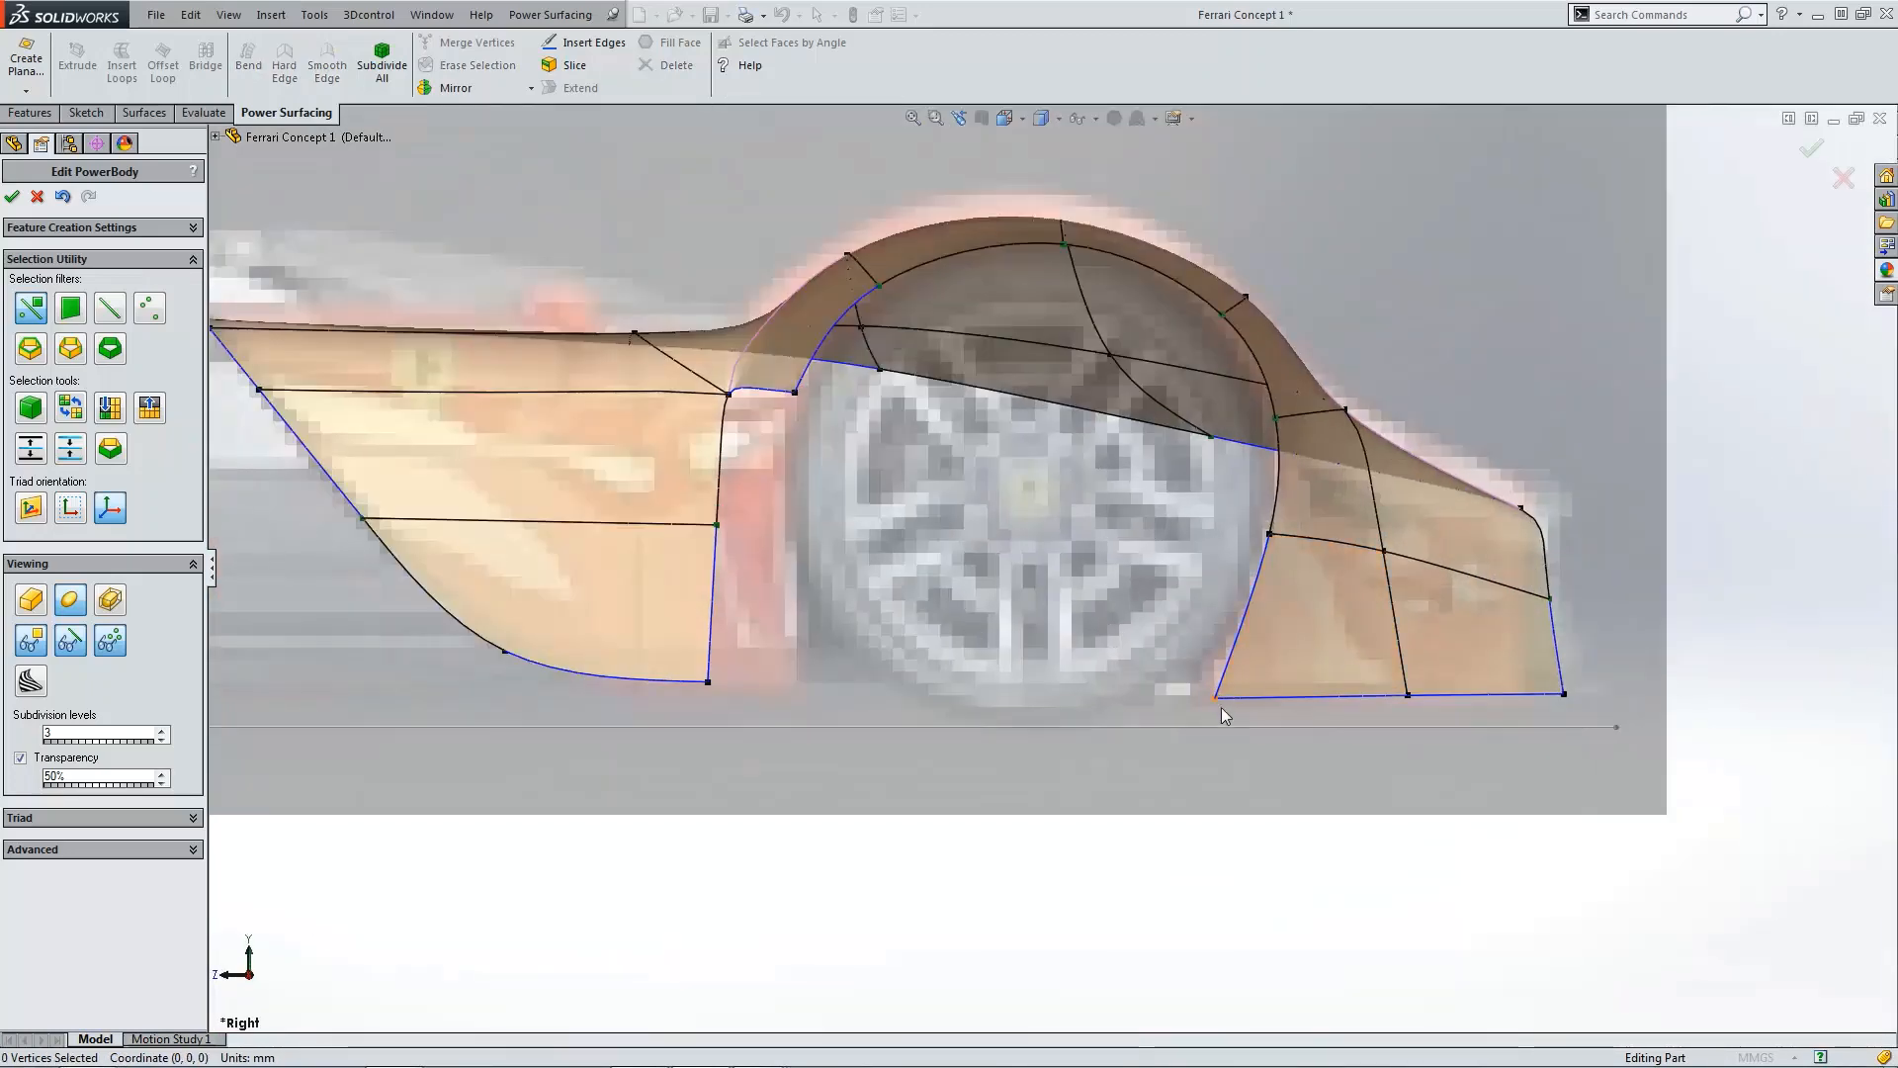
scroll(1242, 677, "up", 1)
left_click(1187, 676)
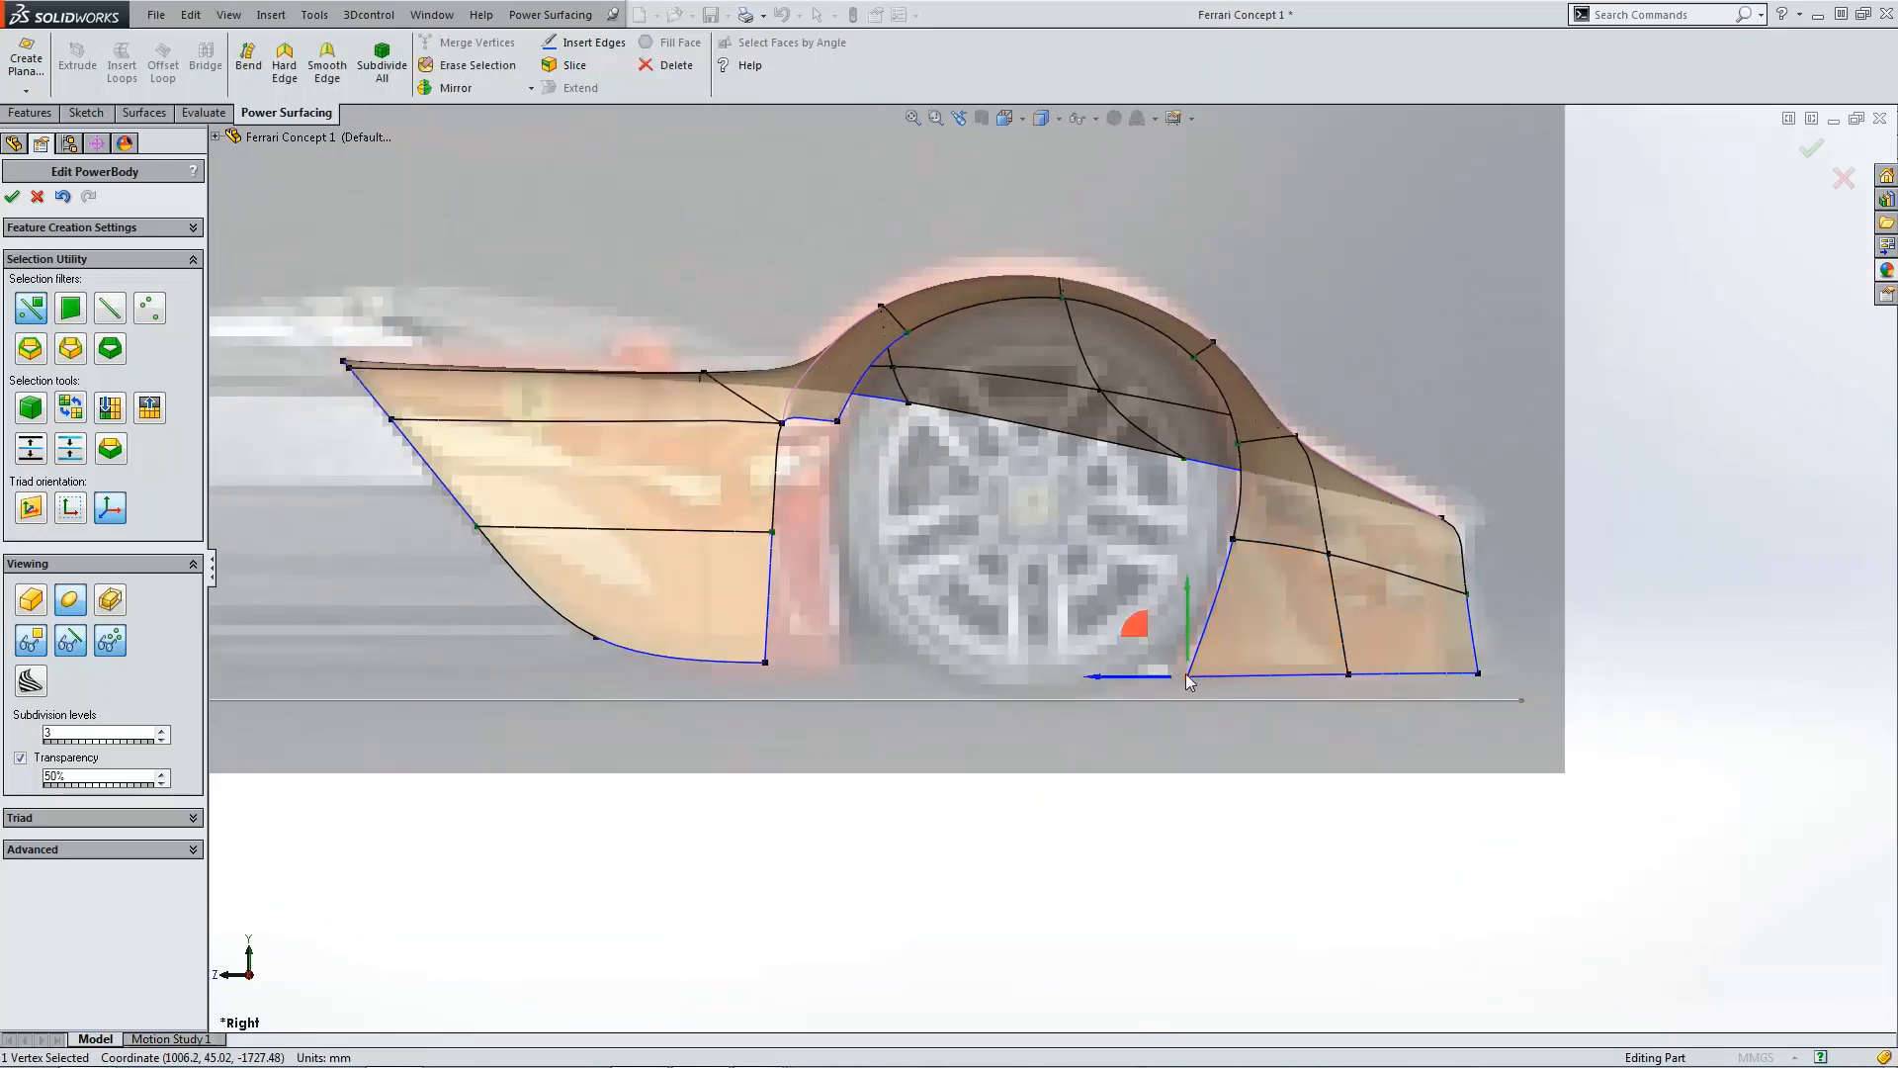
left_click_drag(1139, 637, 1165, 630)
left_click(1163, 544)
Step: Accept the PowerBody edits, check the result from the top view, and save the part
scroll(1163, 542, "up", 4)
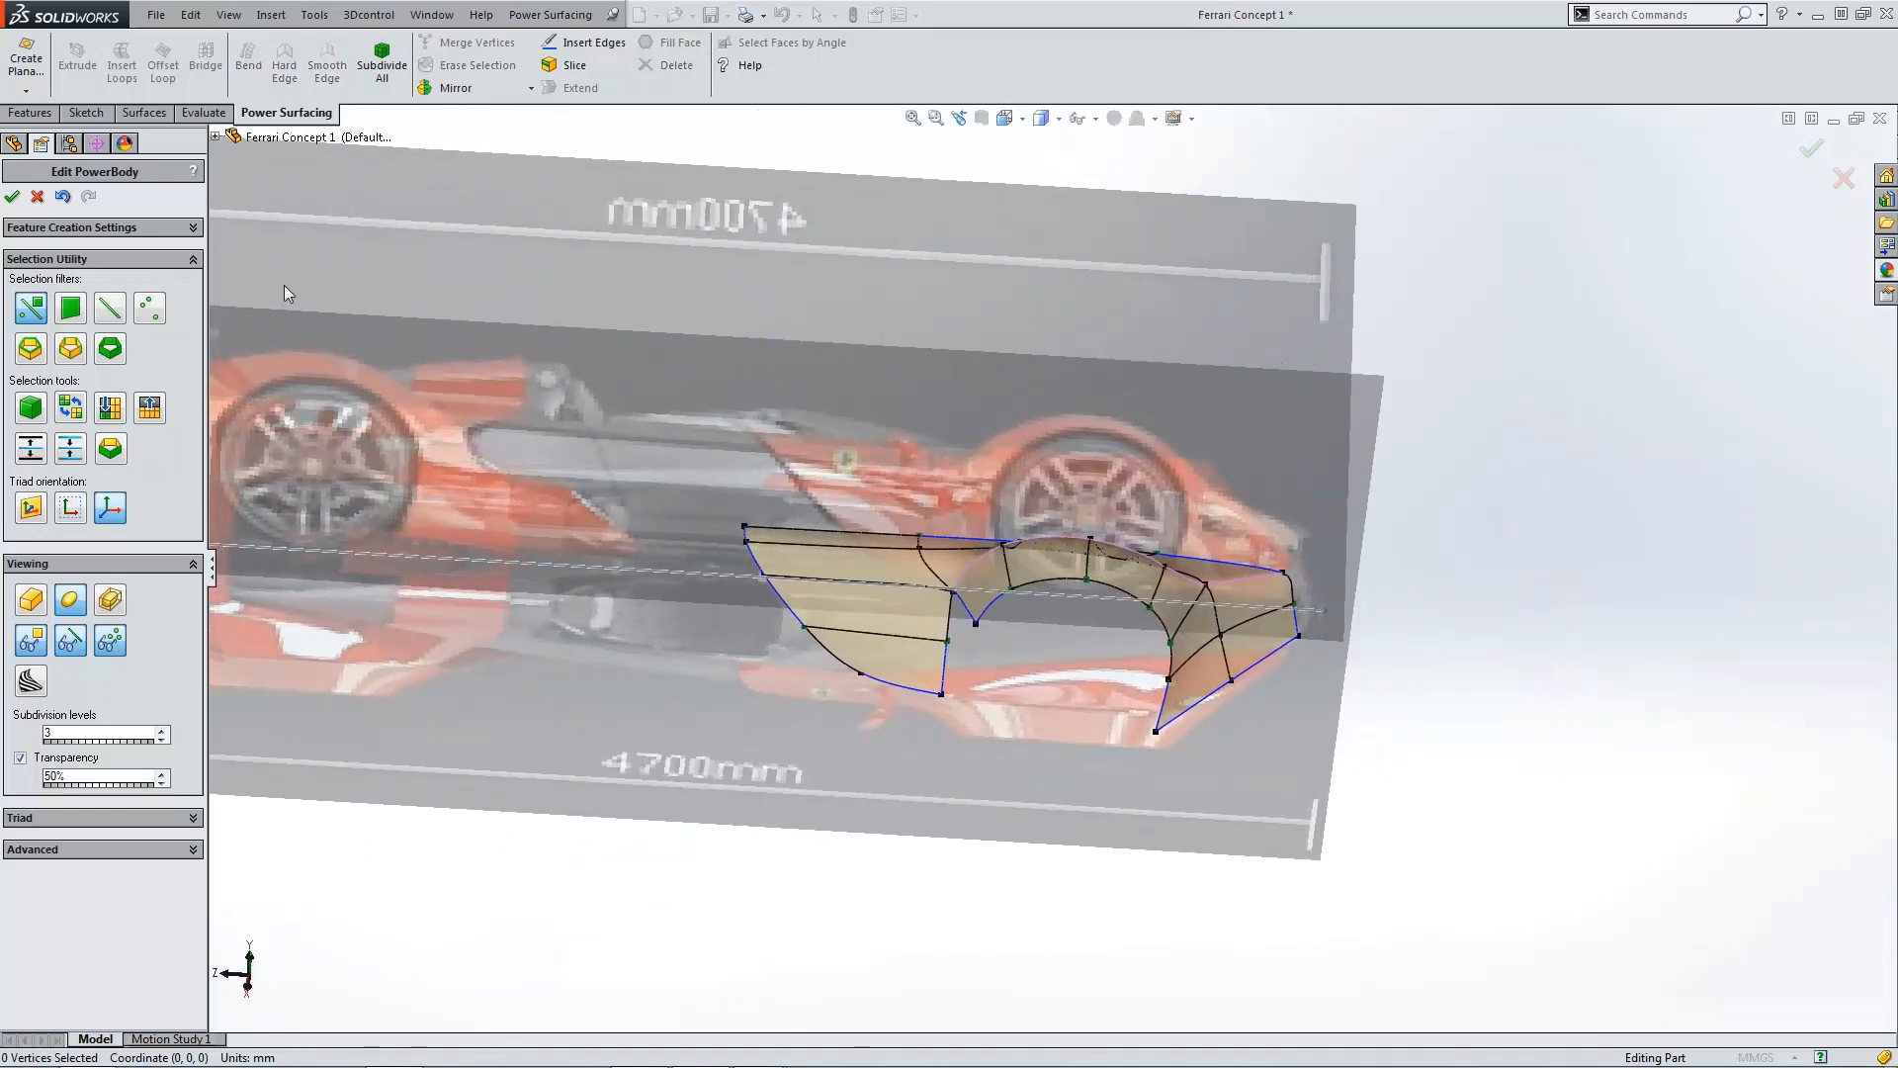
left_click(12, 196)
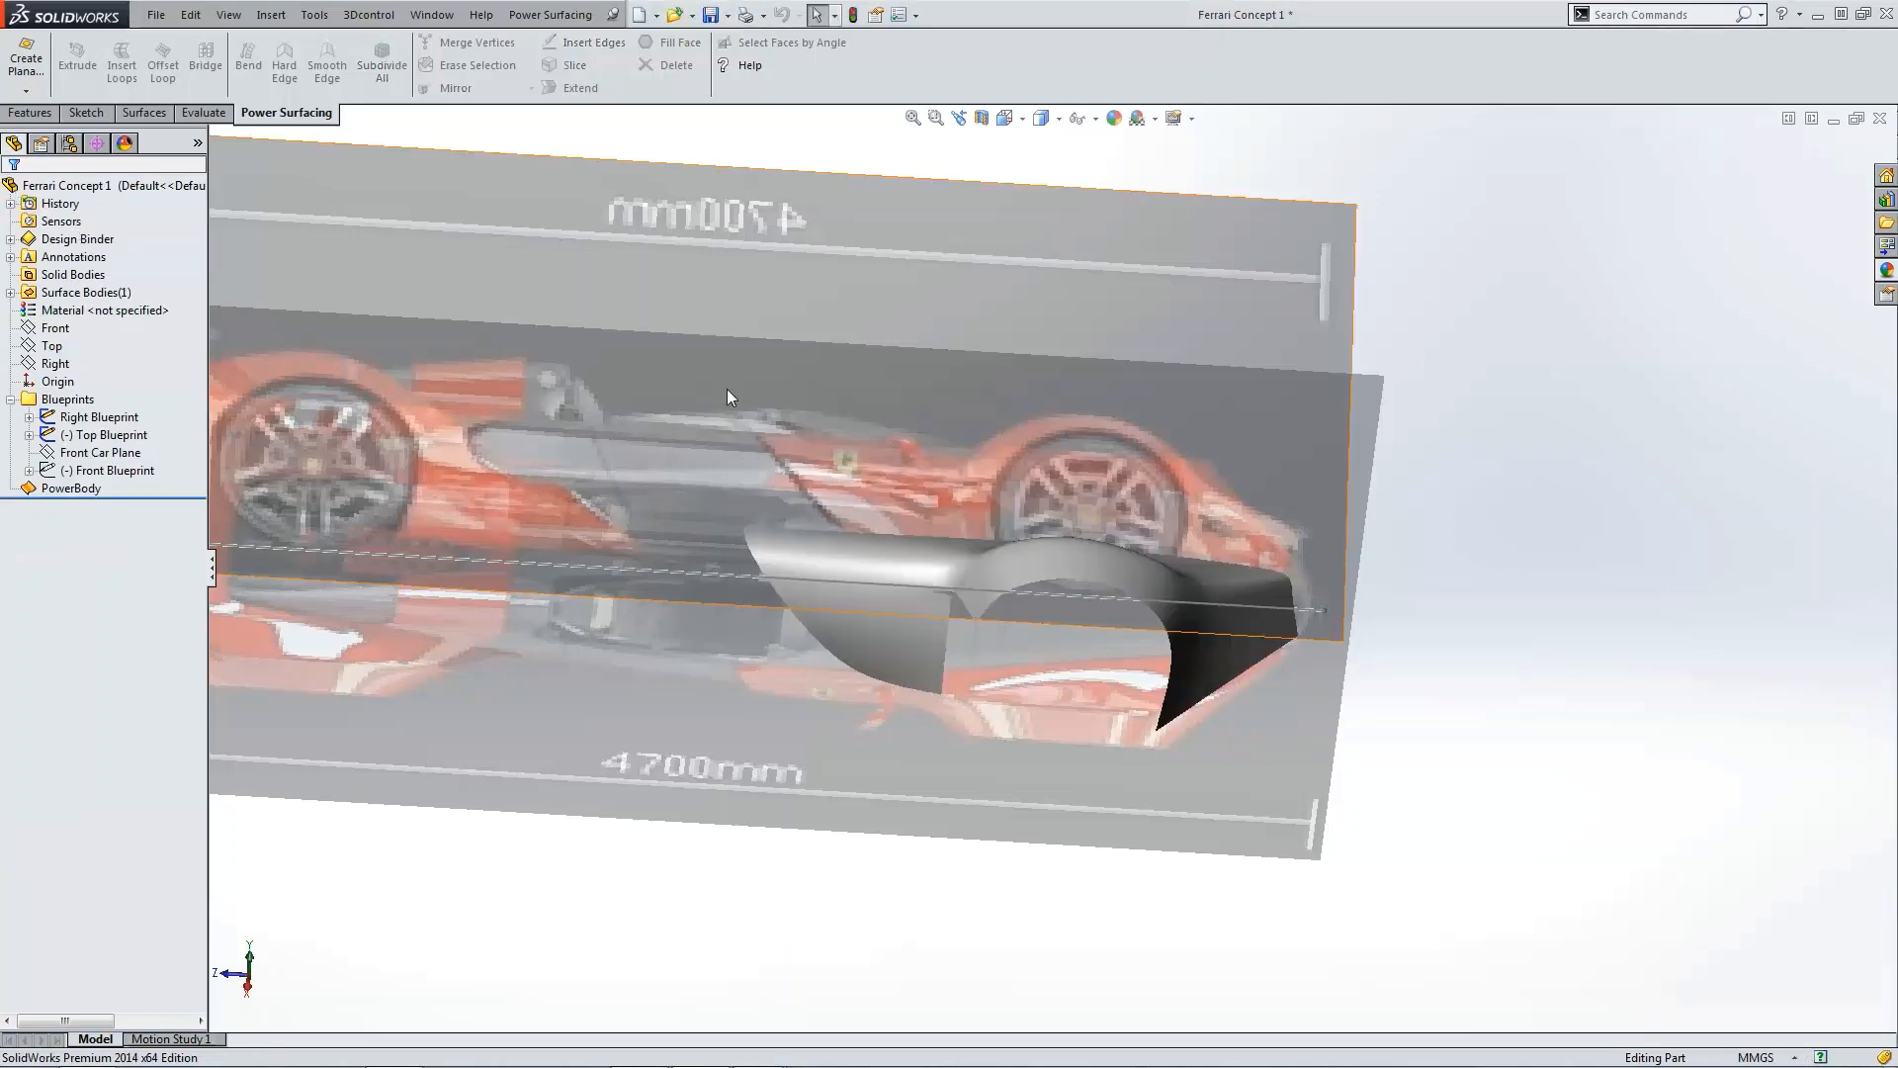
key("ctrl+5")
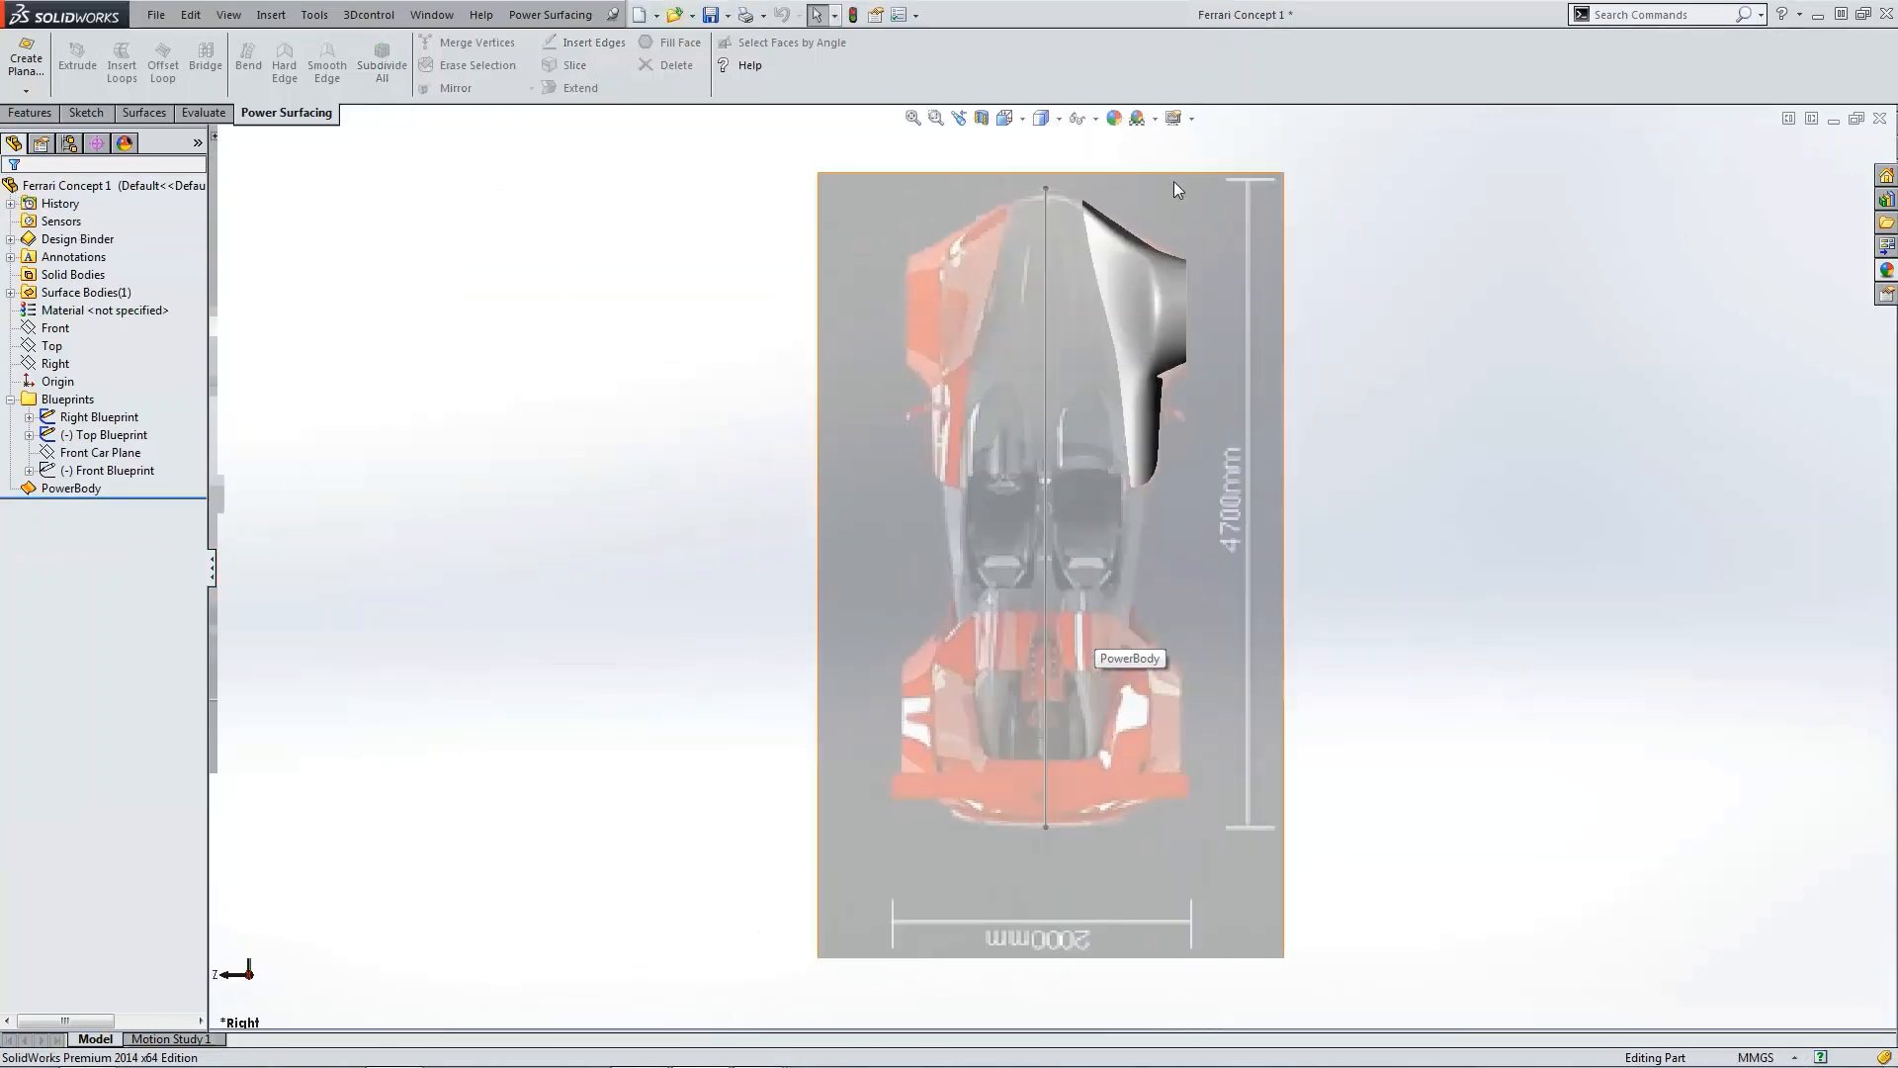
scroll(1175, 188, "down", 5)
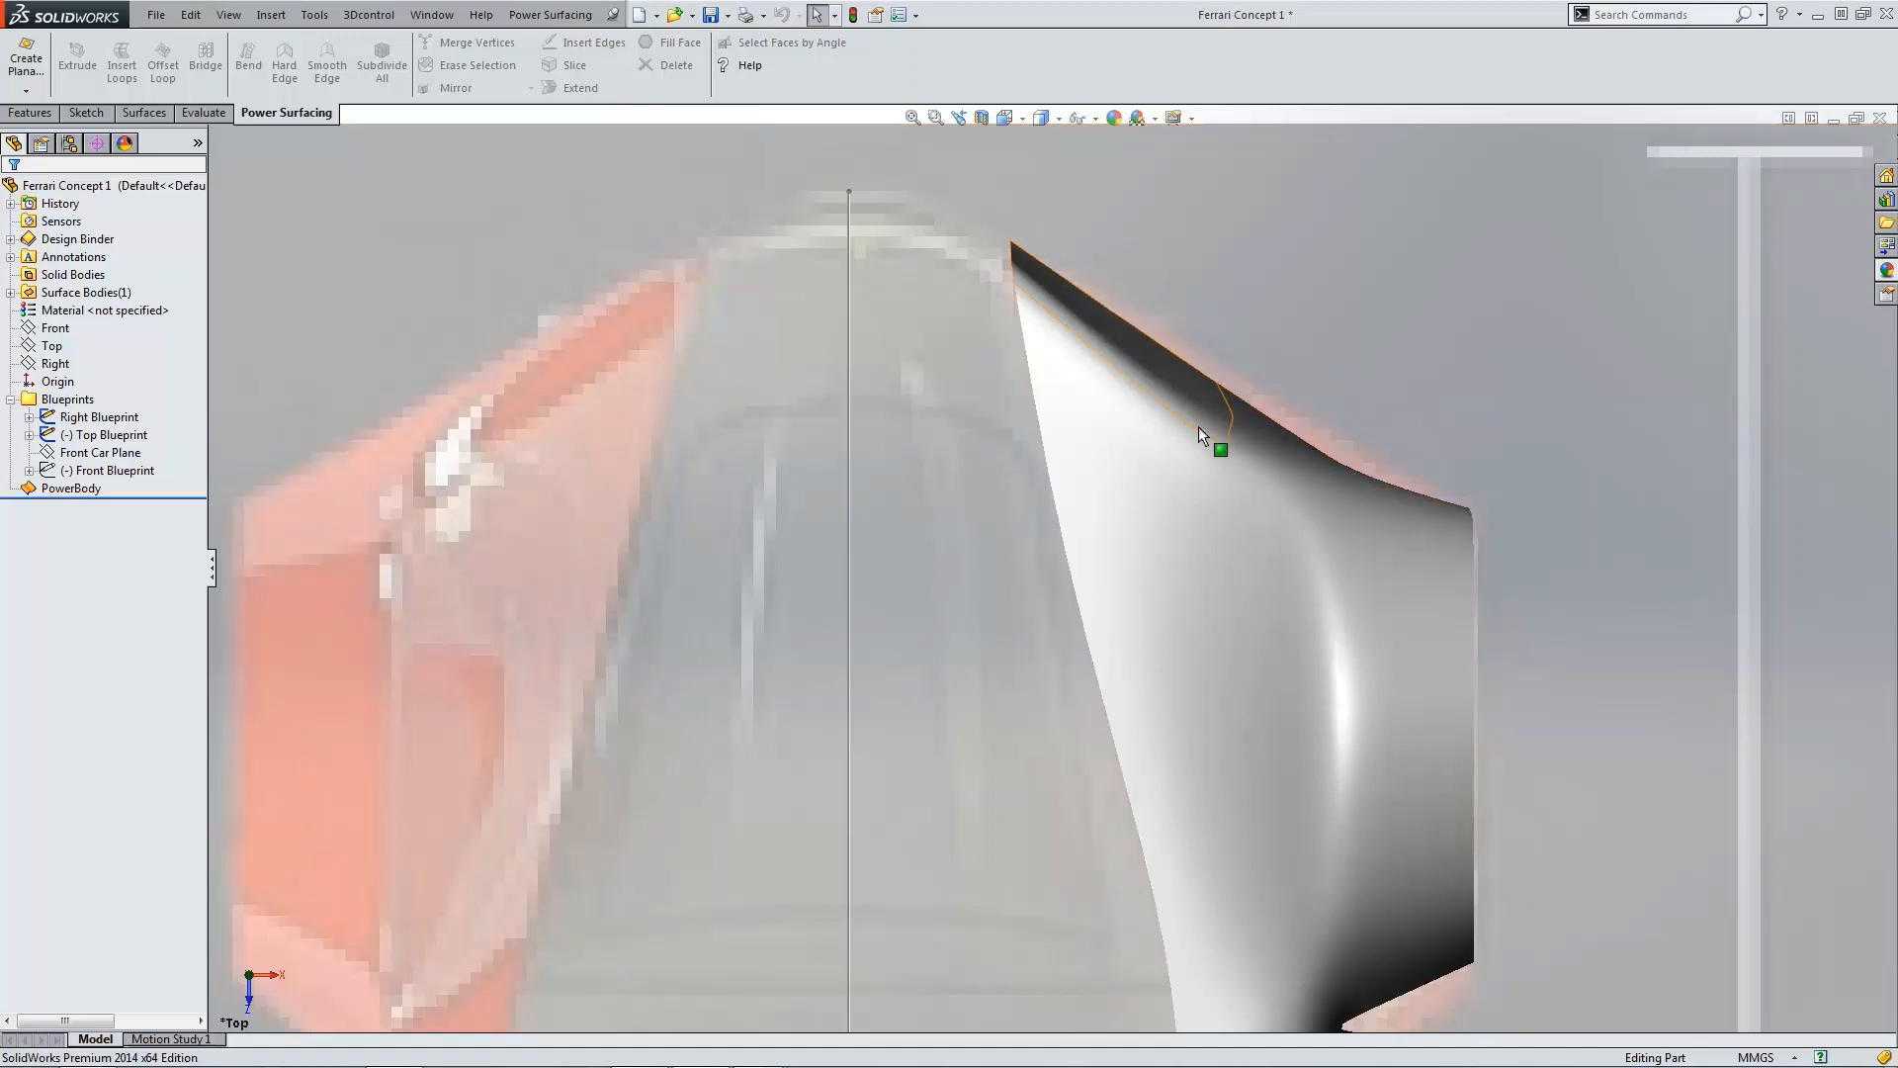
scroll(1313, 376, "up", 5)
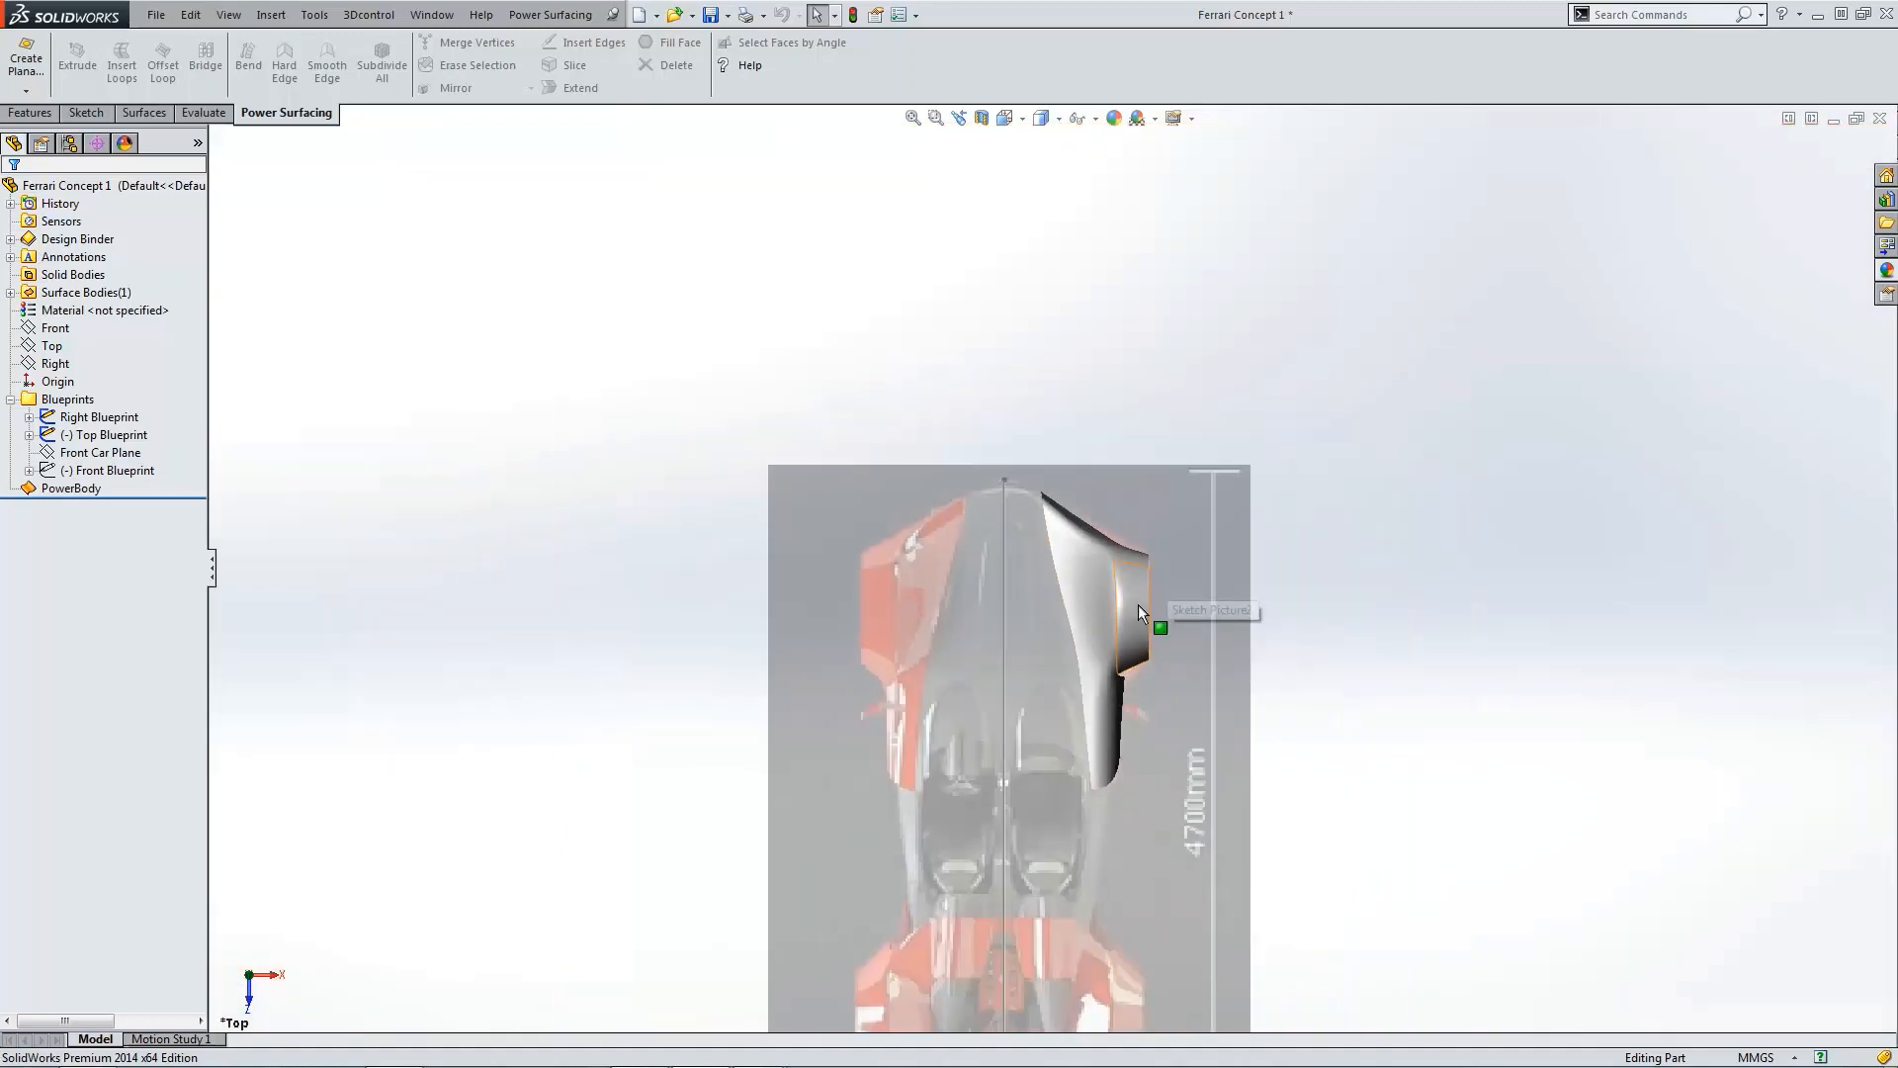
scroll(1128, 594, "down", 4)
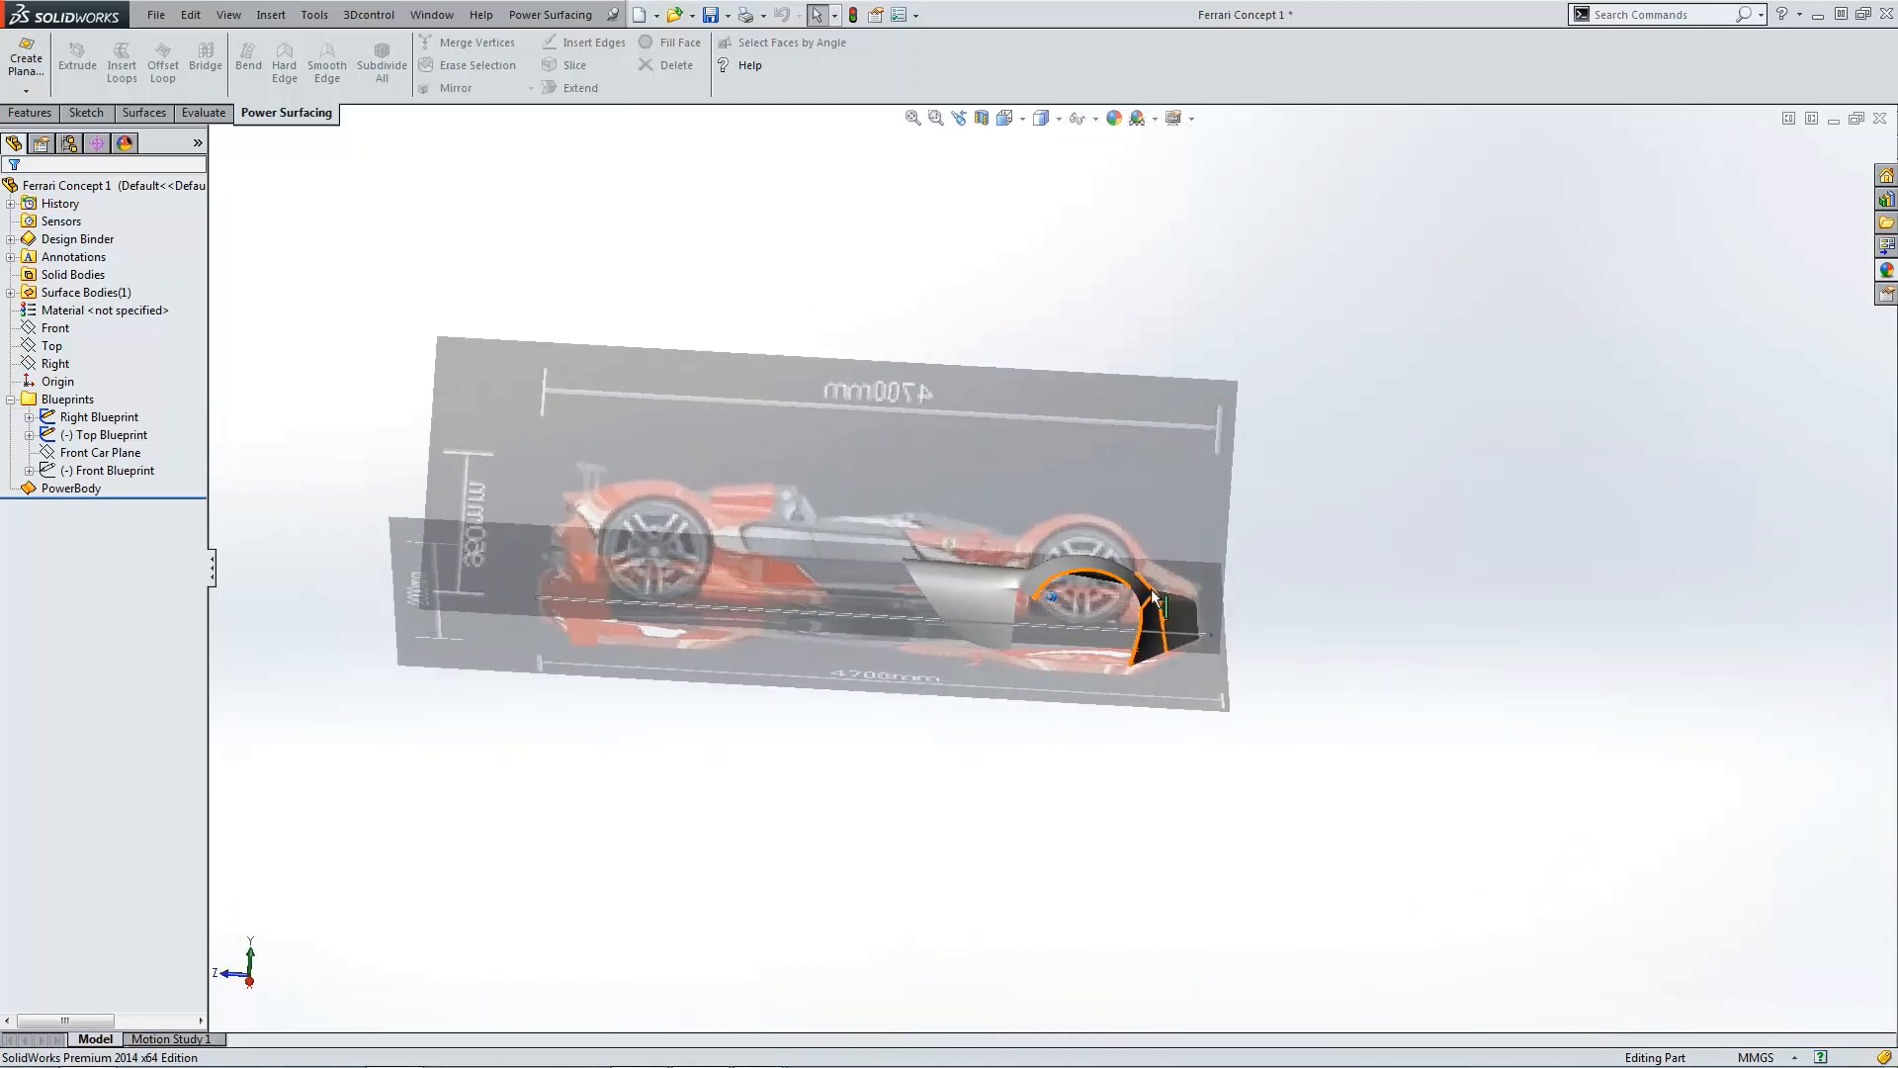
key("ctrl+s")
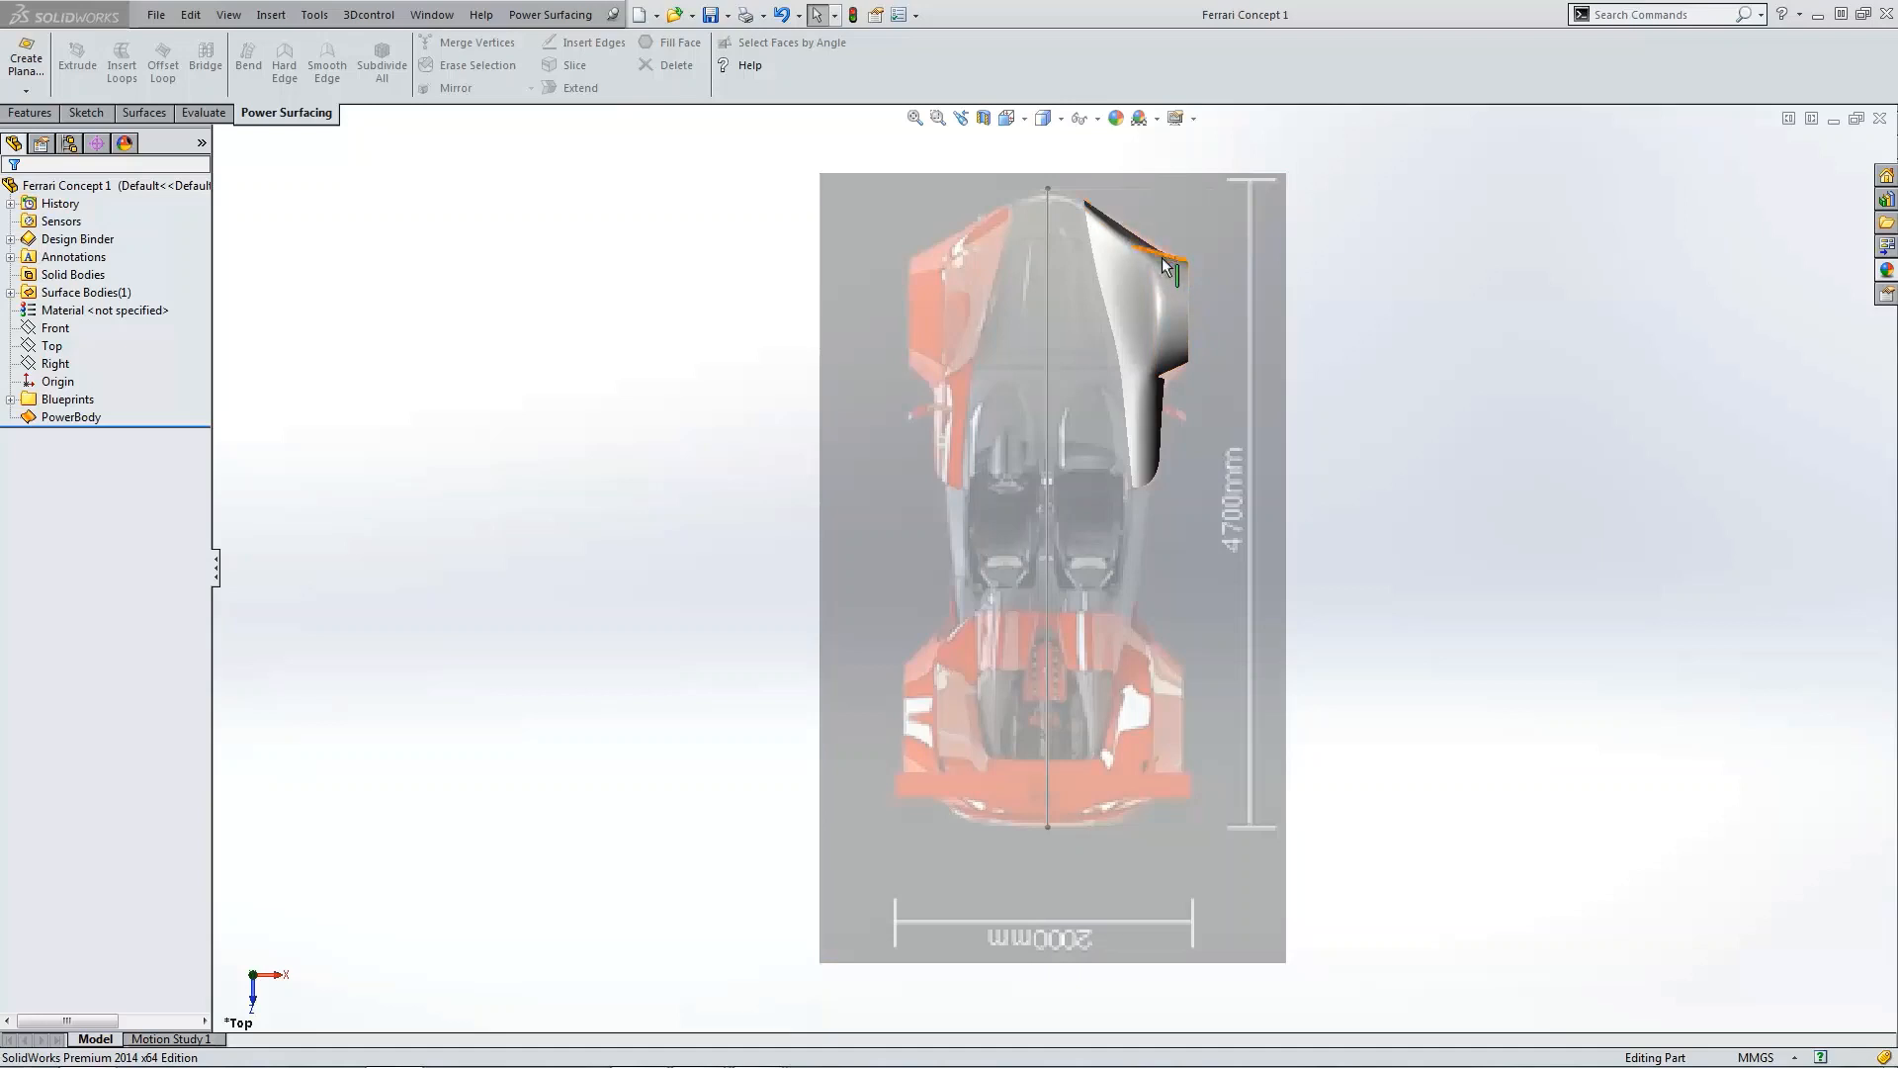
Step: Reopen the PowerBody for editing from the feature tree
middle_click_drag(1178, 358, 1295, 381)
left_click(1076, 382)
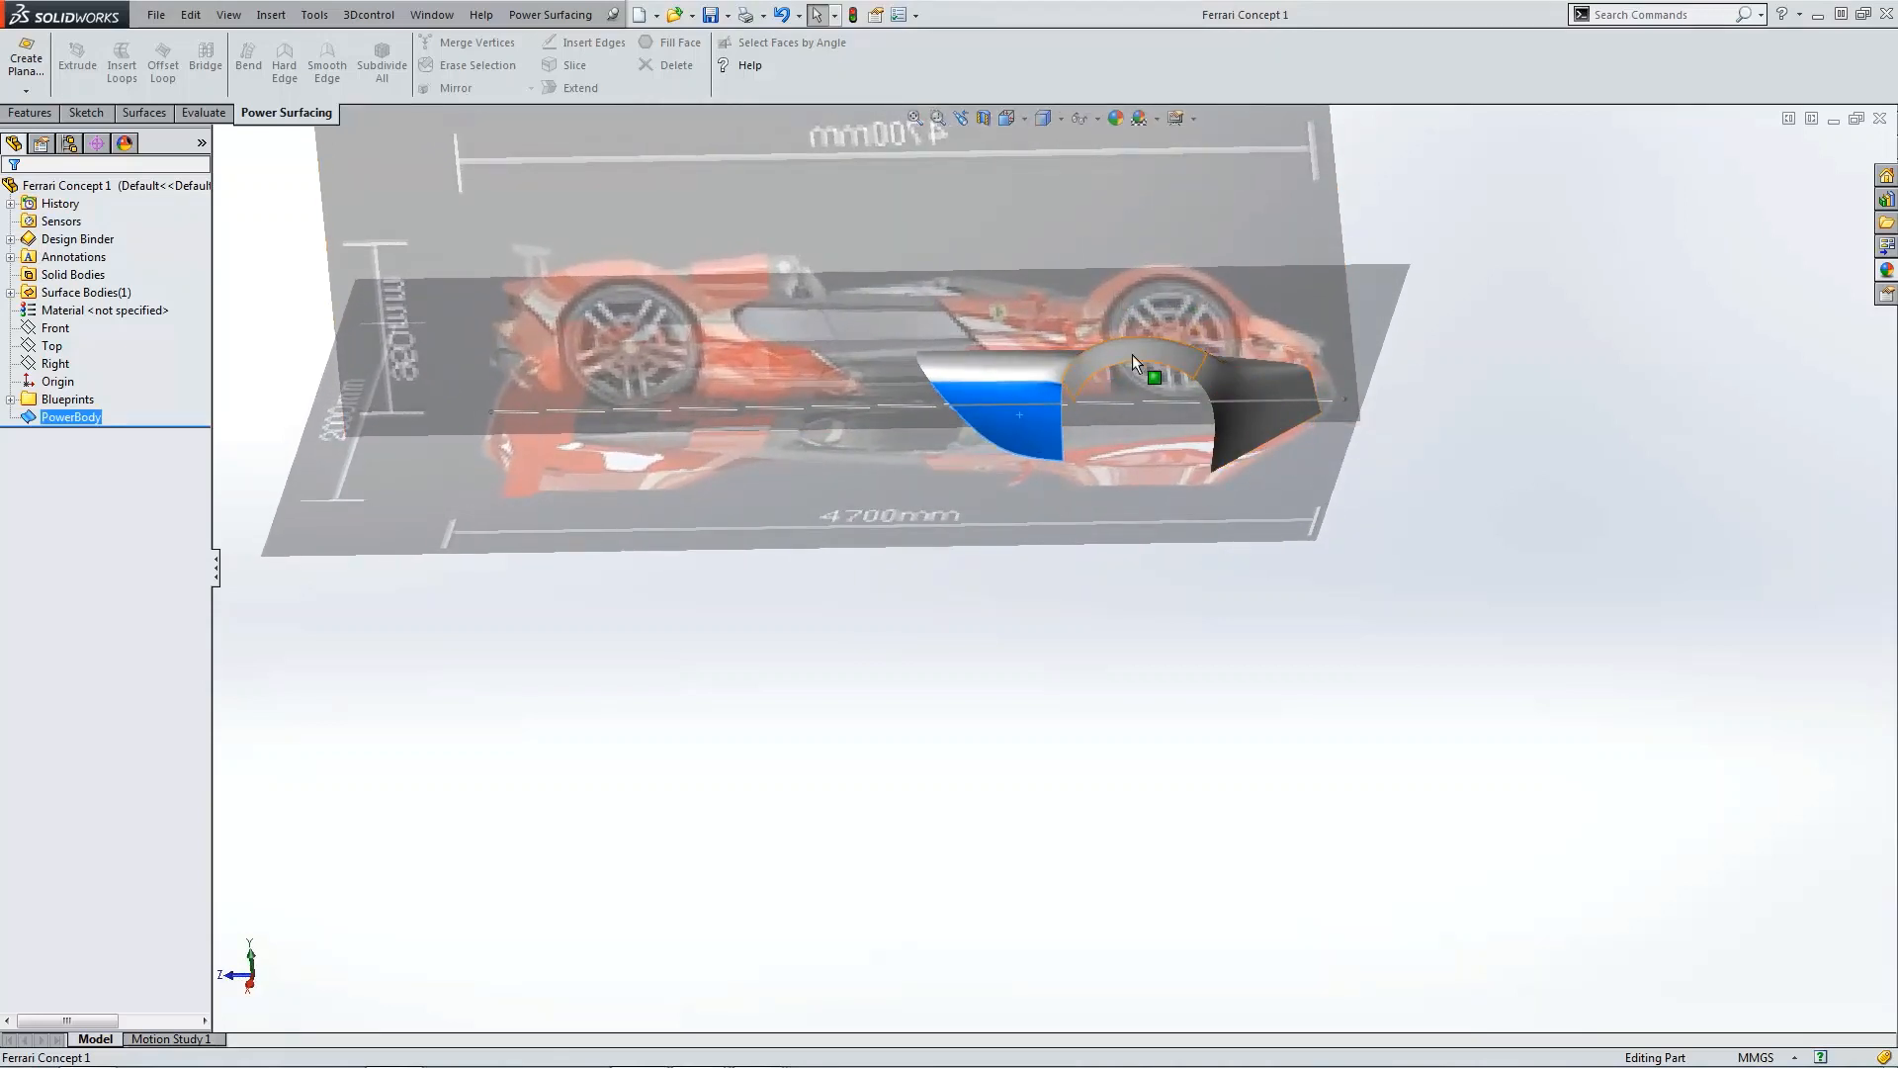
left_click(1115, 577)
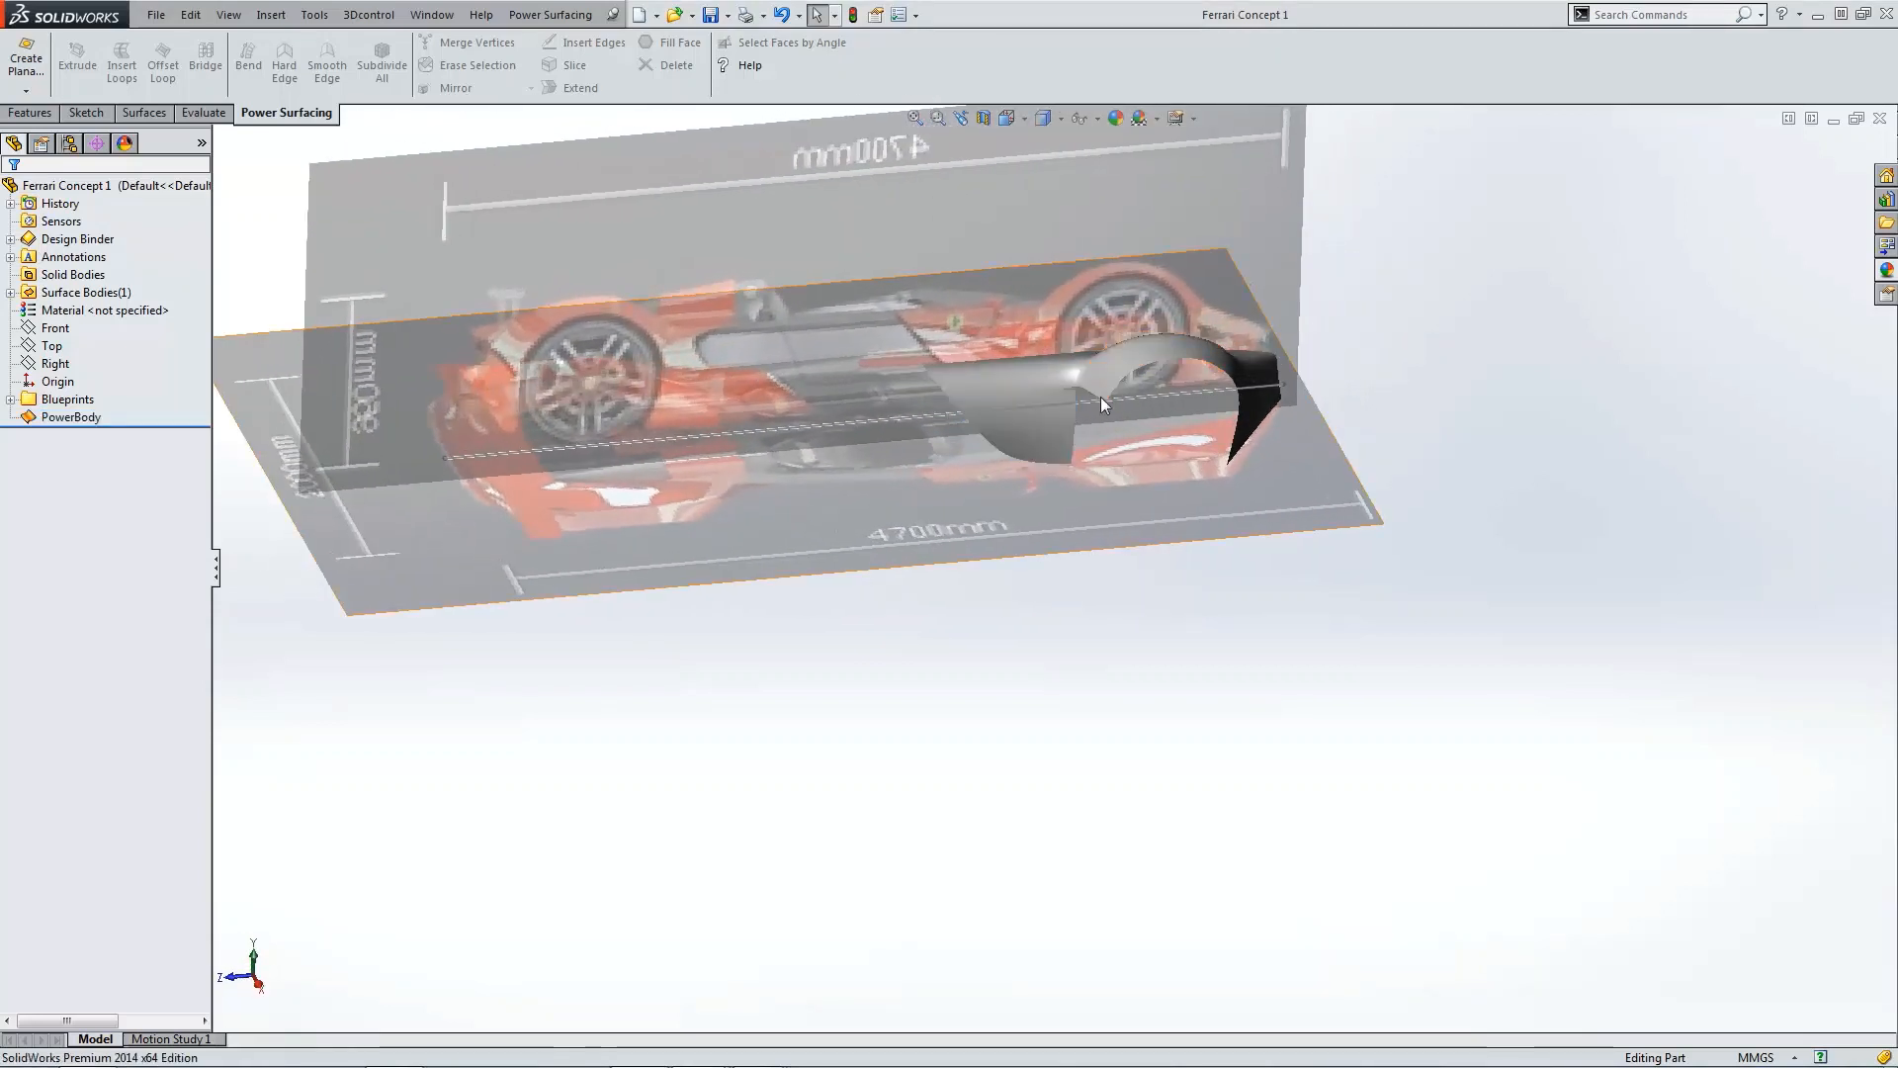
scroll(1100, 394, "down", 5)
middle_click_drag(1086, 492, 1147, 478)
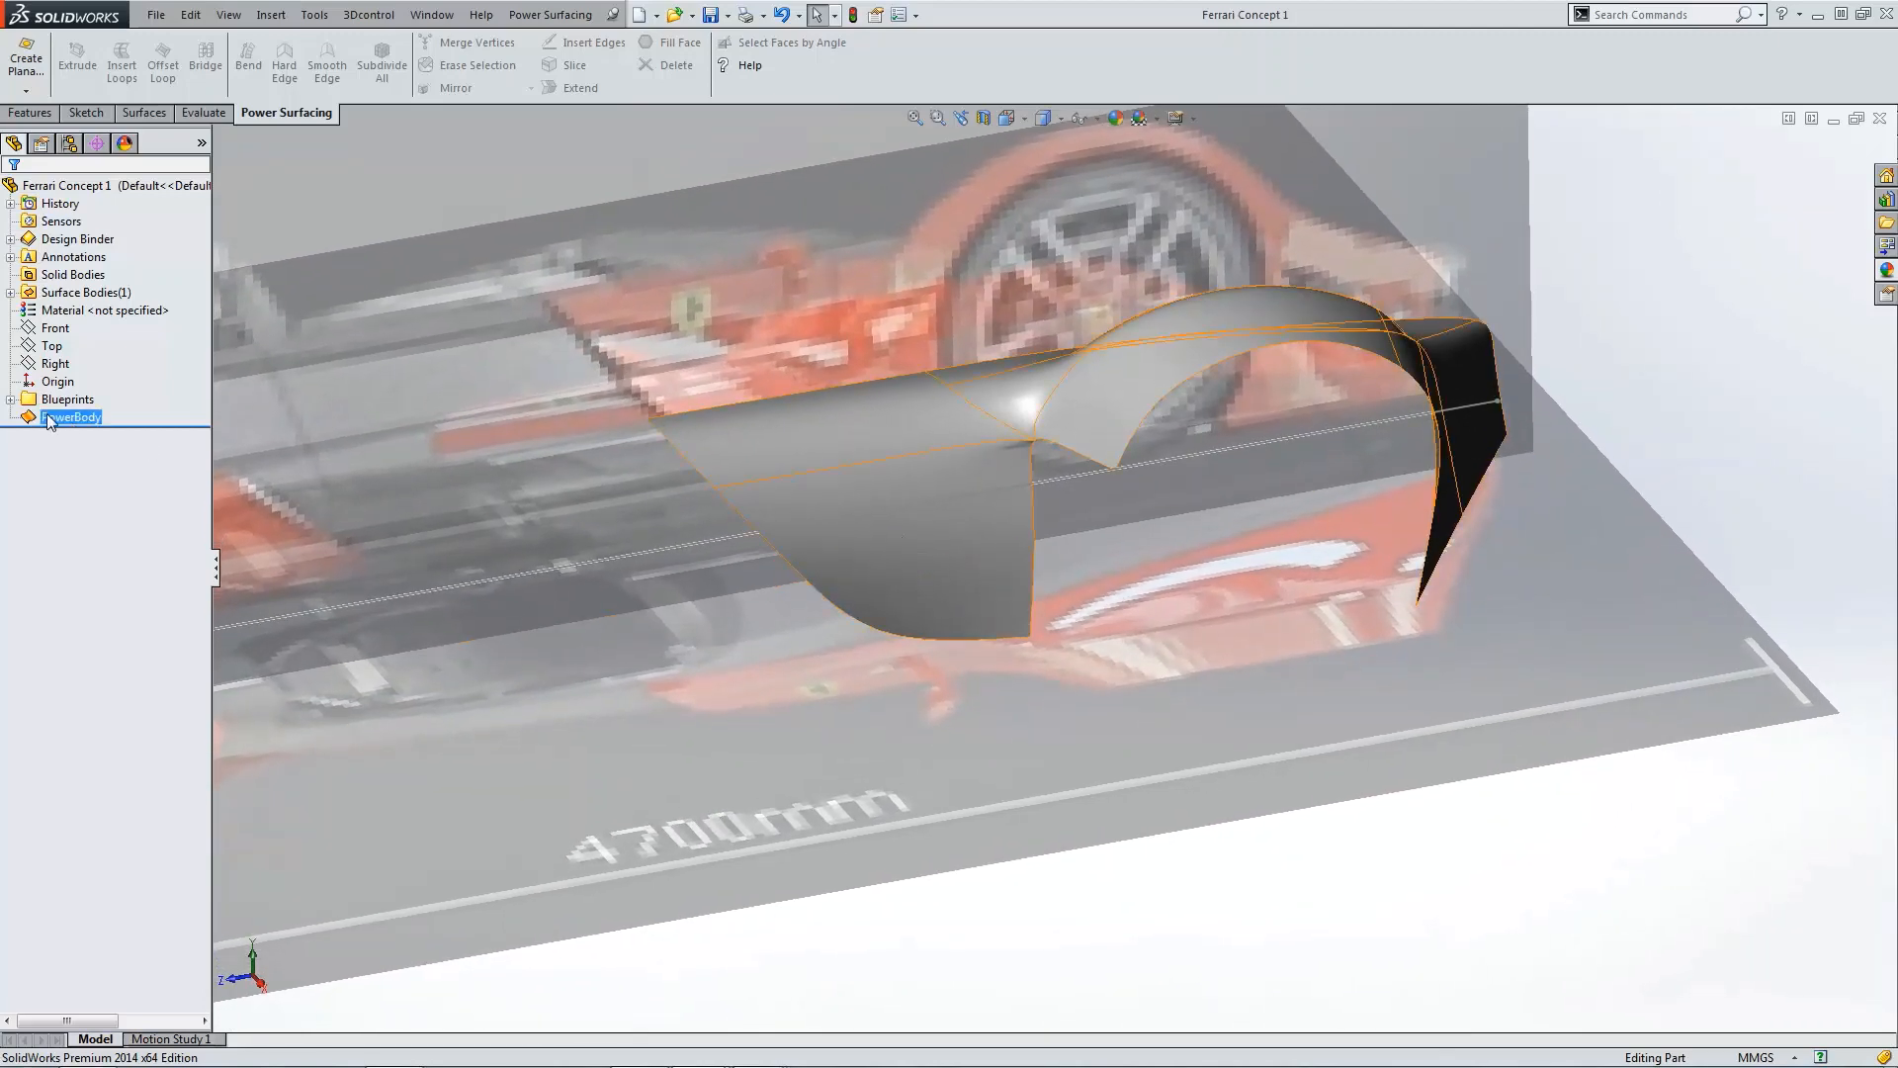
left_click(47, 416)
left_click(60, 362)
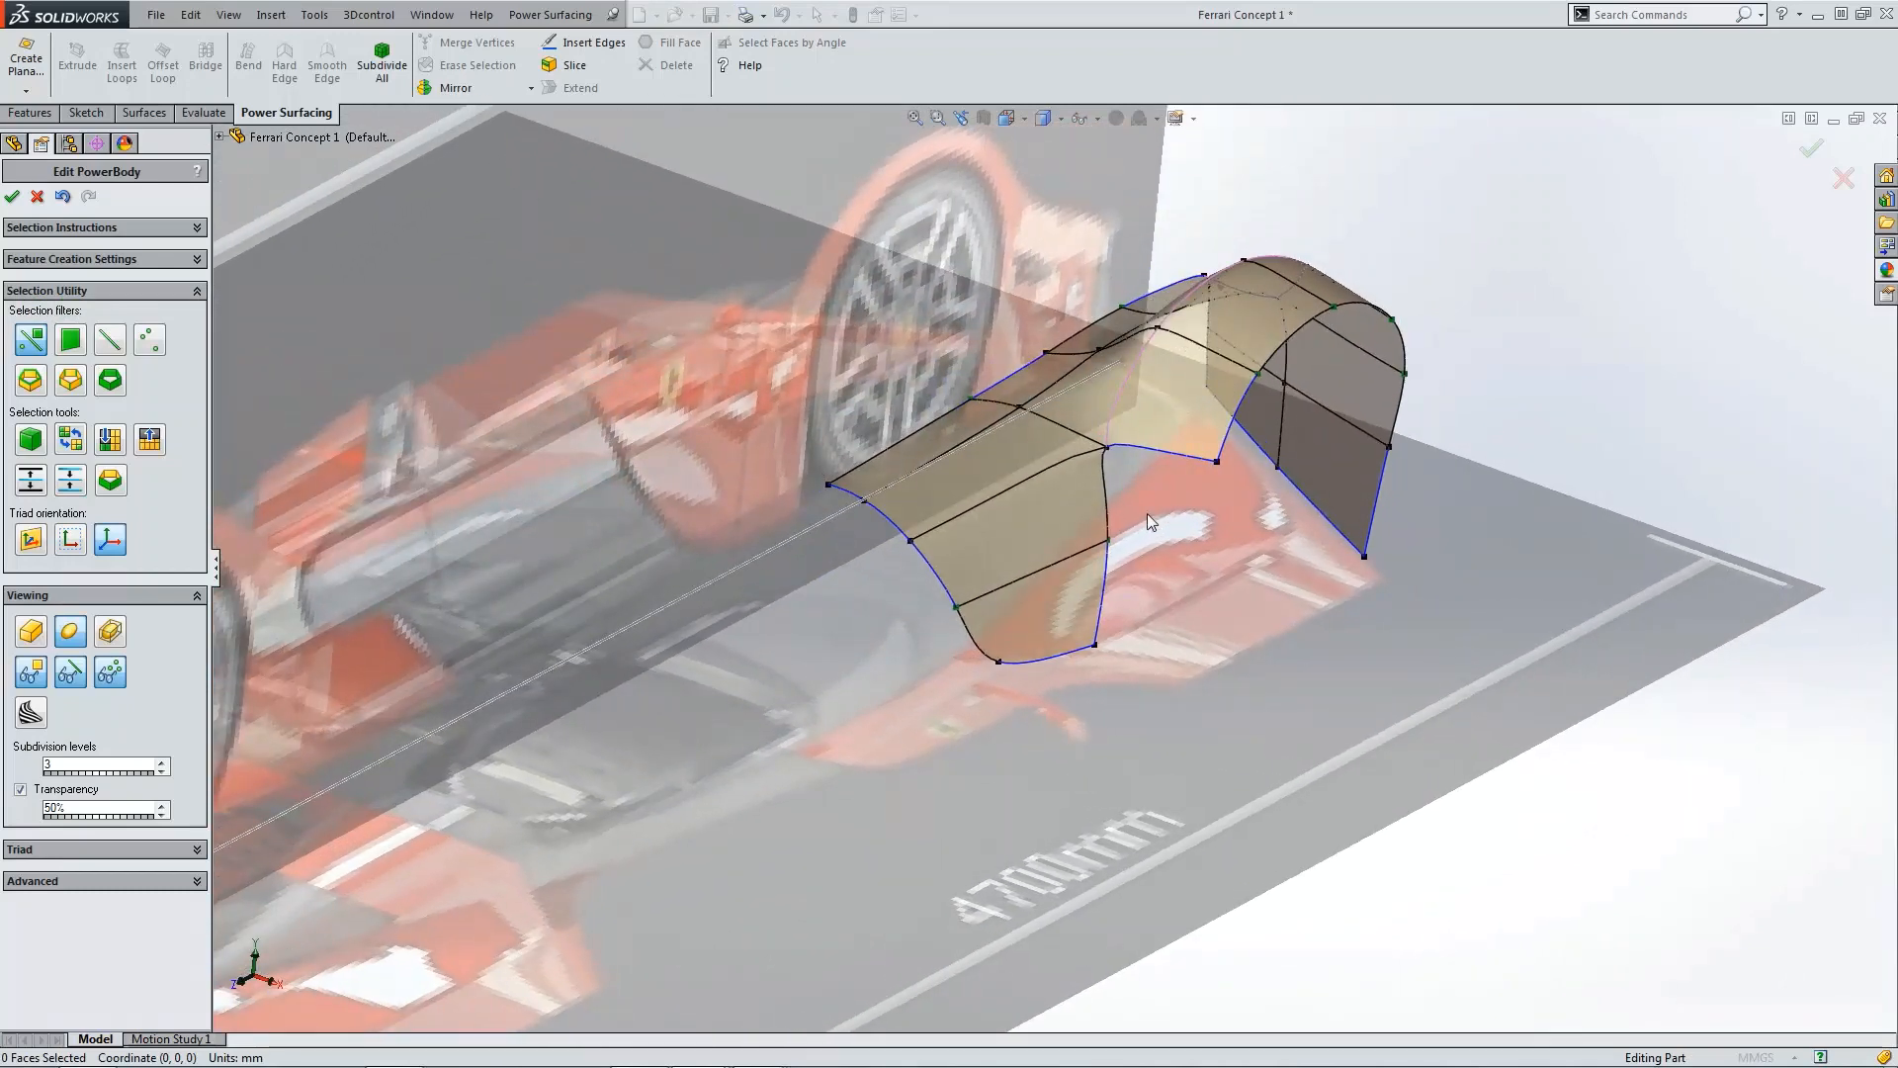
scroll(1184, 464, "down", 2)
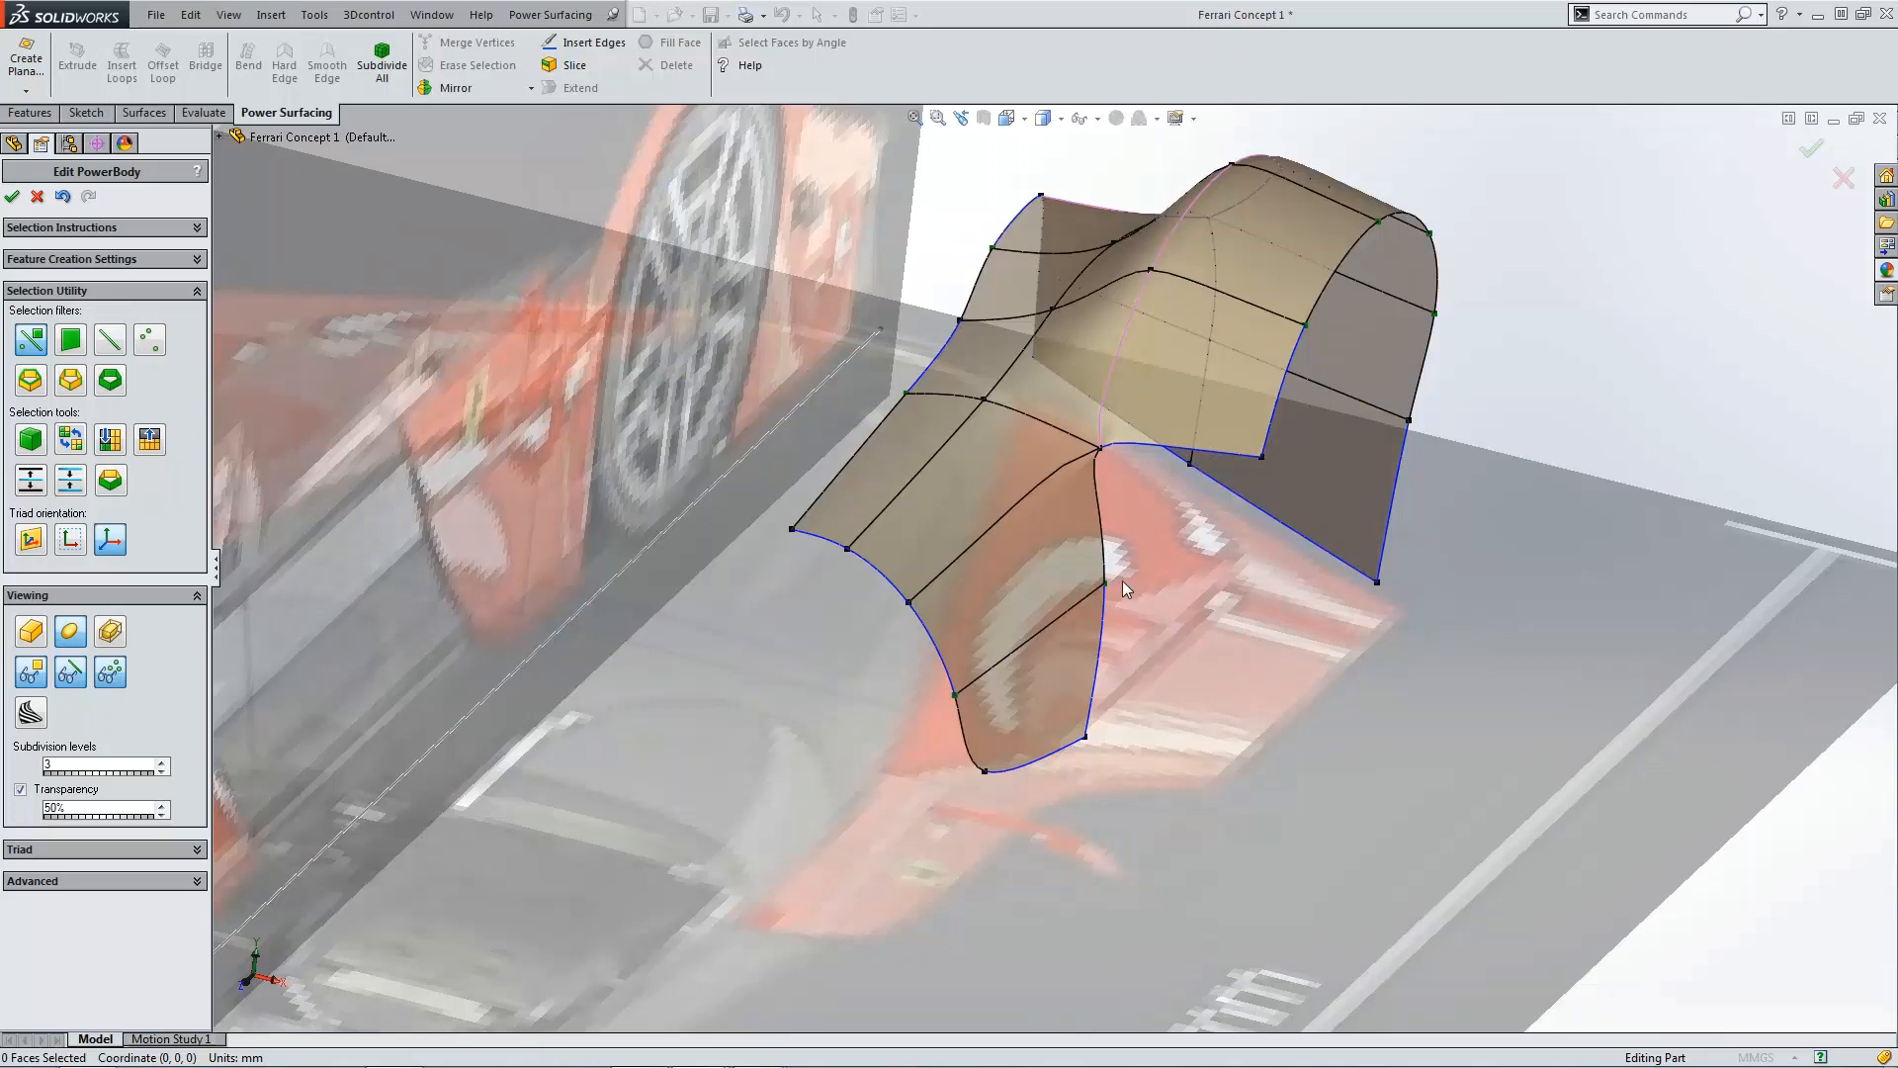
key("ctrl+Left")
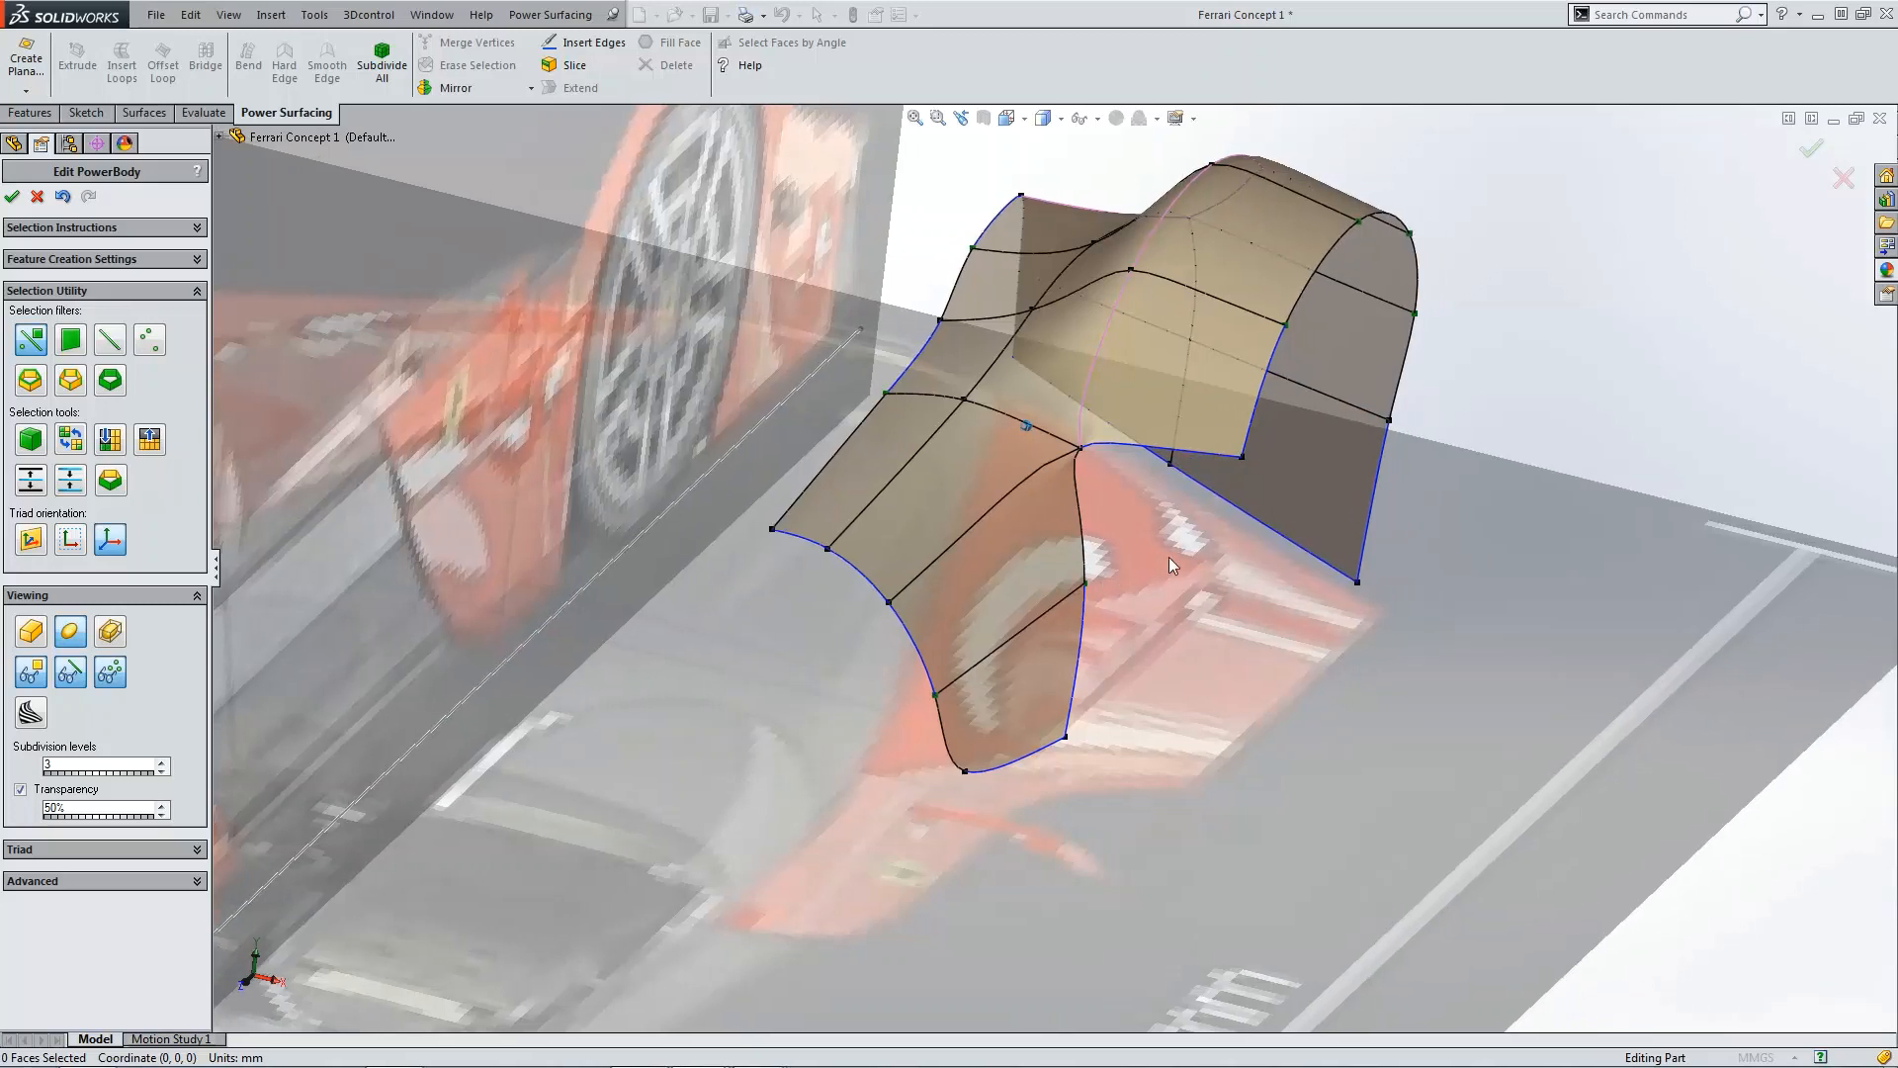
Step: Try to extend the inner panel's bottom edge downward with the Extend command
left_click(1108, 447)
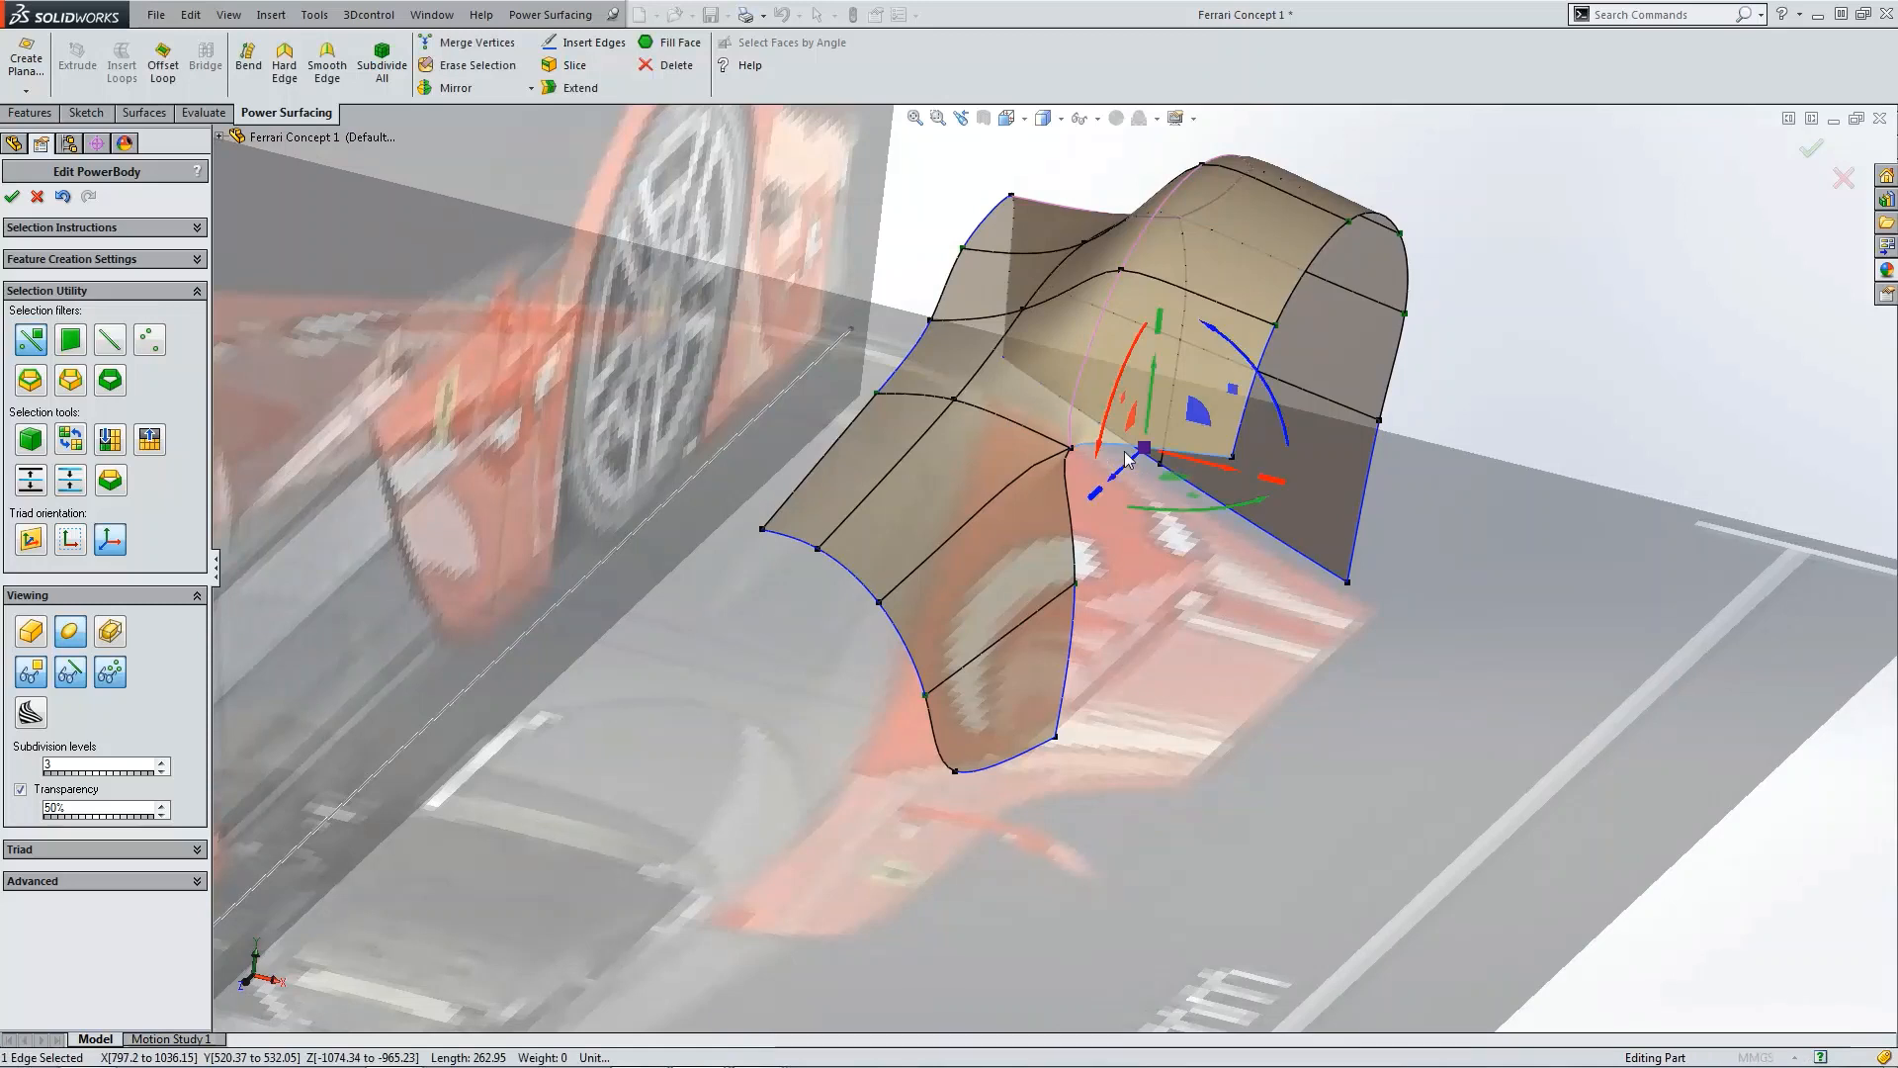
left_click(580, 89)
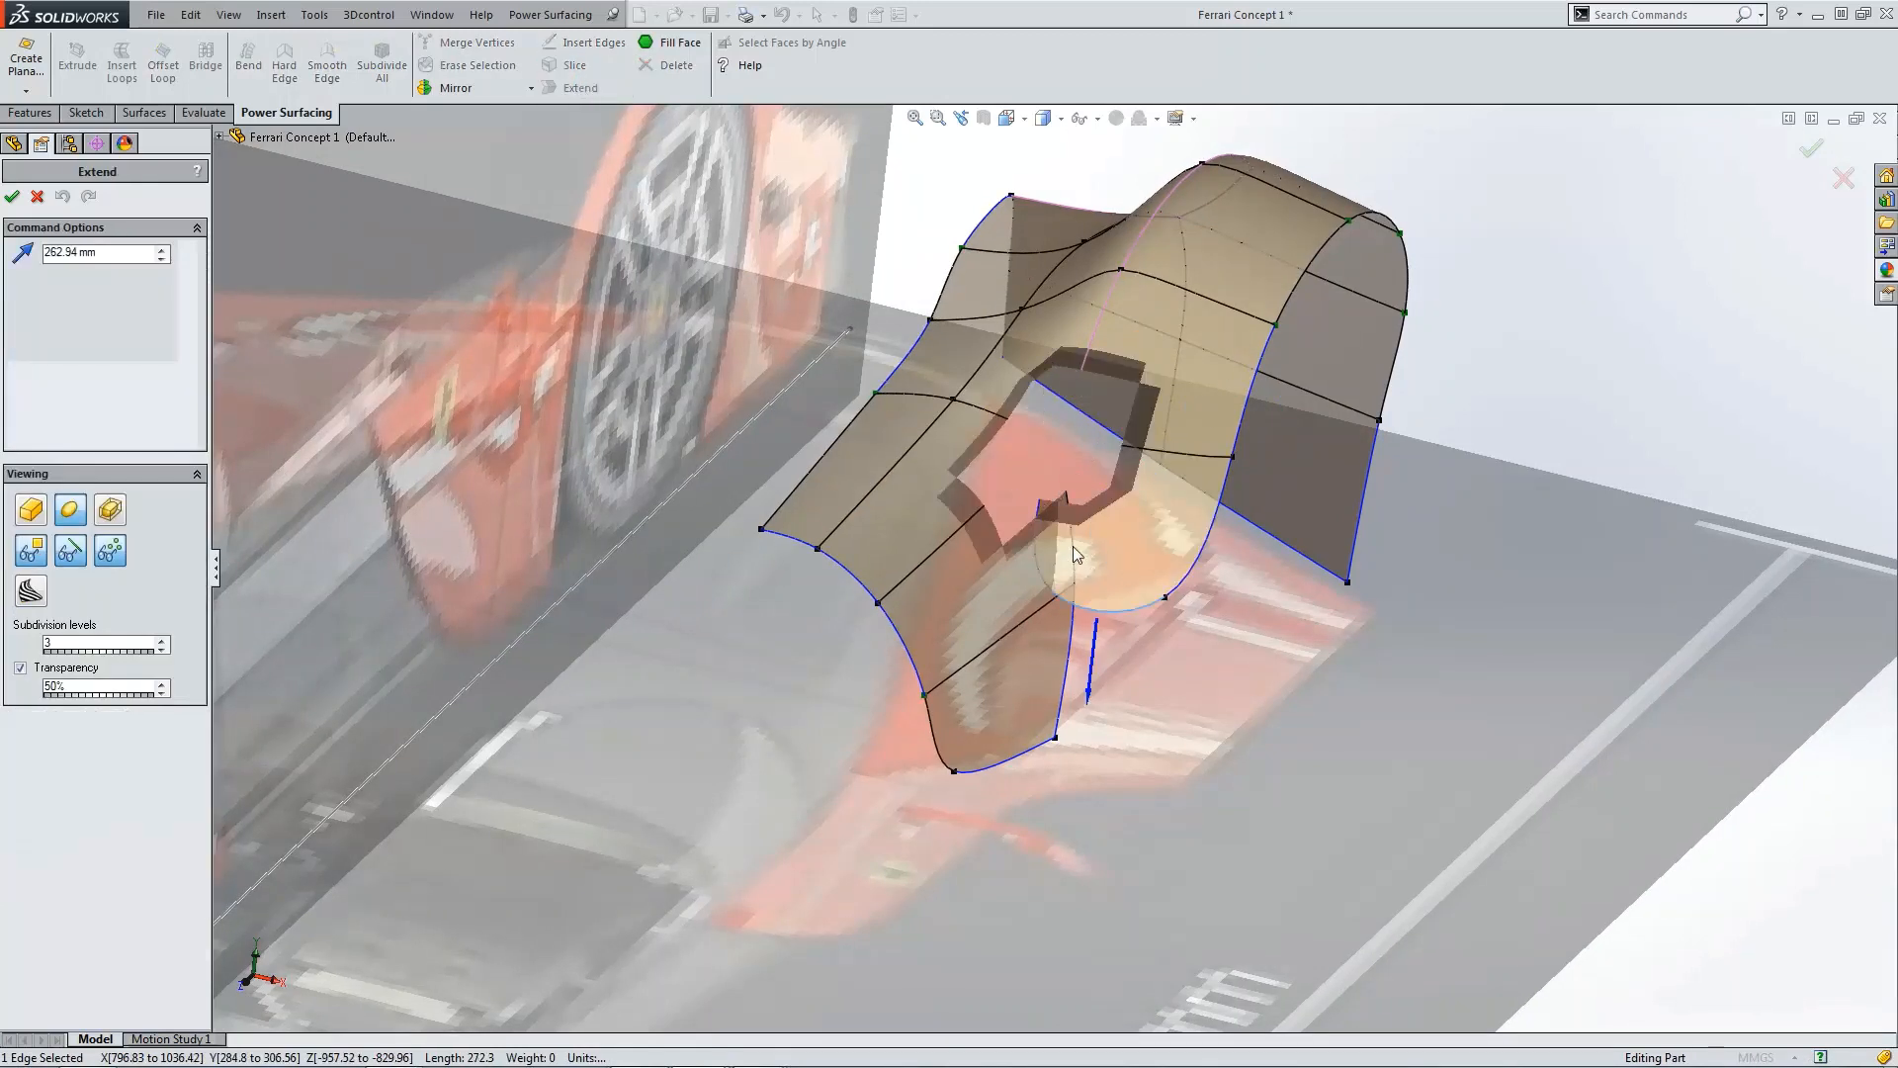
middle_click_drag(1067, 557, 1066, 555)
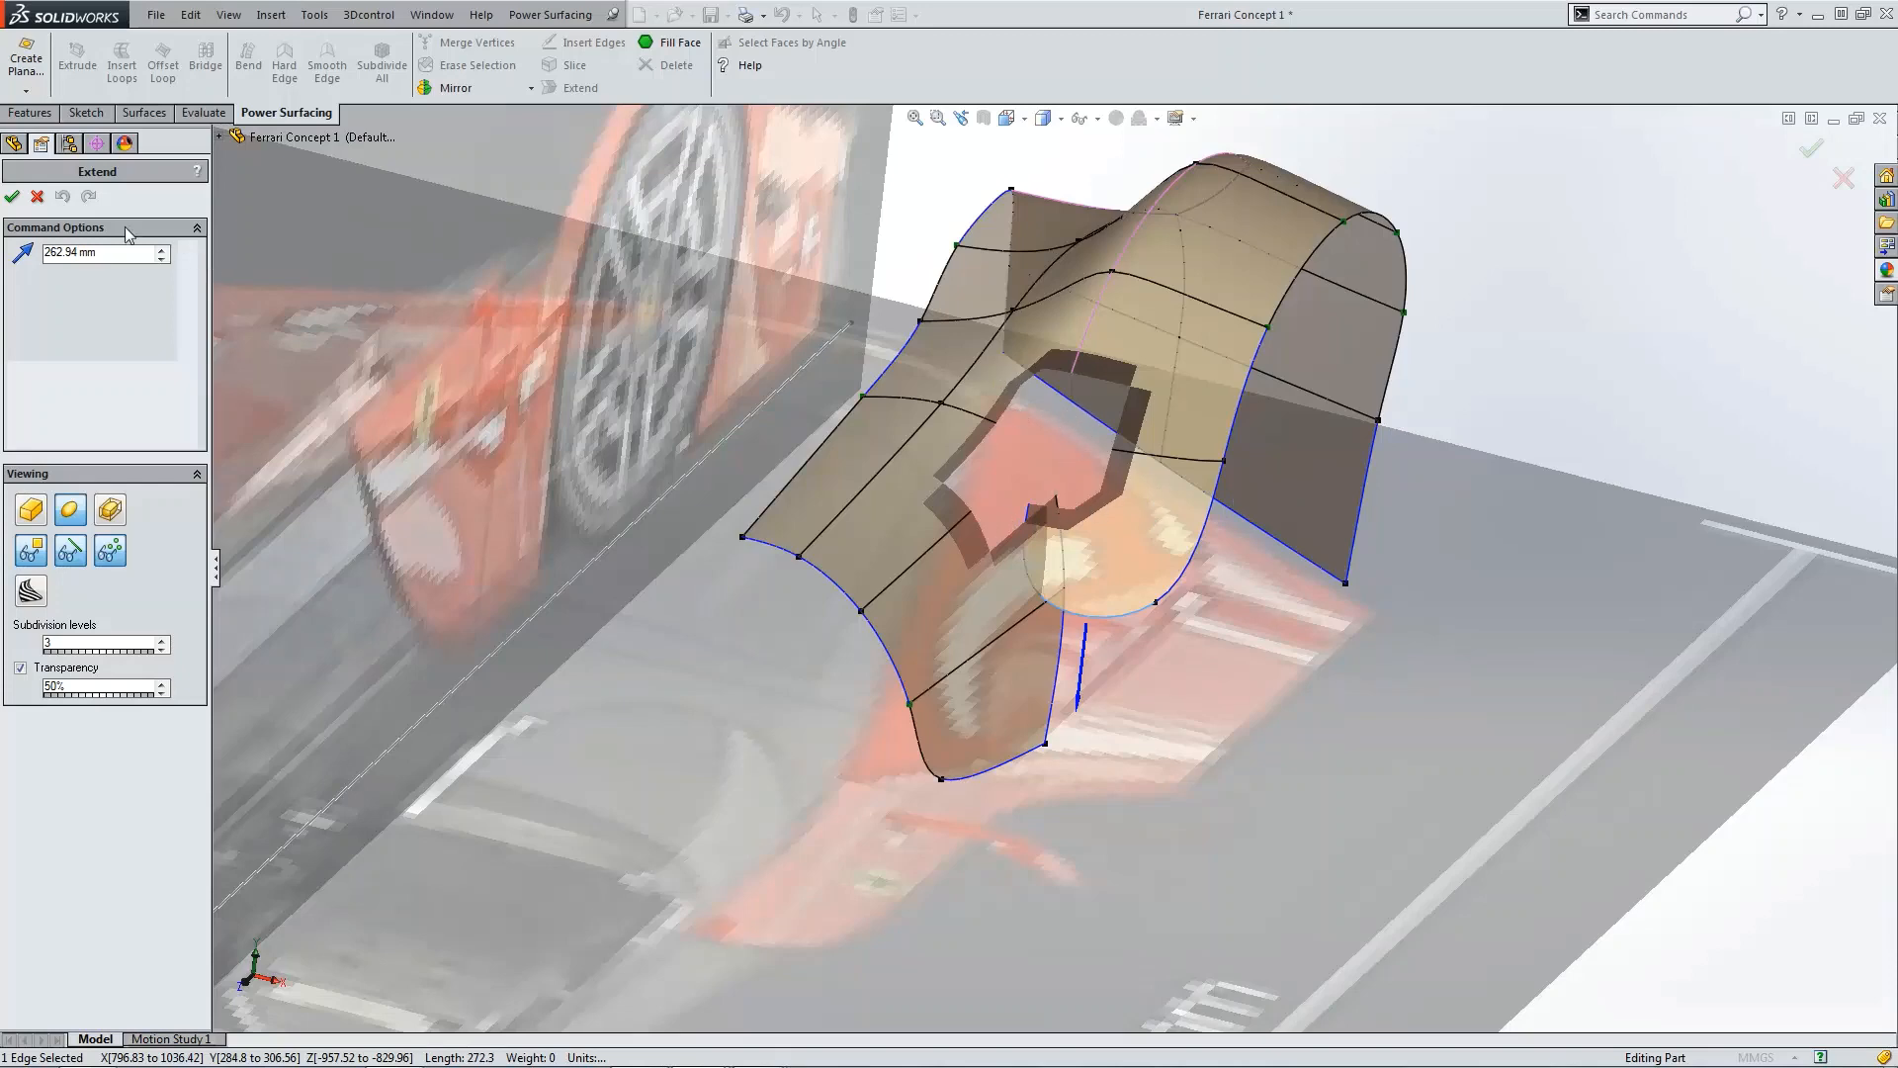
left_click(12, 196)
Step: Extend the inner panel's bottom edge downward by 500 mm and accept the extension
left_click(1209, 620)
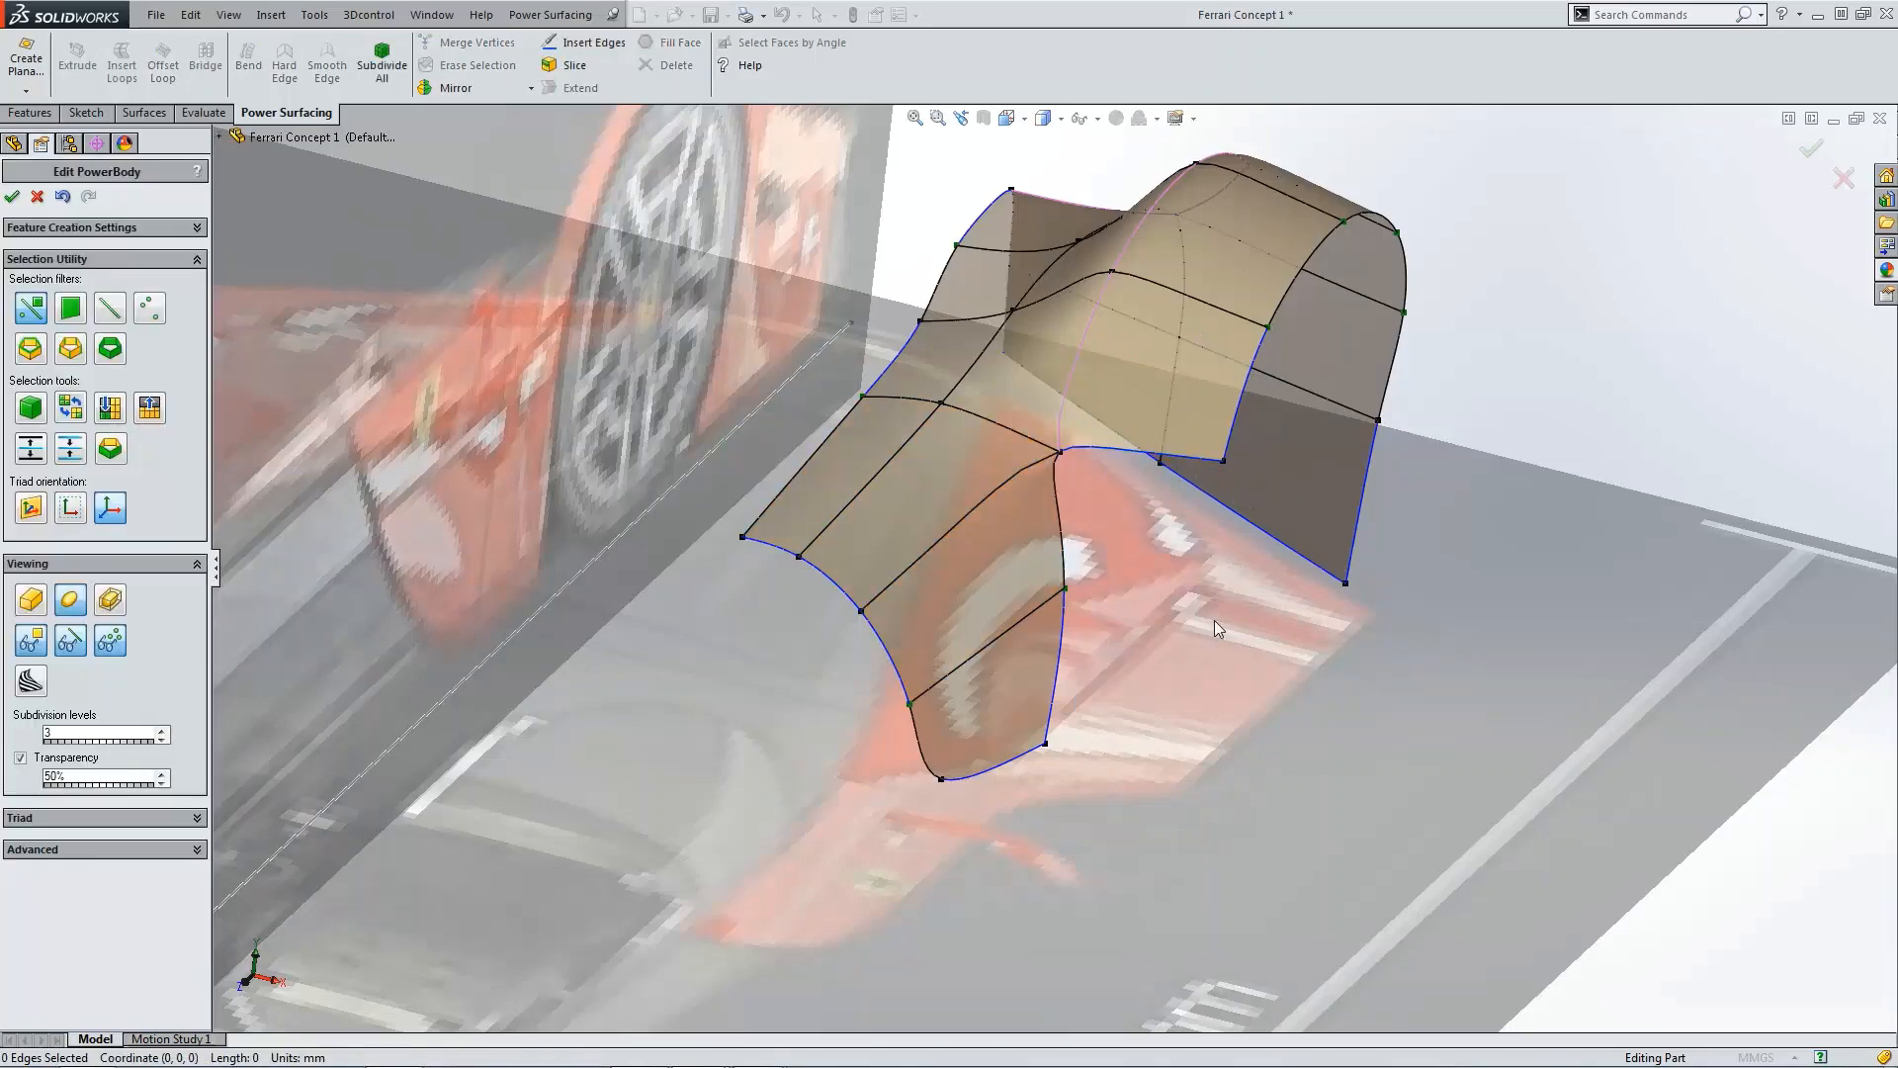
mouse_move(1214, 620)
middle_mouse_down()
mouse_move(1218, 488)
mouse_move(1200, 522)
middle_mouse_up()
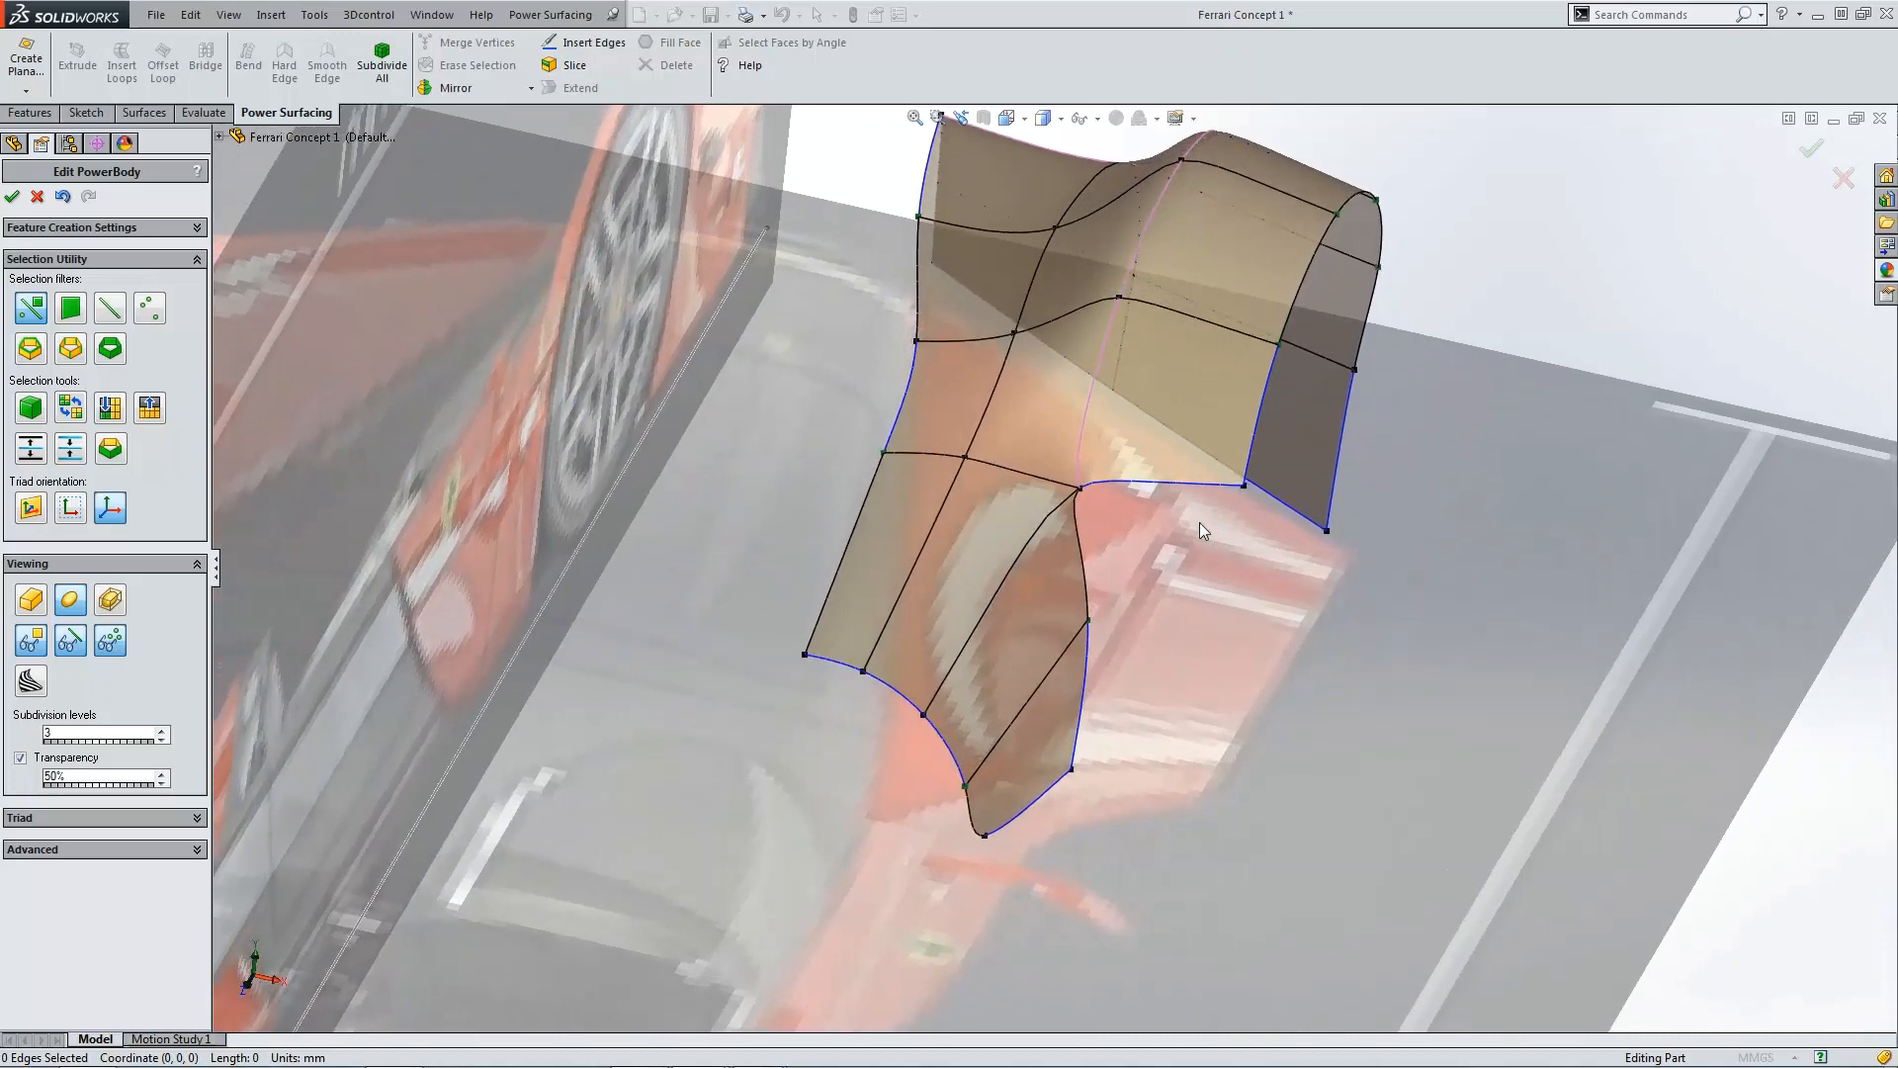
left_click(1161, 481)
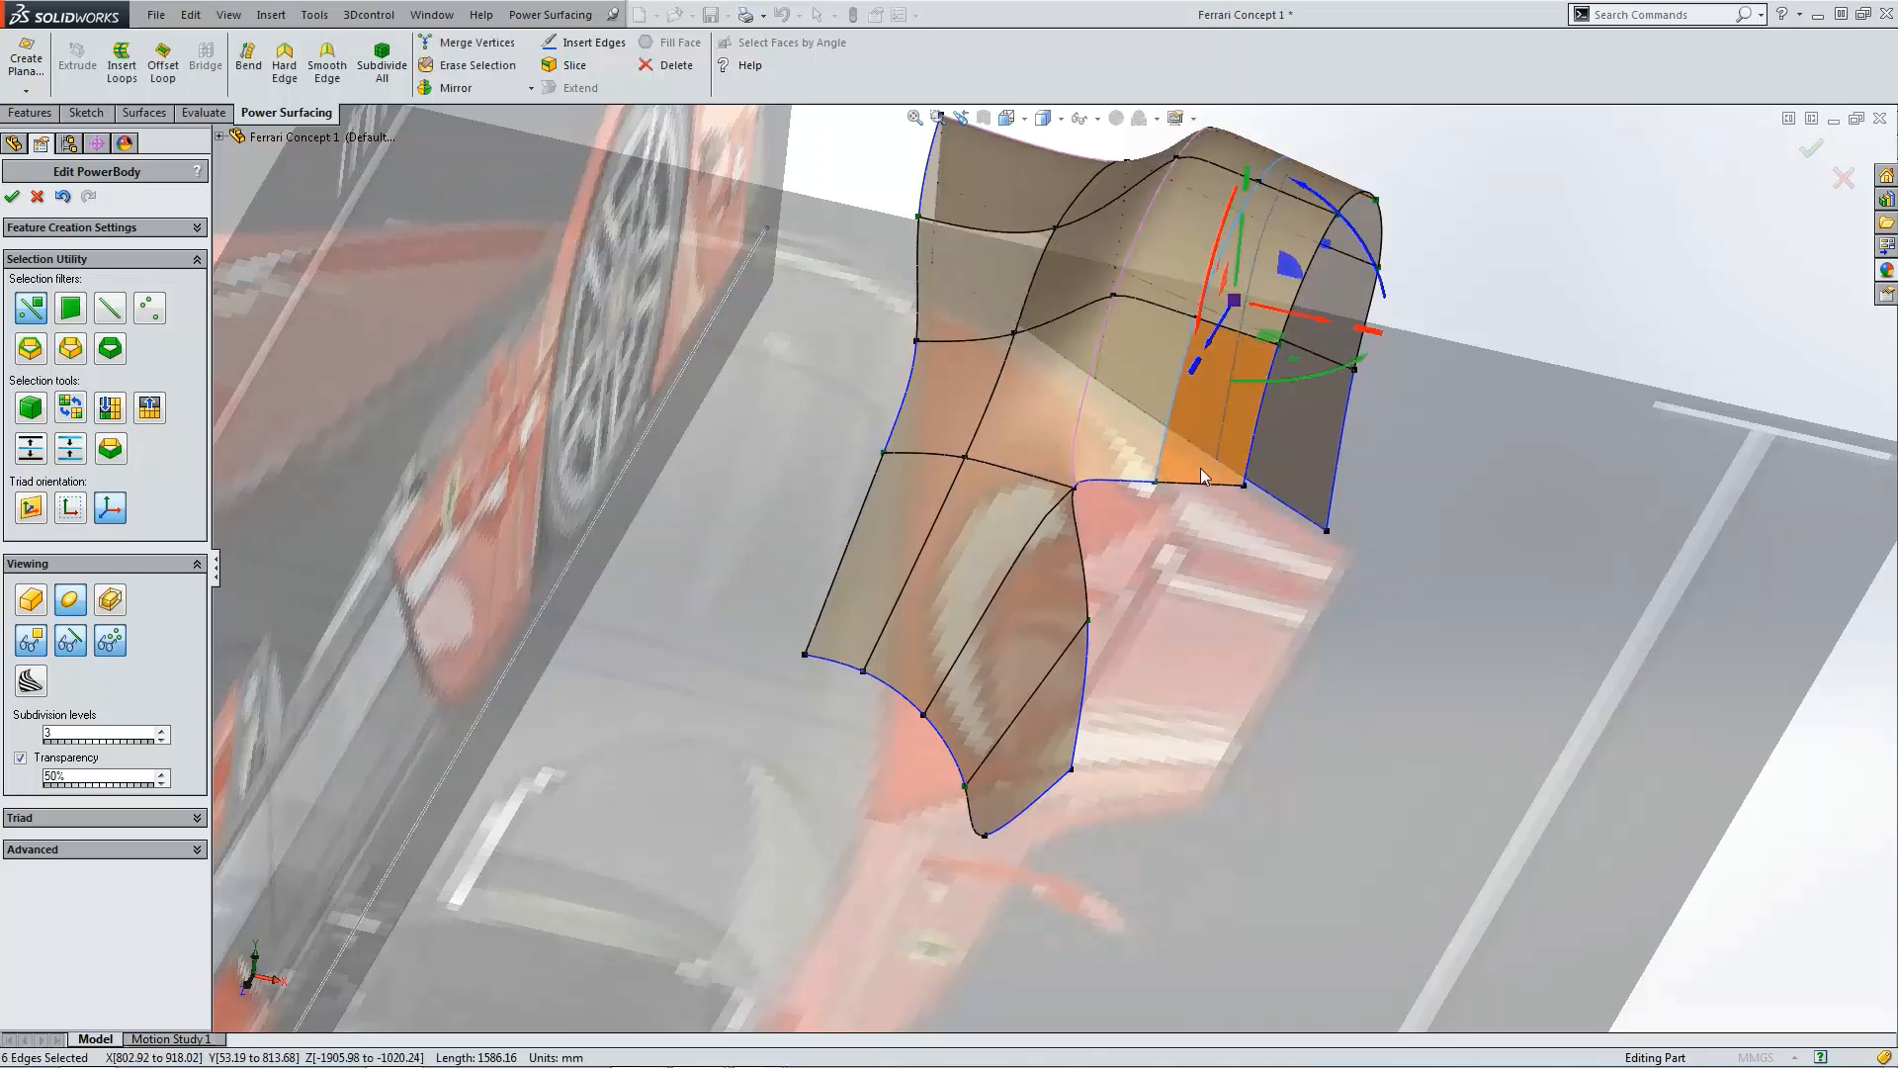
left_click(1204, 491)
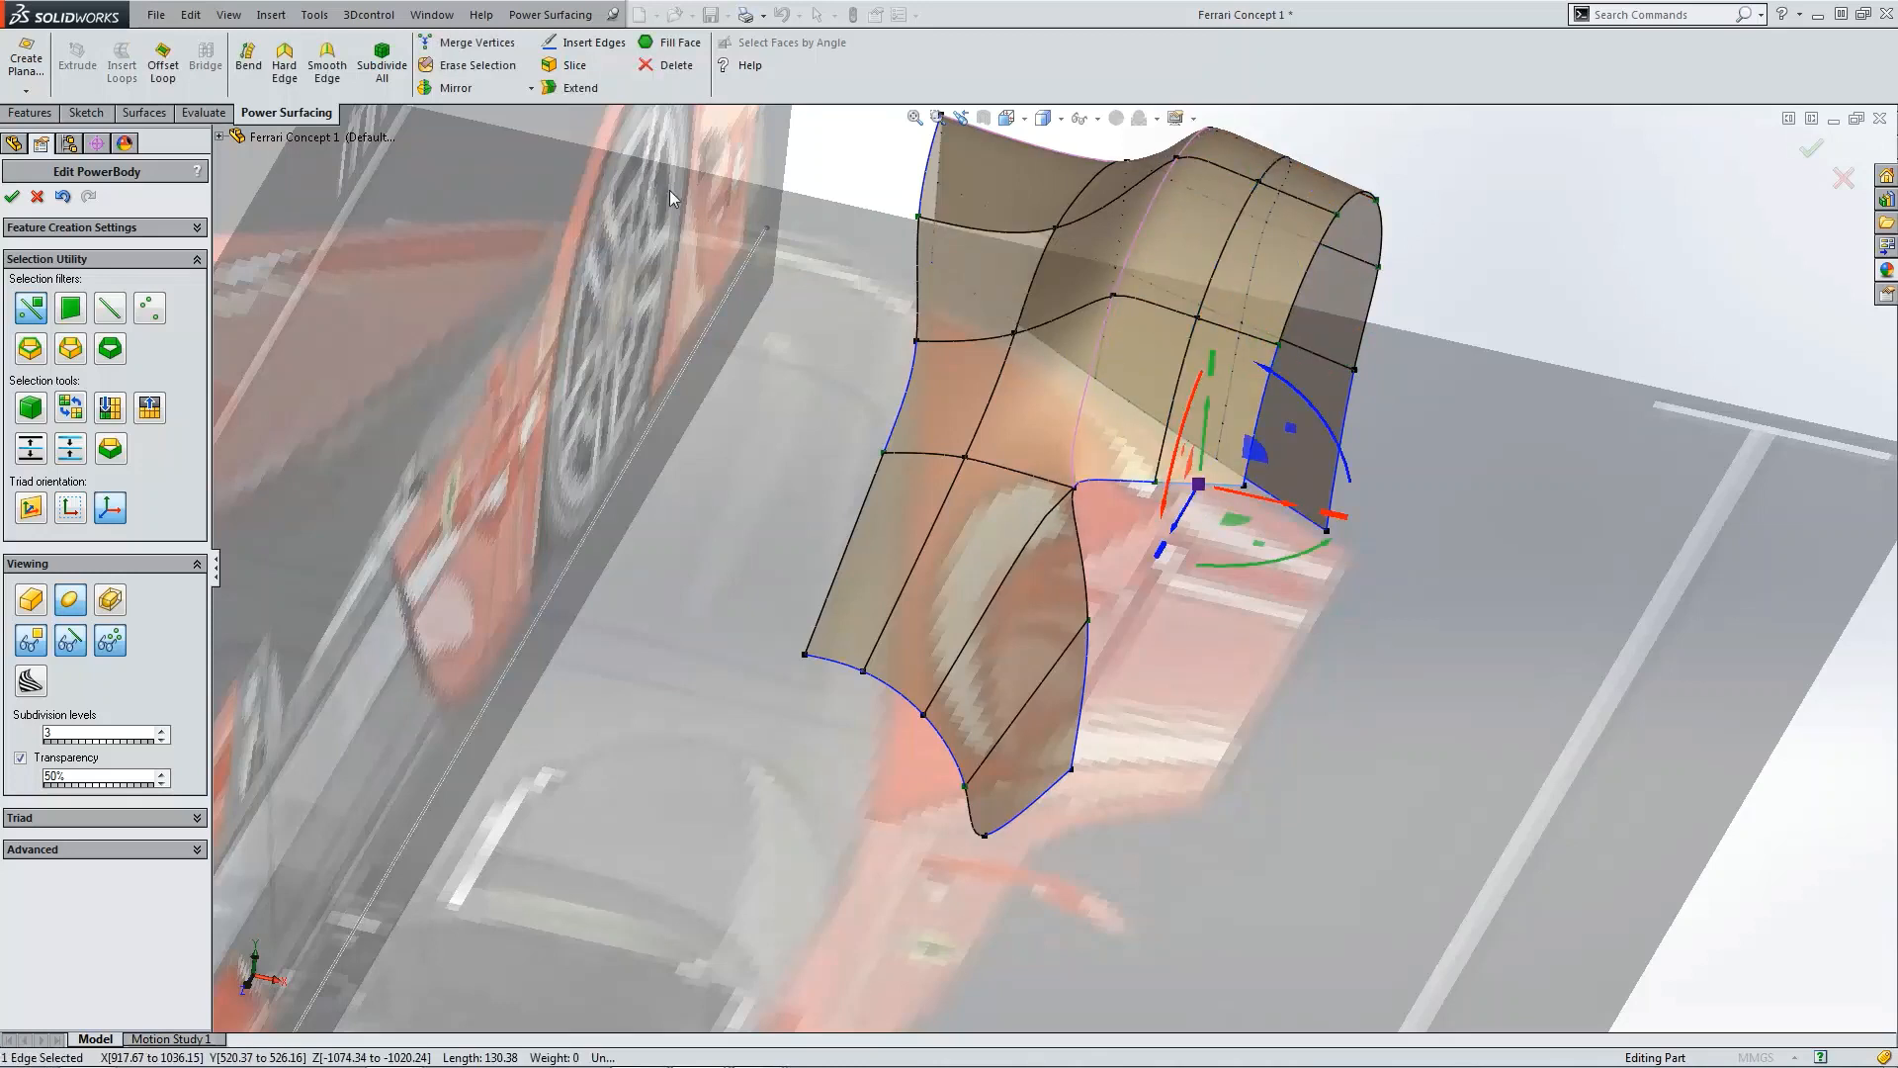
left_click(570, 88)
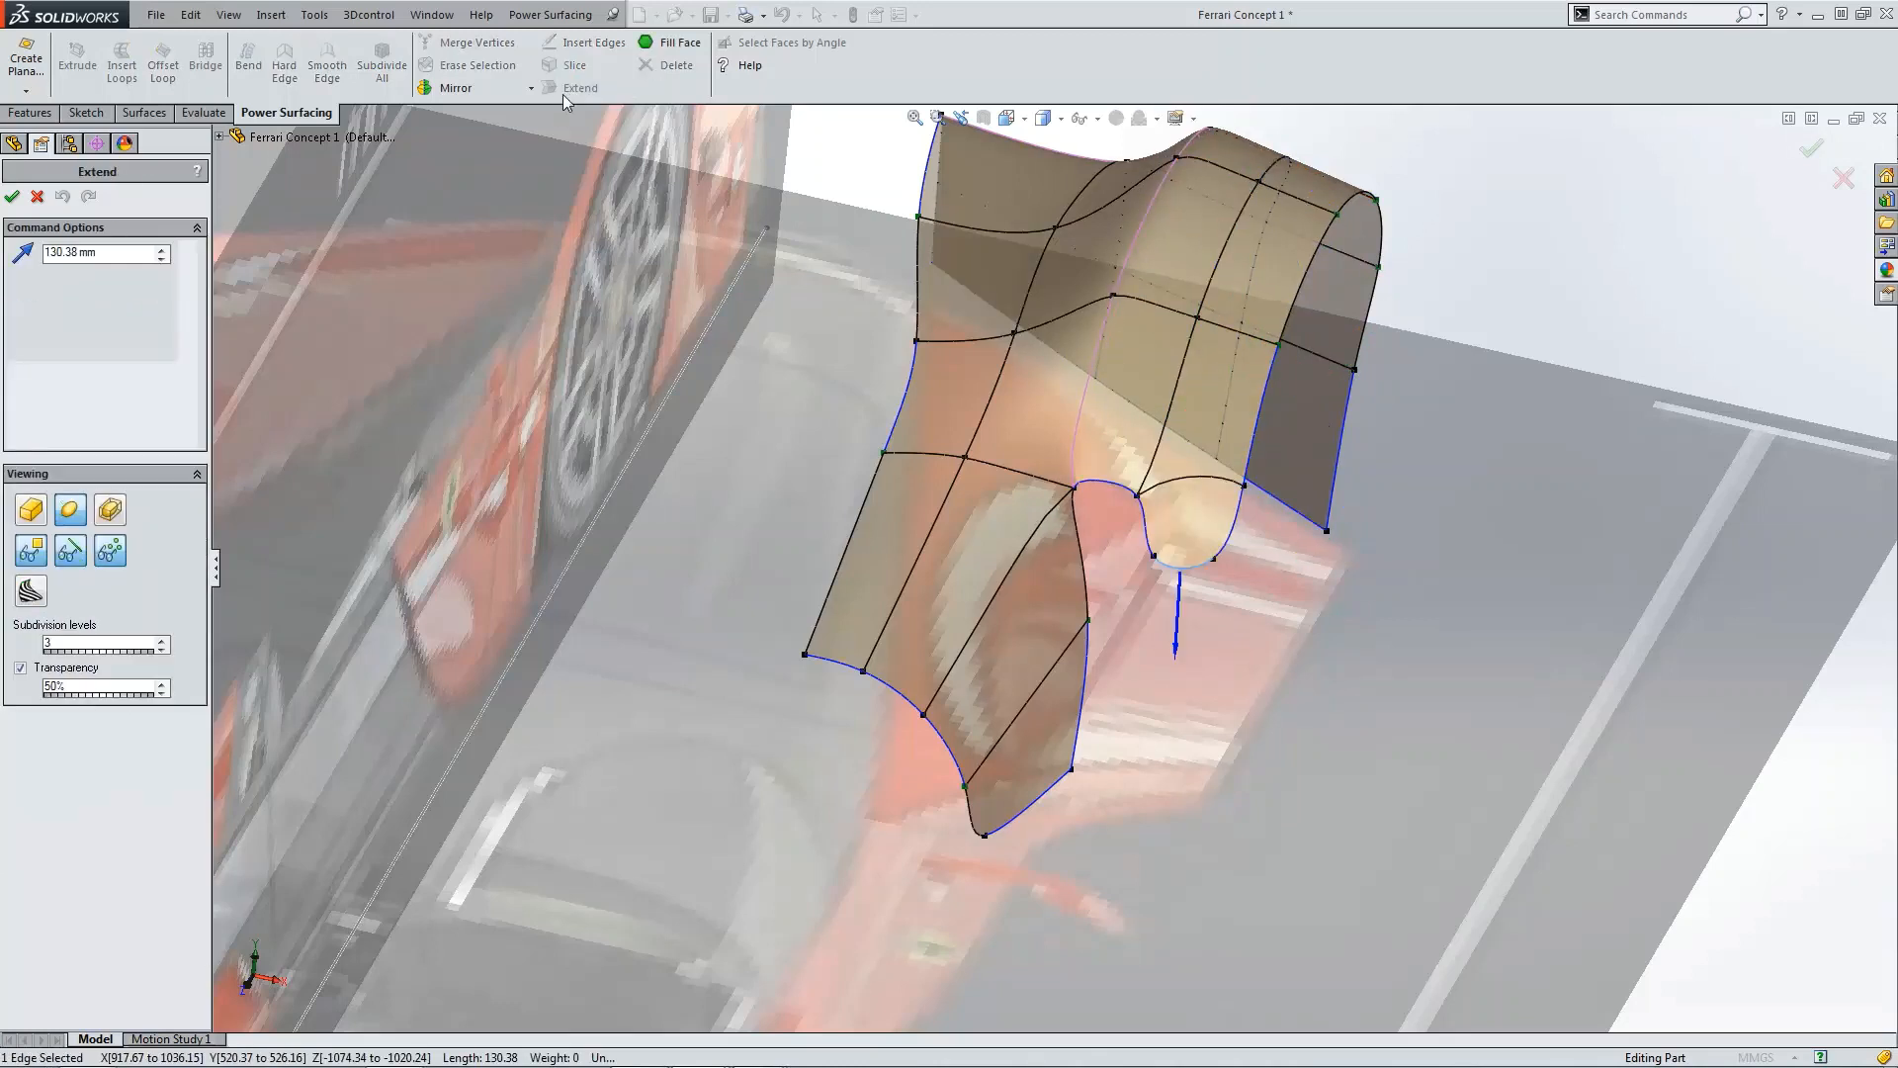
left_click(137, 251)
type("500")
key("Return")
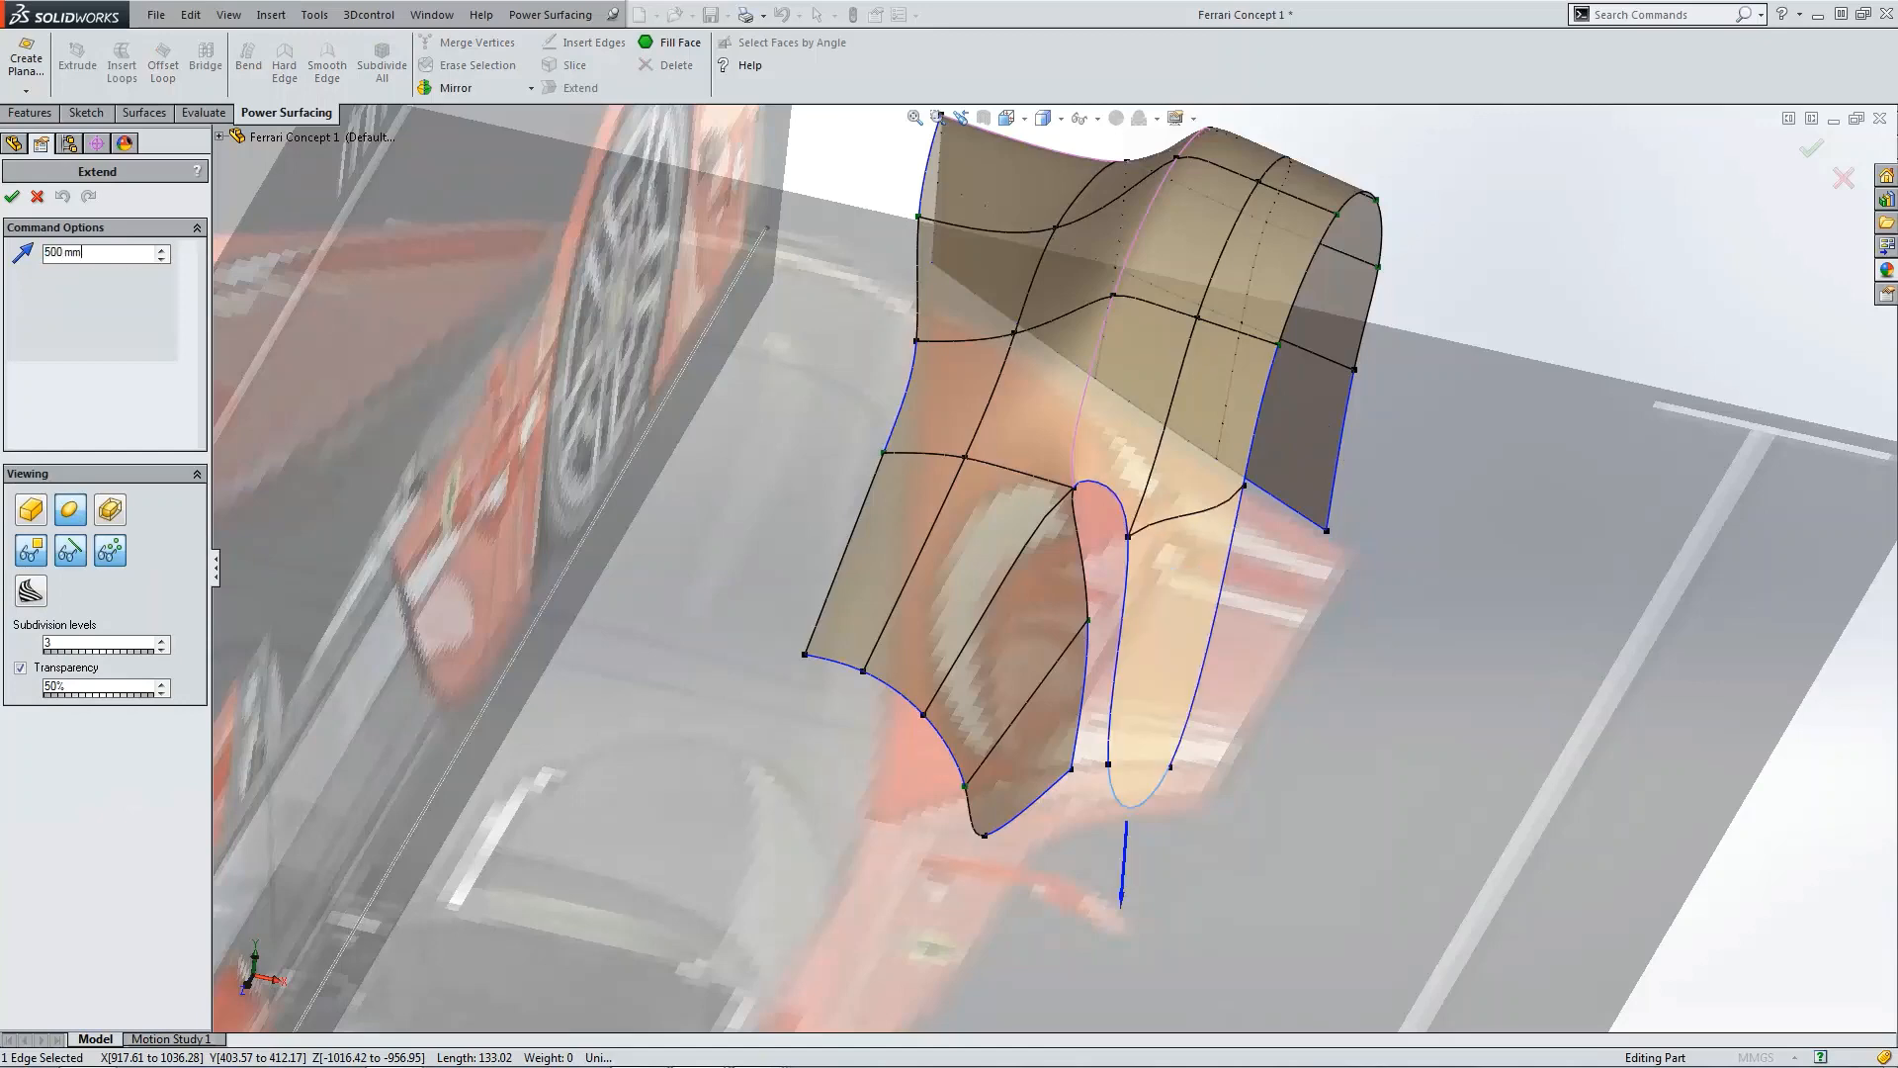
middle_click_drag(1248, 871, 1244, 701)
middle_click_drag(1159, 395, 1133, 627)
left_click(12, 196)
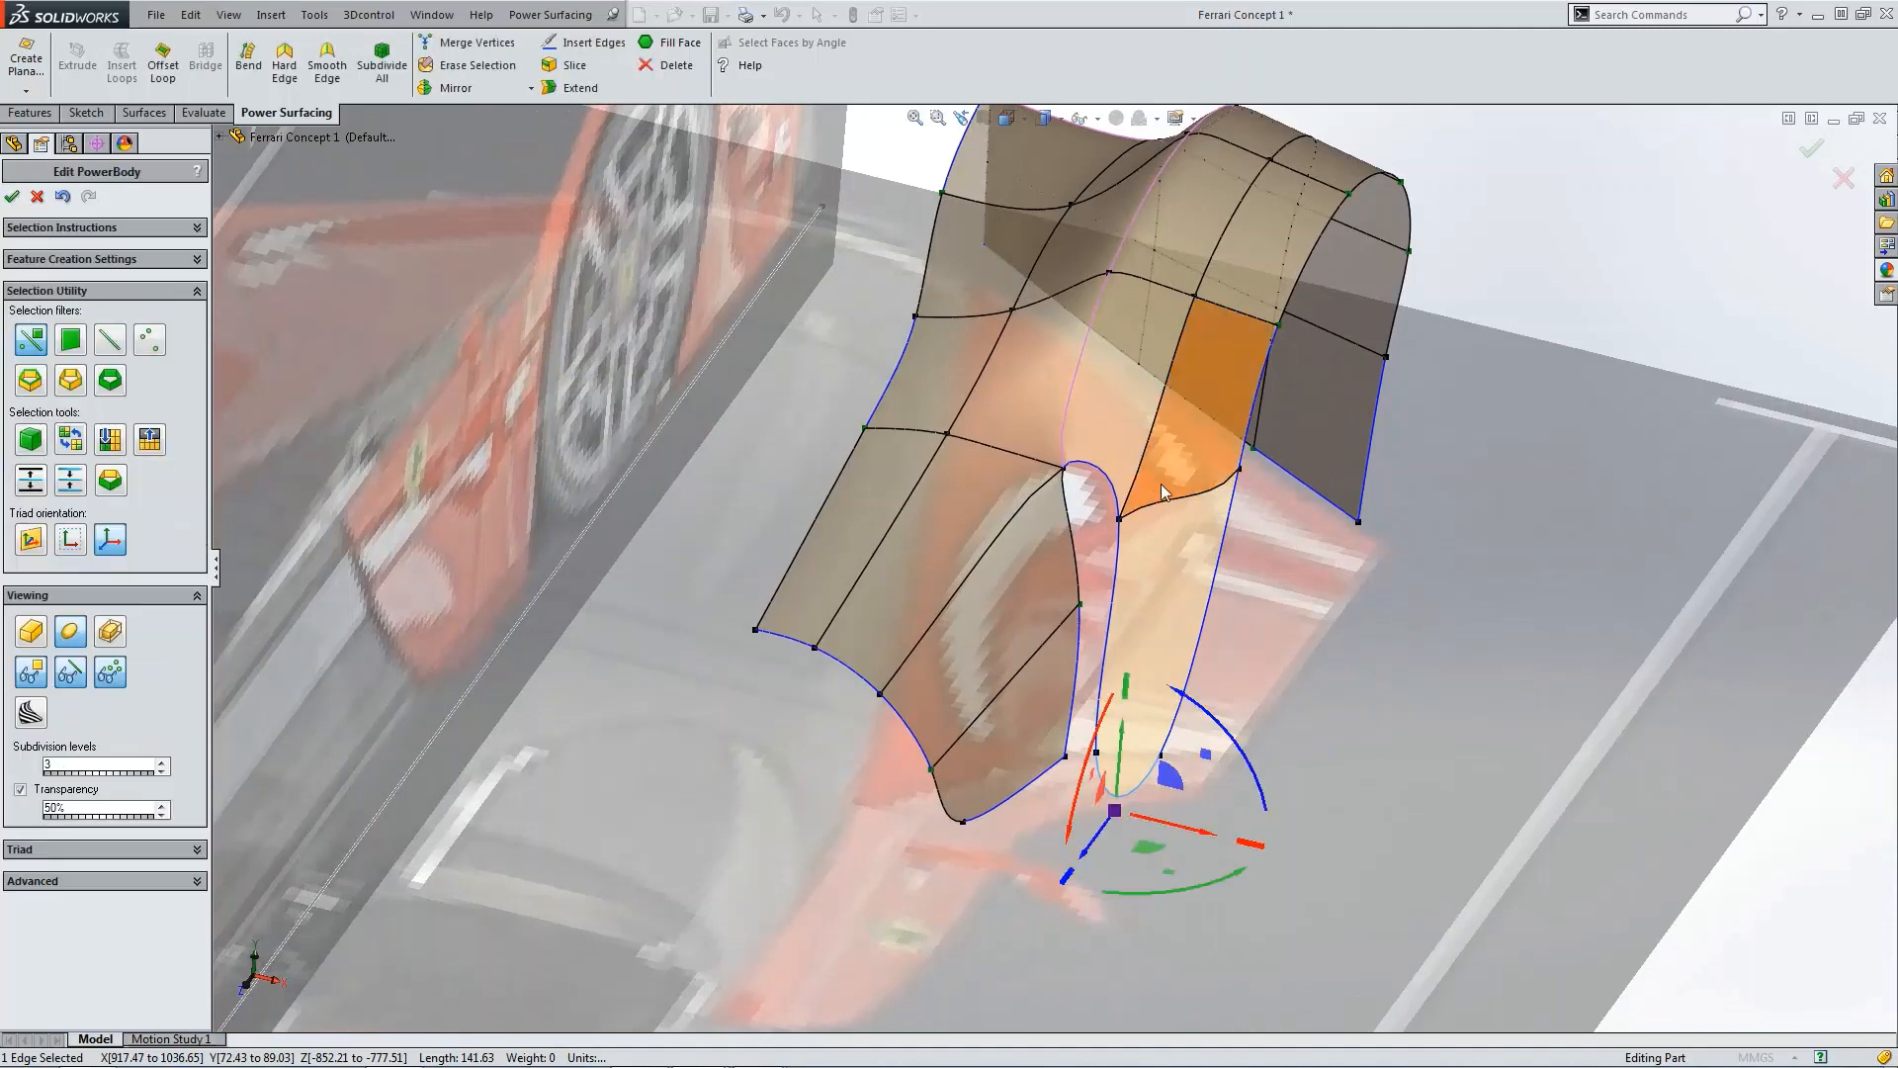
Step: Turn on the Weight option in the advanced settings while selecting vertices of the extended panel
left_click(1121, 523)
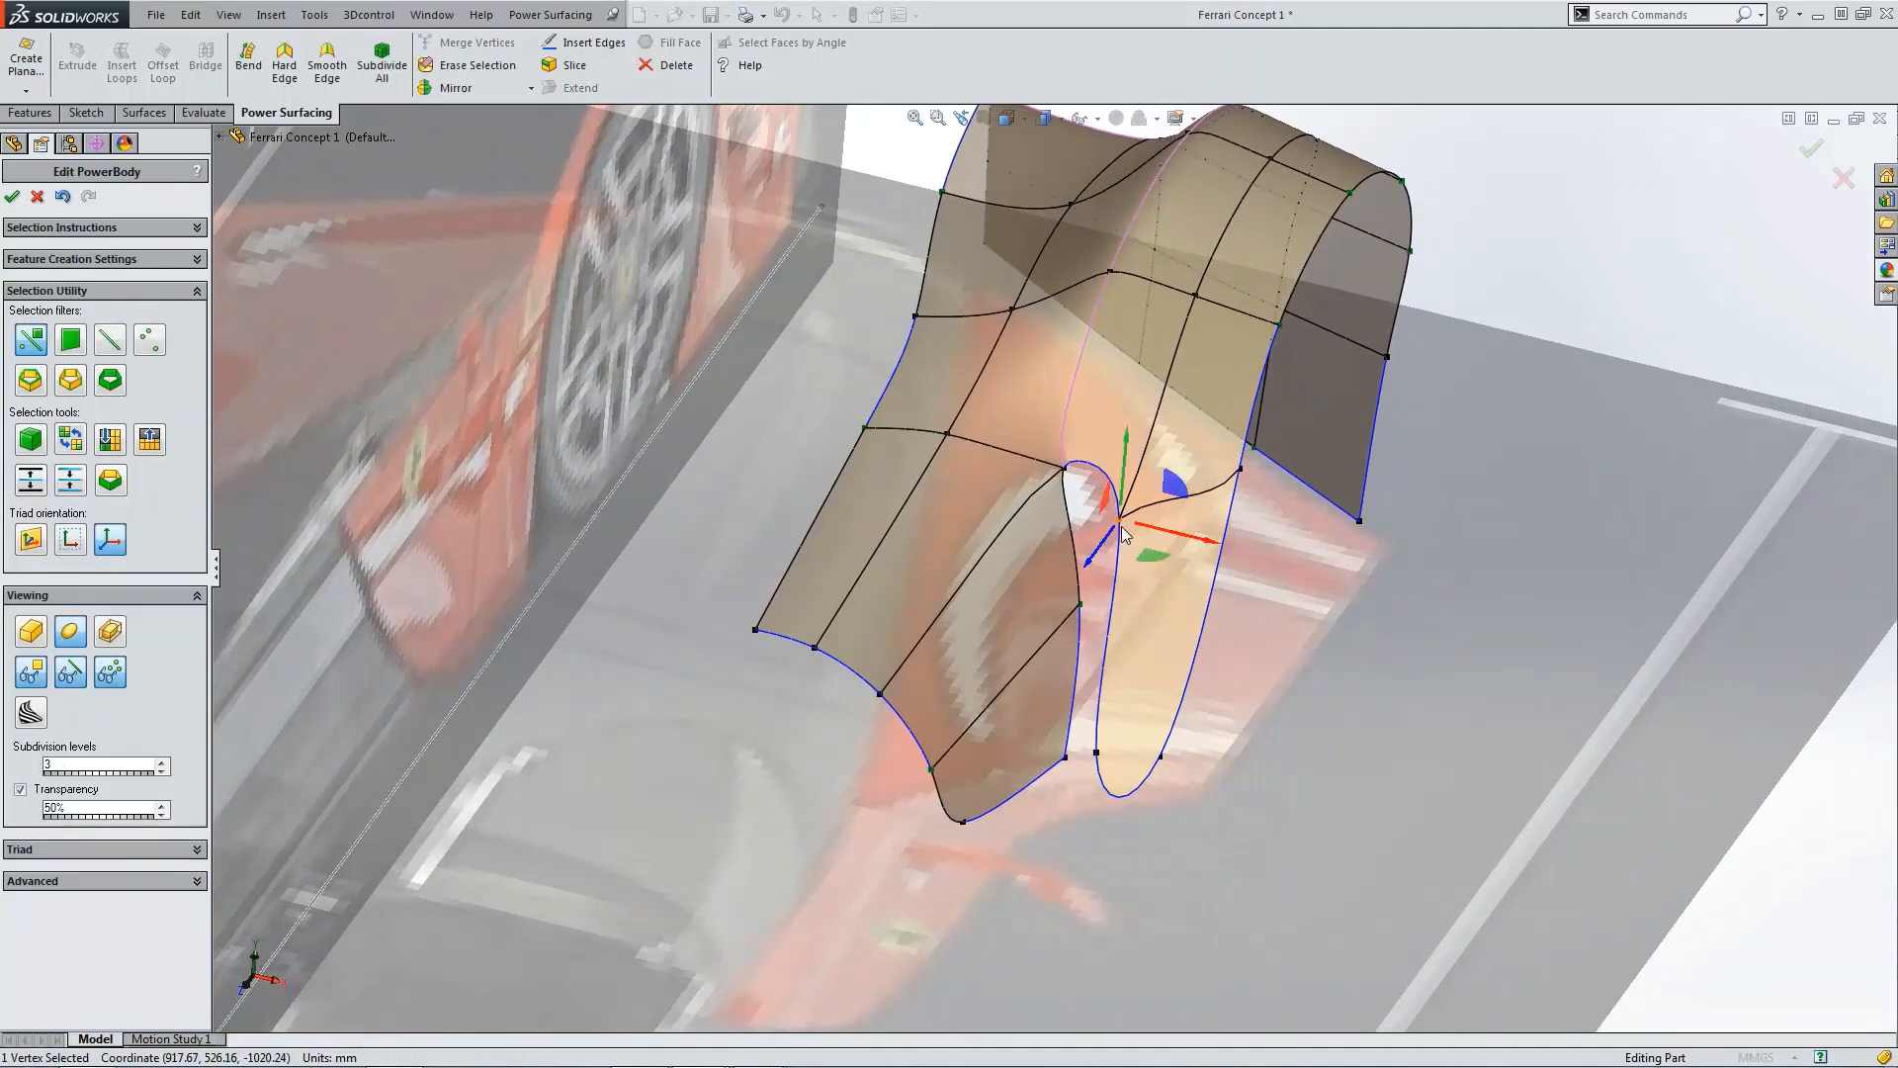
left_click(94, 881)
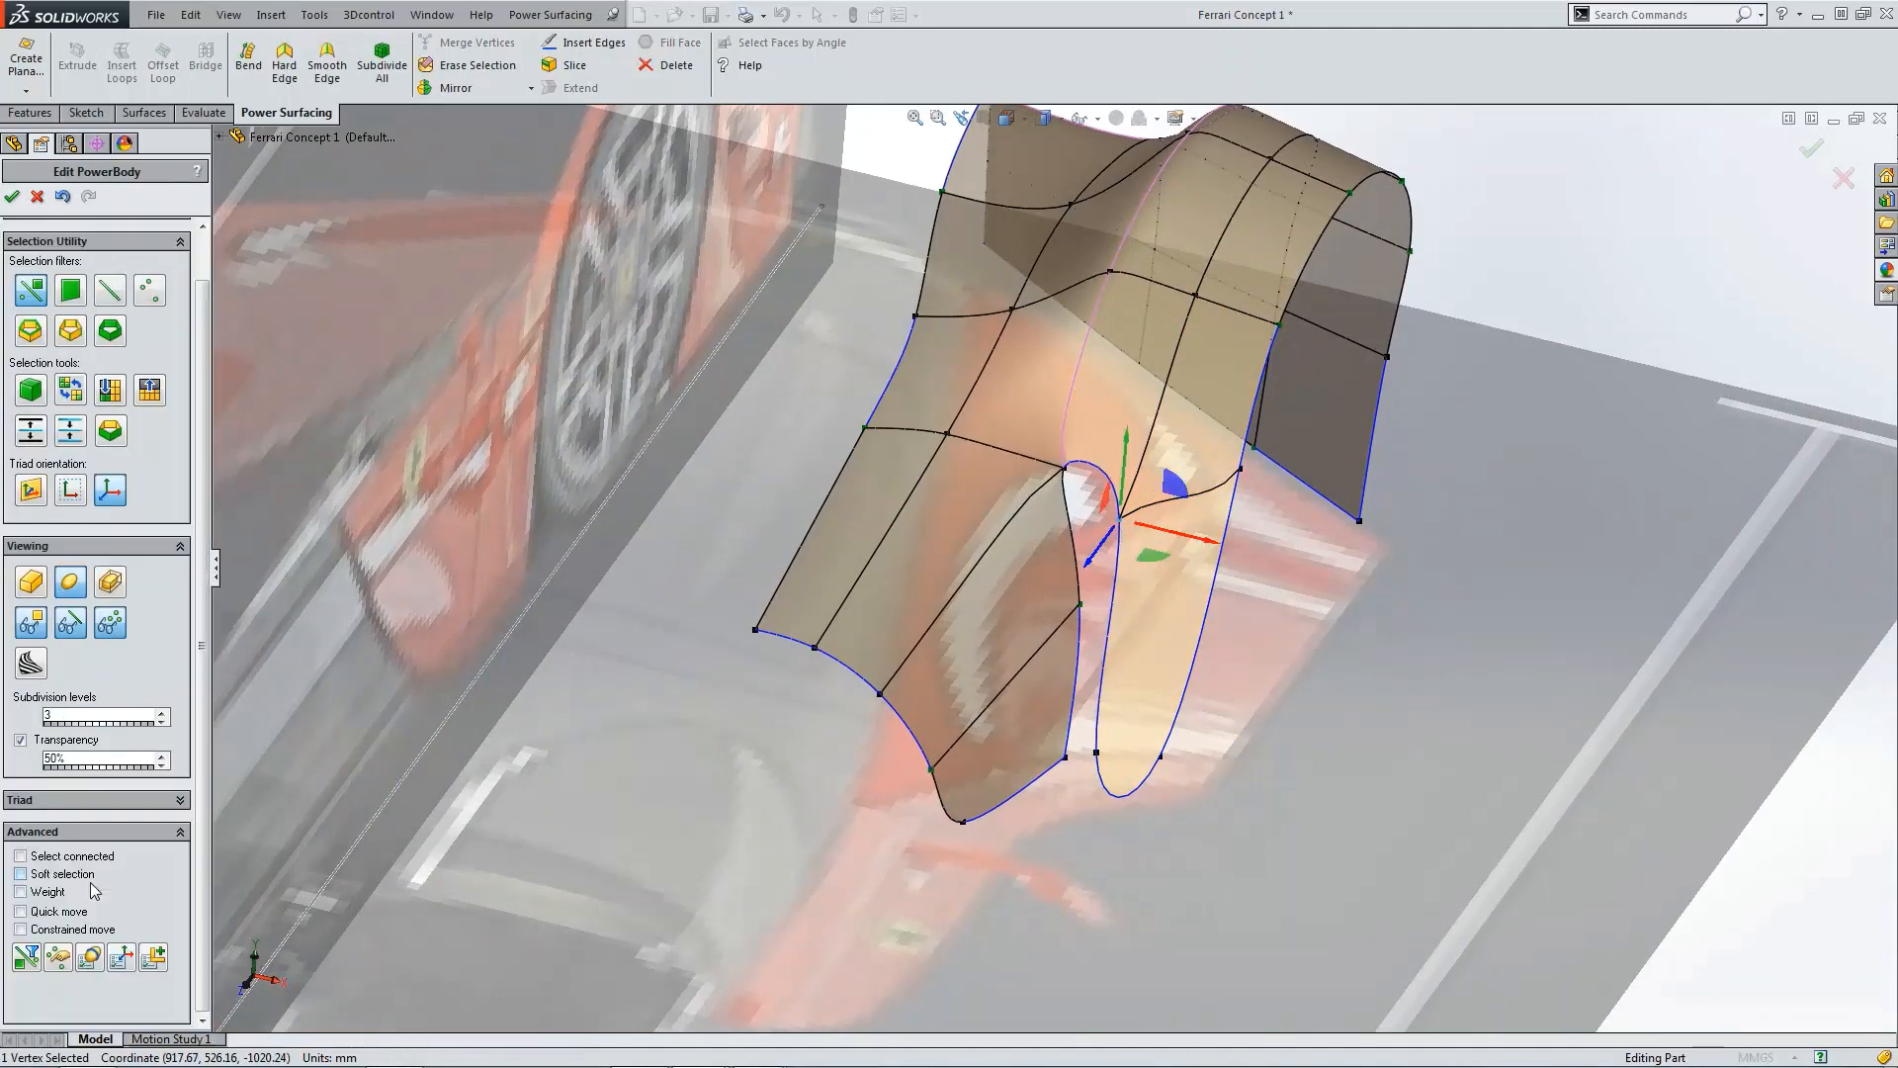
left_click(51, 892)
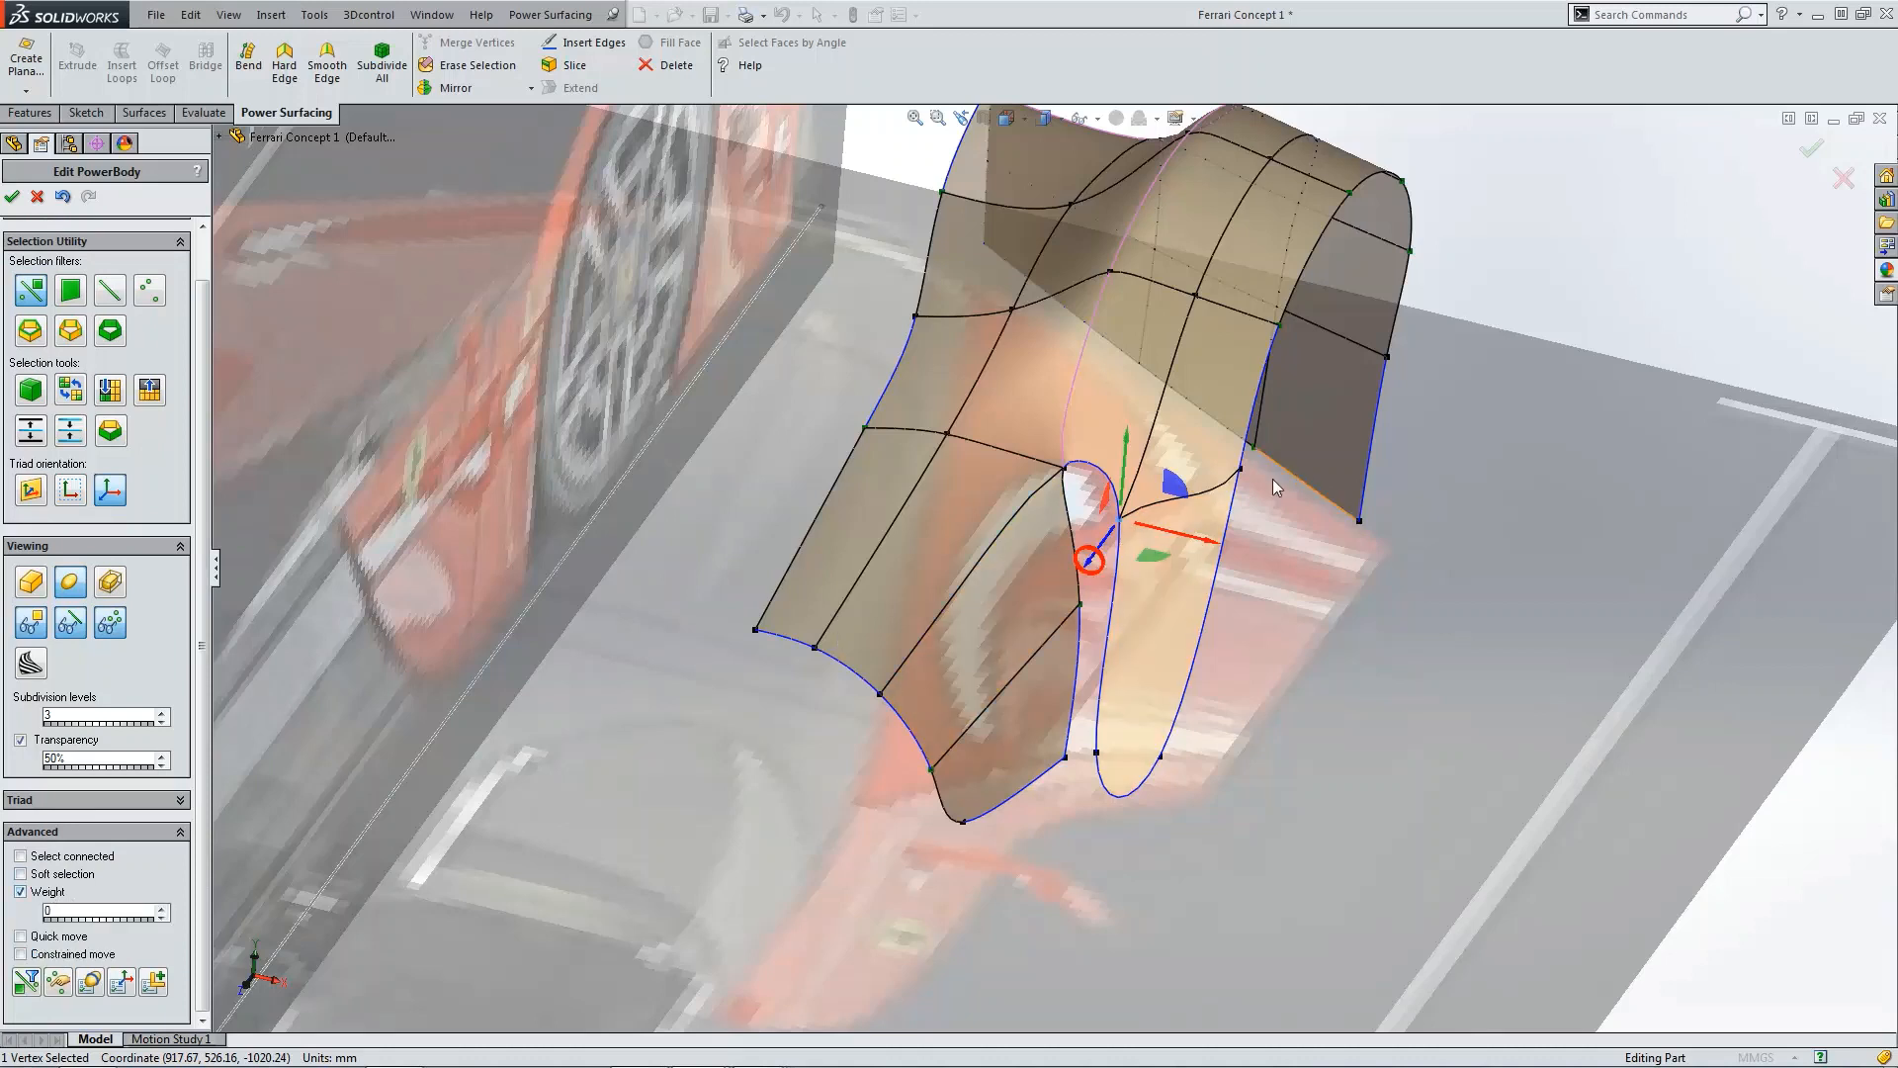
left_click(1242, 470)
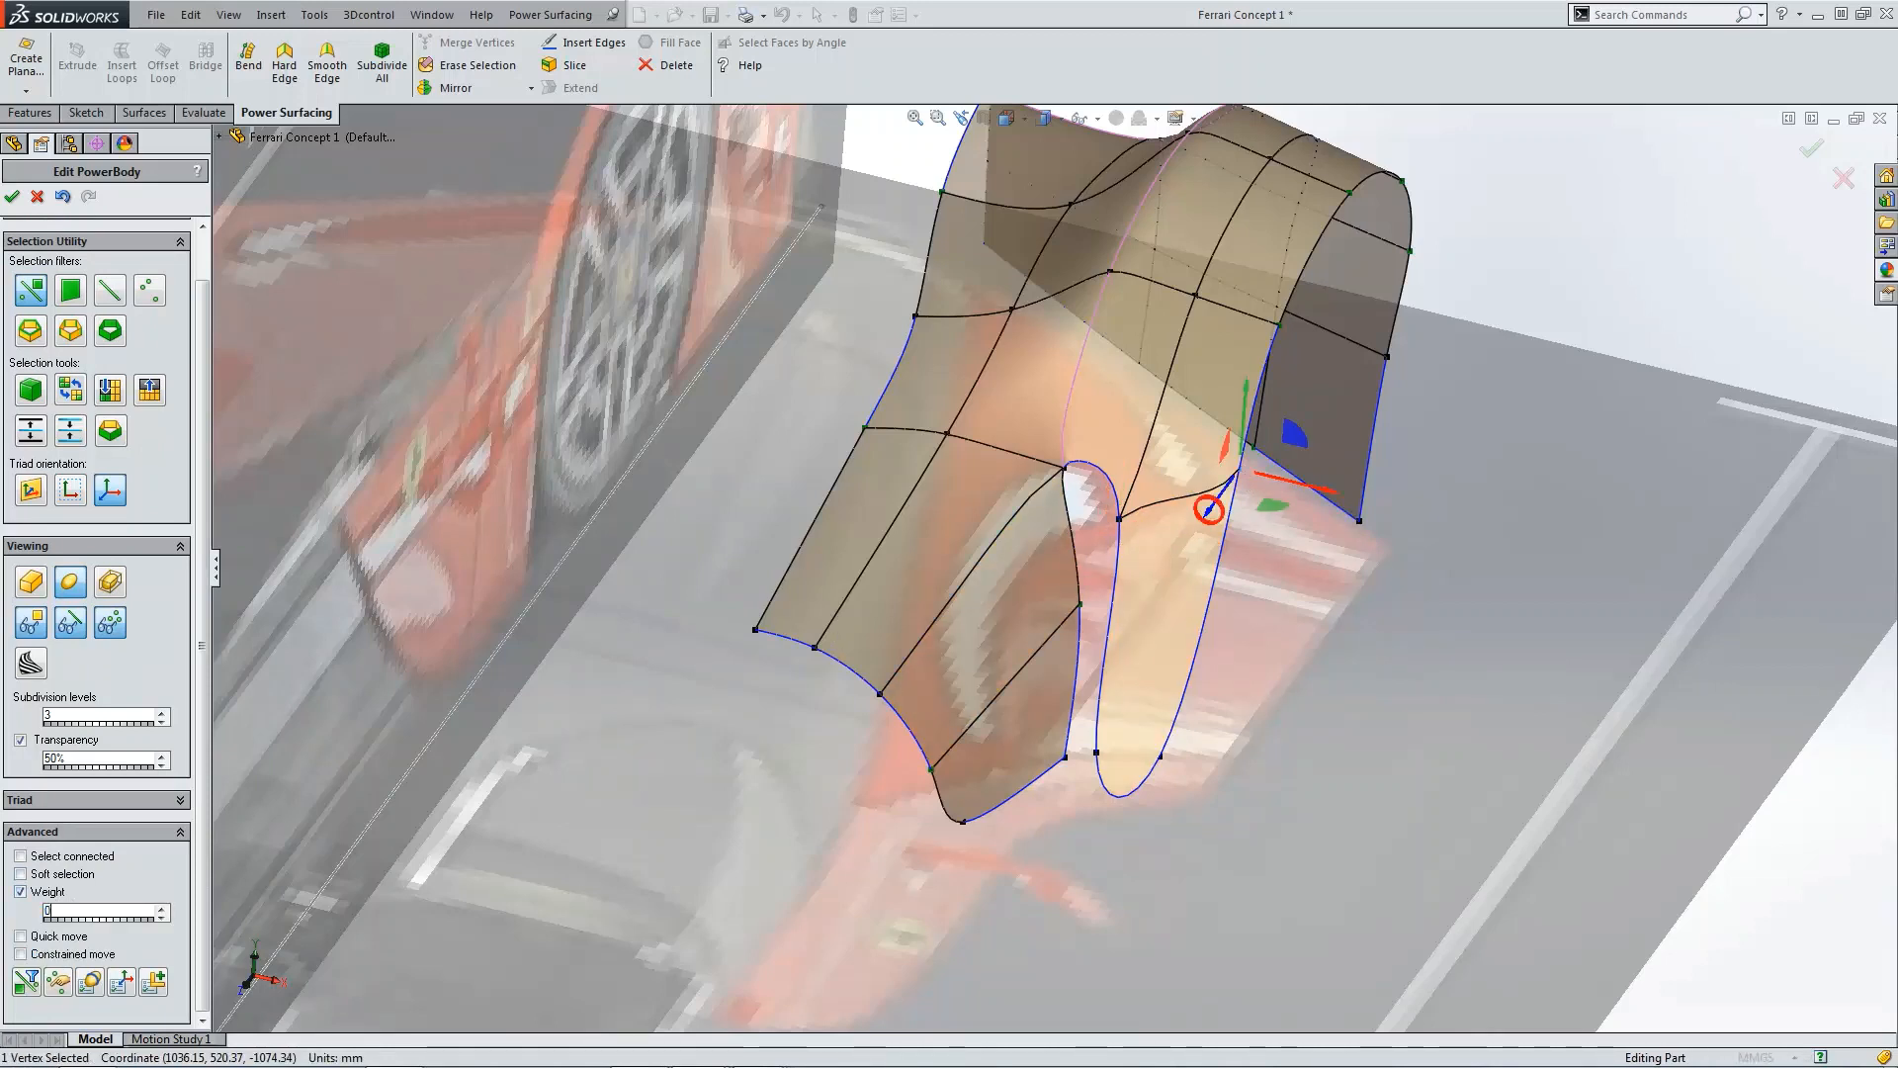
left_click(1338, 603)
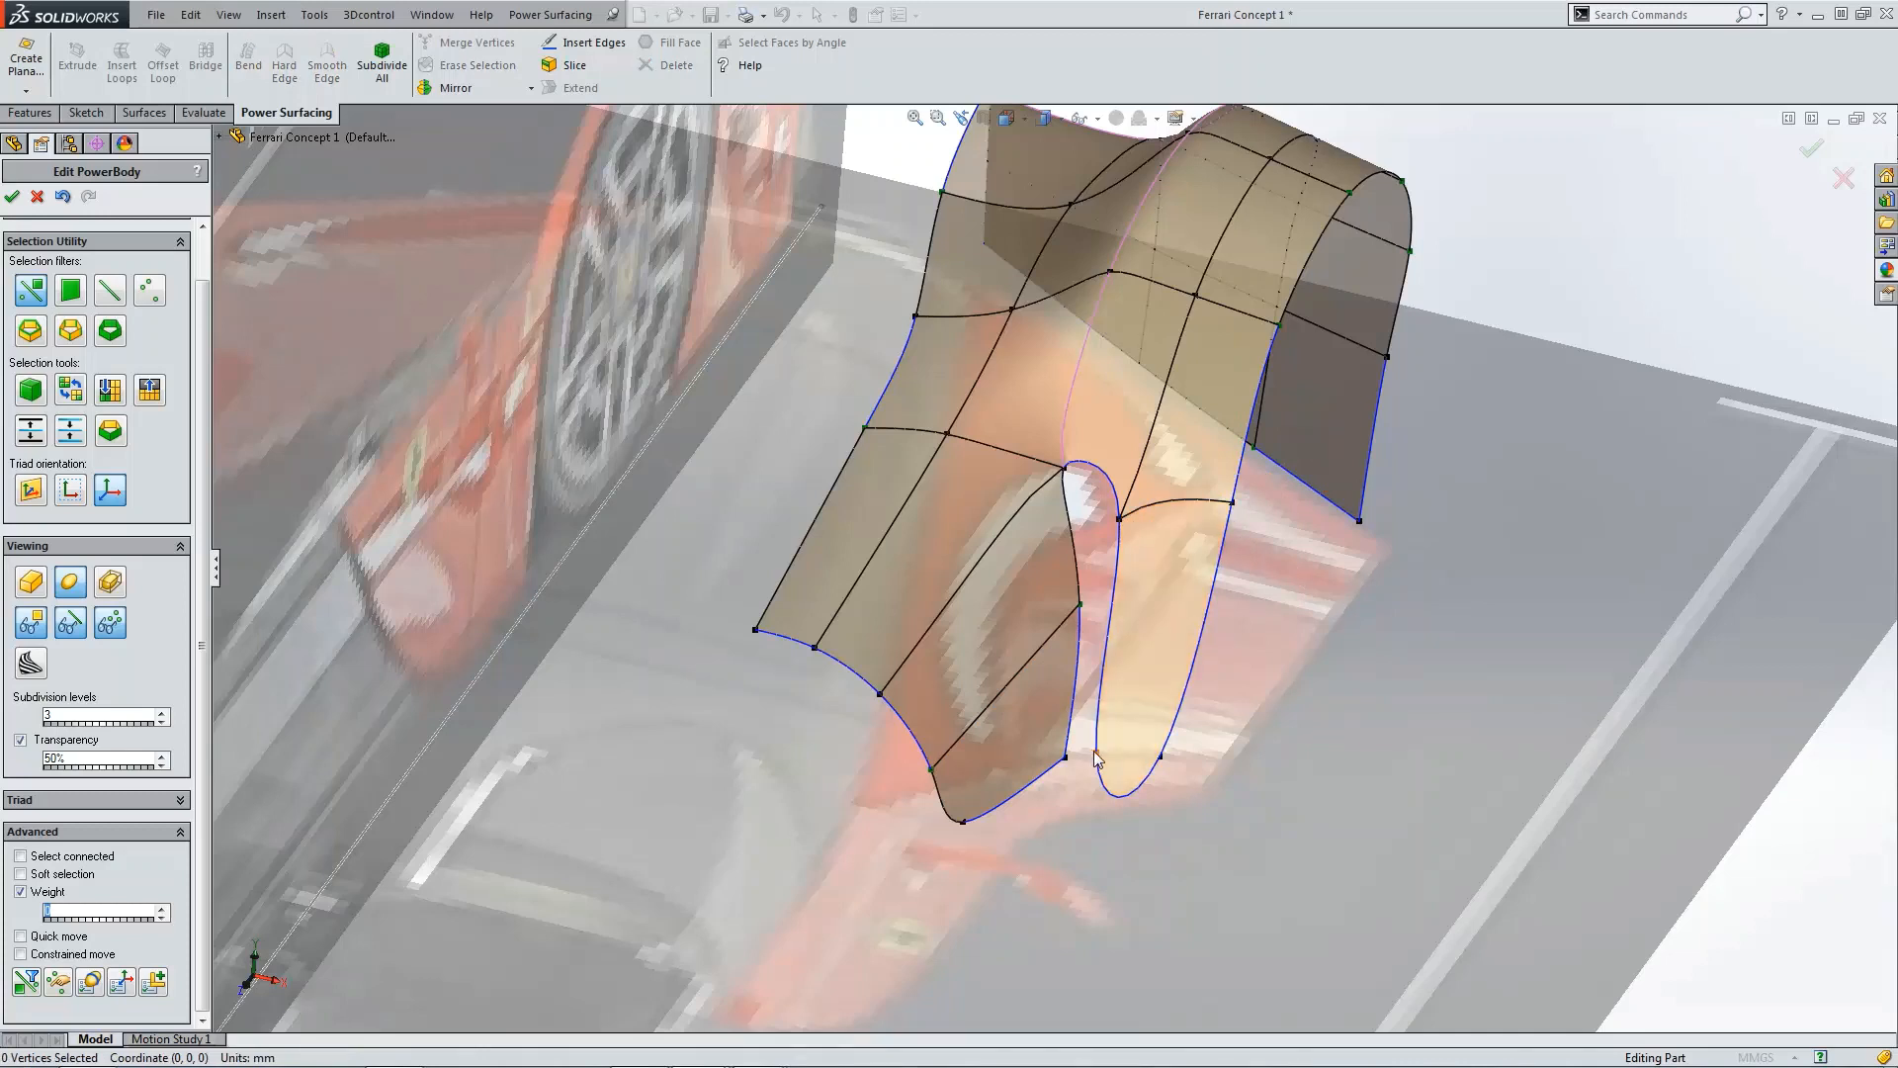
left_click(1147, 779)
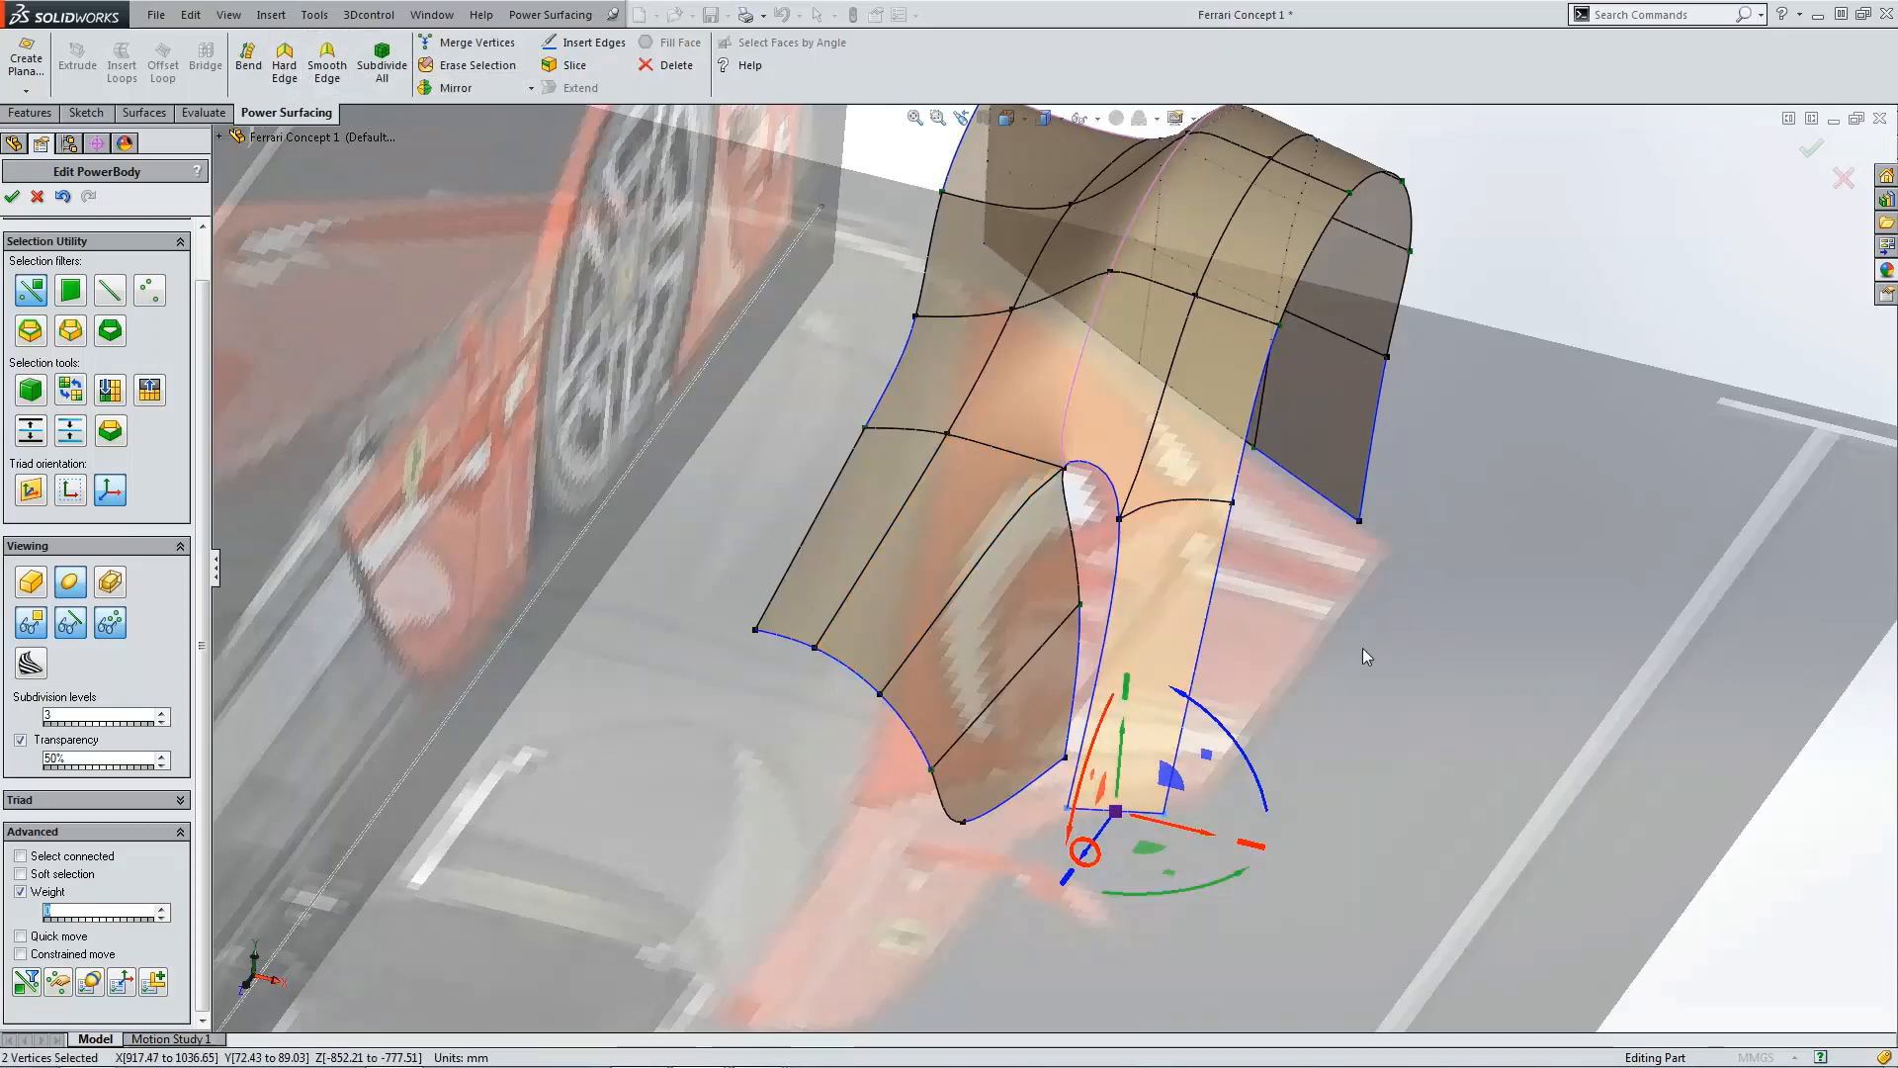
left_click(1390, 644)
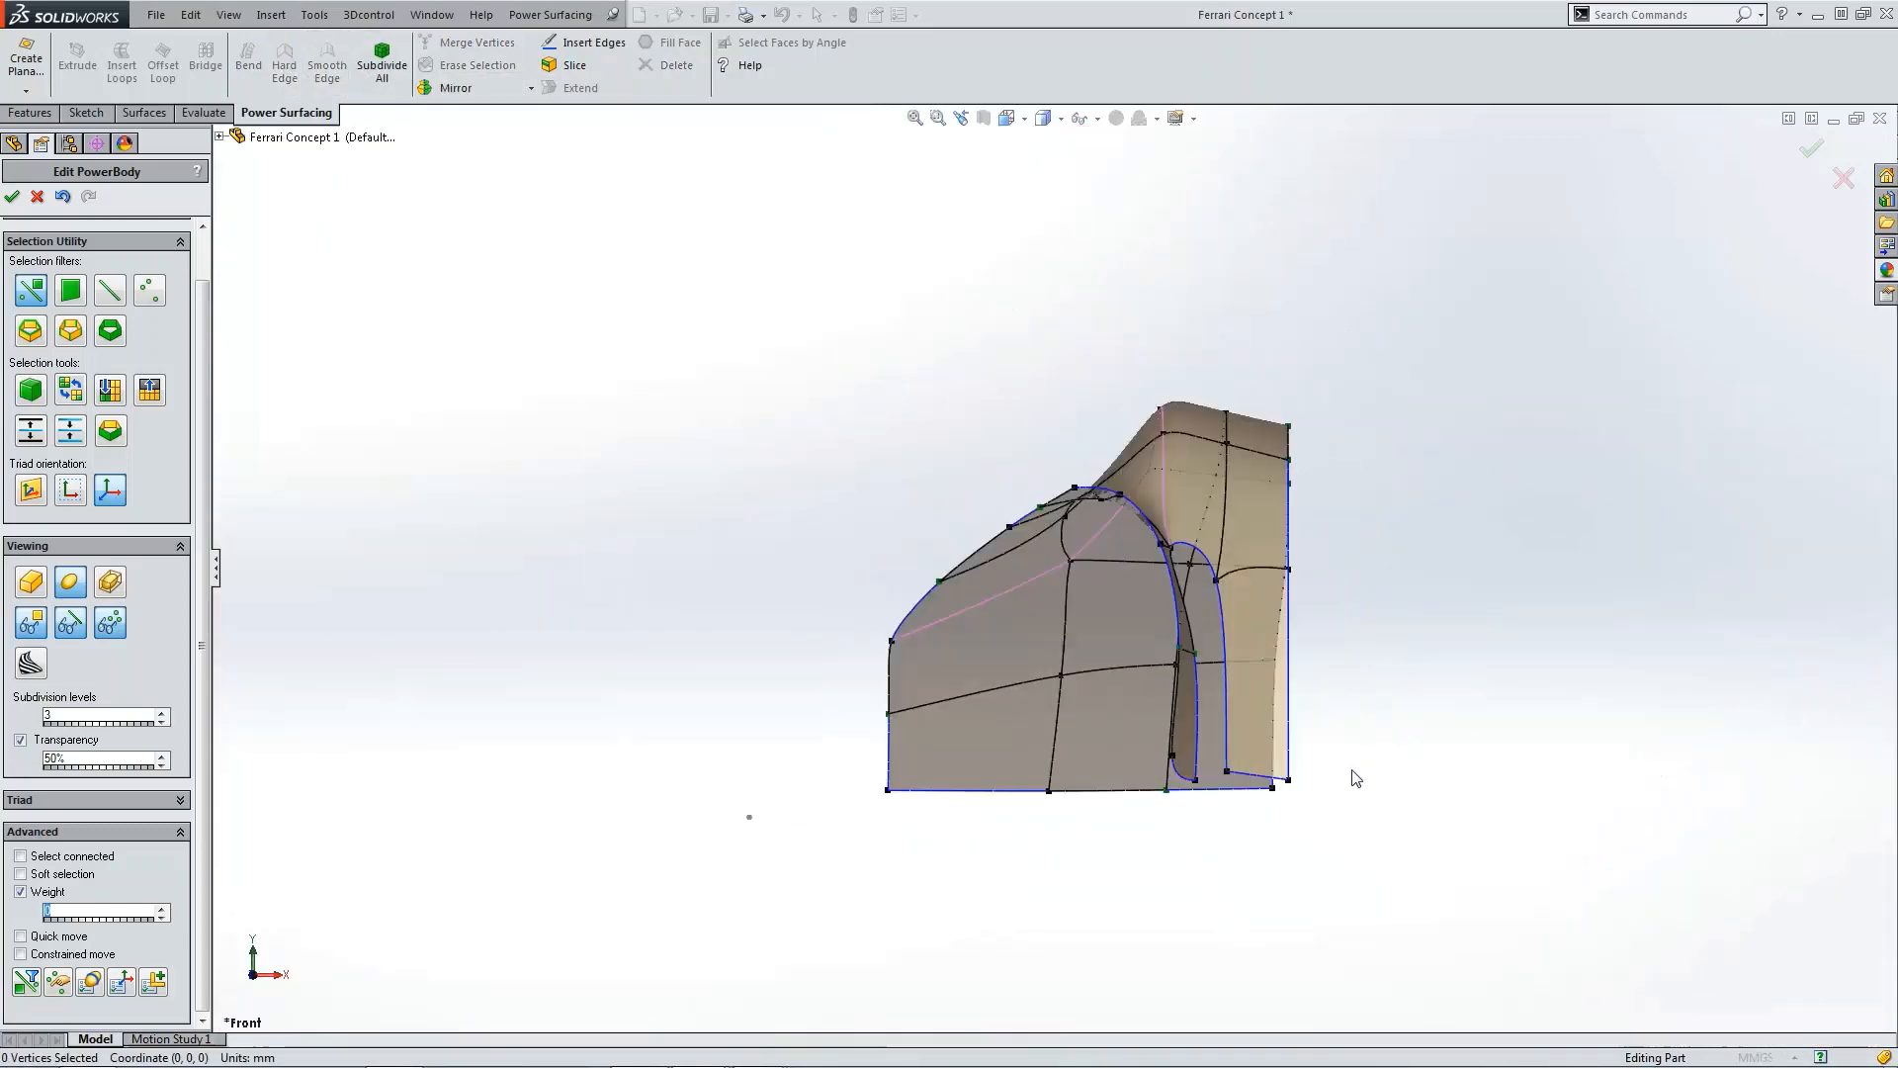
Step: In front view, pull the extended panel's outer bottom vertex inward to line up with the body side
scroll(1264, 799, "down", 5)
left_click(1177, 722)
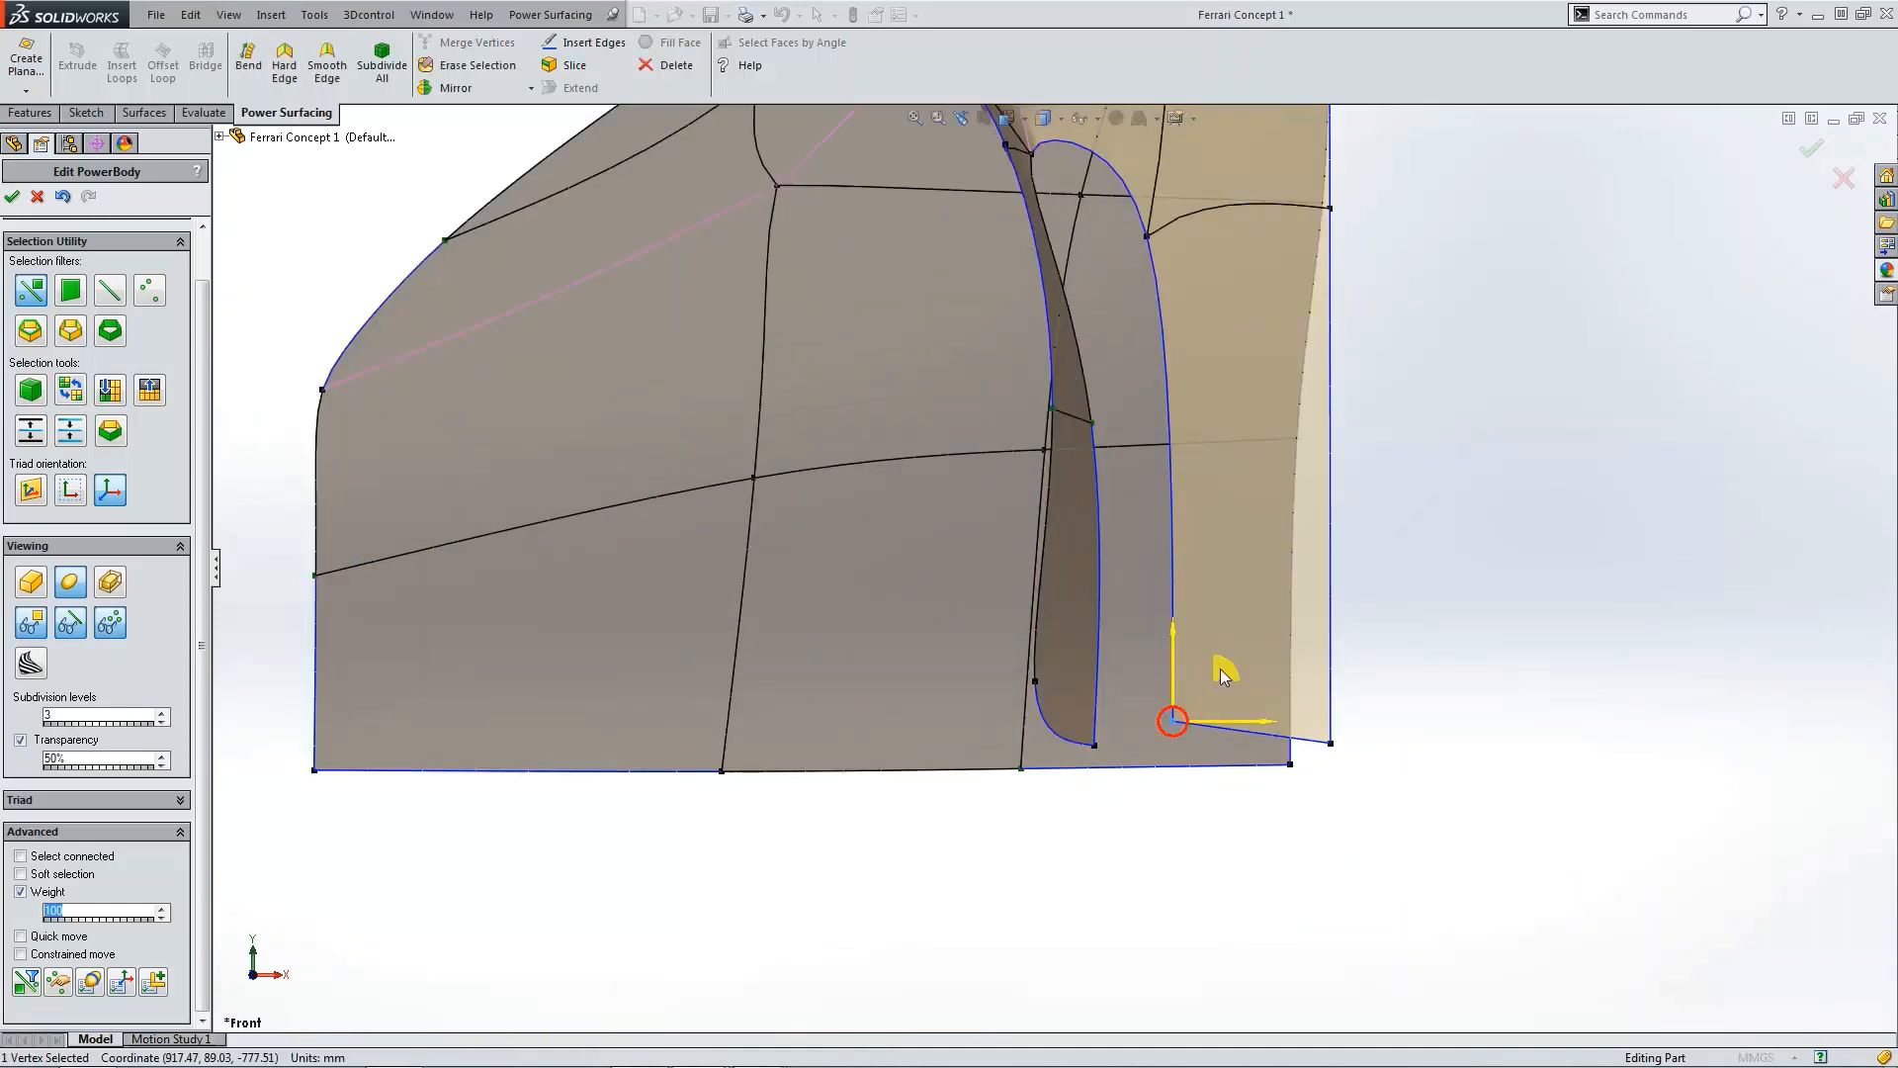
left_click_drag(1223, 665, 1209, 692)
left_click(1353, 754)
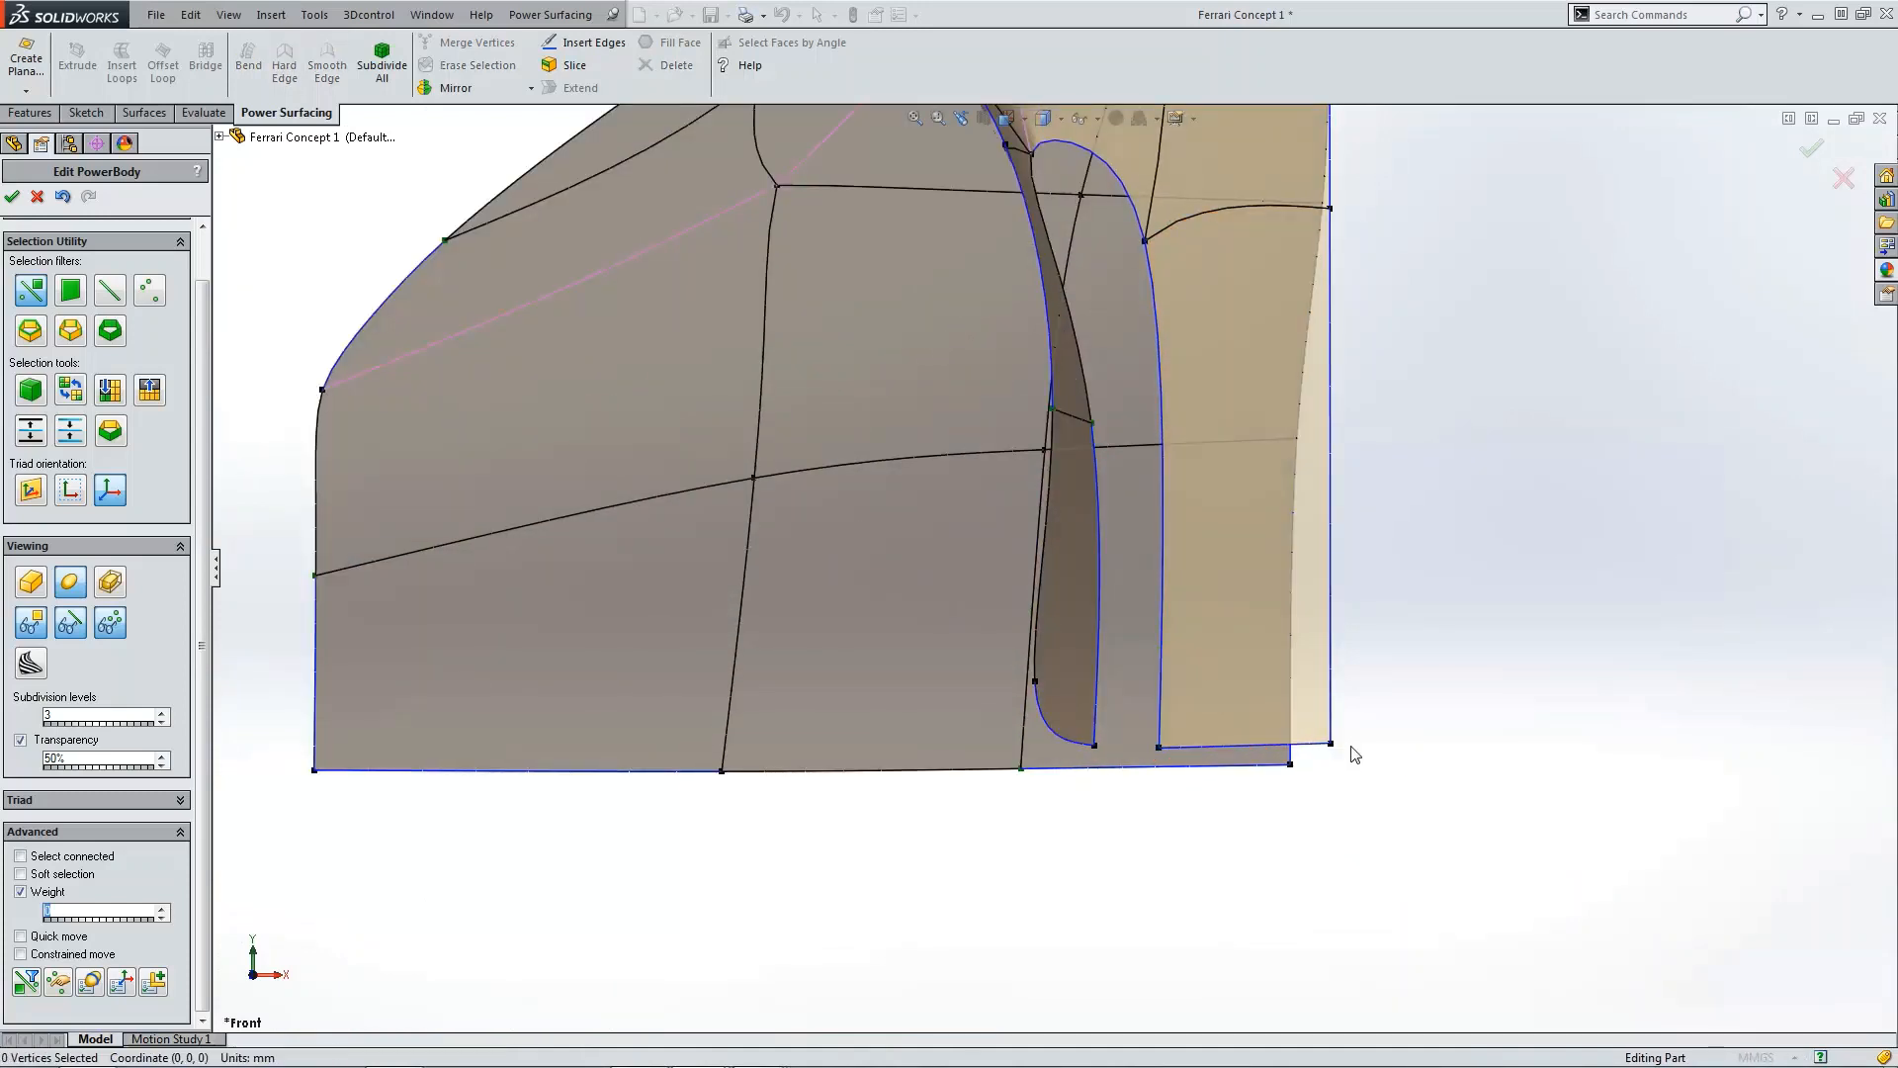
left_click(1330, 744)
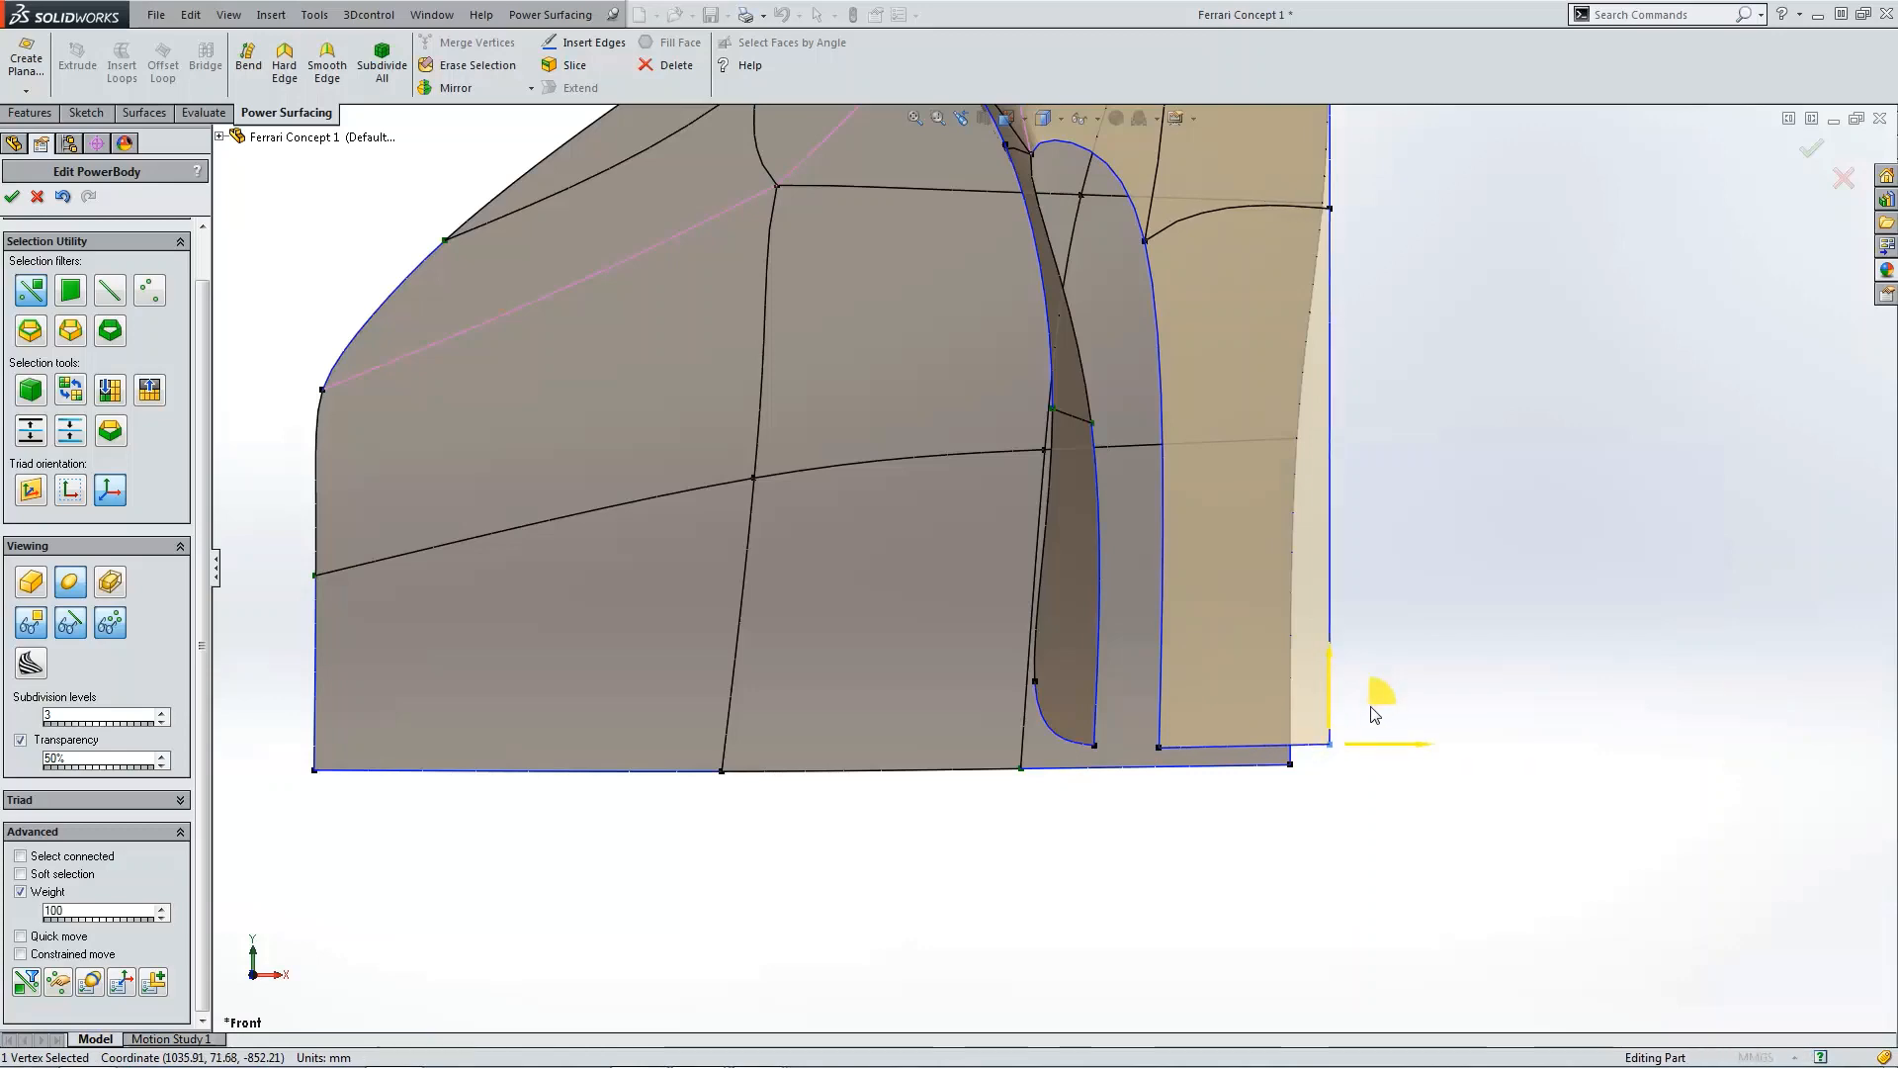
left_click_drag(1380, 697, 1337, 704)
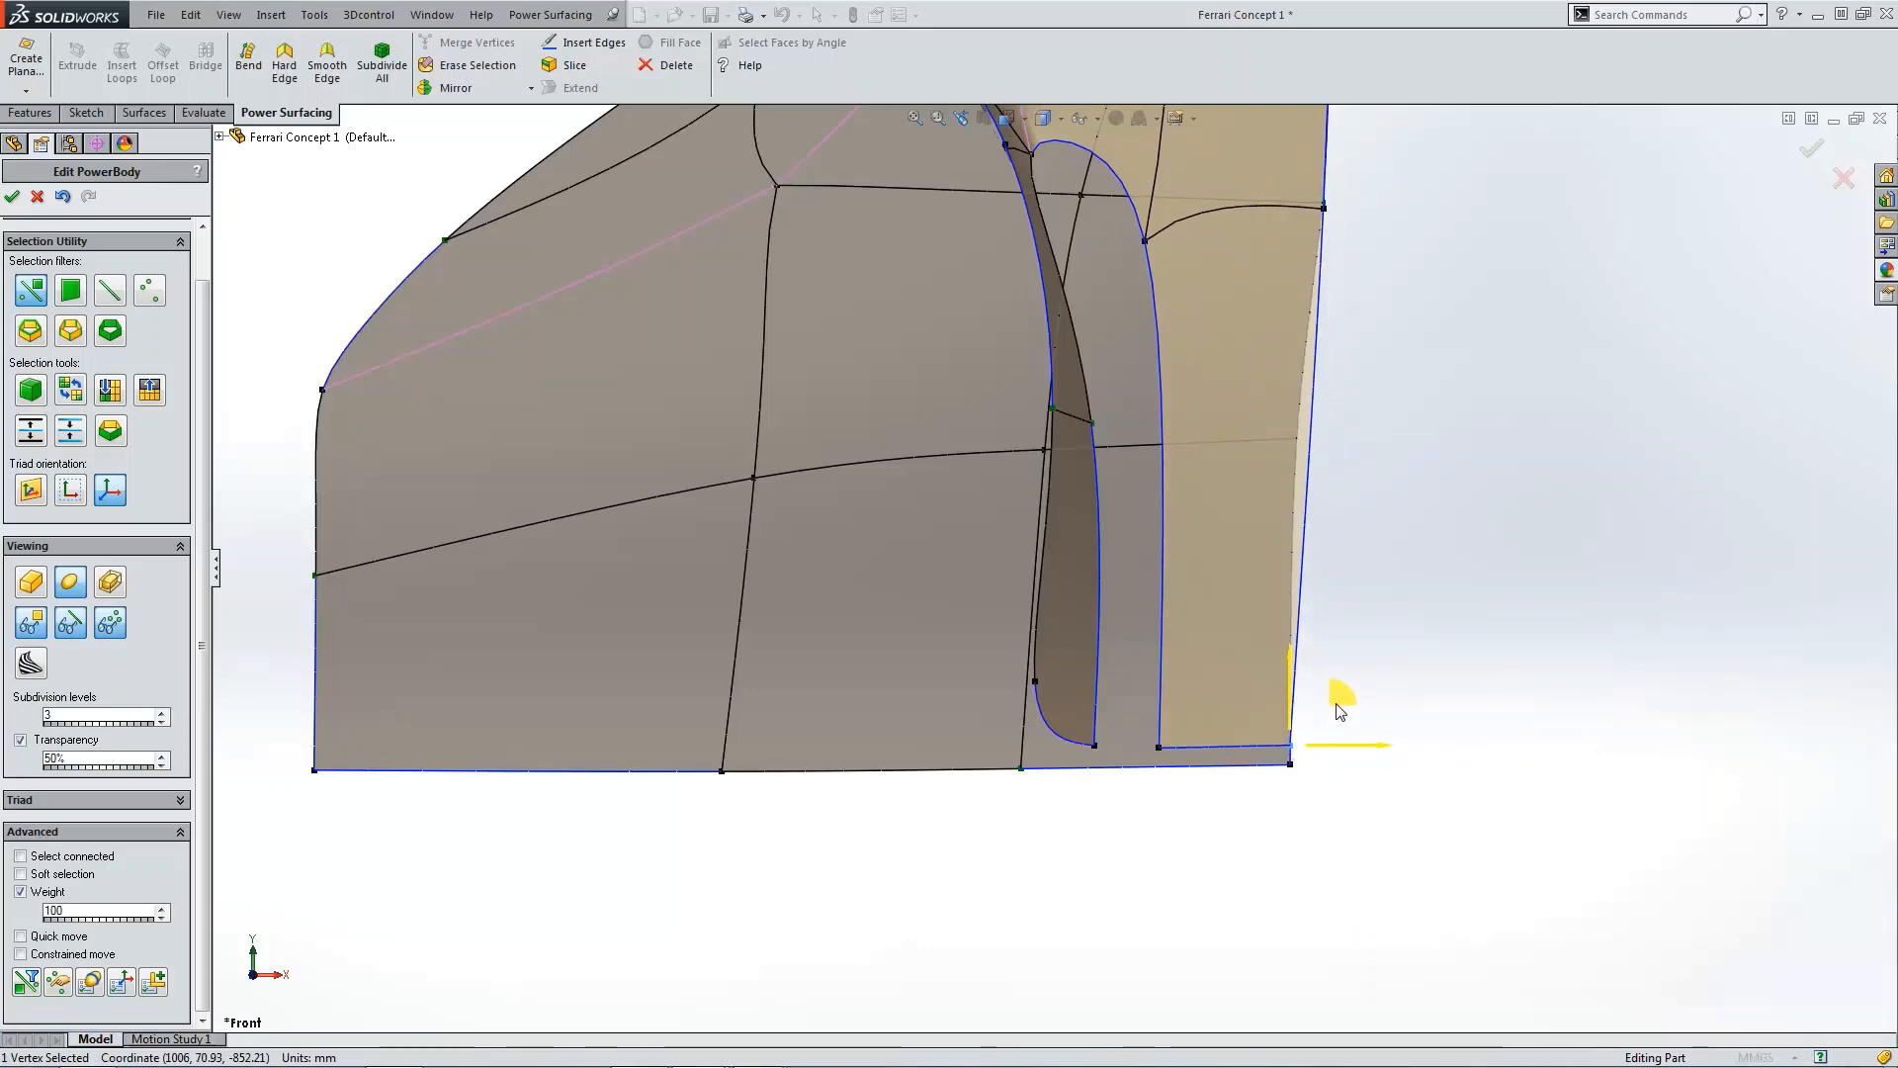
left_click(1475, 626)
Step: Examine the extended panel from the top and front views, trying vertex selections along its bottom
key("ctrl+5")
scroll(1200, 431, "down", 5)
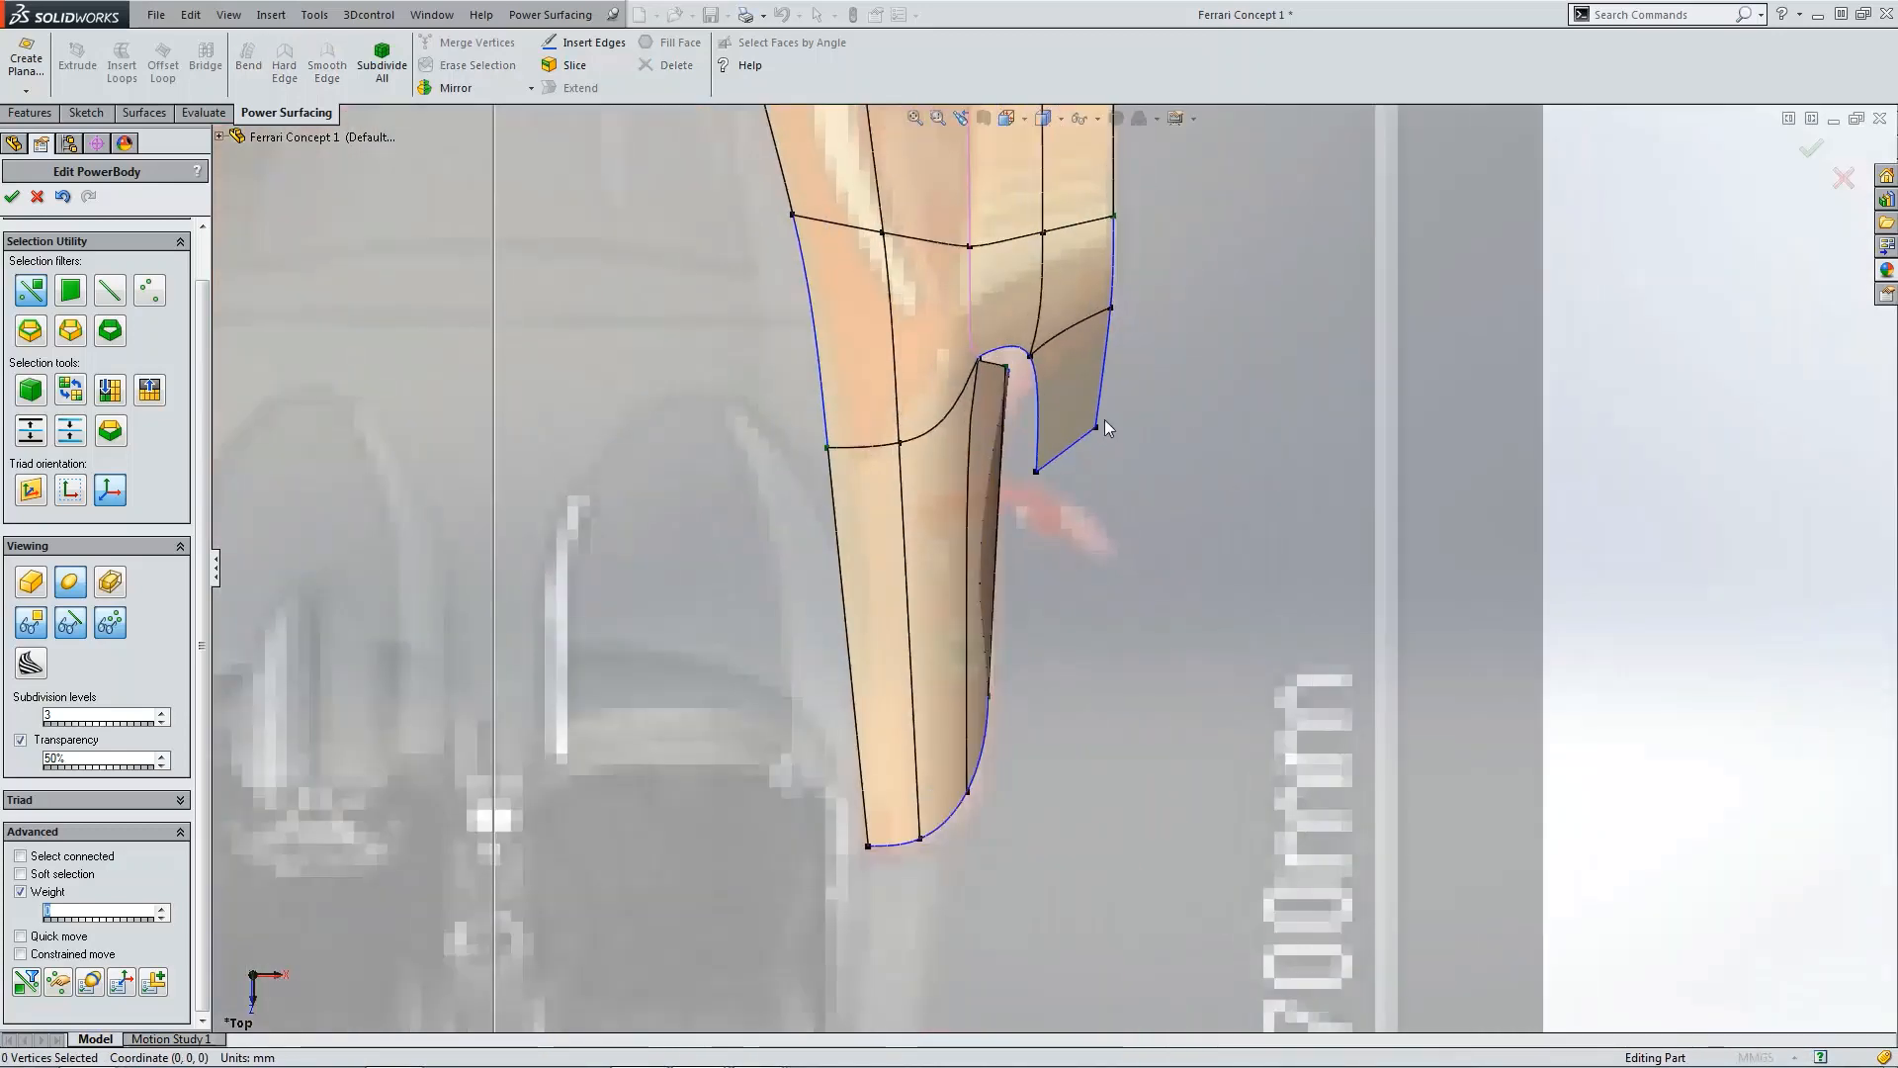
left_click(1058, 460)
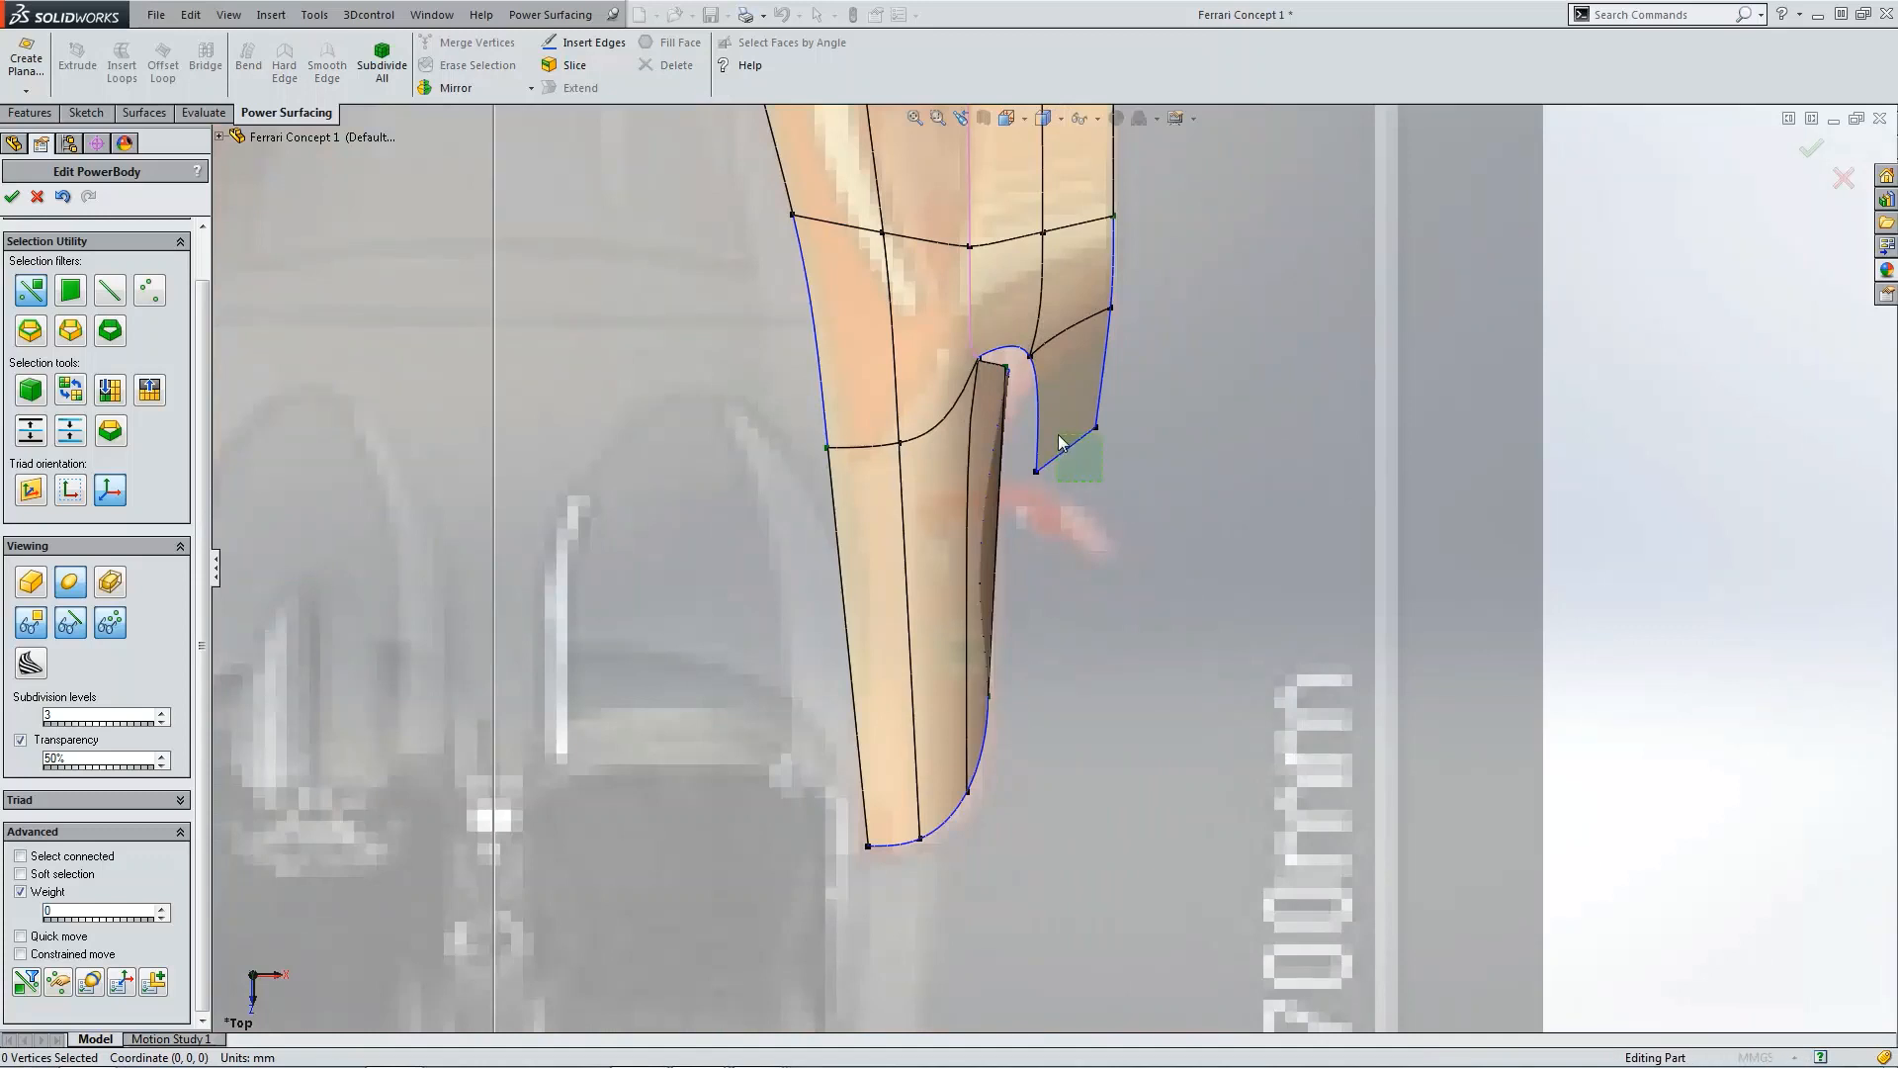
left_click(111, 293)
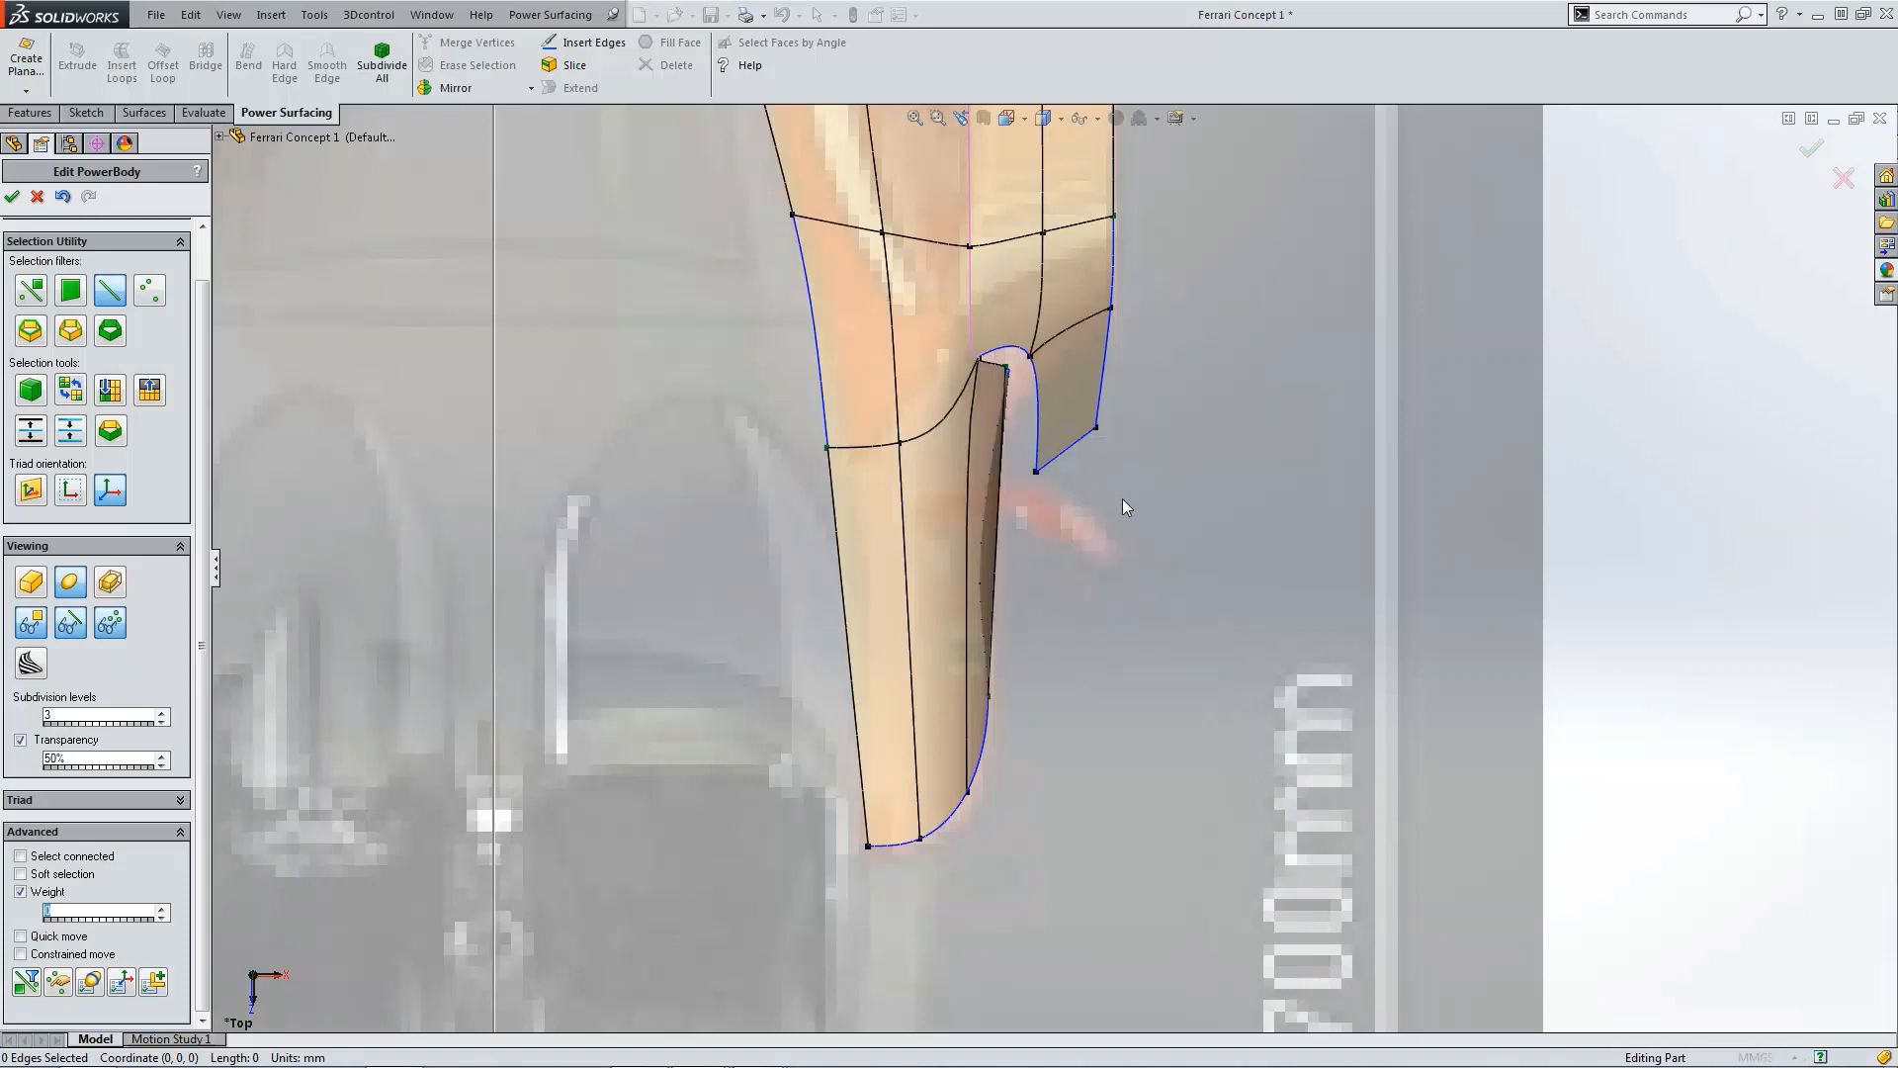
scroll(1134, 499, "up", 4)
scroll(1085, 509, "down", 4)
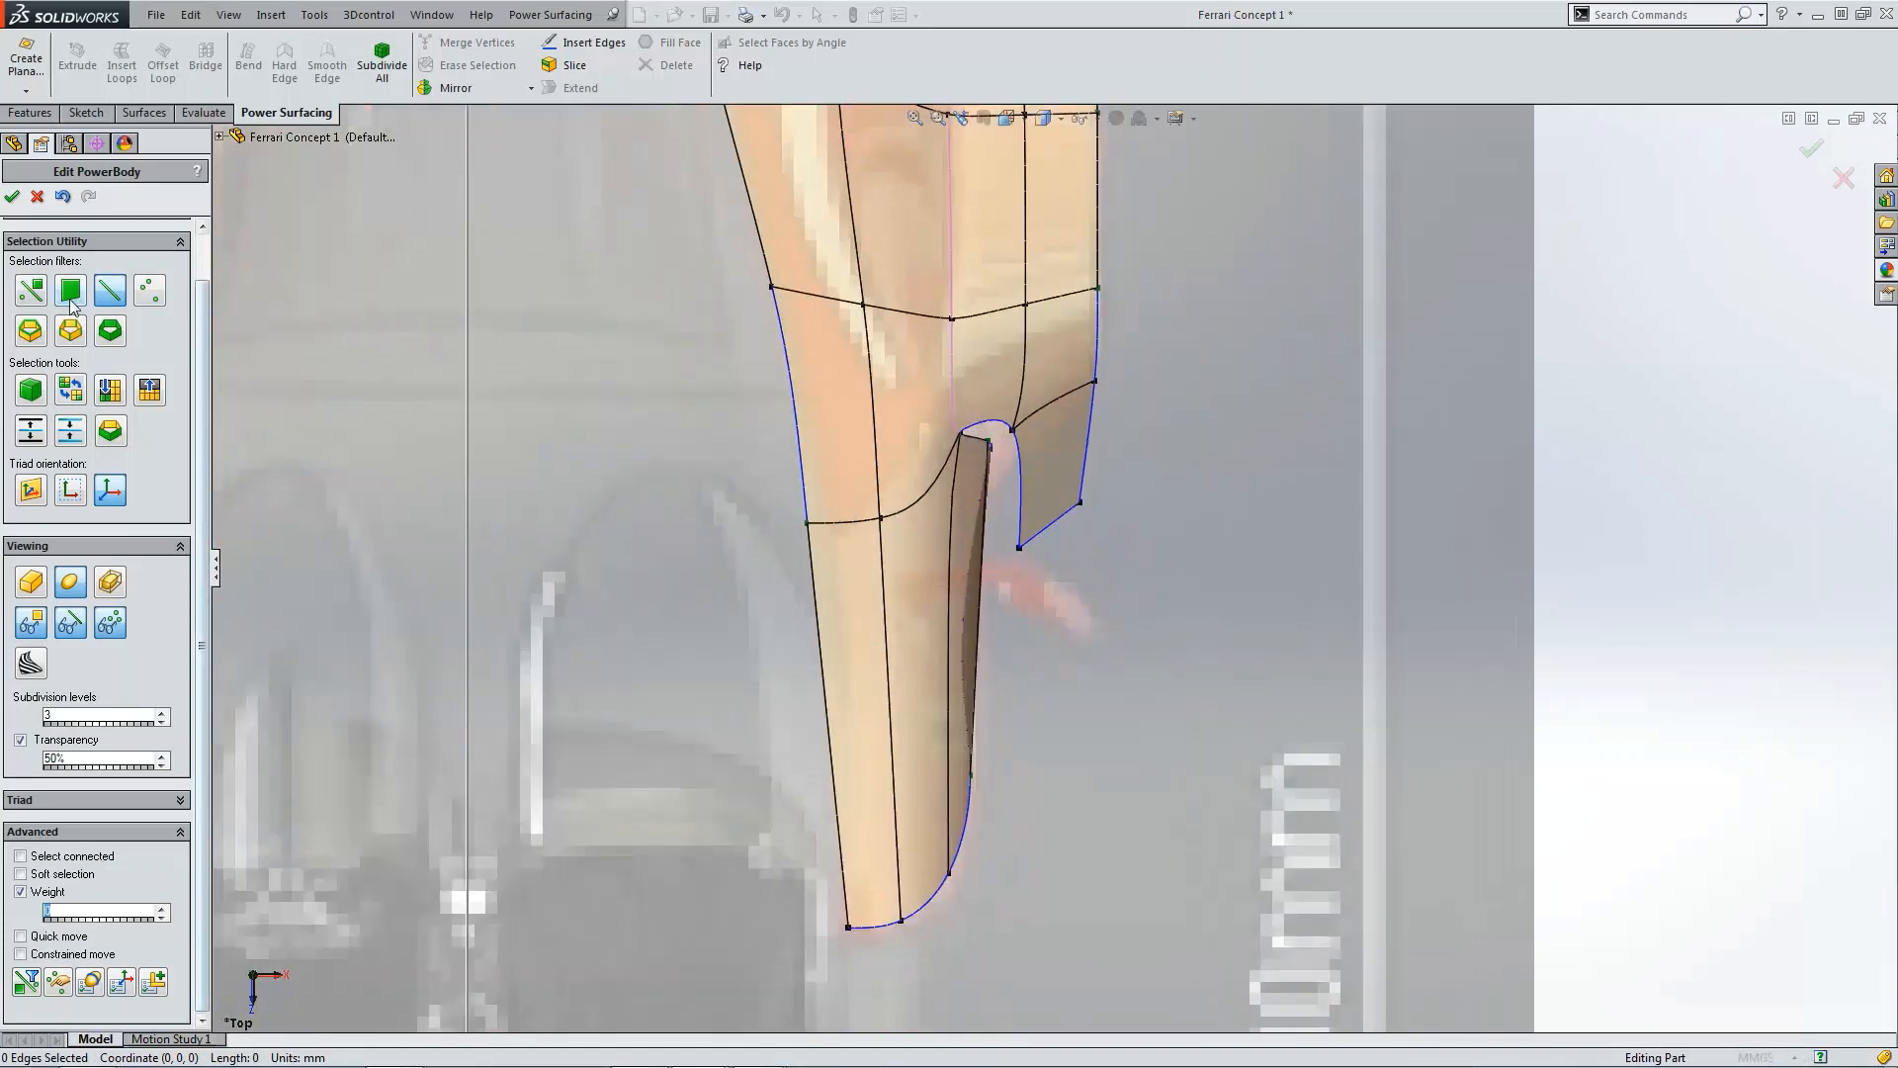
left_click(33, 289)
left_click_drag(1007, 500, 1103, 495)
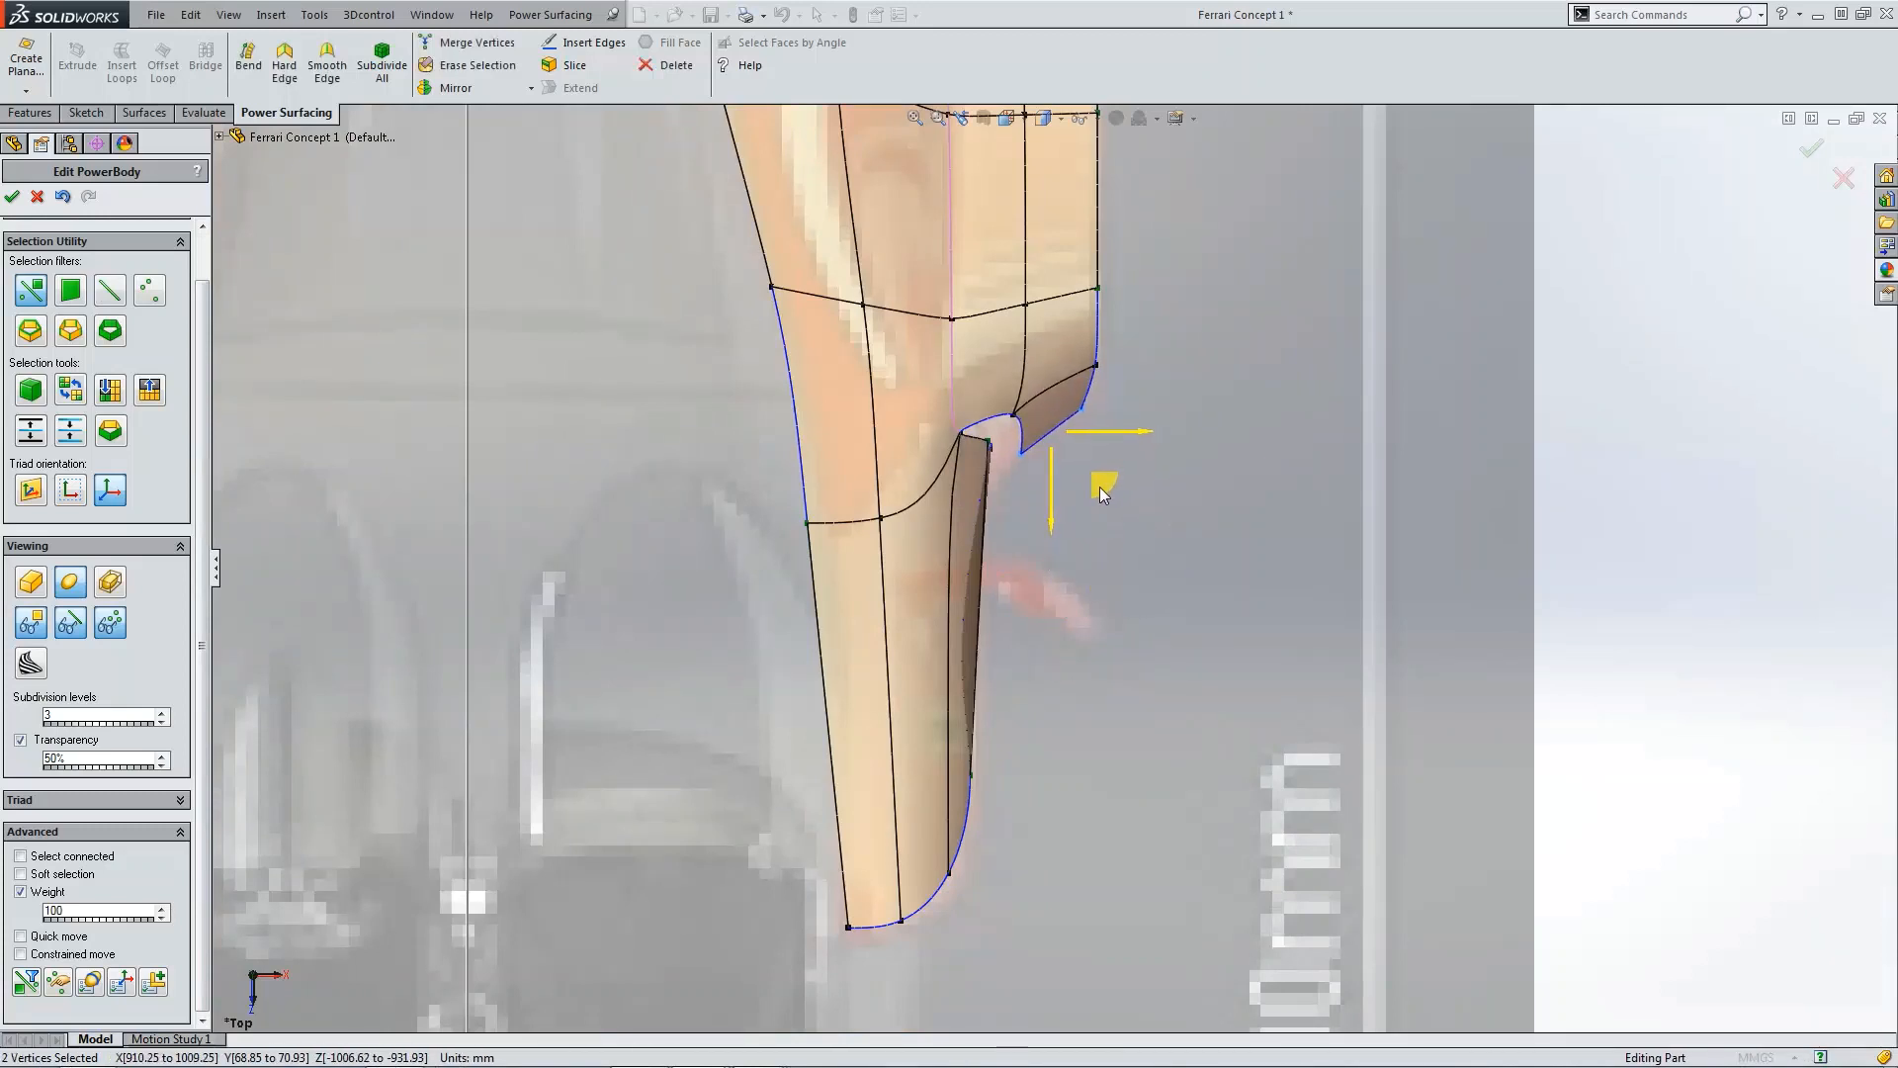
left_click(1457, 423)
scroll(1441, 457, "up", 6)
key("ctrl+1")
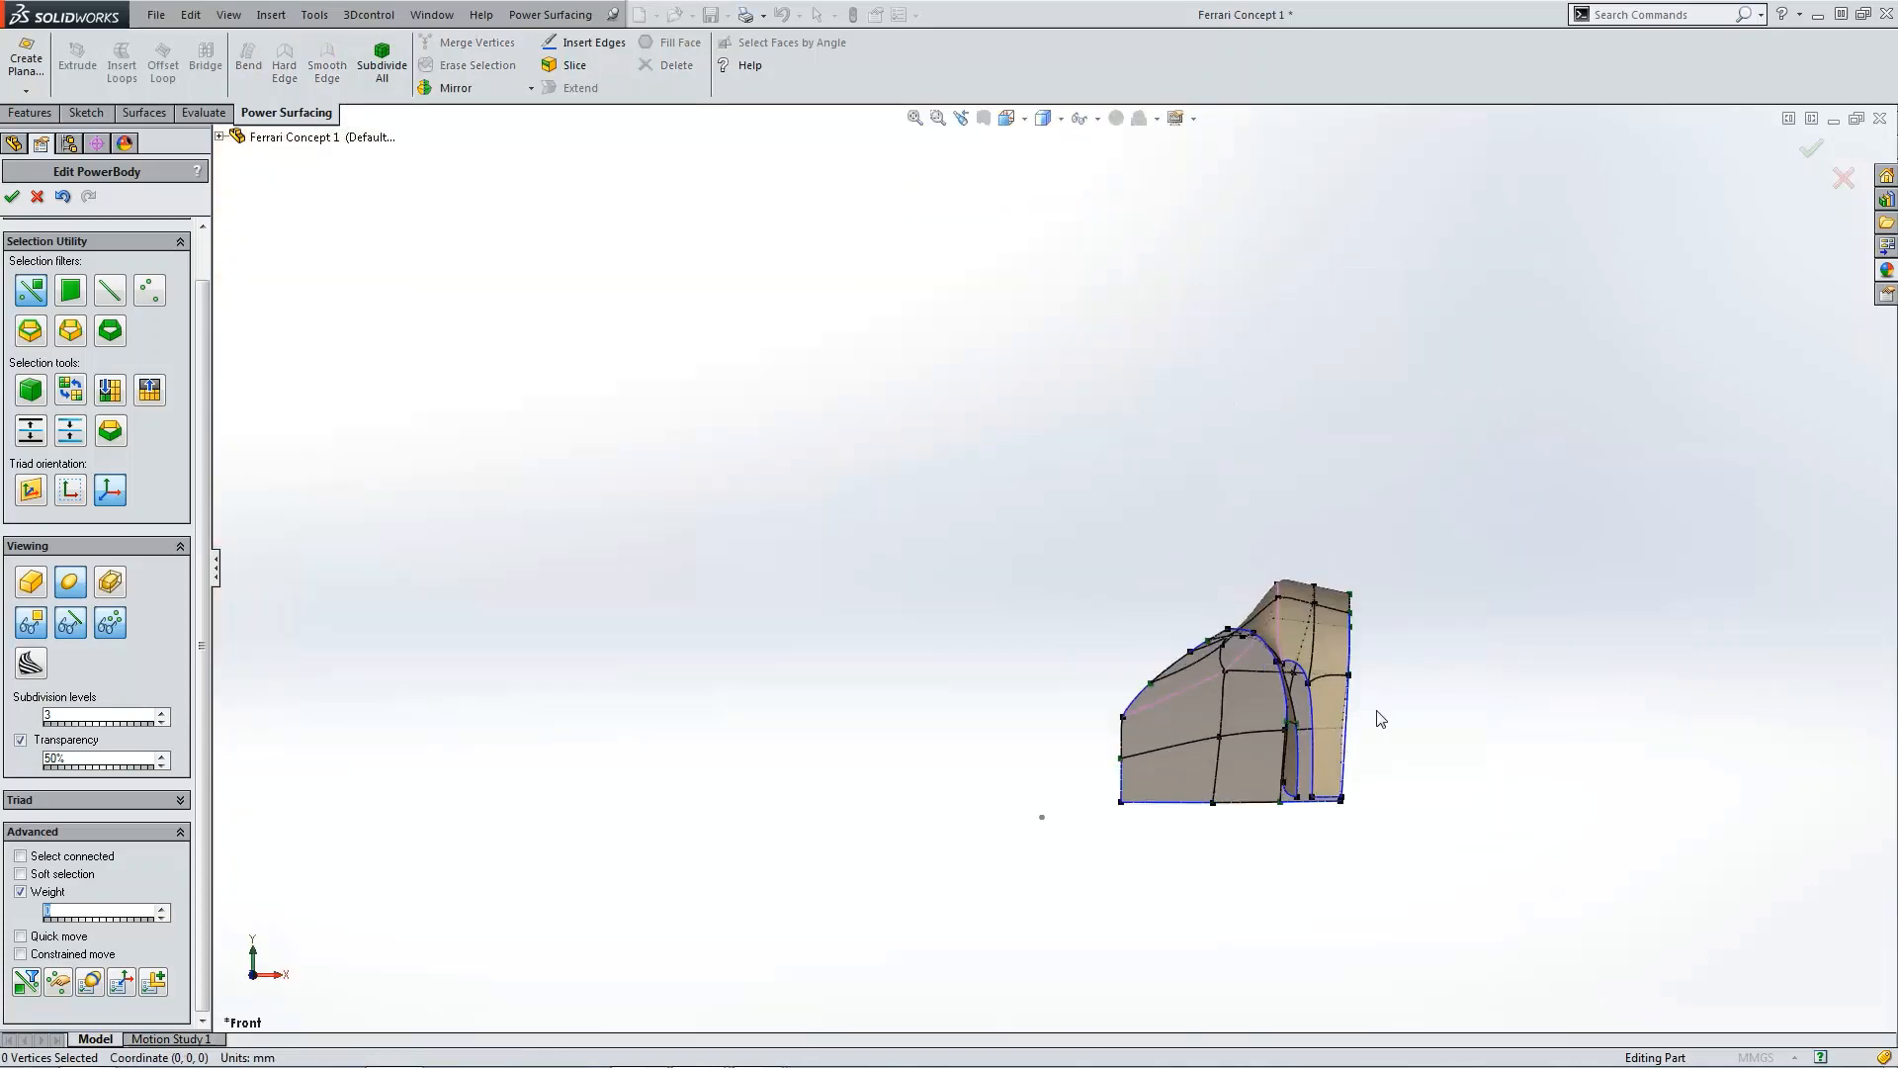
scroll(1359, 777, "down", 4)
scroll(1224, 800, "down", 3)
scroll(1286, 762, "up", 5)
Step: Select the extended panel's two bottom vertices and move them toward the wheel arch in side view
key("ctrl+4")
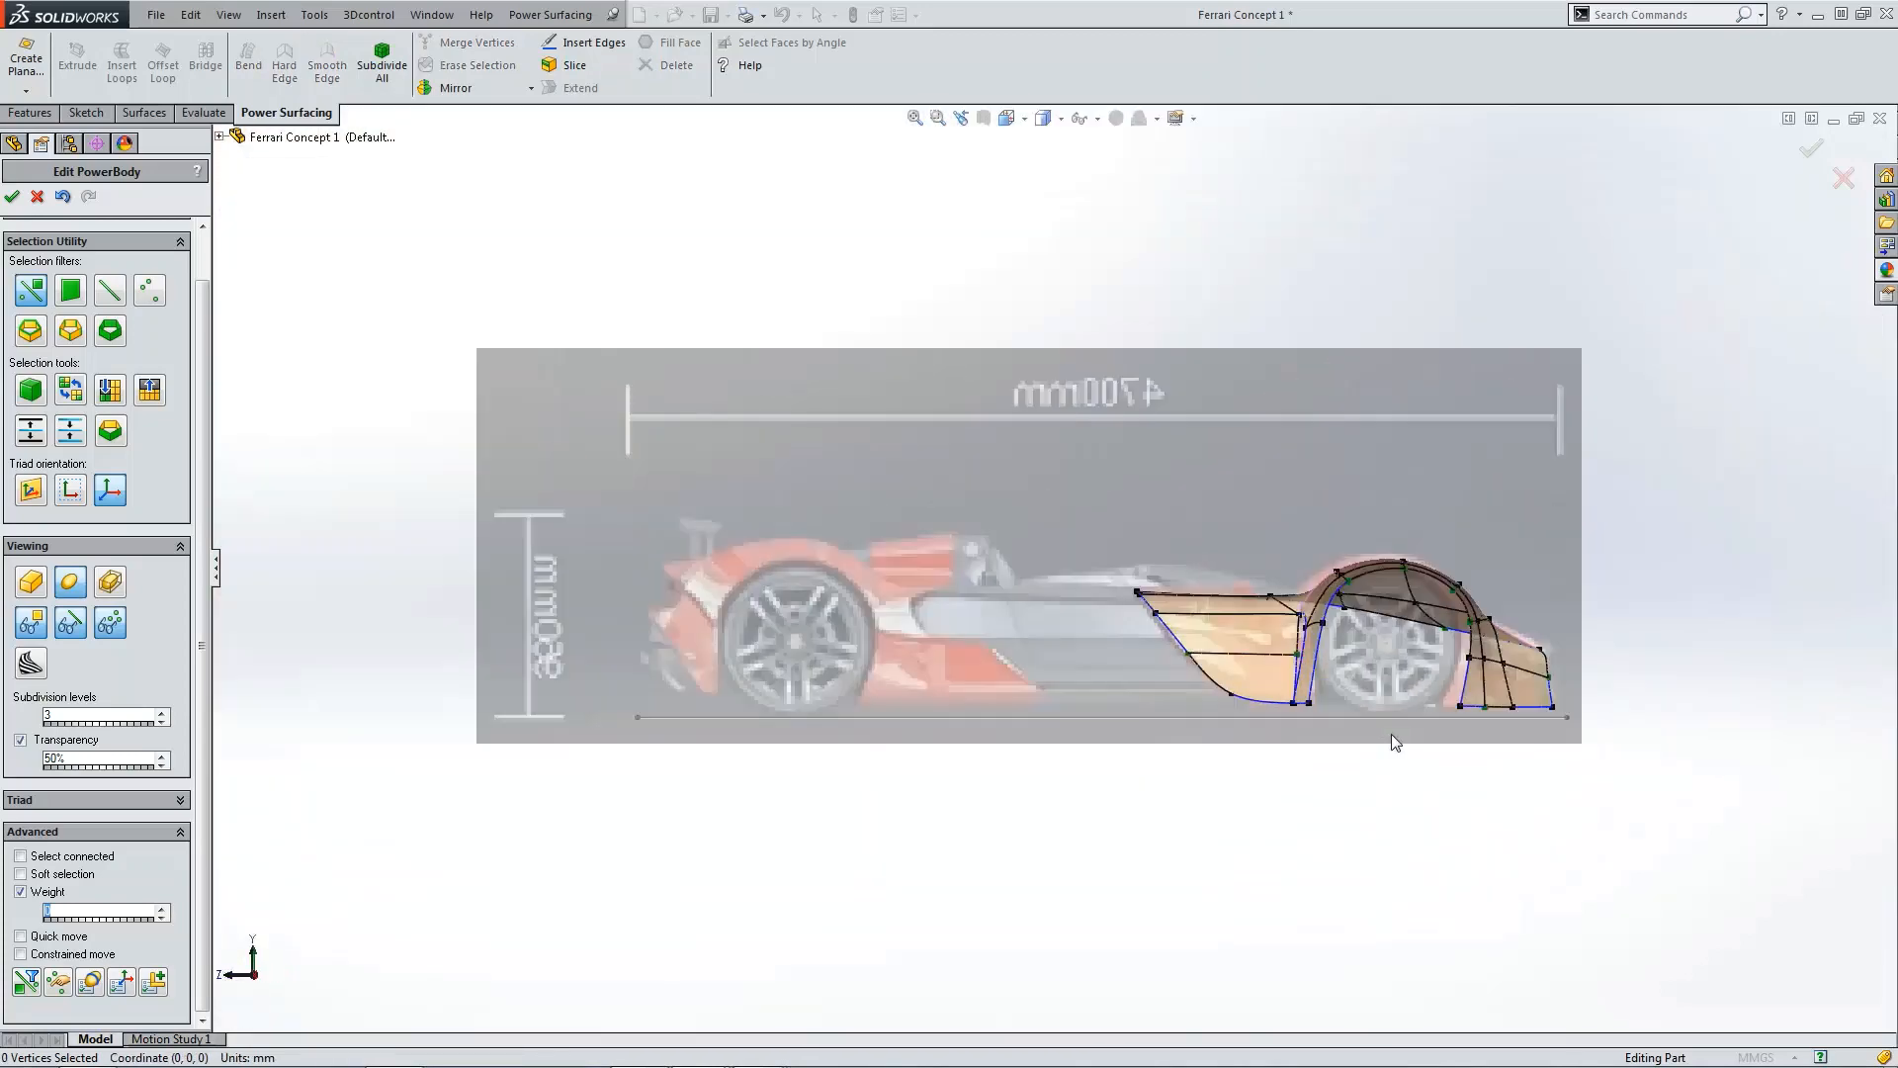
scroll(1391, 733, "down", 8)
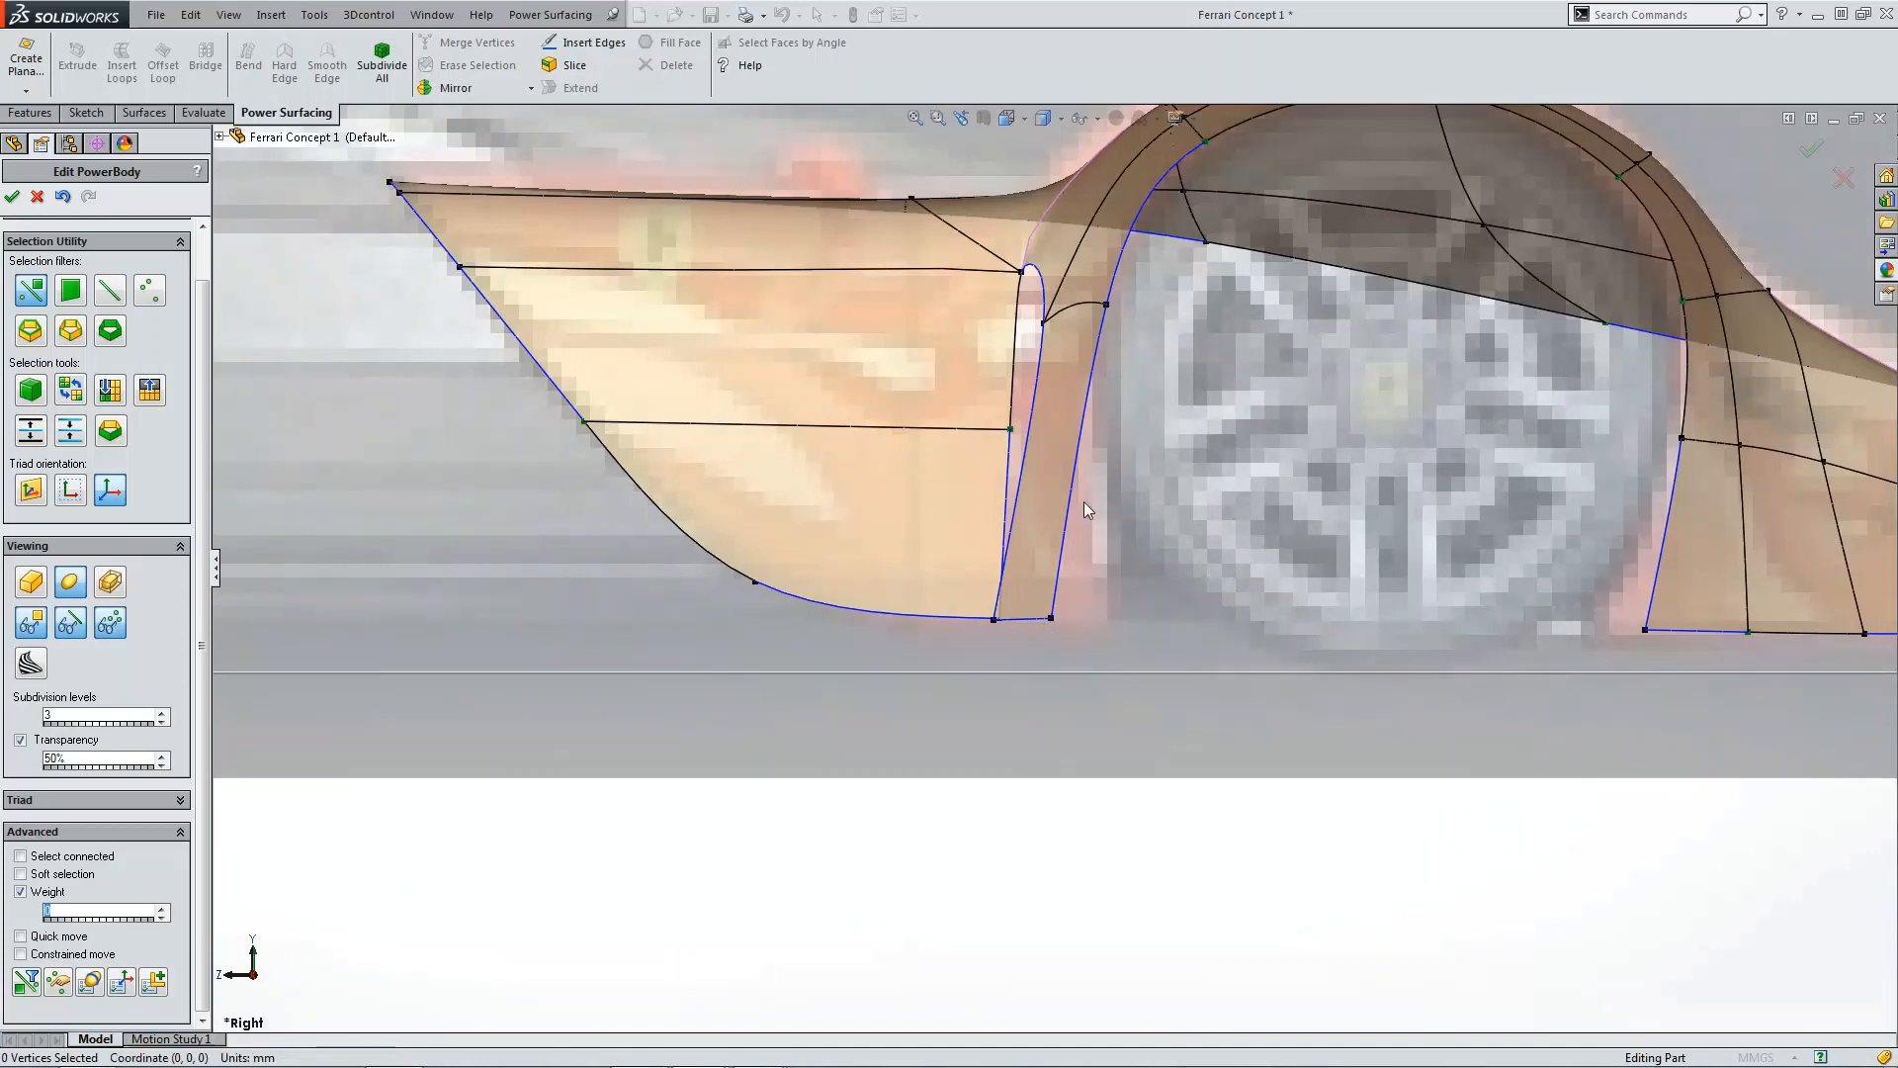
scroll(1082, 571, "up", 3)
key("ctrl+1")
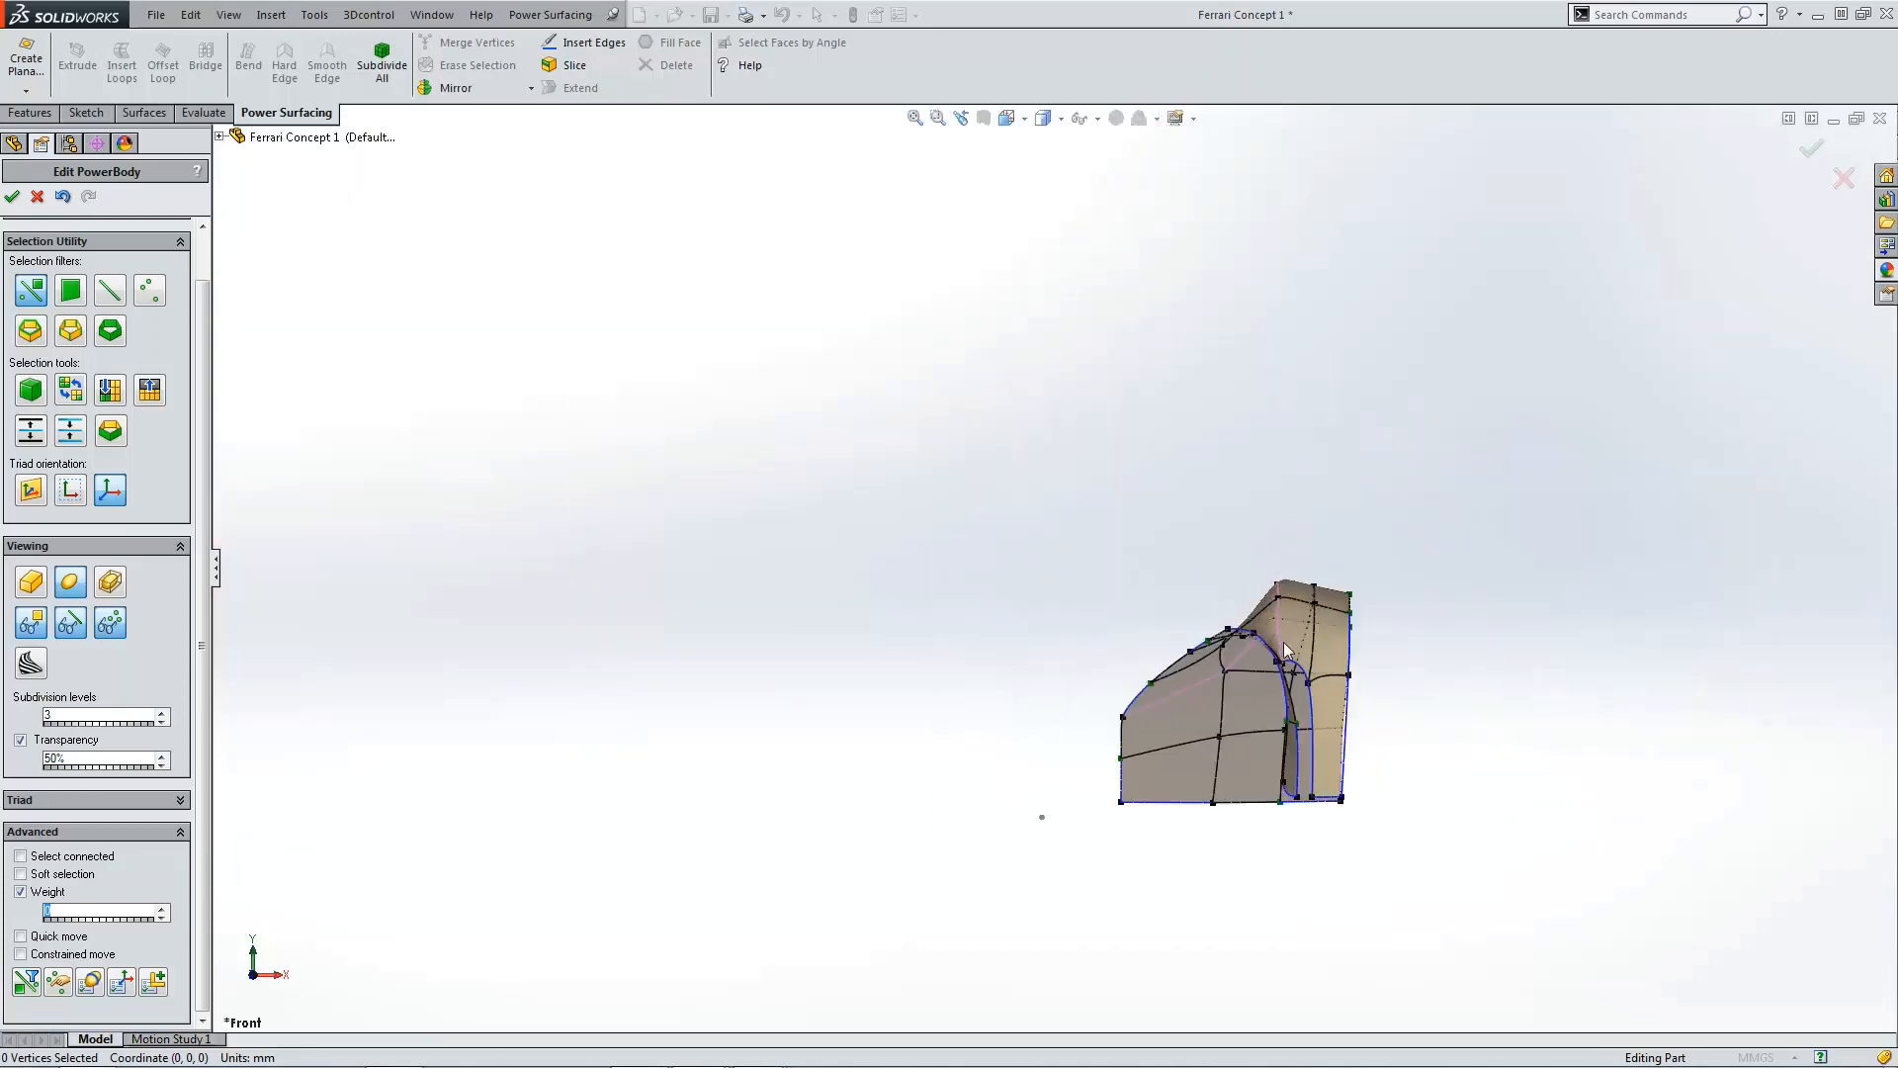
scroll(1084, 784, "down", 8)
left_click_drag(1173, 686, 1373, 727)
scroll(1319, 725, "up", 2)
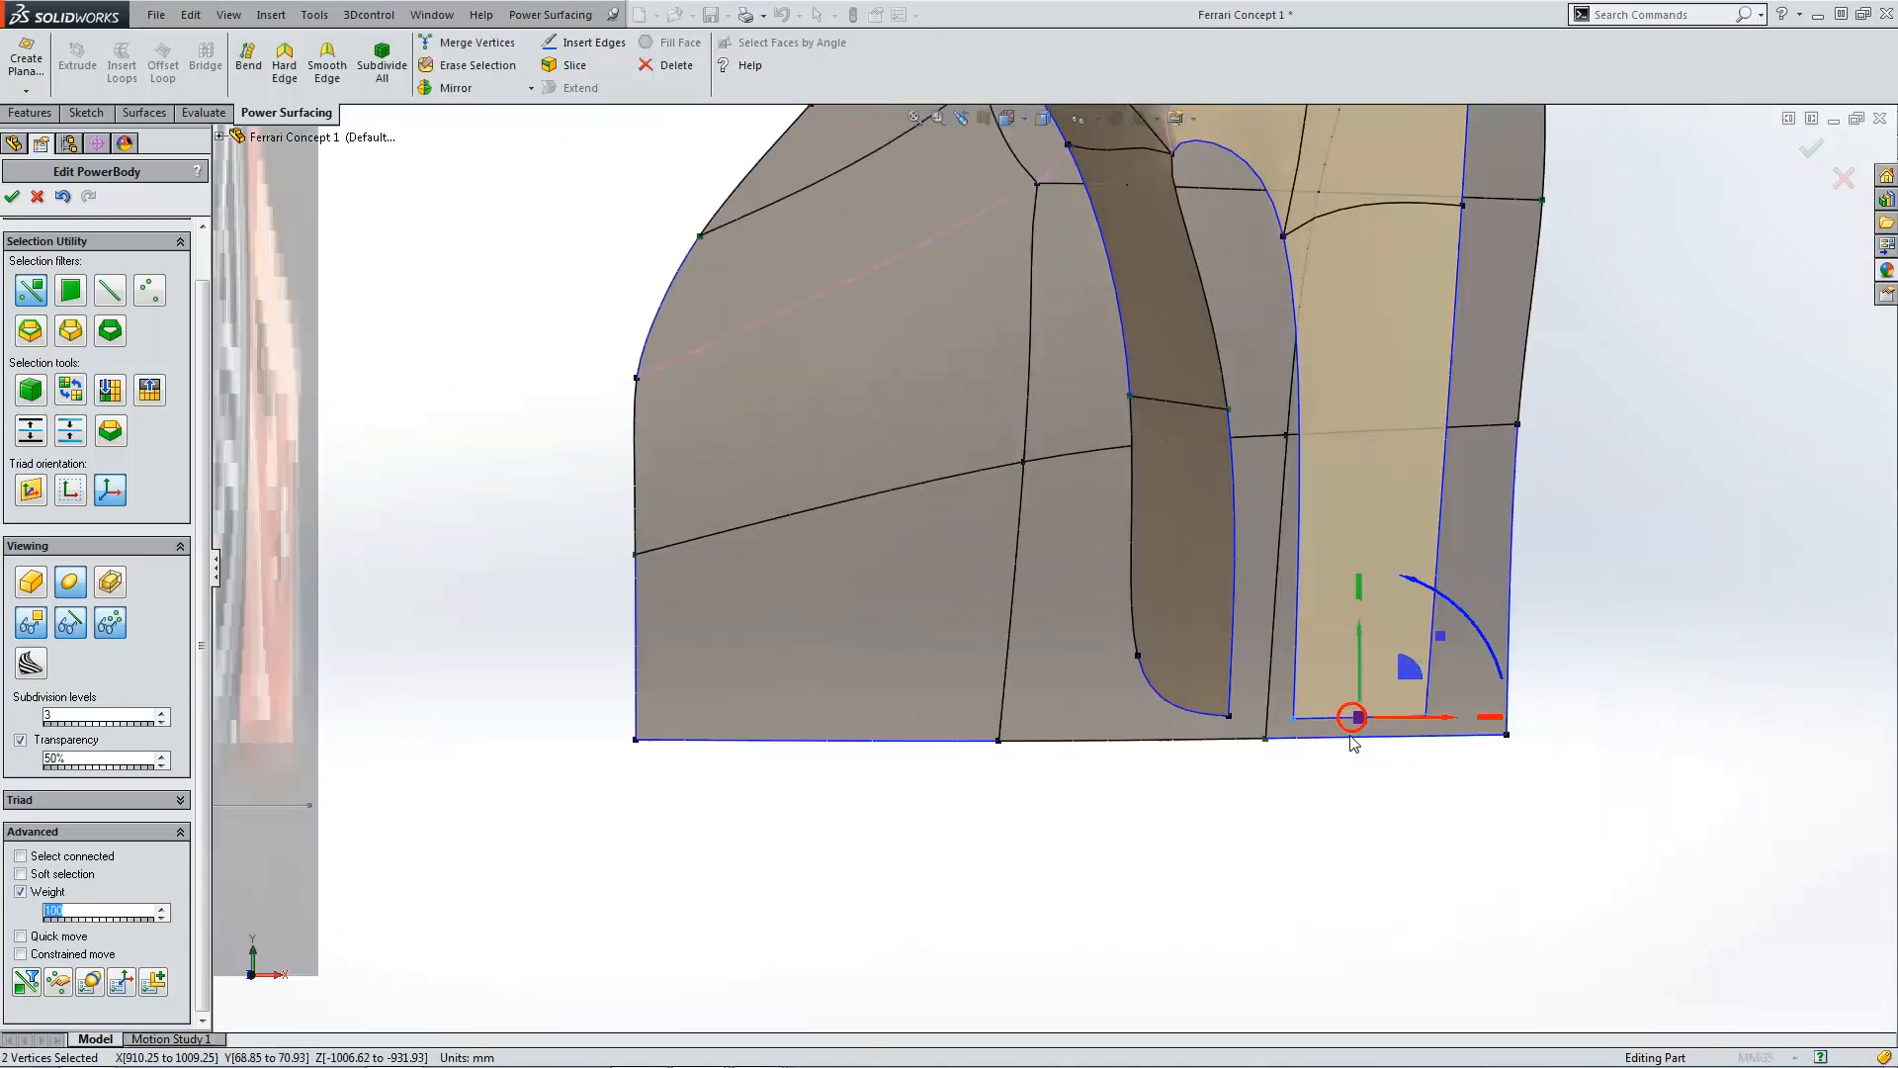
key("ctrl+4")
scroll(1265, 662, "down", 6)
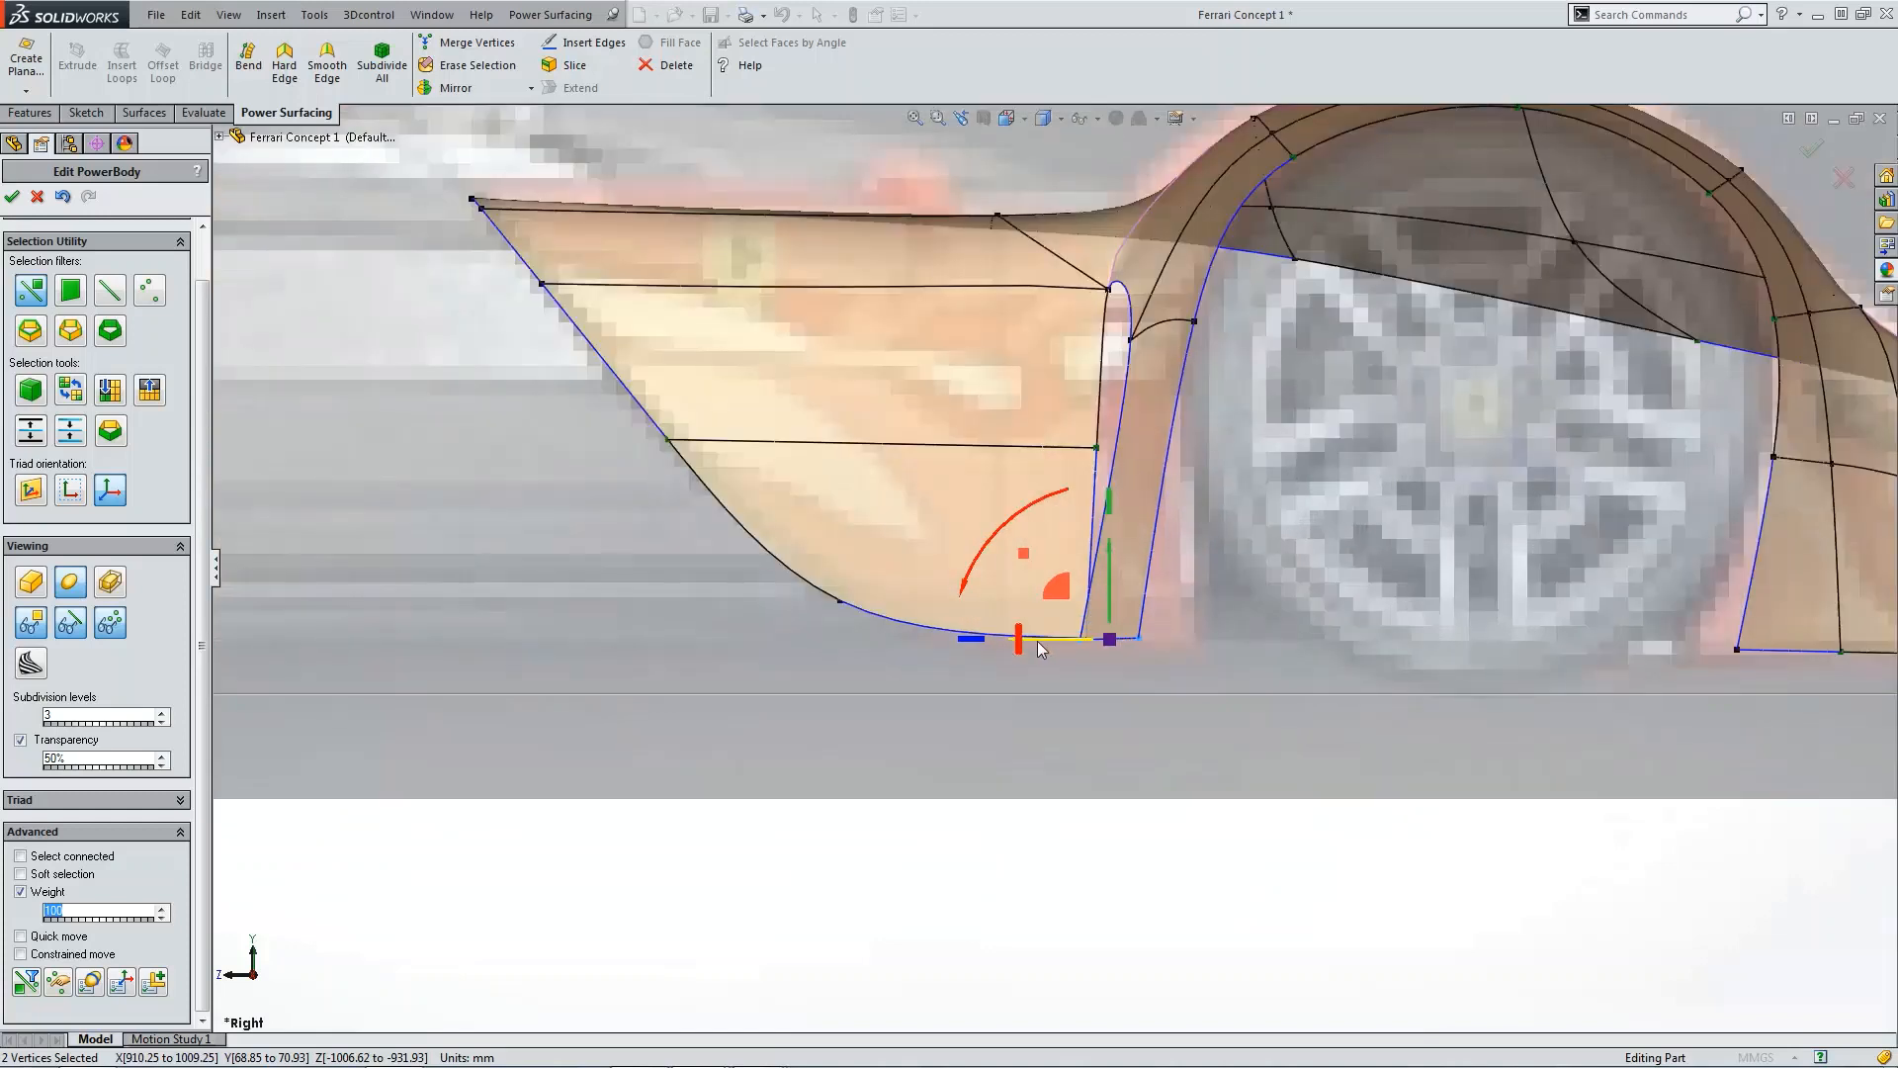
left_click_drag(1040, 649, 1095, 638)
left_click(1135, 709)
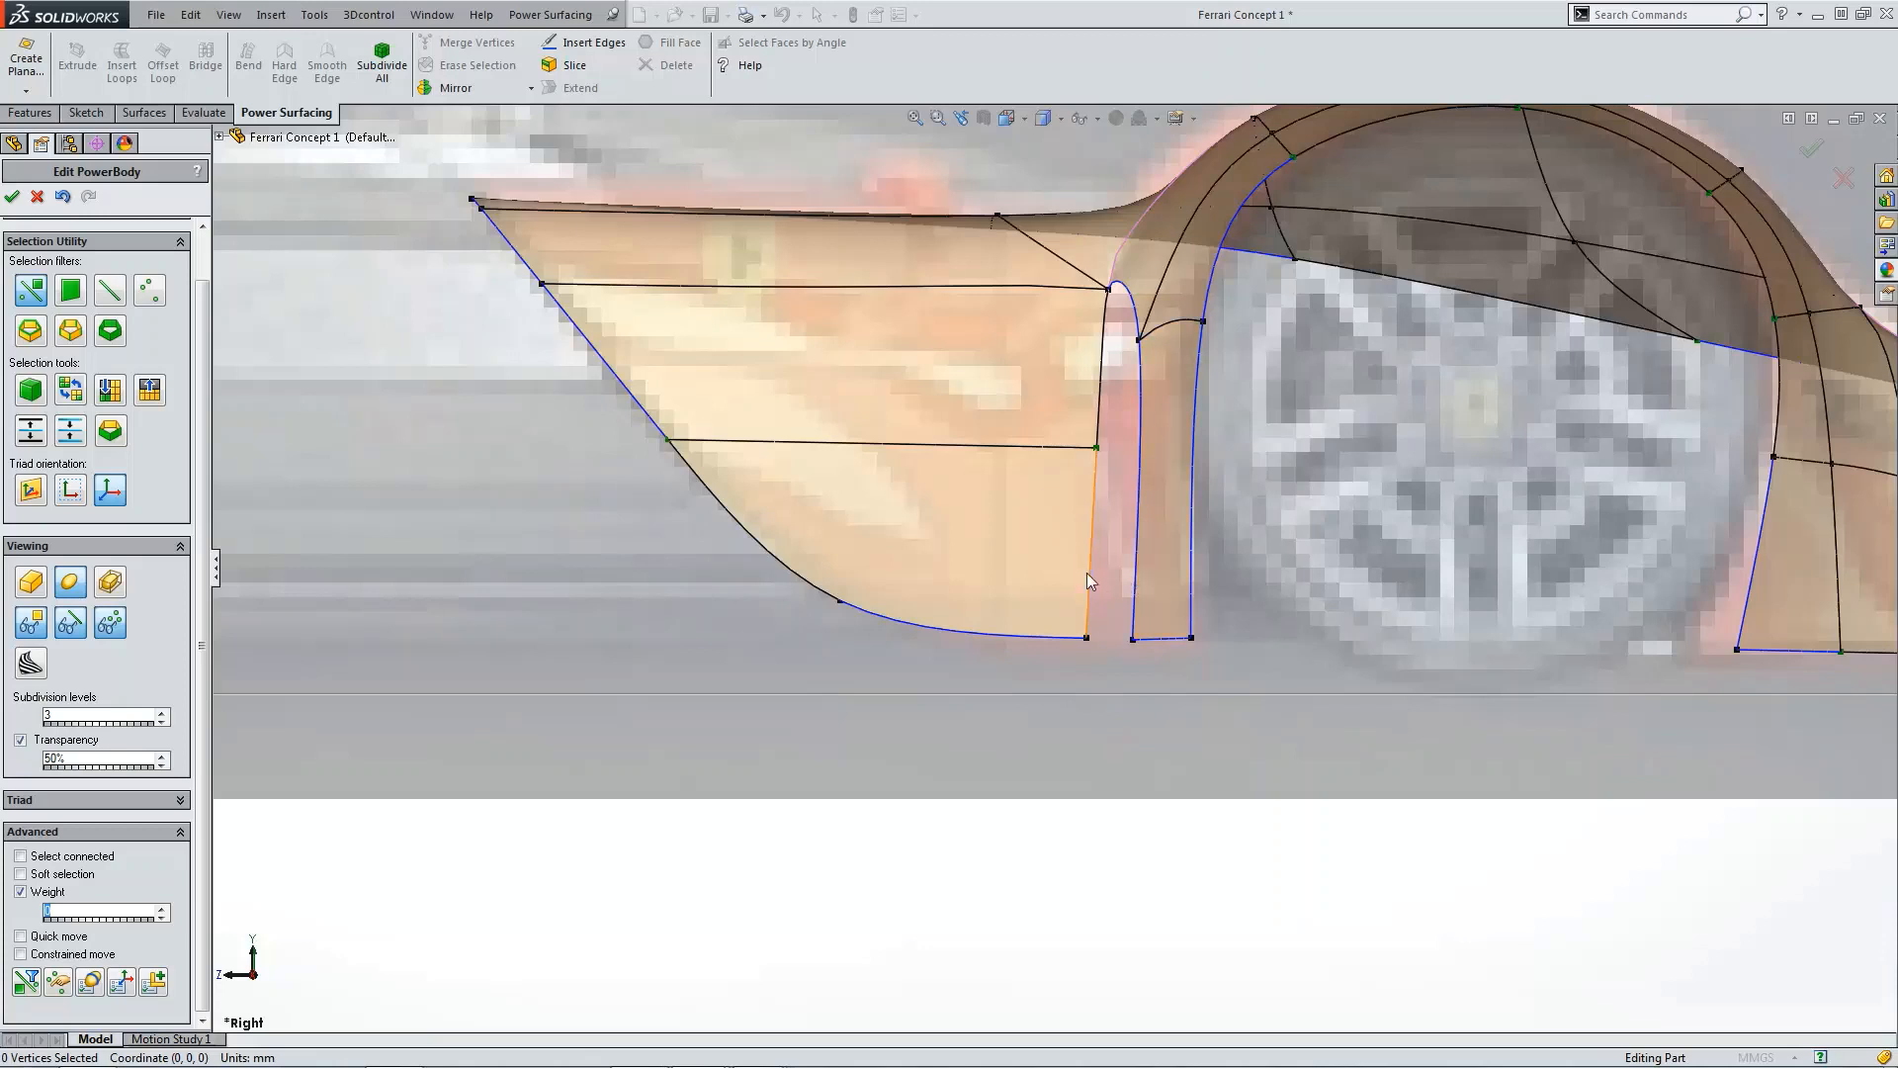
Step: Lower the inner panel's middle horizontal edge slightly in side view
left_click(1142, 447, "alt")
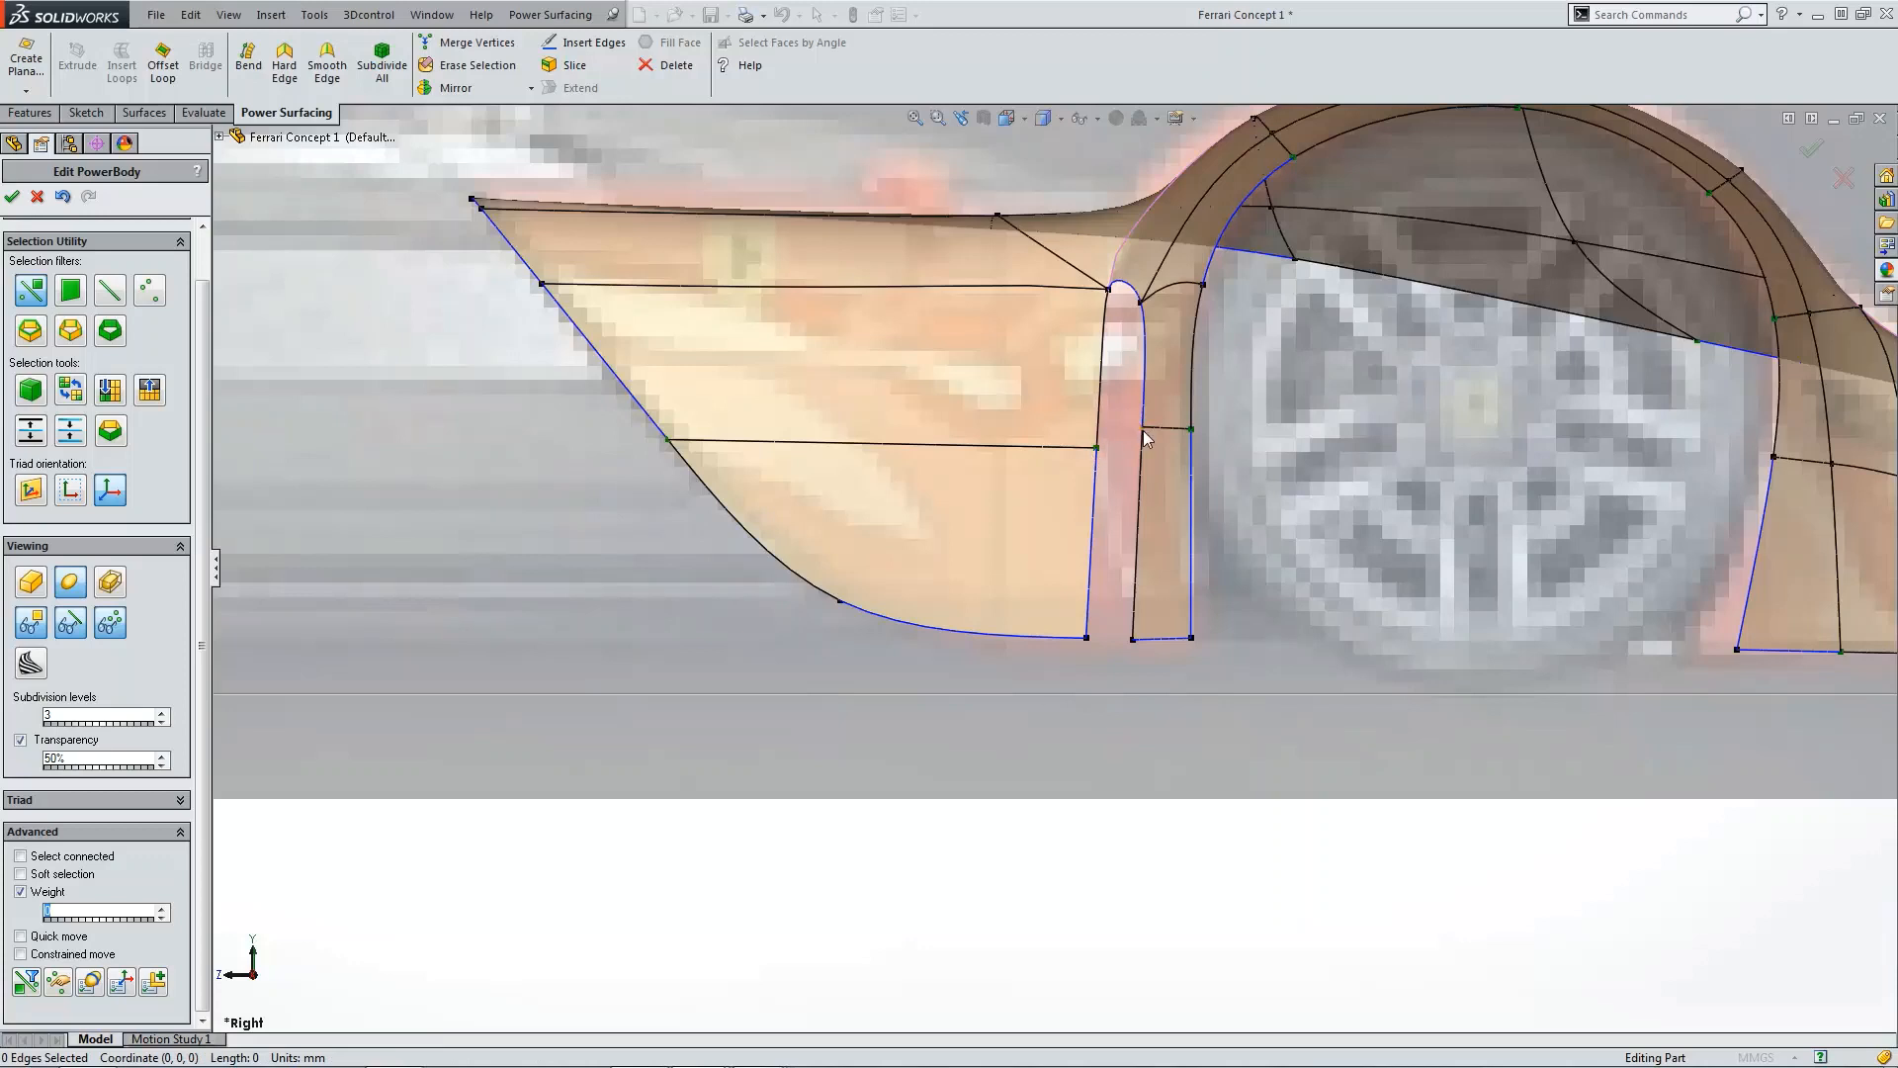
left_click(1163, 428)
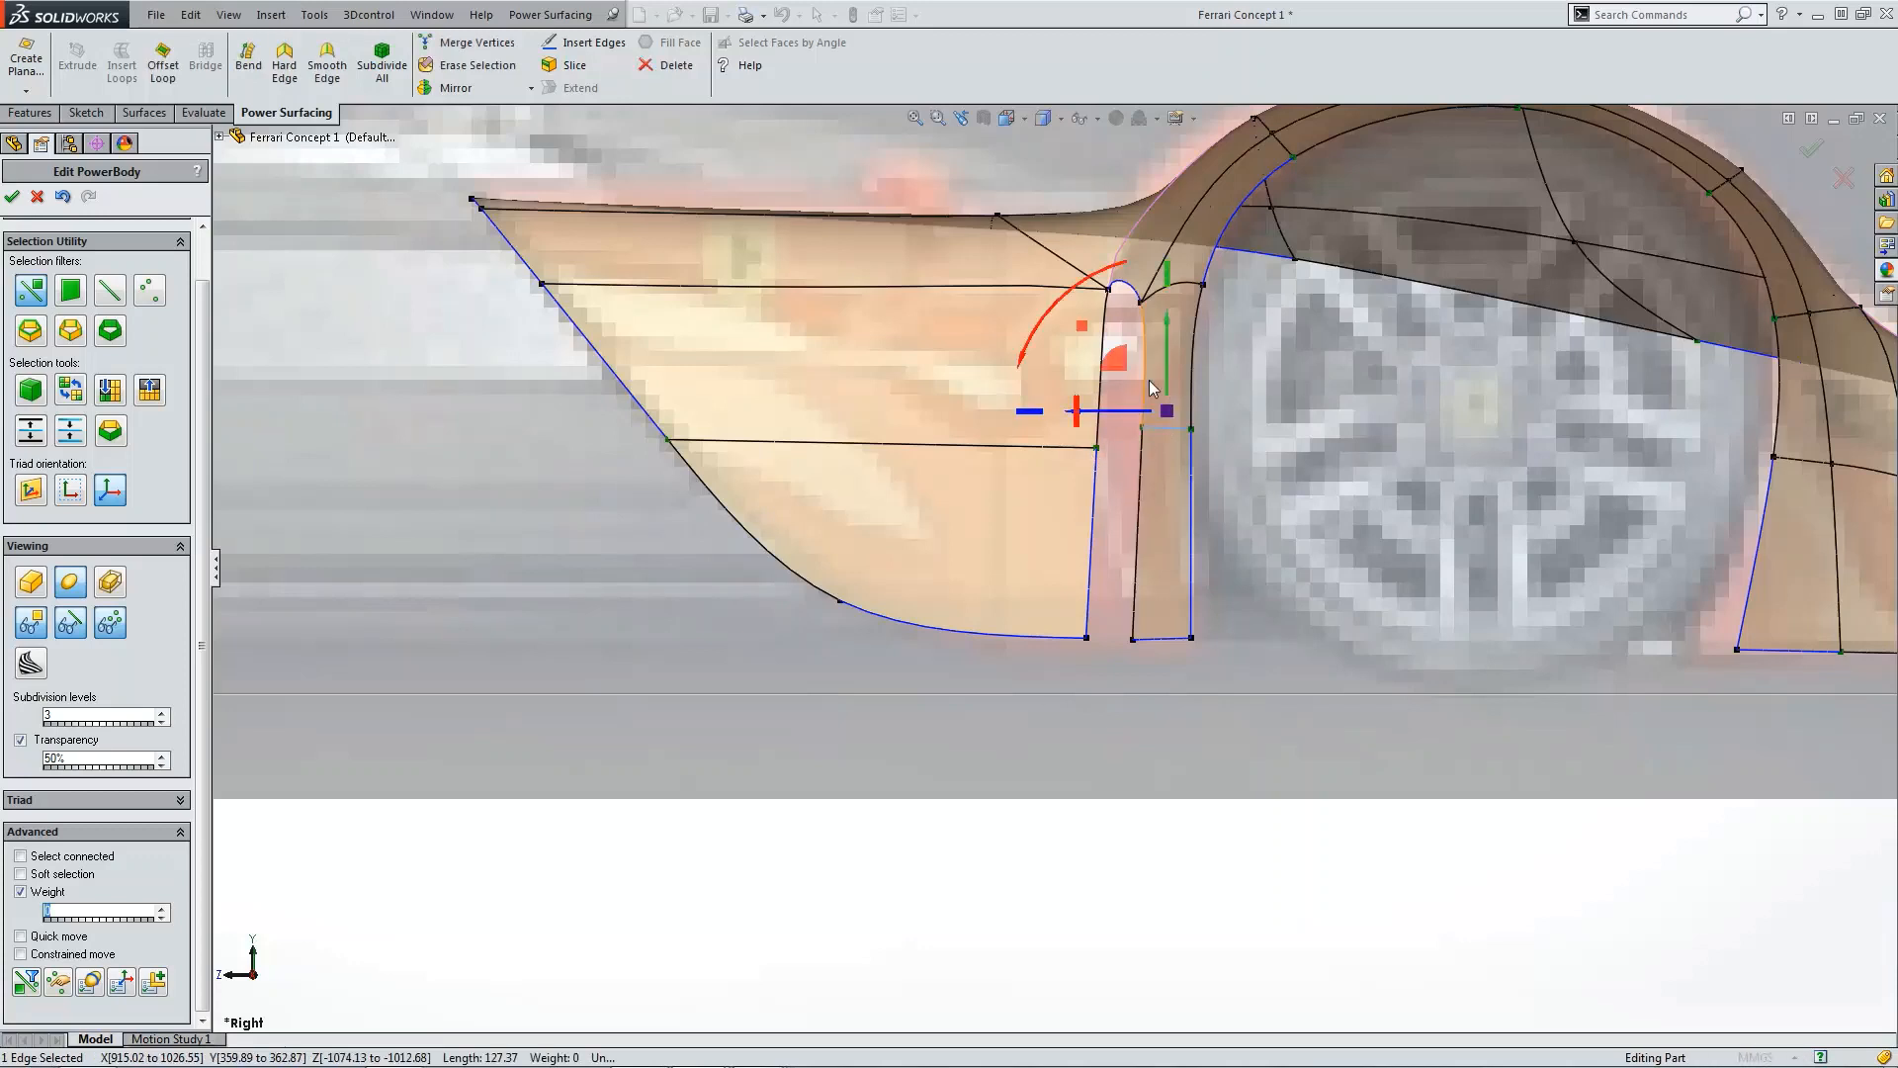
left_click_drag(1123, 370, 1121, 389)
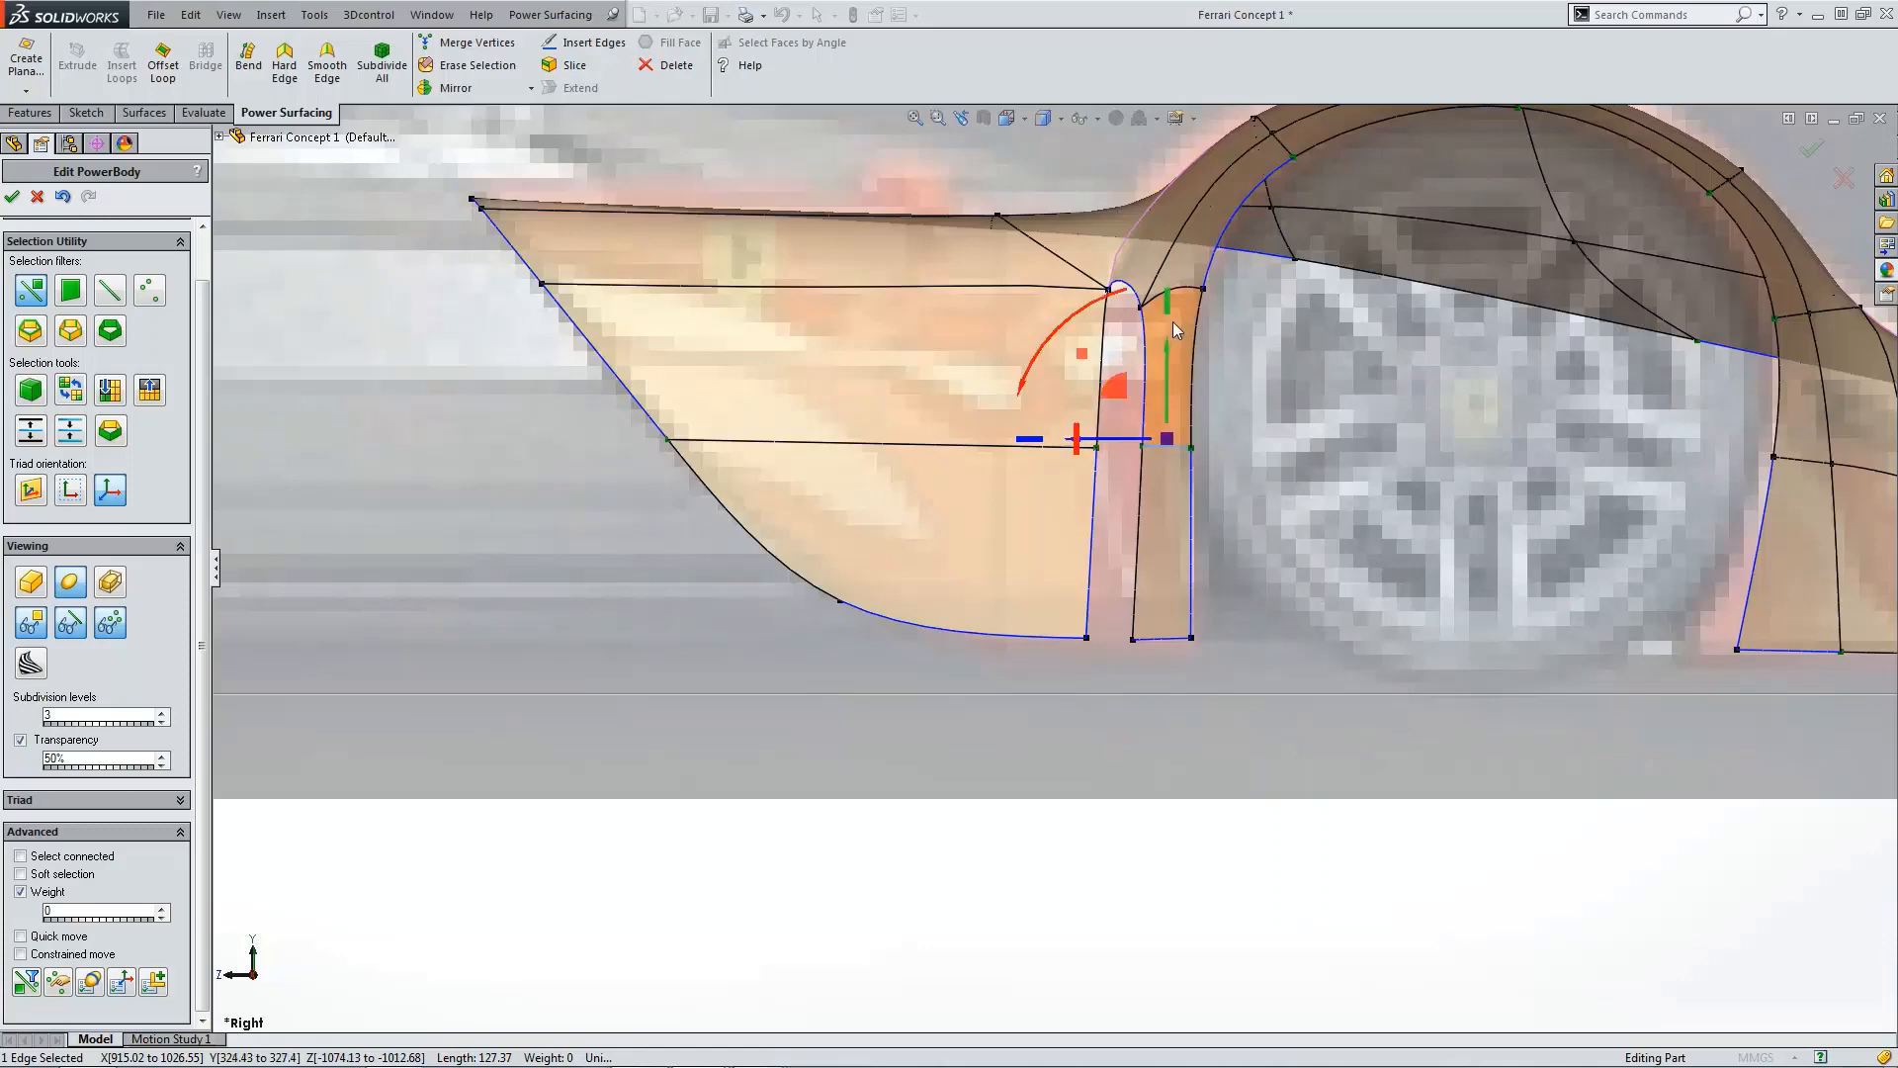
scroll(1137, 534, "up", 2)
left_click(1191, 720)
scroll(1210, 660, "up", 3)
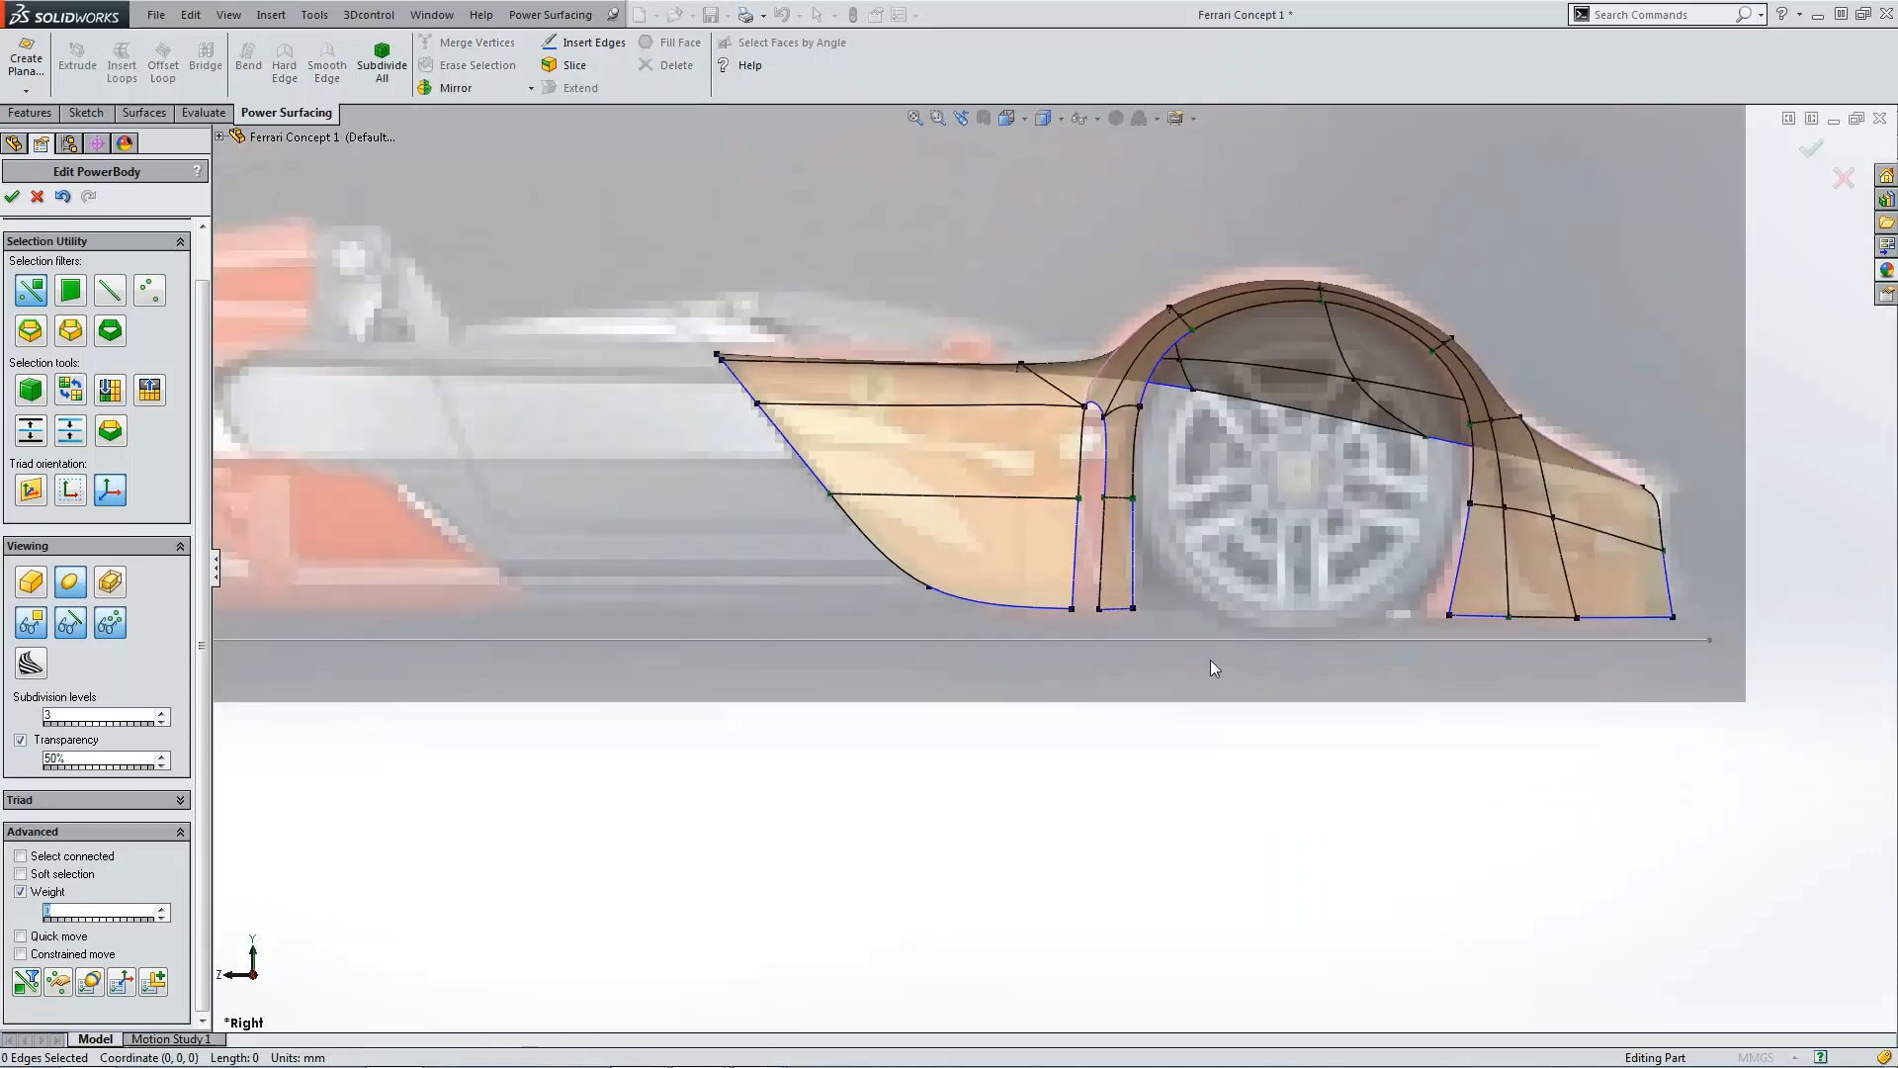
middle_click_drag(1114, 461, 1099, 497)
scroll(1226, 569, "down", 3)
scroll(1238, 581, "up", 3)
scroll(1143, 539, "down", 4)
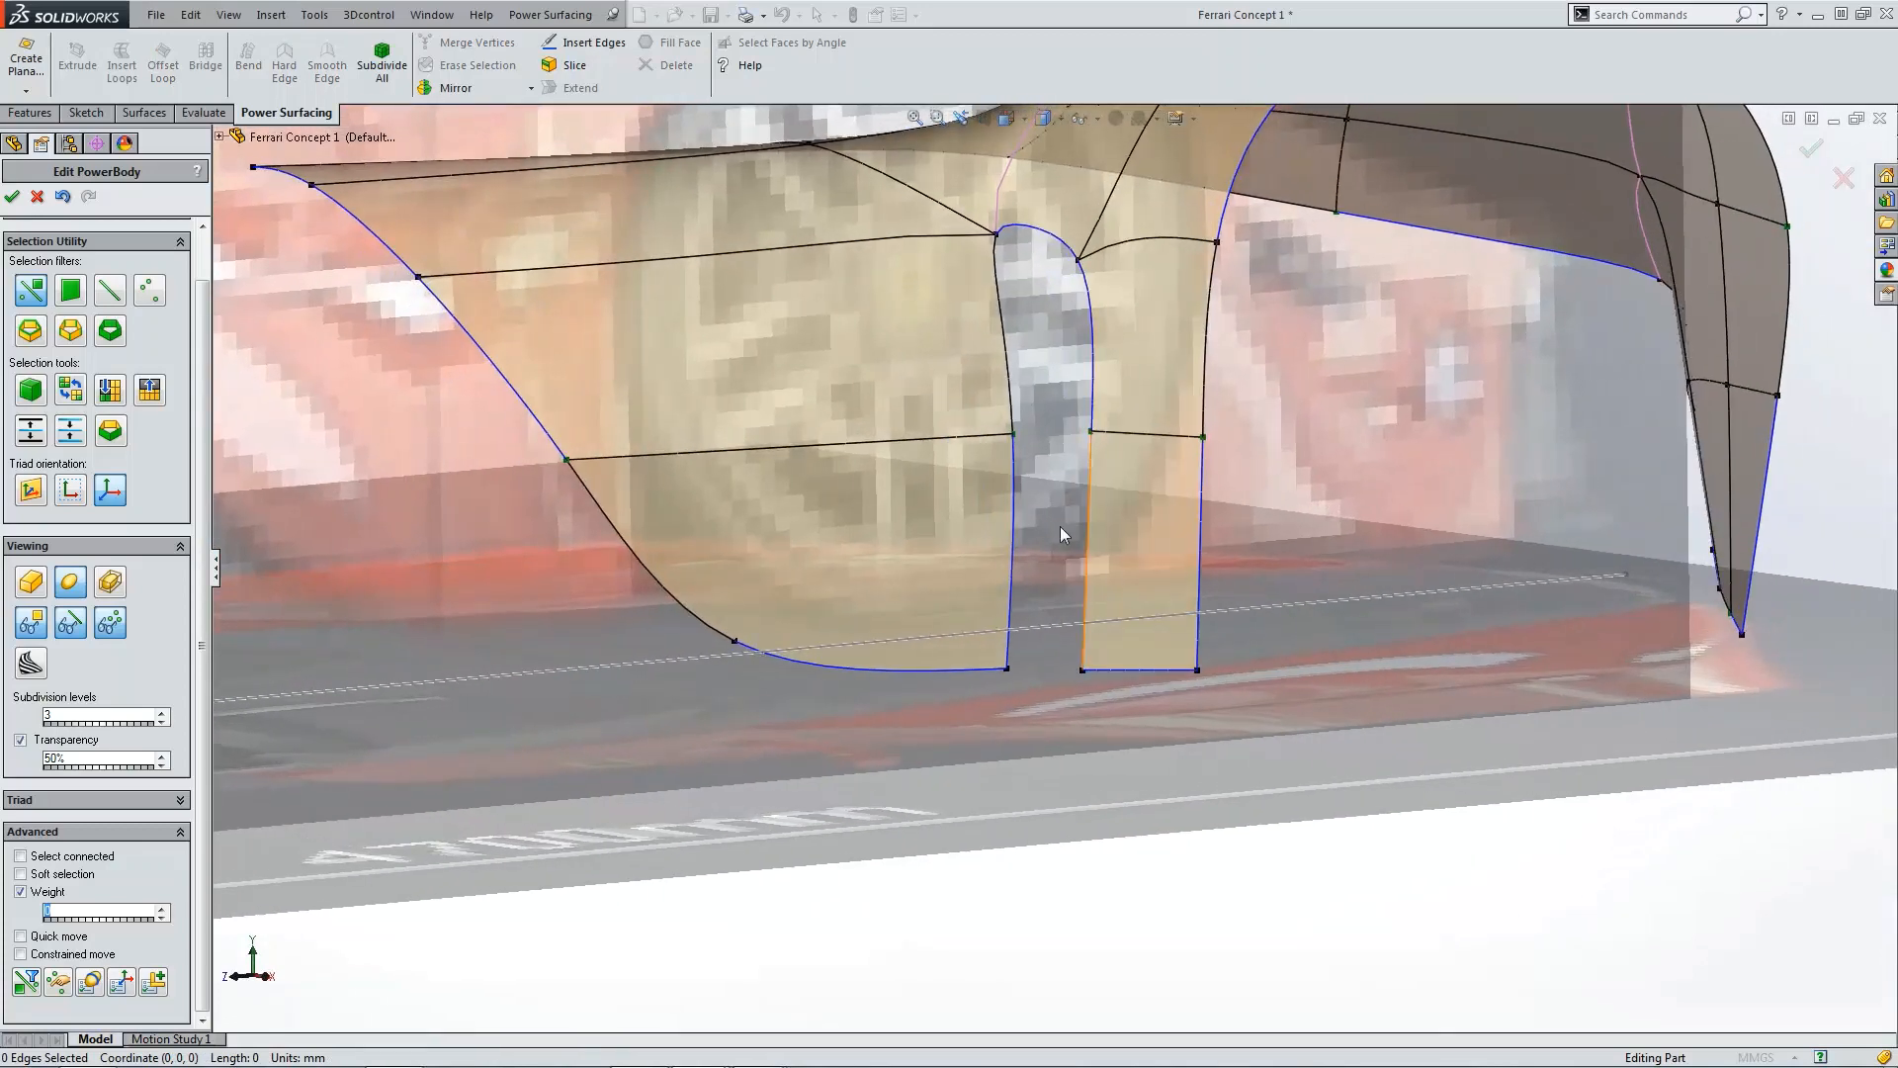
Step: Extend the inner panel's outer vertical edge by 50 mm toward the wheel arch
left_click(1088, 482)
left_click(581, 89)
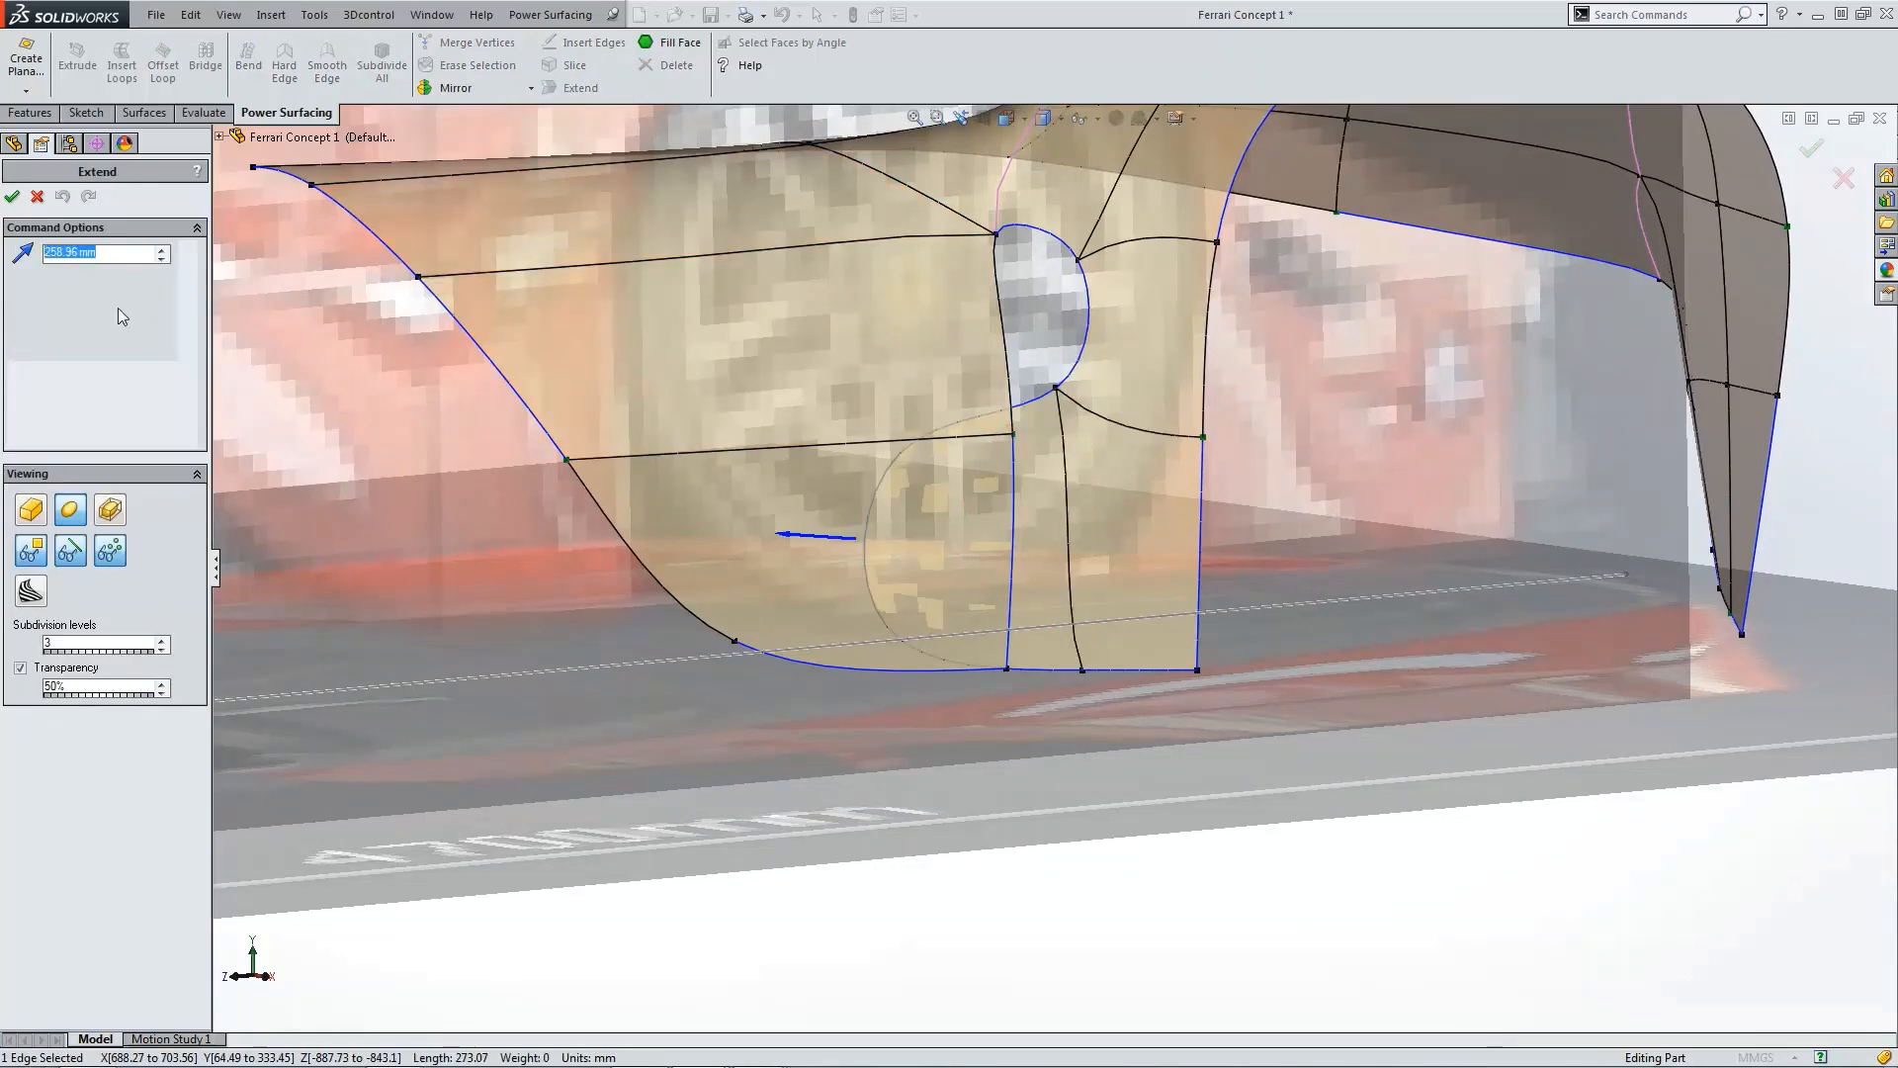
type("50 mm")
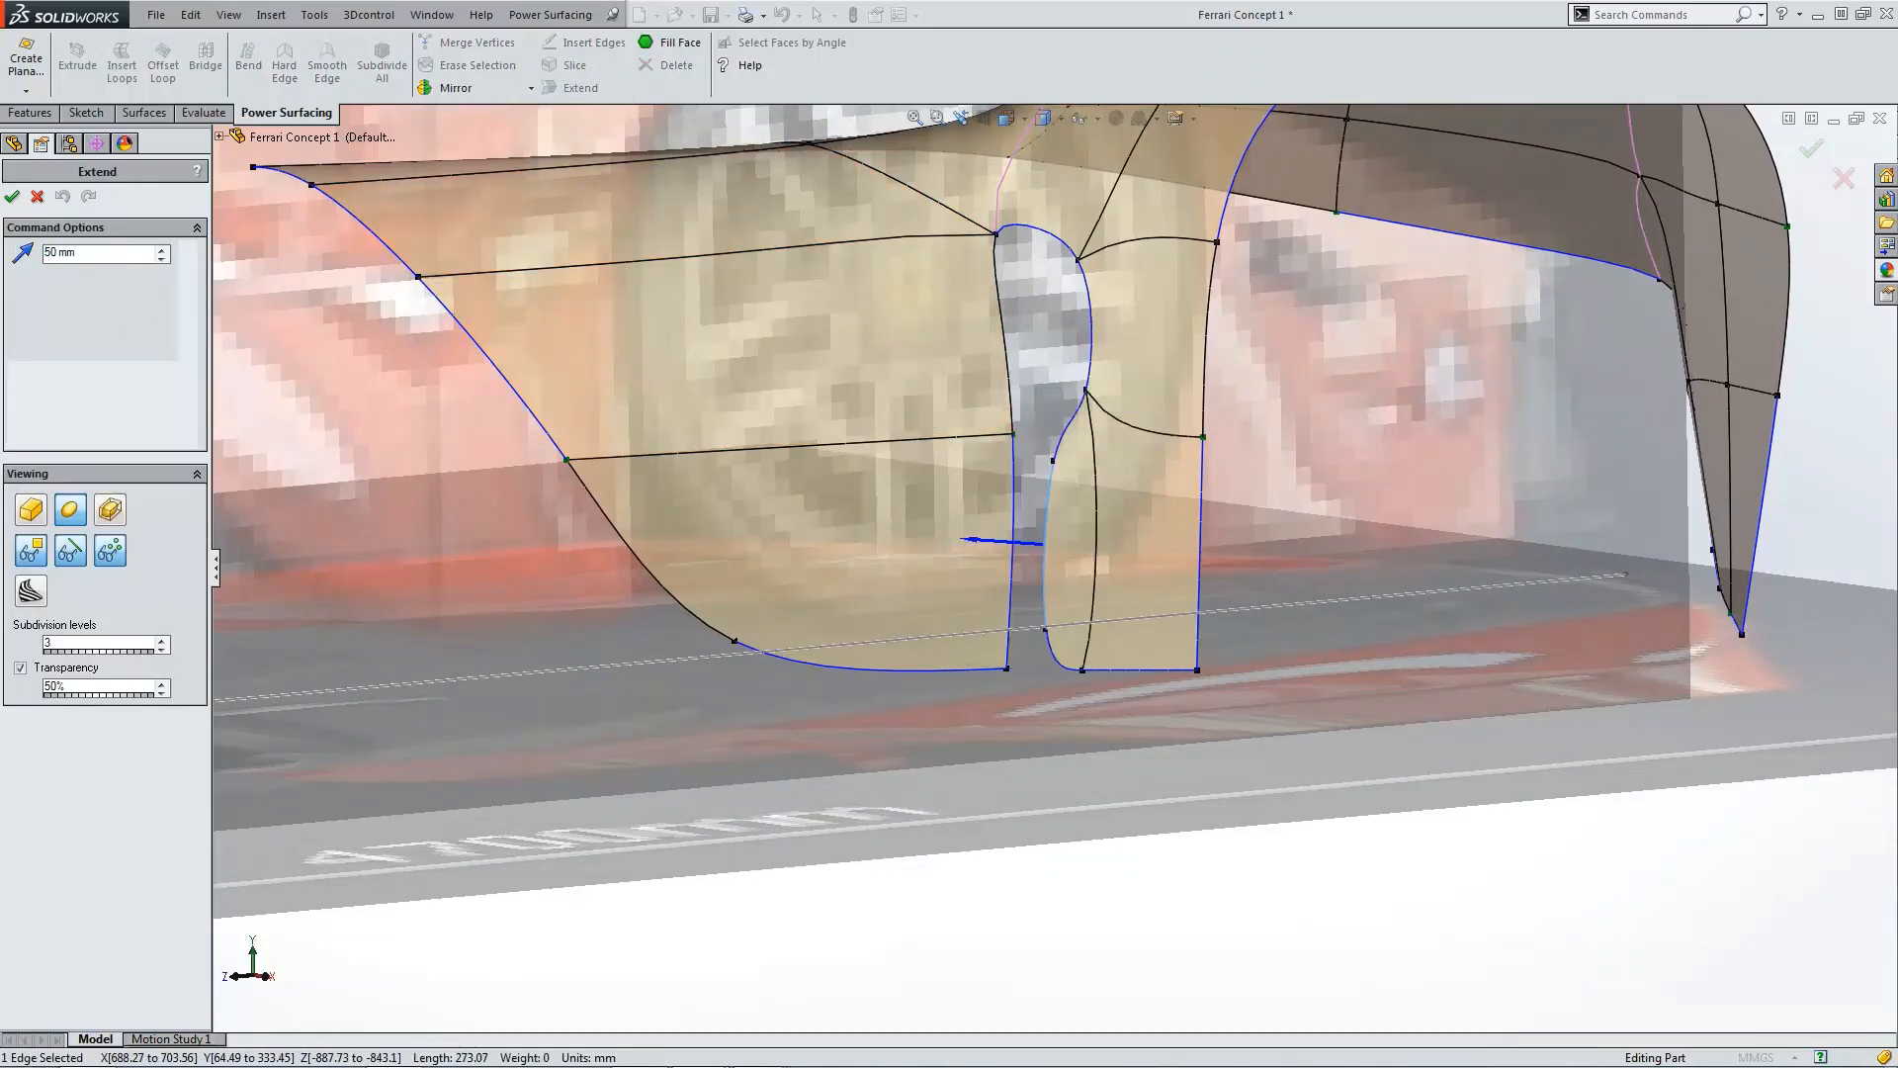
left_click(12, 196)
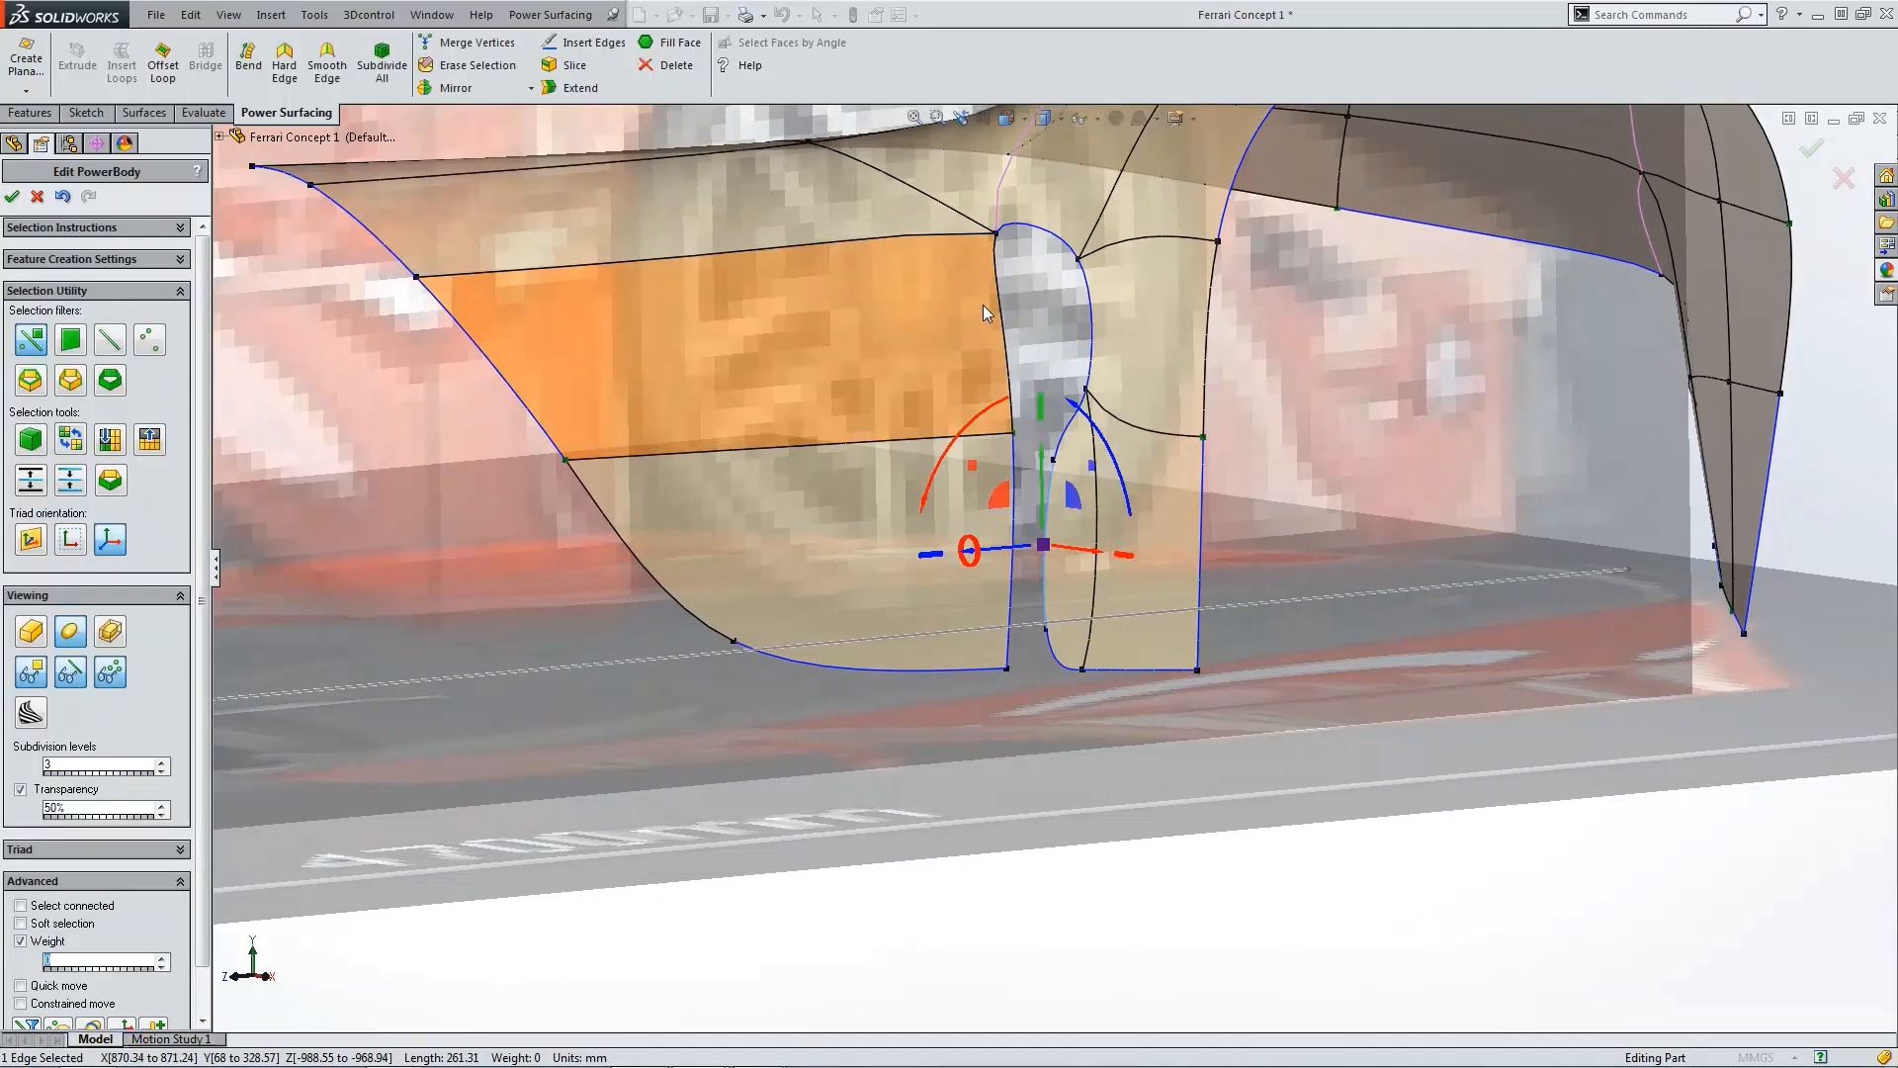
Step: Make the two vertices of the newly extended edge hard
left_click(1051, 461)
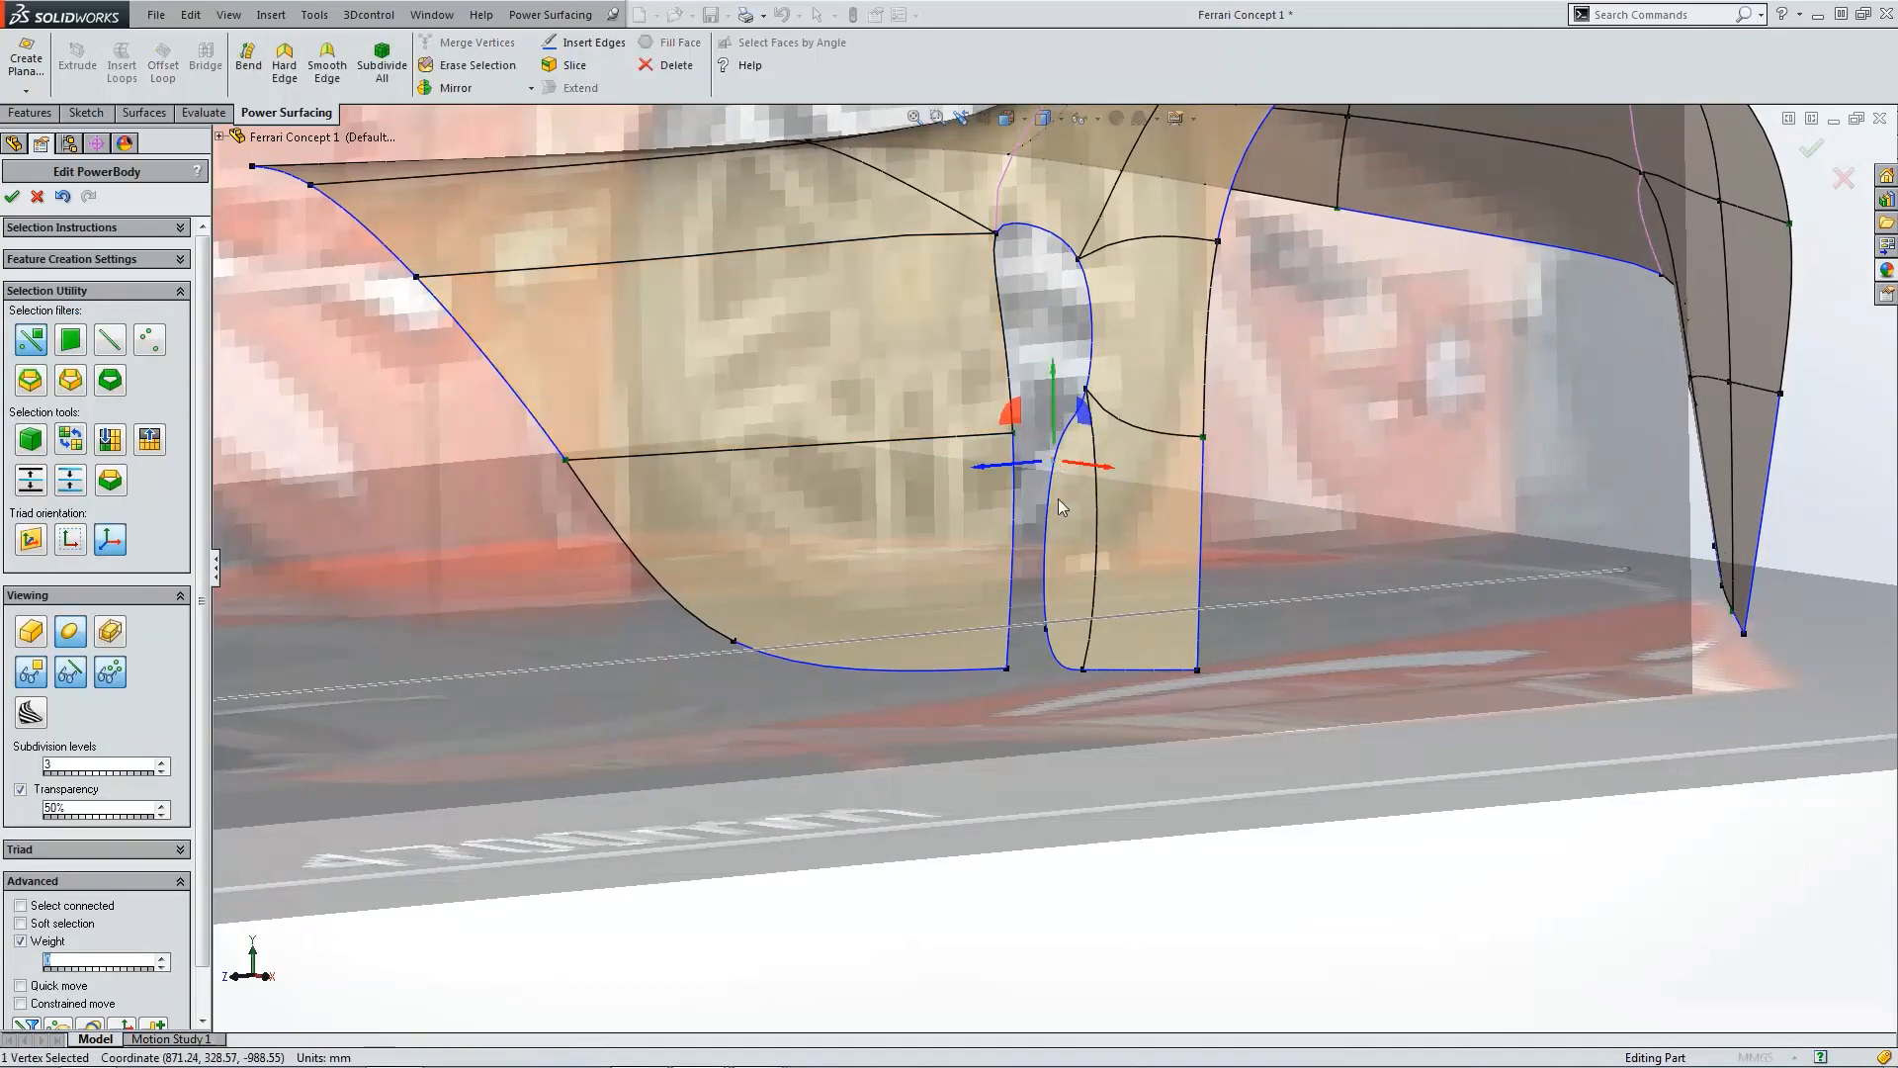
left_click(1046, 629, "ctrl")
left_click(284, 61)
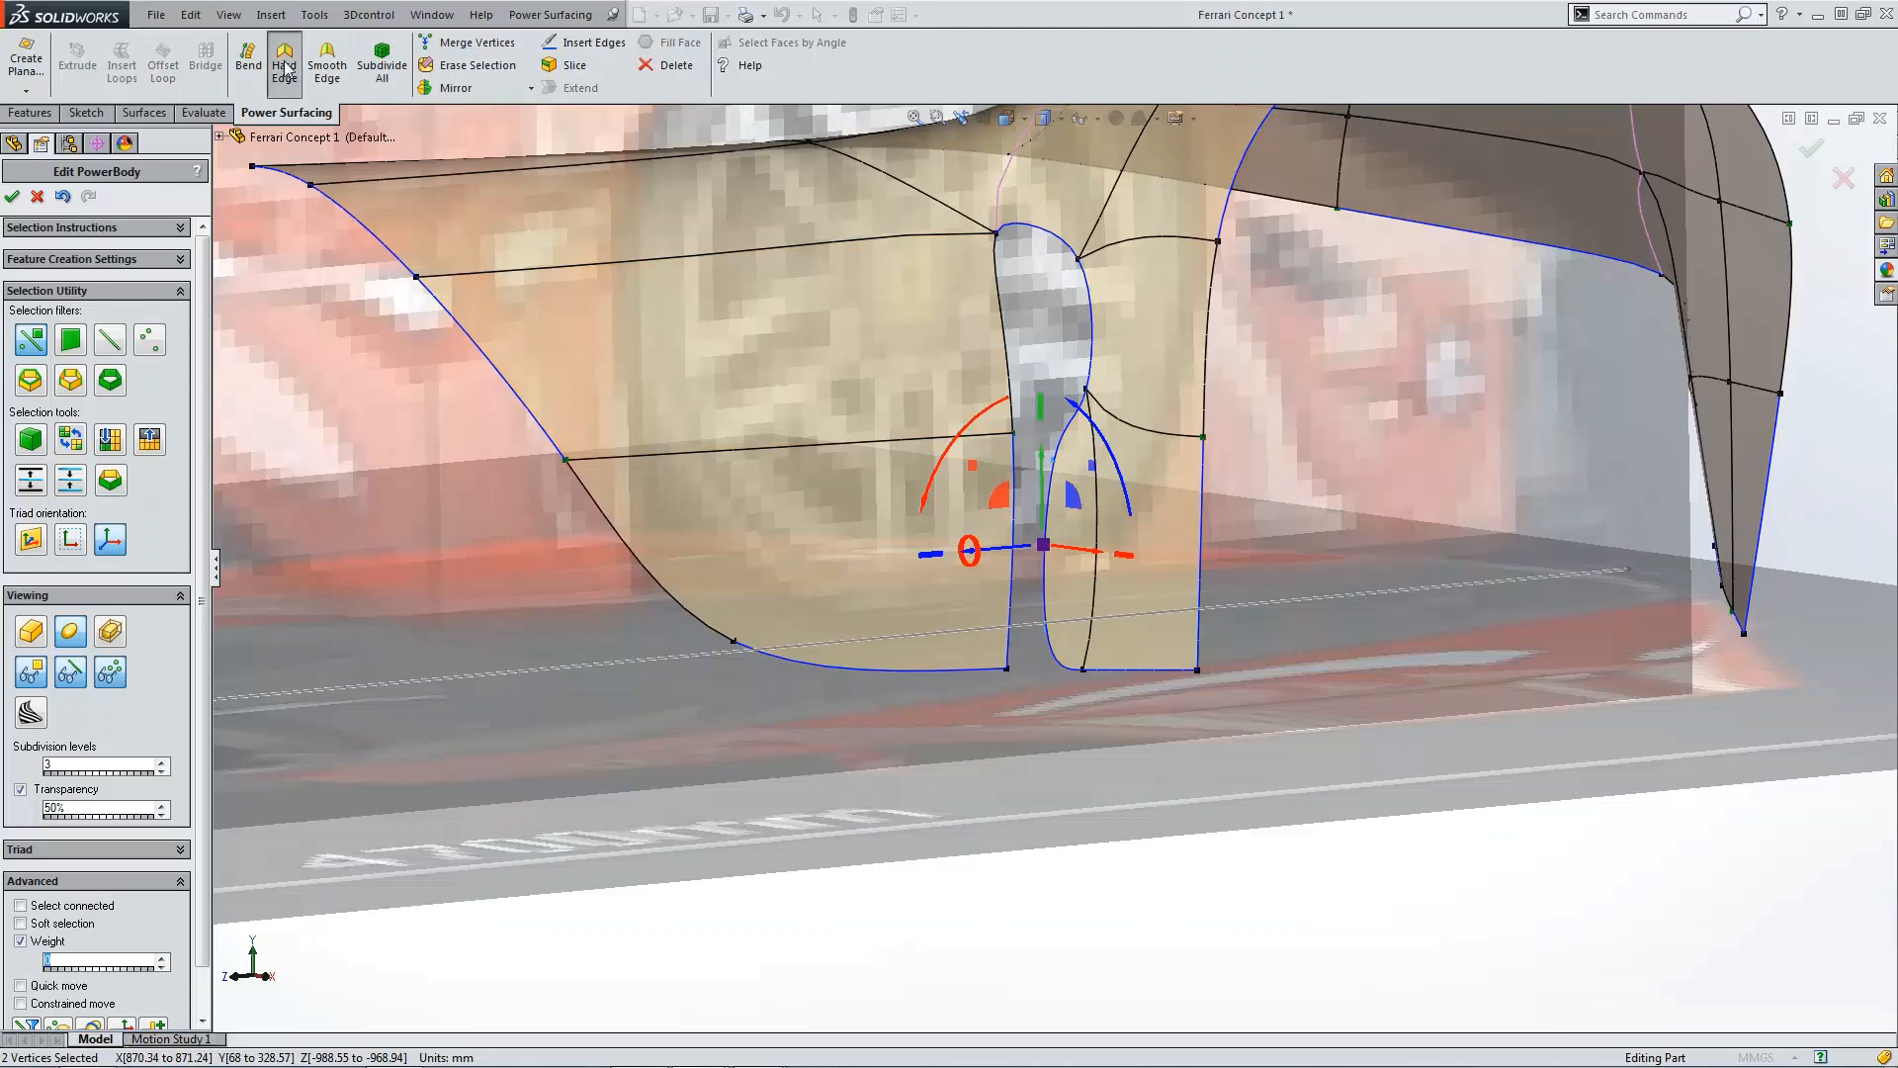
Step: Set the weight of the new panel's bottom corner vertex to 0
scroll(1095, 395, "down", 3)
left_click(1095, 396)
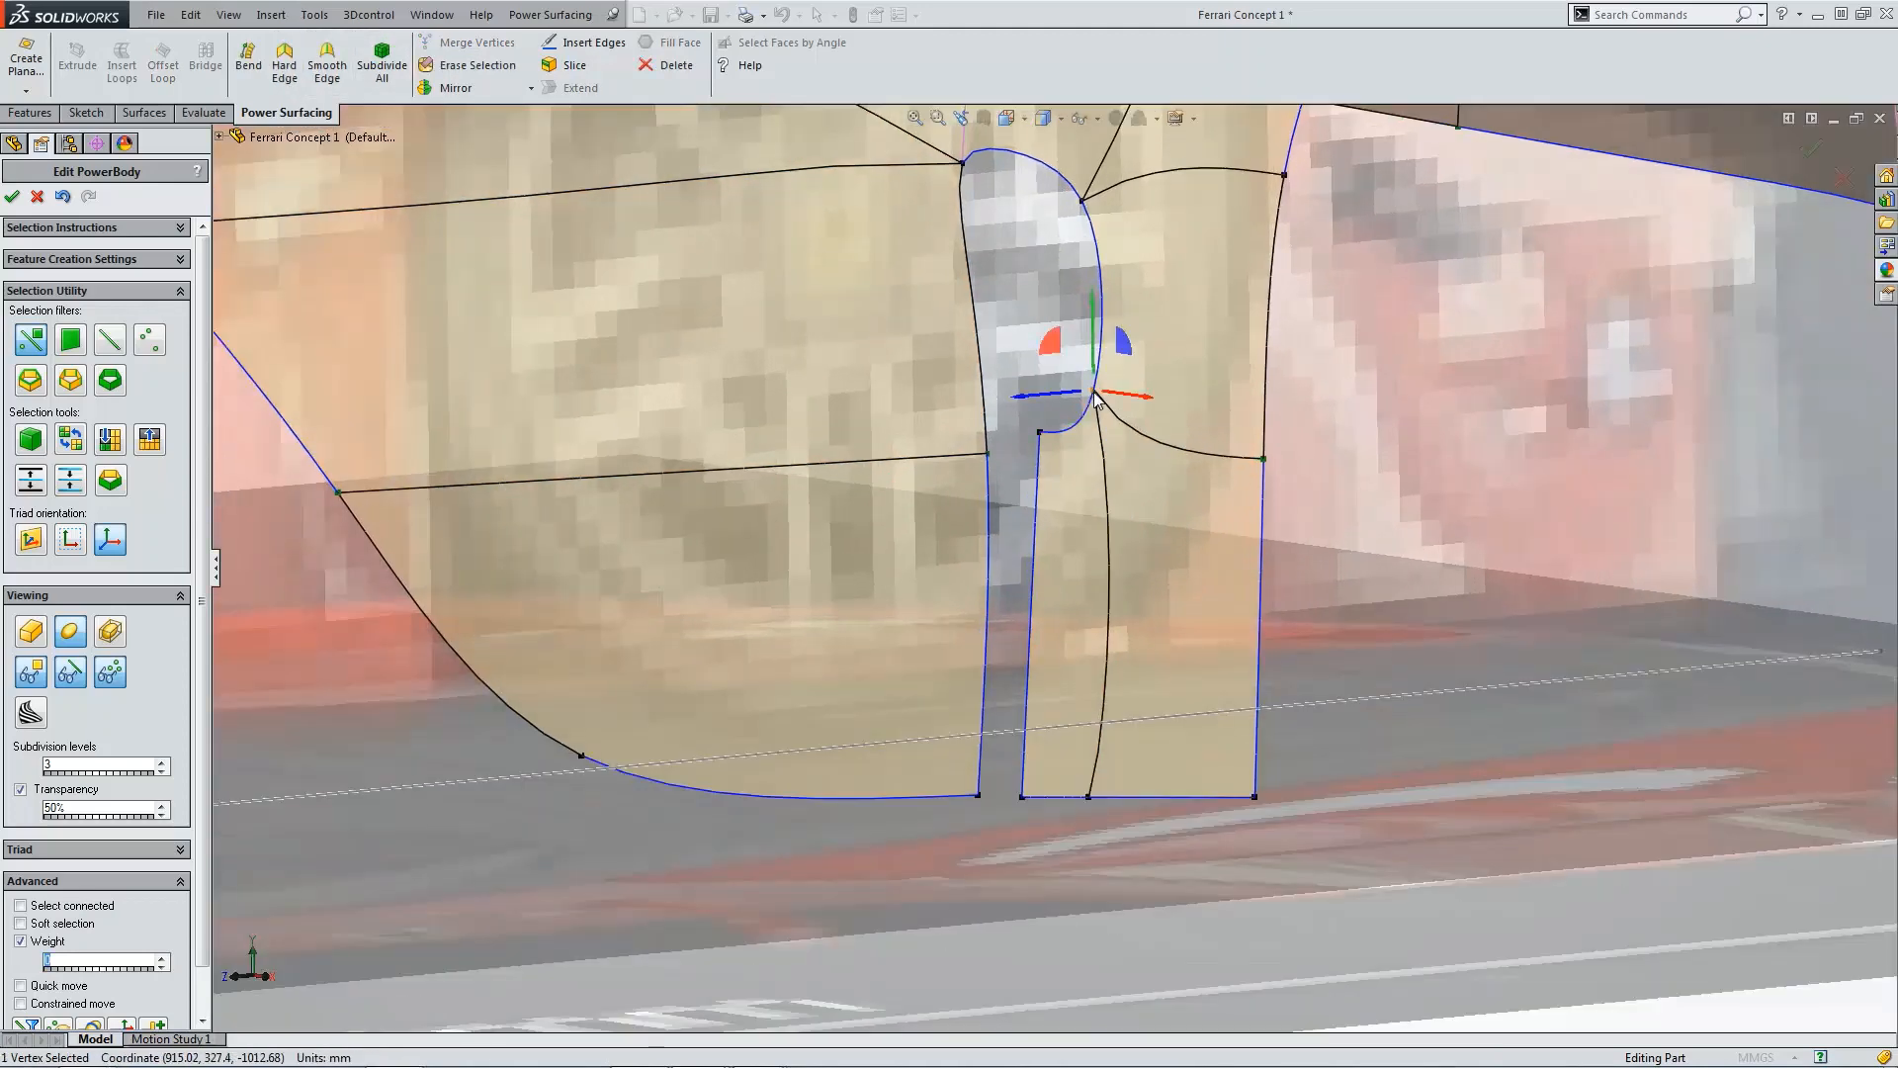
left_click(1088, 797)
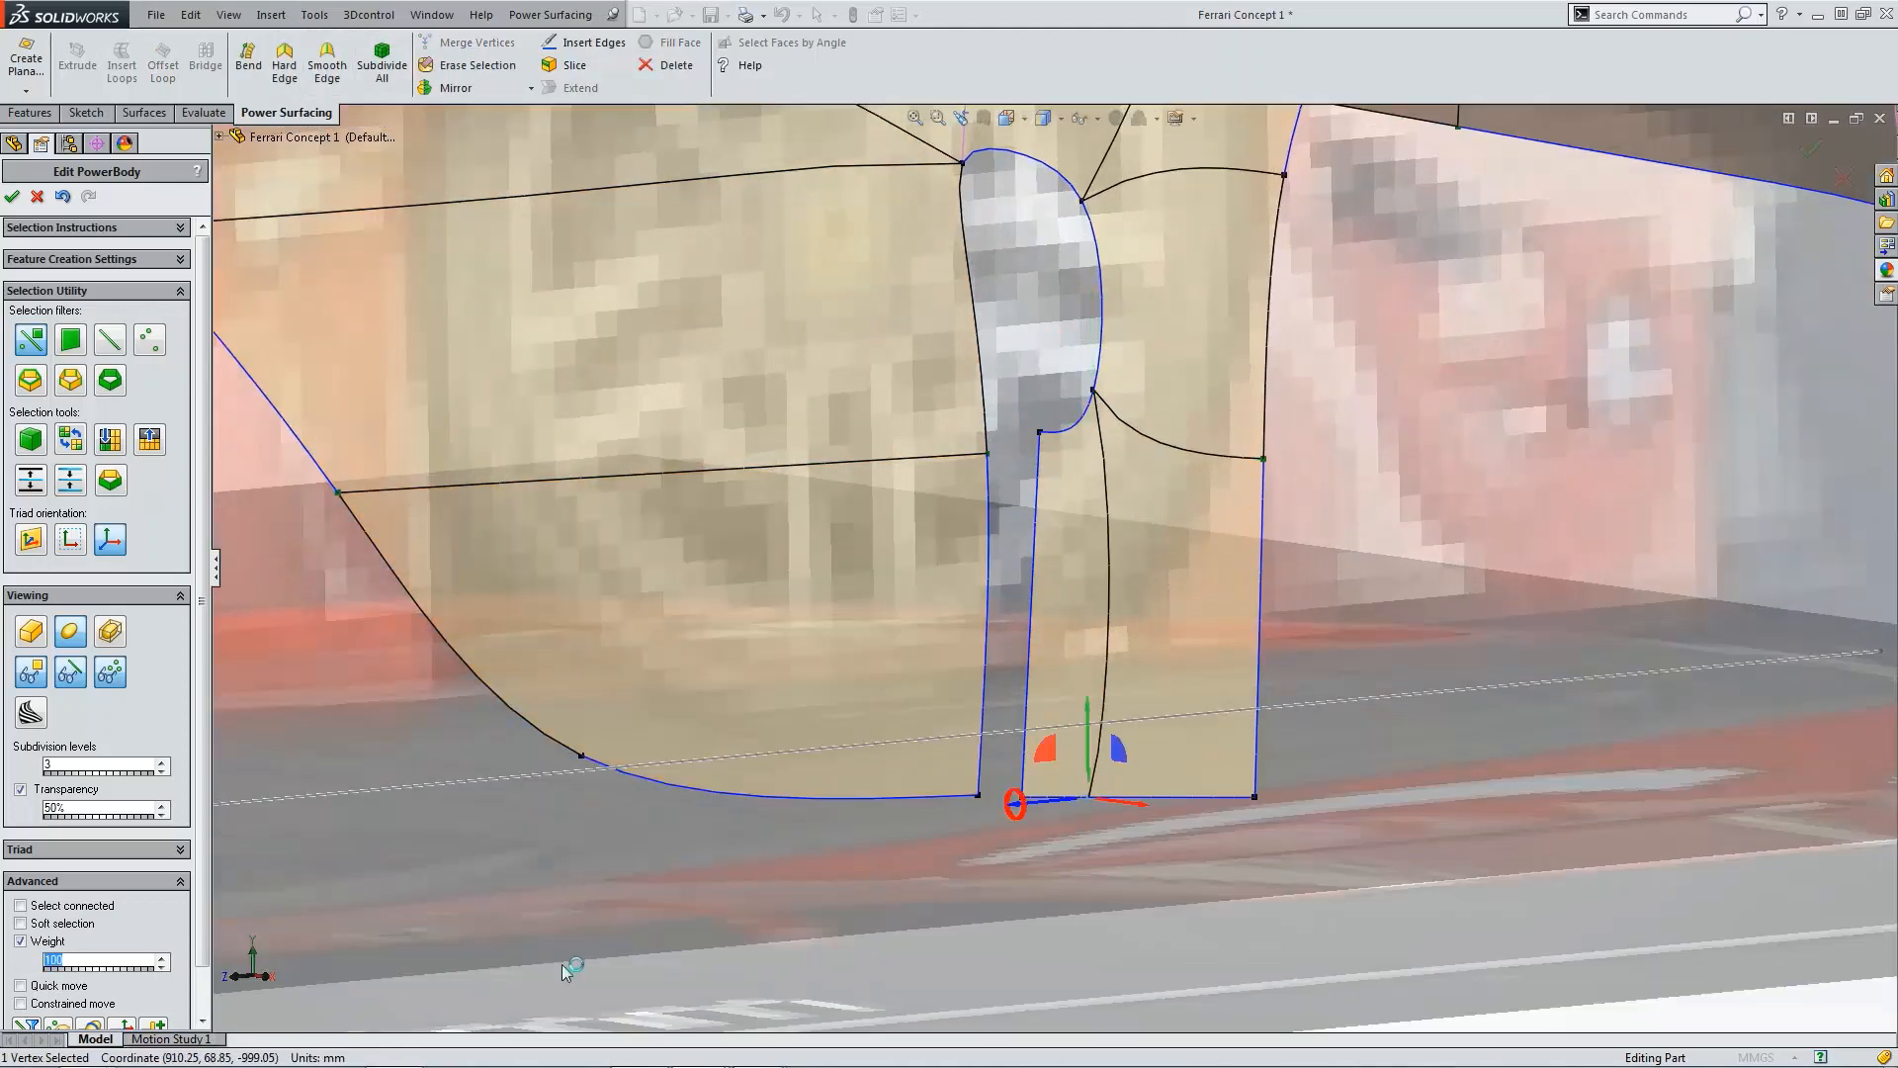
type("0")
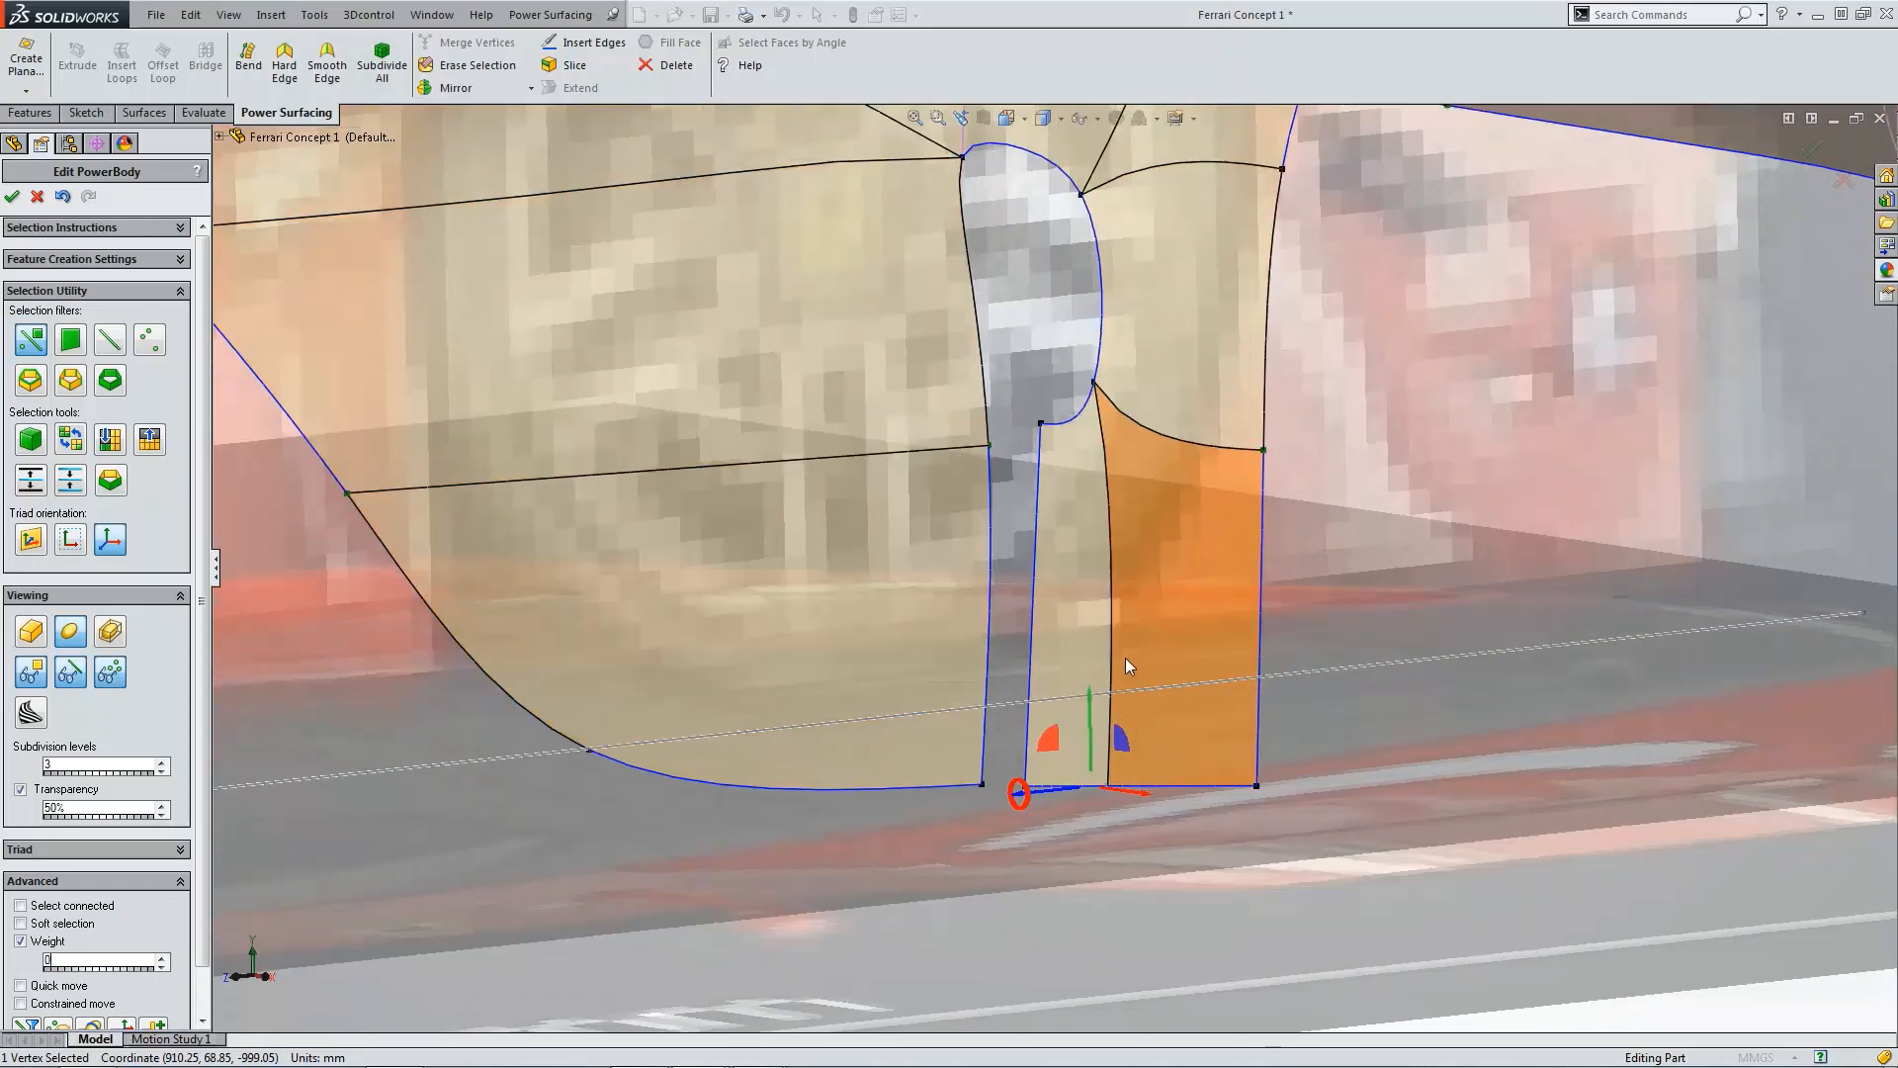
Step: In top view, move the new panel's two outer vertices inward so they meet the body side
key("ctrl+5")
scroll(1167, 416, "up", 3)
scroll(1107, 423, "up", 4)
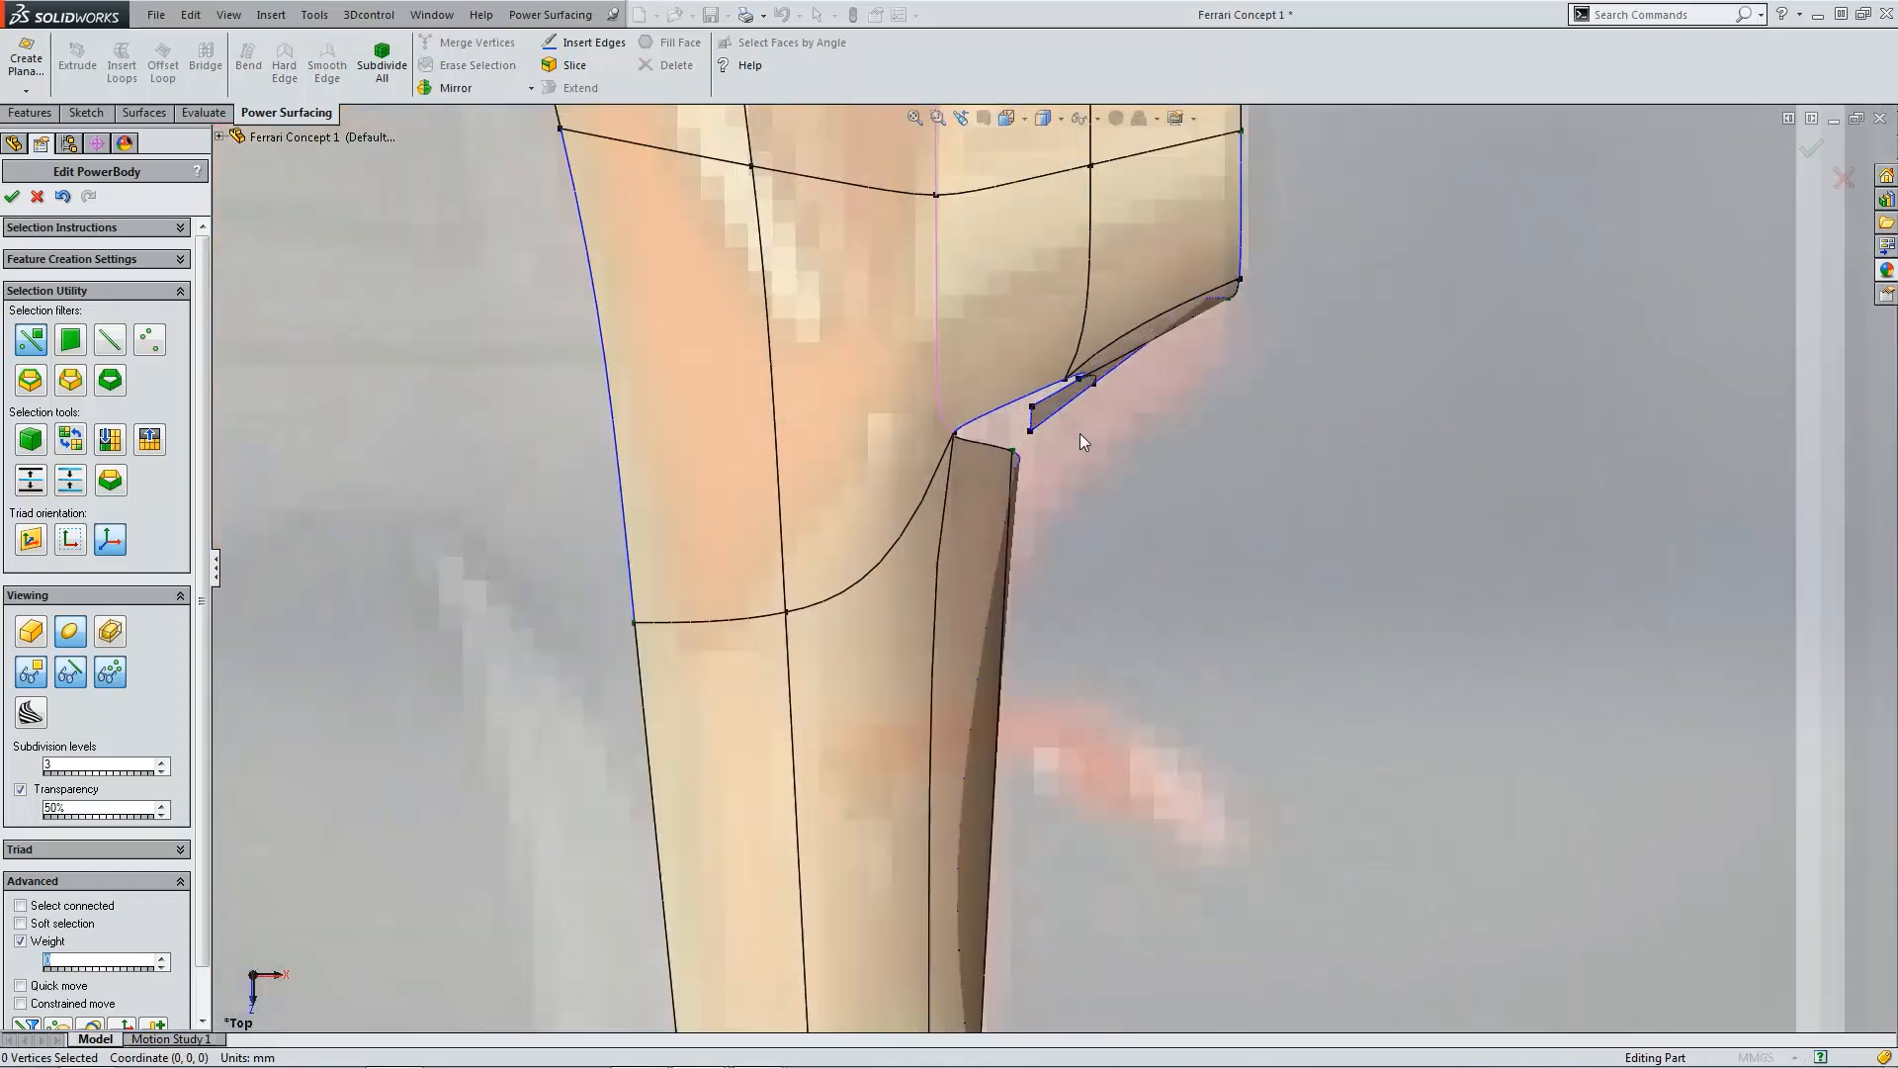
left_click(987, 411)
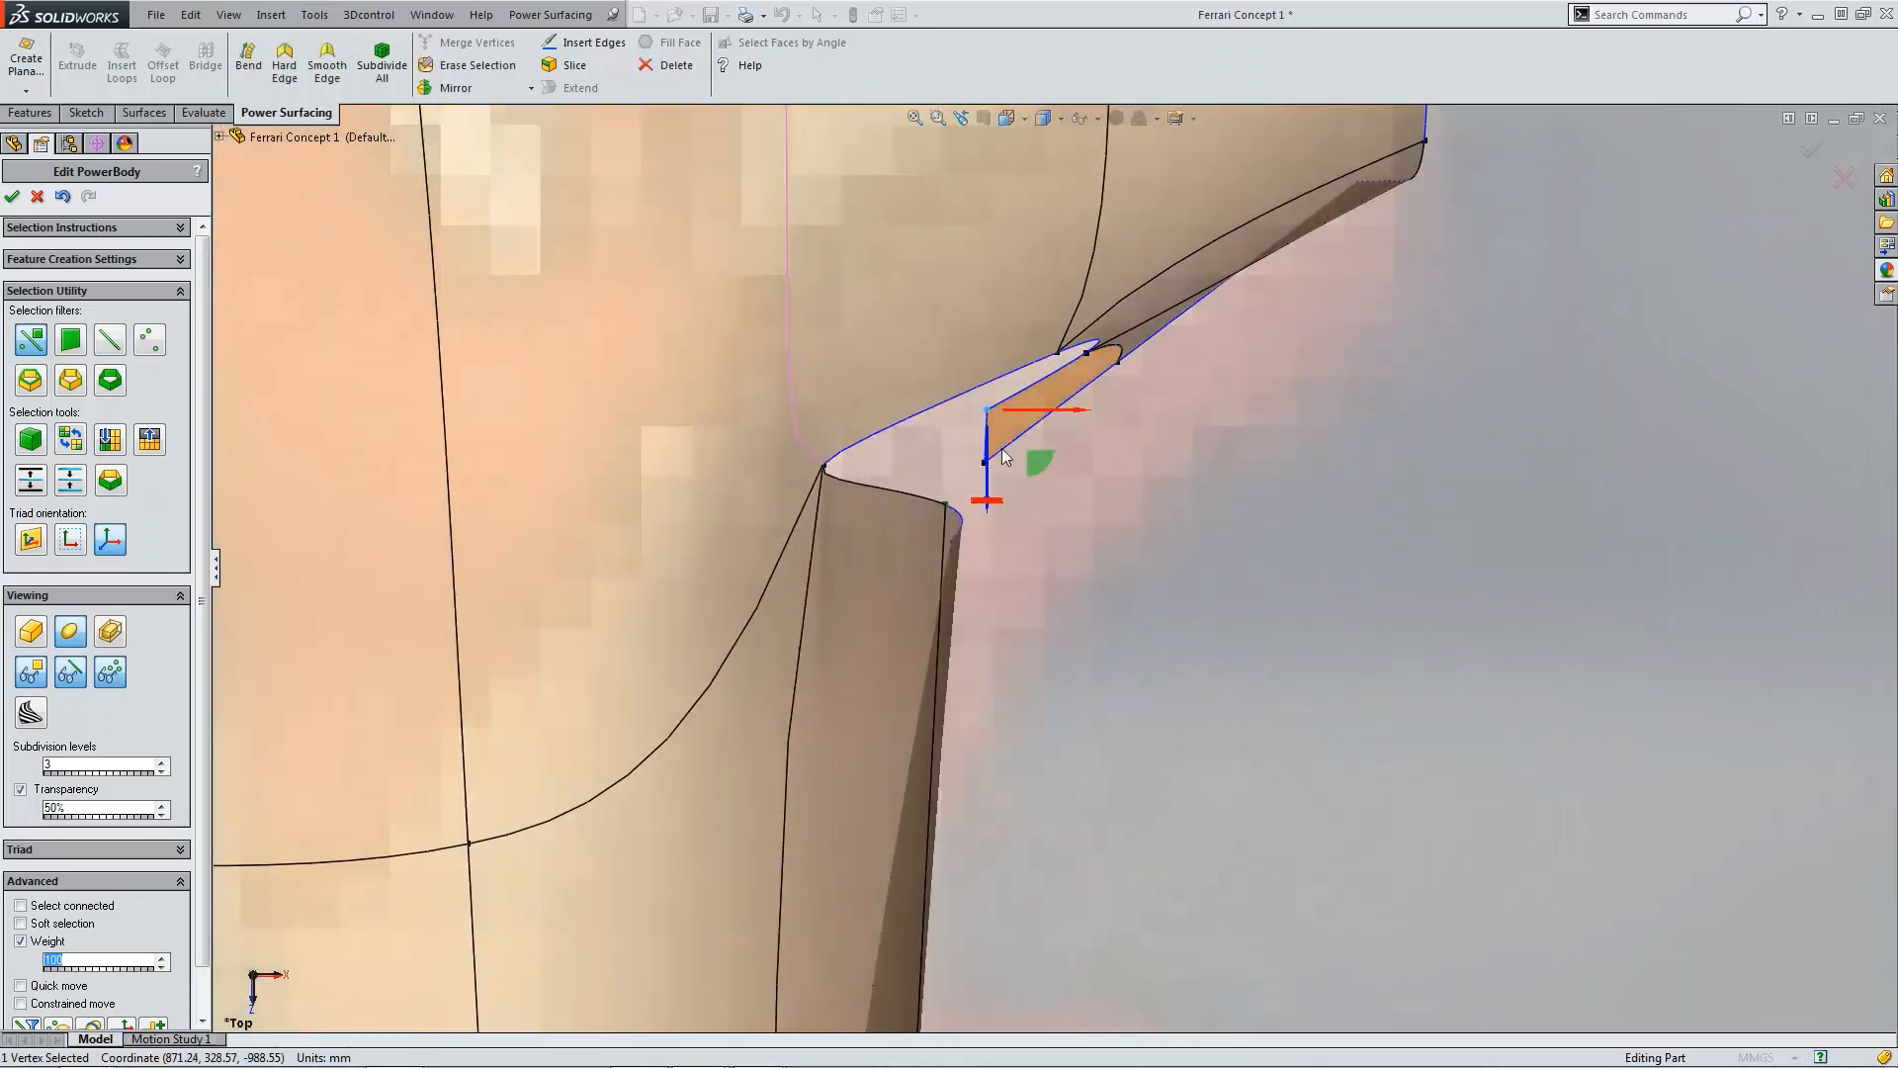
left_click_drag(1038, 462, 998, 552)
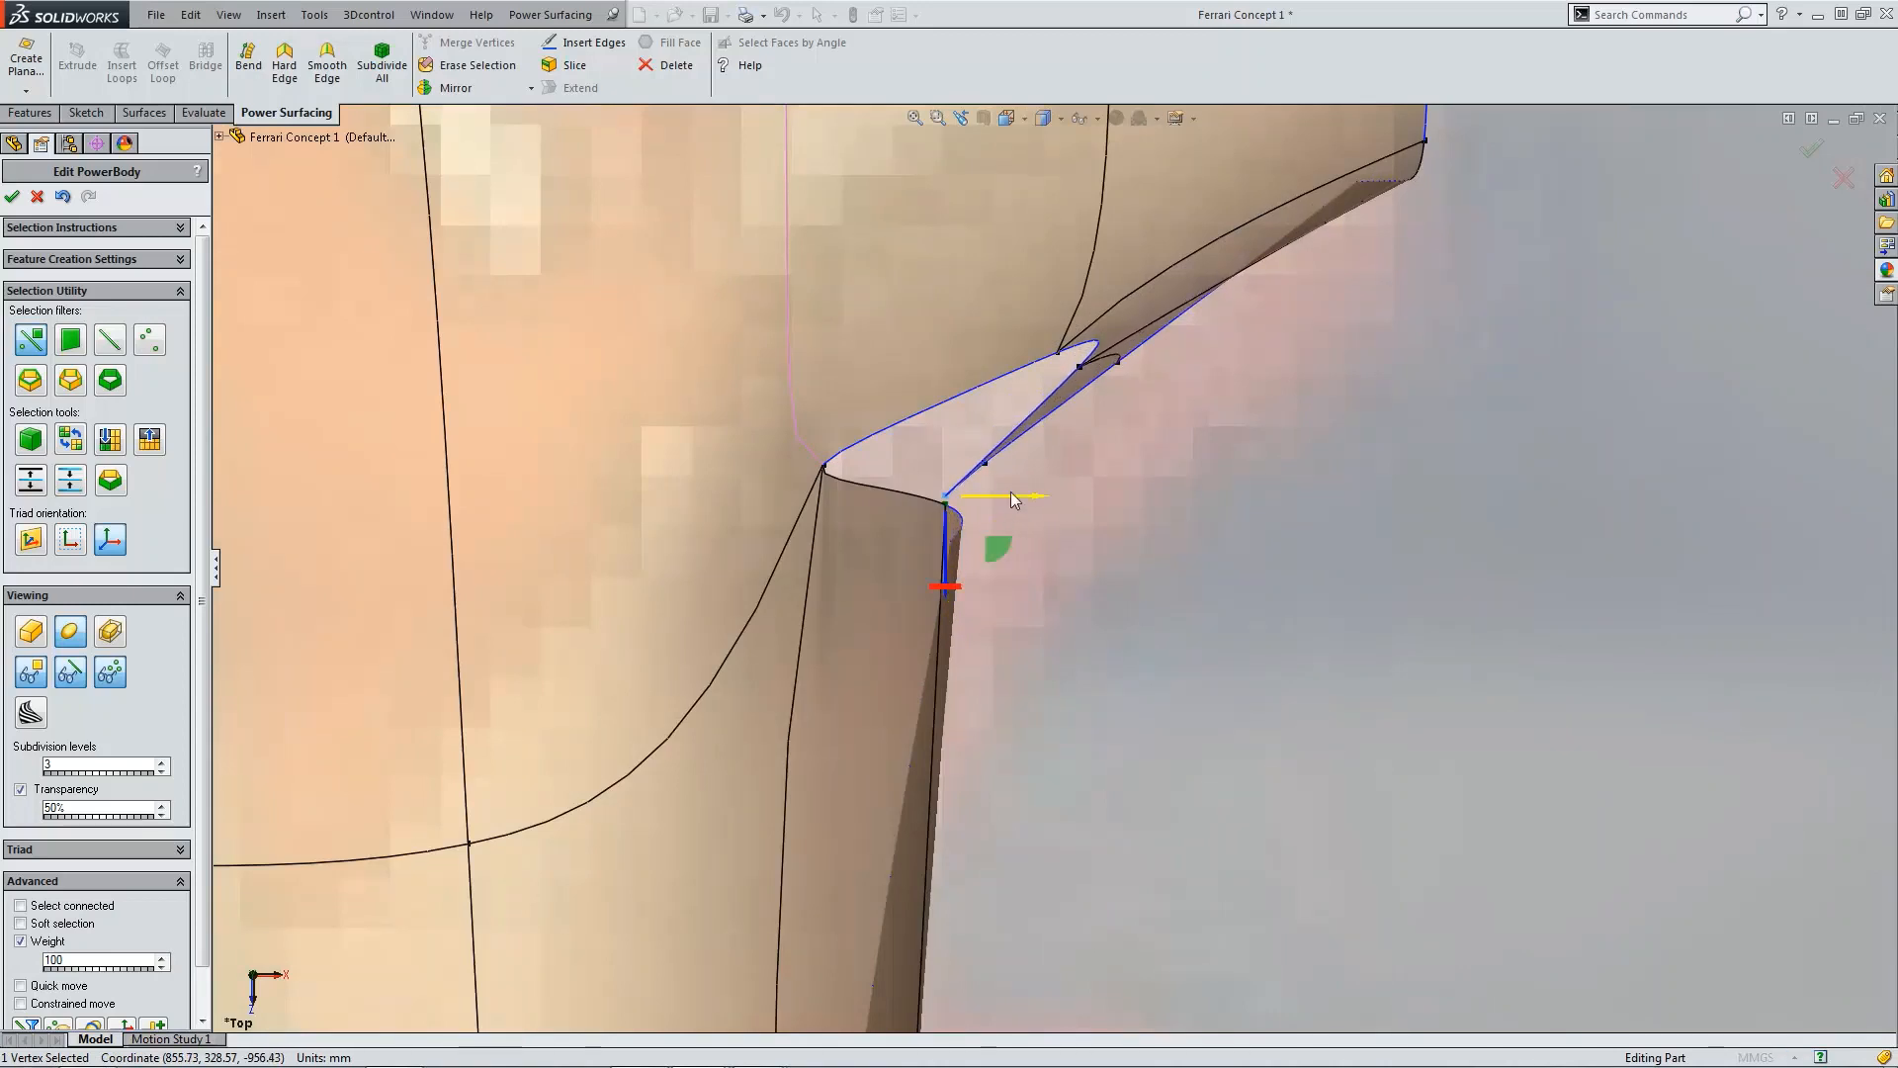
left_click(992, 465)
scroll(995, 471, "down", 3)
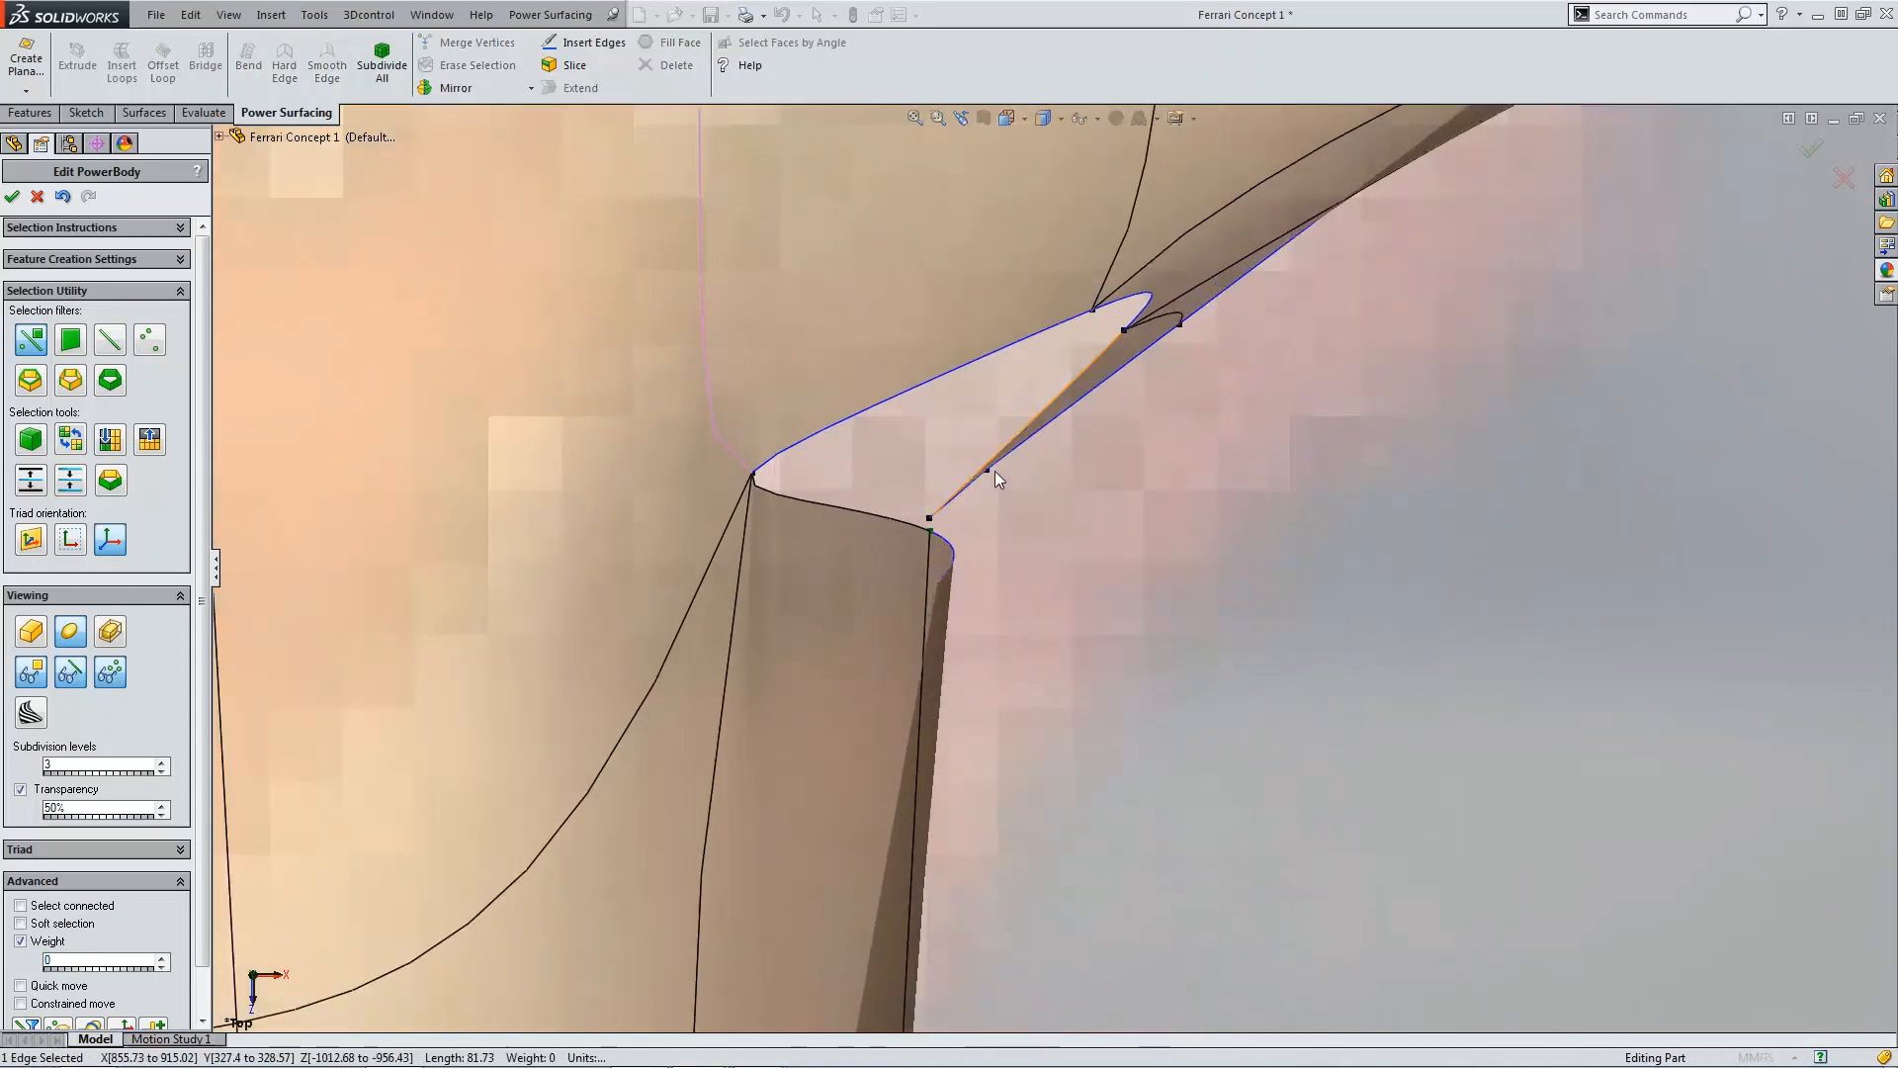
left_click(991, 474)
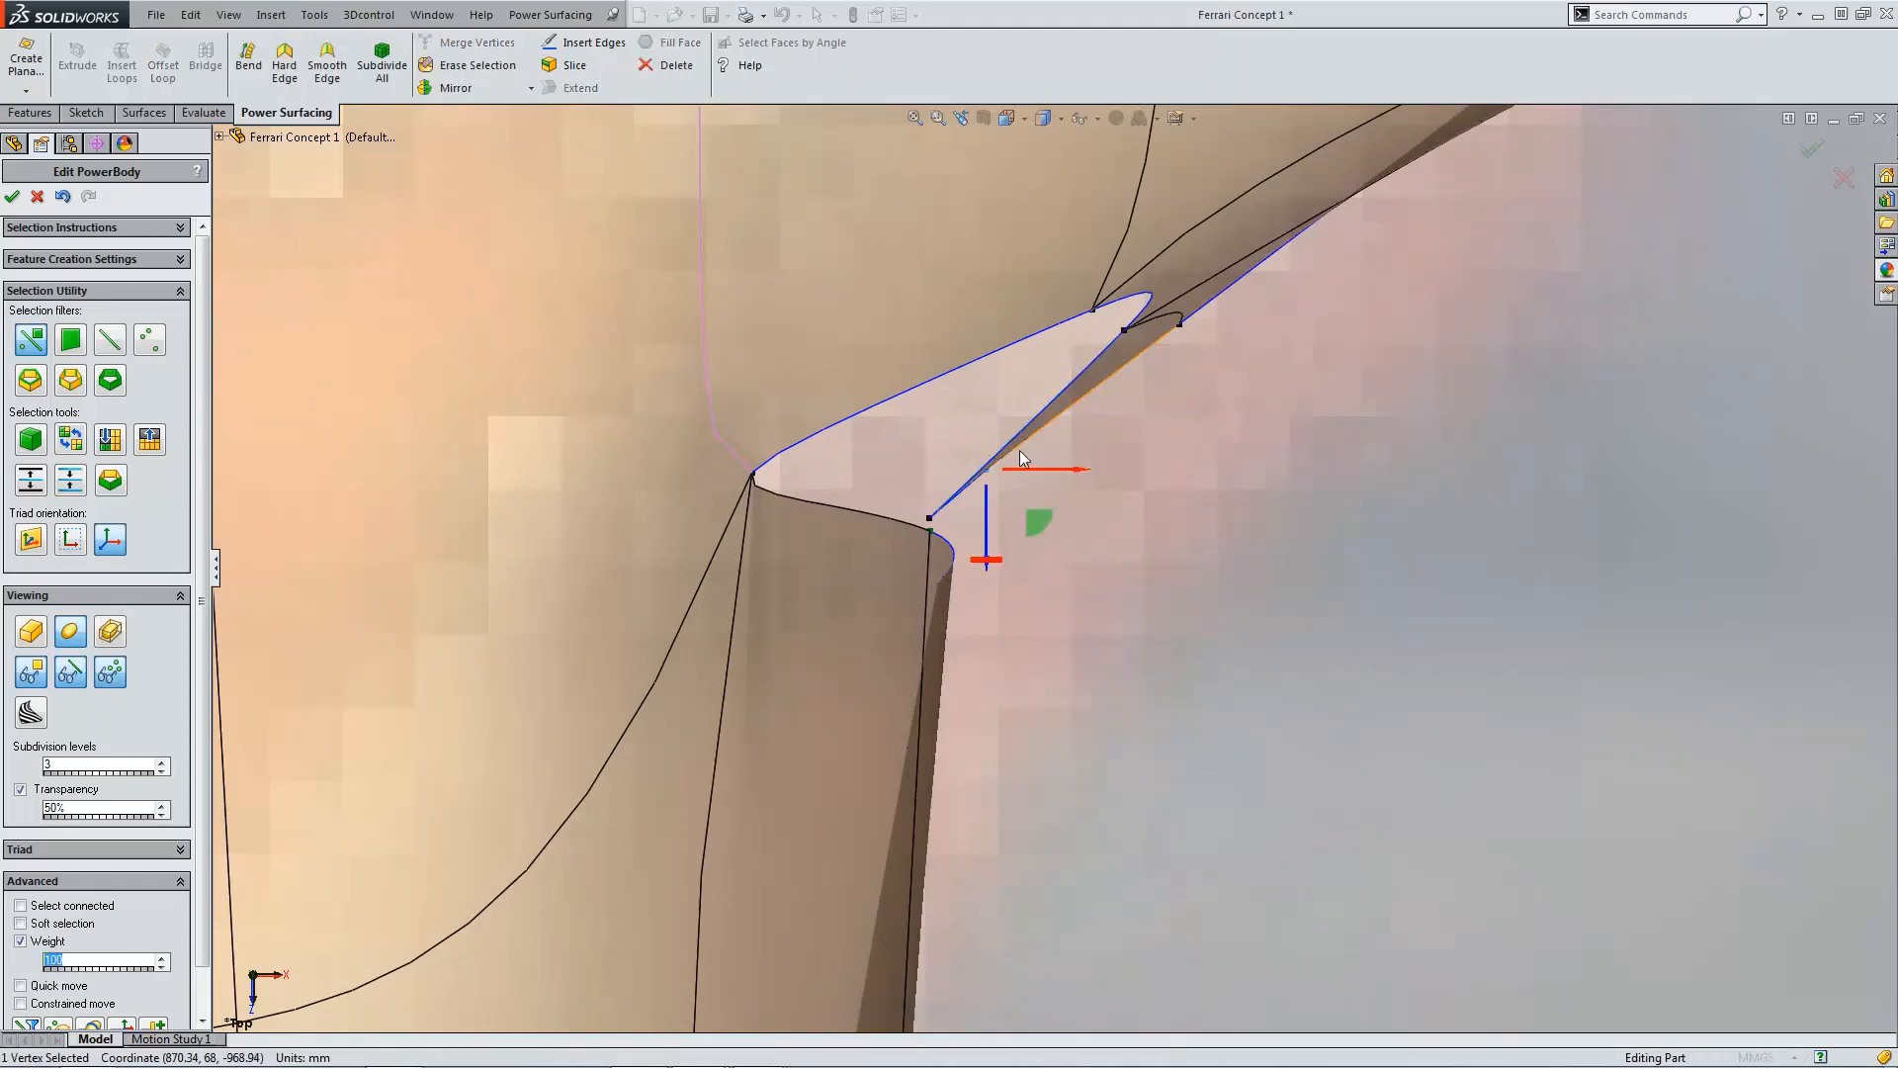
left_click_drag(1029, 520, 982, 629)
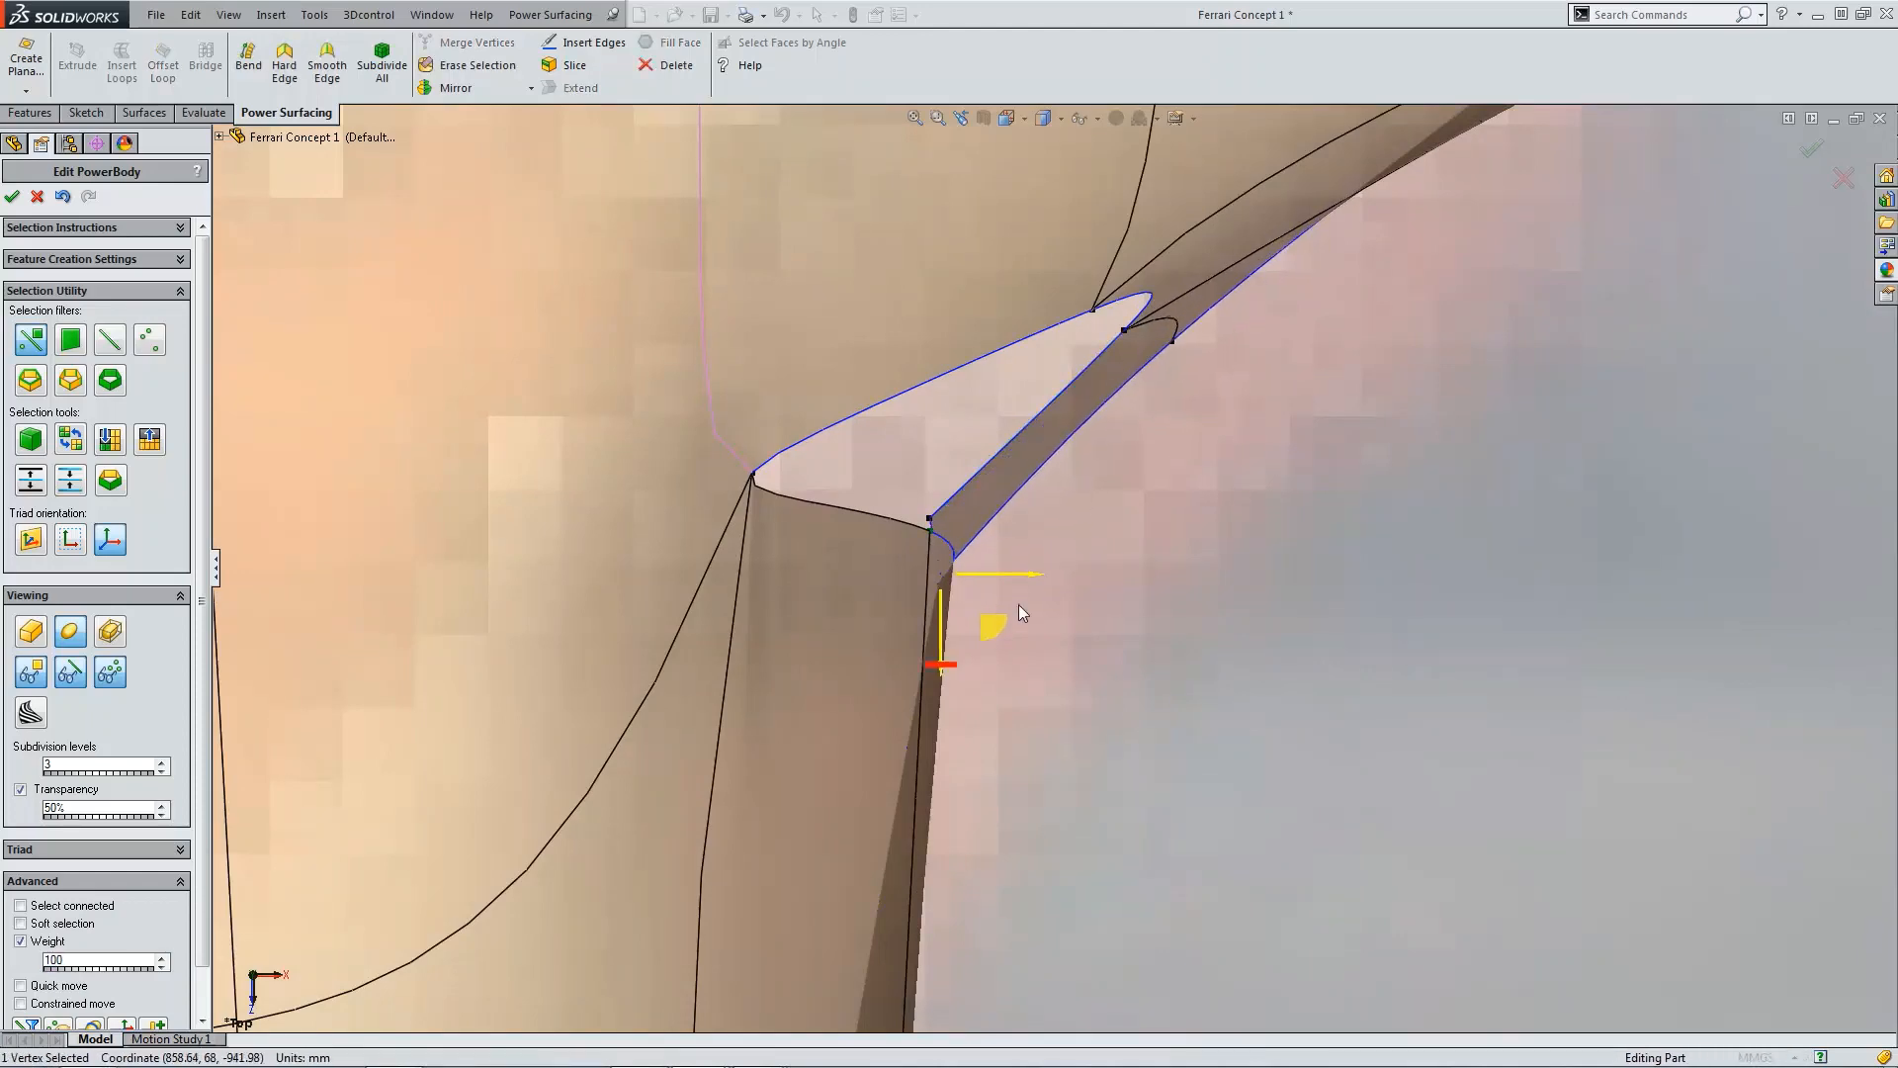
left_click(1118, 565)
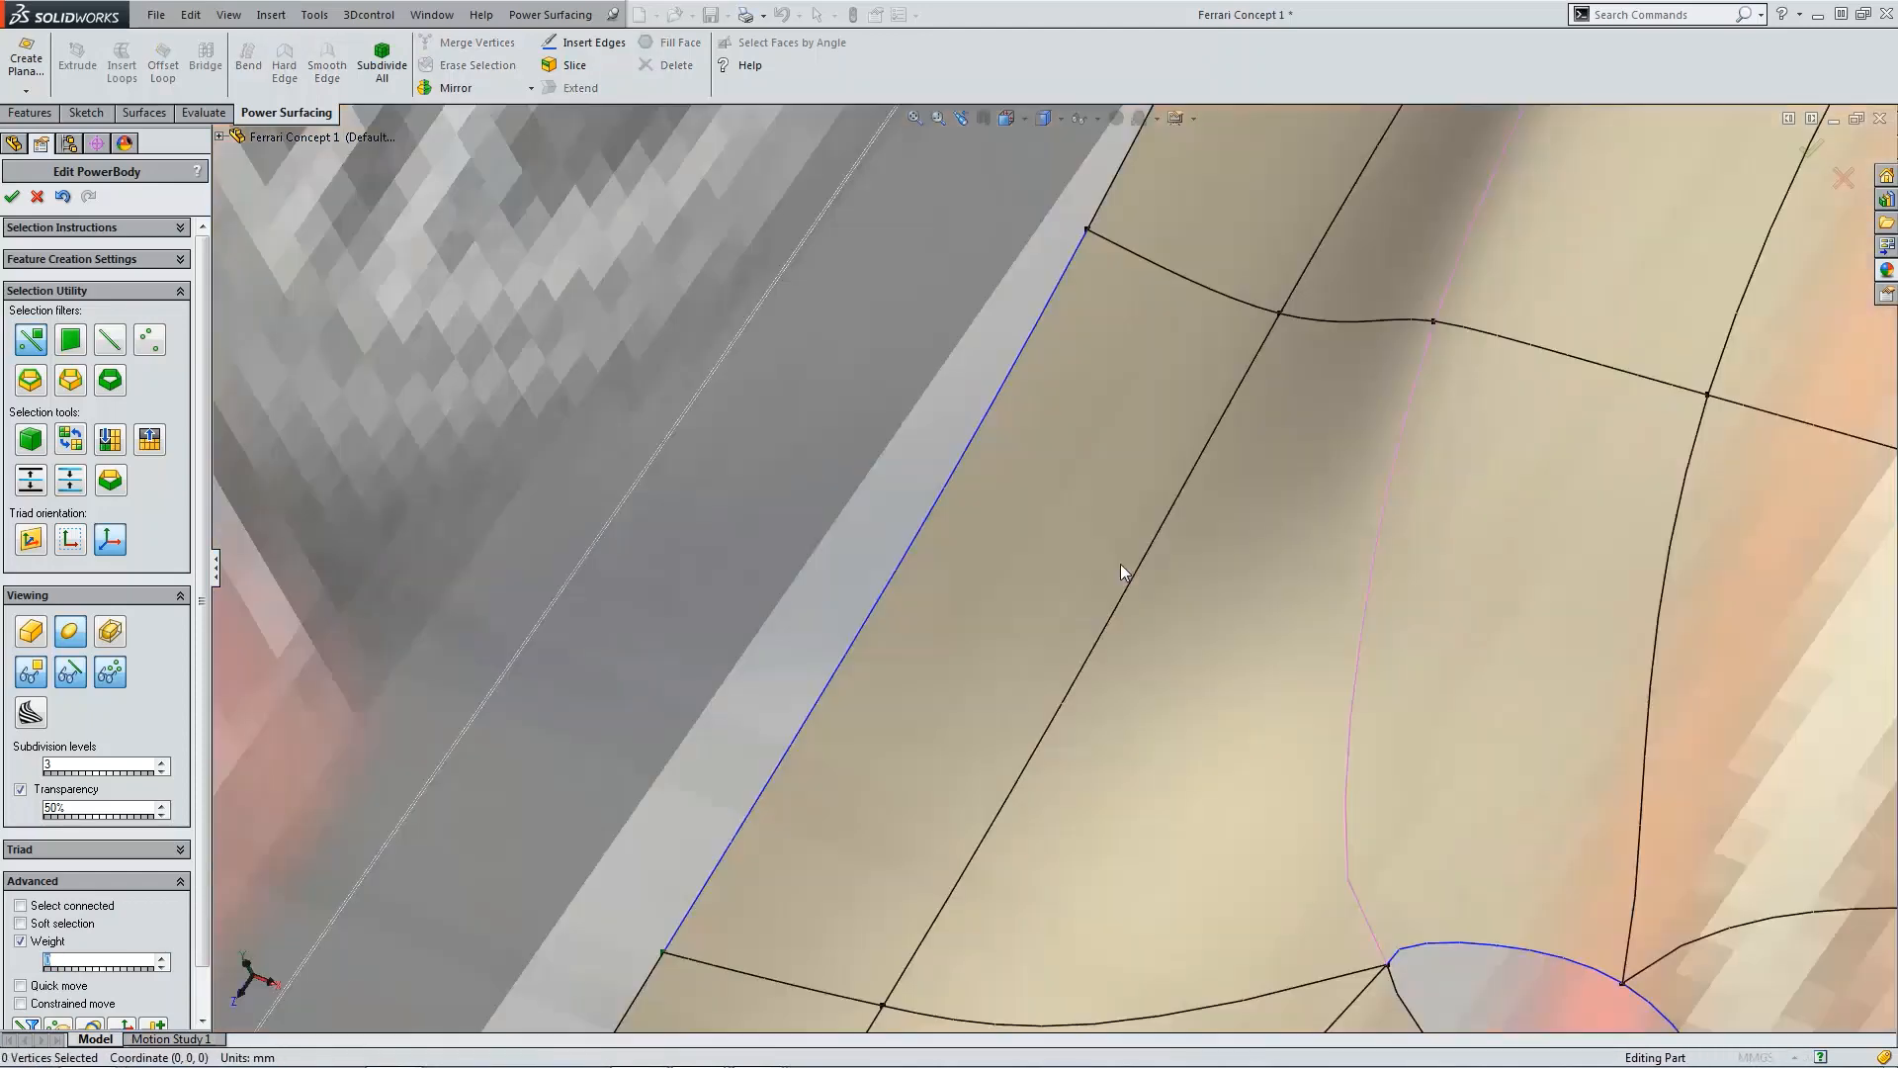
Step: Examine the new panel's junction with the body from the side and 3D views
key("ctrl+4")
scroll(1255, 657, "down", 10)
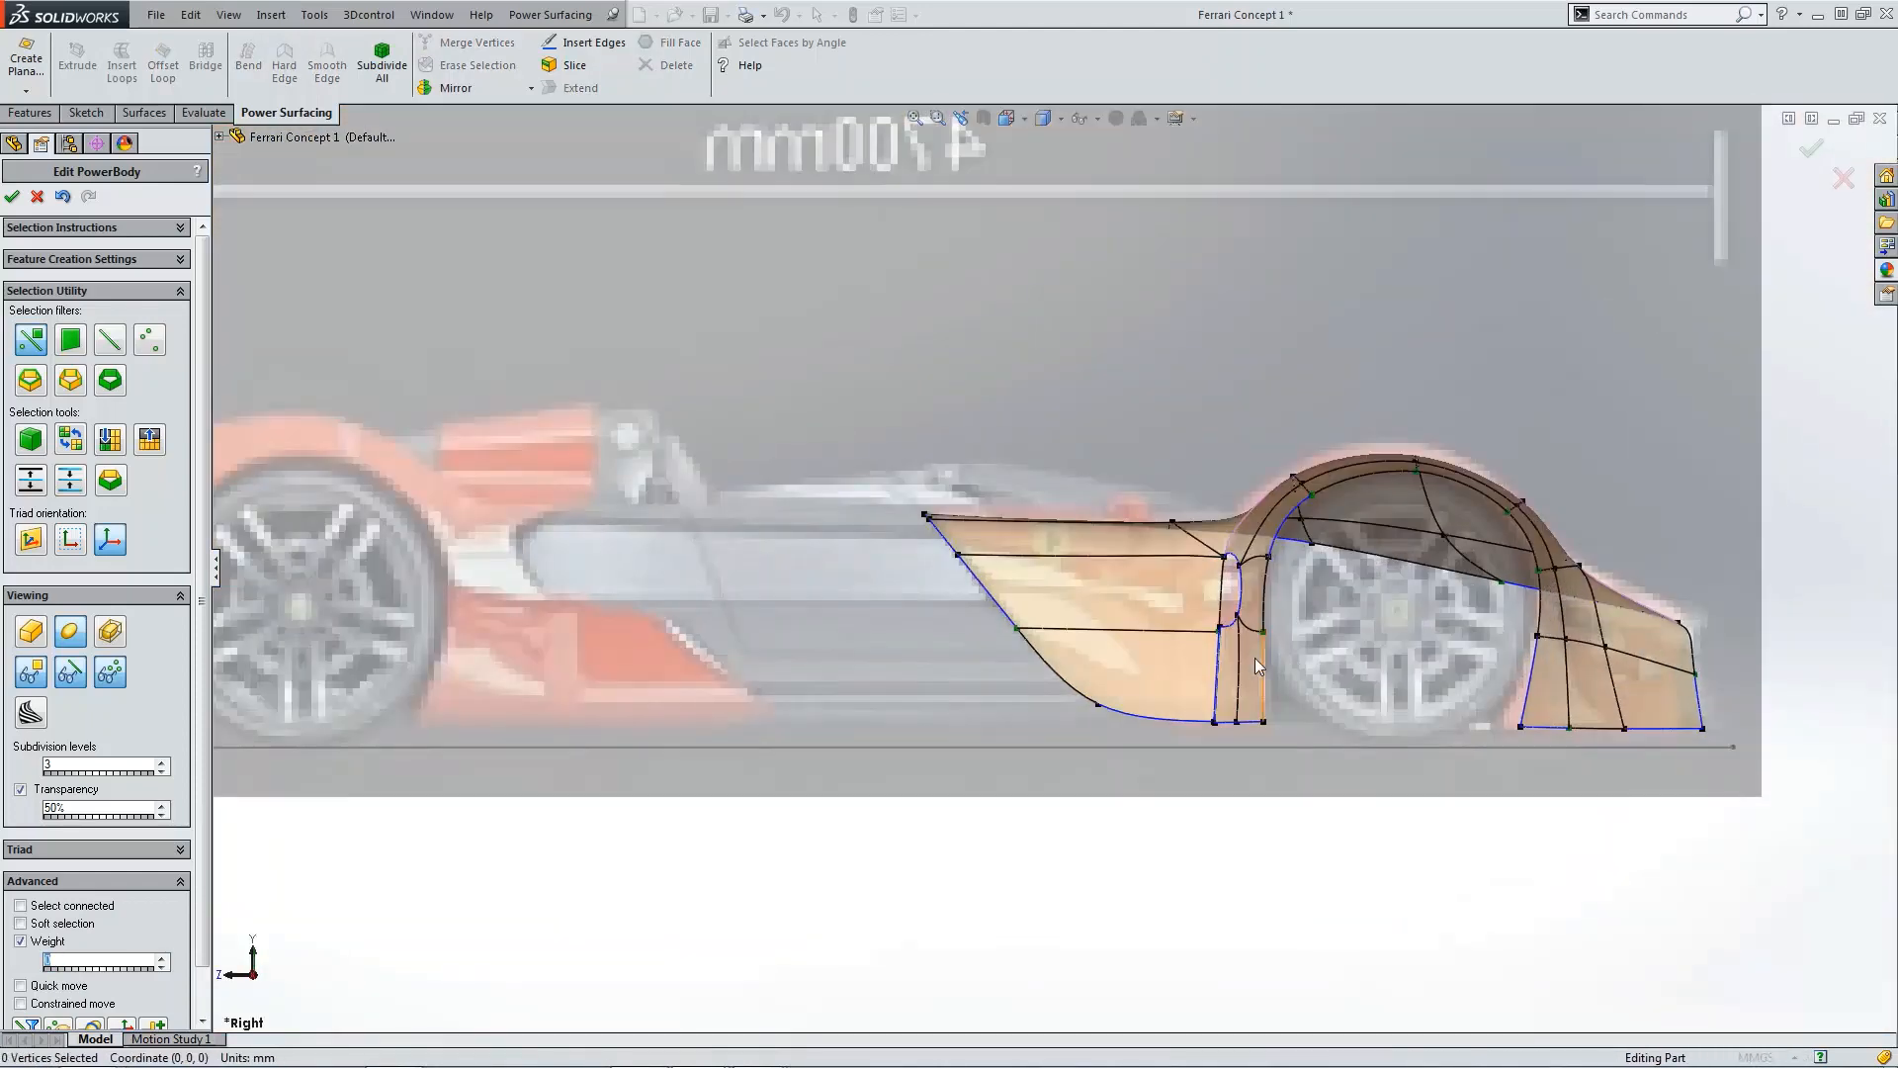
key("ctrl+shift+z")
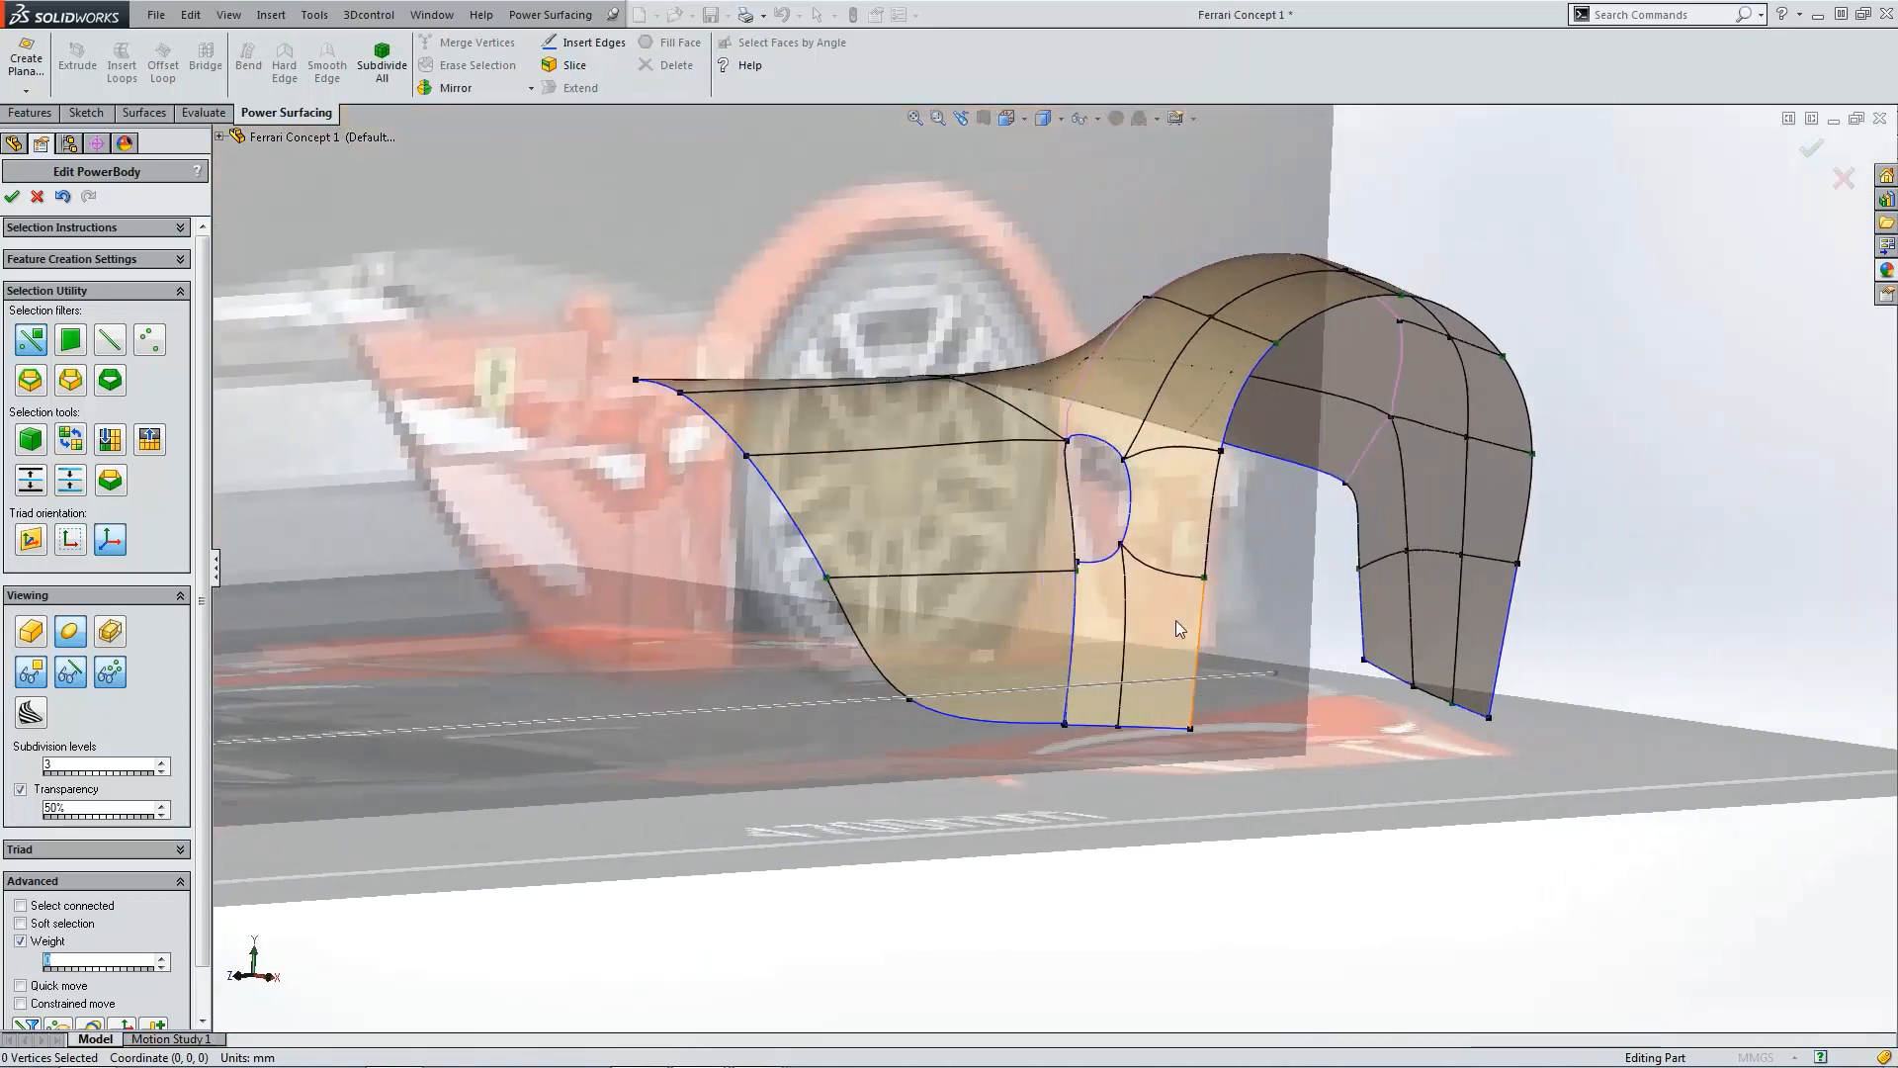
middle_click_drag(1176, 620, 959, 573)
scroll(913, 561, "down", 5)
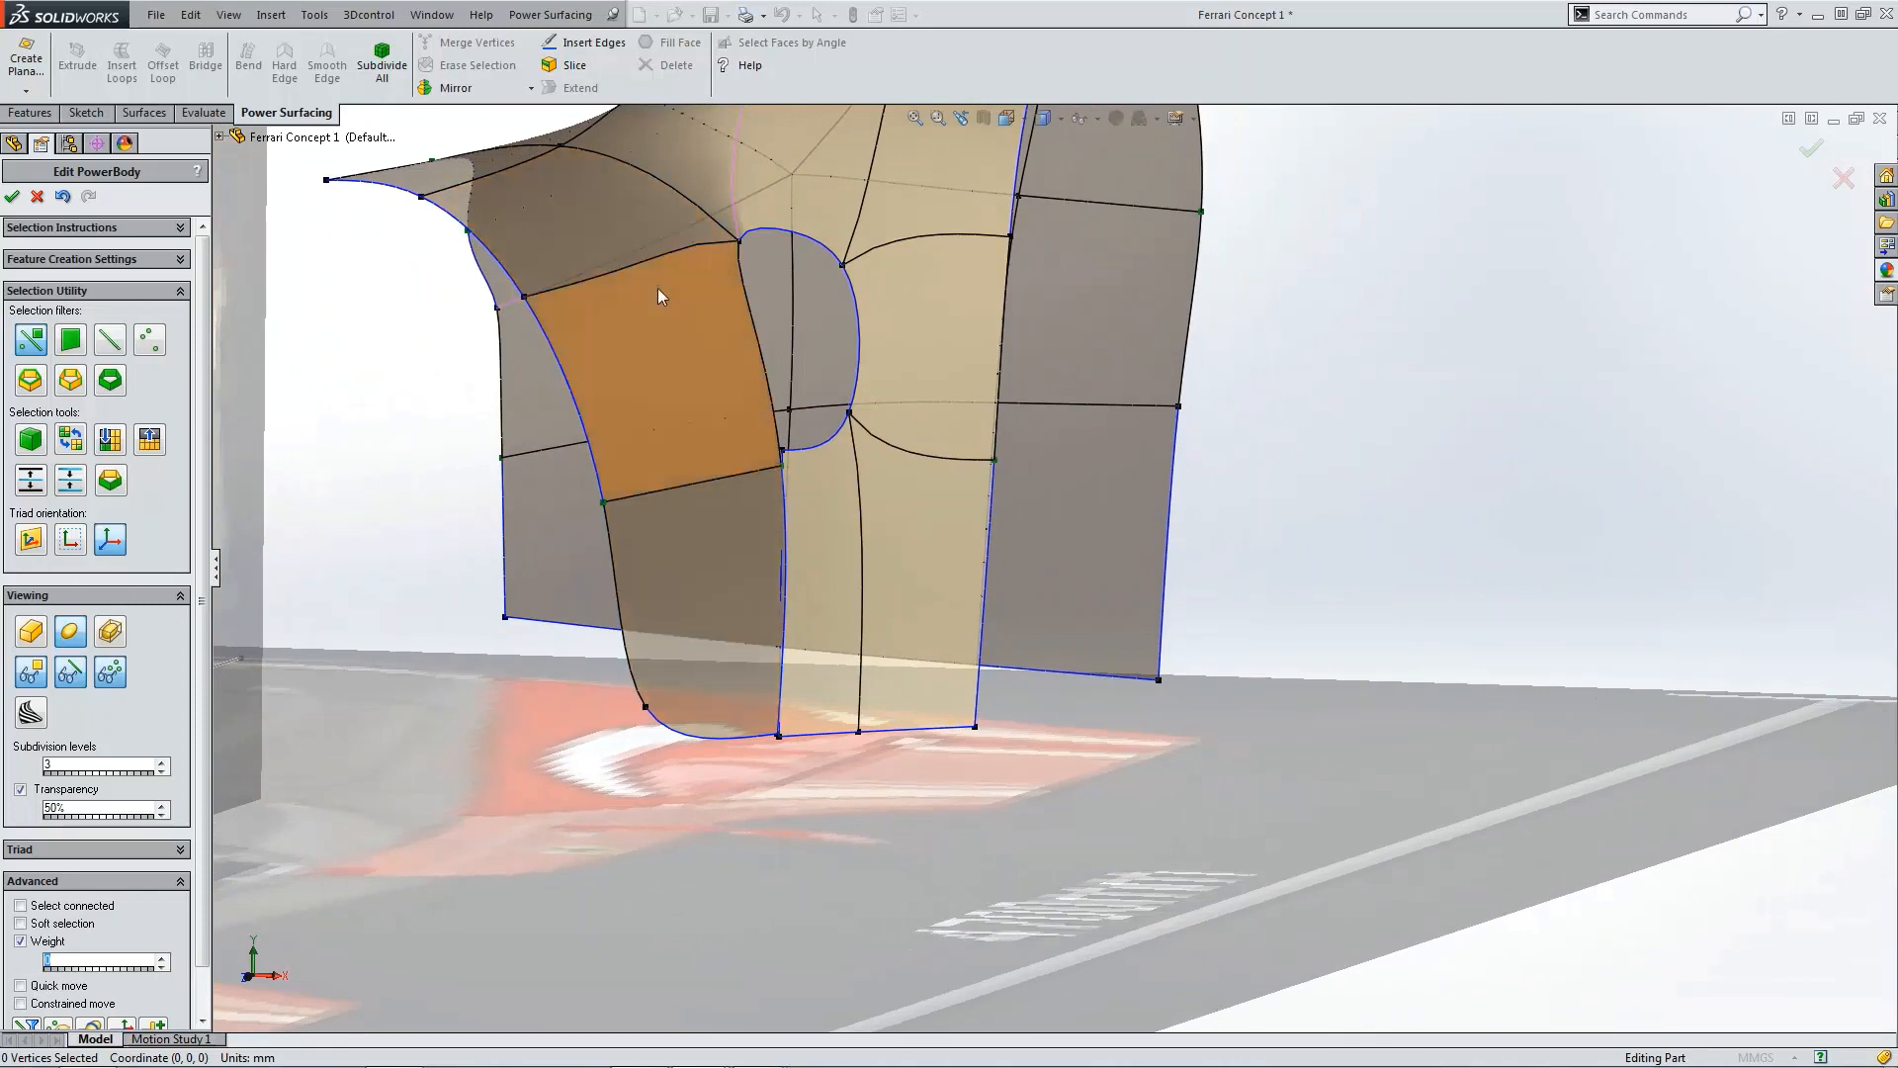
left_click(740, 238)
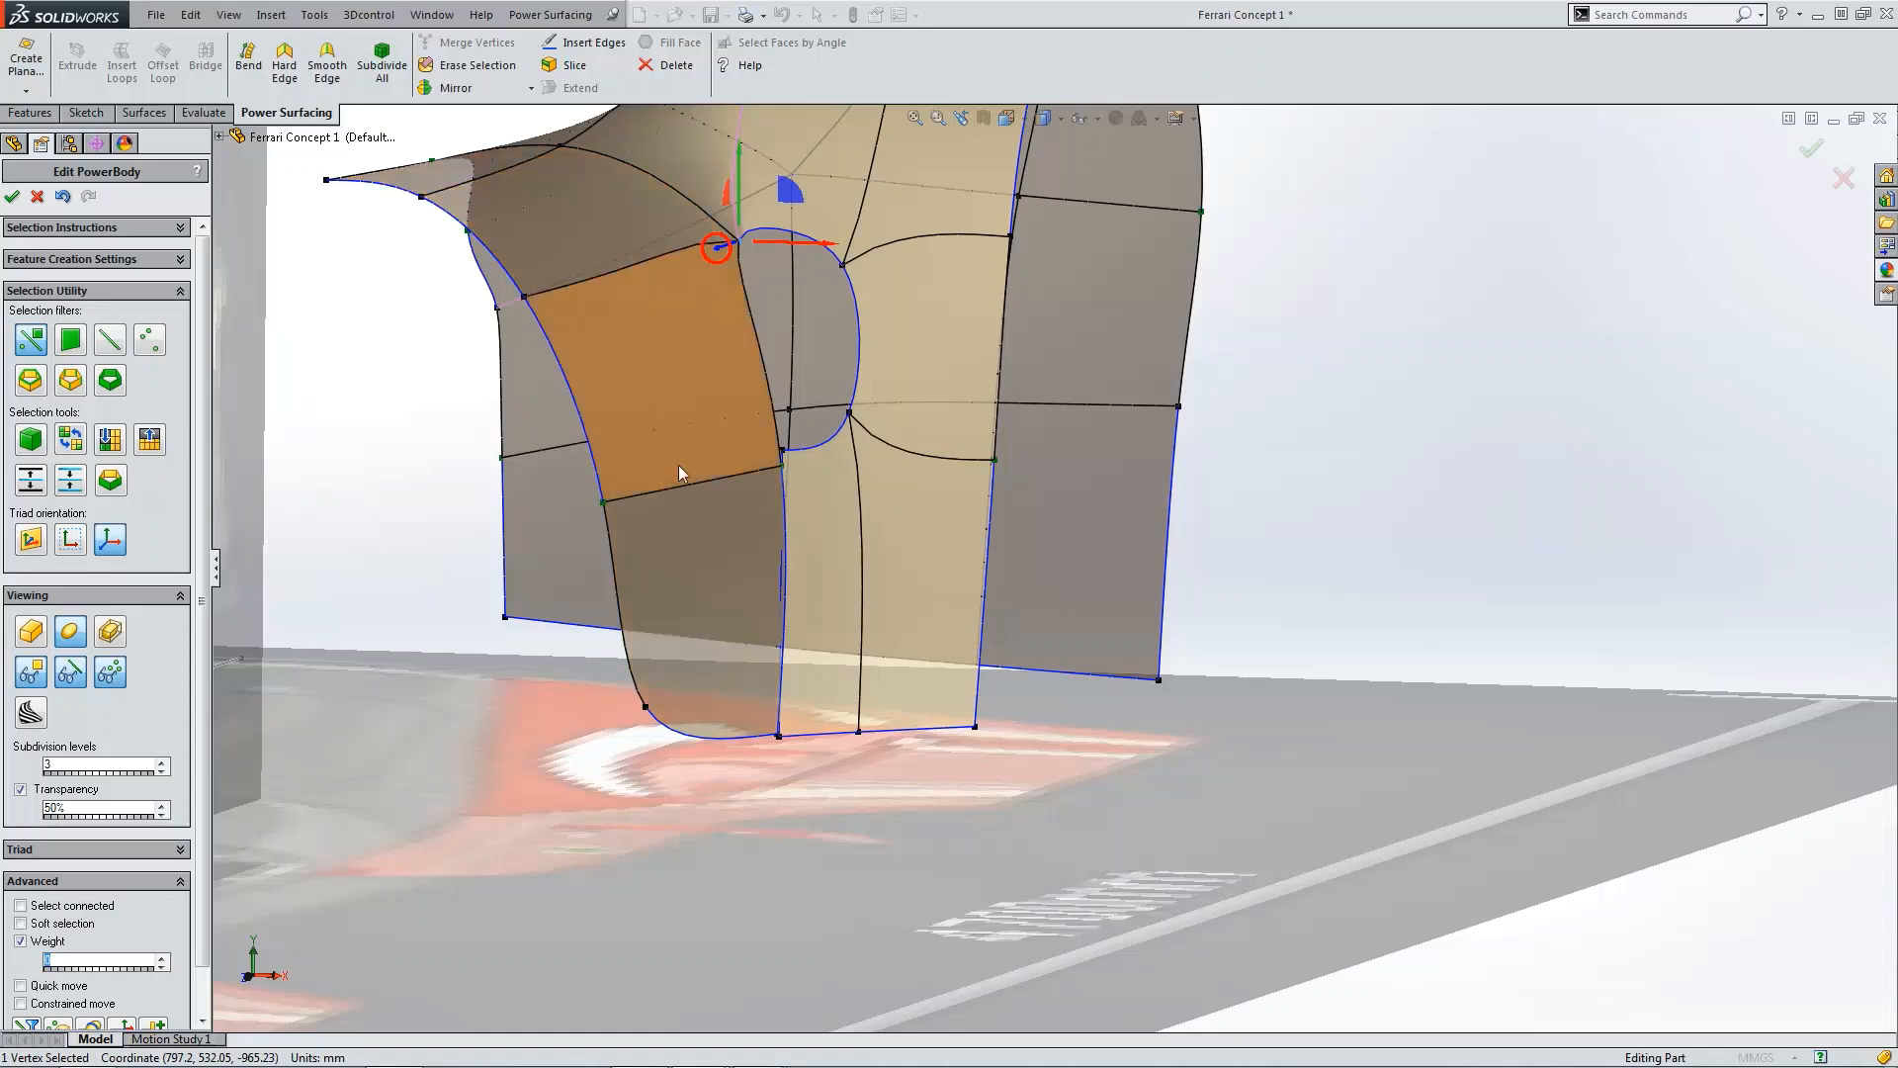
left_click(835, 520)
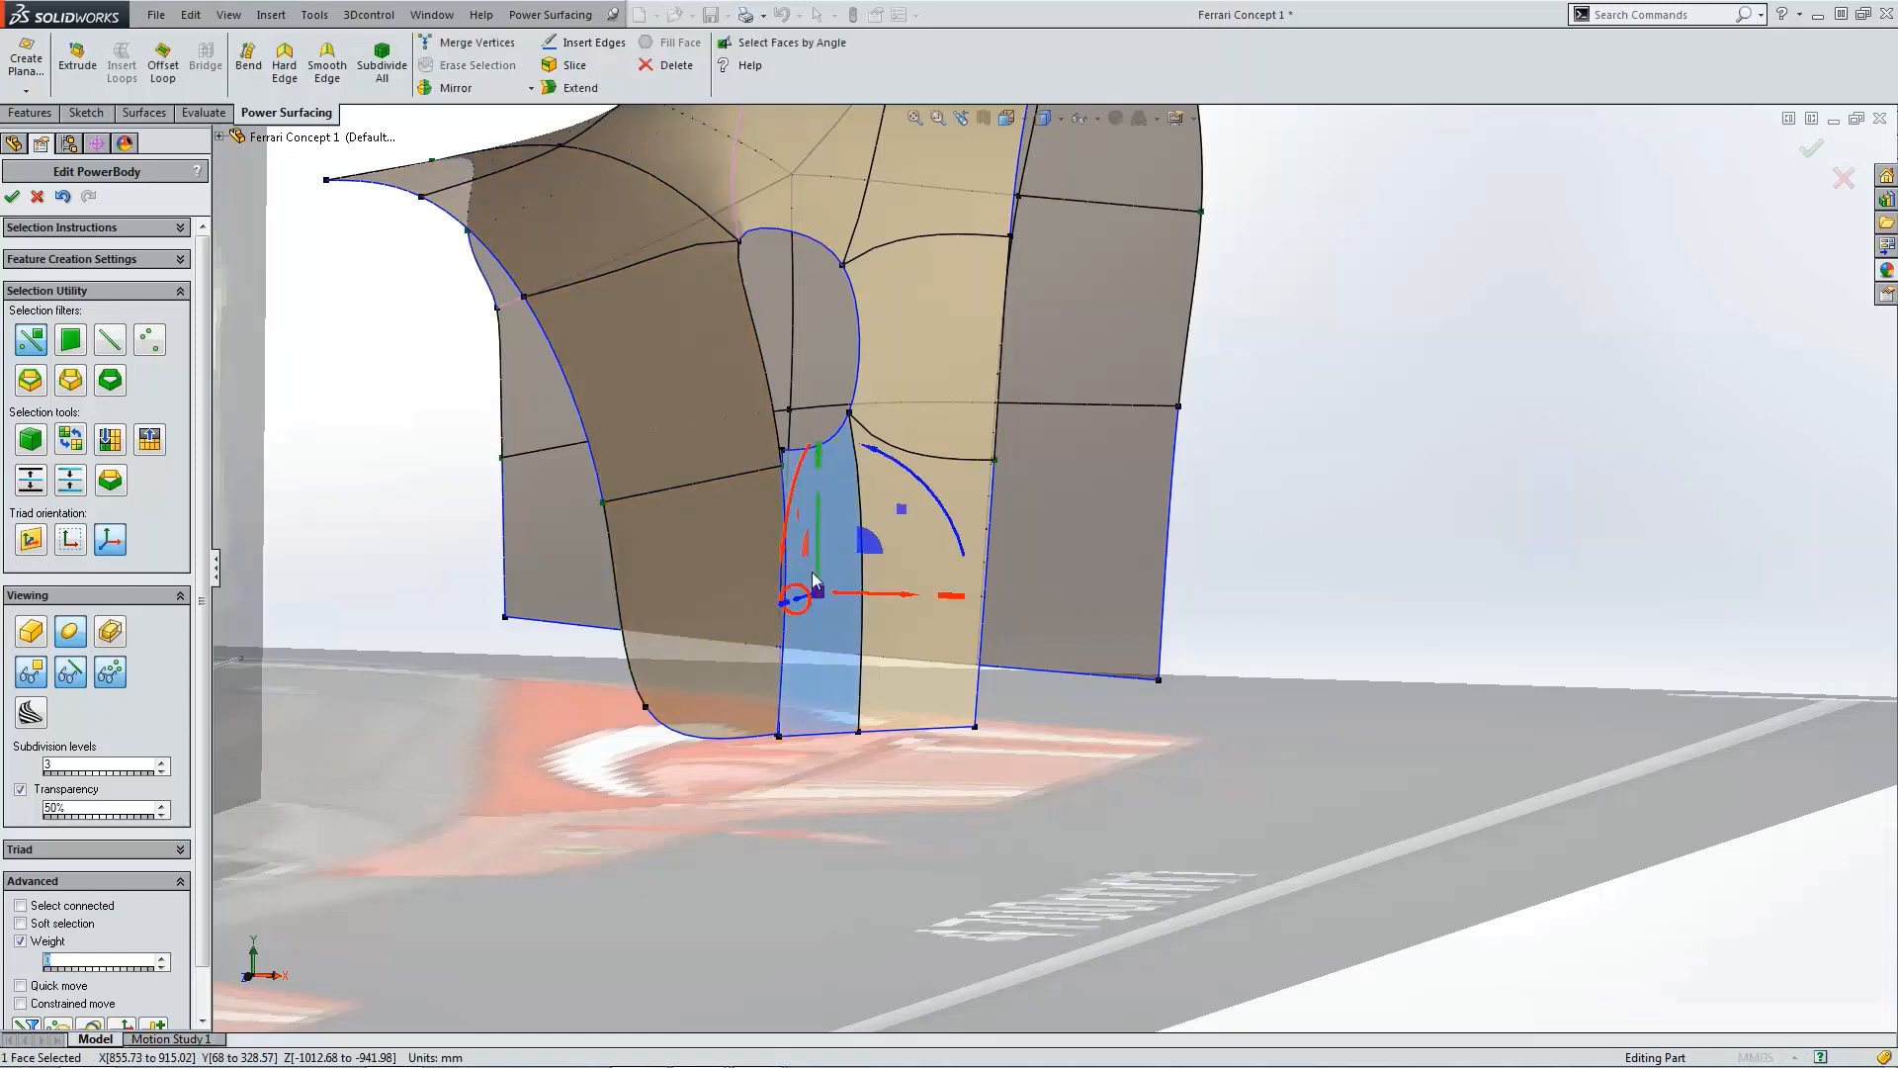
scroll(797, 708, "down", 5)
scroll(852, 441, "up", 6)
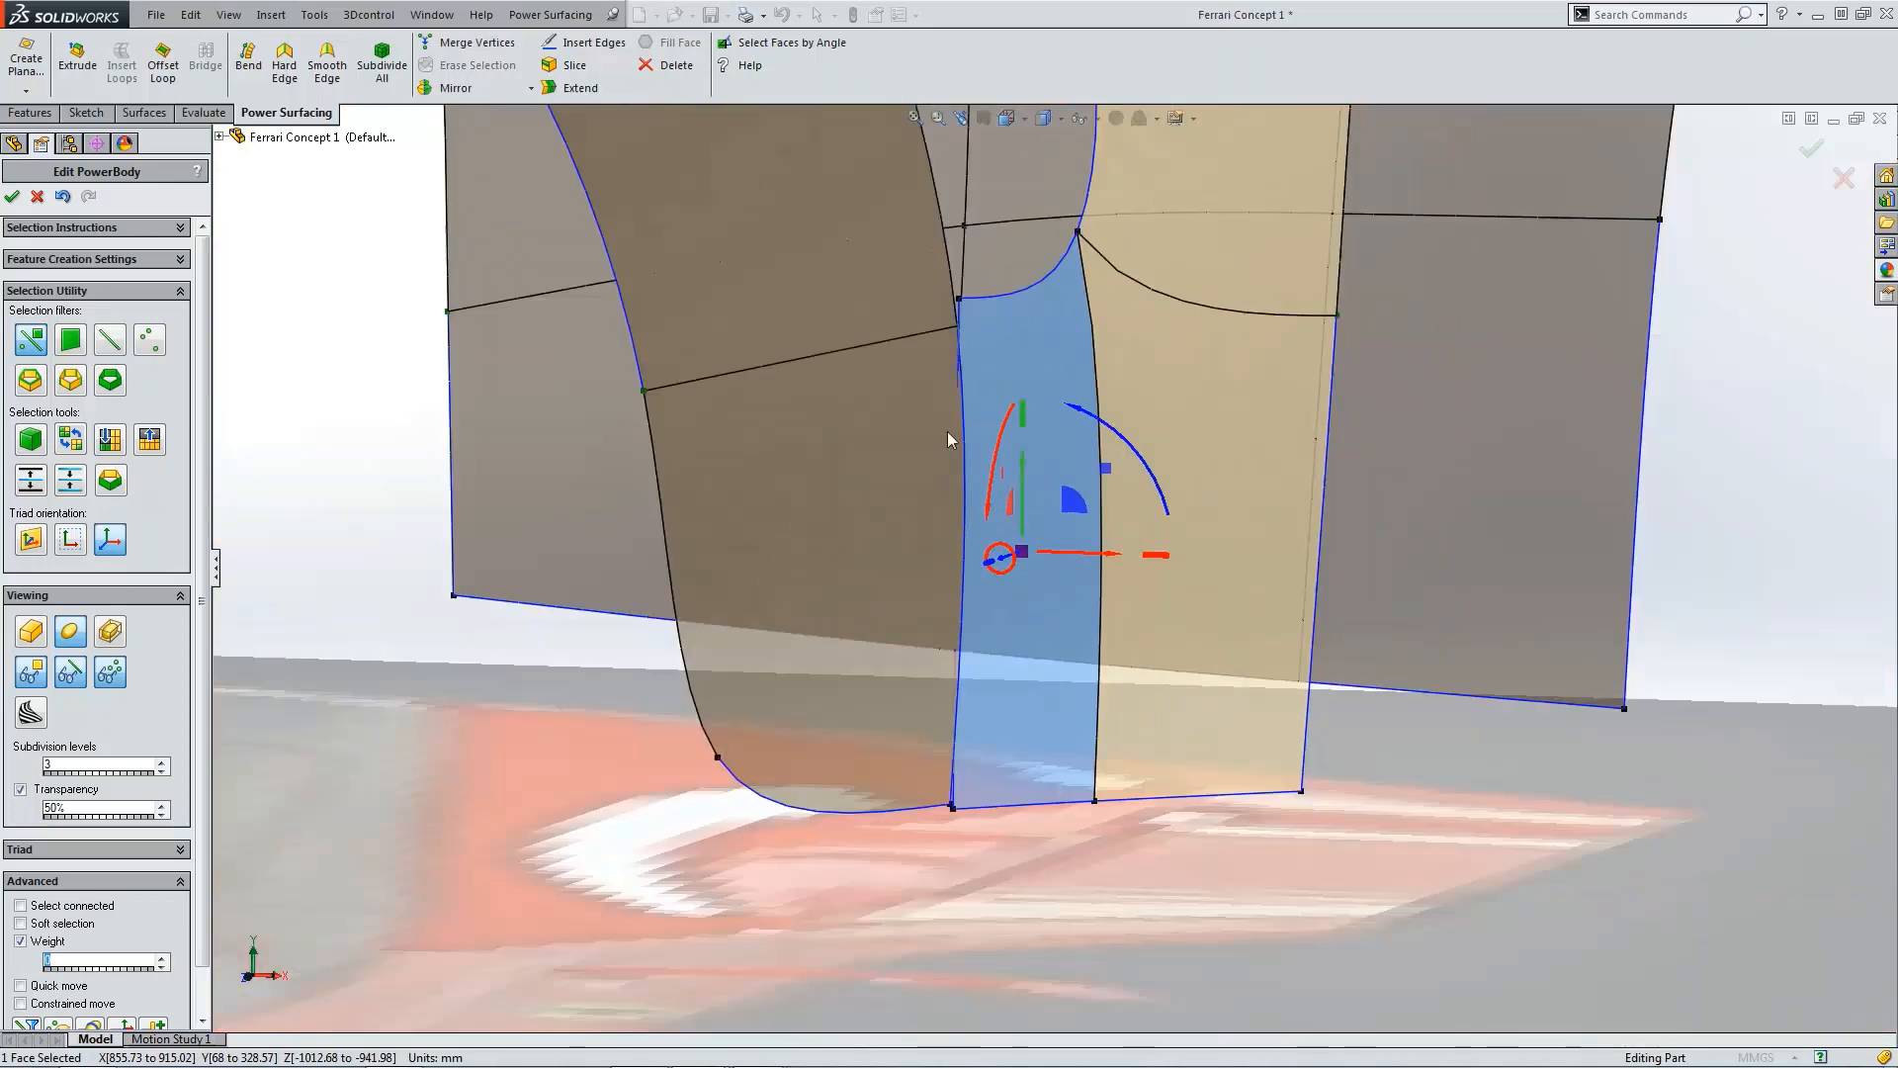
Step: Merge the new panel's bottom corner vertex with the neighbouring body vertex
left_click(1054, 759)
scroll(1161, 708, "down", 10)
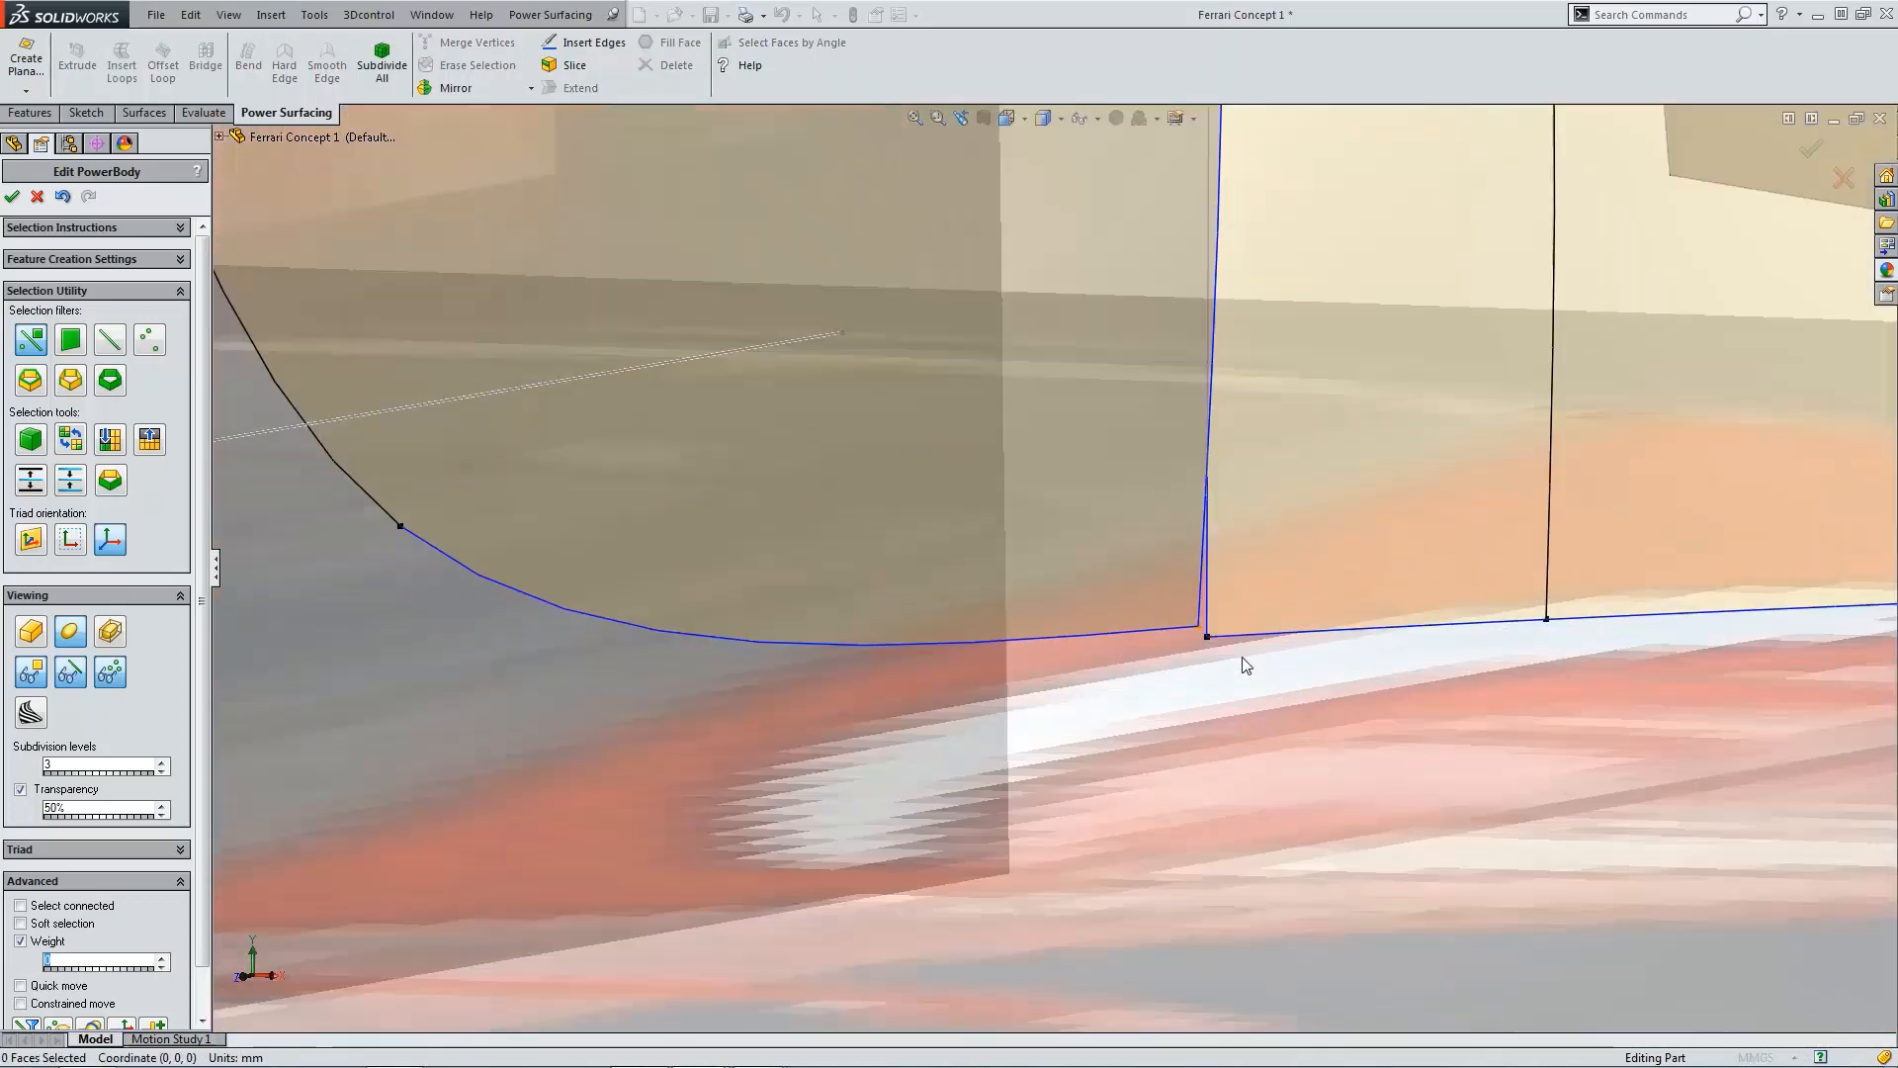
left_click(1179, 617)
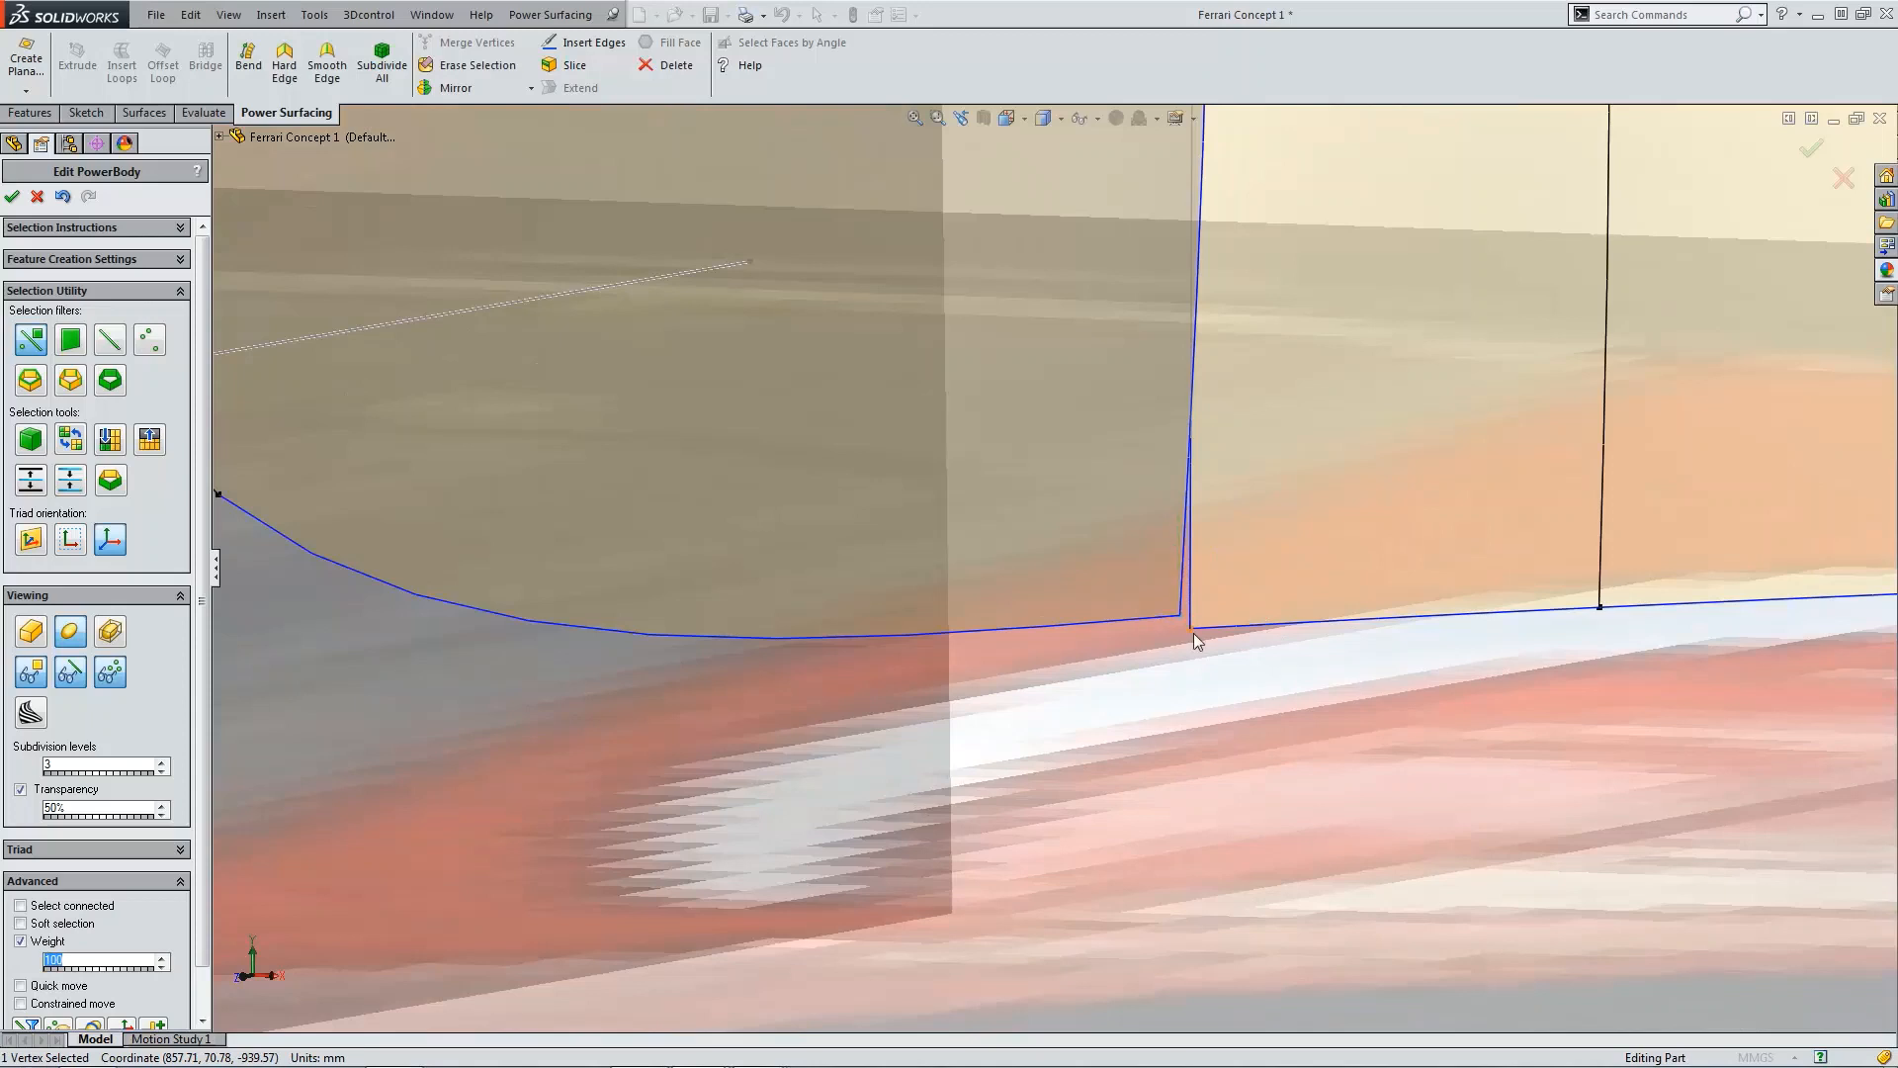
left_click(1185, 624, "ctrl")
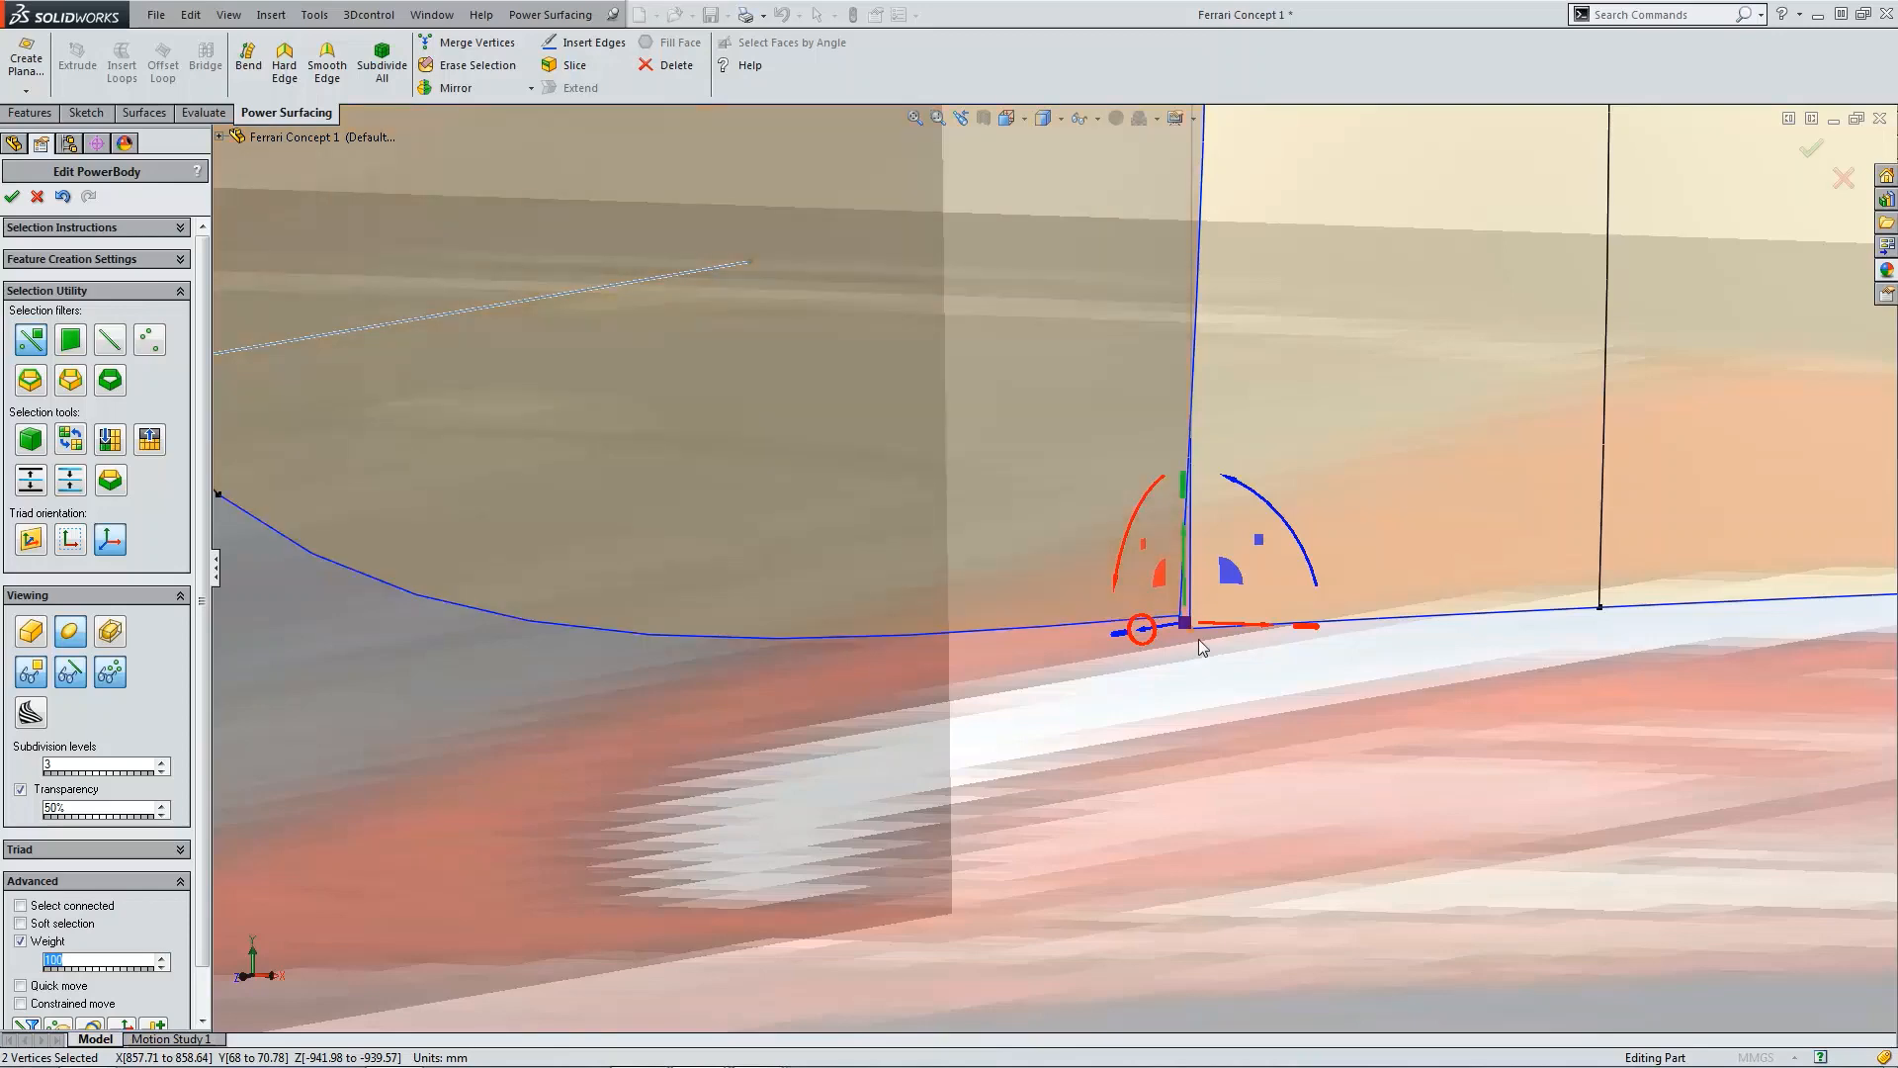
left_click(454, 50)
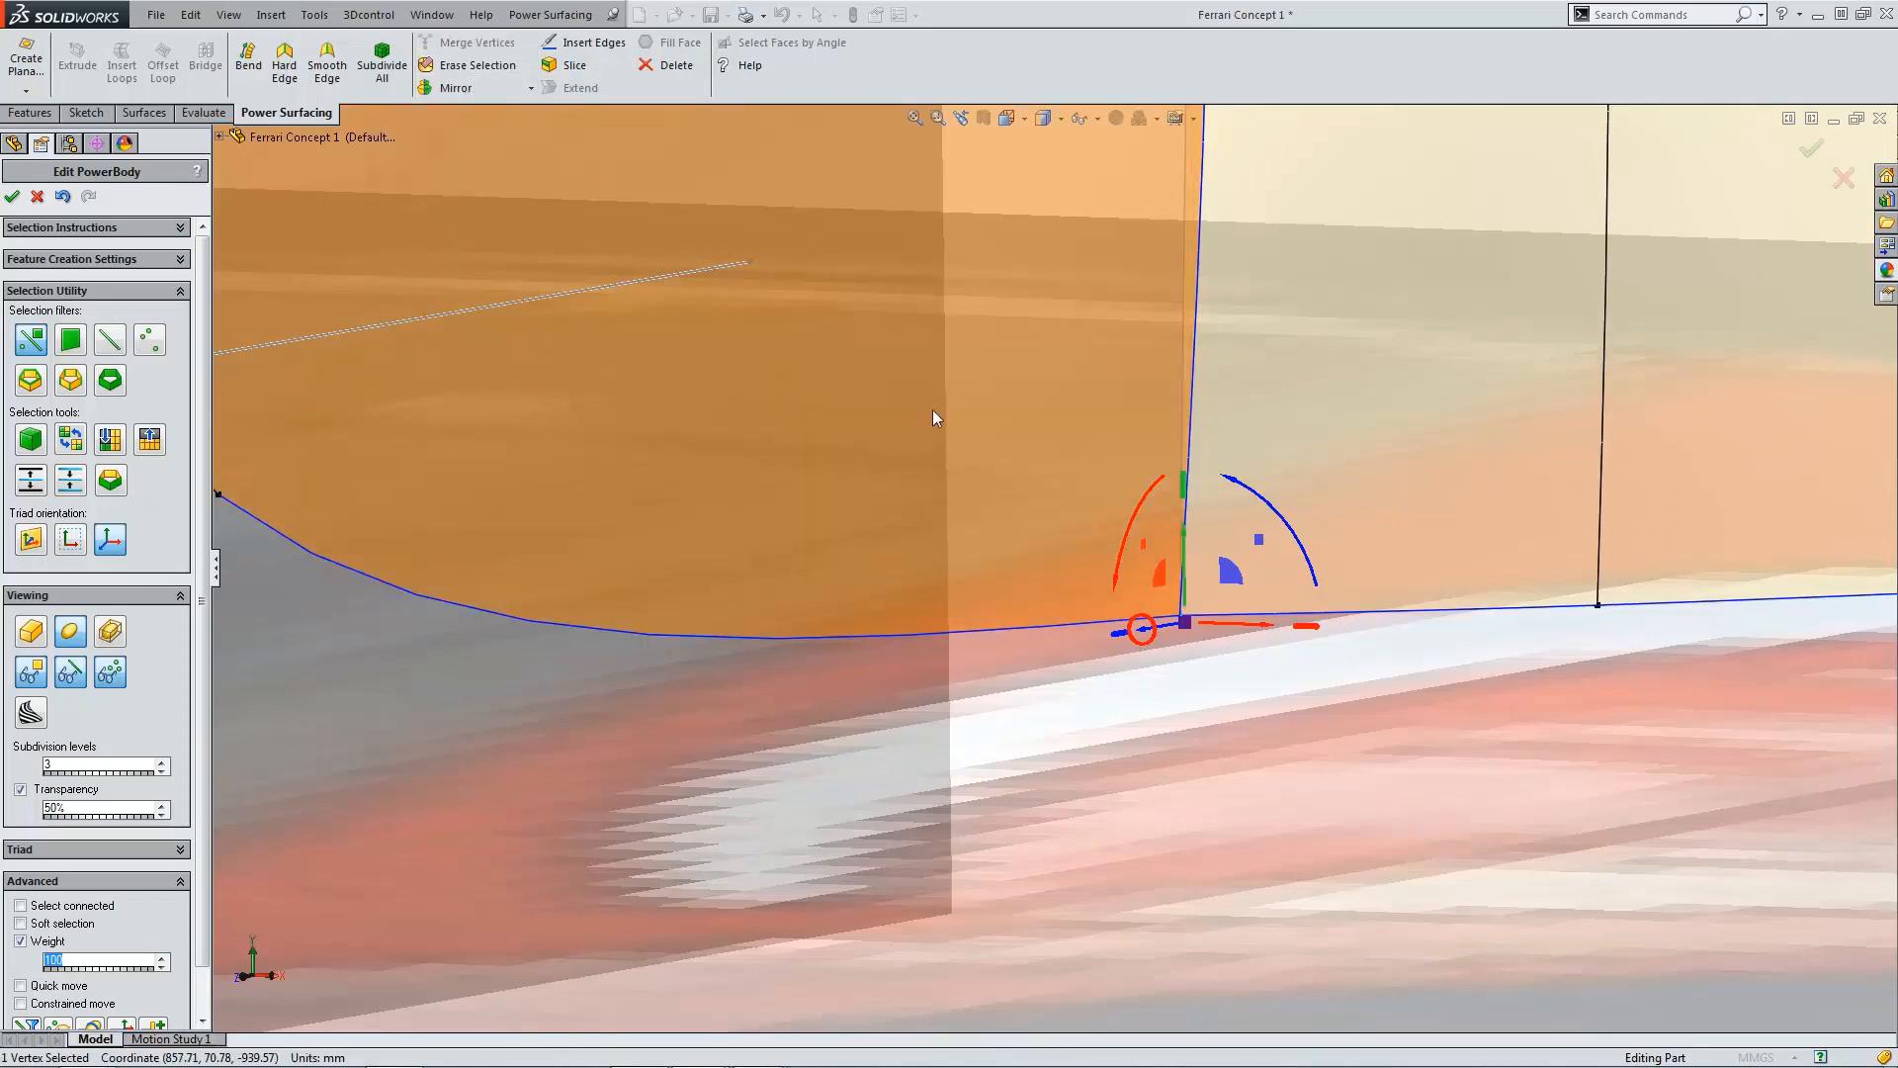
left_click(1302, 733)
Step: Inspect the upper corner where the new panel meets the body side
scroll(1302, 733, "up", 8)
scroll(1108, 341, "down", 4)
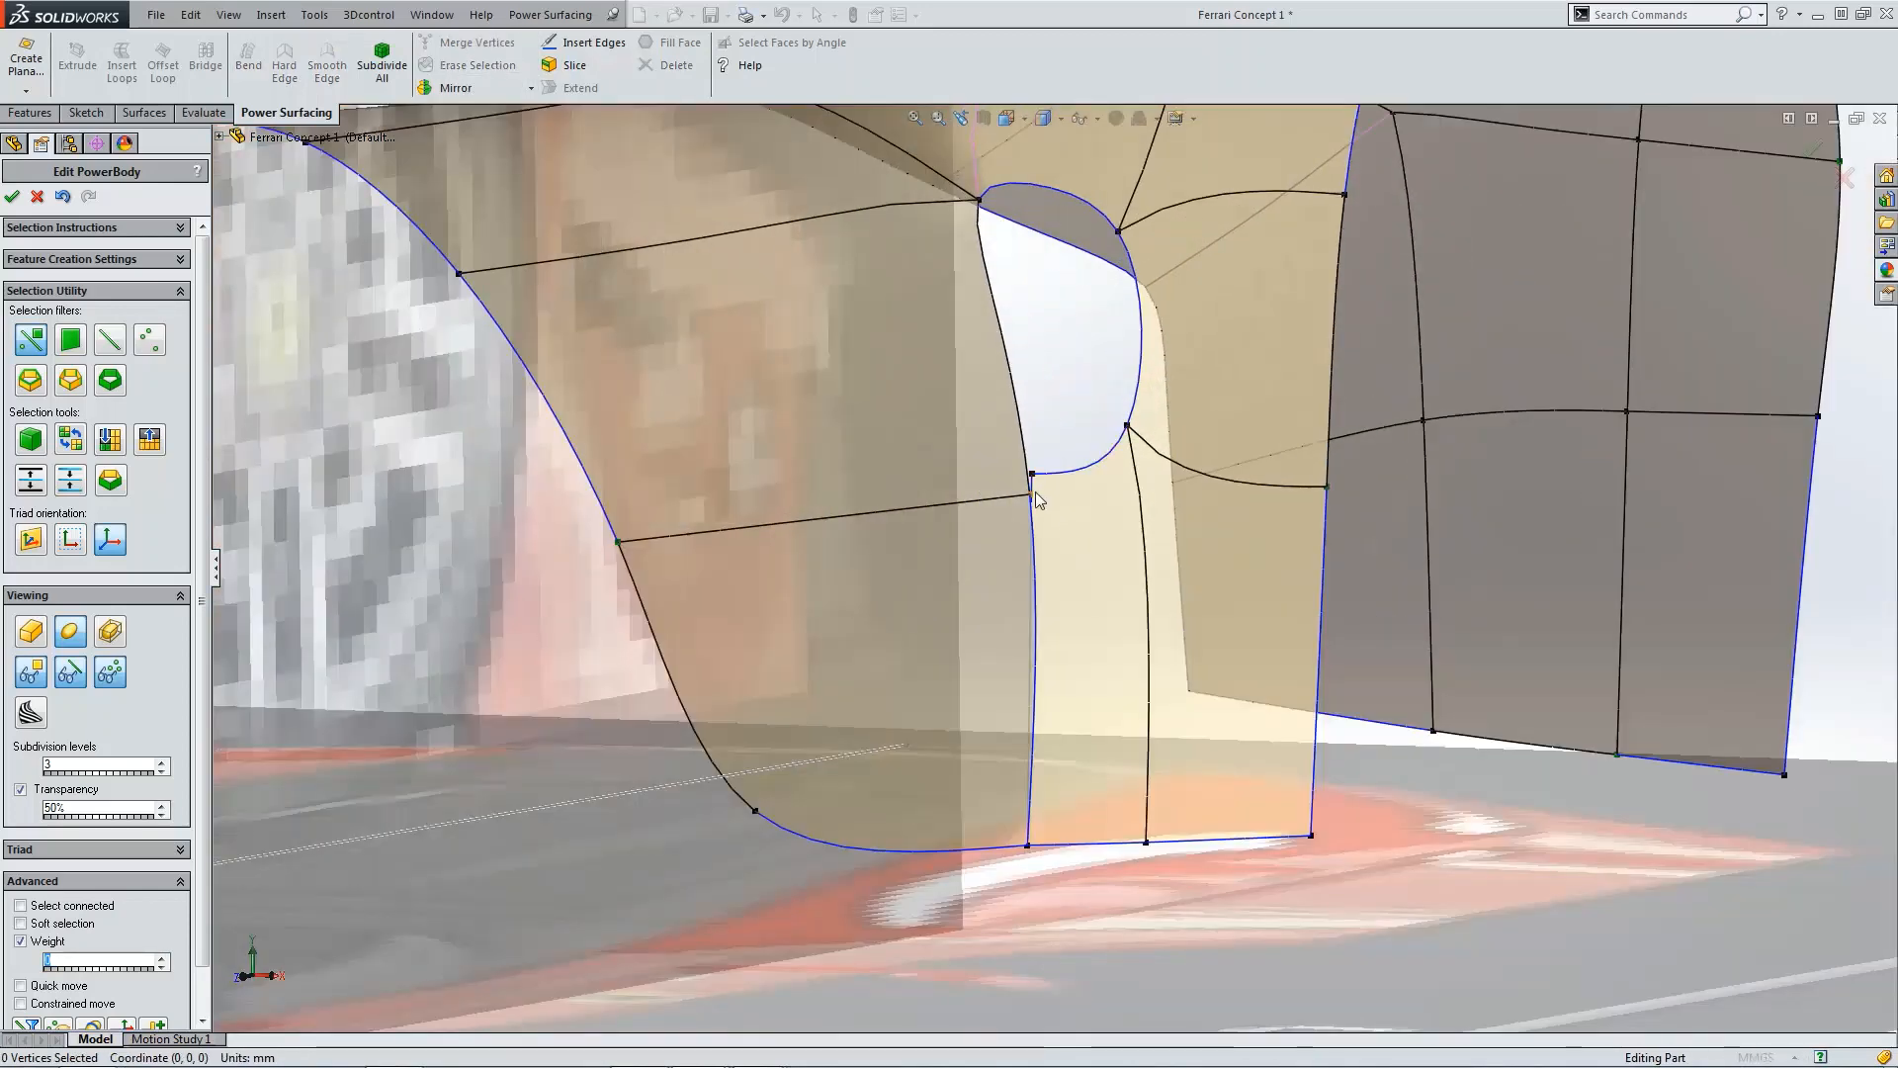
scroll(1036, 492, "down", 4)
left_click(1036, 513)
left_click(1038, 477, "ctrl")
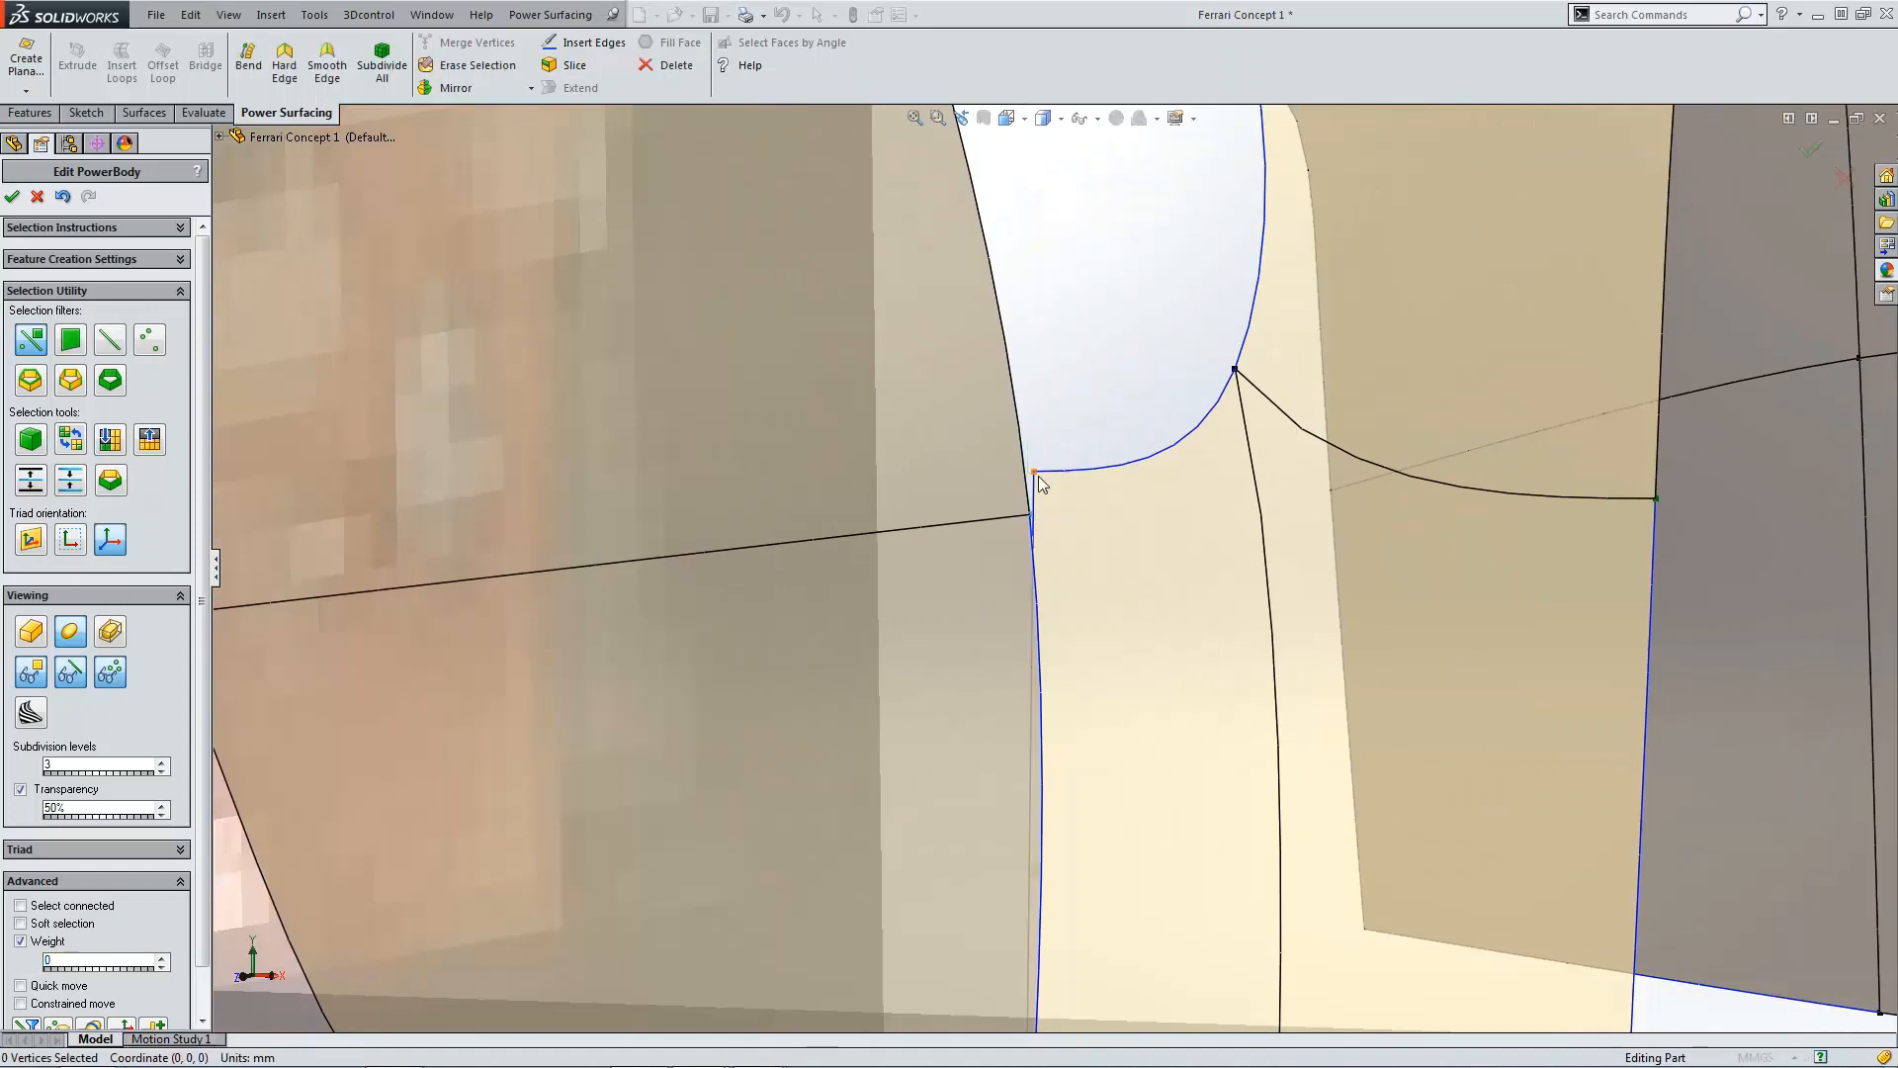
left_click(1038, 477)
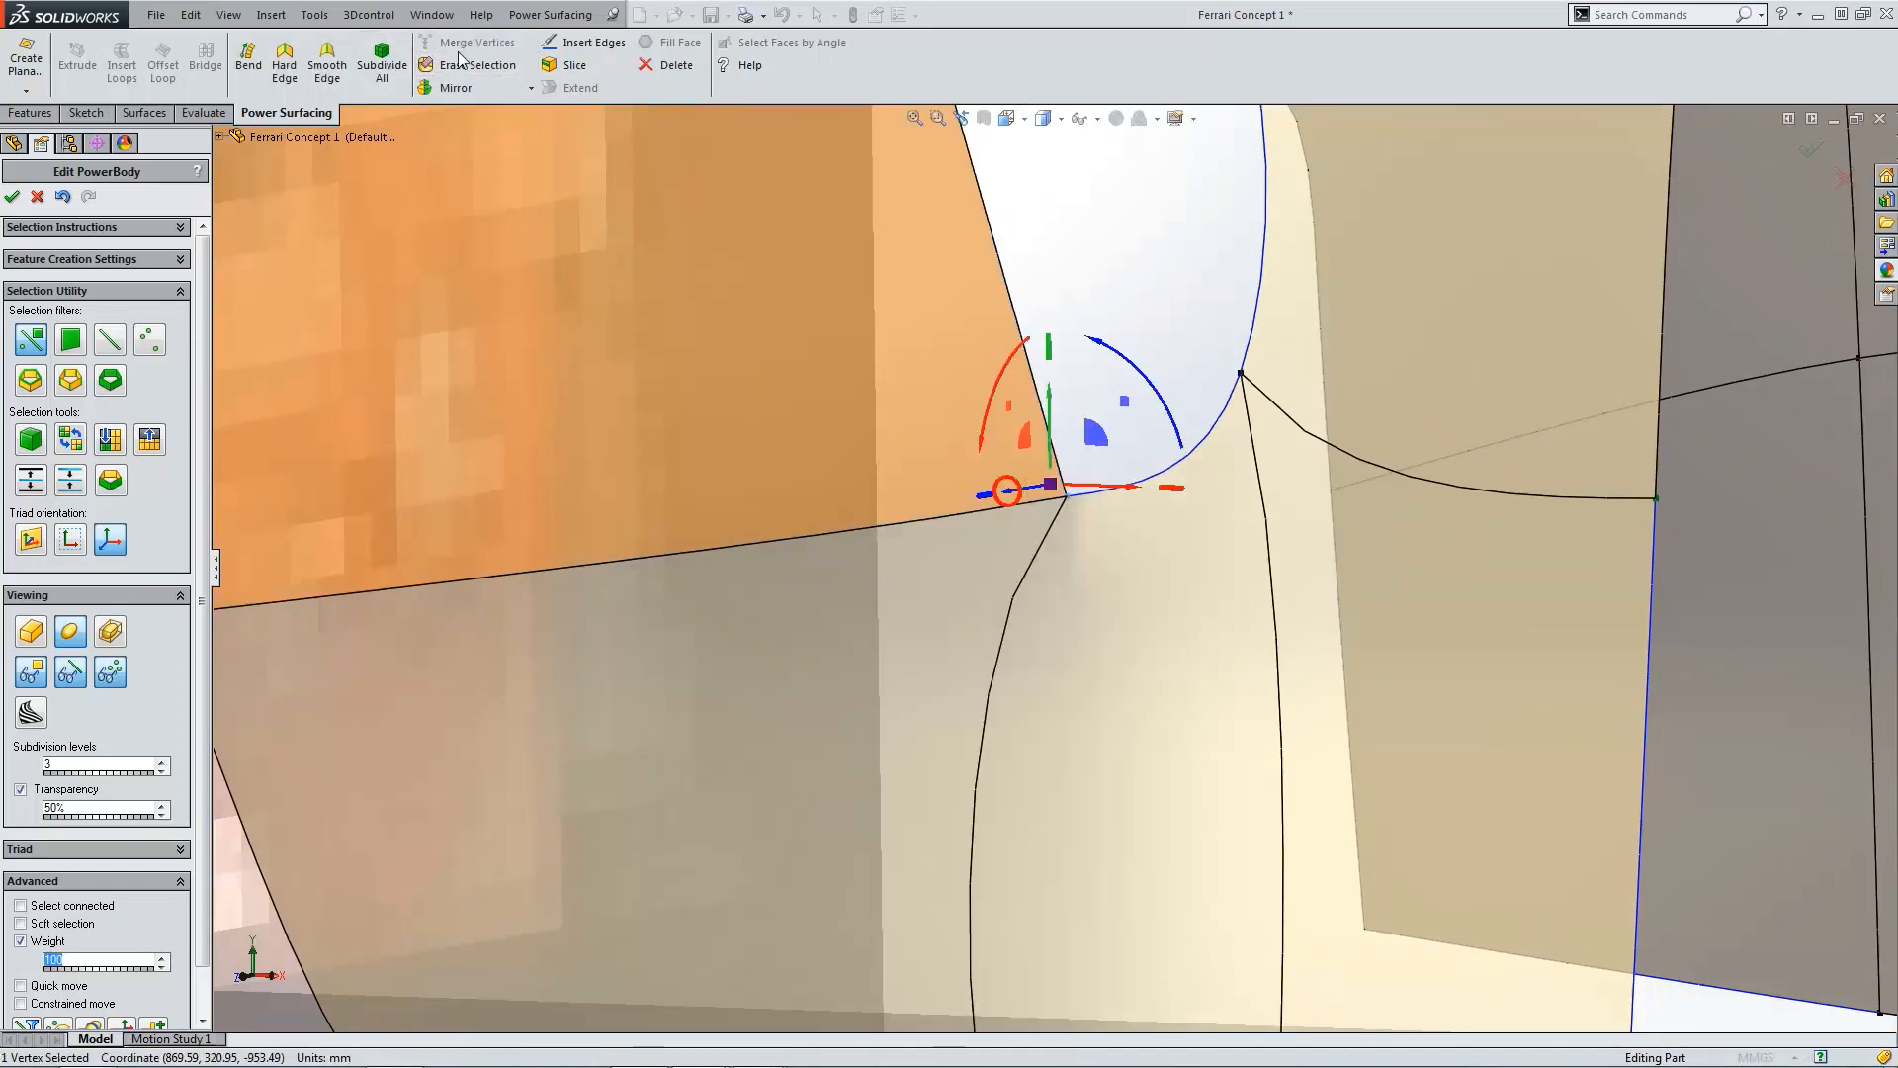
scroll(1133, 605, "up", 10)
left_click(1104, 692)
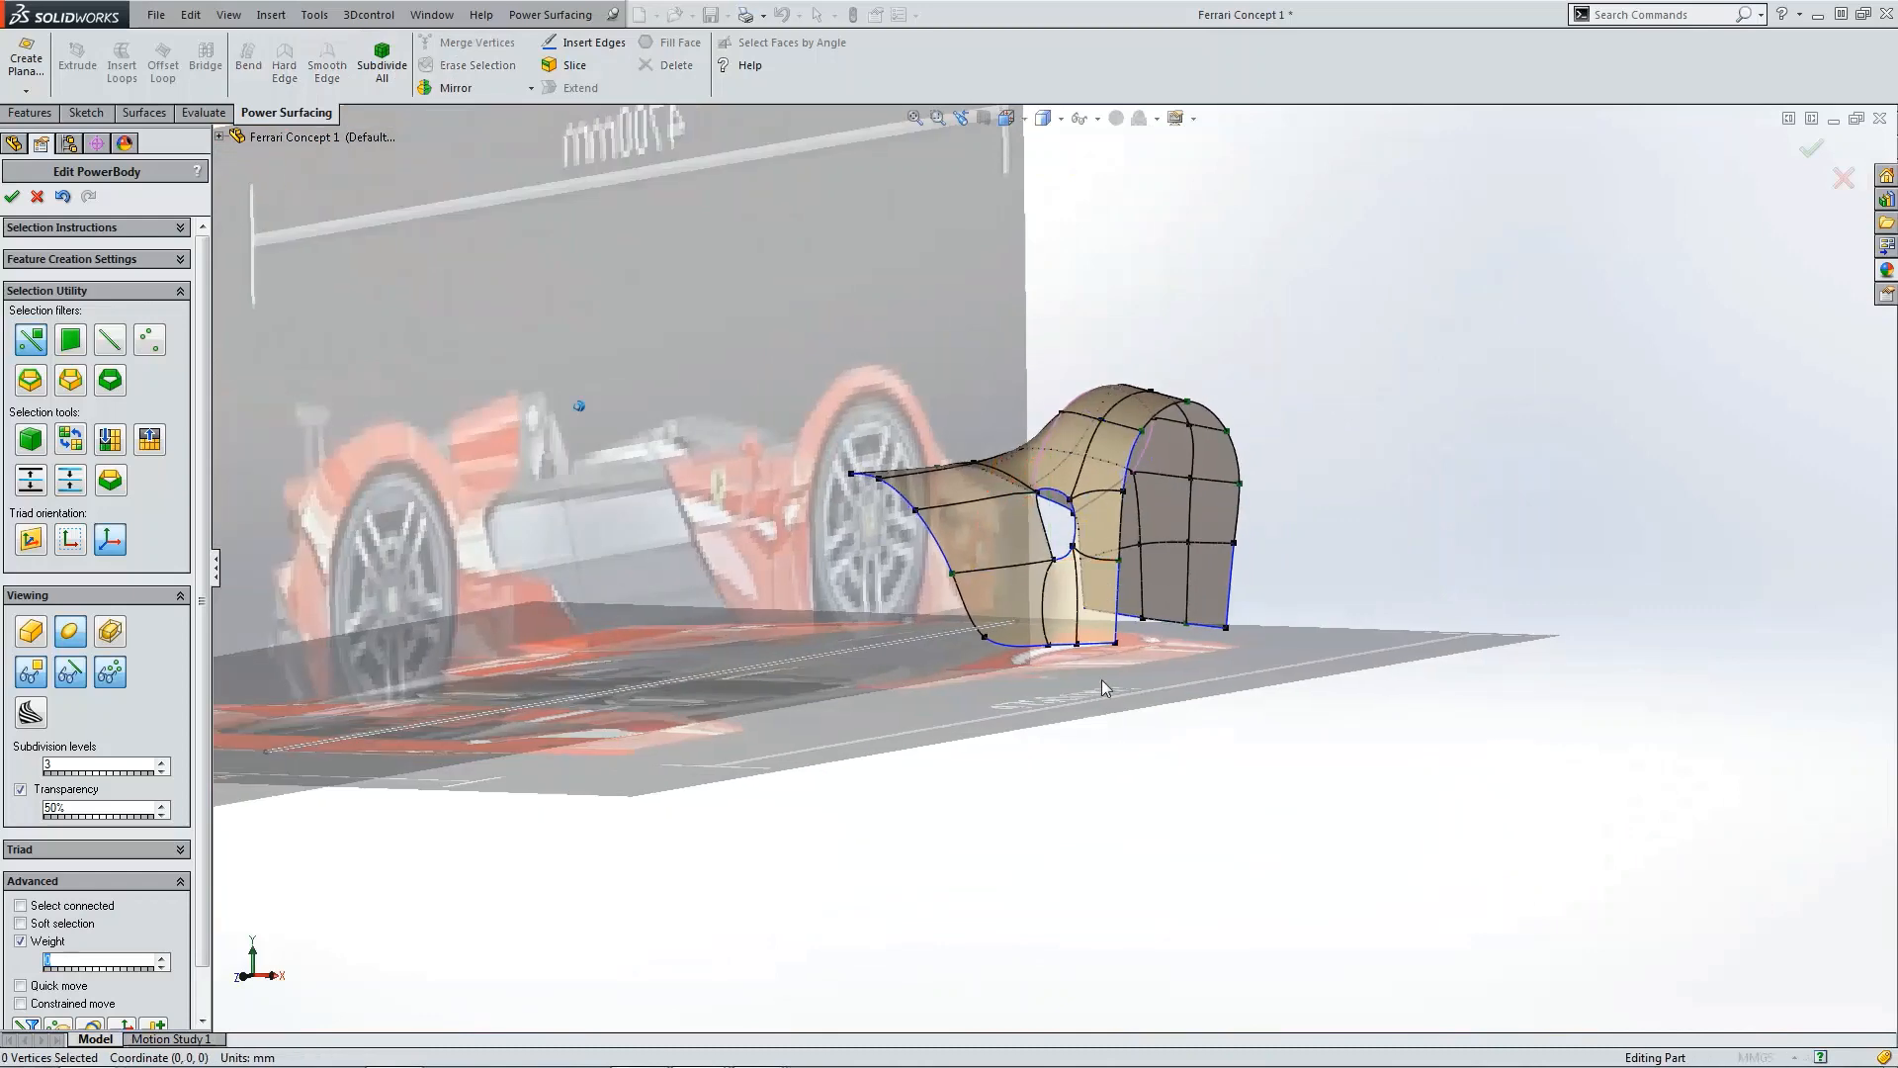
scroll(1096, 673, "down", 3)
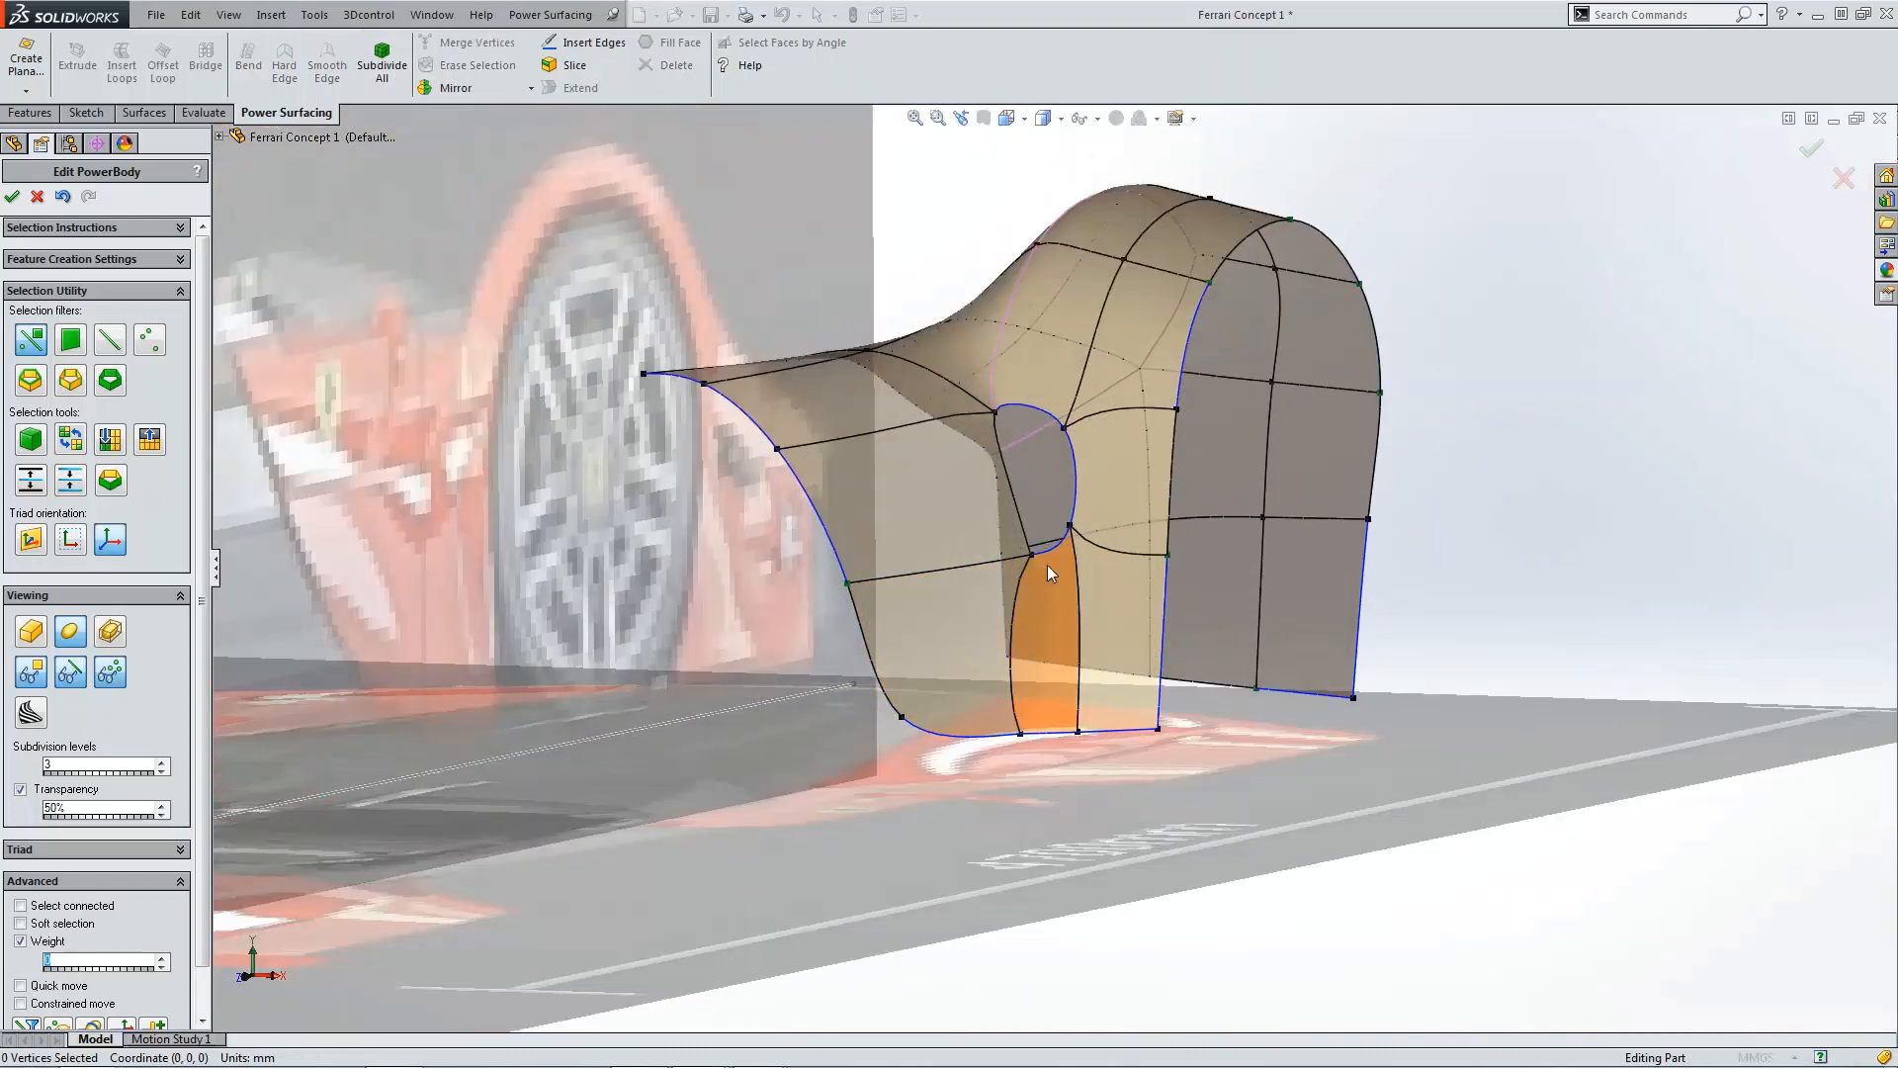
scroll(1056, 581, "down", 4)
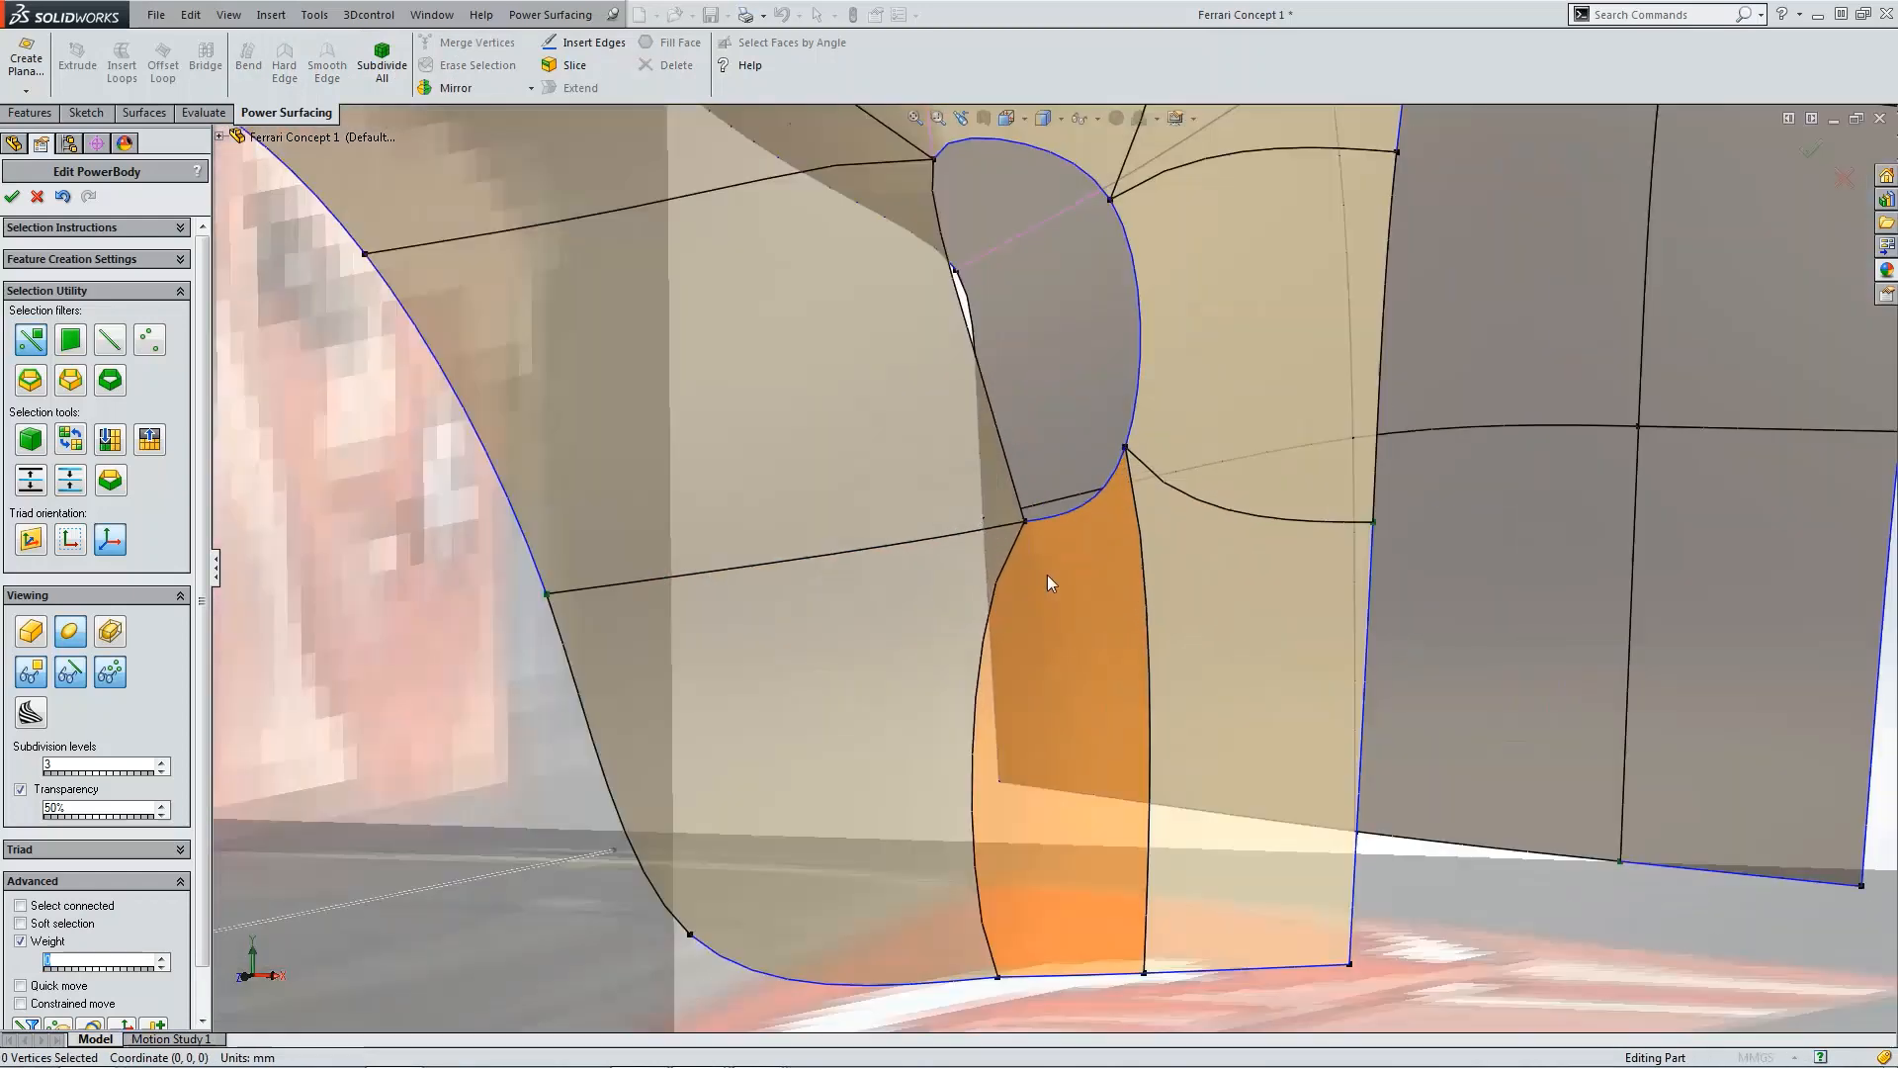
Step: Set the weight of the inner panel's junction vertex and its bottom vertex to 0
left_click(1024, 522)
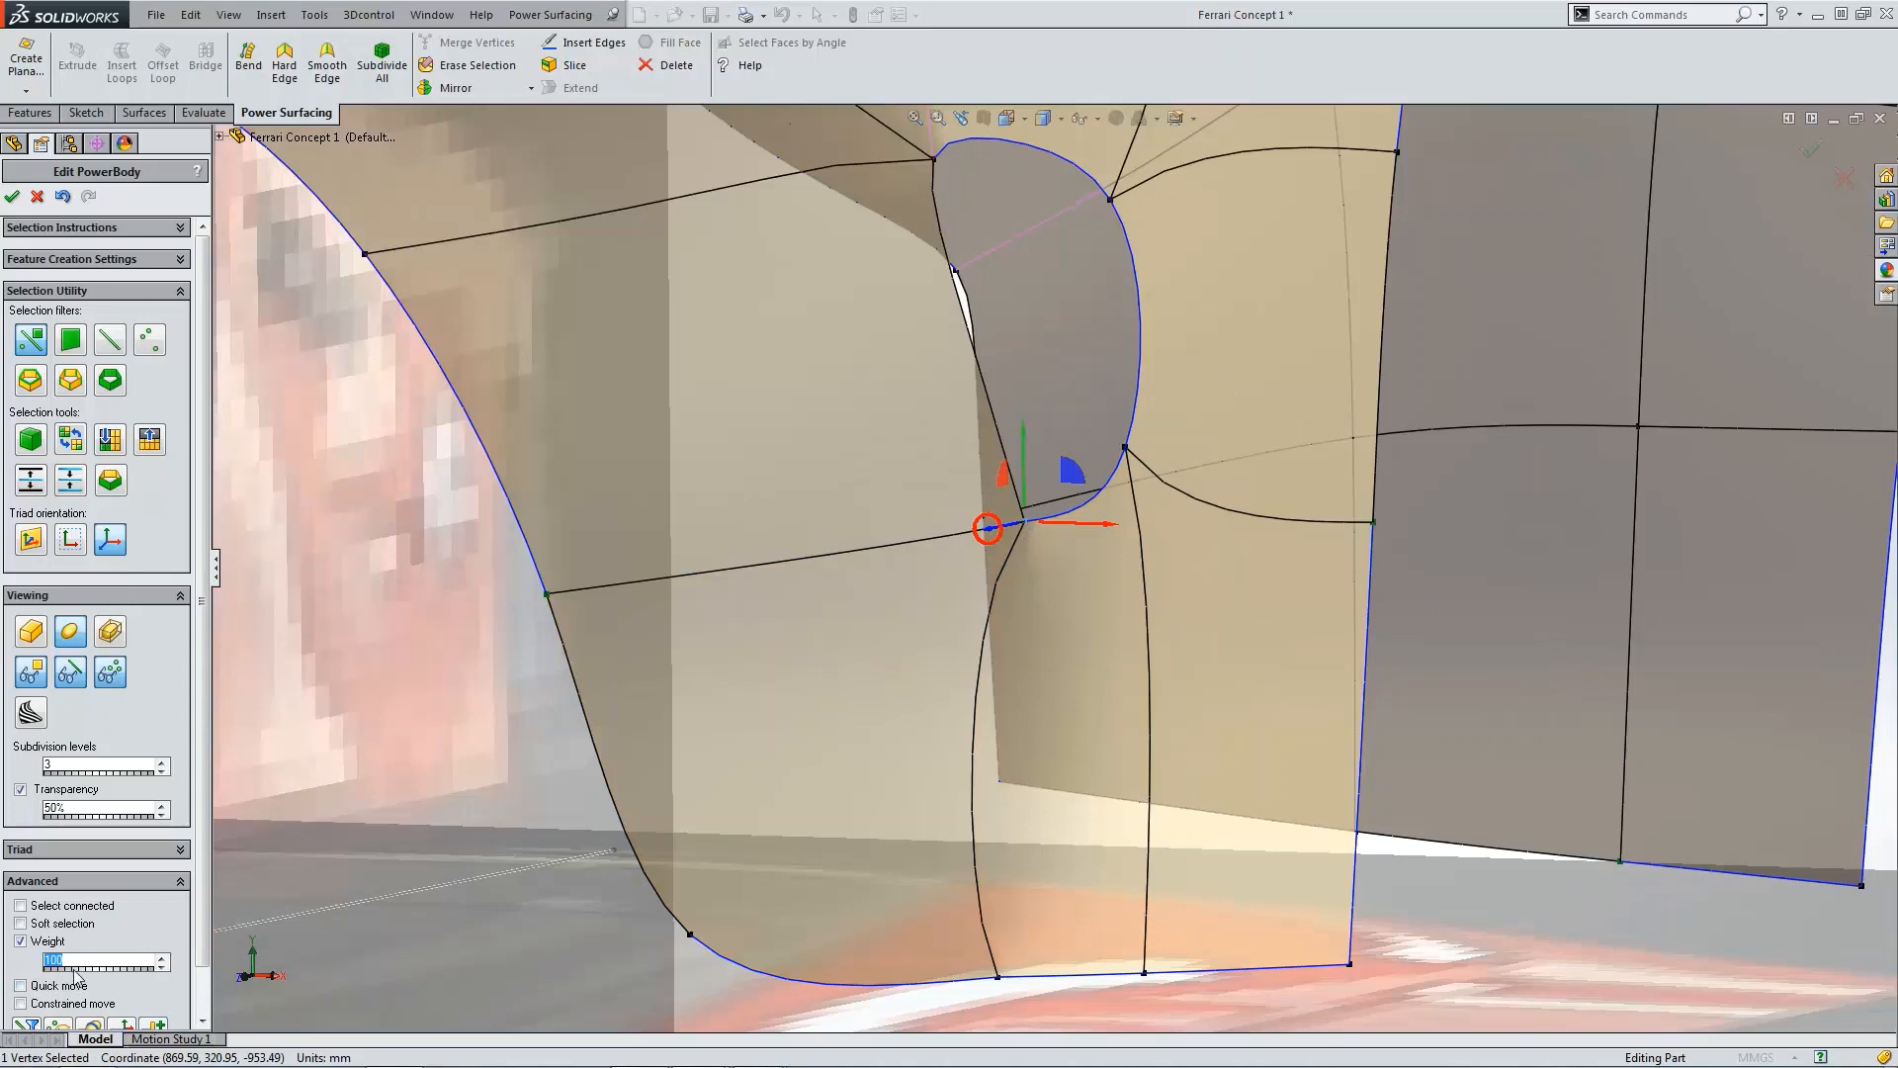
type("0")
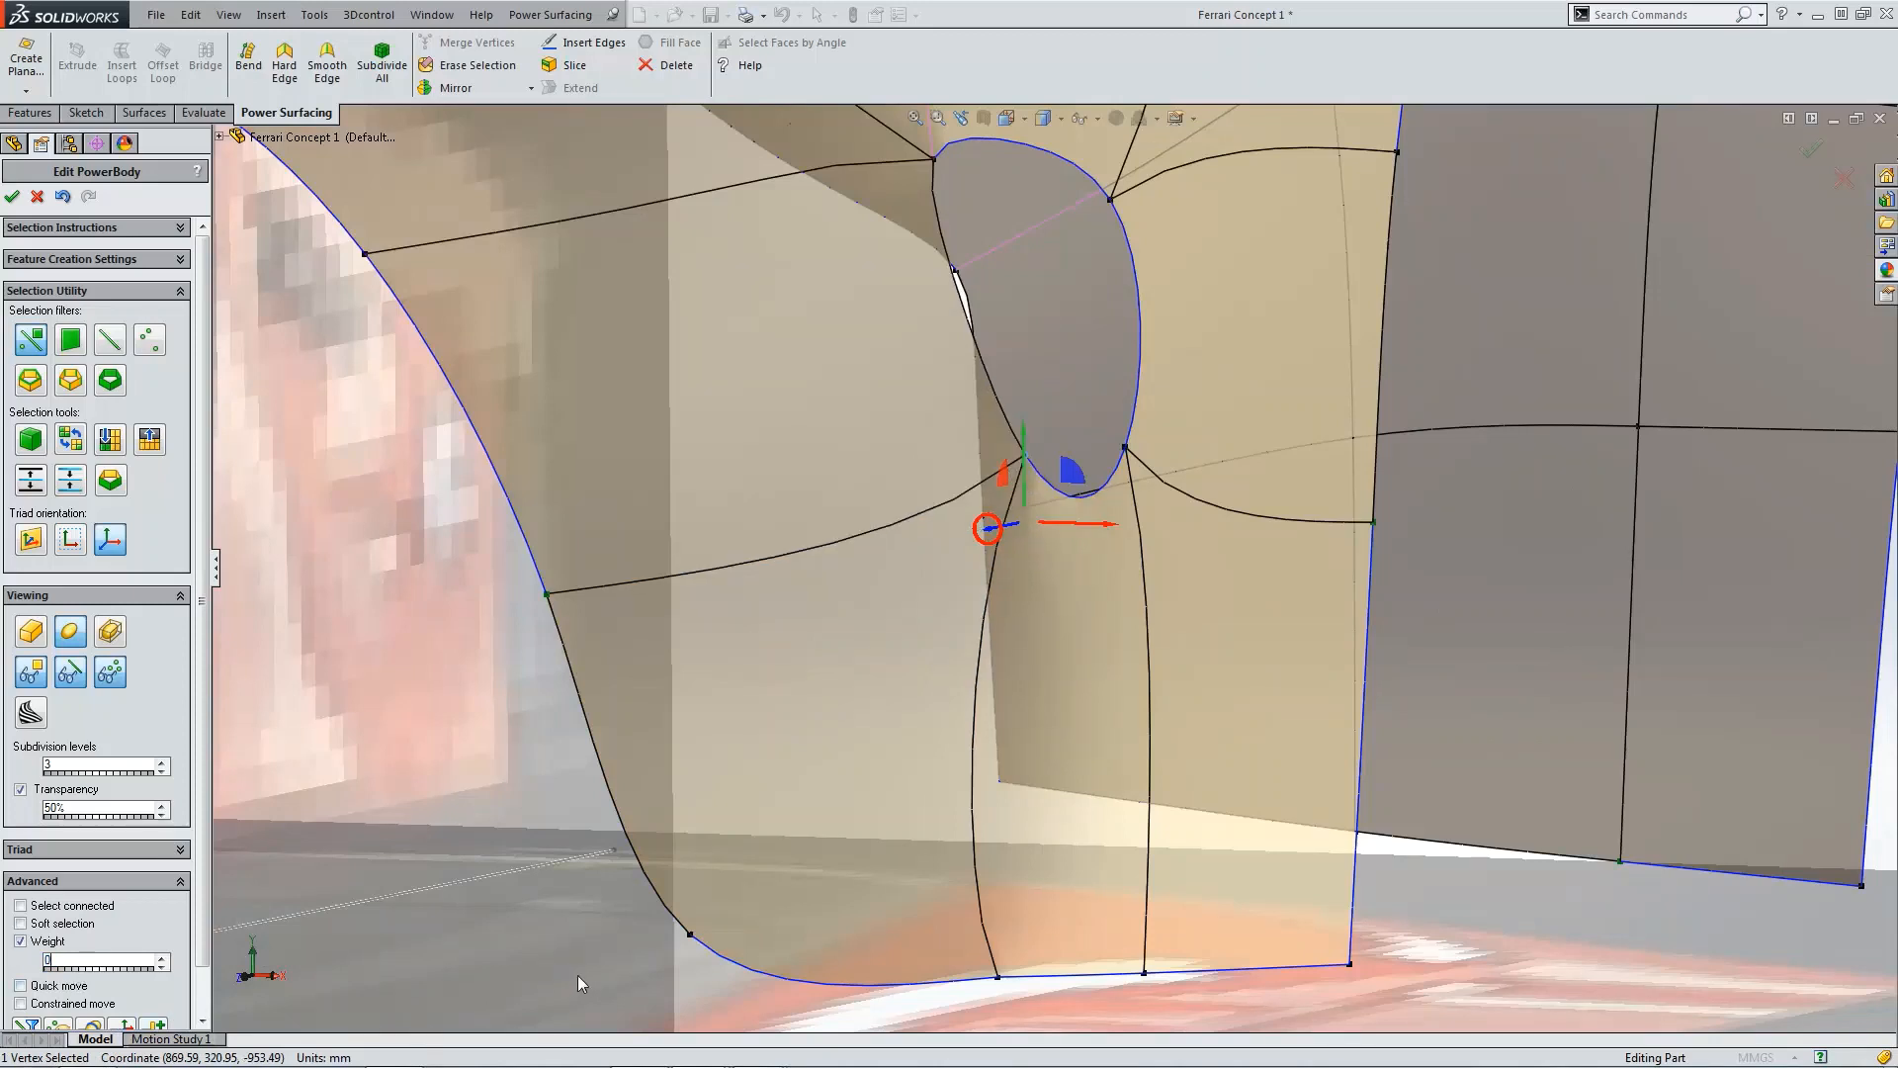
left_click(997, 977)
type("0")
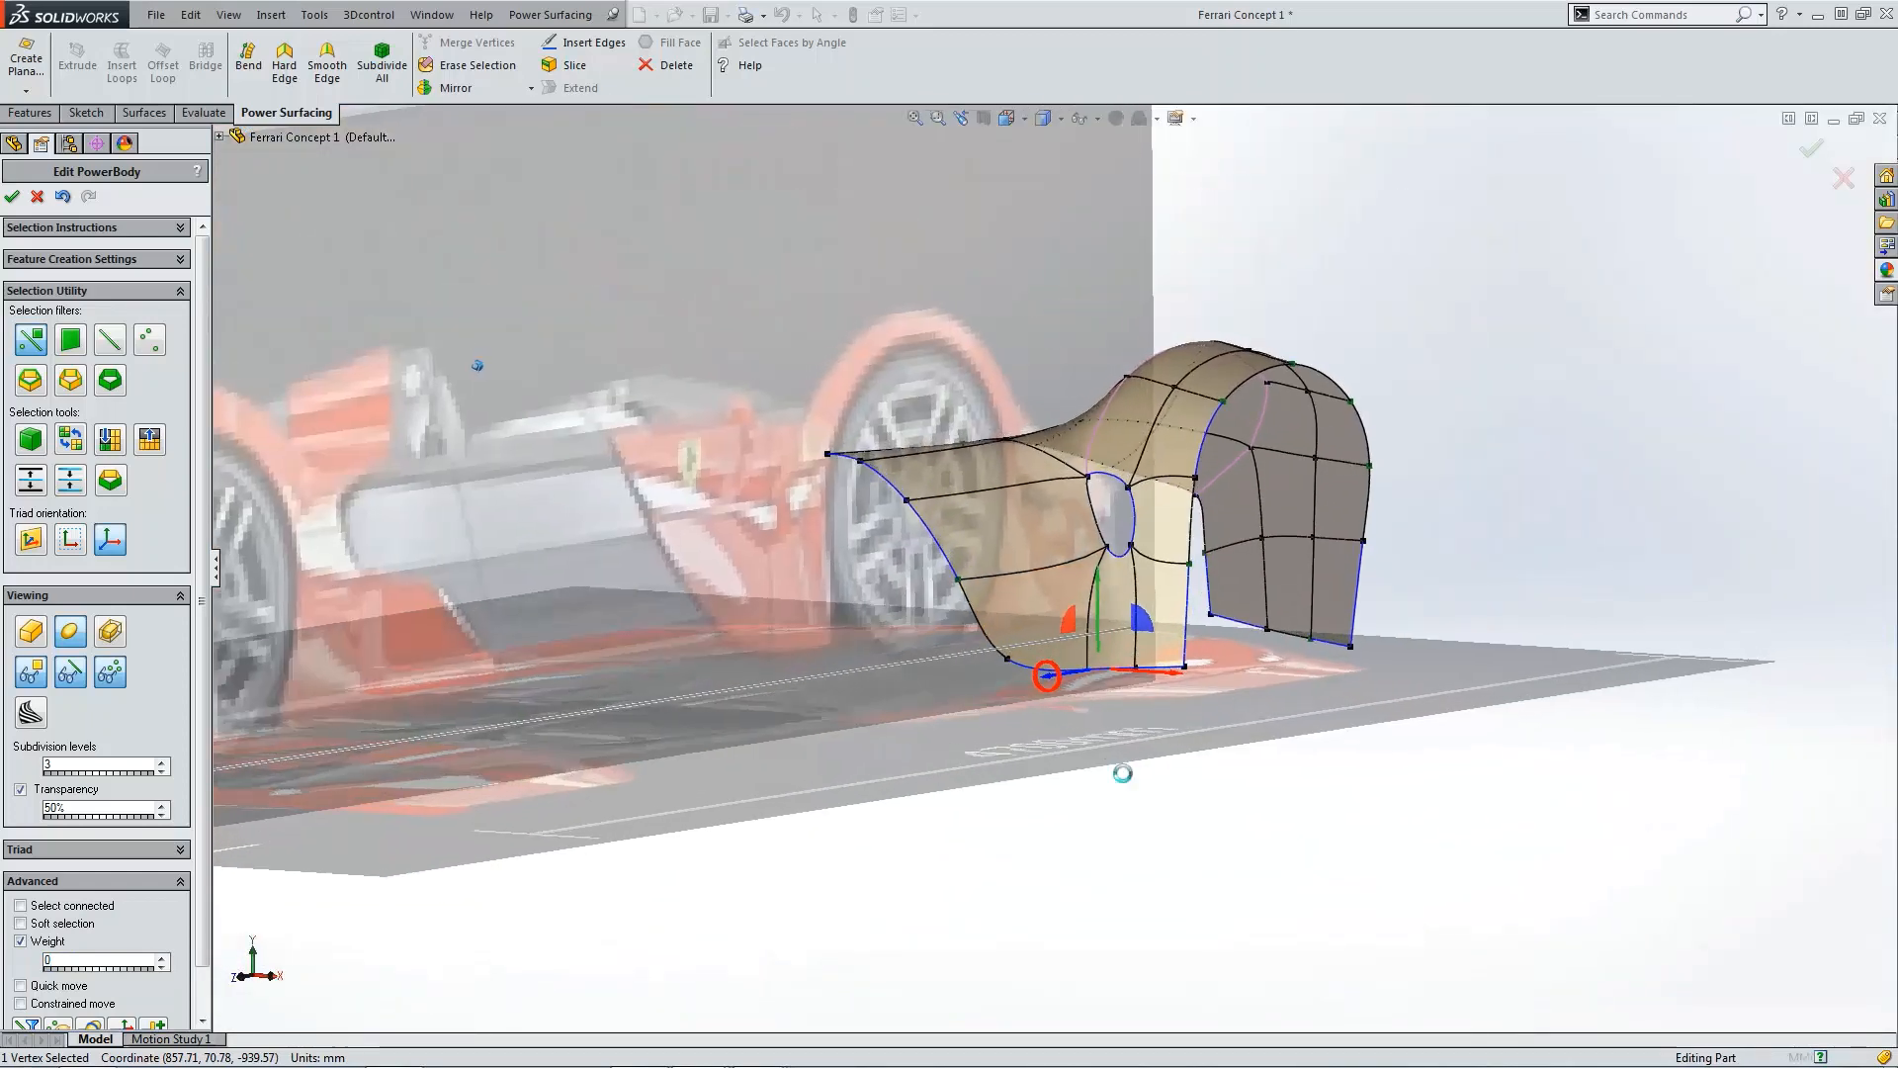
Step: Fill the opening in the body side with a new face from one of its open edges
left_click(1123, 772)
scroll(1103, 495, "down", 4)
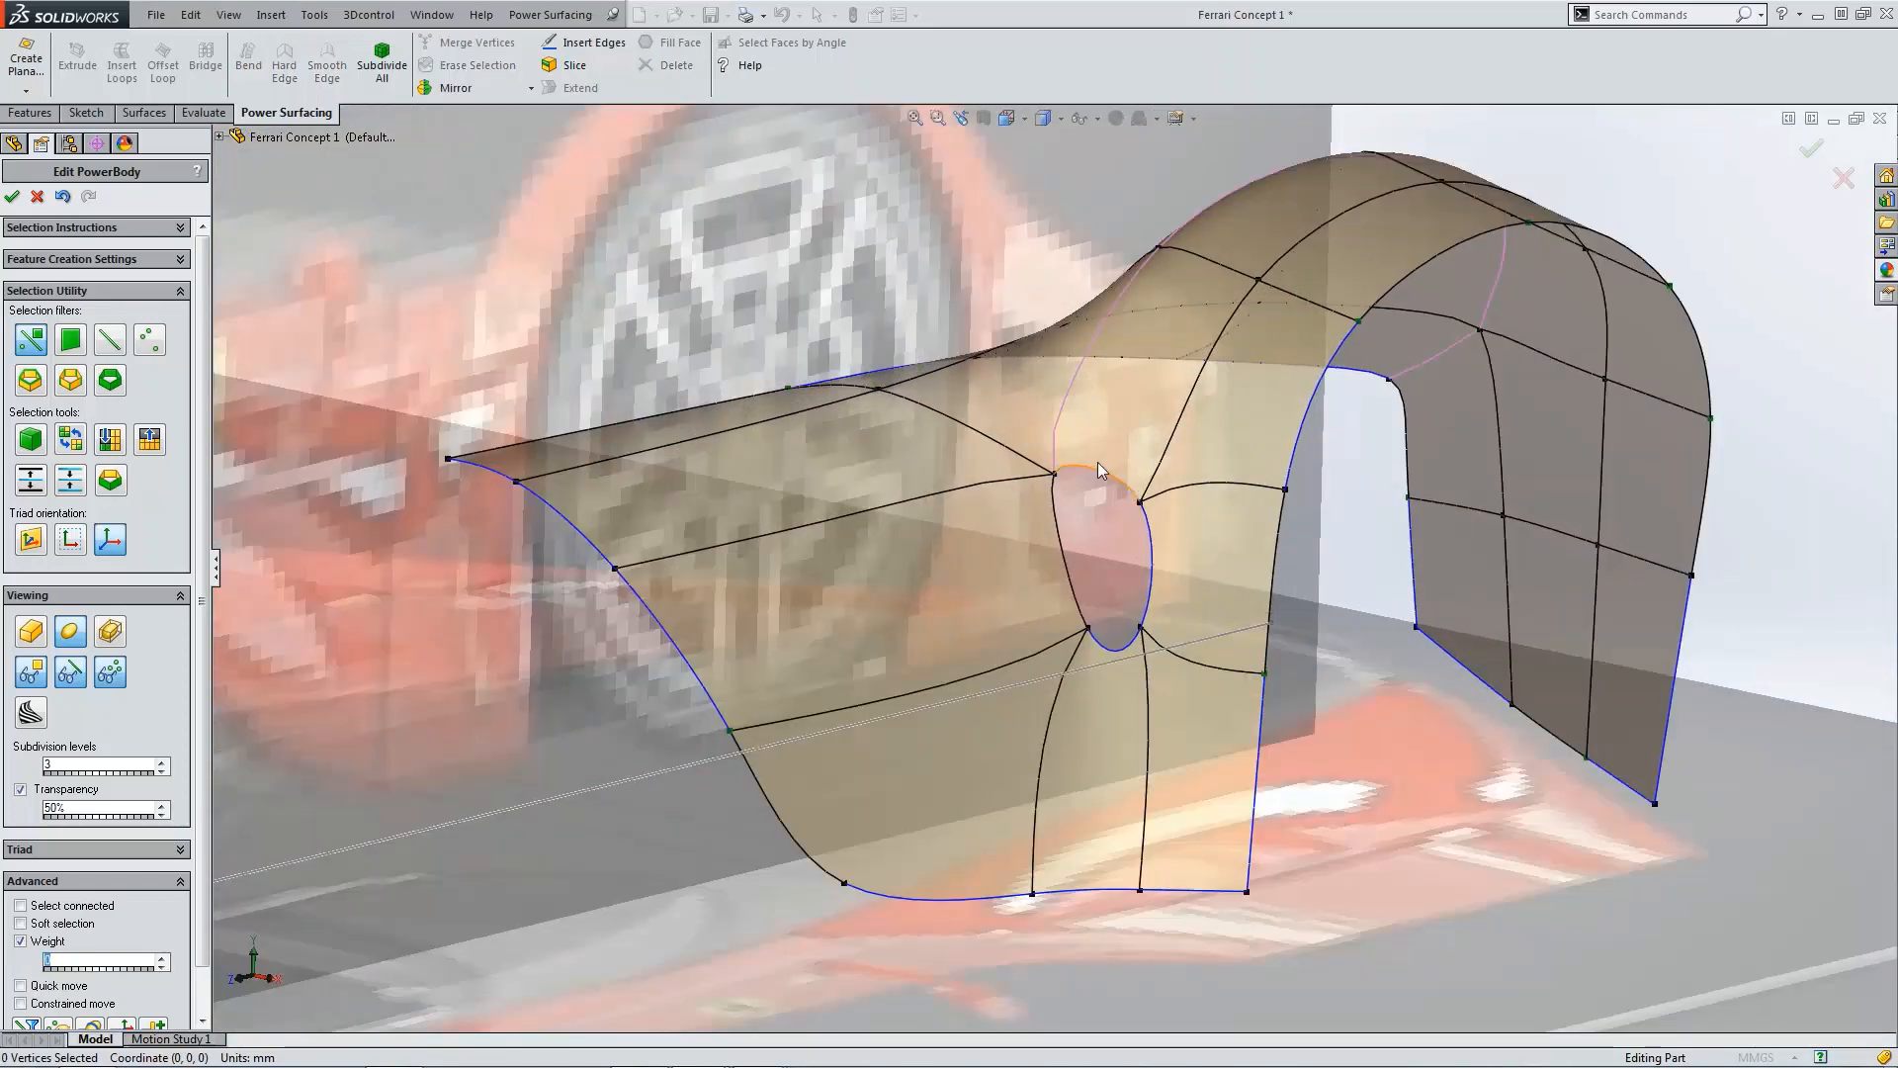
left_click(1105, 470)
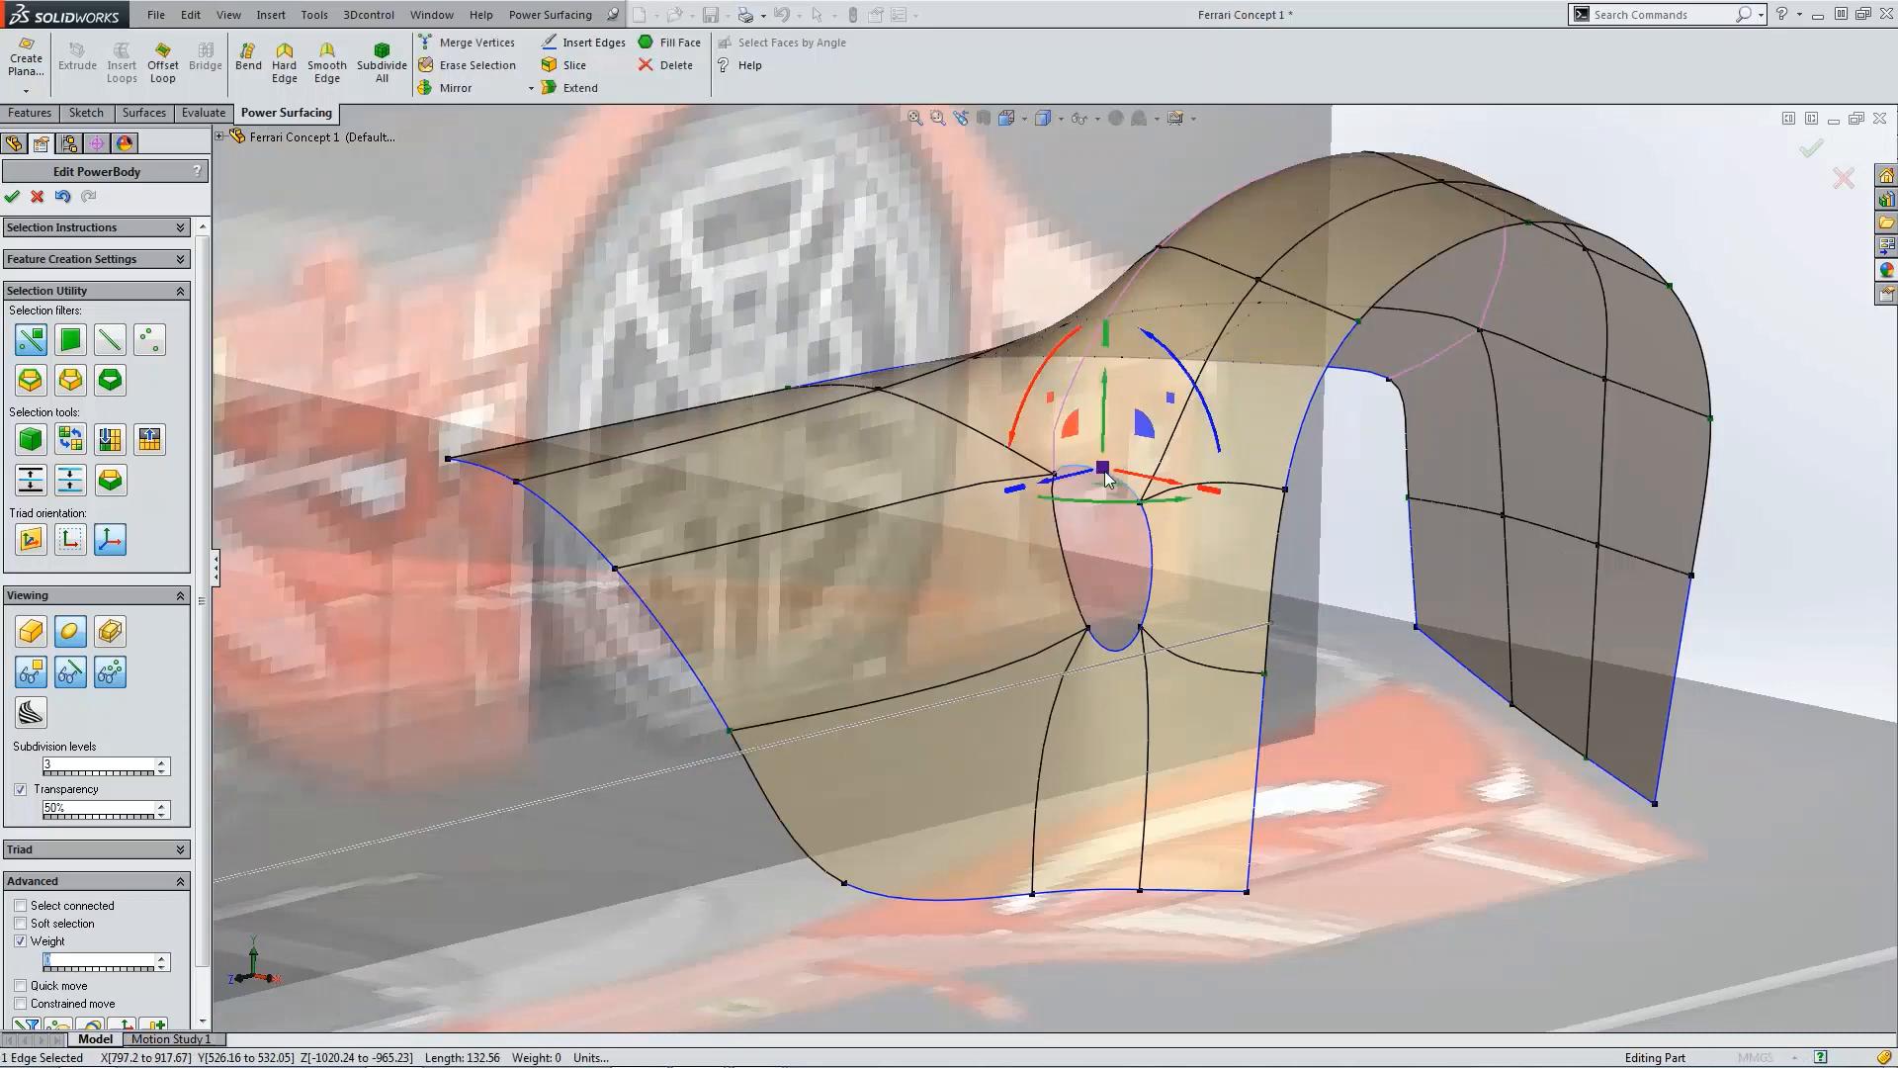
left_click(678, 42)
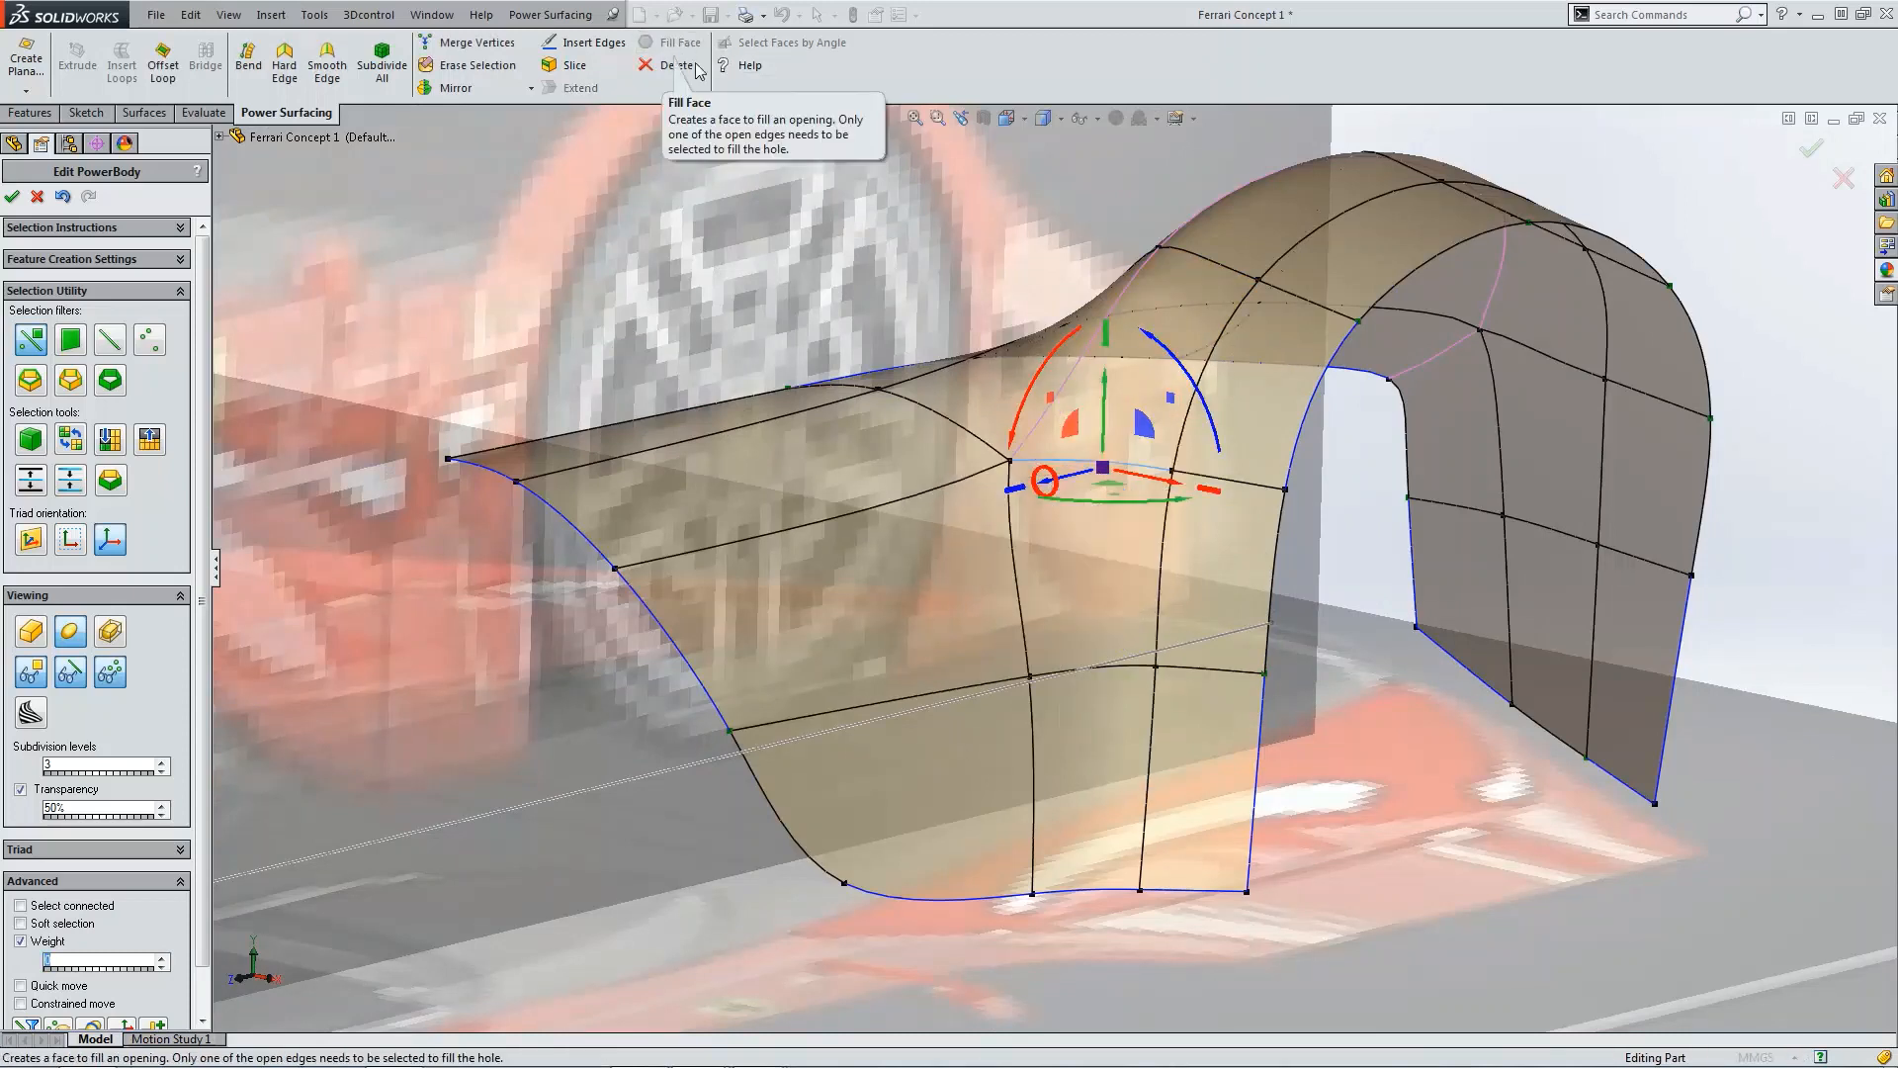
Step: Inspect the filled face's corner vertices and surrounding edges and their weights from several angles
left_click(1158, 669)
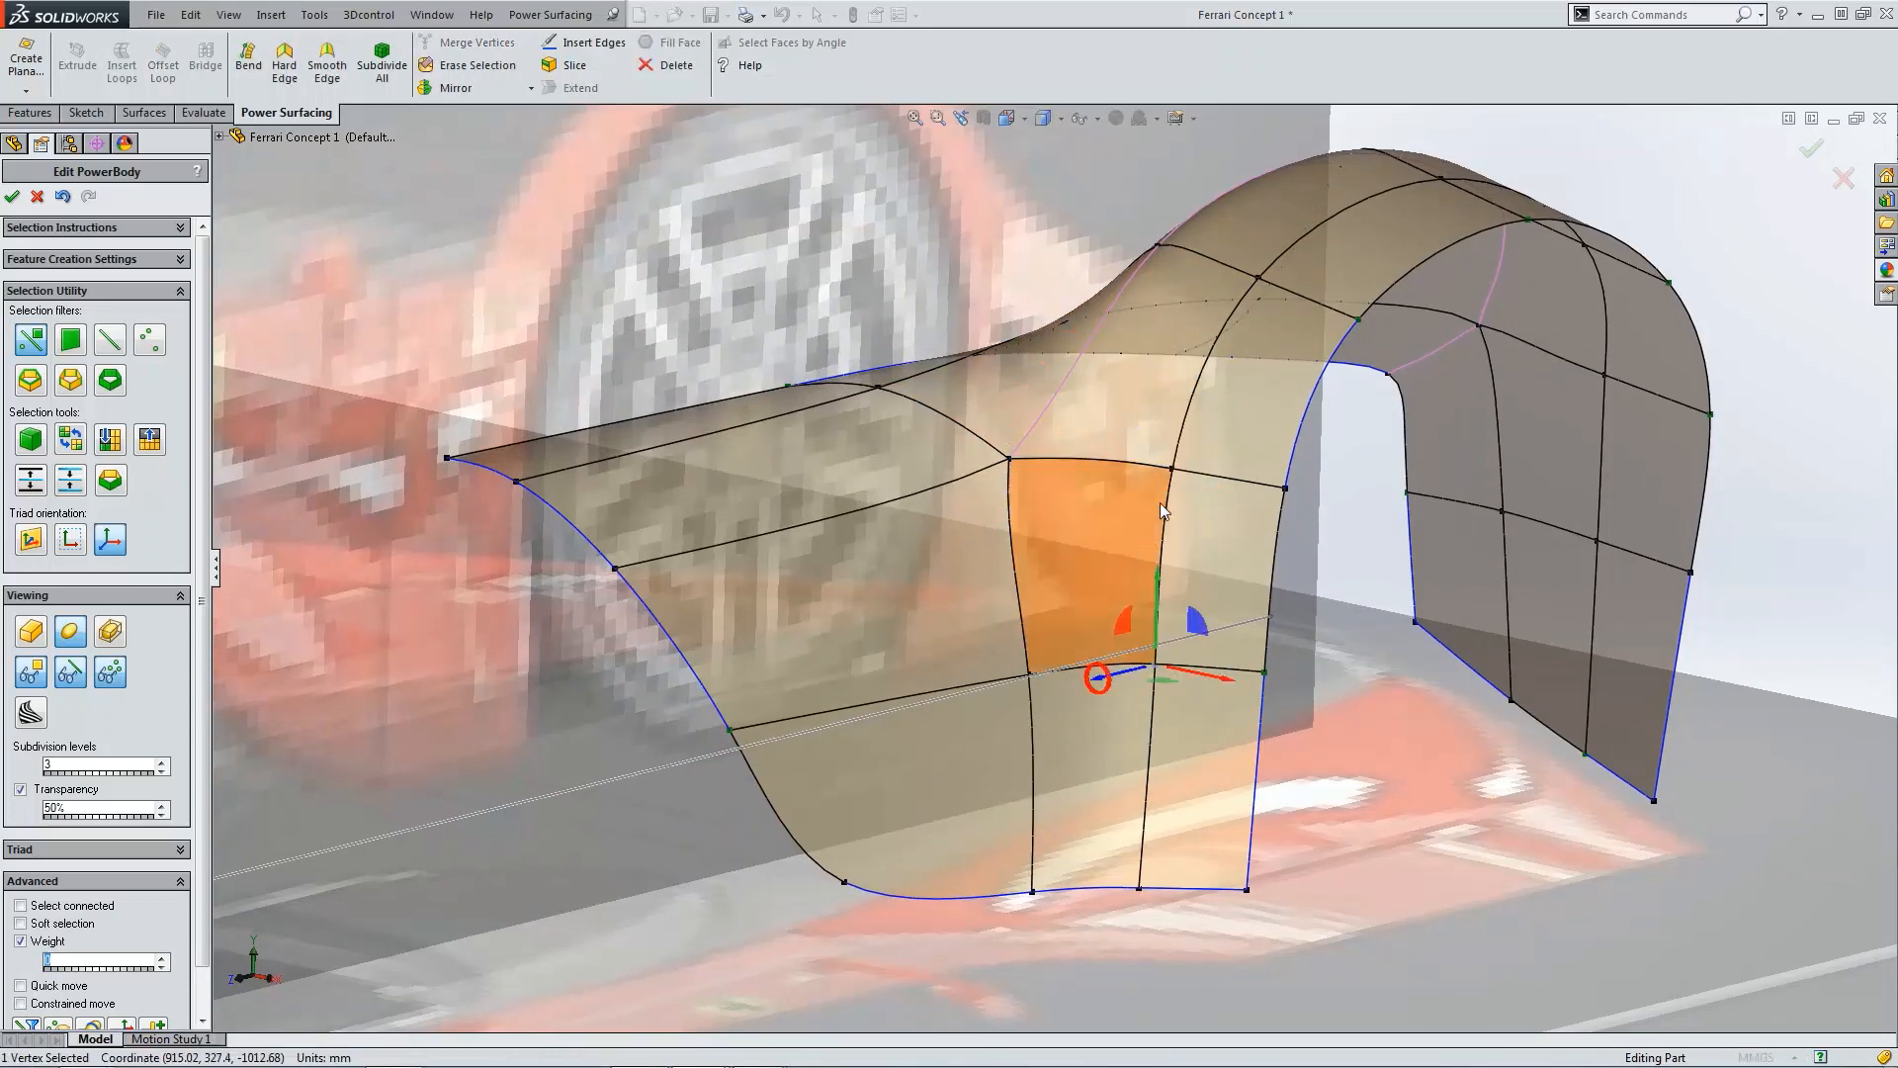
left_click(1174, 469)
left_click(1010, 459)
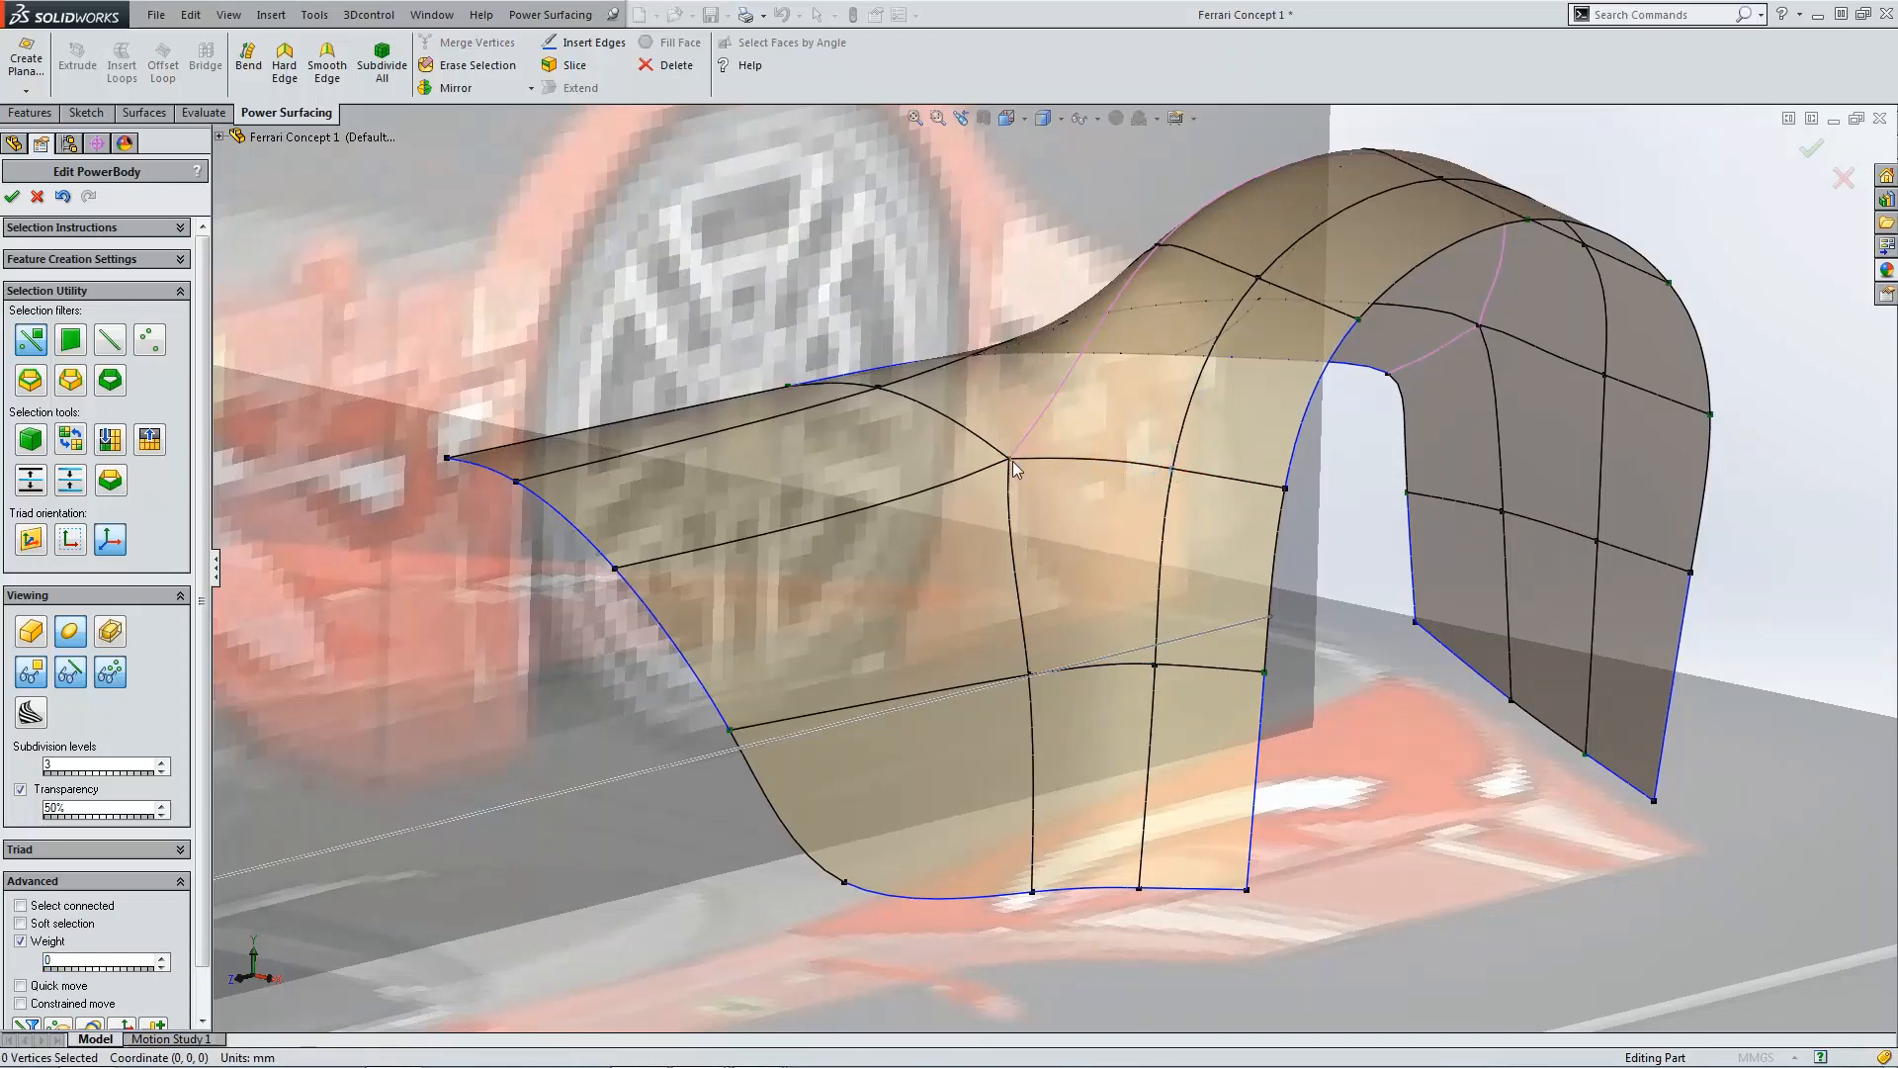
left_click(1033, 675)
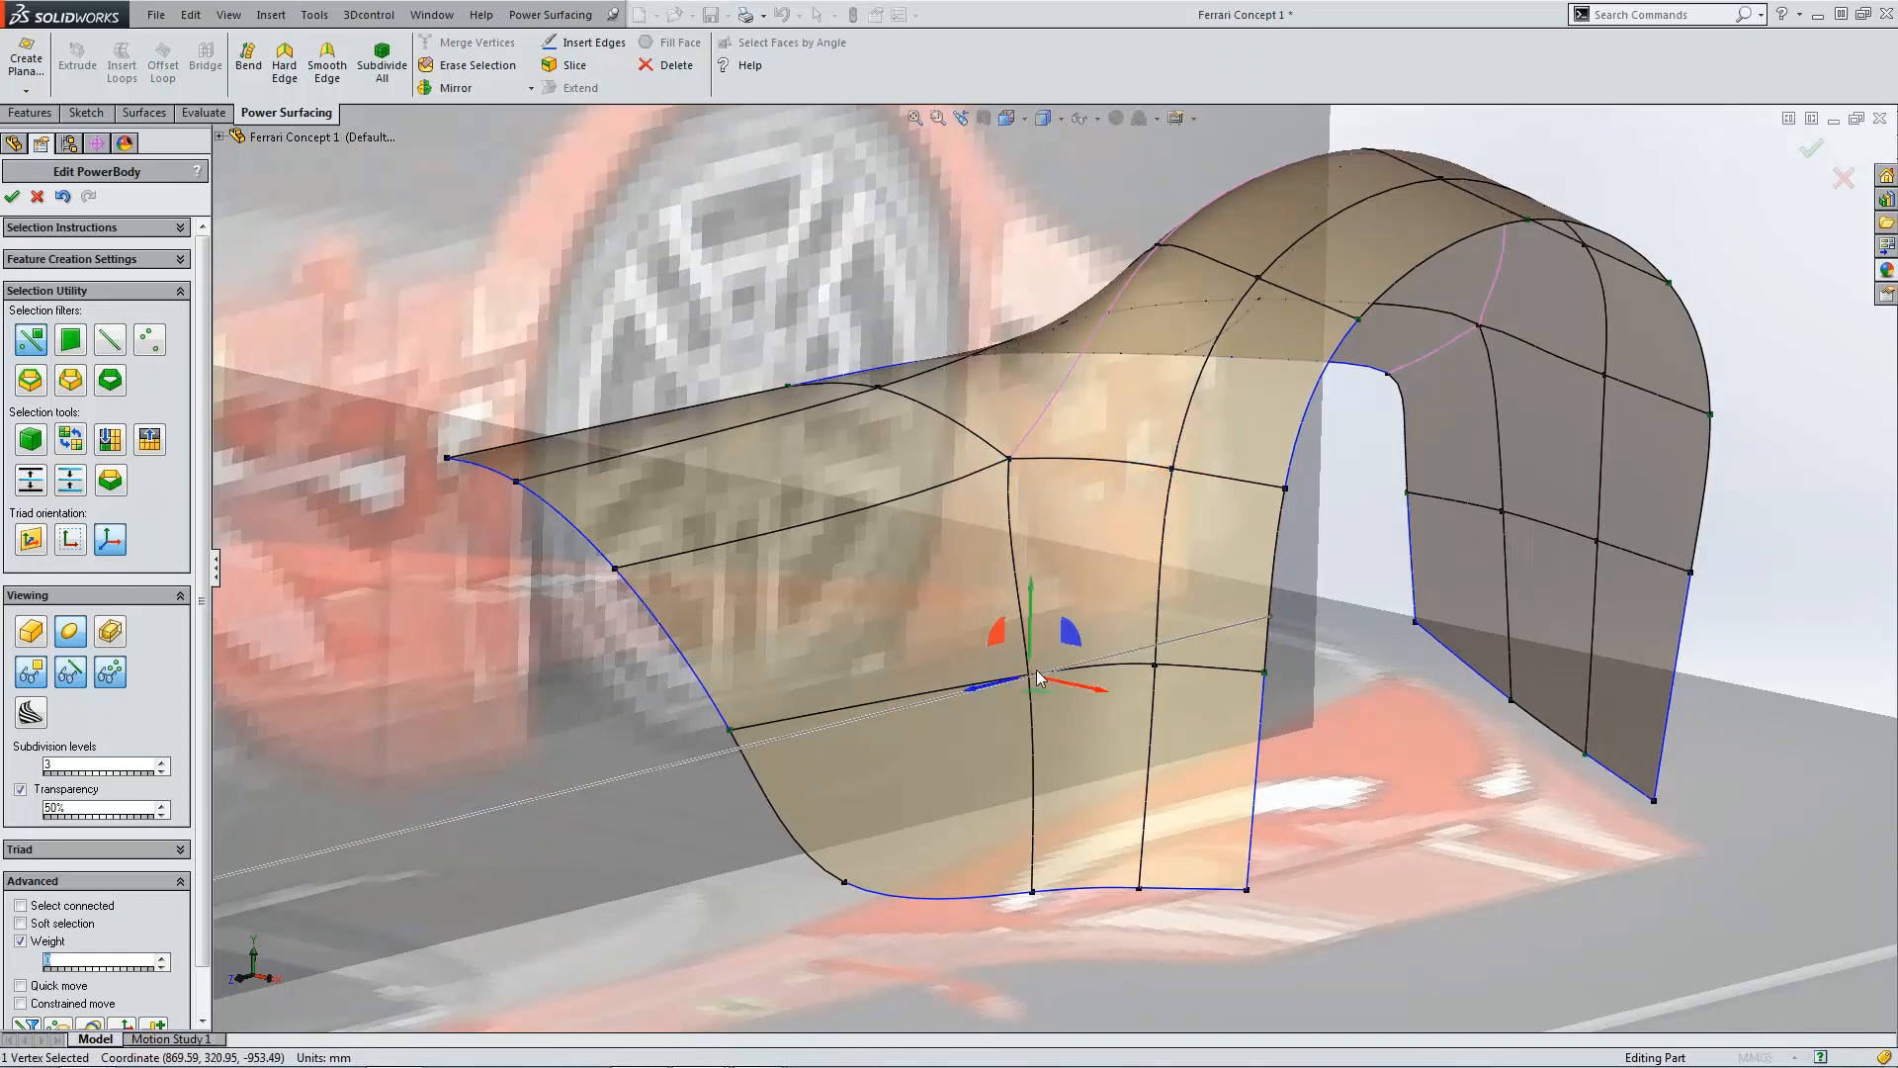
left_click(1163, 817)
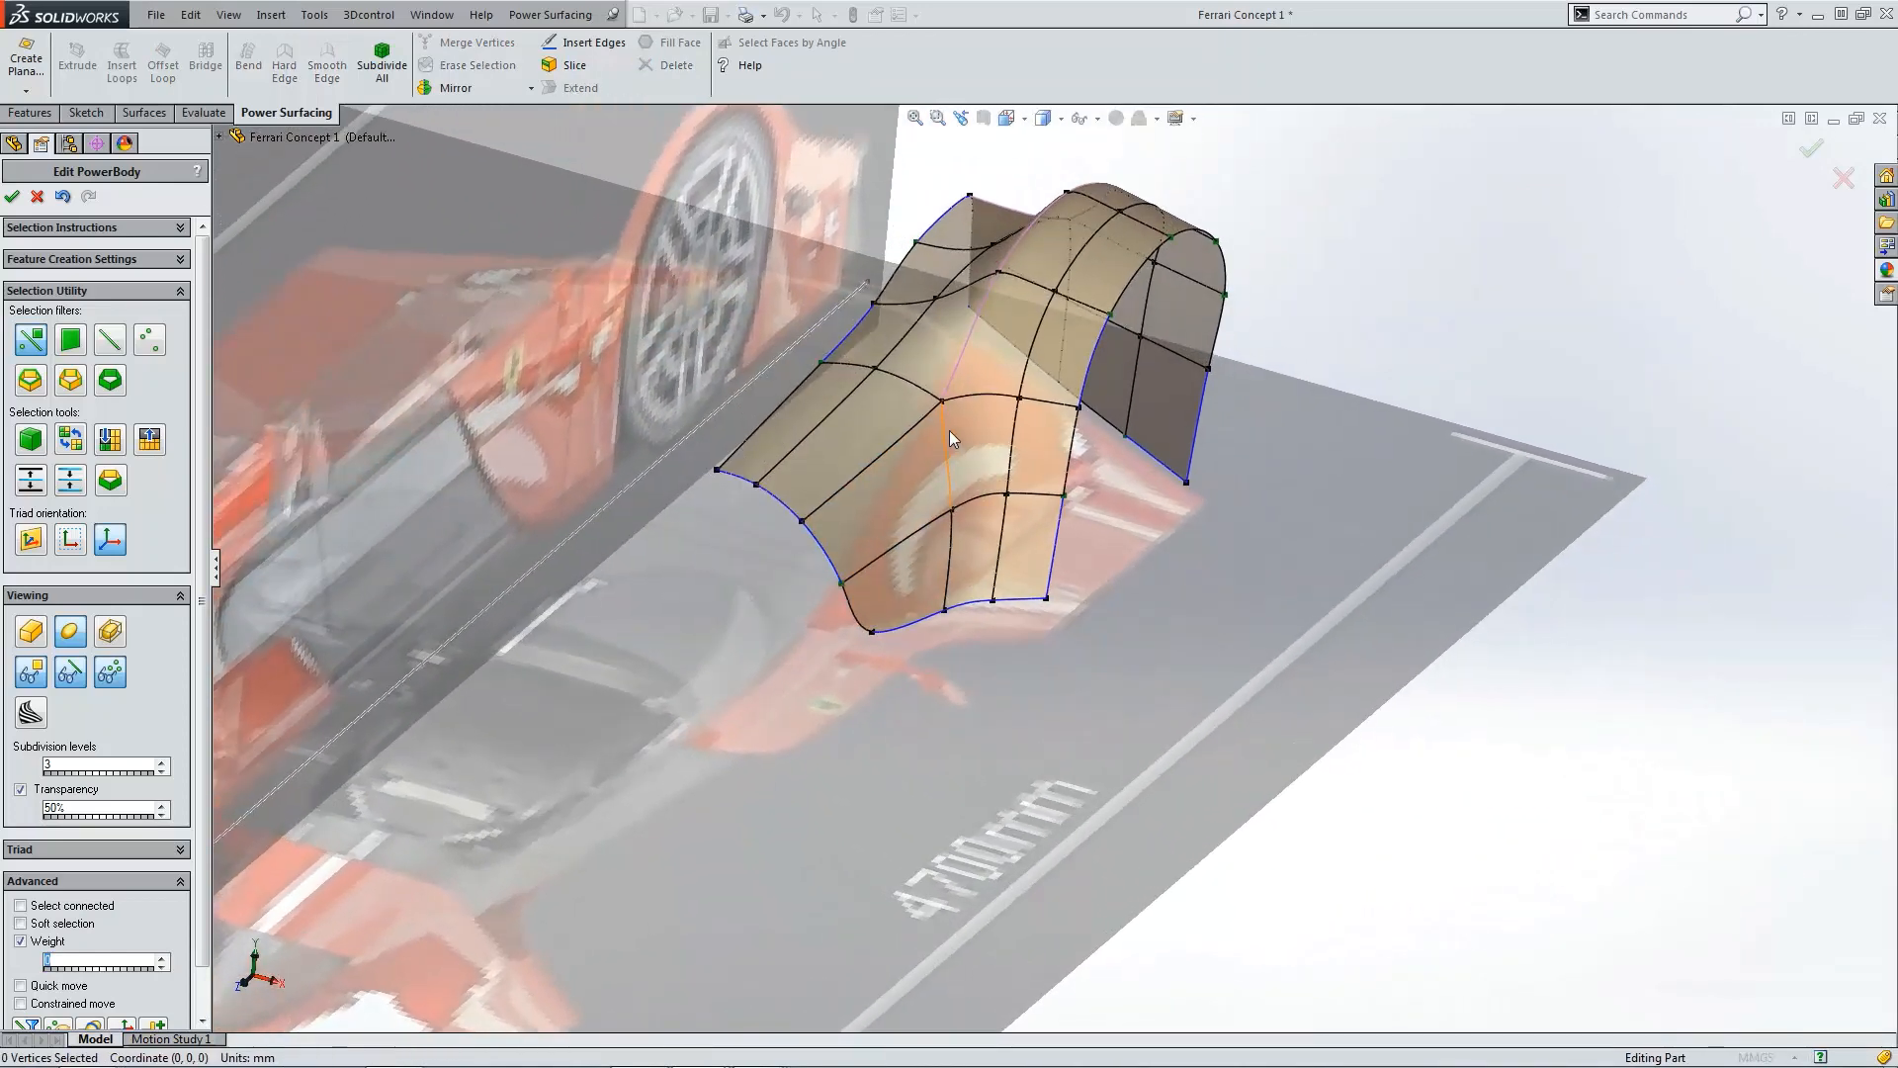
scroll(949, 430, "down", 3)
scroll(993, 442, "up", 3)
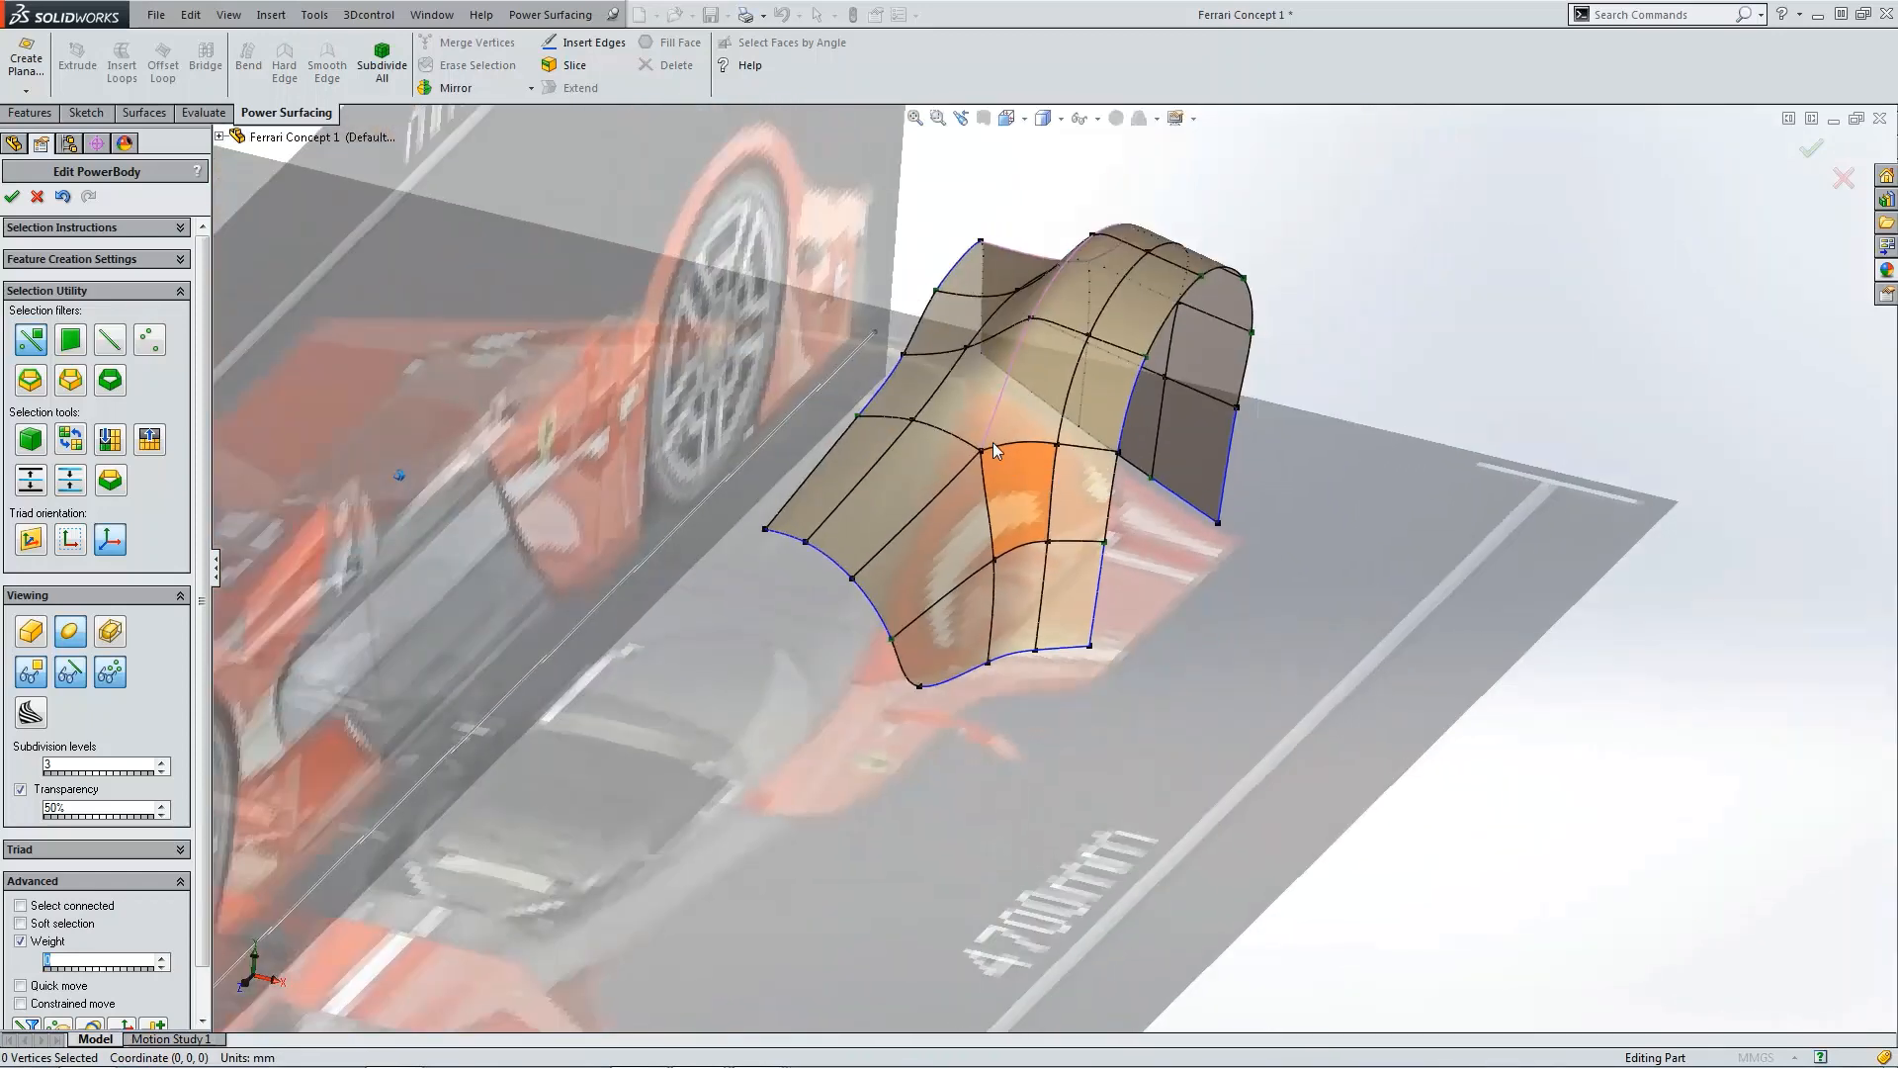
scroll(979, 361, "down", 1)
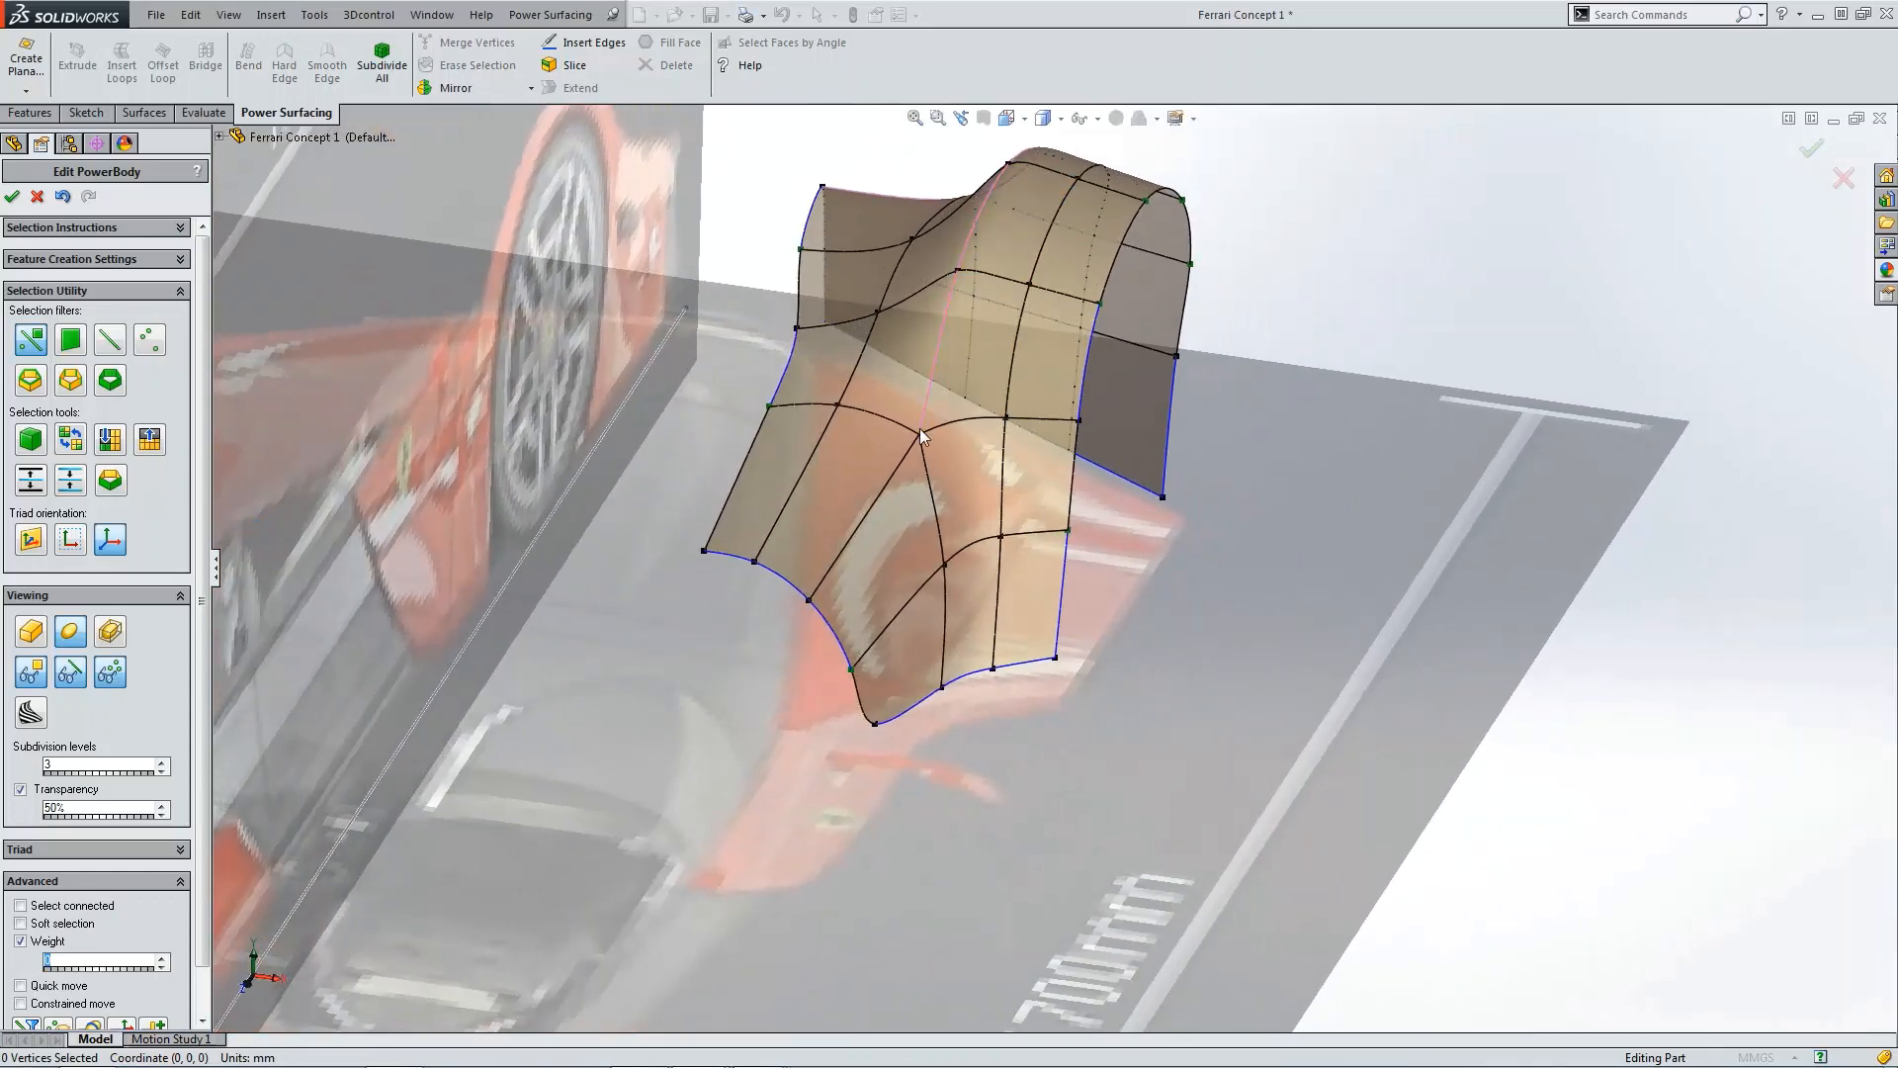
left_click(910, 461)
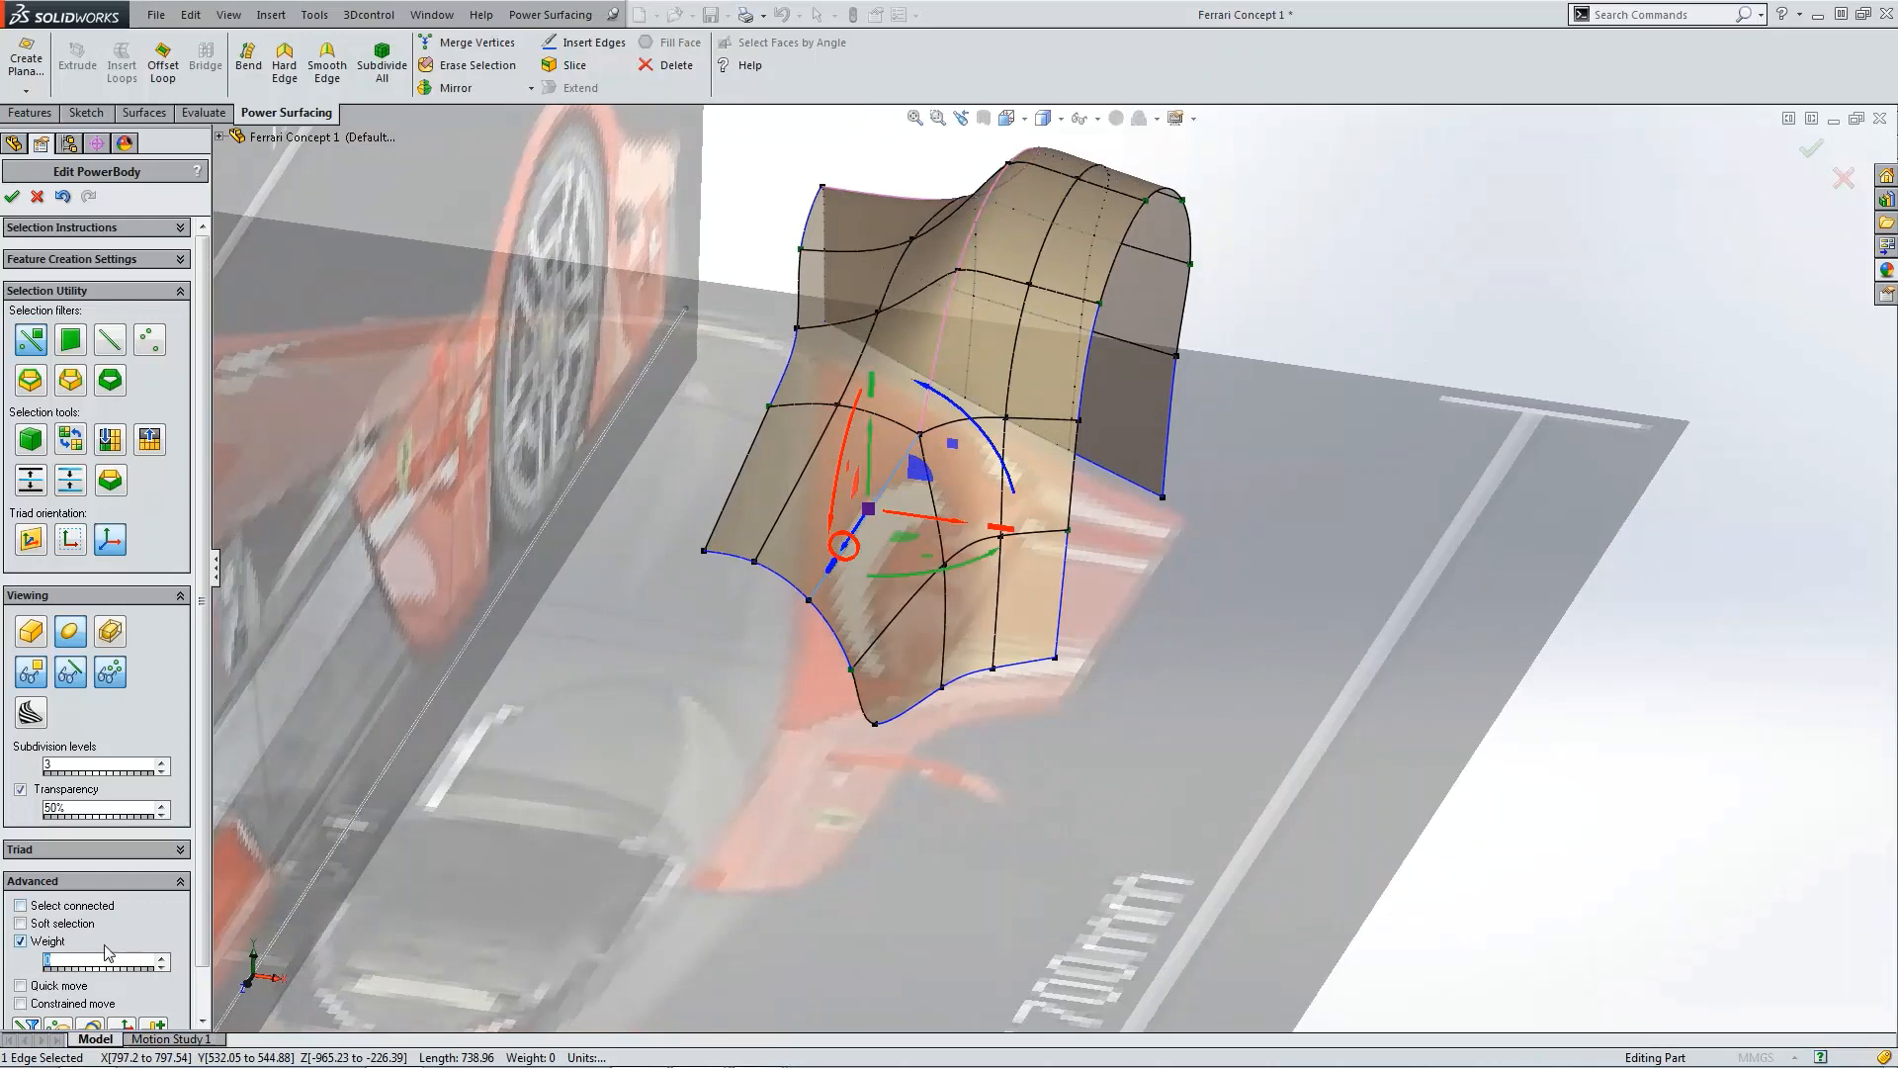
left_click(1210, 945)
scroll(1050, 554, "up", 3)
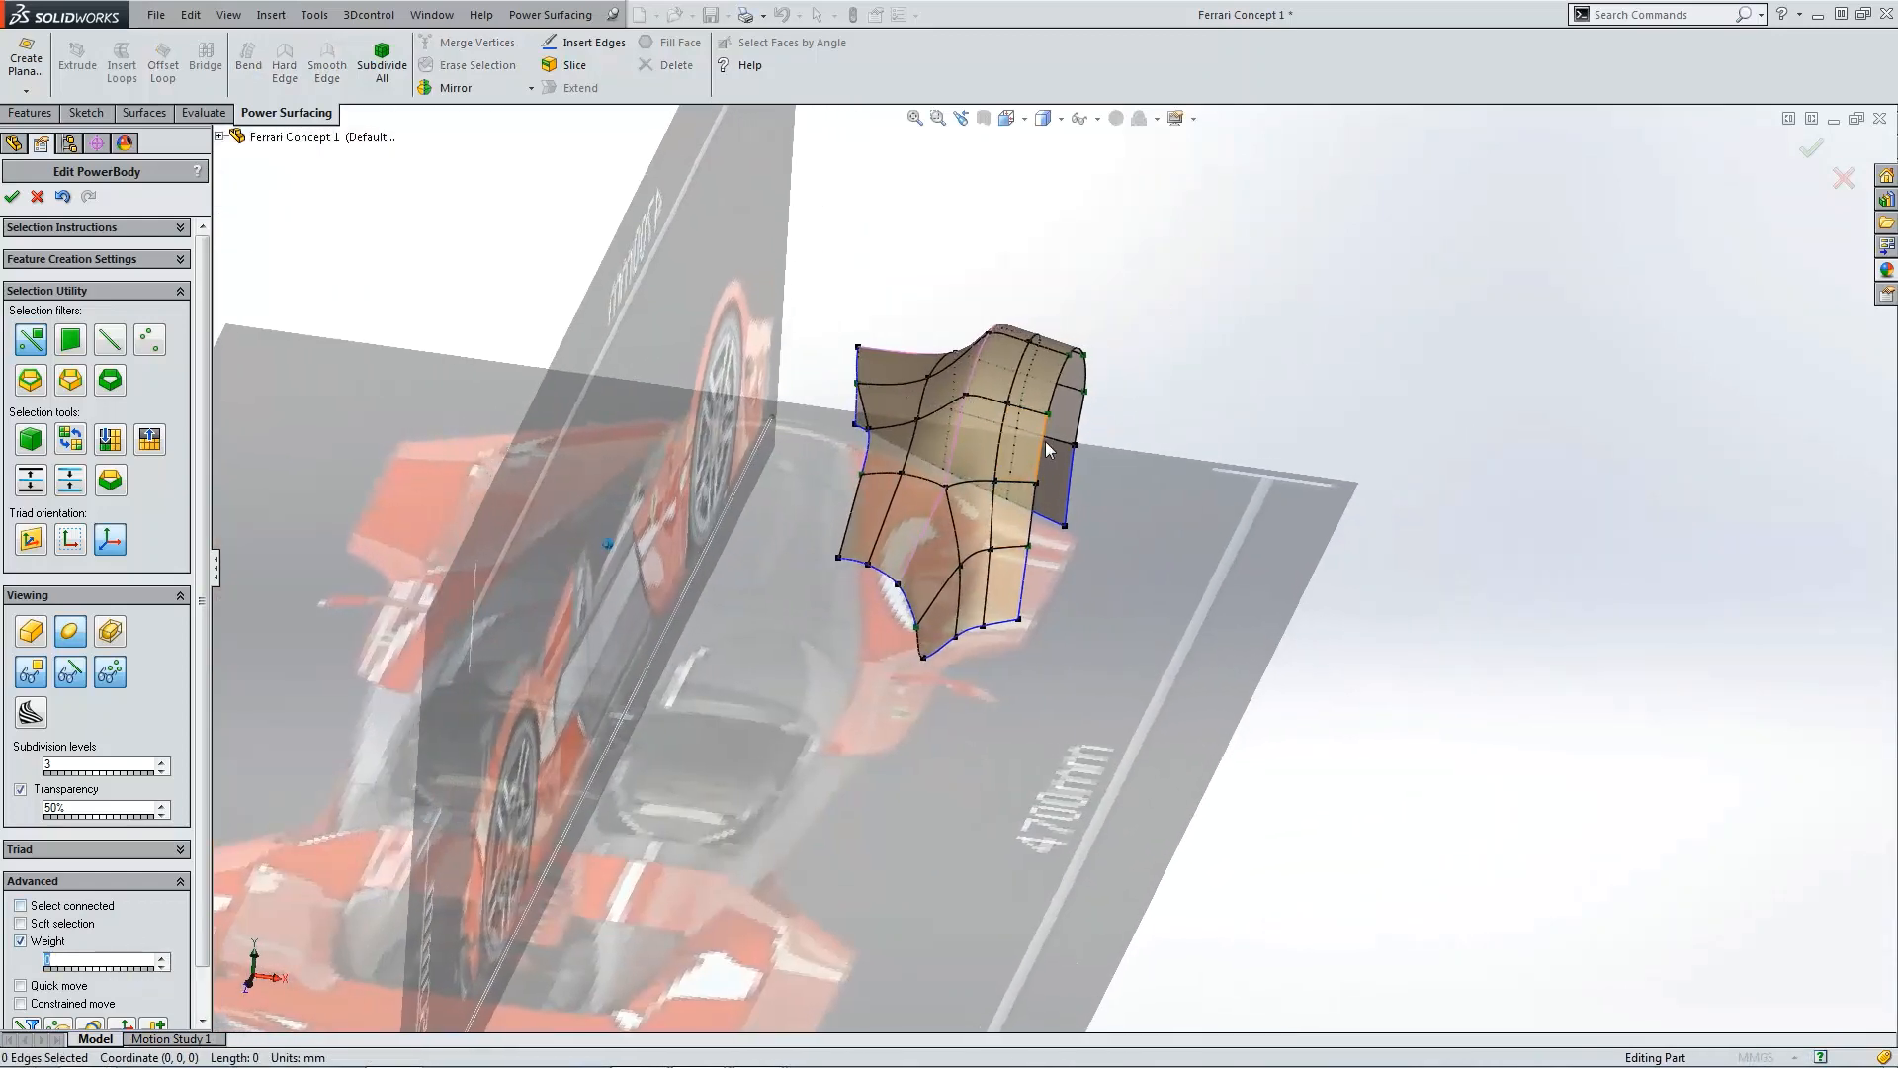
Step: Check the surface using the control-cage and zebra-stripe display modes
left_click(110, 673)
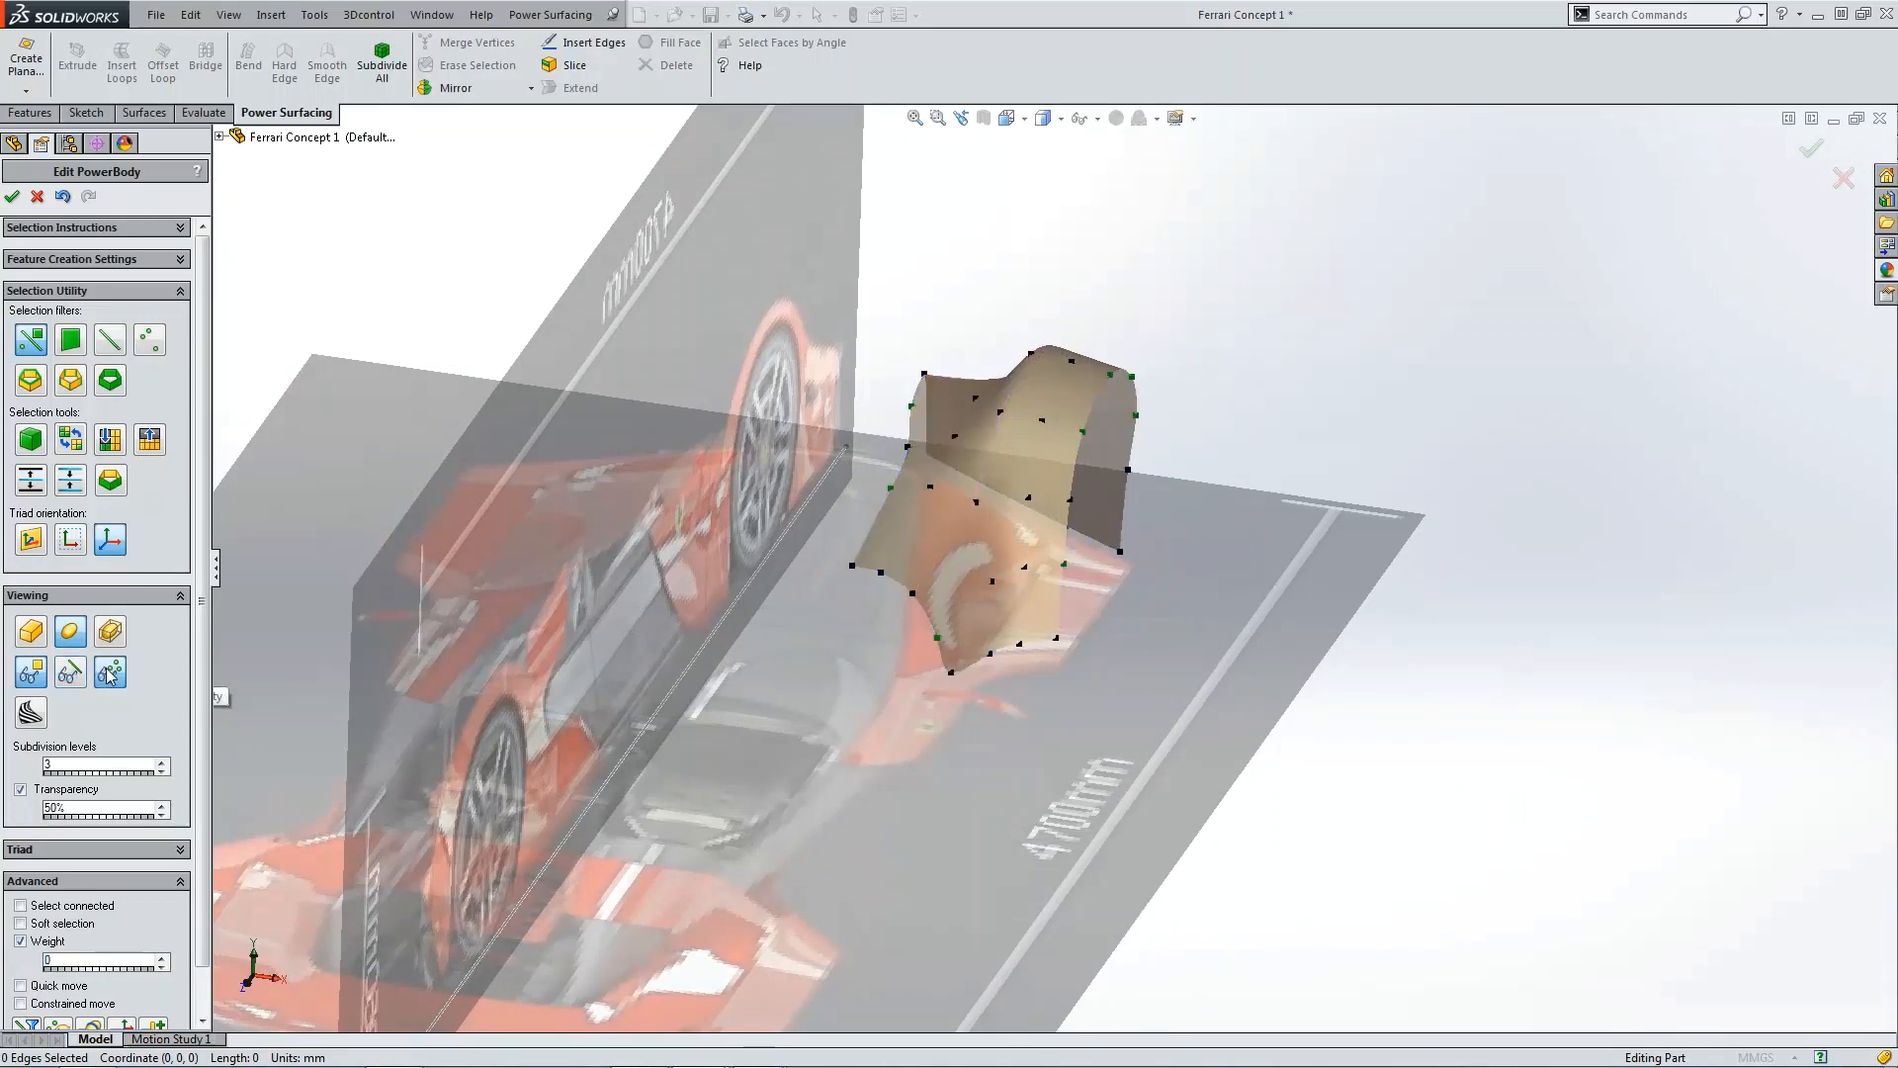
left_click(44, 718)
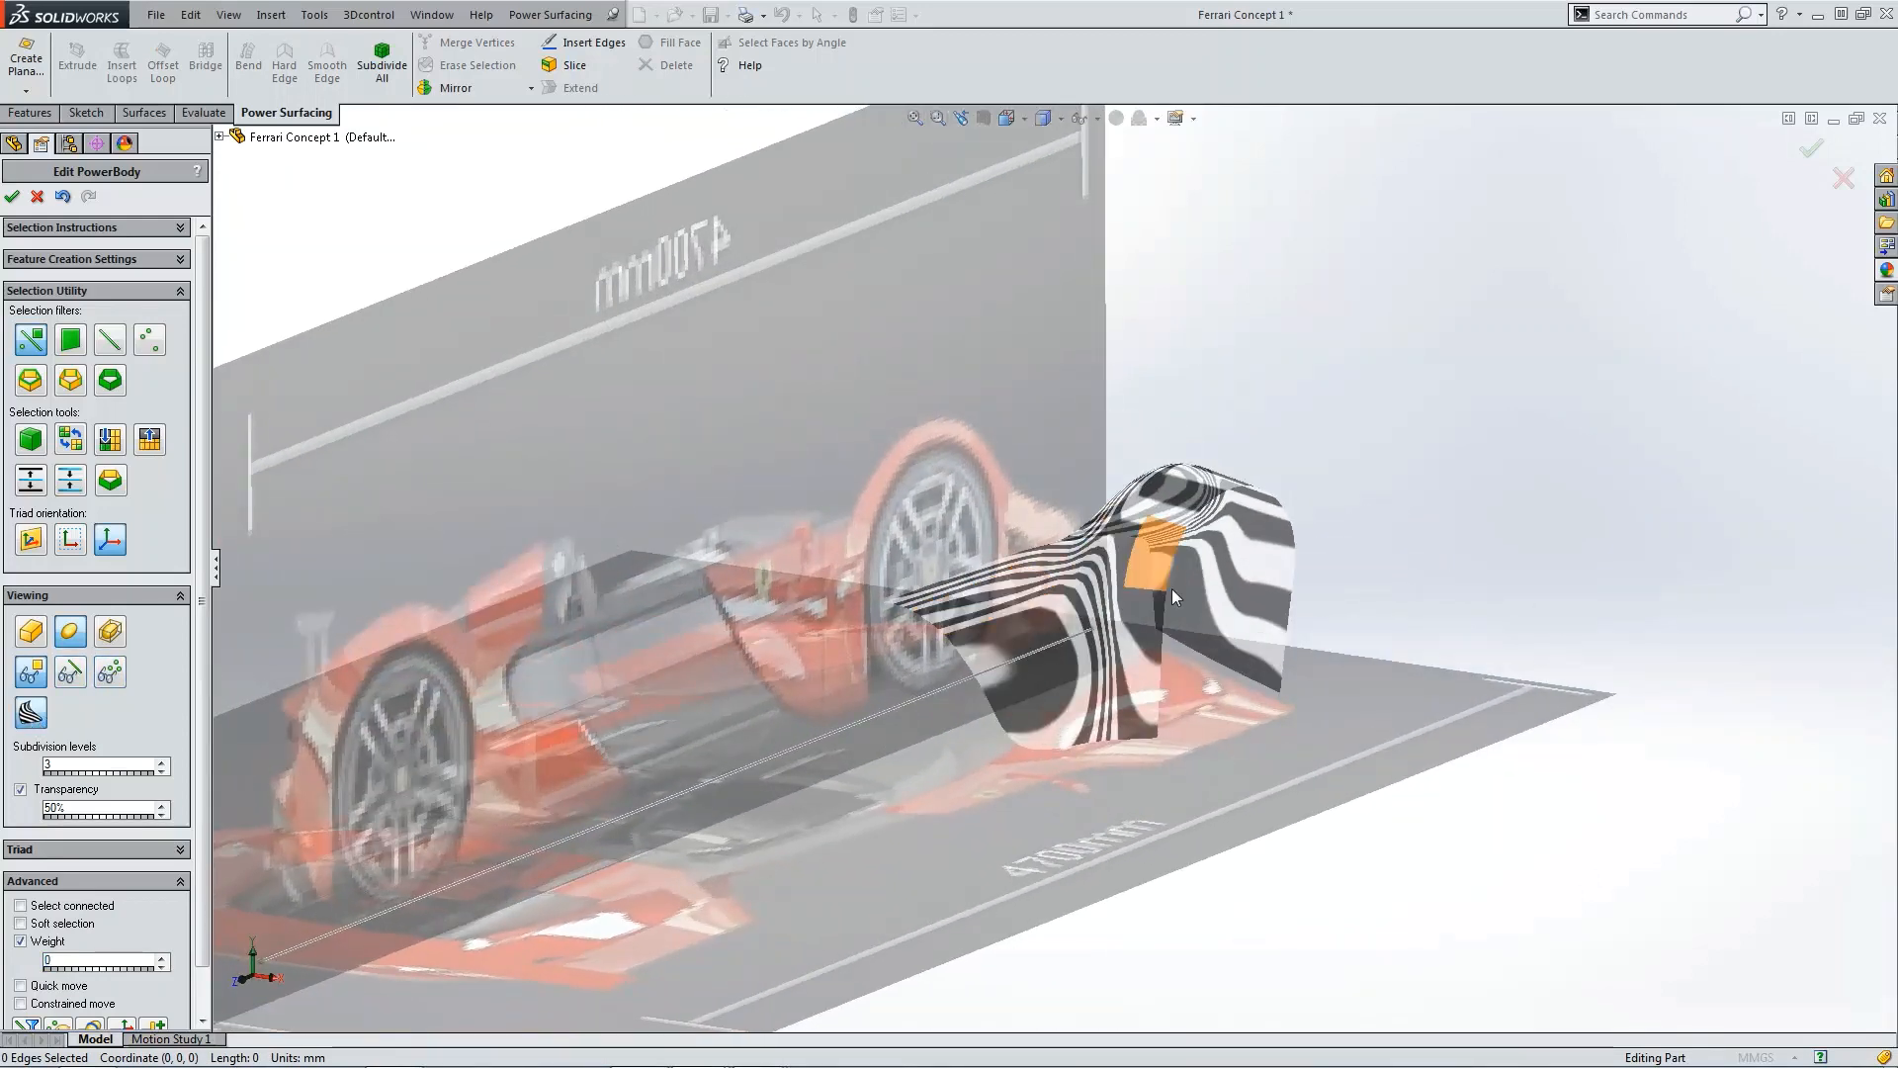
left_click(29, 712)
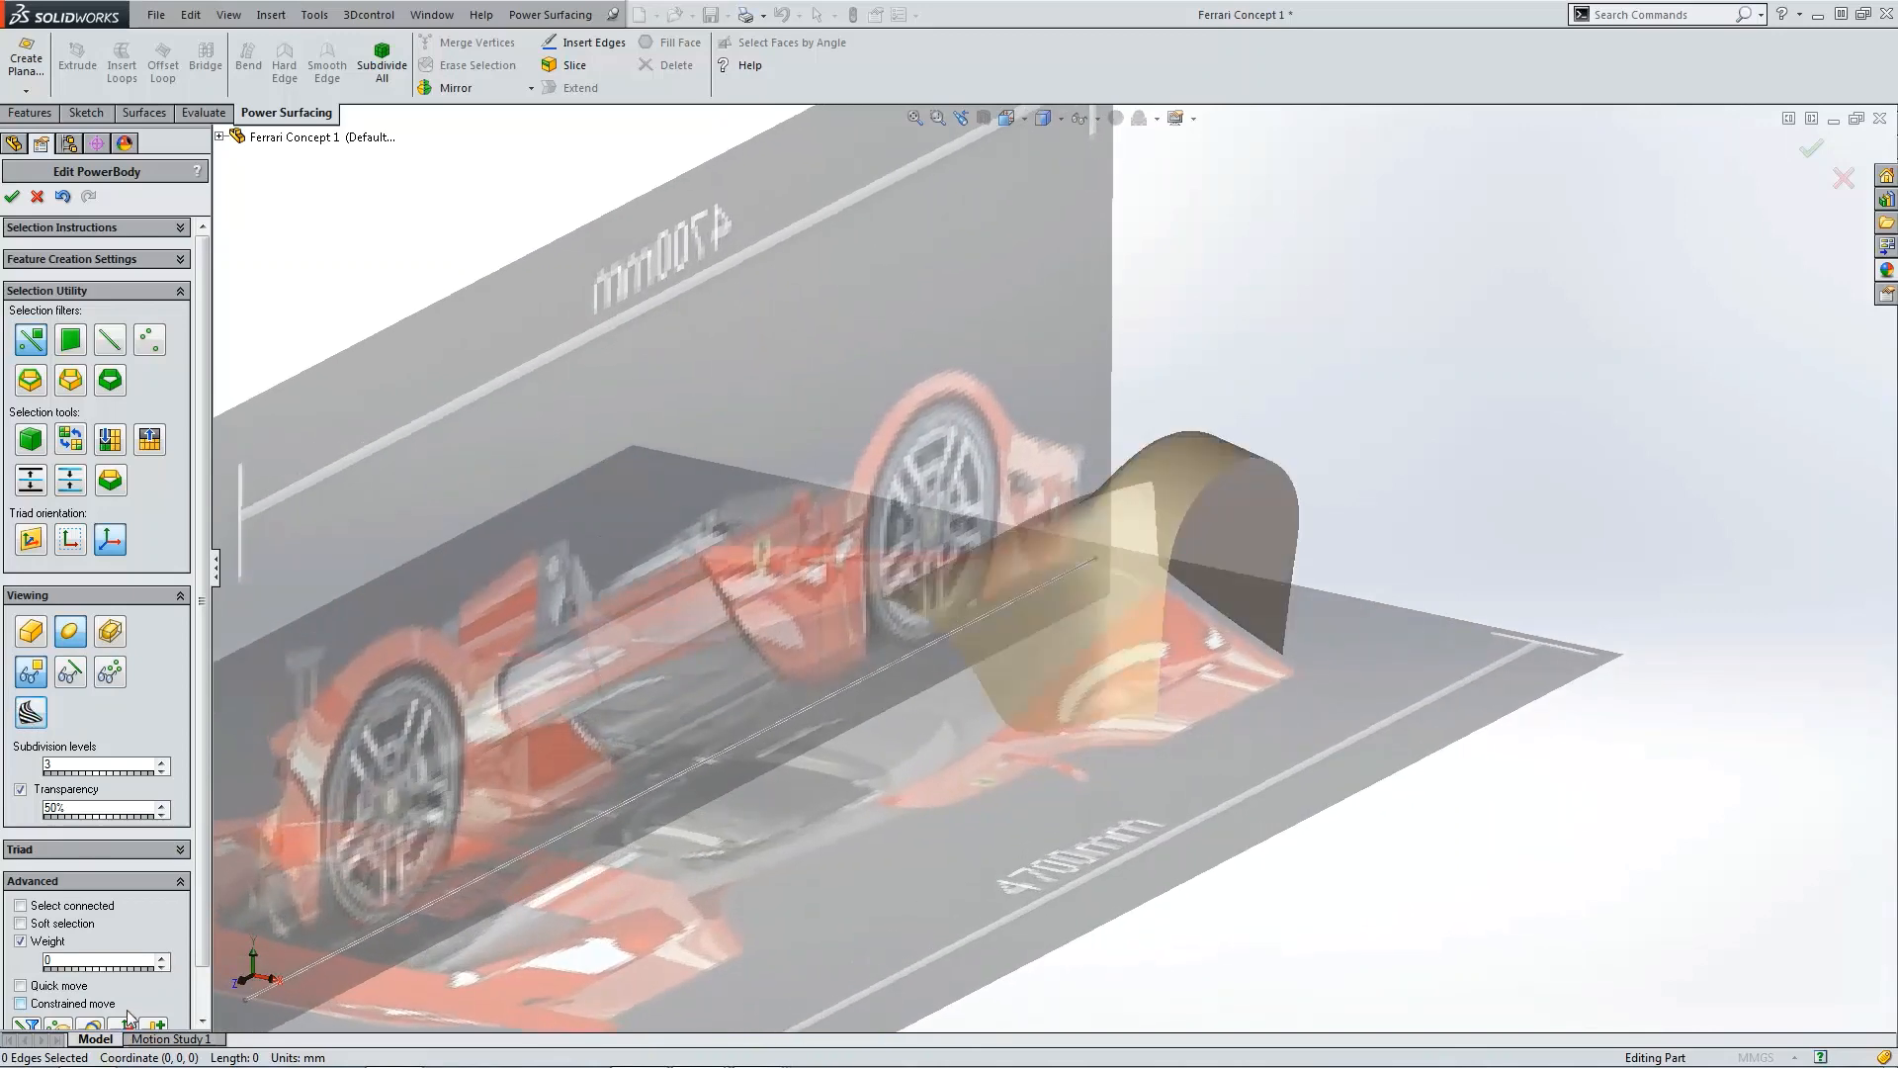
Step: Show about 30 cross-section curves across the body to evaluate its curvature, then hide the sections
left_click(99, 1026)
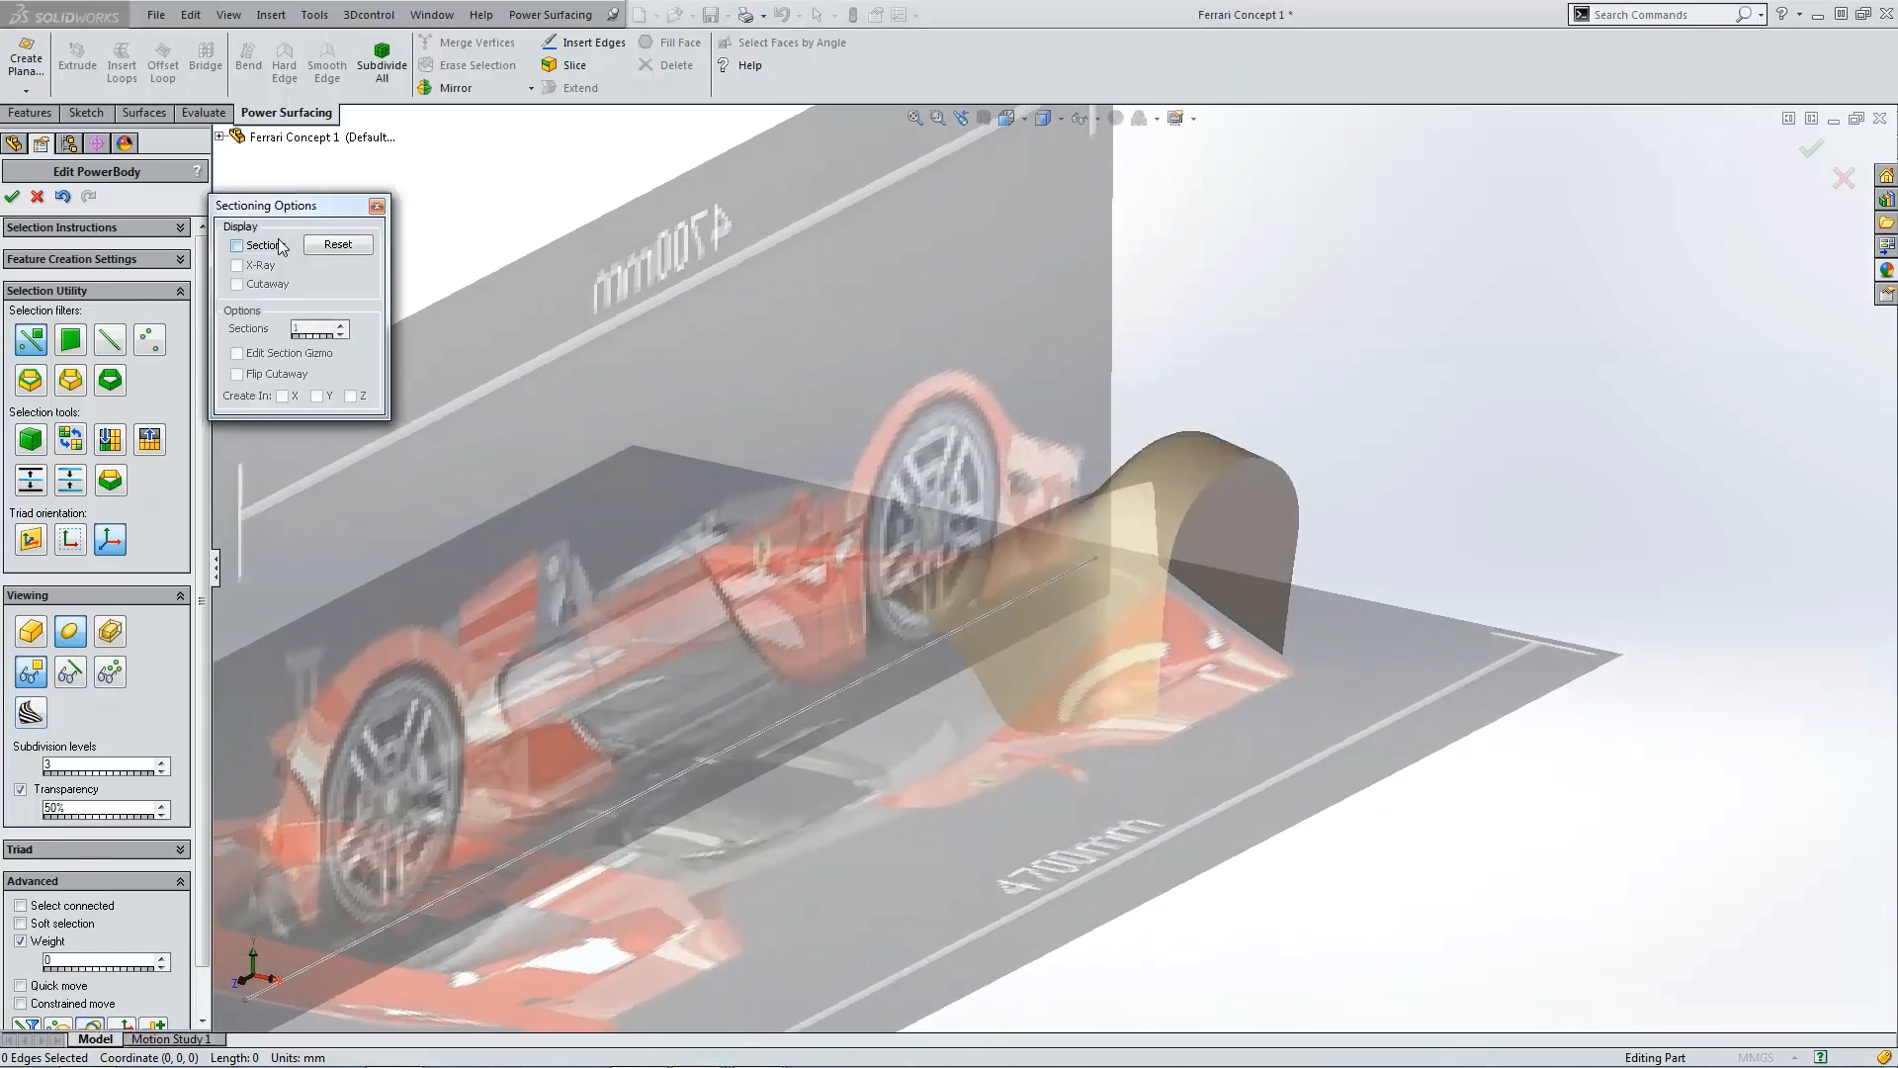
left_click(282, 247)
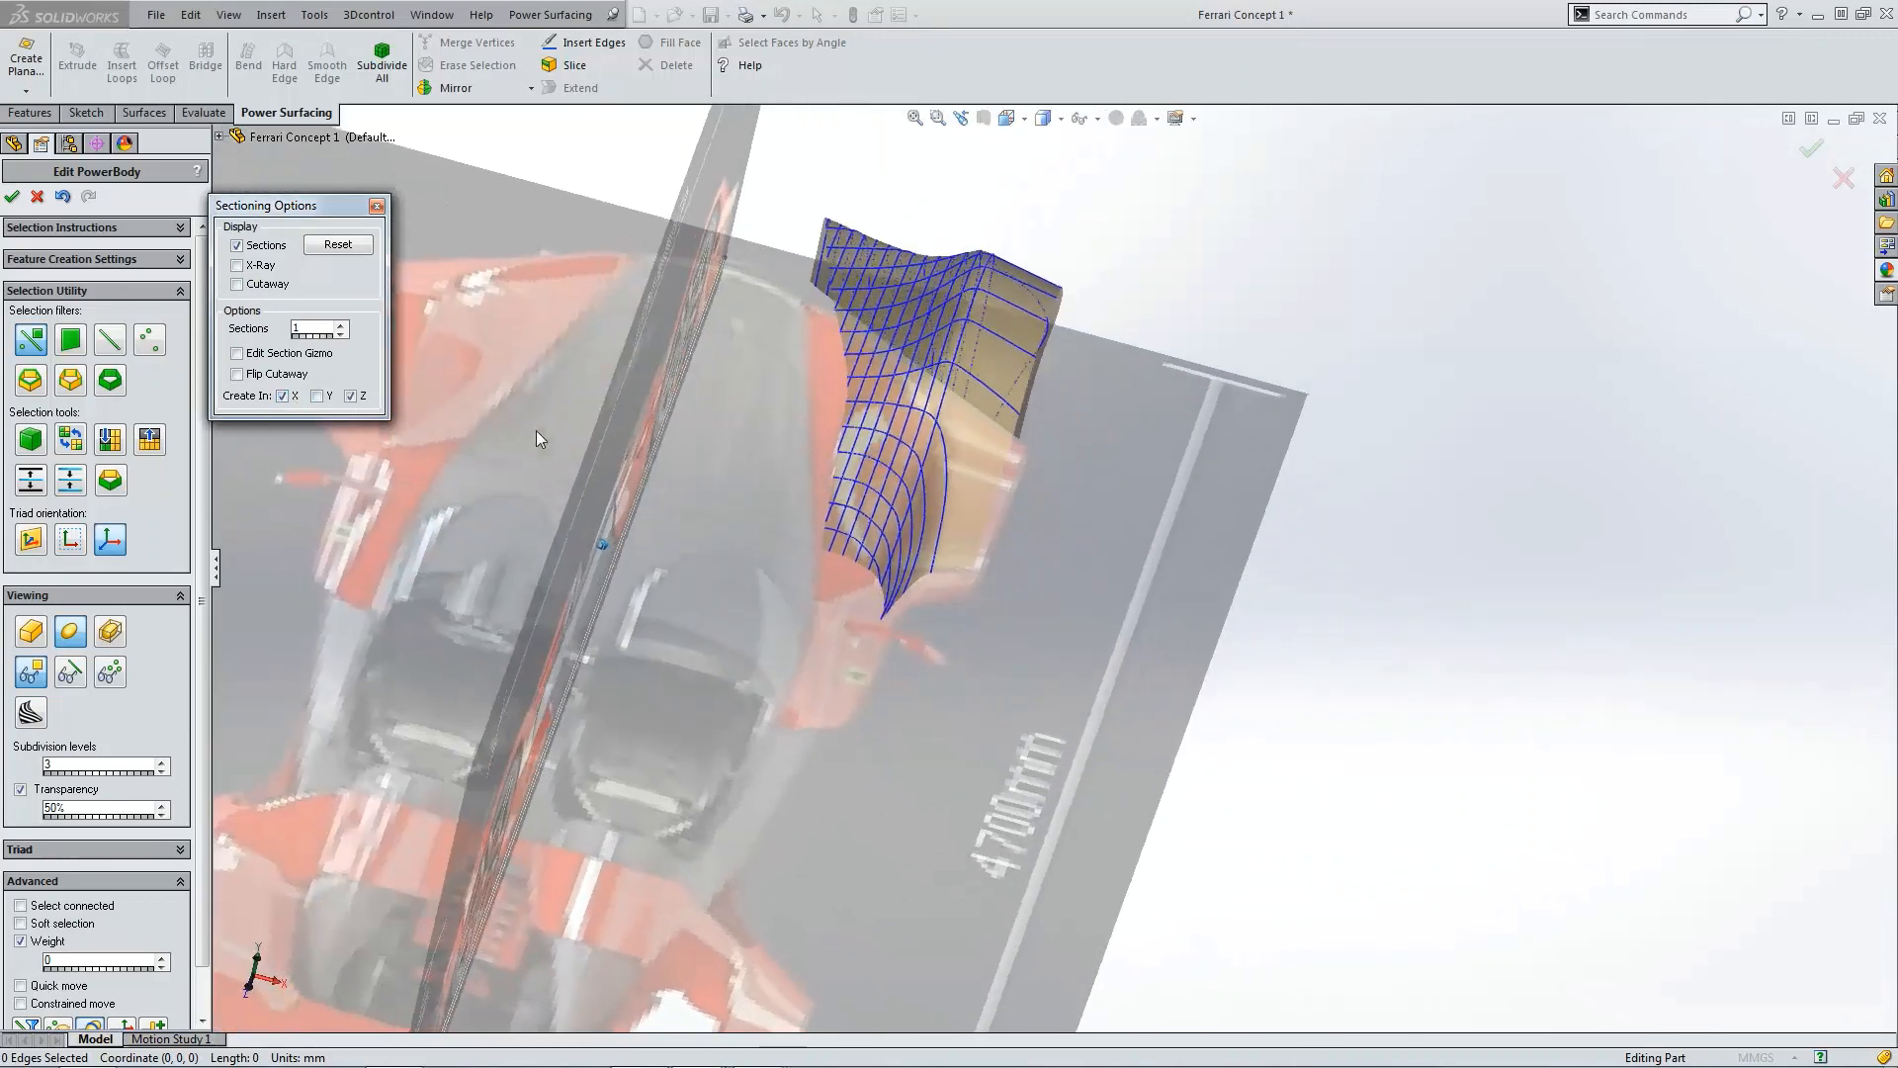
left_click(339, 326)
left_click(339, 327)
left_click(339, 326)
left_click(339, 326)
left_click_drag(339, 327, 339, 326)
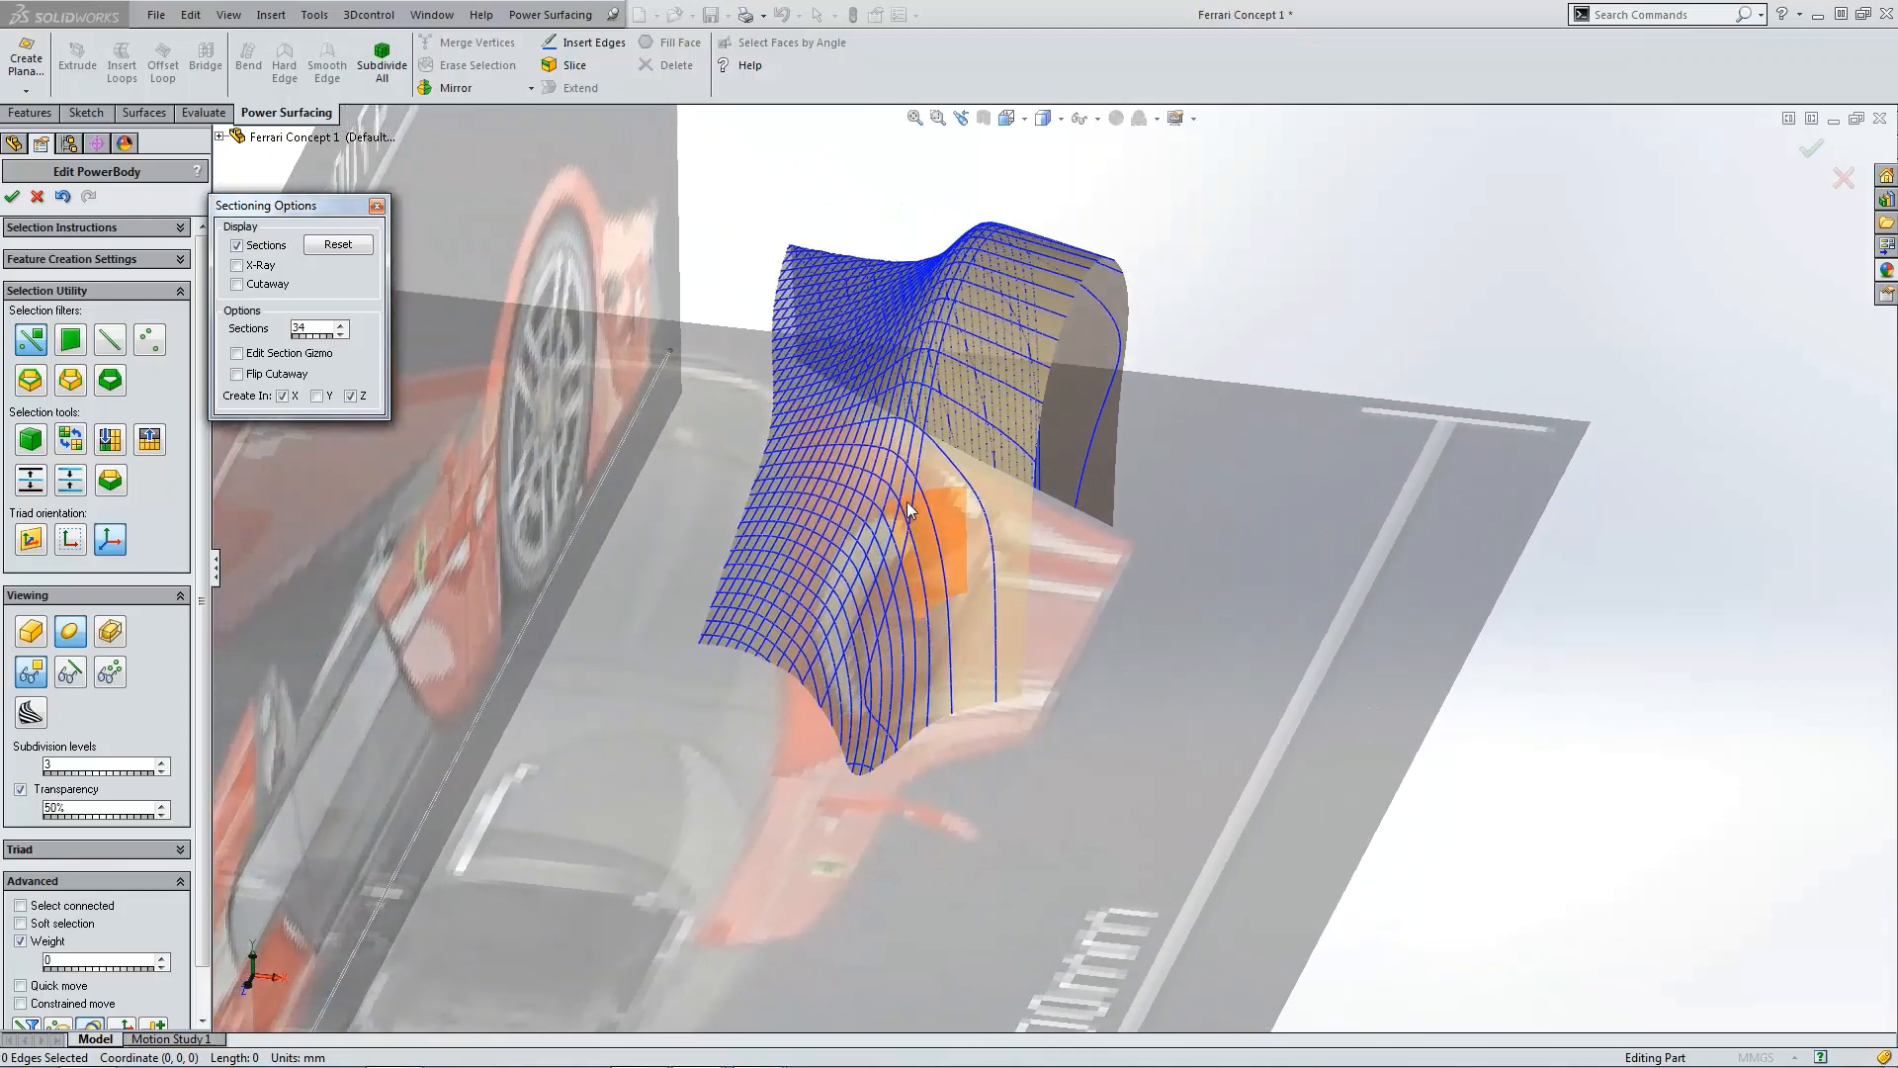
key("ctrl+5")
scroll(1166, 297, "down", 4)
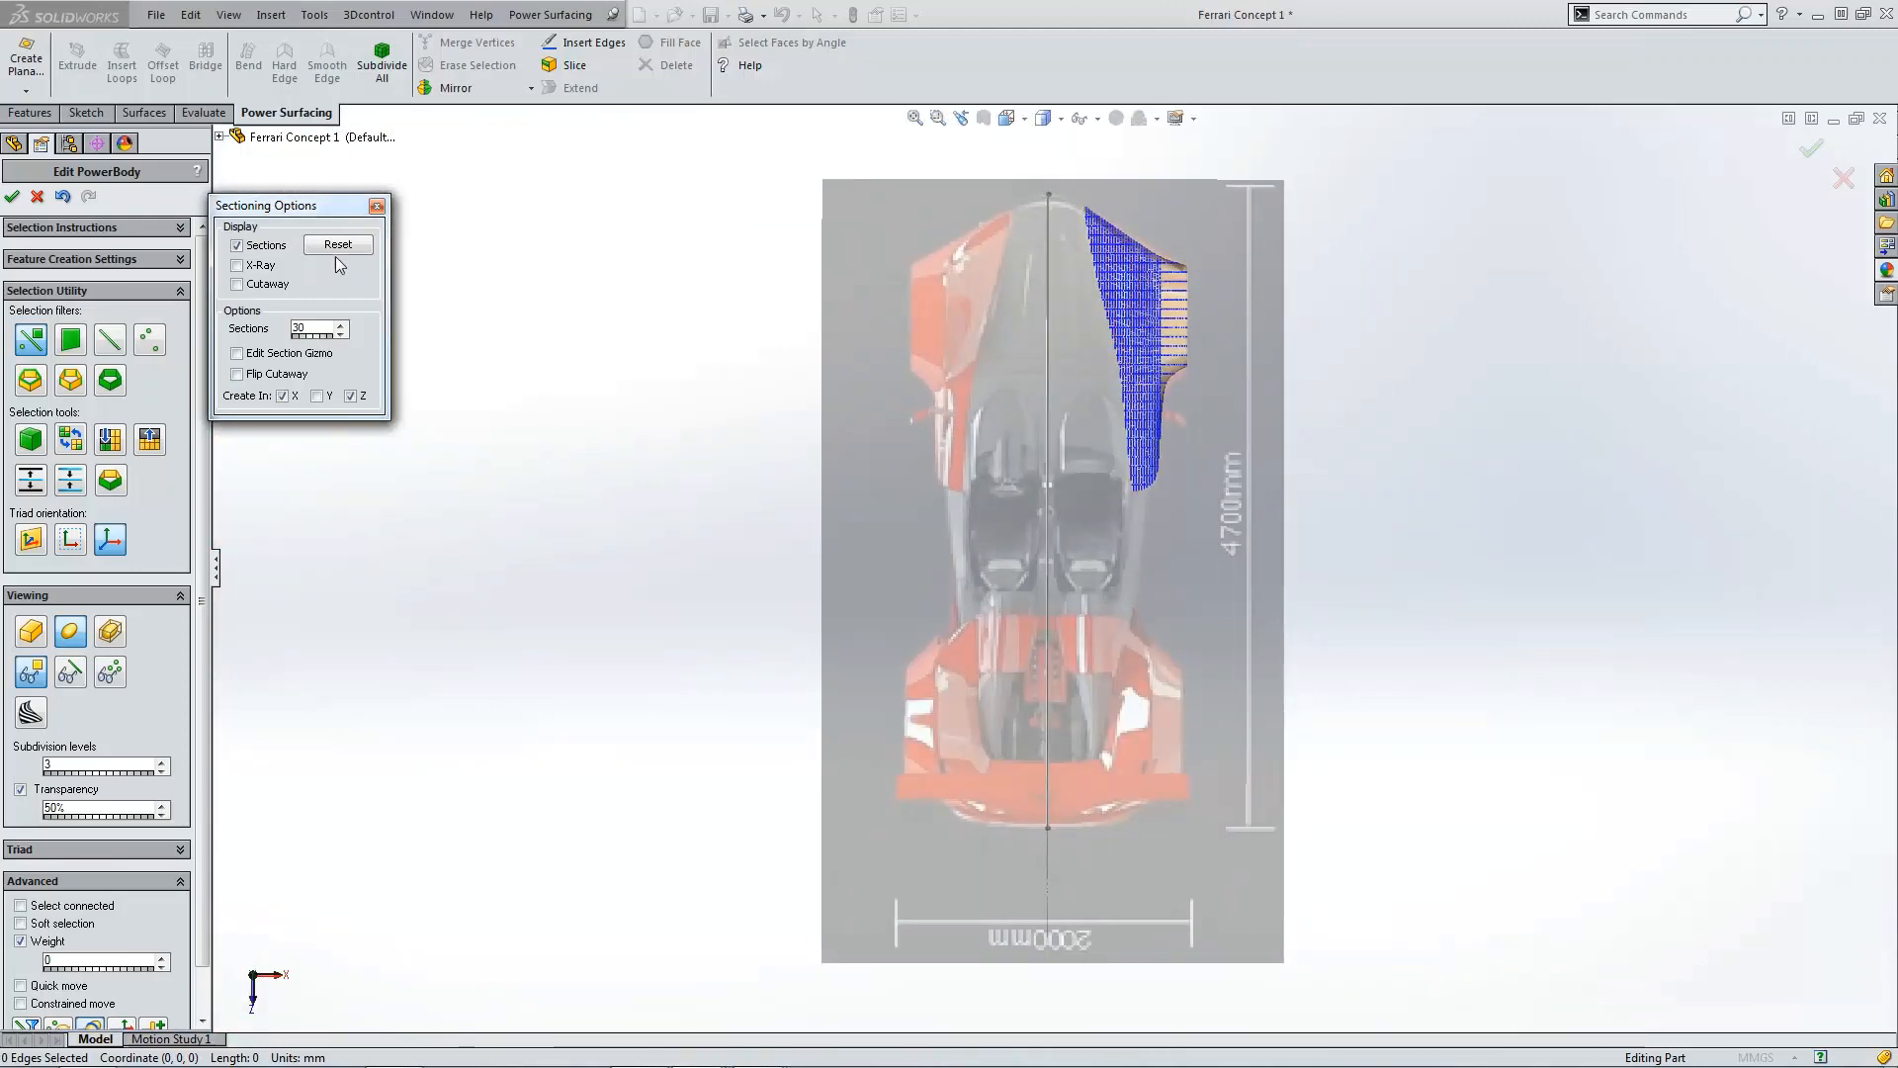
left_click(265, 247)
left_click(377, 206)
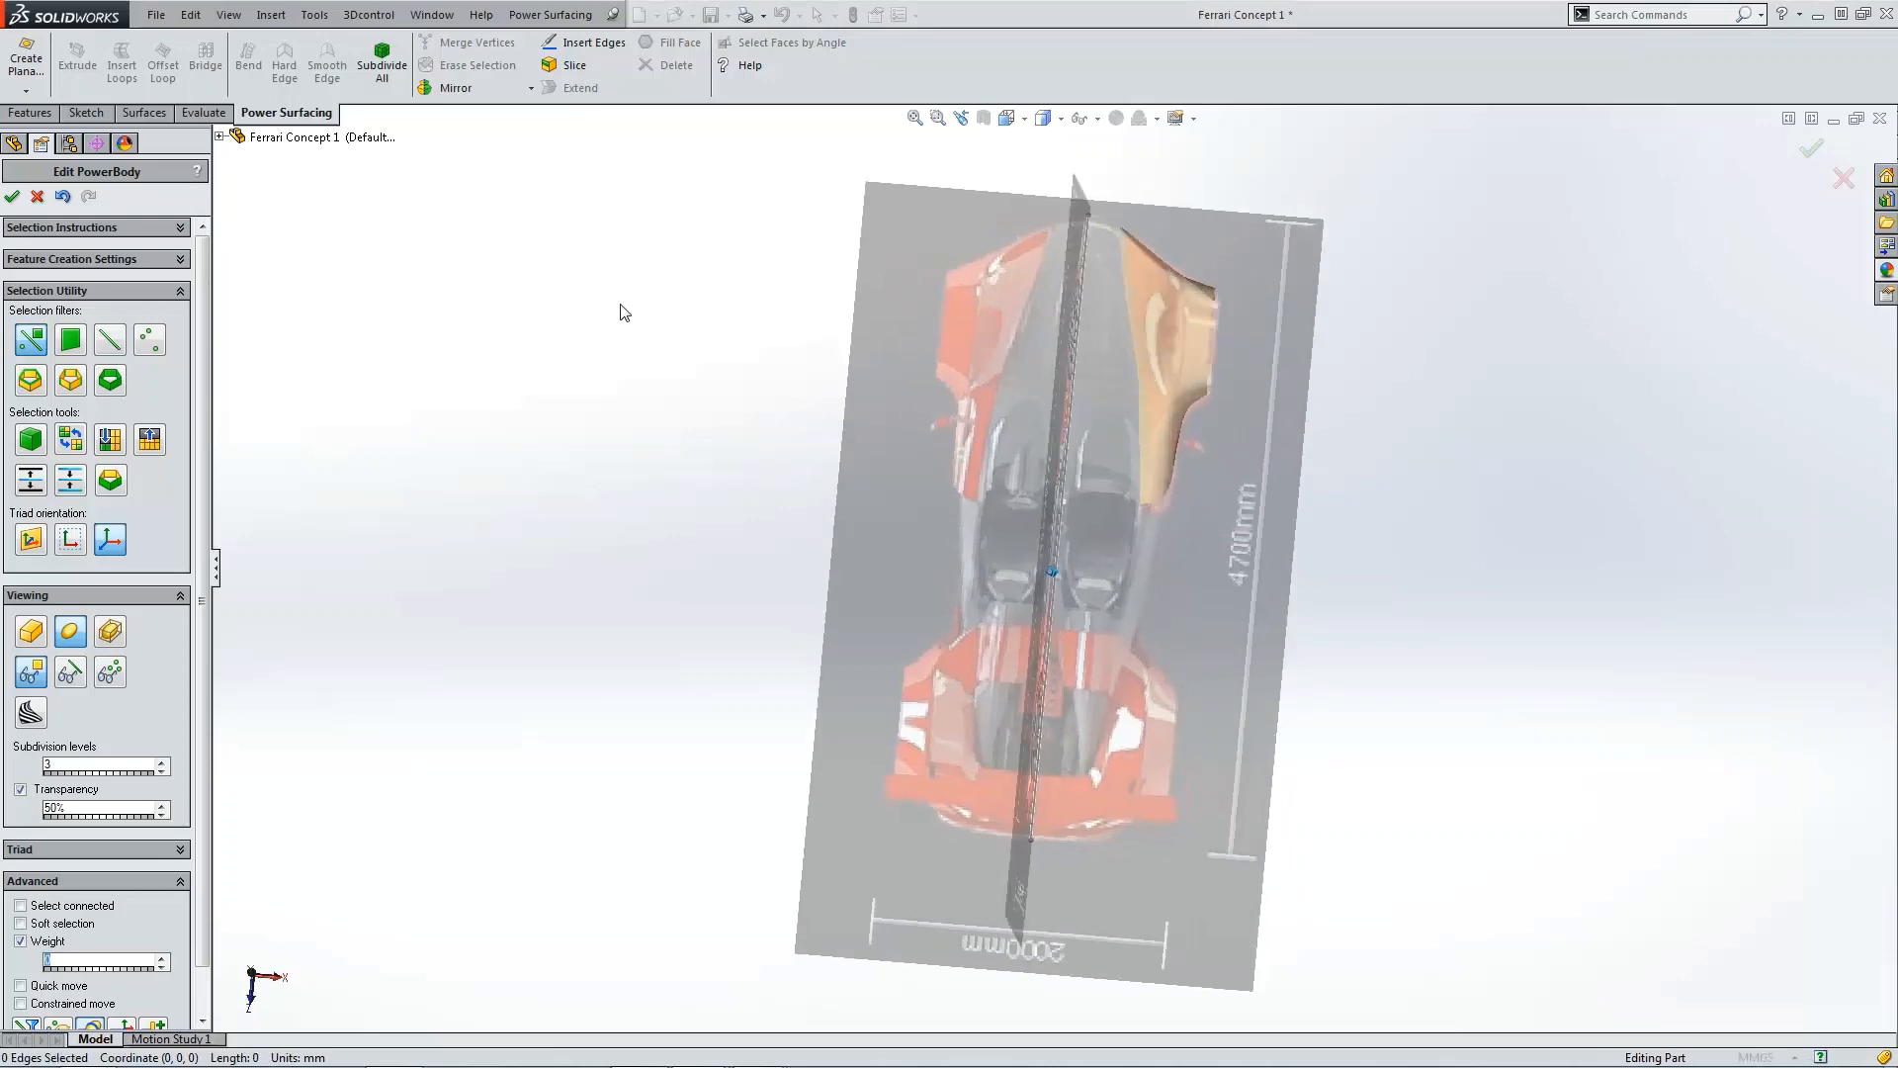
Step: Finish editing the PowerBody and save the part
left_click(75, 673)
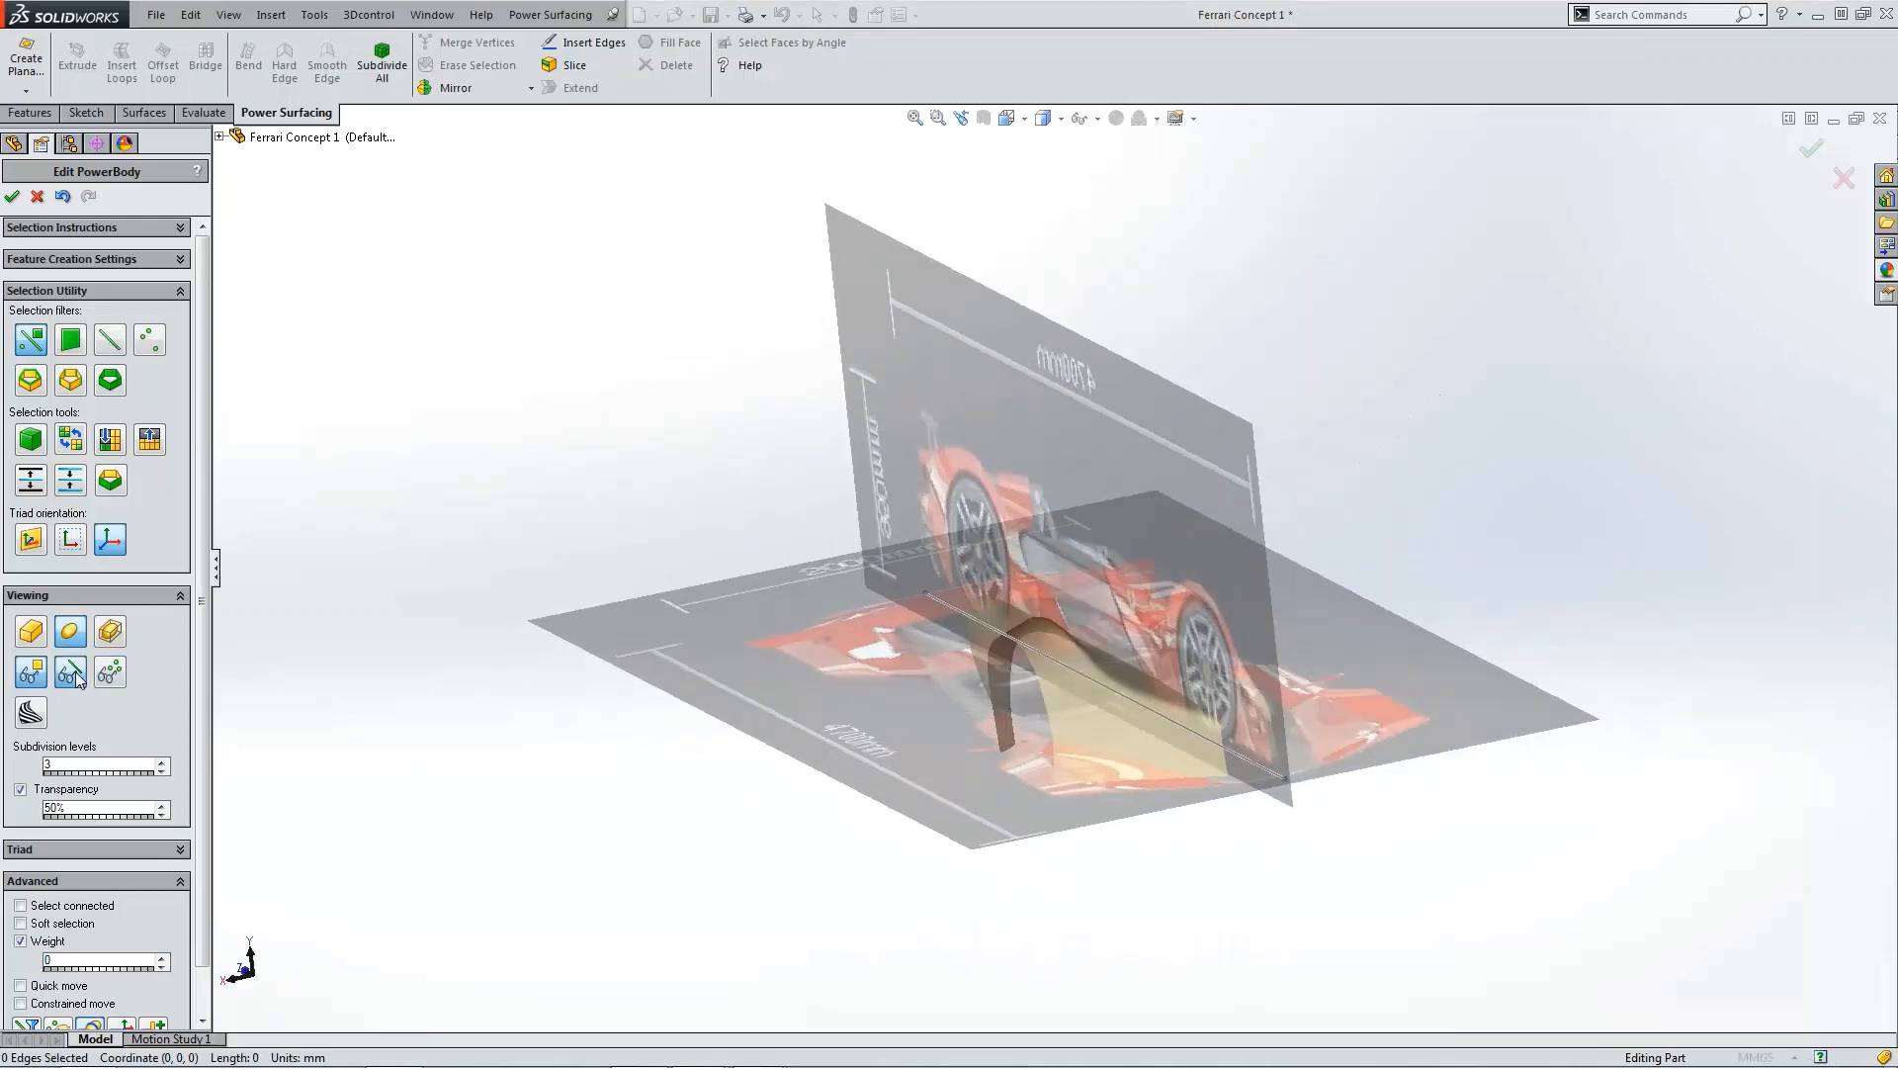
left_click(118, 669)
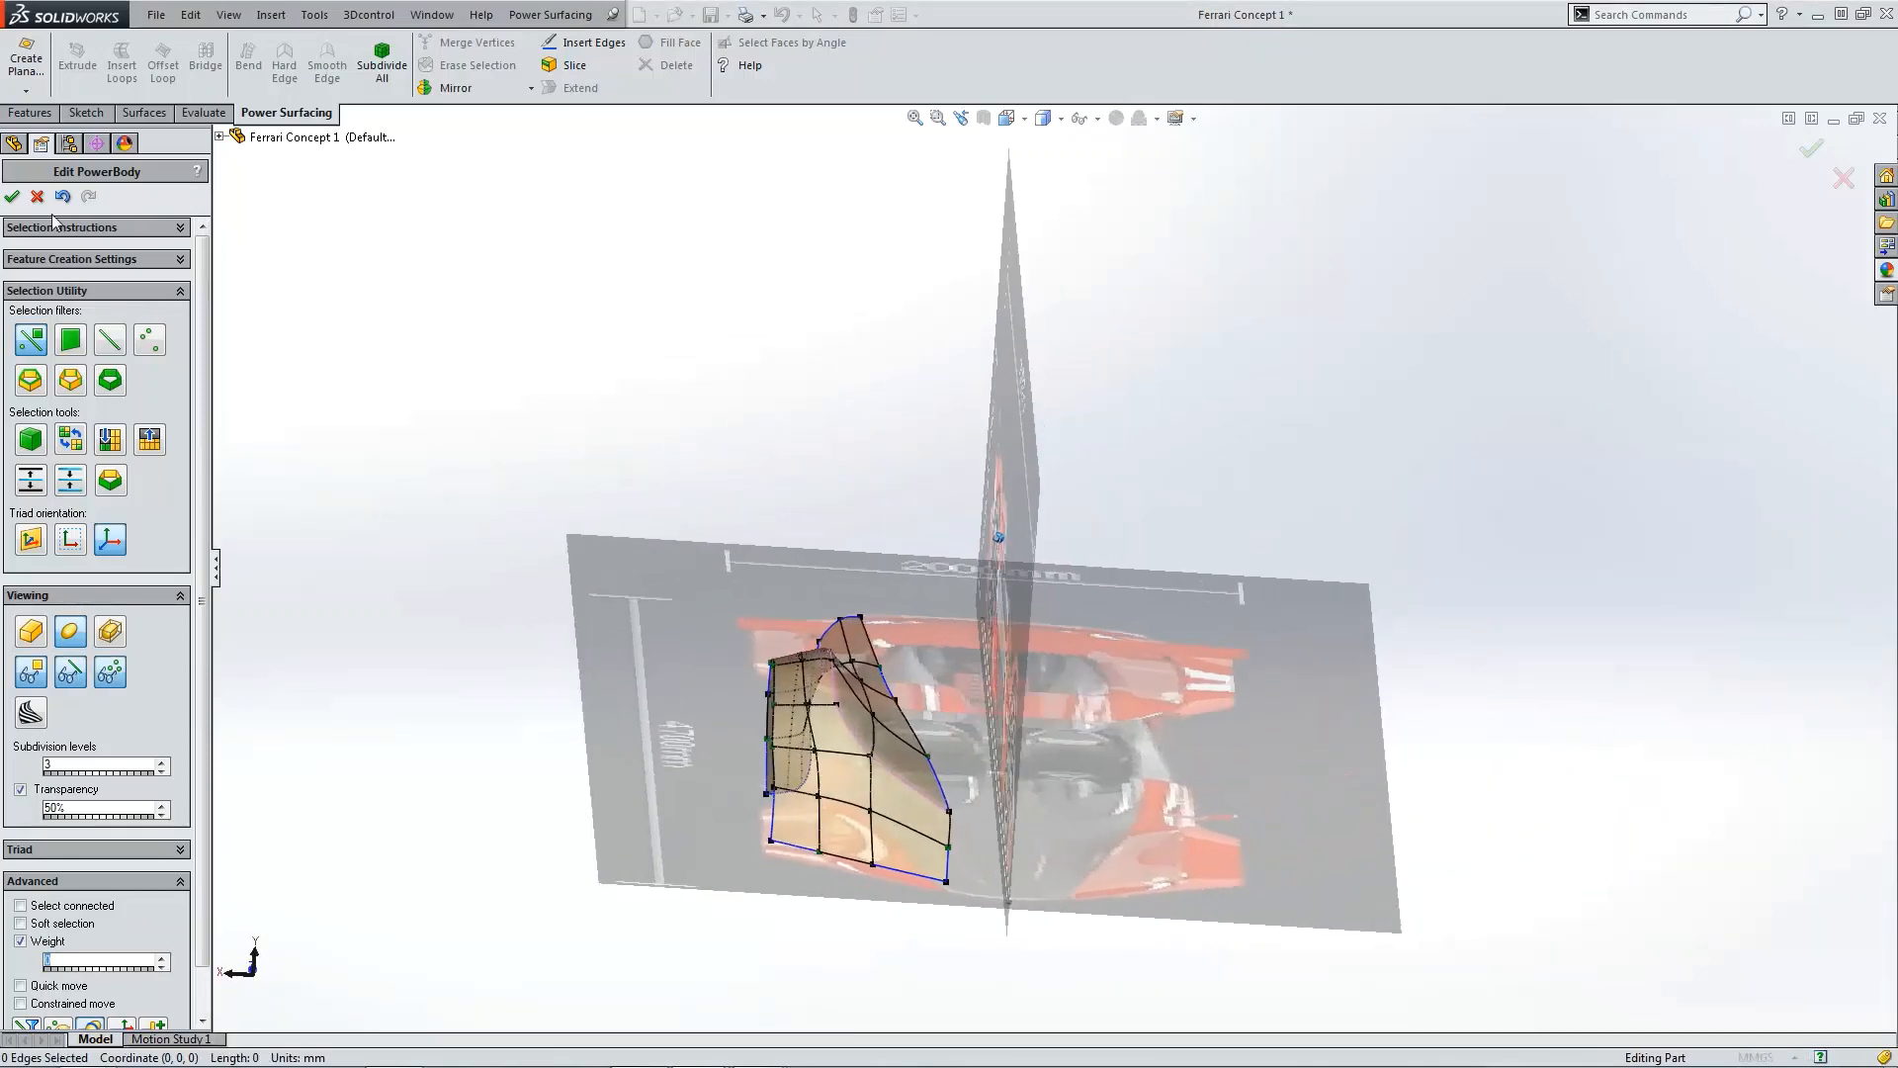
left_click(11, 197)
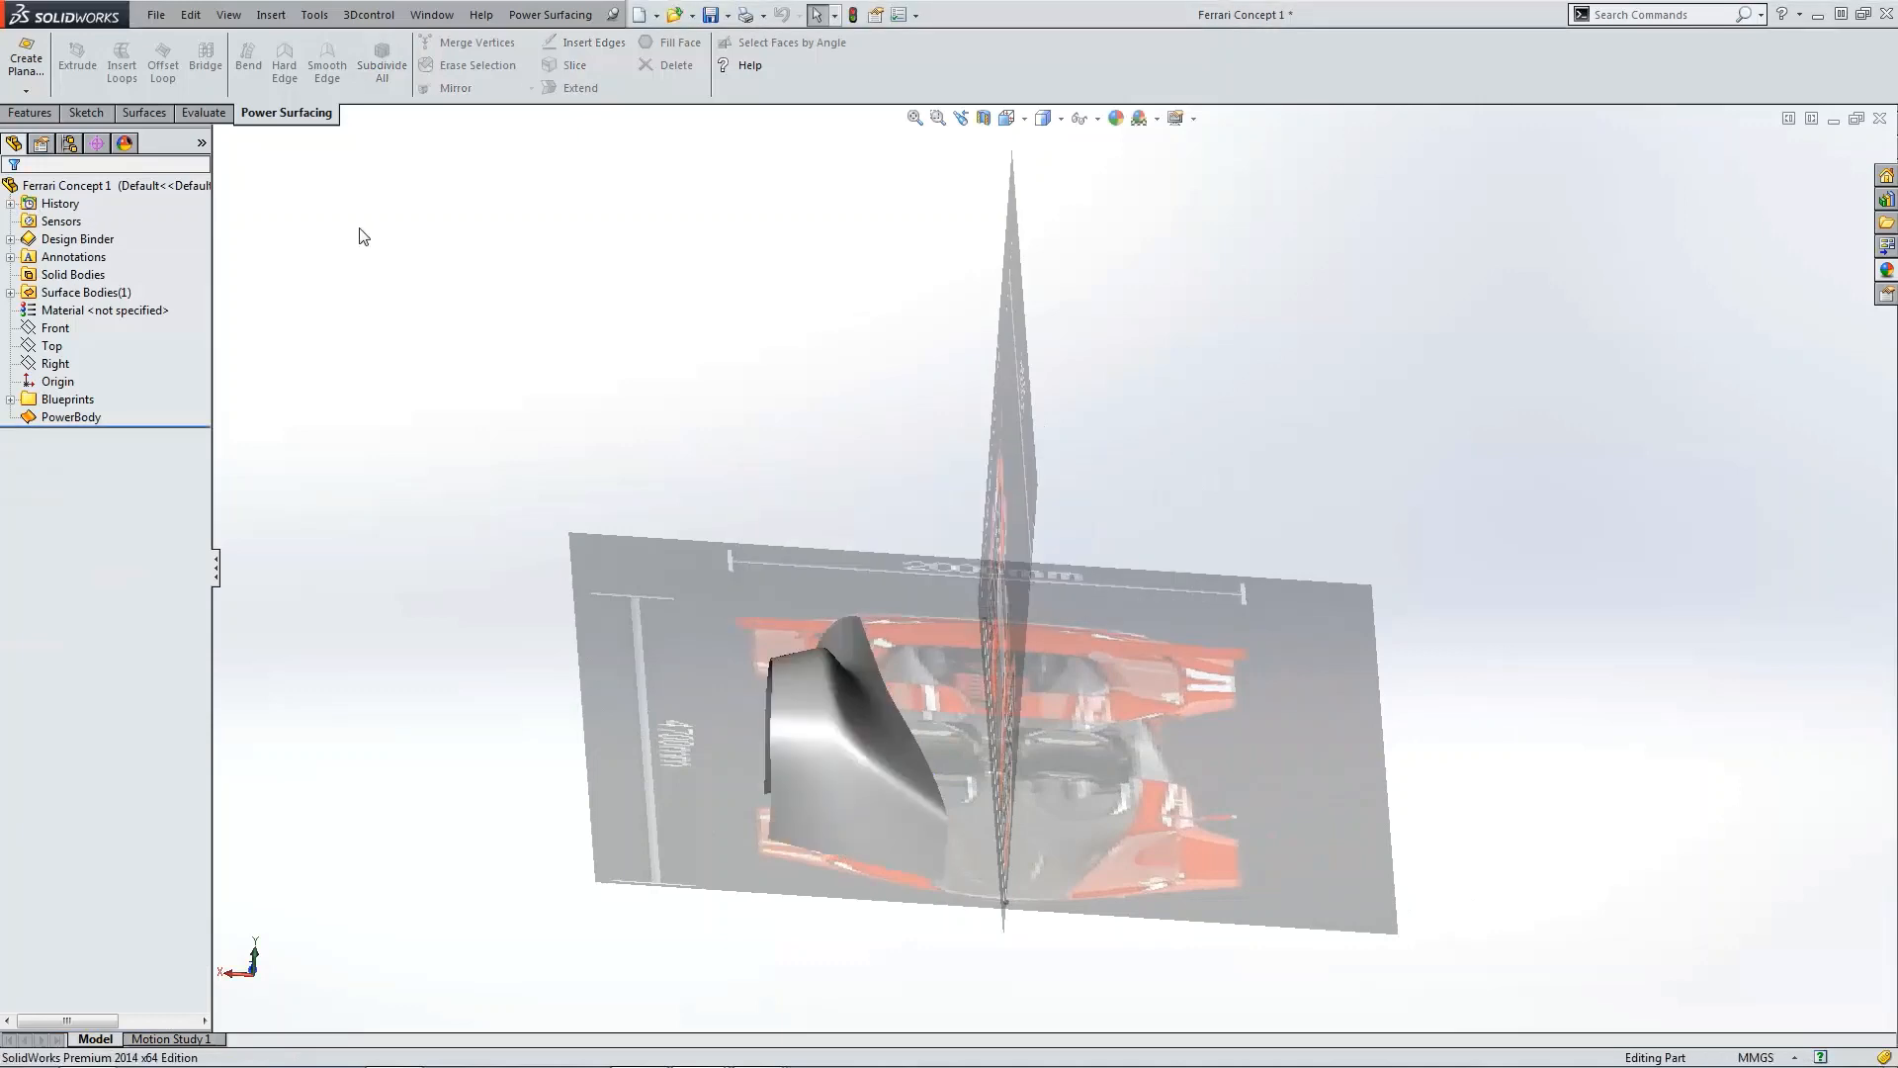
left_click(711, 16)
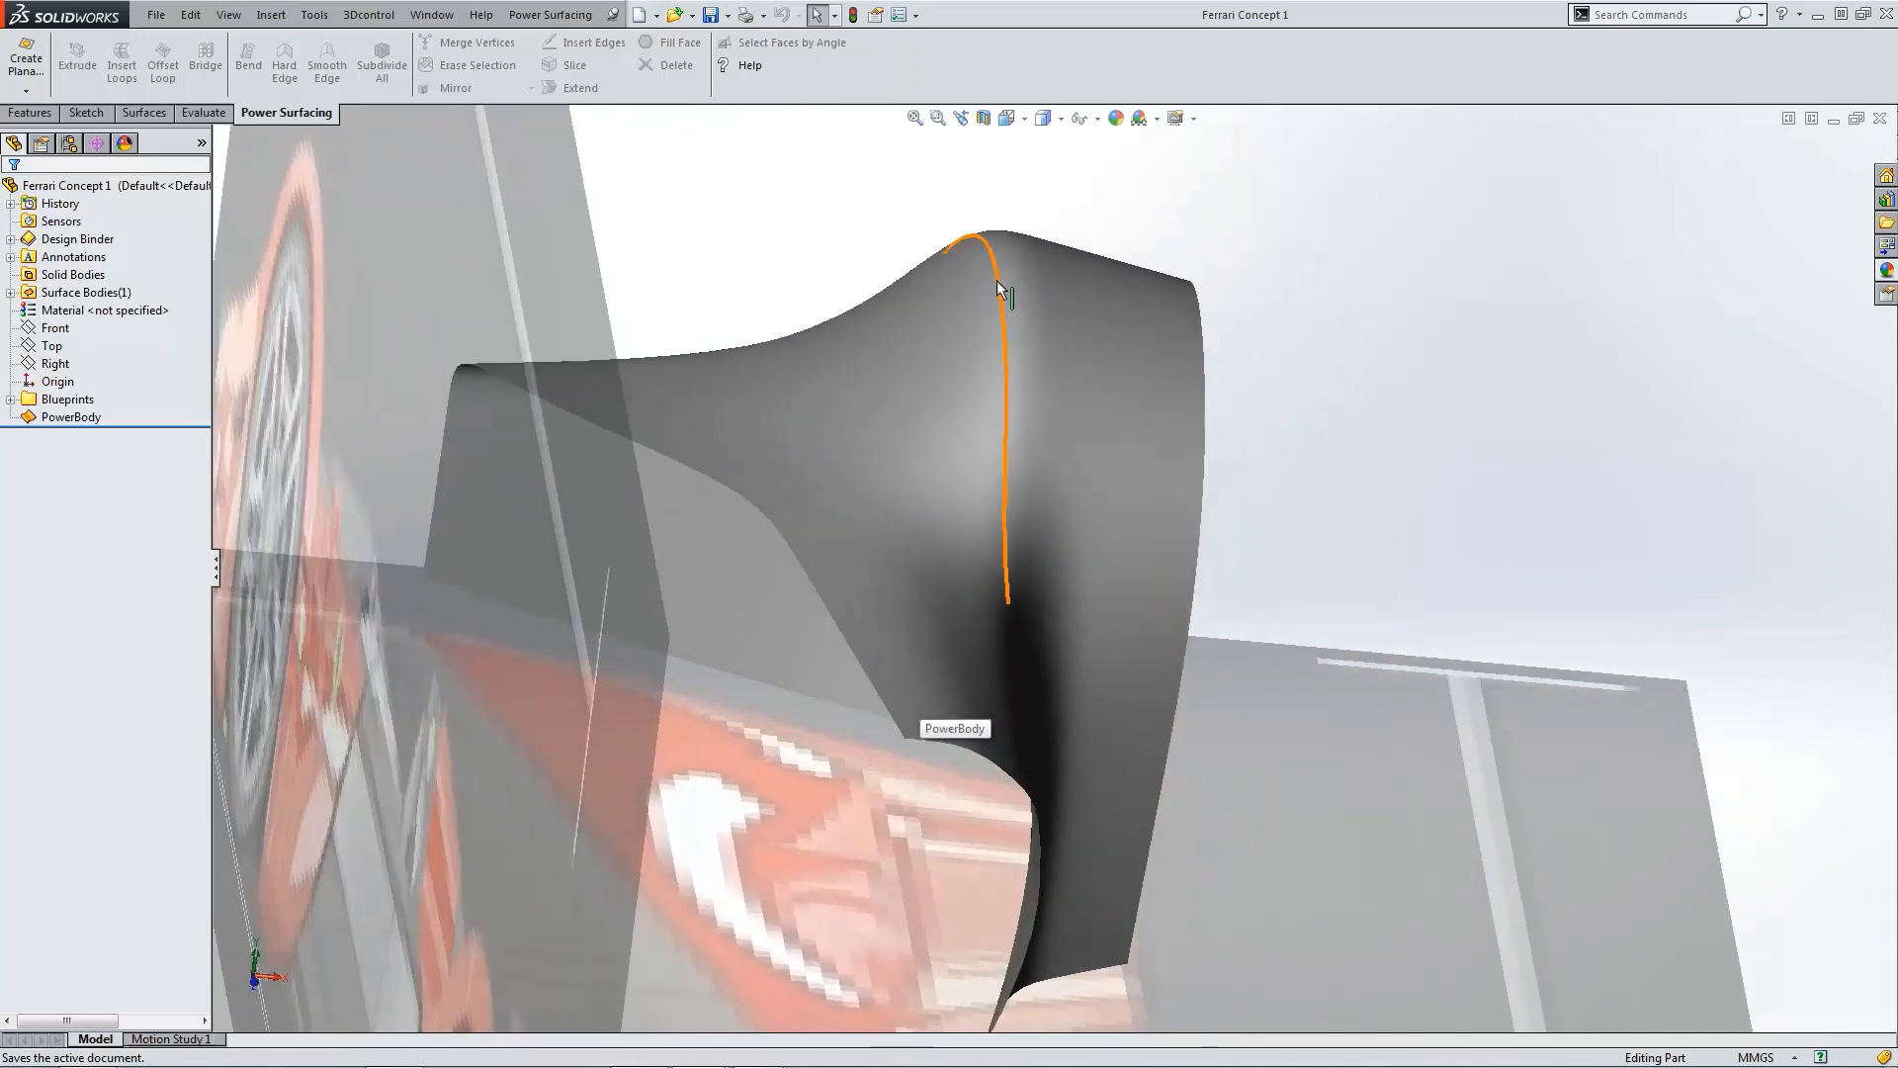
Step: Examine the finished body's edges and its outline against the top blueprint
left_click(1011, 647)
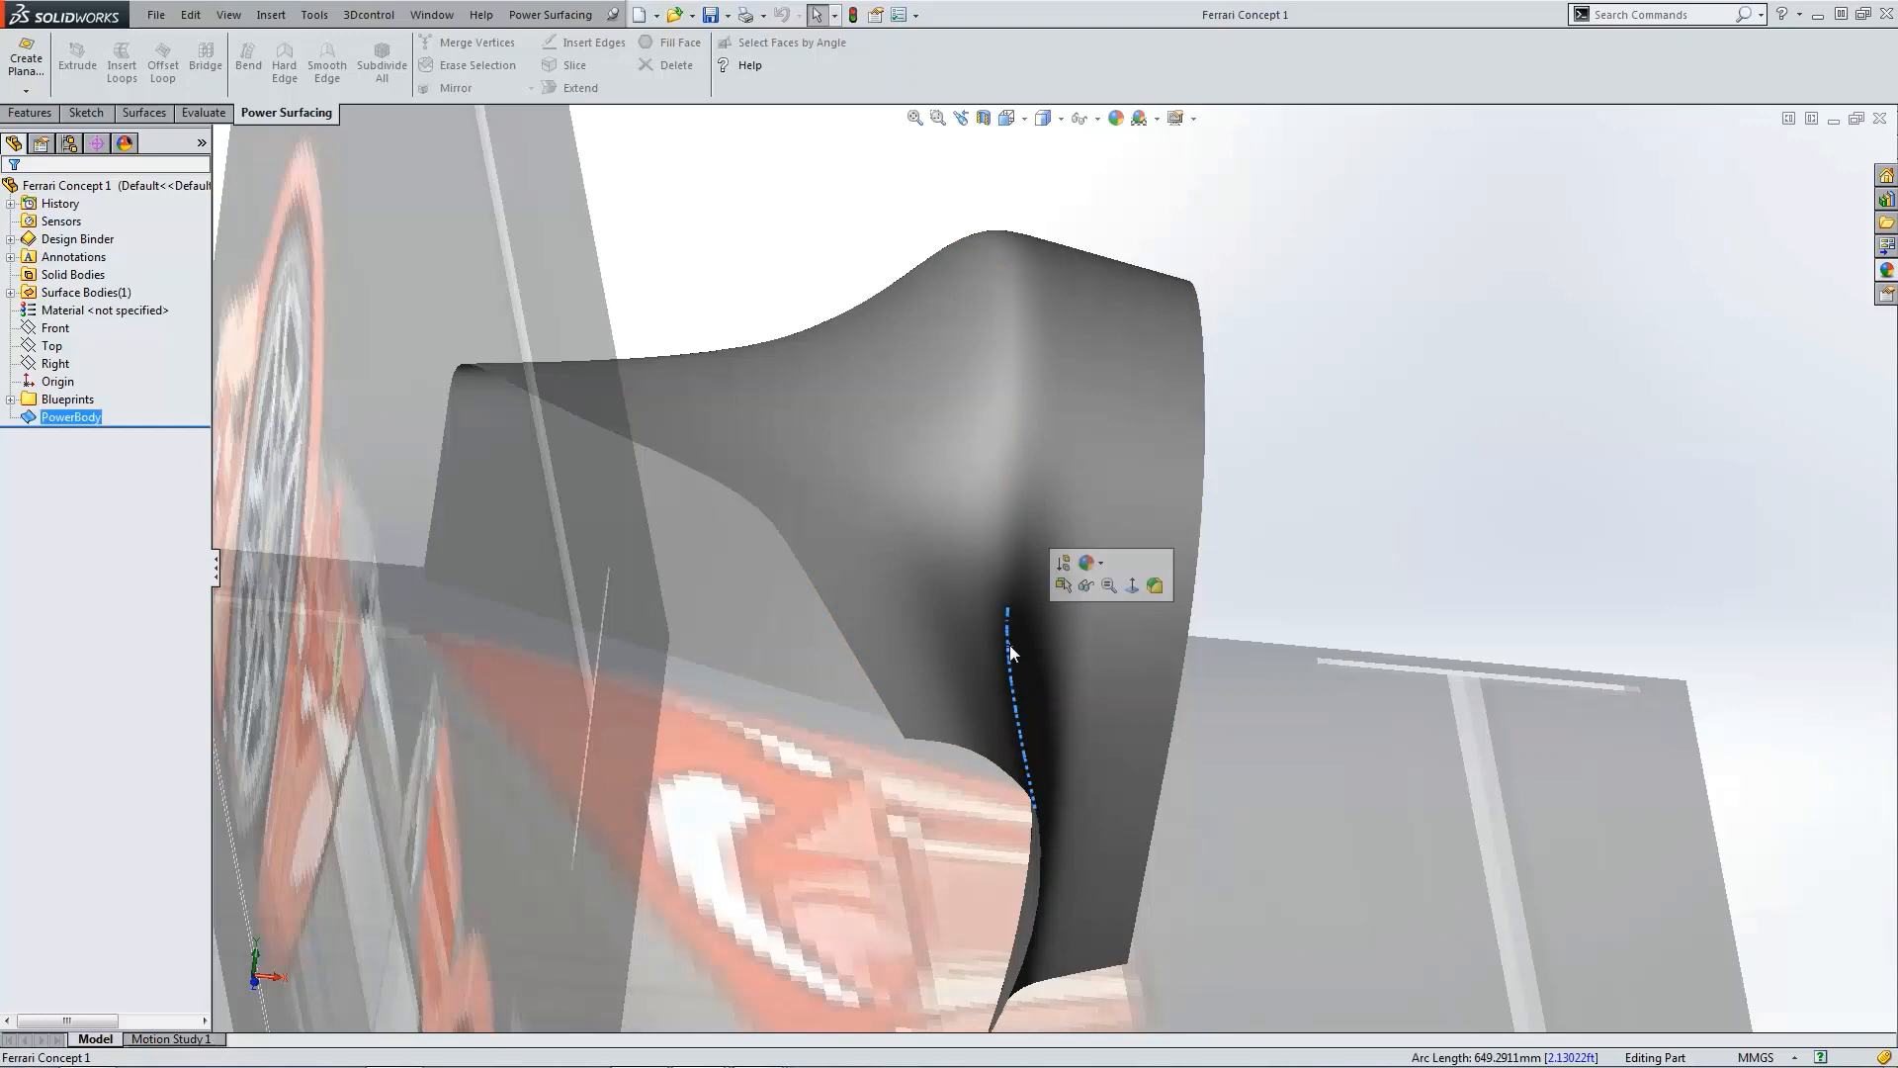
left_click(1006, 438)
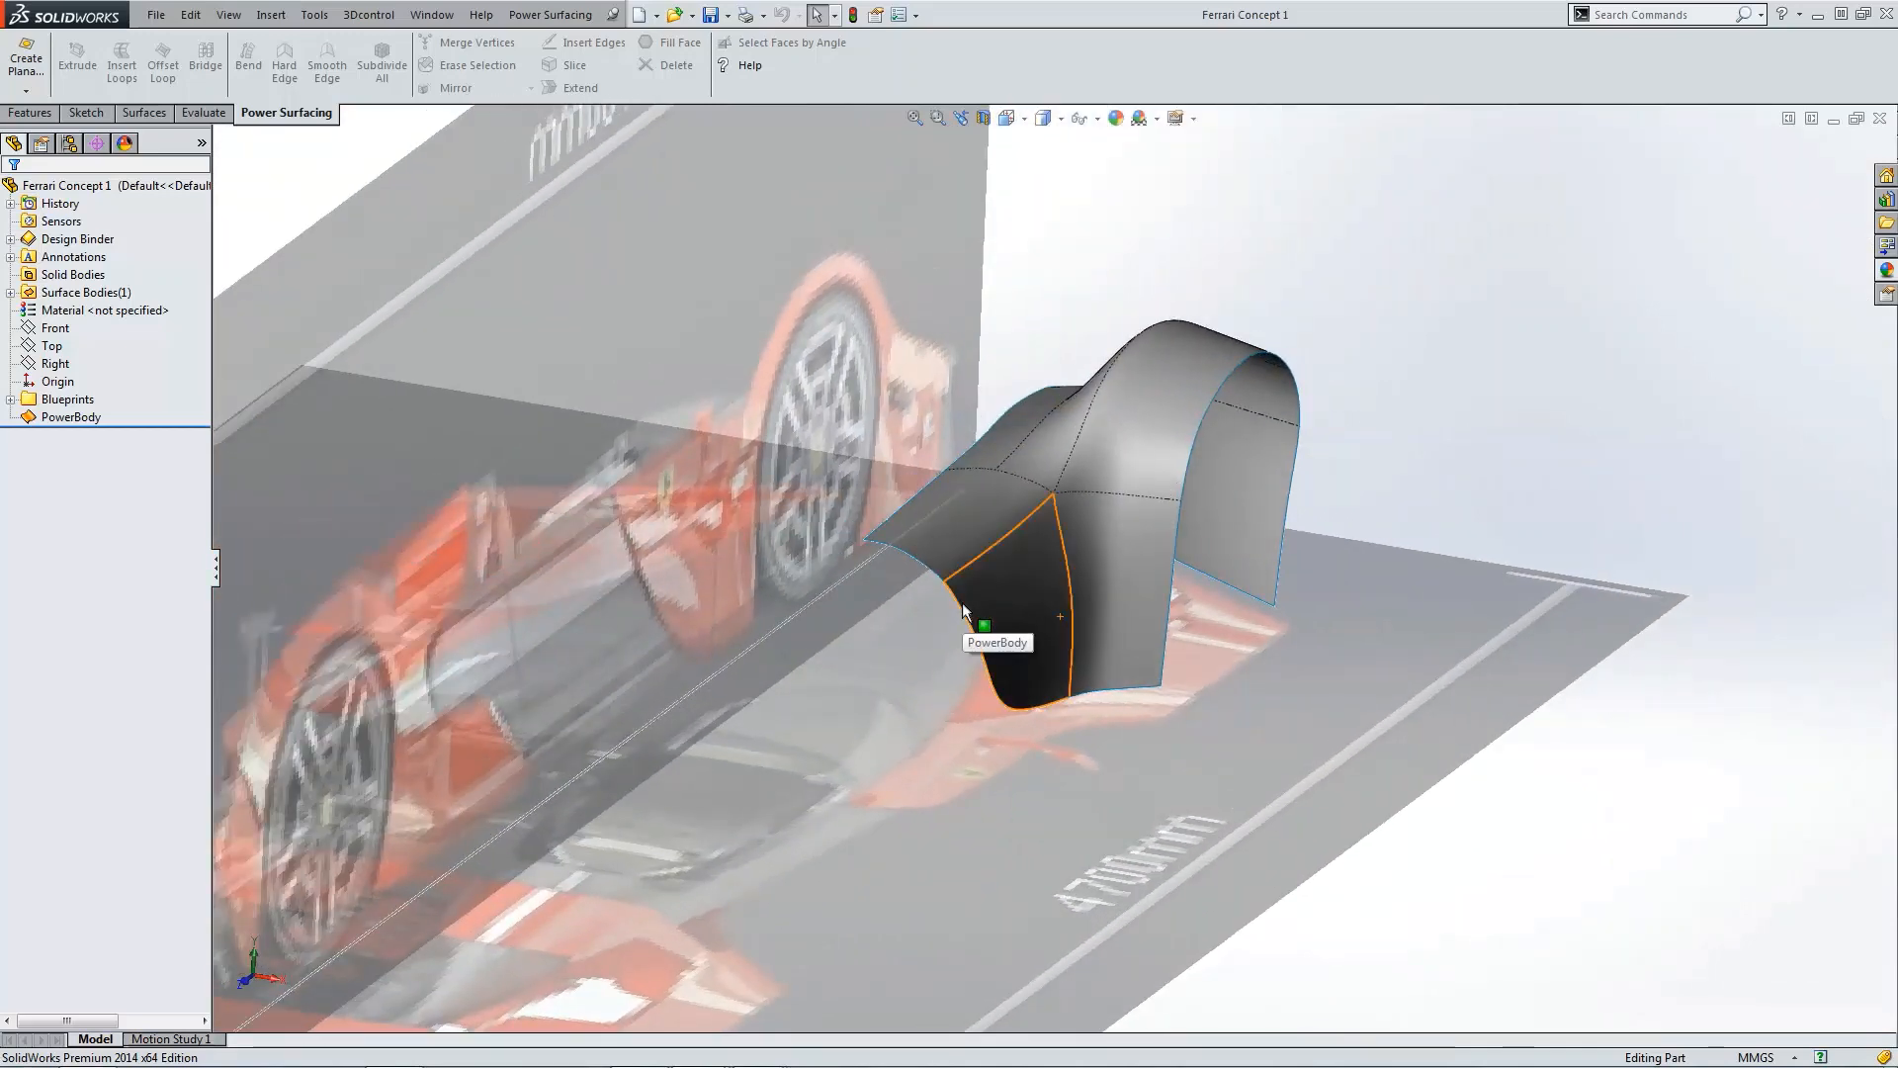
key("ctrl+5")
scroll(1110, 369, "down", 2)
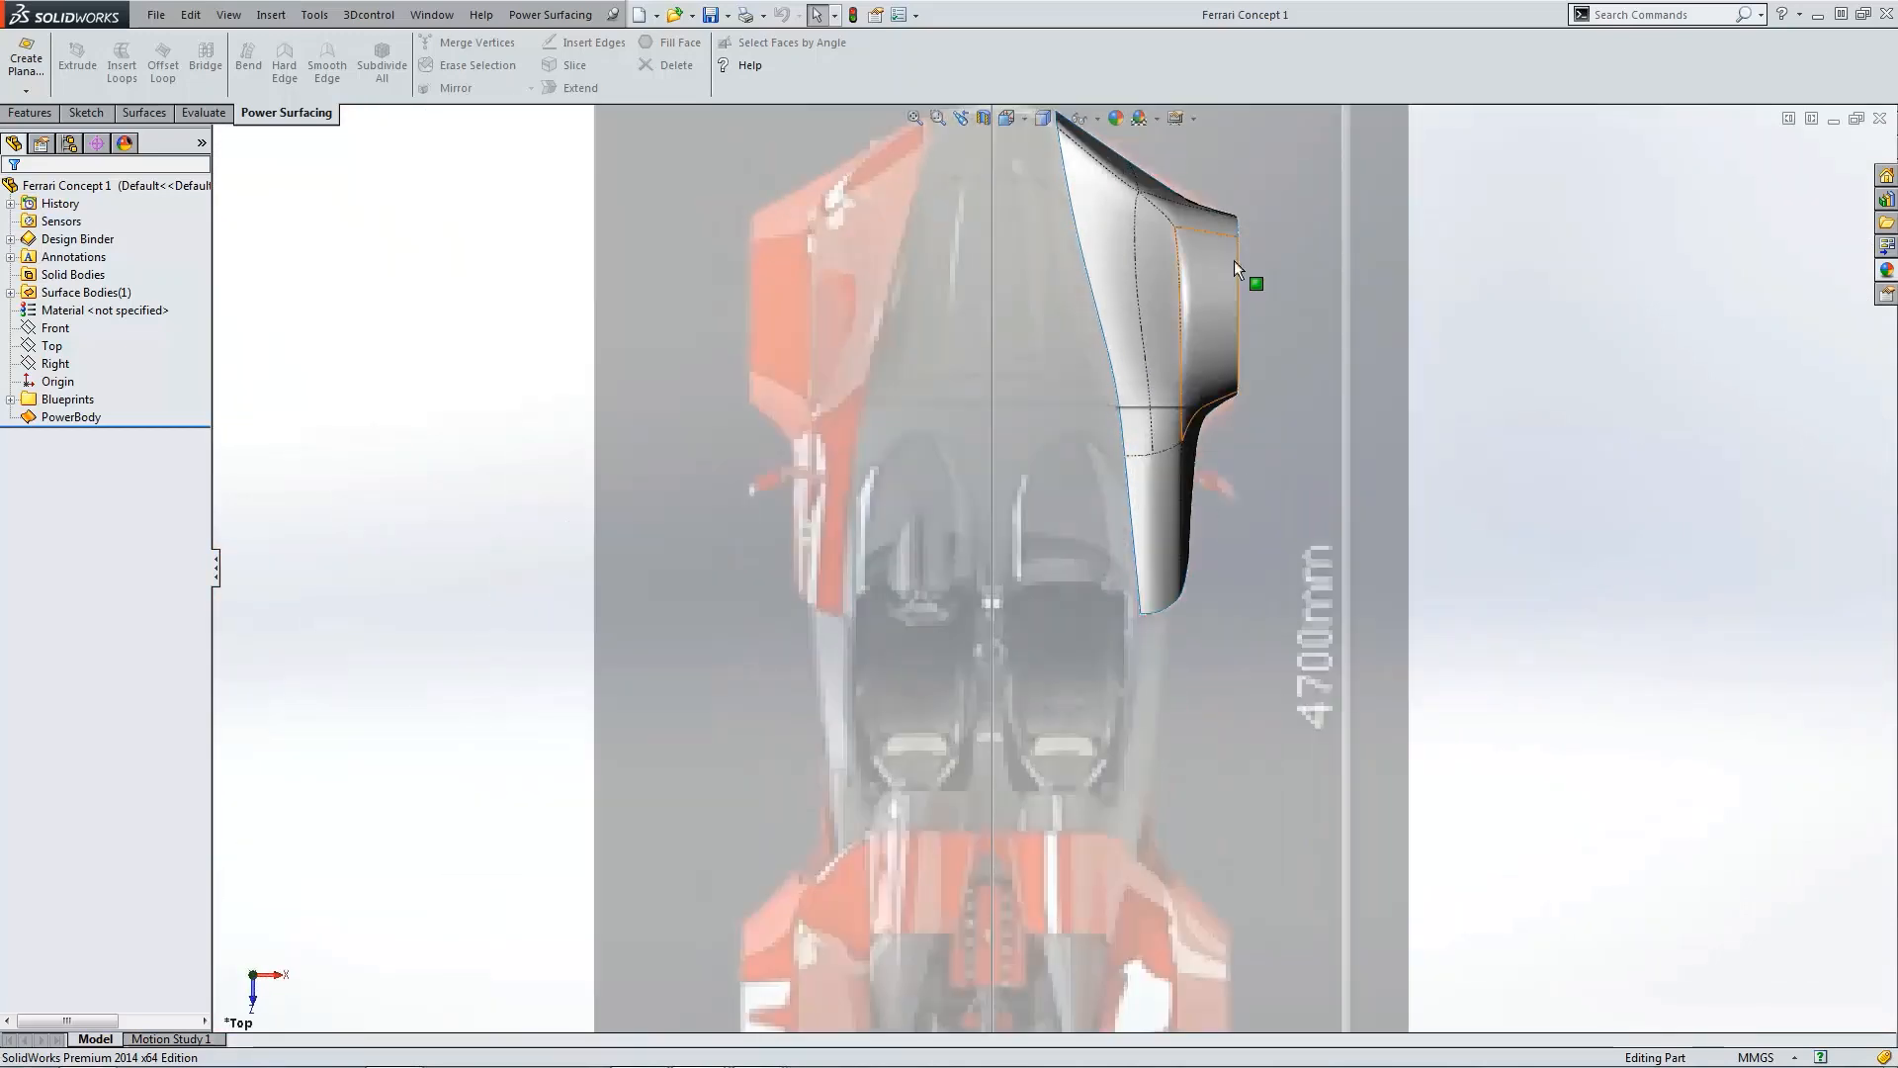
scroll(1220, 309, "up", 2)
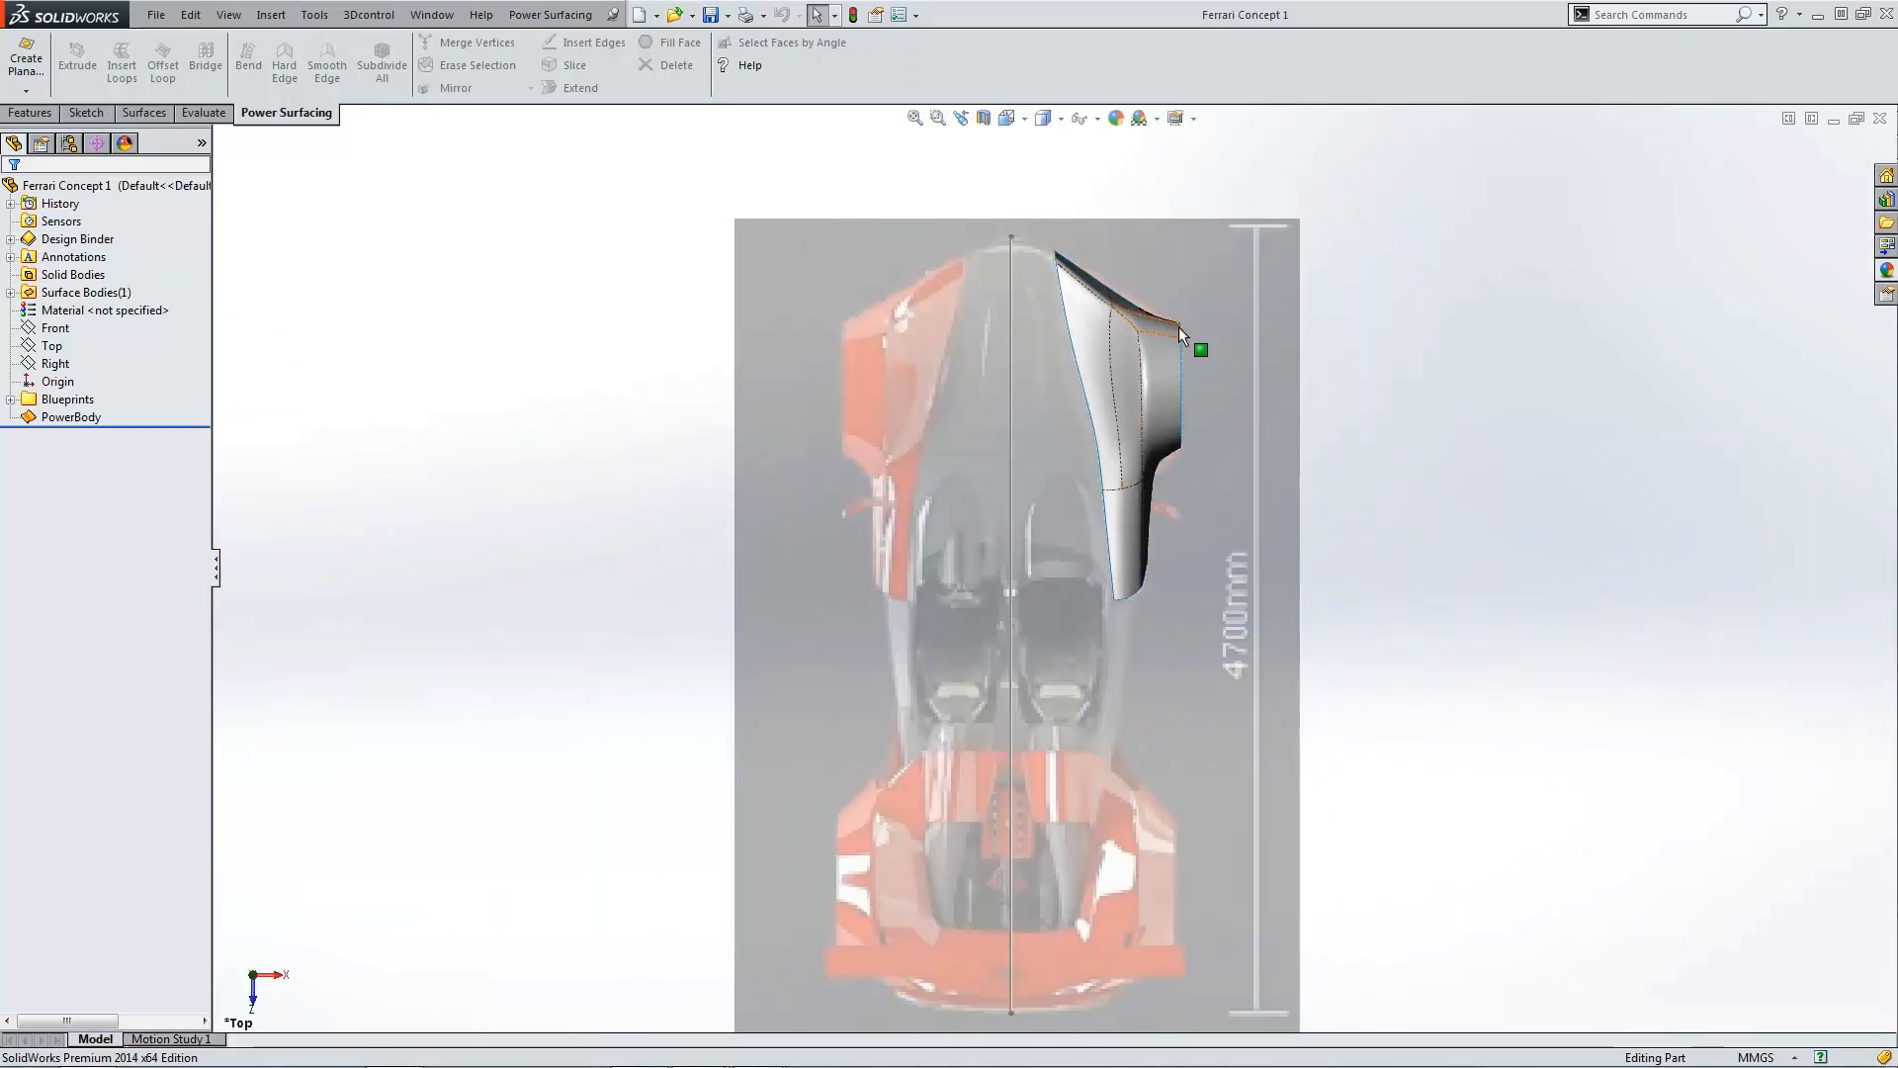
scroll(1177, 326, "down", 2)
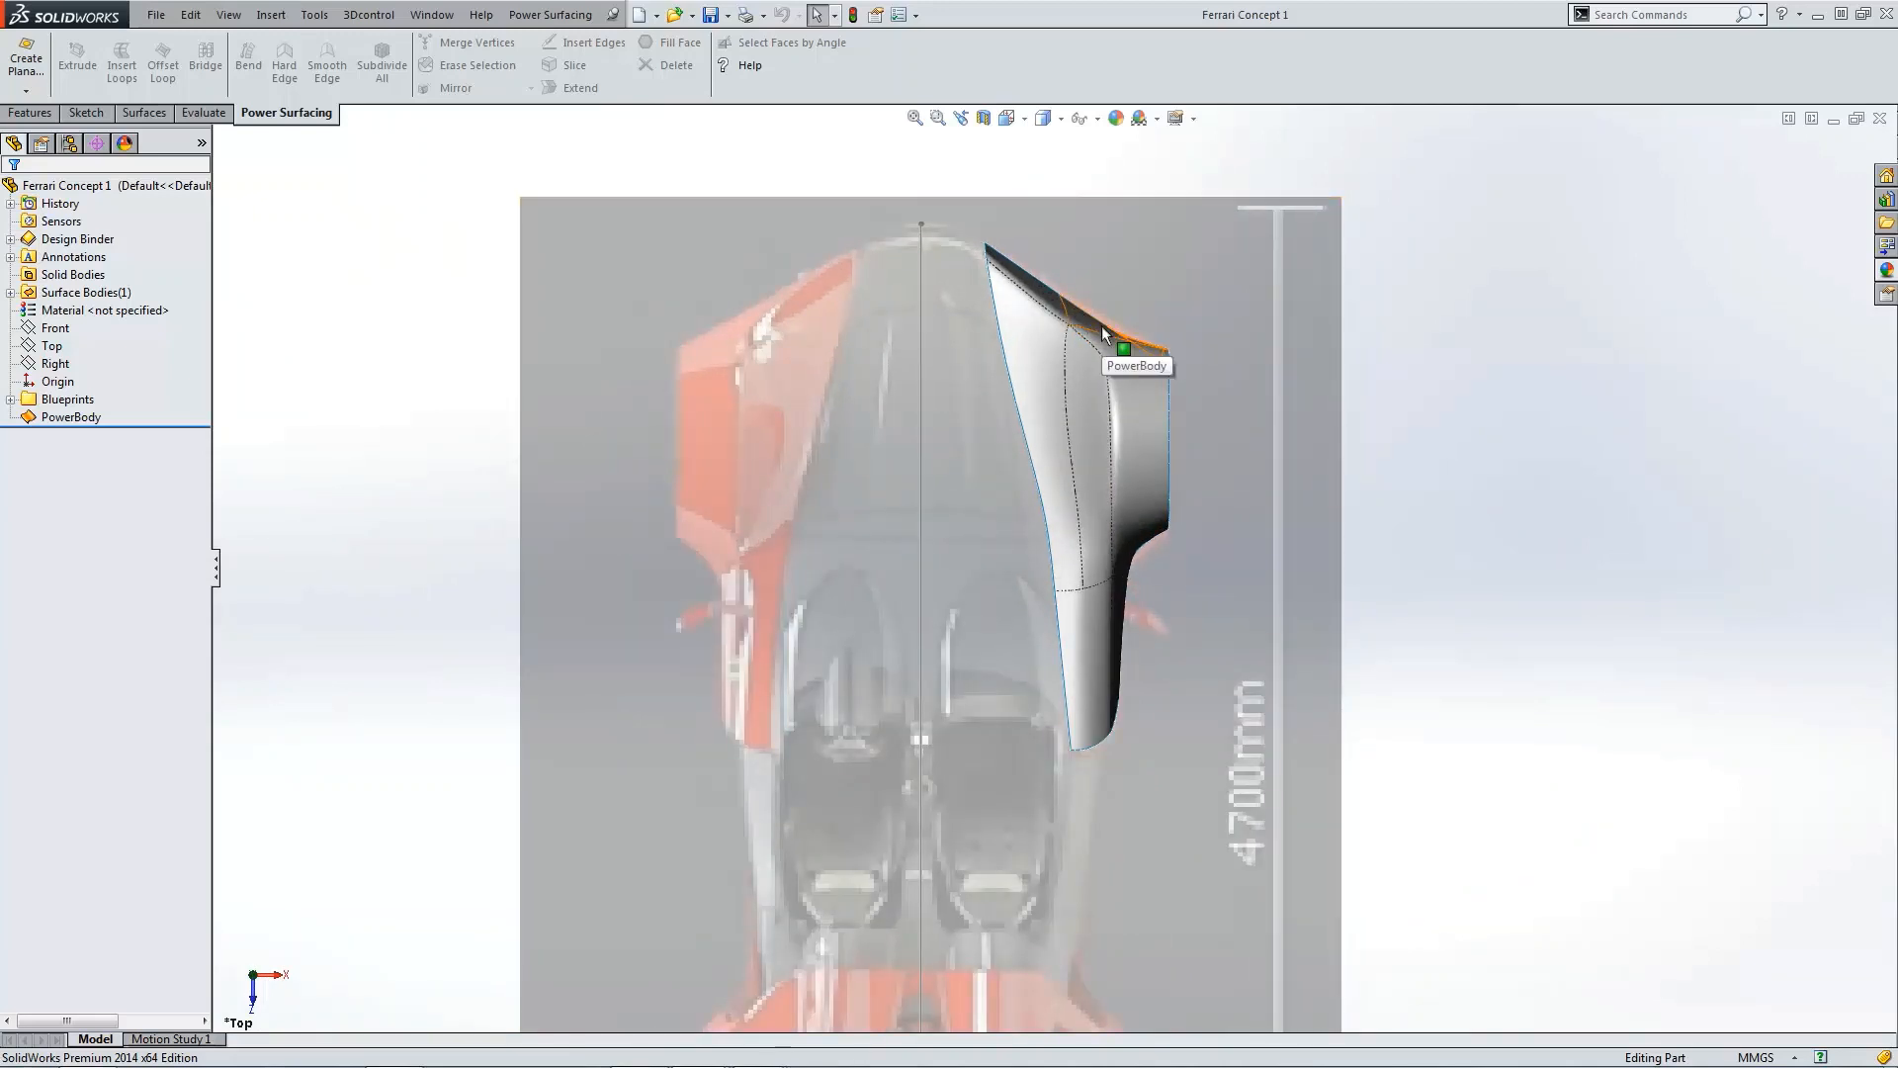
Step: Compare the body's profile against the side blueprint and review it in the isometric view
key("ctrl+4")
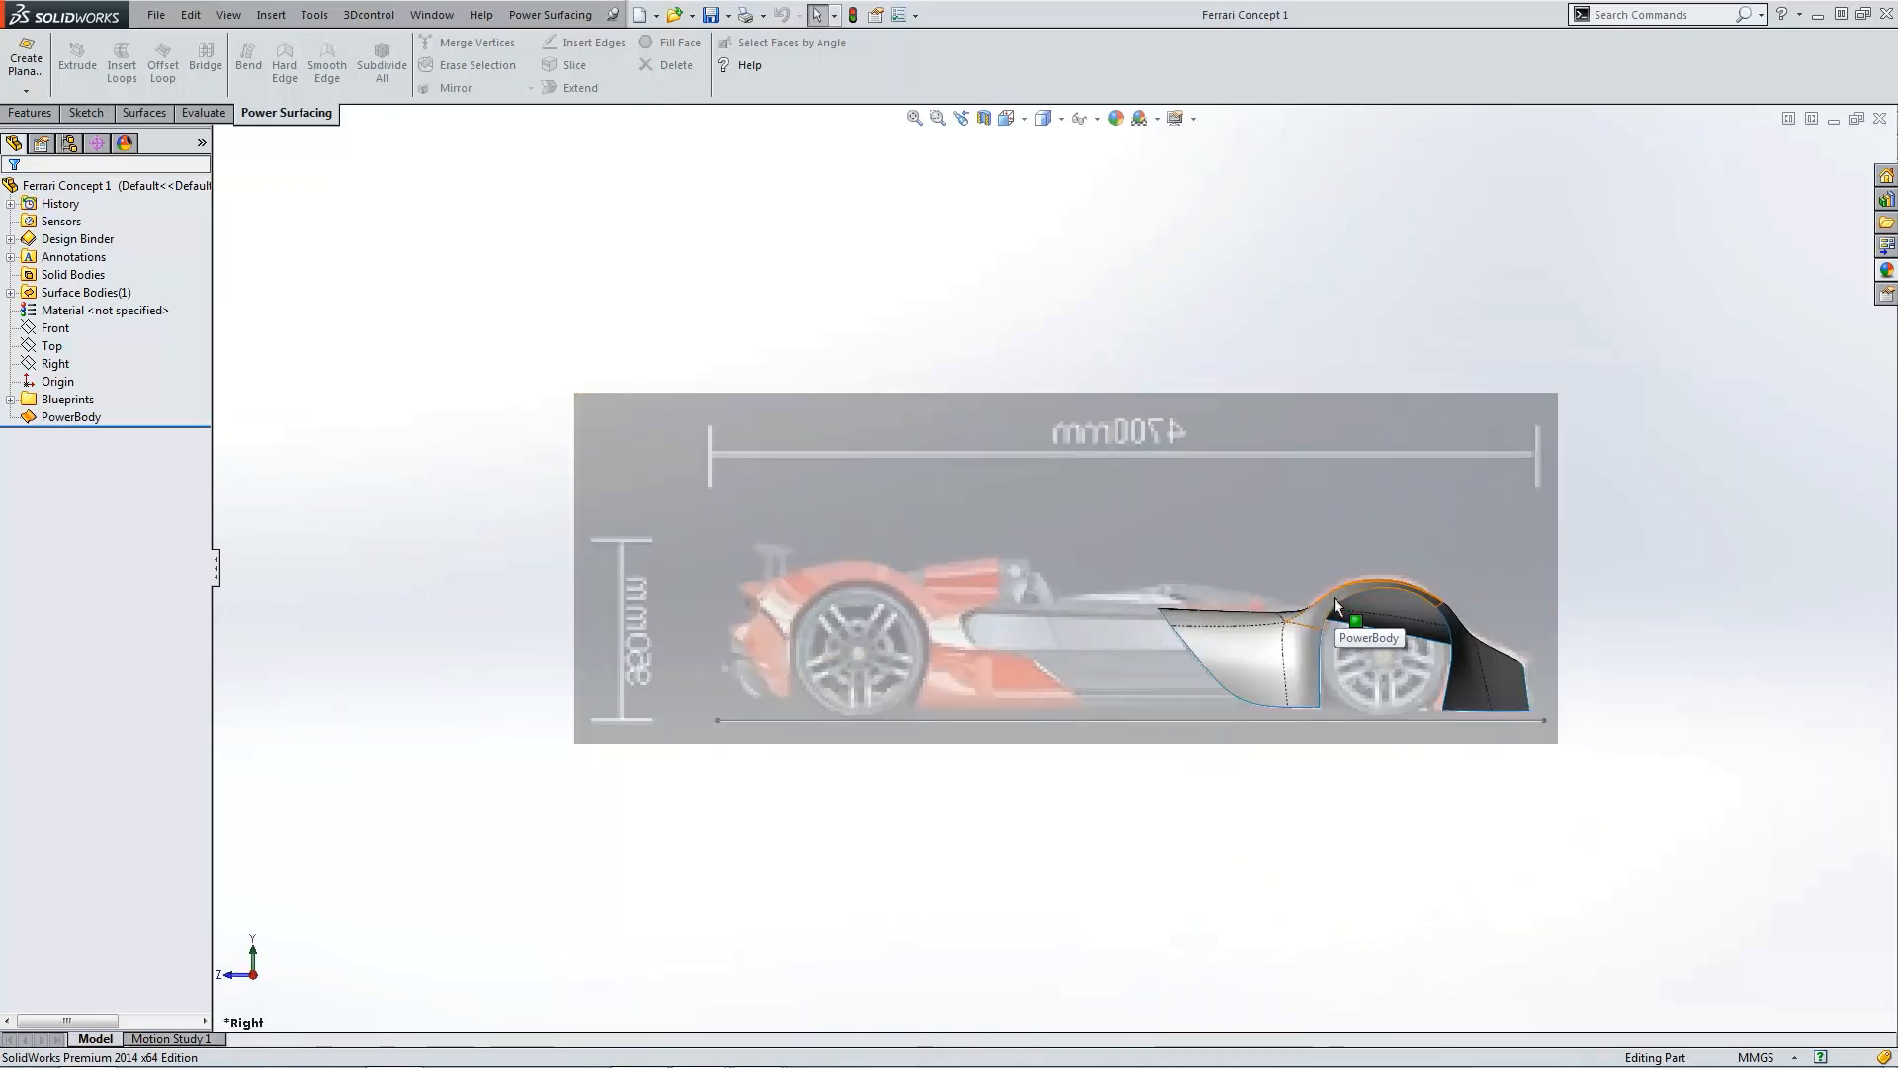
scroll(1335, 599, "down", 2)
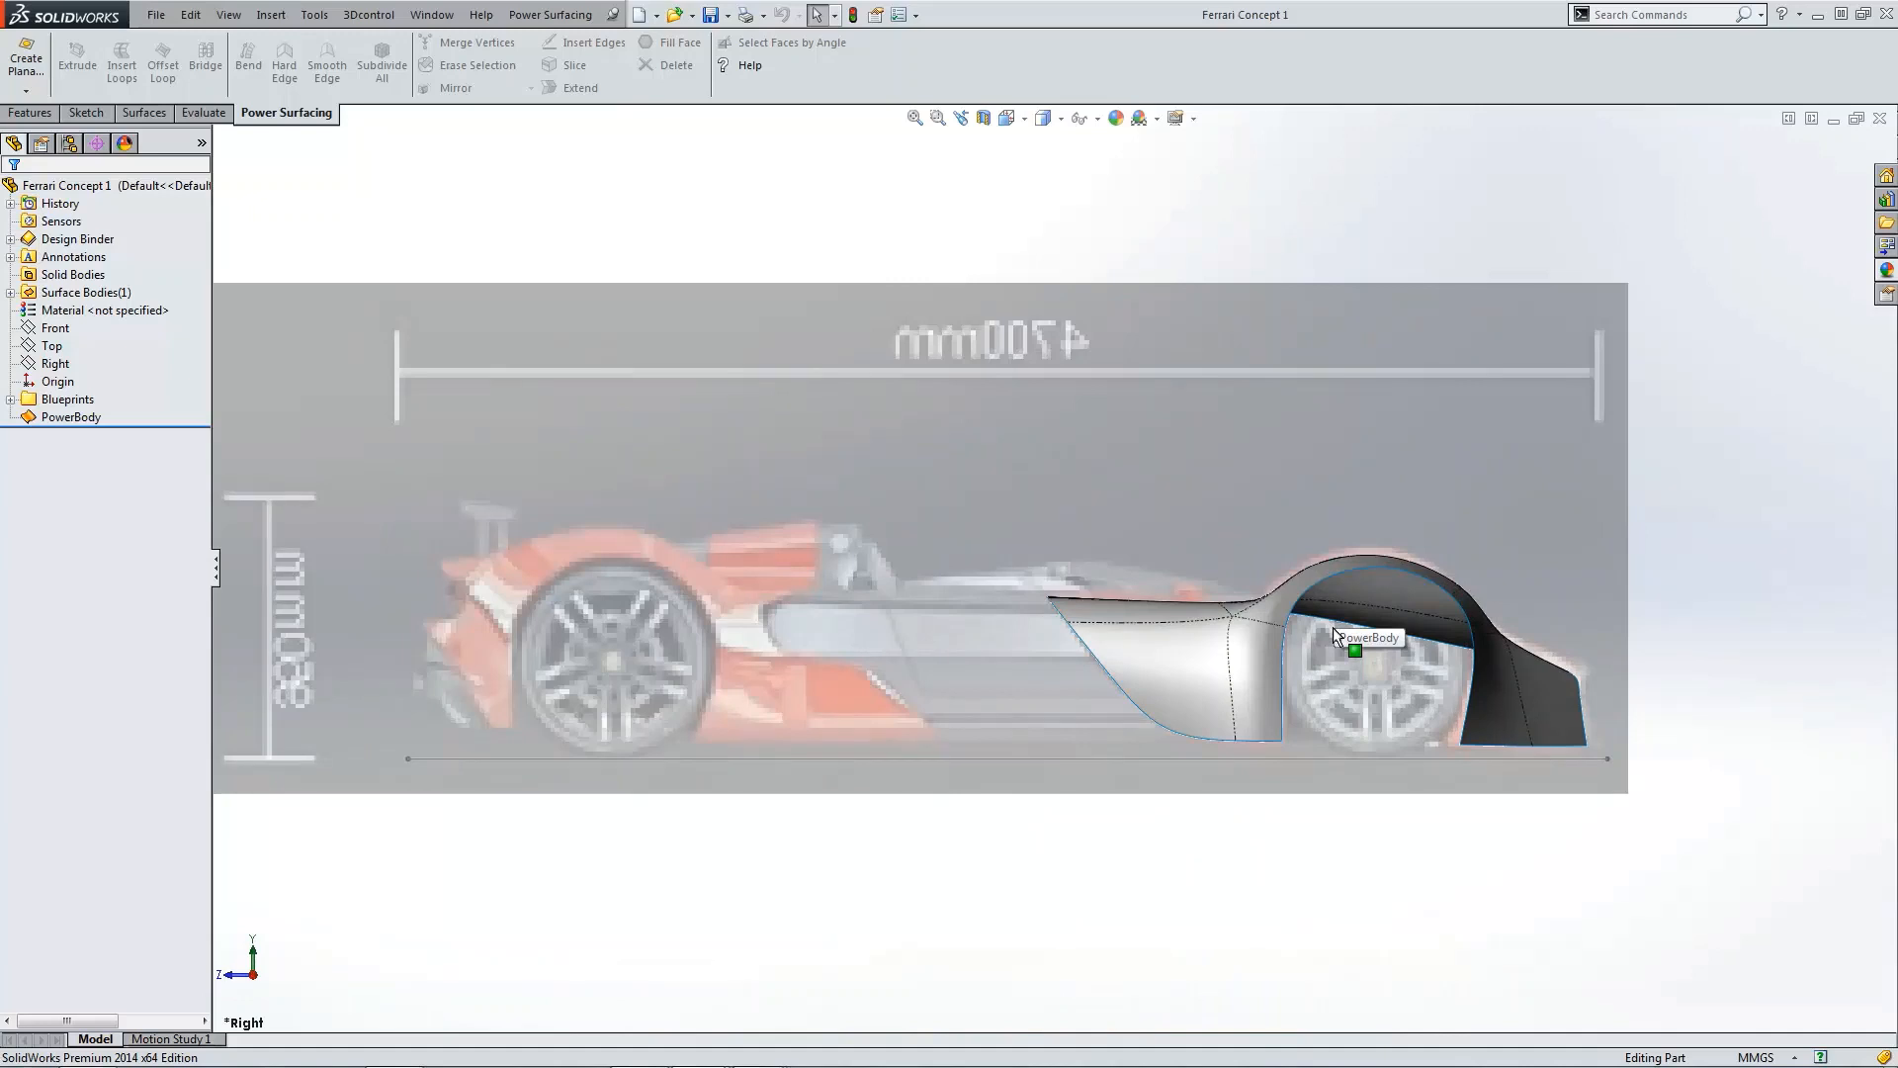
scroll(1335, 633, "down", 3)
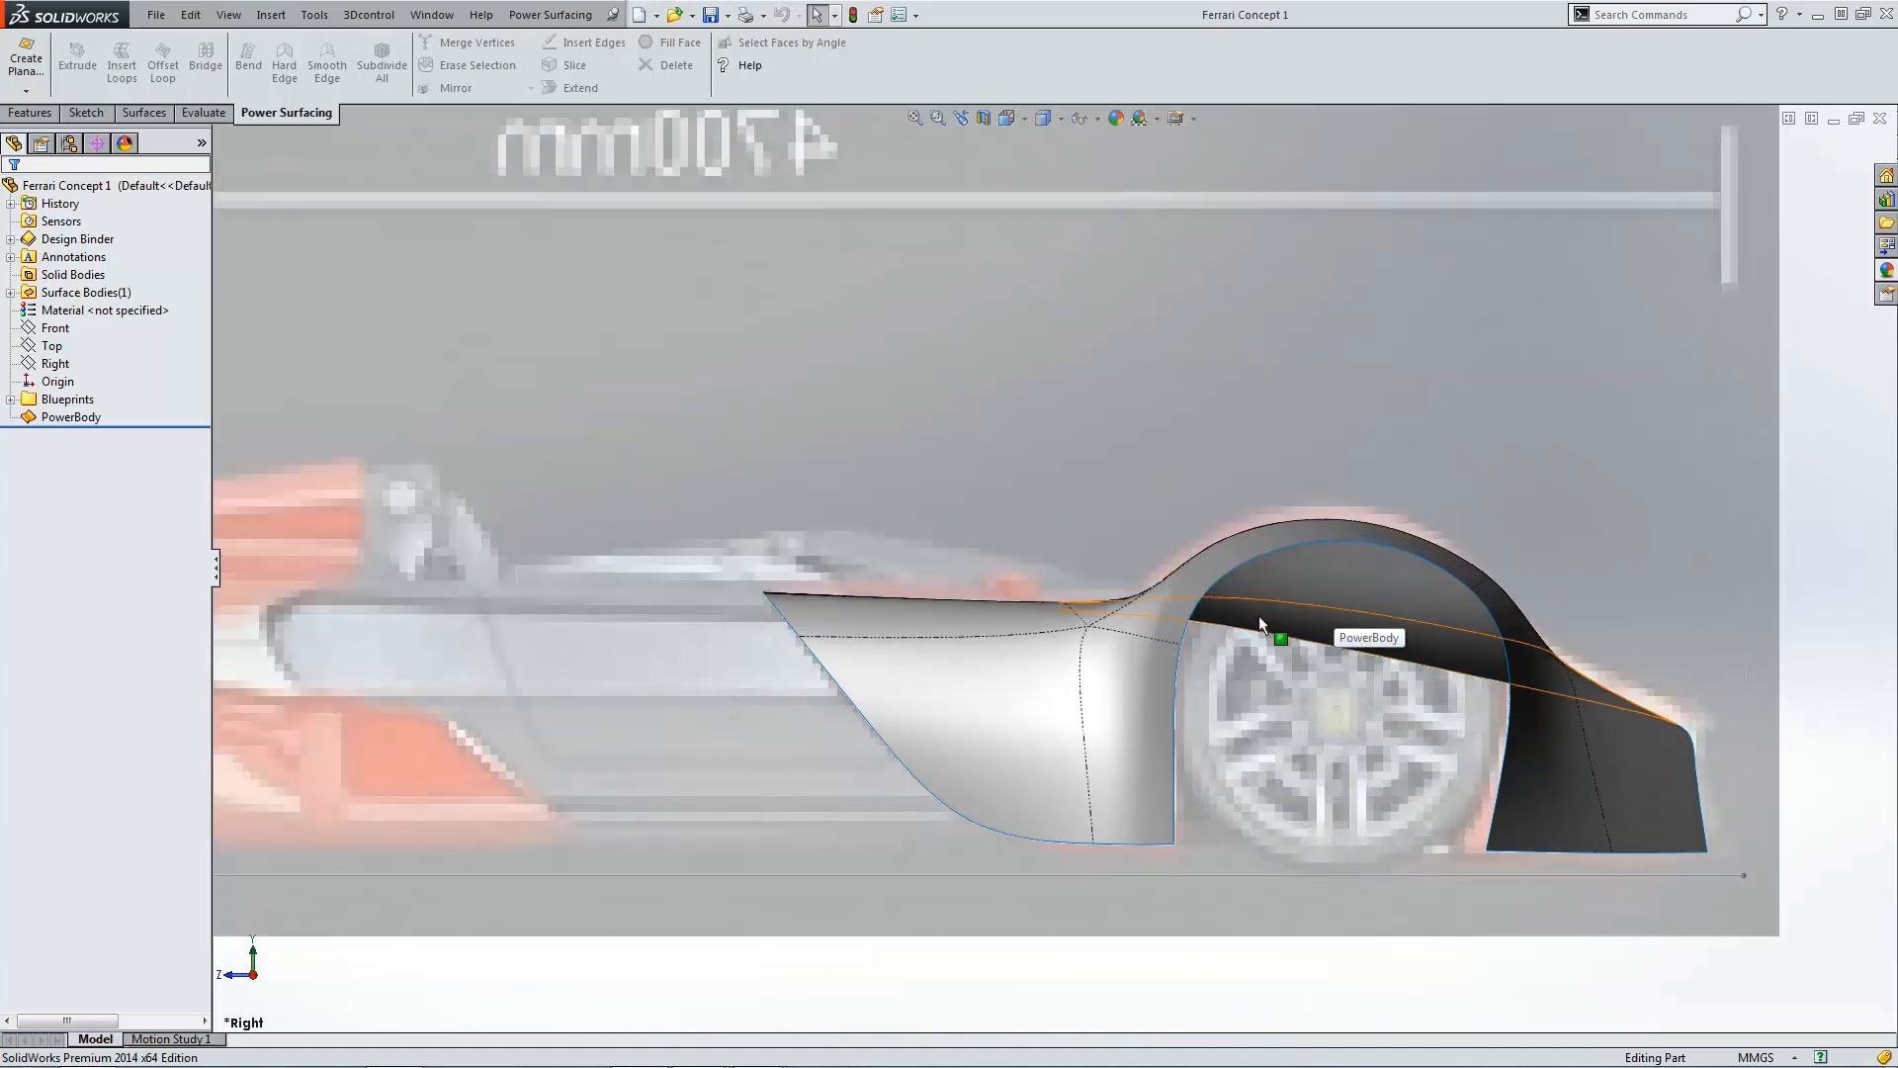
scroll(1286, 574, "down", 2)
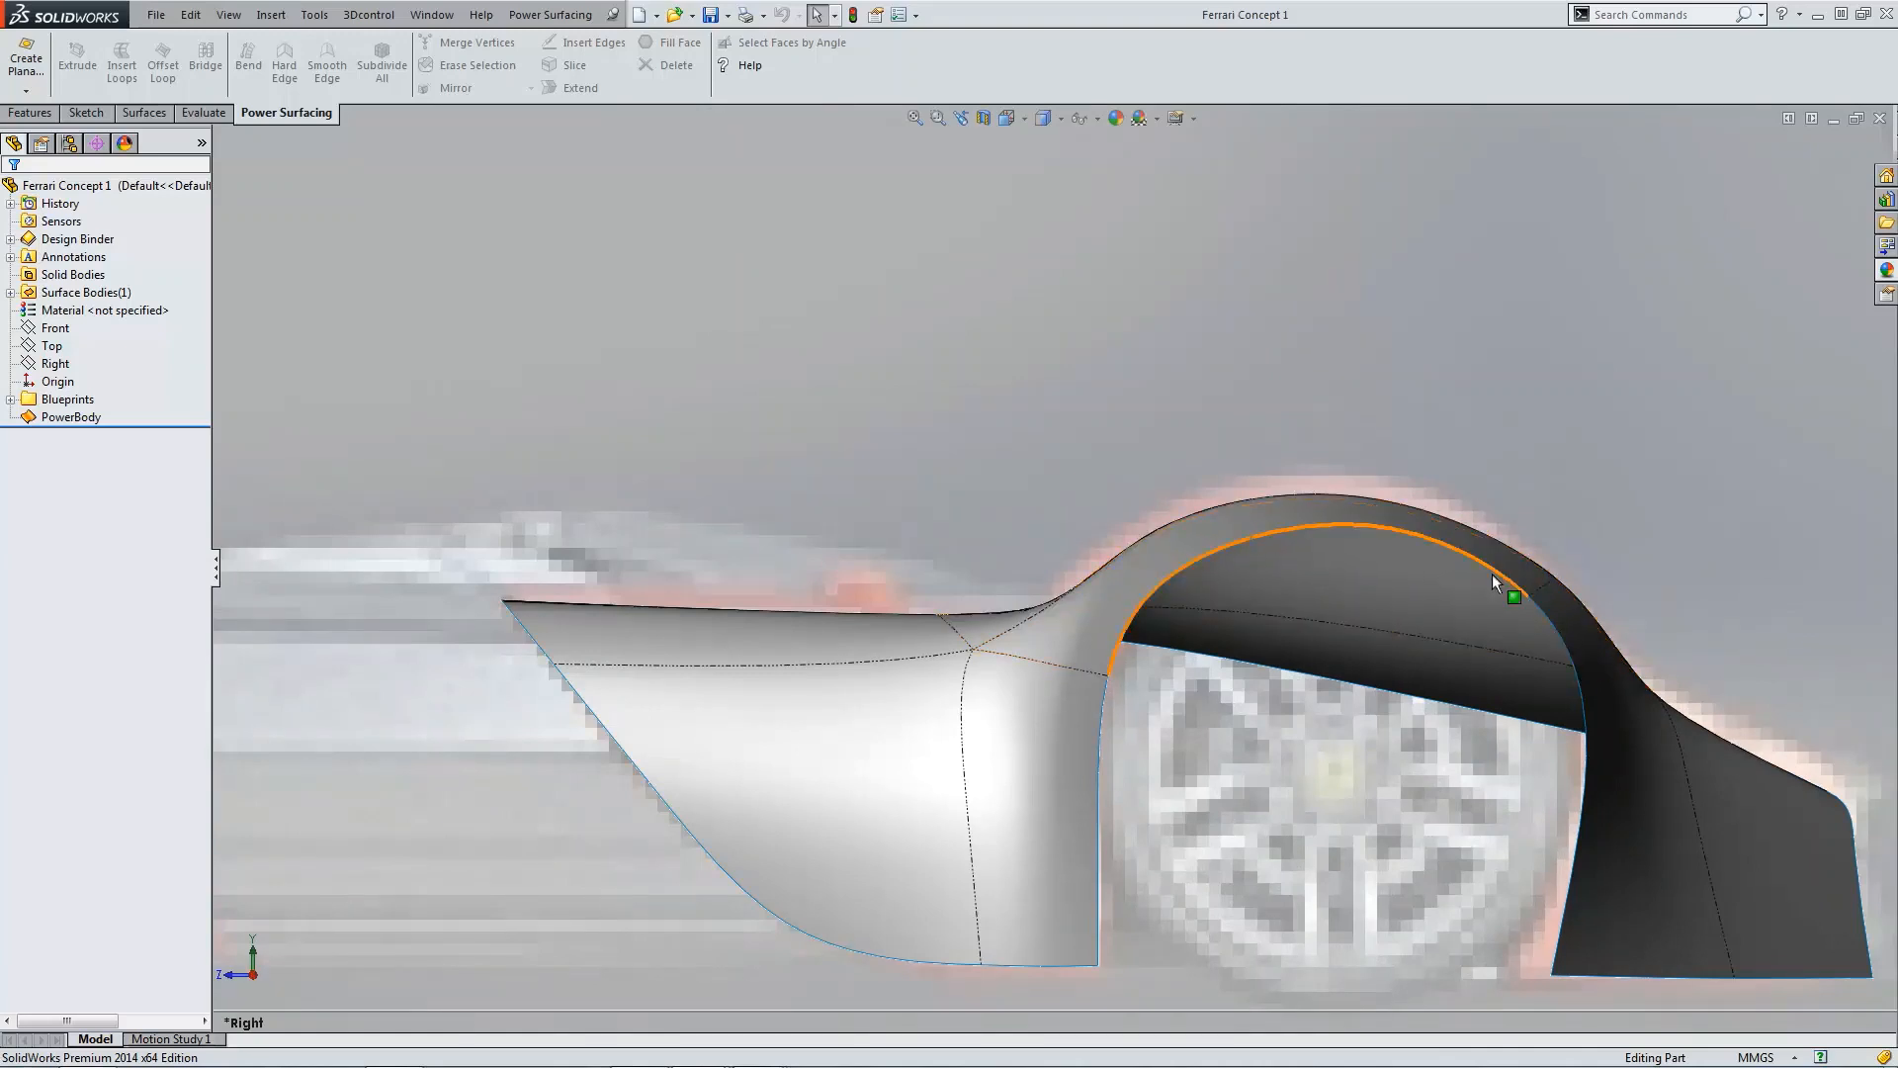
scroll(1463, 697, "up", 3)
scroll(1062, 704, "up", 2)
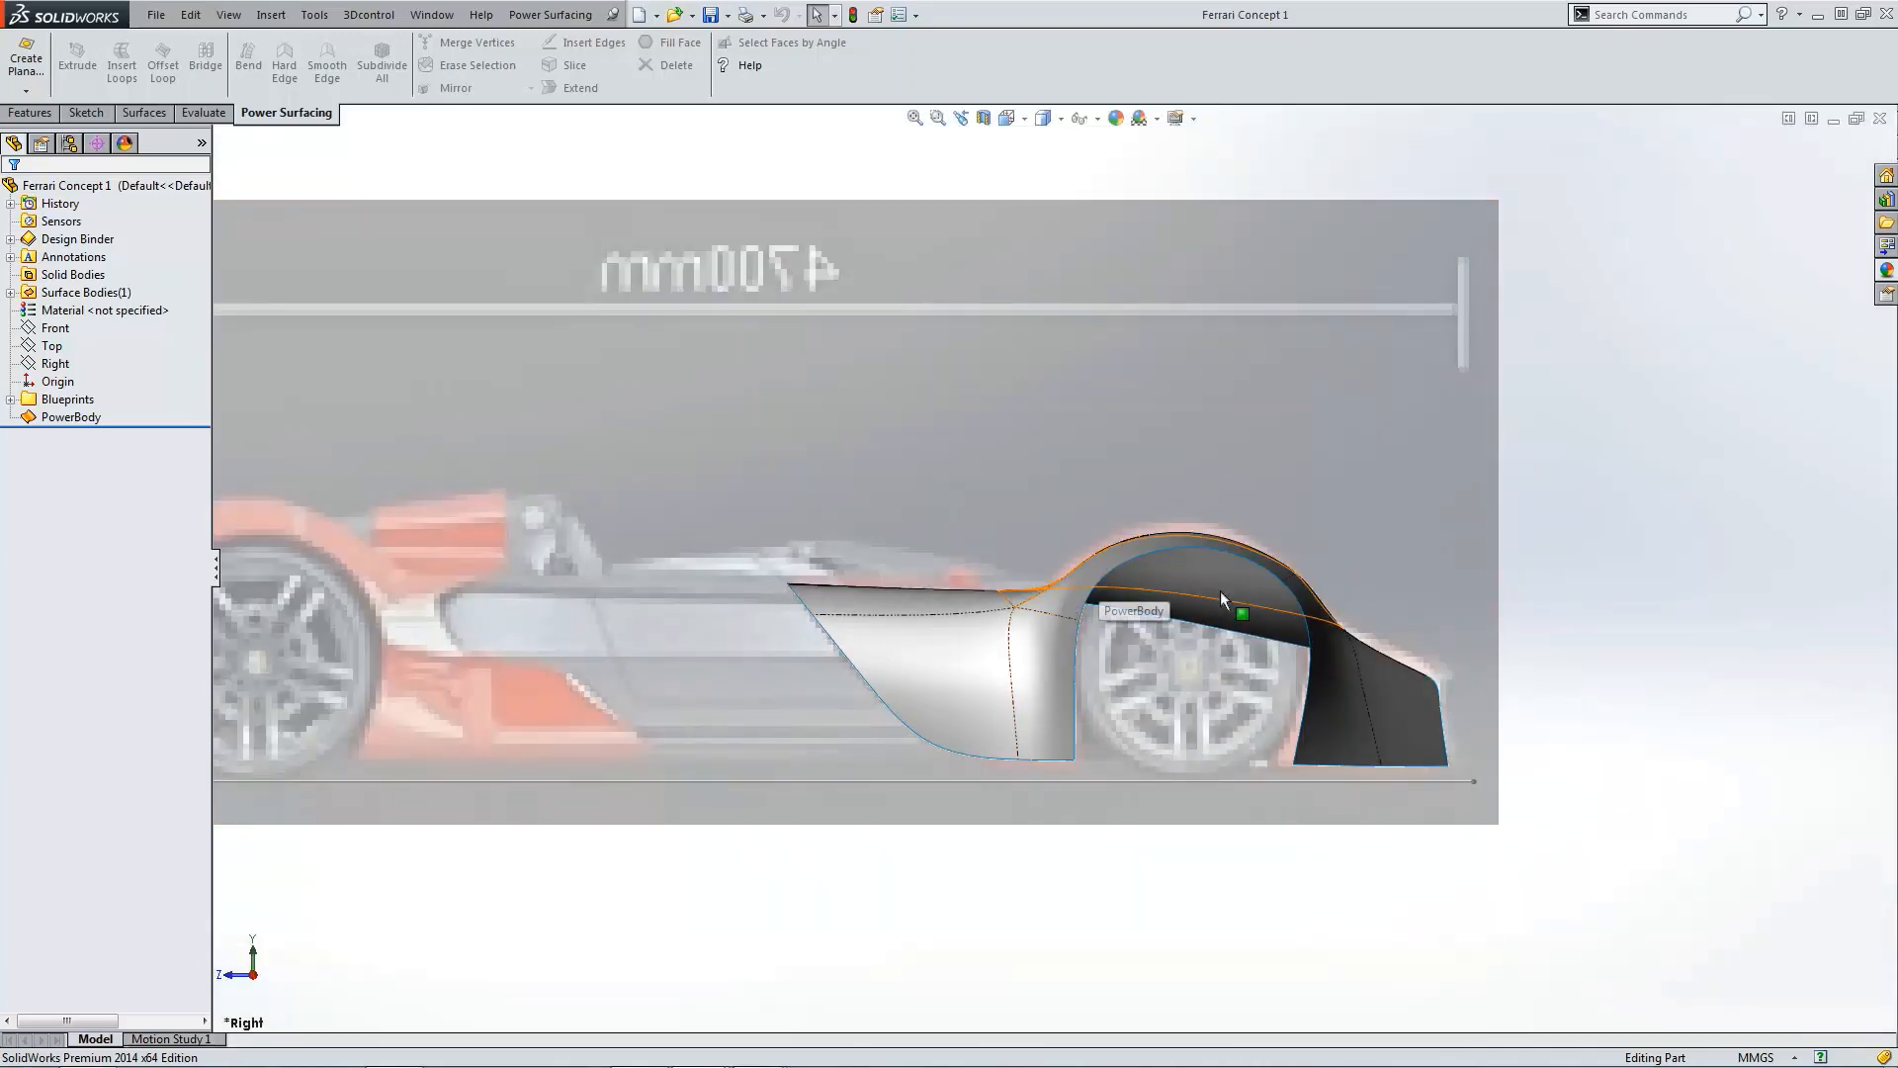
key("ctrl+7")
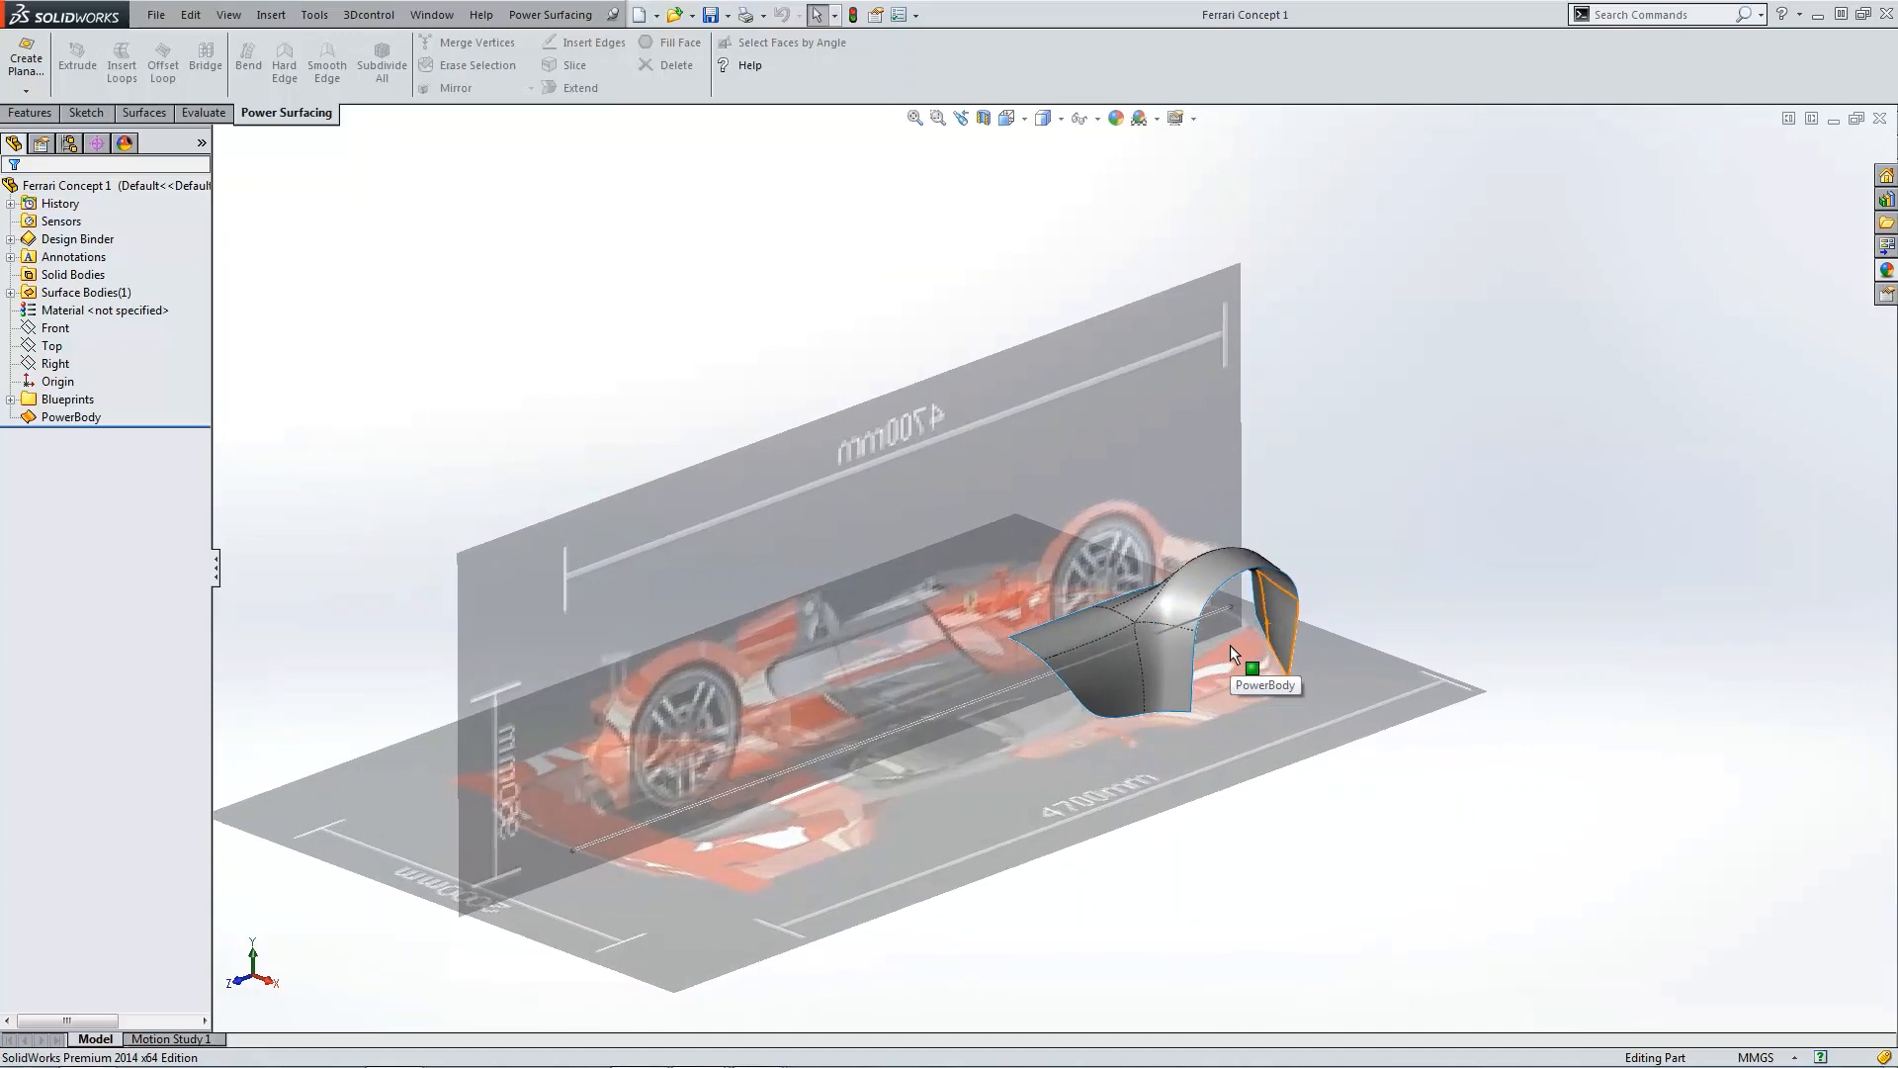
scroll(1214, 625, "down", 4)
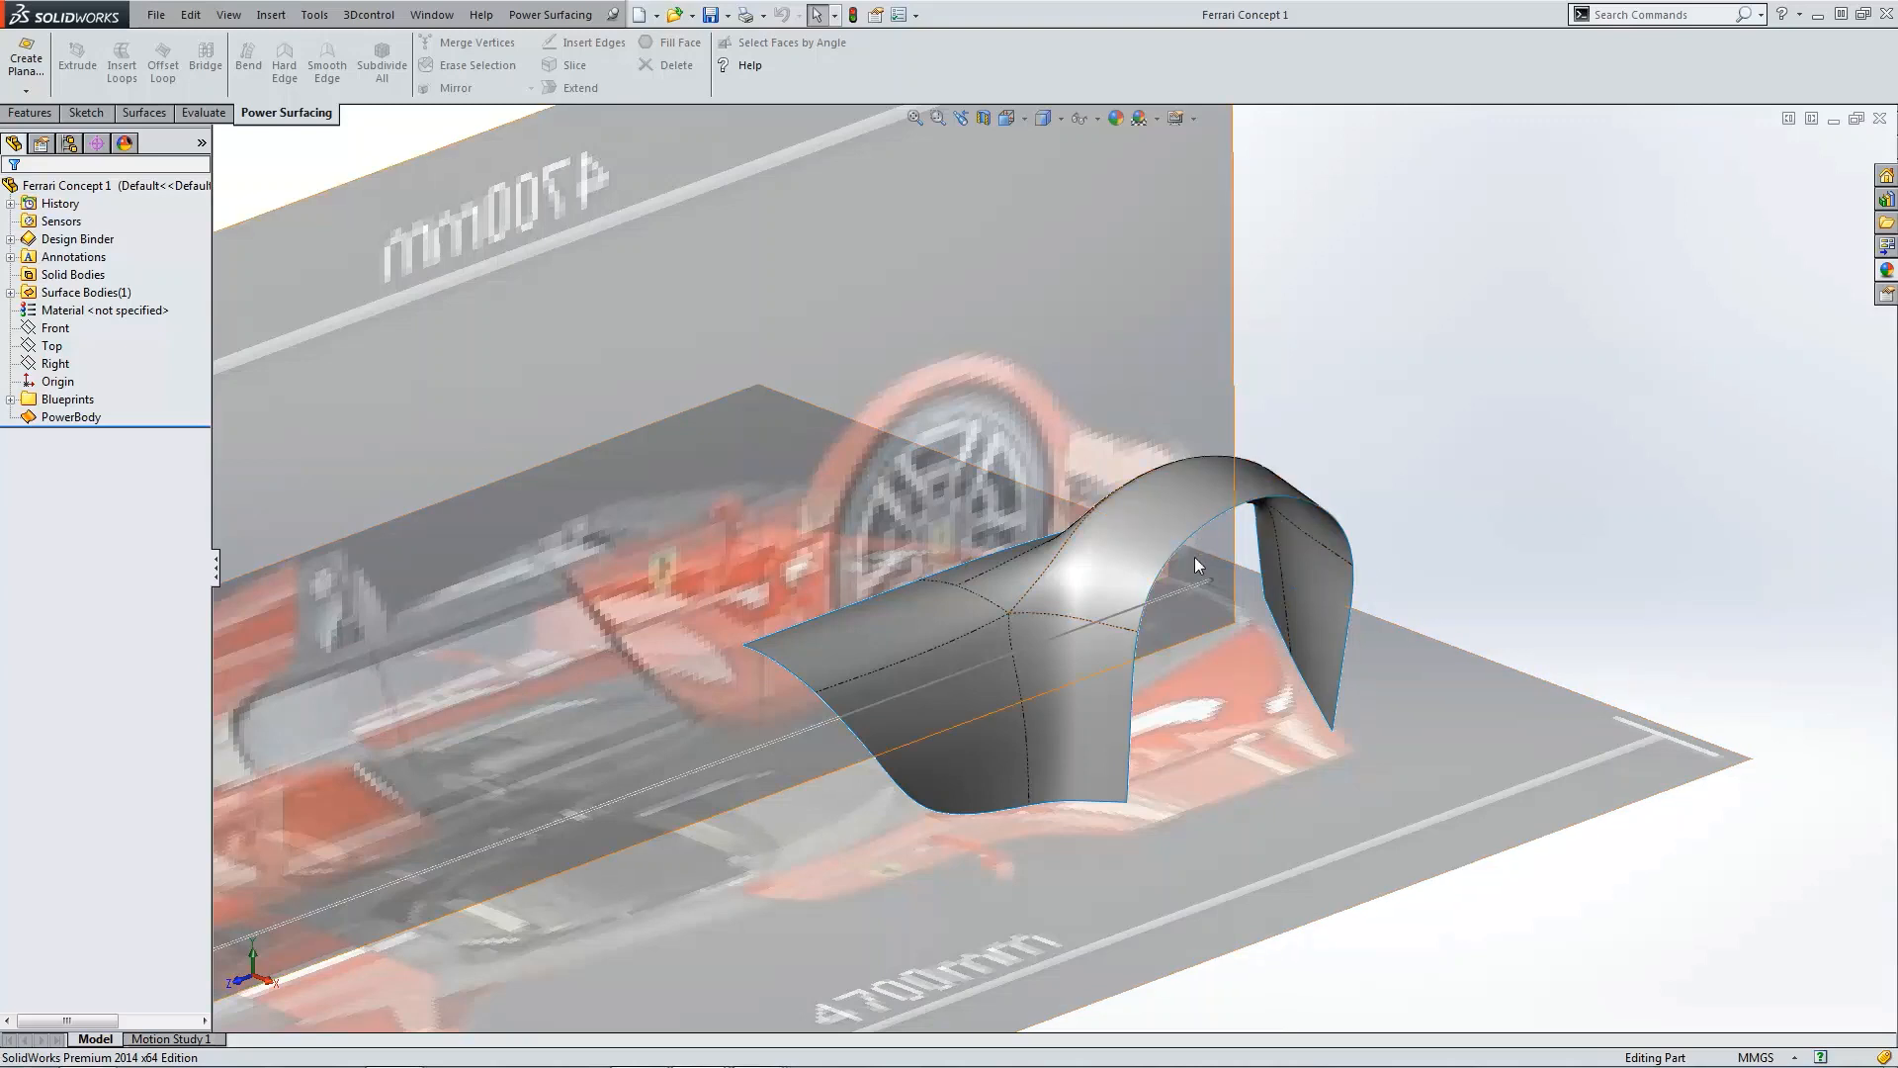
Step: Open the PowerBody feature for editing
middle_click_drag(1181, 642, 1193, 654)
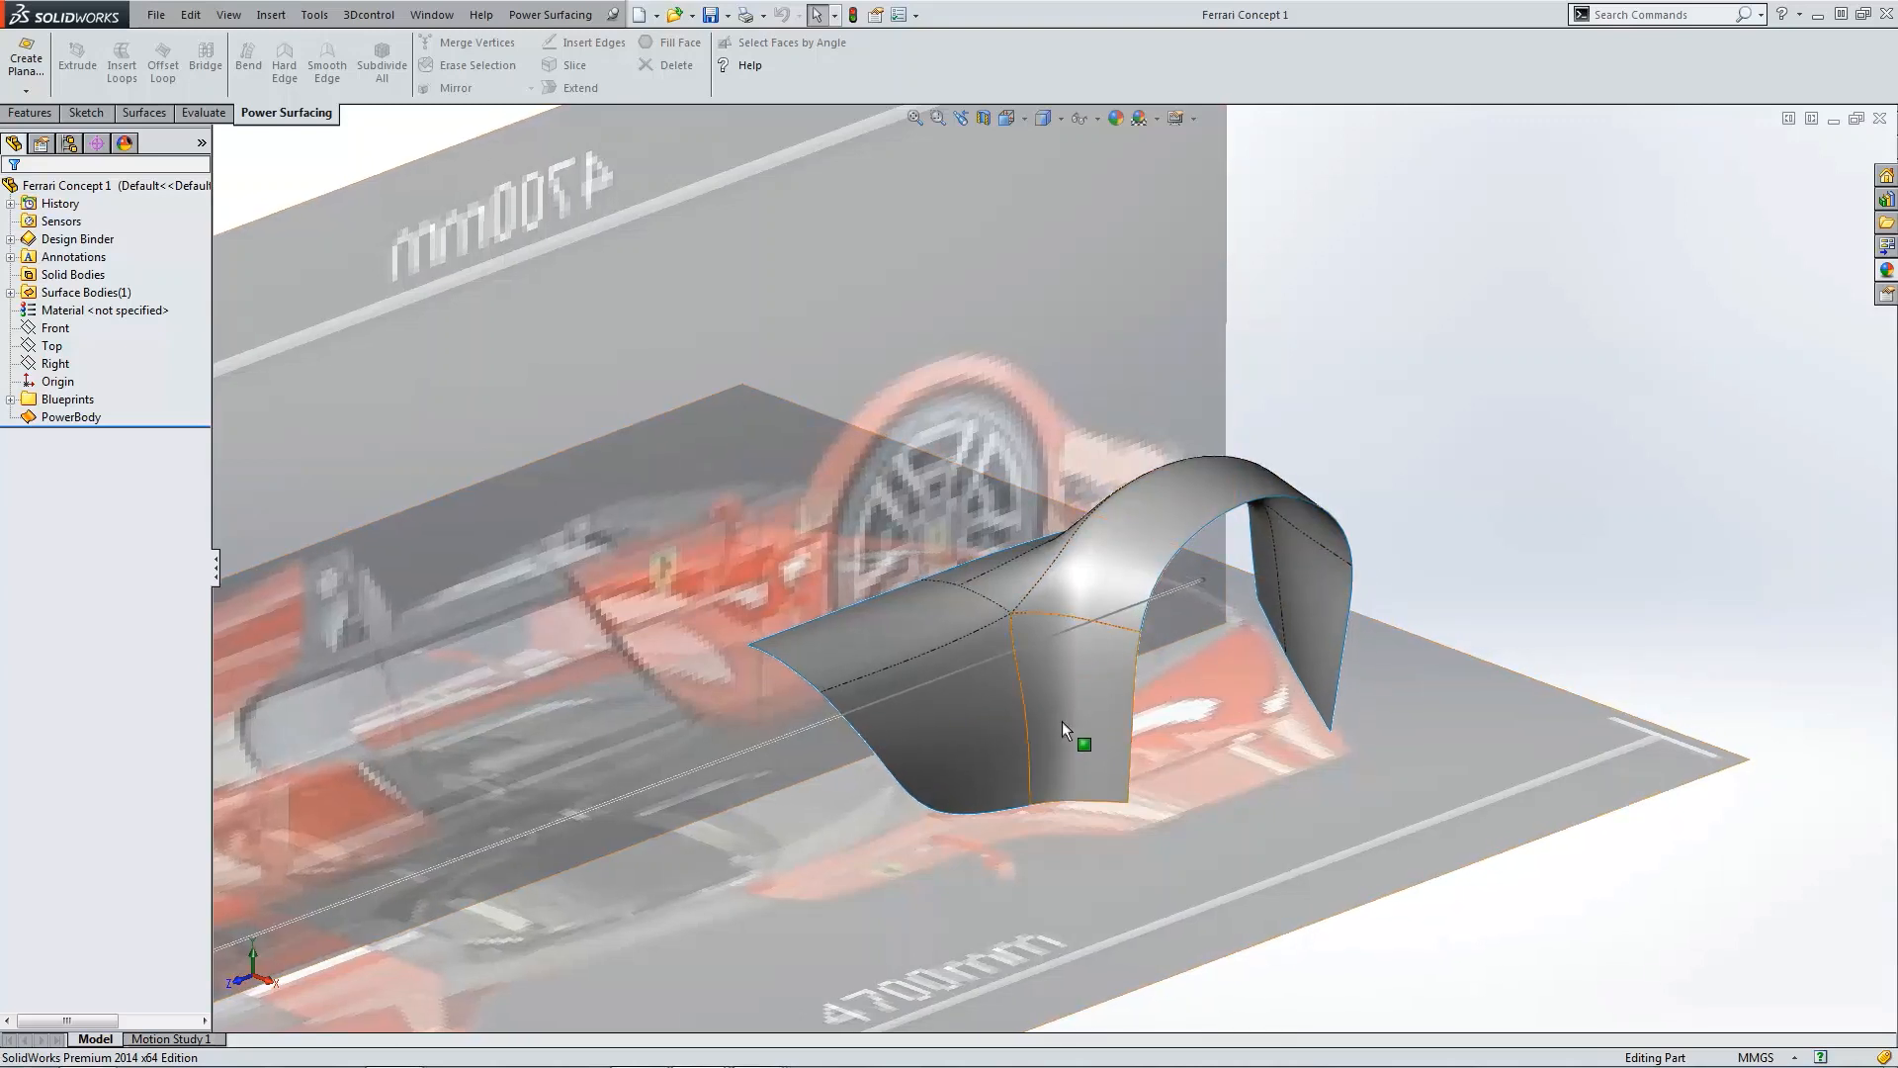
left_click(61, 417)
left_click(73, 364)
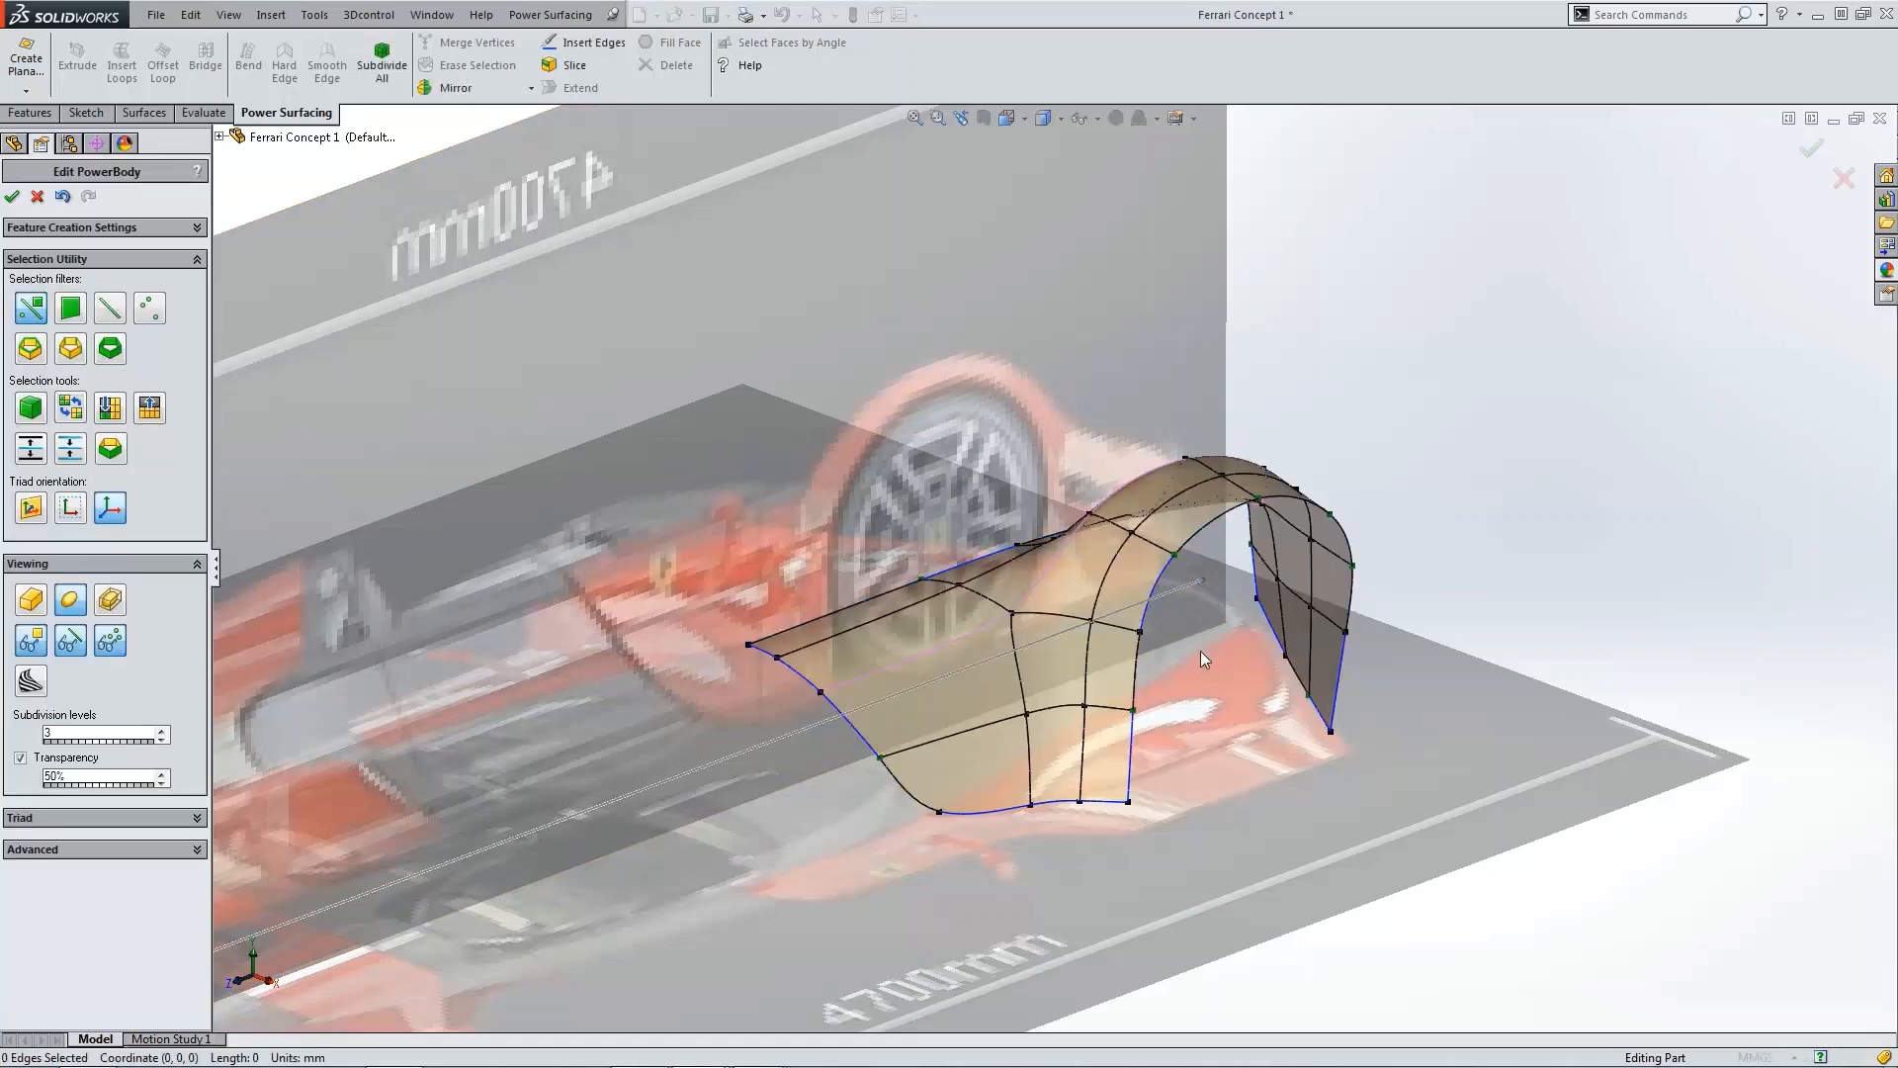
Step: In the right view, reposition vertices at the front top of the wheel arch to follow the side blueprint's fender outline
scroll(1226, 668, "down", 2)
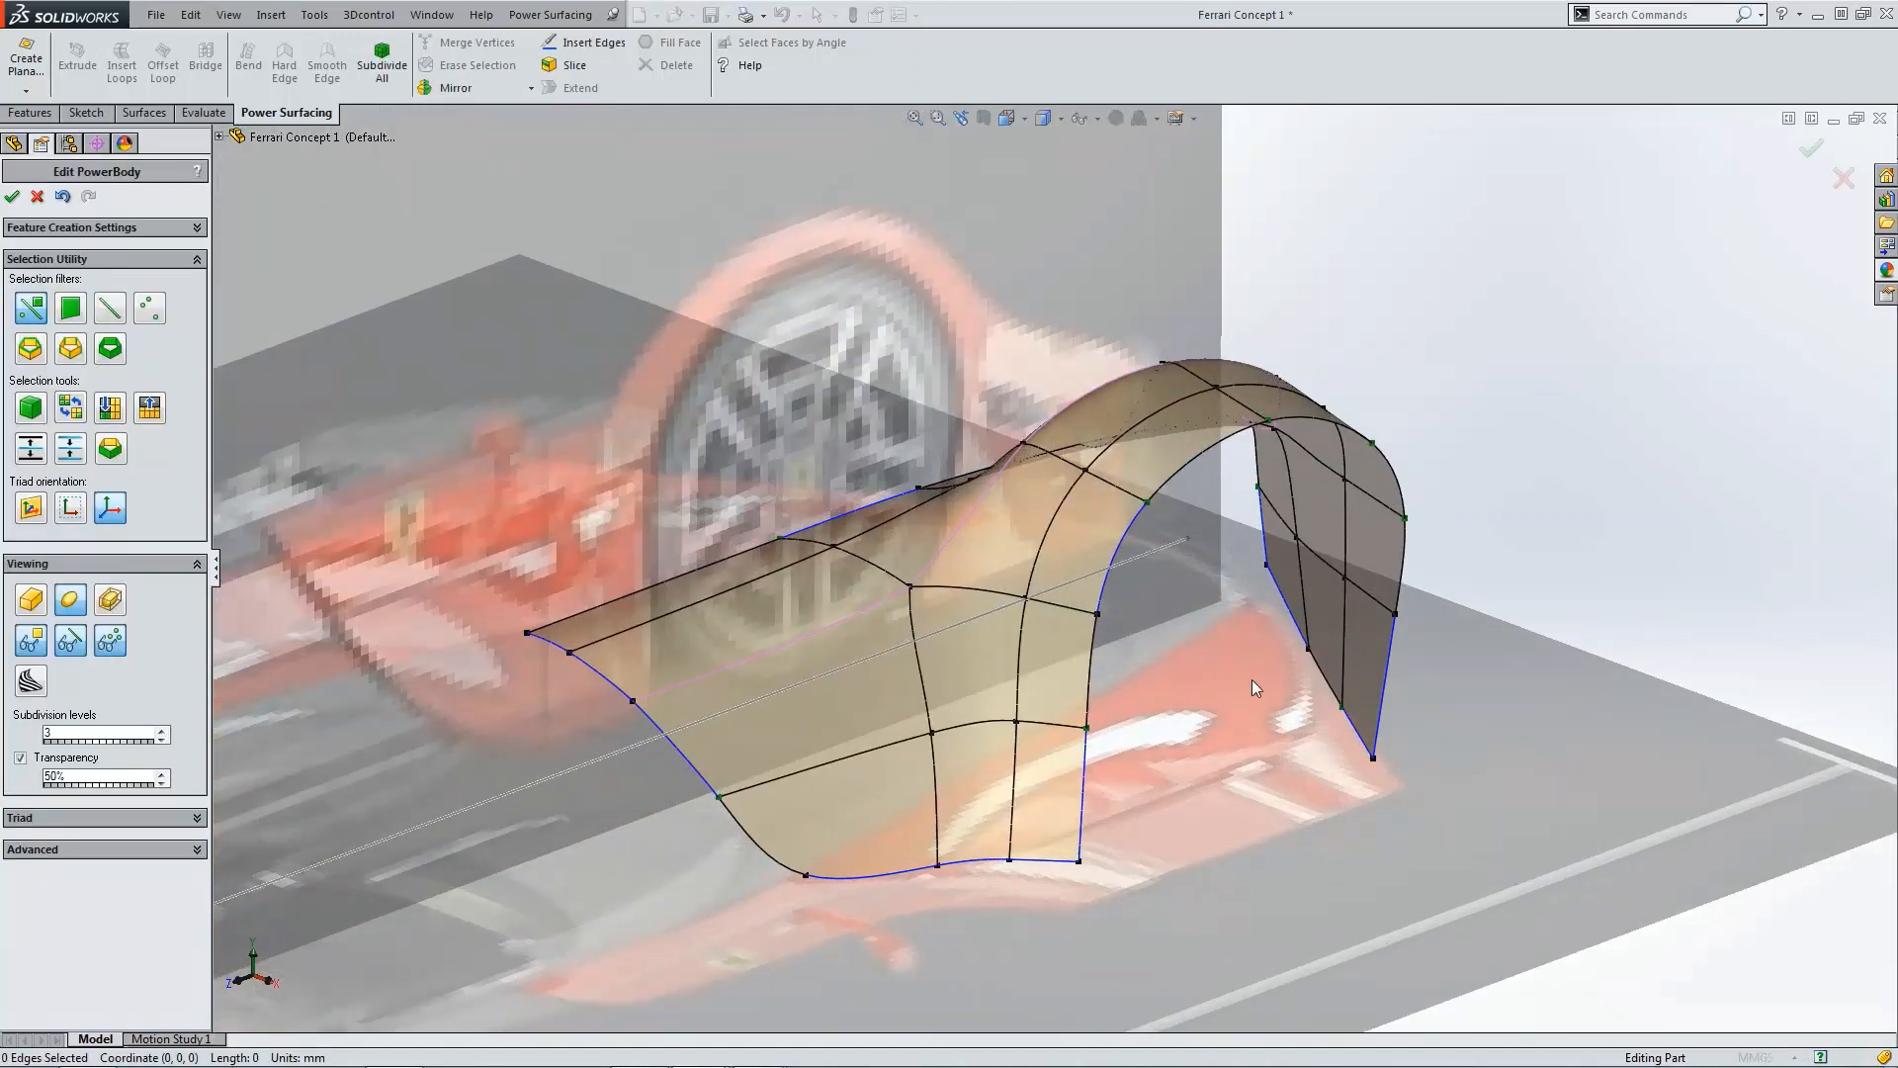
middle_click_drag(1036, 836, 1463, 771)
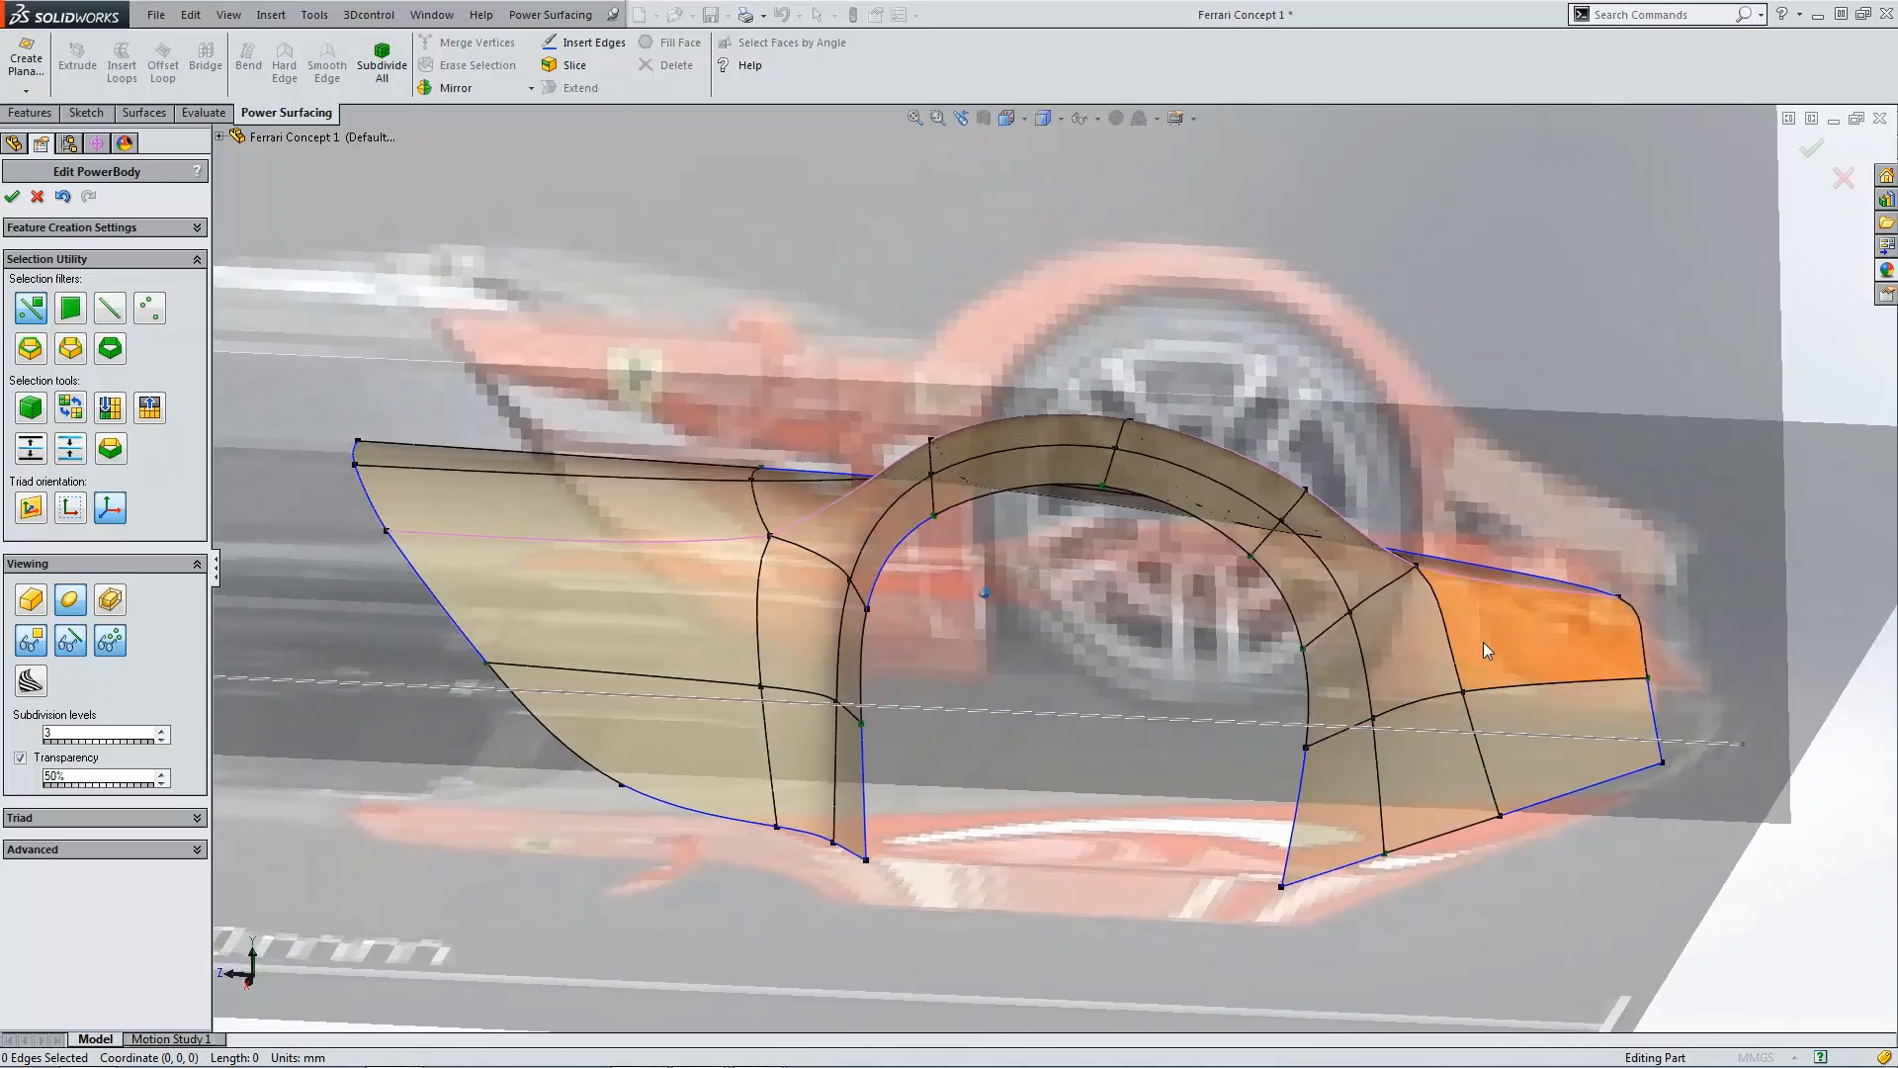
middle_click_drag(1483, 642, 1454, 580)
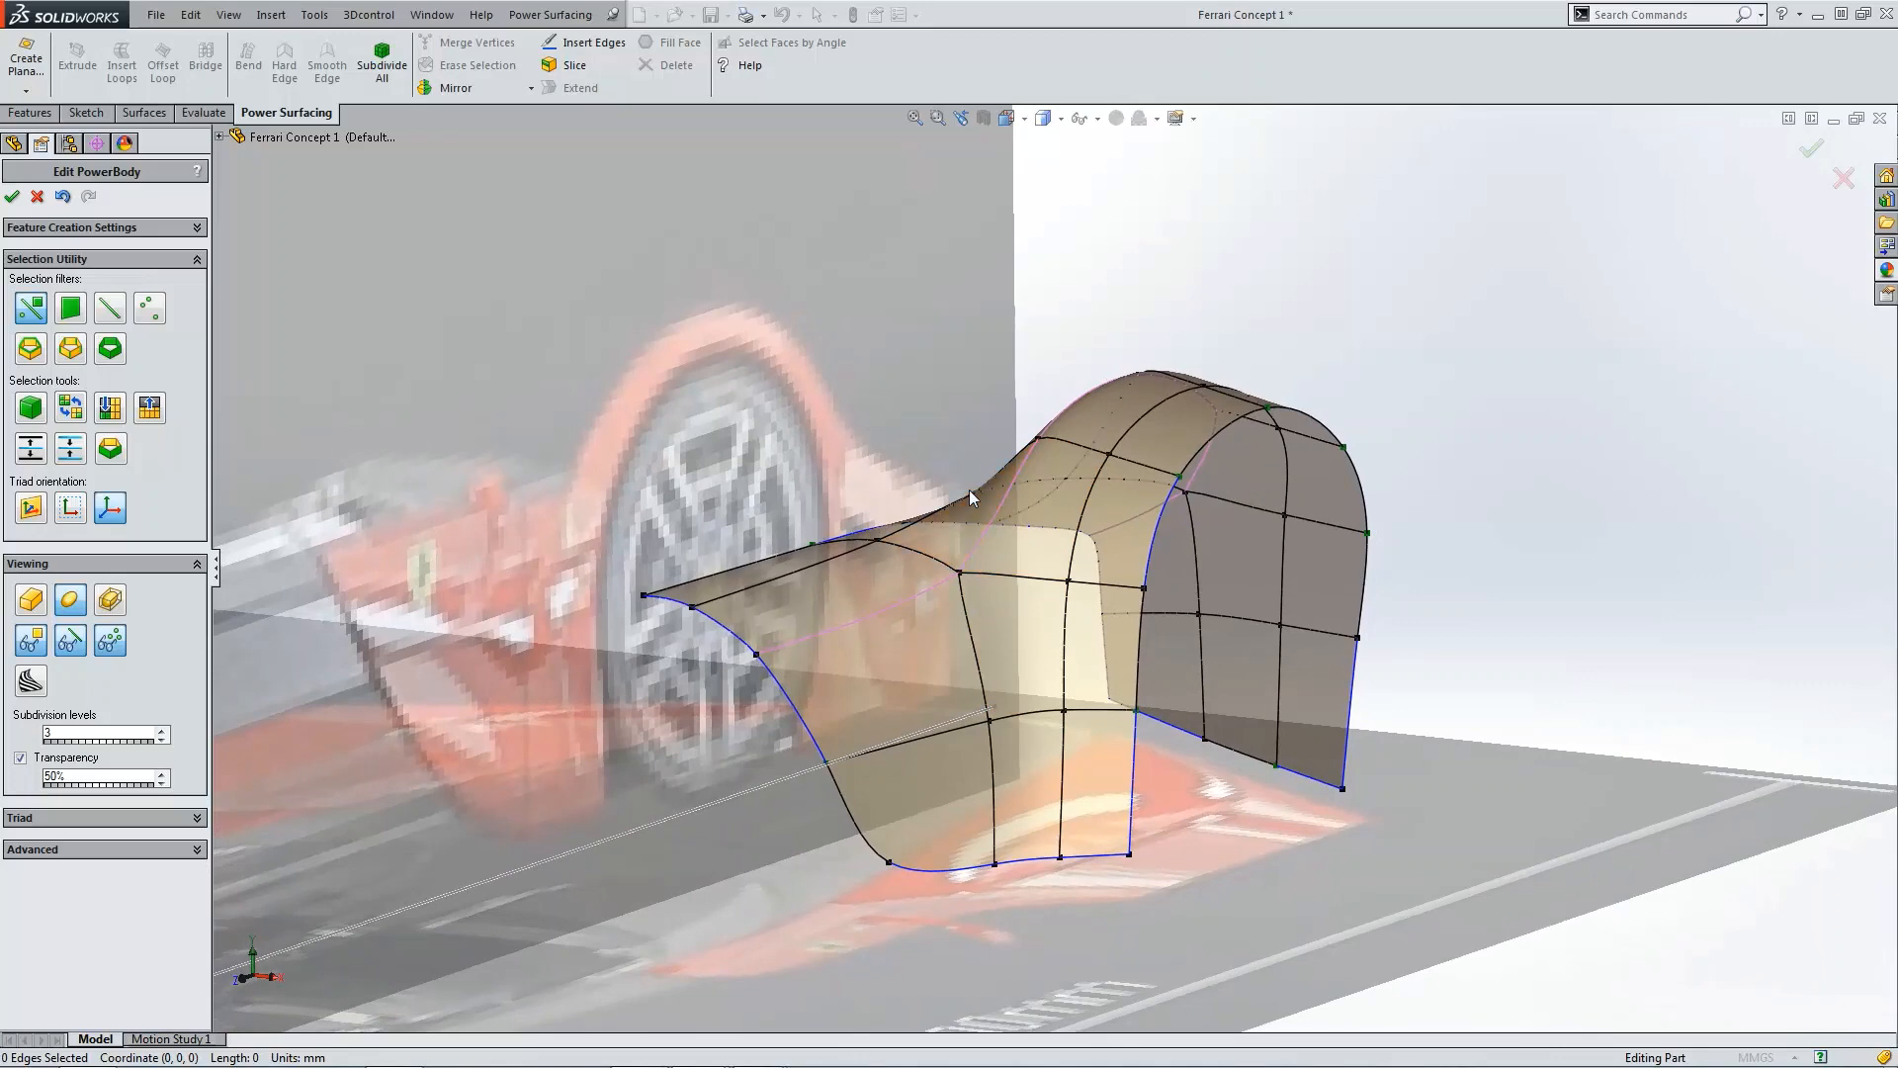
key("ctrl+4")
scroll(1399, 607, "down", 8)
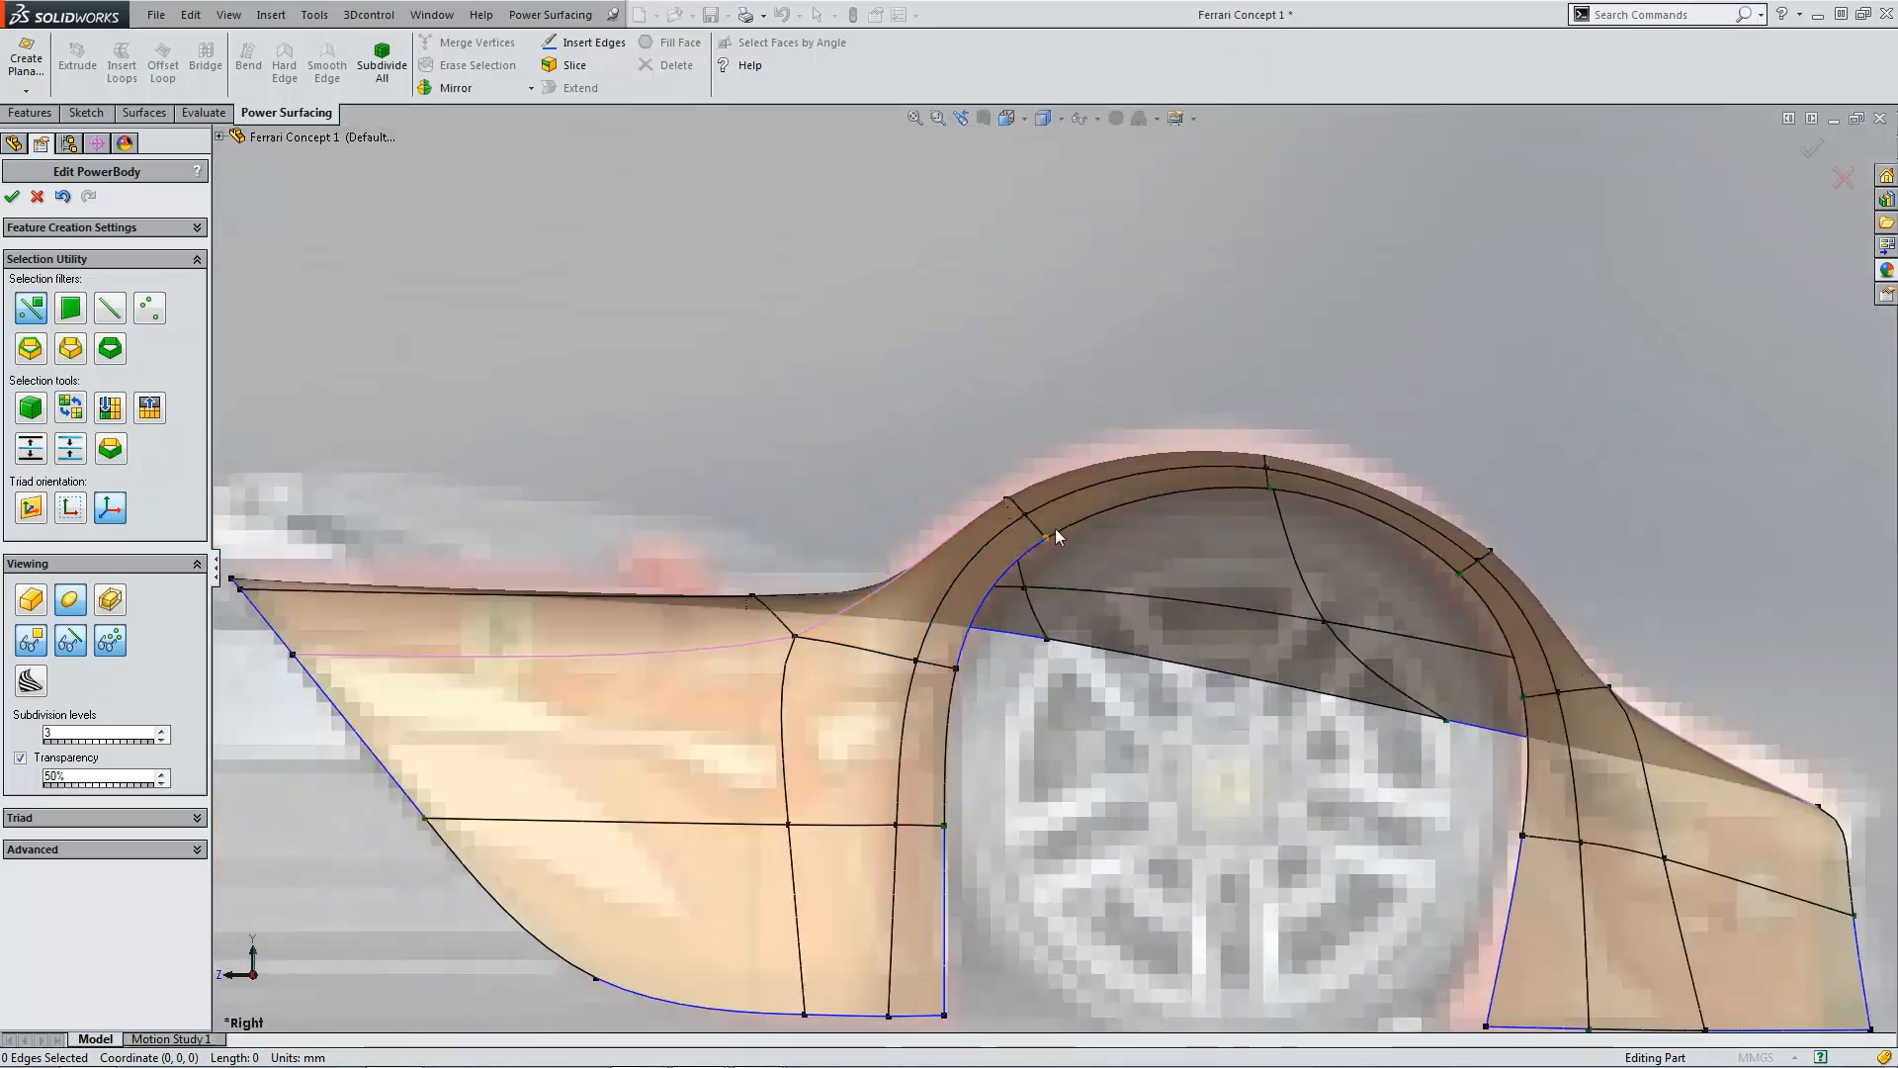
left_click(1047, 538)
scroll(1236, 558, "down", 2)
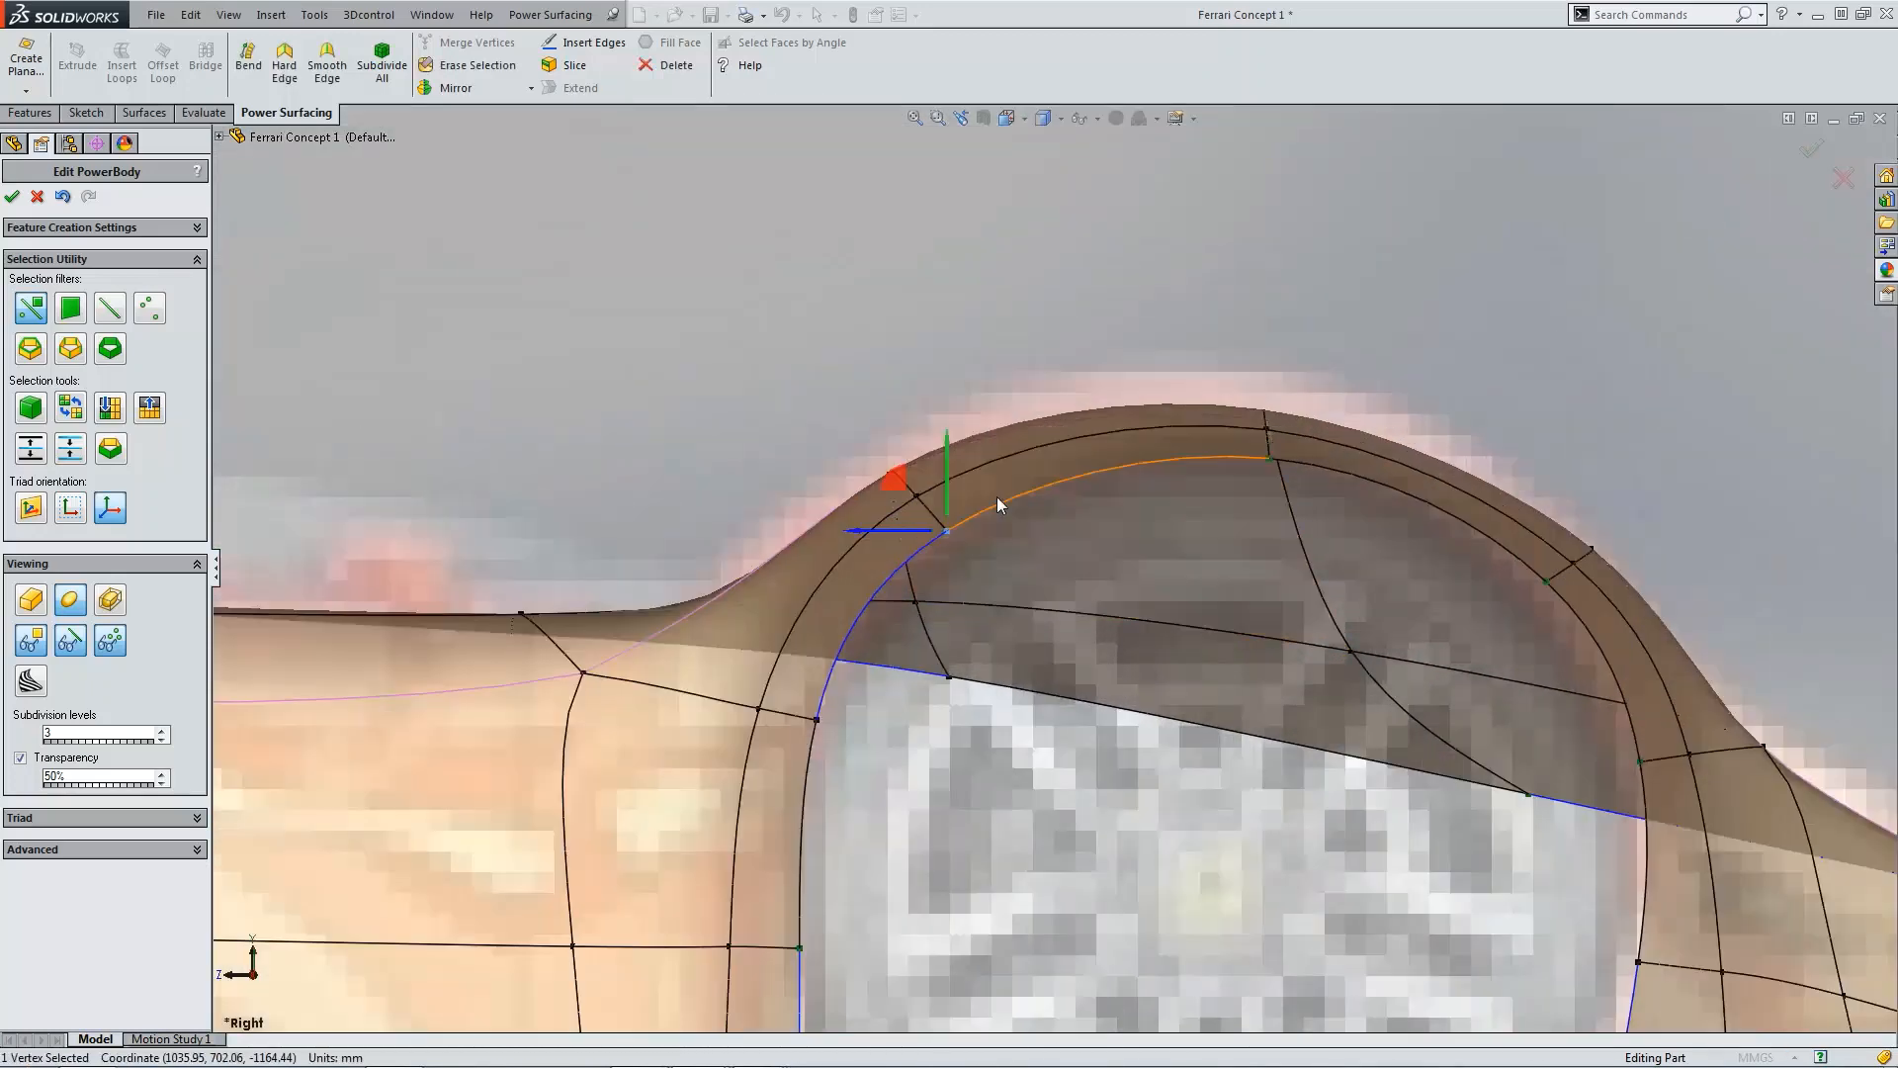
left_click(928, 503)
left_click_drag(876, 457, 889, 485)
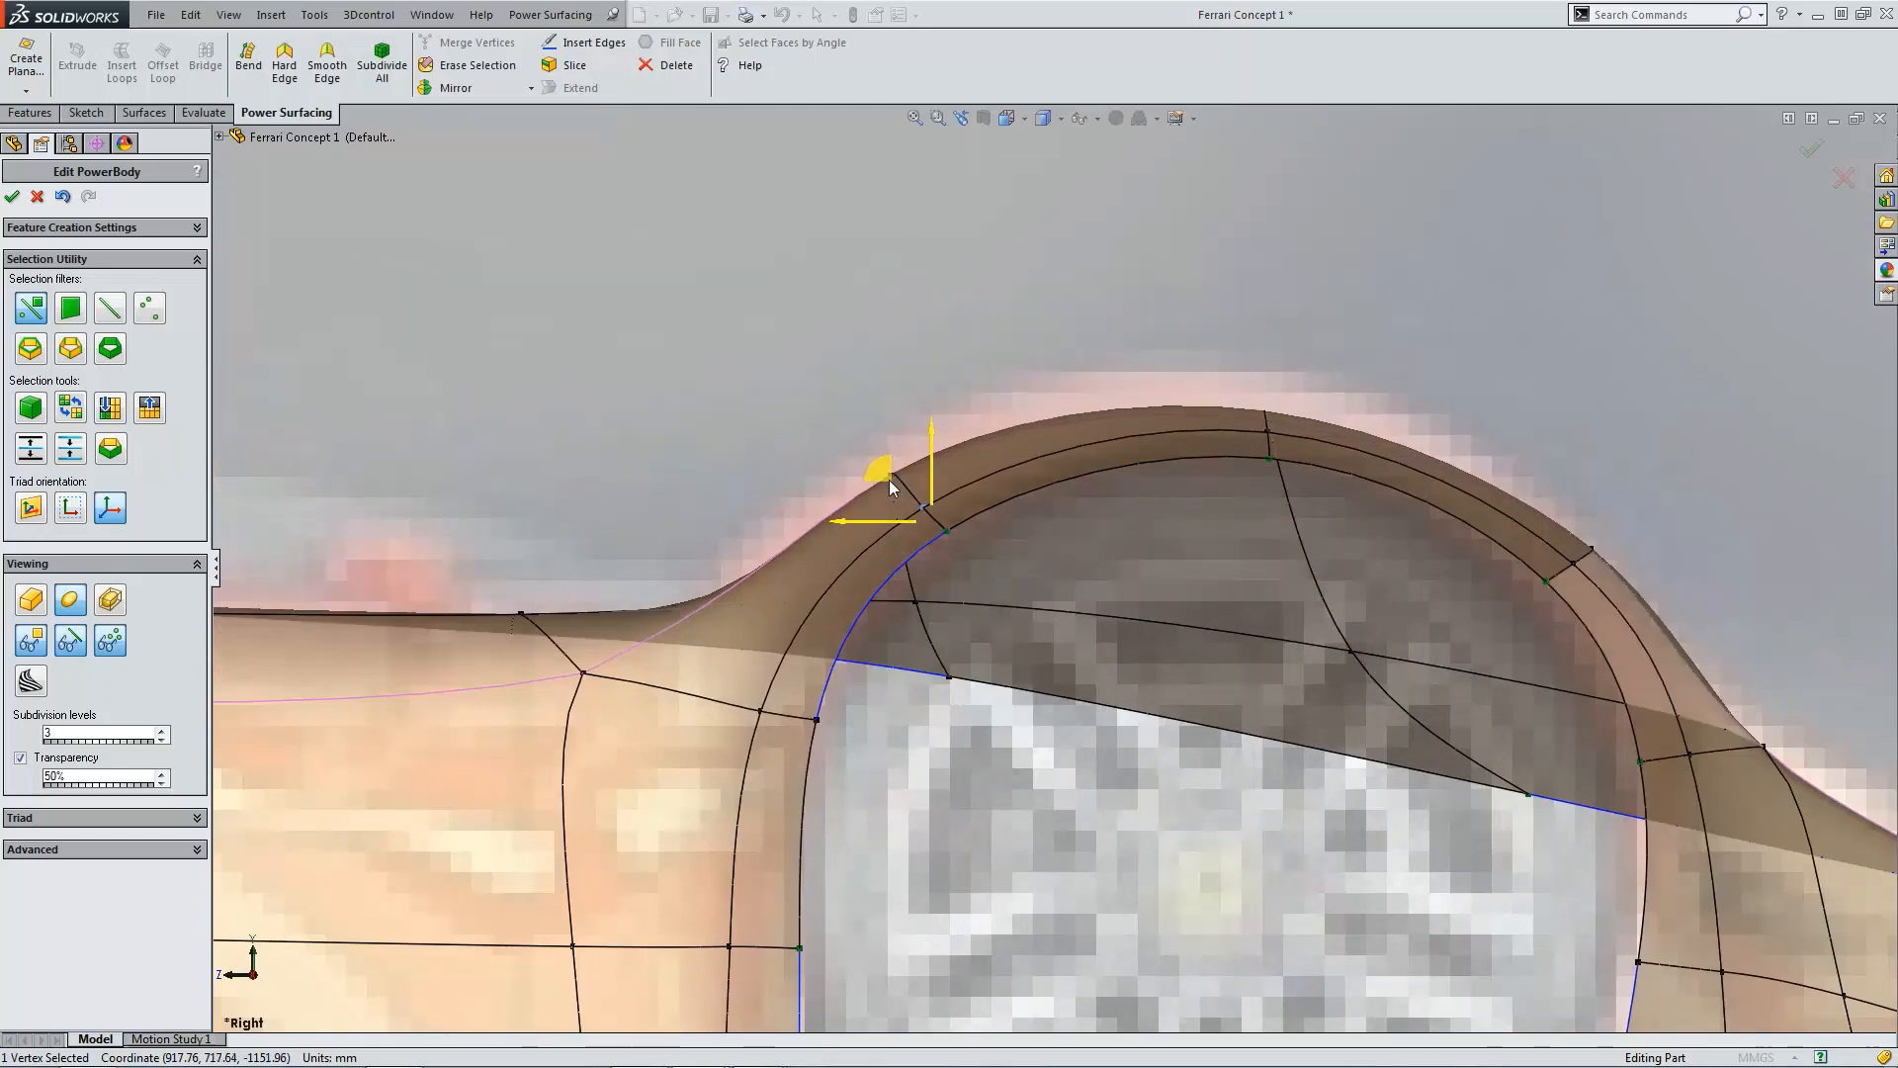
scroll(1112, 584, "up", 3)
scroll(1319, 566, "down", 1)
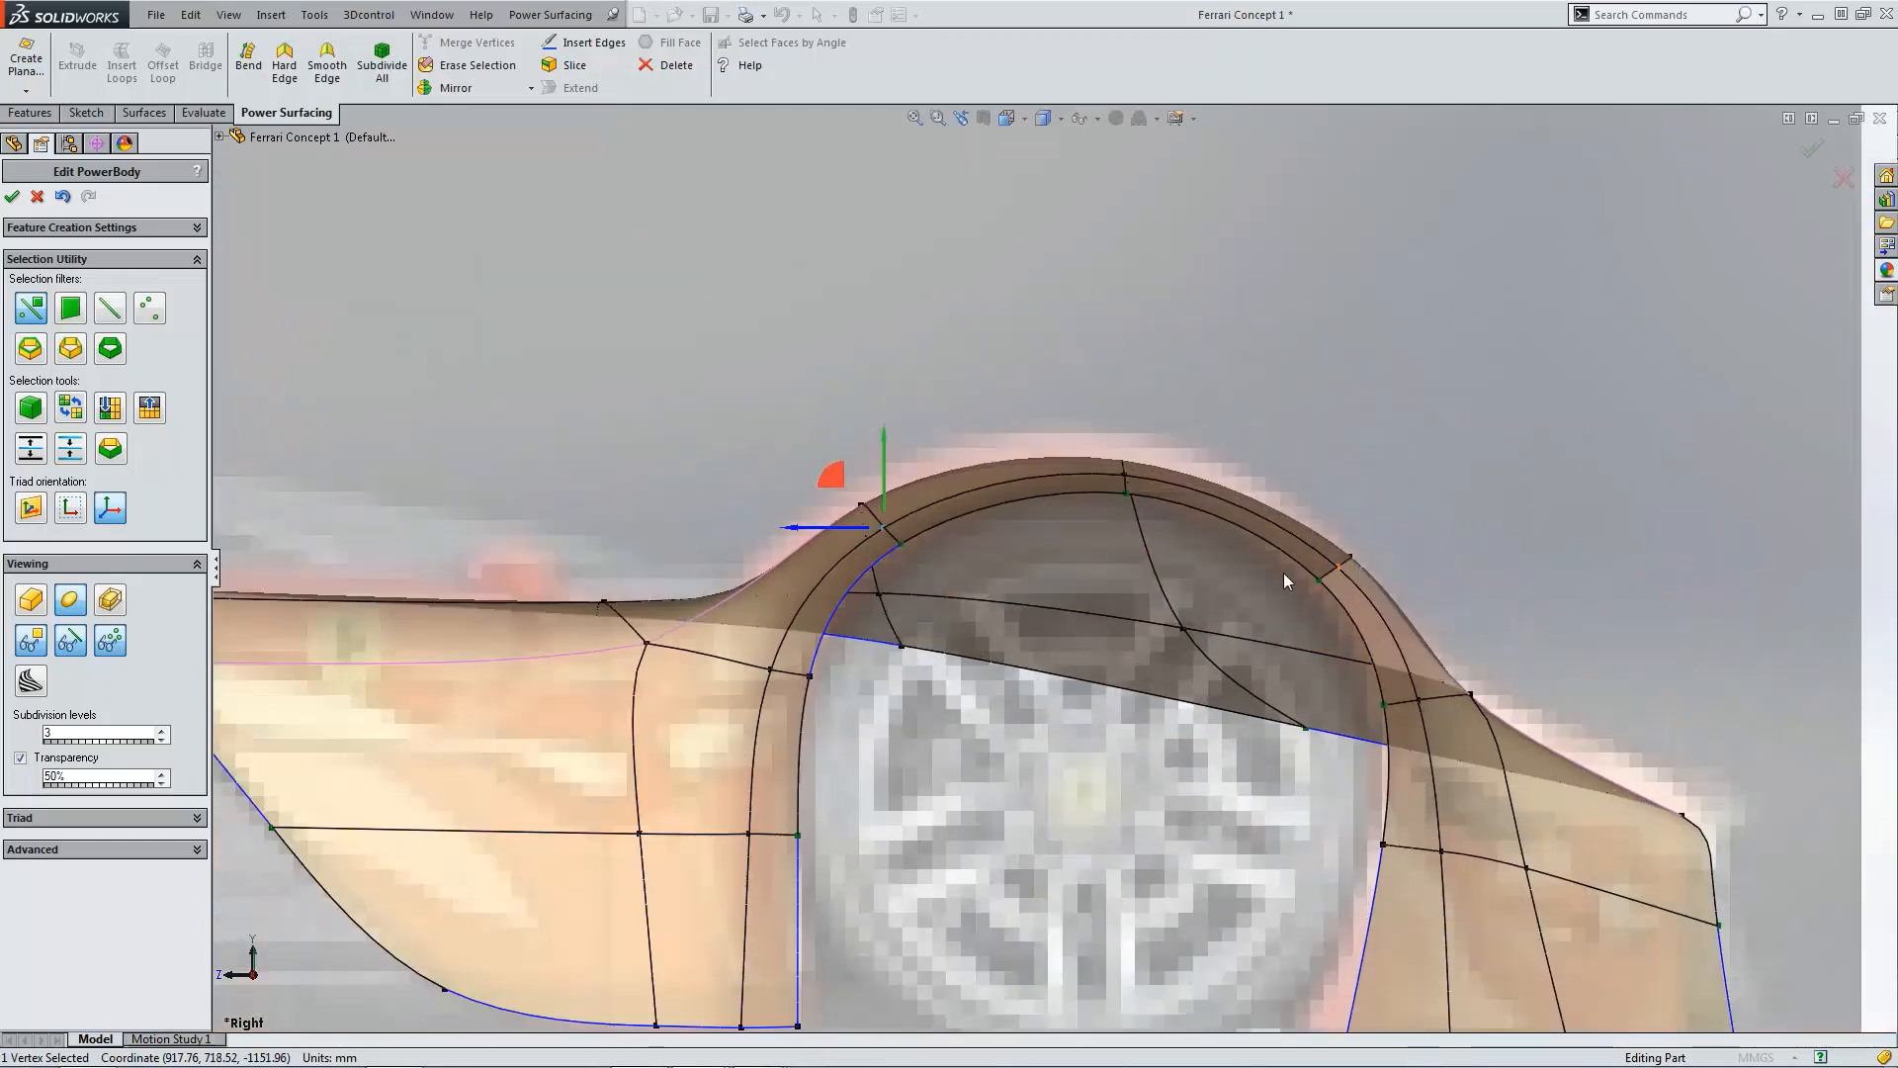
left_click(770, 670)
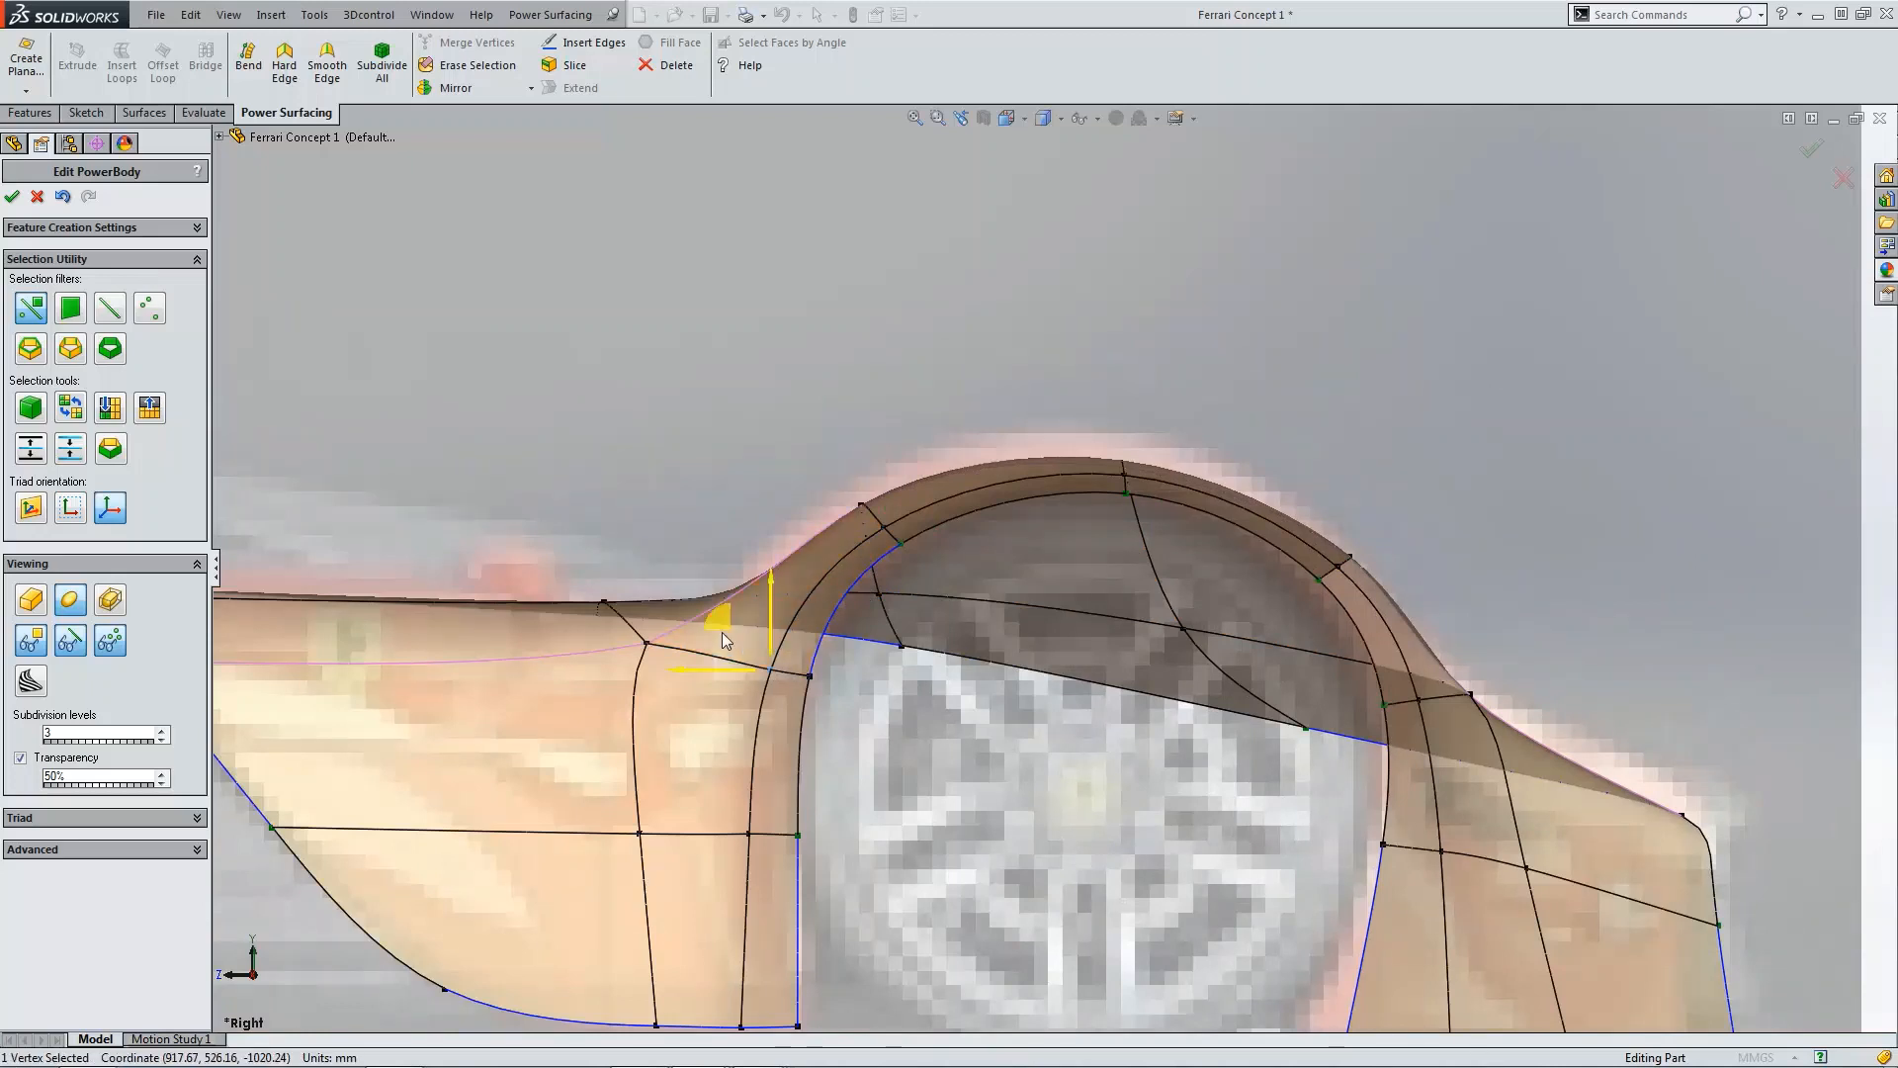
left_click_drag(722, 633, 730, 634)
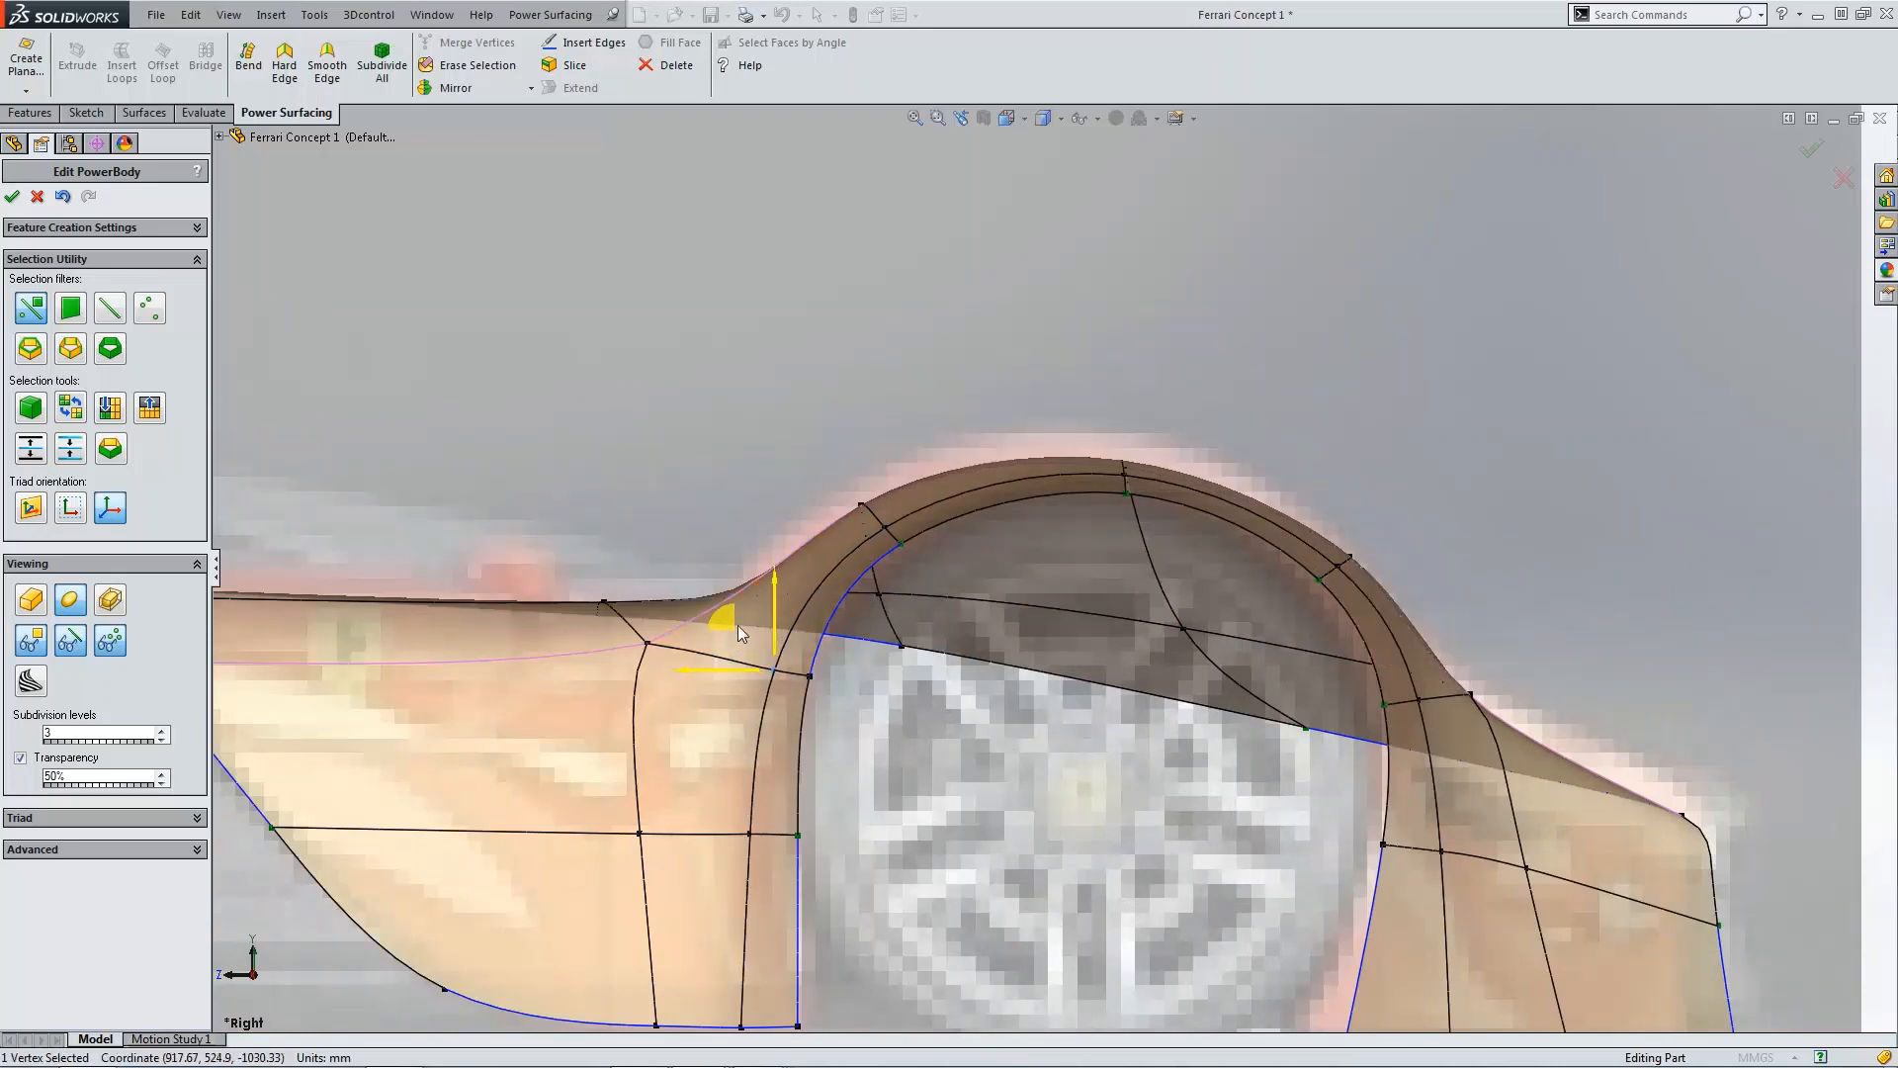
Step: Inspect vertices, a face and an edge around the wheel arch, then finish editing the PowerBody
scroll(929, 564, "down", 3)
left_click(898, 534)
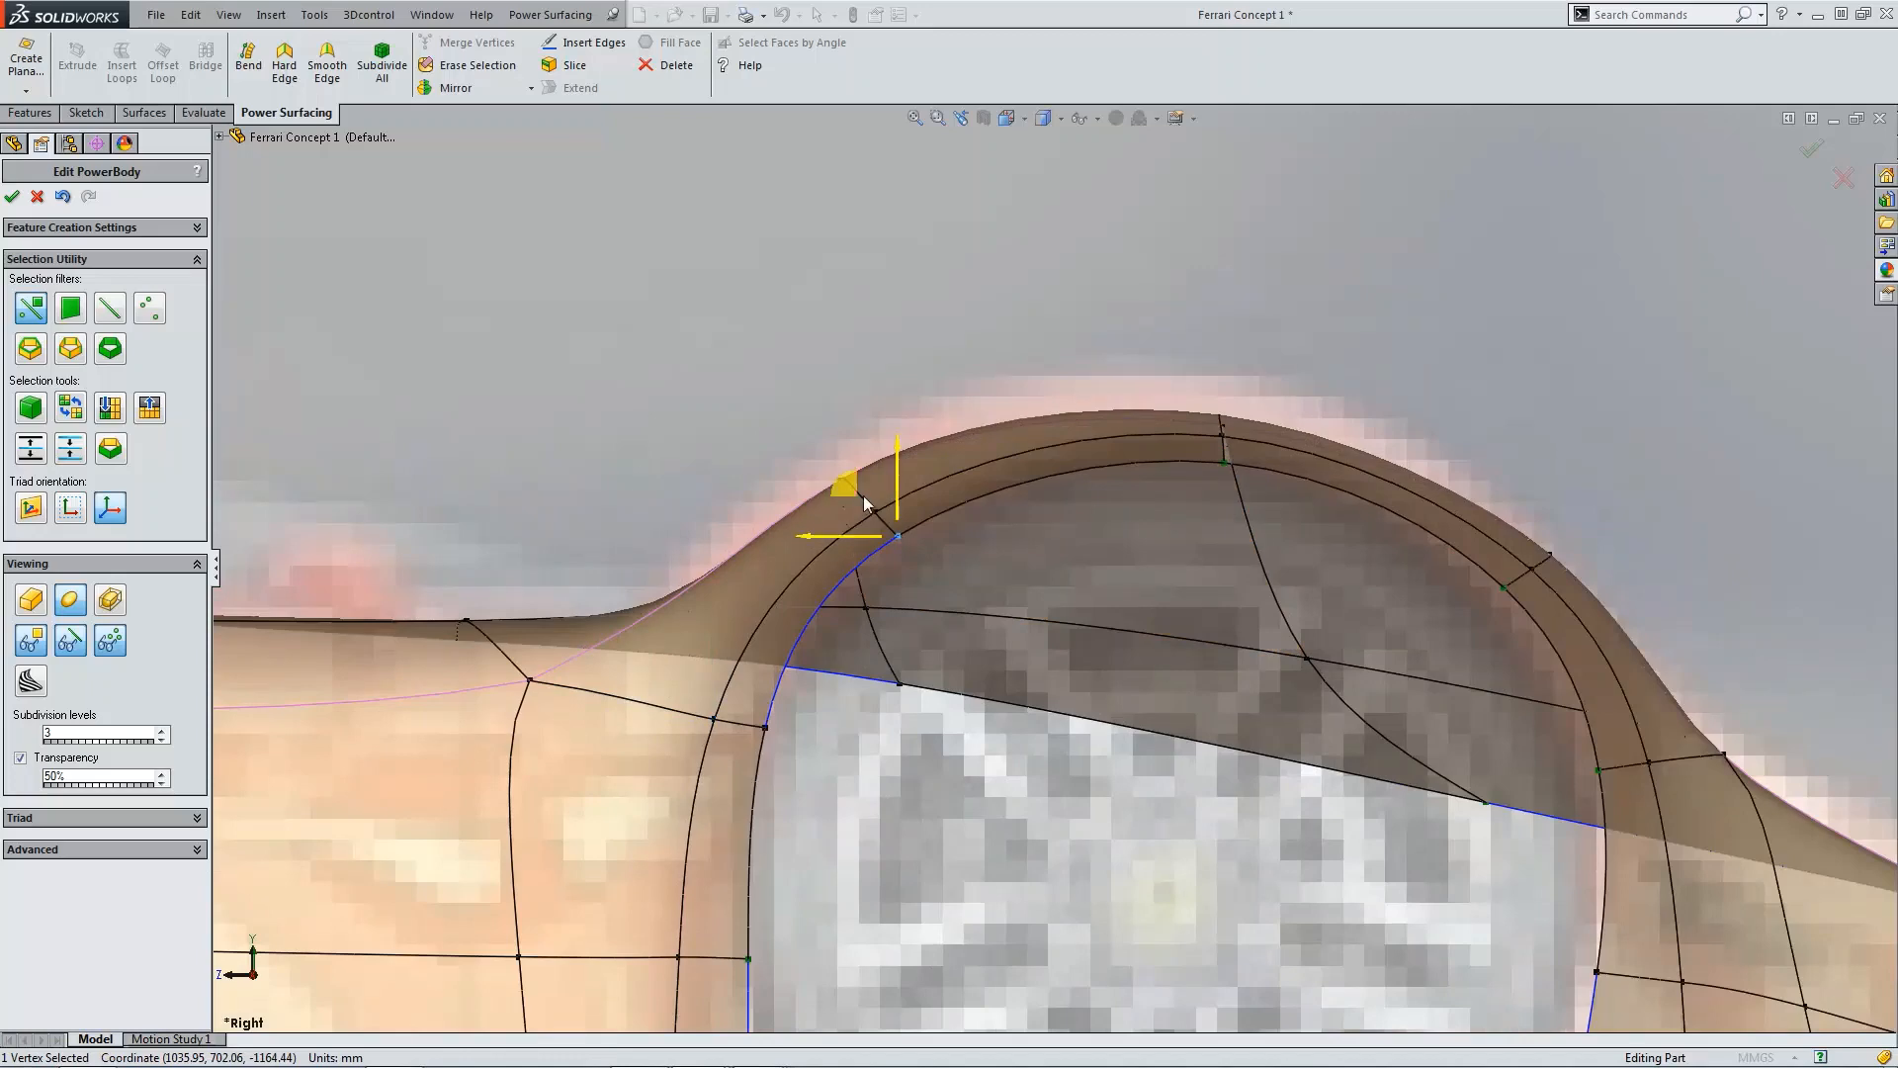
scroll(846, 484, "up", 2)
left_click(1070, 552)
scroll(1082, 591, "up", 2)
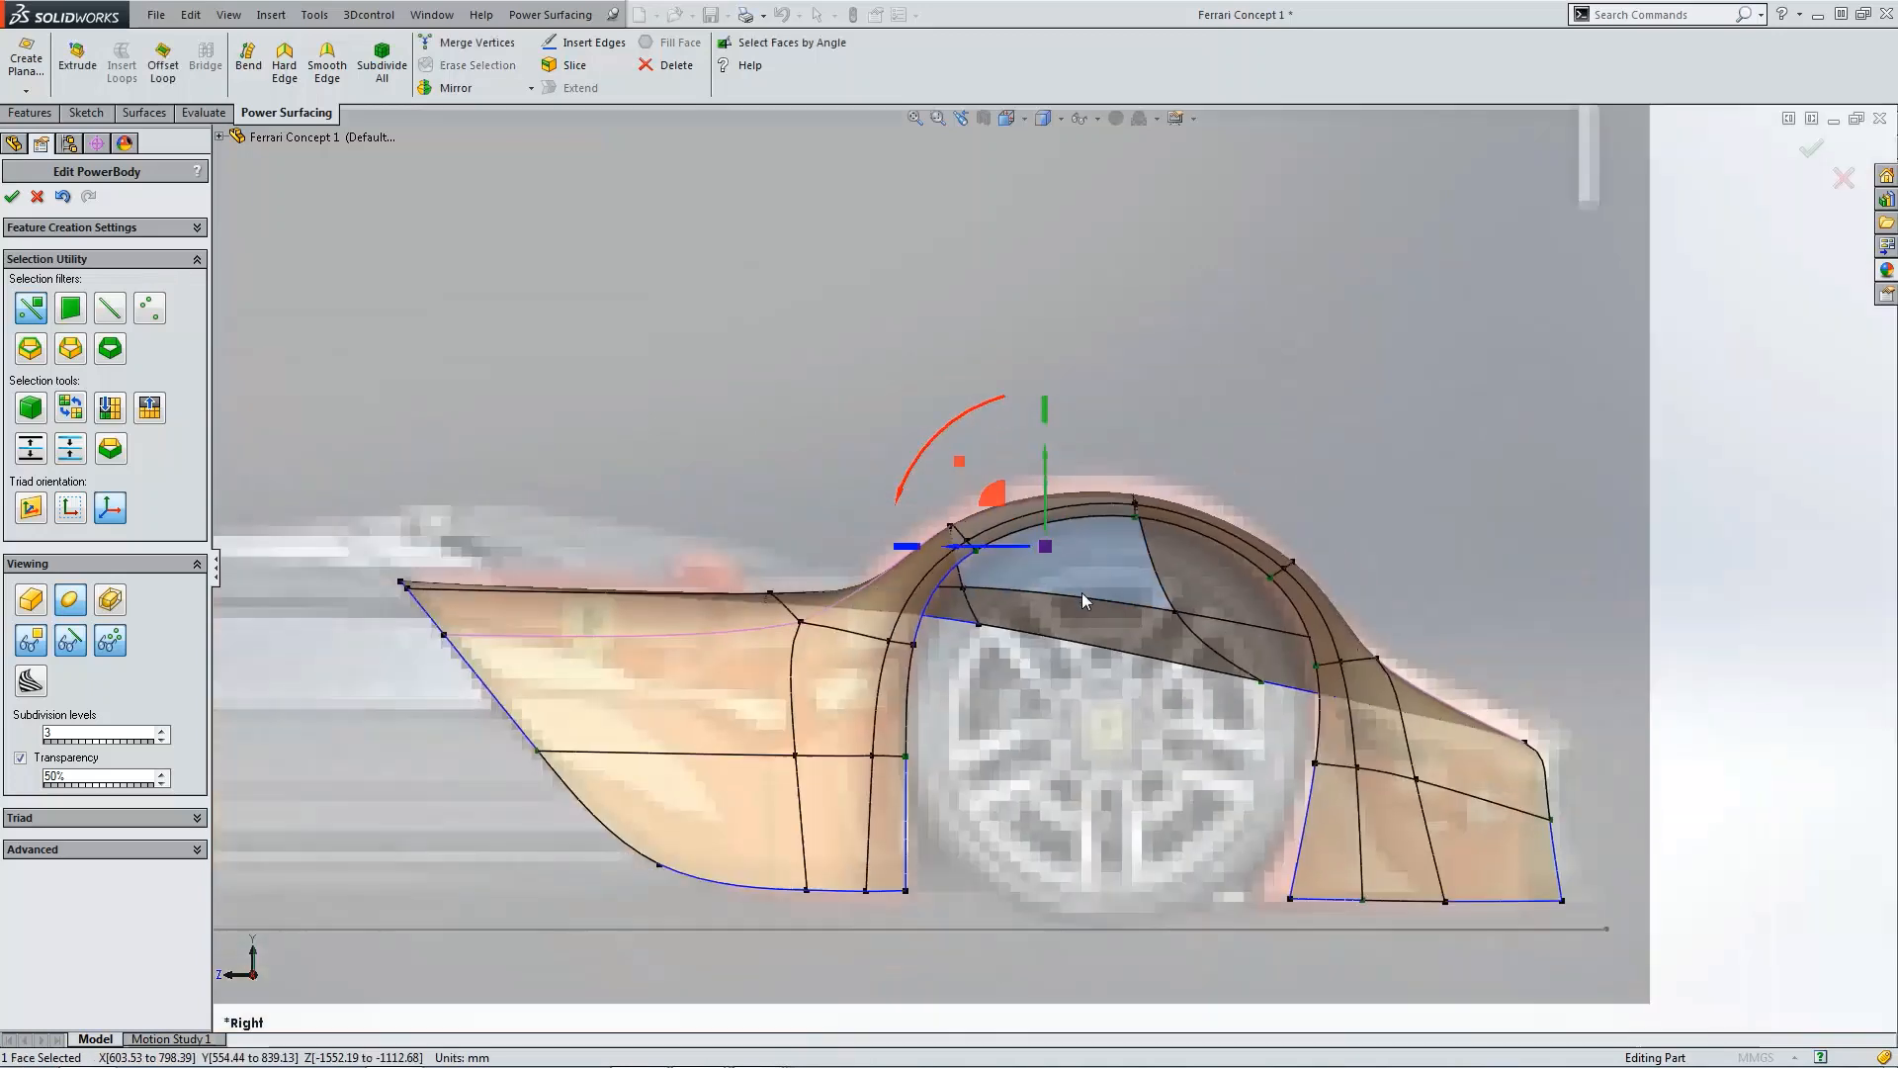
left_click(1301, 406)
scroll(1260, 520, "up", 2)
middle_click_drag(1256, 530, 1206, 737)
left_click(1250, 714)
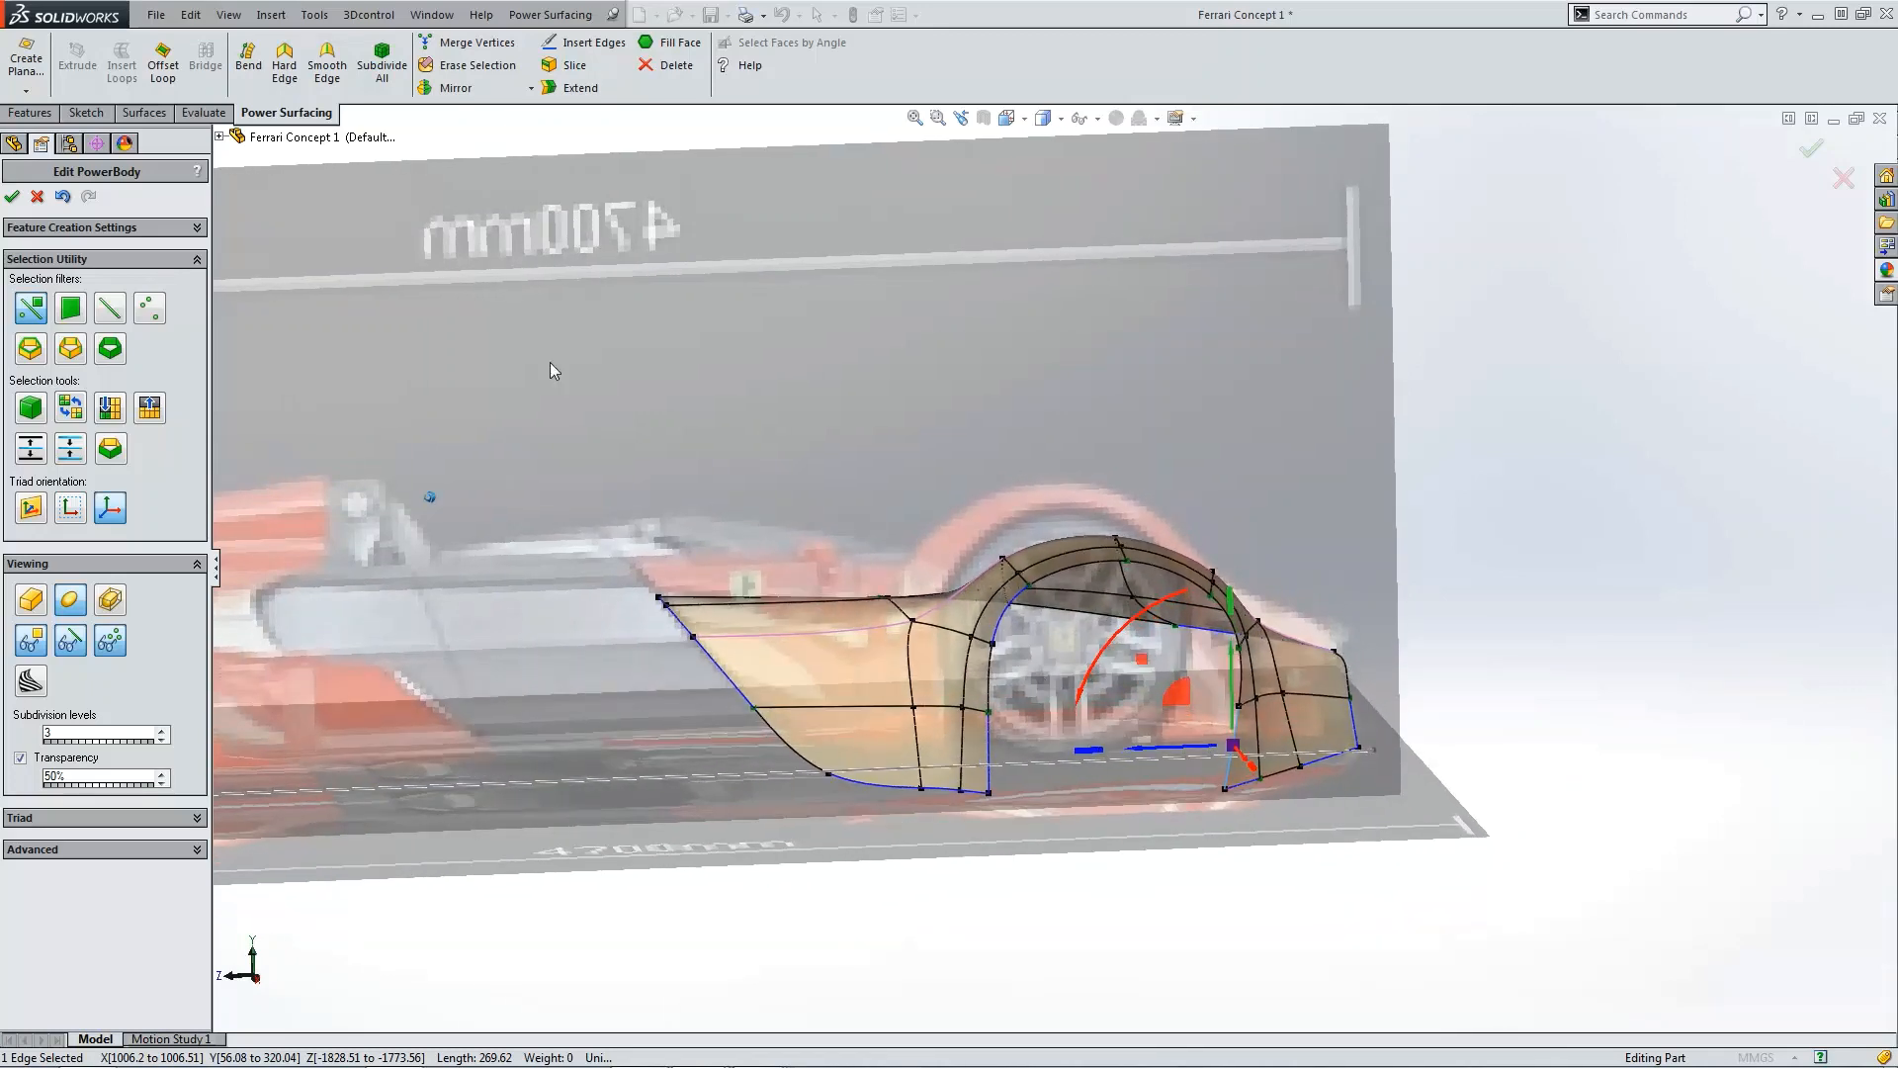
left_click(12, 196)
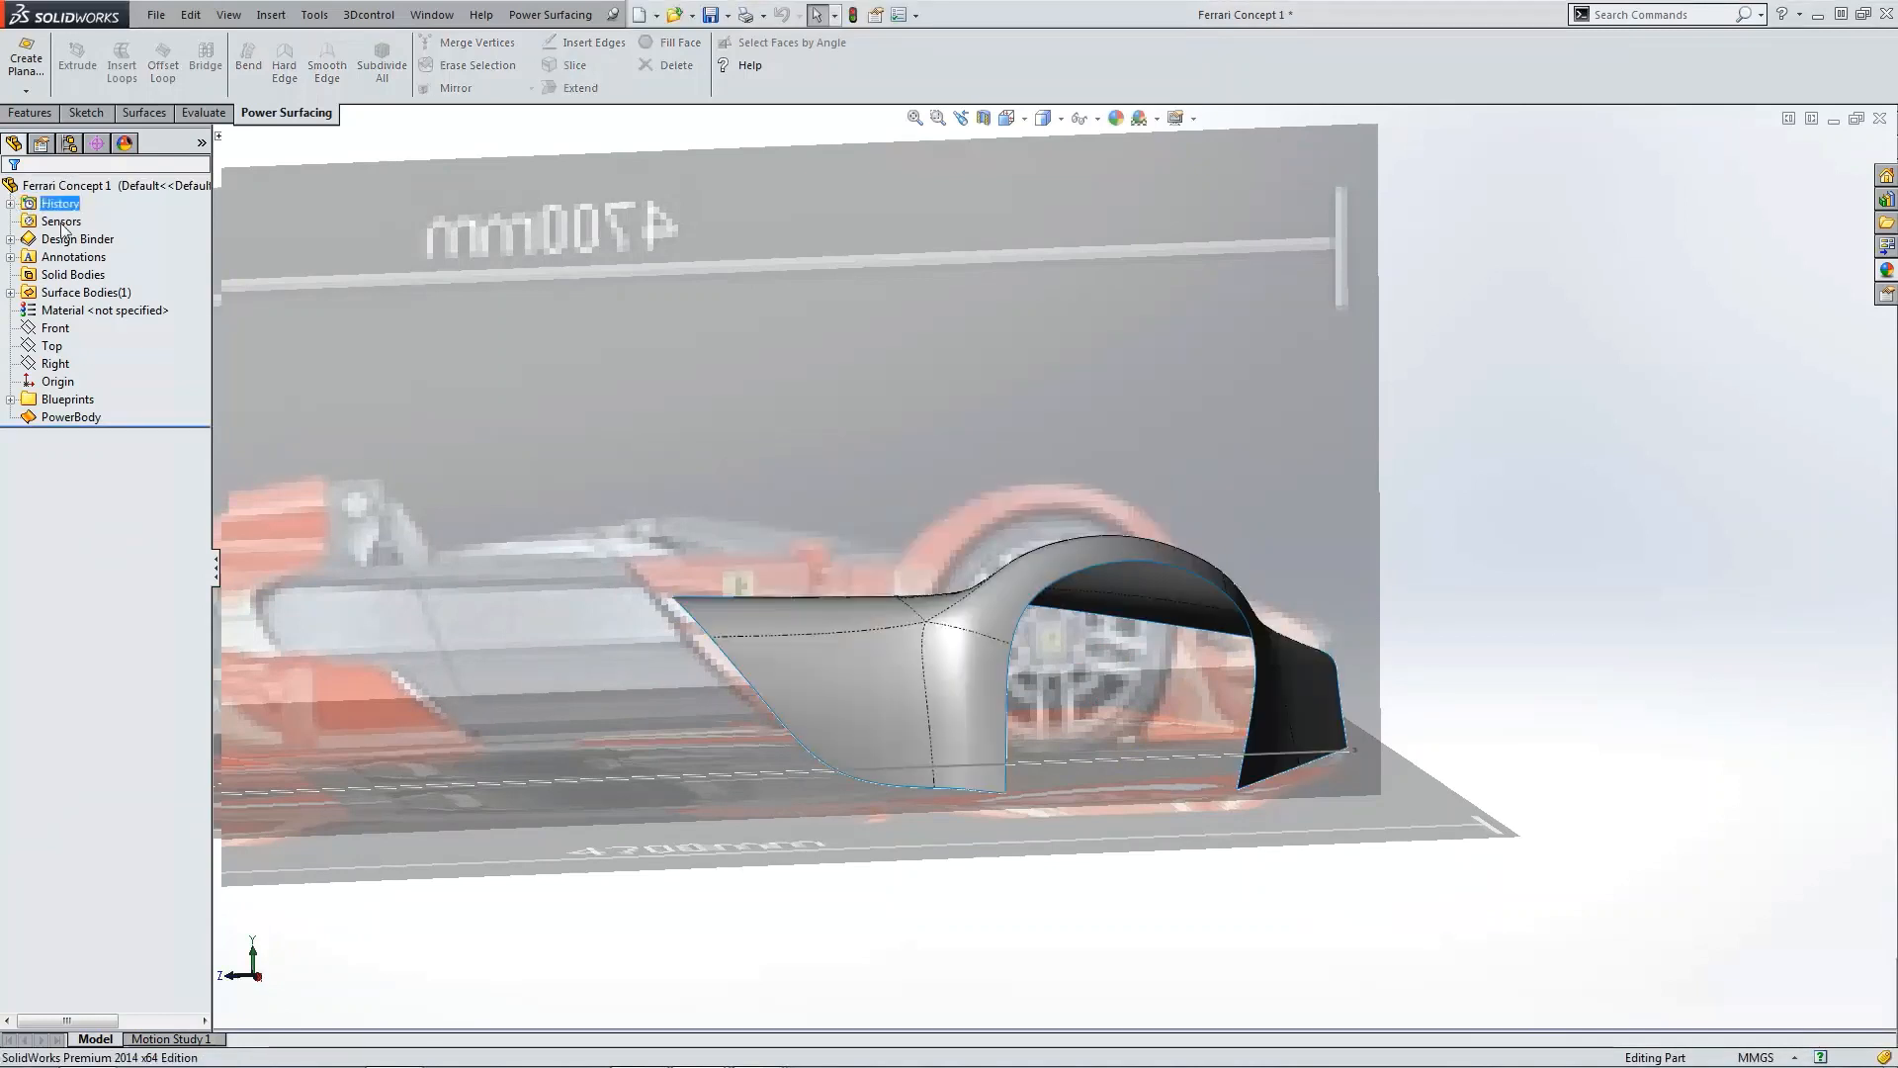
Step: Start a Ruled Surface and select the four edges around the wheel-arch opening
scroll(1029, 786, "down", 5)
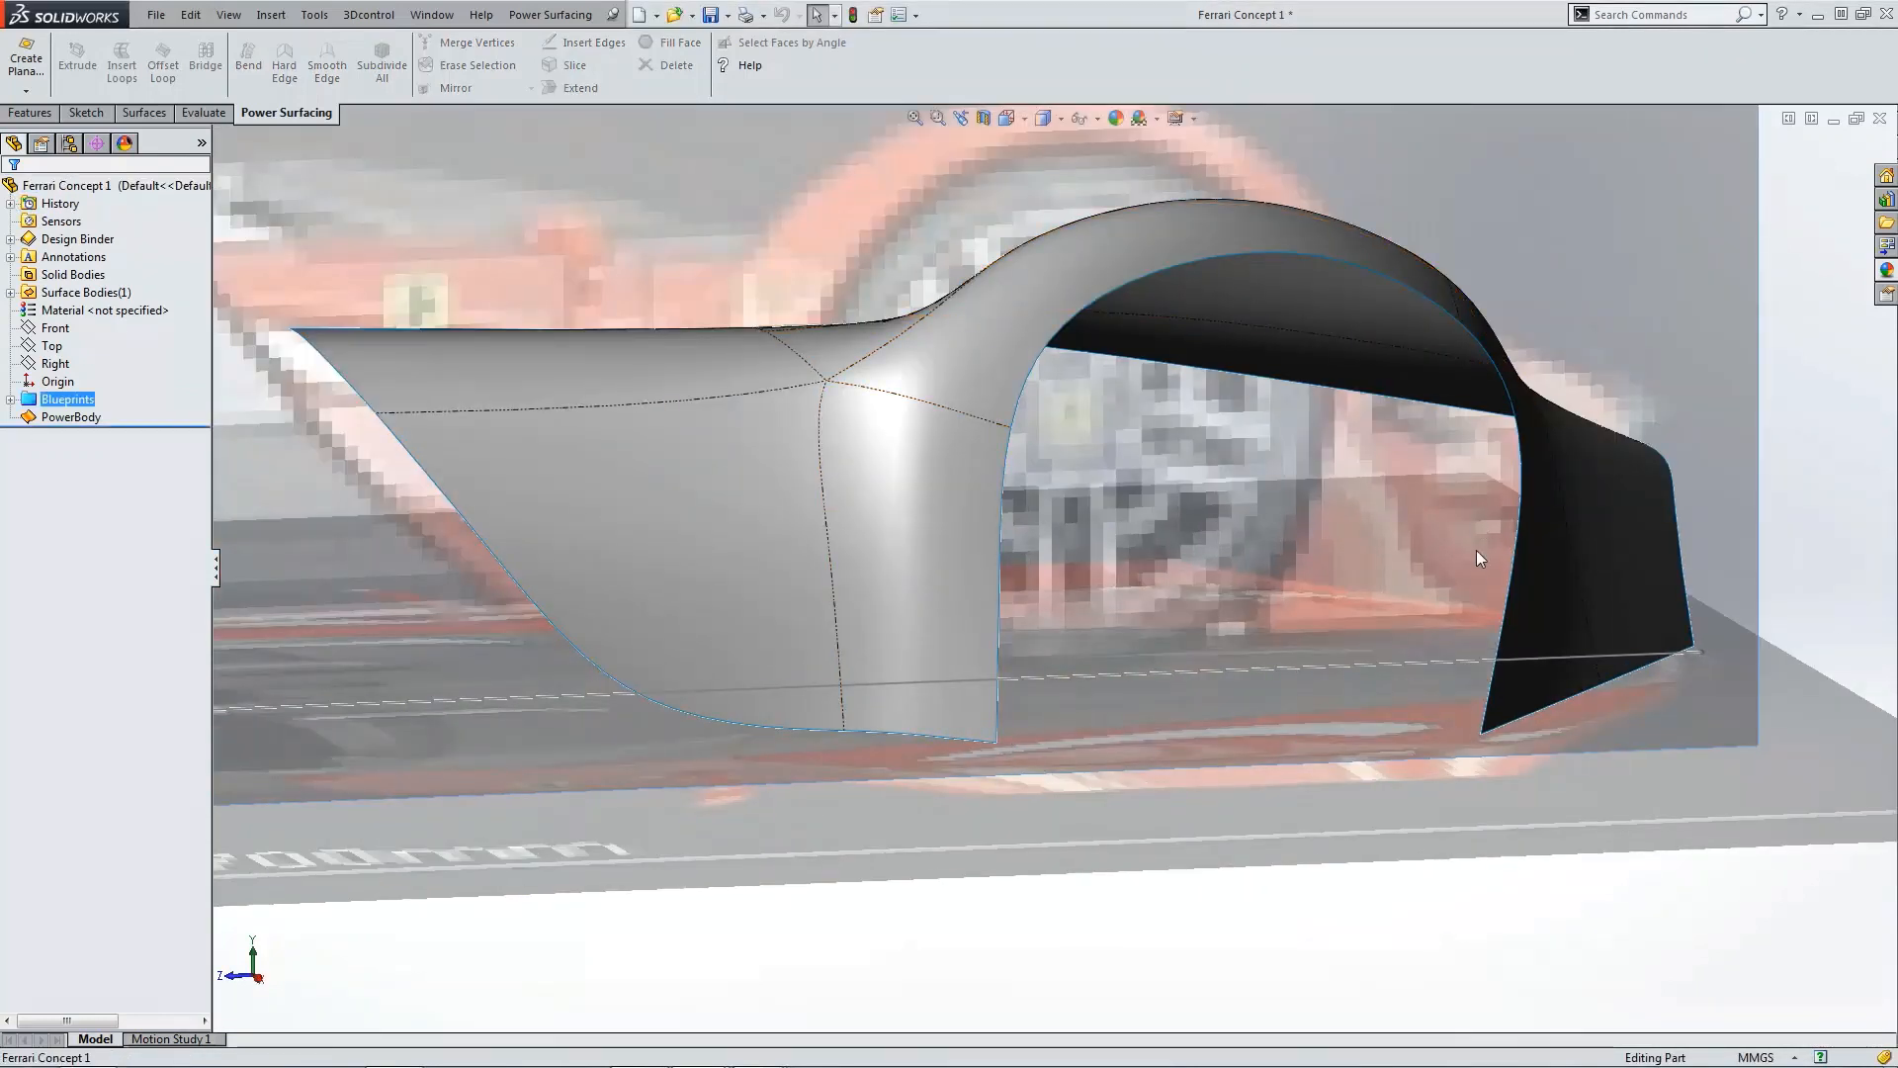
middle_click_drag(1481, 733, 1475, 732)
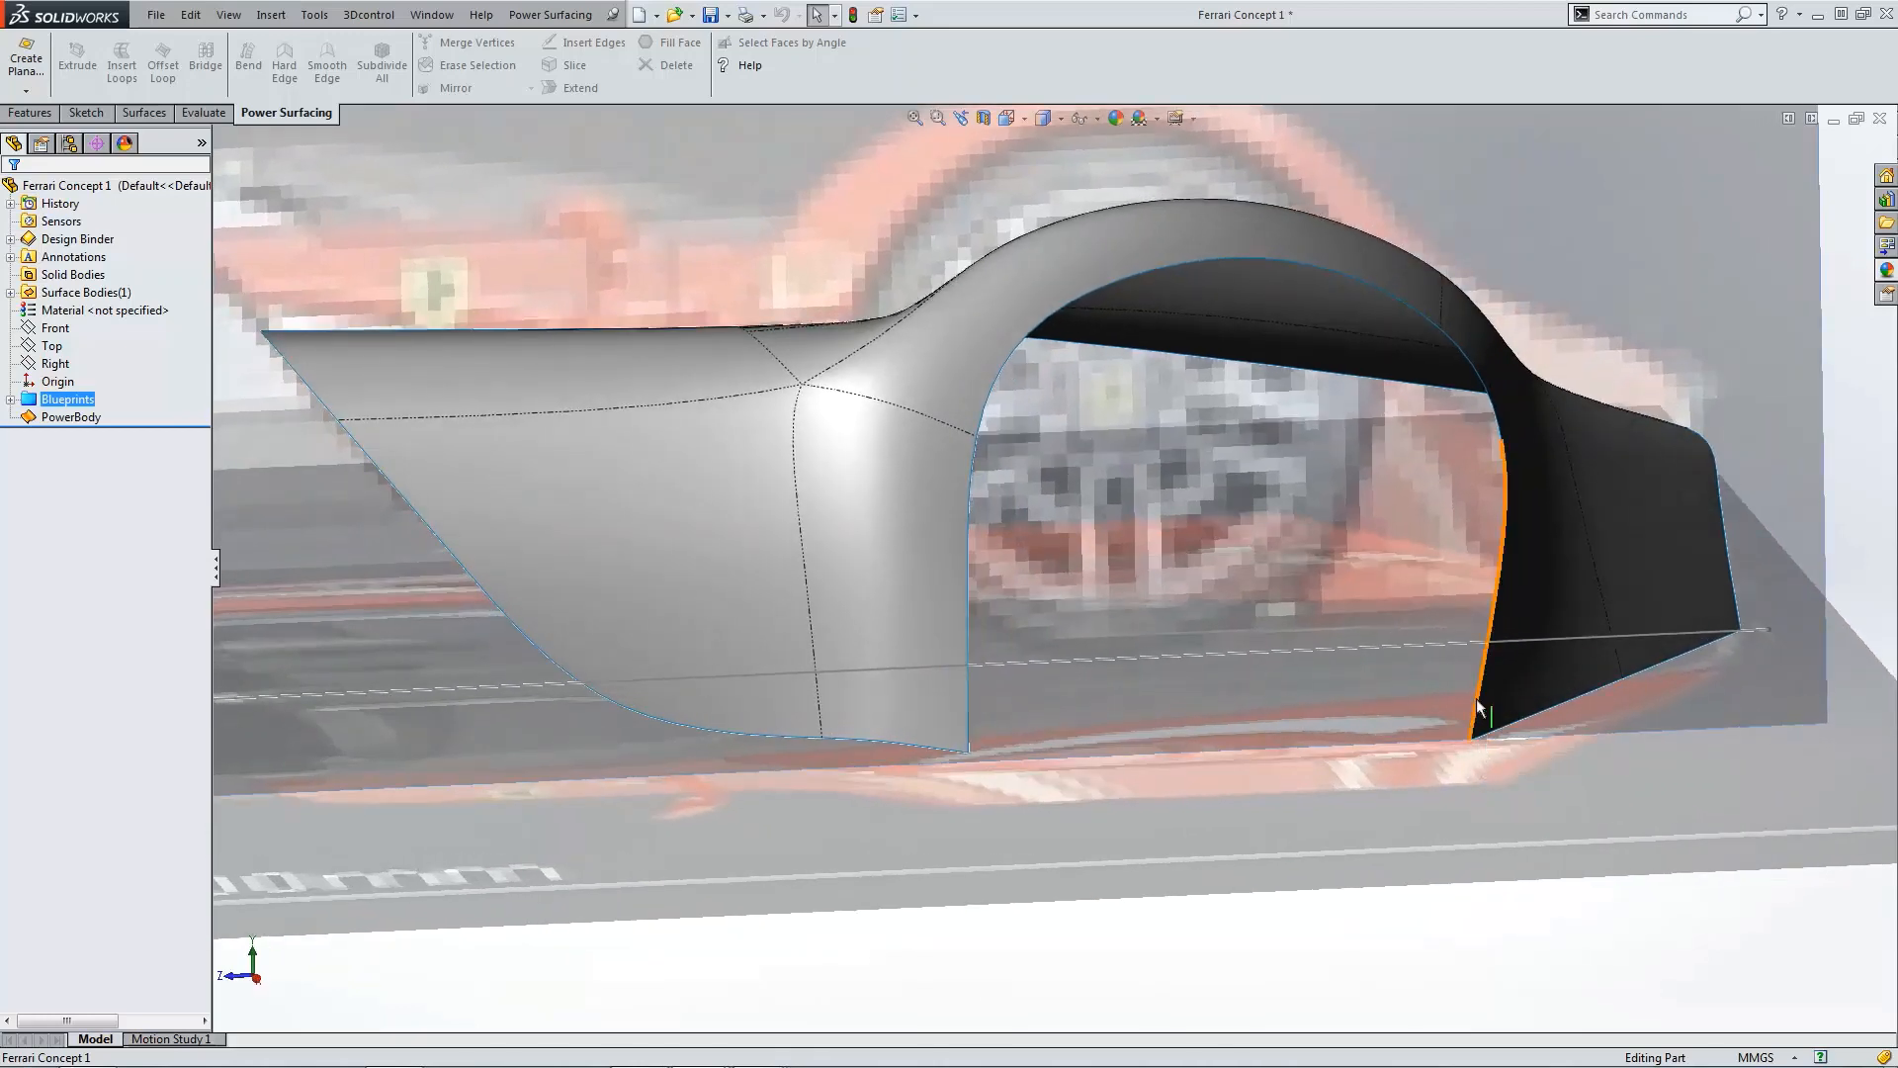
middle_click_drag(1230, 360, 1236, 445)
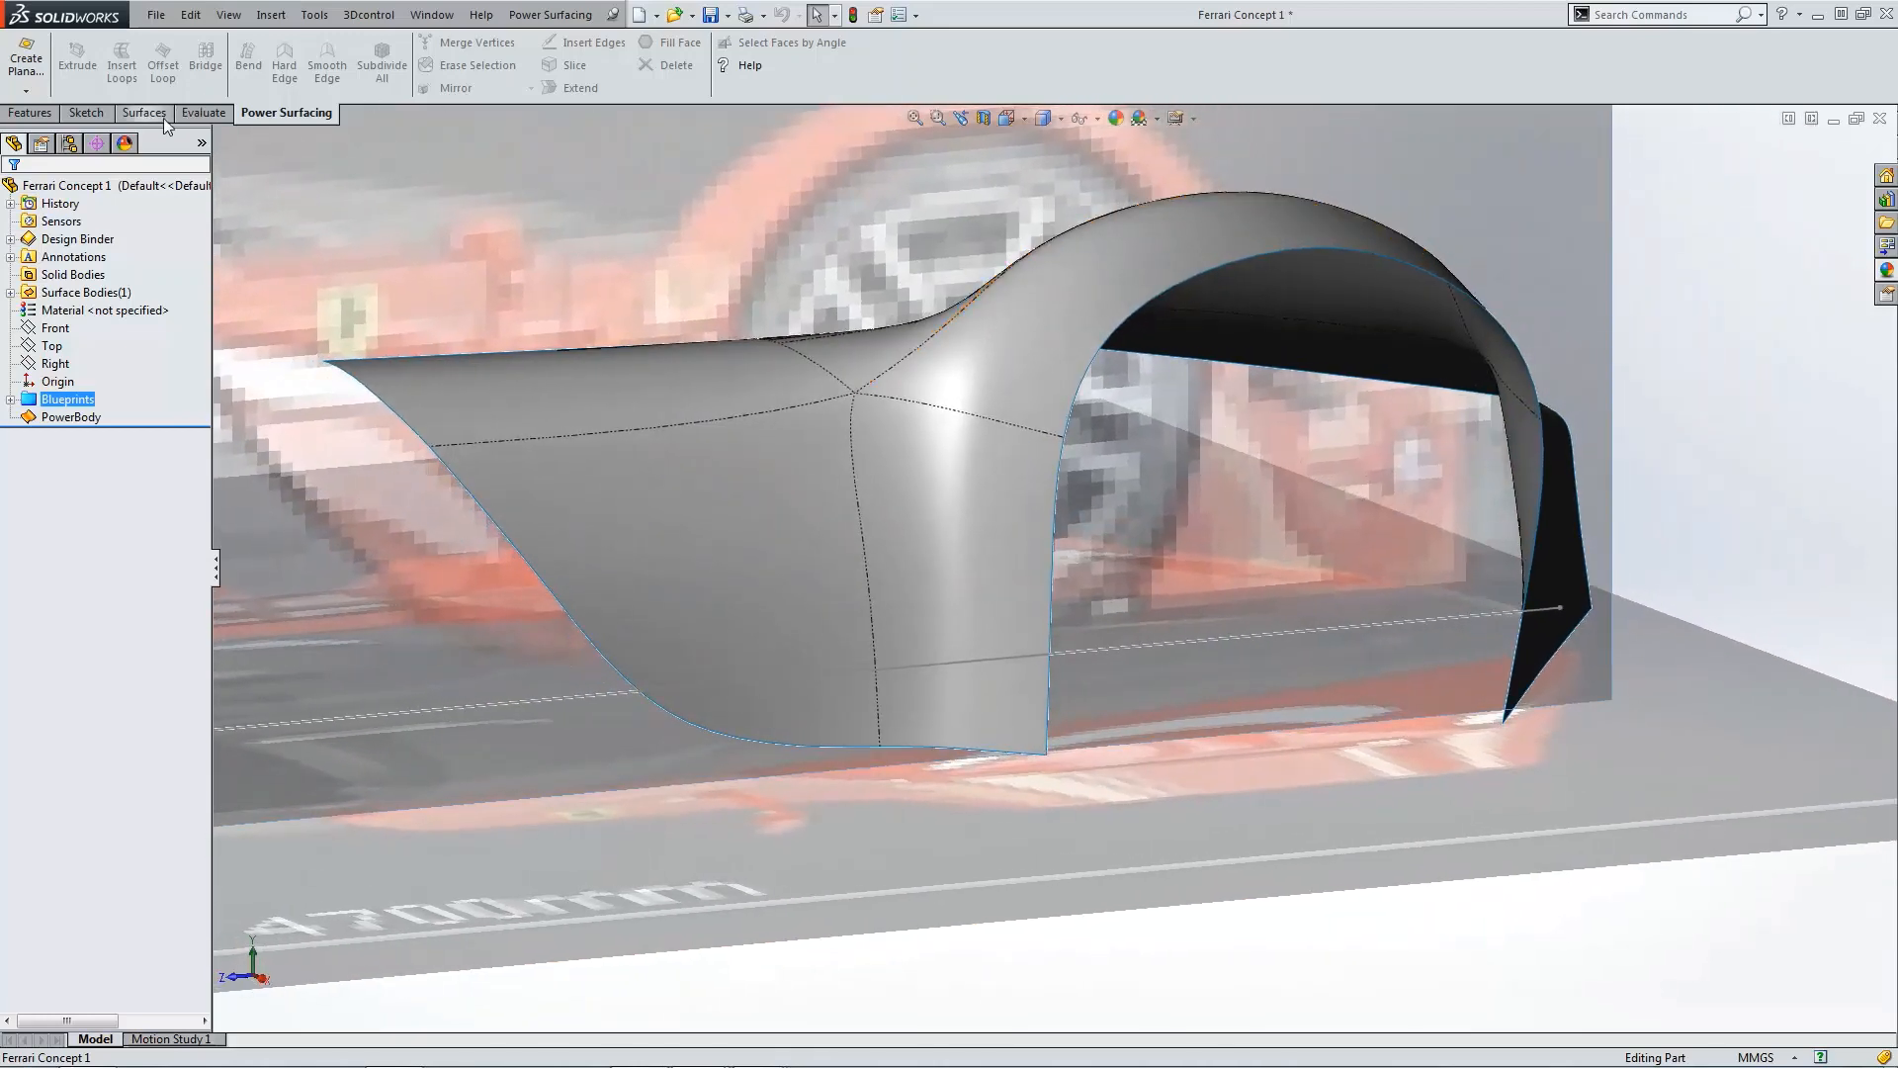
left_click(145, 113)
left_click(435, 88)
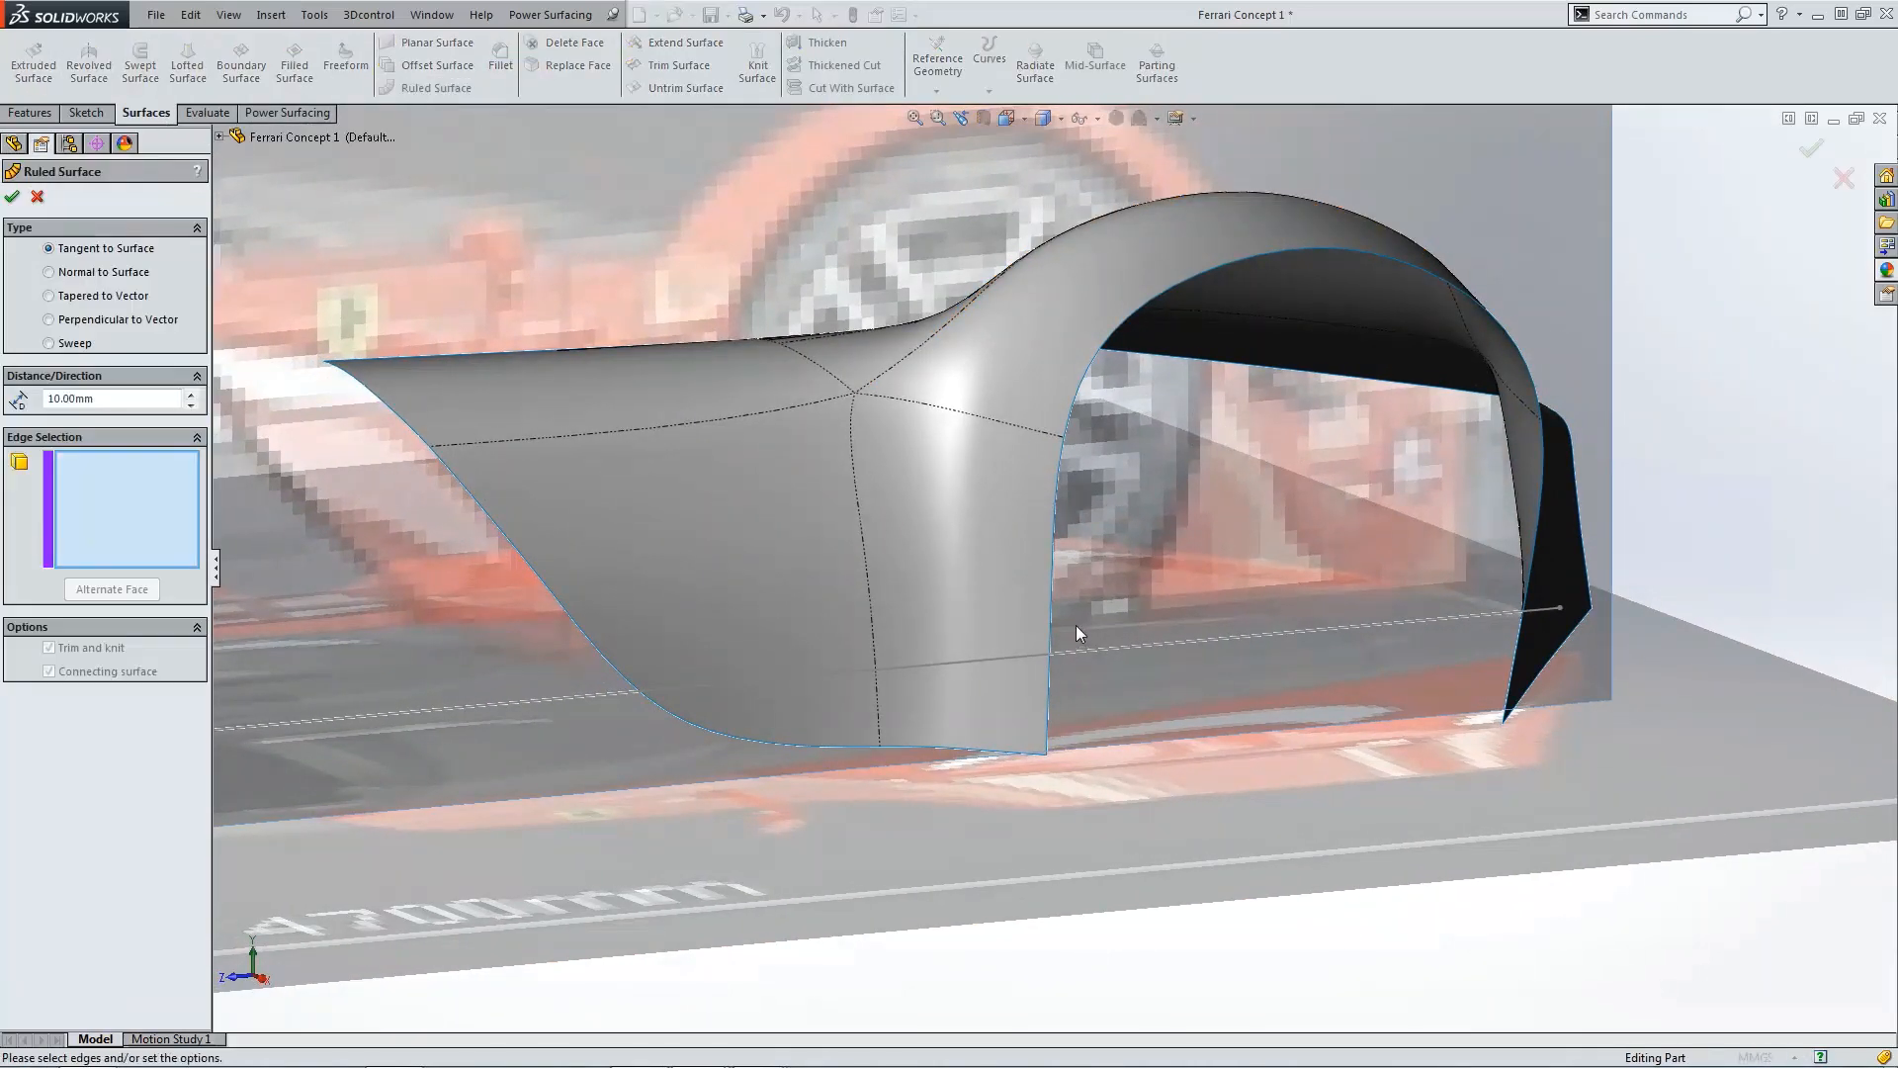
left_click(1048, 619)
left_click(1071, 408)
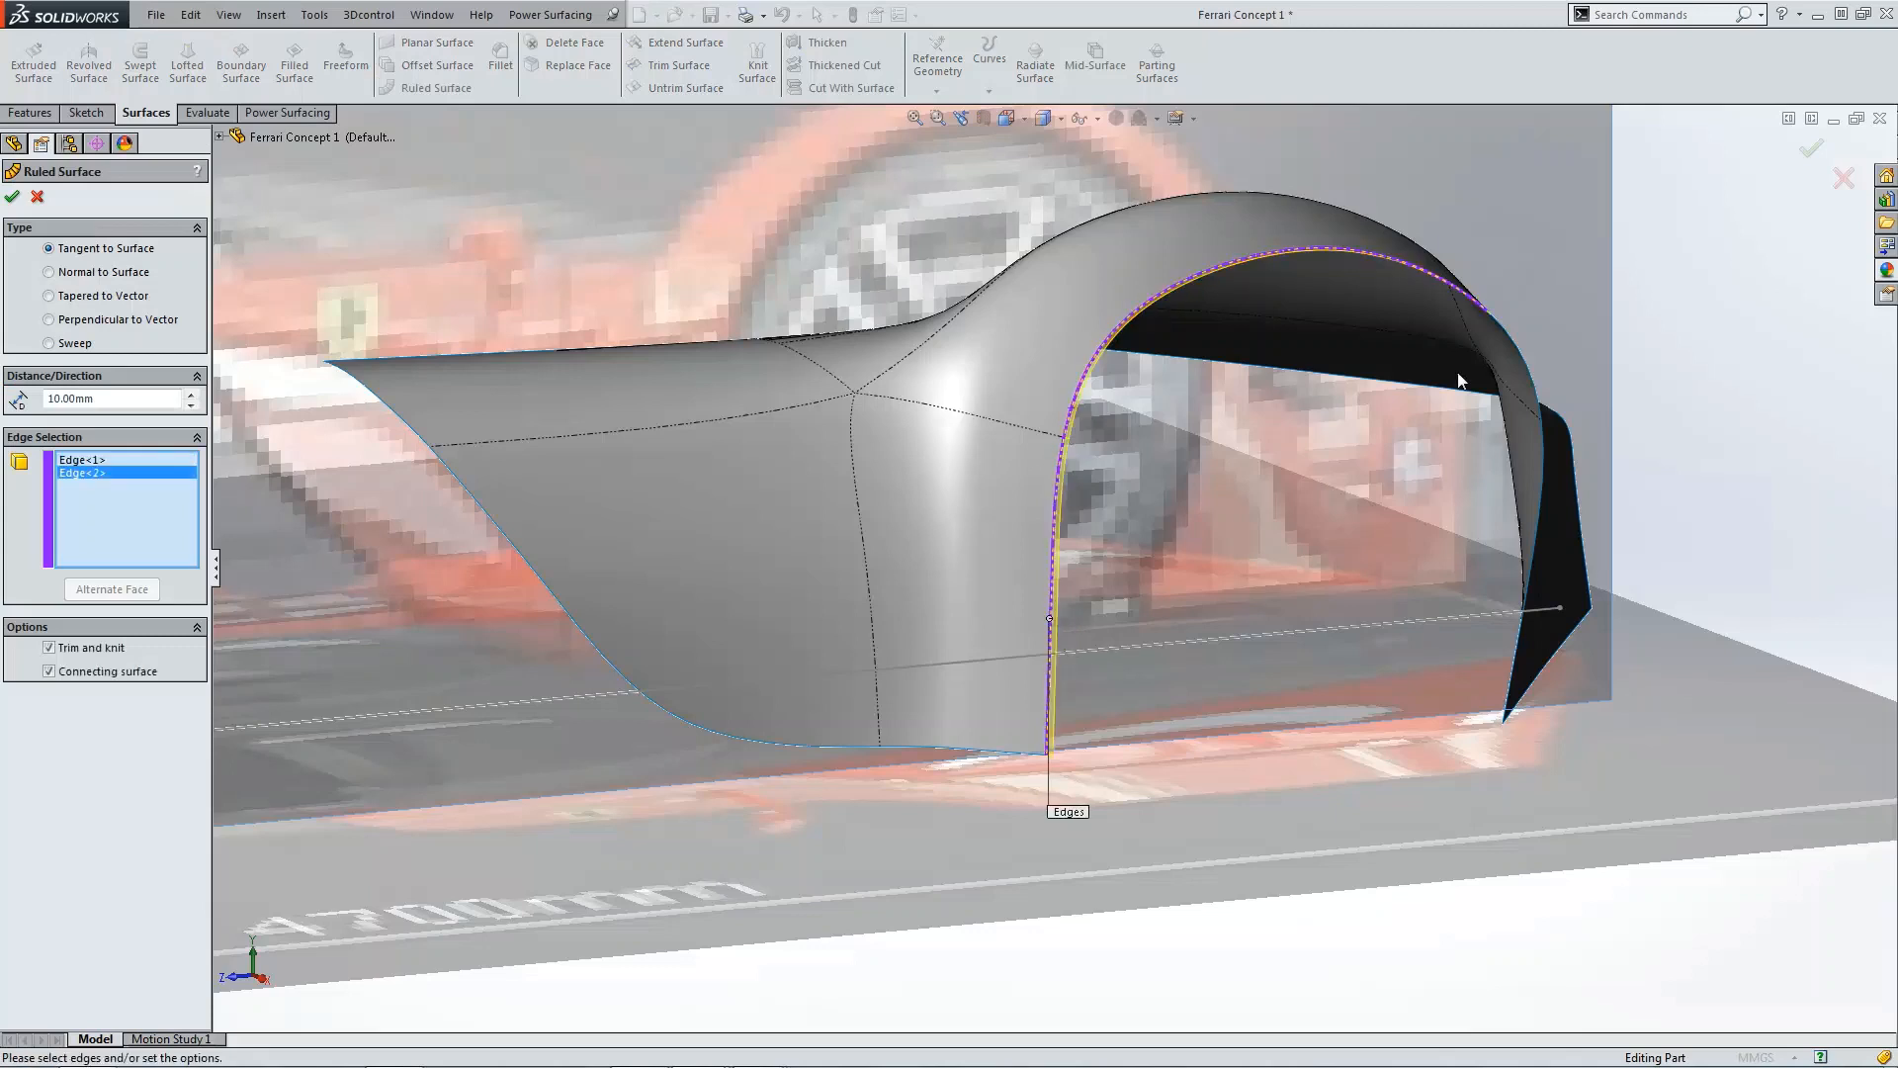
left_click(1519, 356)
left_click(1544, 447)
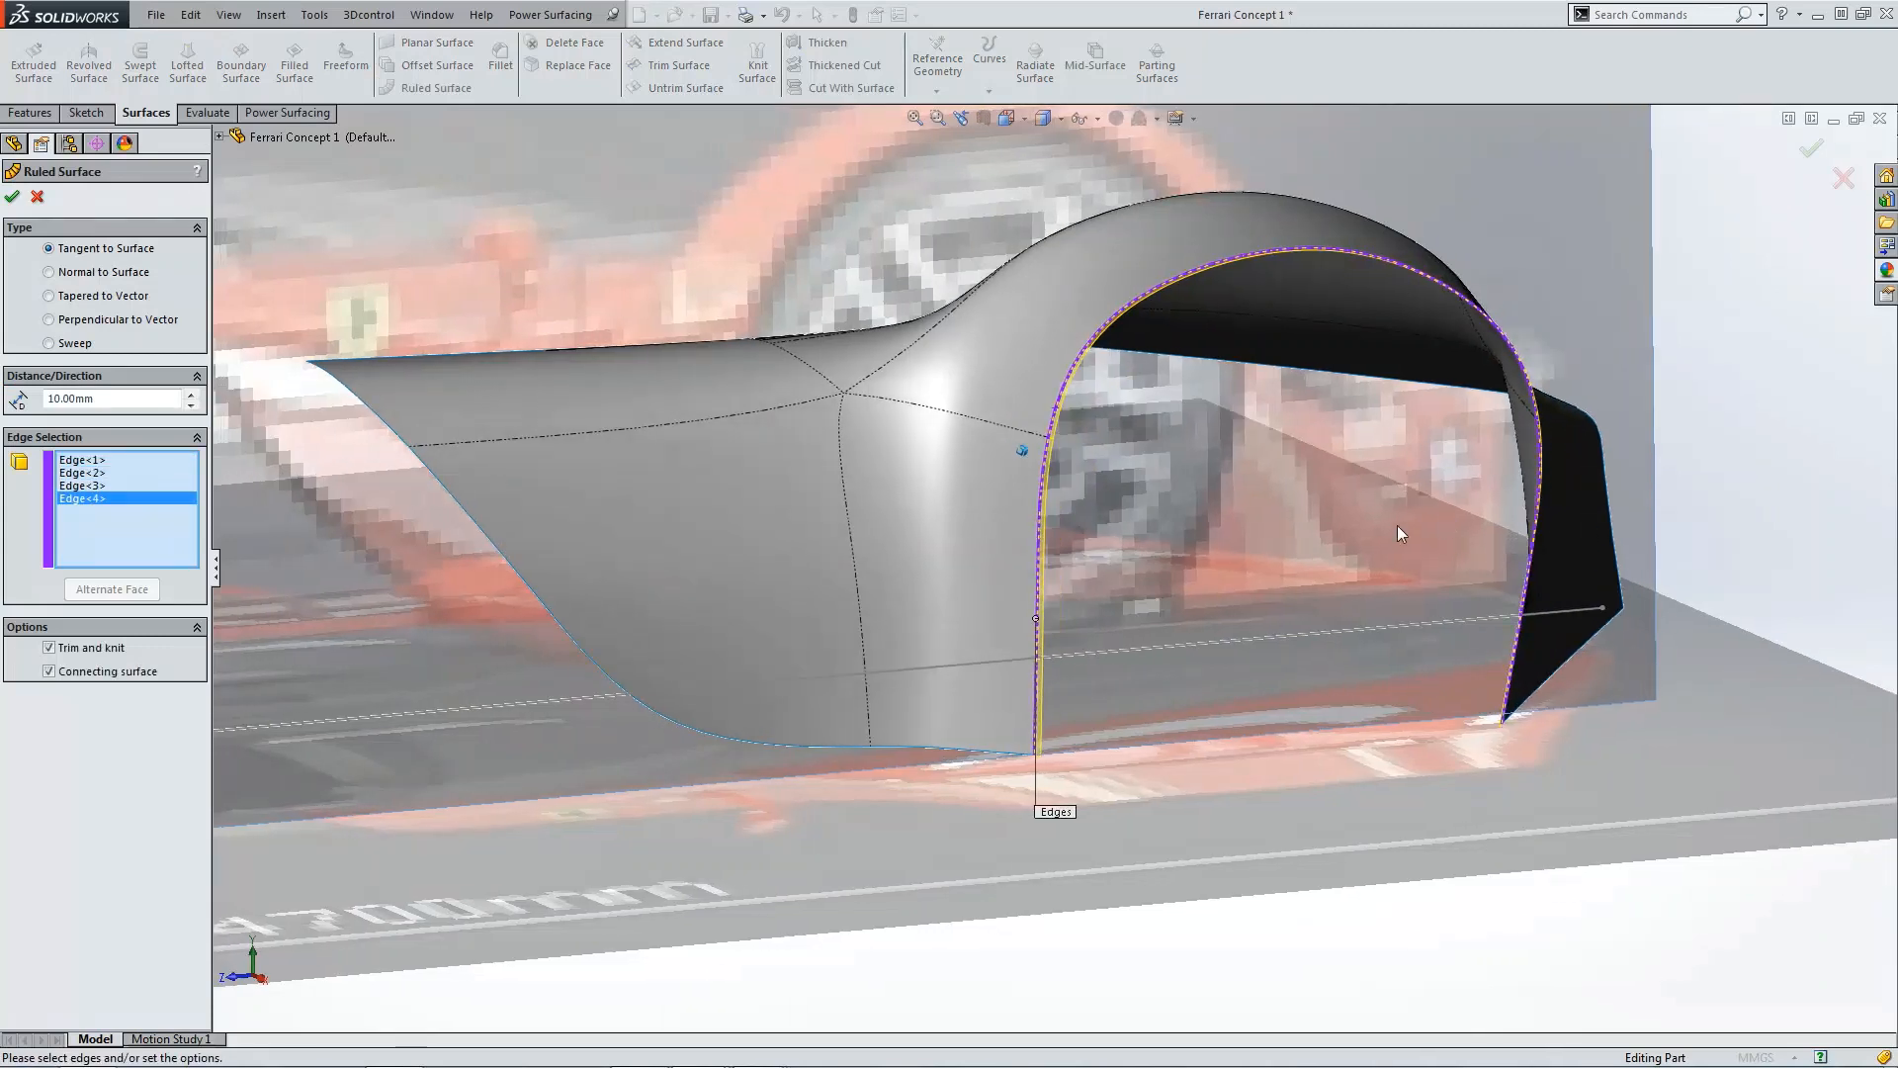
Step: Try a 50 mm ruled surface normal to the body with its direction reversed
left_click_drag(123, 401, 7, 404)
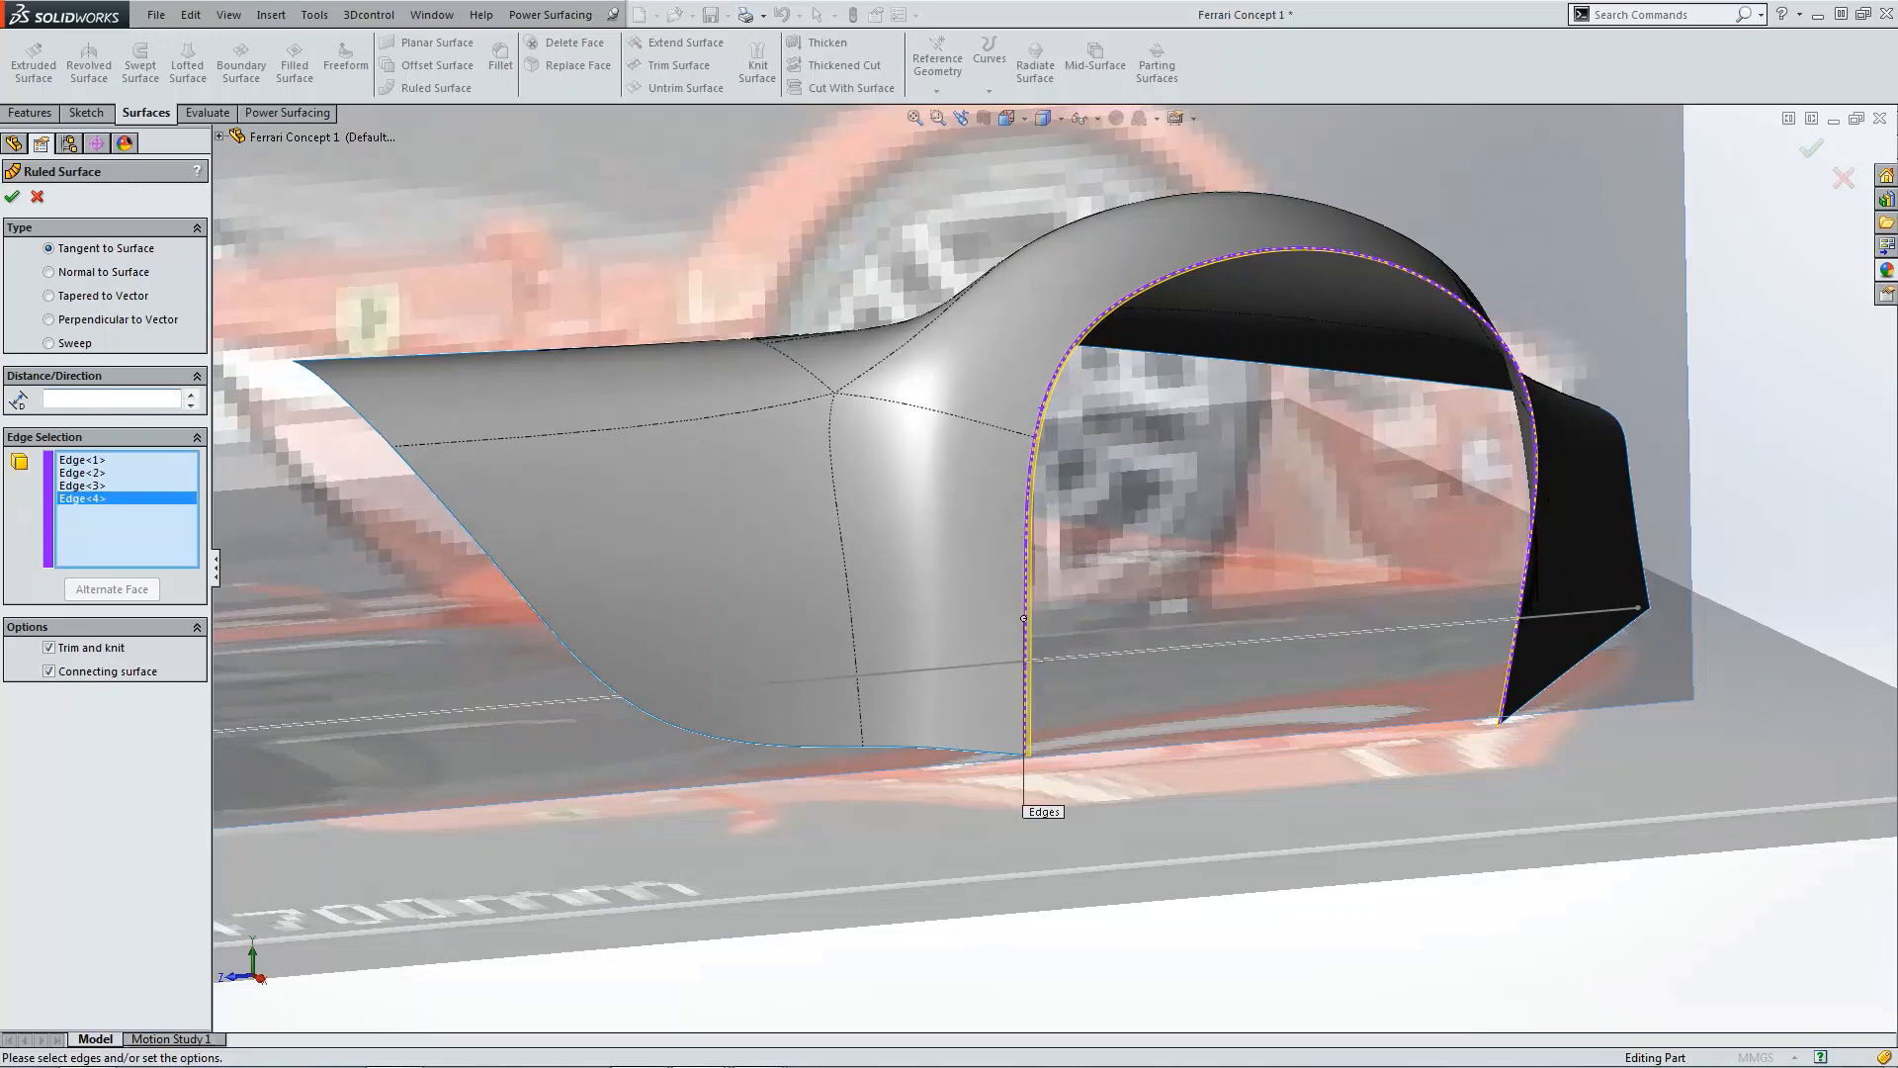
type("50")
key("Return")
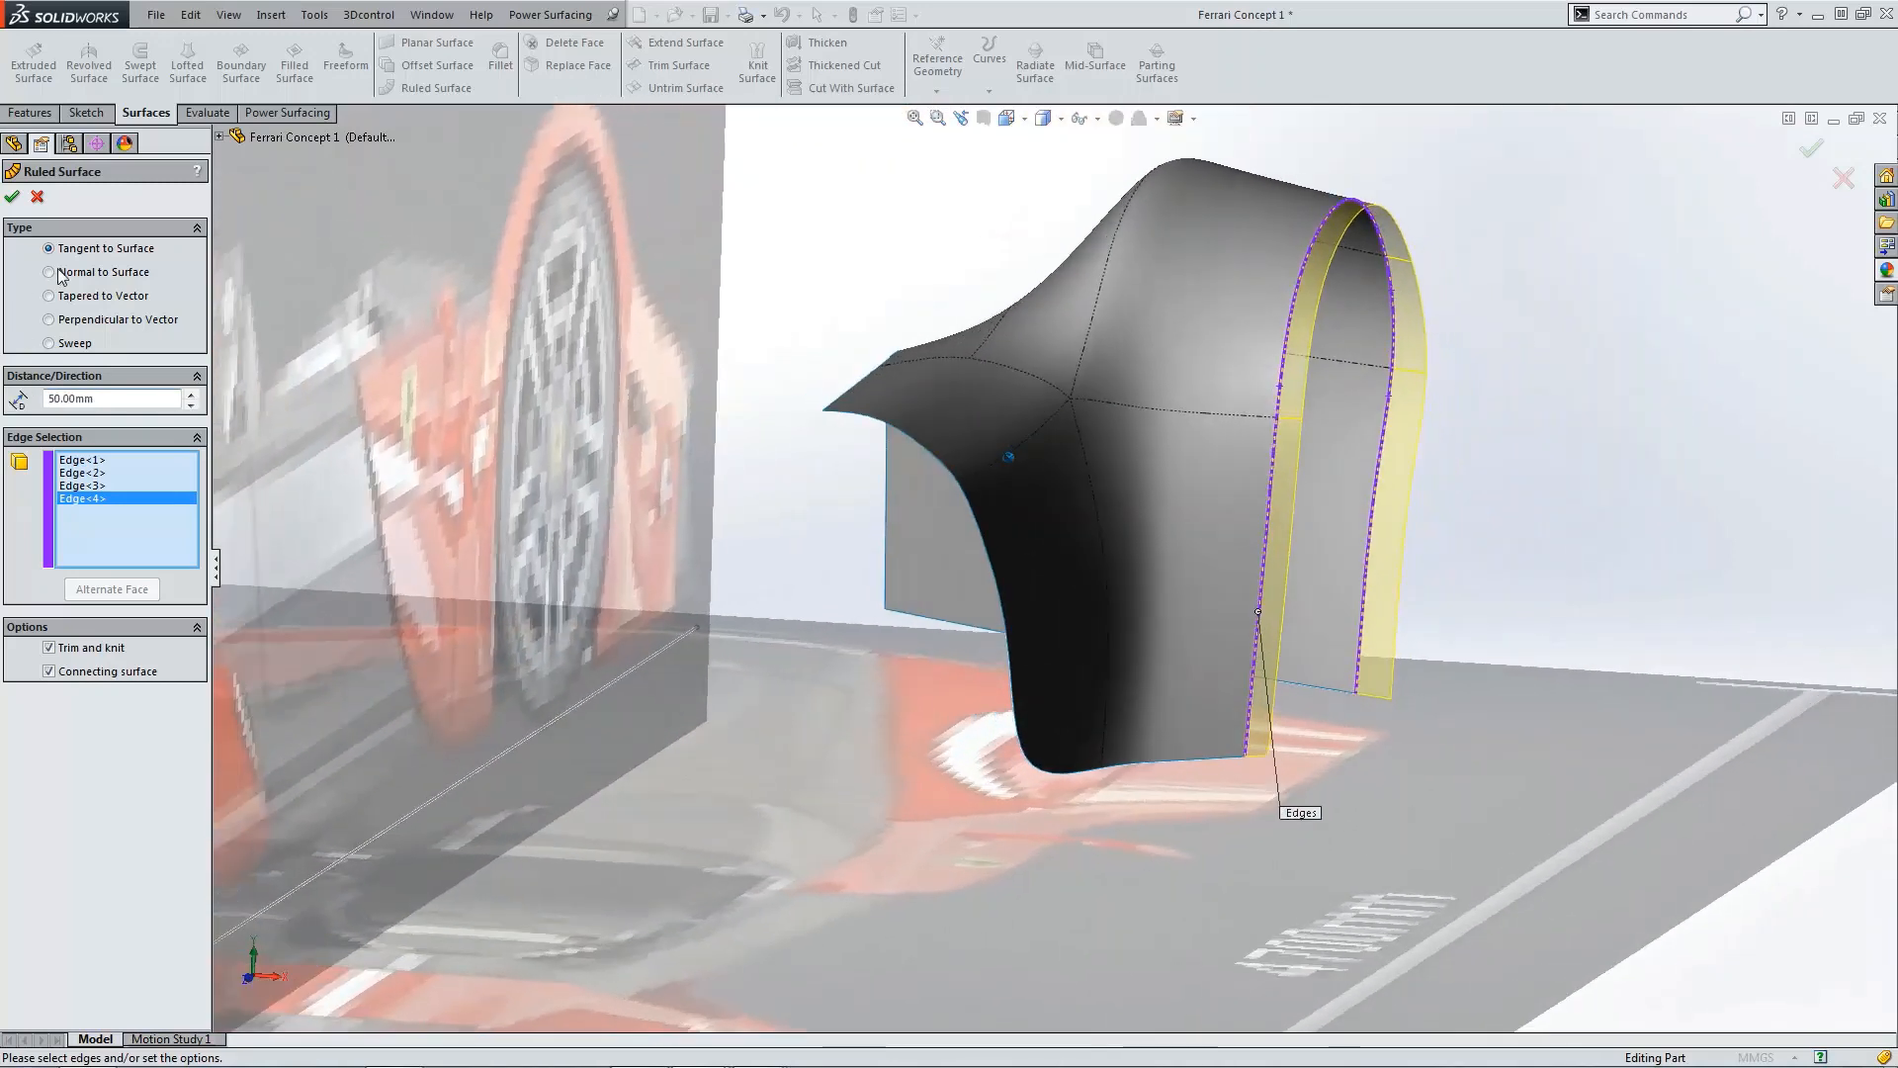
left_click(49, 272)
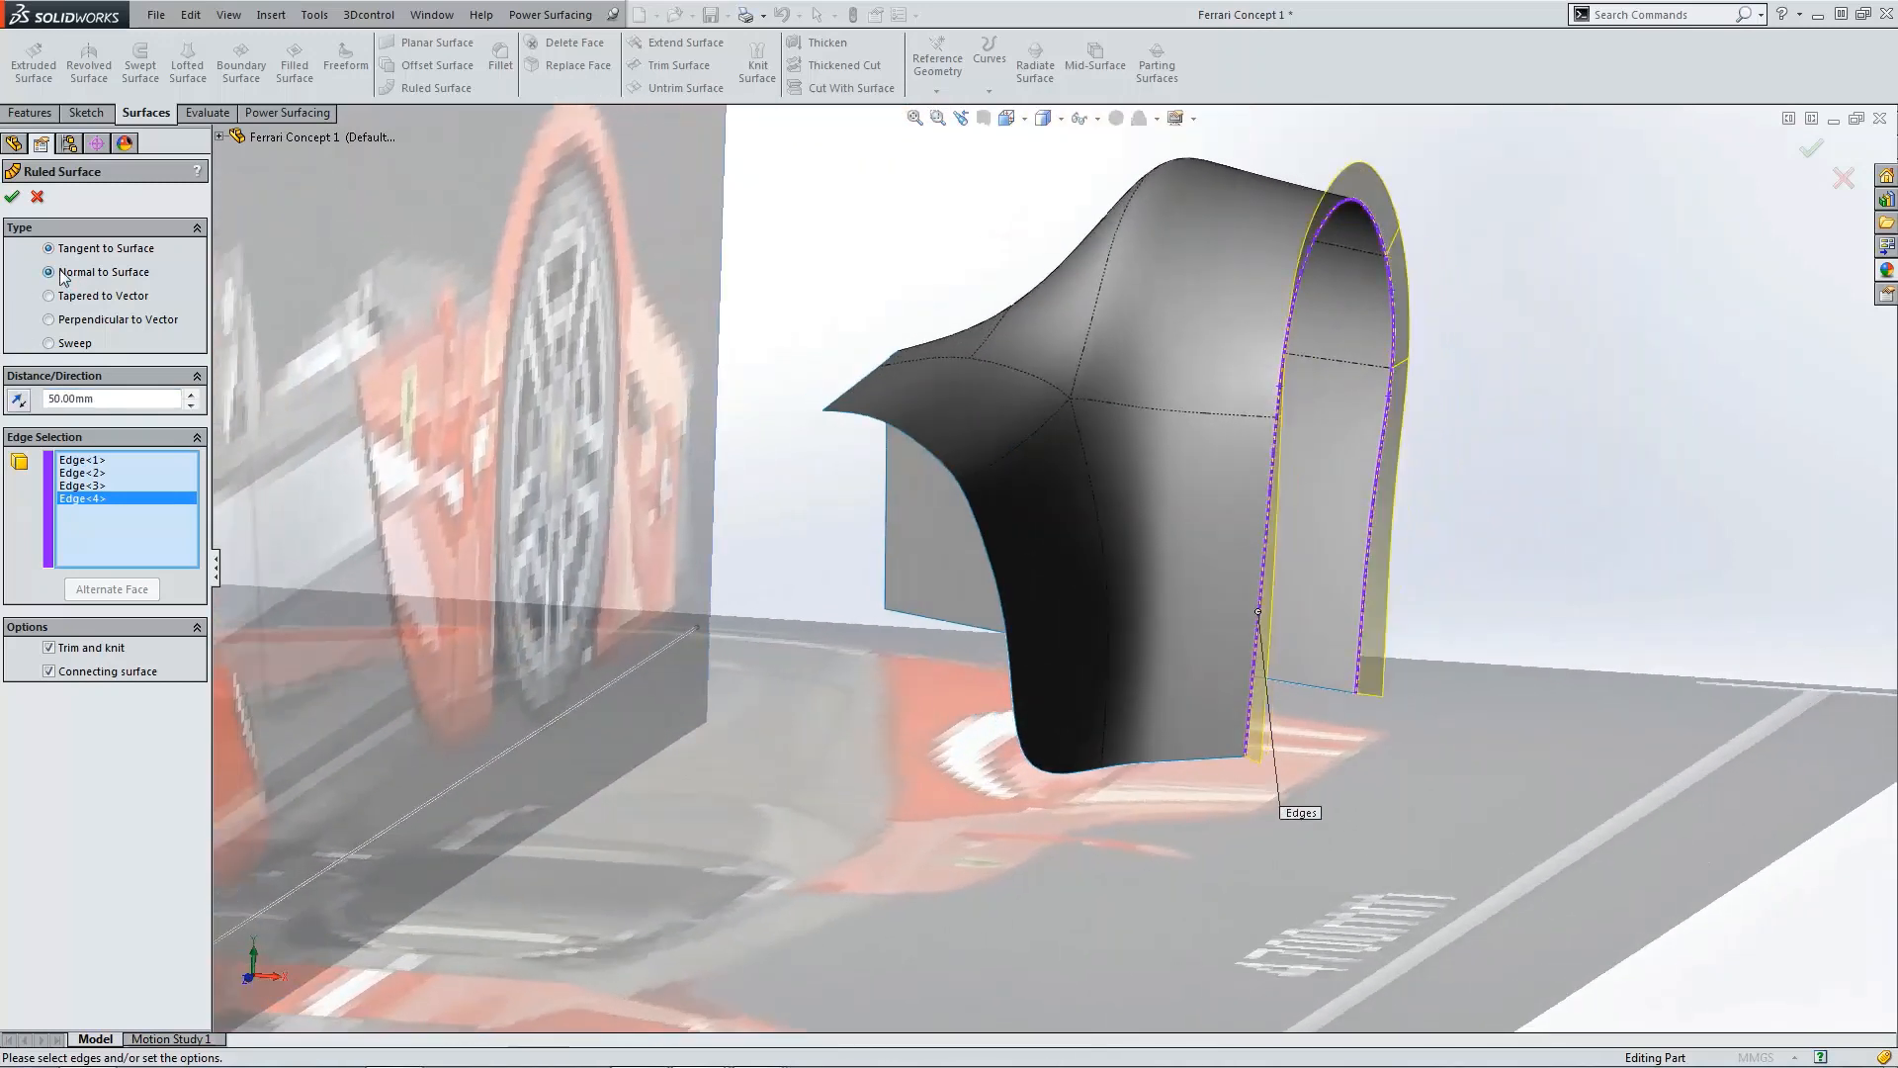
left_click(24, 403)
middle_click_drag(744, 512, 1621, 554)
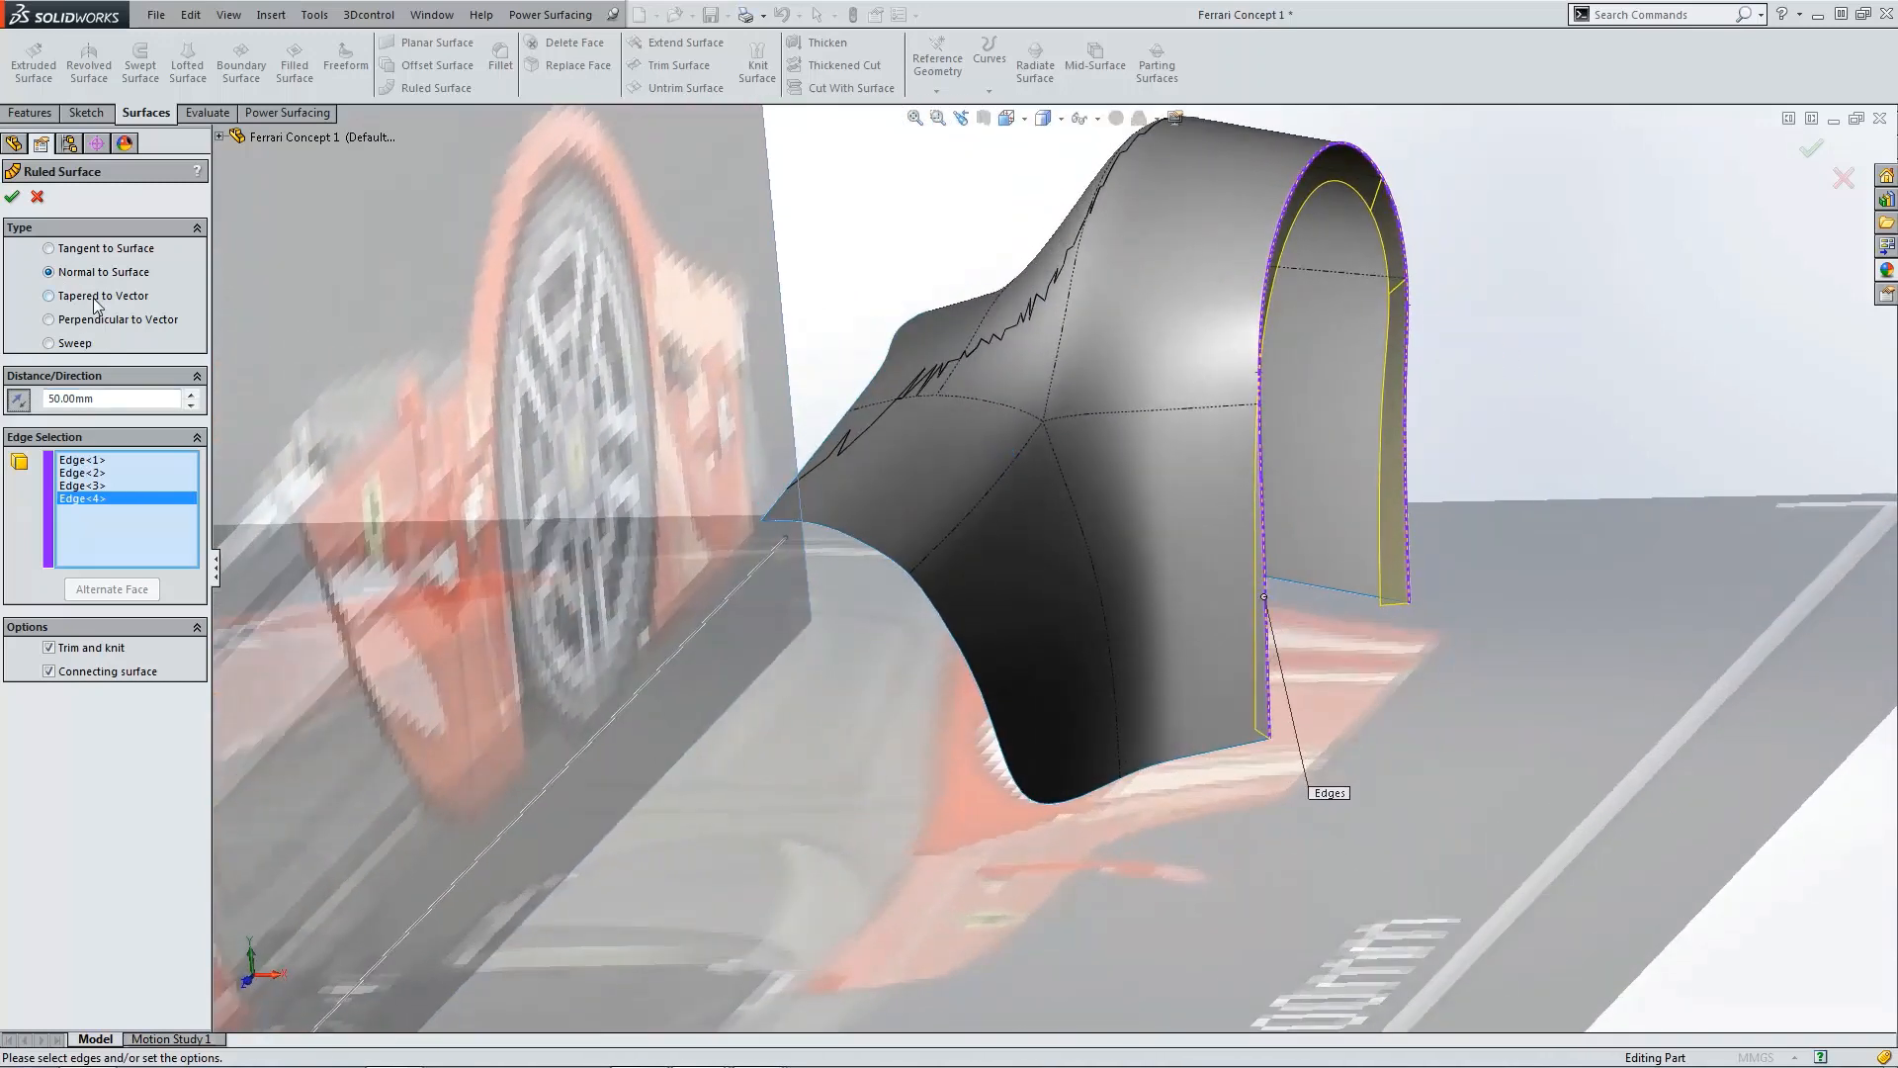
Step: Make the ruled surface perpendicular to the Right plane with a 25 mm distance and confirm it
left_click(109, 321)
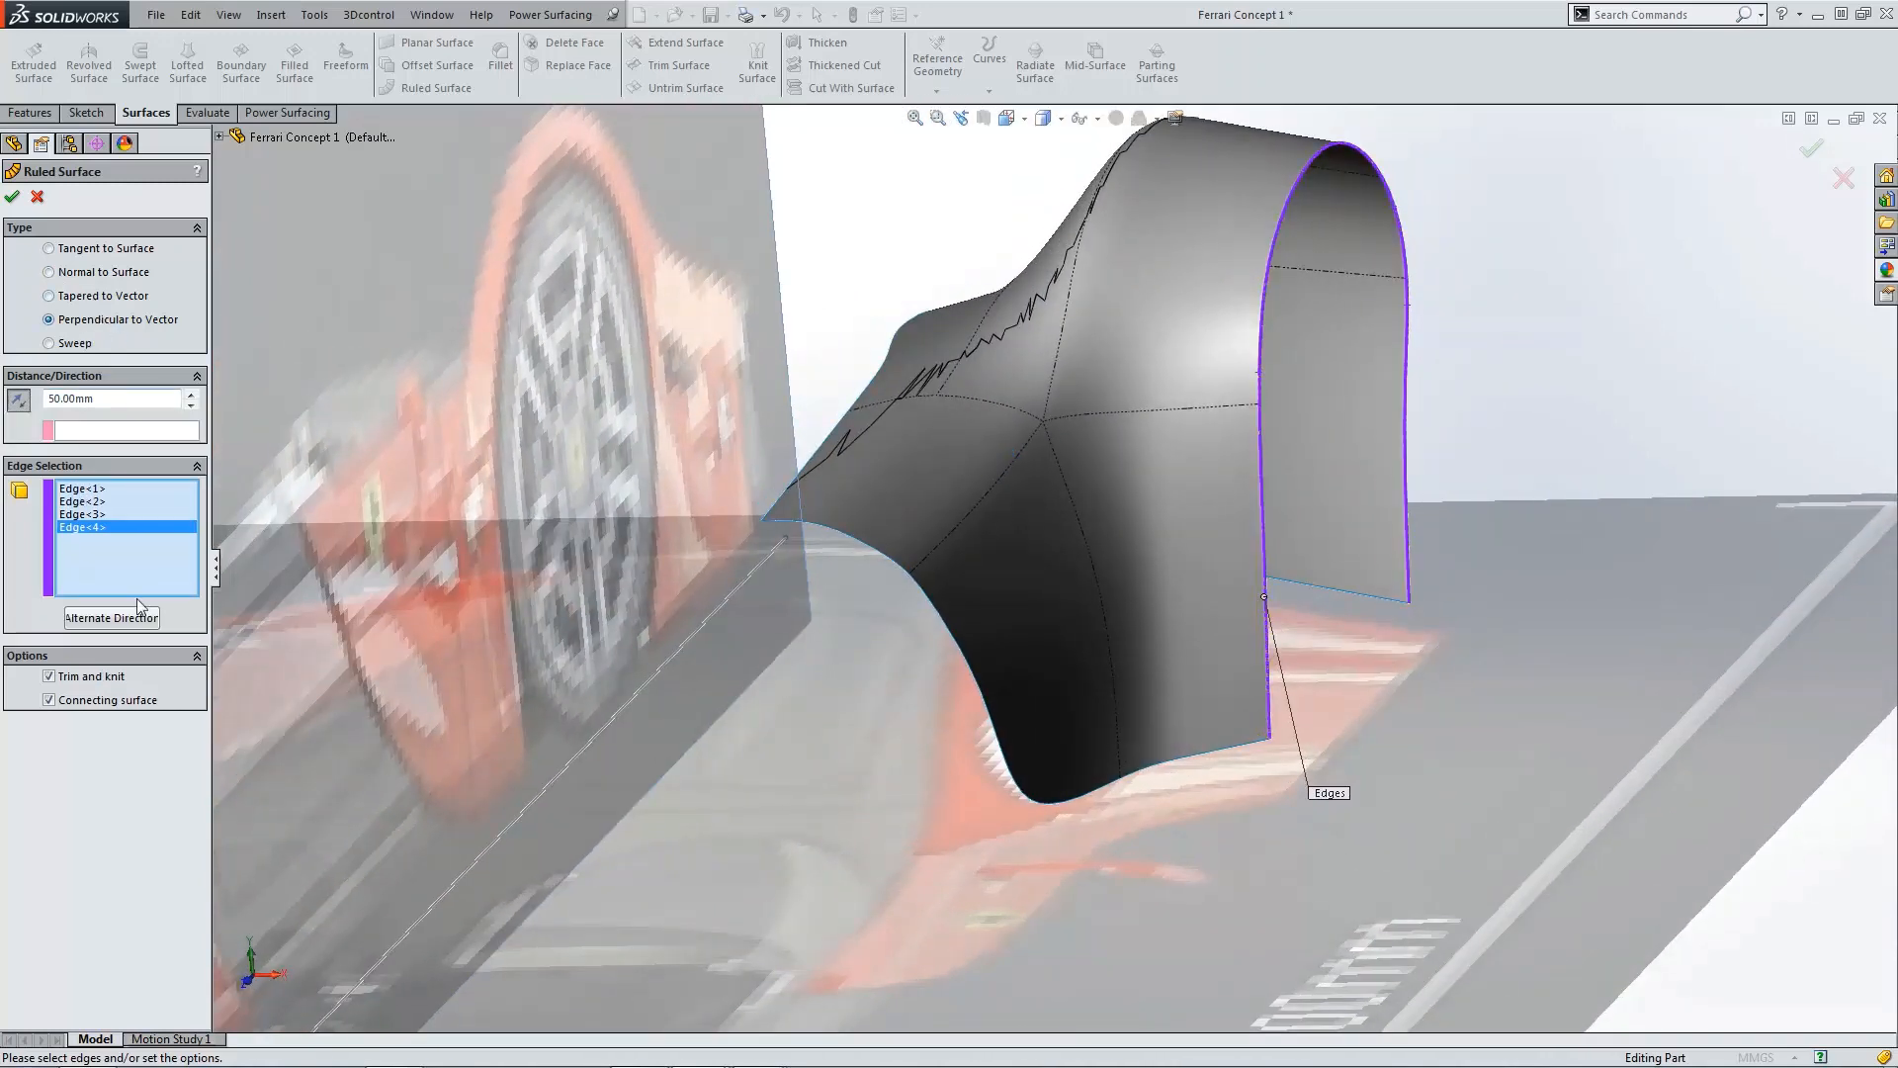
left_click(130, 431)
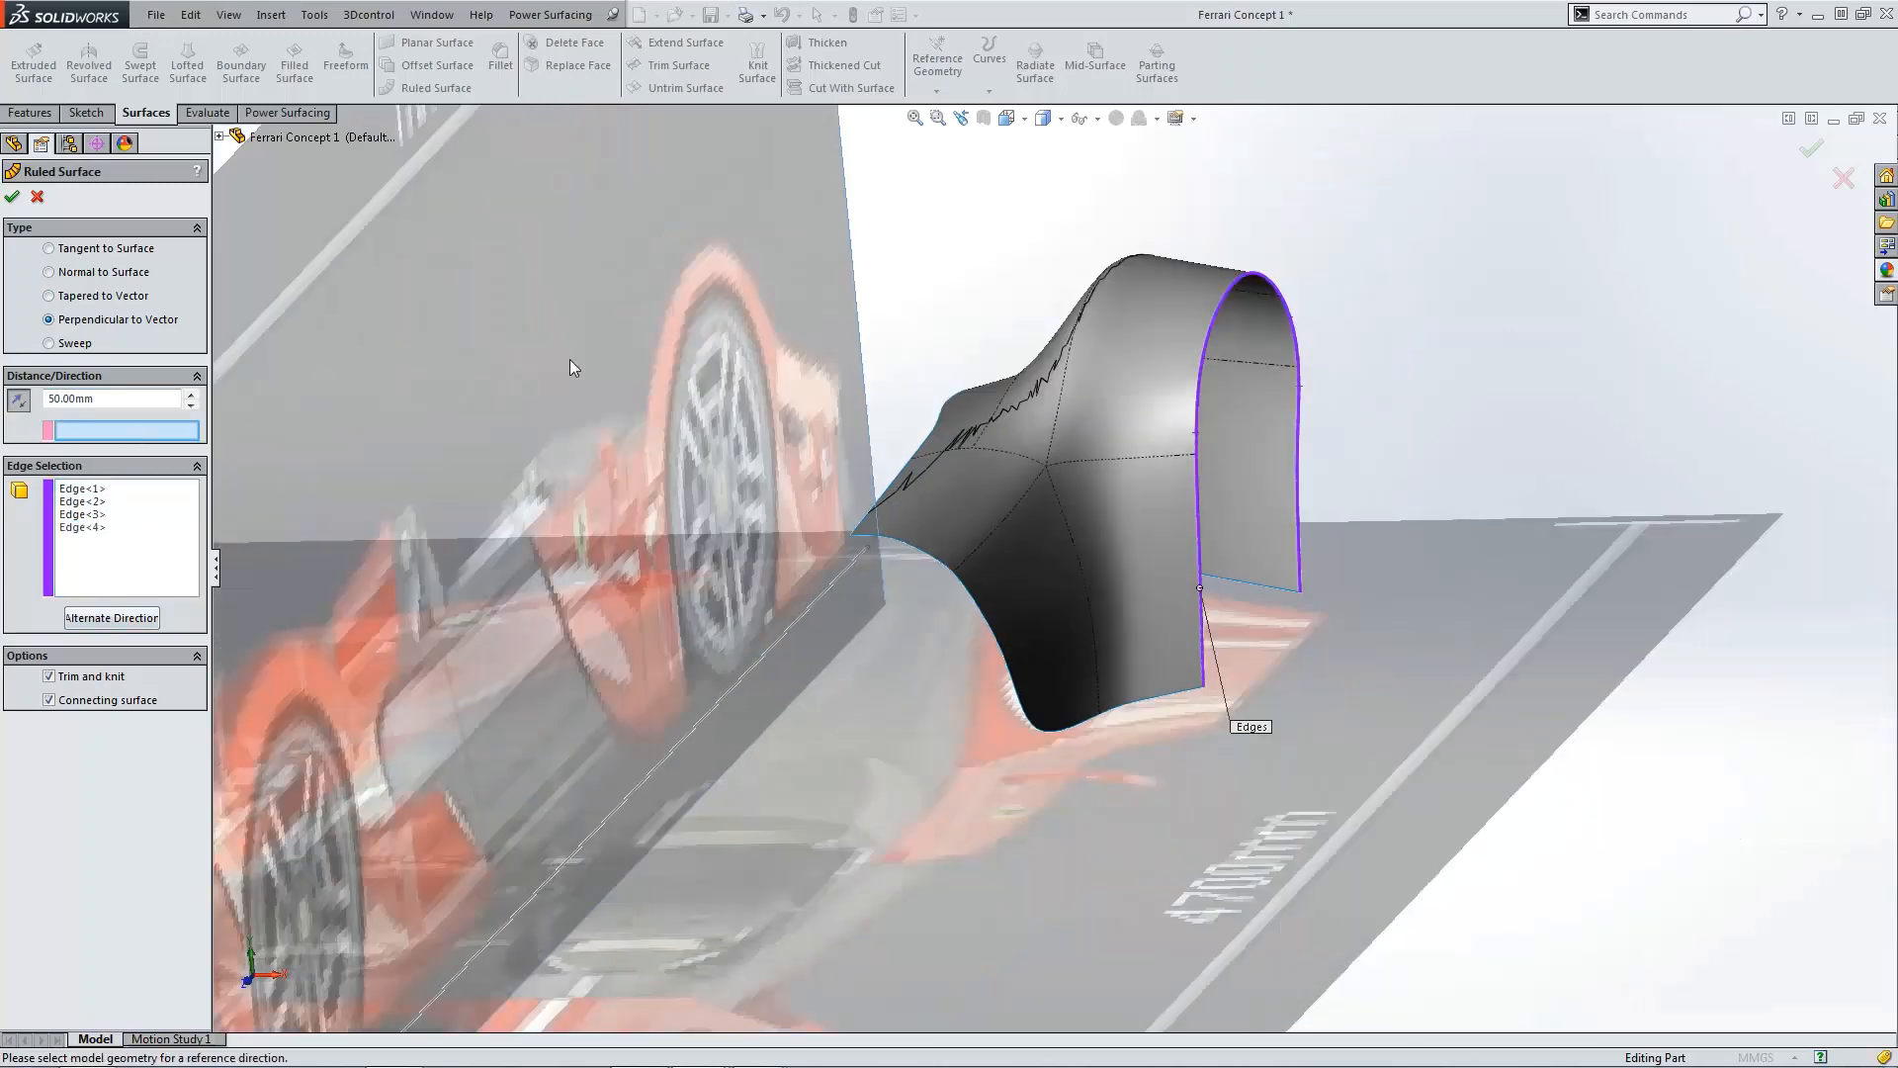
left_click(277, 140)
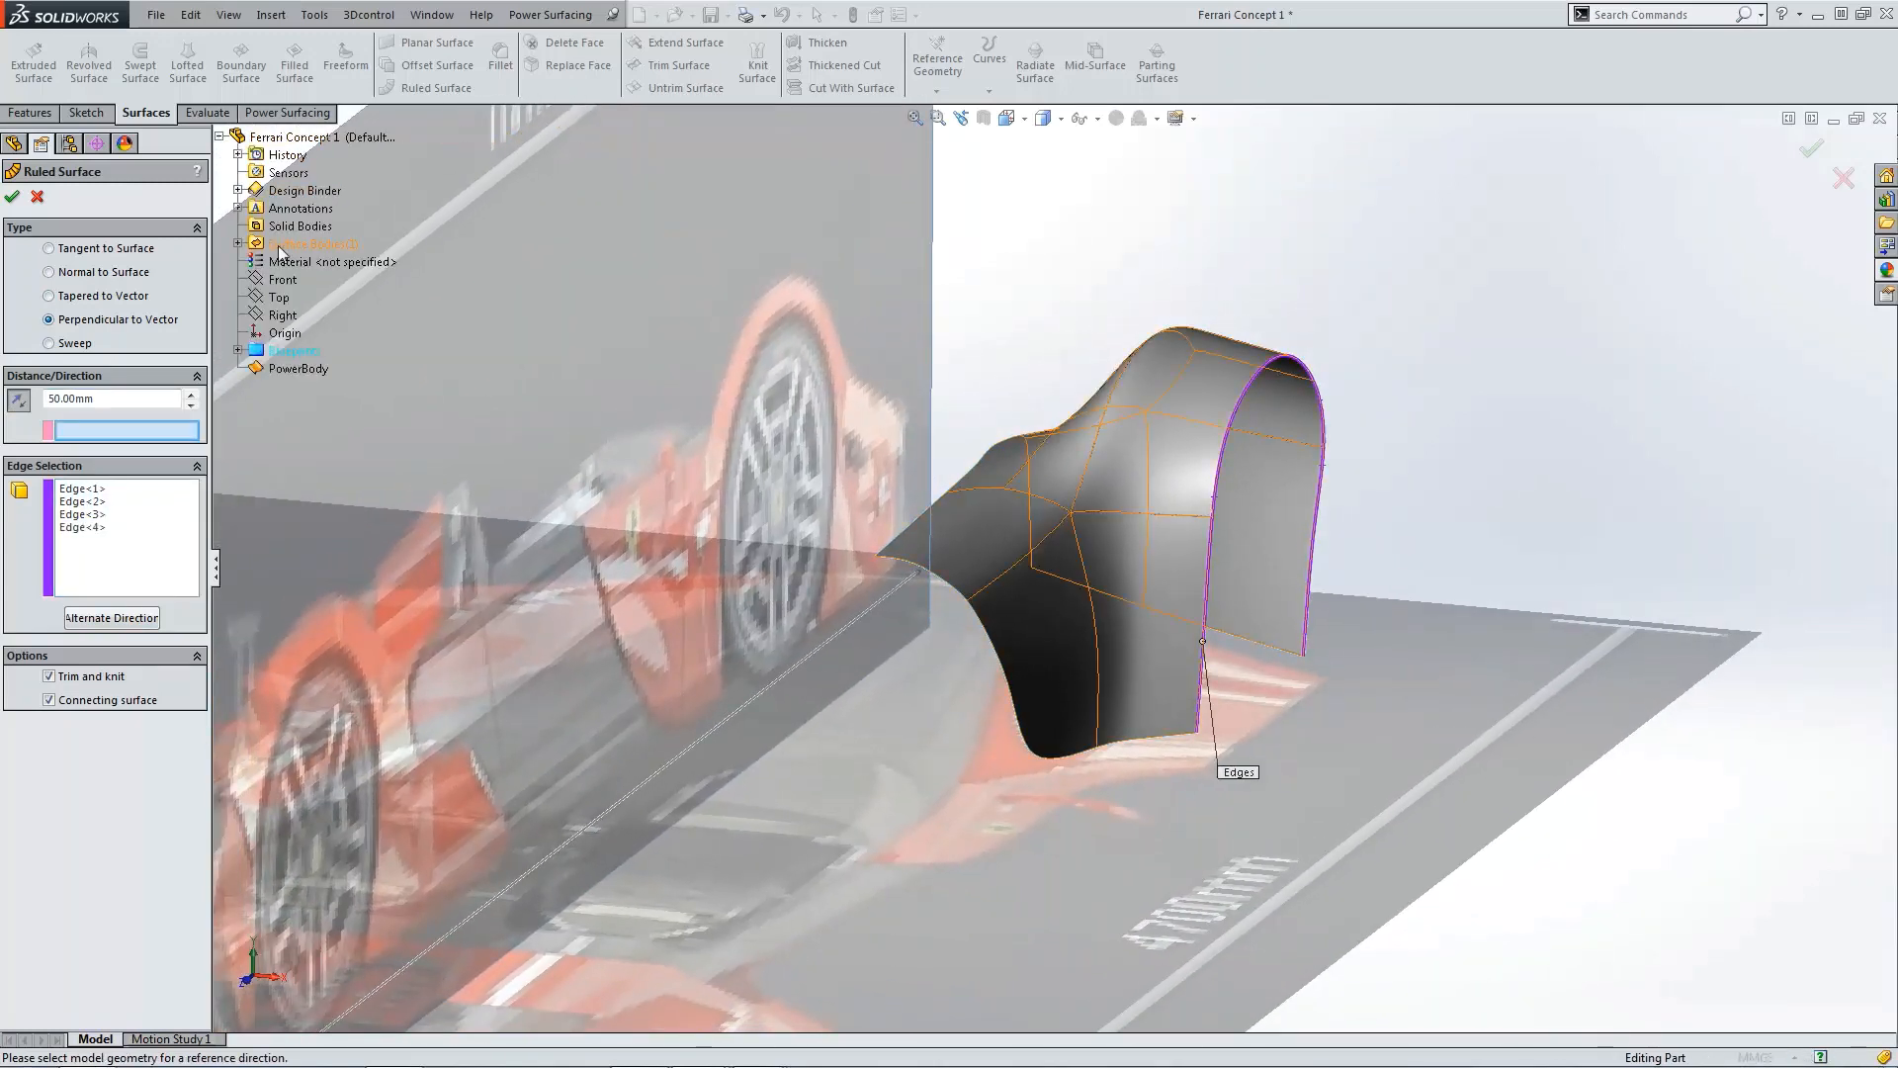
left_click(279, 314)
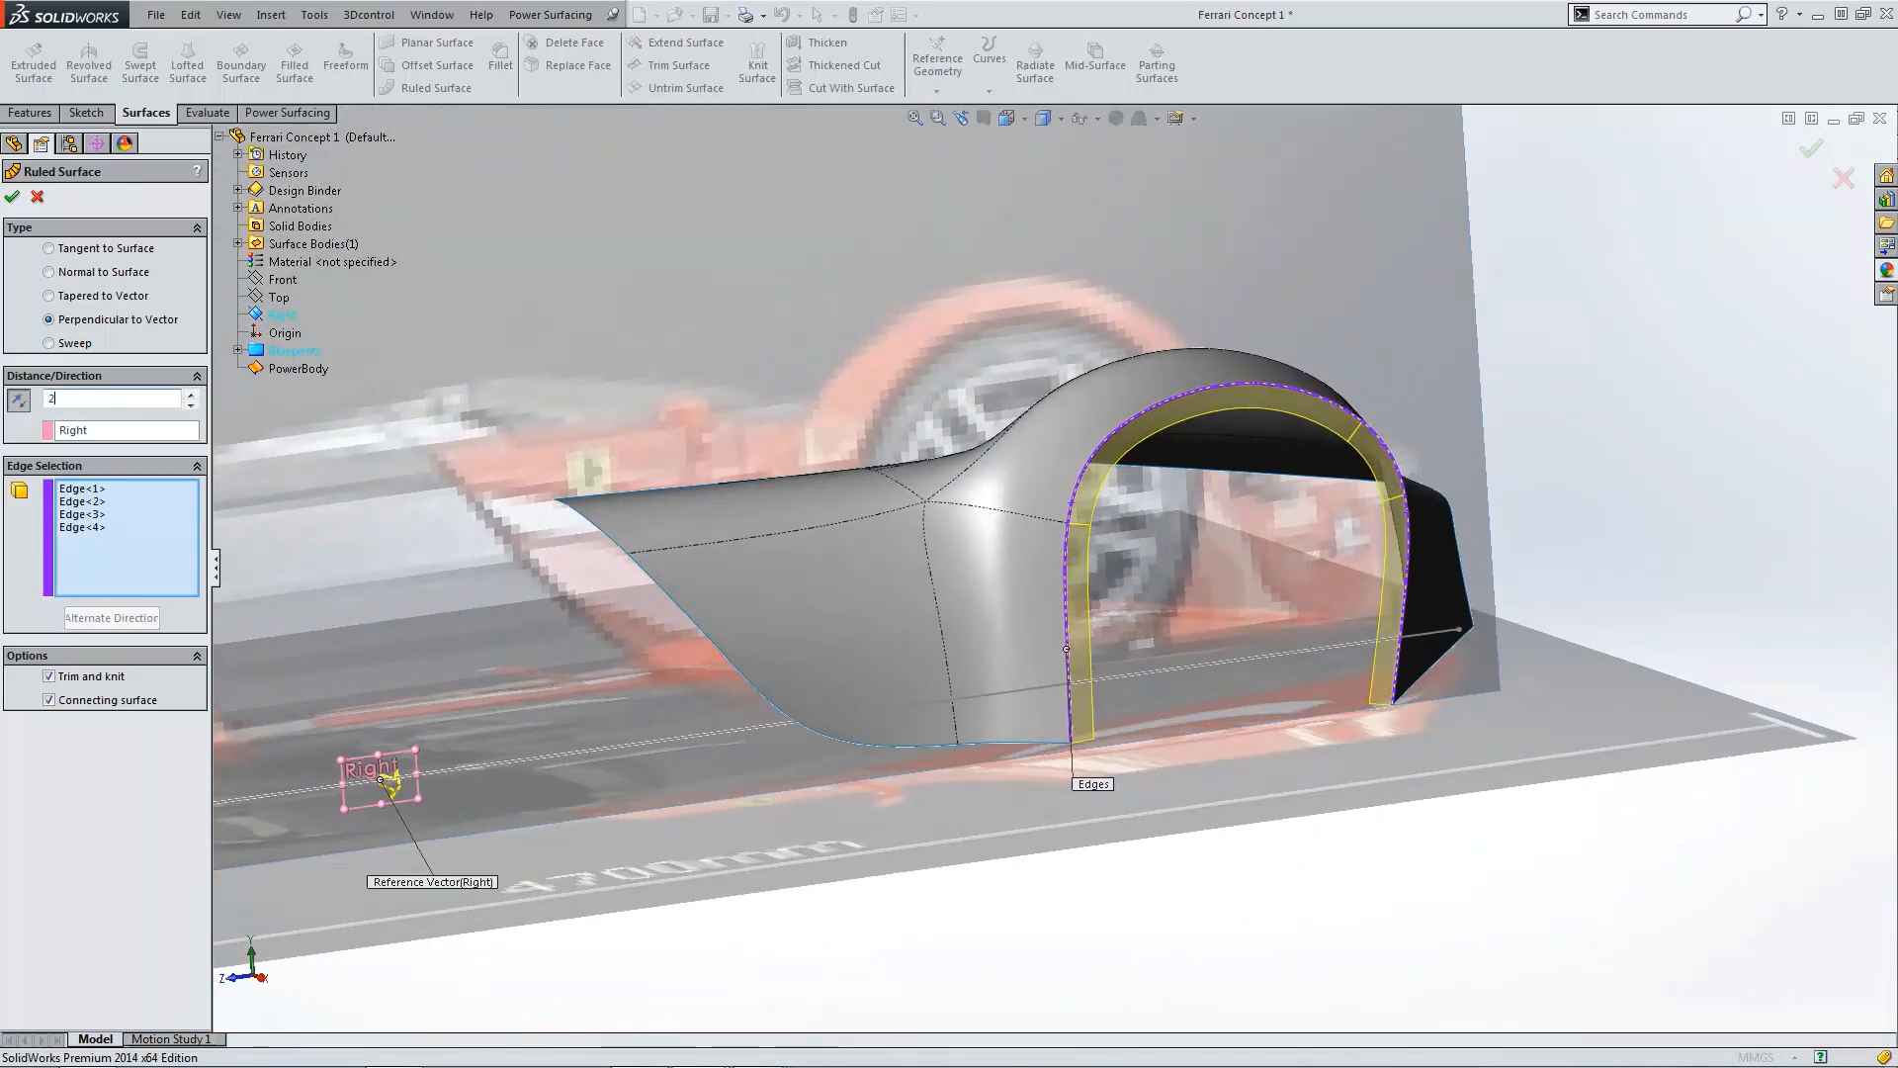
type("5.00mm")
key("Return")
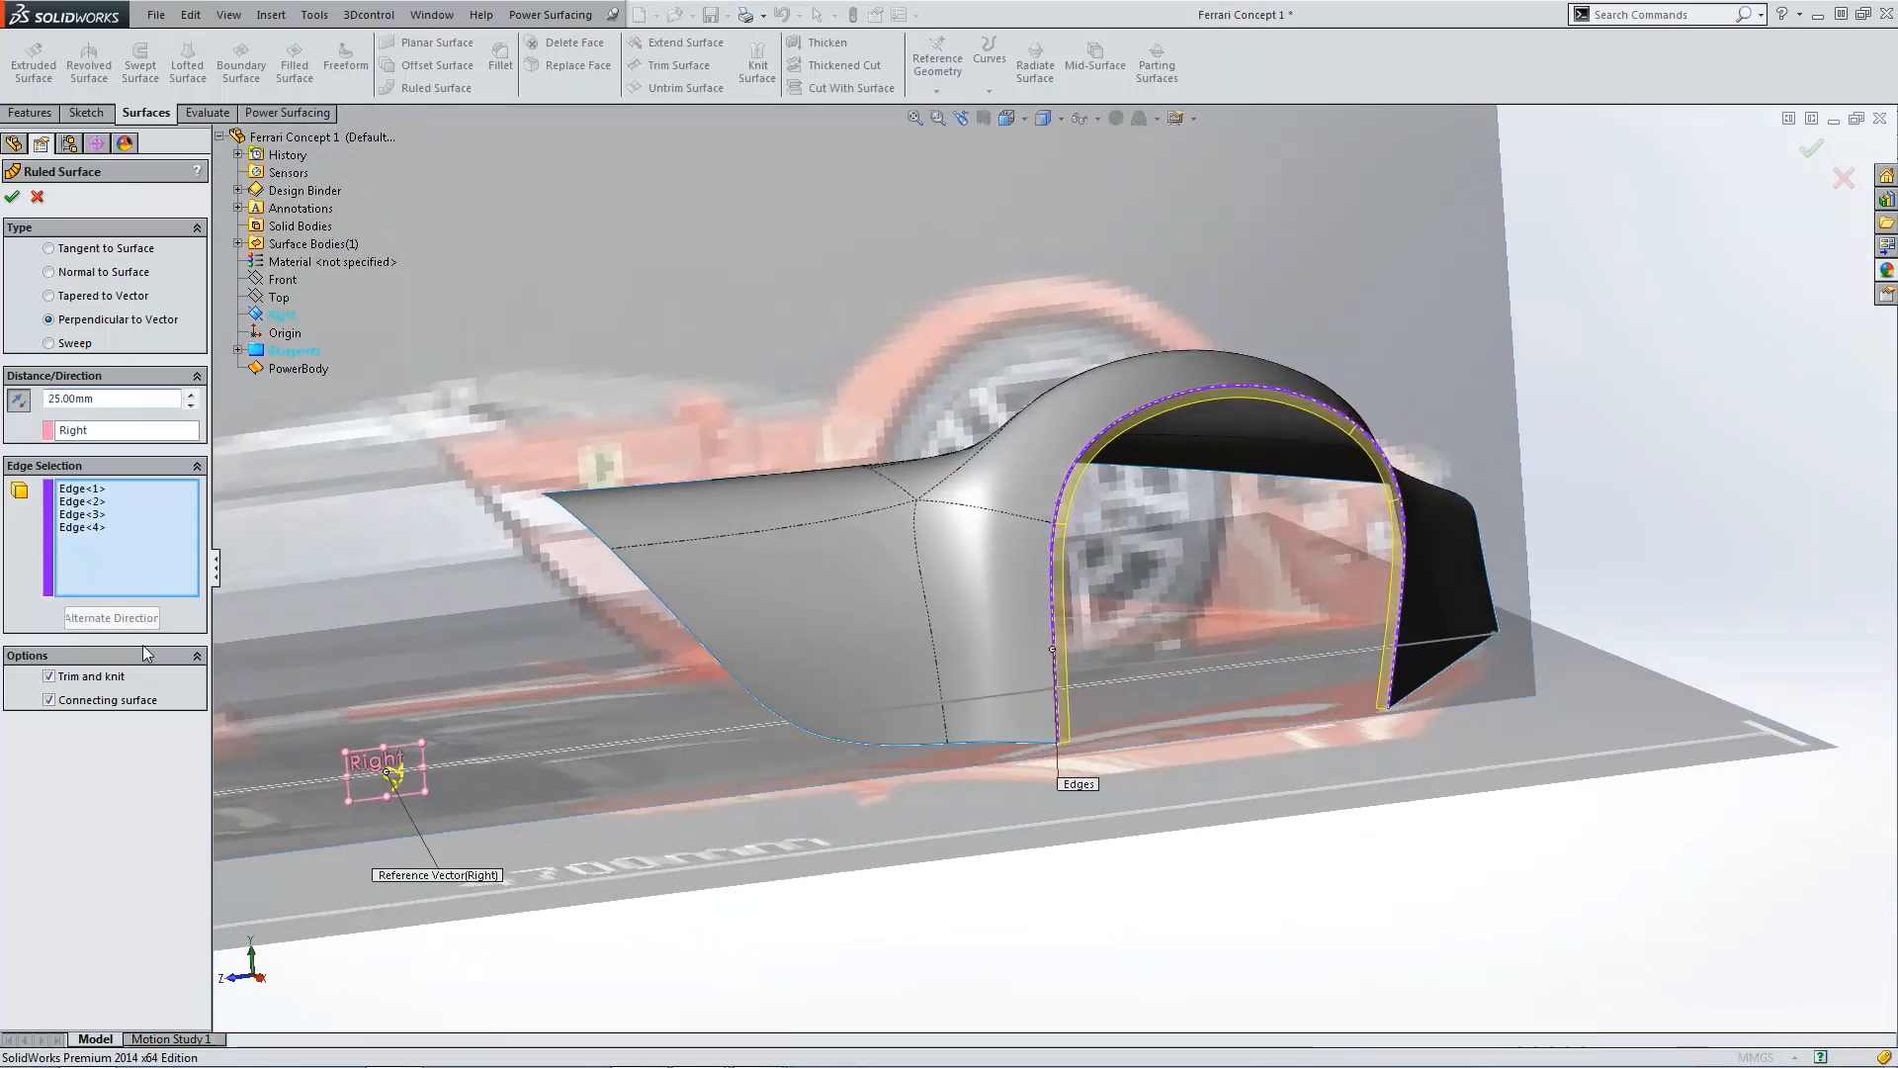
left_click(13, 197)
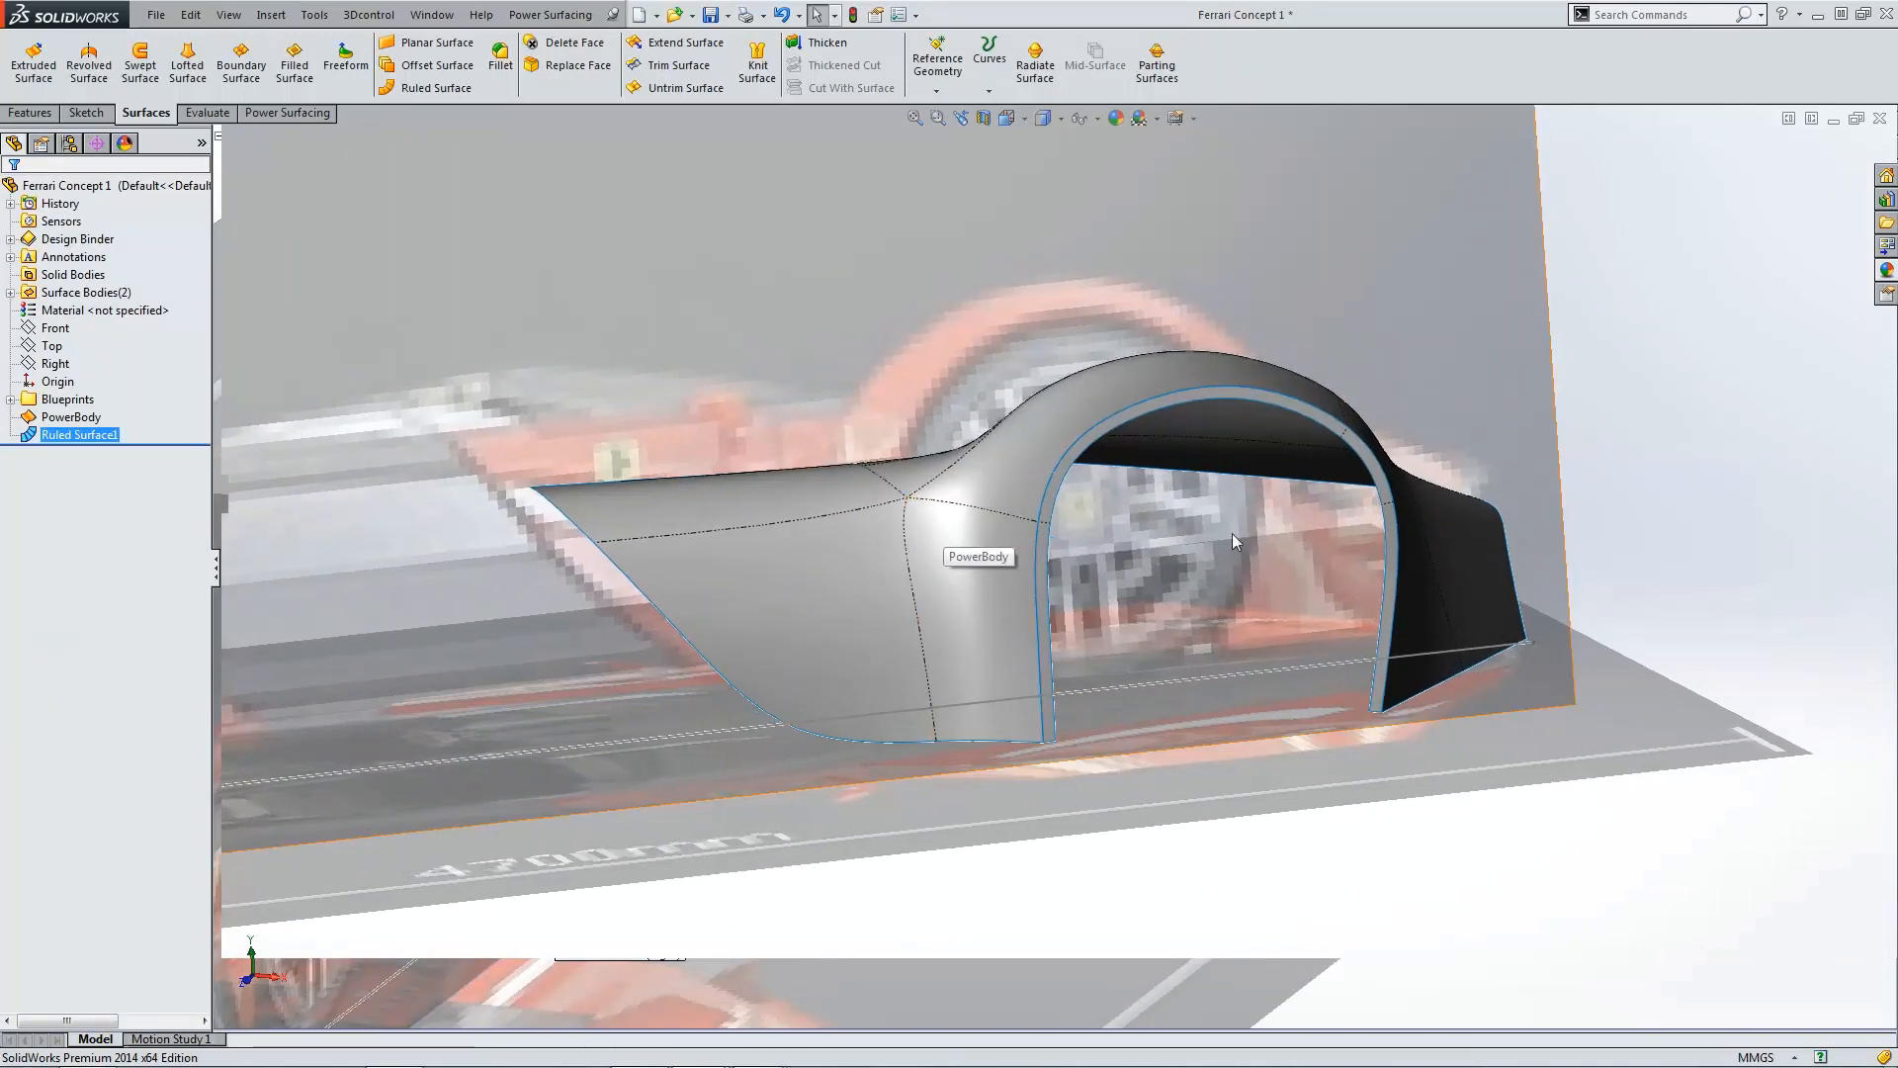
Step: Reopen the PowerBody for editing to review its cage against the new flange, then close it
scroll(1364, 527, "down", 5)
scroll(1335, 531, "up", 4)
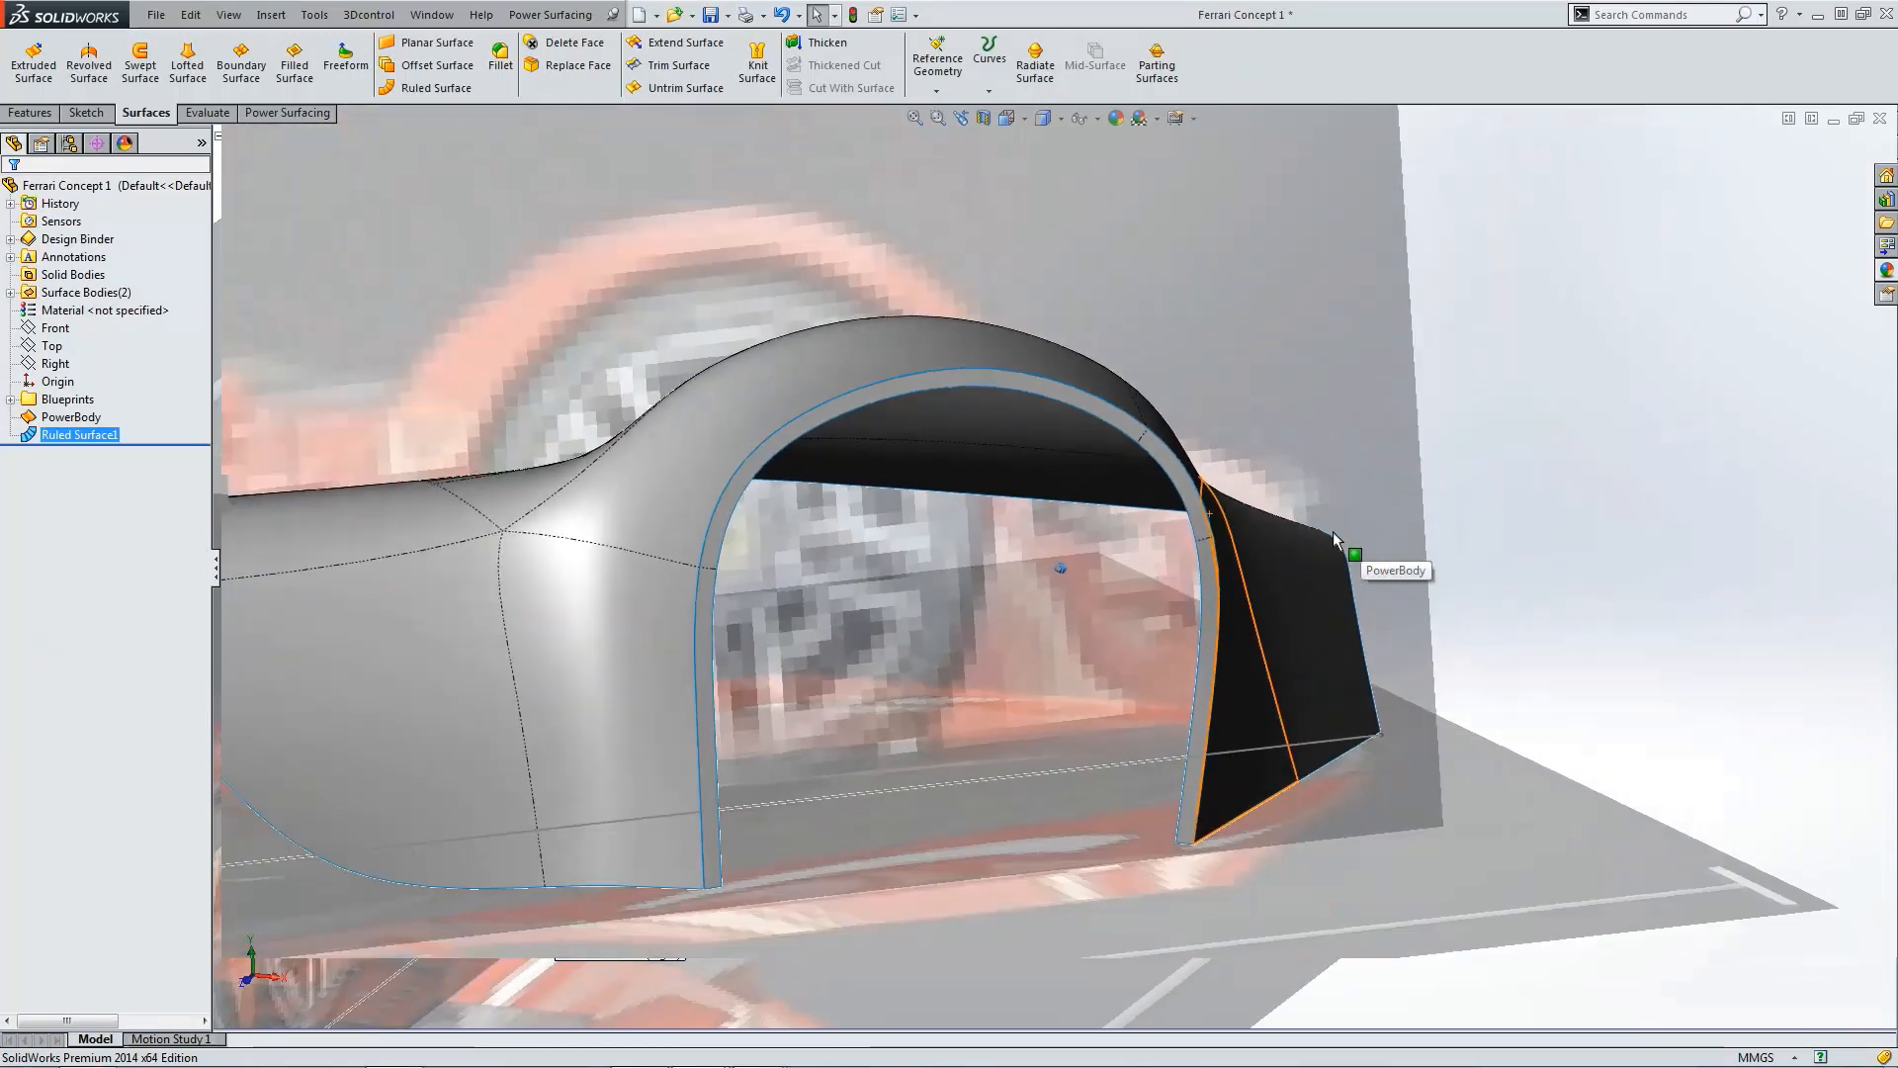
left_click(71, 416)
left_click(62, 371)
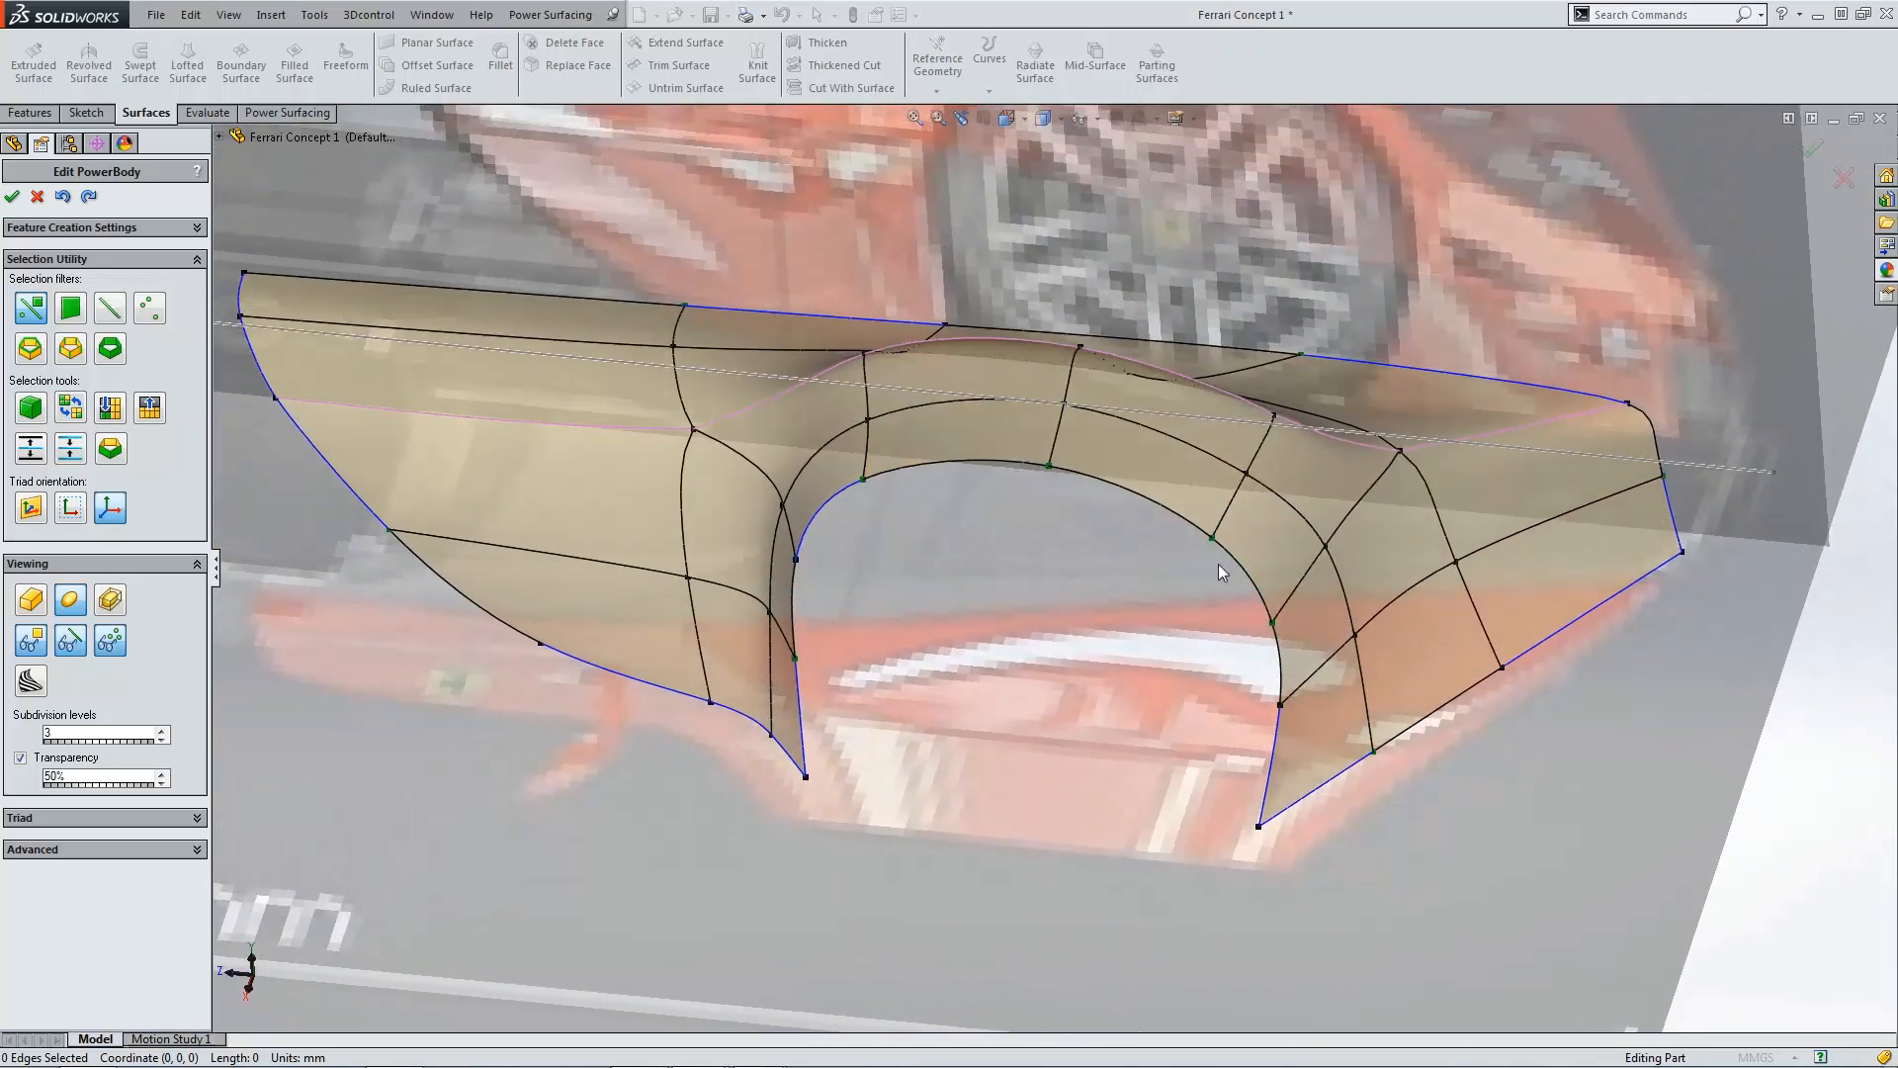
scroll(1243, 655, "up", 3)
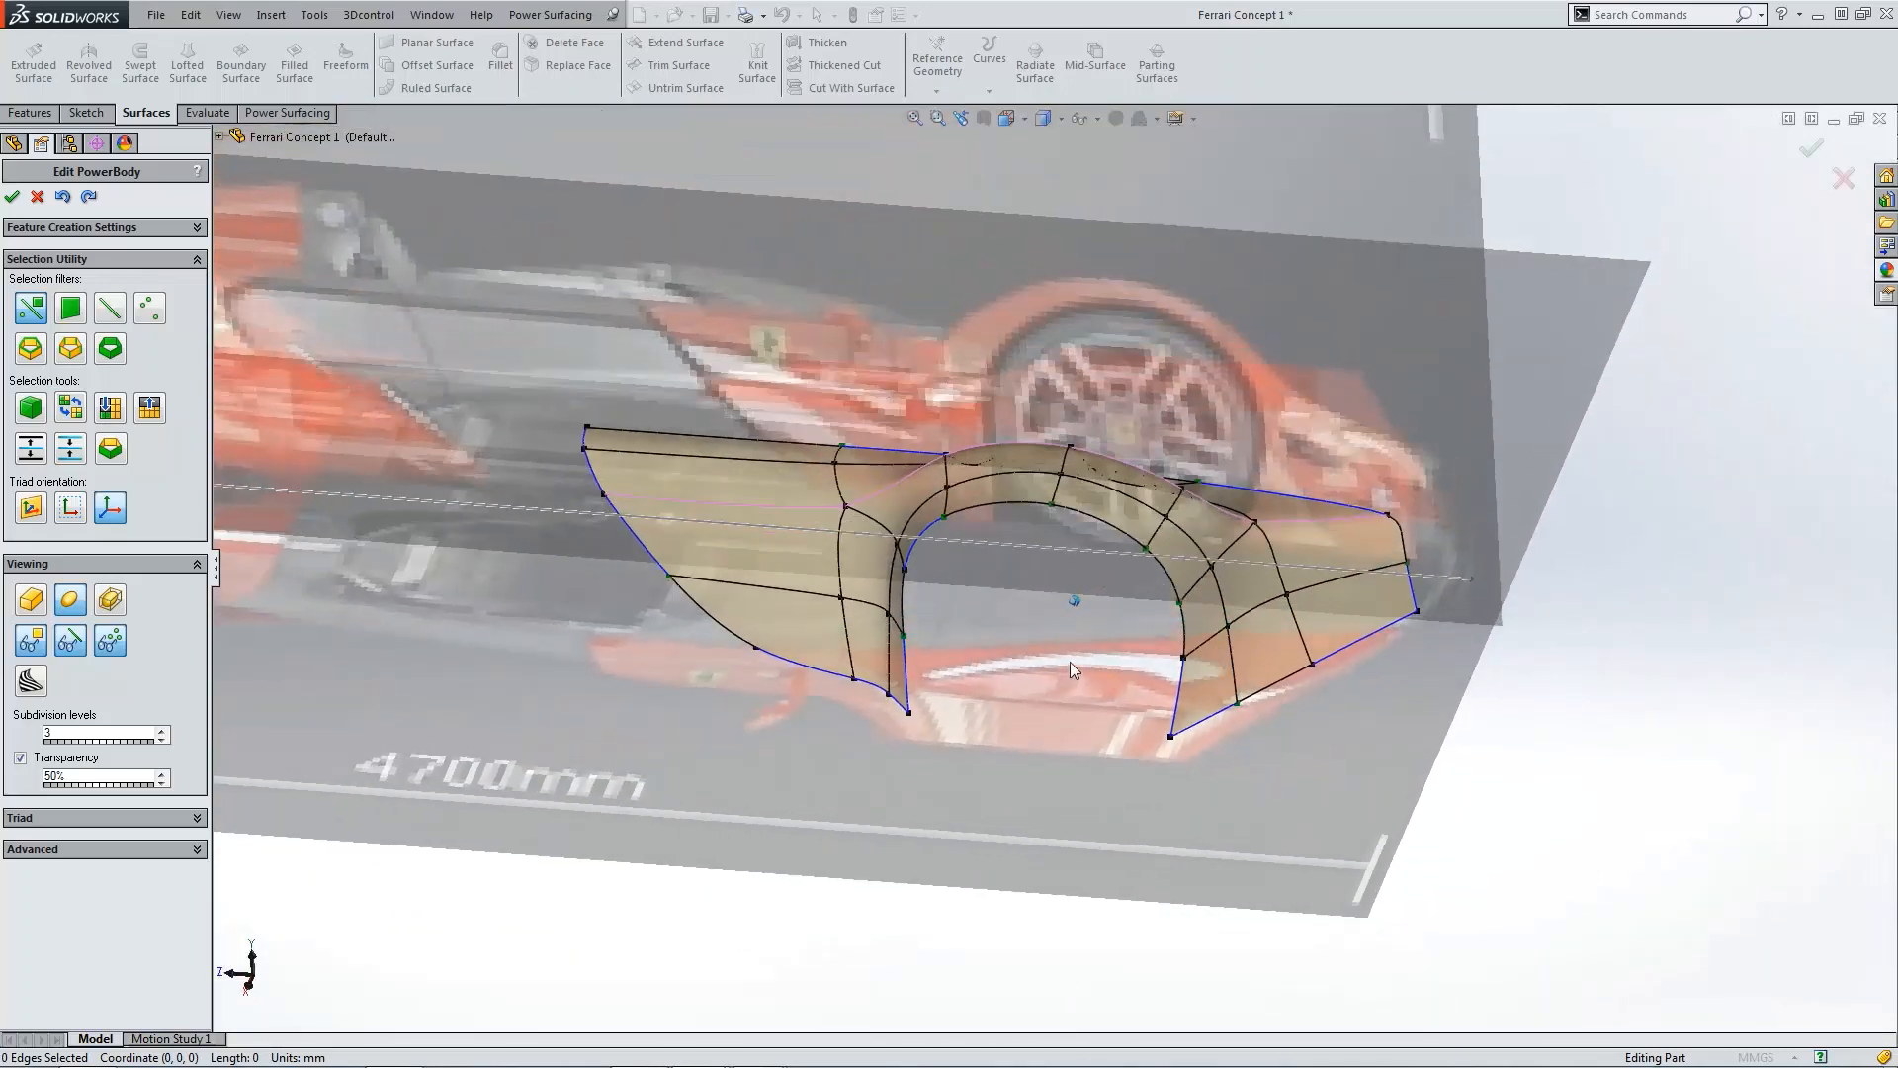
left_click(14, 199)
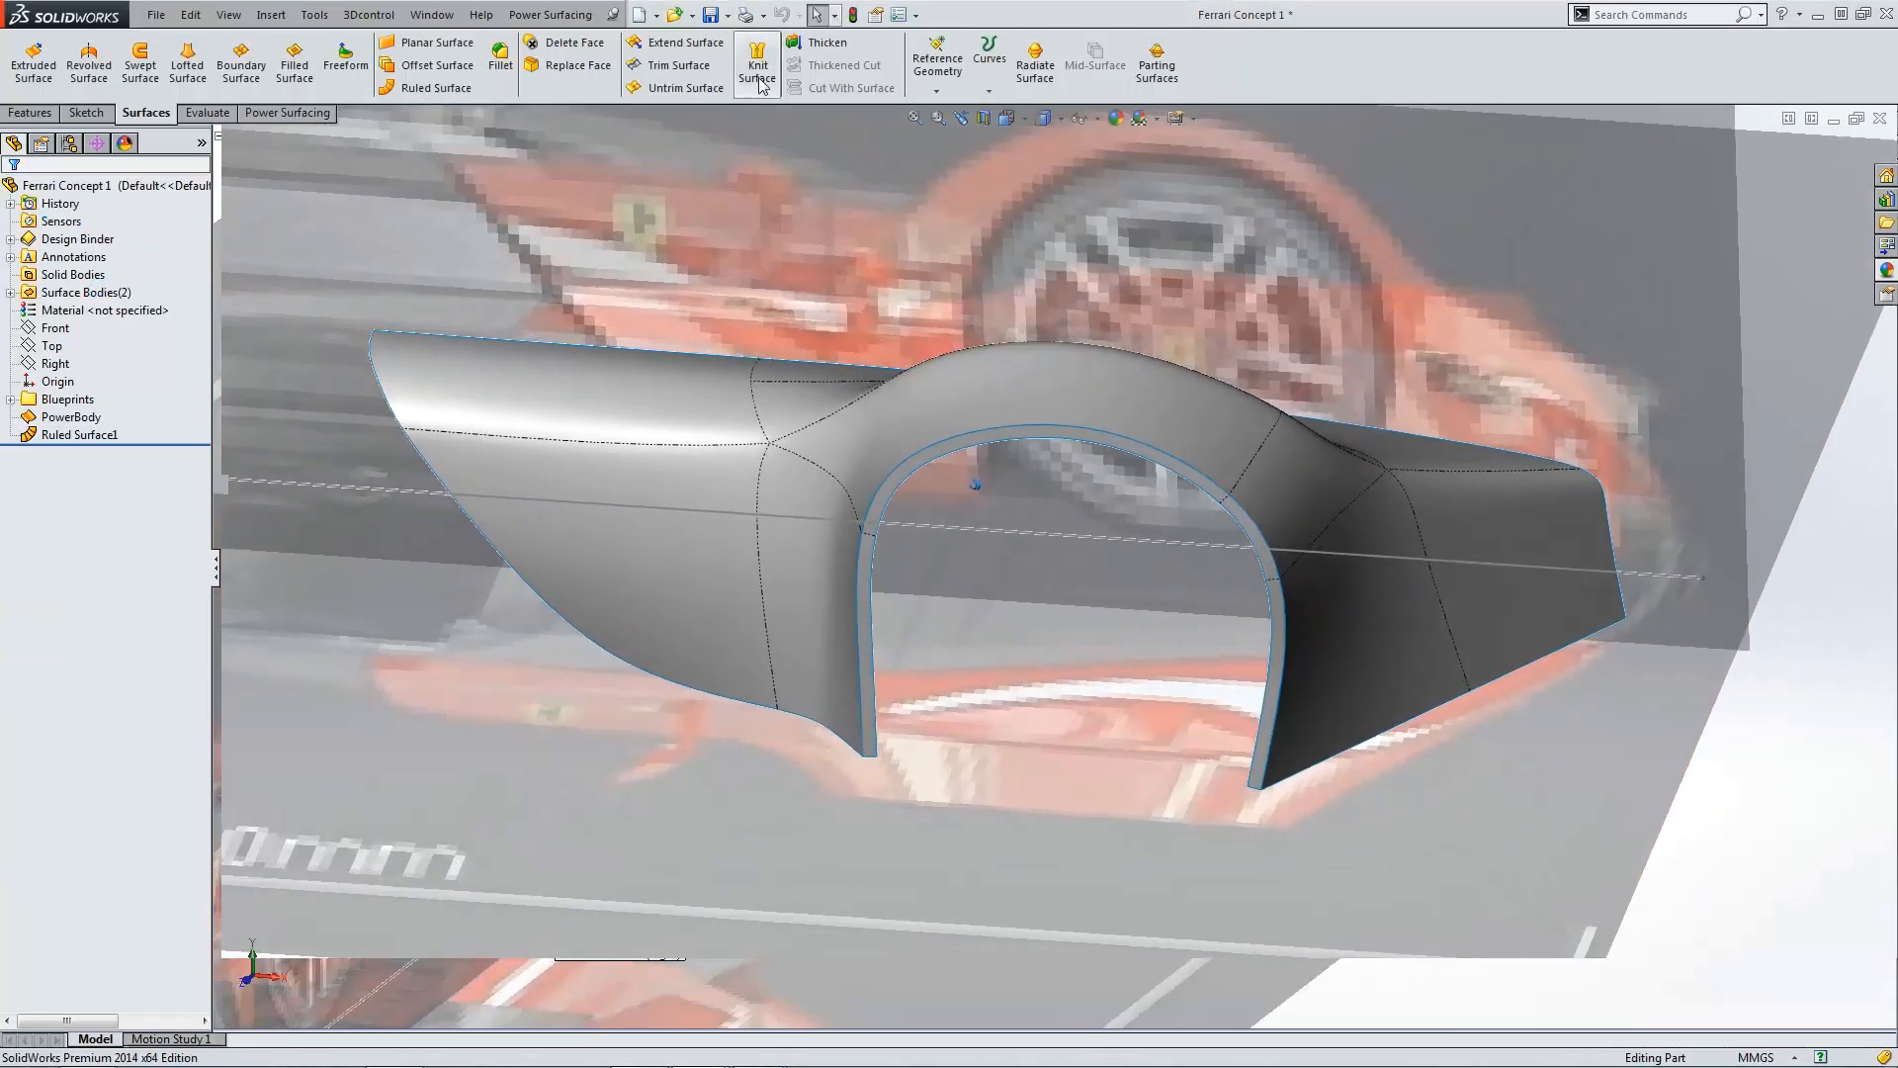
Step: Knit the ruled flange surface to the PowerBody with the Knit Surface command
left_click(757, 65)
scroll(1220, 550, "down", 3)
left_click(1278, 579)
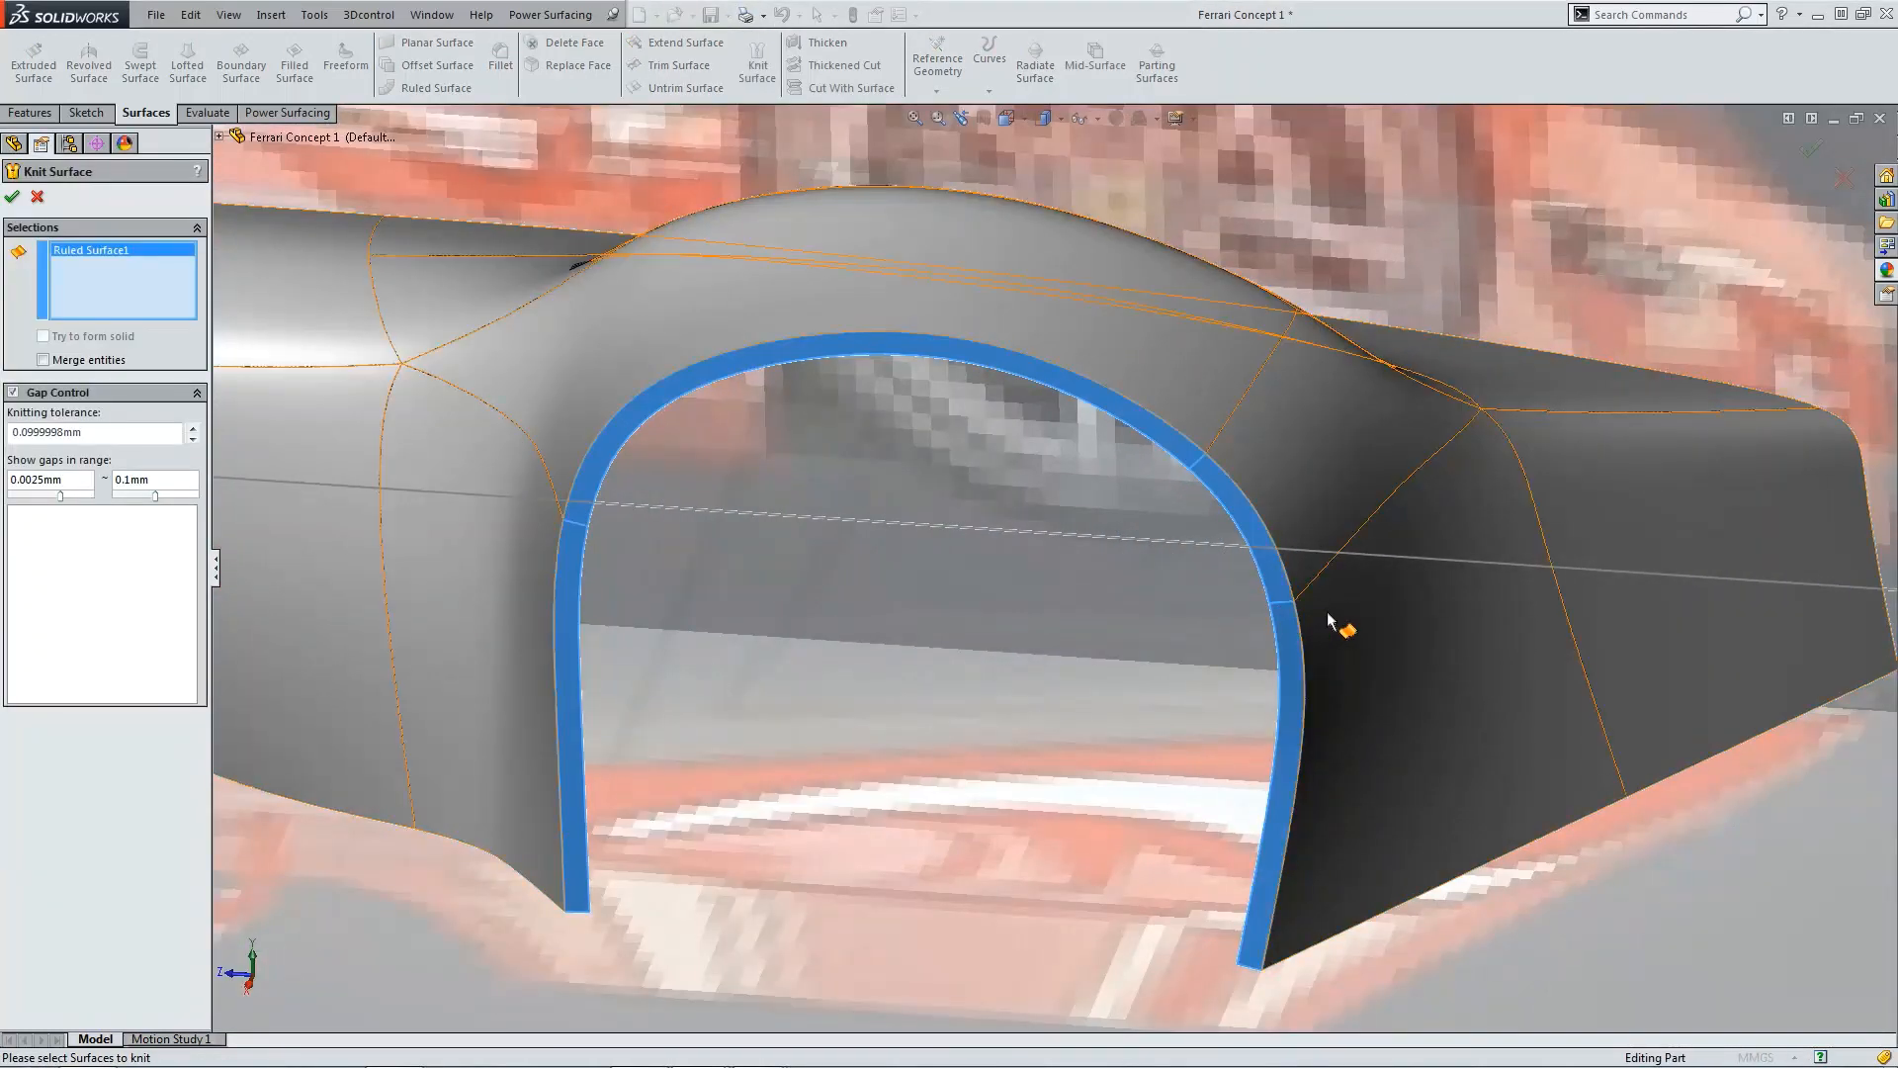
left_click(1345, 627)
left_click(14, 199)
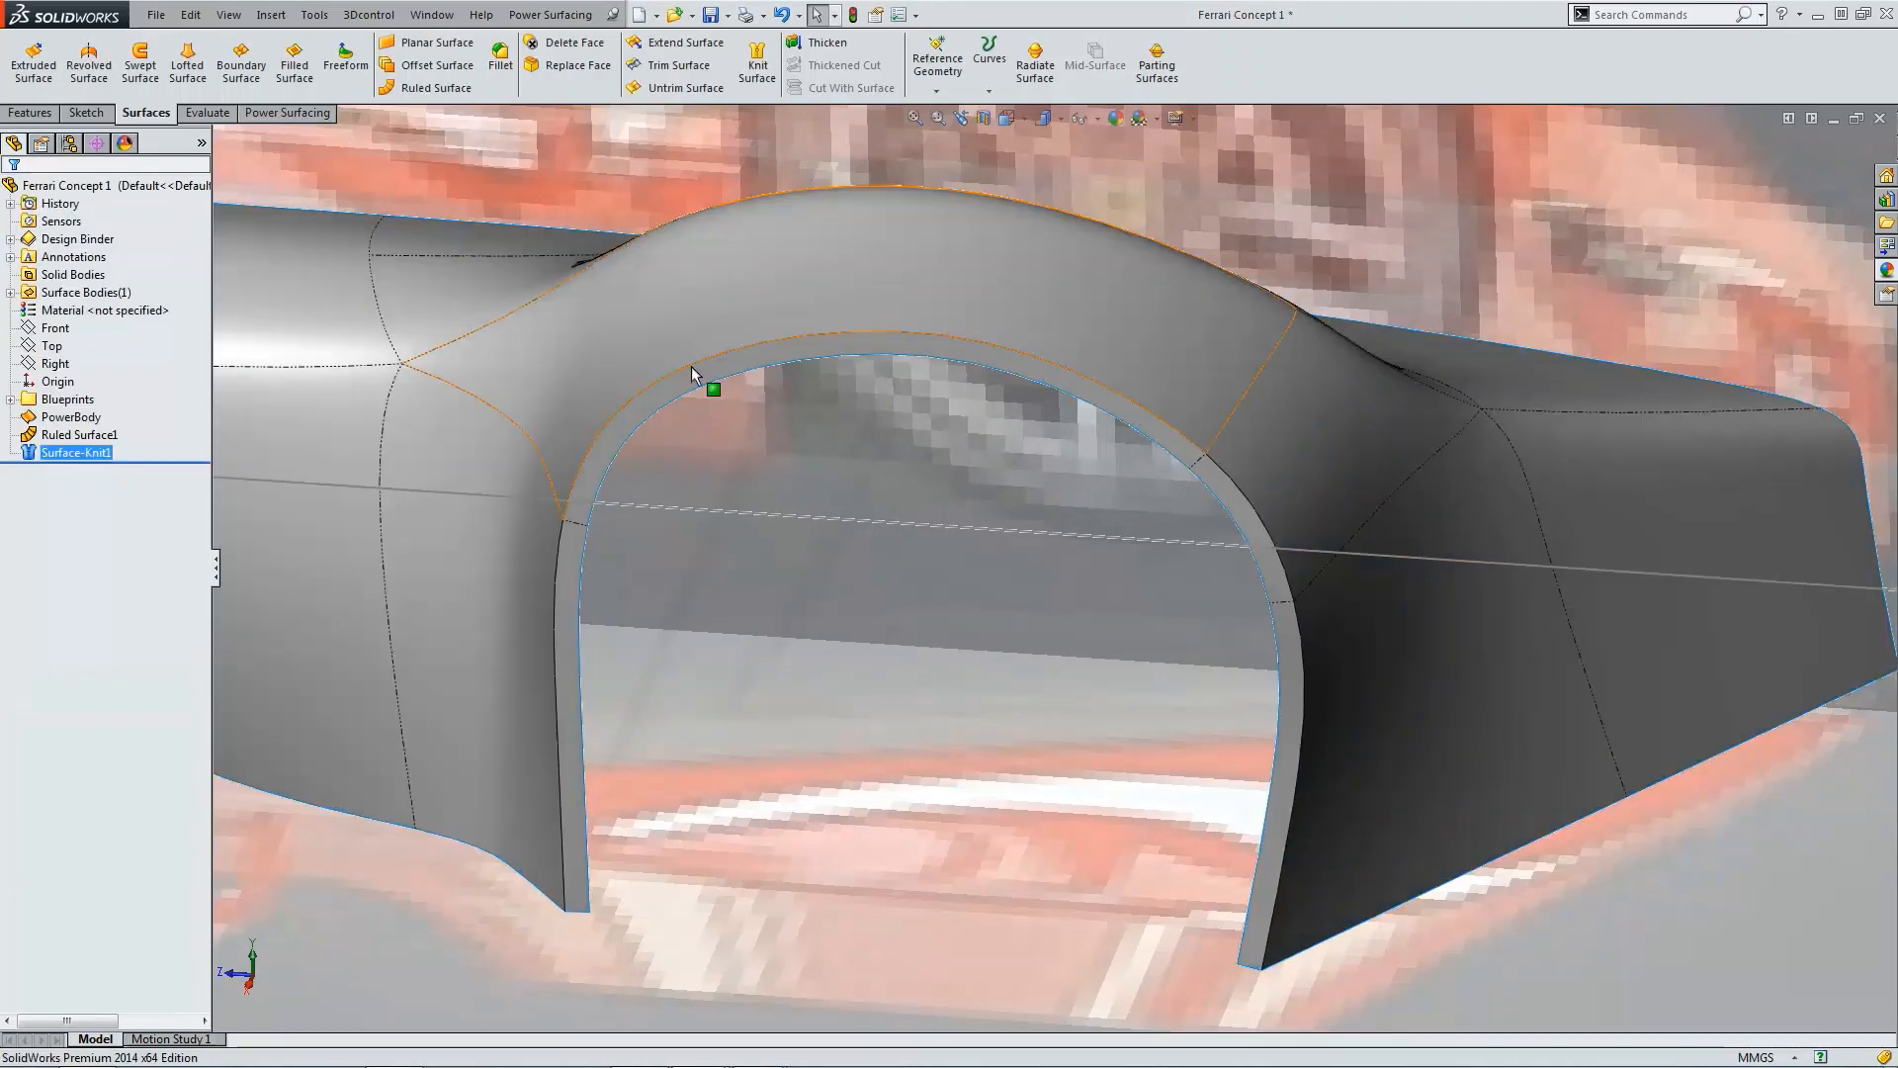
Step: Fillet the edges where the flange meets the wheel arch with a 10 mm Conic Rho profile of 0.5
key("f")
scroll(1120, 567, "down", 2)
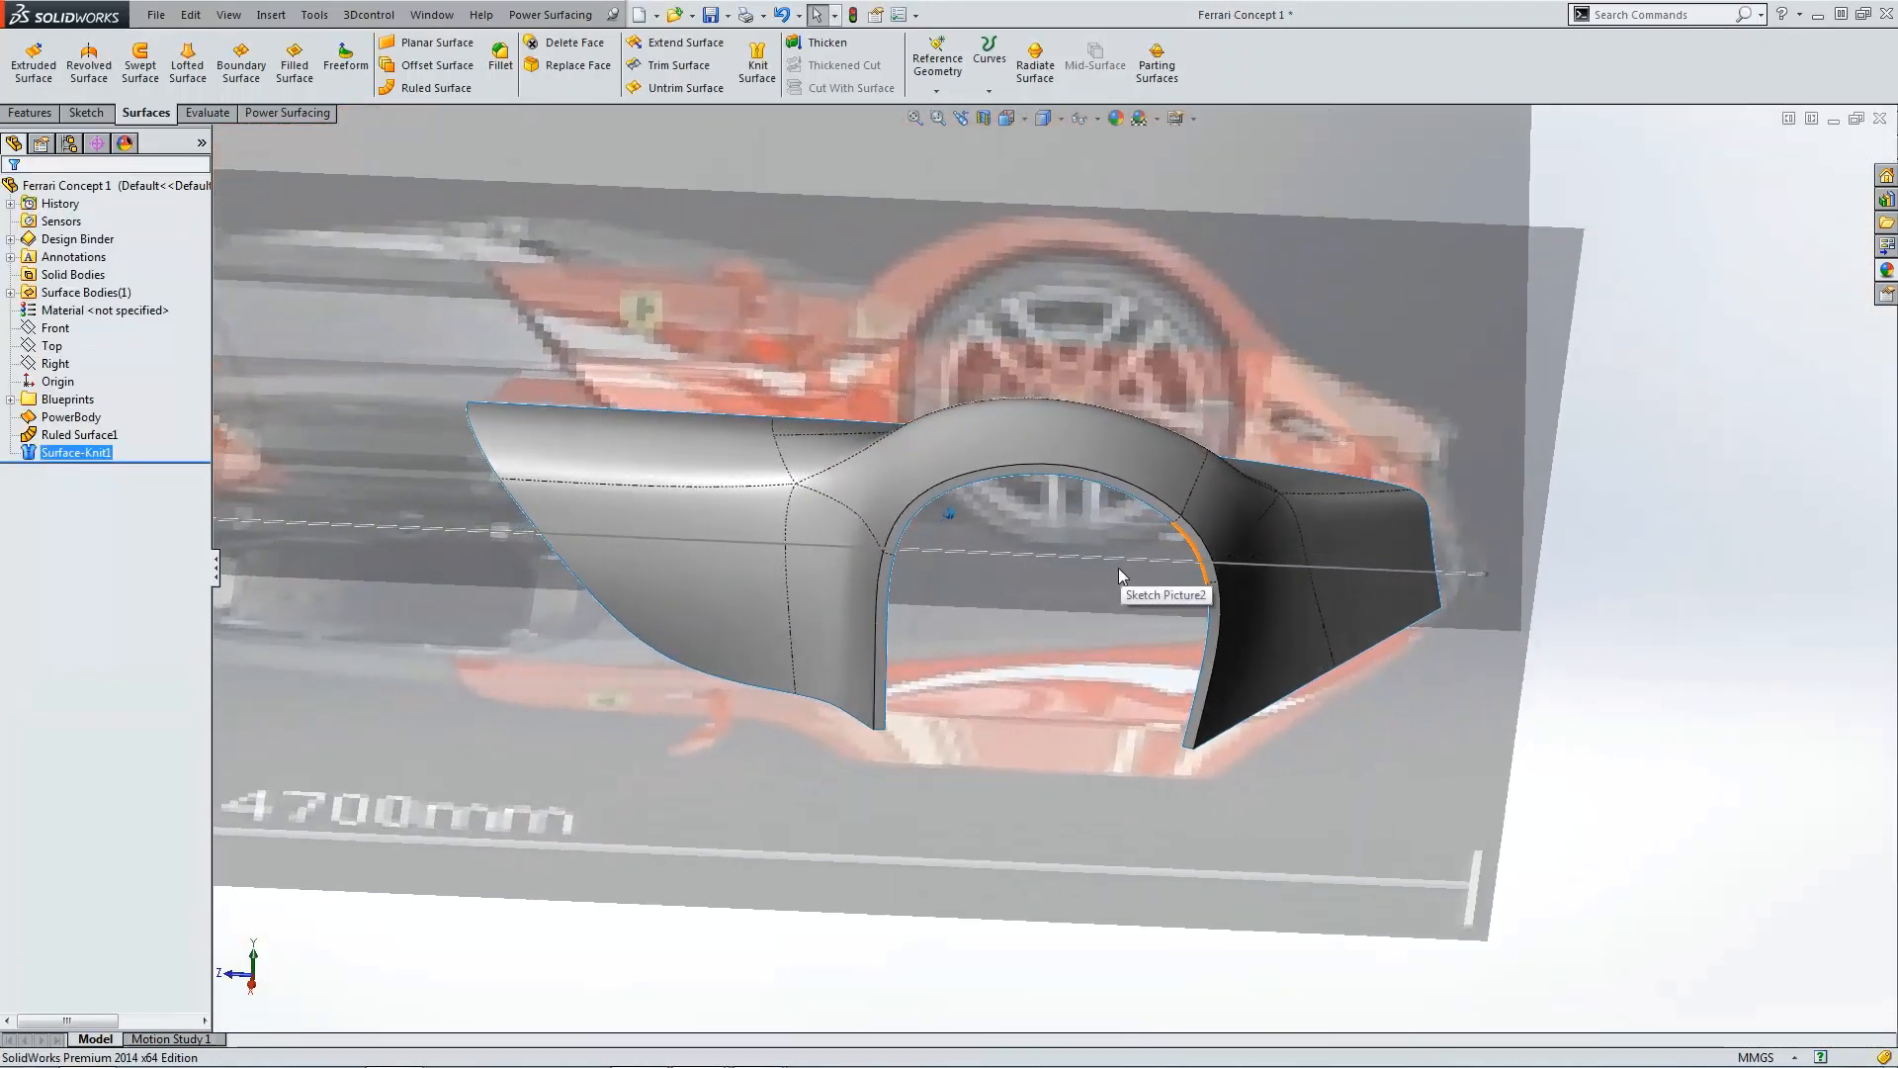
left_click(501, 57)
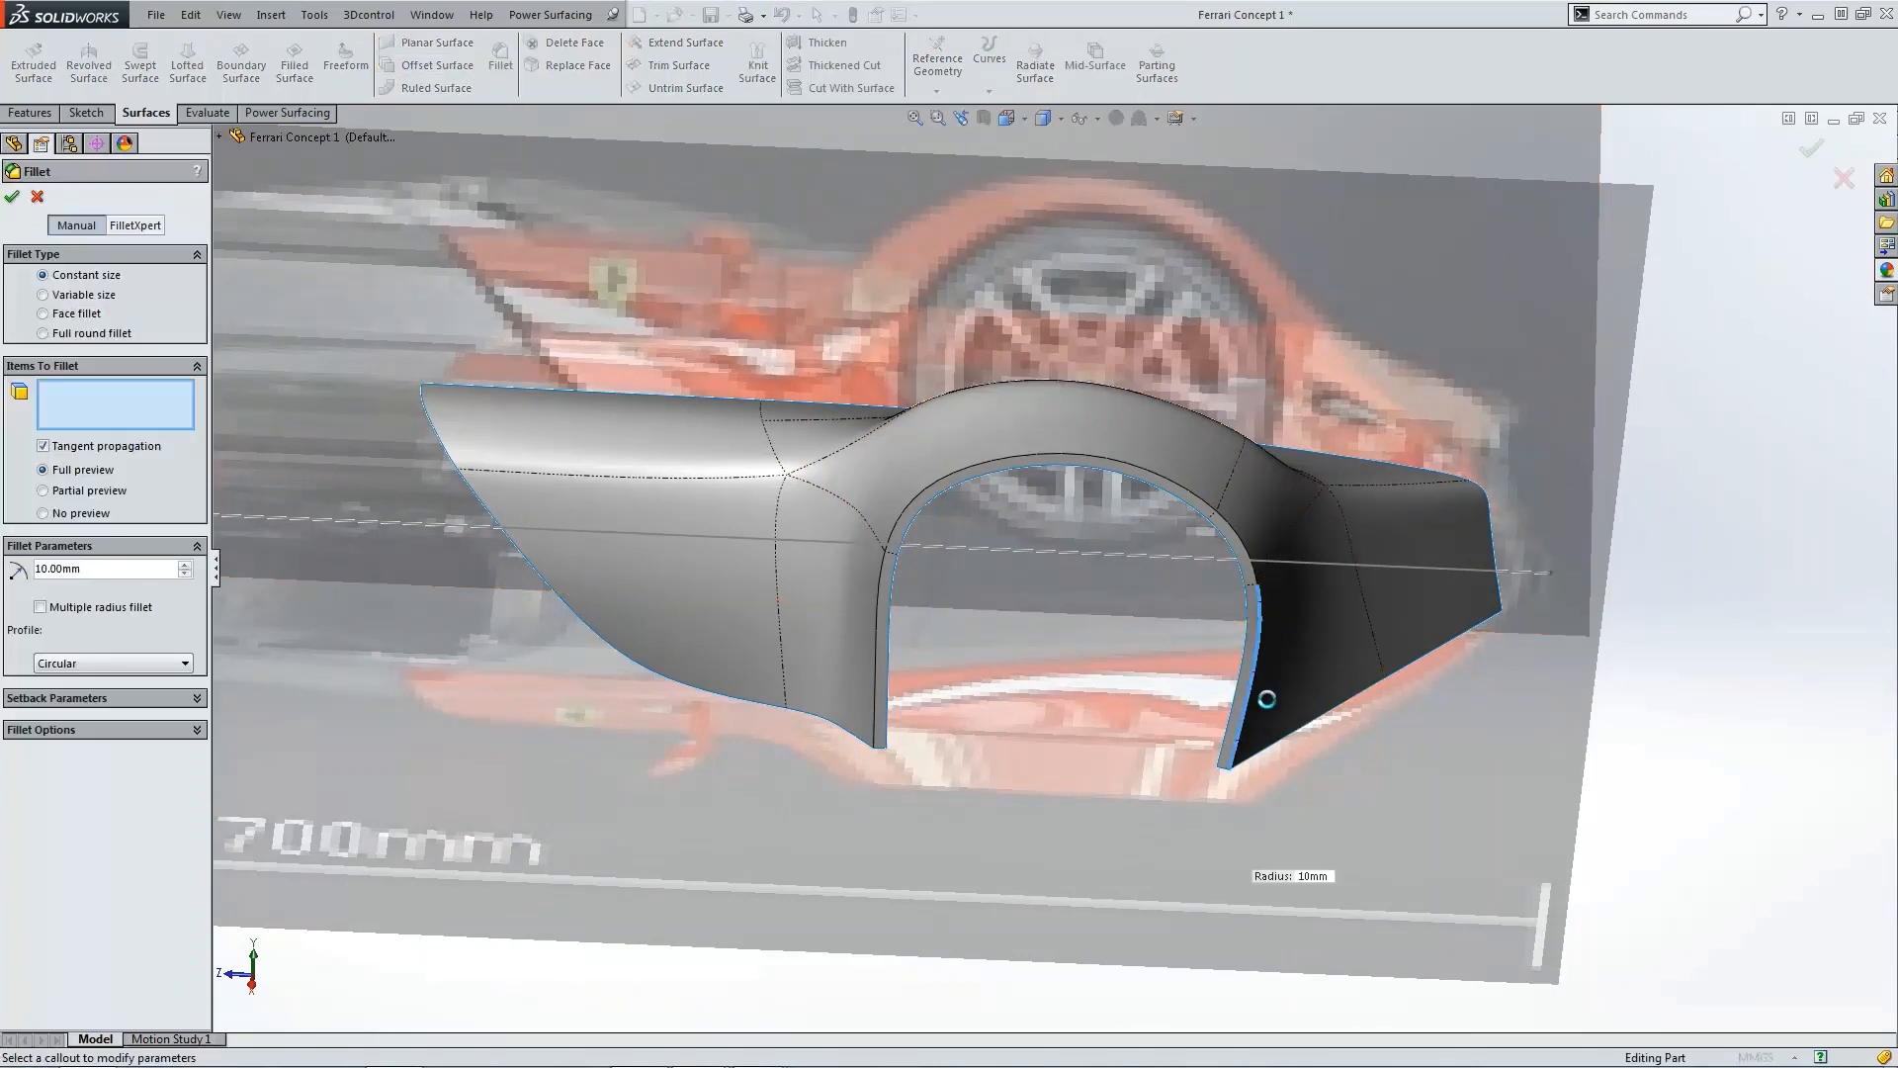
left_click(1257, 691)
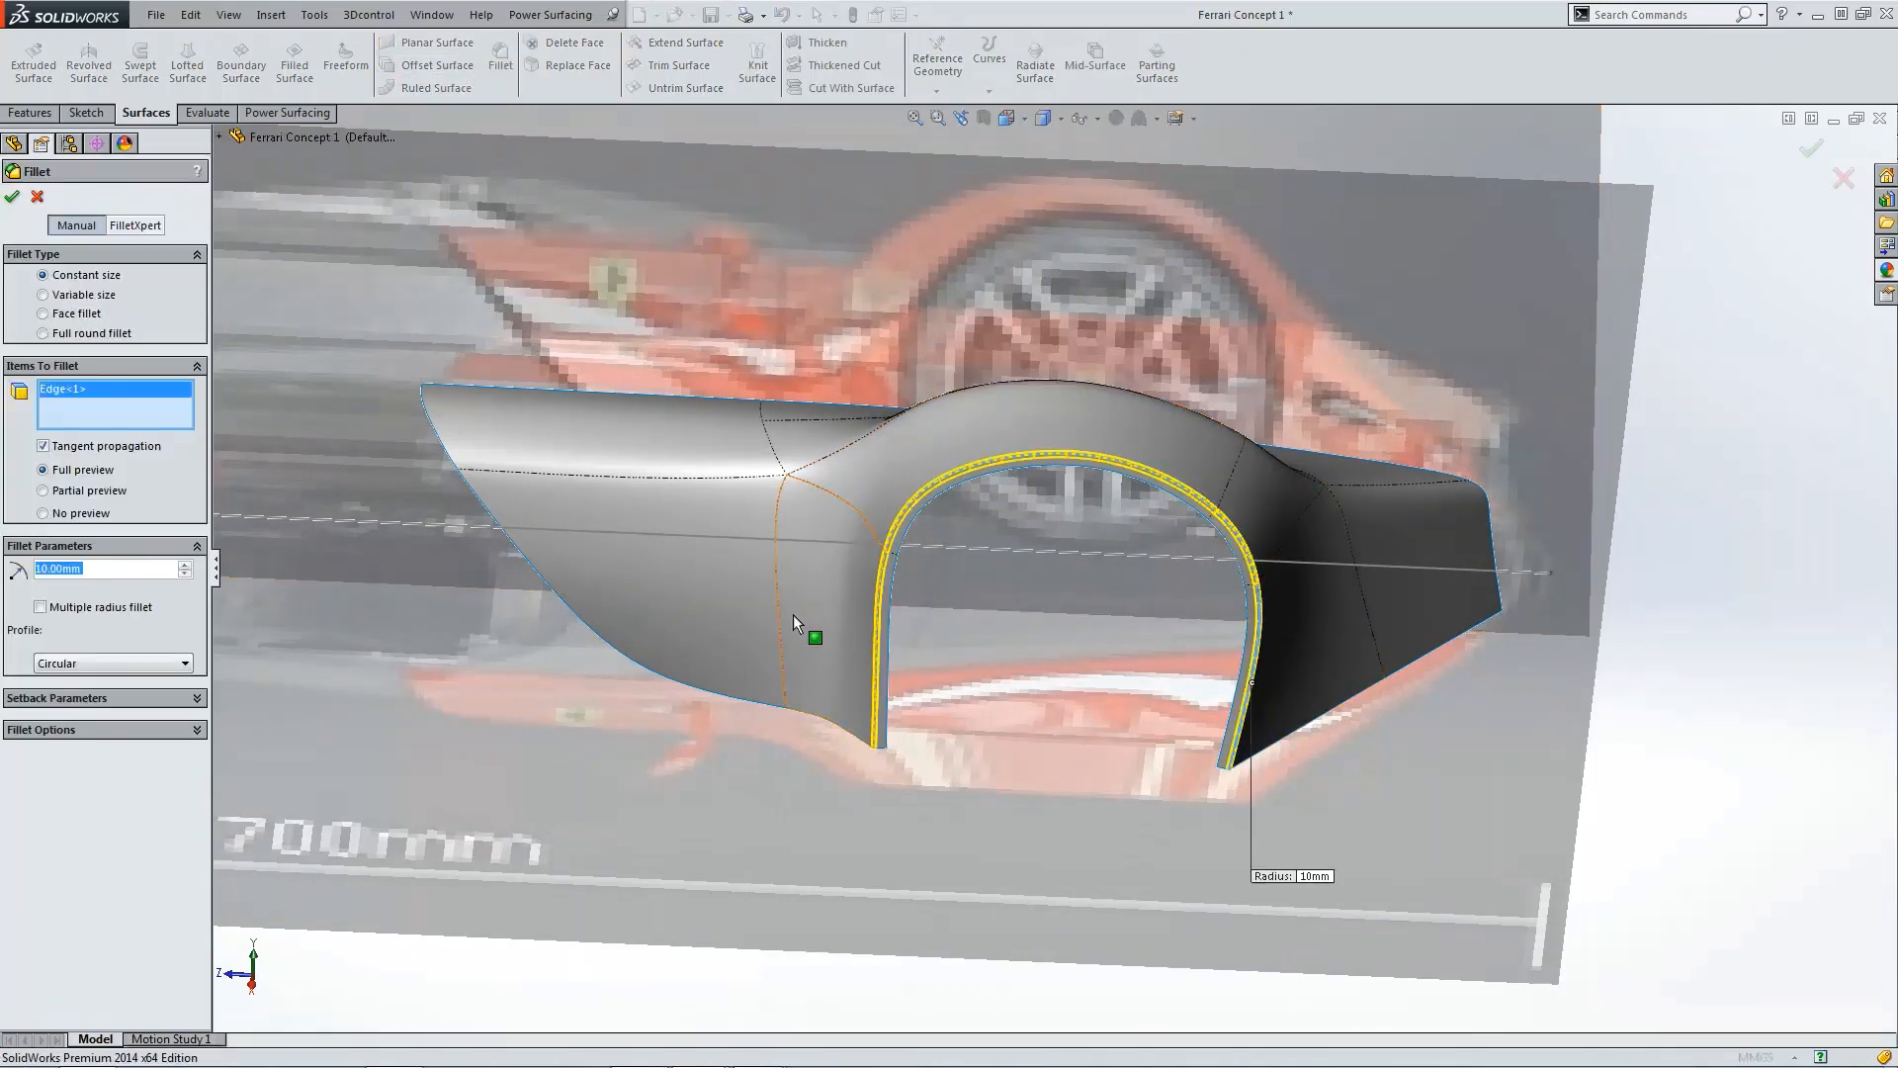
left_click(104, 663)
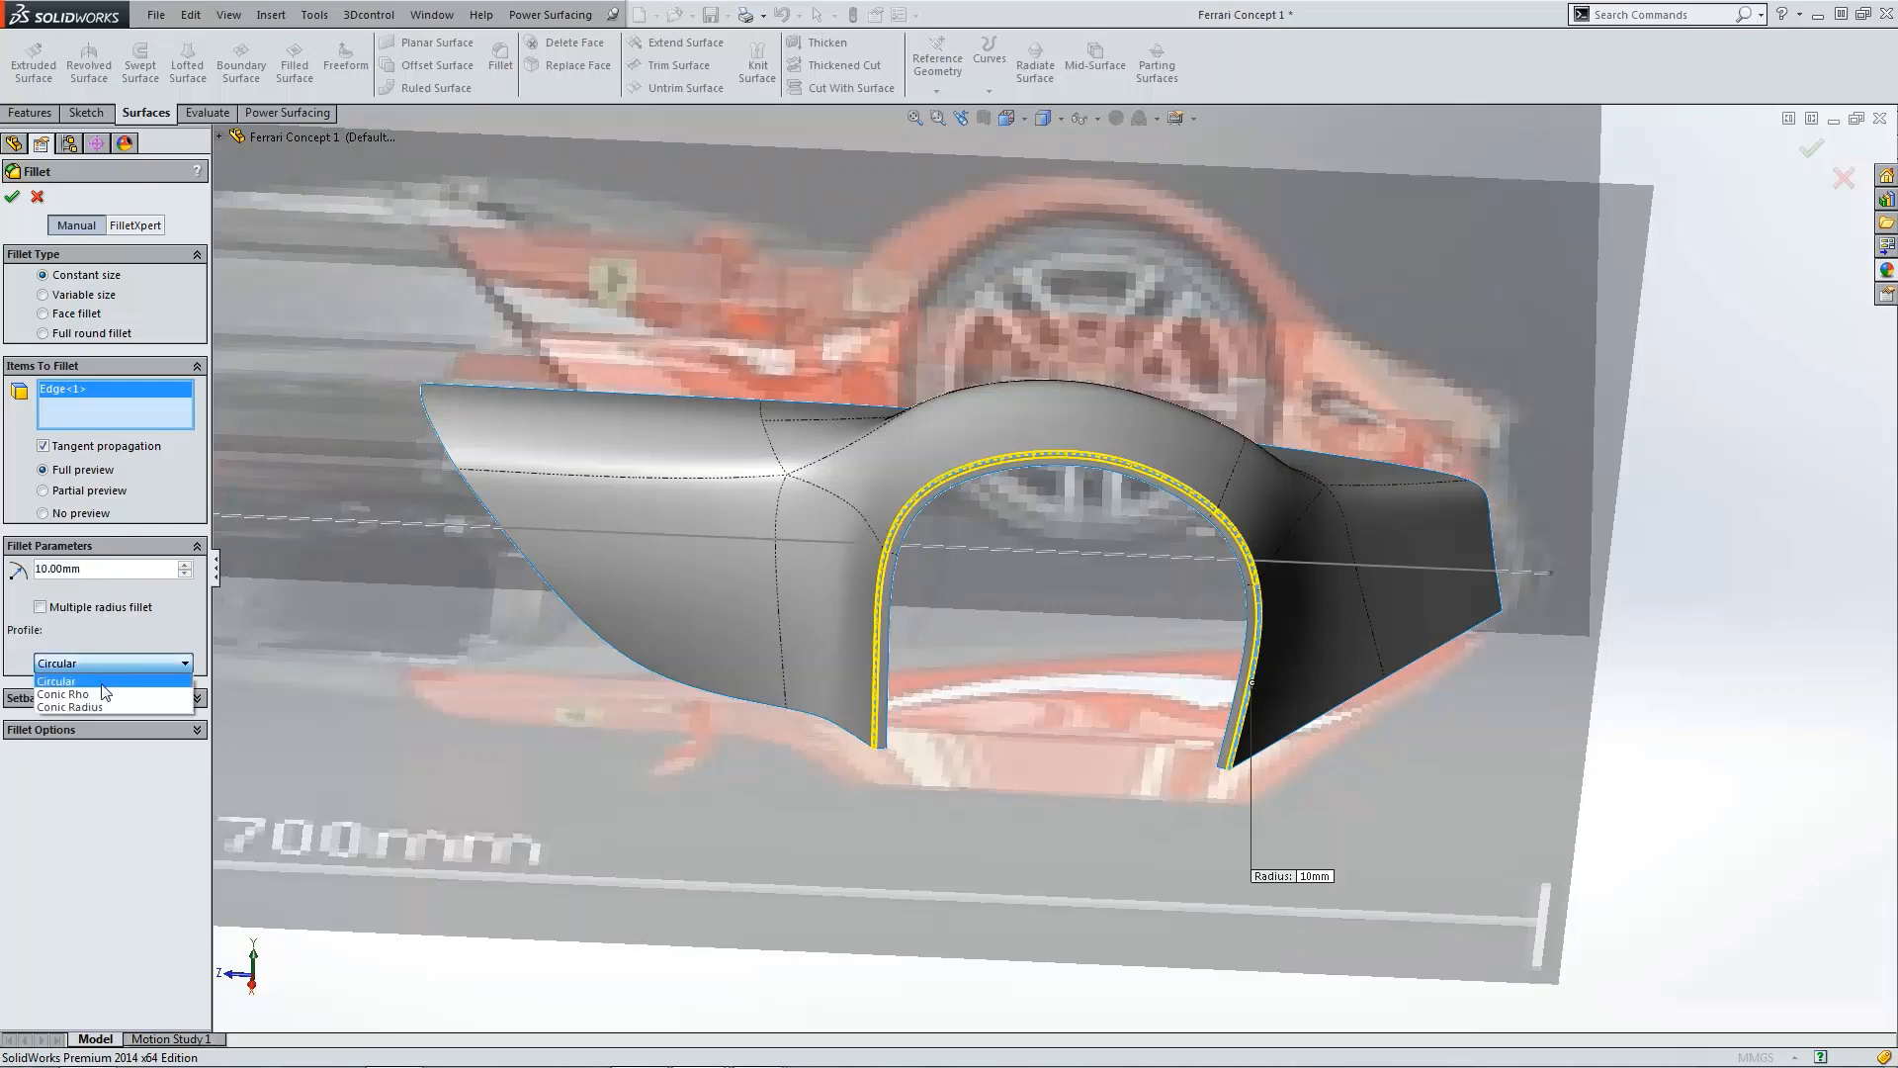
left_click(109, 696)
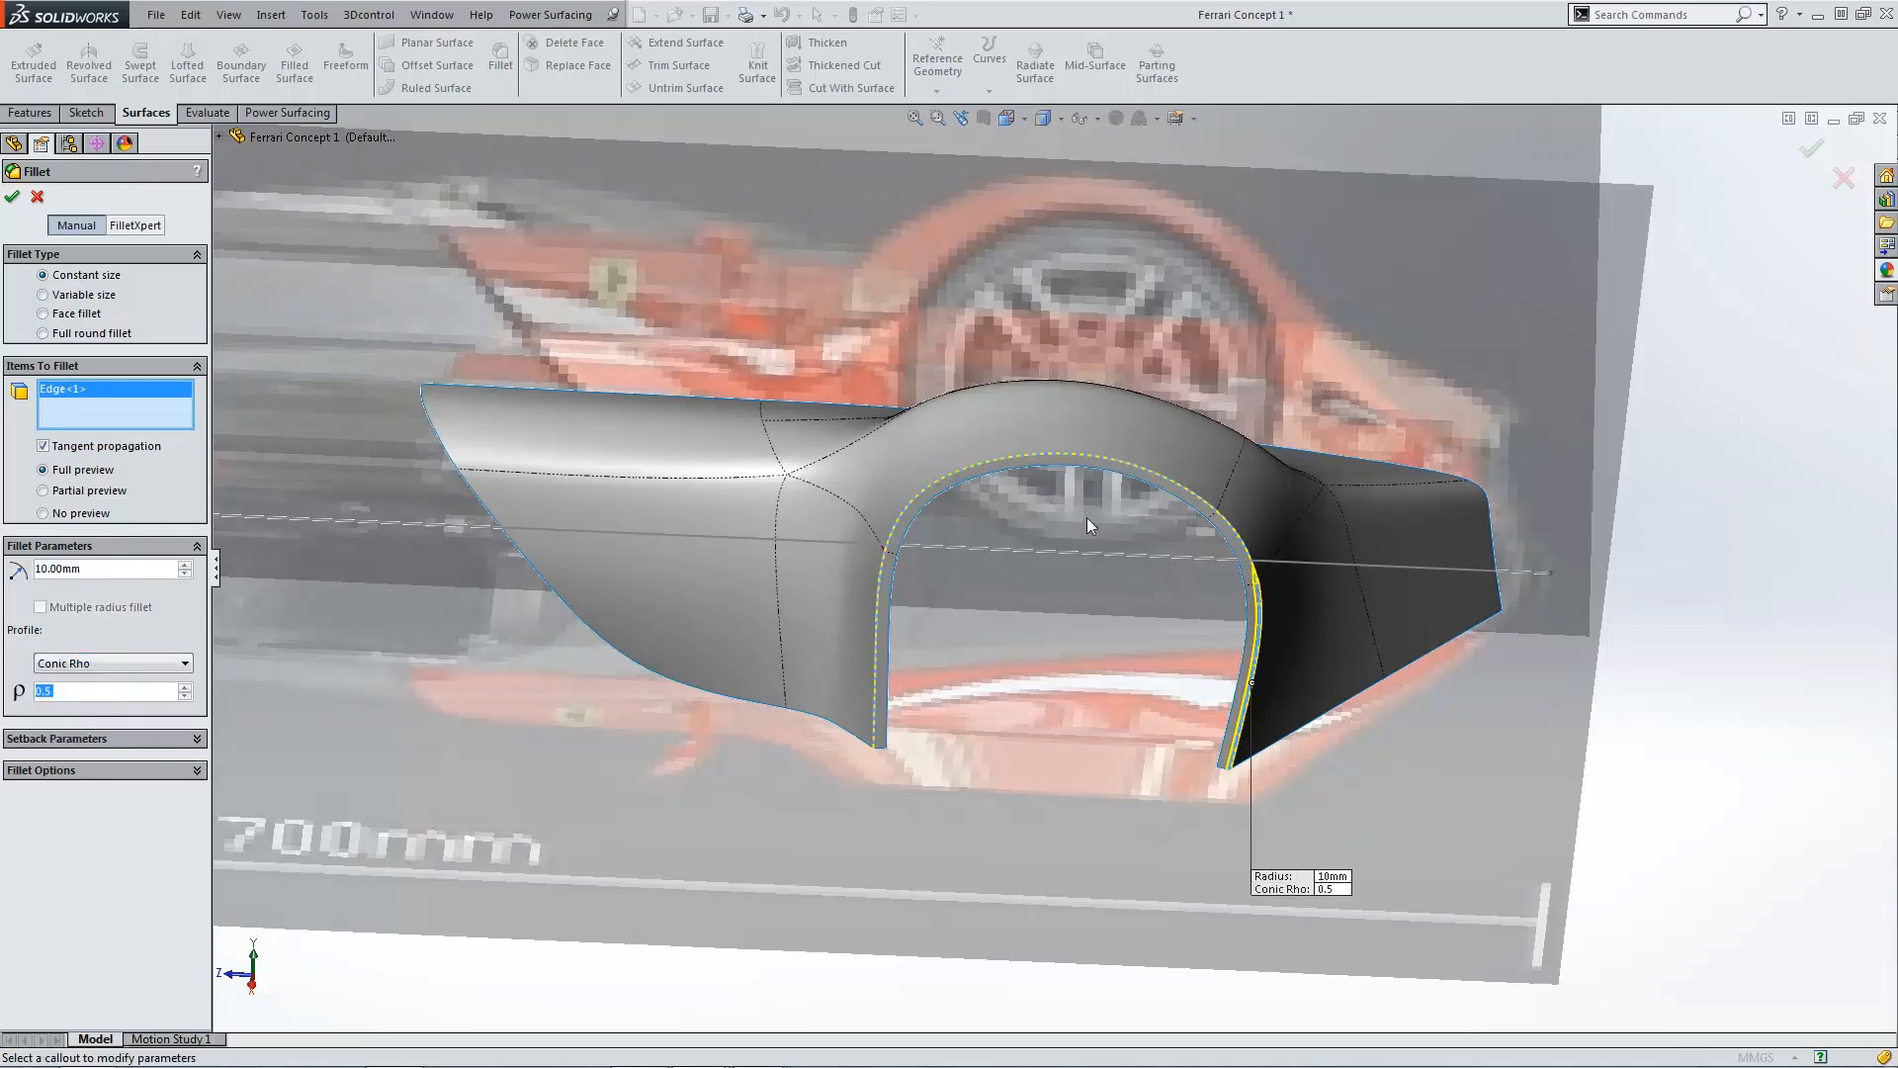
scroll(959, 632, "down", 4)
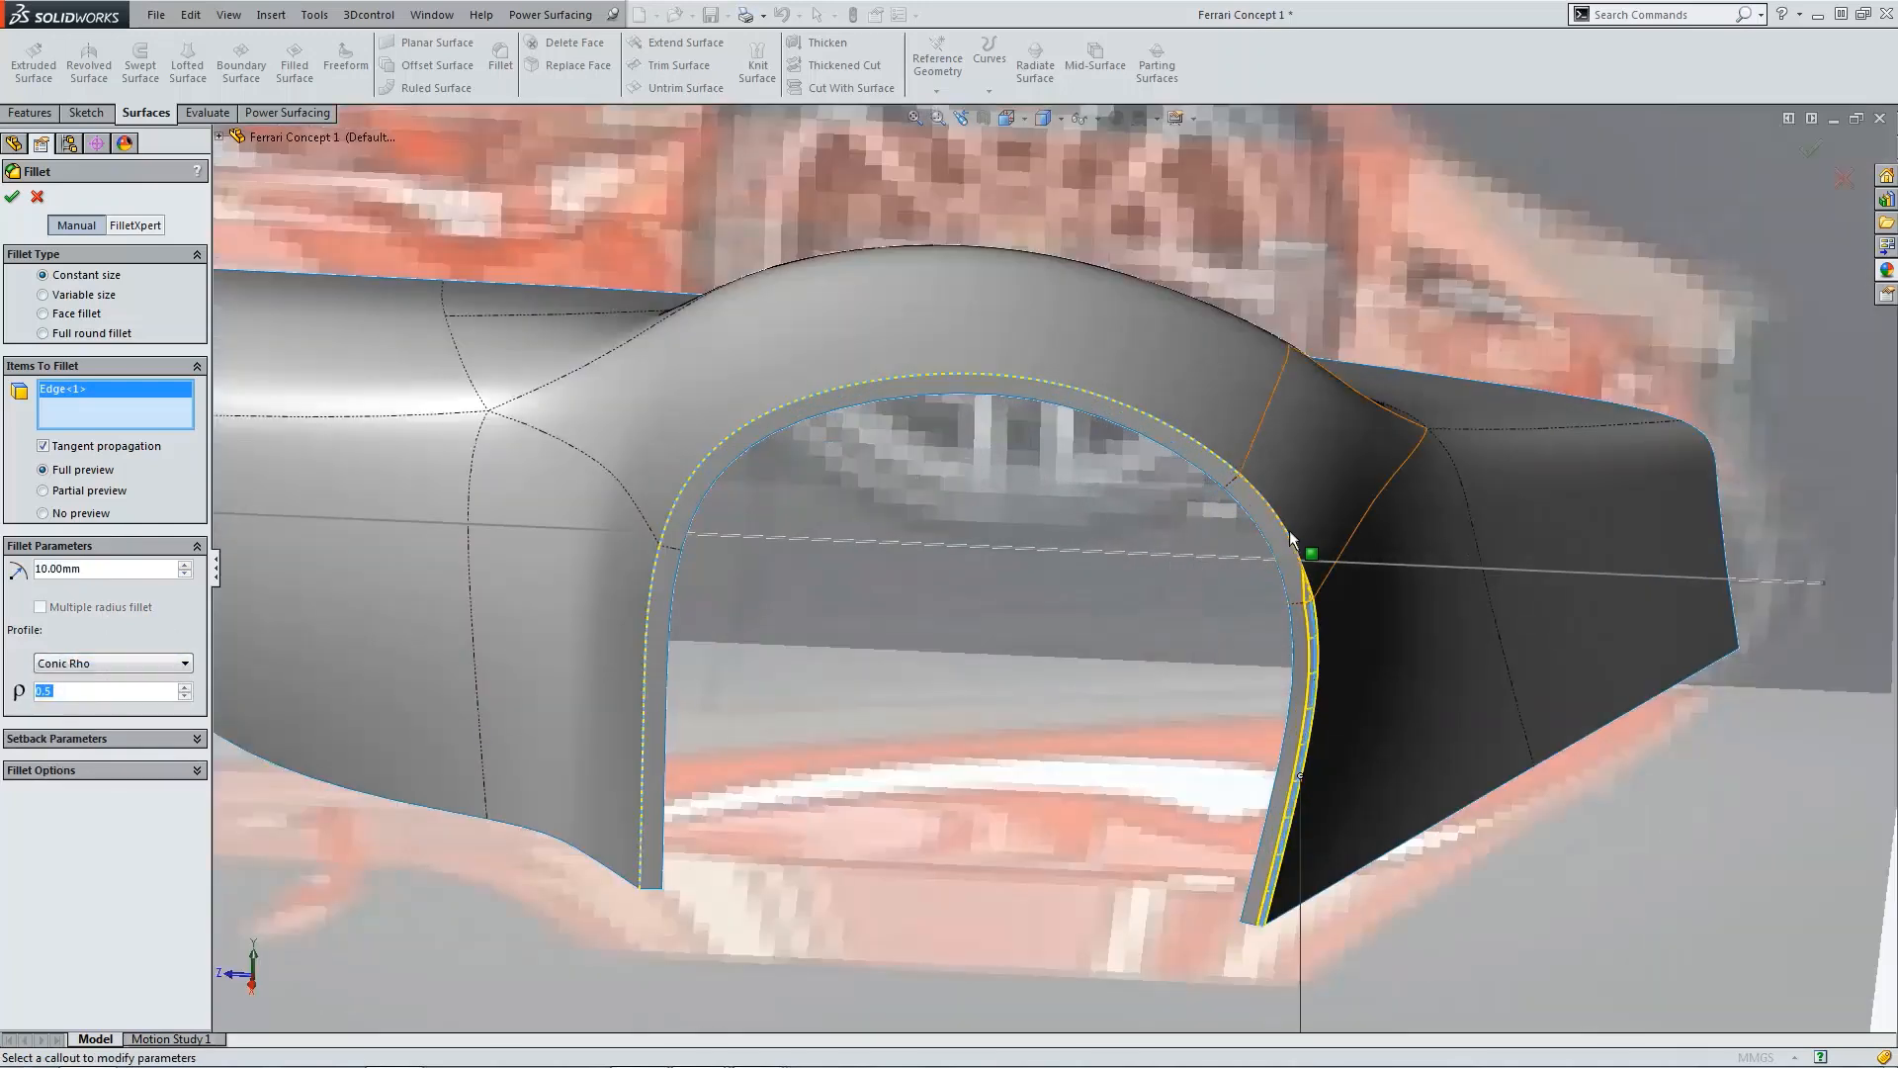
left_click(1210, 442)
left_click(696, 520)
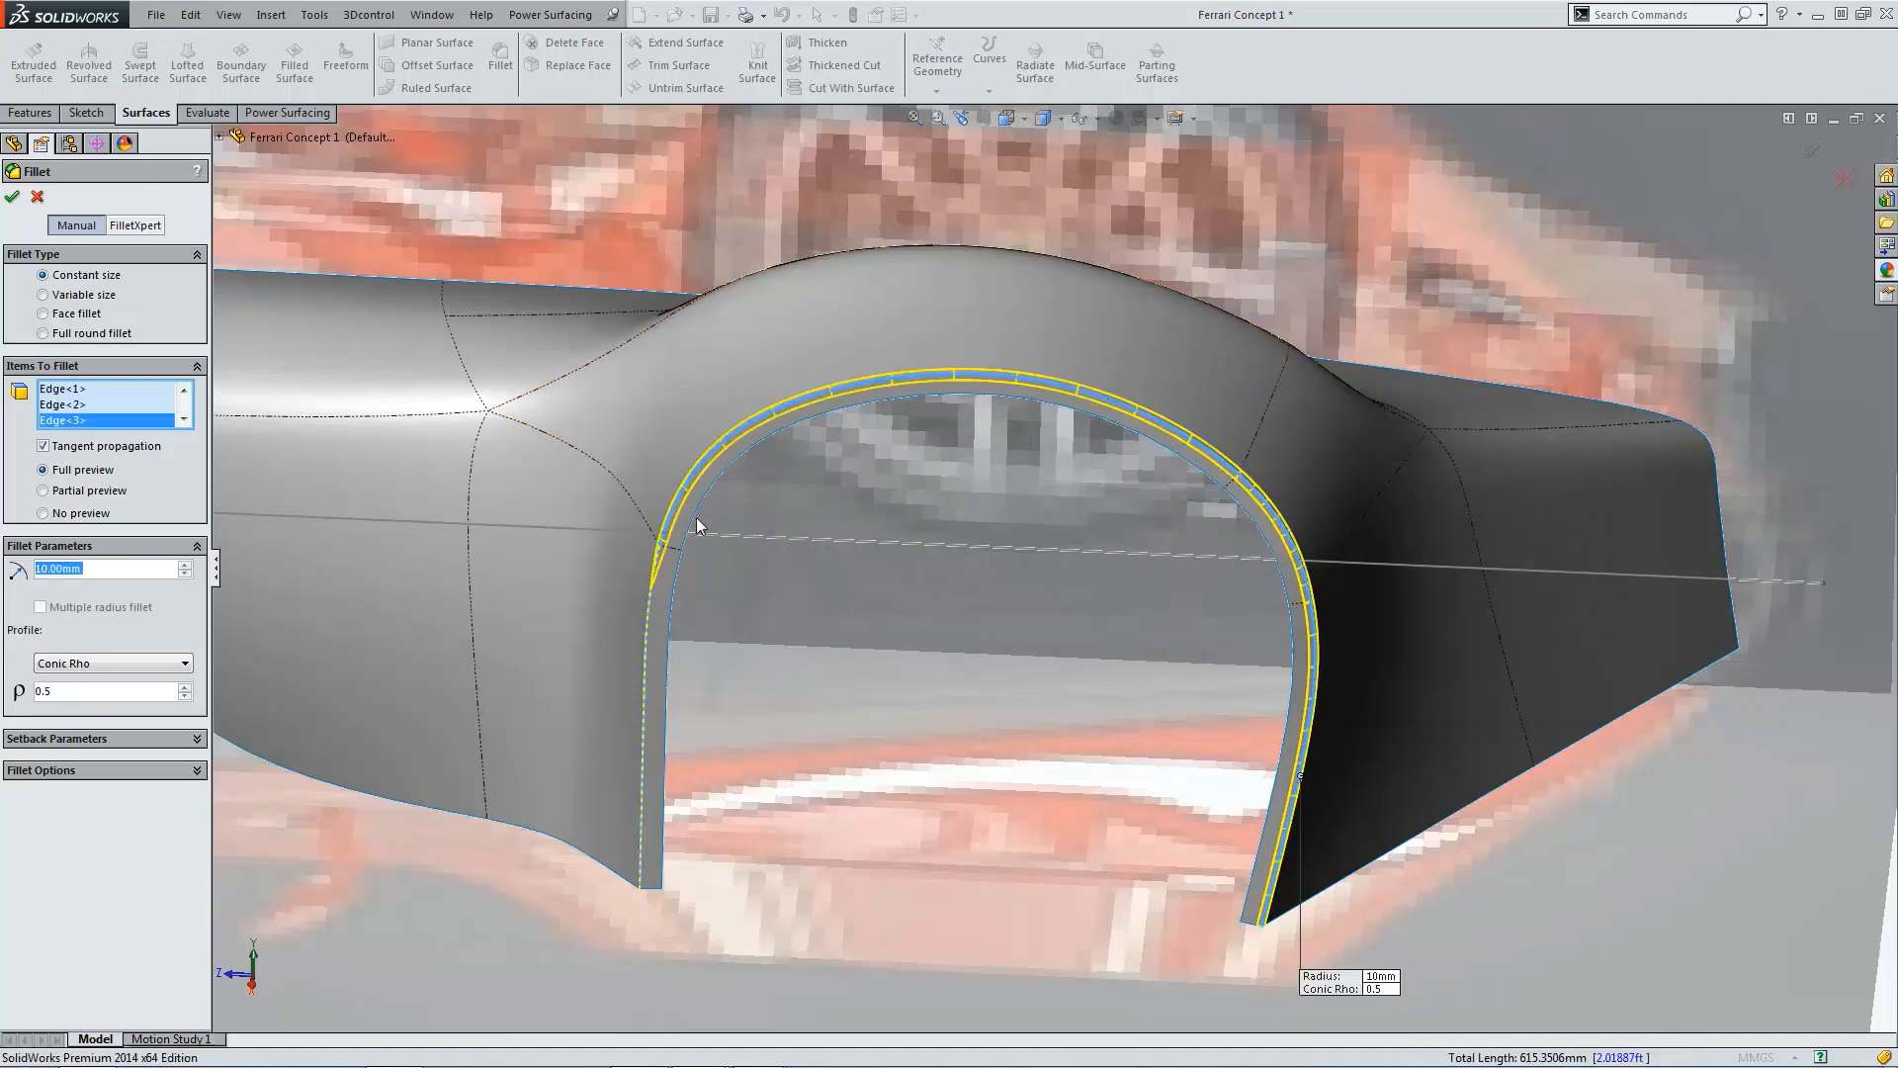
left_click(649, 608)
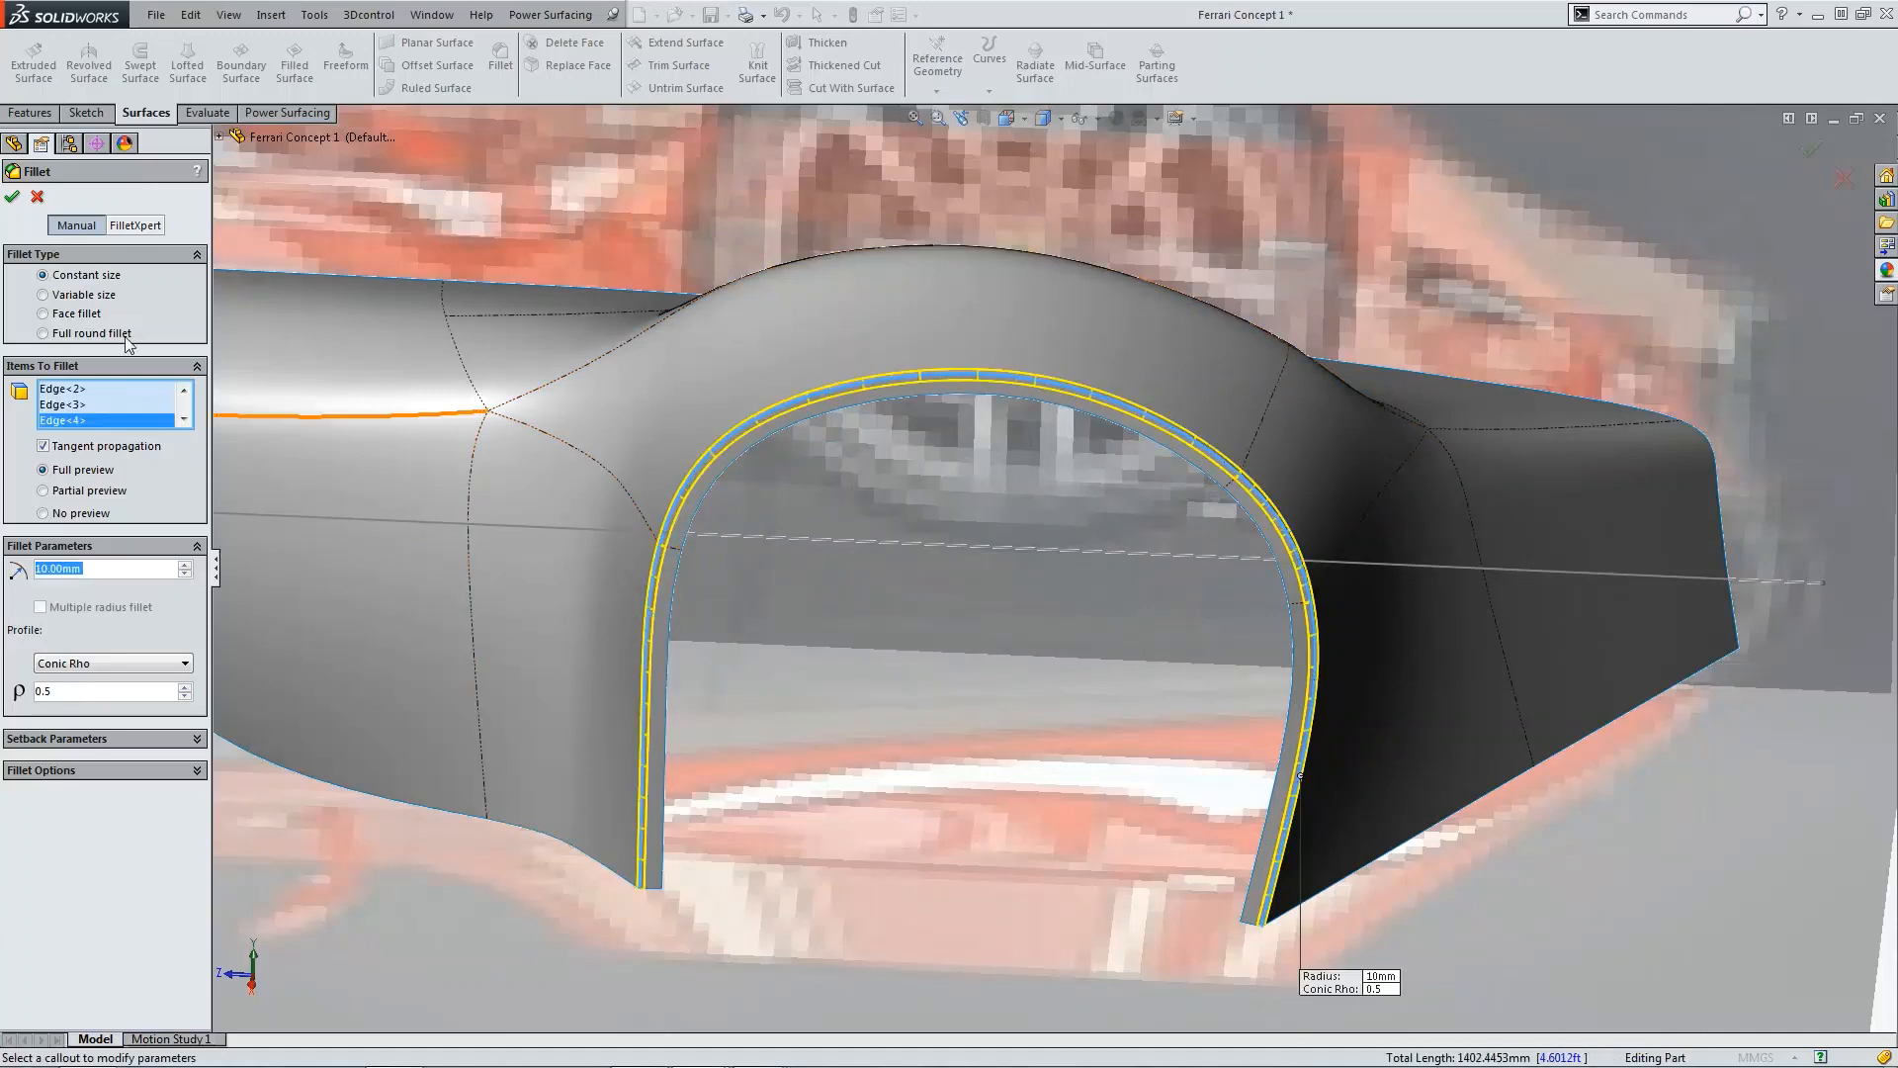
left_click(16, 197)
Step: Start a Normal to Surface ruled surface on the four outer edges of the arch flange with a 100 mm distance
scroll(1011, 697, "up", 5)
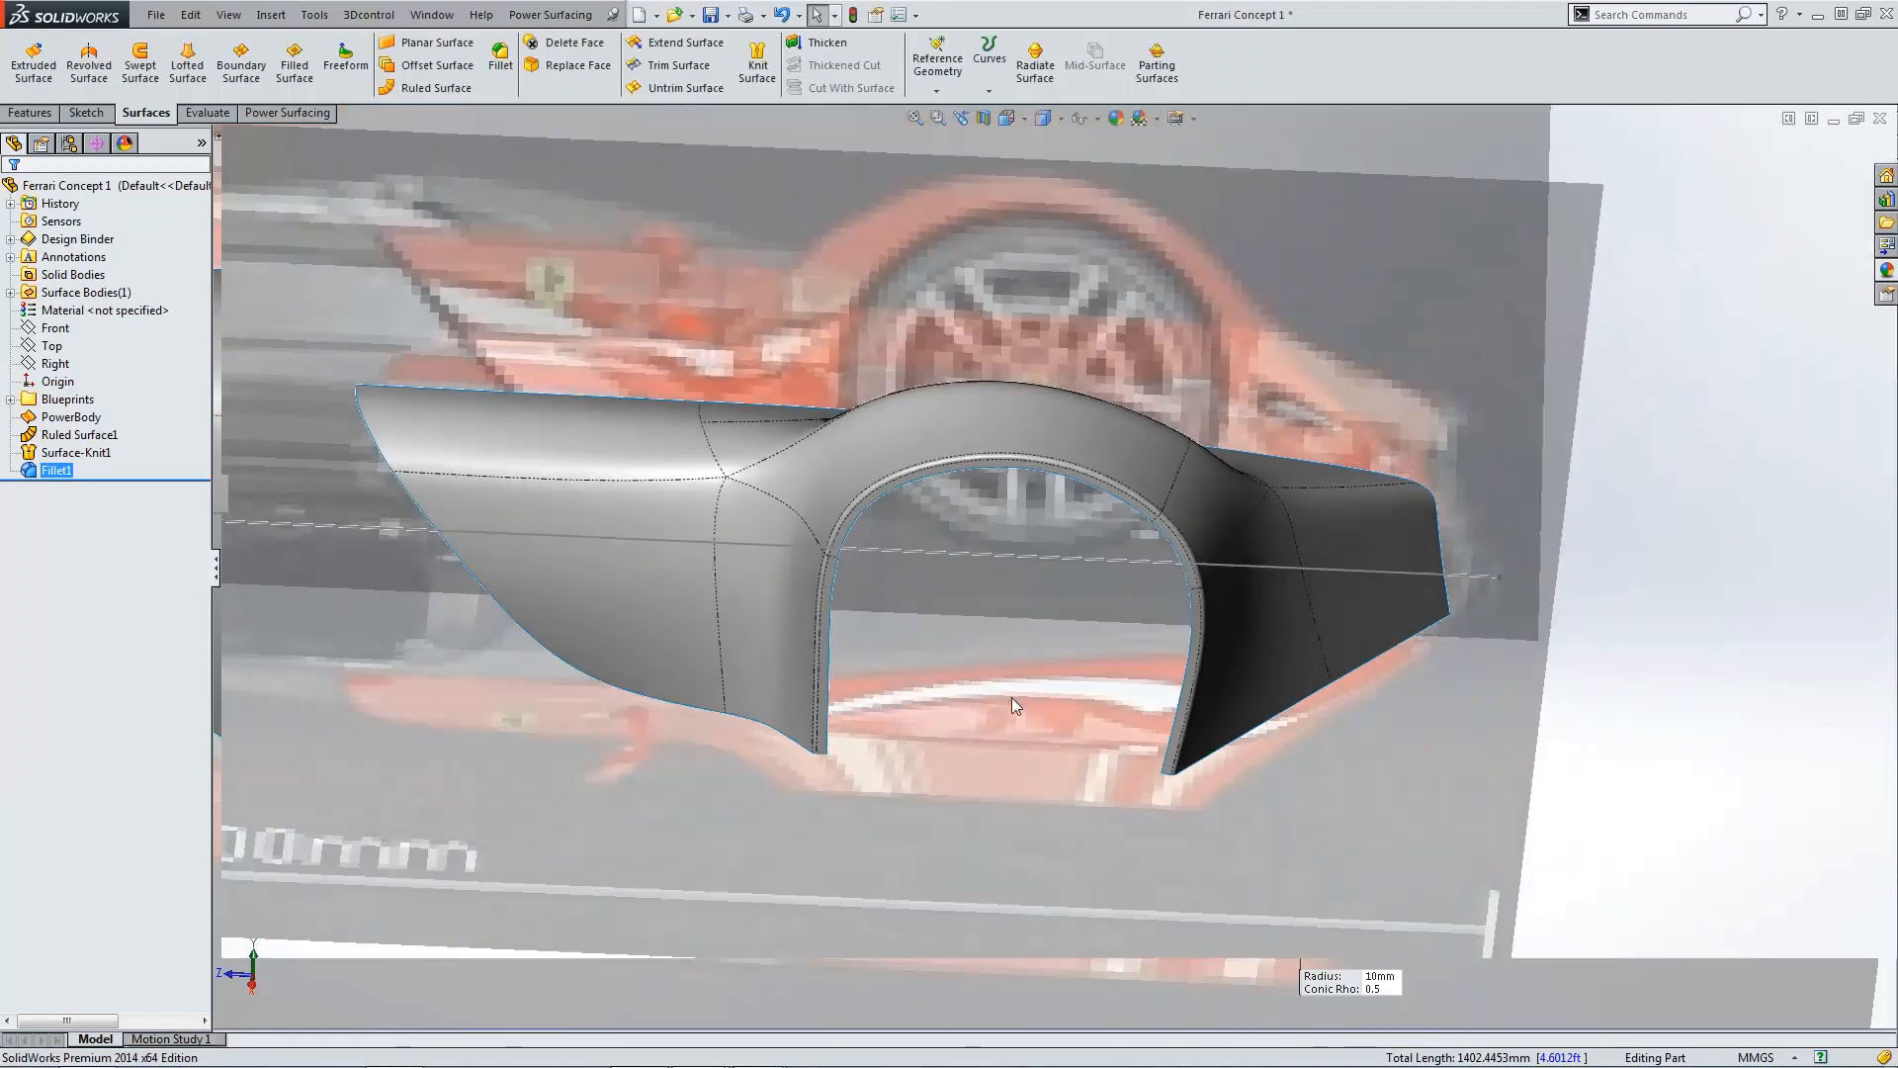
left_click(1024, 863)
middle_click_drag(1023, 863, 1208, 601)
scroll(1175, 613, "down", 8)
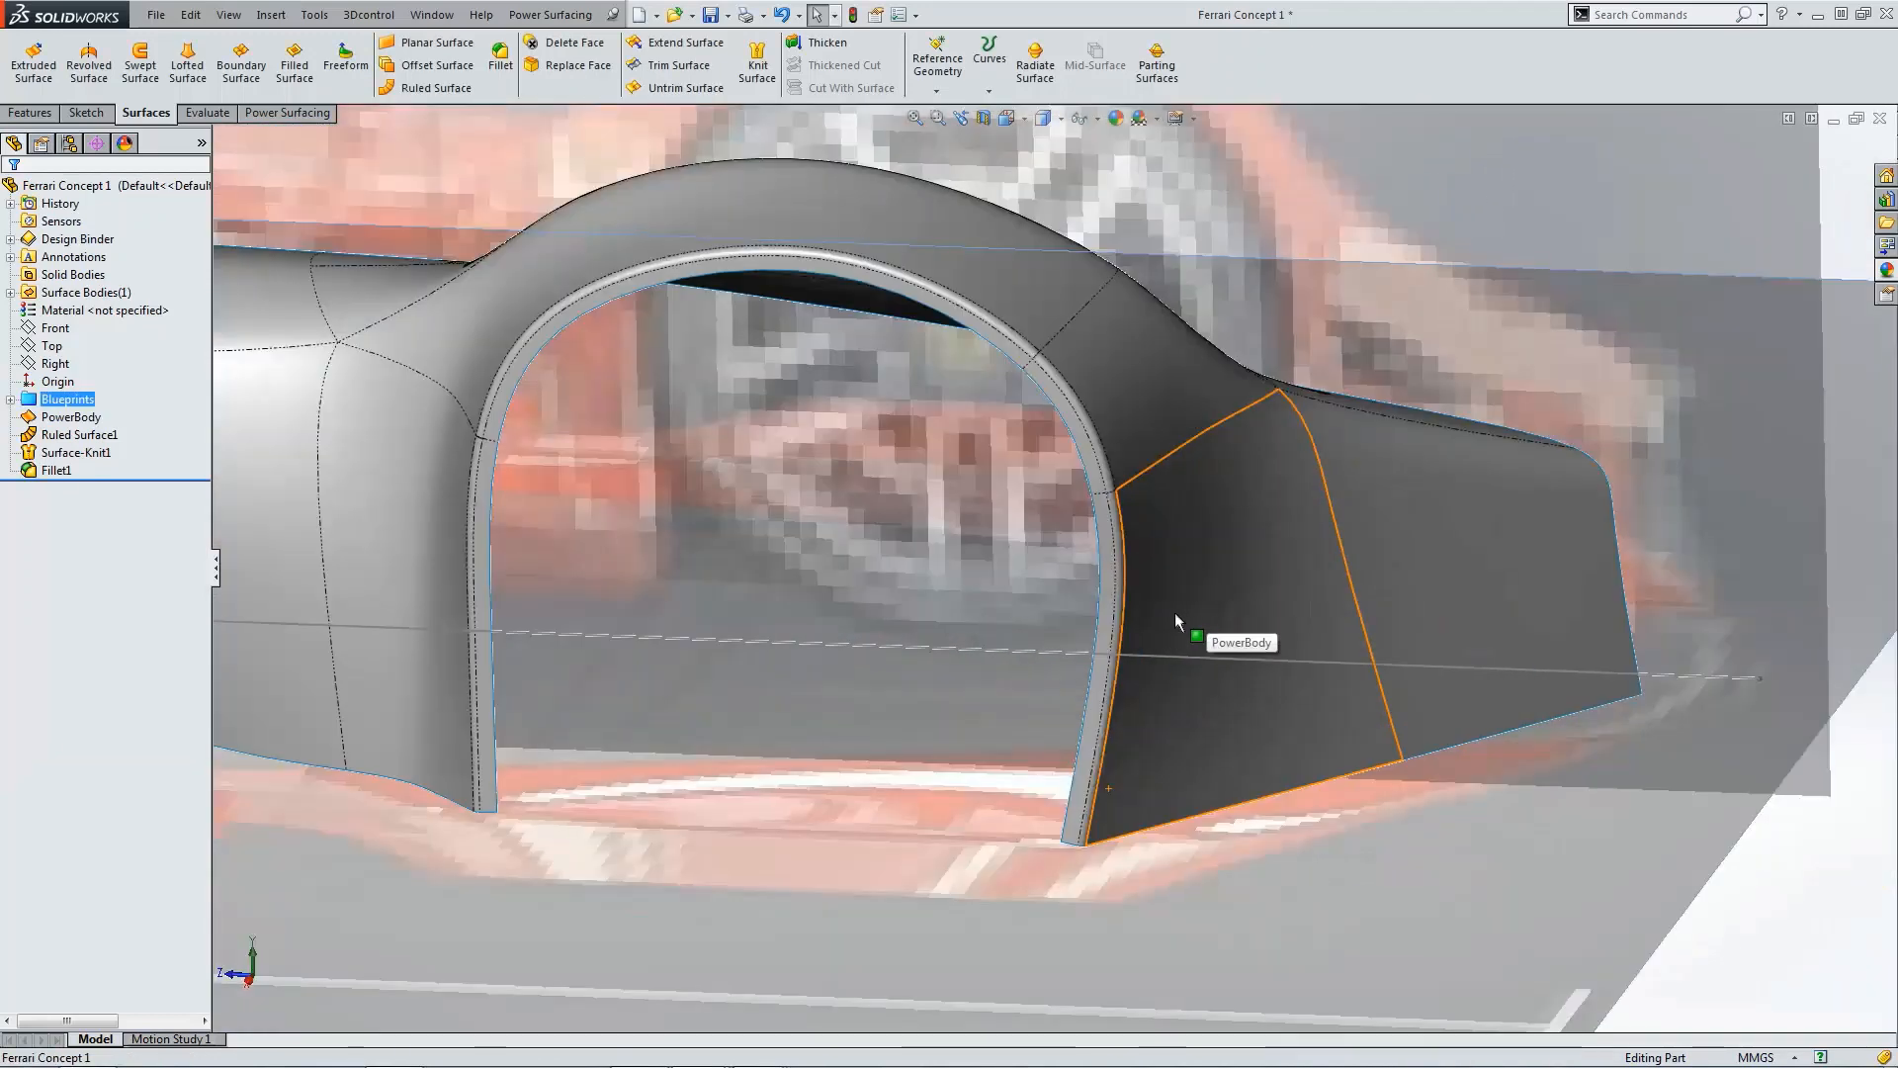
scroll(1111, 576, "up", 6)
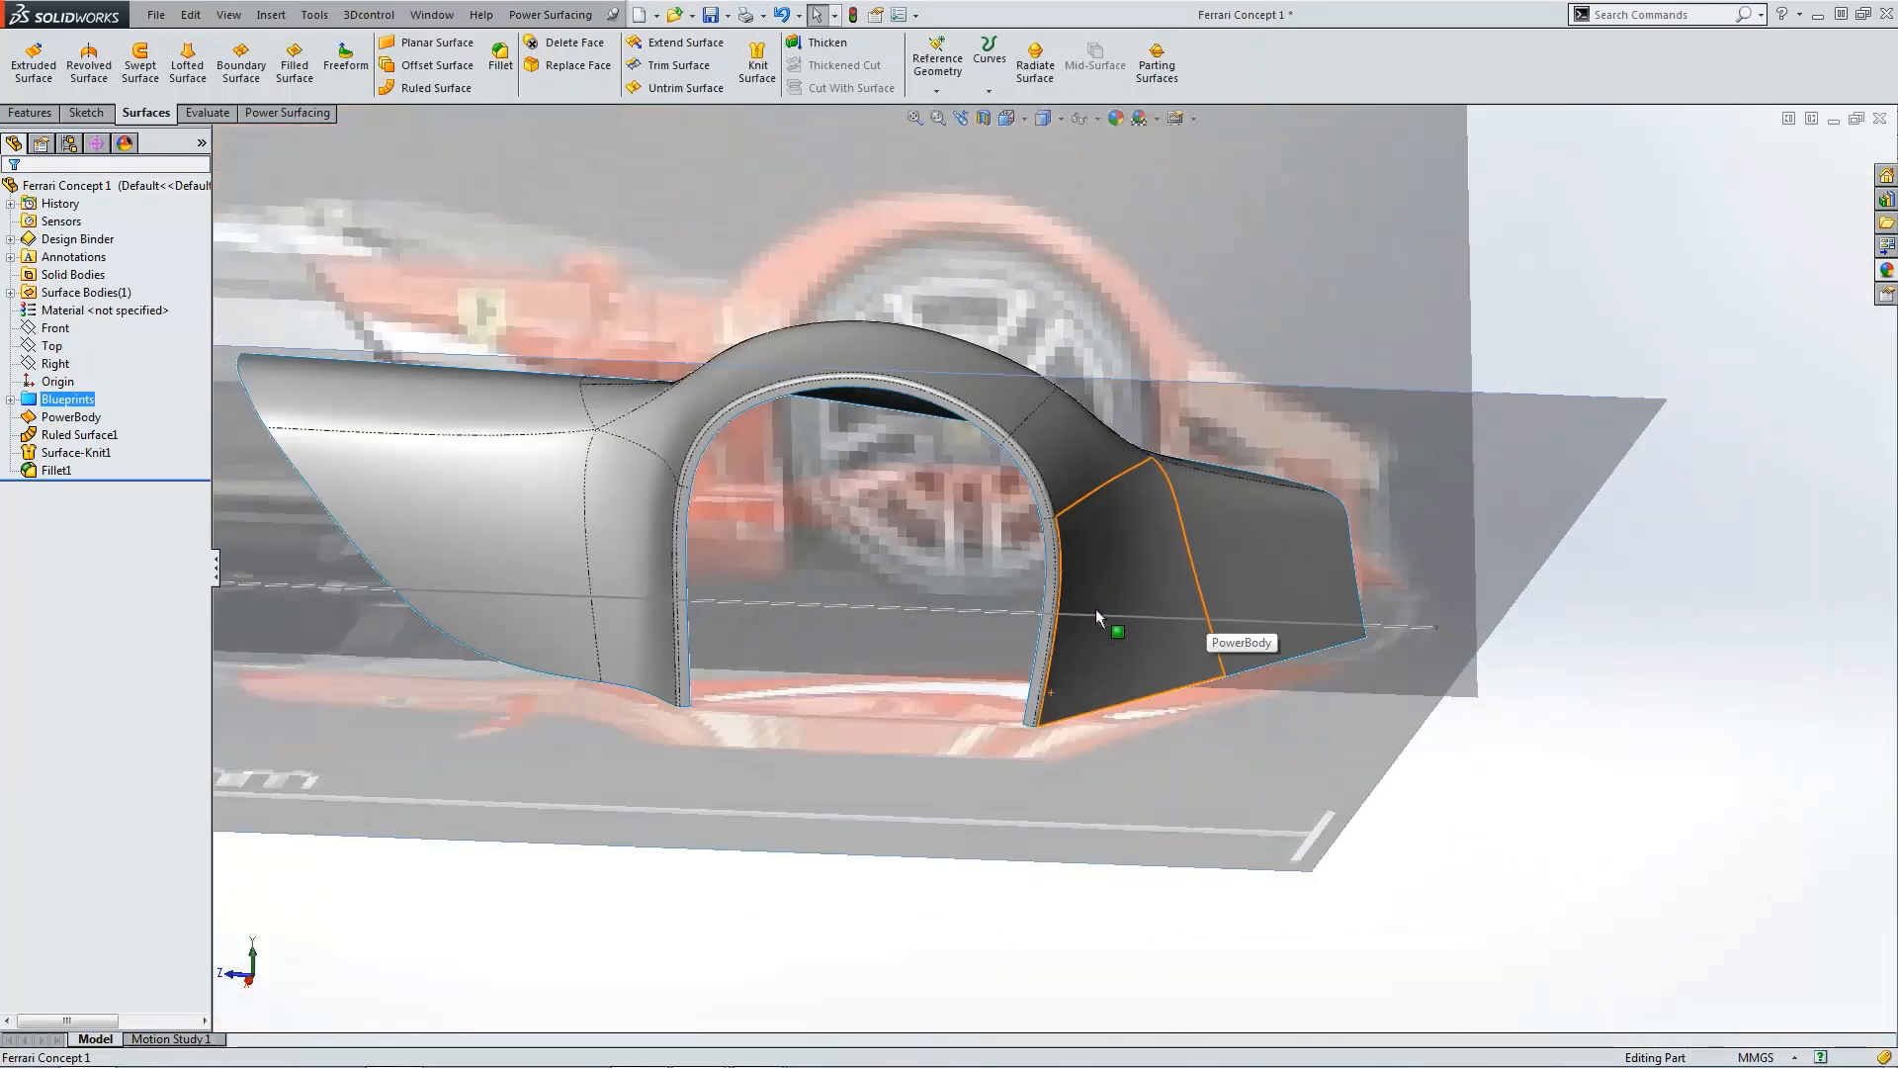
scroll(1095, 608, "down", 5)
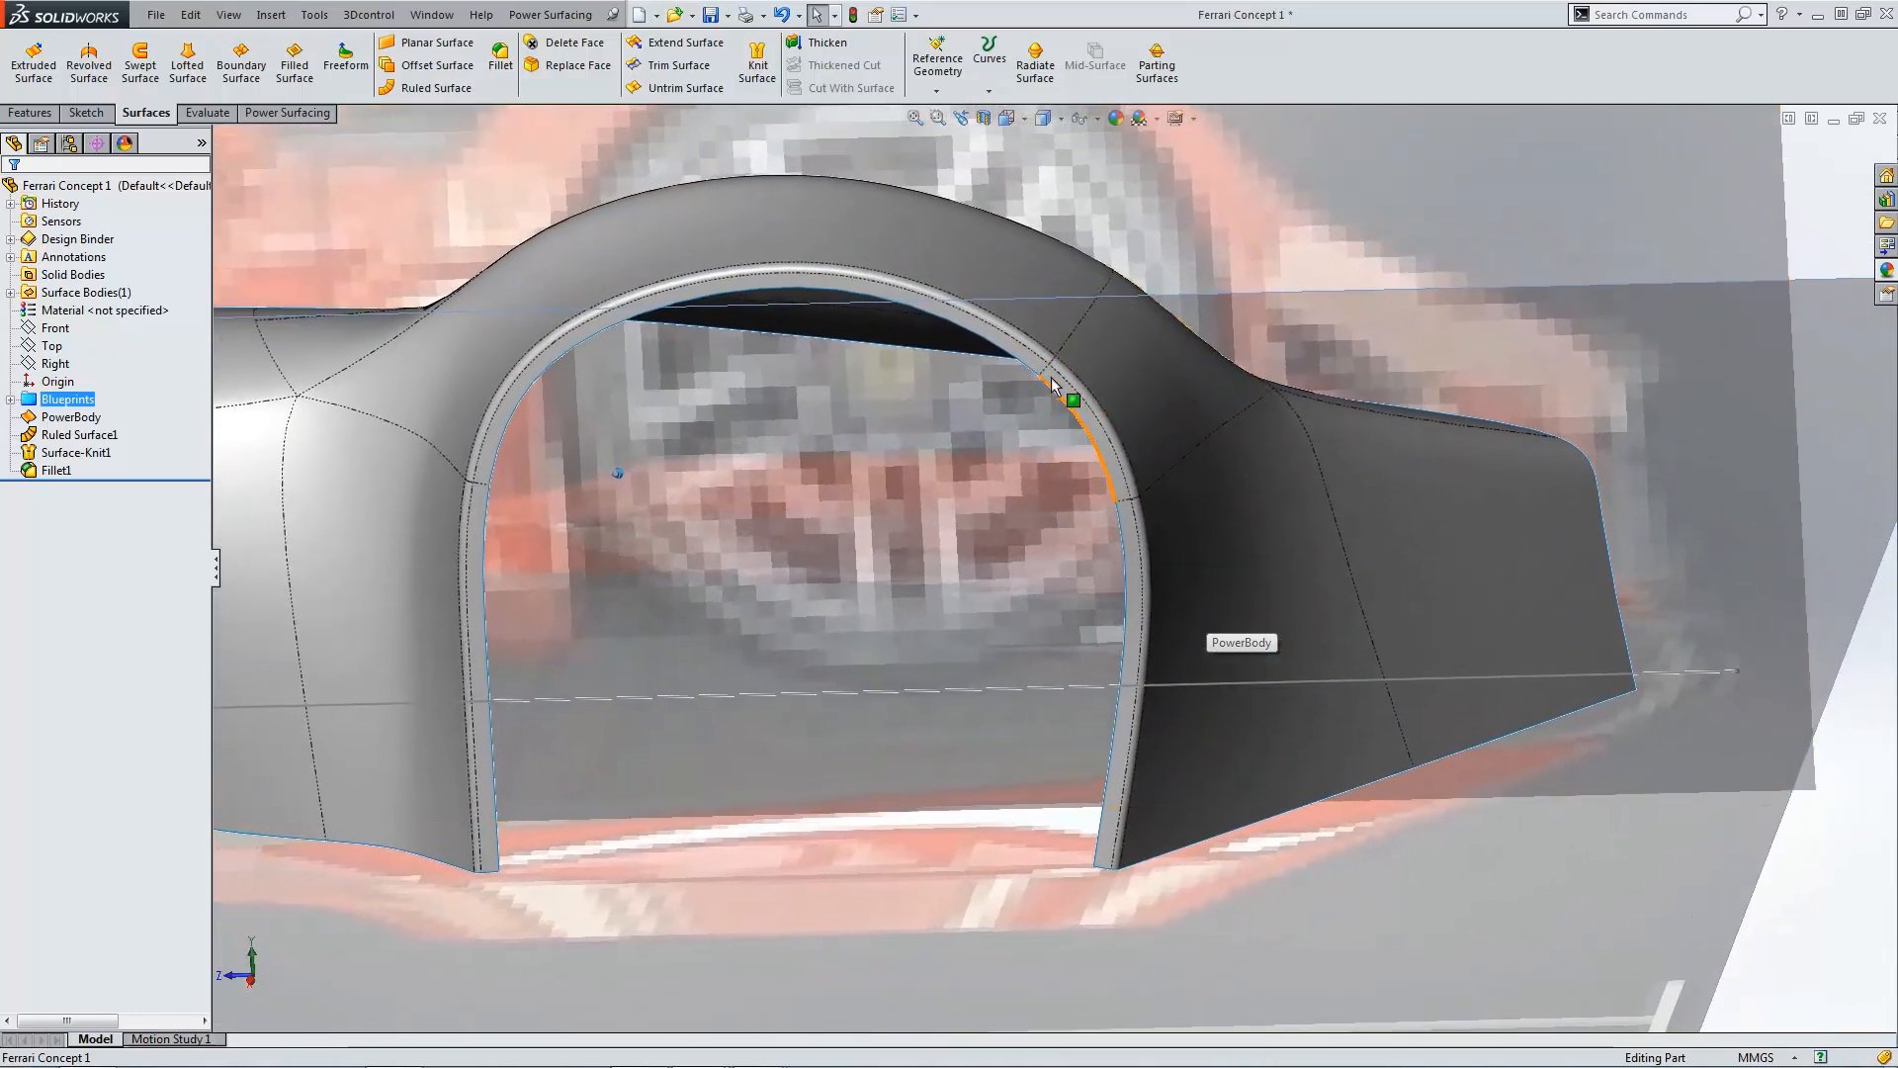
middle_click_drag(1052, 405, 1053, 621)
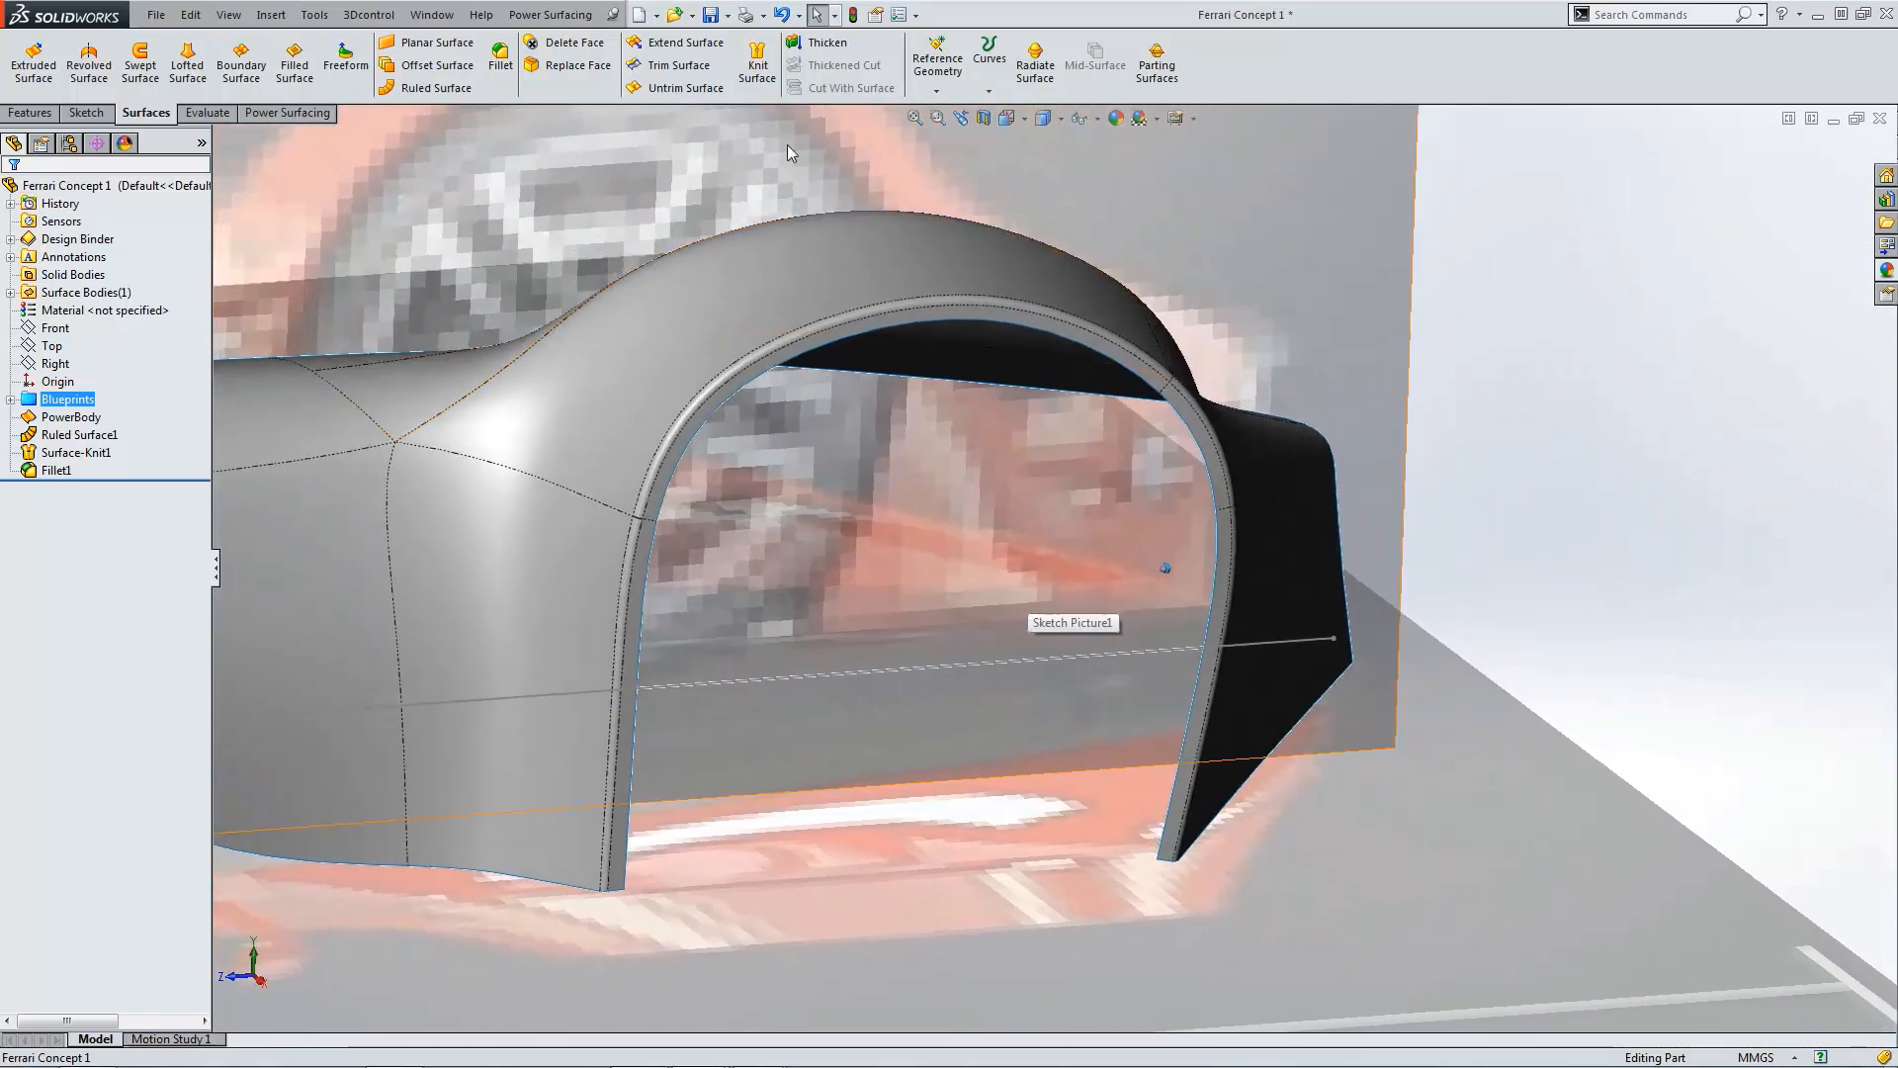
left_click(436, 87)
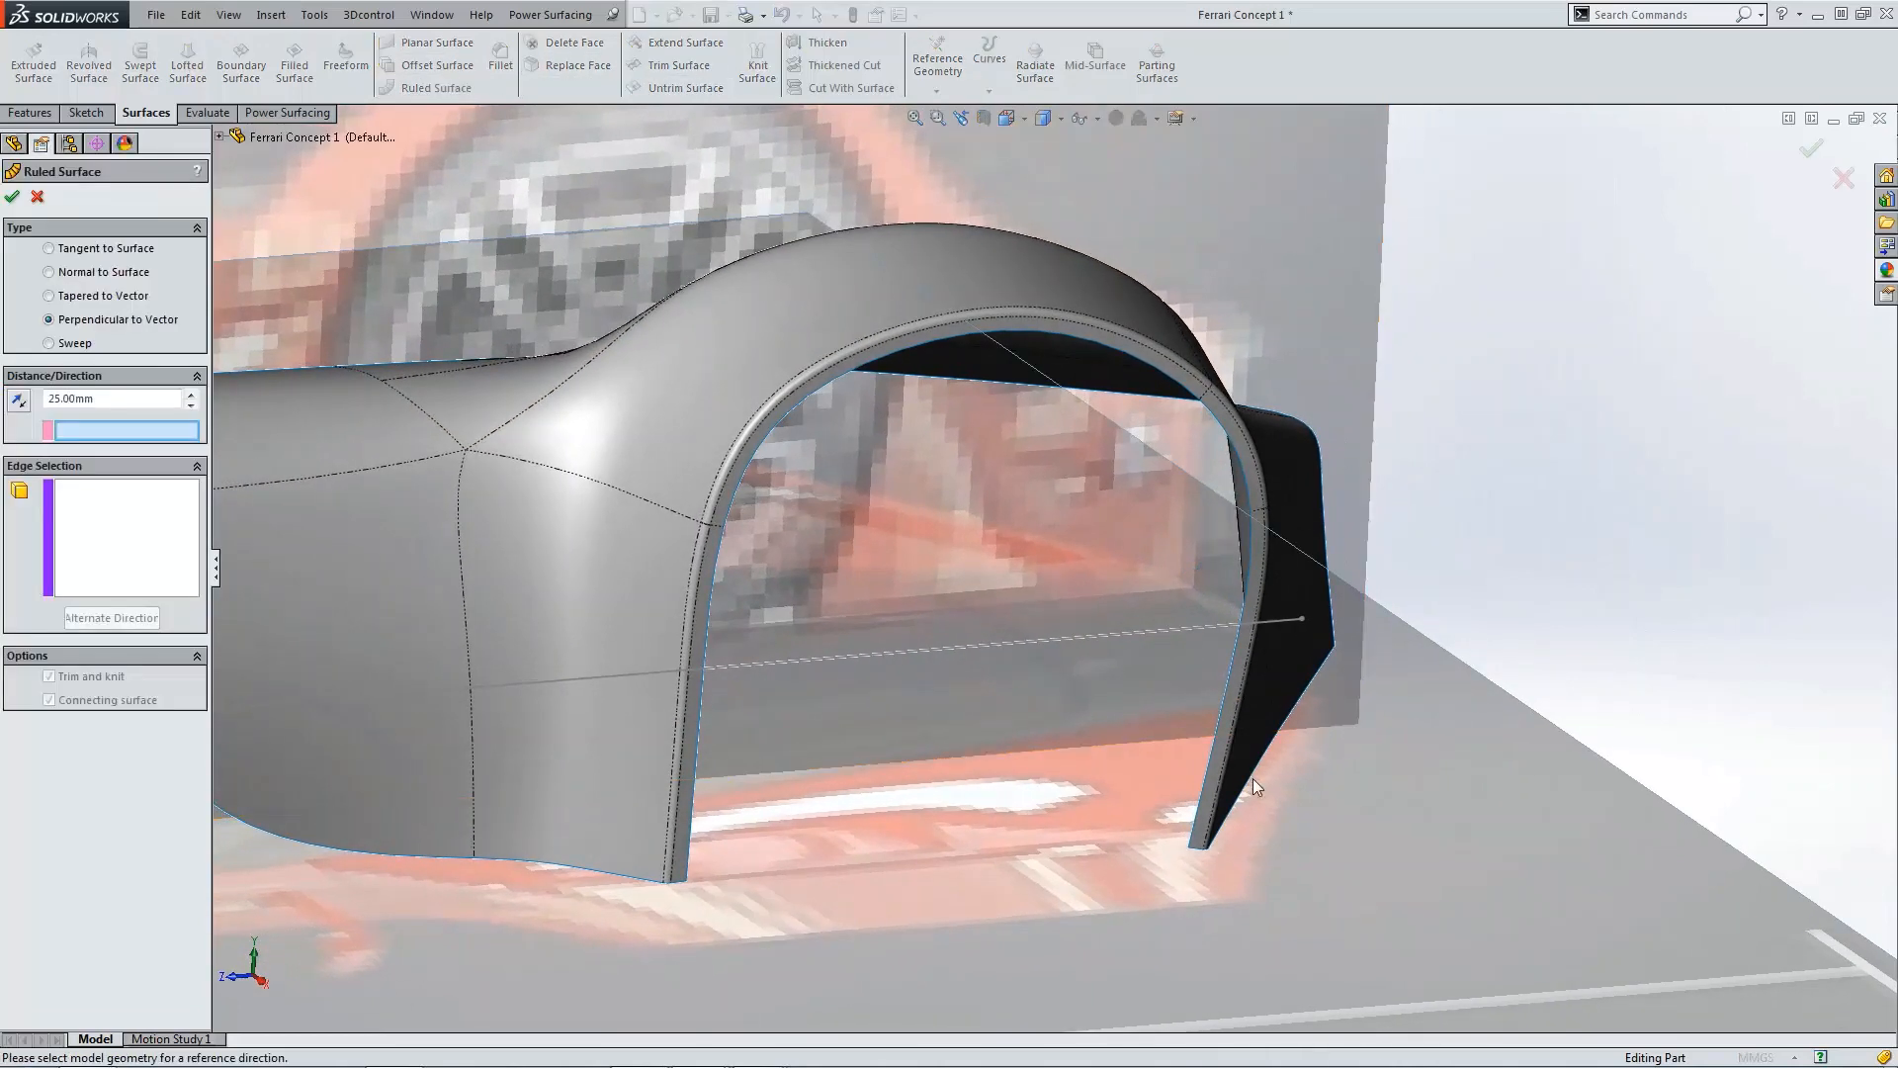
left_click(134, 508)
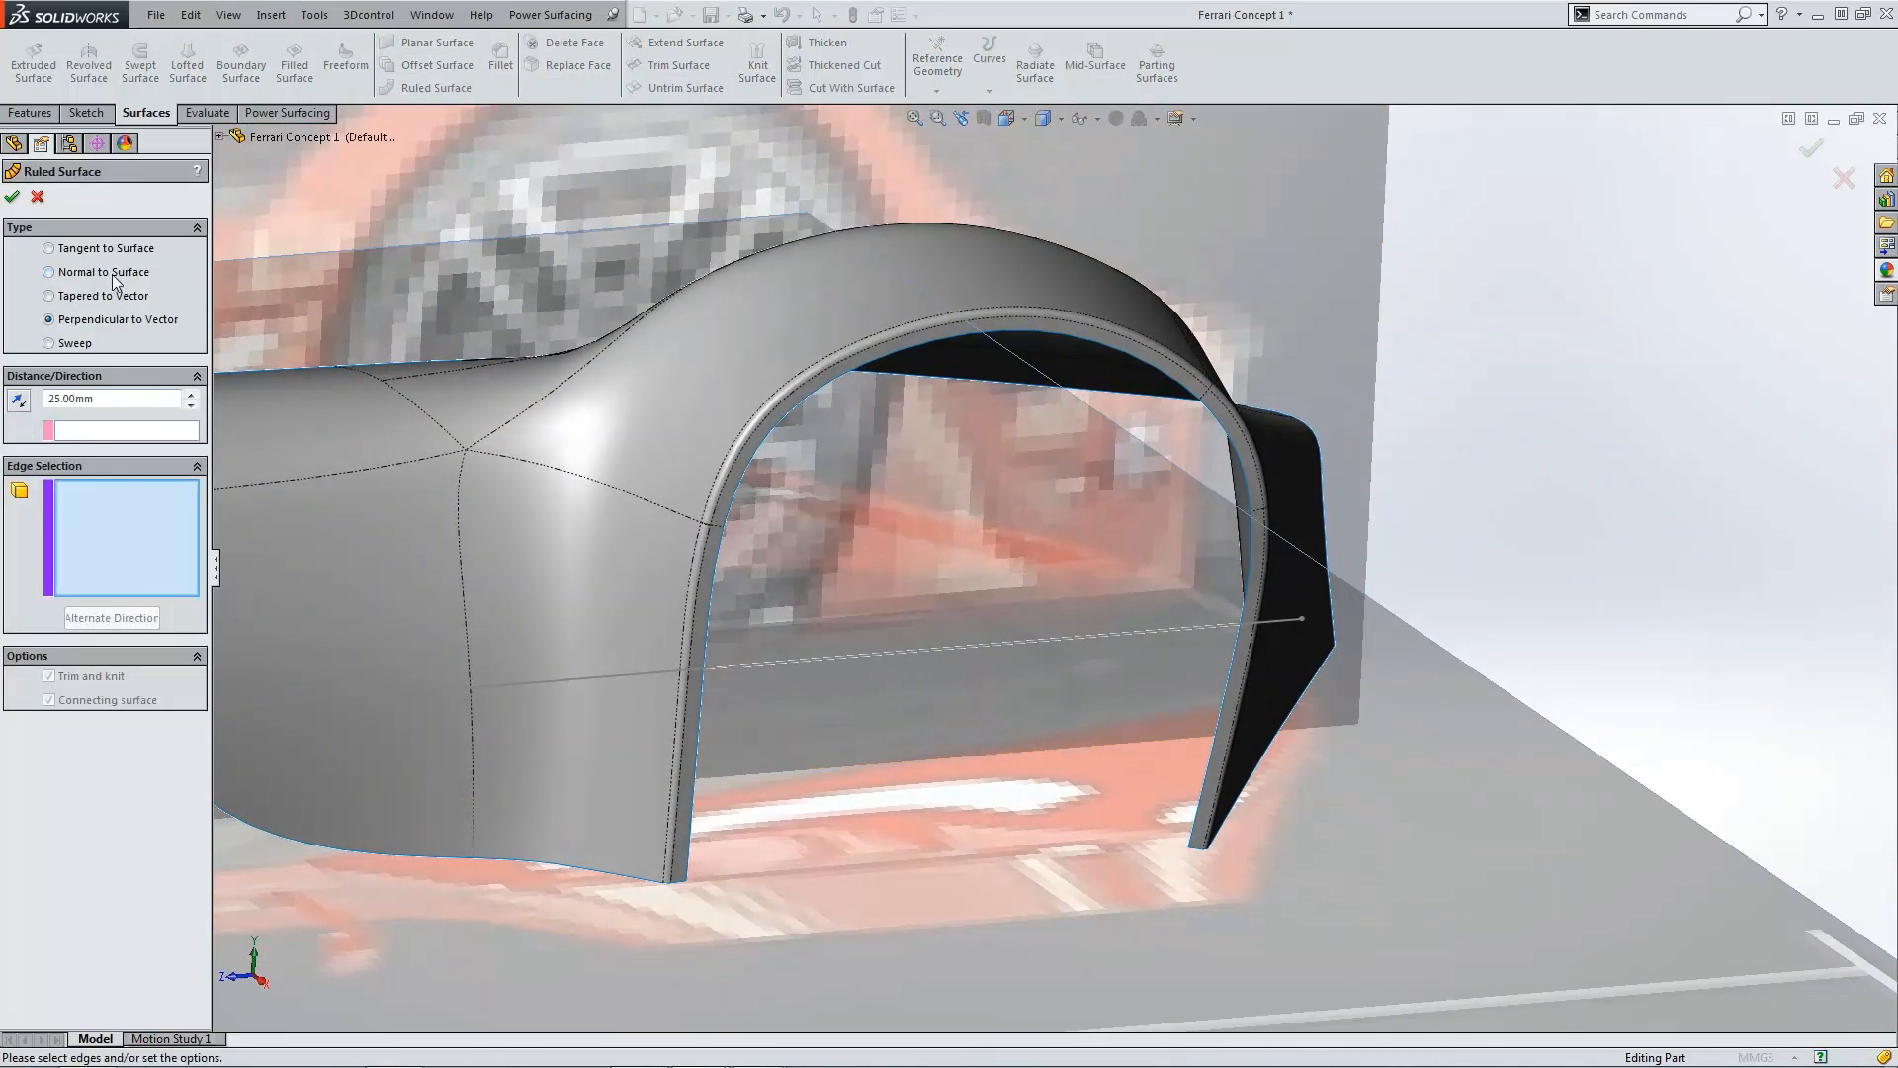
left_click(50, 272)
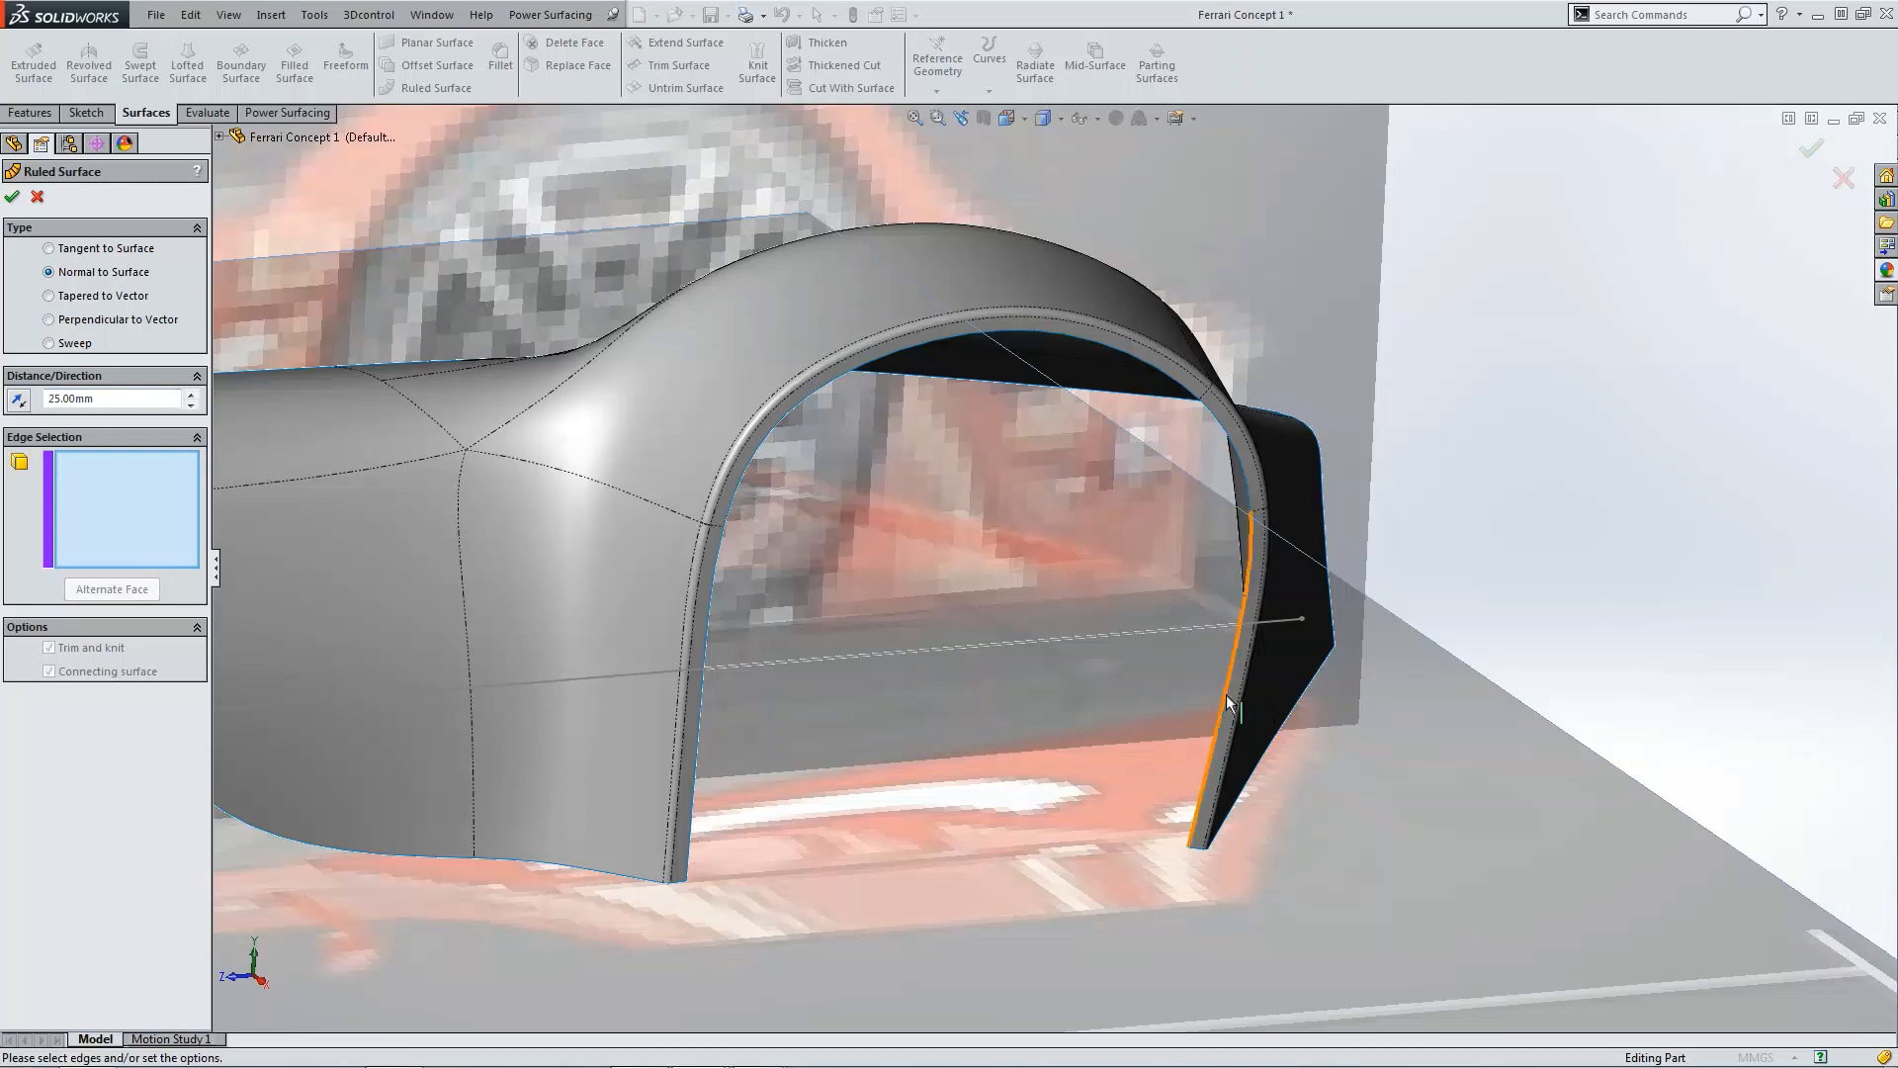
left_click(1232, 556)
left_click(1236, 450)
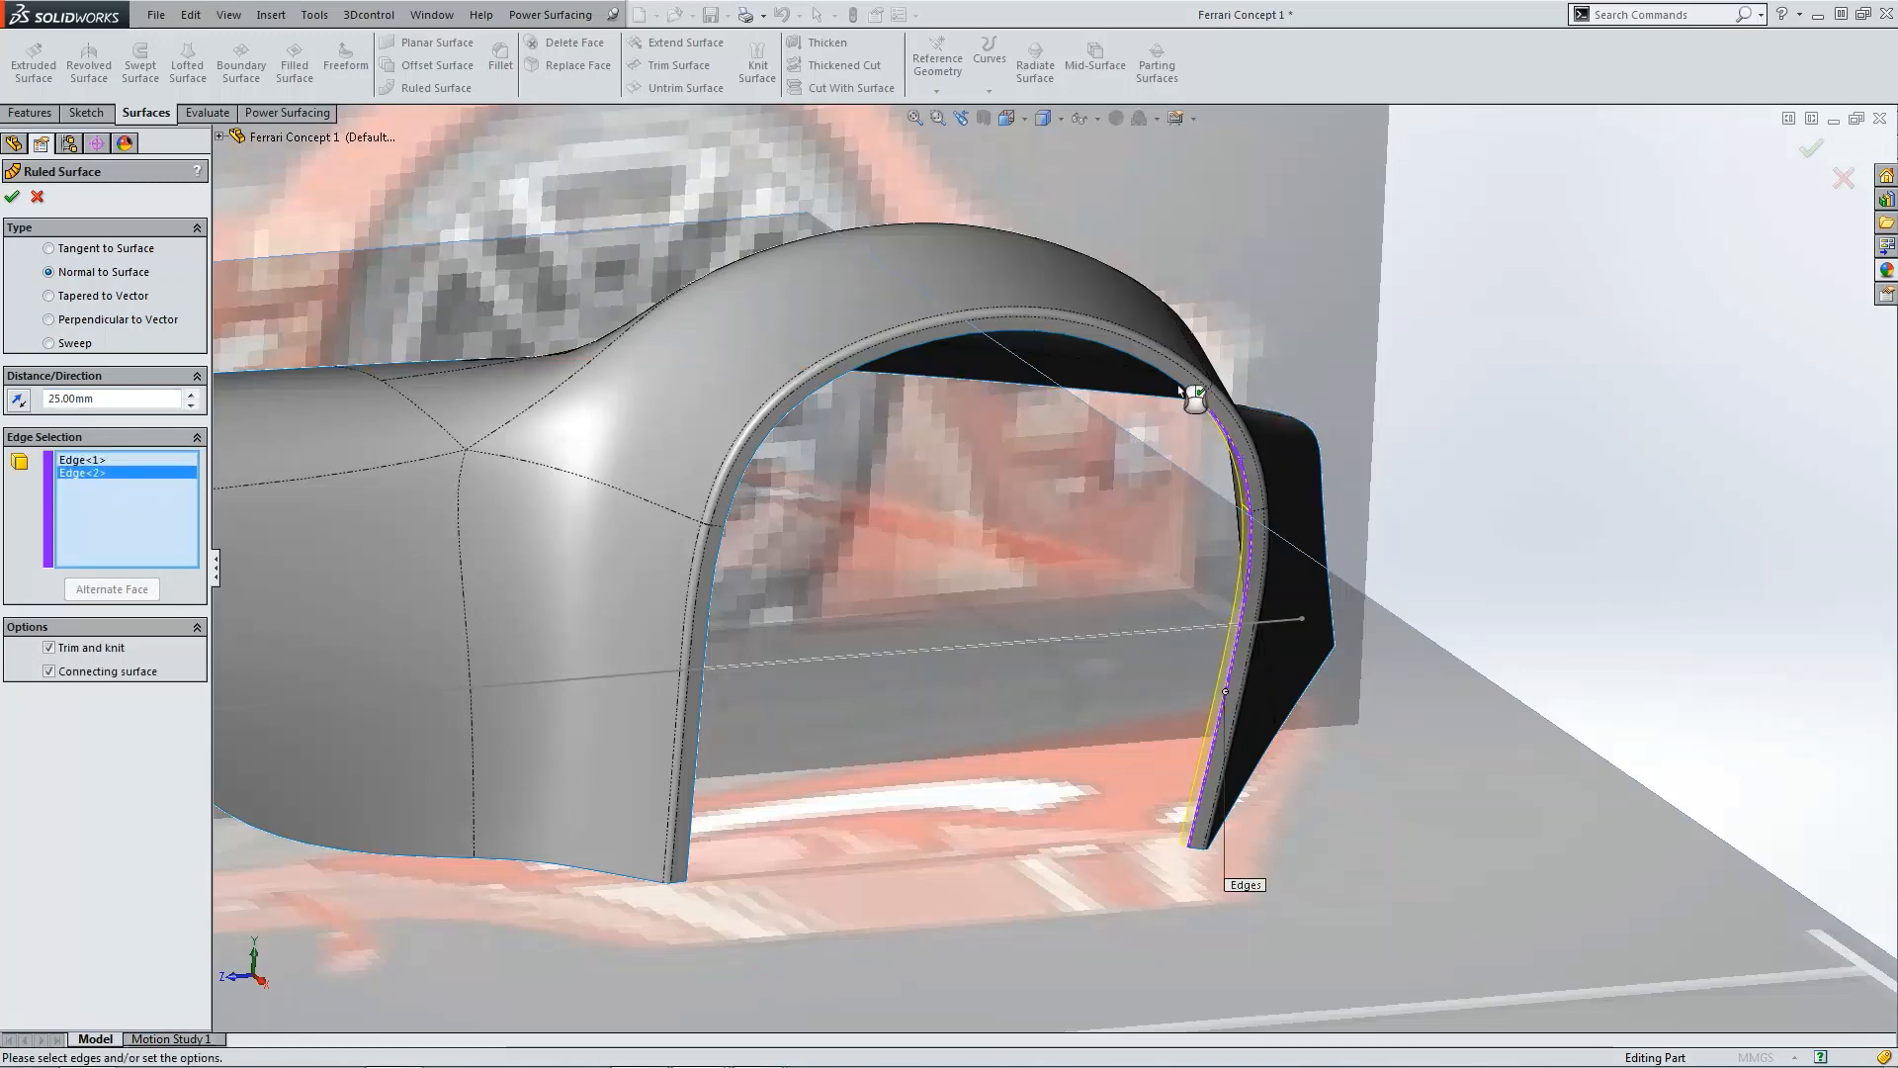
left_click(1088, 401)
left_click(717, 569)
middle_click_drag(718, 569, 138, 415)
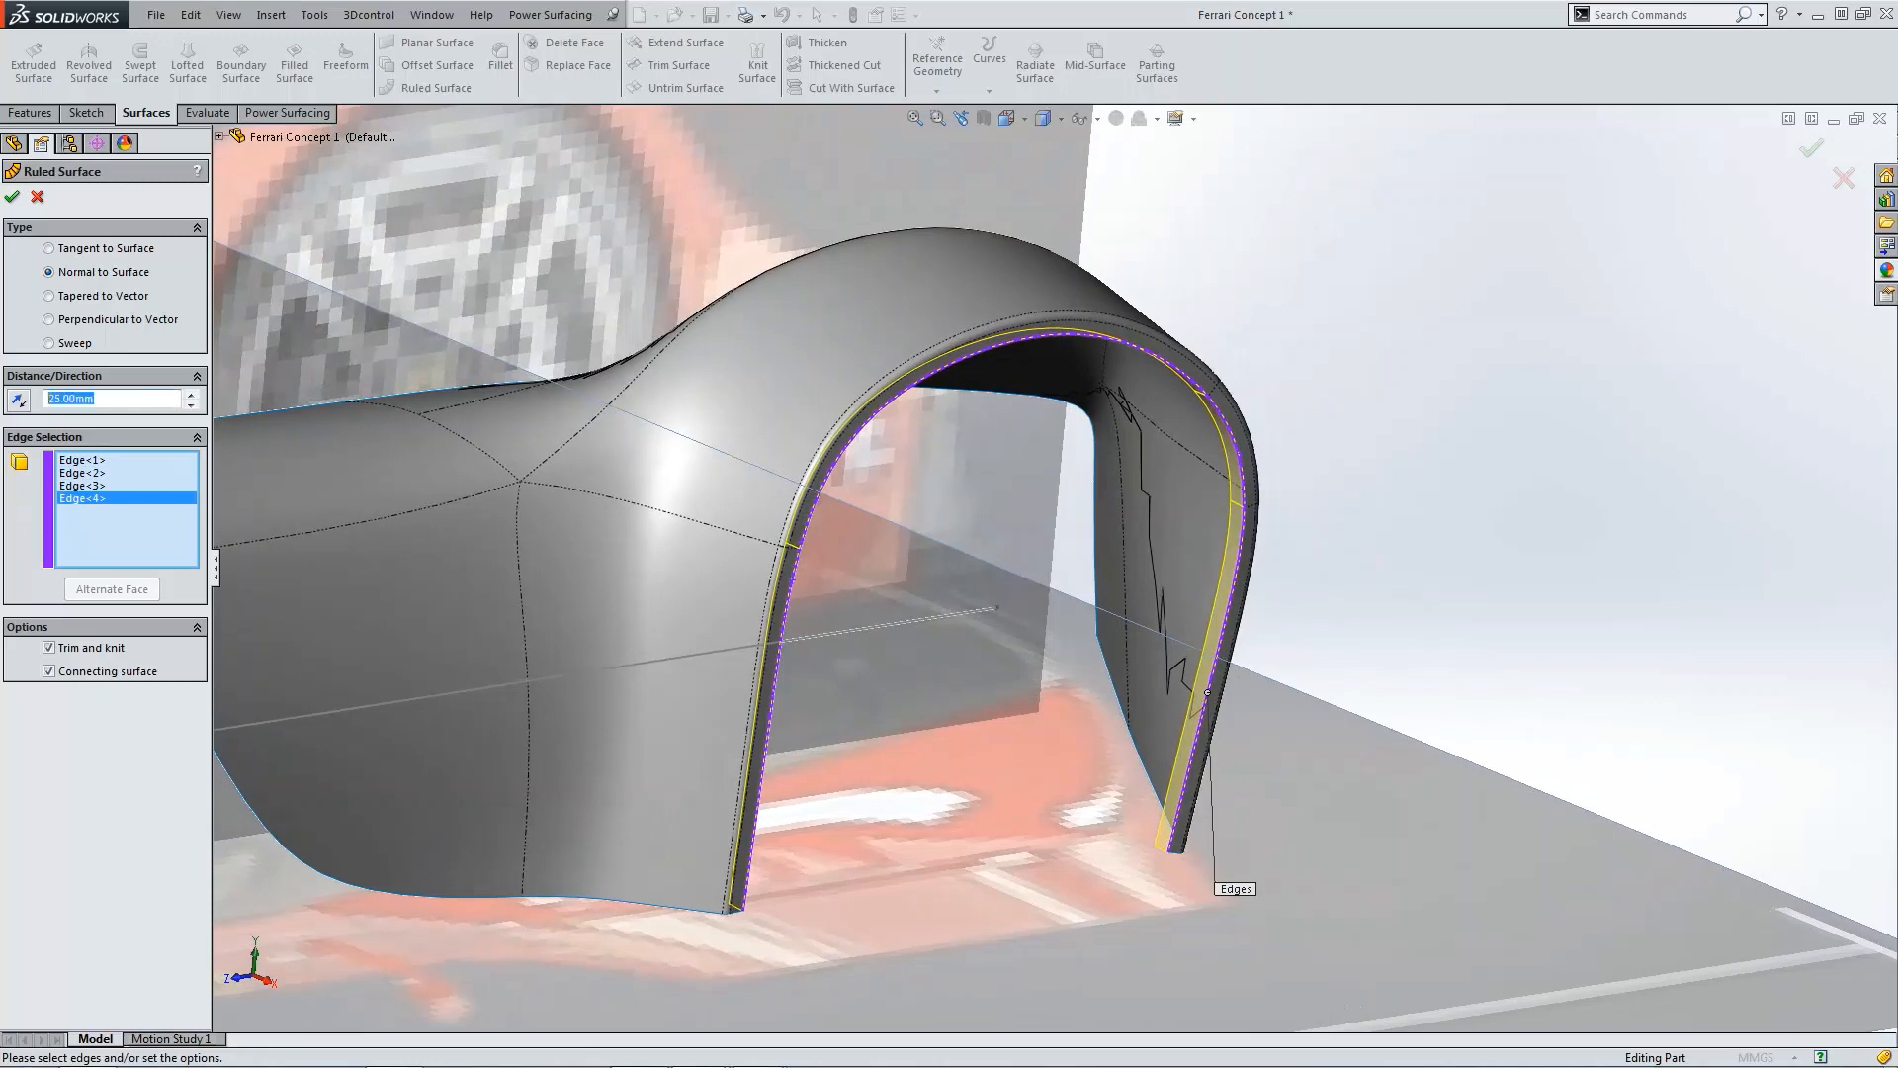
type("100")
key("Return")
Step: Try a 500 mm distance for the ruled surface
middle_click_drag(445, 436, 1187, 465)
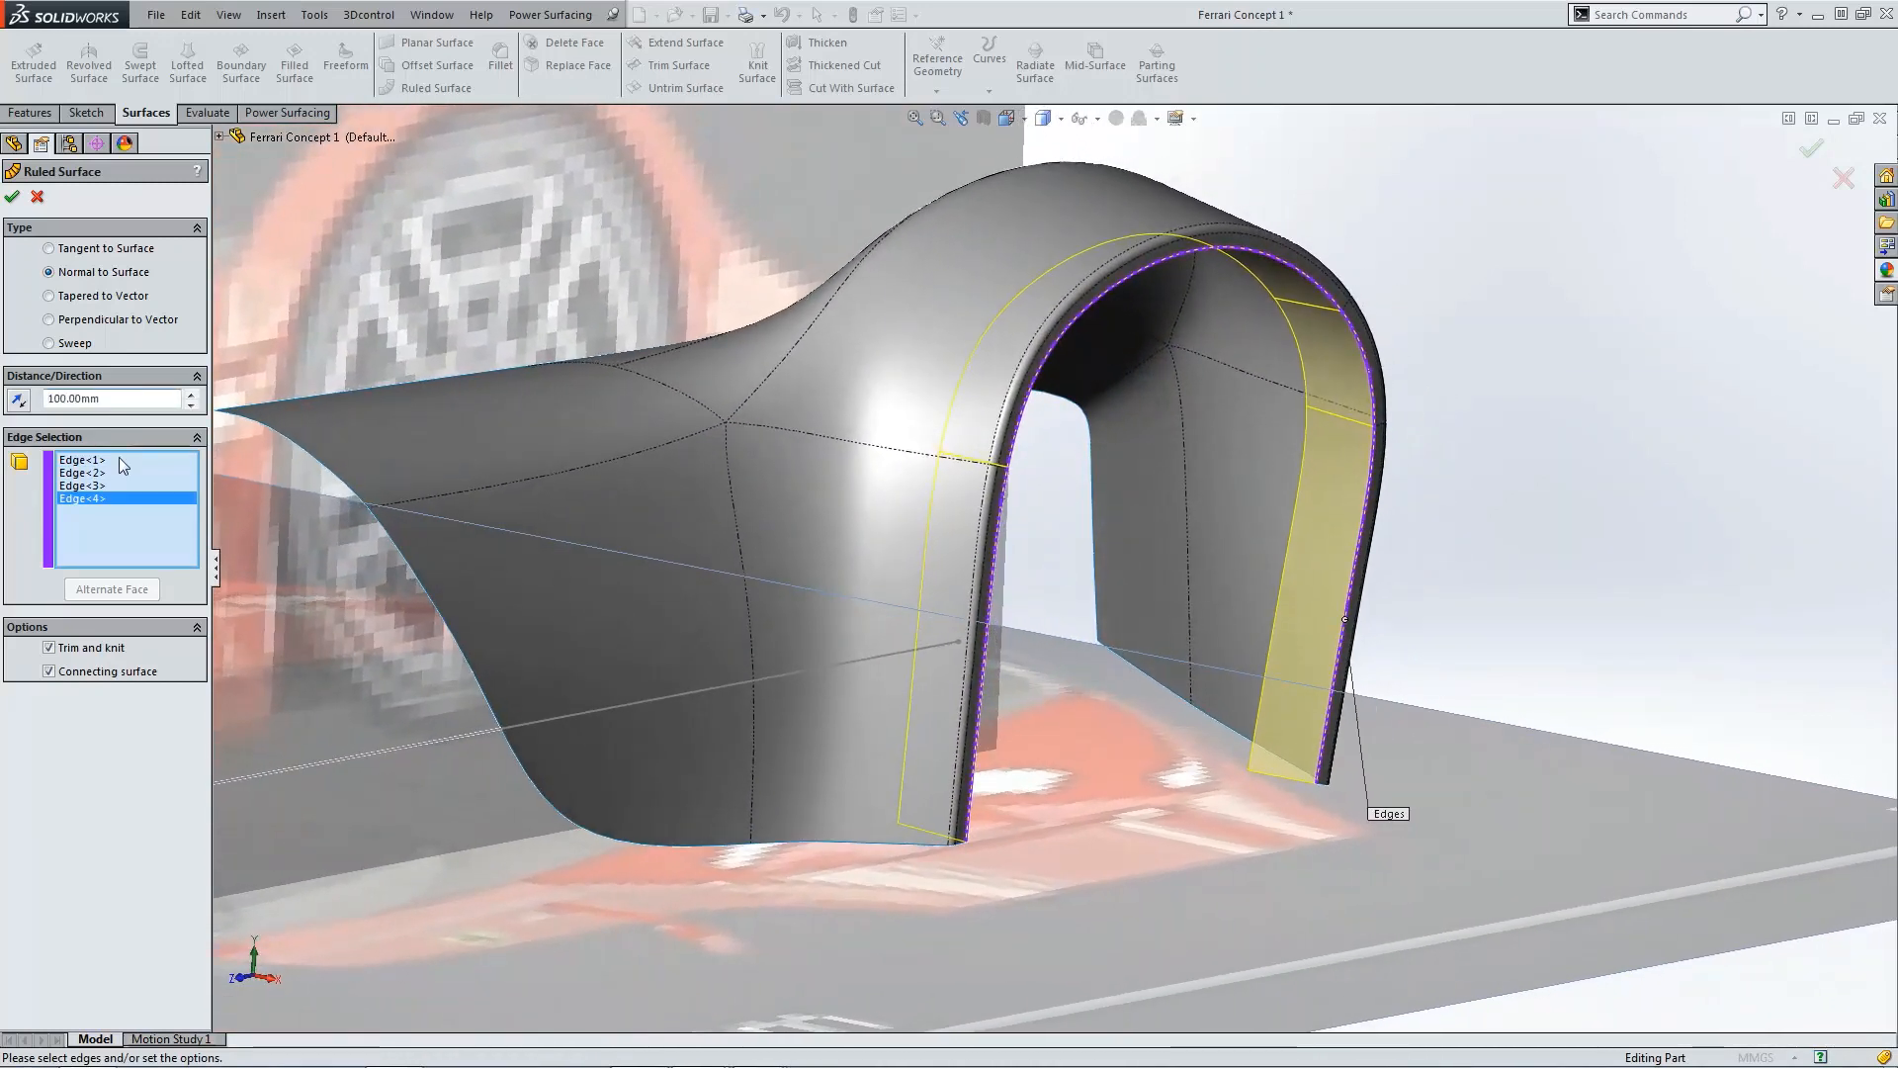
type("5")
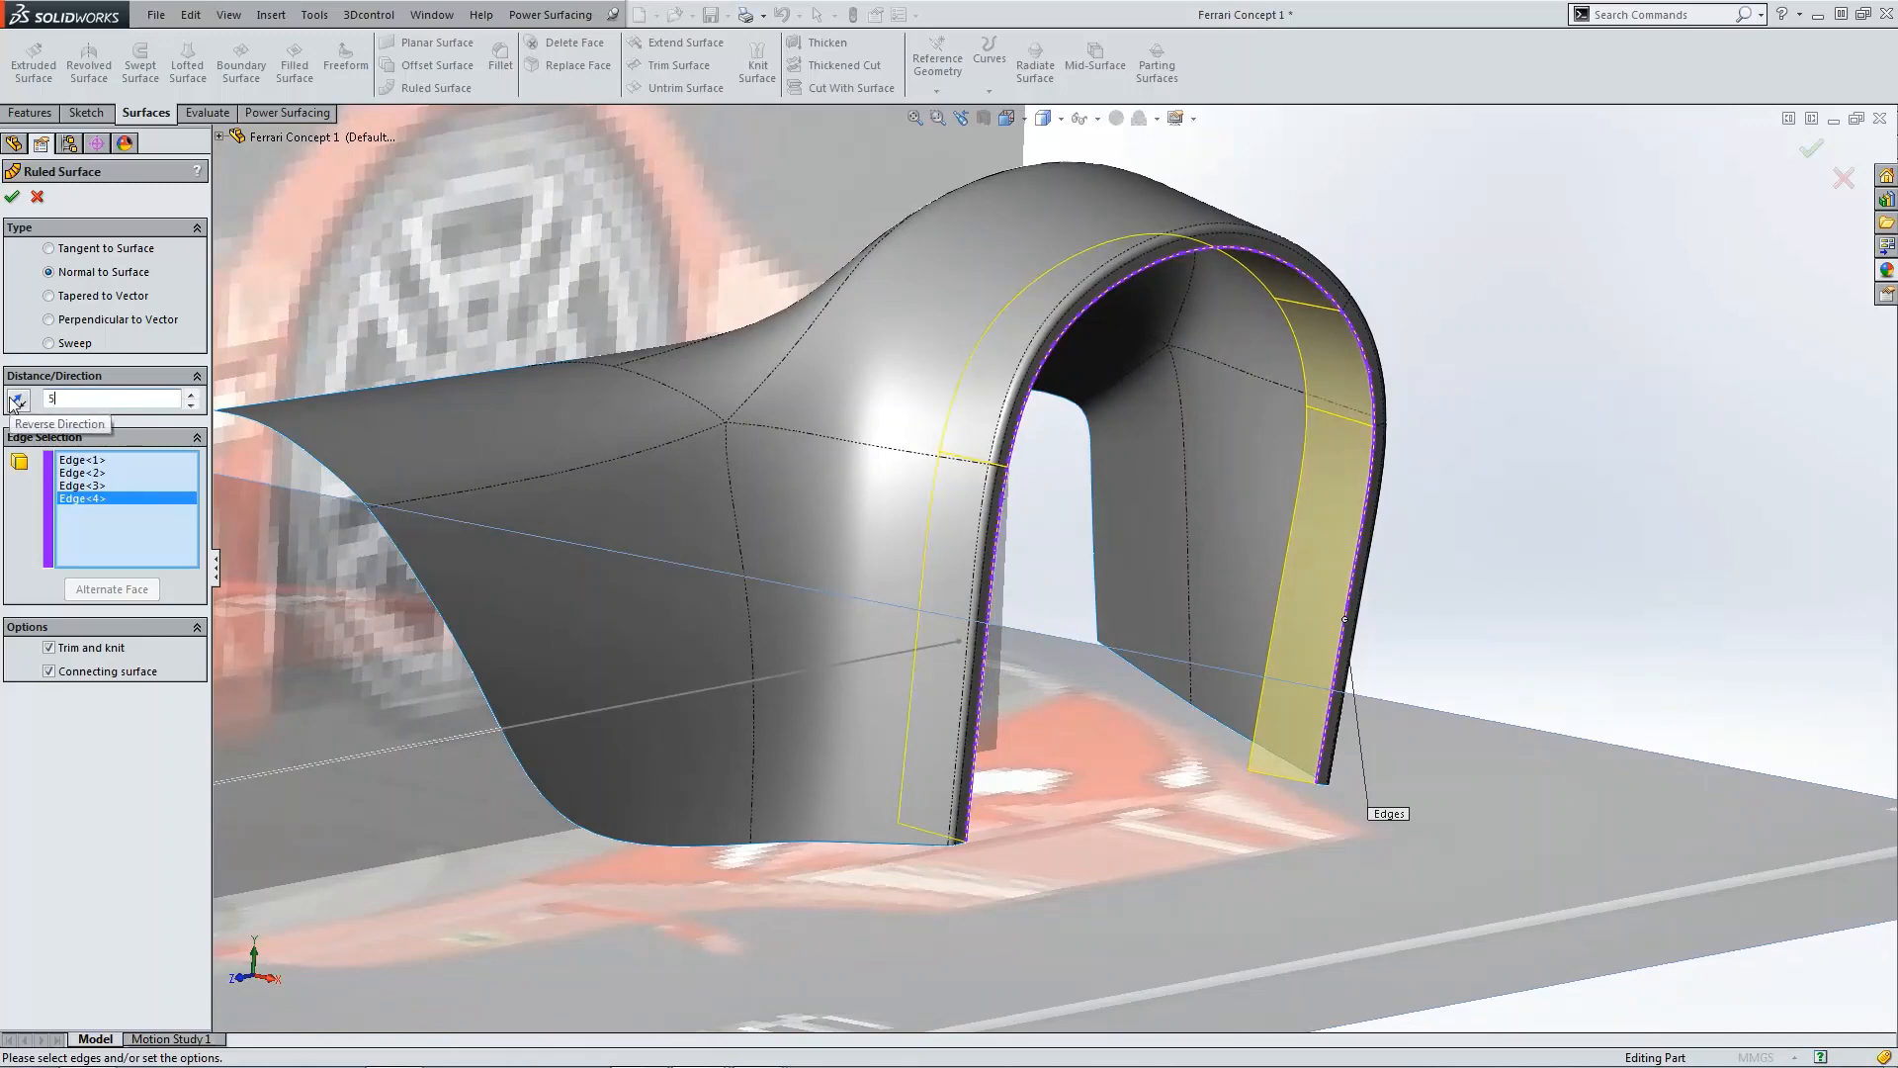
type("00")
key("Return")
middle_click_drag(791, 534, 570, 538)
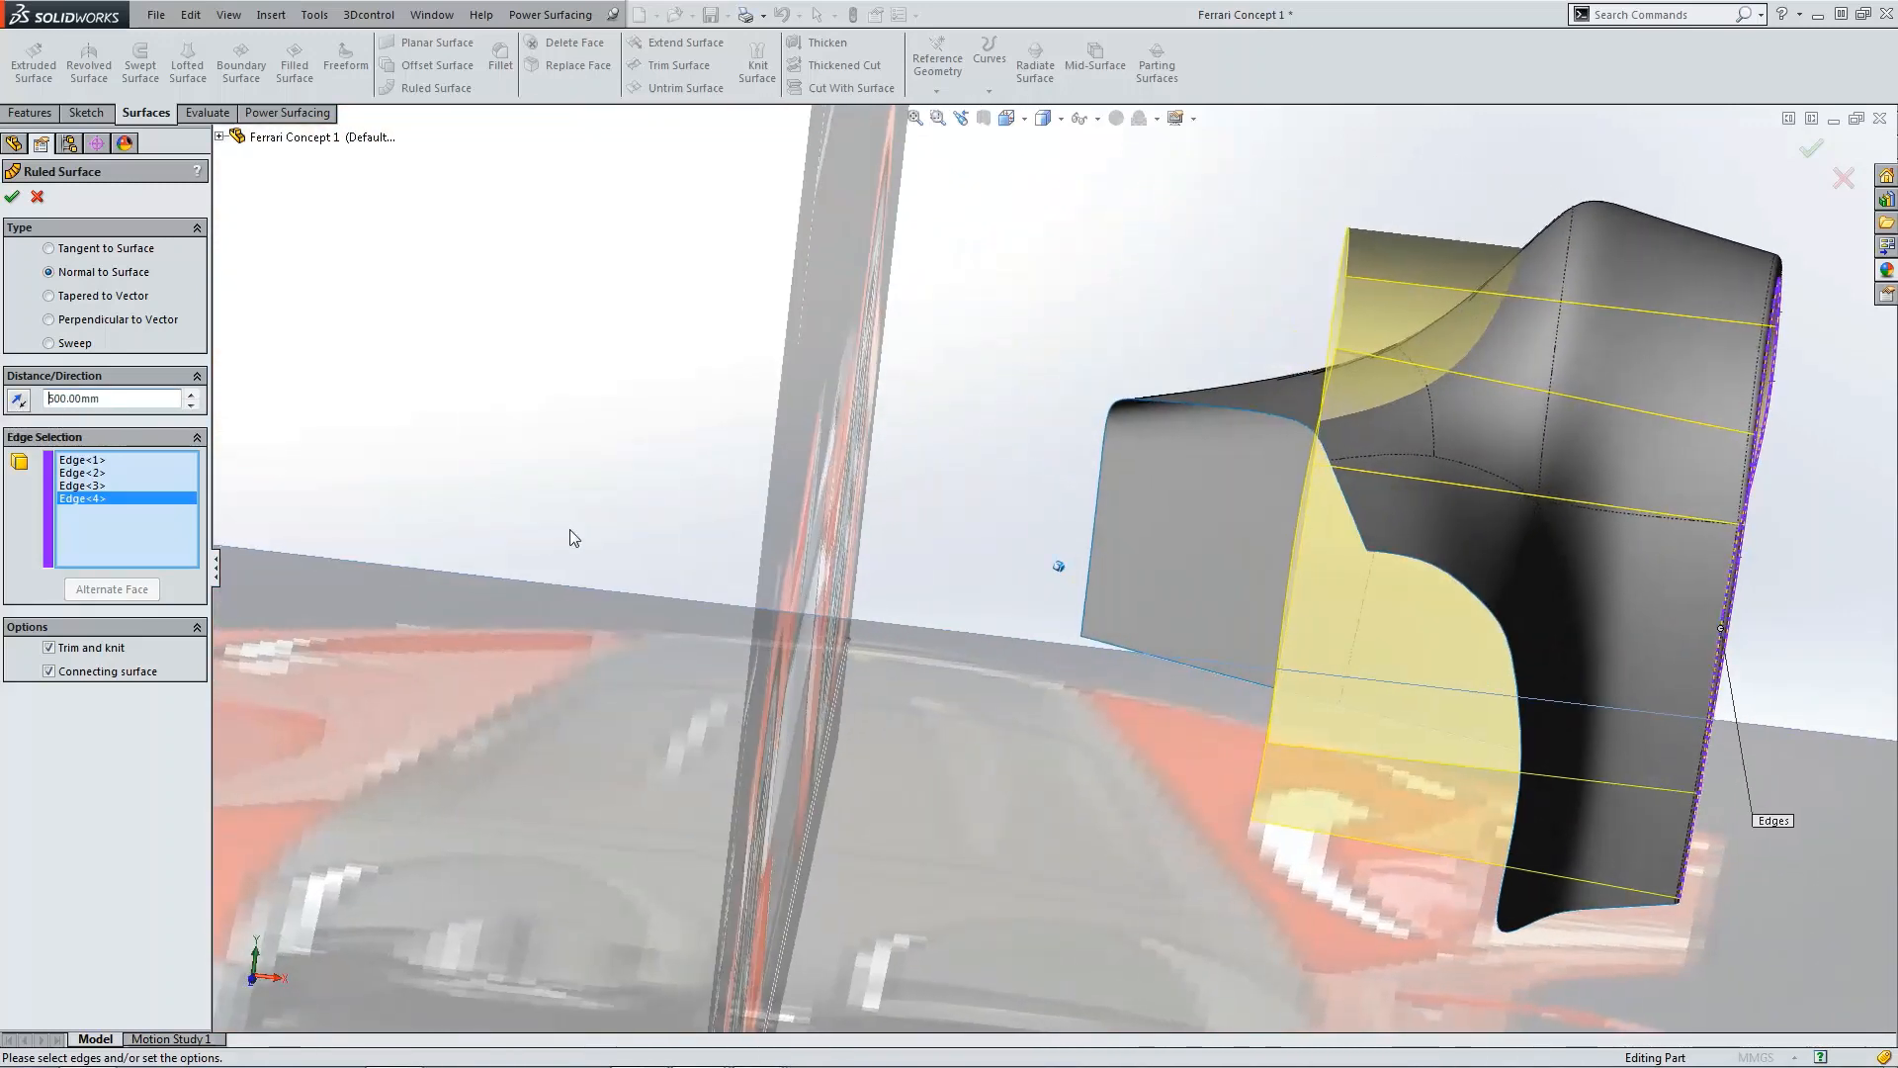
left_click_drag(121, 400, 43, 400)
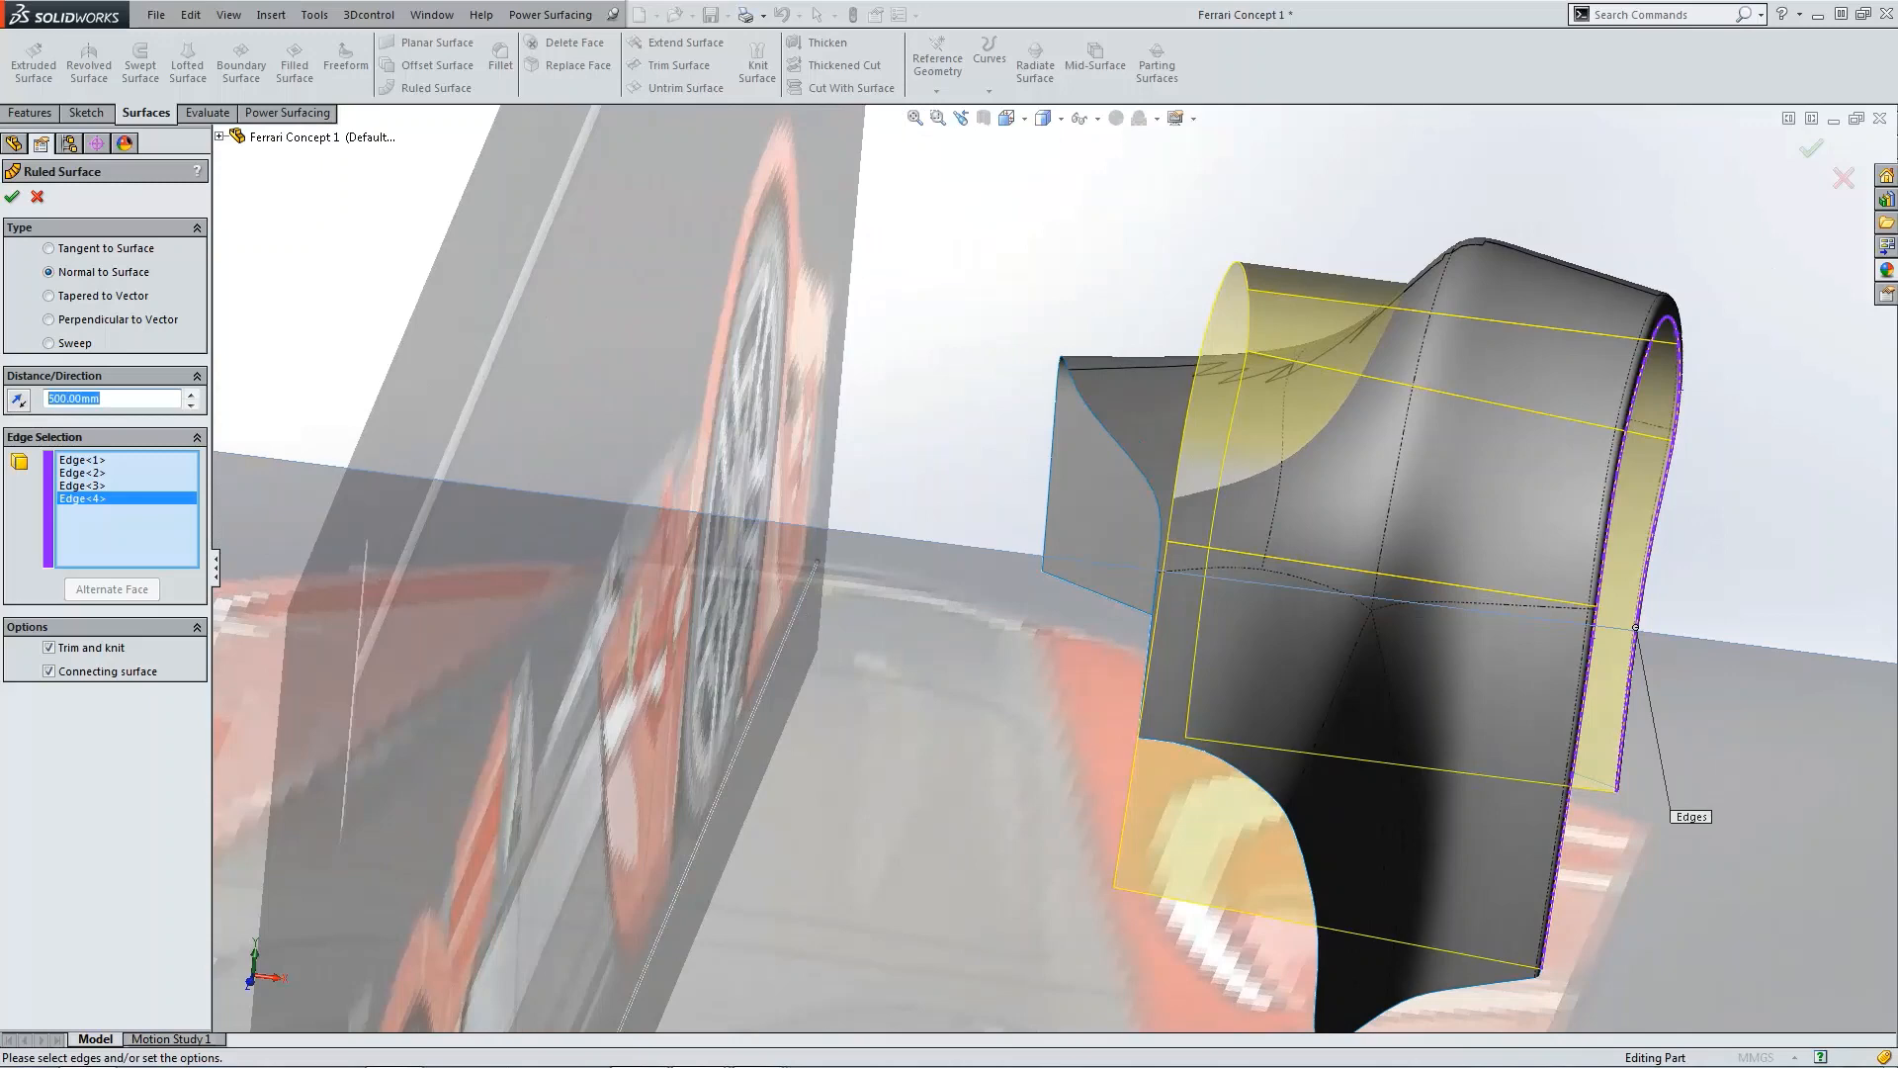
Step: Set the ruled surface distance to 300 mm and confirm it
type("350")
key("Return")
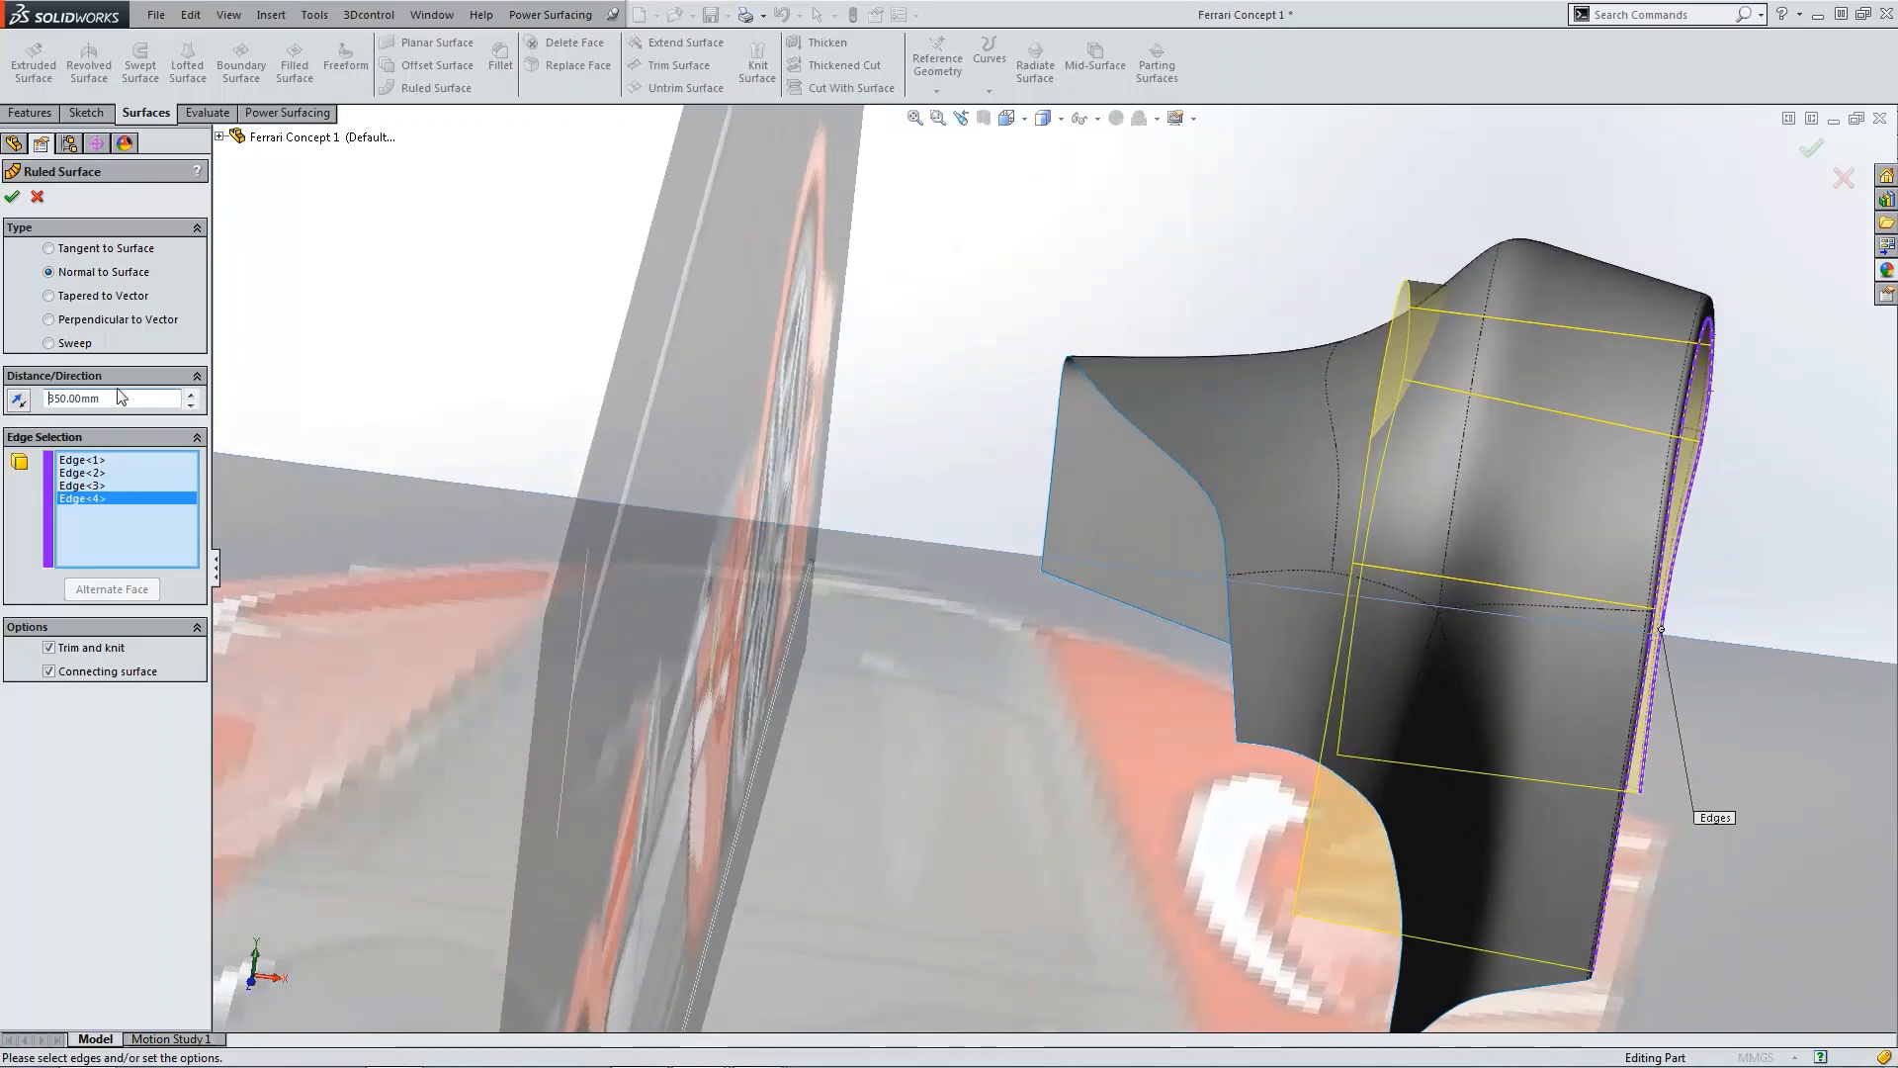
type("300")
key("Return")
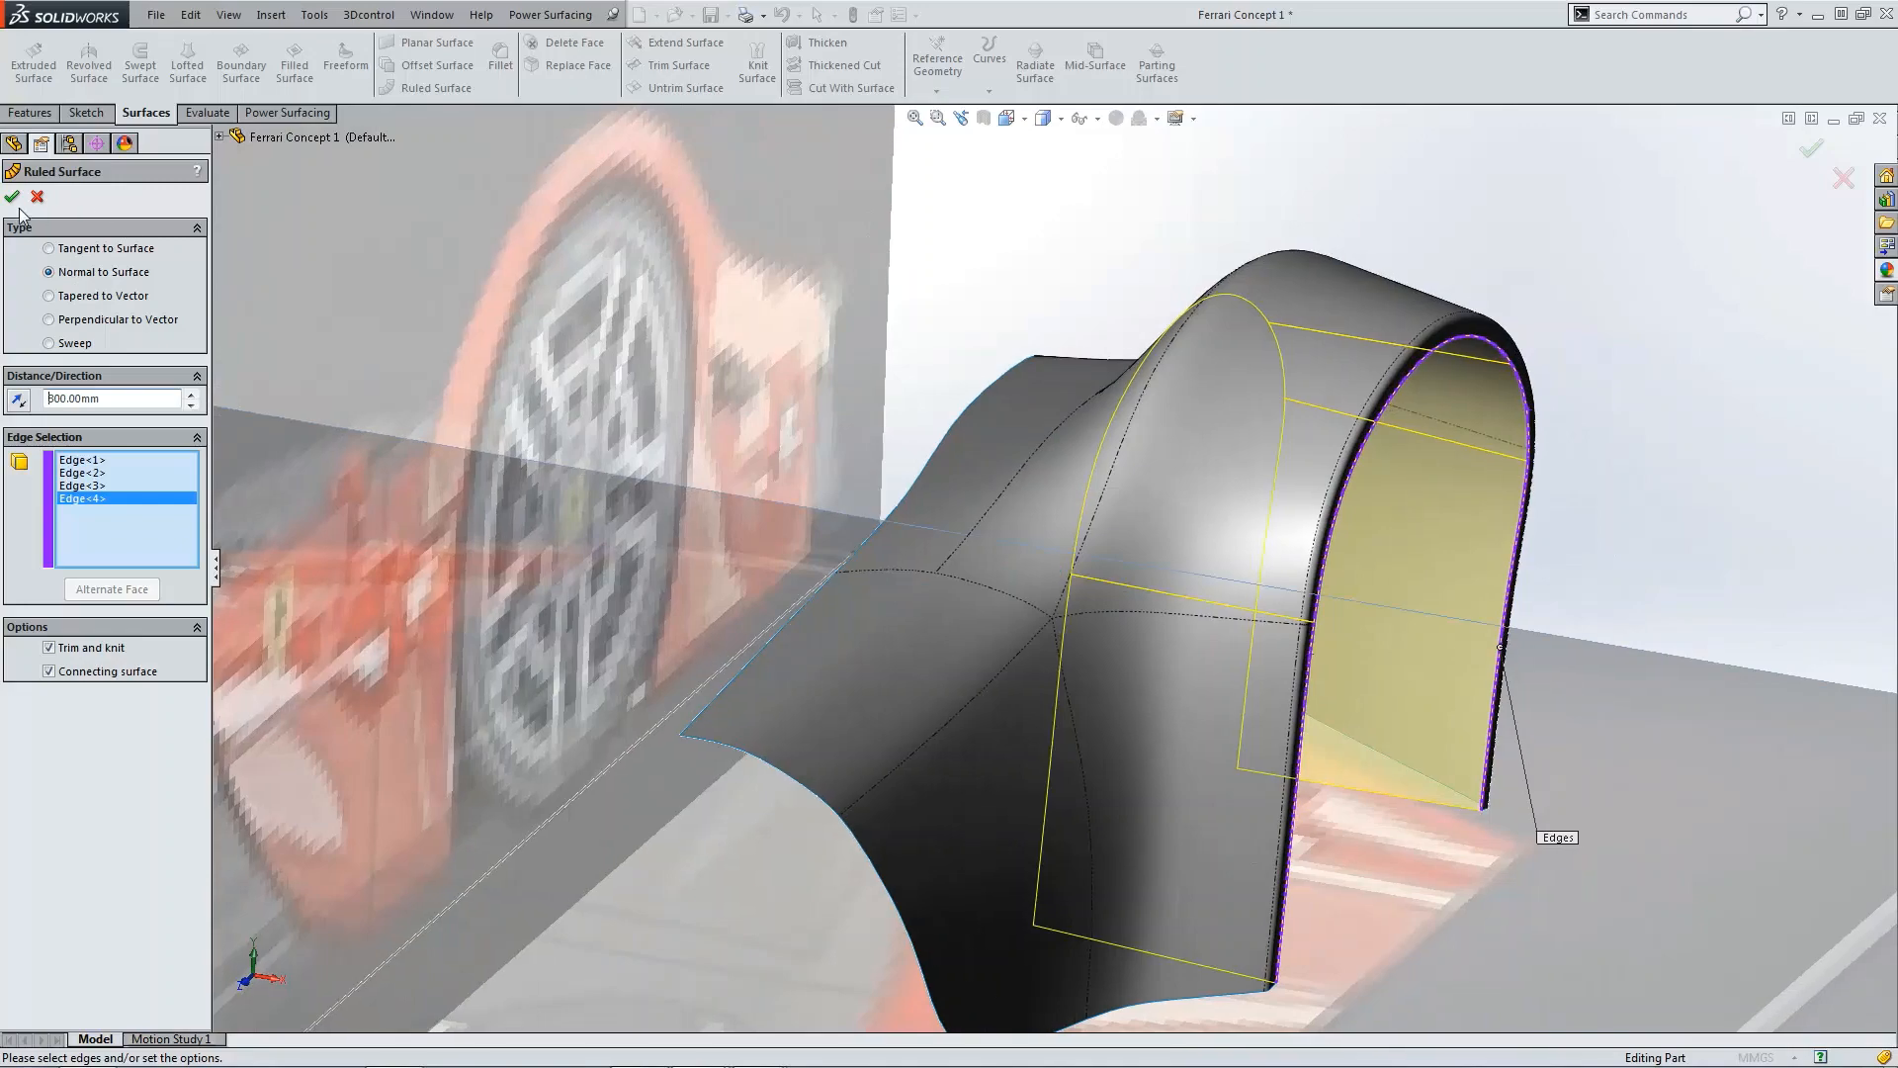
left_click(13, 197)
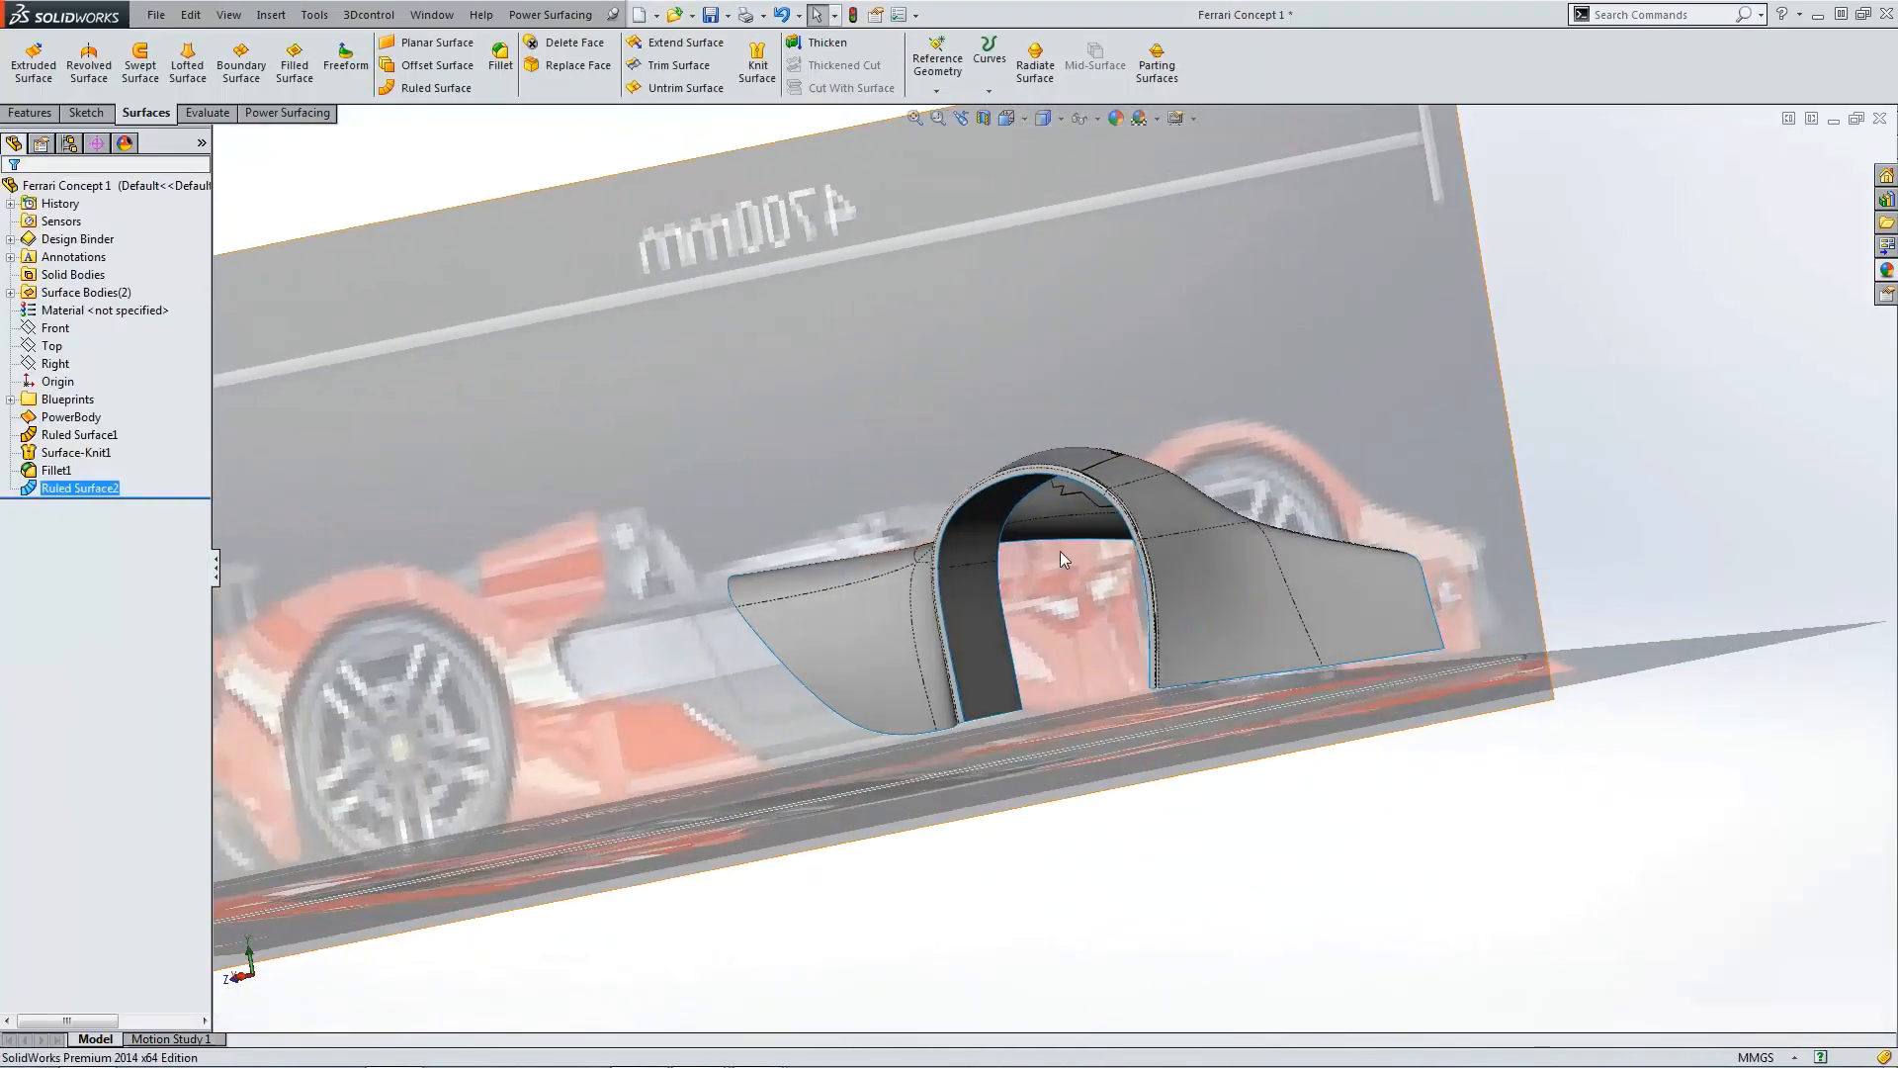
Step: Reopen the PowerBody for editing in the Right view and bring up the Ferrari reference photo
middle_click_drag(1060, 560, 1353, 661)
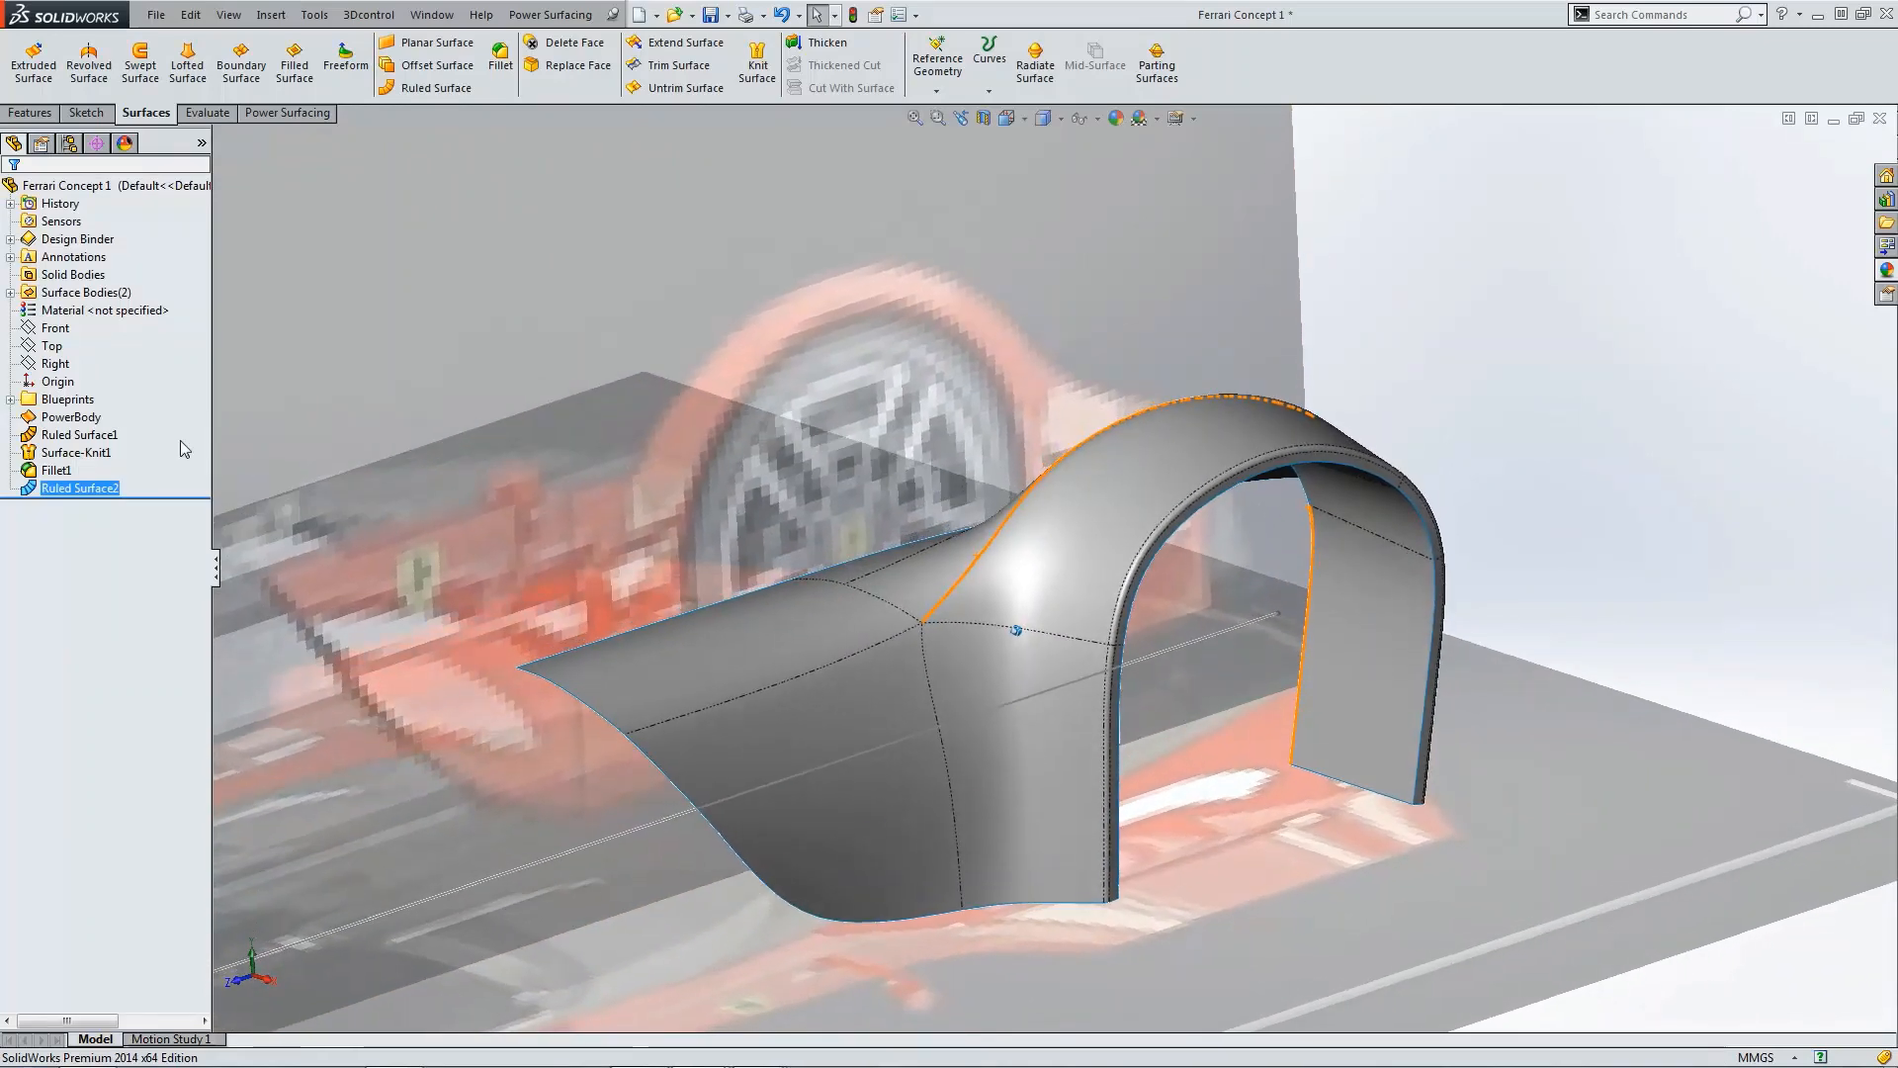
left_click(75, 417)
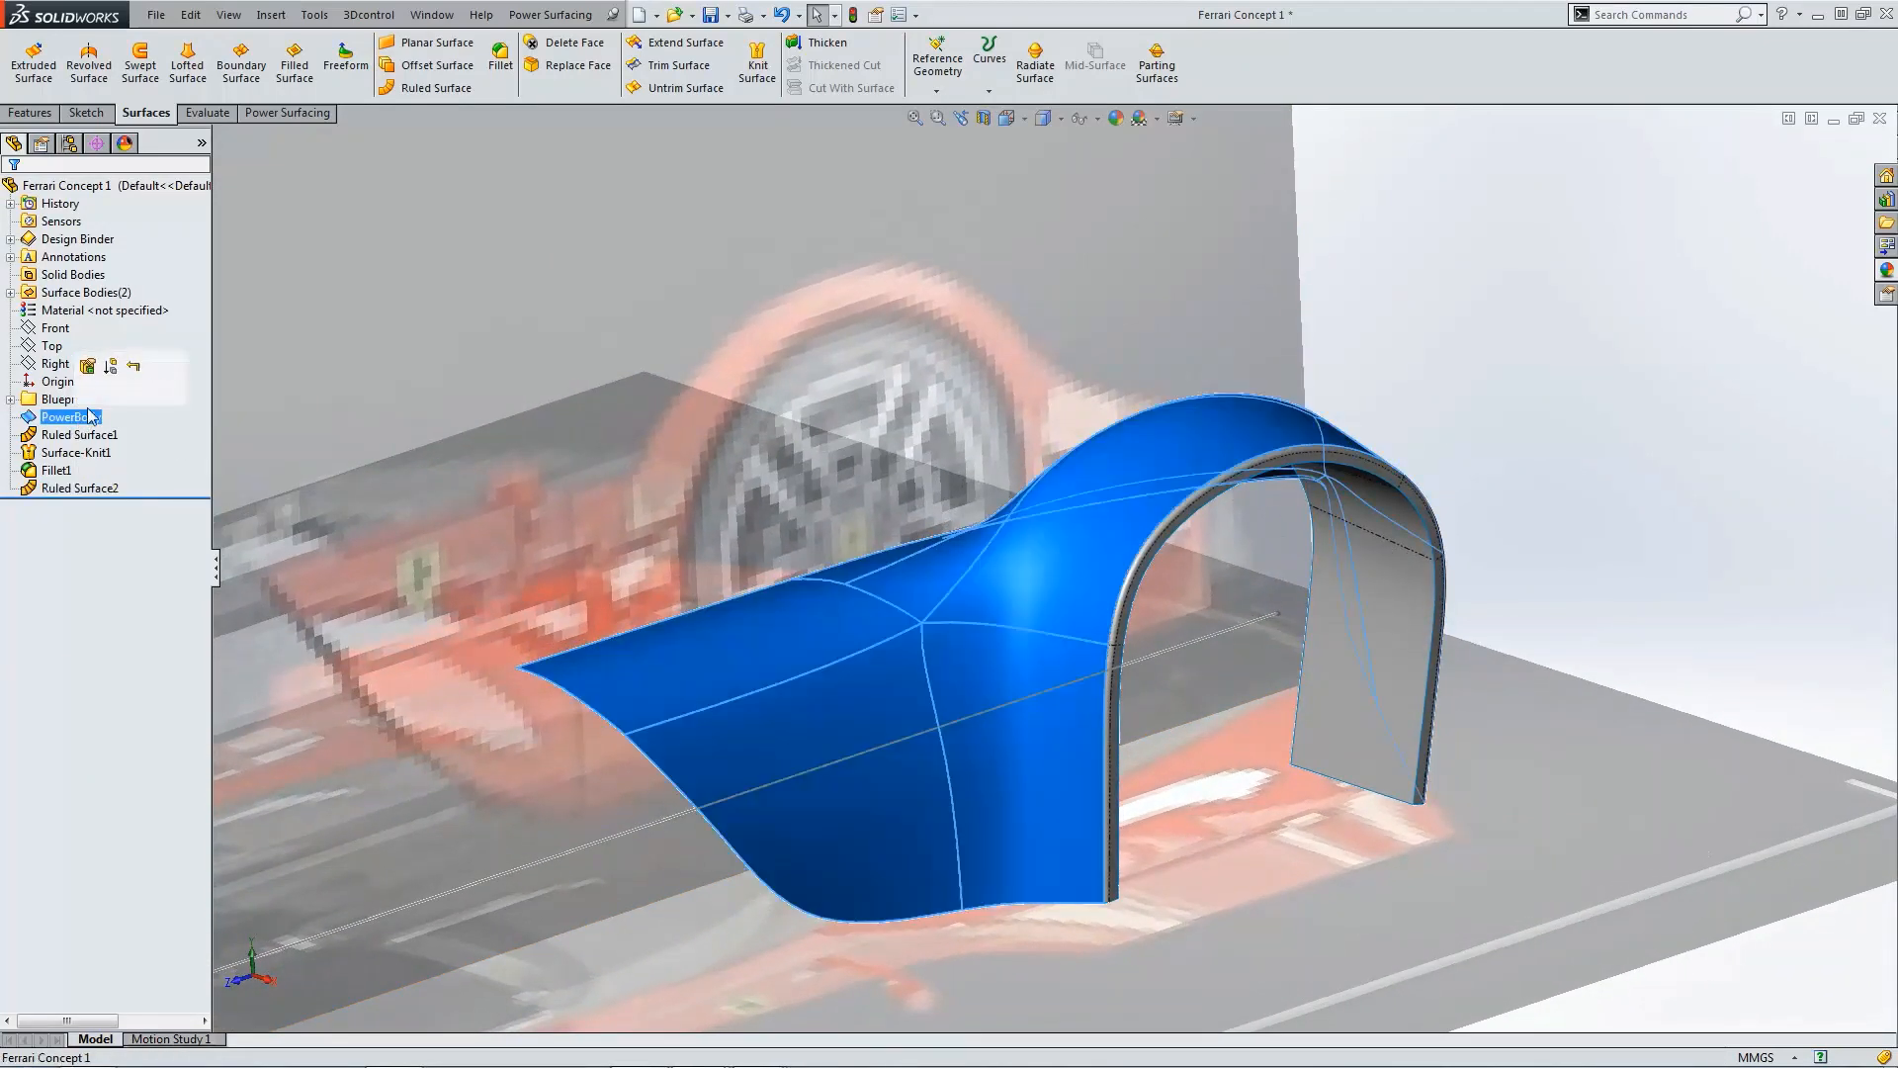
left_click(89, 370)
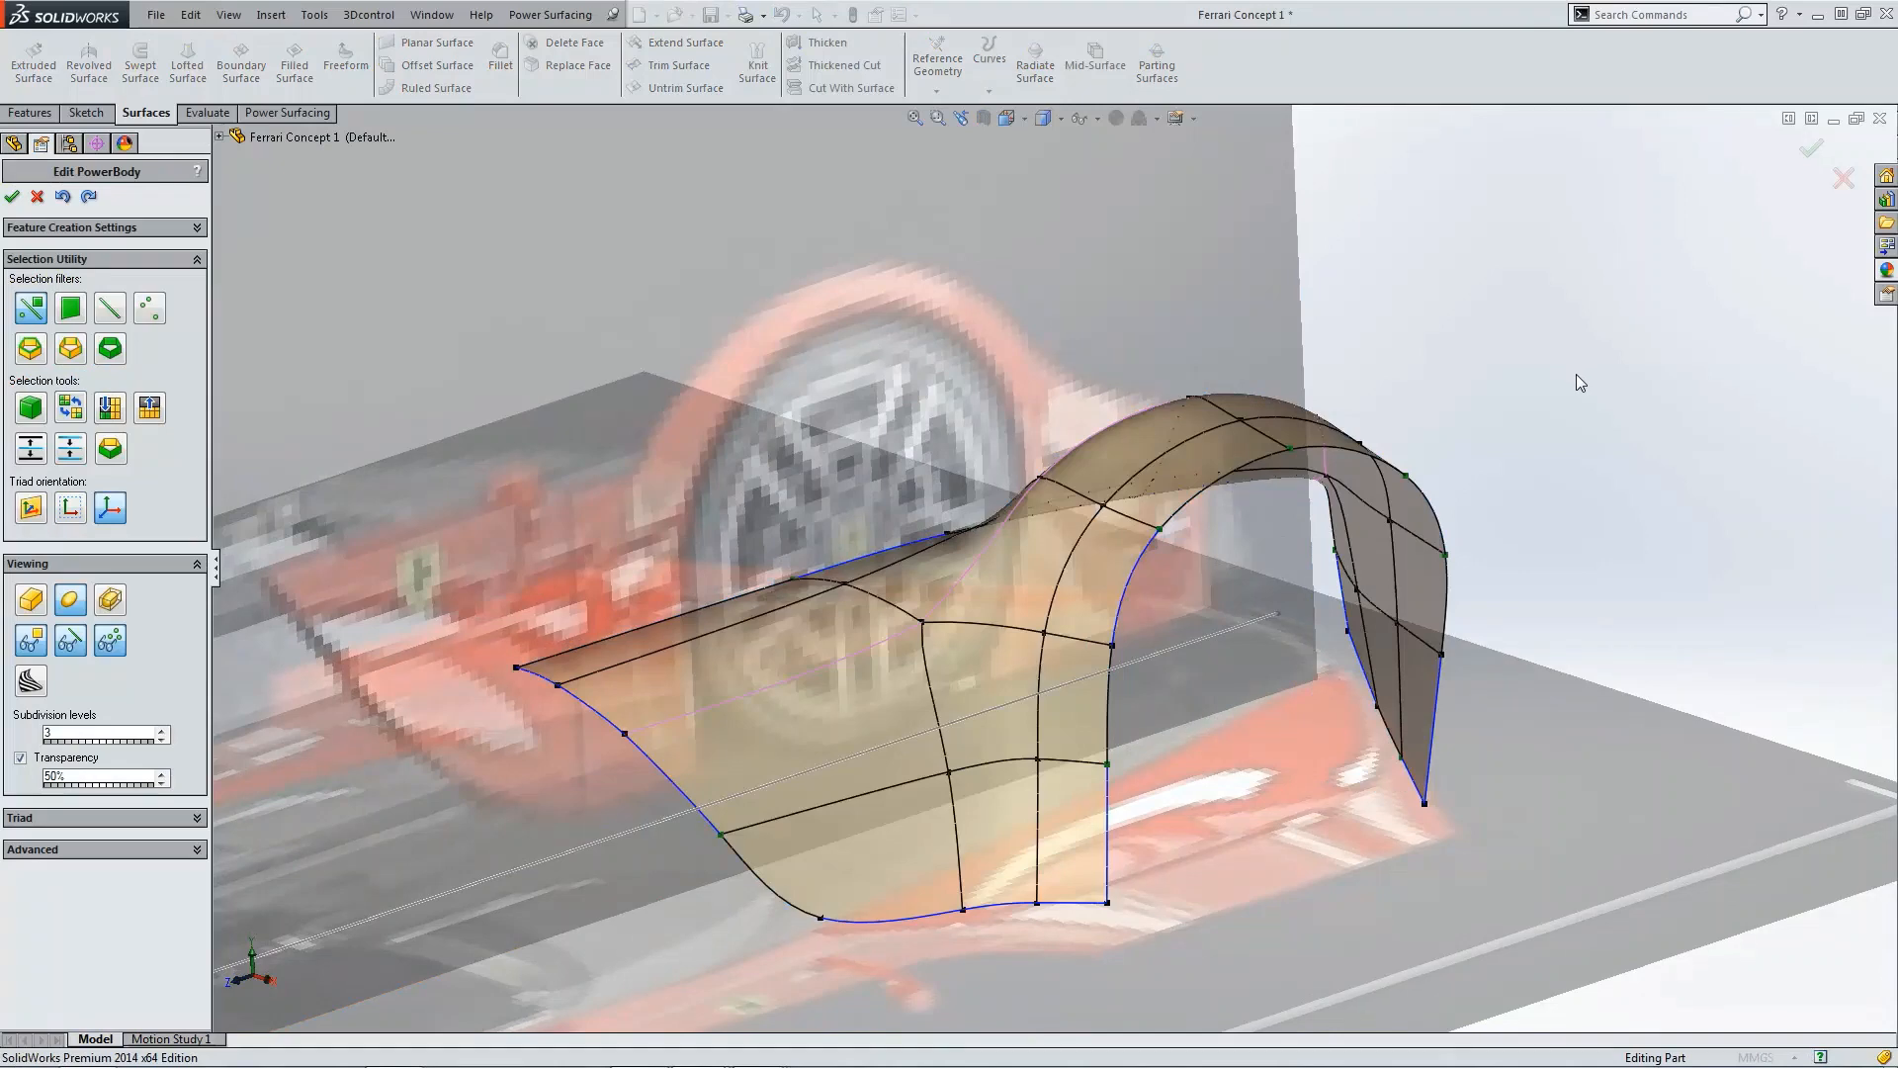
key("ctrl+4")
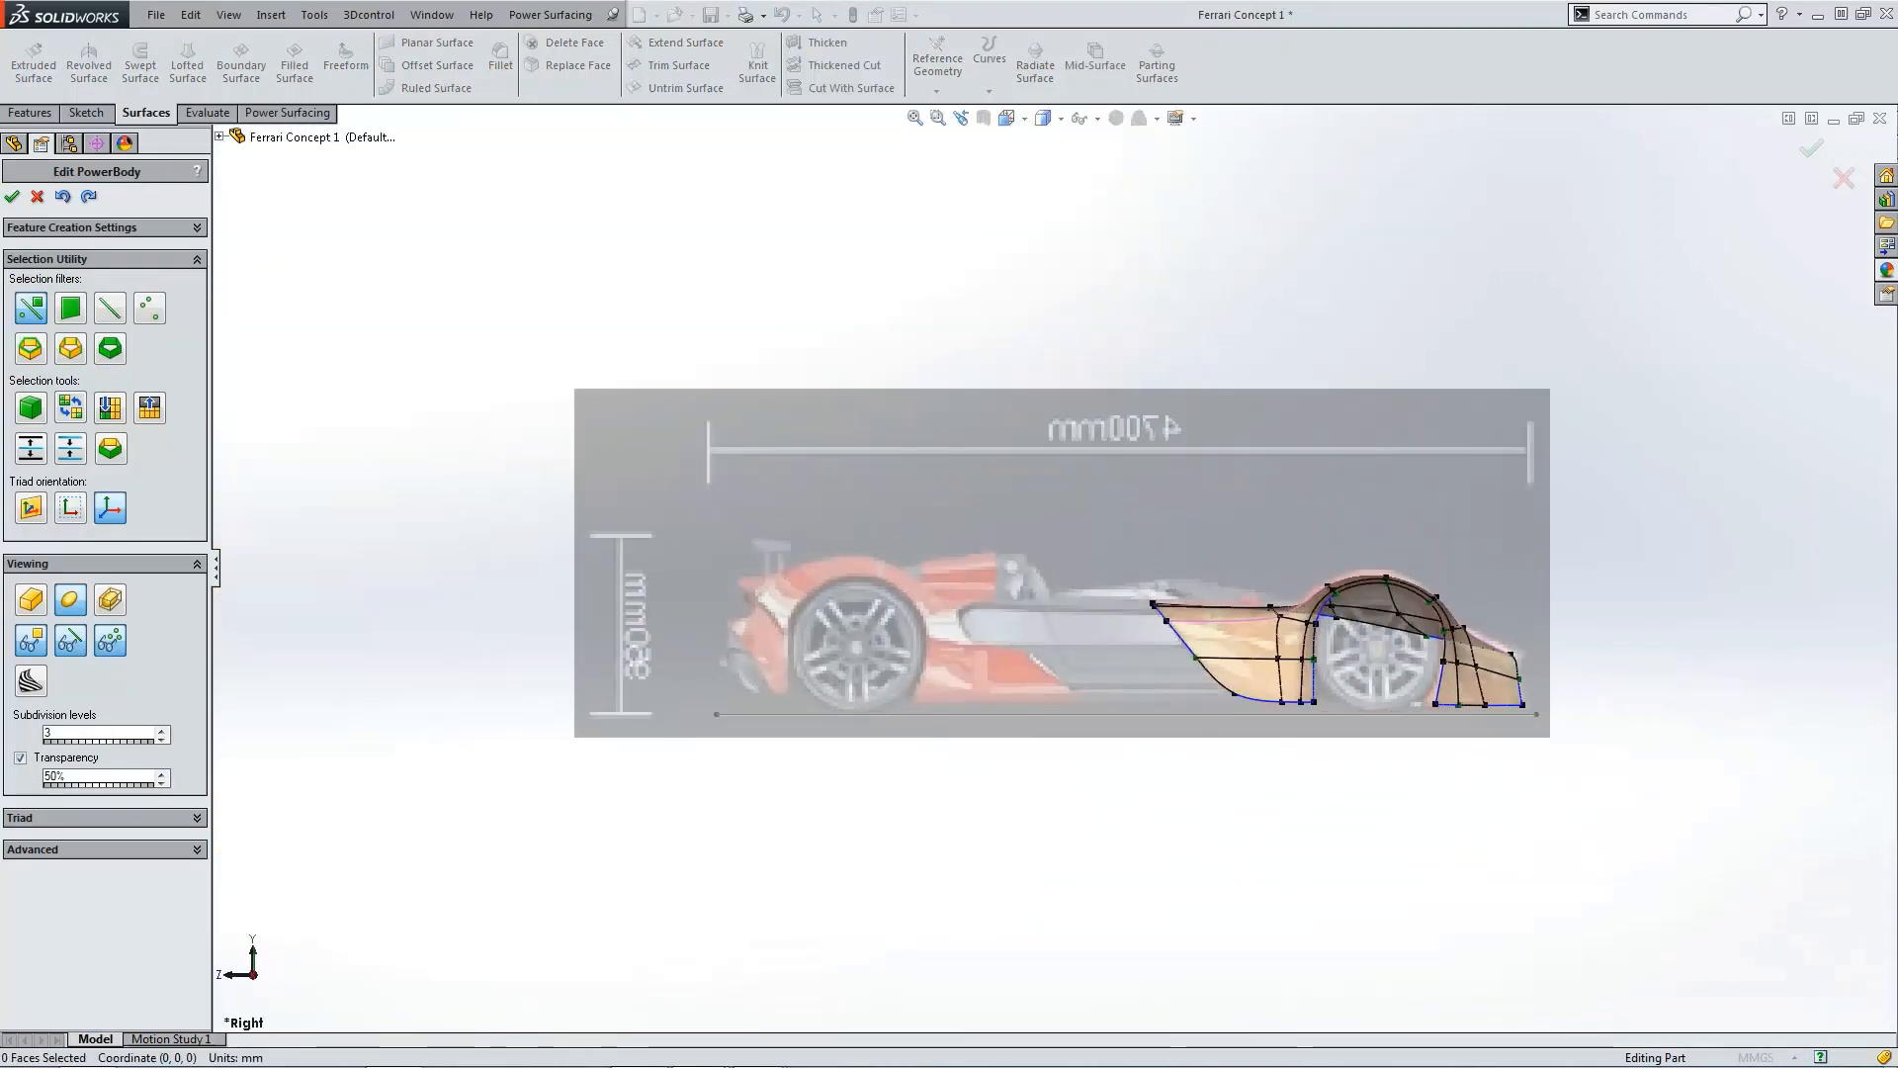
left_click_drag(692, 1066, 1031, 223)
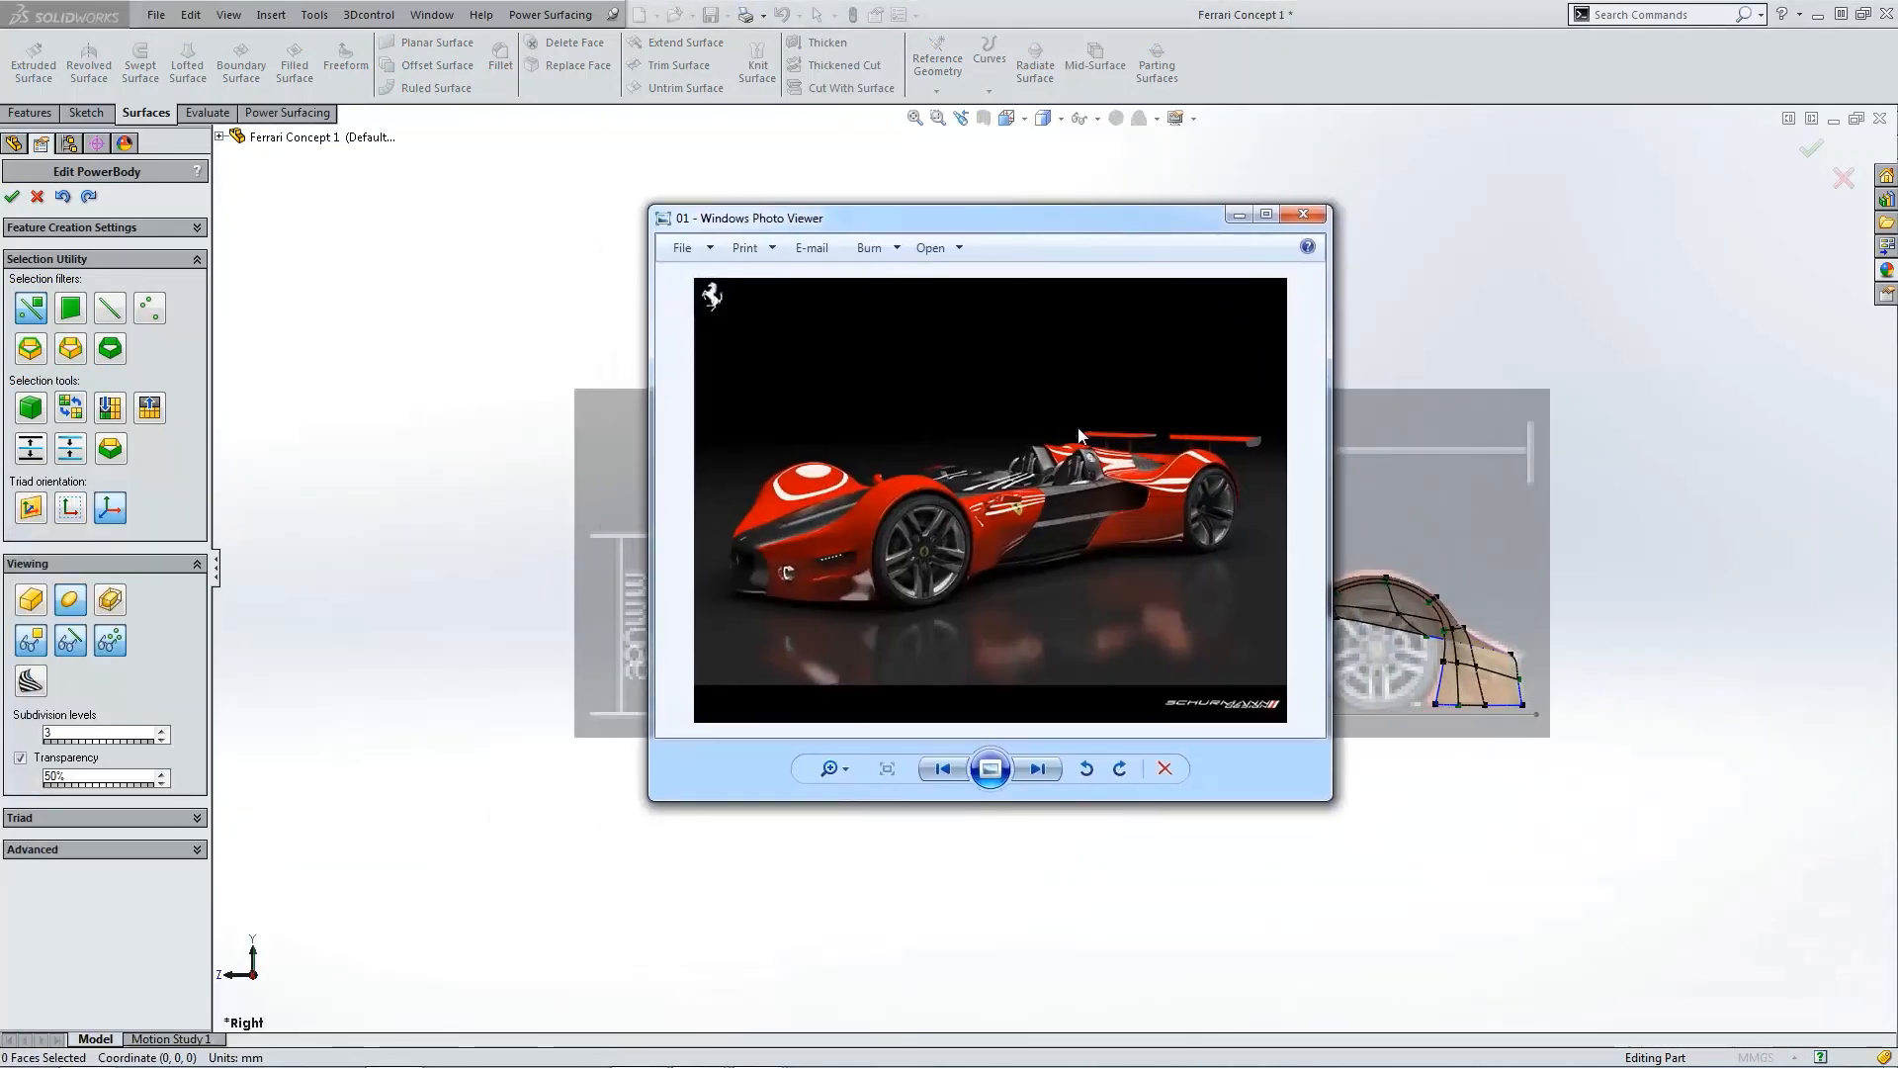
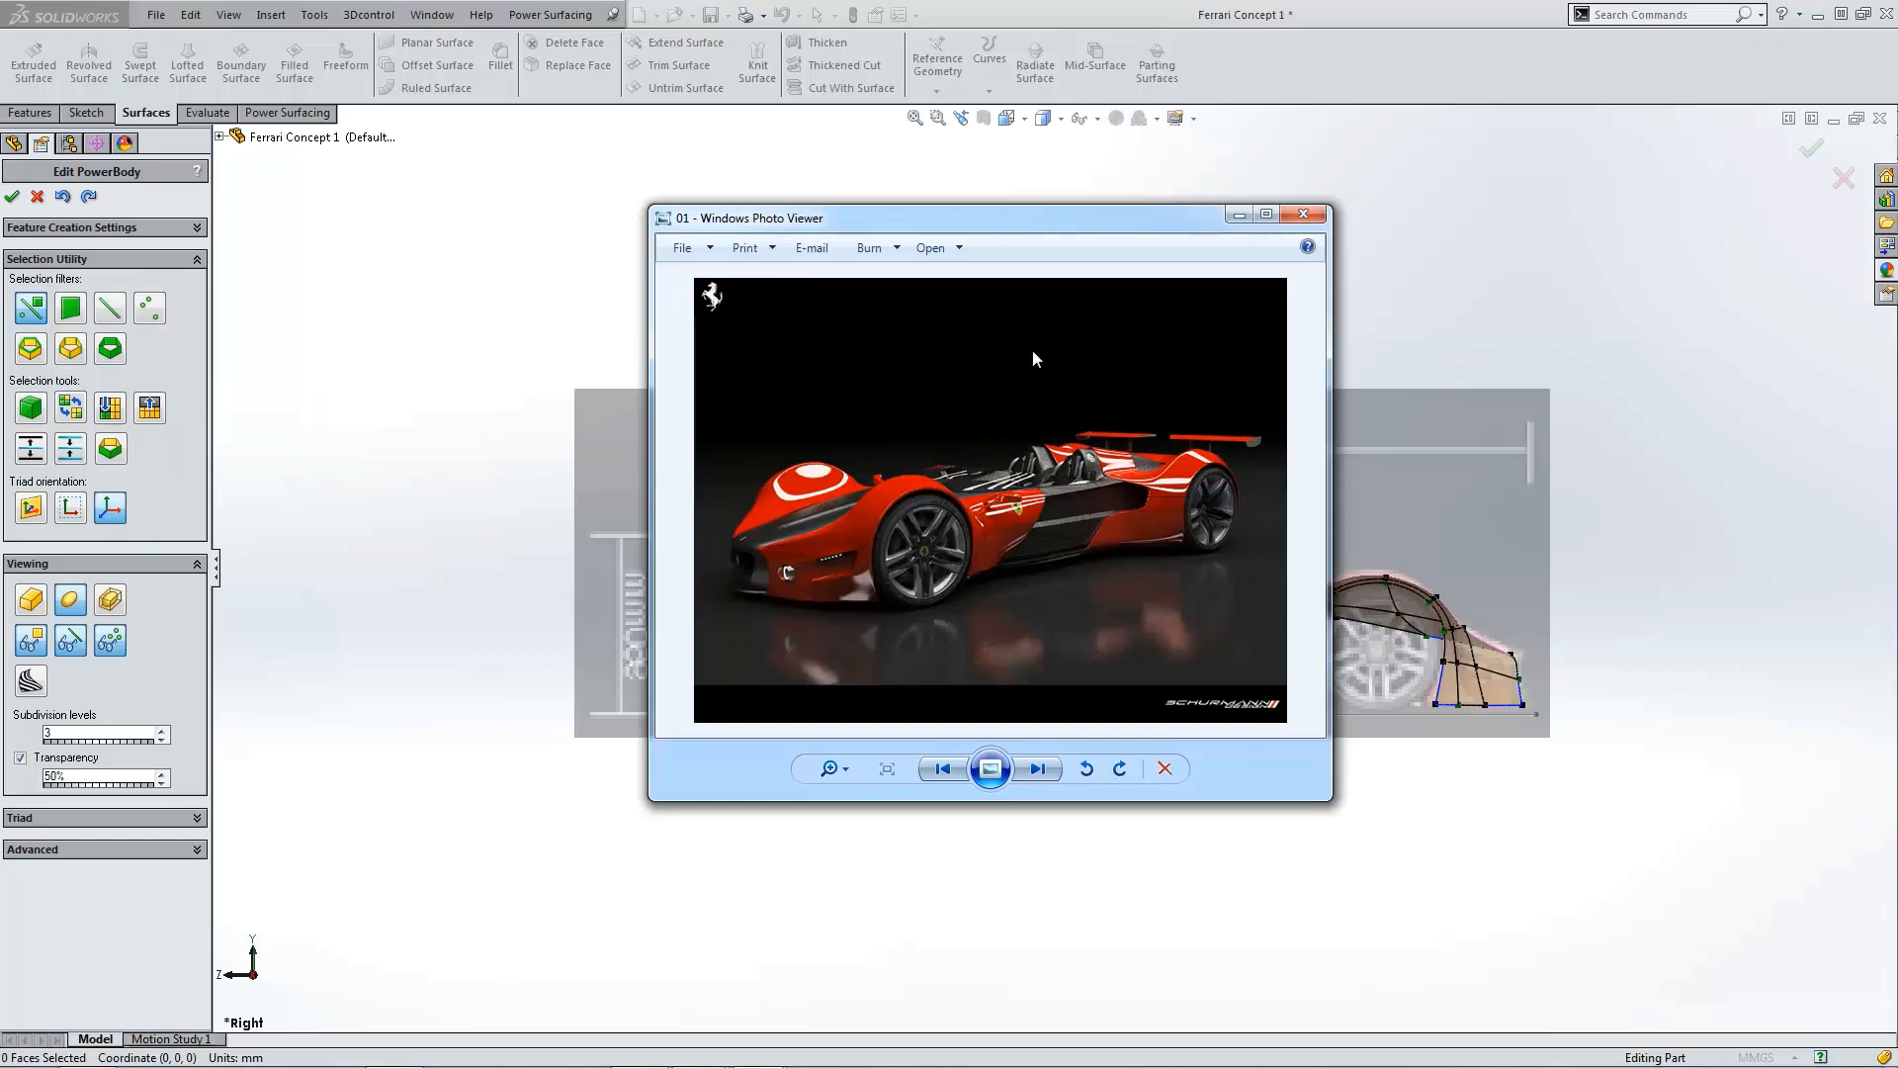
Step: Switch to the back view, start Insert Edges and draw two curved edges across the lower middle face of the rear fender
left_click_drag(1096, 221, 0, 483)
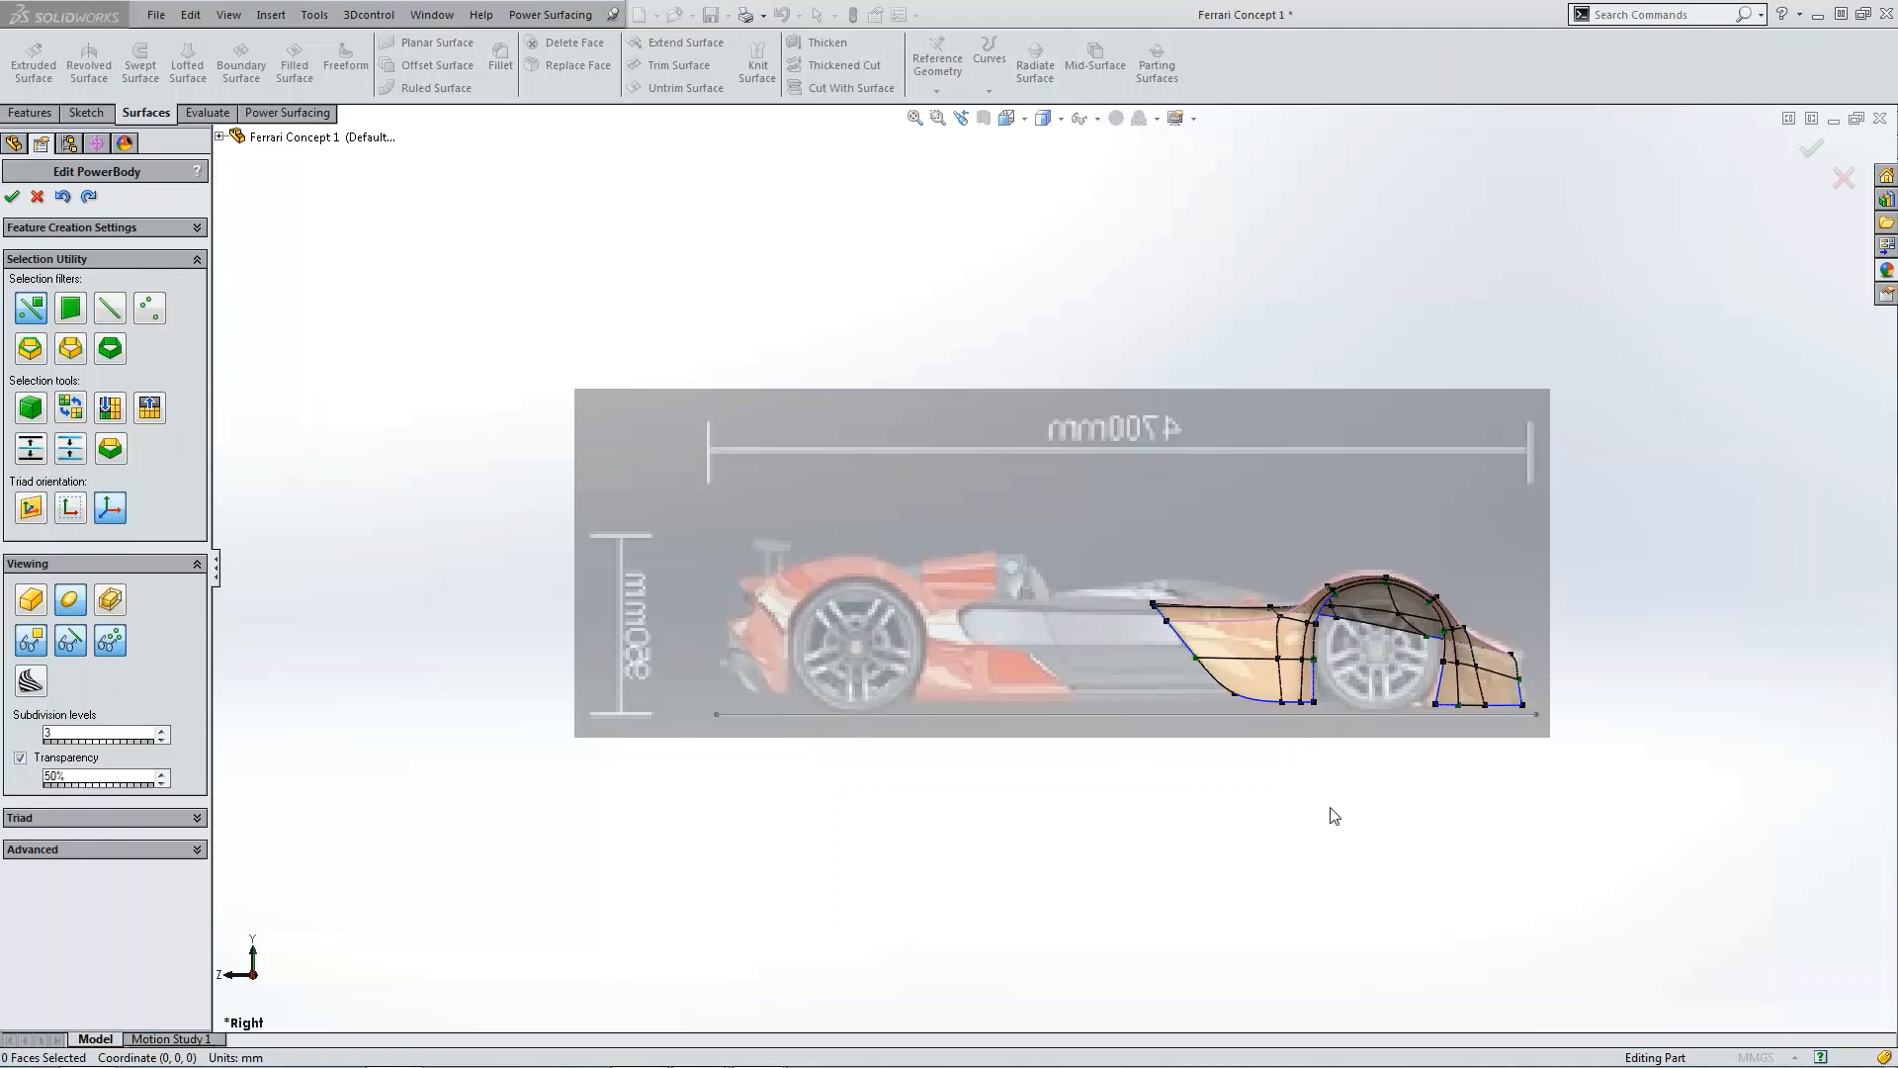
scroll(1479, 684, "up", 5)
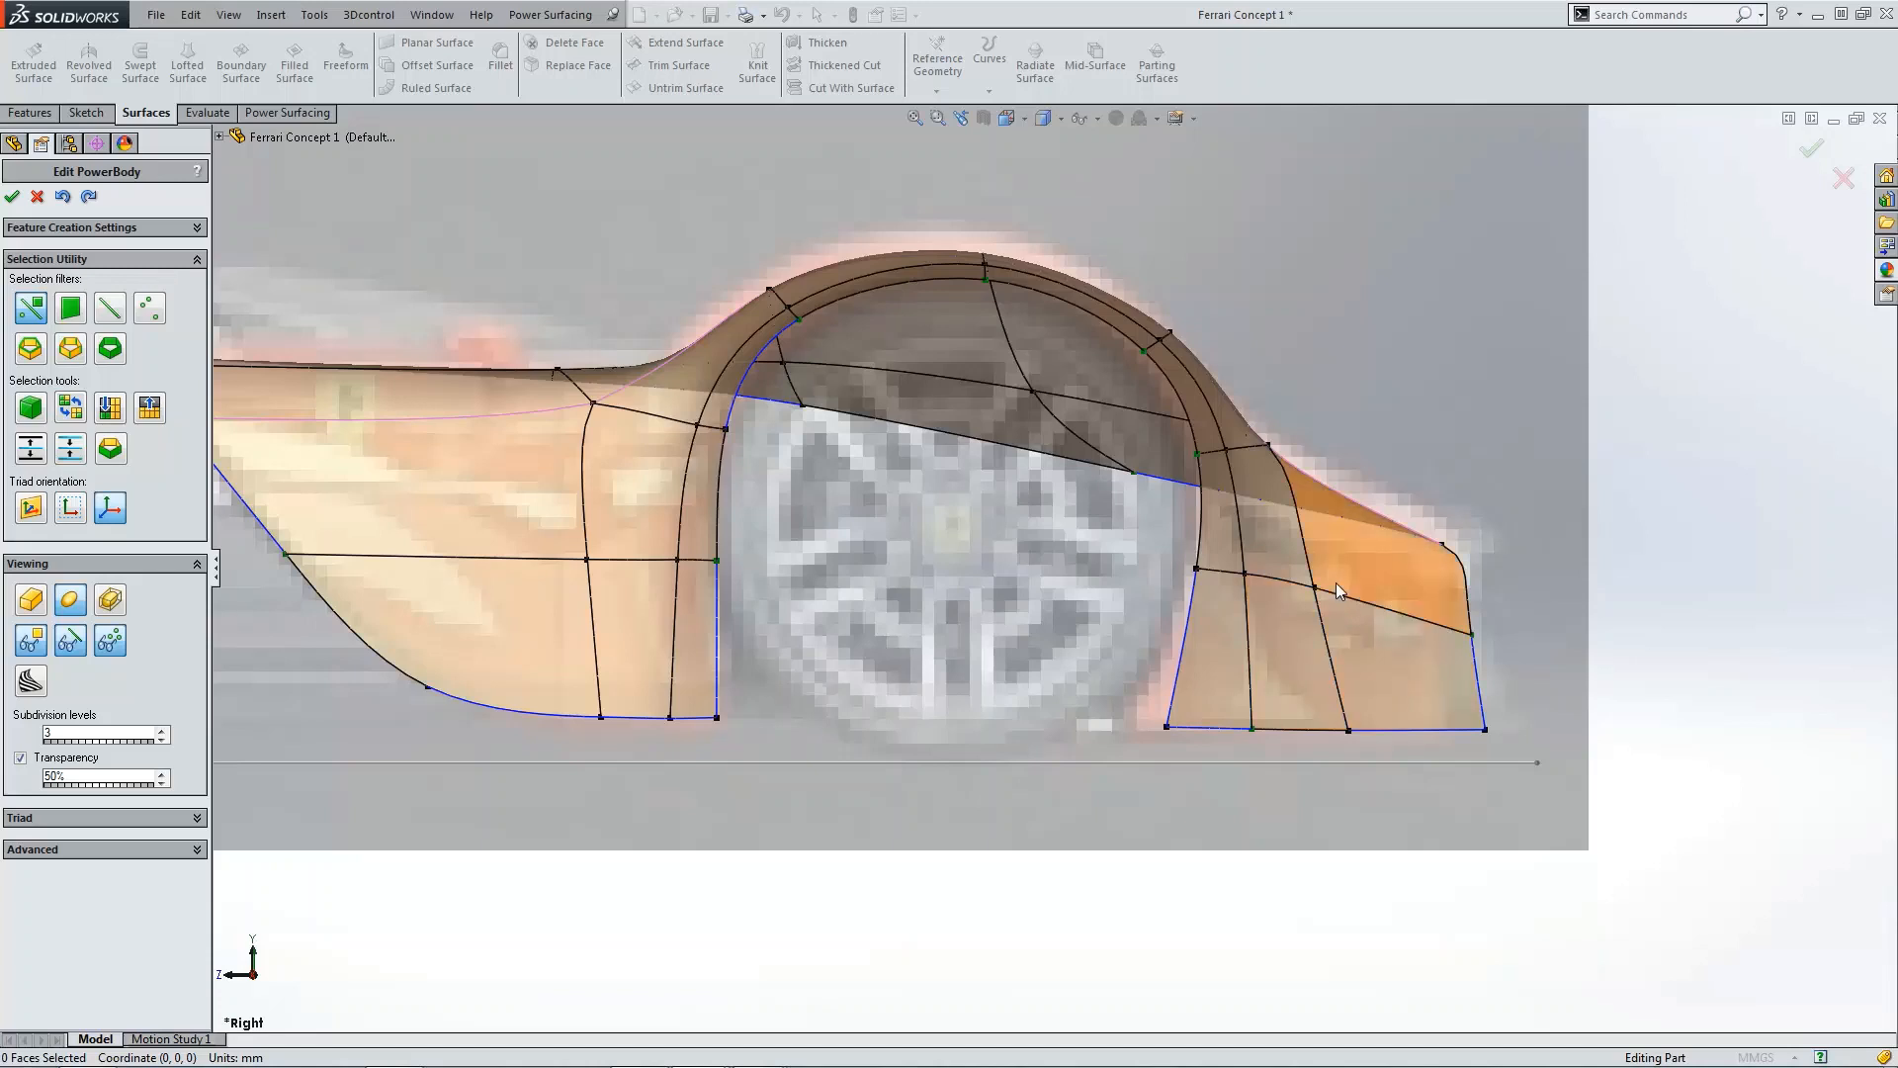
scroll(1330, 599, "down", 1)
middle_click_drag(1278, 591, 1165, 567)
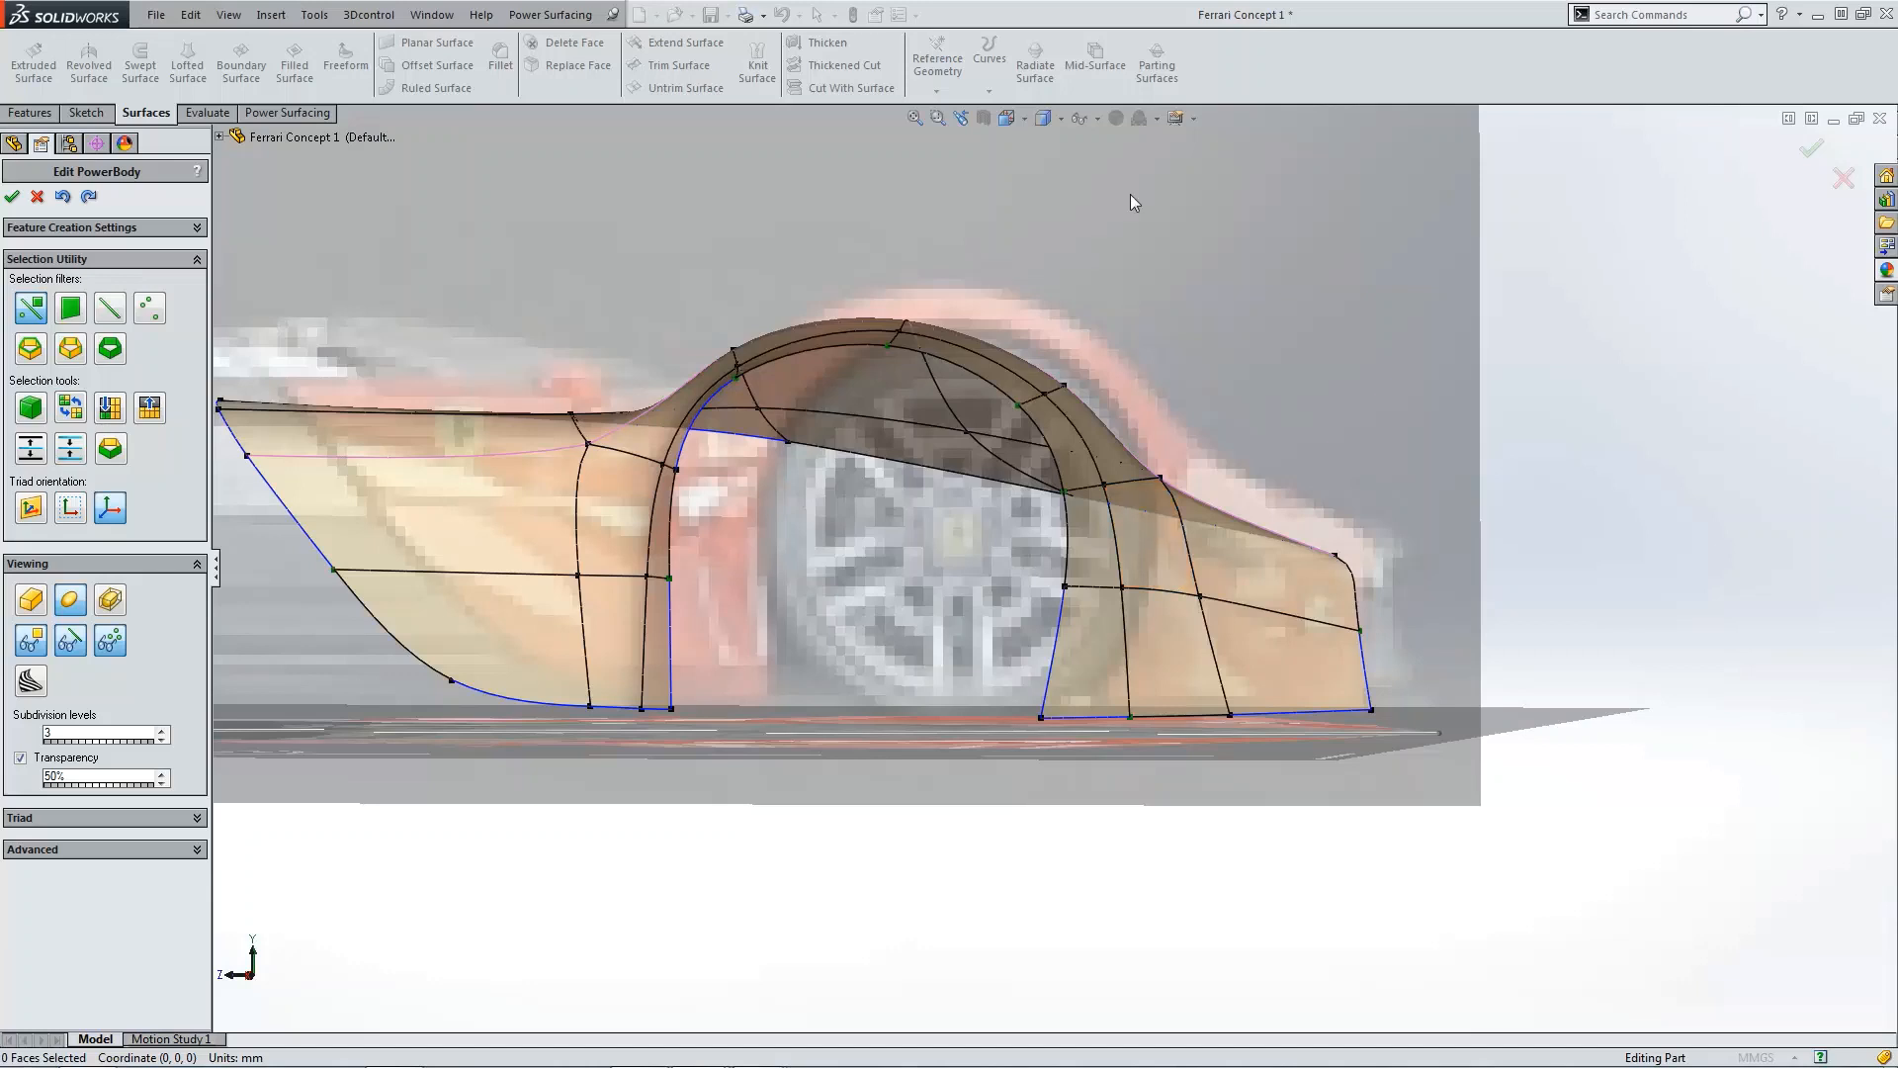
left_click(1006, 117)
left_click(1088, 203)
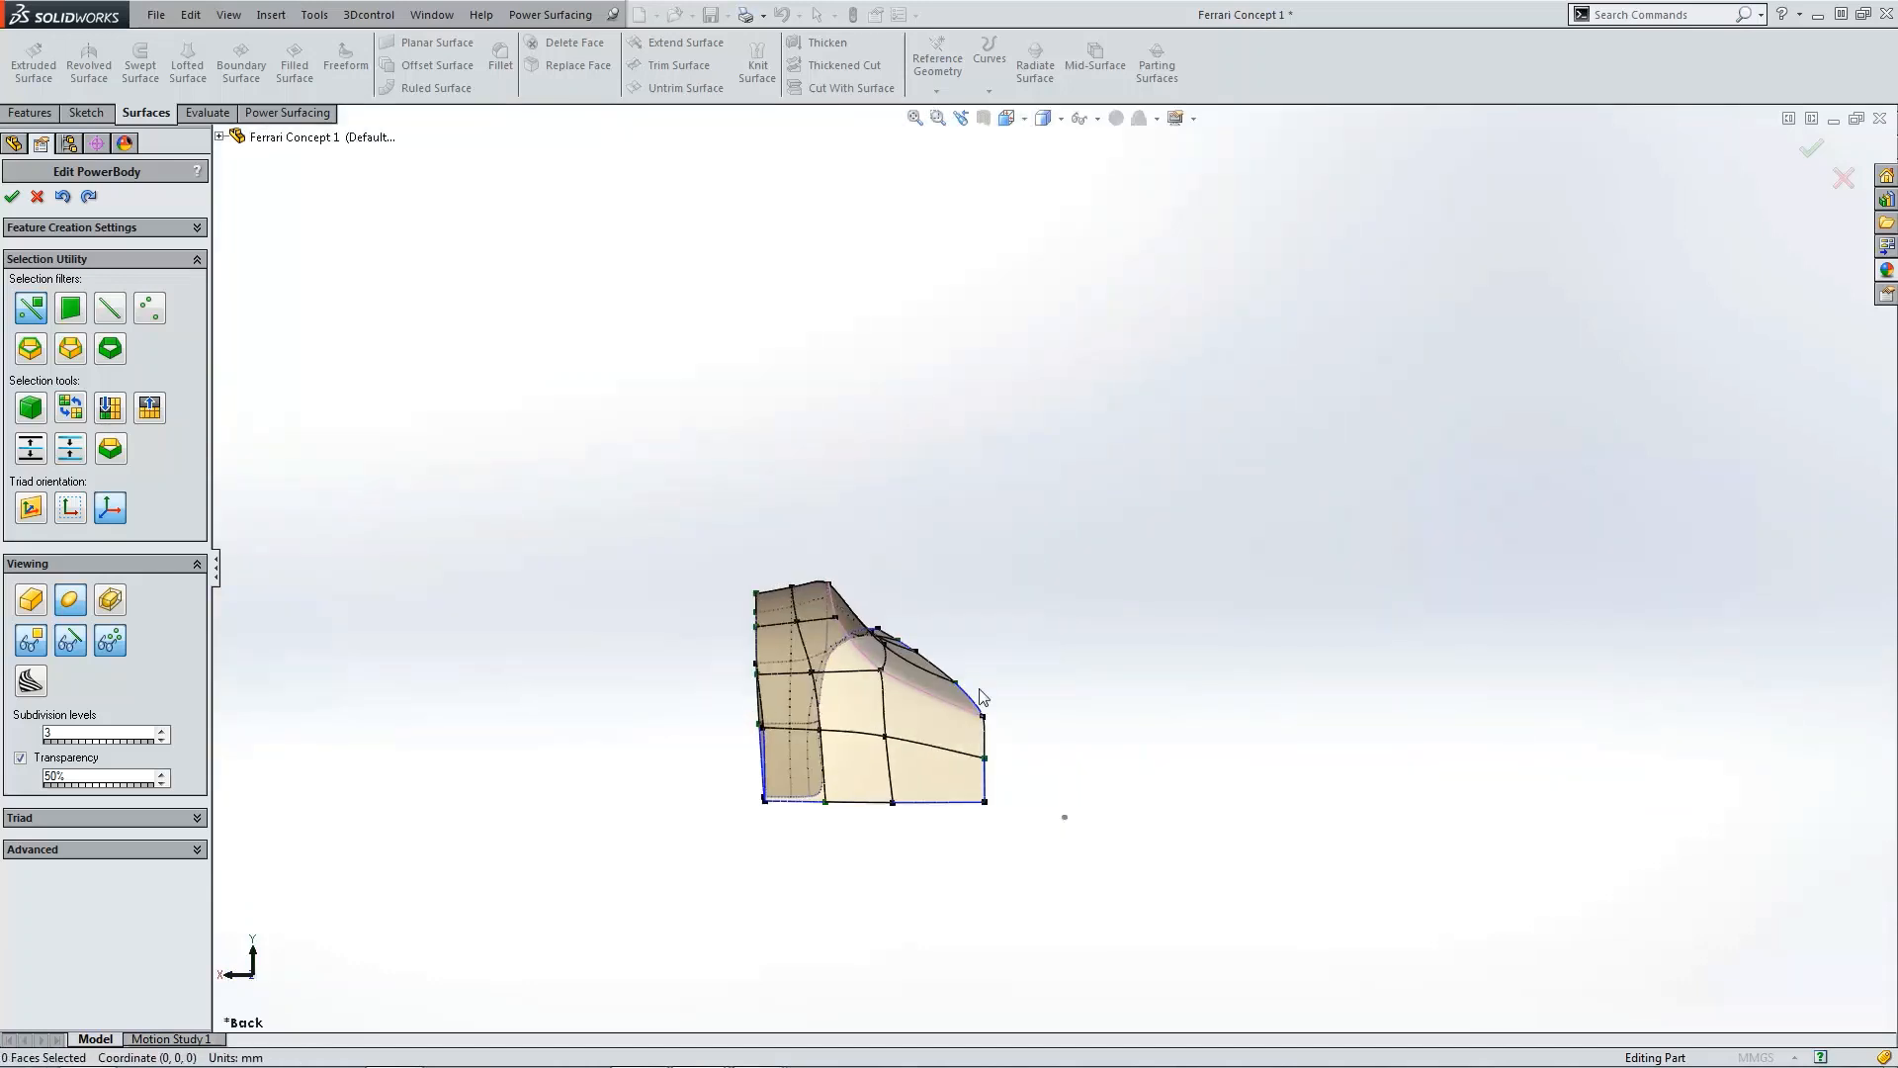
scroll(872, 704, "up", 3)
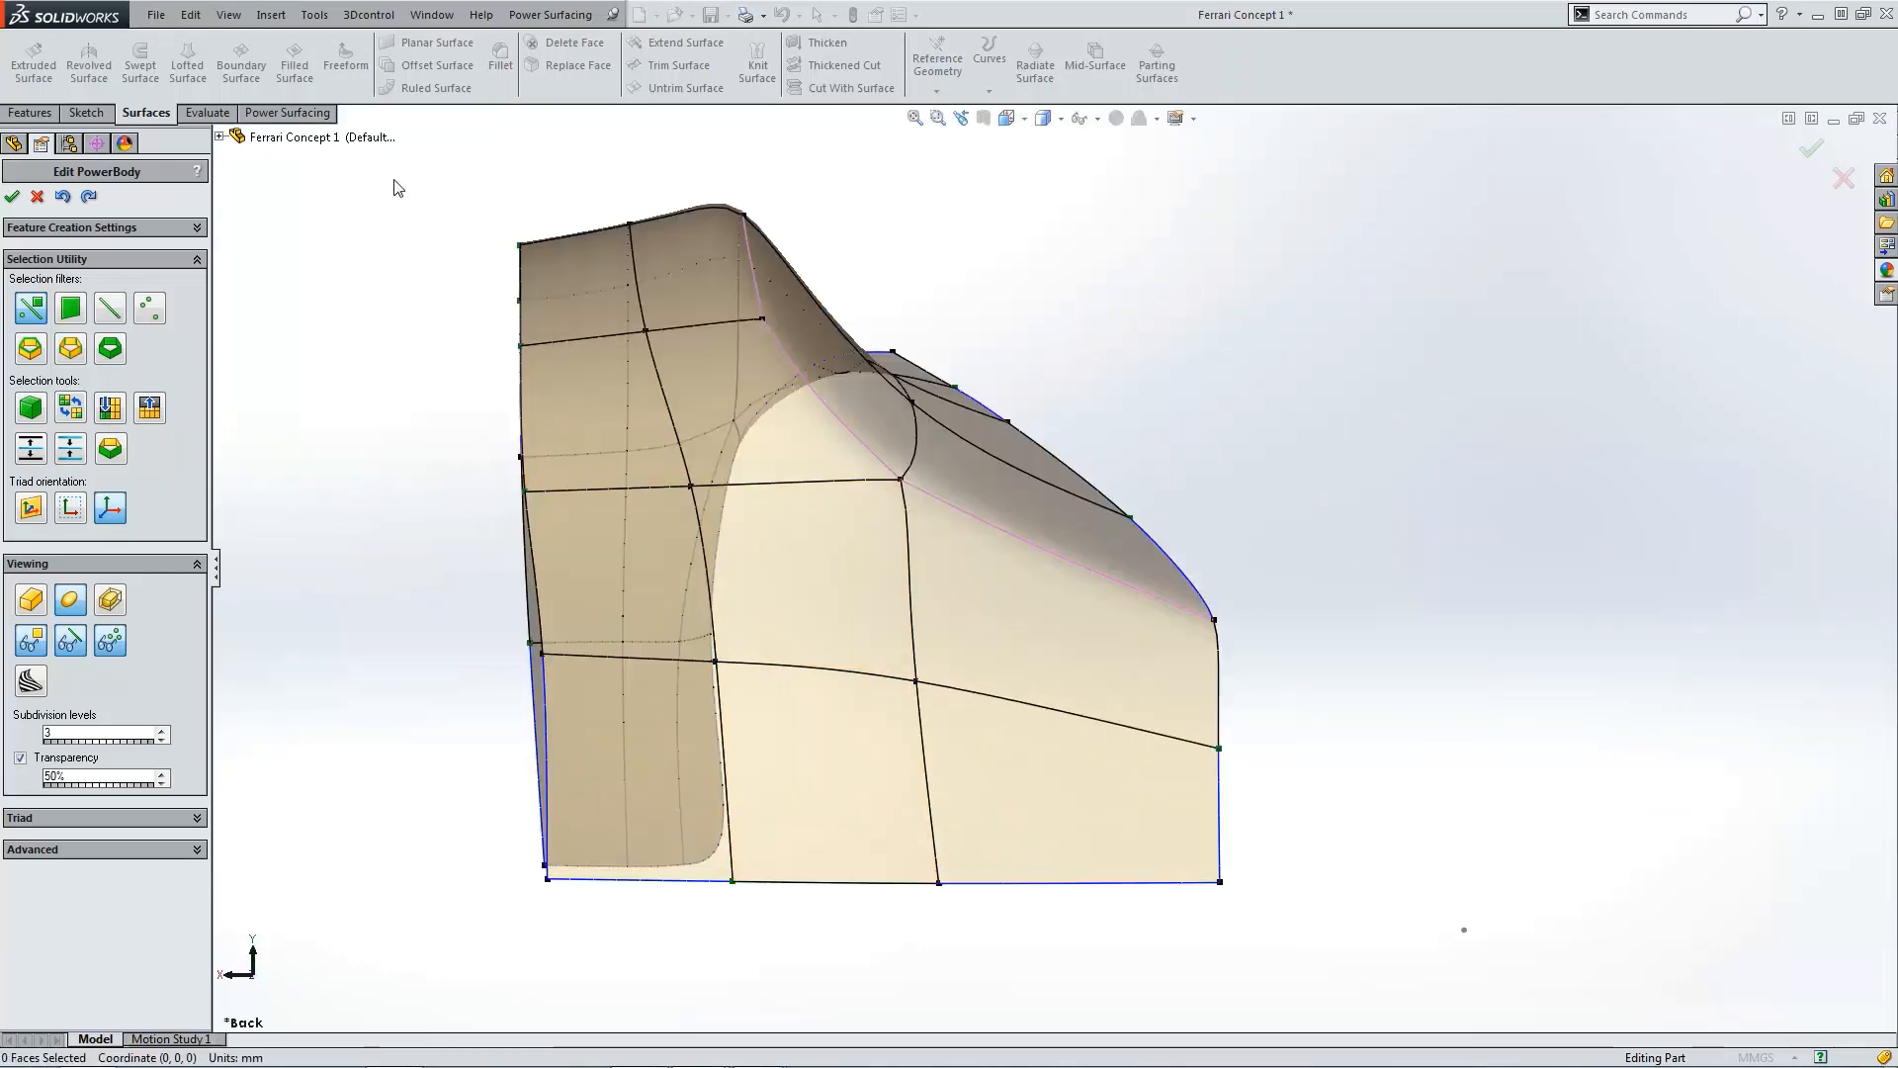
left_click(319, 114)
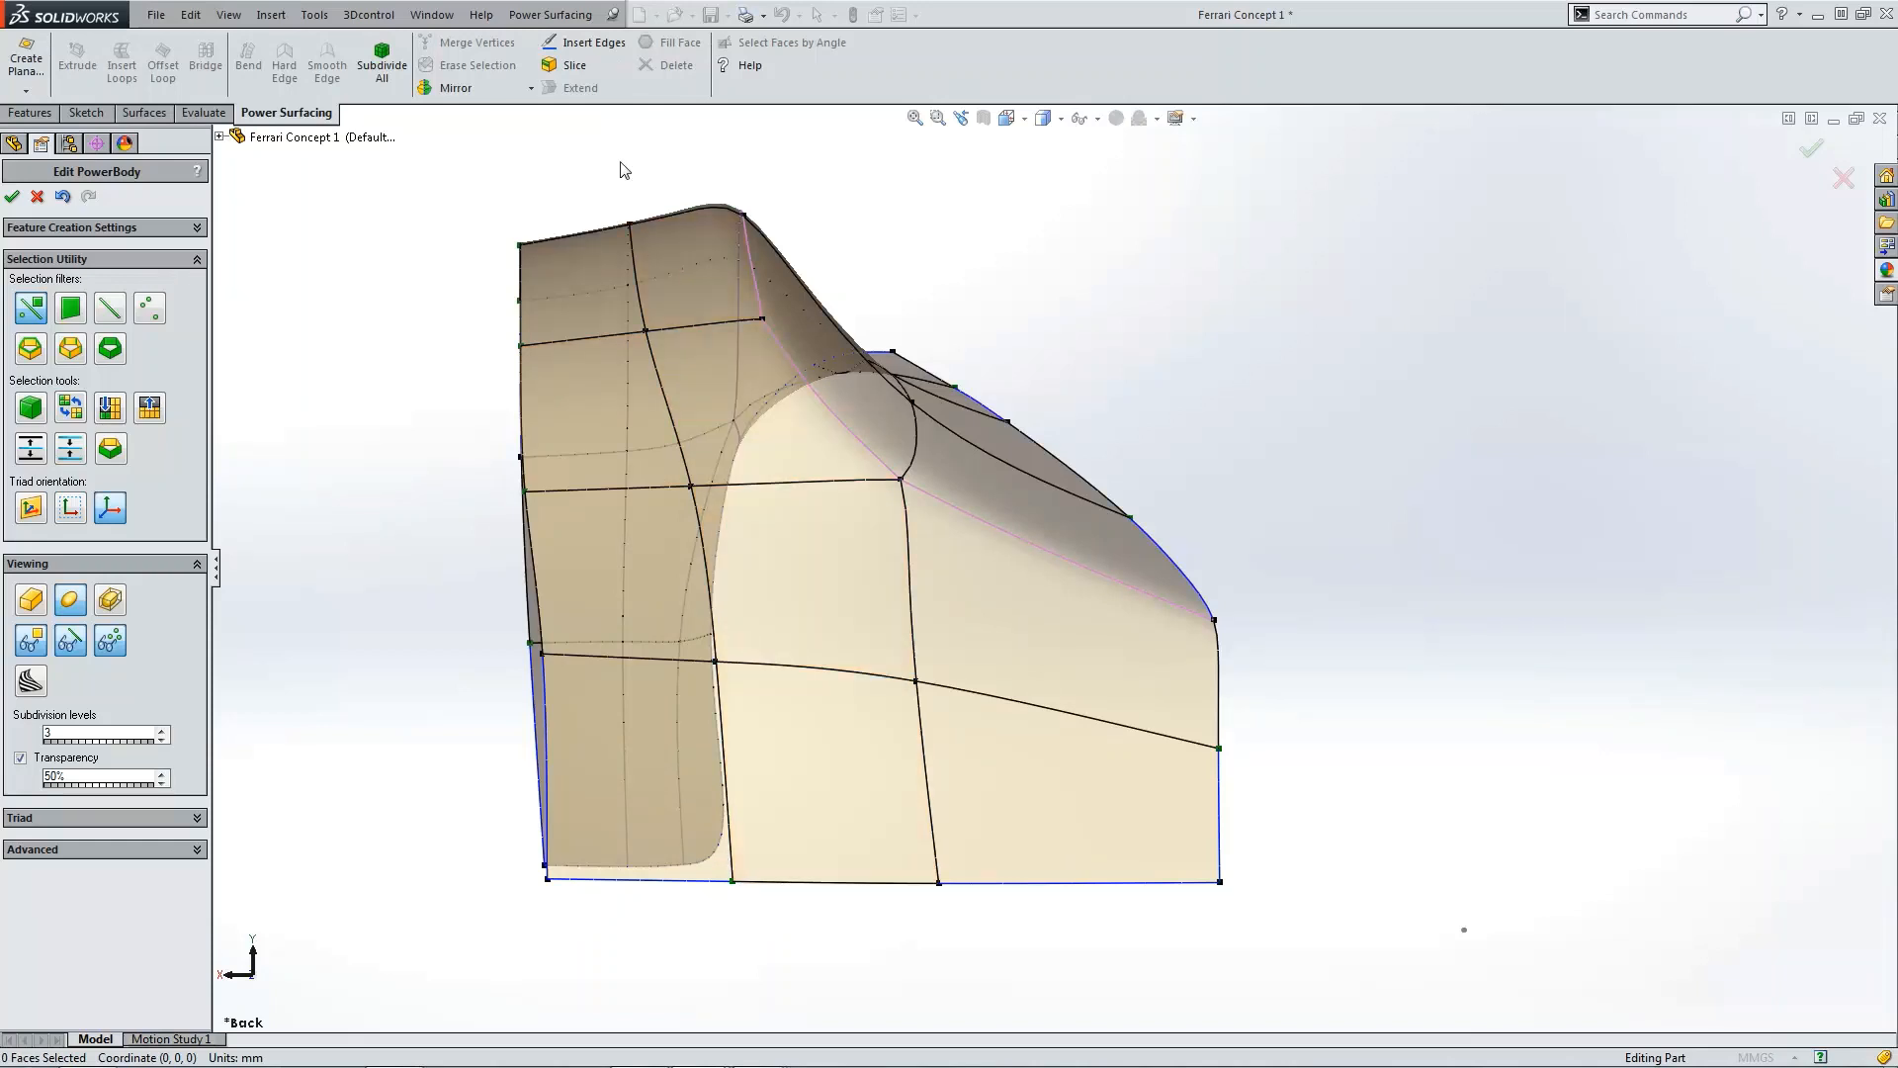
left_click(583, 42)
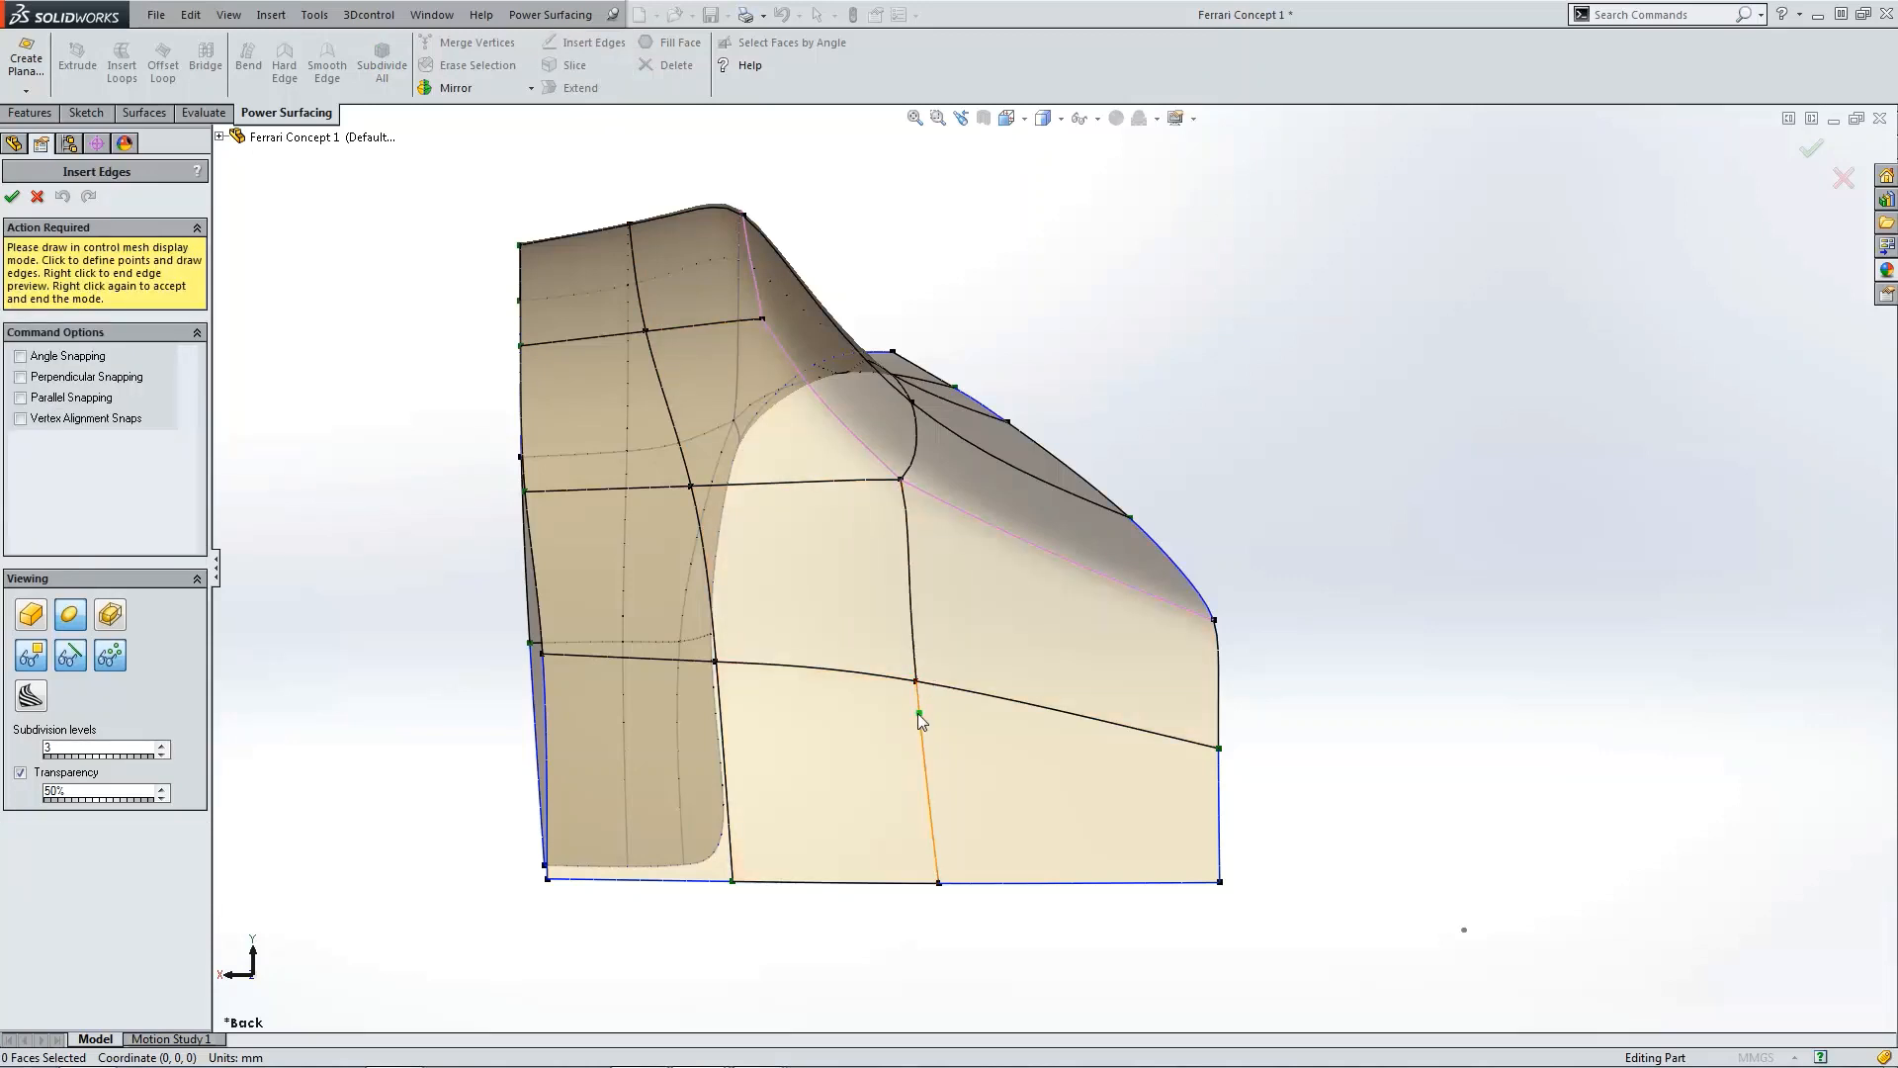
left_click(918, 712)
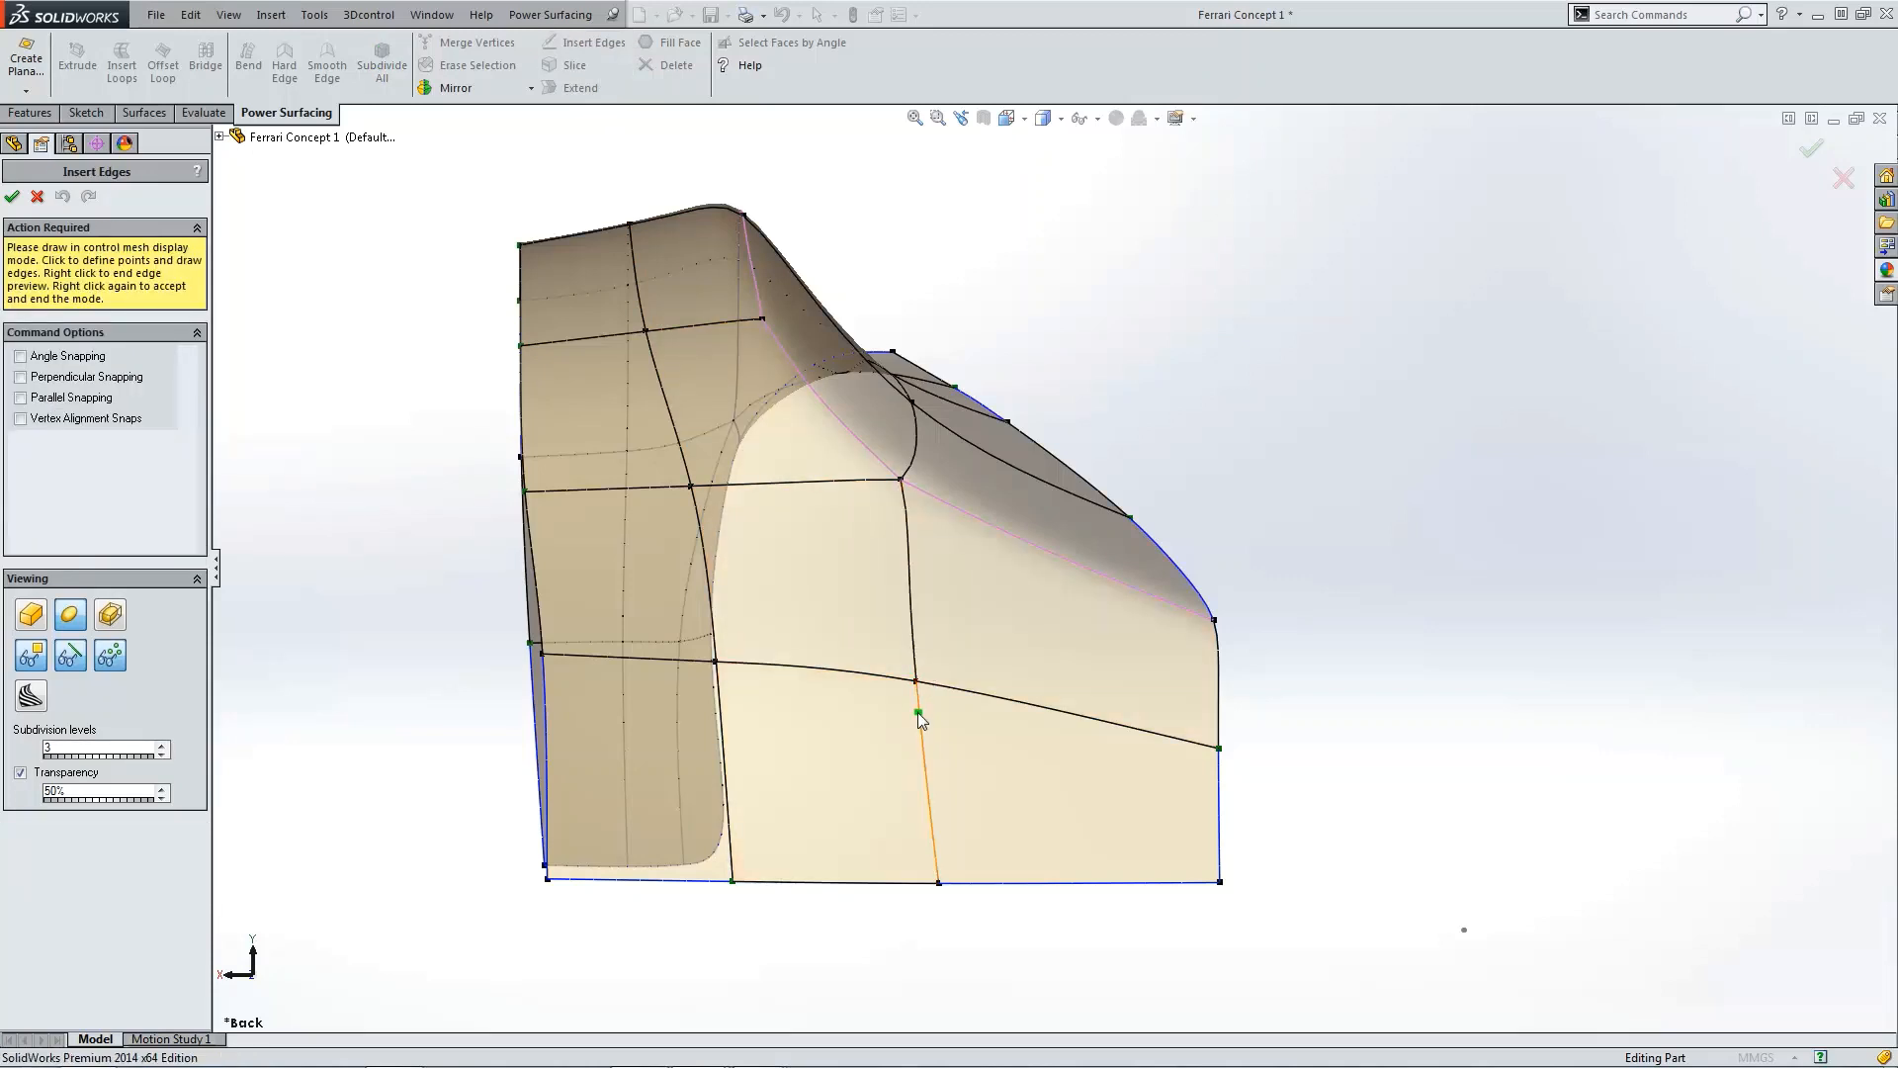
left_click(722, 700)
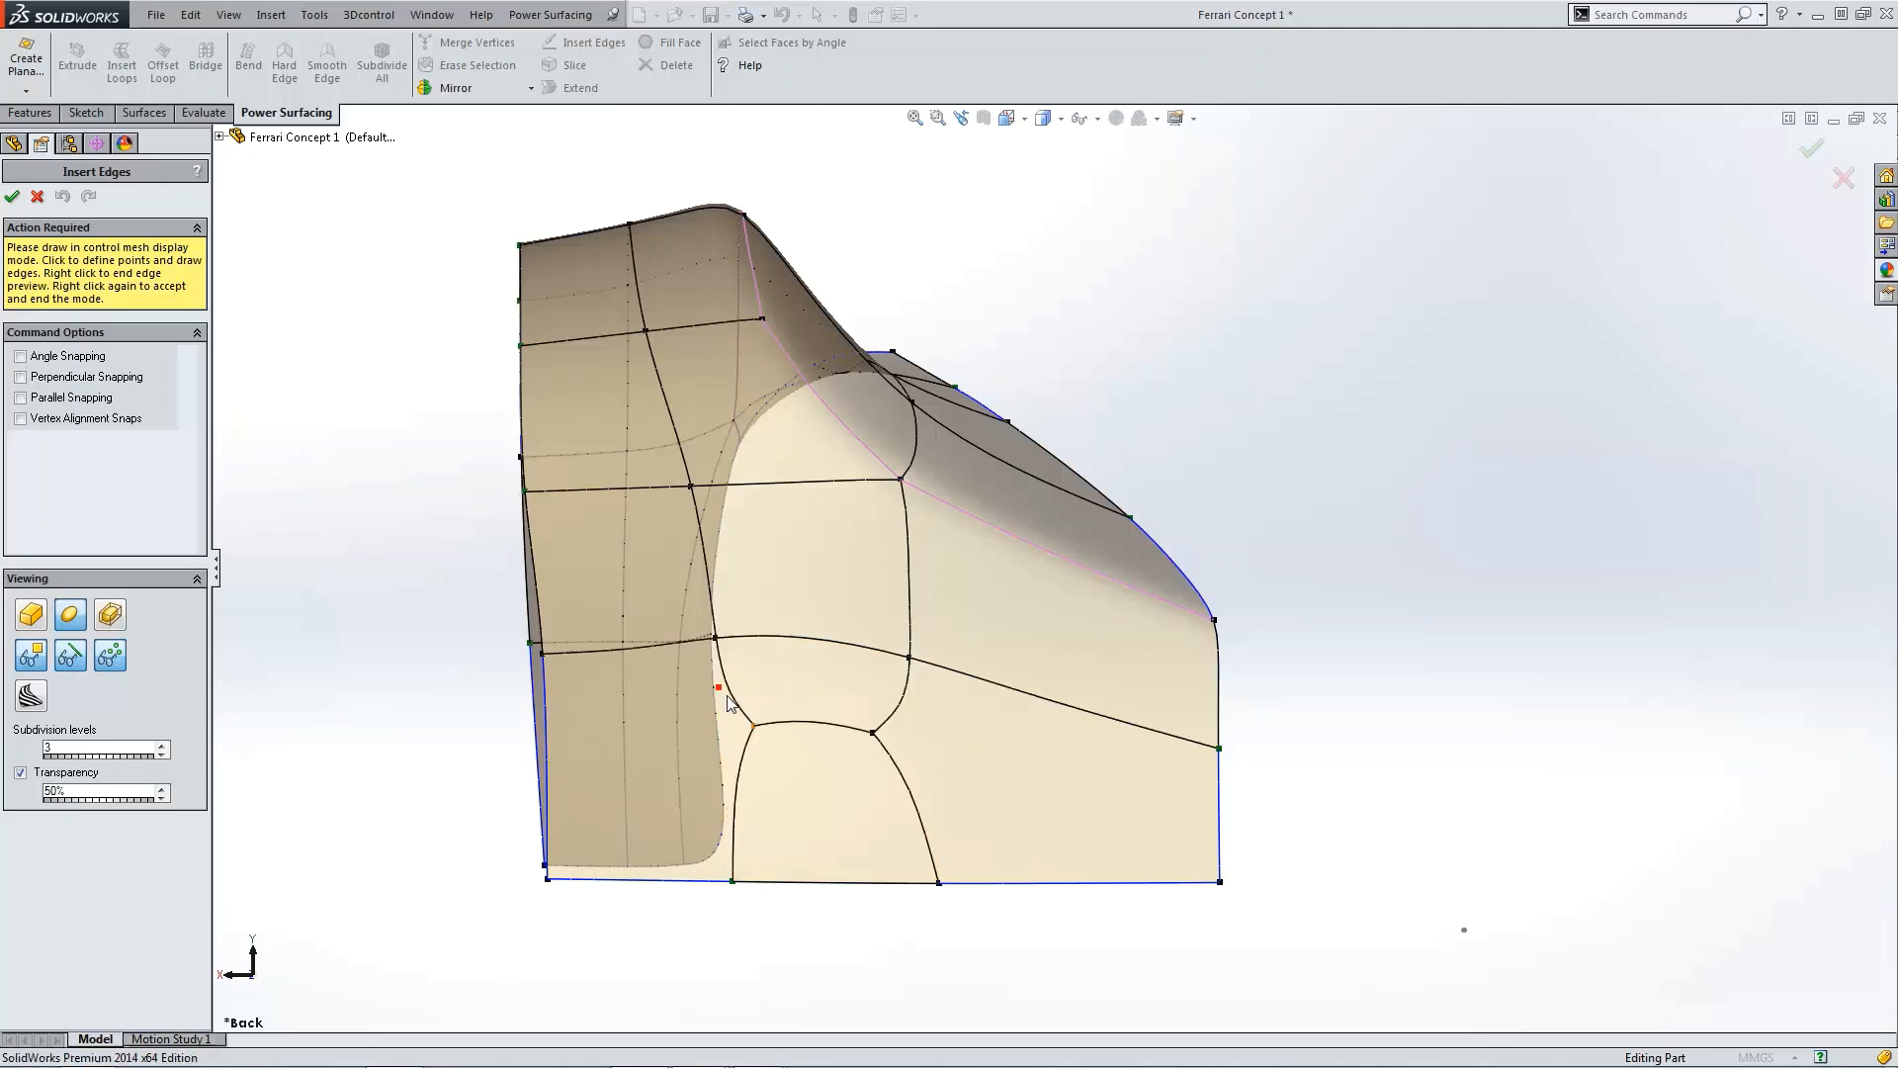
left_click(916, 810)
left_click(745, 803)
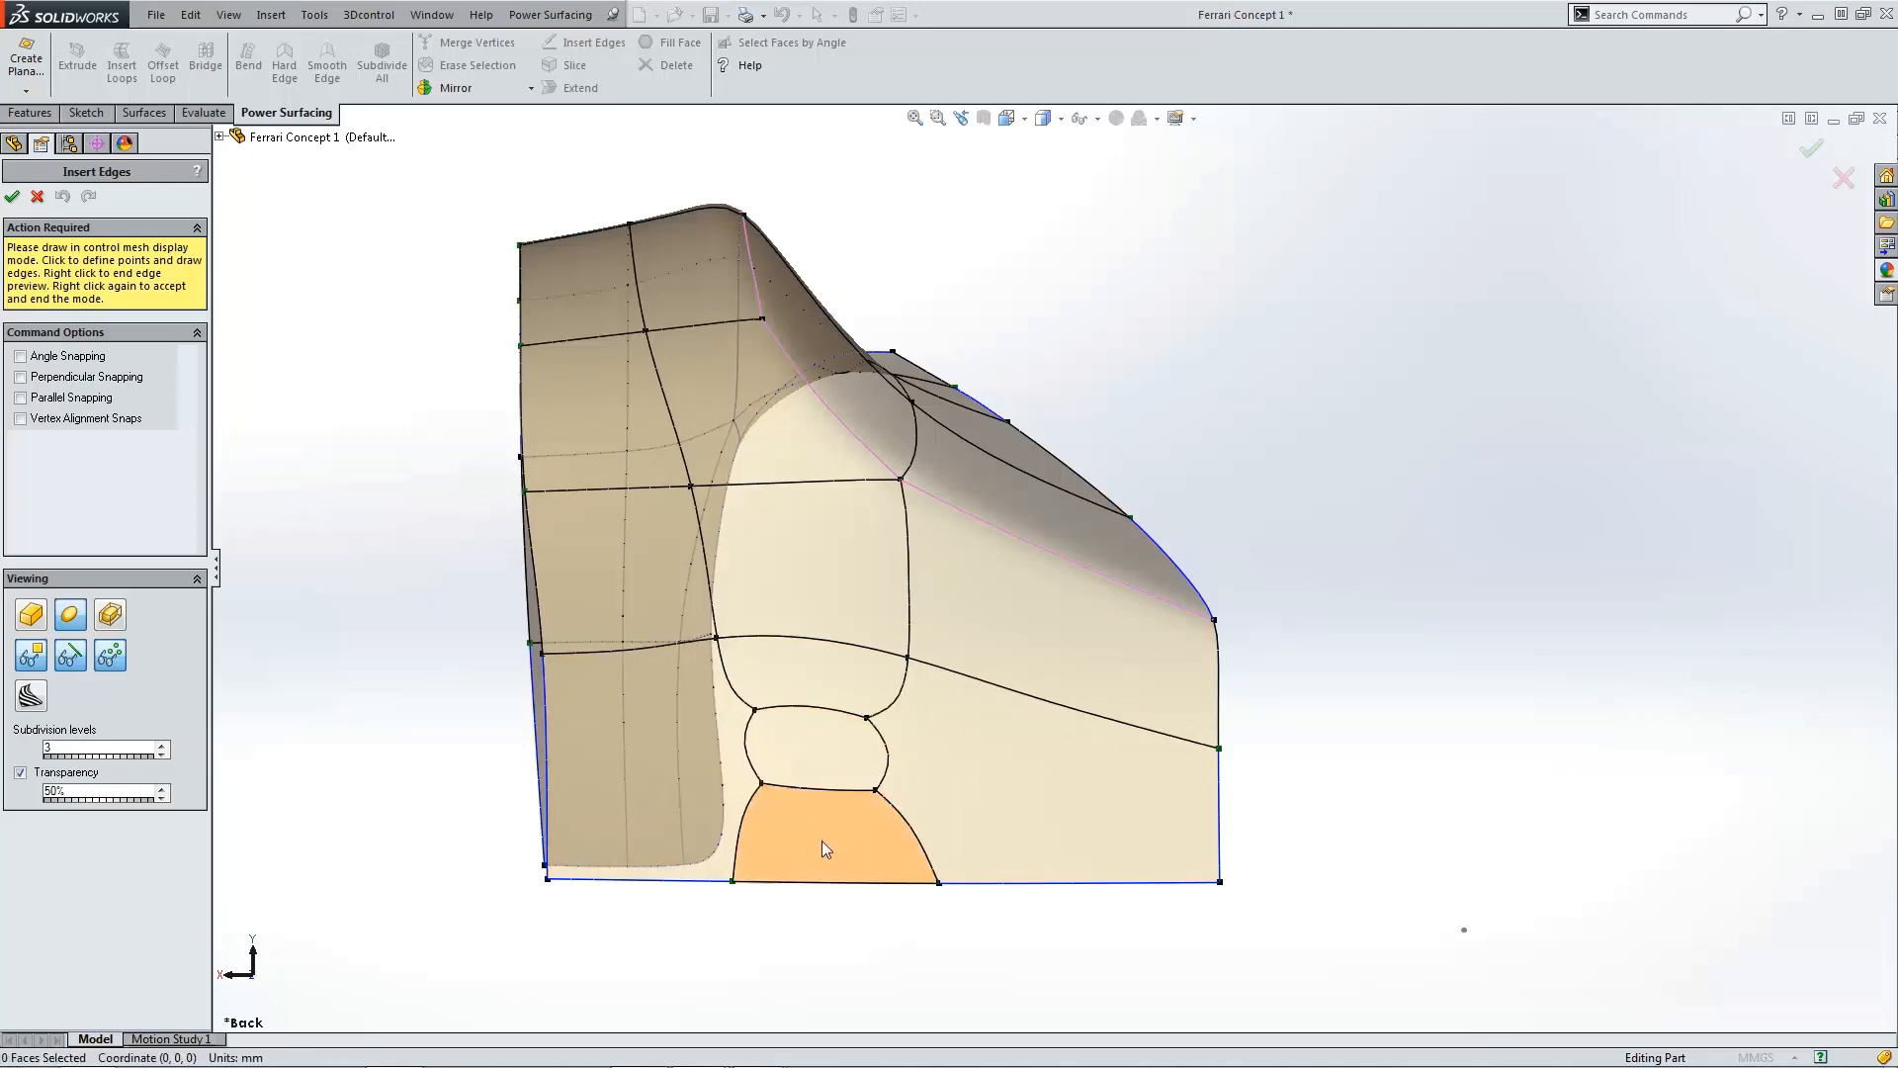
Step: Insert four edges running from the new vertices out to the fender's side boundaries, then end the command
left_click(754, 710)
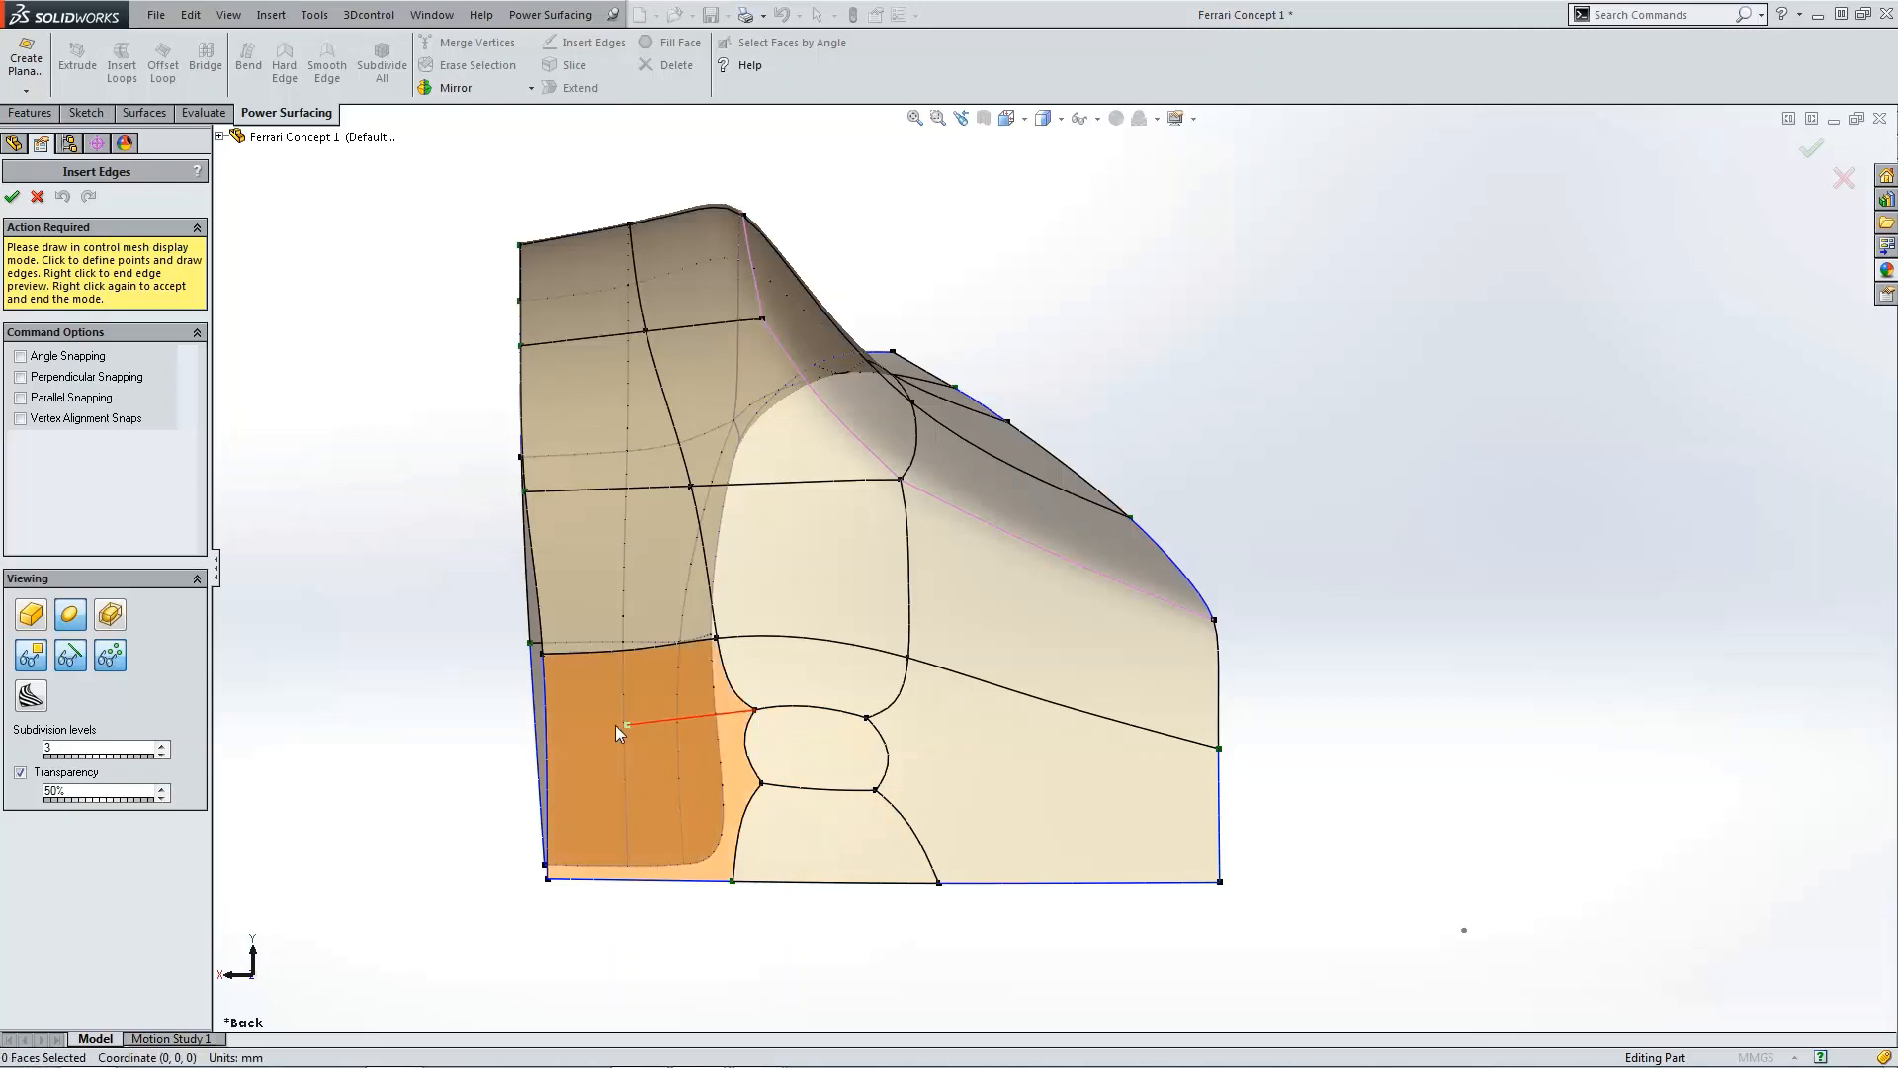
left_click(548, 721)
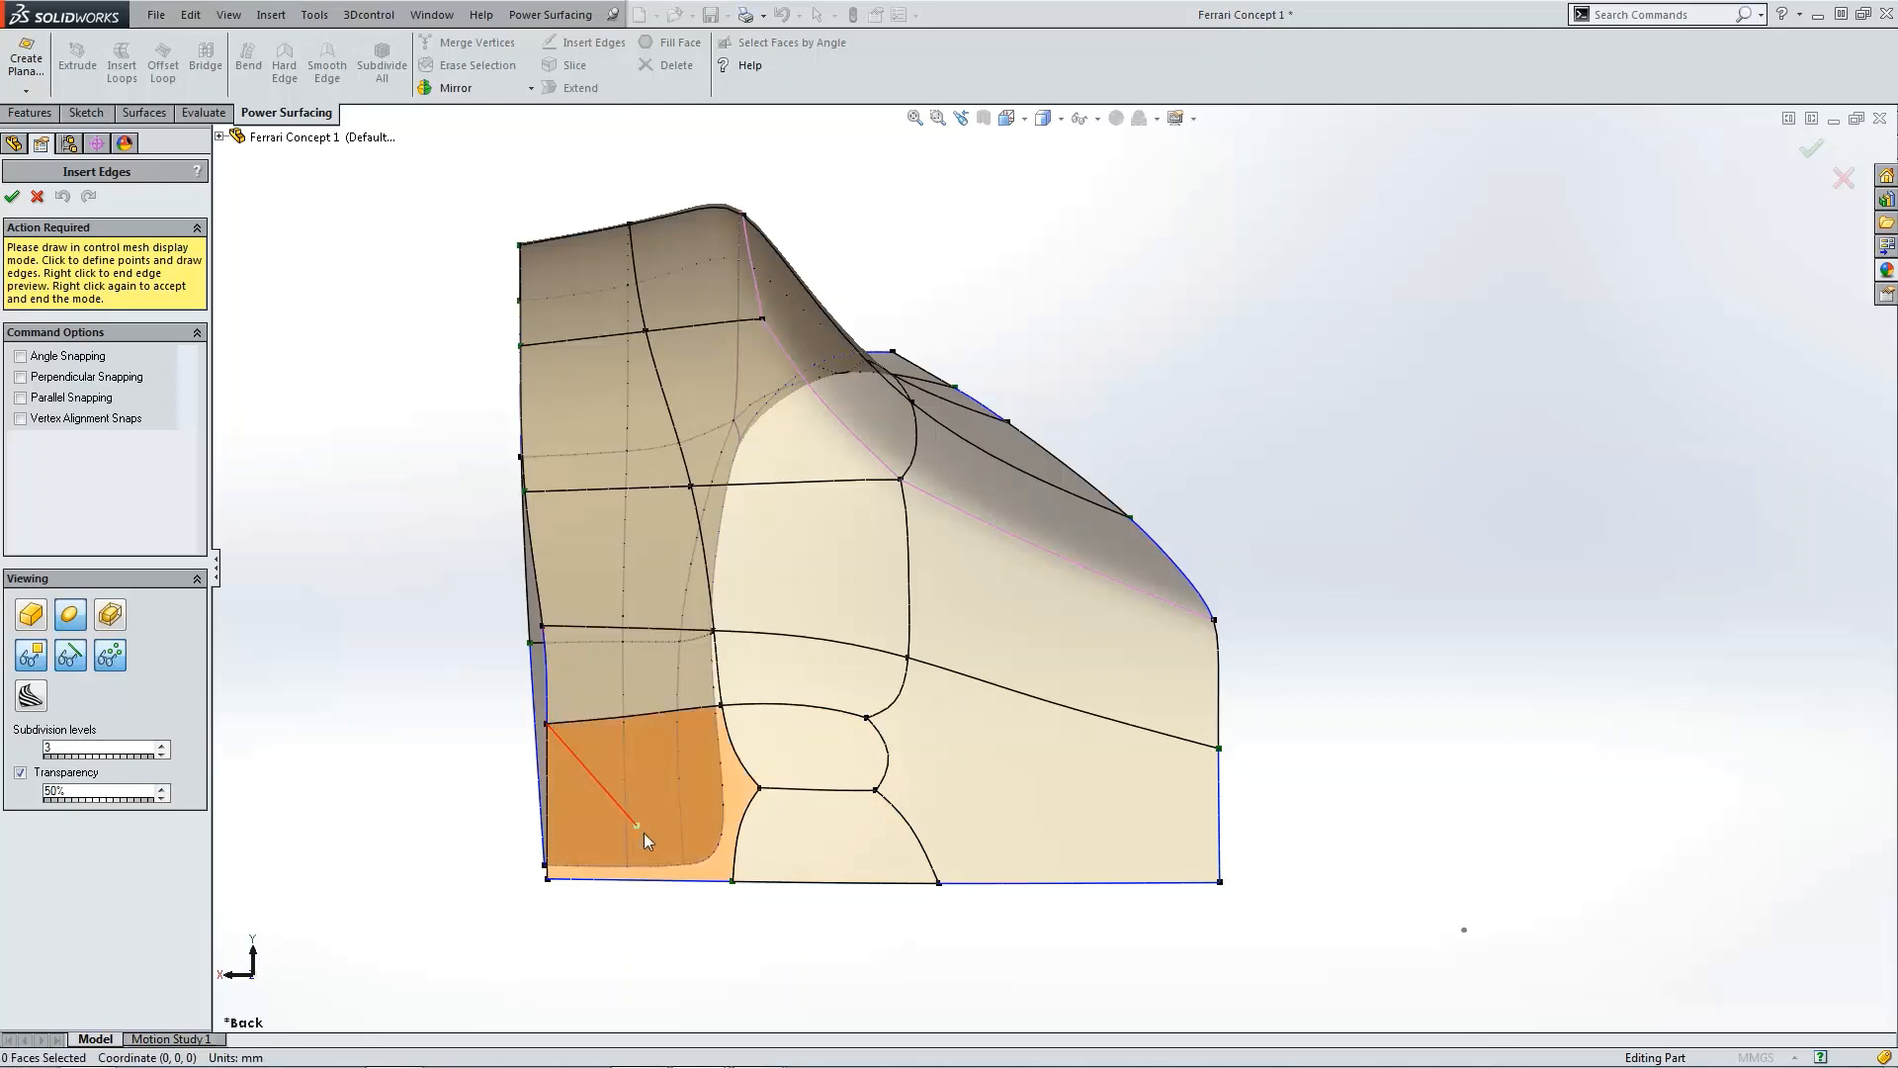
left_click(759, 788)
left_click(547, 789)
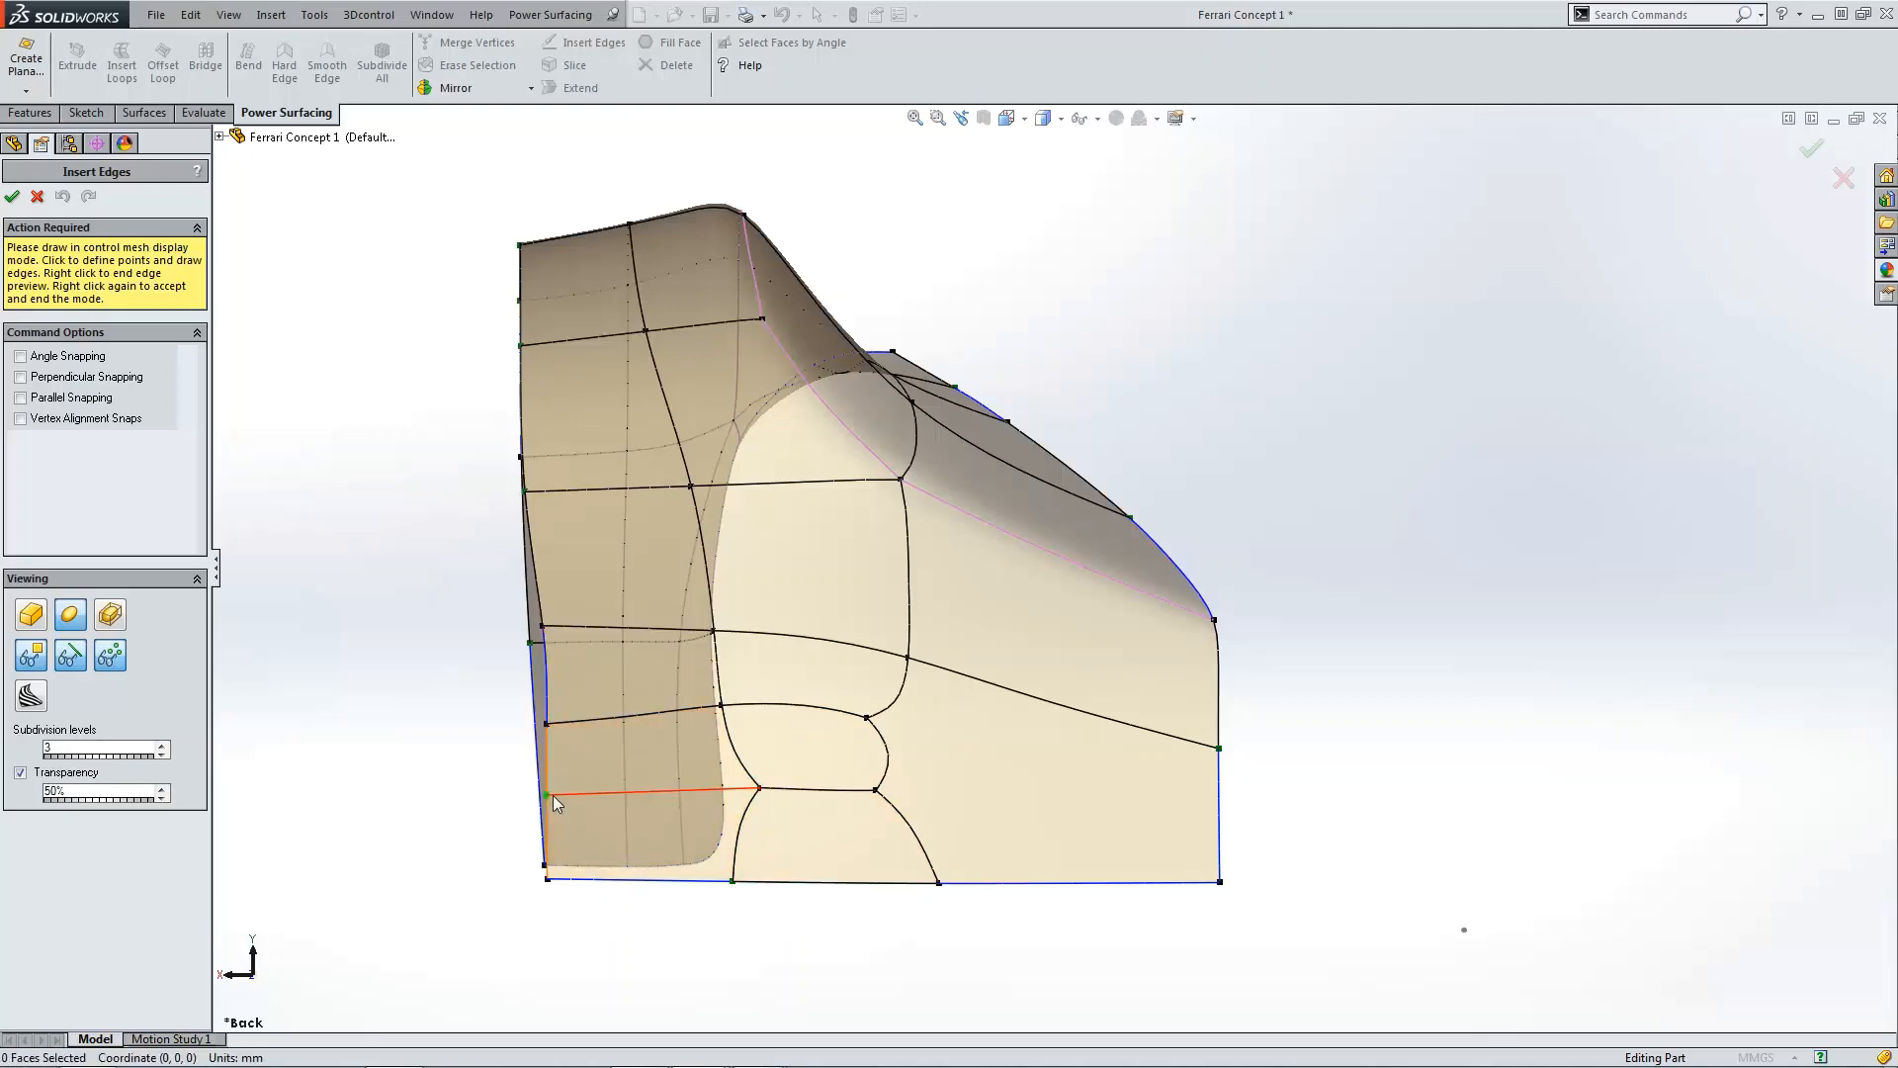
left_click(876, 791)
left_click(1217, 829)
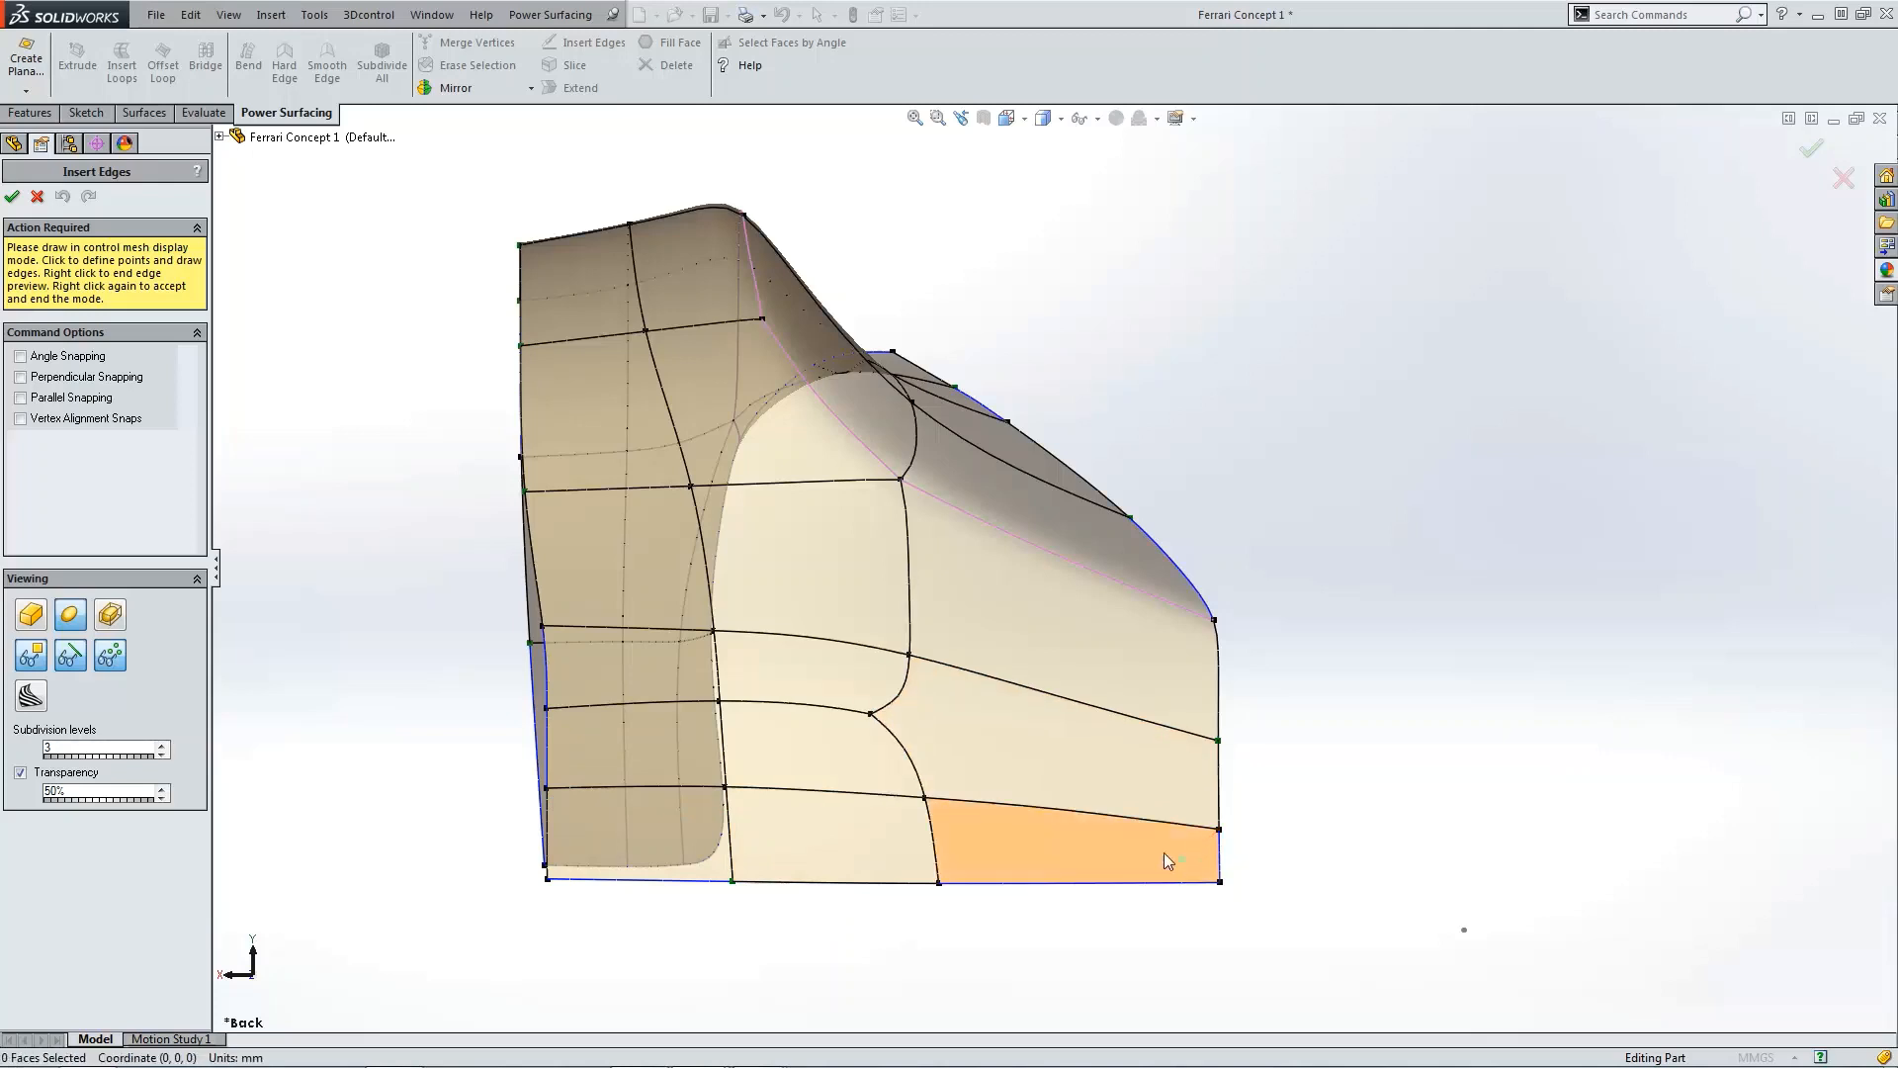
left_click(872, 715)
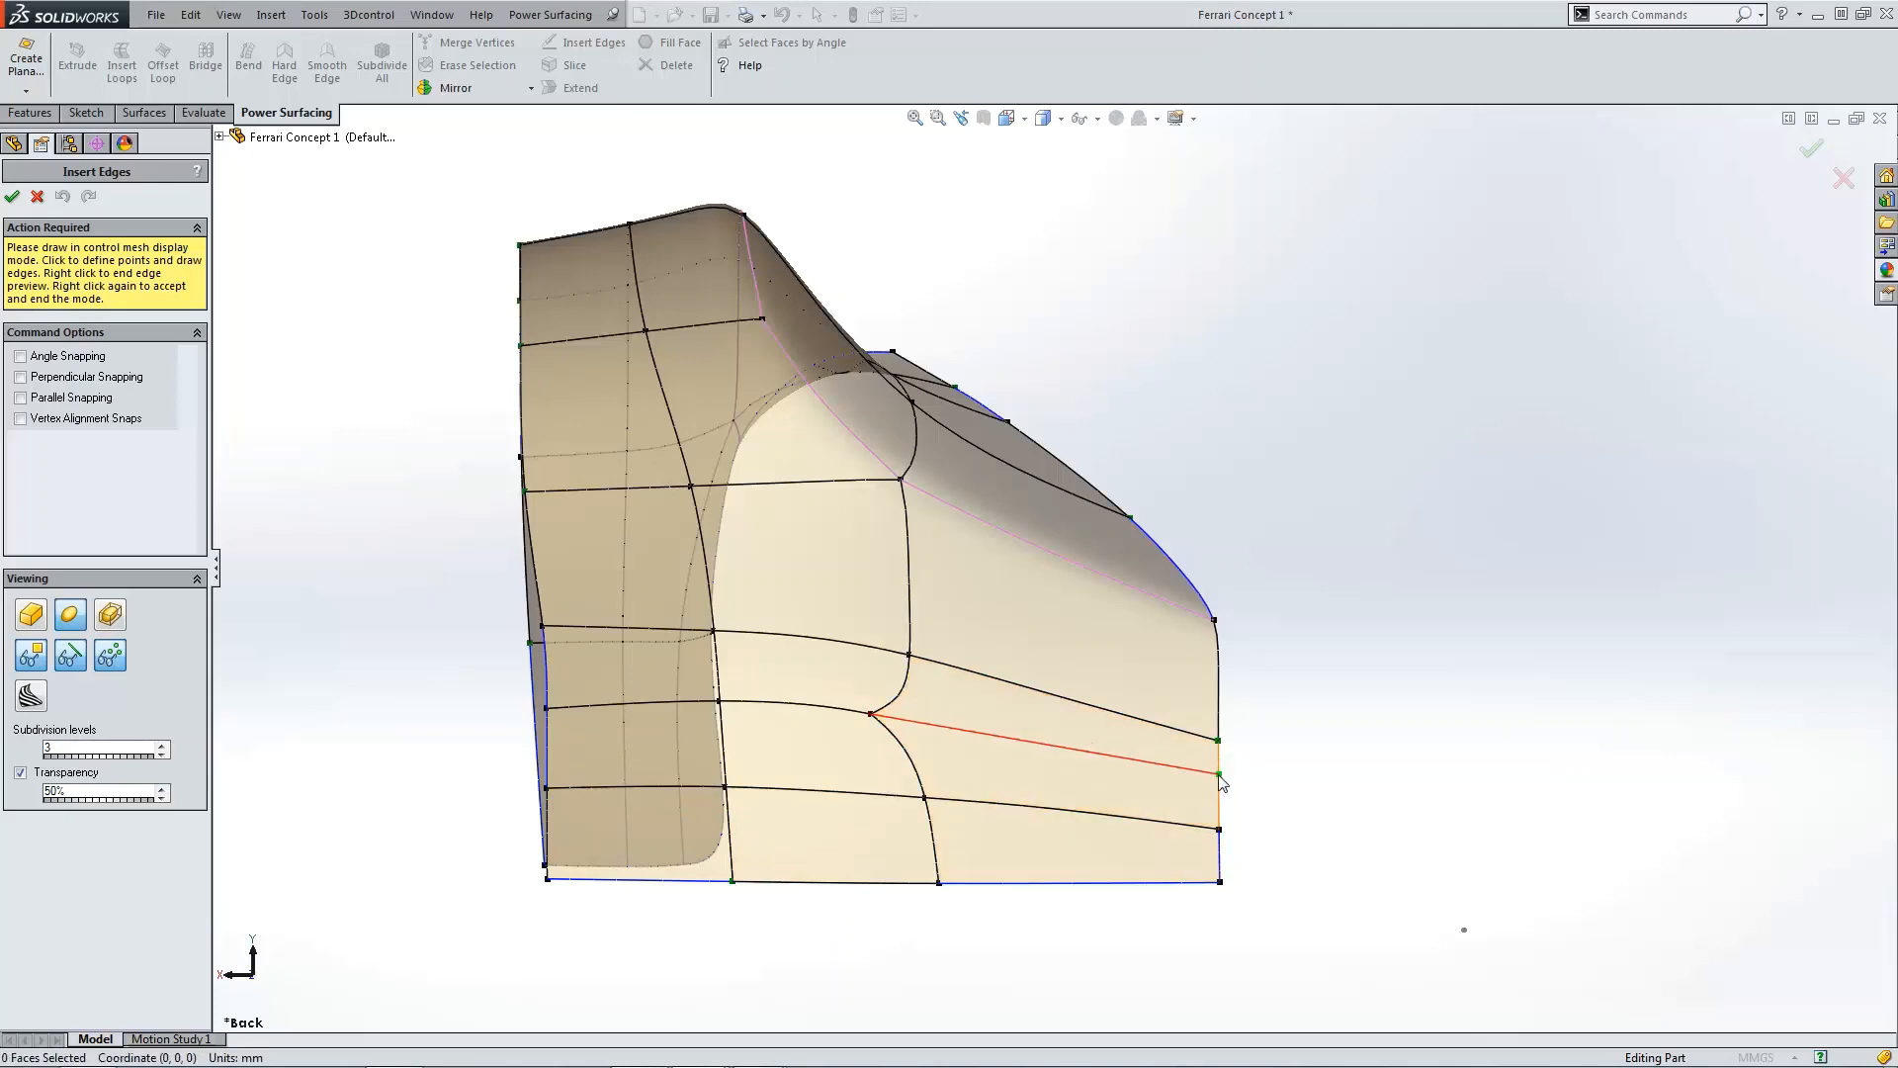
left_click(1219, 774)
right_click(781, 749)
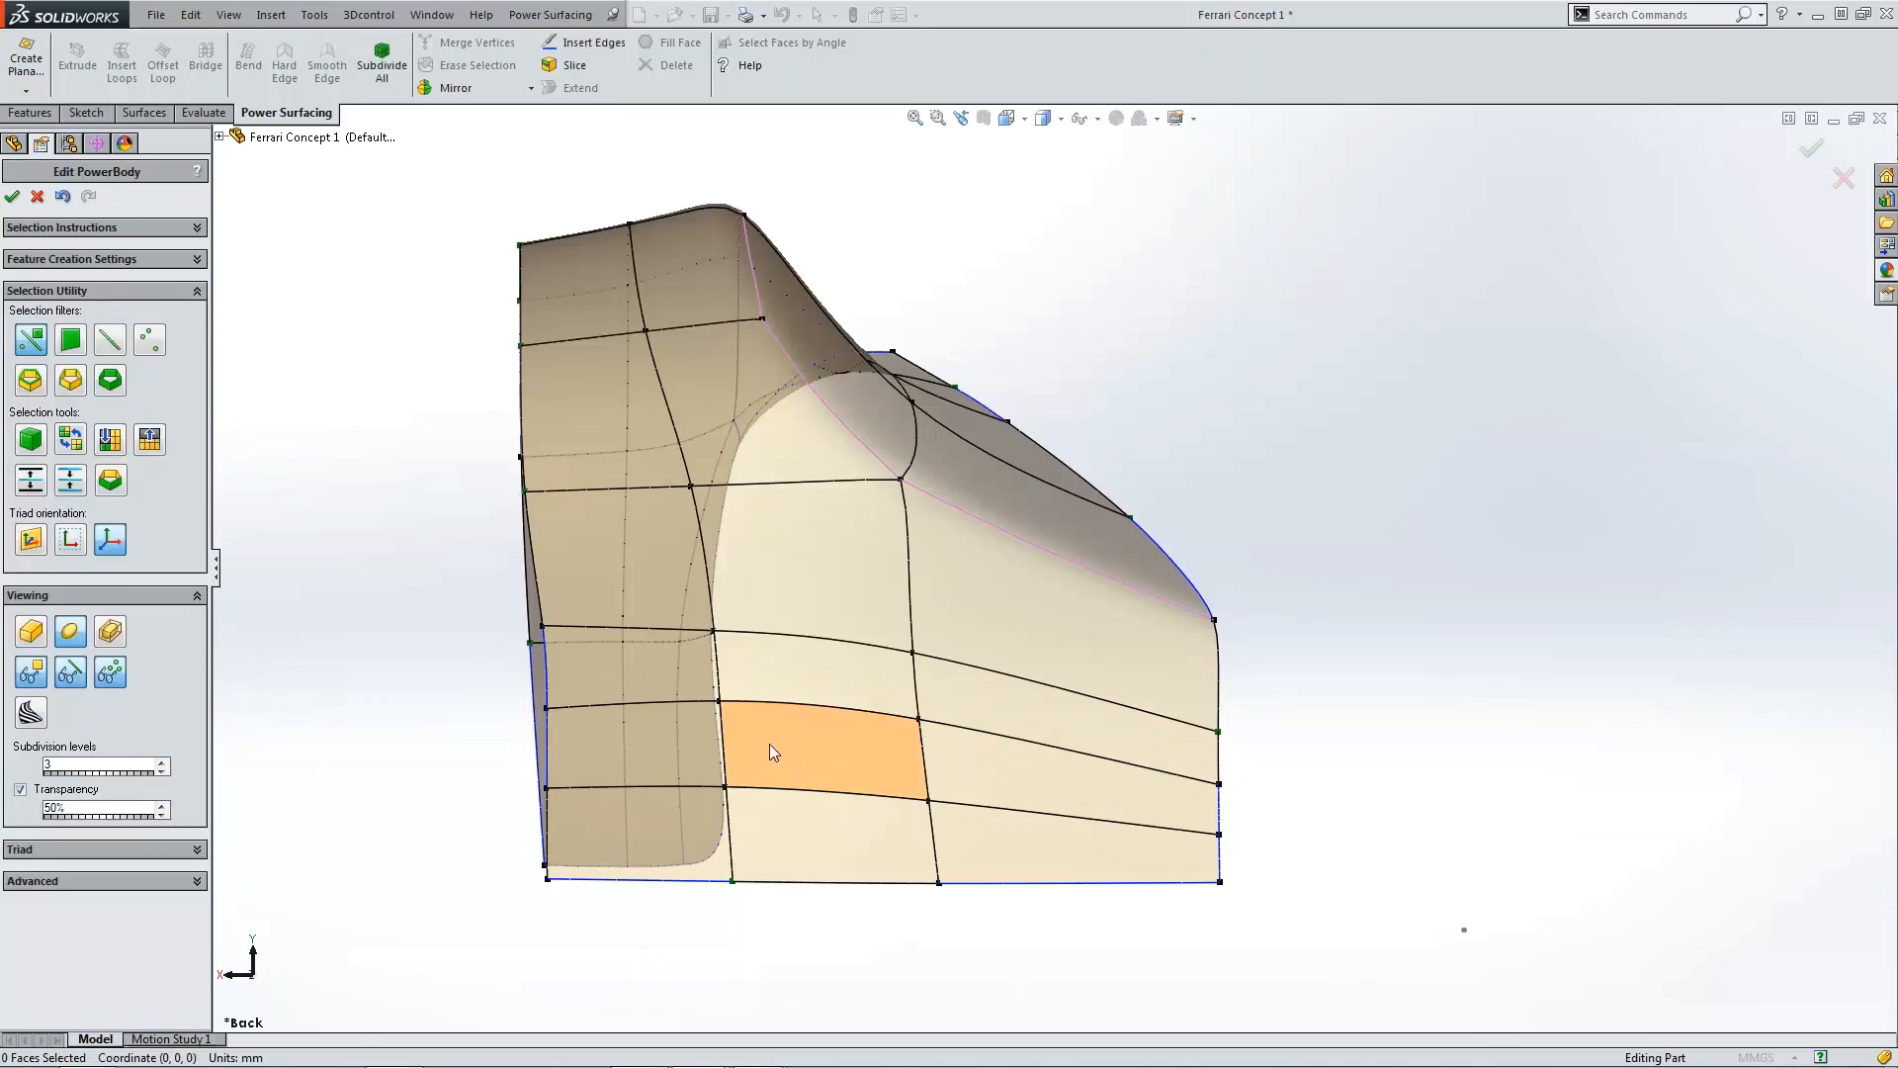
Step: Inspect the new faces around the lower fender from several zoom levels
left_click(841, 750)
scroll(845, 749, "up", 3)
scroll(945, 702, "down", 5)
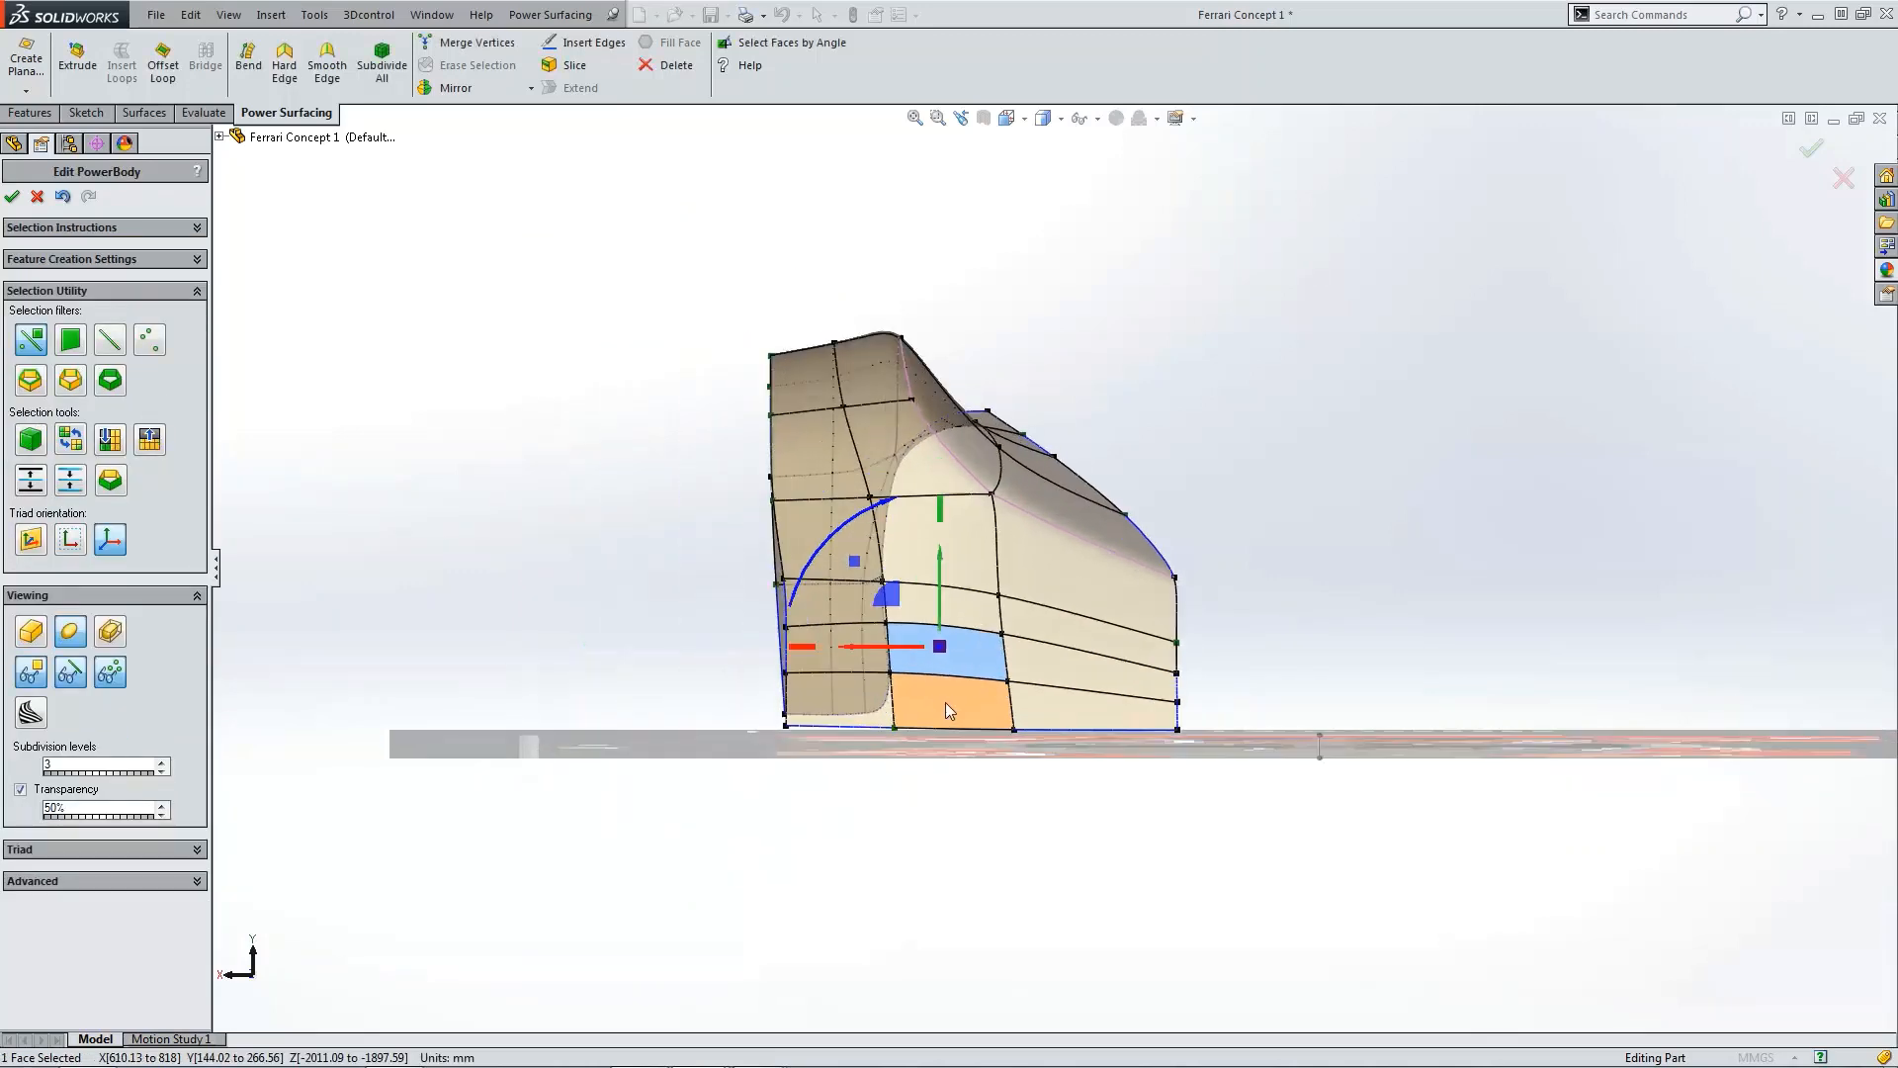
scroll(991, 672, "up", 3)
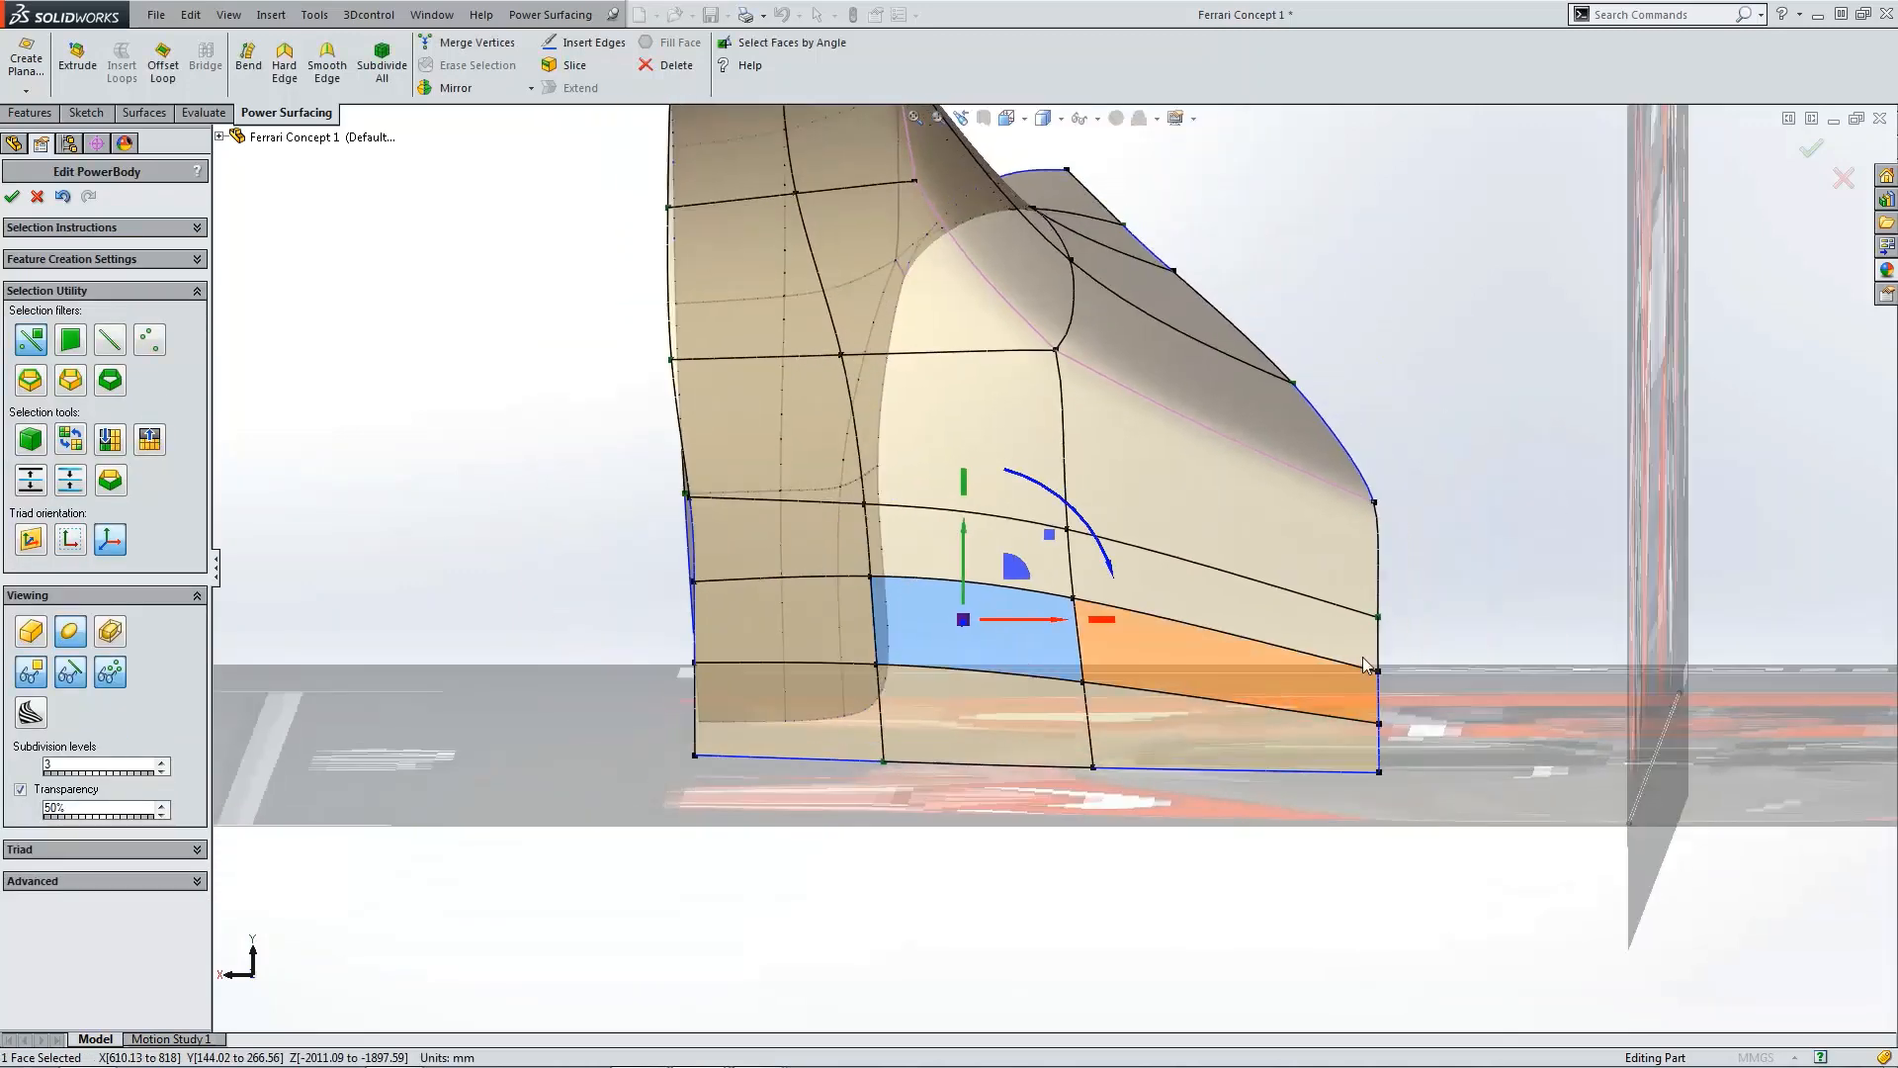
left_click(1467, 596)
scroll(1068, 644, "down", 3)
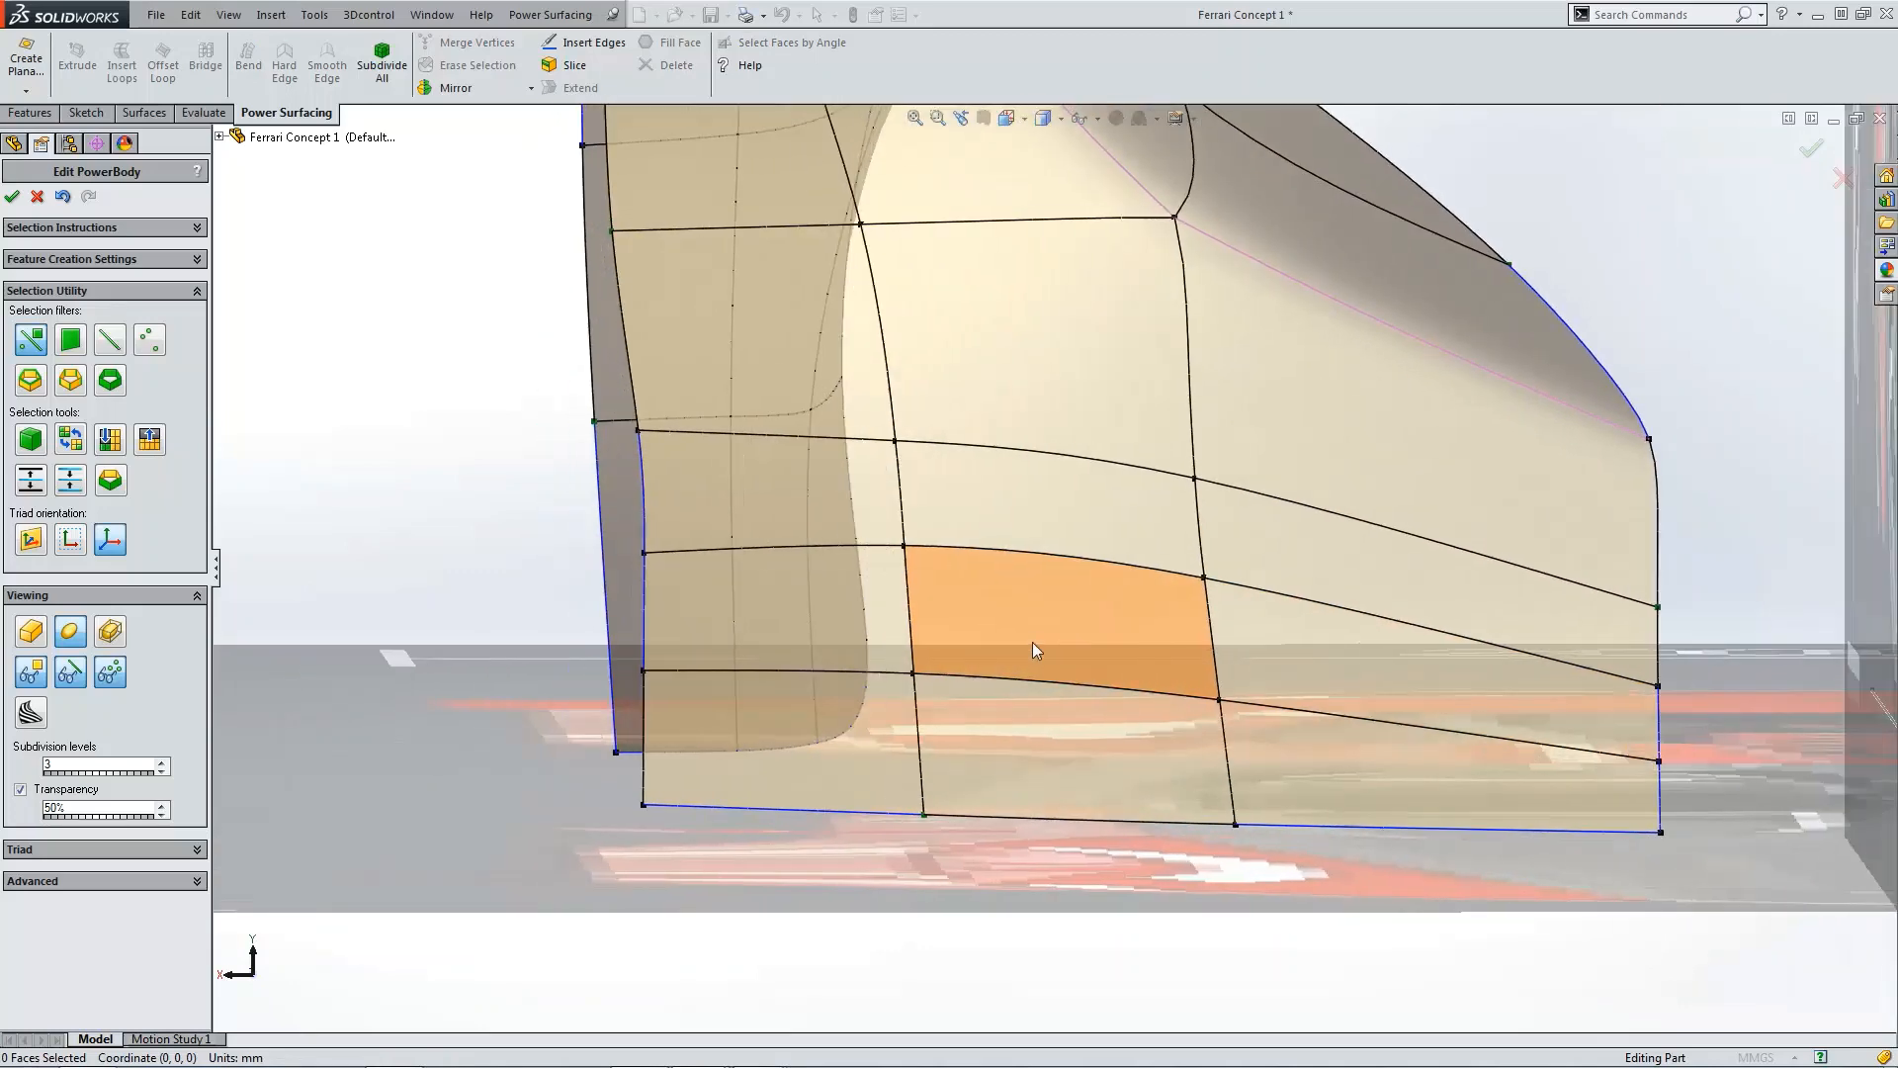
scroll(1080, 593, "up", 3)
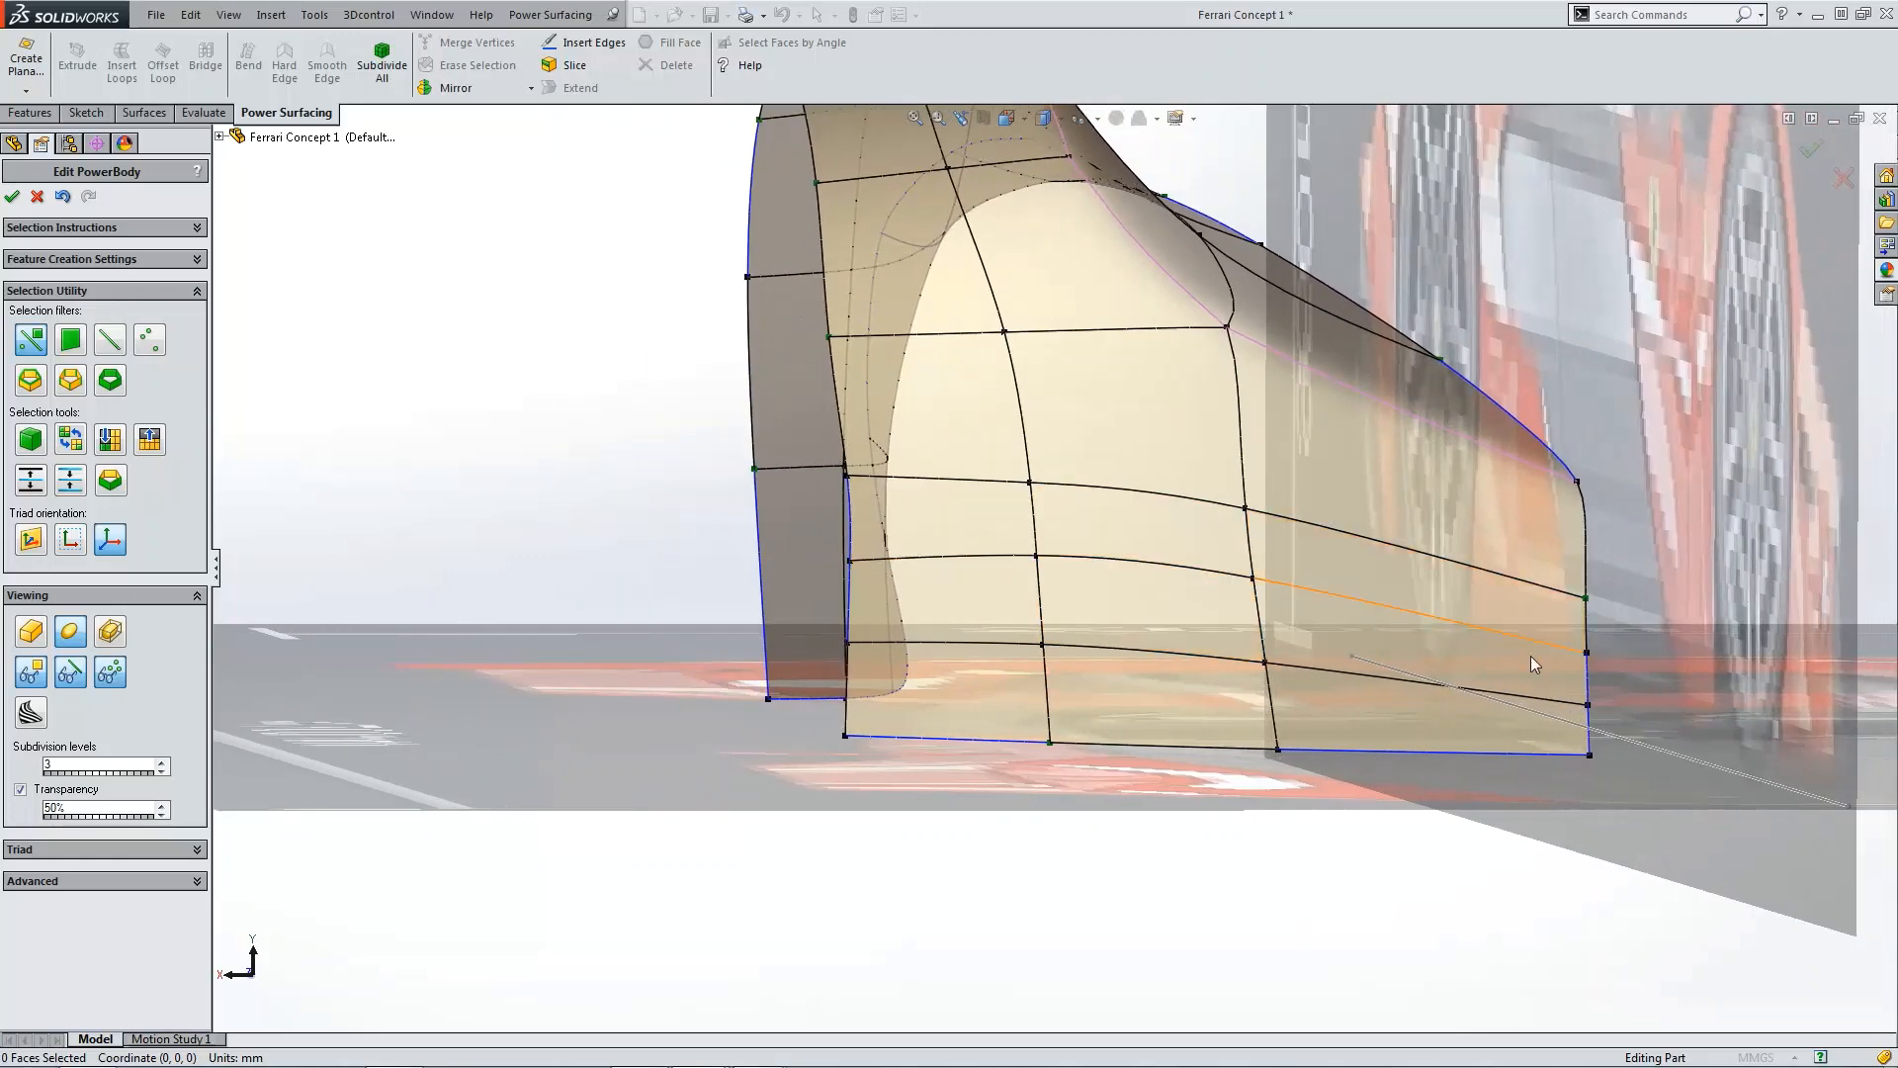
scroll(1161, 605, "down", 3)
scroll(1166, 603, "up", 3)
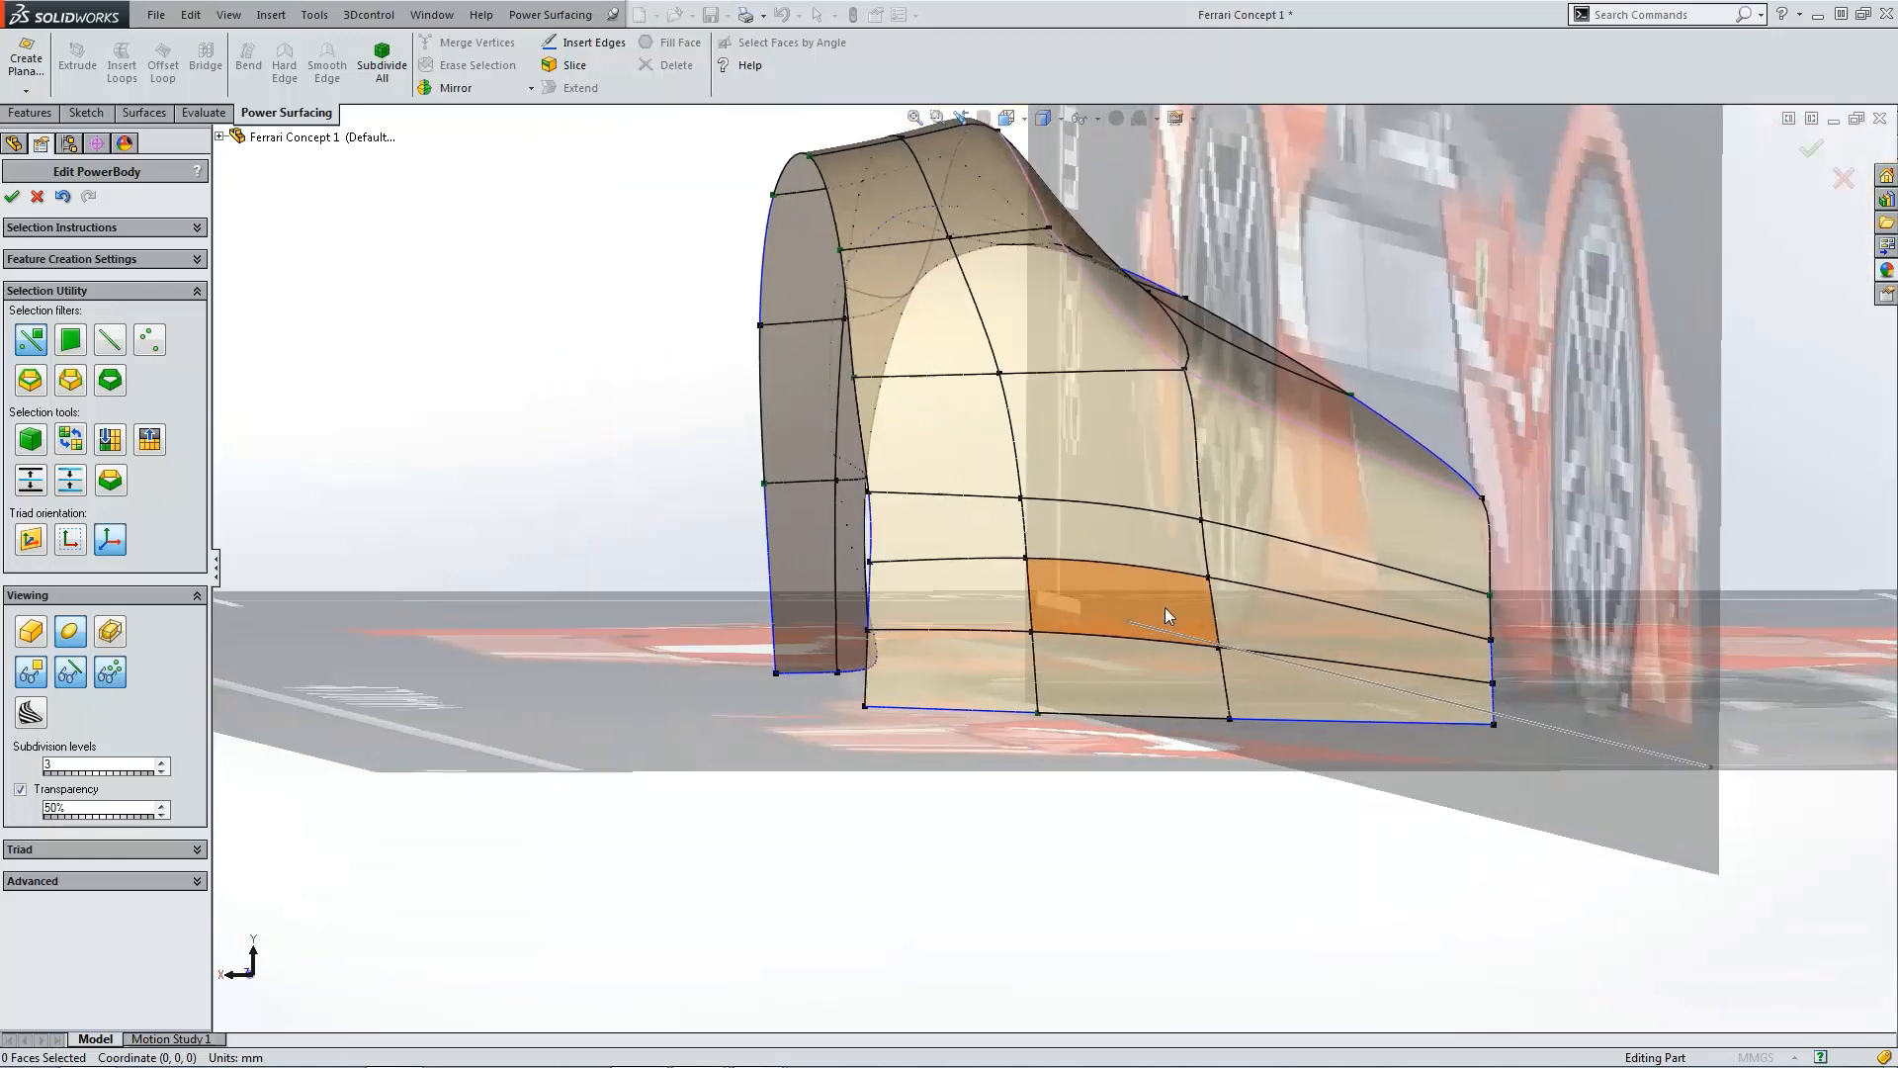
scroll(1165, 611, "down", 1)
scroll(1038, 590, "up", 3)
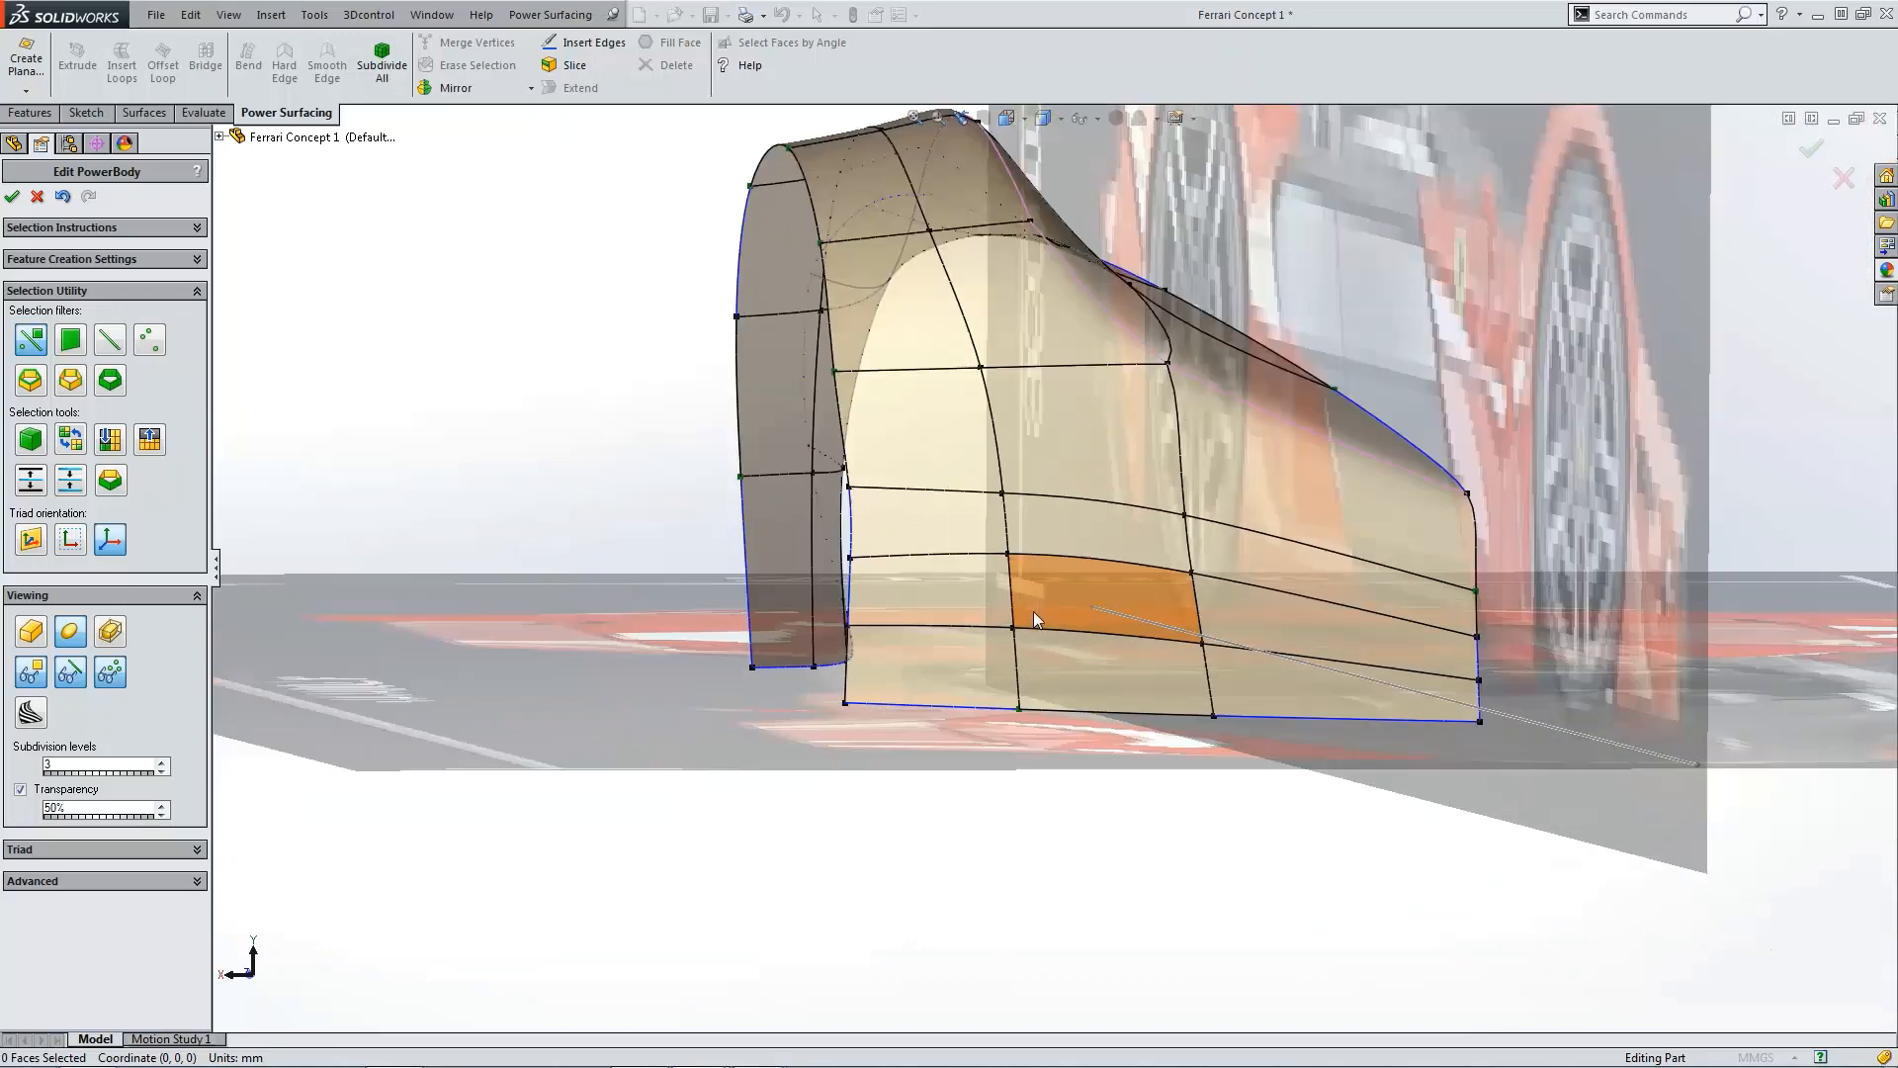
Step: Select the upper edge of the new lower face and move it inward with the triad to form a recess
left_click(1062, 706)
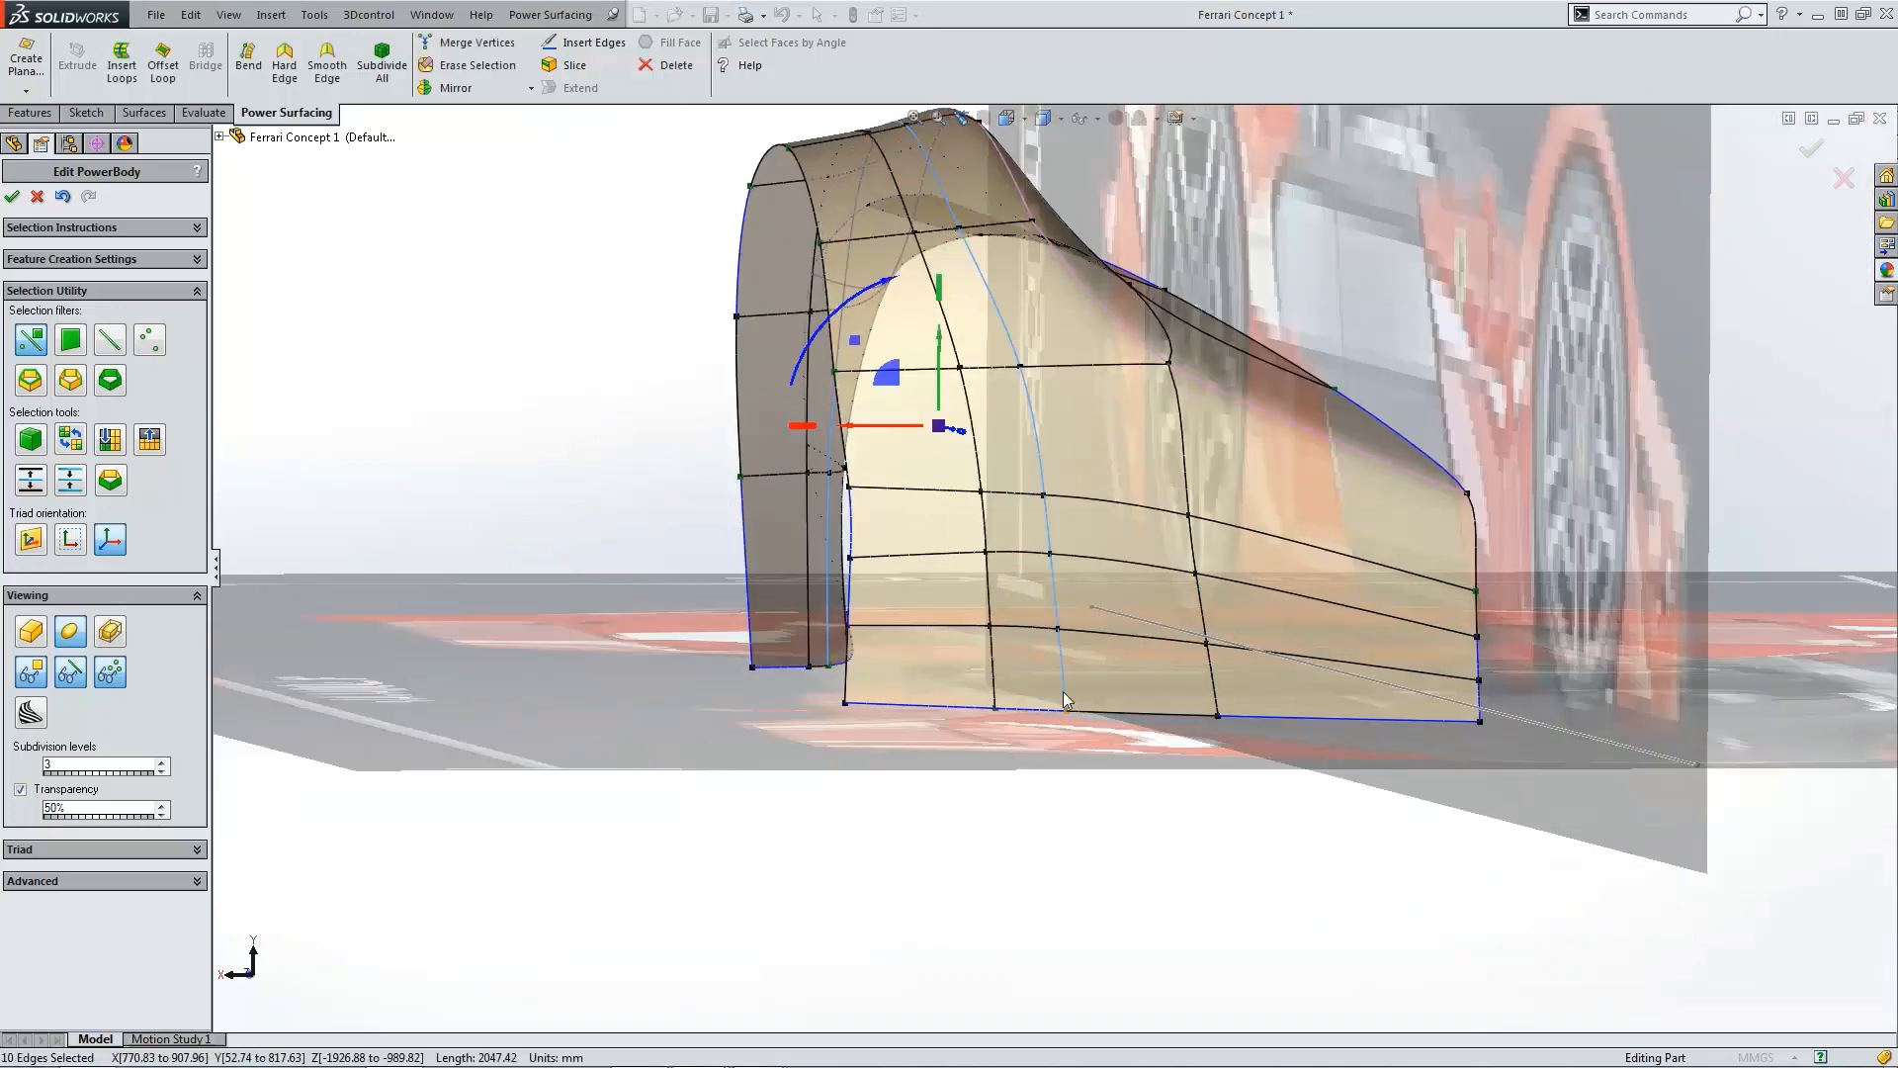
scroll(1068, 722, "up", 3)
left_click(1059, 771)
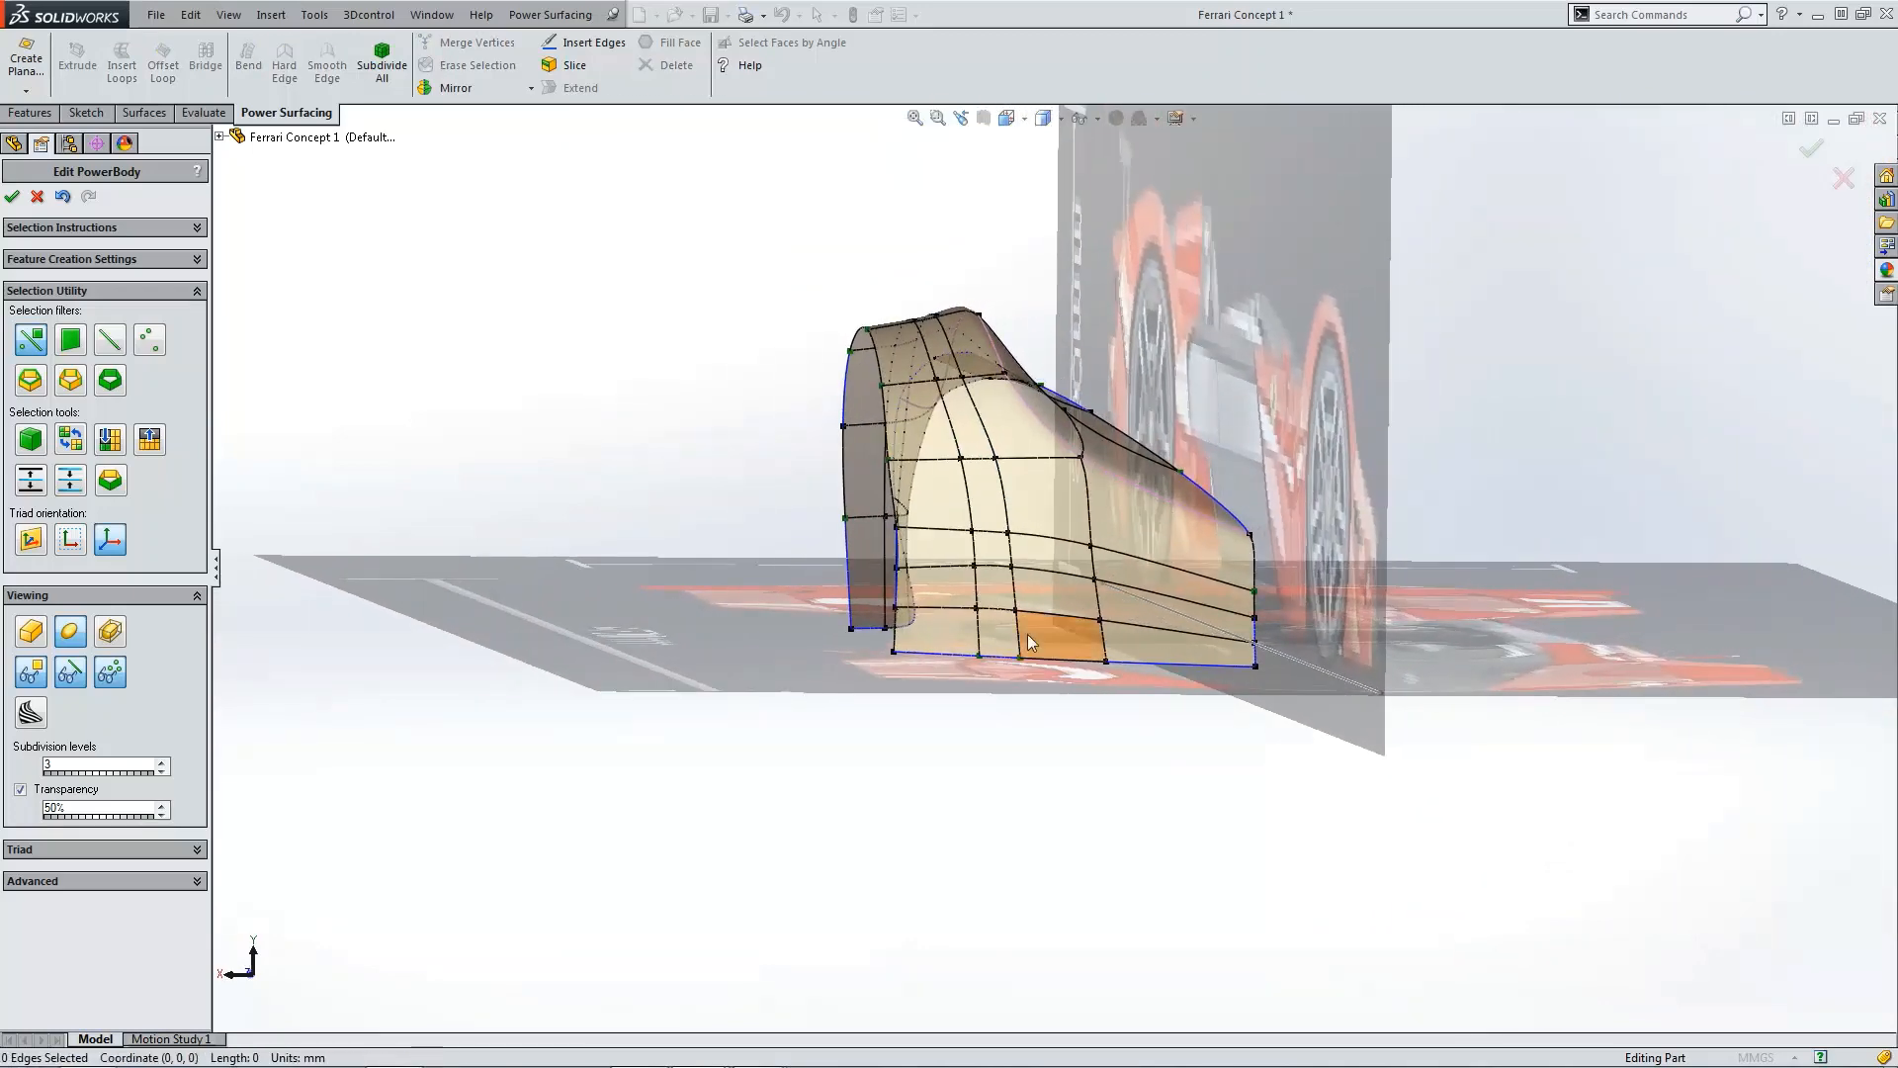
scroll(1038, 613, "down", 2)
left_click(1035, 562)
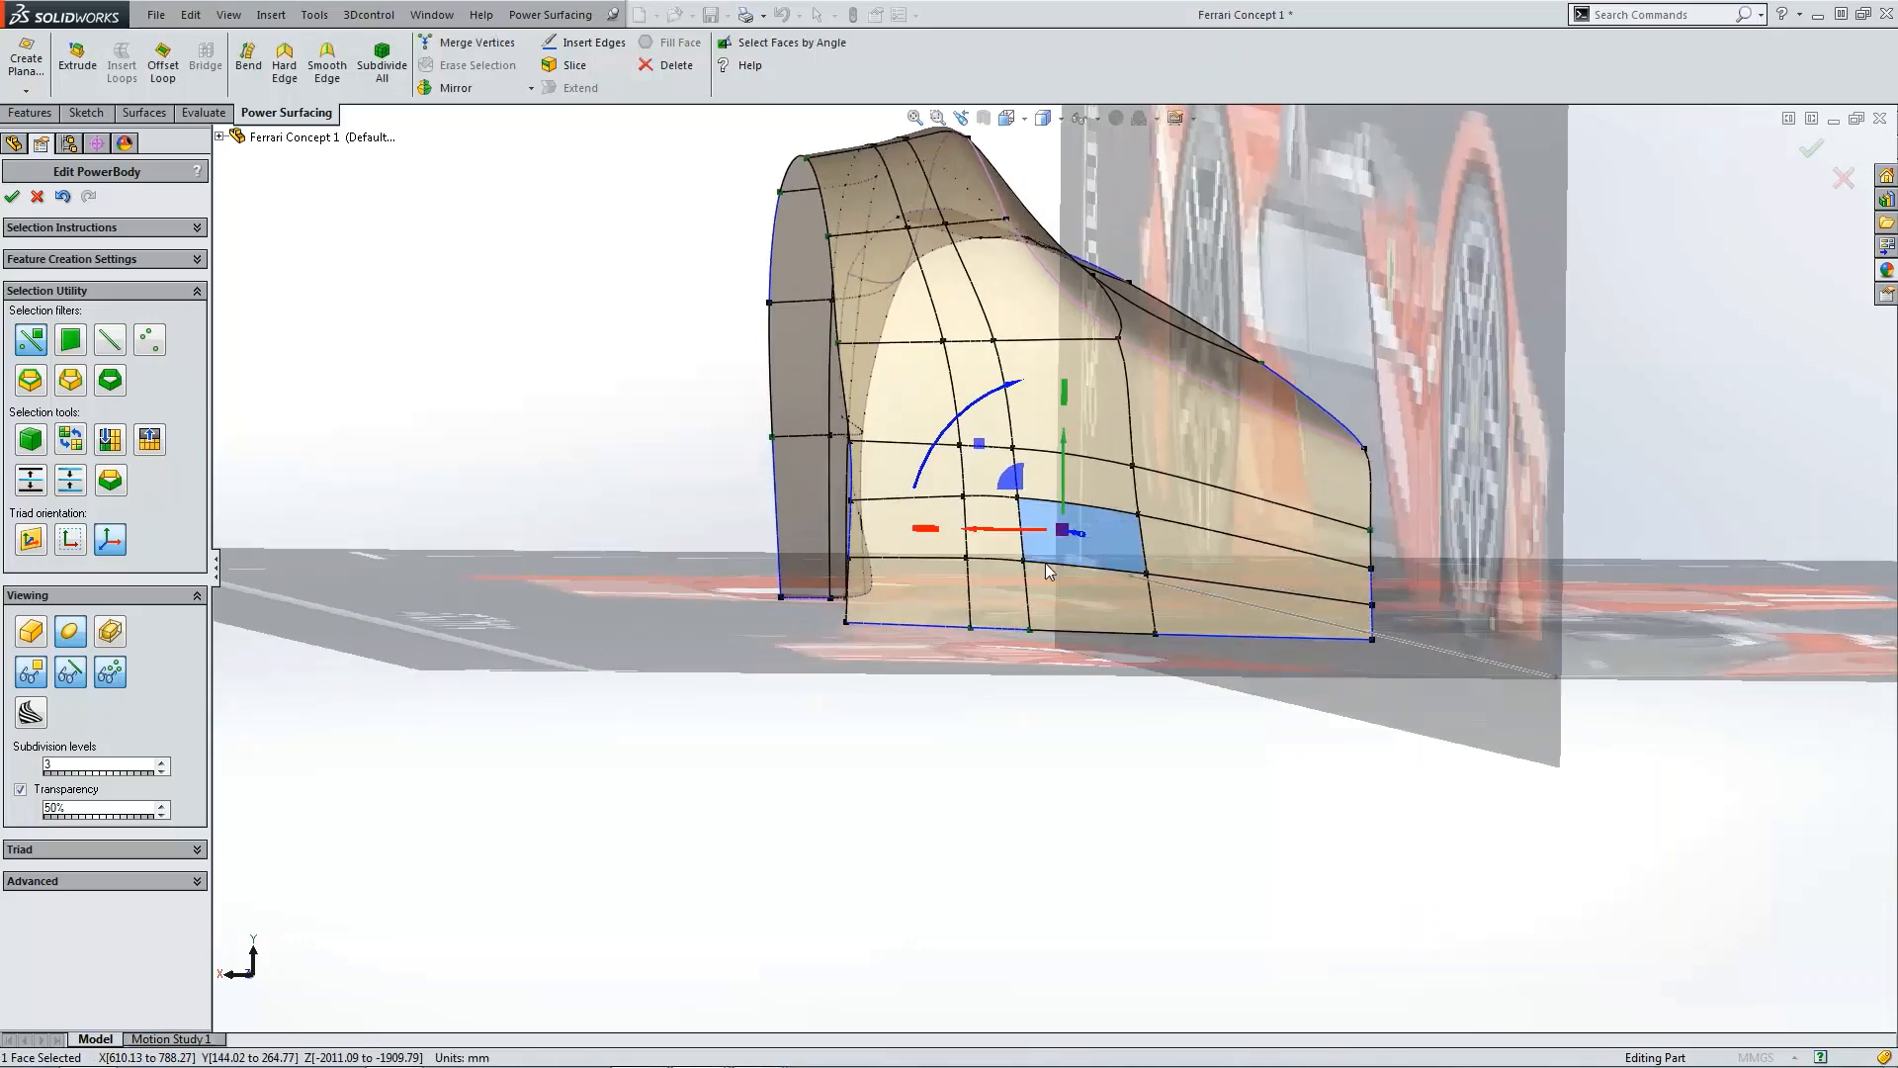
middle_click_drag(1046, 561, 1100, 597)
scroll(1101, 597, "down", 5)
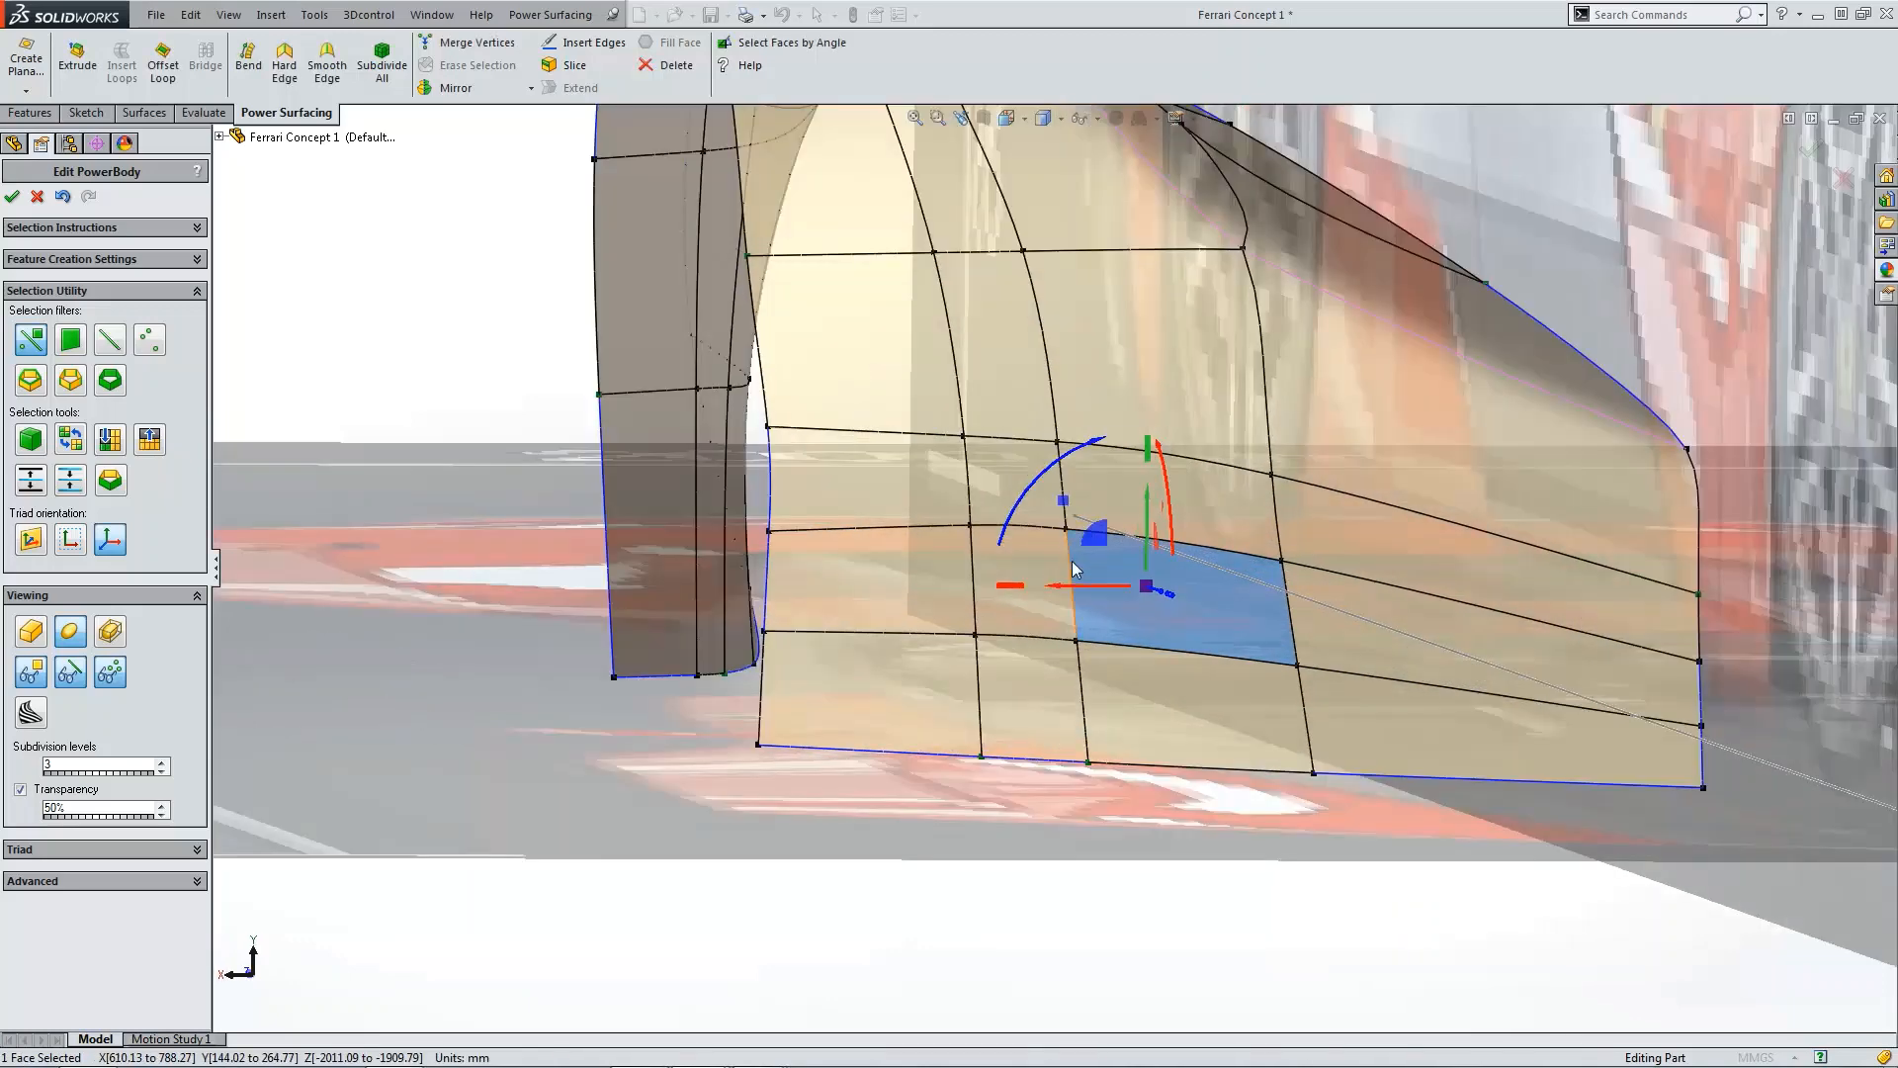
left_click(1072, 561)
scroll(1088, 602, "up", 1)
middle_click_drag(1088, 602, 1630, 754)
scroll(1629, 753, "up", 1)
scroll(1628, 749, "down", 3)
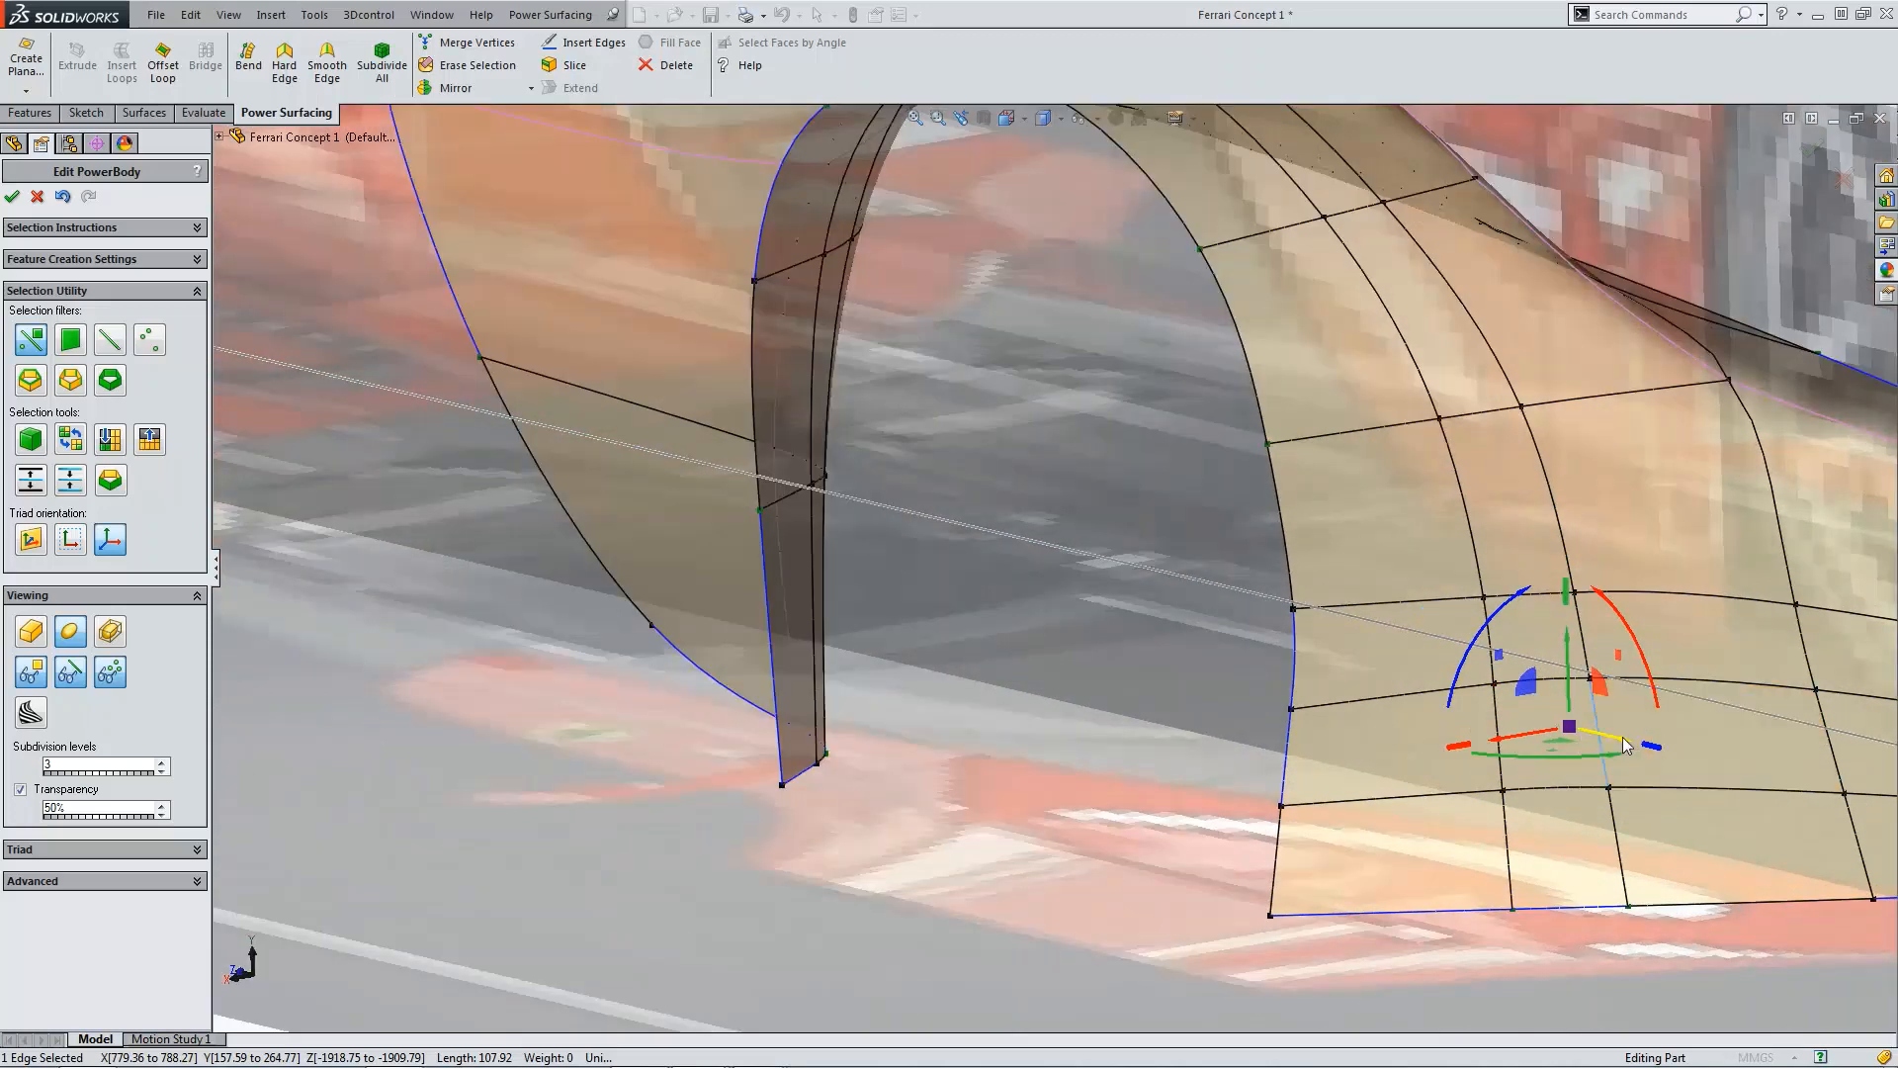
left_click_drag(1630, 754, 1556, 710)
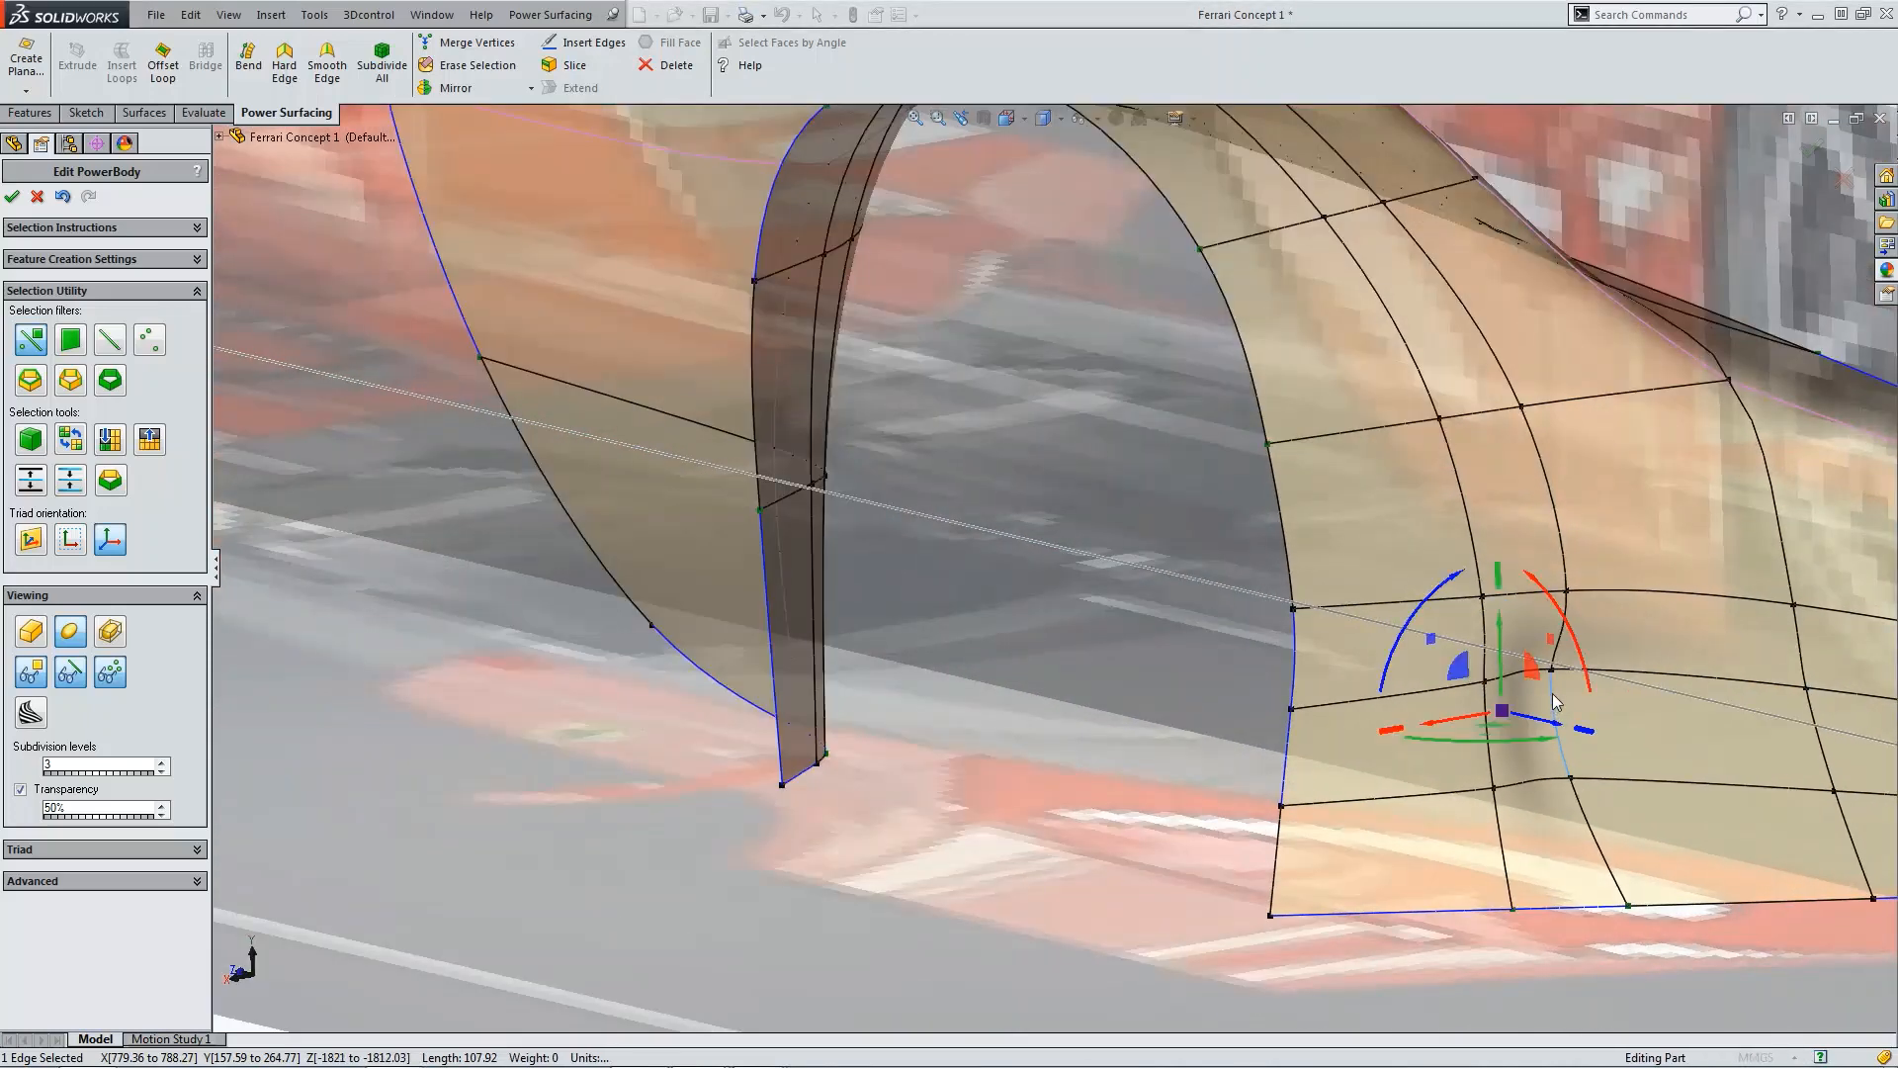
Step: Enable Weight for the selected edge and set it to 100
left_click(146, 881)
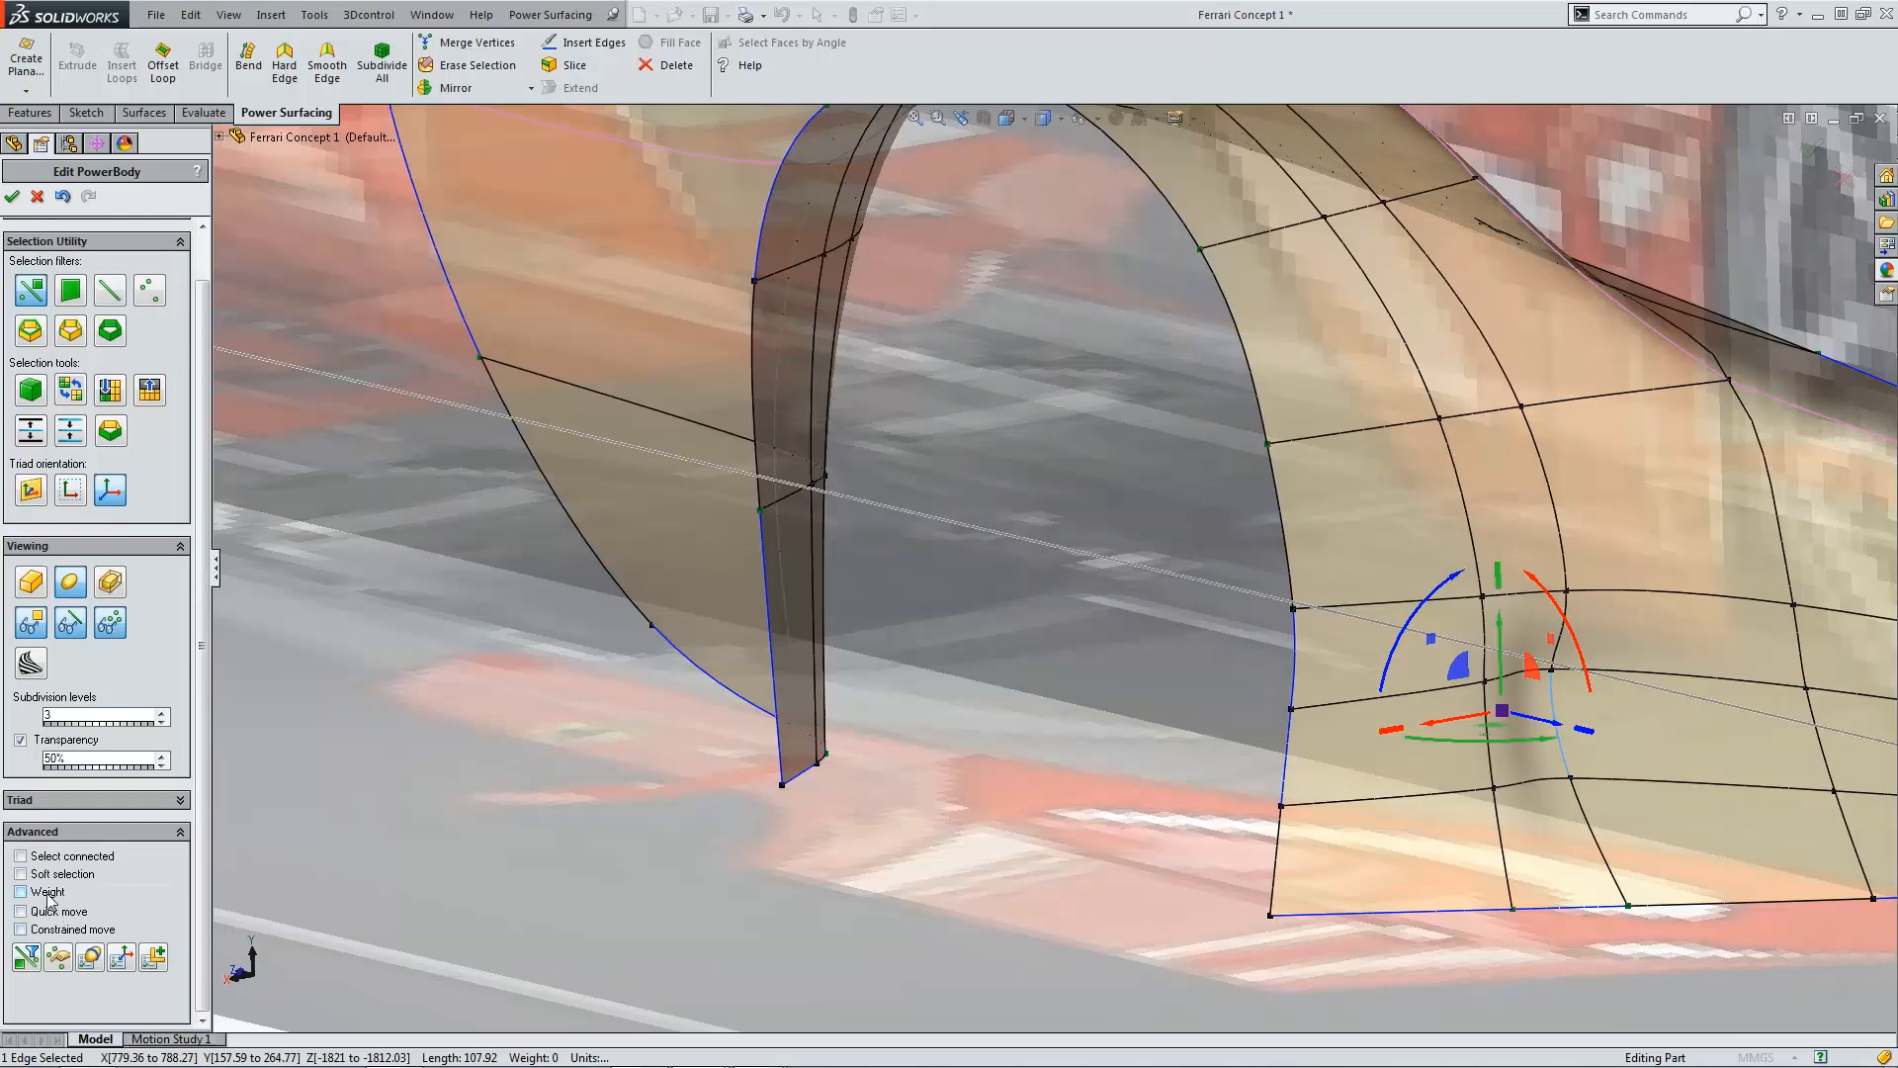
left_click(21, 892)
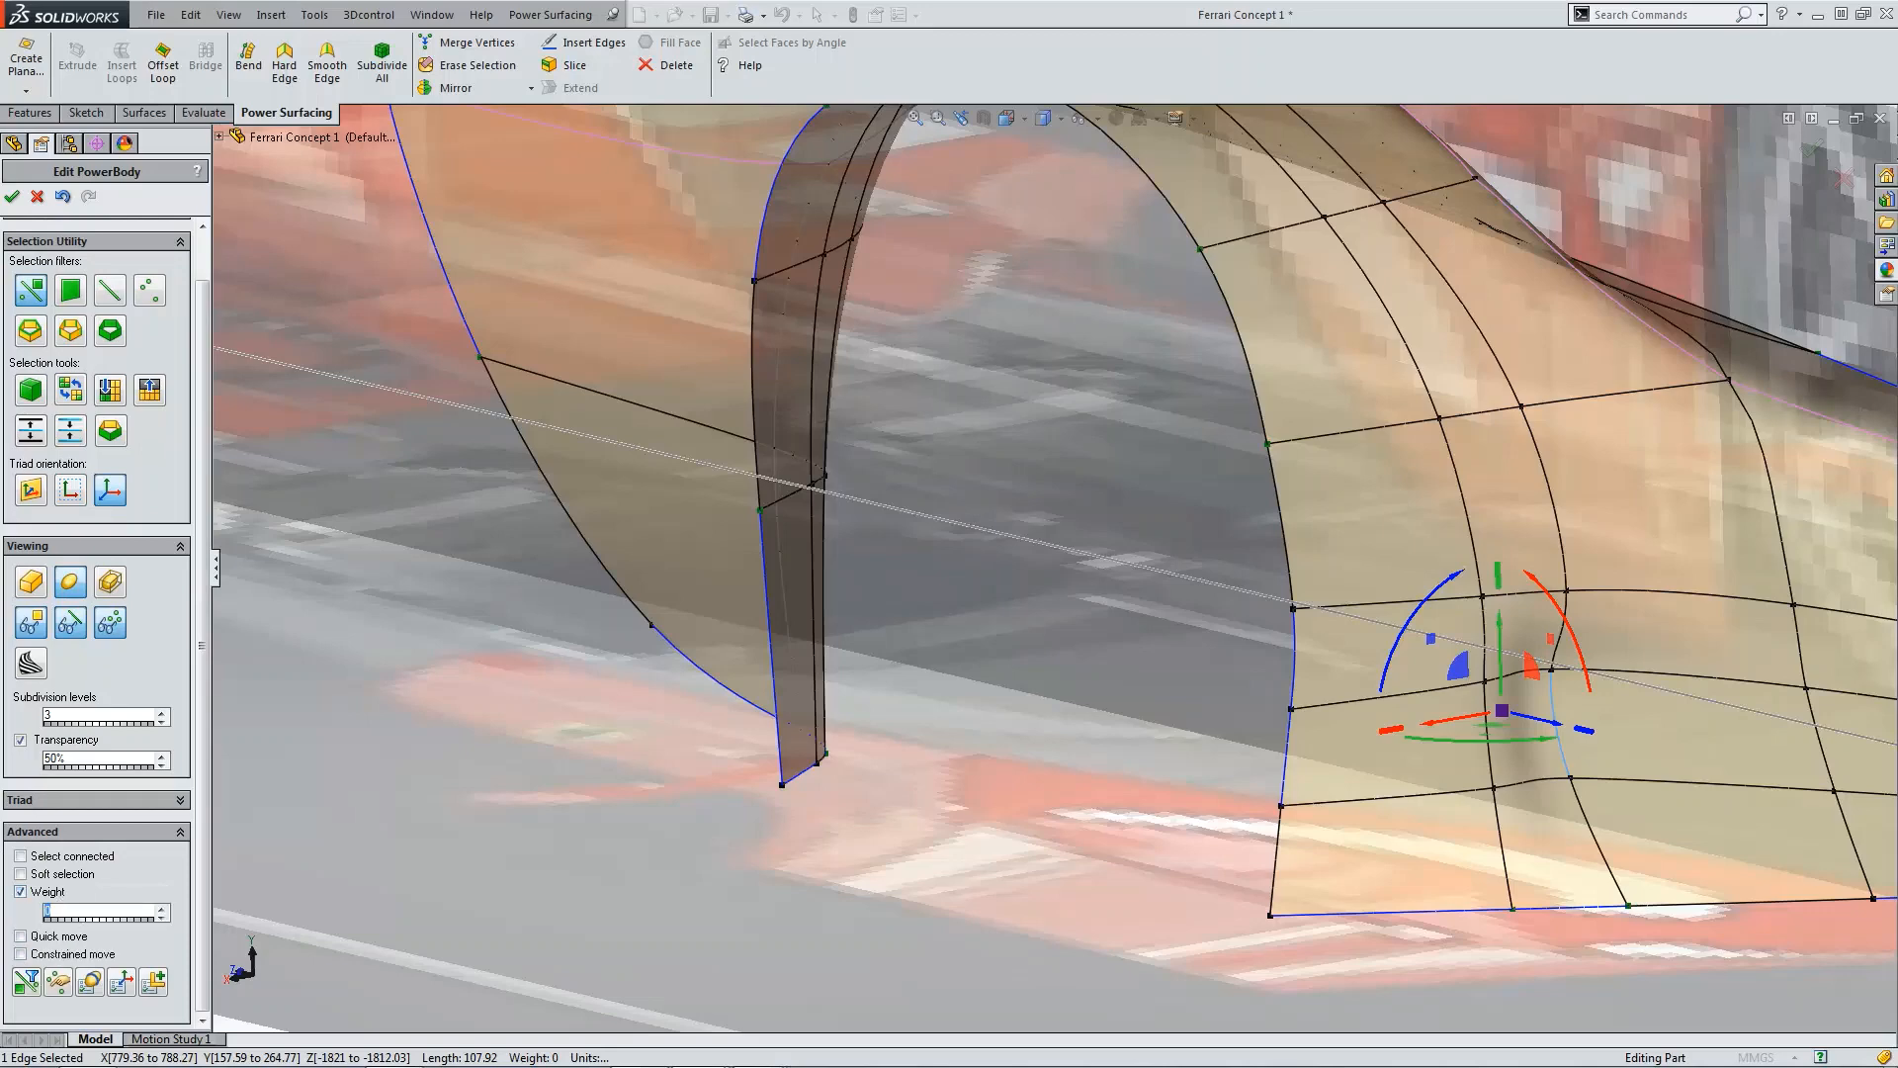
key("Return")
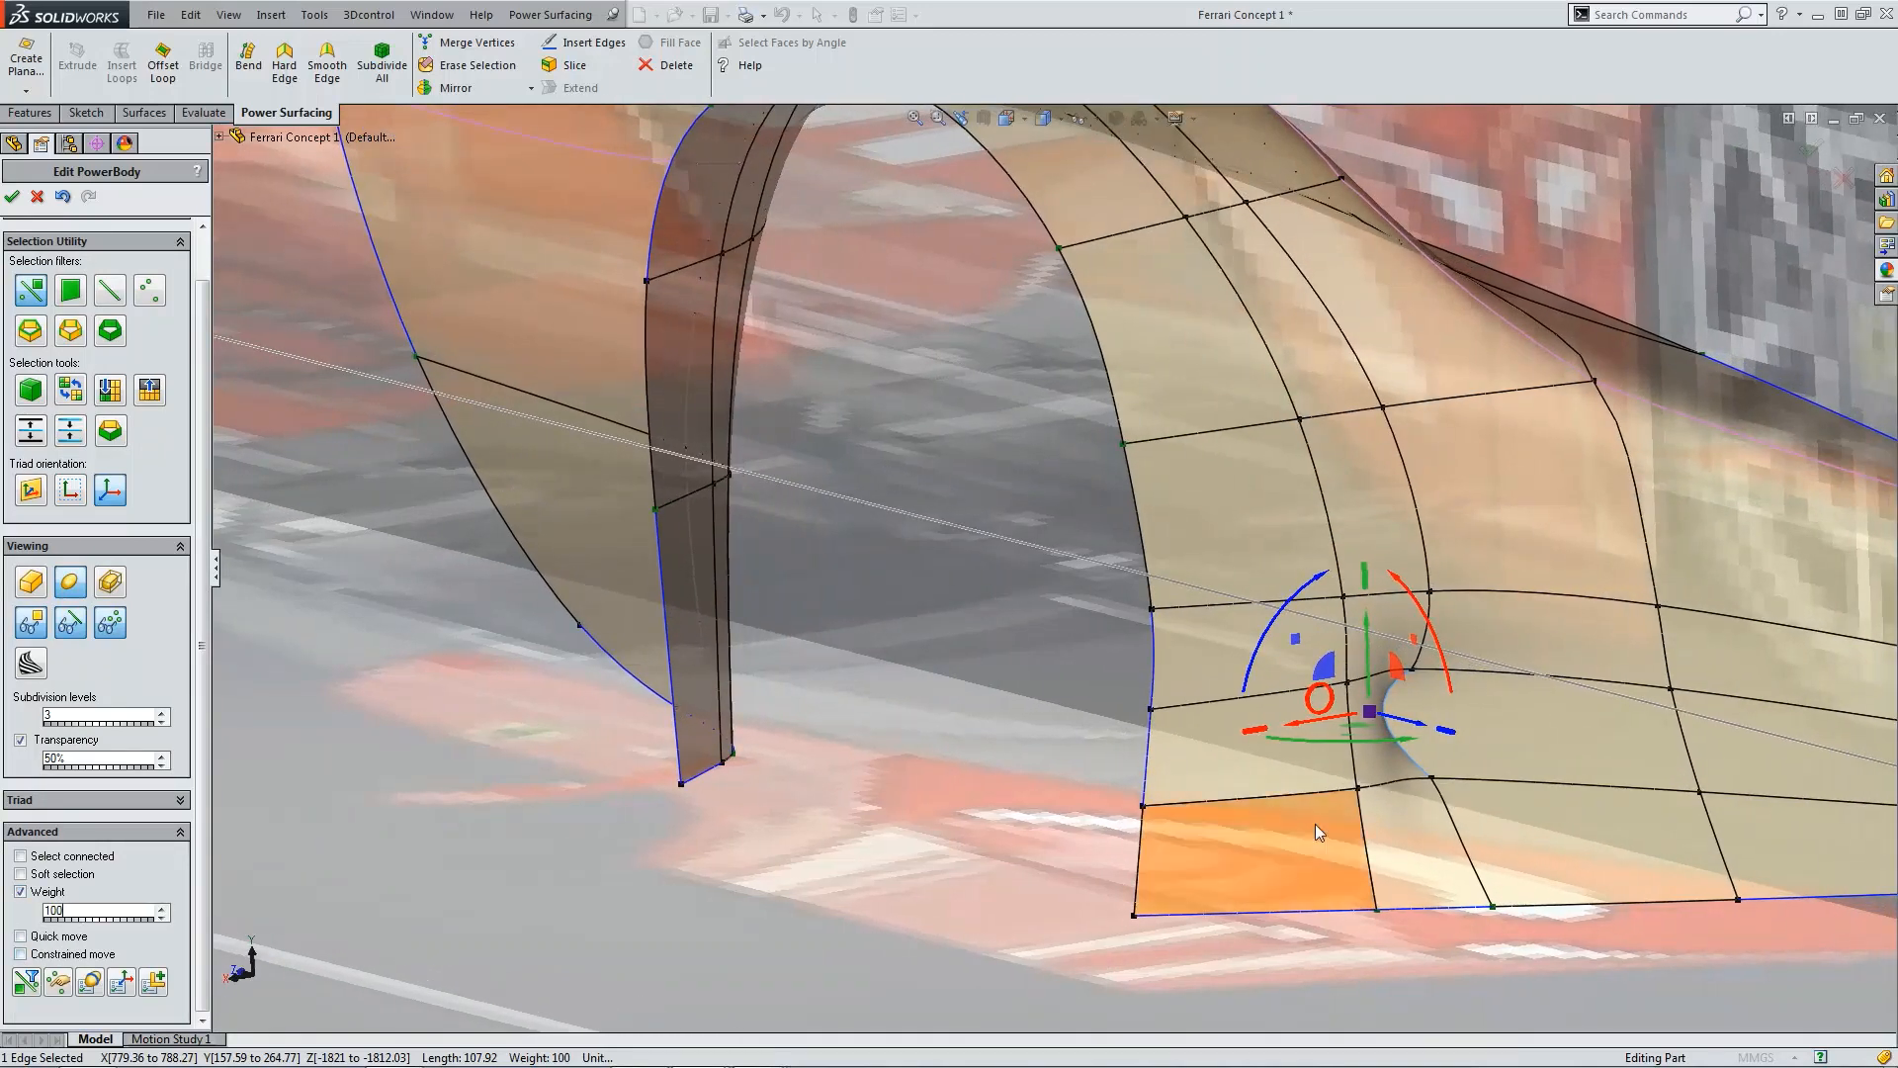
Step: Select the two edges bounding the recess and set their weight to 75
scroll(1325, 671, "down", 3)
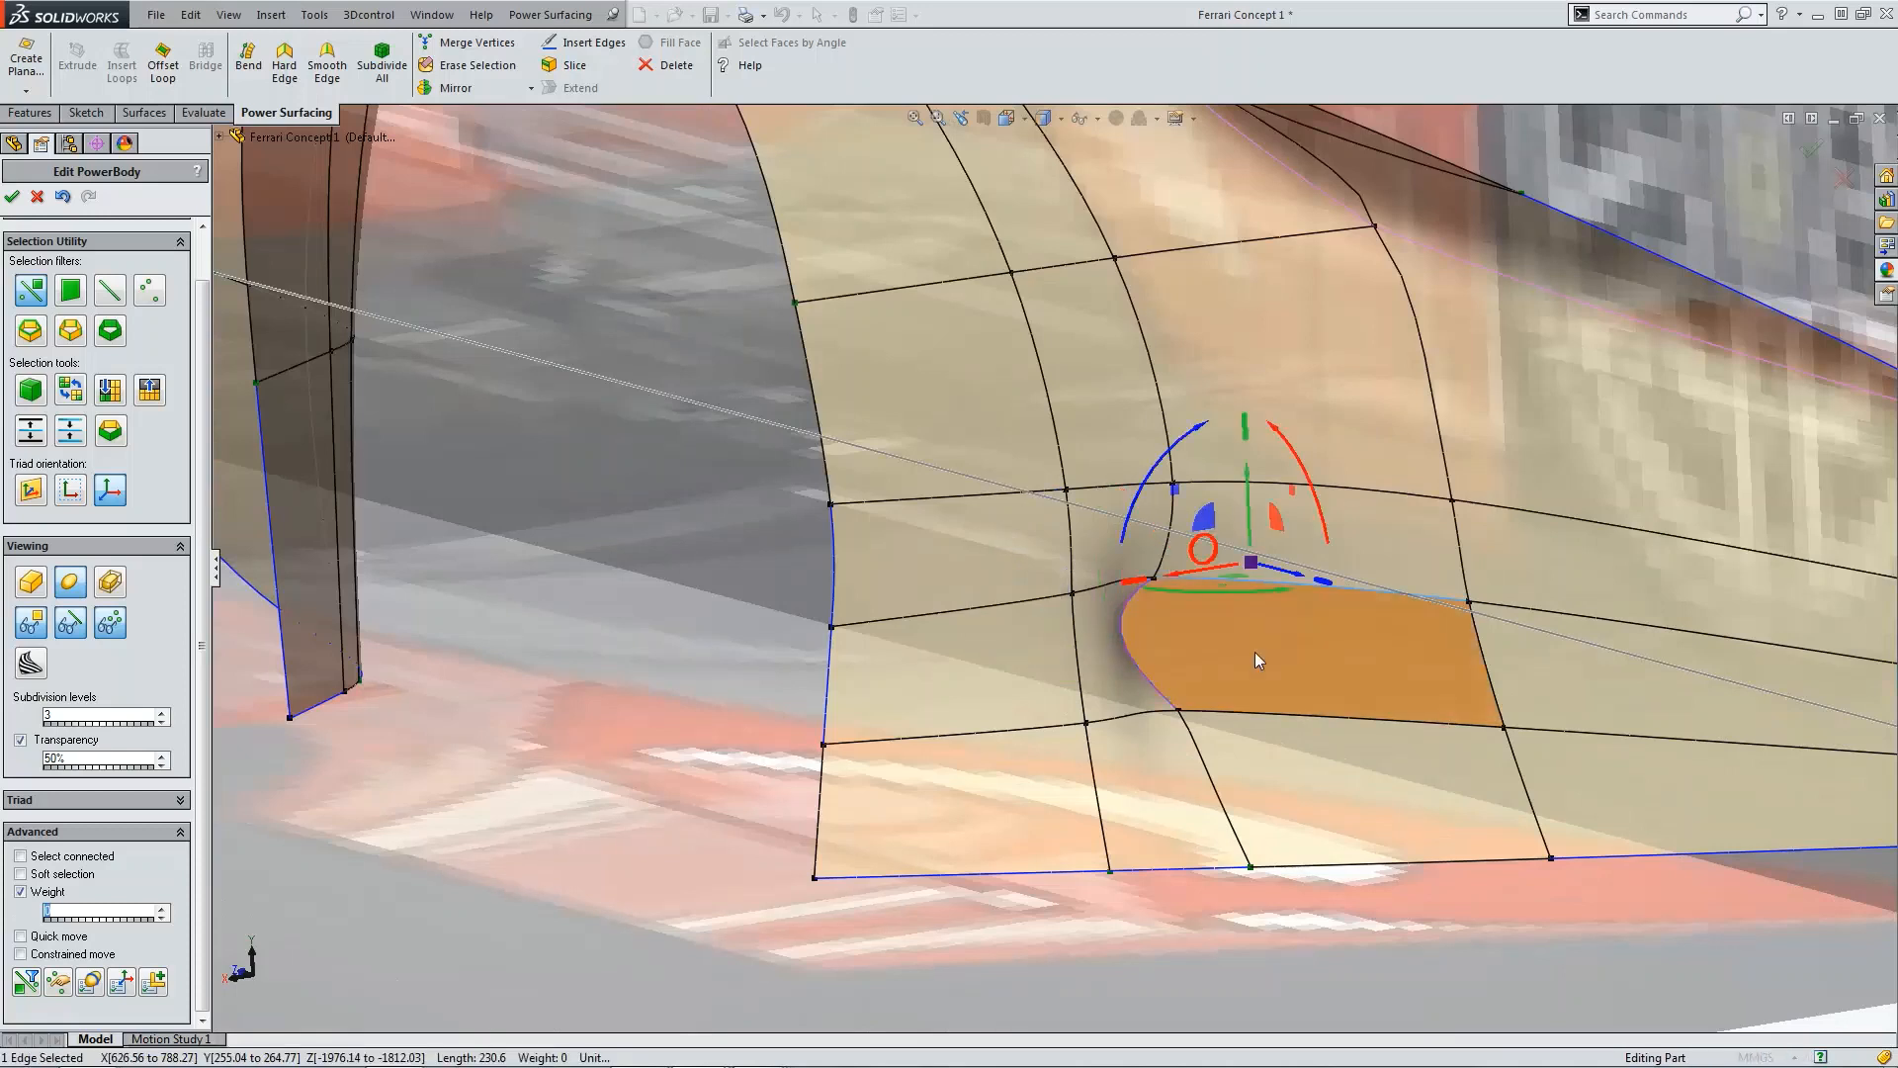
left_click(1250, 718)
left_click(1250, 717, "ctrl")
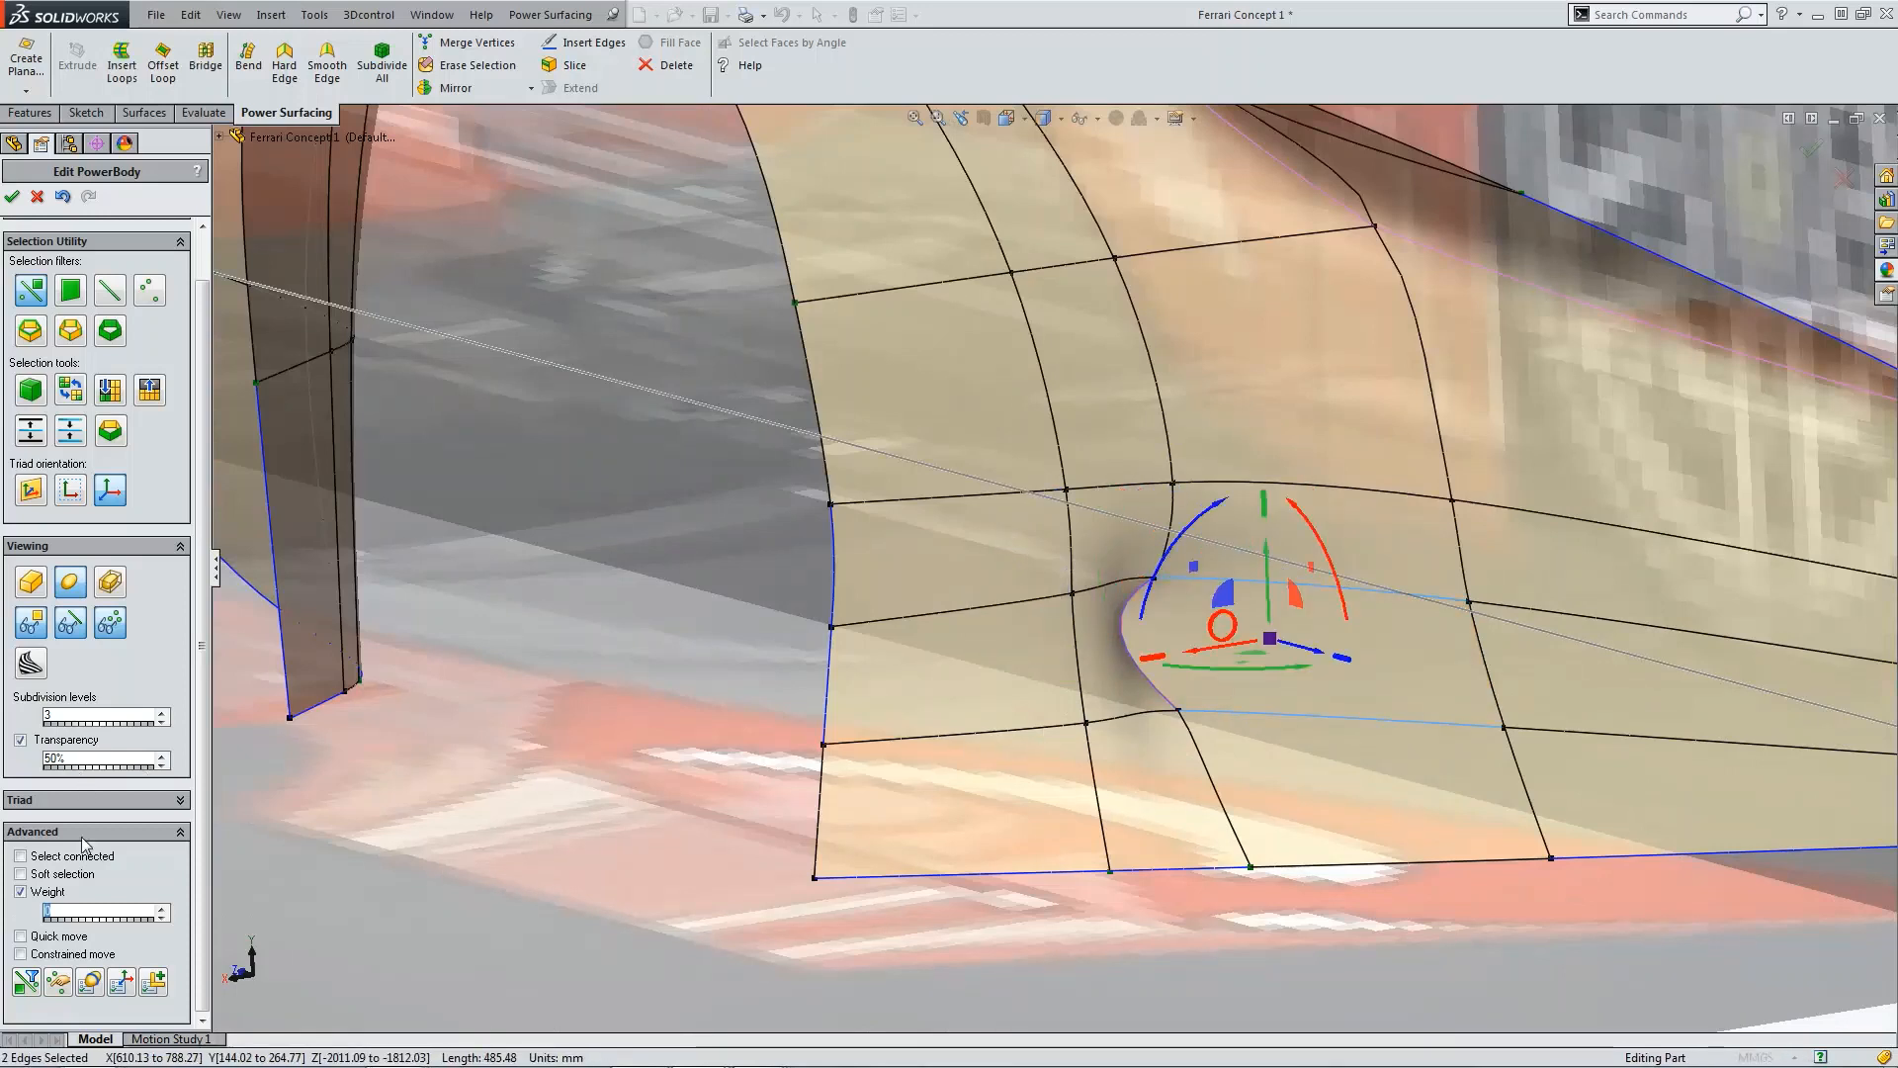
type("75")
key("Return")
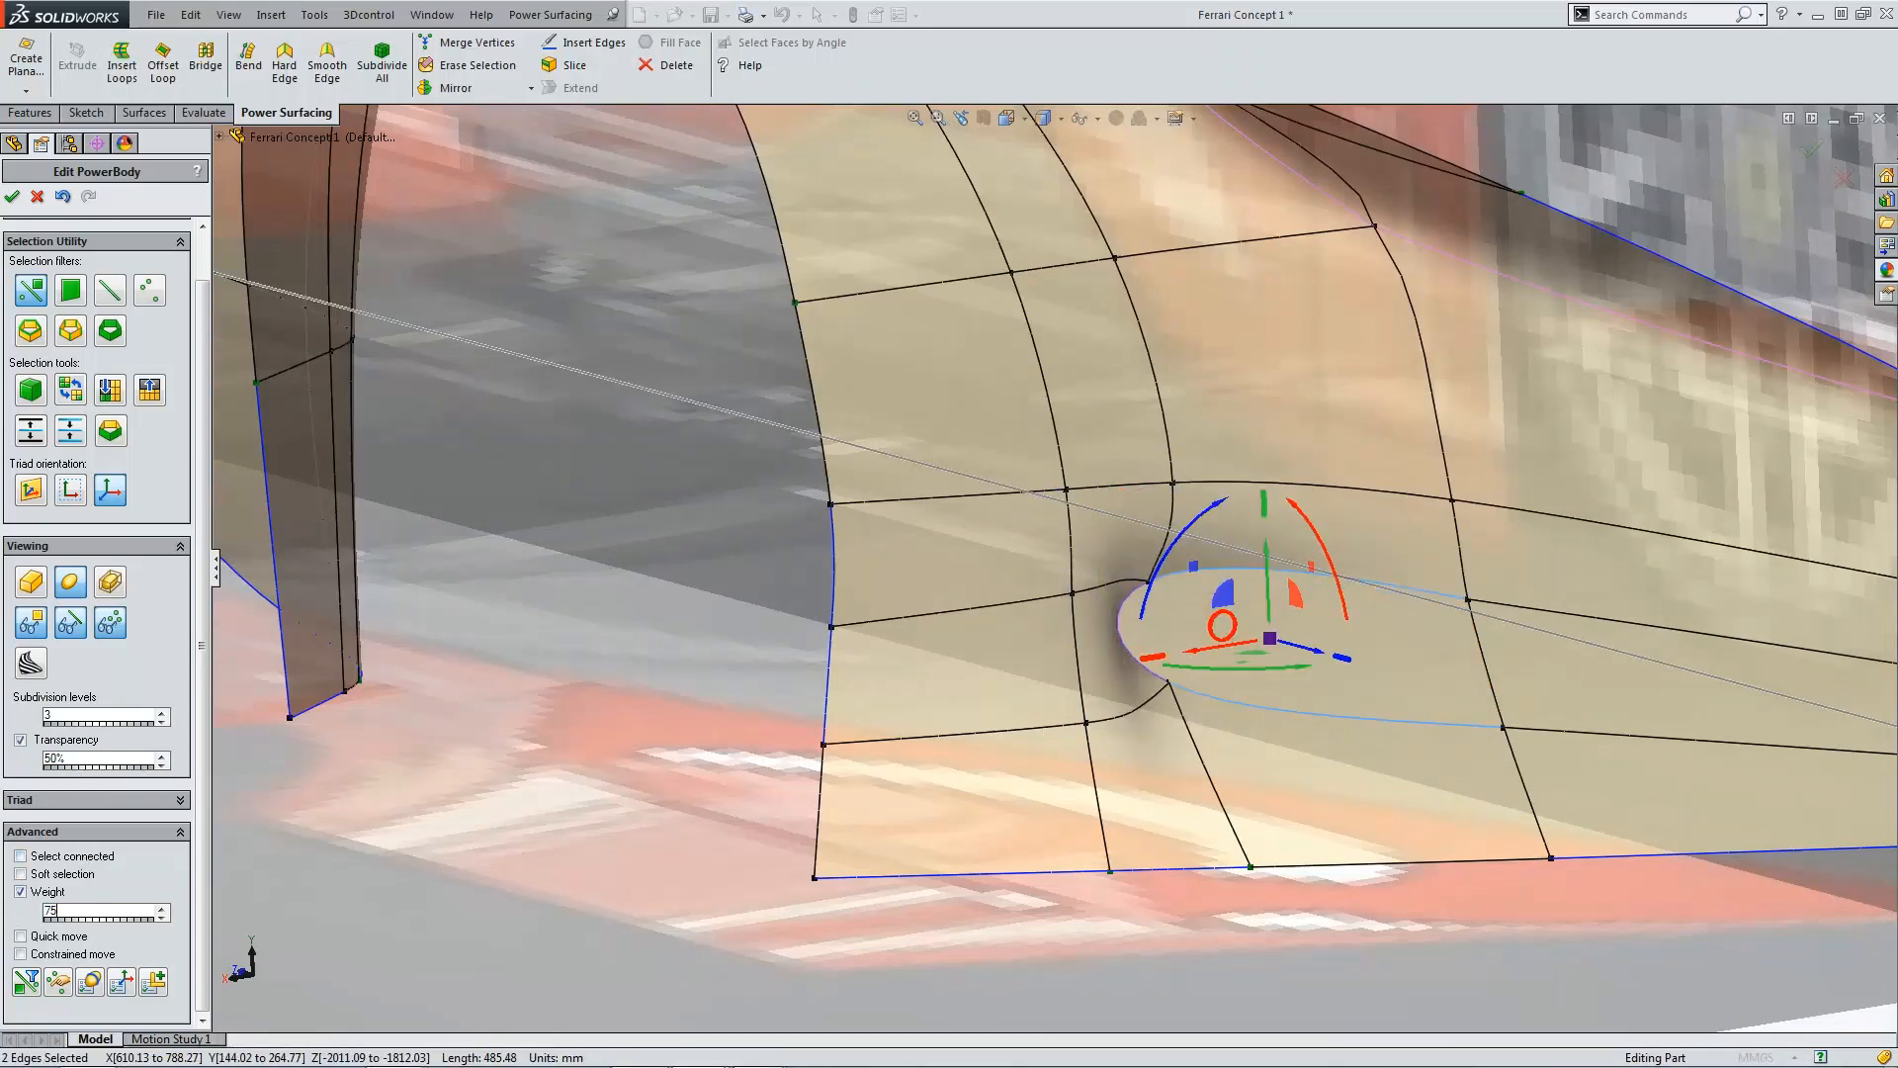
Step: Orbit and zoom around the fender to inspect the recessed intake shape
scroll(1230, 921, "up", 3)
middle_click_drag(1386, 637, 1073, 618)
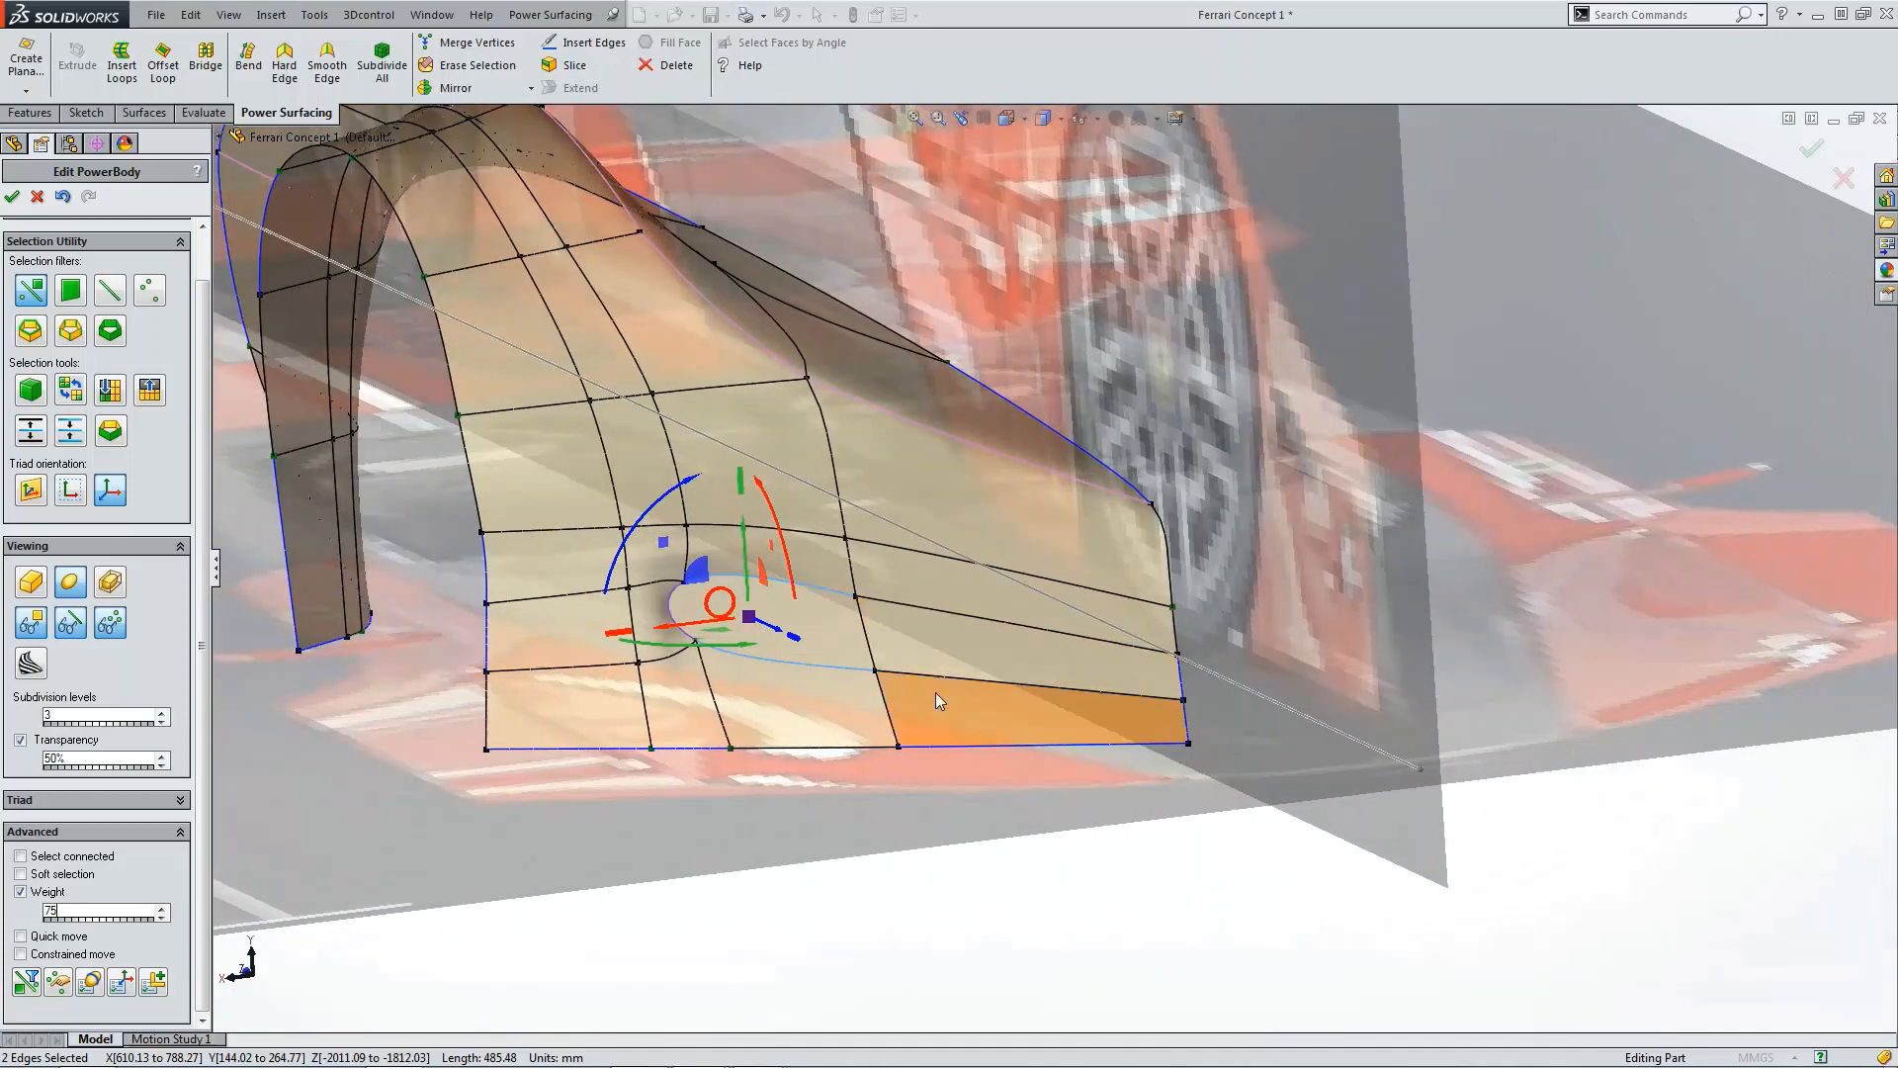
scroll(934, 692, "up", 4)
left_click(1001, 692)
middle_click_drag(1000, 693, 975, 682)
scroll(912, 643, "down", 4)
middle_click_drag(906, 584, 870, 561)
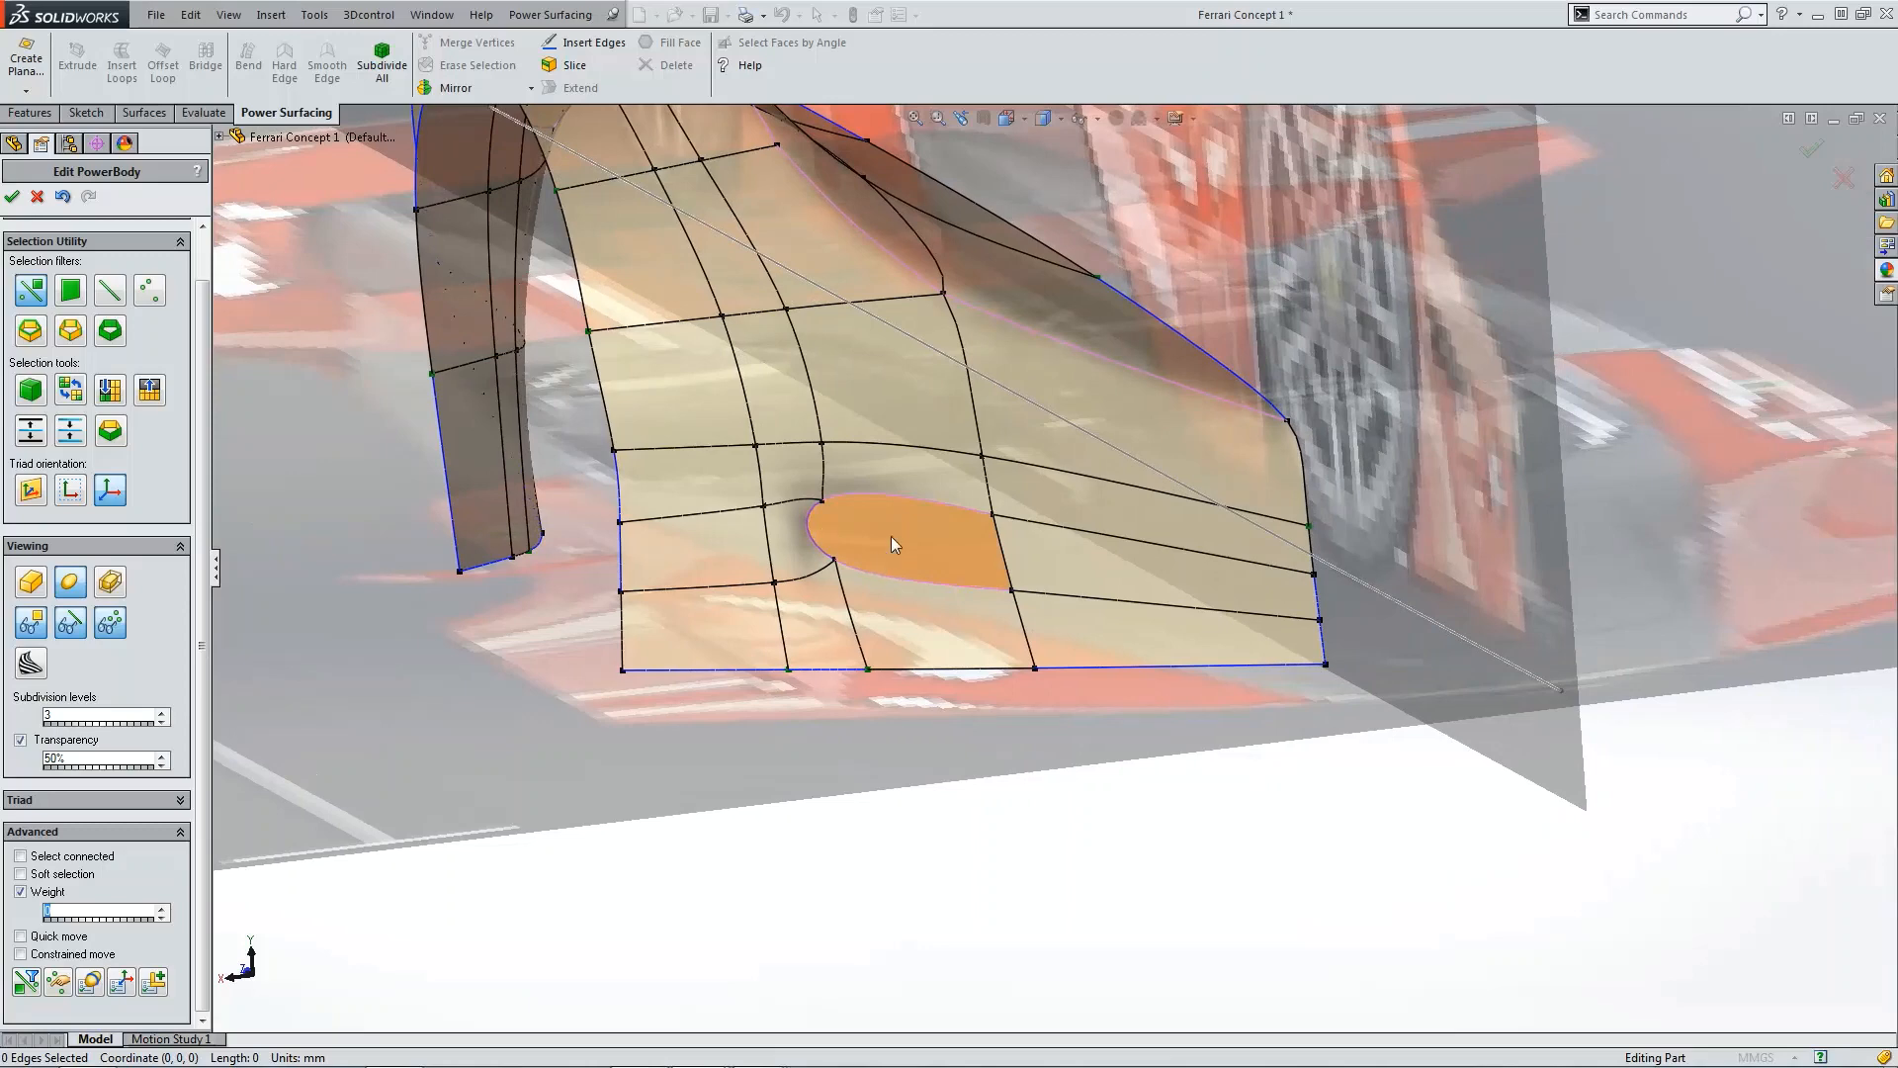
Step: Cancel the PowerBody edit and discard the mesh changes
left_click(39, 198)
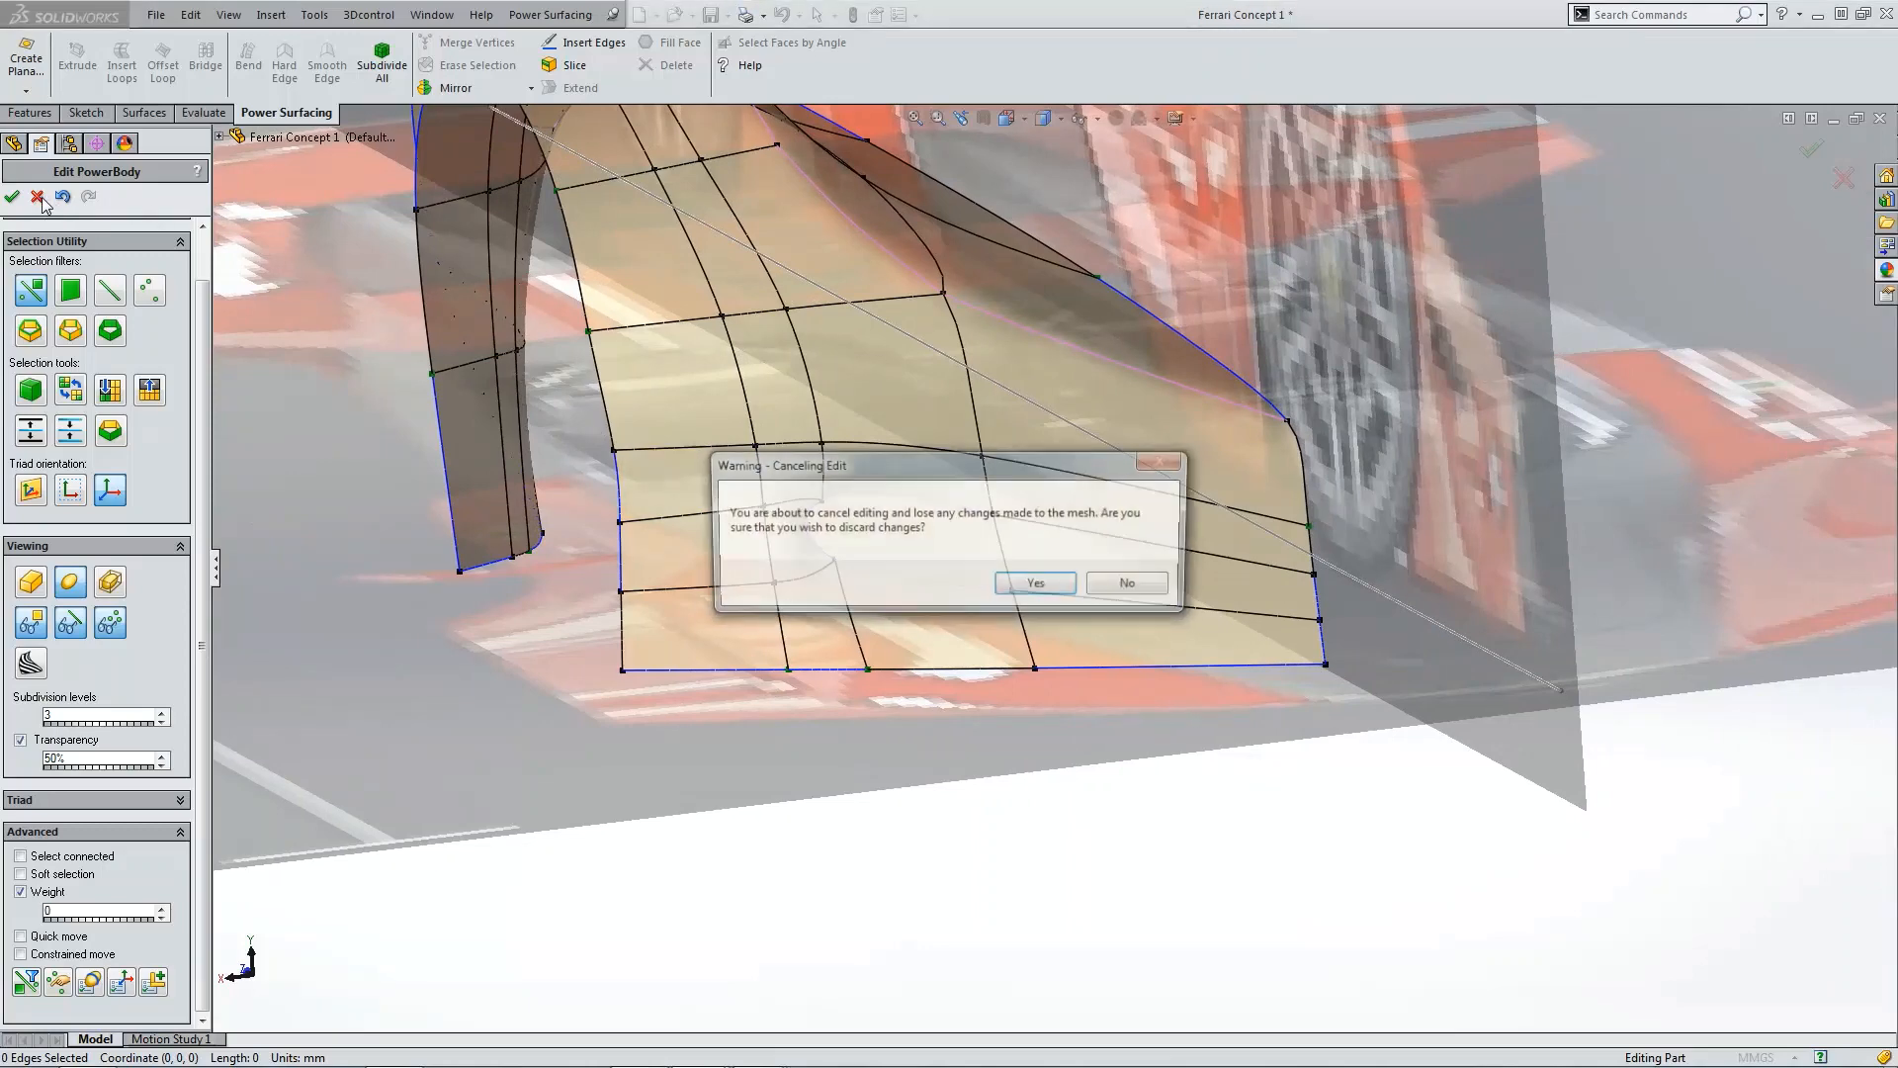
left_click(1037, 587)
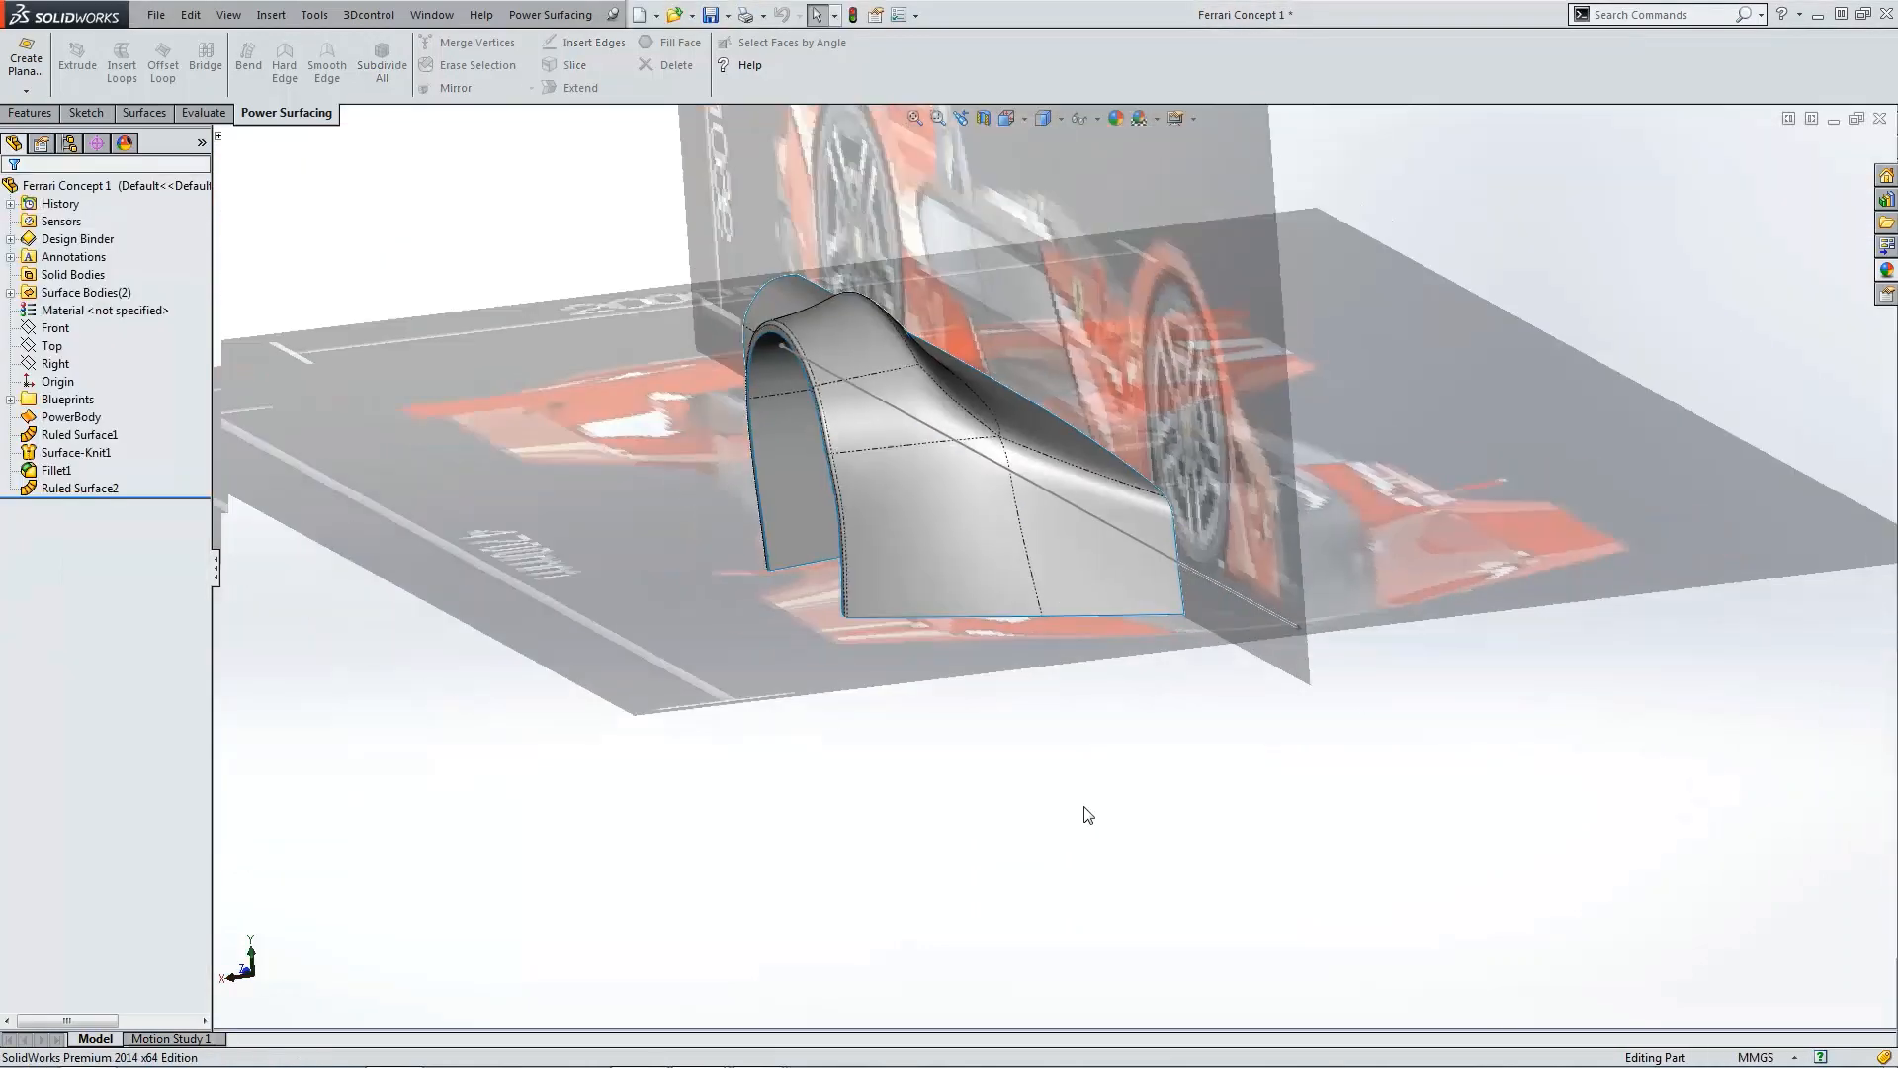
Step: Start a new sketch on the Front plane while viewing the fender from the back
left_click(1008, 122)
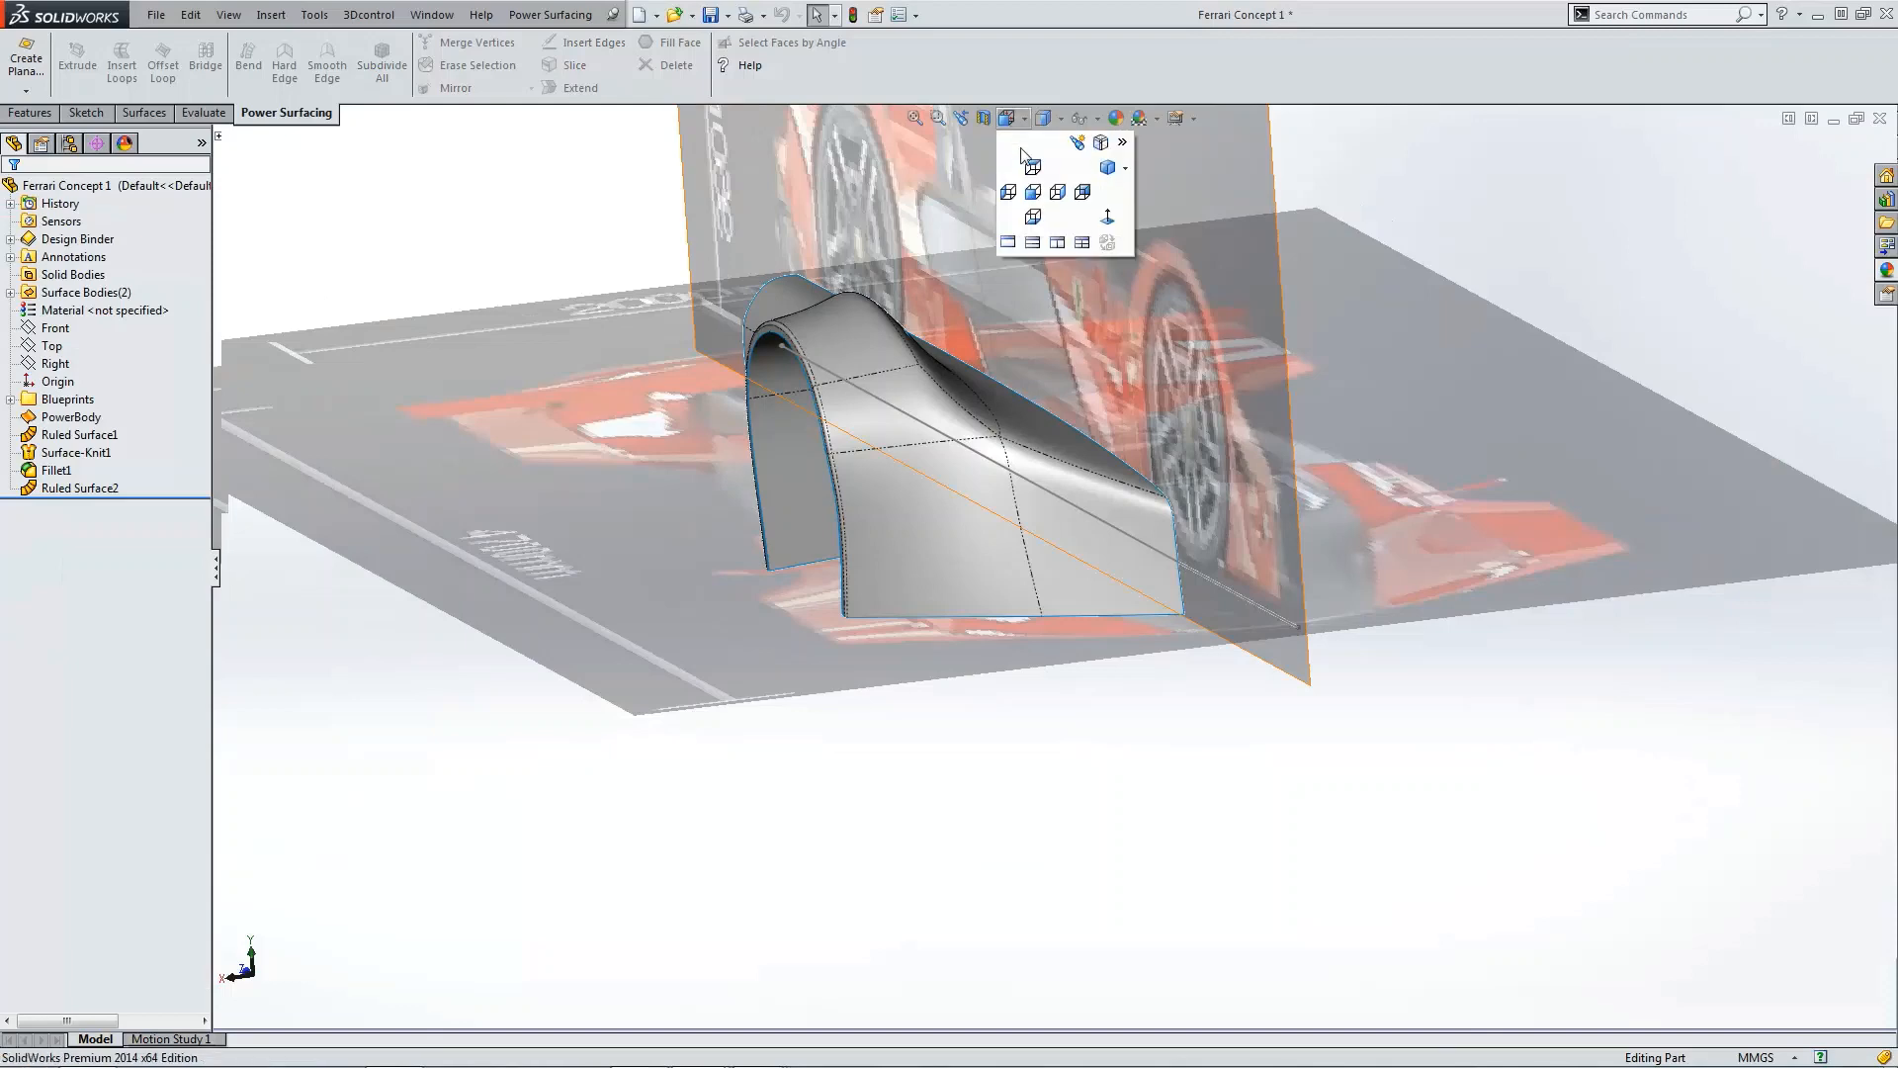
left_click(1058, 183)
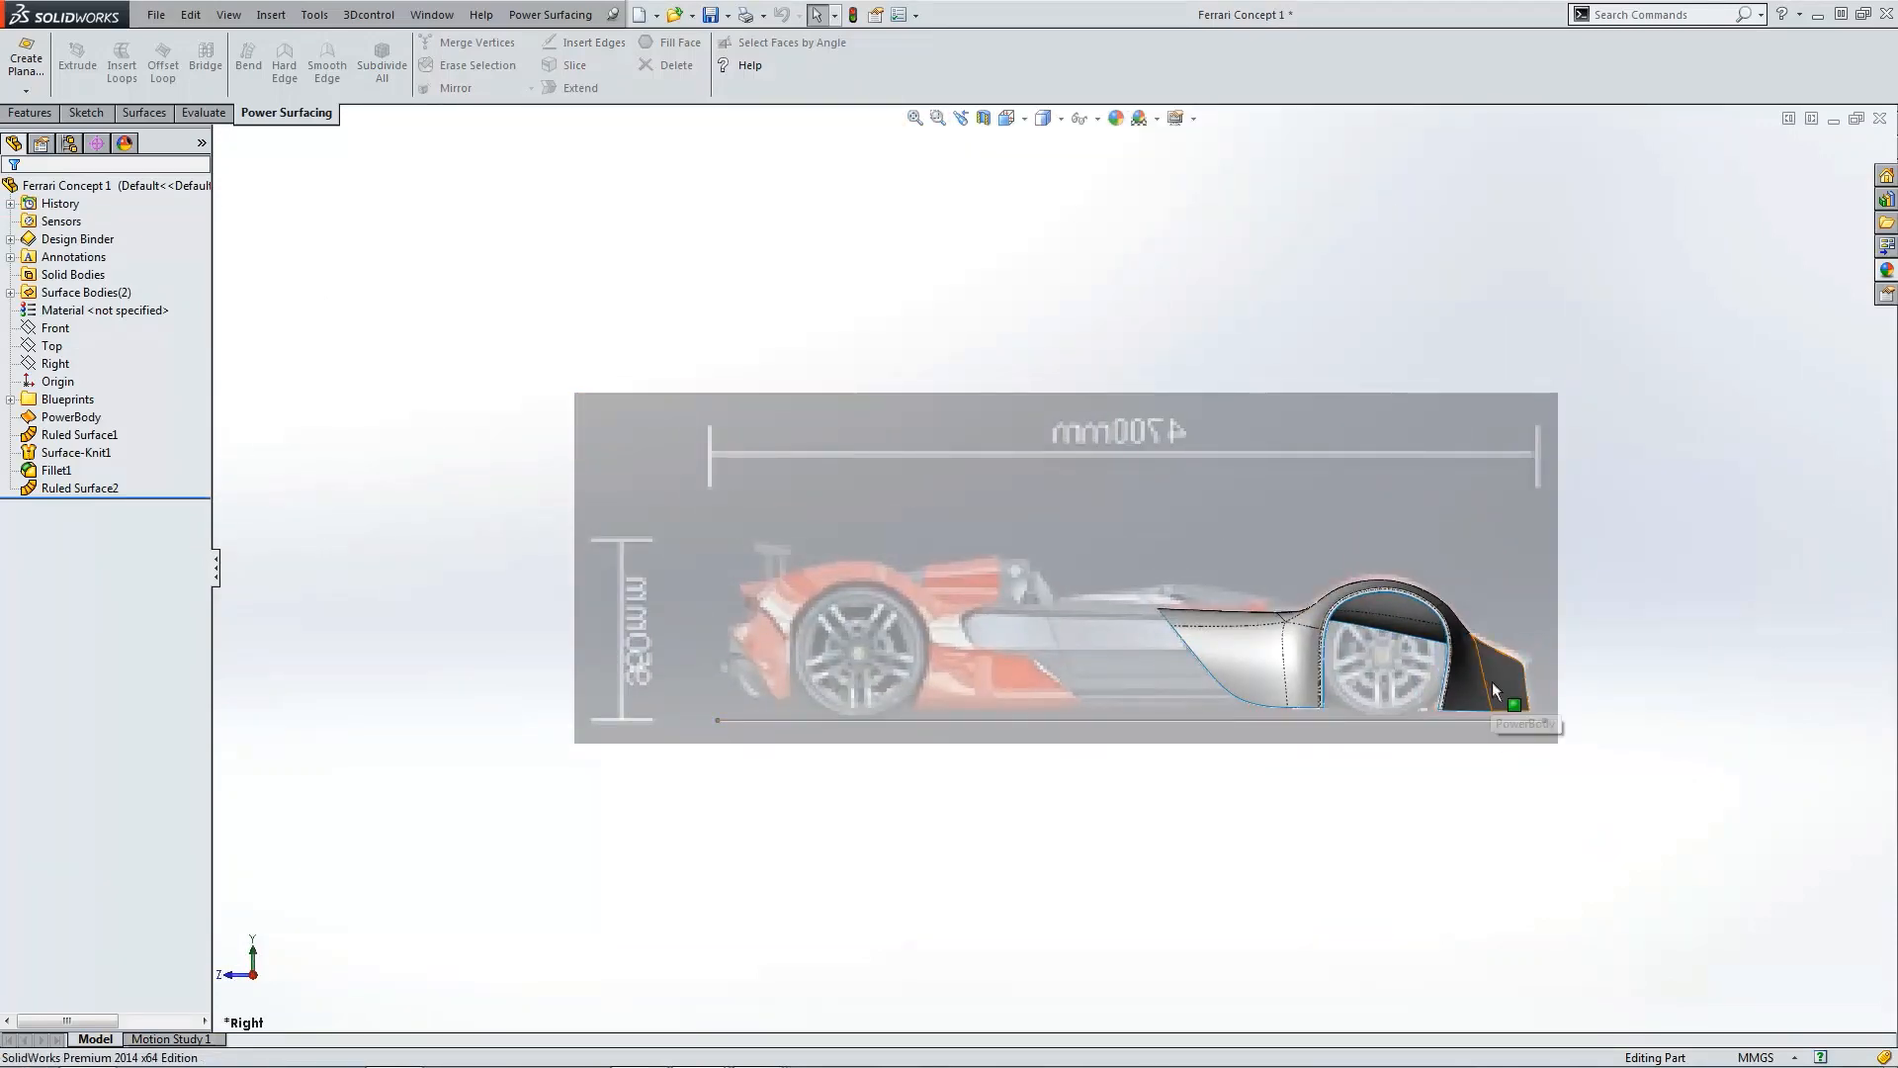
scroll(1478, 697, "down", 1)
scroll(1463, 682, "down", 2)
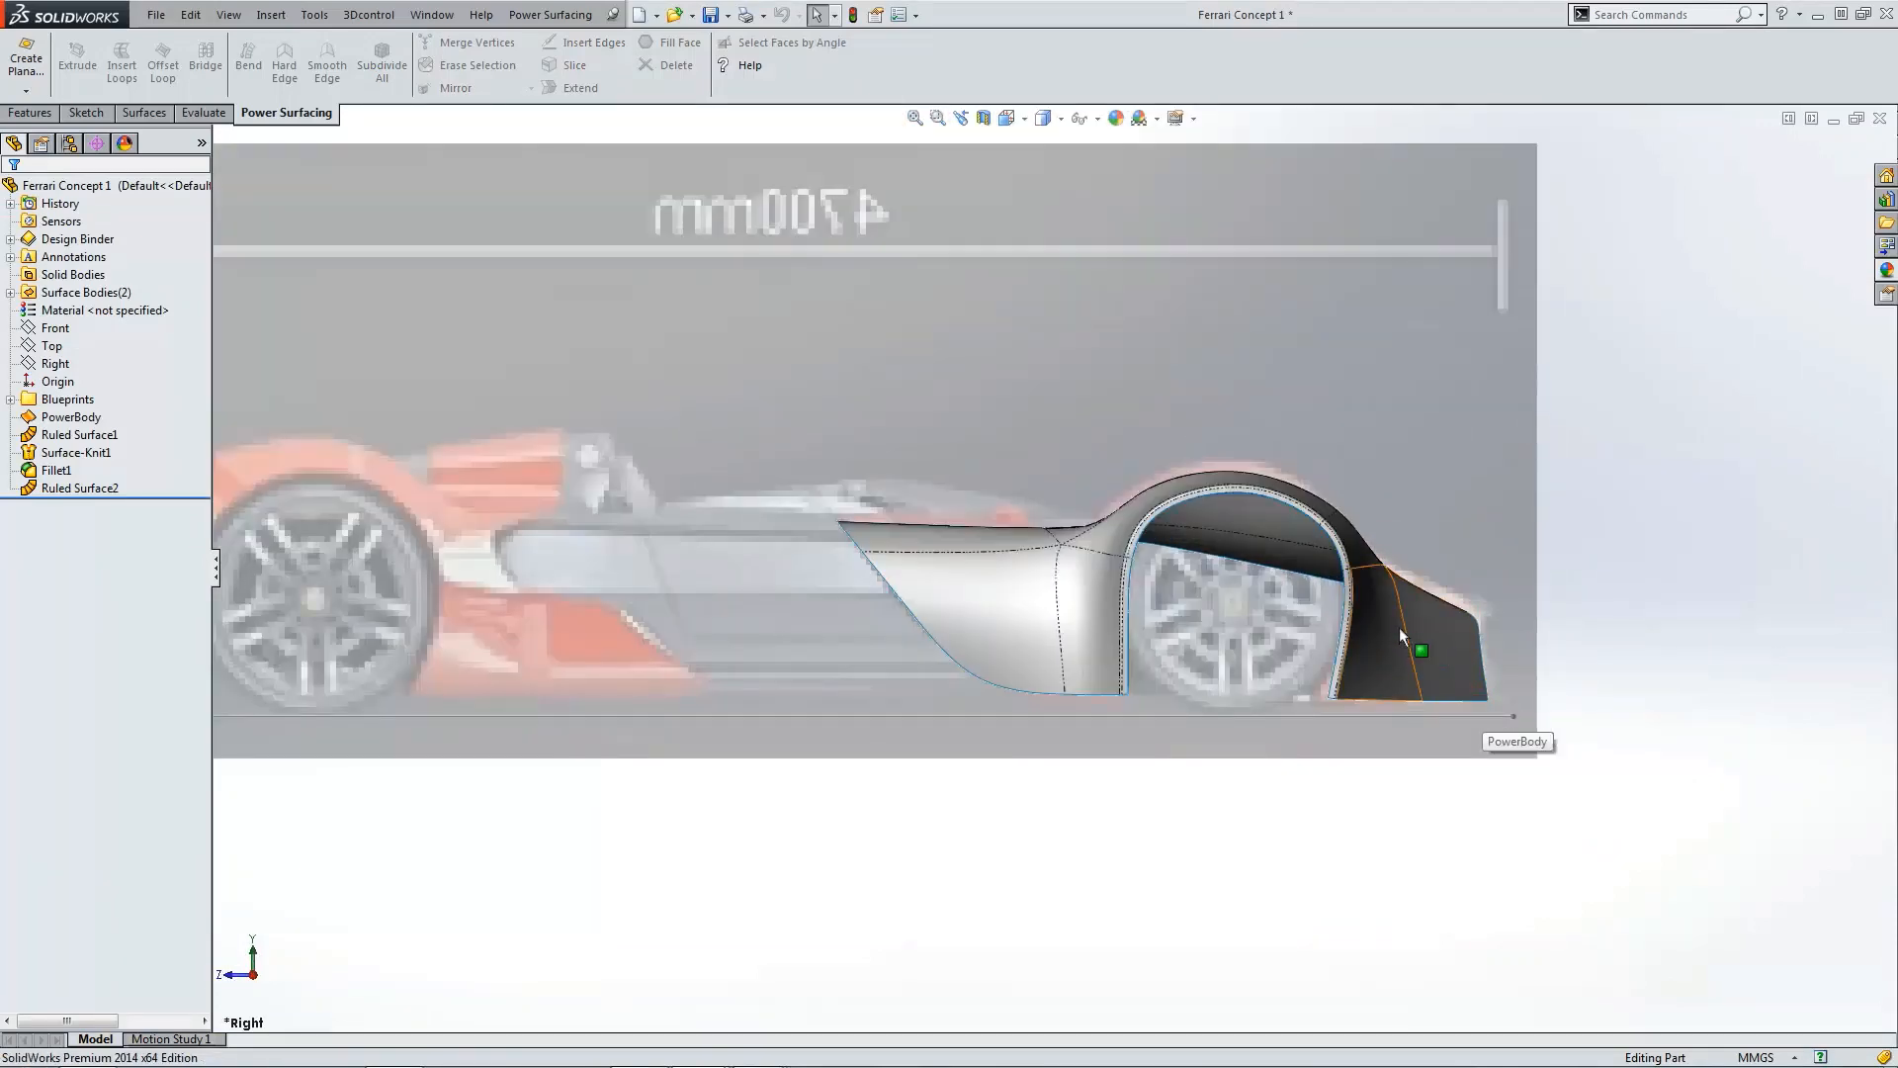
left_click(1013, 120)
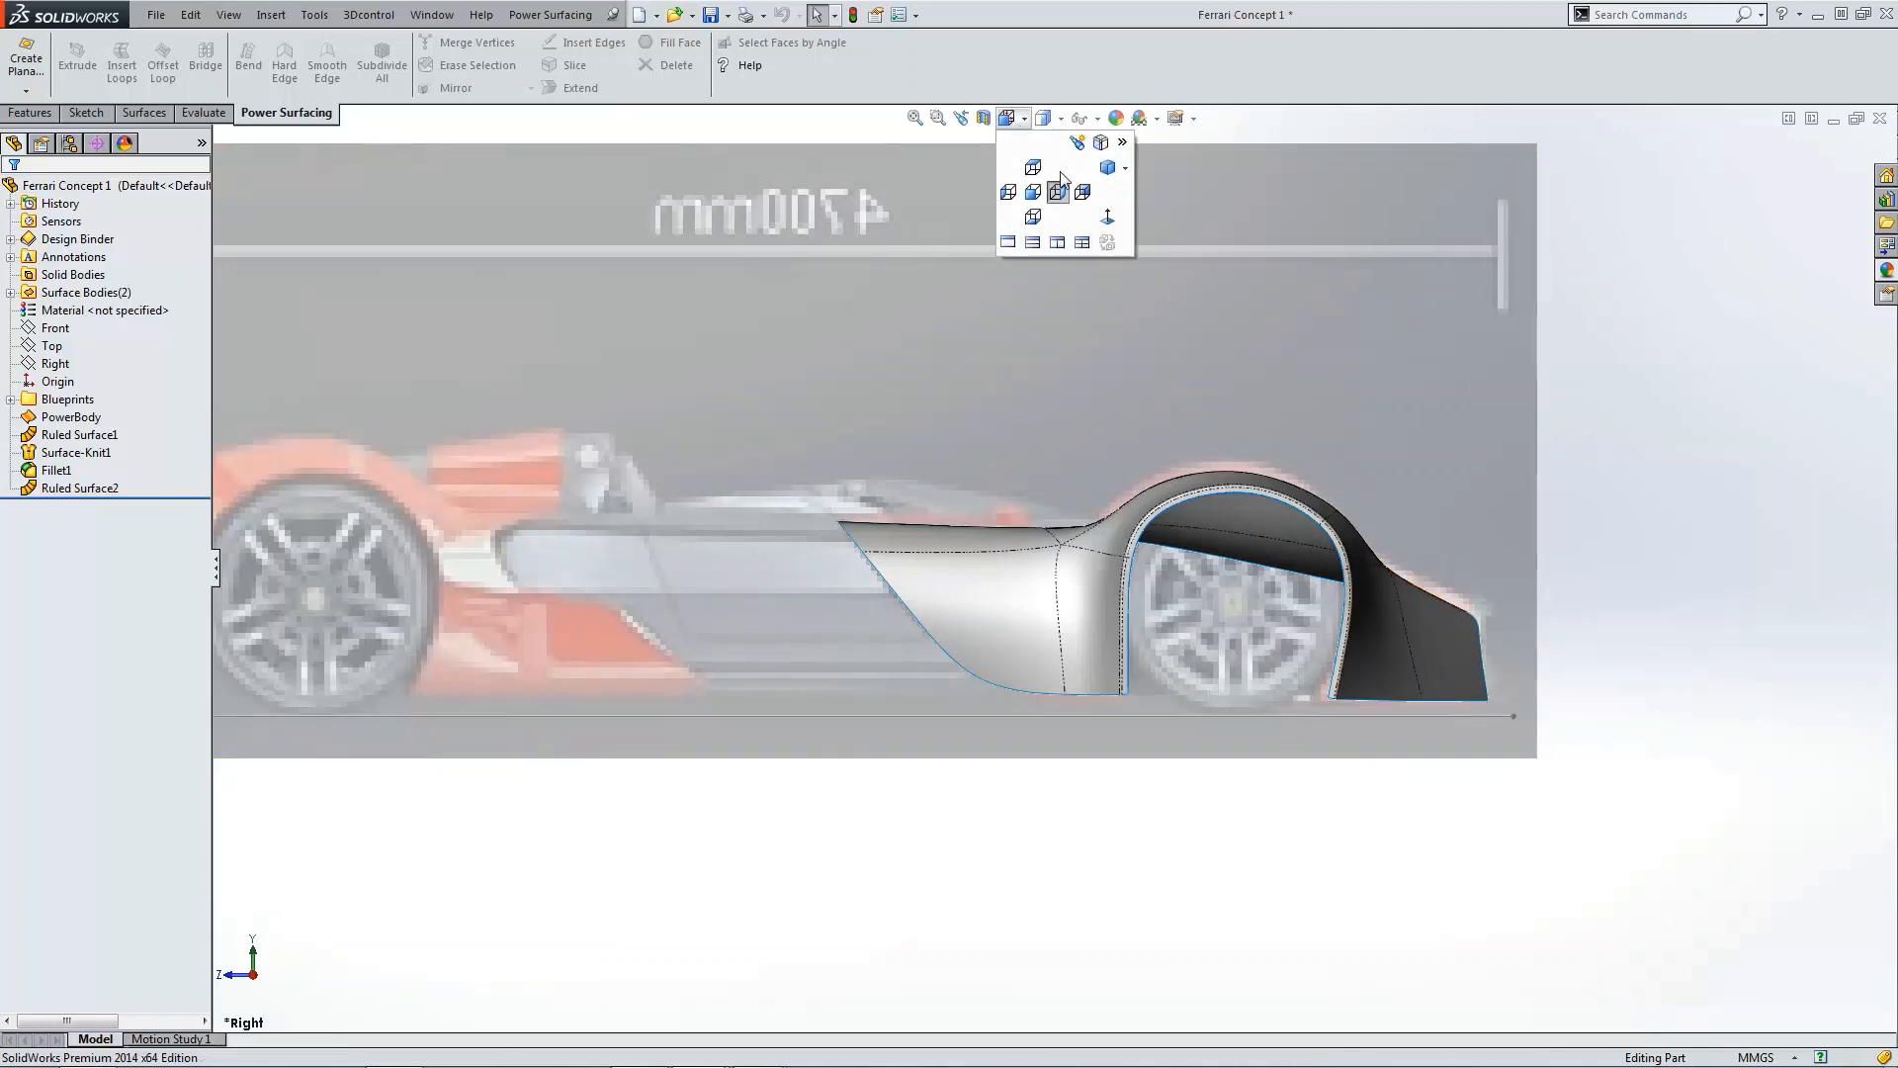
left_click(1077, 192)
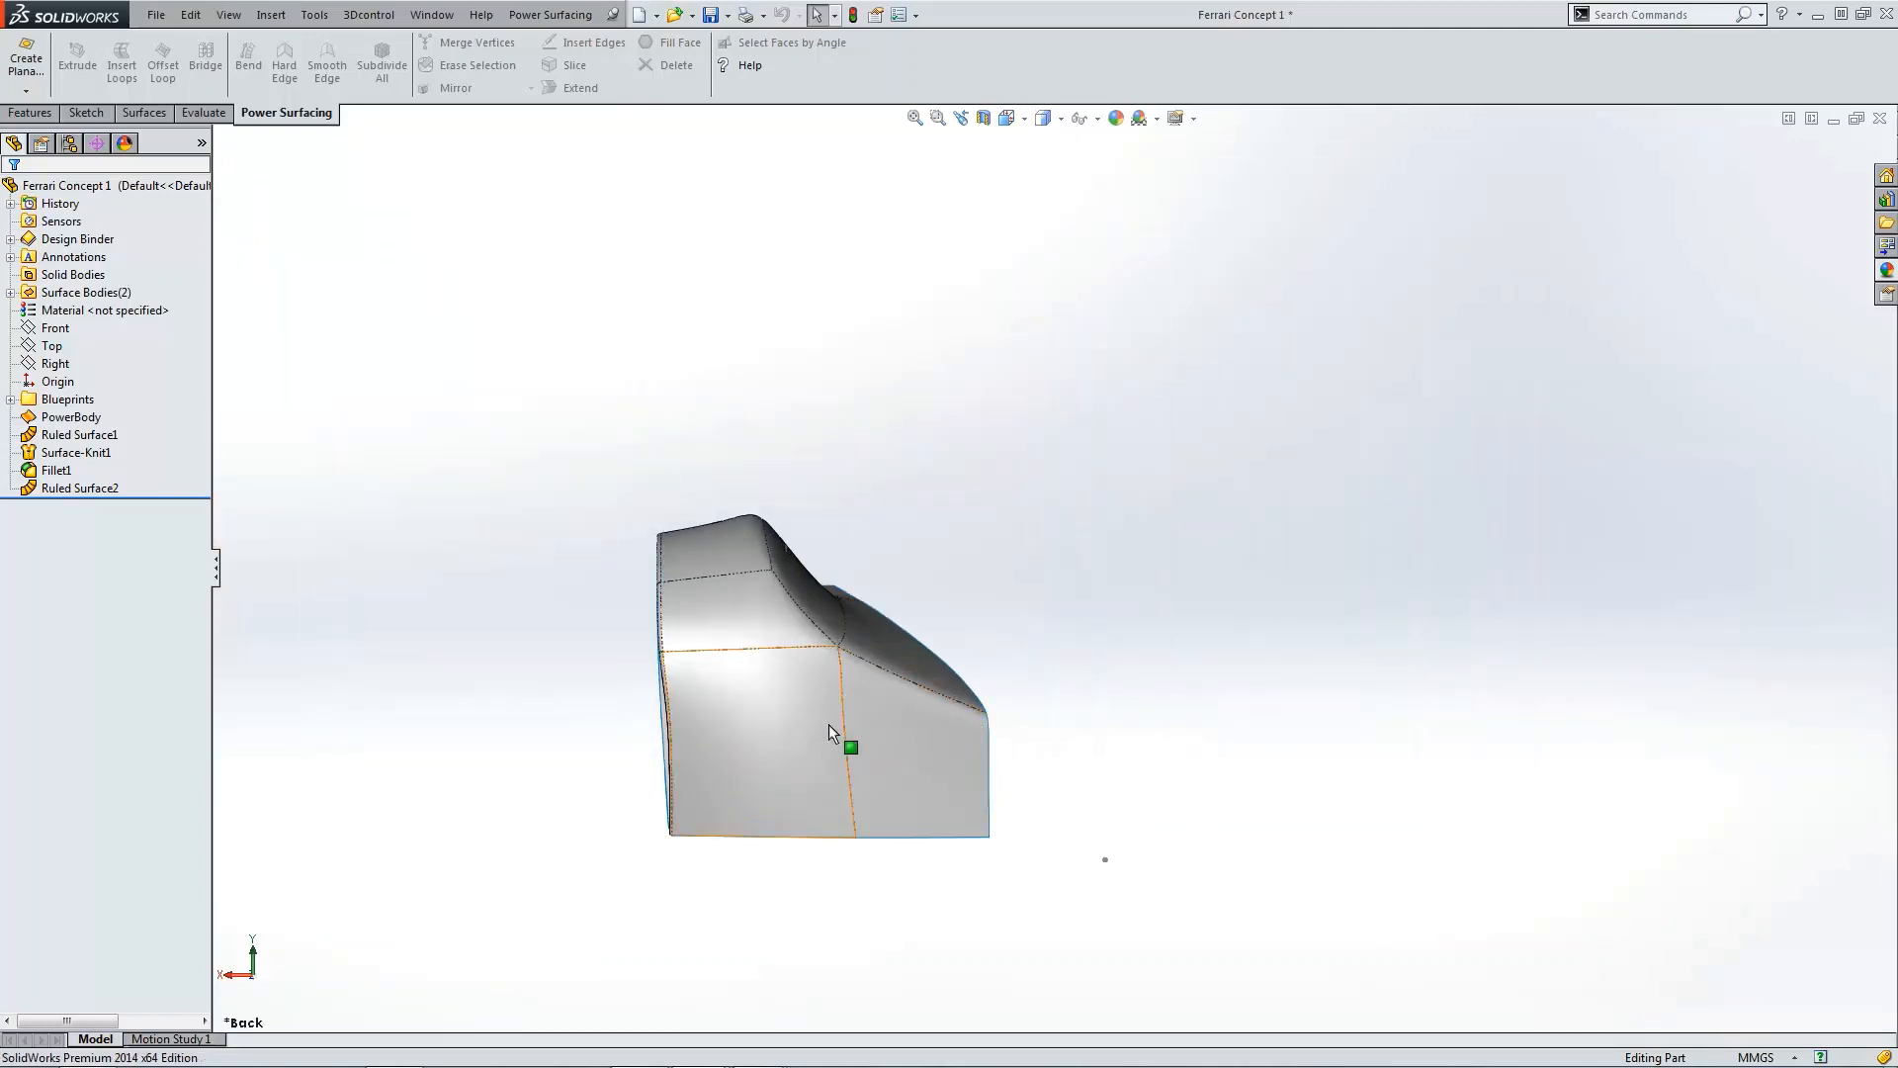
scroll(745, 750, "down", 3)
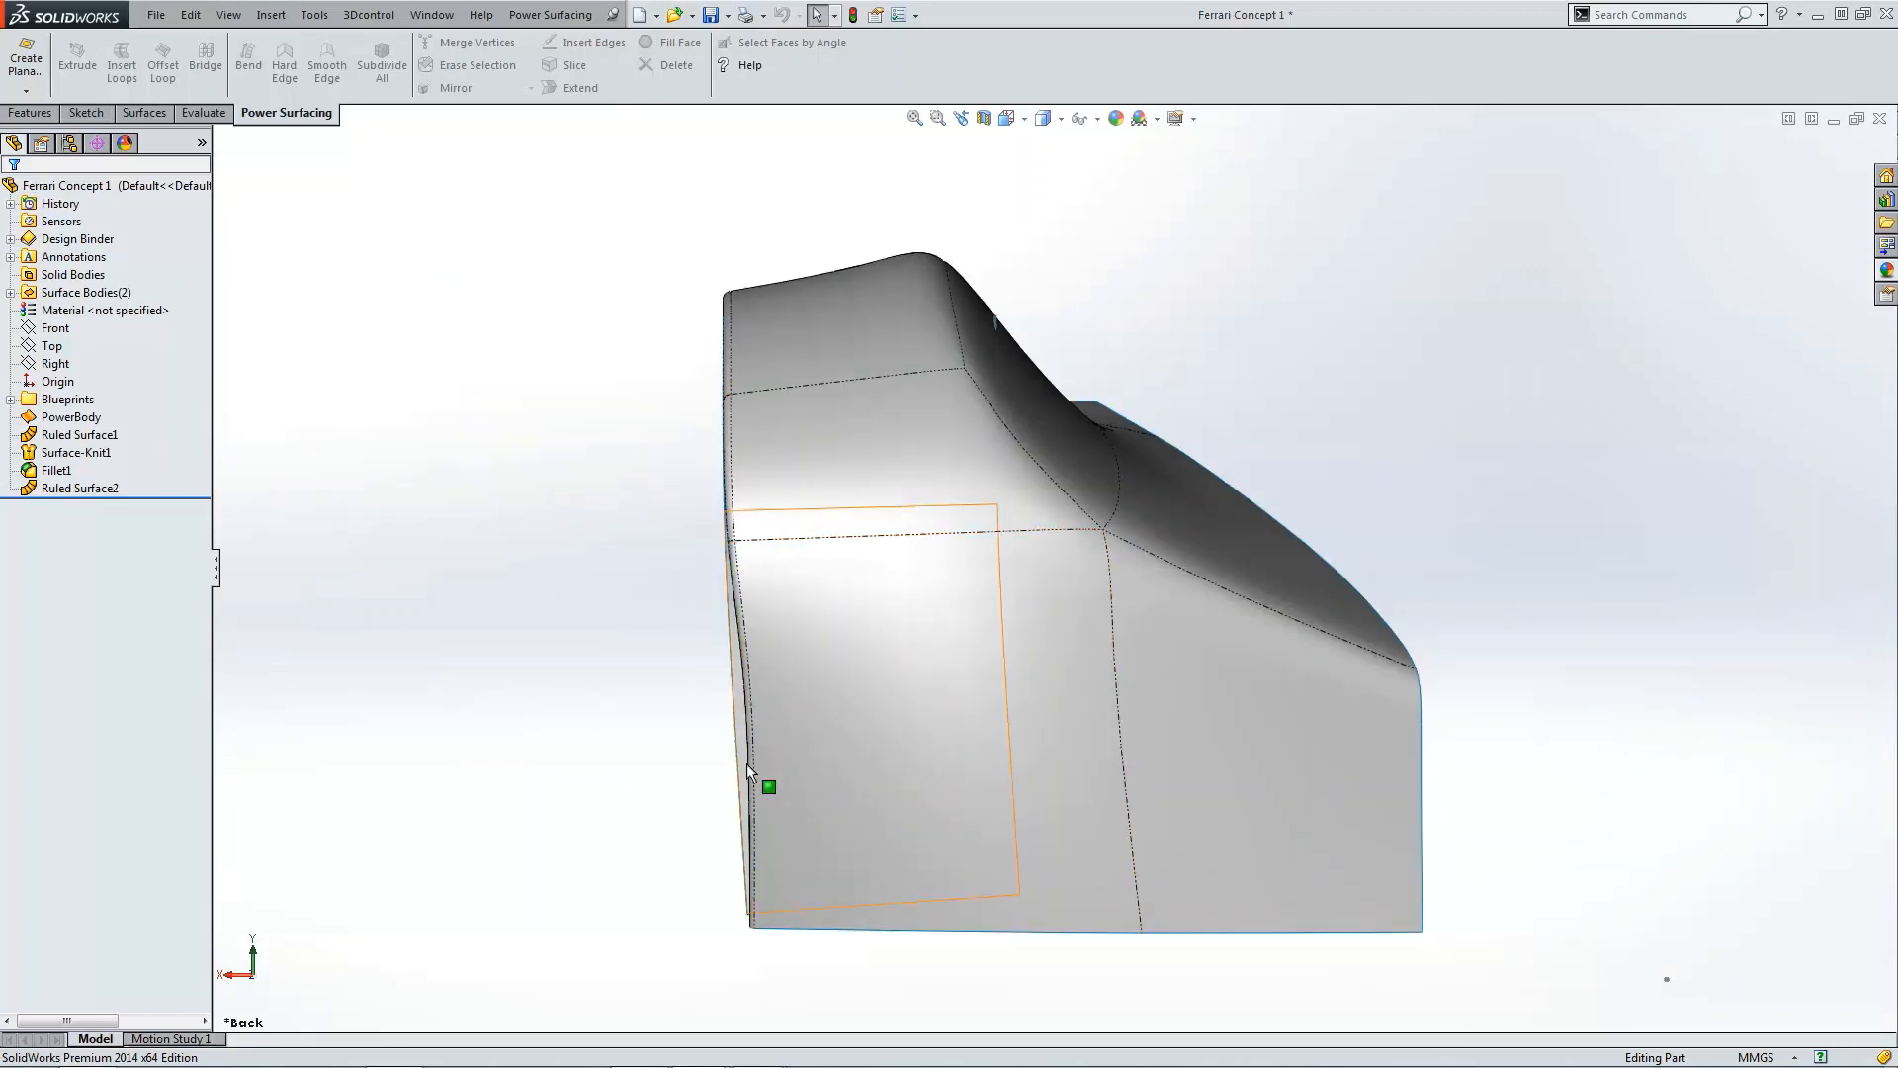
left_click(740, 692)
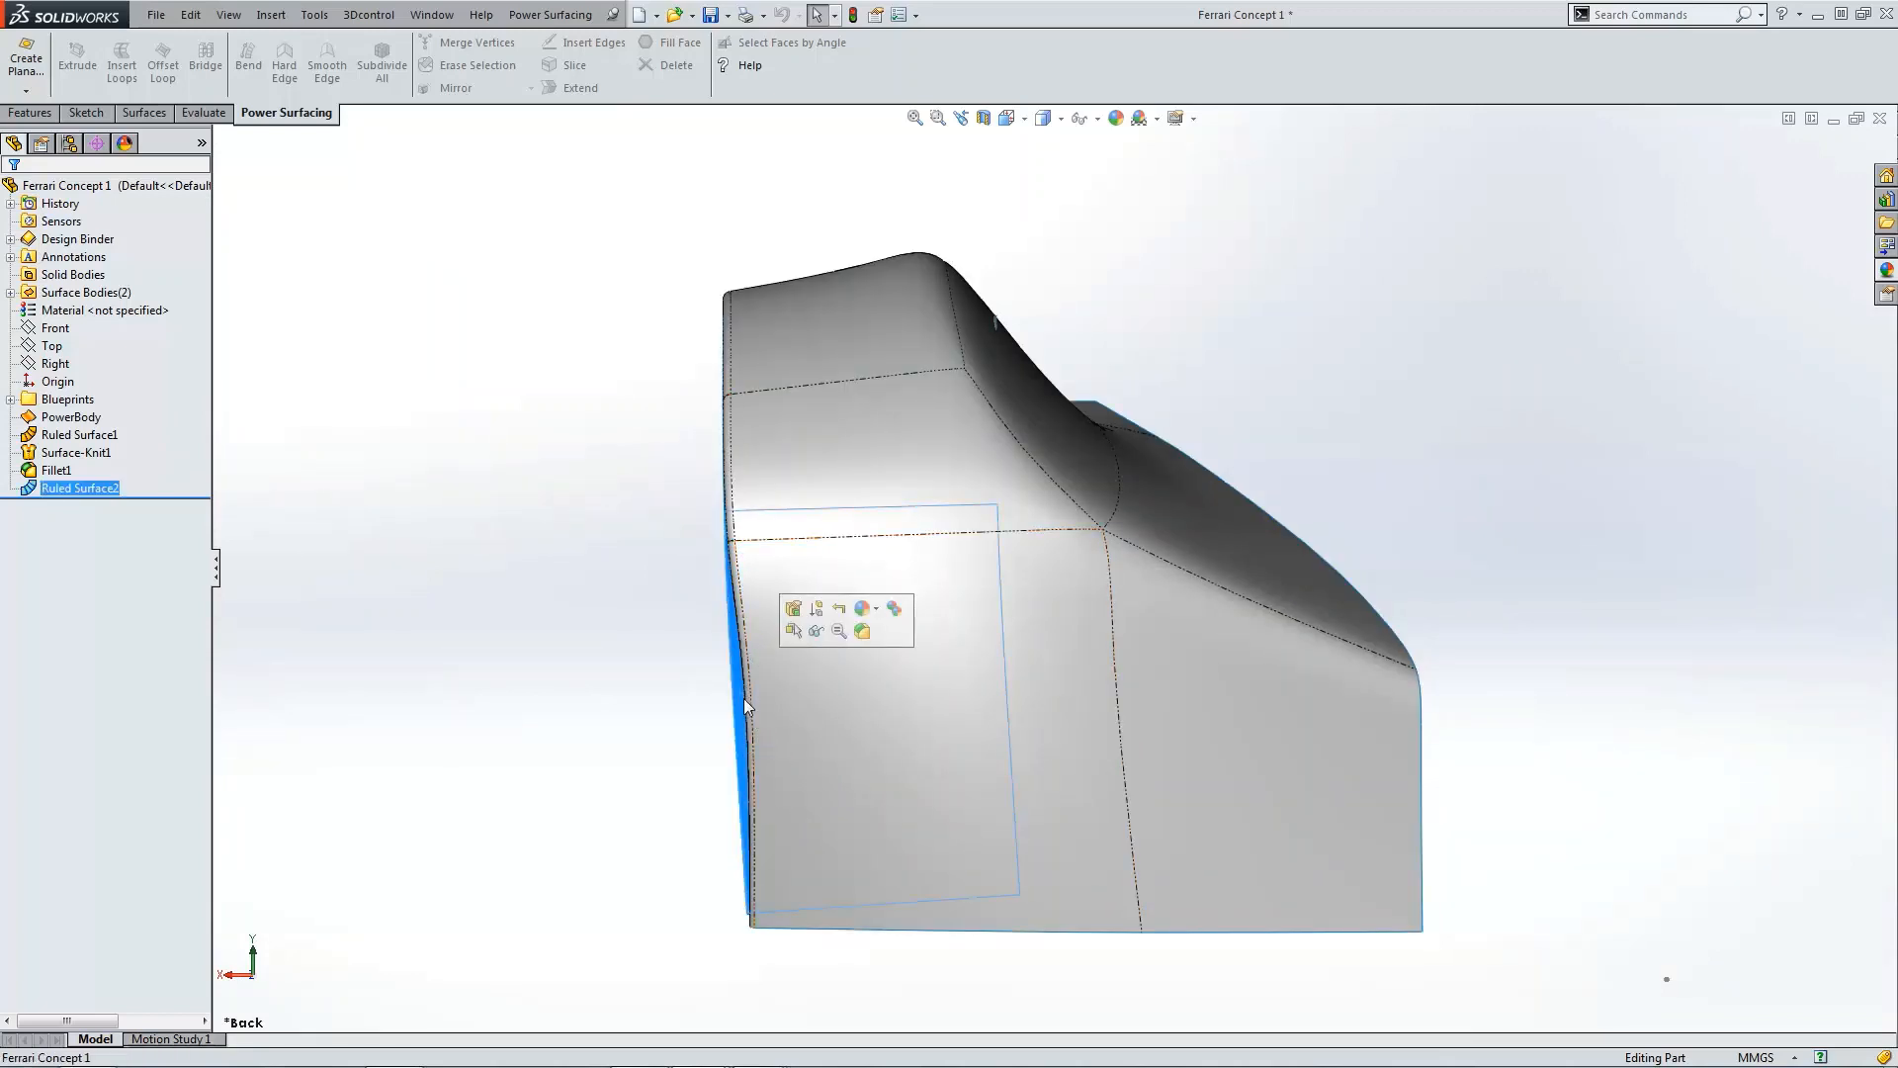
left_click(659, 689)
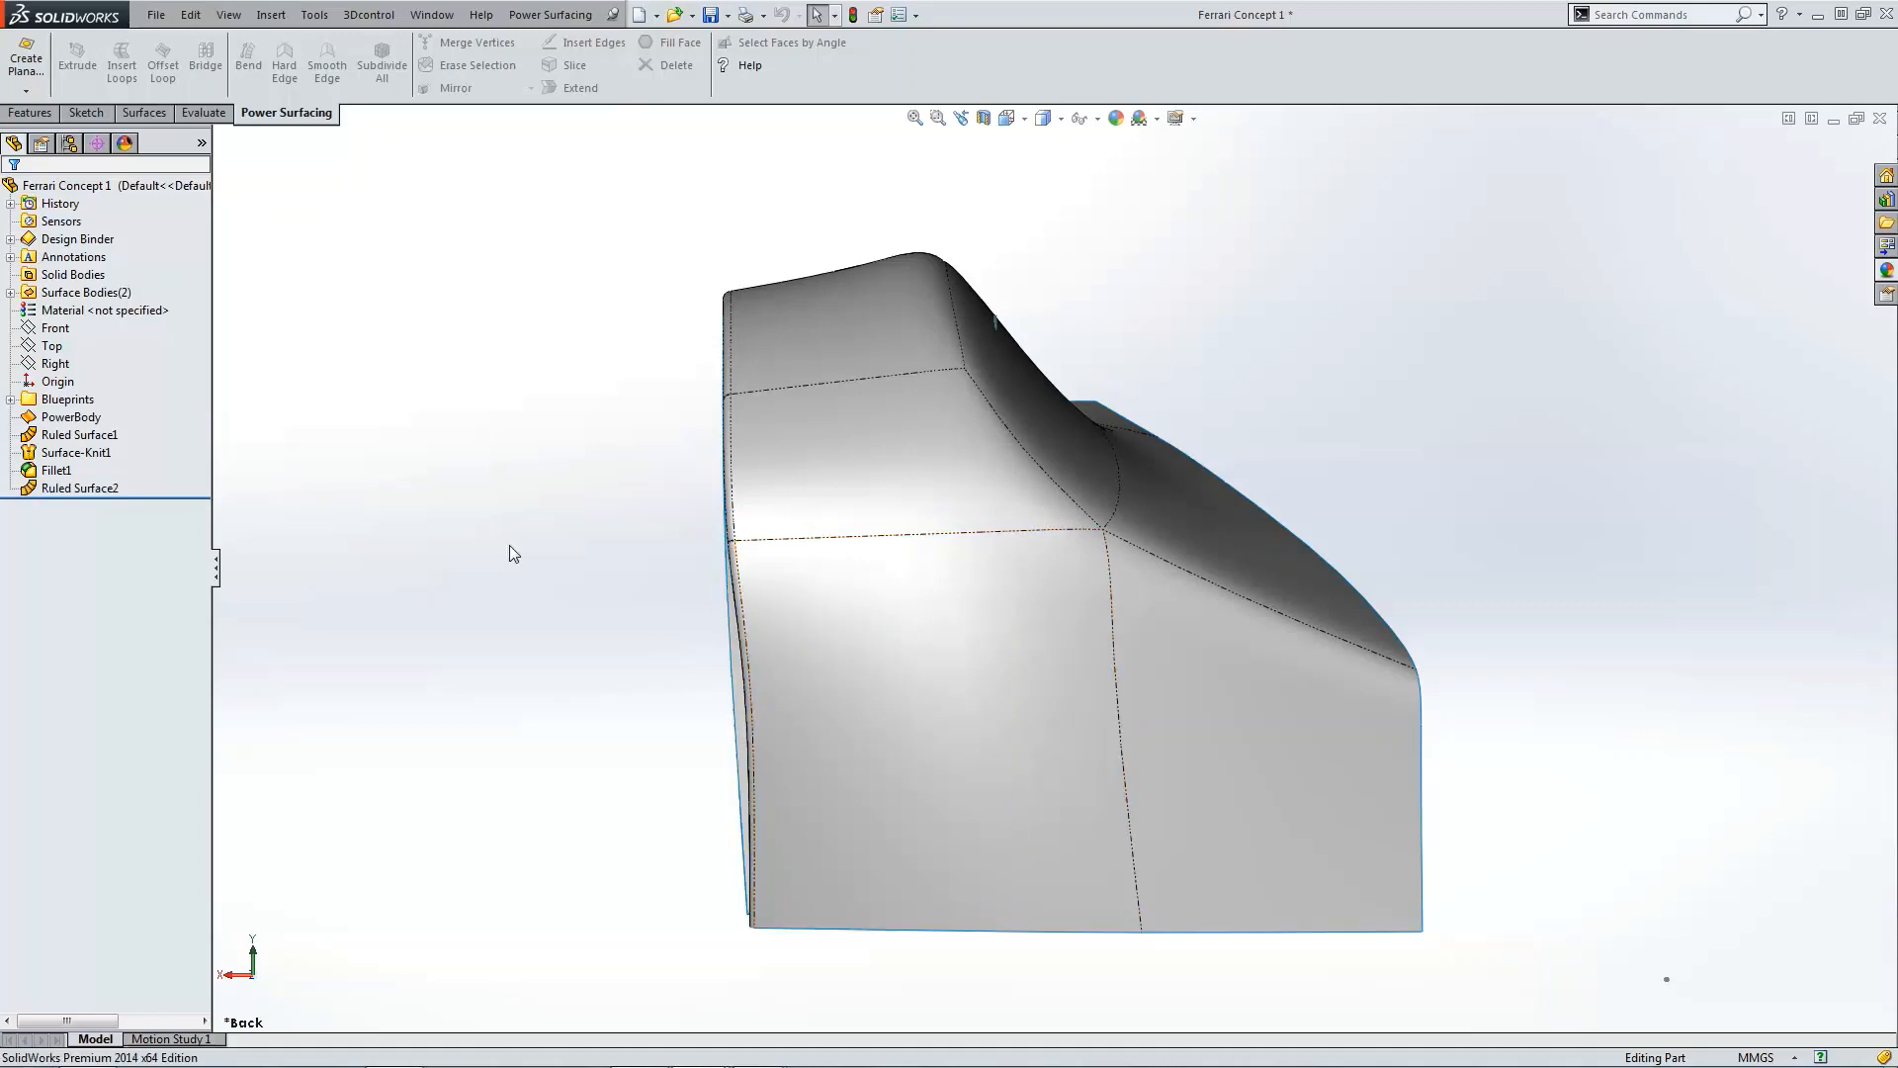
left_click(55, 327)
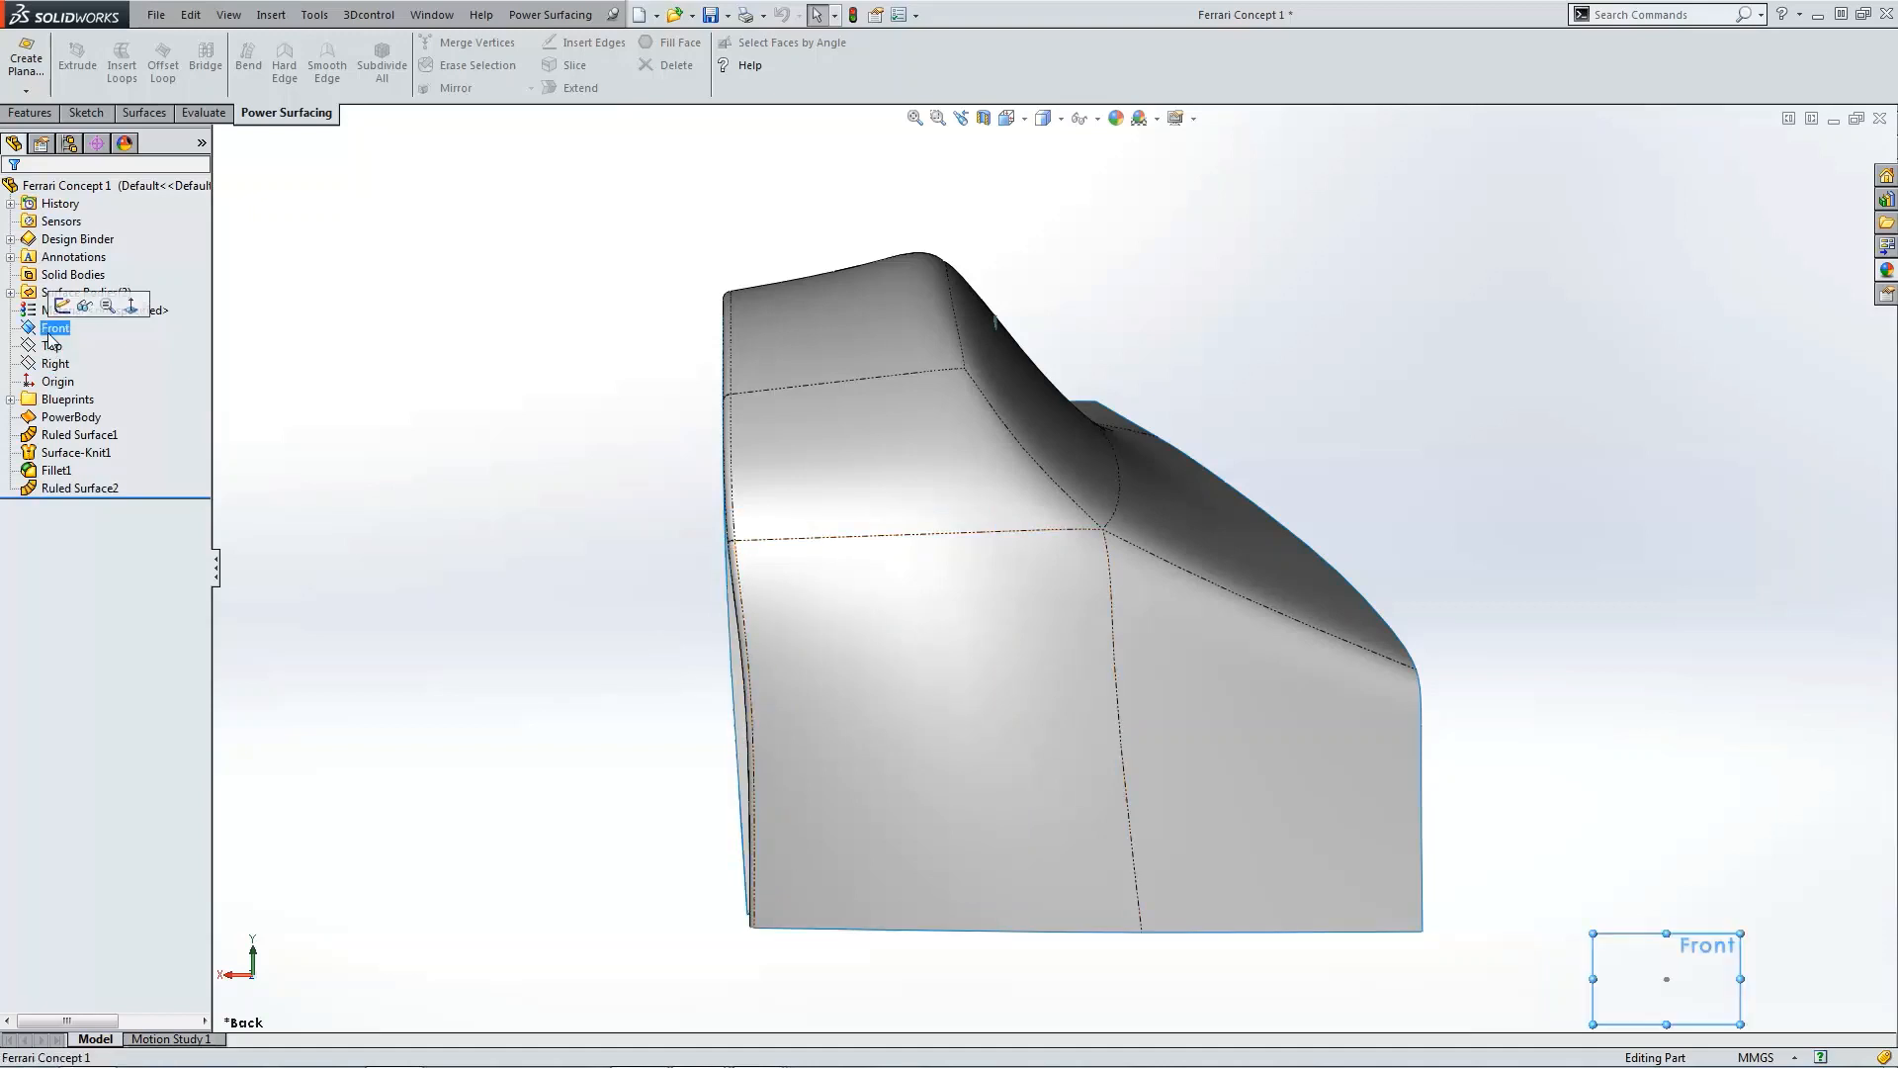
left_click(69, 304)
Step: Show the Front Blueprint picture behind the fender to trace the intake
left_click(11, 399)
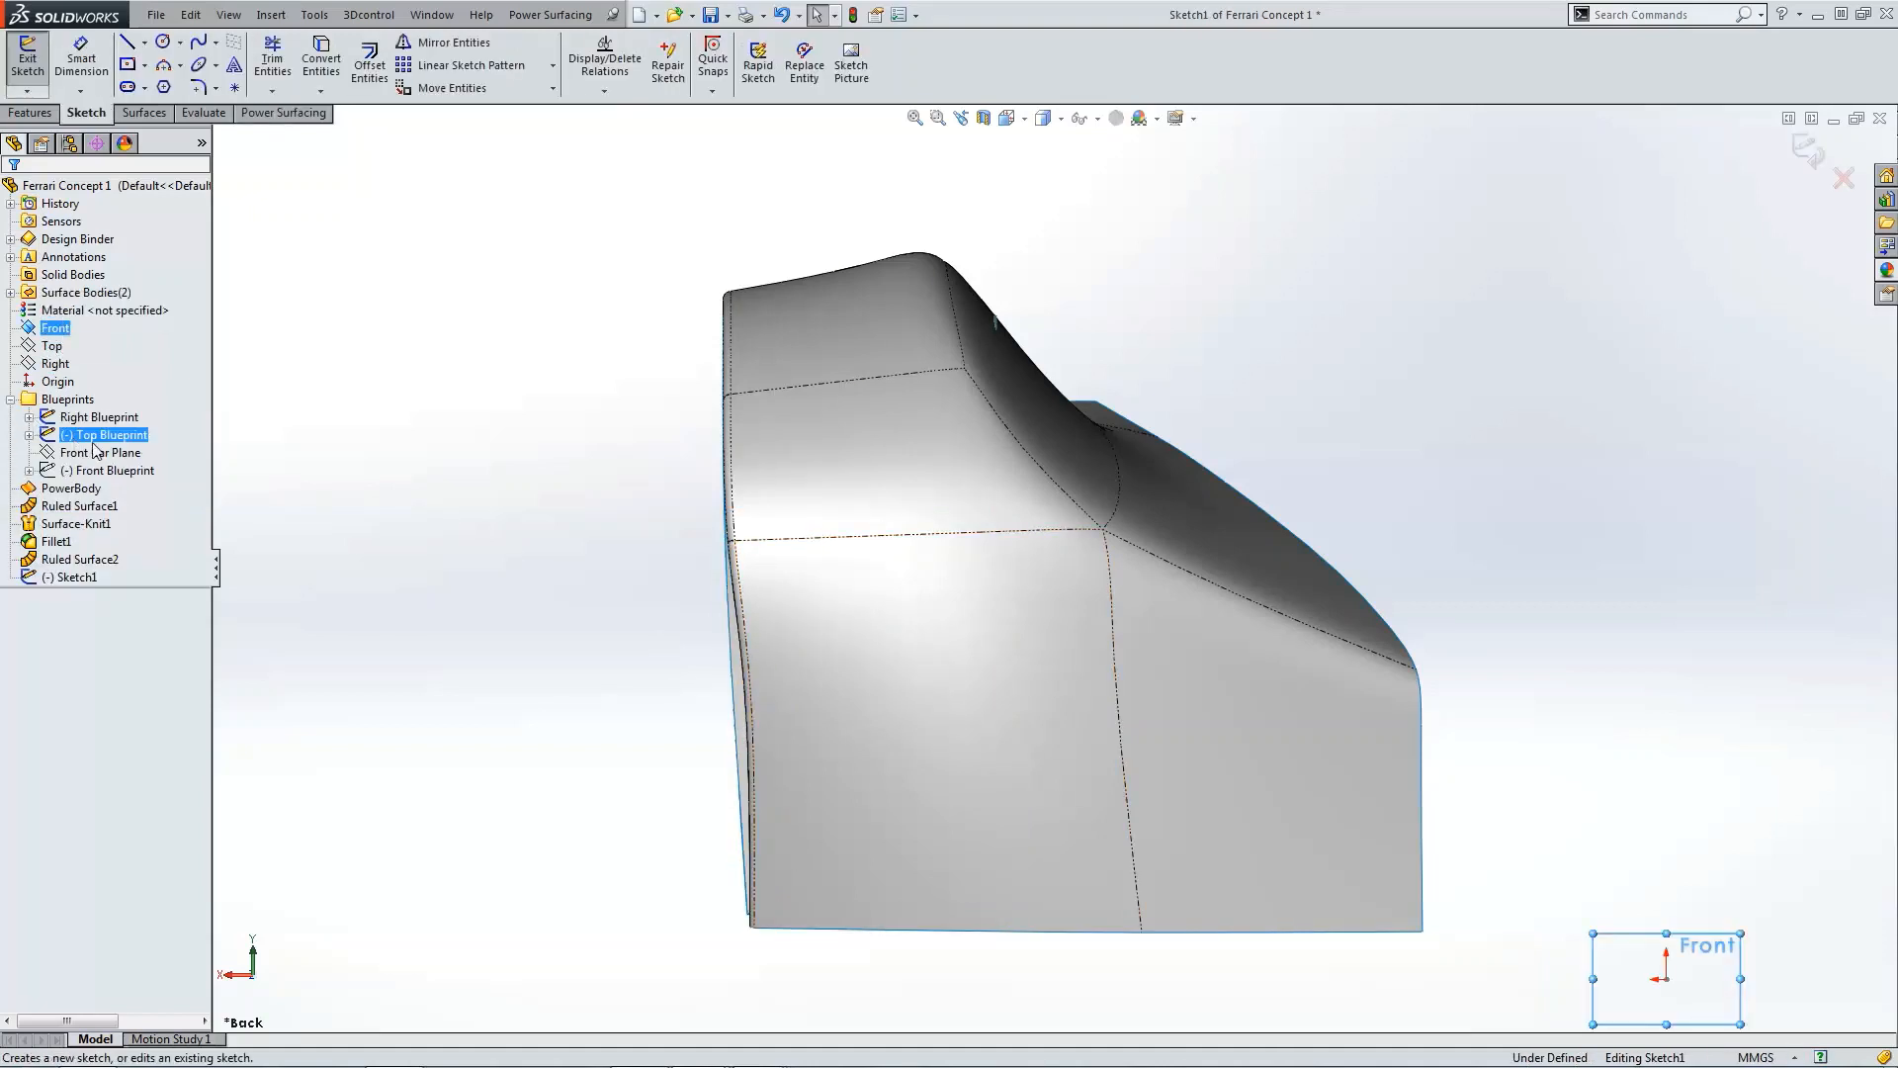
left_click(85, 468)
left_click(100, 438)
scroll(880, 744, "down", 5)
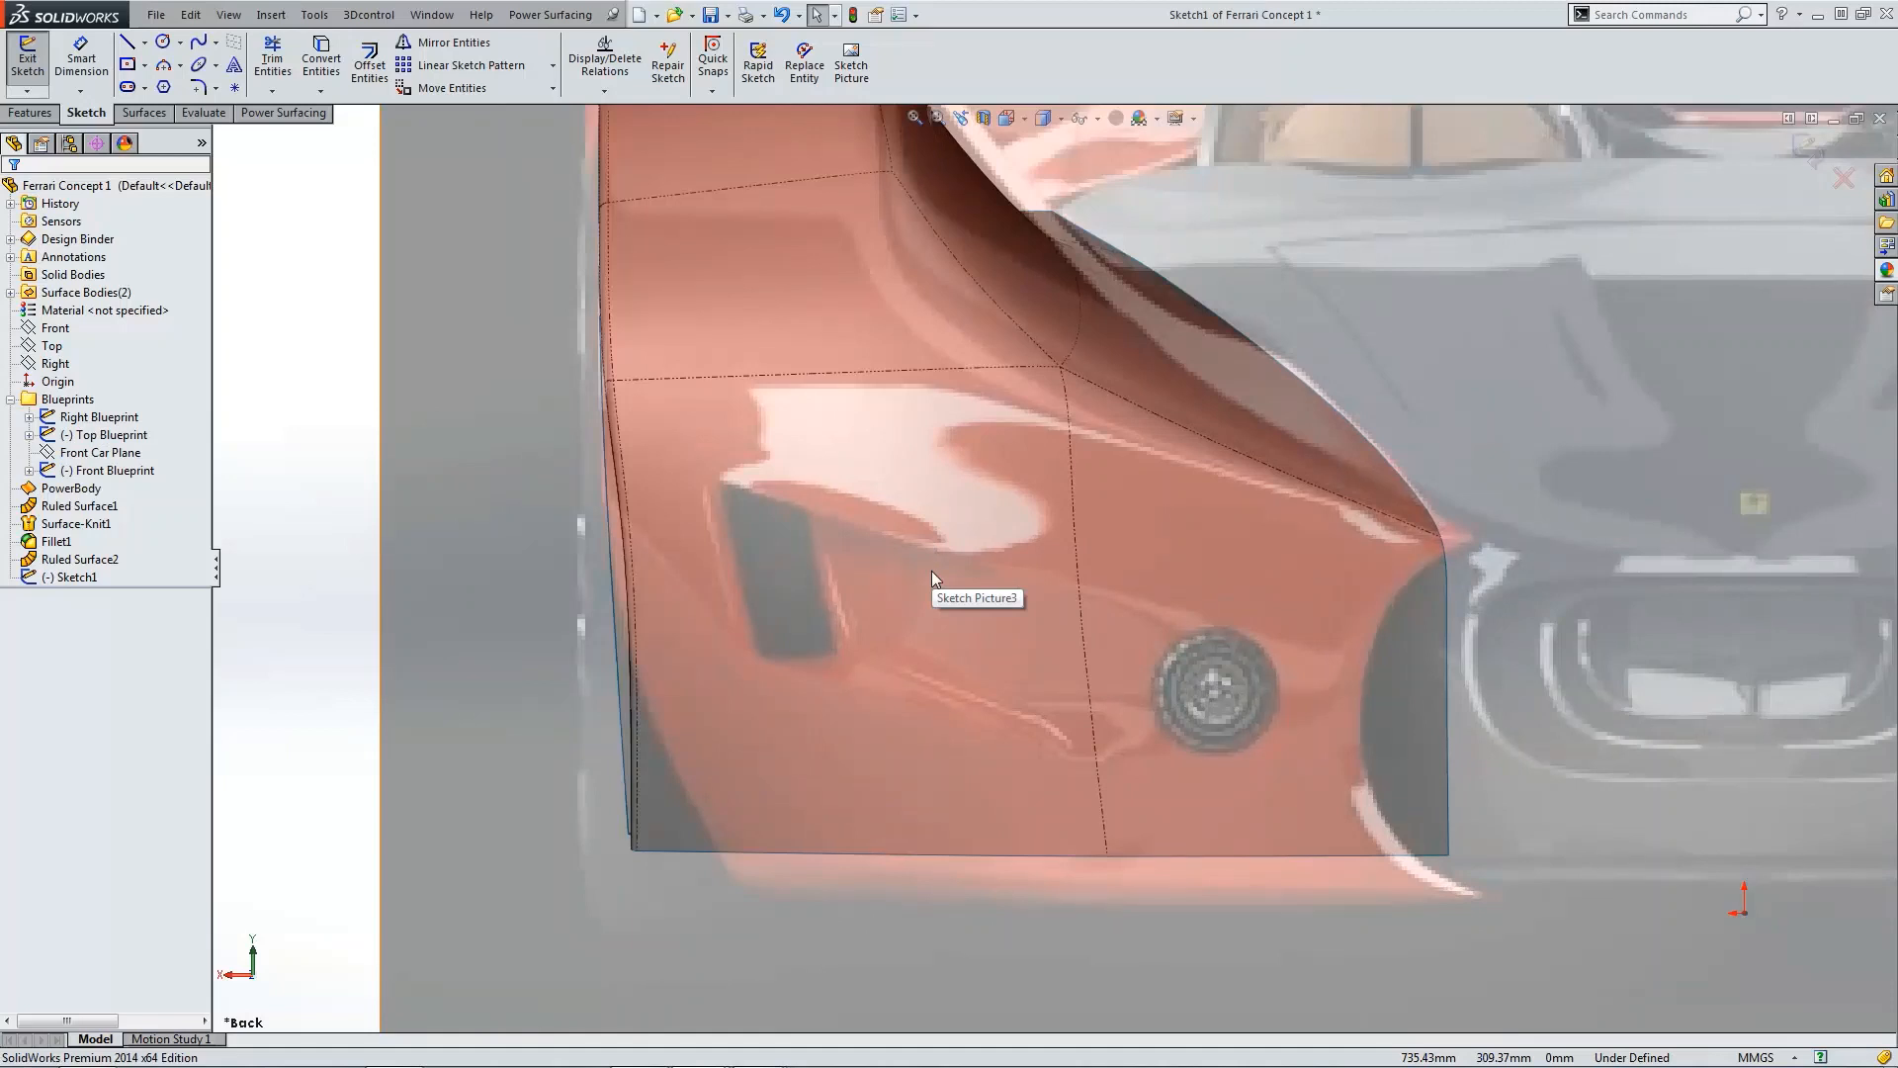
Step: Sketch a spline along the intake's upper edge in the blueprint, from the fender's mid line to its front corner
left_click(216, 42)
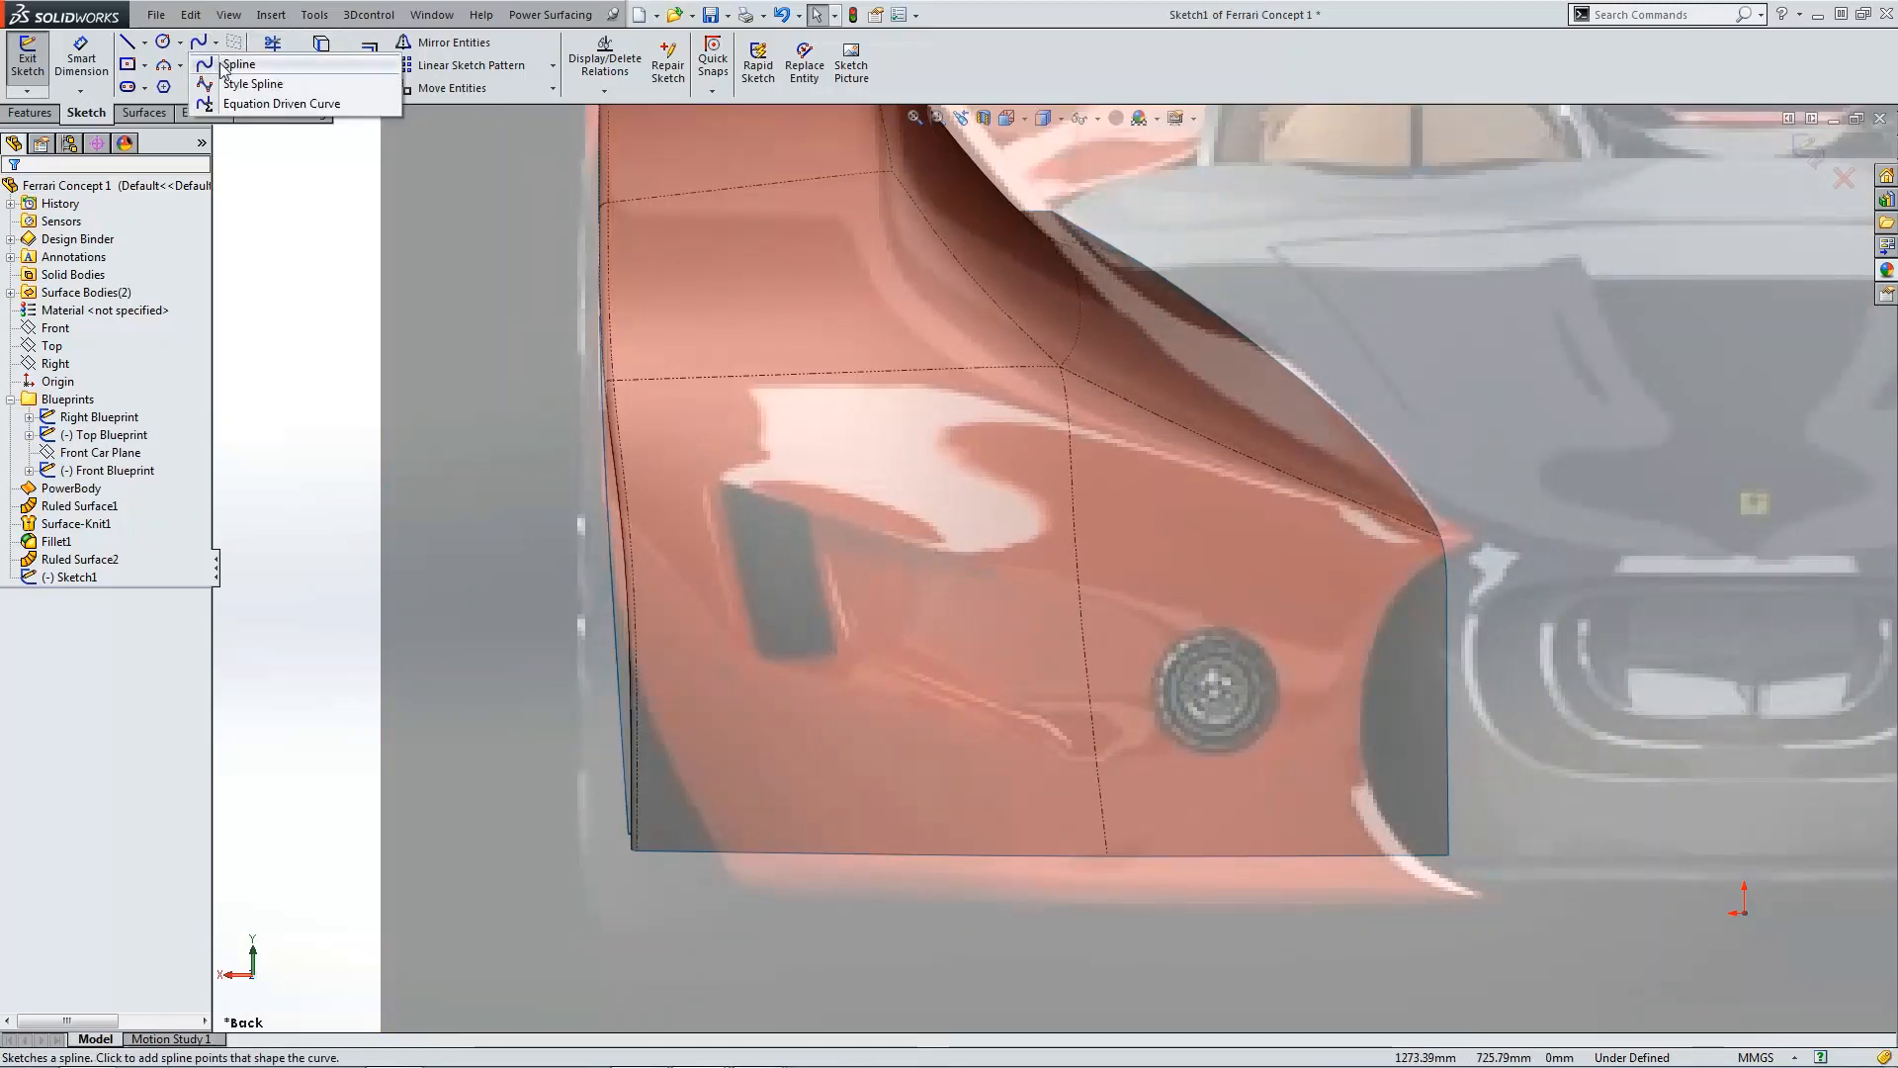
left_click(242, 64)
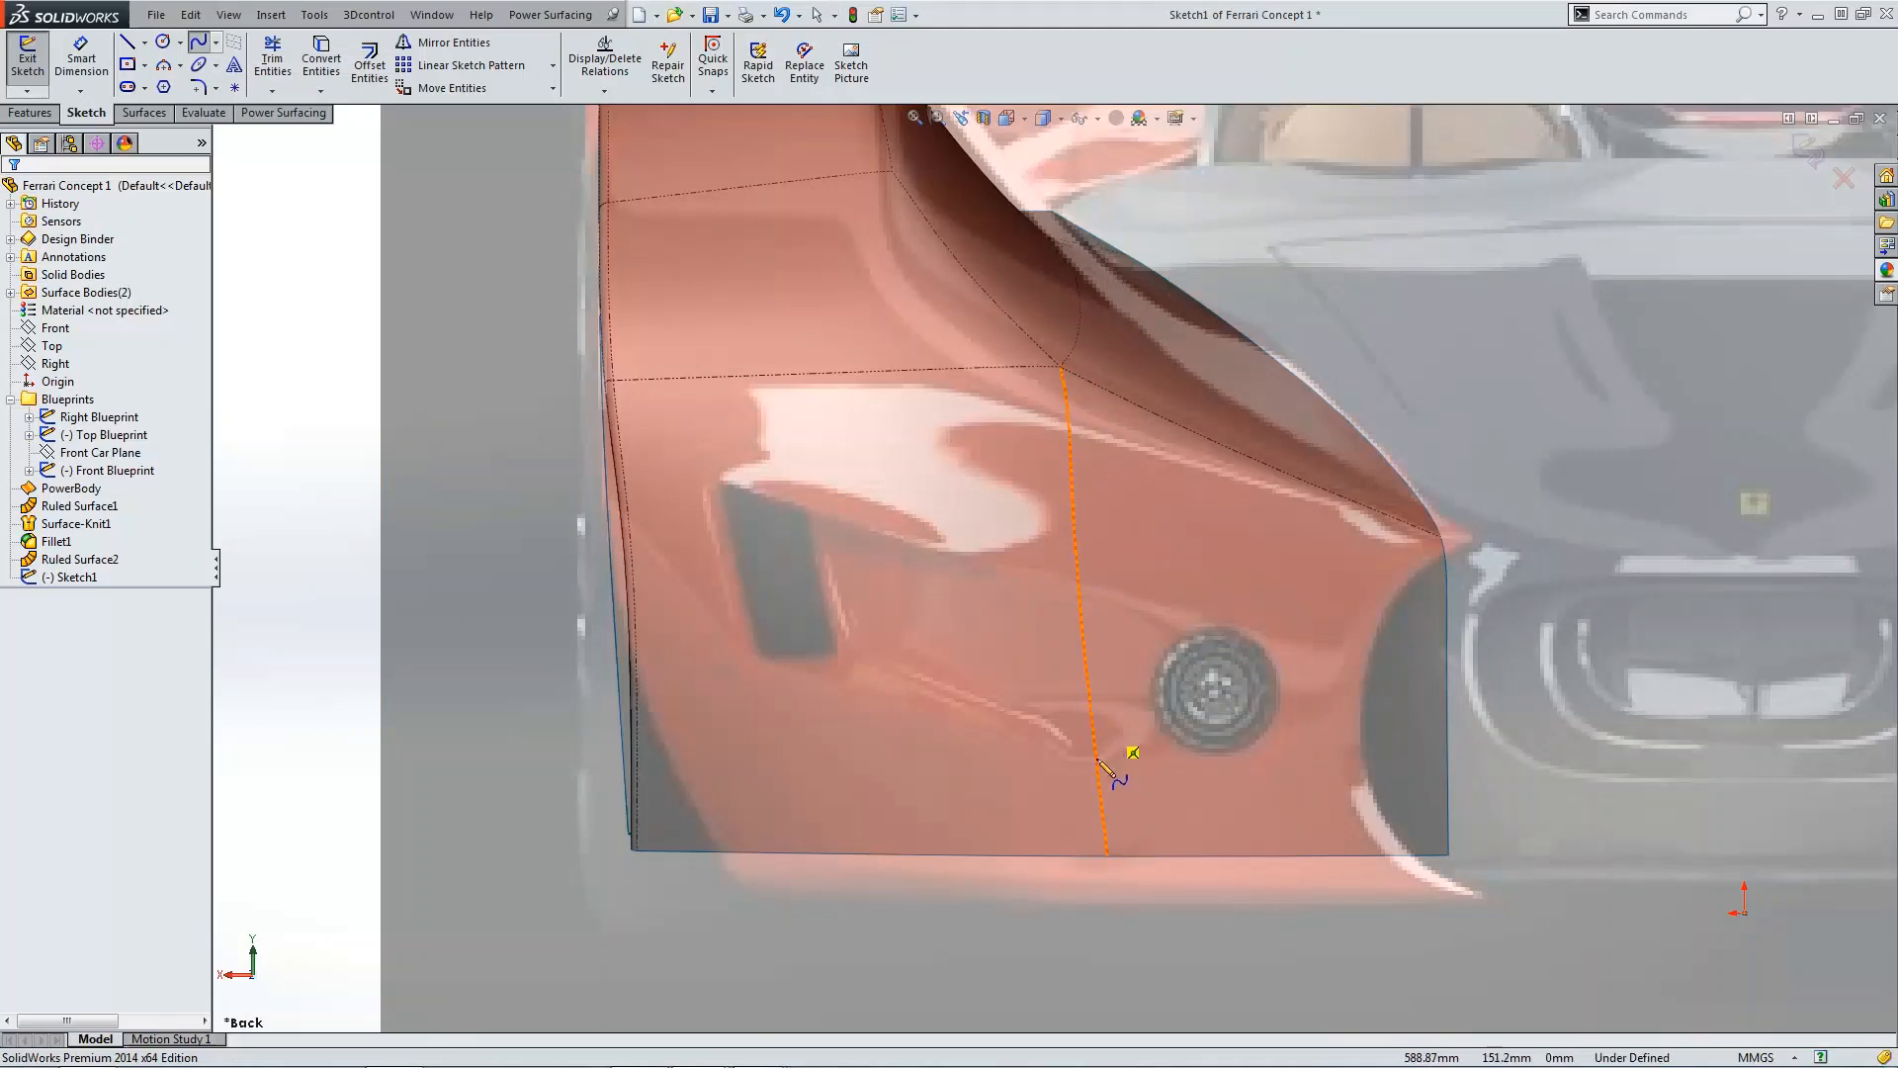
left_click(1080, 595)
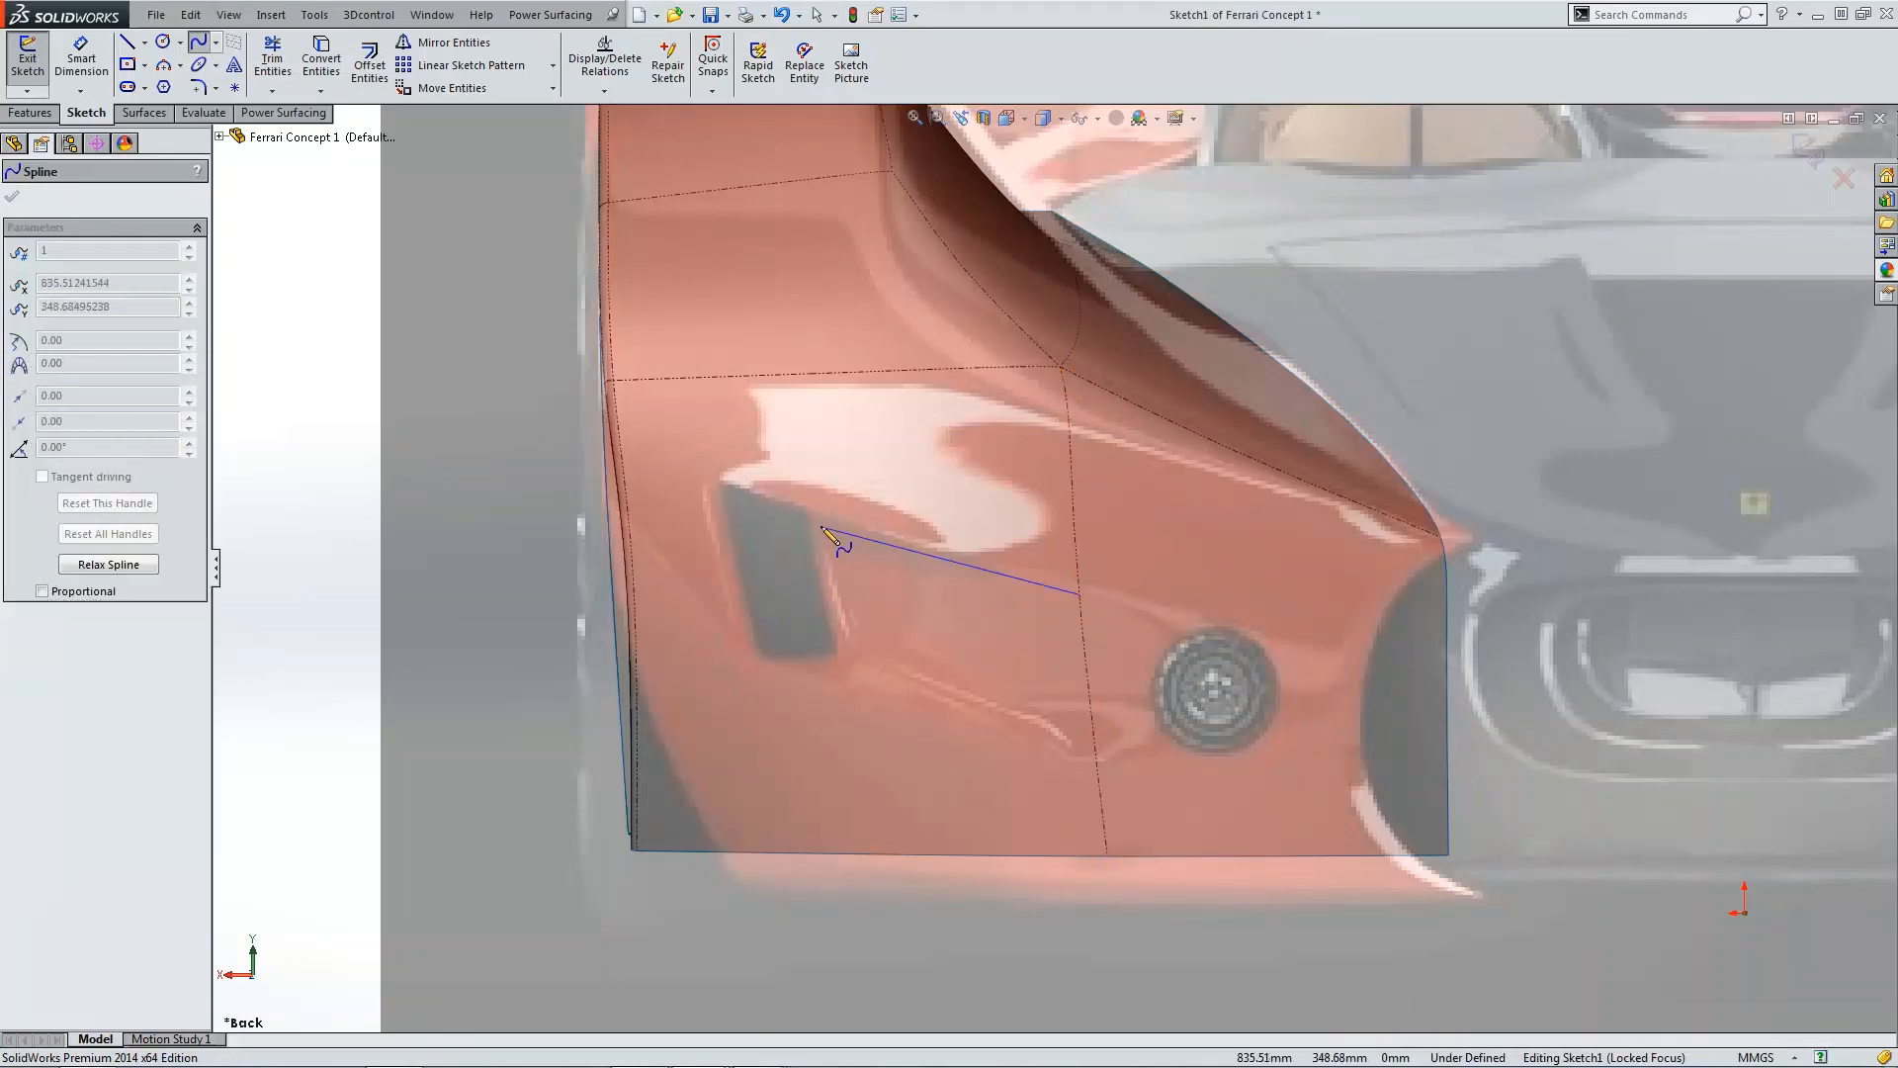
right_click(685, 472)
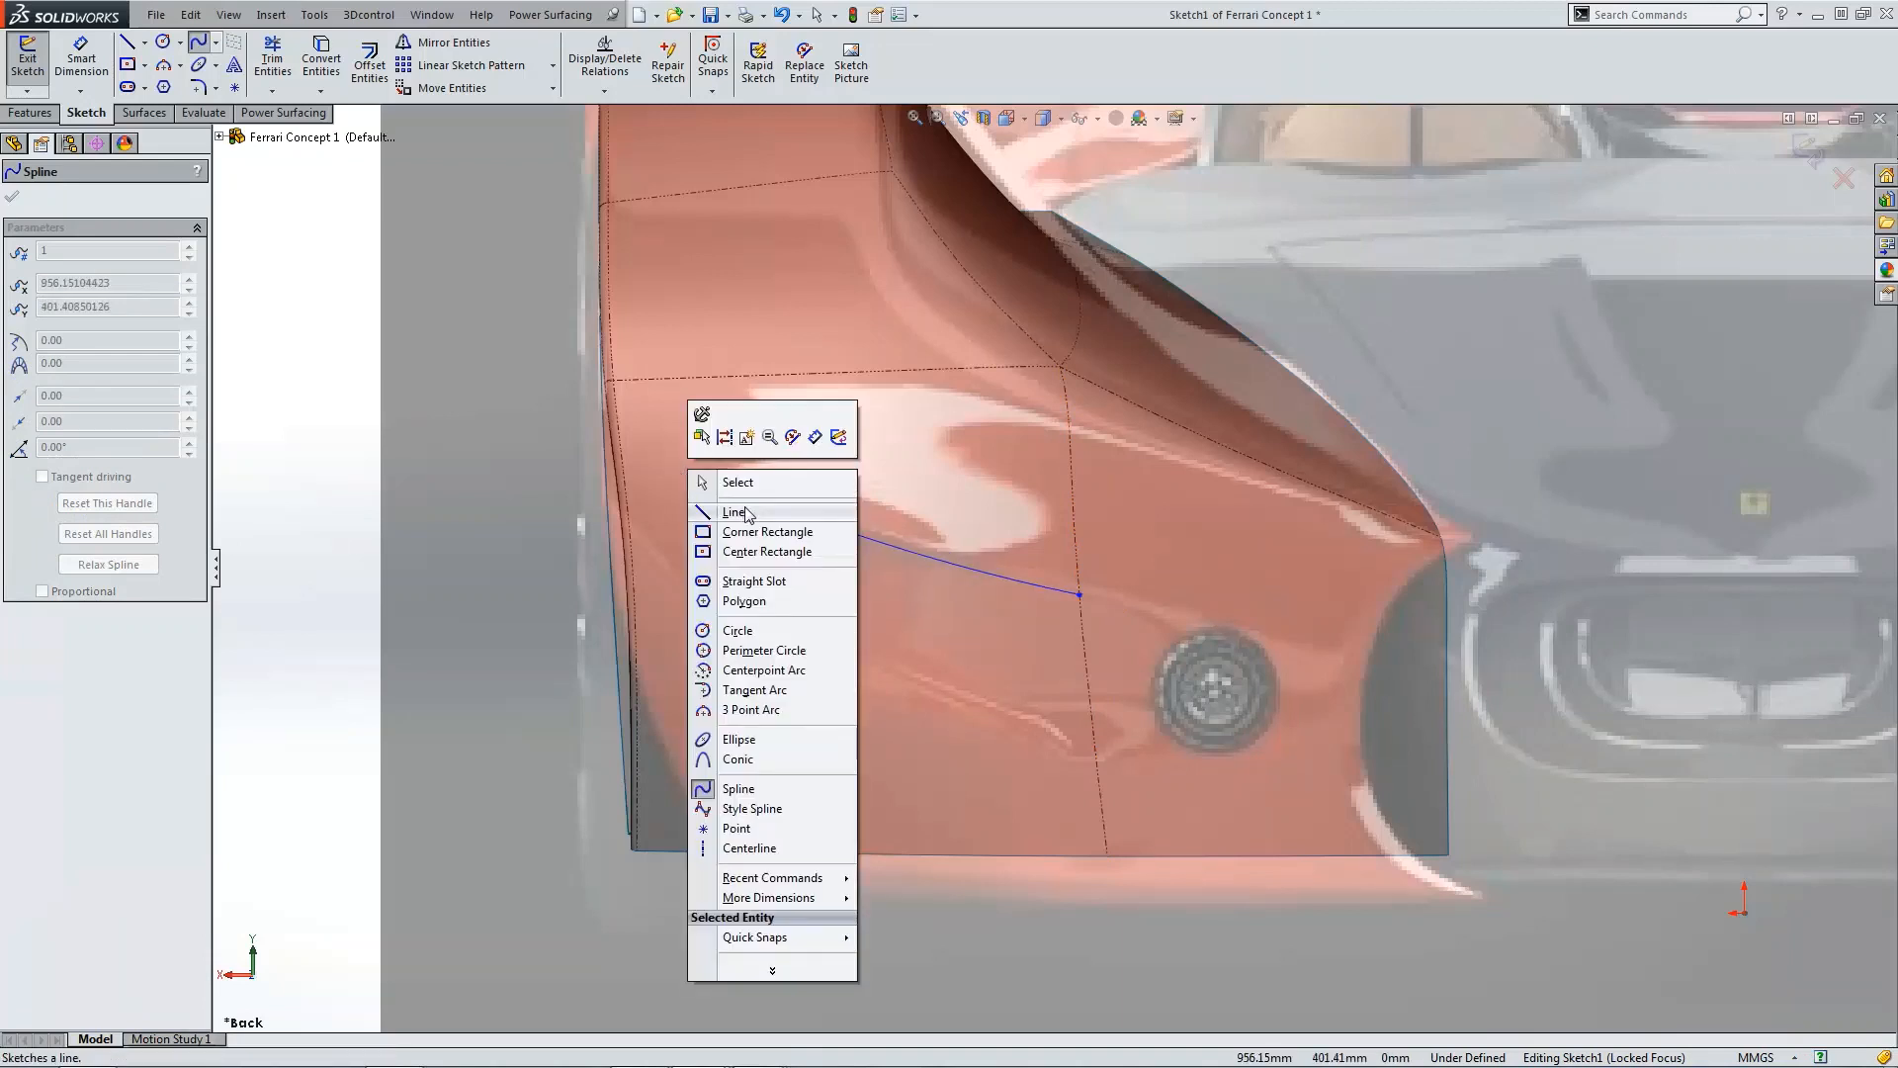
key("Escape")
key("Escape")
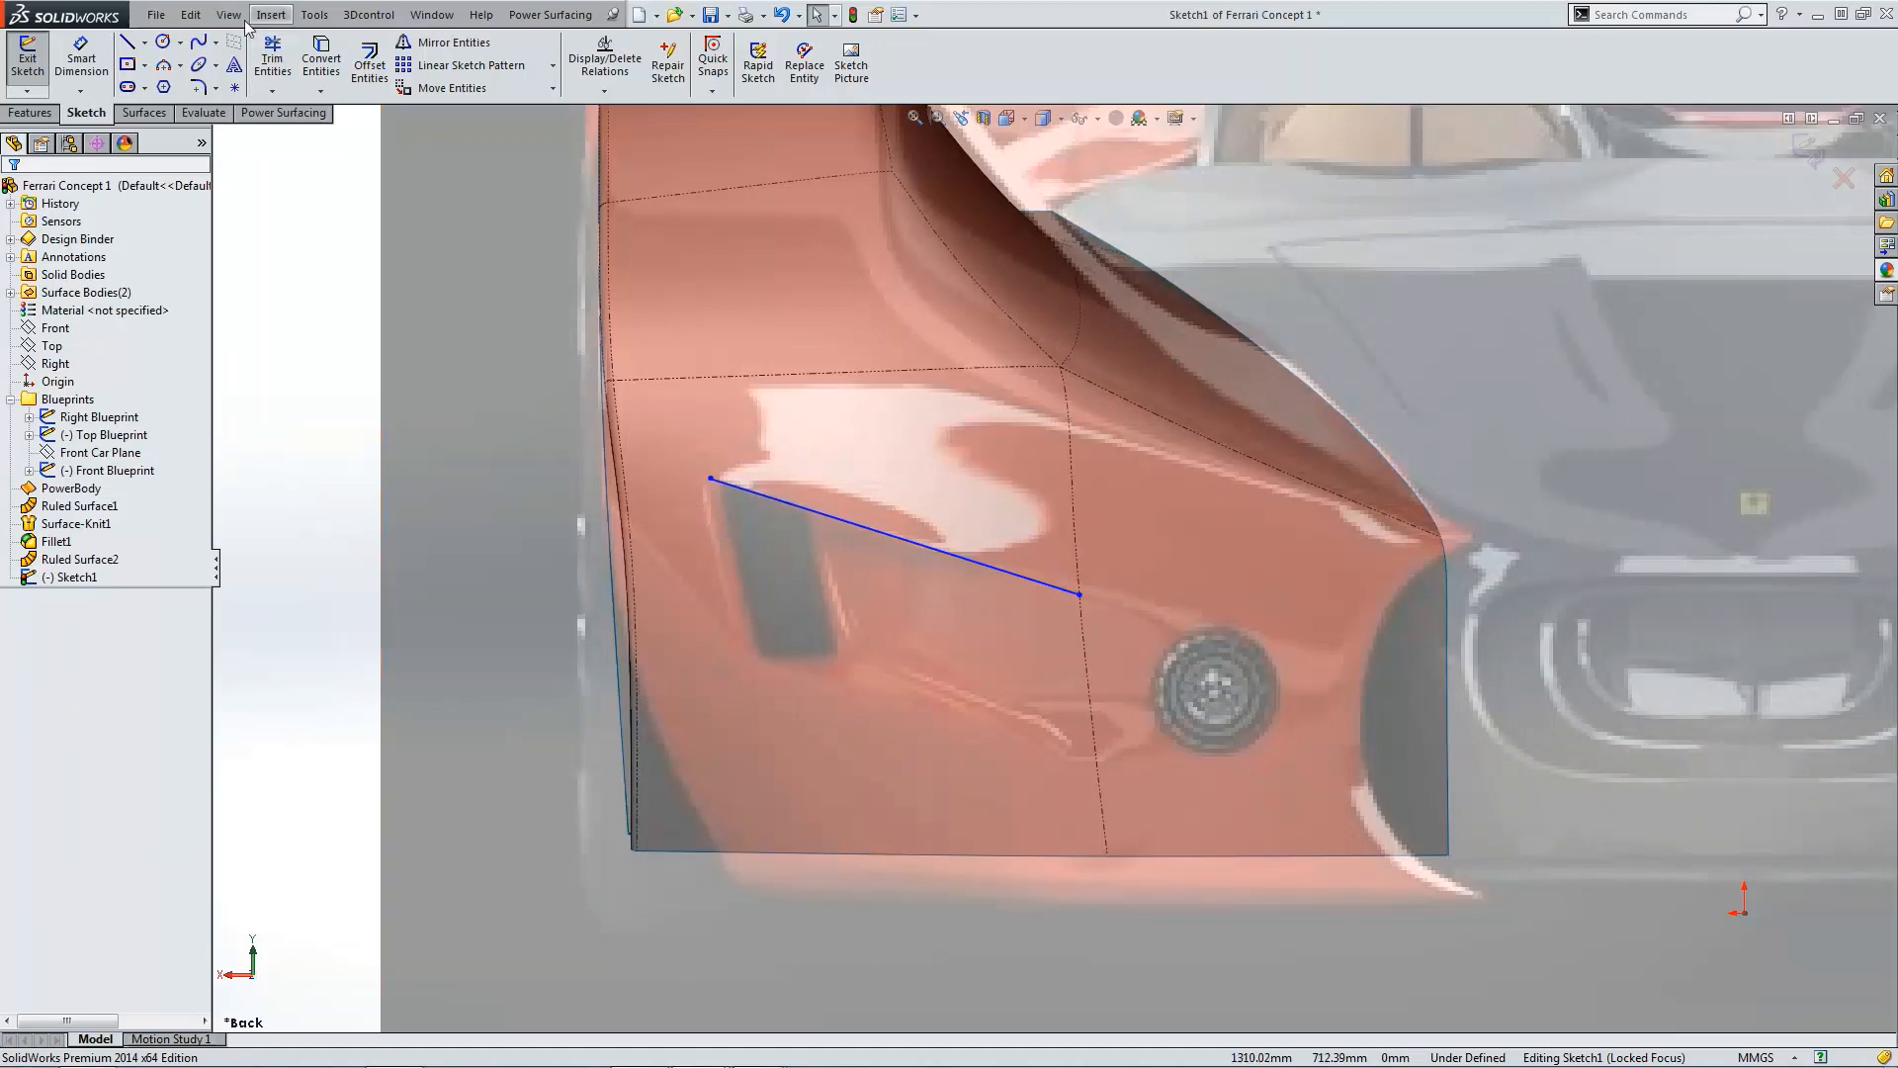
Step: Sketch a second spline along the intake's lower edge in the blueprint
left_click(215, 41)
left_click(242, 61)
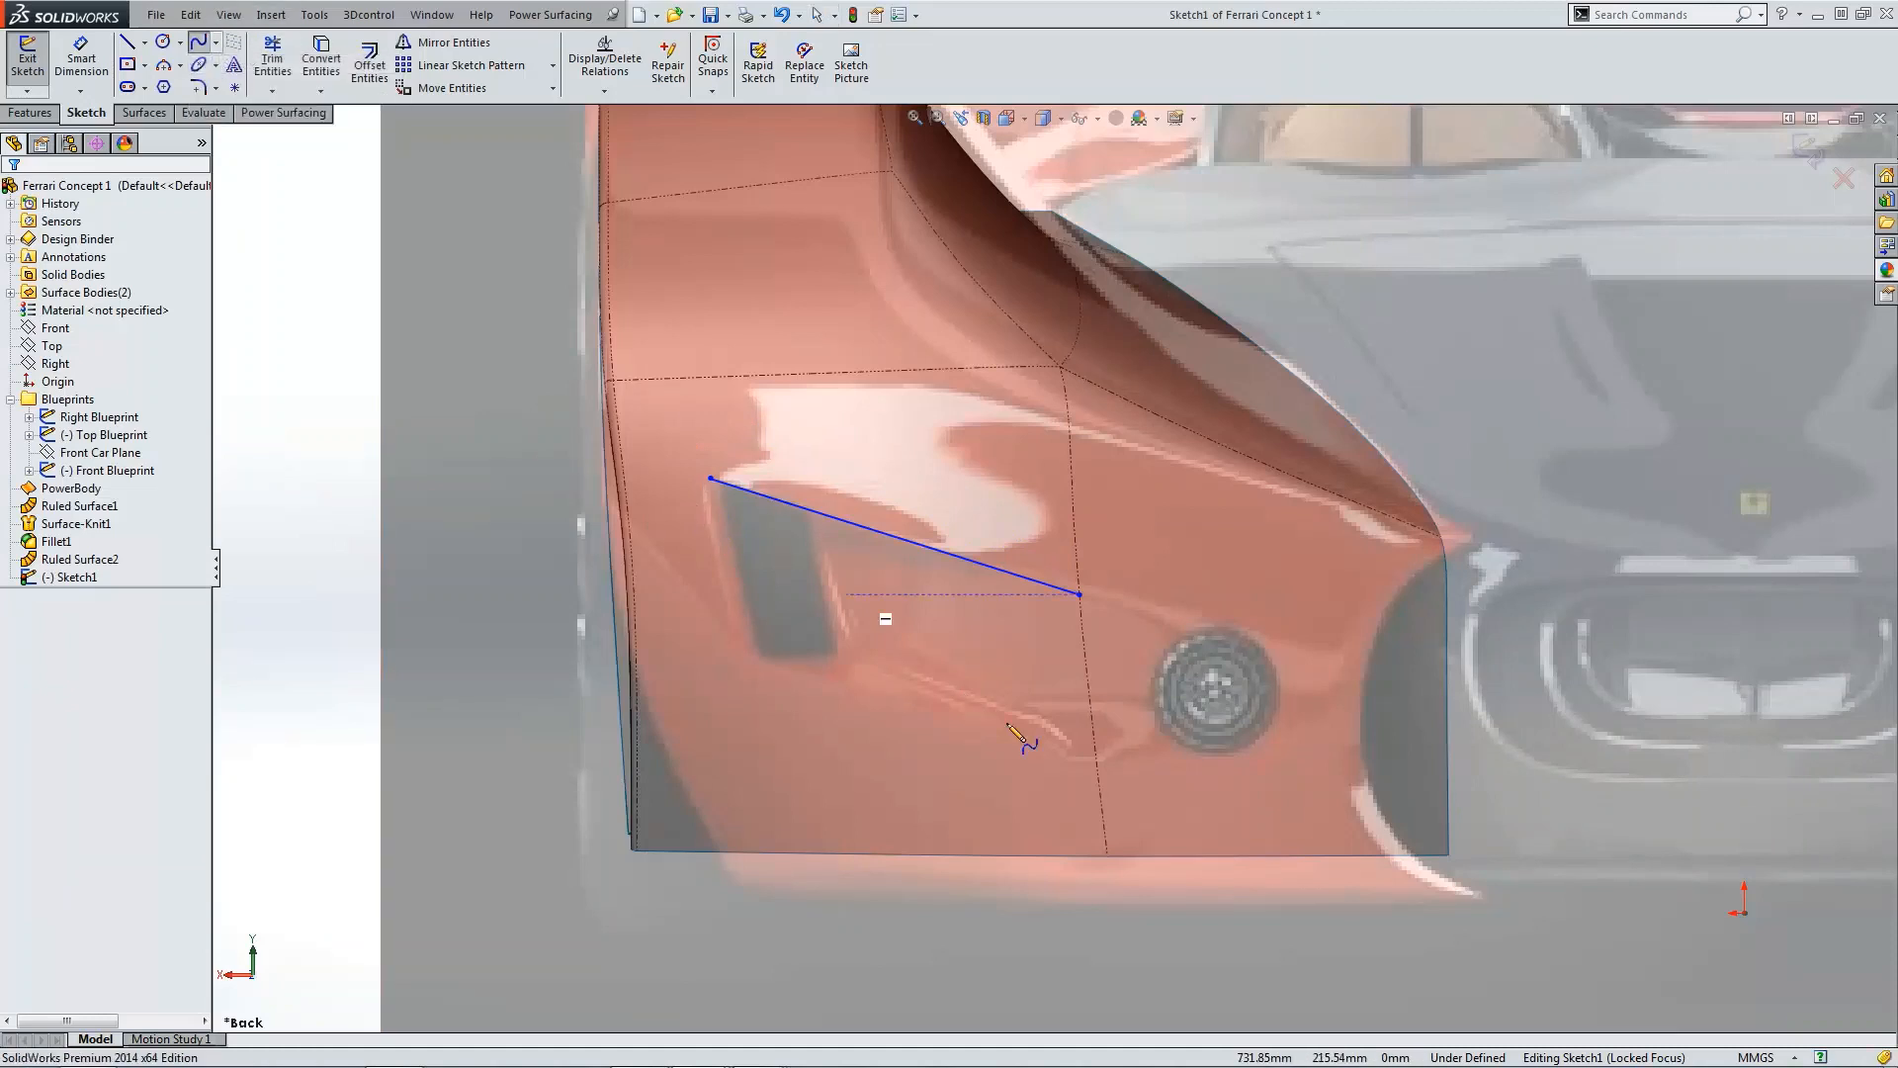
left_click(1096, 761)
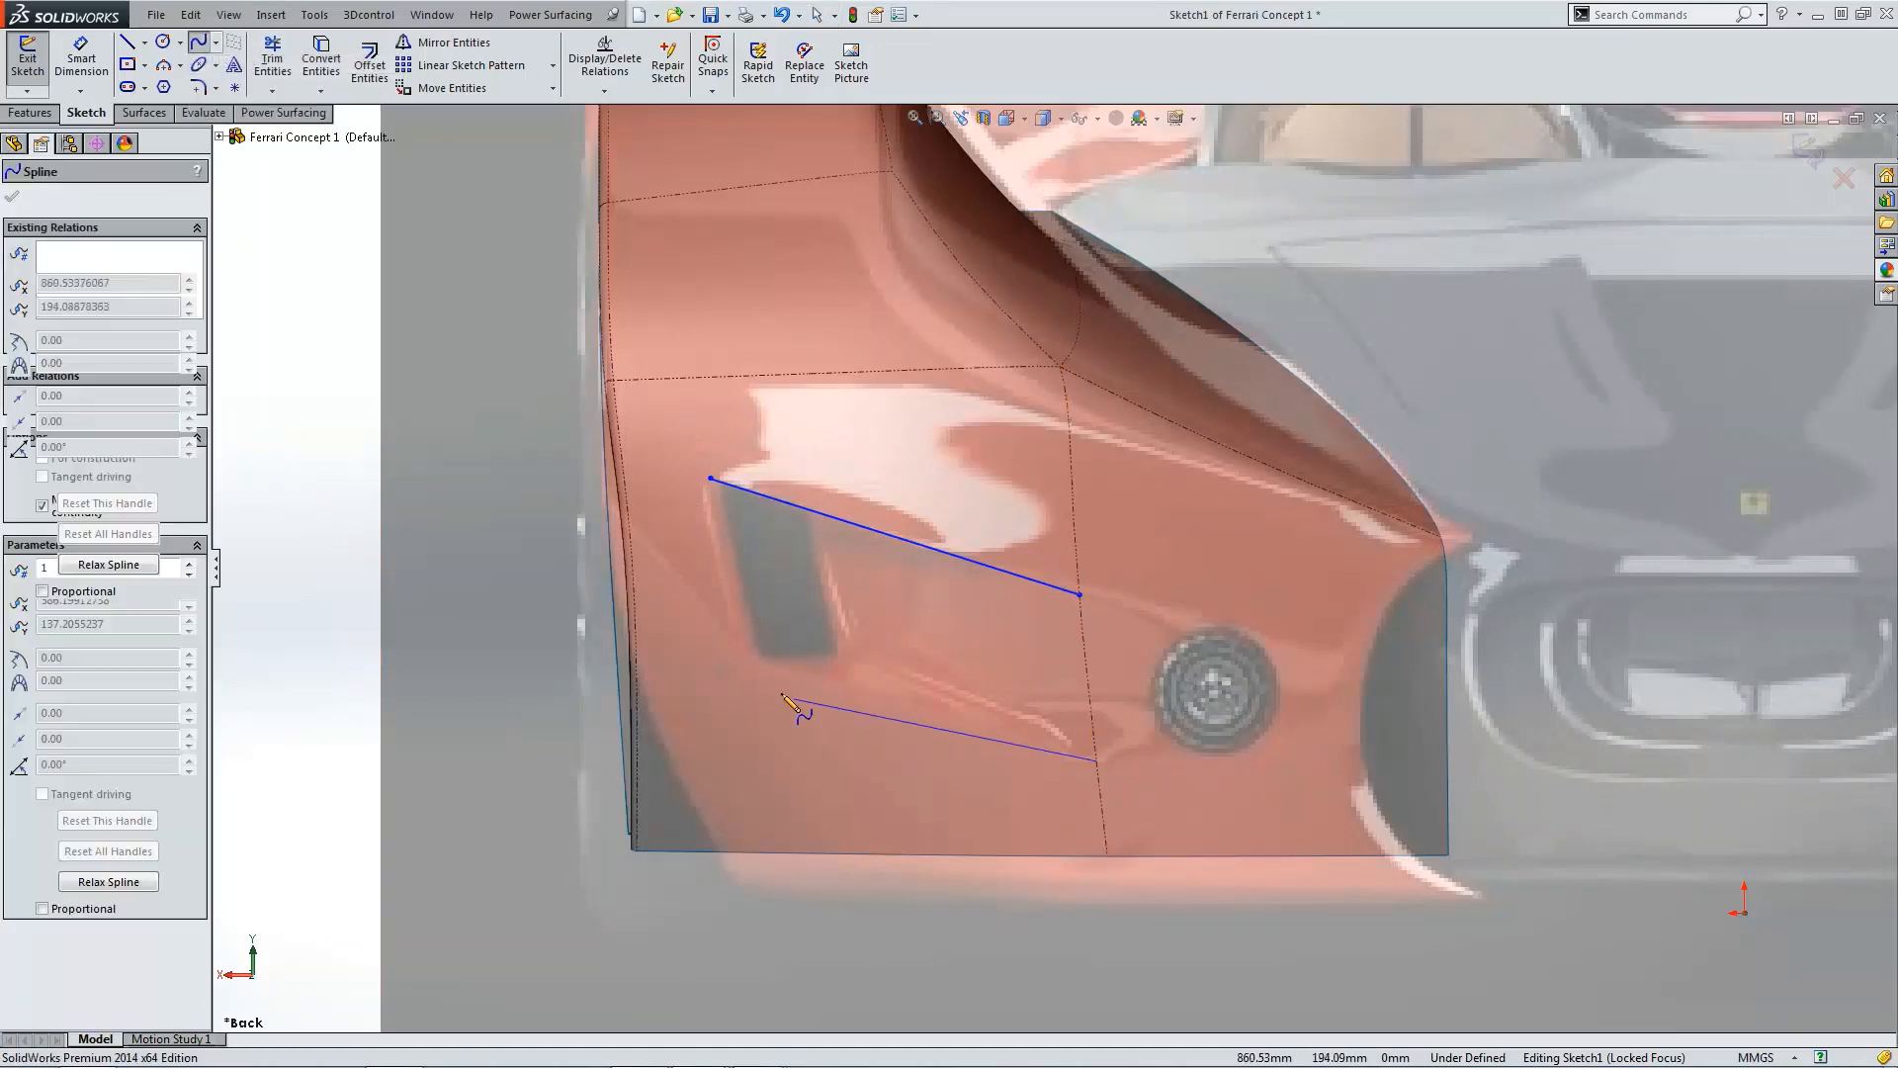
double_click(741, 661)
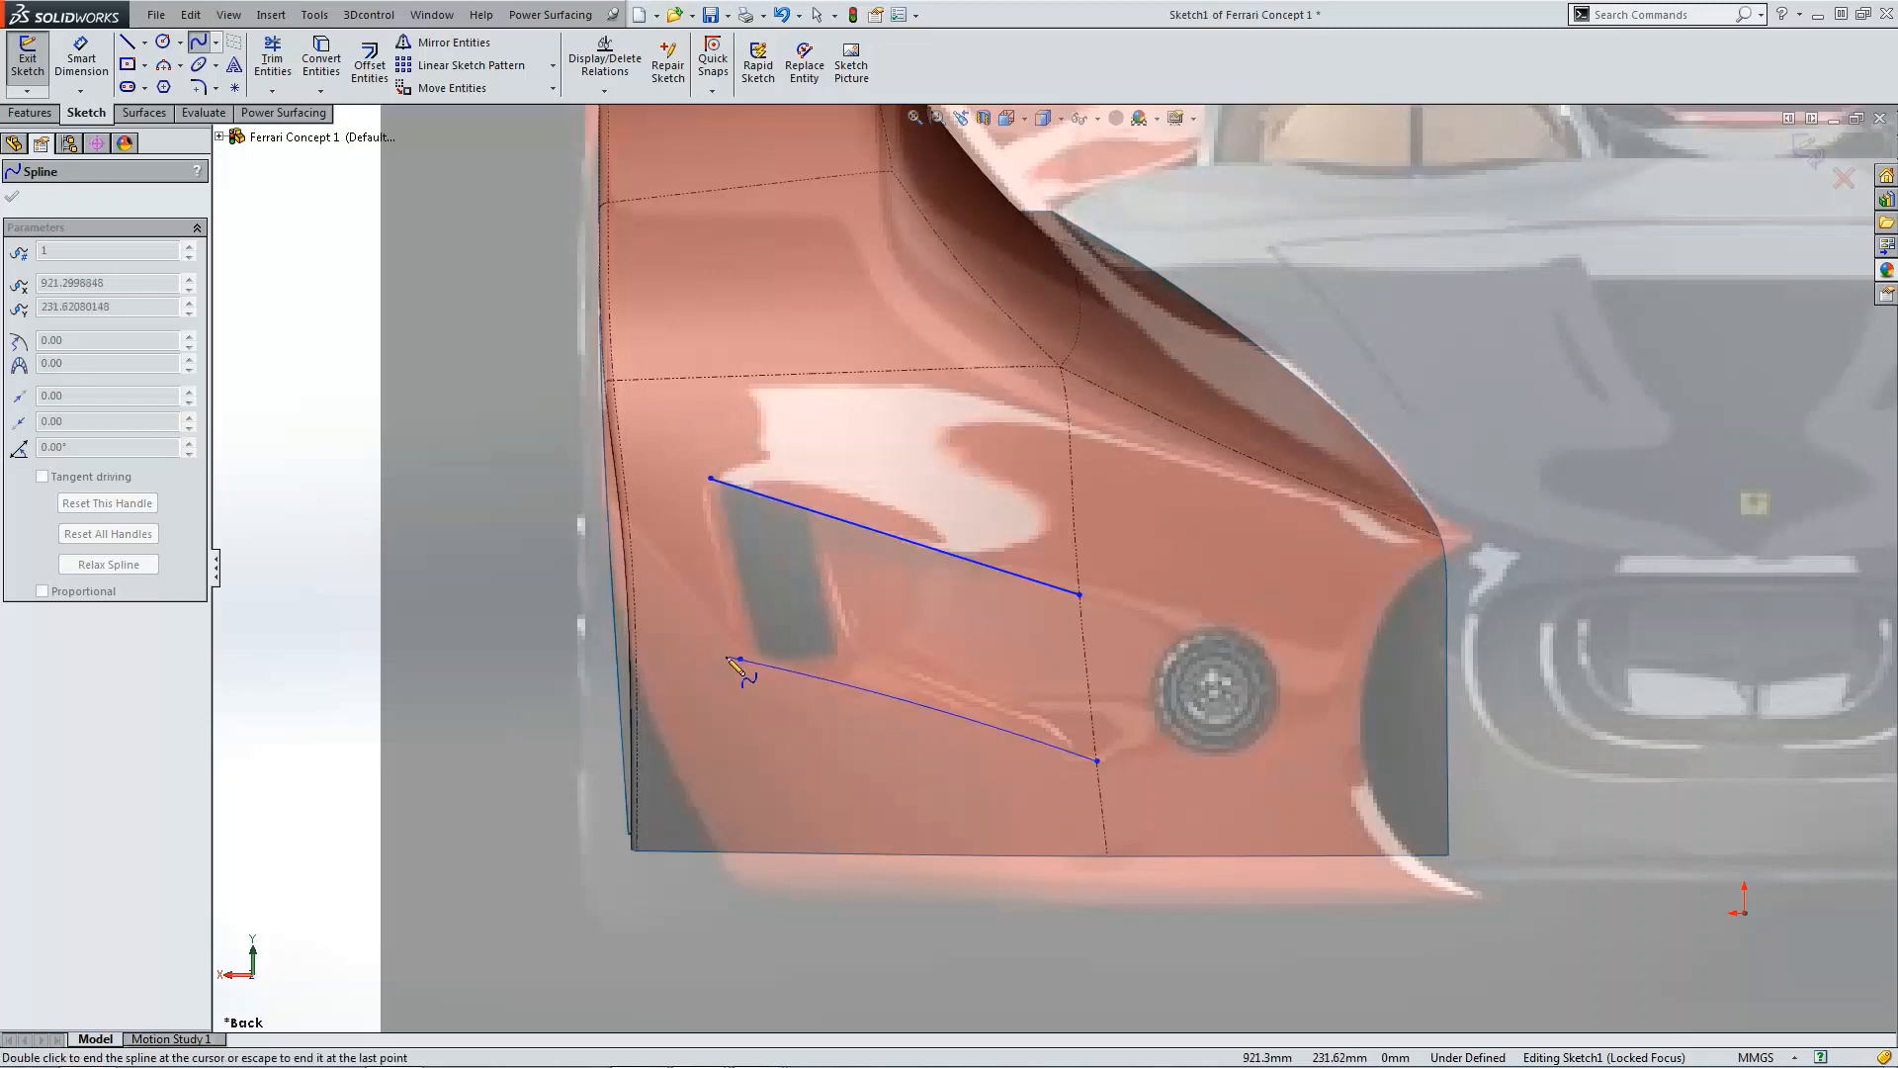
key("Escape")
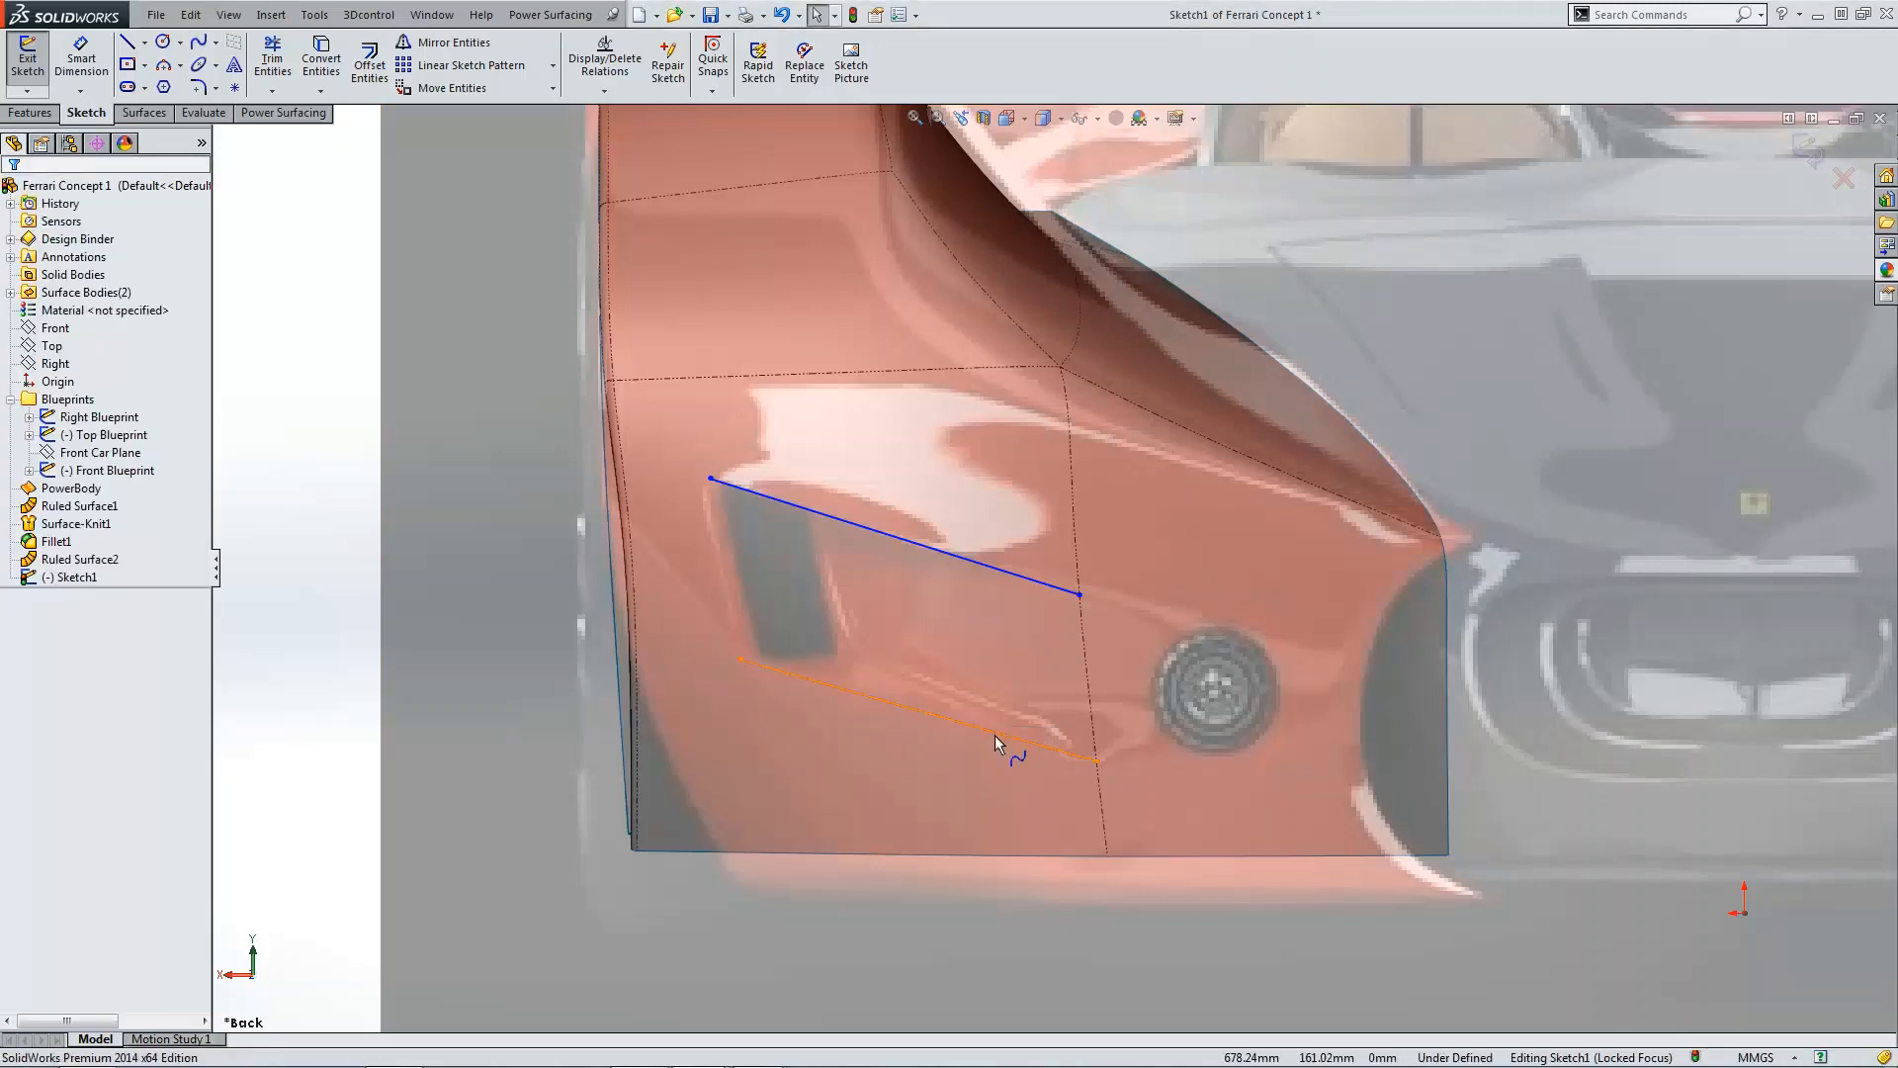
Step: Select each intake spline to inspect its tangent handles
left_click(995, 733)
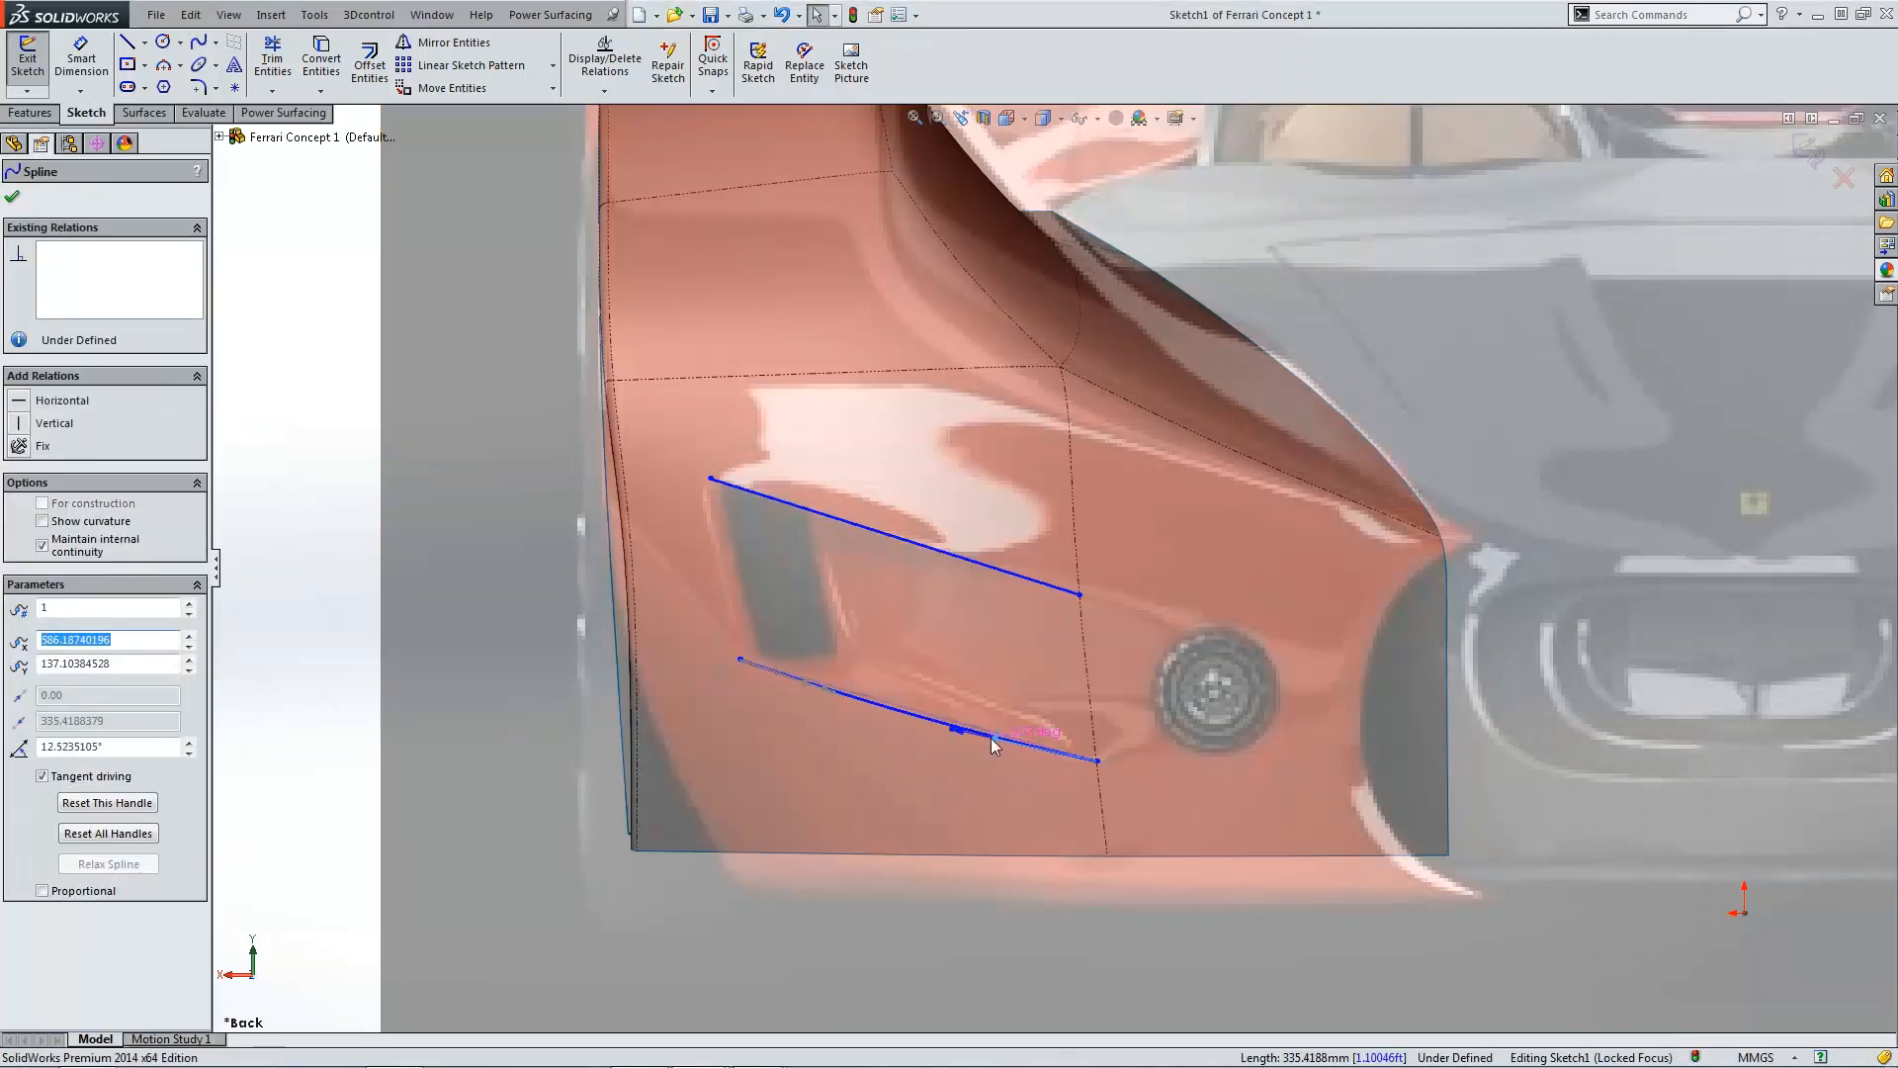
left_click(999, 573)
left_click(979, 563)
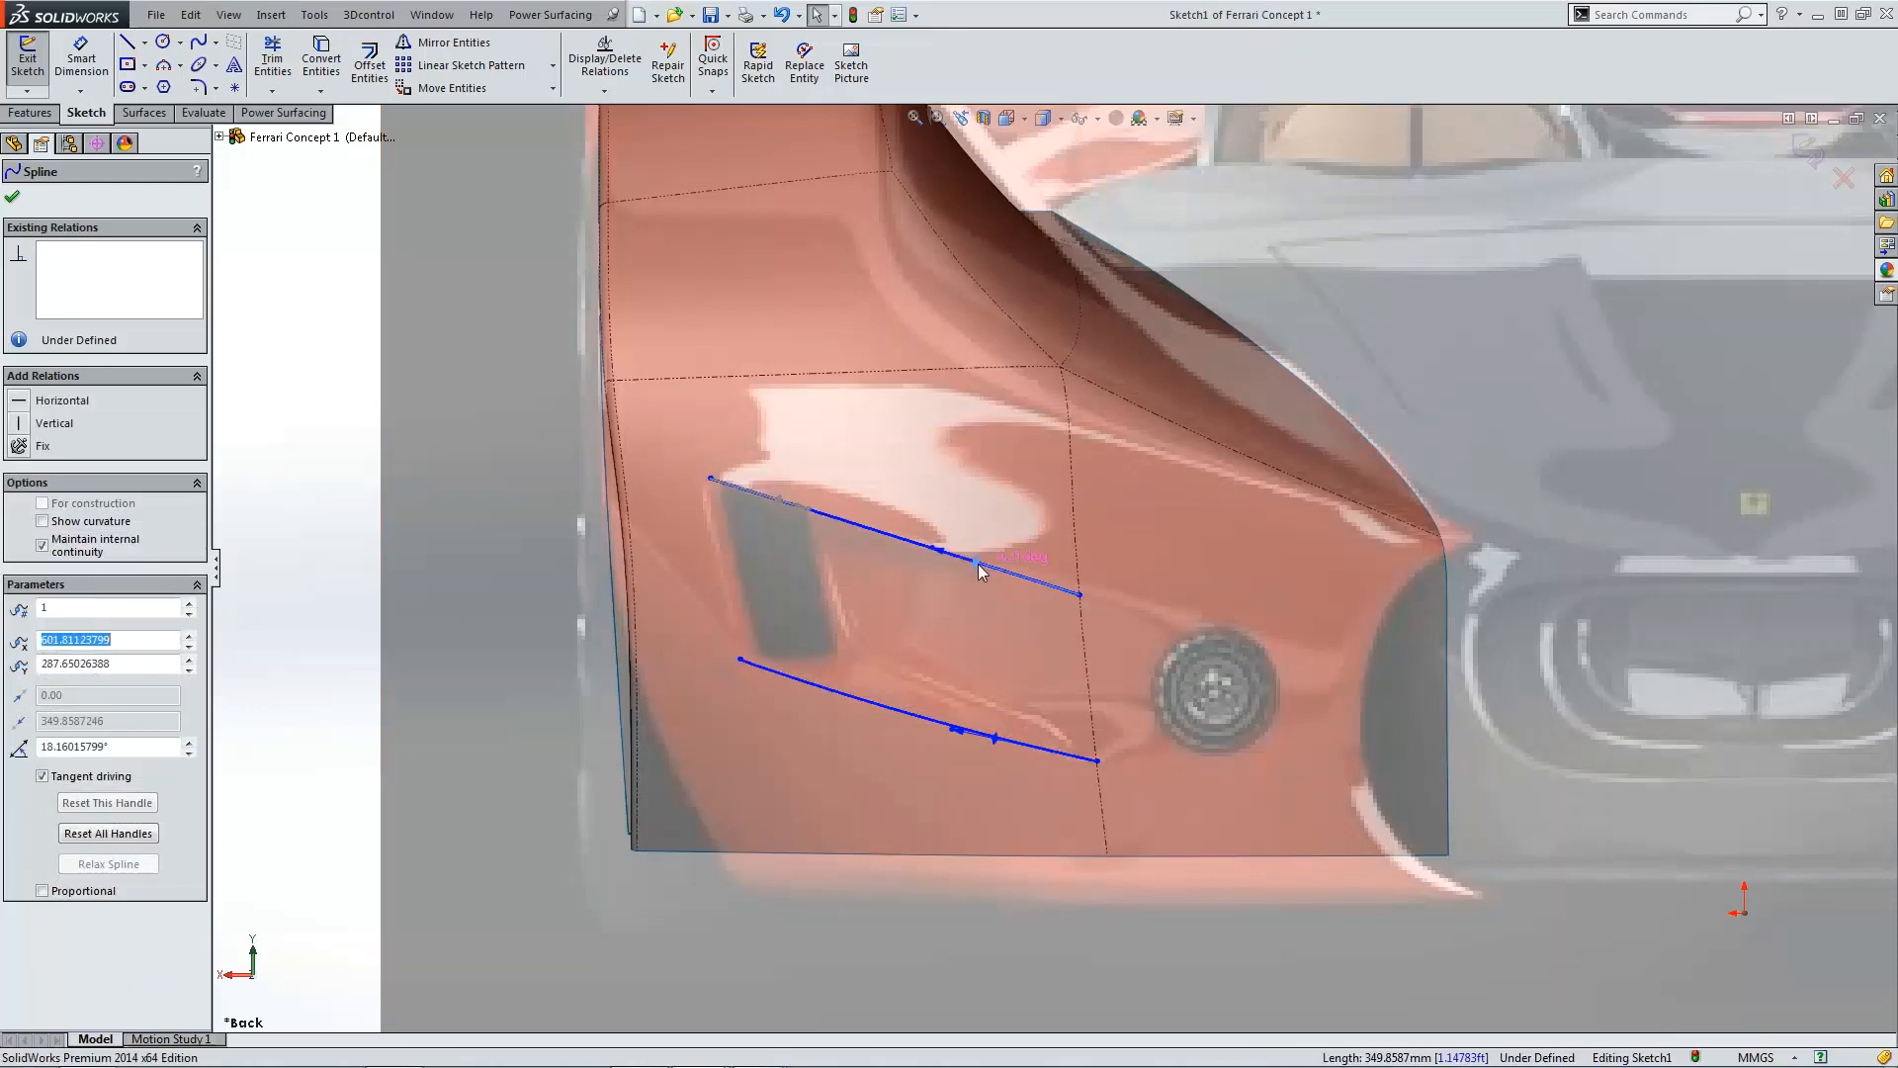
left_click(530, 533)
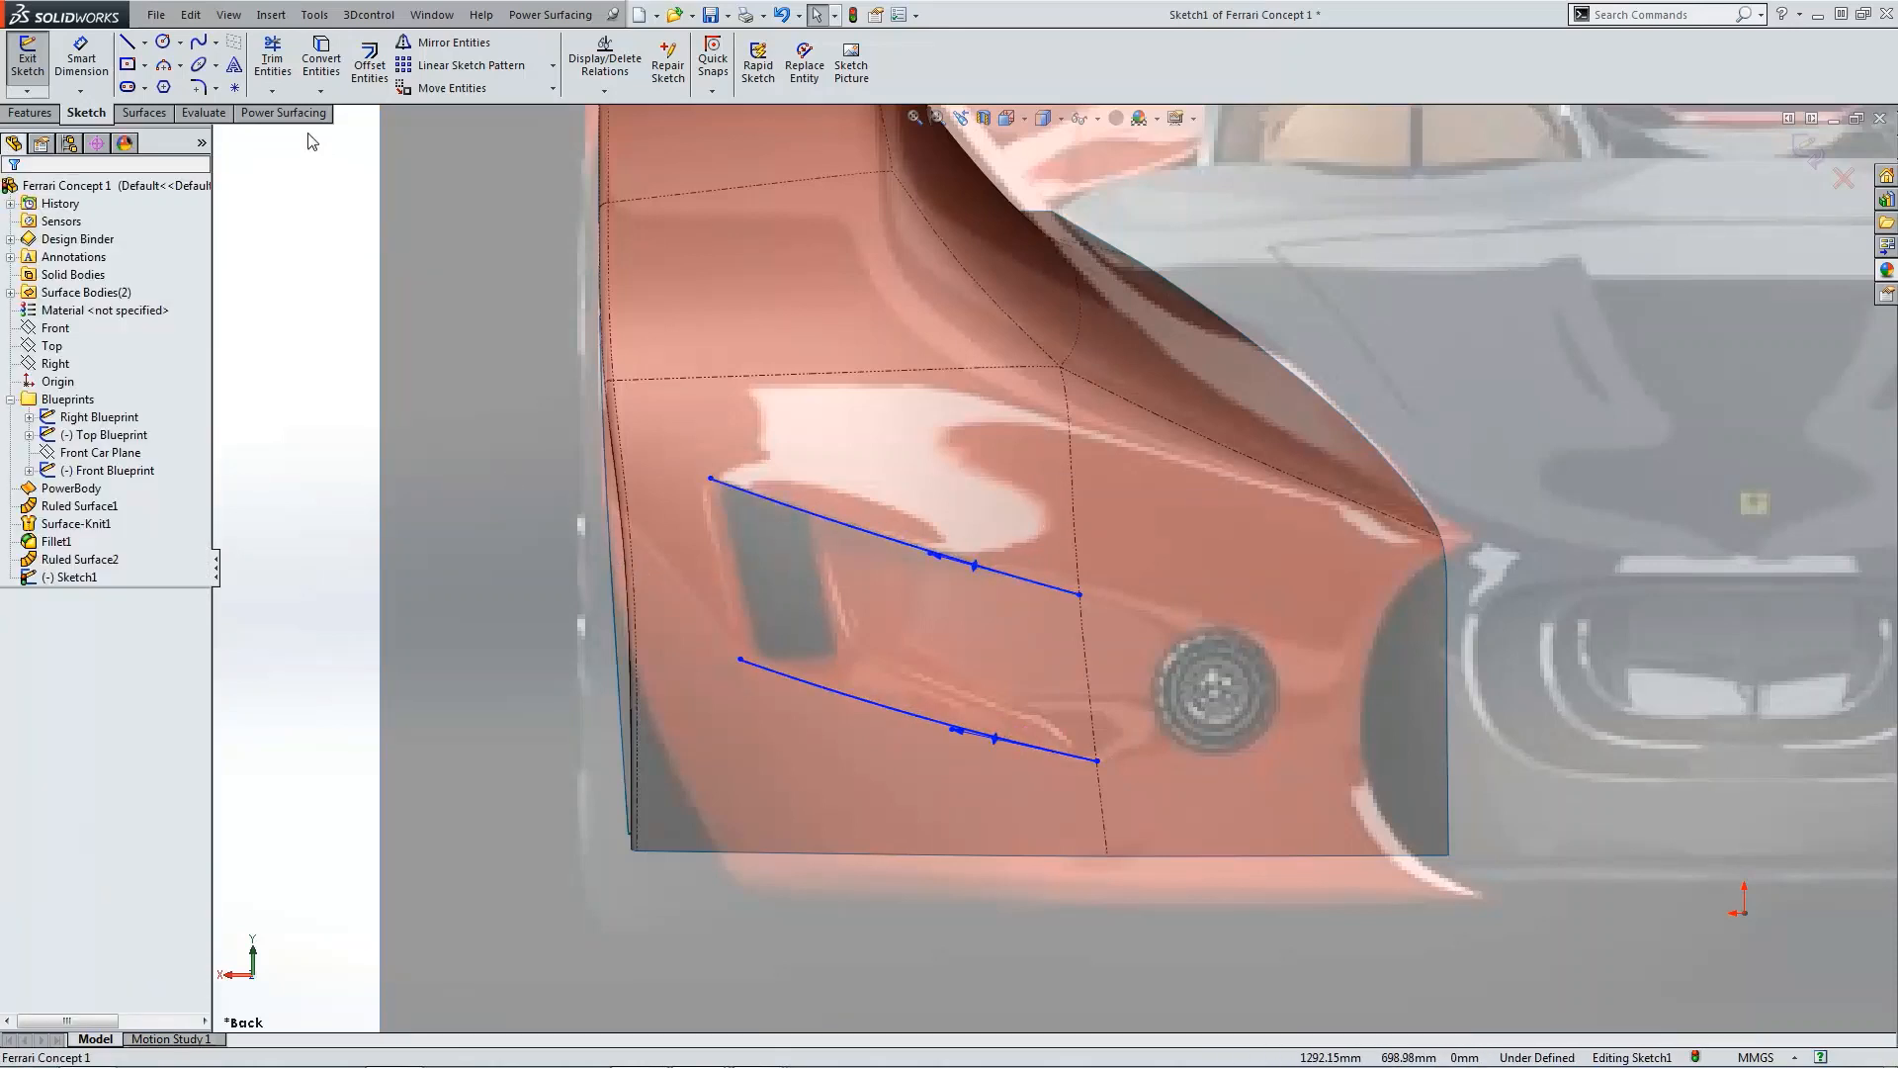
Step: Sketch a spline joining the front ends of the upper and lower intake splines
left_click(216, 42)
left_click(232, 59)
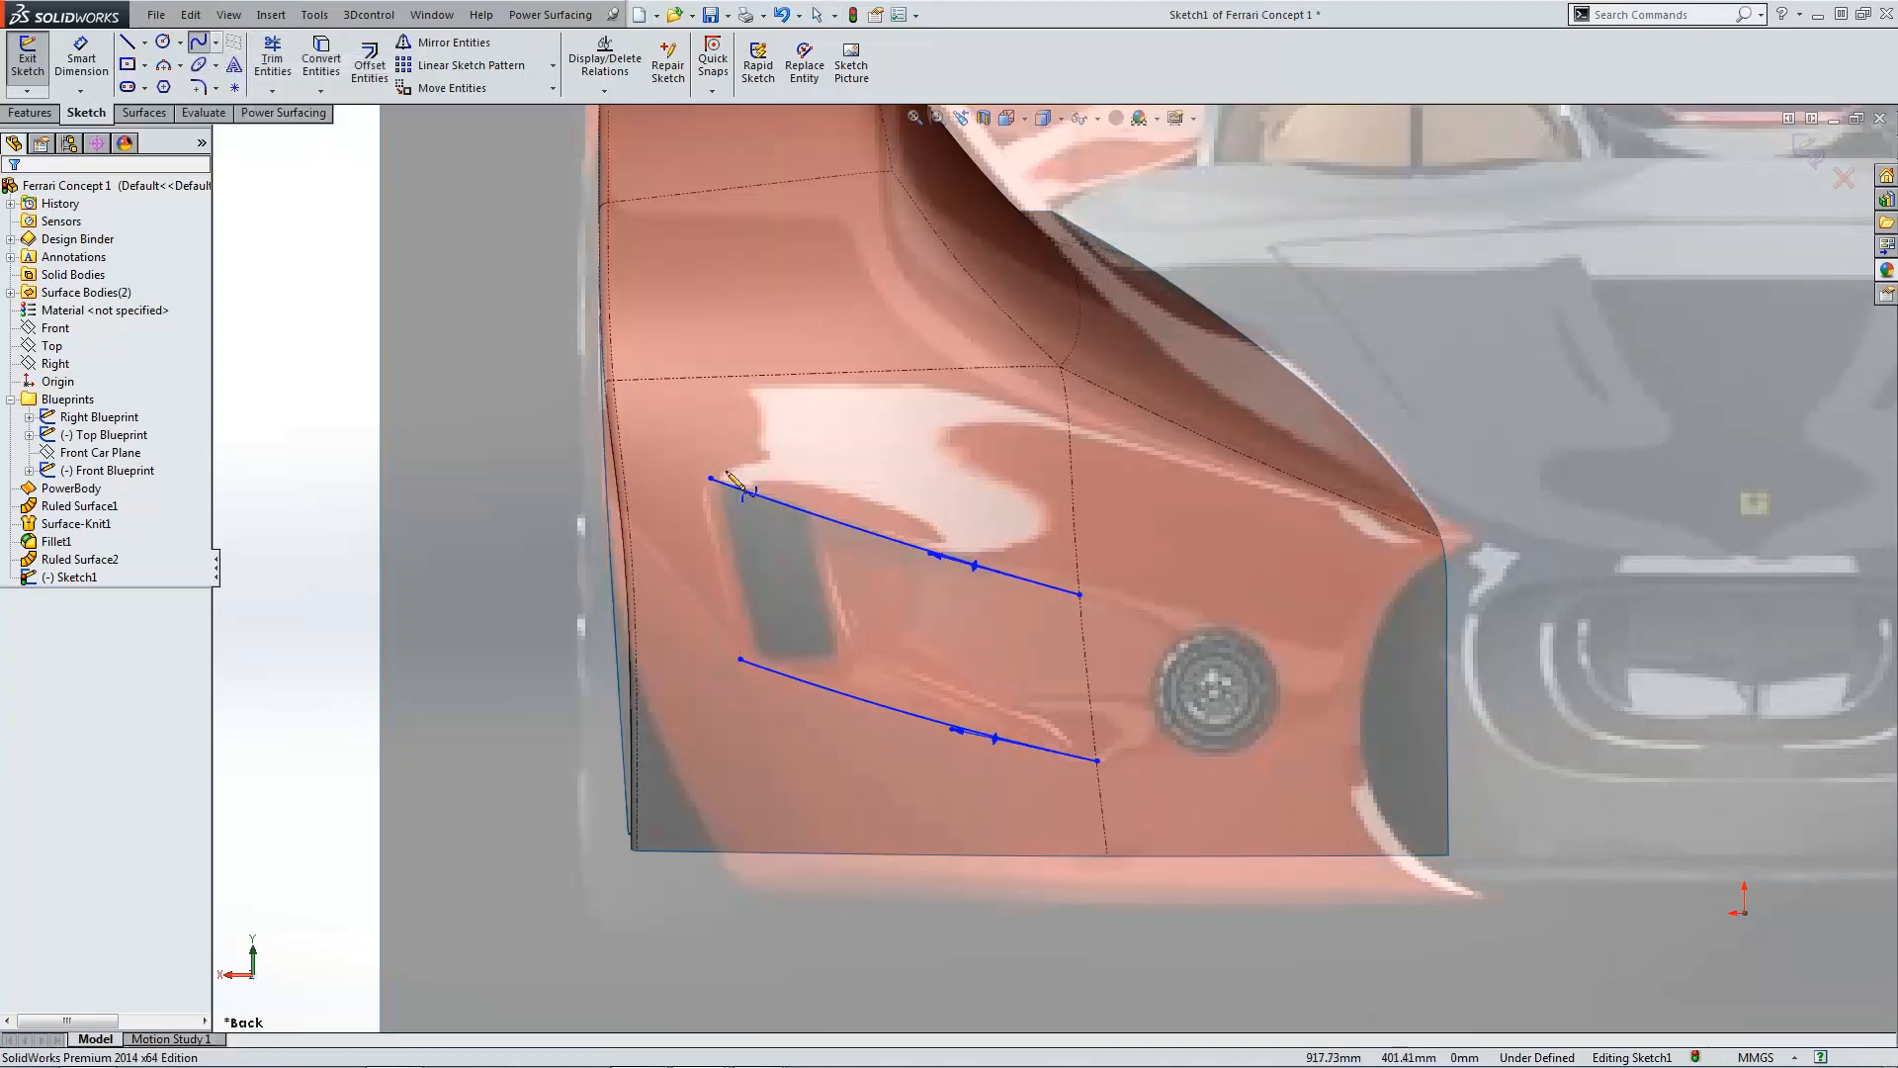
left_click(711, 479)
left_click(741, 658)
key("Escape")
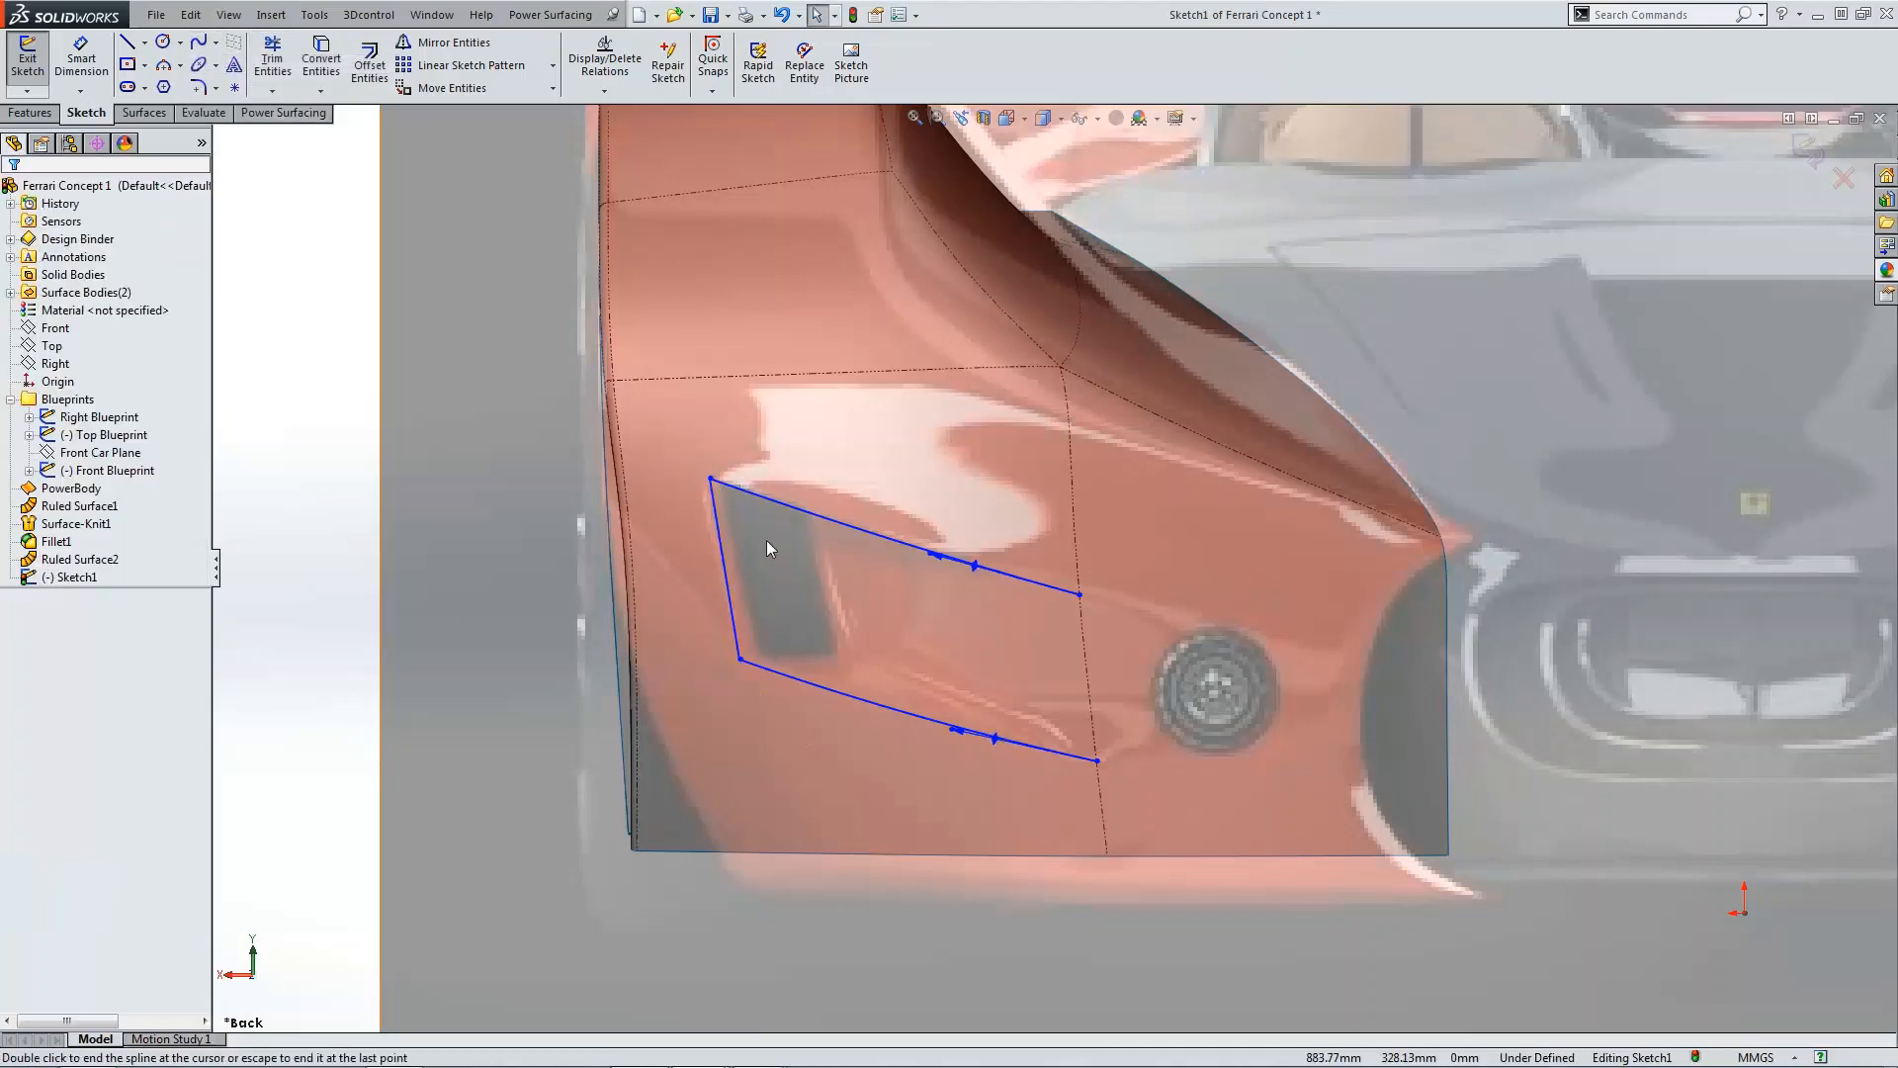
Step: Reopen the intake sketch to check the front spline closely, then exit the sketch
left_click(730, 547)
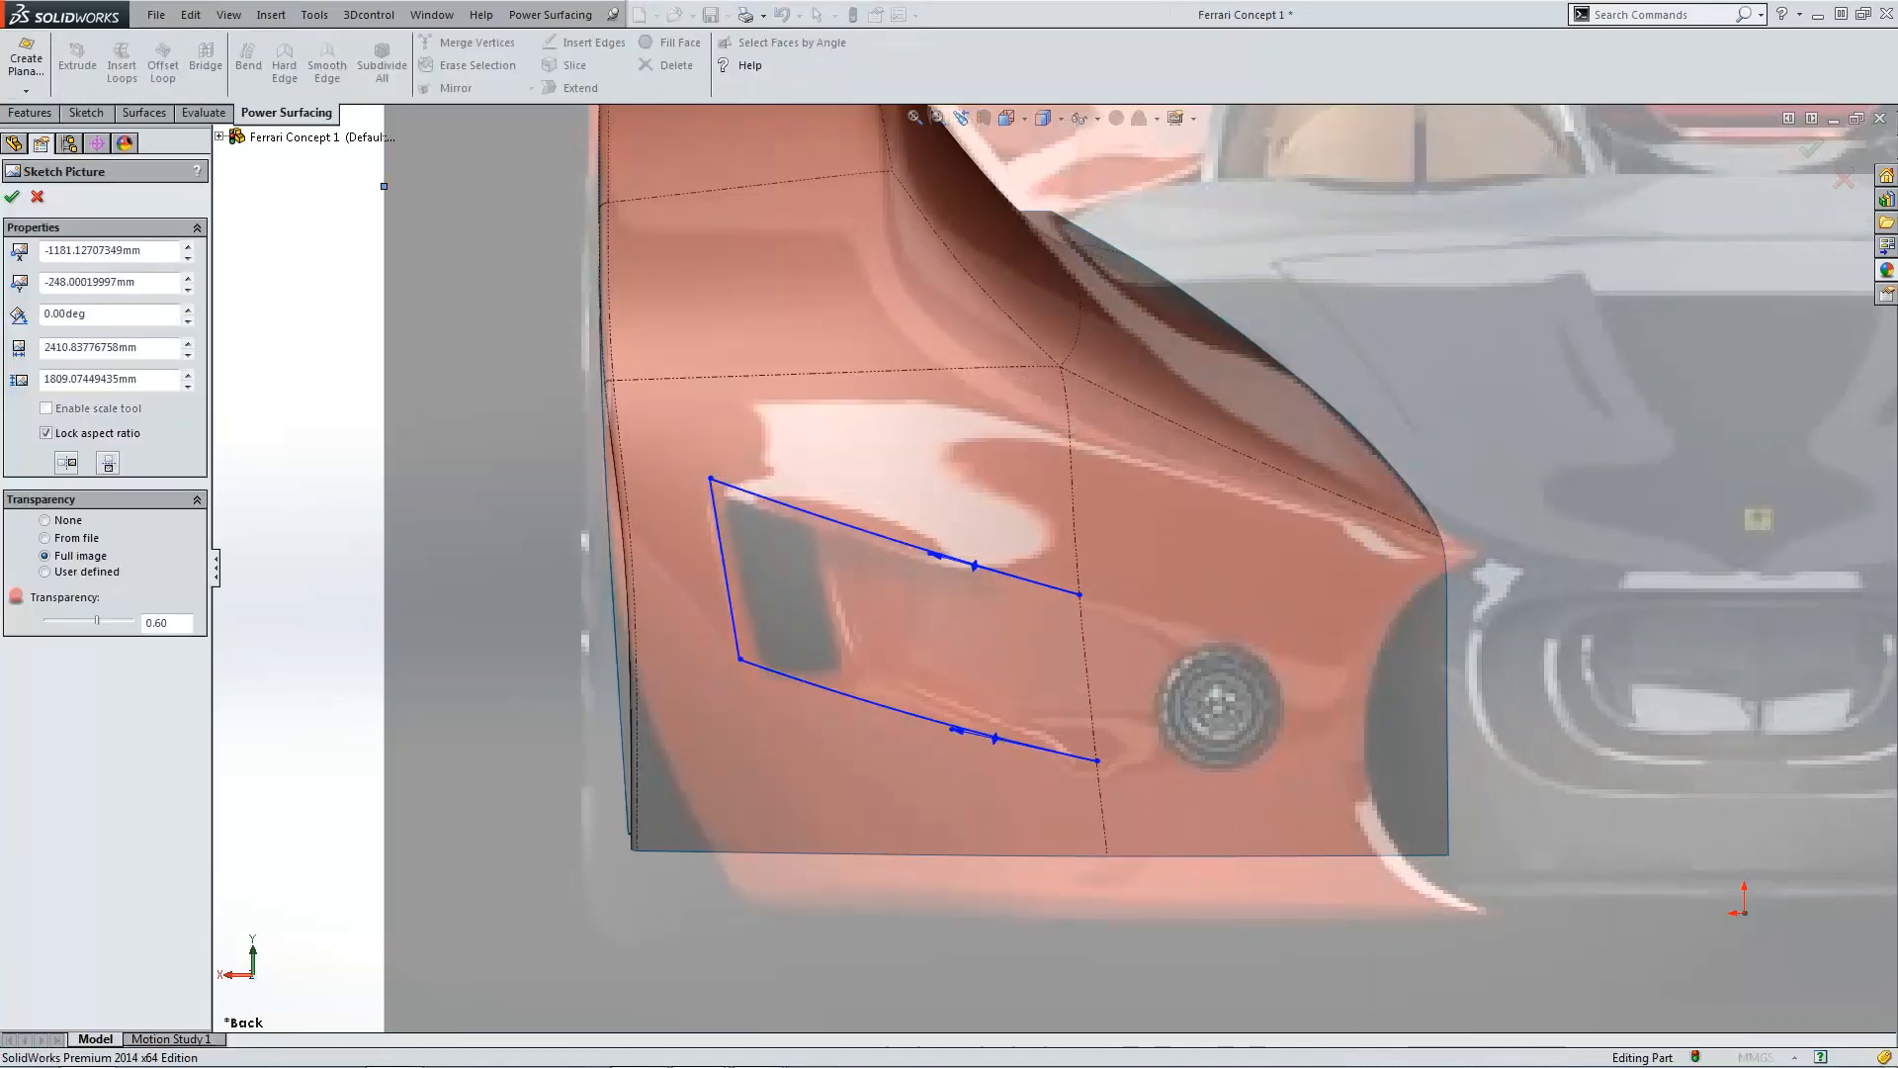
key("Escape")
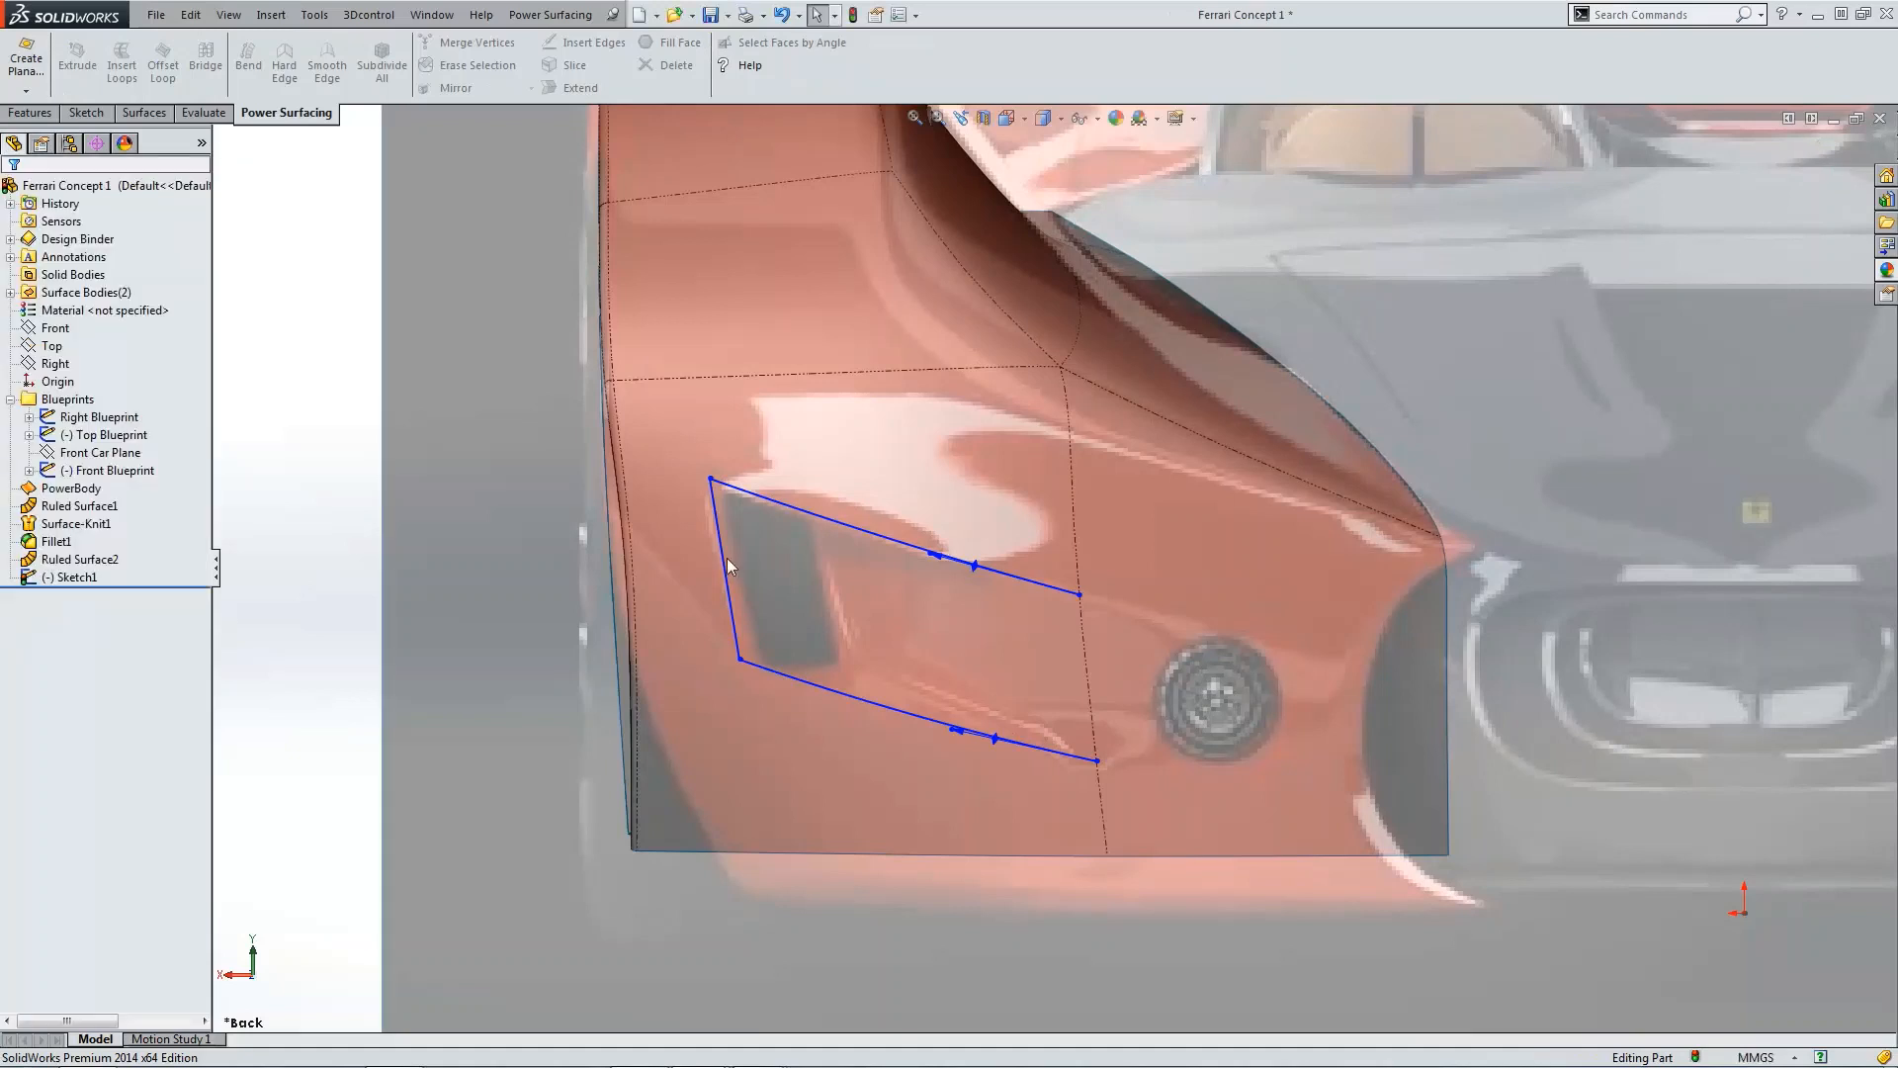
left_click(721, 554)
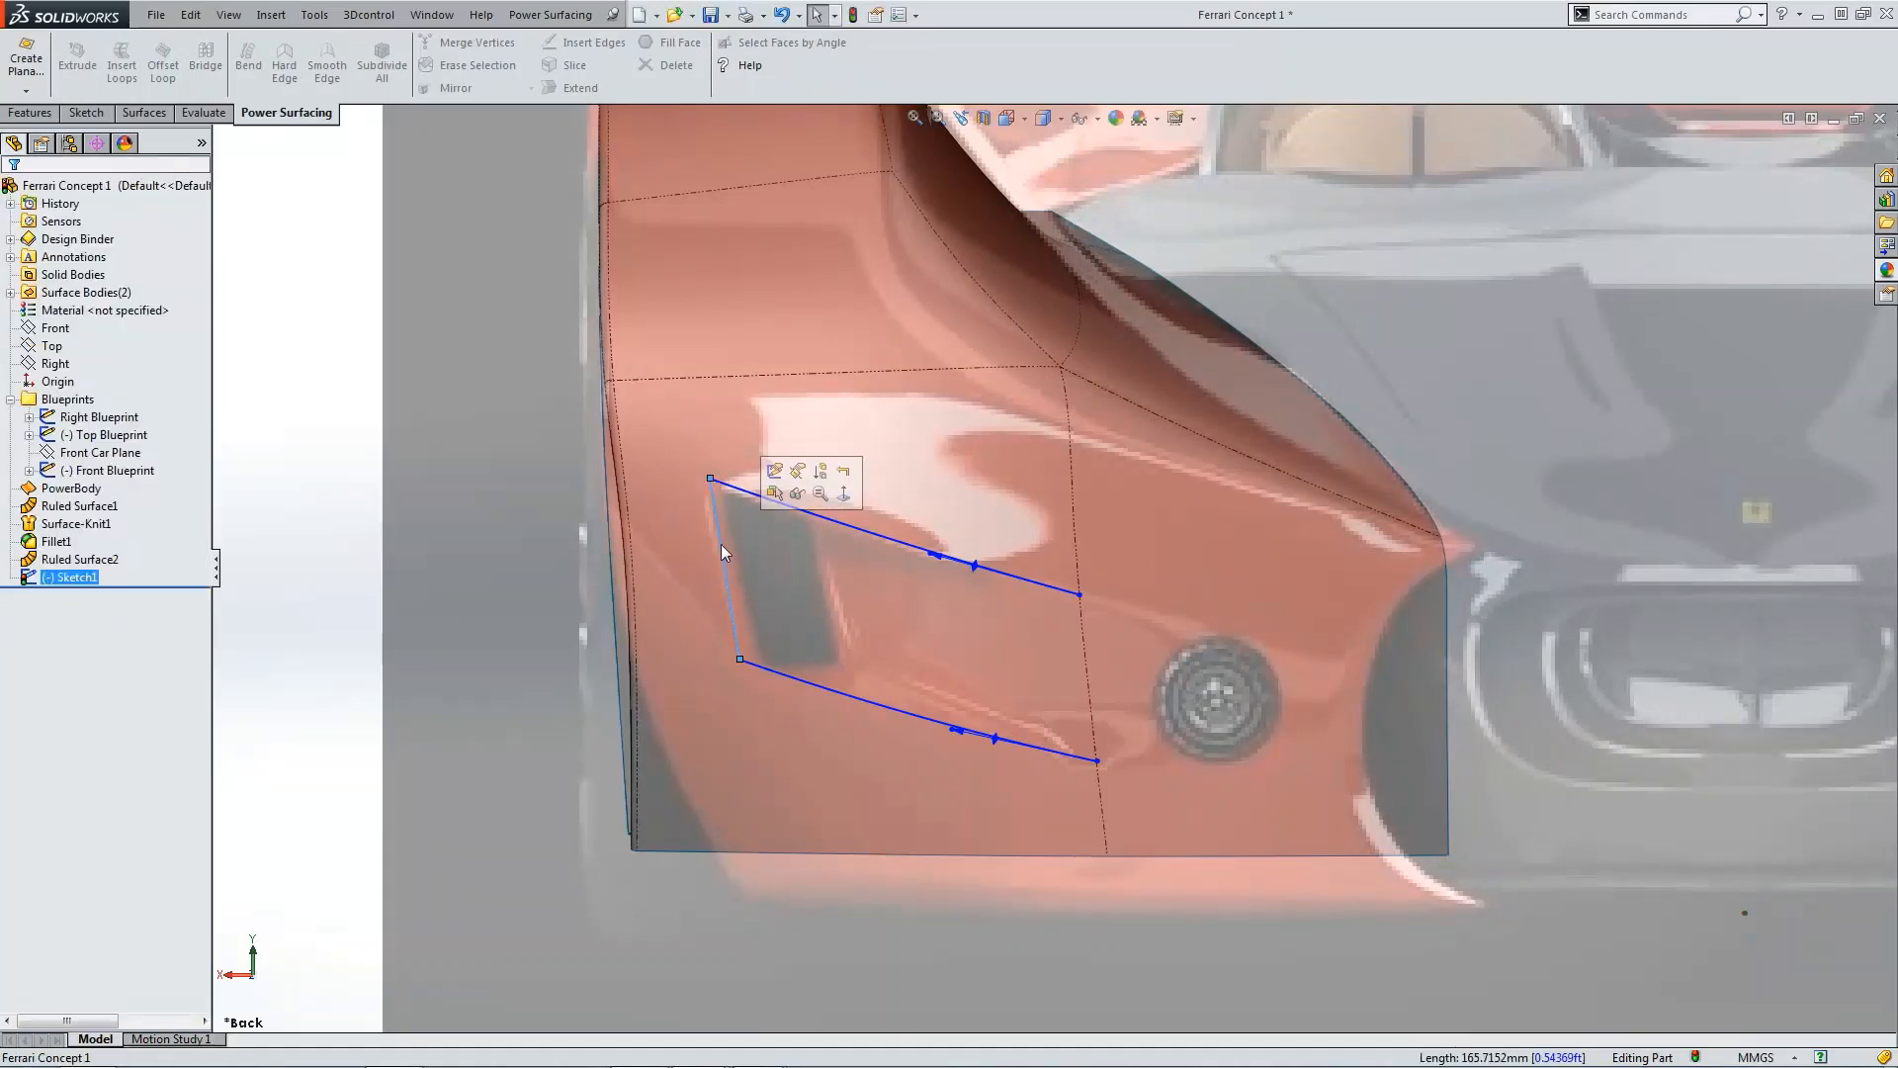
scroll(732, 553, "down", 3)
left_click(767, 489)
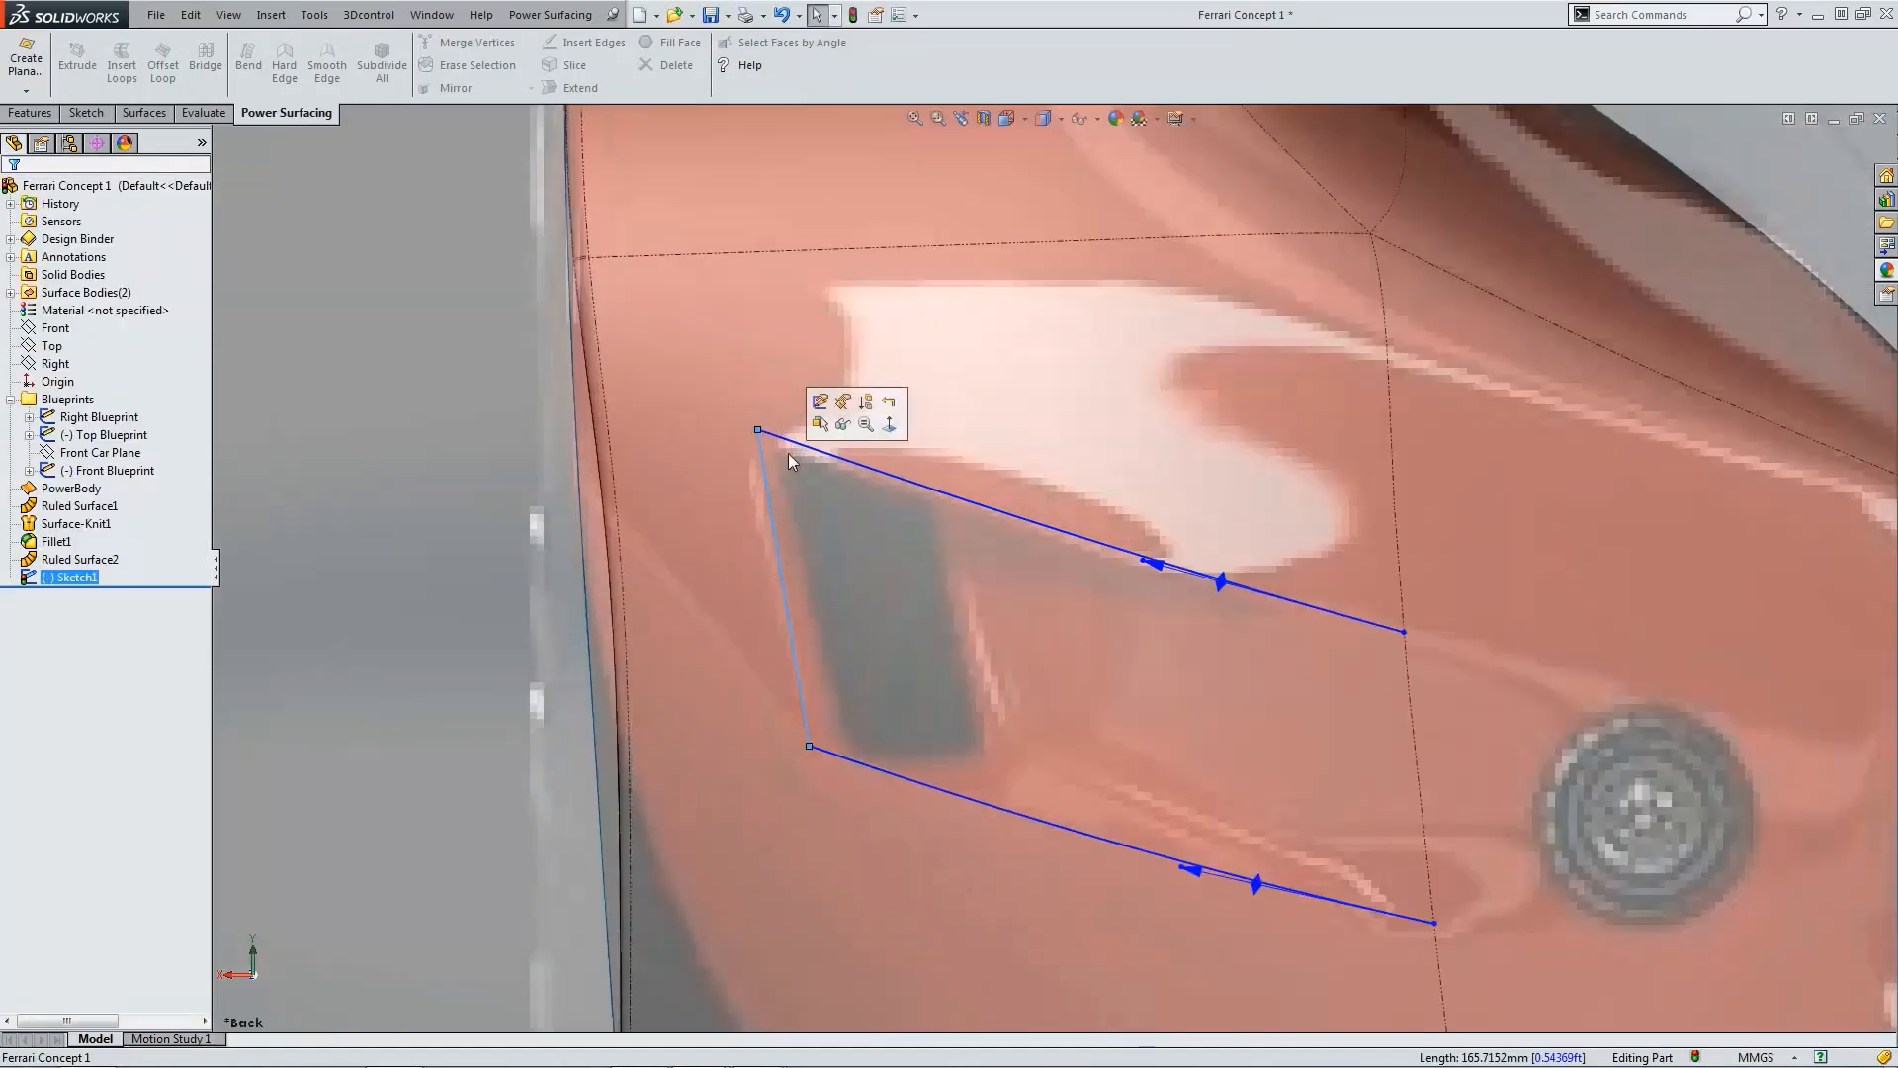
left_click(818, 399)
left_click(770, 520)
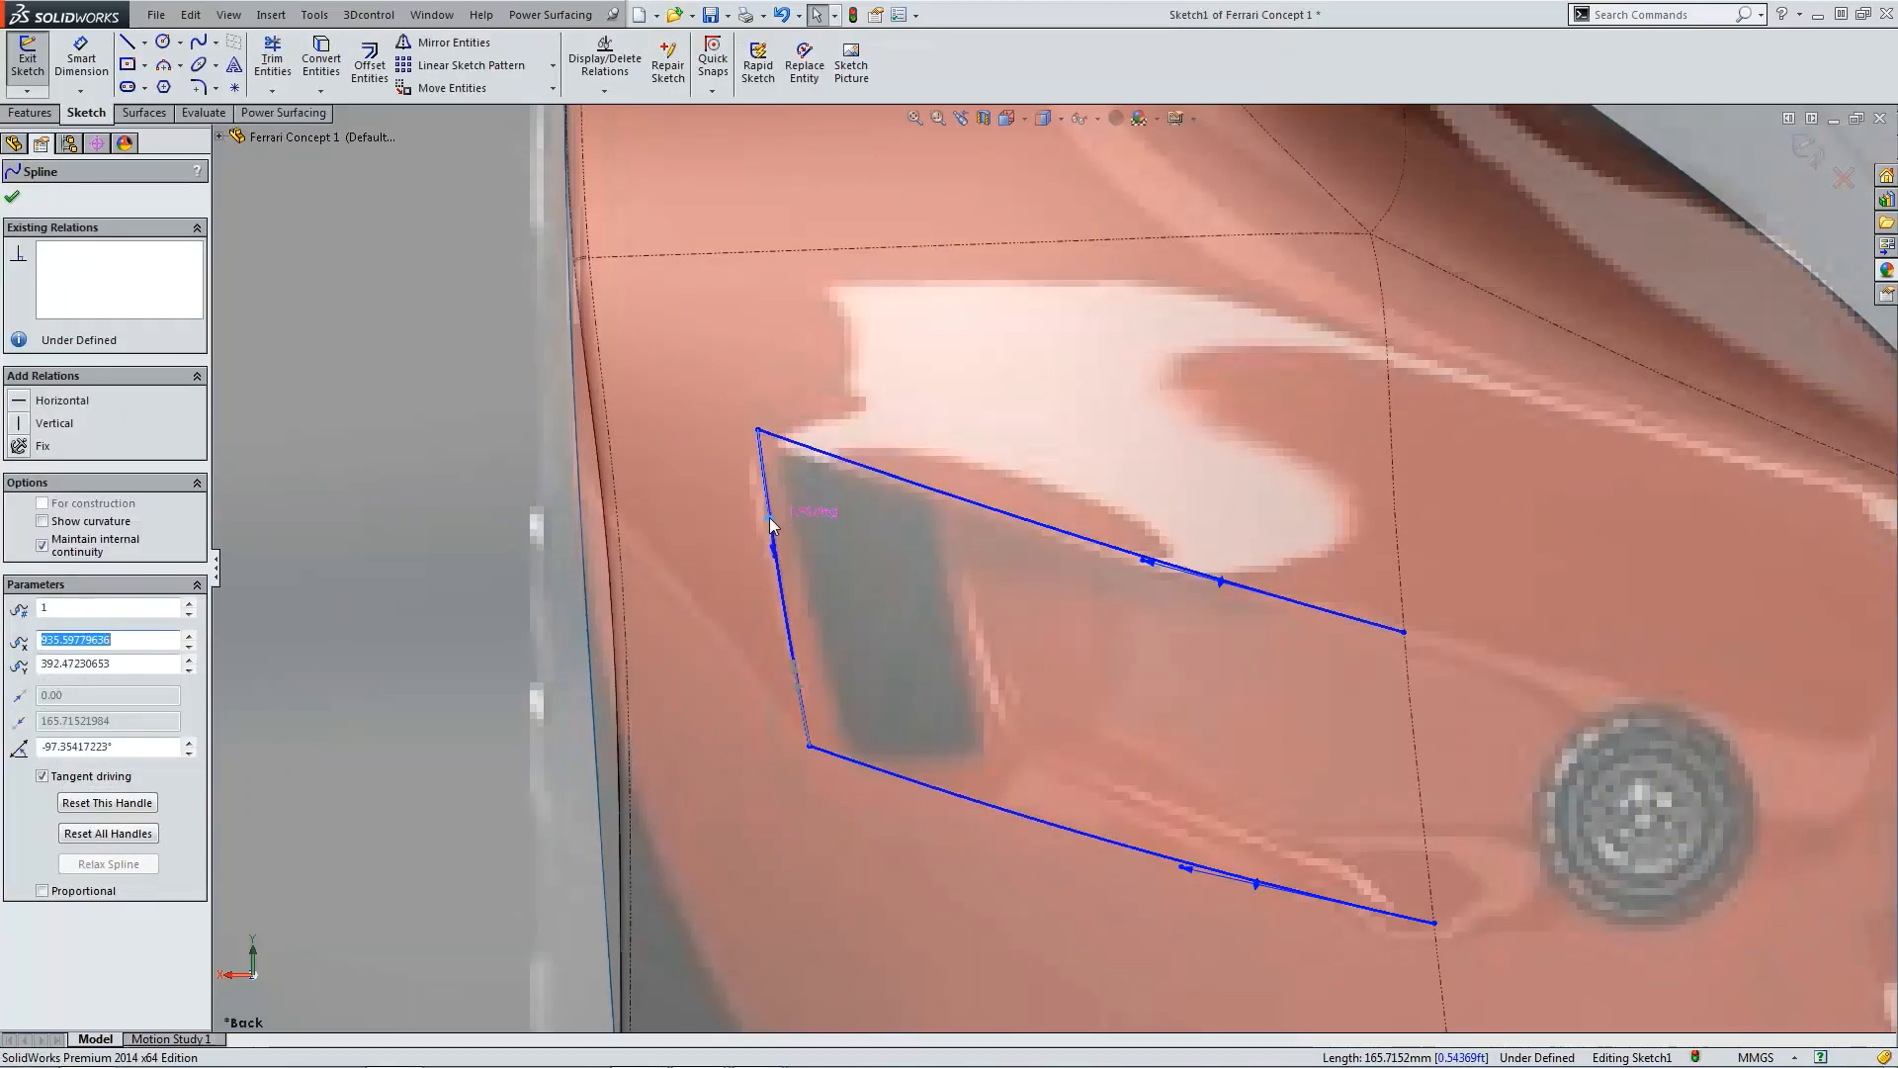
left_click(502, 524)
scroll(1052, 573, "up", 4)
scroll(1126, 606, "up", 3)
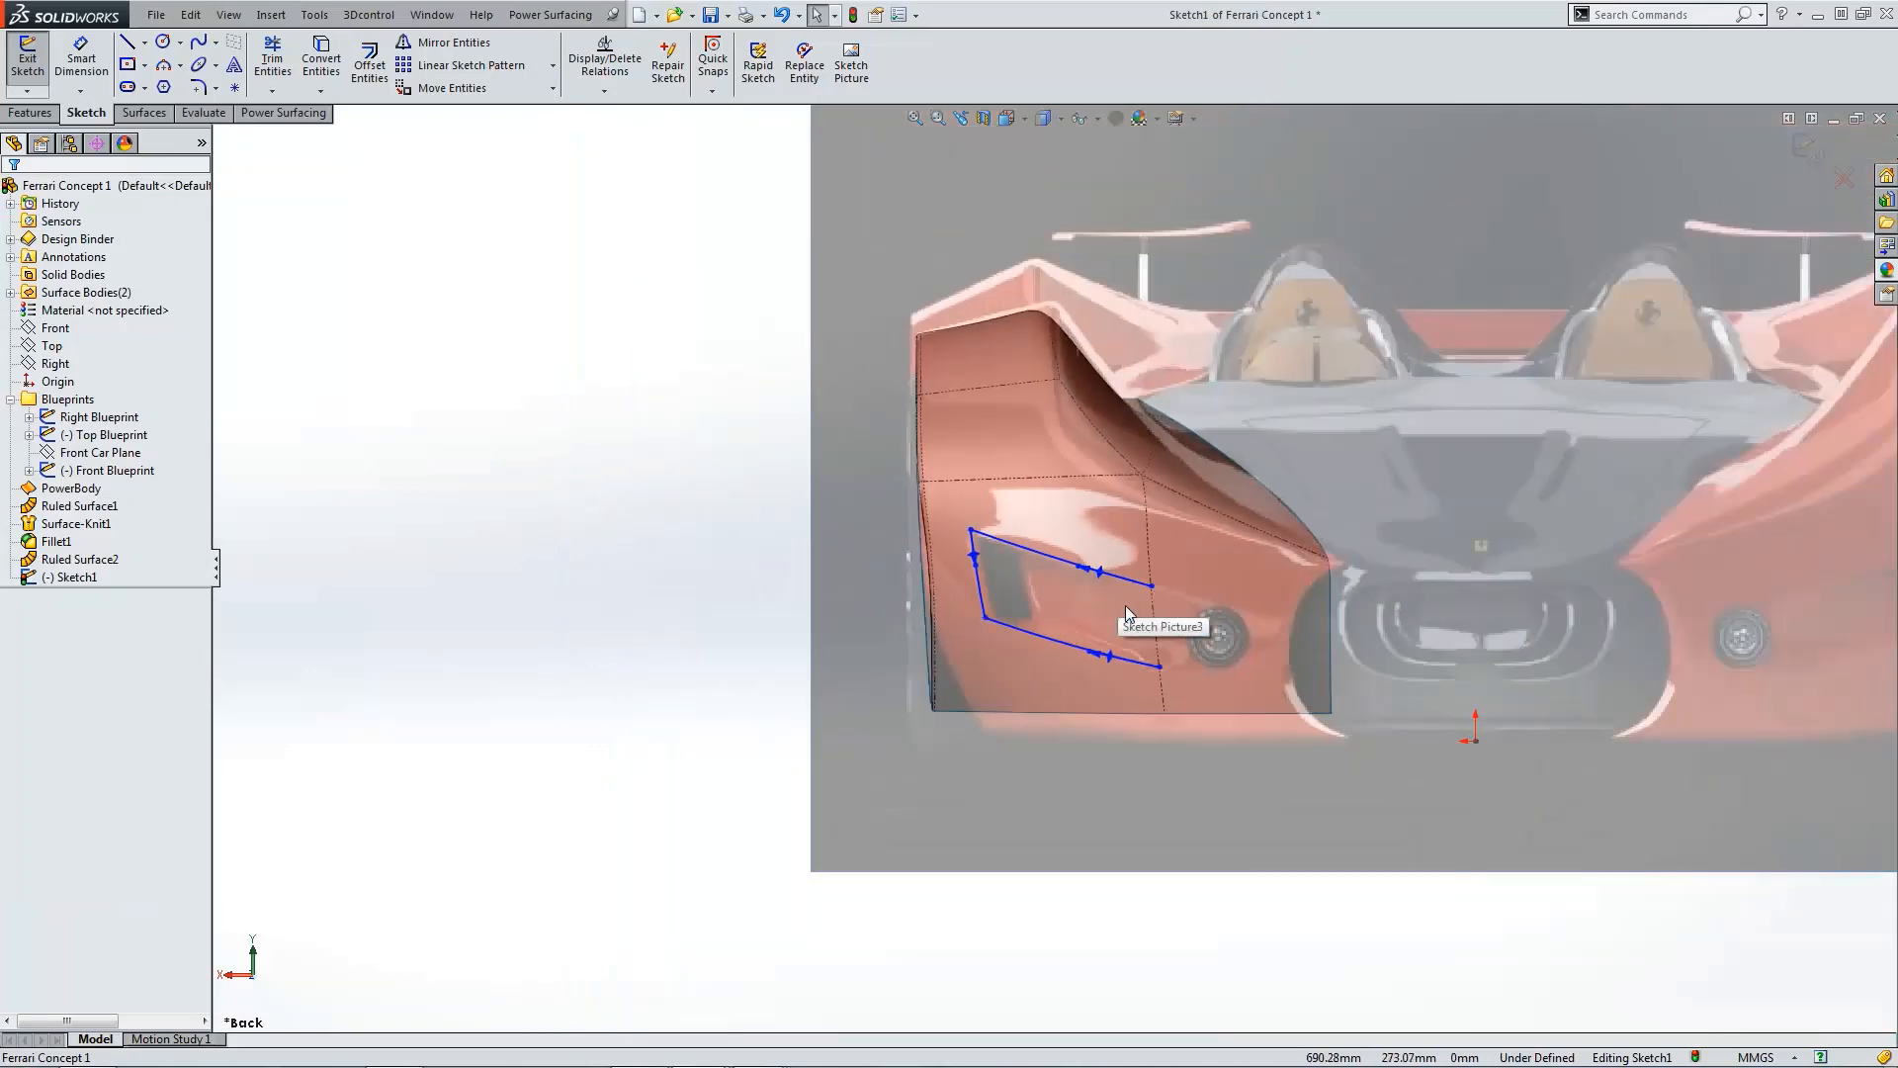
scroll(1147, 629, "down", 3)
left_click(1806, 146)
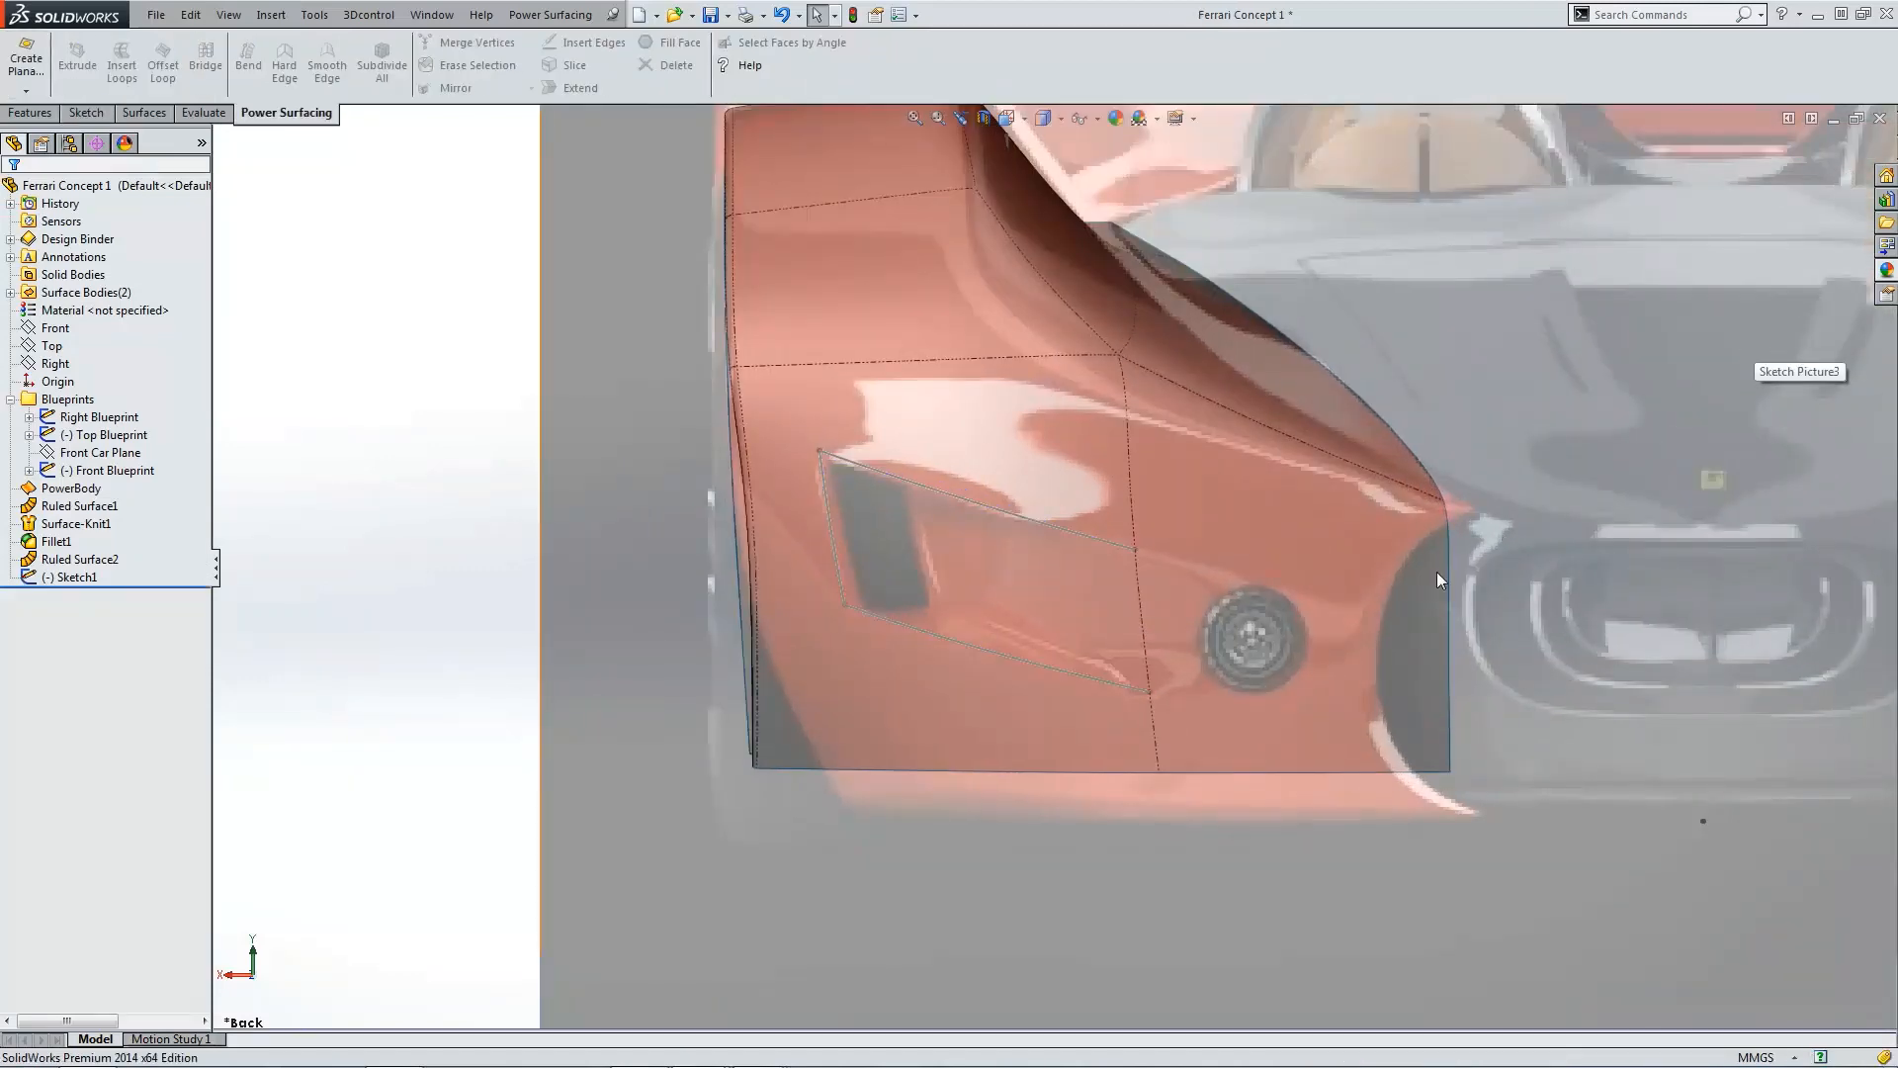
left_click(139, 113)
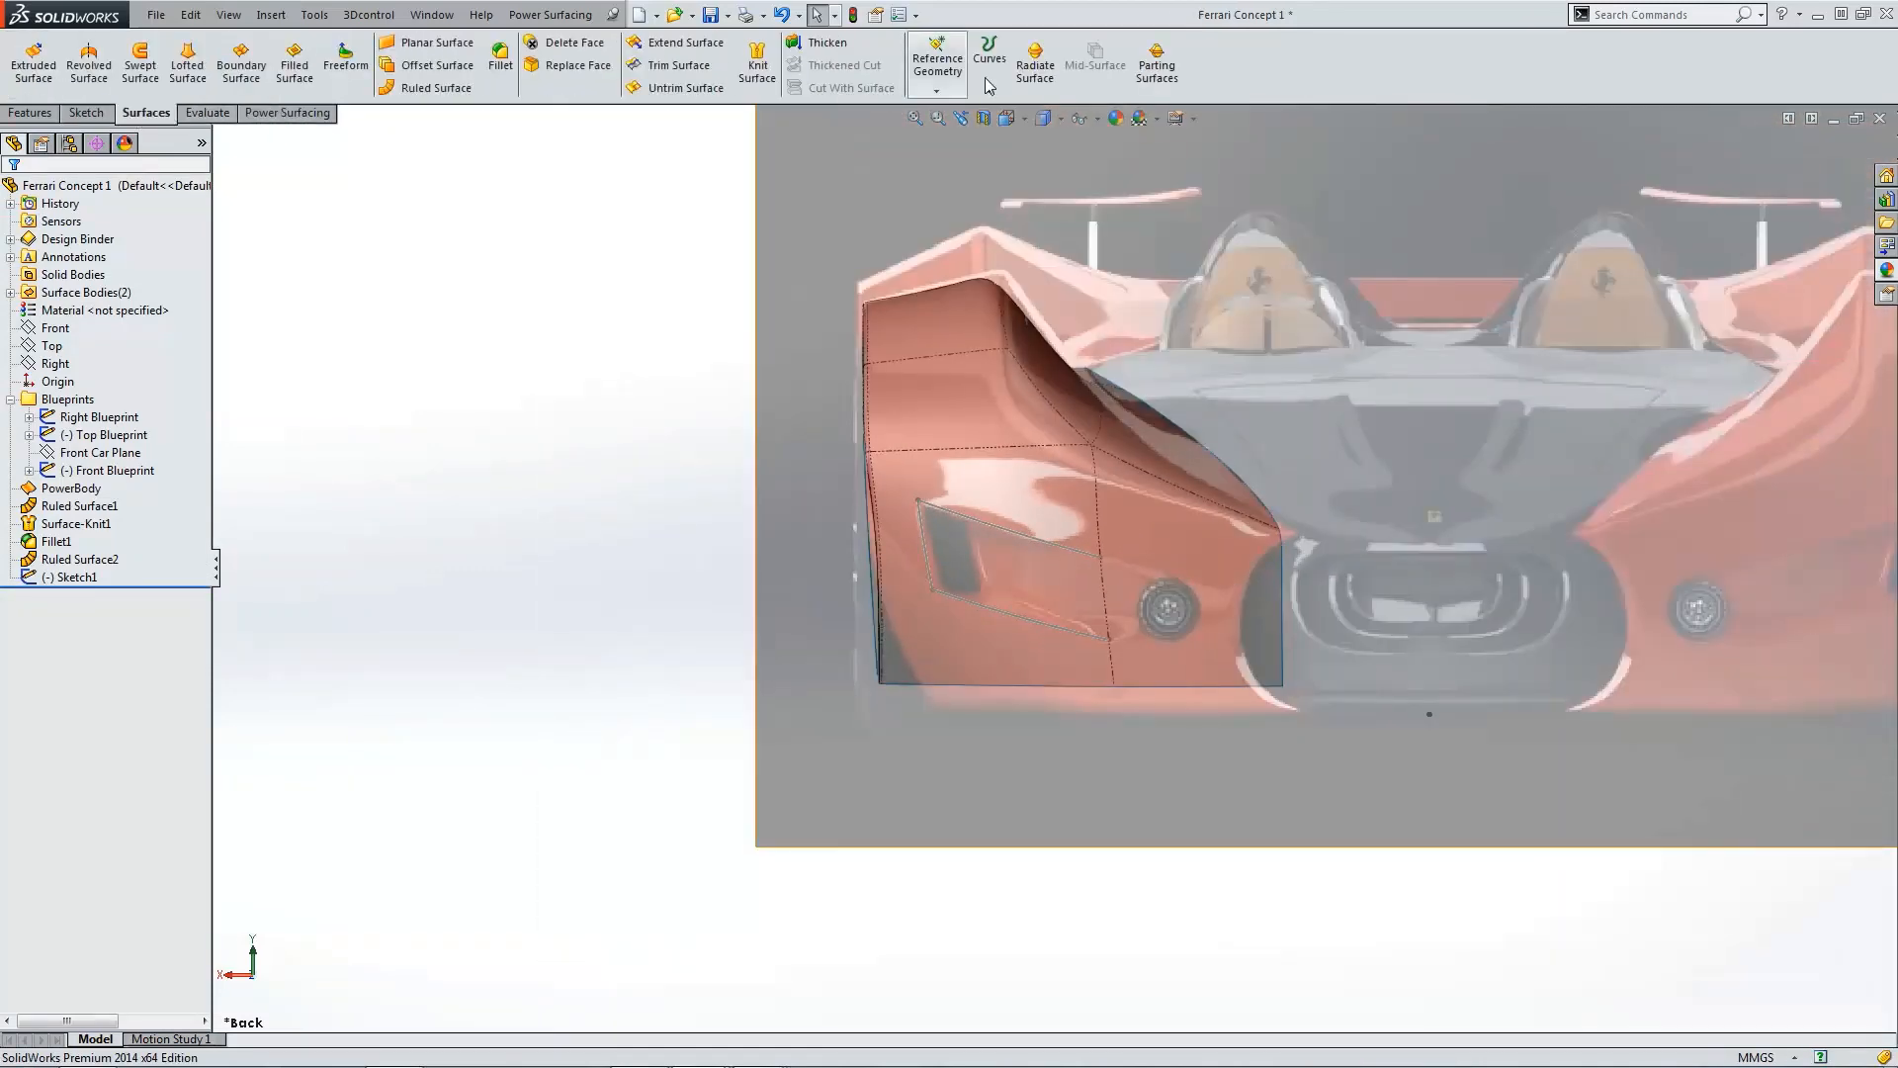
Step: Split the fender face by projecting the intake sketch onto it with Split Line
left_click(989, 61)
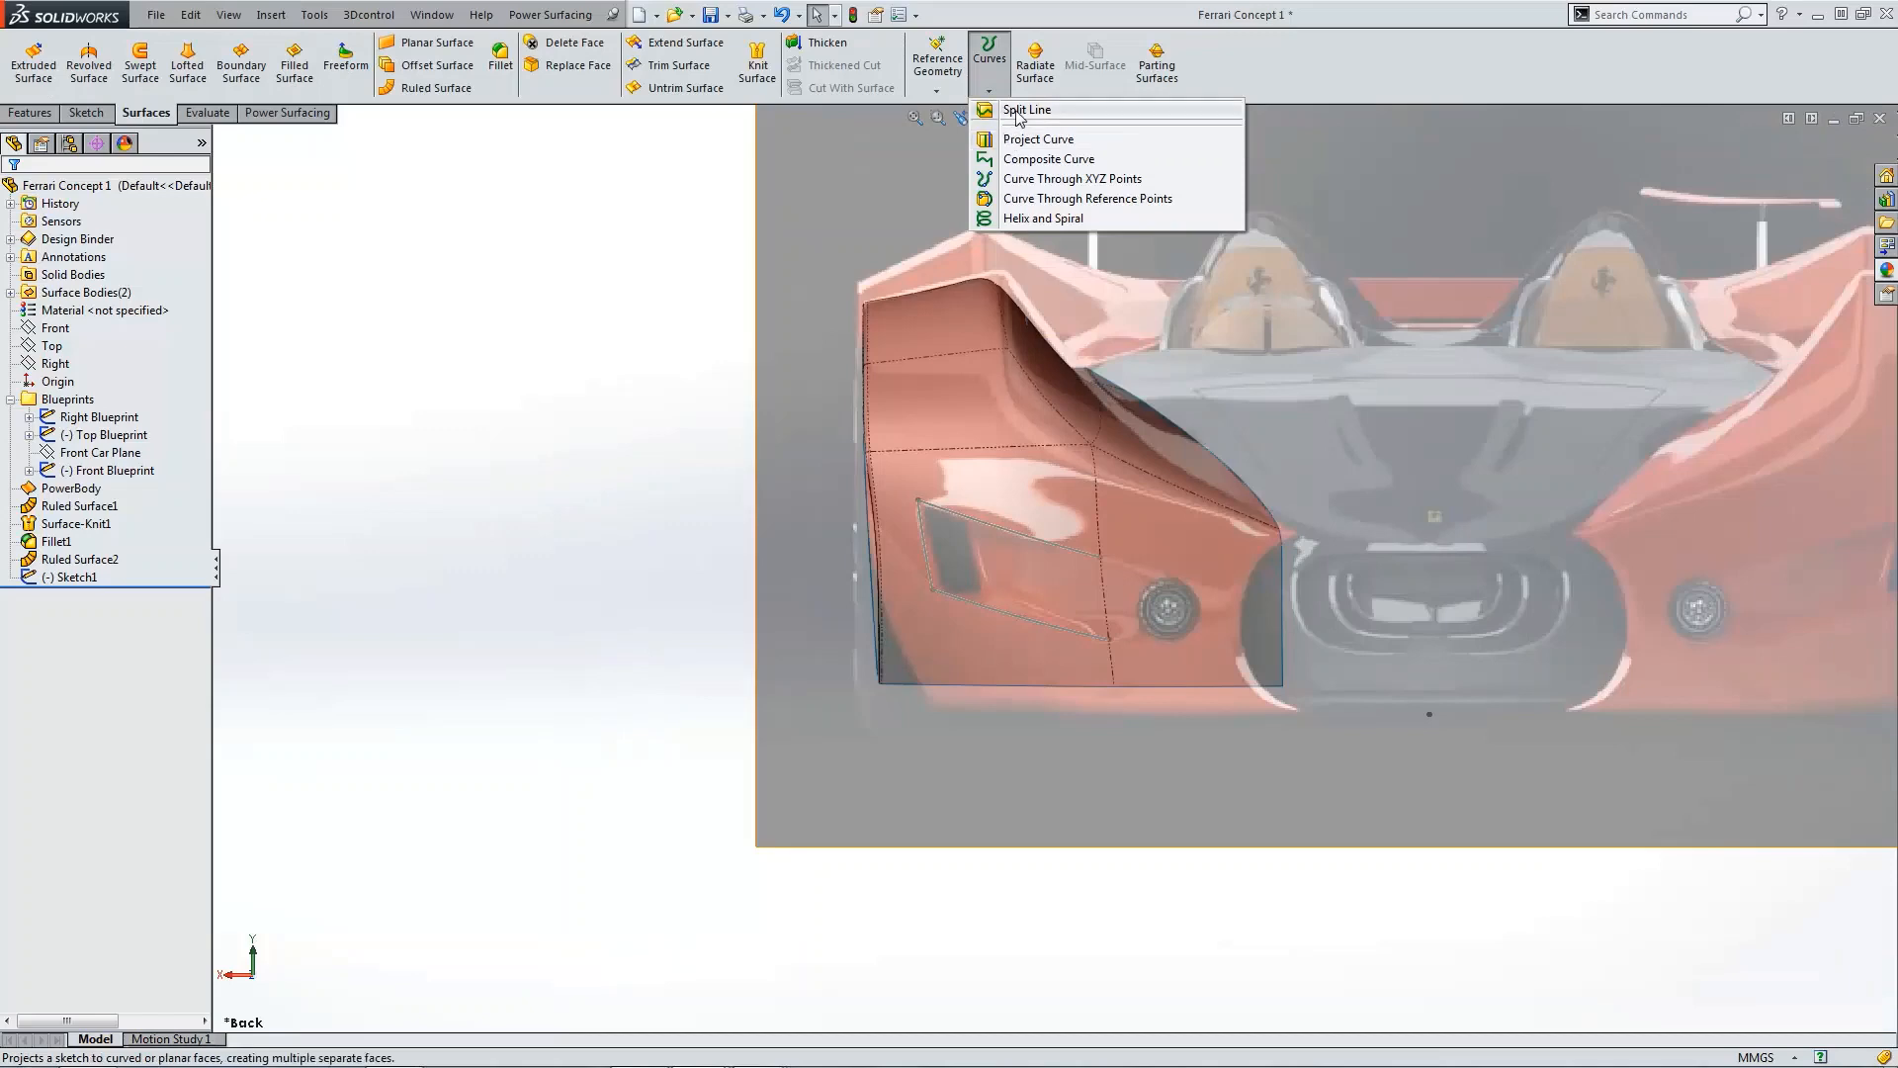
left_click(1018, 111)
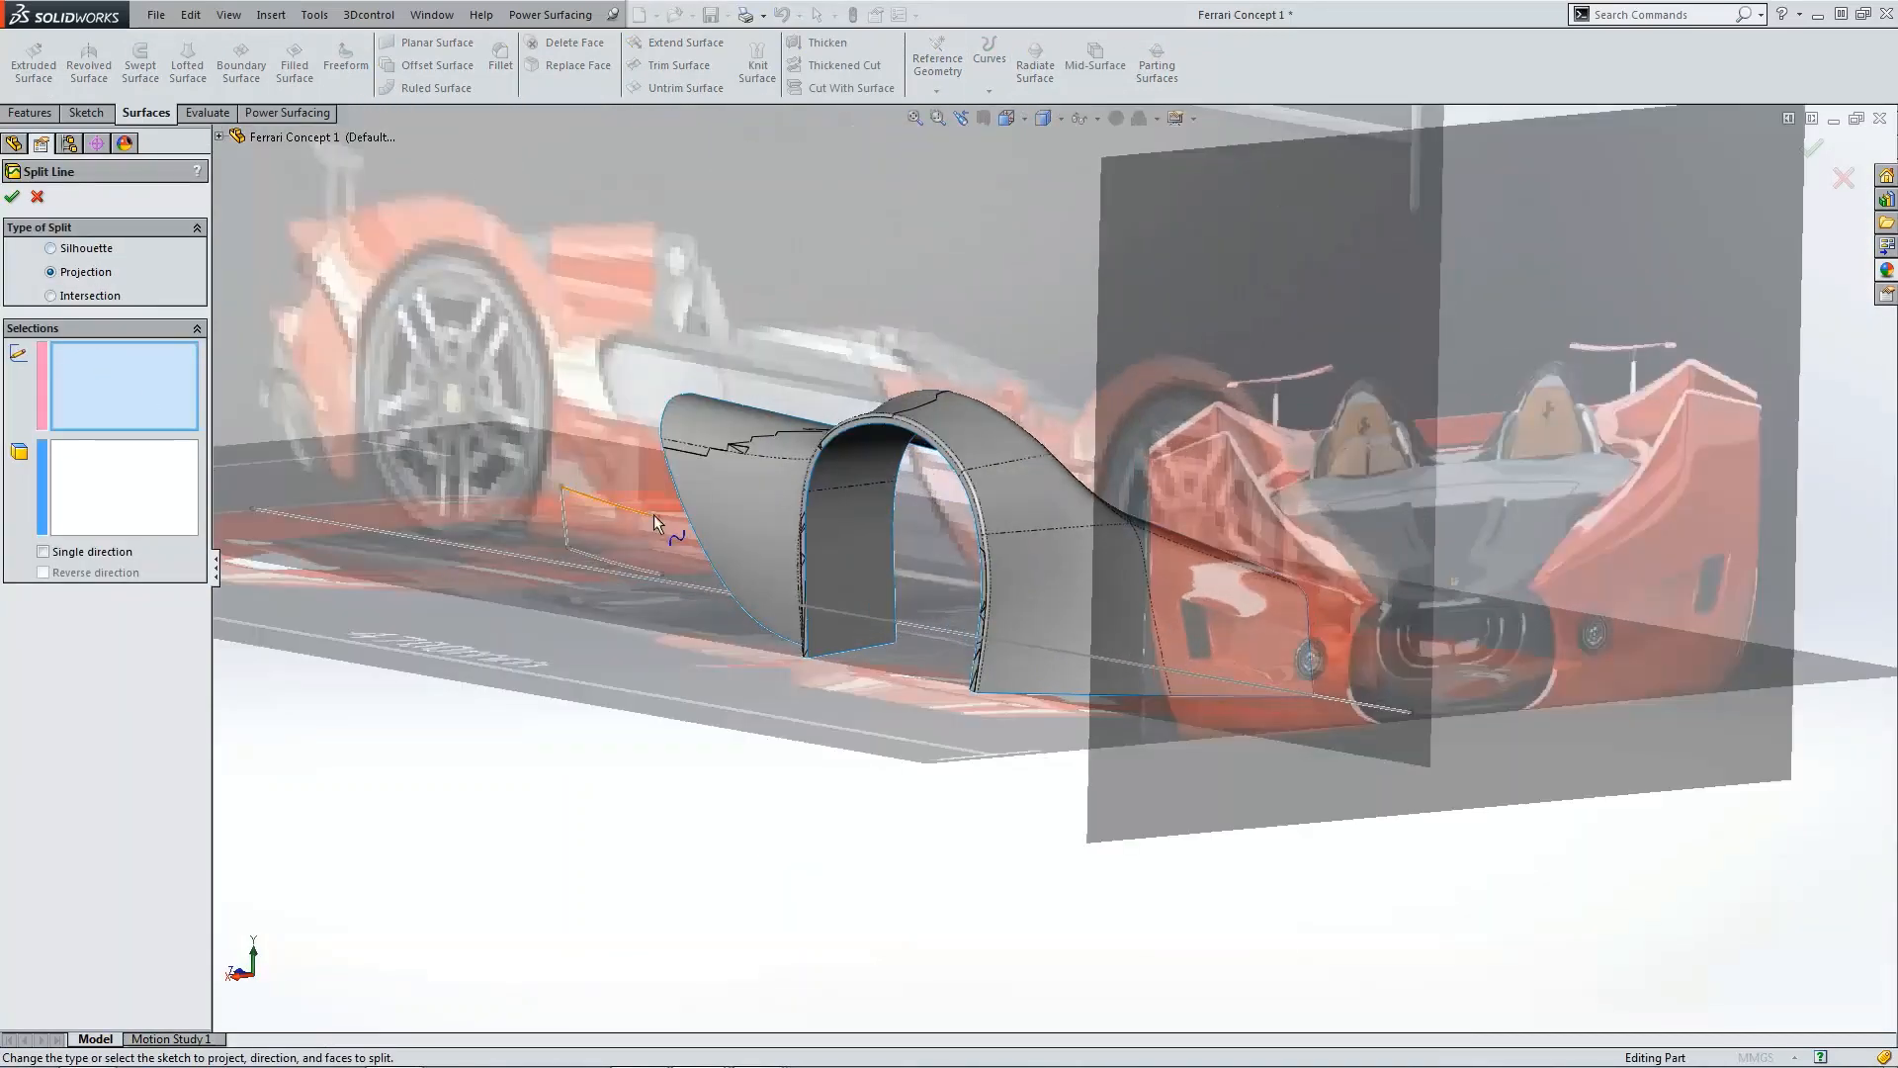
left_click(655, 515)
left_click(1037, 594)
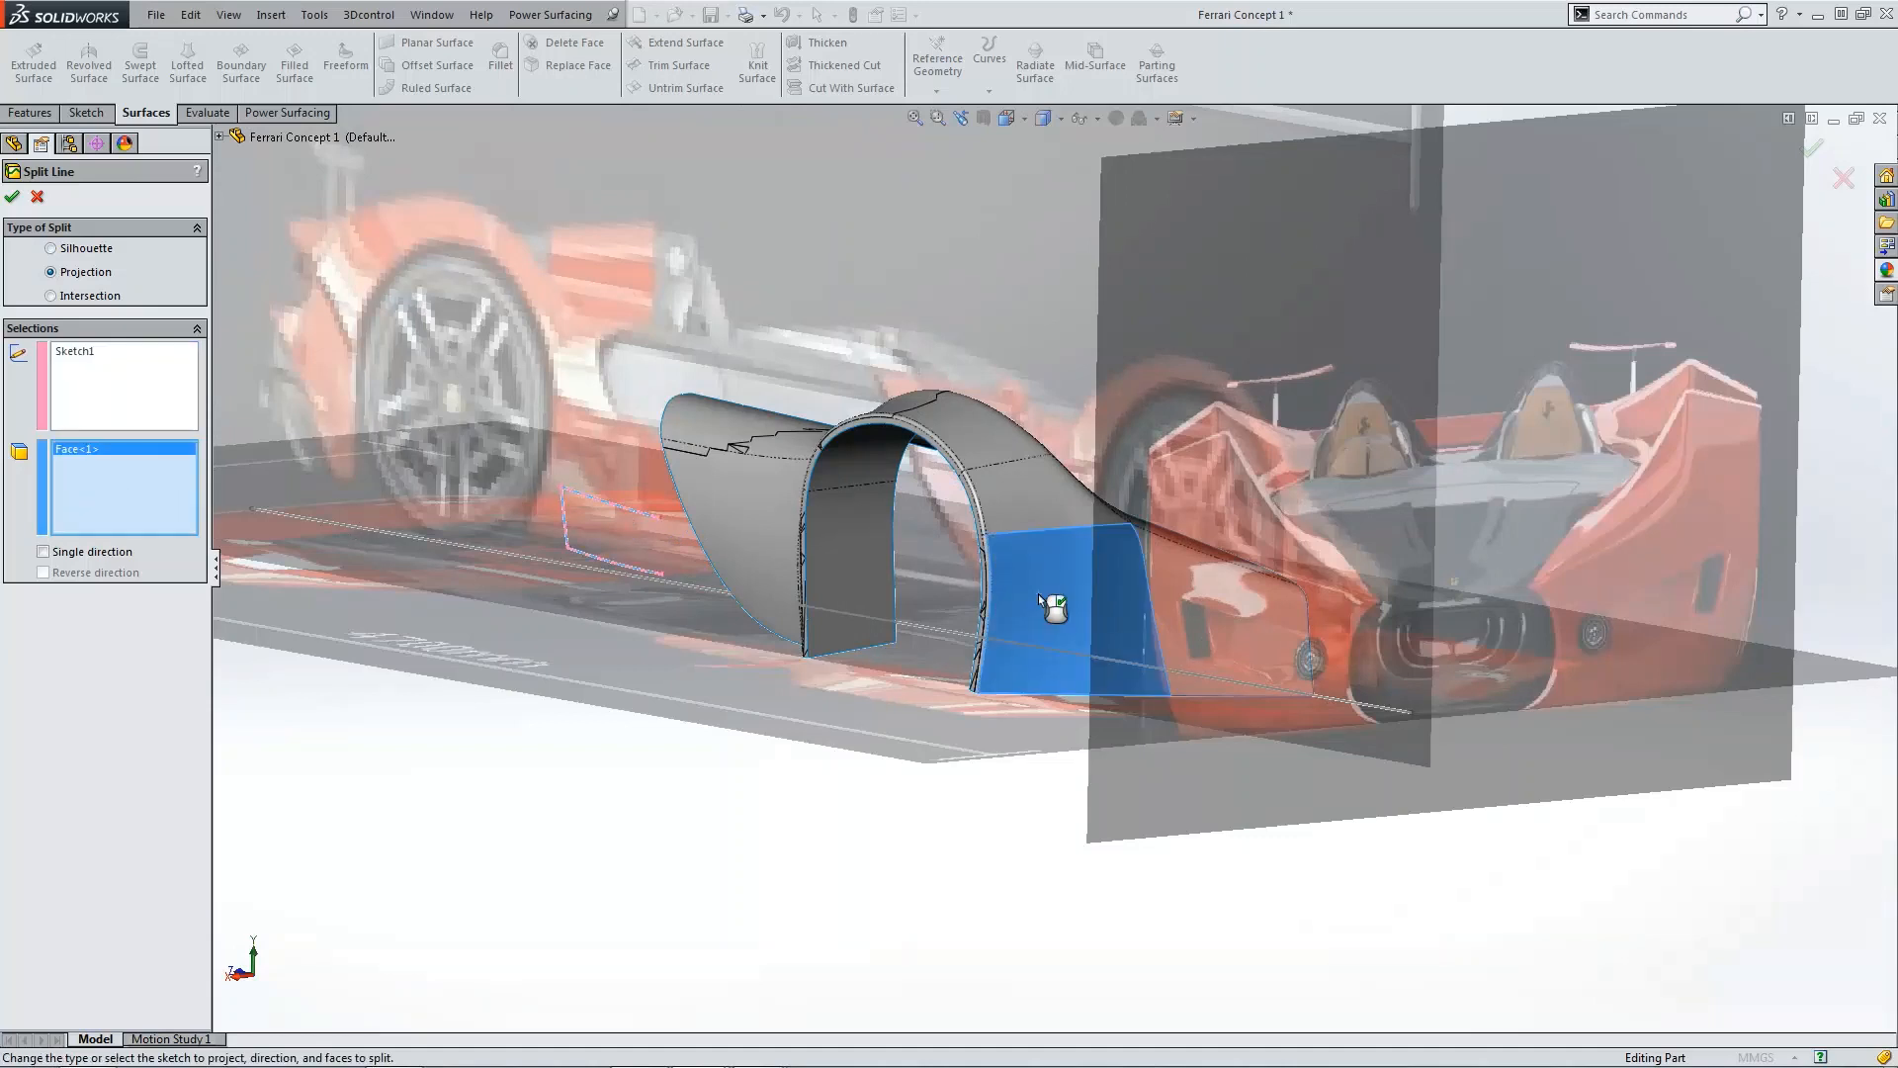
left_click(12, 198)
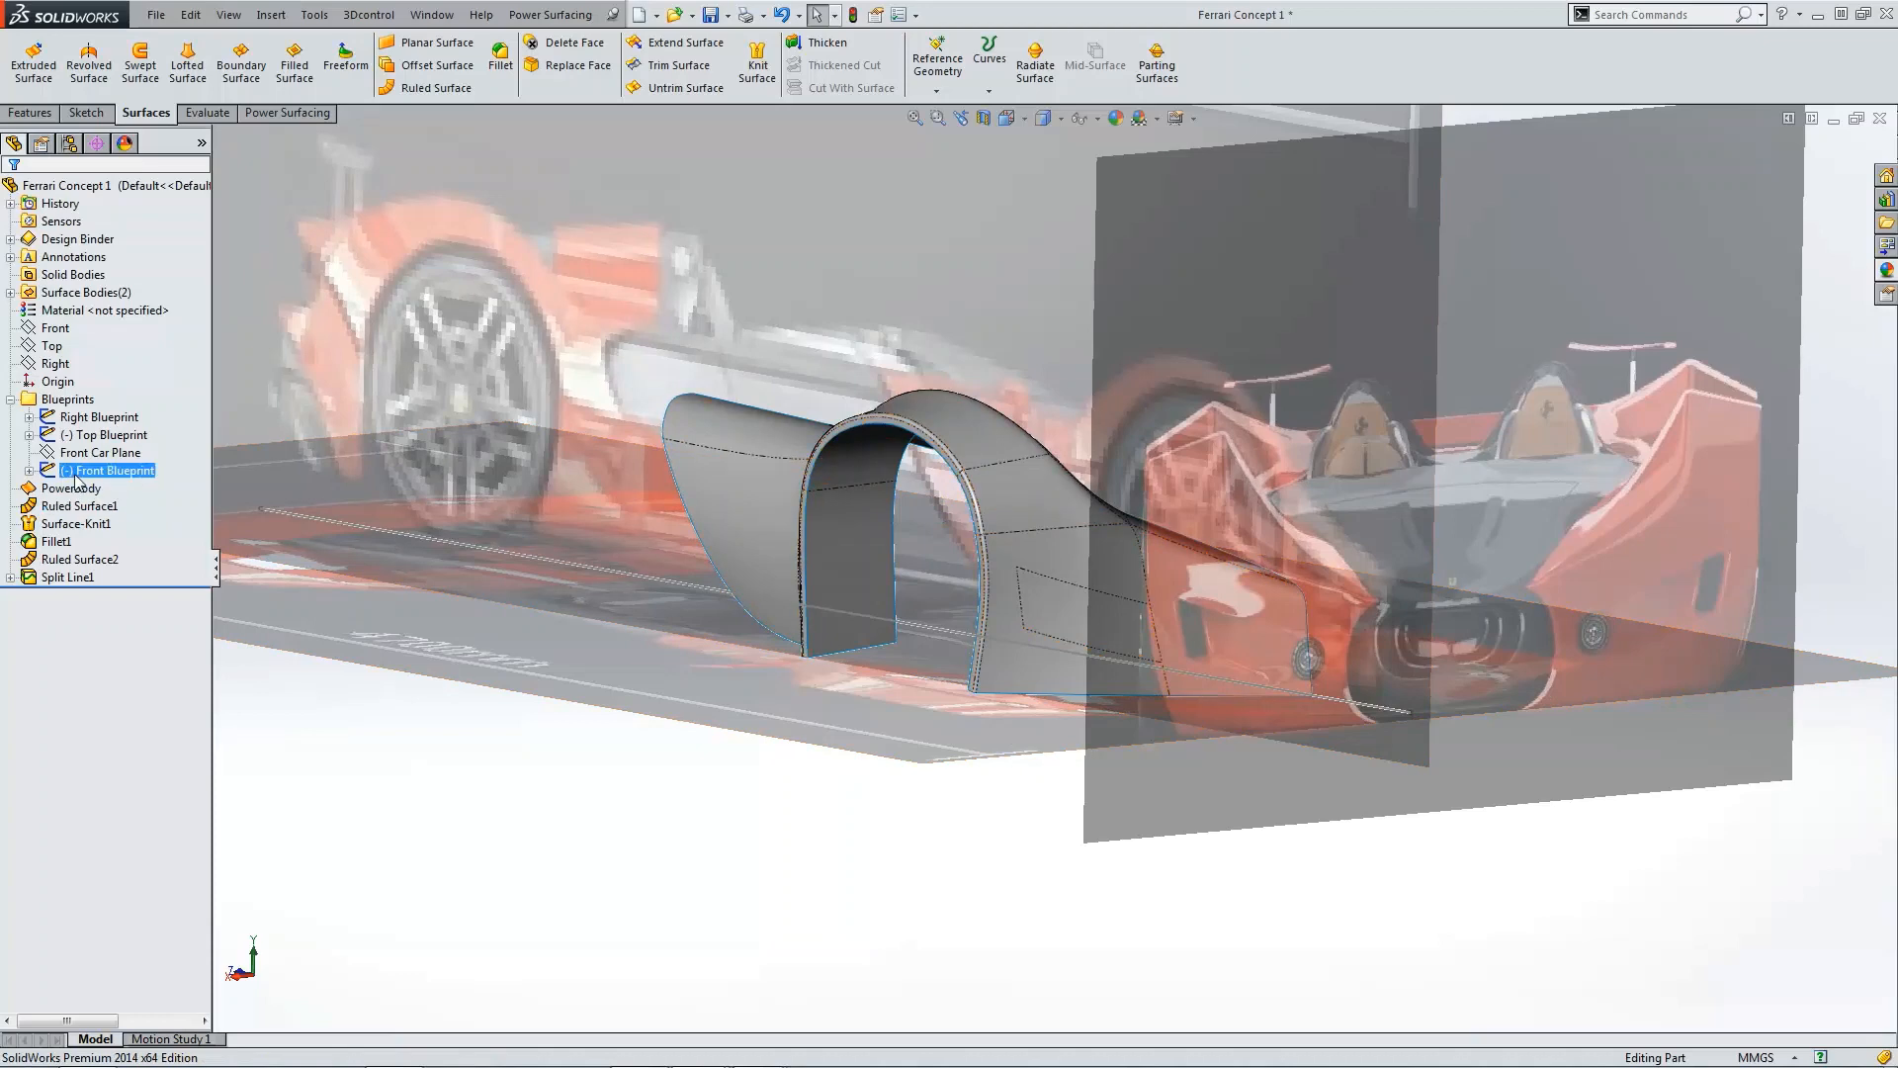
Step: Hide the front blueprint and offset the split intake face by 10 mm as a separate surface
left_click(115, 472)
left_click(90, 441)
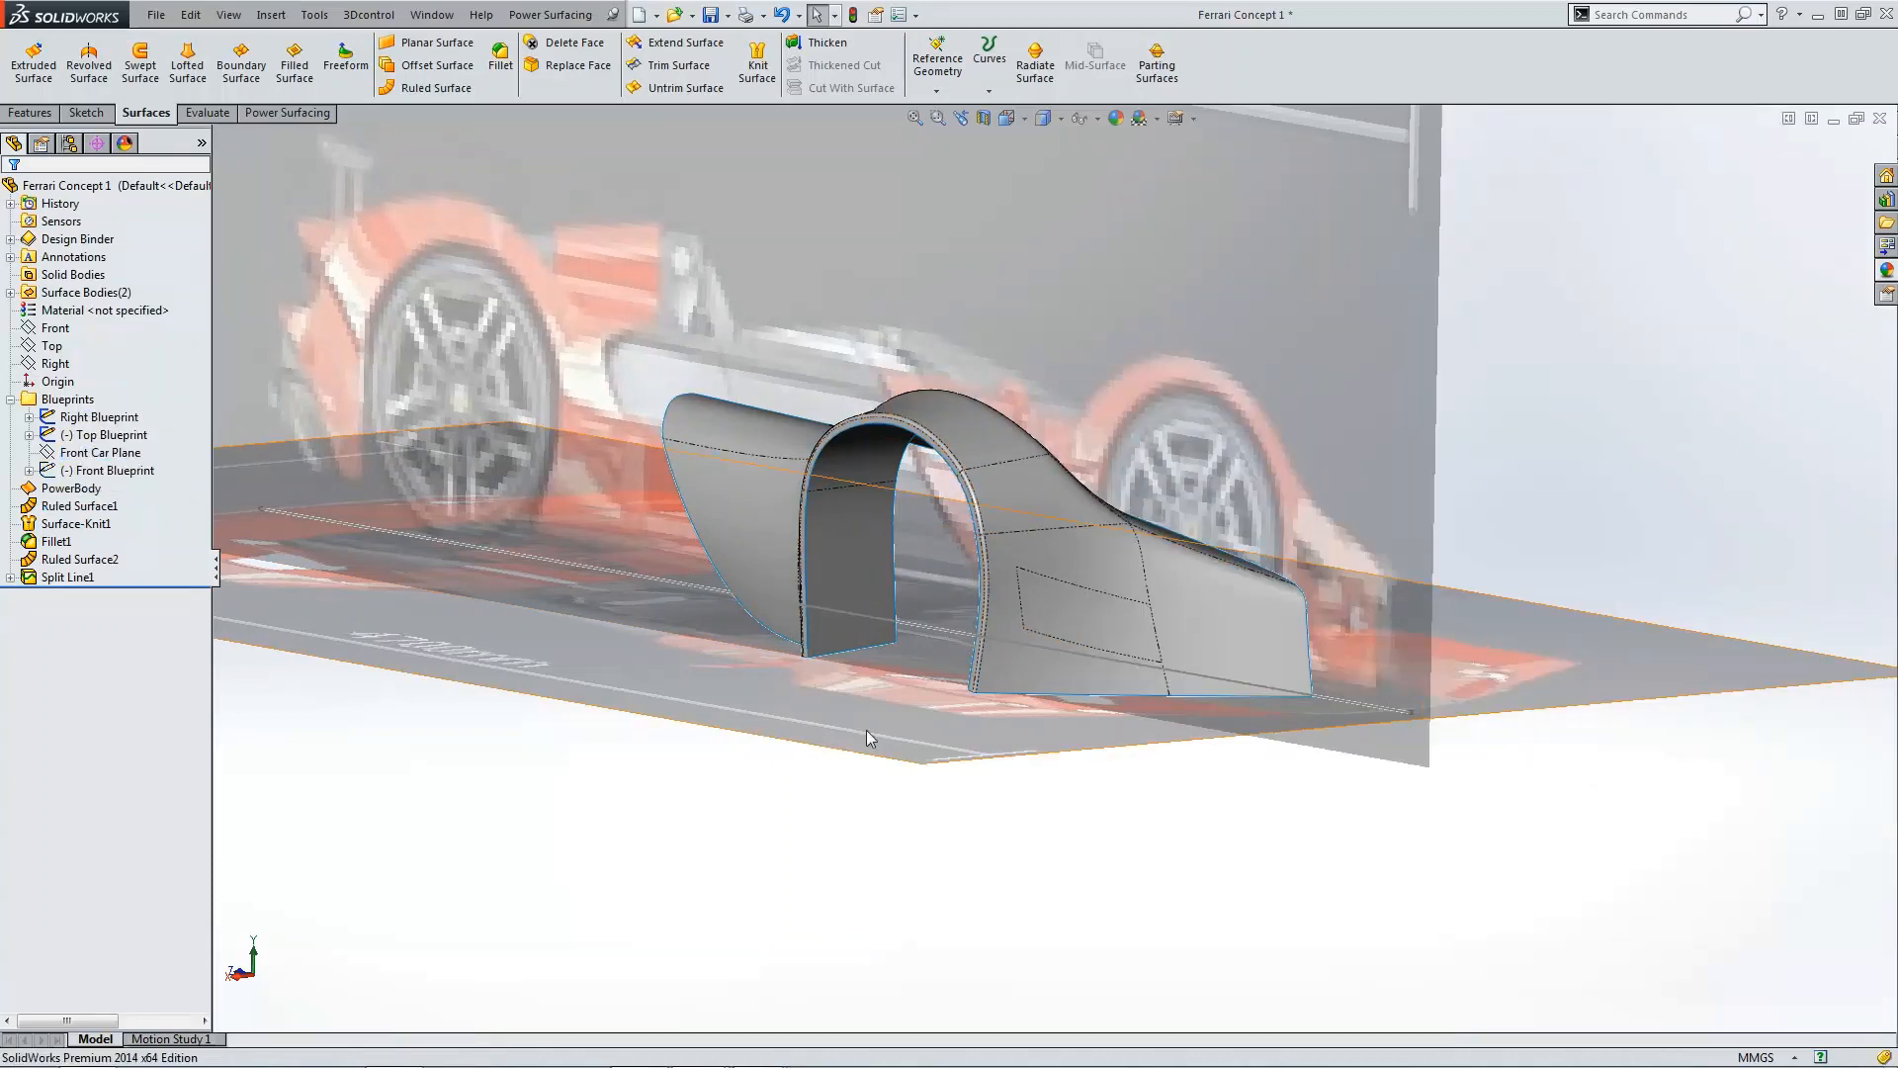
left_click(1007, 118)
left_click(1058, 192)
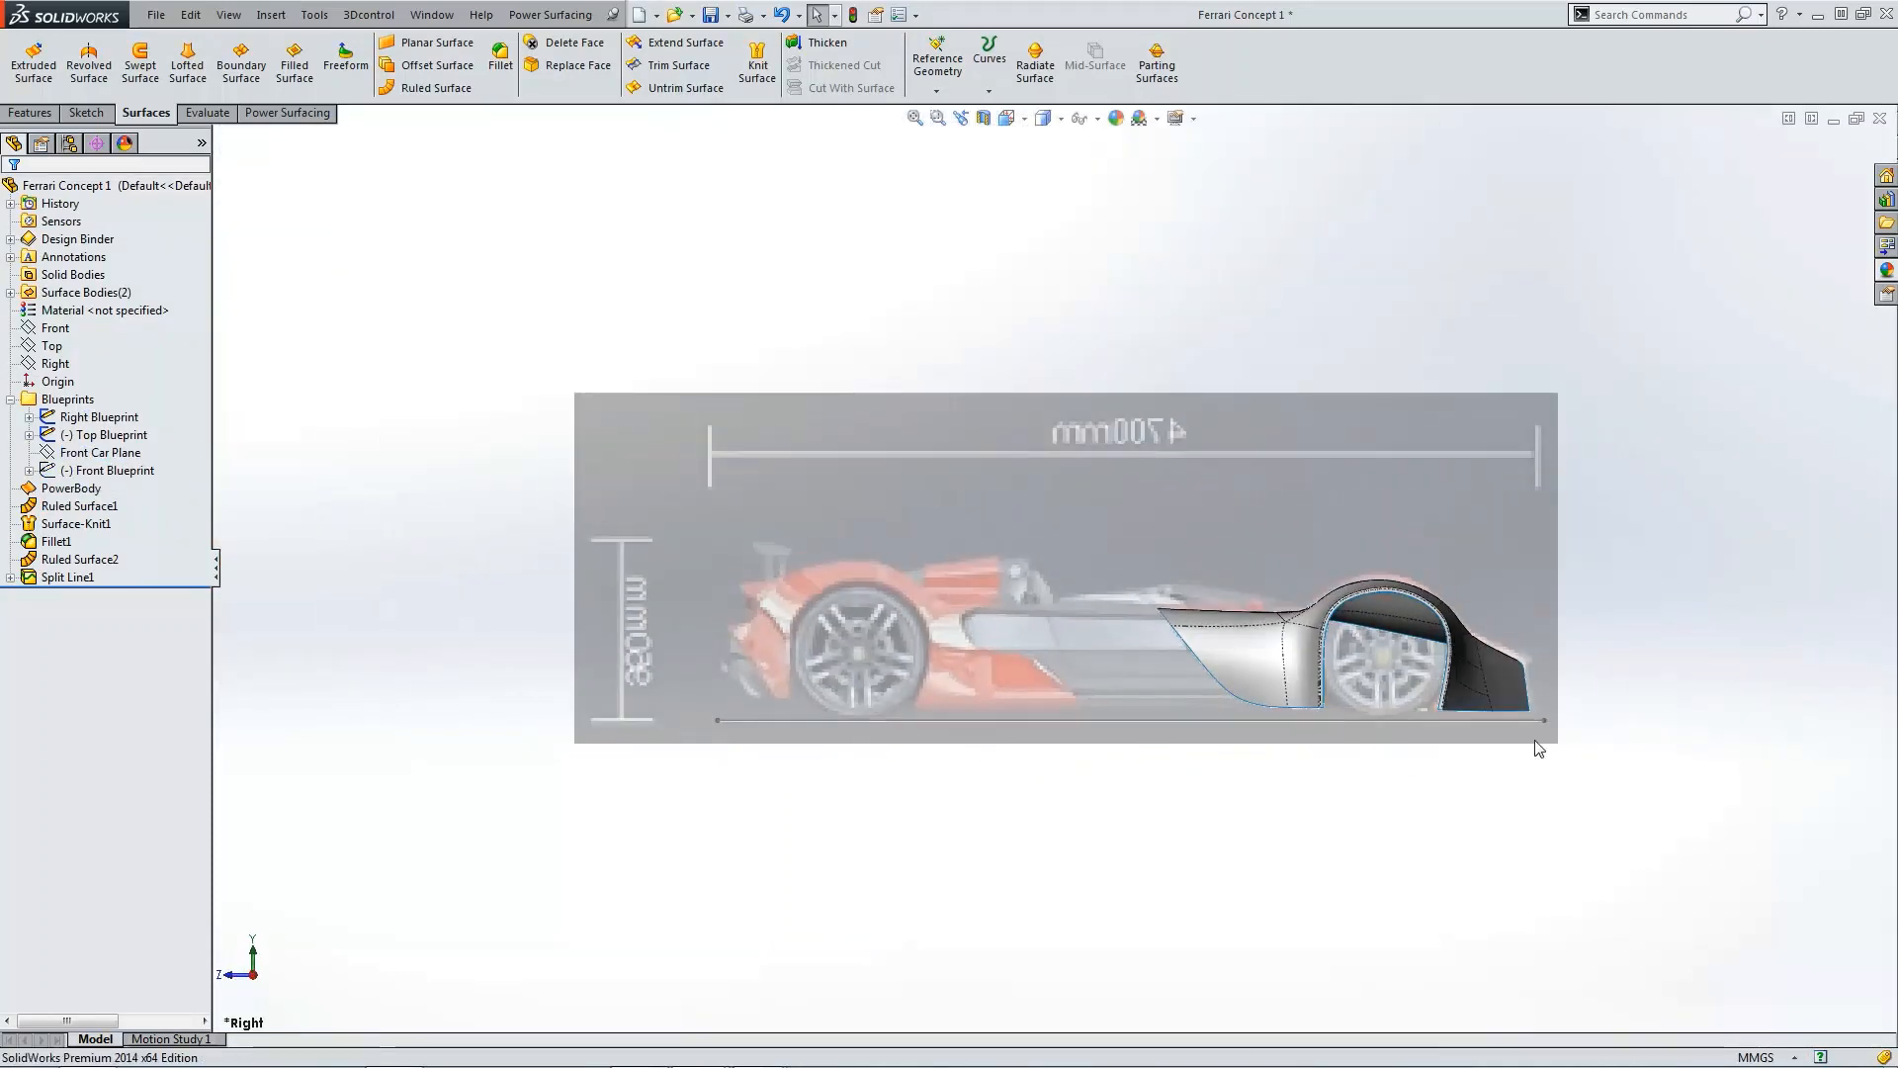
scroll(1277, 619, "down", 5)
left_click(1261, 613)
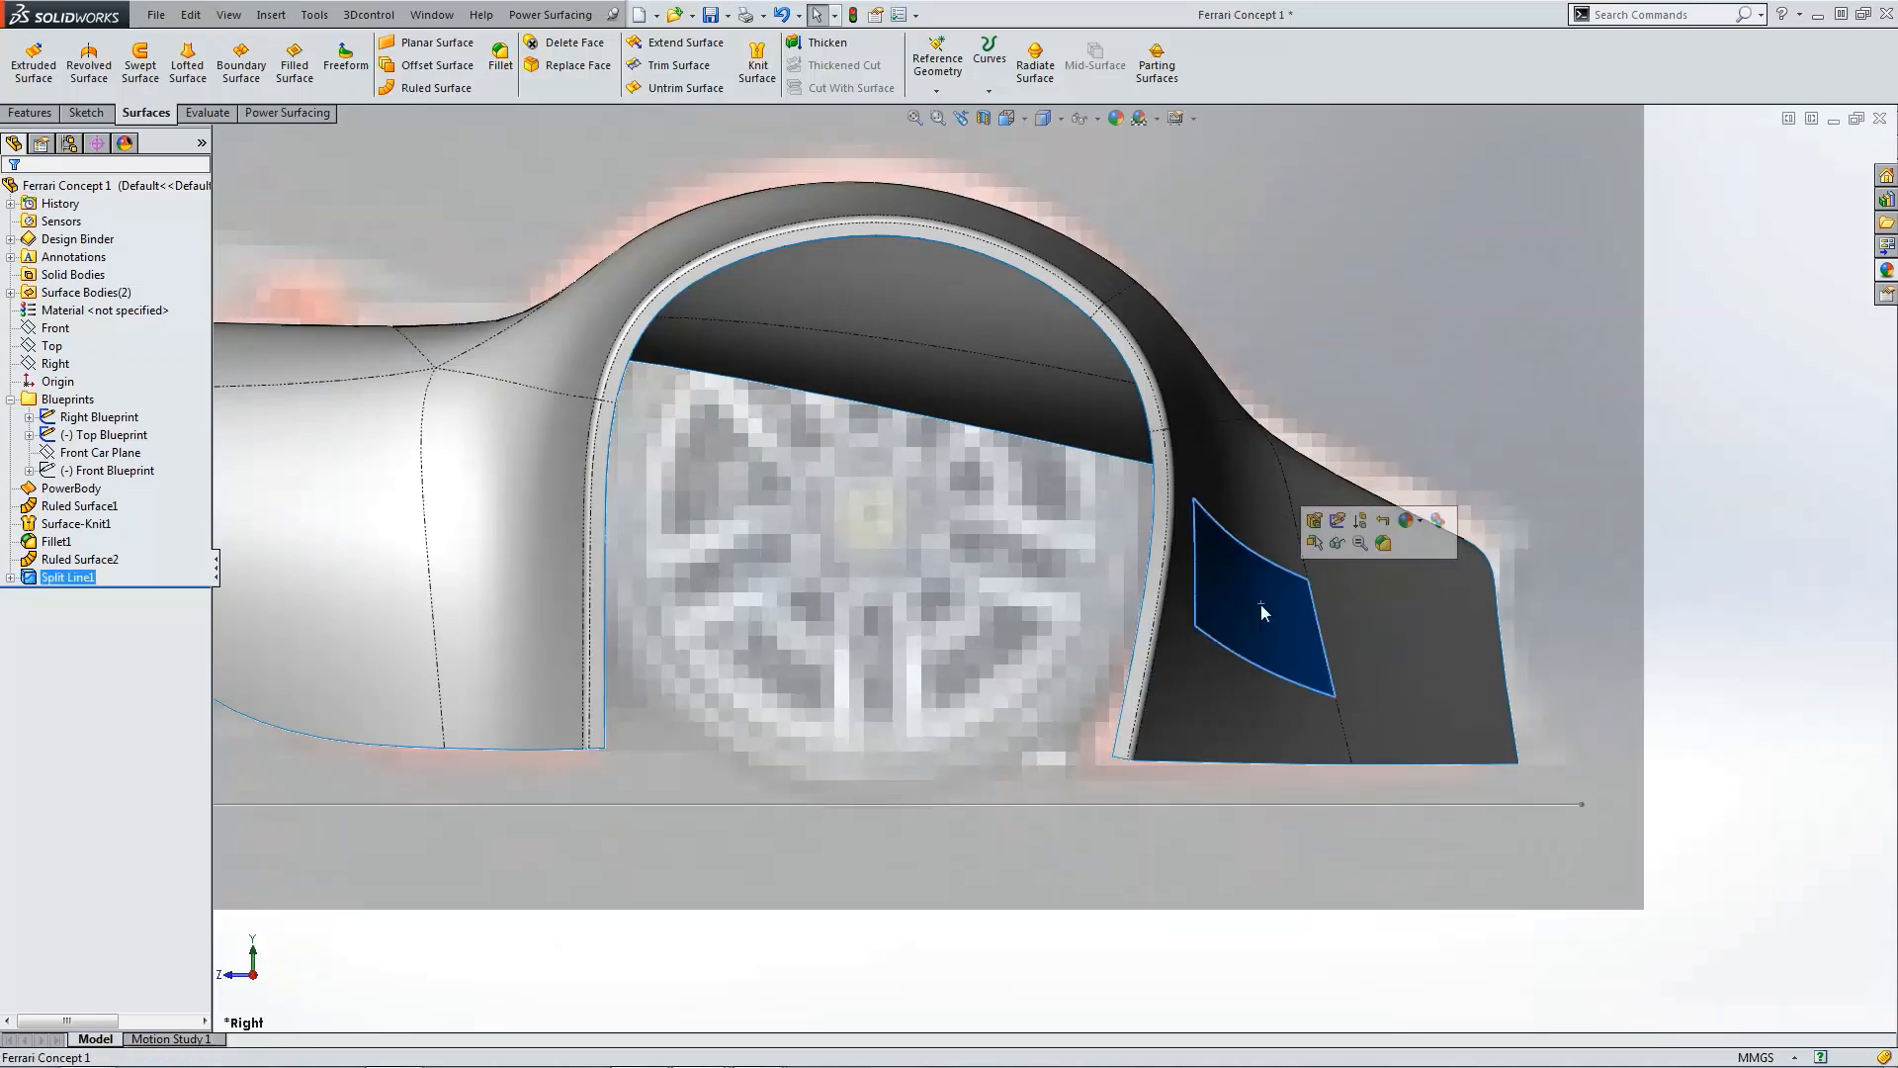
scroll(1262, 613, "up", 2)
middle_click_drag(776, 194, 722, 192)
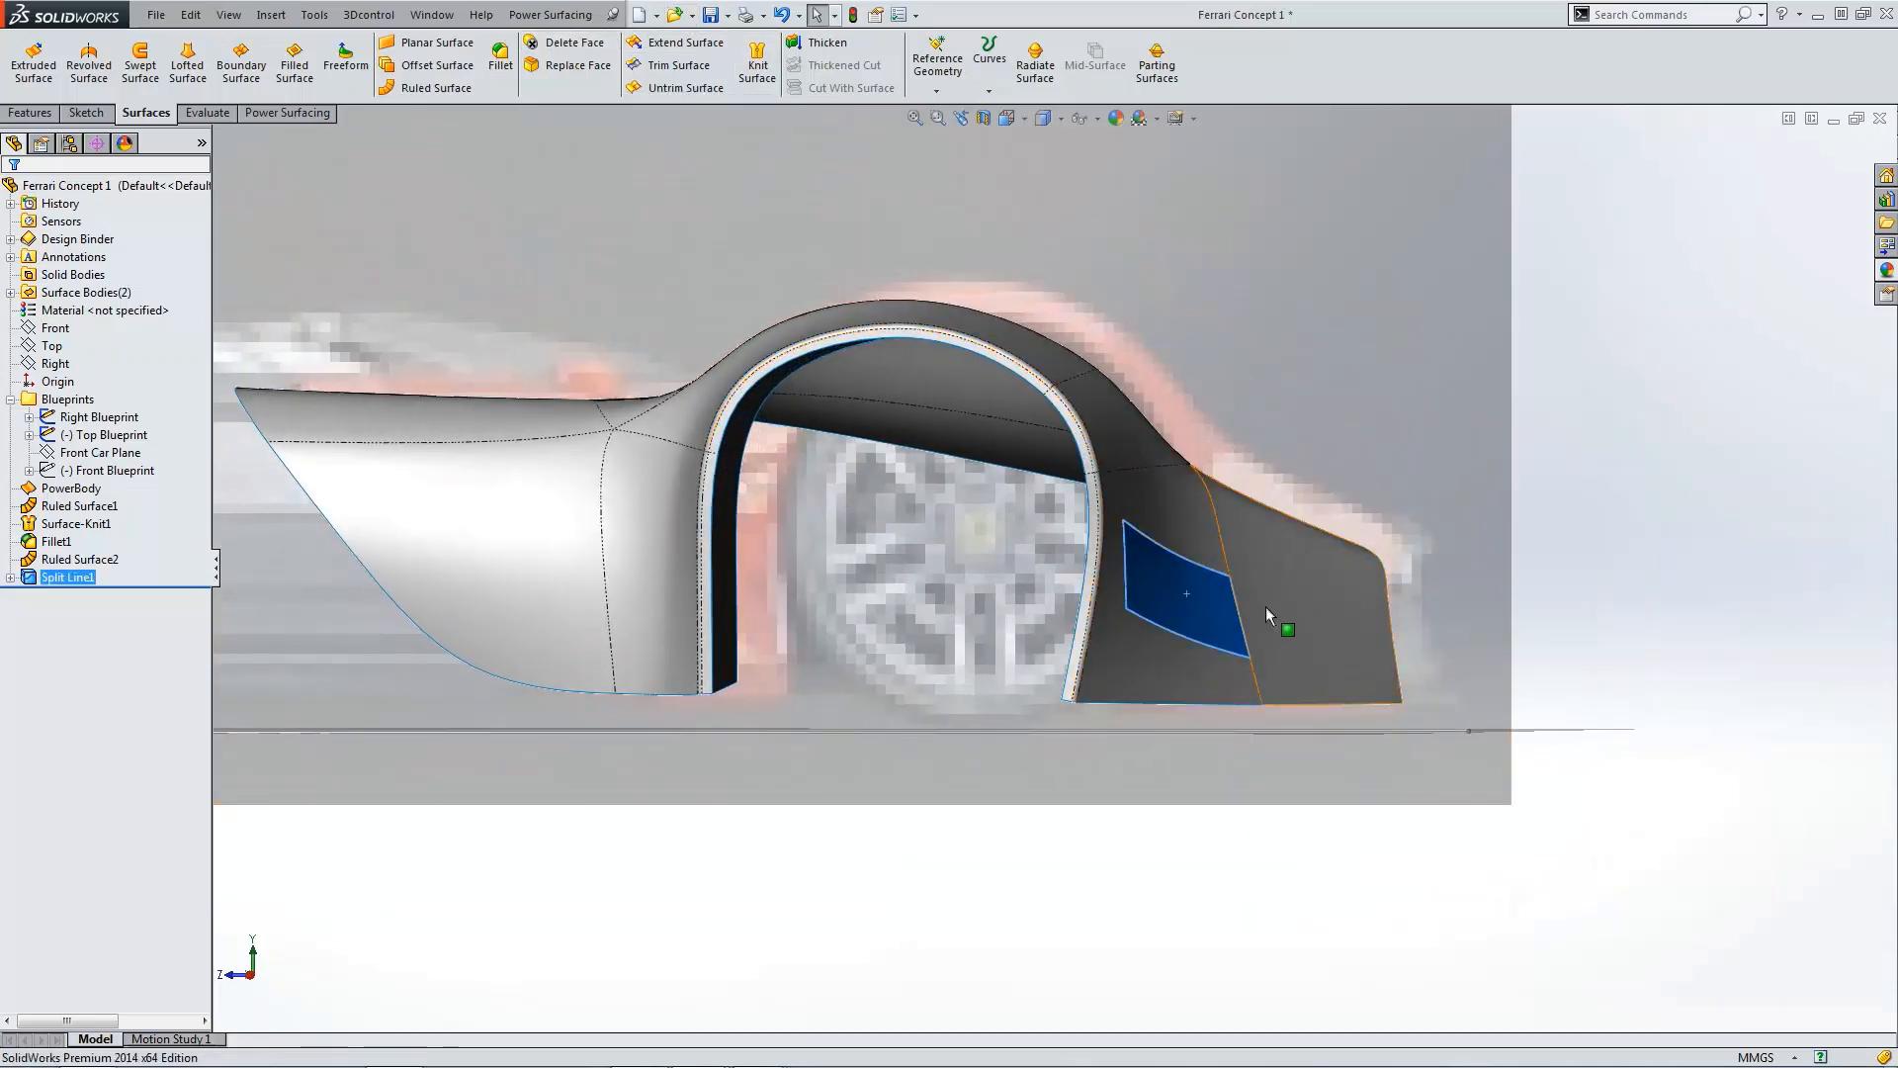
middle_click_drag(691, 225, 682, 223)
left_click(437, 66)
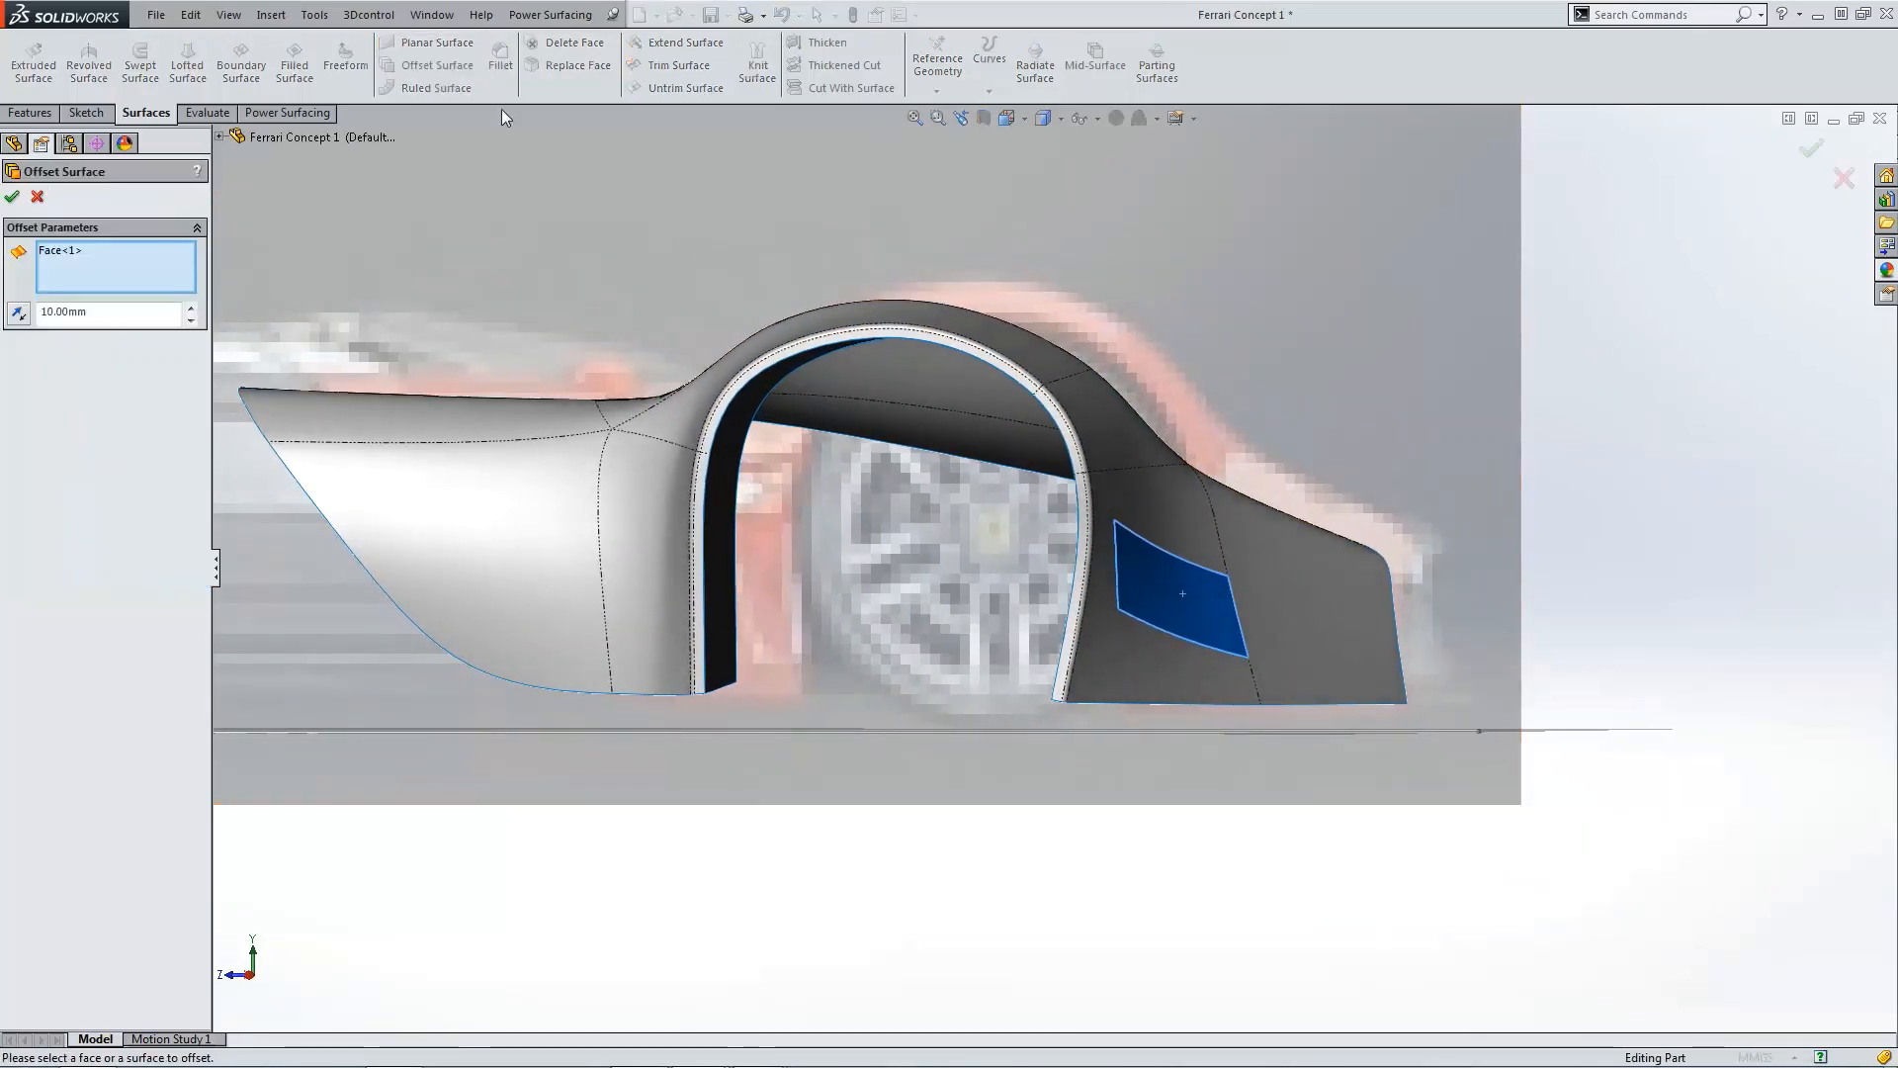
left_click(24, 316)
left_click(24, 315)
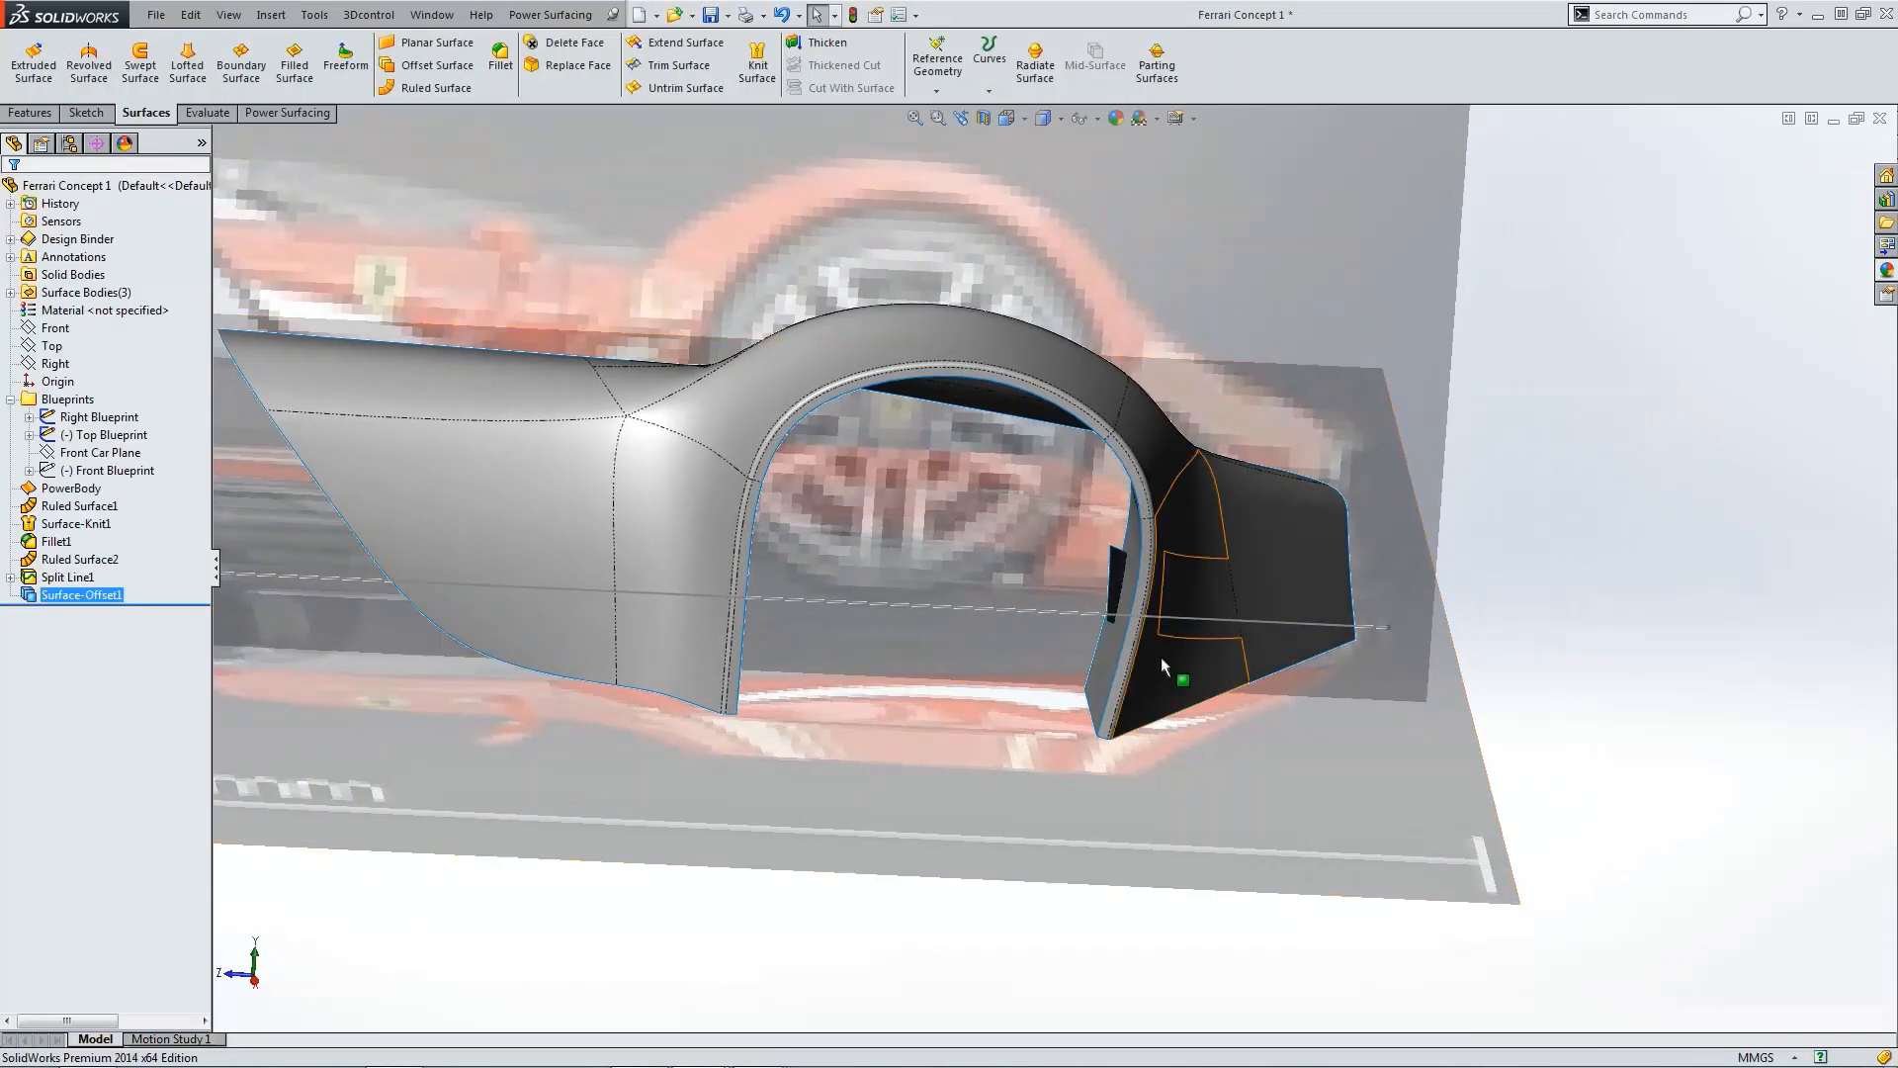
Step: Delete the split intake face from the fender surface to open the intake hole
scroll(1177, 593, "down", 5)
left_click(1189, 496)
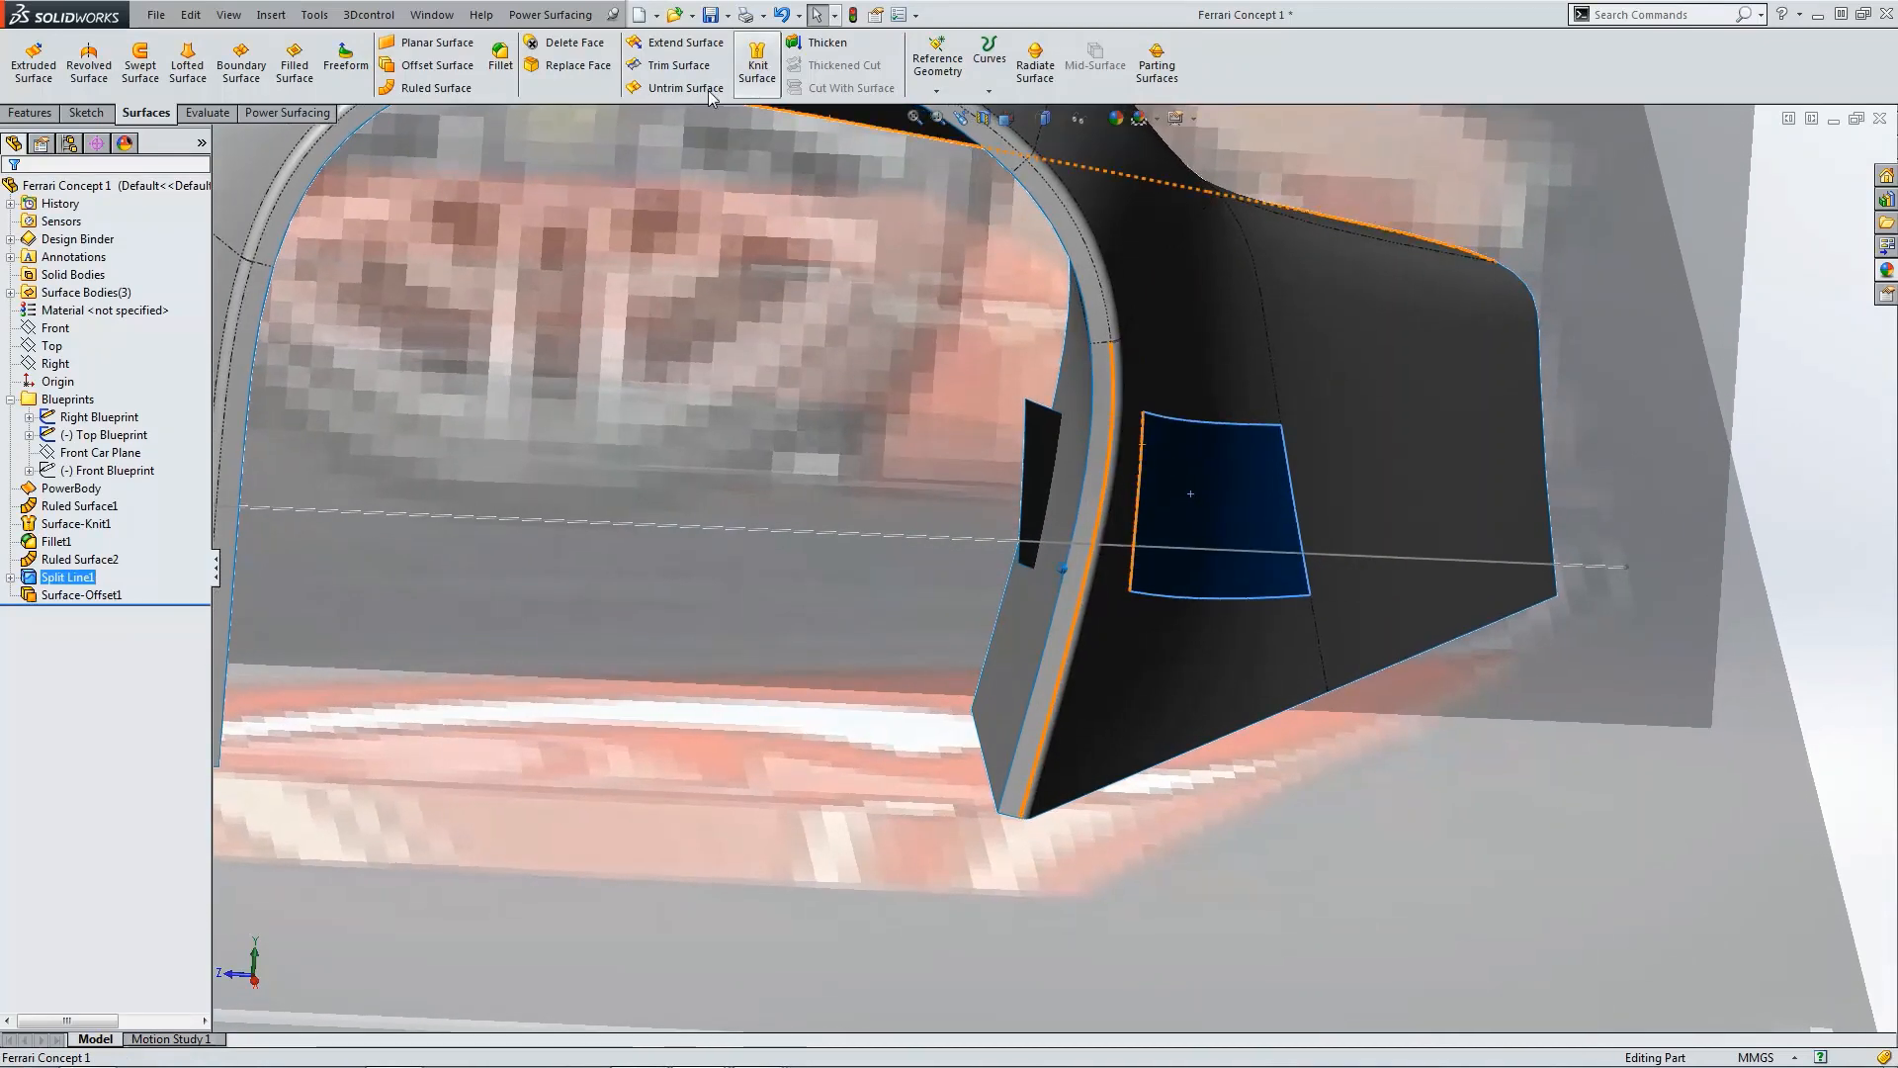
left_click(576, 43)
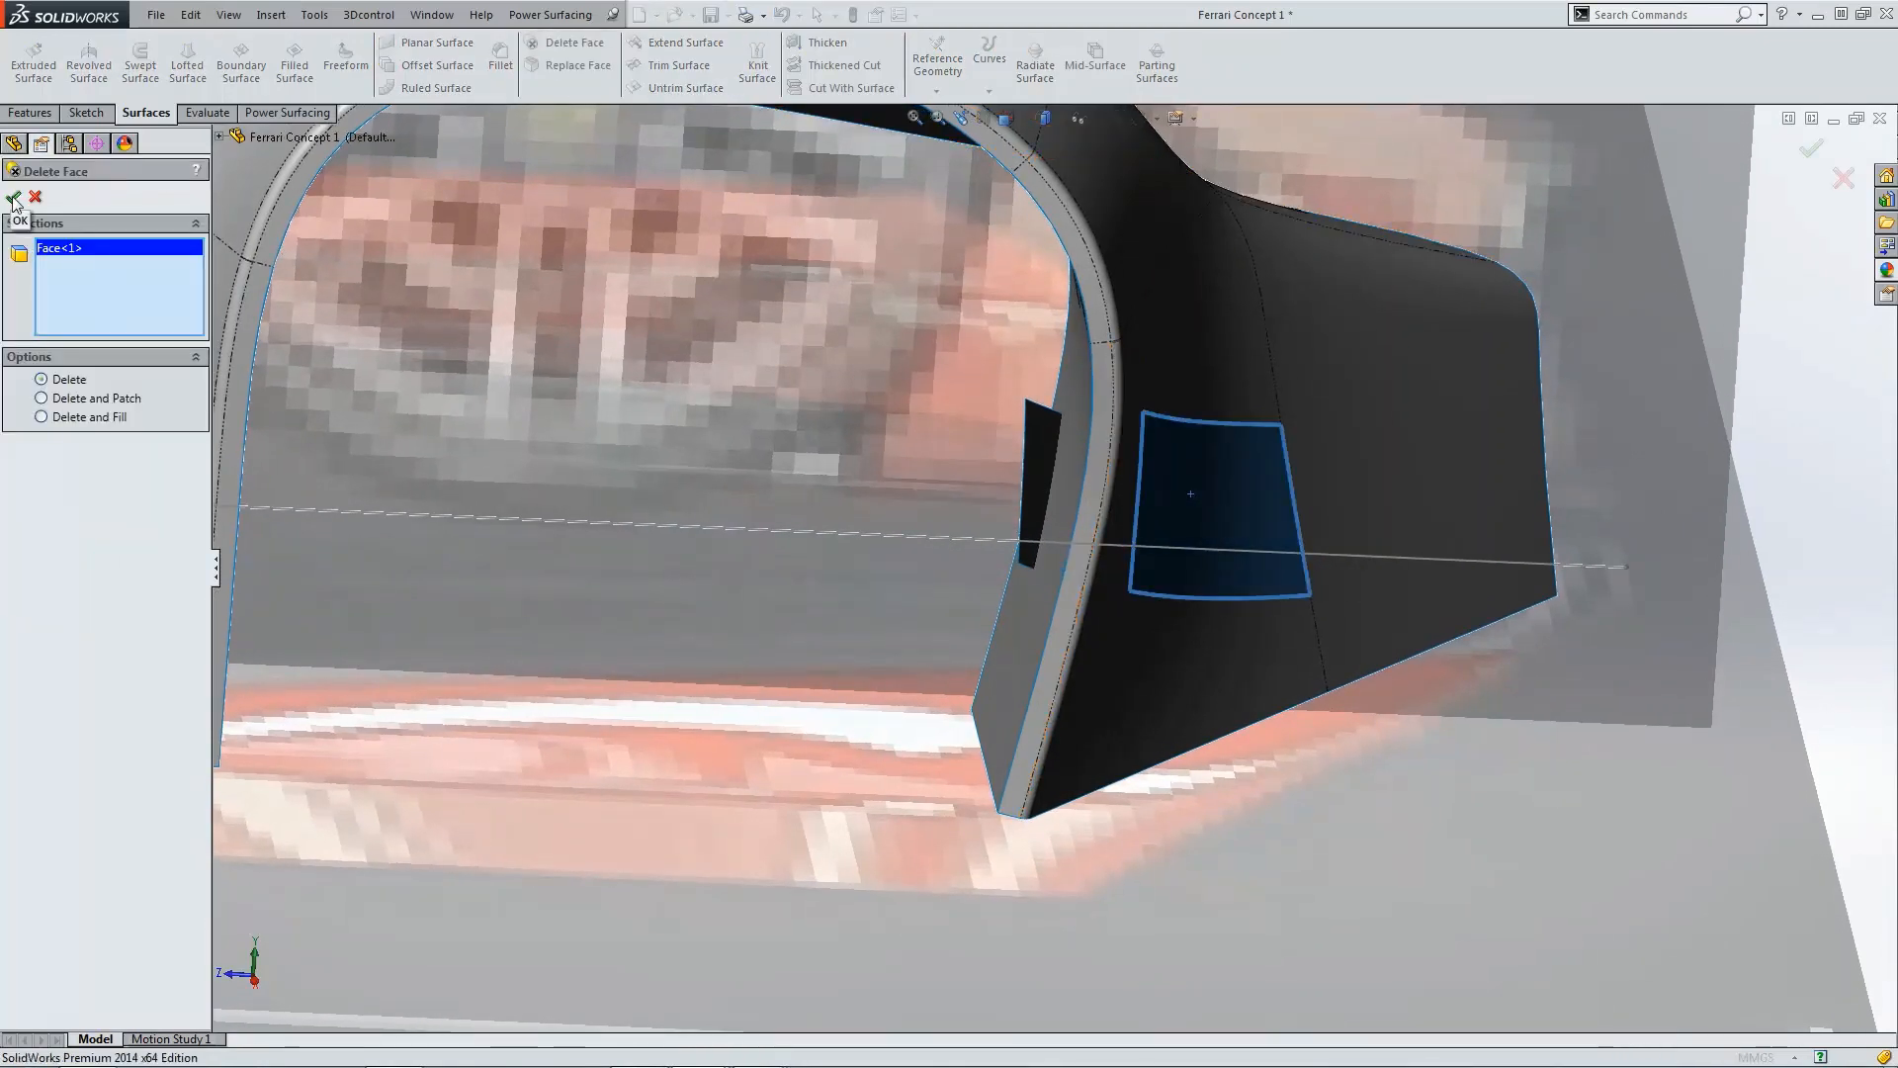
left_click(14, 200)
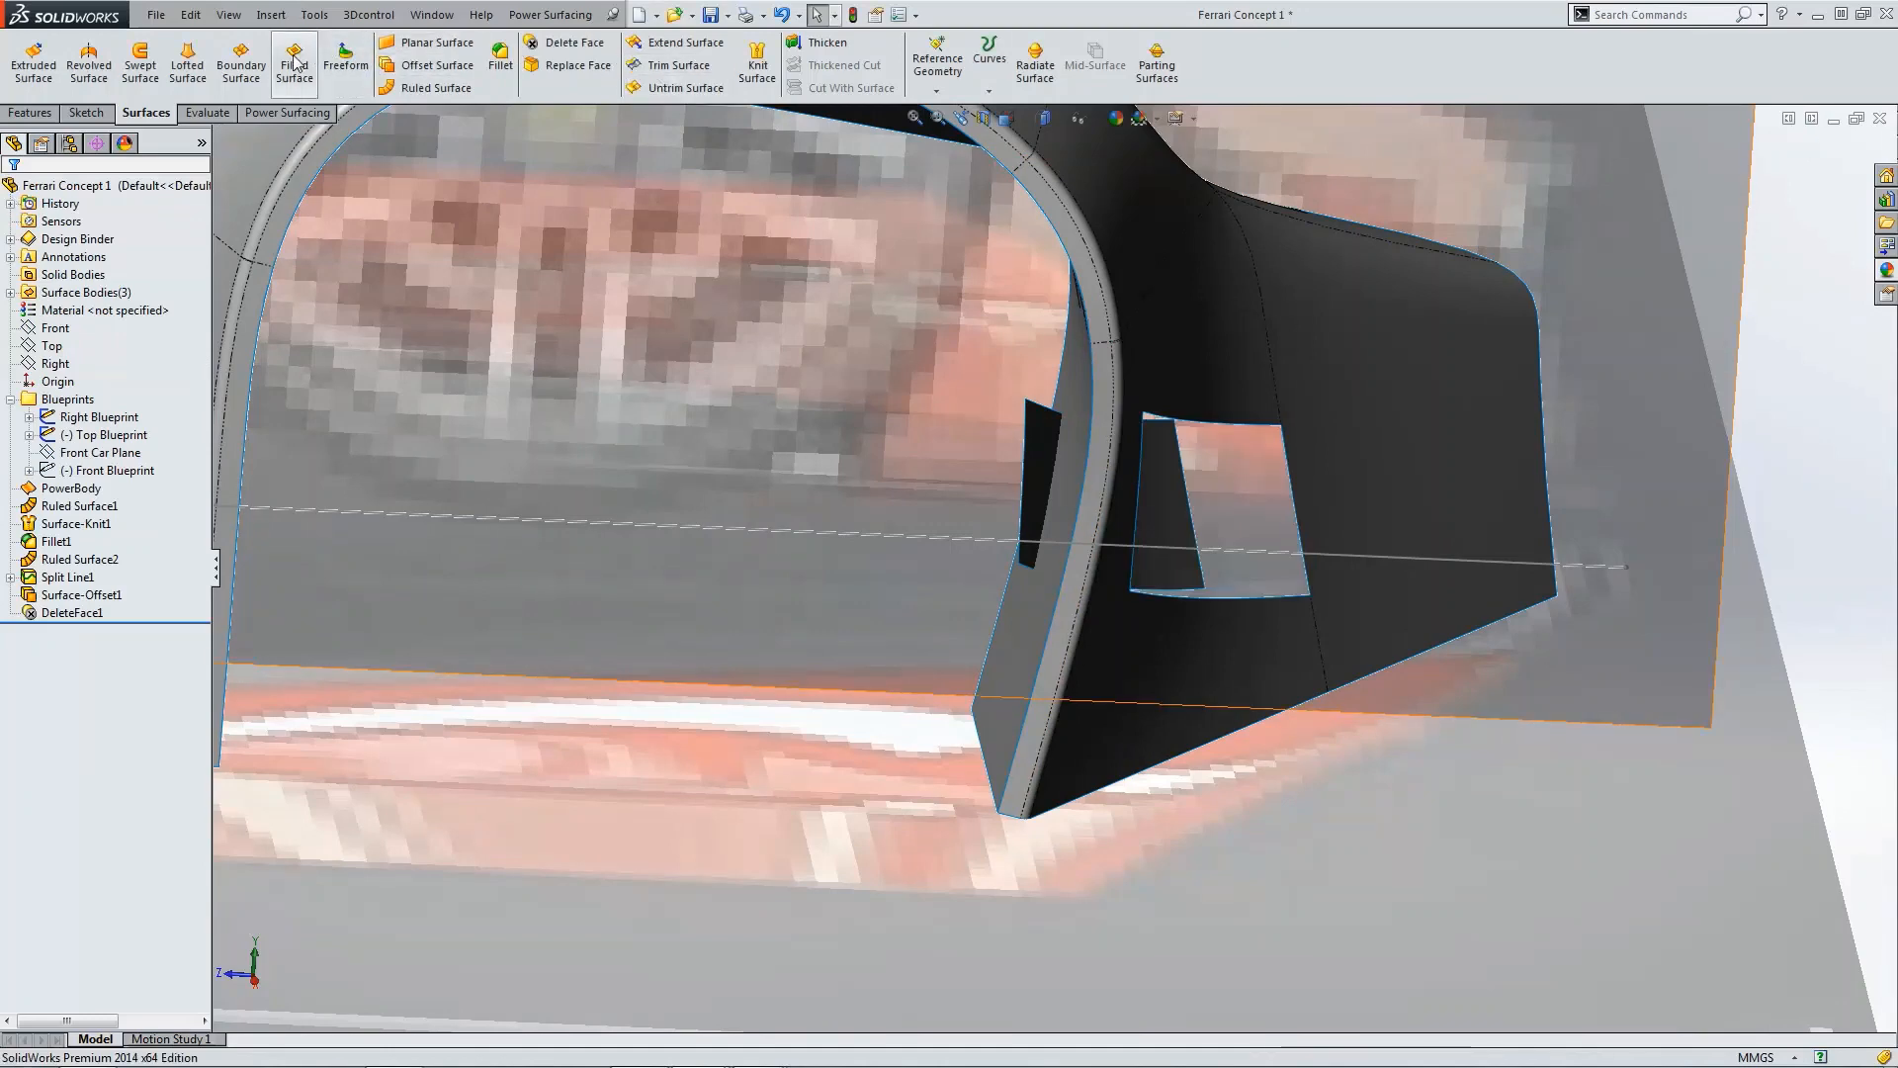
Step: Create a boundary surface between the intake hole edge and the offset face edge, with Tangency To Face at the hole edge
left_click(241, 61)
left_click(1289, 467)
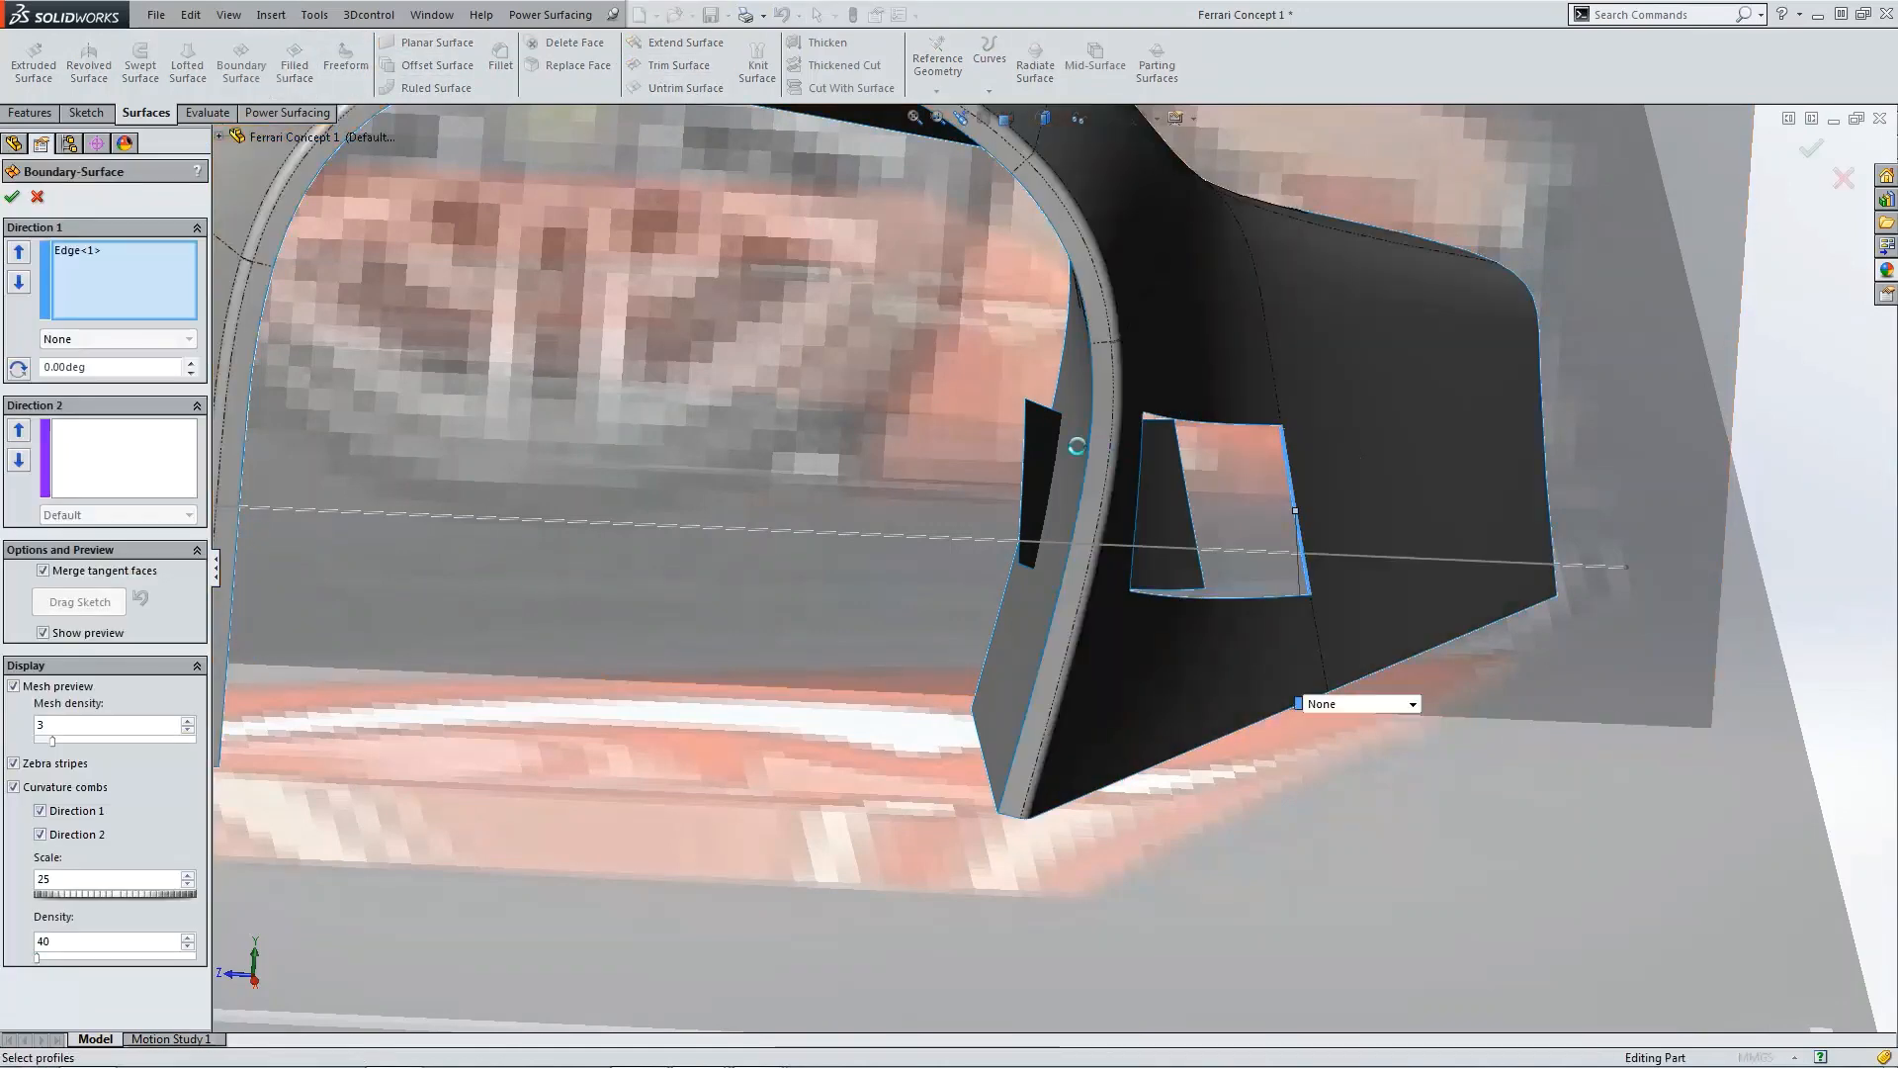
left_click(1031, 422)
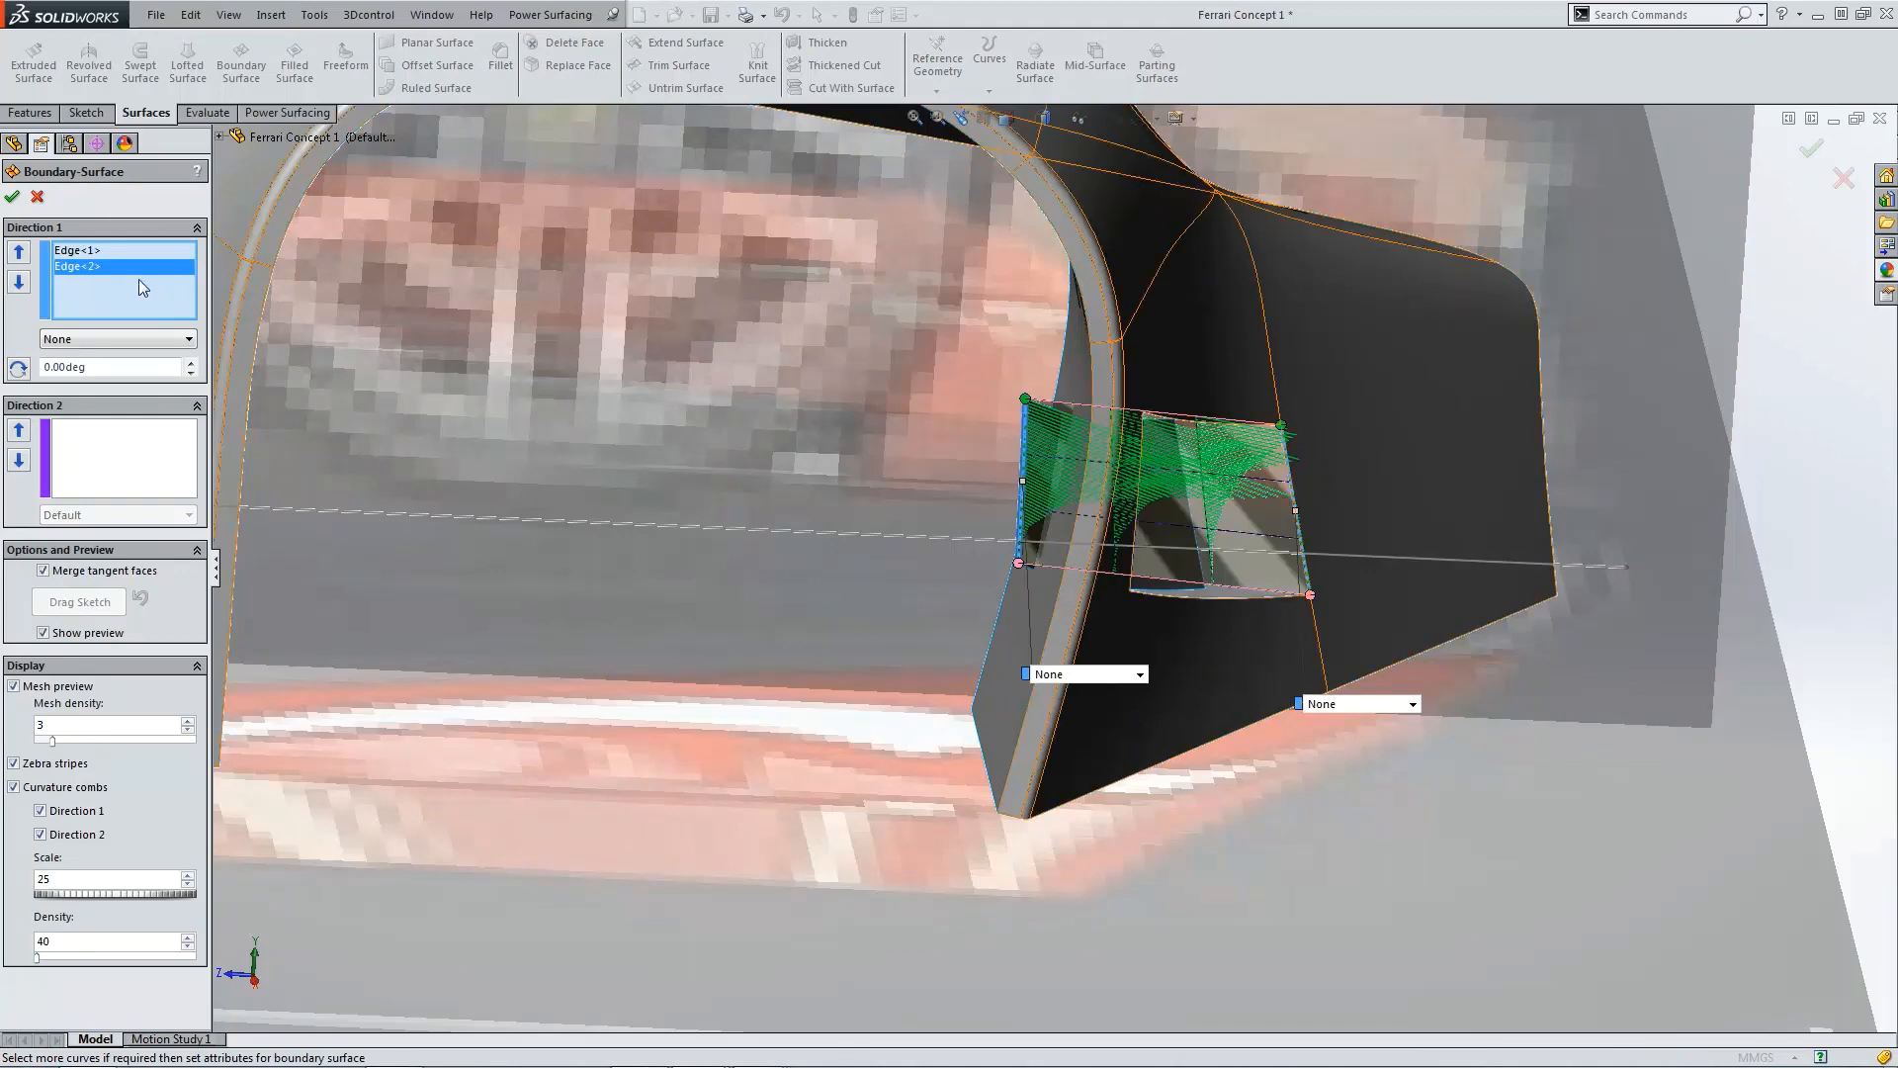
left_click(127, 250)
left_click(116, 339)
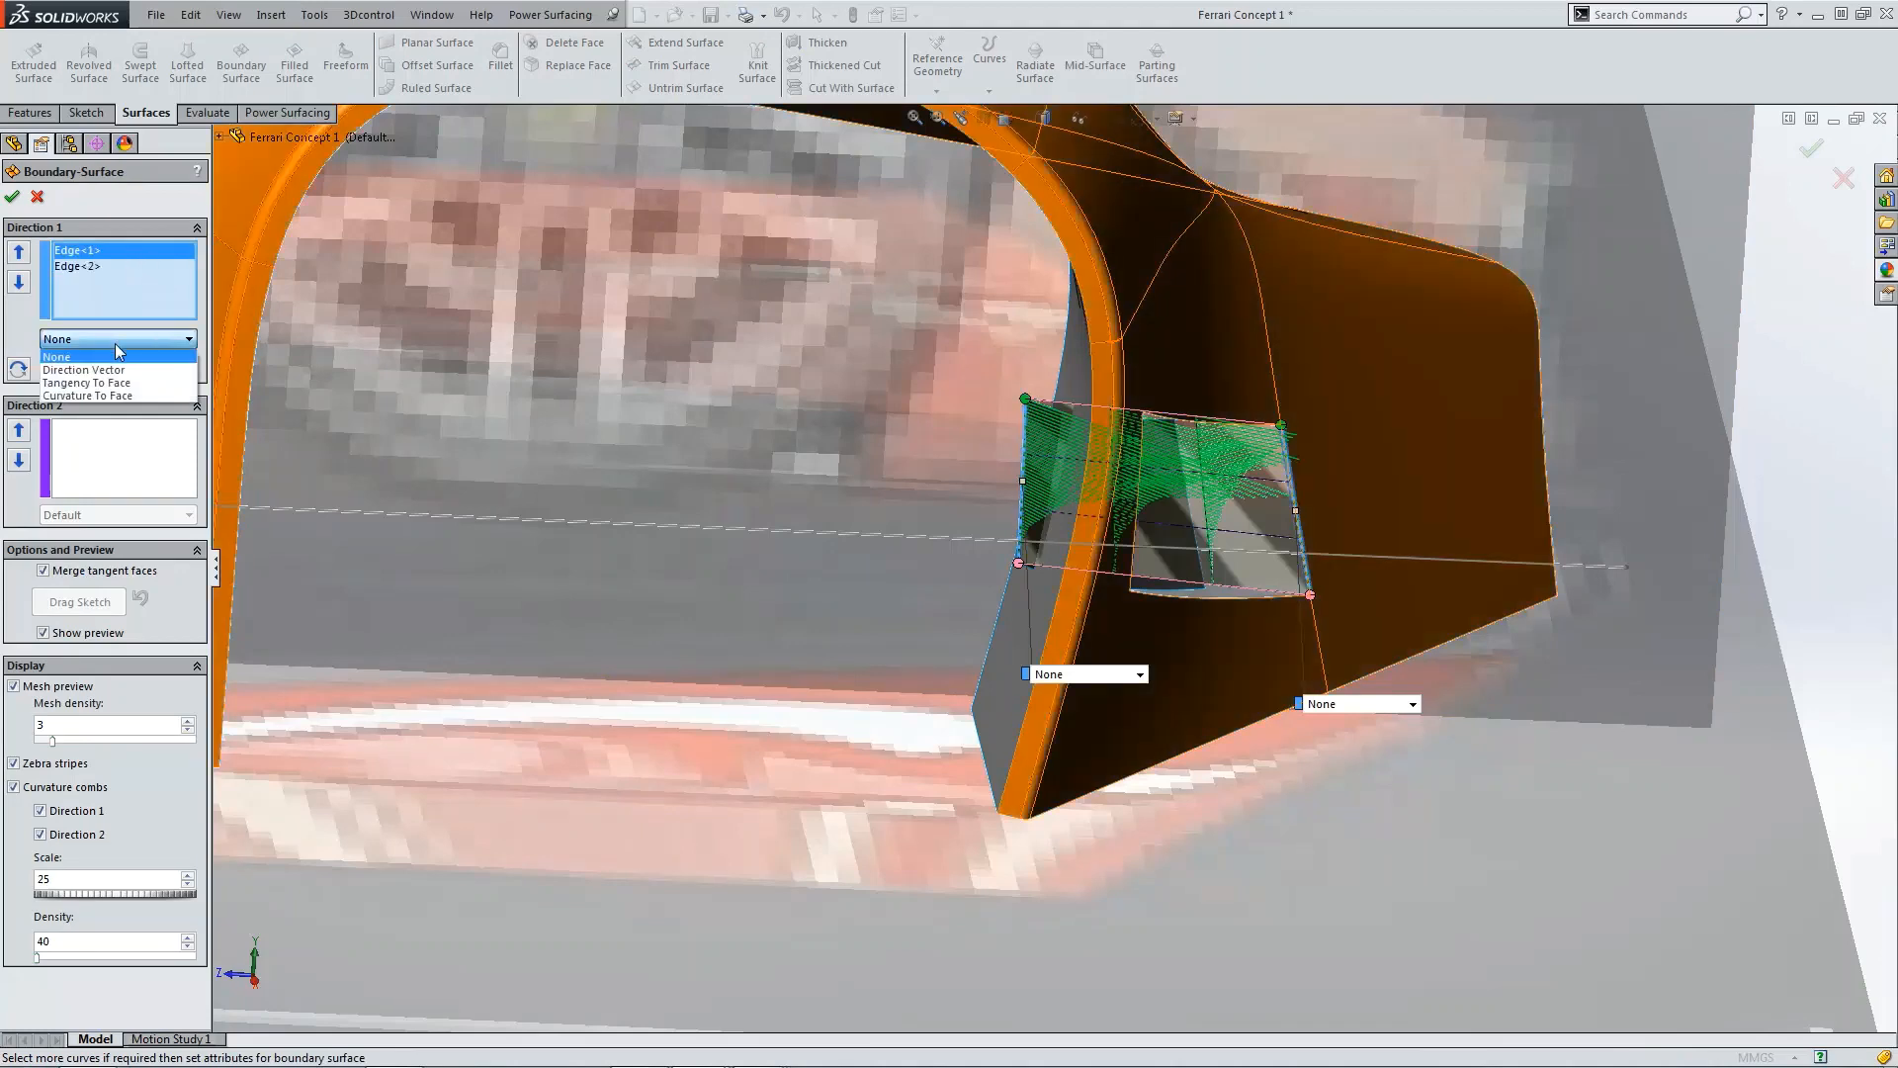
left_click(105, 395)
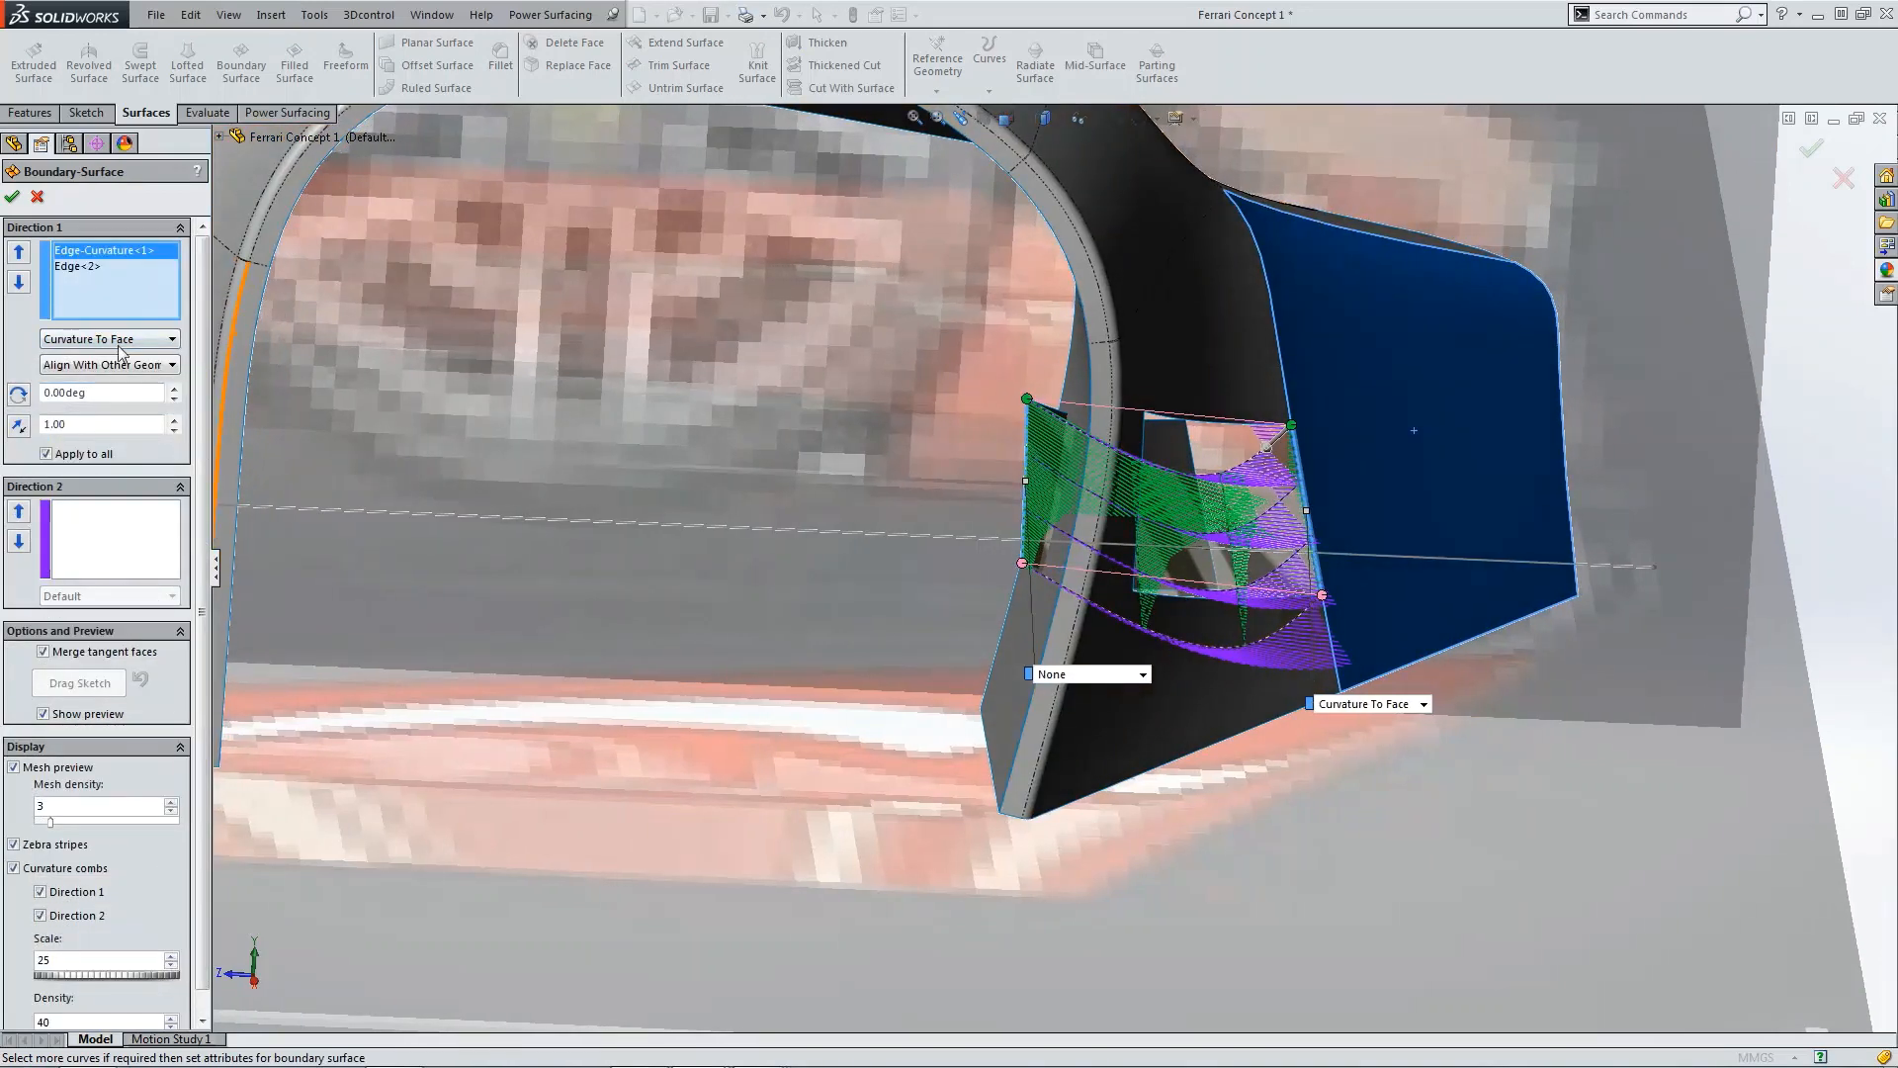
left_click(117, 341)
left_click(121, 388)
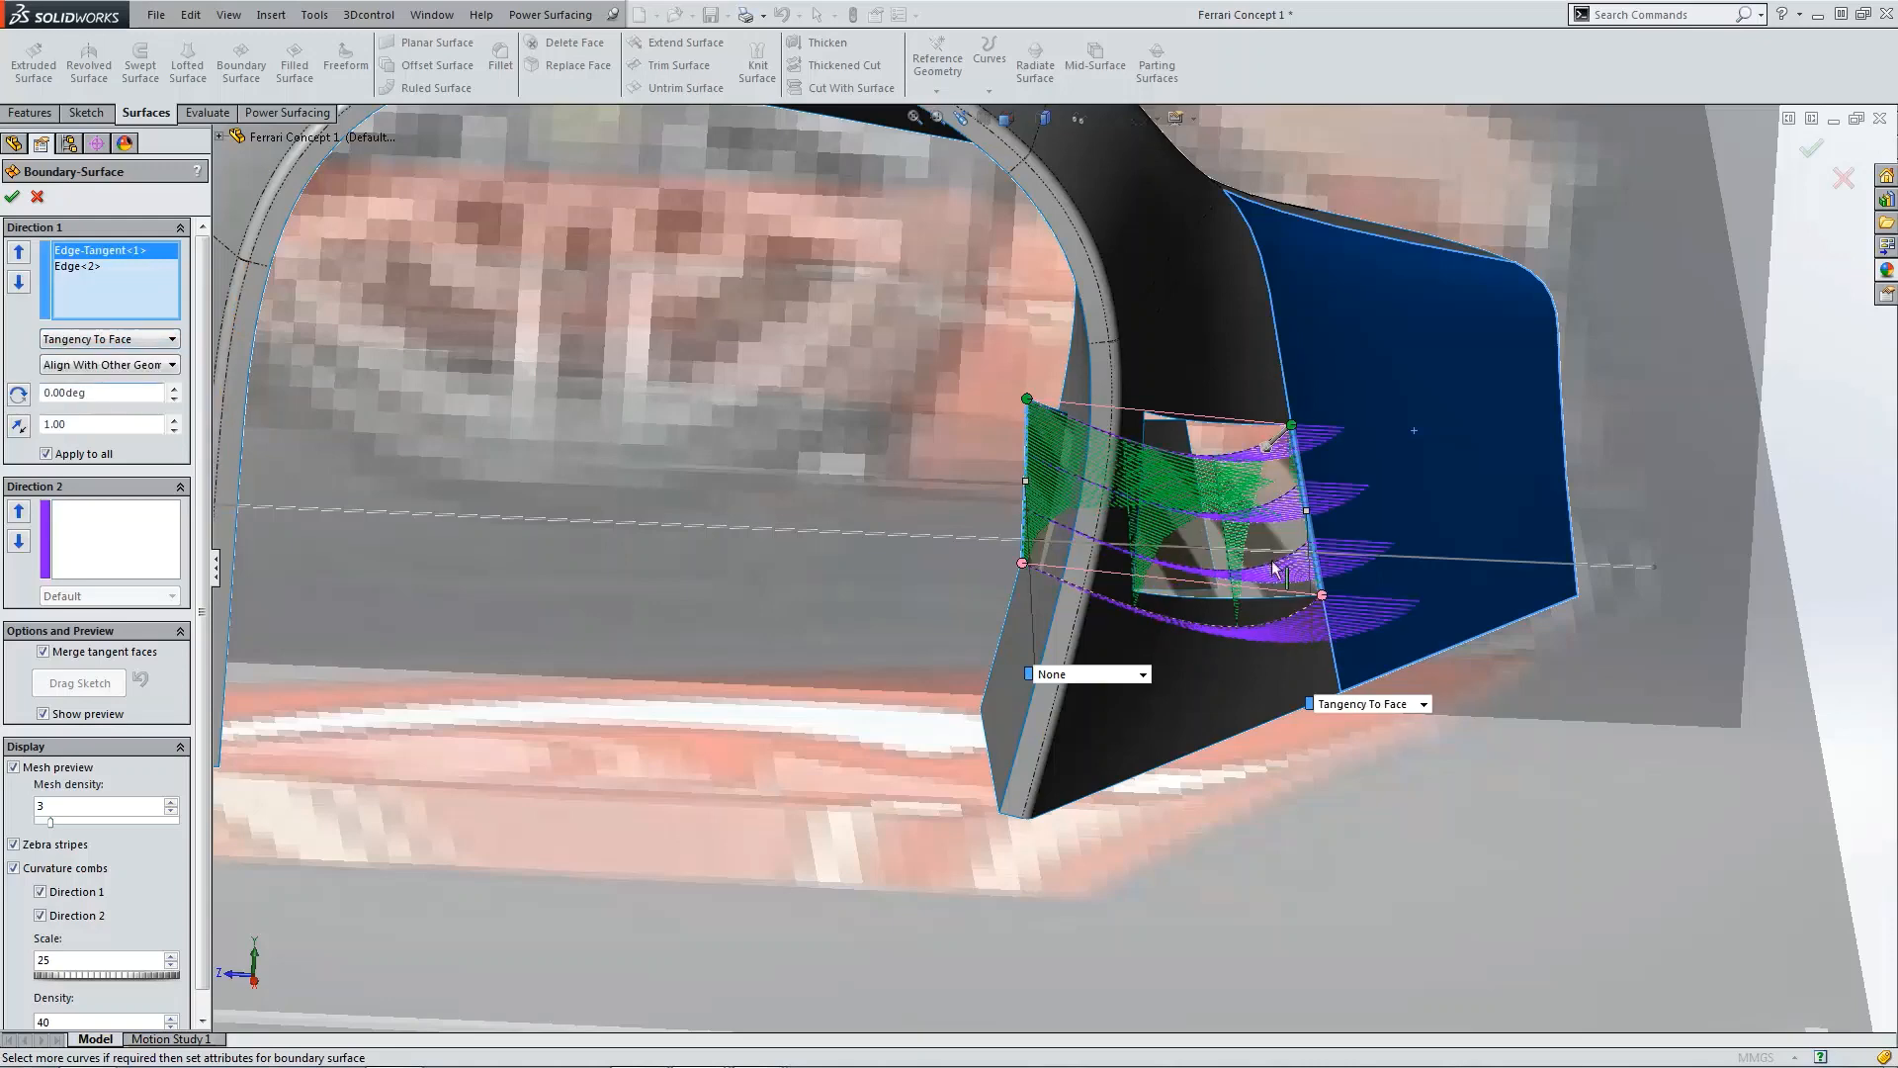
key("ctrl+4")
left_click(1014, 127)
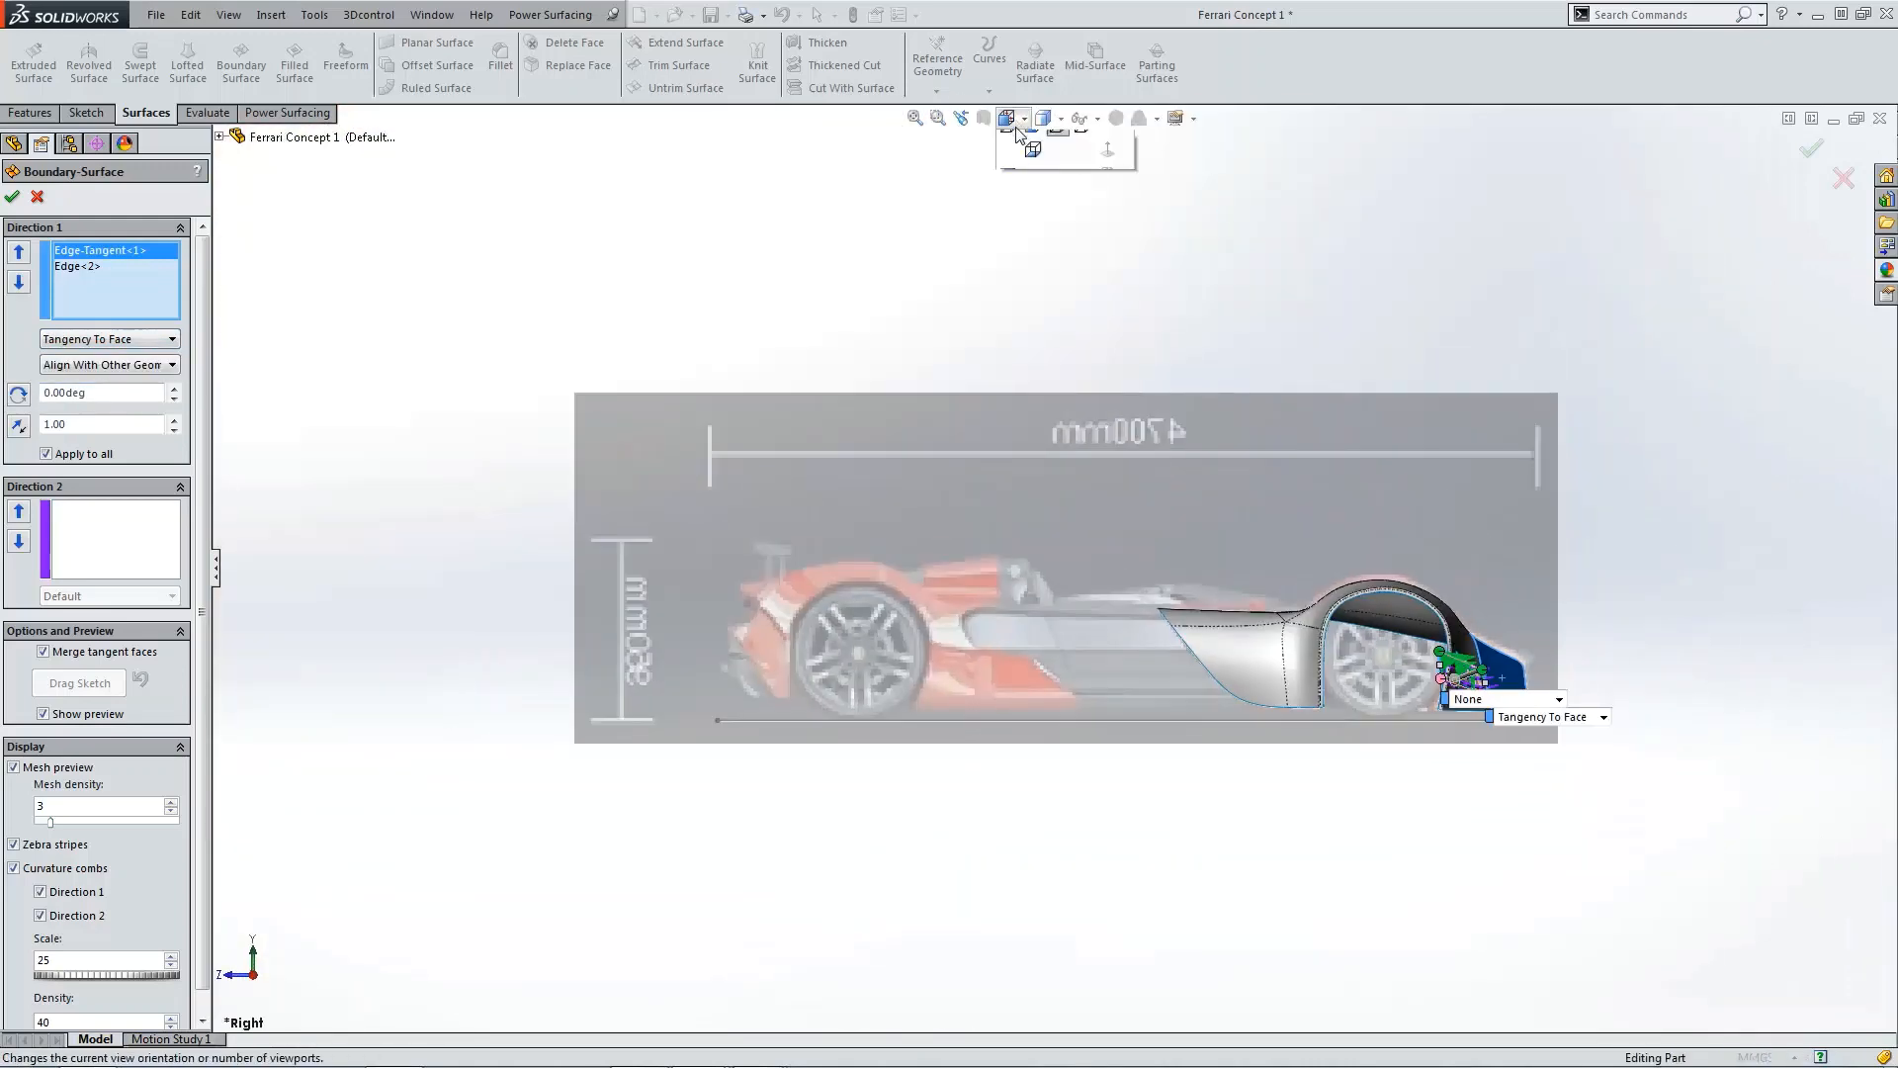
left_click(1081, 195)
scroll(914, 759, "down", 3)
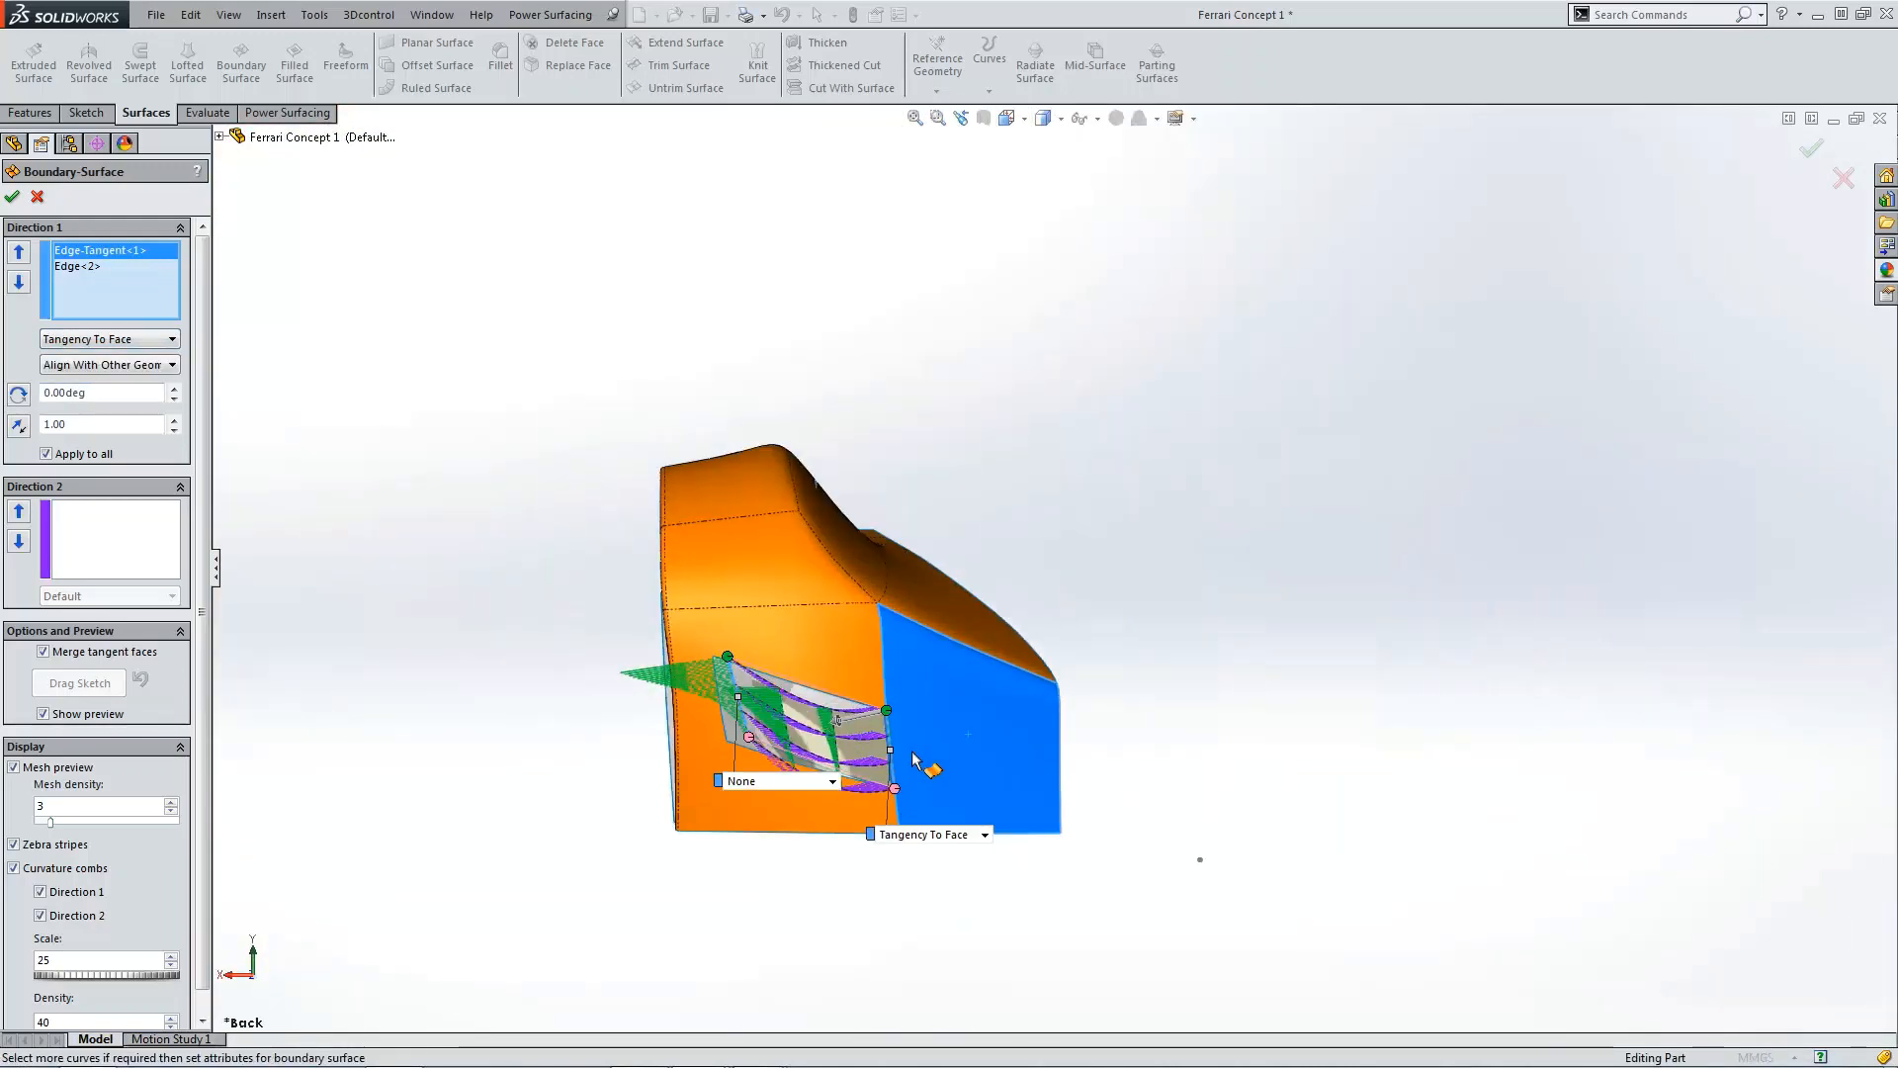
scroll(915, 759, "down", 5)
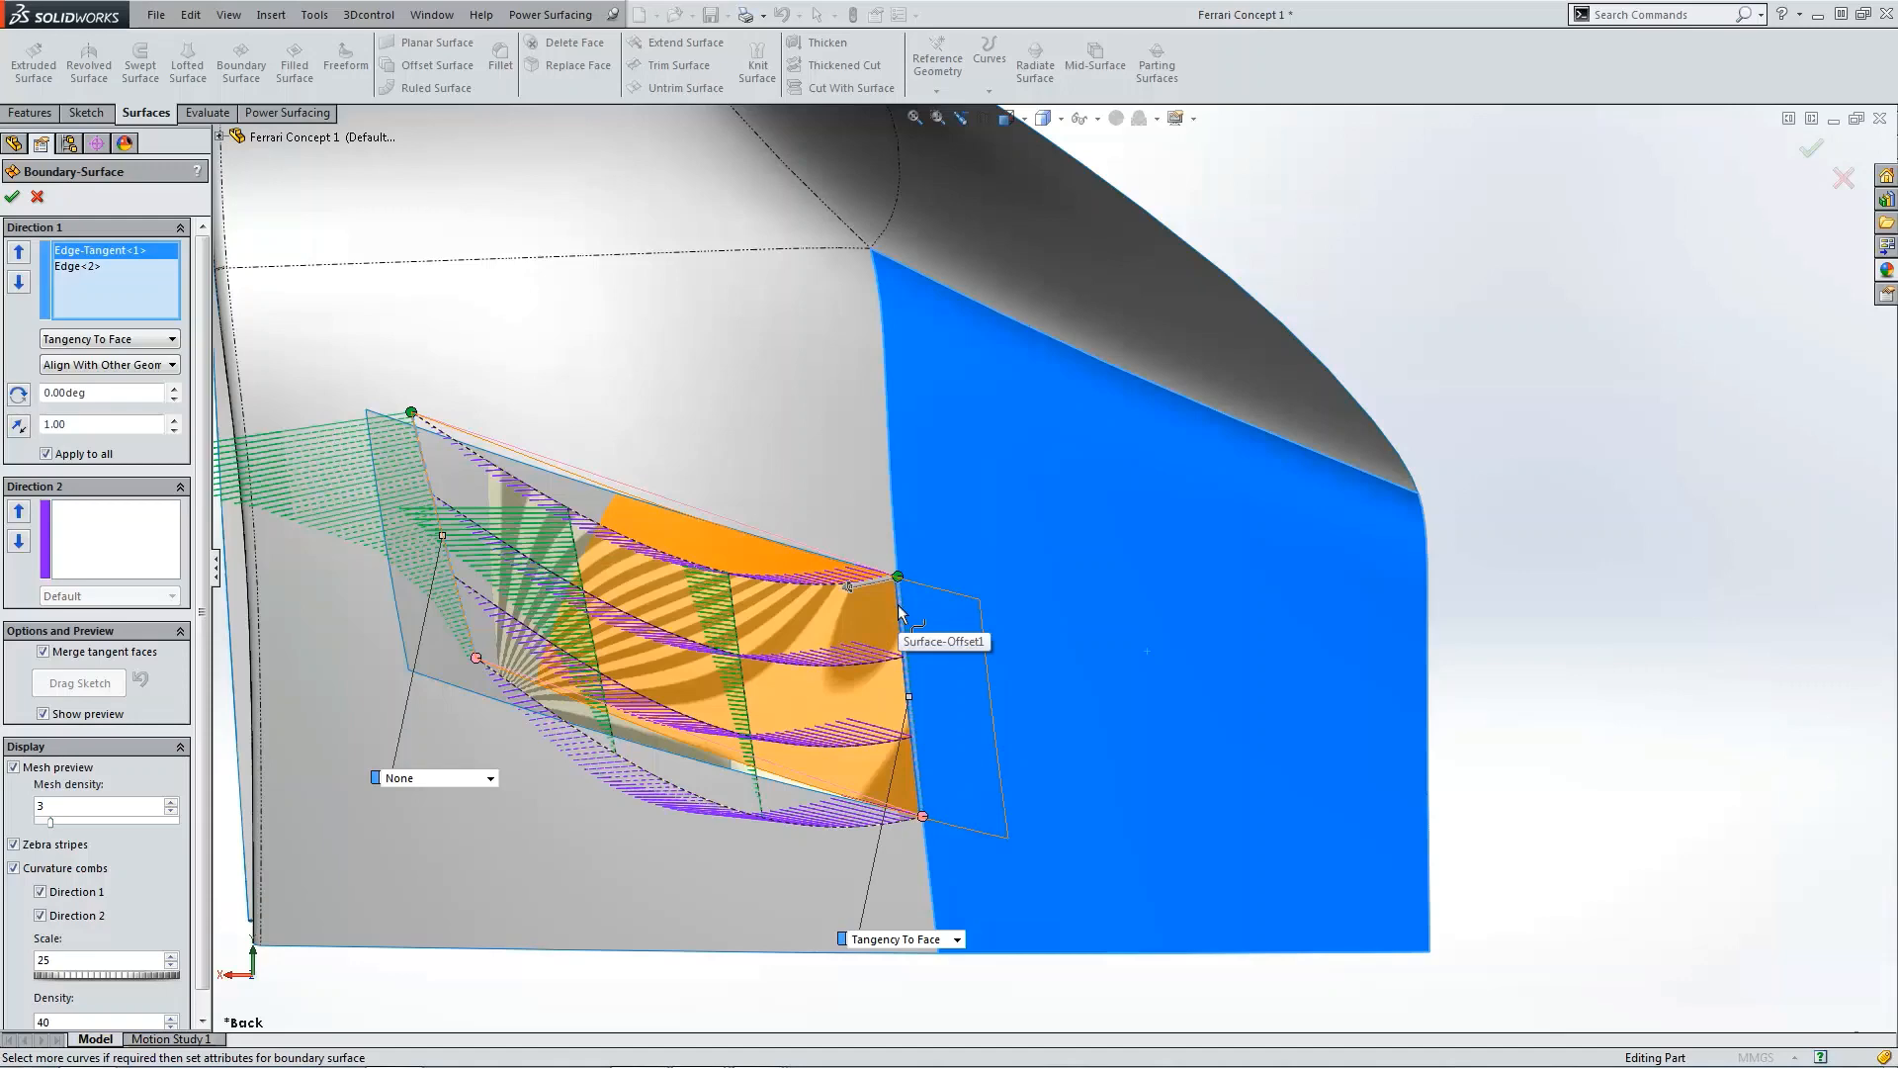
scroll(1032, 531, "up", 3)
scroll(803, 539, "down", 2)
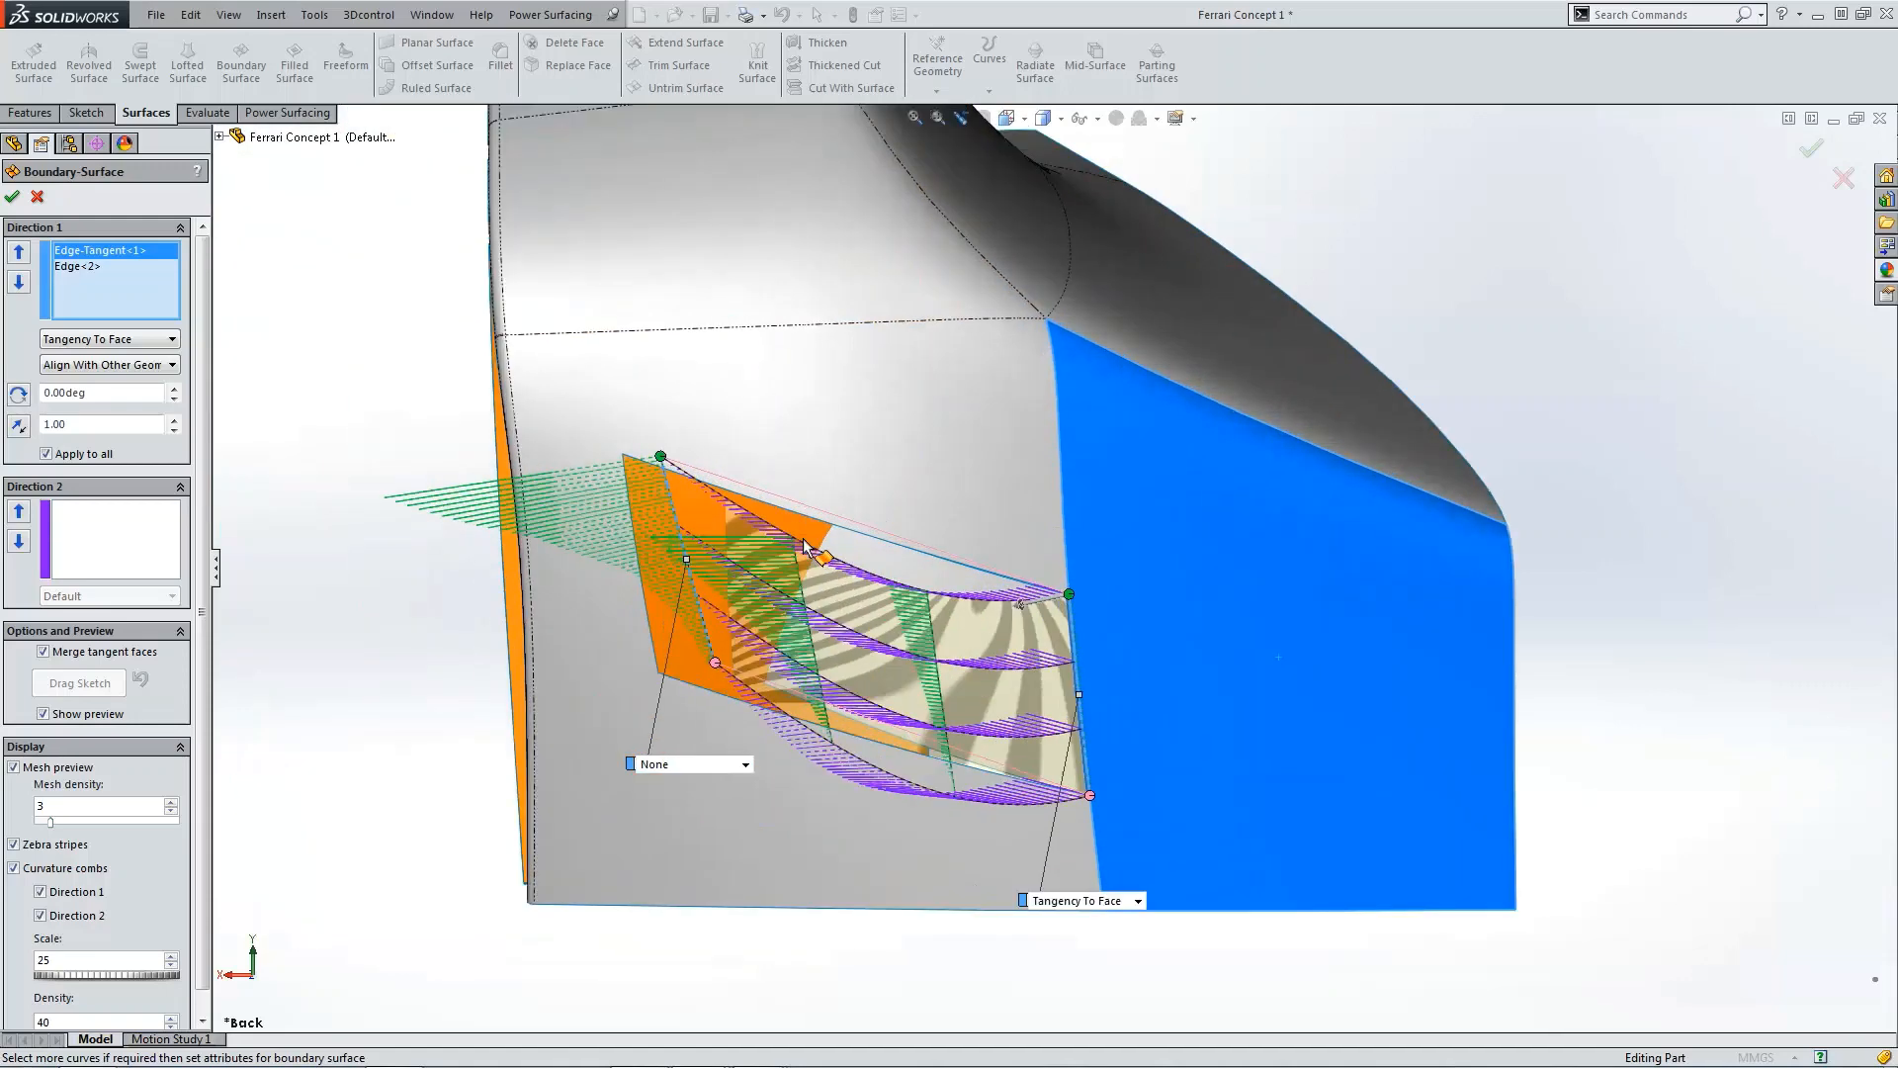
left_click(12, 198)
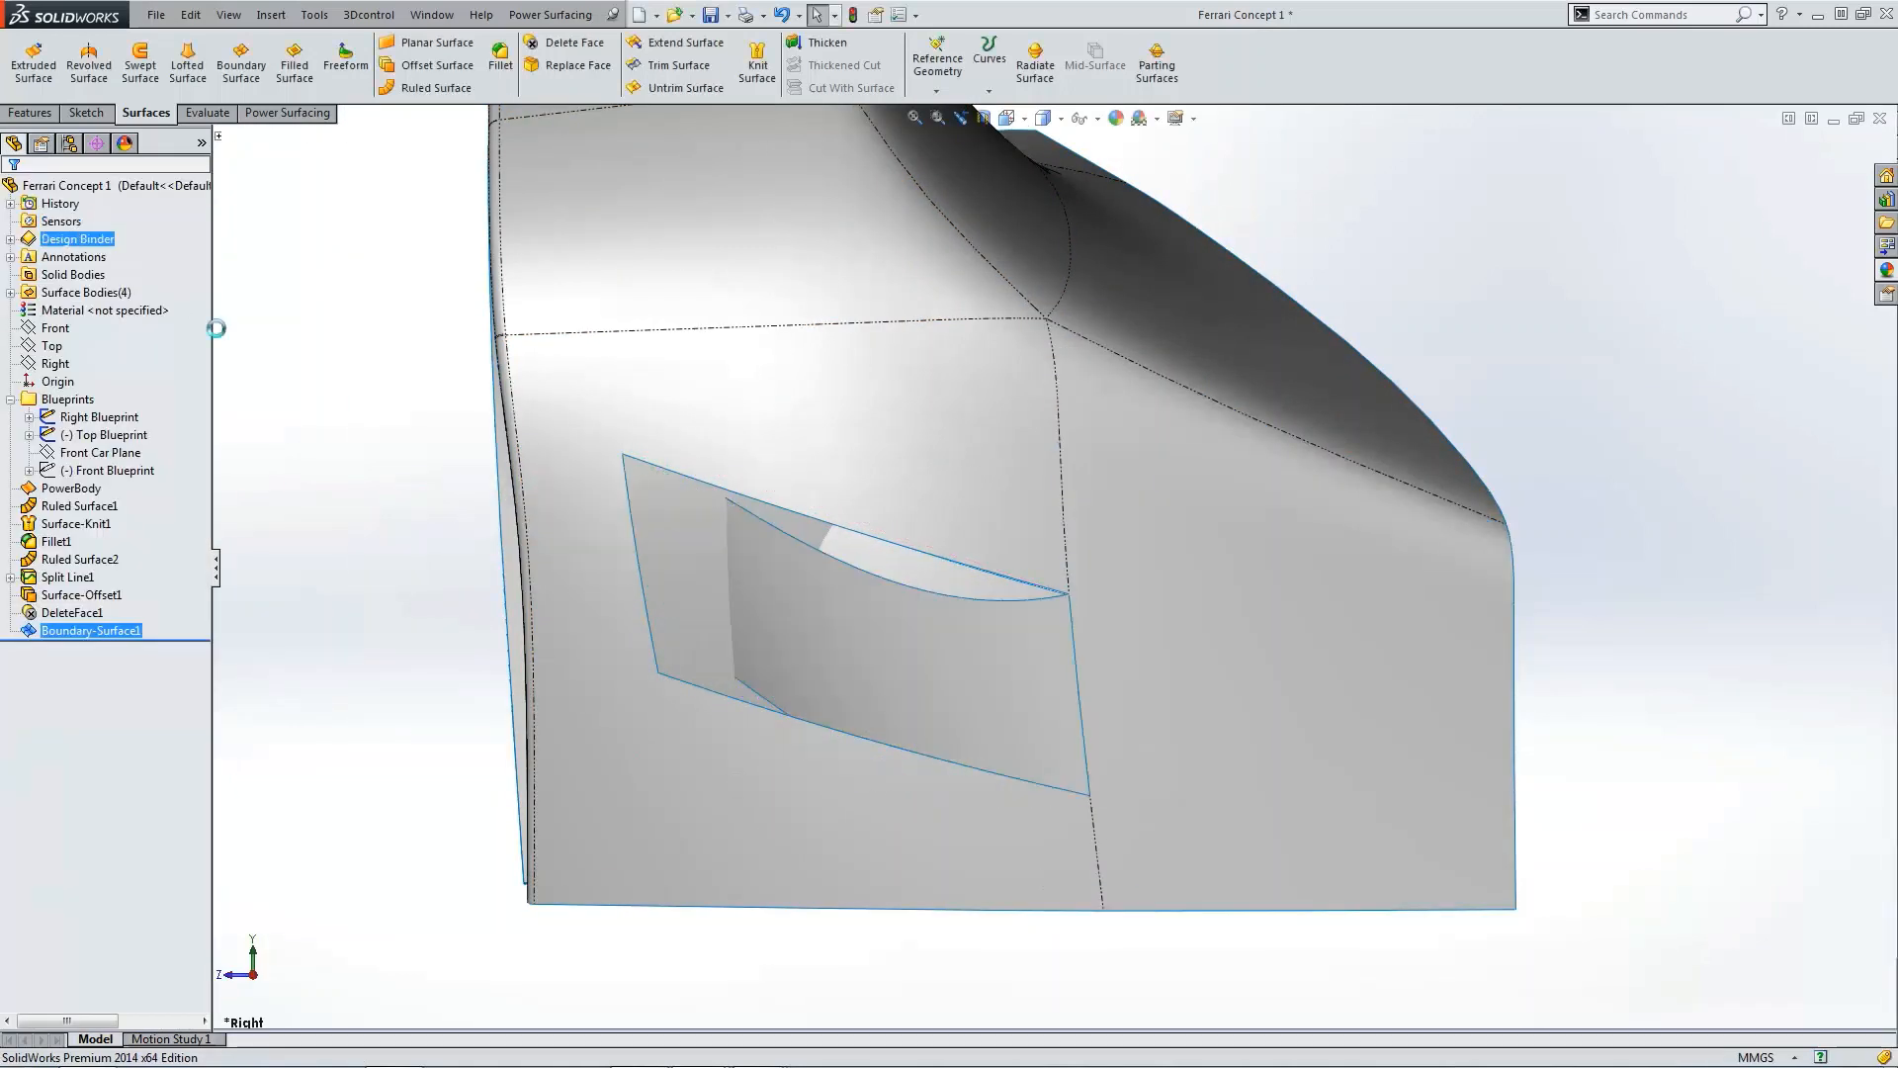
Step: Rotate around the fender and inspect the new boundary surface inside the intake recess
scroll(999, 590, "up", 3)
left_click(886, 549)
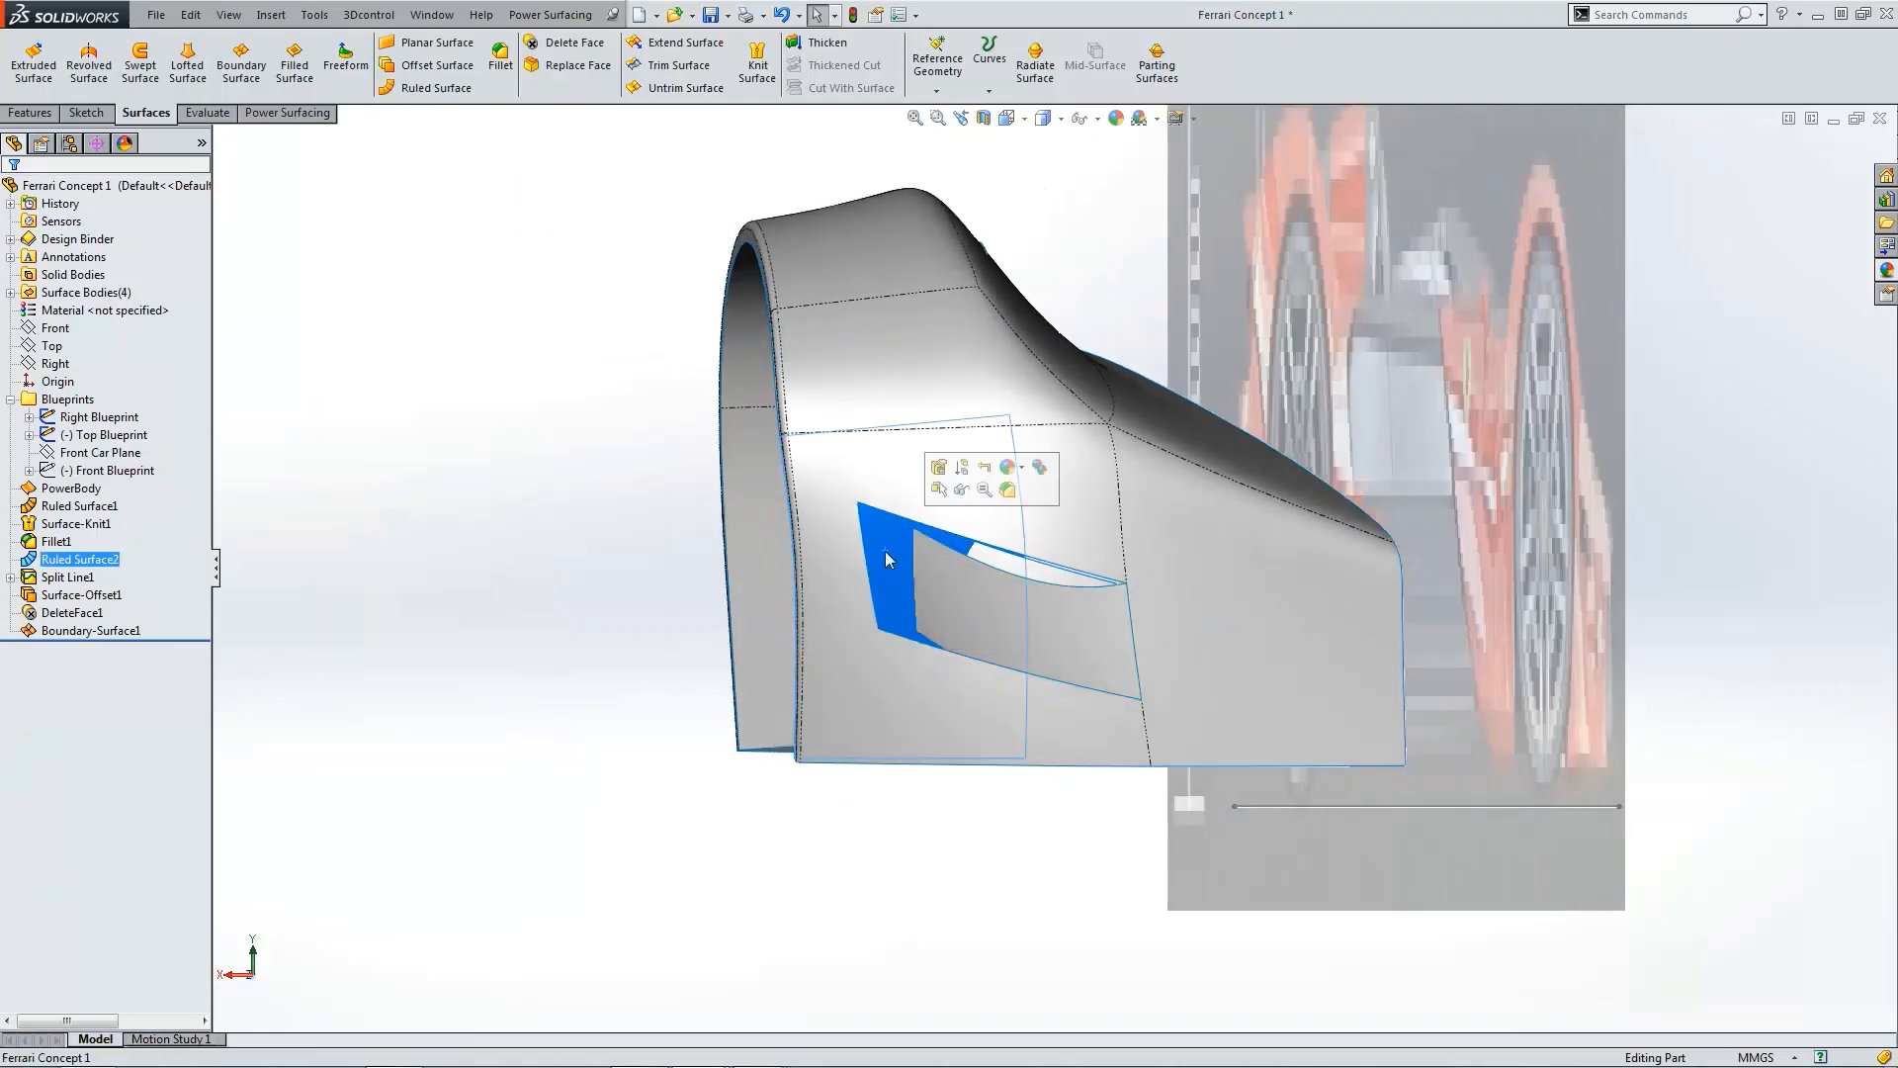
scroll(1175, 666, "down", 5)
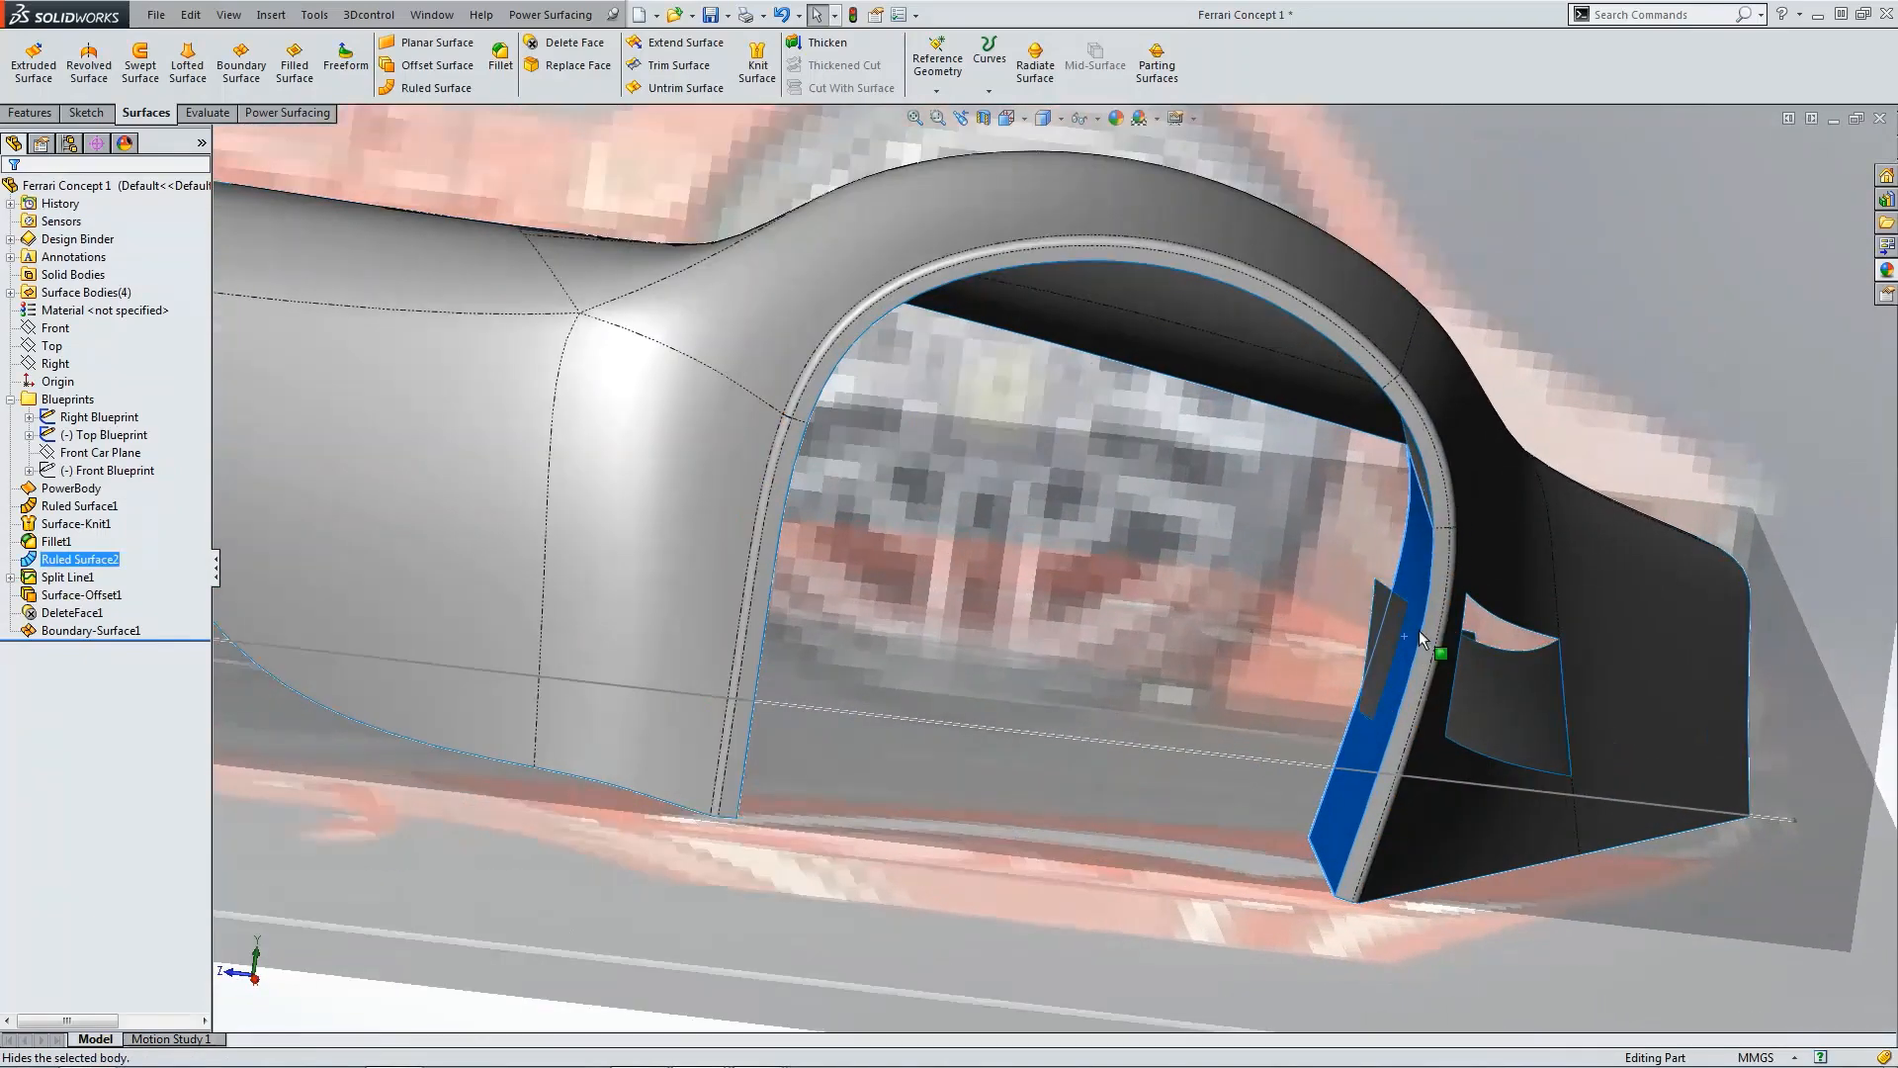
left_click(1321, 593)
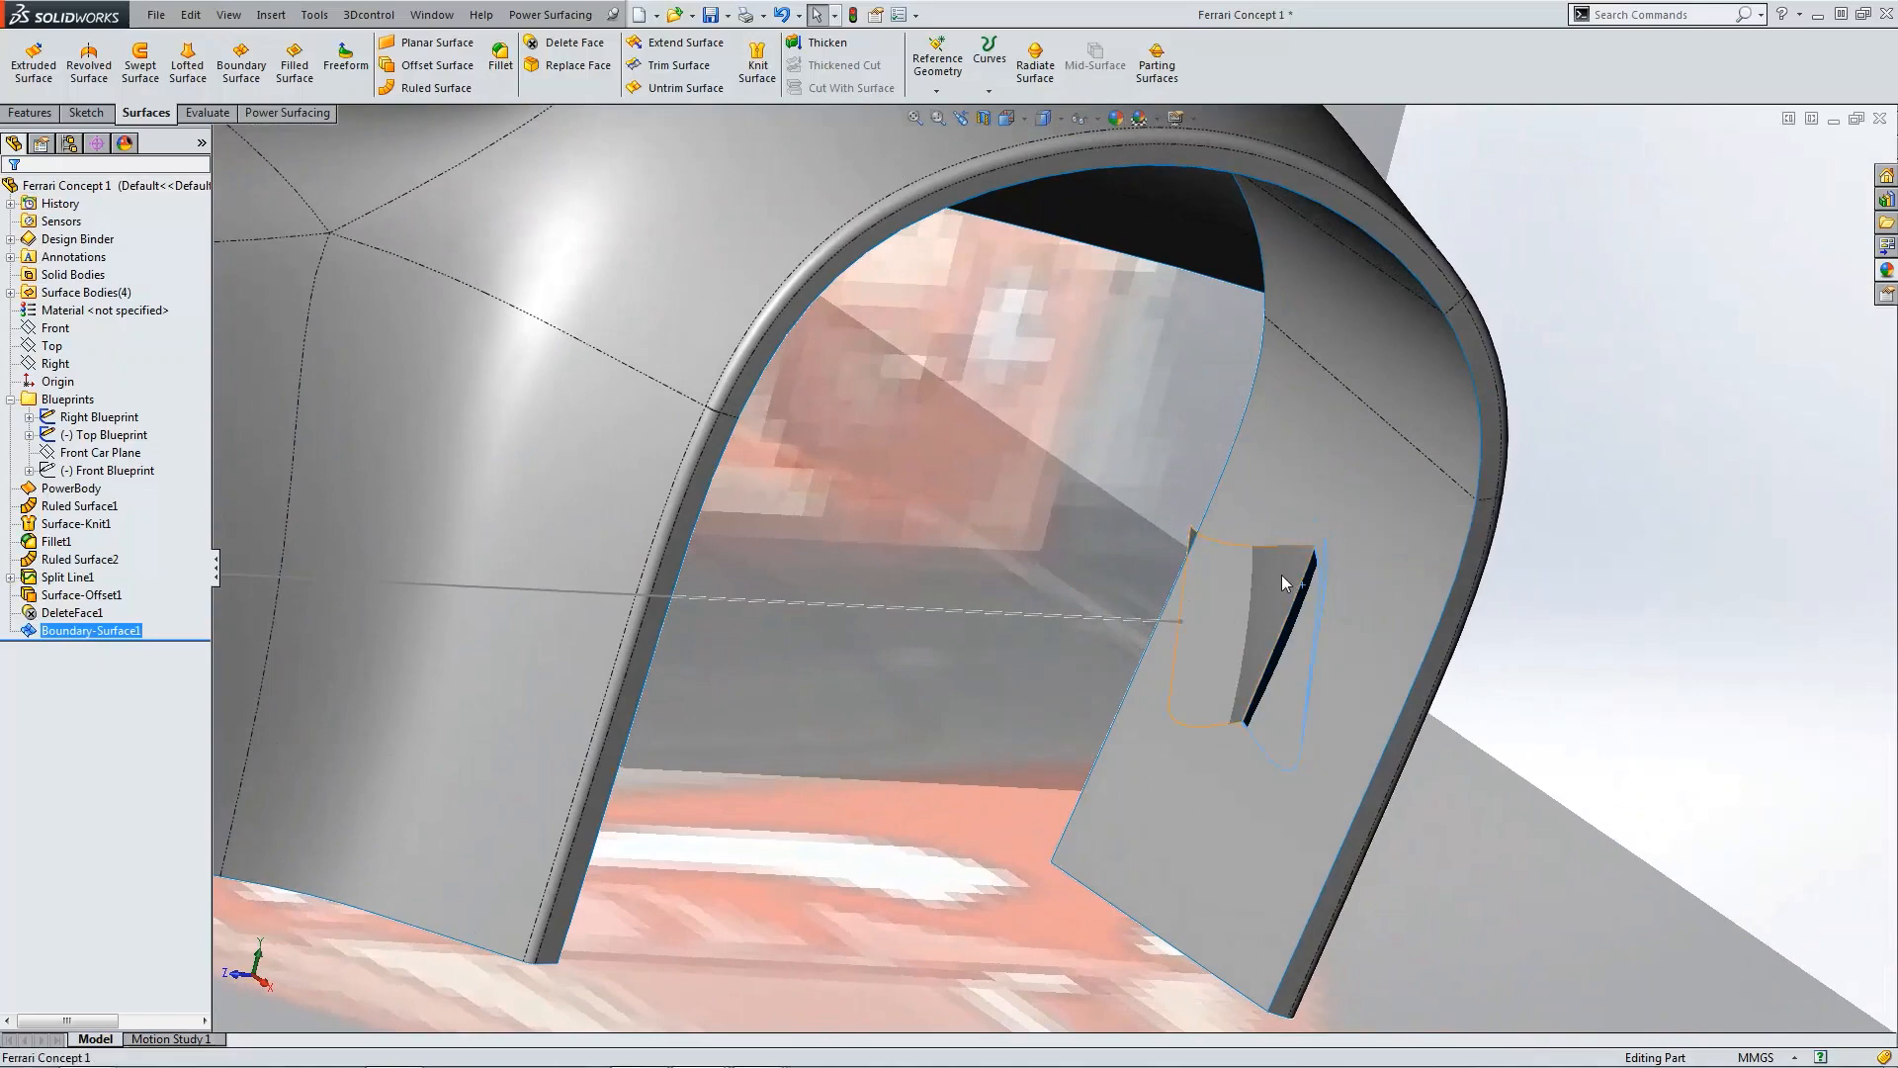
left_click(1282, 572)
left_click(1359, 514)
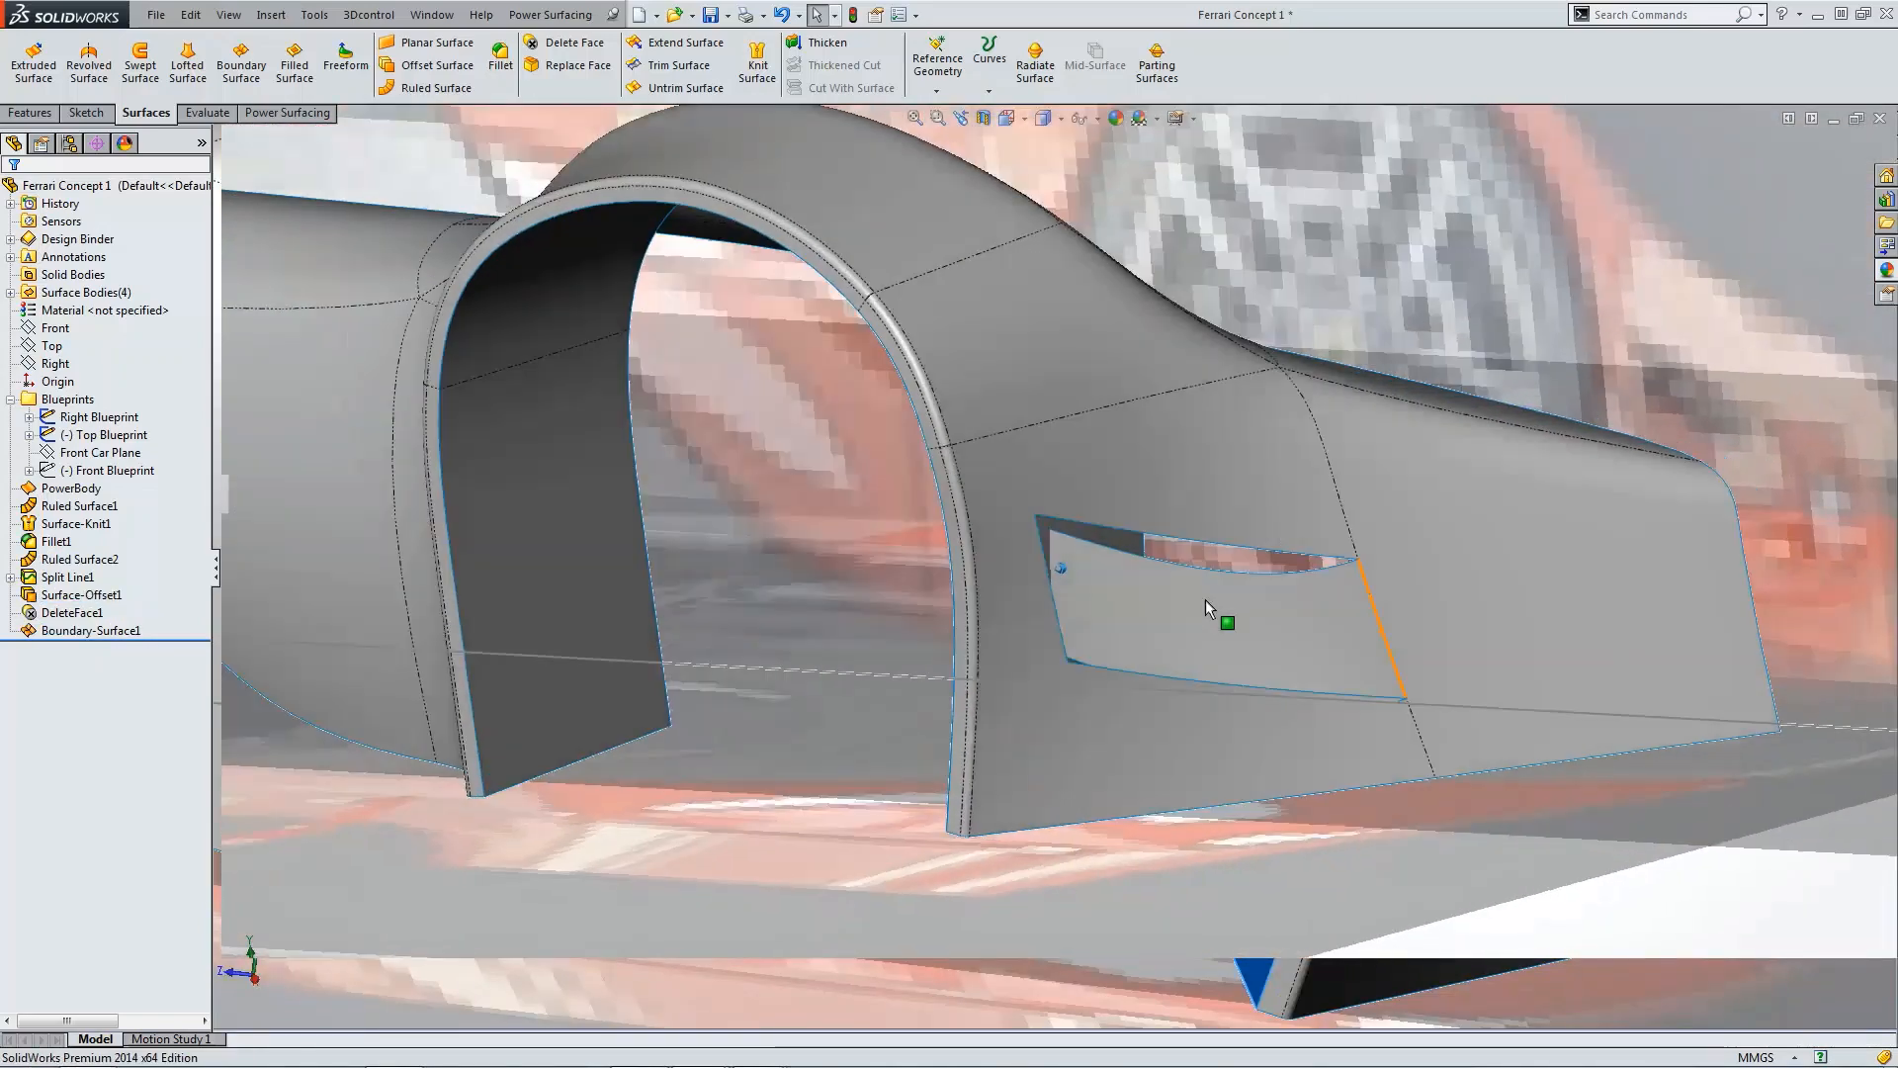
scroll(1204, 597, "down", 3)
middle_click_drag(1204, 597, 1423, 648)
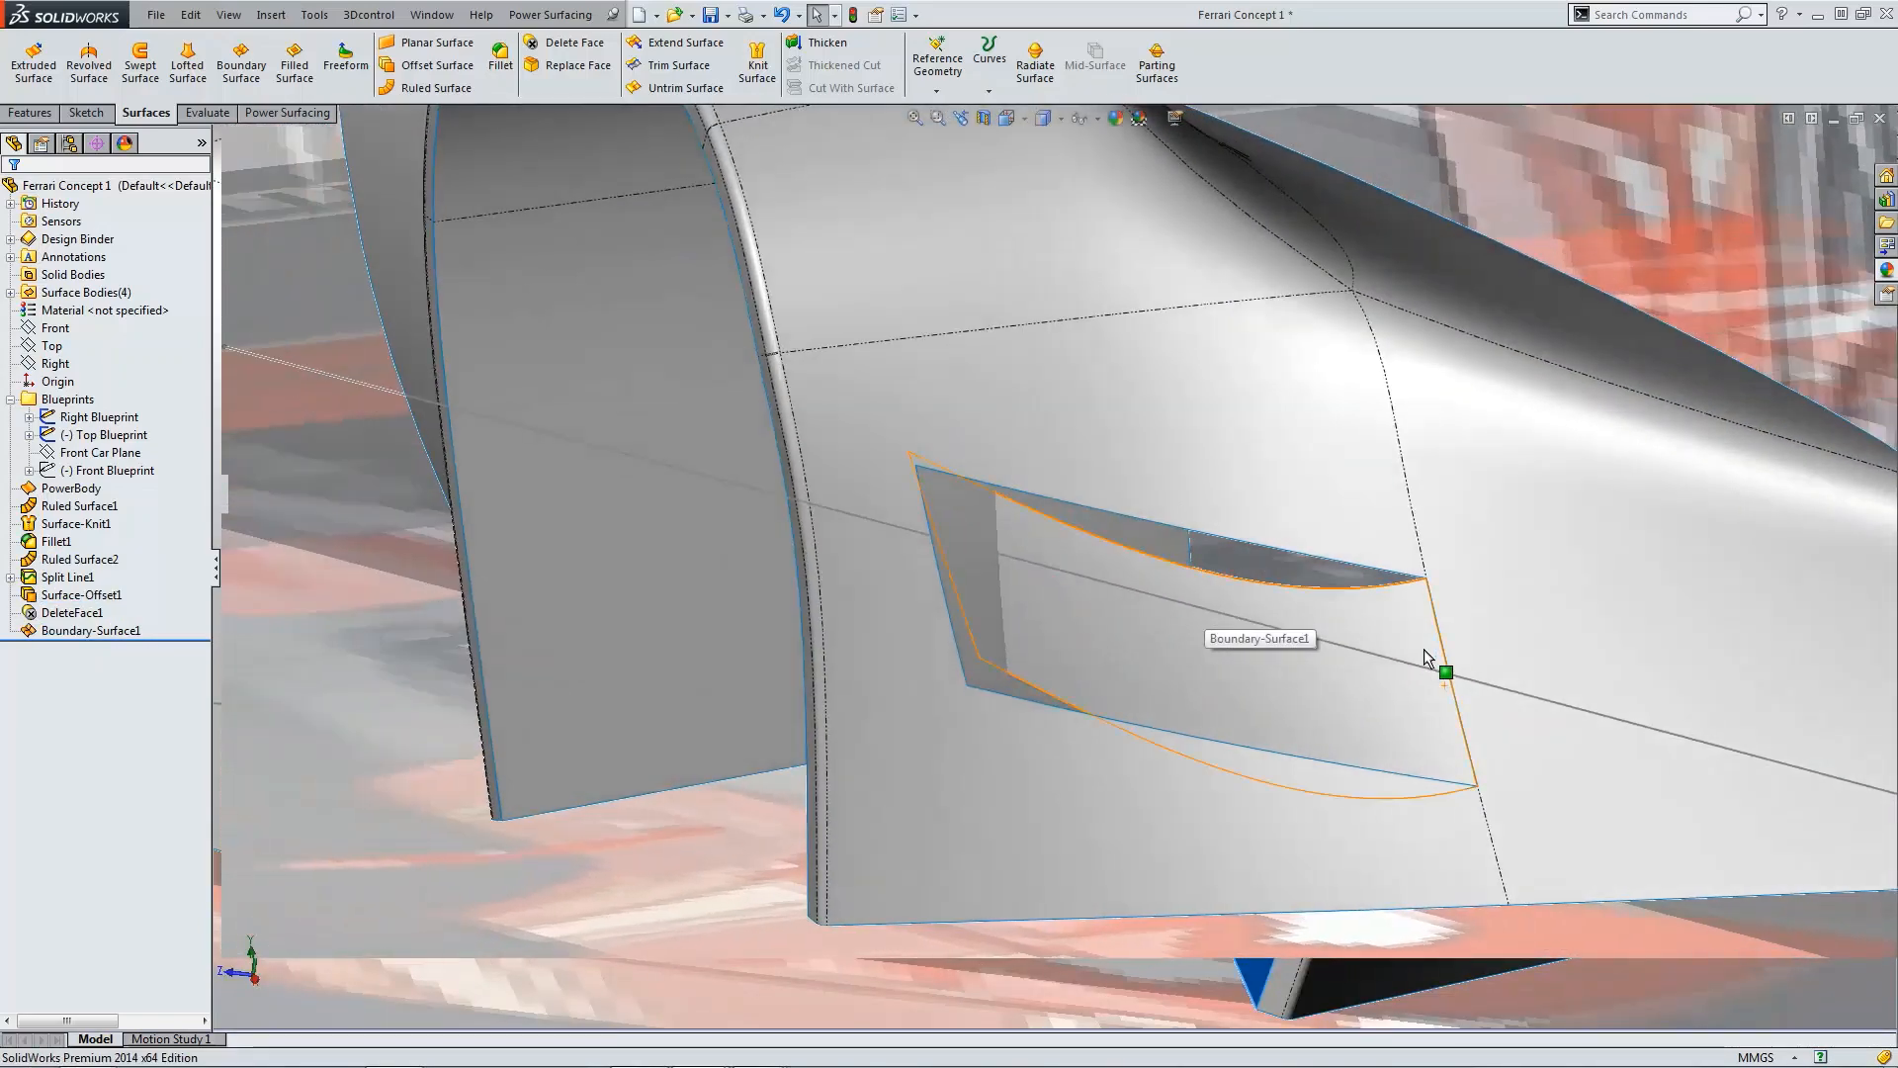
Step: Extend the boundary surface's upper edge linearly by a distance of 50 mm
left_click(1334, 590)
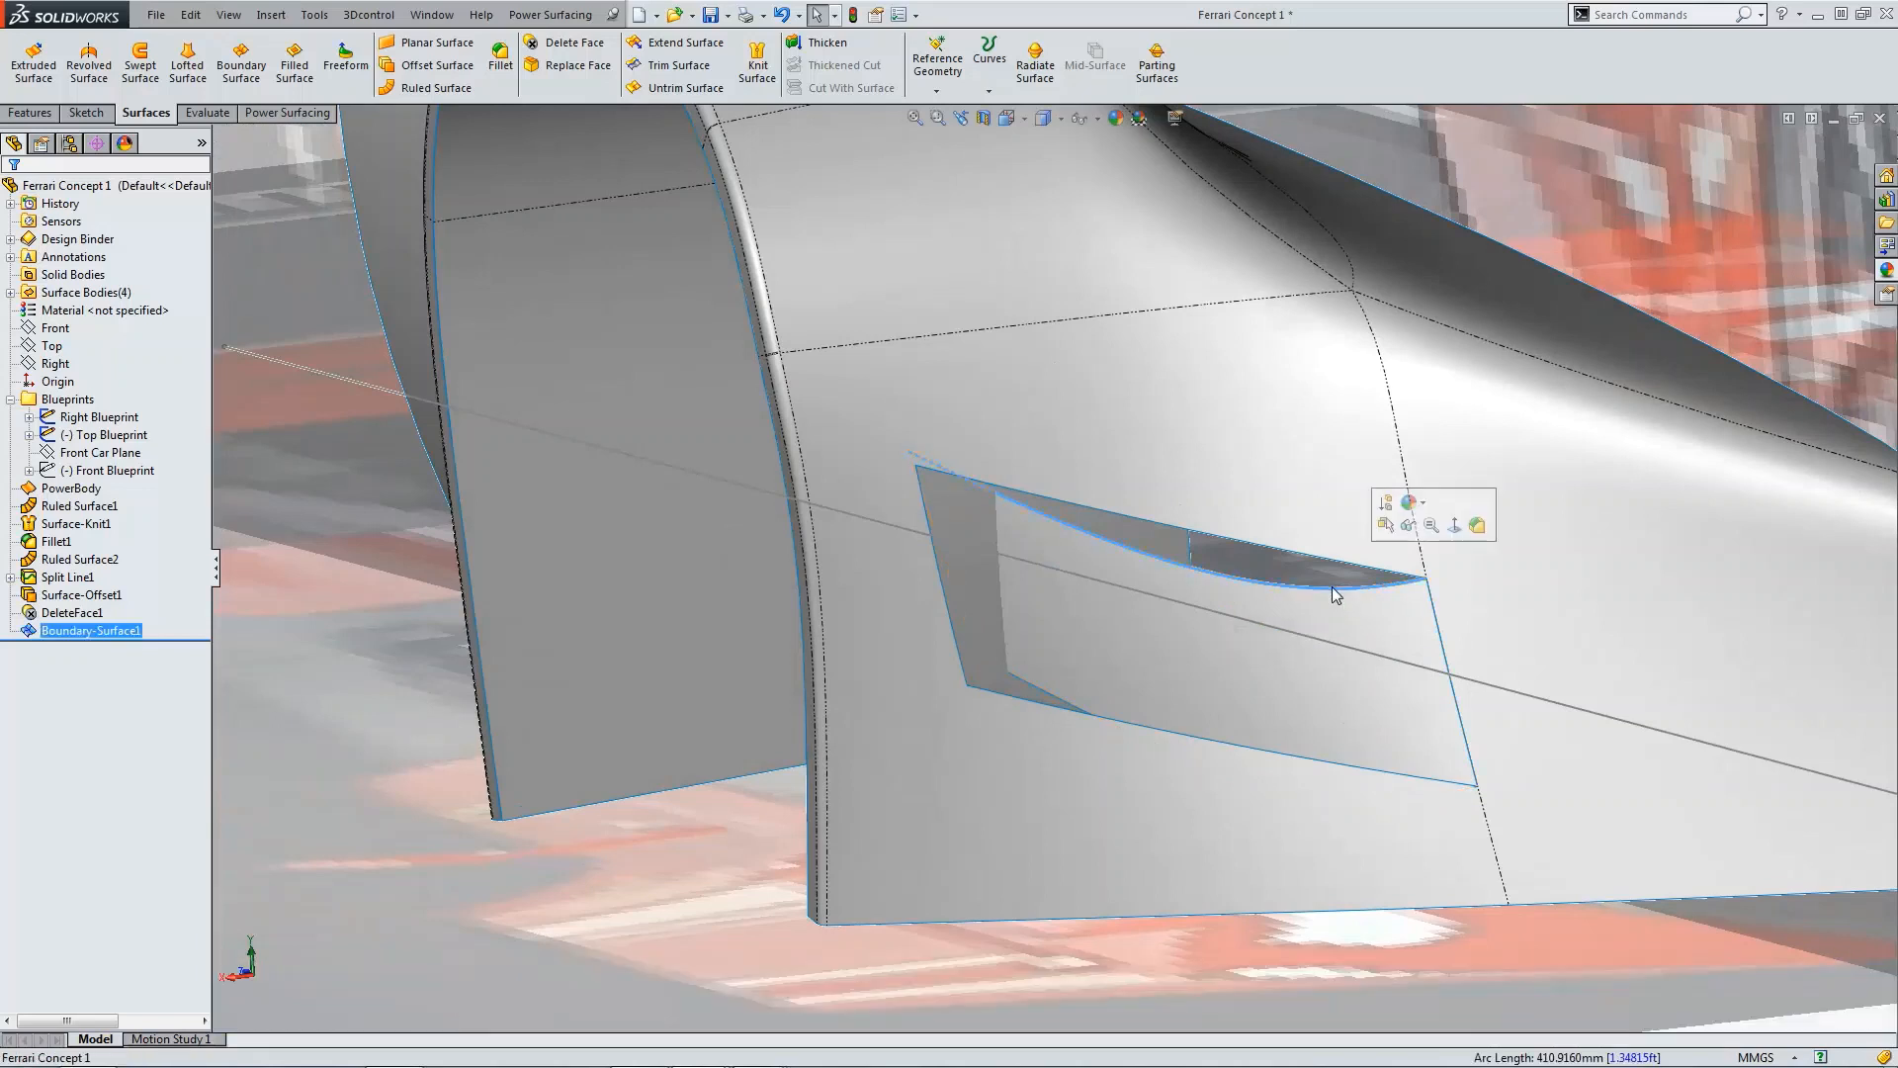
left_click(677, 45)
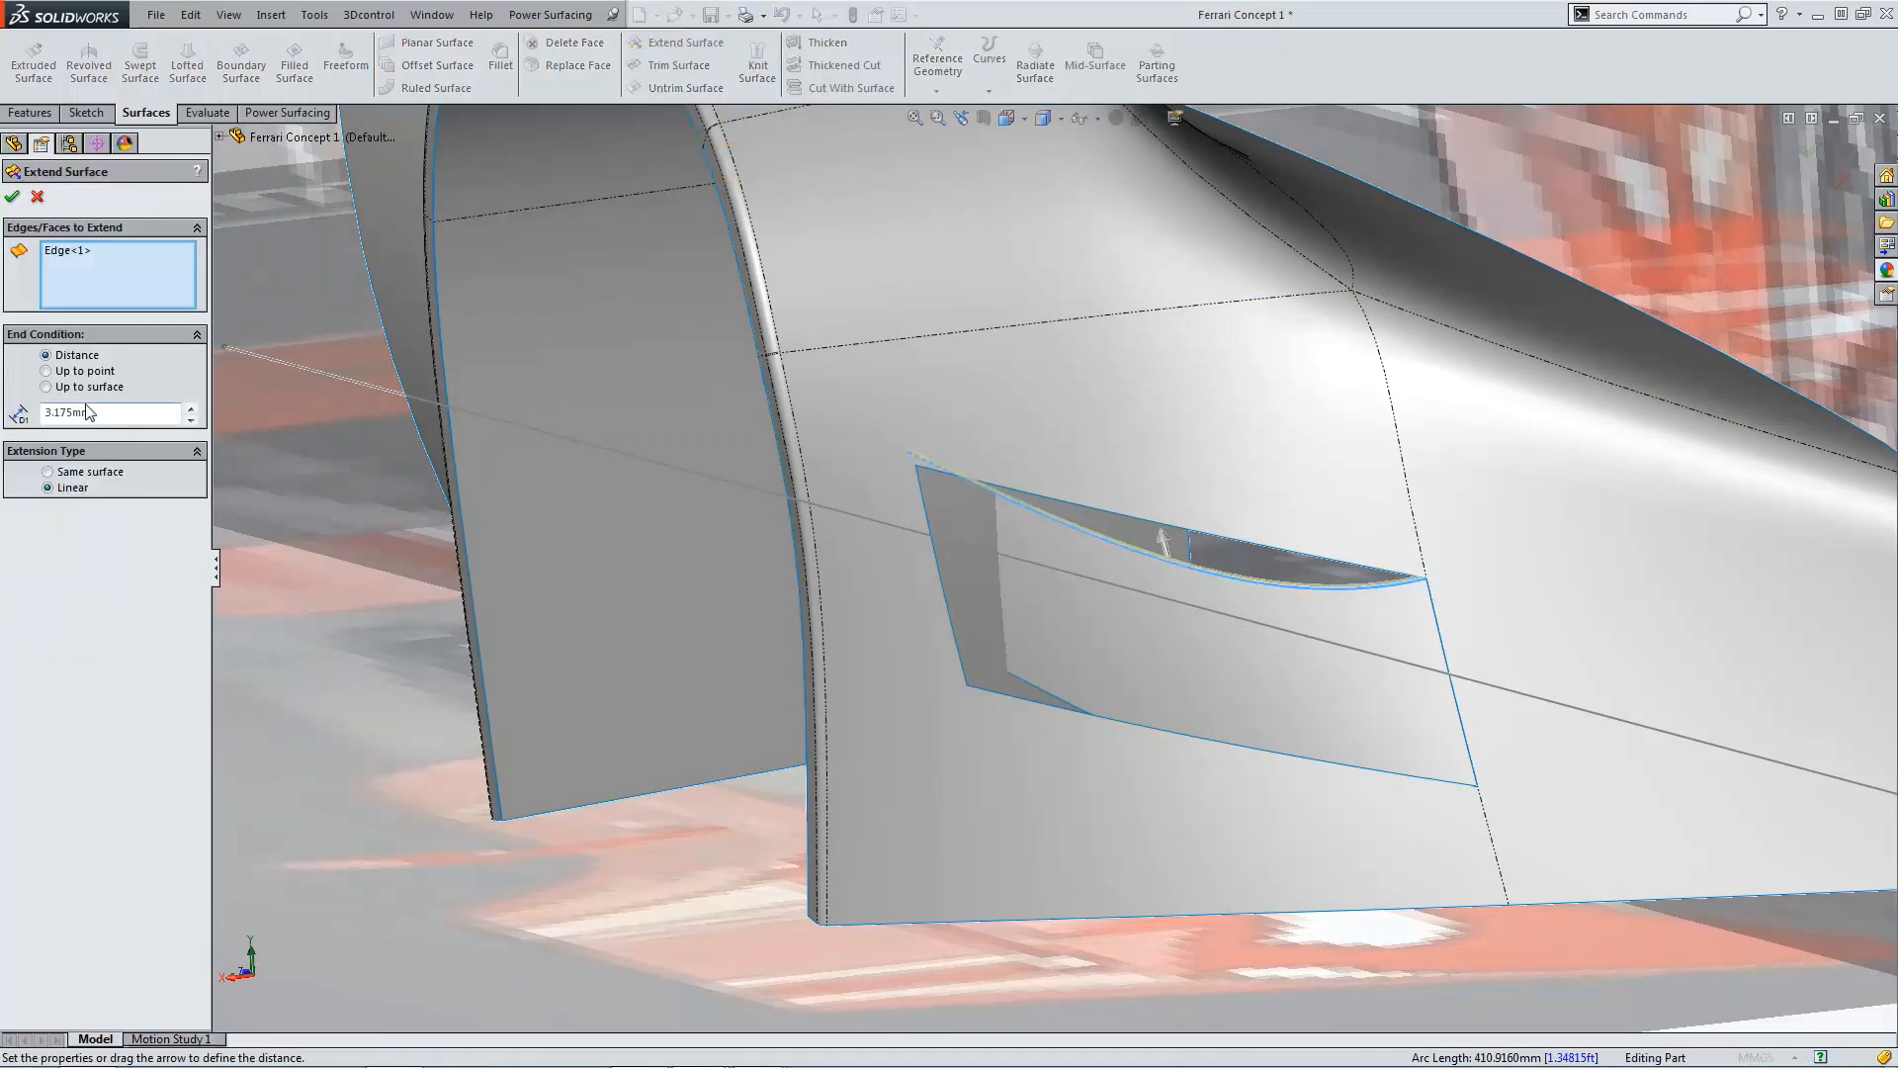
type("25")
key("Return")
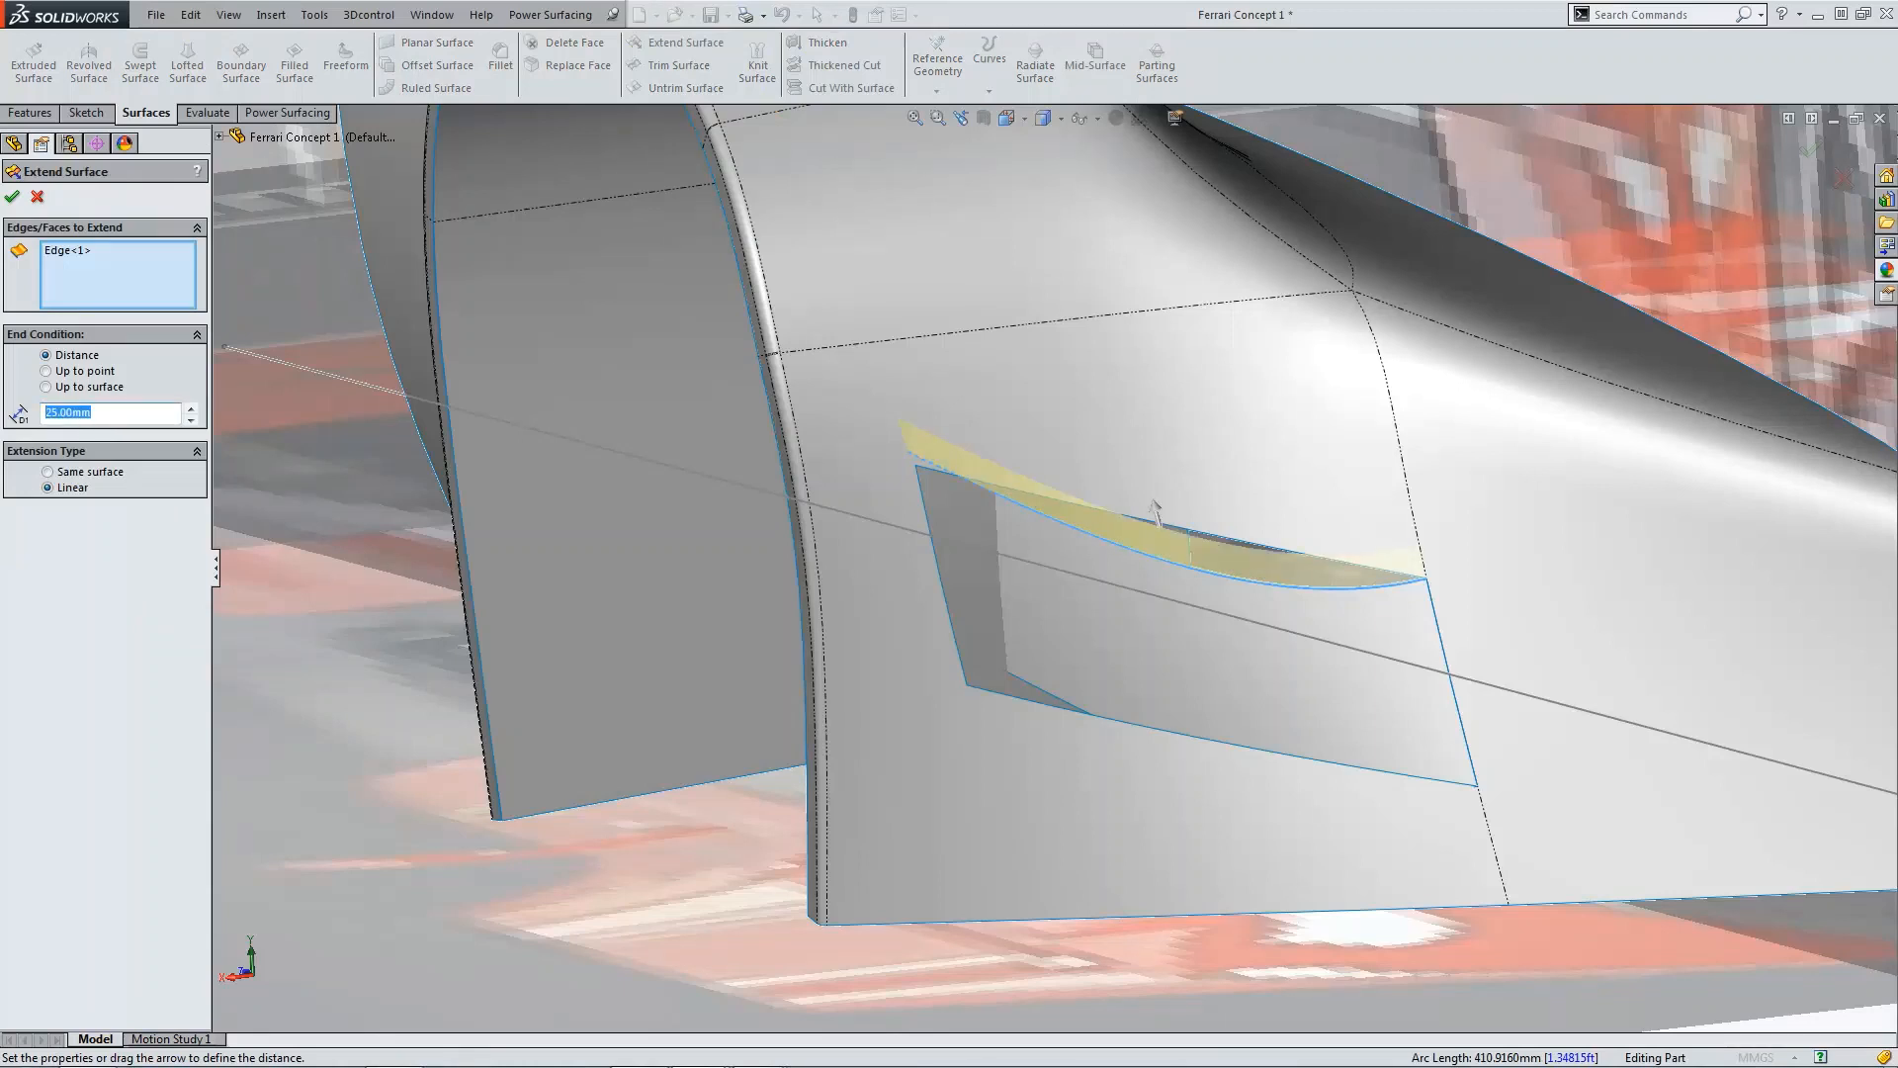
type("50")
key("Return")
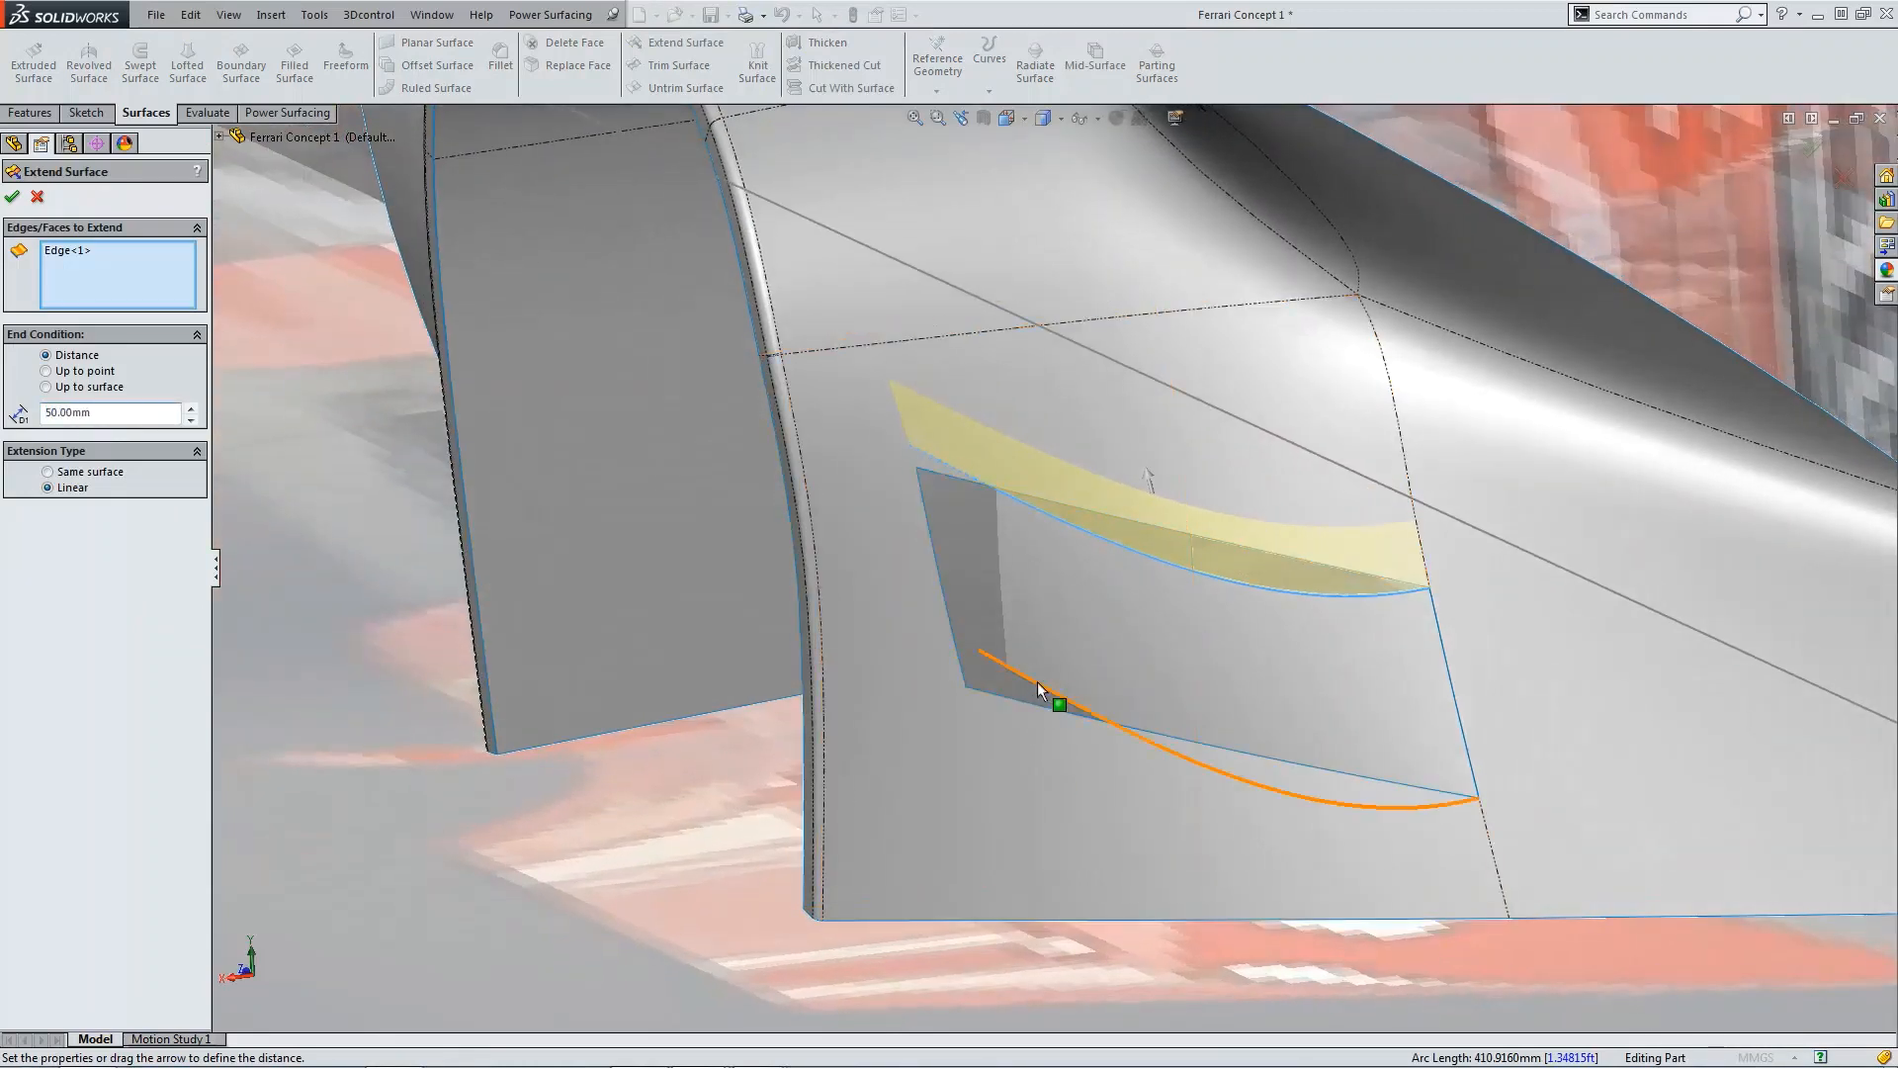
left_click(1039, 690)
left_click(8, 200)
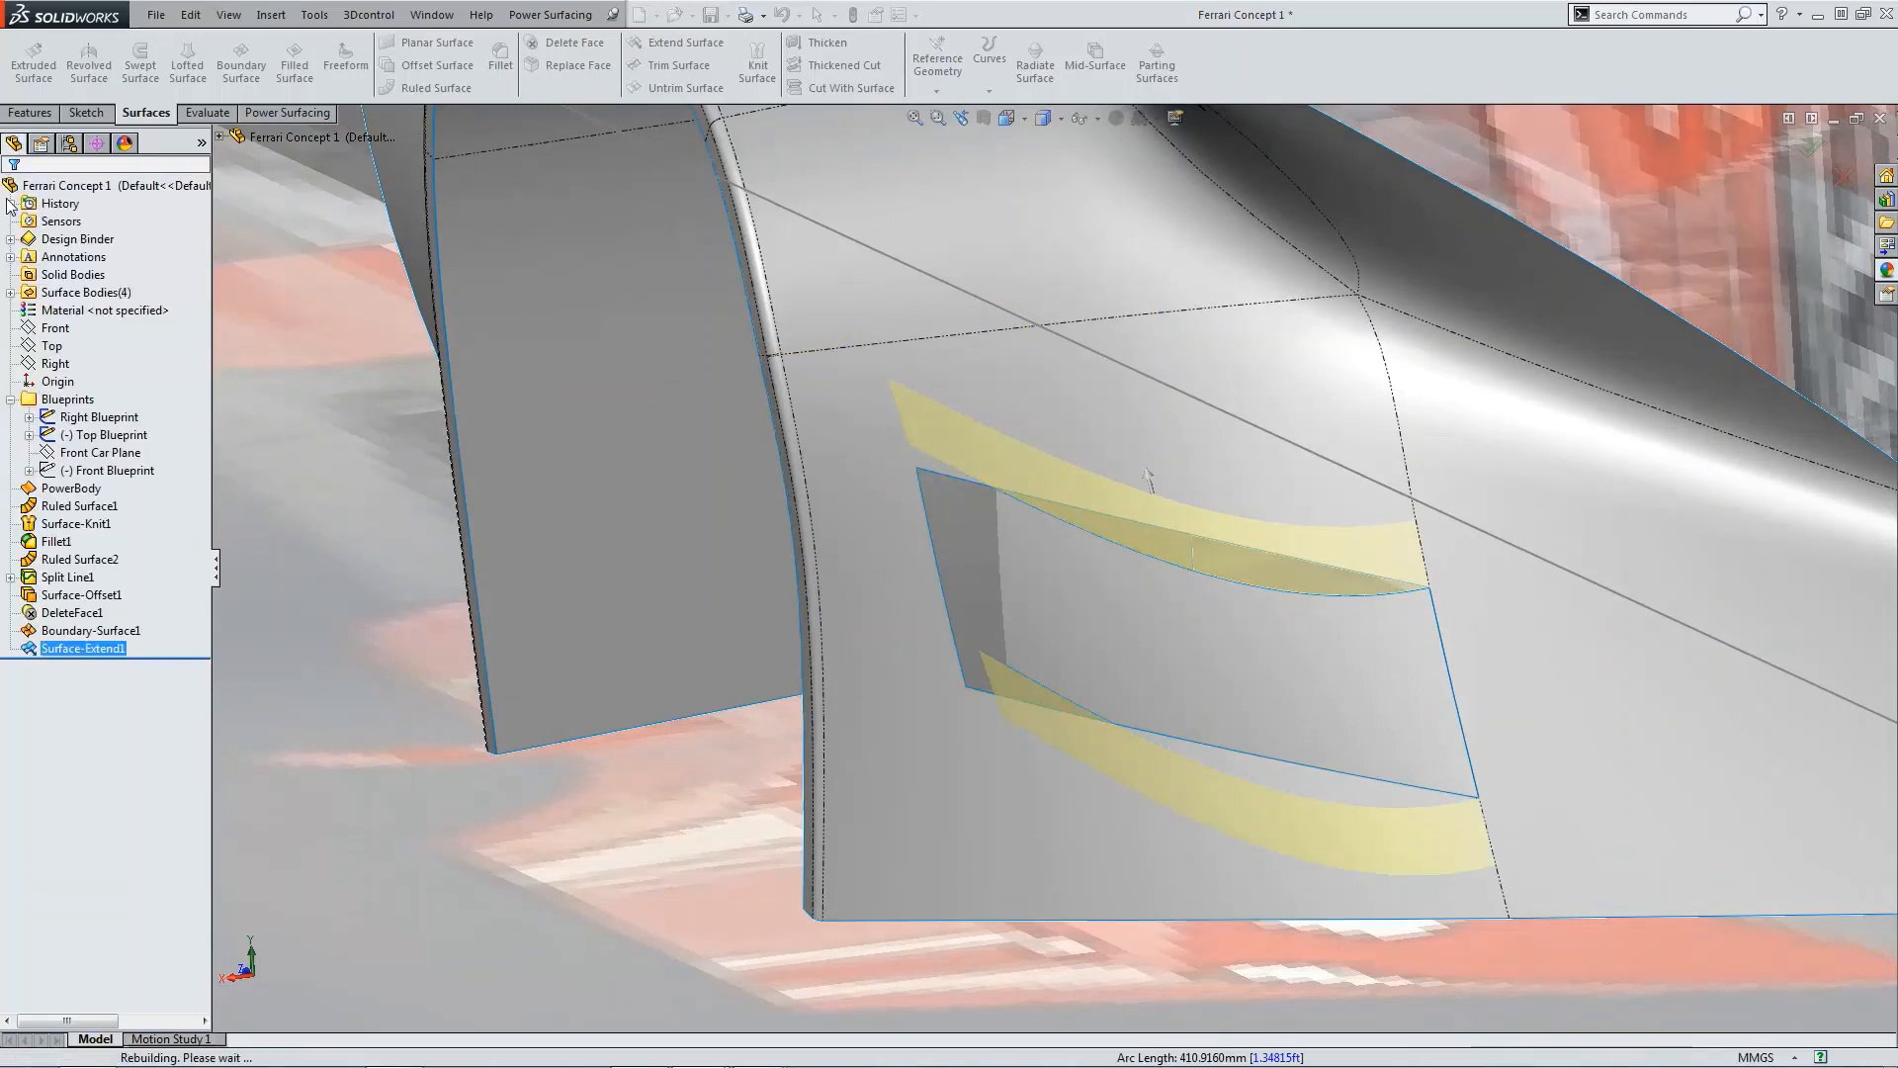
left_click(1007, 118)
left_click(1082, 194)
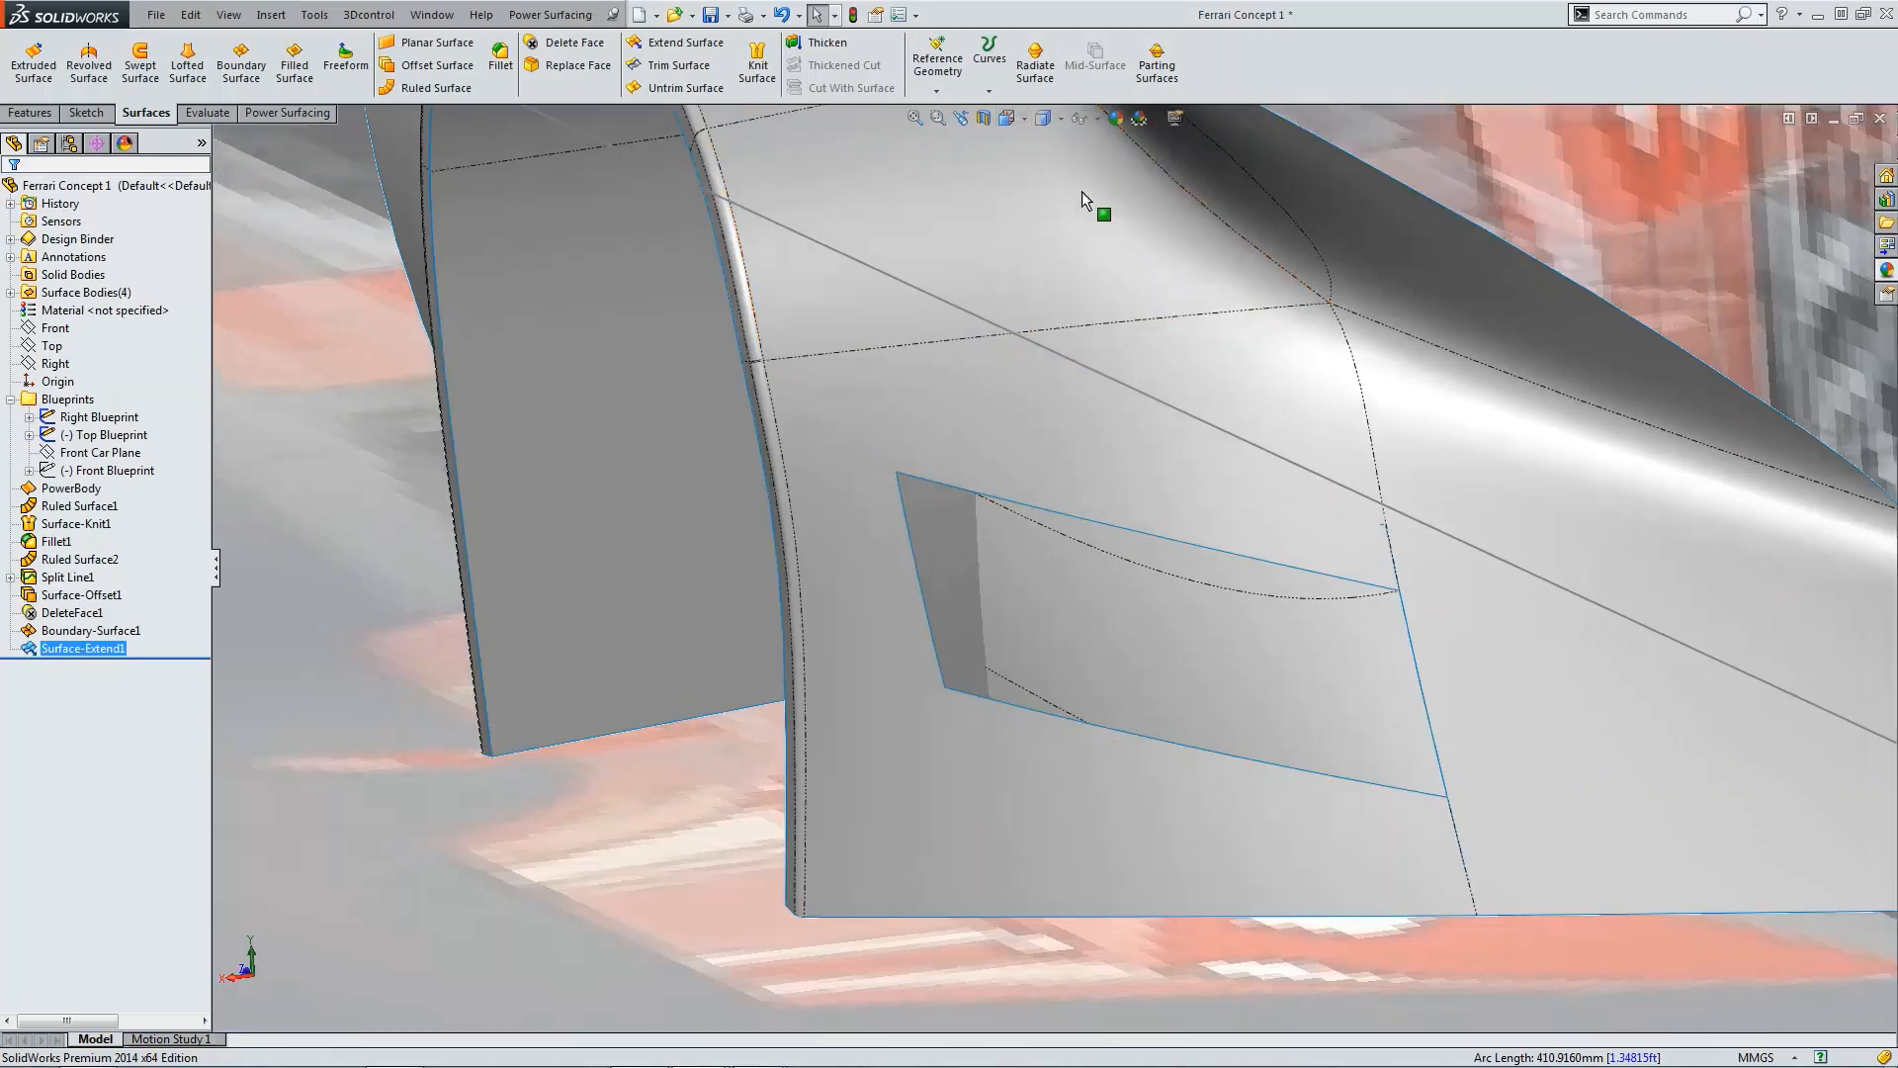
scroll(872, 749, "down", 5)
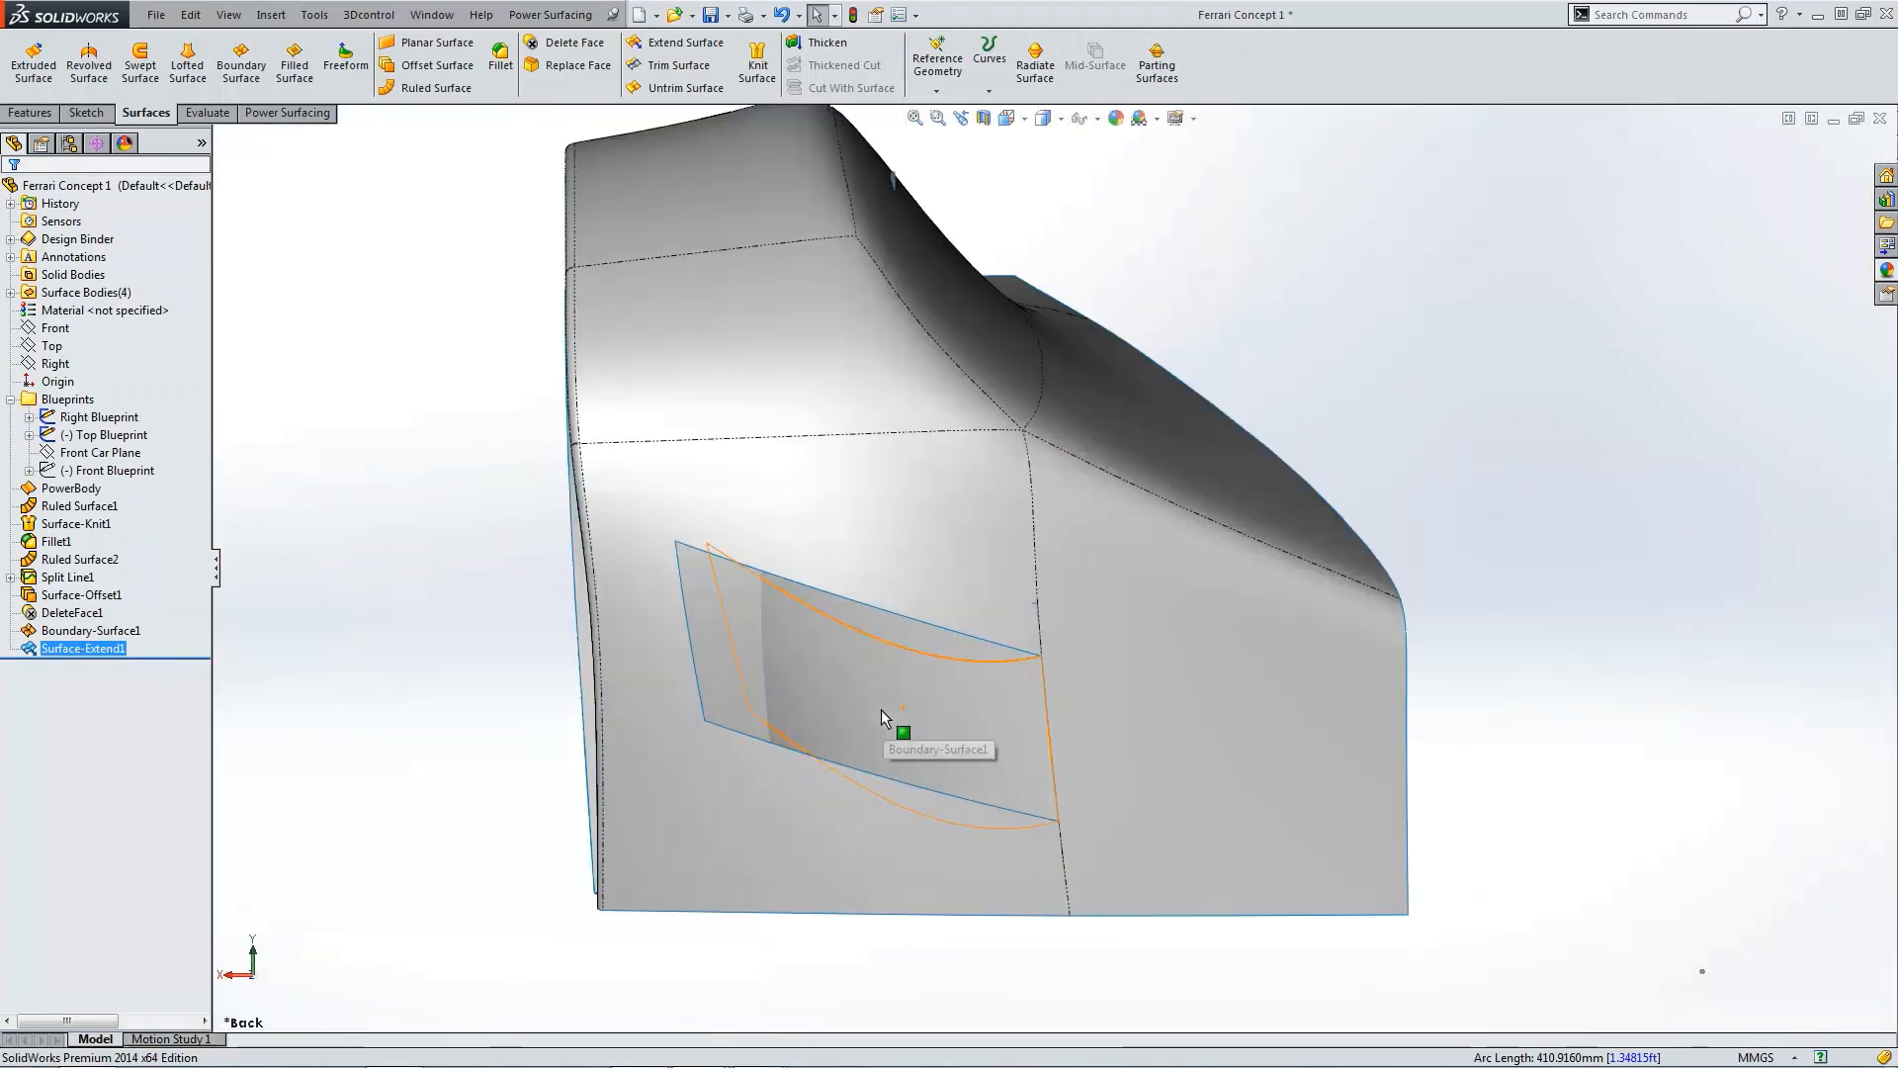
Step: Show the front blueprint sketch picture behind the fender
left_click(870, 637)
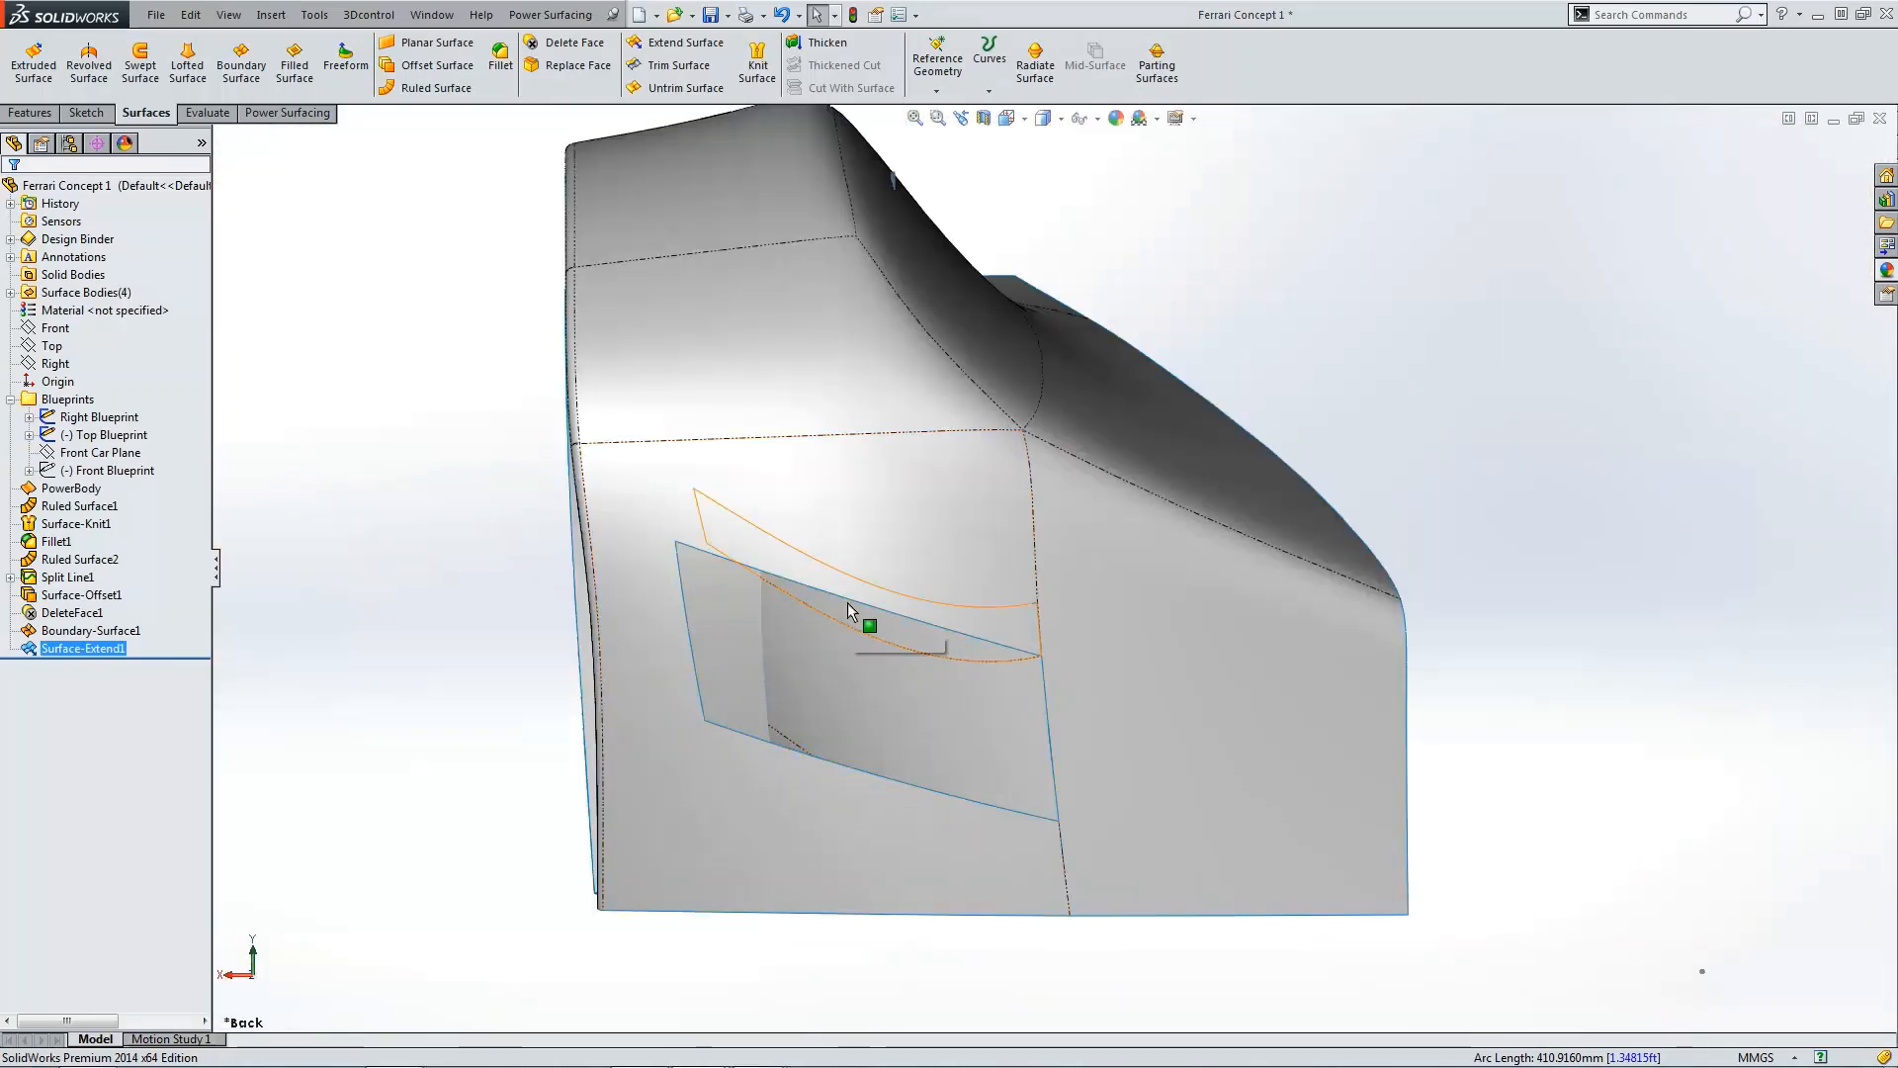
left_click(86, 470)
left_click(78, 438)
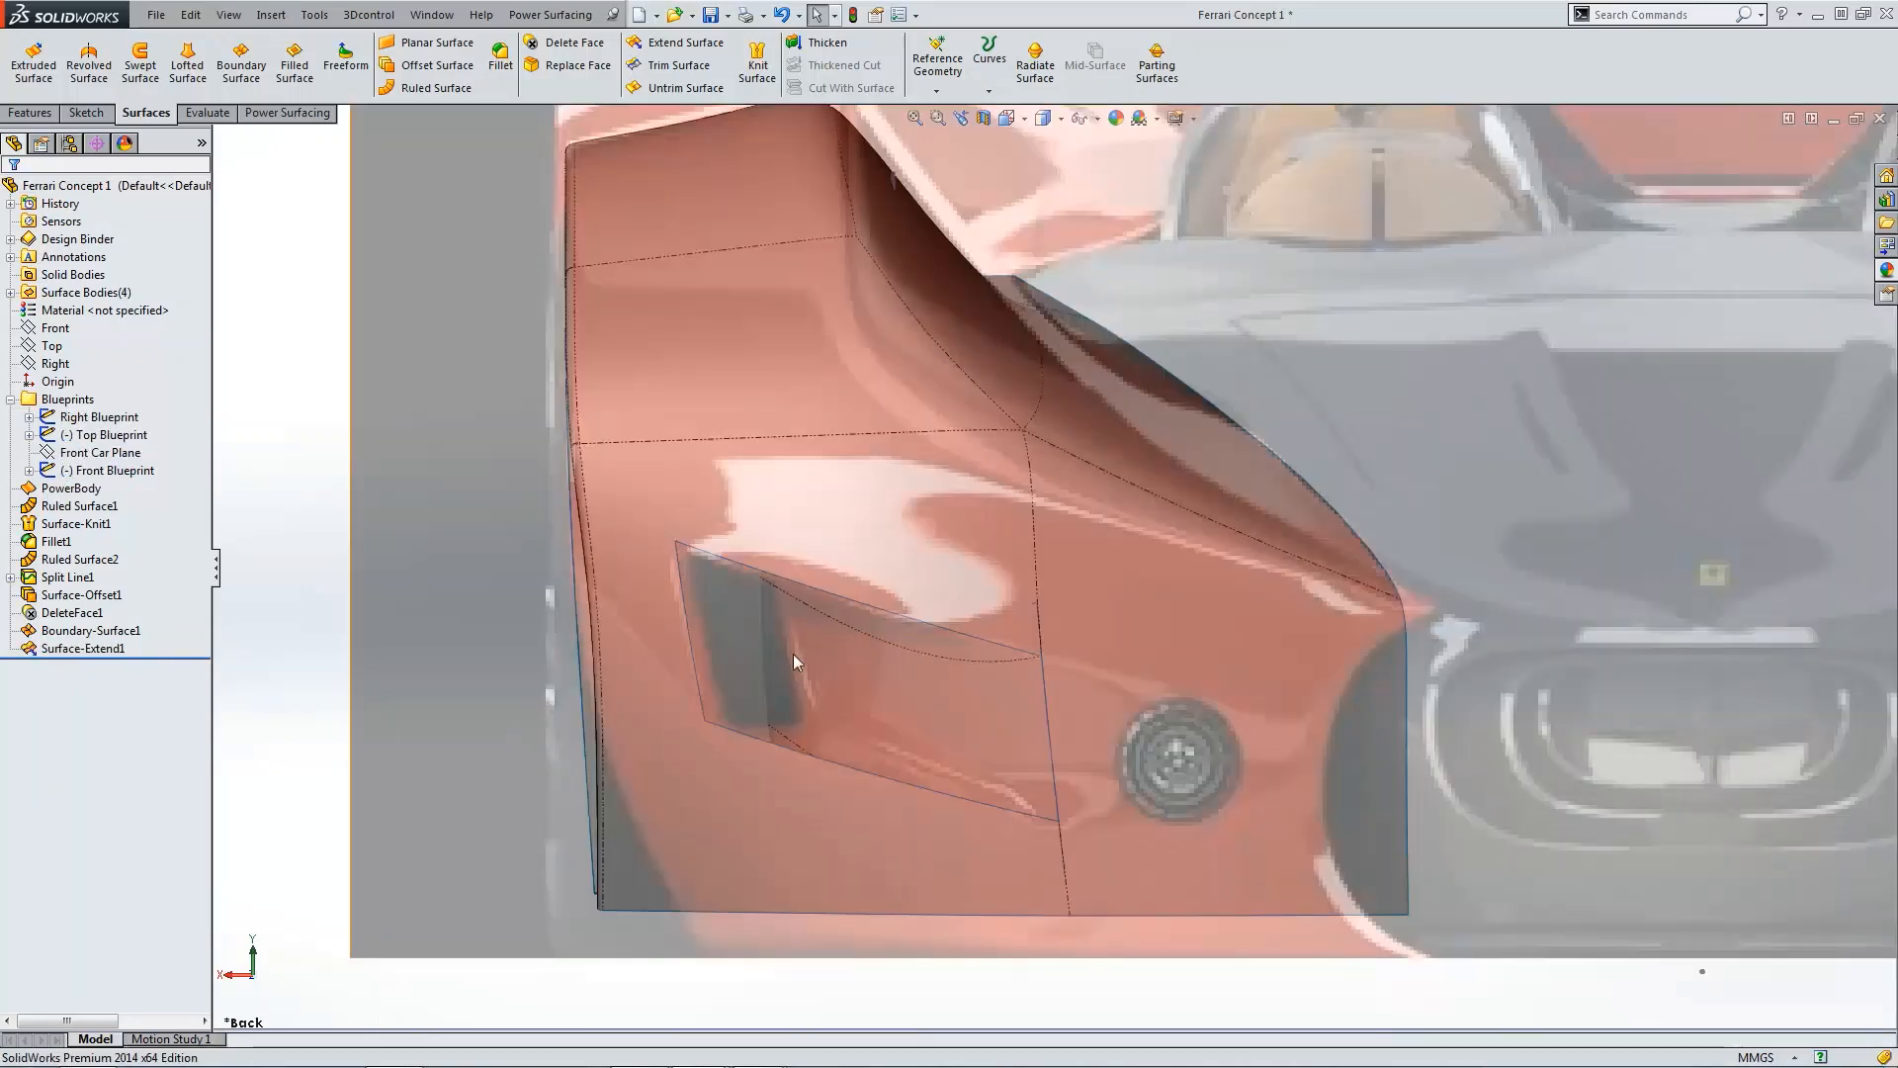
Step: Open a sketch on the Front plane and draw a spline down the intake's rear edge from its top corner
left_click(55, 328)
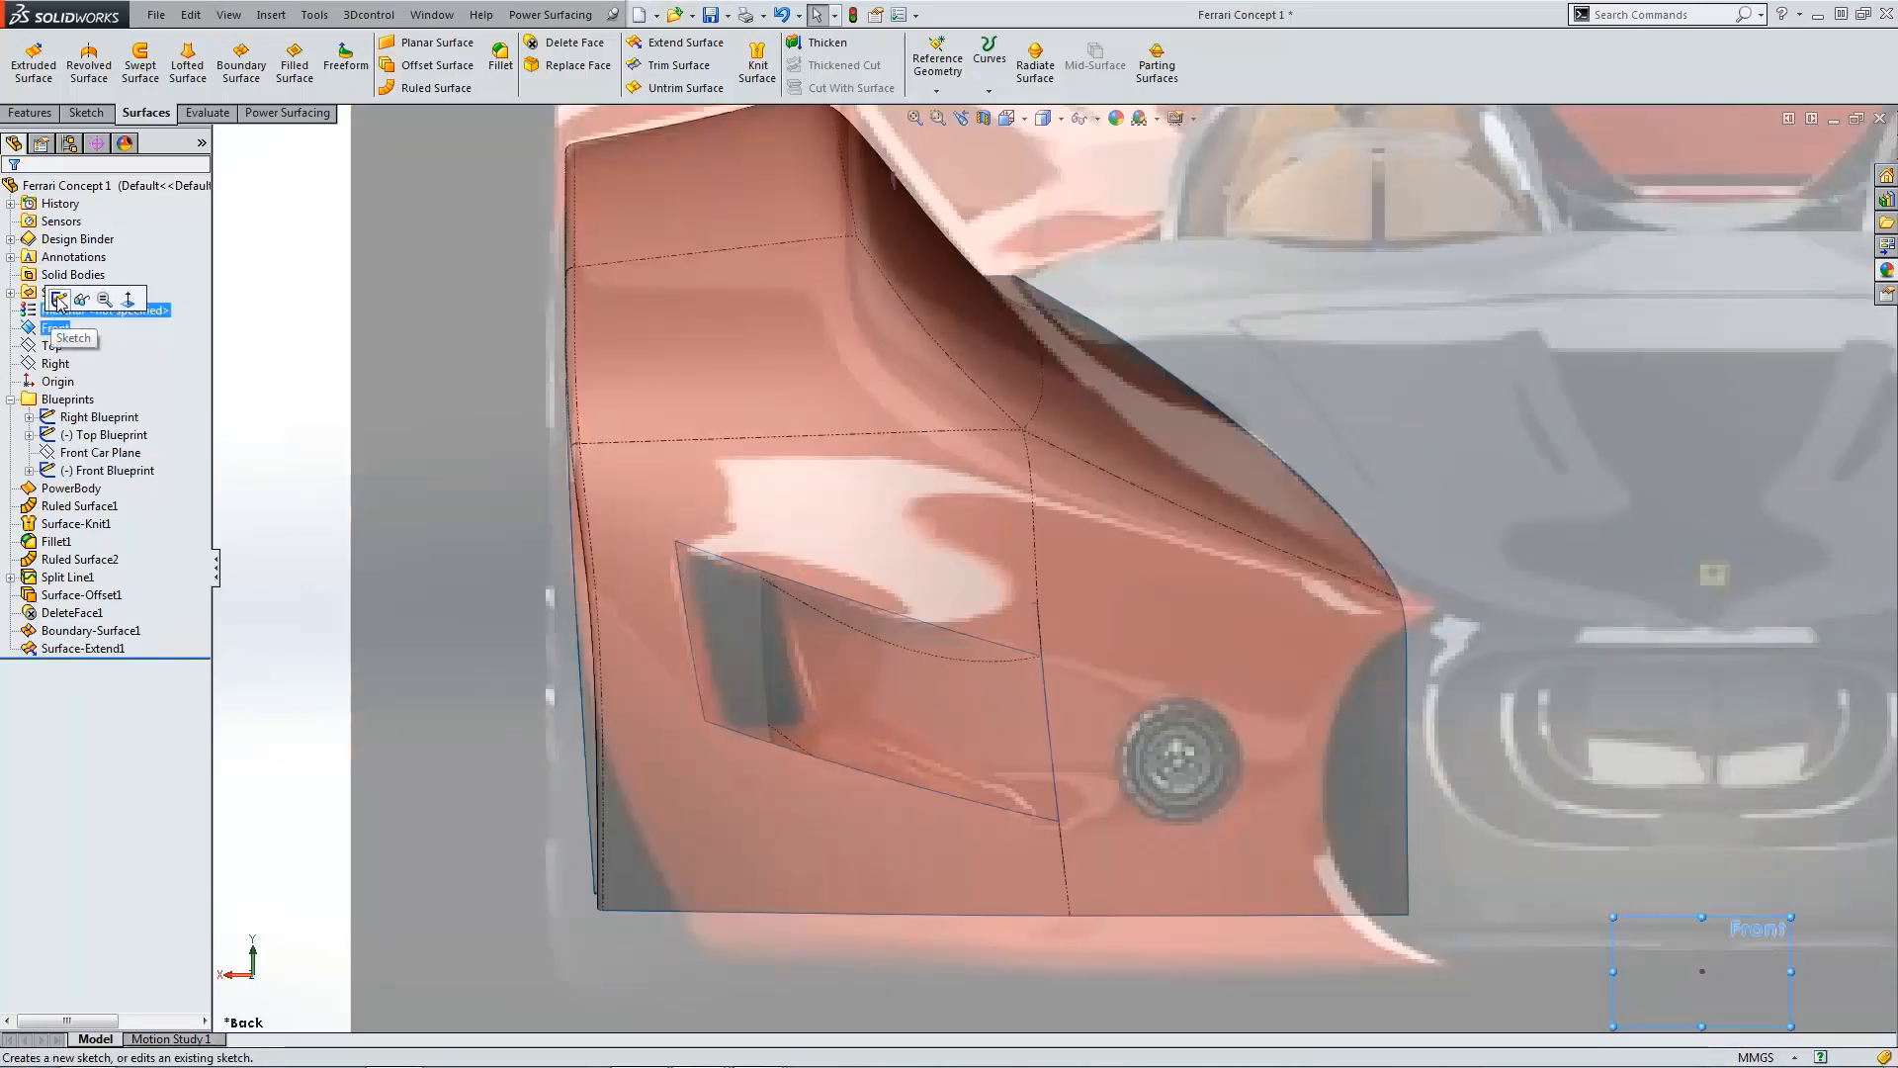
left_click(59, 300)
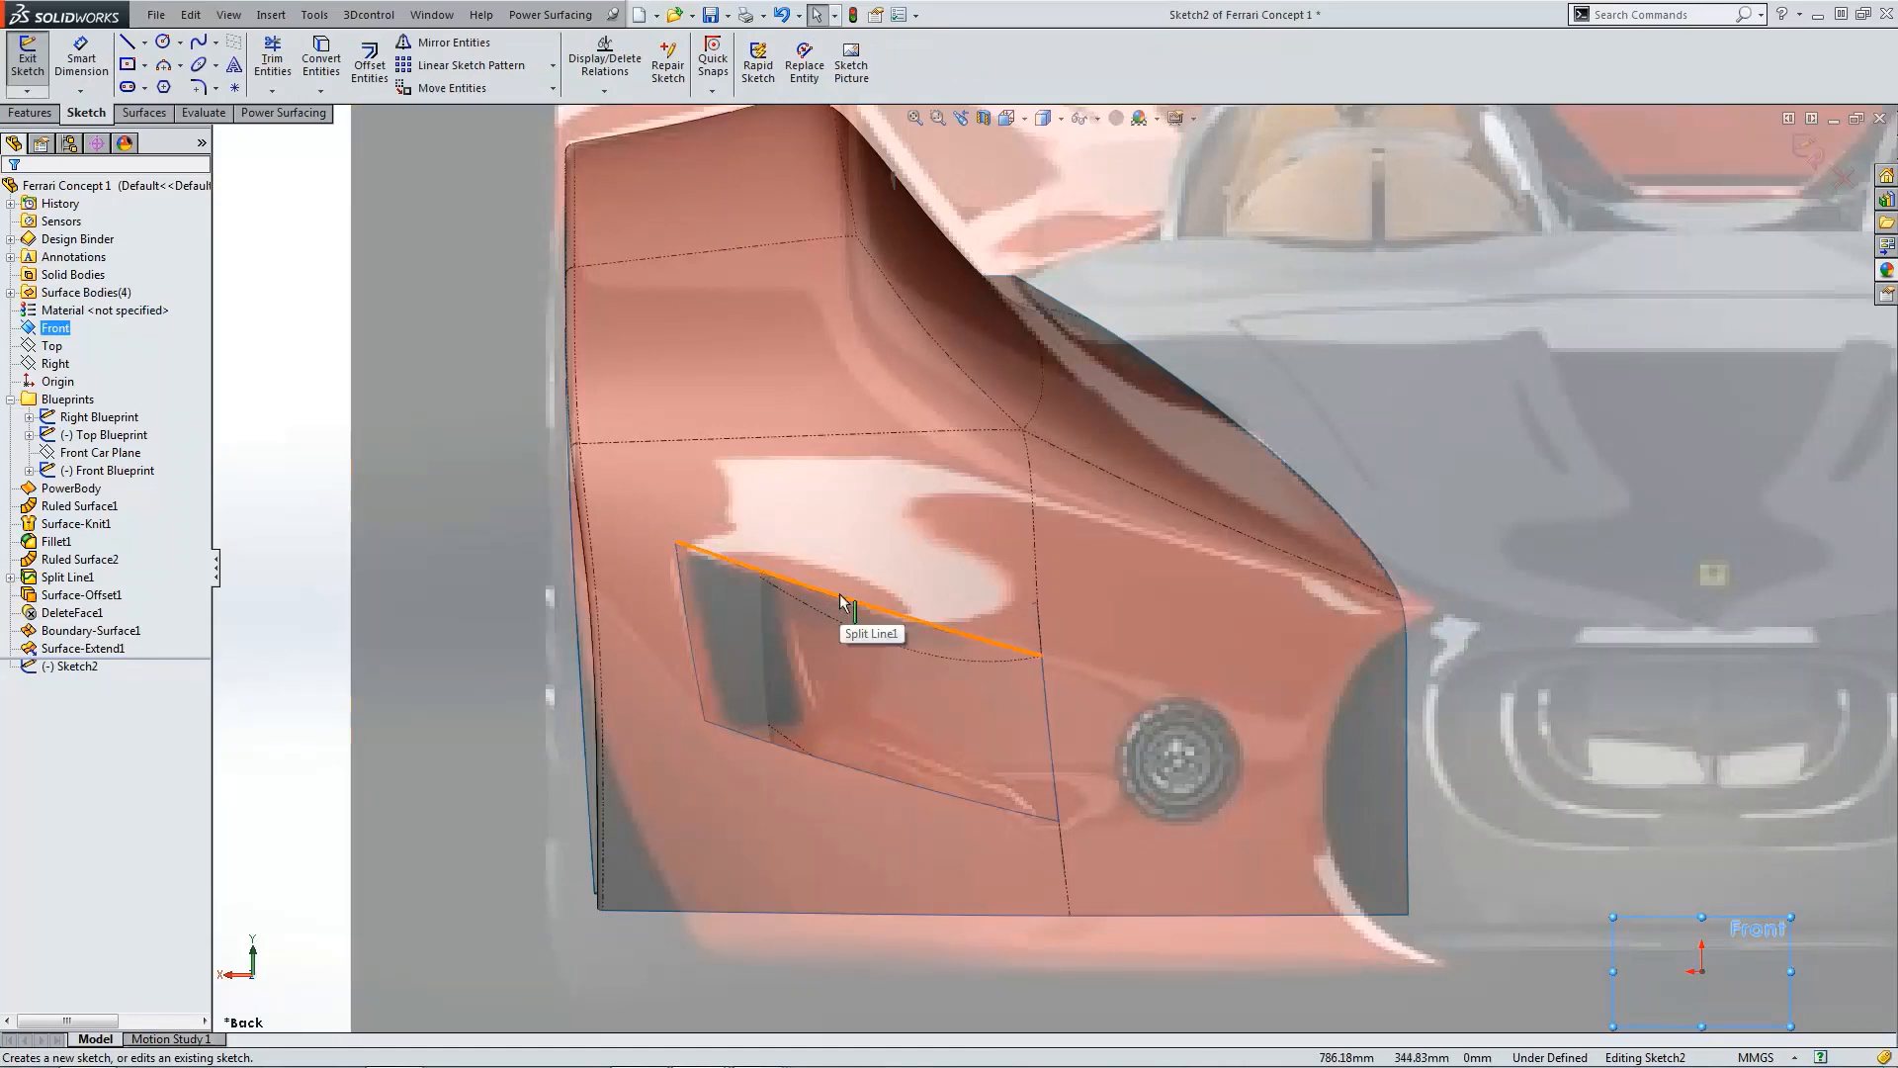
key("l")
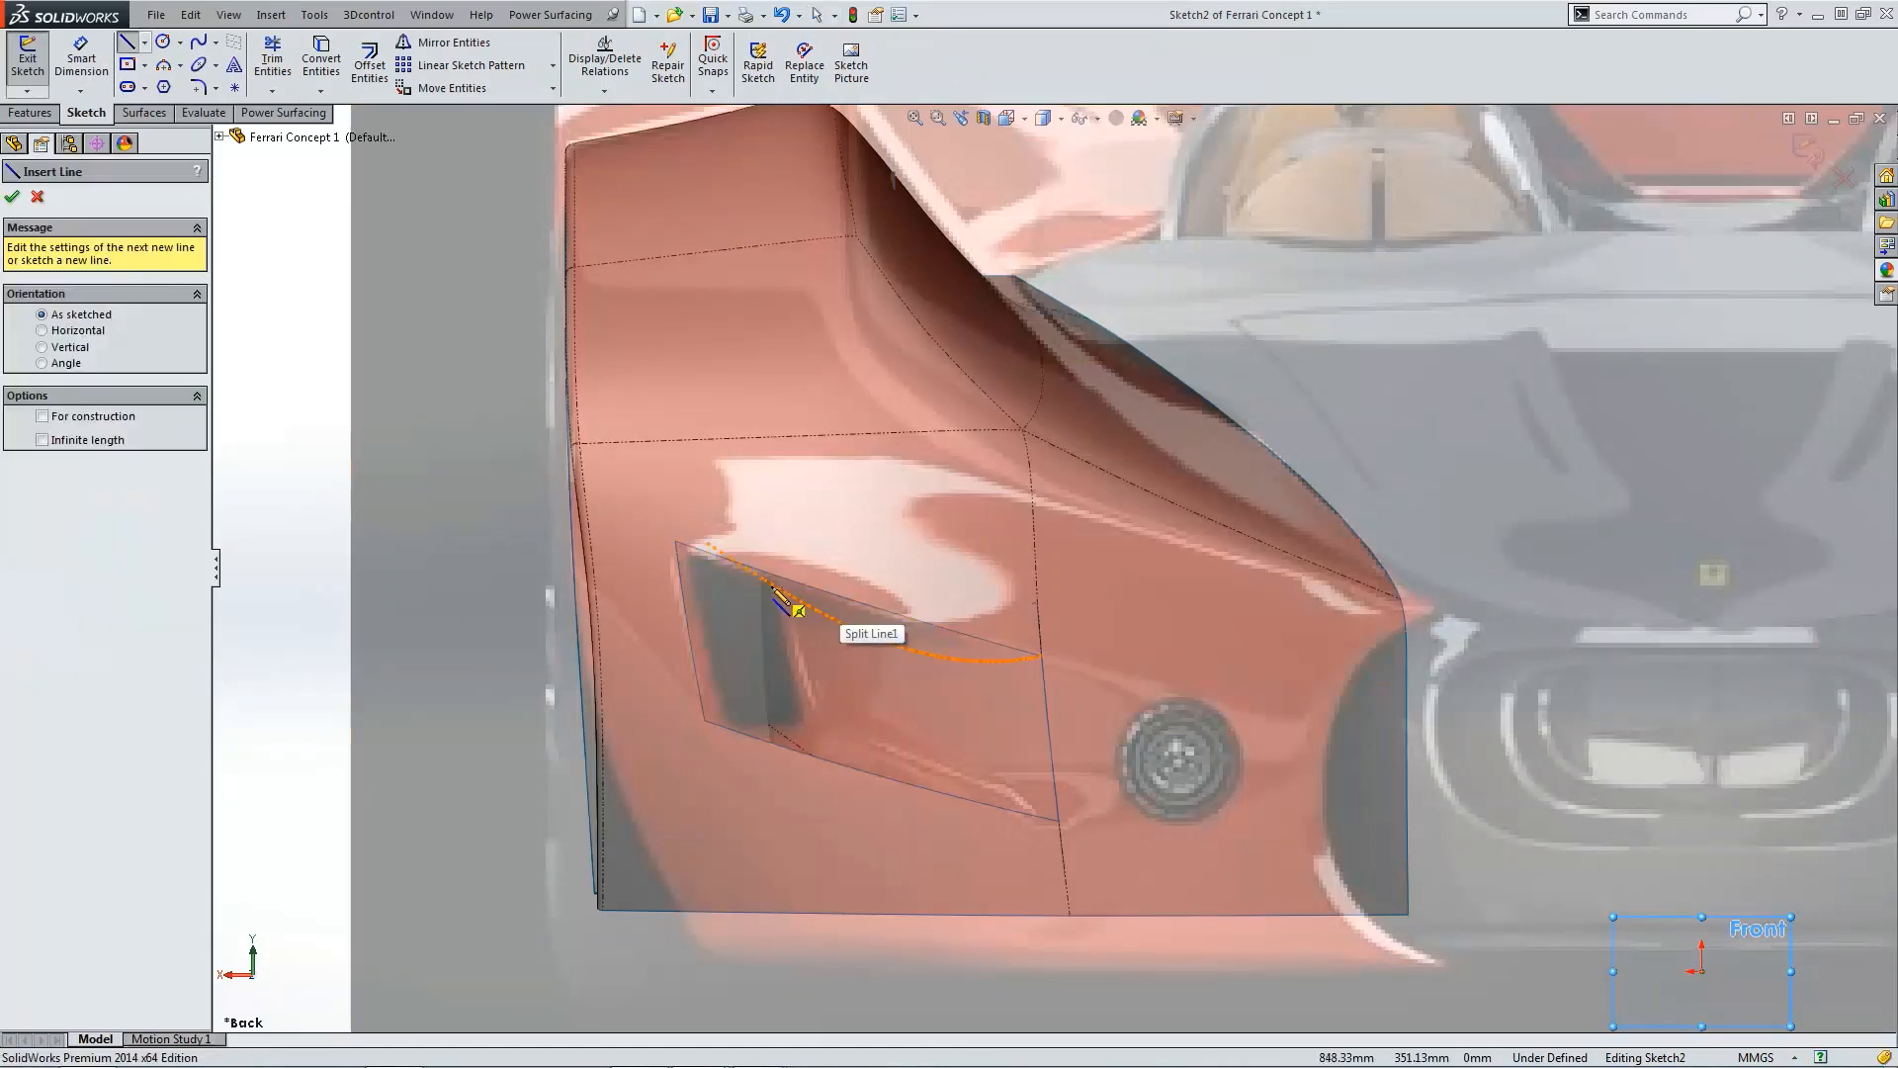
left_click(216, 42)
left_click(242, 63)
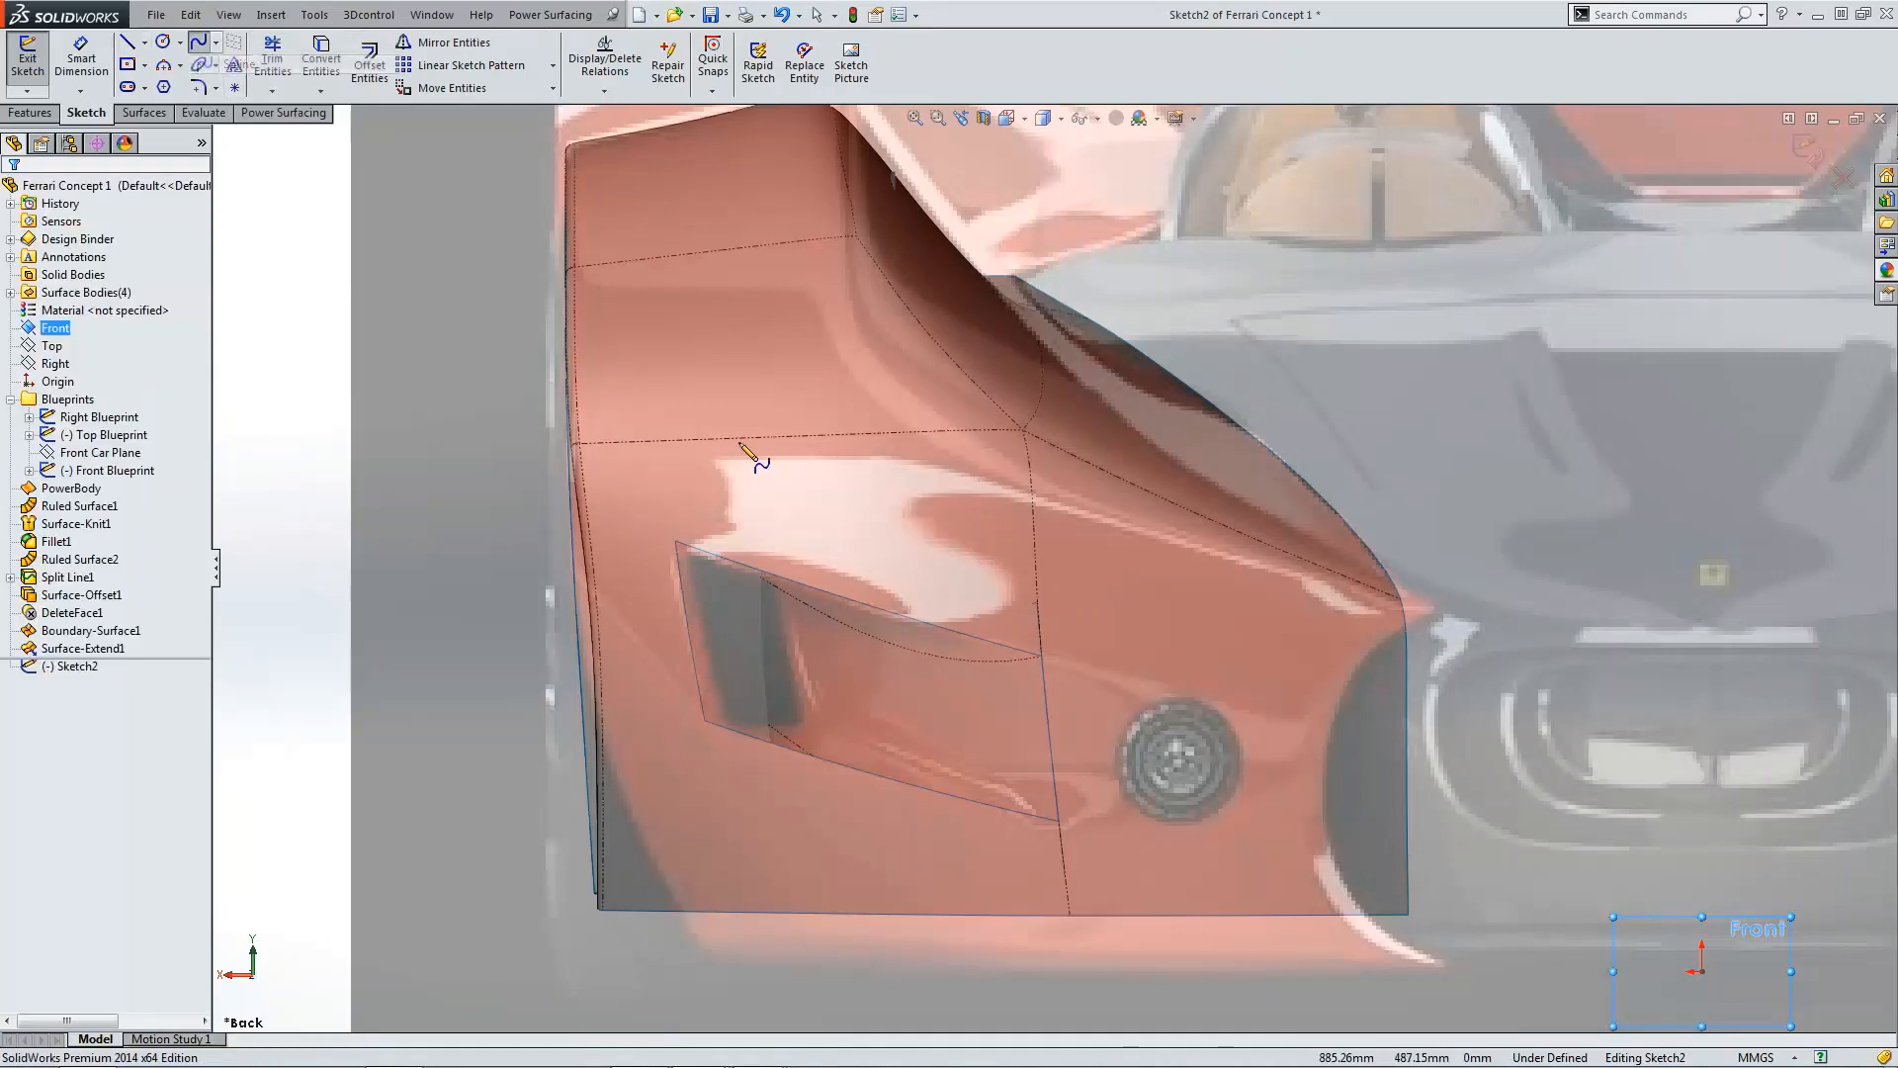
left_click(765, 543)
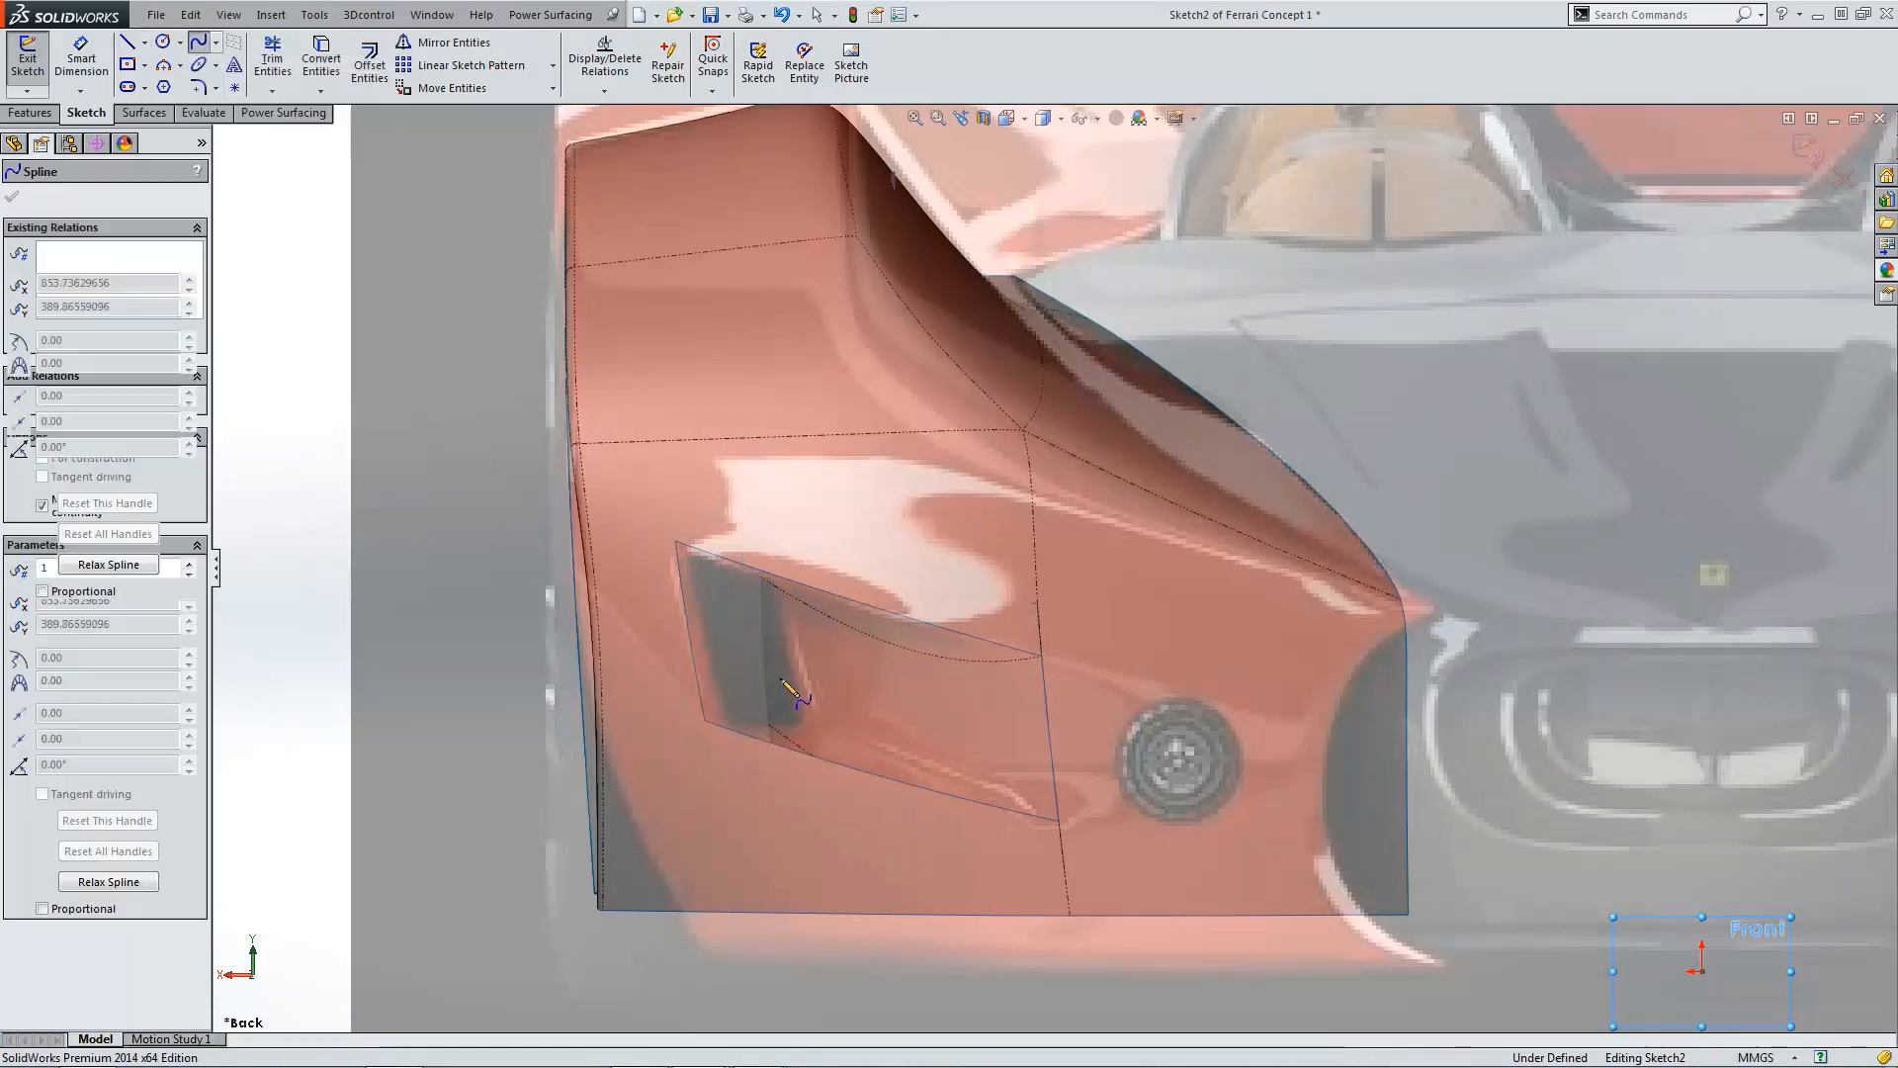
double_click(844, 819)
key("Escape")
left_click(821, 730)
left_click_drag(821, 739, 815, 743)
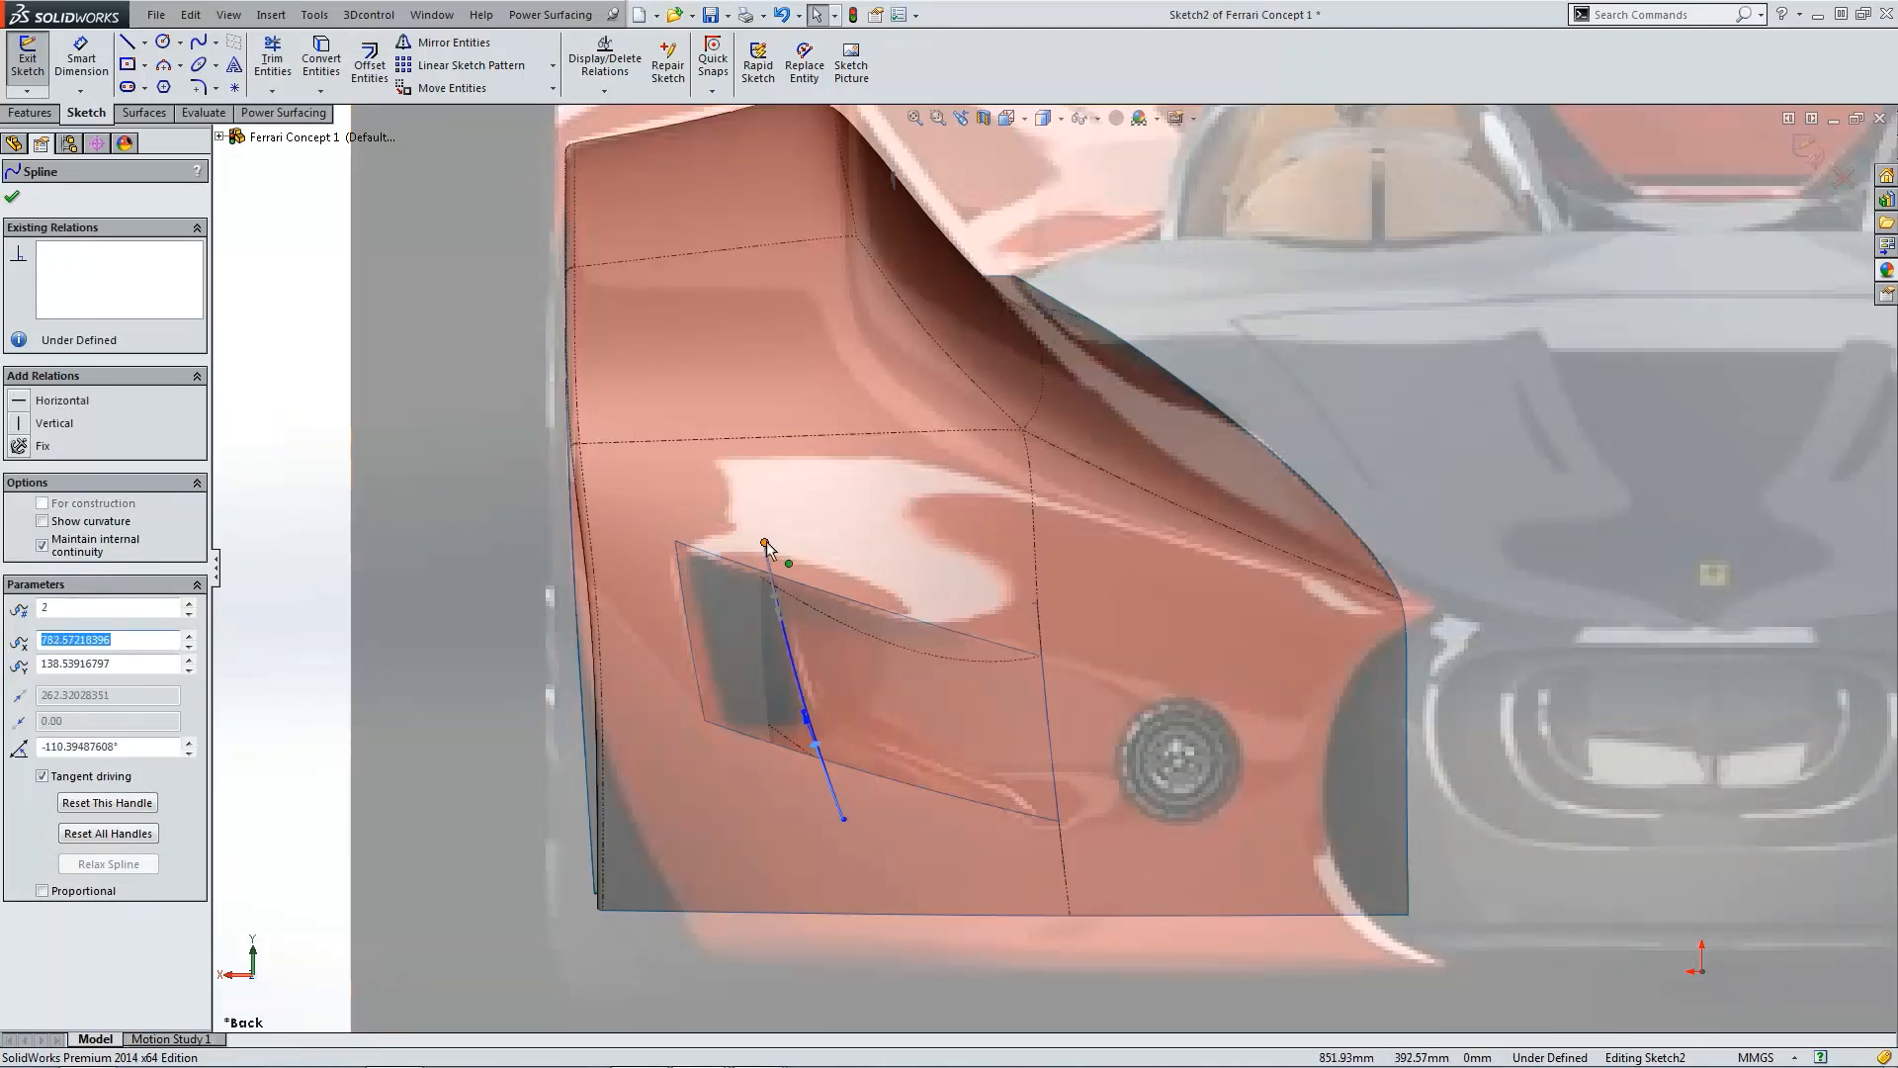
left_click_drag(768, 544, 776, 586)
Step: Move the spline's lower endpoint up to the intake's lower corner and adjust its curvature
scroll(844, 751, "down", 4)
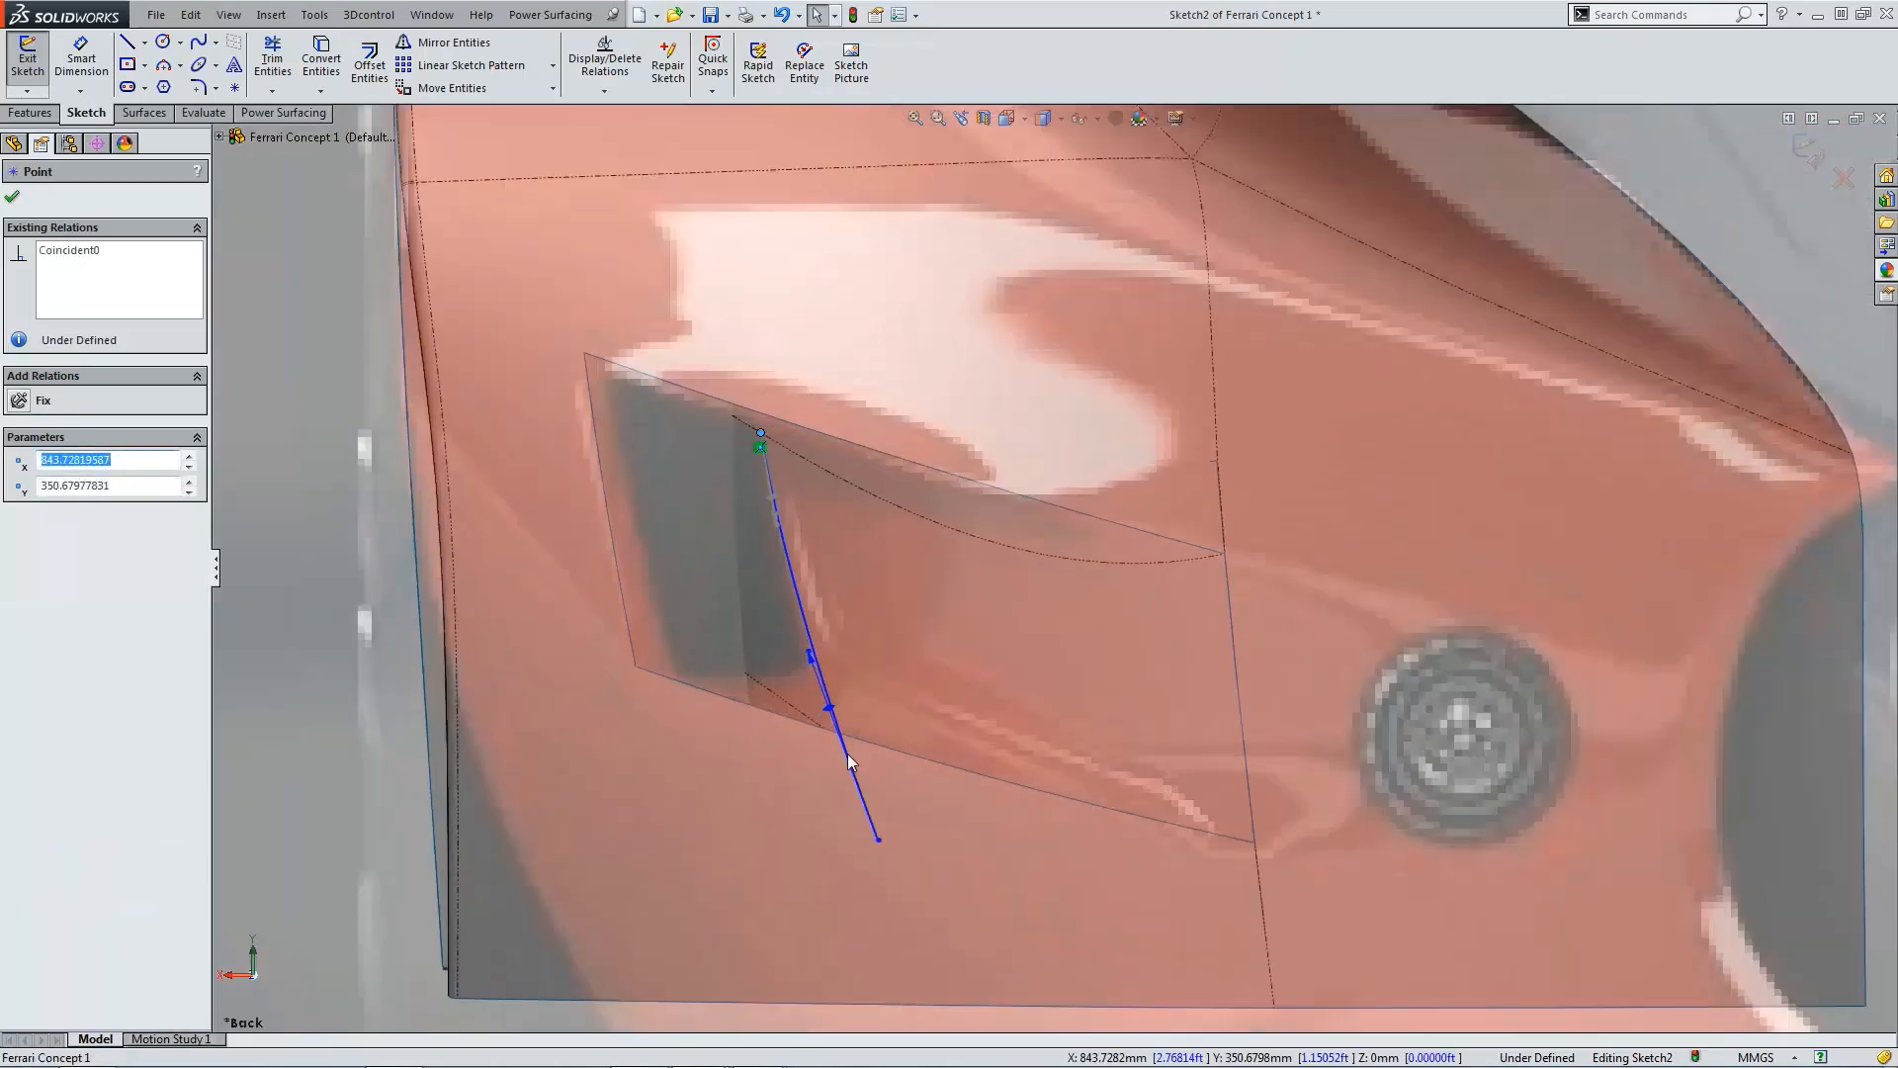
left_click_drag(878, 839, 878, 841)
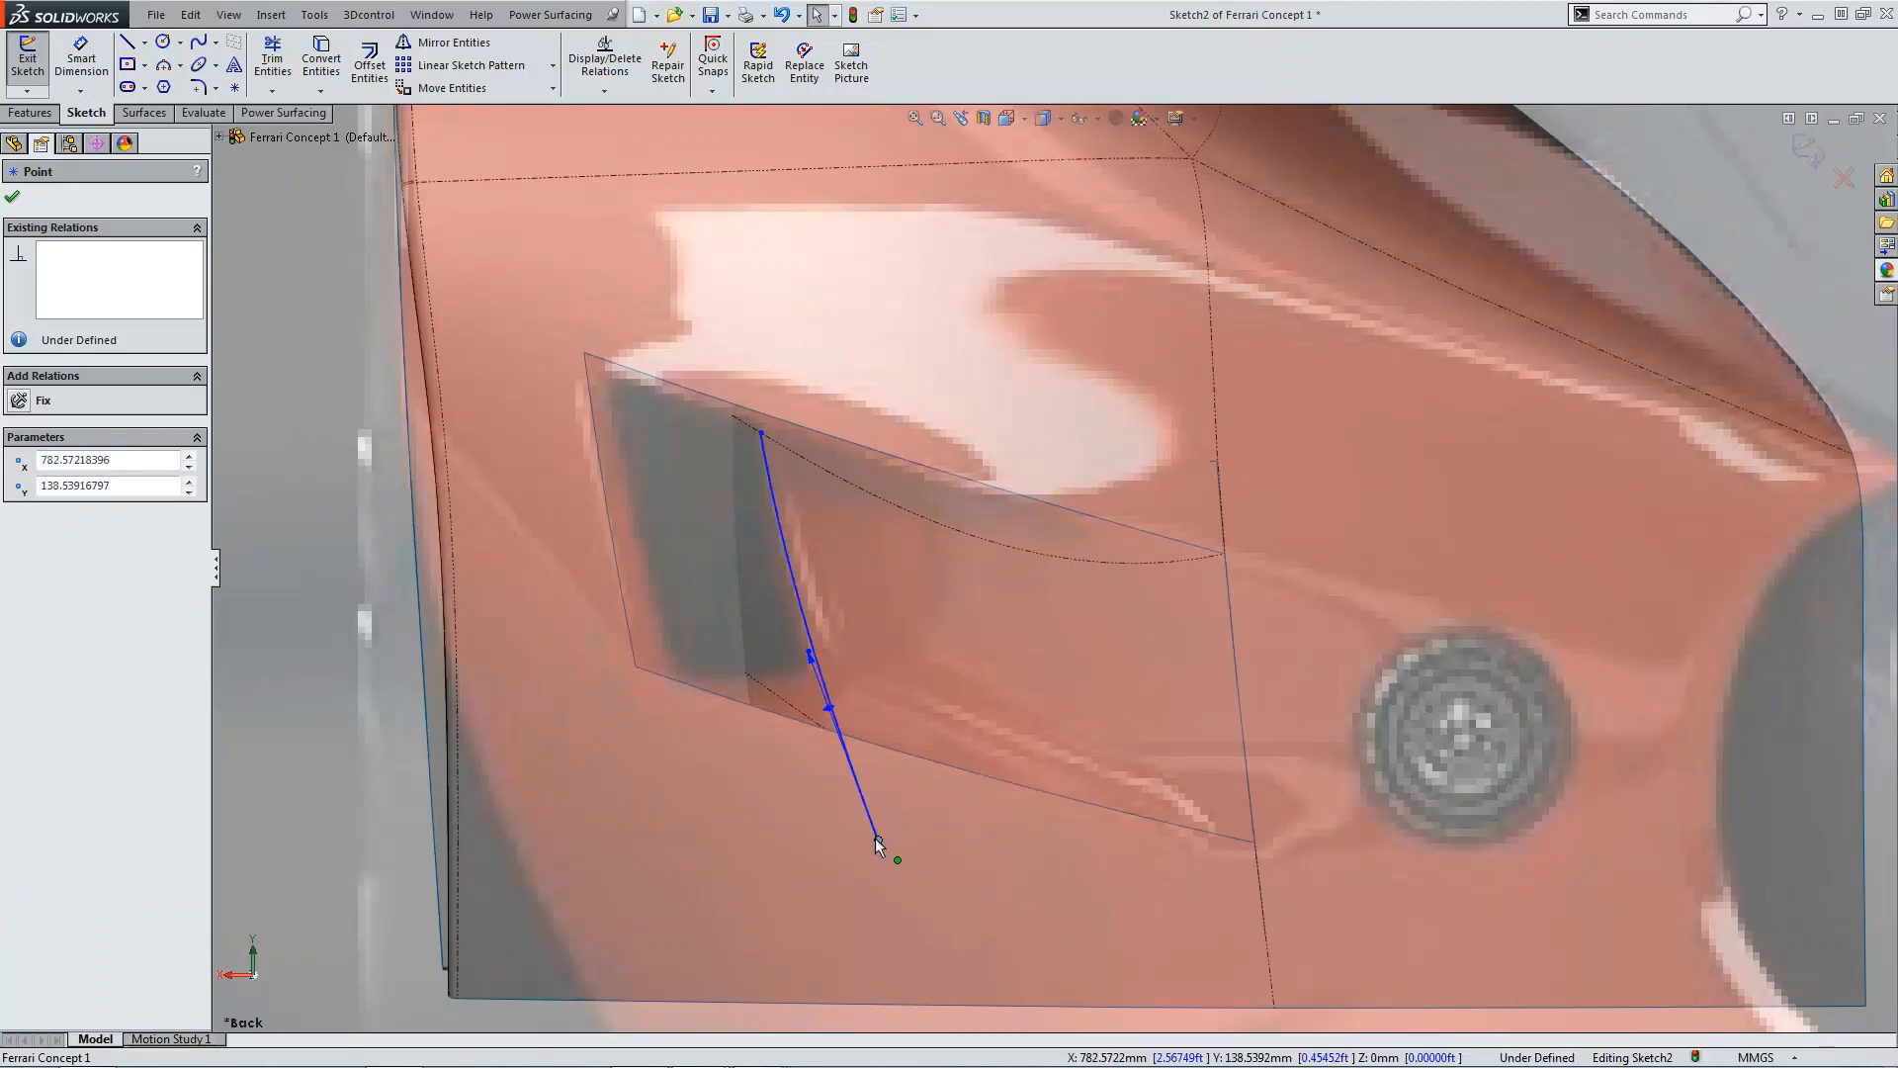
left_click_drag(878, 840, 816, 678)
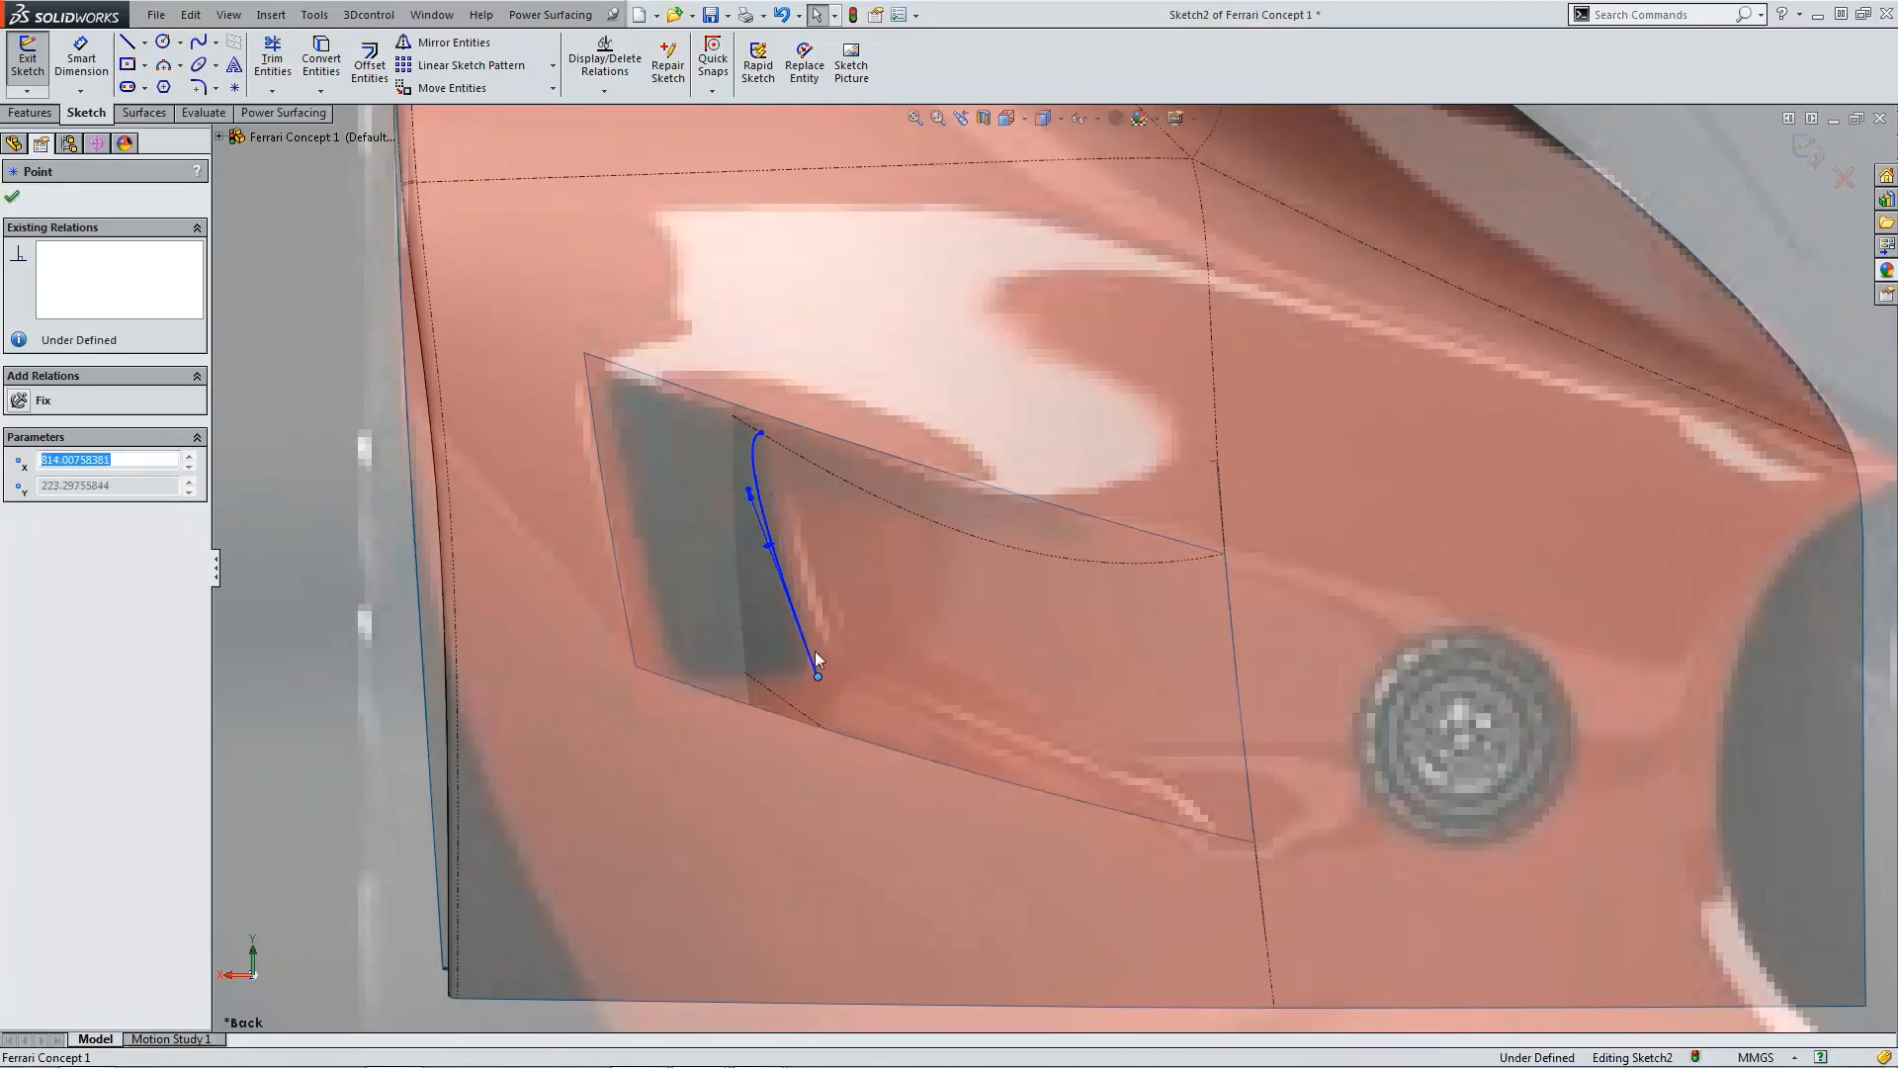
left_click(784, 560)
left_click_drag(785, 560, 788, 577)
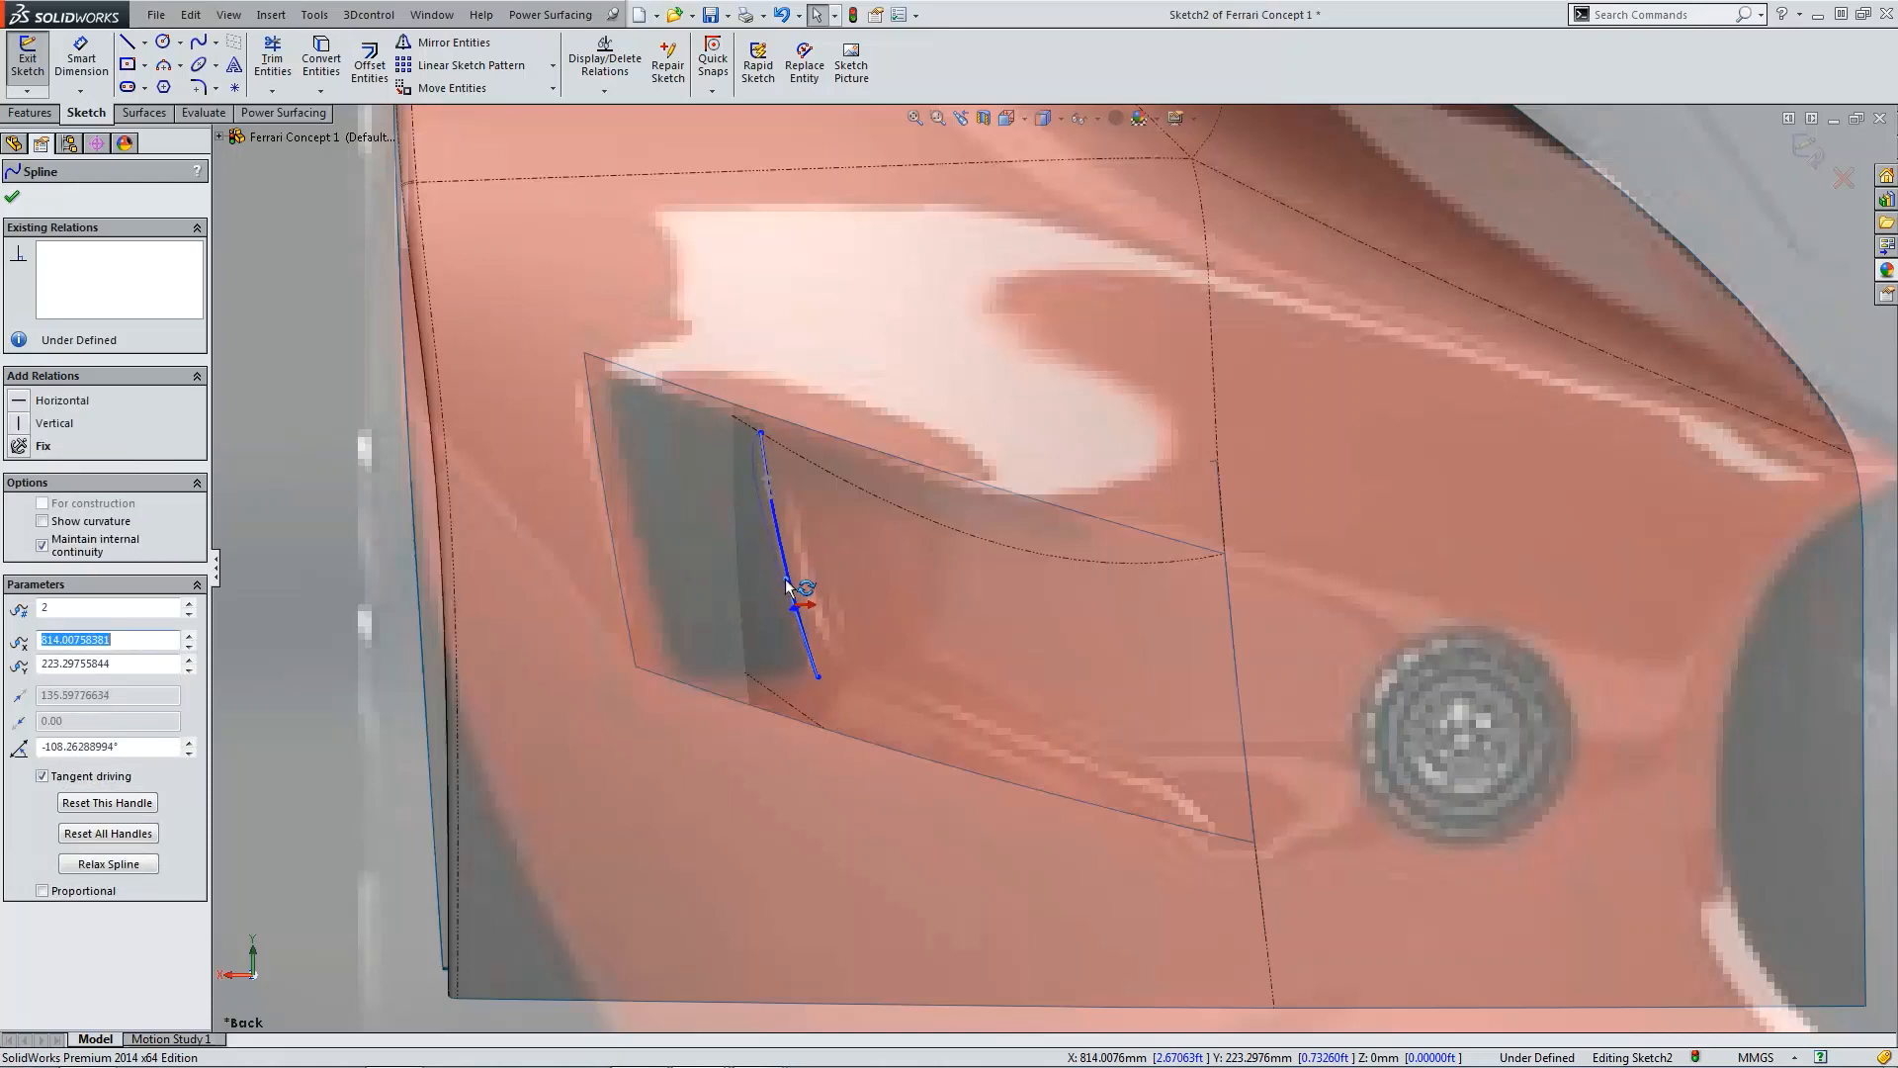
Step: Sketch a second spline from that lower corner along the intake's bottom edge to the fender's vertical edge
left_click(217, 44)
left_click(226, 65)
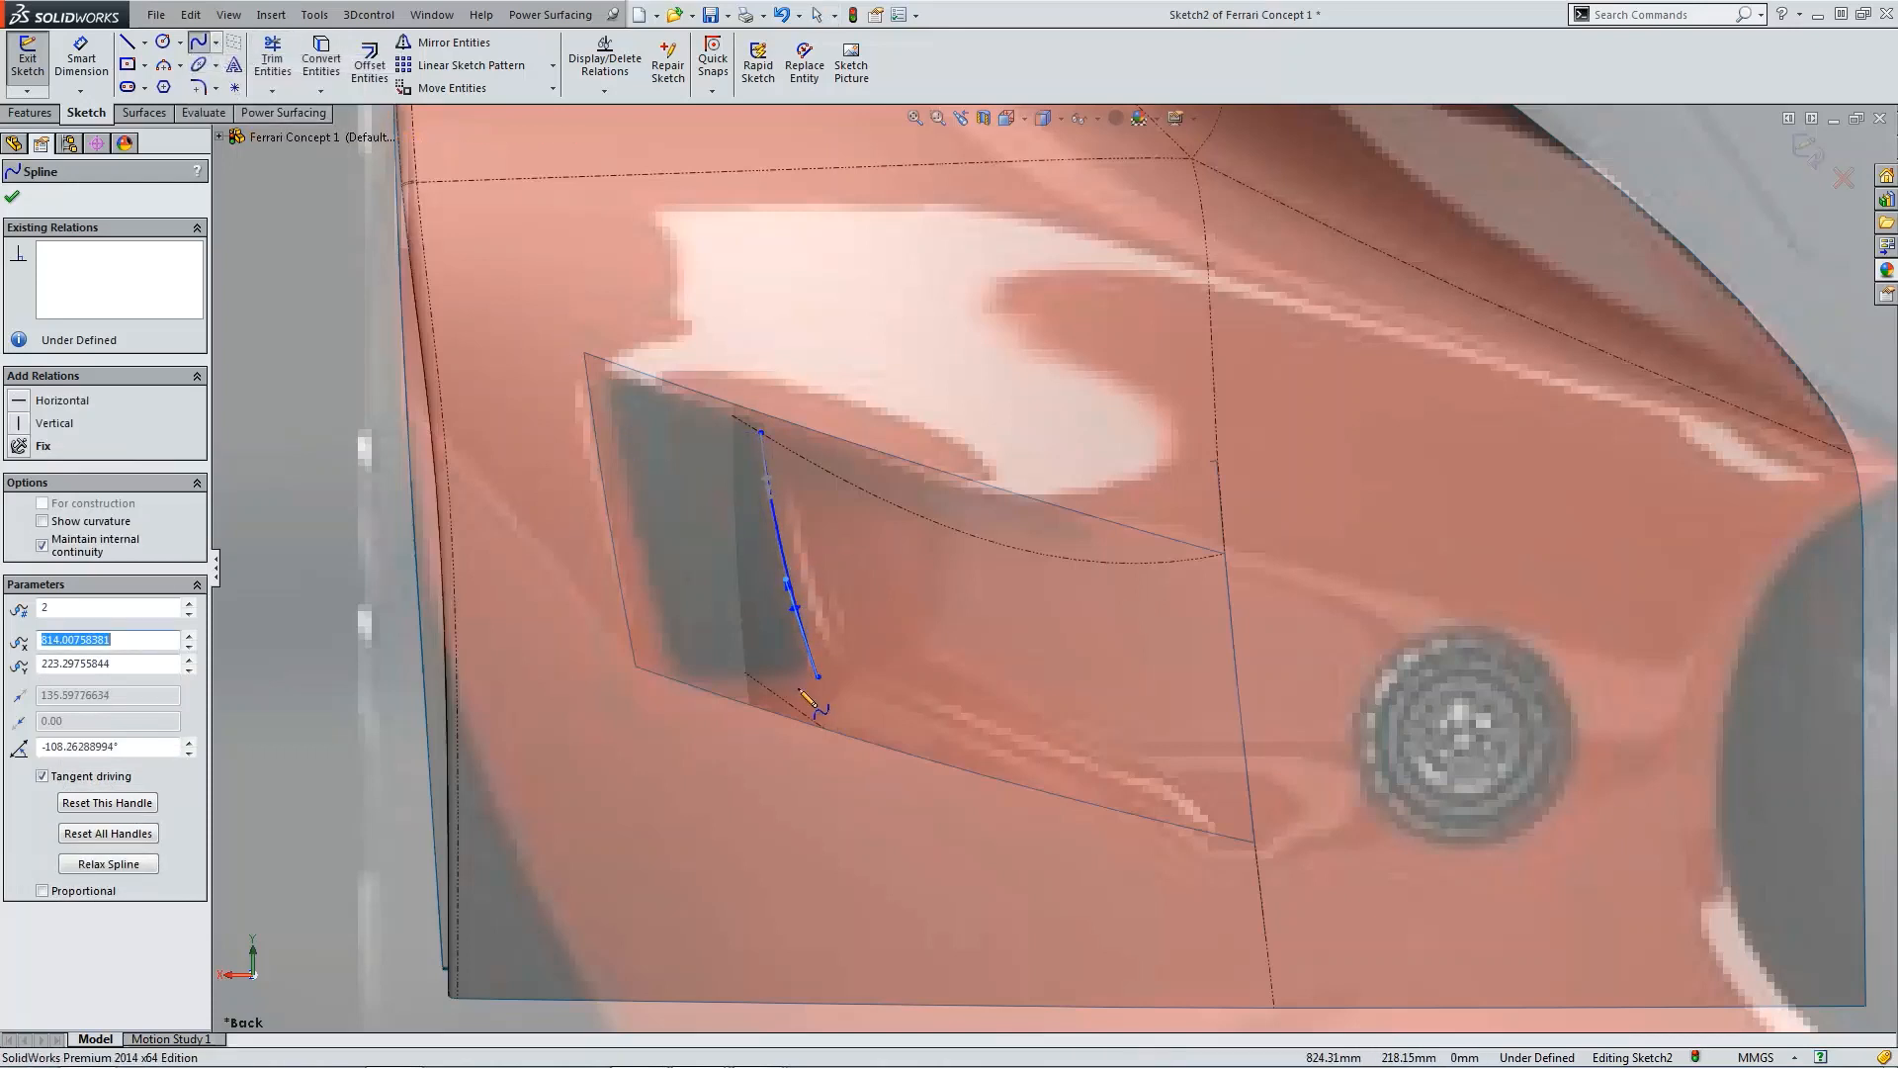
left_click(818, 677)
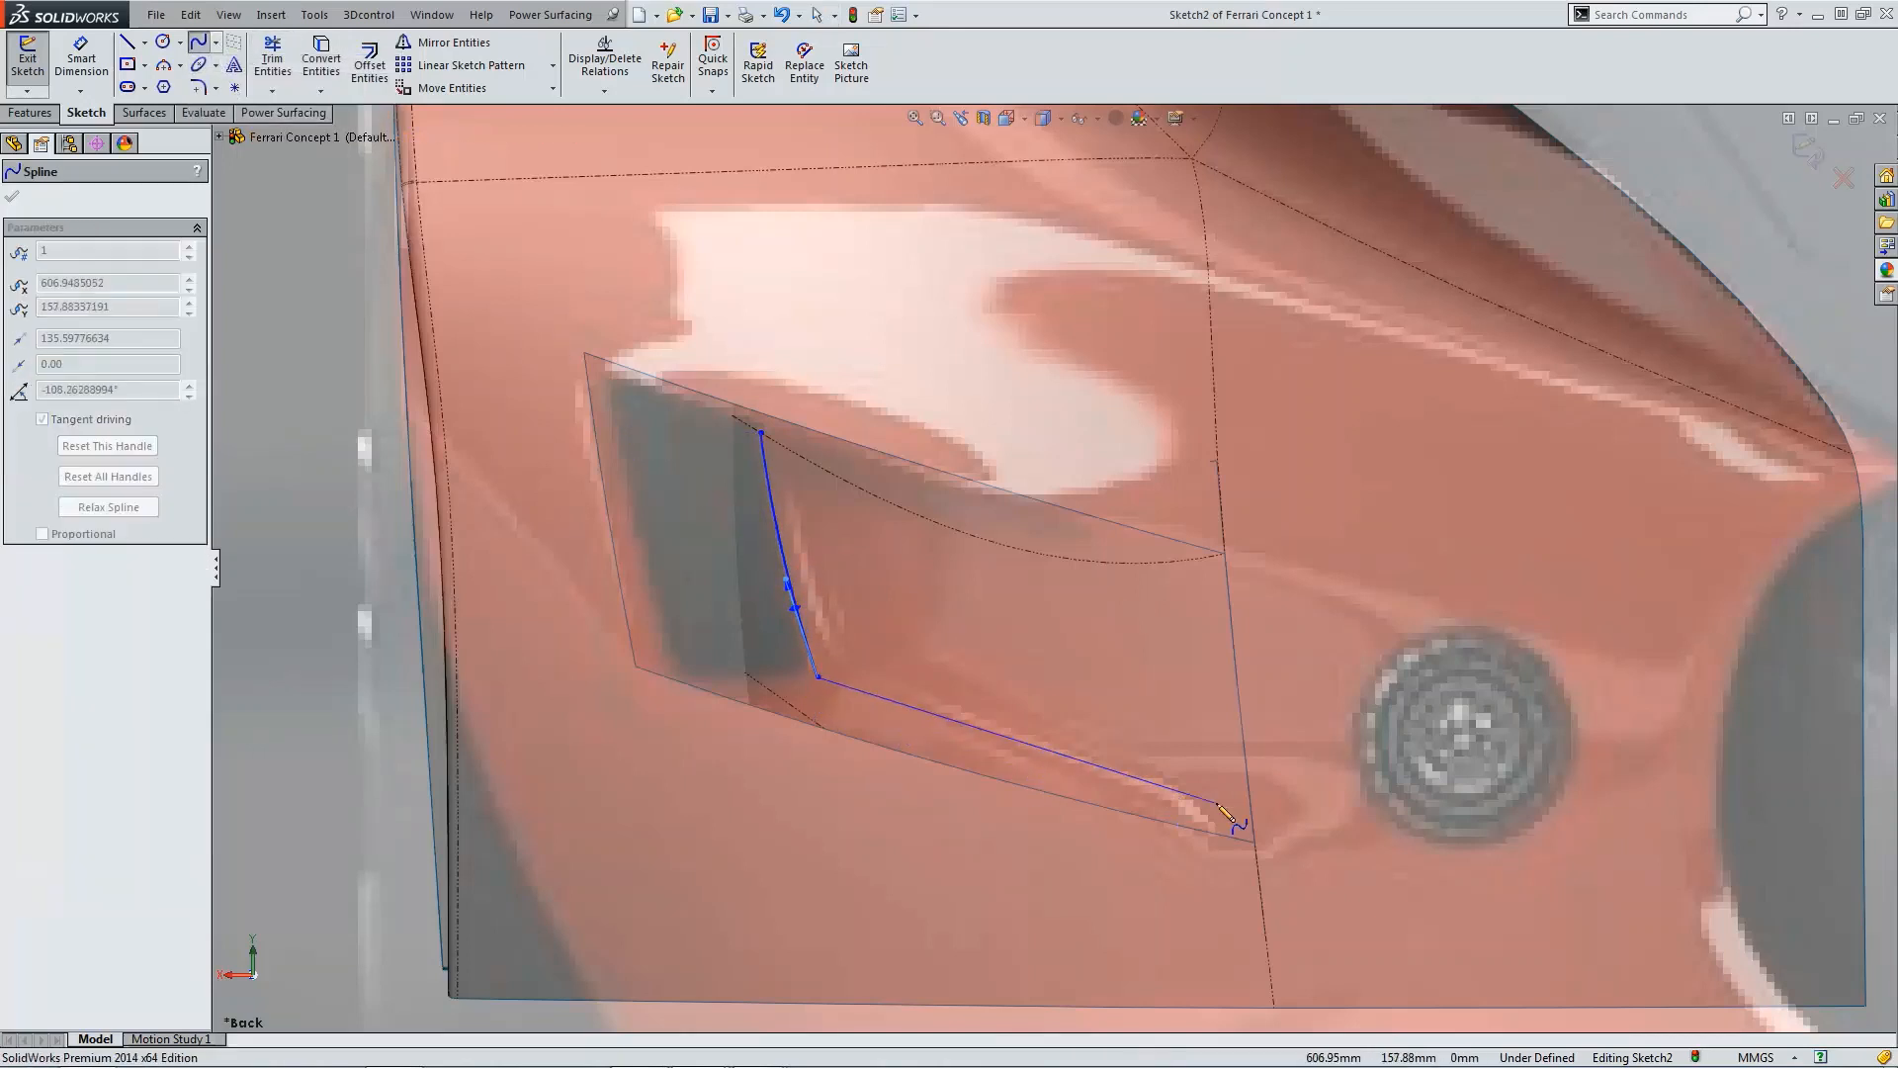
left_click(1256, 841)
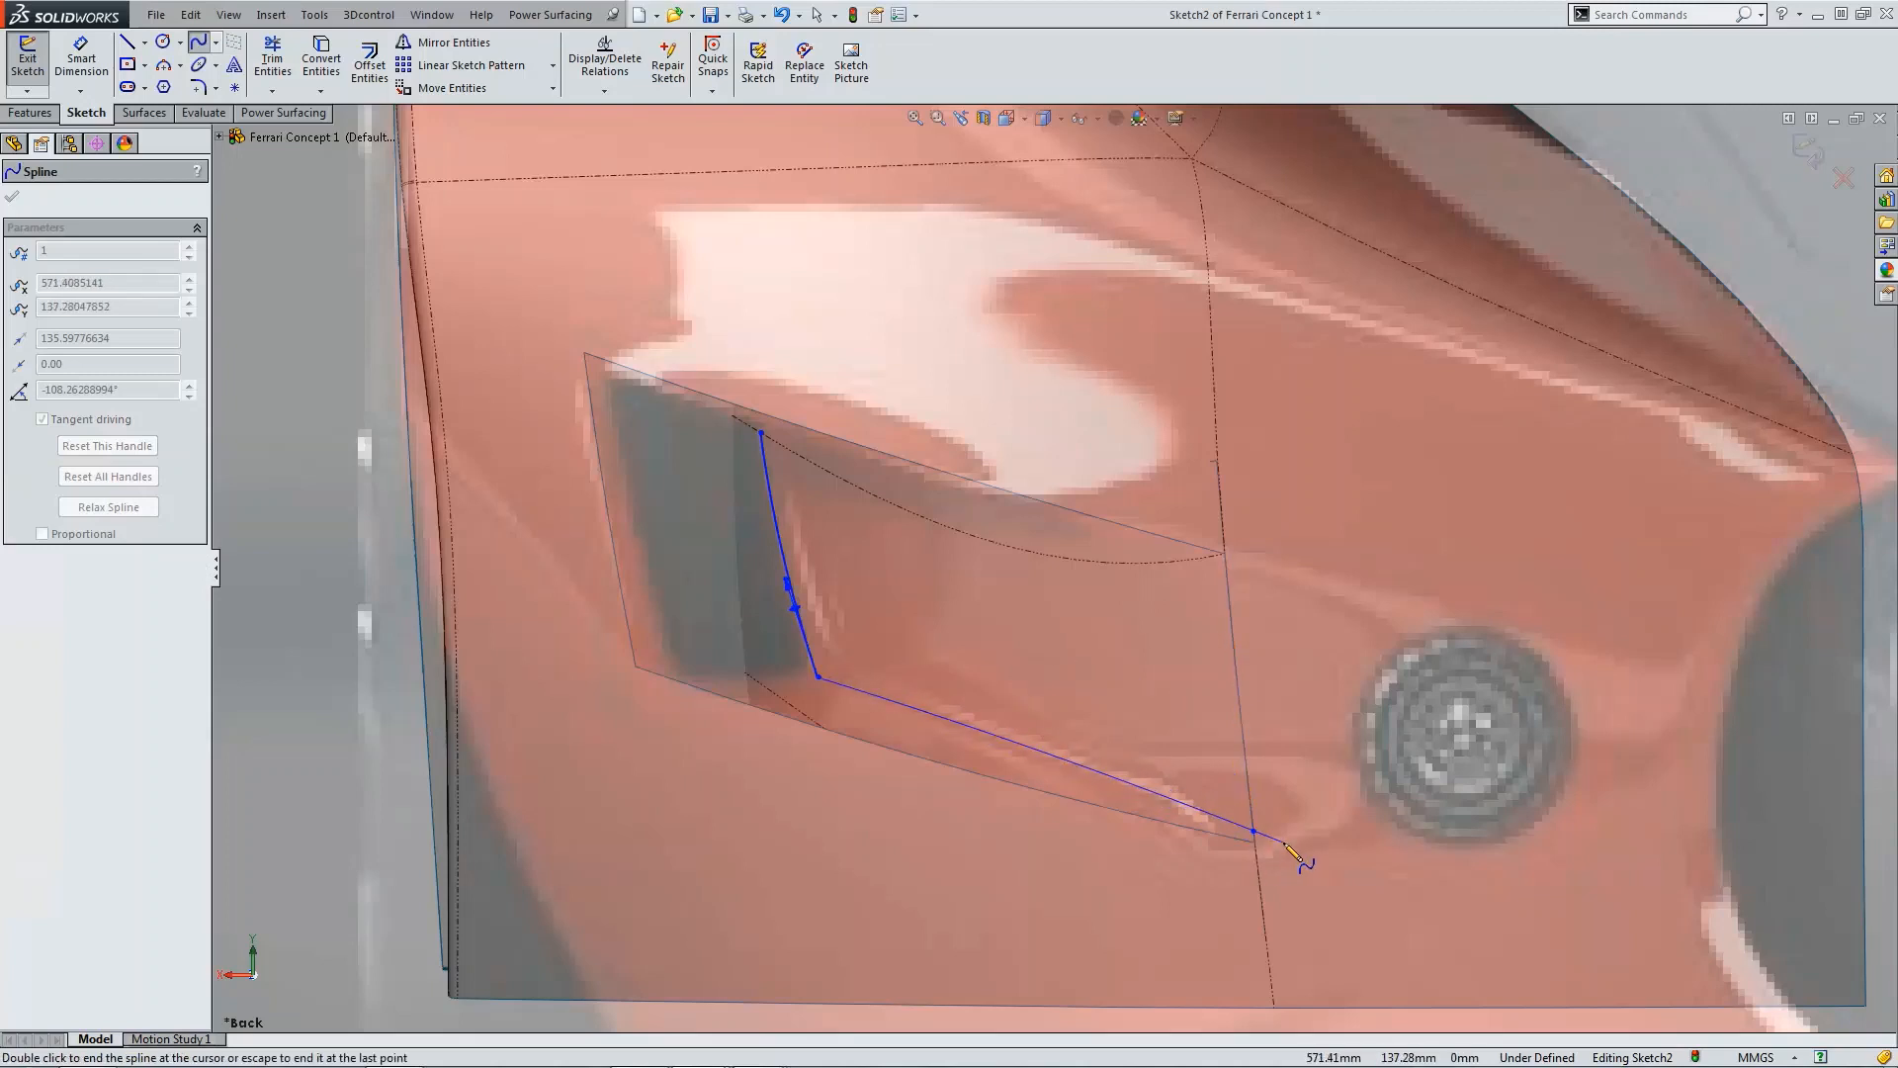
key("Escape")
Step: Bend the lower spline slightly by moving its midpoint
scroll(1276, 840, "down", 3)
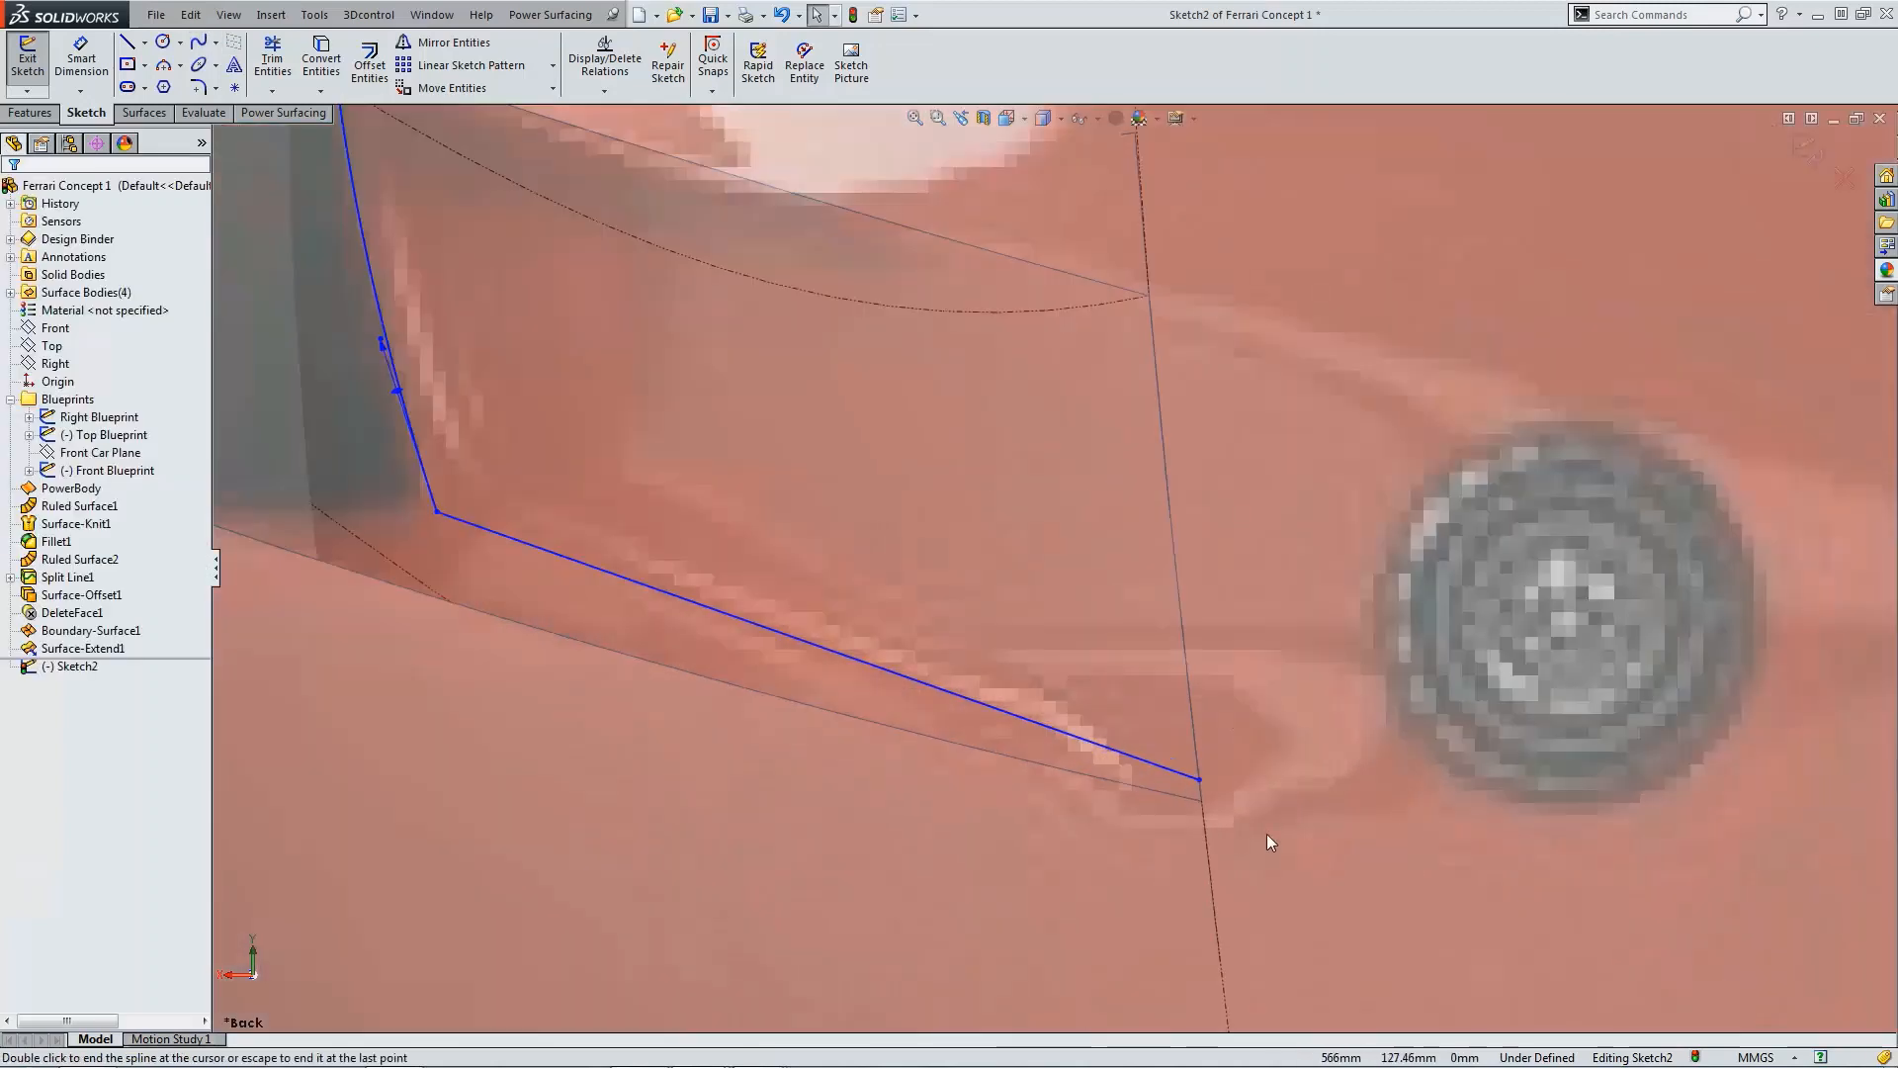
left_click(538, 542)
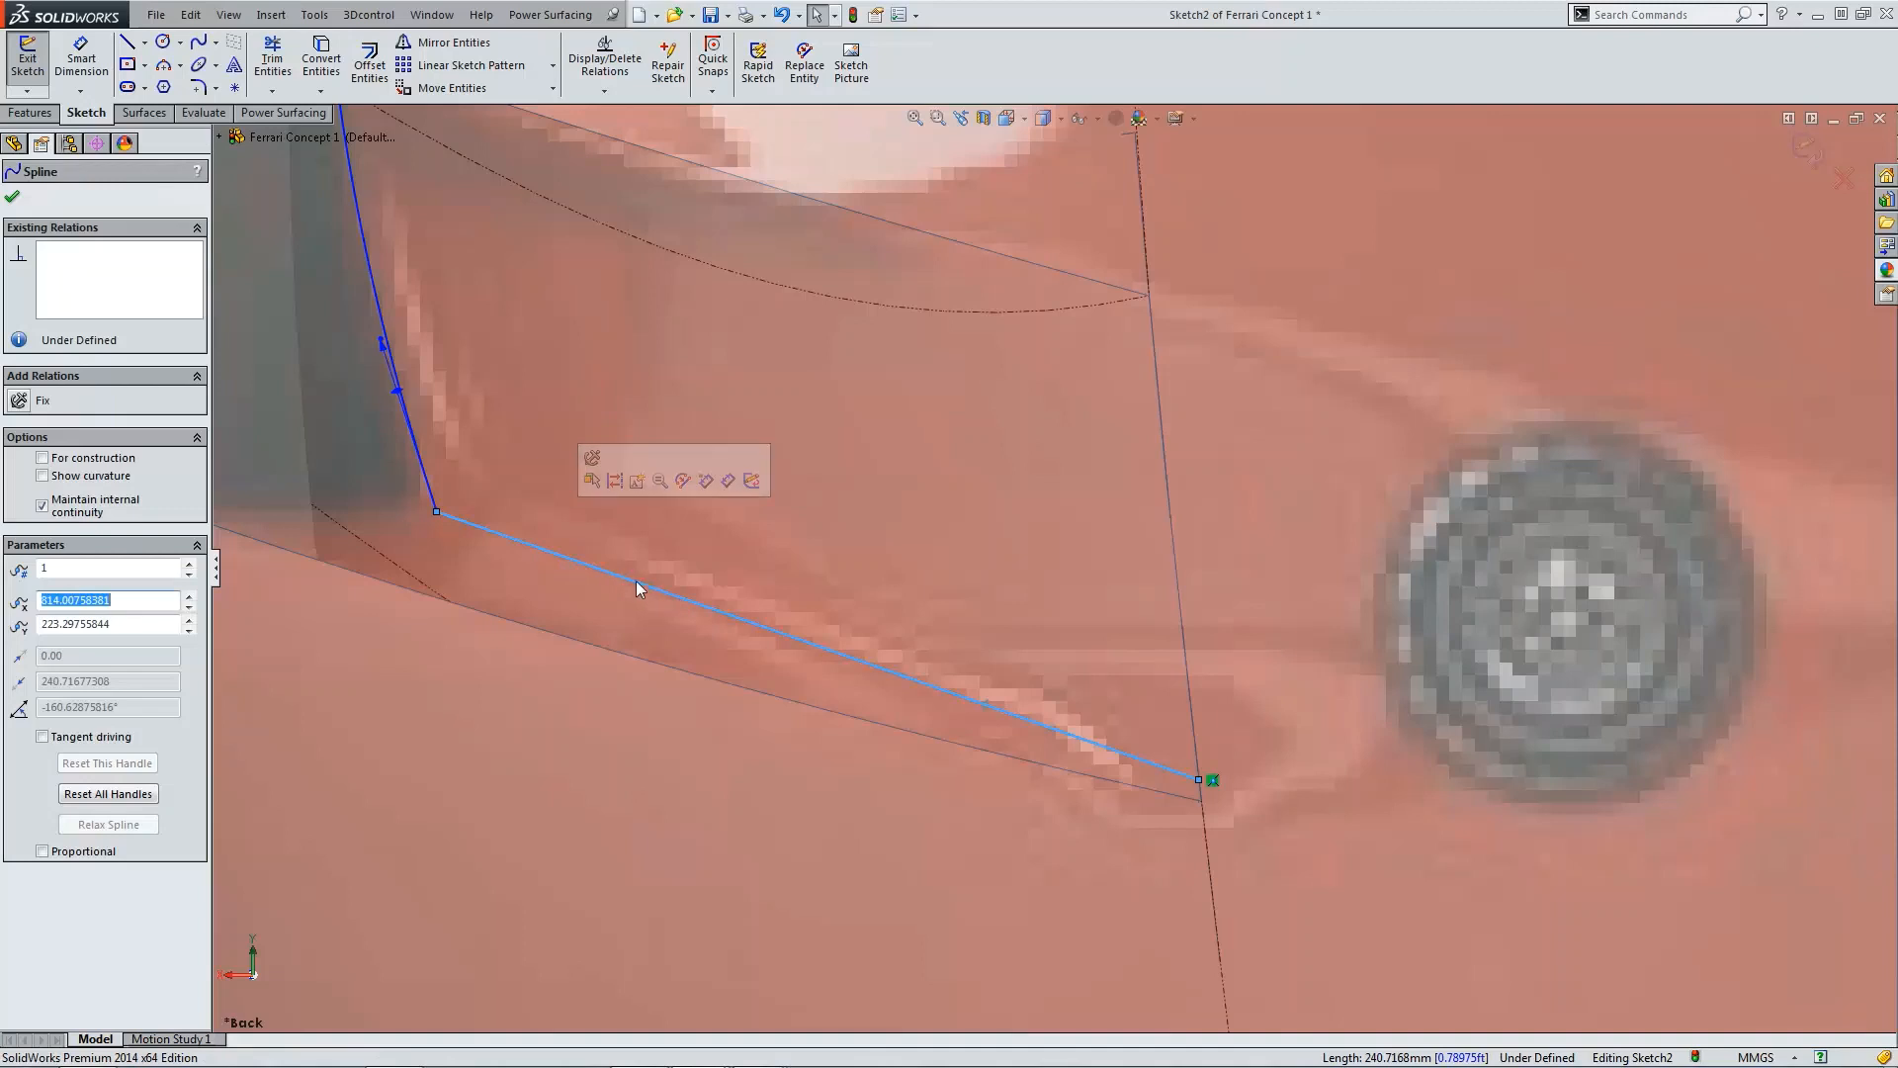
left_click_drag(648, 593, 645, 600)
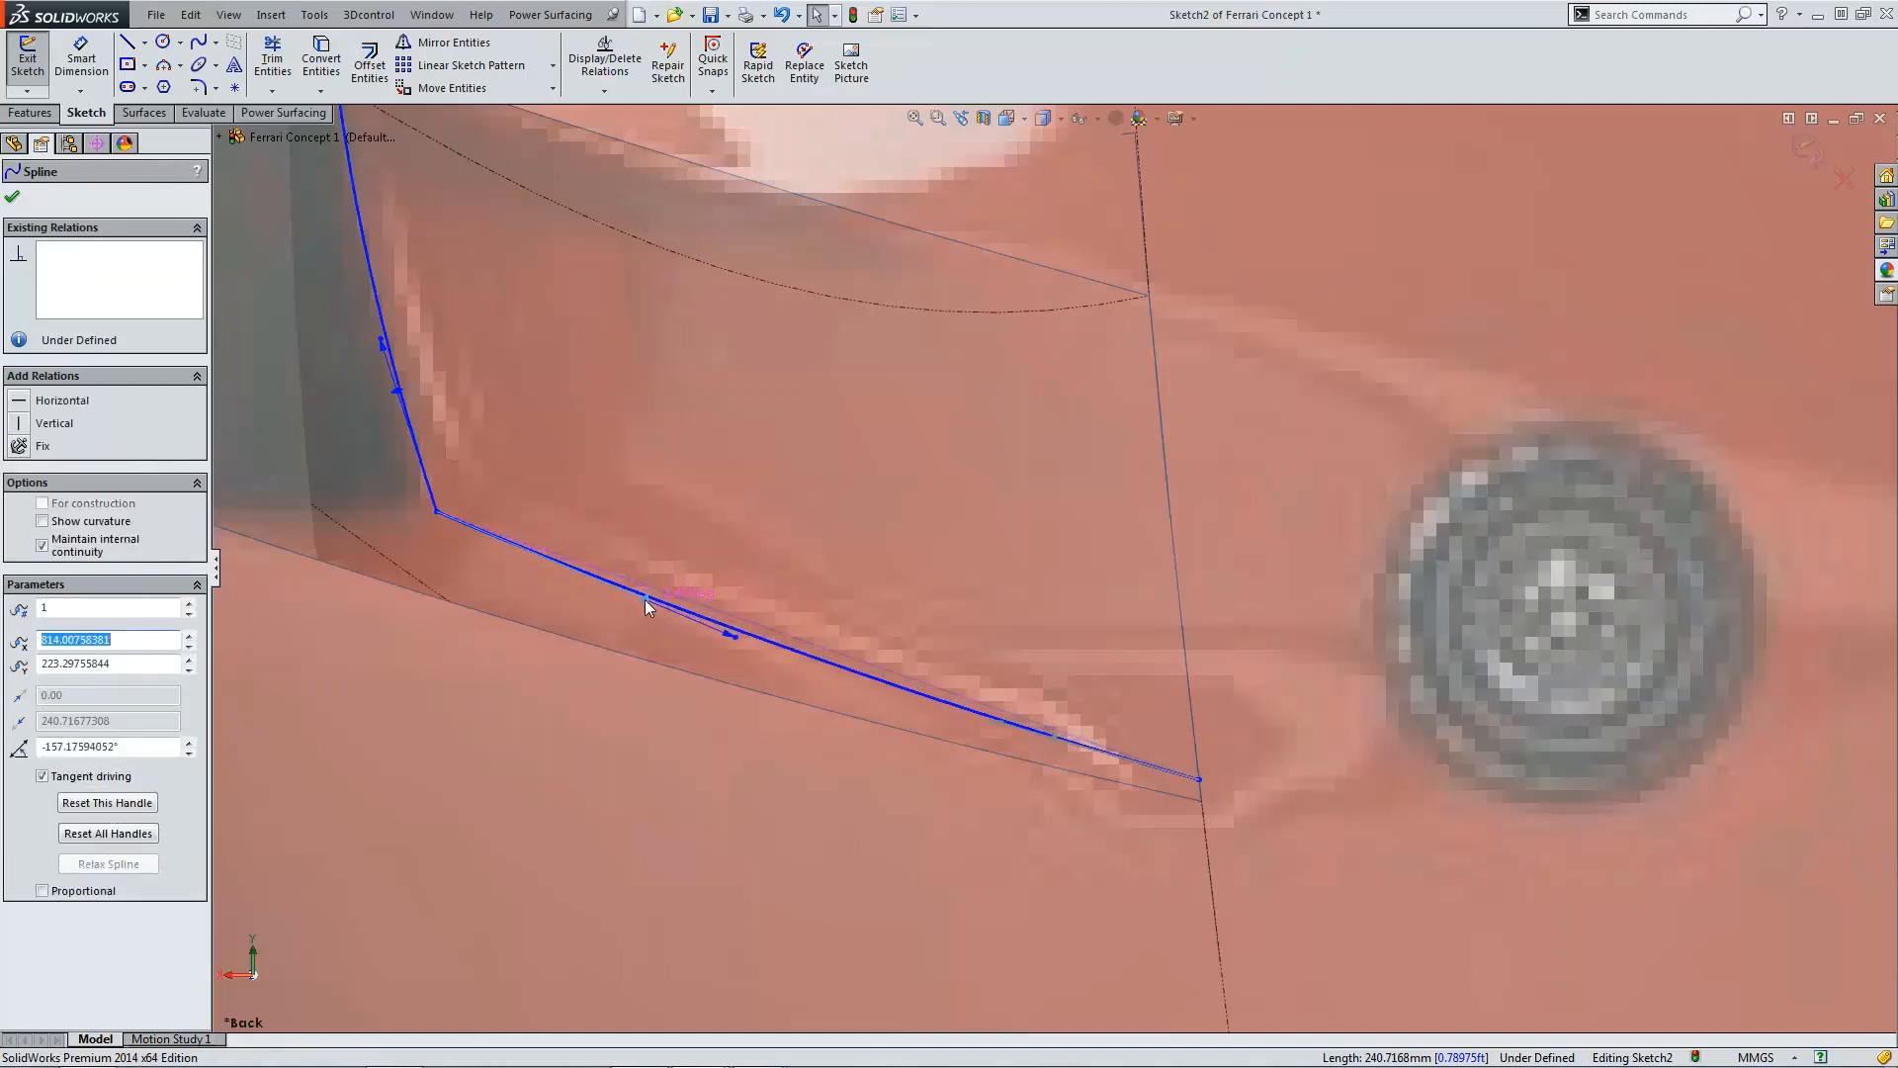
Step: Sketch a third spline from the top corner across to the upper end of the fender's vertical edge
left_click(215, 44)
left_click(227, 67)
scroll(763, 396, "up", 2)
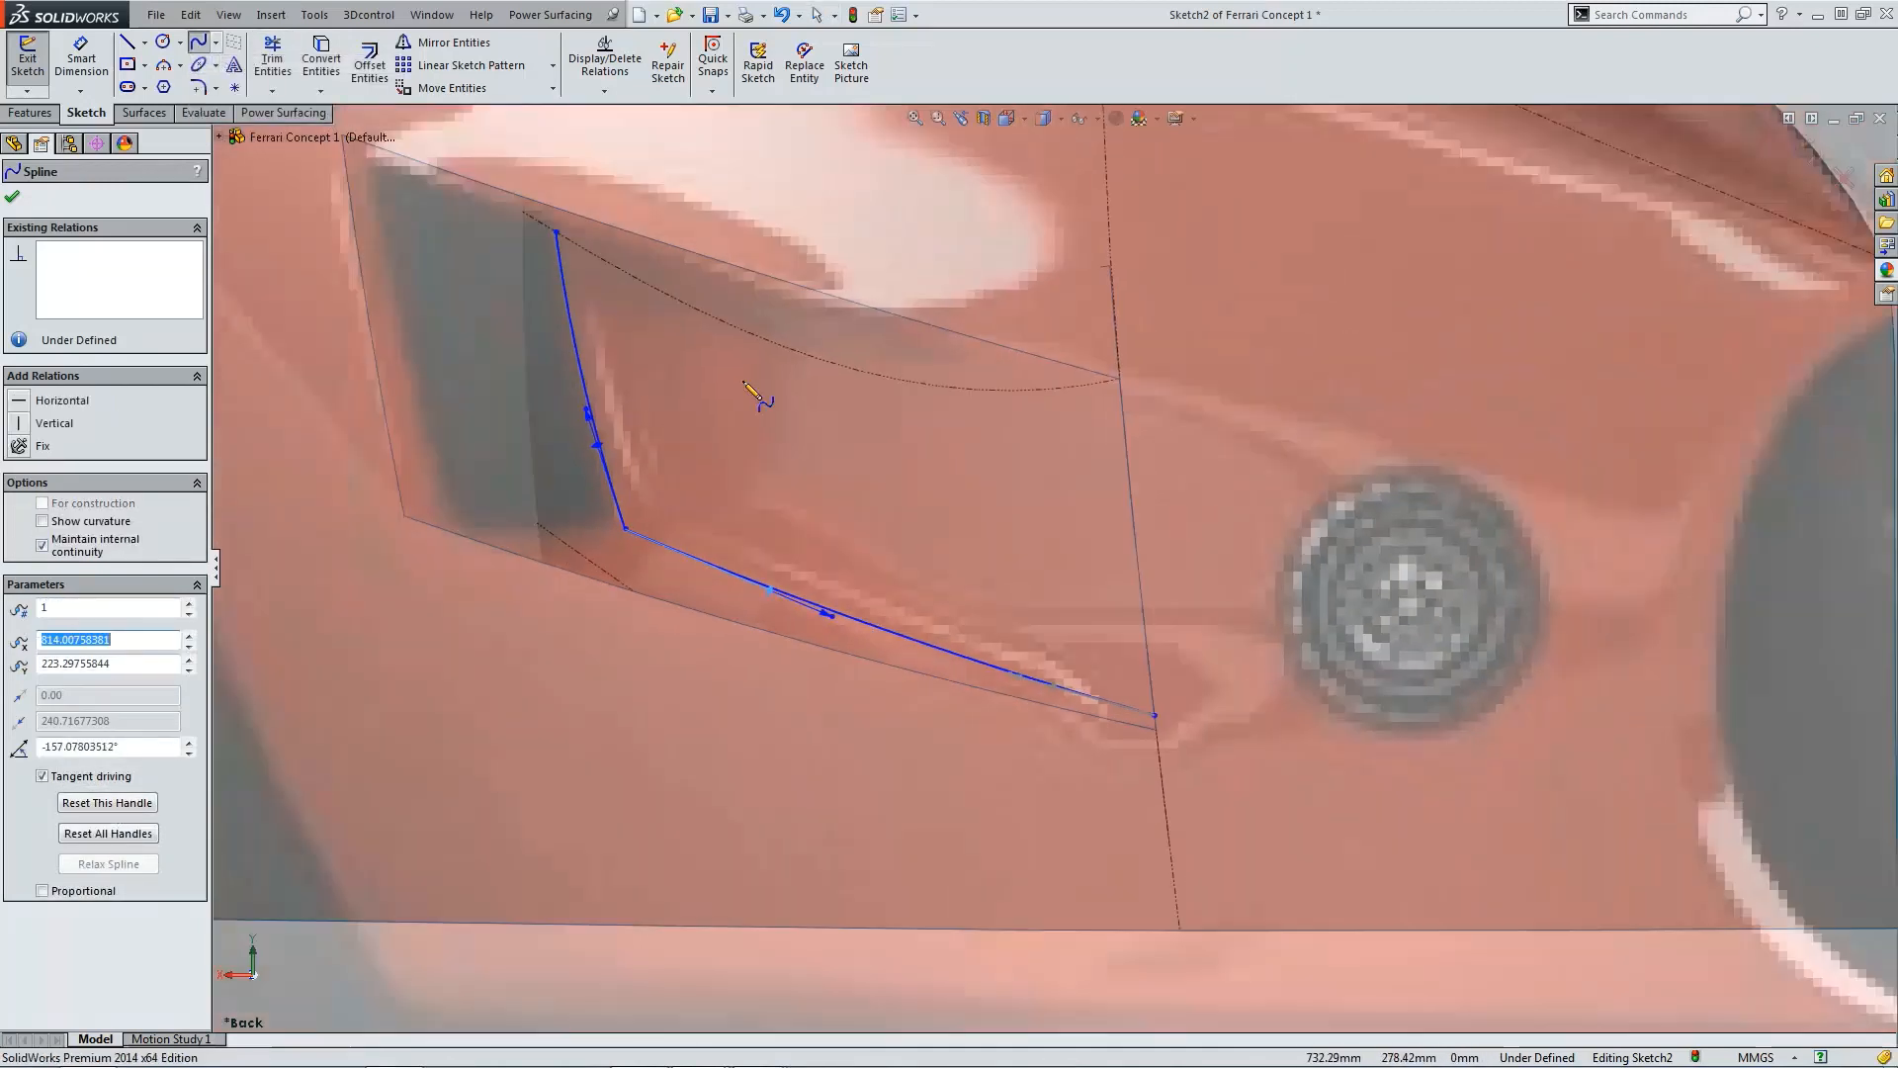
left_click(557, 235)
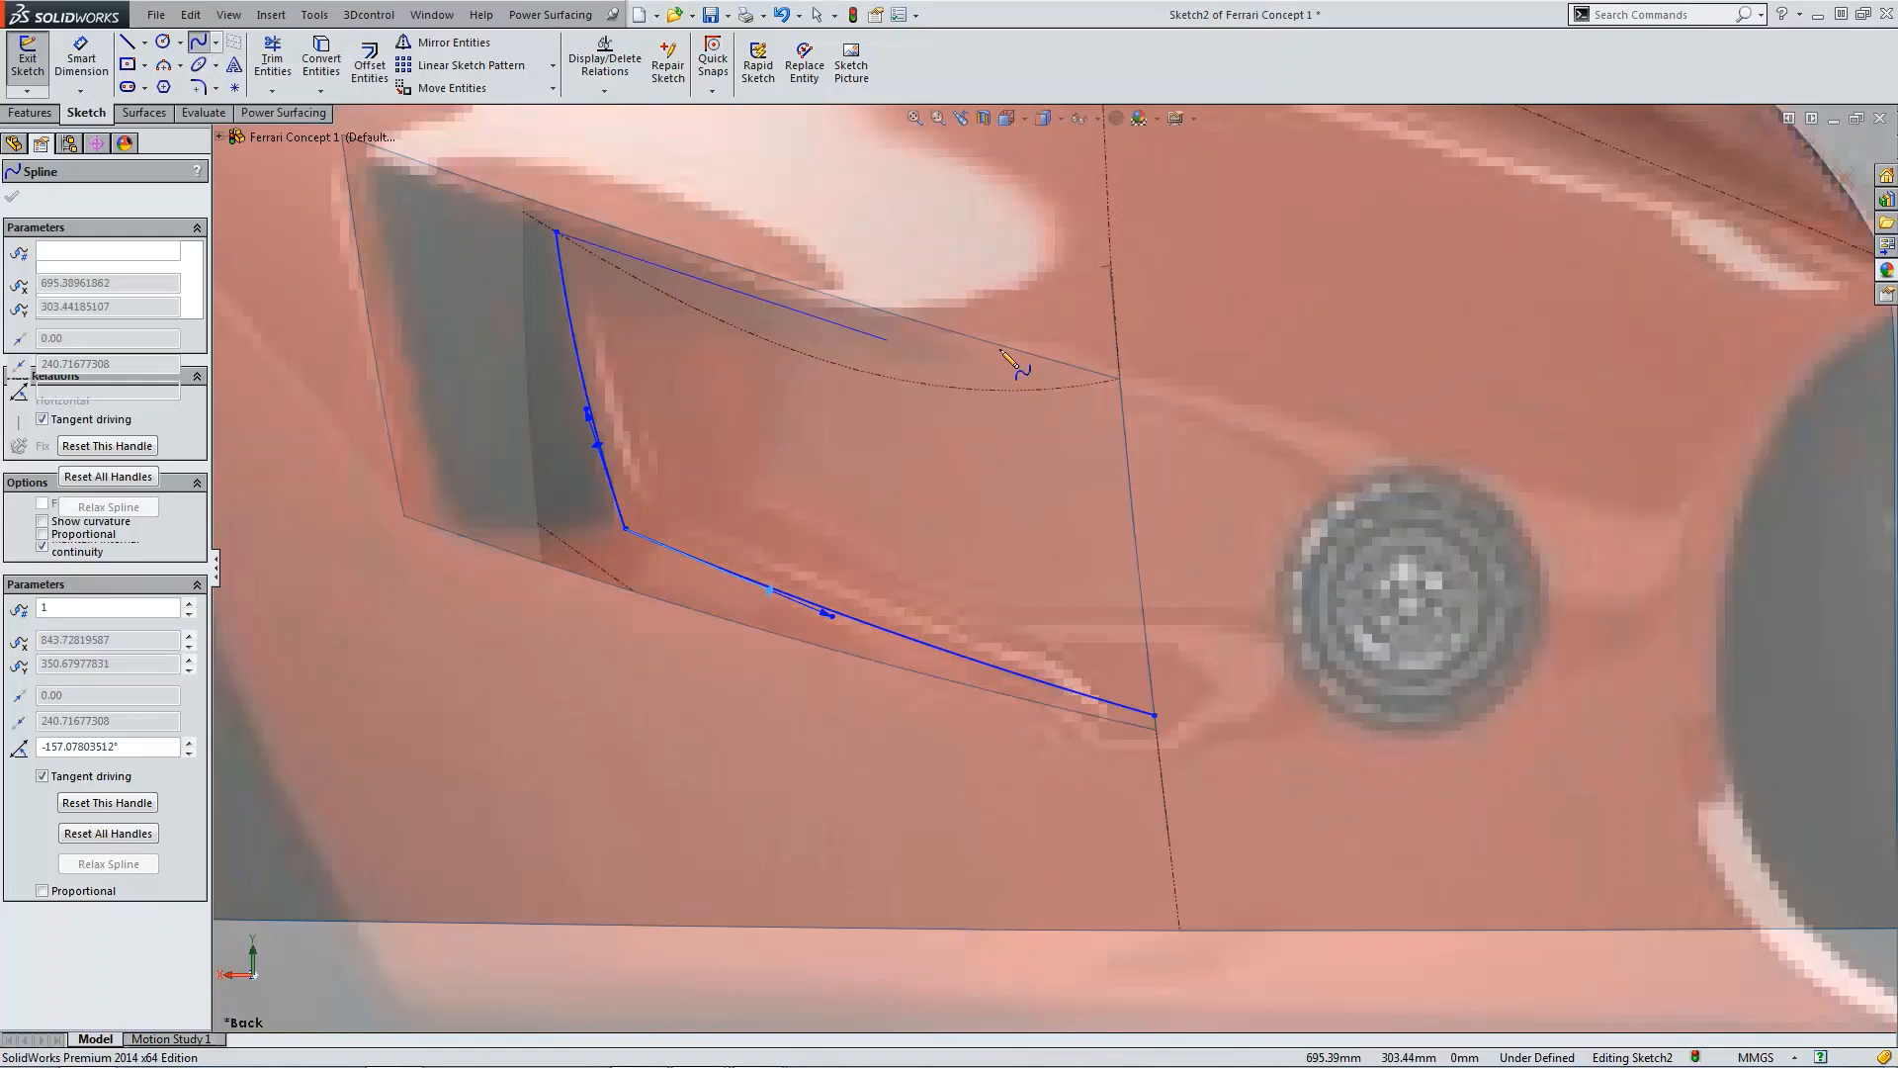
double_click(1123, 402)
key("Escape")
Step: Curve the upper spline downward to follow the intake's top edge, then exit the sketch
left_click(645, 263)
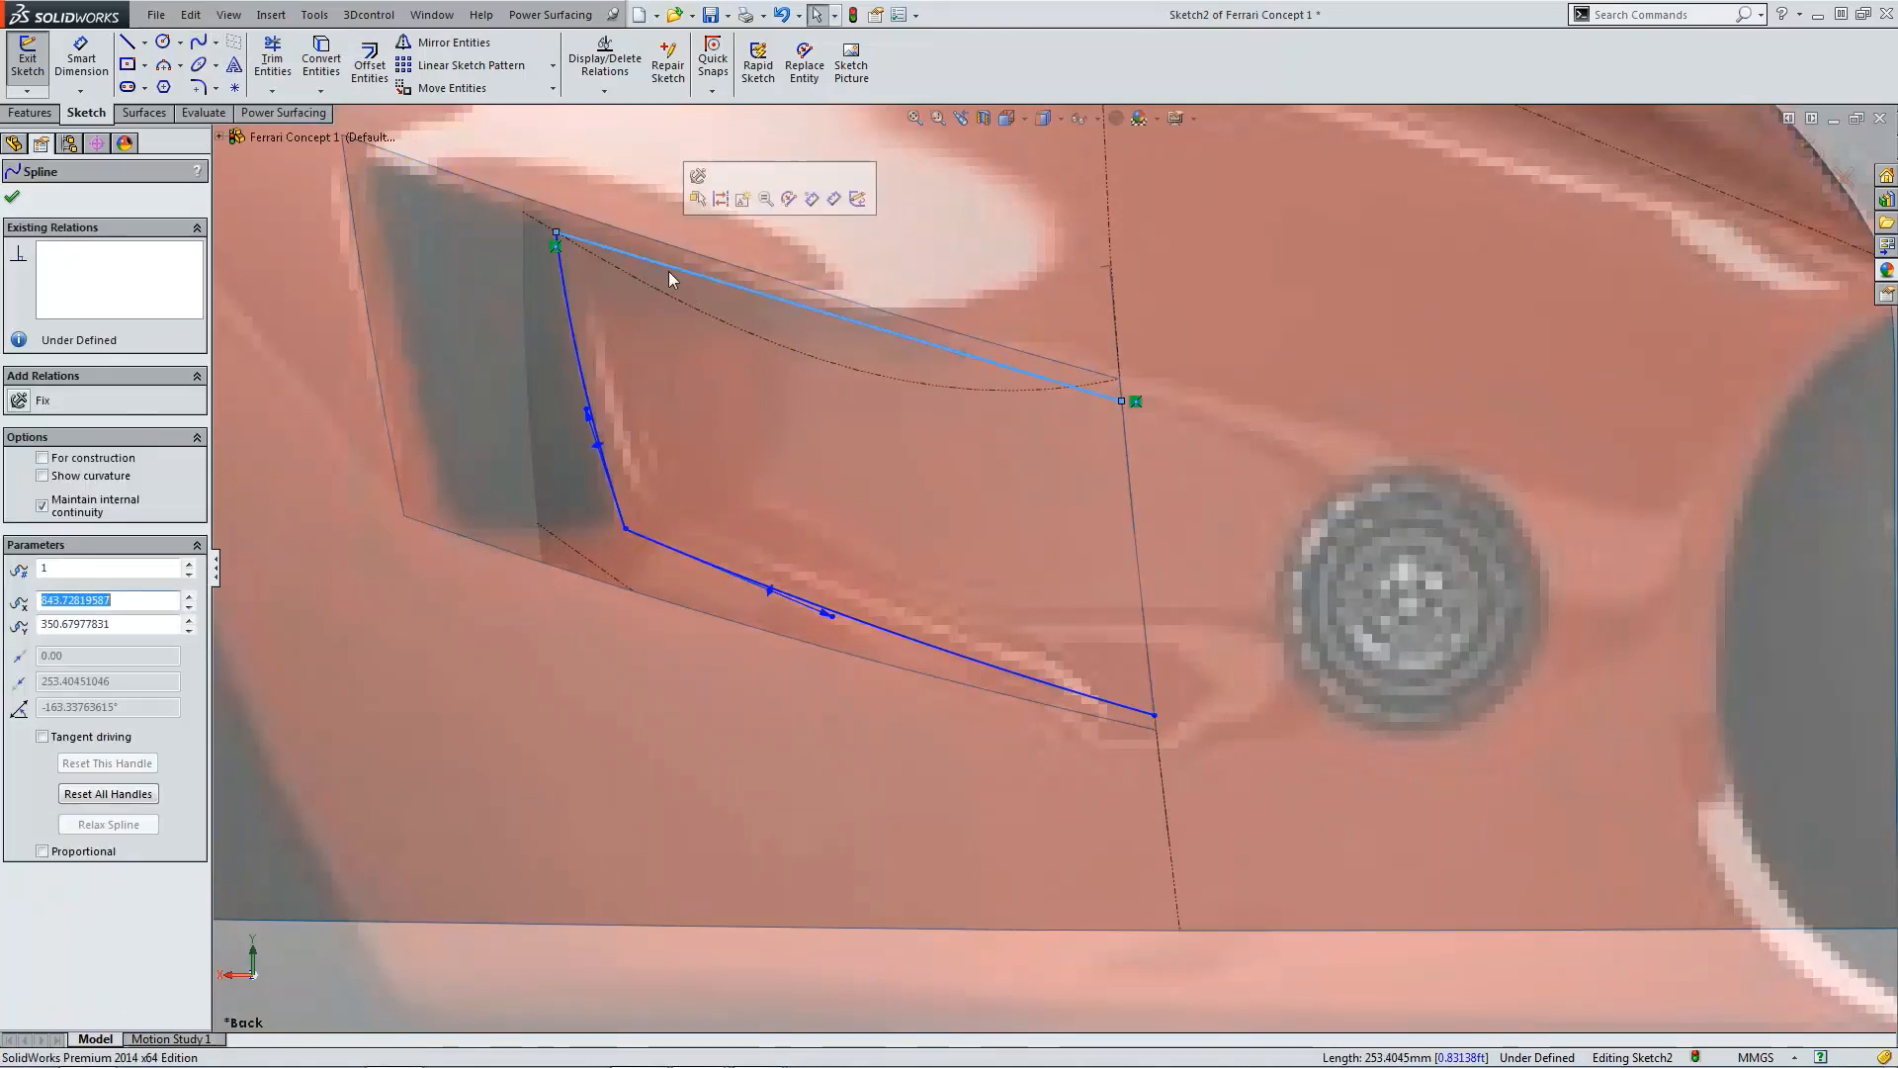
left_click_drag(669, 277, 709, 293)
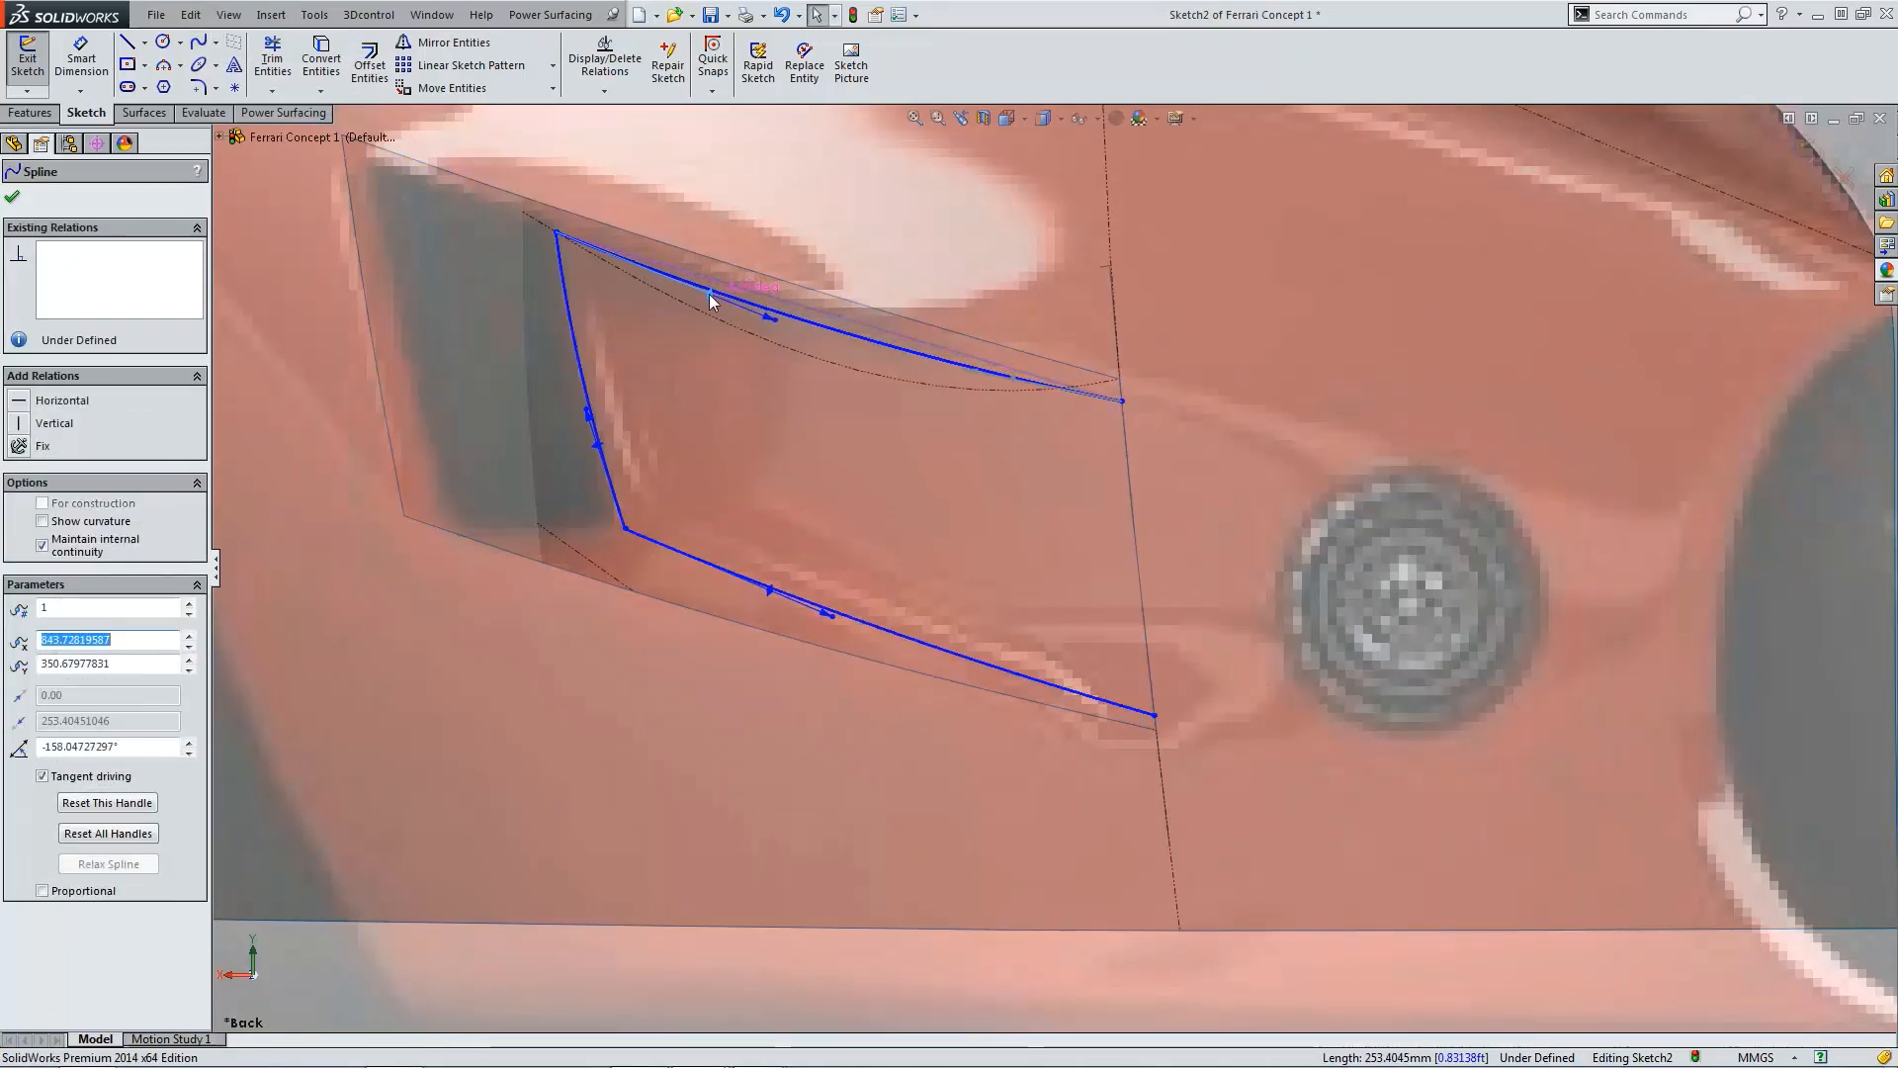
scroll(1013, 484, "up", 2)
left_click(1663, 374)
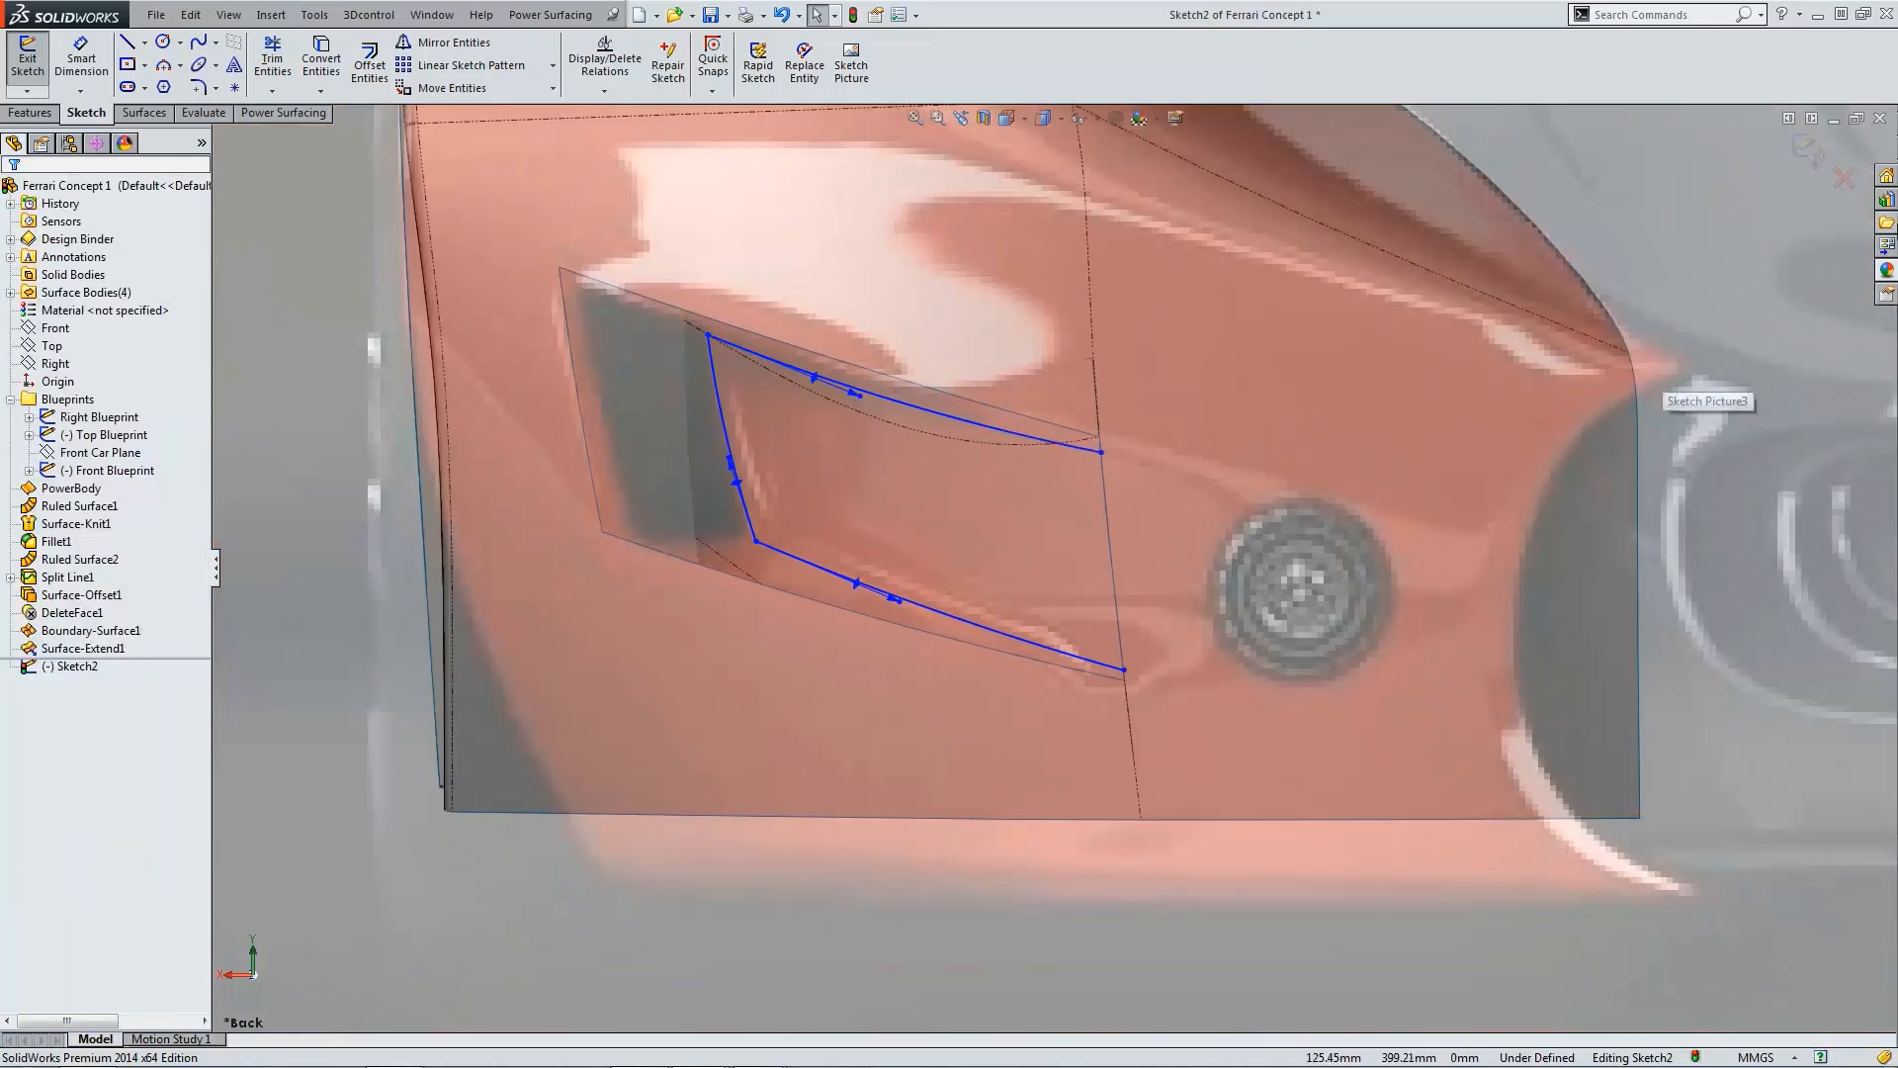
left_click(1808, 151)
Step: Trim the extended surface with the new sketch, keeping the region inside the outline
scroll(1166, 548, "up", 4)
left_click(665, 70)
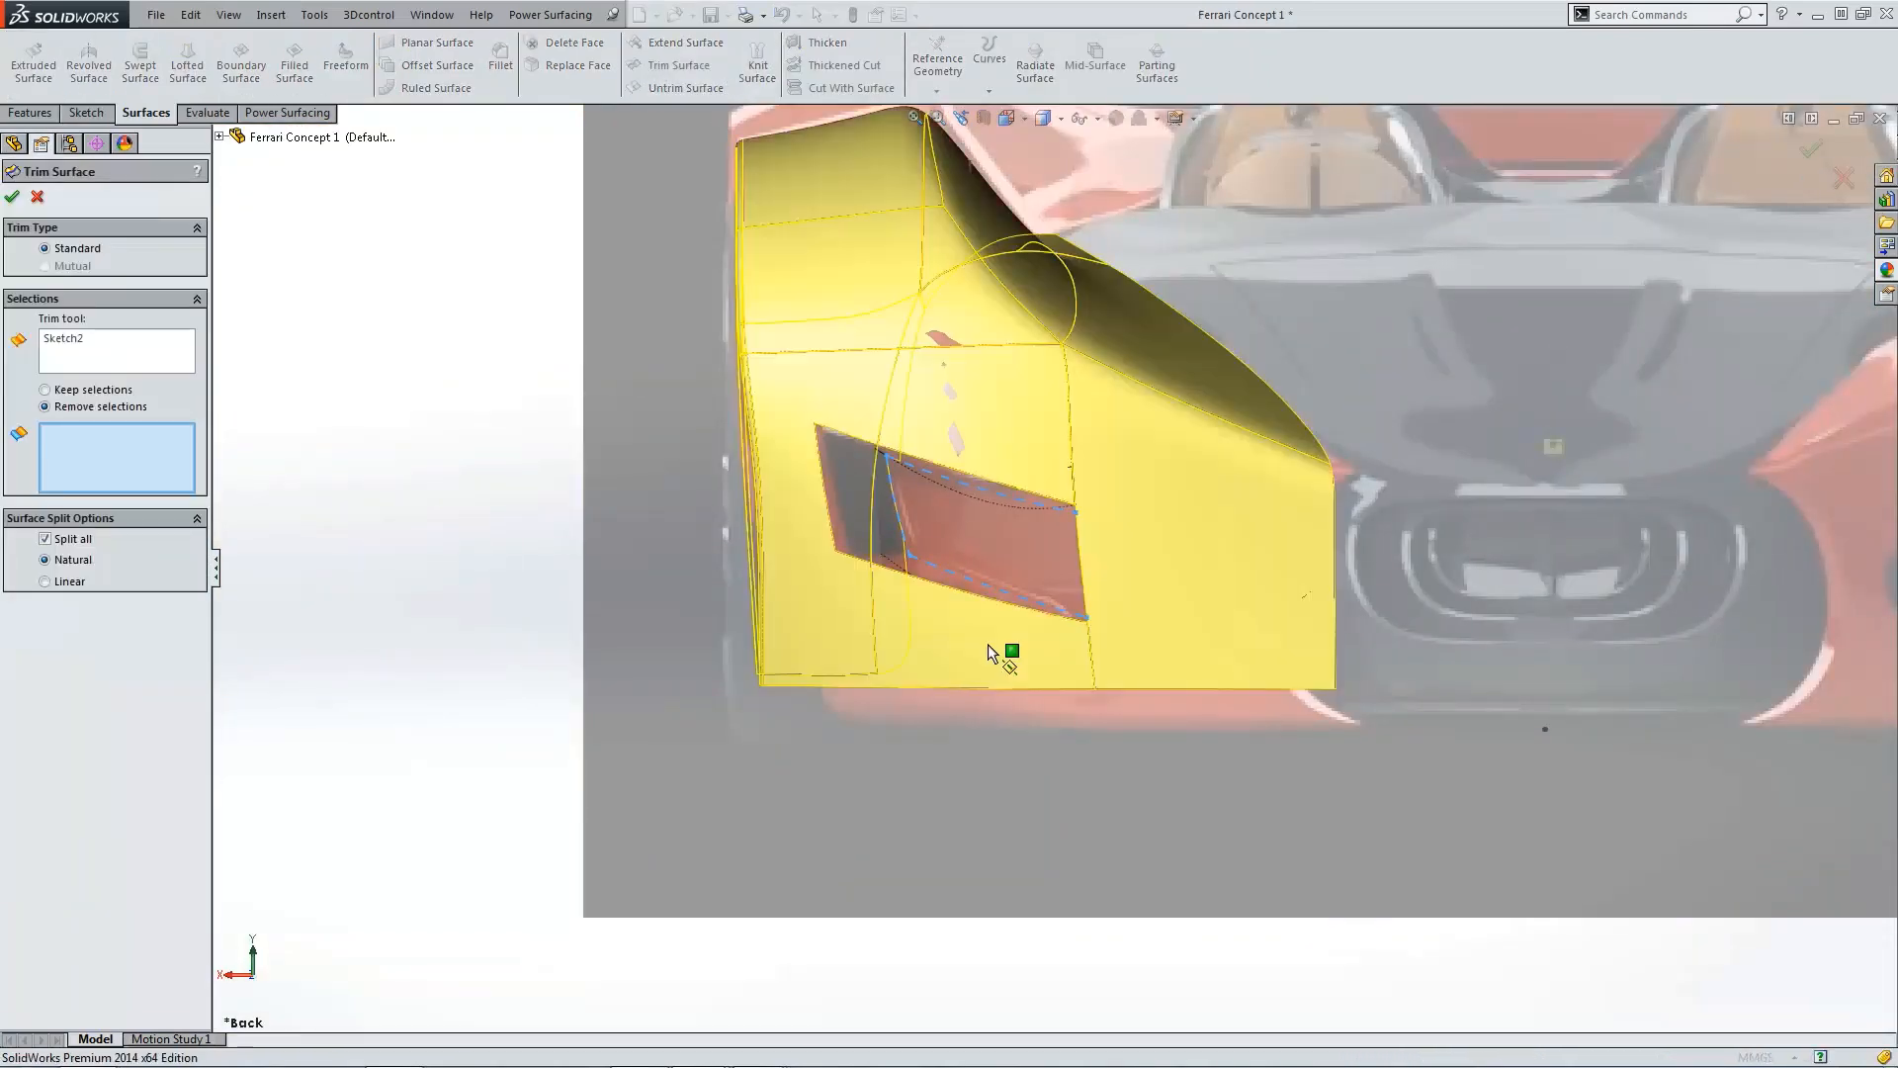
scroll(987, 644, "up", 2)
scroll(1133, 571, "down", 5)
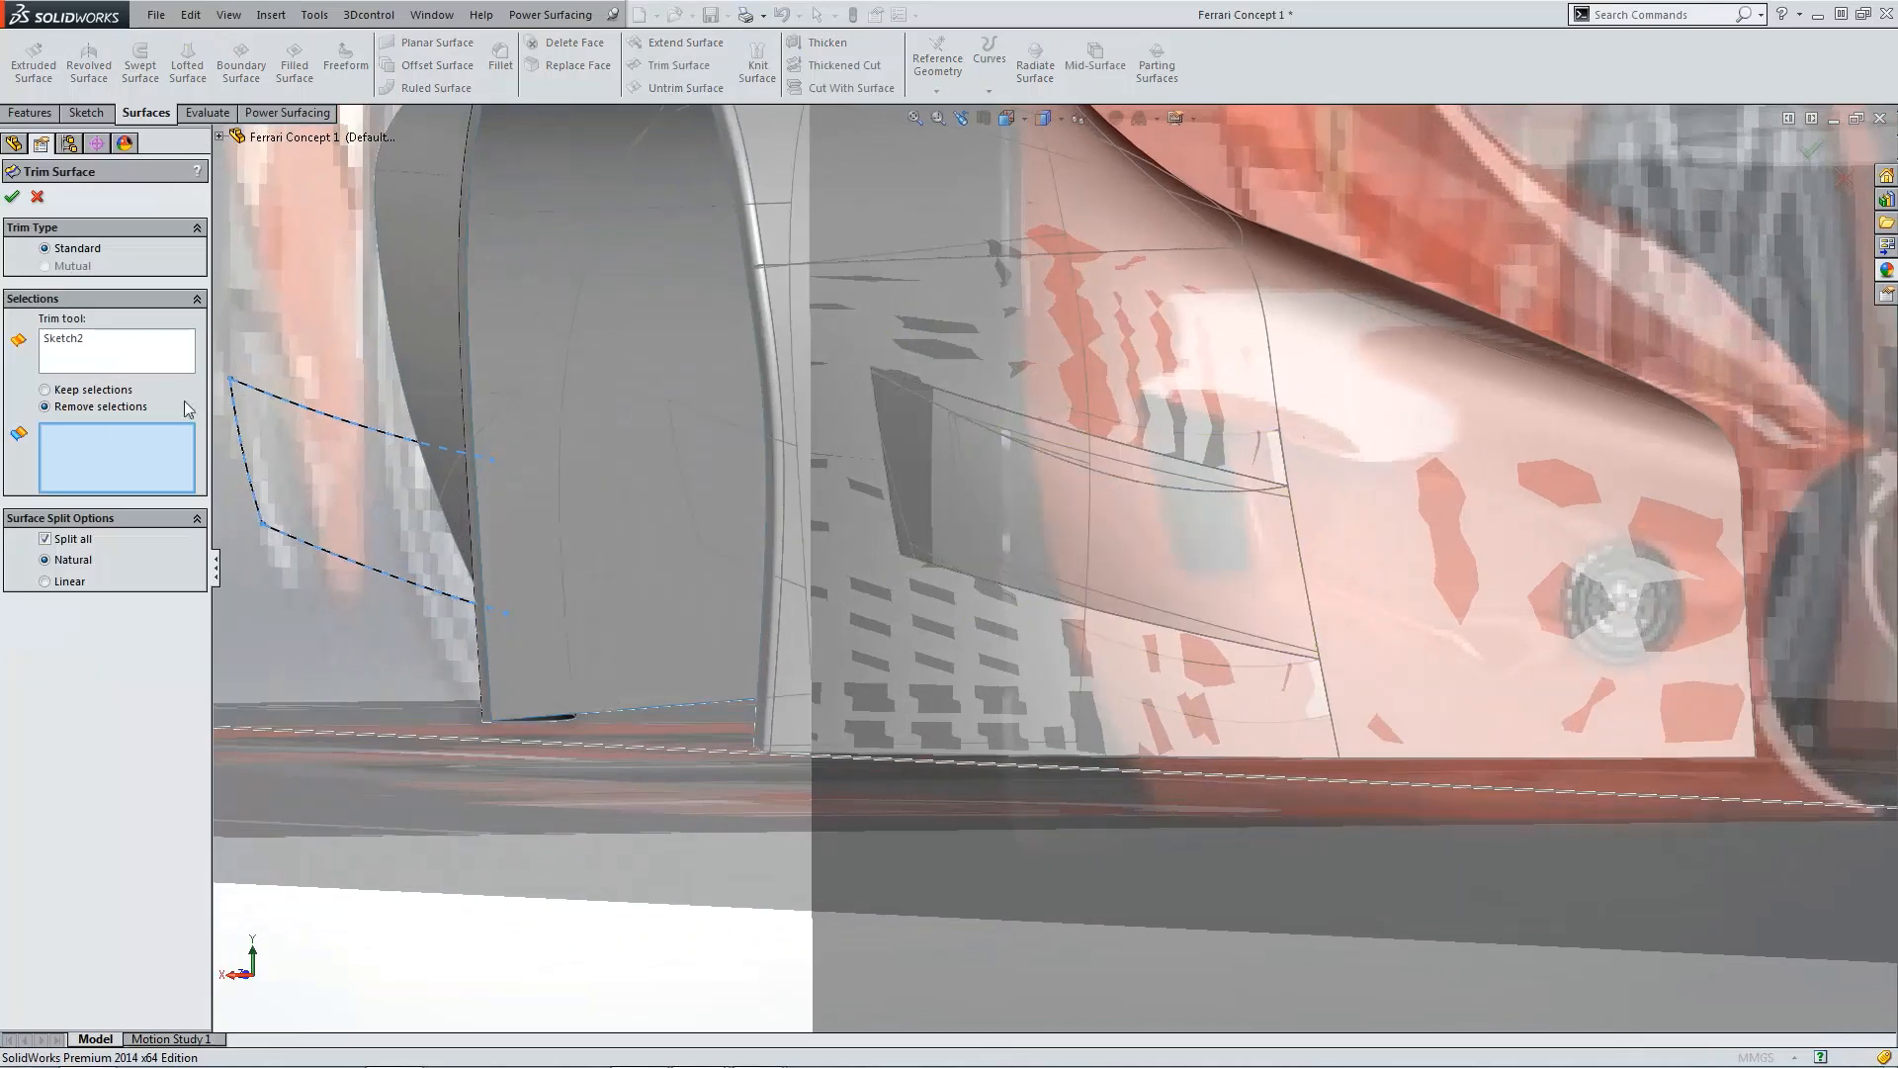
left_click(1087, 508)
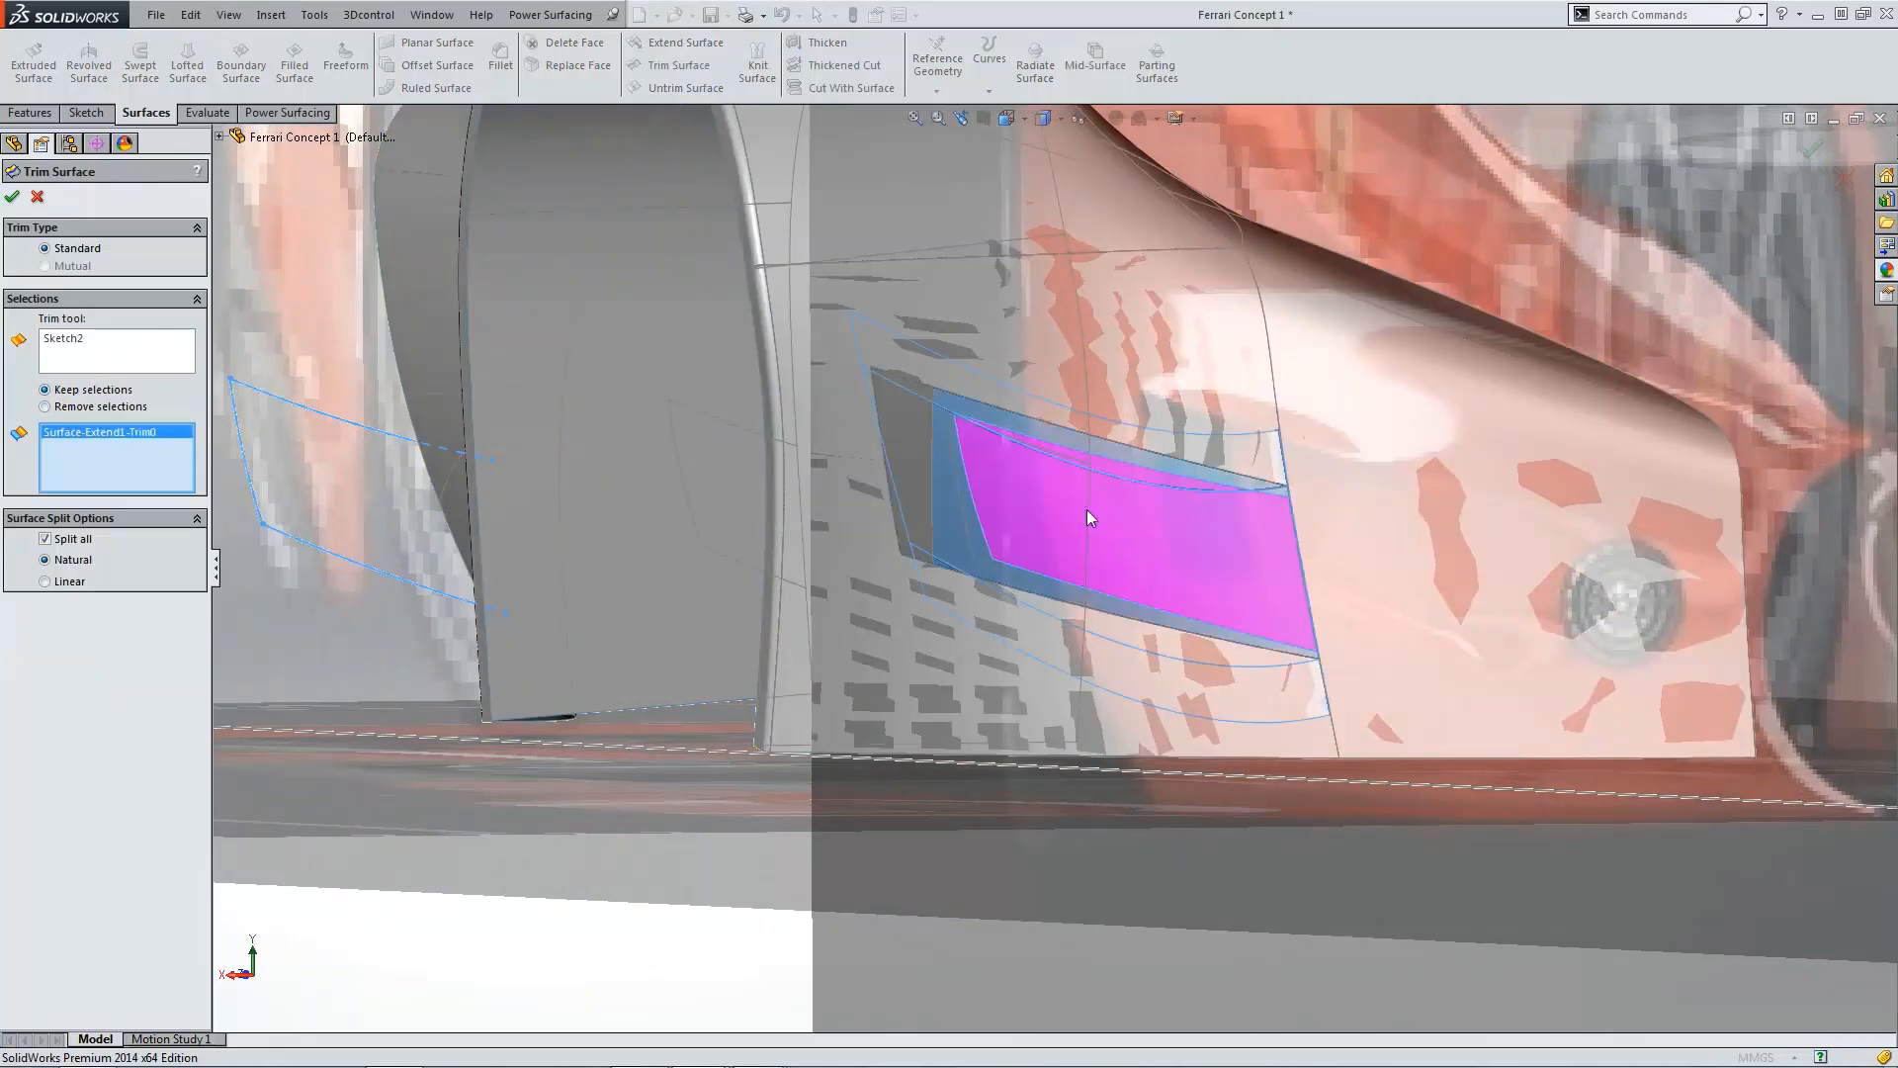
left_click(13, 199)
Step: Hide the front blueprint sketch picture again
scroll(1087, 522, "up", 5)
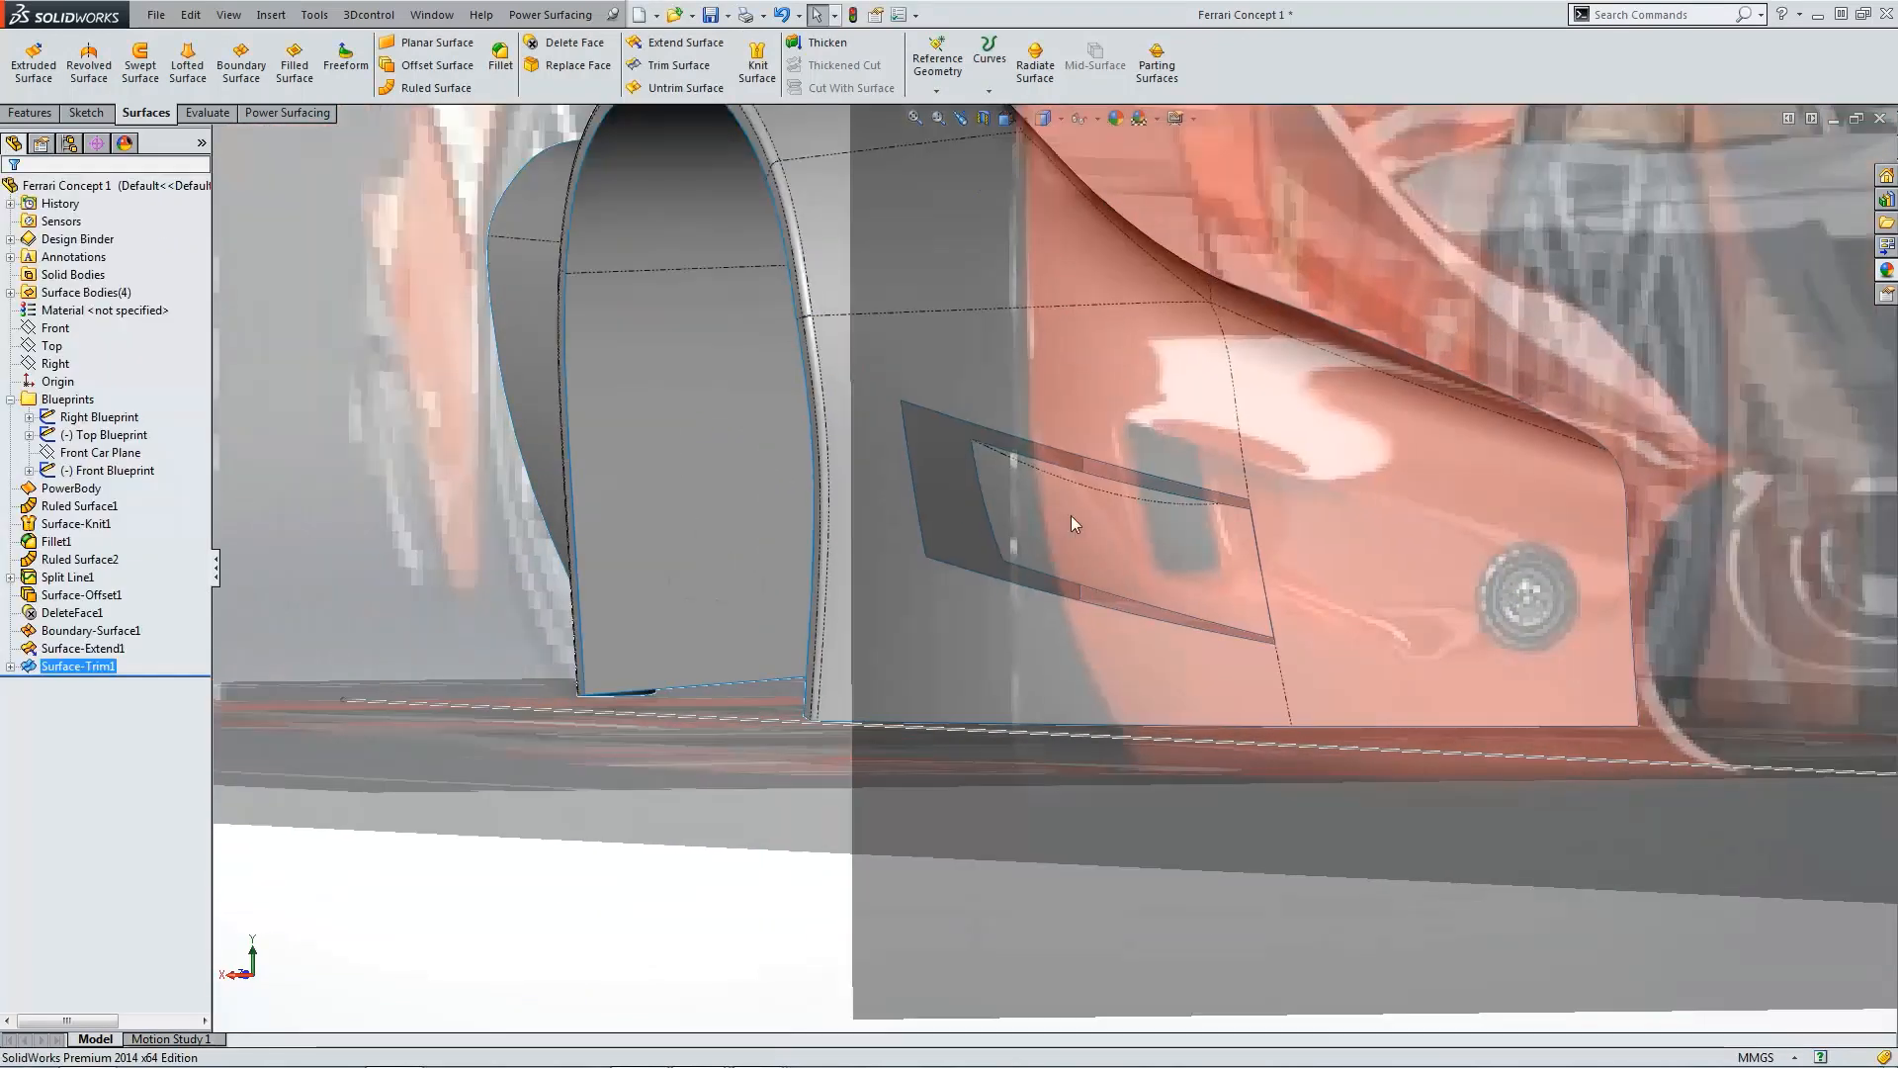
scroll(1112, 537, "down", 3)
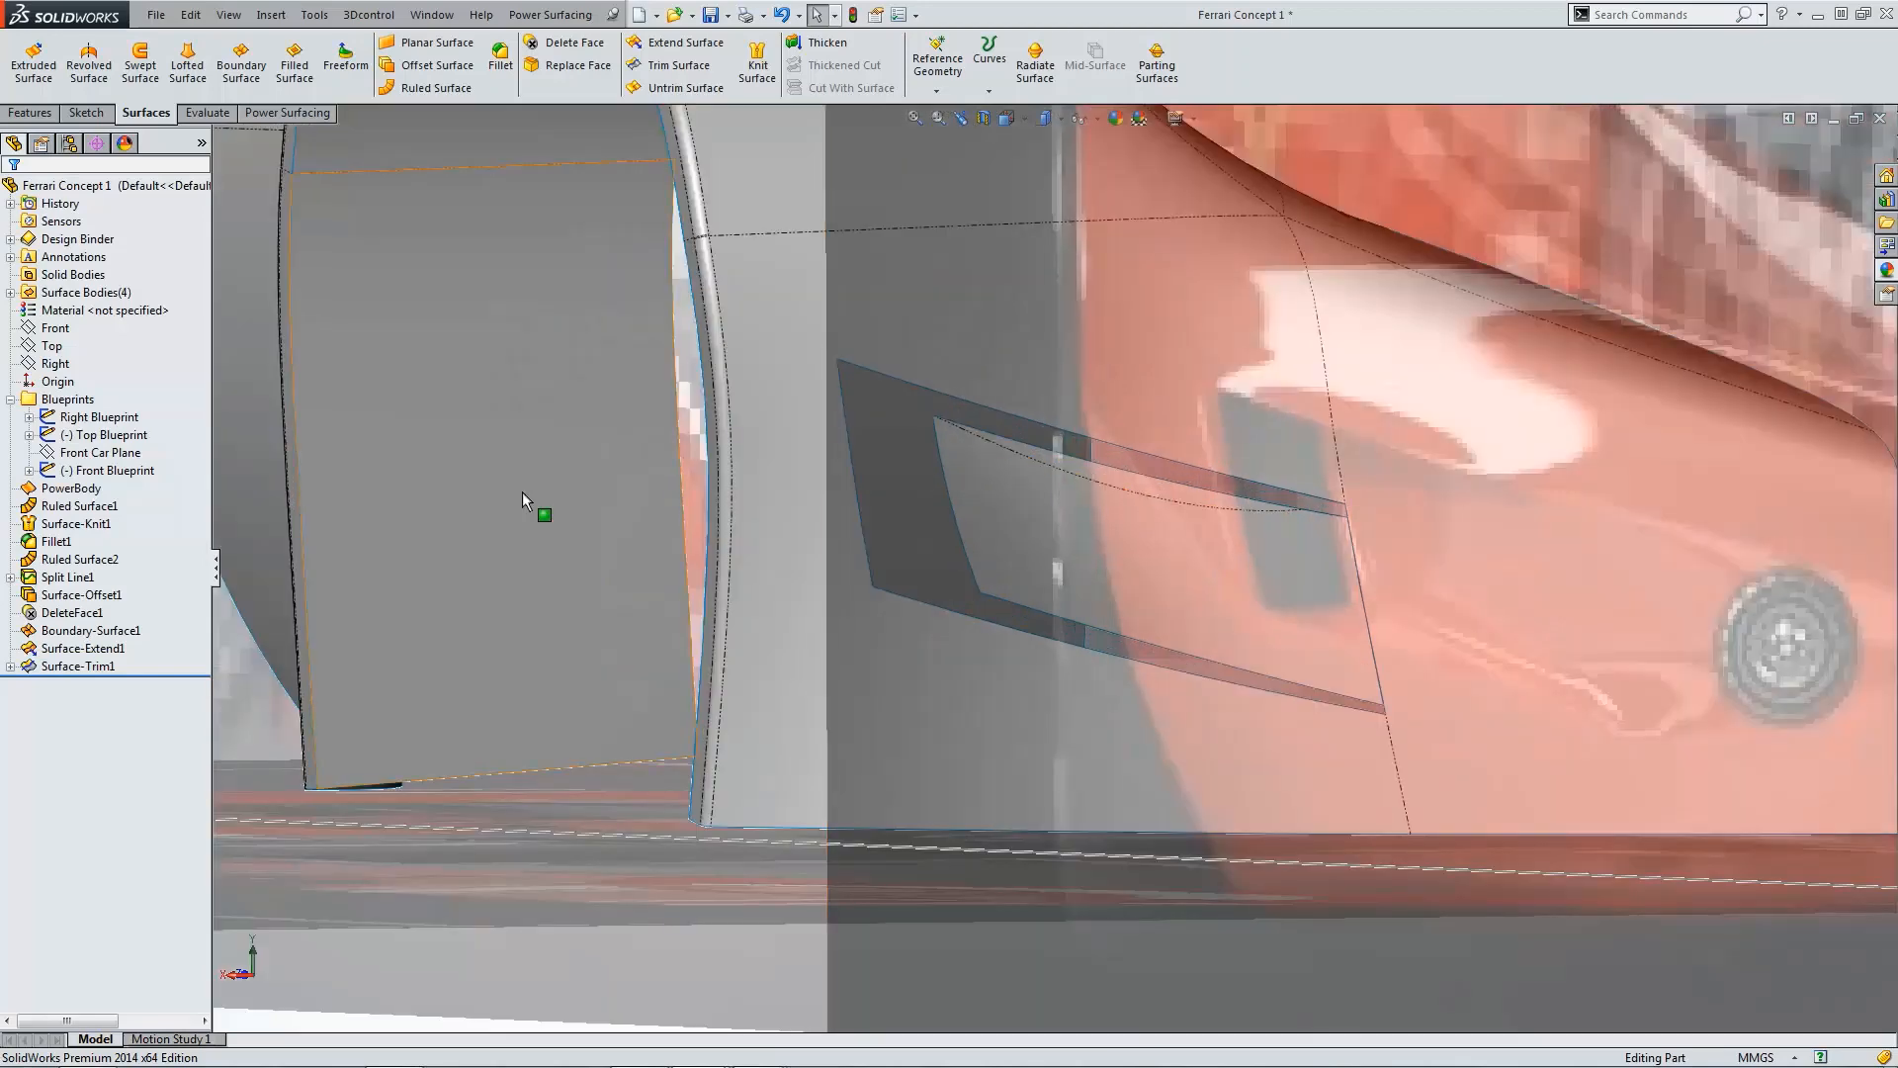
left_click(127, 295)
left_click(95, 471)
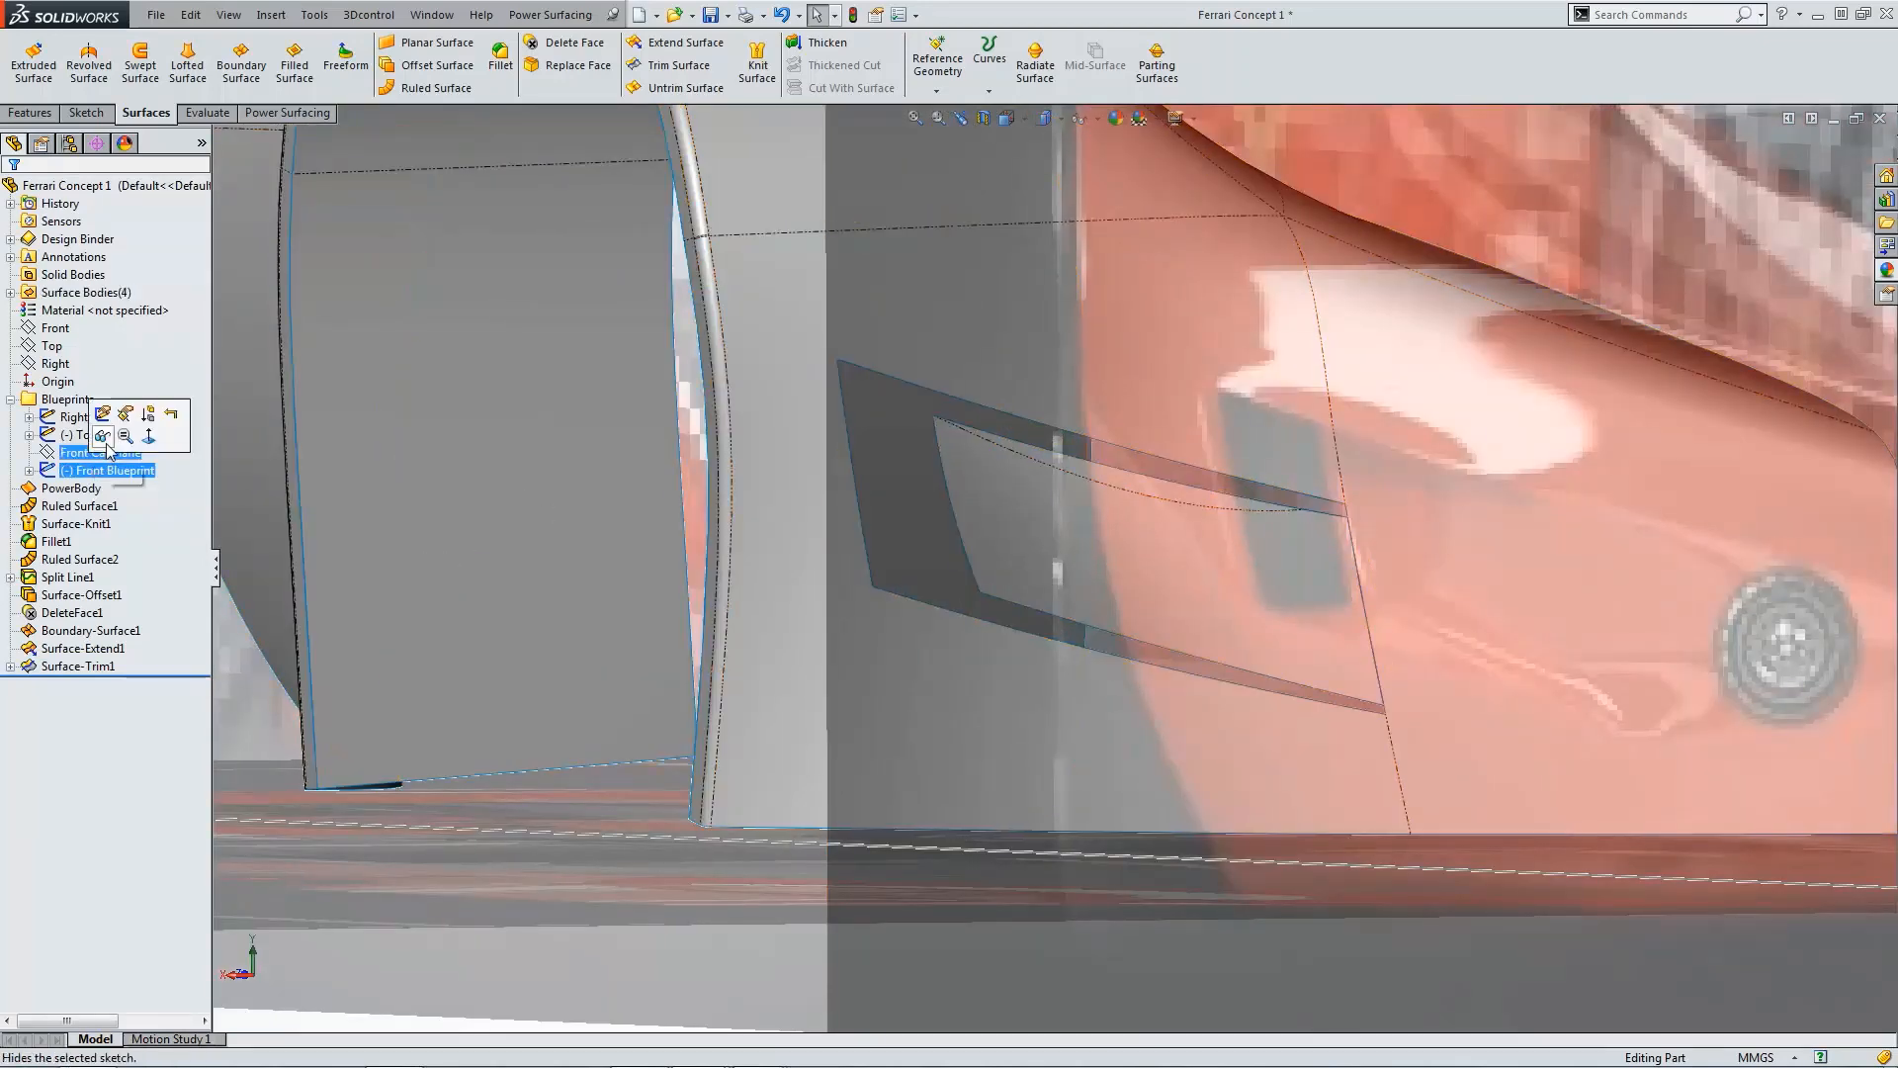
left_click(106, 436)
Step: Knit the trimmed intake surface together with the fender surface
scroll(1045, 846, "up", 3)
scroll(1177, 686, "down", 5)
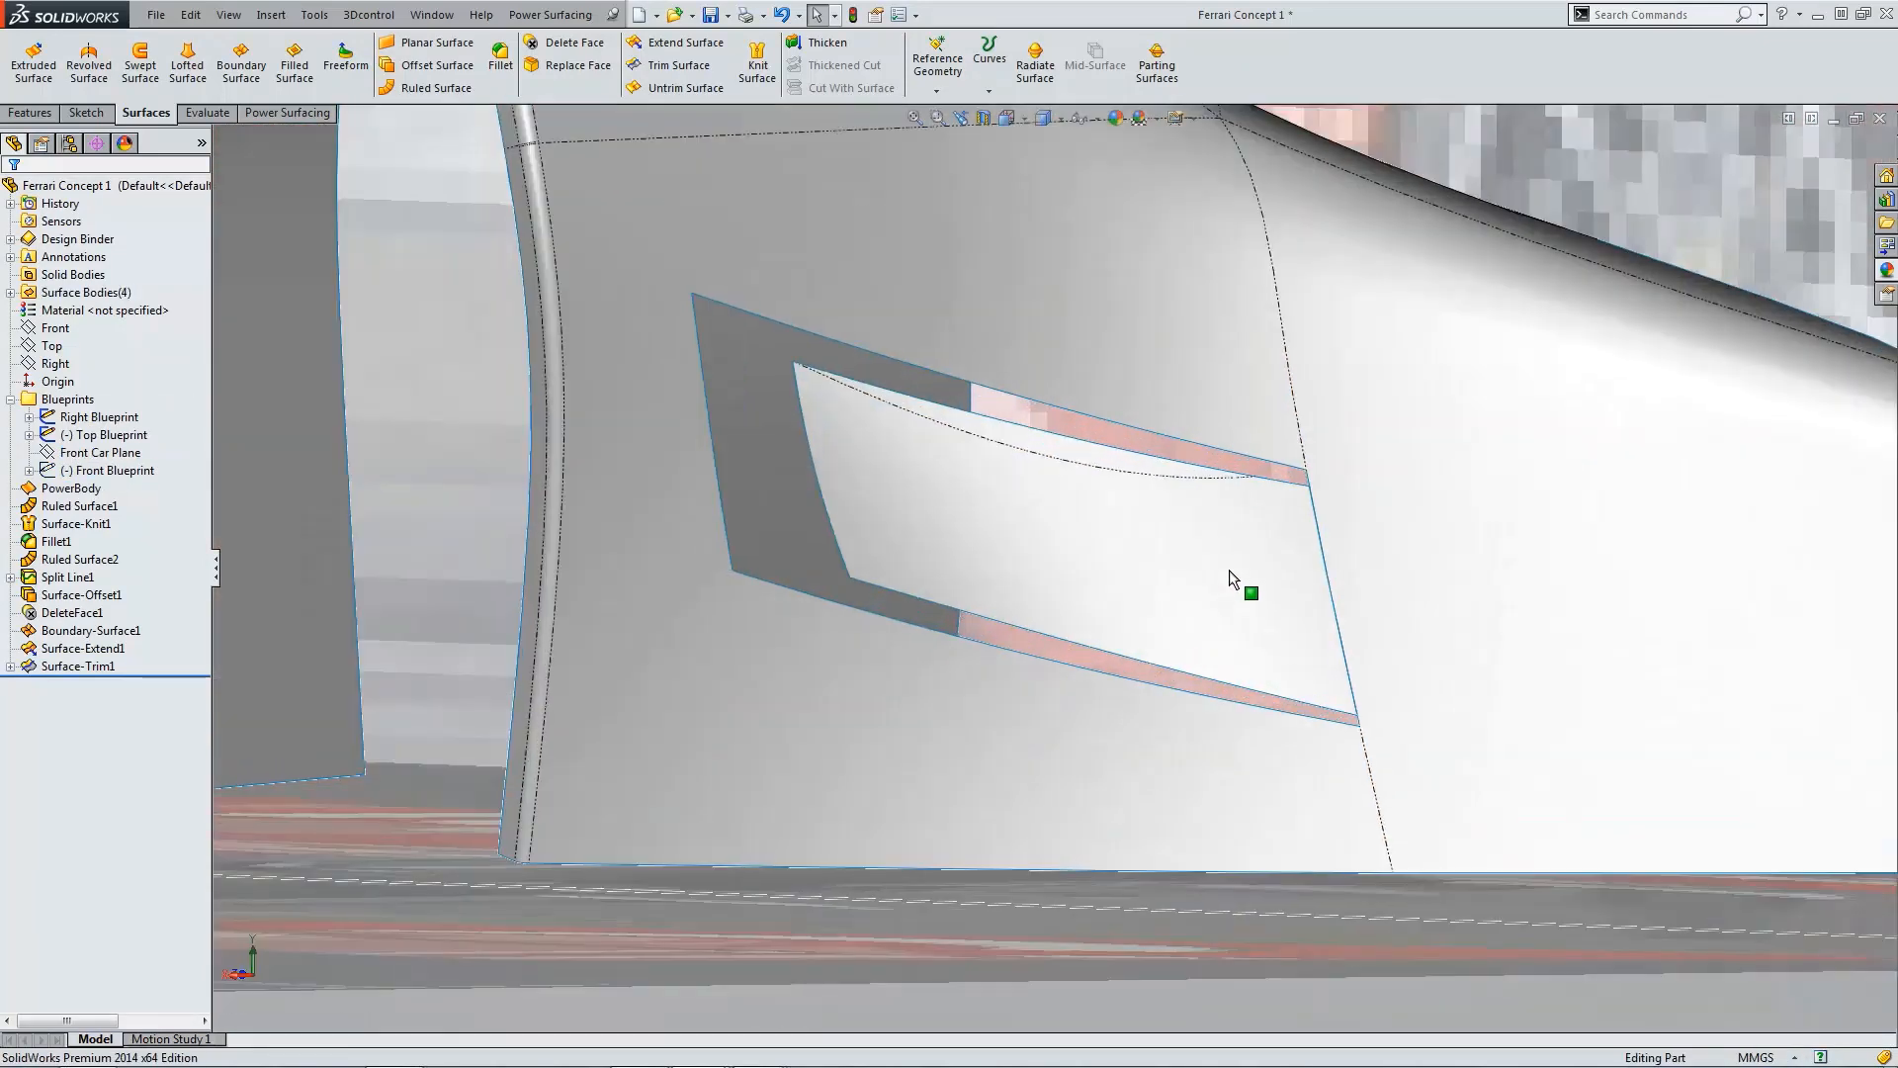
left_click(757, 67)
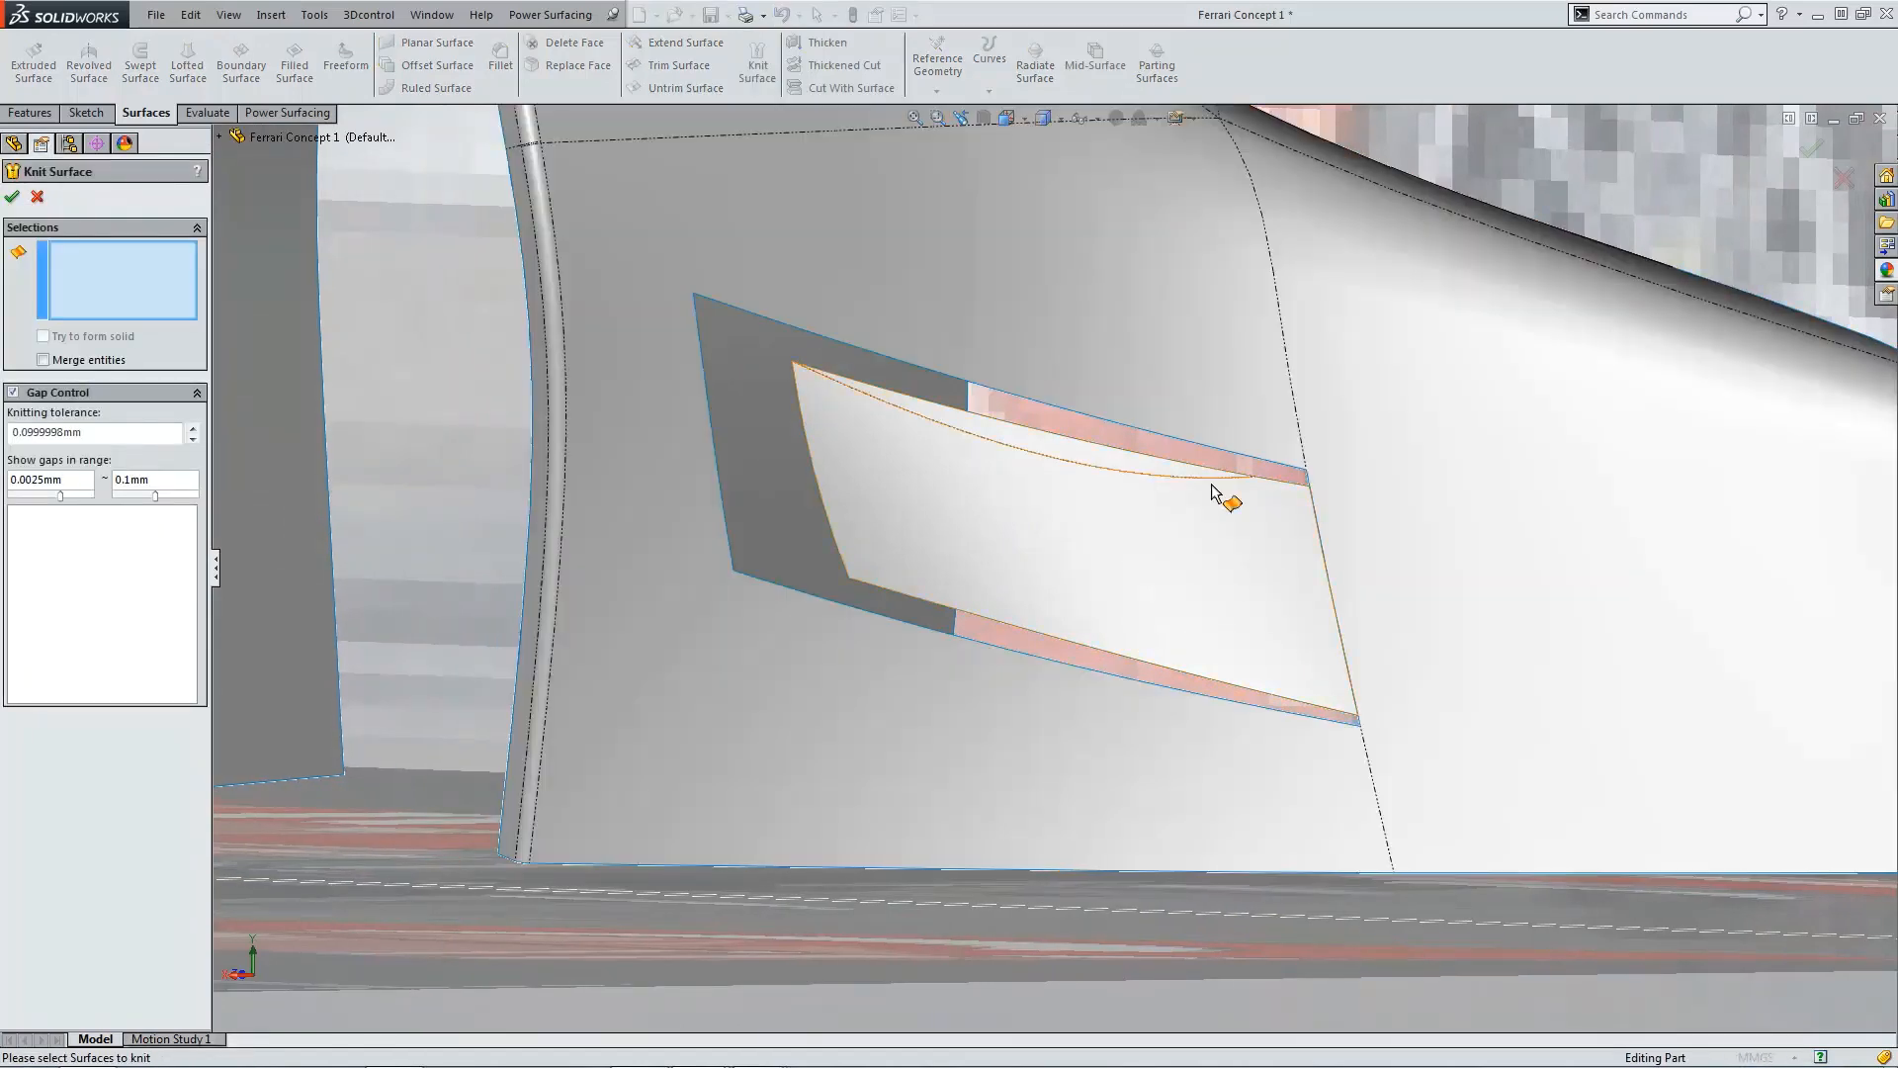
left_click(1191, 524)
left_click(1428, 577)
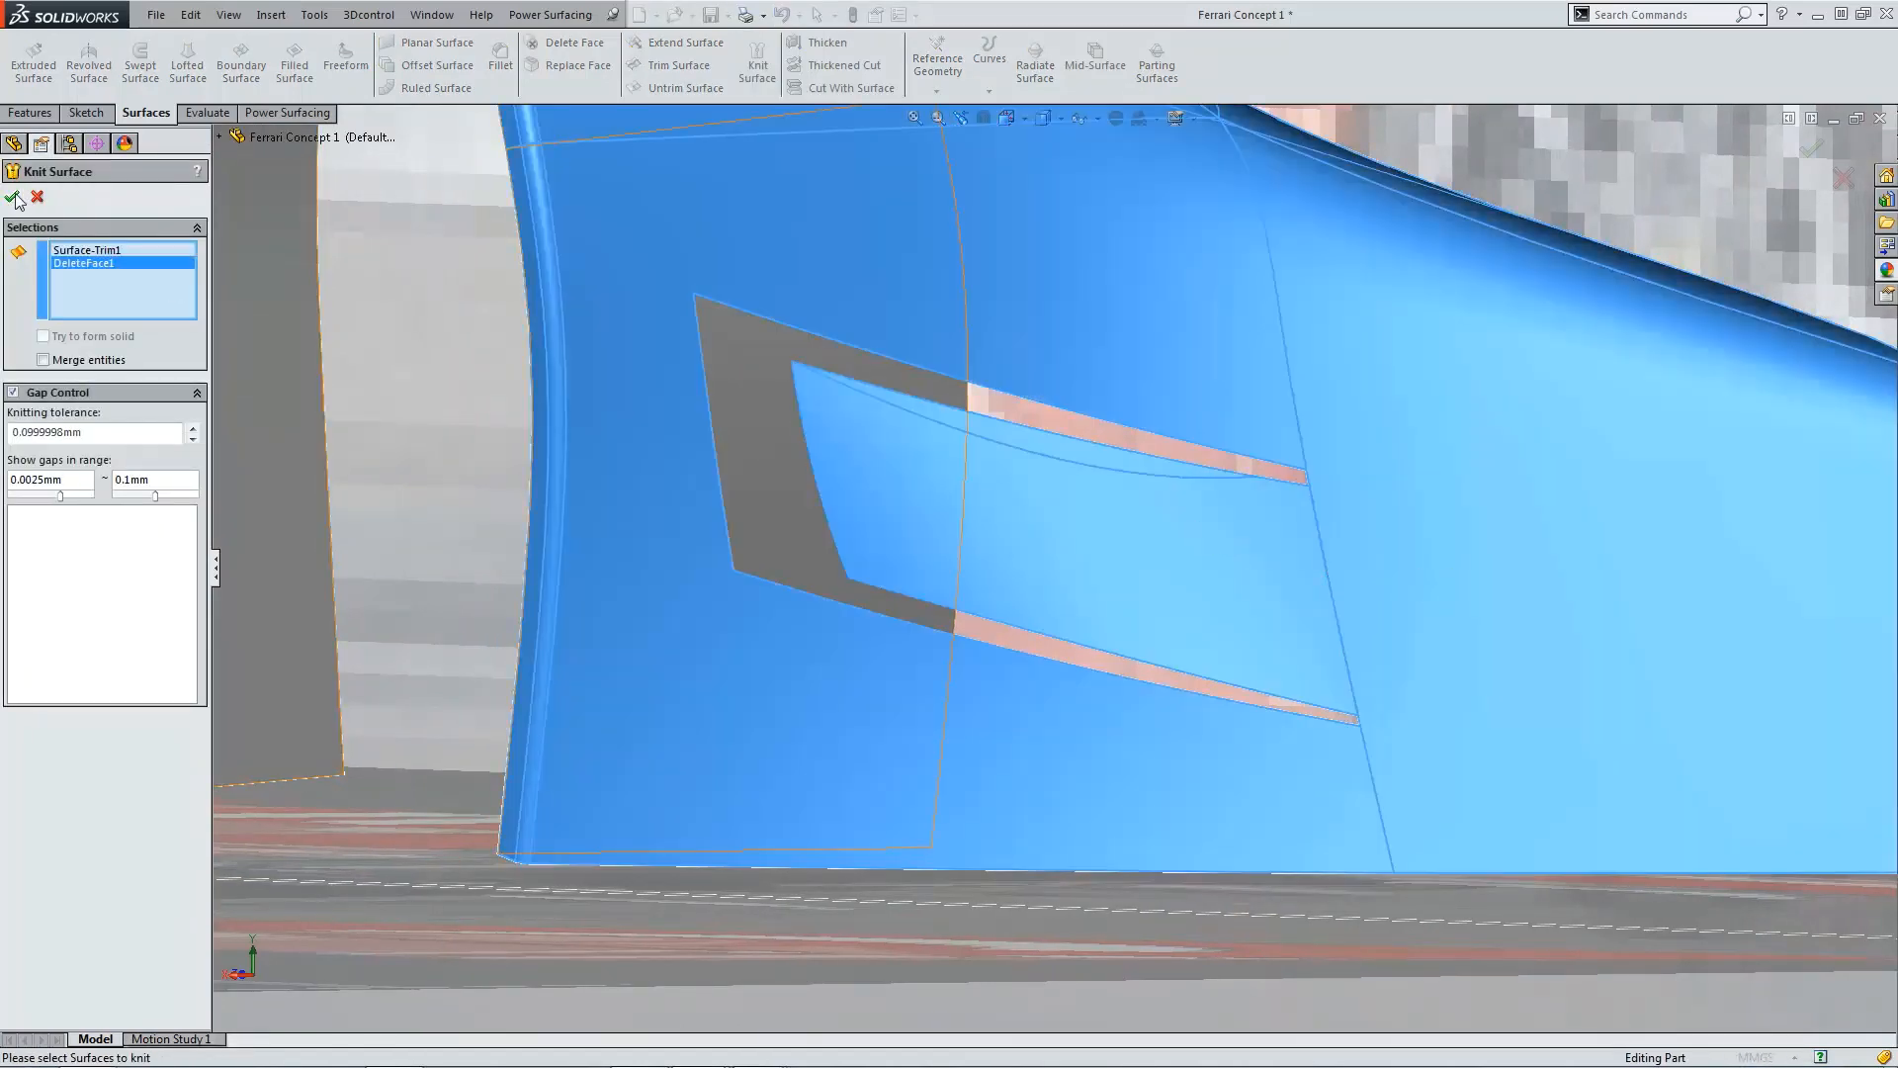
left_click(14, 198)
Step: Create a boundary surface between the intake surface's front edge and the recess's front edge to close the front wall
scroll(819, 409, "down", 3)
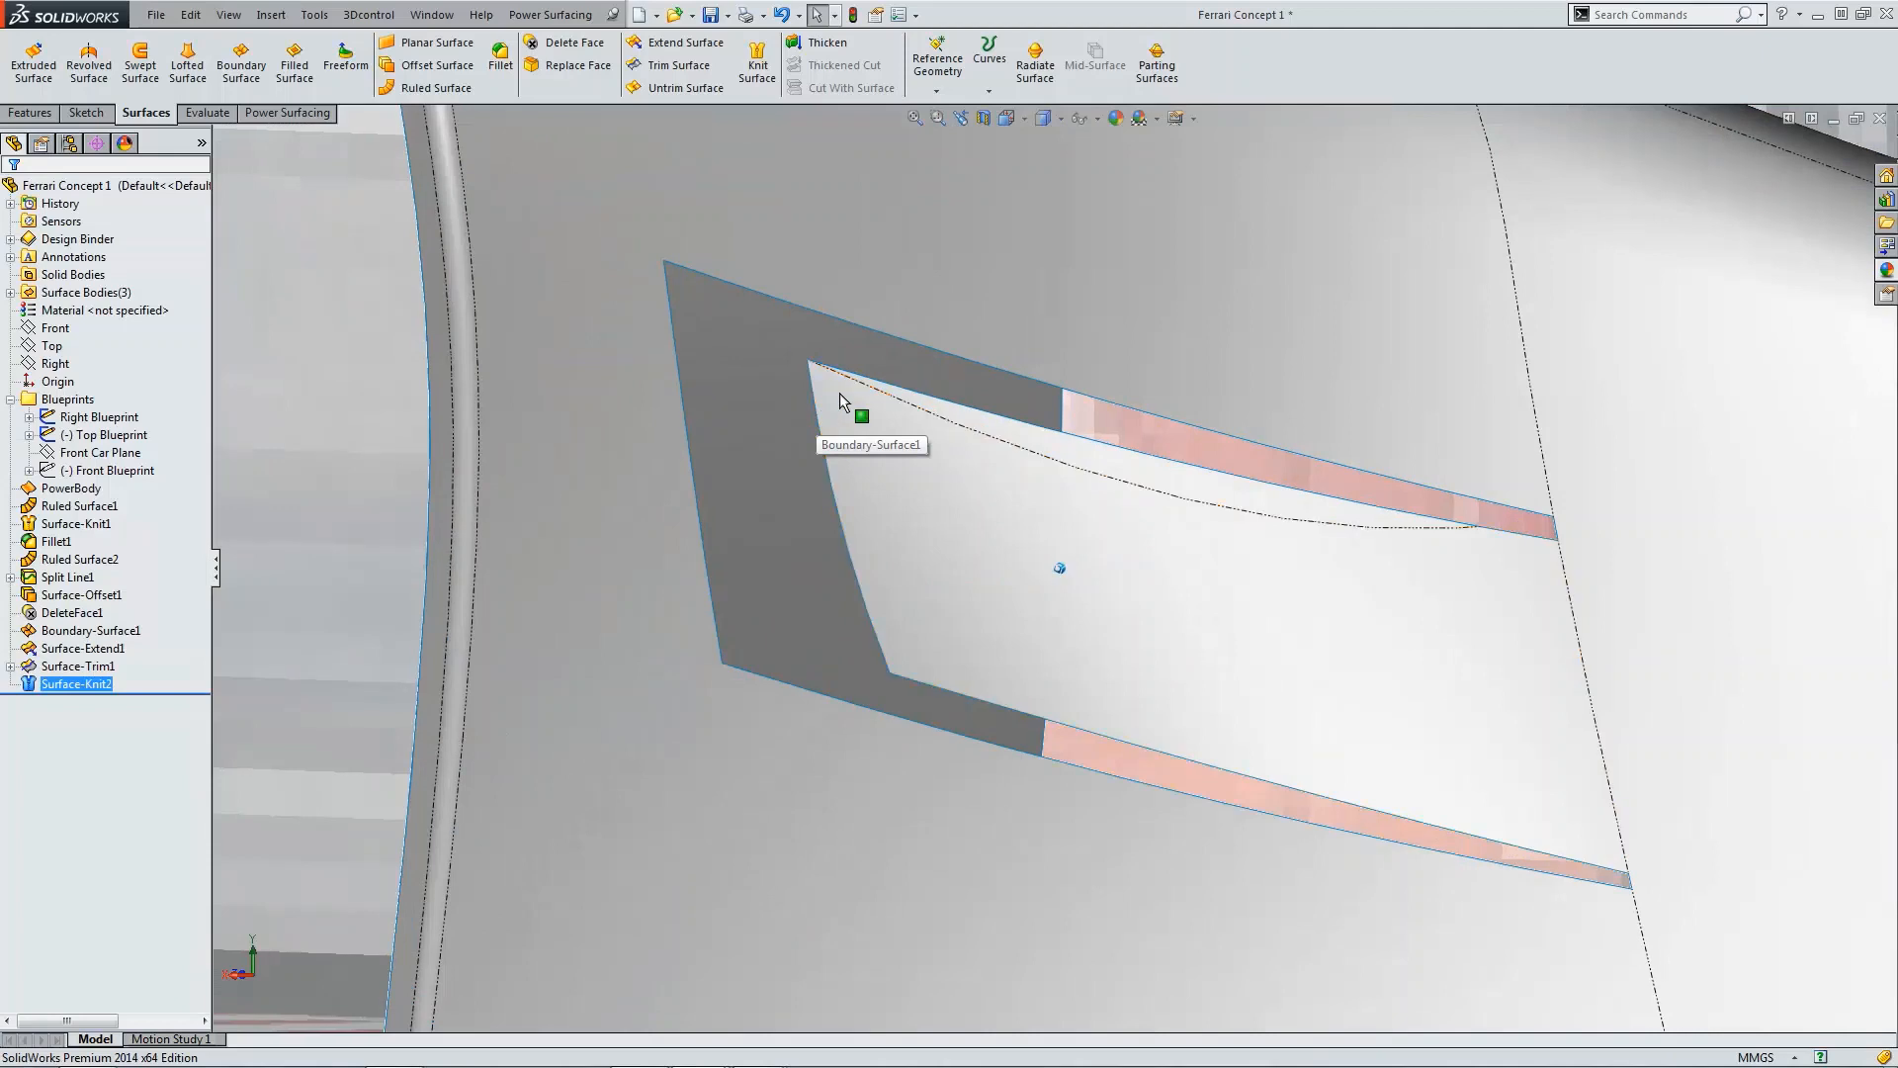
left_click(241, 64)
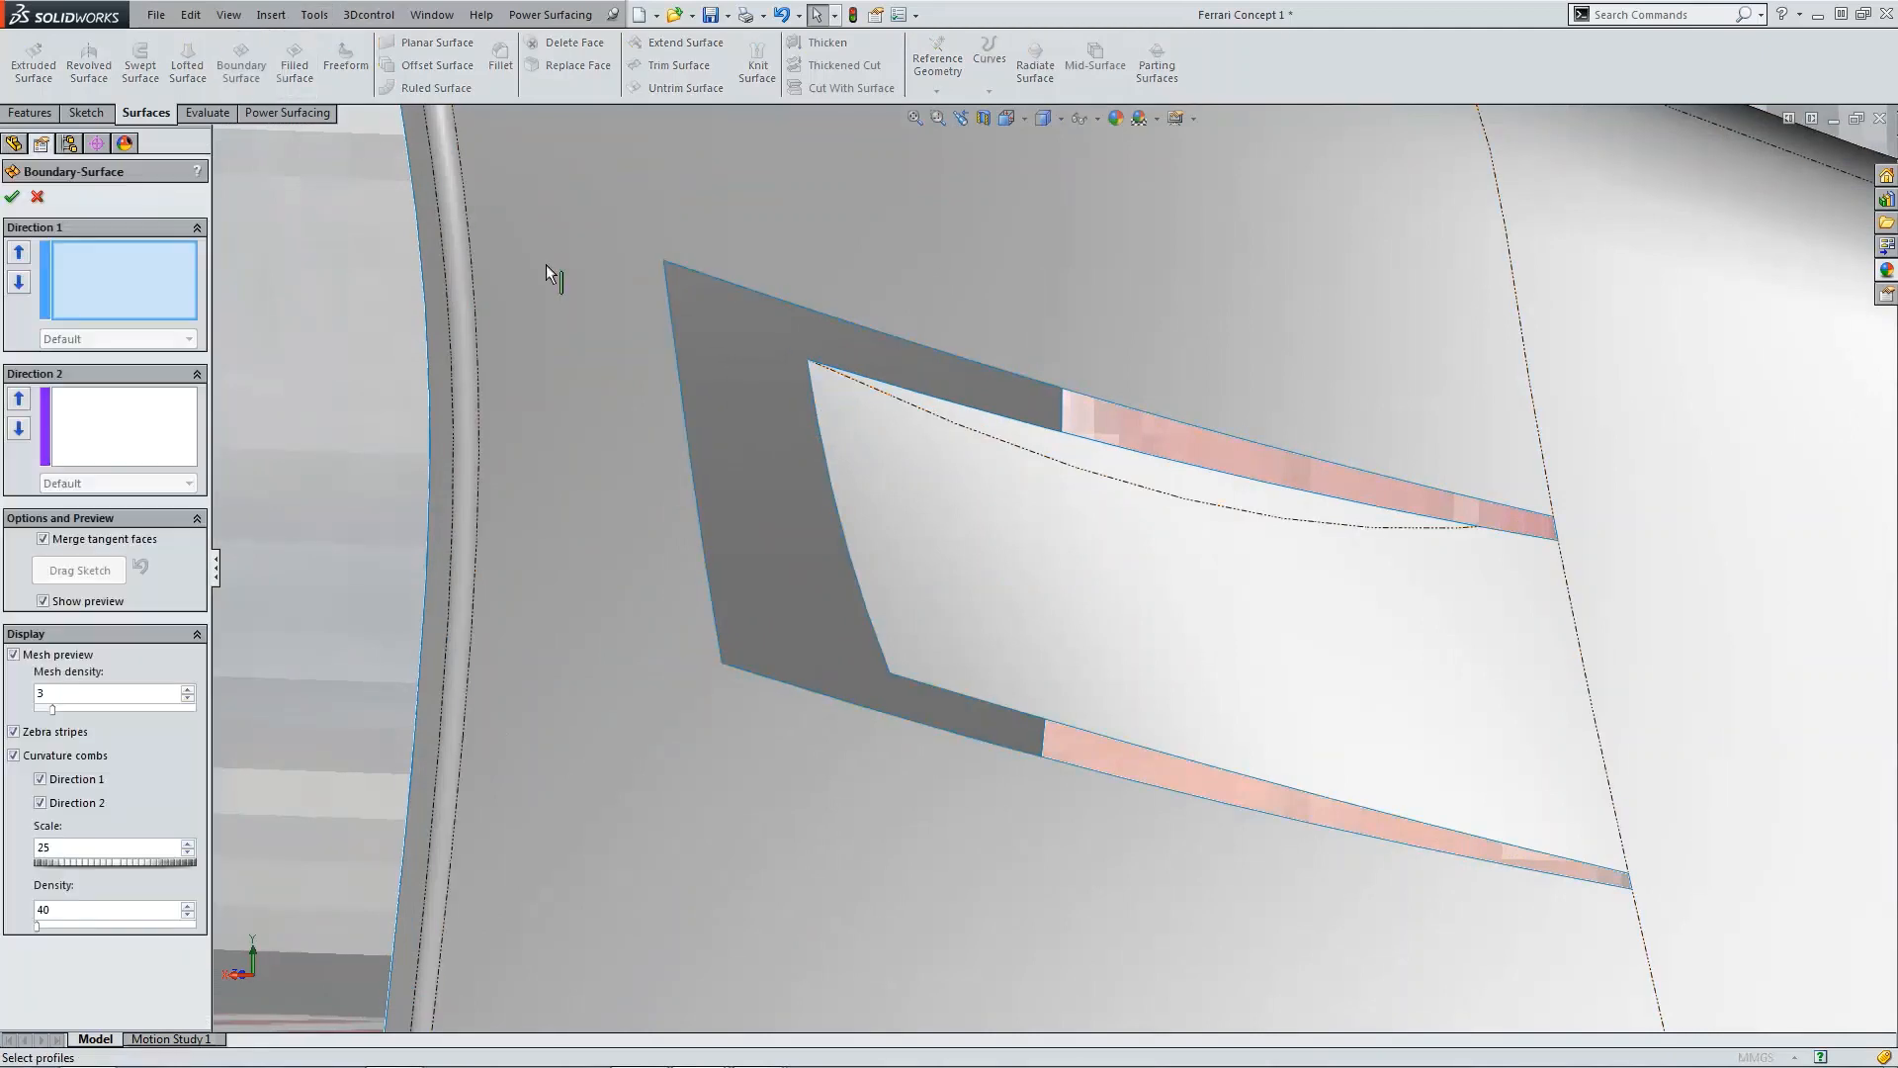
left_click(811, 376)
left_click(669, 300)
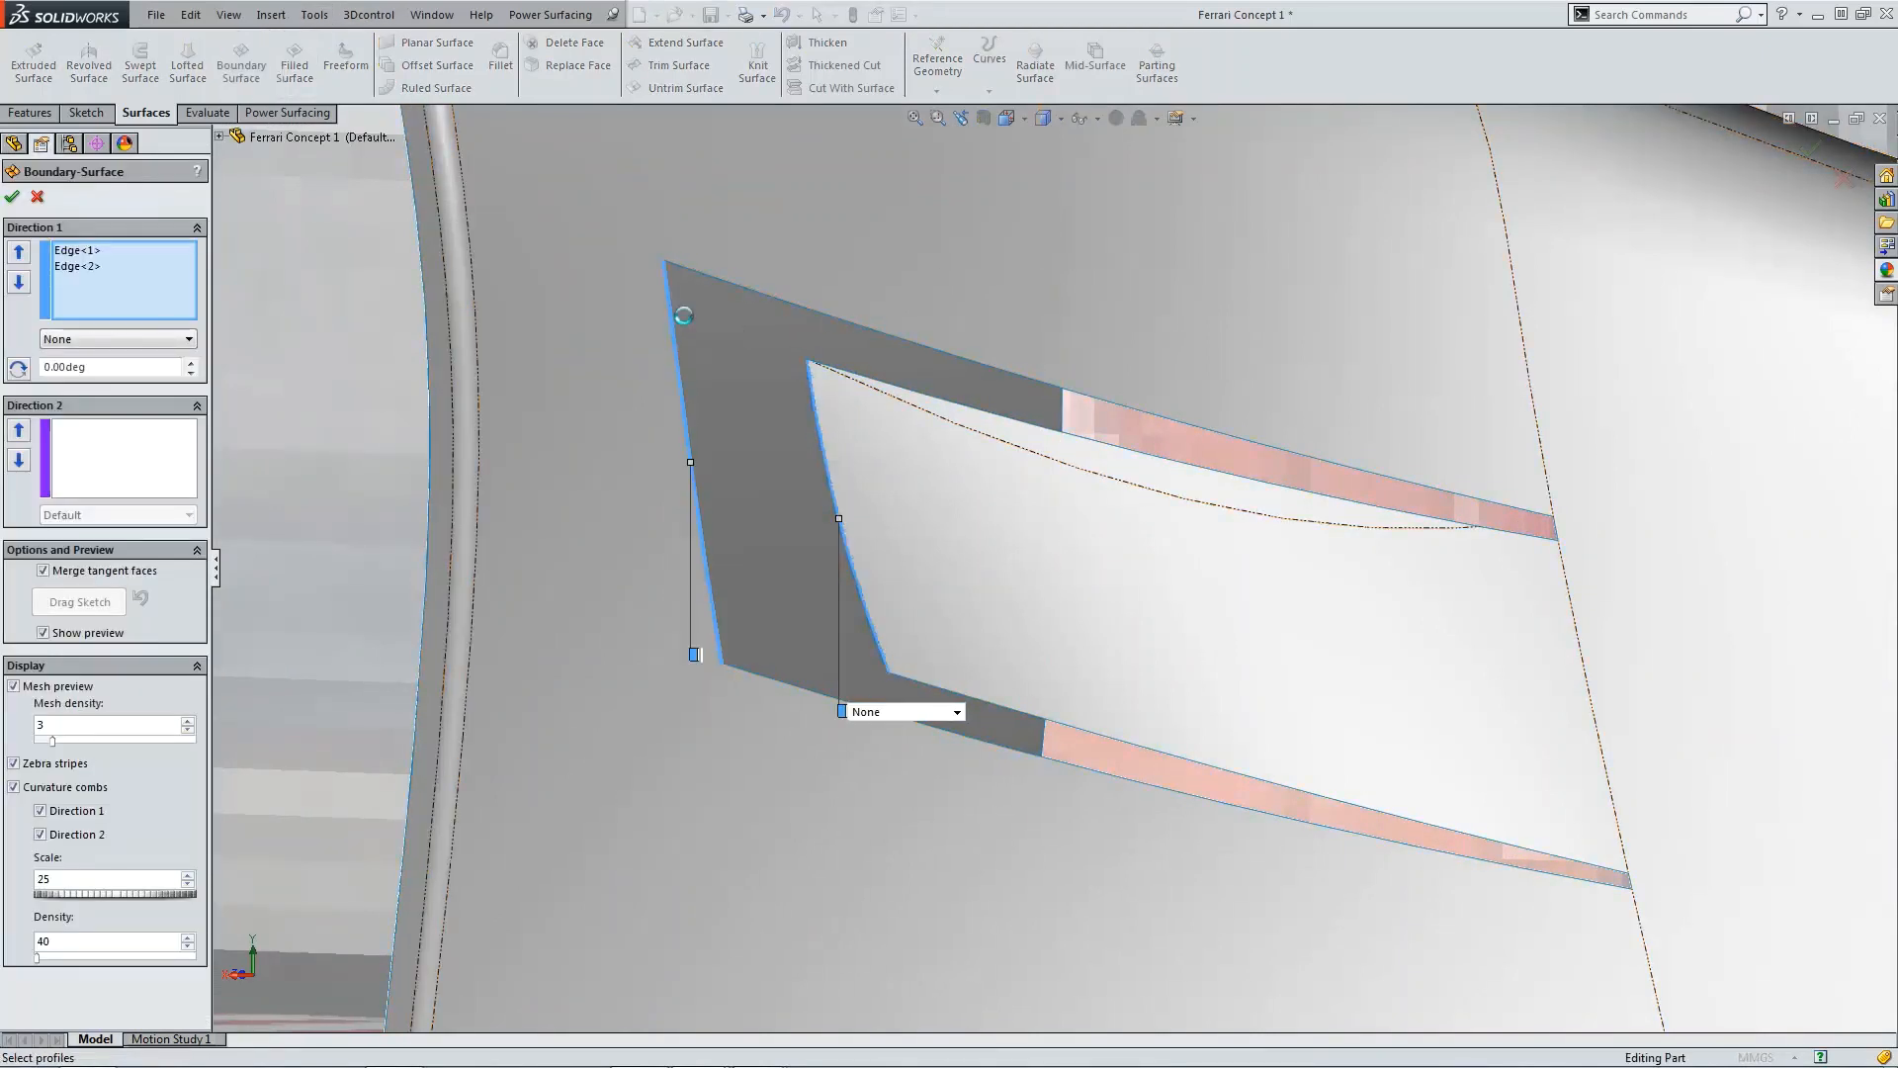
left_click_drag(664, 263, 669, 286)
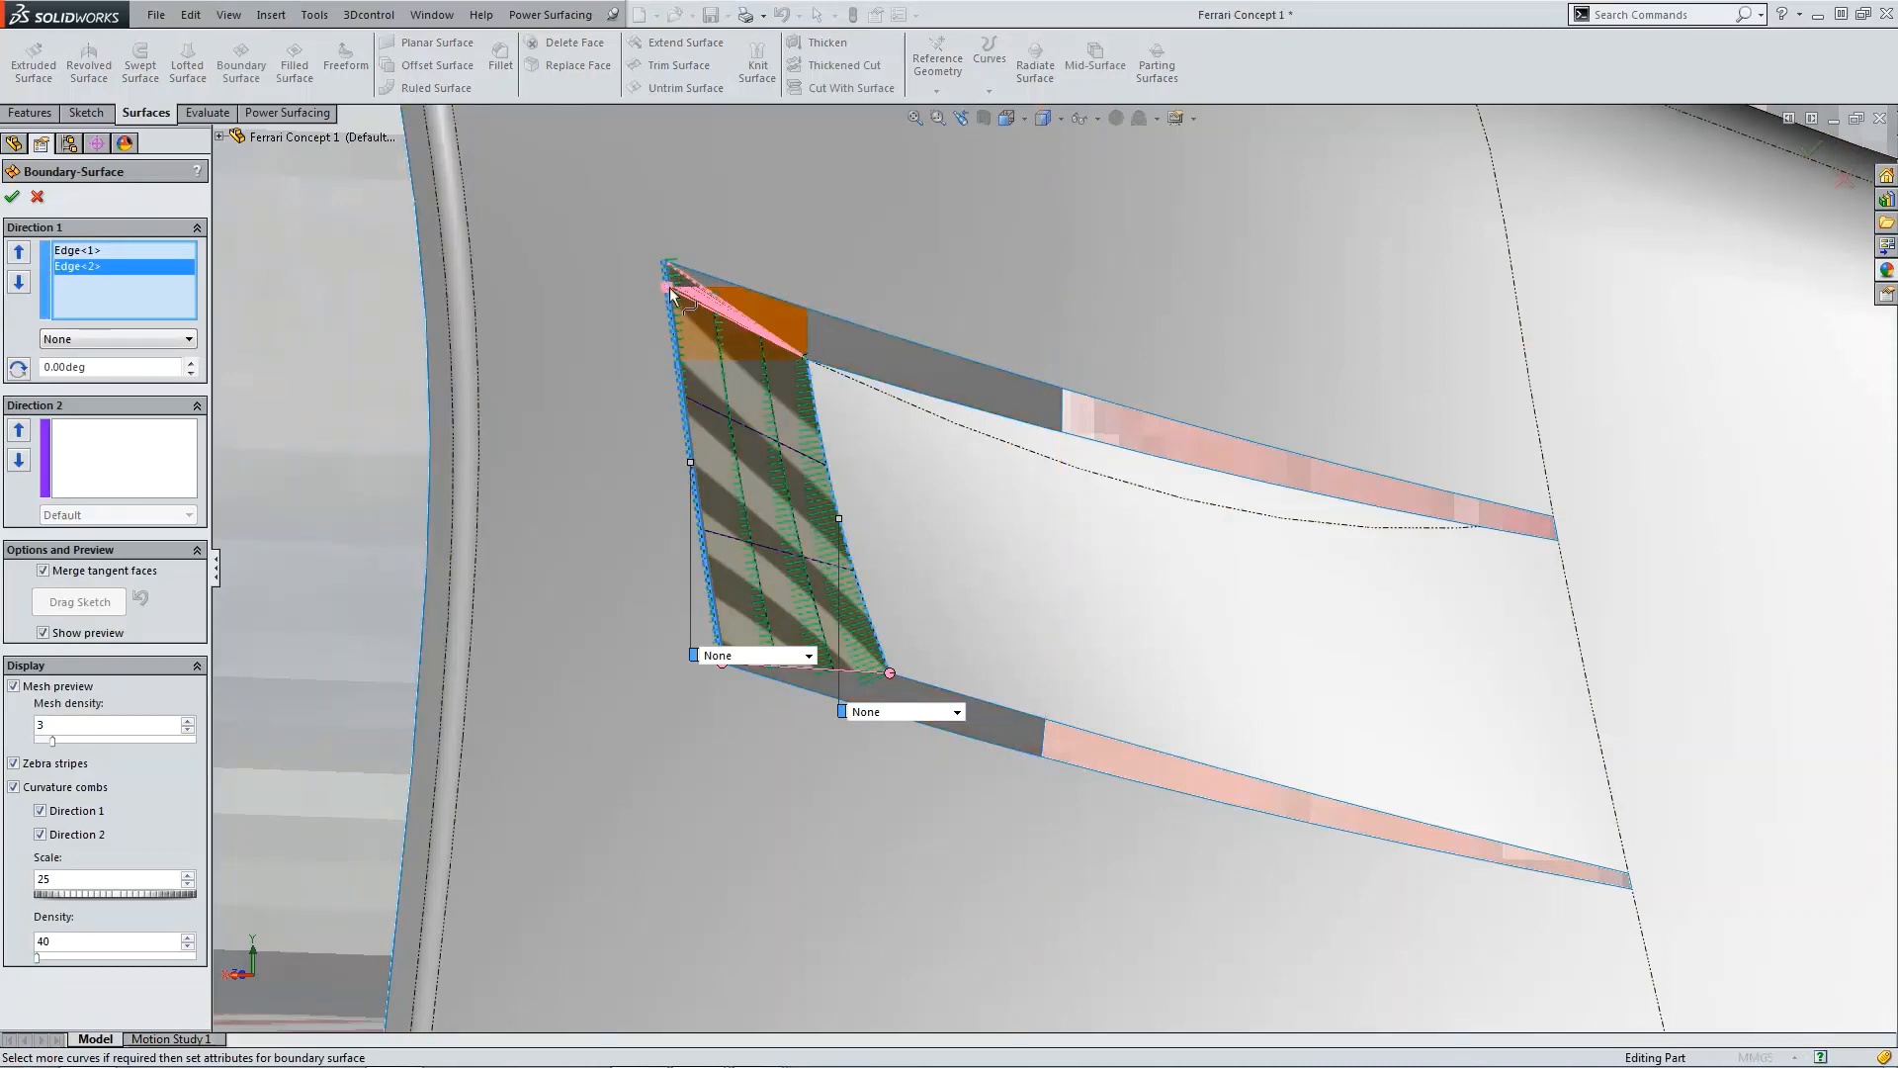
scroll(749, 663, "down", 4)
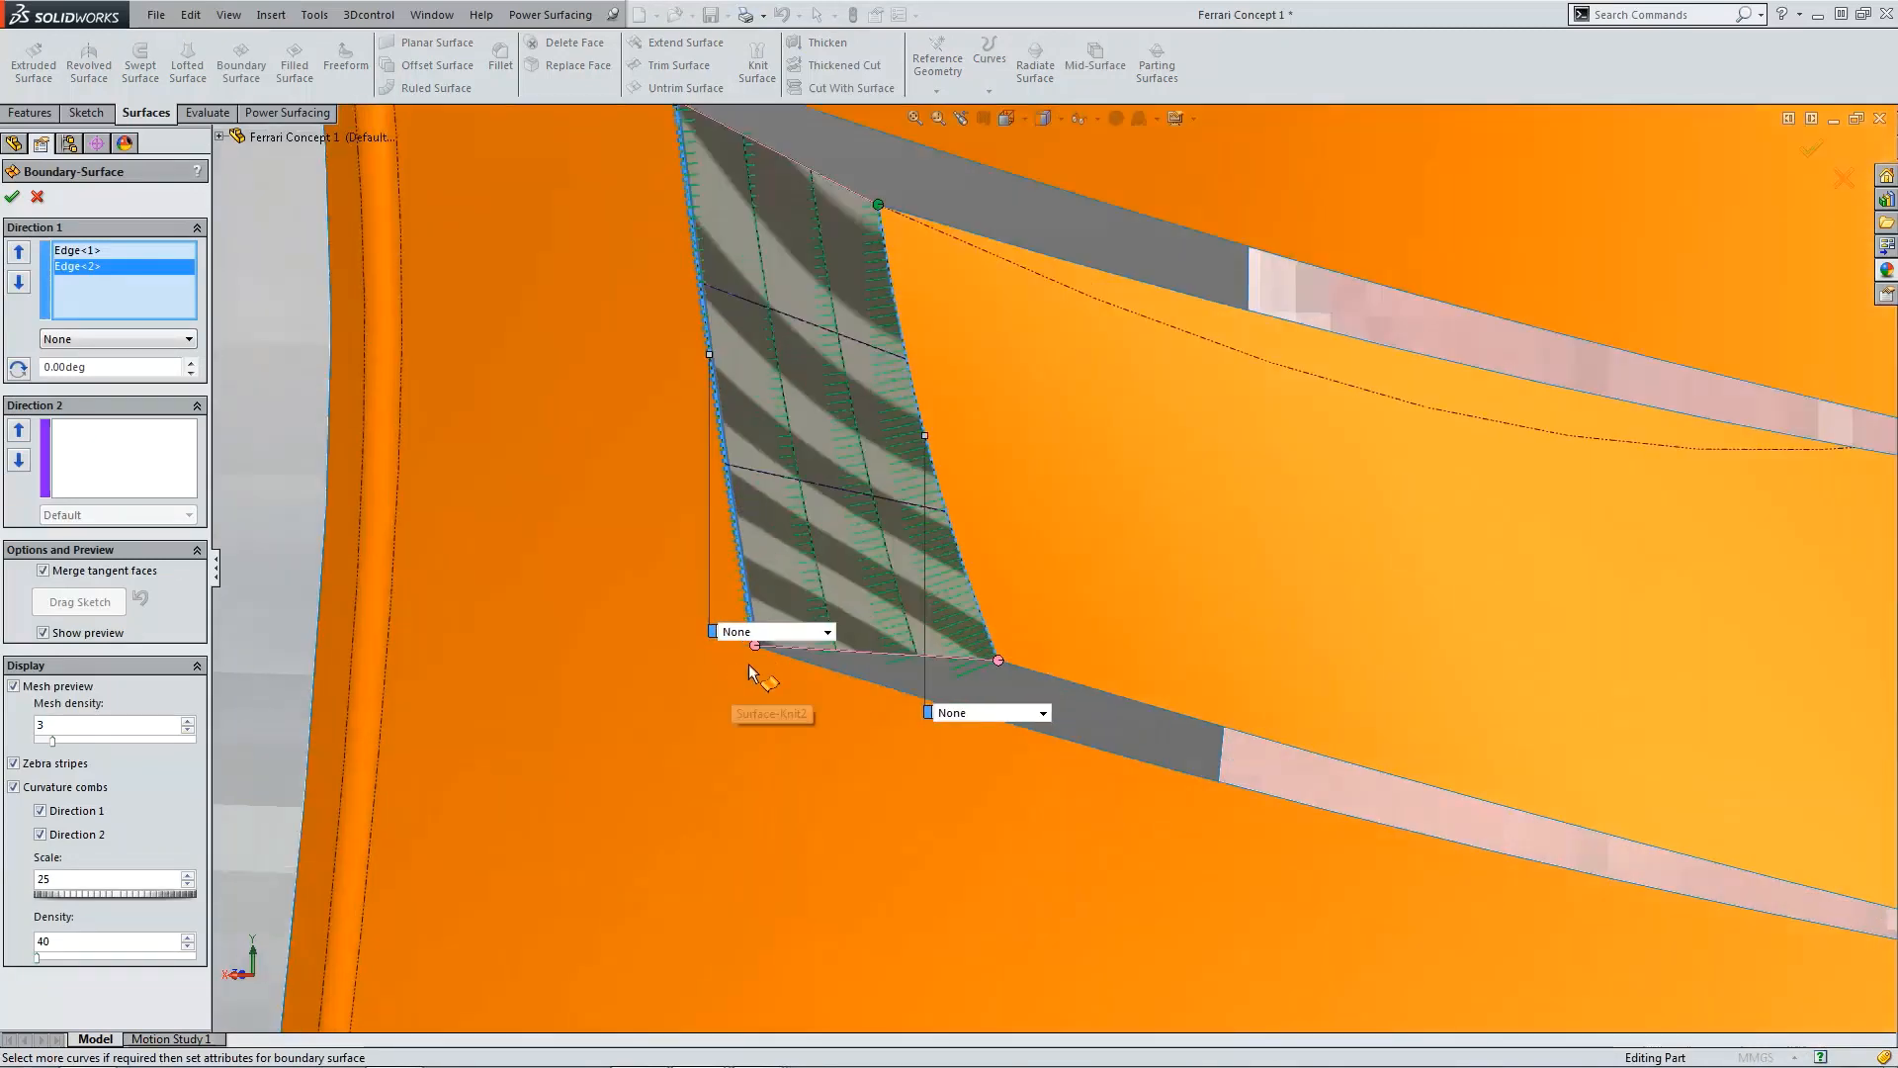
left_click_drag(787, 631, 780, 563)
scroll(981, 562, "up", 5)
scroll(1042, 413, "down", 1)
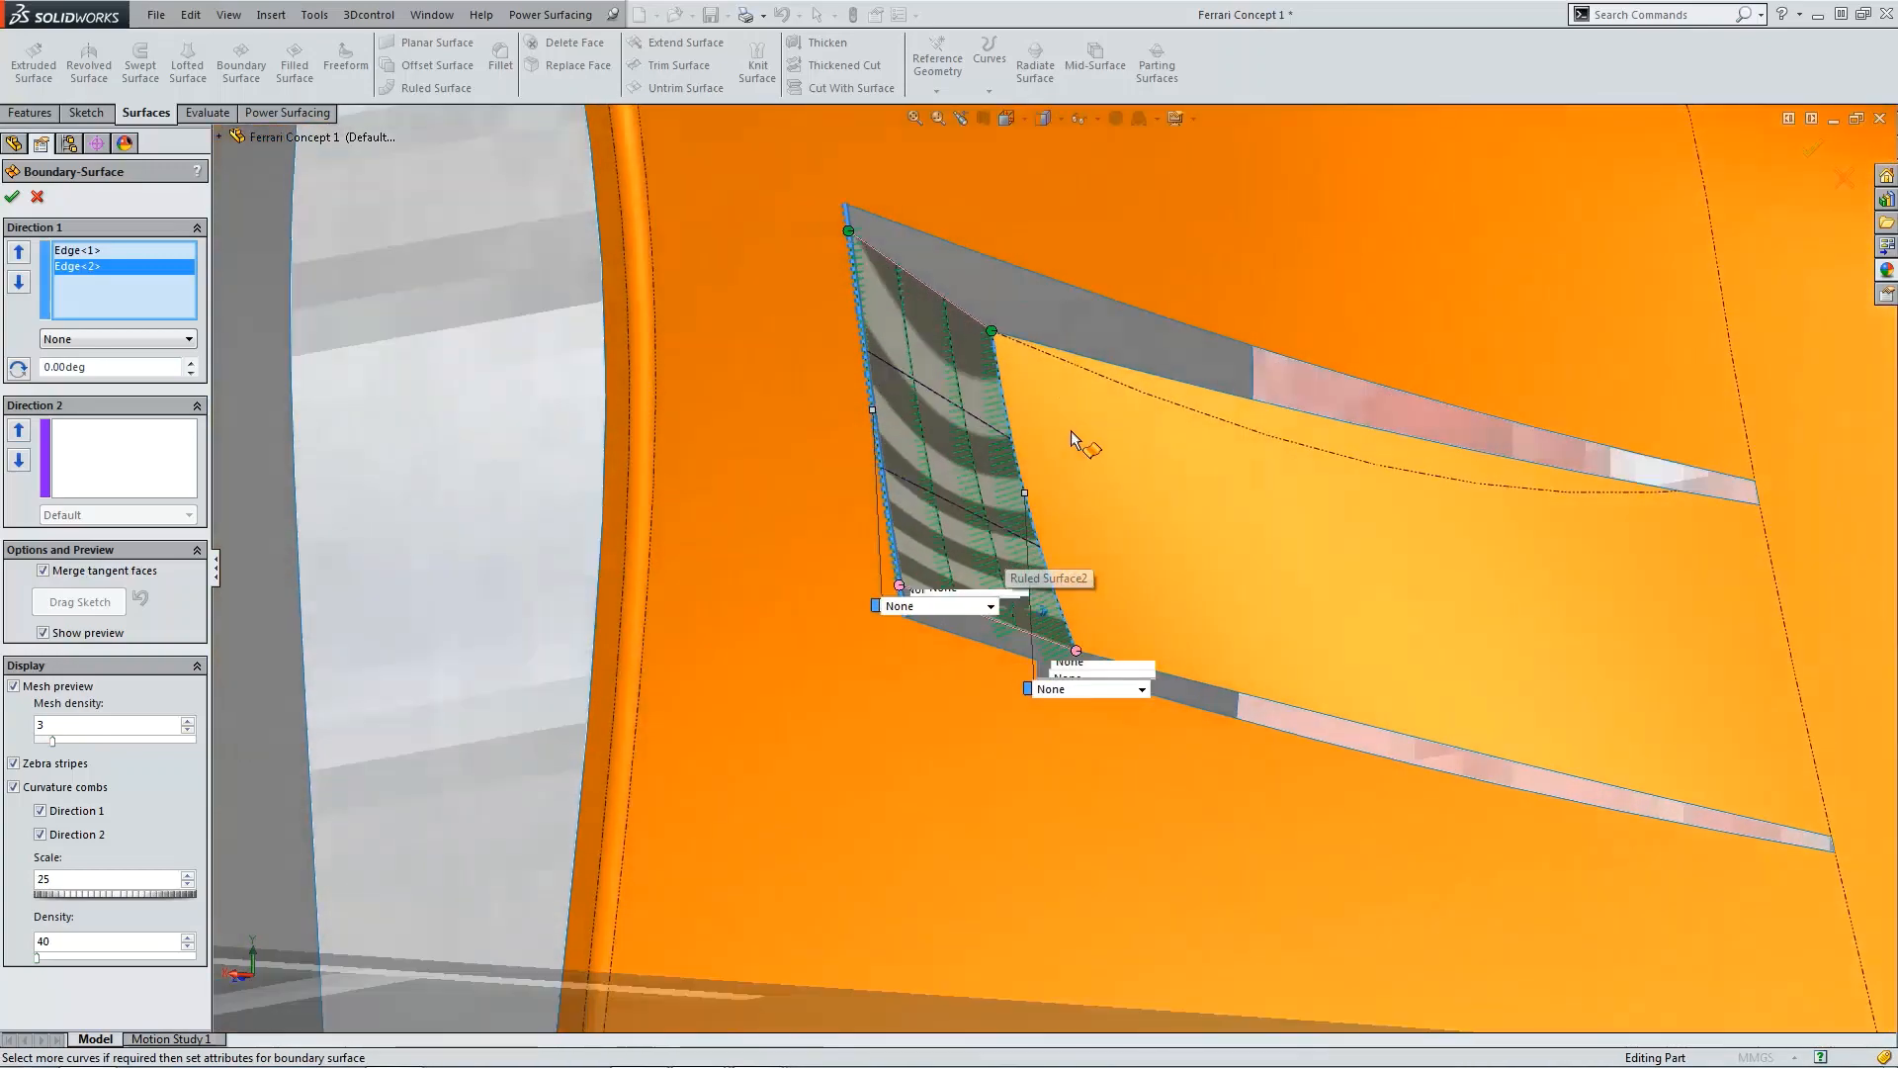
middle_click_drag(1071, 431, 615, 390)
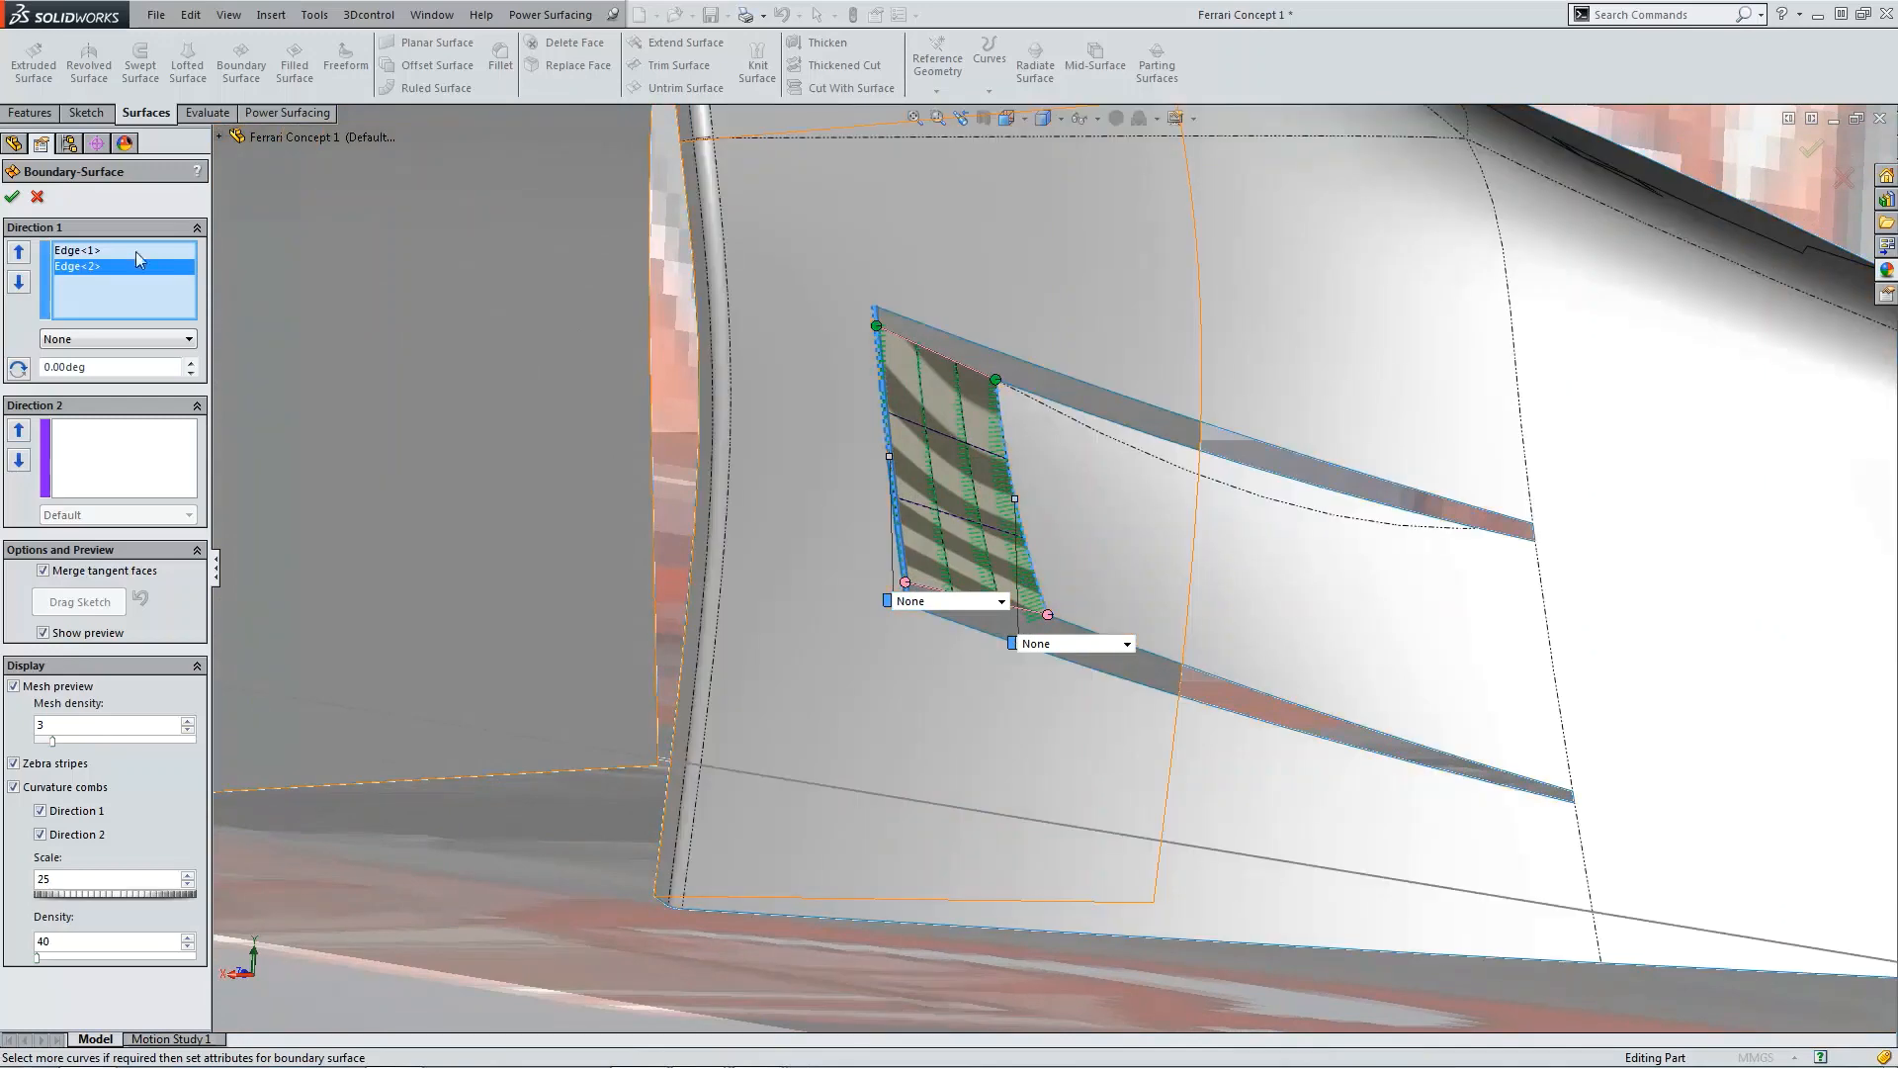
left_click(13, 197)
Step: Knit the new boundary surface together with the fender surface
scroll(999, 422, "up", 3)
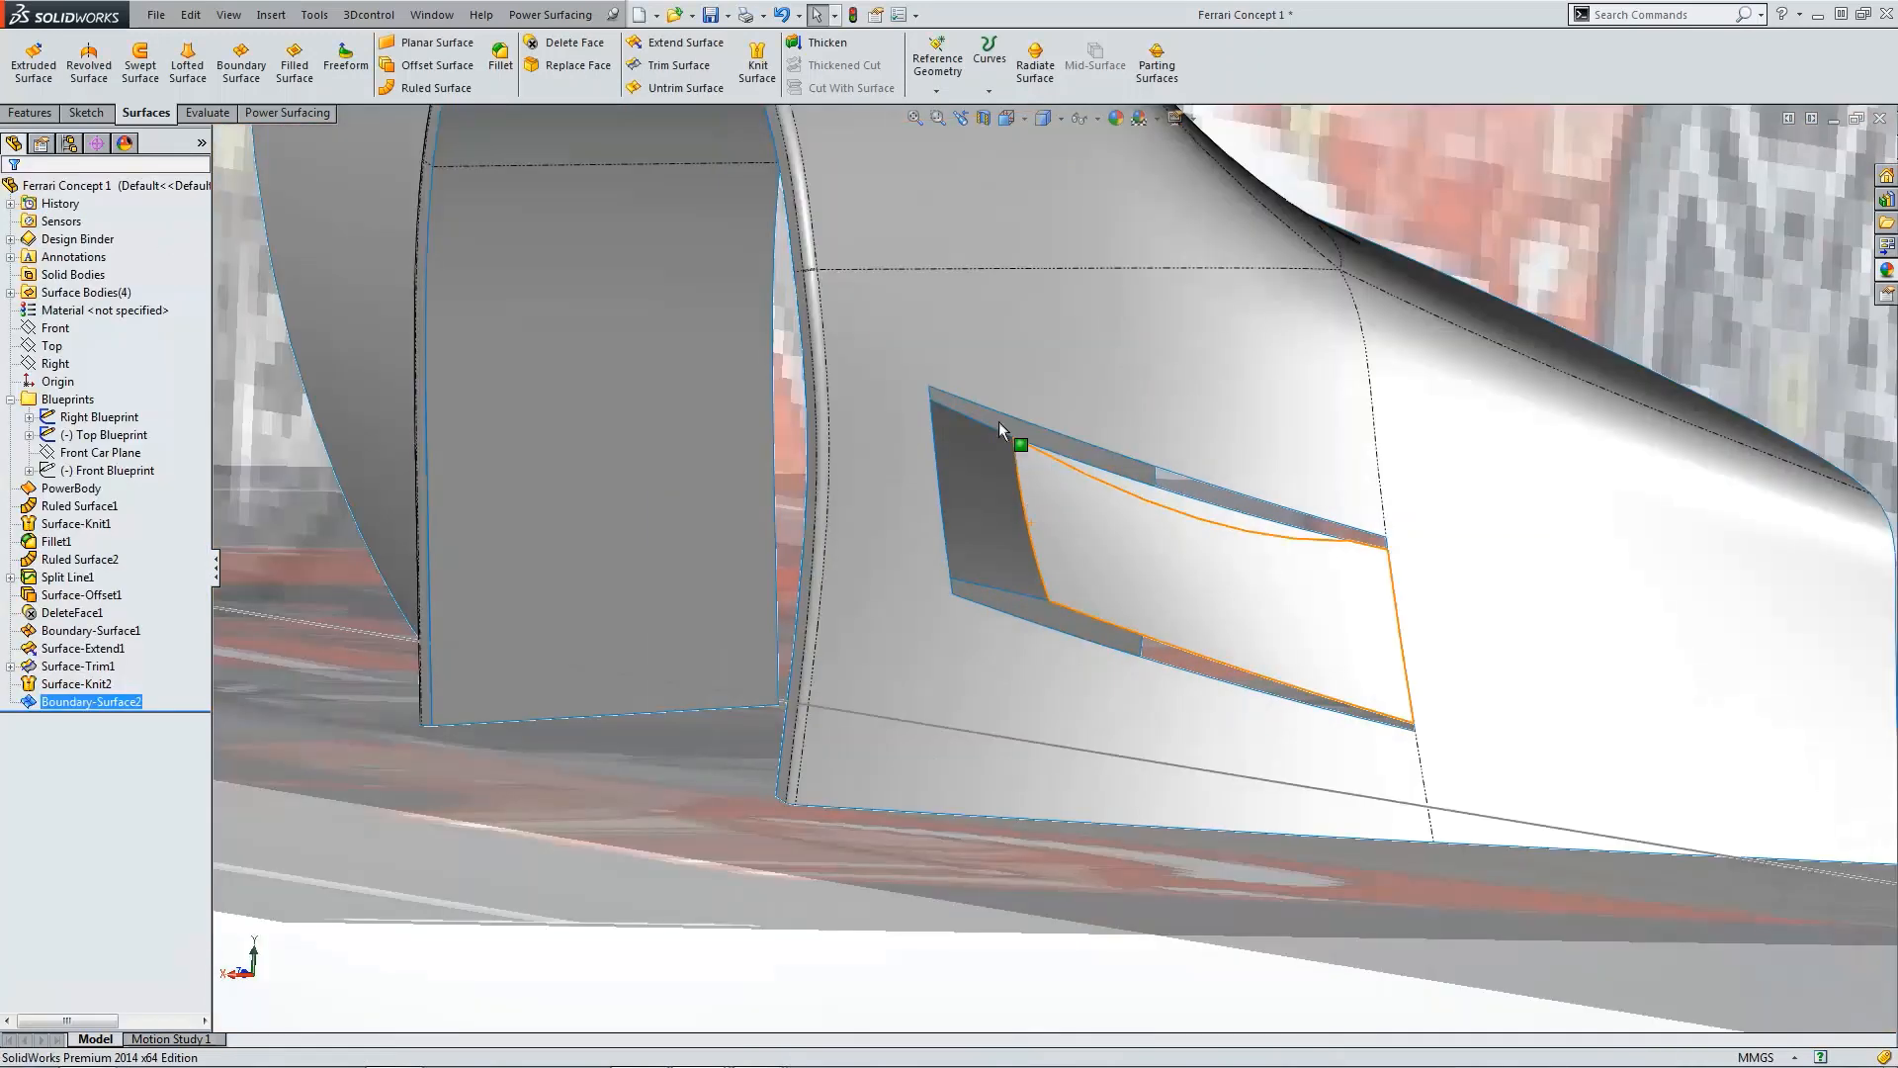
left_click(758, 64)
scroll(1076, 450, "down", 2)
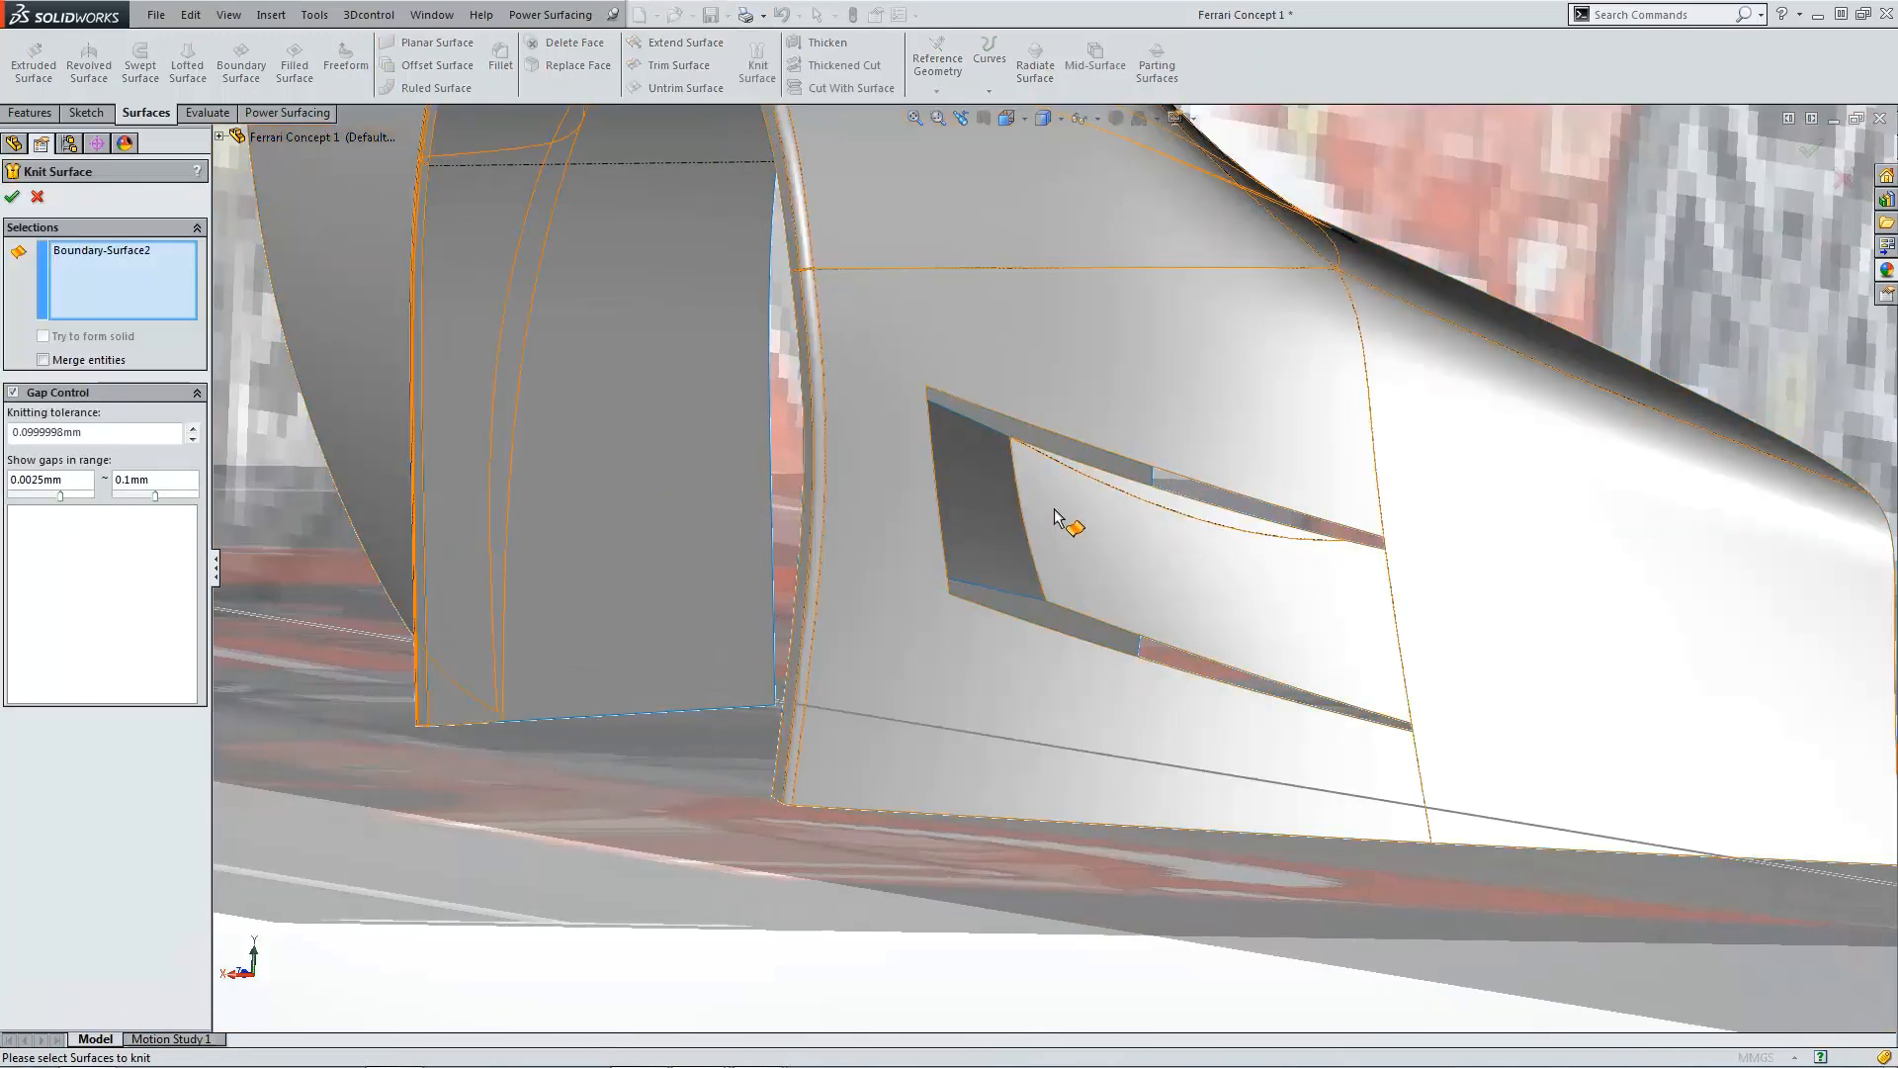
left_click(1067, 523)
left_click(13, 197)
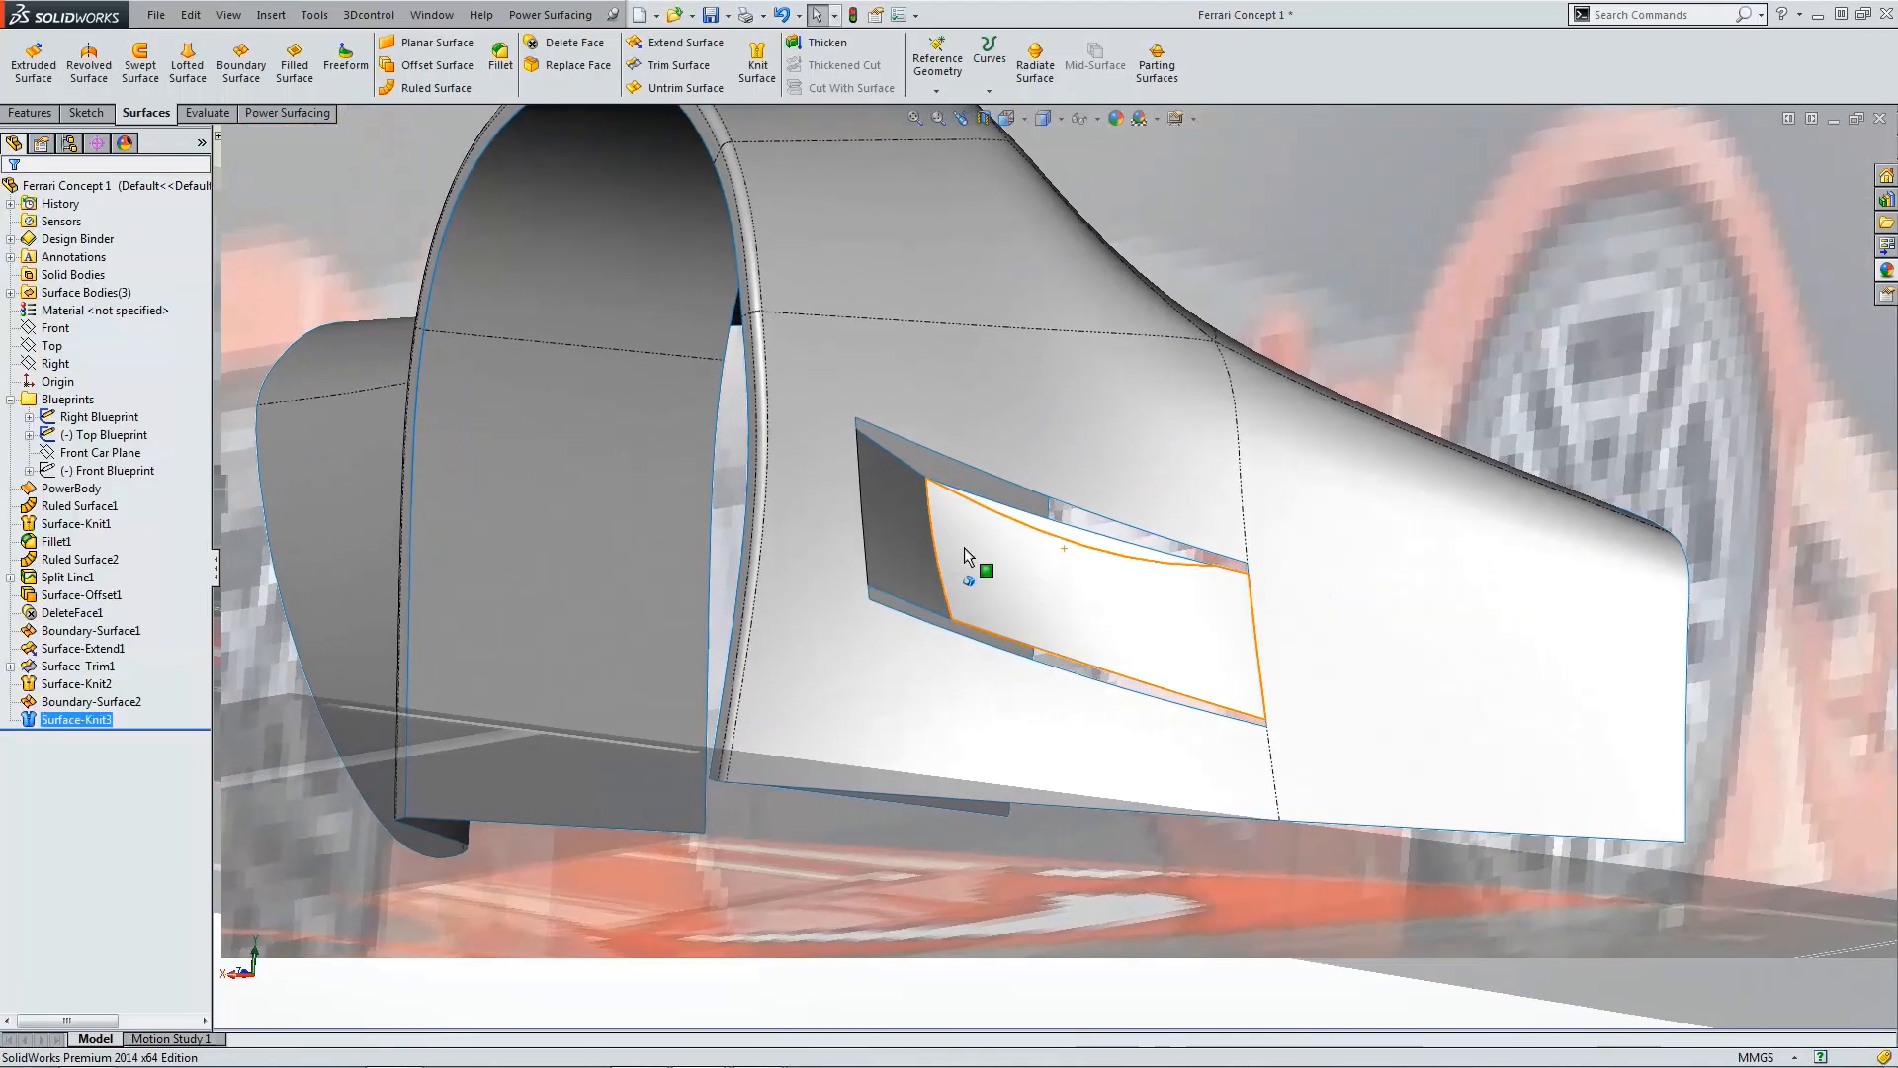
Step: Fillet the edge between the front wall and the intake surface with a 25 mm radius
middle_click_drag(964, 548, 934, 485)
key("ctrl+f")
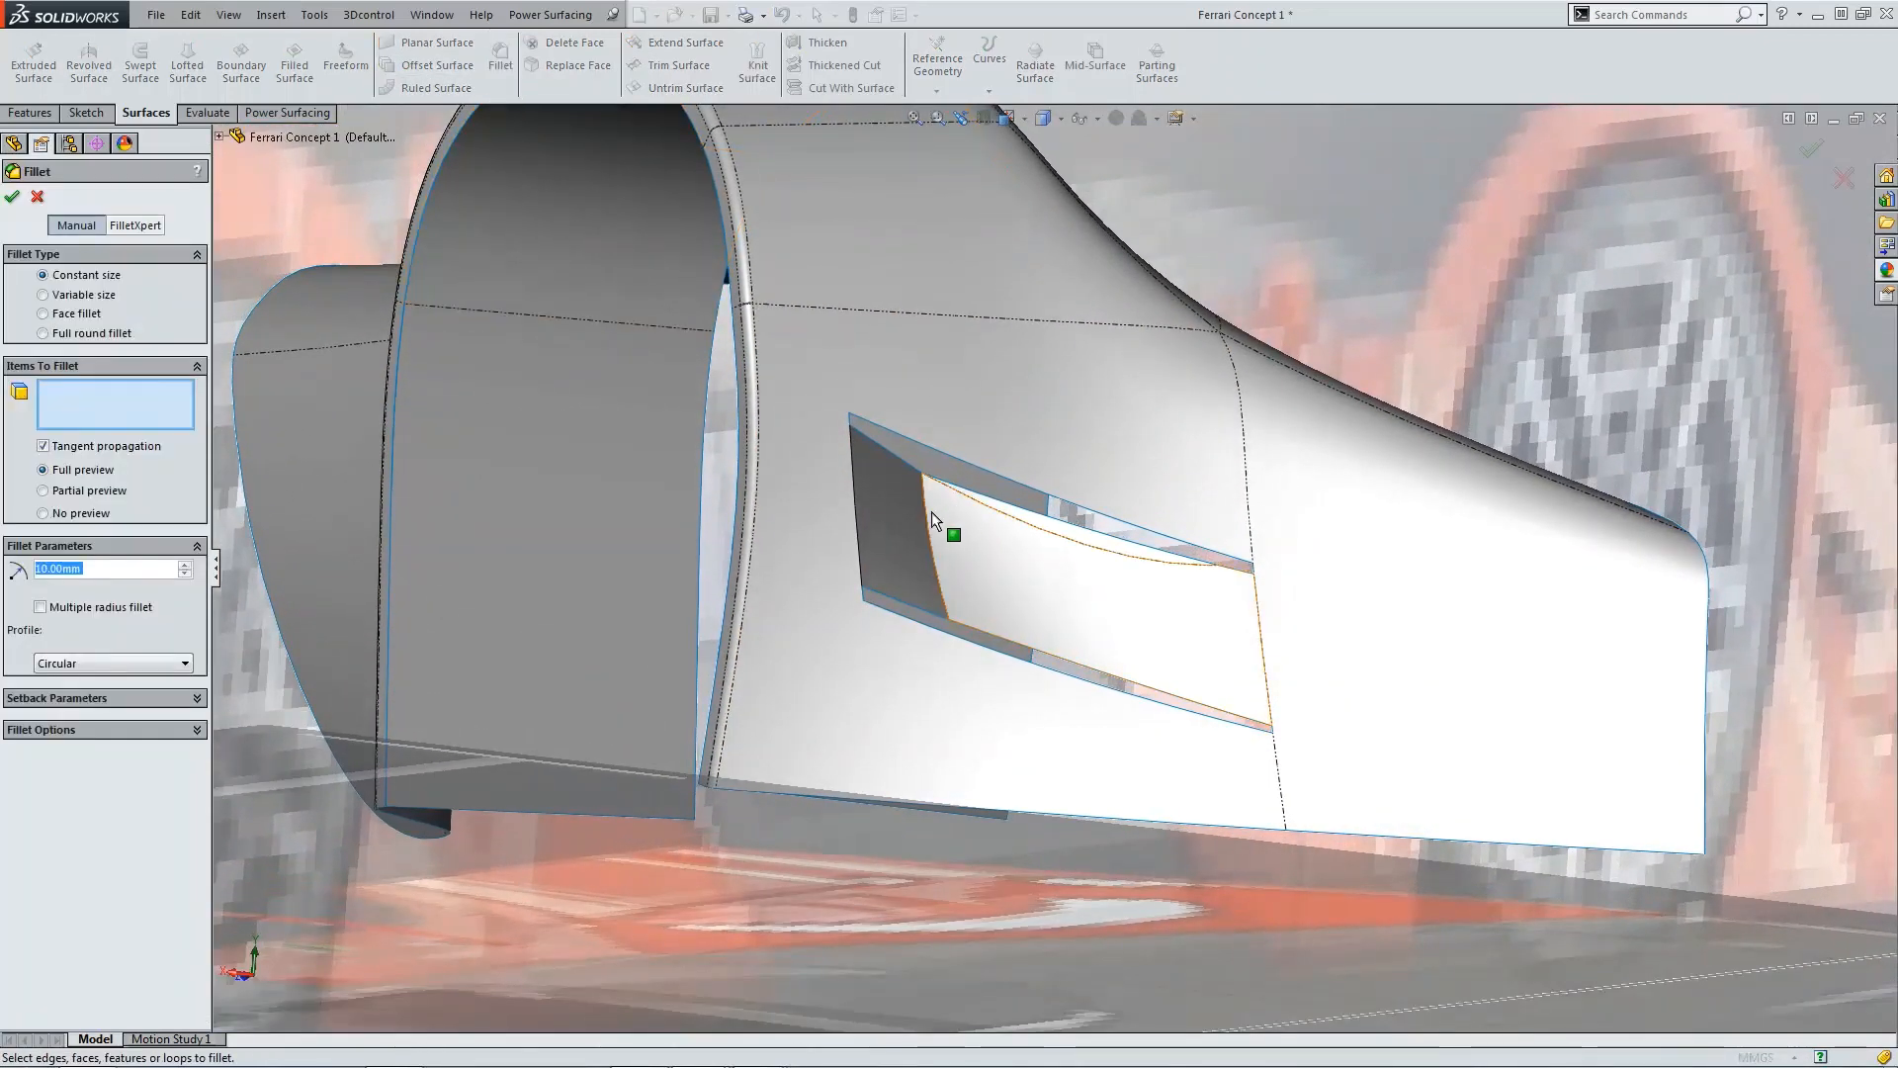
left_click(928, 508)
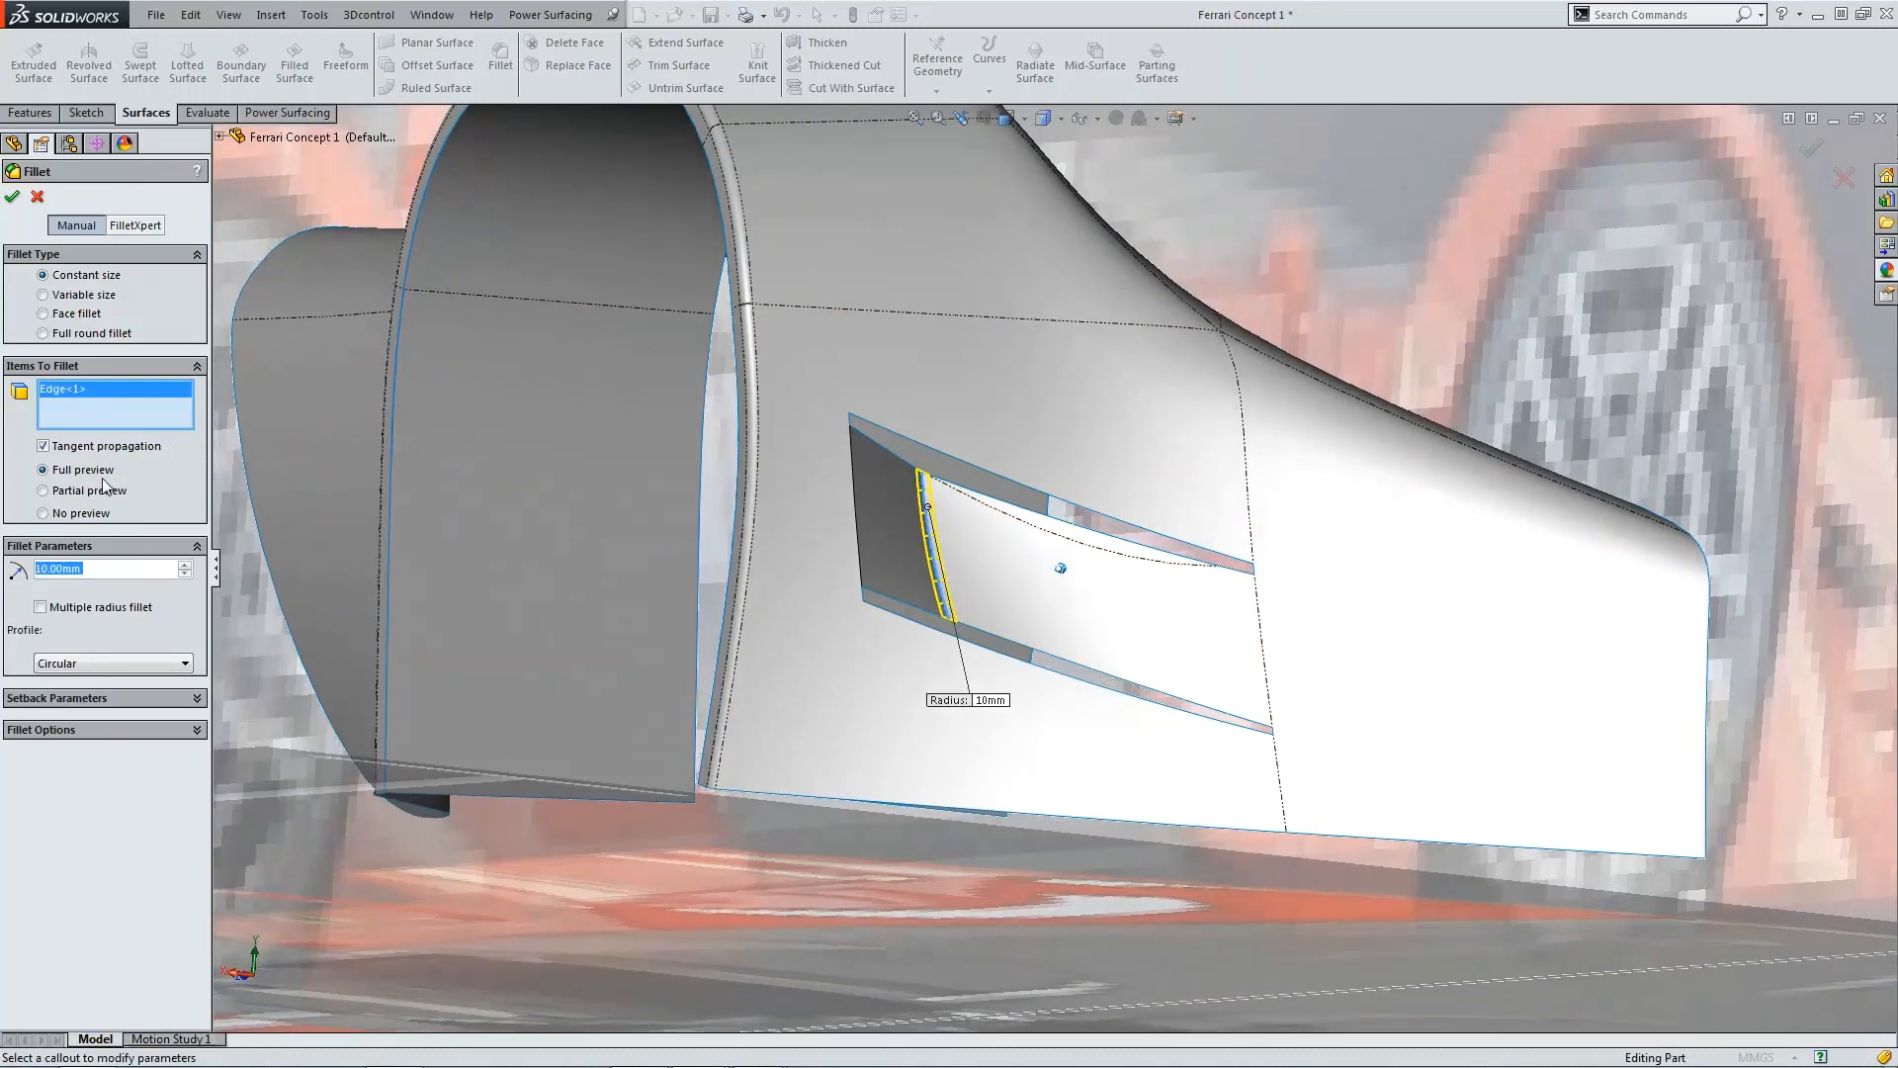
type("25")
key("Return")
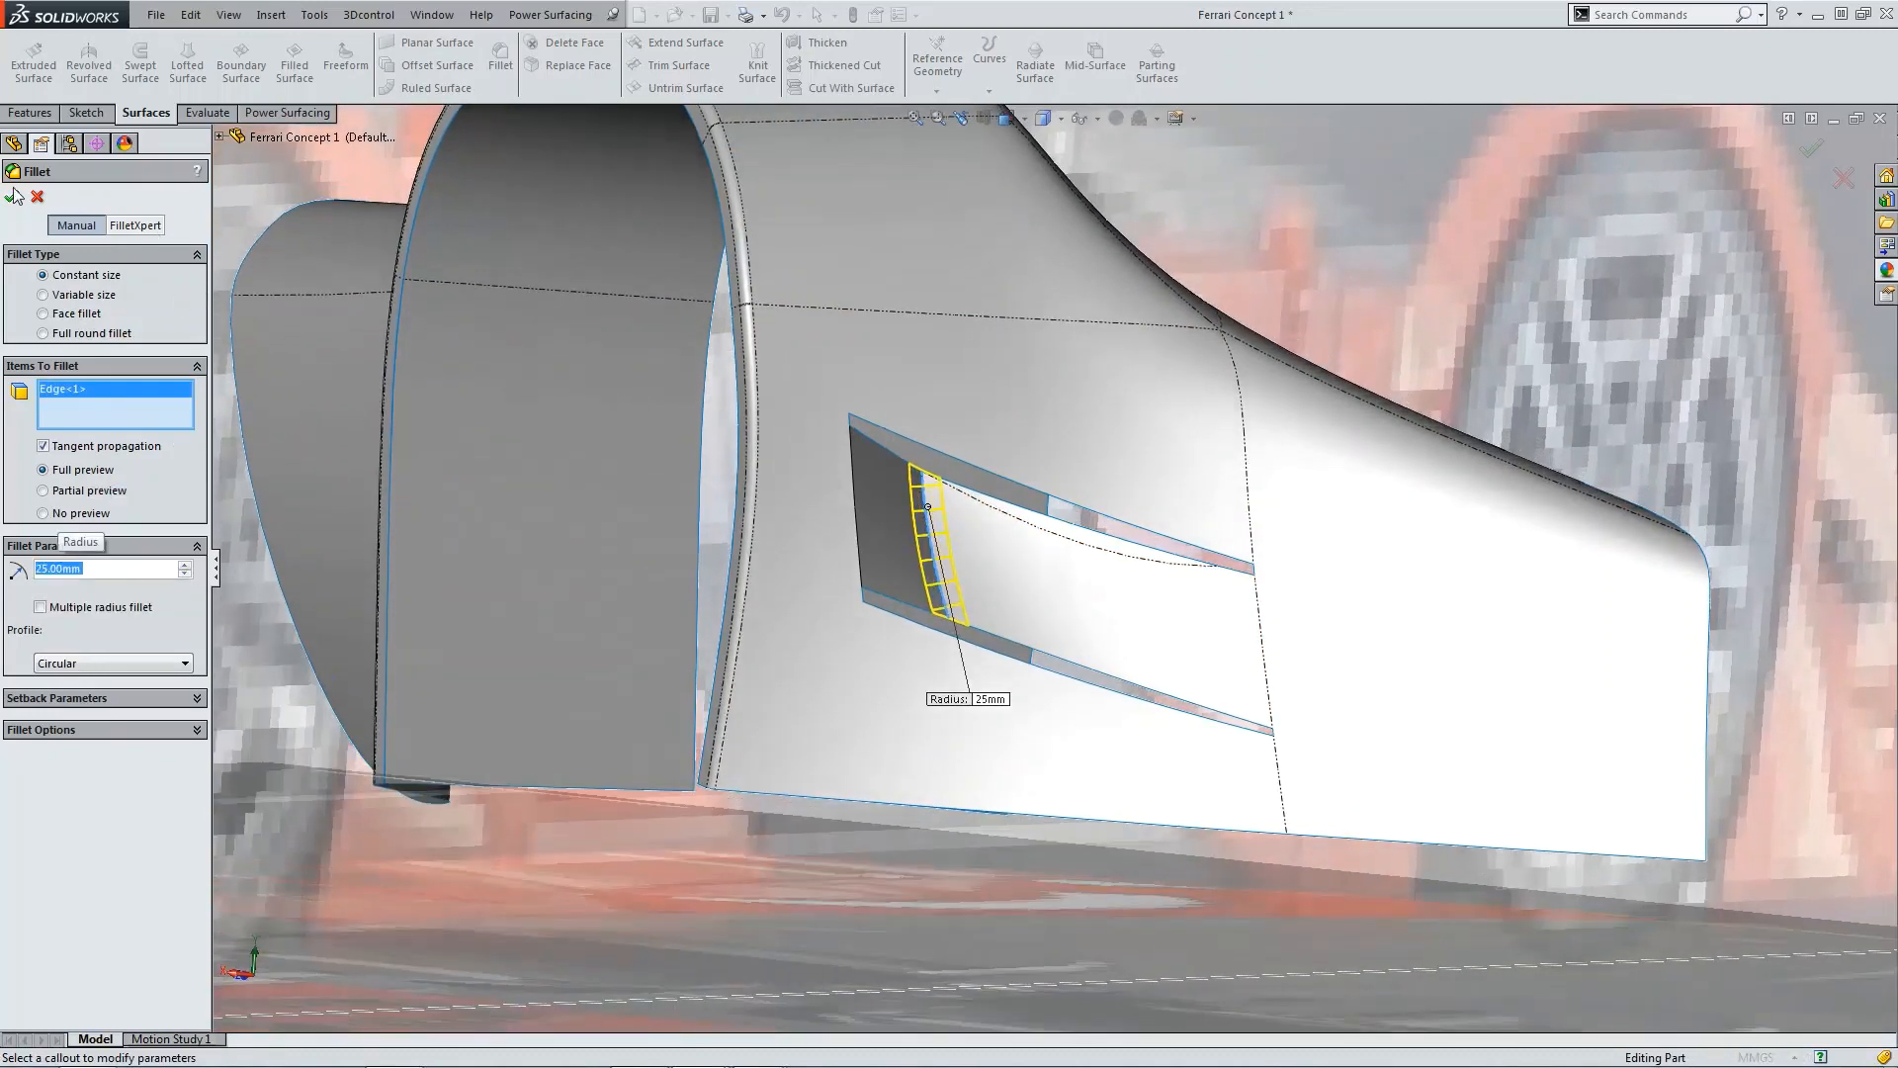
left_click(14, 197)
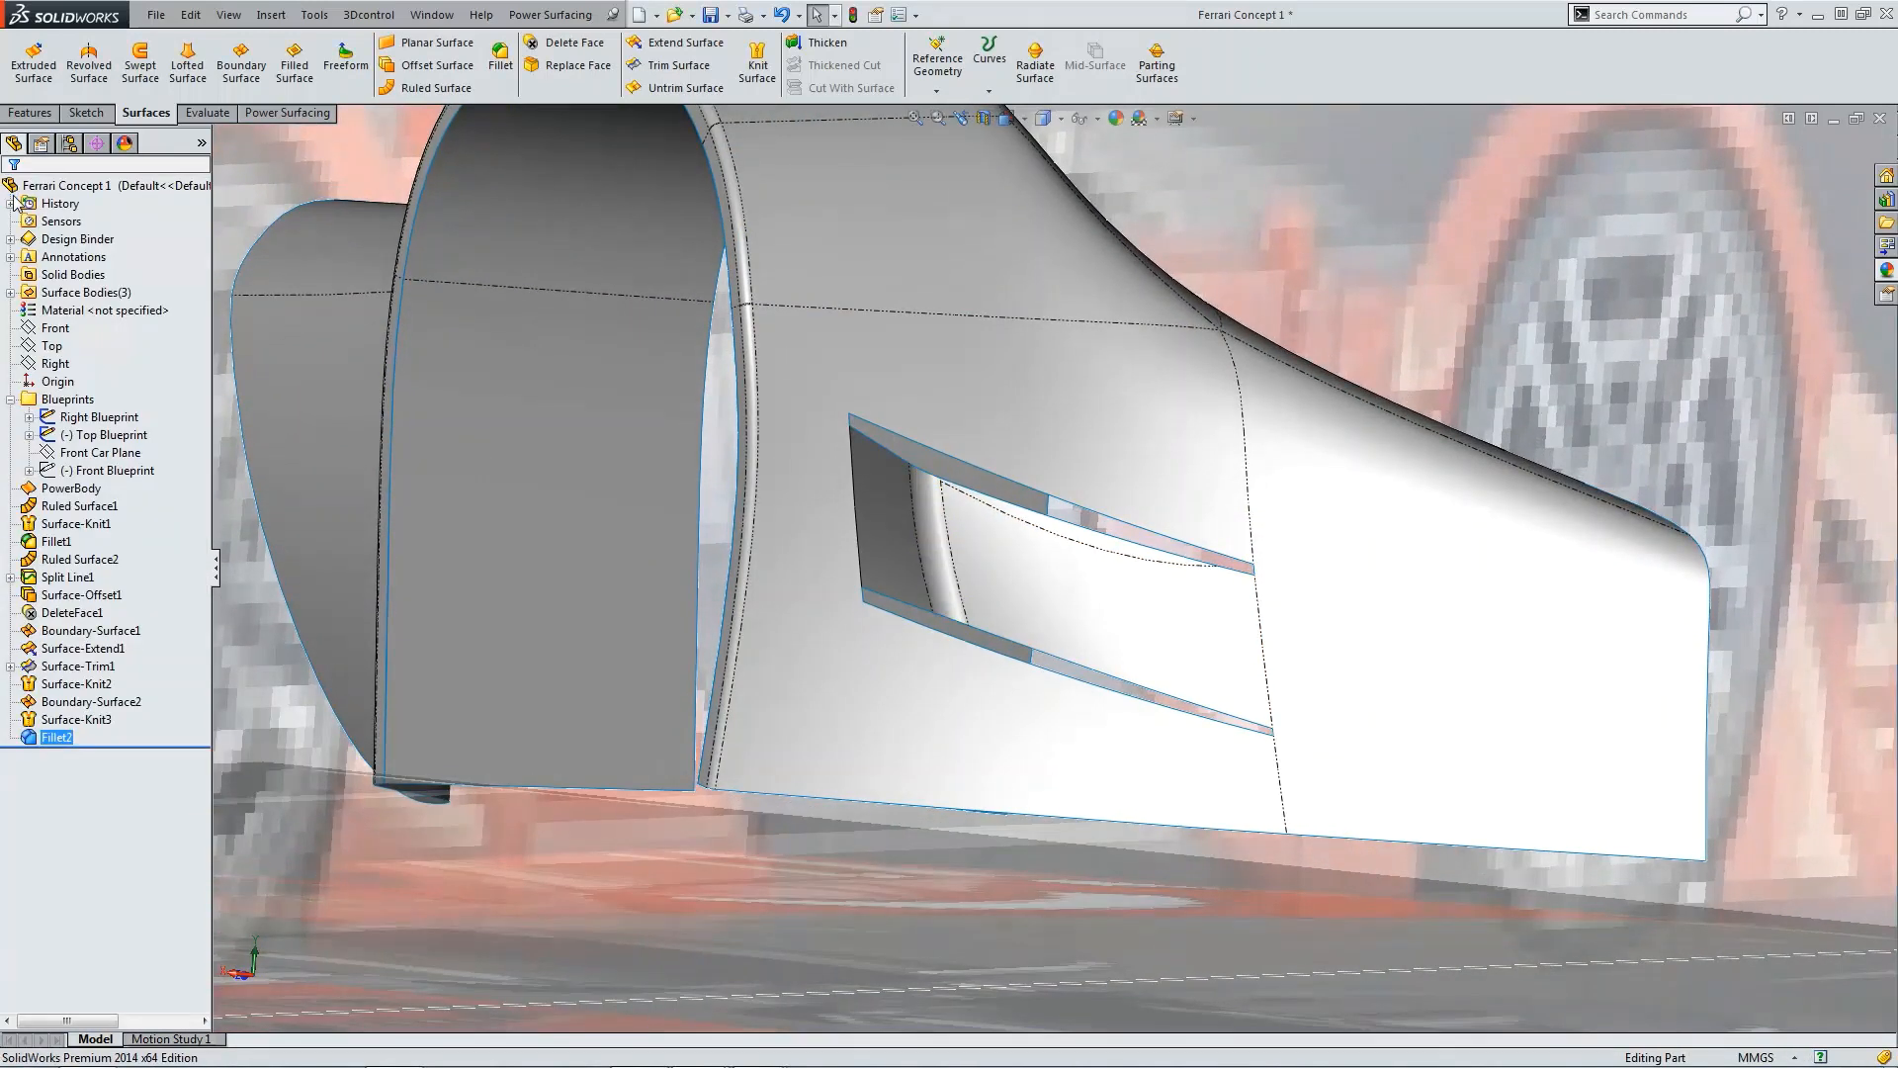
Step: Start a filled surface on the open loop along the intake's upper gap and set the first edge to Tangent
left_click(295, 65)
right_click(919, 450)
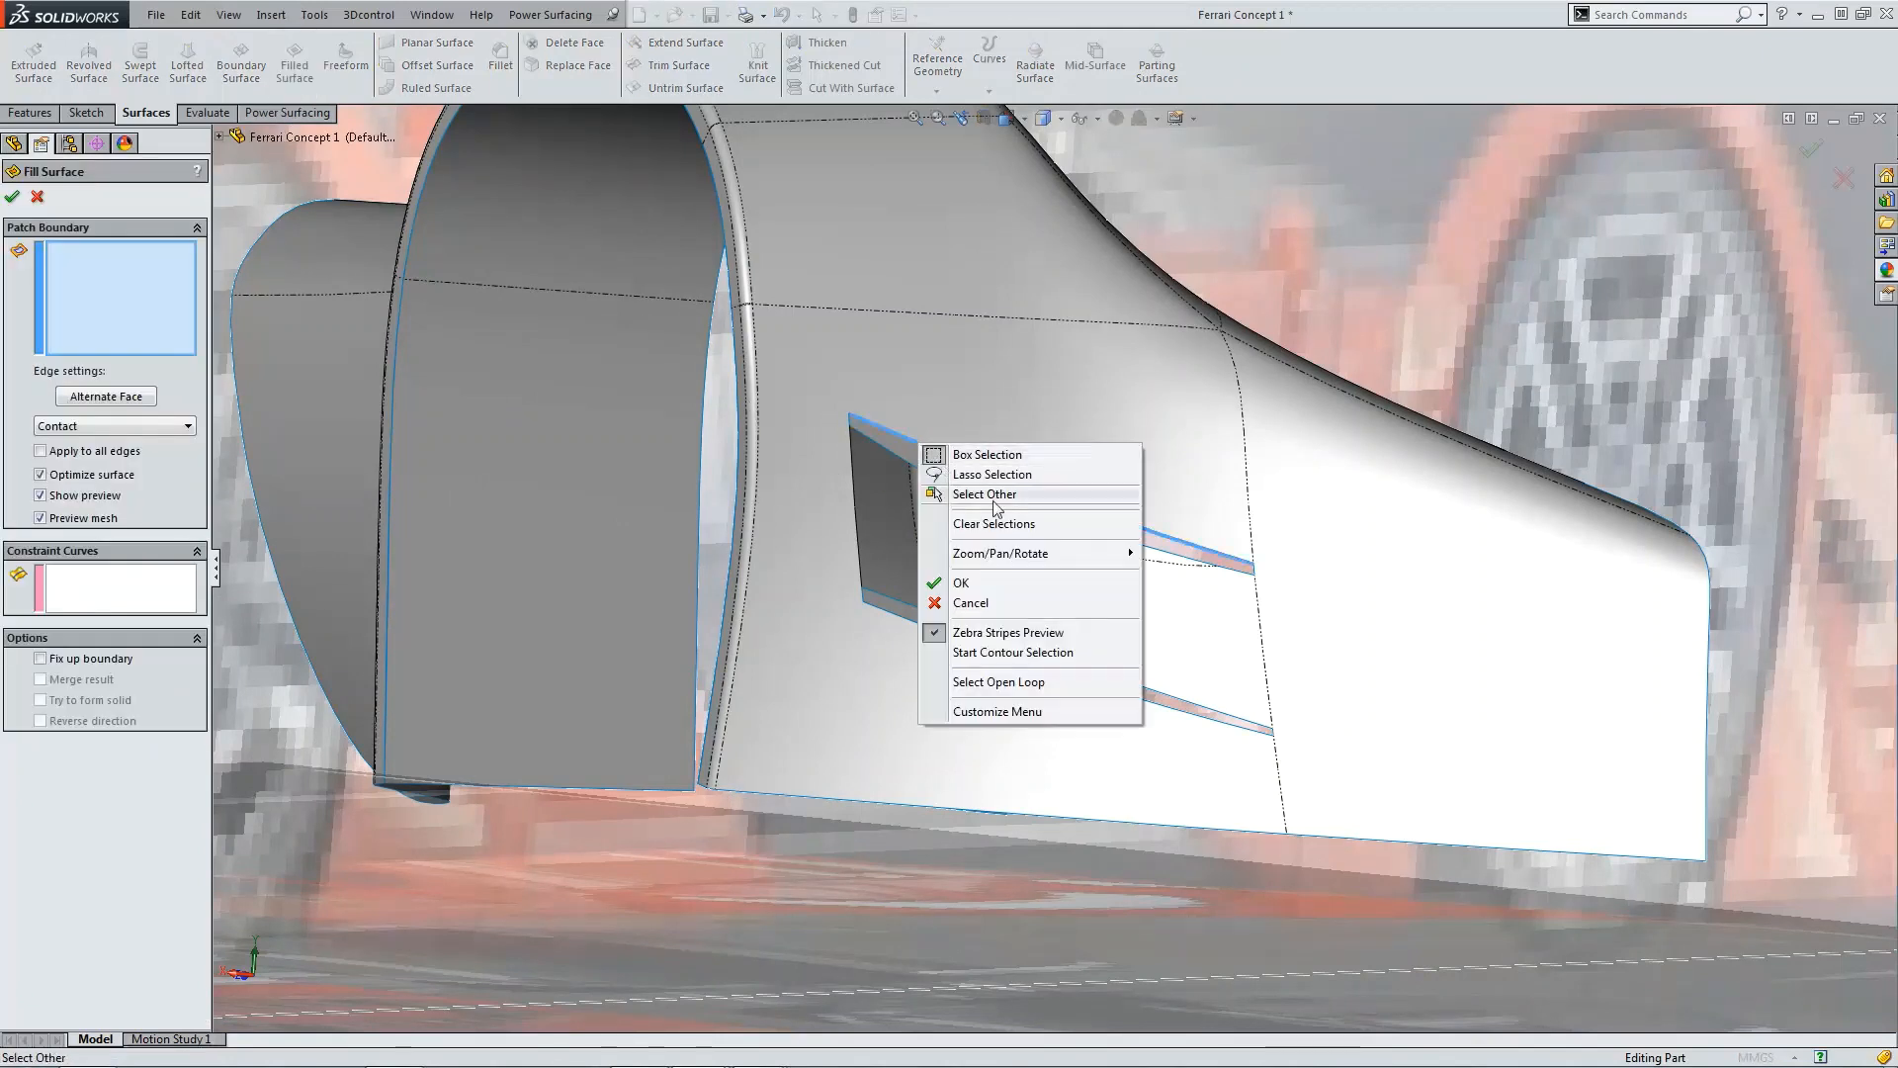
left_click(998, 683)
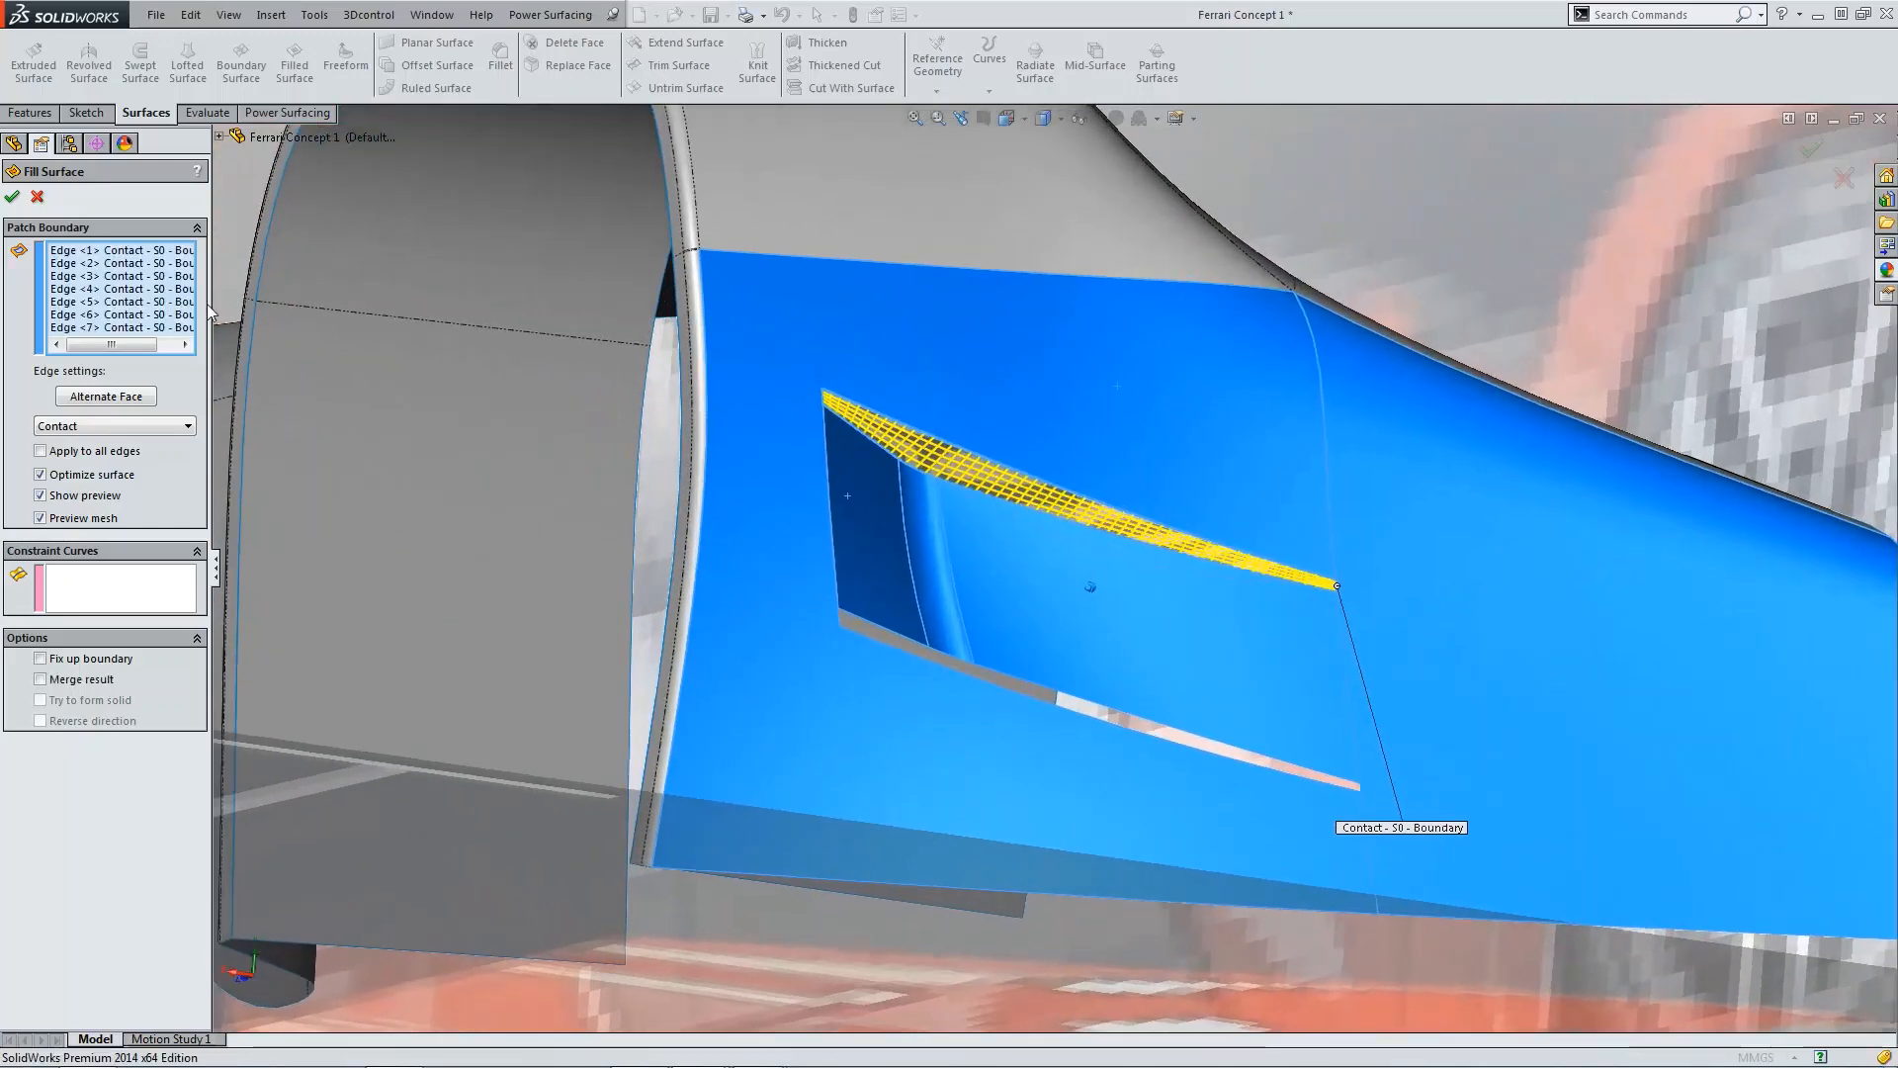
left_click(135, 253)
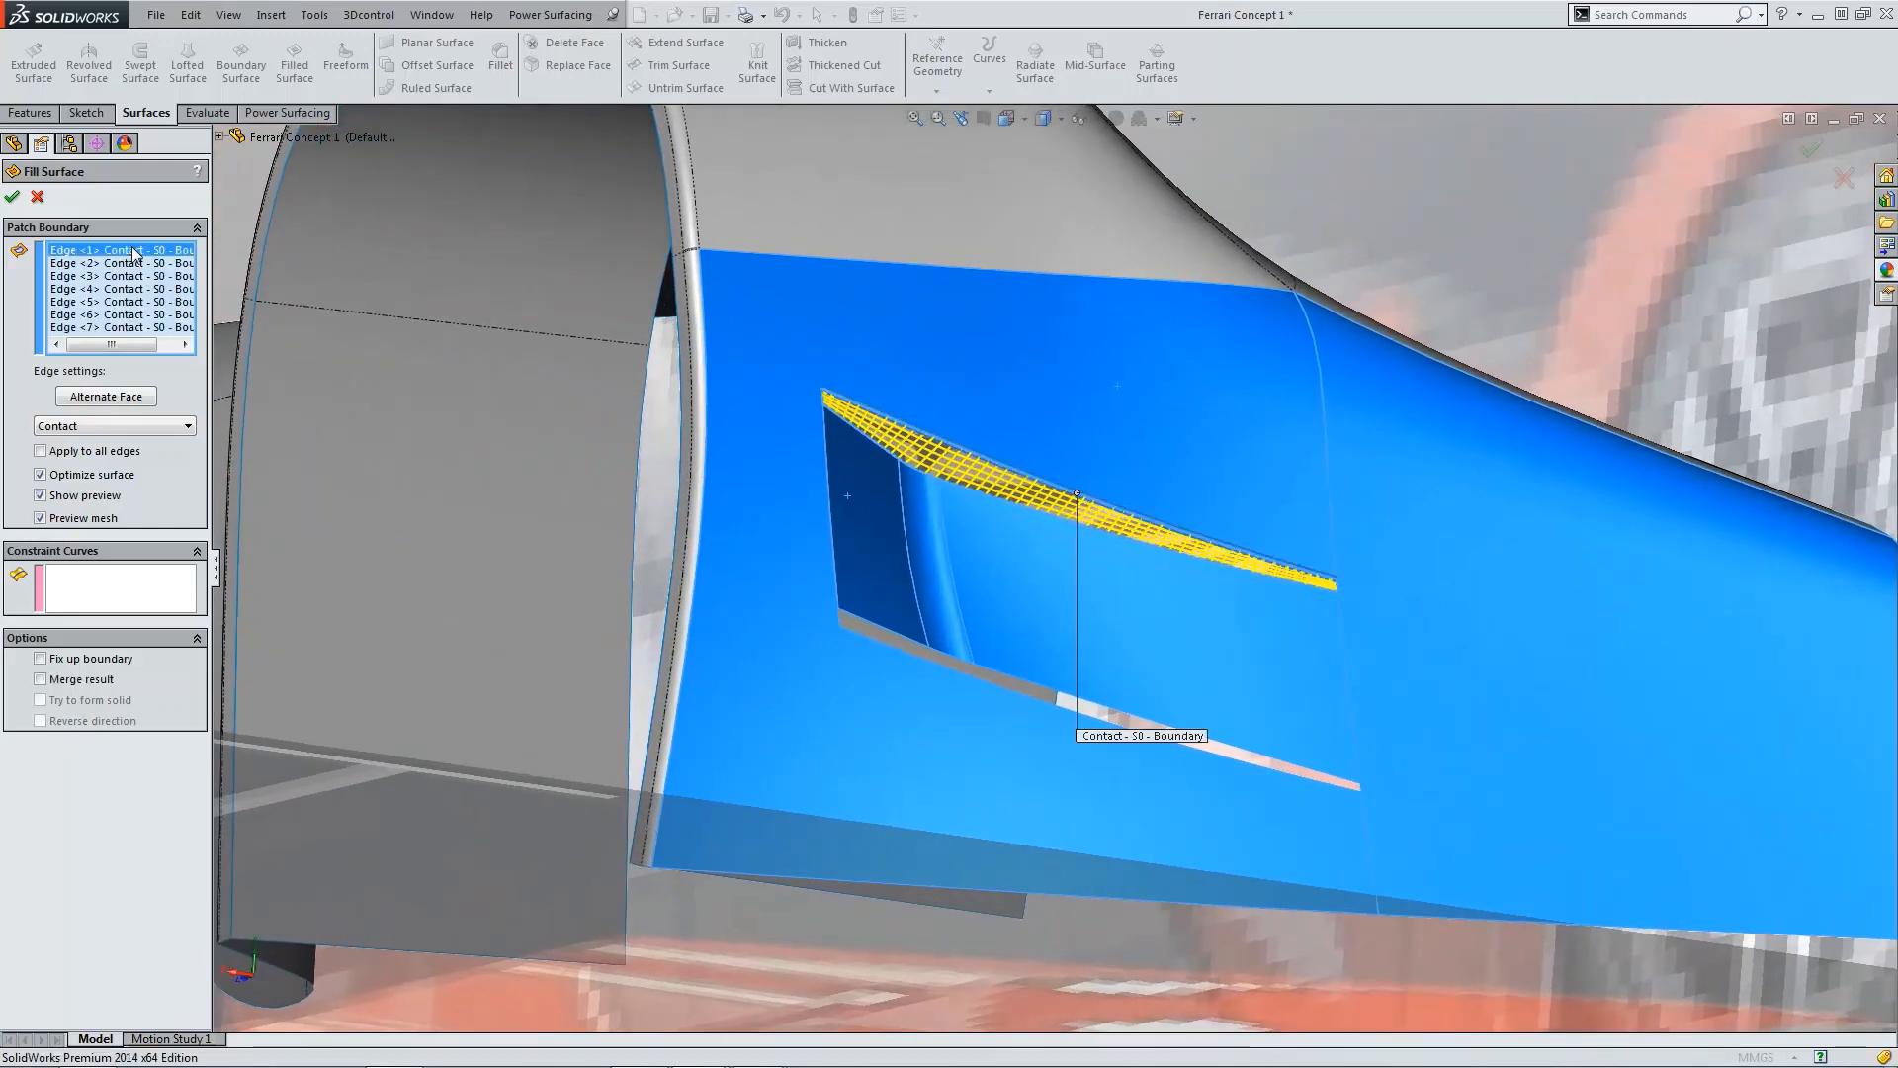
left_click(148, 425)
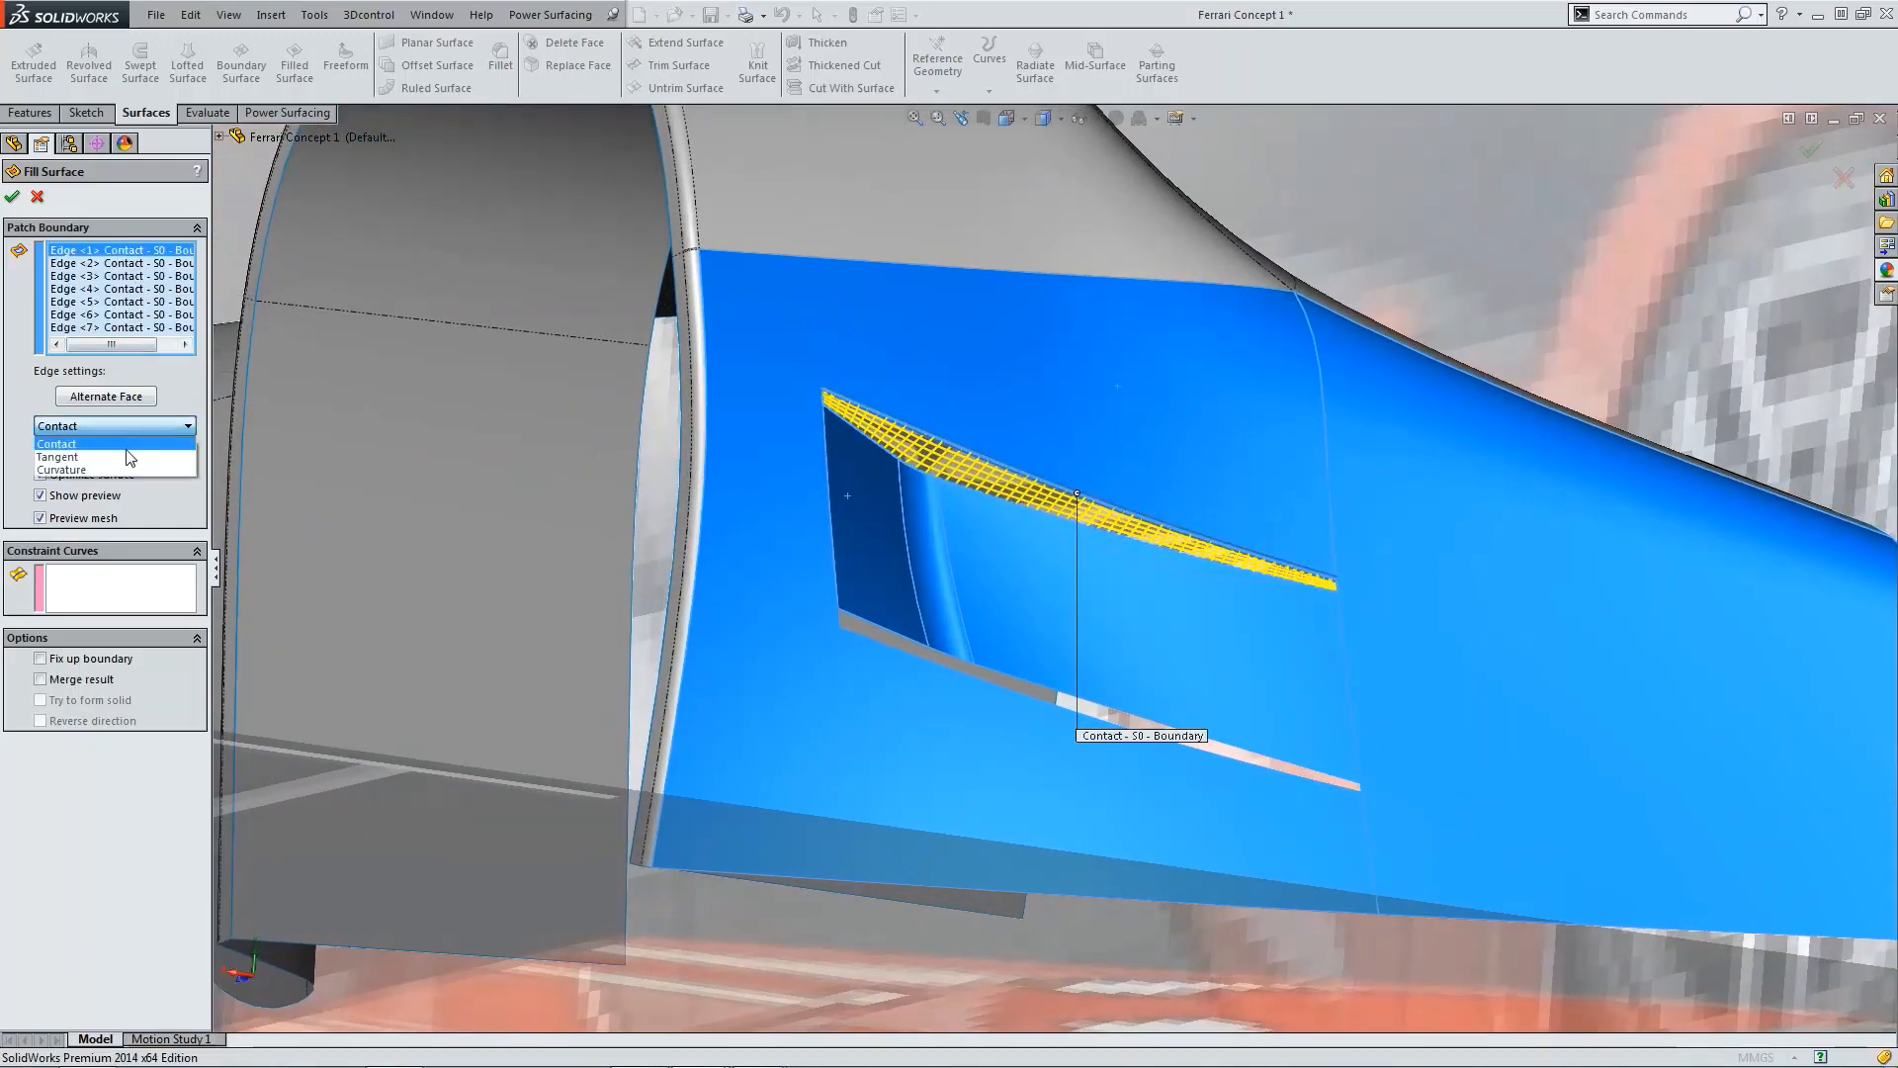
left_click(140, 474)
Step: Set boundary edges 3 through 7 to Tangent, keeping edge 2 as Contact, and complete the filled surface
left_click(107, 264)
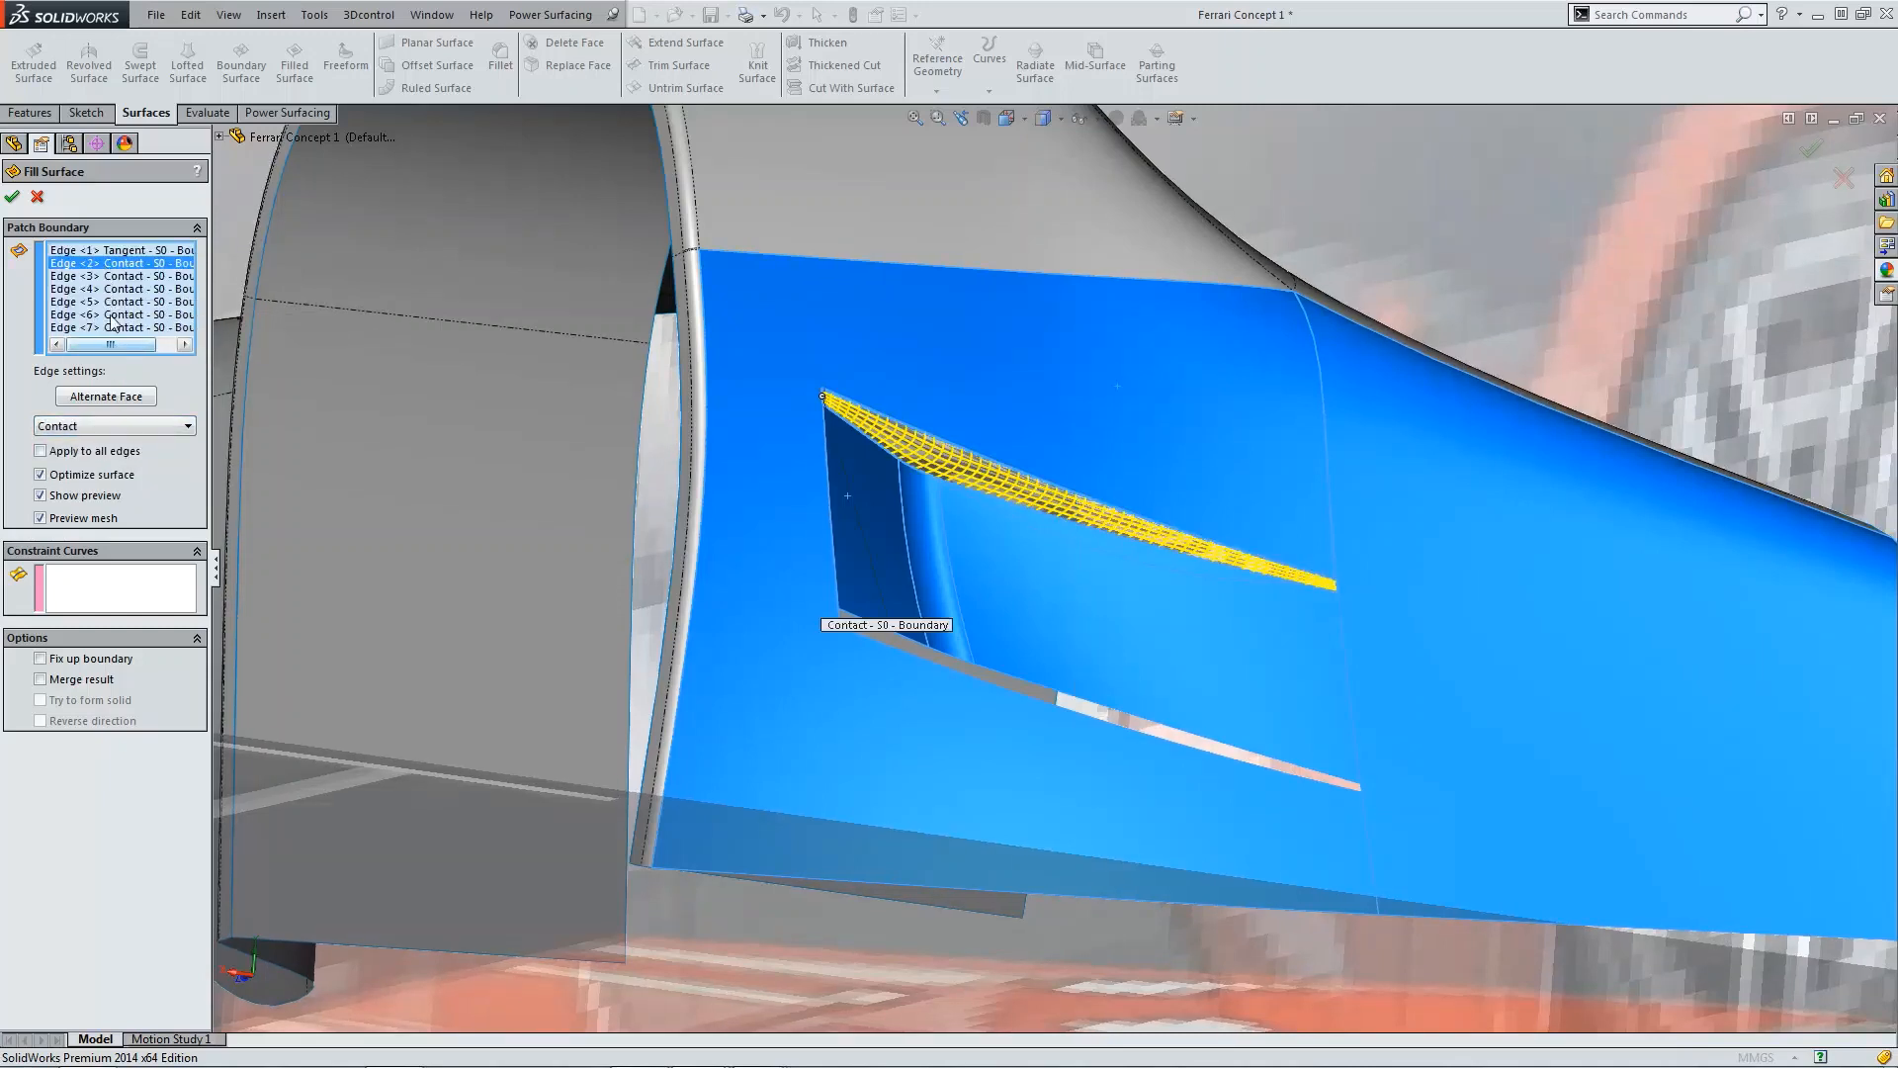
left_click(128, 277)
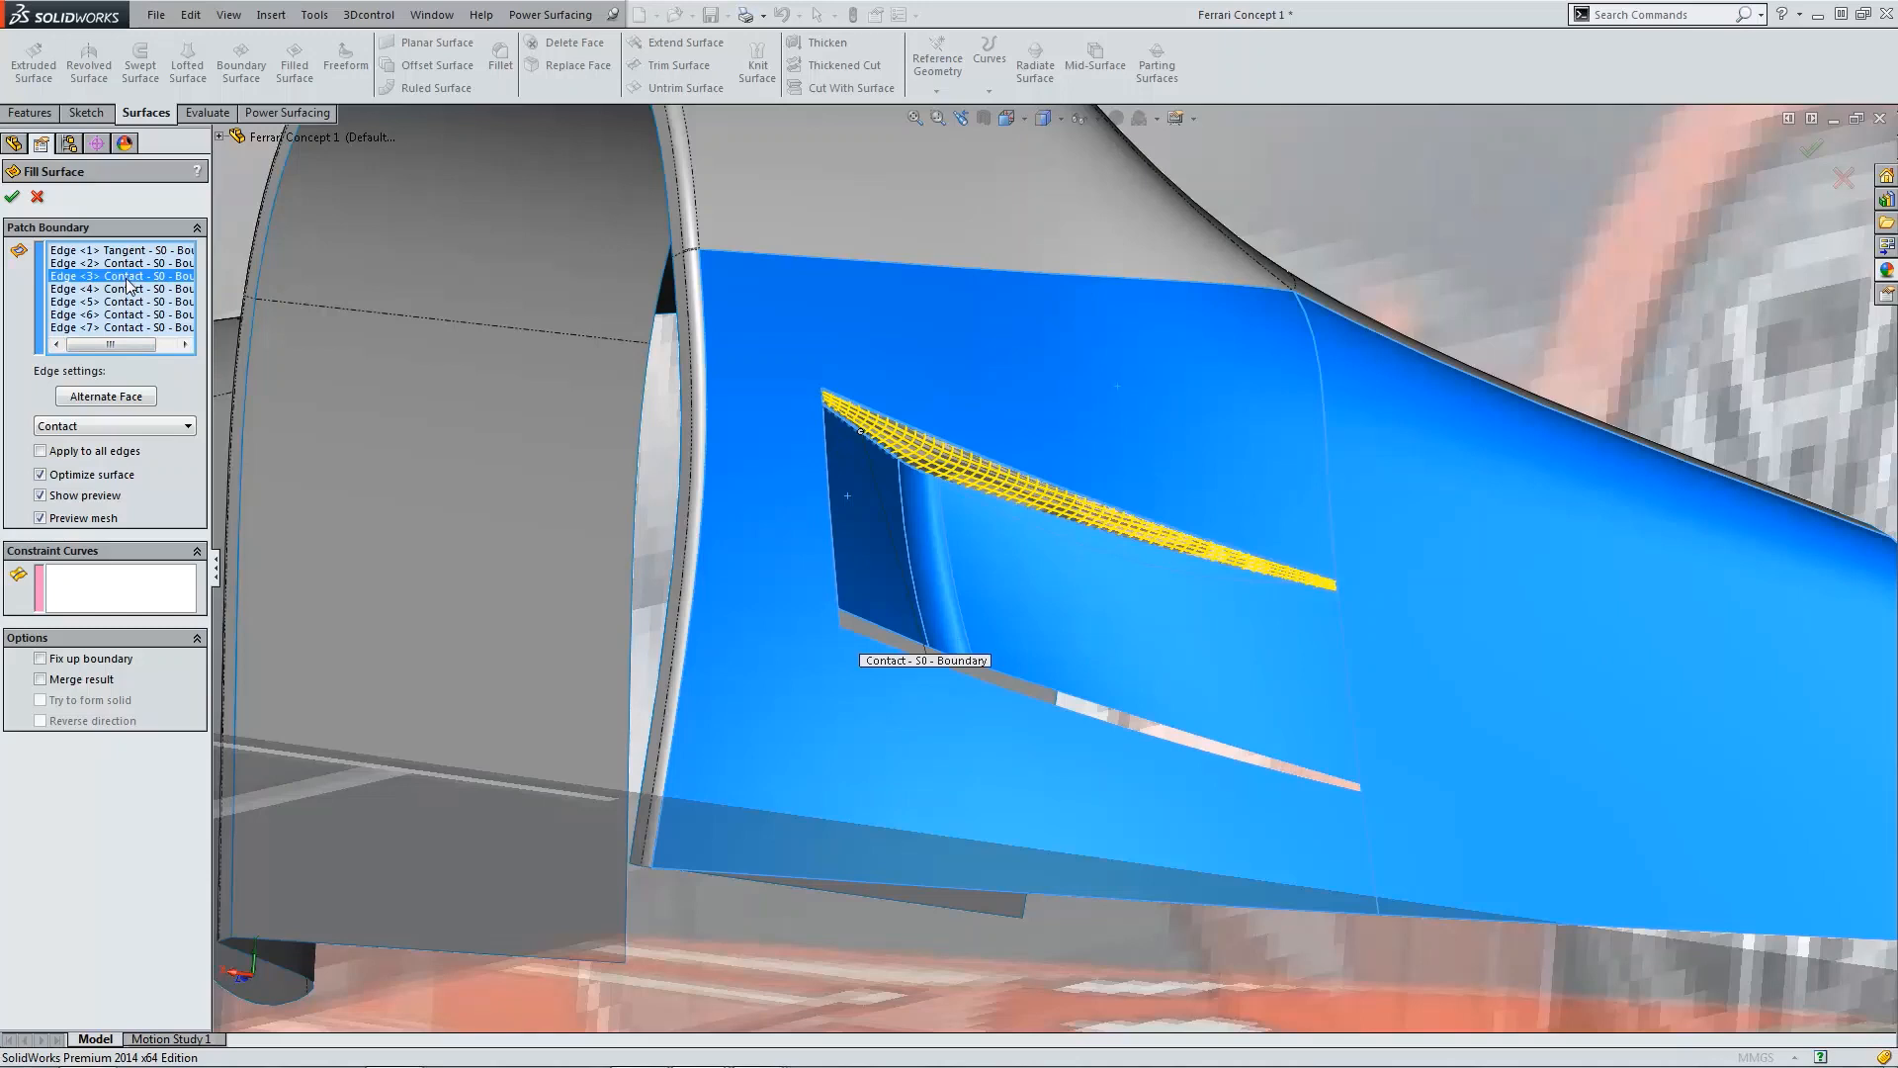
left_click(128, 426)
left_click(126, 459)
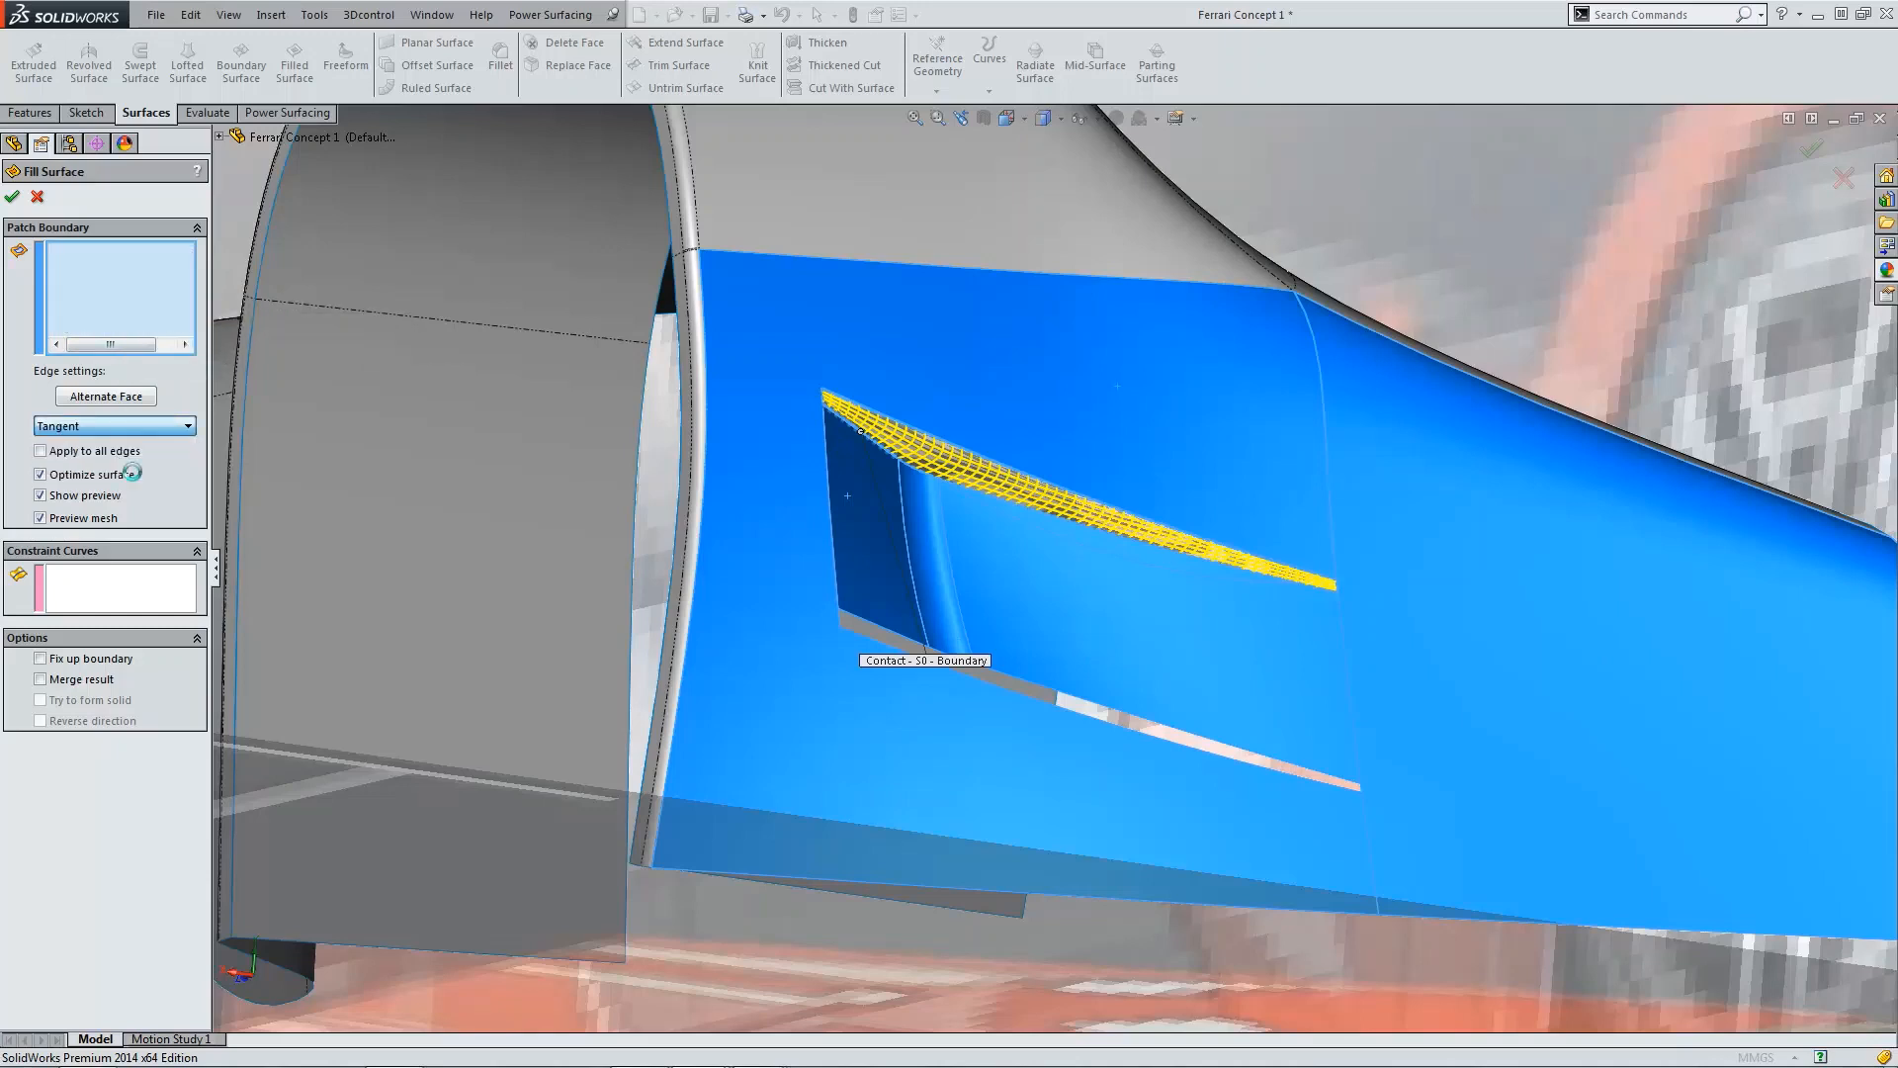
left_click(127, 289)
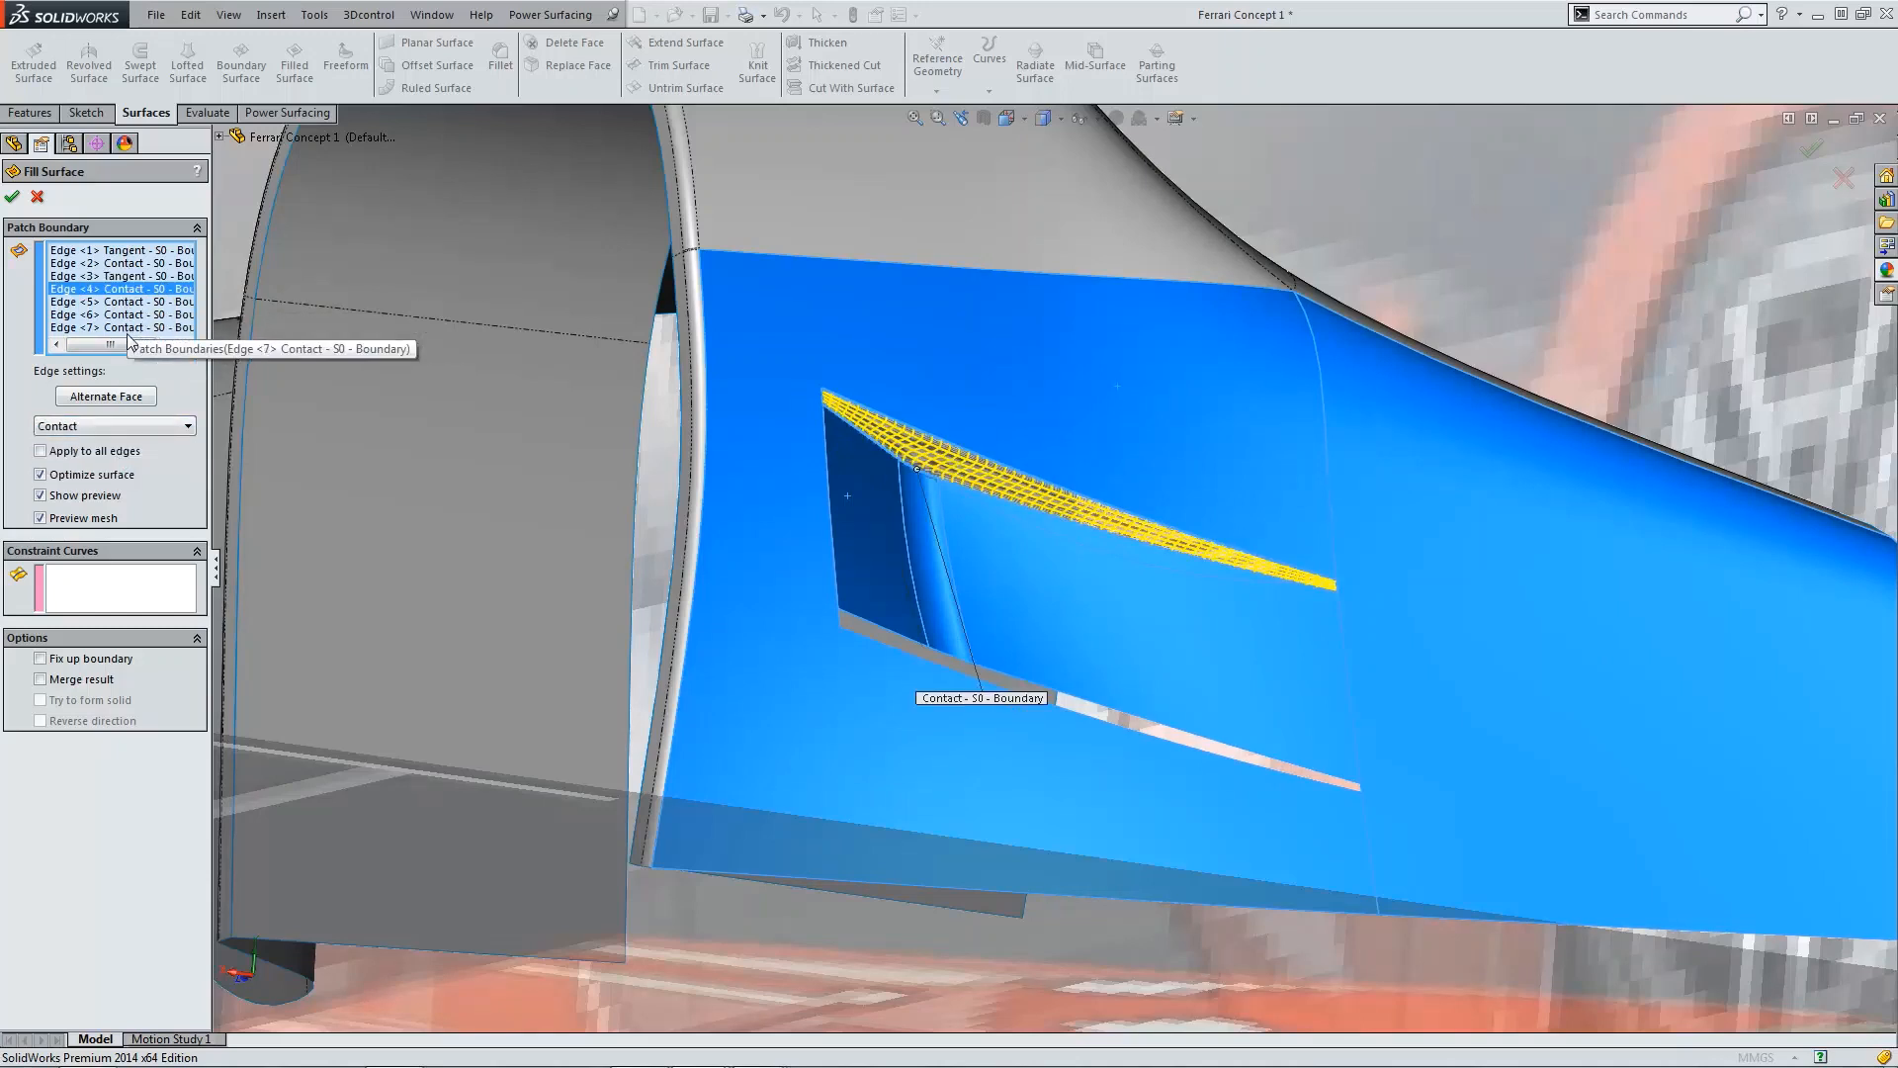
left_click(120, 426)
left_click(115, 459)
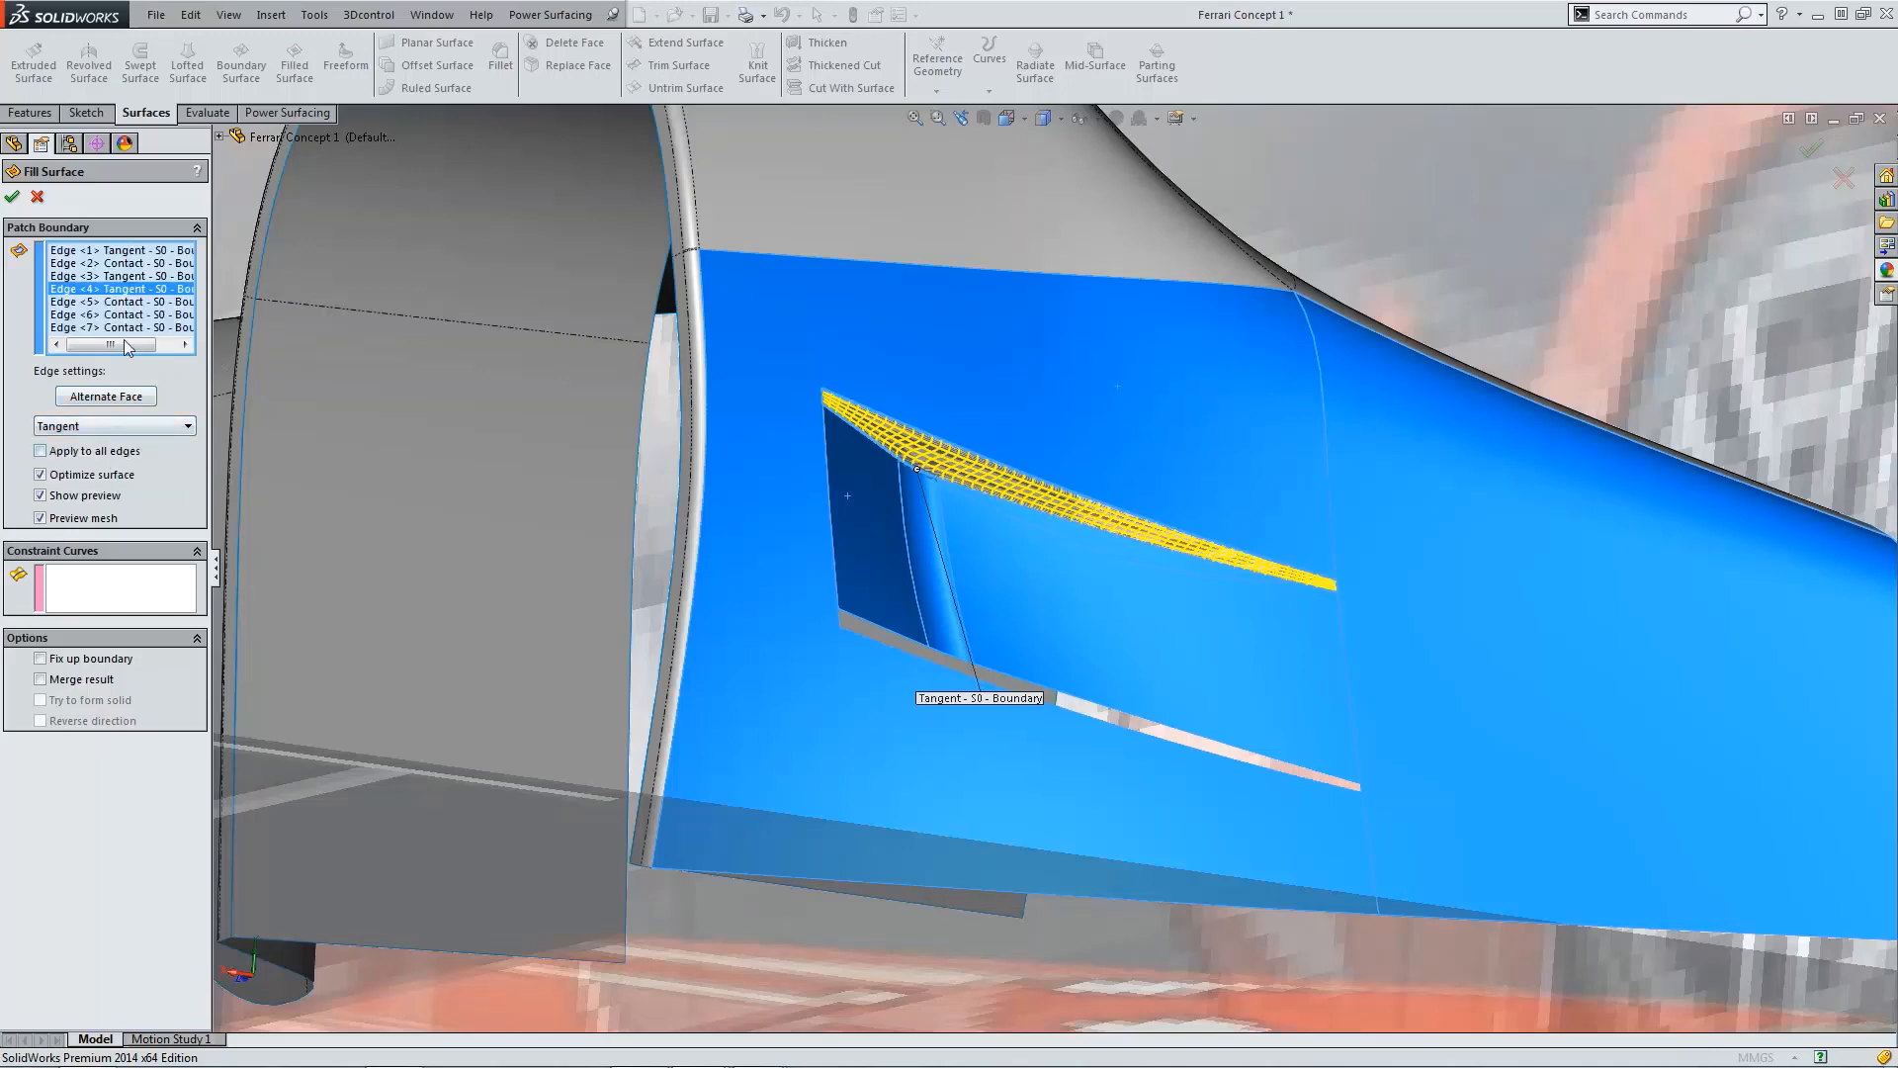
left_click(121, 302)
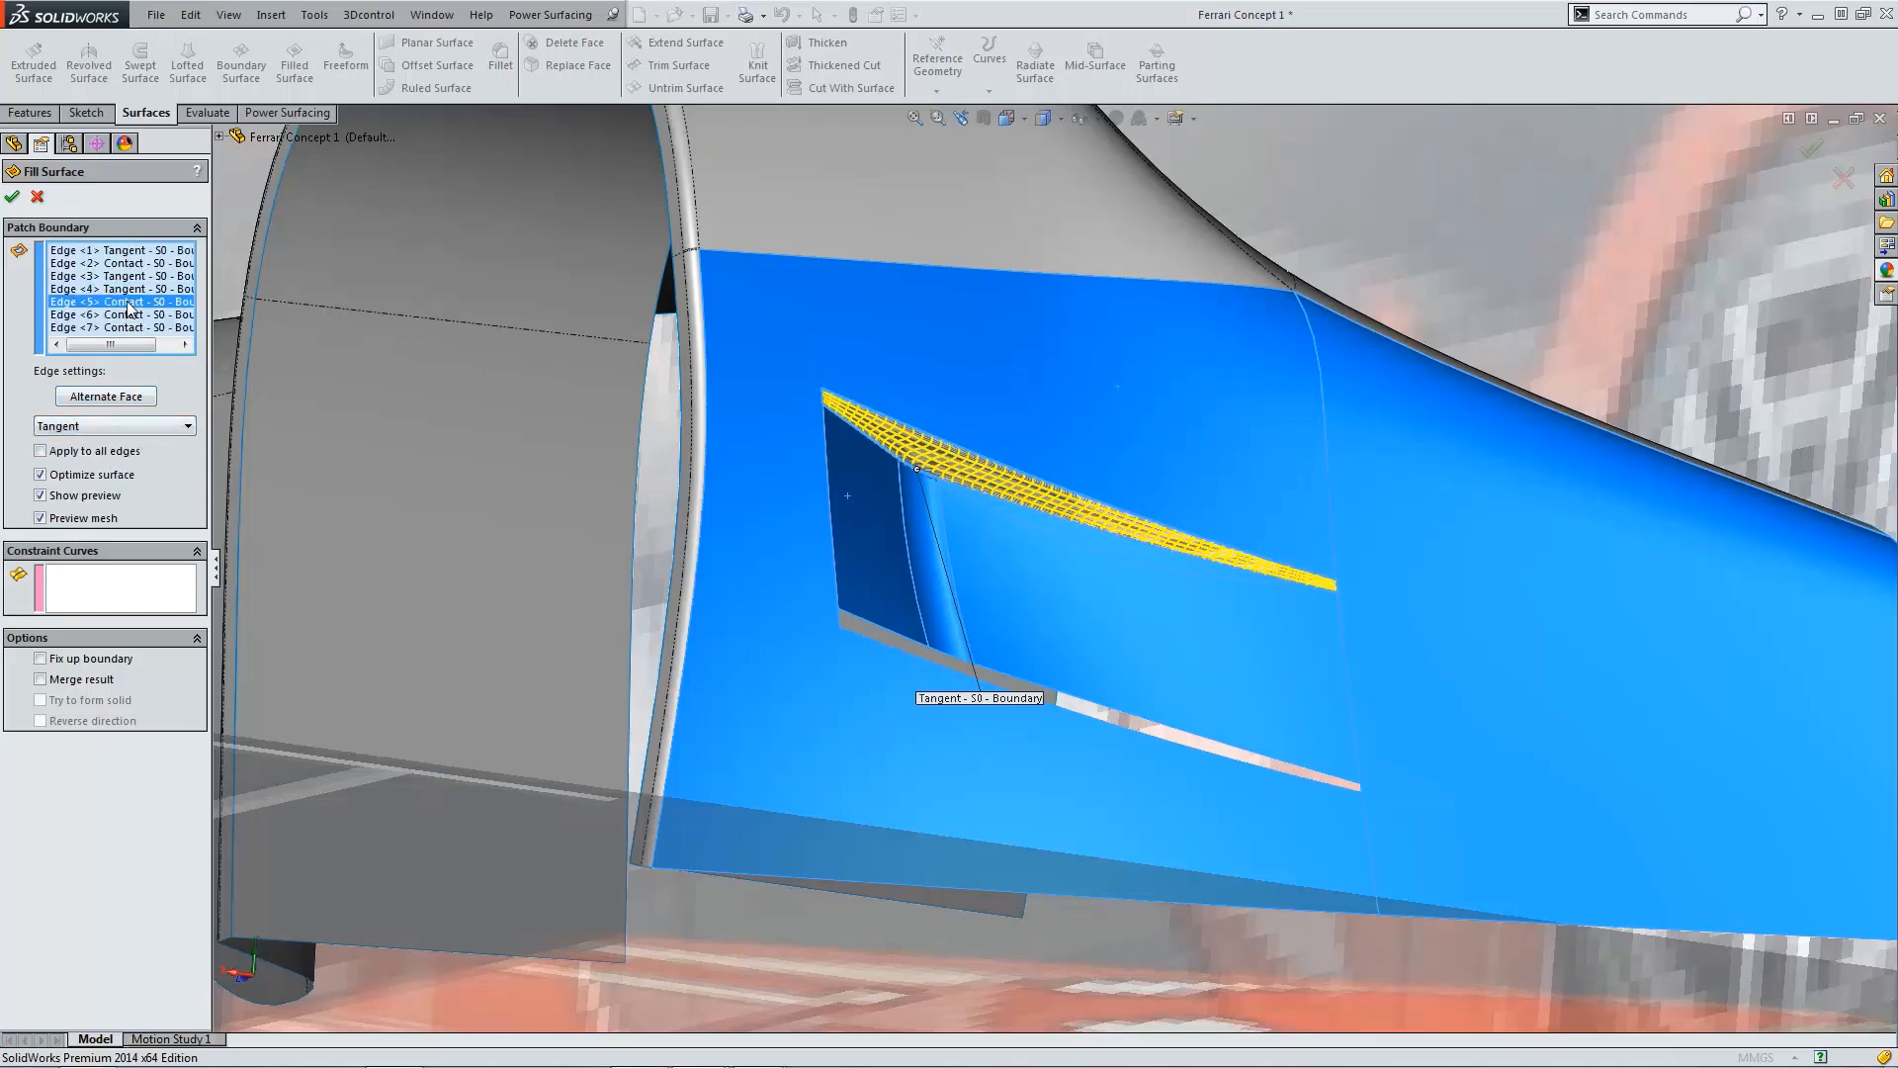
left_click(119, 427)
left_click(115, 459)
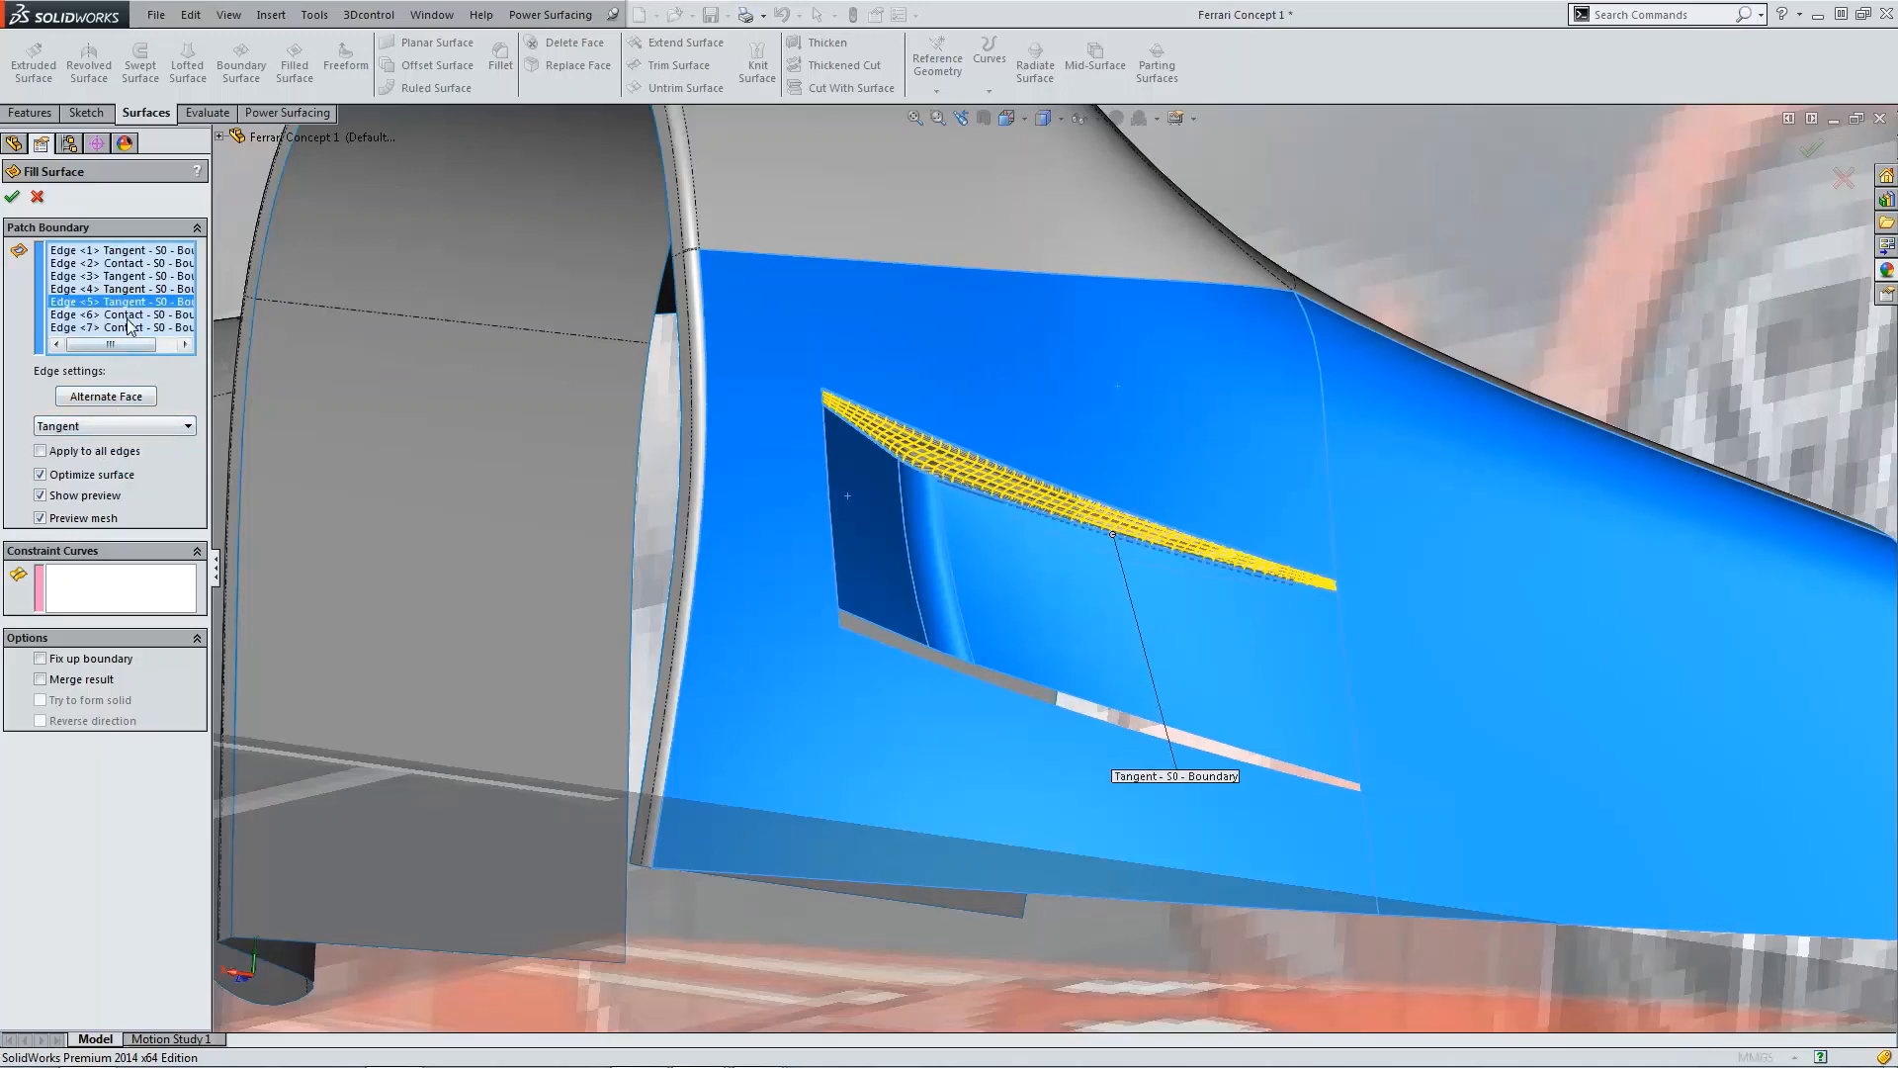
left_click(127, 314)
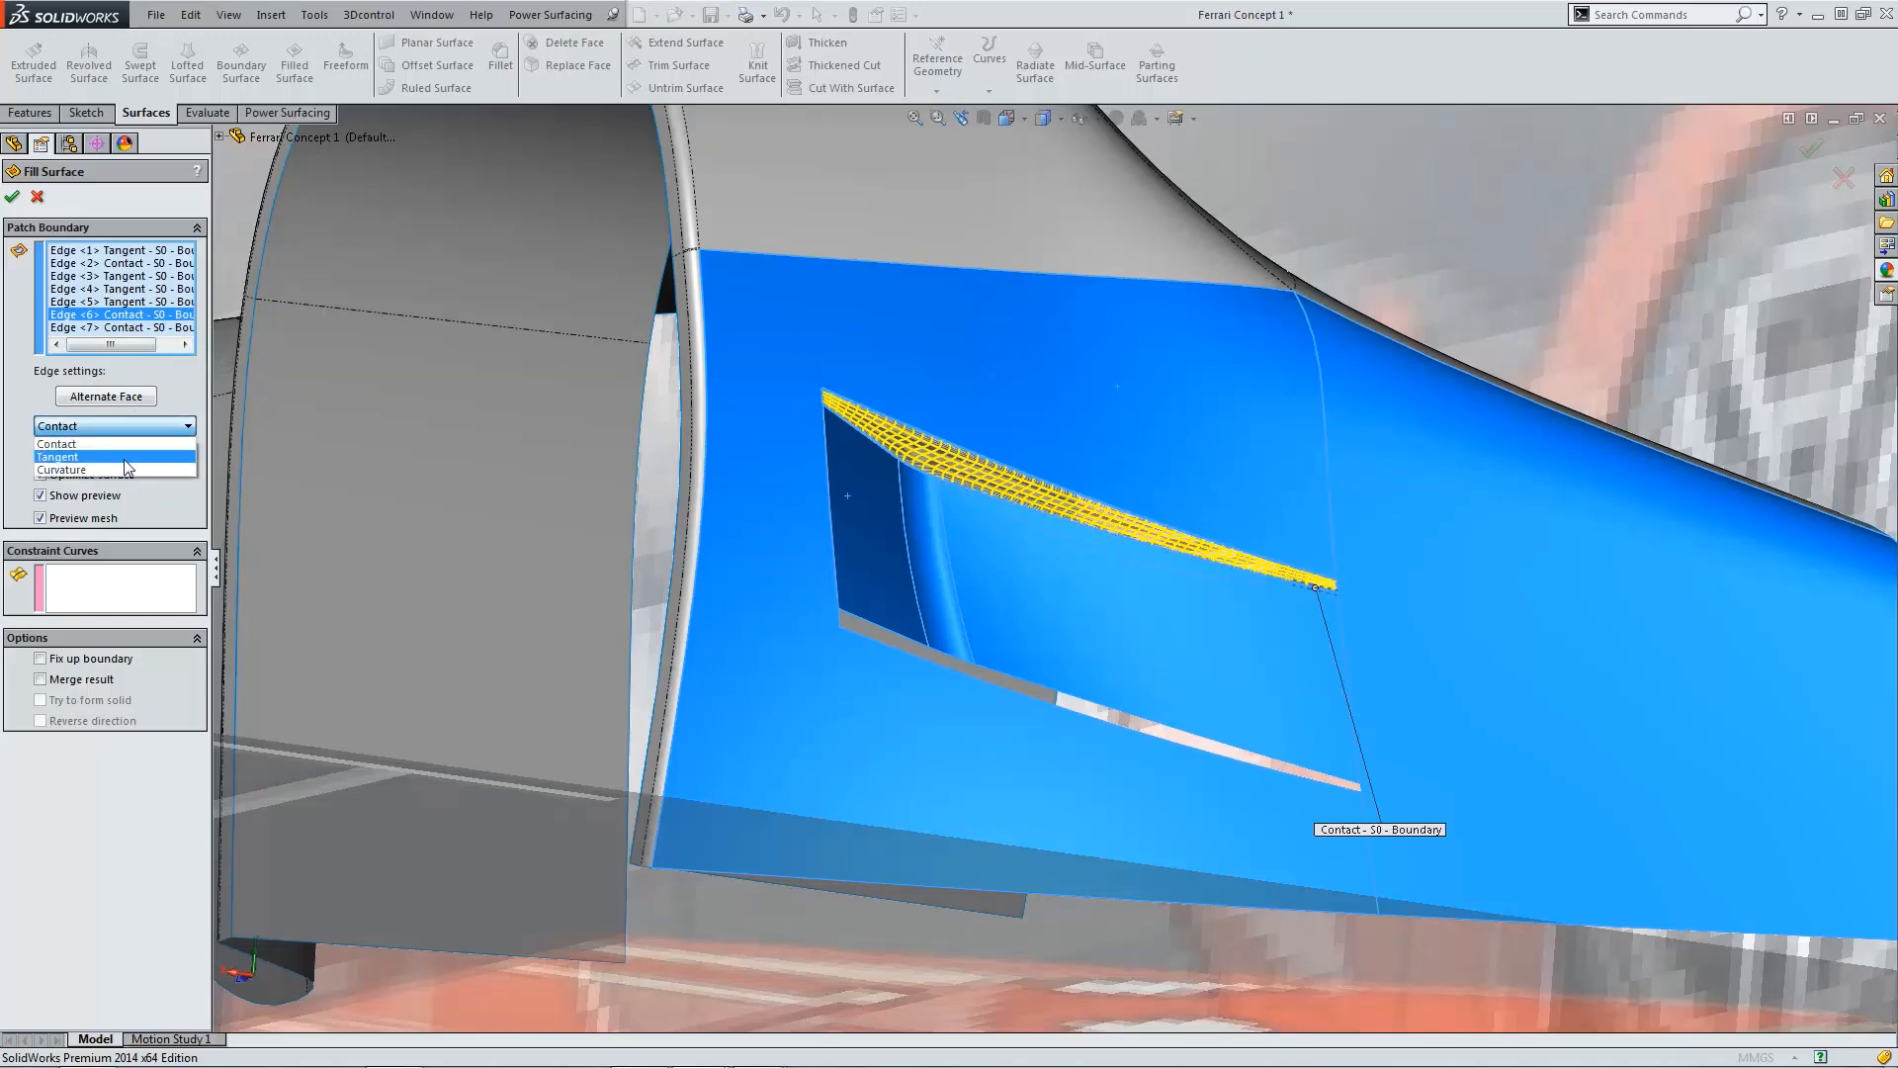
left_click(118, 457)
left_click(127, 327)
left_click(127, 426)
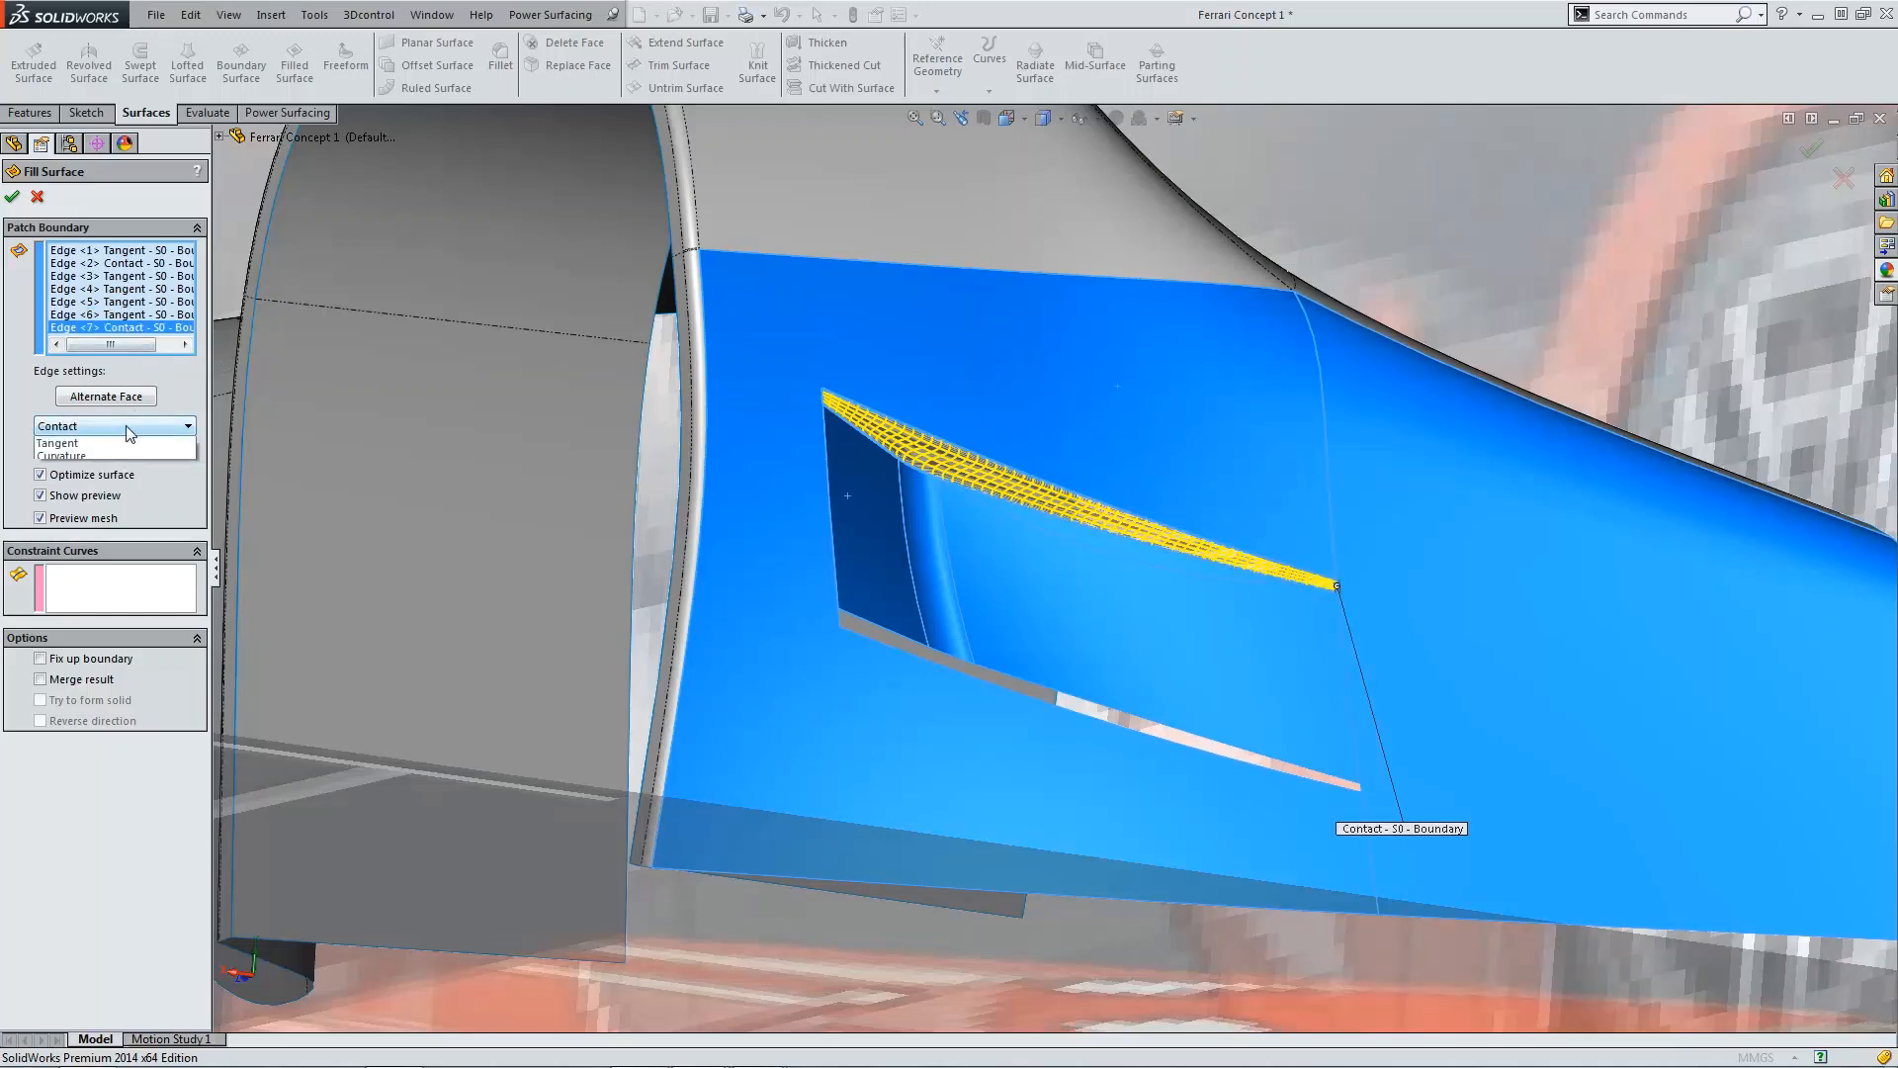
left_click(118, 458)
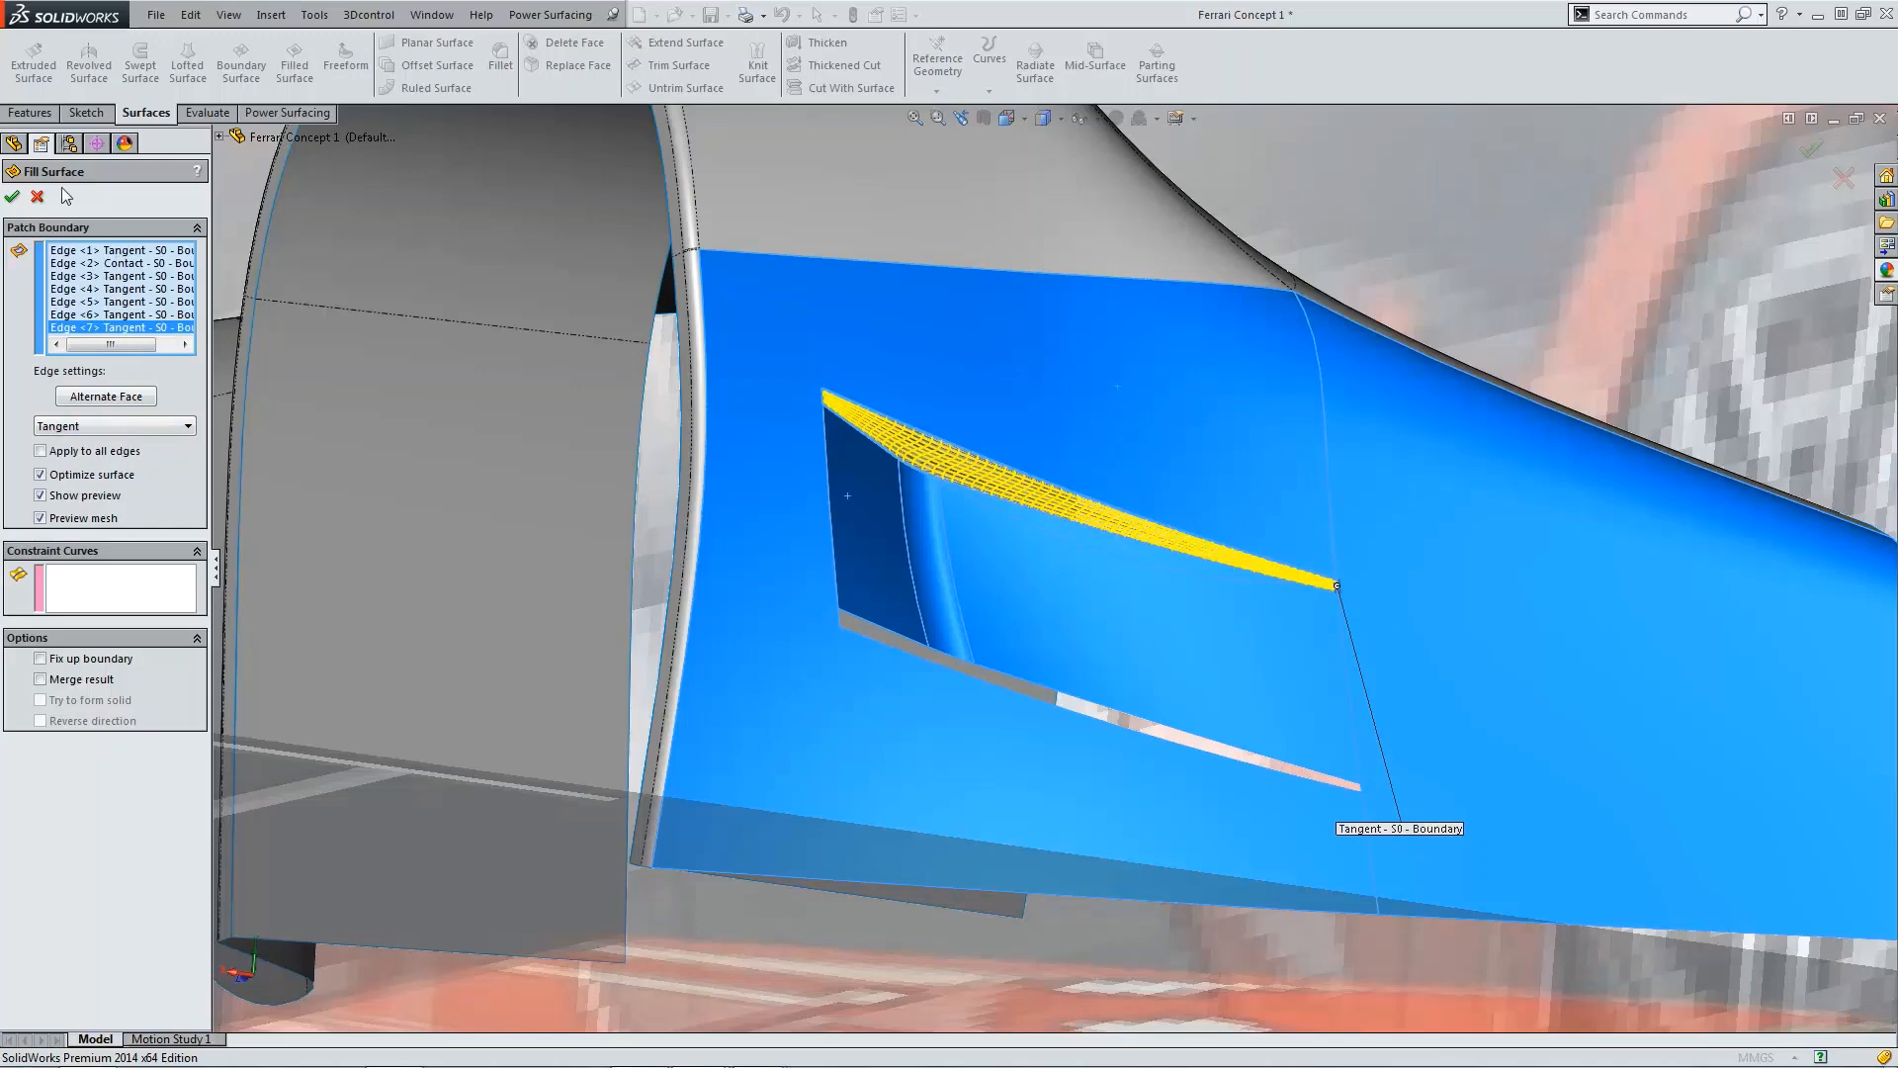
left_click(13, 198)
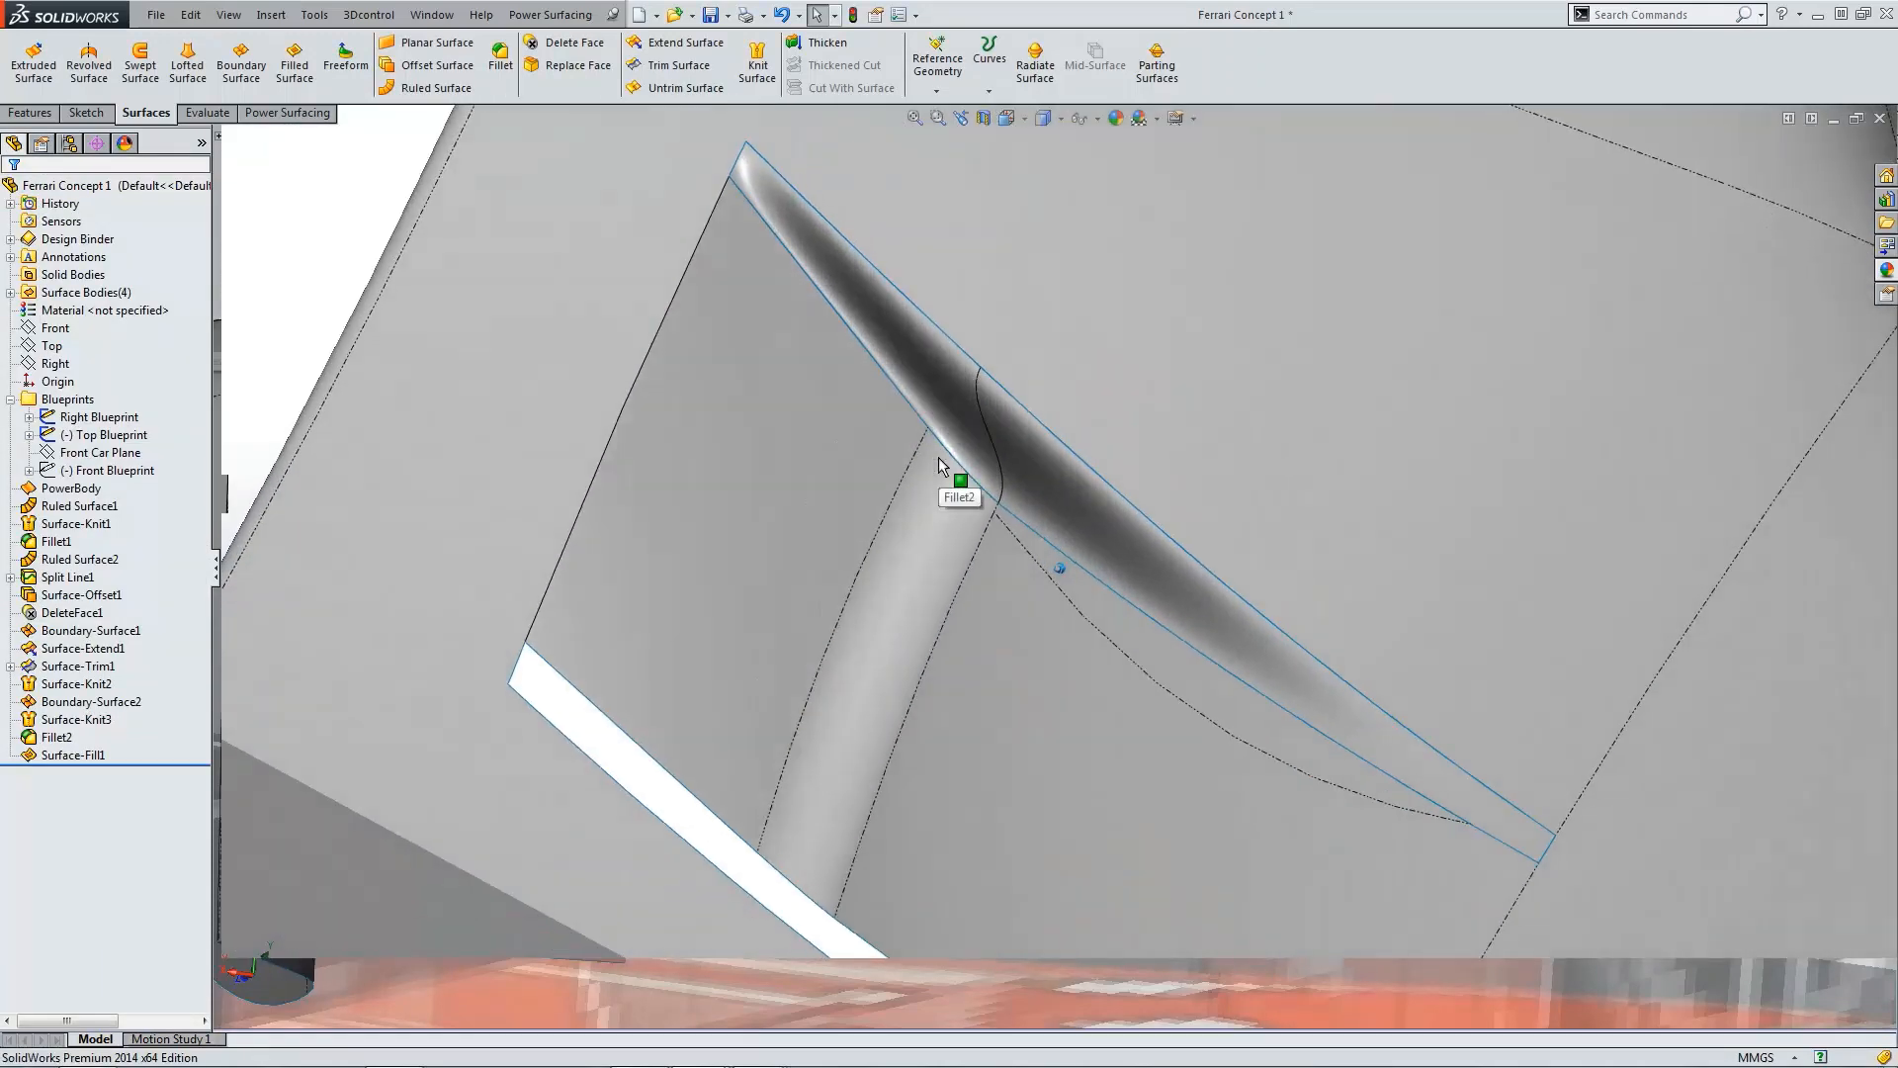
Step: Knit the filled surface together with the fender surface
left_click(758, 65)
left_click(752, 317)
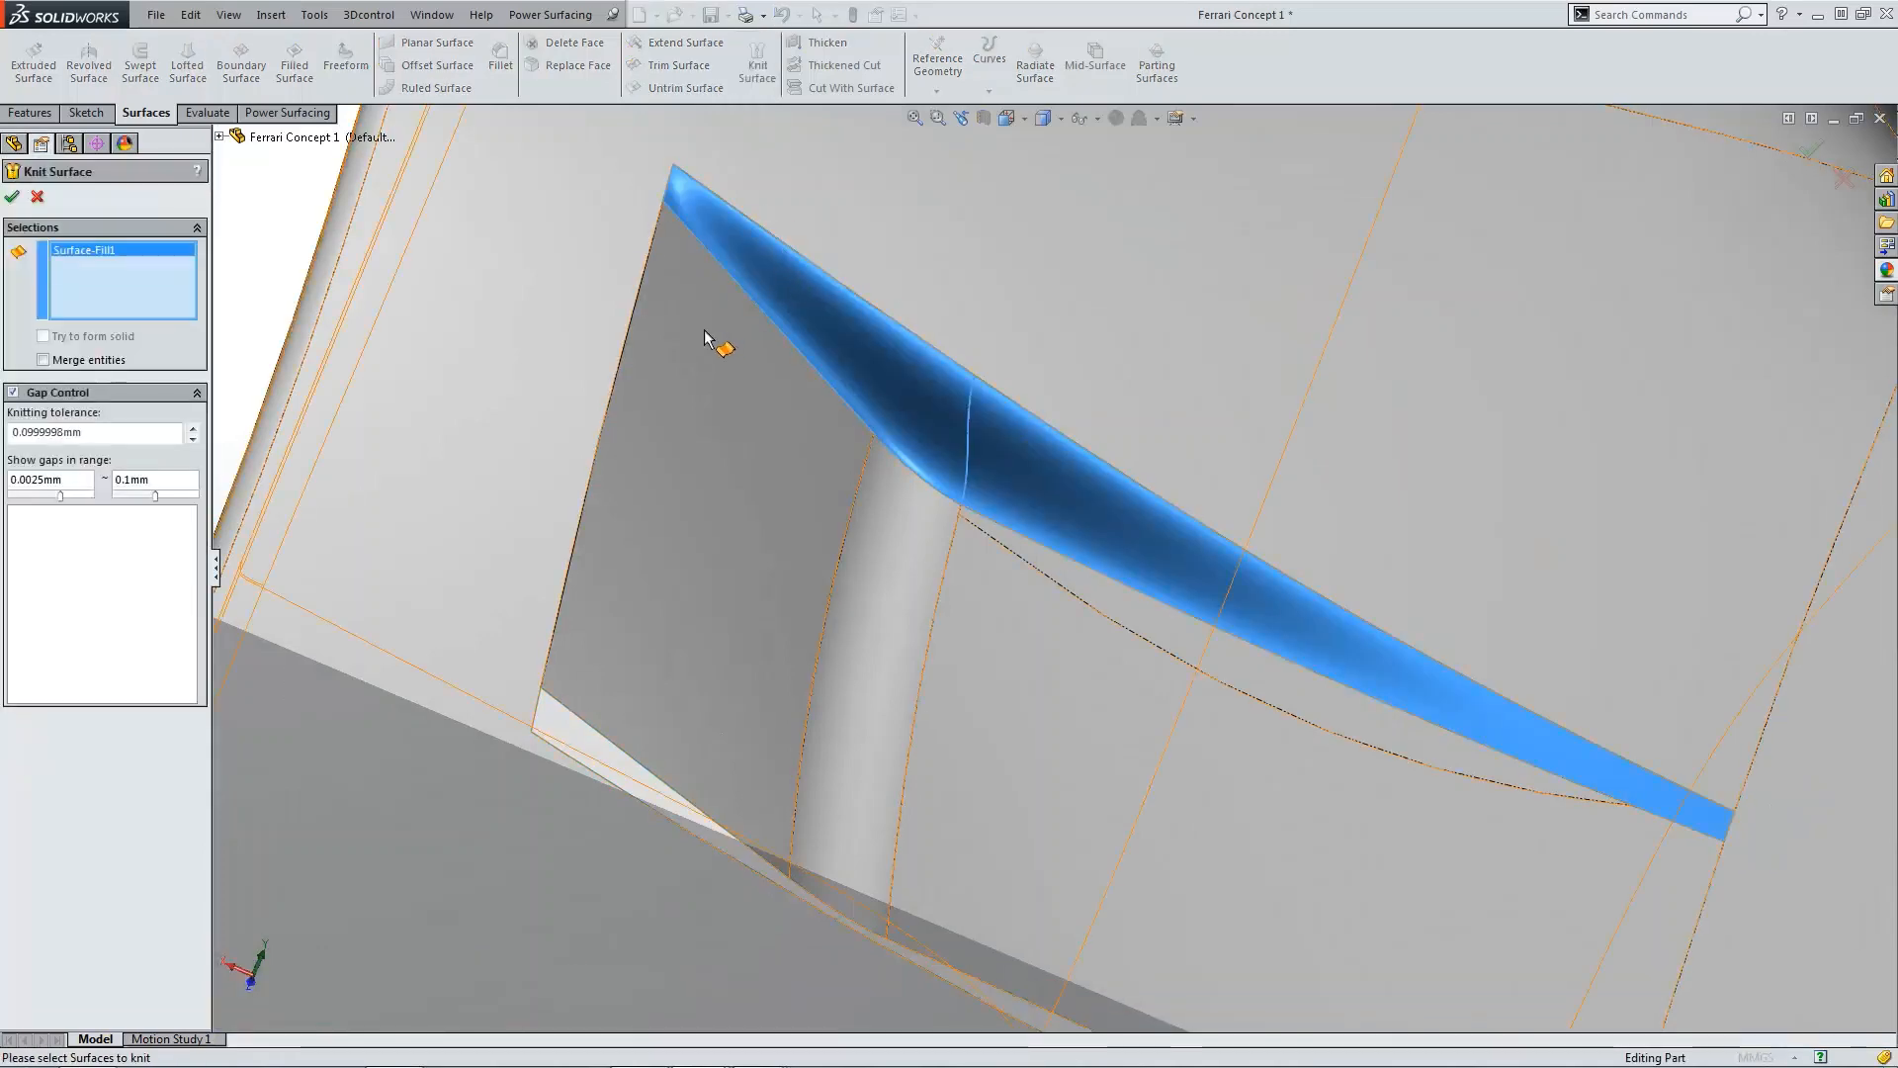
left_click(363, 310)
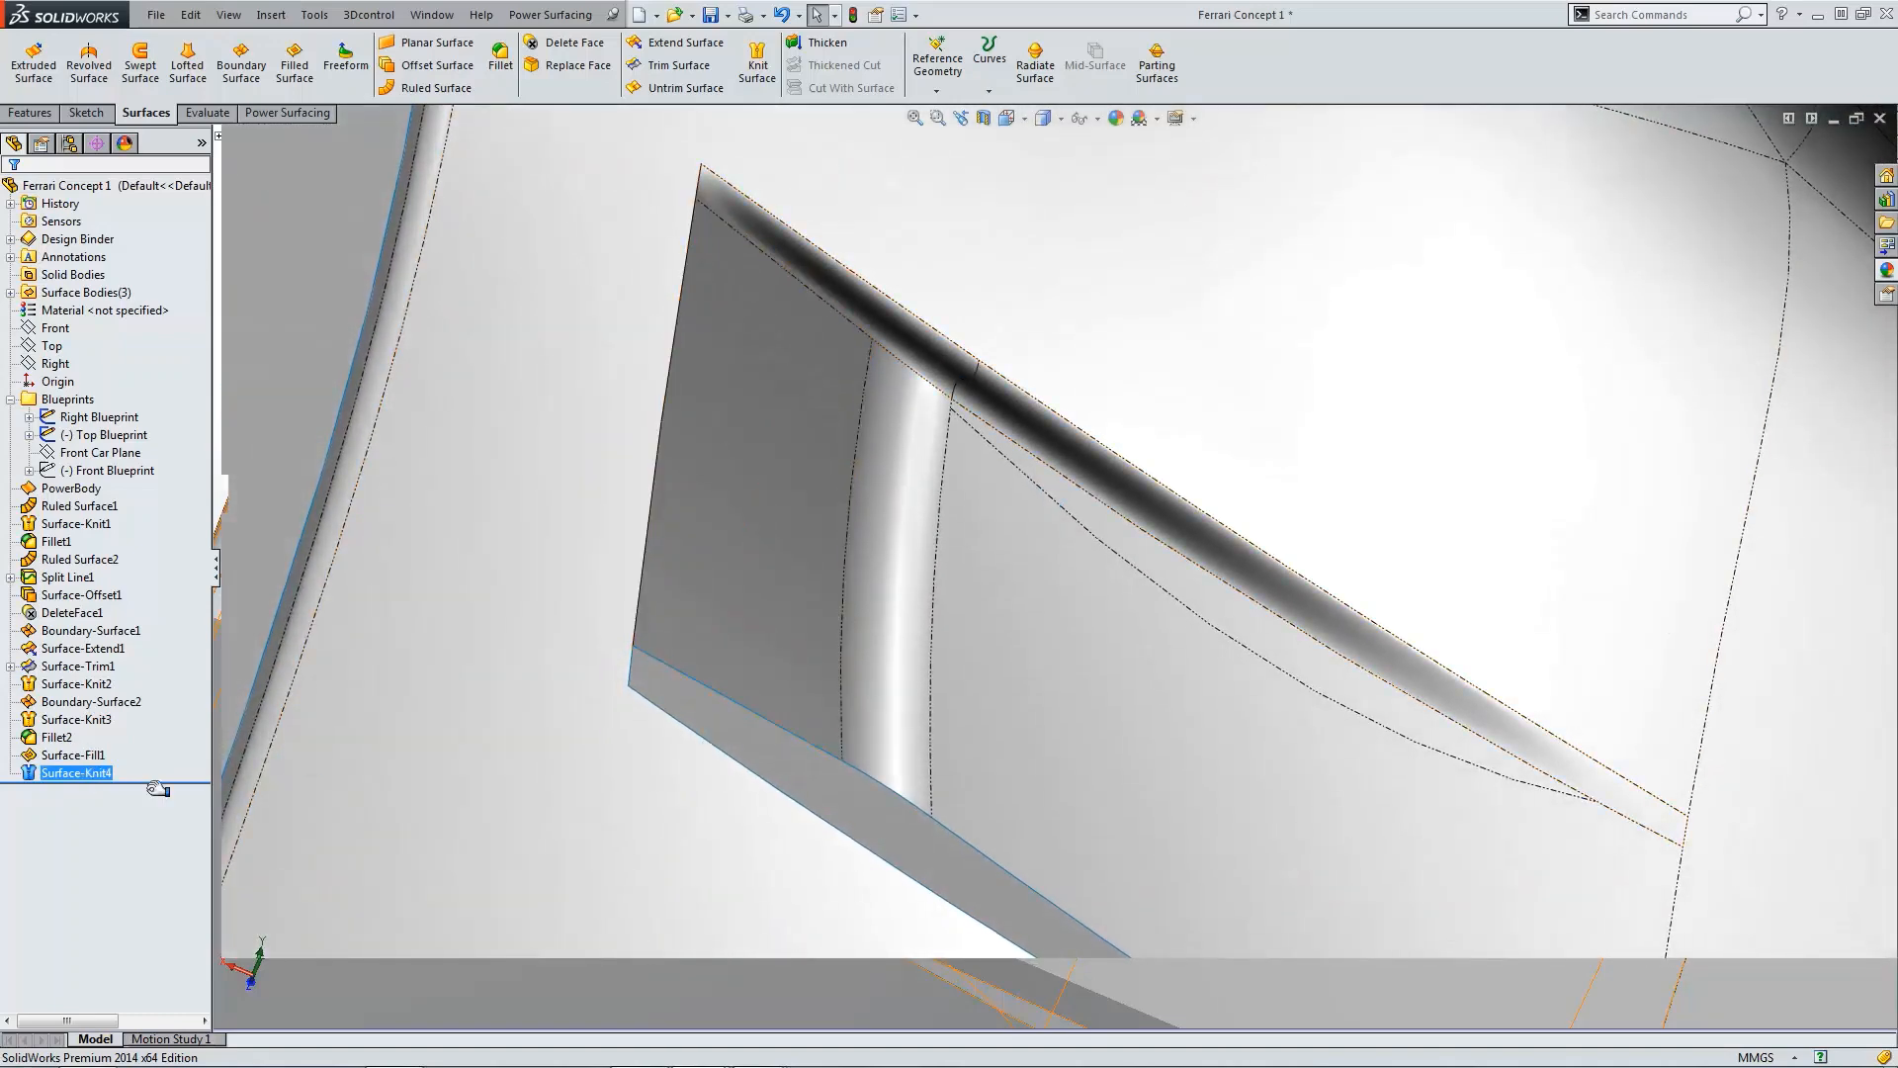
Step: Roll back before the filled surface, try filleting the recess's front outer edge at 25 mm, then roll forward
left_click_drag(158, 788, 158, 748)
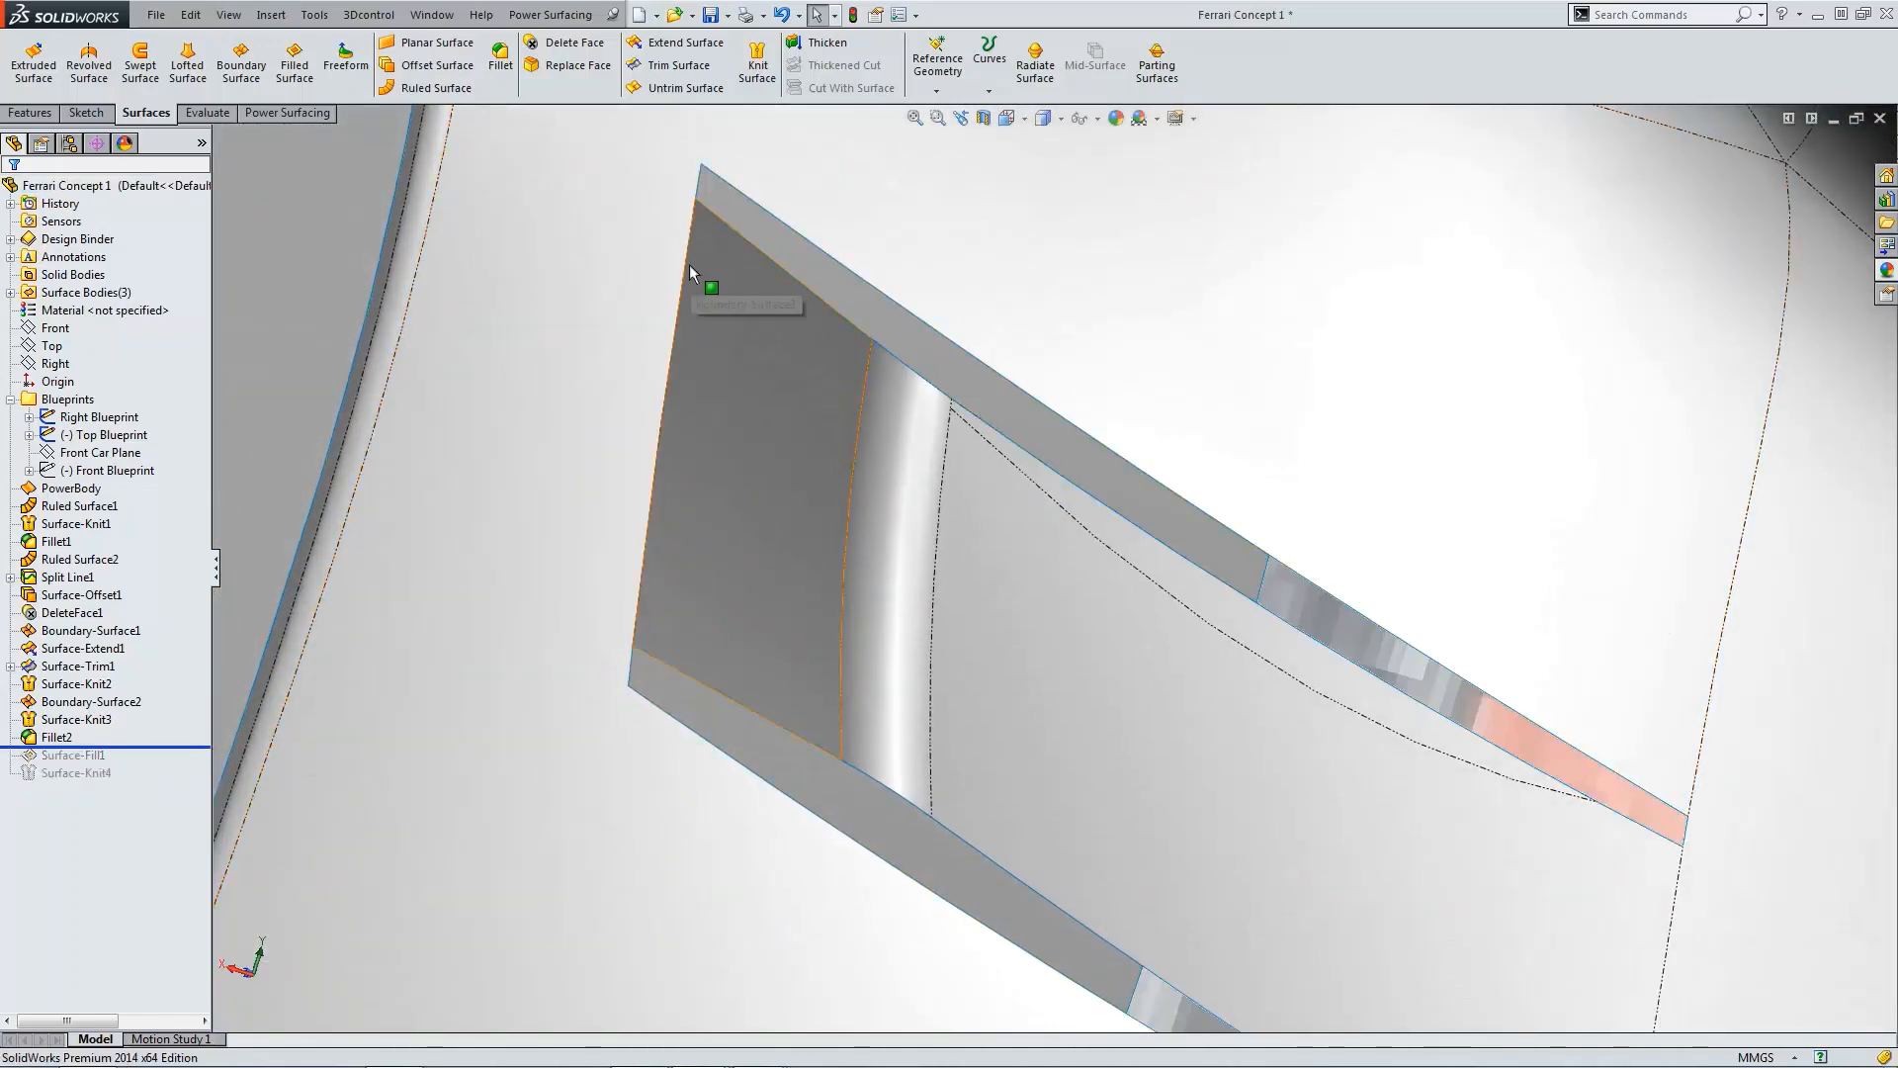
left_click(690, 265)
left_click(519, 82)
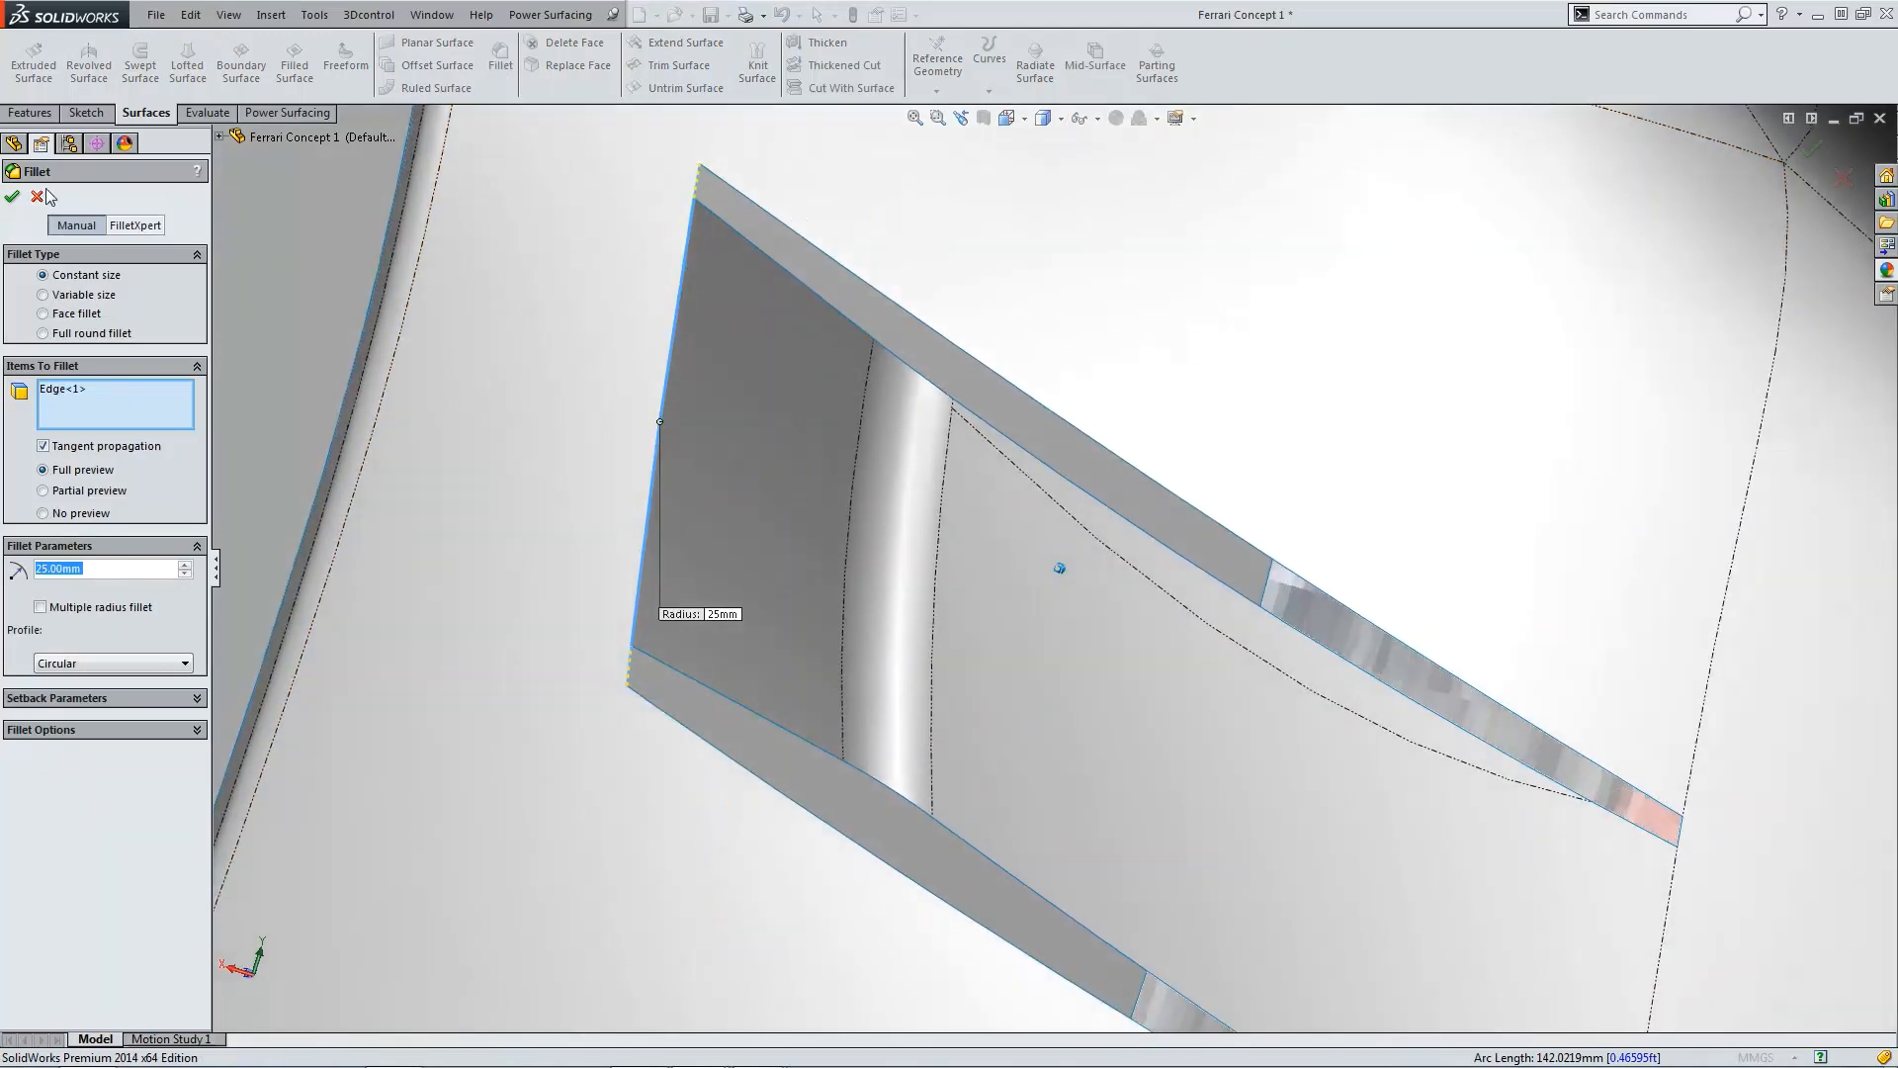
left_click(12, 196)
left_click_drag(146, 762, 148, 783)
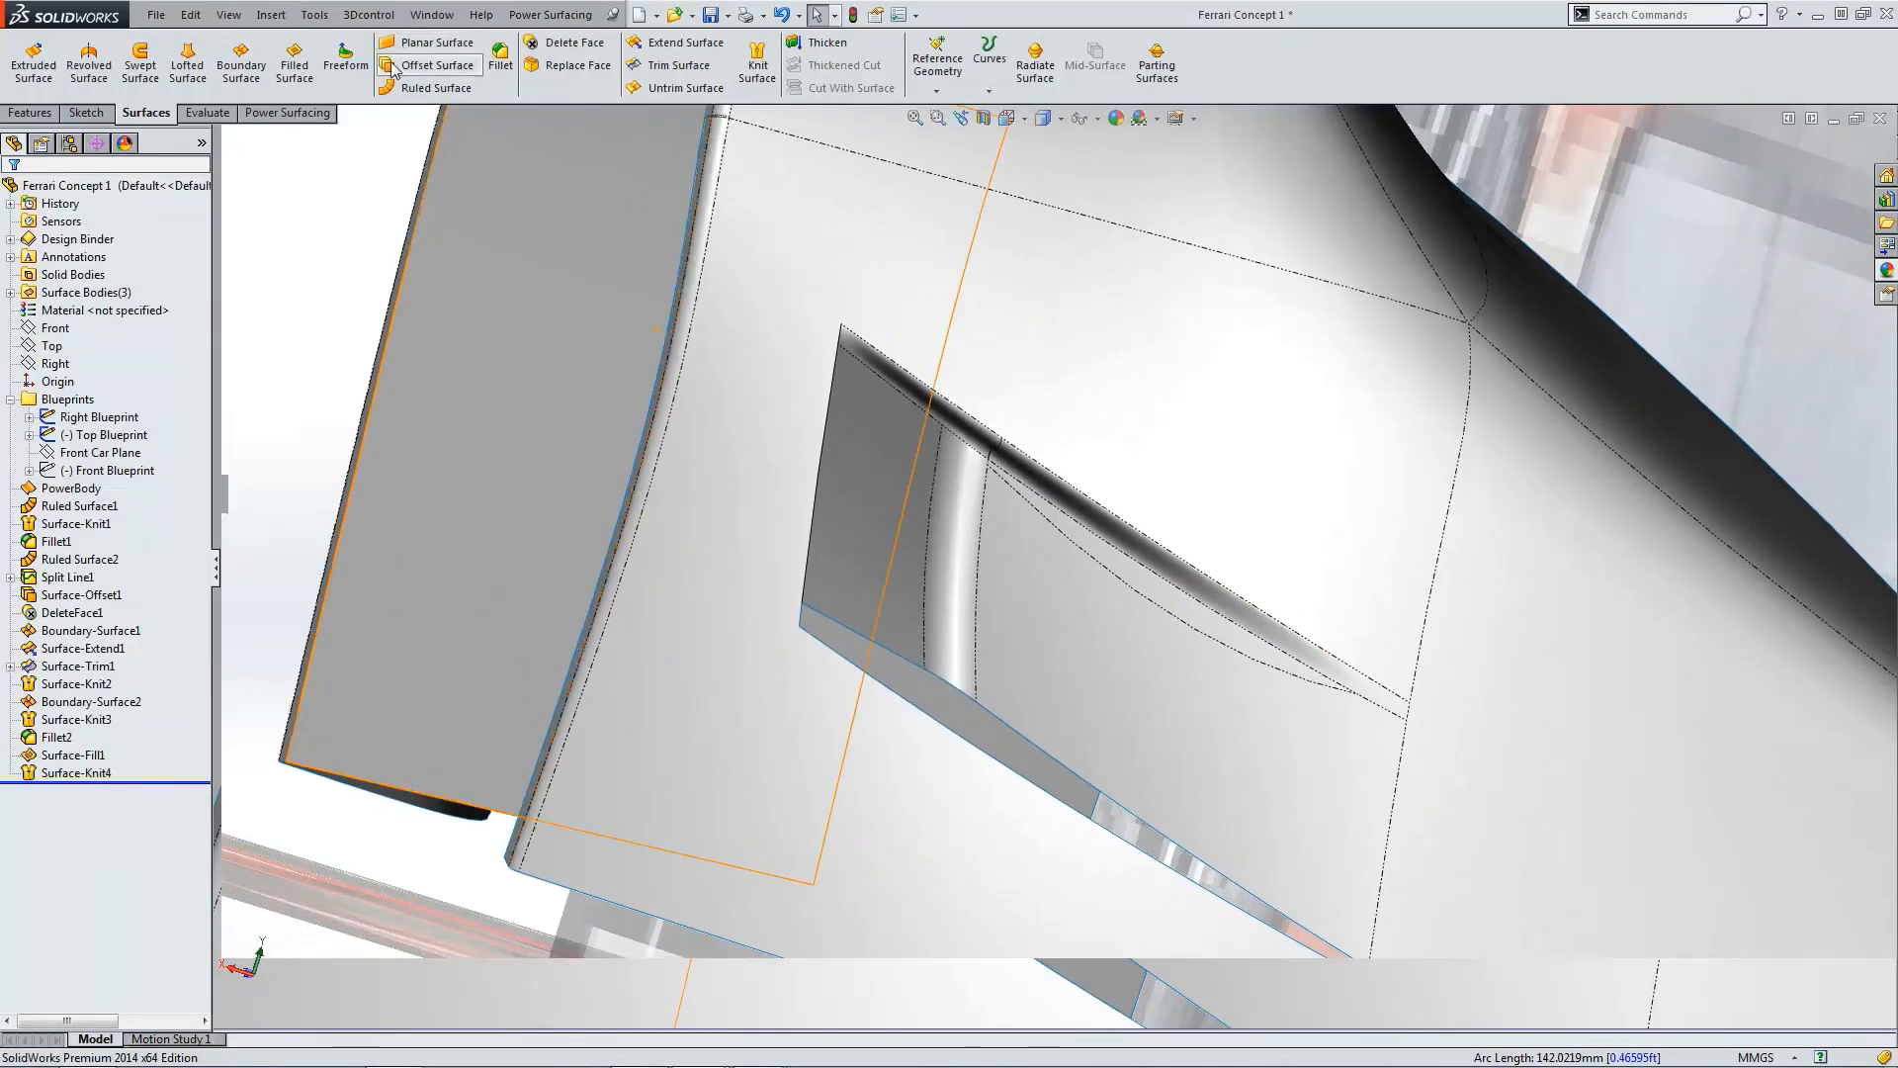
Step: Create a filled surface on the open loop along the intake's lower gap, setting edges 1 through 5 to Tangent
left_click(294, 62)
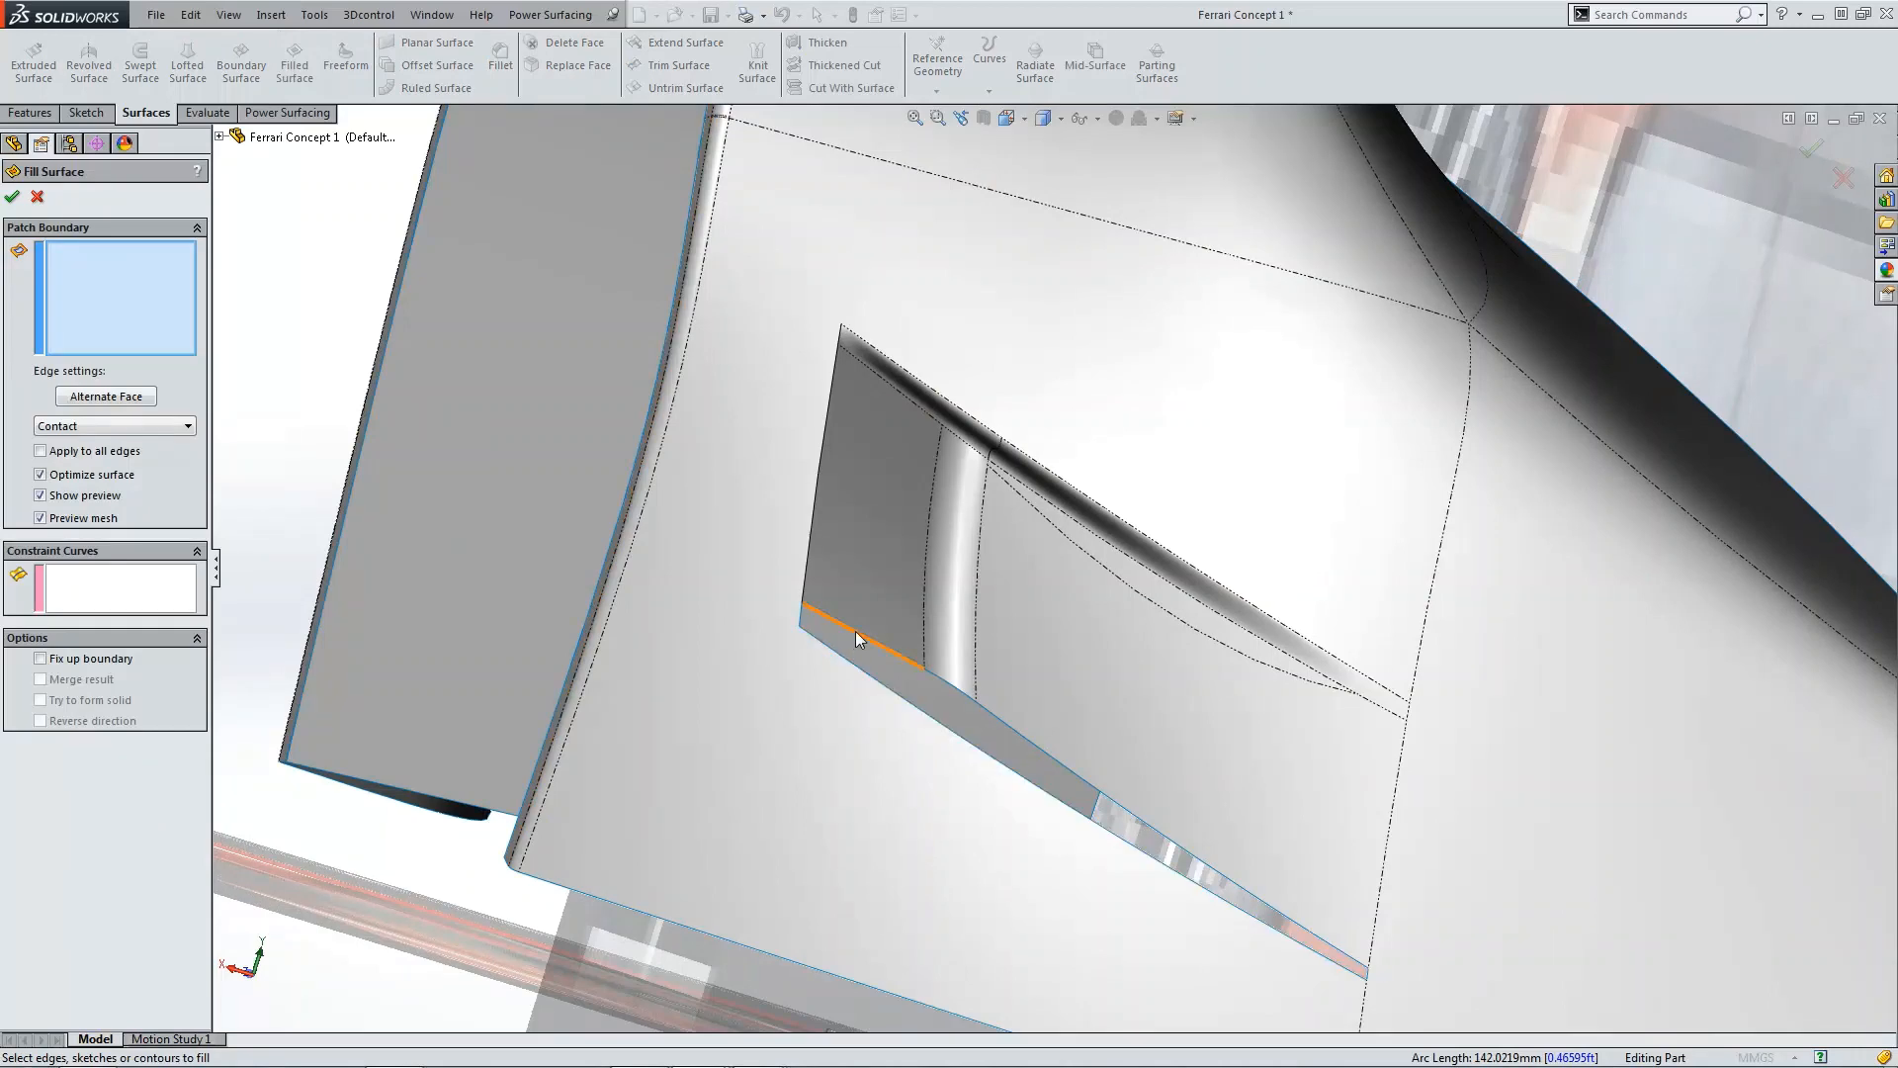
right_click(856, 638)
left_click(934, 911)
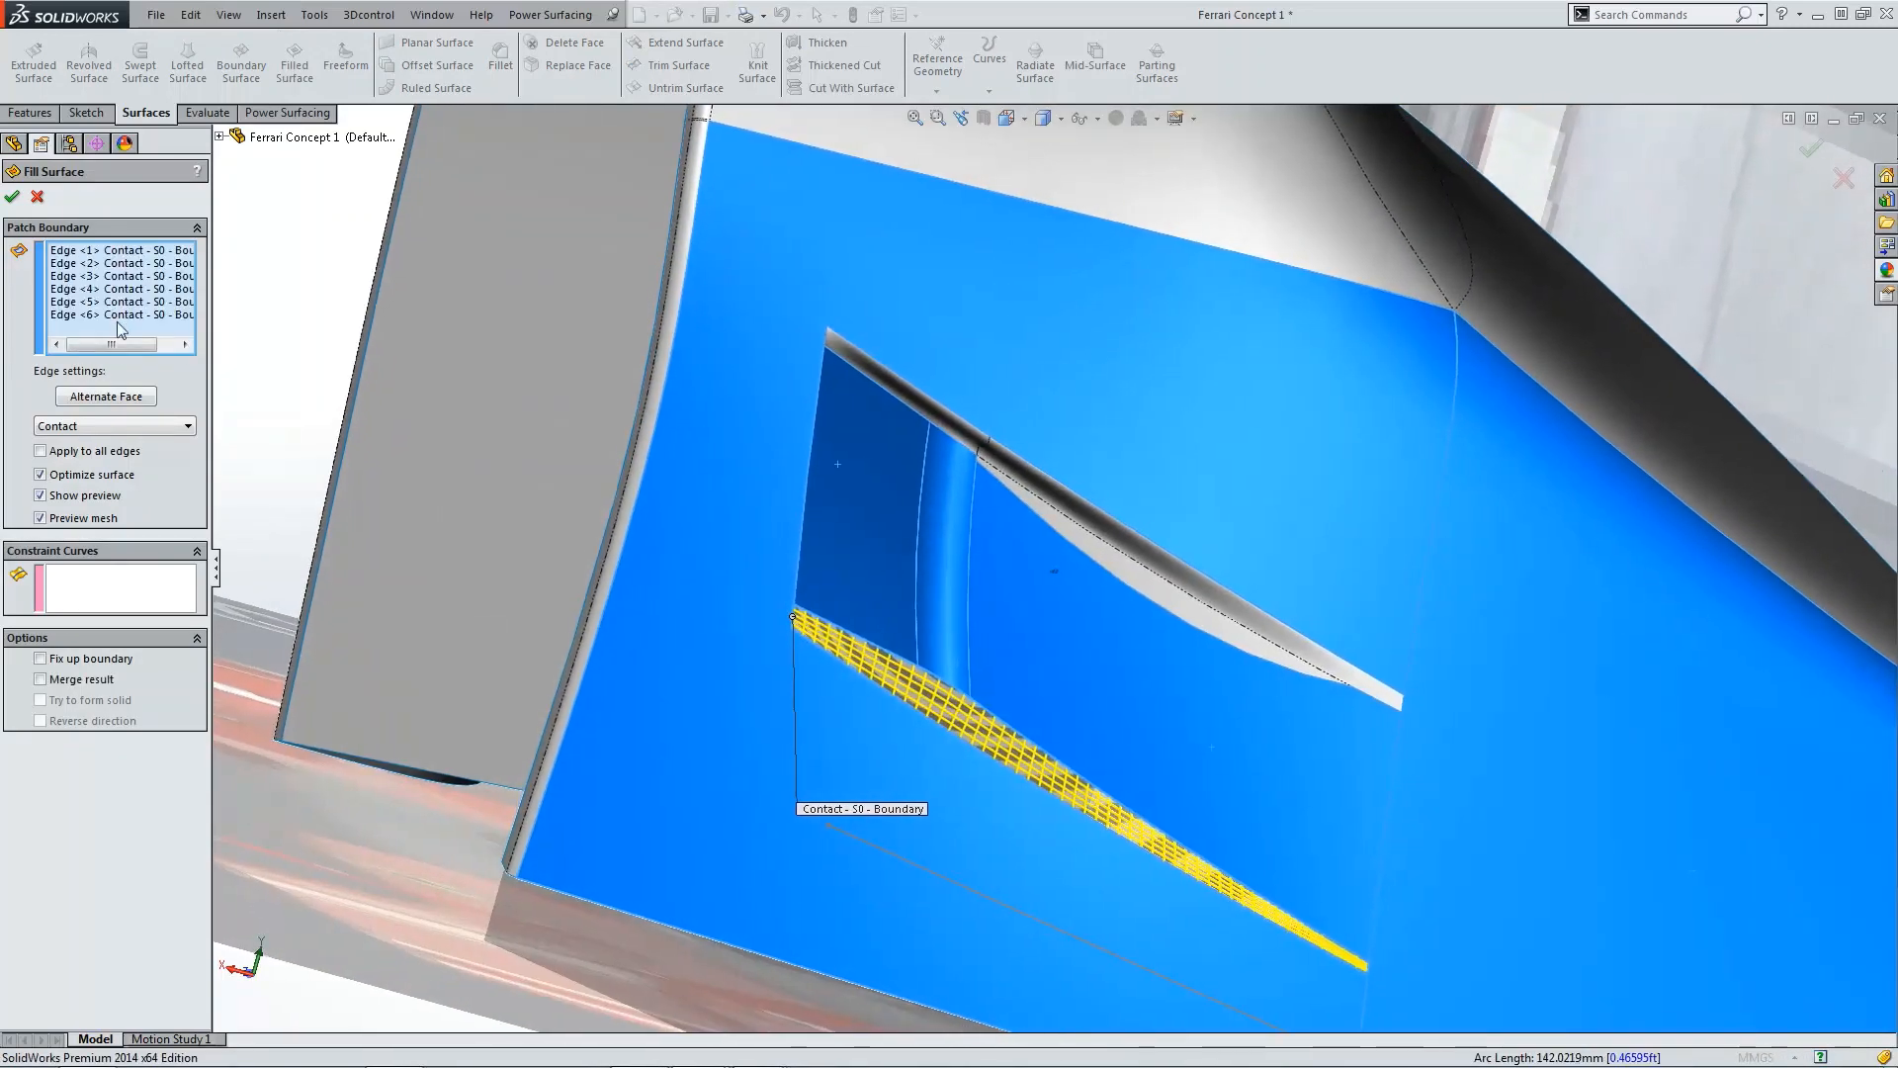
left_click(116, 251)
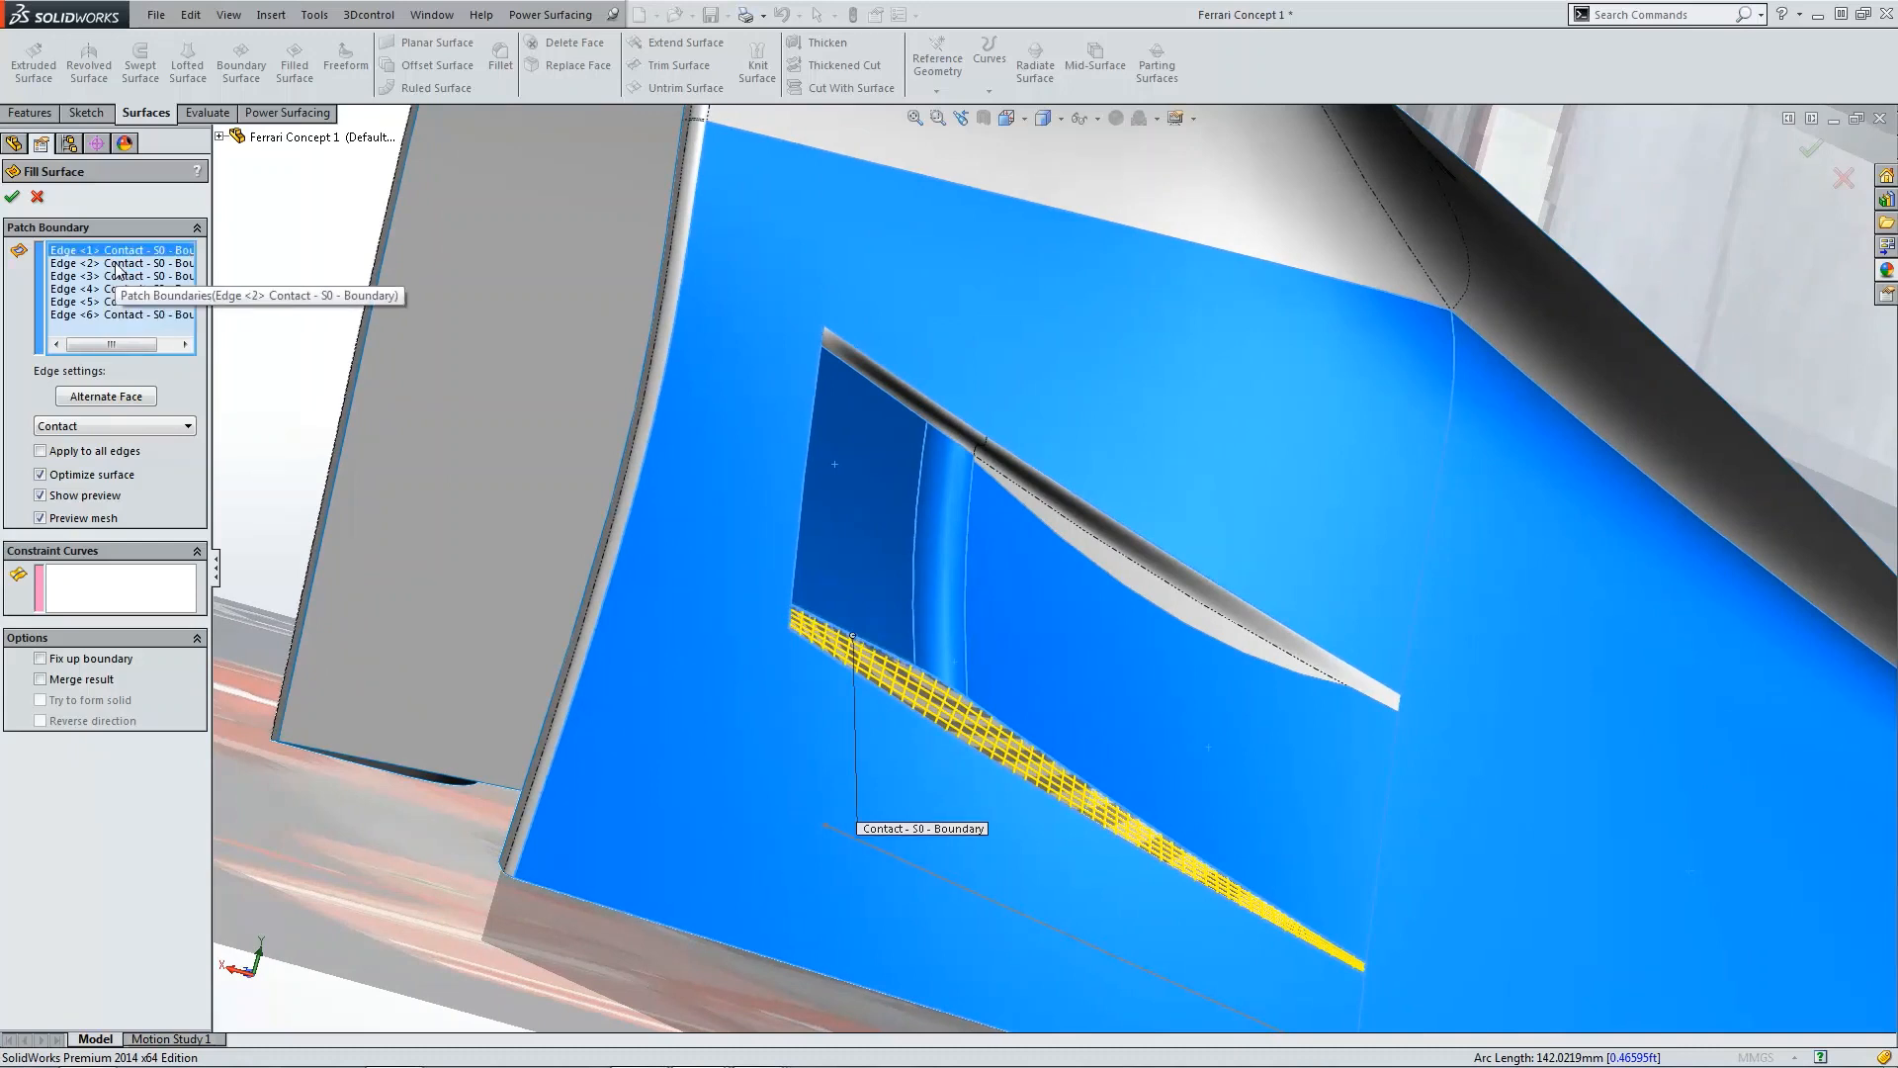
left_click(115, 263)
left_click(116, 276)
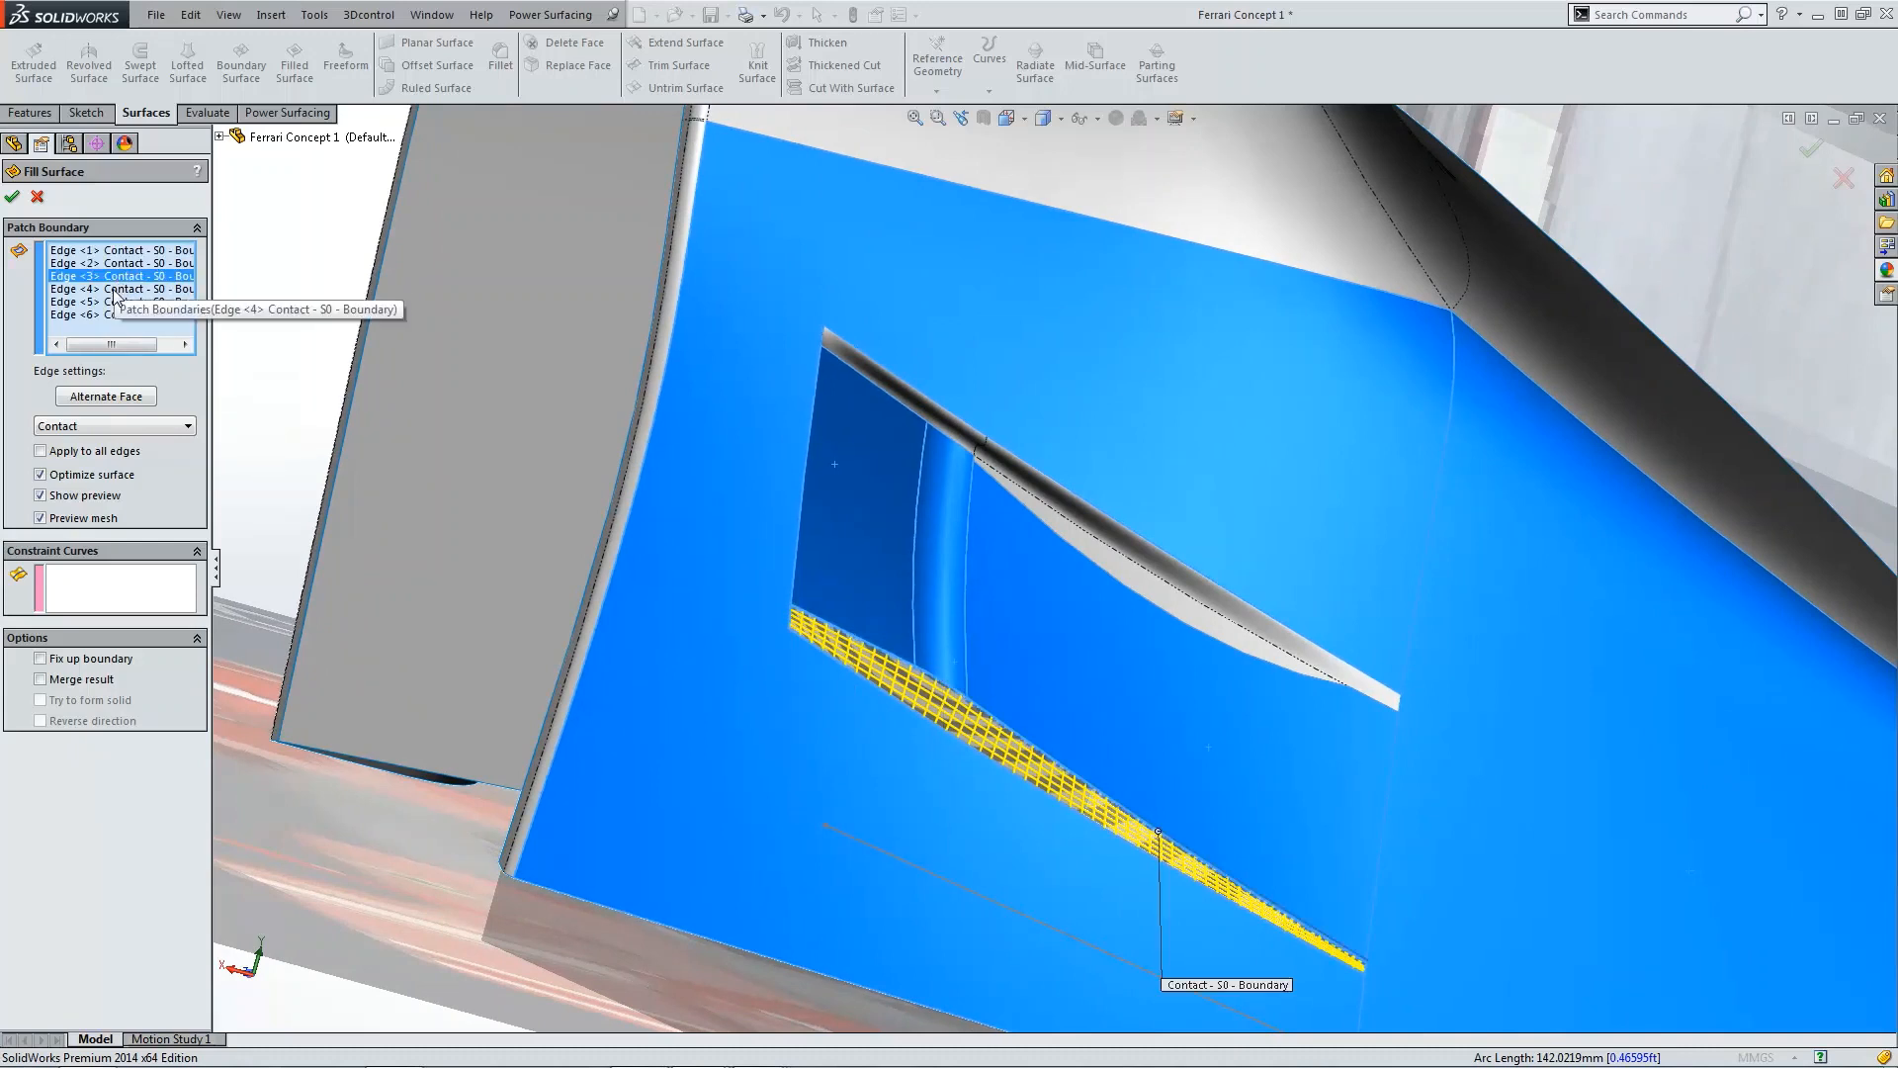
left_click(114, 290)
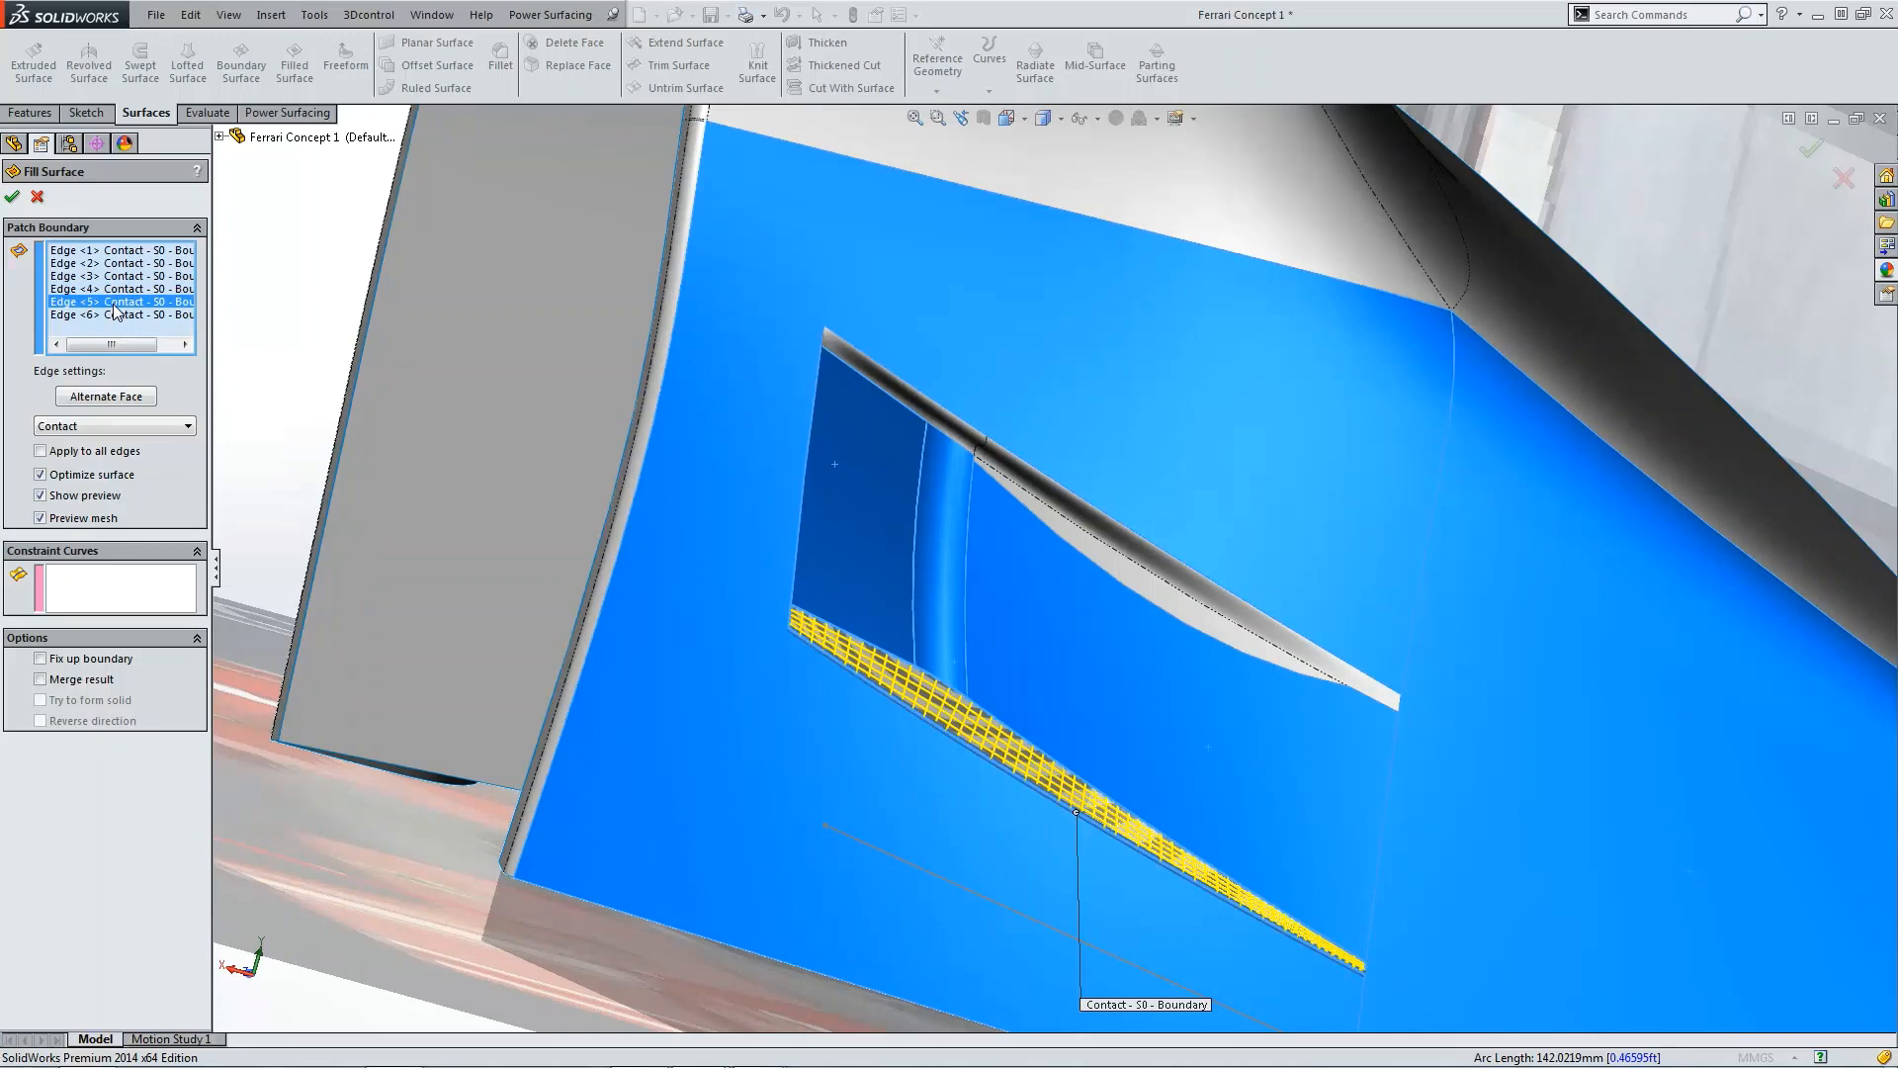
left_click(114, 250, "shift")
left_click(103, 425)
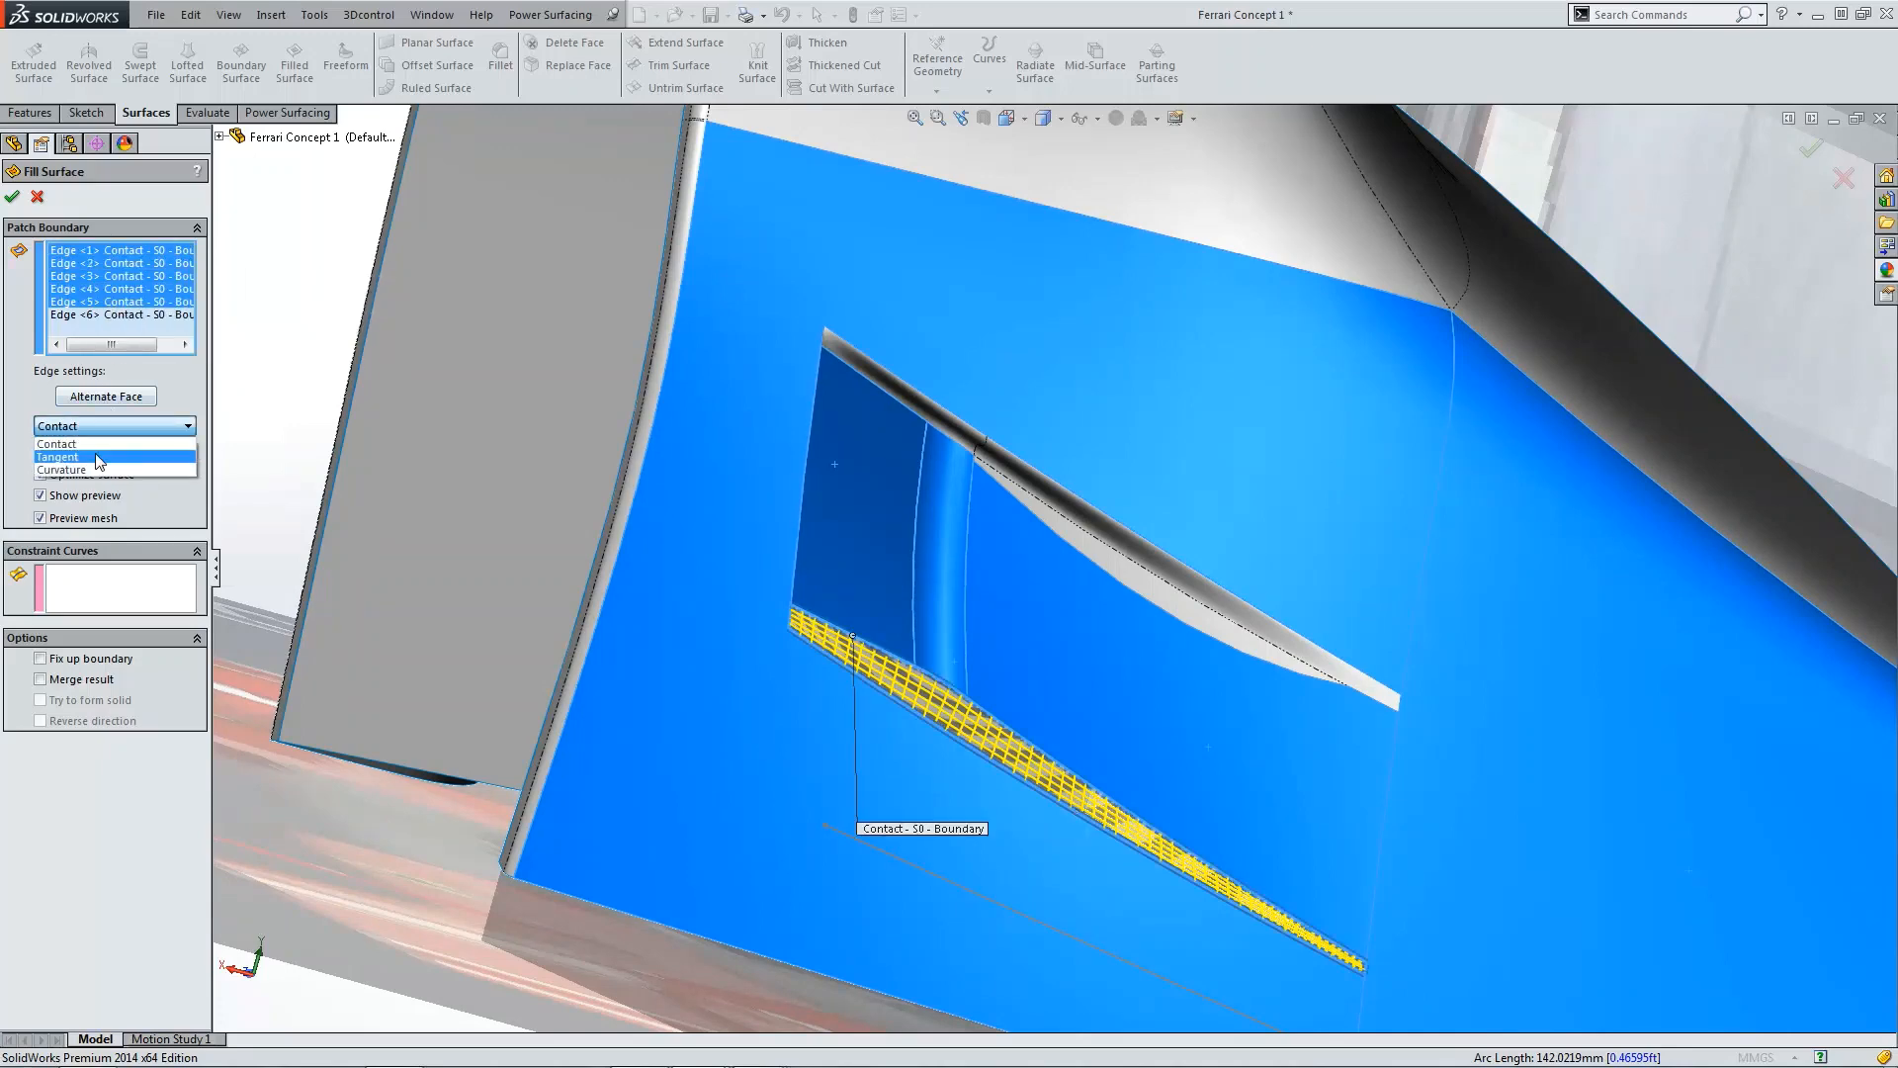
left_click(99, 458)
left_click(17, 202)
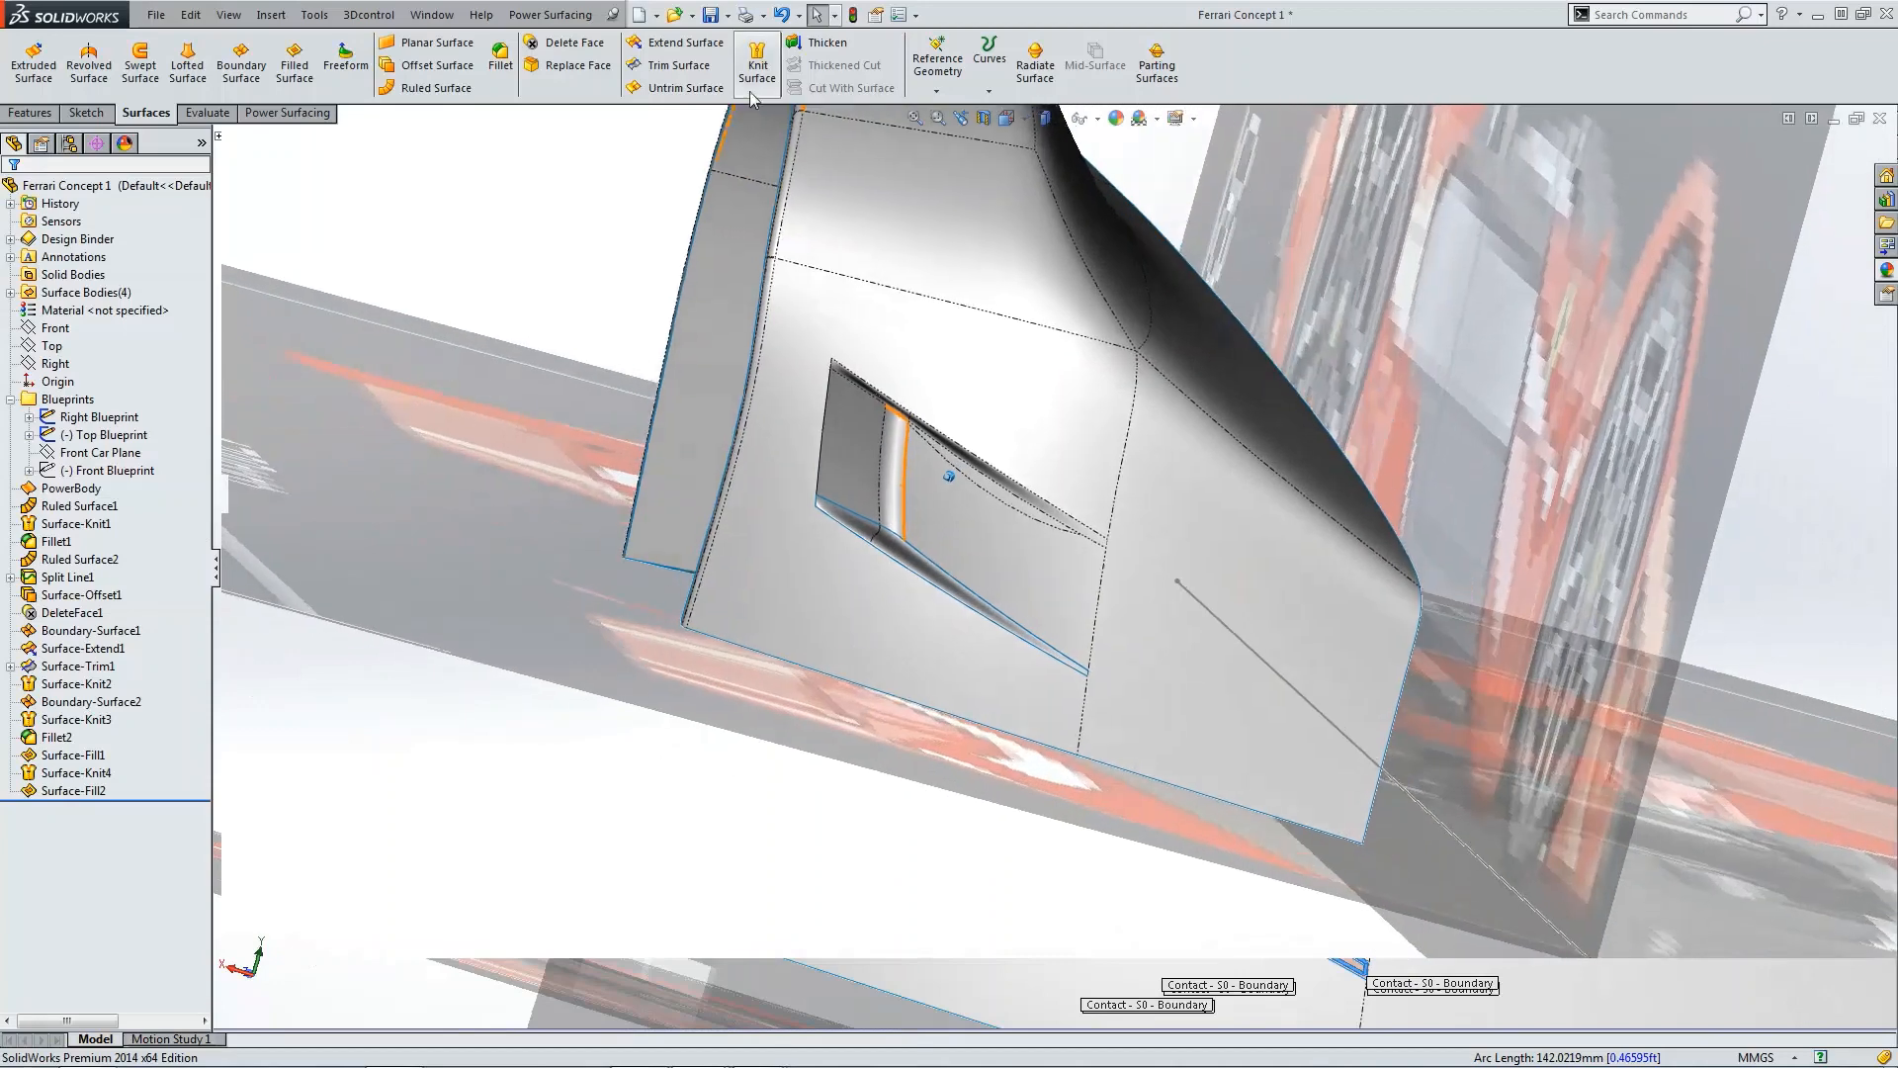
Step: Knit the new filled surface together with the fender surface
left_click(757, 64)
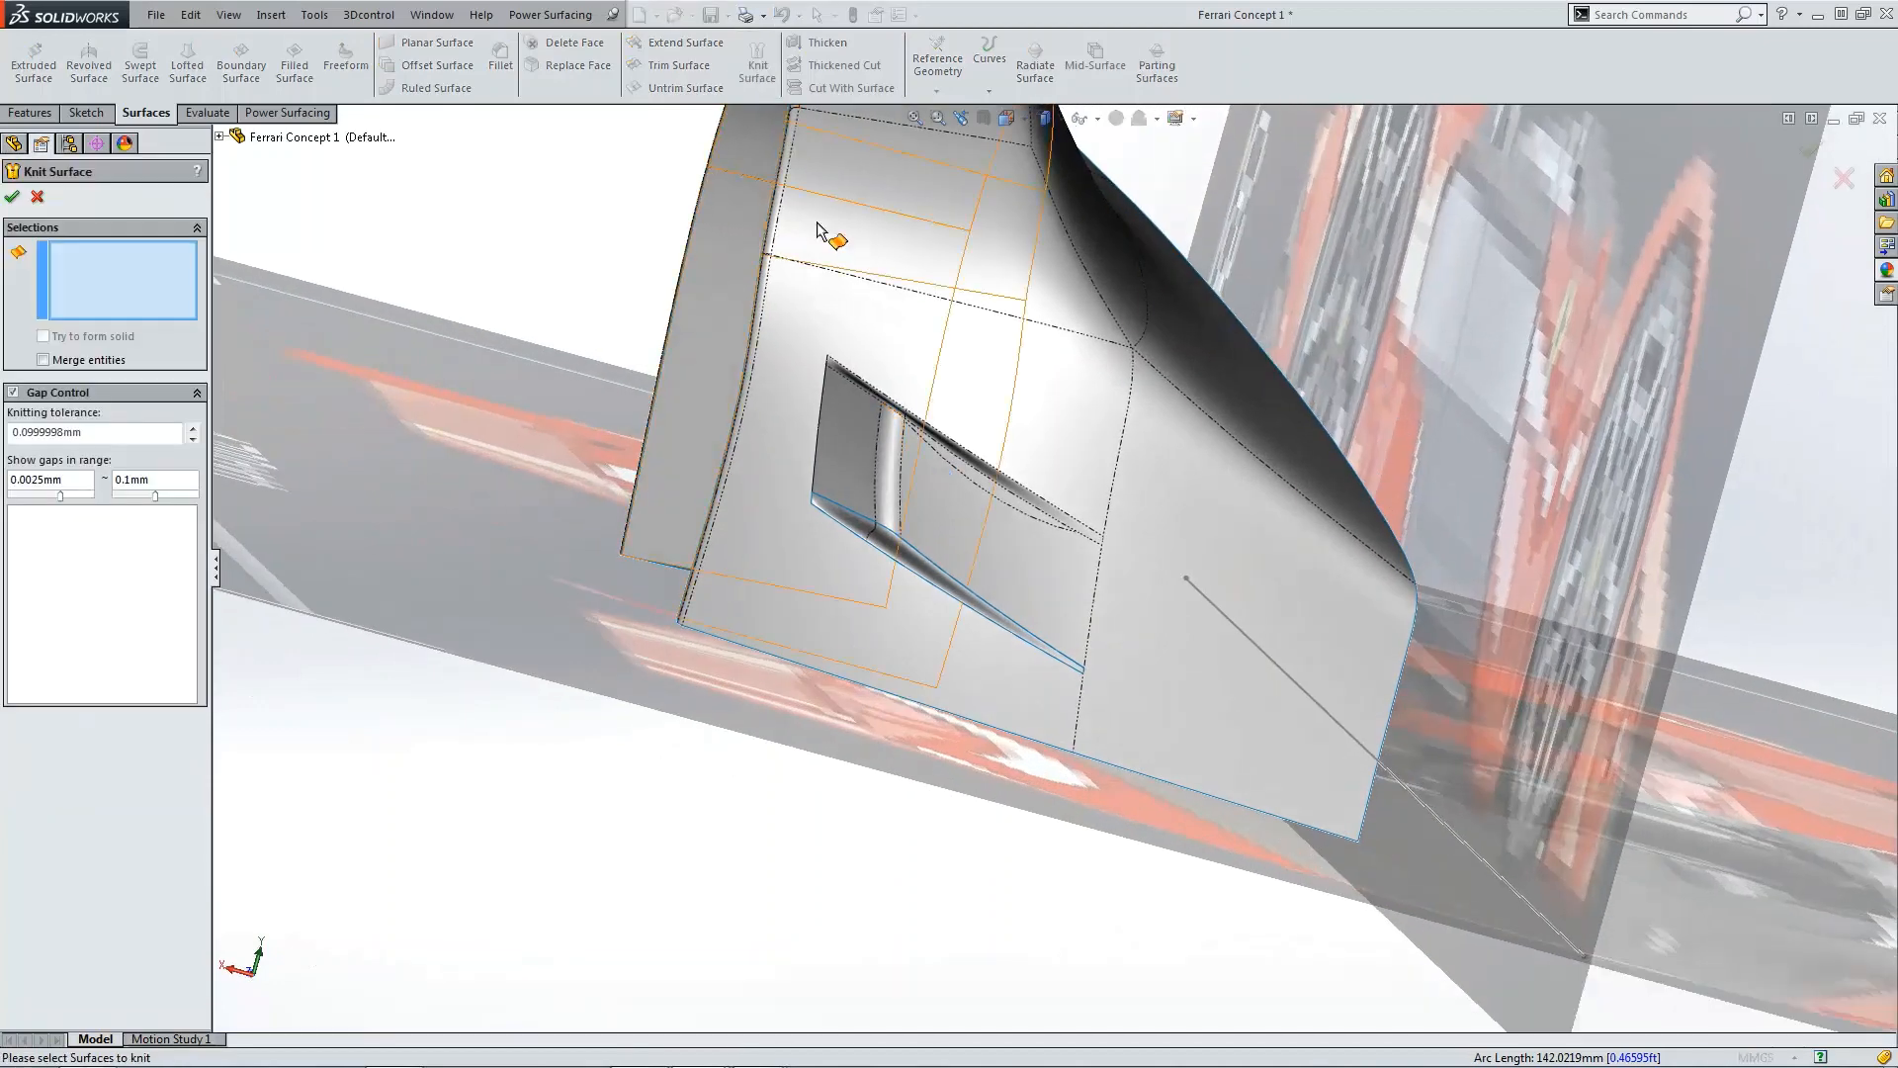
left_click(922, 539)
left_click(919, 531)
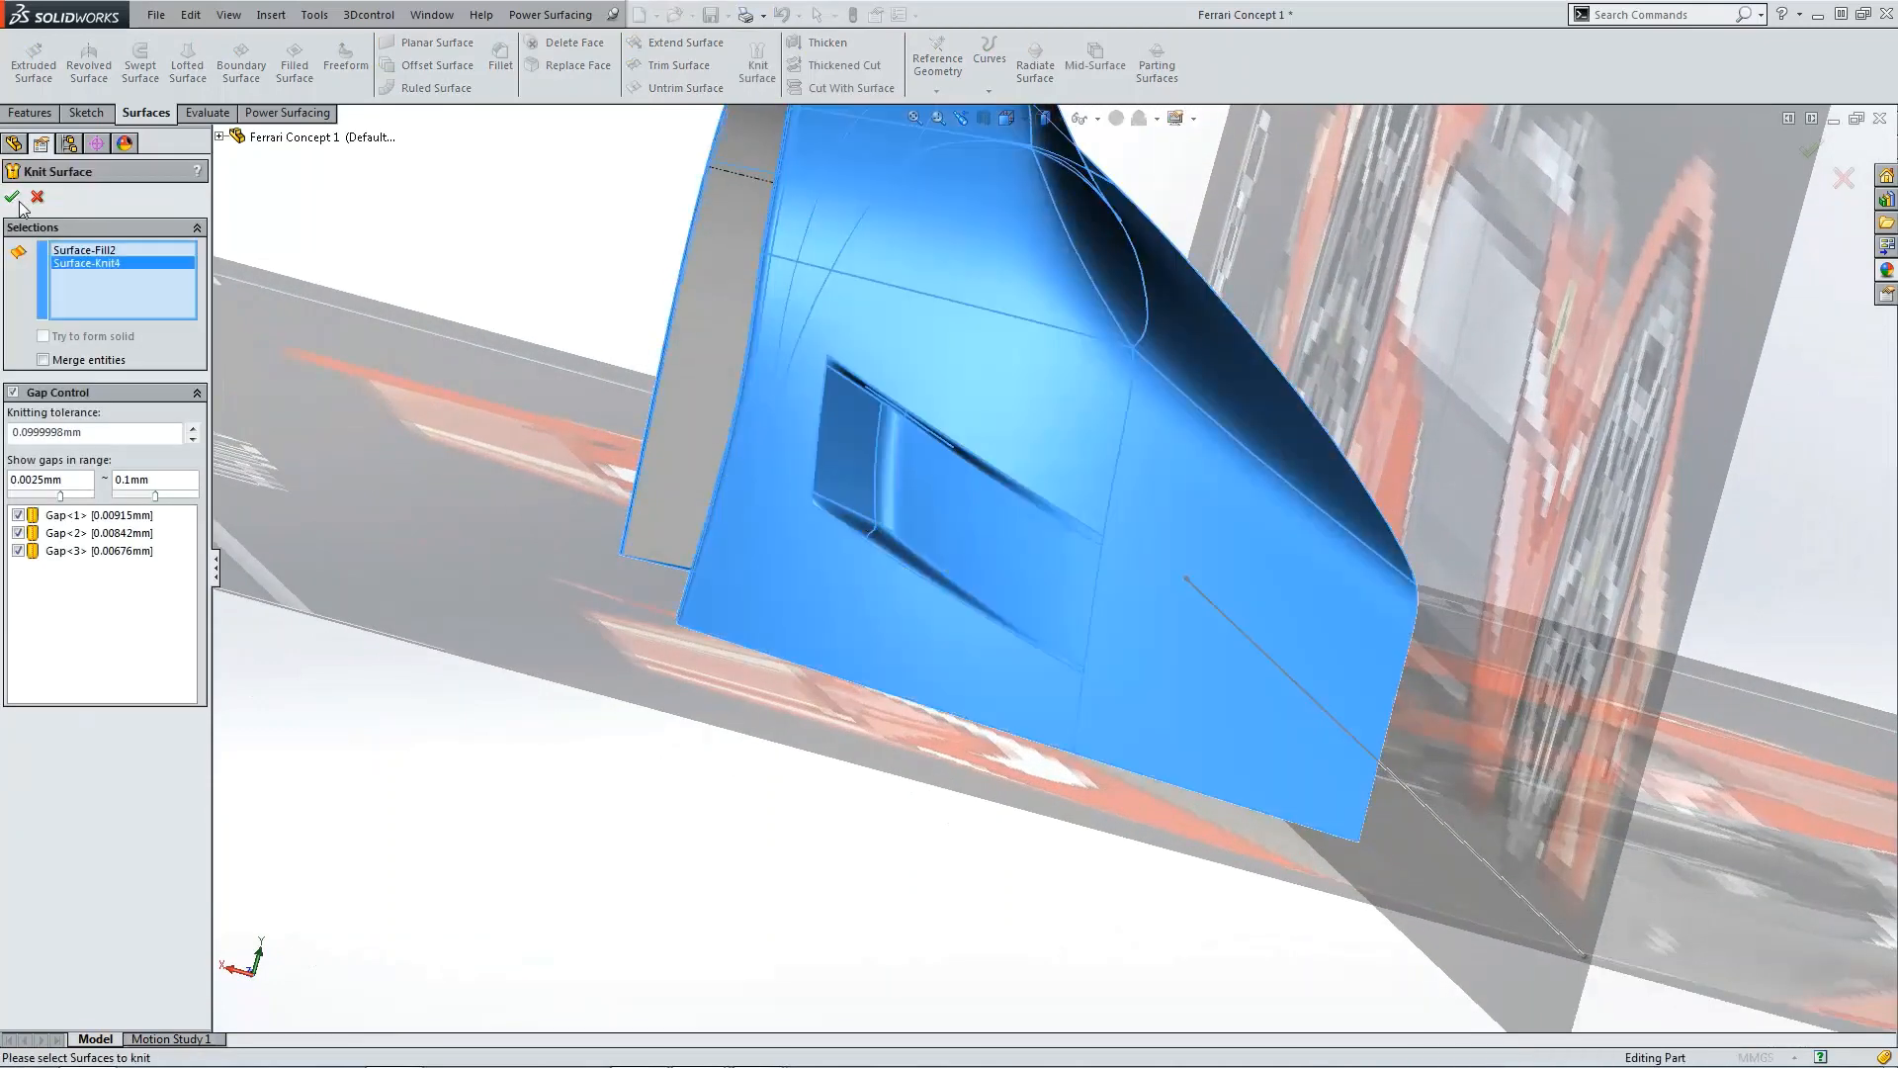
left_click(14, 198)
Step: Examine the knitted surfaces inside the intake recess up close
scroll(944, 548, "down", 6)
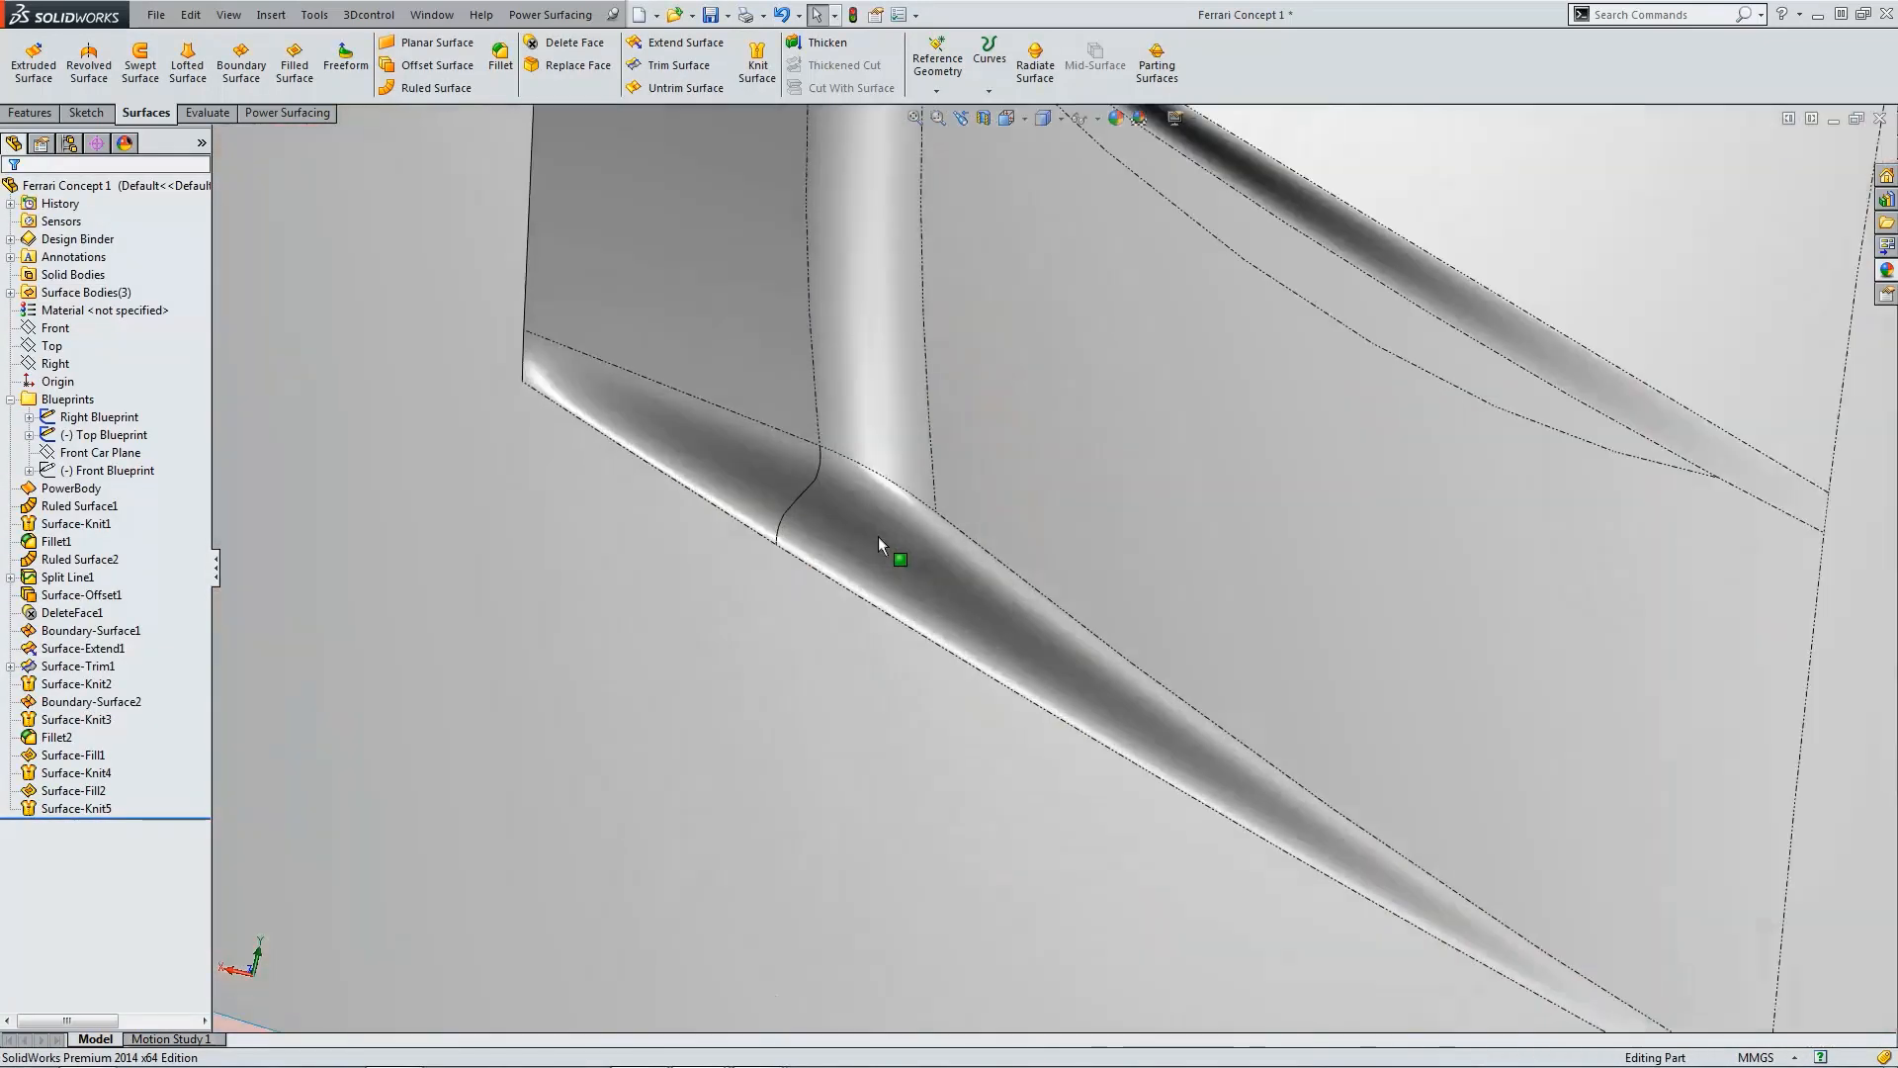
scroll(892, 536, "up", 6)
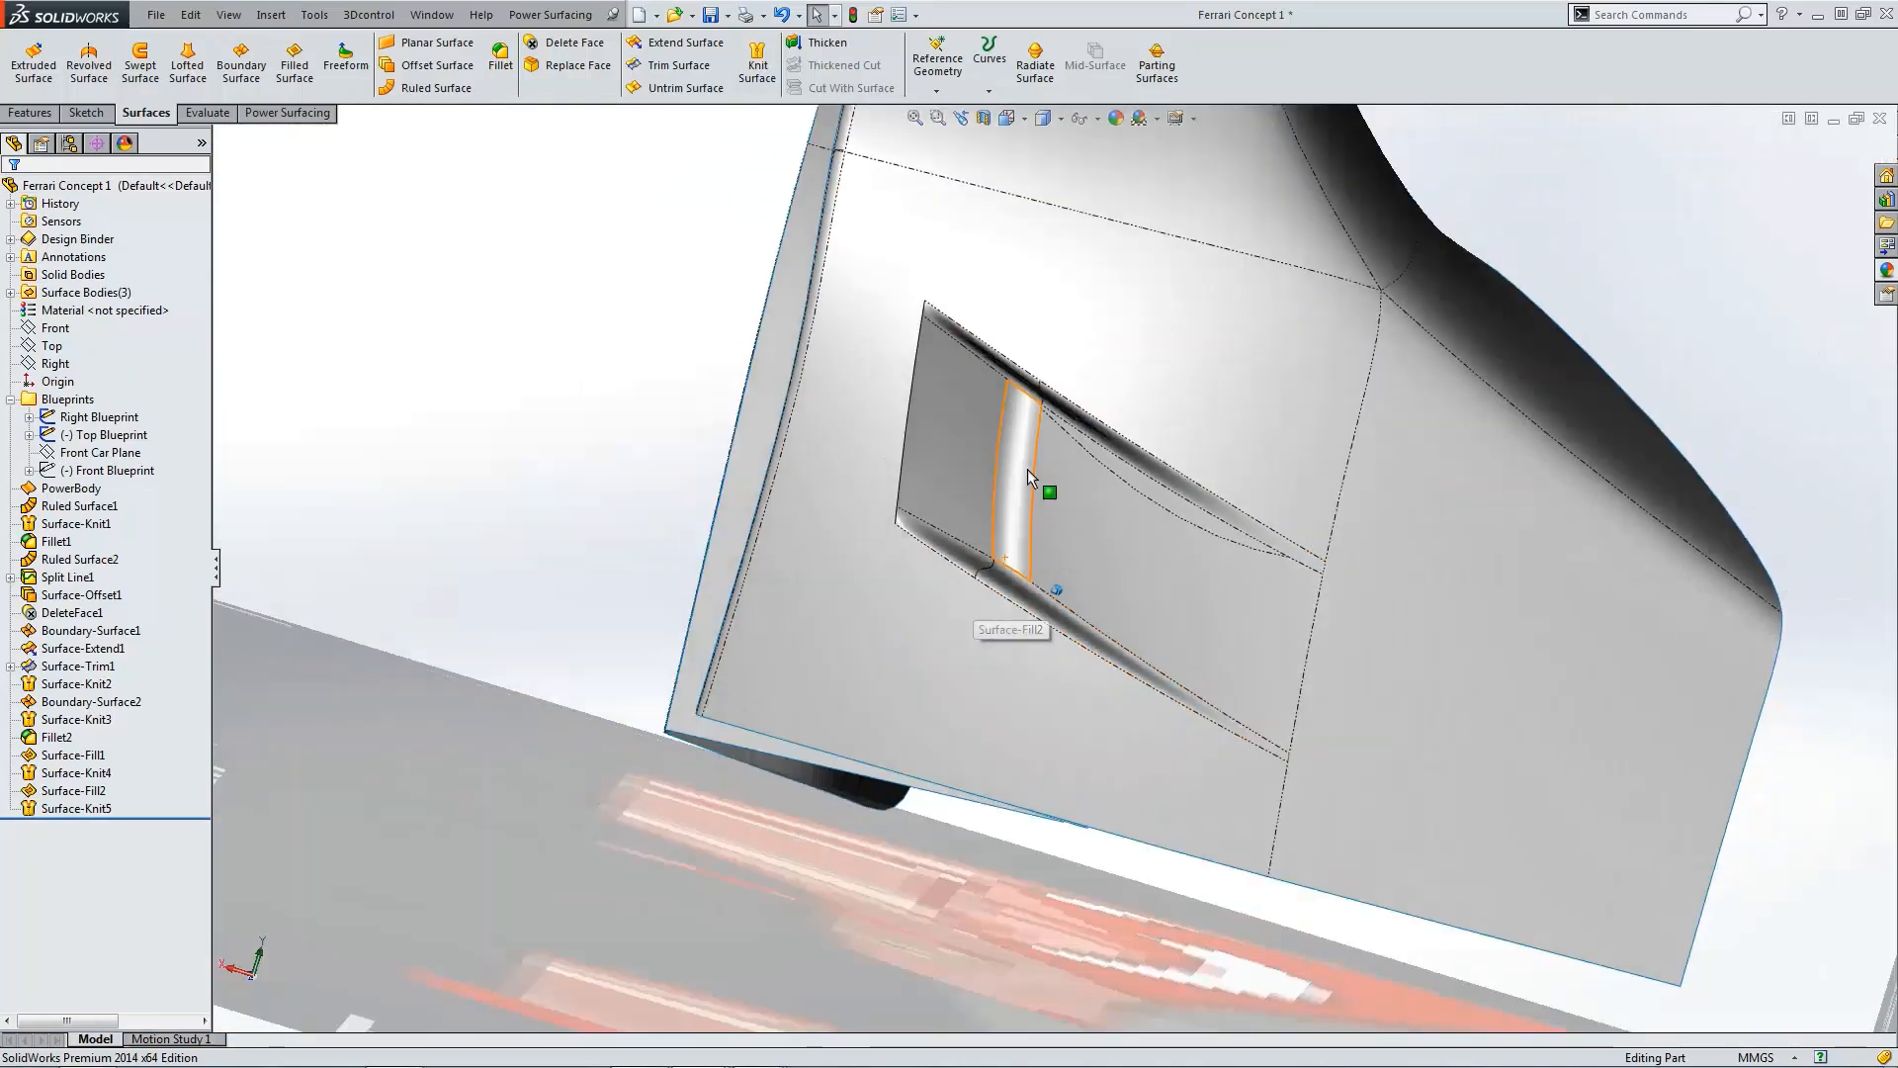
middle_click_drag(1035, 473, 1076, 453)
scroll(1068, 445, "down", 3)
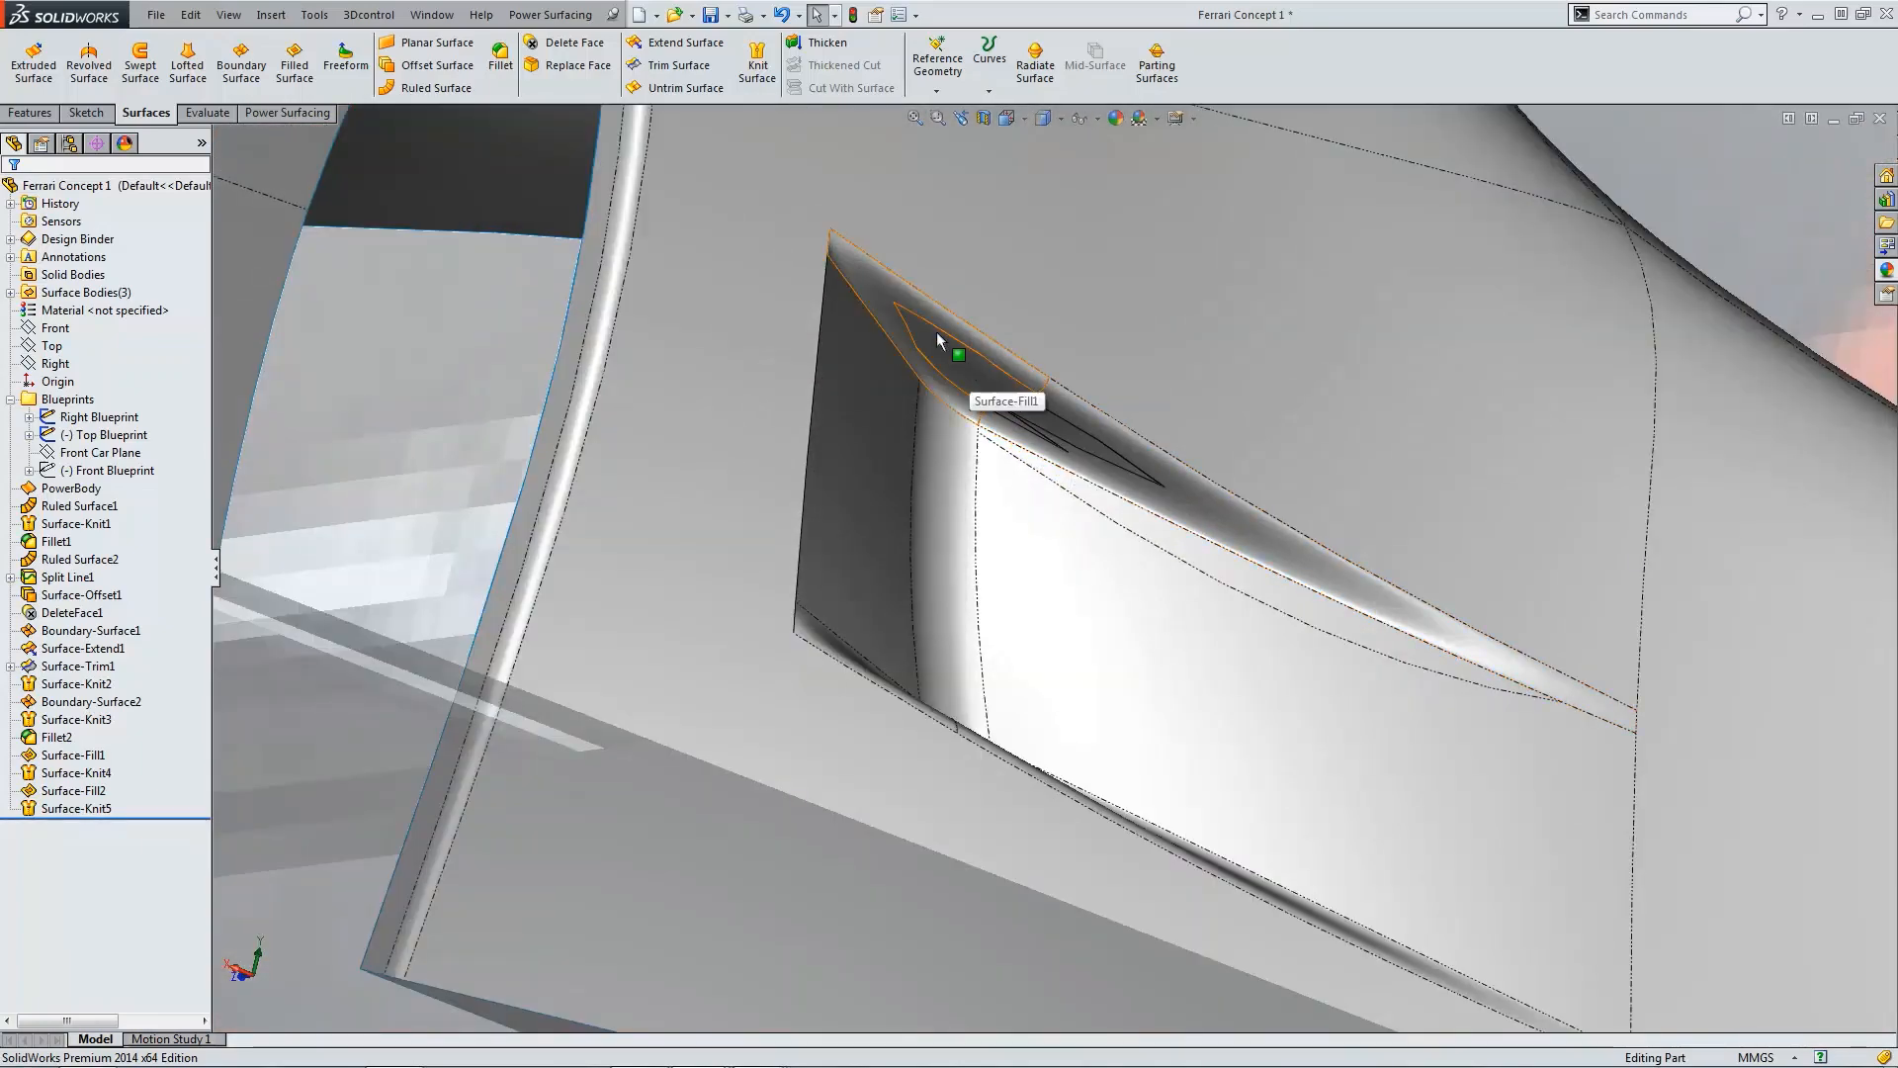
scroll(875, 333, "down", 6)
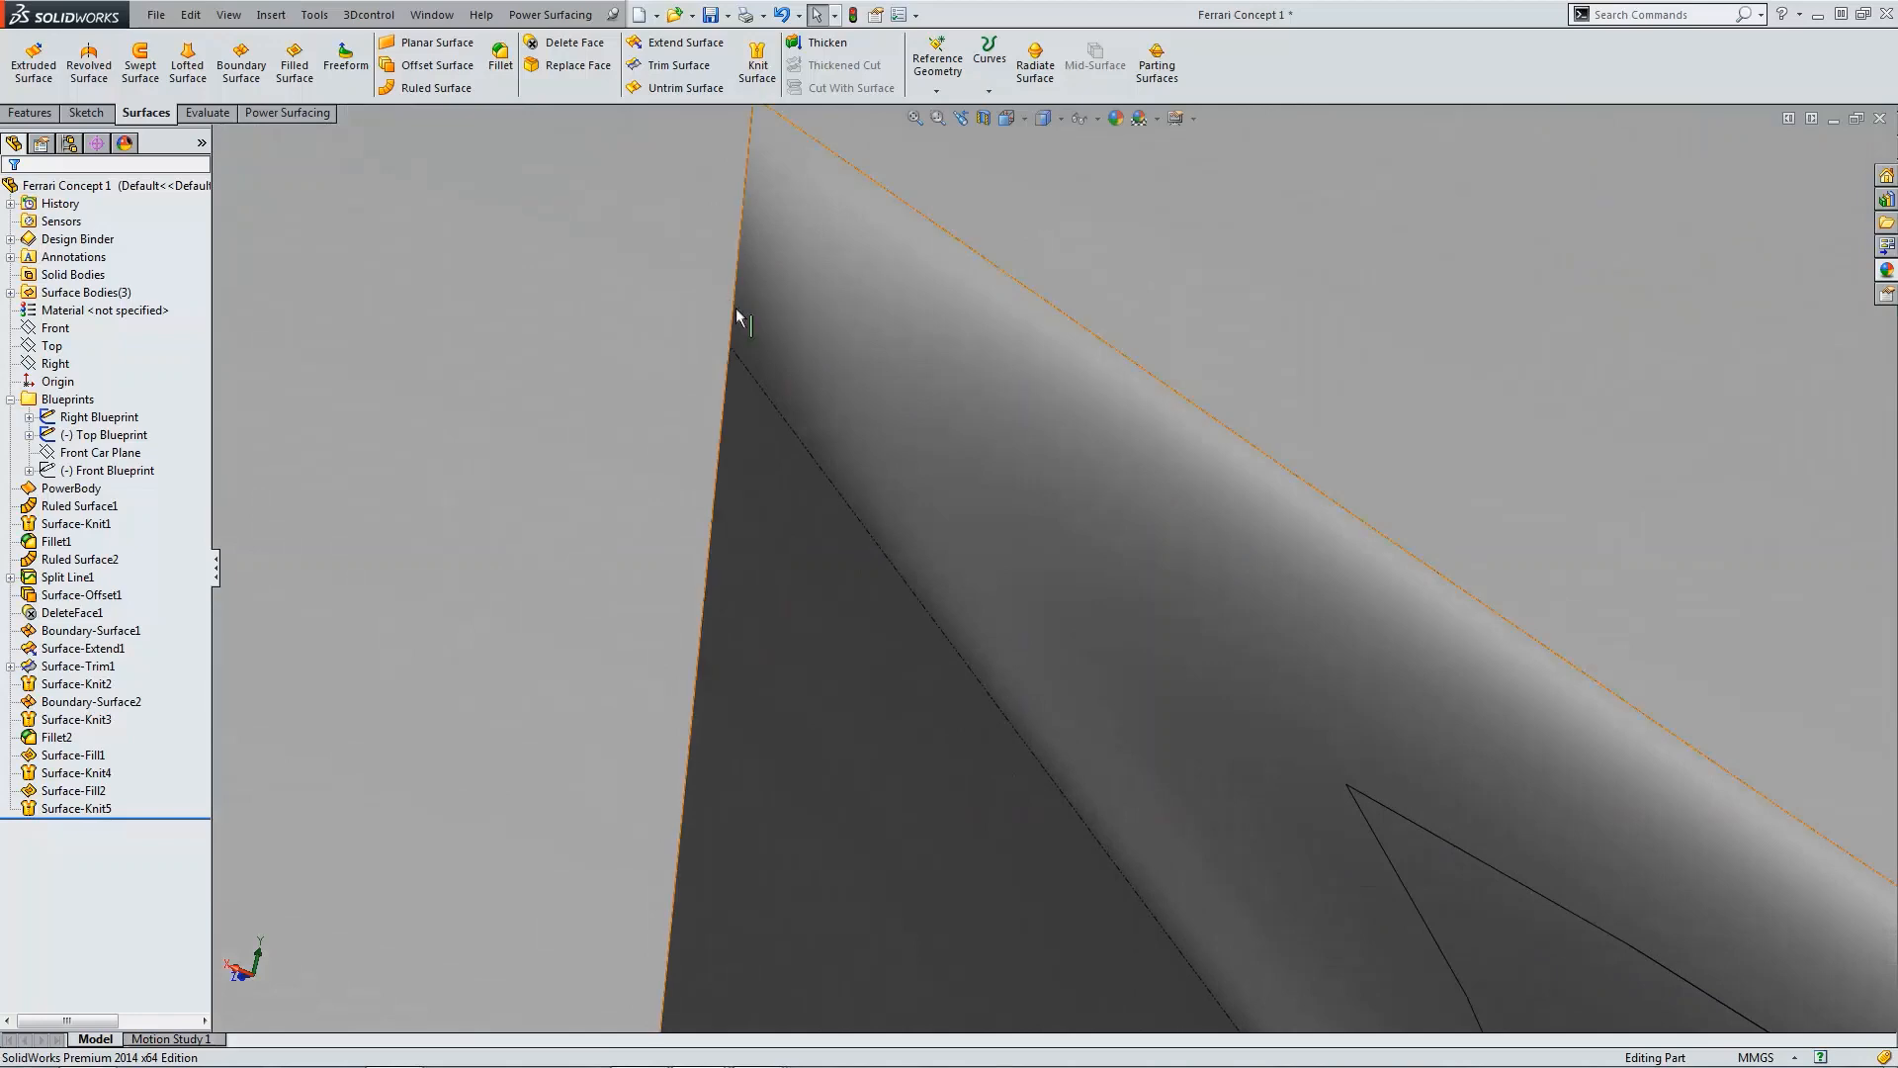
scroll(736, 307, "up", 6)
middle_click_drag(1052, 493, 1115, 567)
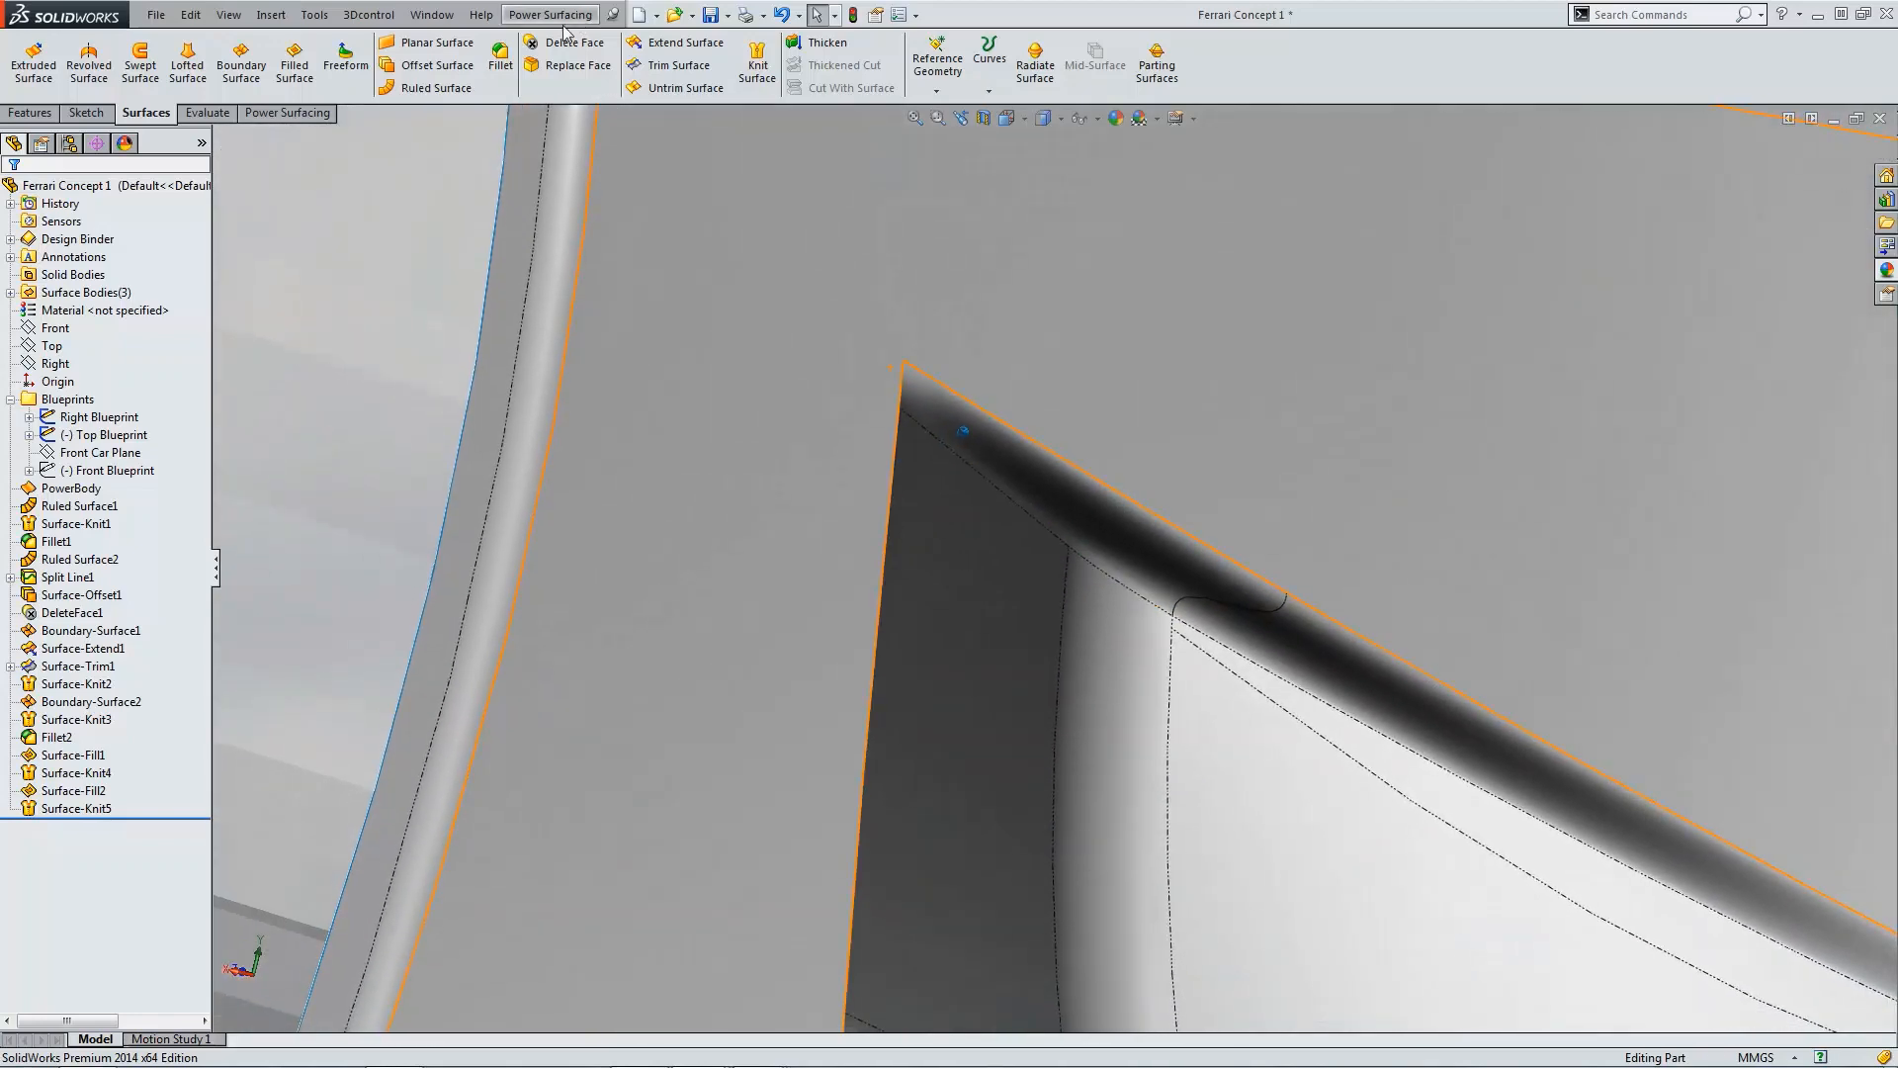
left_click(501, 63)
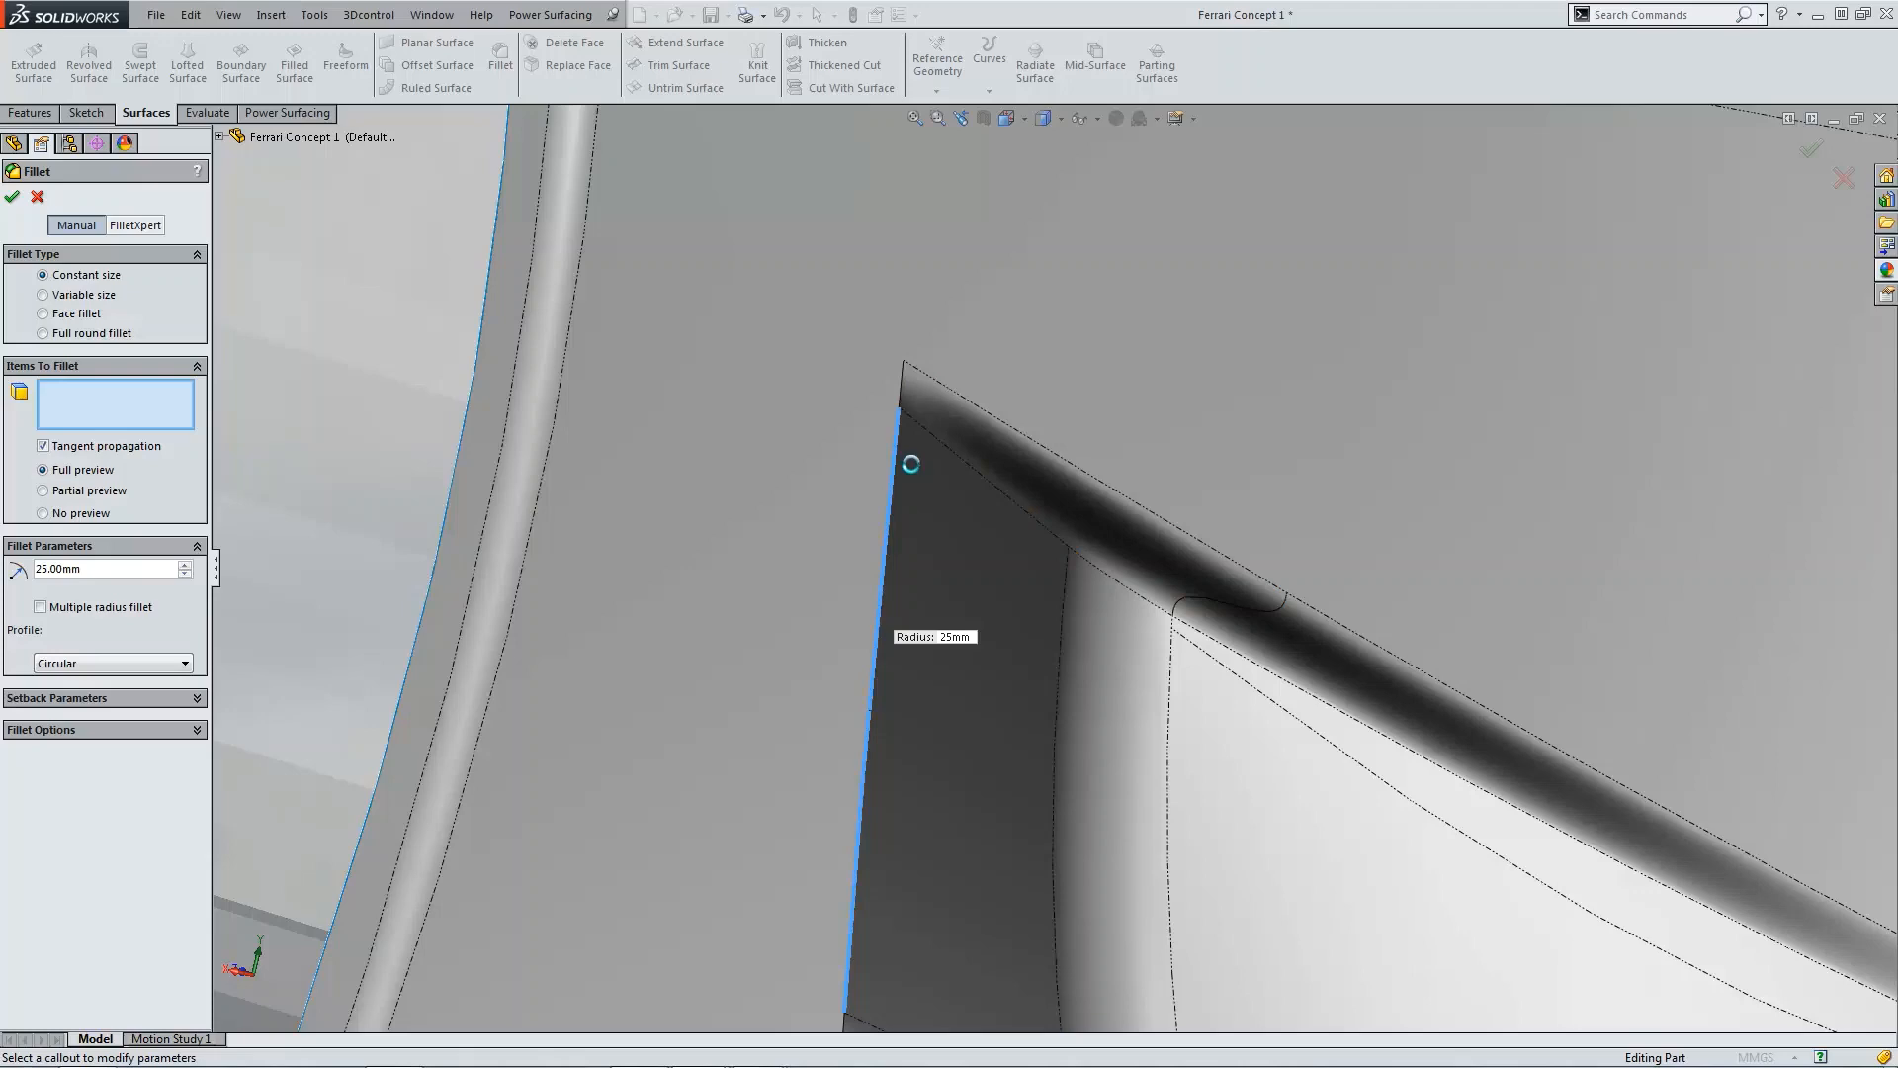
left_click(901, 463)
scroll(903, 472, "up", 5)
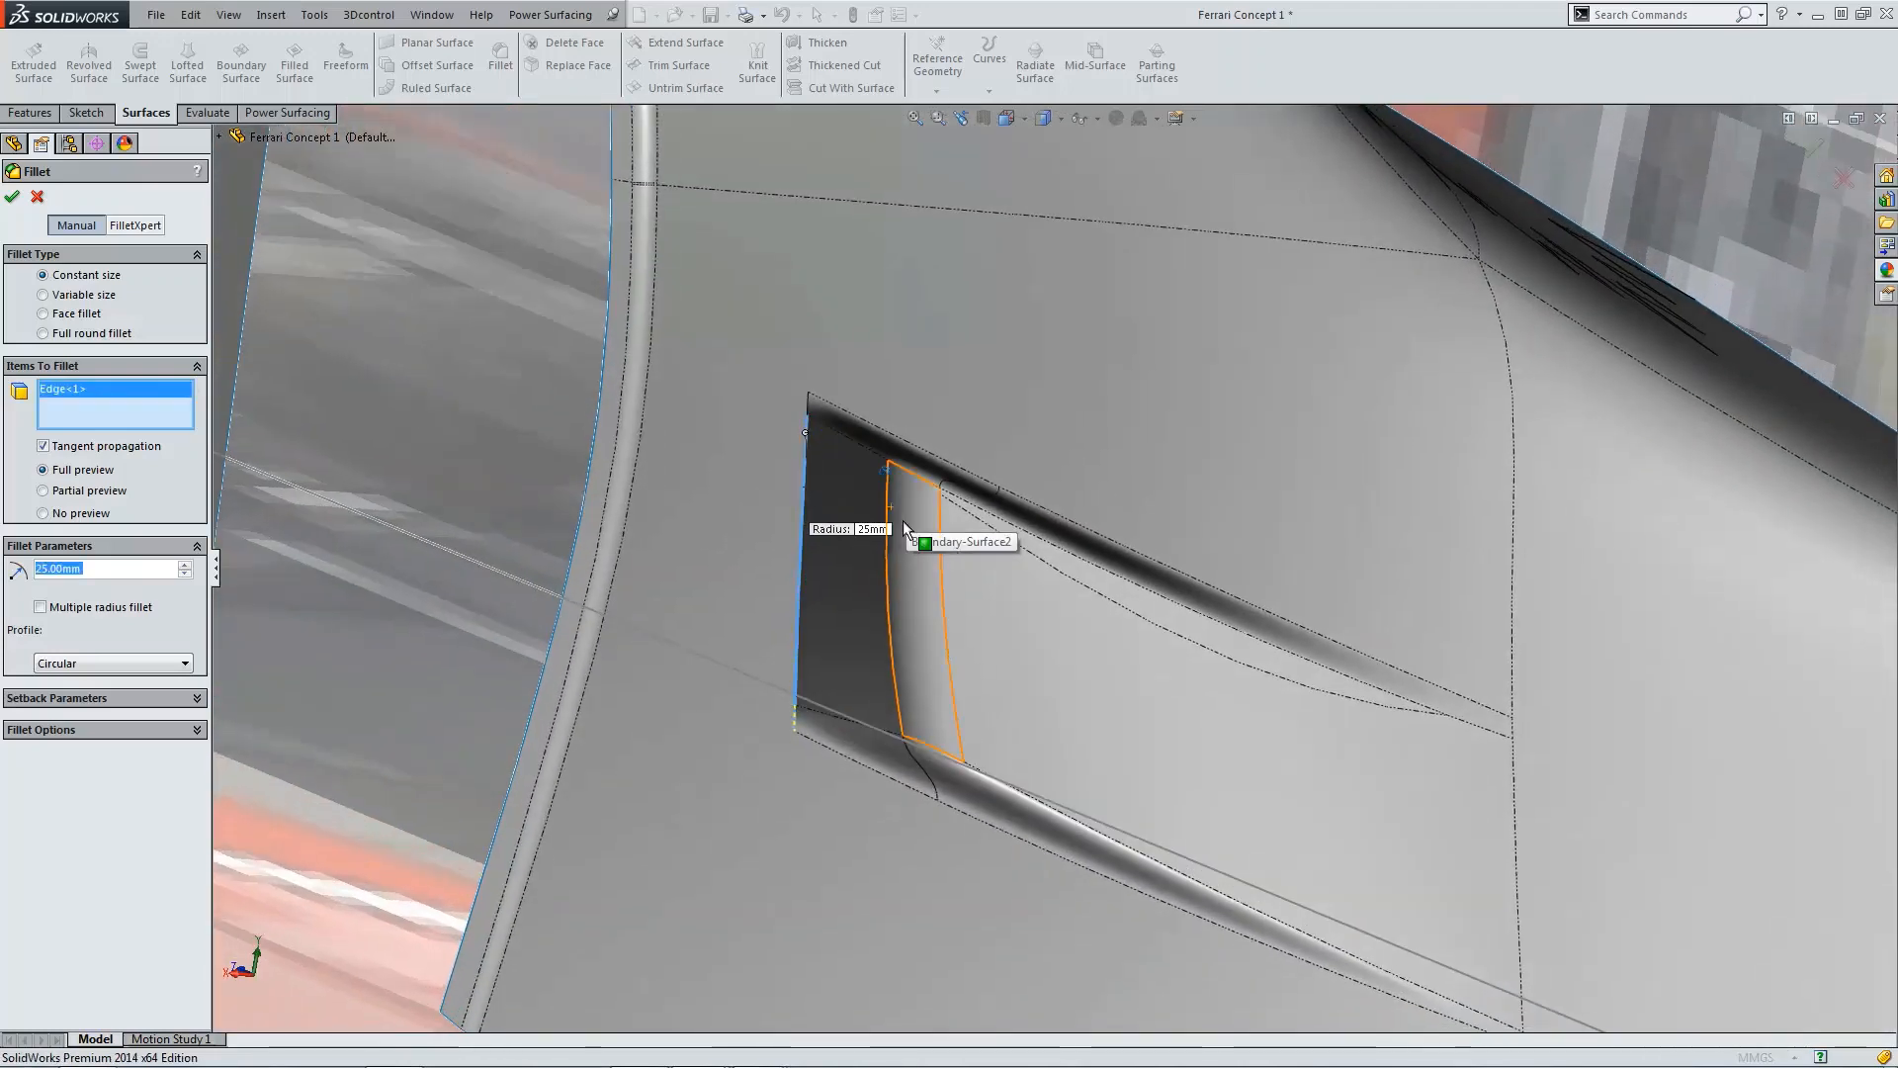
left_click(38, 196)
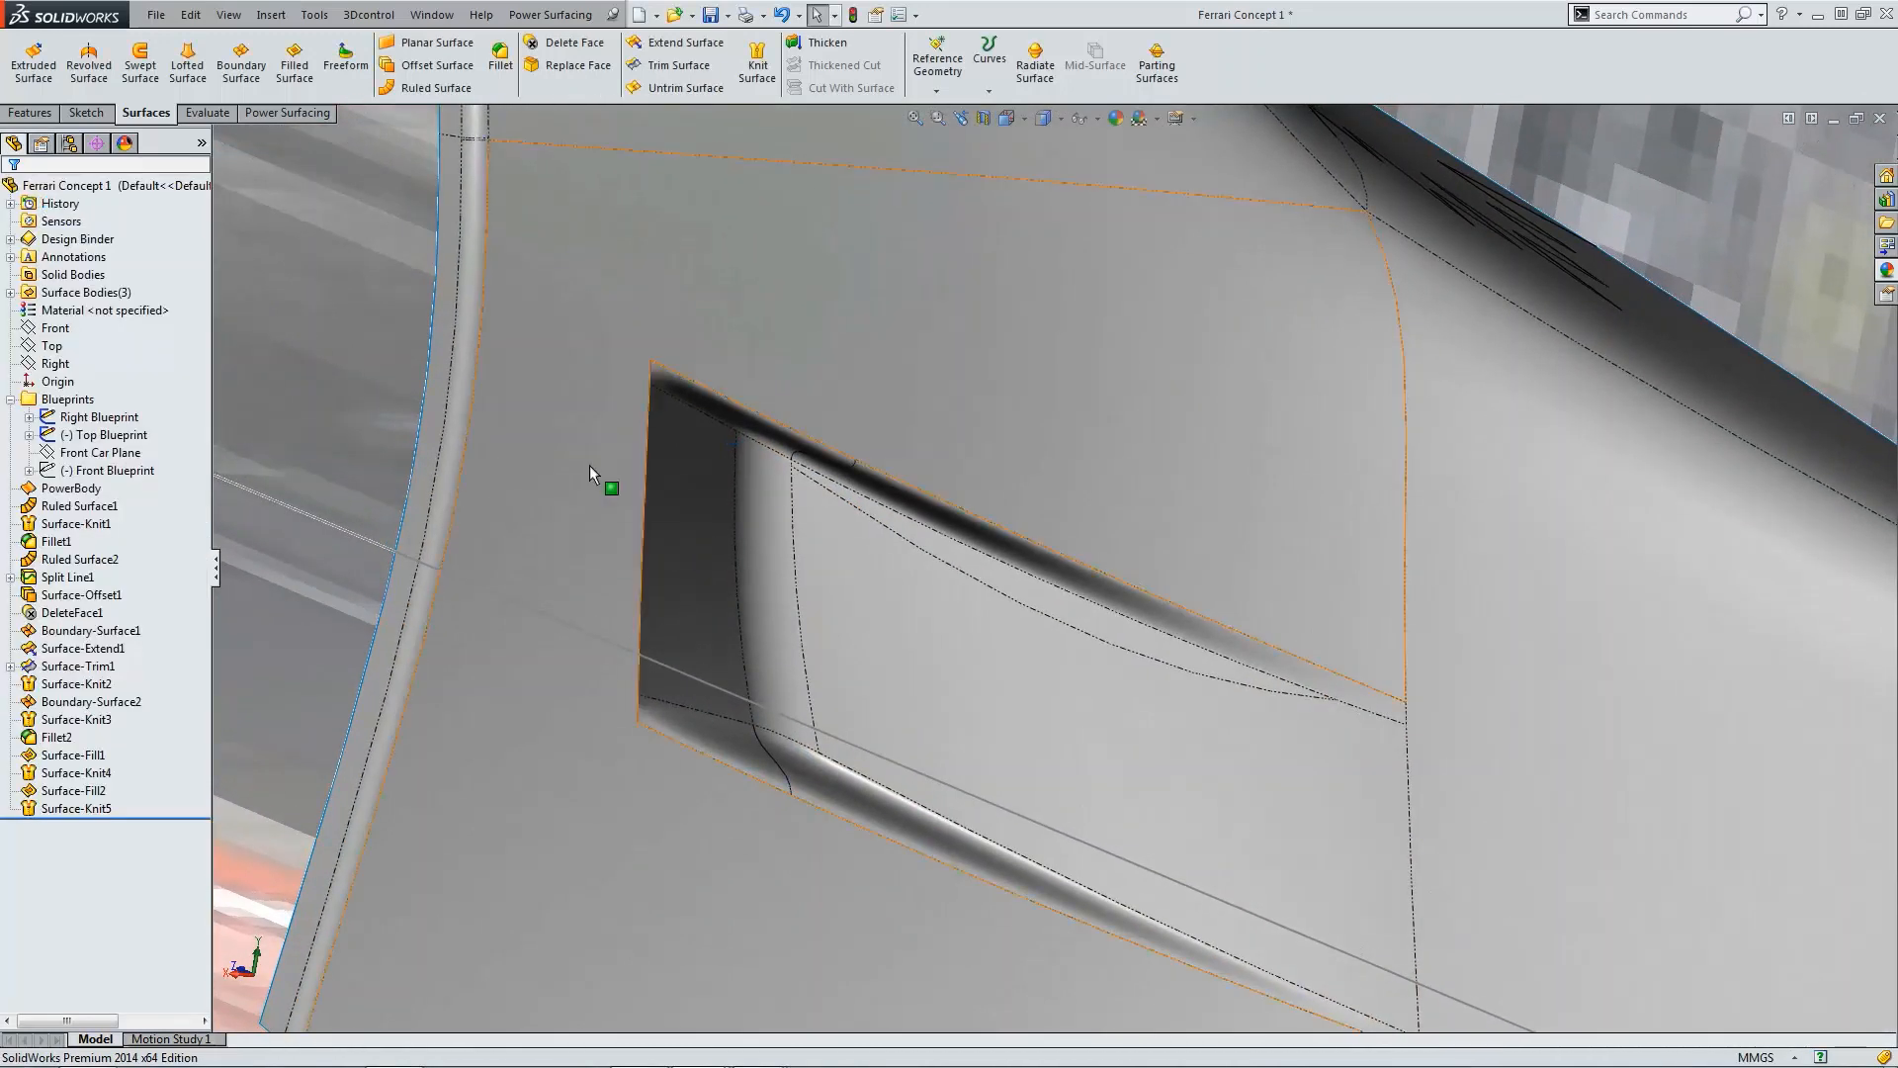
Step: Switch to the Back view and set the display style to shaded without edges
middle_click_drag(589, 464, 598, 469)
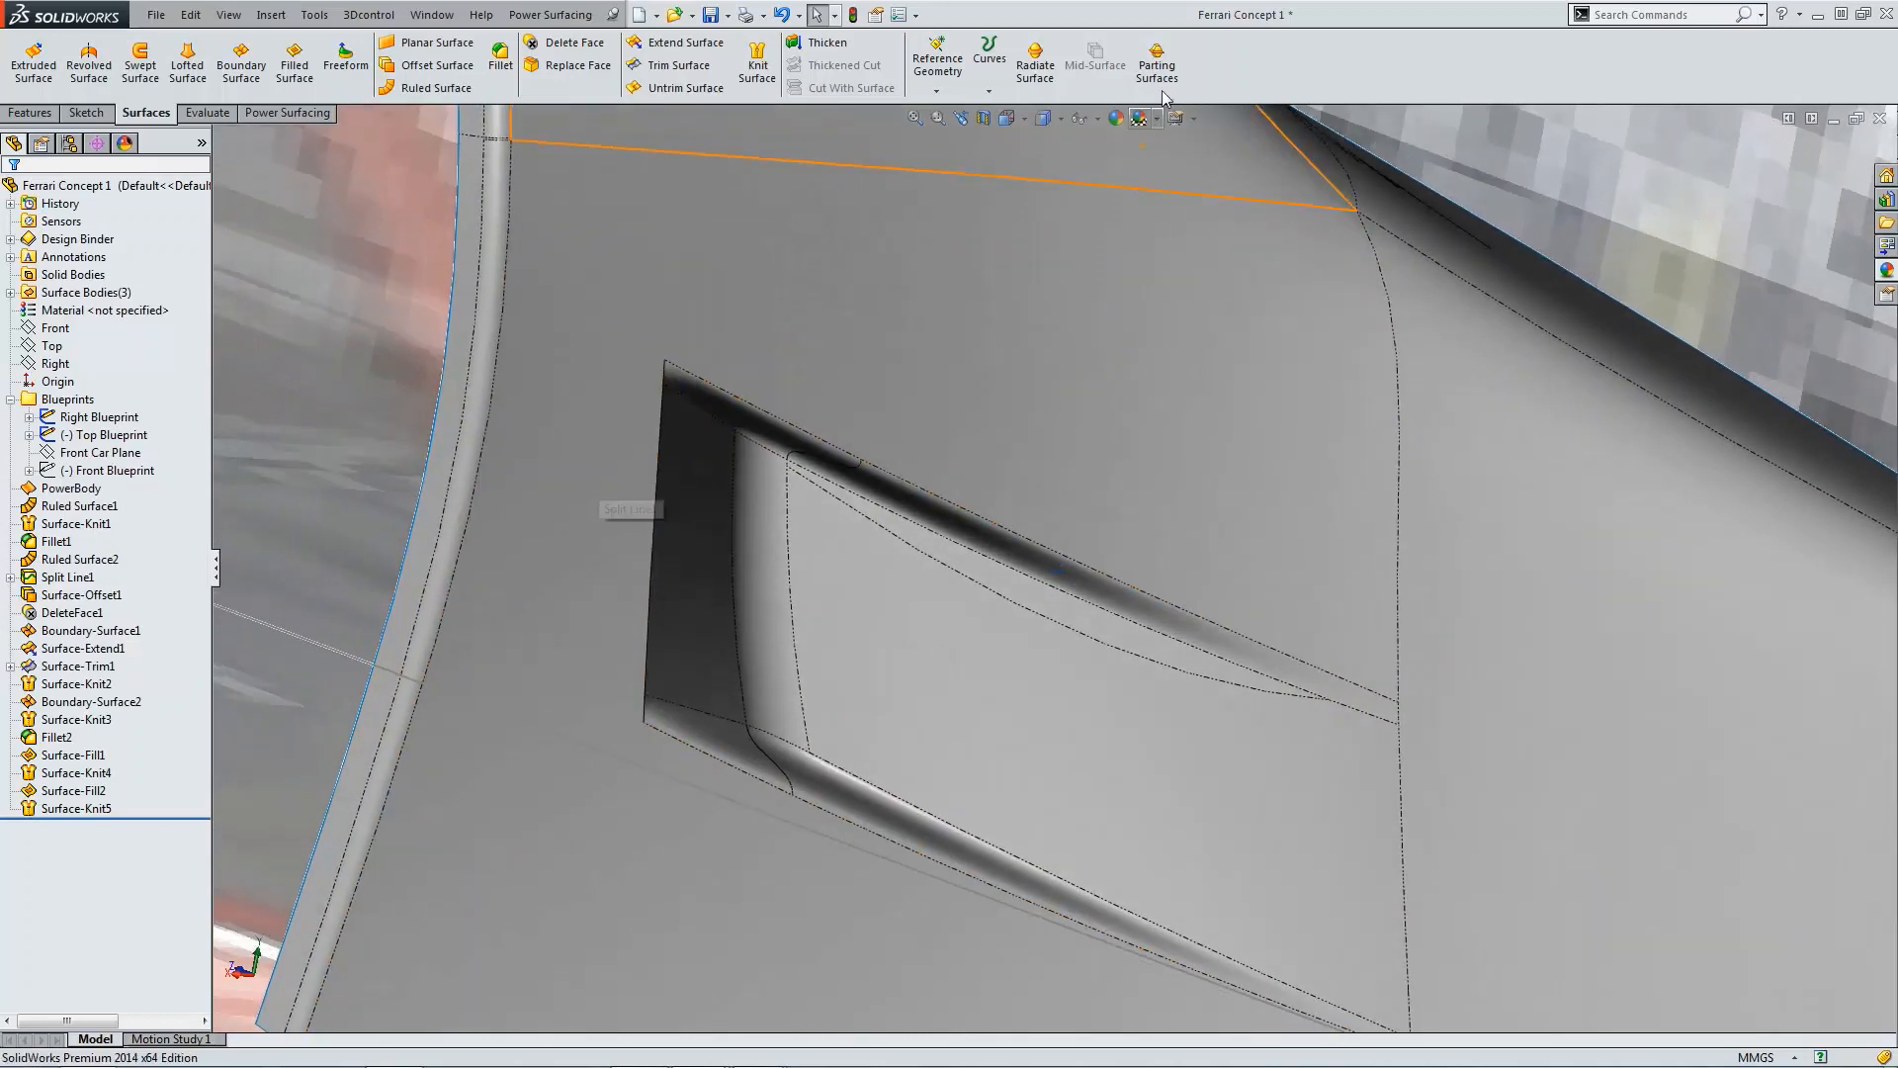
left_click(1007, 118)
left_click(1086, 190)
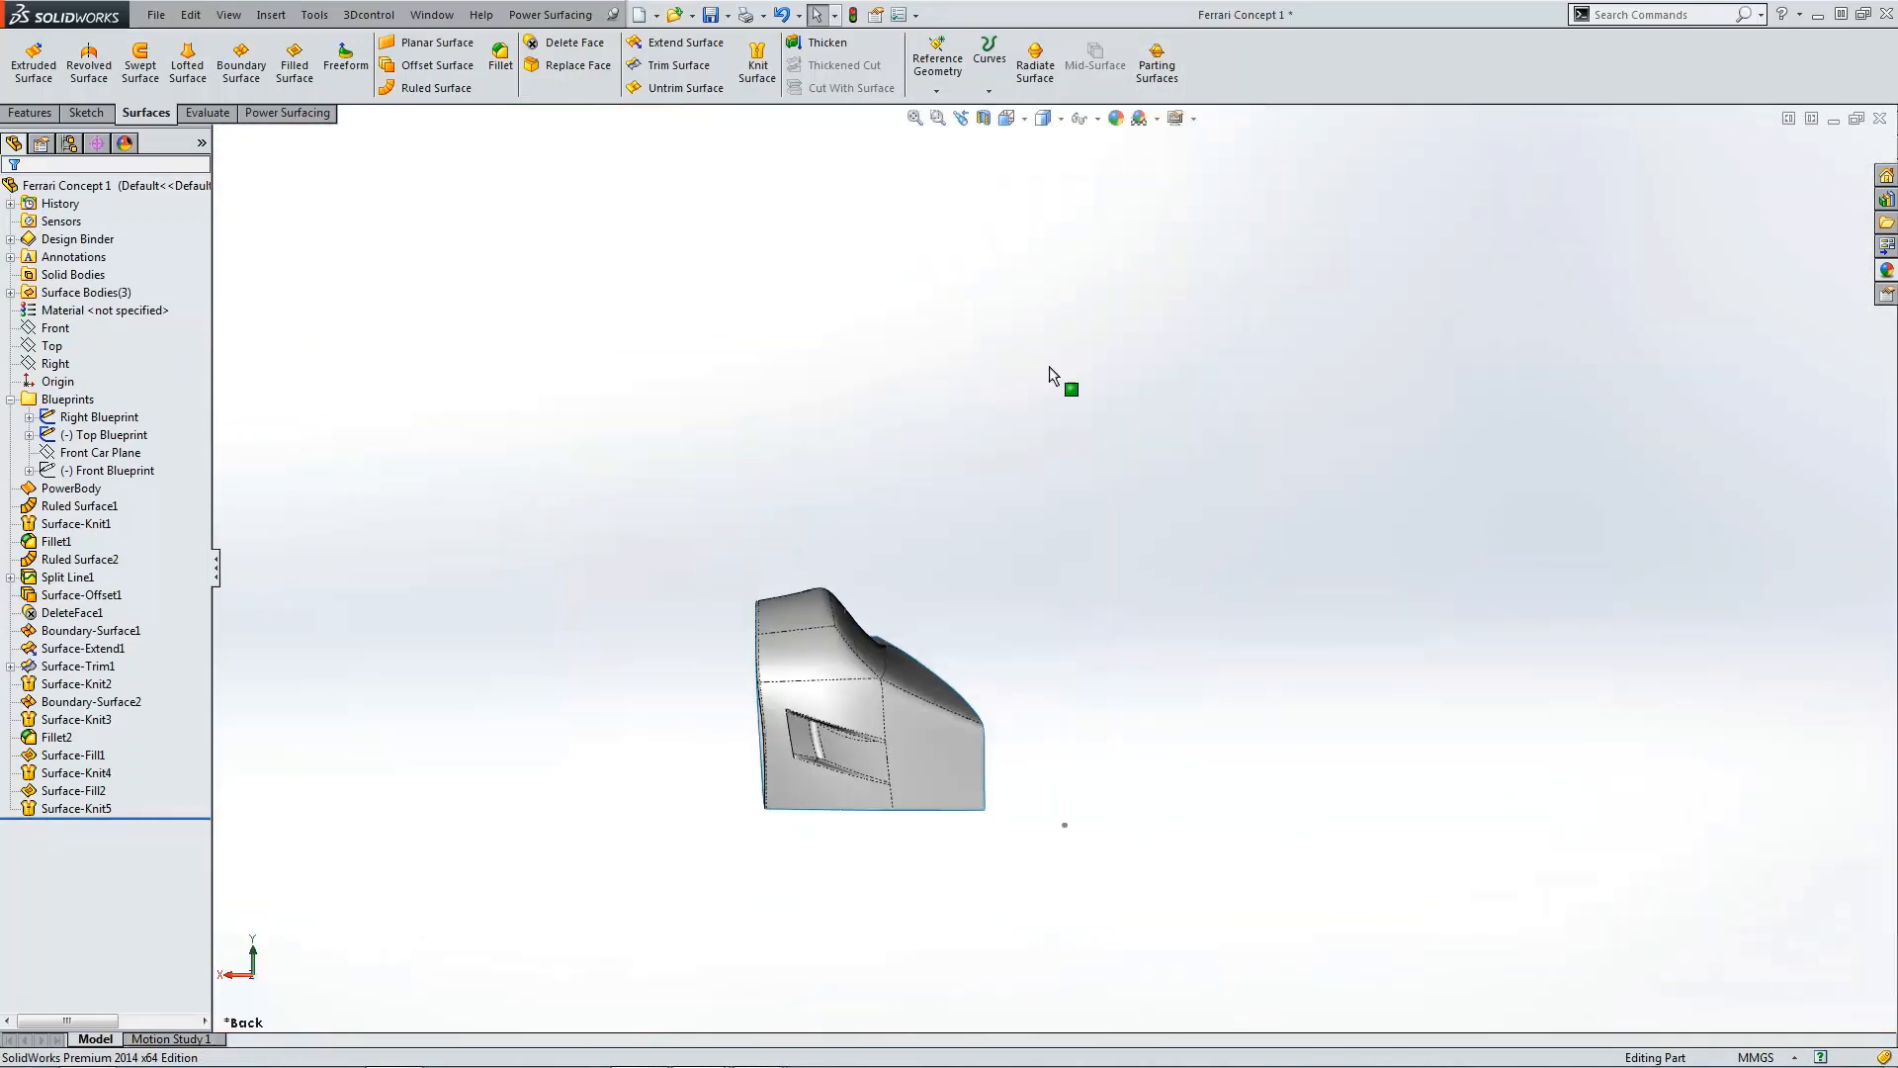
scroll(862, 752, "down", 5)
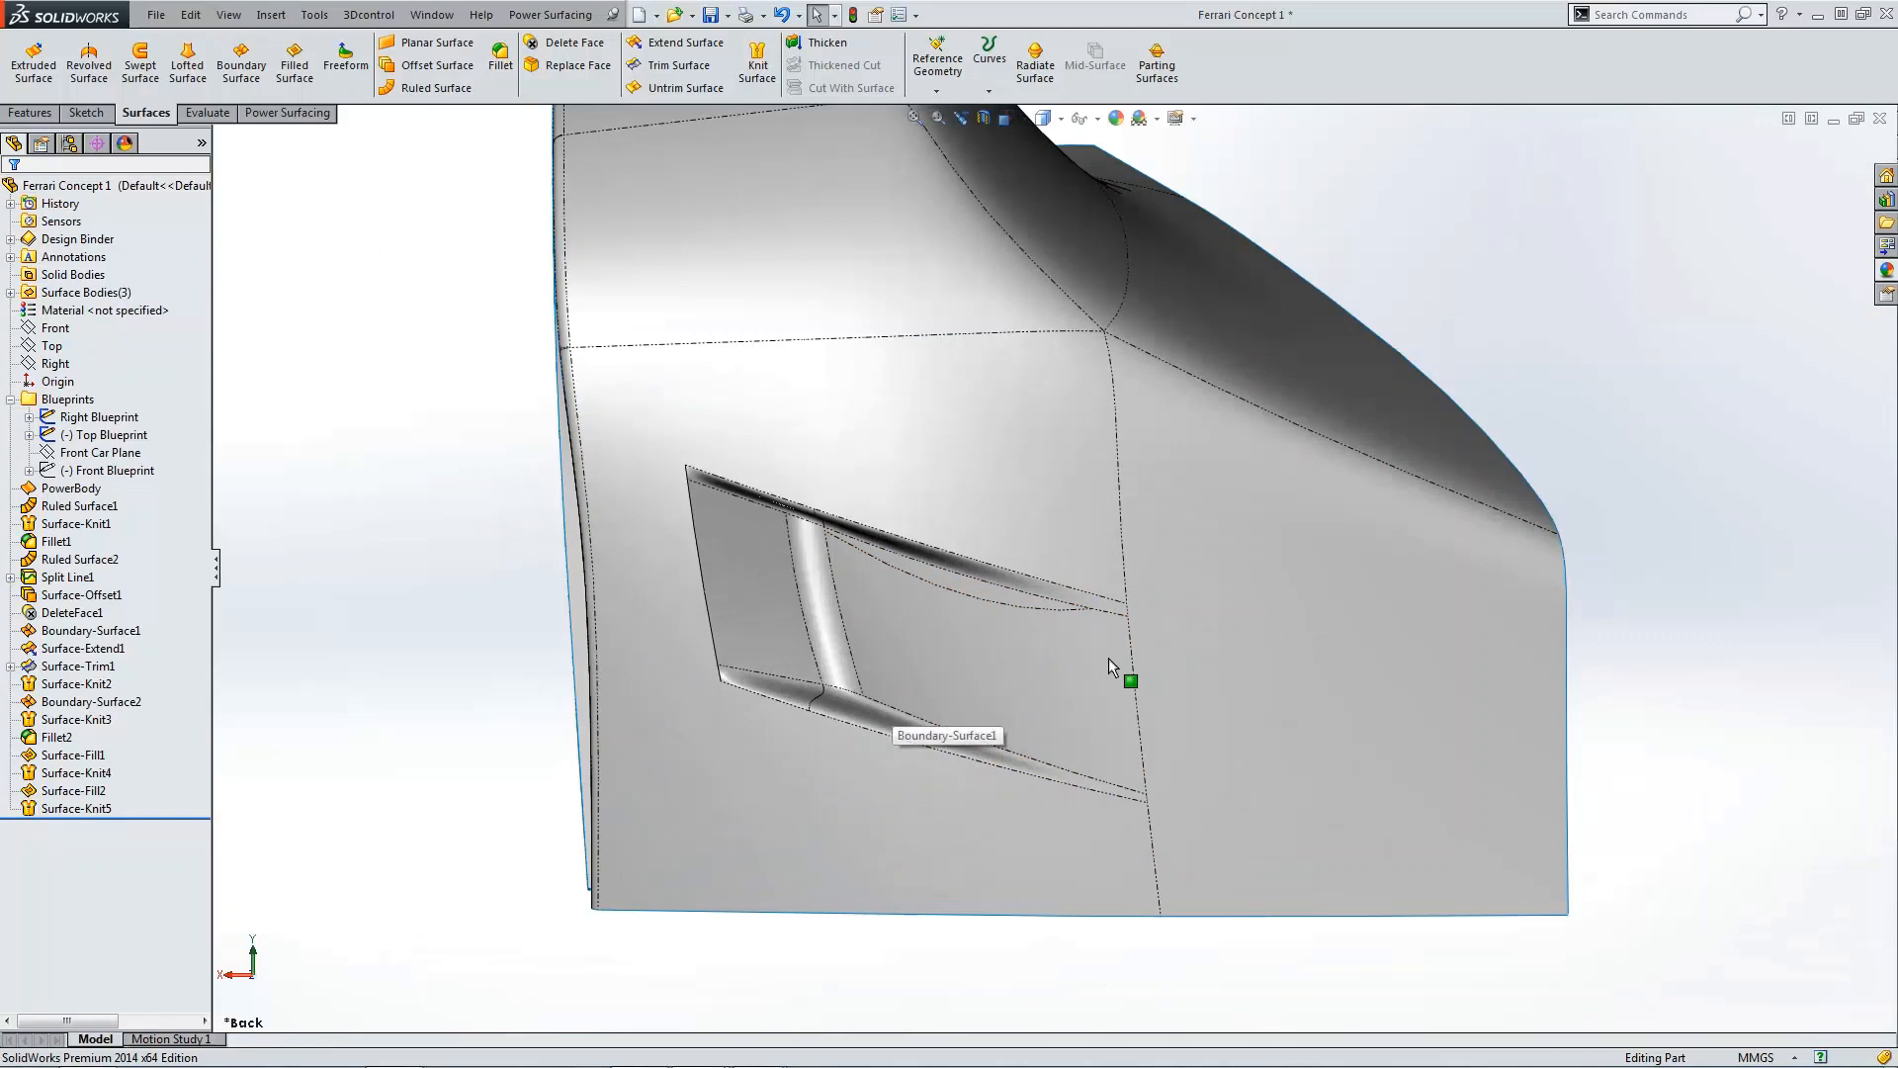
left_click(1044, 118)
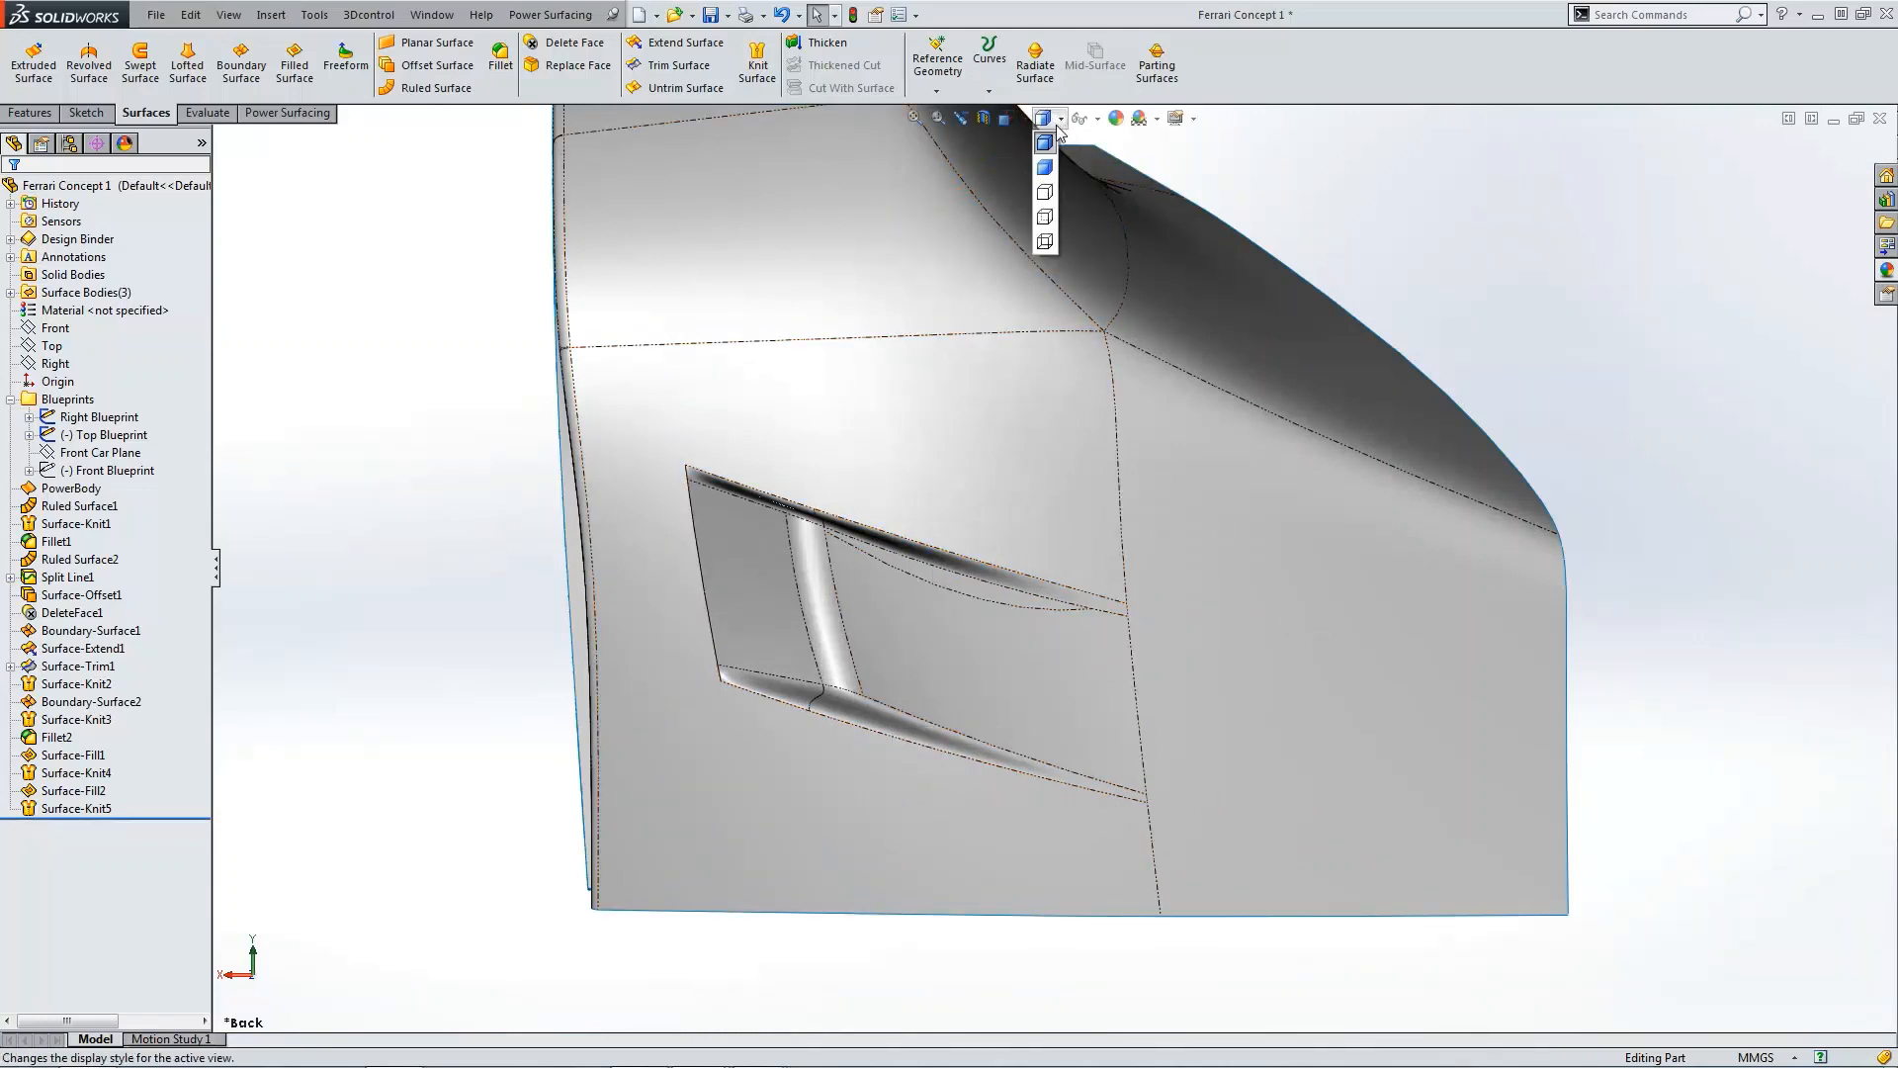
left_click(1047, 164)
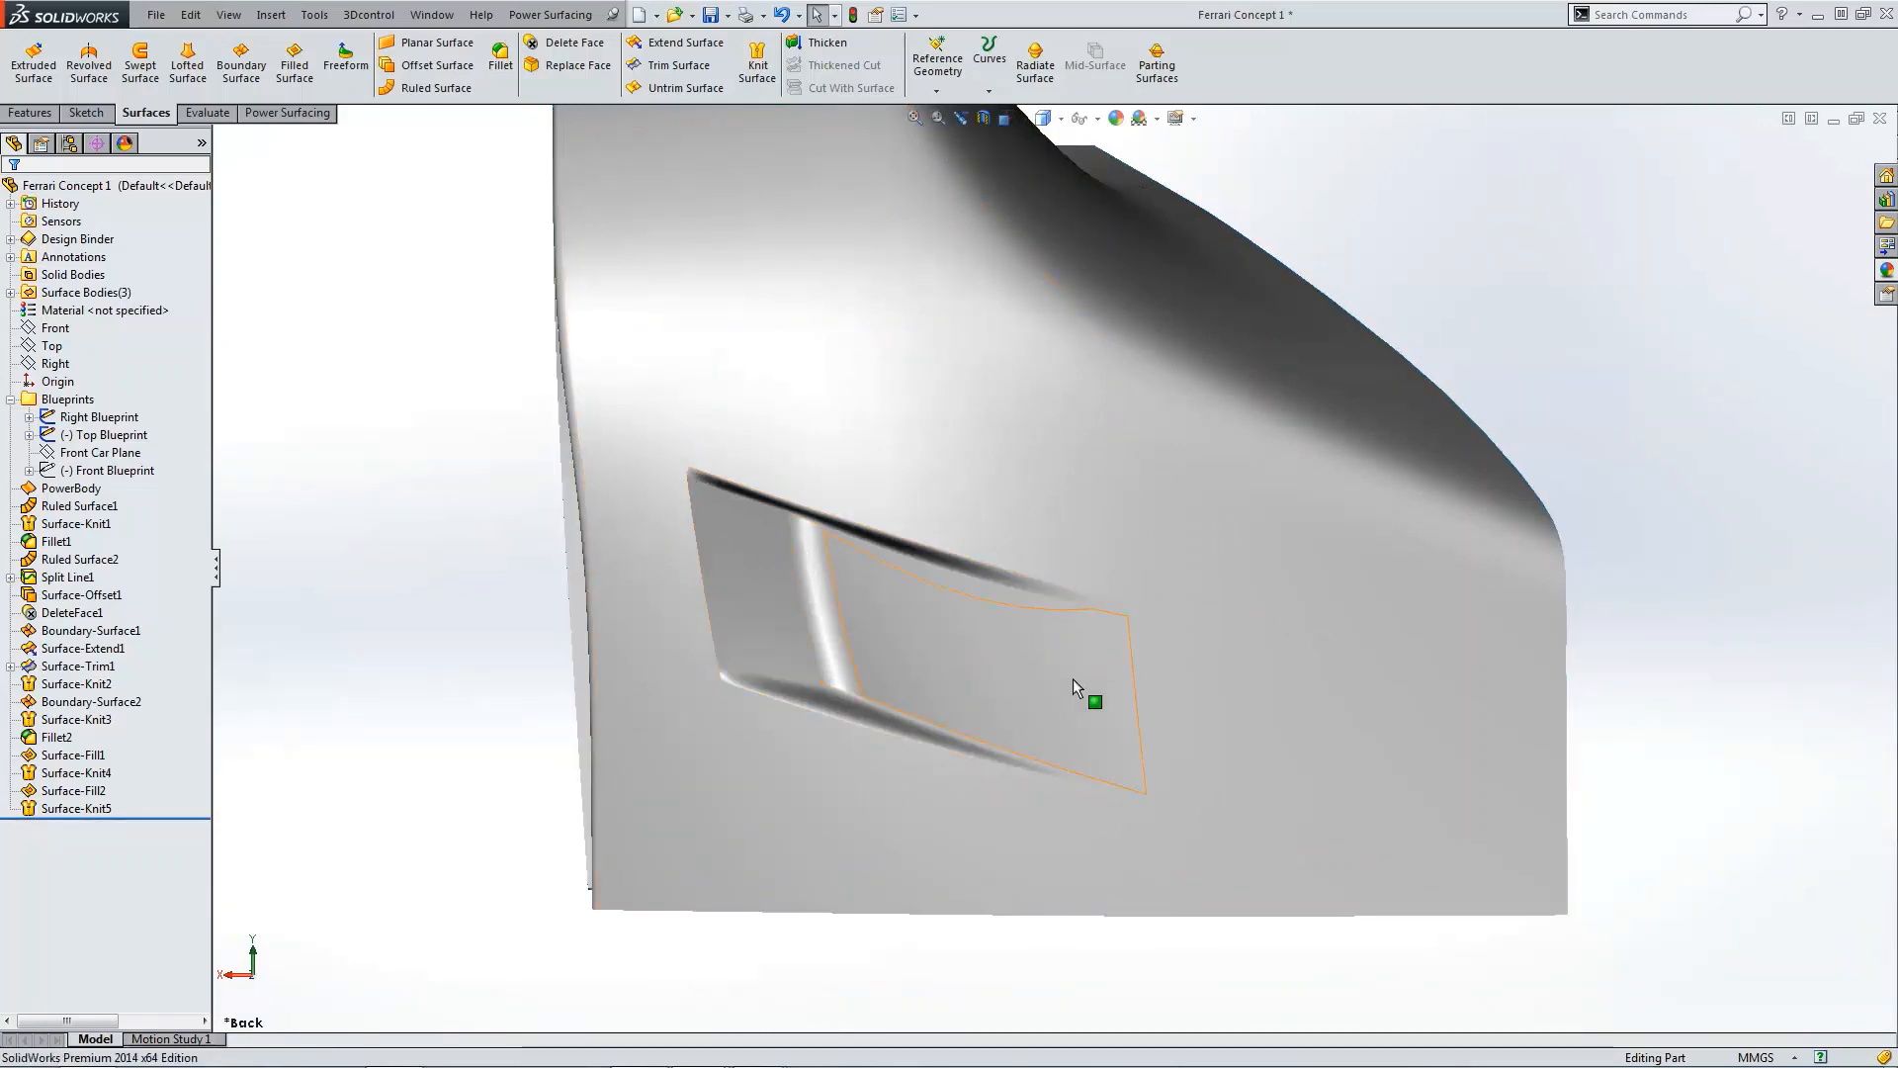
scroll(1048, 712, "up", 3)
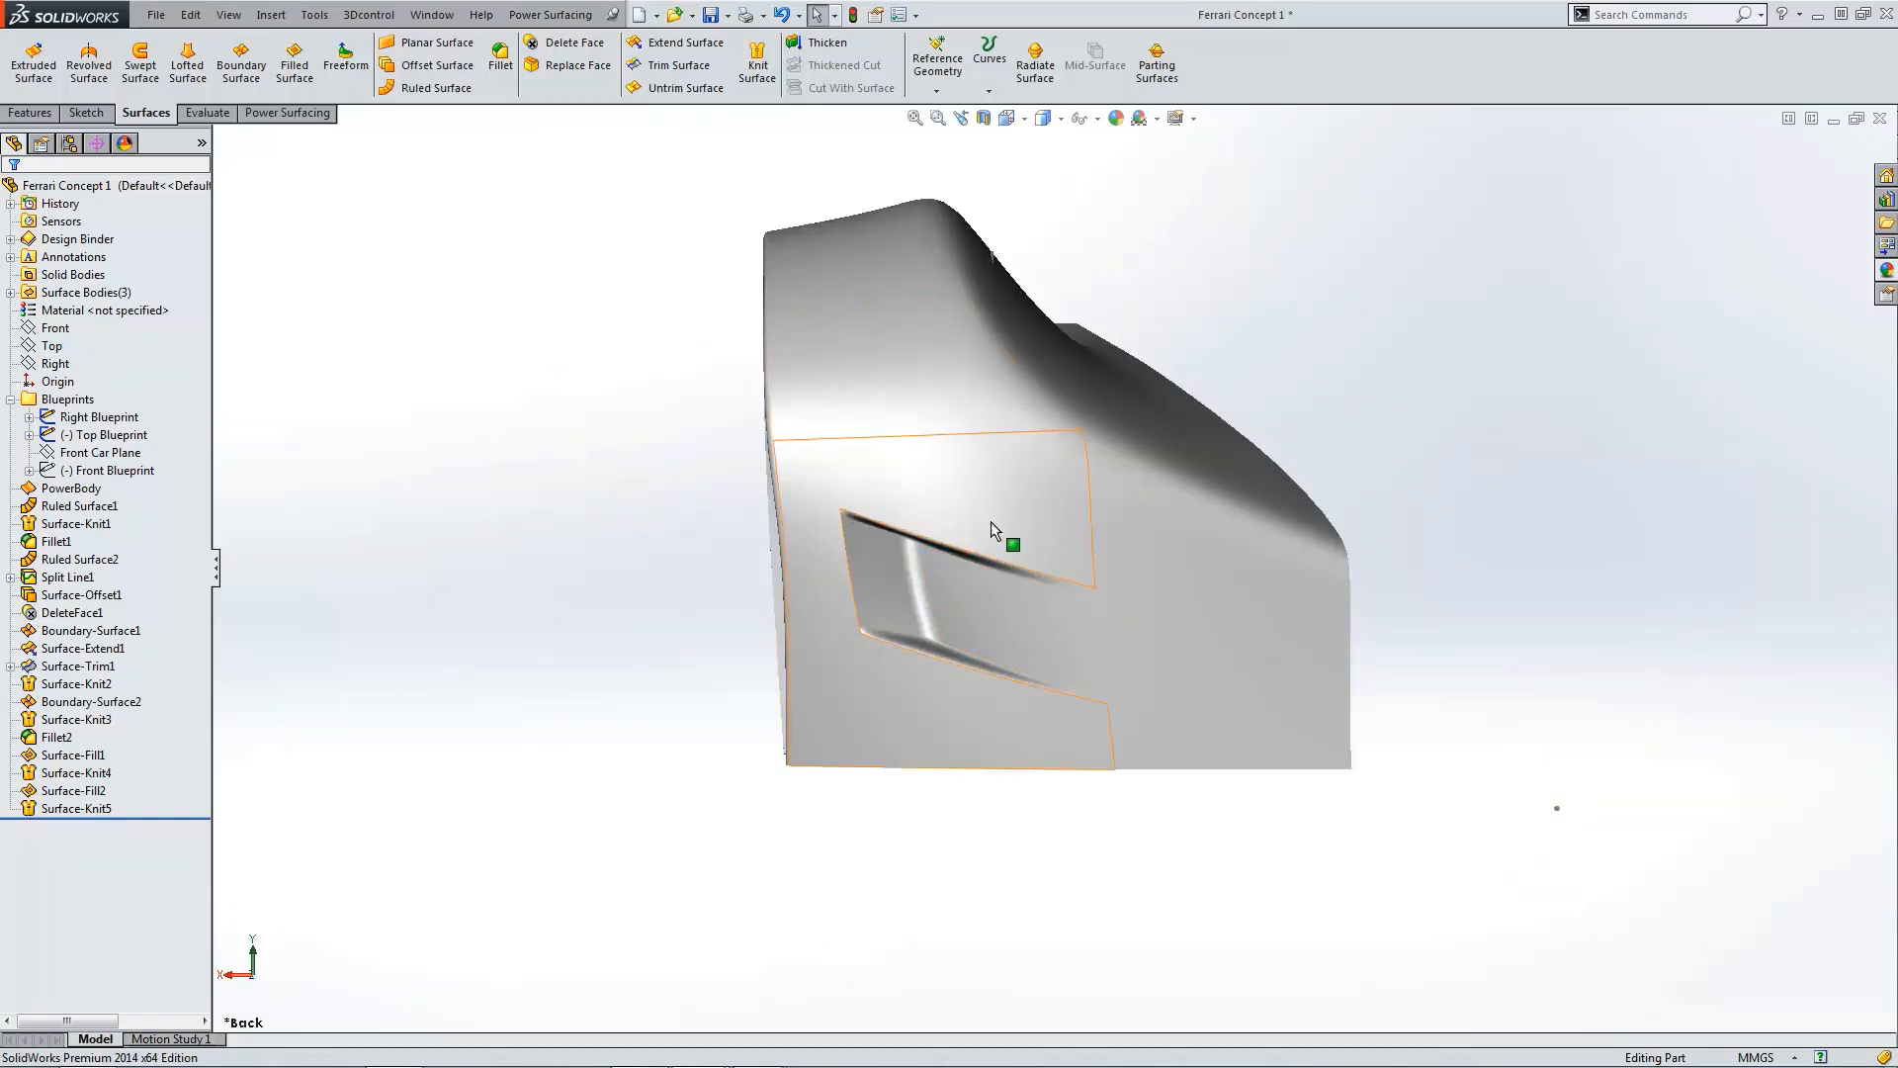
Step: Set Ruled Surface2's distance to 275 mm and rebuild the model
left_click(78, 651)
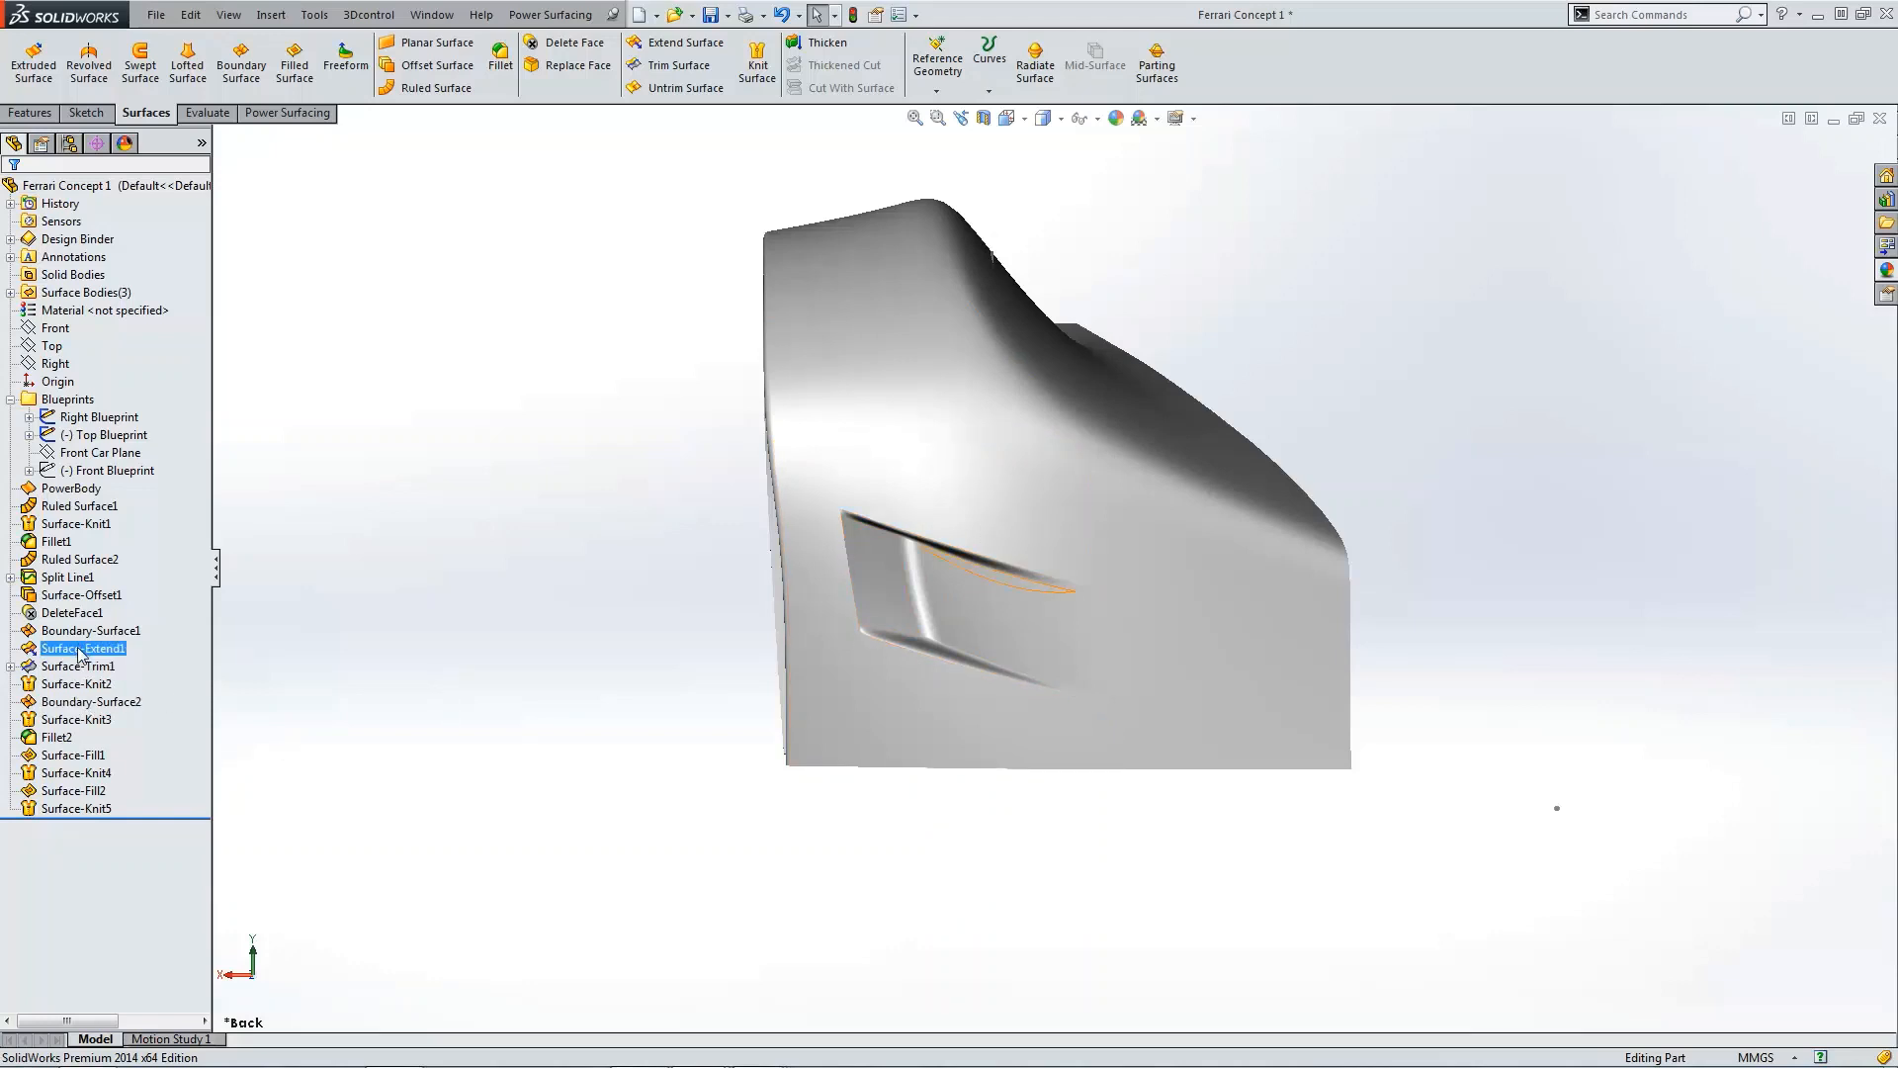
left_click(79, 598)
left_click(79, 559)
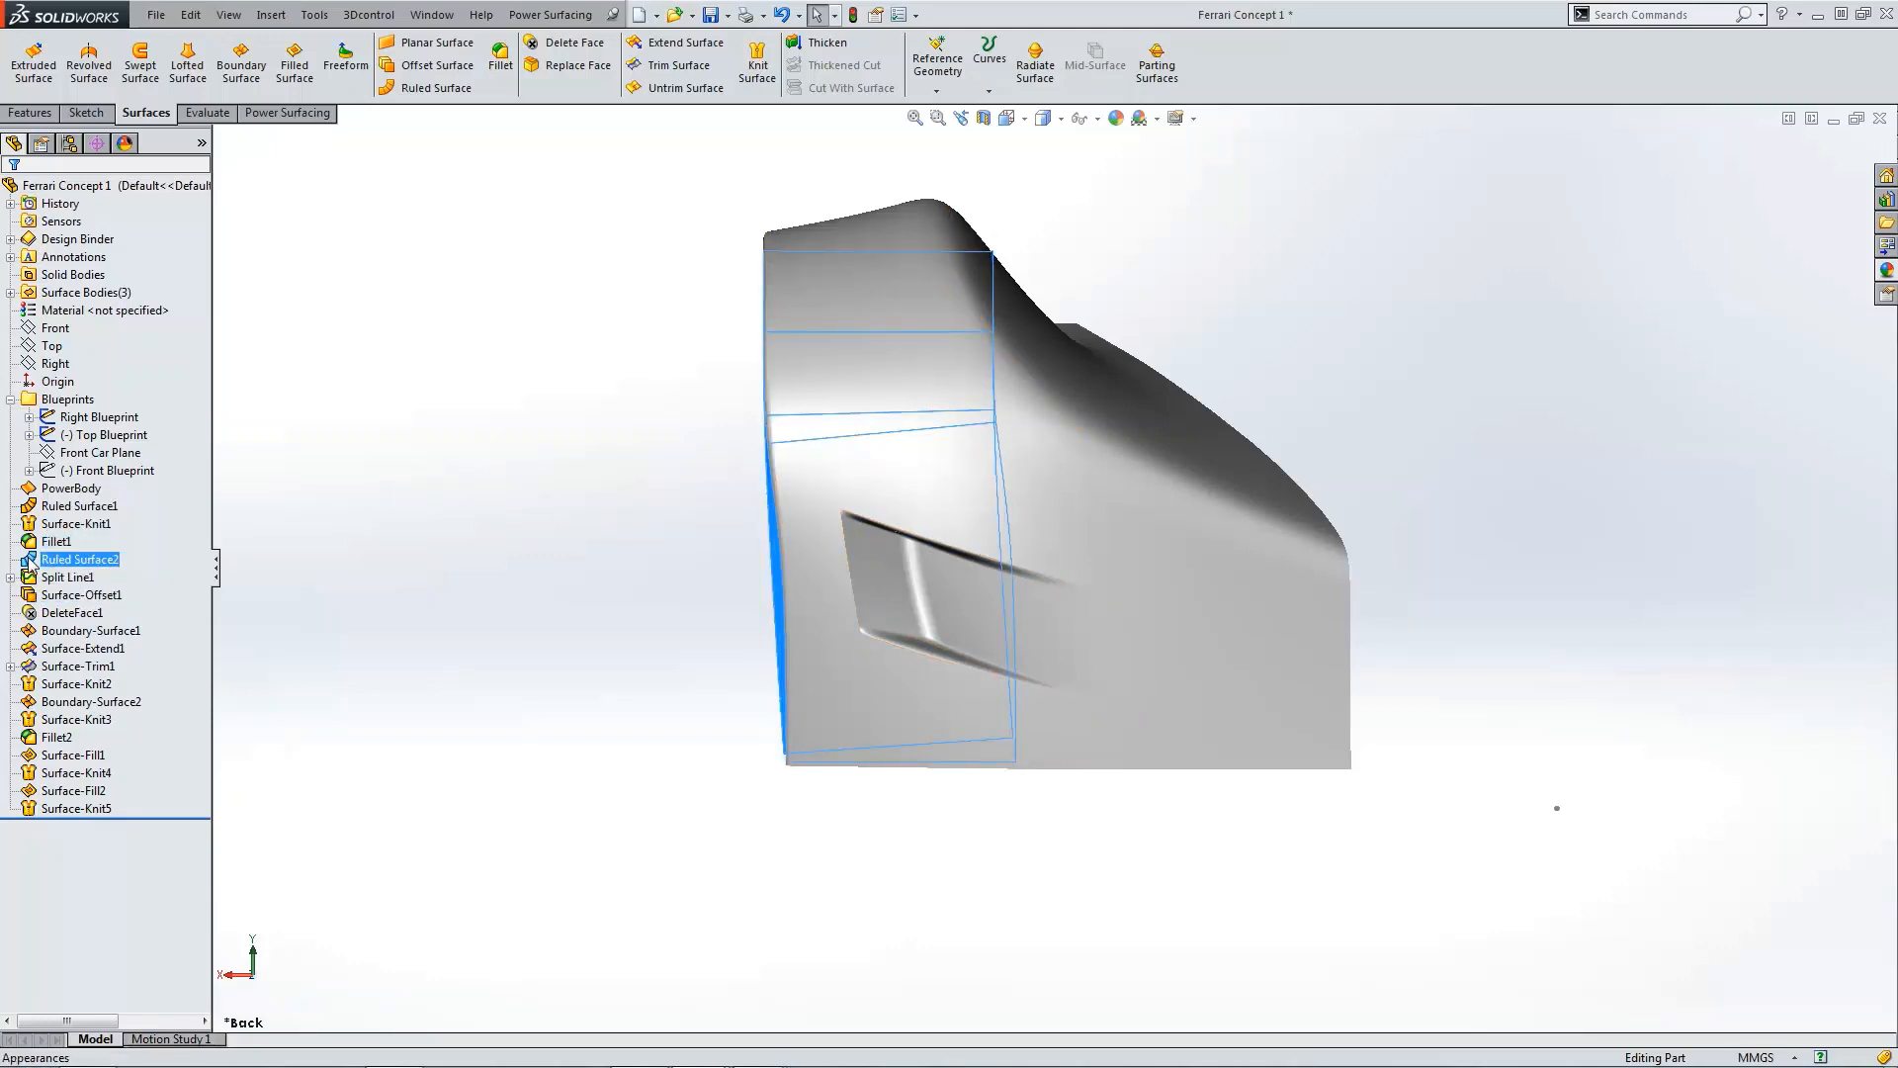
double_click(1076, 522)
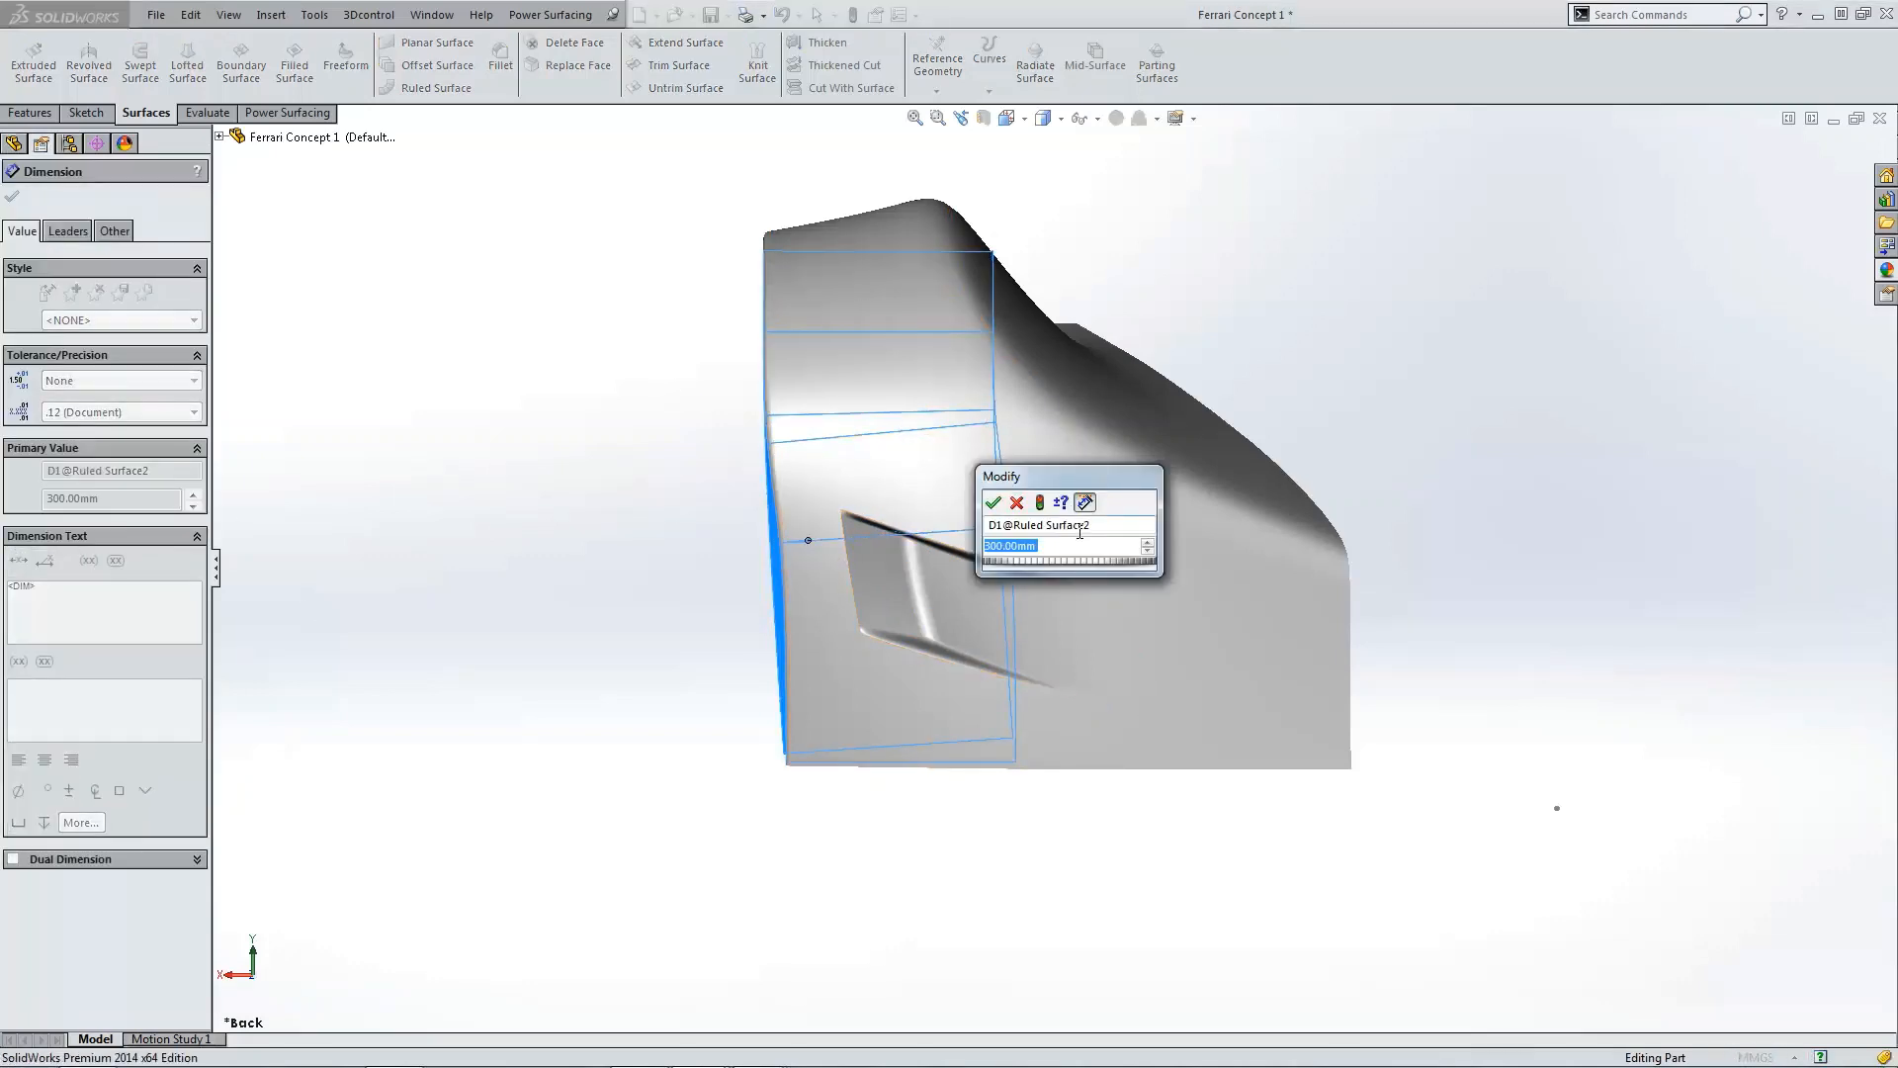
type("275")
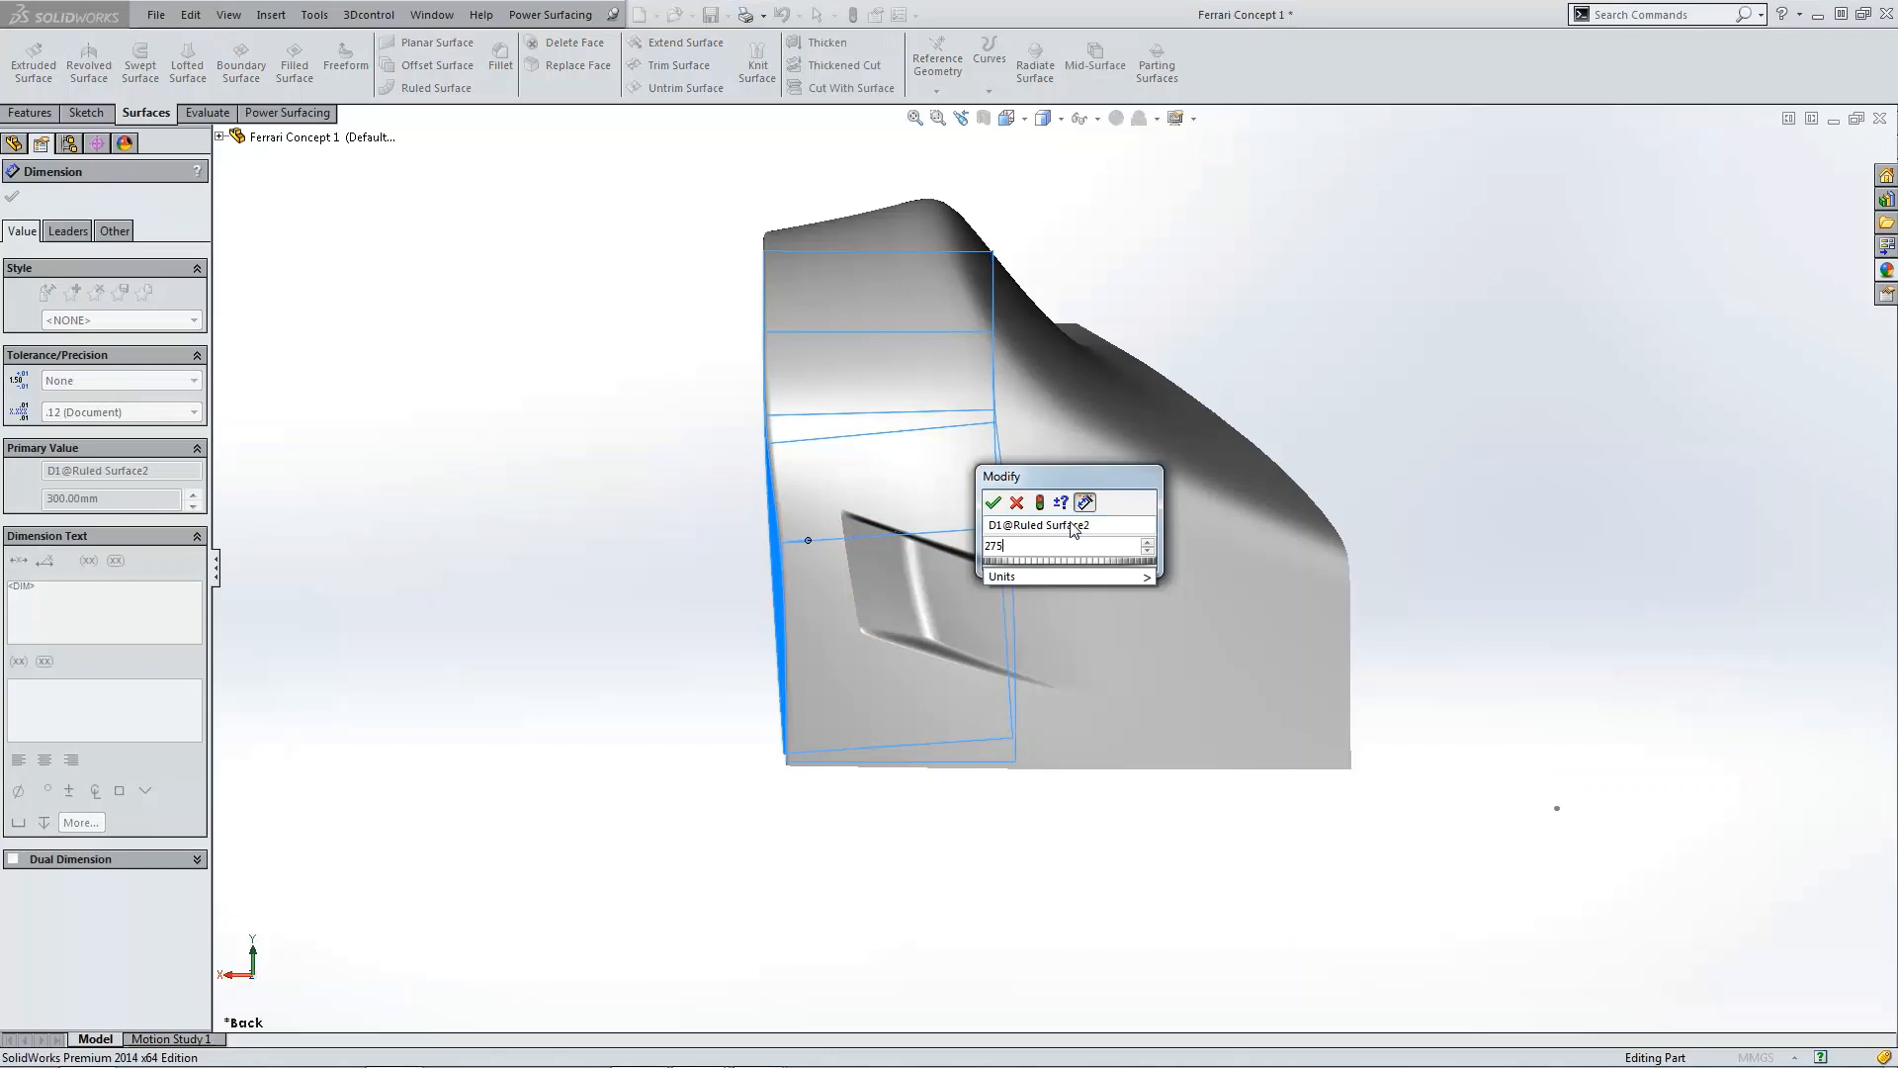
left_click(1042, 504)
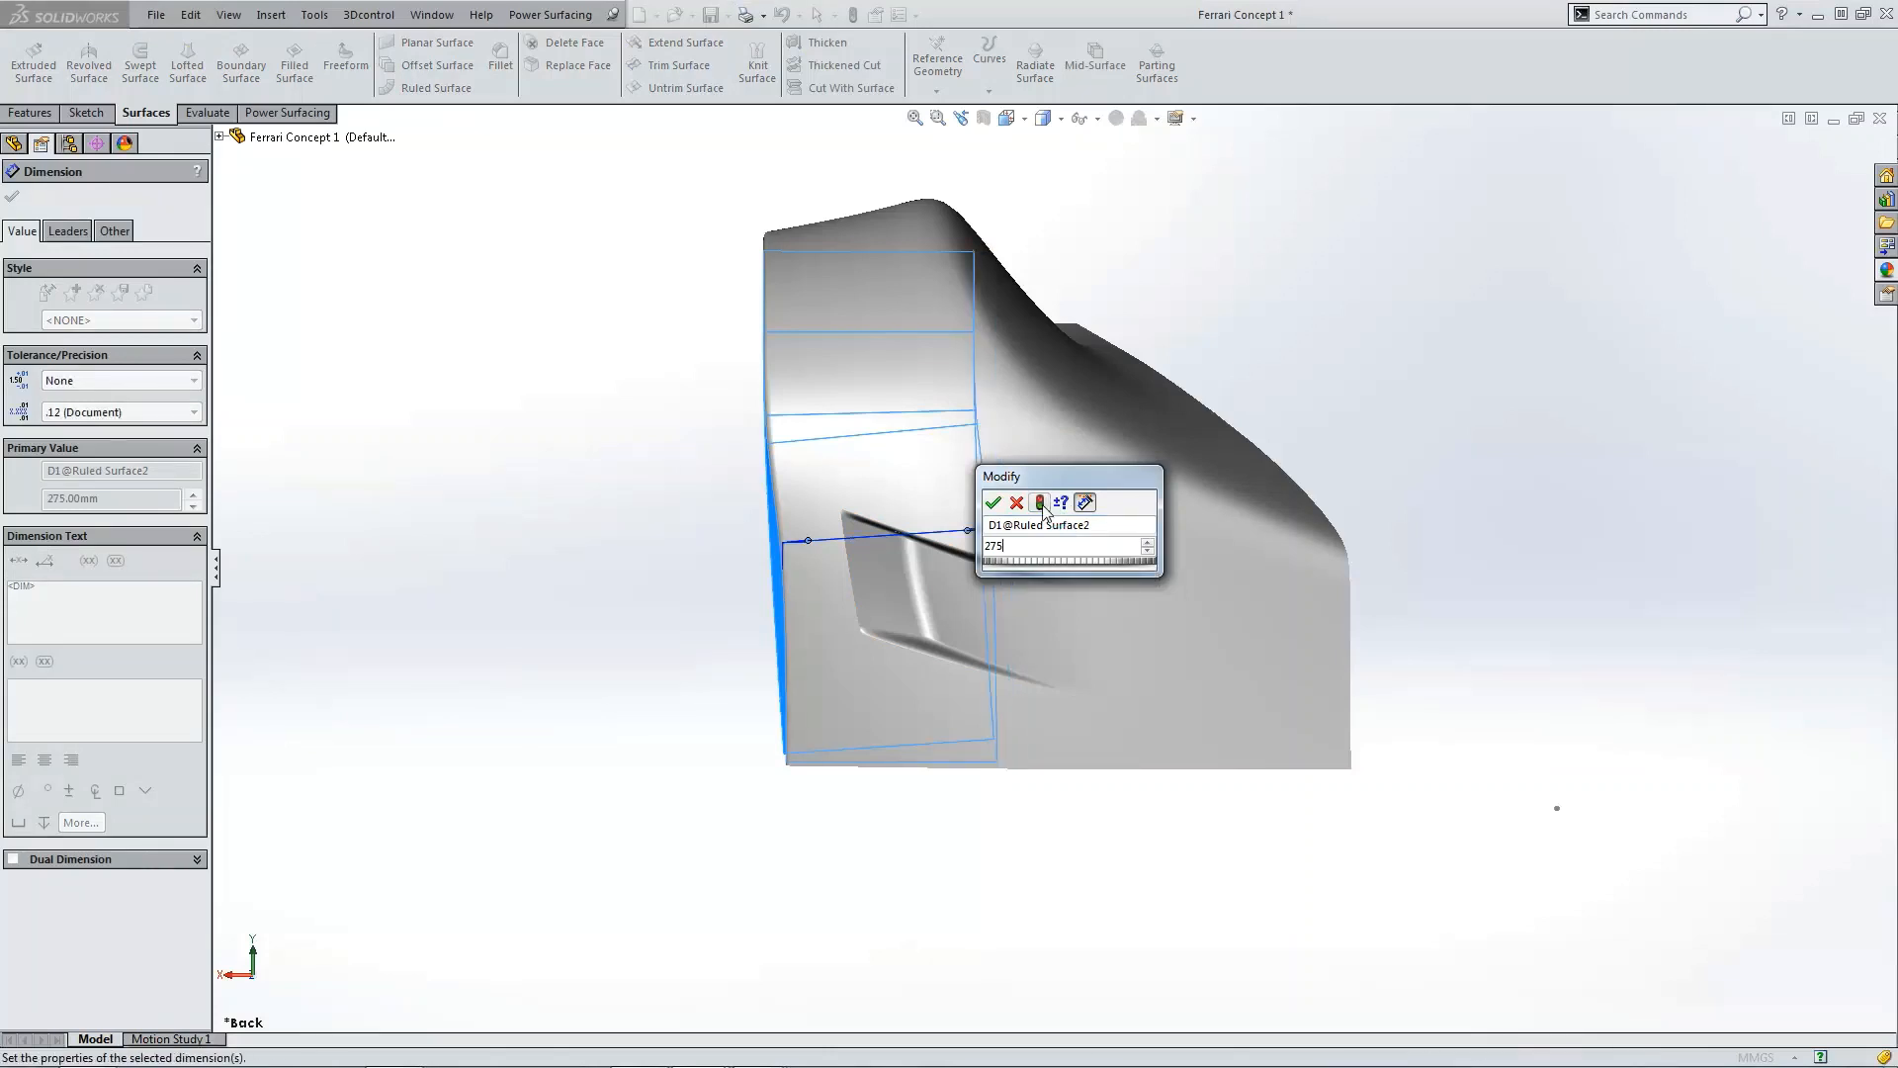
left_click(993, 502)
left_click(1176, 250)
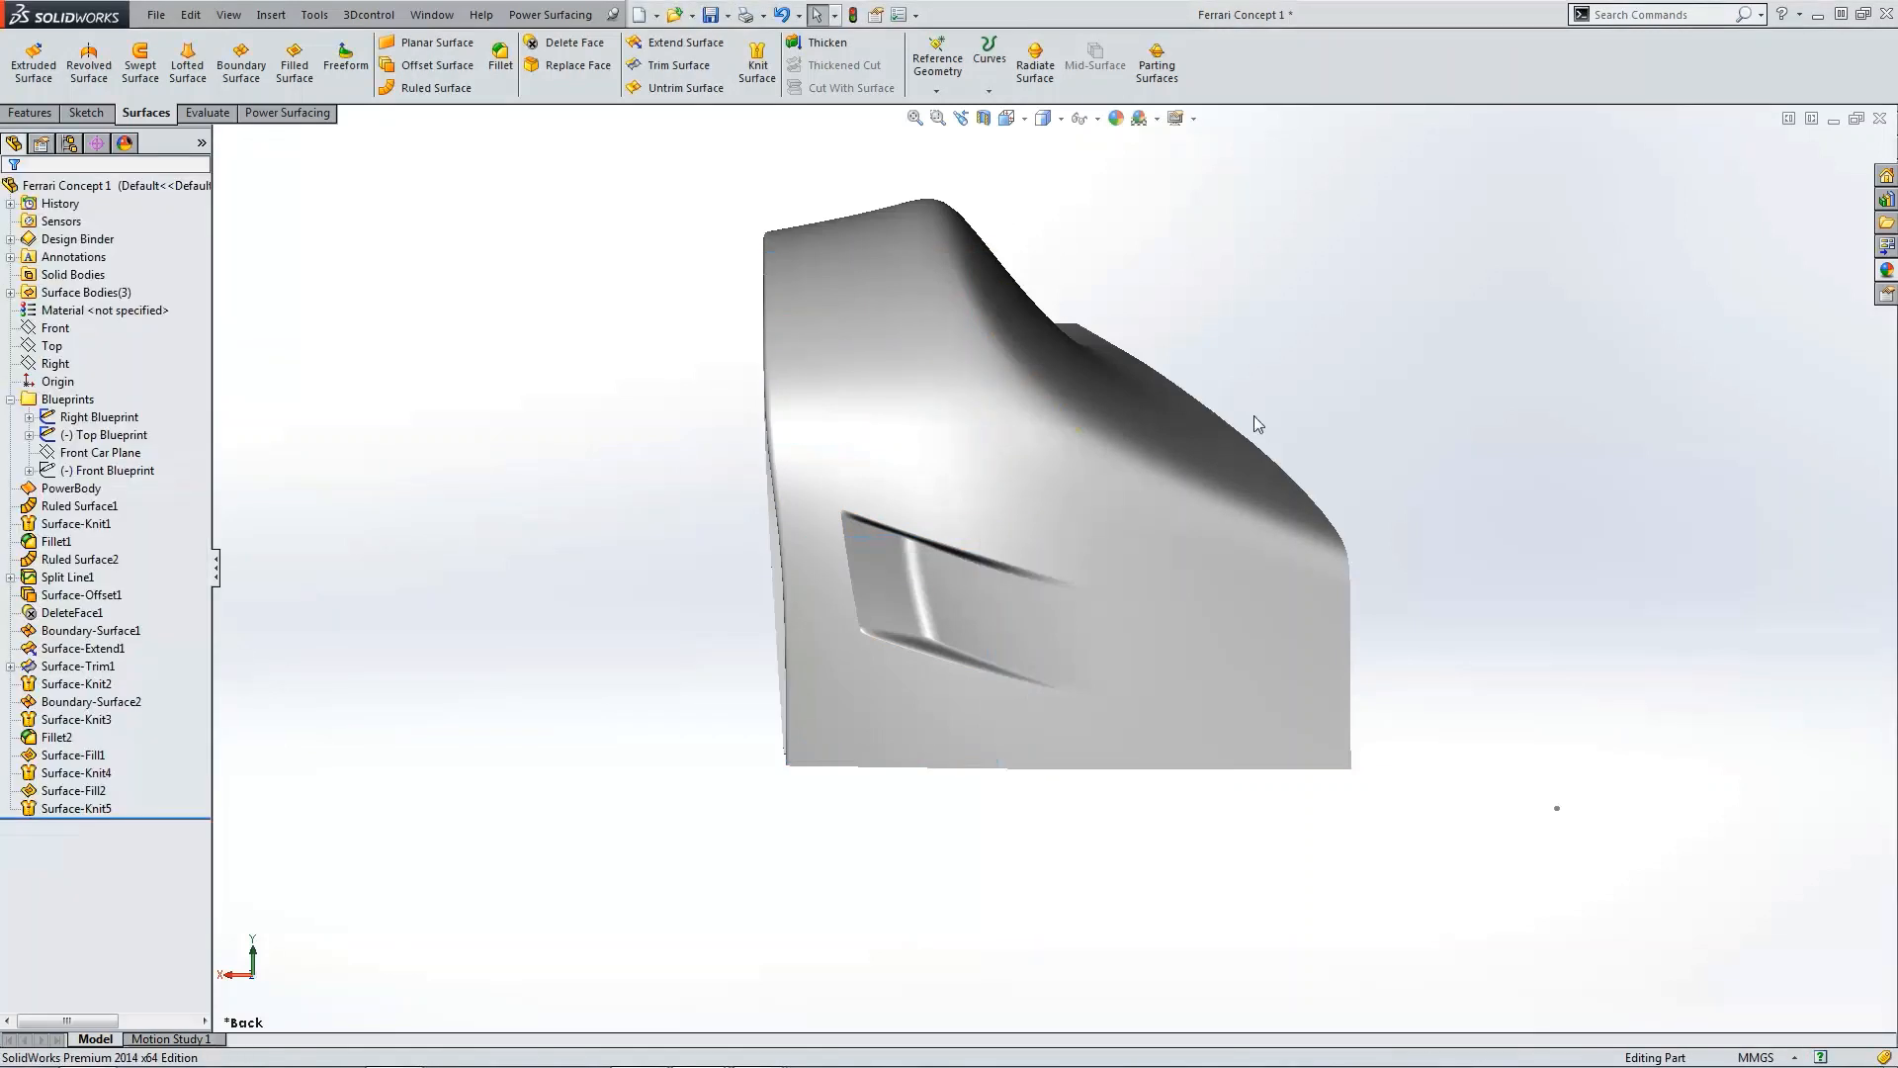
Step: Start a Ruled Surface normal to the surface at 10 mm and select the fender's outer edges around the wheel arch
scroll(1194, 579, "up", 3)
scroll(992, 604, "down", 2)
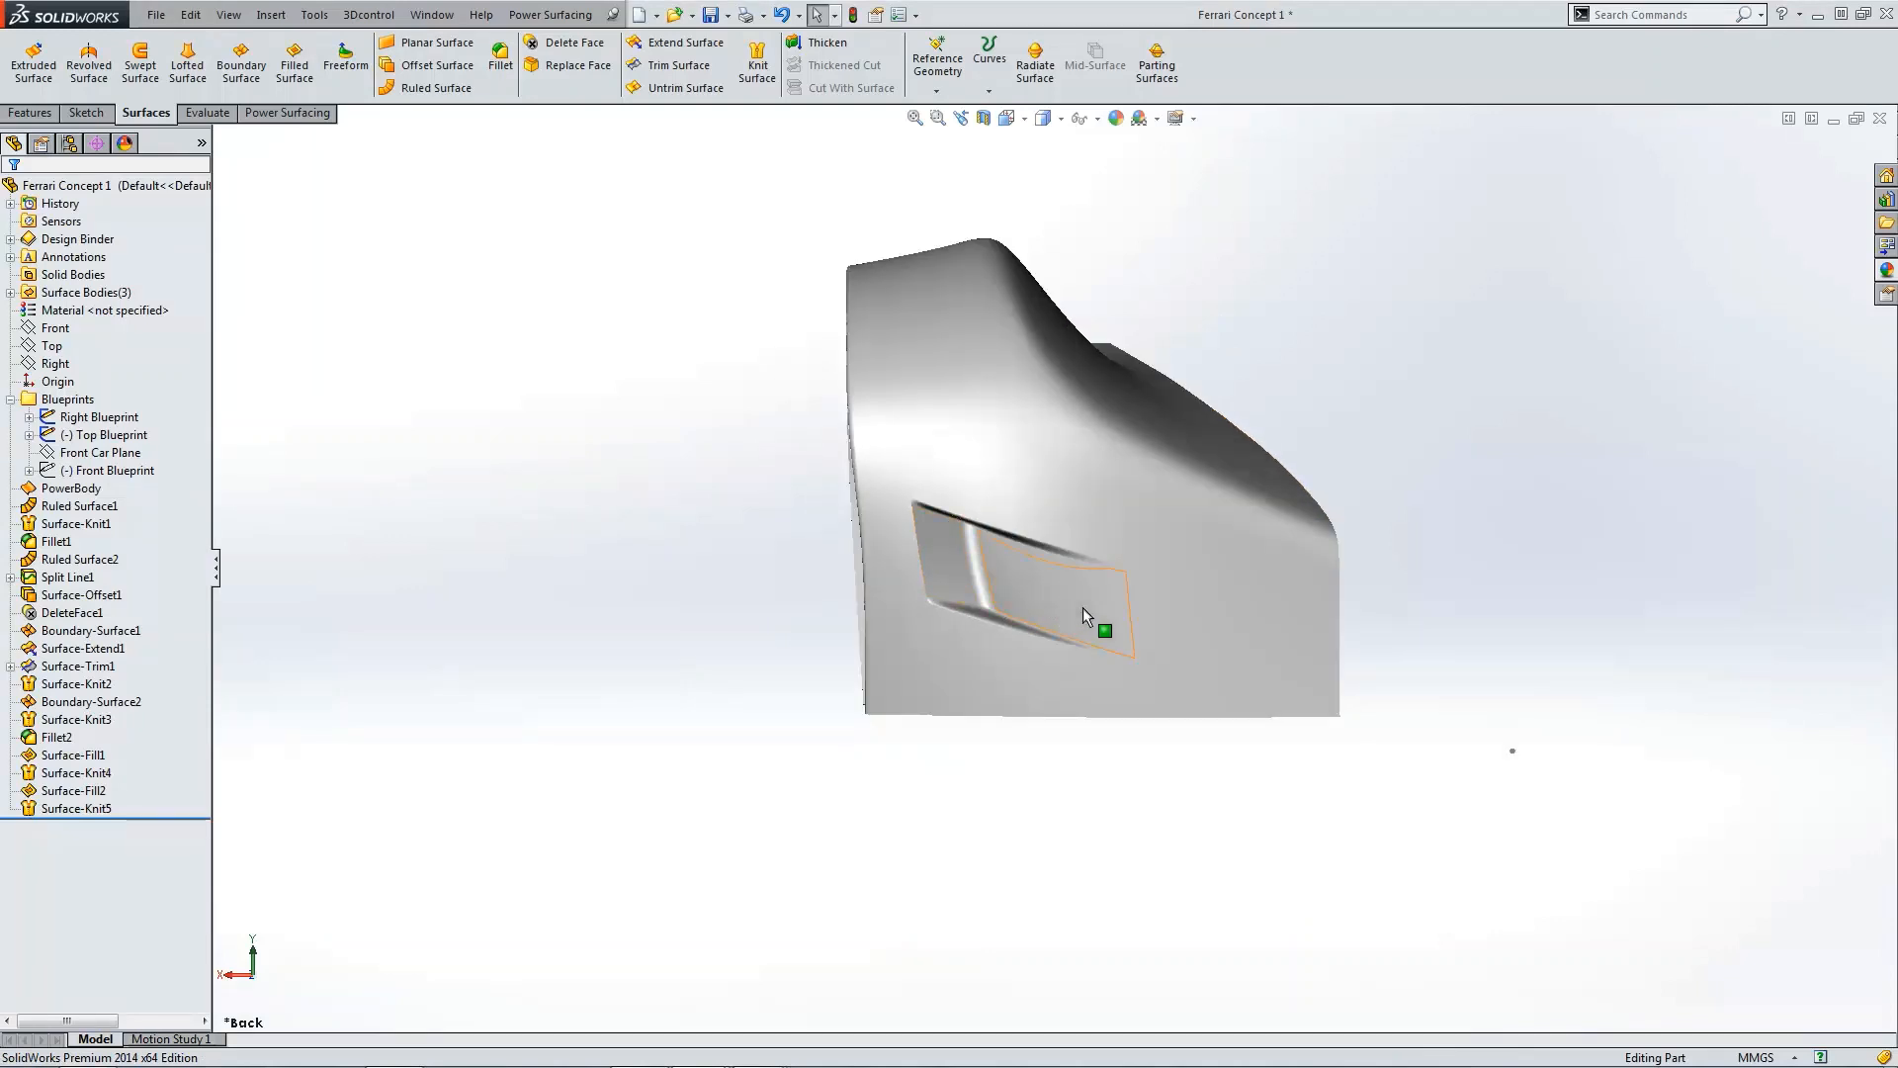
scroll(1070, 613, "up", 4)
middle_click_drag(1070, 613, 1186, 532)
scroll(1177, 547, "down", 3)
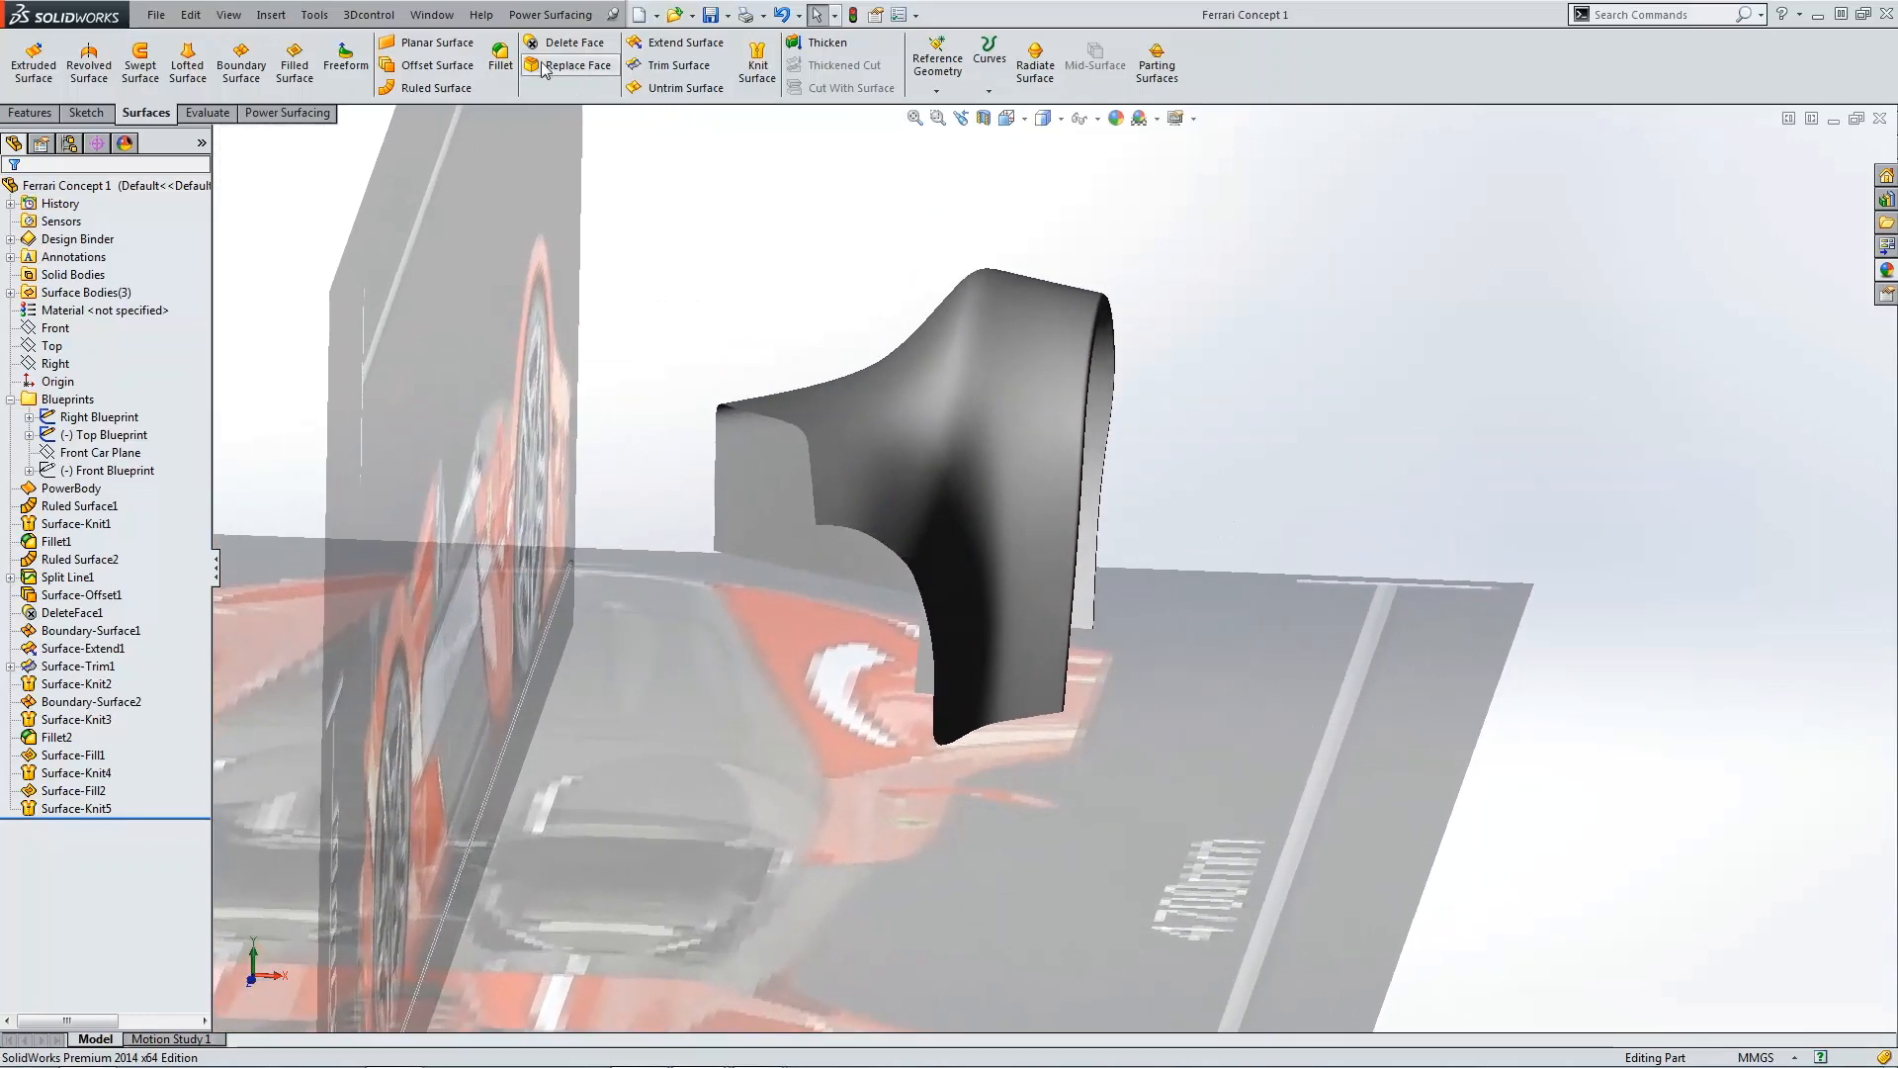
left_click(427, 91)
left_click(750, 420)
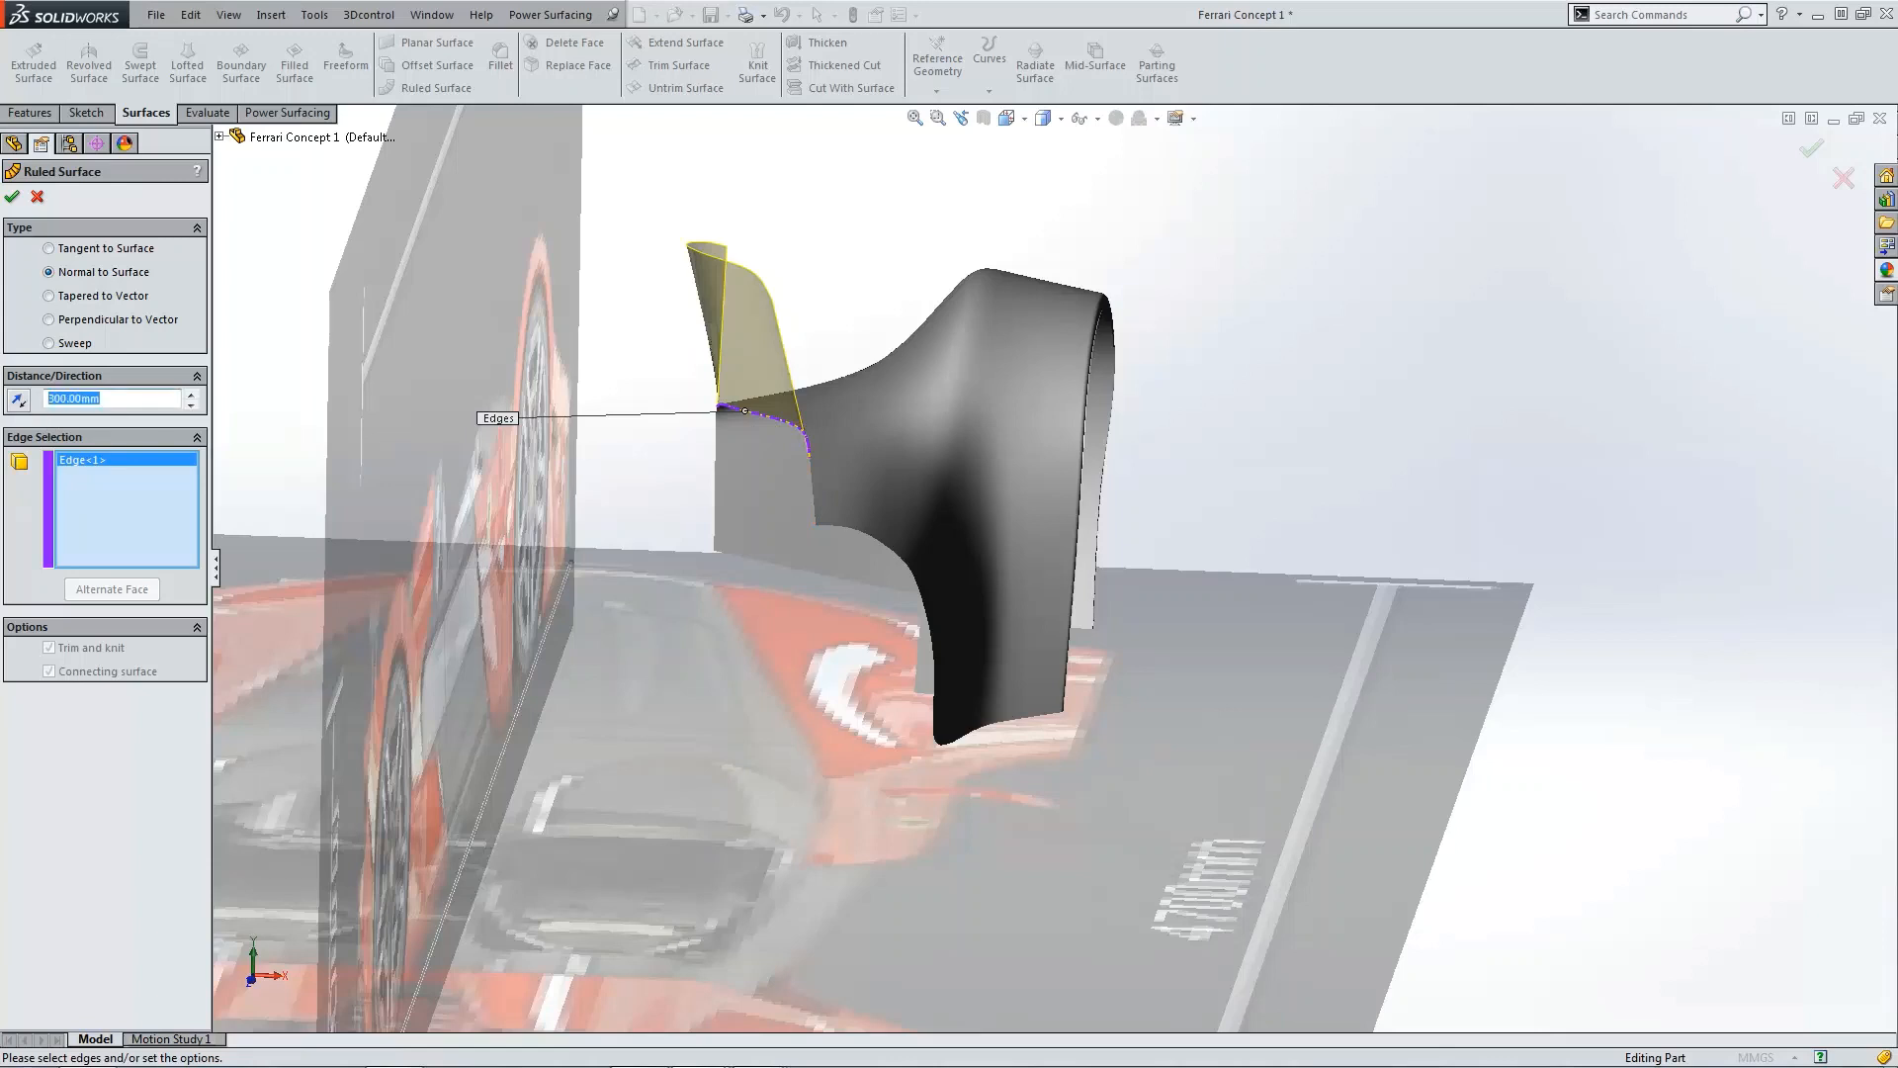
type("10")
key("Return")
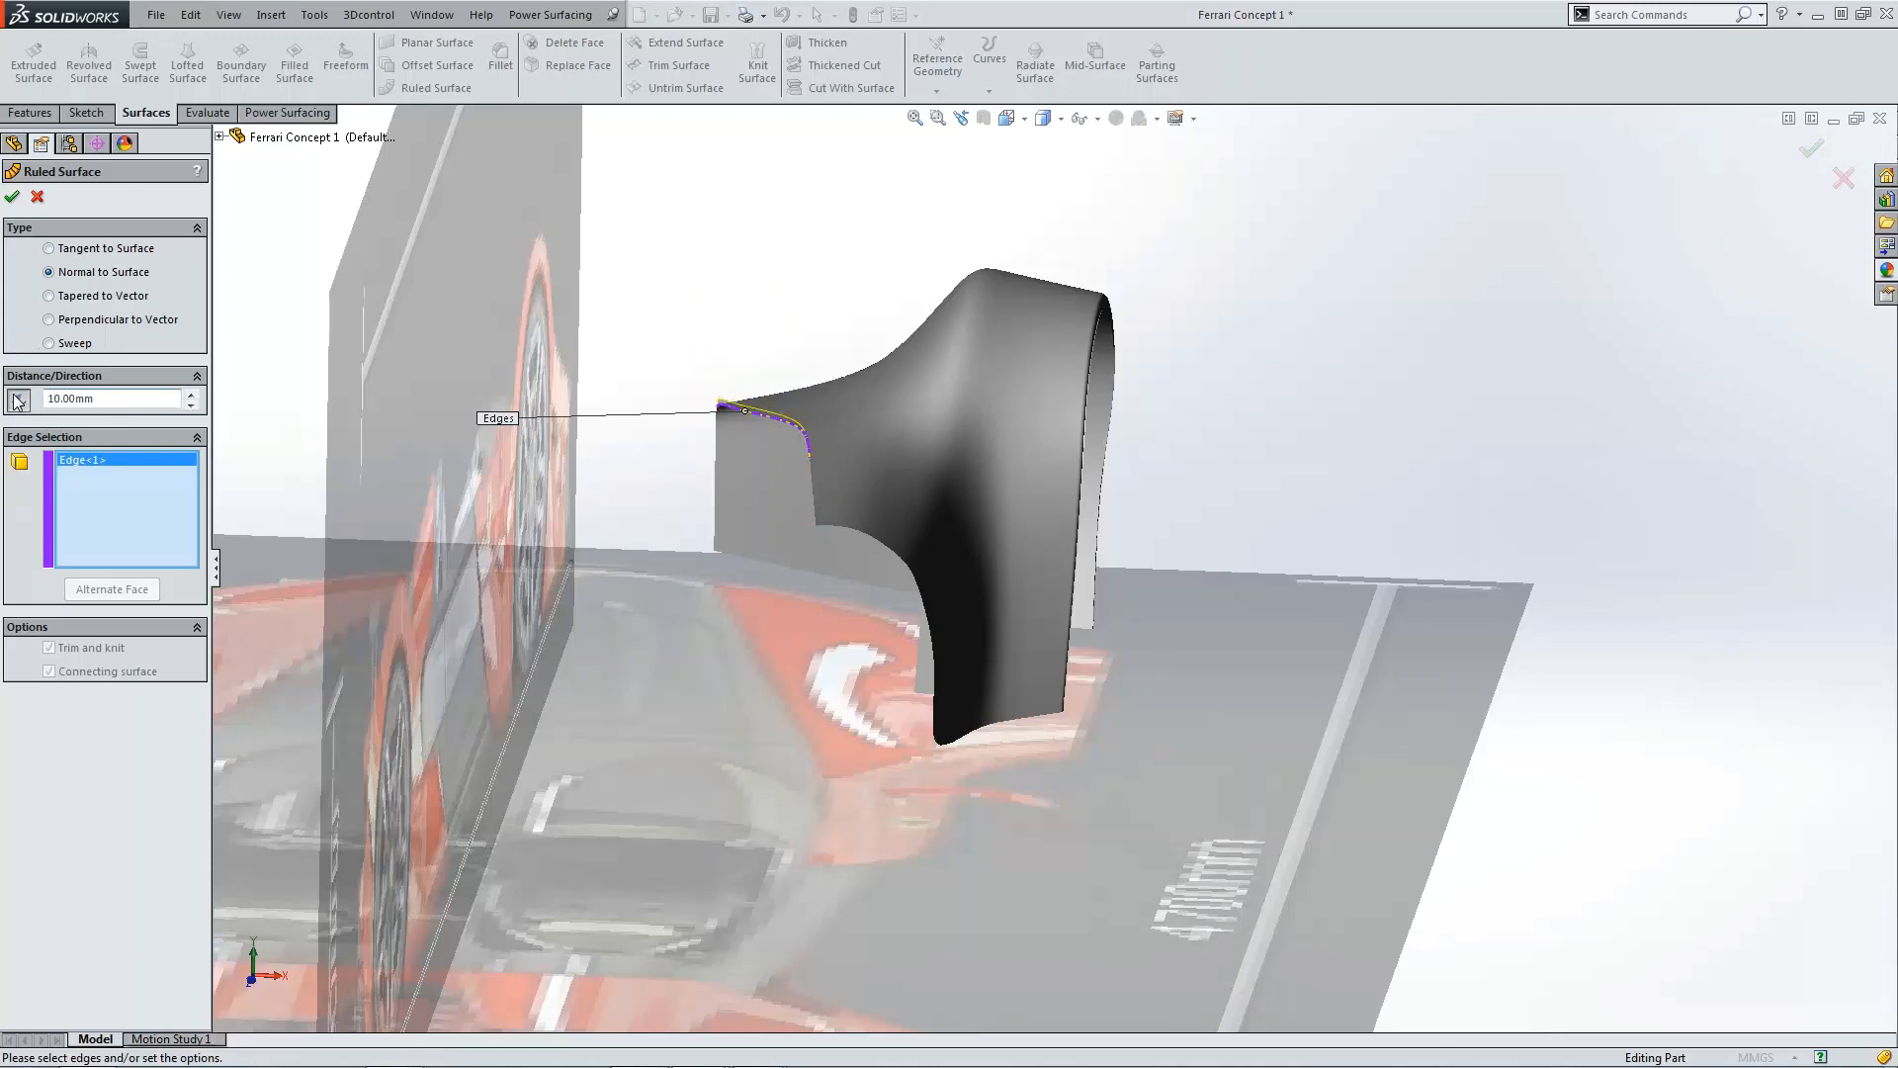
left_click(809, 479)
scroll(880, 549, "down", 5)
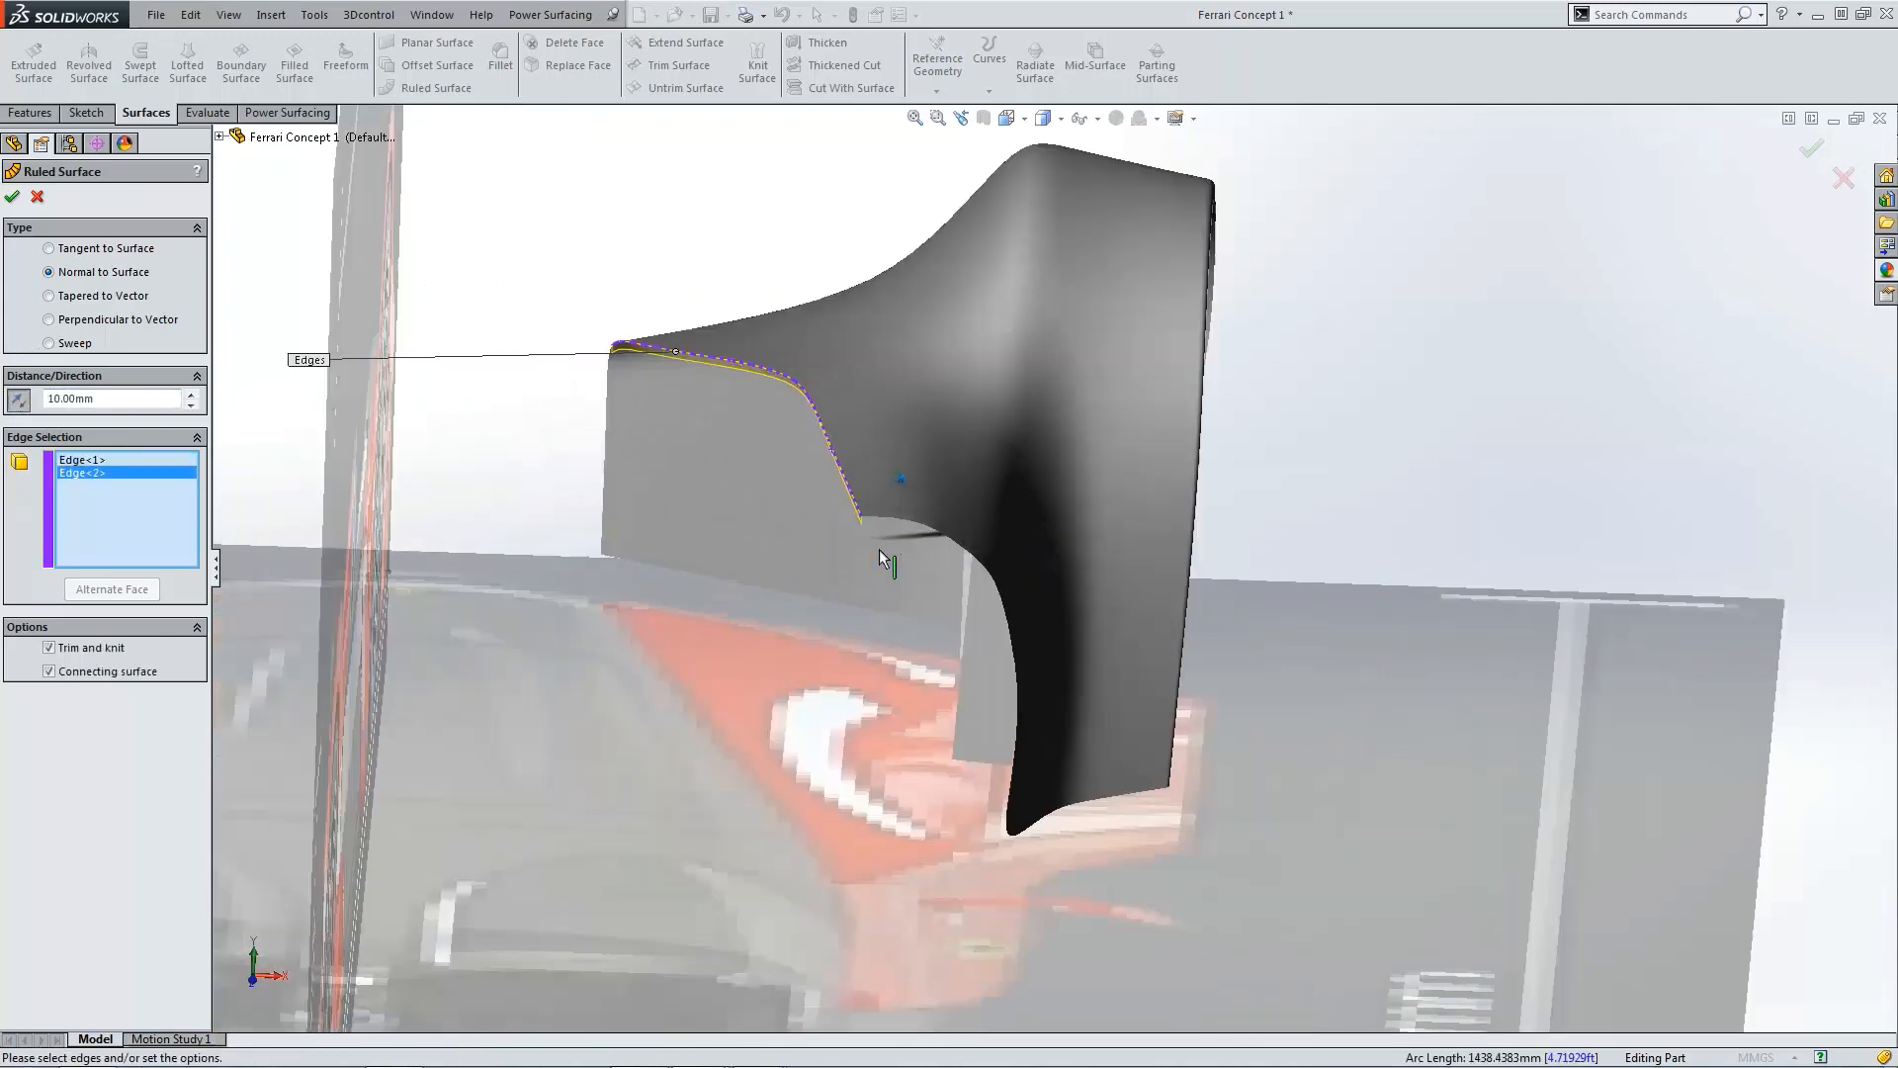
left_click(902, 512)
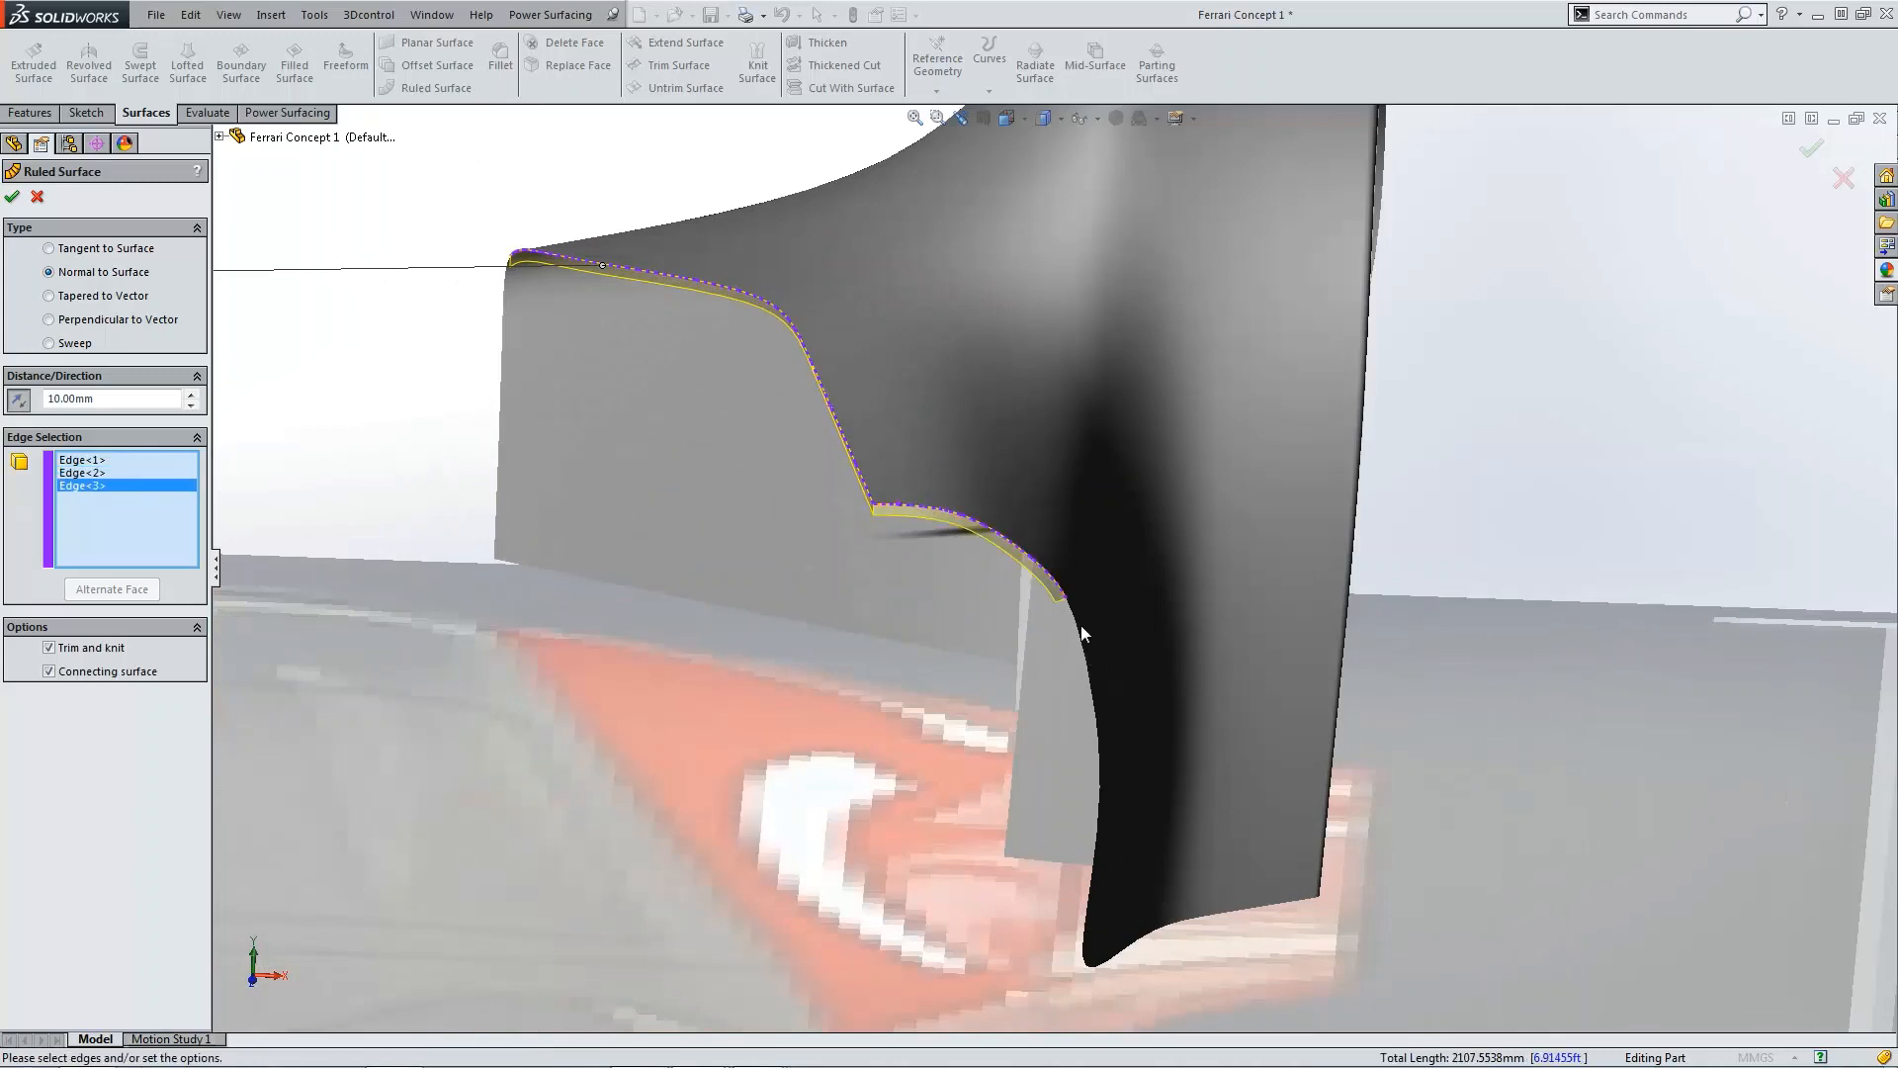
left_click(1084, 638)
left_click(1116, 963)
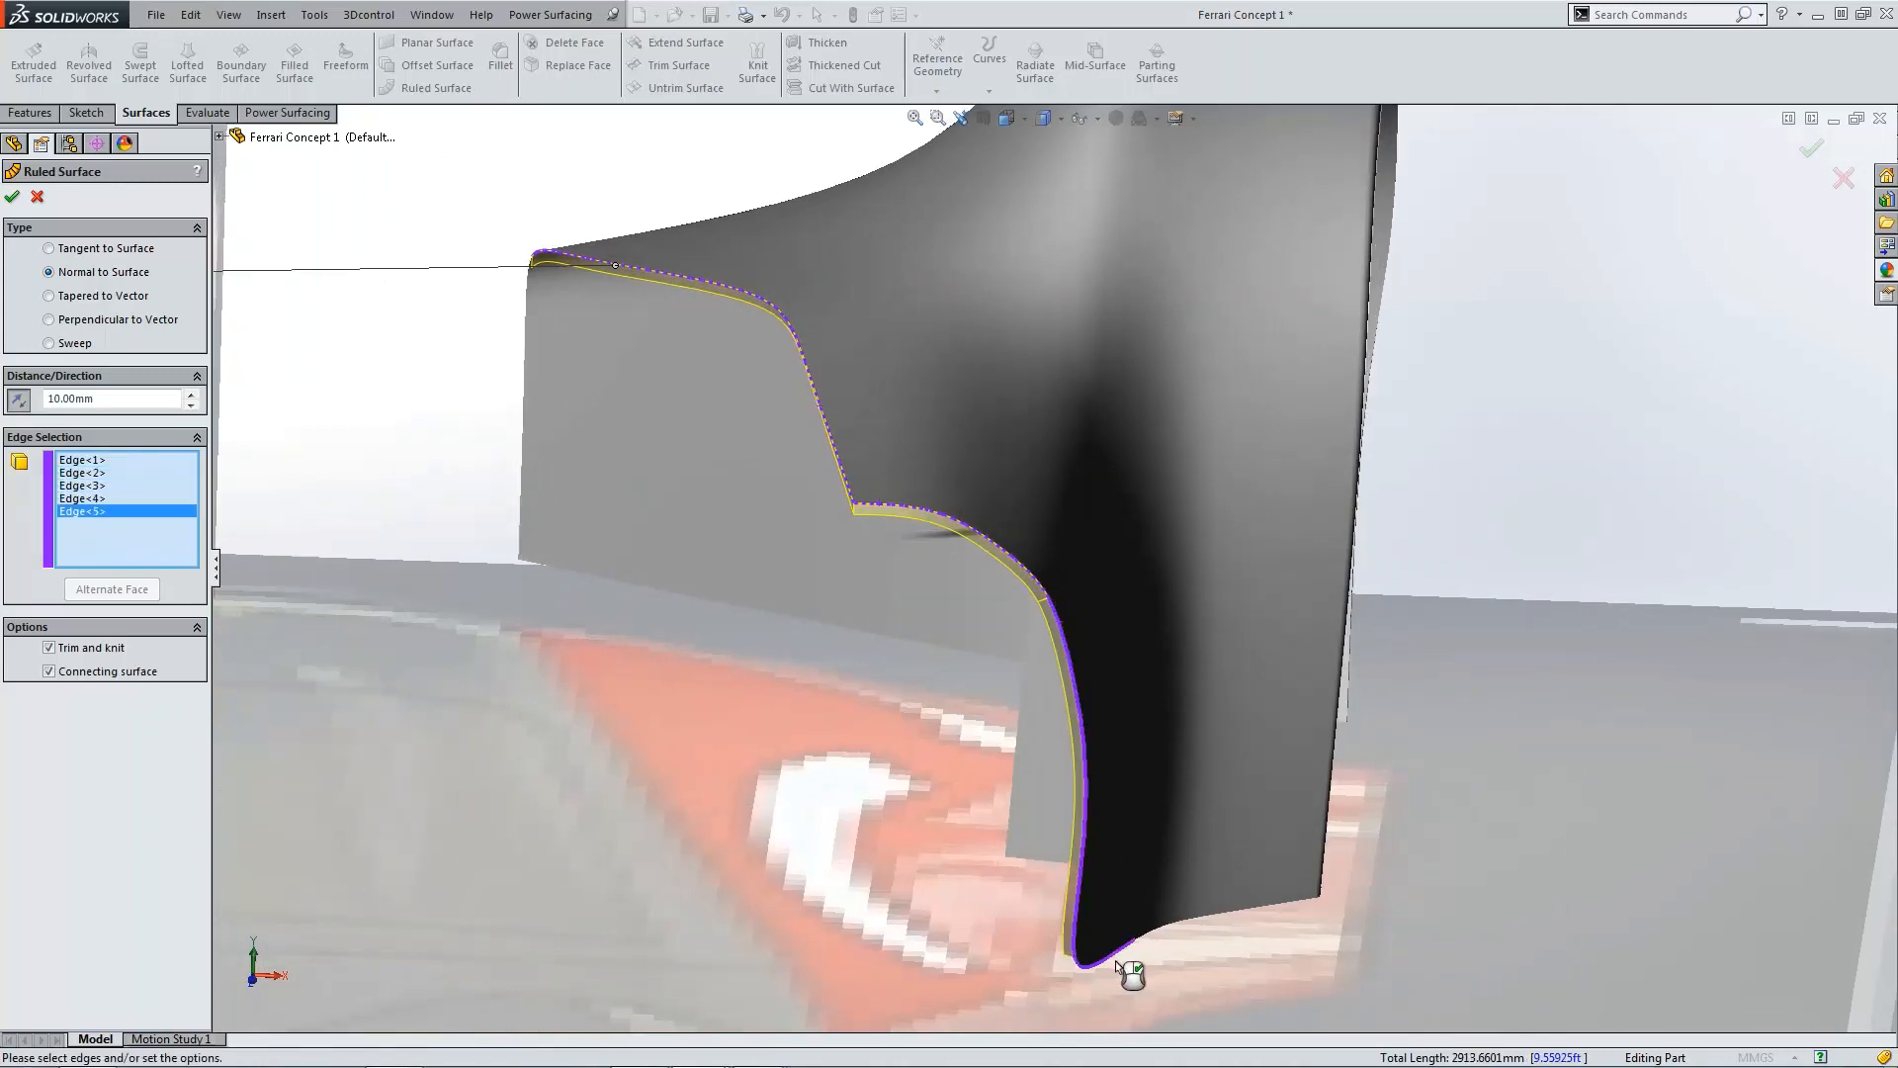
left_click(1212, 934)
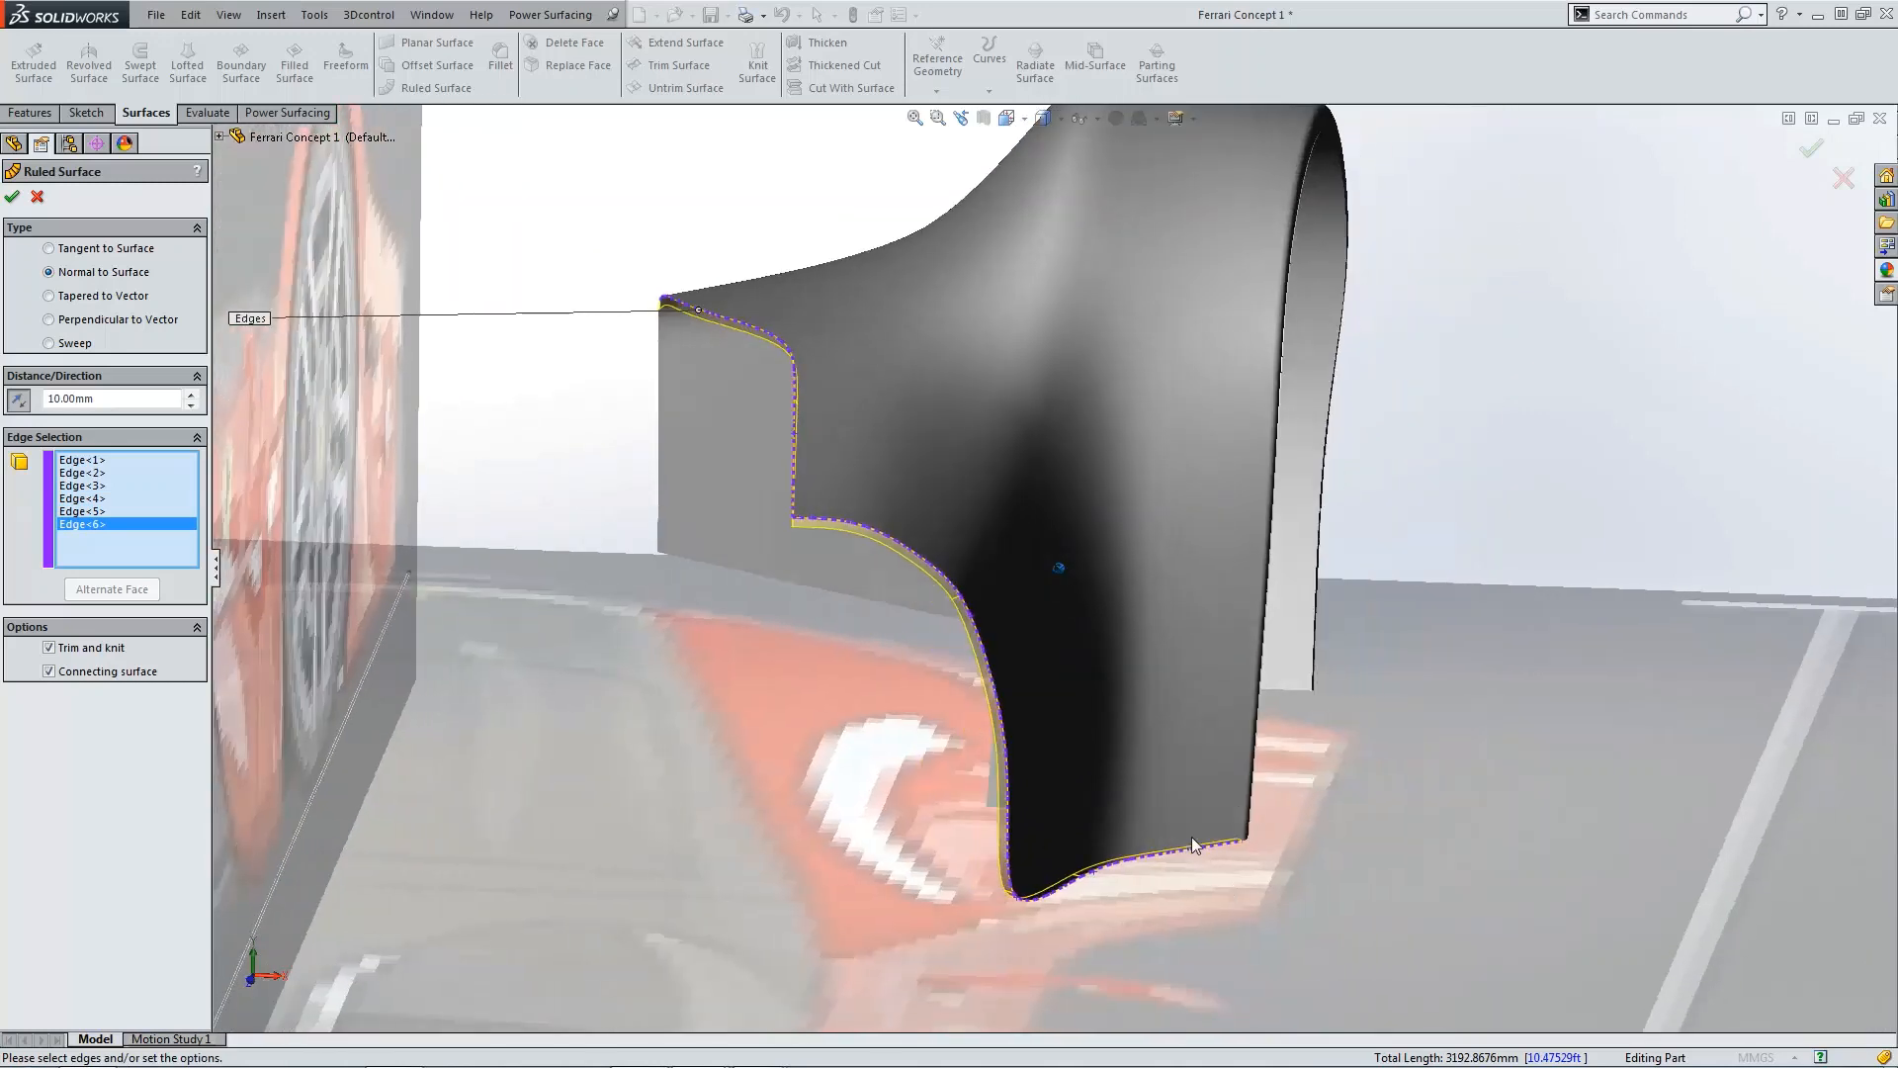
left_click(590, 329)
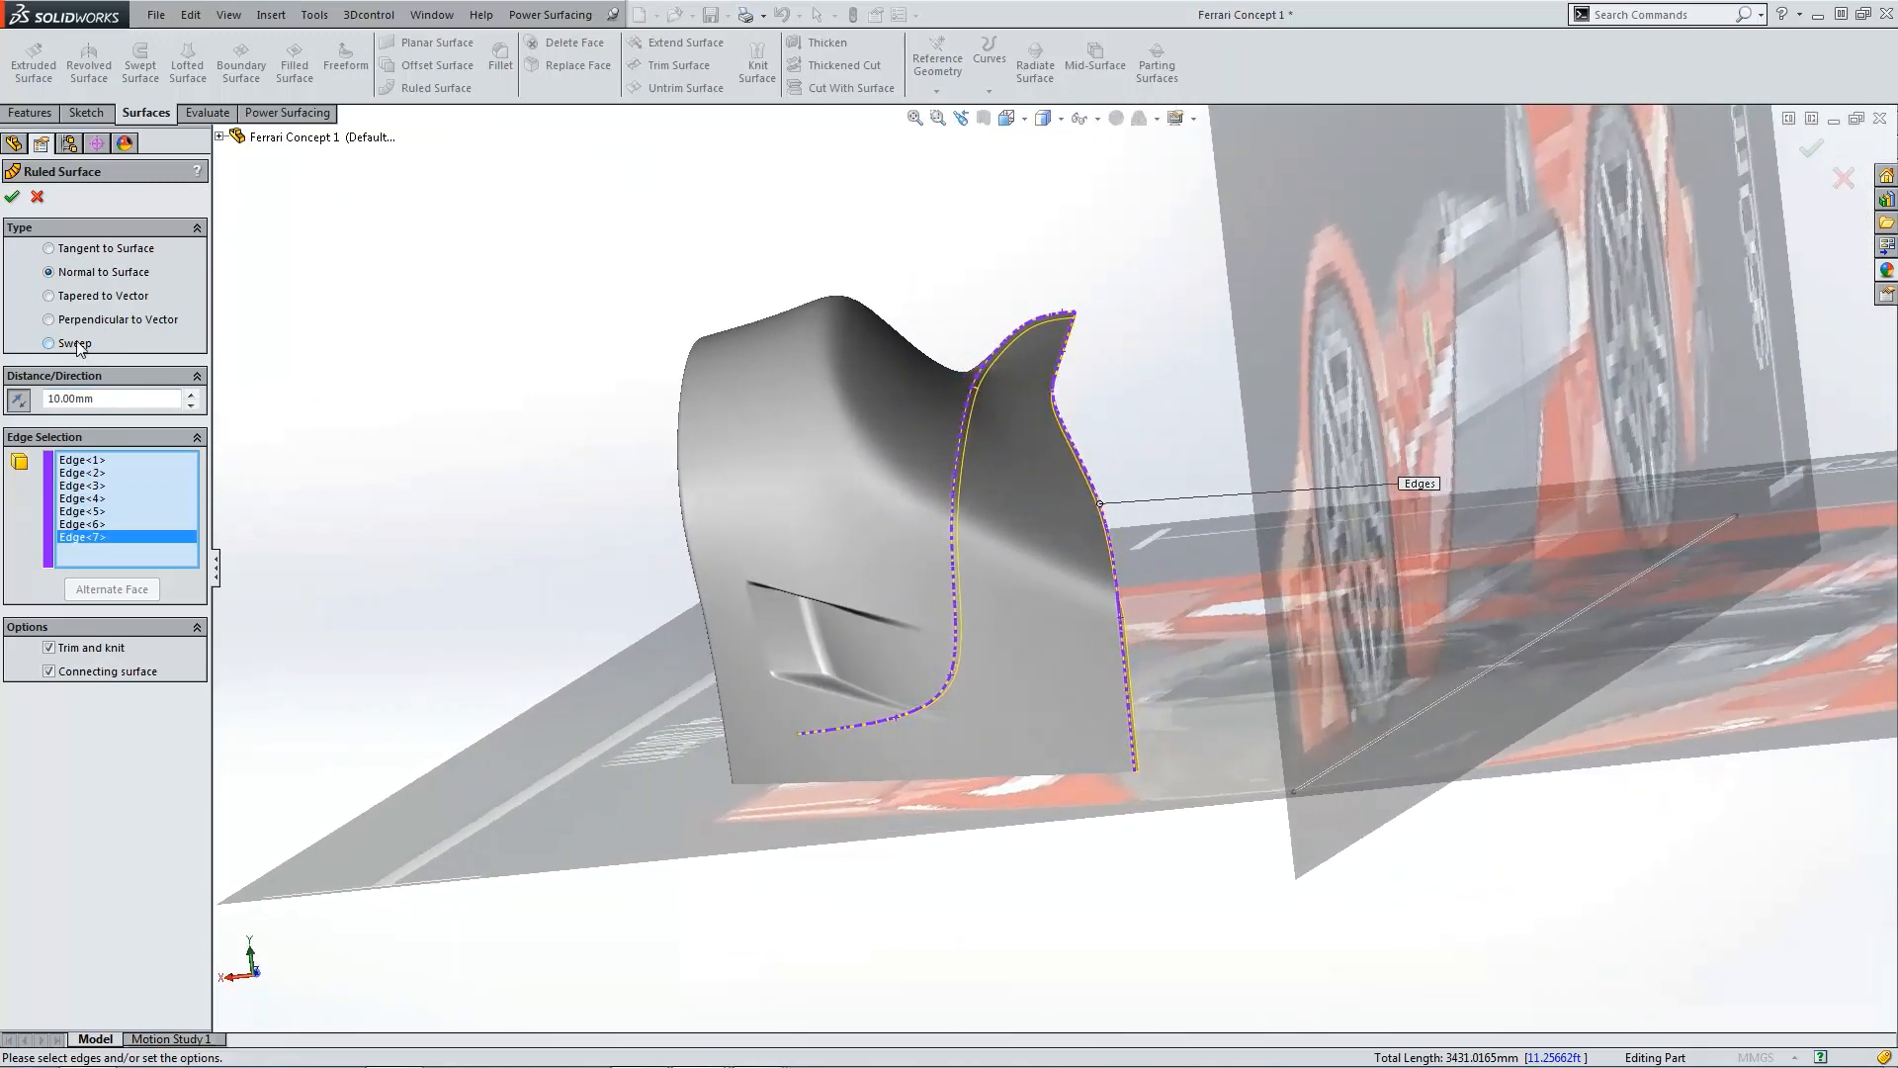
Step: Preview the Sweep, Perpendicular and Tapered types, return to Normal to Surface, and accept the ruled surface
left_click(76, 343)
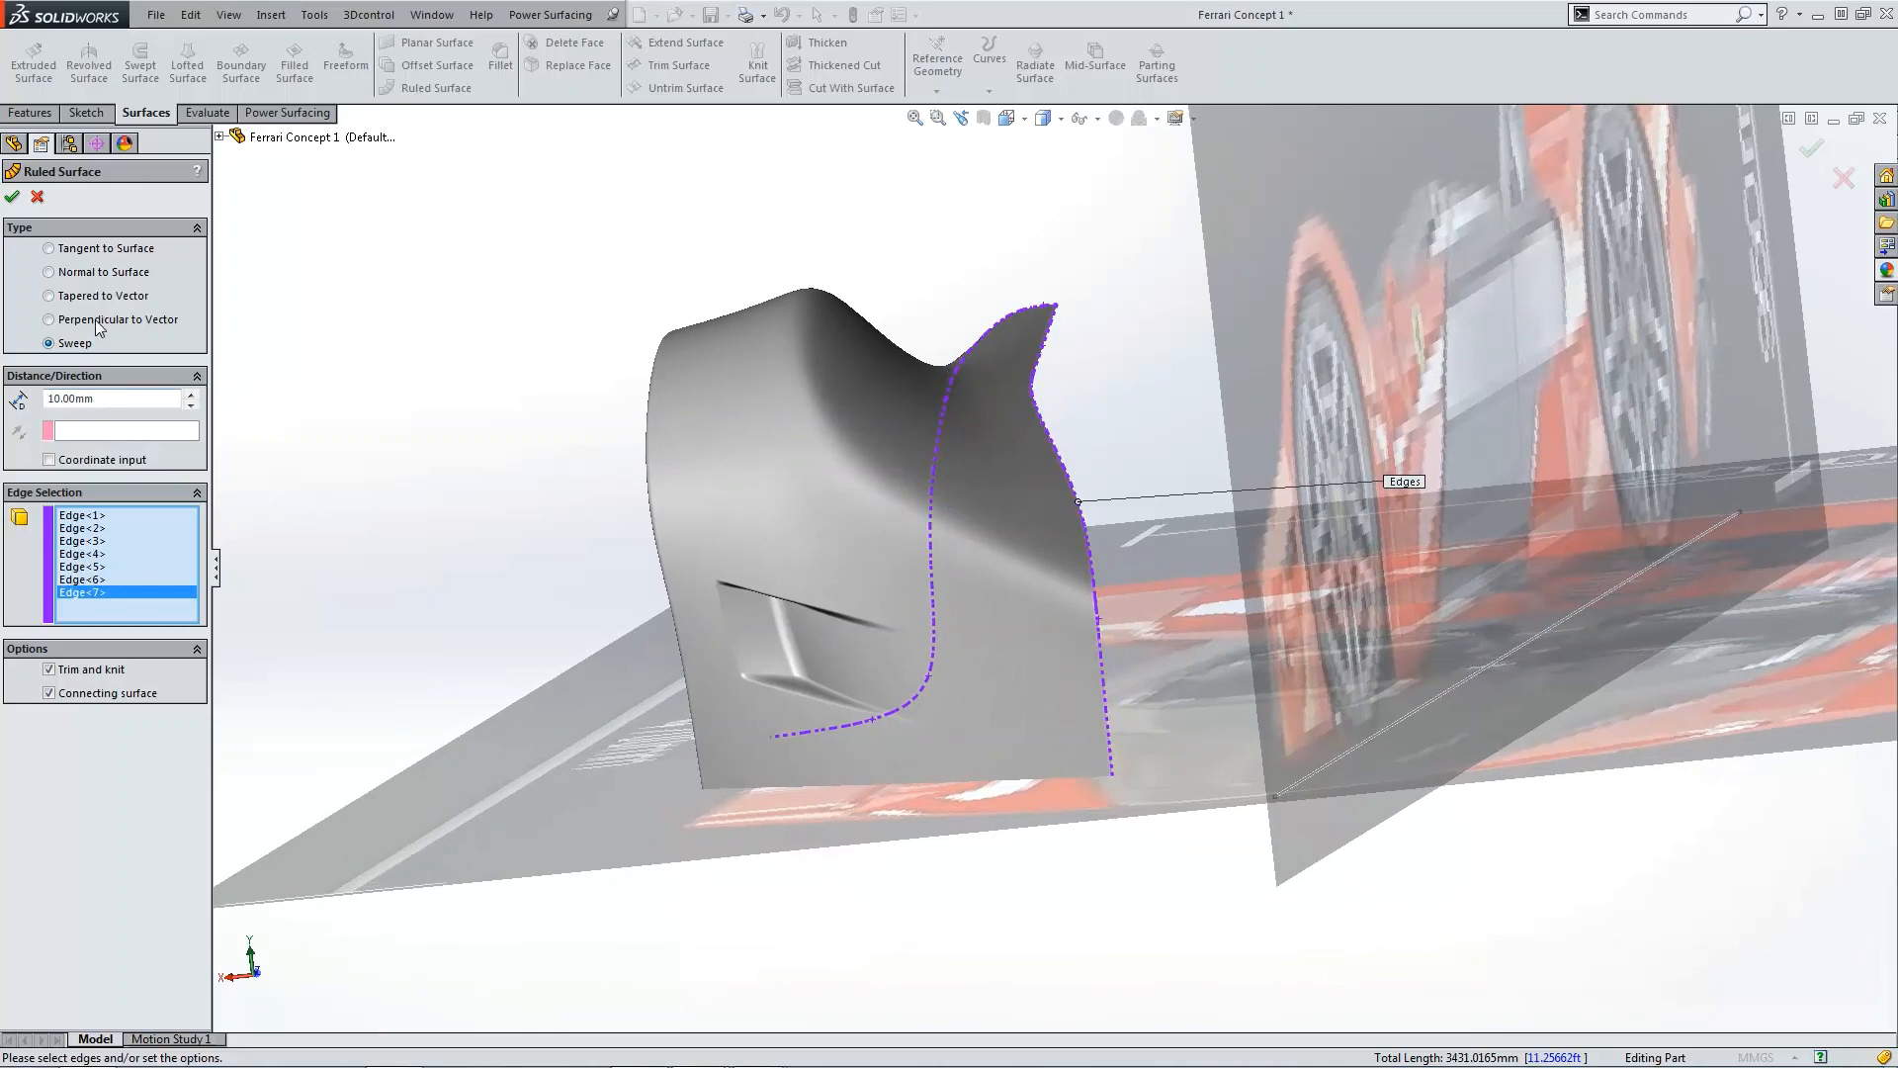
left_click(99, 321)
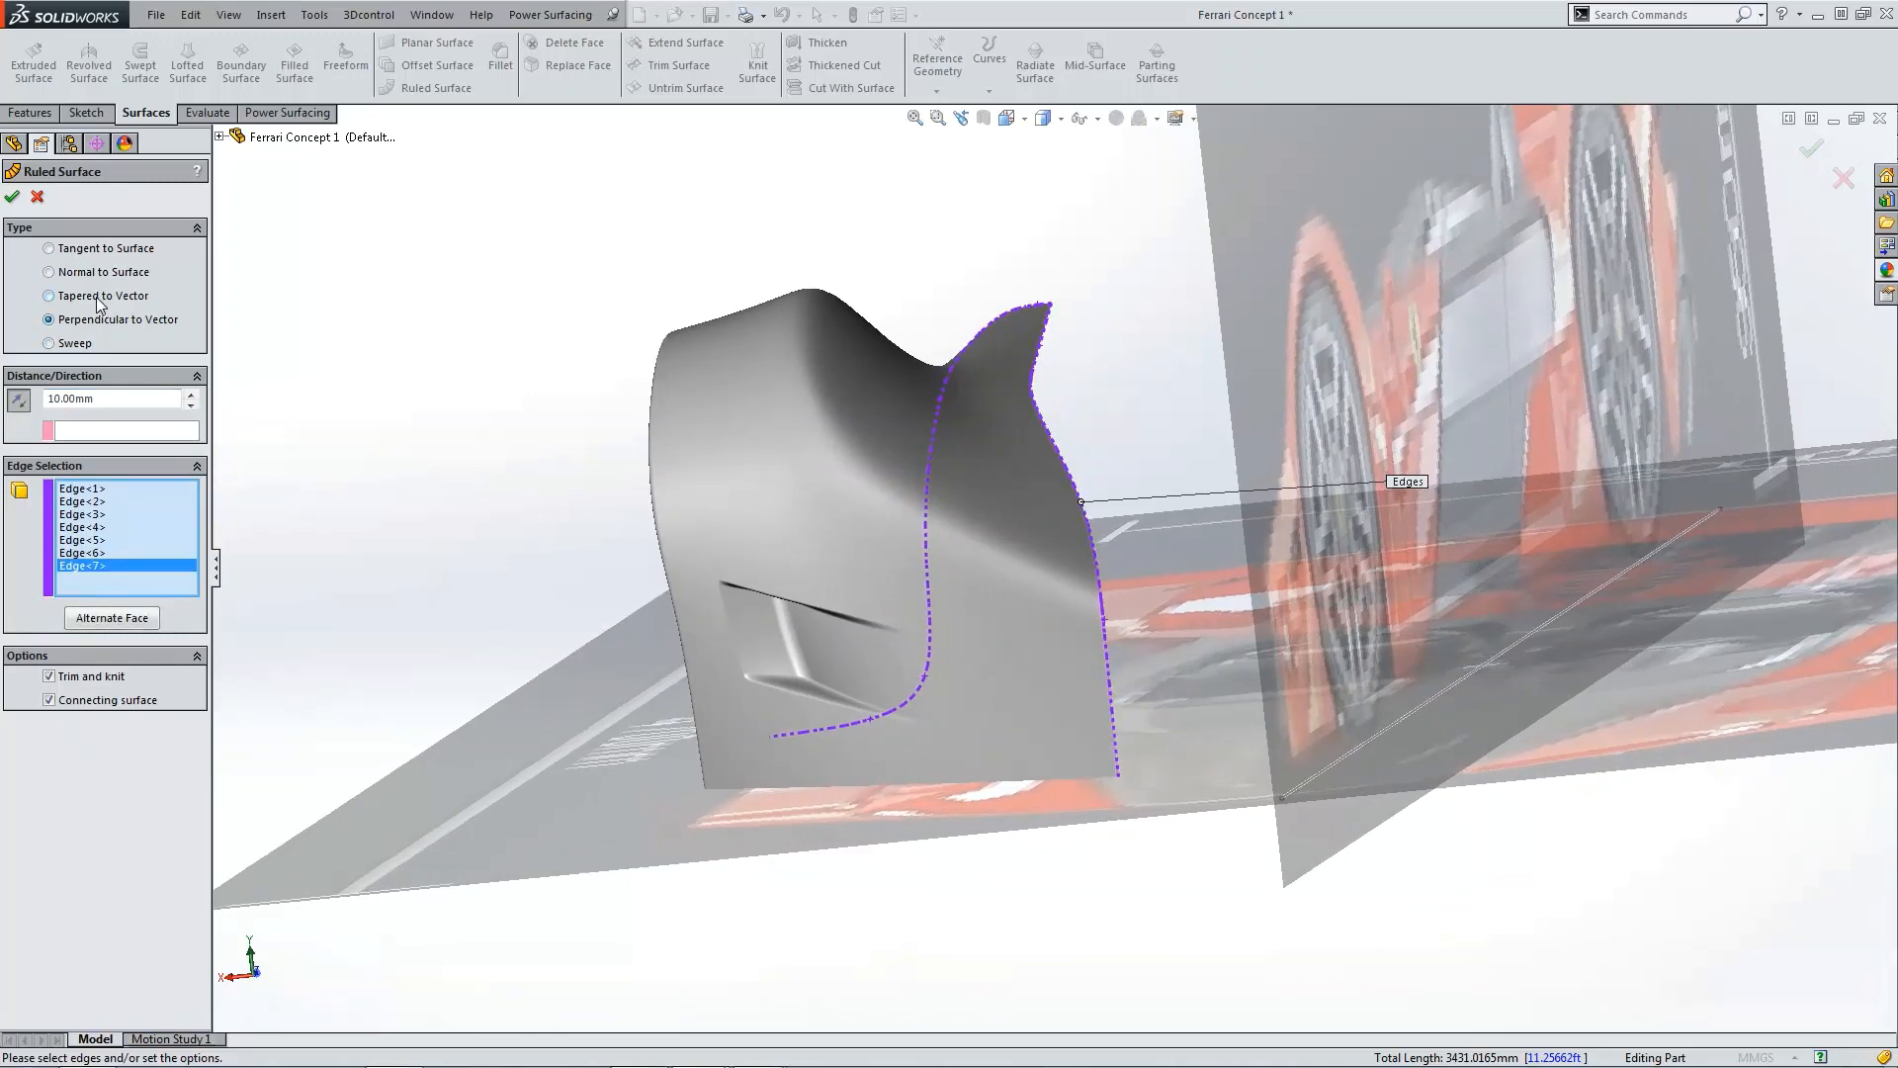
left_click(99, 297)
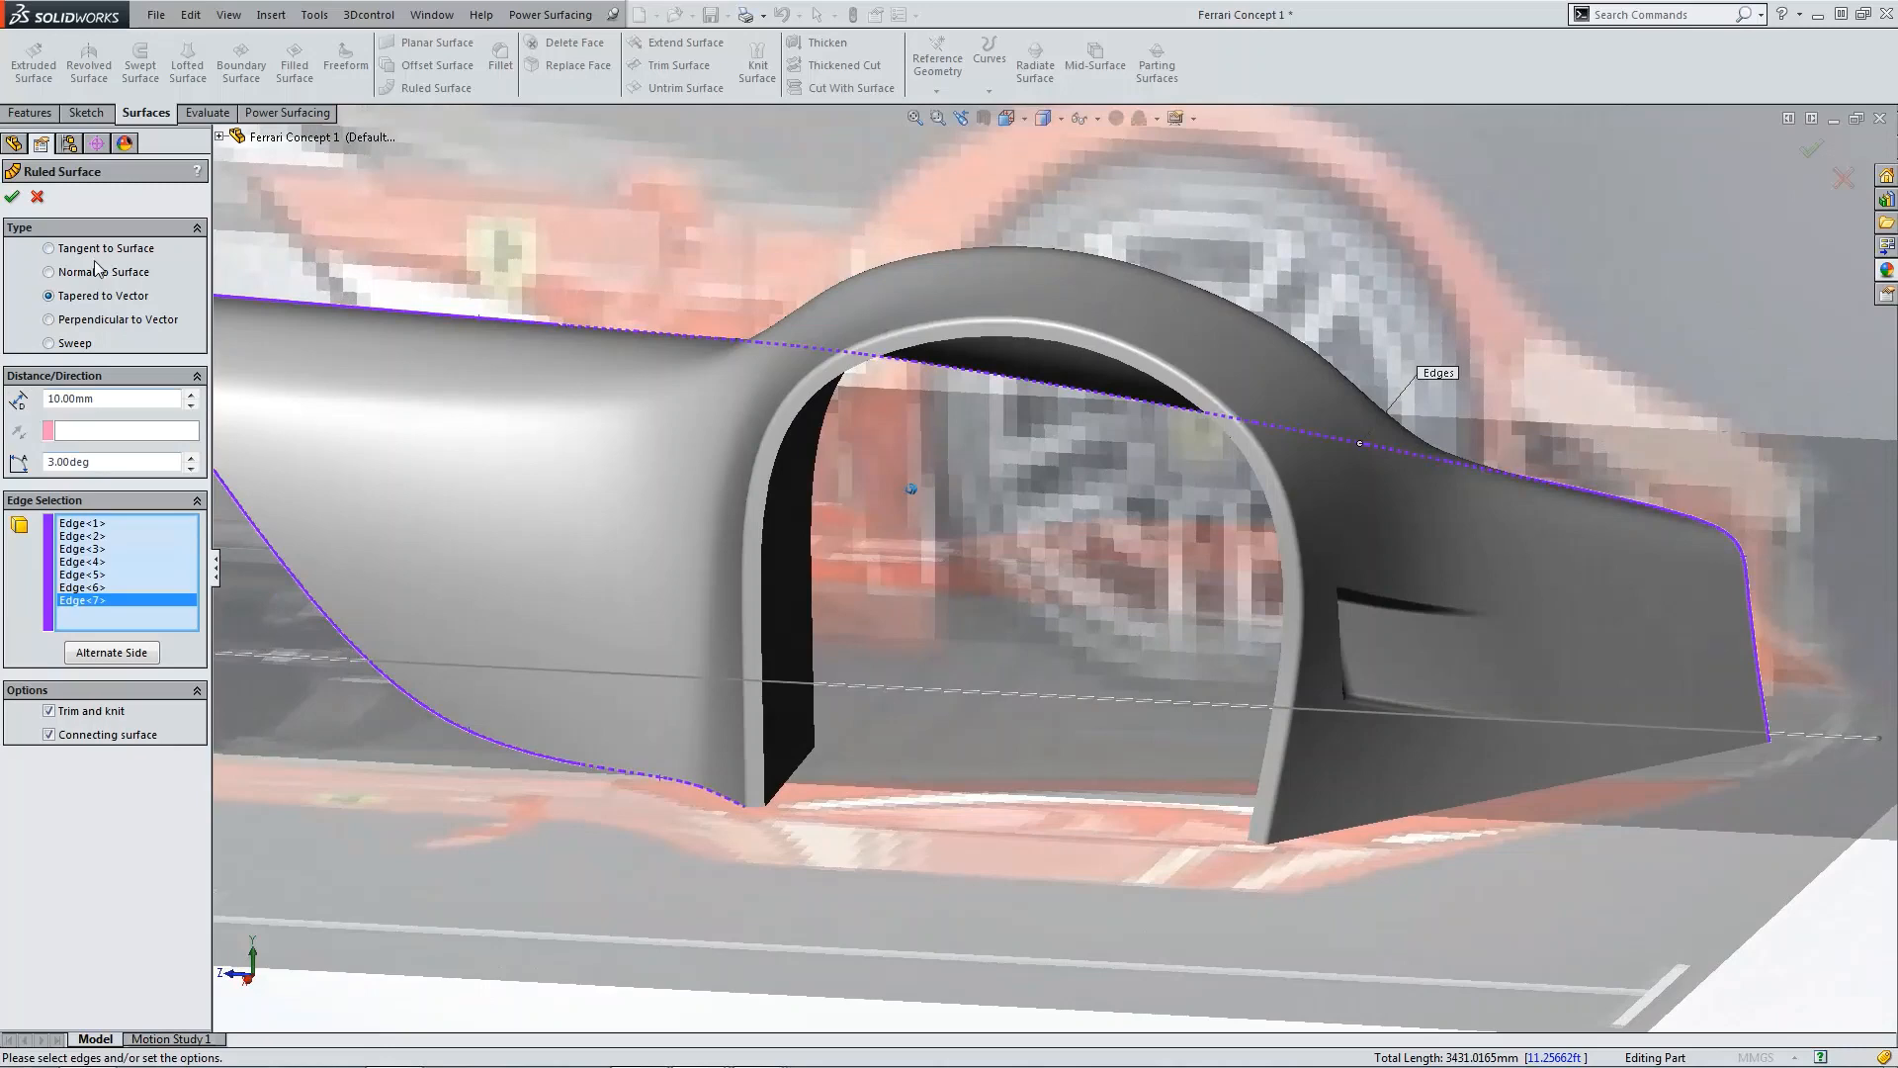
left_click(99, 274)
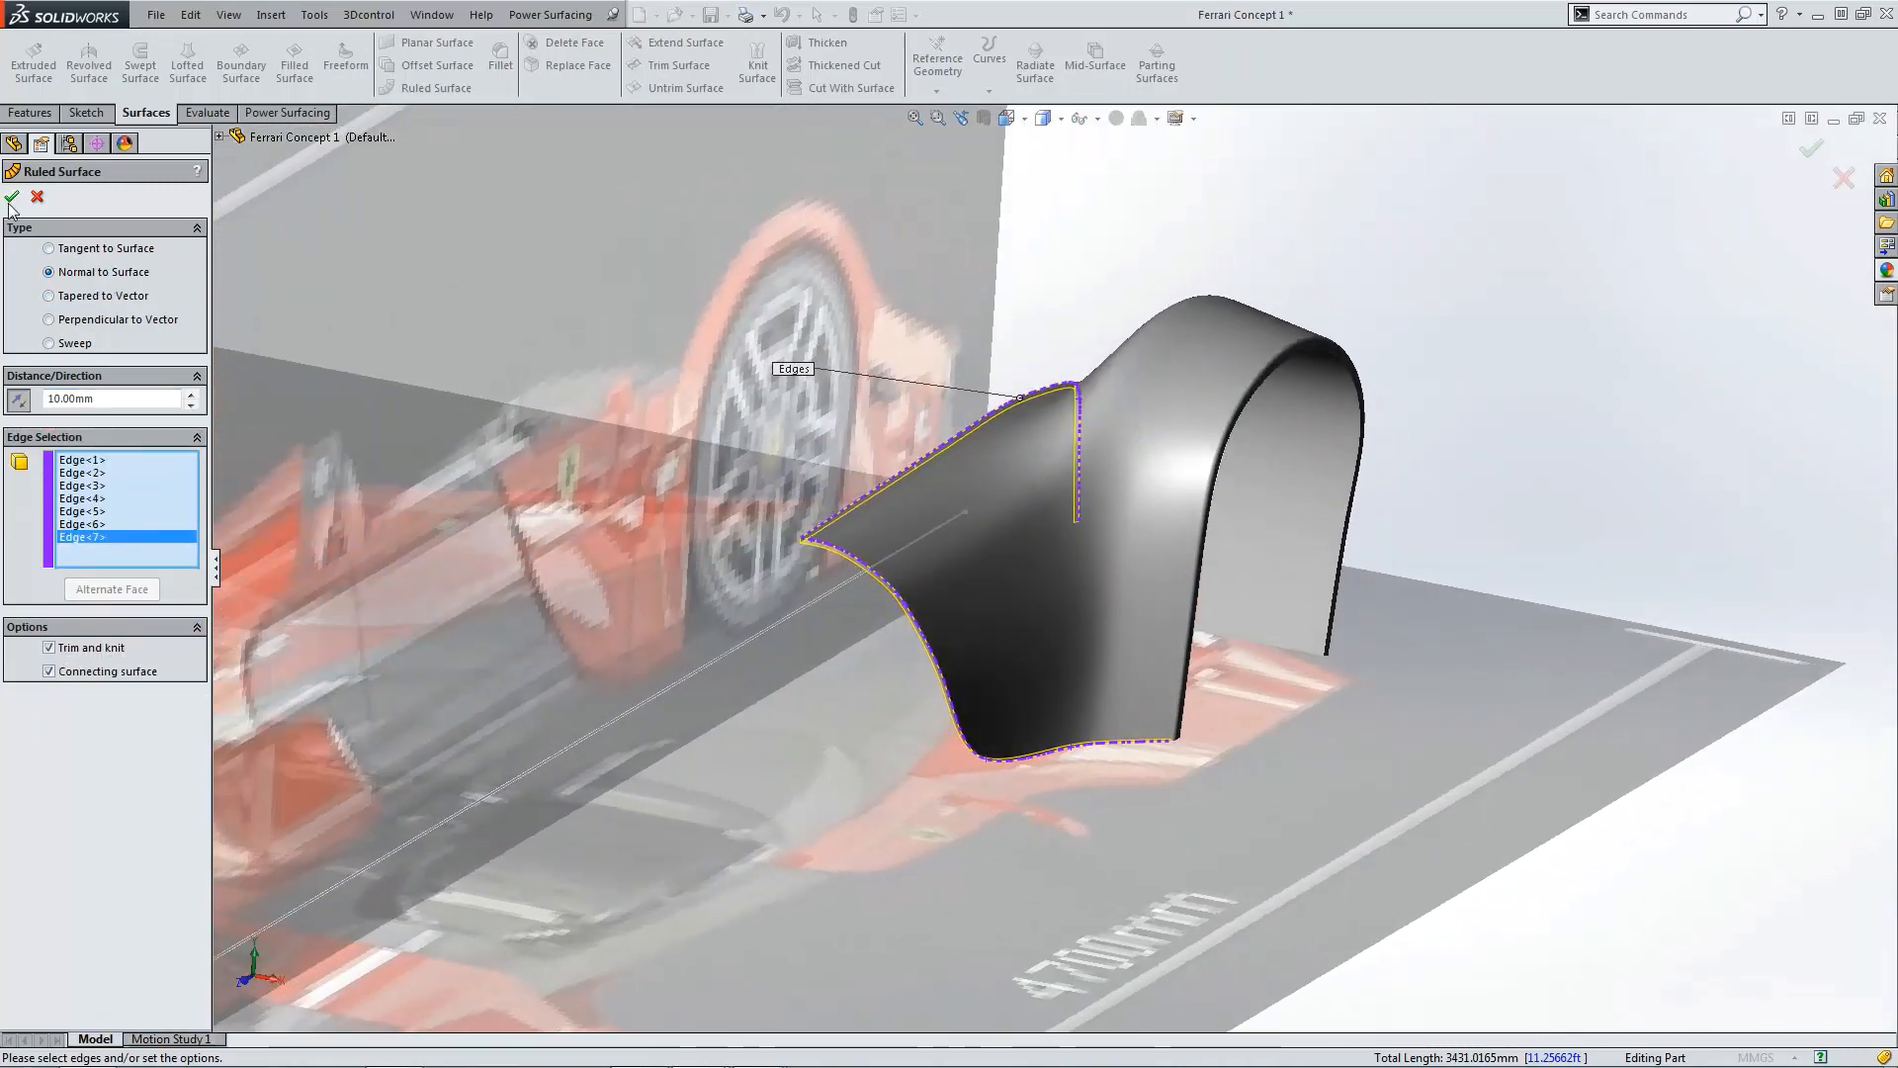
left_click(11, 199)
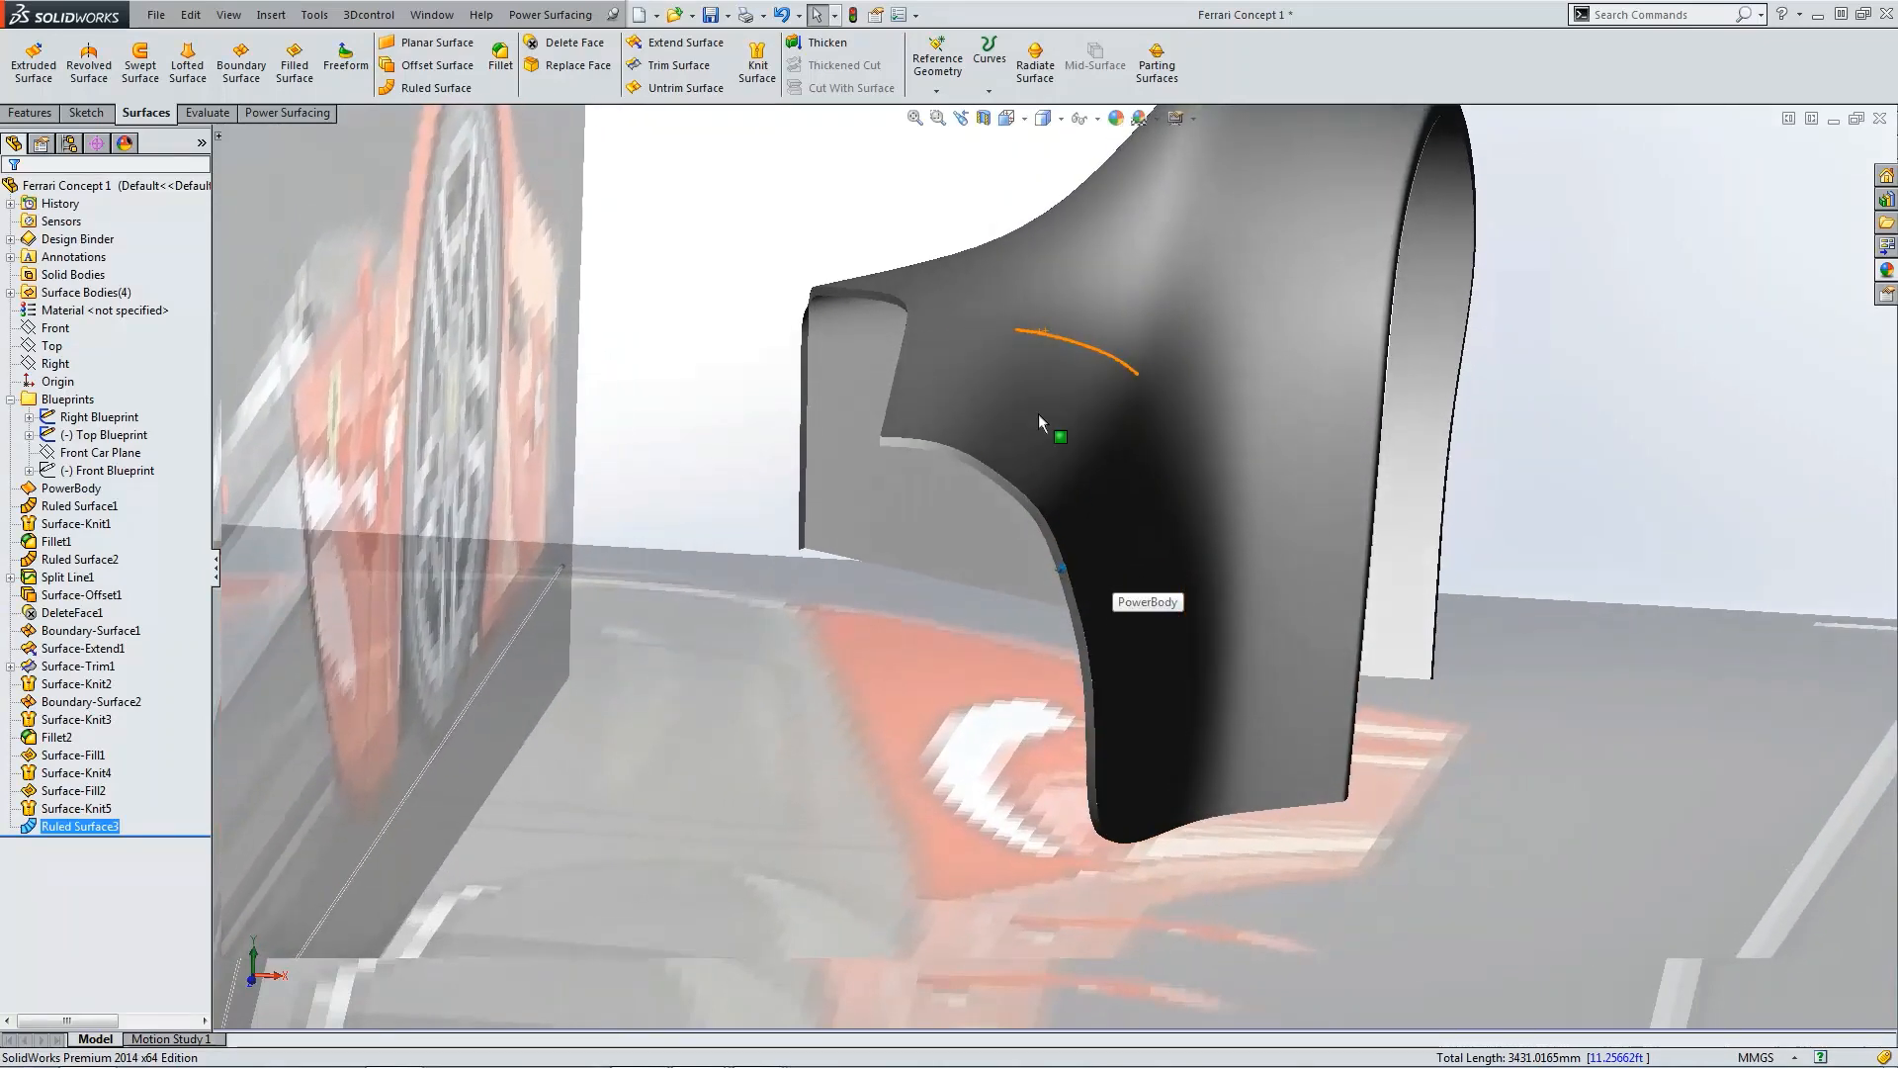
Step: Try to thicken Surface-Knit5 by 5 mm to one side, then cancel the Thicken command
left_click(1037, 419)
left_click(820, 43)
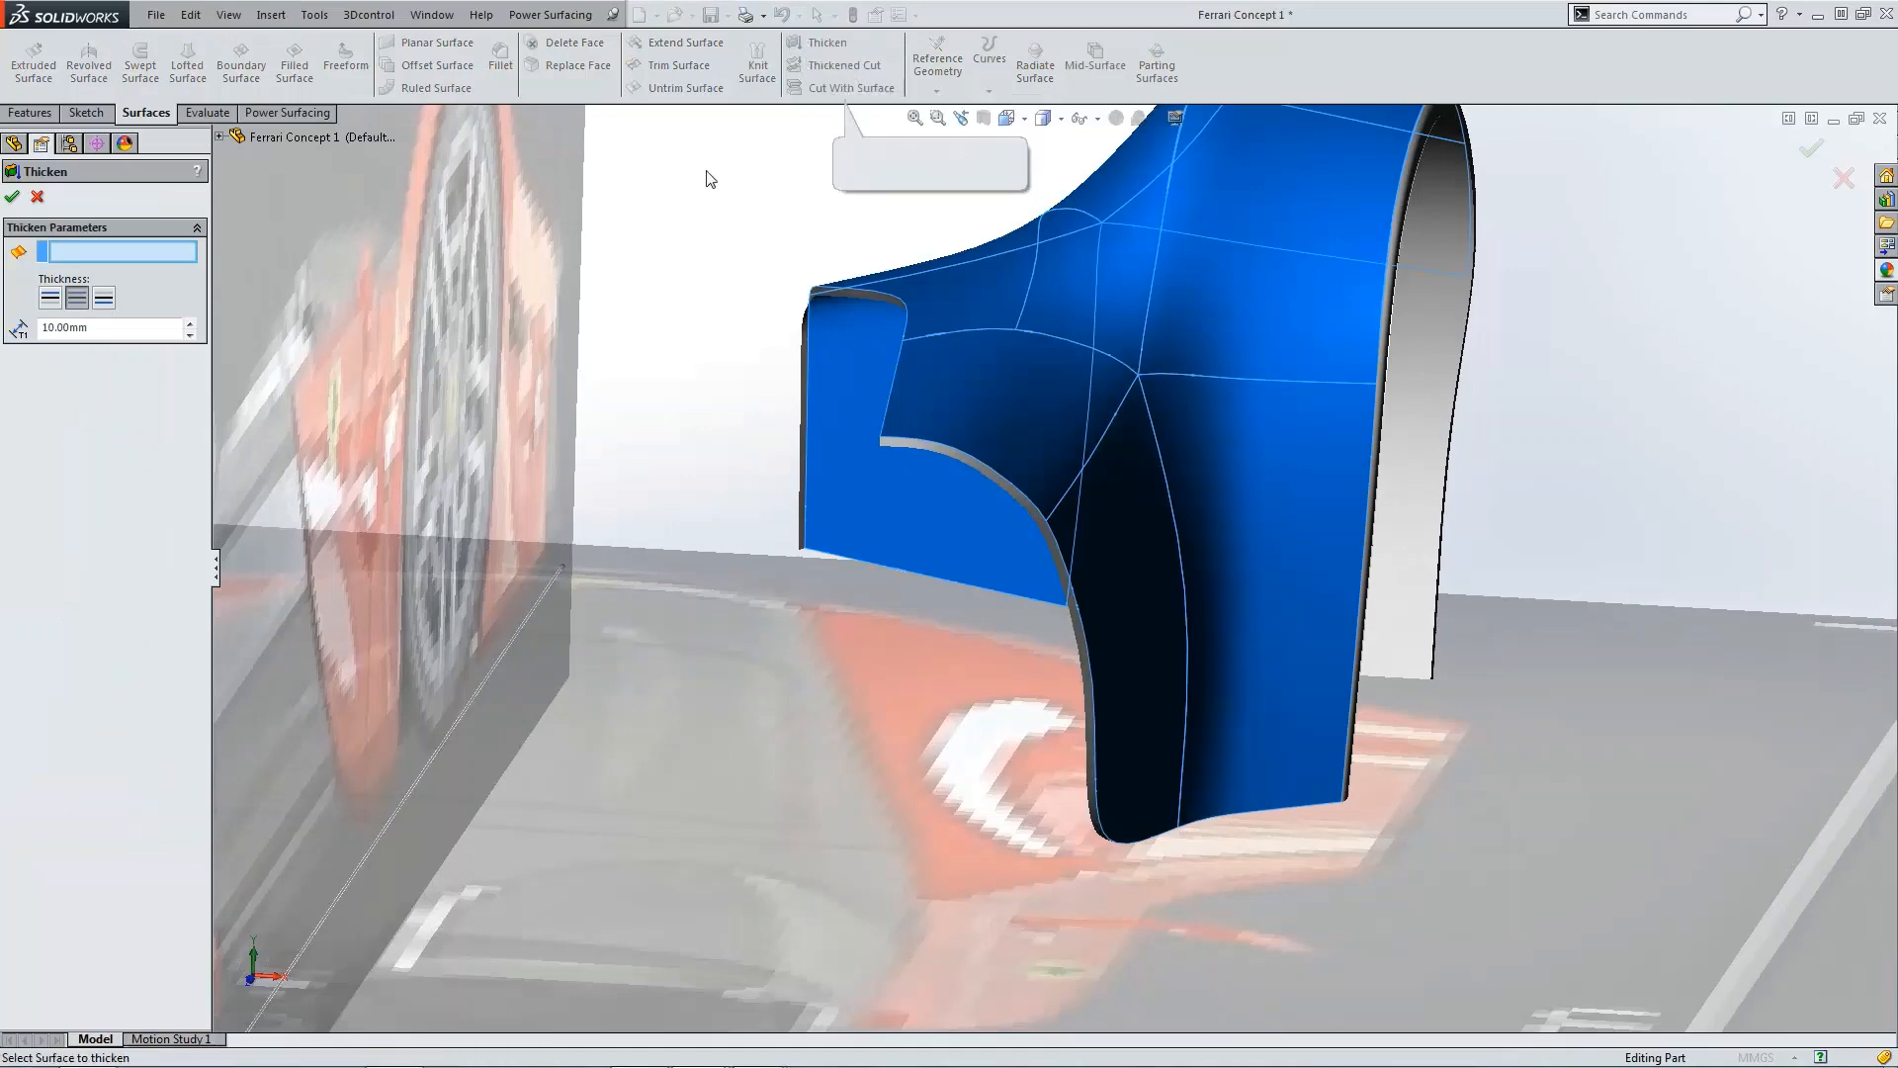
left_click(1029, 348)
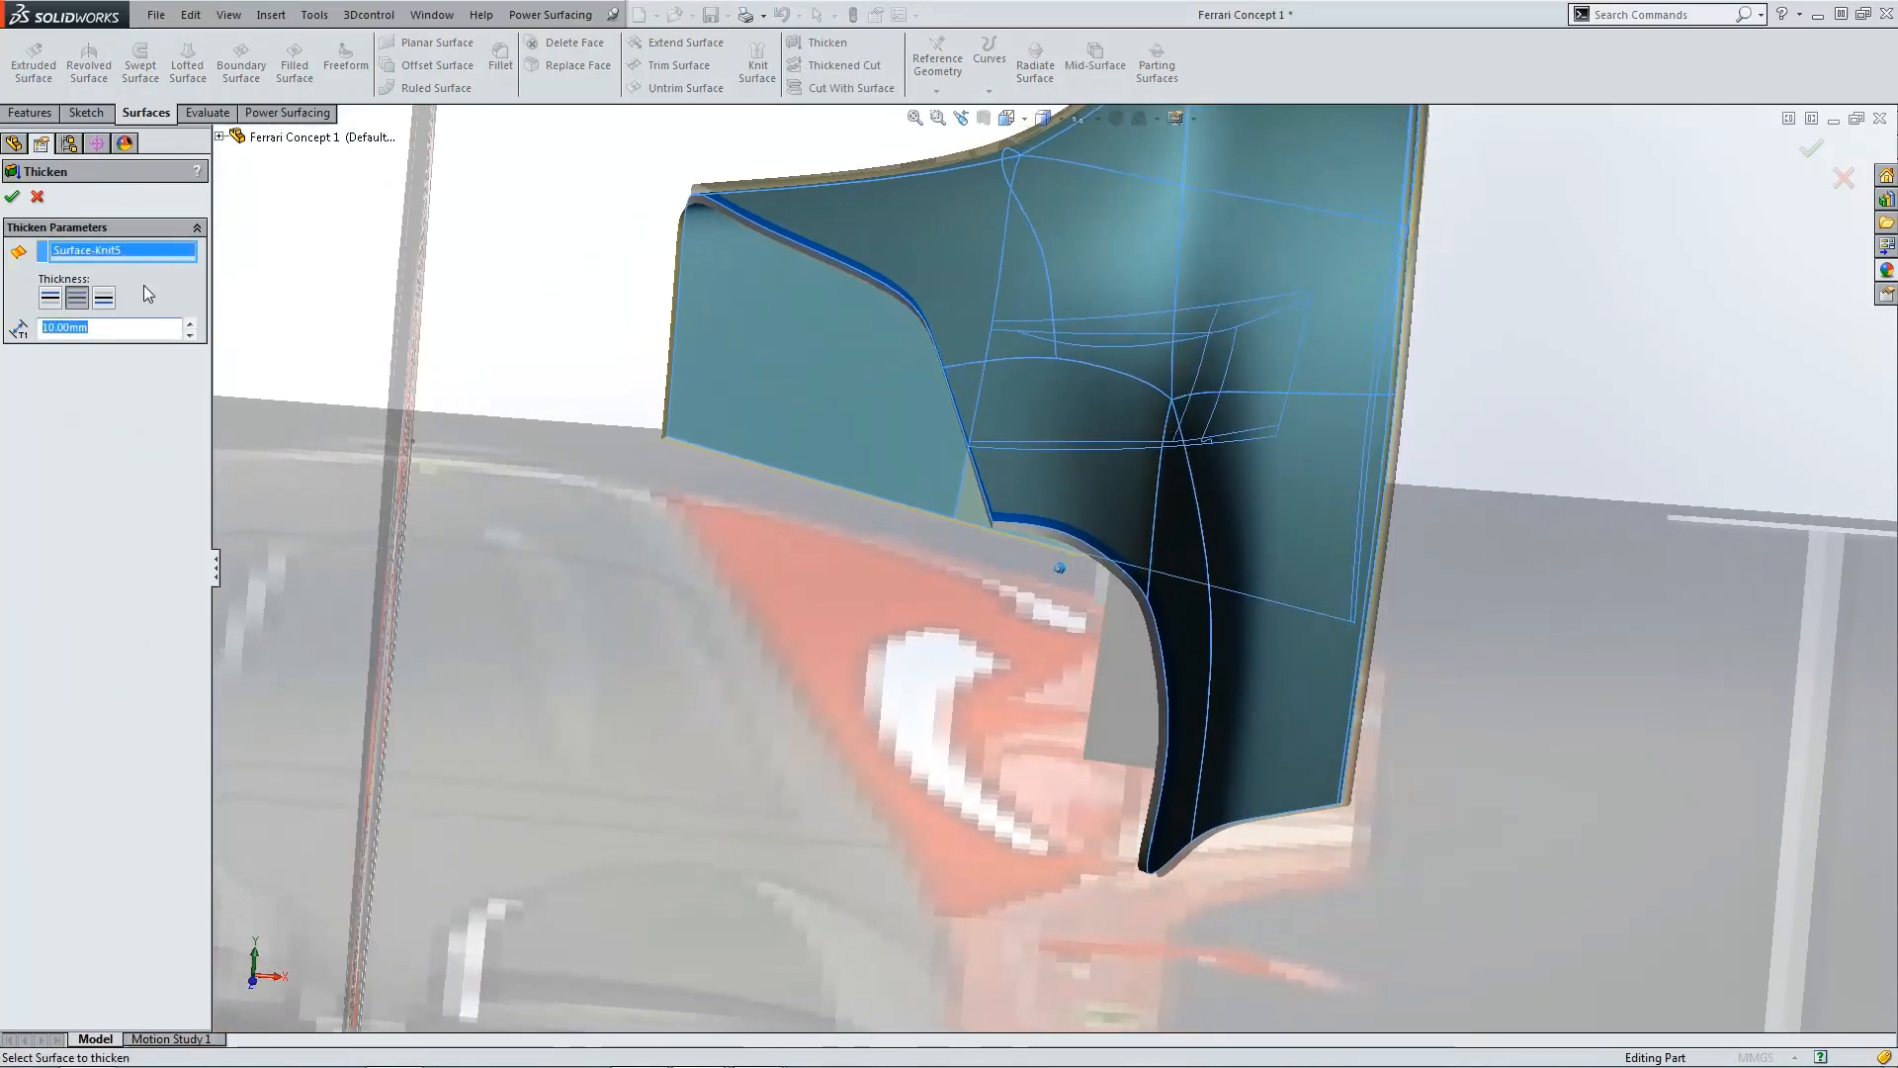
key("Return")
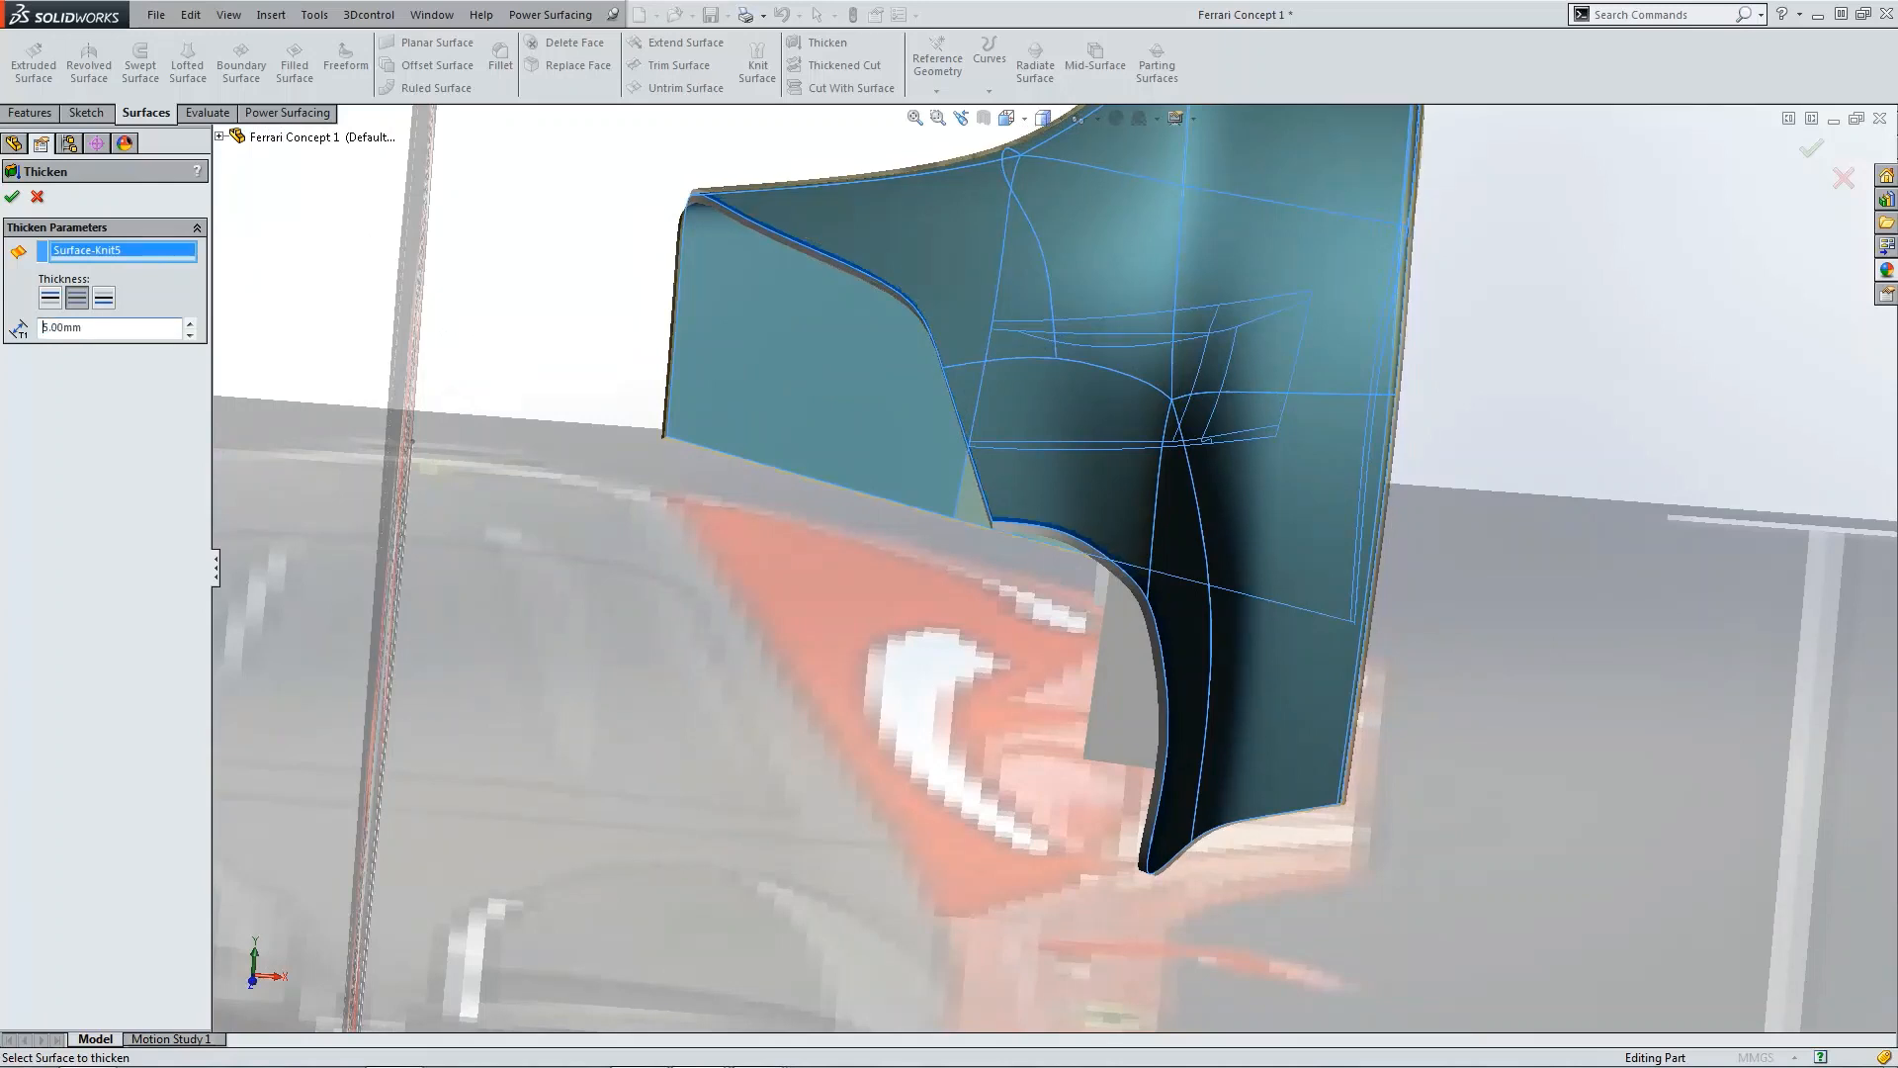
left_click(50, 298)
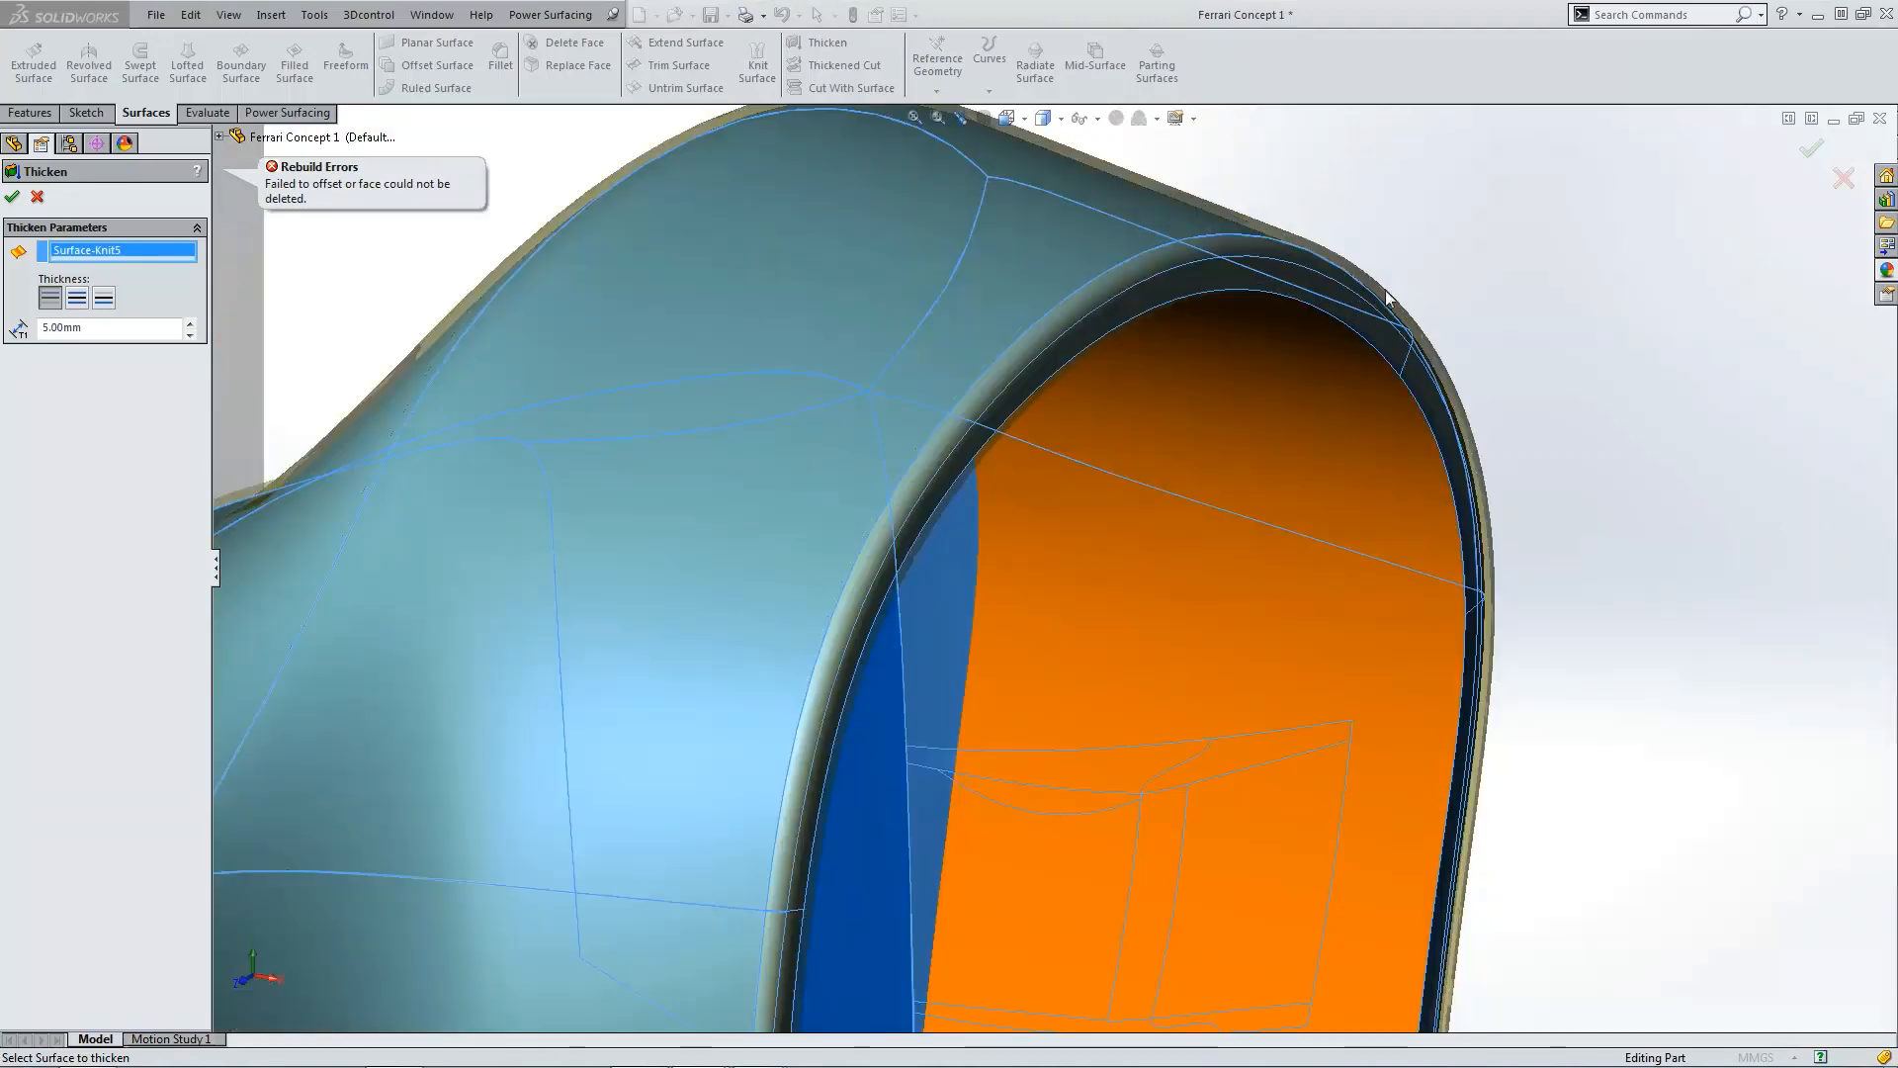
left_click(38, 198)
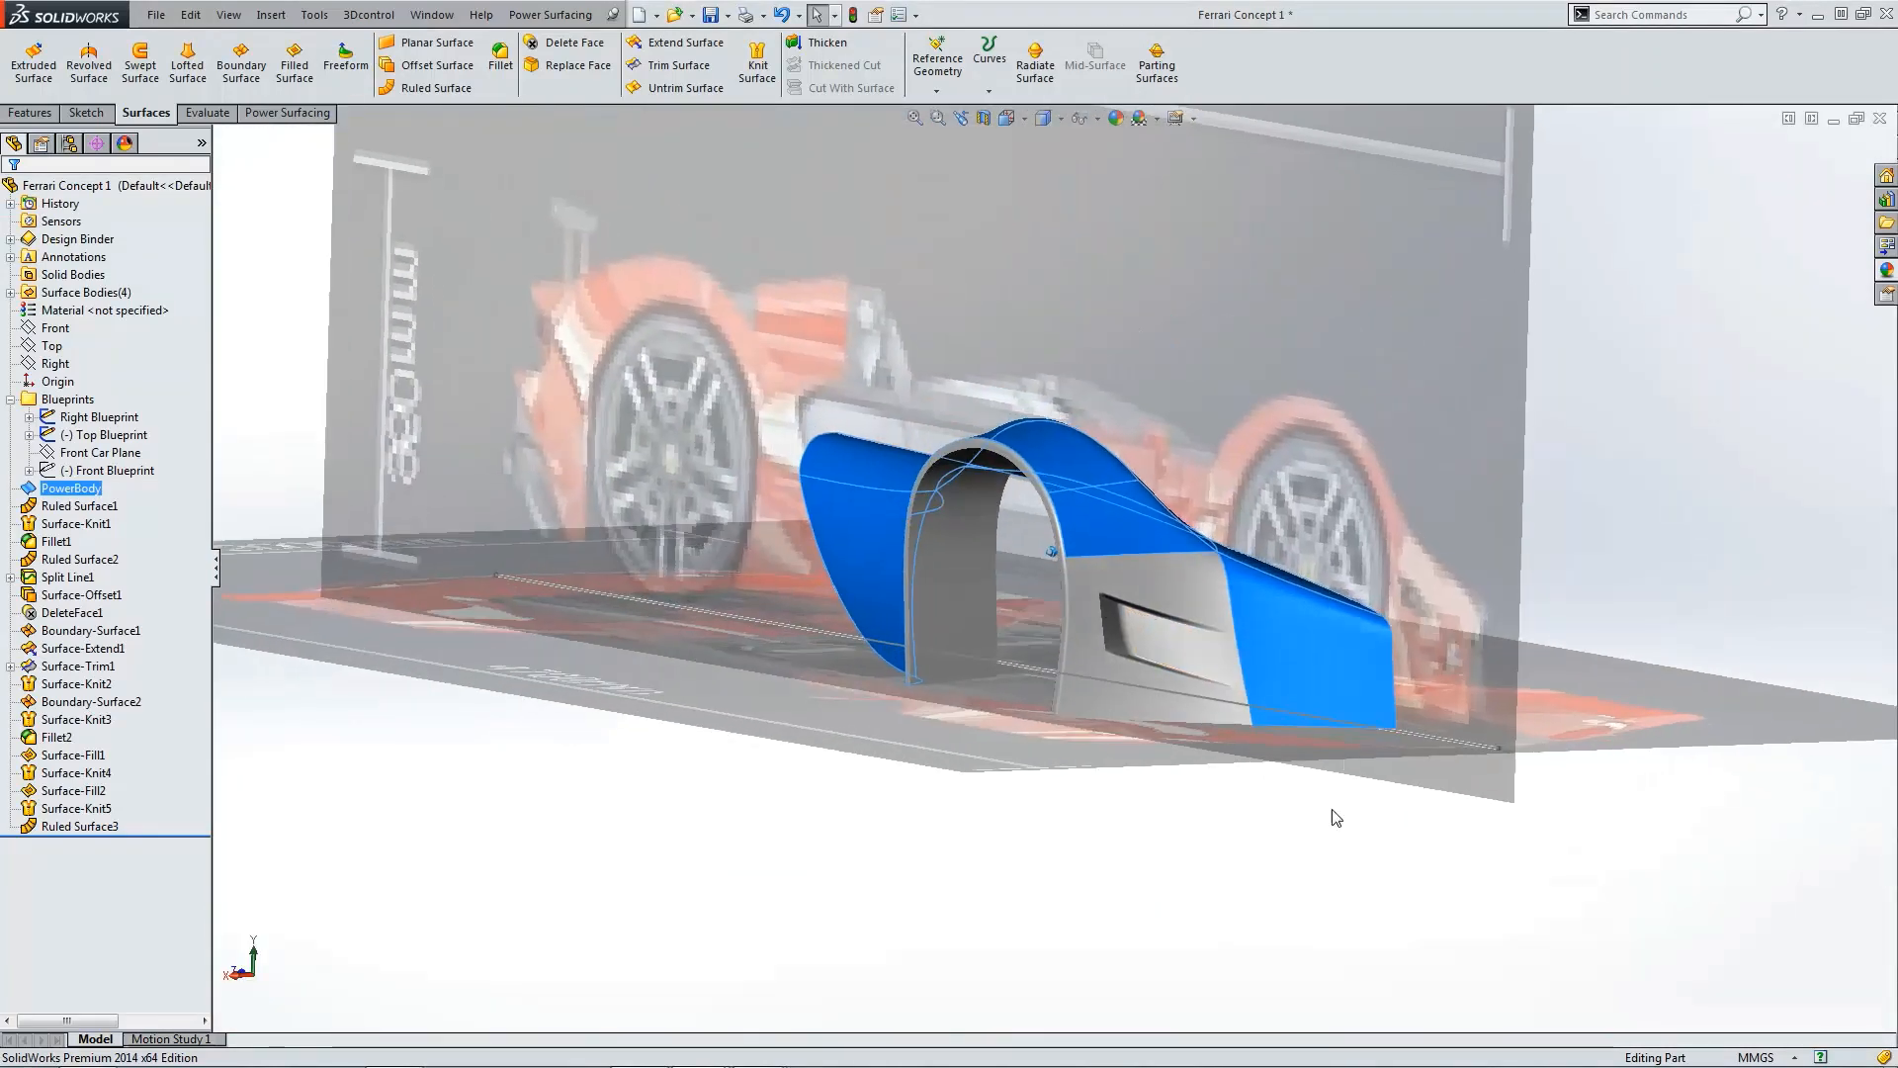
Step: Mirror the fender surface bodies Surface-Knit5 and Ruled Surface2 across the Right plane
left_click(1232, 885)
key("ctrl+4")
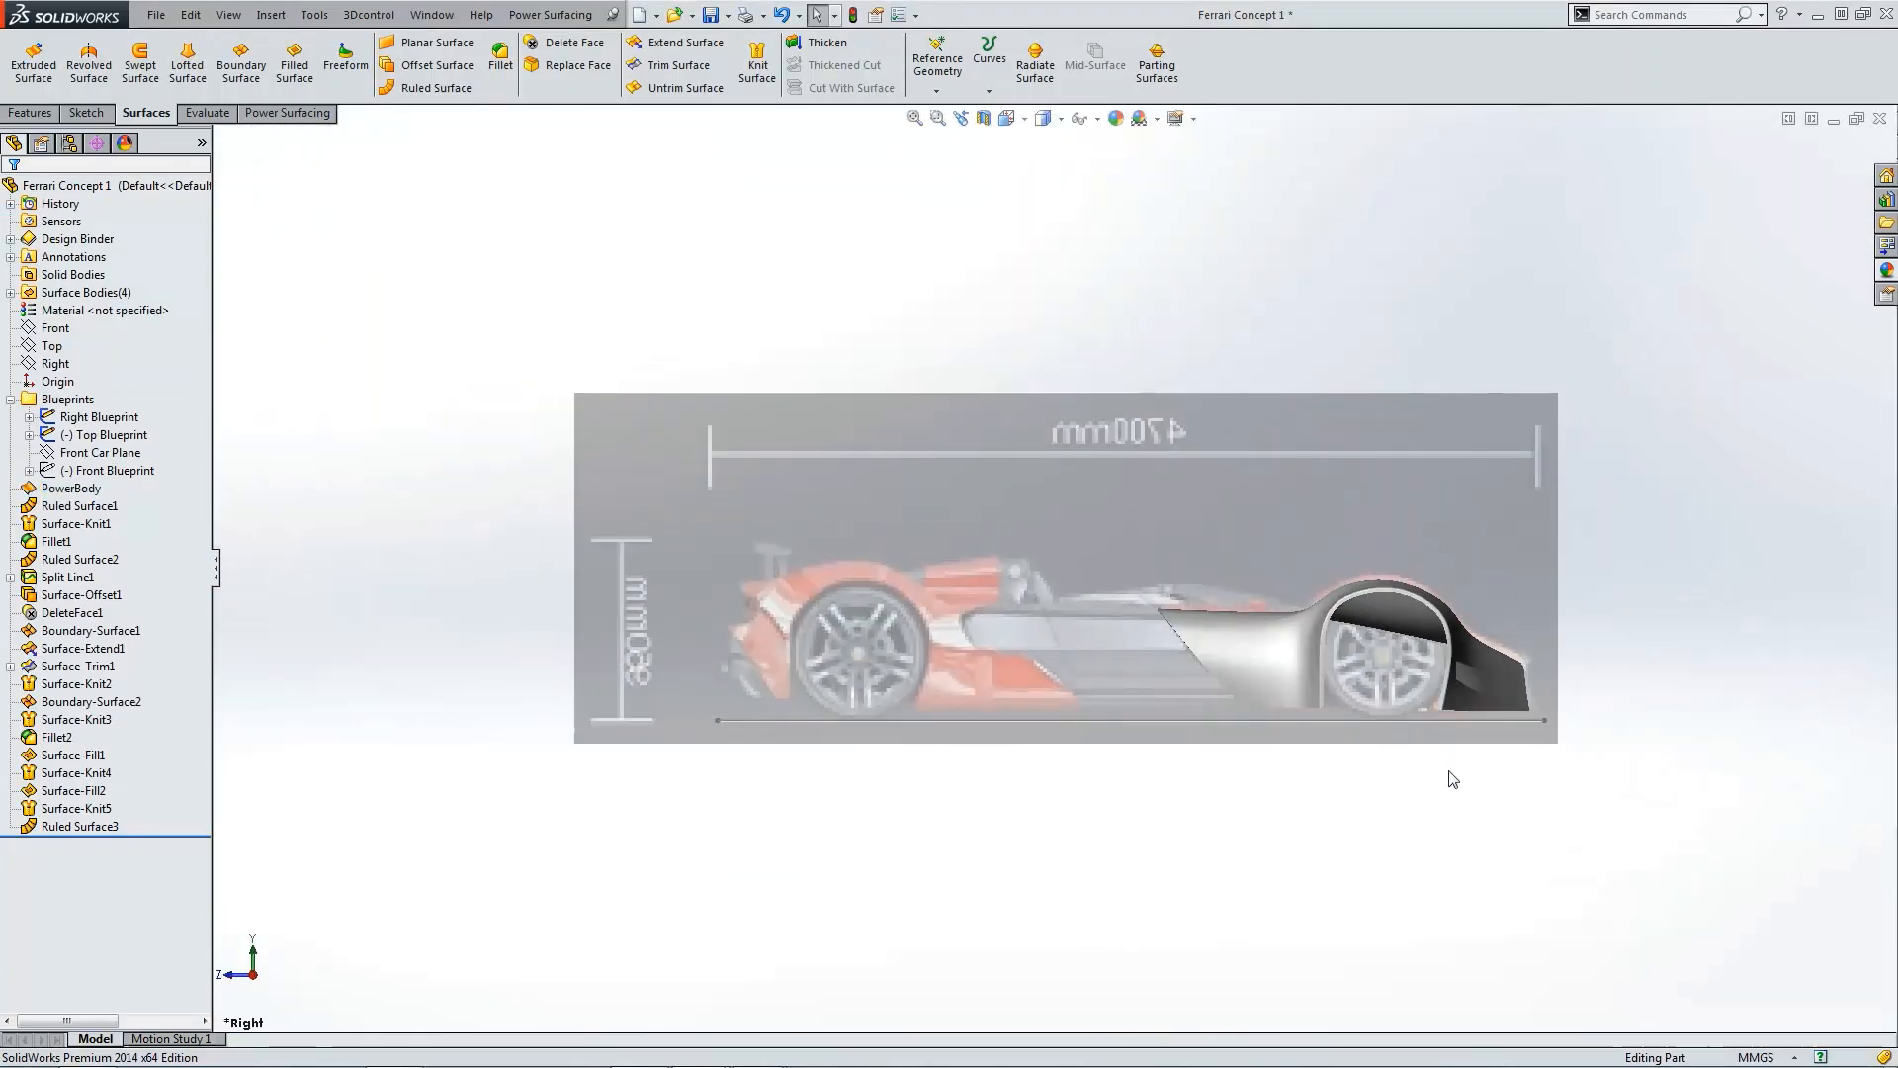
scroll(1388, 625, "down", 3)
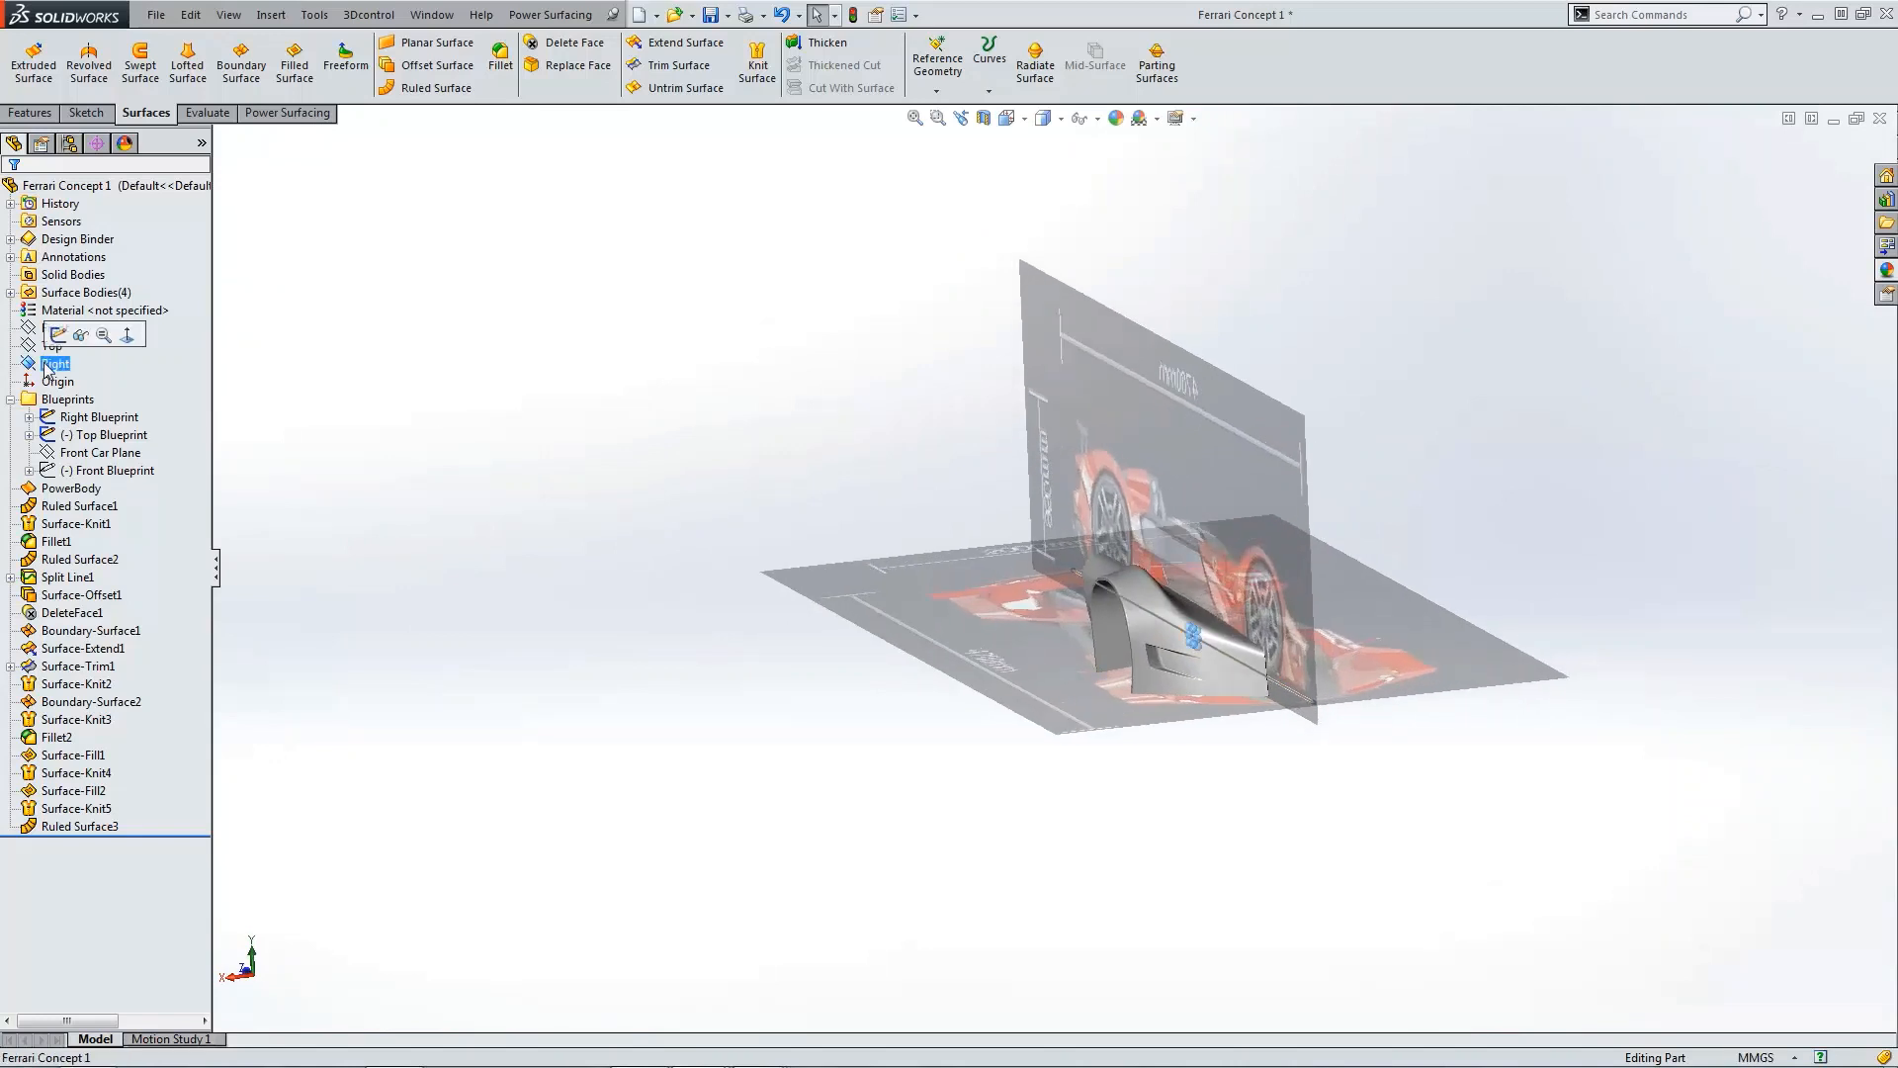
left_click(32, 112)
left_click(712, 88)
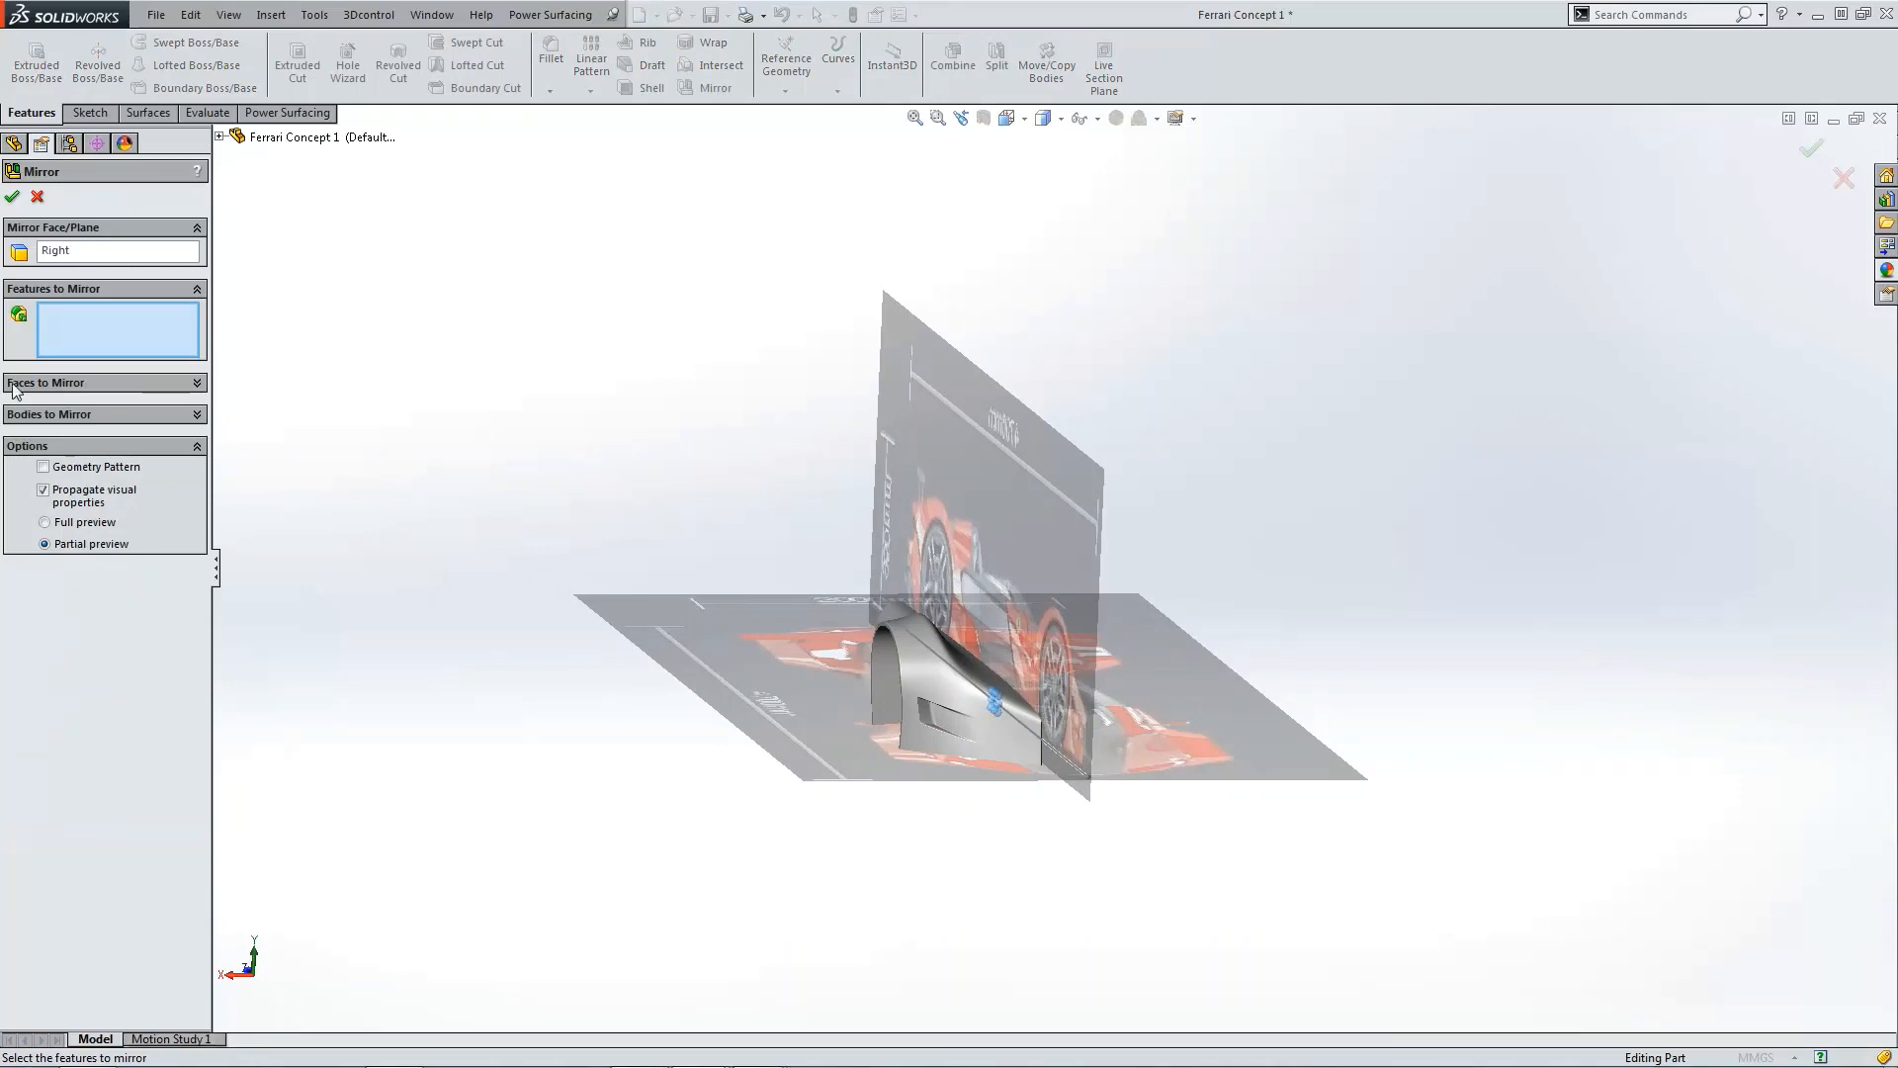
left_click(84, 414)
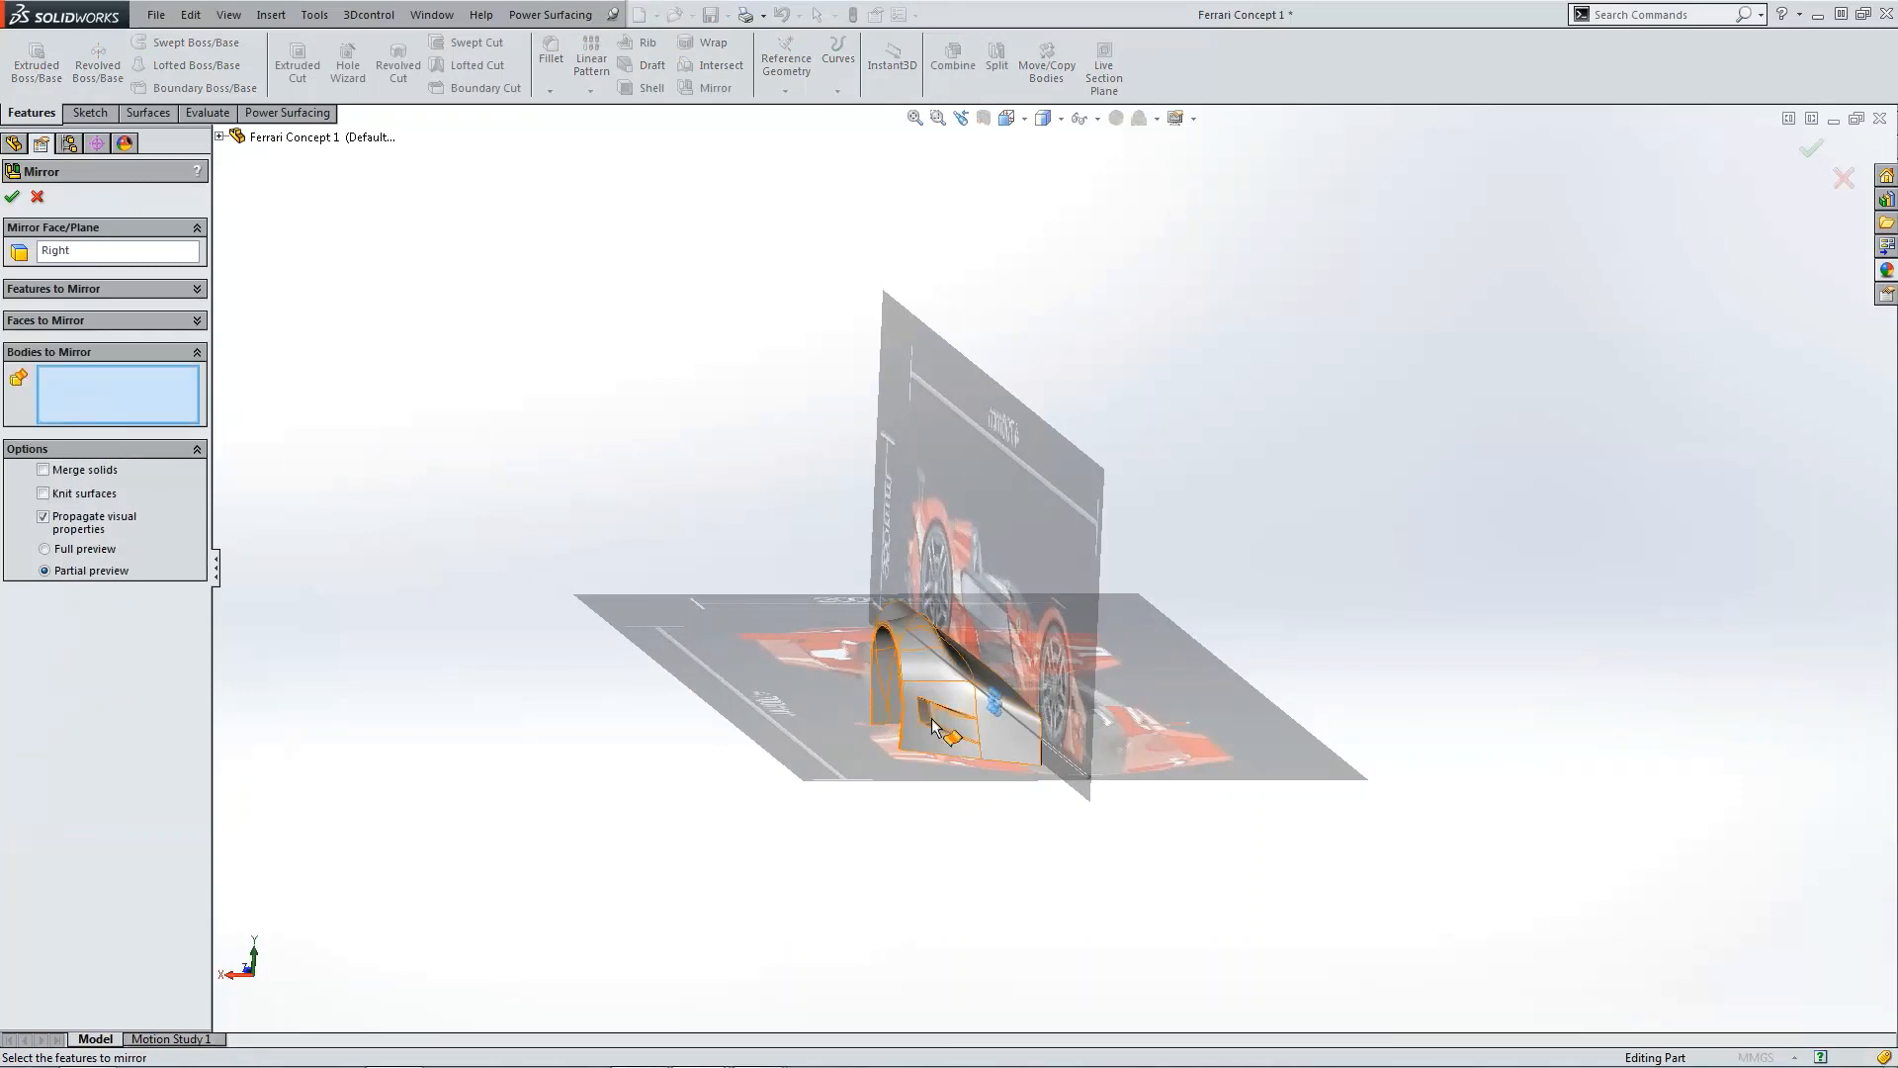
left_click(916, 688)
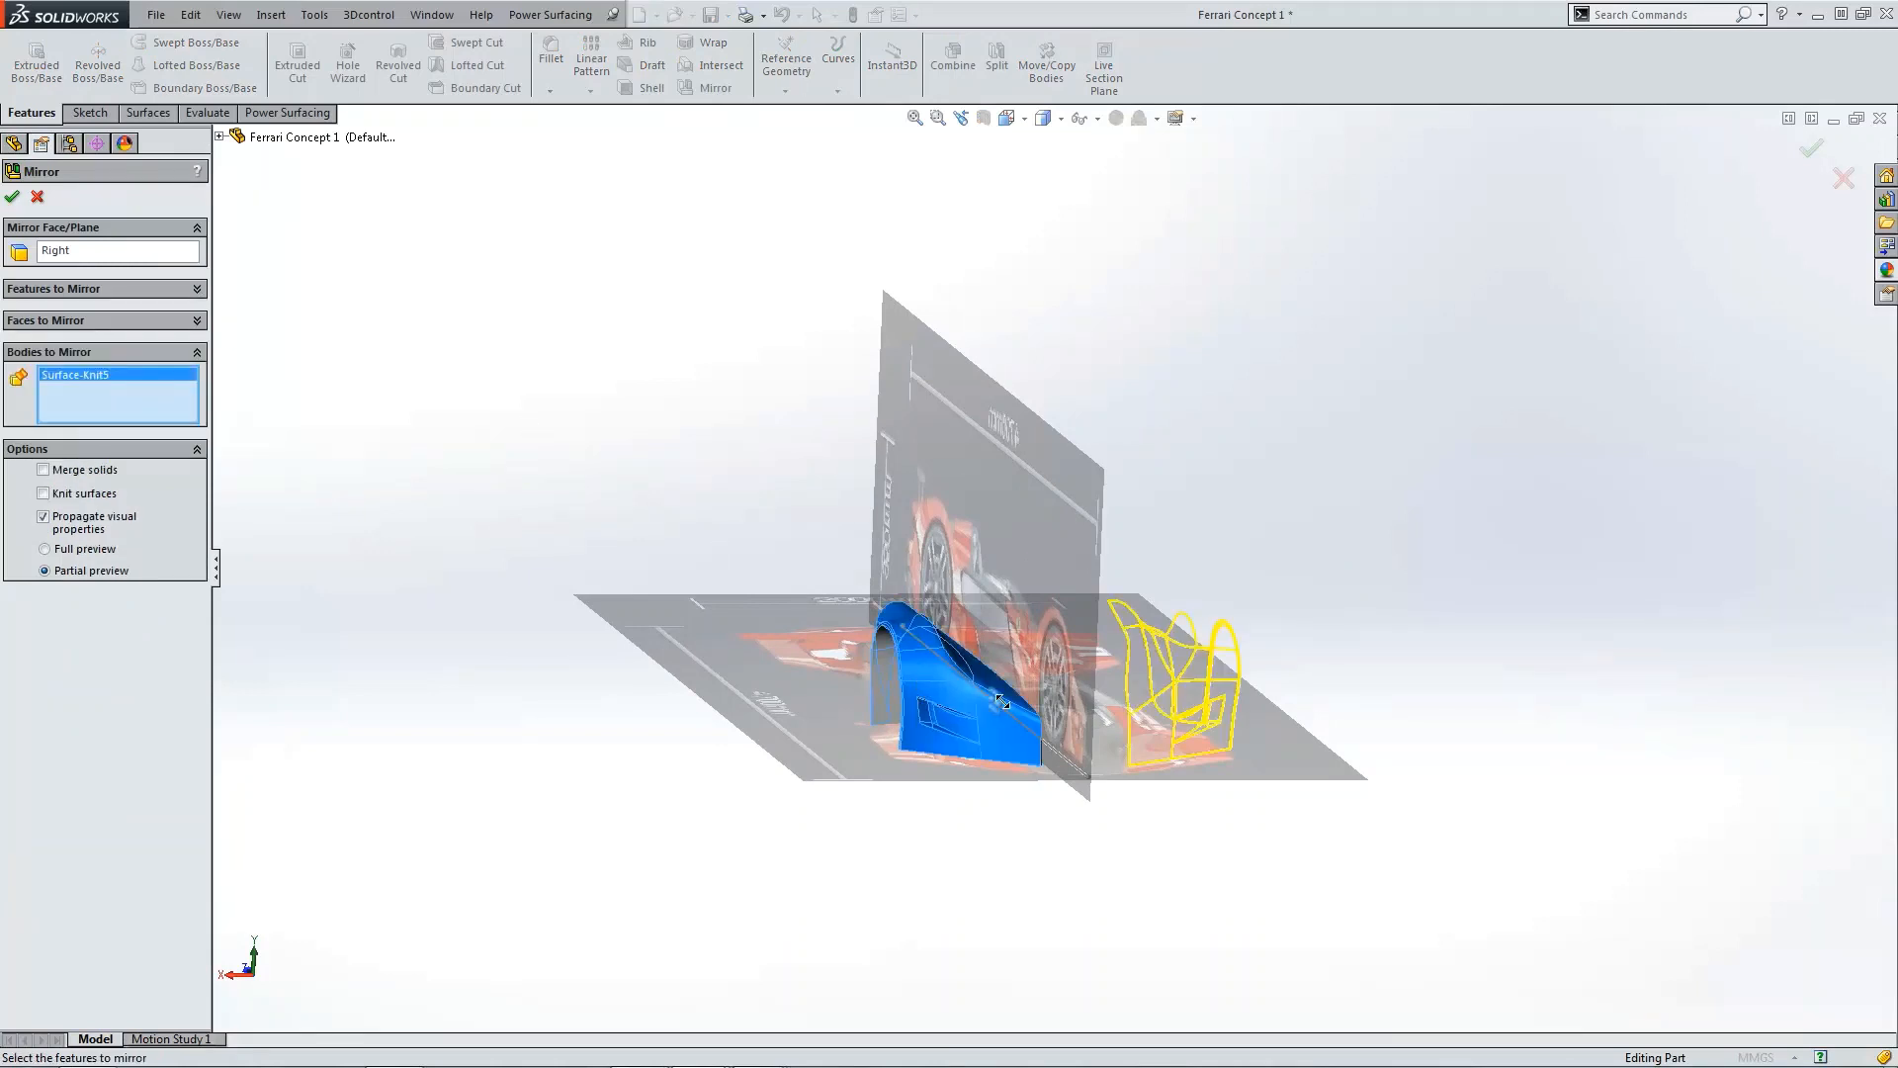
left_click(897, 688)
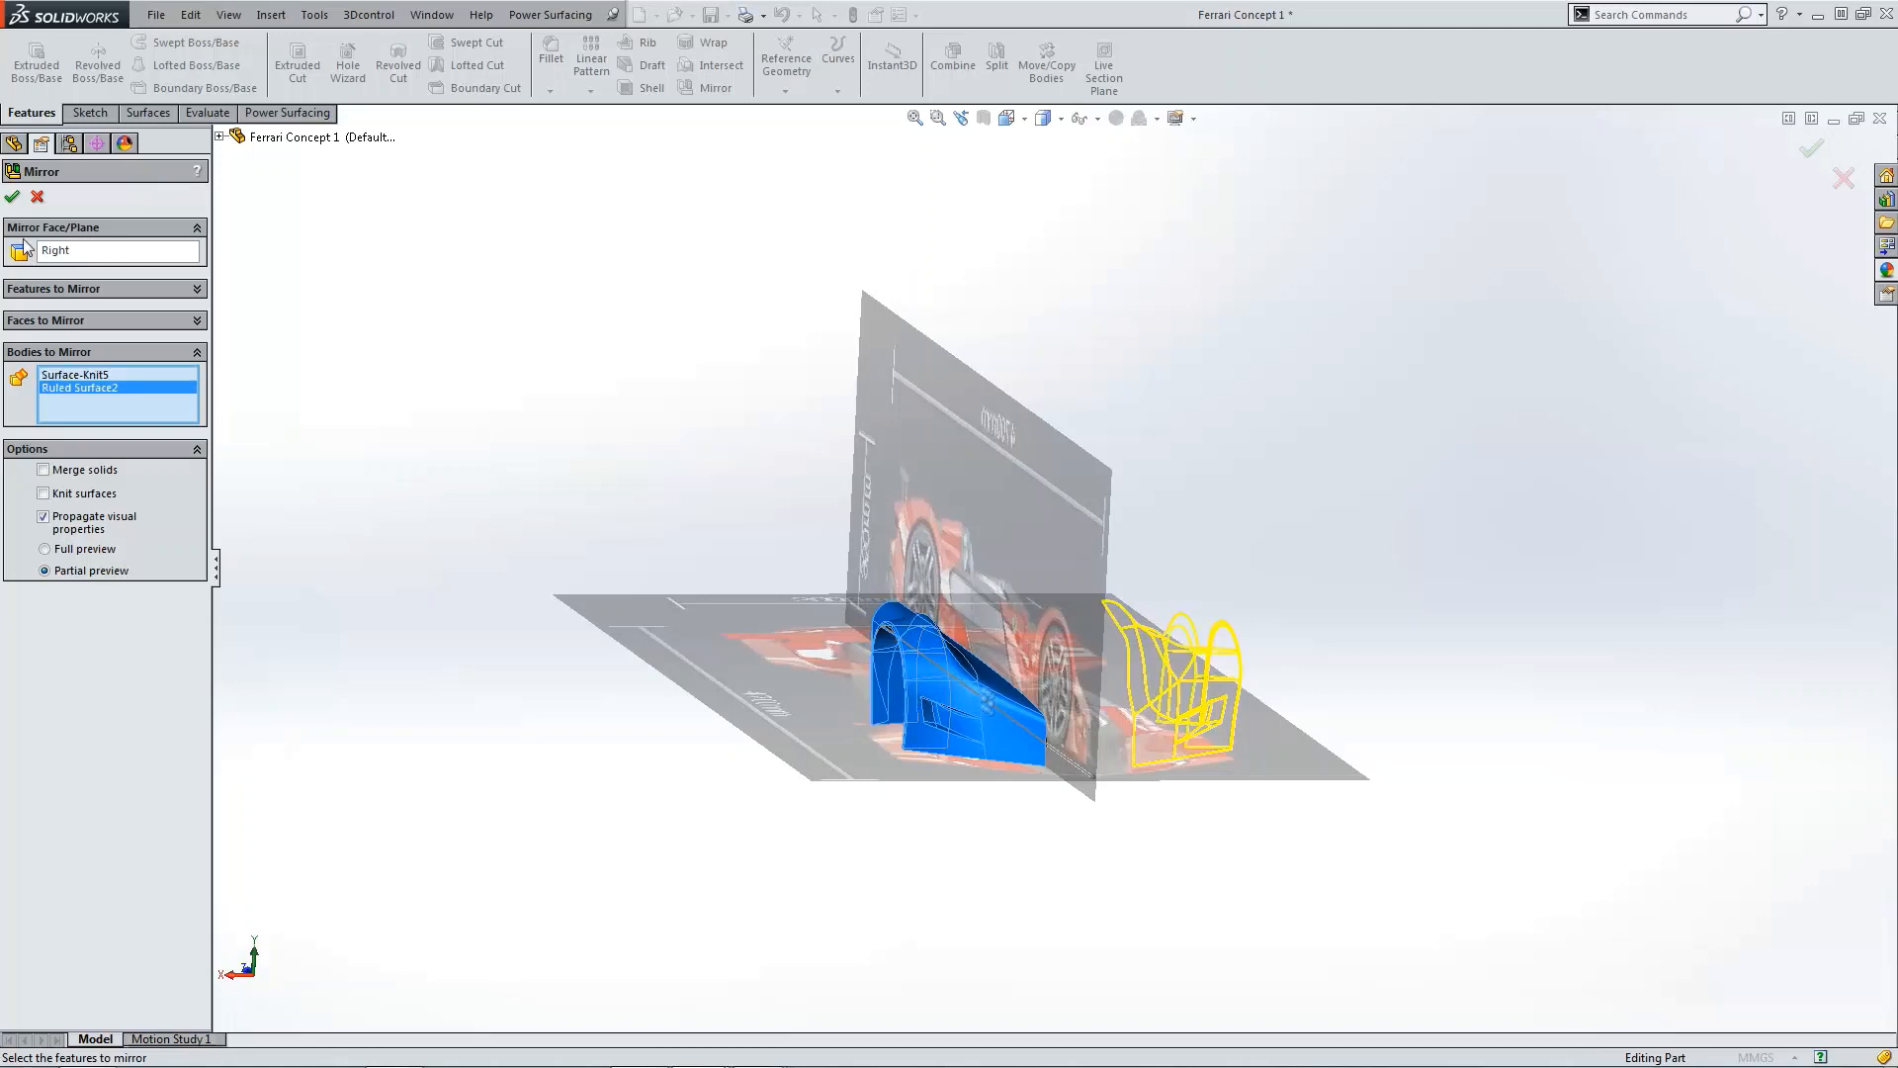
middle_click_drag(1313, 563, 1313, 591)
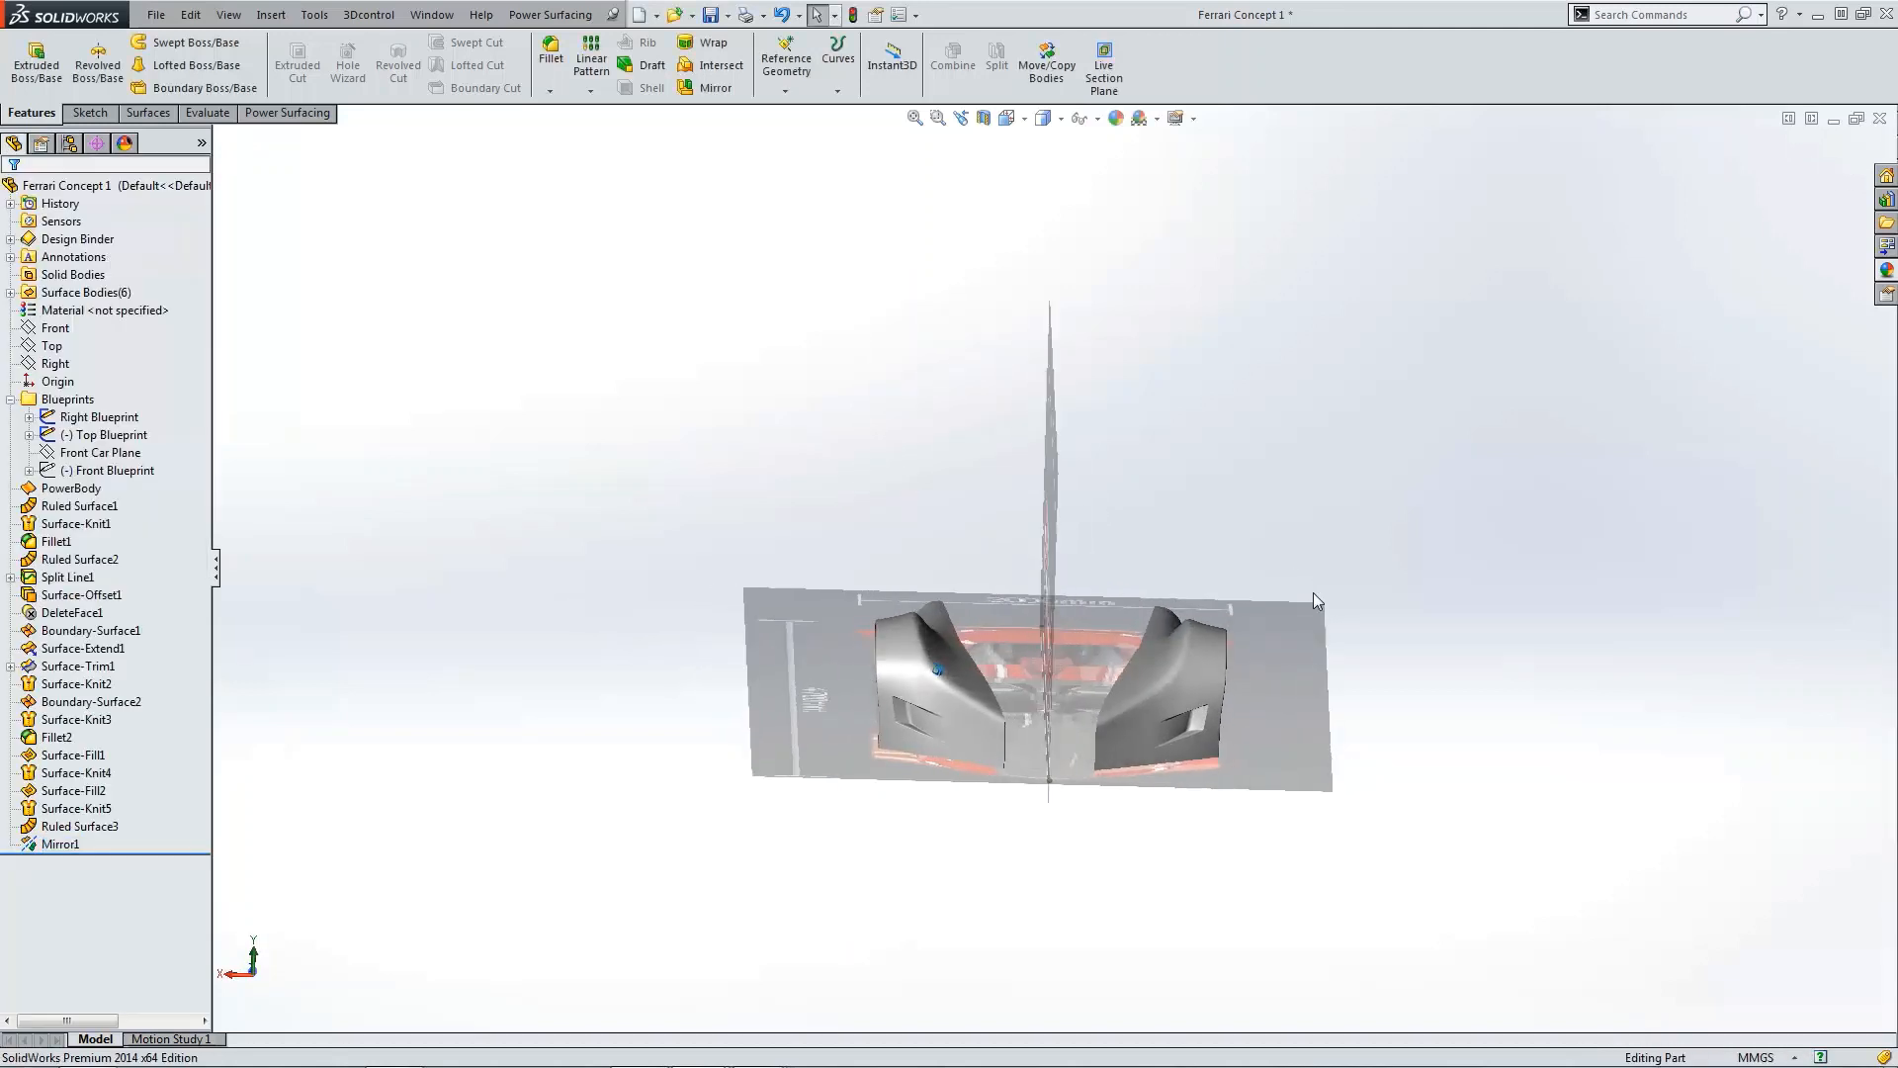
Step: Switch to the Back view and orbit around to inspect both mirrored fenders
left_click(1043, 119)
left_click(1080, 197)
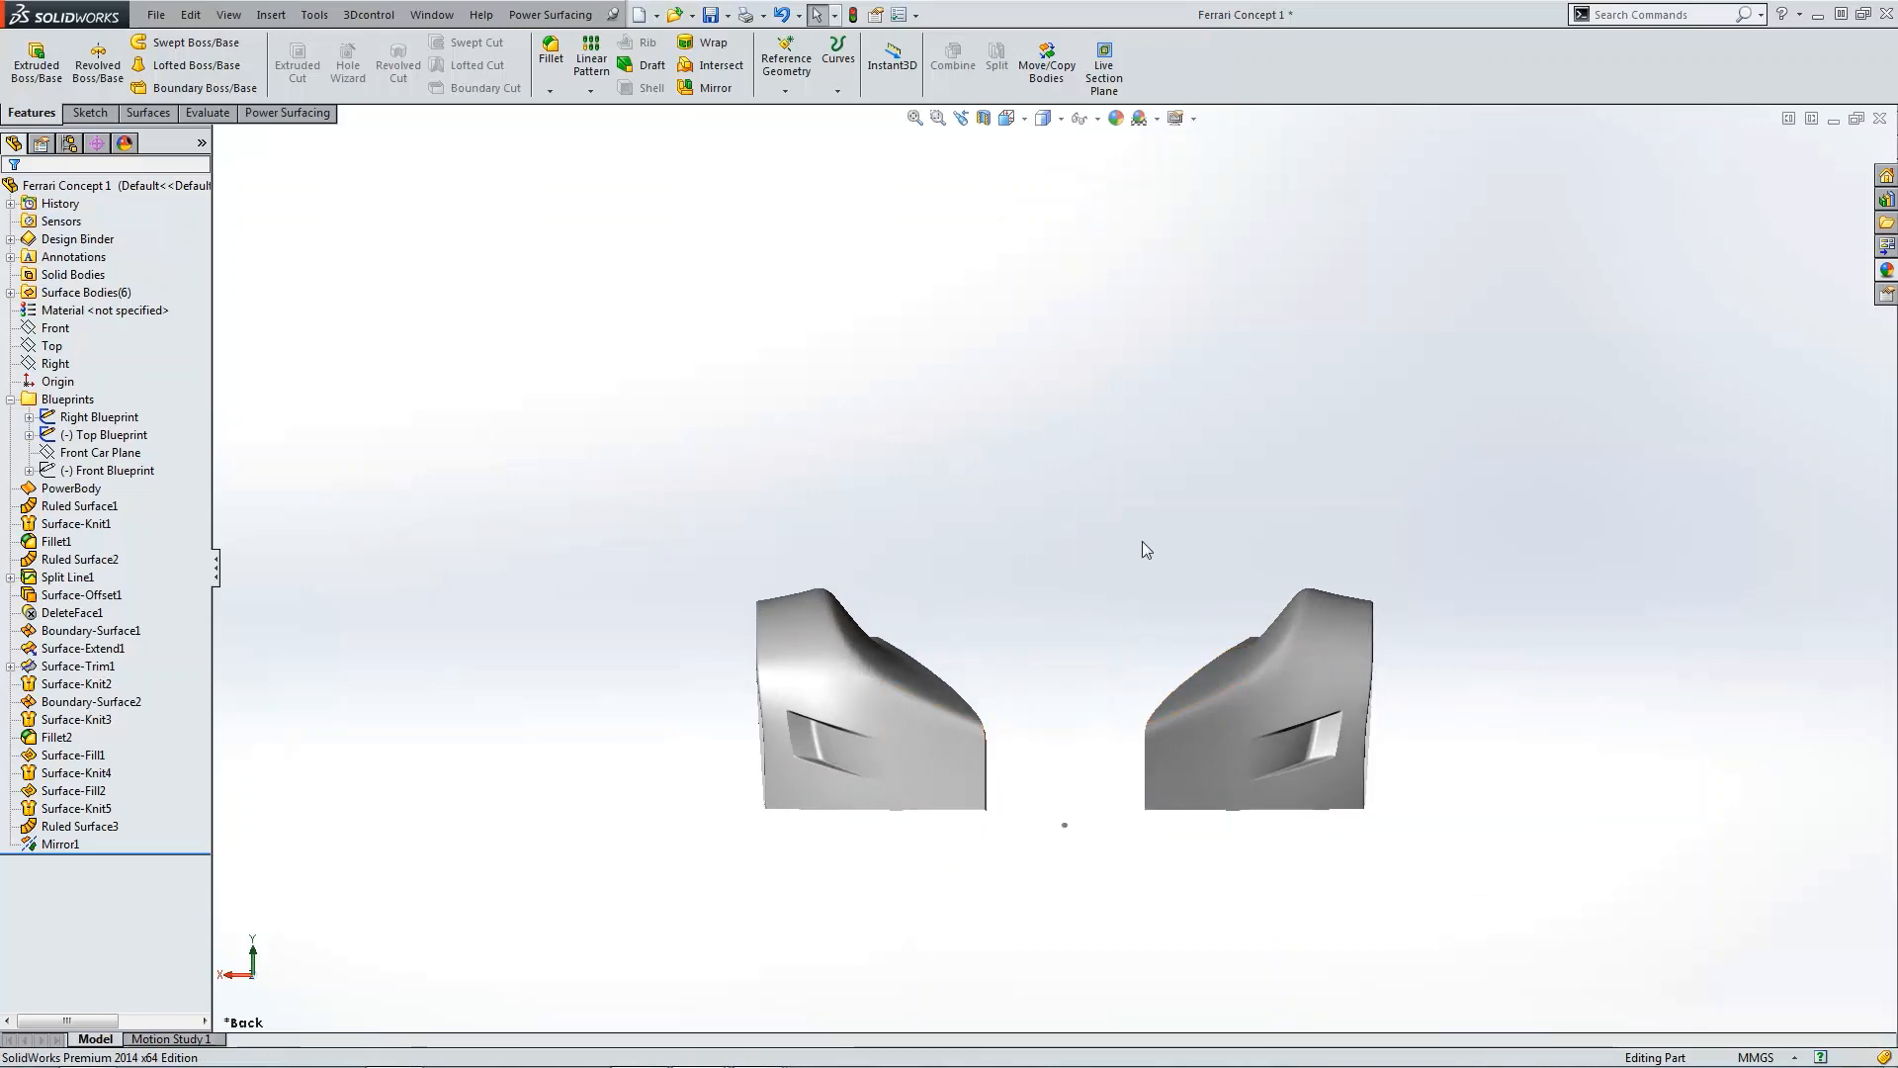
middle_click_drag(1143, 543, 1429, 512)
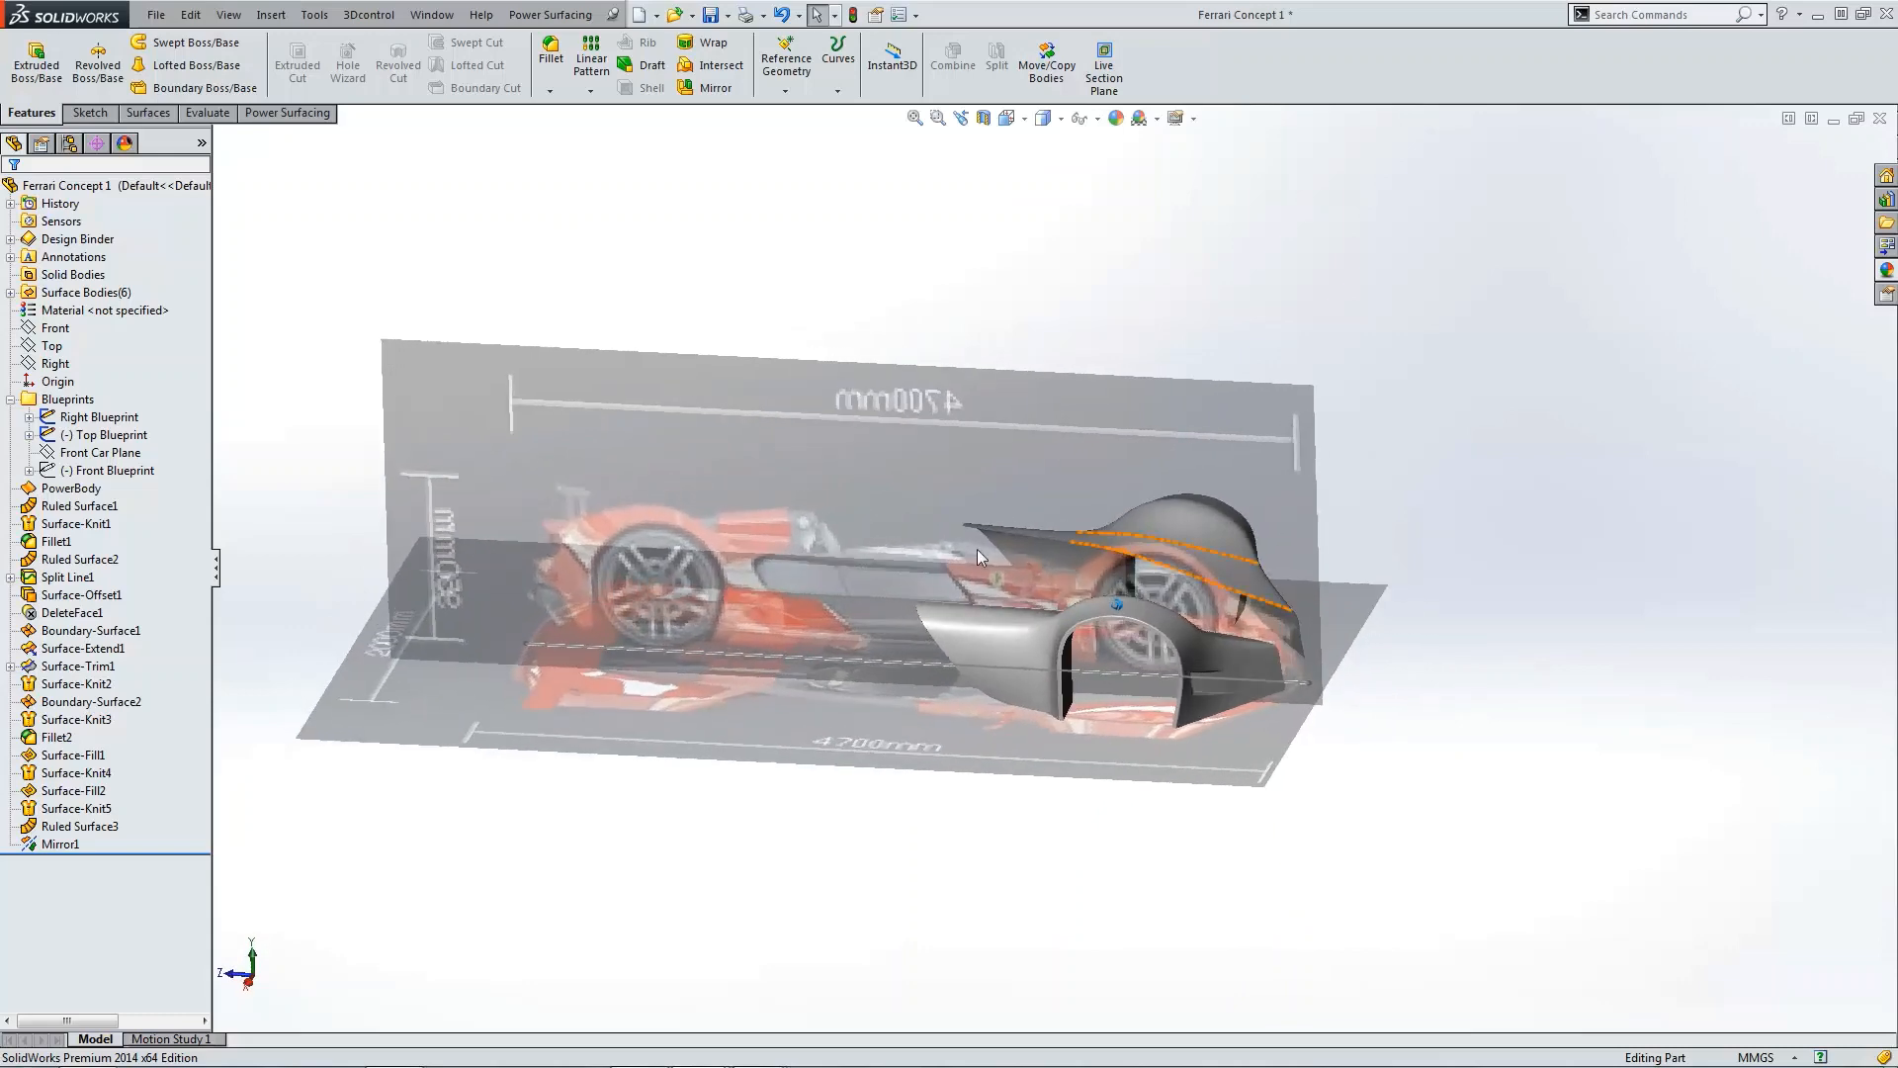
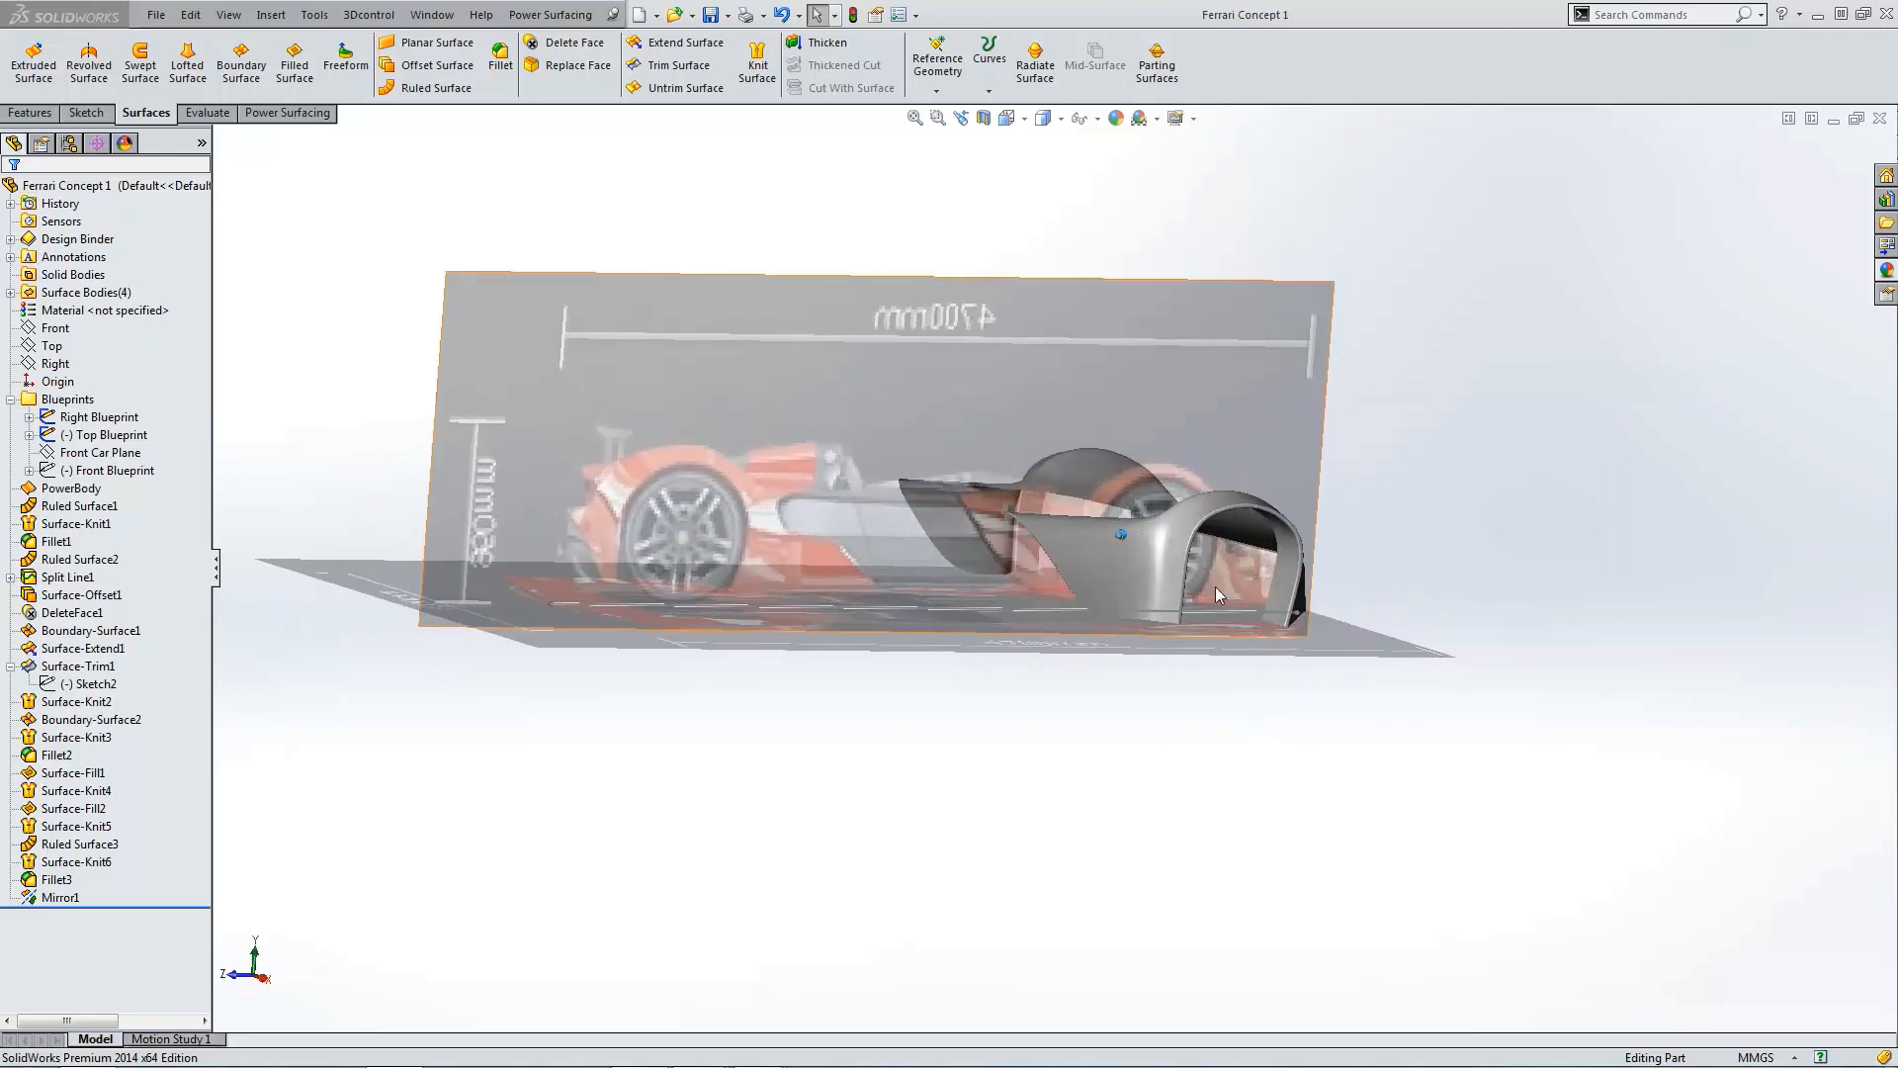
Step: Examine the fender in the Top view and compare it against the reference photo of the concept car
scroll(1253, 590, "down", 4)
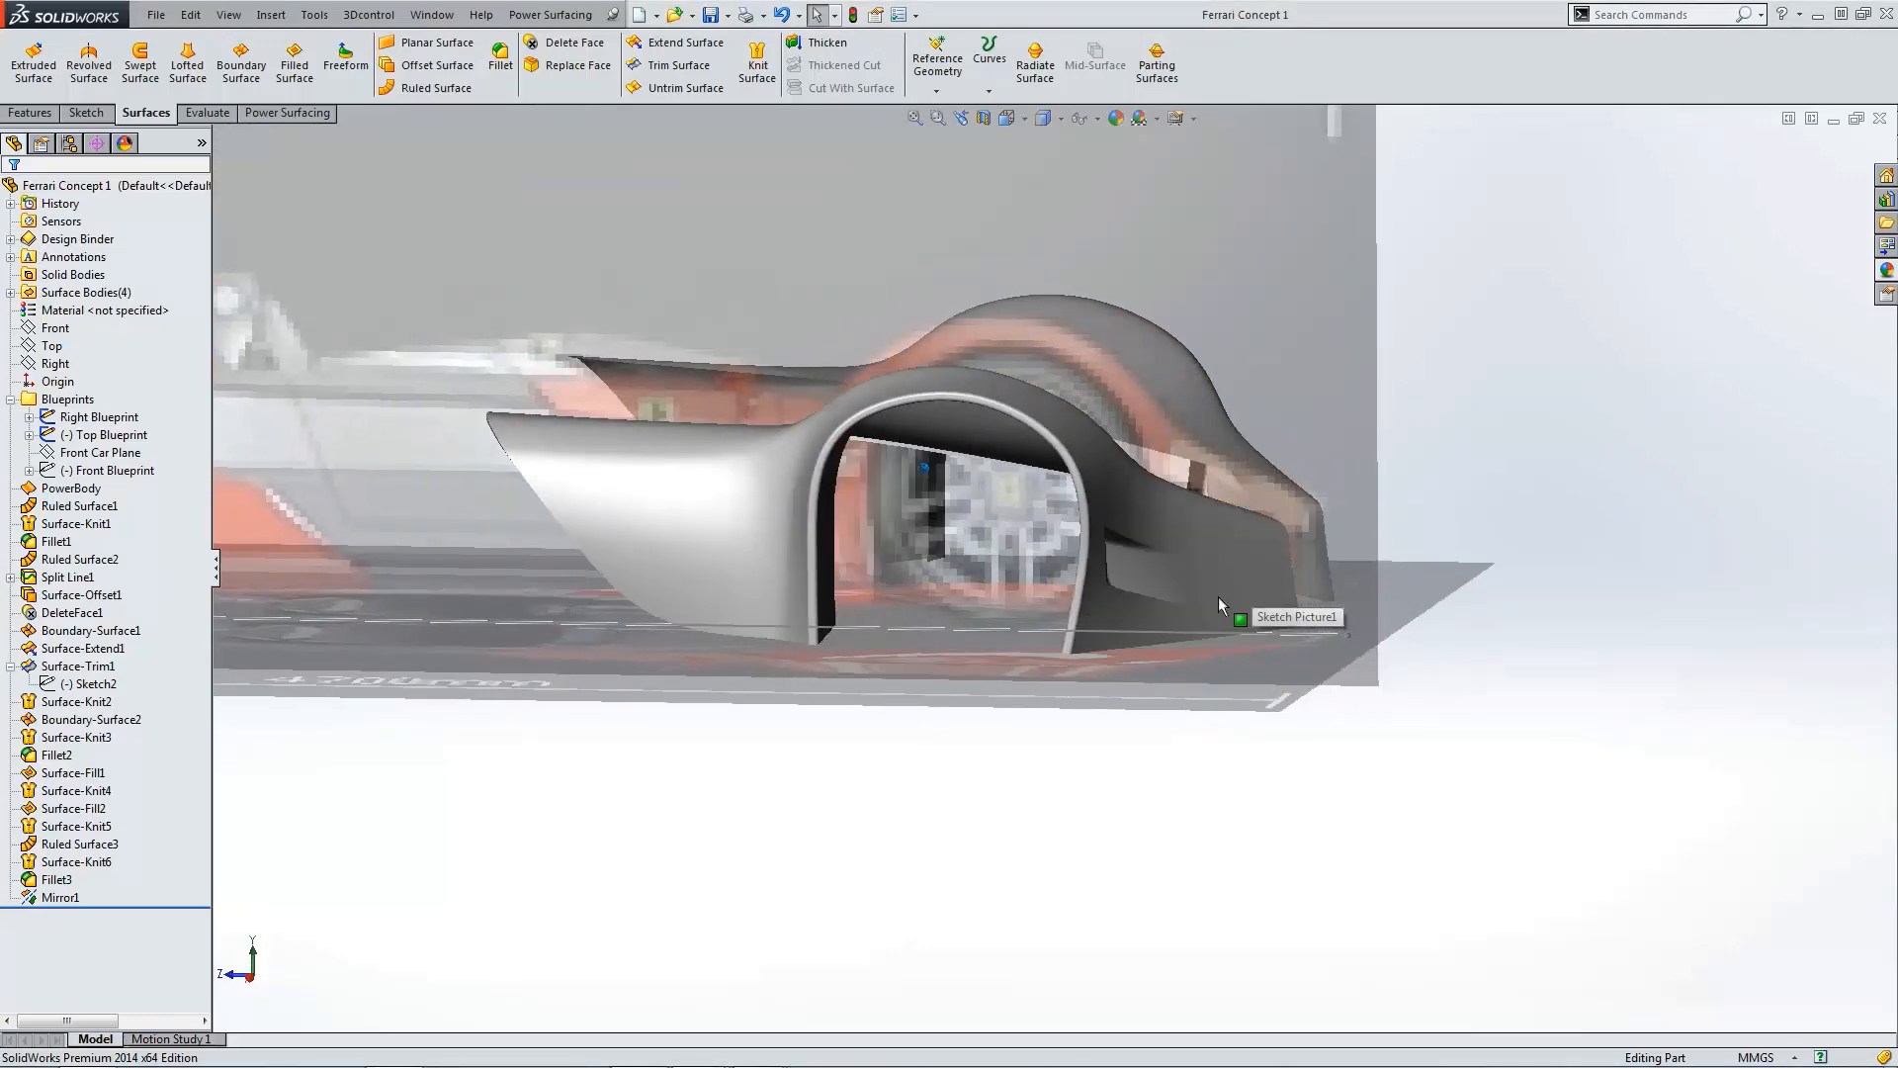
scroll(1025, 565, "down", 3)
left_click(1021, 565)
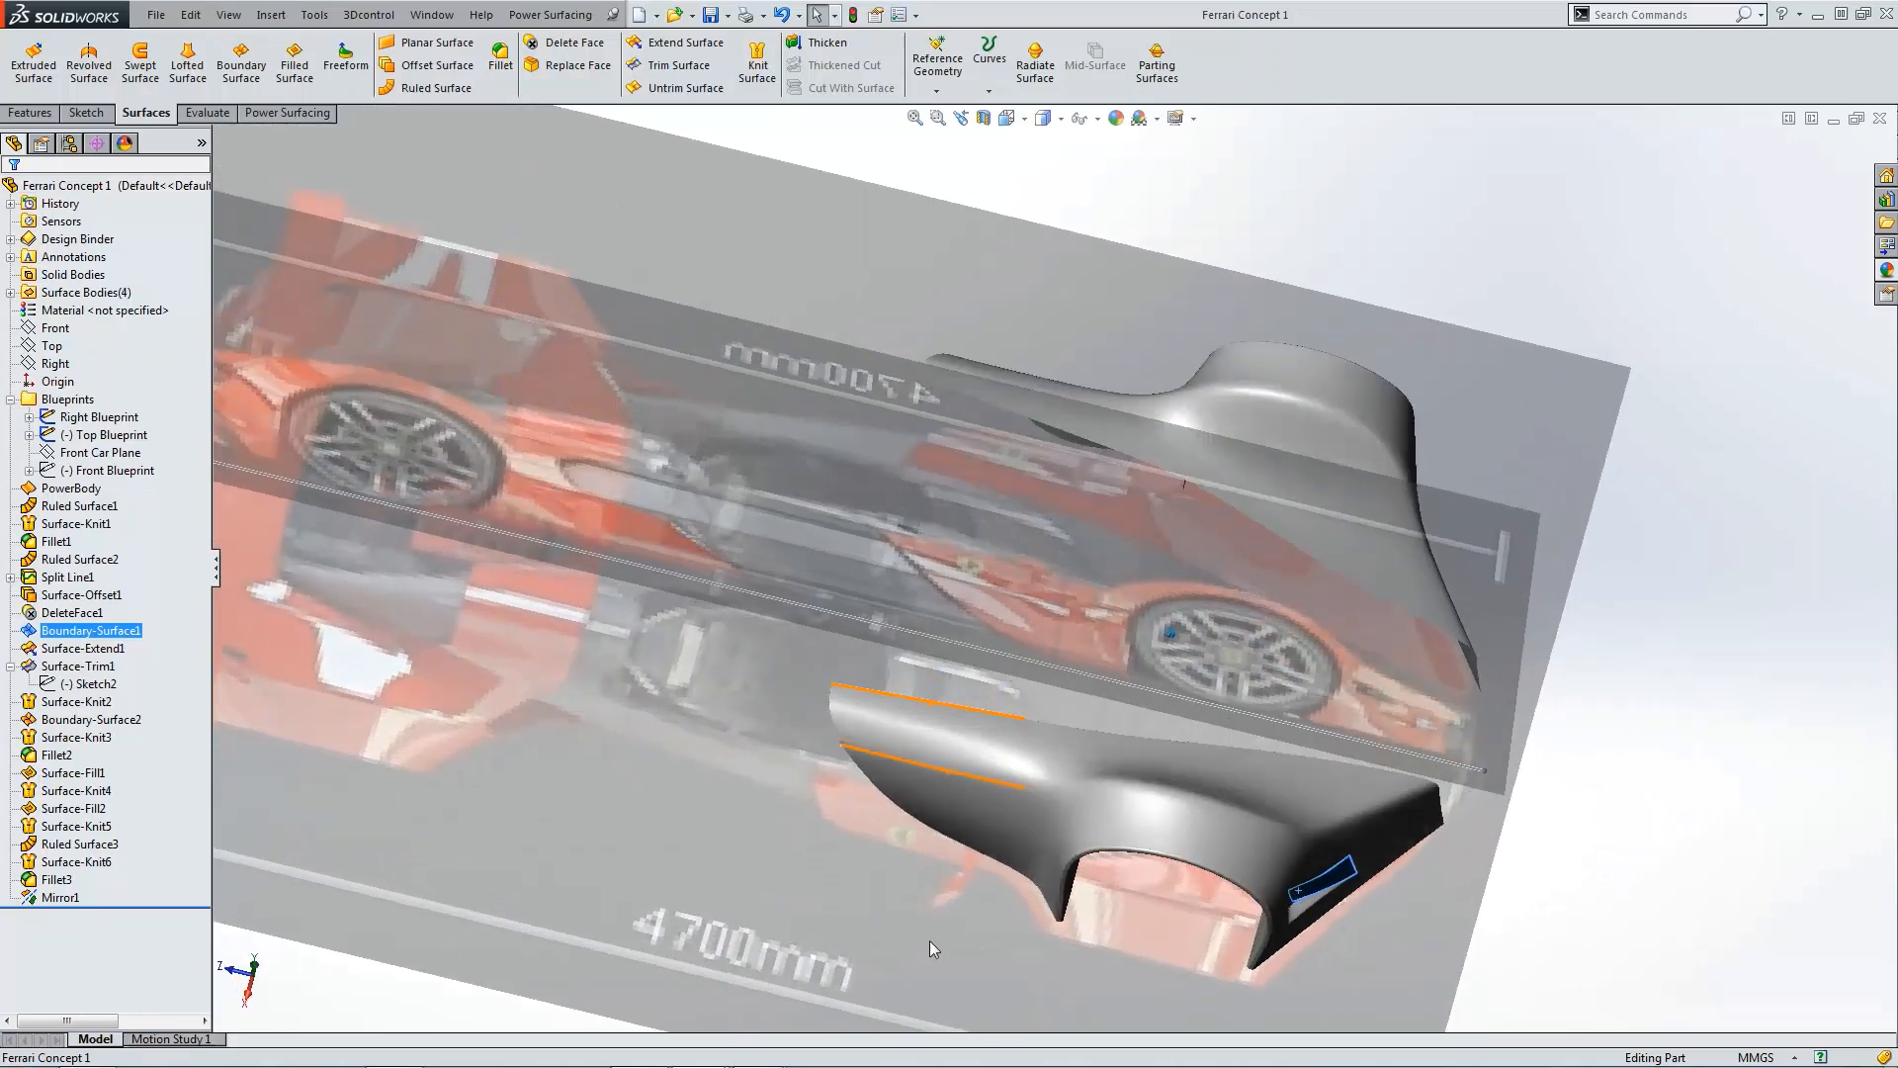
key("ctrl+5")
scroll(1170, 418, "down", 8)
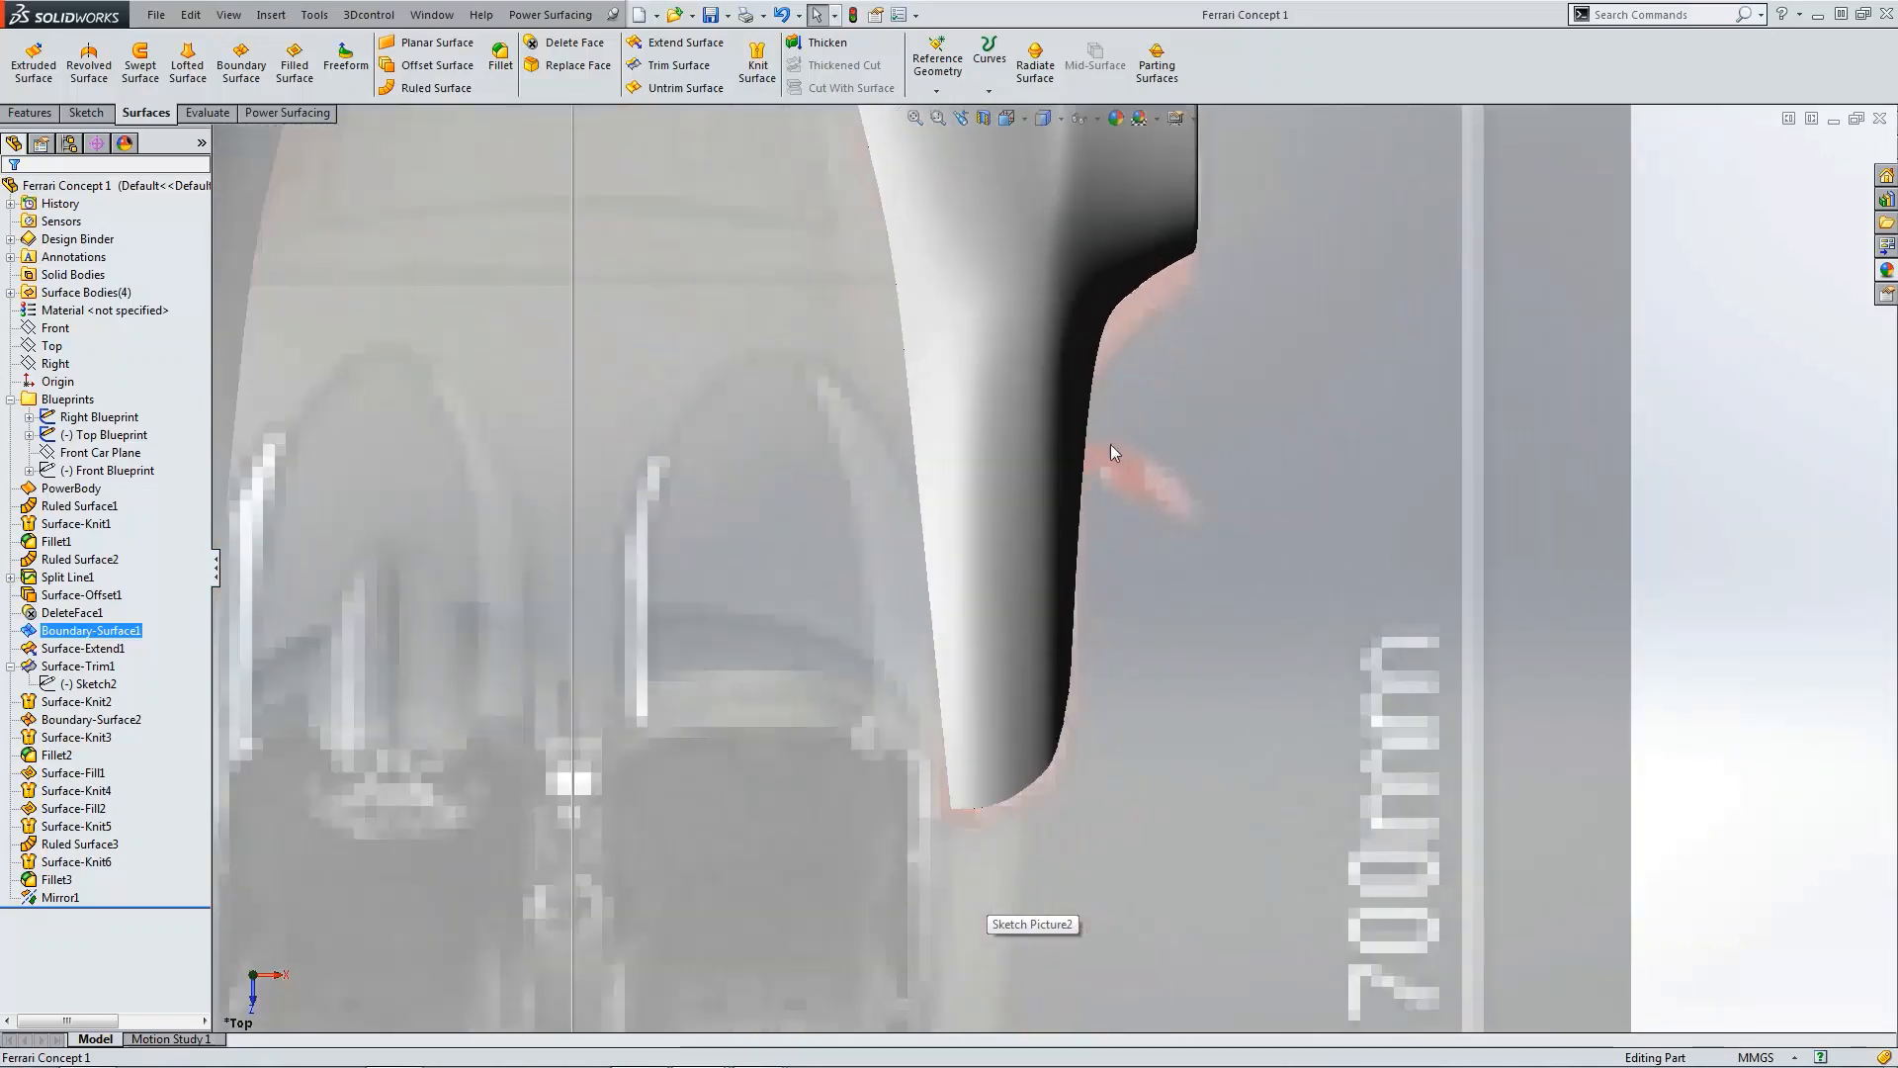
scroll(1184, 512, "up", 4)
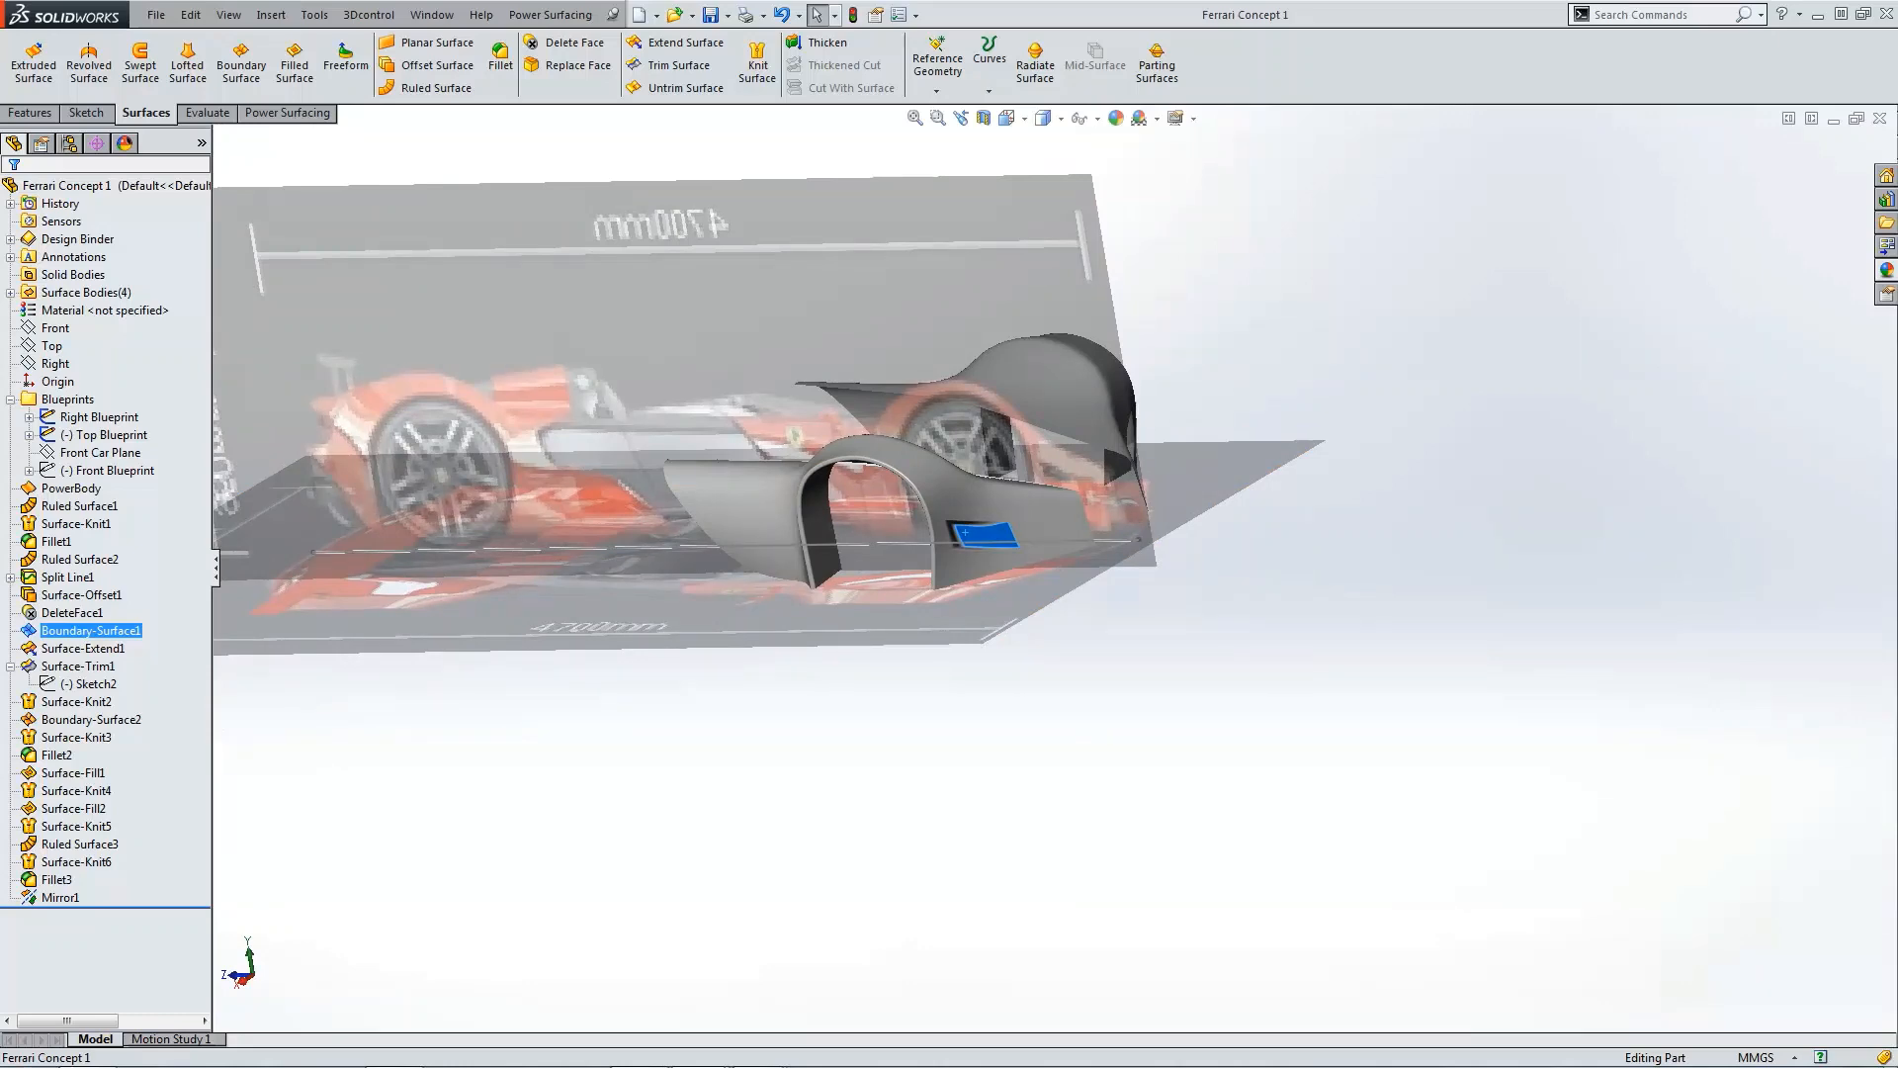
left_click_drag(0, 579, 1065, 96)
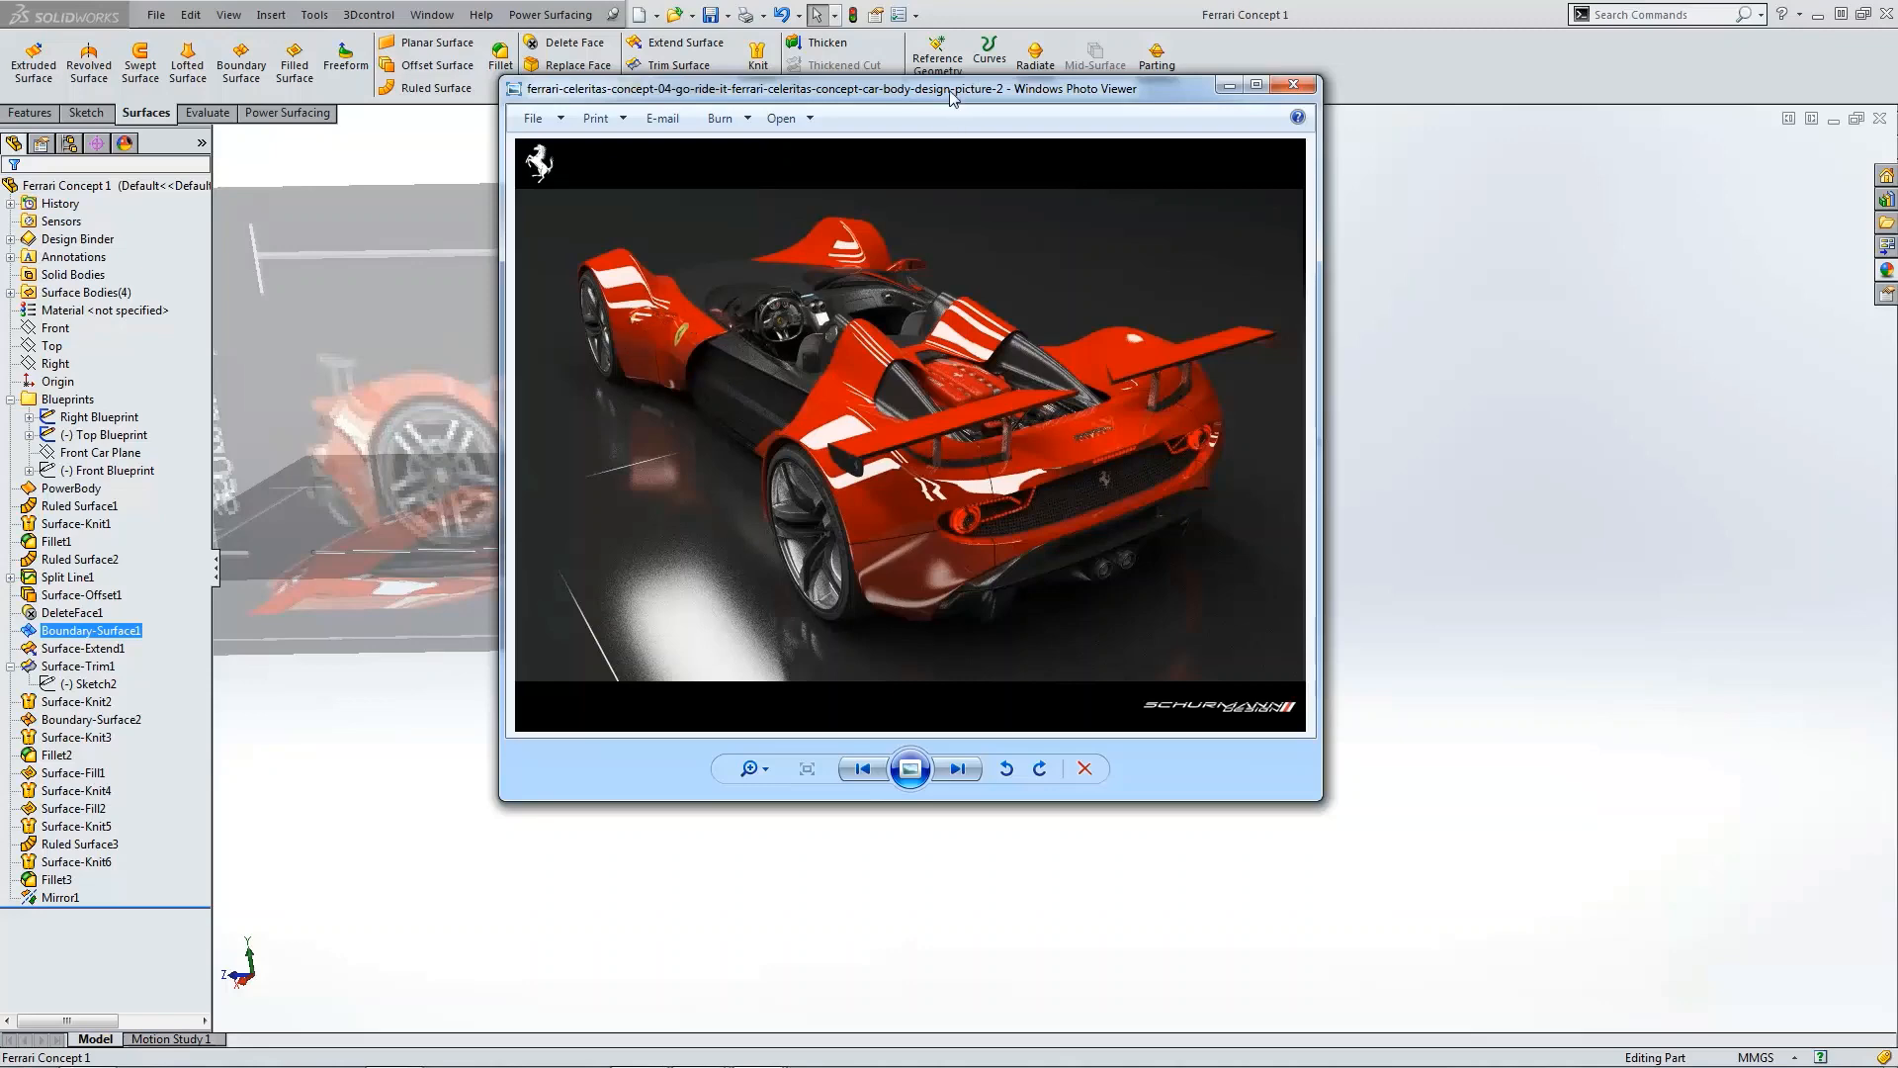
key("alt+Tab")
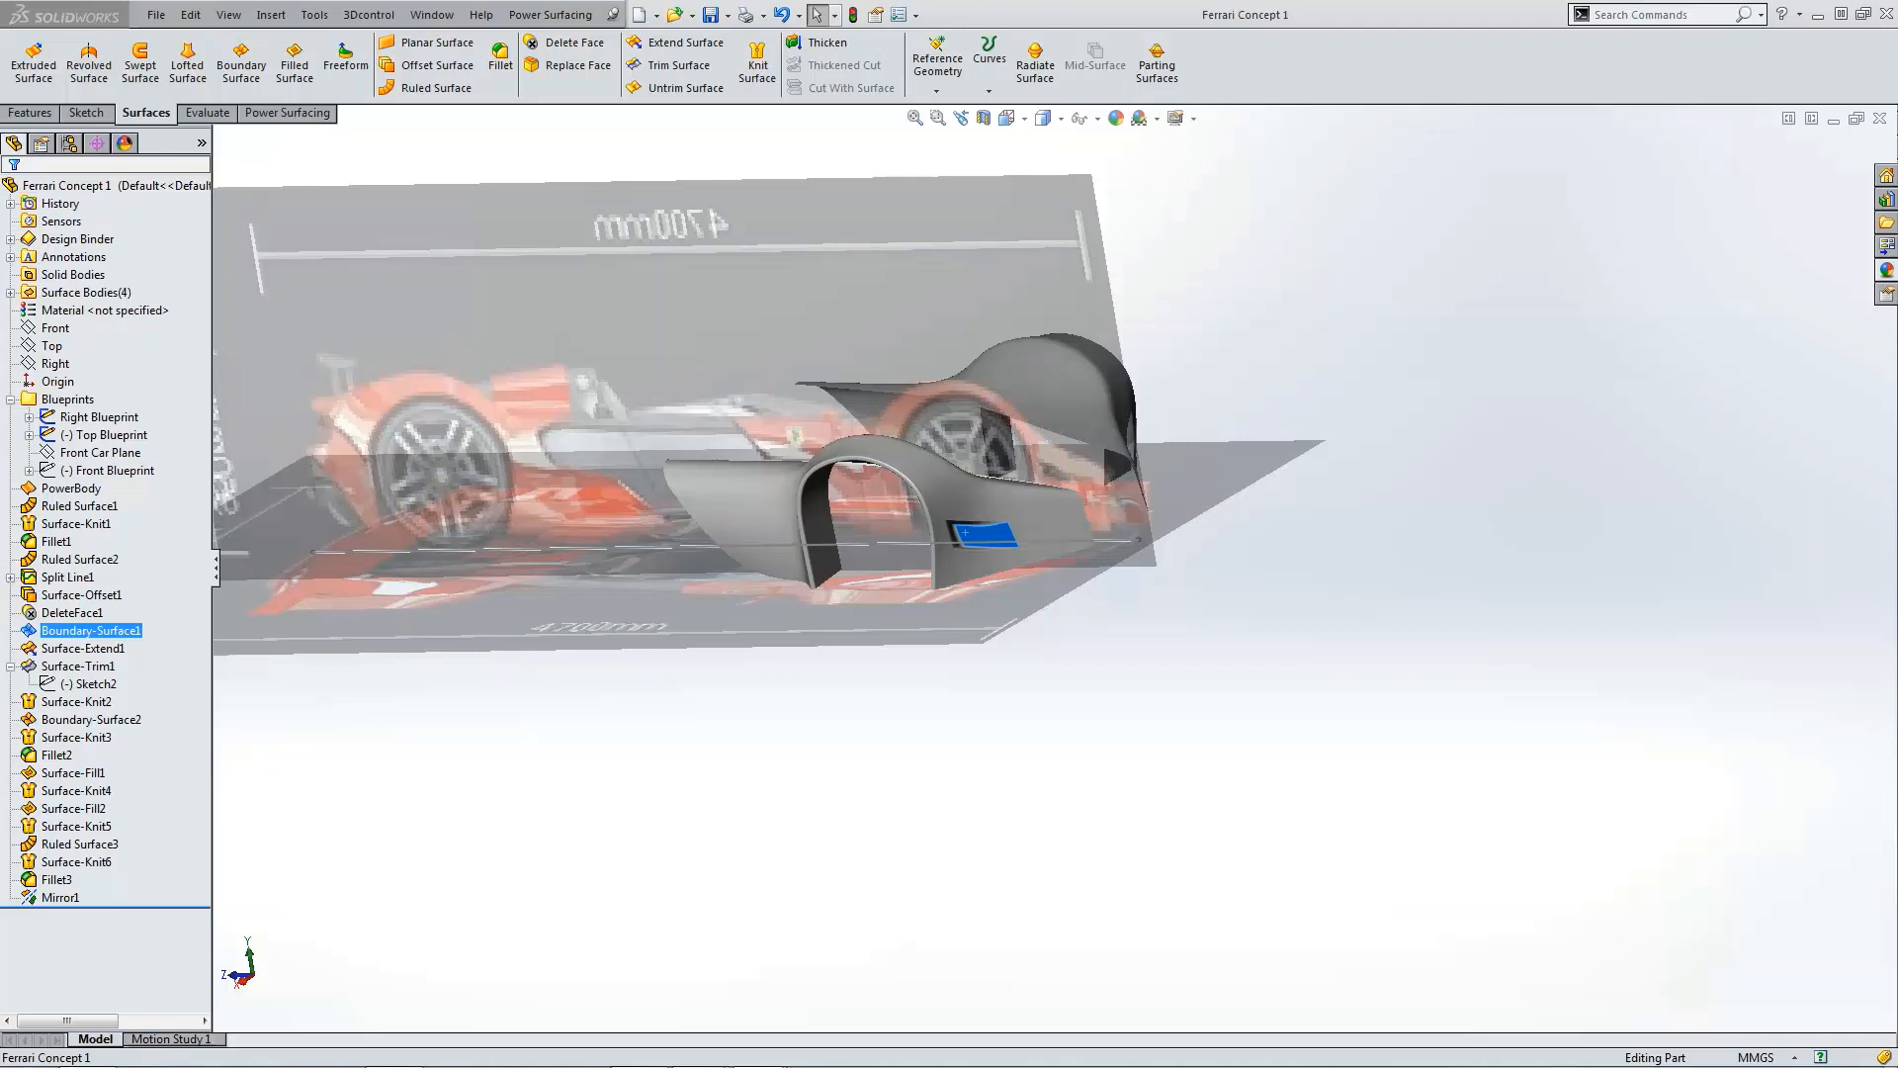
Step: Start Power Surfacing's Create Box and set the box length to 250 mm
left_click(1088, 809)
scroll(1088, 754, "up", 3)
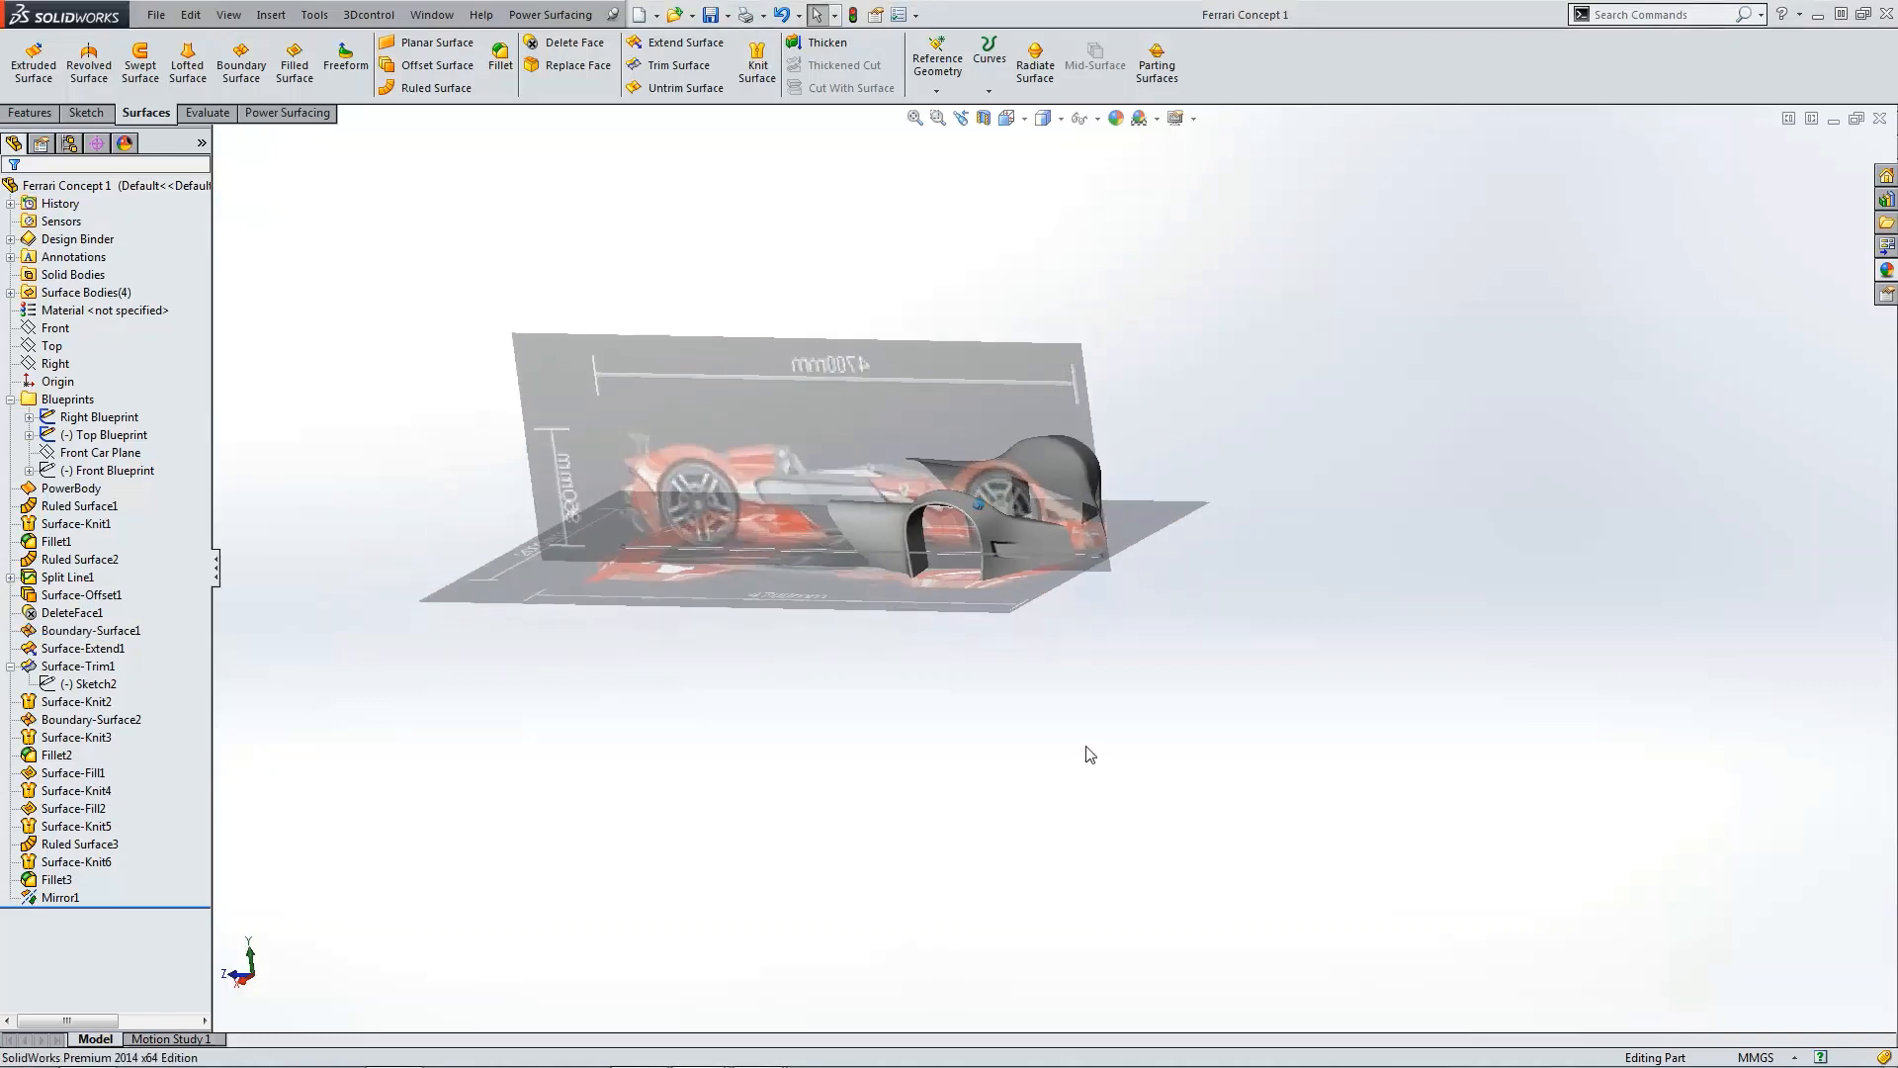
left_click(309, 123)
left_click(26, 90)
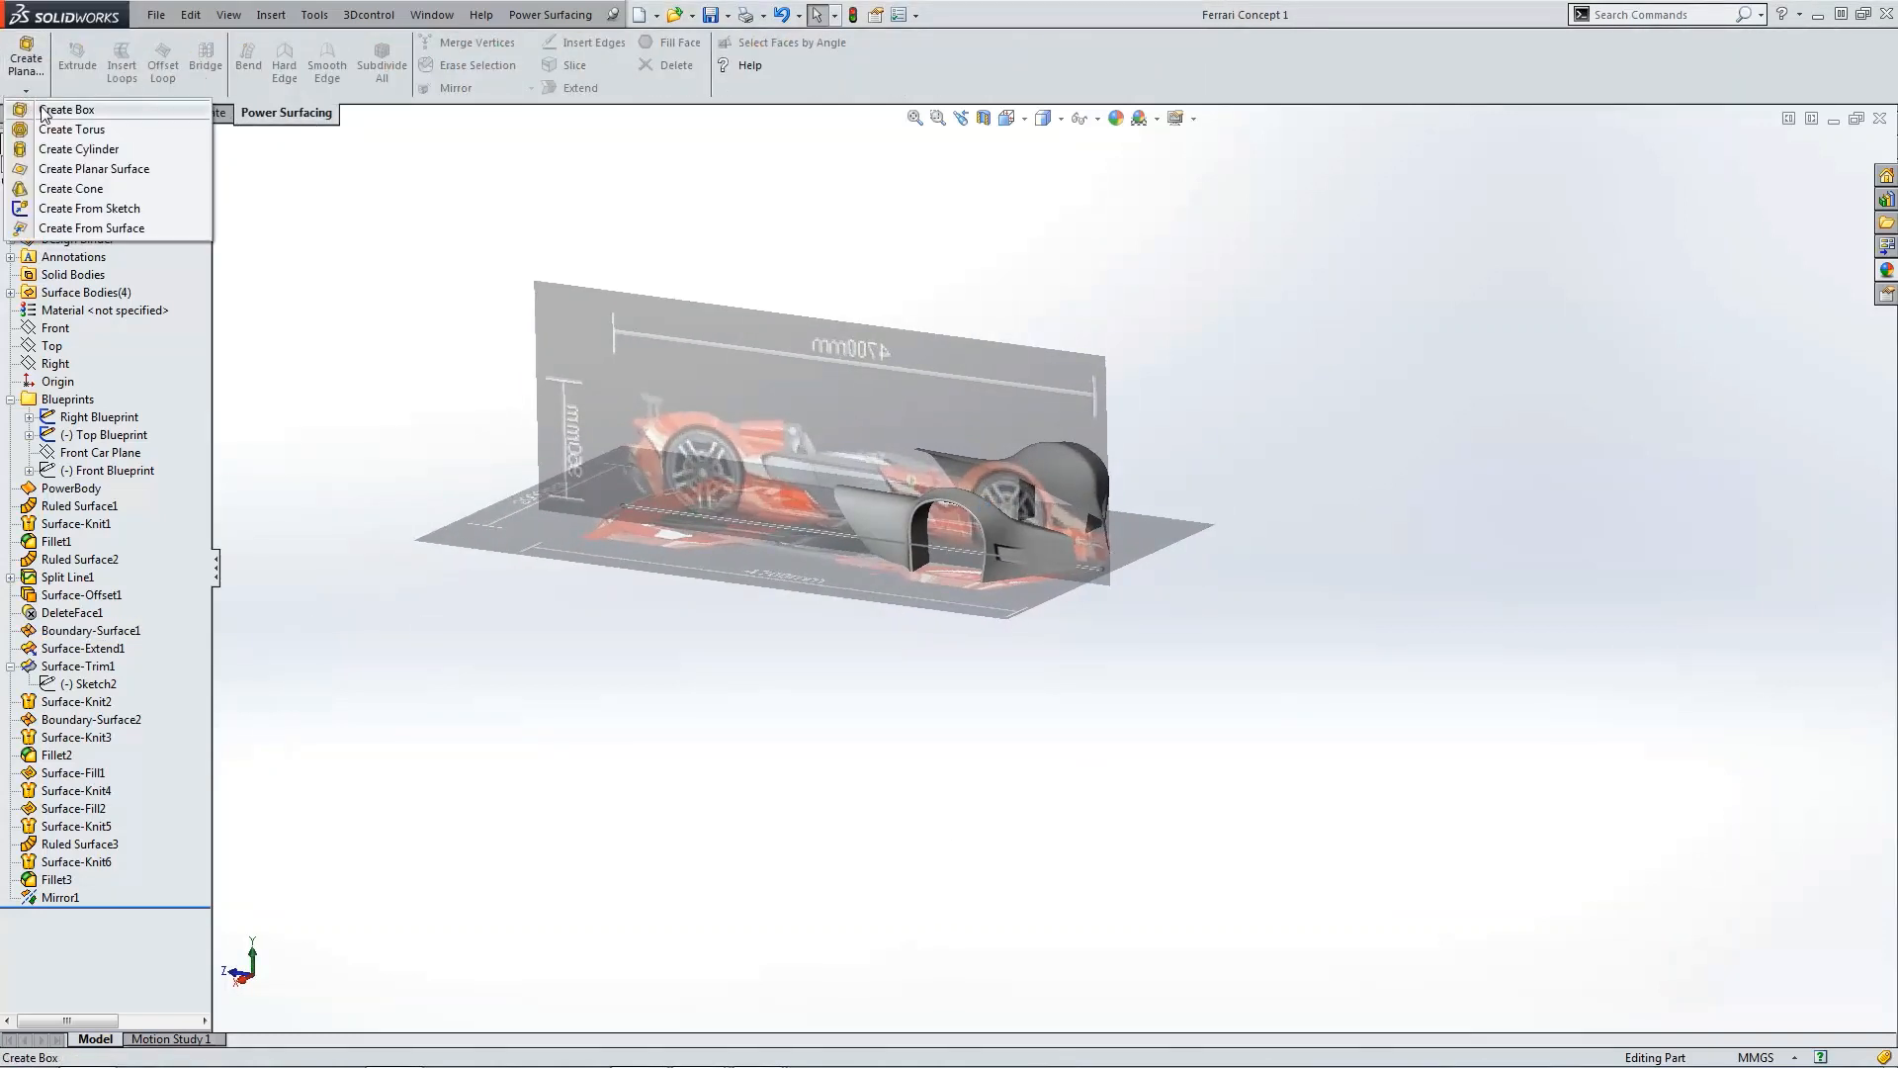
left_click(43, 110)
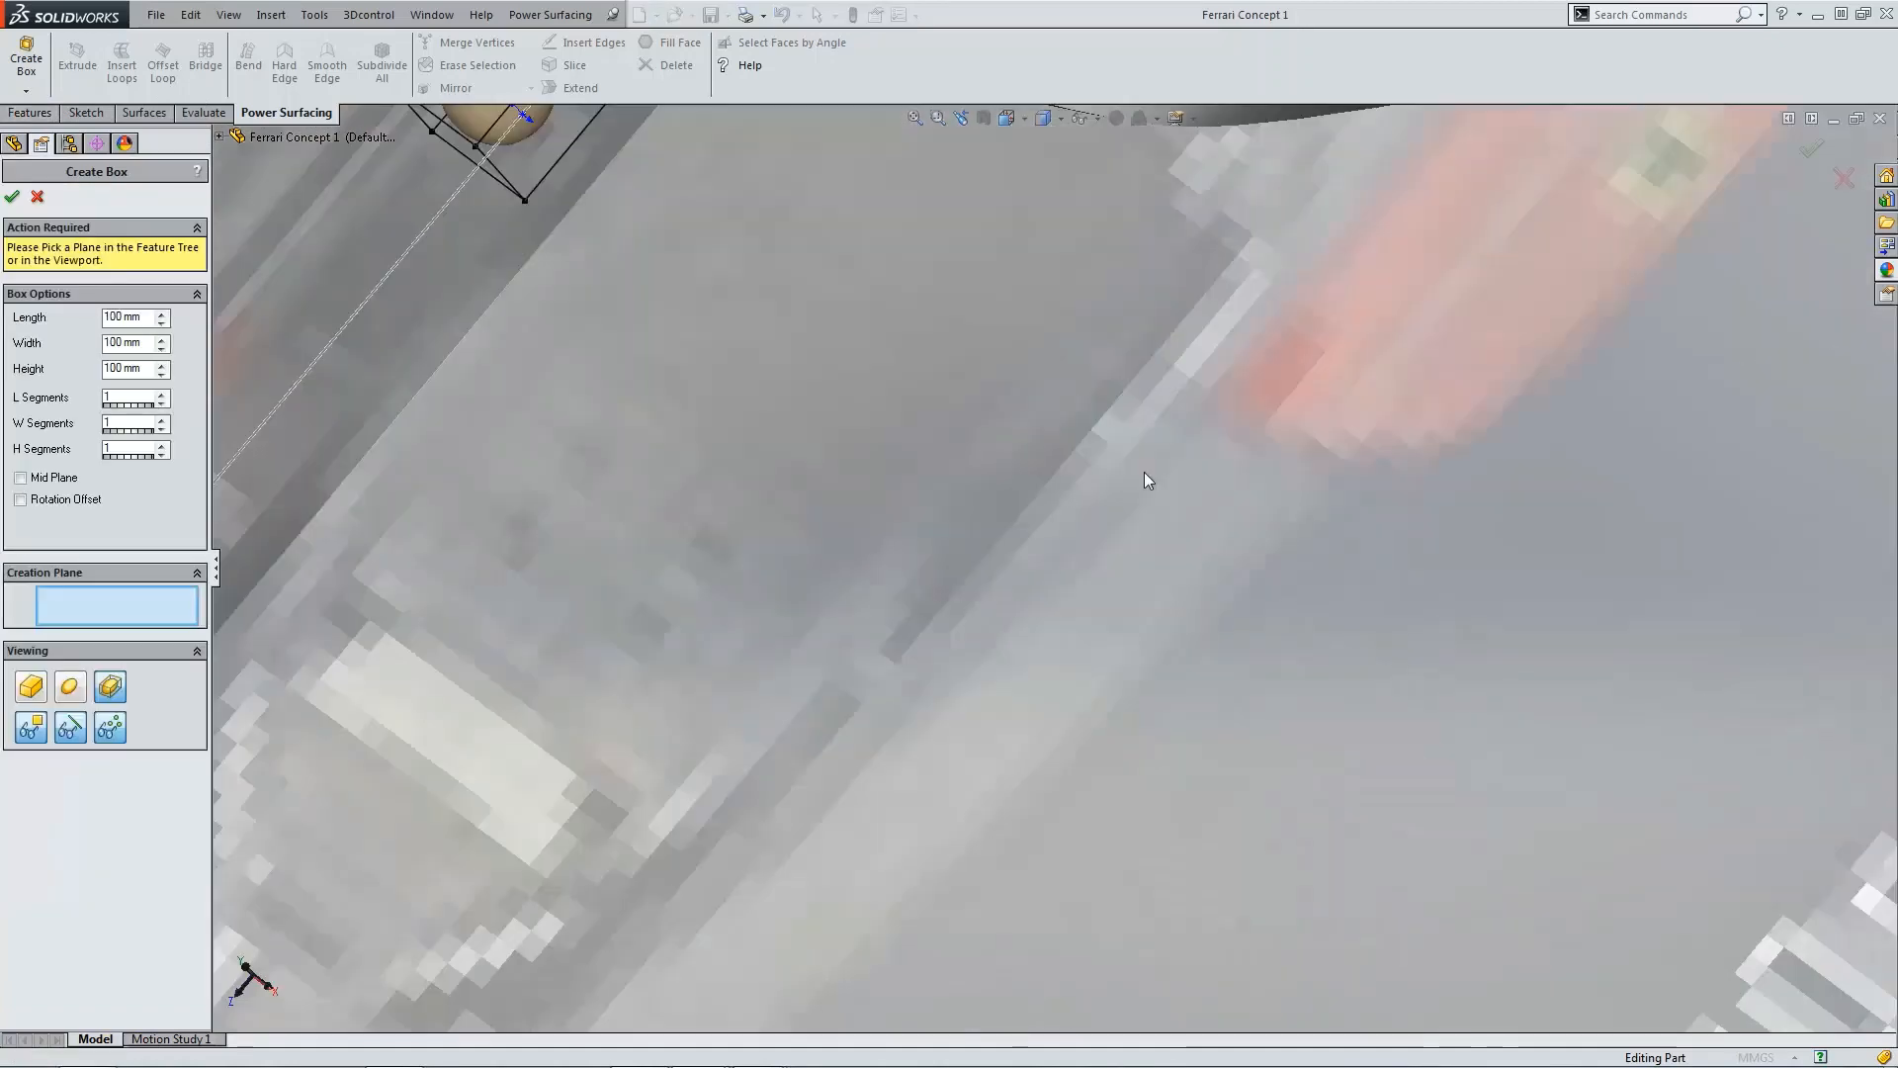
key("ctrl+5")
scroll(1109, 520, "down", 5)
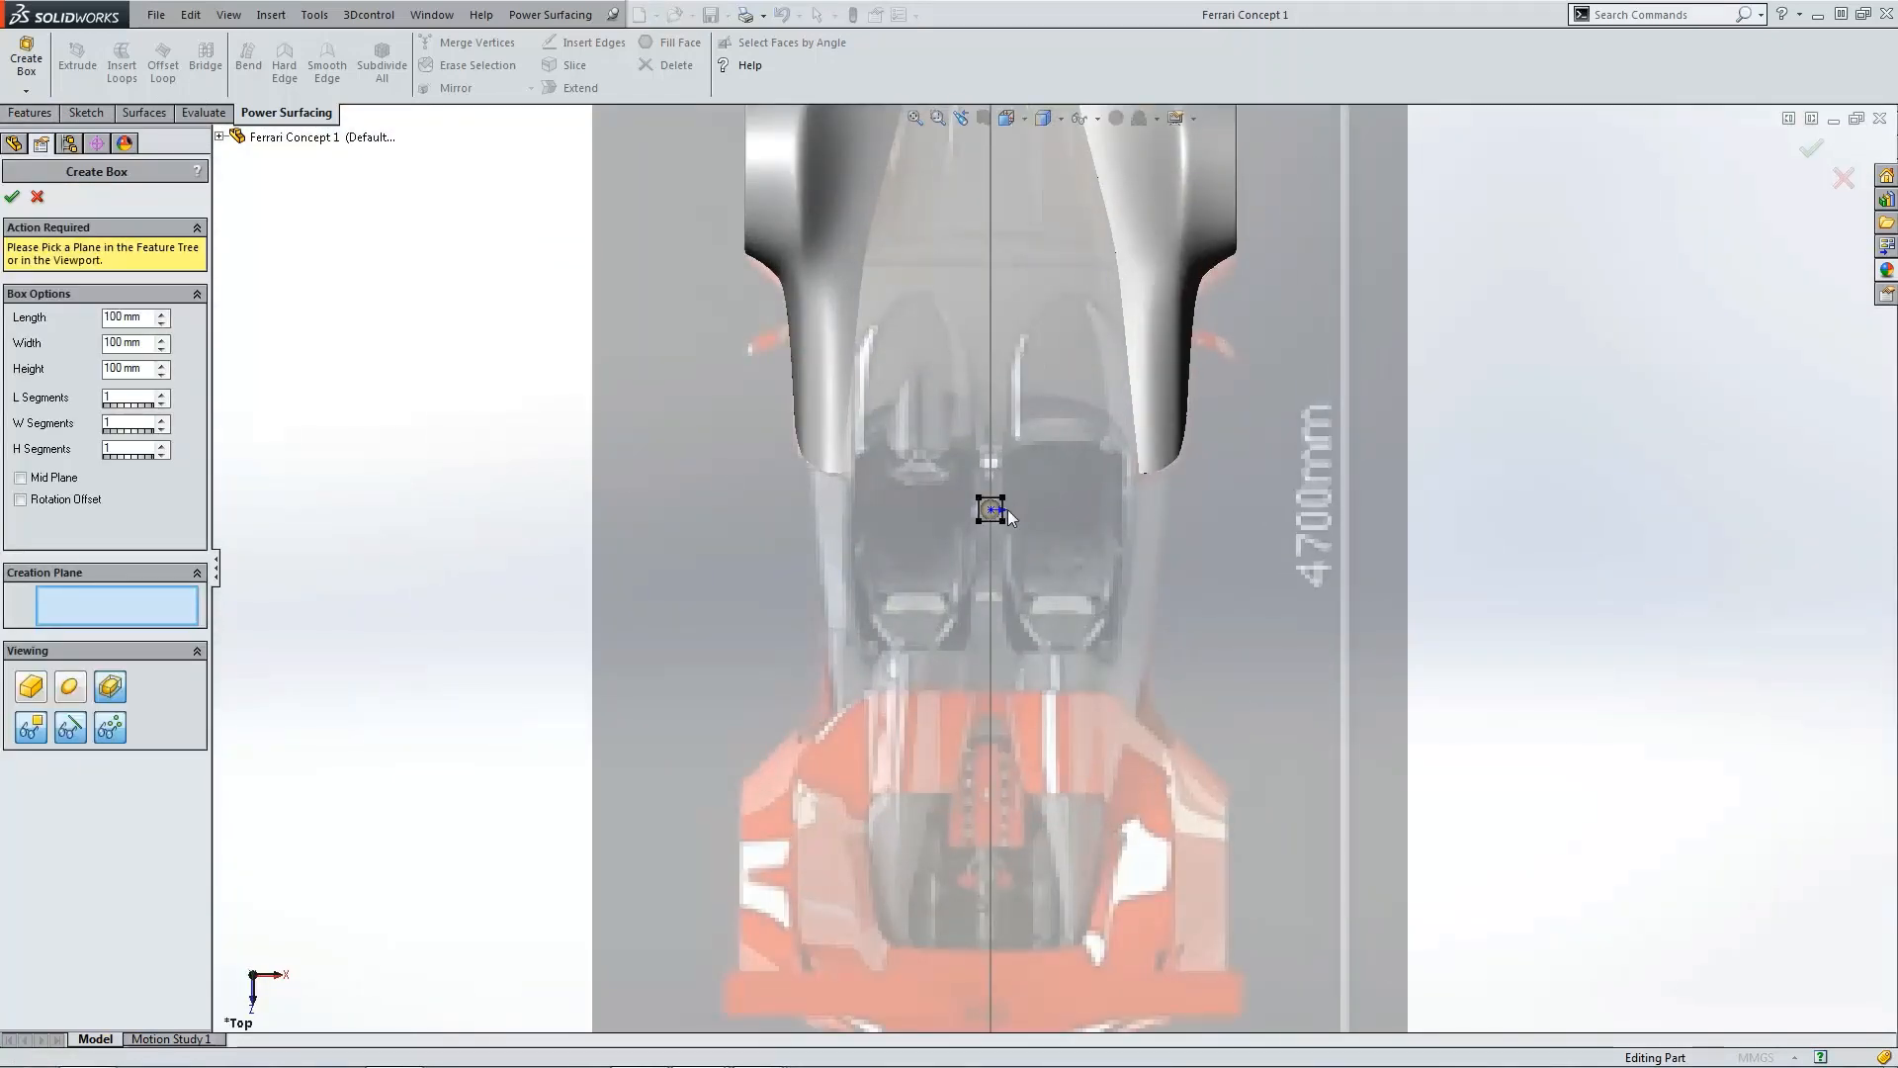
scroll(989, 510, "down", 2)
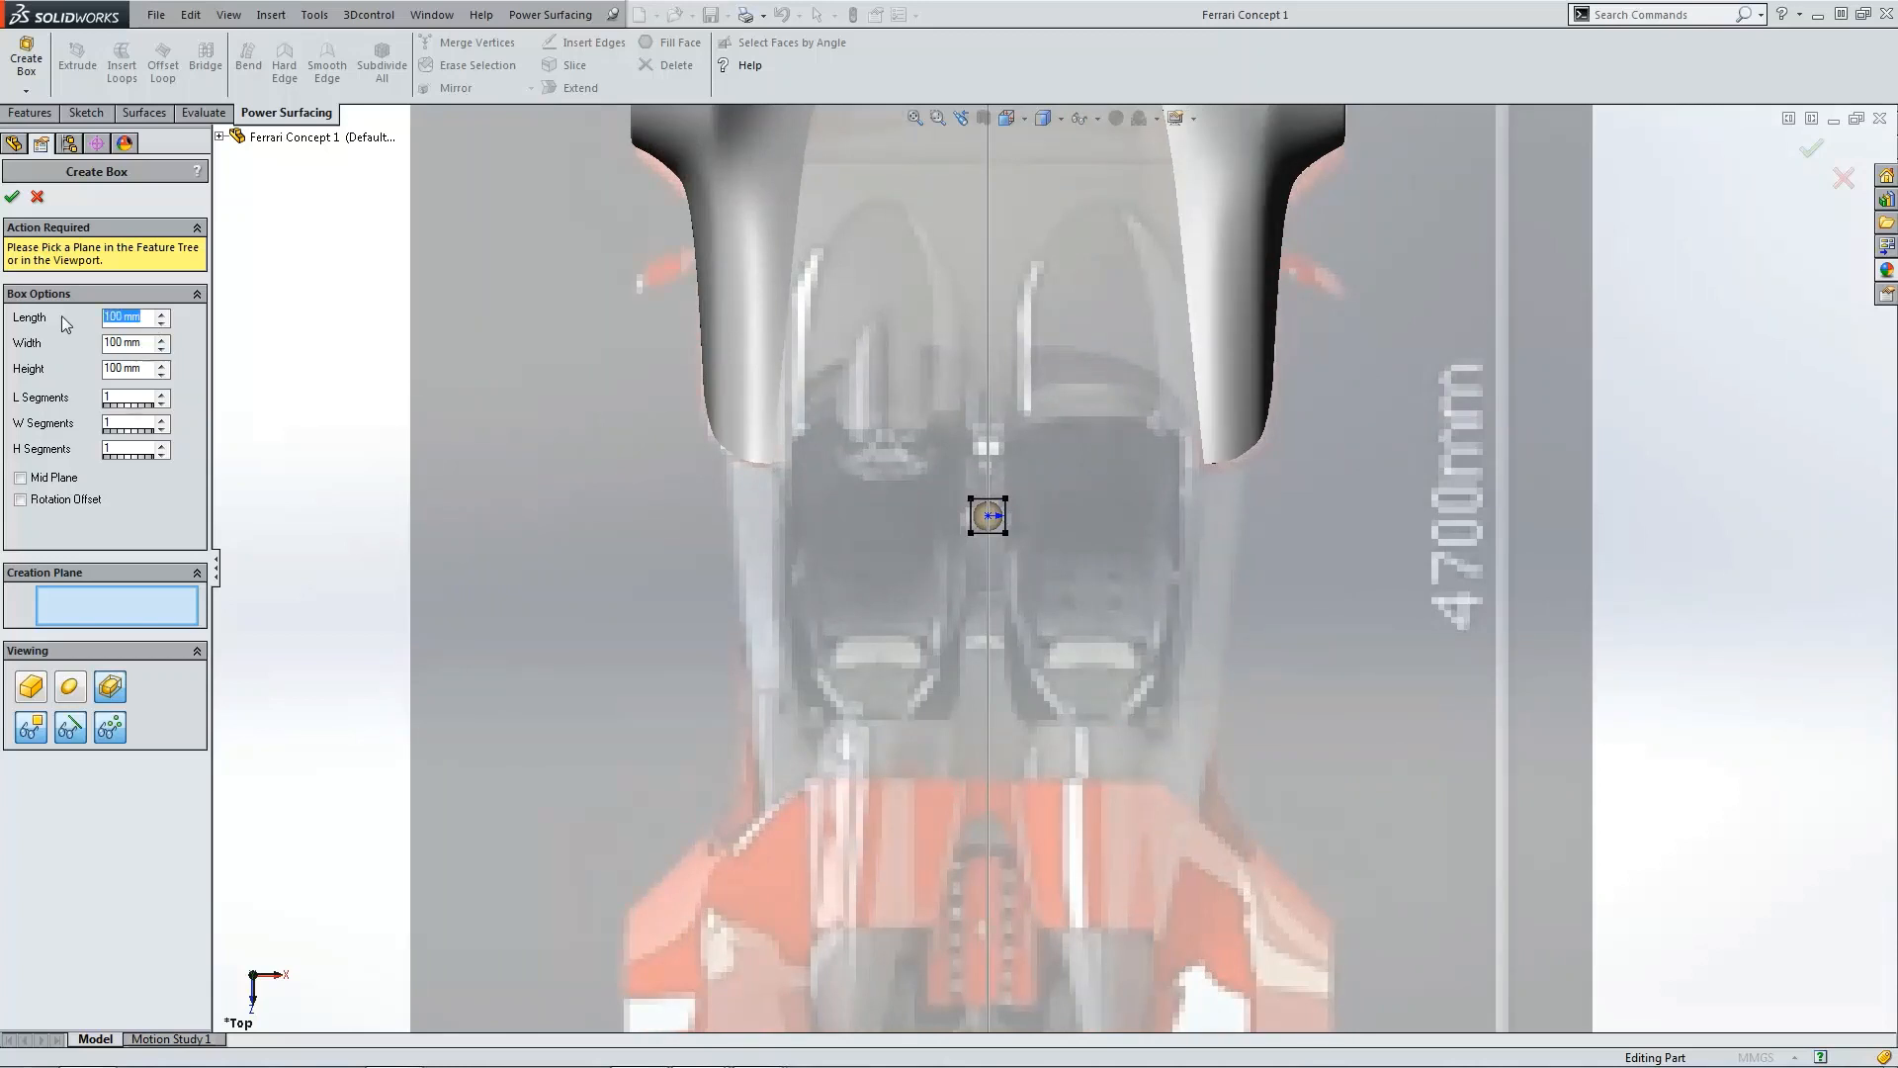
type("200 mm")
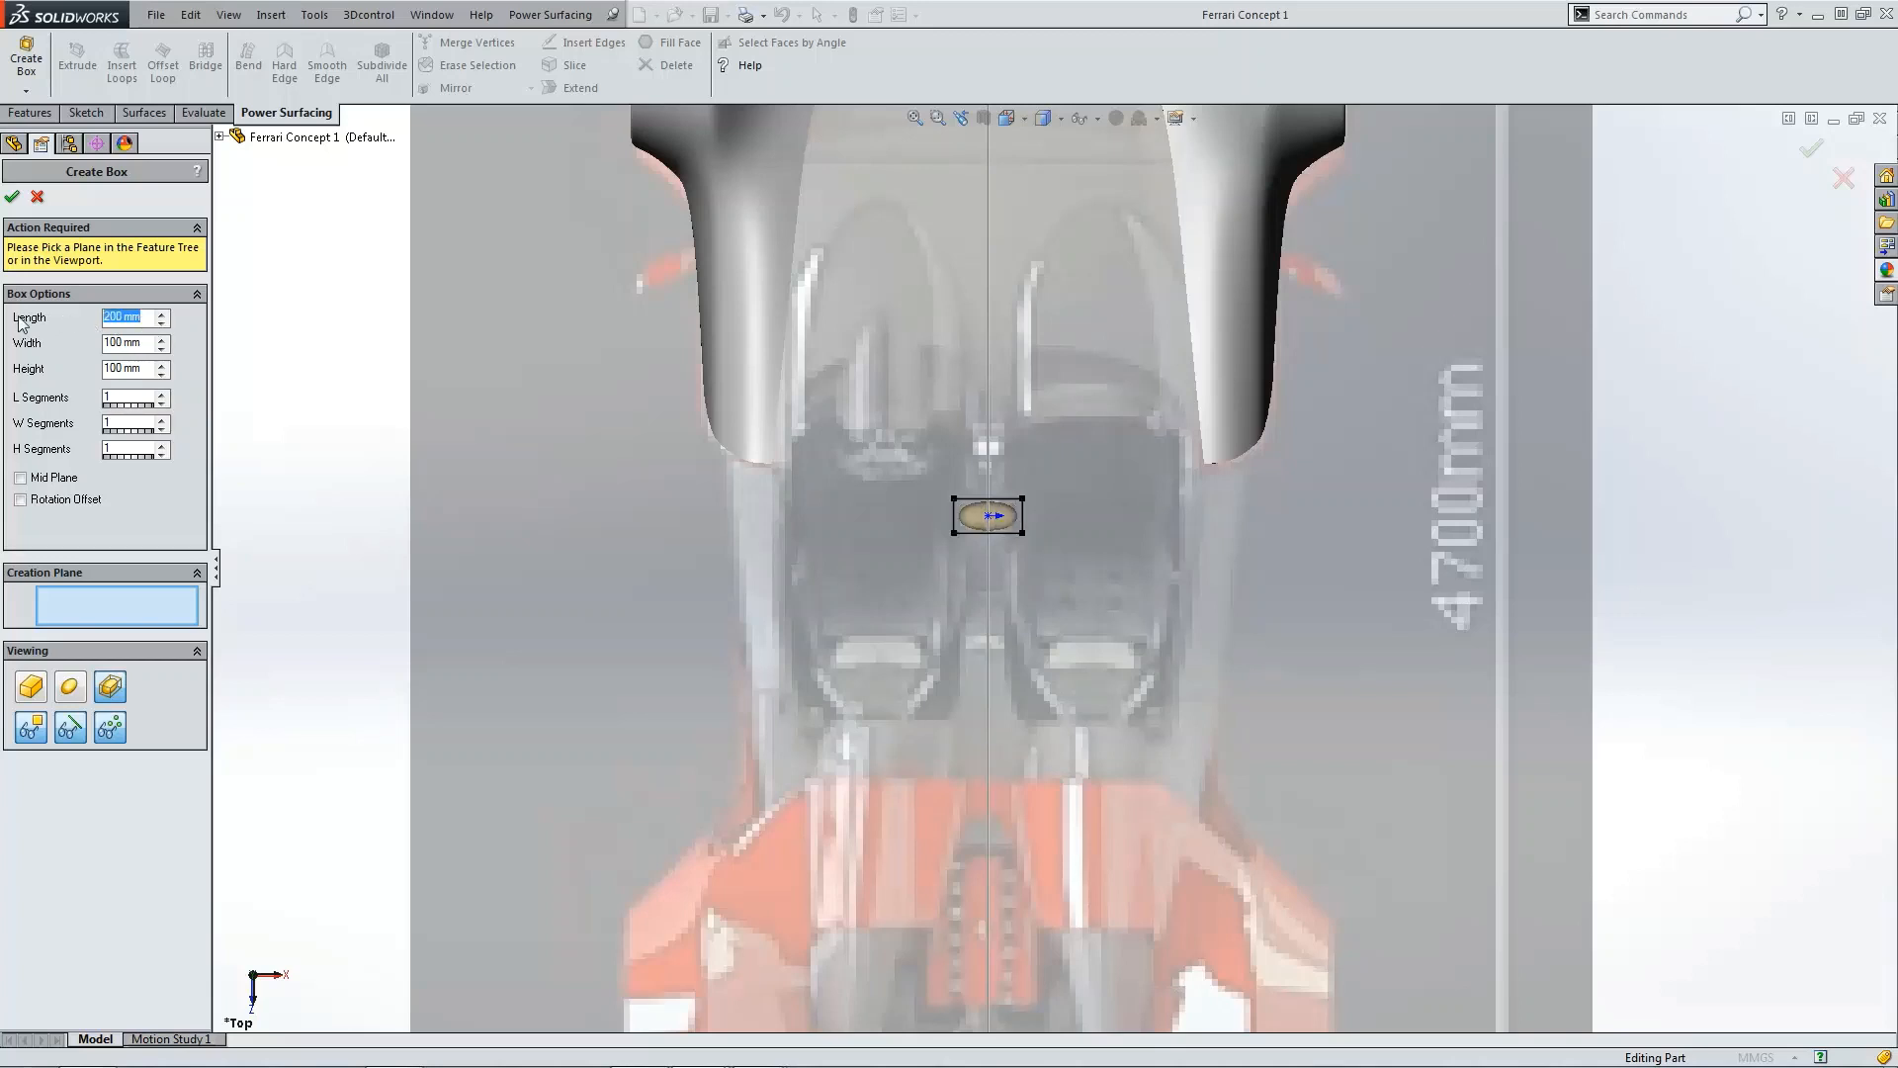
type("250 mm")
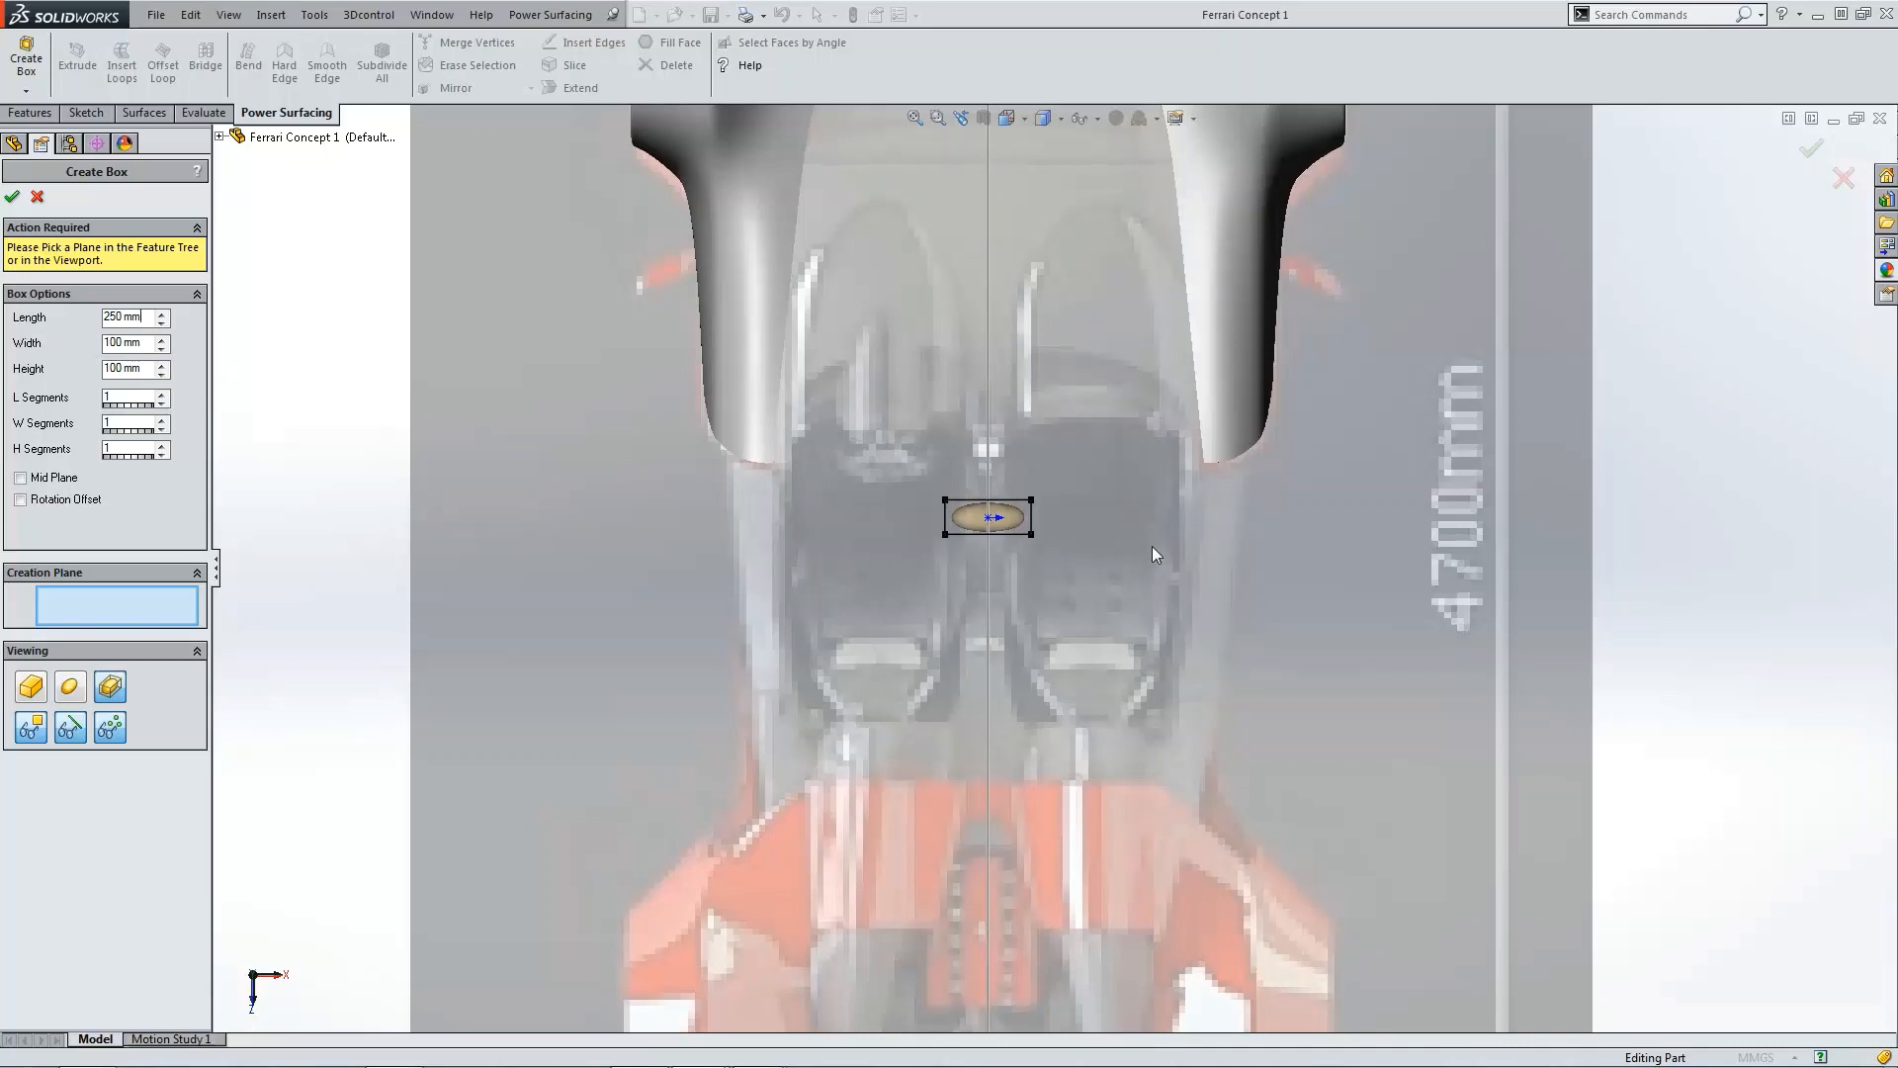
Step: Enable Rotation Offset and rotate the box to 157° in the Top view
mouse_move(1153, 547)
middle_mouse_down()
mouse_move(1097, 524)
mouse_move(1139, 541)
middle_mouse_up()
scroll(1139, 541, "up", 3)
key("ctrl+5")
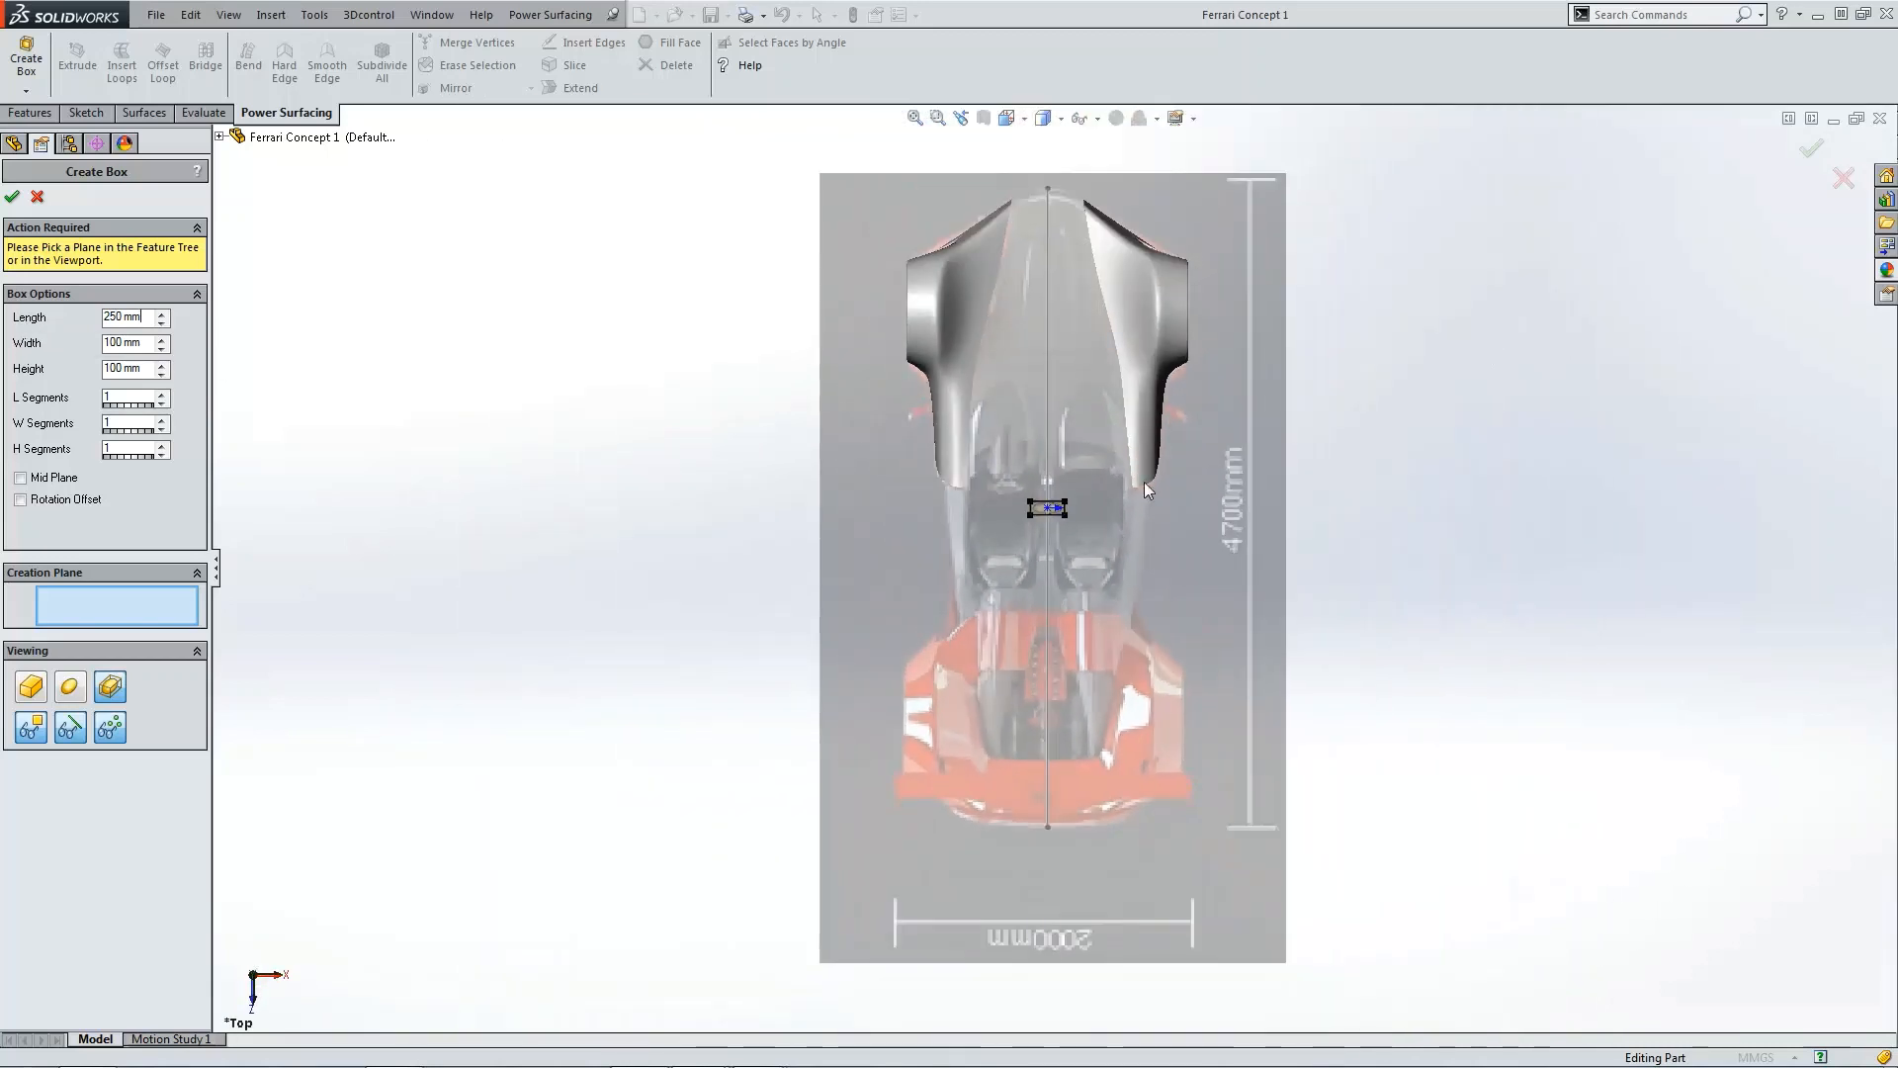
scroll(1143, 502, "down", 3)
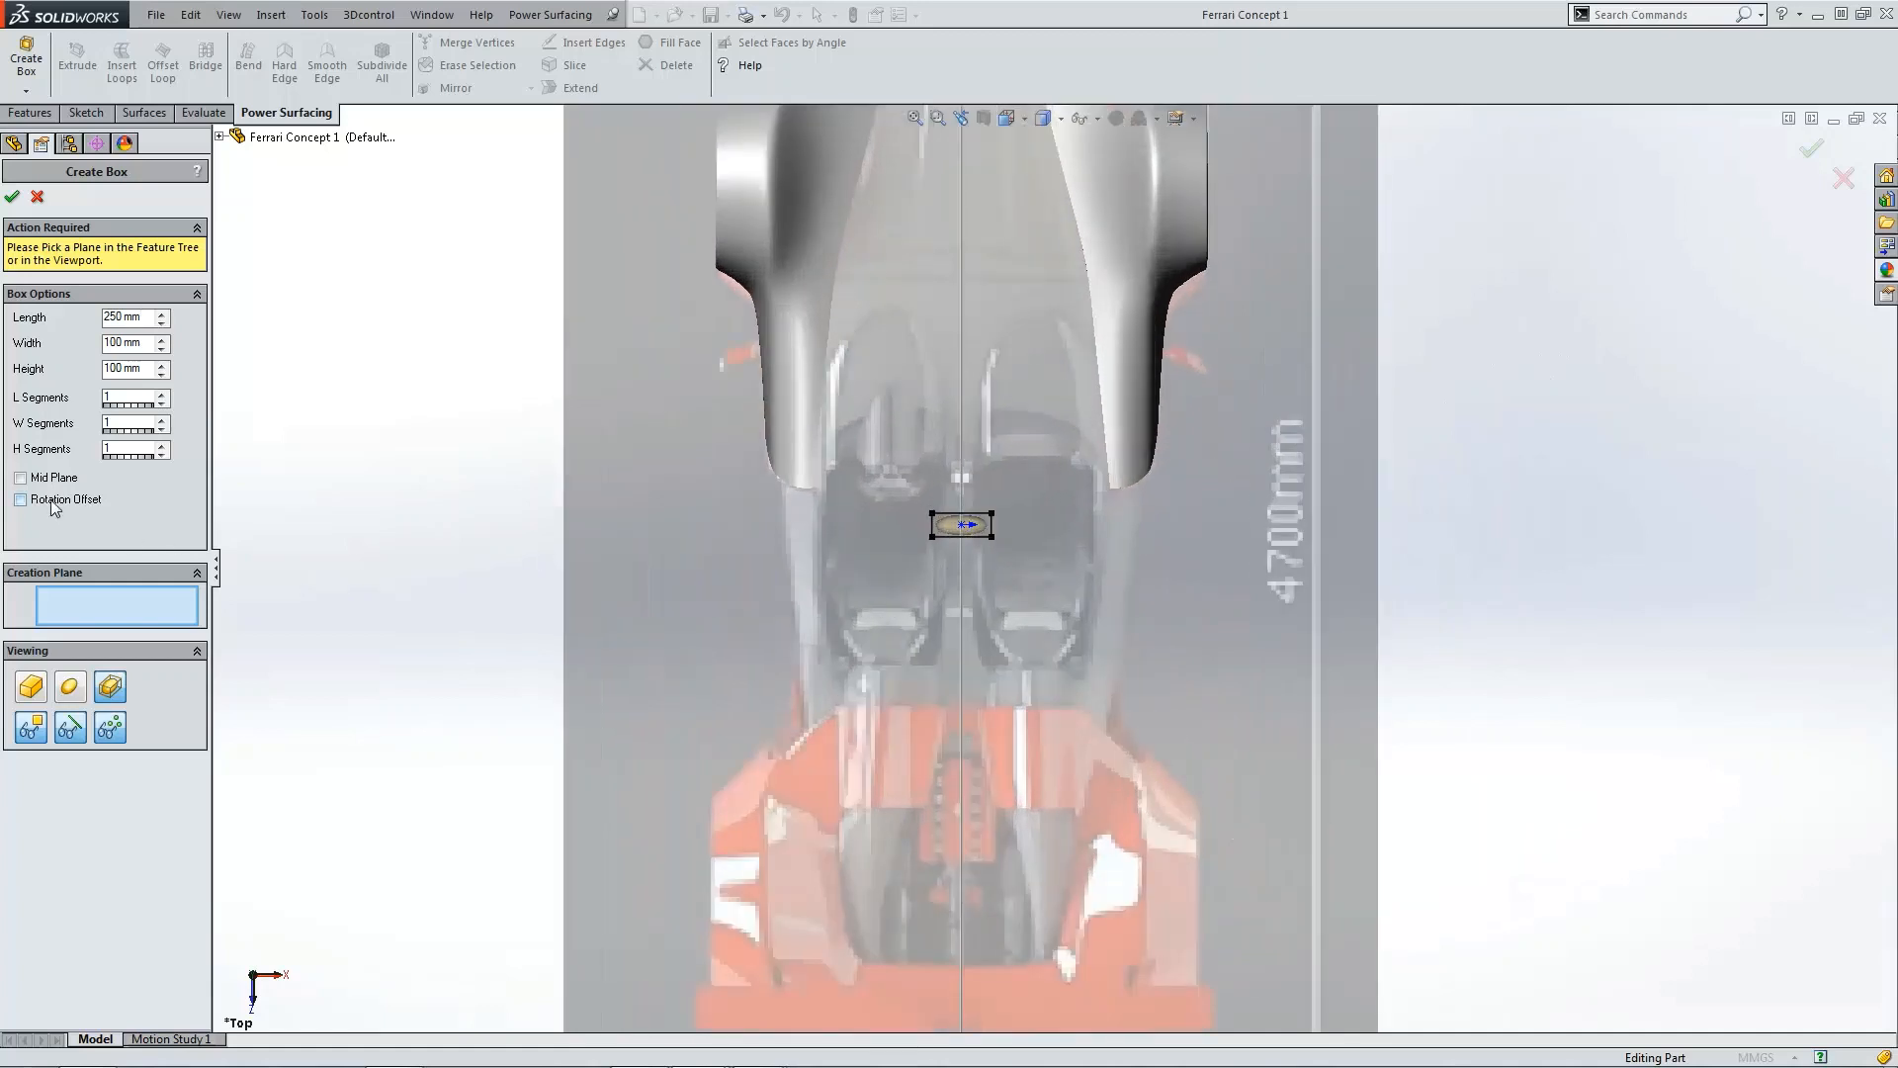
left_click(21, 499)
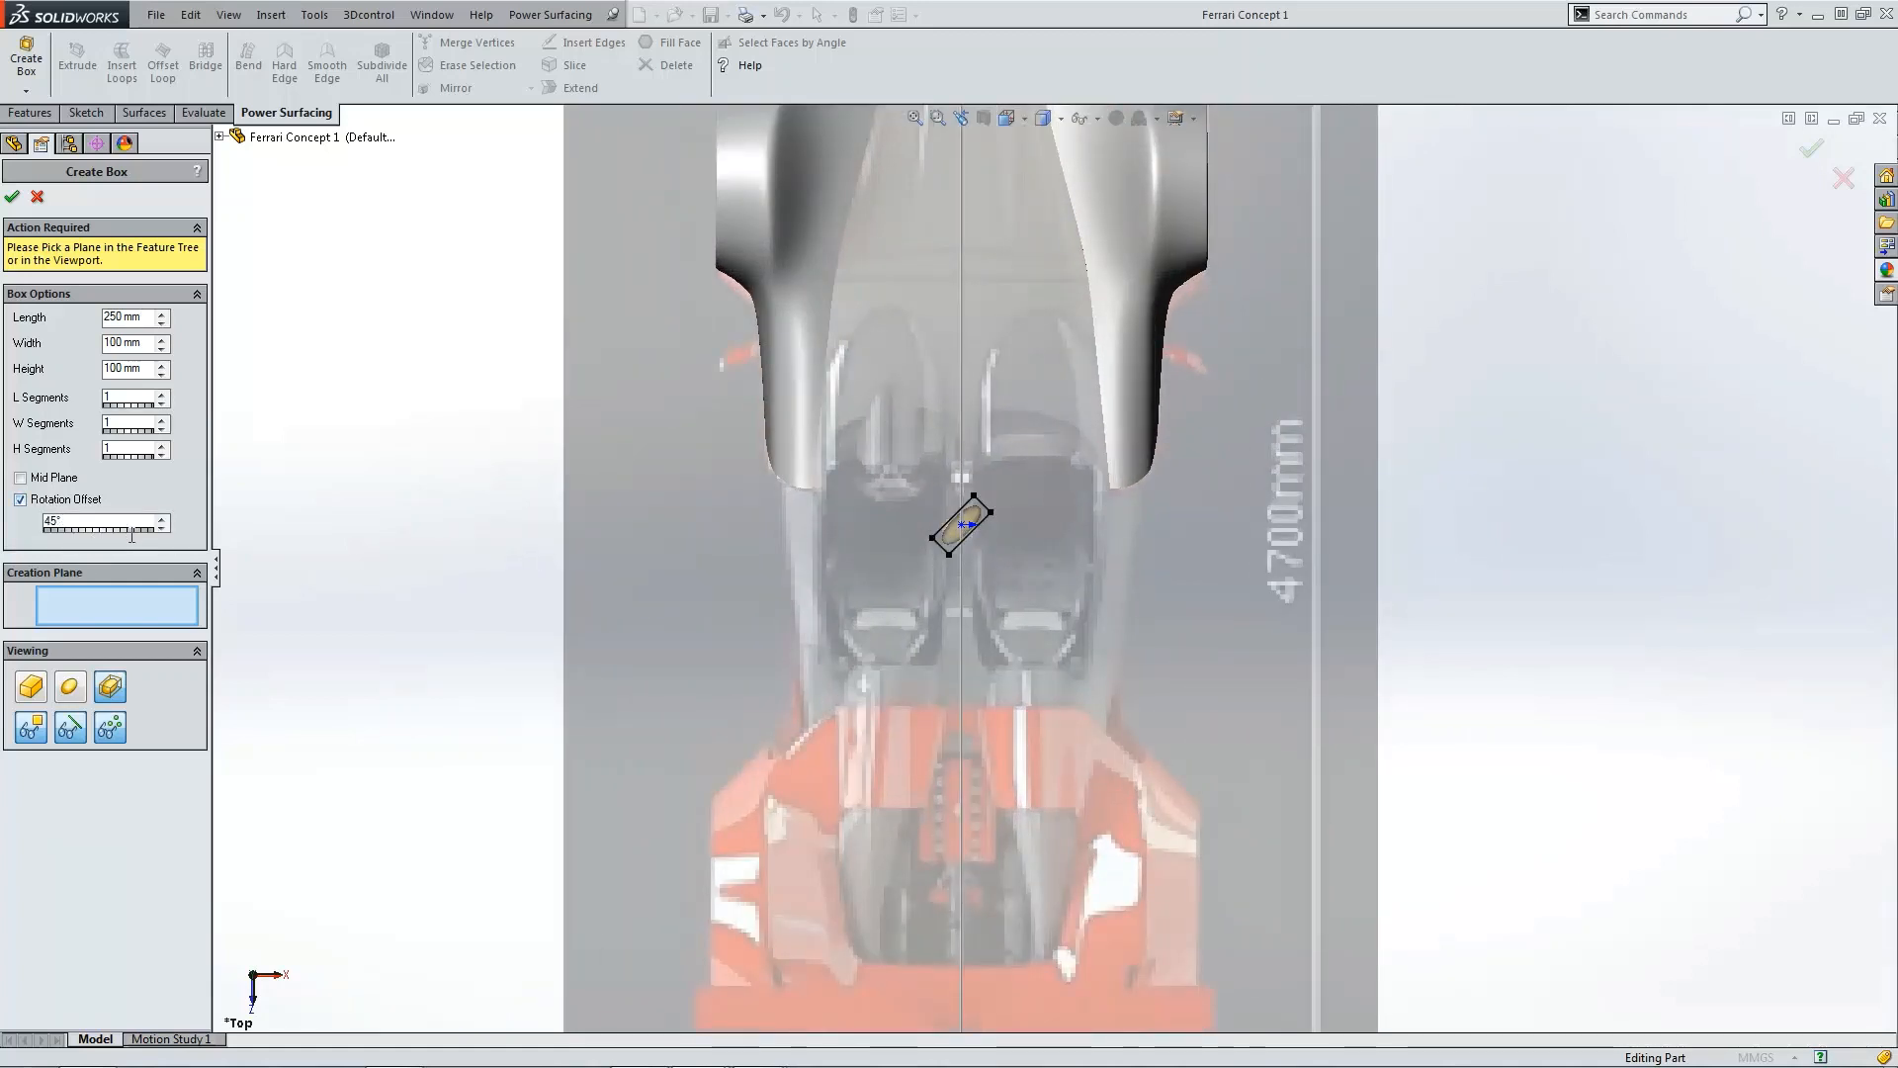
left_click_drag(132, 535, 248, 532)
left_click_drag(62, 531, 168, 537)
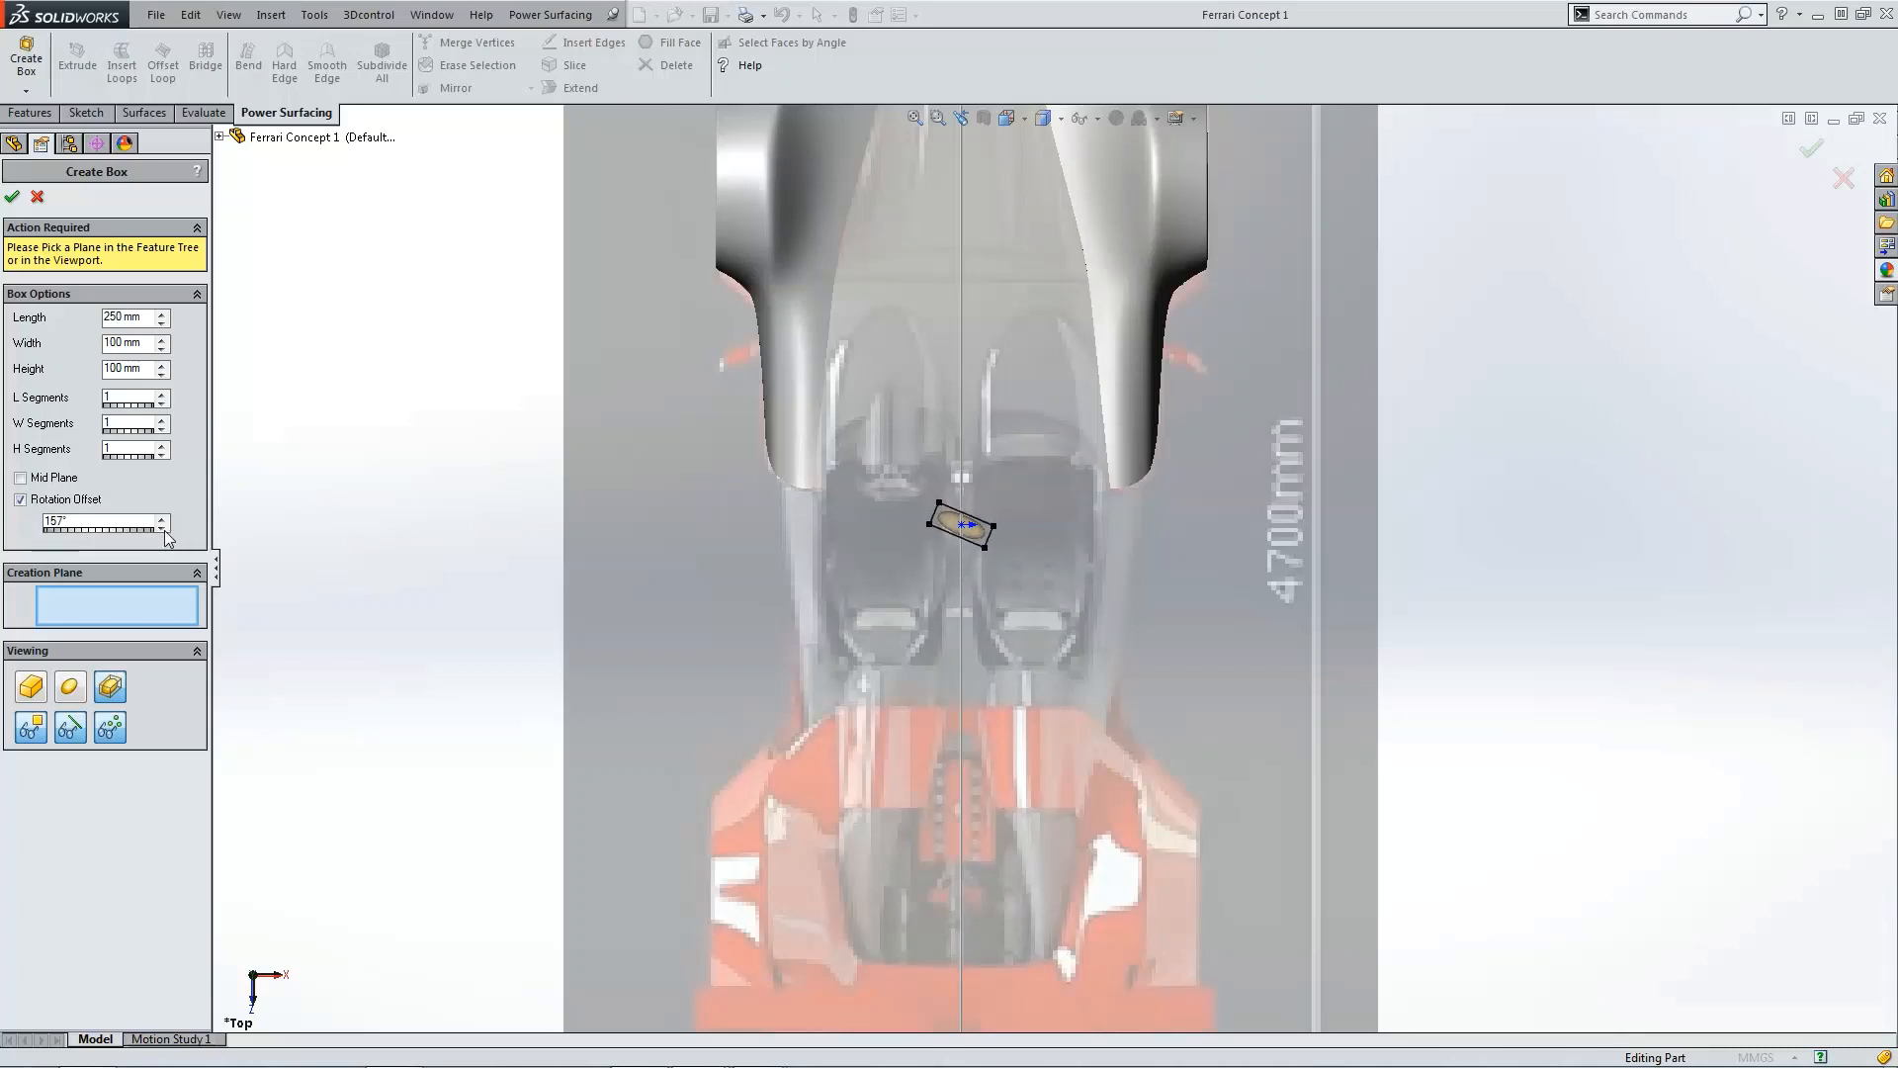
Step: Preview the control mesh and Sub-D mesh displays and accept the box
left_click(33, 687)
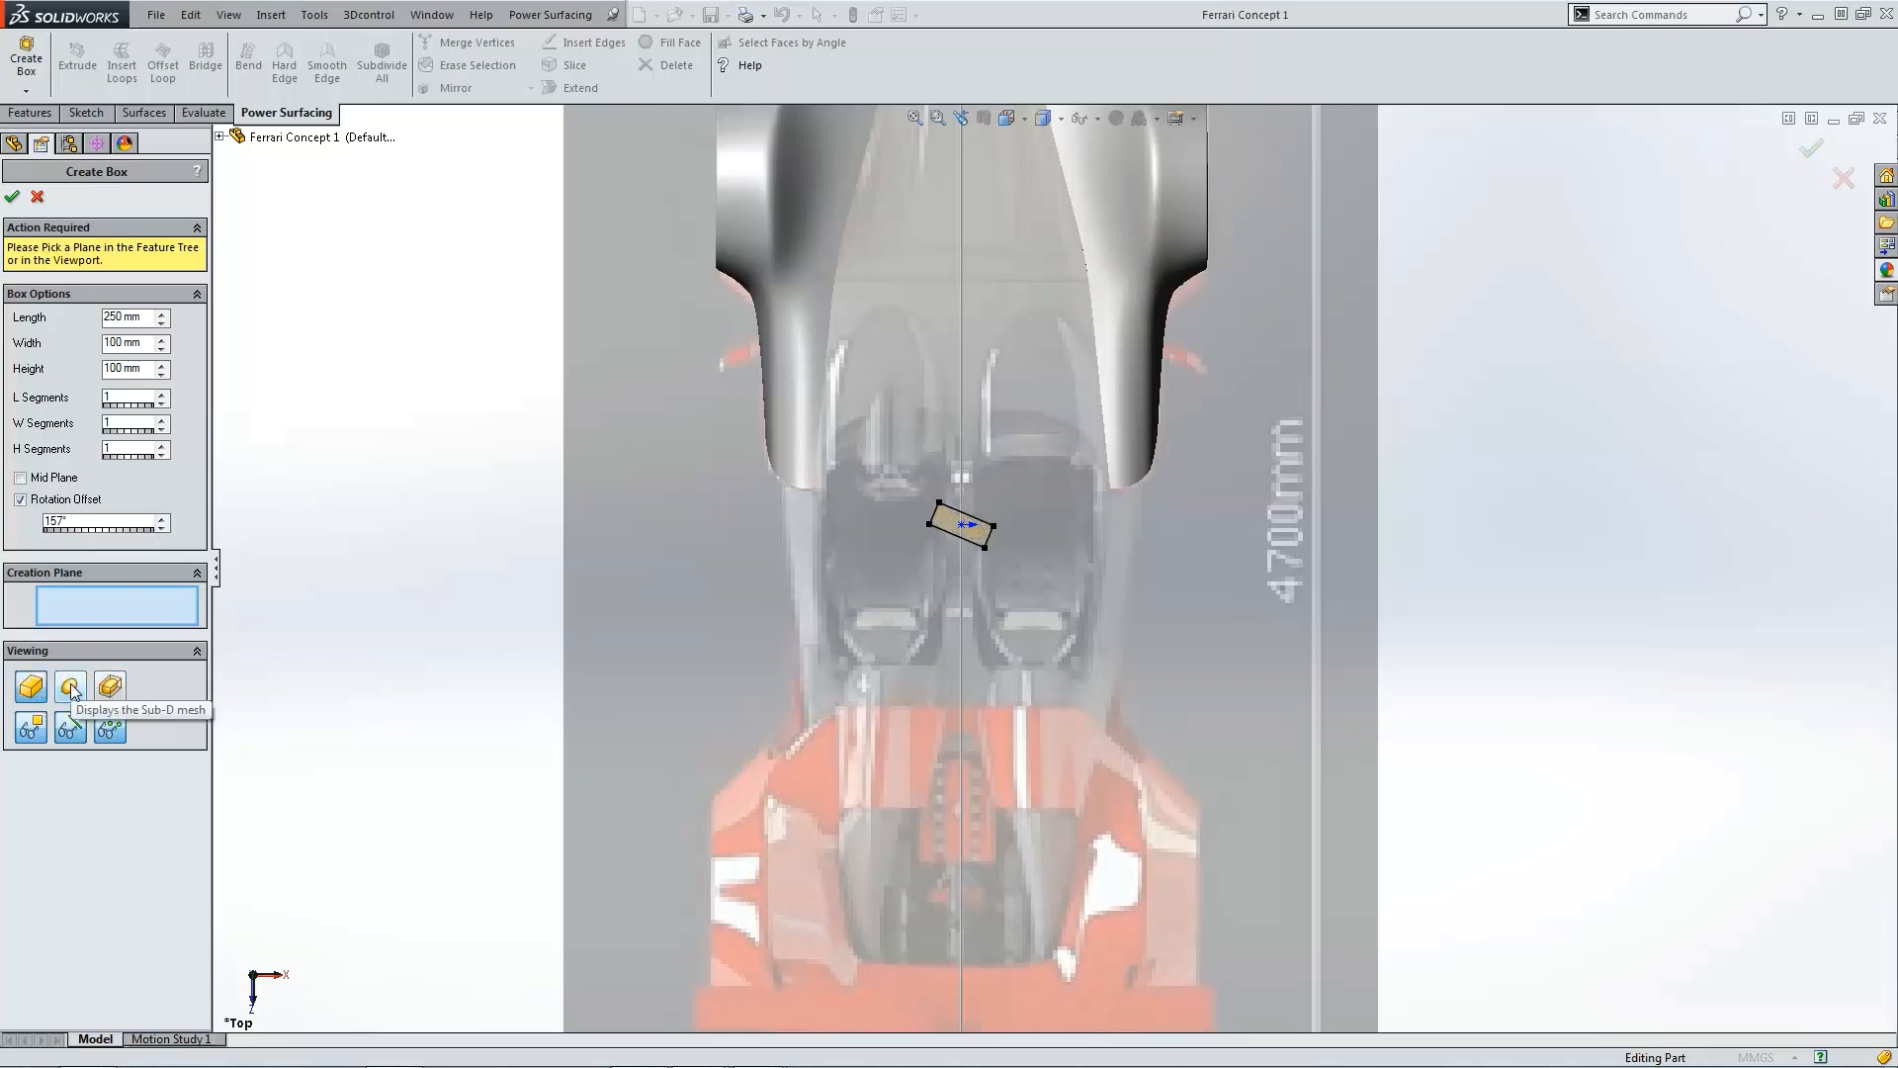
left_click(114, 689)
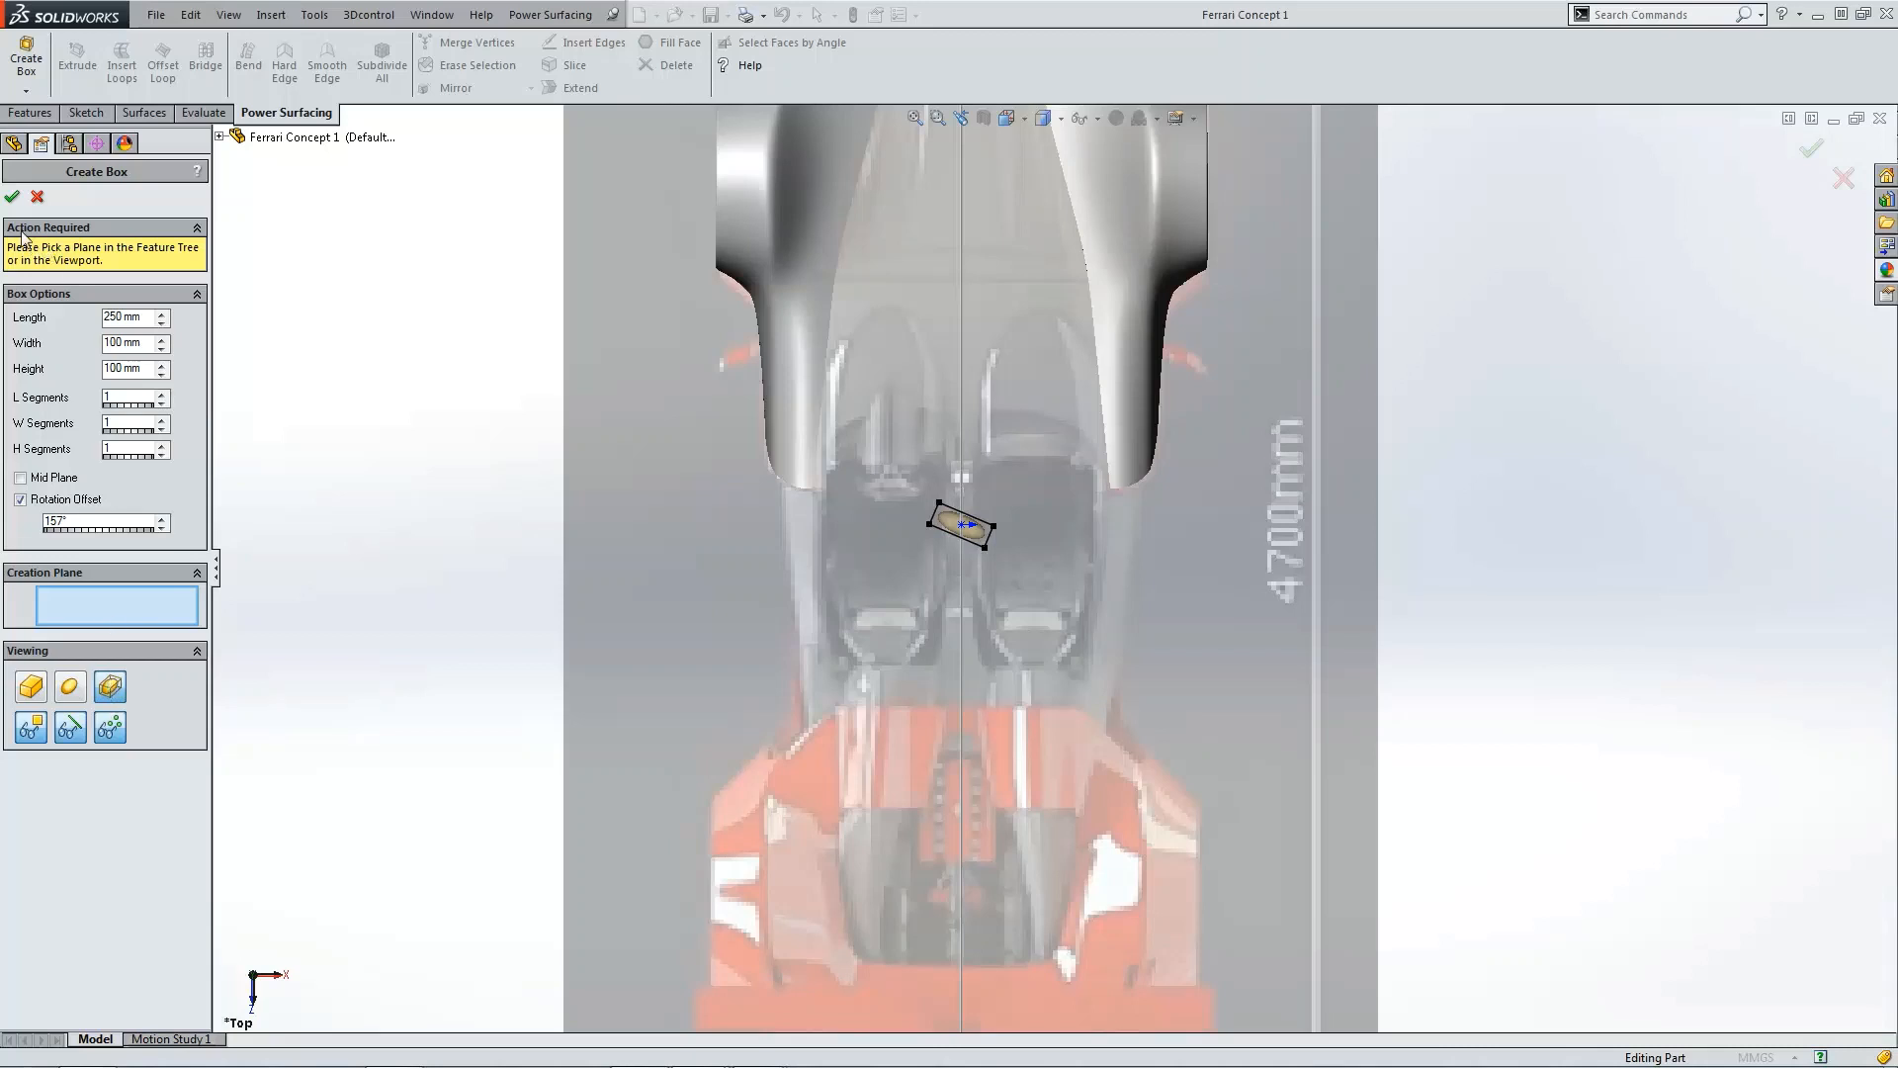
left_click(13, 199)
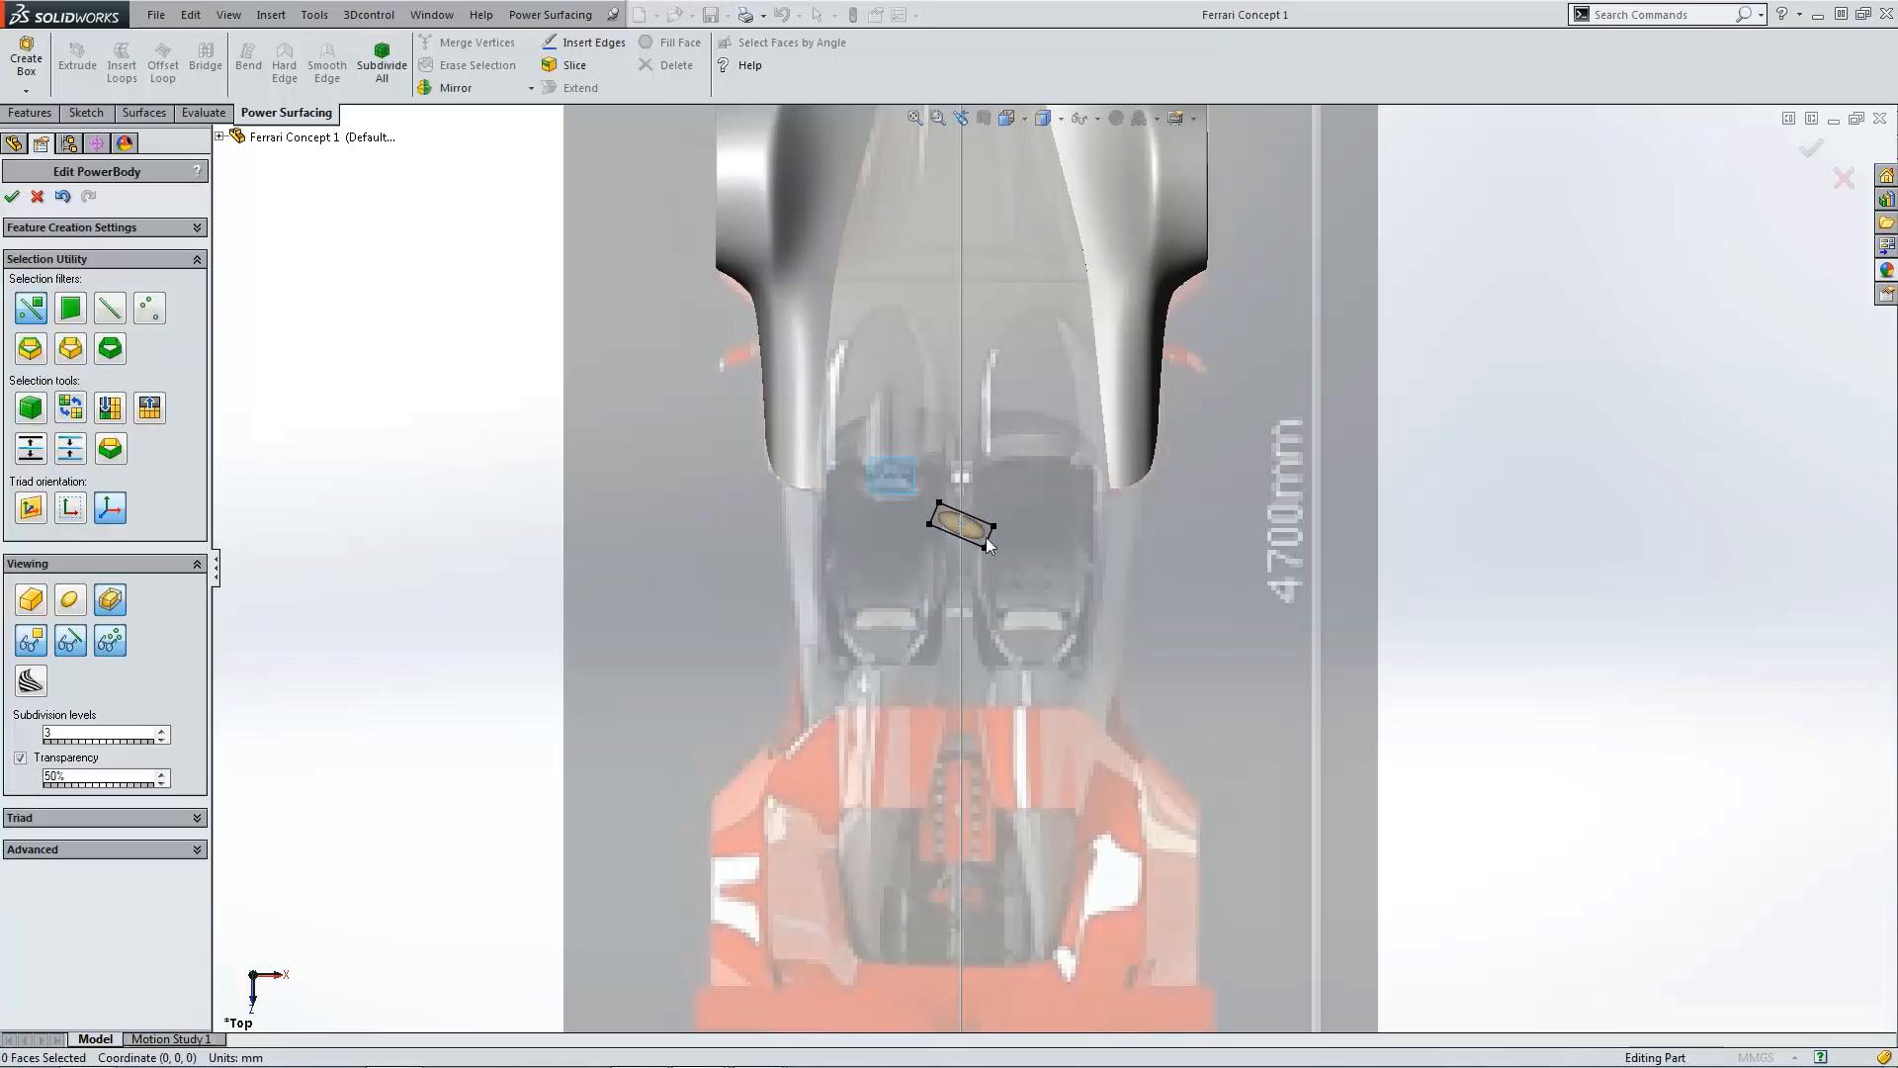
Step: Select all the box's vertices and move the box up to about 598 mm, onto the rear deck beside the fender
left_click_drag(1015, 581, 1241, 415)
key("ctrl+4")
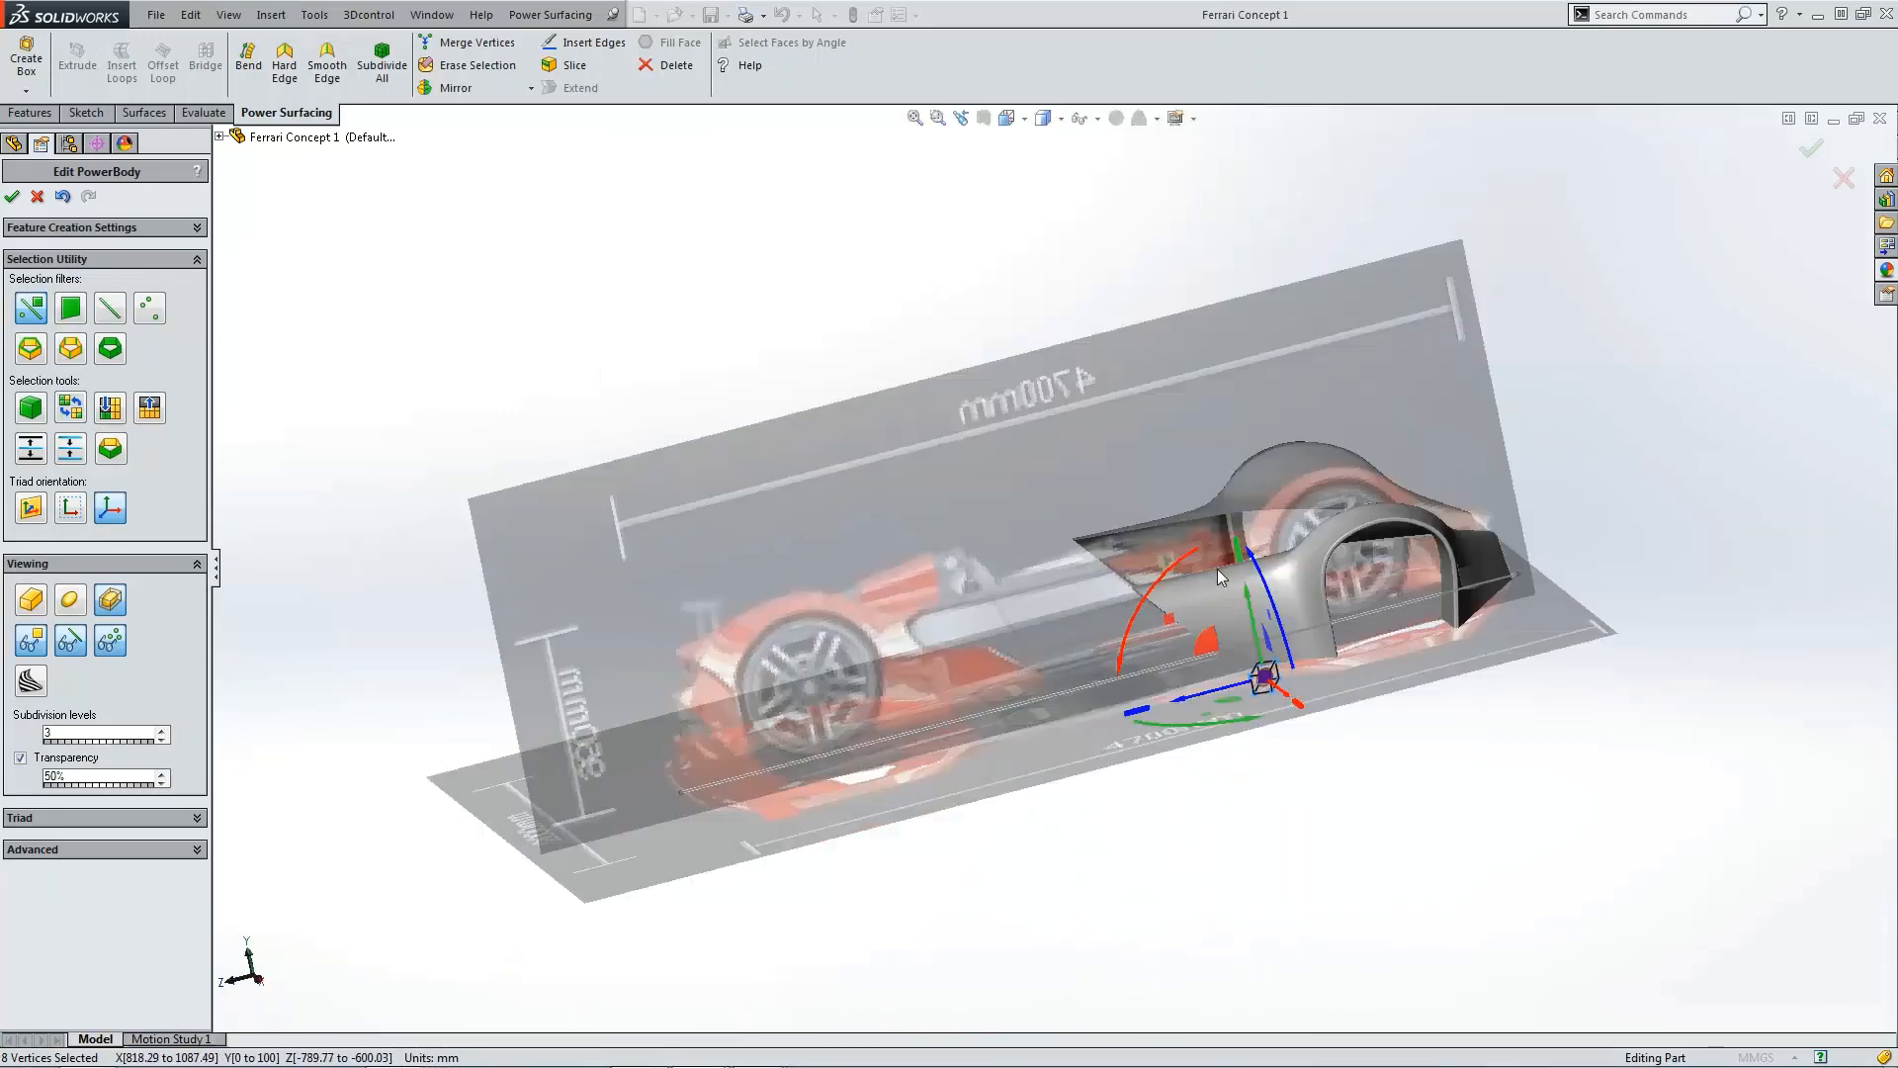
scroll(1262, 653, "down", 3)
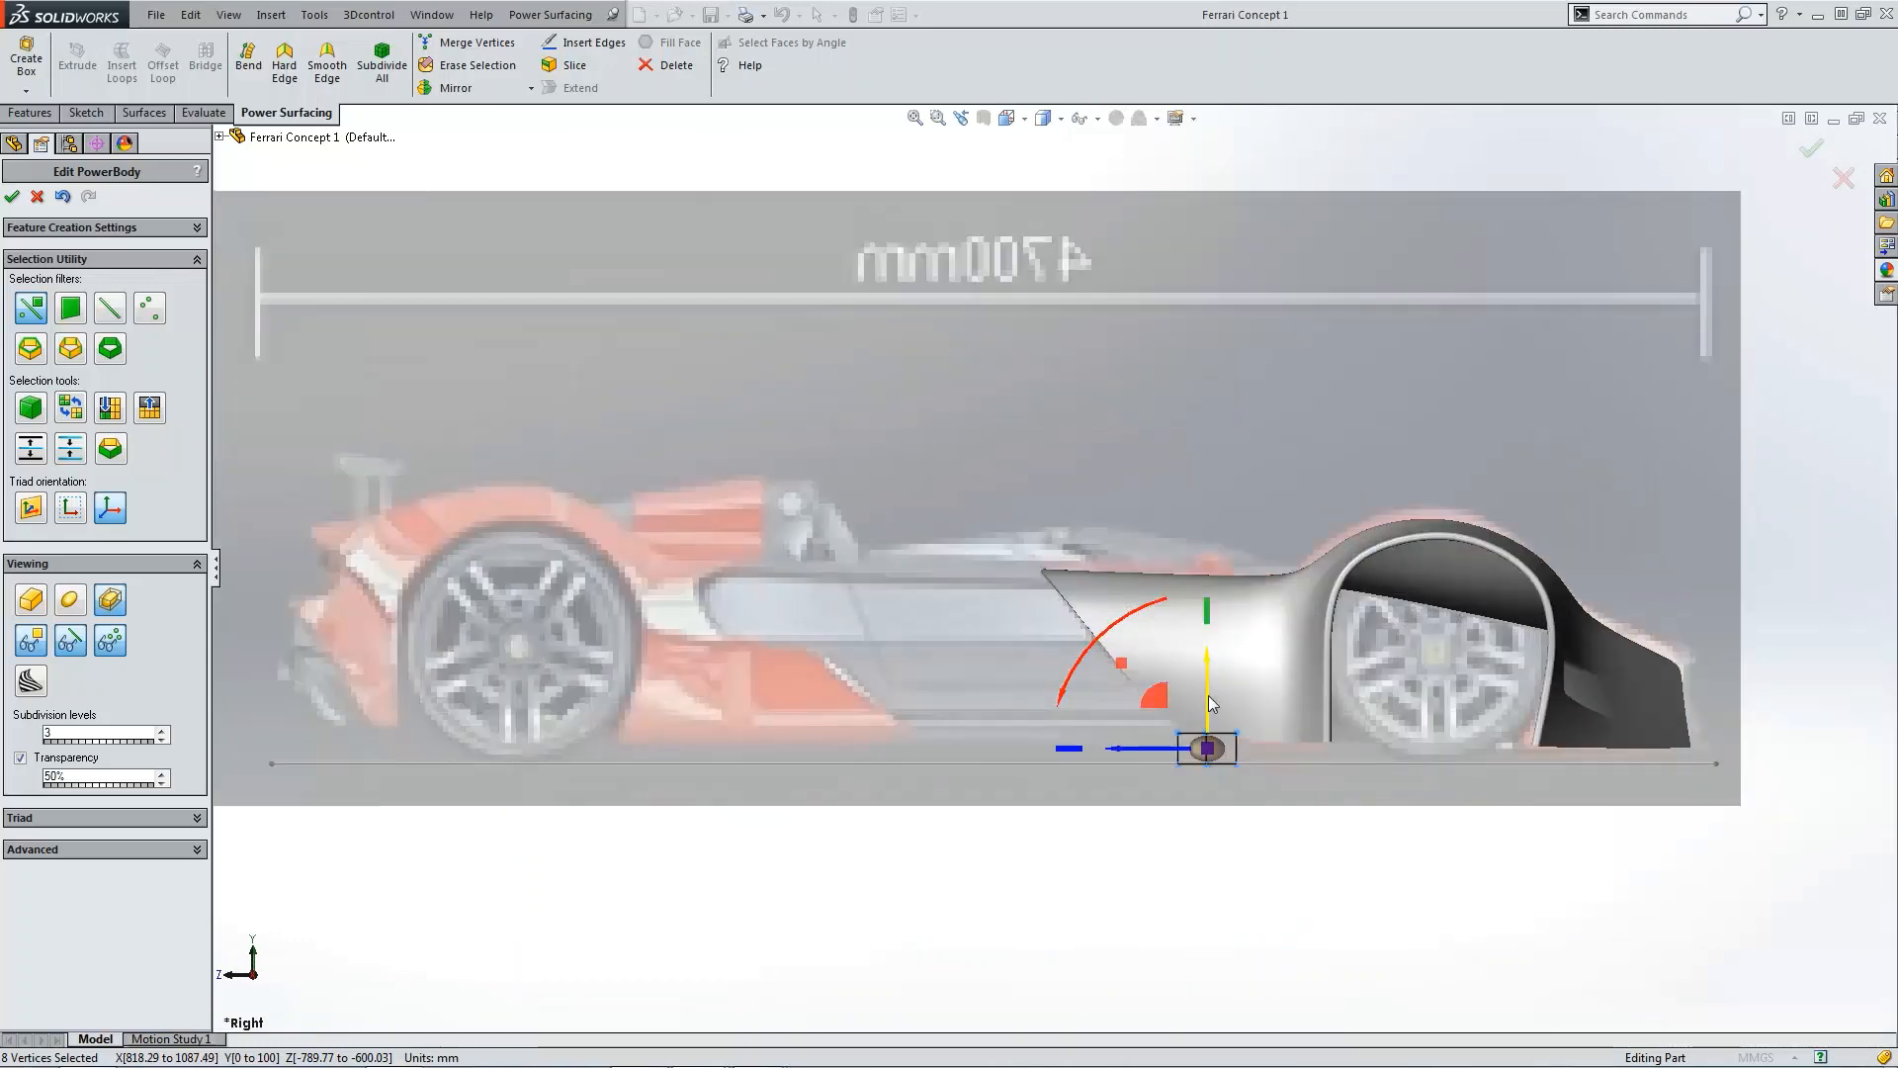
left_click_drag(1213, 704, 1211, 519)
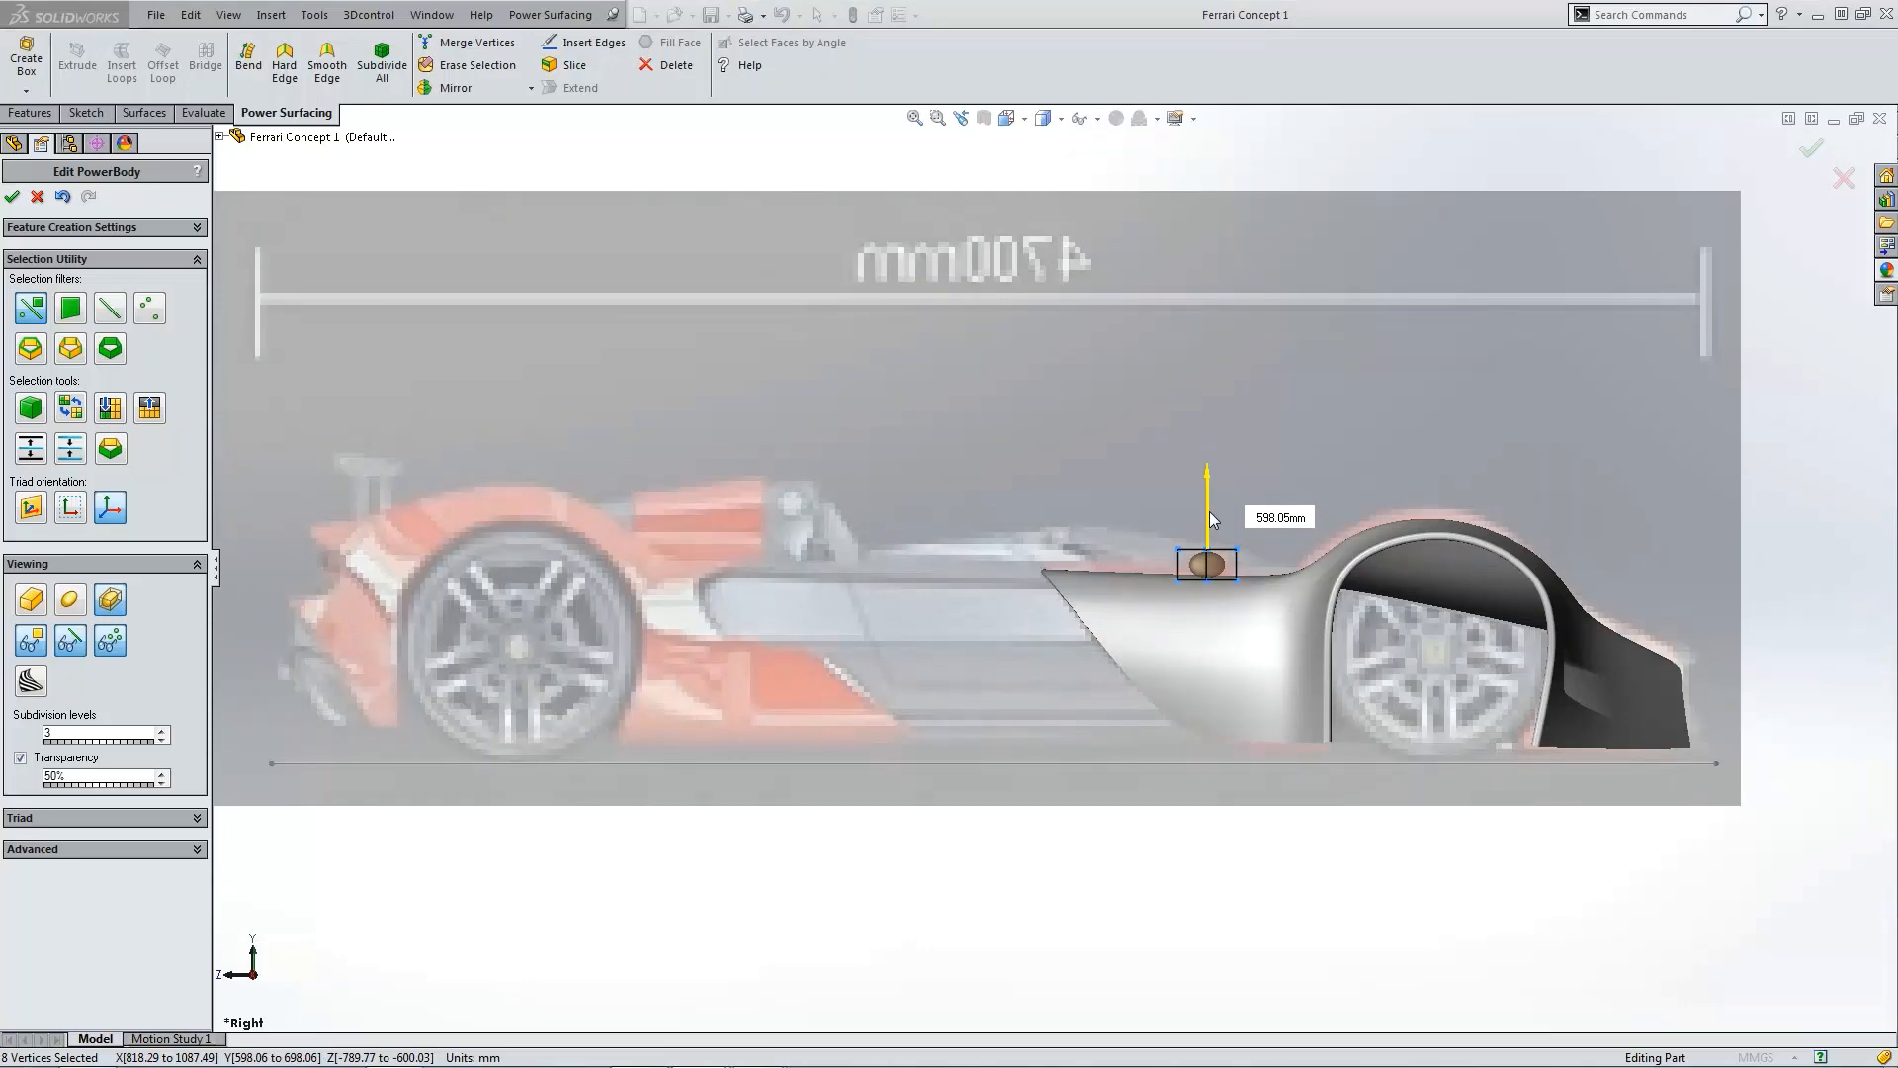
Step: Inspect the box's placement on the fender from the isometric, Right and close-up views
key("ctrl+7")
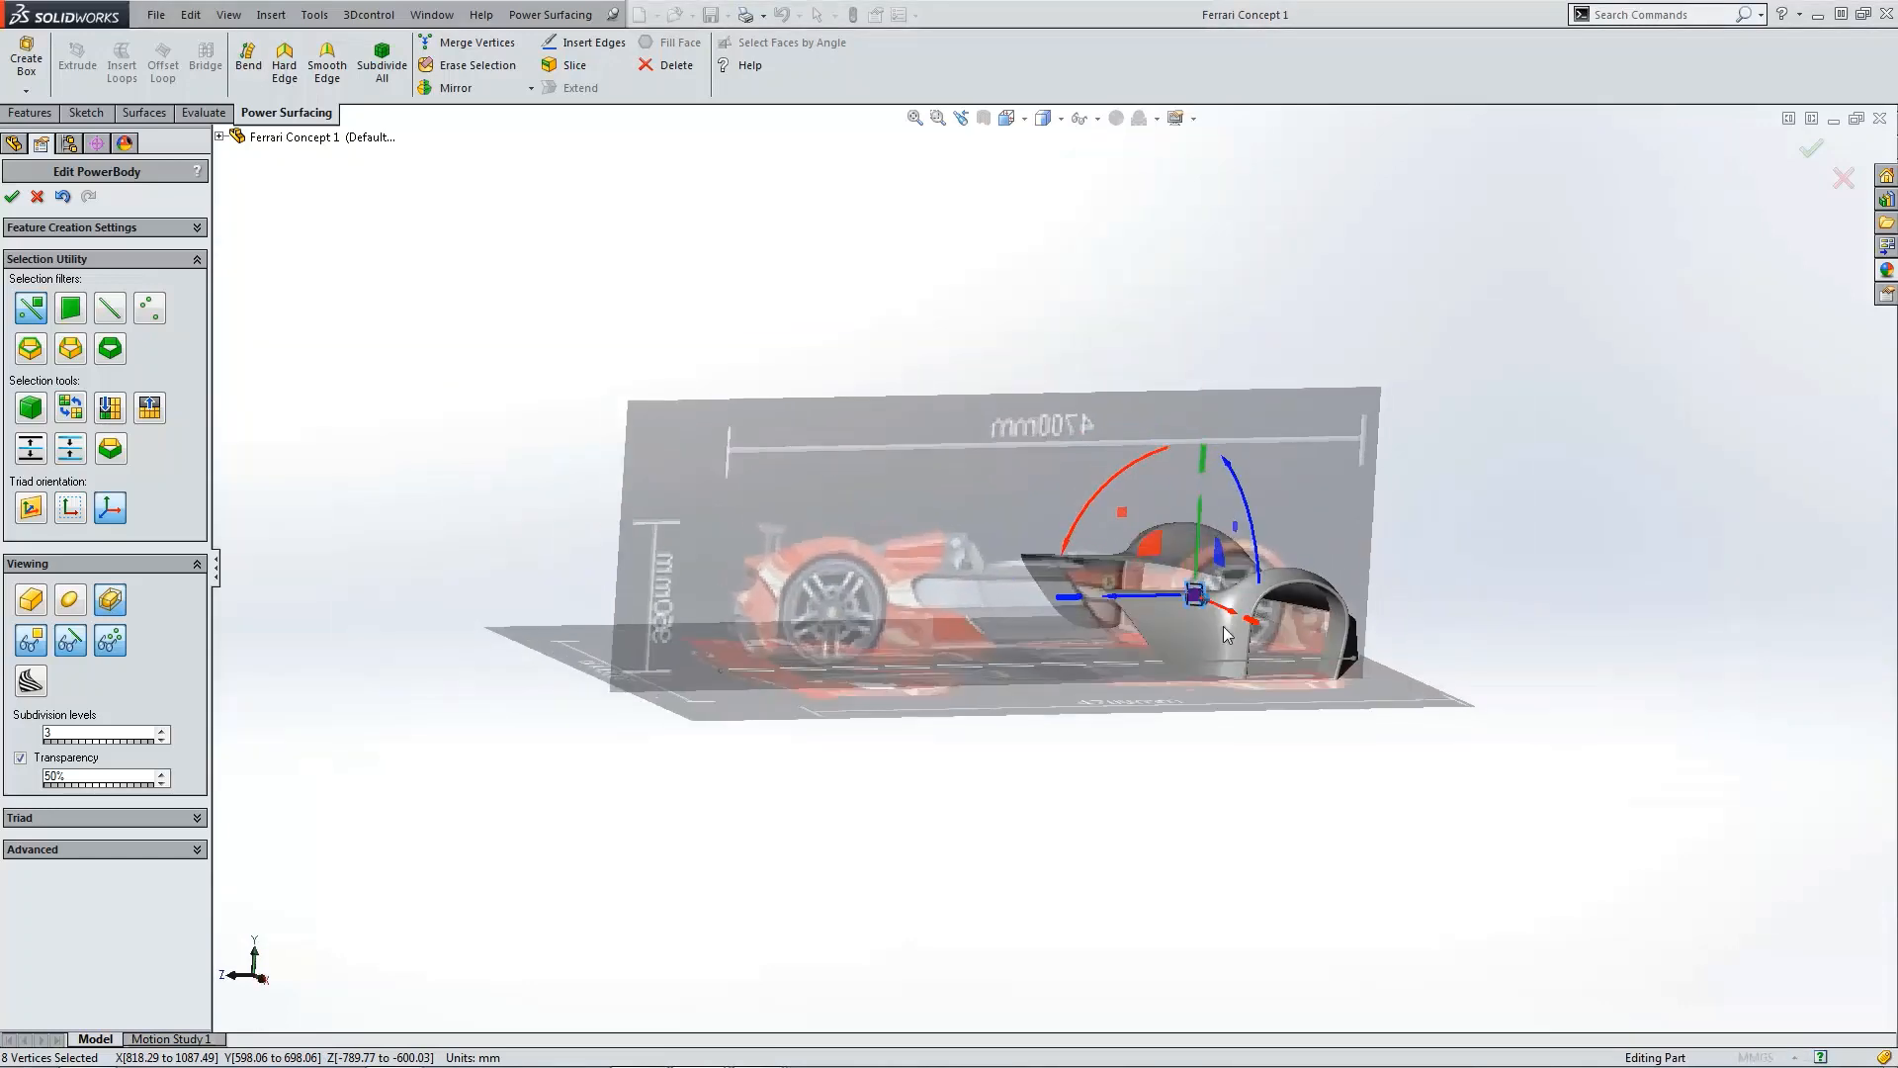
scroll(1305, 533, "down", 10)
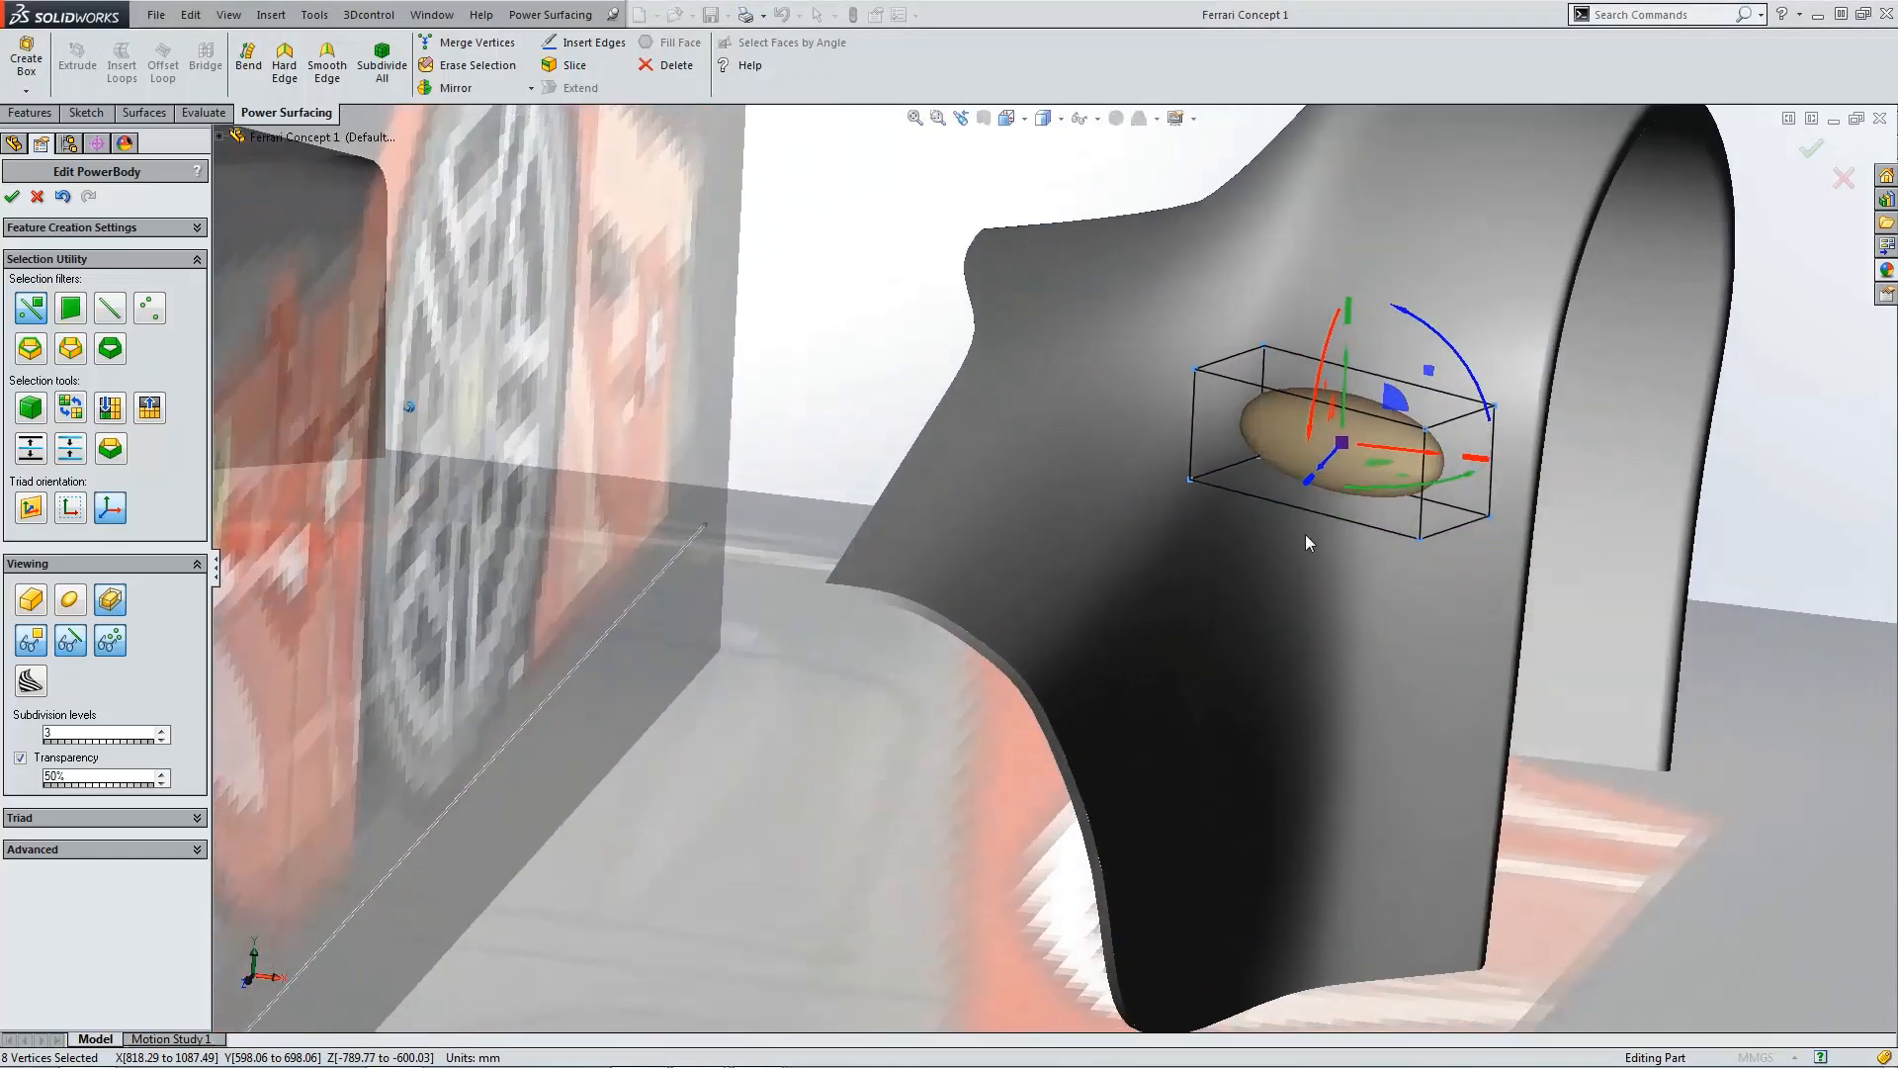
scroll(1308, 538, "up", 5)
key("ctrl+4")
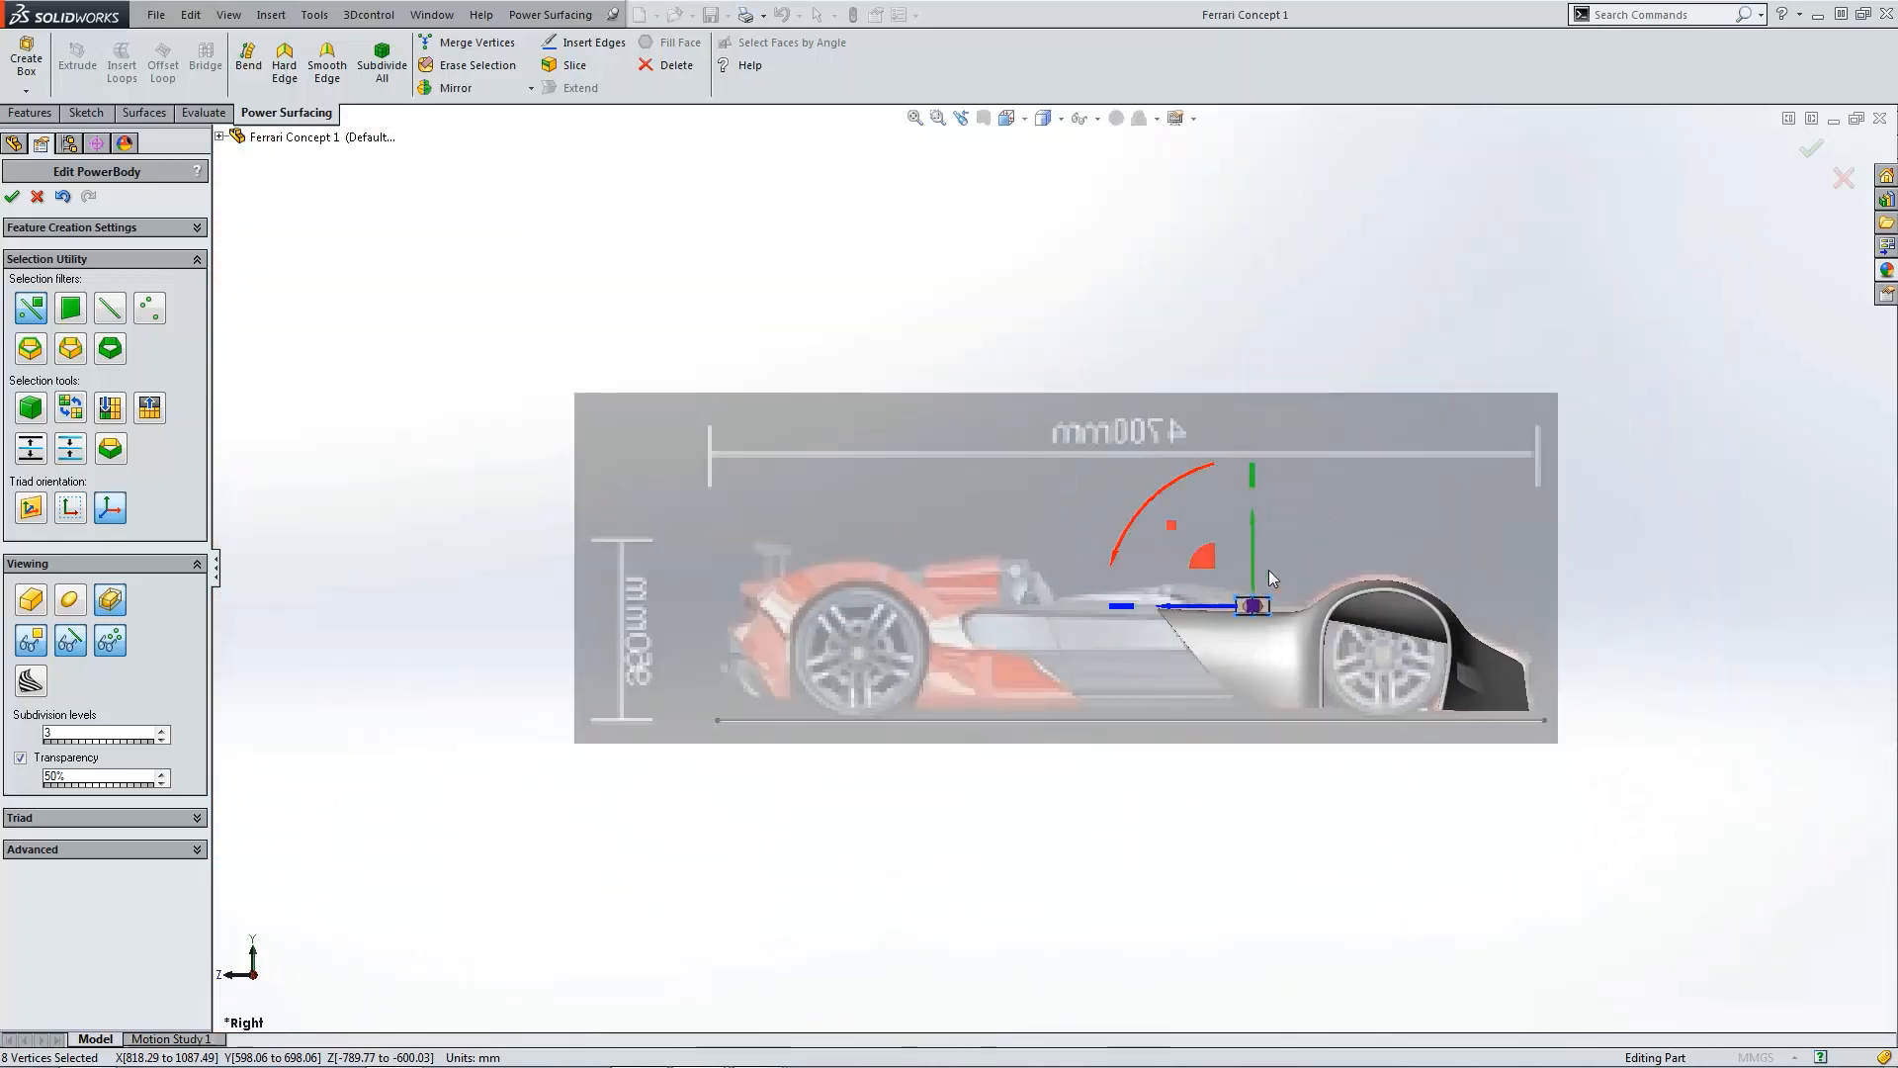
scroll(1263, 594, "down", 5)
scroll(1202, 589, "down", 3)
left_click_drag(1115, 508, 1114, 500)
left_click(1285, 518)
scroll(1250, 530, "up", 5)
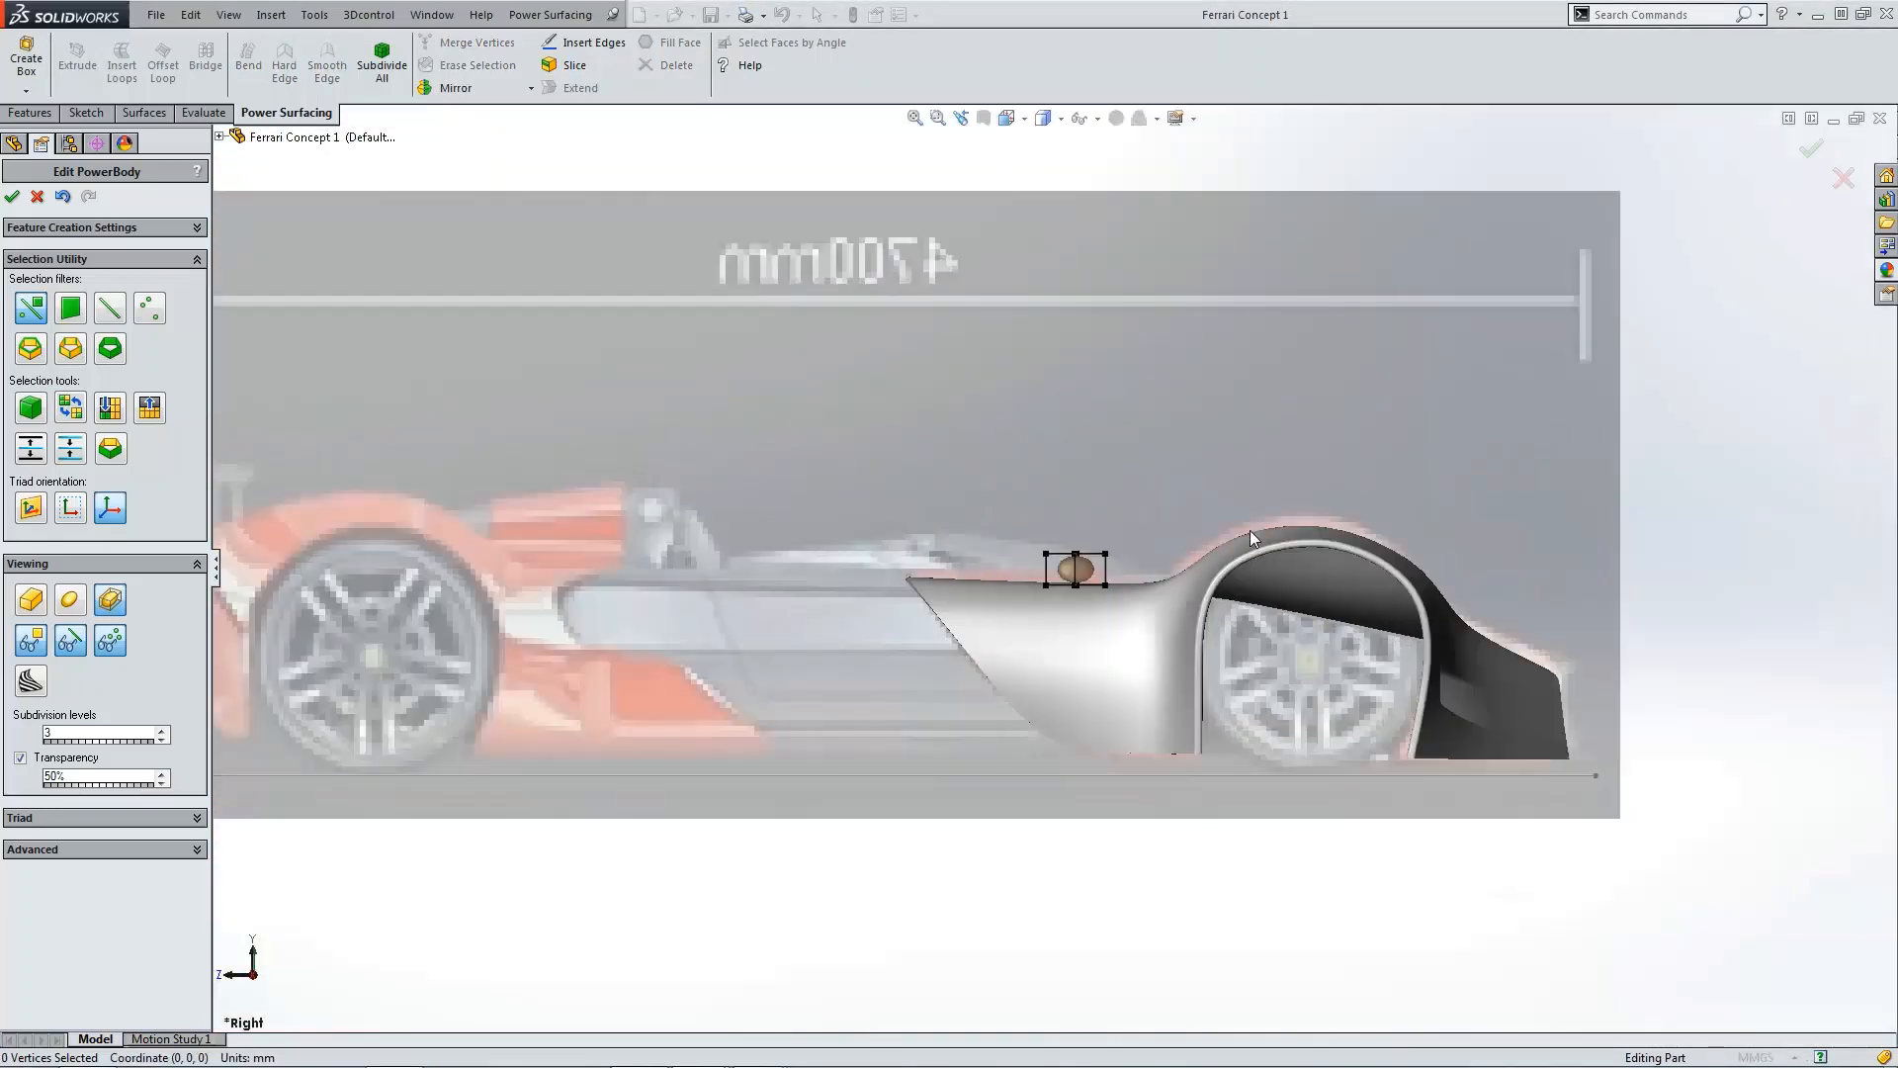
middle_click_drag(1249, 530, 1221, 602)
scroll(1210, 645, "down", 4)
scroll(1220, 601, "down", 4)
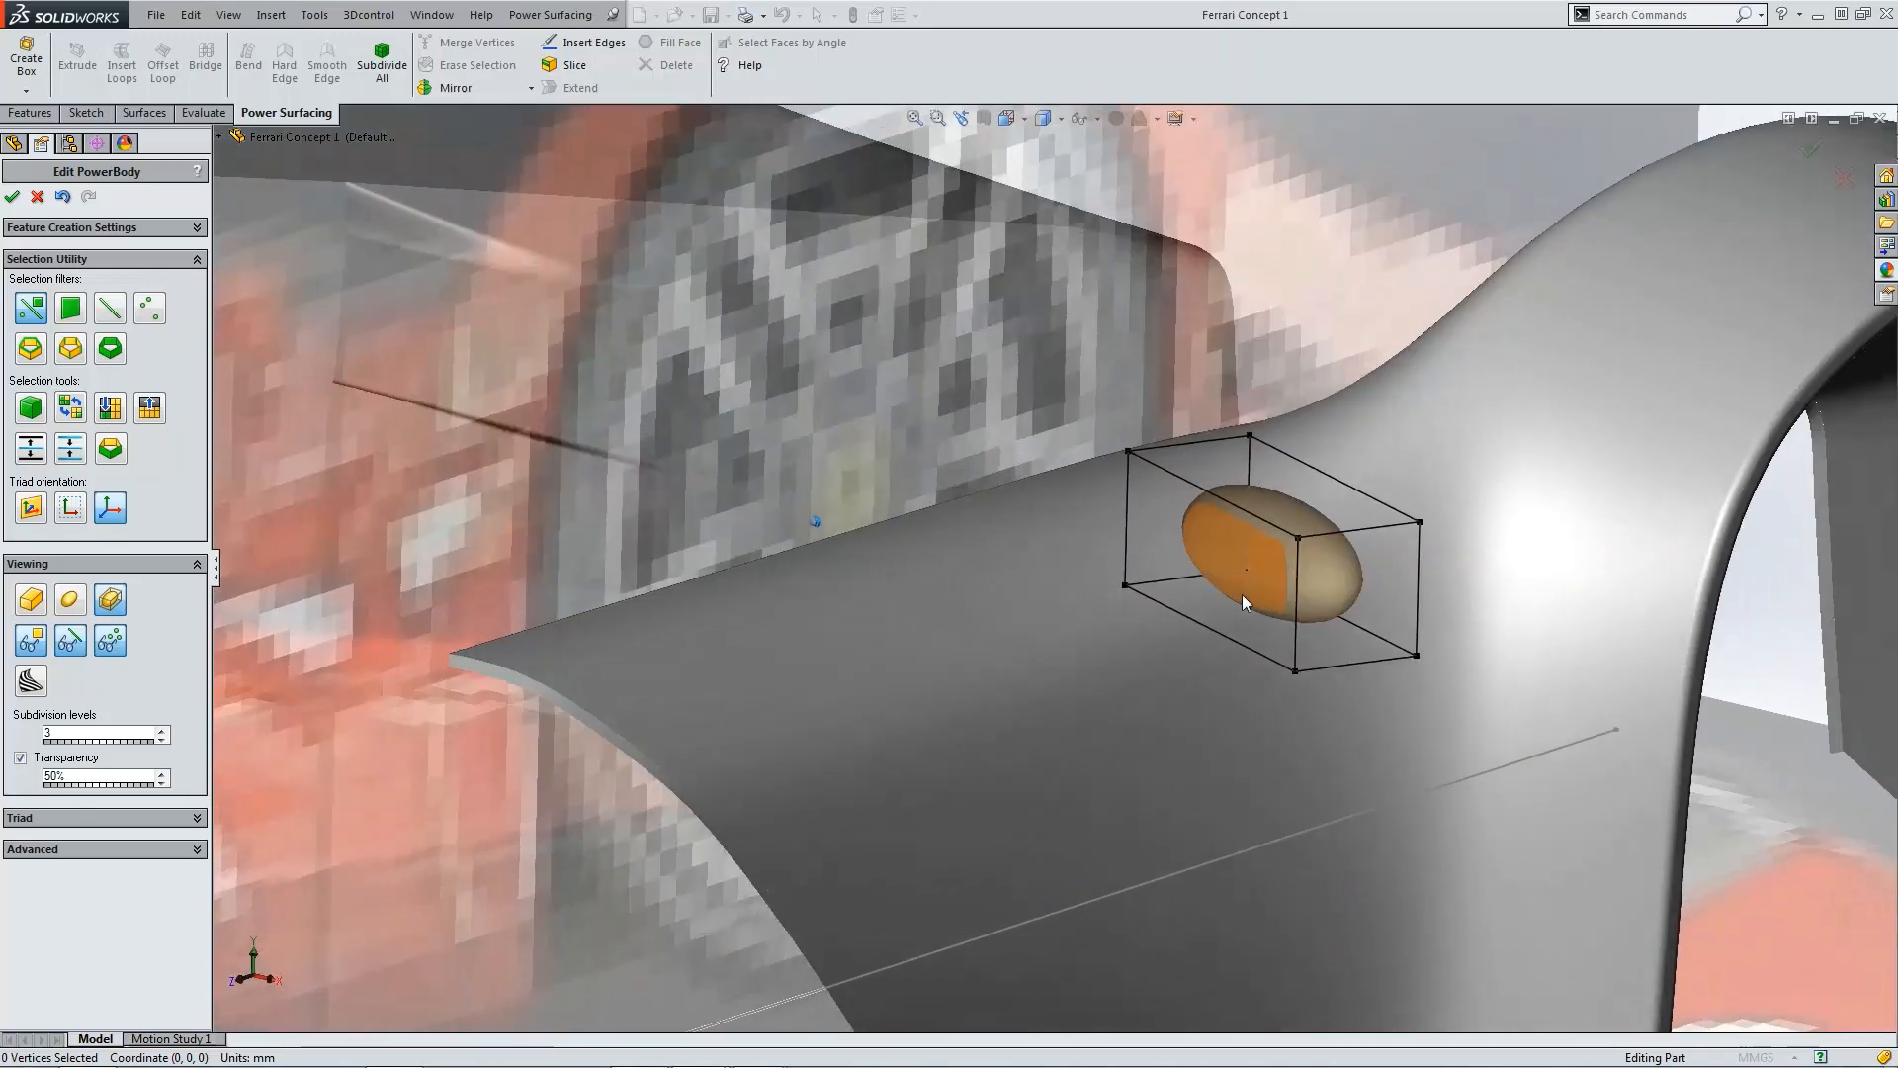
left_click(1242, 570)
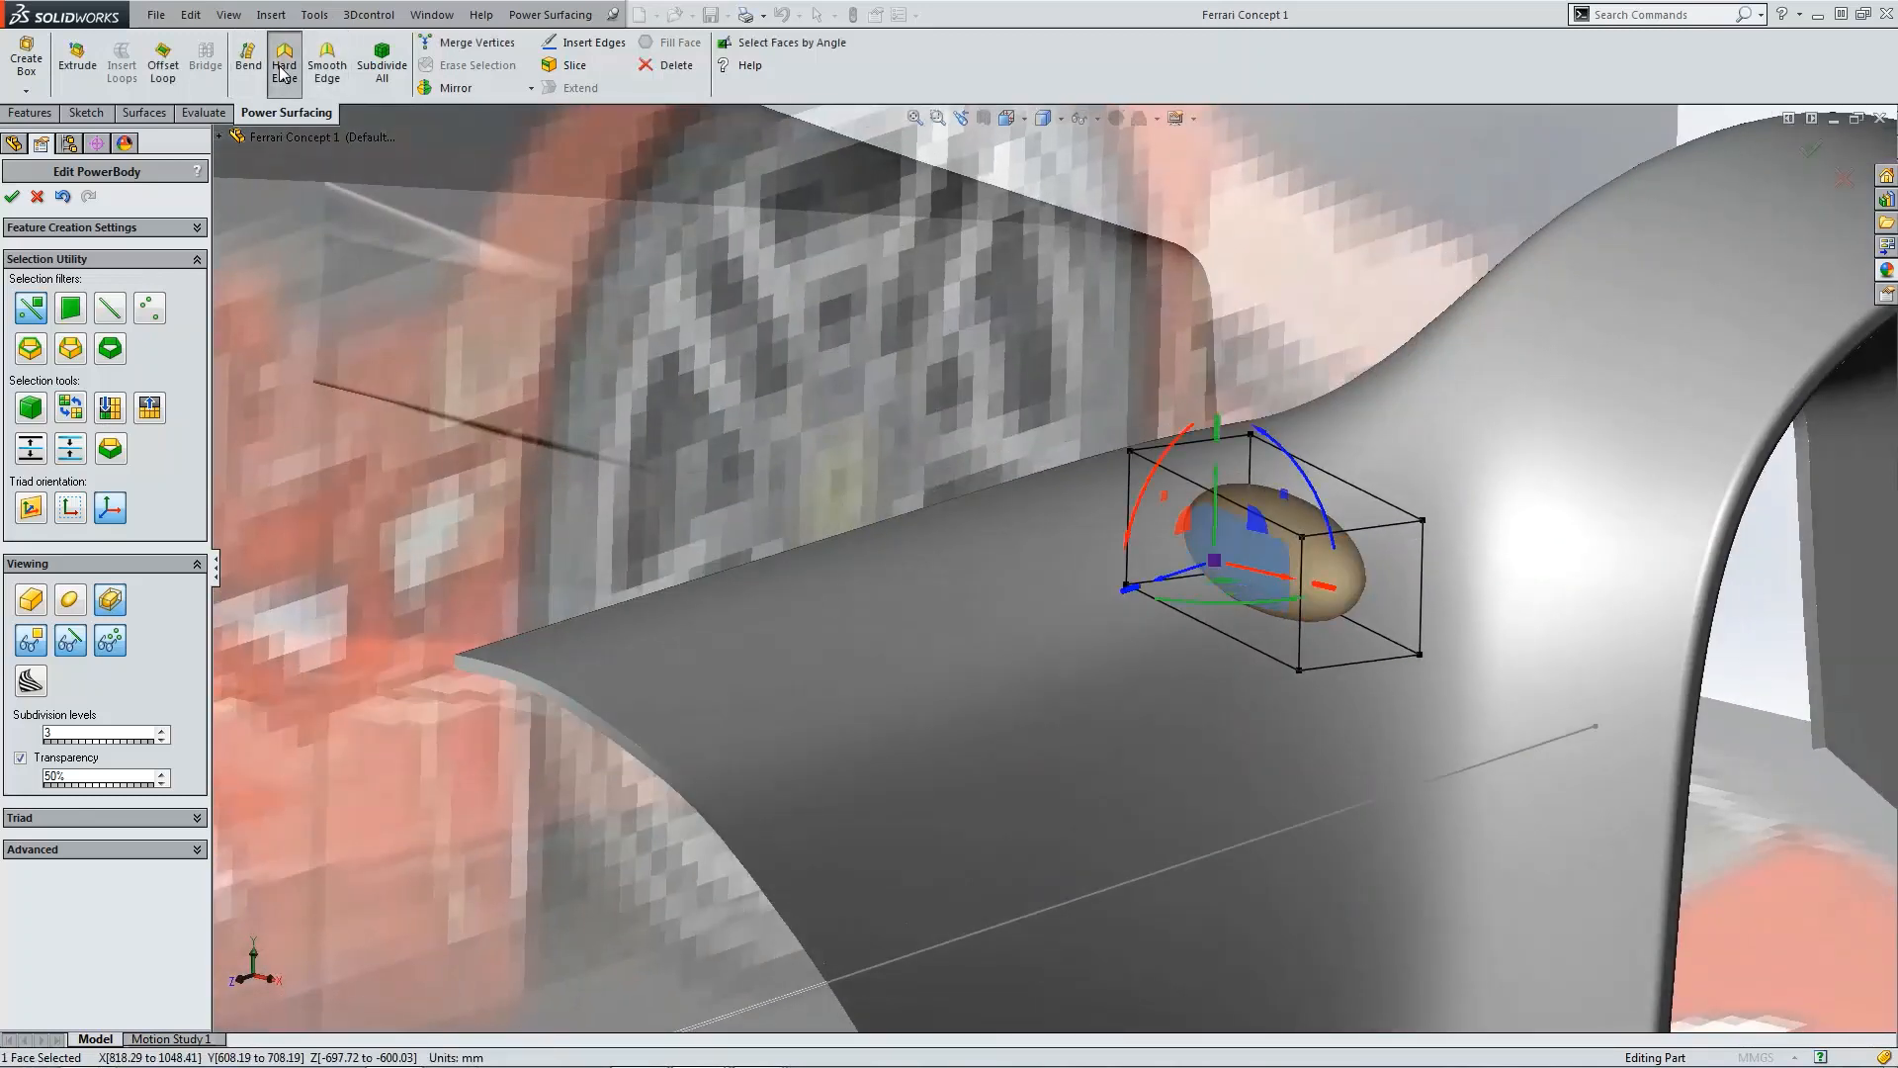
scroll(1139, 577, "up", 3)
left_click(1685, 613)
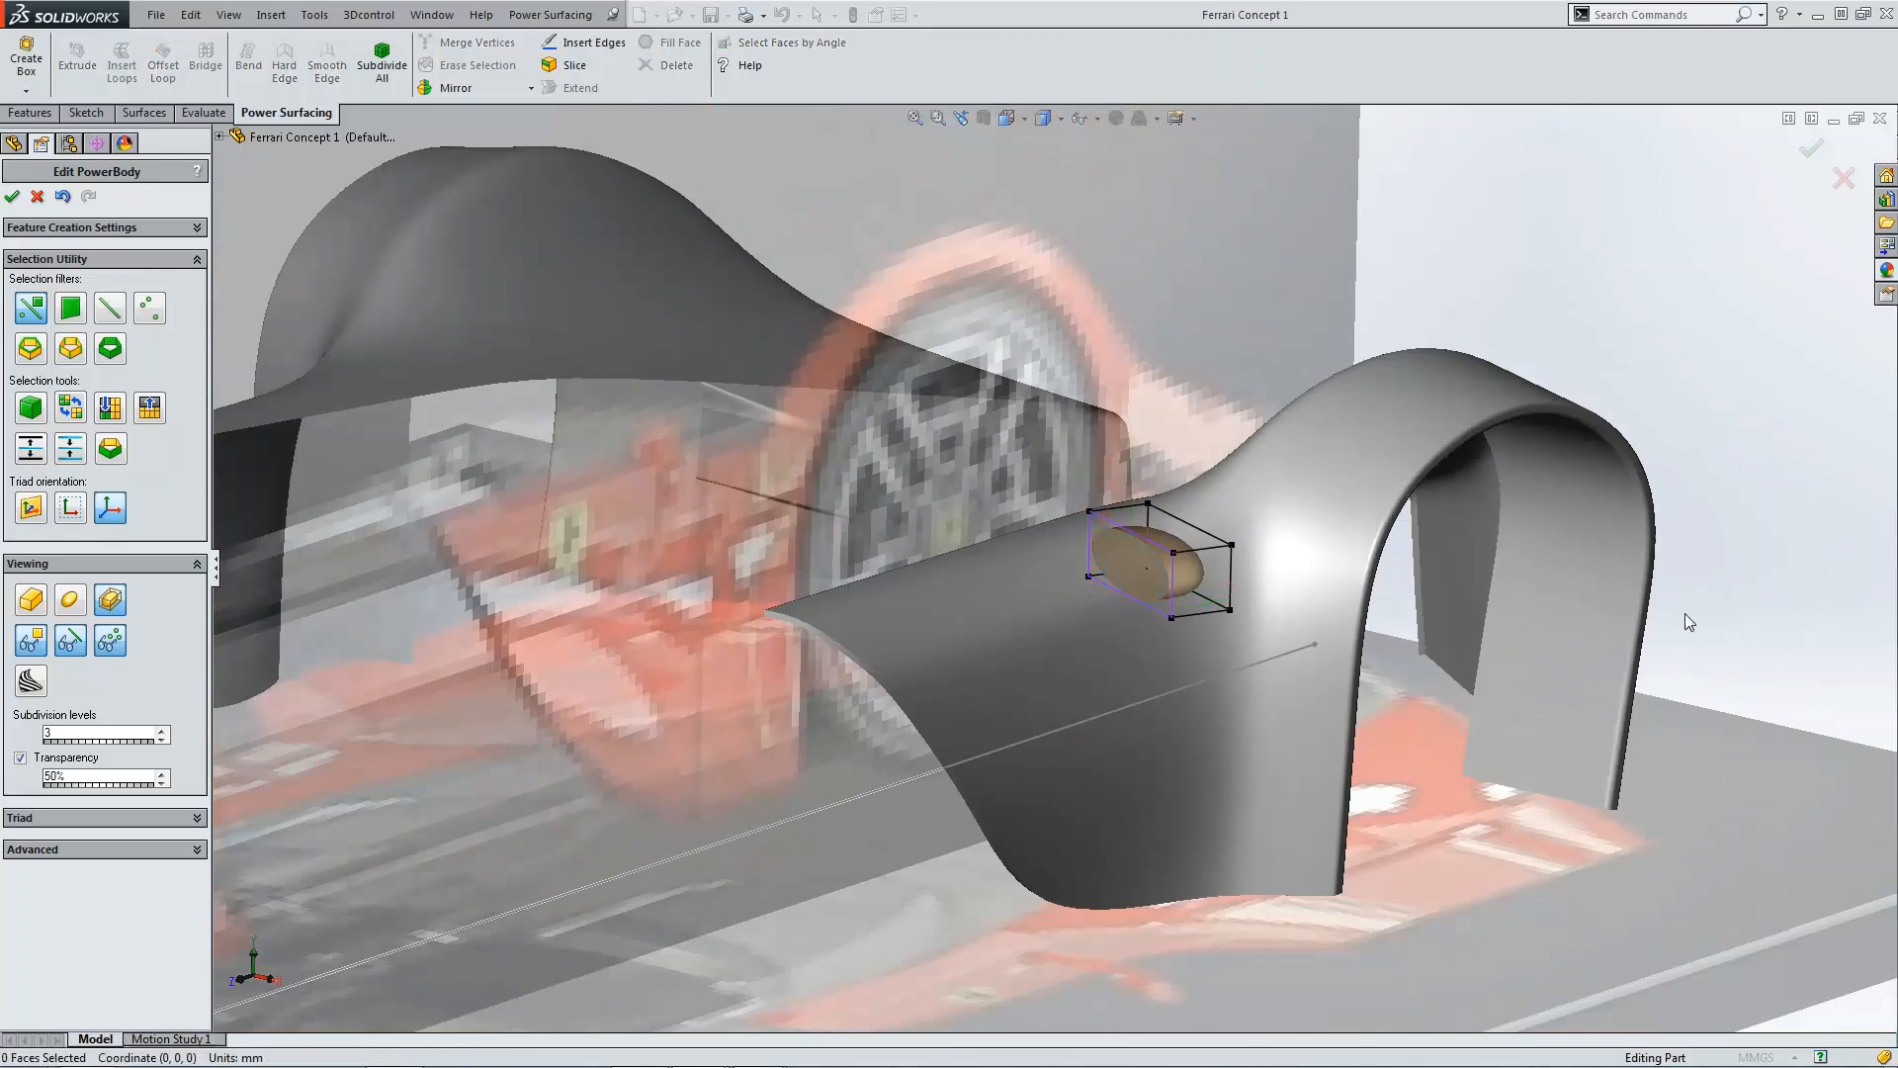
Step: Insert an edge loop across the middle of the box in the Top view
key("ctrl+5")
scroll(1170, 445, "down", 6)
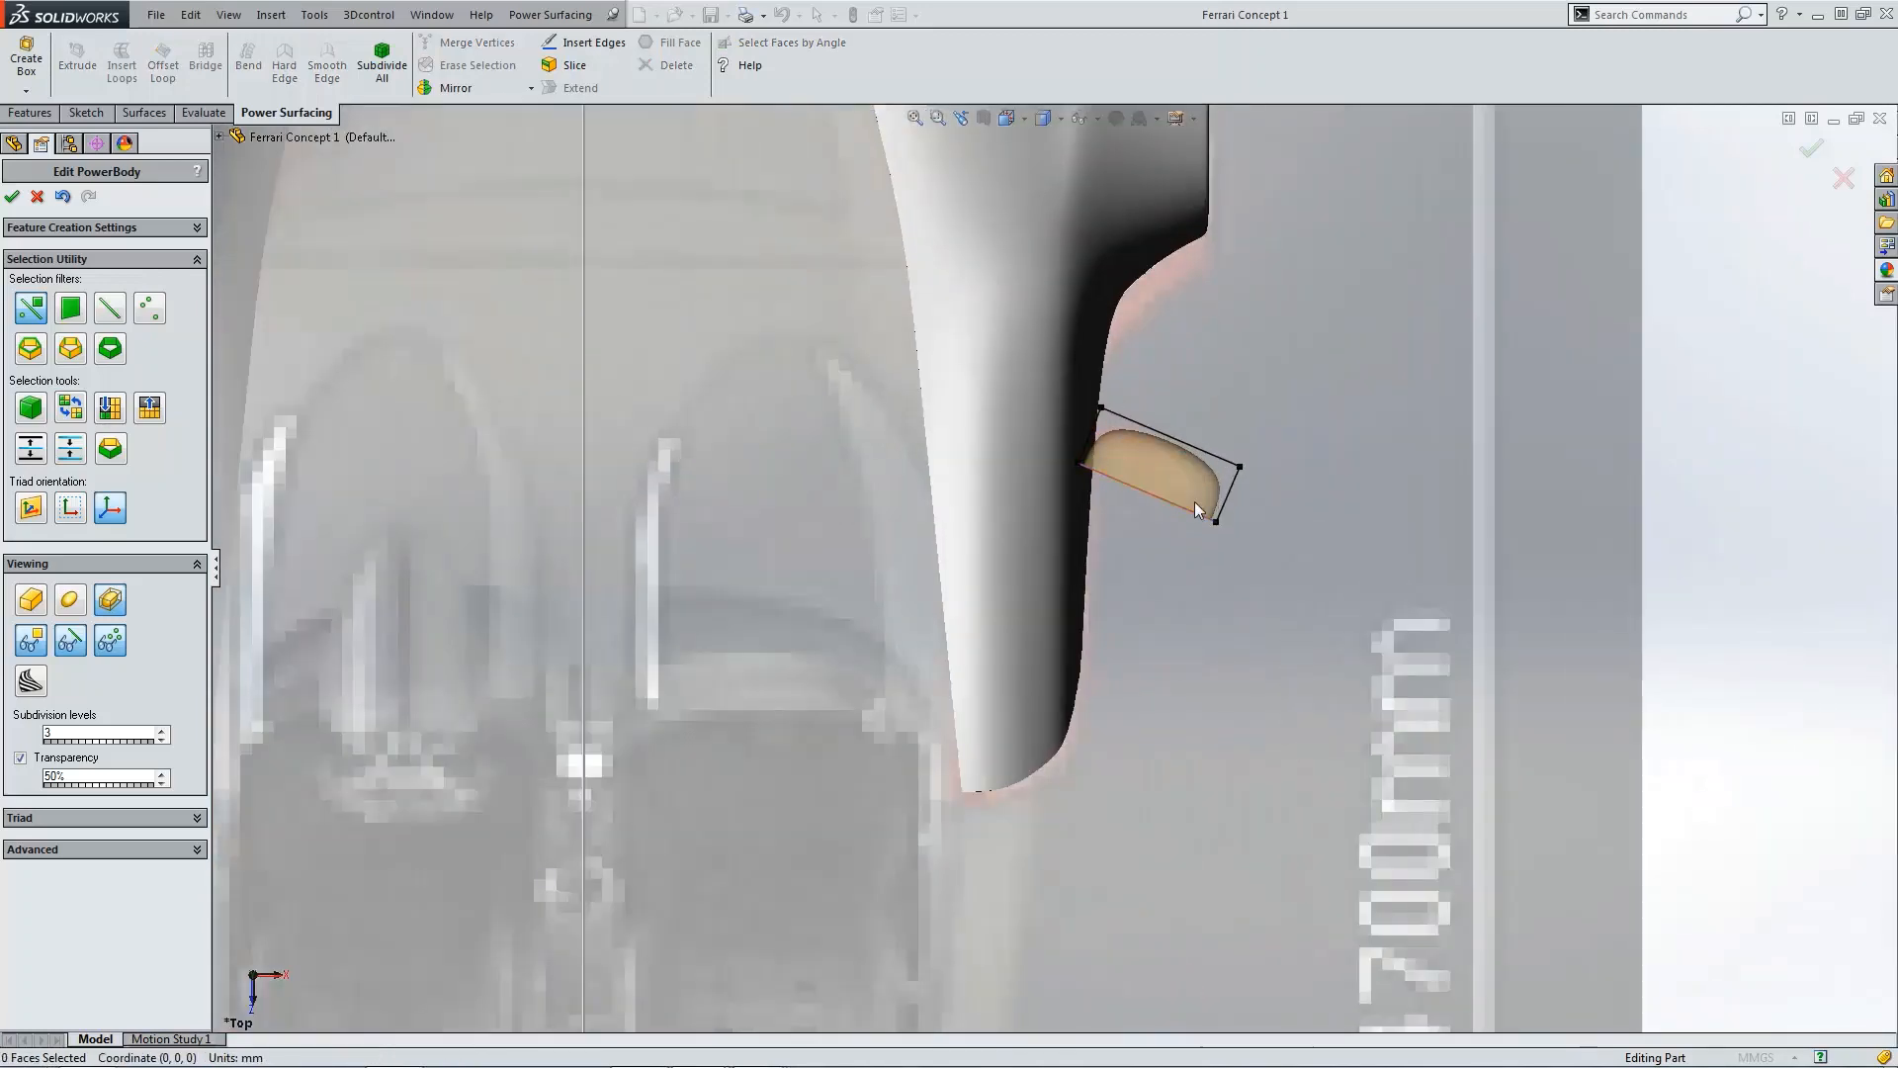
scroll(1206, 496, "up", 3)
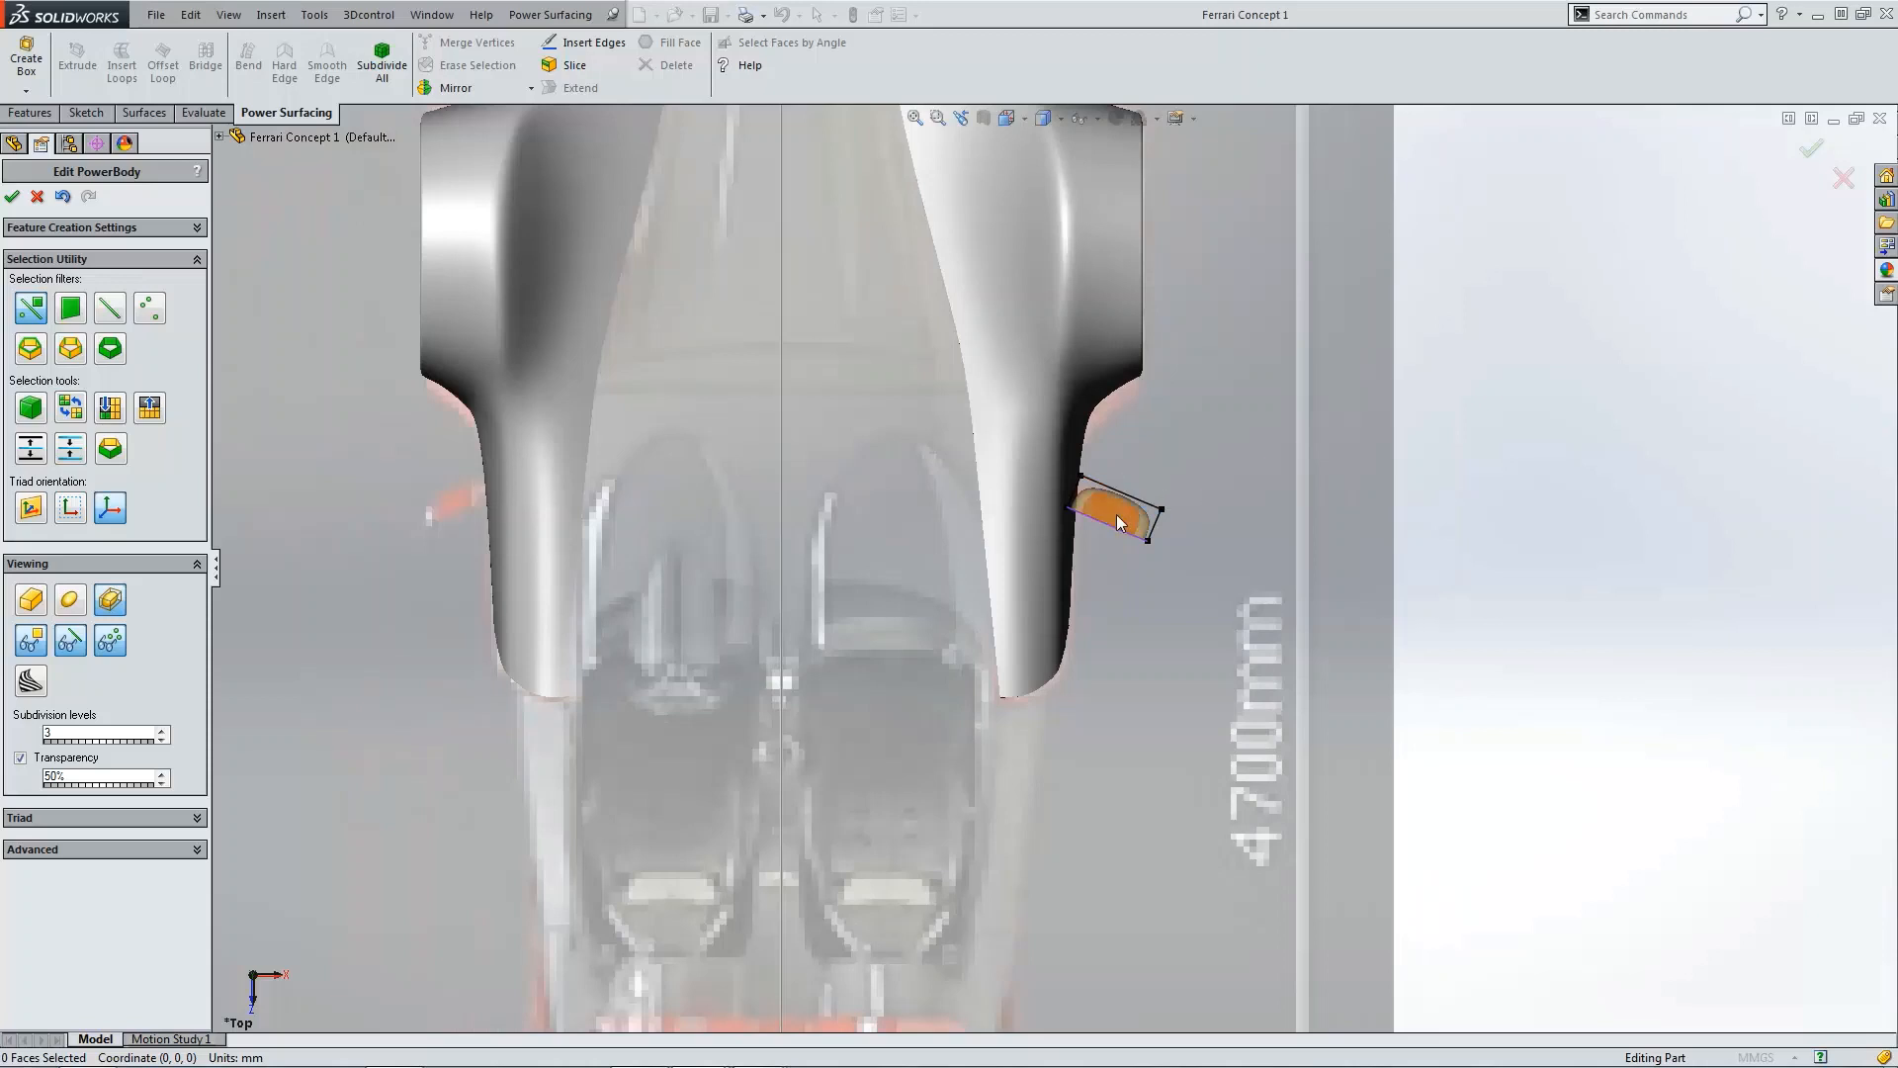
scroll(1119, 522, "down", 4)
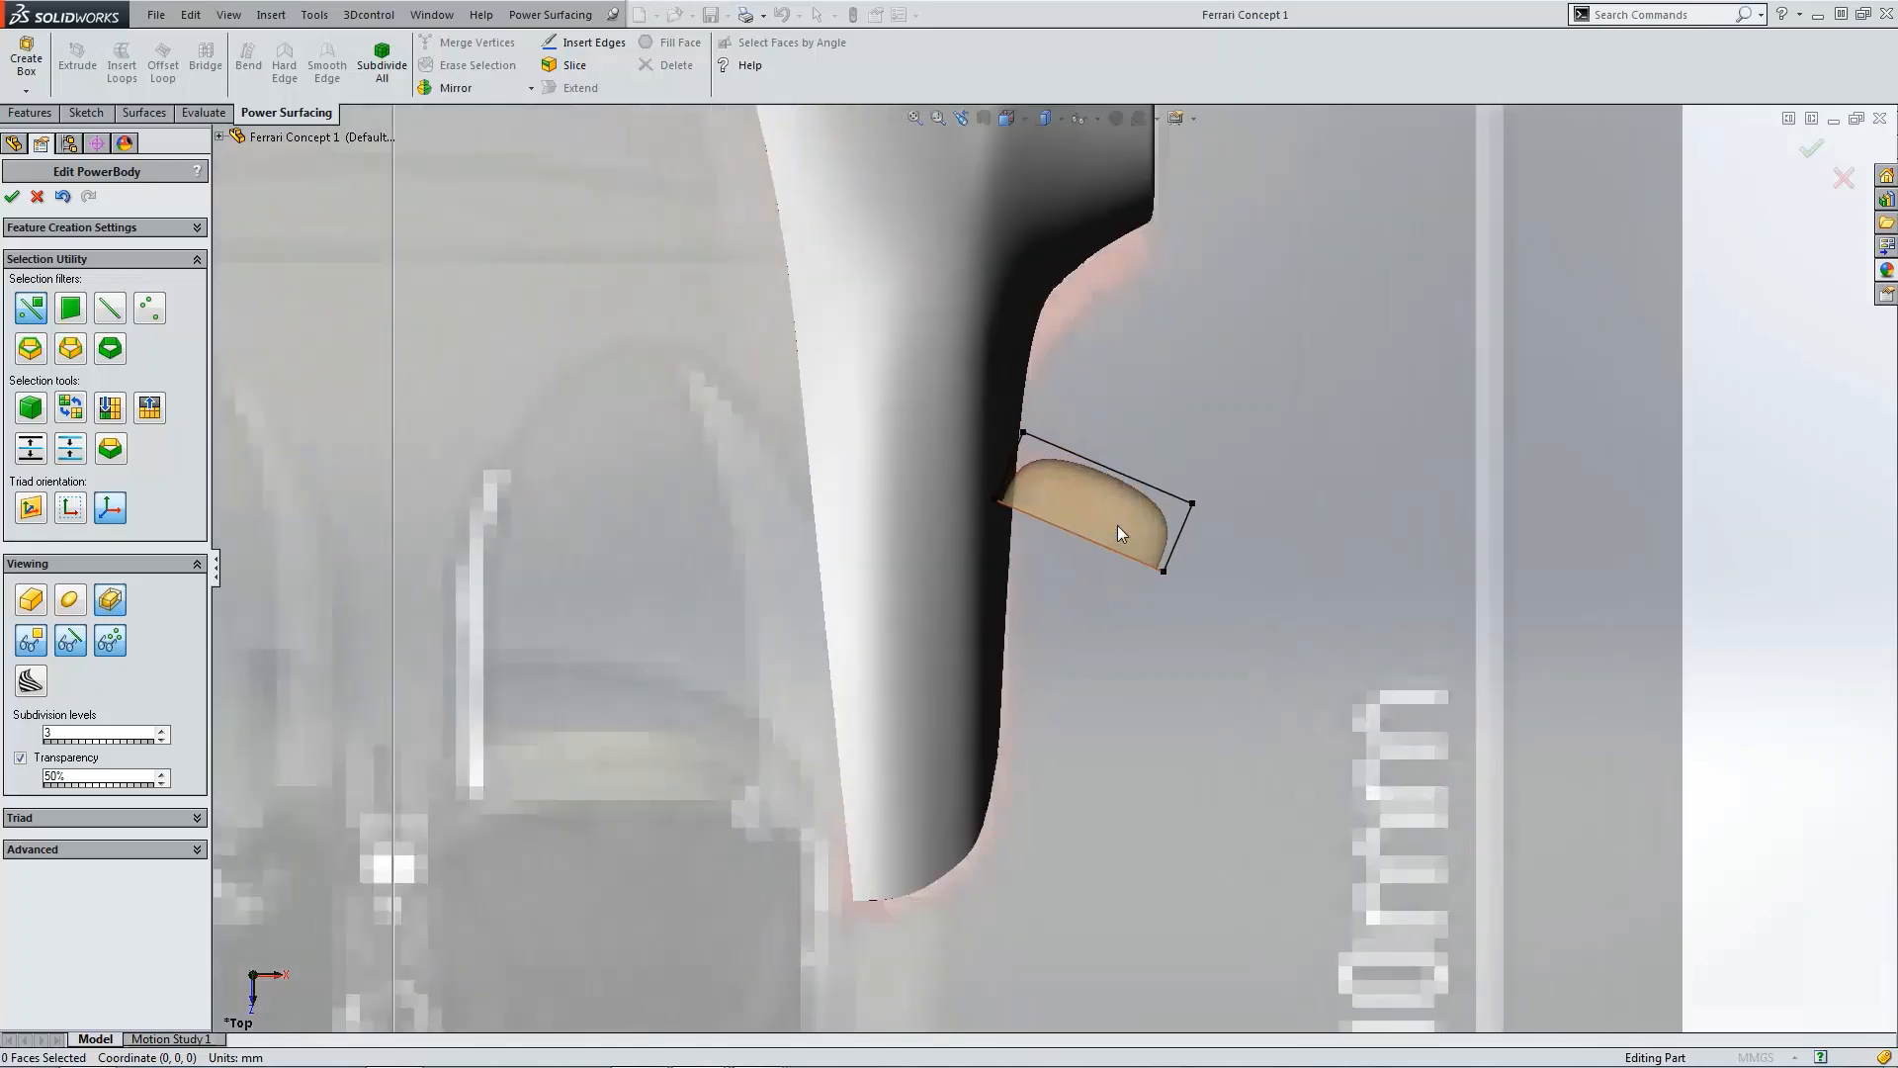
left_click(1112, 472)
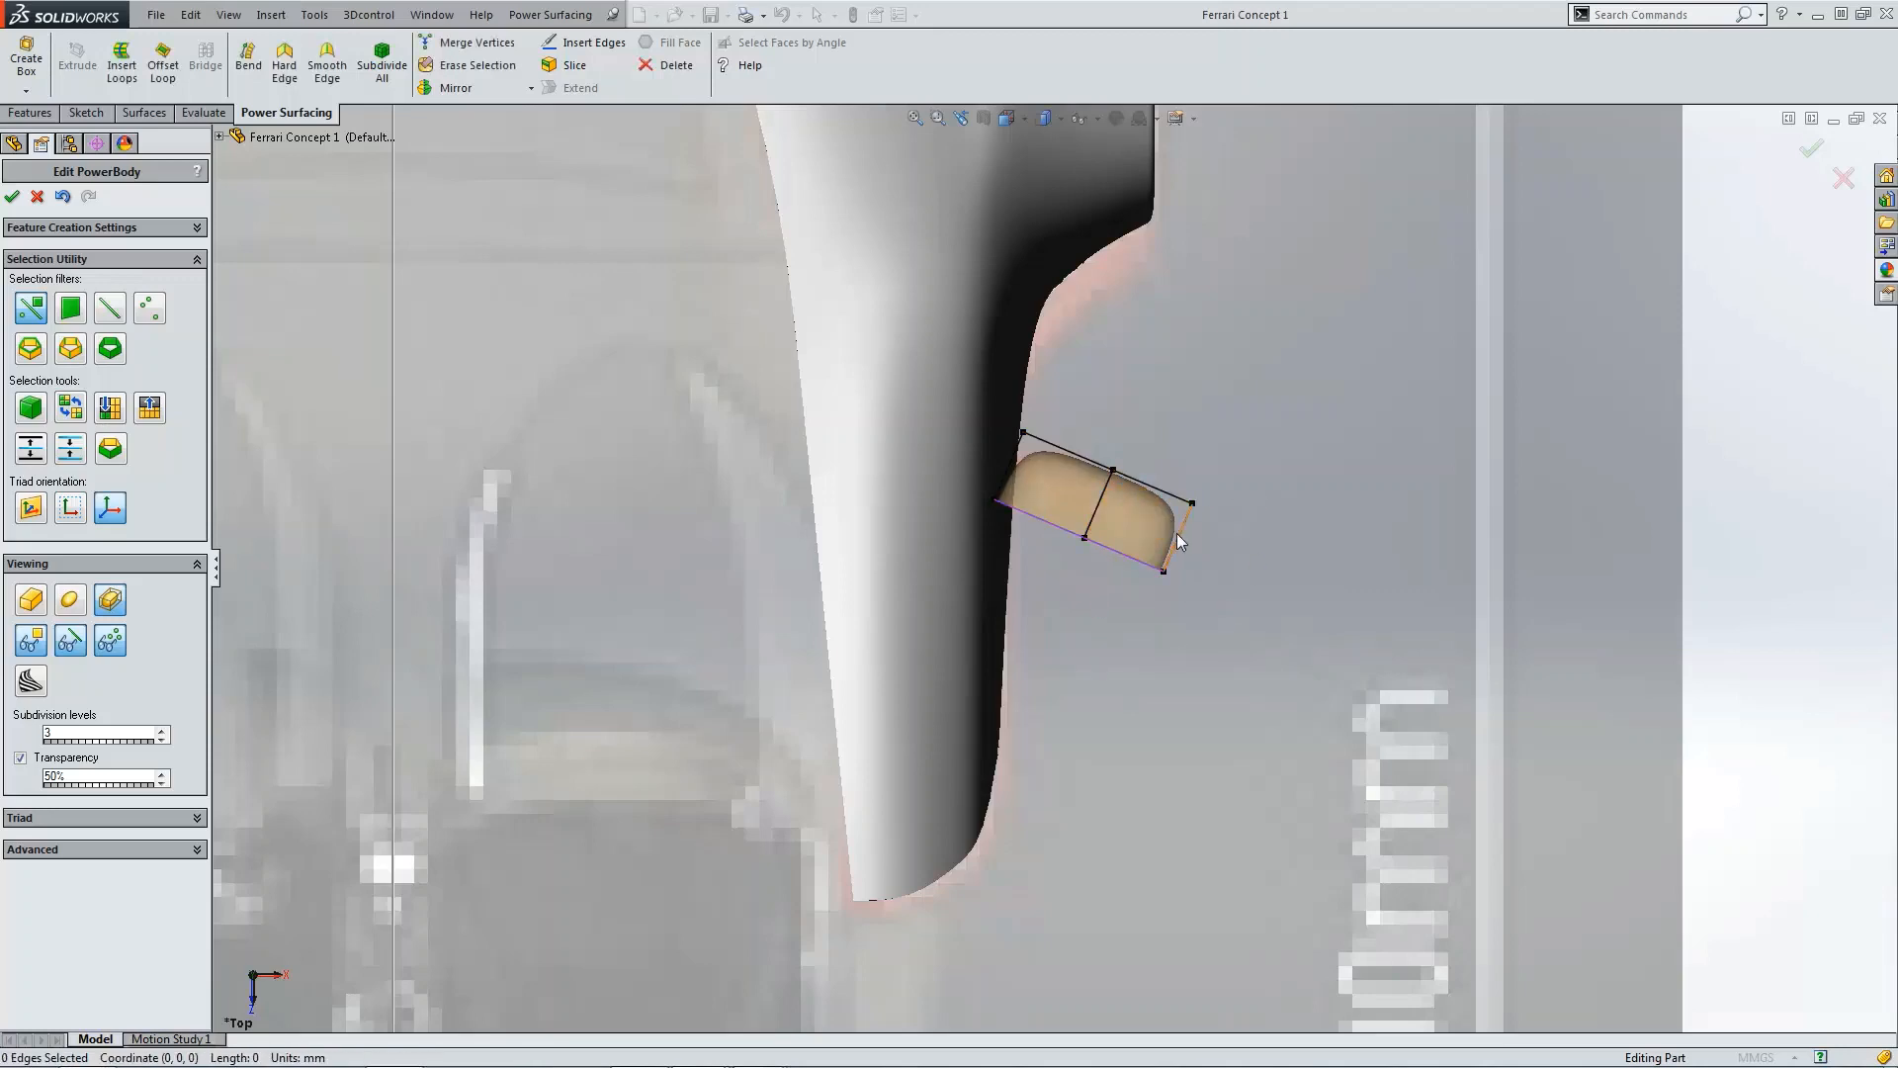
key("ctrl+4")
scroll(1226, 618, "down", 6)
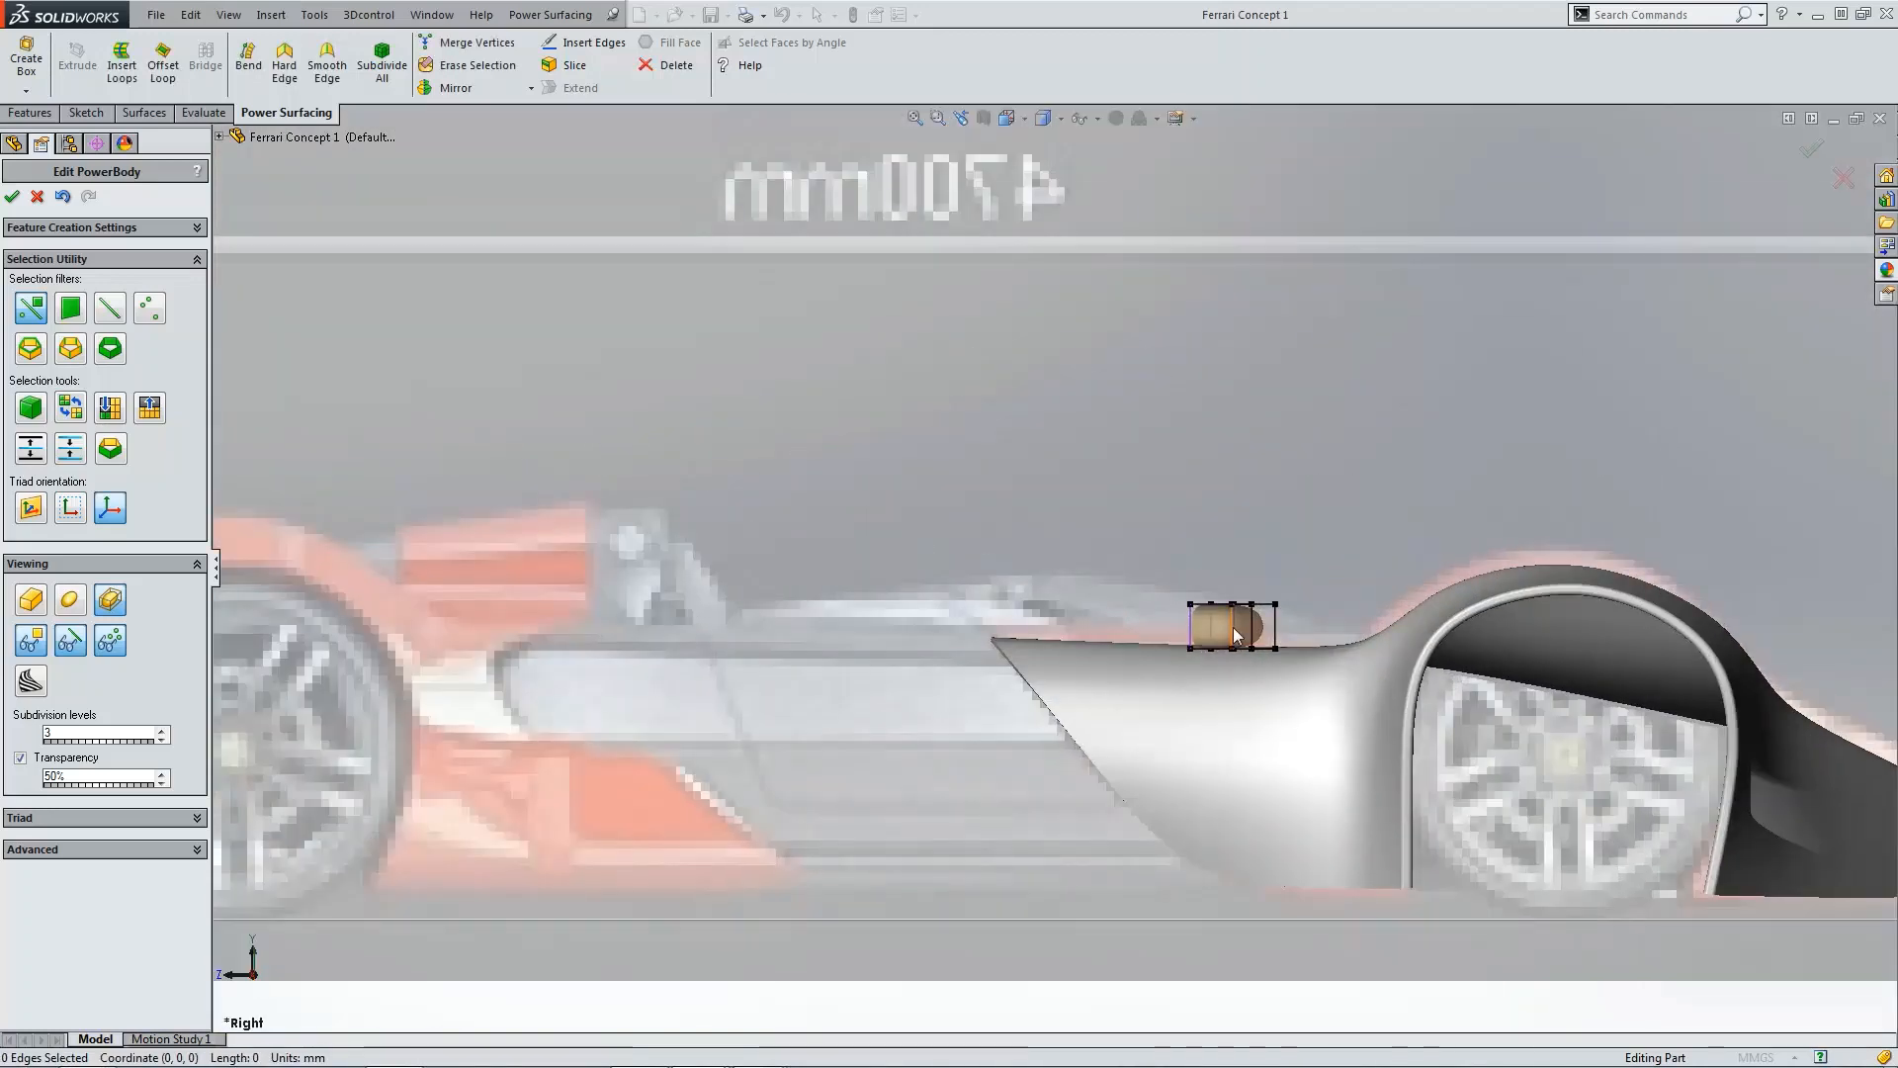
Step: Select the vertices at the box's forward end and lower them toward the deck surface
scroll(1156, 591, "down", 2)
middle_click_drag(1143, 585, 637, 607)
scroll(656, 607, "up", 5)
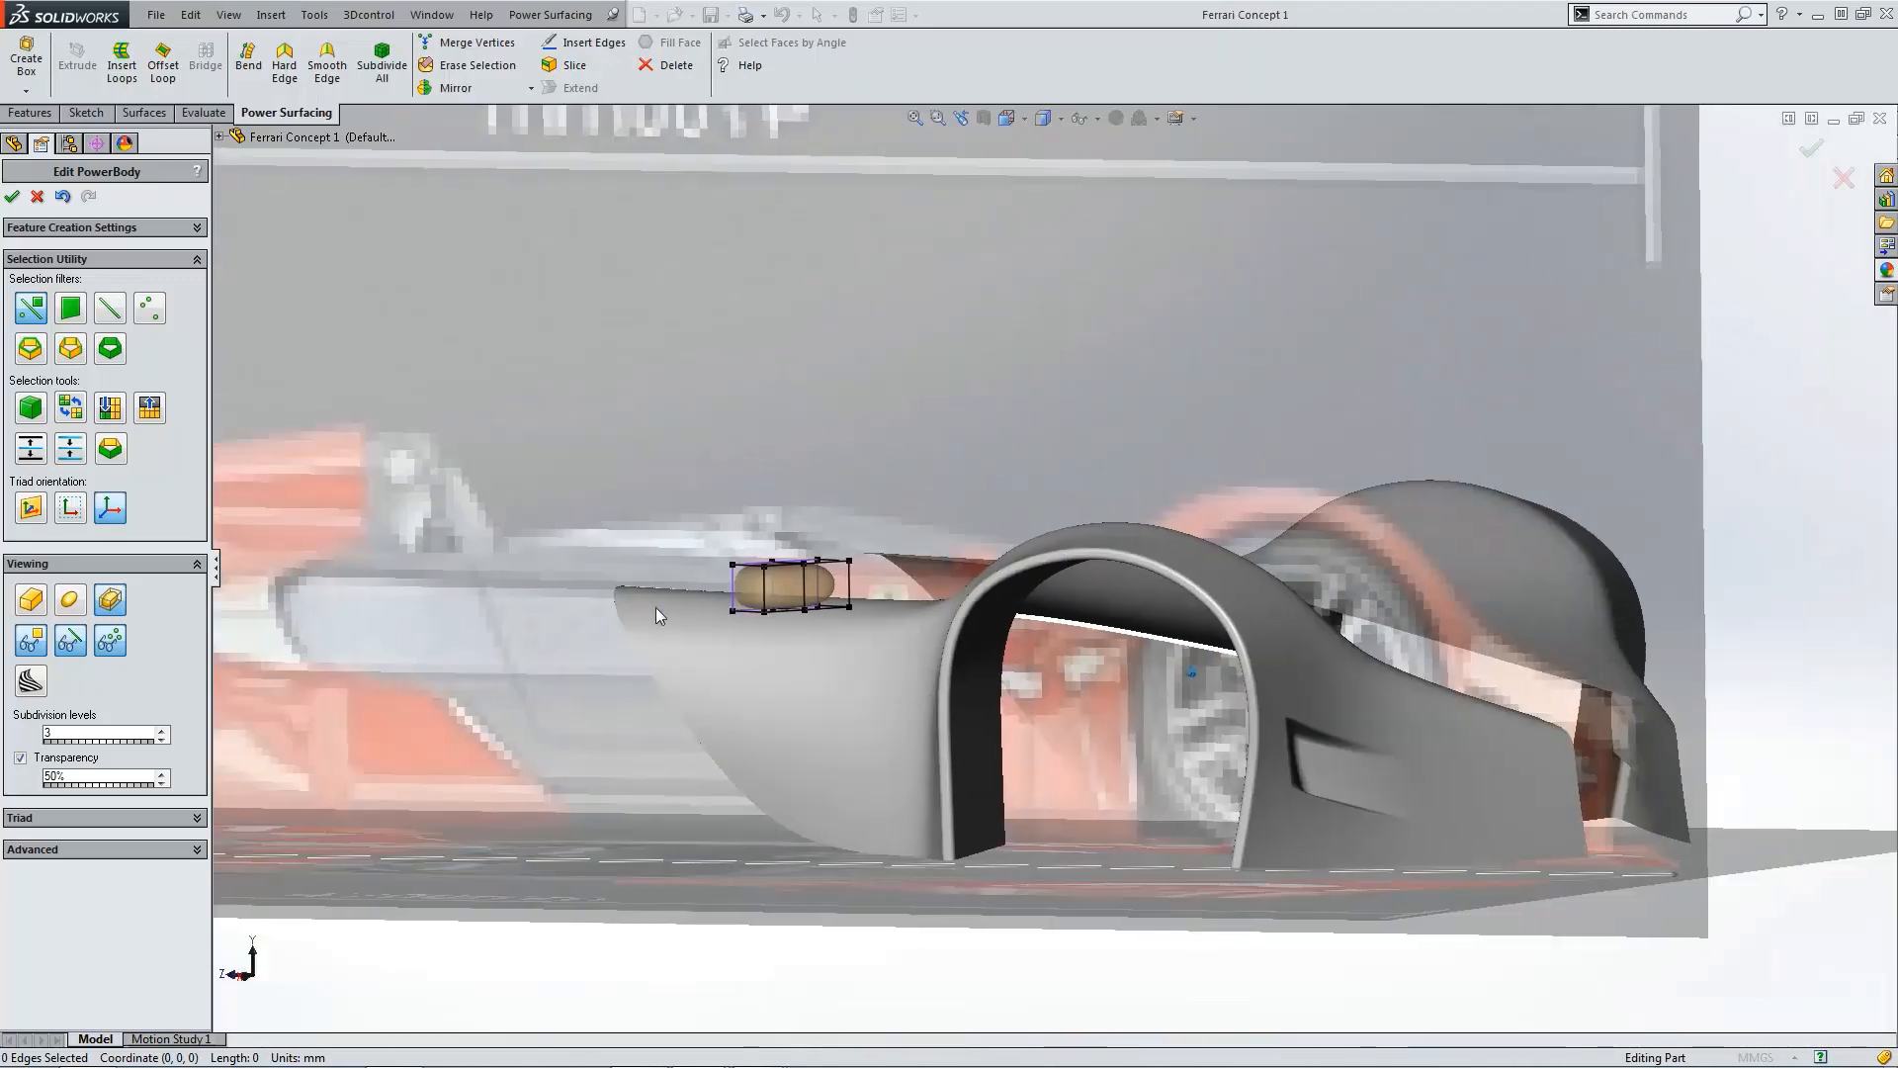
scroll(746, 543, "down", 5)
scroll(745, 542, "down", 3)
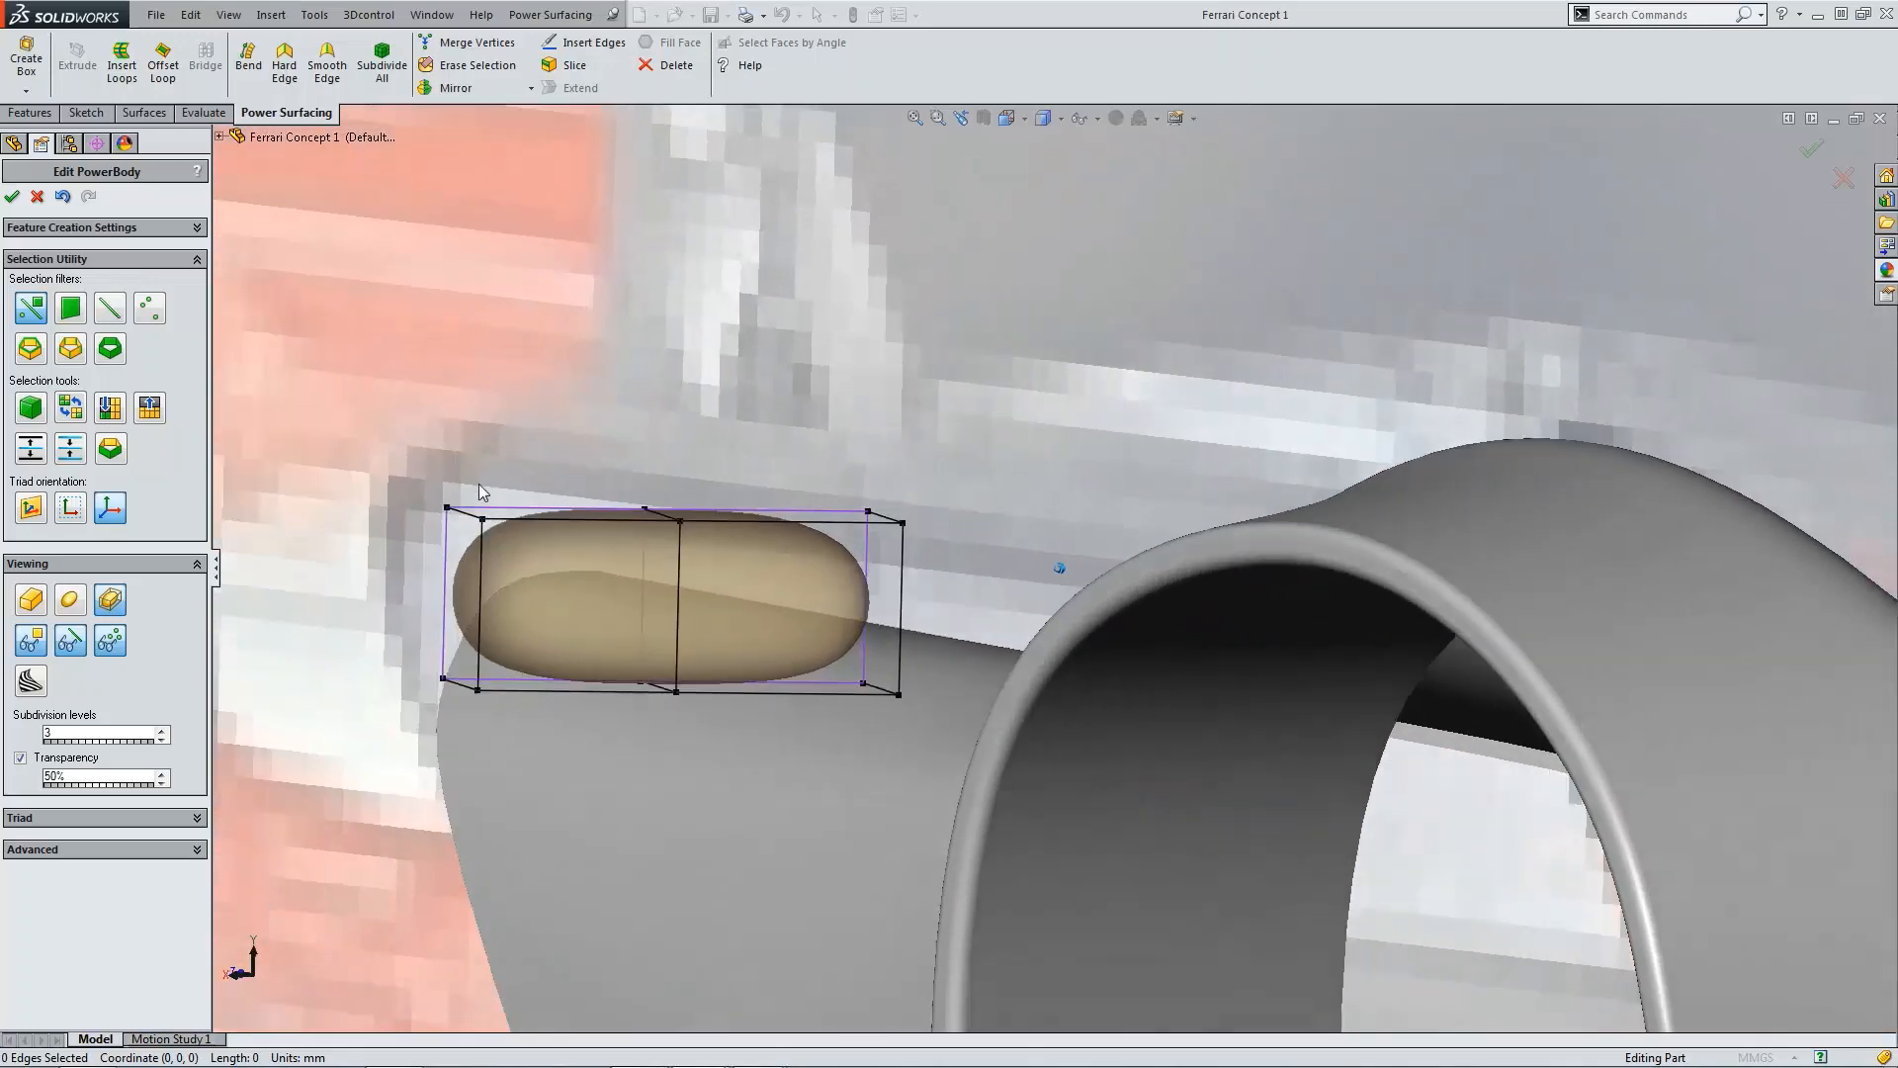
left_click_drag(431, 467, 513, 522)
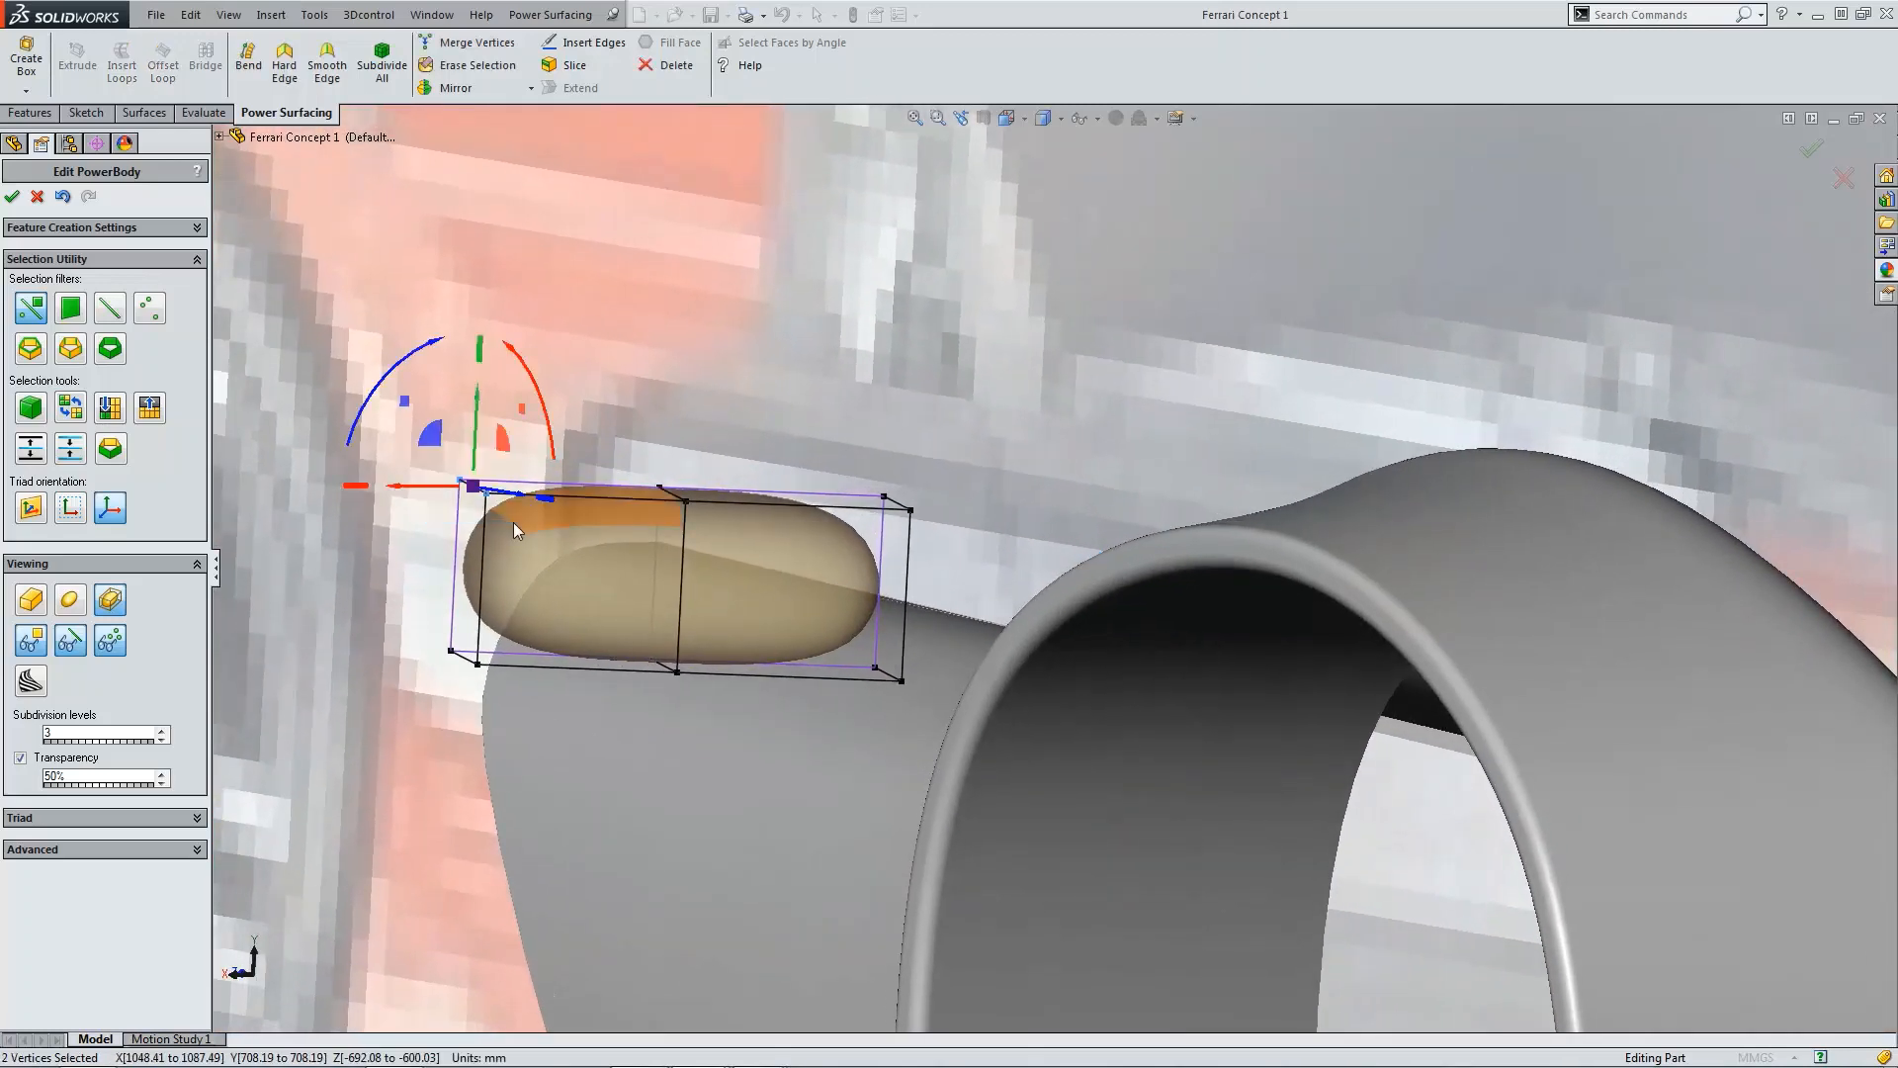
left_click_drag(483, 444, 481, 447)
left_click_drag(477, 466, 477, 467)
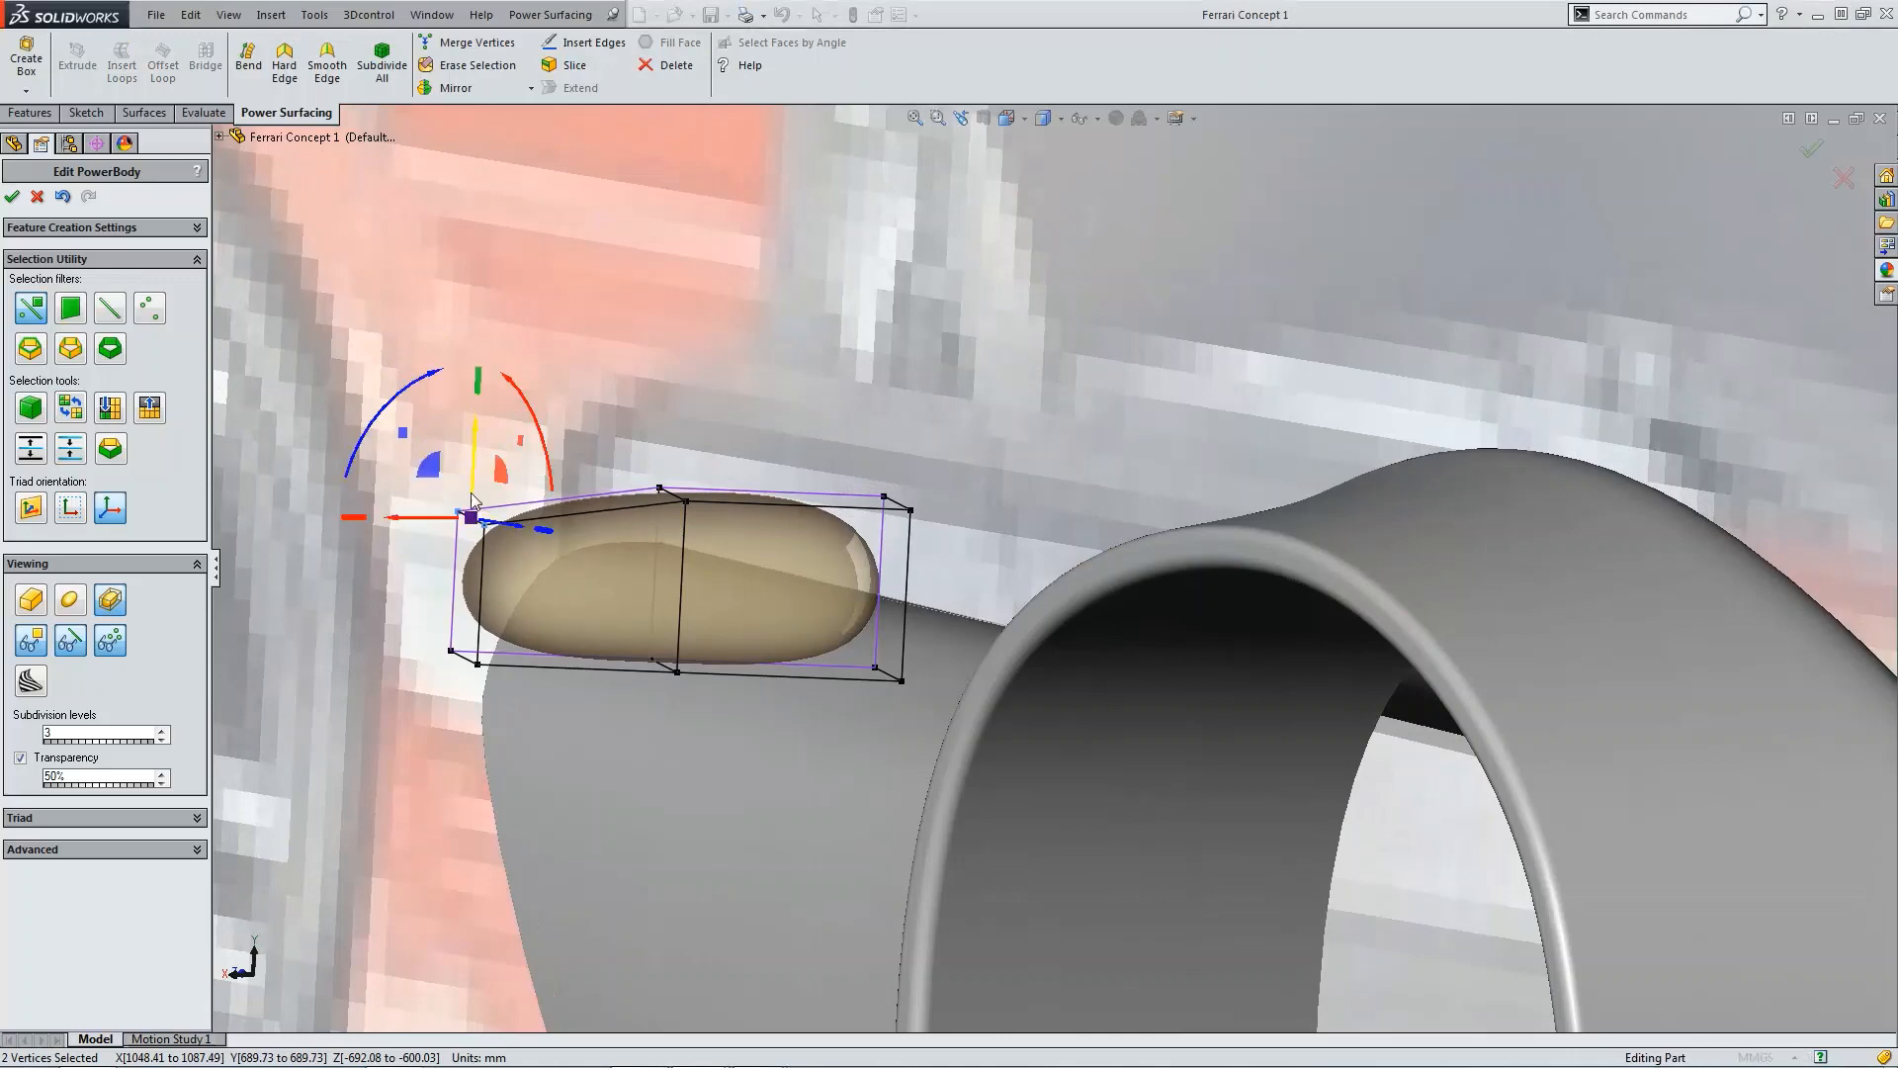
left_click_drag(422, 614, 506, 704)
left_click_drag(471, 631, 469, 602)
scroll(547, 762, "up", 2)
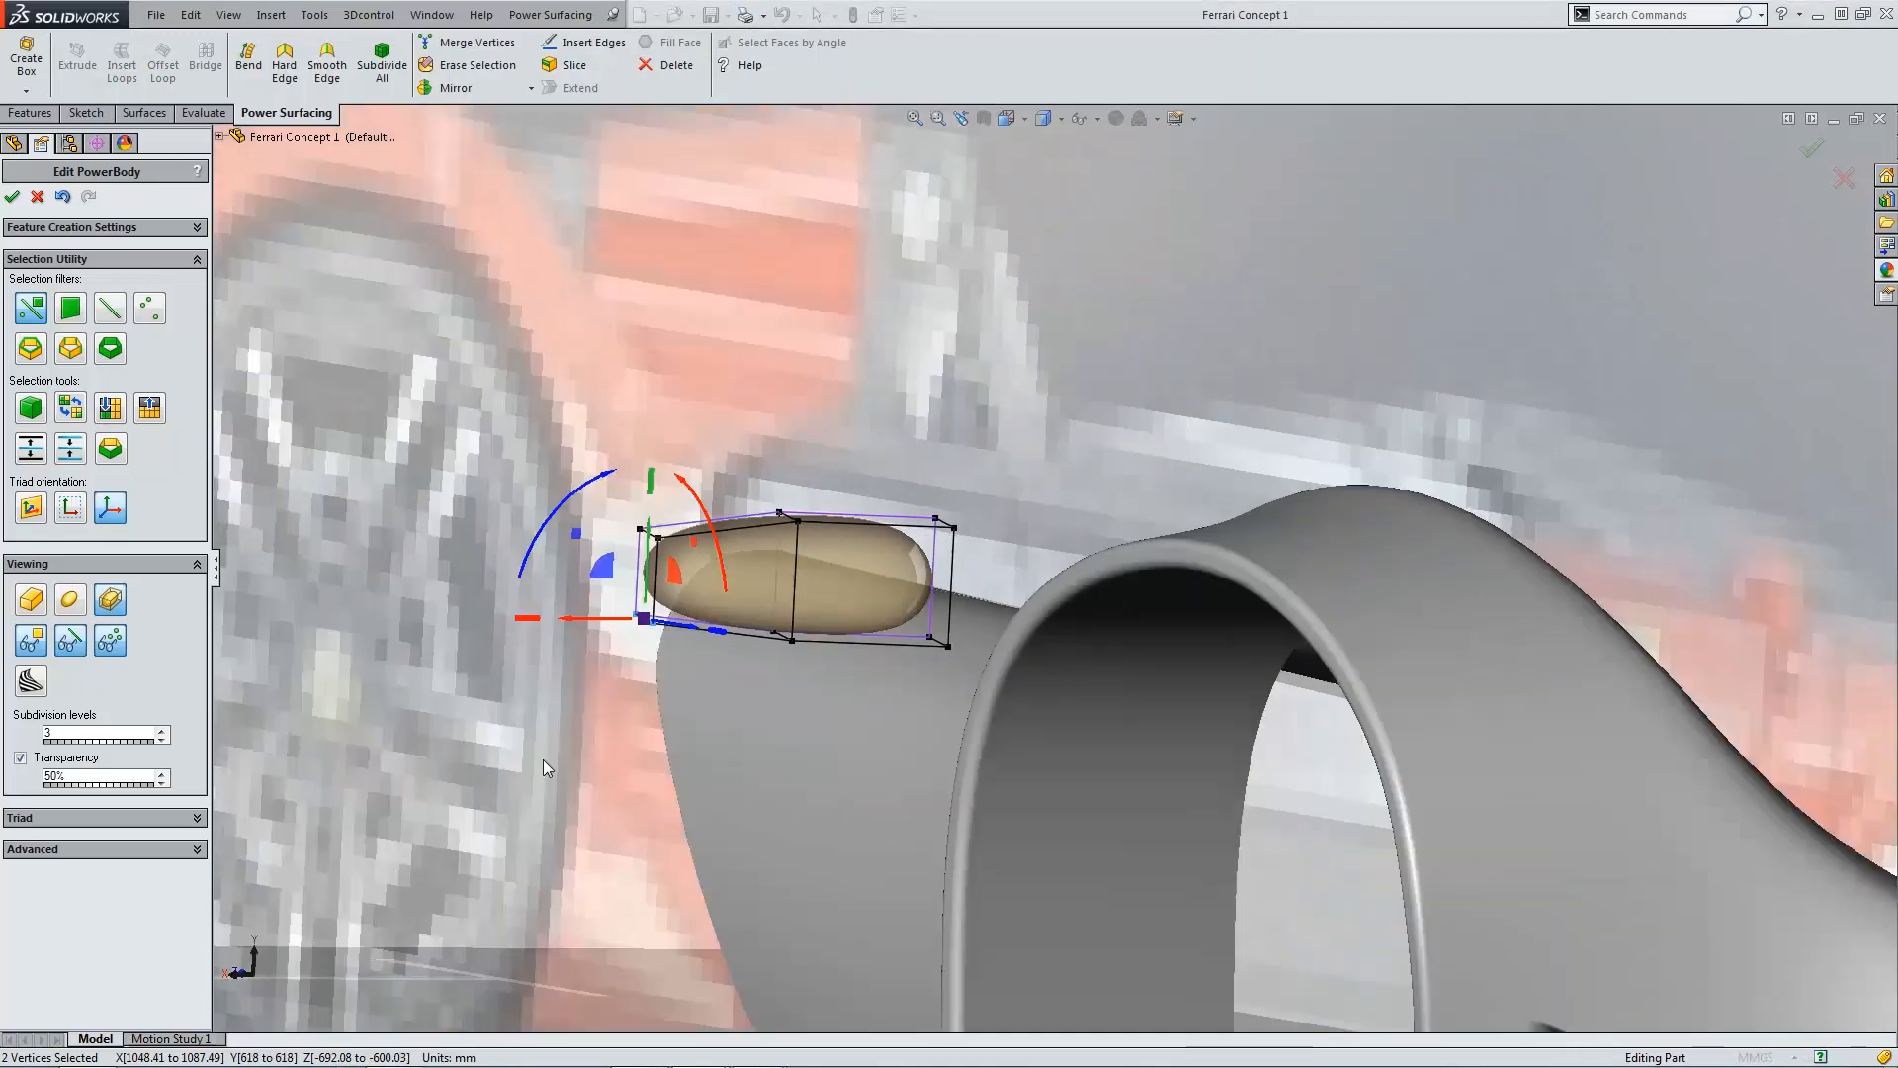
Step: Apply Hard Edge to the box's forward end face and set the edge weight to 25
scroll(615, 616, "down", 4)
left_click(732, 502)
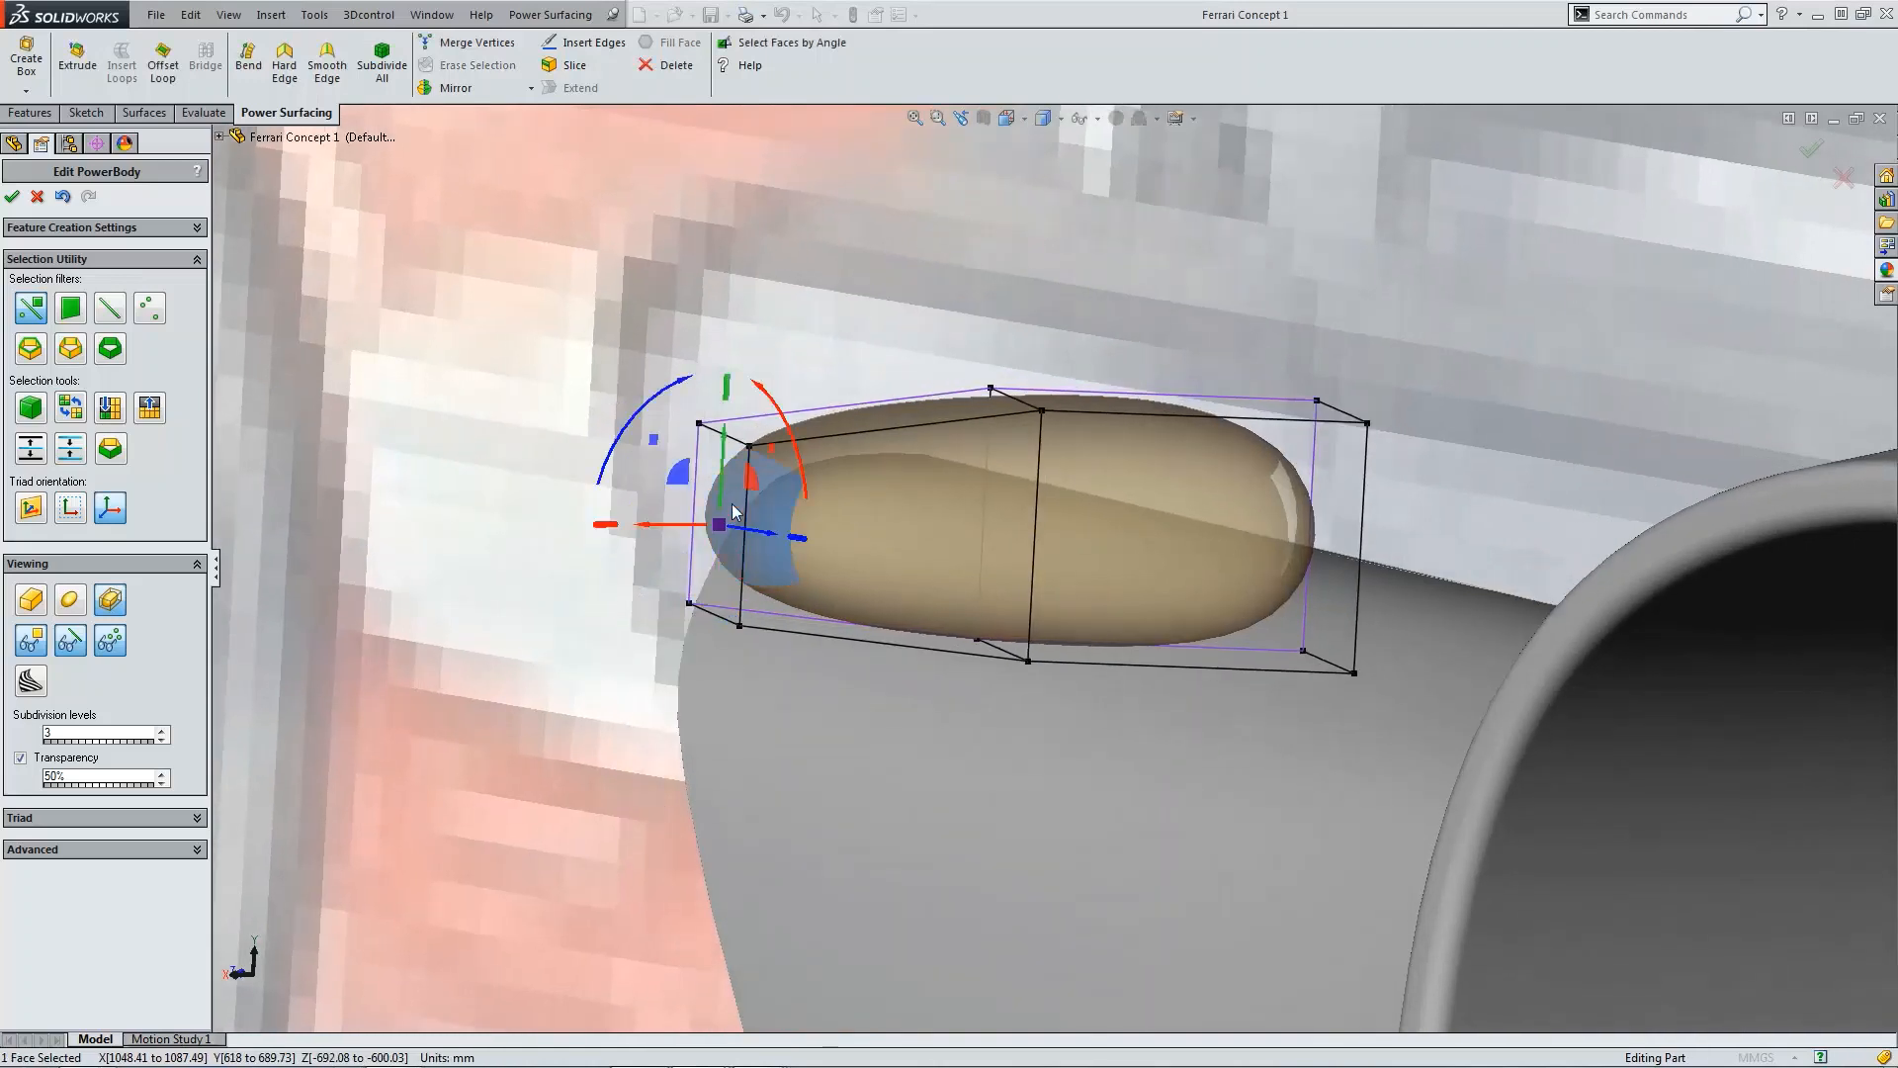
left_click(286, 71)
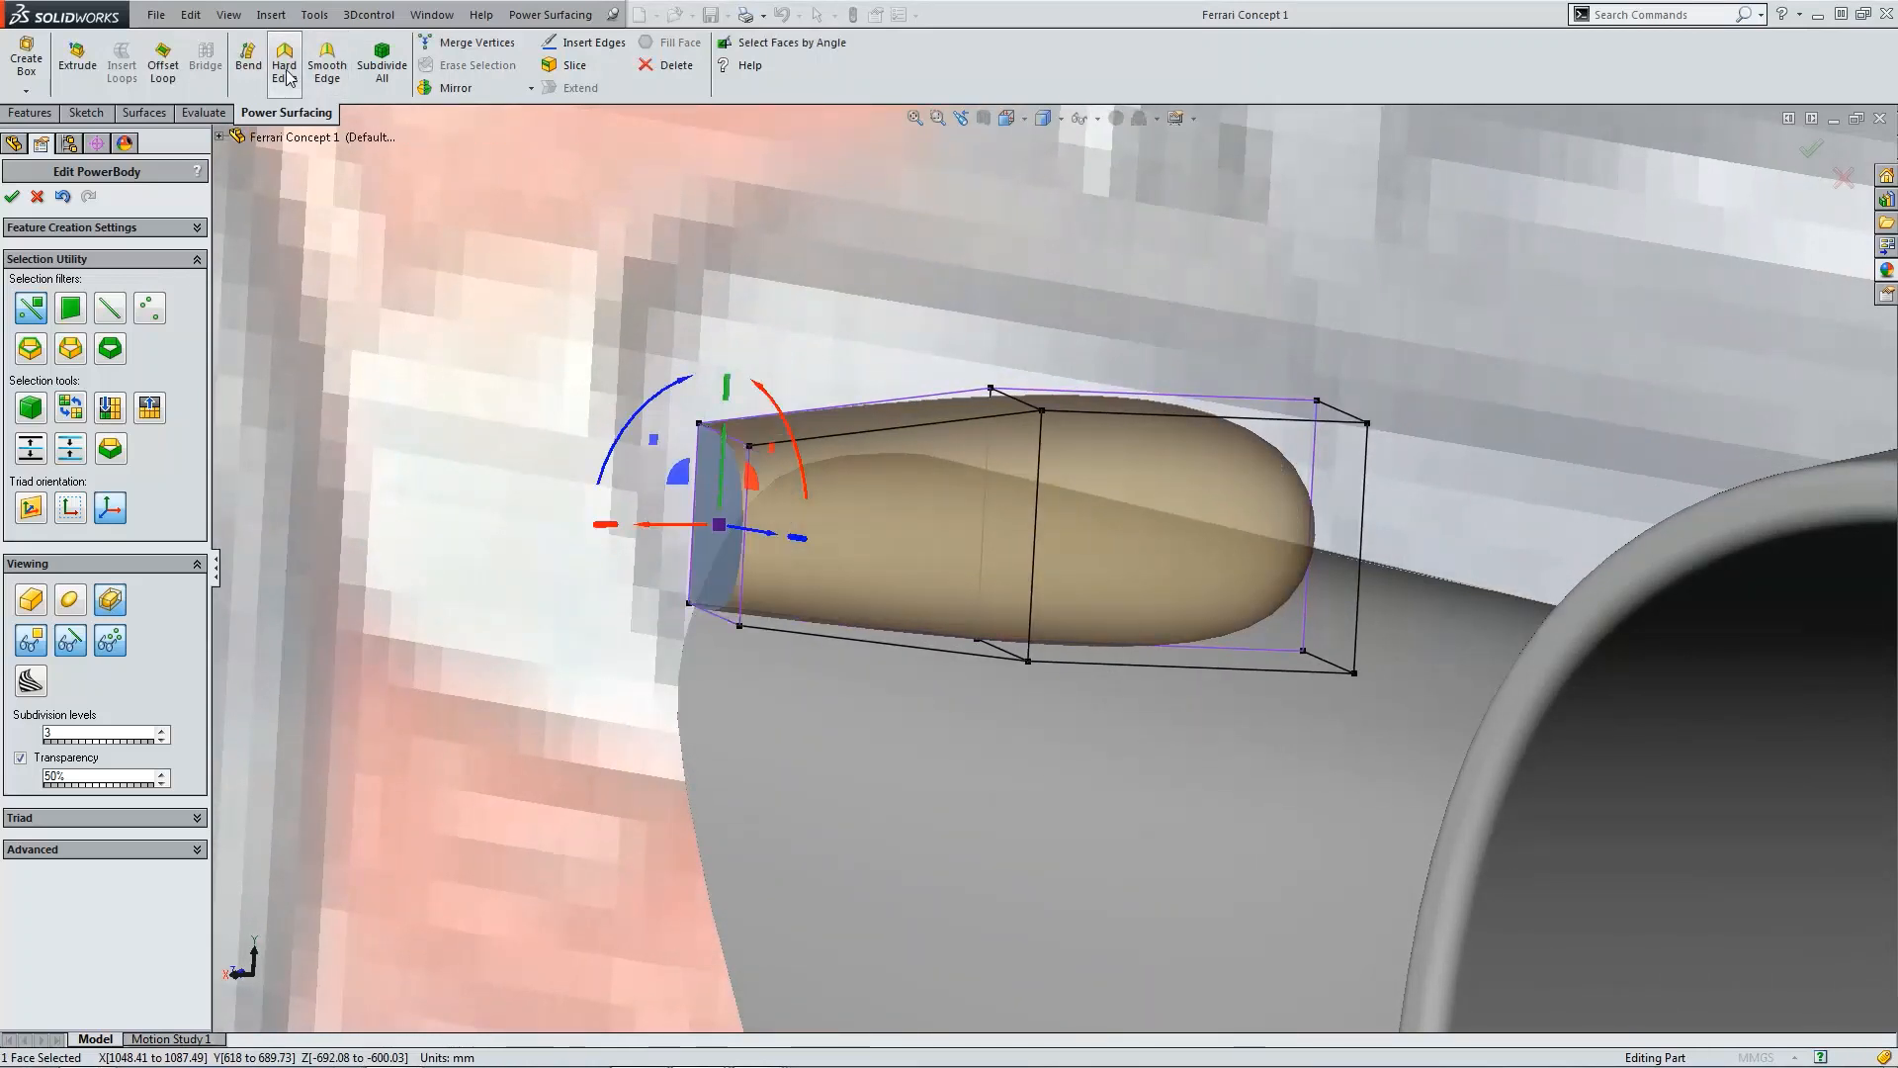
left_click(111, 850)
left_click(21, 892)
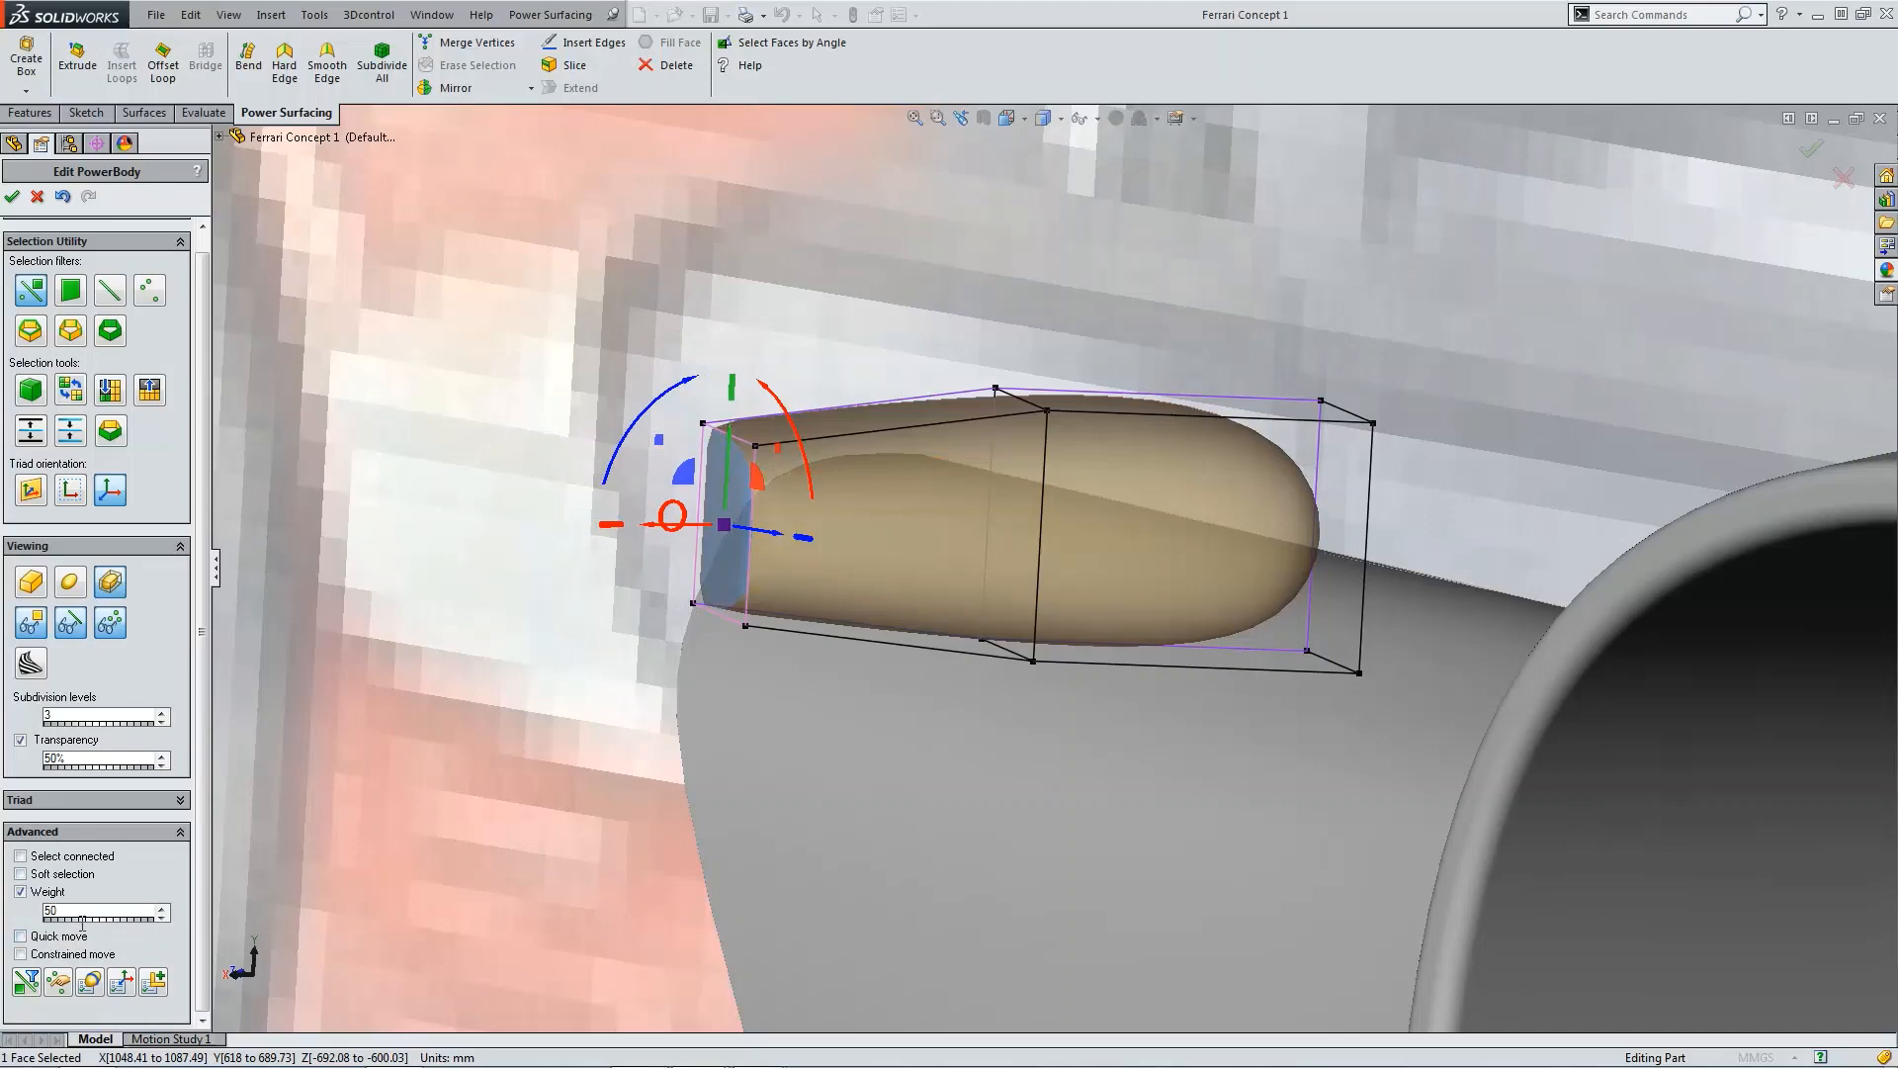
type("25")
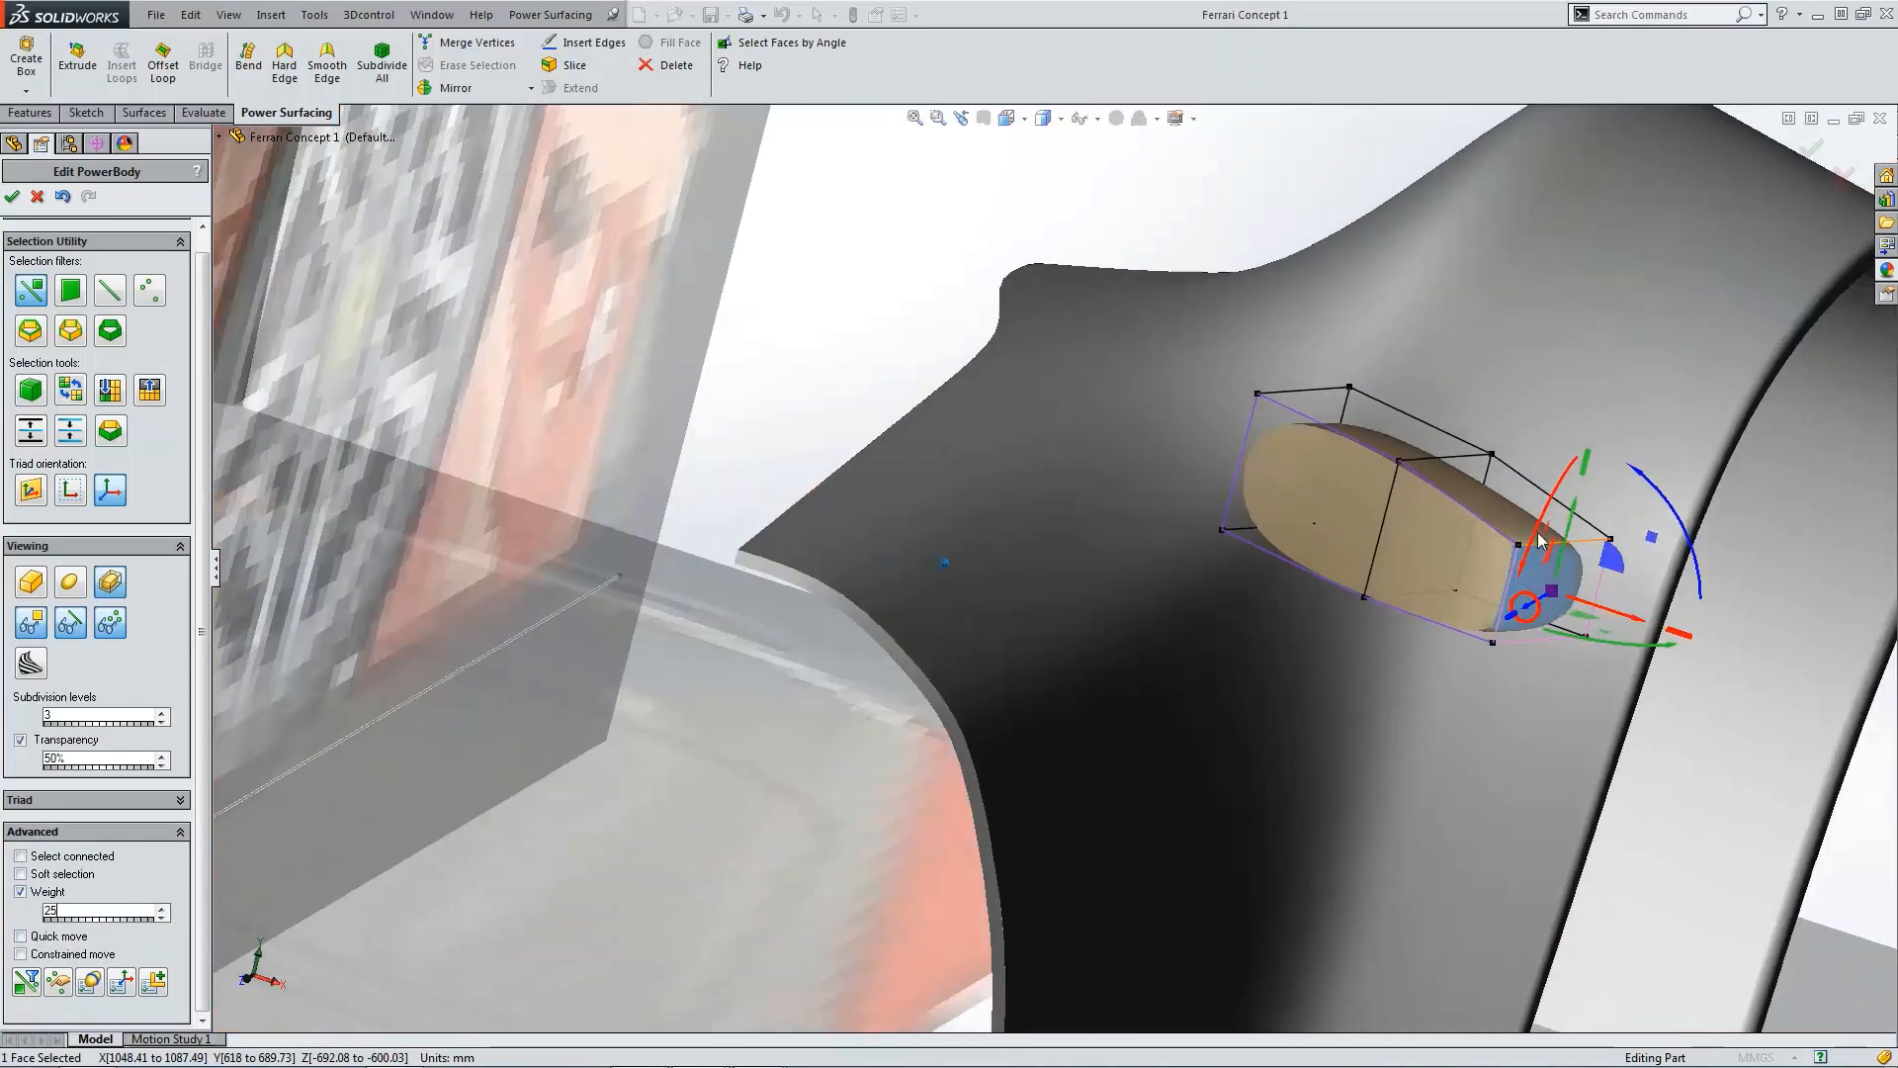
Step: Select the two faces at the box's opposite end and apply Hard Edge to them
left_click(1510, 634)
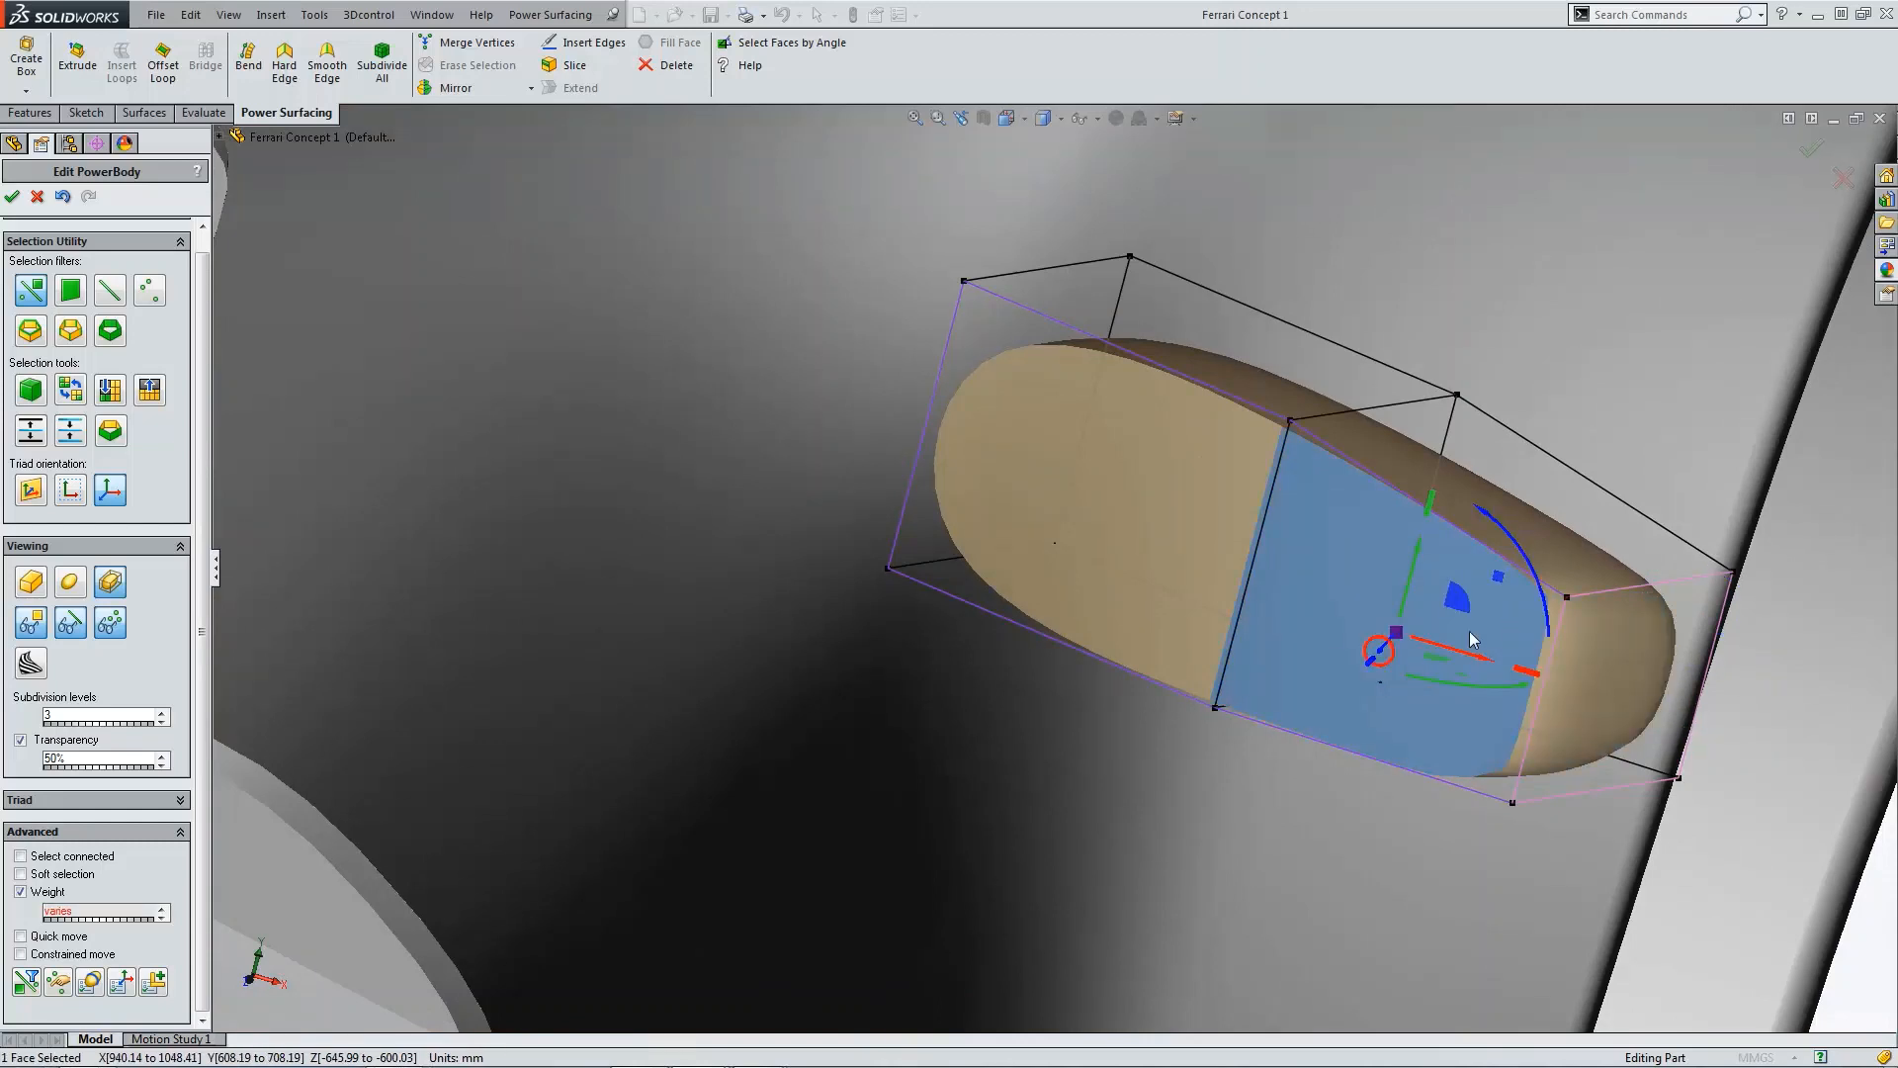
left_click(1169, 548, "ctrl")
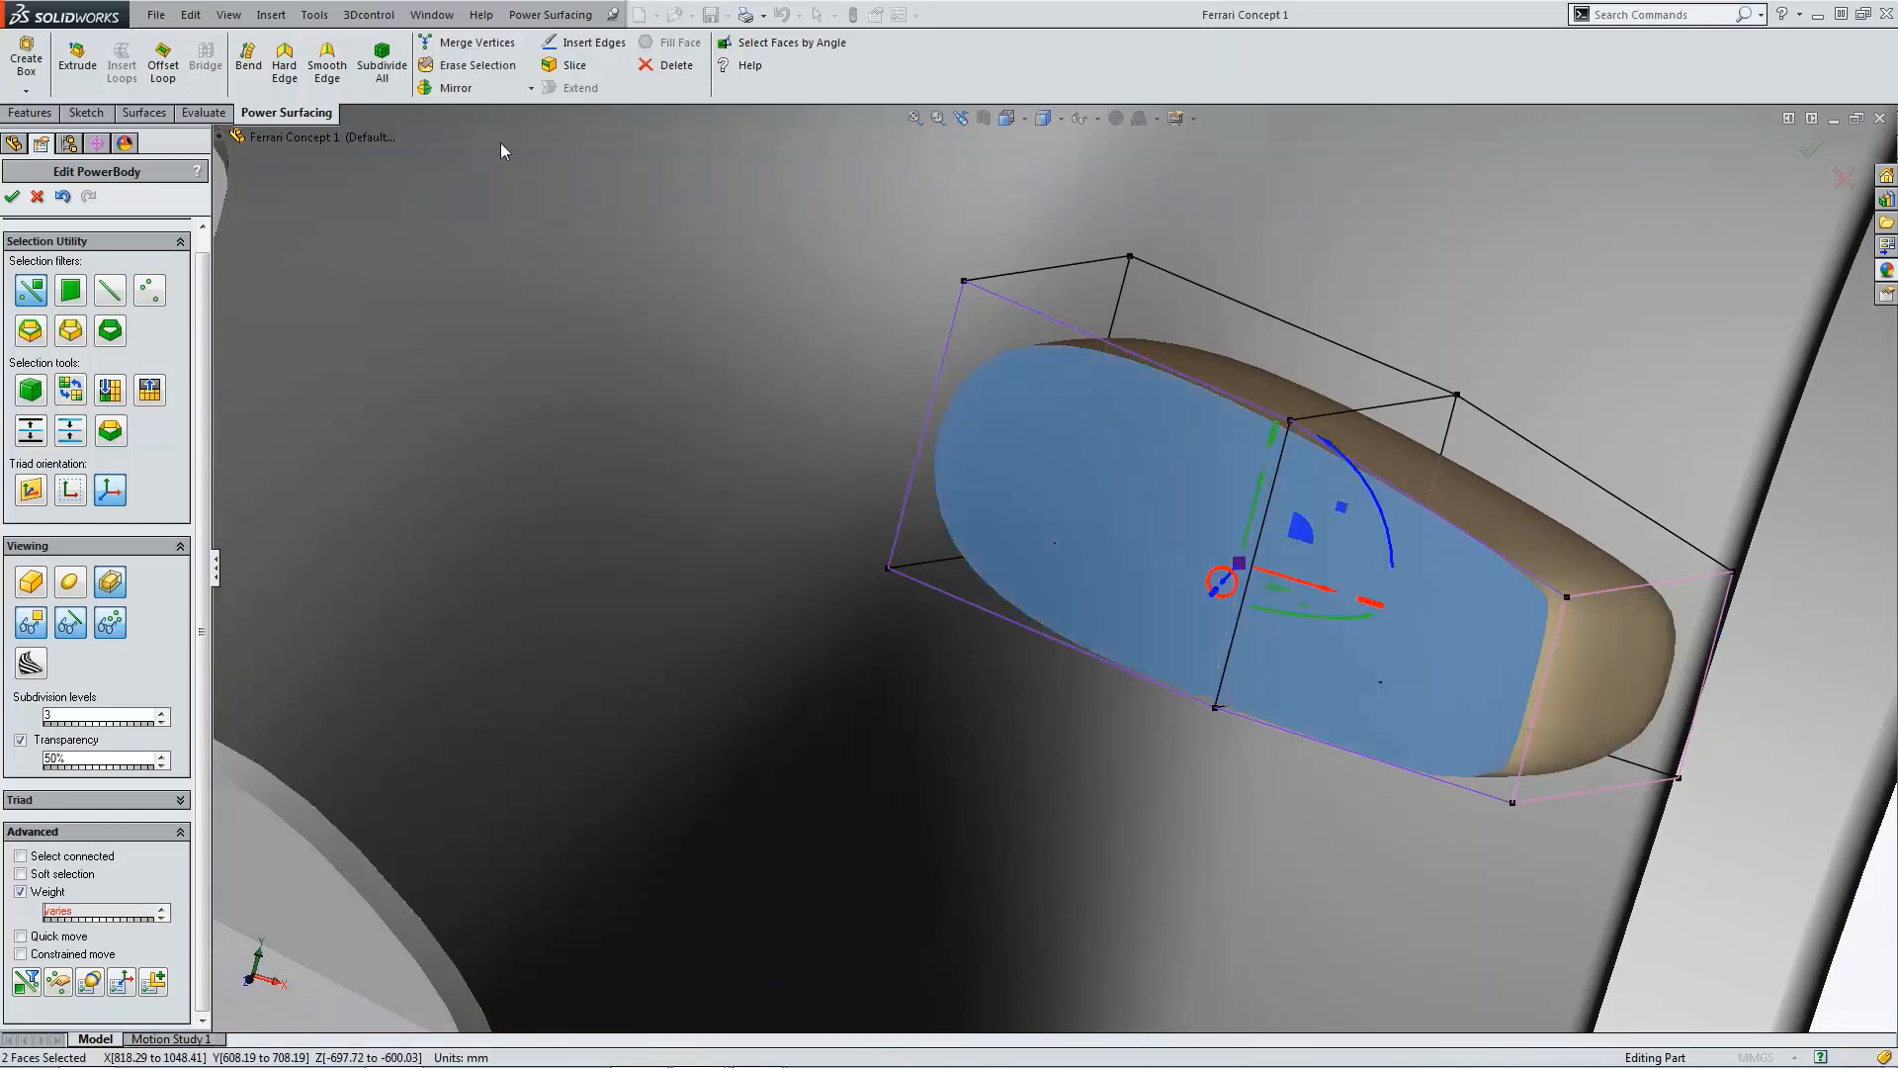
left_click(300, 71)
left_click(1661, 683)
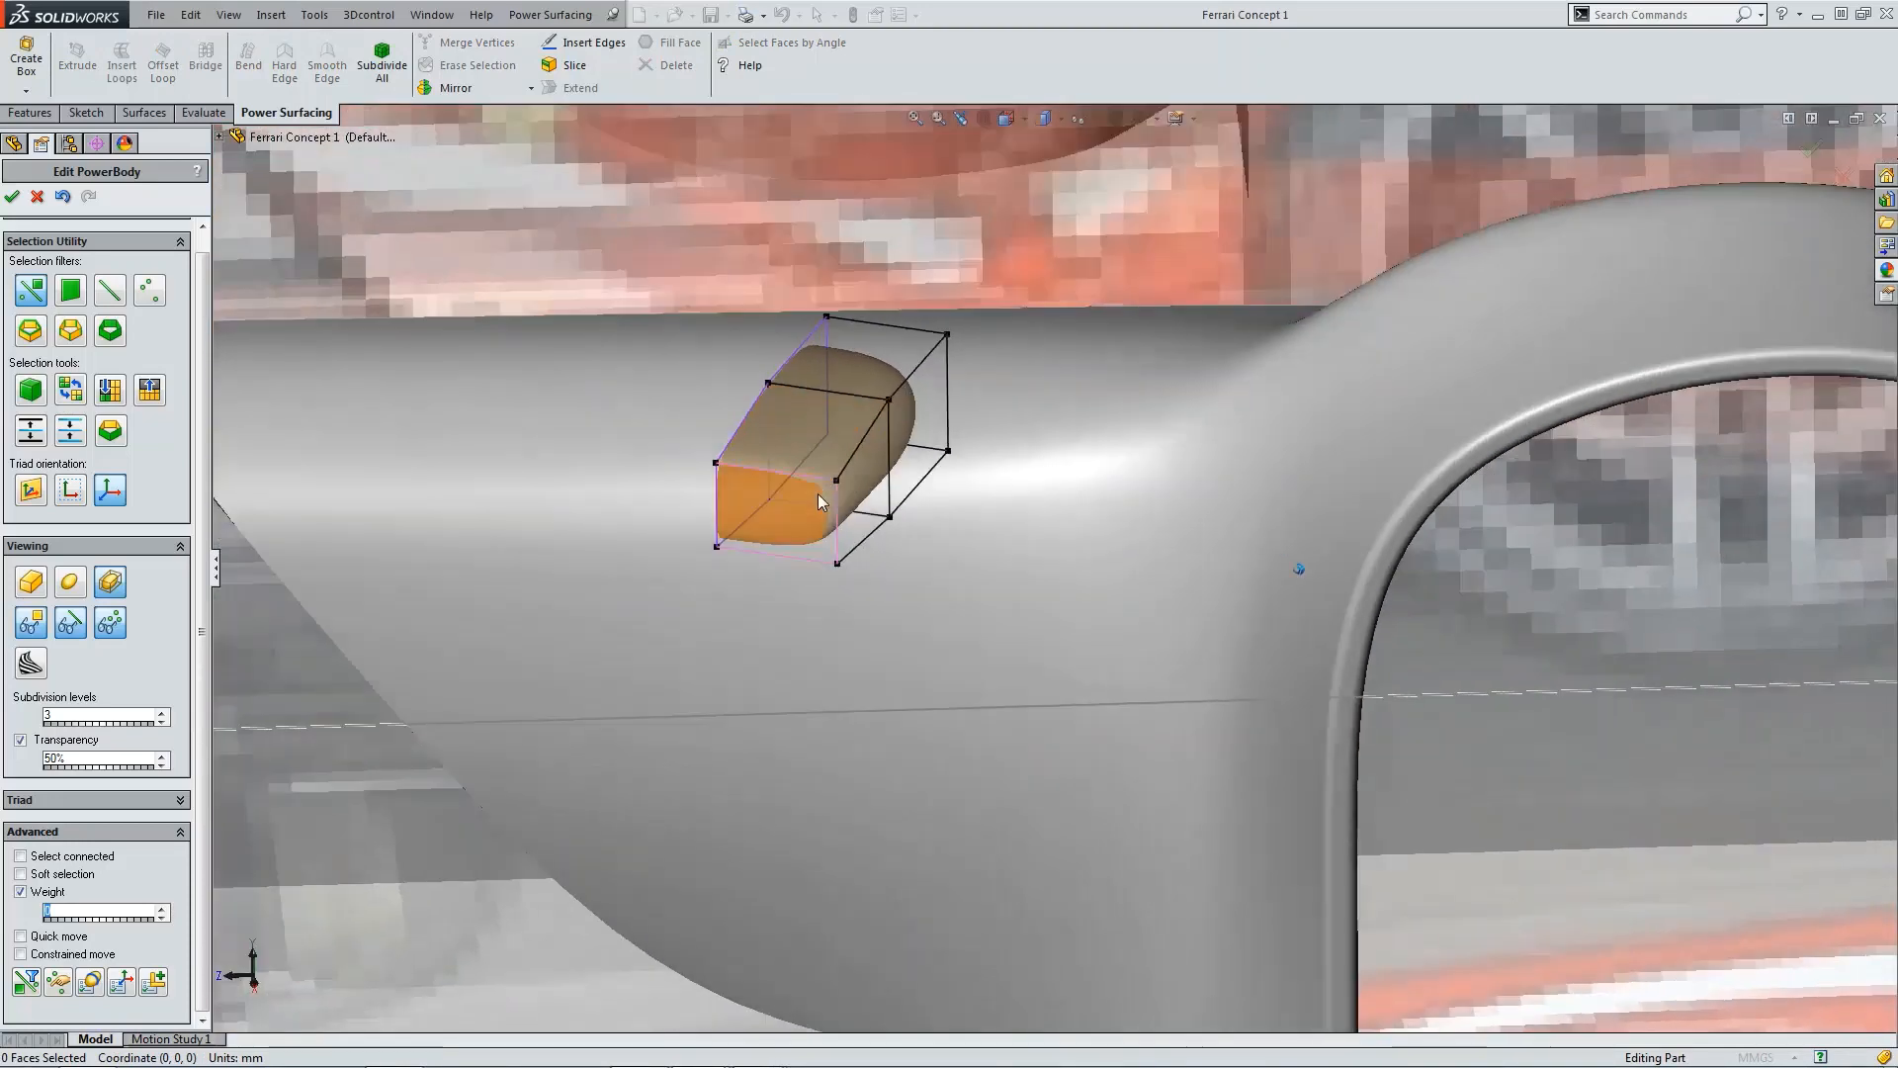
Step: In the Top view, move the box's outer-end vertices to taper its plan outline
key("ctrl+5")
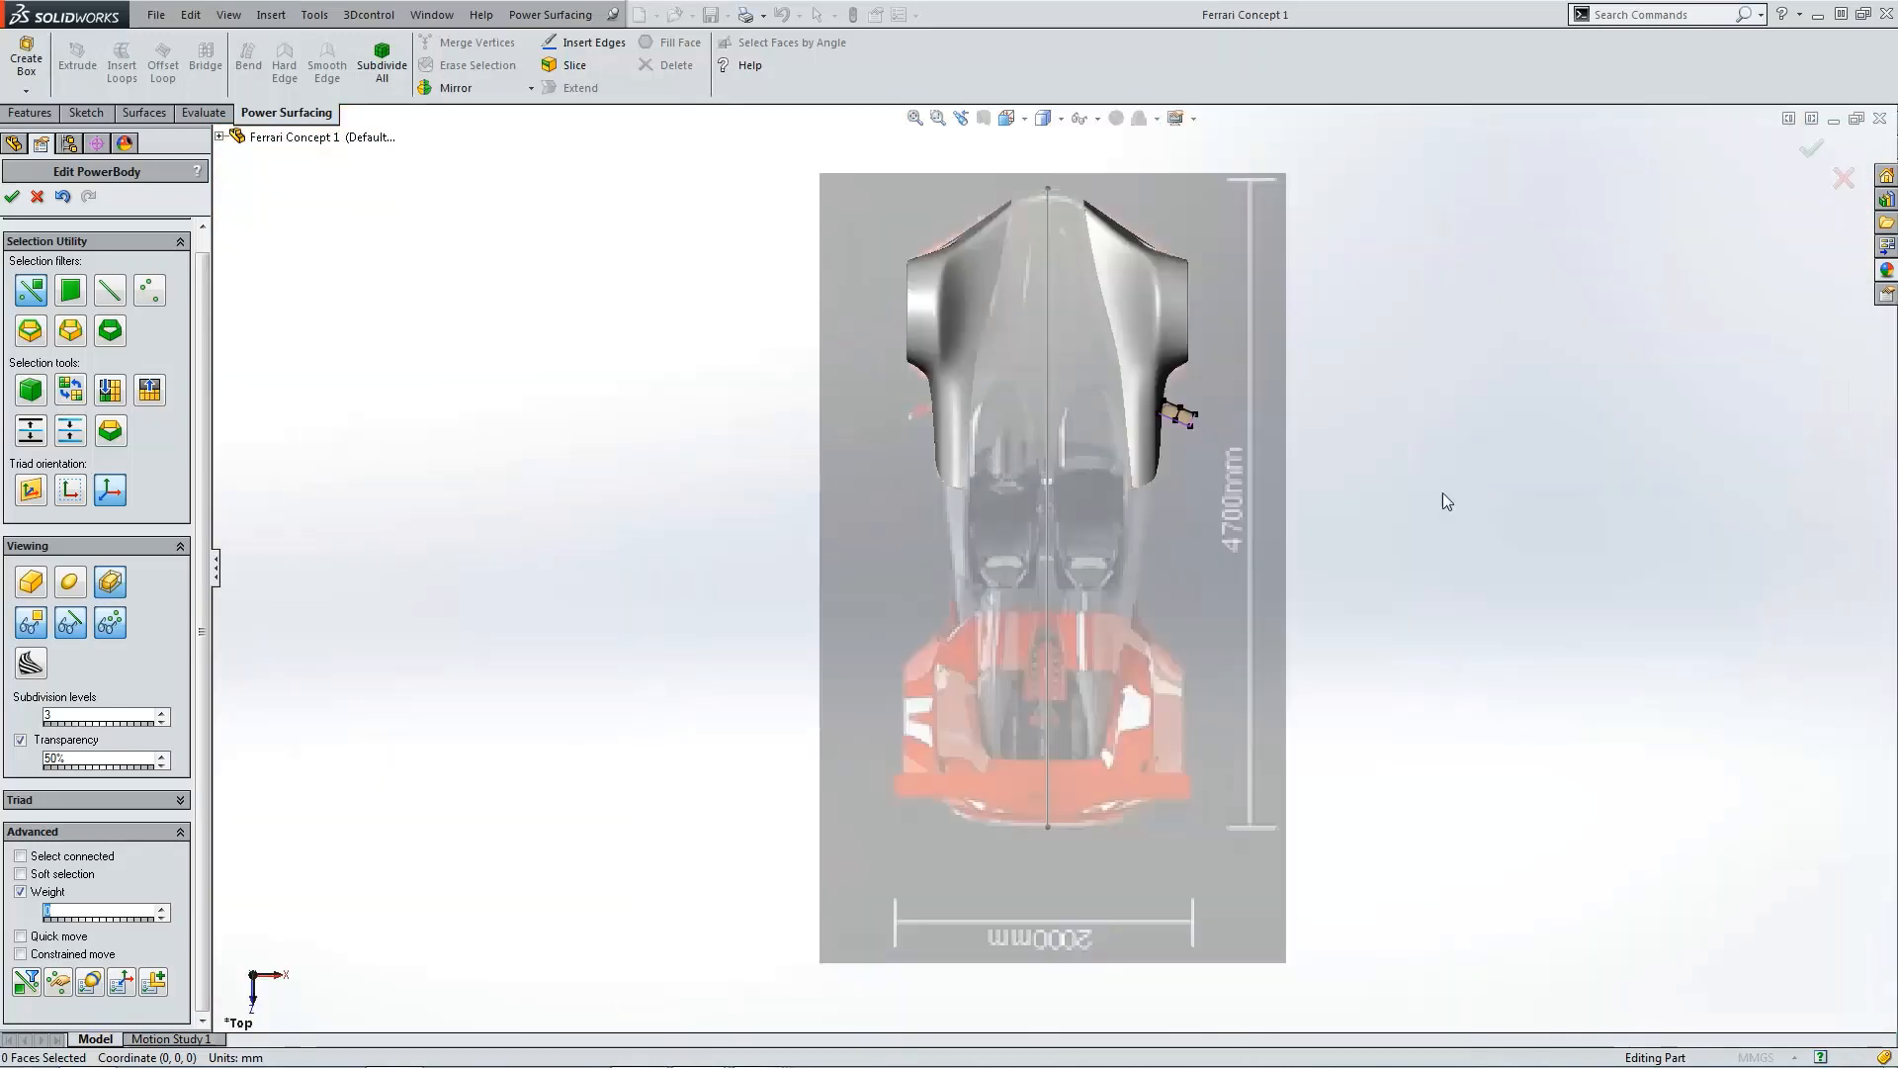
scroll(1143, 429, "down", 11)
left_click_drag(1205, 452, 1254, 601)
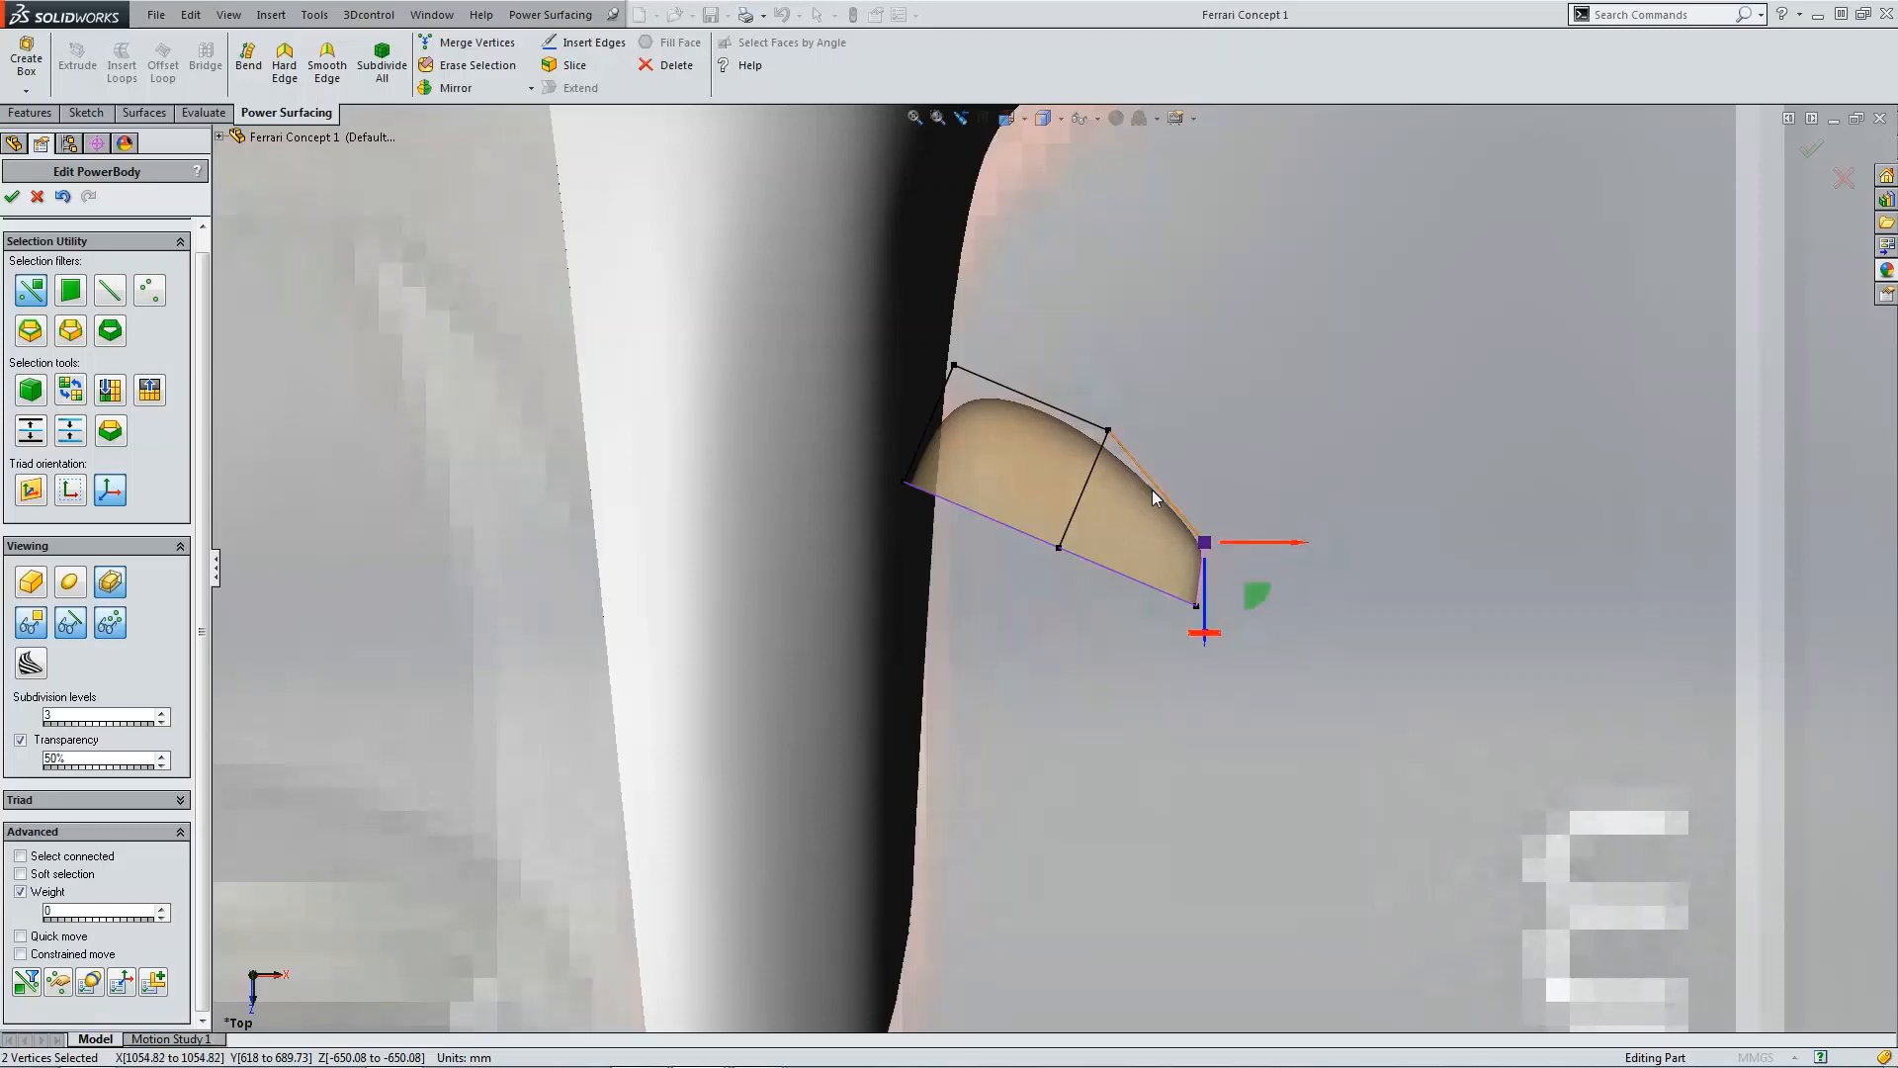
left_click_drag(1065, 366, 1144, 504)
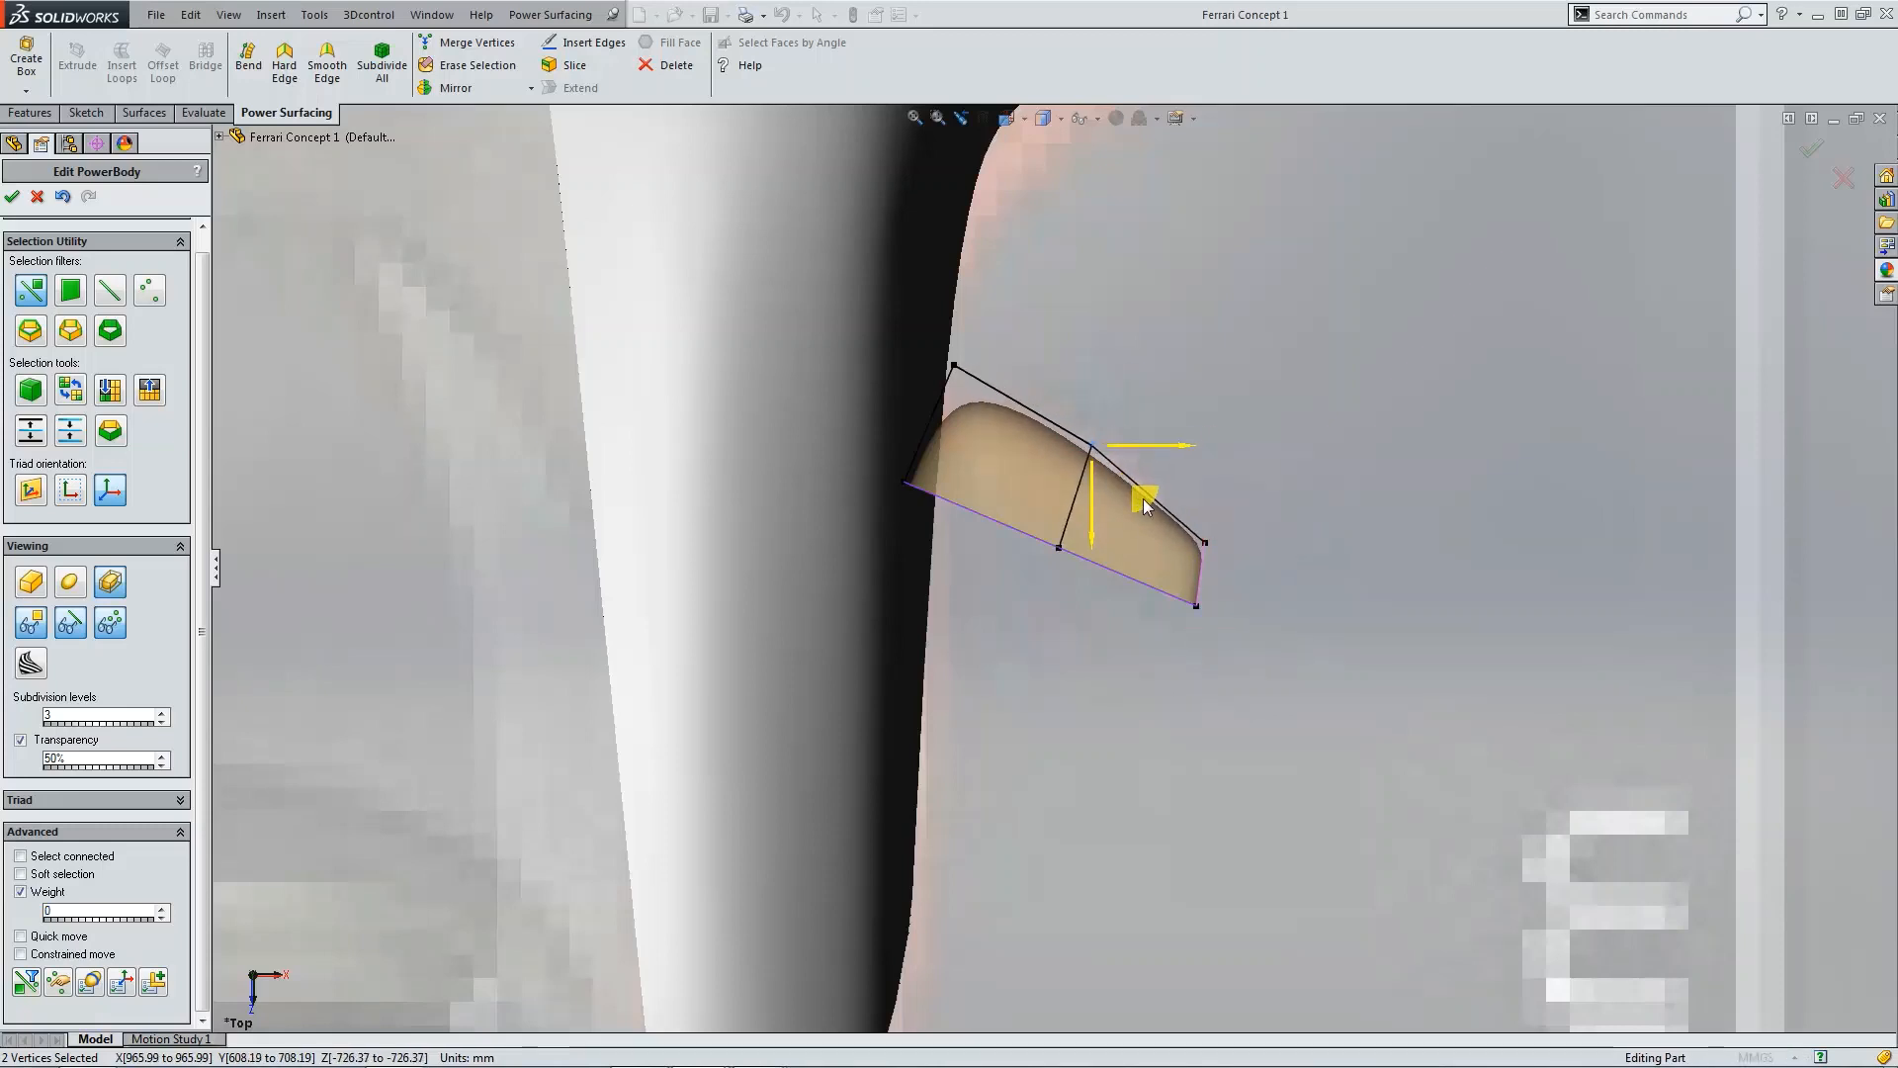
left_click(918, 358)
left_click_drag(999, 405, 1002, 460)
left_click(1333, 436)
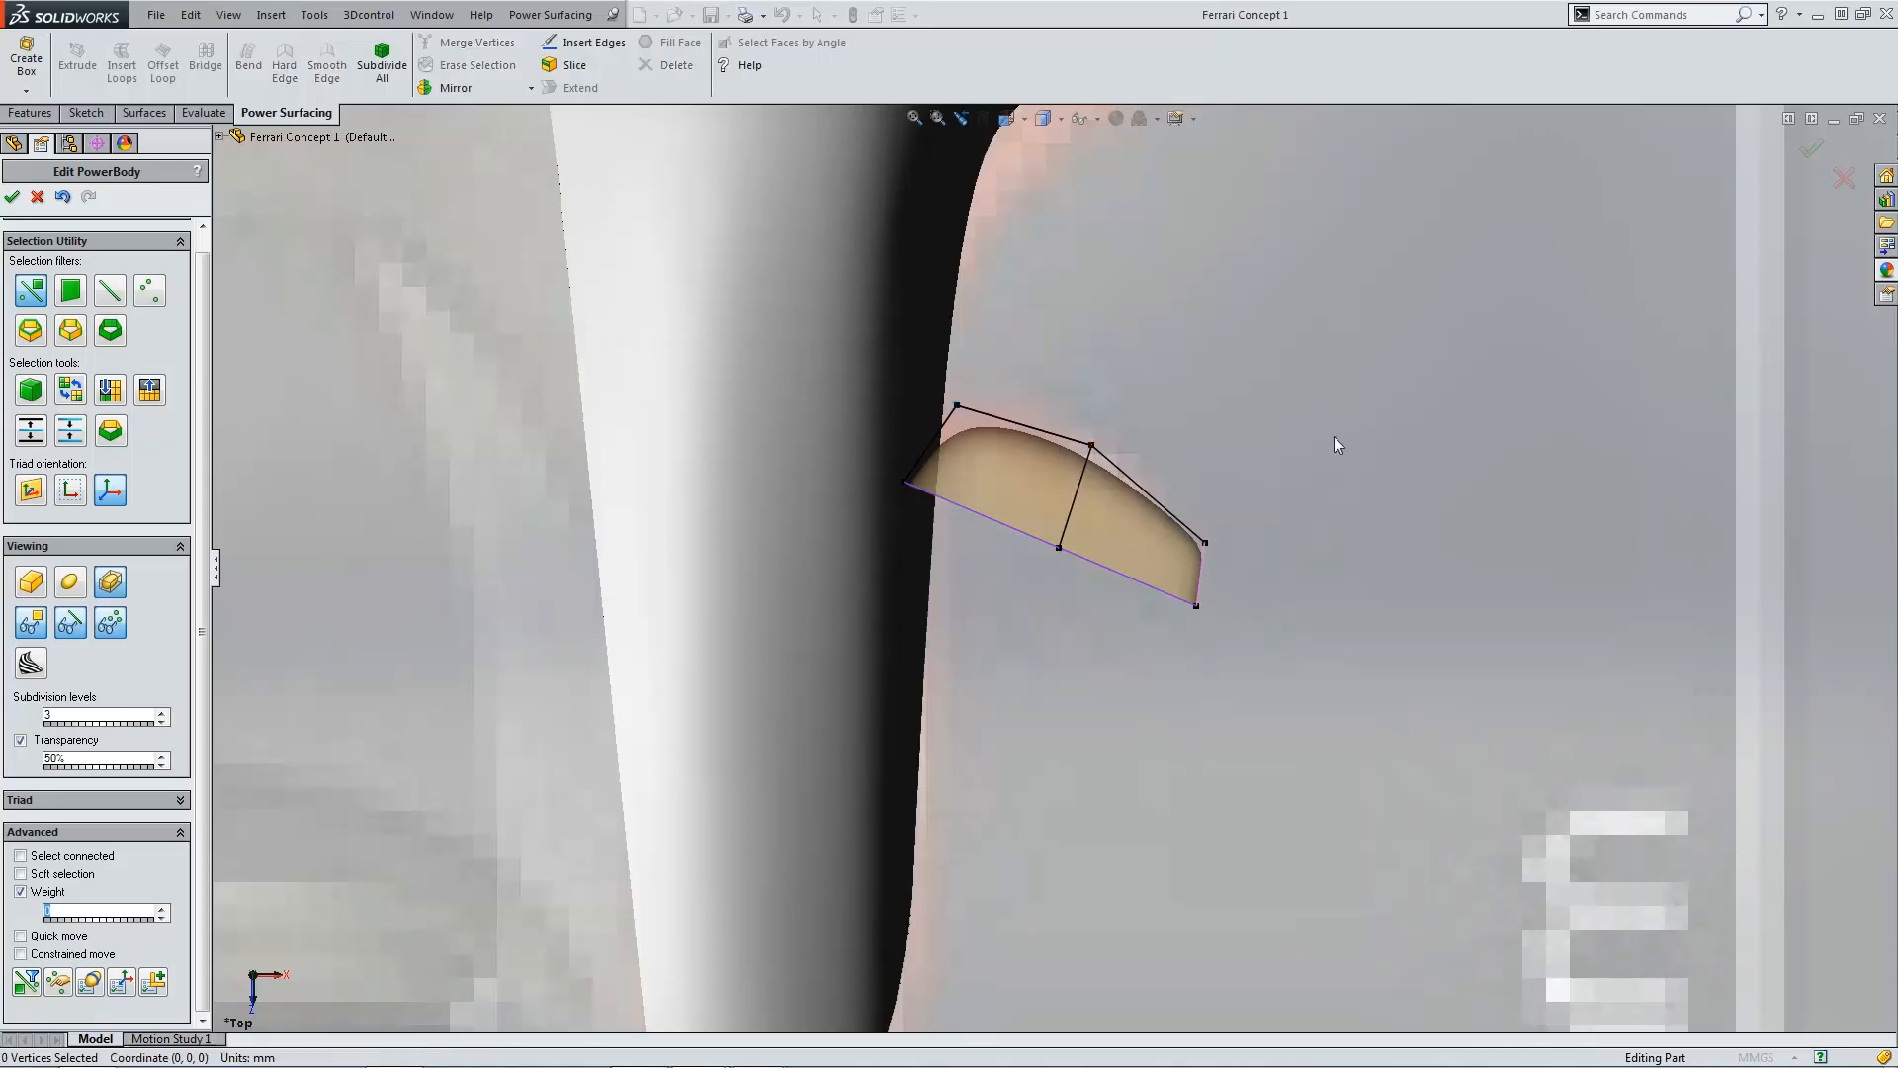
Step: In the Front view, pinch the box's outer end by moving its top and bottom end vertices together
scroll(1320, 442, "up", 3)
key("ctrl+1")
scroll(1355, 594, "down", 5)
scroll(1192, 684, "down", 4)
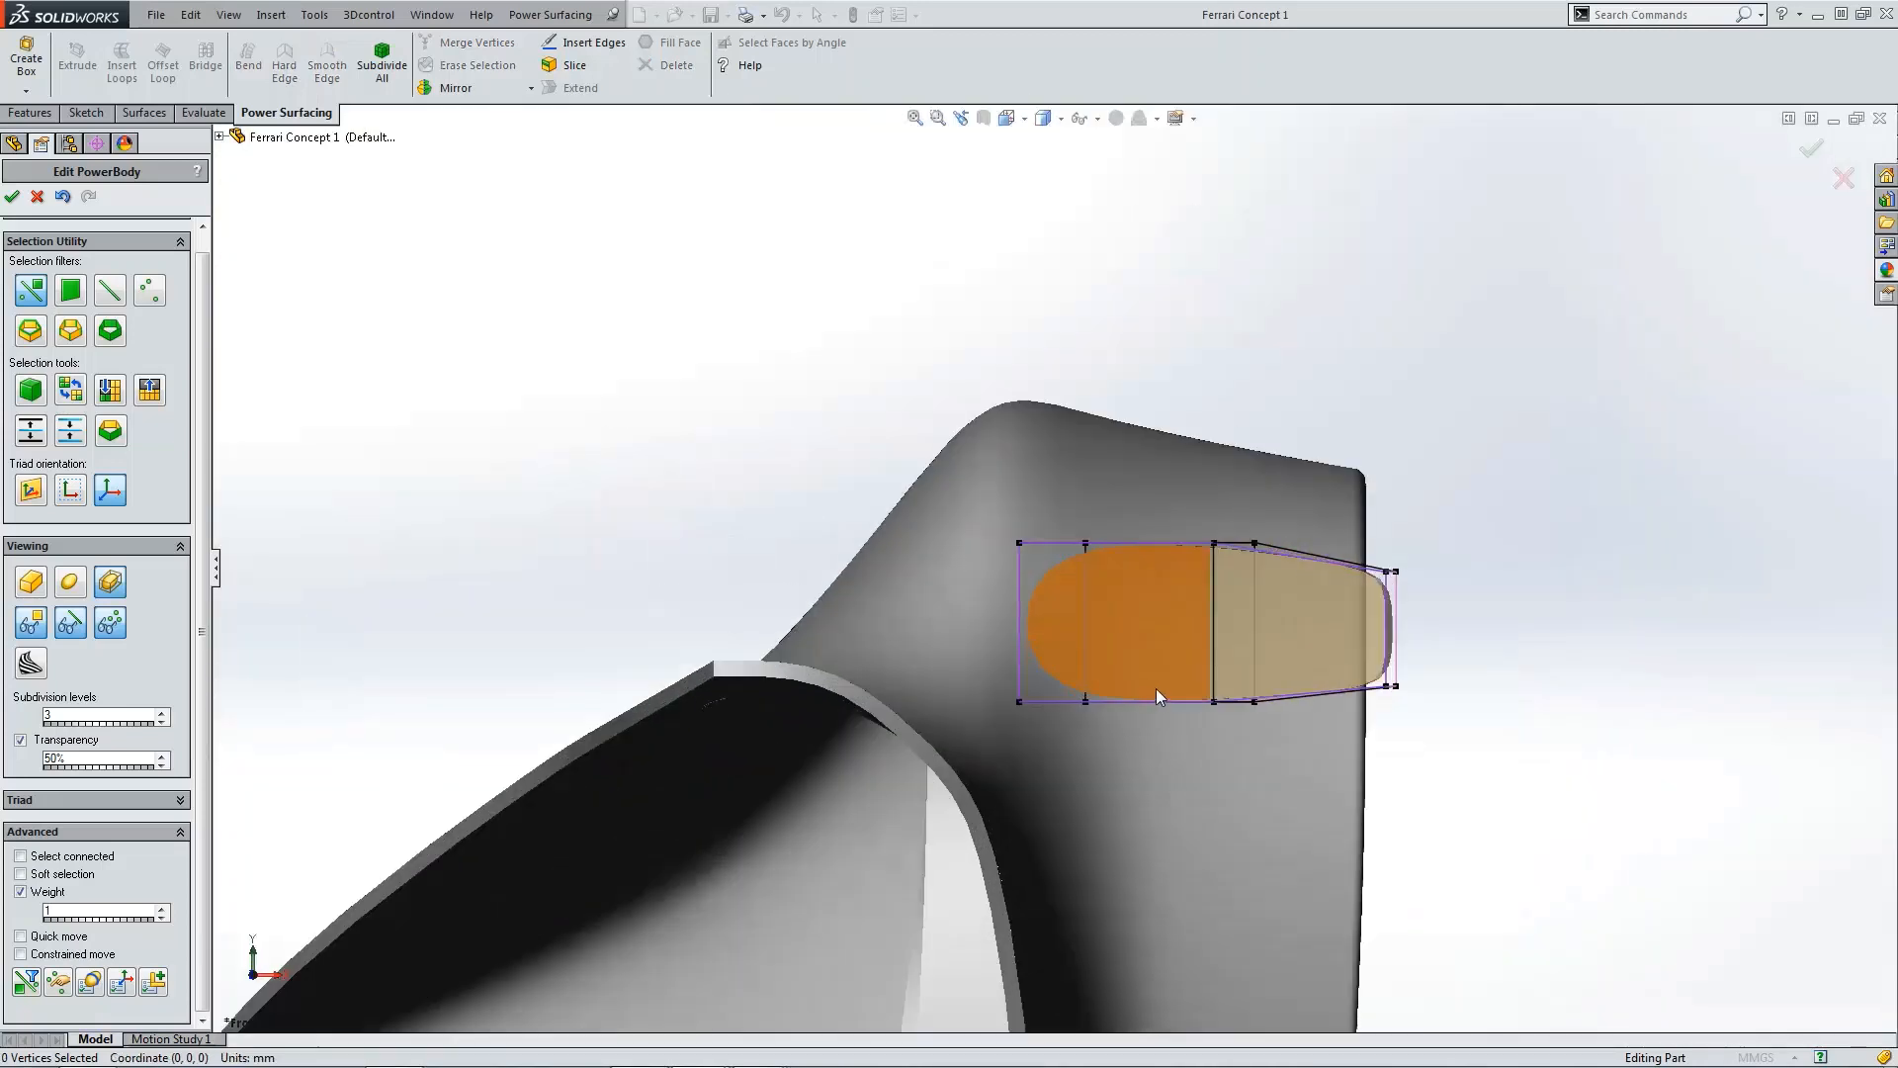
scroll(1430, 682, "down", 2)
left_click_drag(1303, 644, 1398, 716)
left_click_drag(1350, 636, 1348, 613)
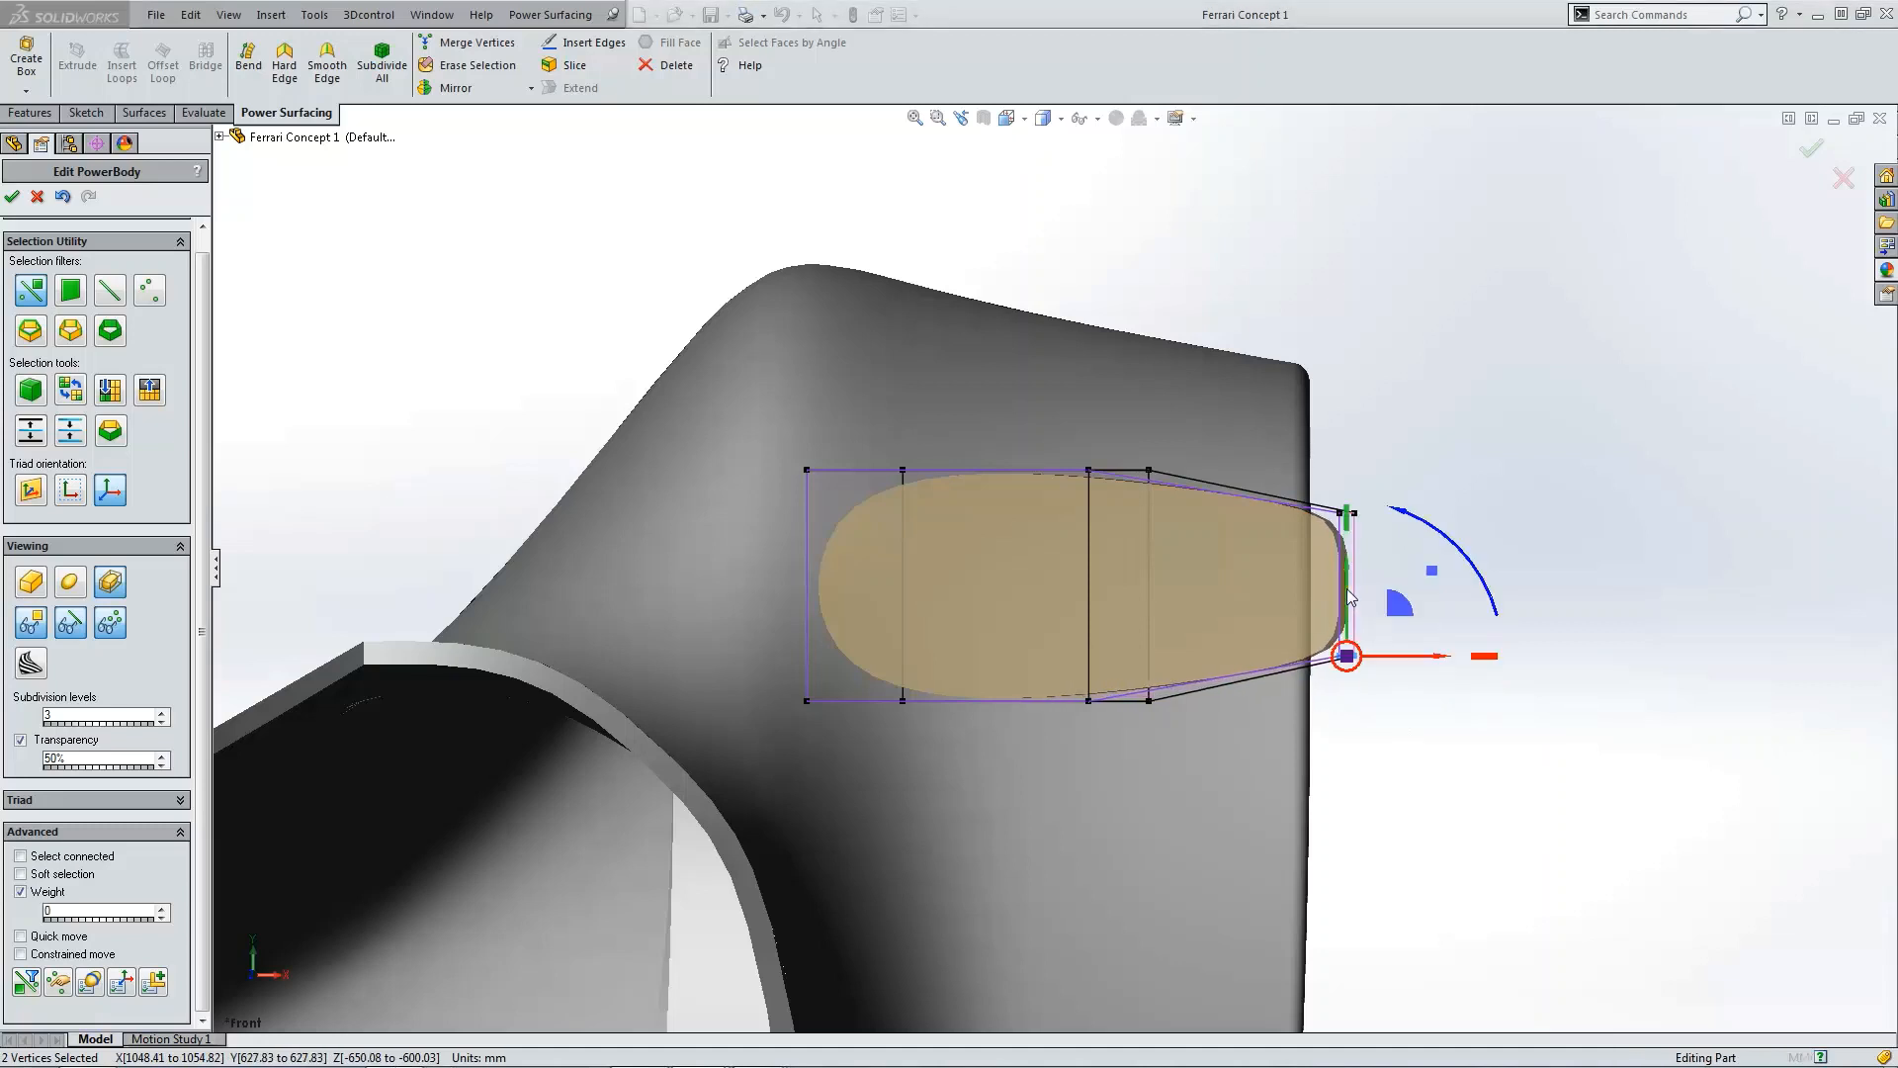
left_click(1323, 457)
left_click_drag(1380, 526, 1350, 496)
left_click(1192, 409)
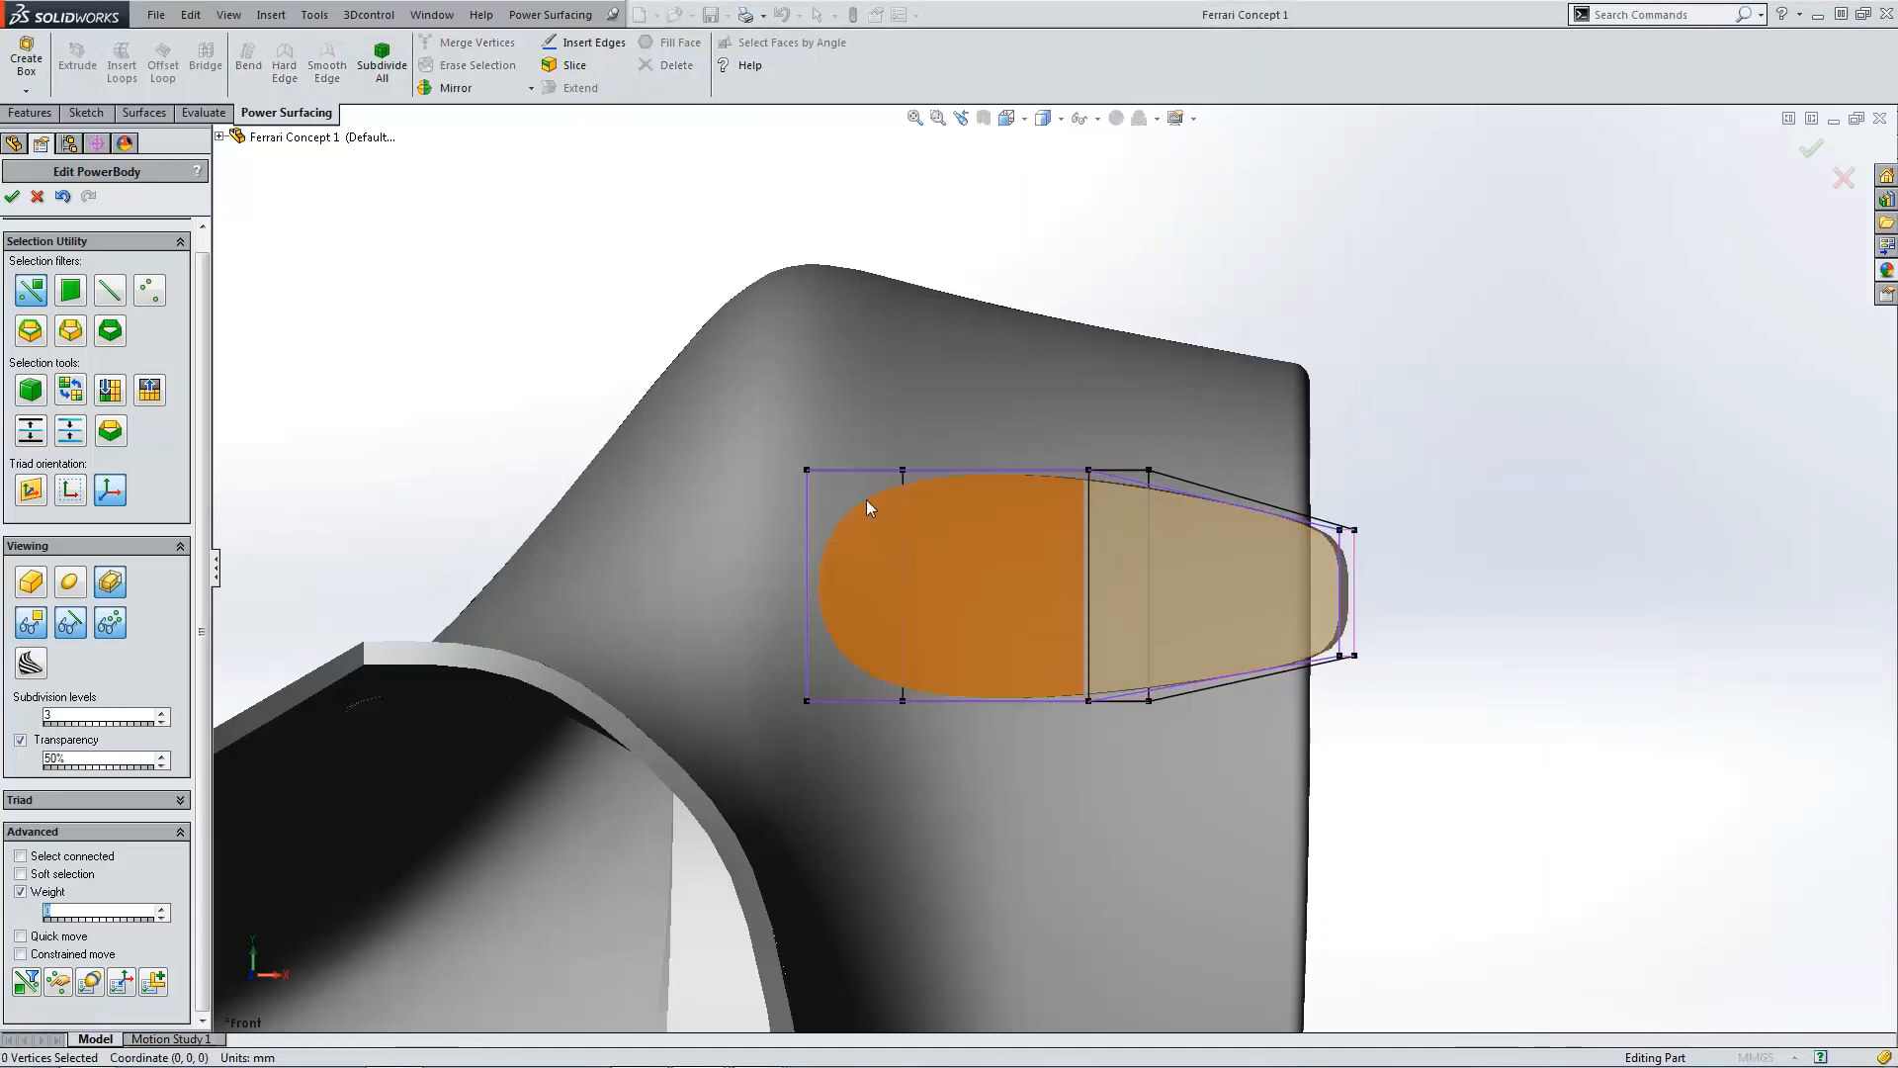
Step: Move the inner-end top and bottom vertices slightly inward in the Front view
left_click_drag(965, 514, 965, 514)
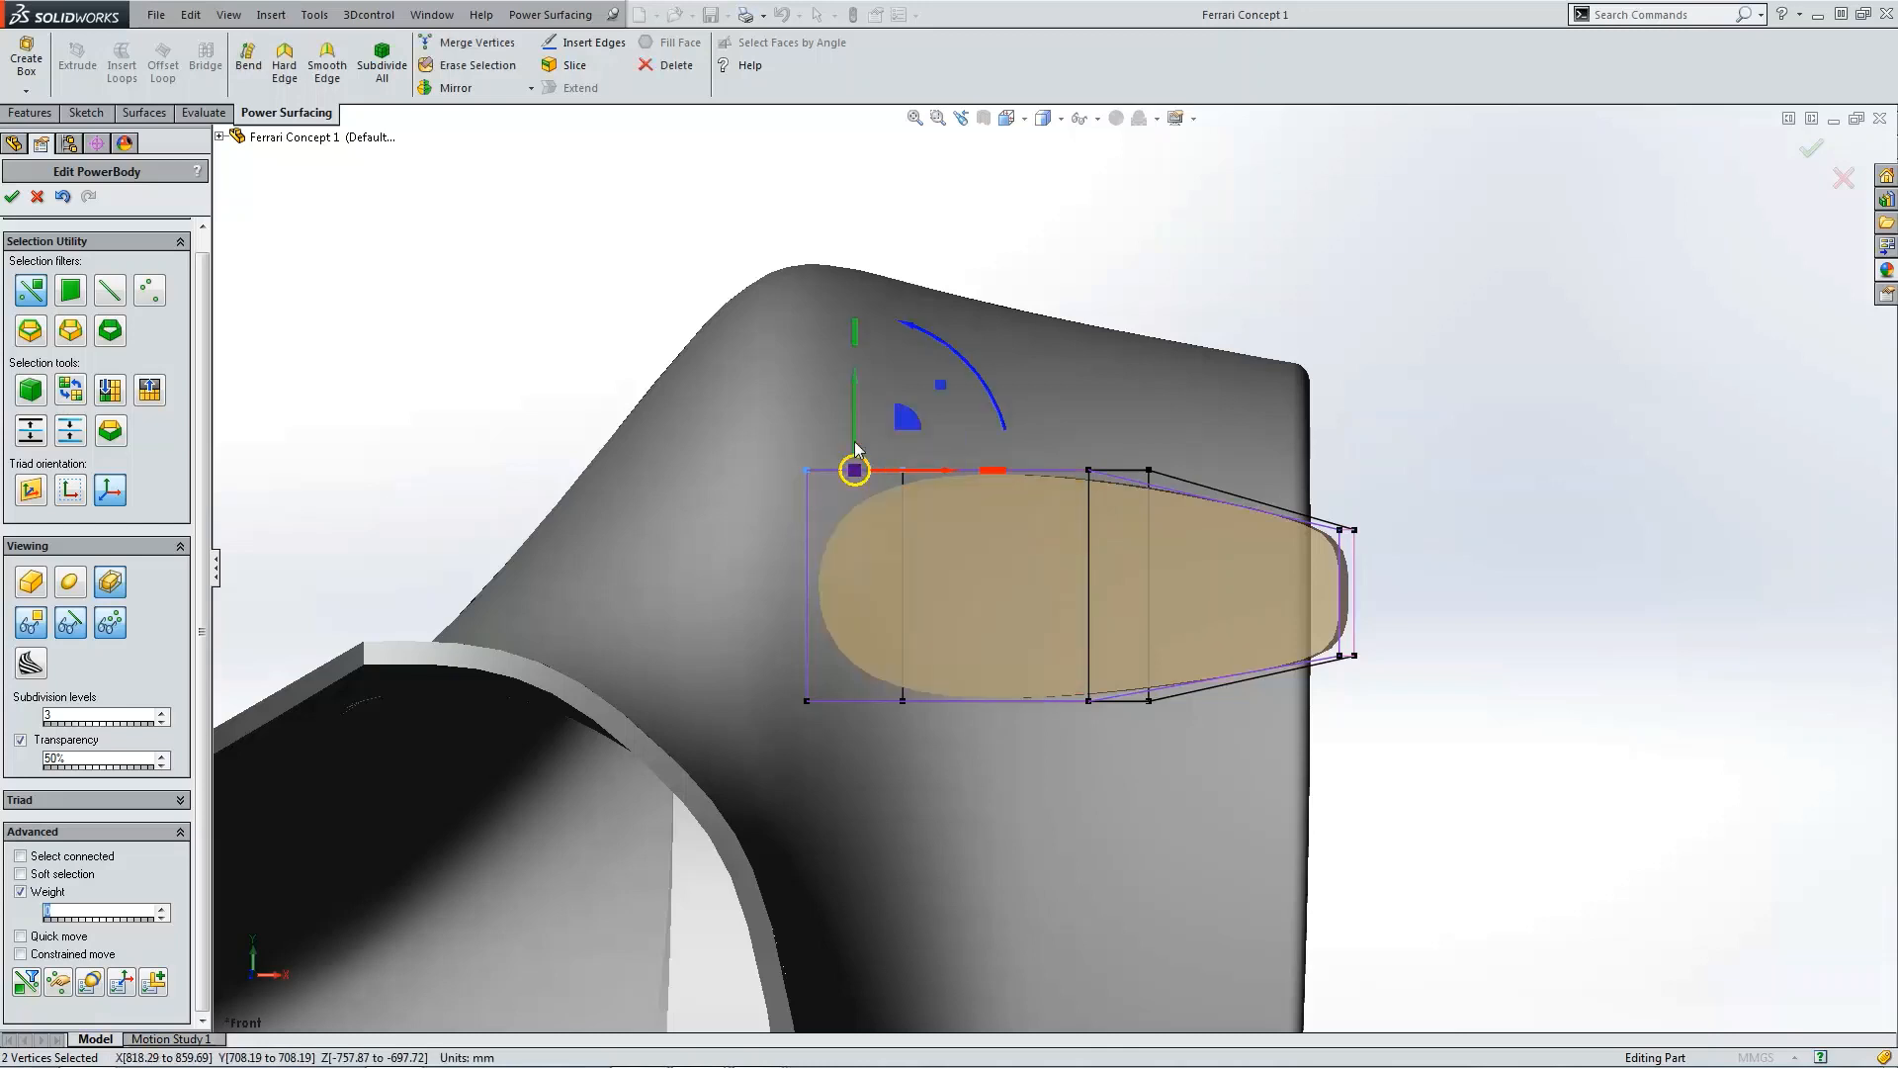
left_click_drag(855, 416, 855, 438)
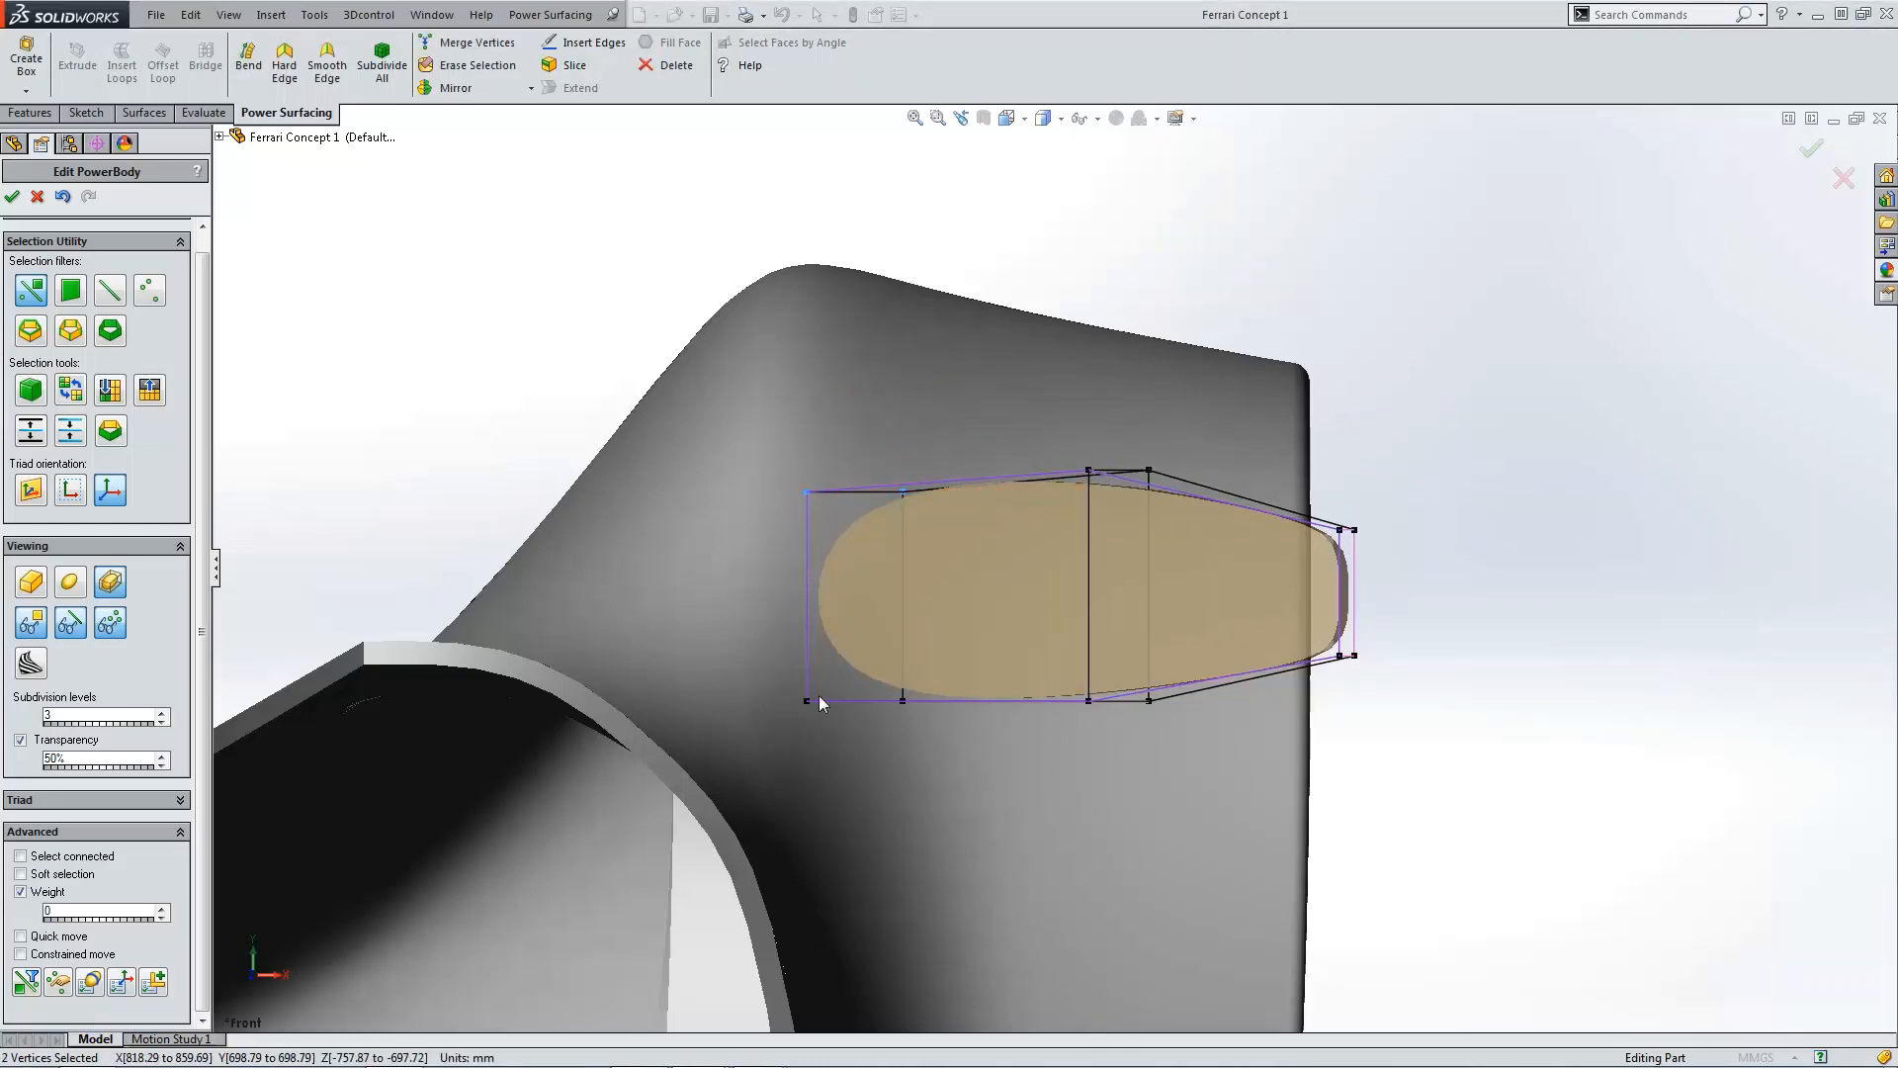
left_click_drag(952, 762, 952, 762)
left_click_drag(858, 639, 862, 625)
left_click(1558, 734)
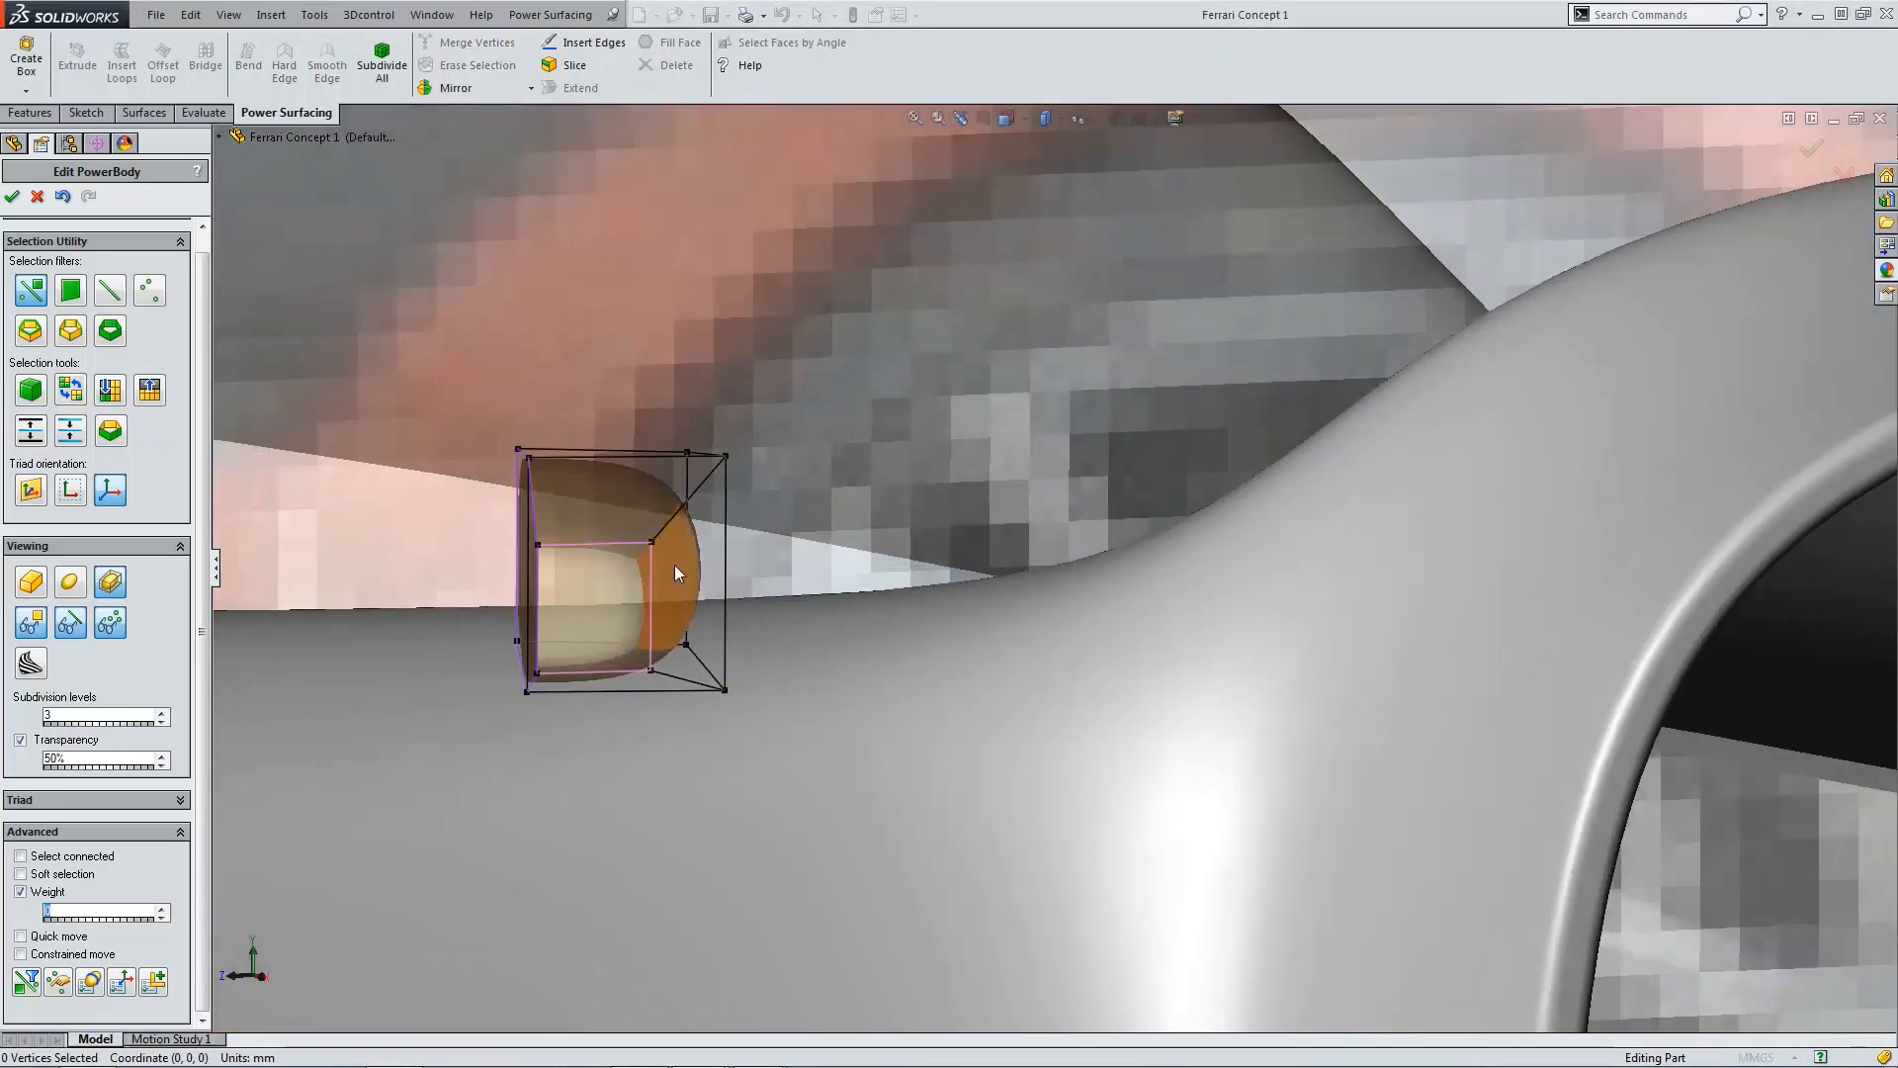
Step: Refine the box's corner vertices in the Top view to shape its plan curve
key("ctrl+5")
scroll(1107, 394, "down", 9)
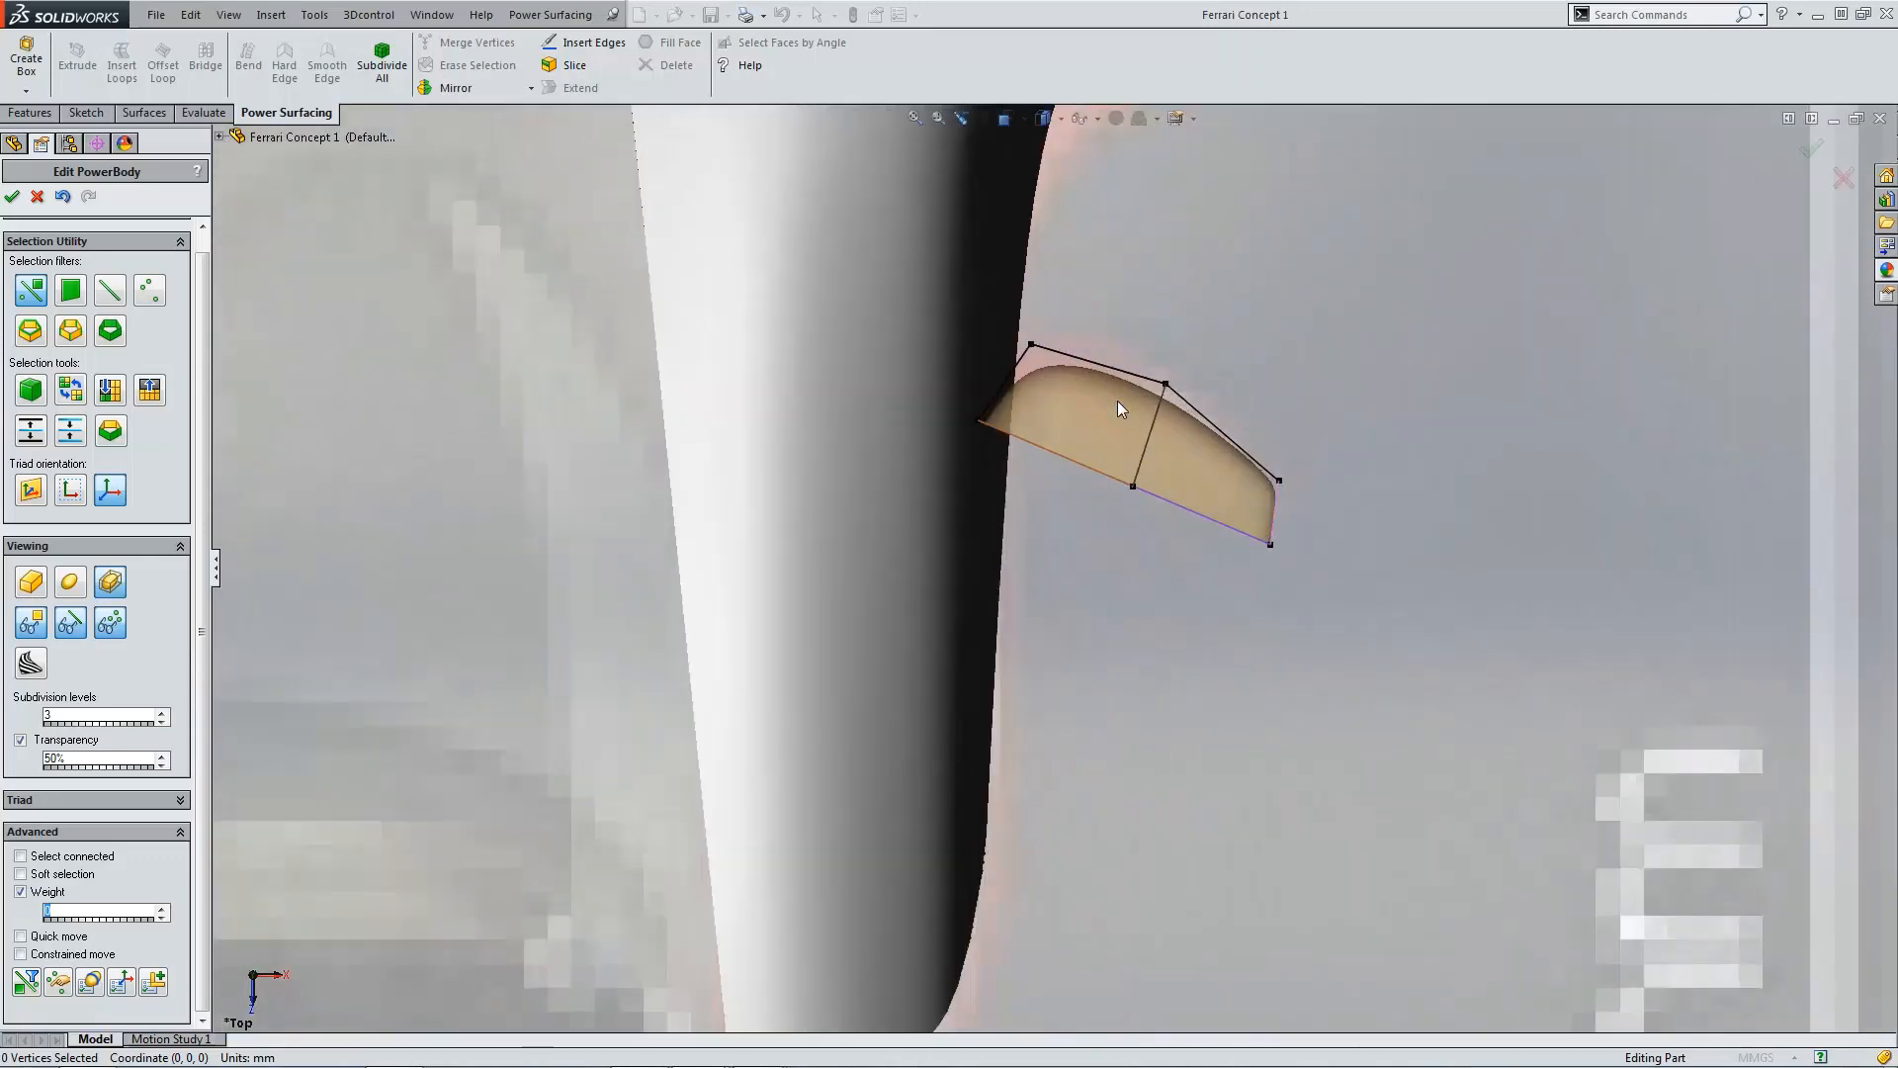
scroll(1248, 524, "down", 6)
left_click(1258, 542)
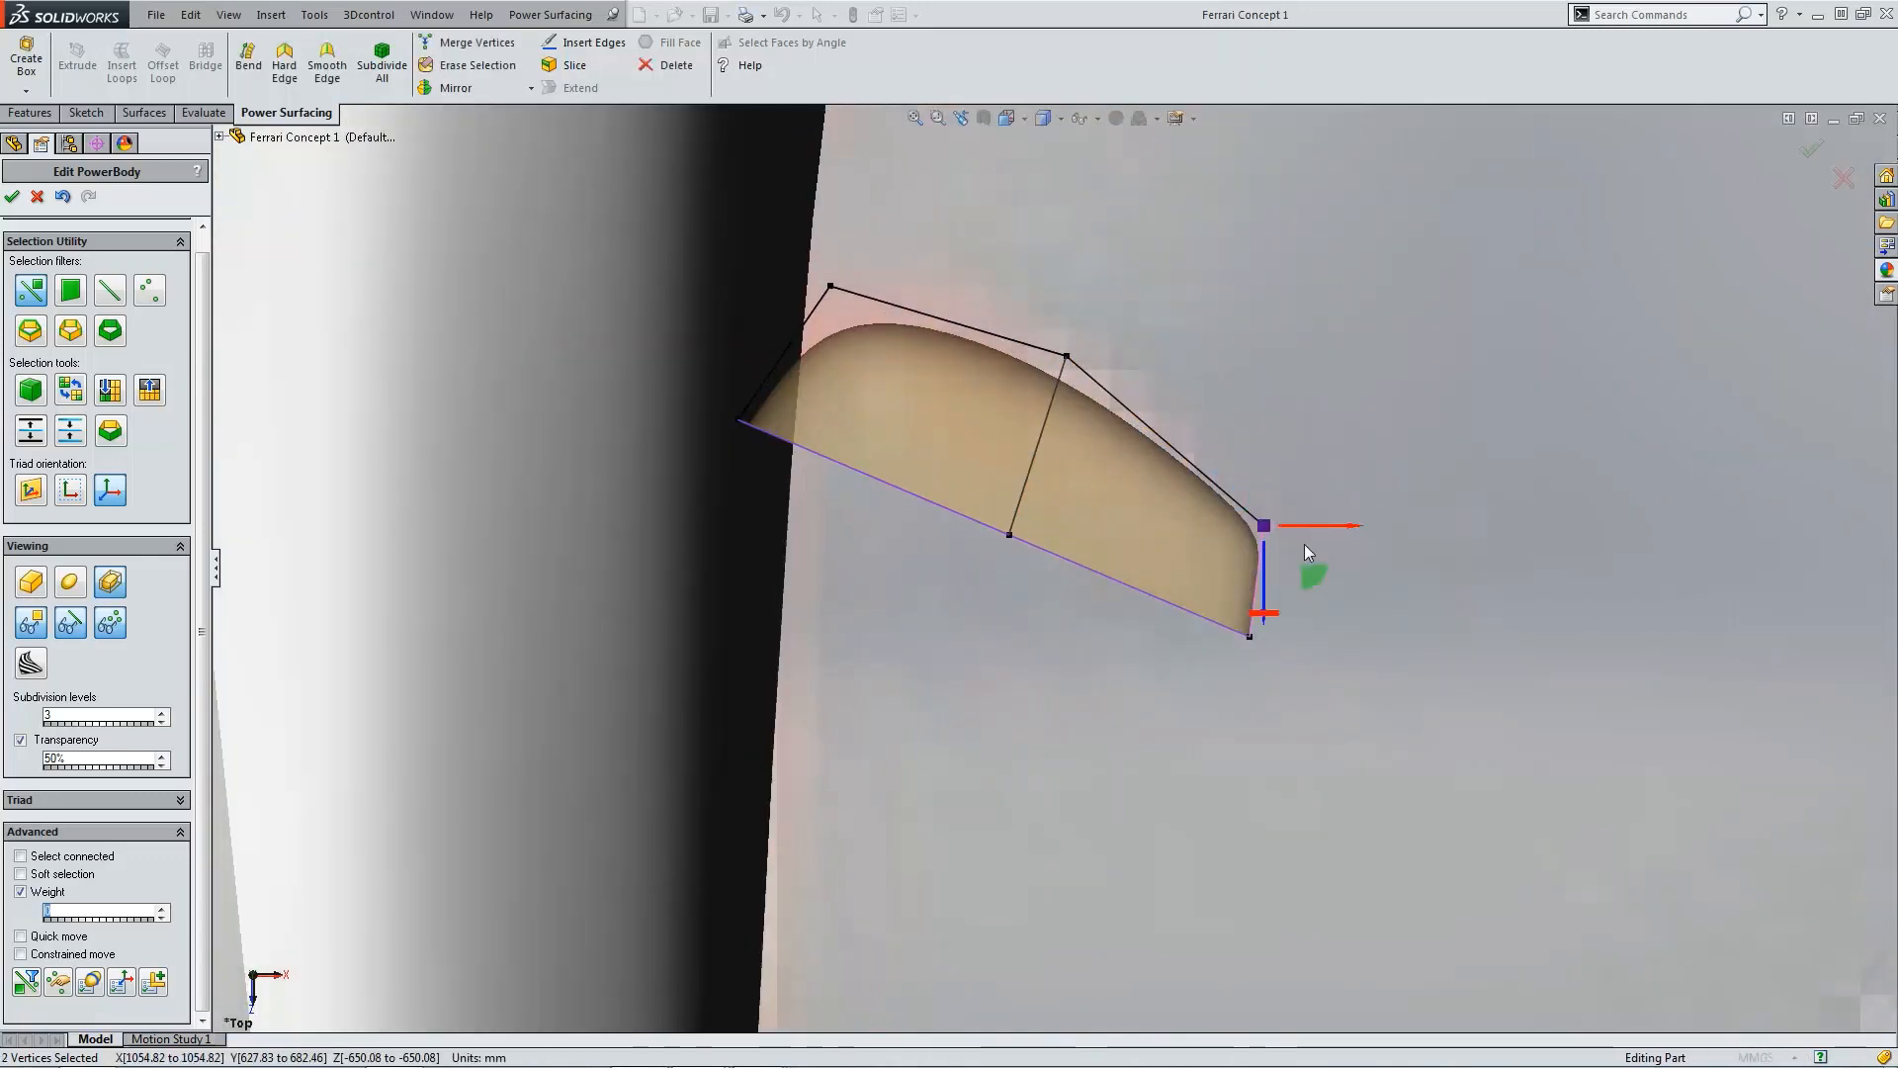
left_click_drag(1303, 579, 1307, 575)
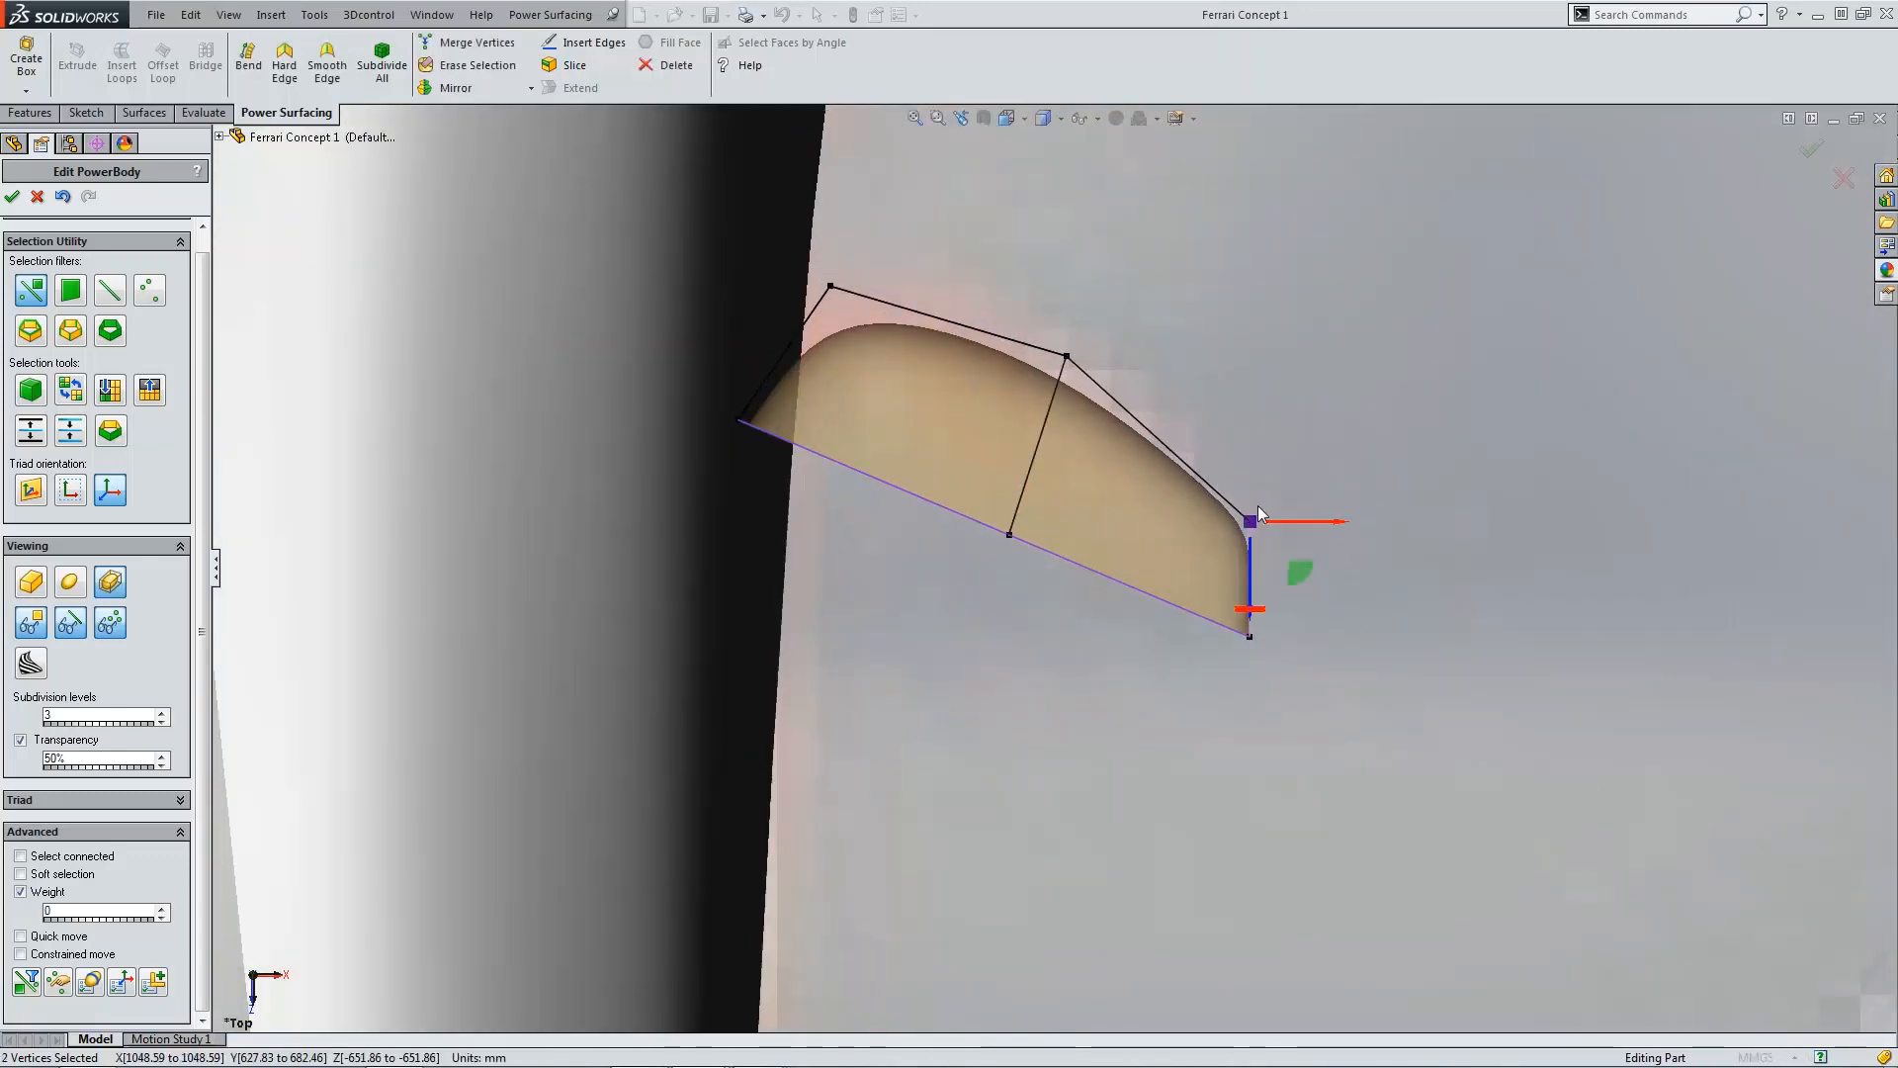
left_click(1081, 337)
left_click_drag(807, 266, 875, 366)
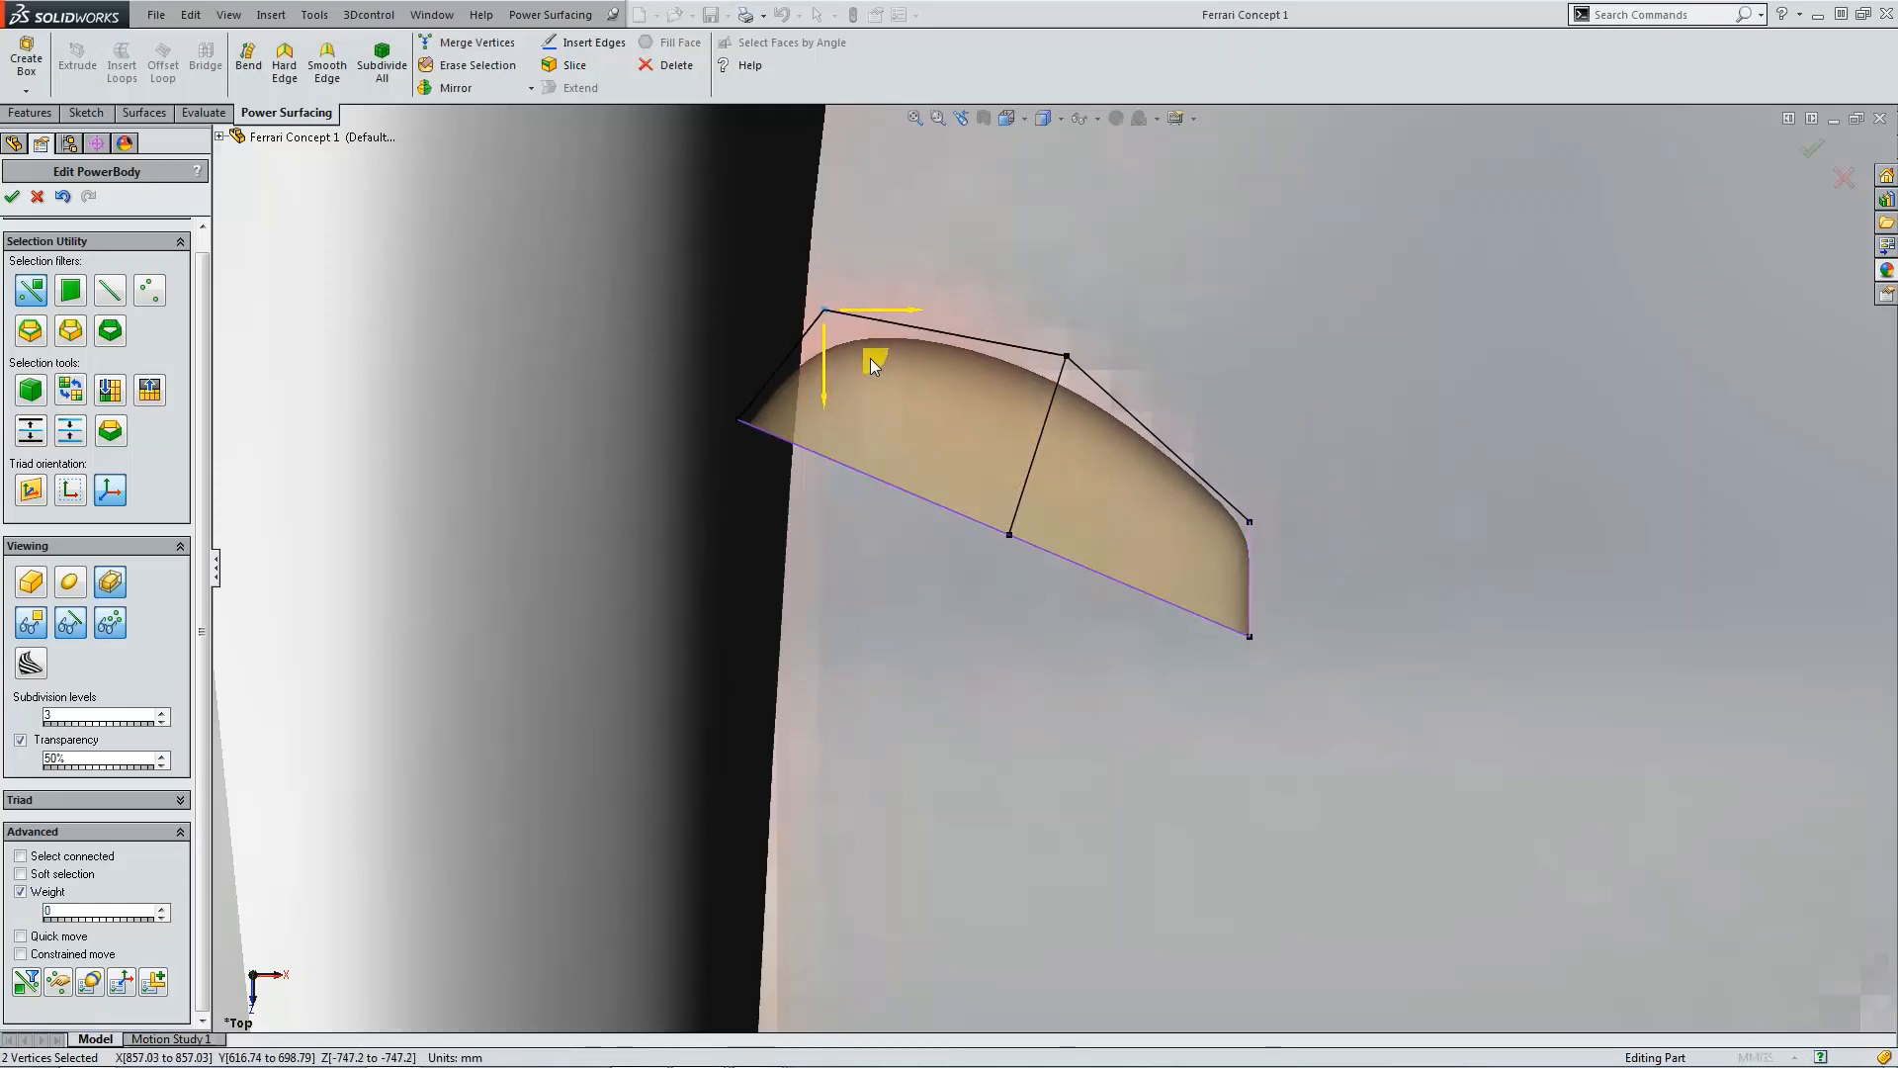
left_click(1388, 404)
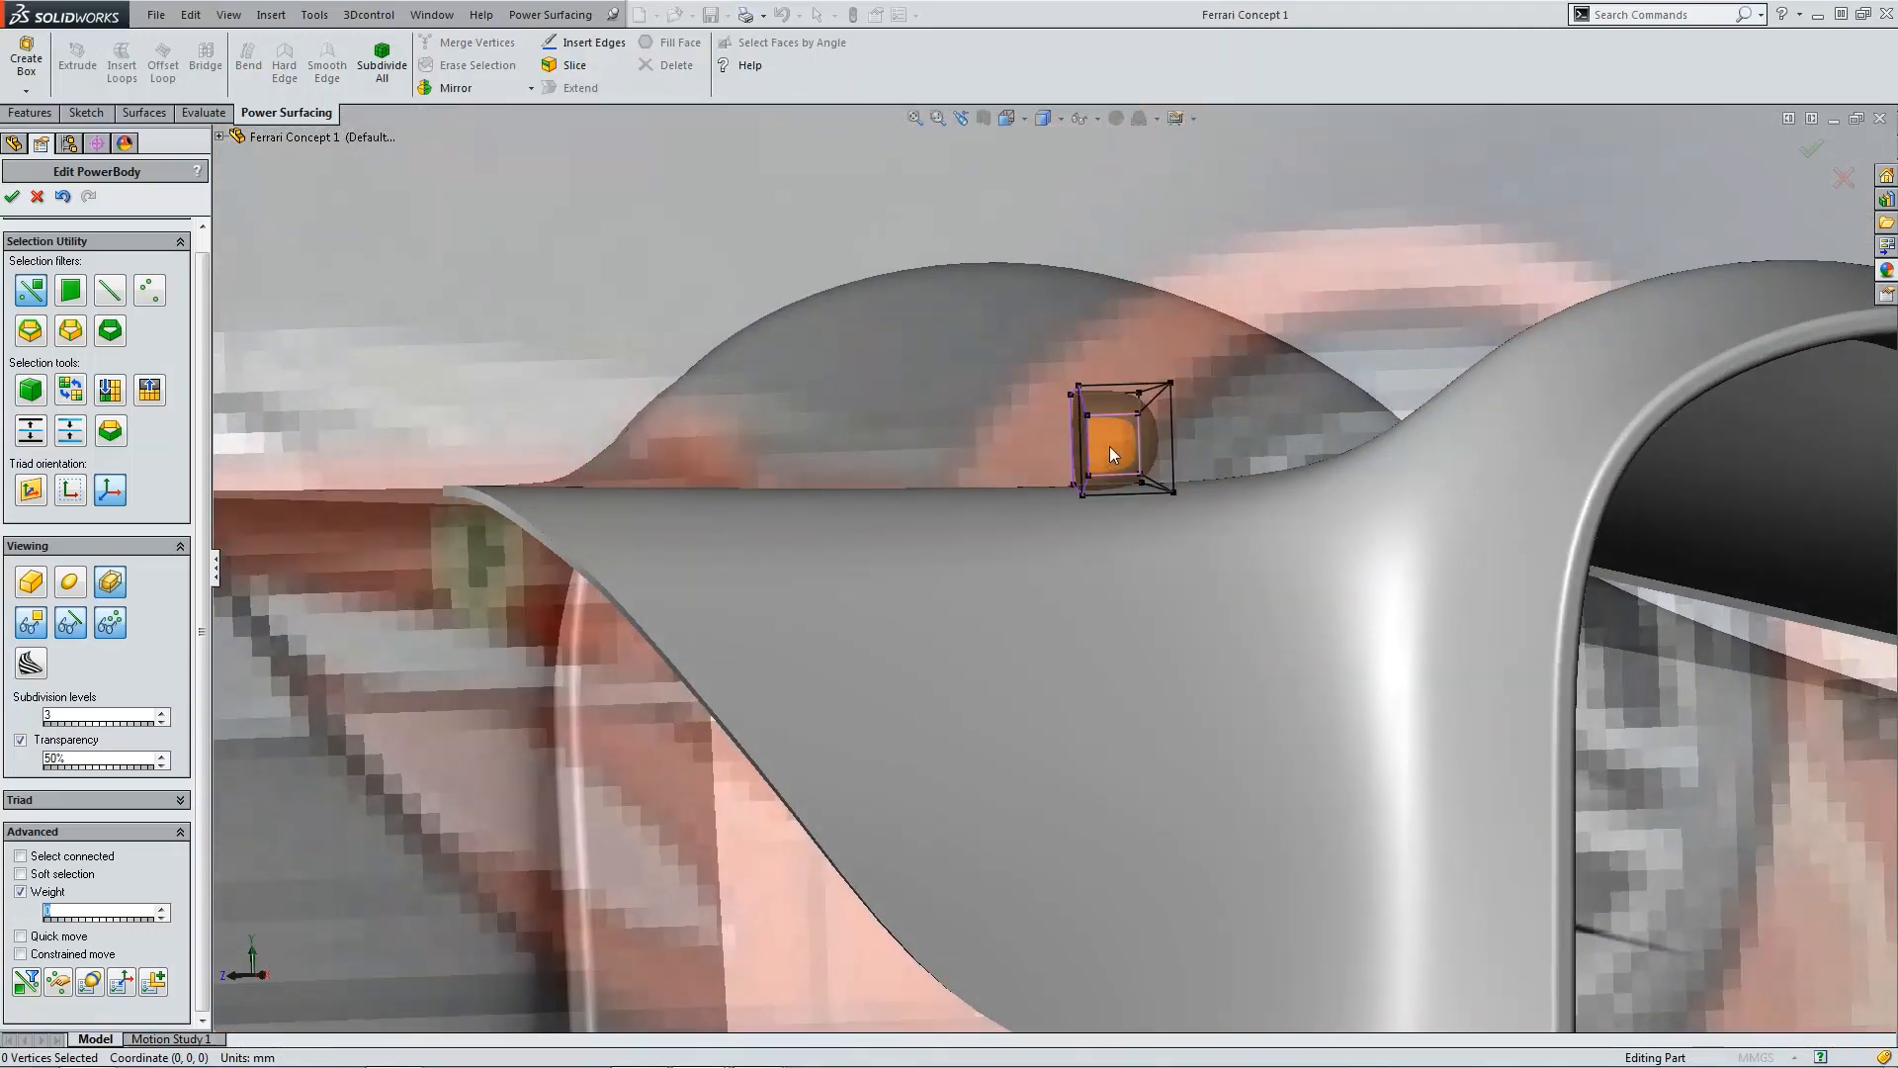
Step: In the Right view, move the box's lower outer-end vertices inward and up to round its profile
key("ctrl+4")
scroll(1230, 628, "down", 9)
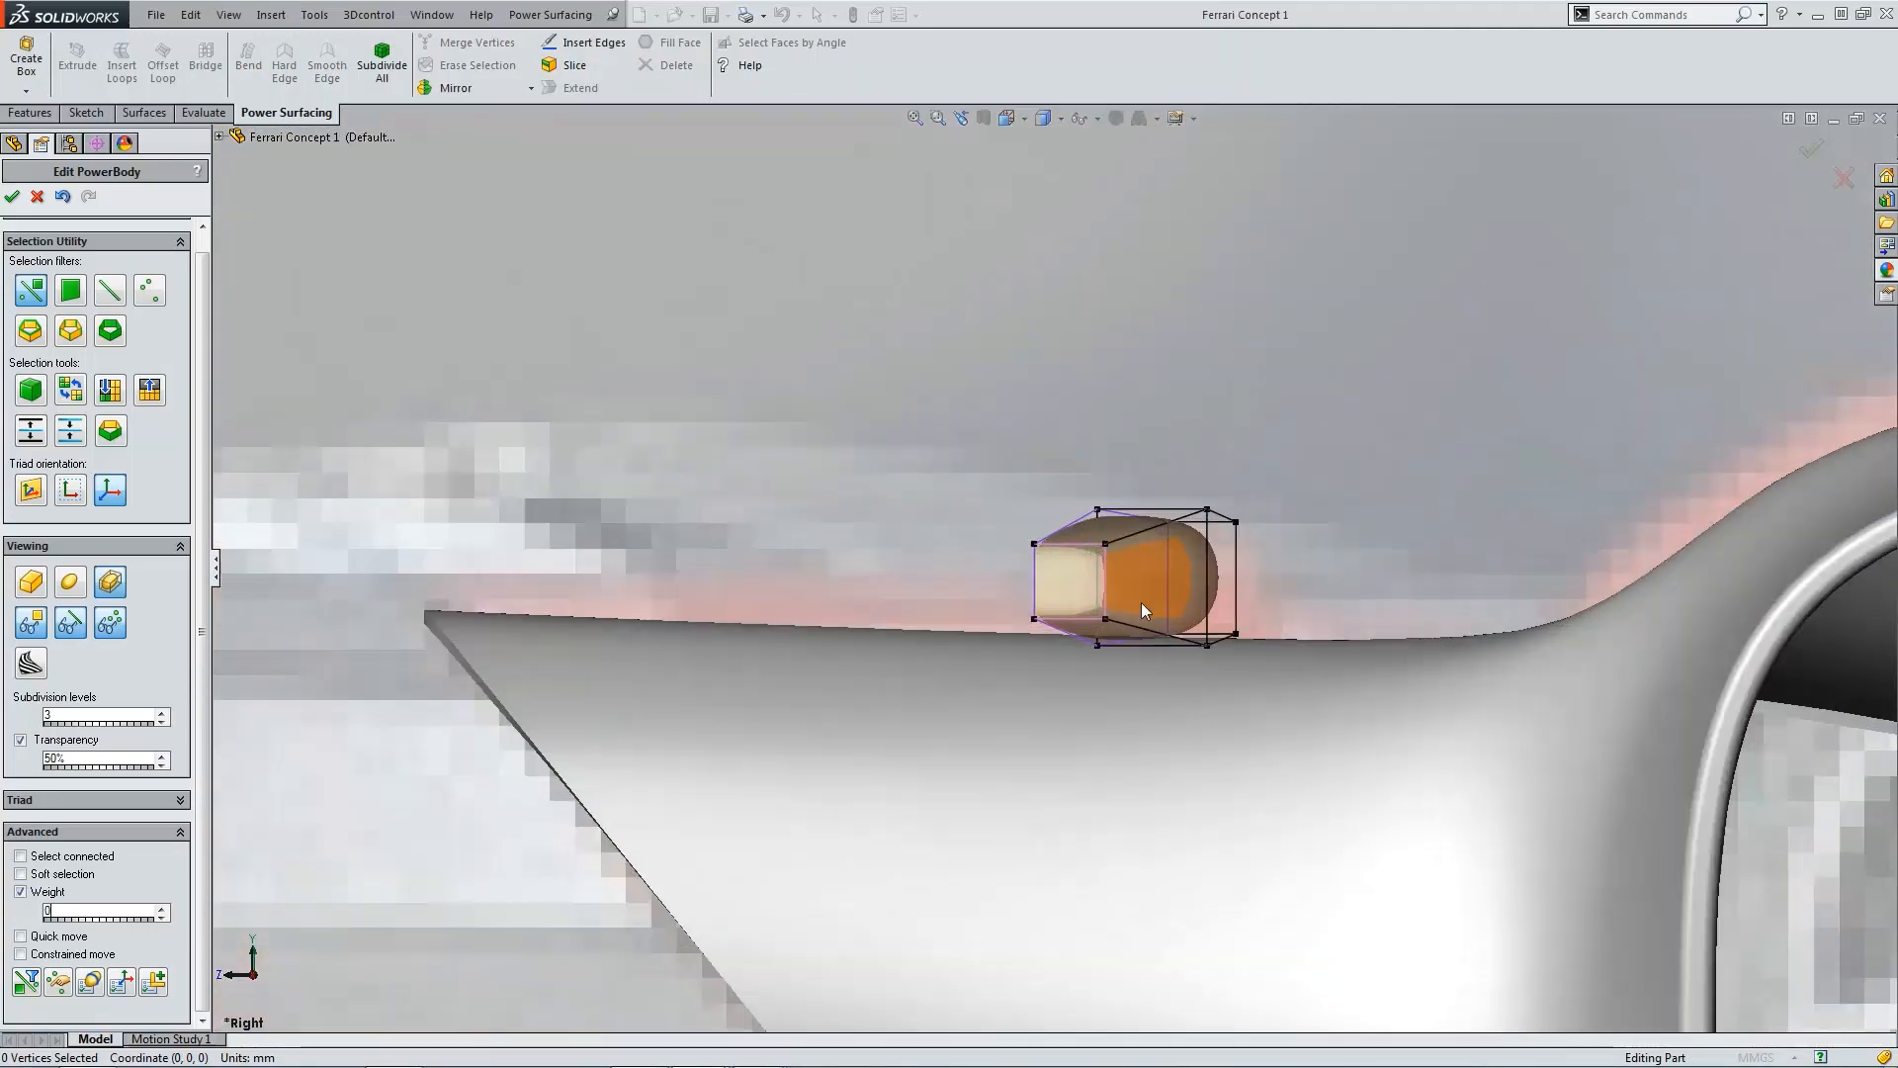
scroll(1141, 602, "down", 3)
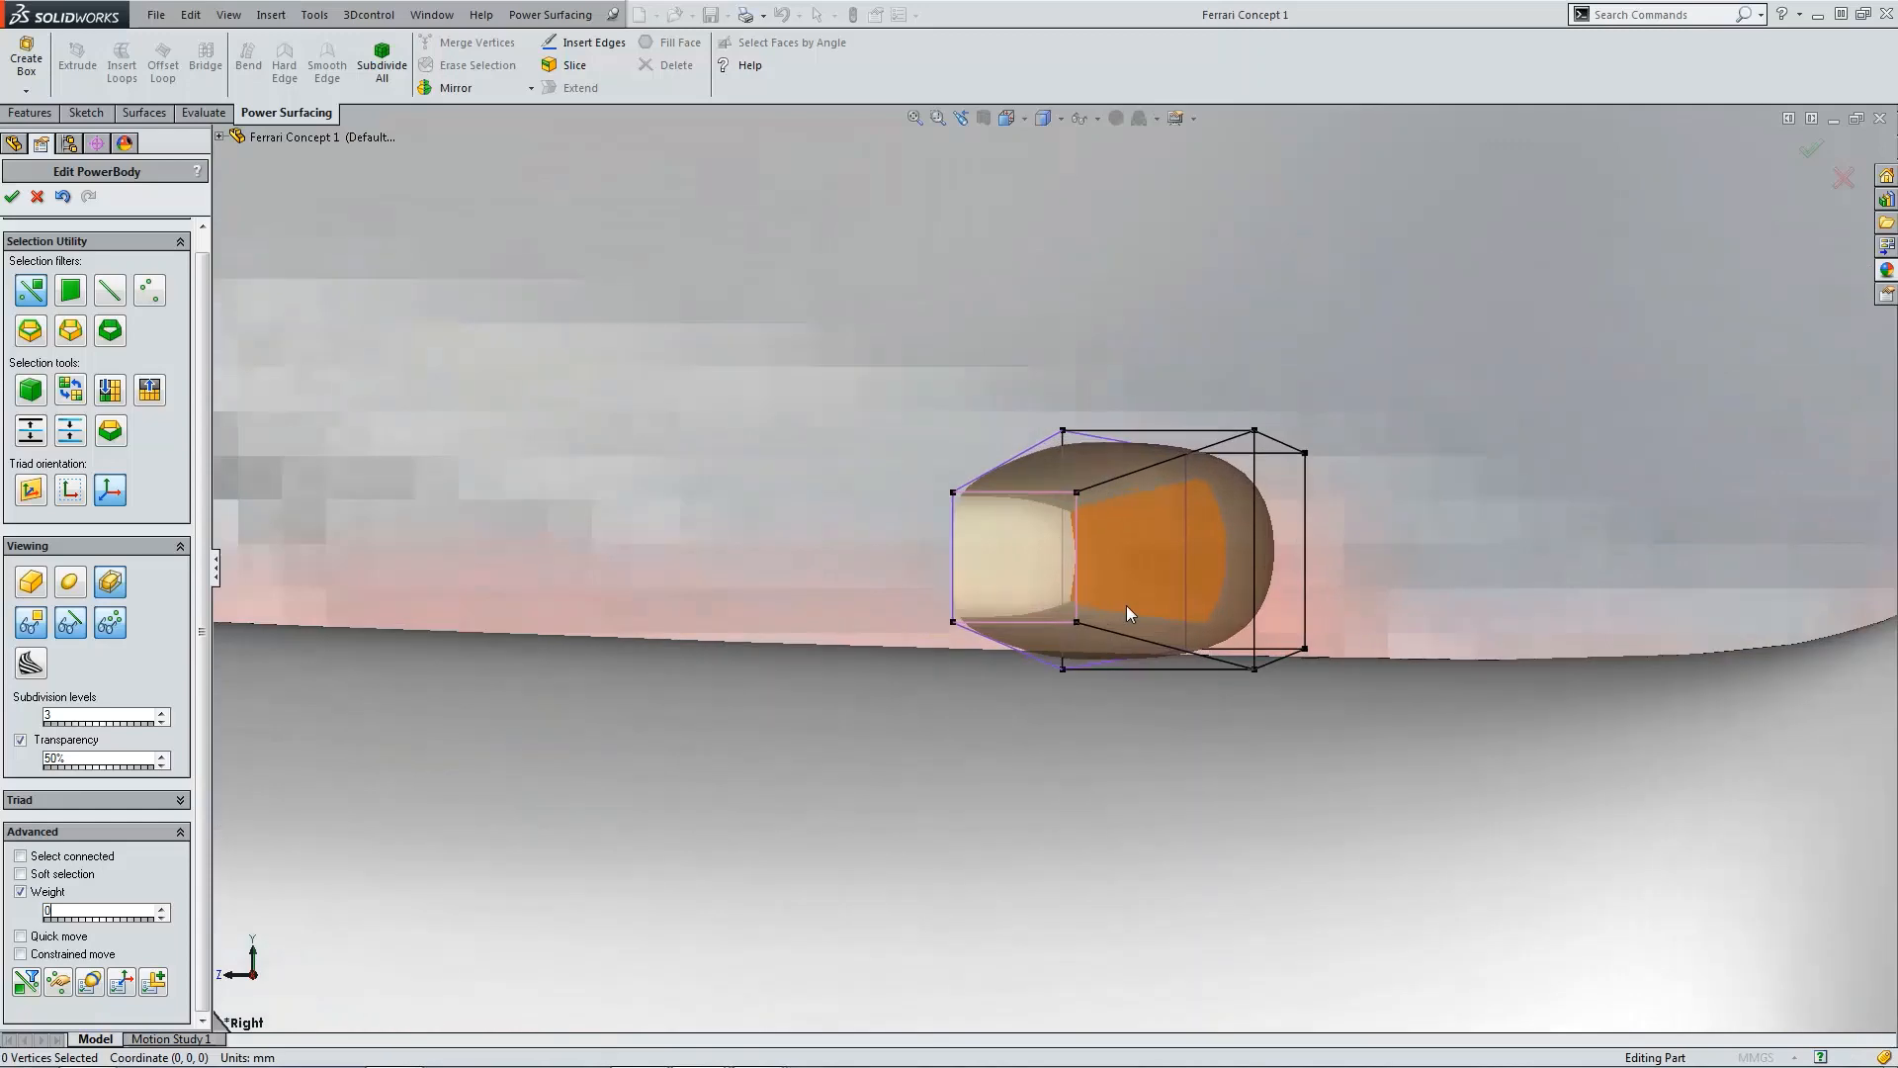
left_click(1082, 555)
scroll(1139, 609, "down", 4)
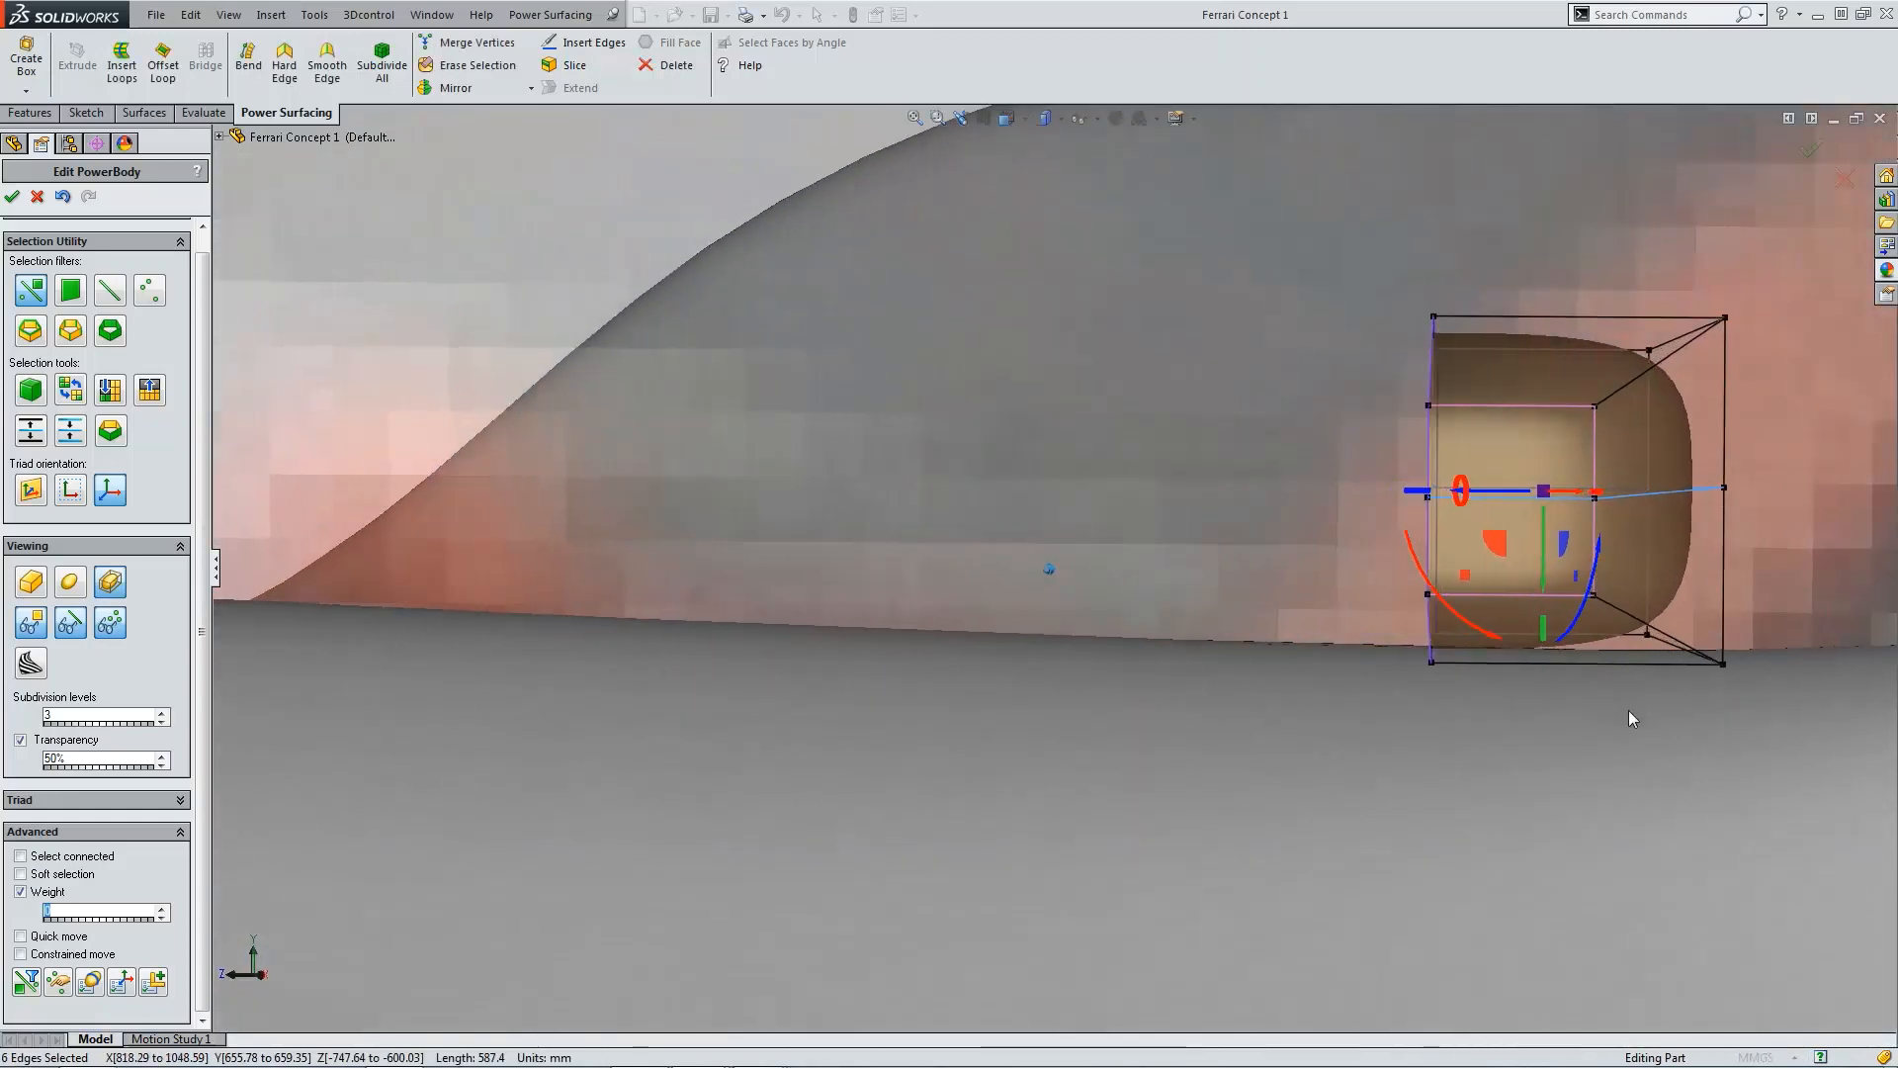
left_click(1629, 710)
left_click_drag(1595, 566, 1822, 724)
left_click_drag(1644, 684, 1609, 664)
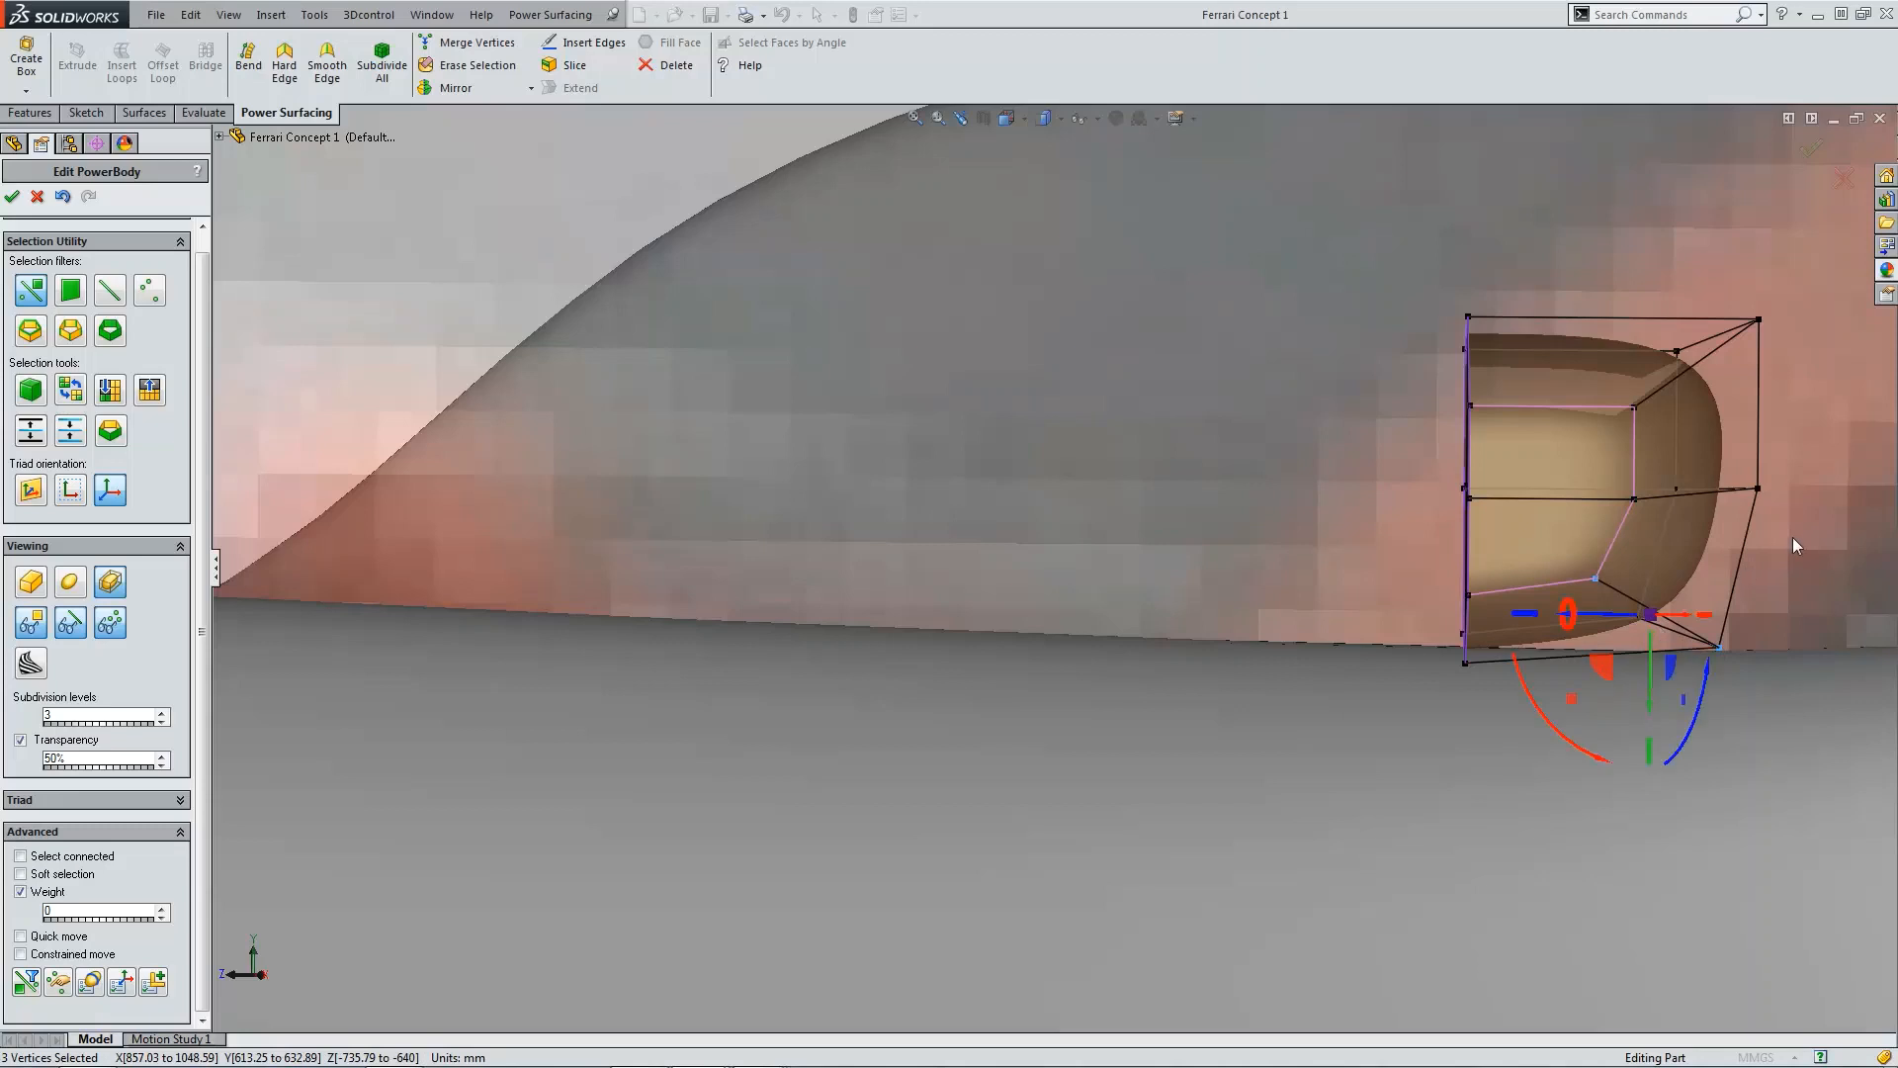
Step: Move the box's upper outer-end vertices inward to round the top of its profile
left_click(1622, 257)
left_click_drag(1788, 440, 1787, 433)
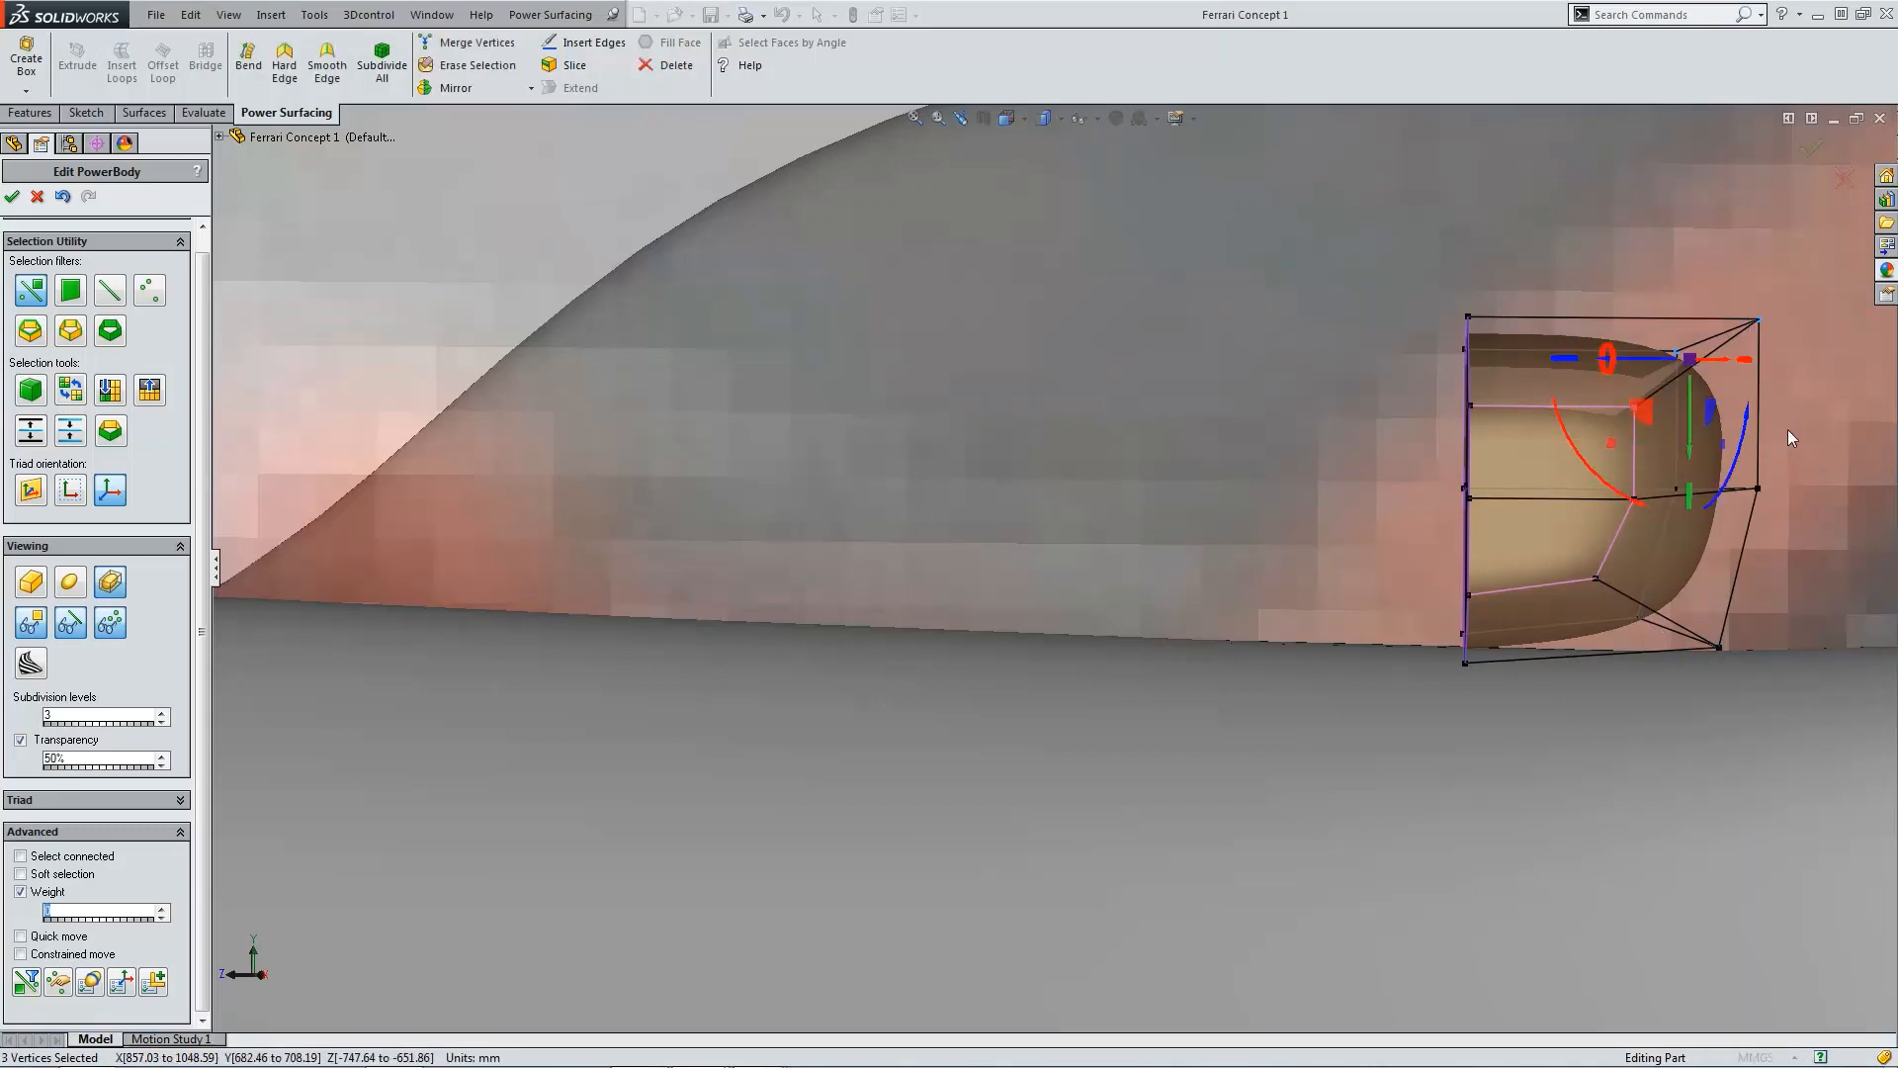
left_click_drag(1654, 421, 1591, 431)
scroll(1484, 692, "up", 3)
left_click(1285, 803)
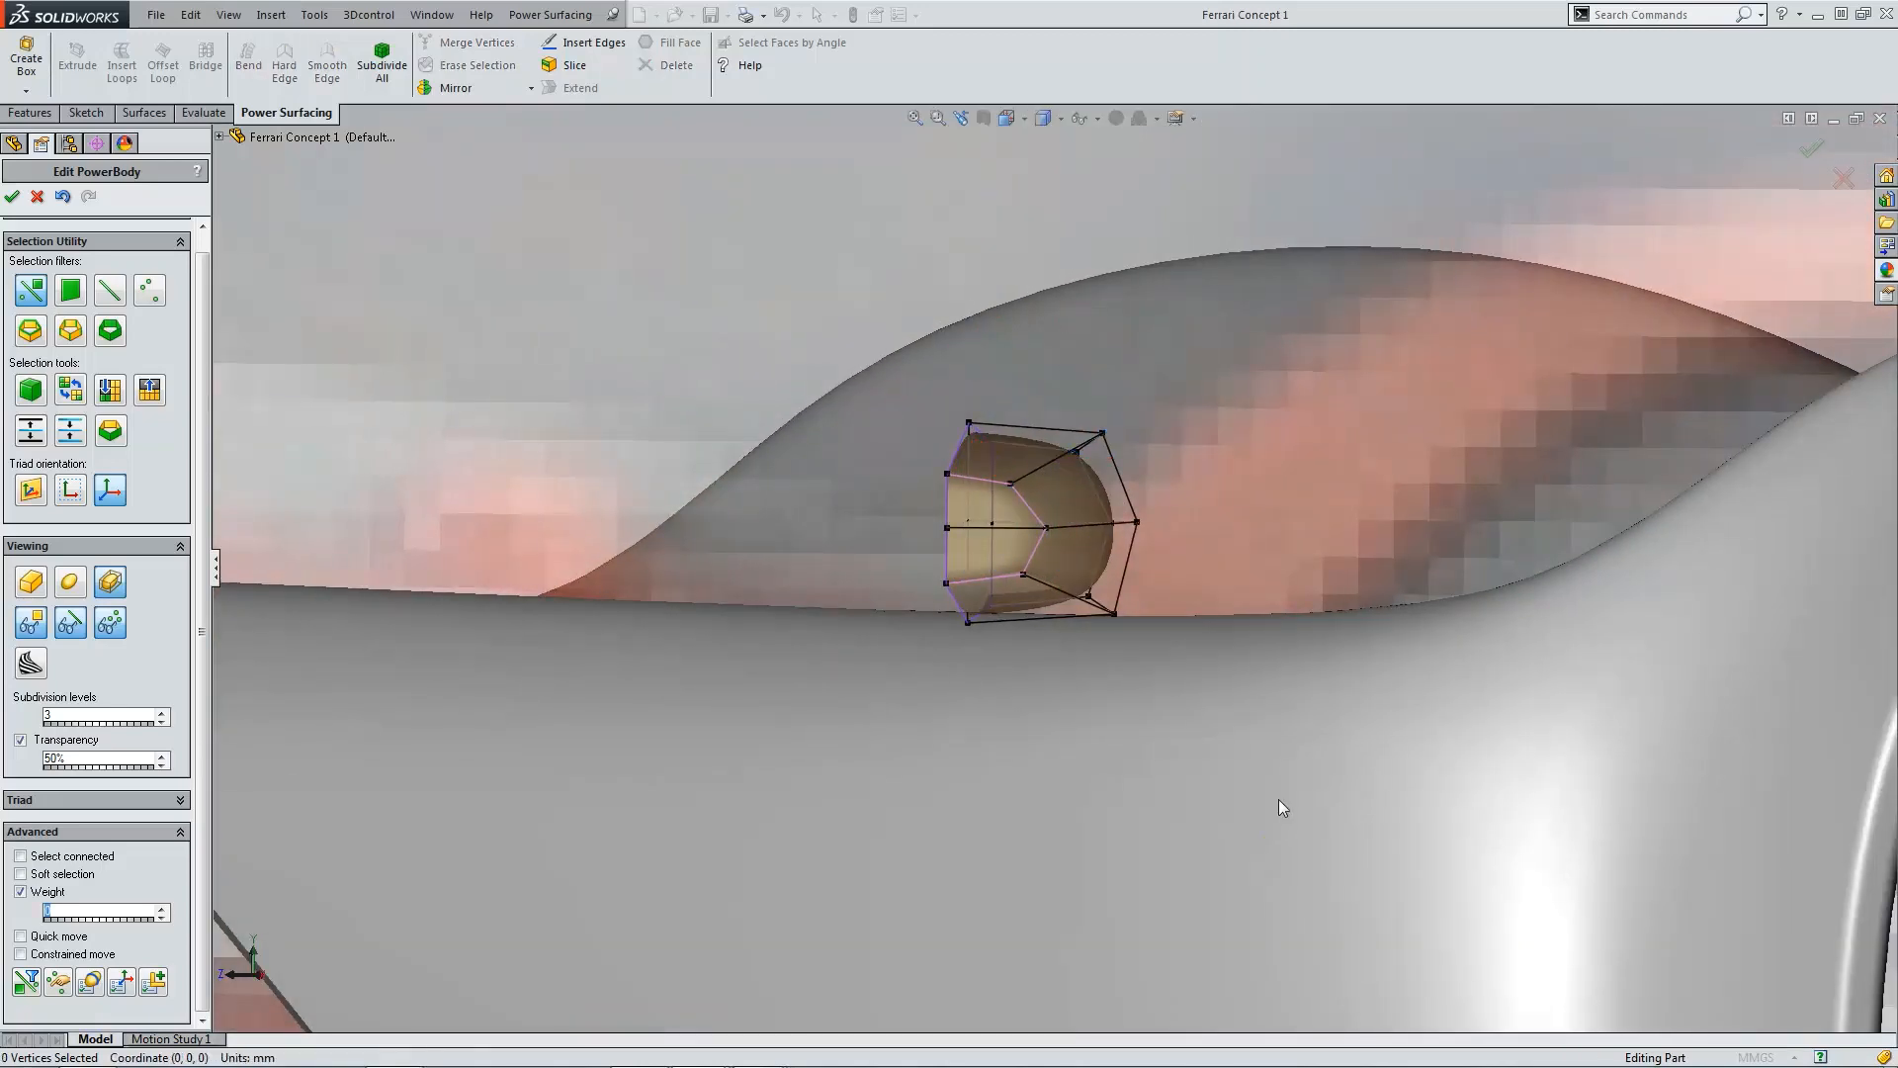
Step: Turn off transparency to inspect the shaped box on the deck
scroll(1186, 722, "up", 4)
scroll(1024, 560, "down", 6)
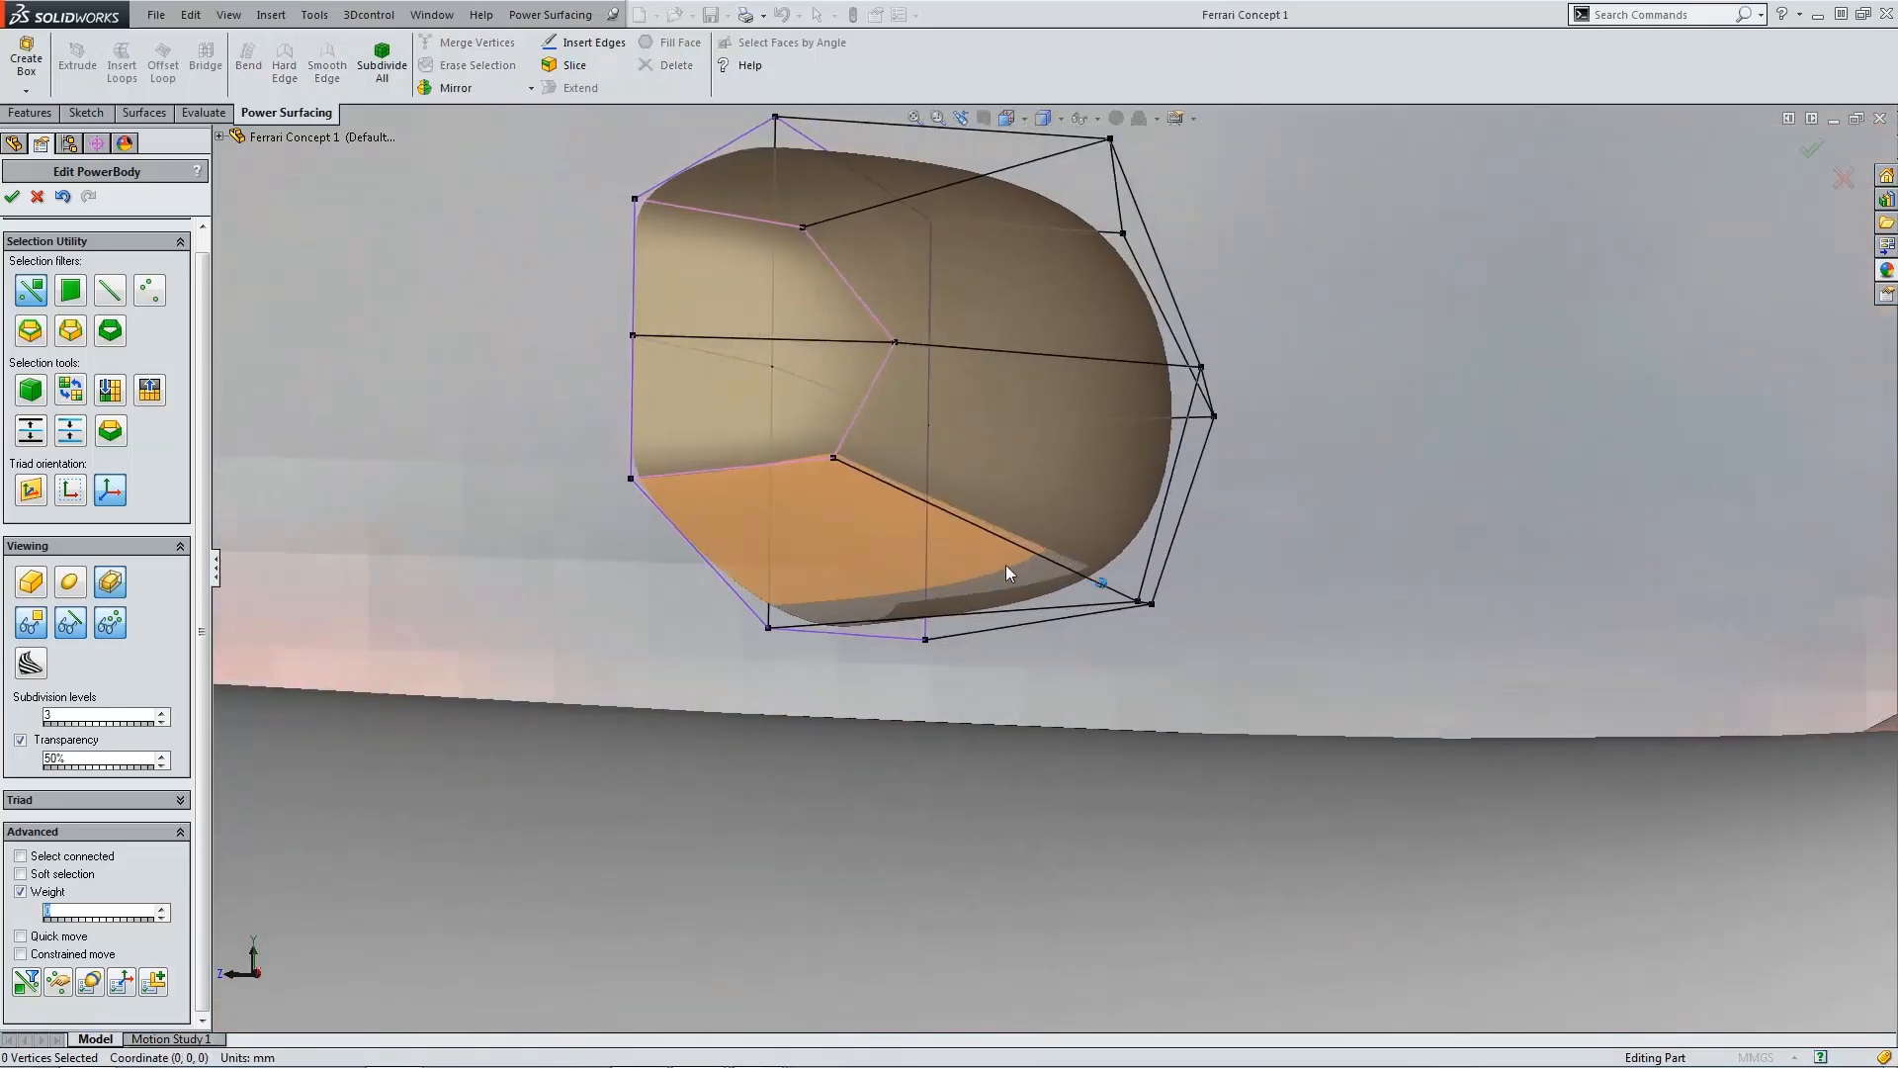
scroll(1005, 566, "up", 2)
left_click(66, 742)
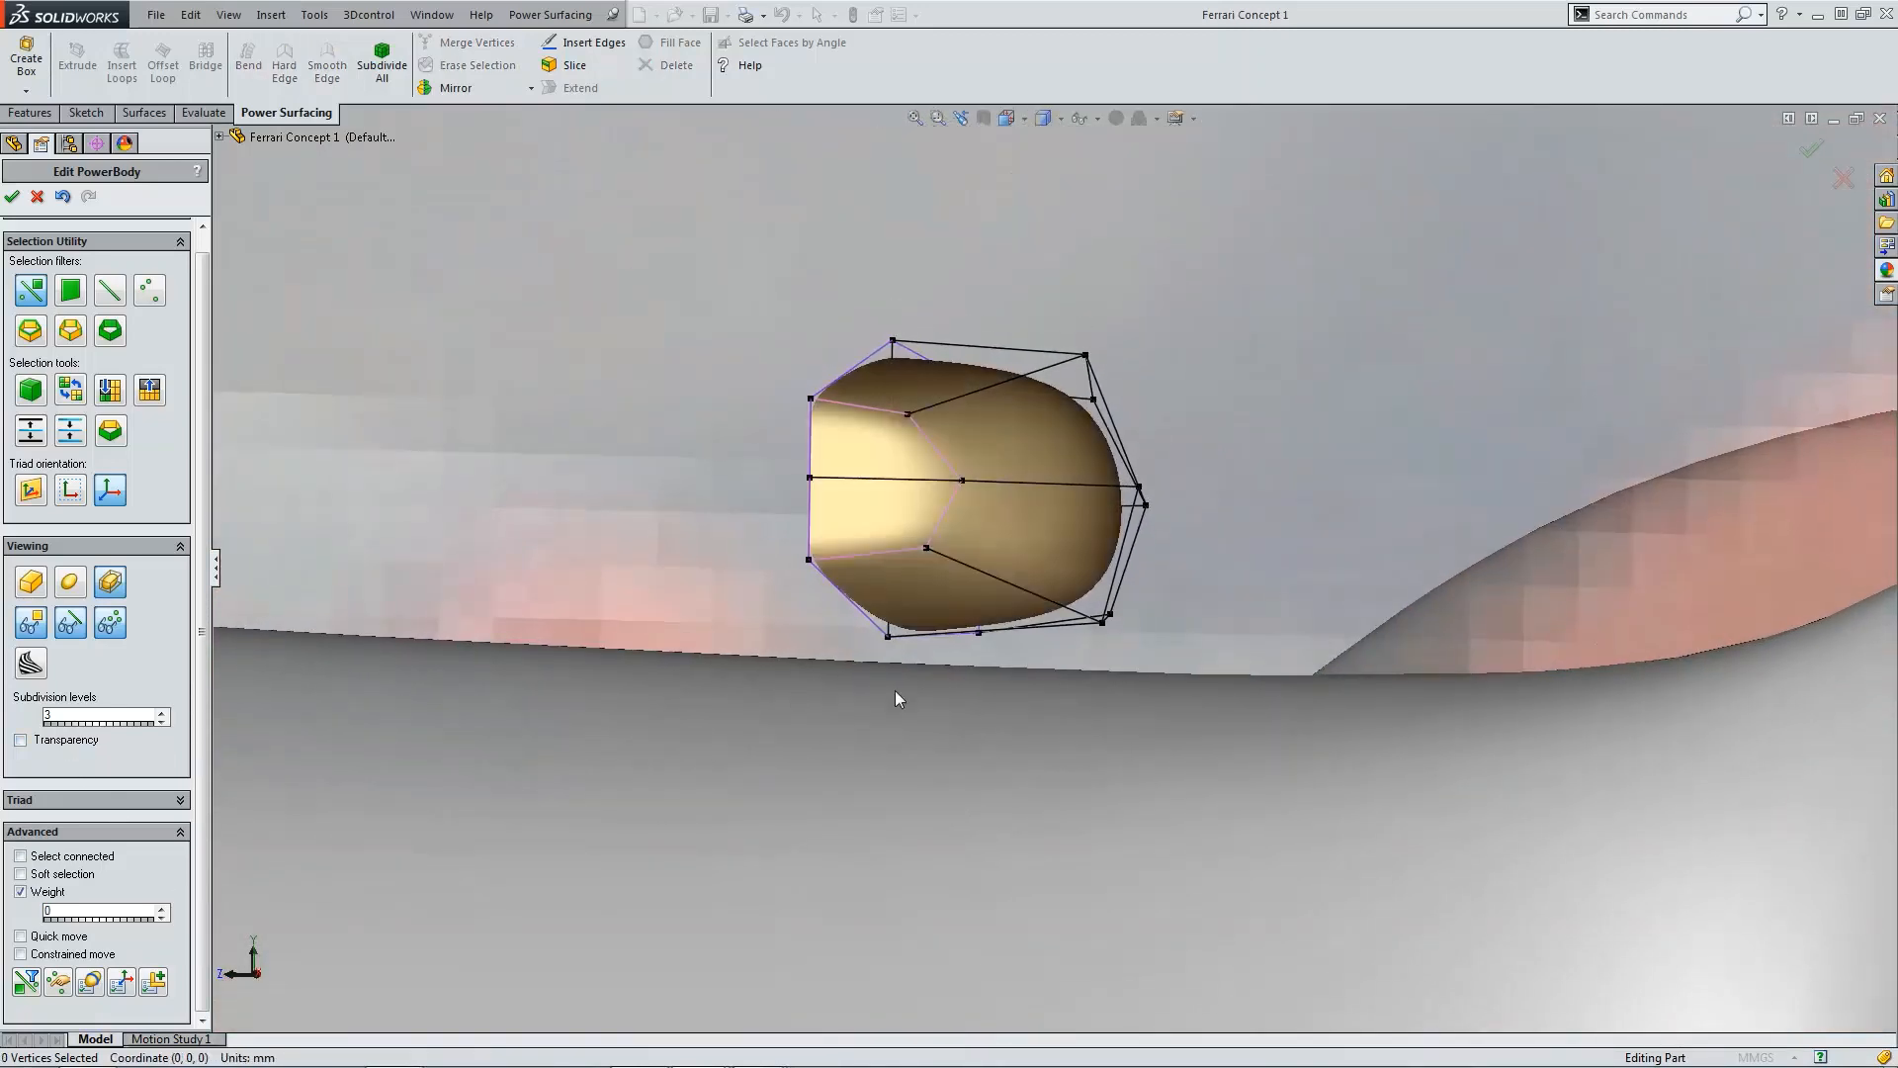
Step: Inspect the shaped box from several angles where it sits on the rear deck
middle_click_drag(893, 690, 987, 596)
scroll(979, 600, "down", 3)
scroll(907, 620, "up", 5)
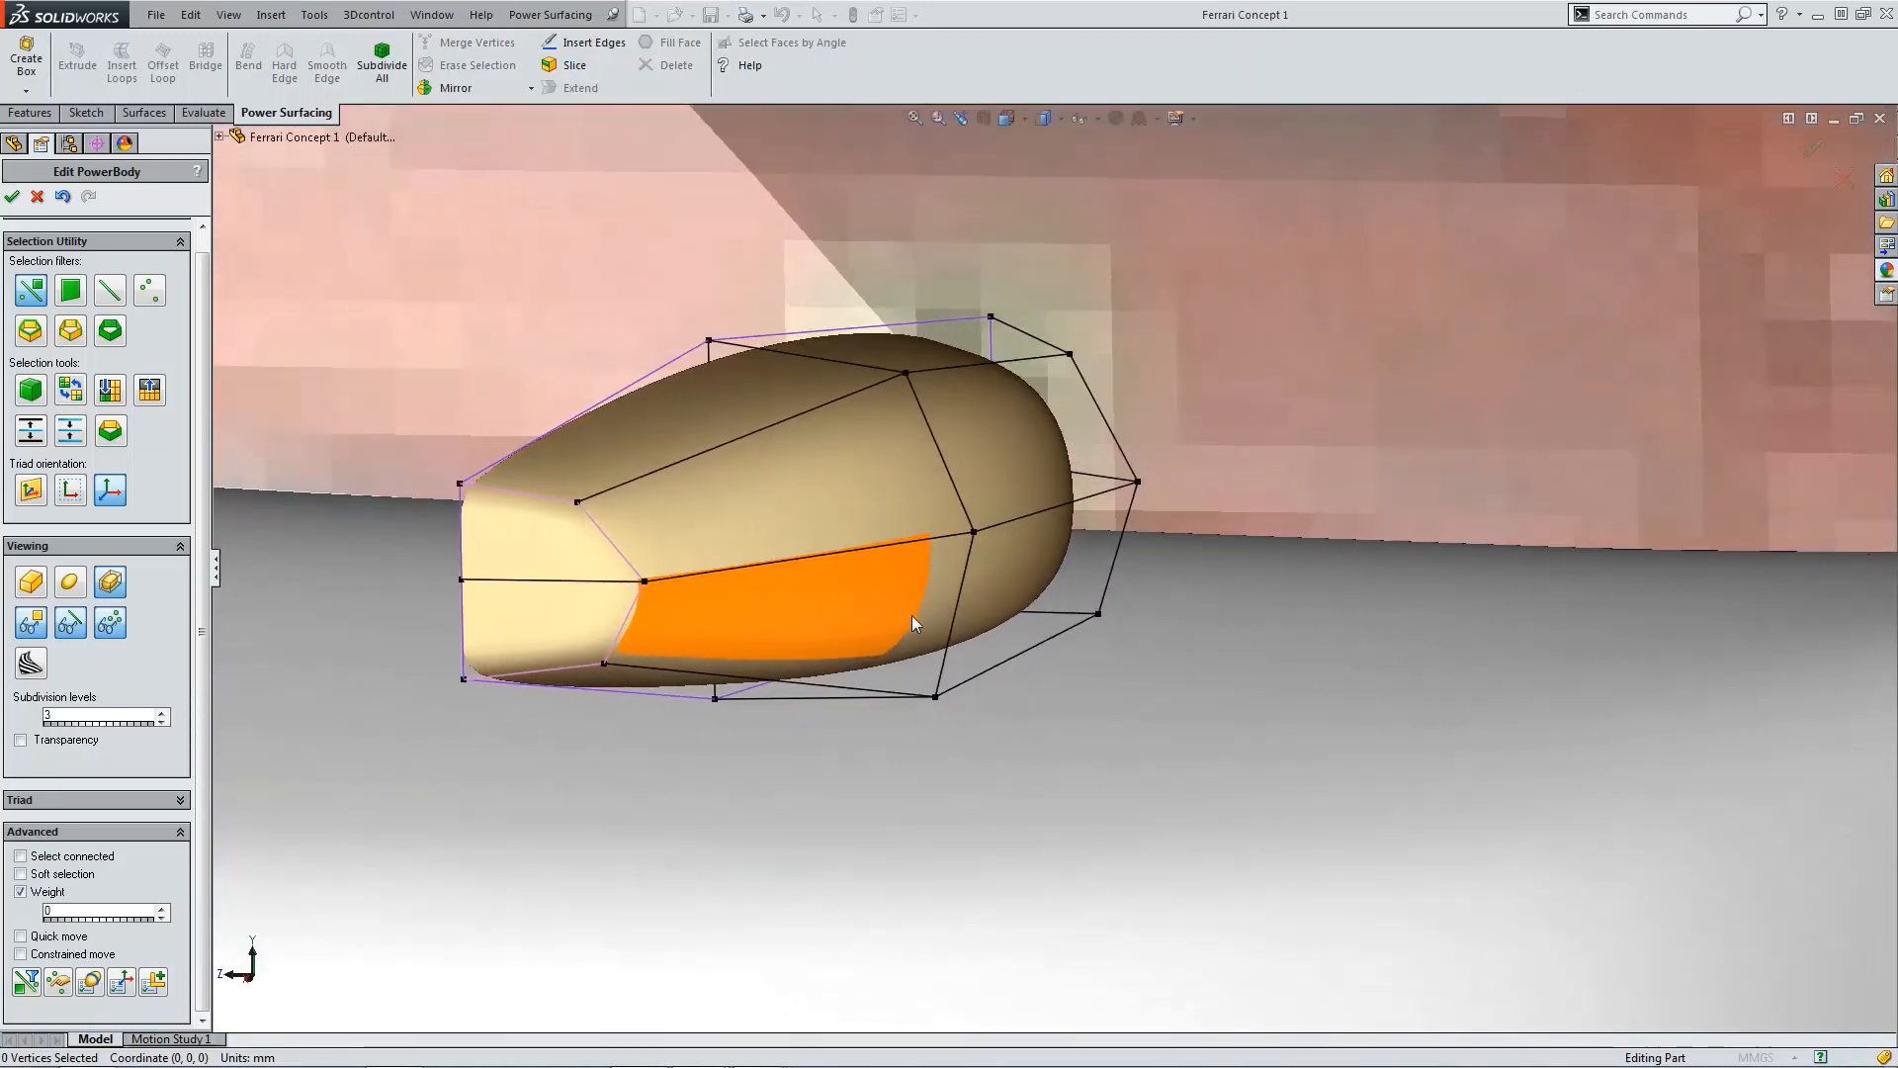
scroll(957, 591, "down", 2)
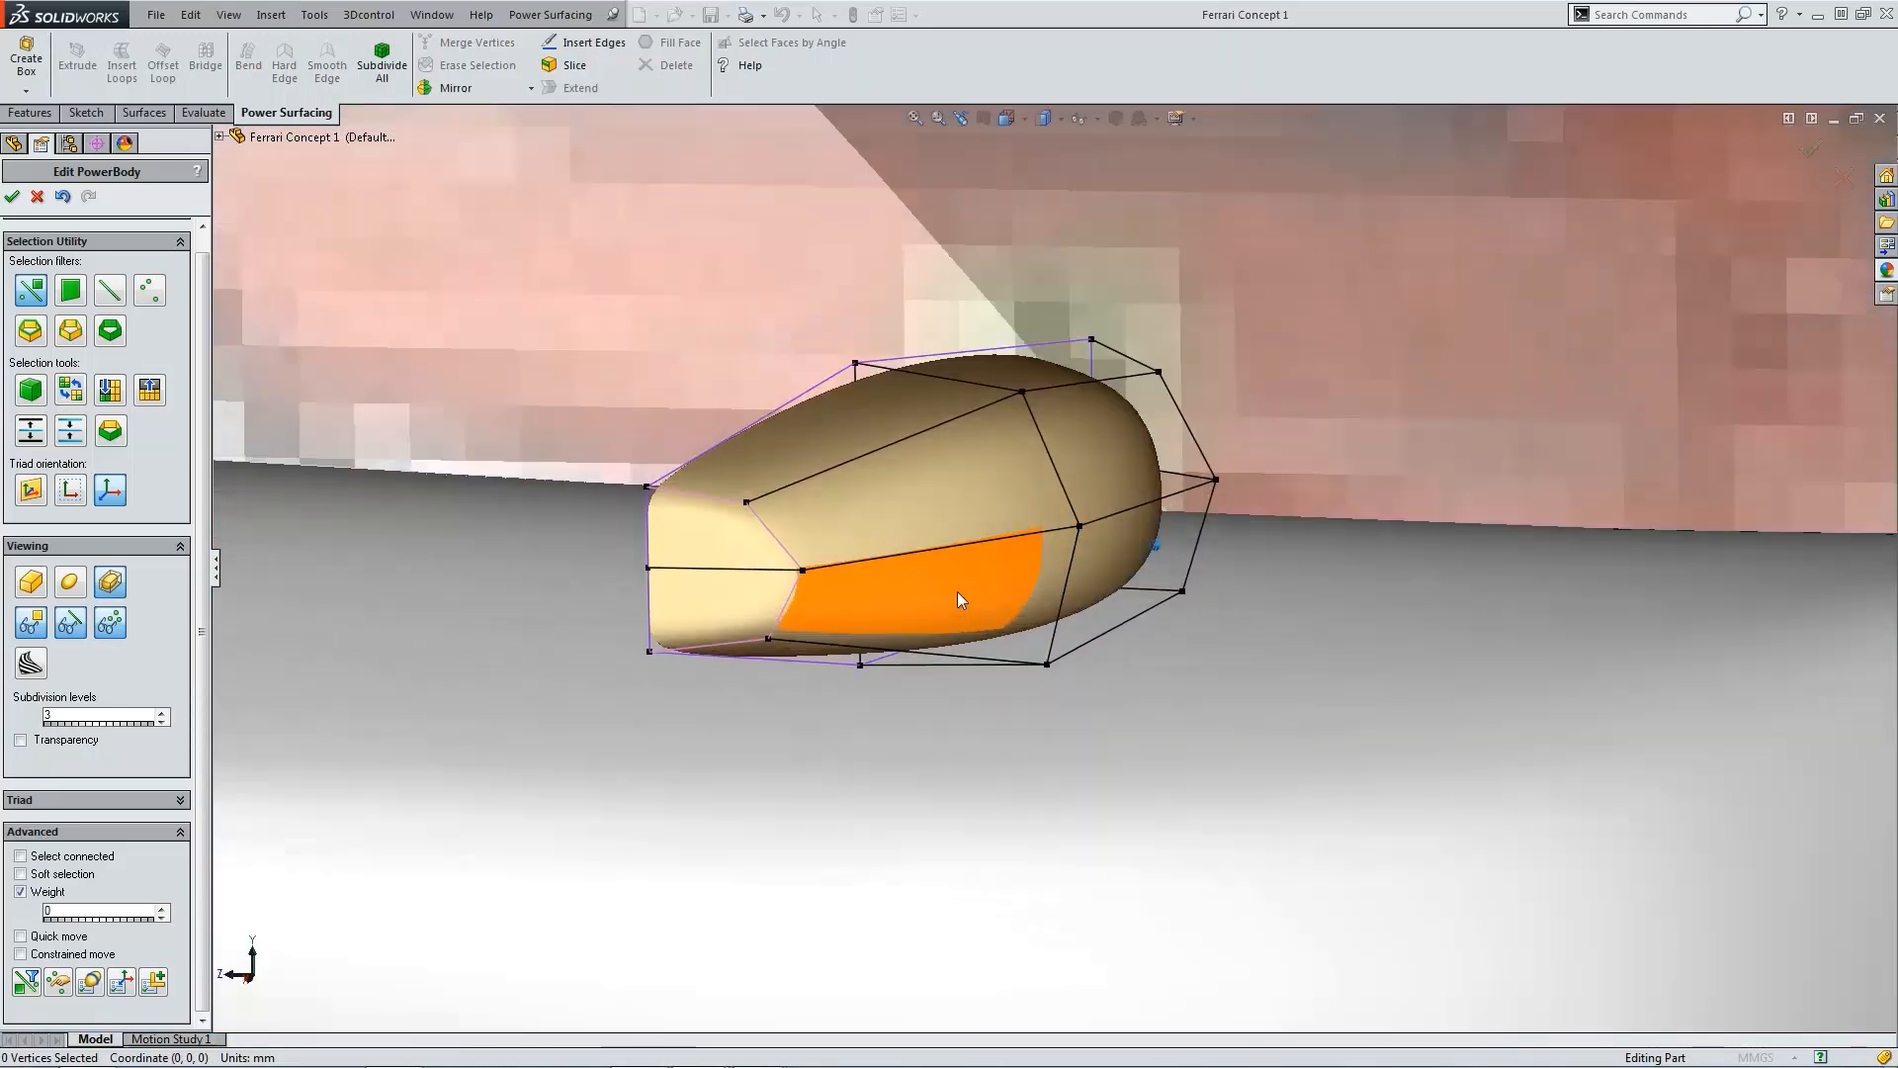
scroll(946, 597, "up", 6)
scroll(1132, 629, "up", 5)
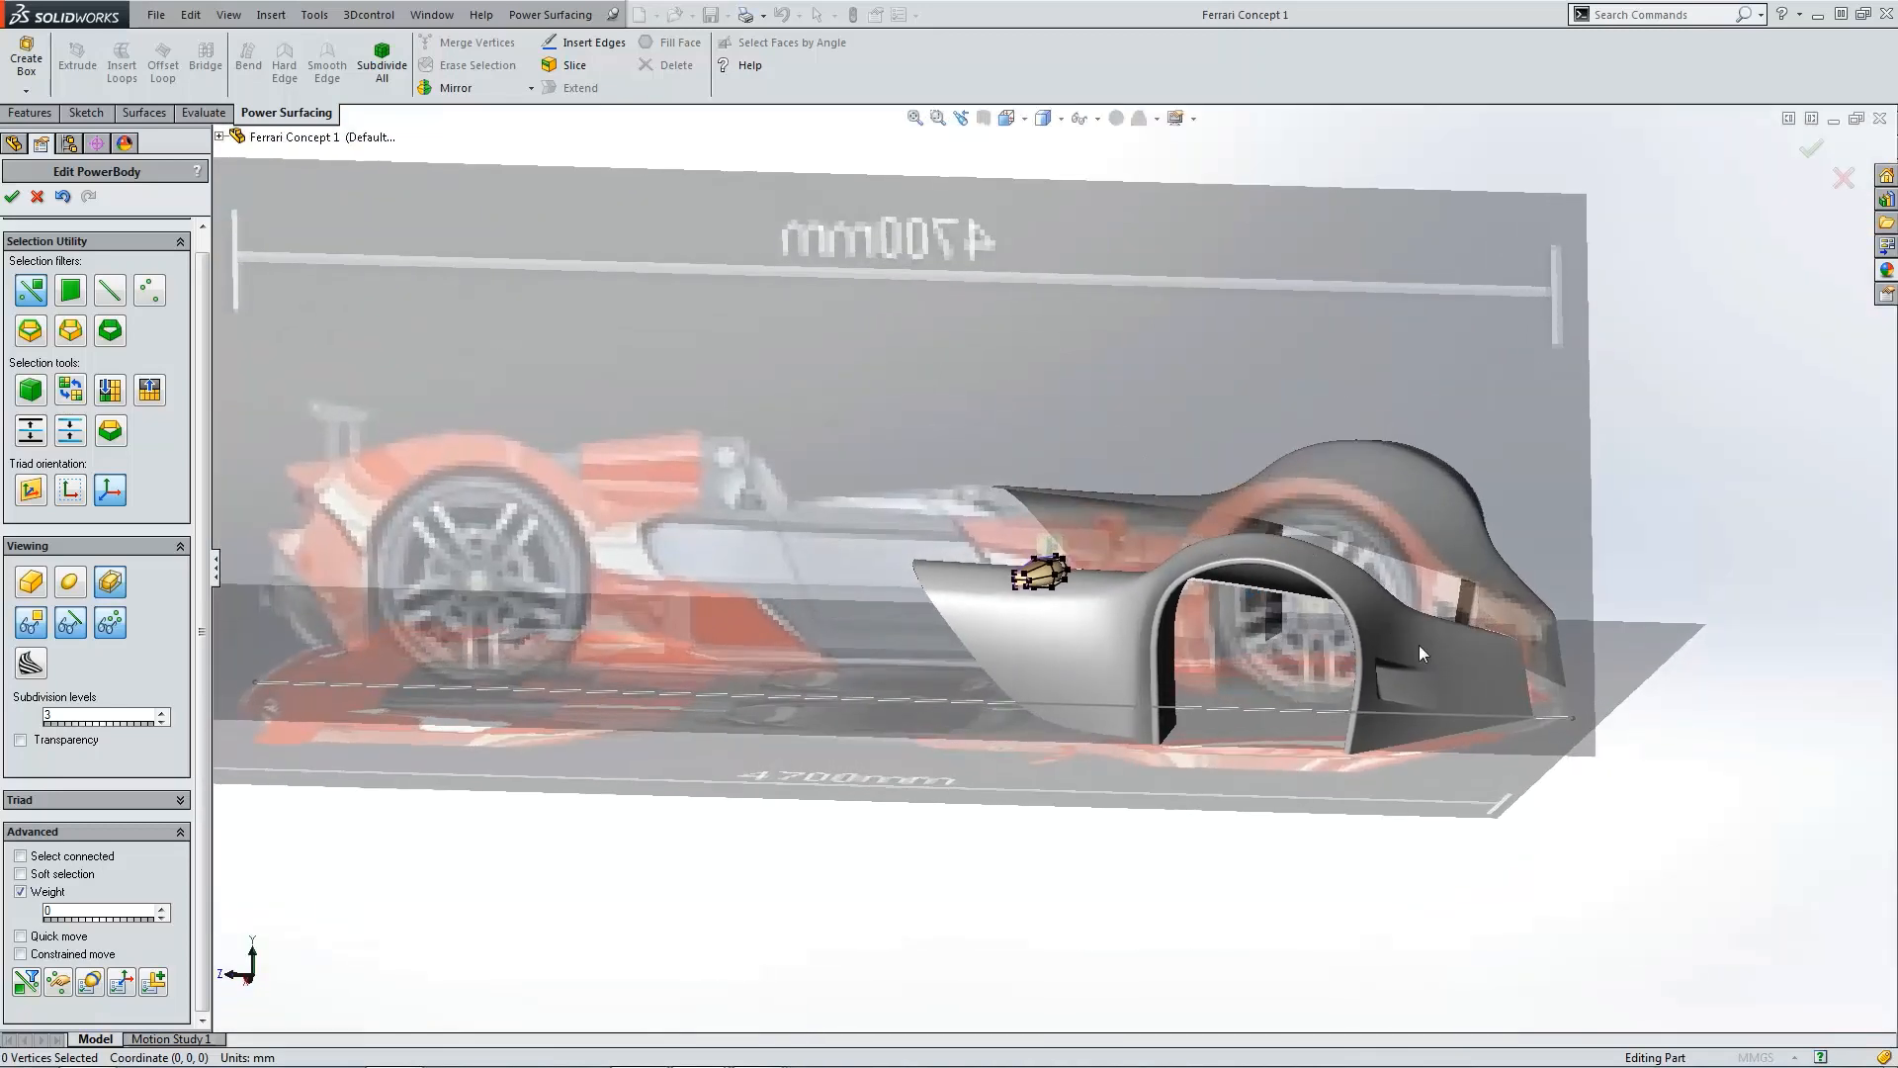
scroll(1105, 569, "down", 6)
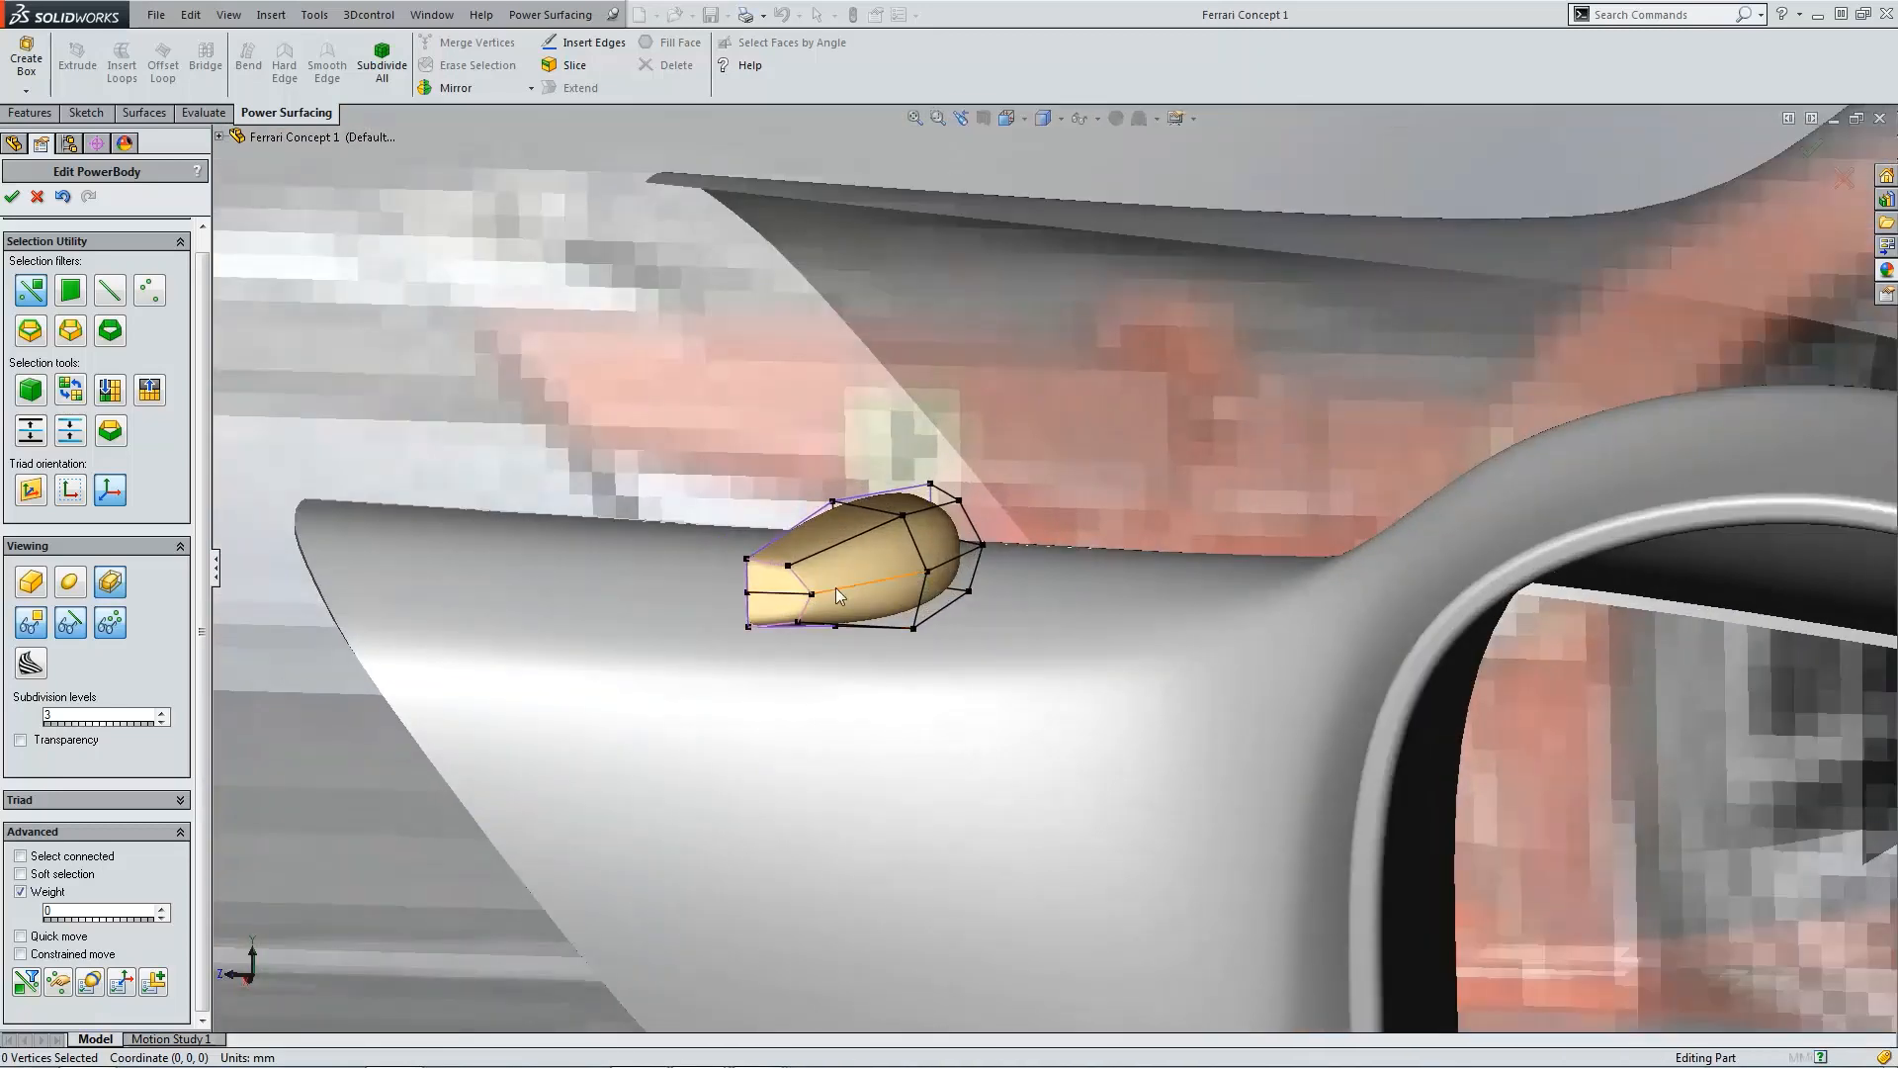
scroll(986, 580, "up", 3)
type("1")
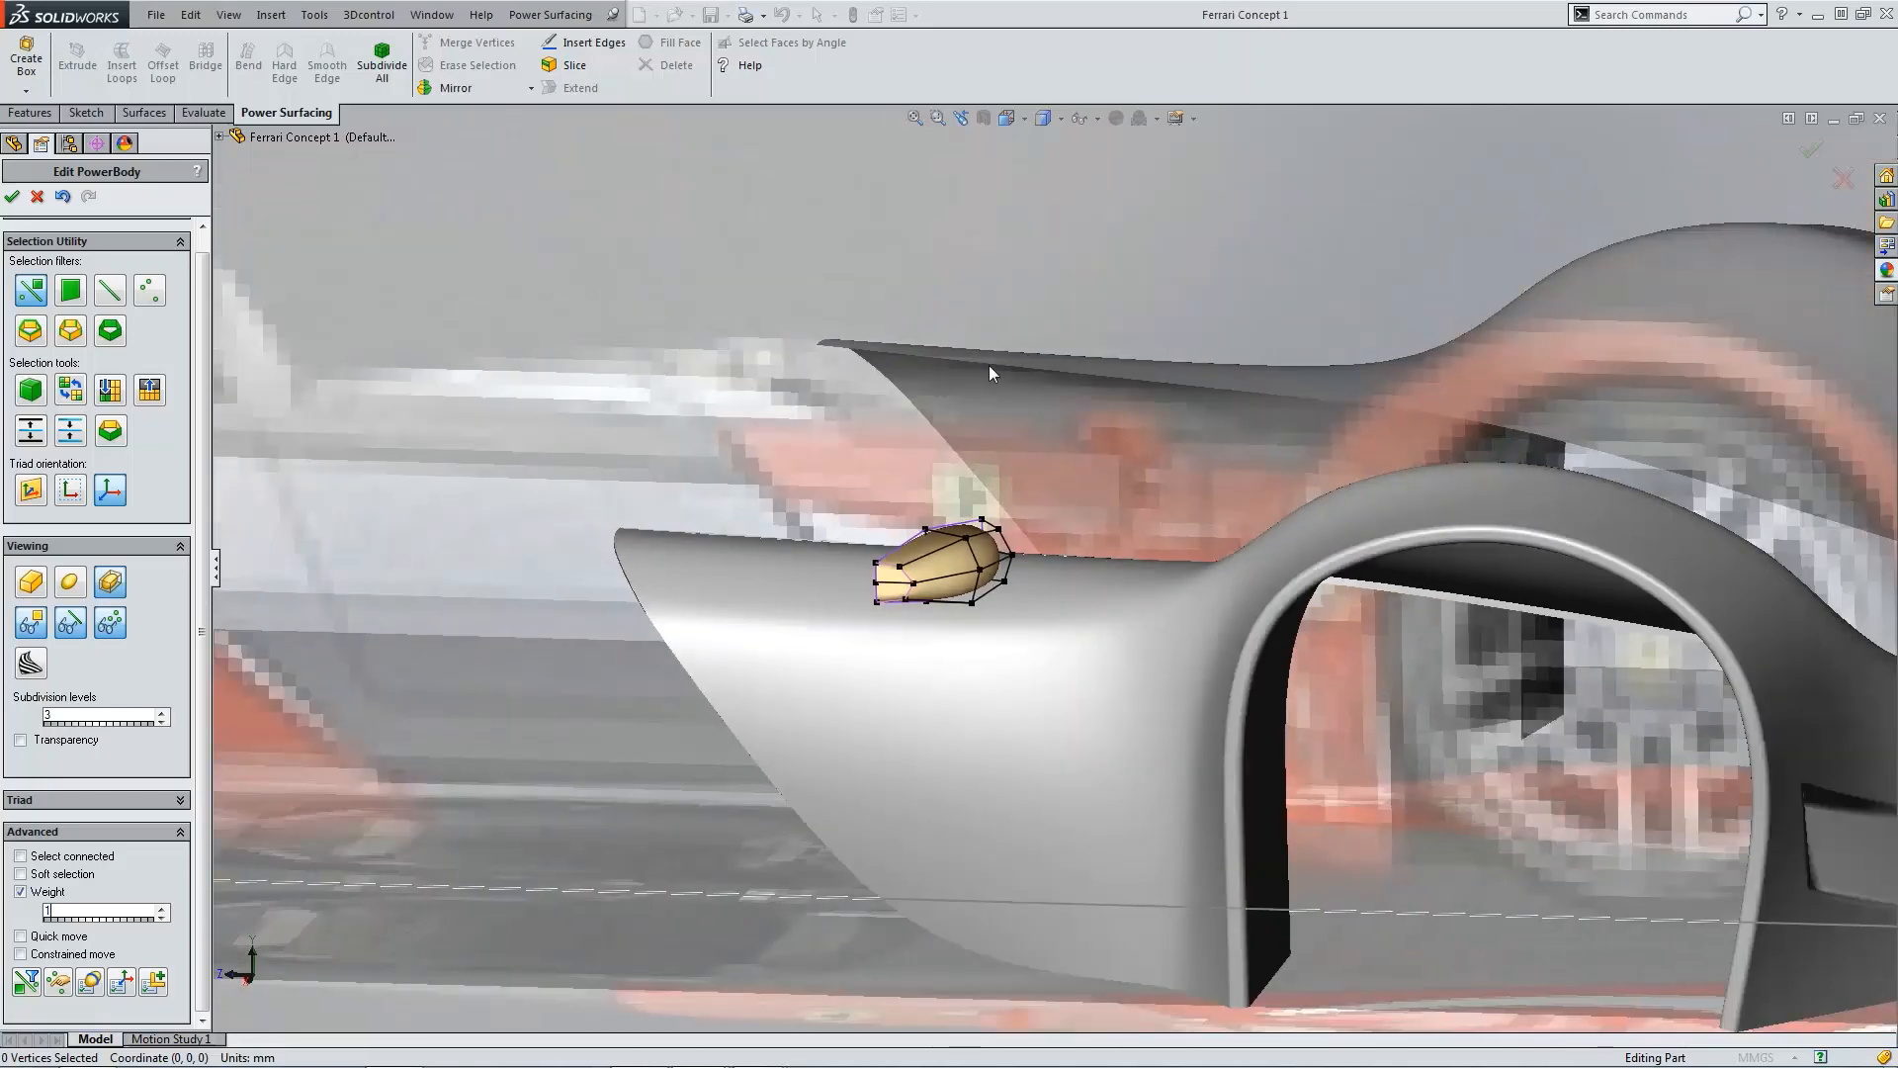
Step: Select three edges along the box's side and set their edge weight to 5
middle_click_drag(989, 365, 856, 544)
scroll(877, 583, "down", 3)
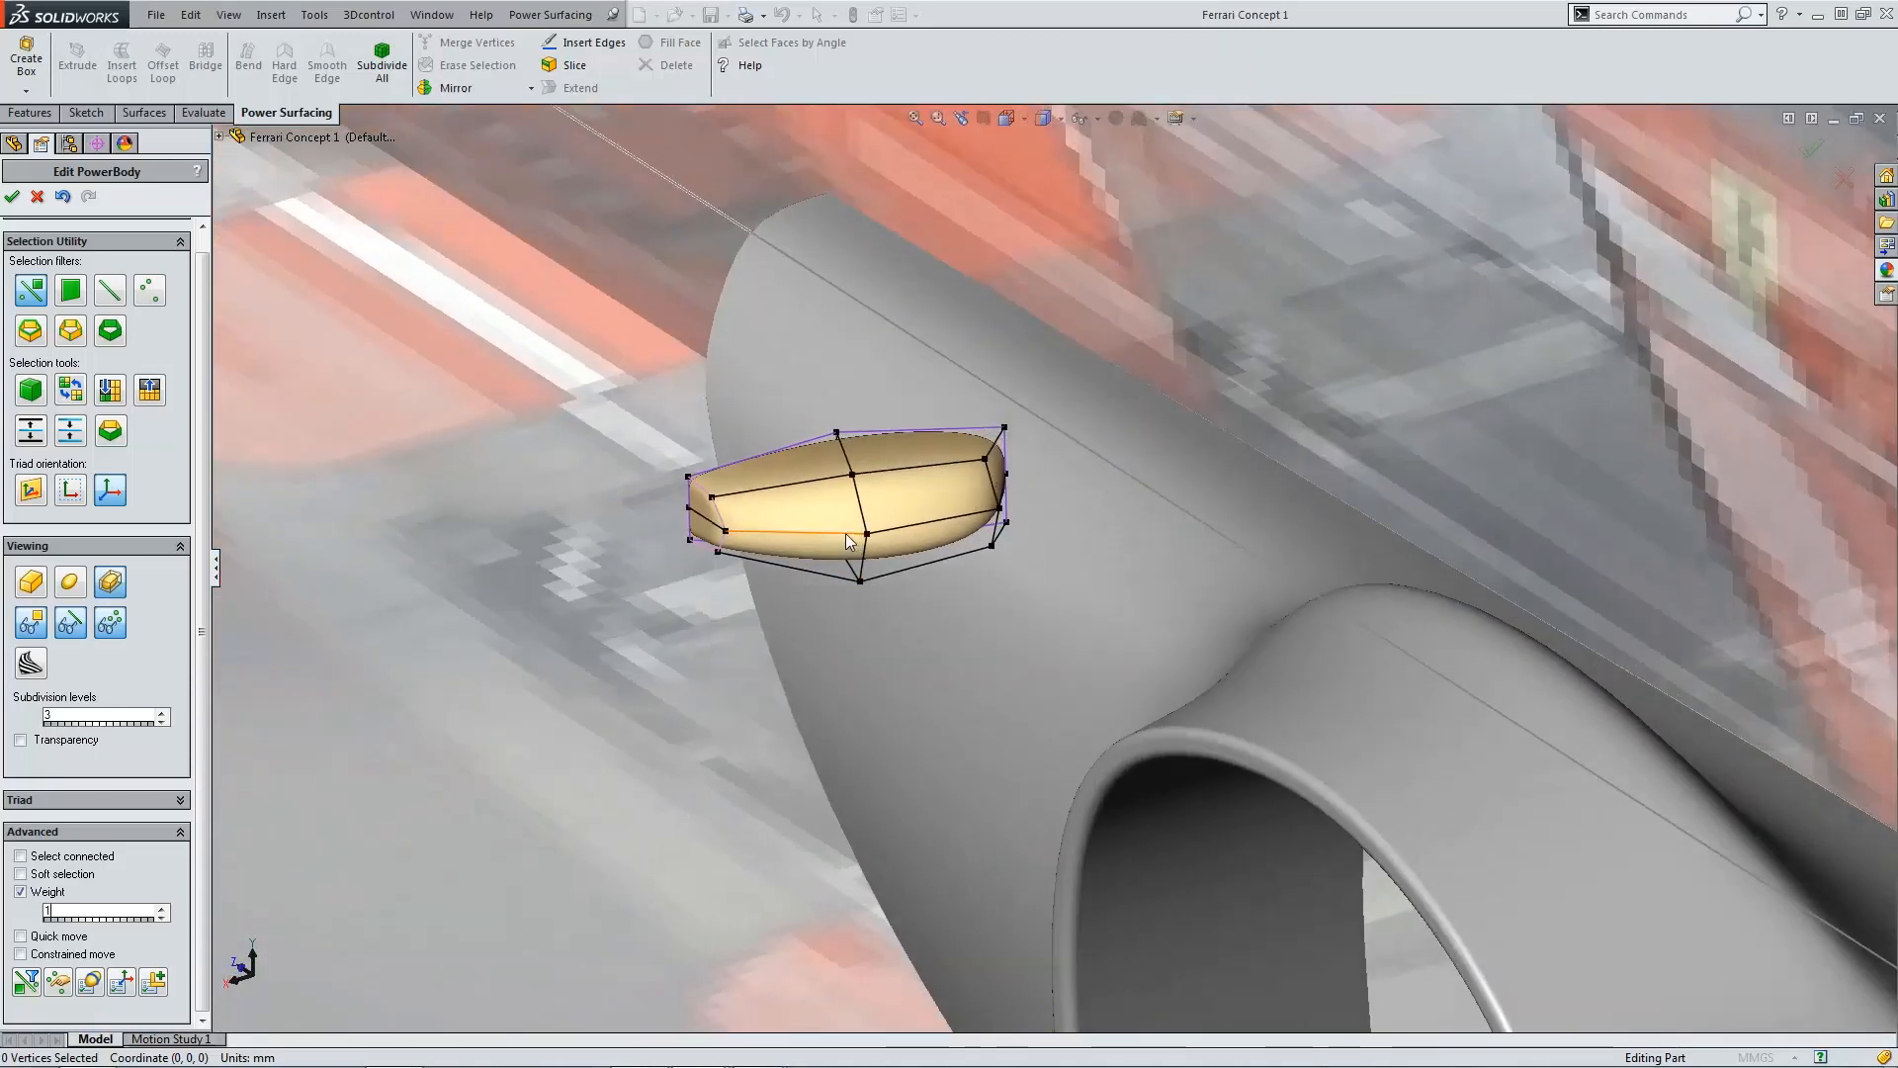
left_click(848, 538)
left_click(934, 525, "ctrl")
scroll(979, 517, "down", 2)
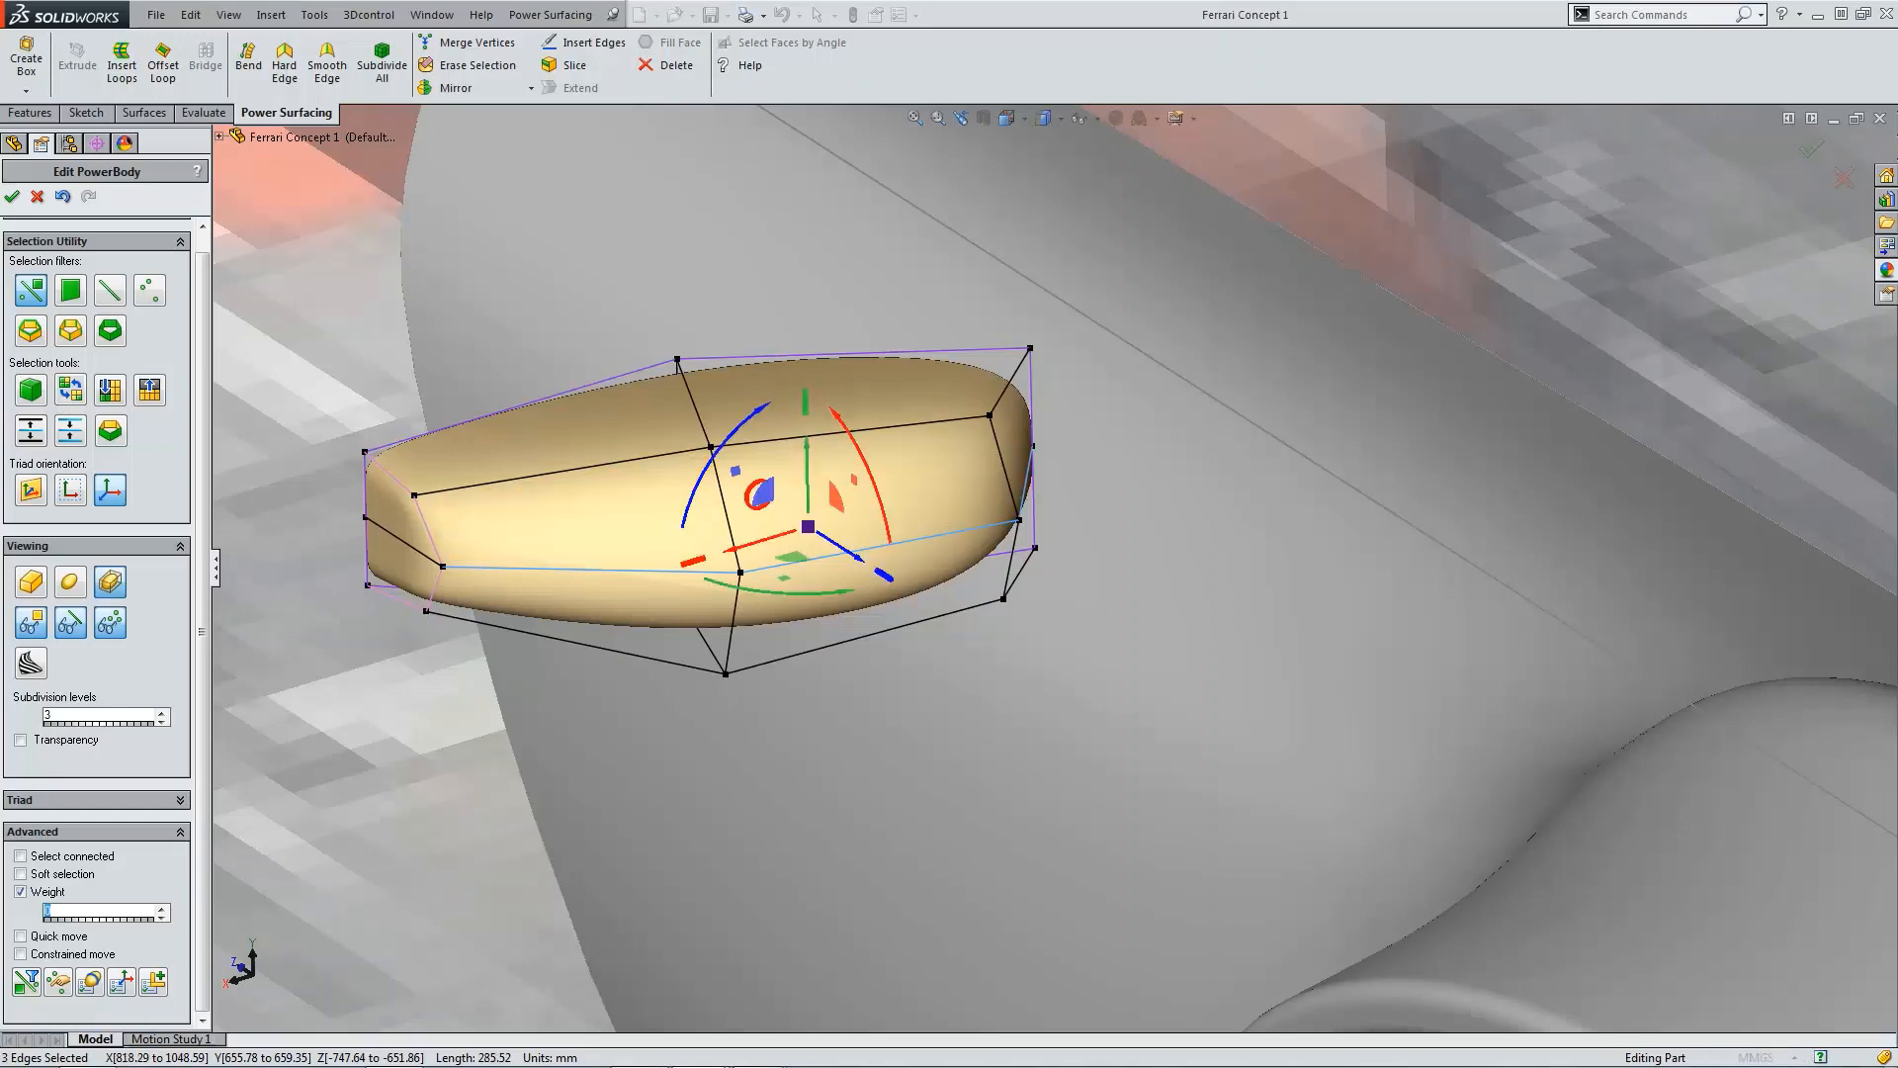
type("5")
scroll(1095, 715, "up", 9)
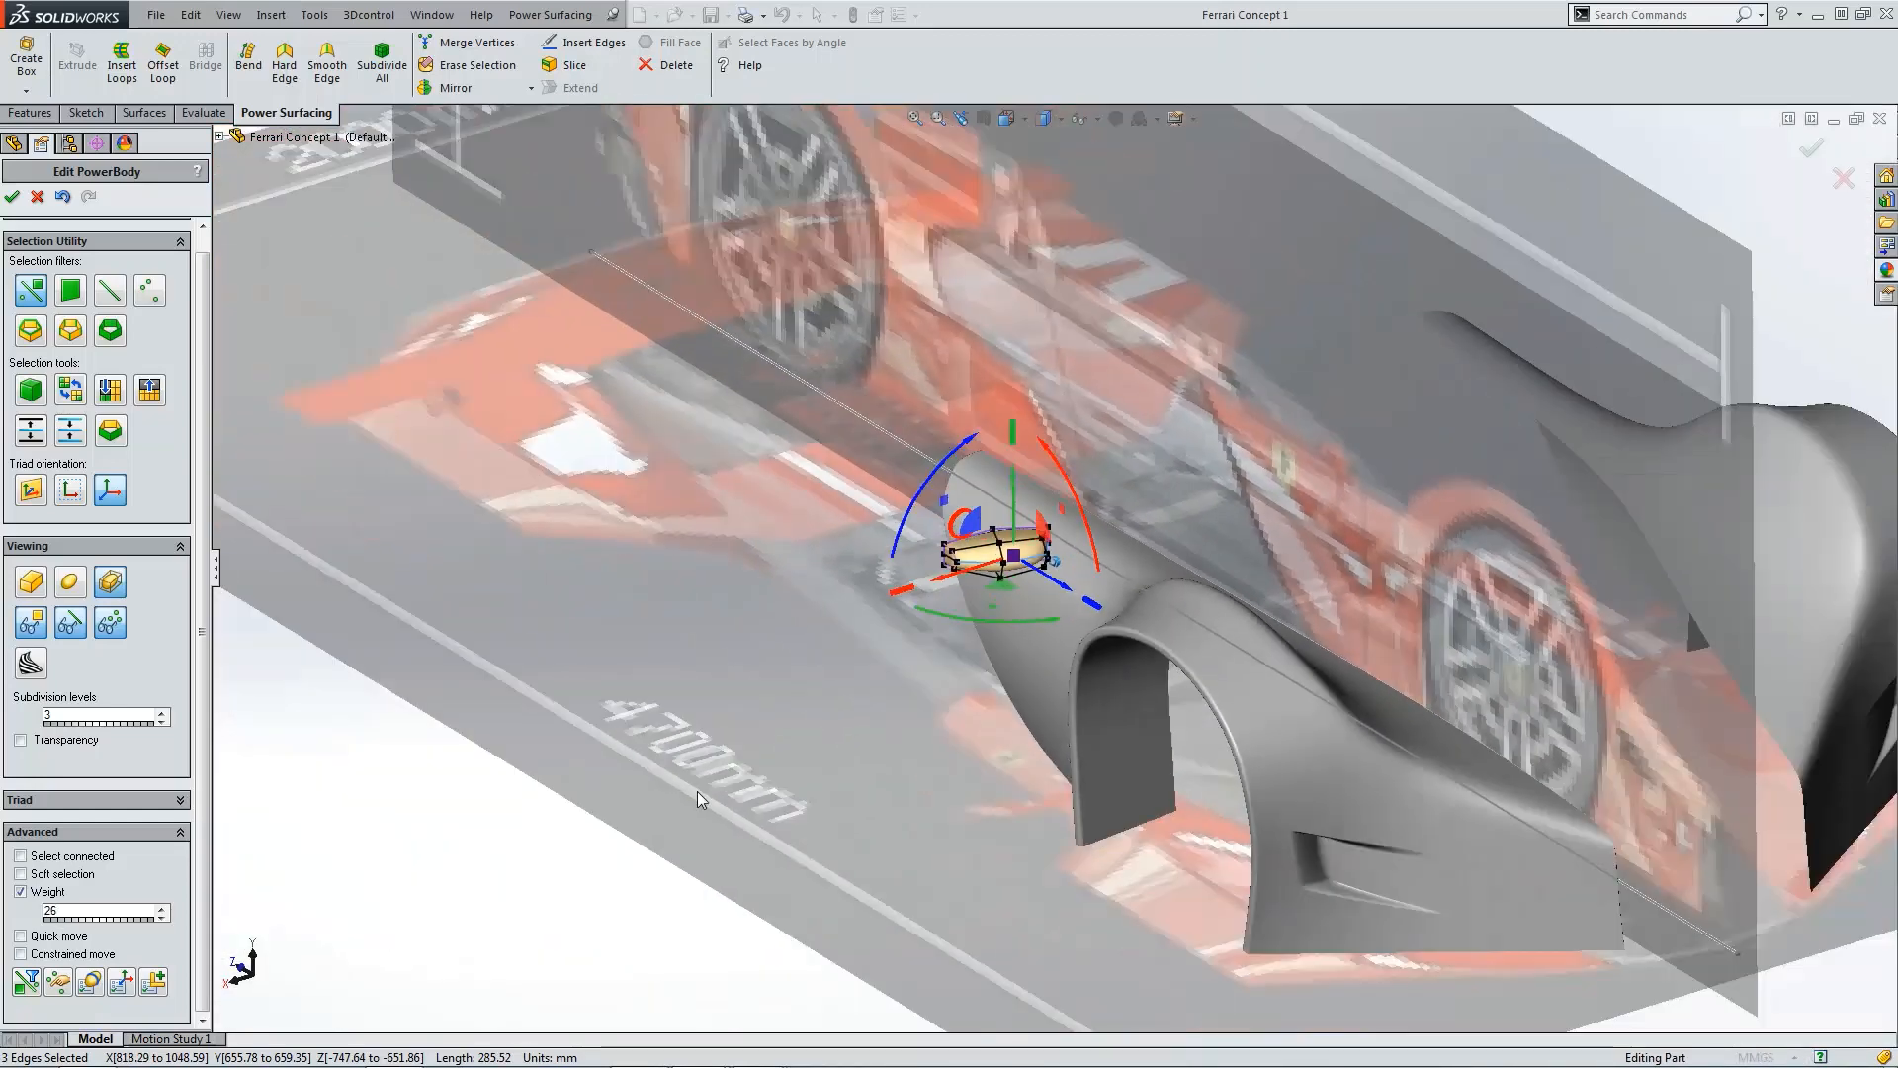
left_click(697, 791)
Step: Switch the body's display between the smooth surface alone and the Sub-D mesh
scroll(1022, 562, "down", 8)
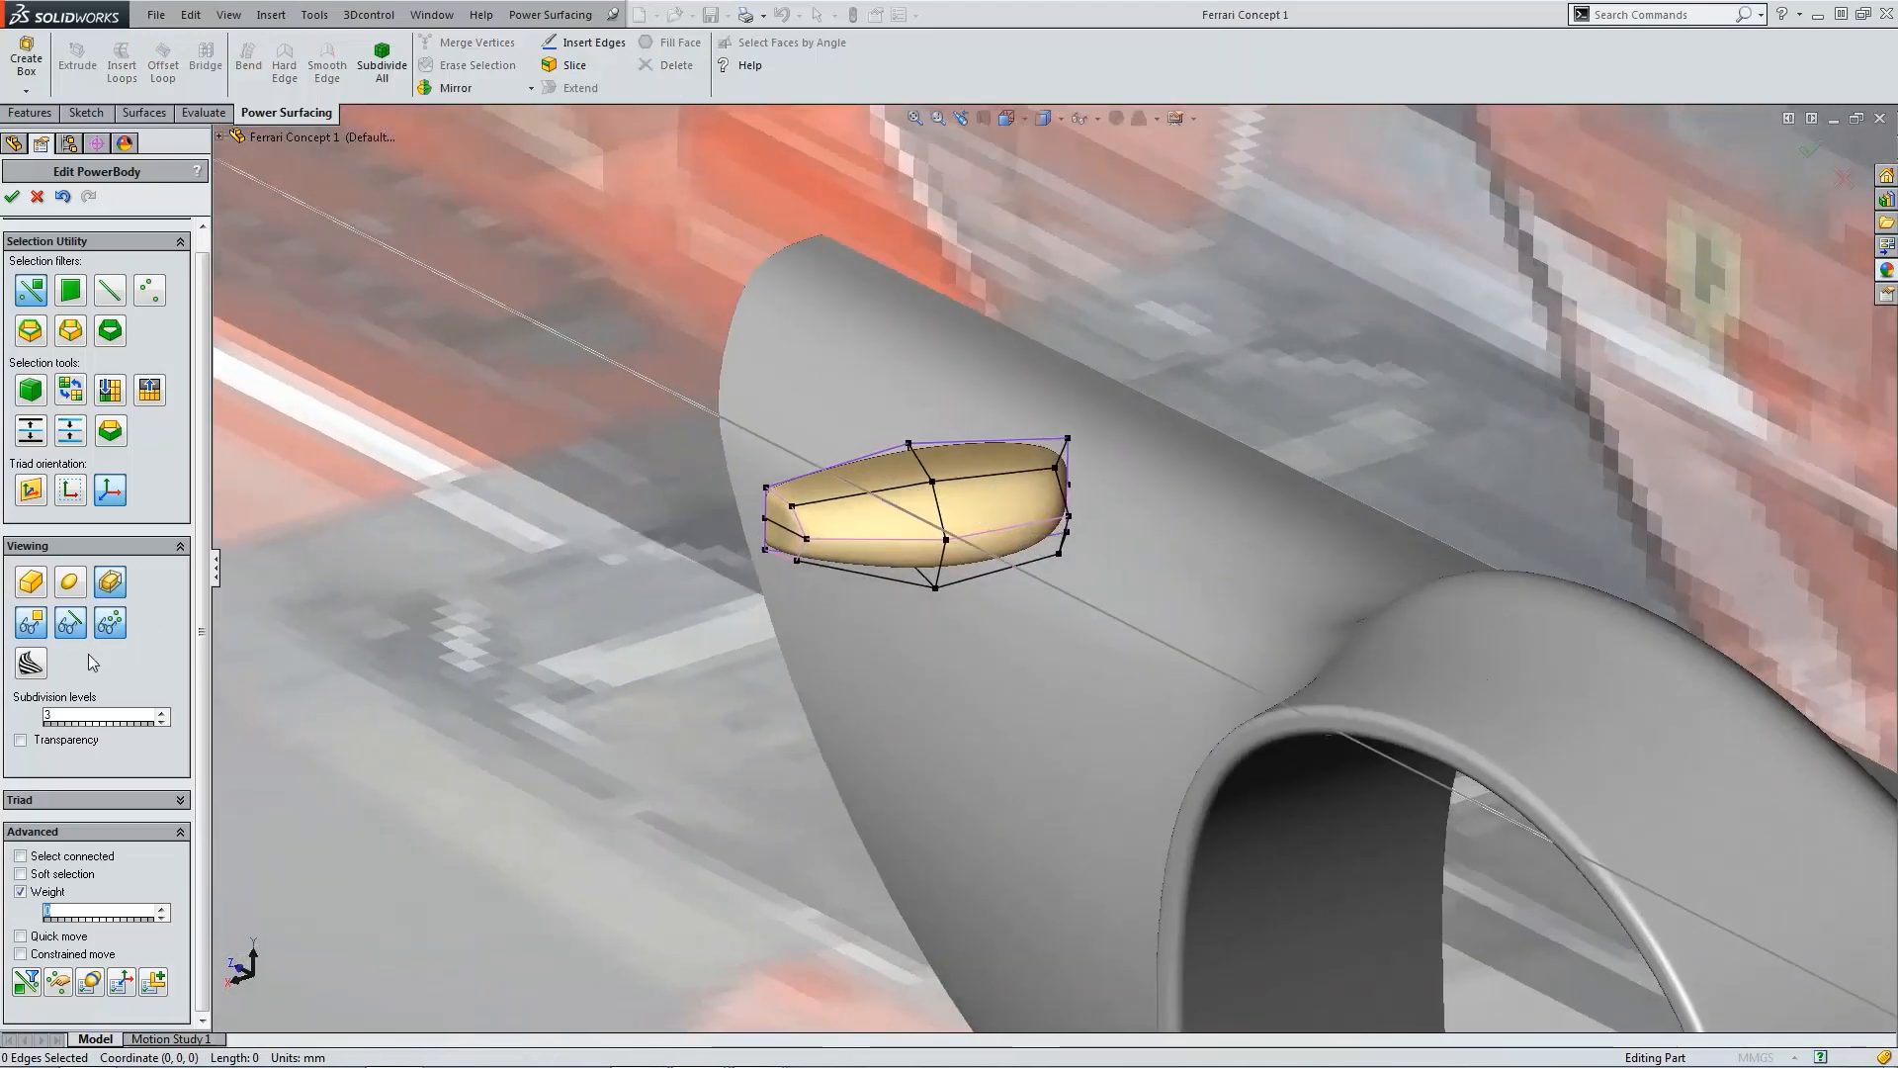
left_click(69, 623)
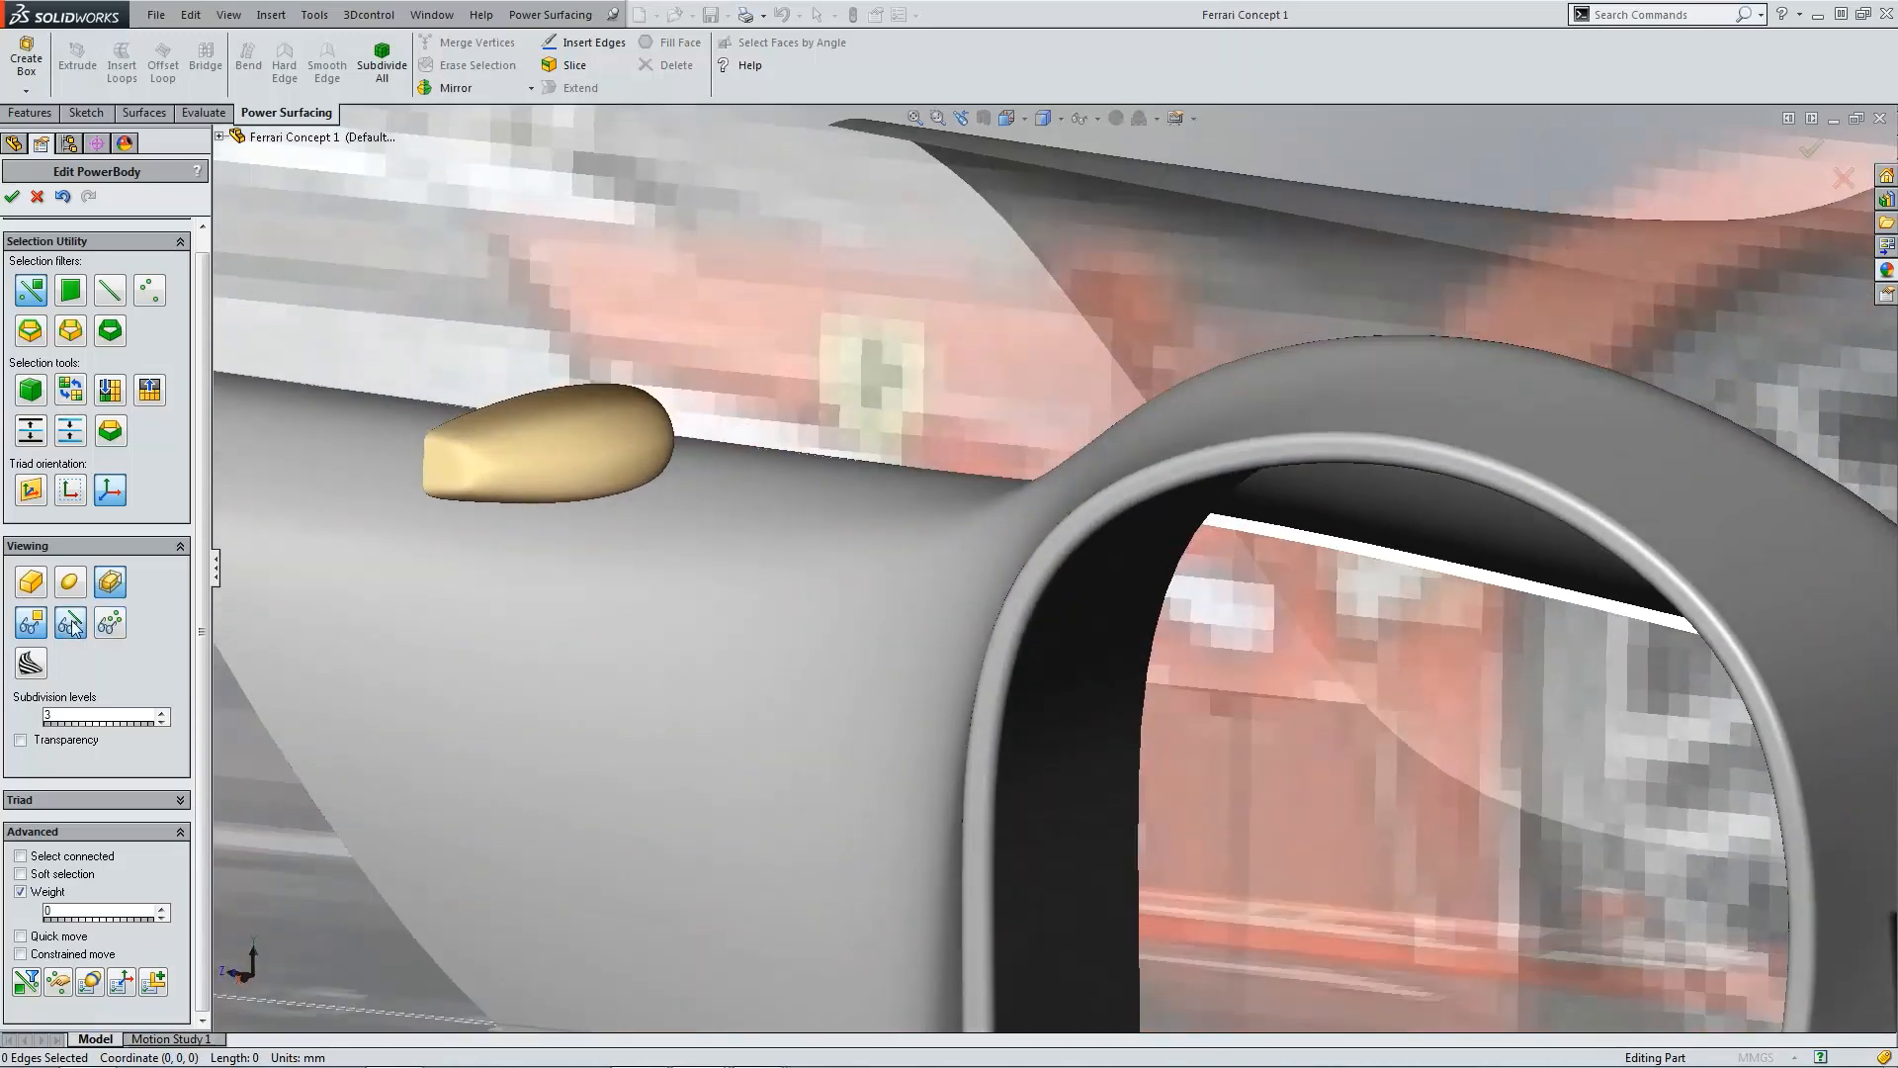
left_click(72, 624)
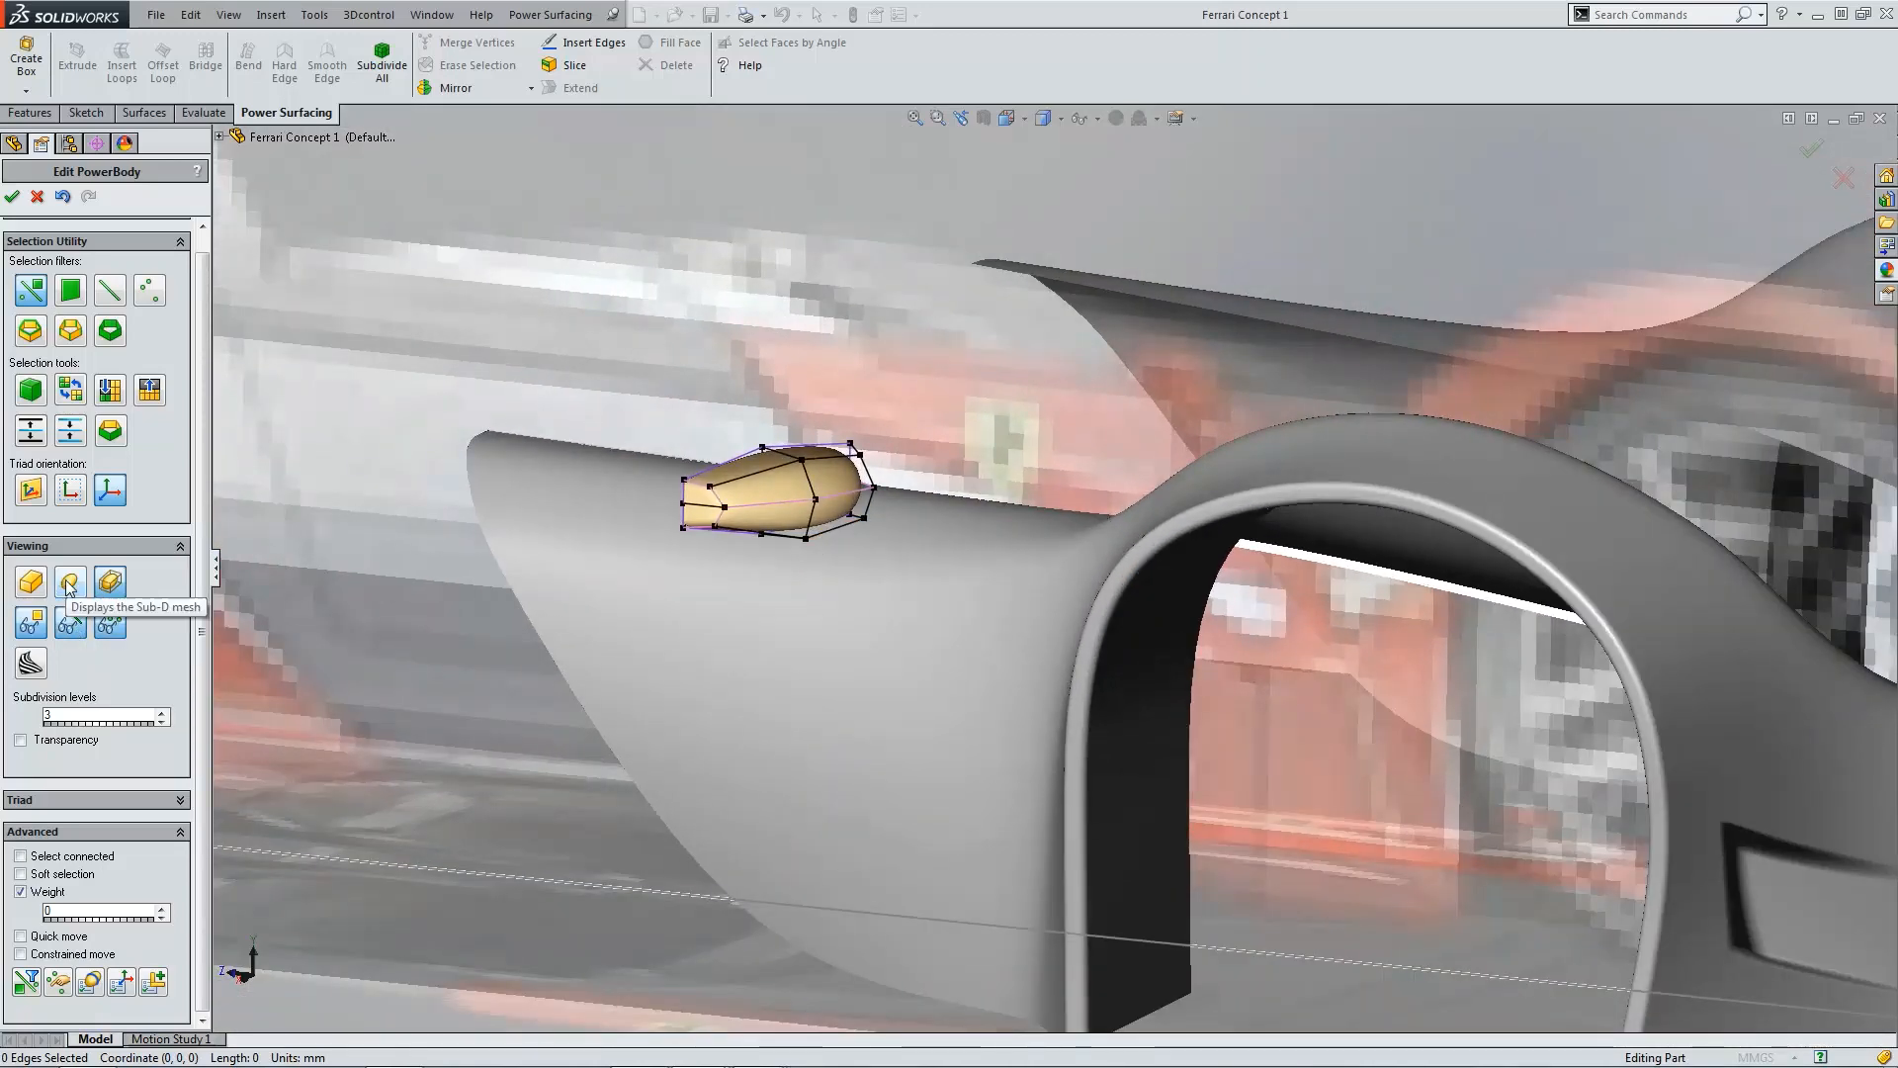
left_click(69, 586)
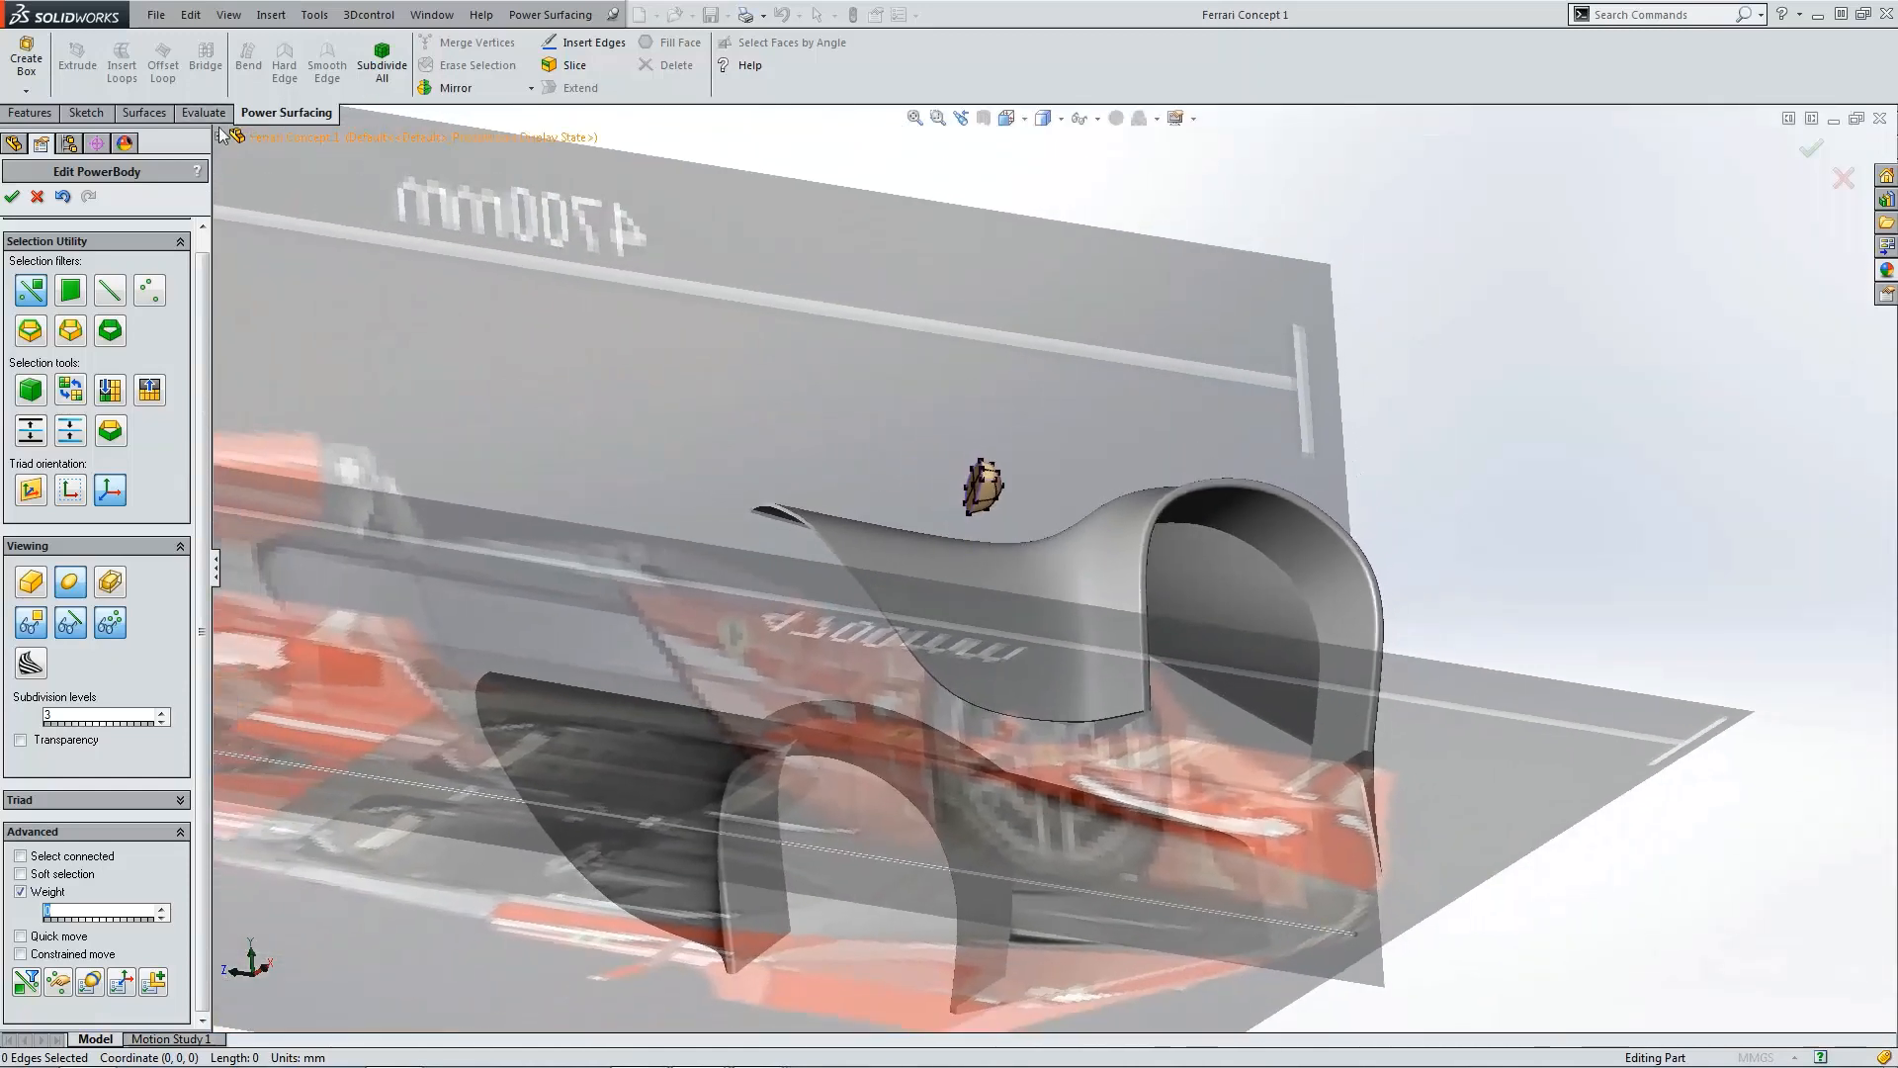
Step: Hide the Right Blueprint and Top Blueprint in the feature tree
left_click(220, 138)
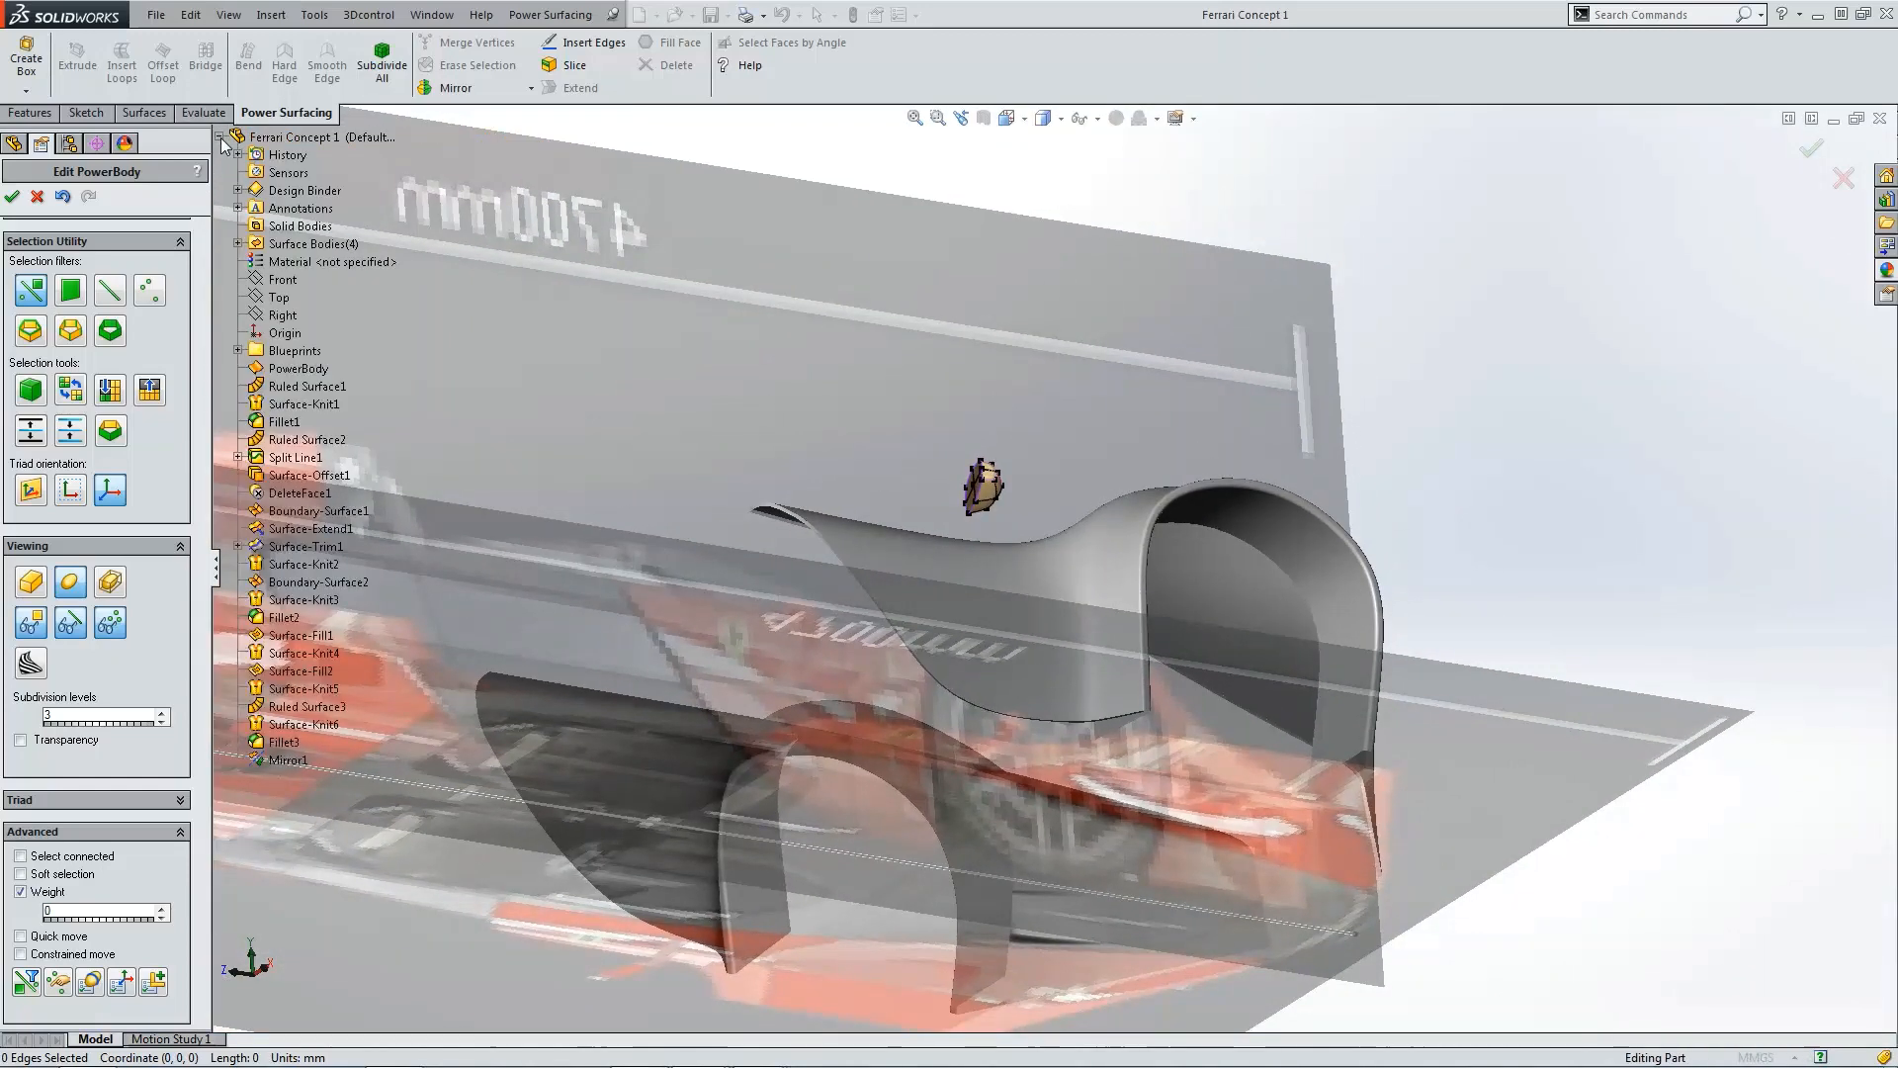
left_click(238, 351)
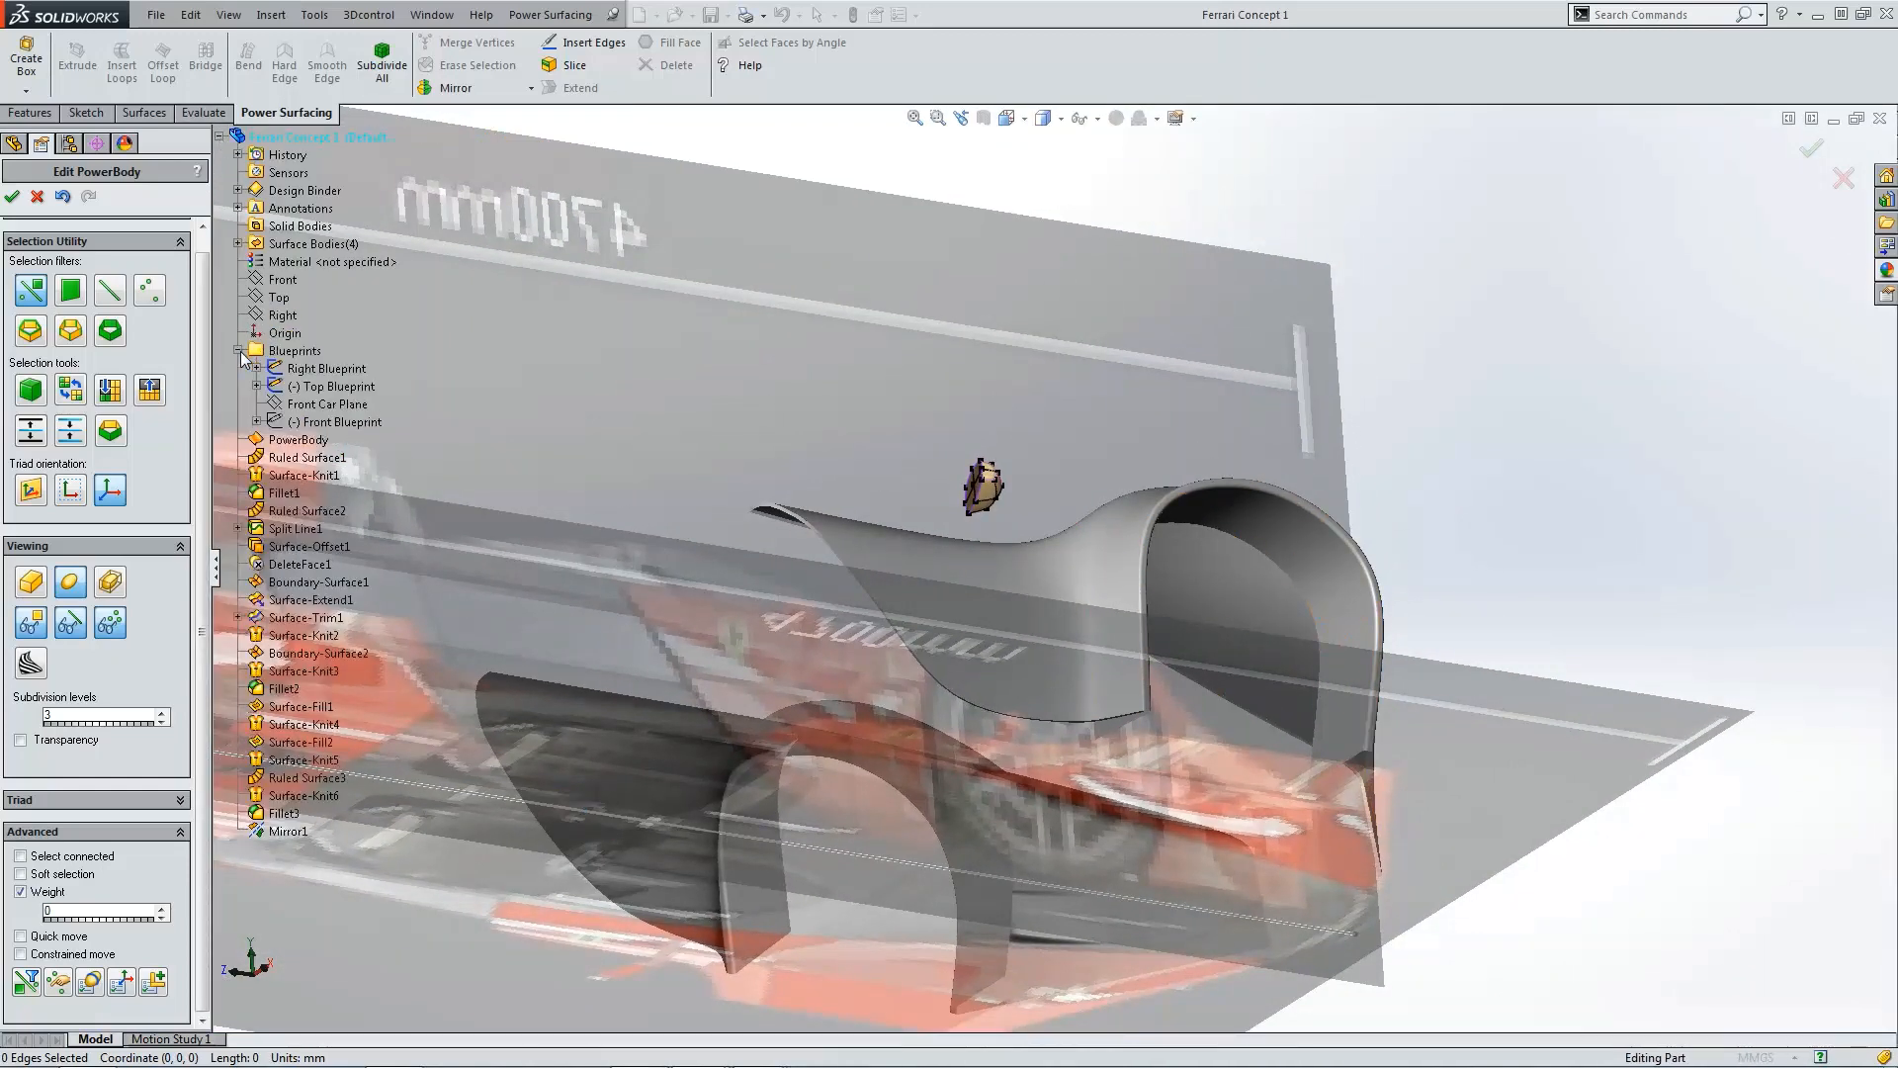
left_click(280, 370)
left_click(289, 342)
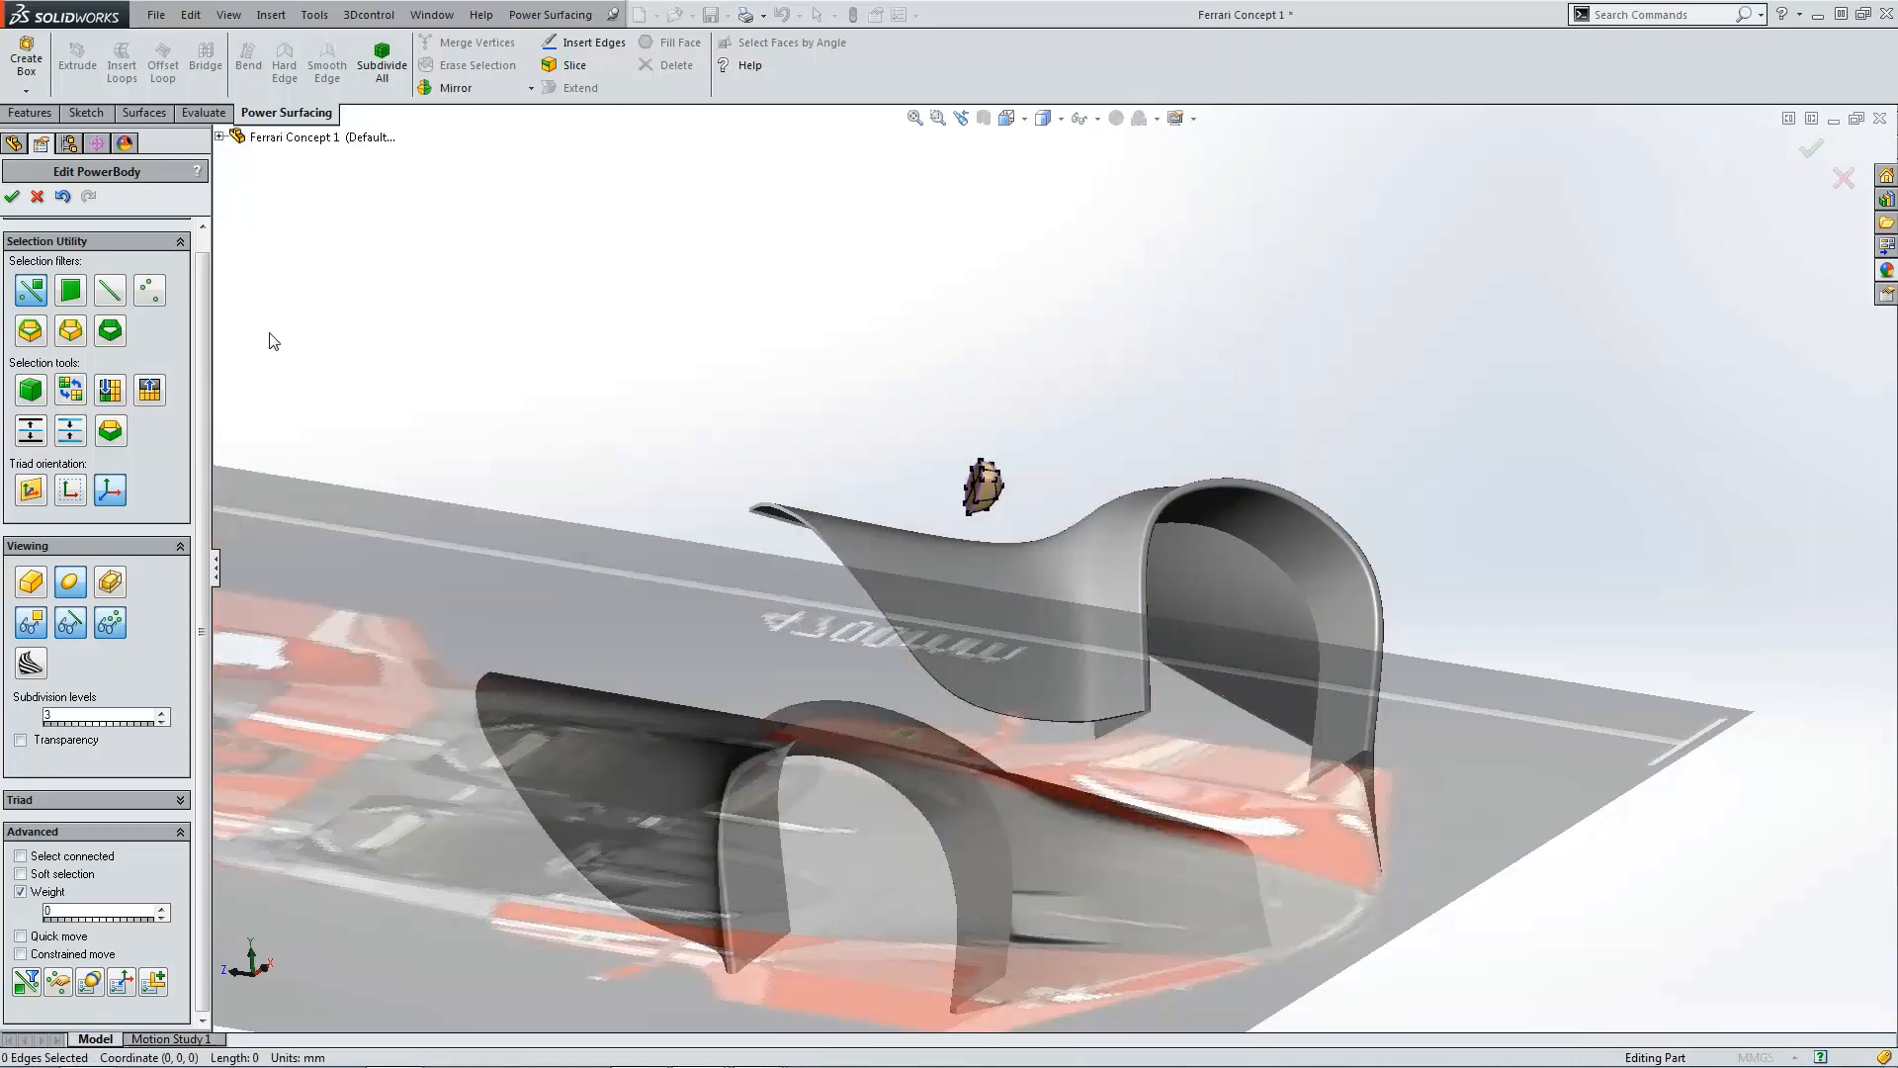
left_click(221, 138)
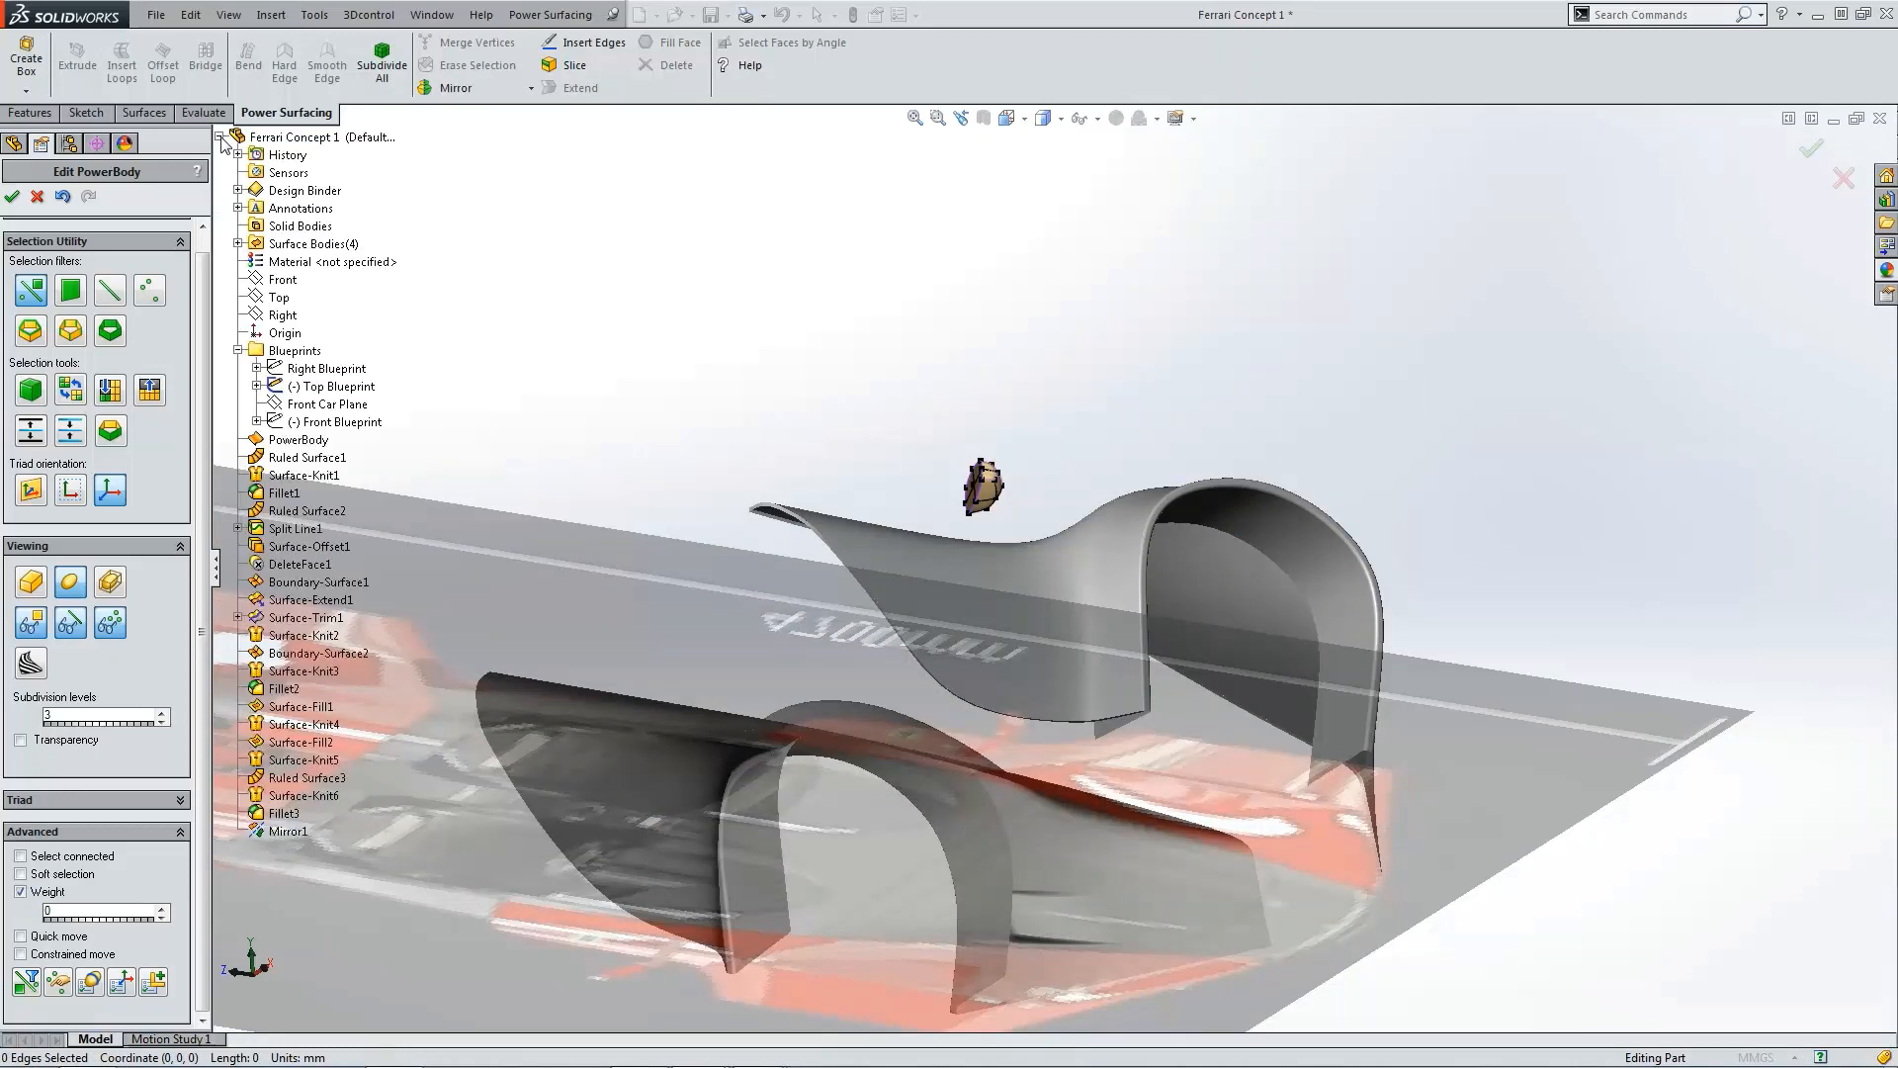
left_click(280, 386)
left_click(289, 362)
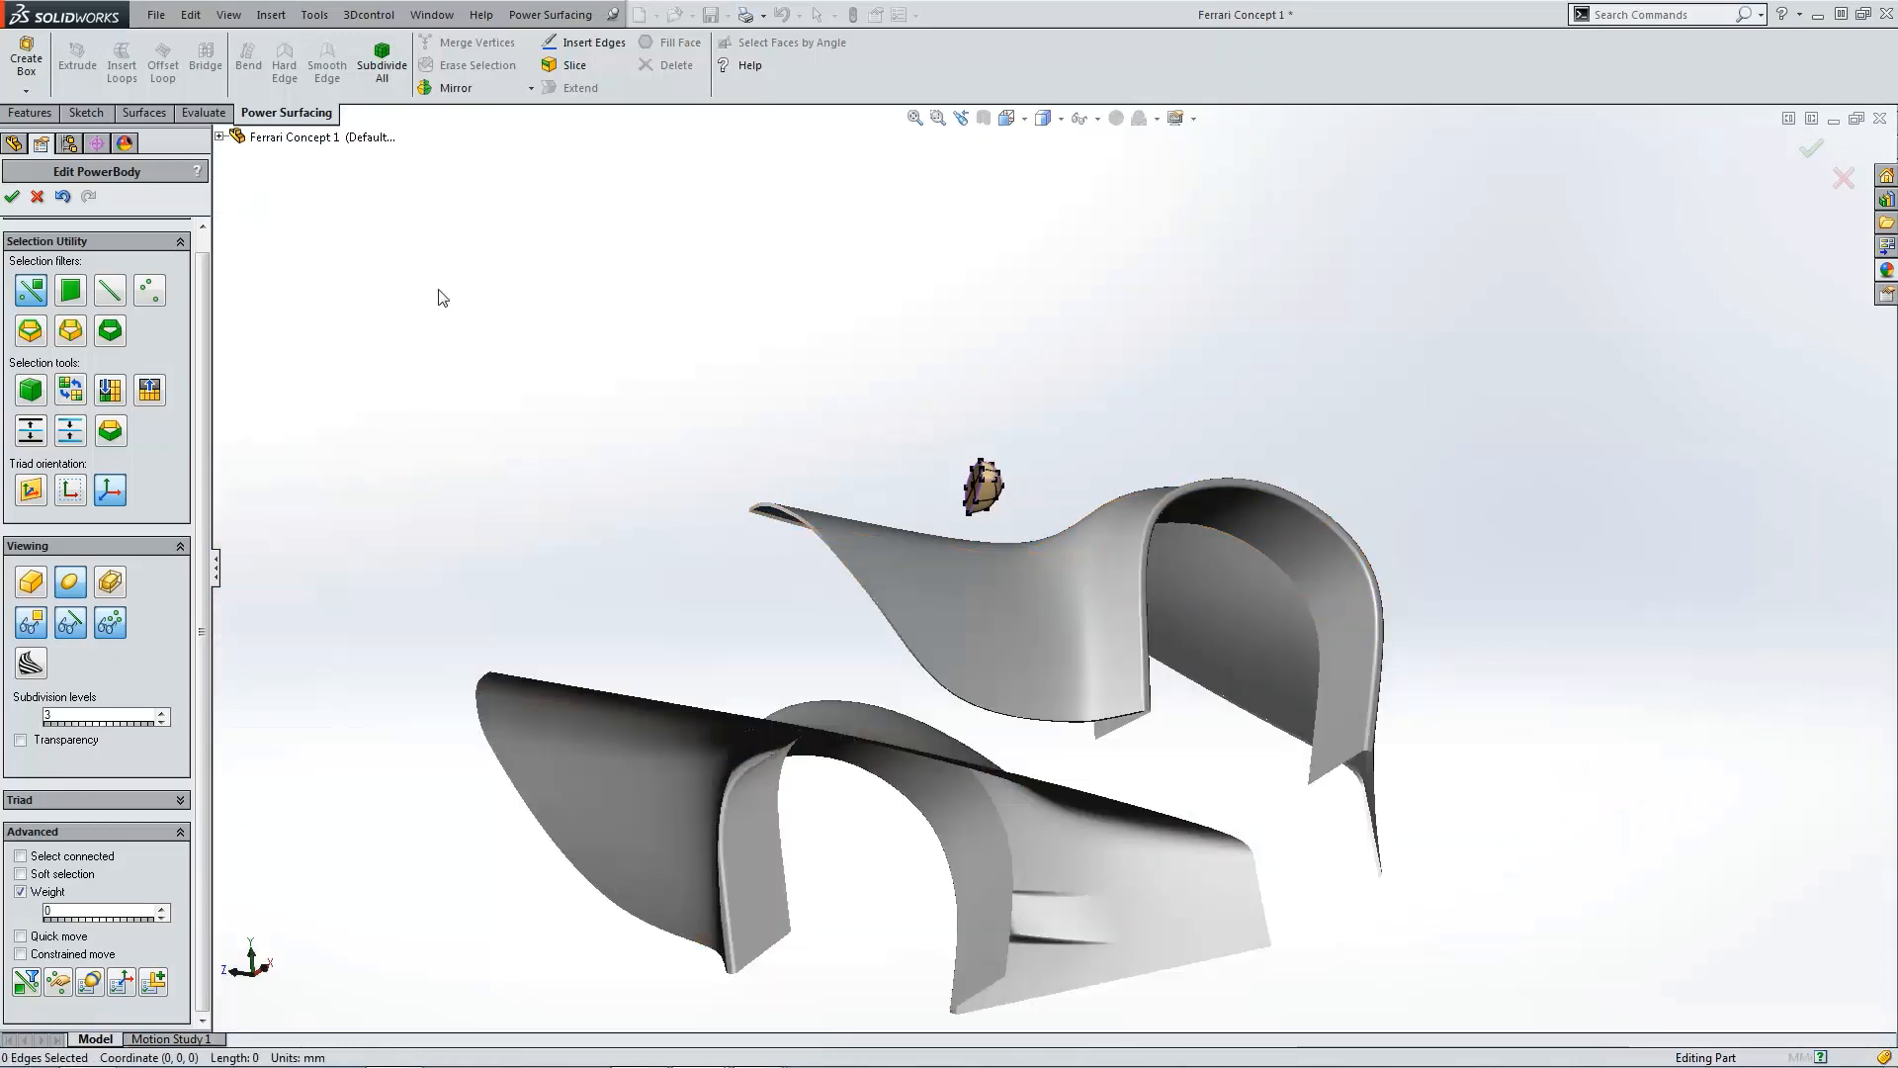
Step: Examine the underside of the box against the deck surface
scroll(903, 451, "up", 3)
scroll(1089, 566, "down", 3)
scroll(1137, 539, "down", 4)
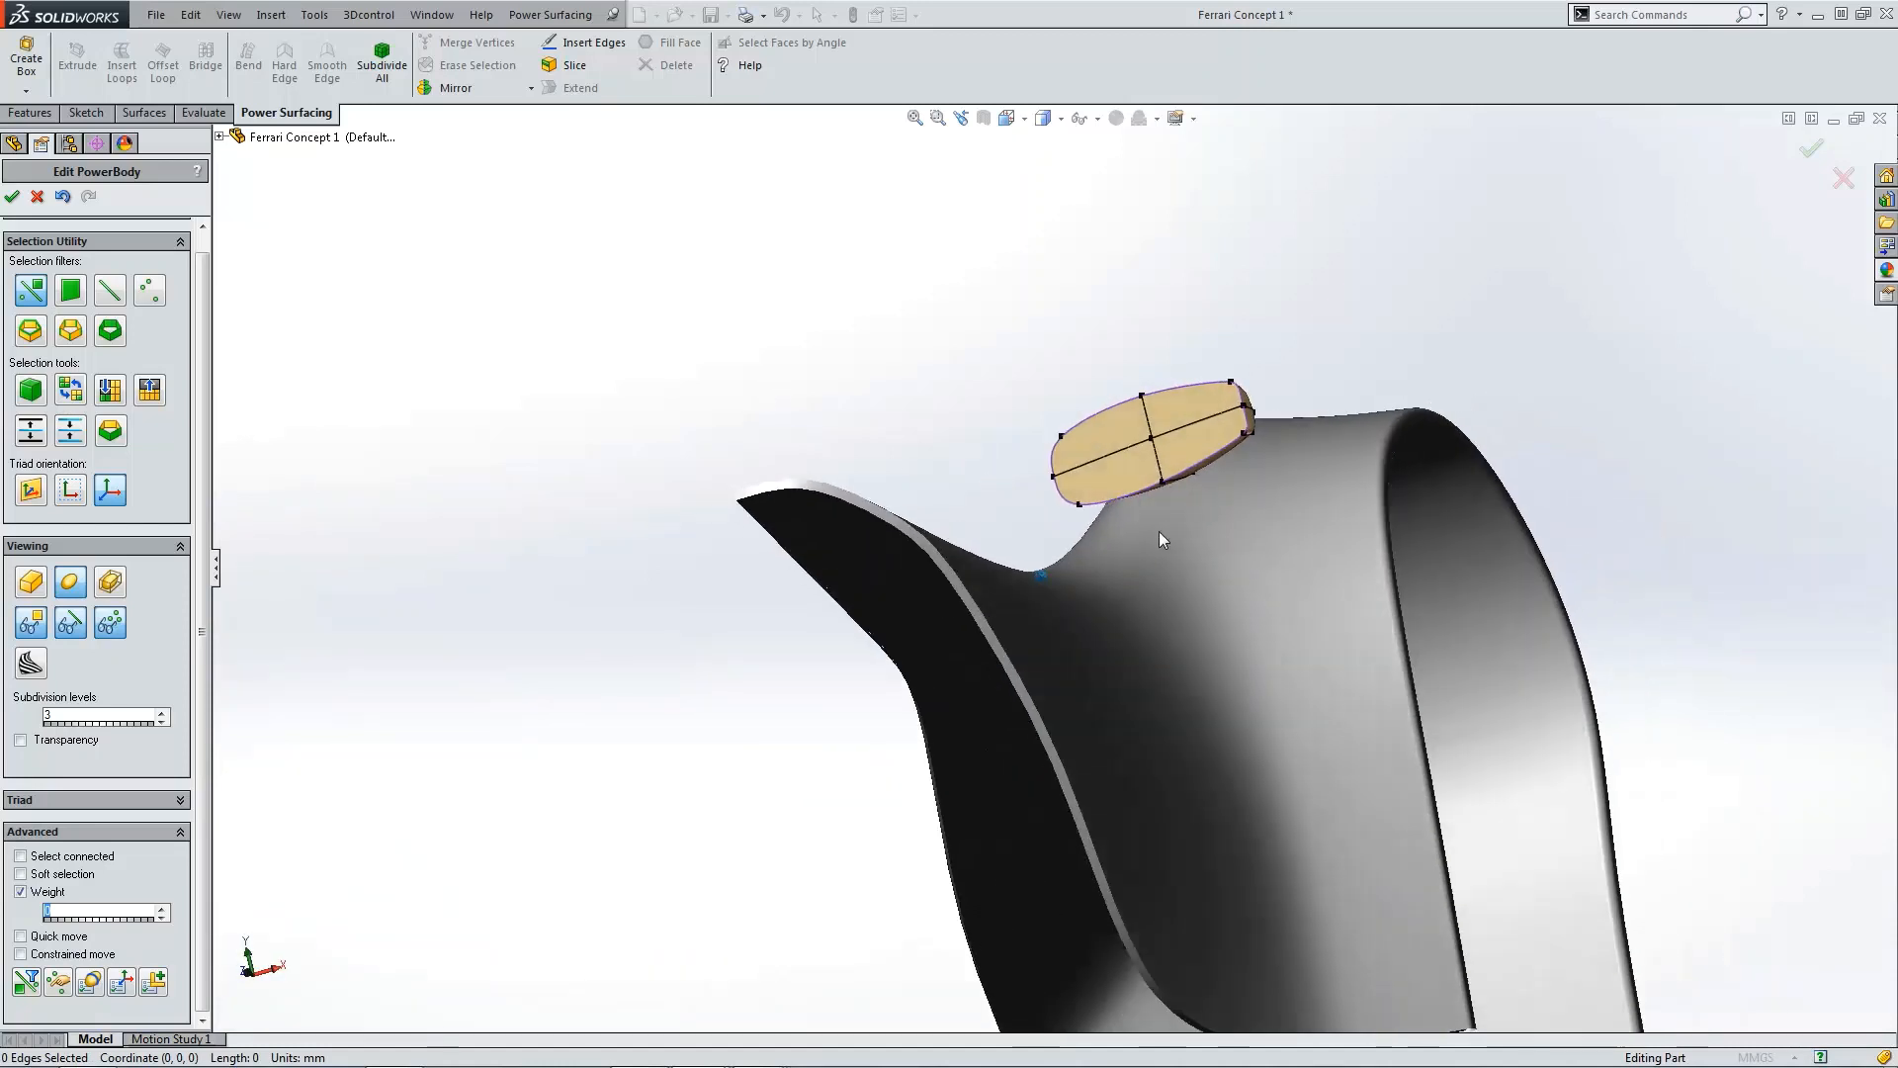
scroll(1162, 539, "down", 5)
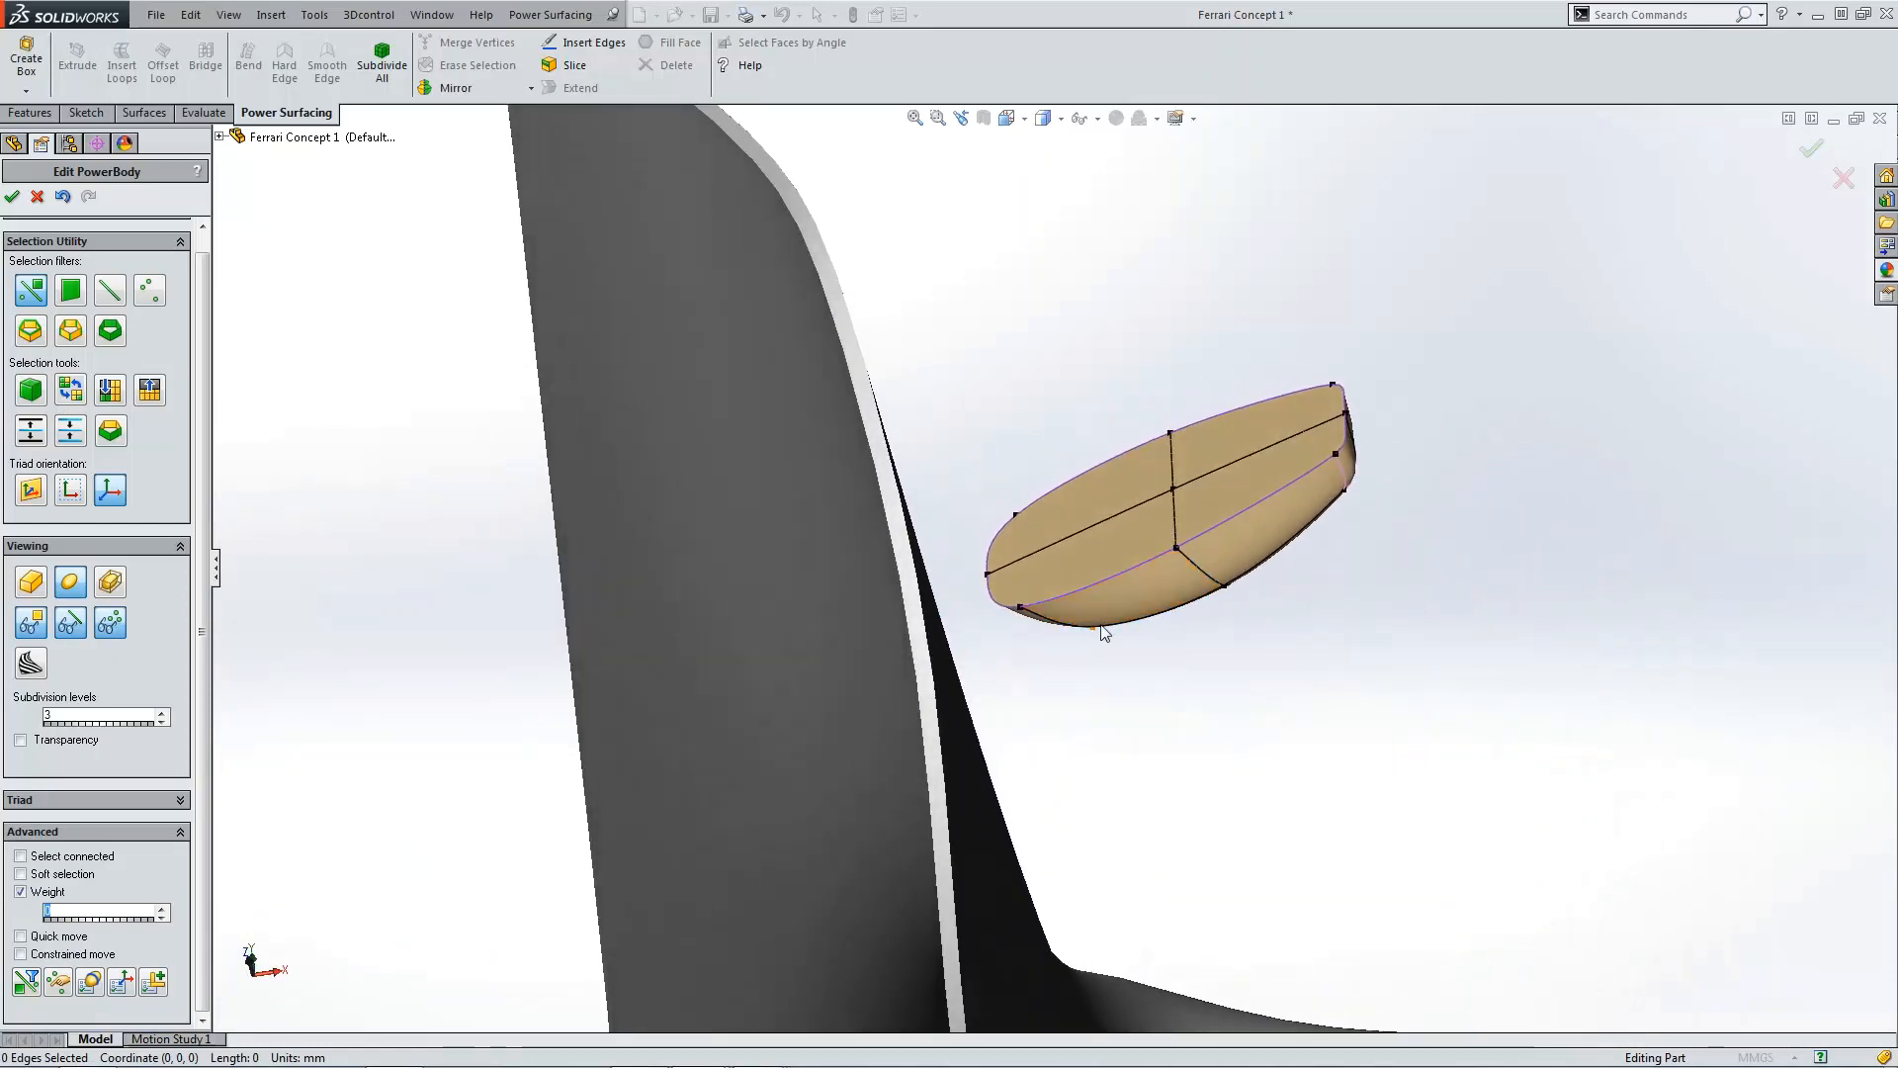
scroll(1124, 619, "up", 2)
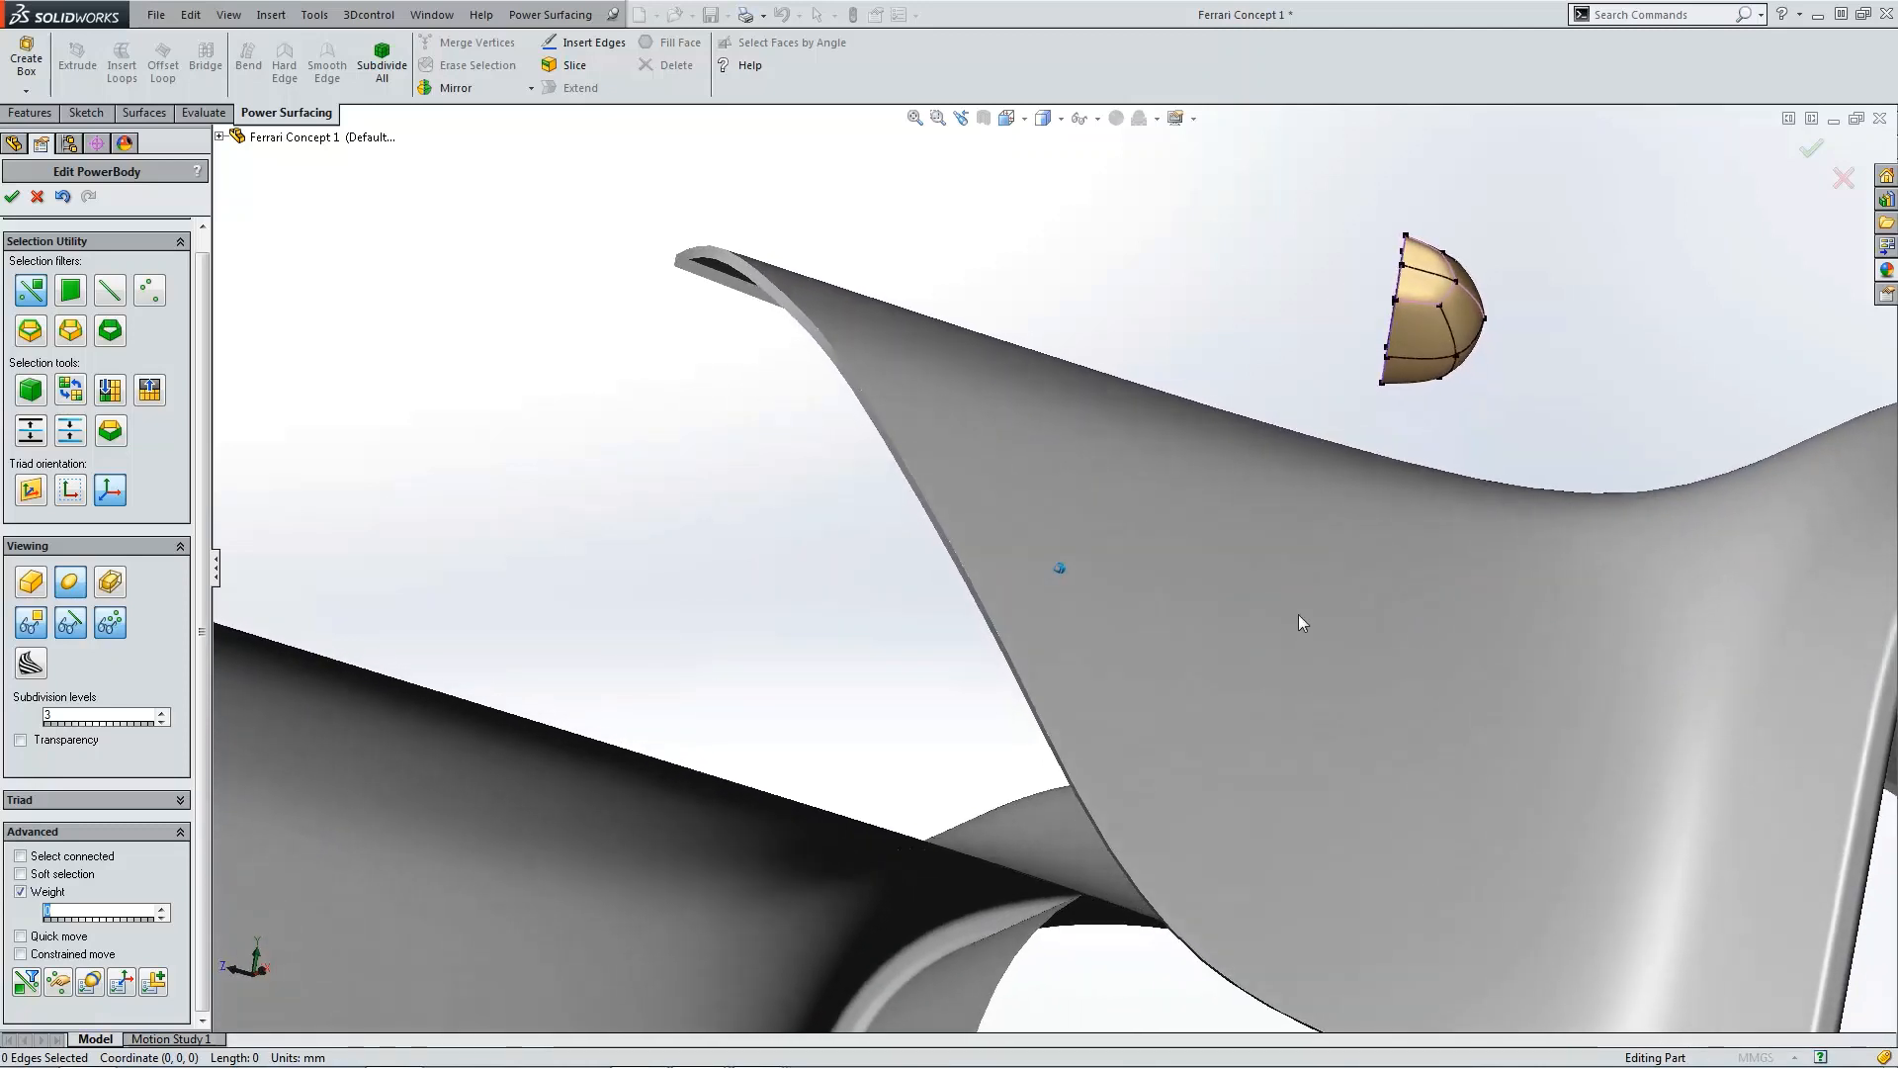
scroll(1398, 373, "down", 3)
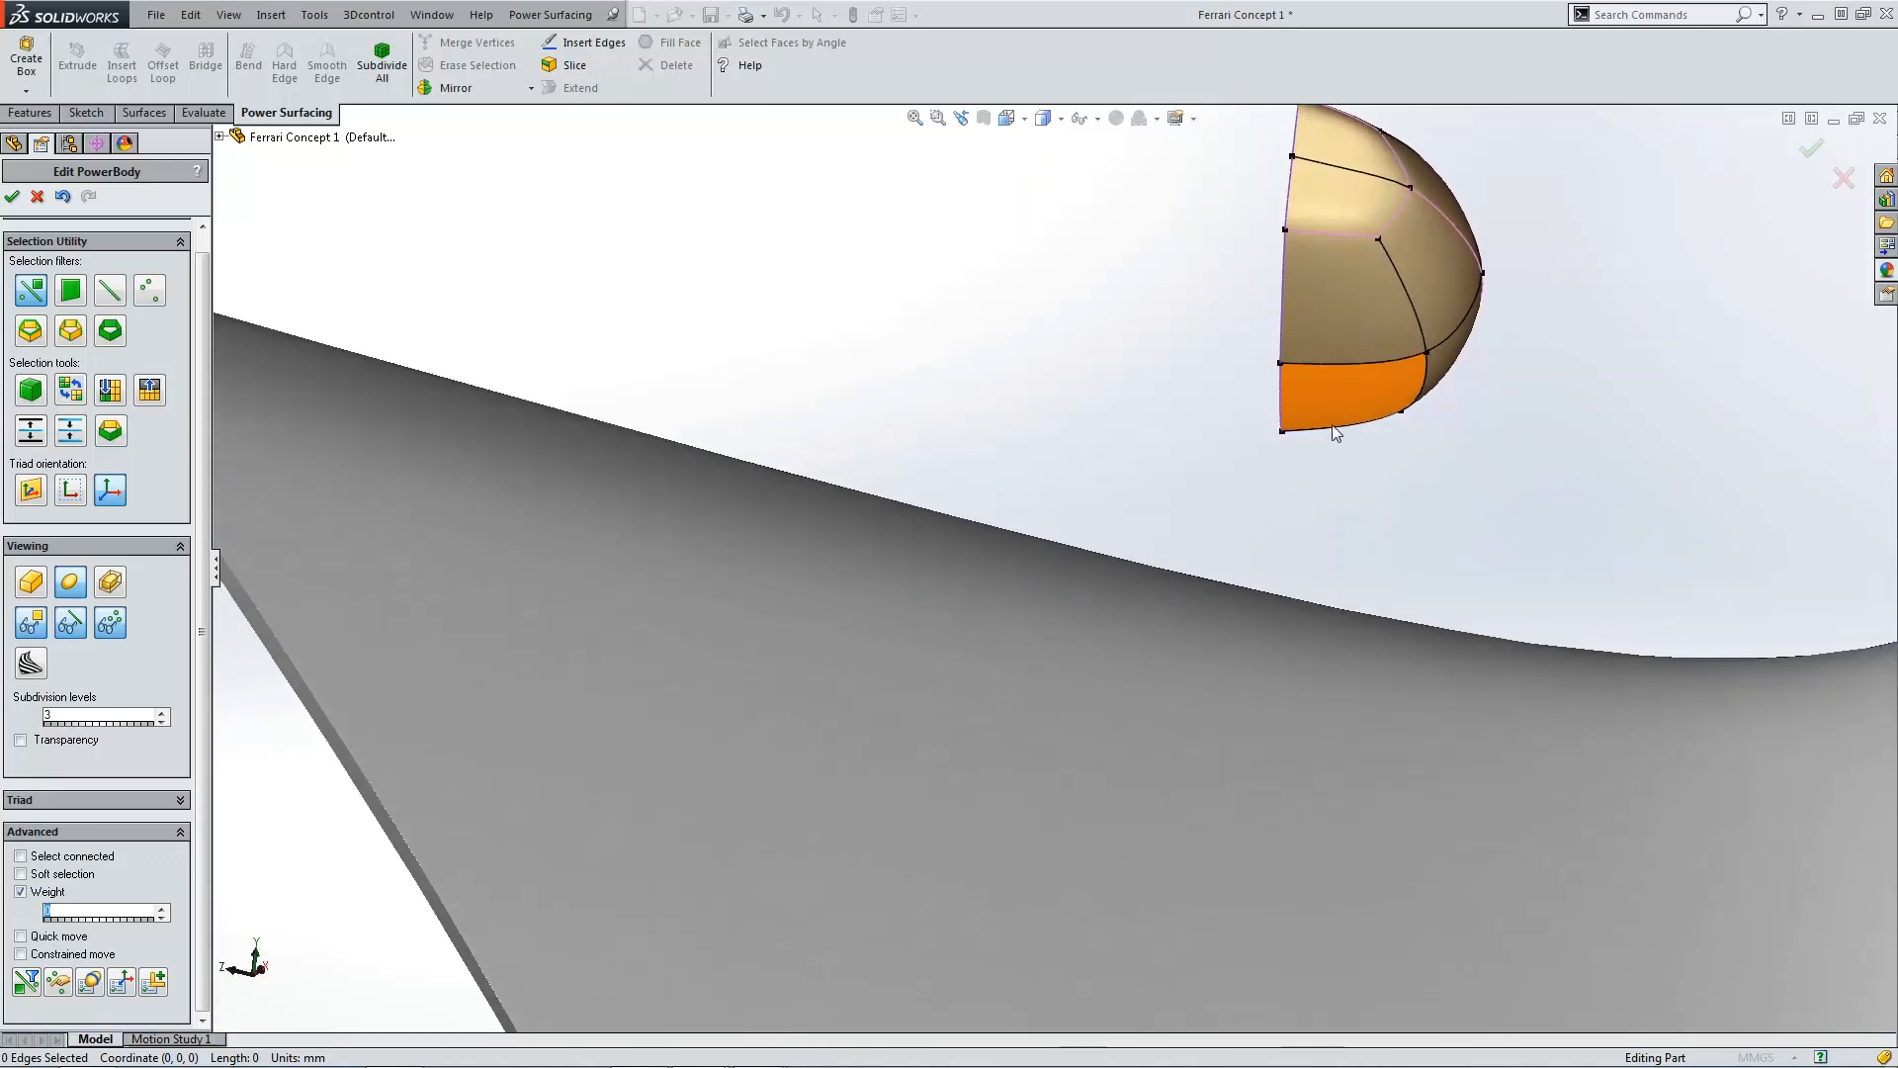
left_click(1299, 365)
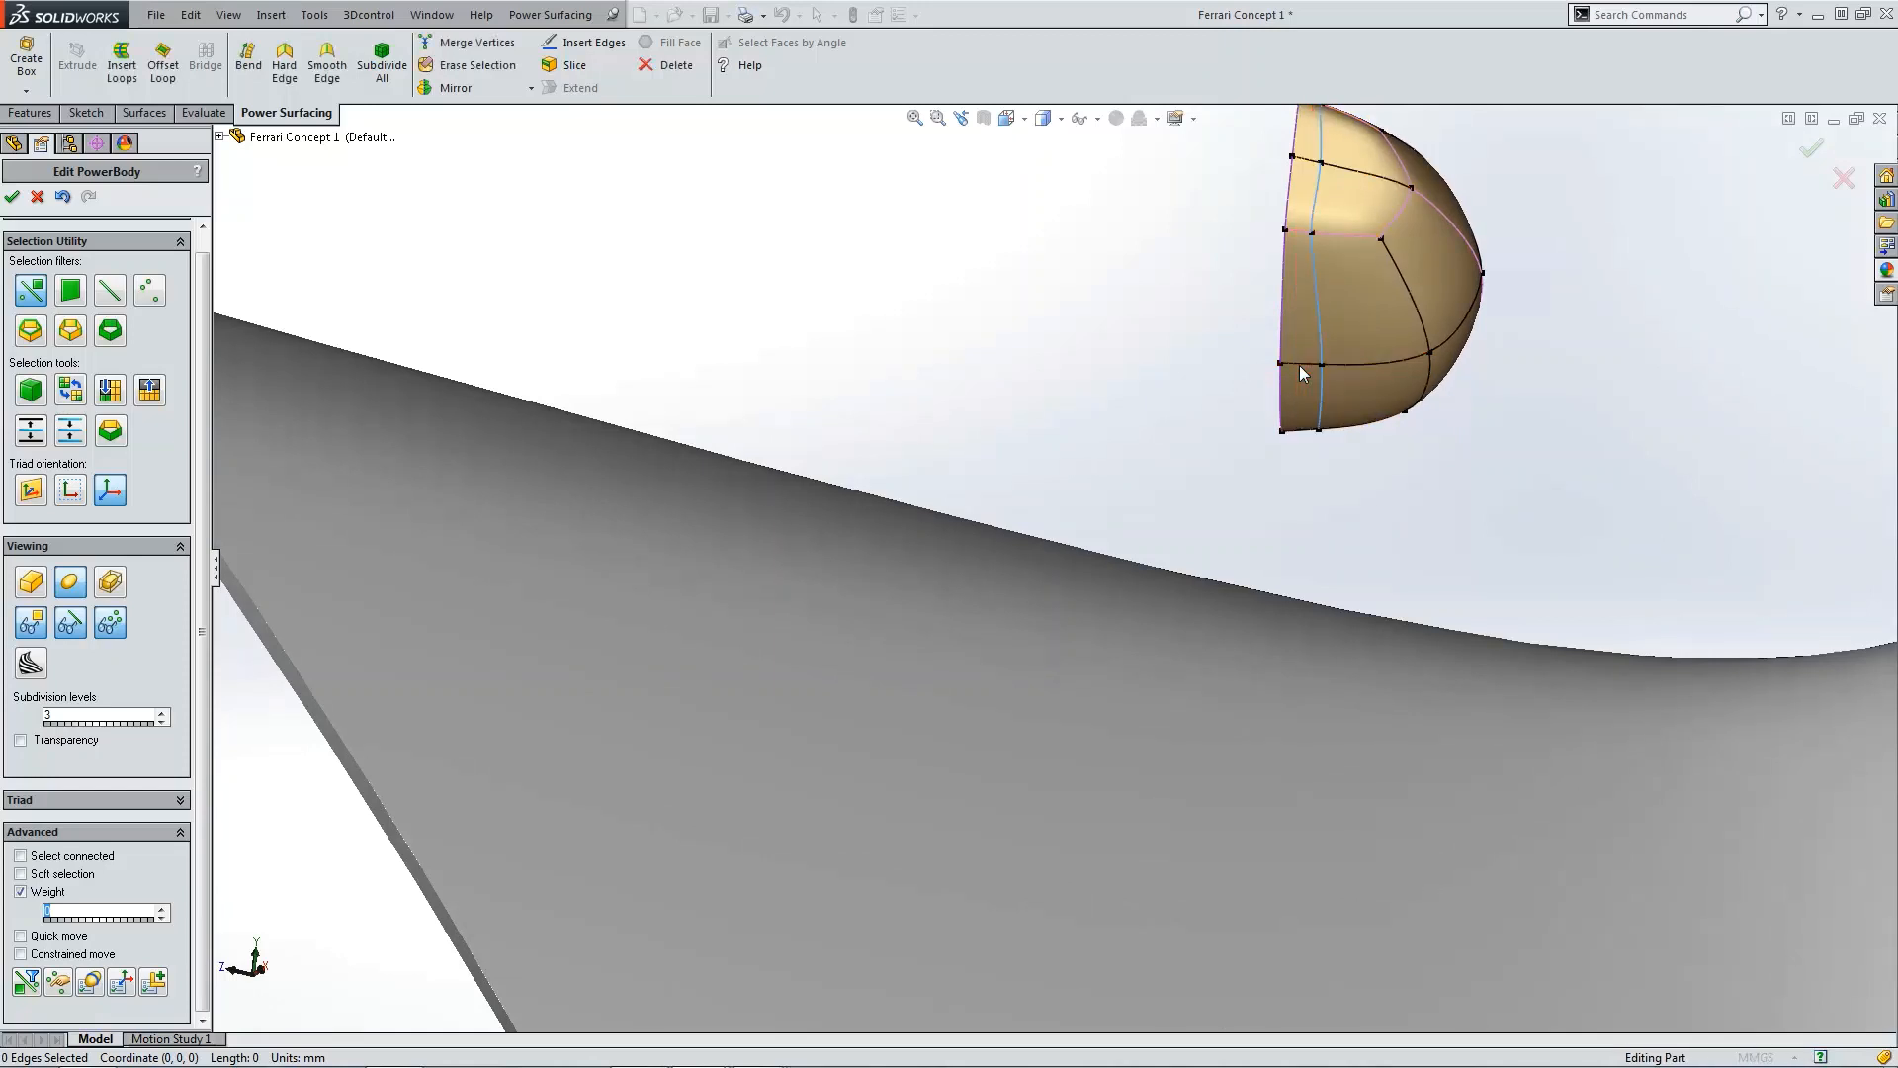
scroll(1350, 440, "up", 3)
left_click(1231, 518)
scroll(1222, 518, "down", 2)
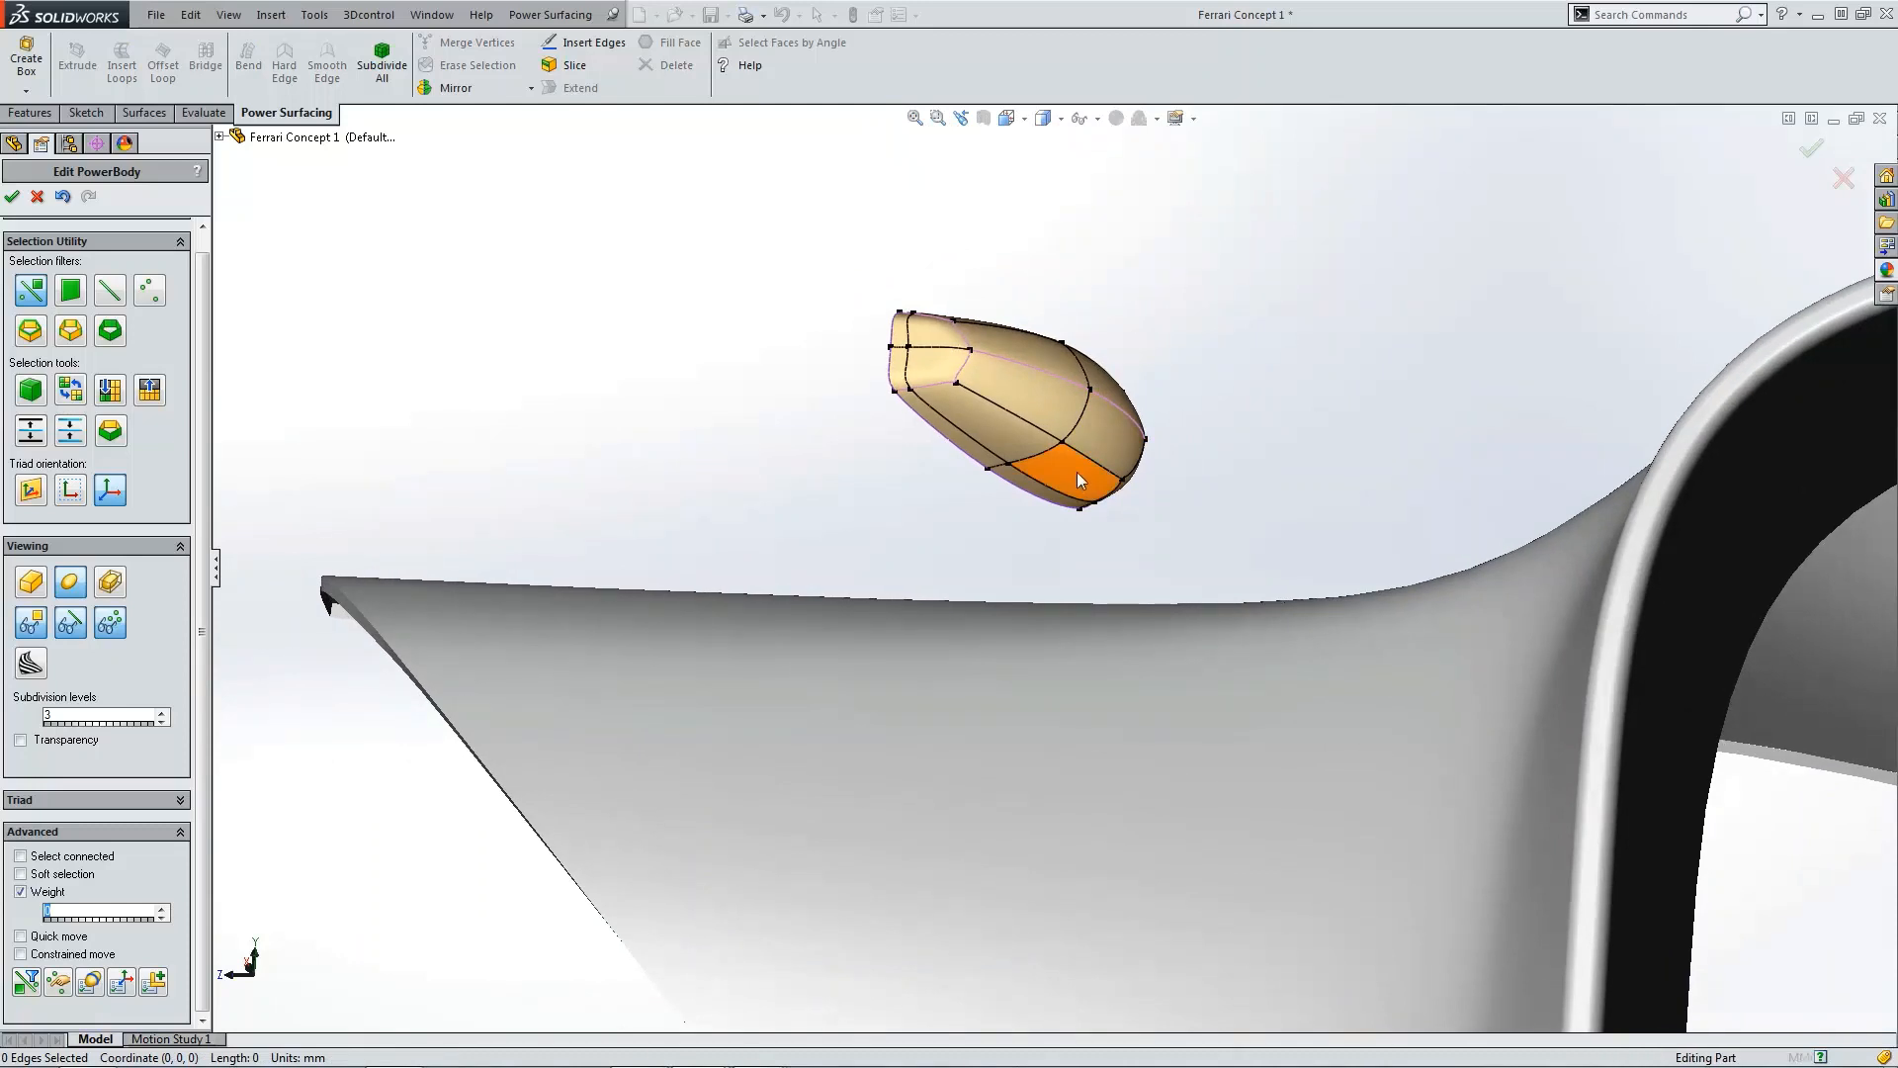
Step: Extrude the box's lower face 72.75 mm downward in 2 segments with a 0.75 scale
left_click(1077, 473)
left_click(83, 63)
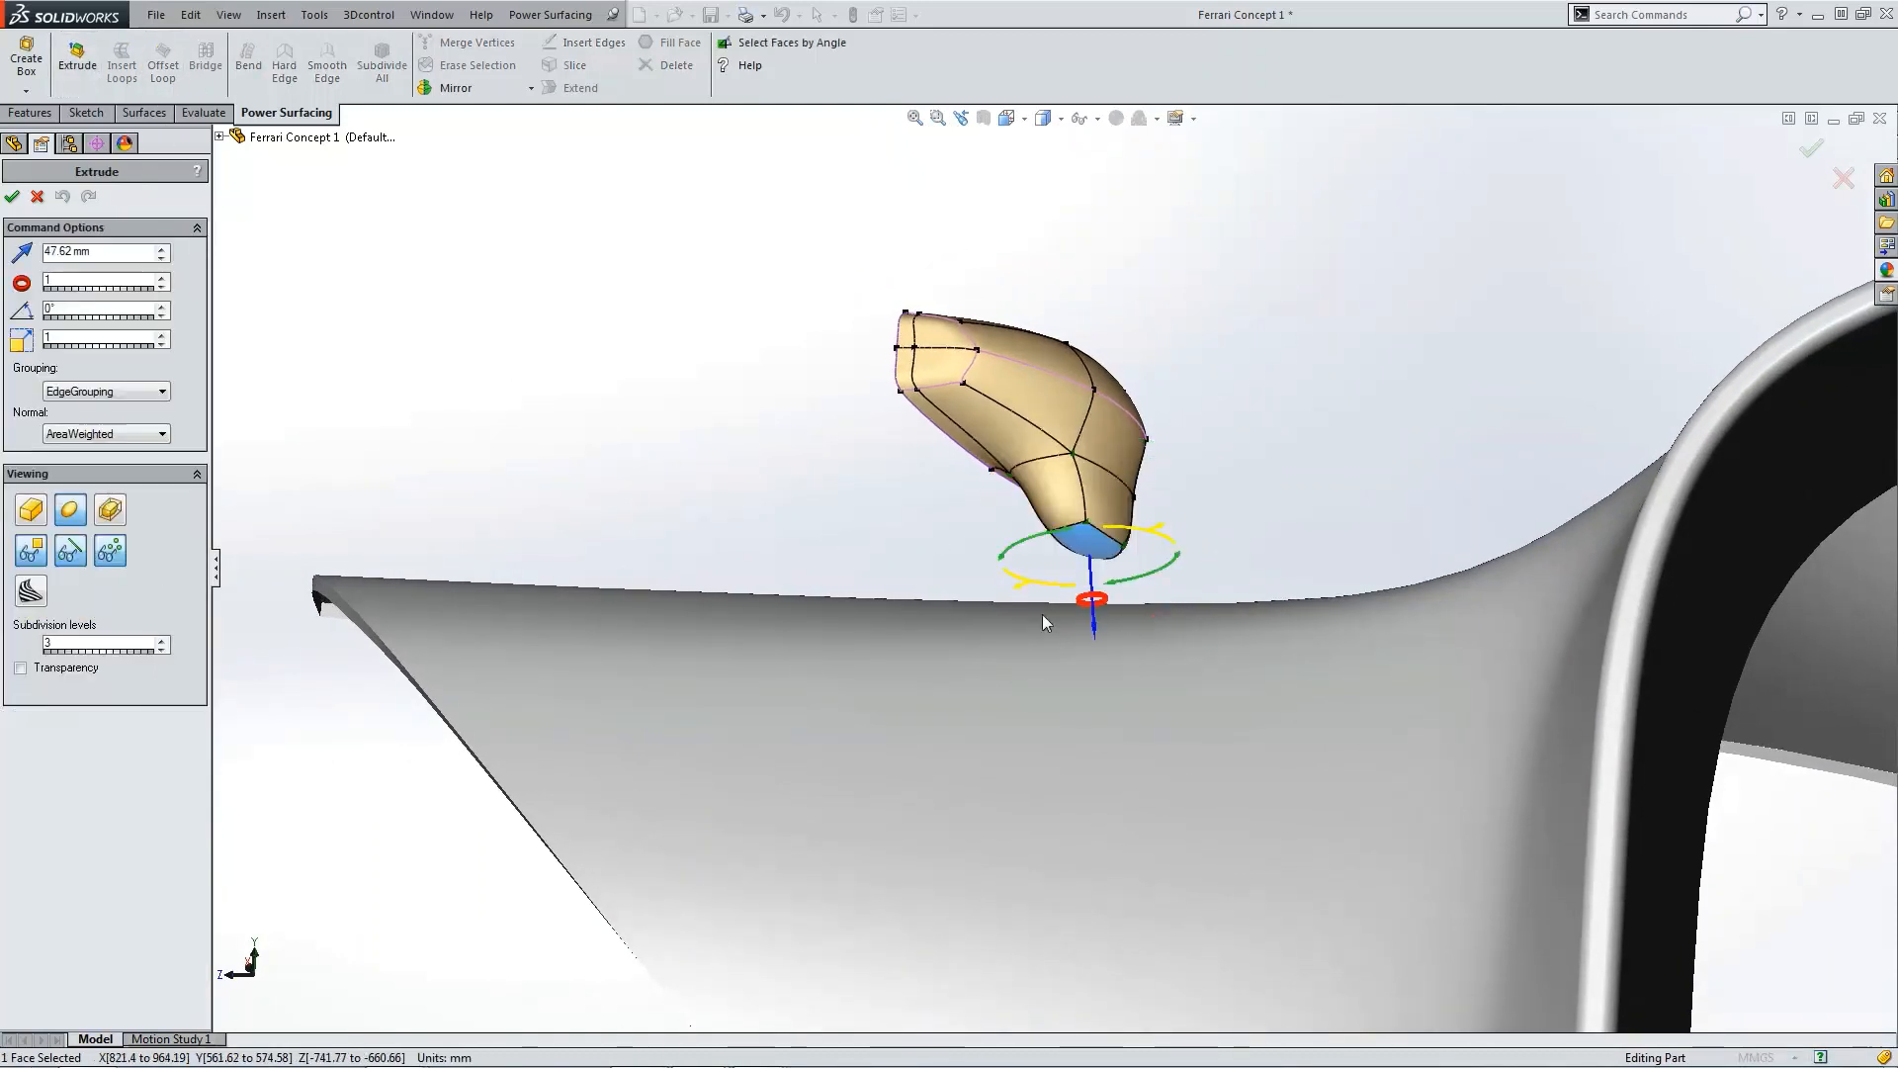
left_click_drag(1096, 628, 1139, 653)
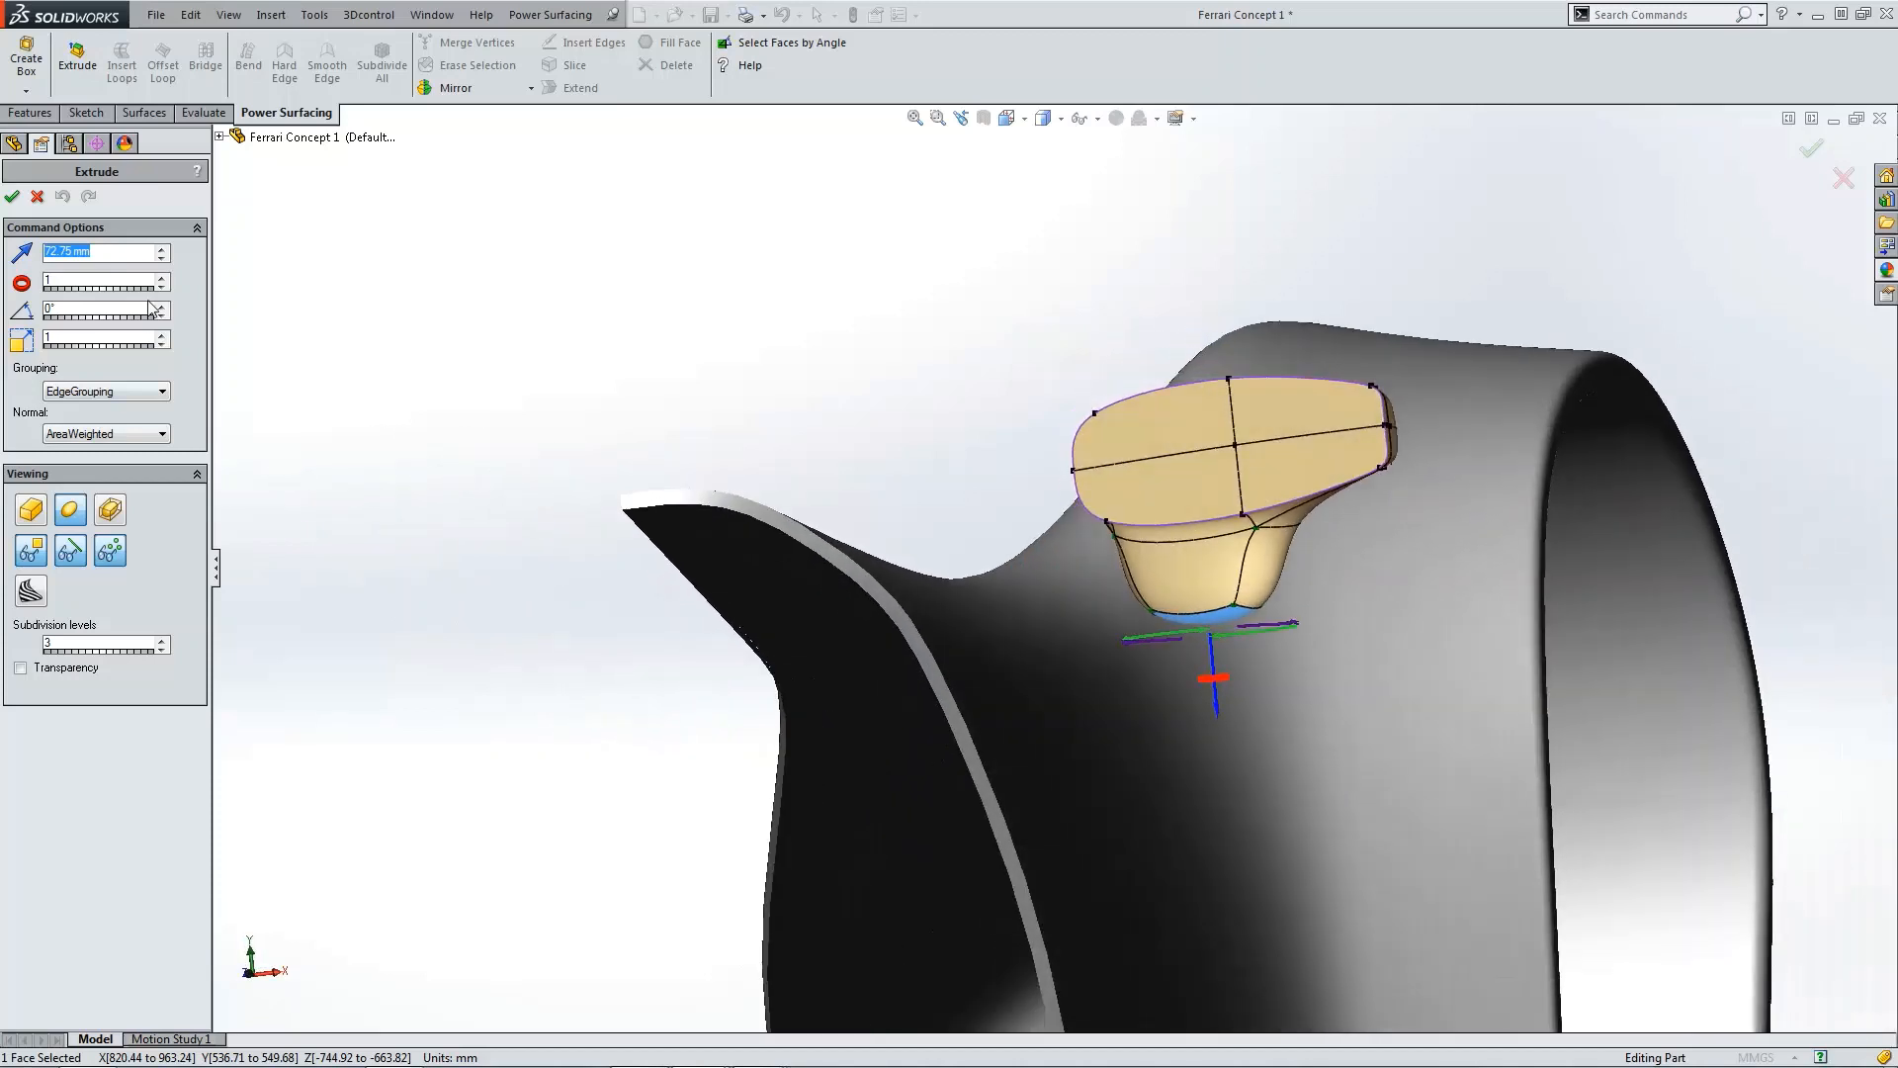
left_click(162, 279)
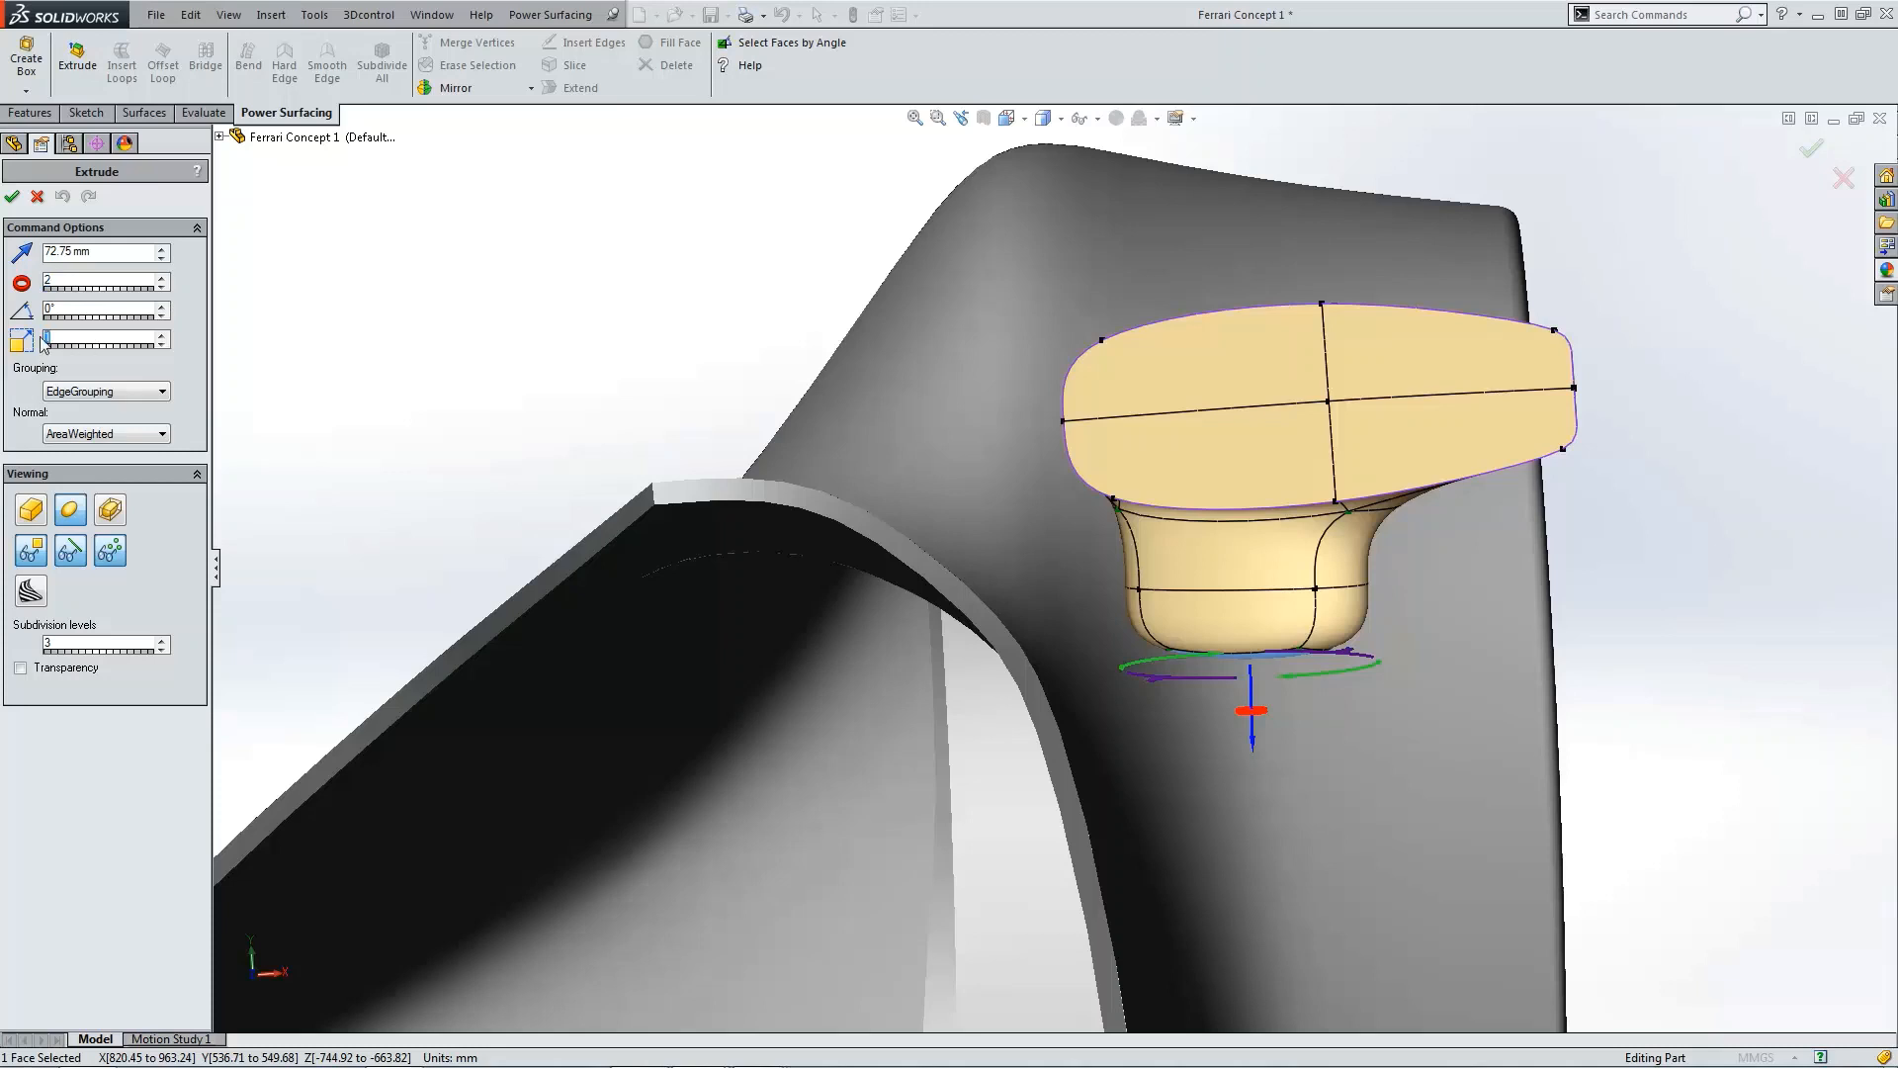
type("0.75")
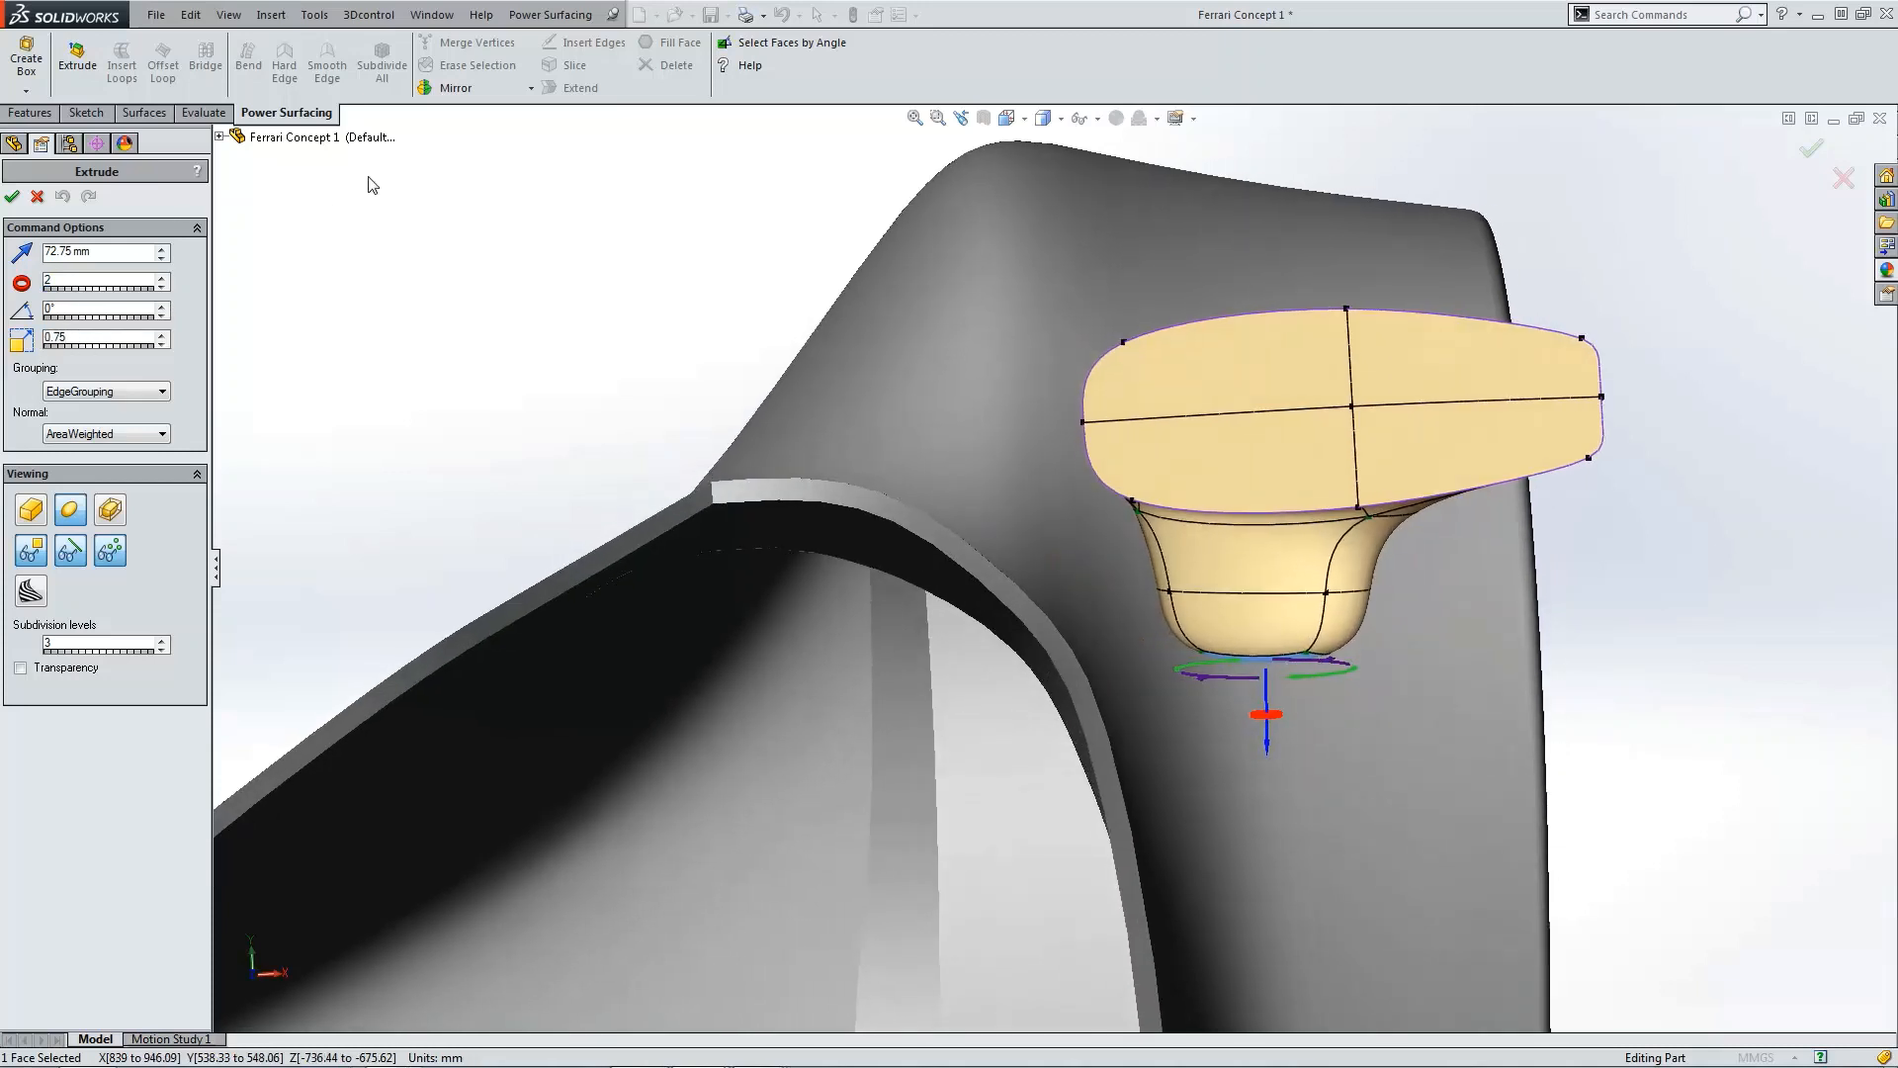
key("Return")
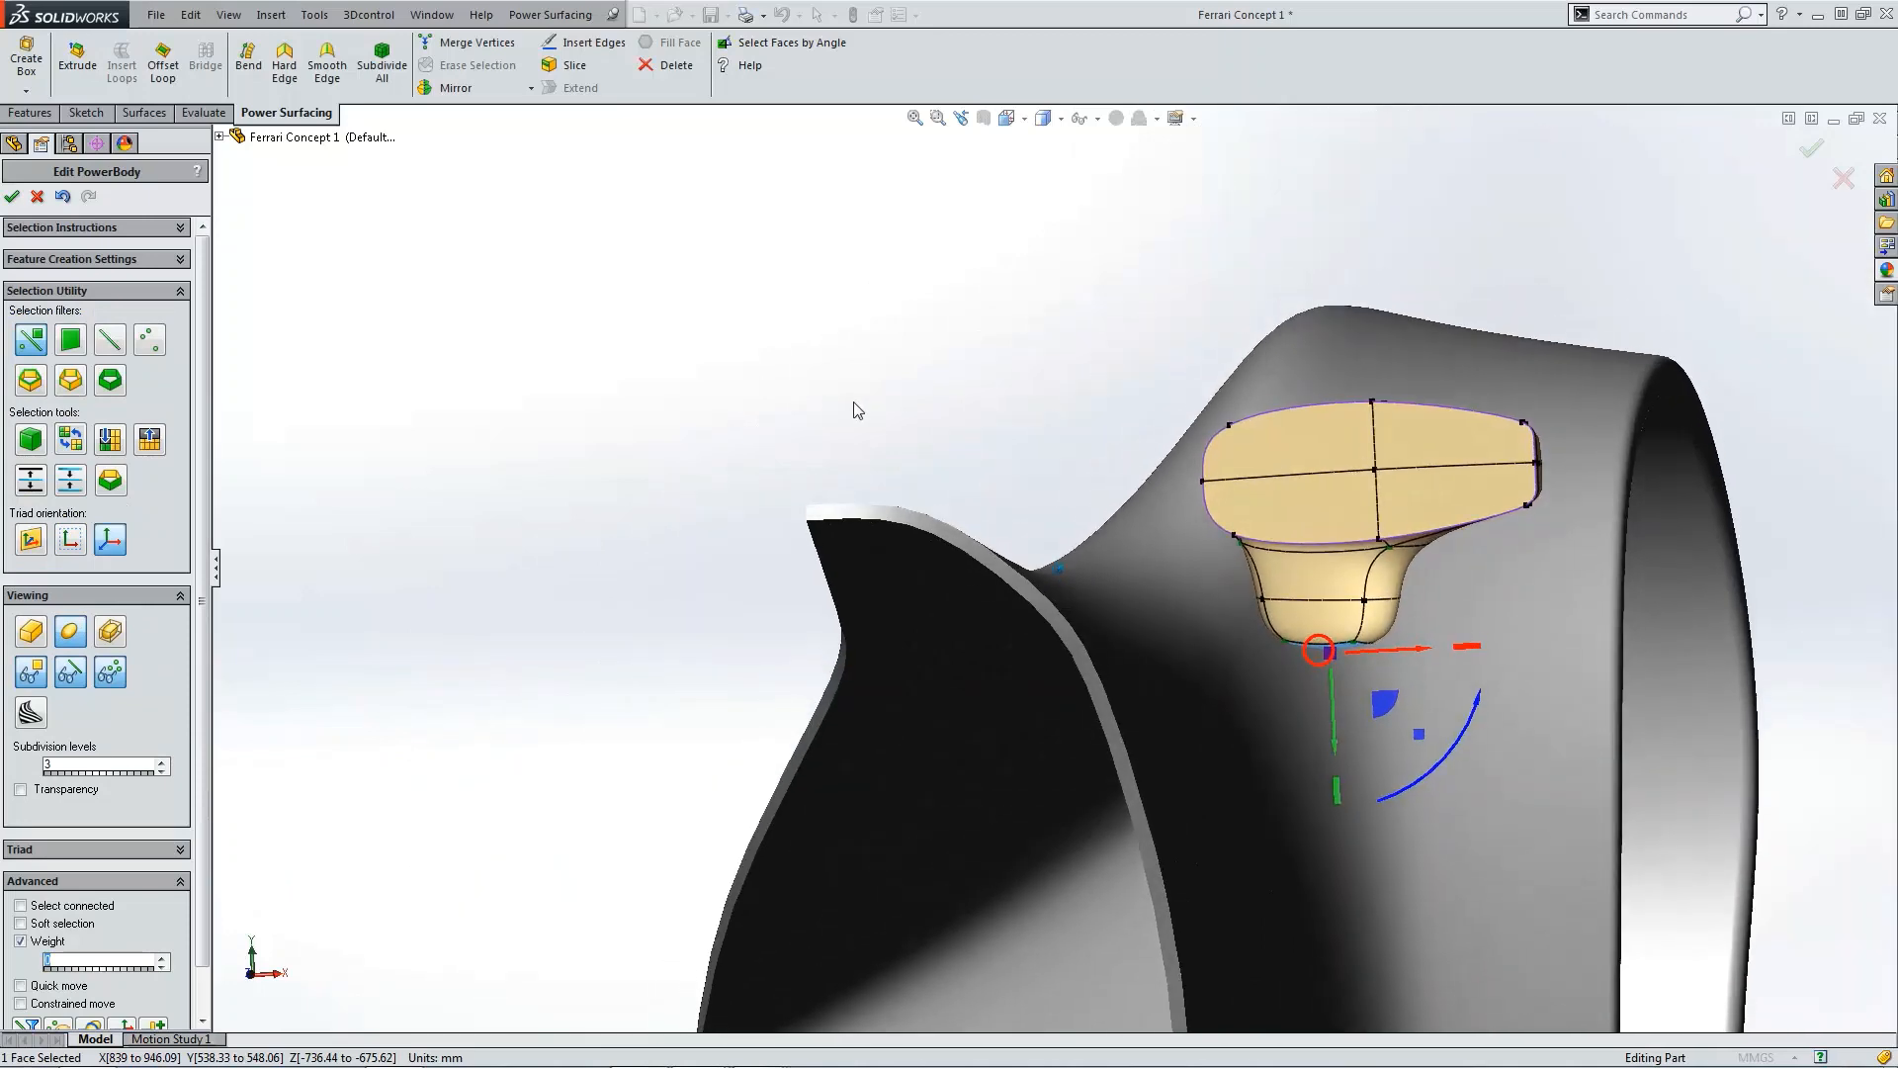
Step: Apply Hard Edge to the extruded base, then move the stem's lower vertices outward toward the fender's inner edge
left_click(295, 70)
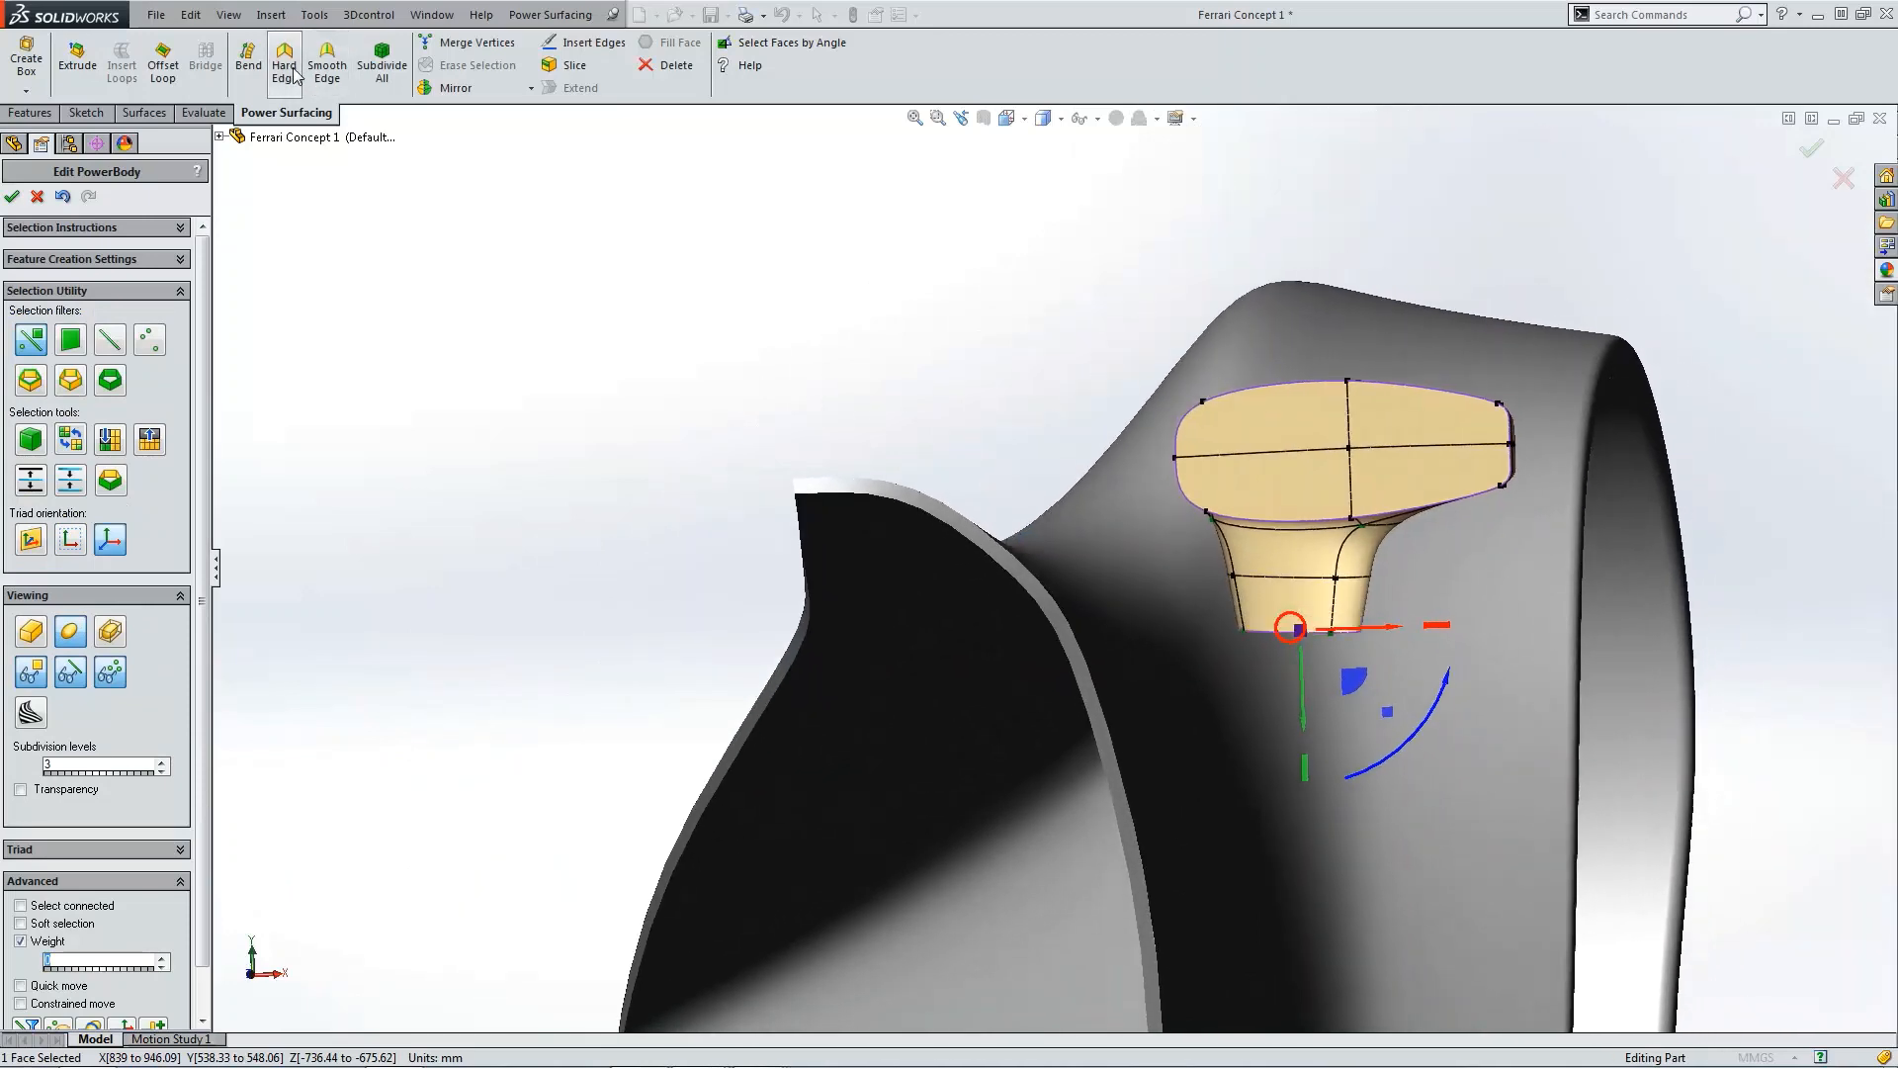
left_click(443, 186)
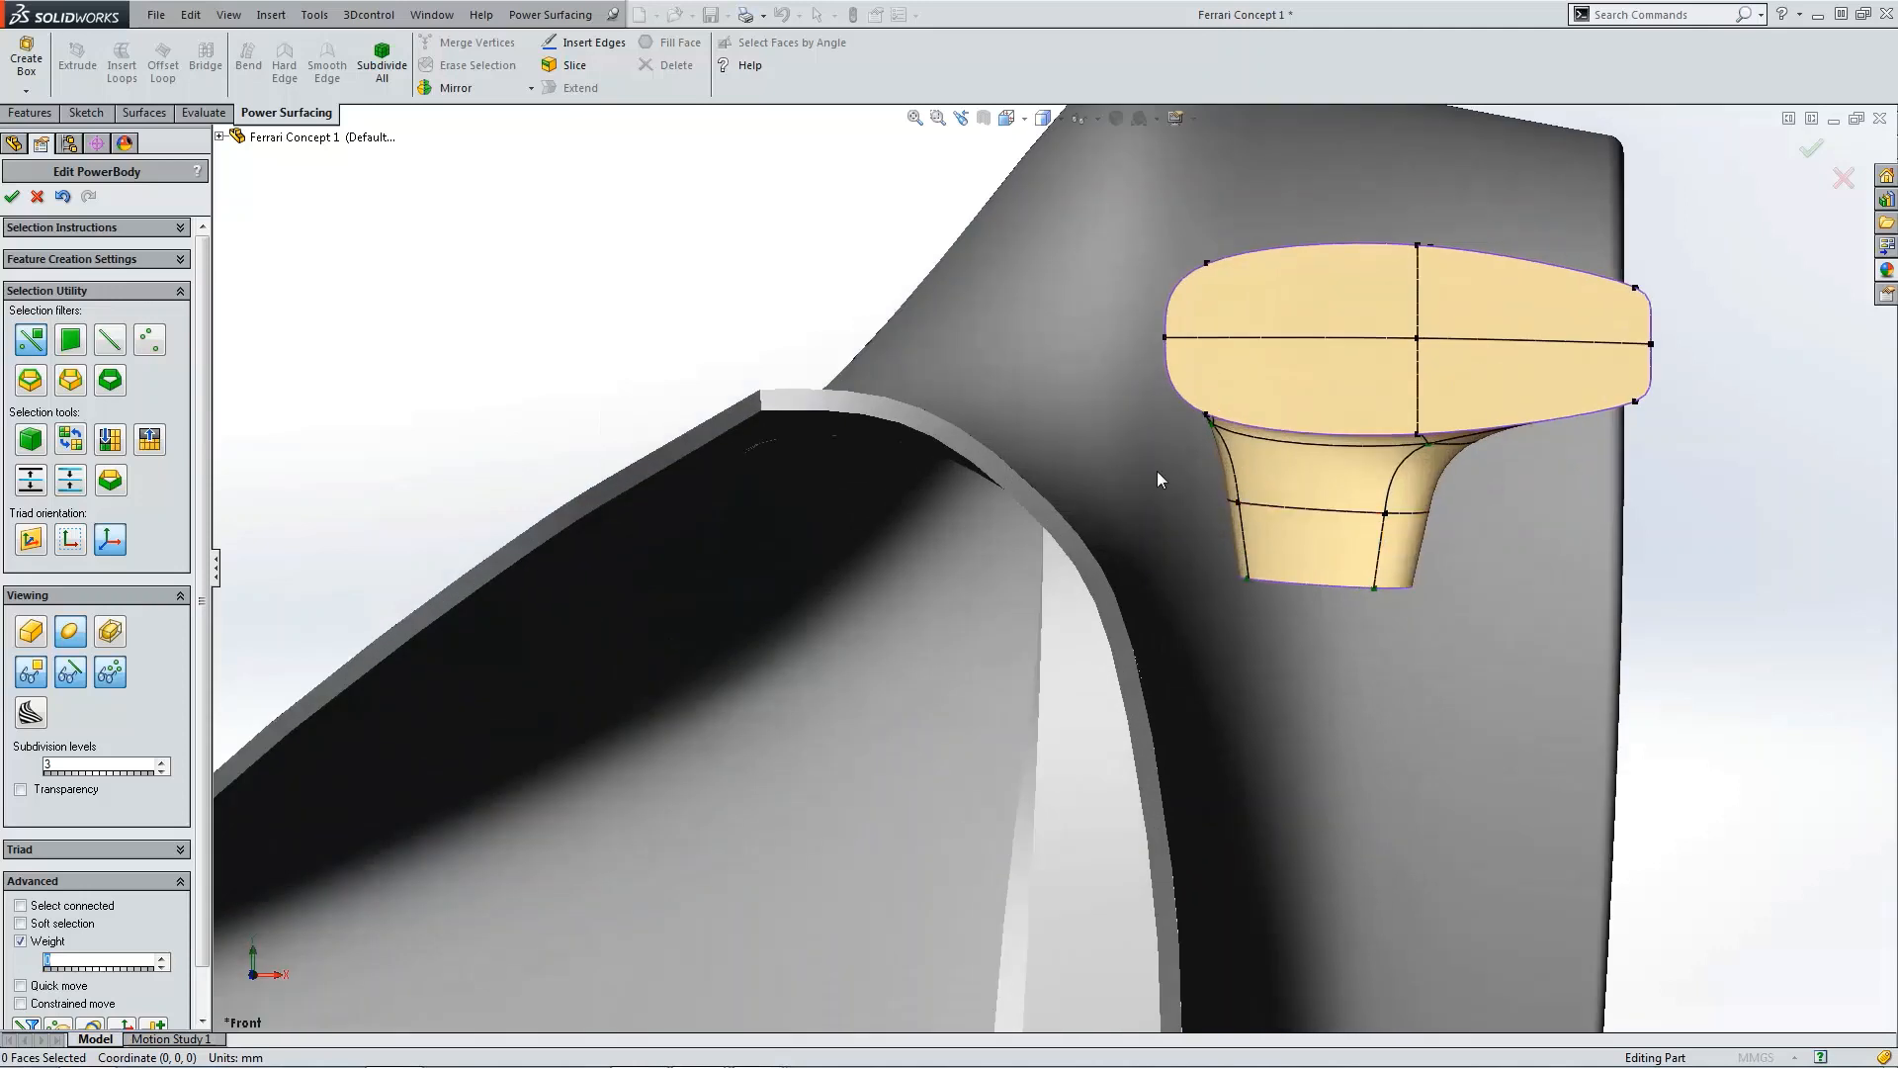
left_click_drag(1175, 458, 1432, 591)
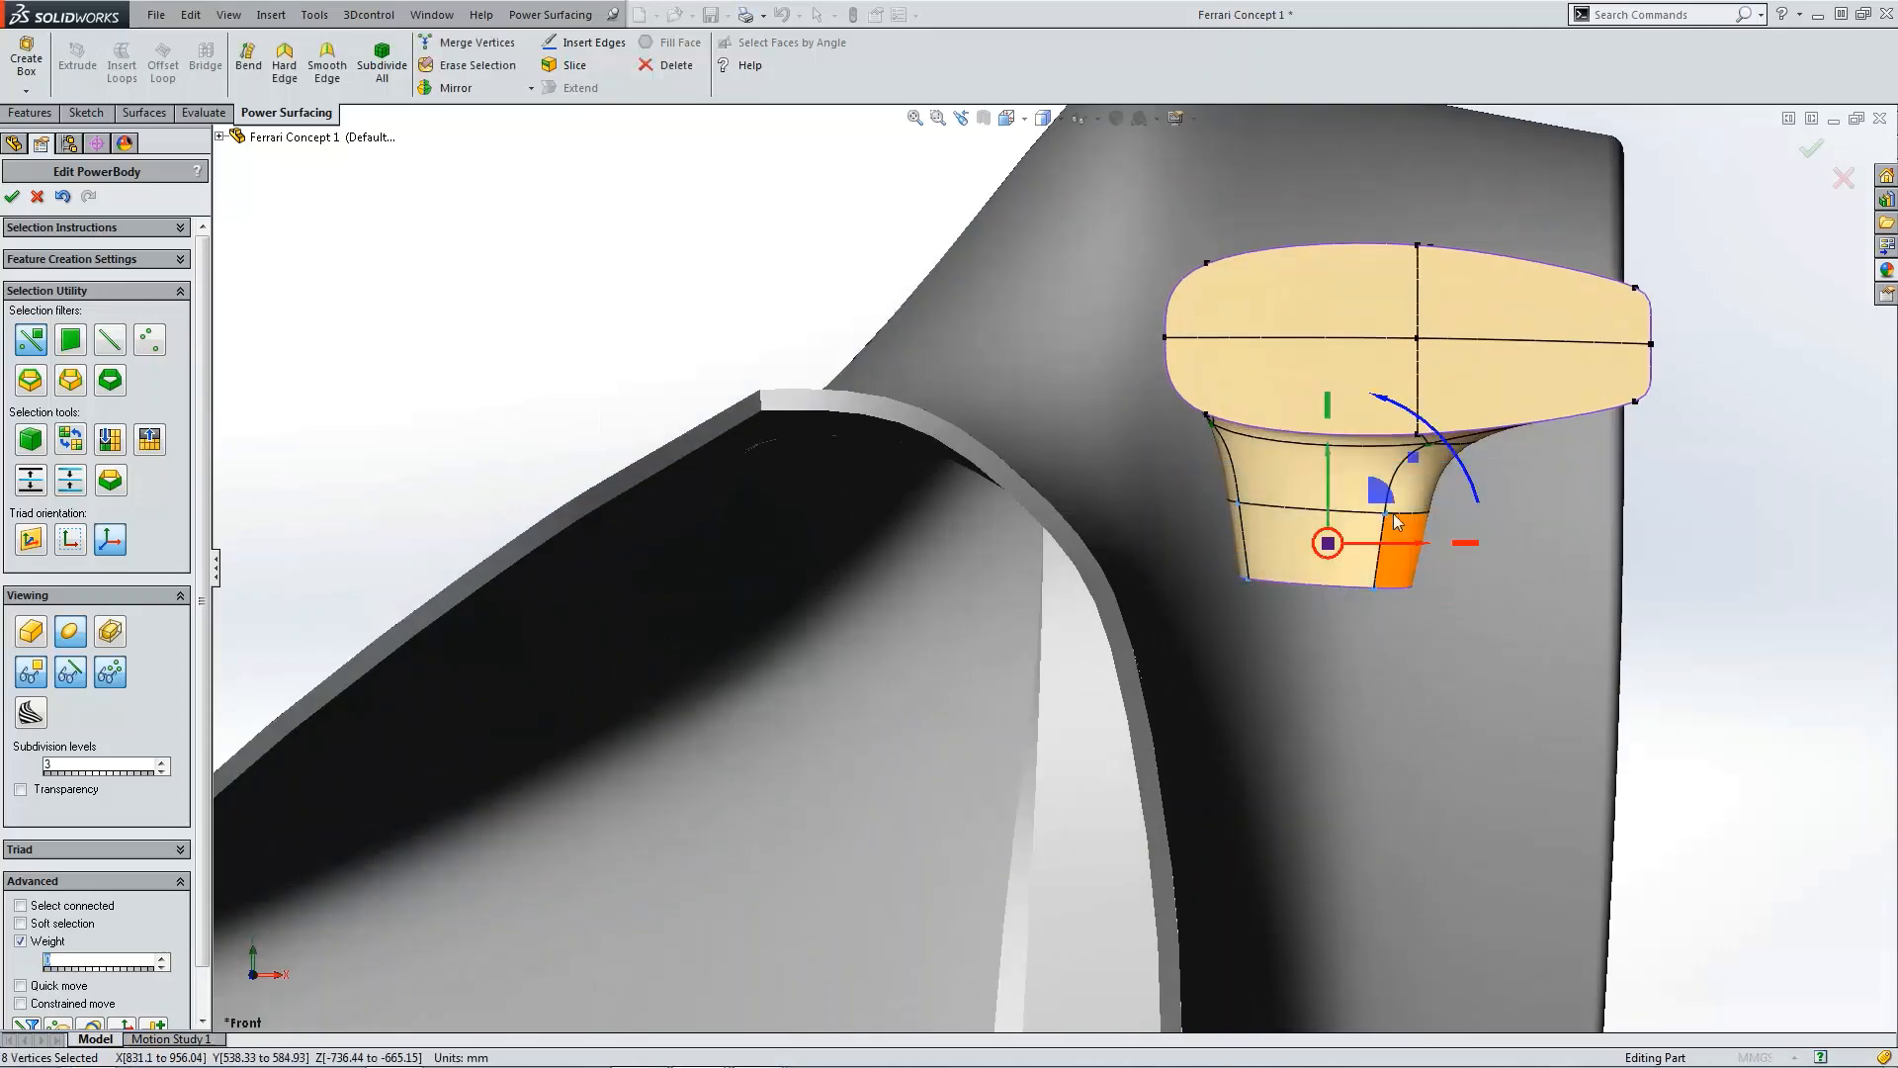
left_click_drag(1452, 462, 1482, 553)
left_click_drag(1384, 506, 1316, 537)
left_click_drag(1210, 513, 1111, 541)
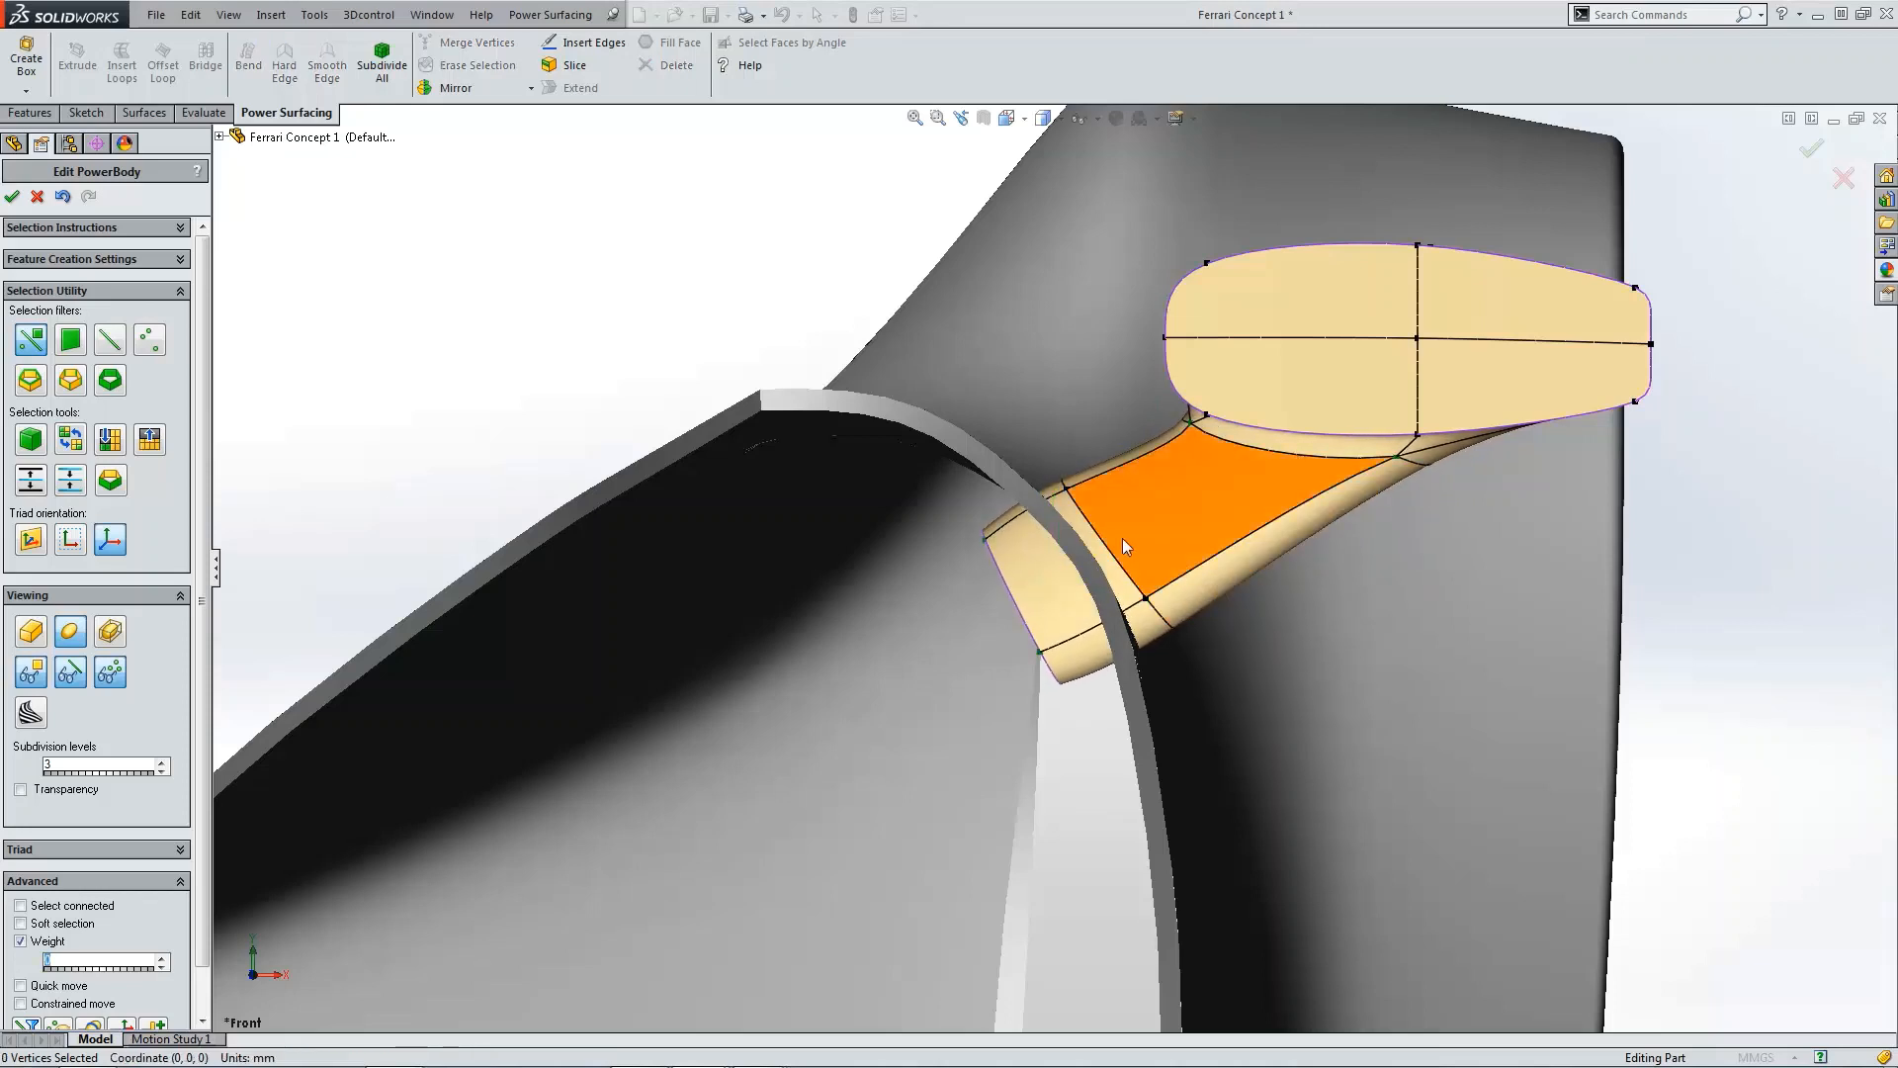
Step: Select the stem's edge loops and rotate the middle loop to tilt the stem toward the deck
double_click(1089, 522)
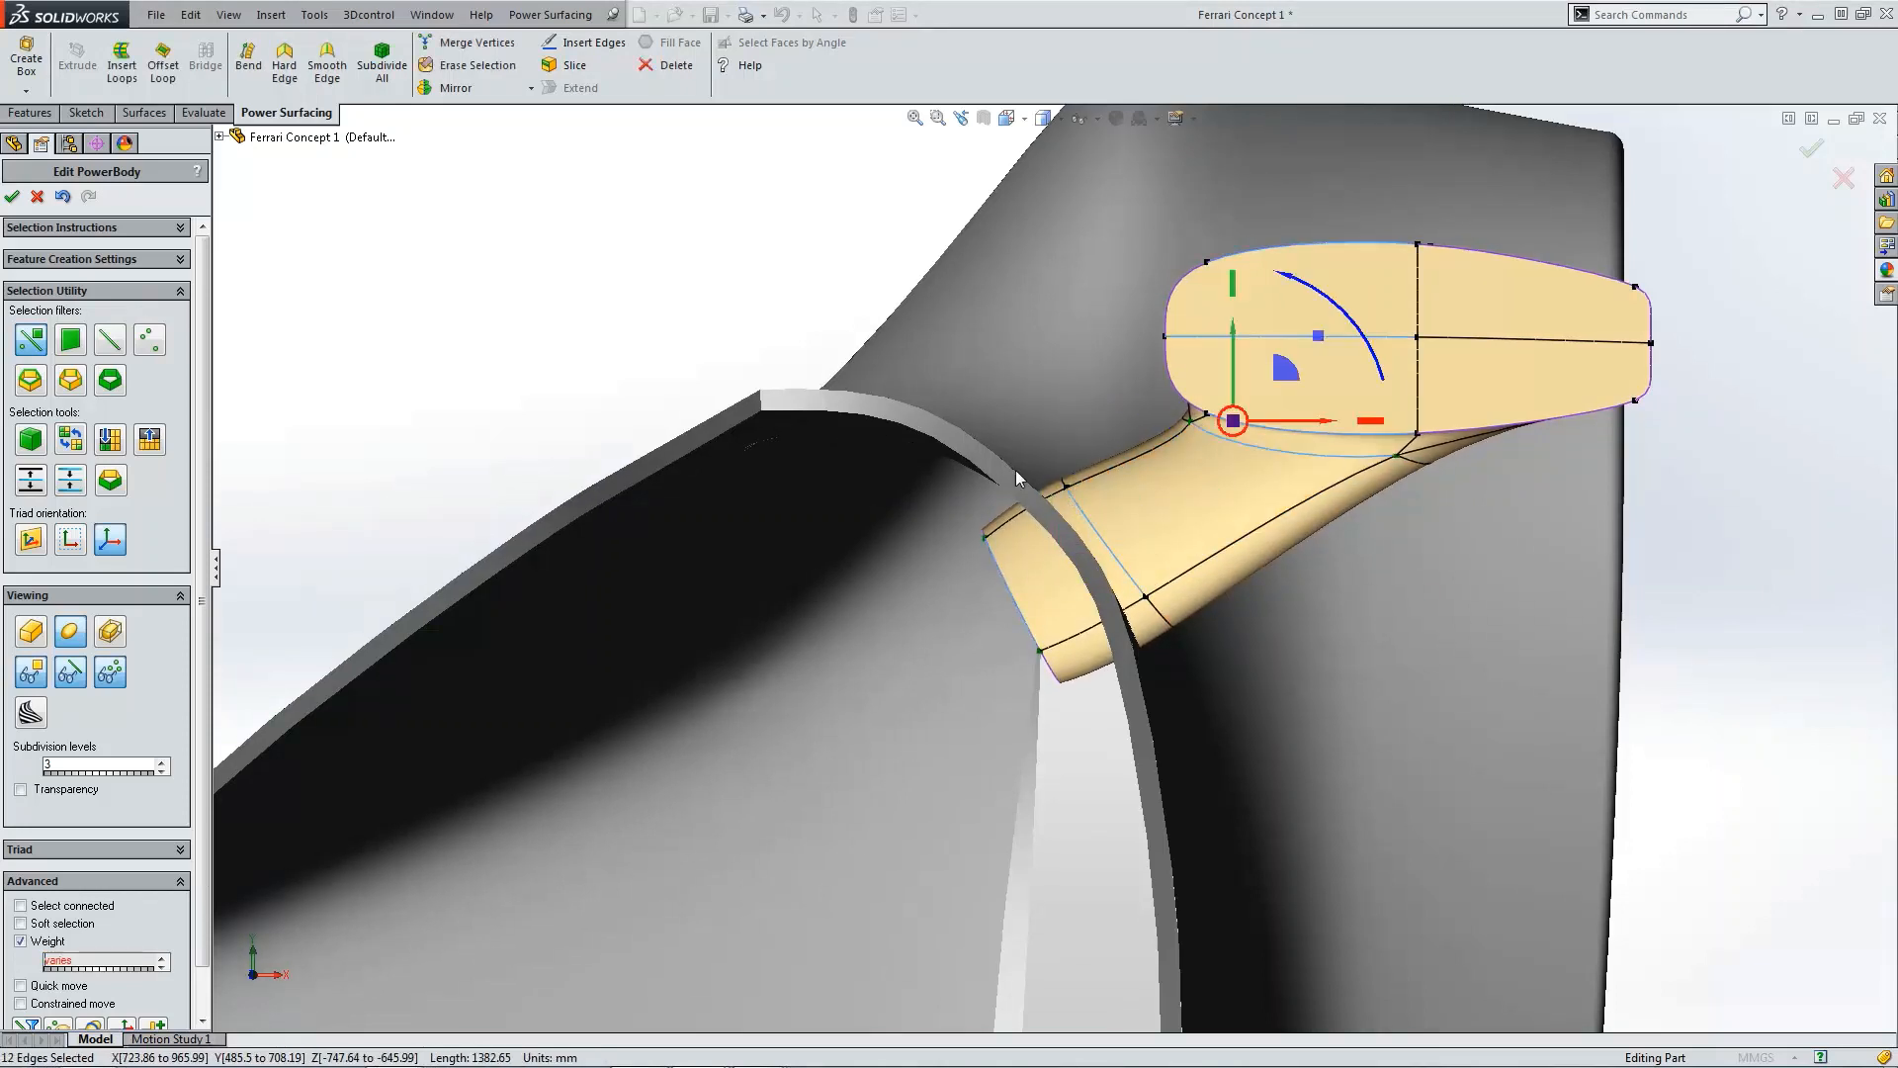
left_click(1072, 503)
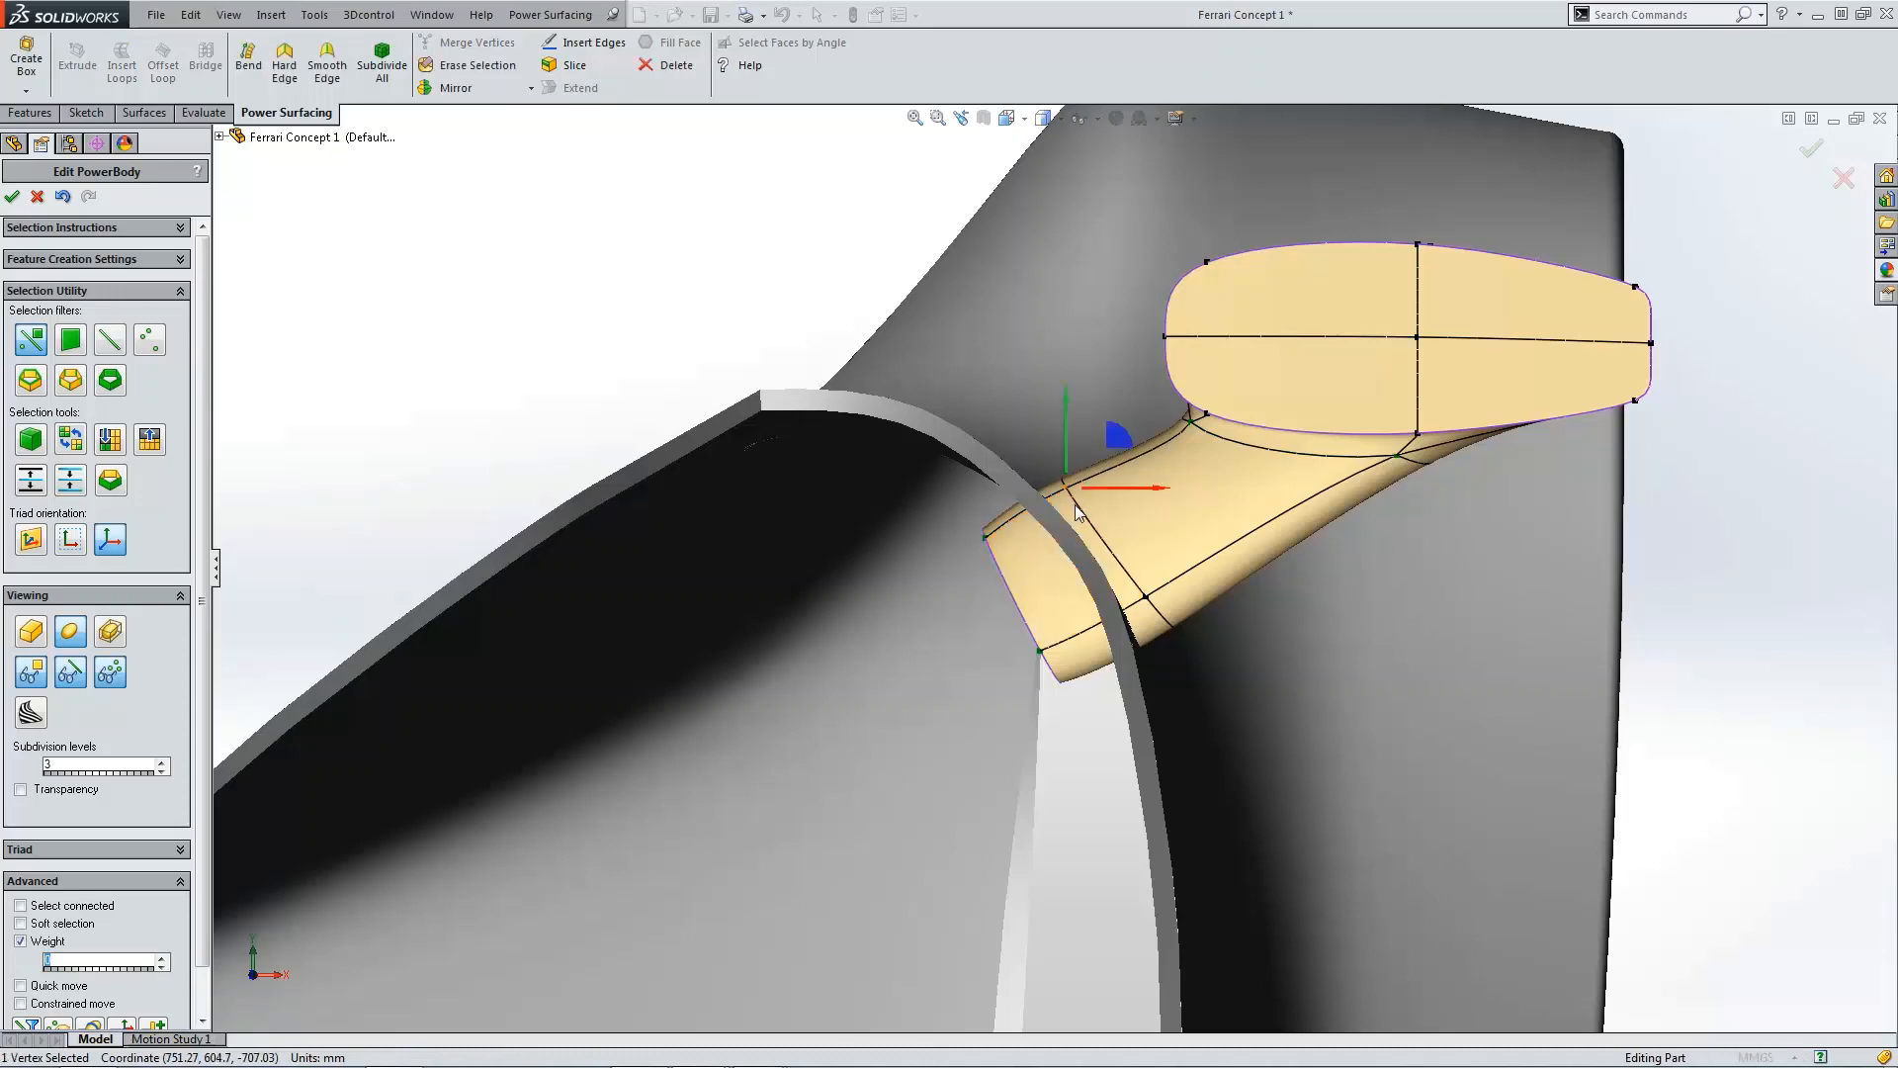
double_click(1078, 509)
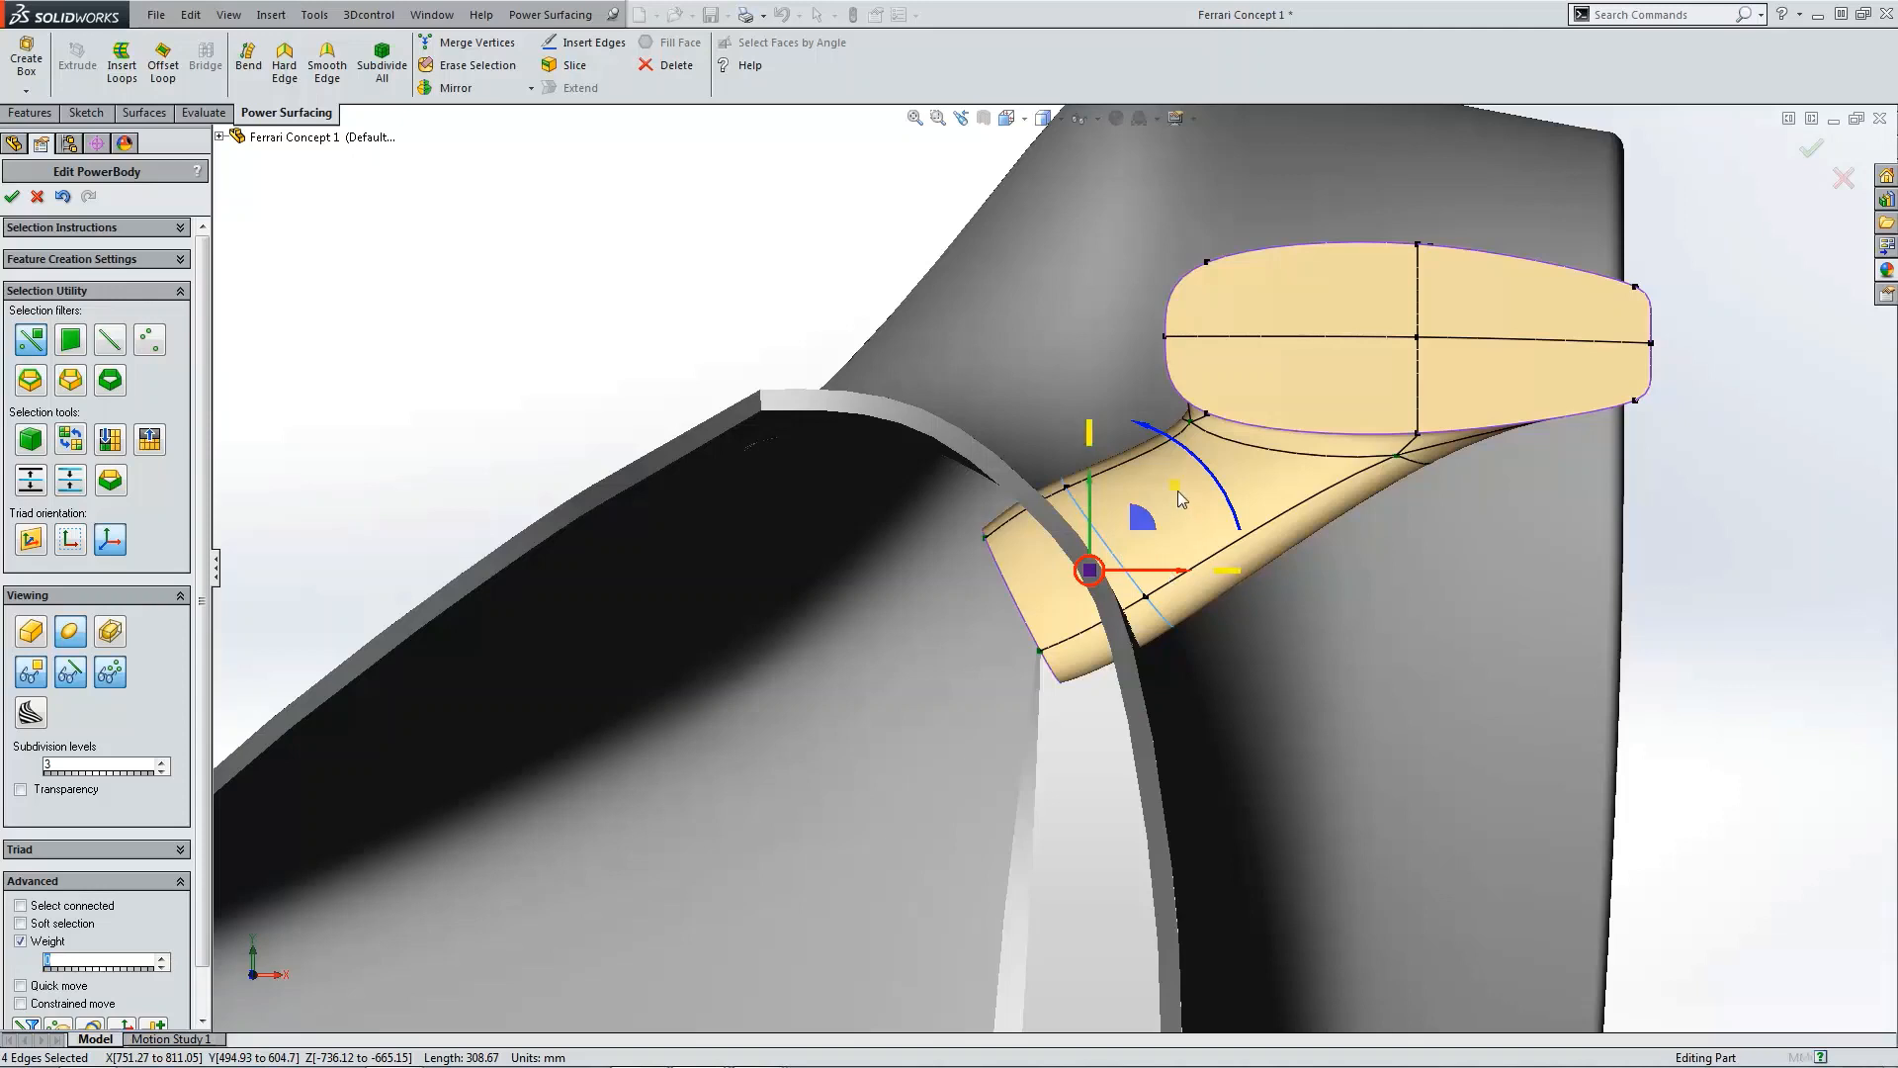
left_click_drag(1182, 499, 1046, 696)
Step: Move a vertex at the stem's base outward along the fender surface
scroll(1592, 608, "up", 4)
left_click(1559, 565)
middle_click_drag(1558, 565, 676, 492)
scroll(678, 449, "down", 3)
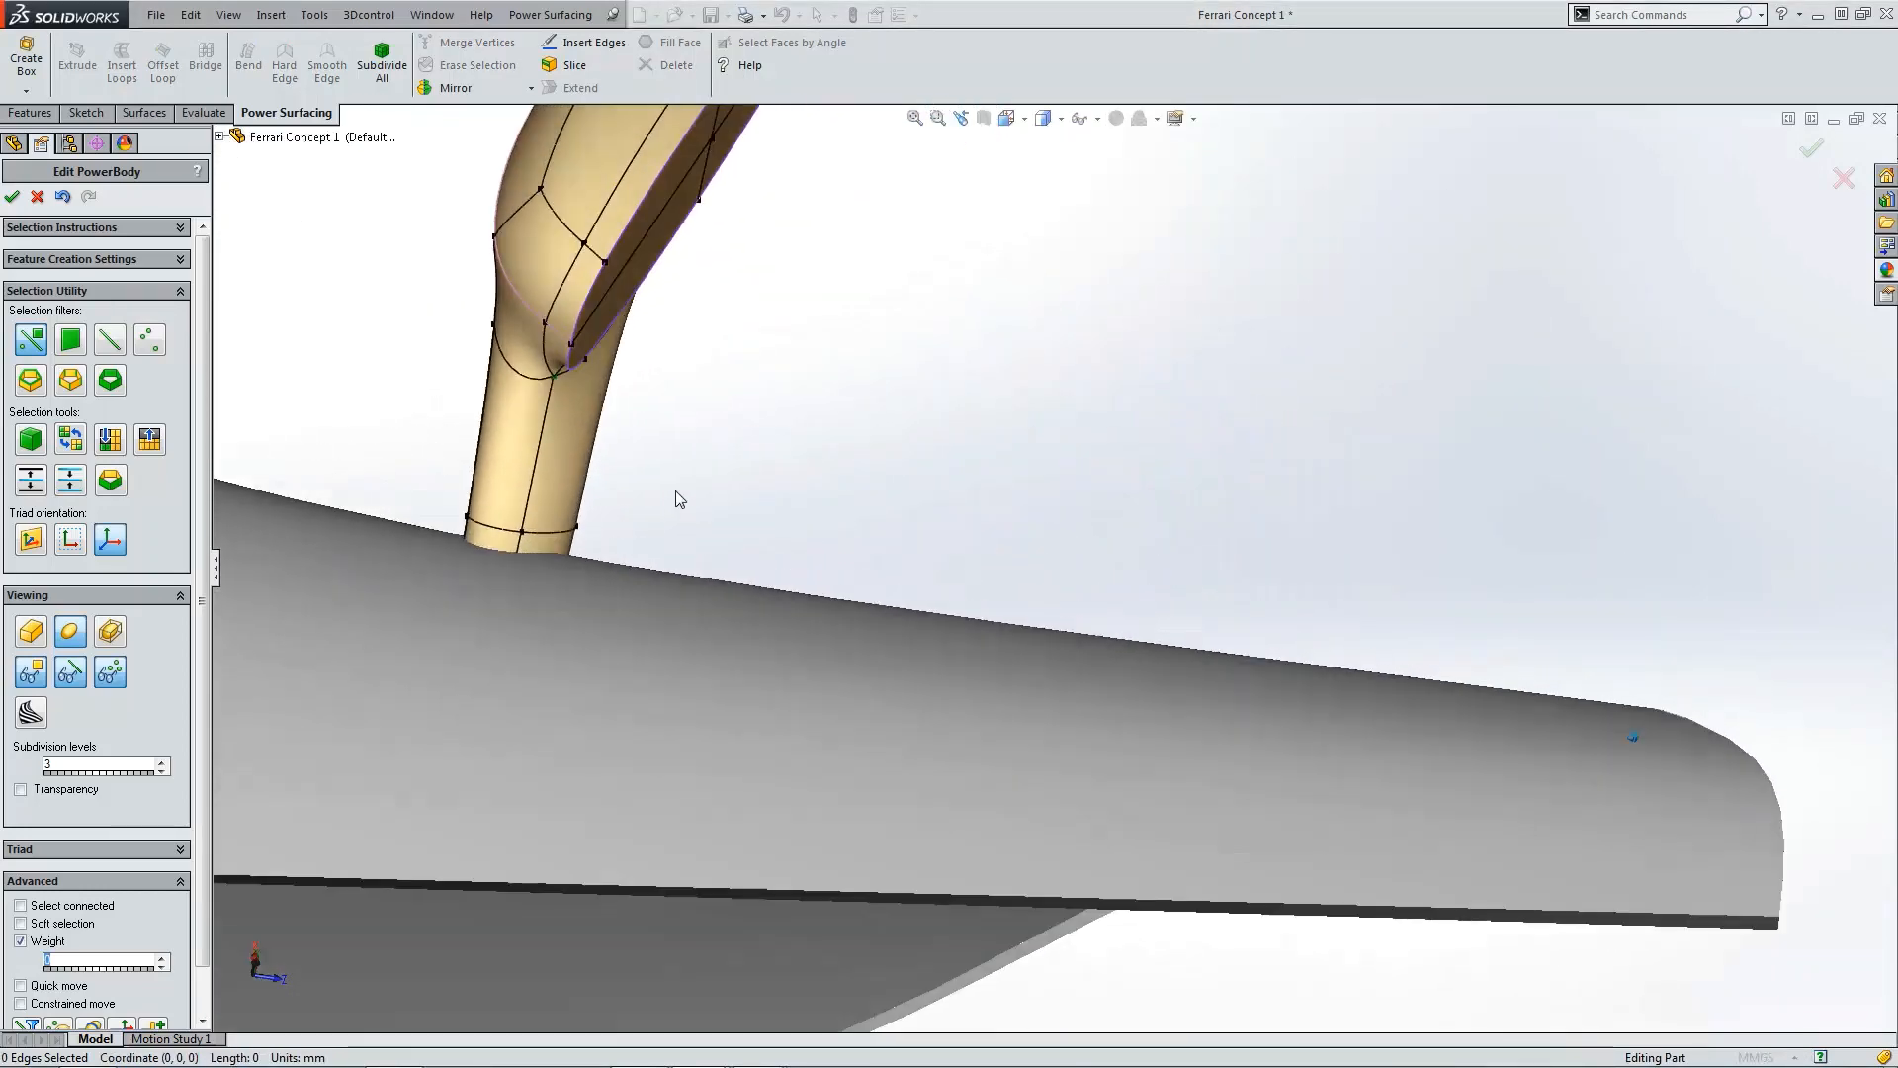
scroll(680, 494, "up", 2)
scroll(799, 566, "down", 3)
middle_click_drag(811, 554, 1095, 496)
scroll(917, 575, "up", 3)
scroll(1142, 566, "down", 5)
left_click(1085, 492)
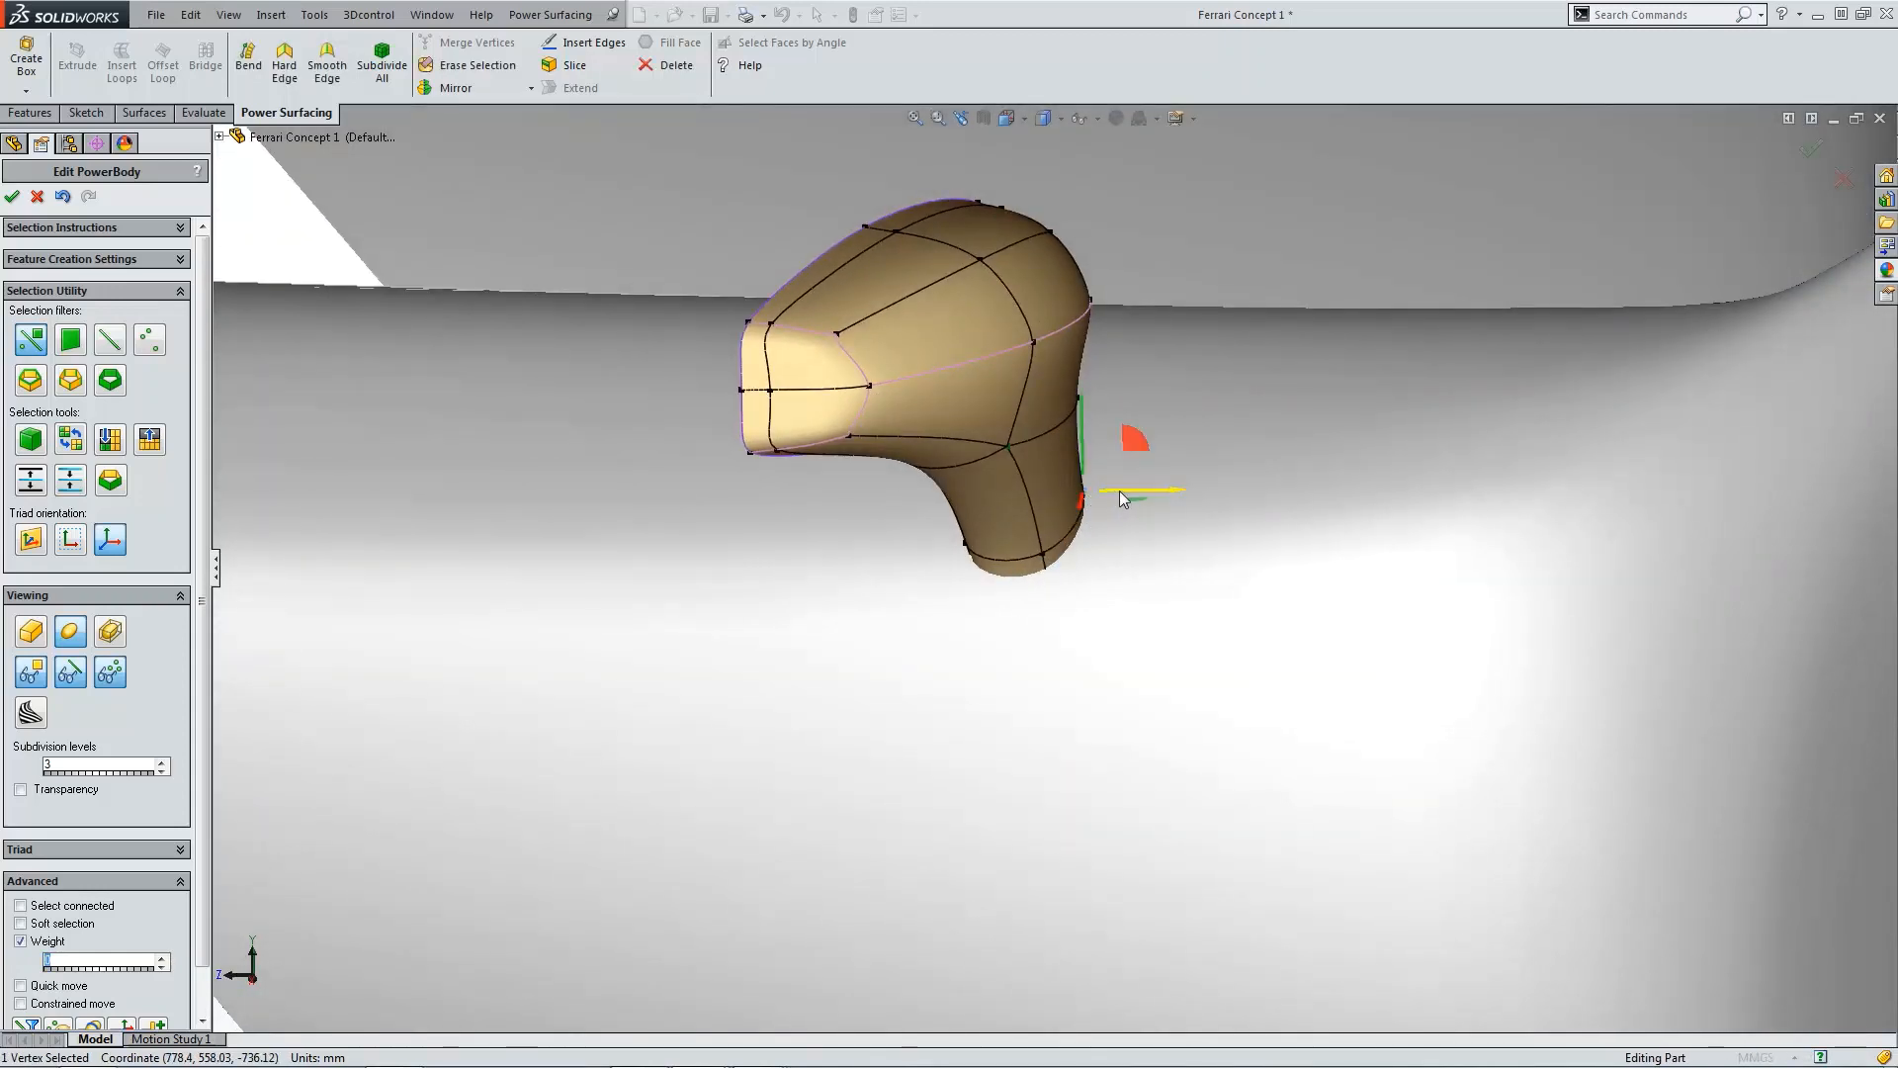
left_click_drag(1119, 490, 1200, 492)
Step: Select the stem's lower vertices and move them to blend the base against the fender
double_click(1054, 559)
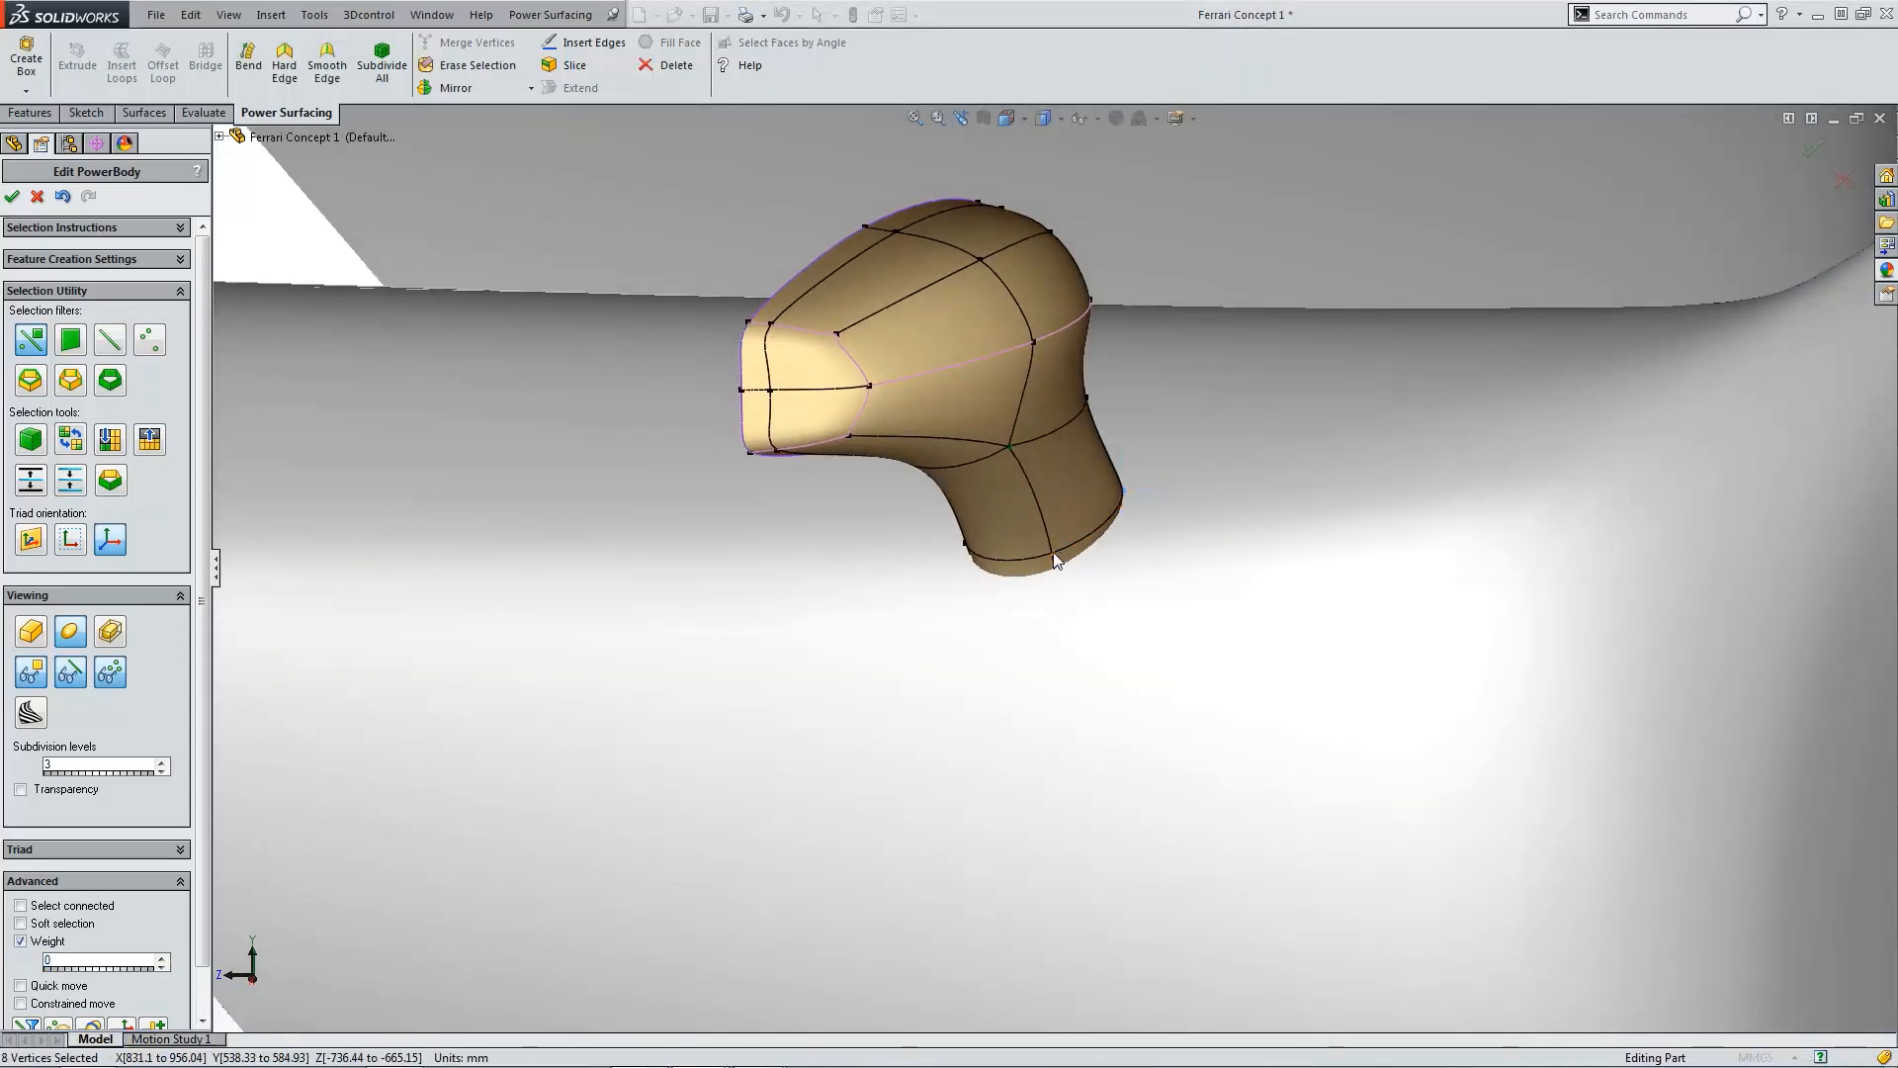
left_click(1054, 560)
left_click_drag(1056, 533, 1056, 486)
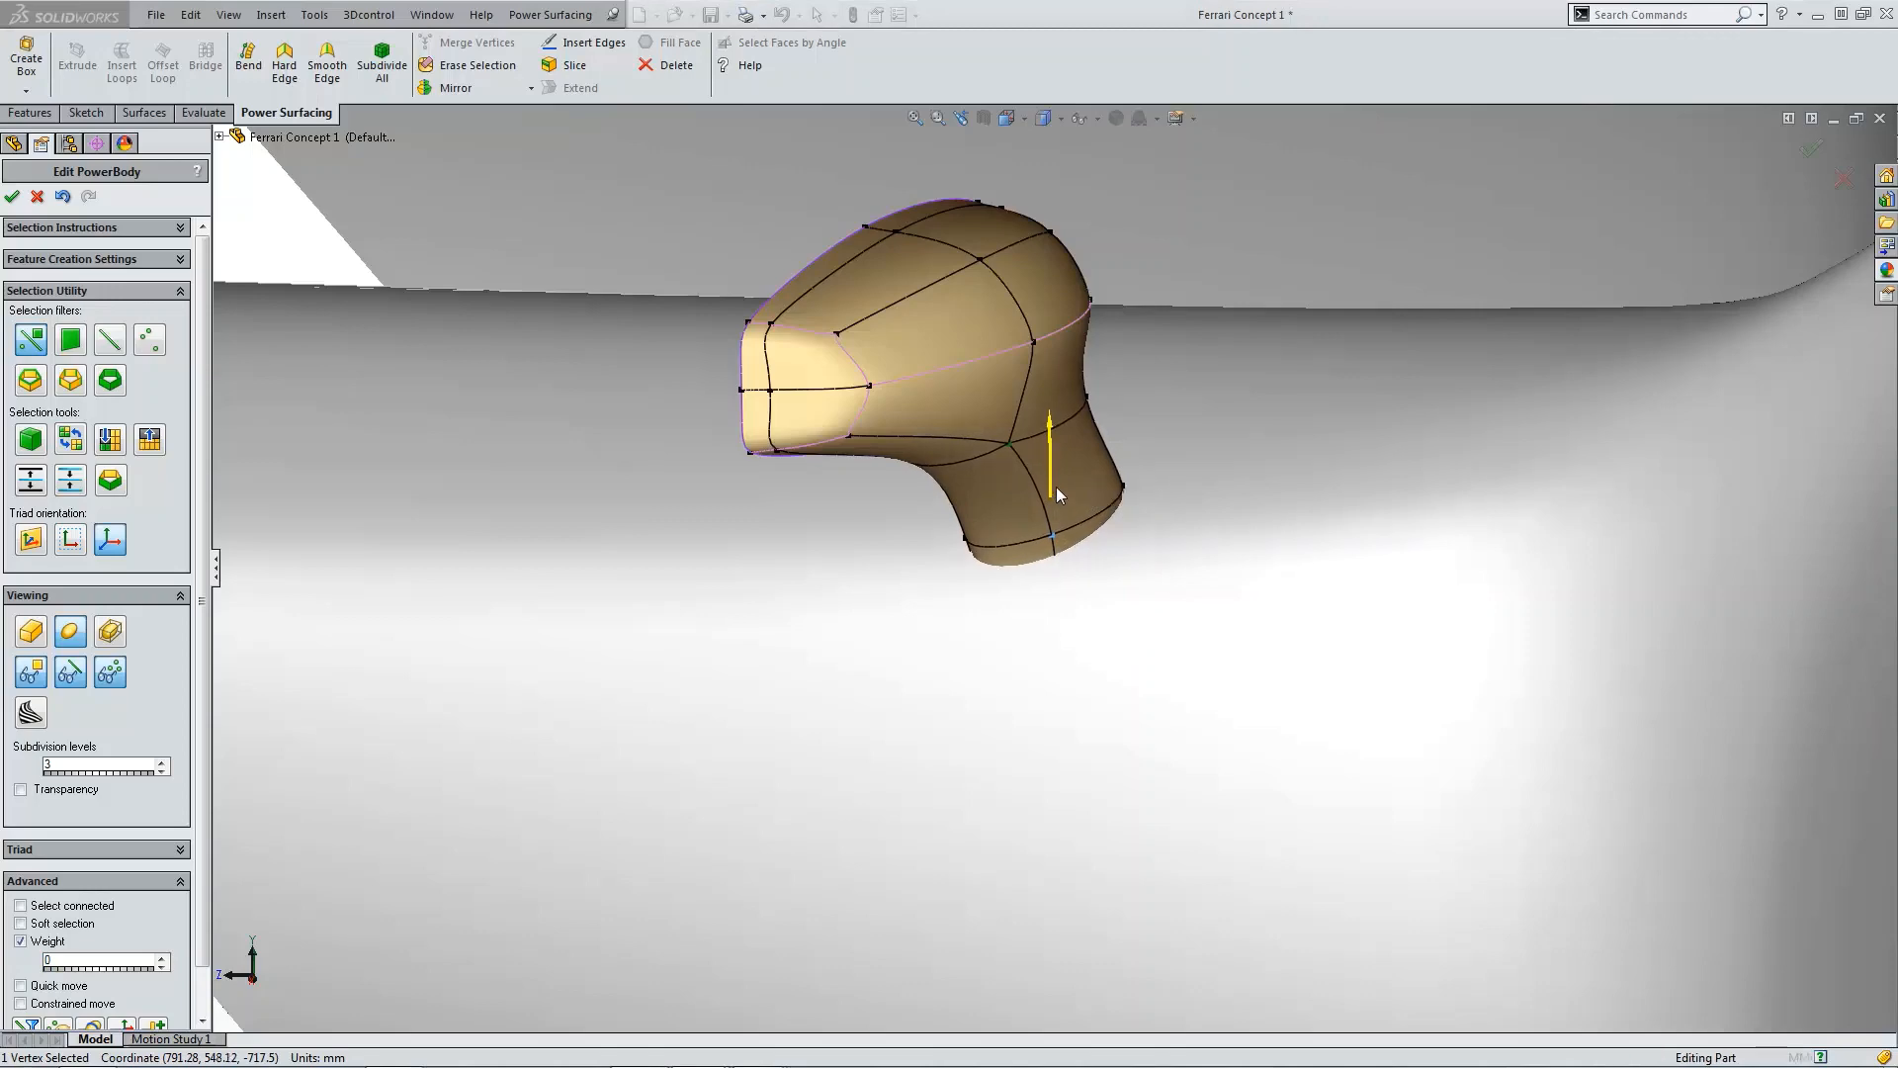
middle_click_drag(1056, 486, 971, 524)
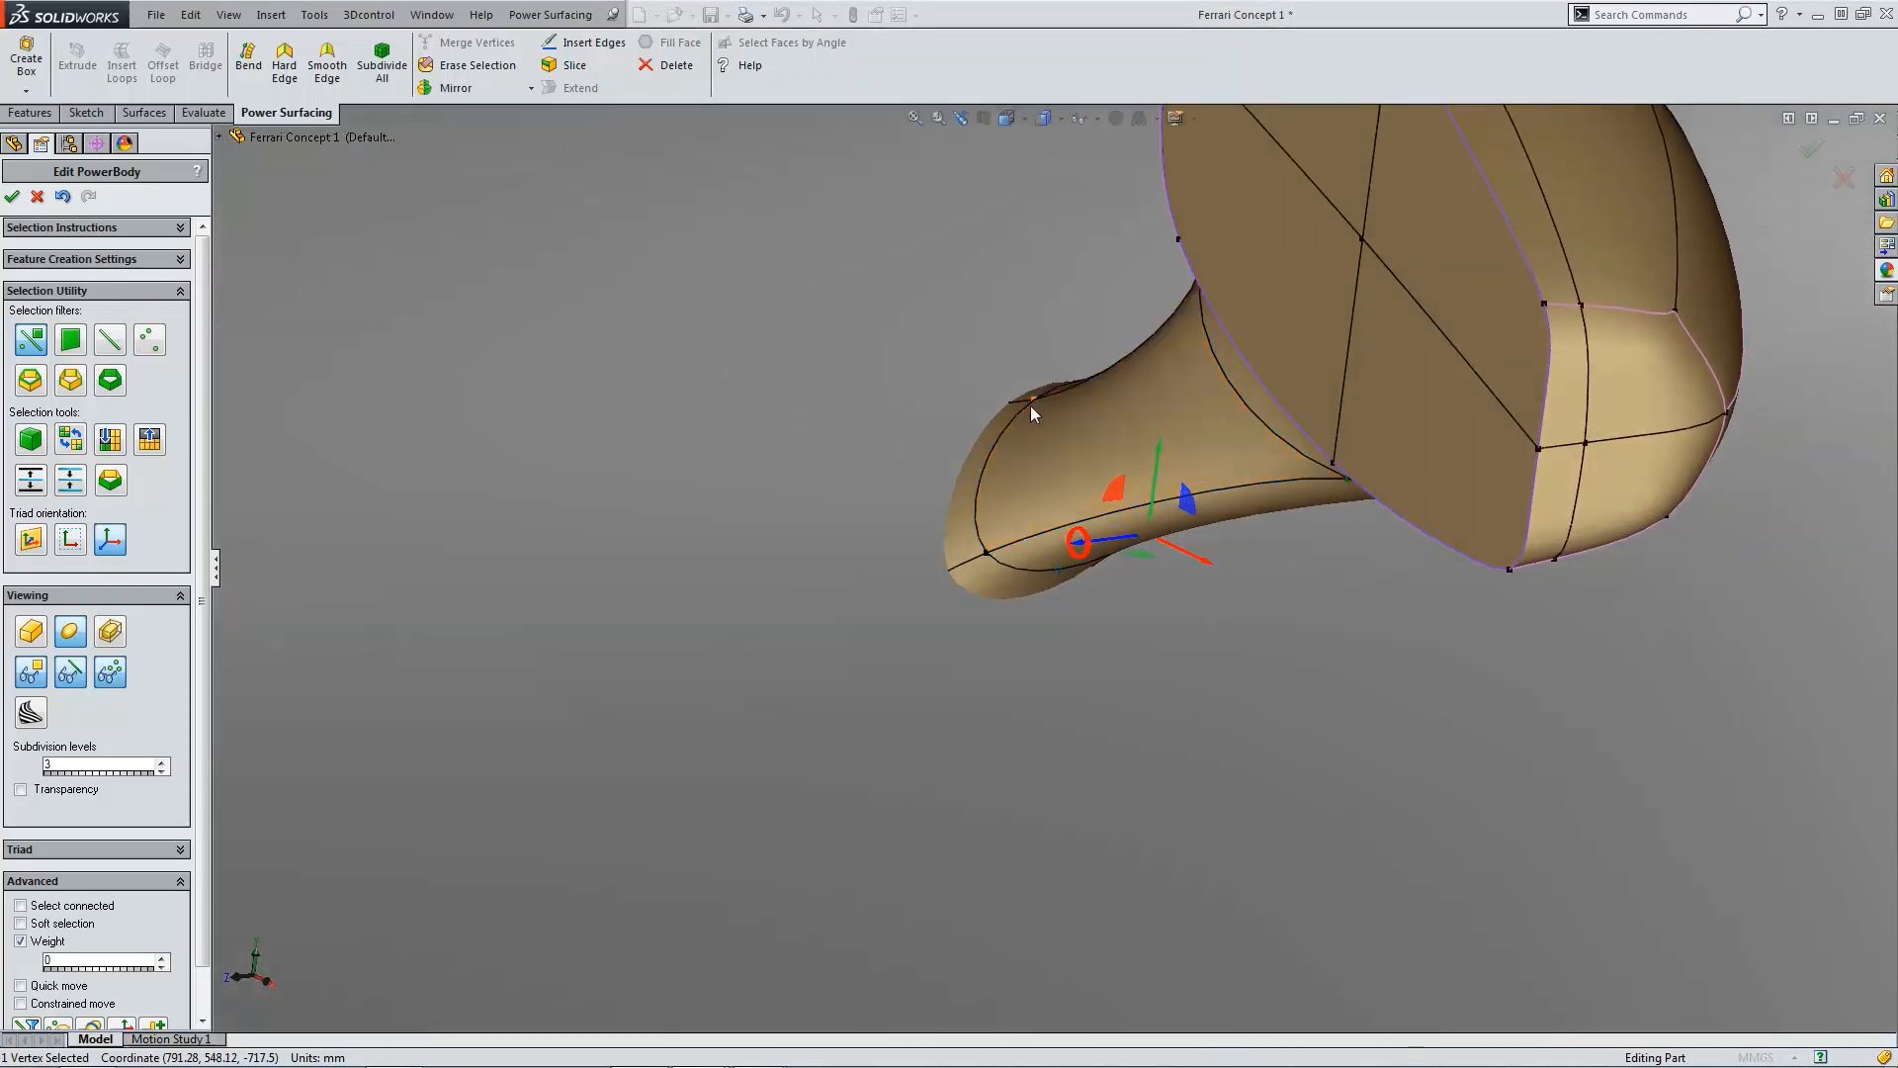
left_click(1031, 401)
left_click_drag(1039, 371, 1035, 489)
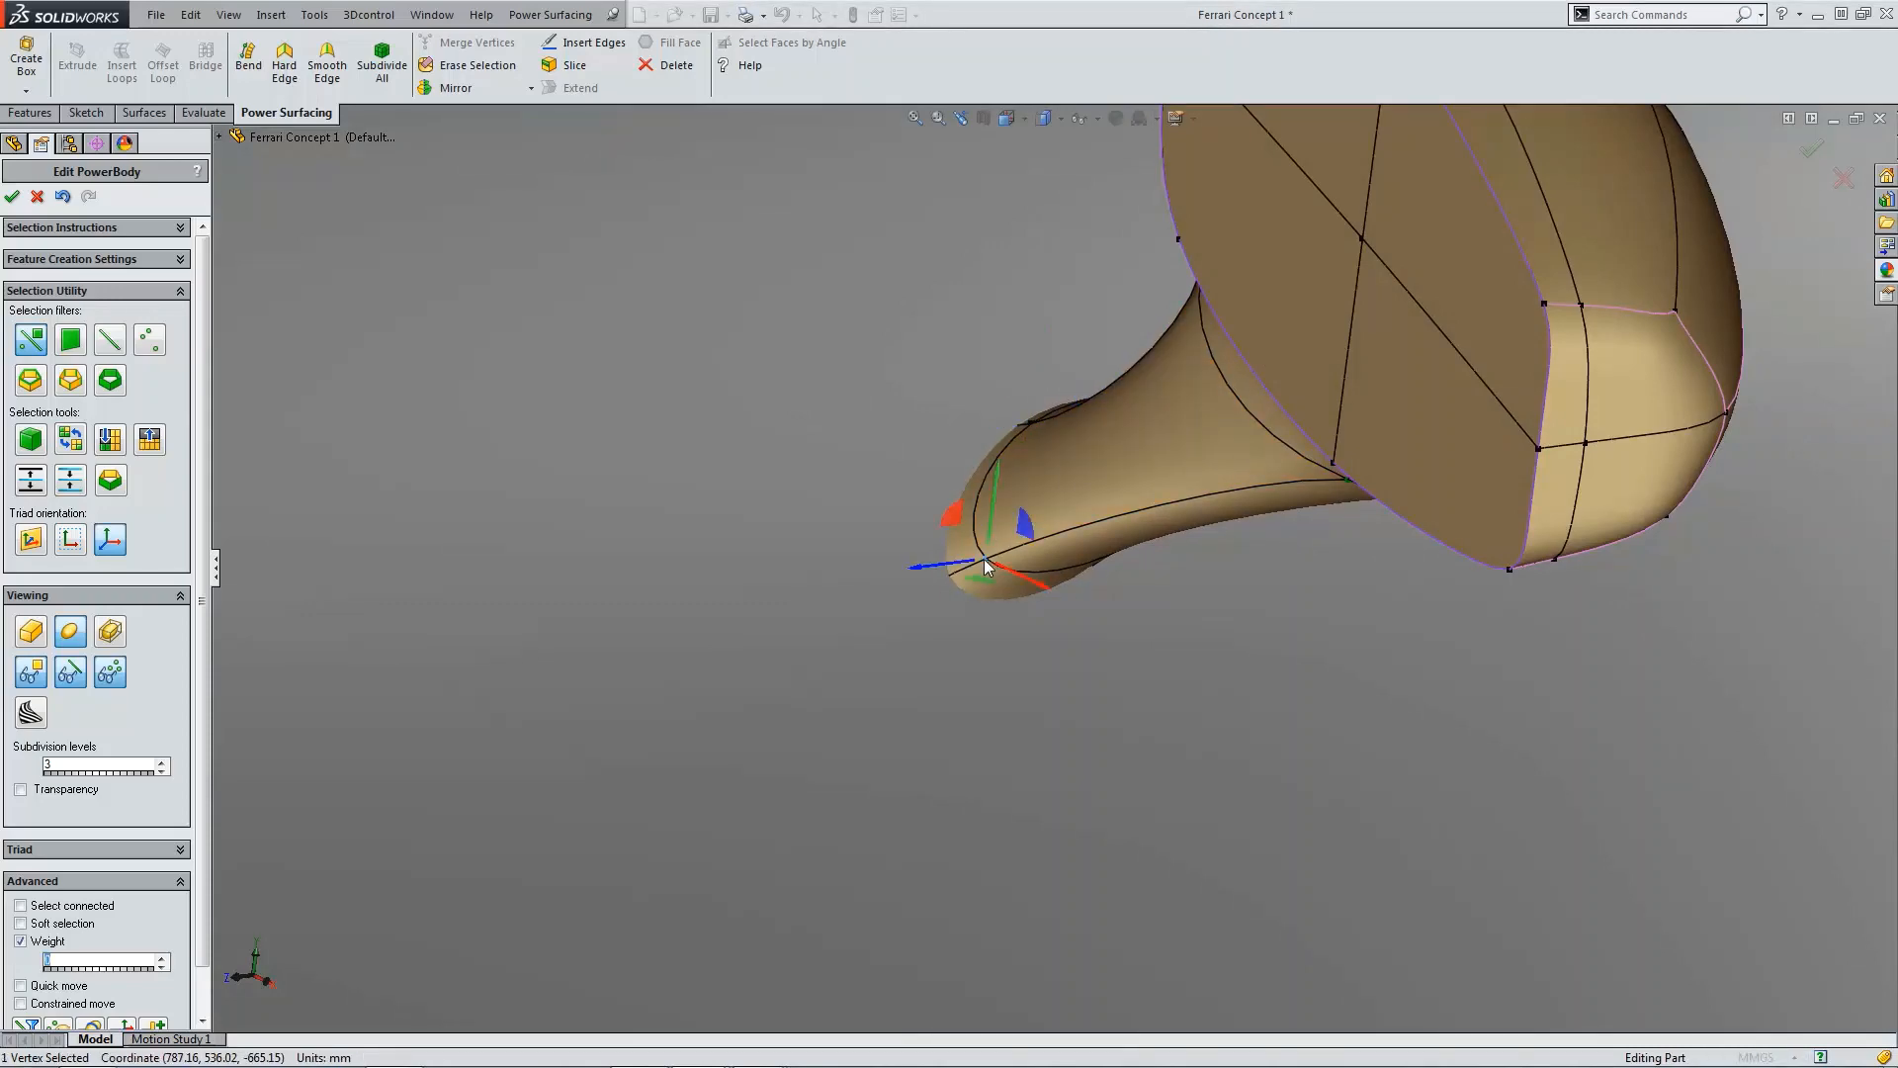
left_click_drag(961, 571, 890, 567)
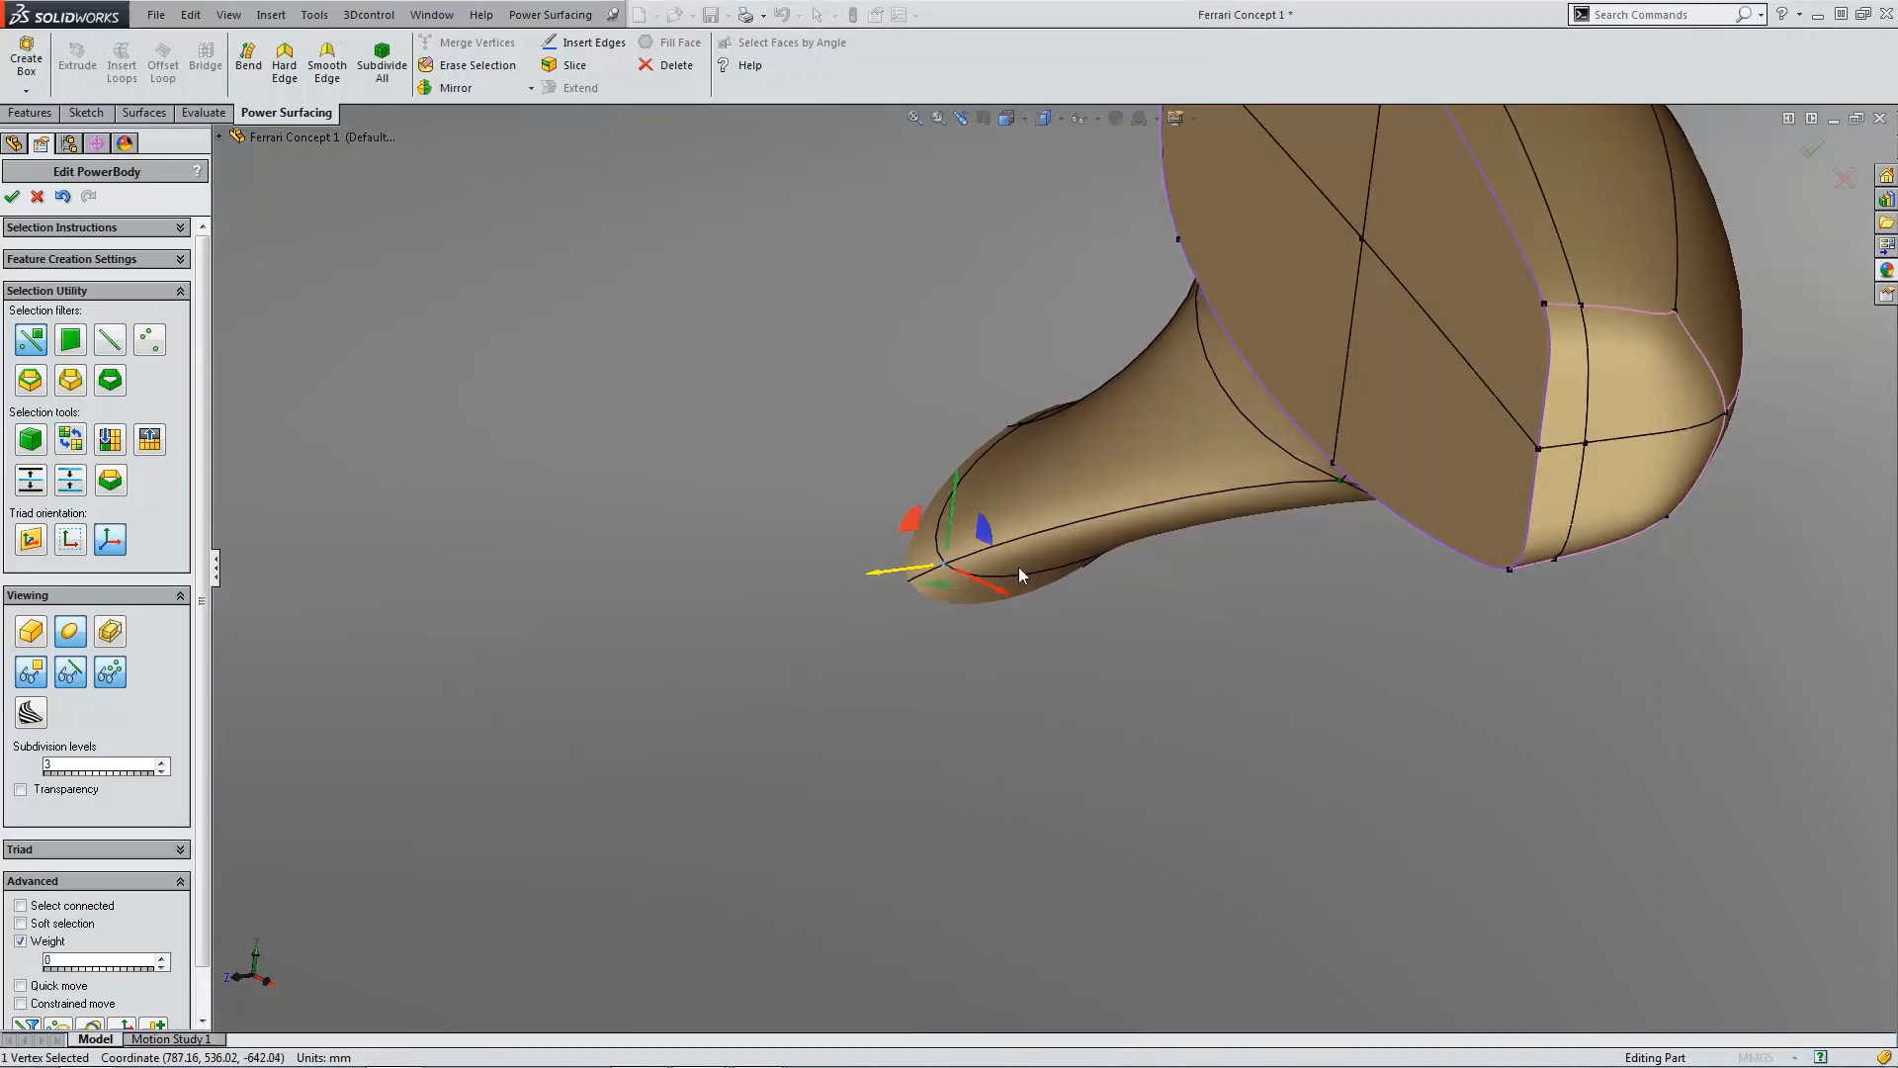
Step: Adjust another lower stem vertex outward to refine the base shape
scroll(1171, 568, "up", 5)
middle_click_drag(1171, 568, 1139, 513)
left_click(1139, 512)
left_click_drag(1141, 489, 1233, 532)
scroll(1236, 623, "up", 4)
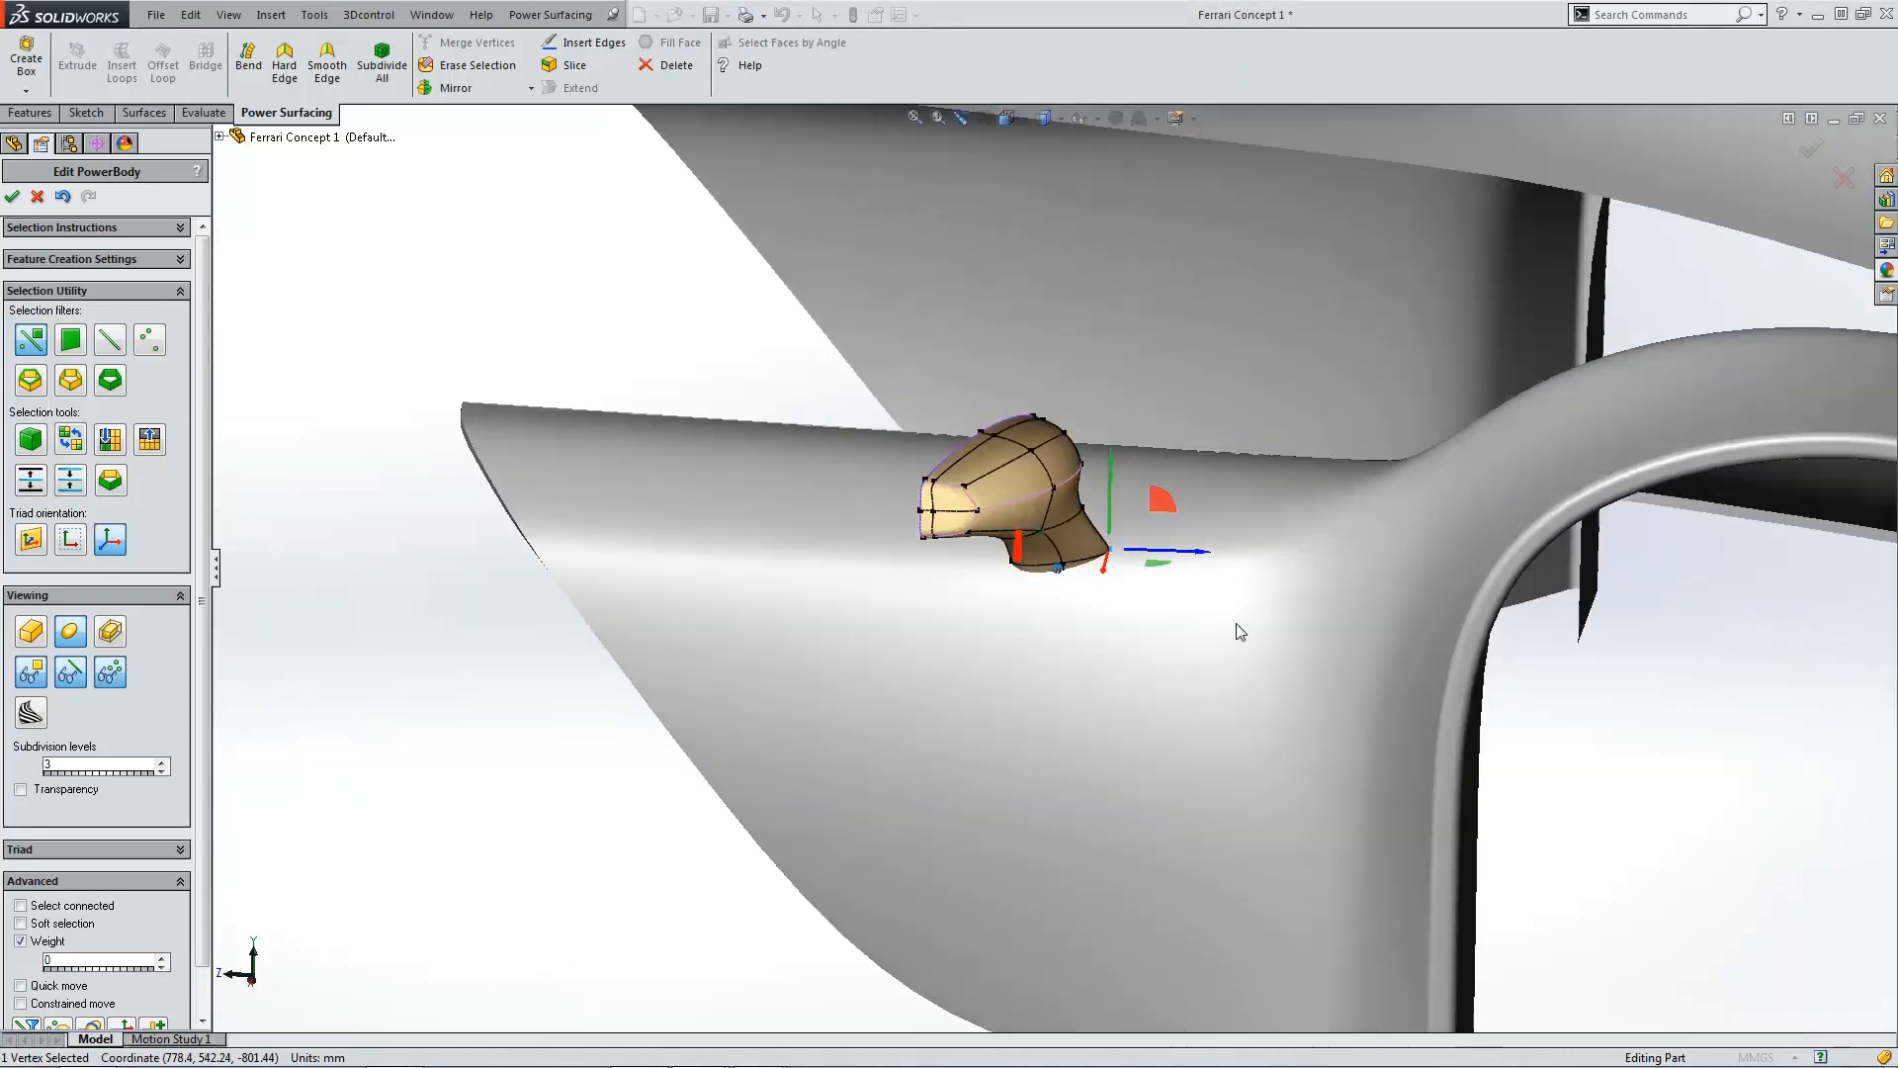
middle_click_drag(1236, 623, 1317, 559)
scroll(1182, 615, "up", 3)
left_click(1317, 559)
middle_click_drag(1060, 555, 1212, 429)
scroll(976, 465, "down", 3)
scroll(951, 513, "down", 5)
scroll(1085, 554, "up", 5)
scroll(1050, 572, "down", 3)
scroll(1105, 590, "up", 3)
scroll(1179, 433, "up", 3)
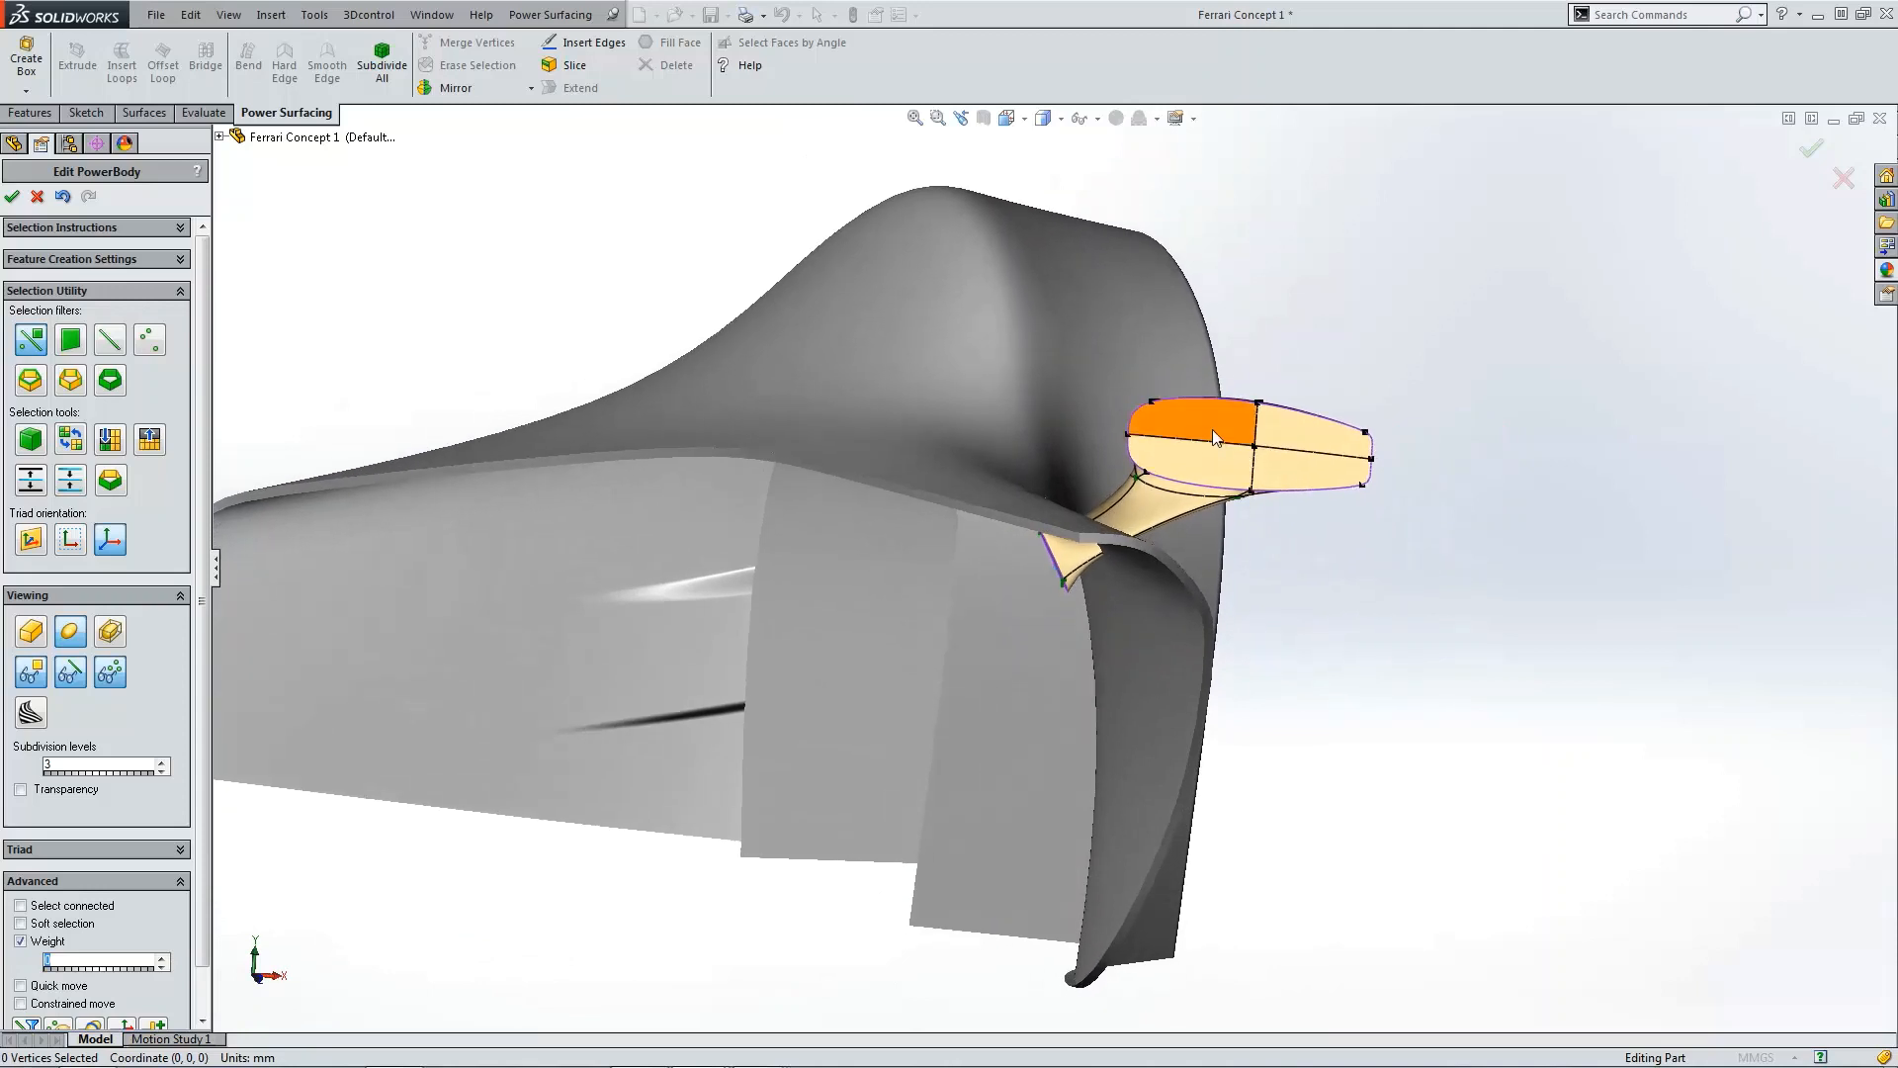
left_click(1212, 429)
left_click(1295, 435, "ctrl")
left_click(1222, 478, "ctrl")
left_click(1307, 466, "ctrl")
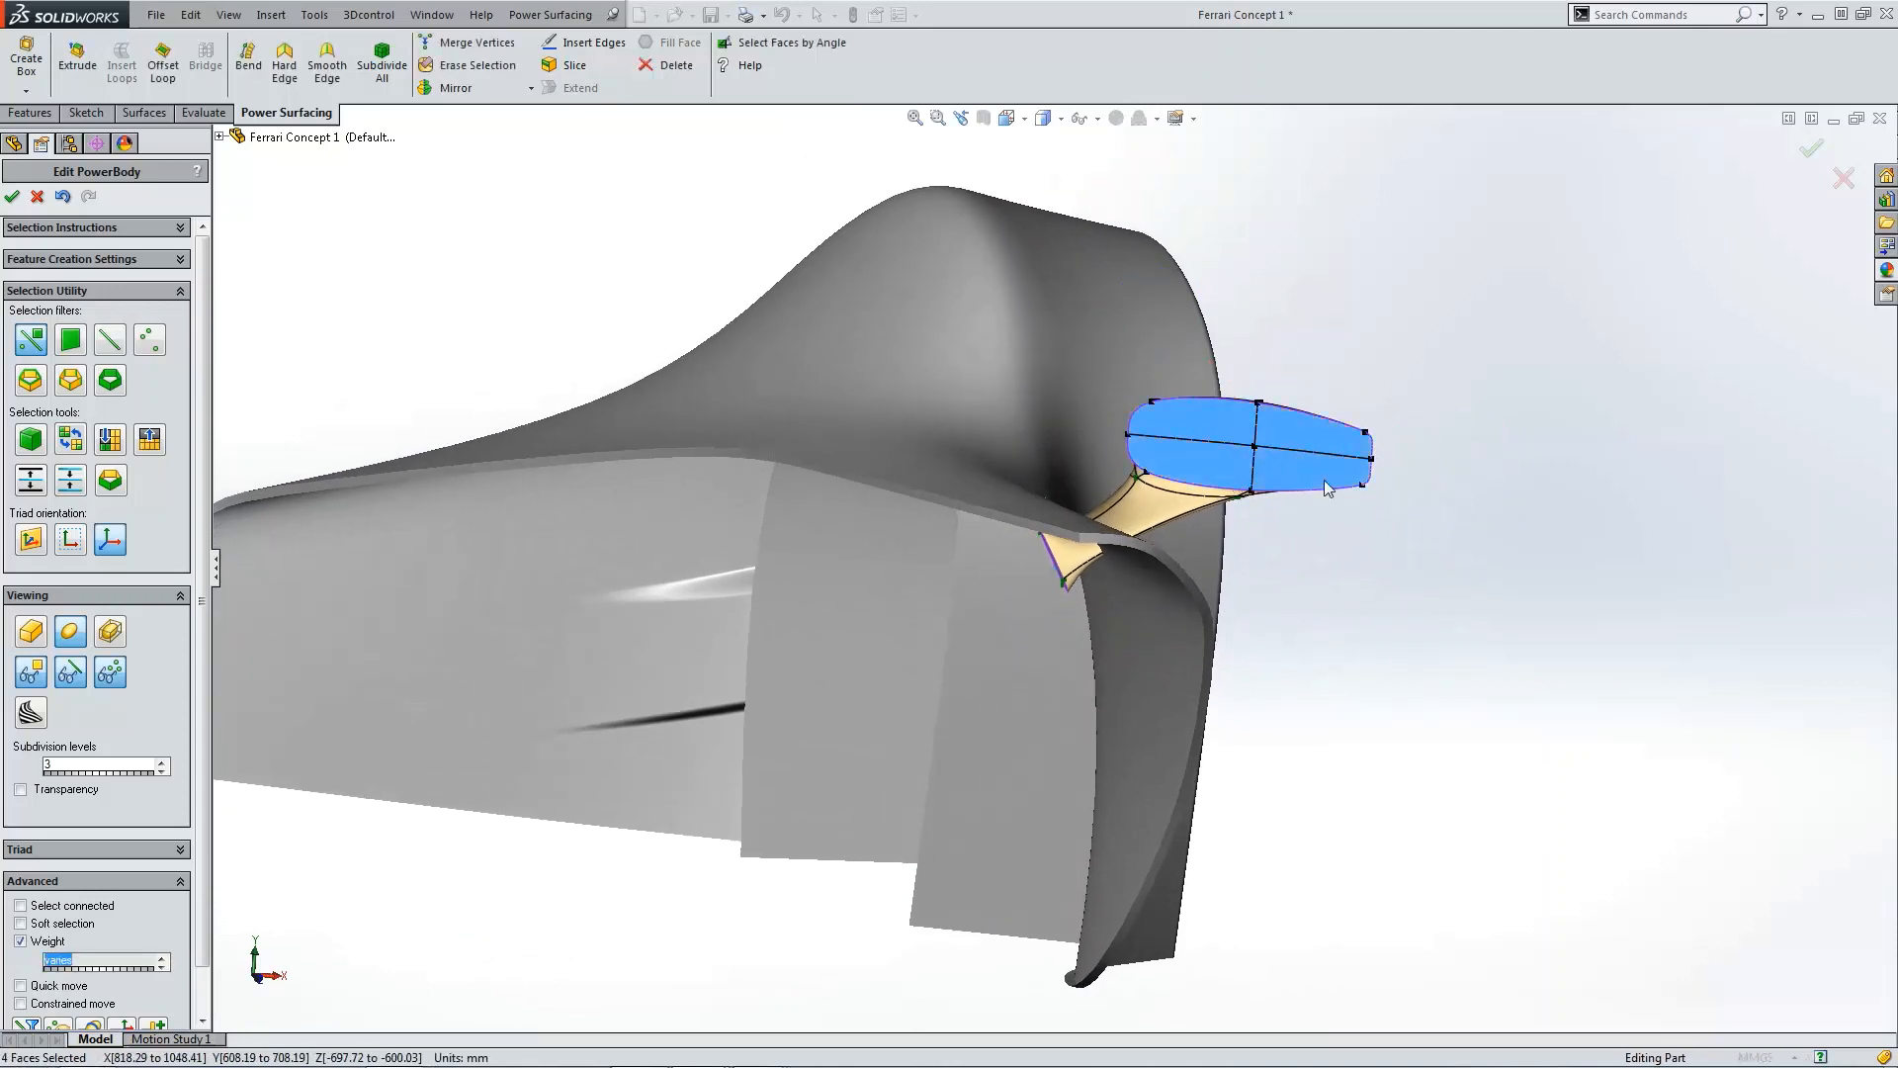
left_click(160, 1027)
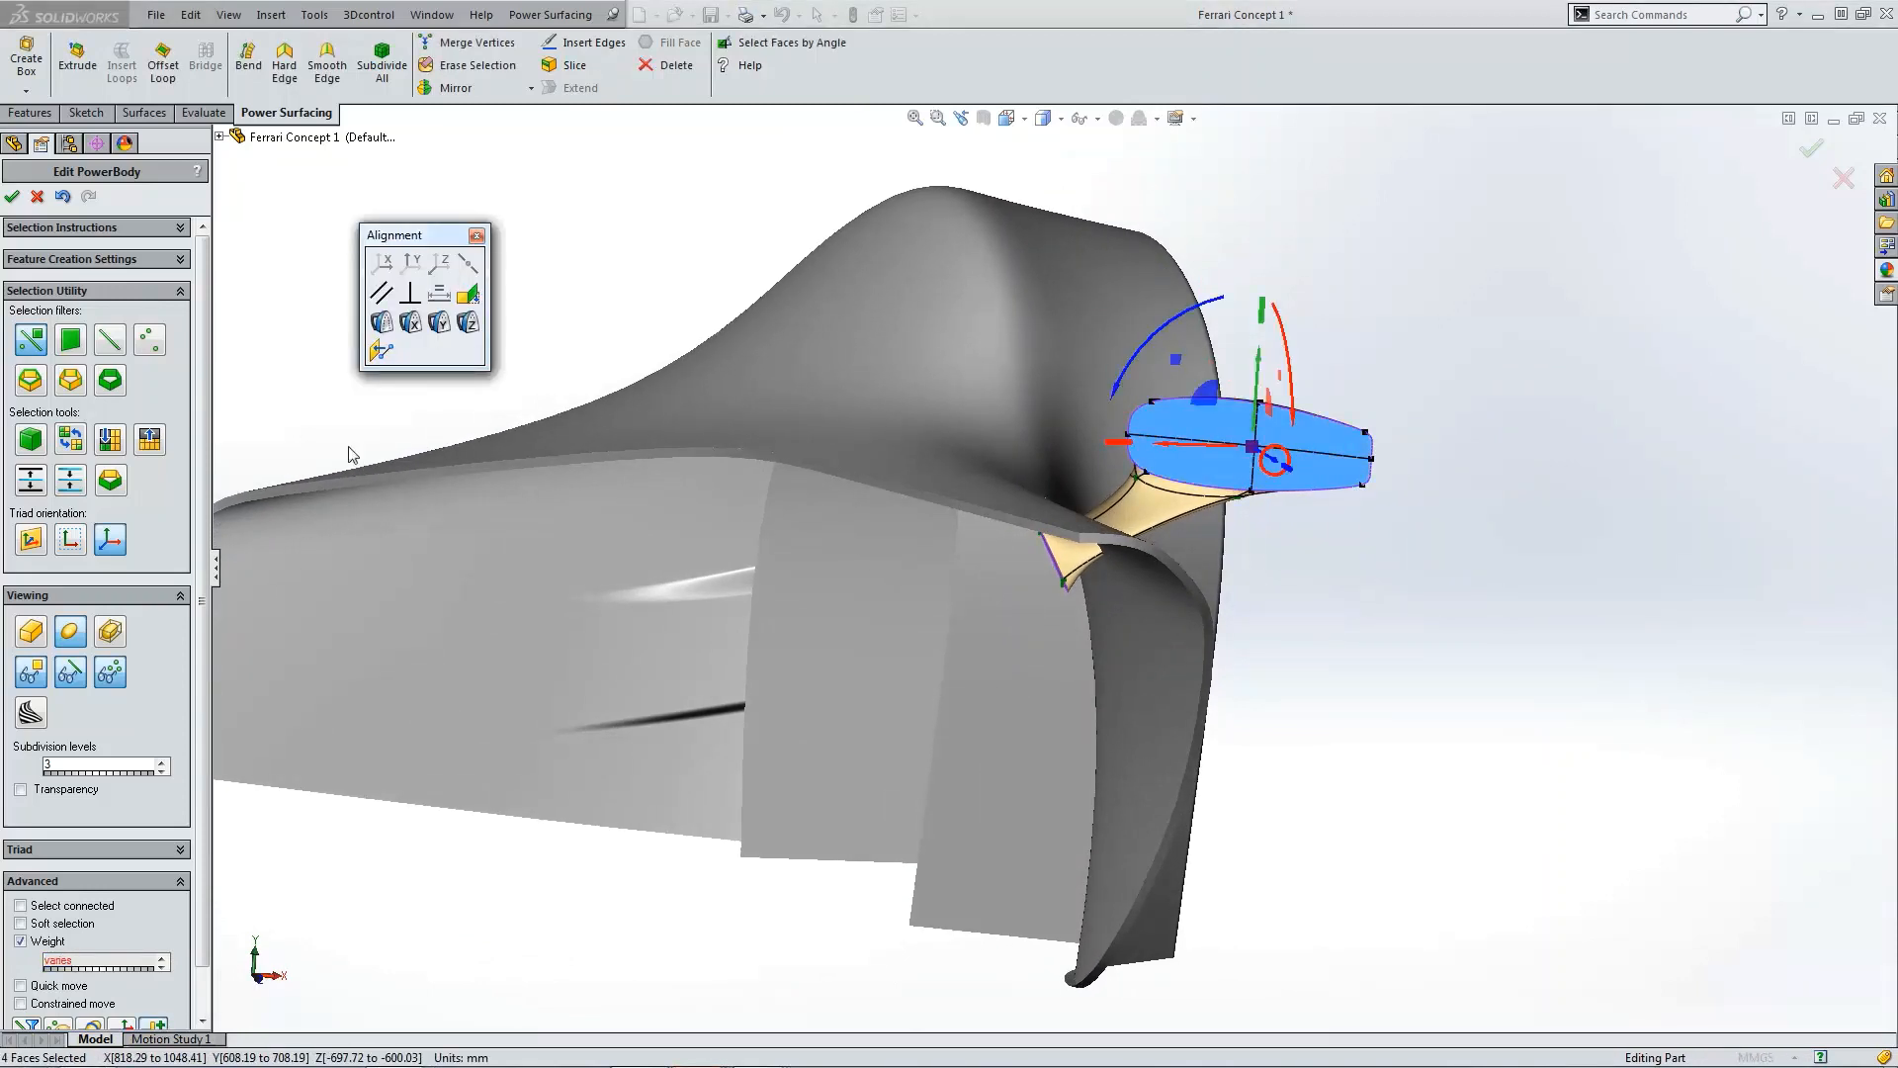
left_click(478, 238)
key("Escape")
Step: Finish editing the Power Surfacing body
scroll(957, 376, "up", 3)
scroll(1114, 529, "down", 4)
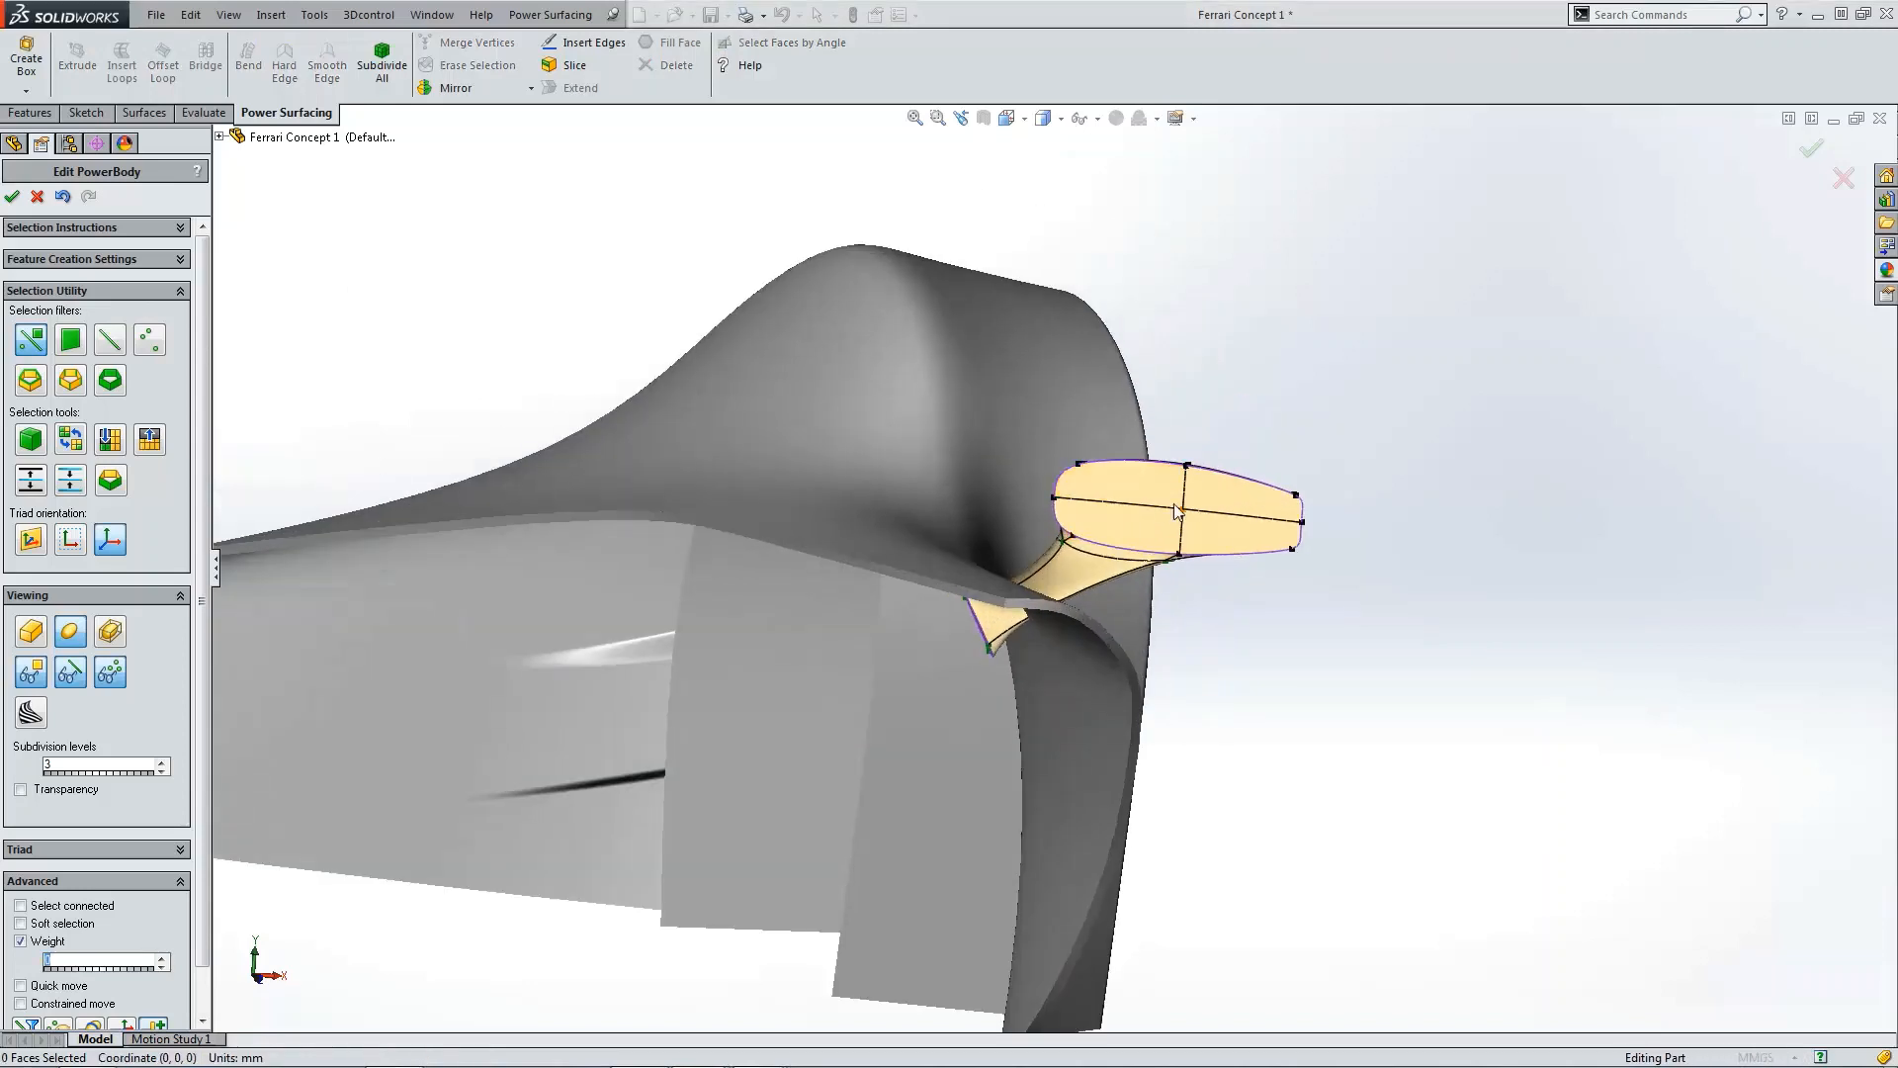
left_click(13, 196)
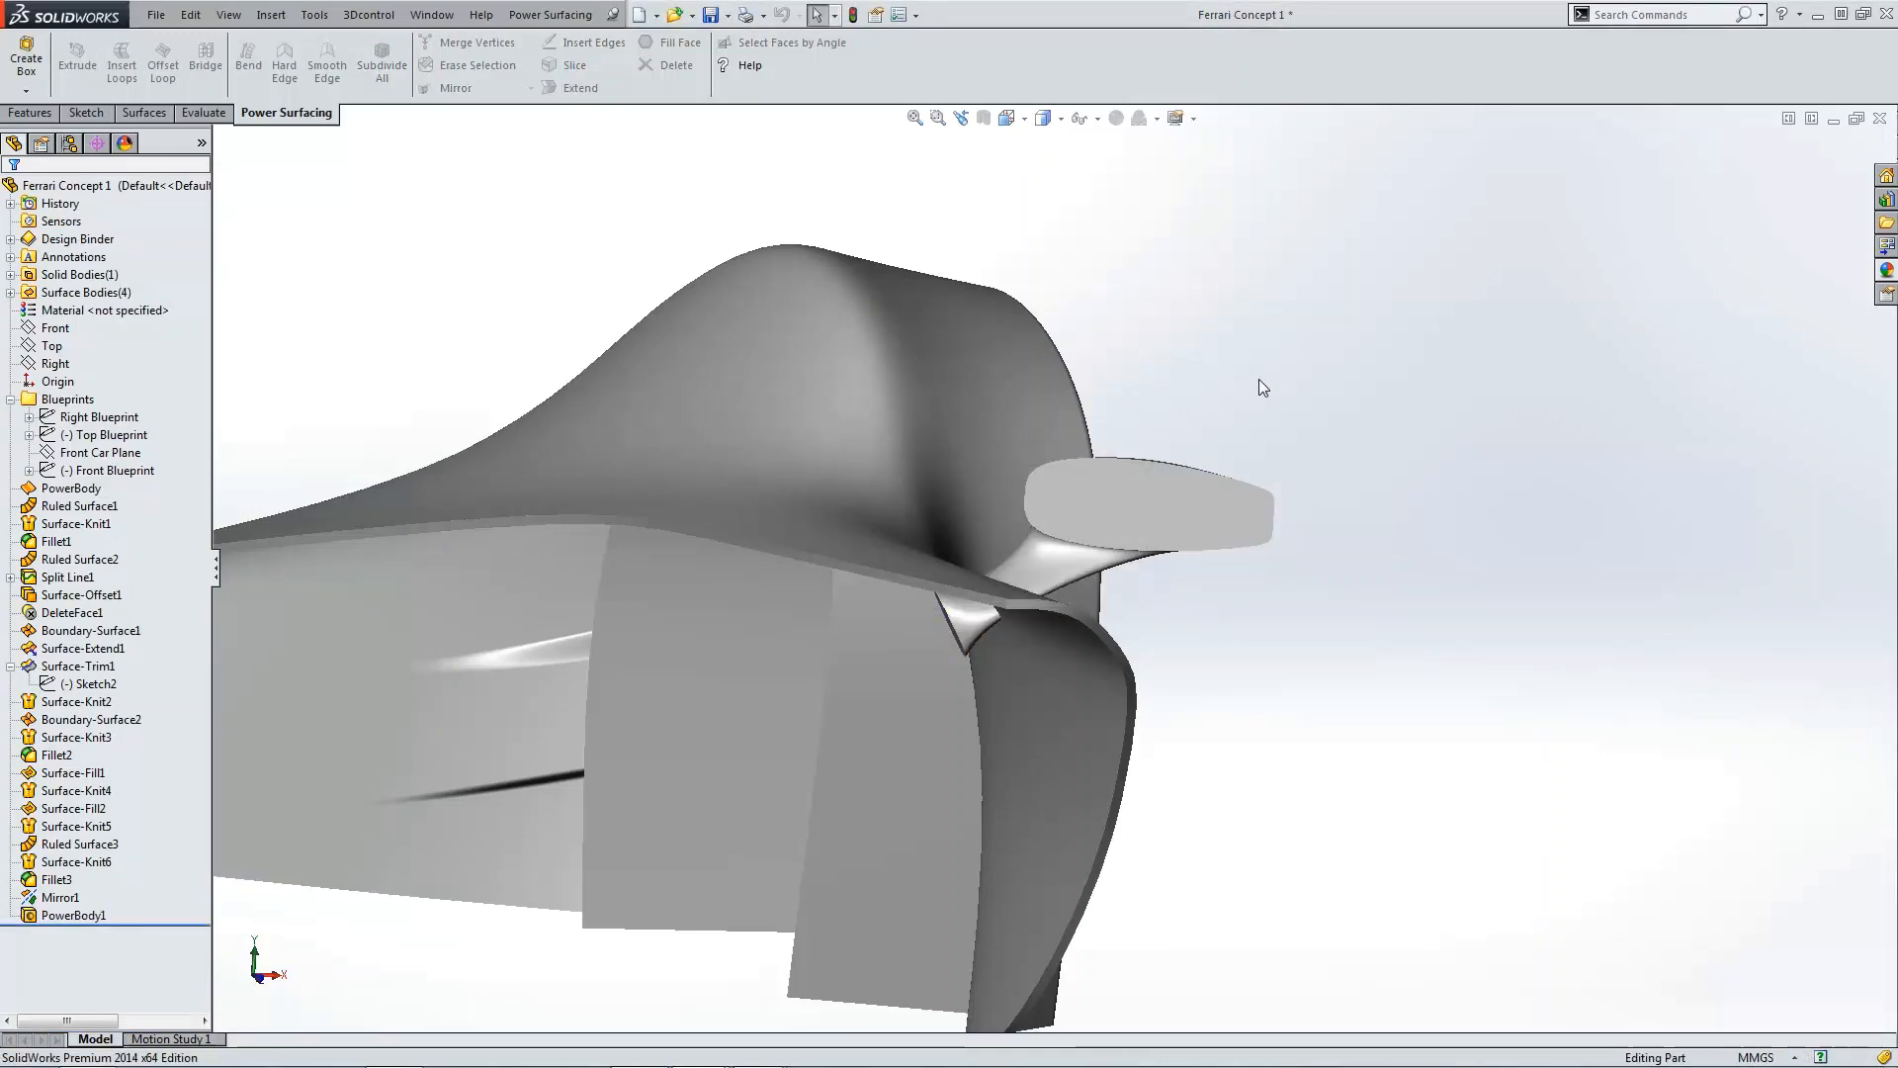
Step: Switch the display style to shaded with edges and view the model from the top
scroll(1262, 408, "up", 3)
middle_click_drag(1263, 408, 1259, 441)
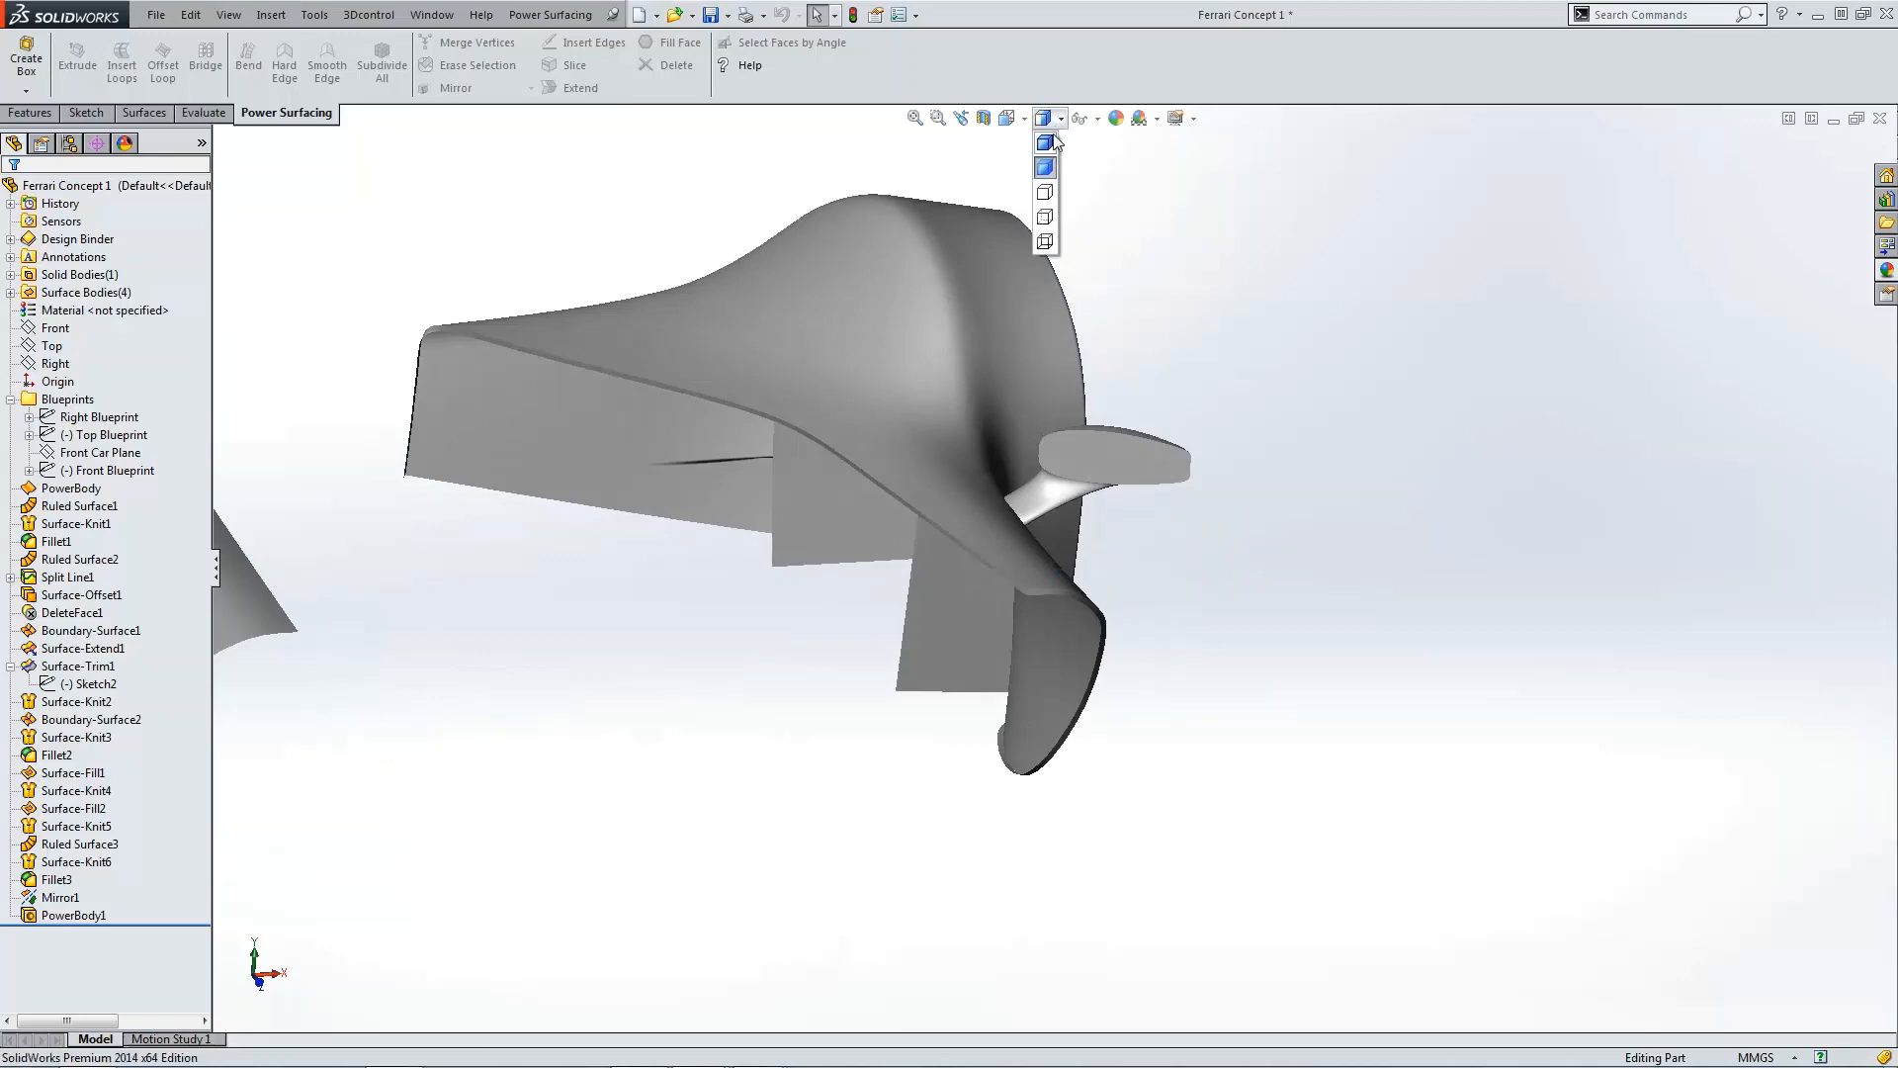
left_click(1045, 143)
key("ctrl+5")
scroll(1299, 748, "down", 3)
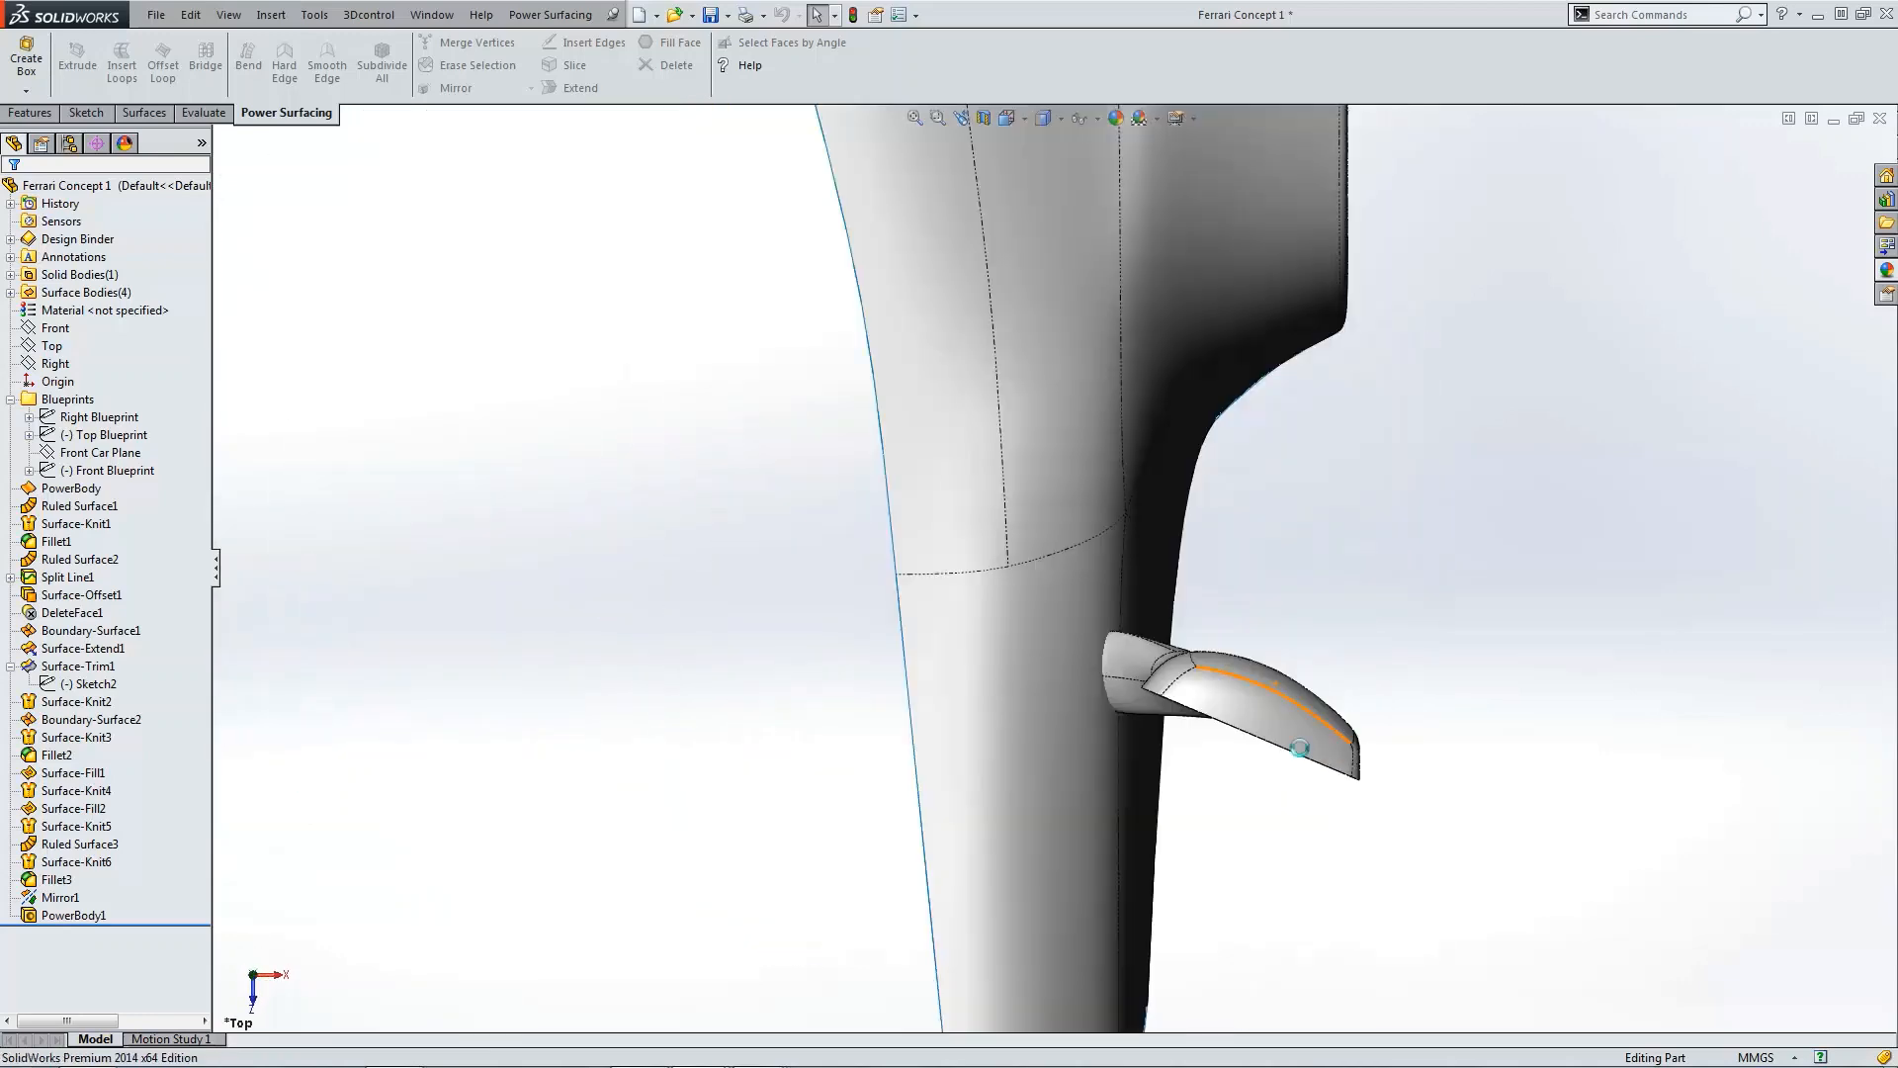
middle_click_drag(1214, 664, 1096, 640)
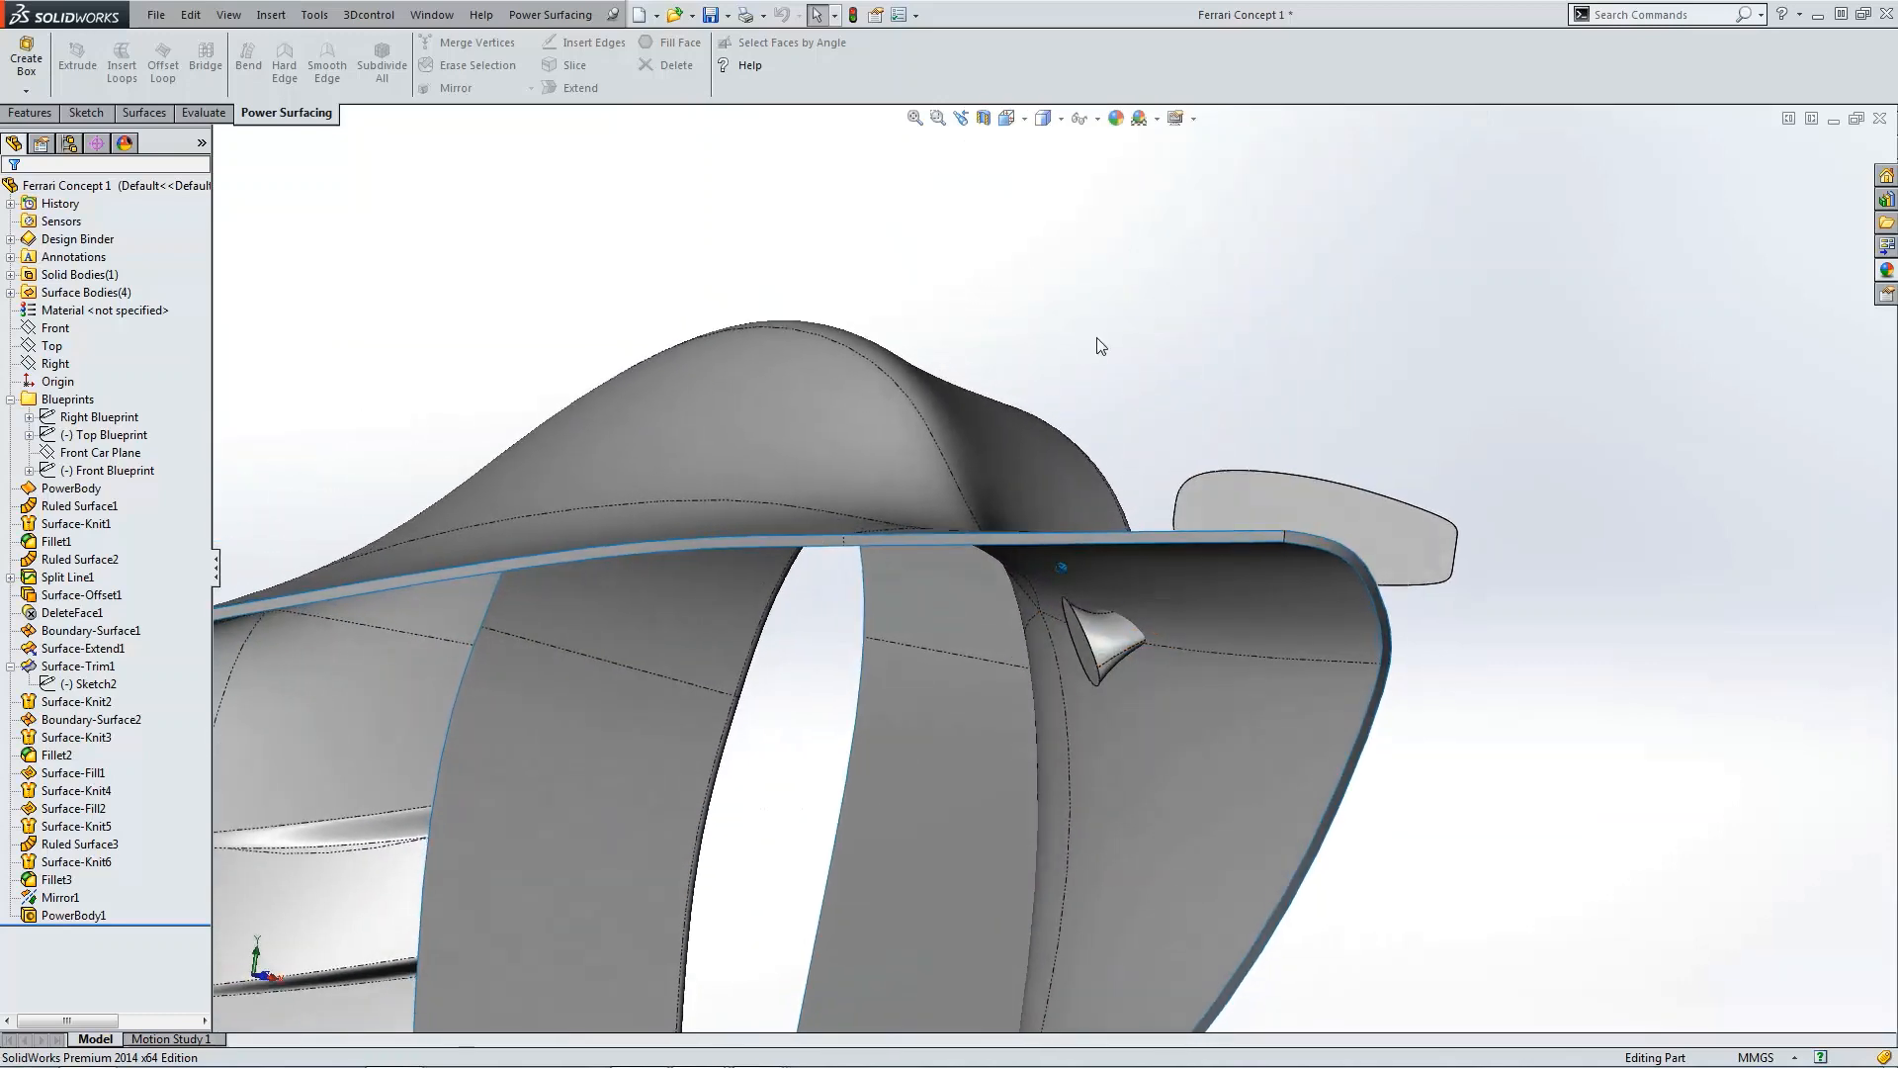
Step: Cut the Power Surfacing stem with the fender's Fillet3 surface using Cut With Surface
left_click(164, 116)
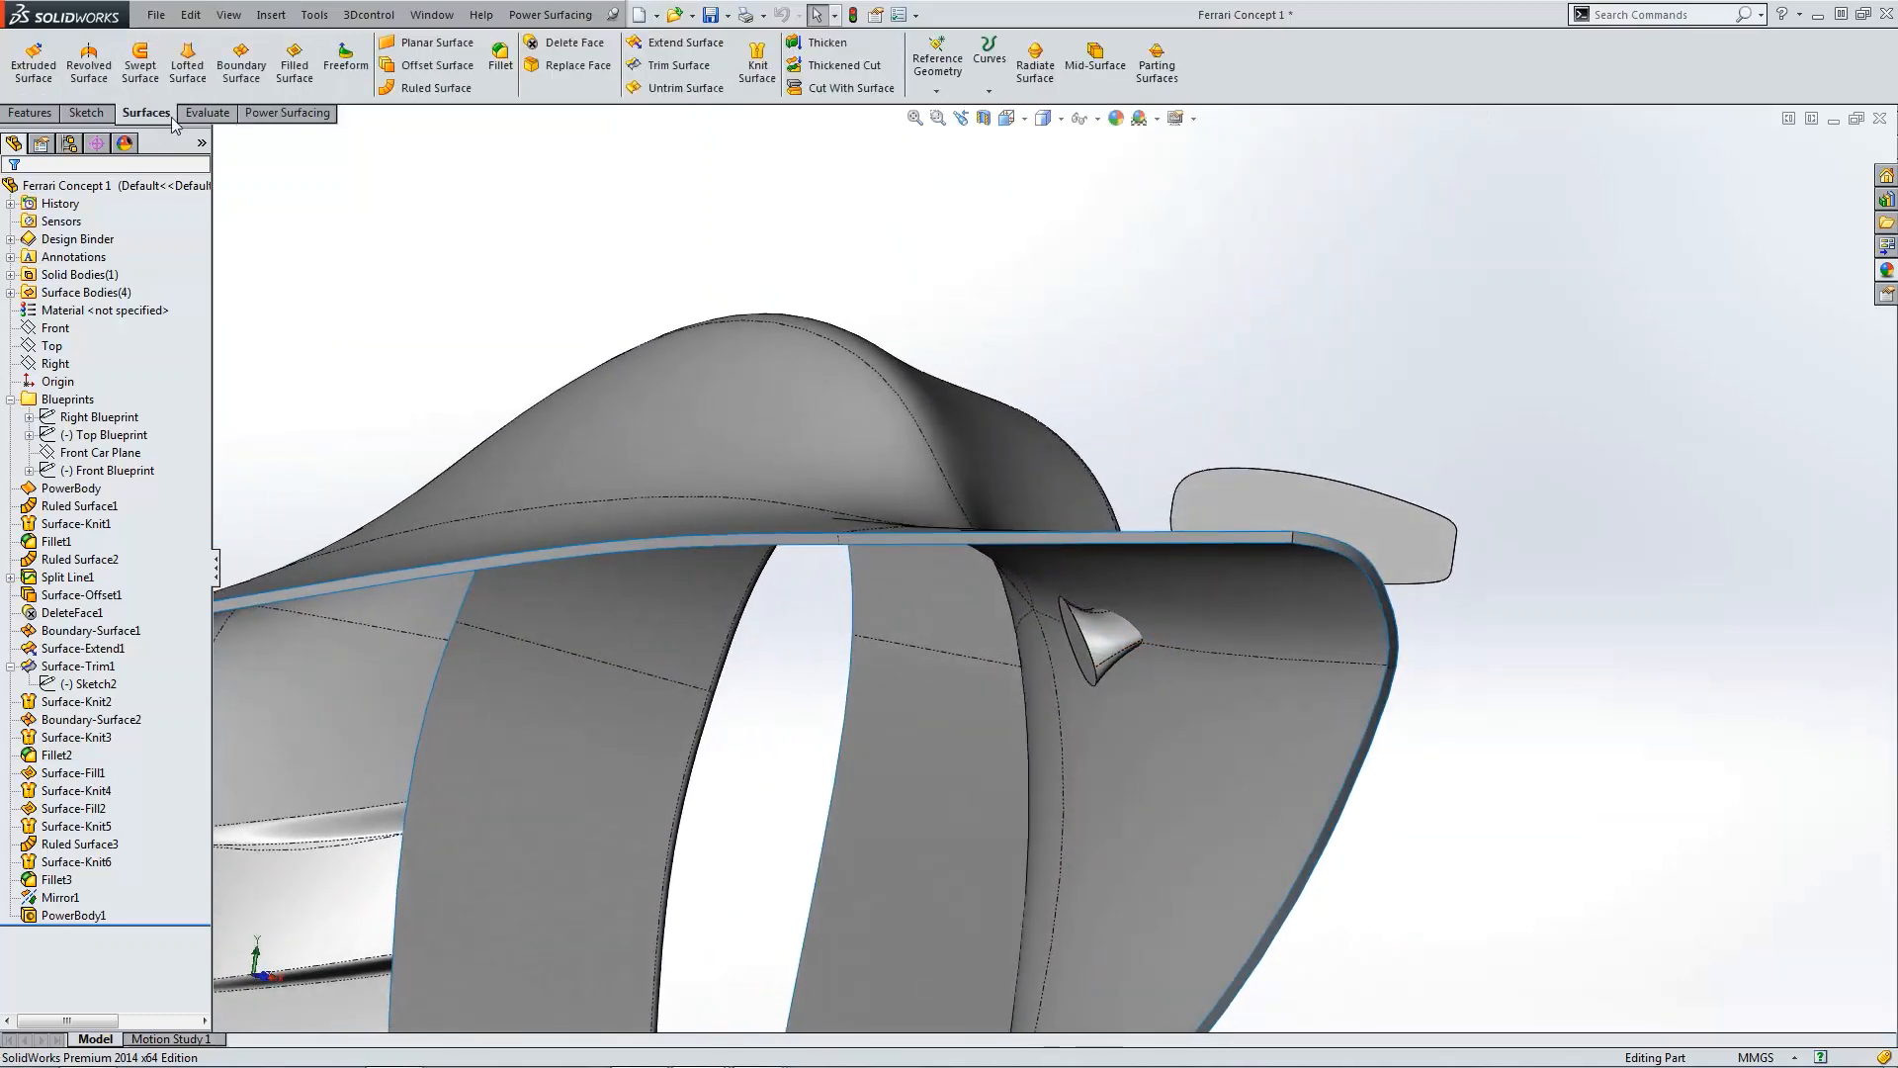
left_click(829, 87)
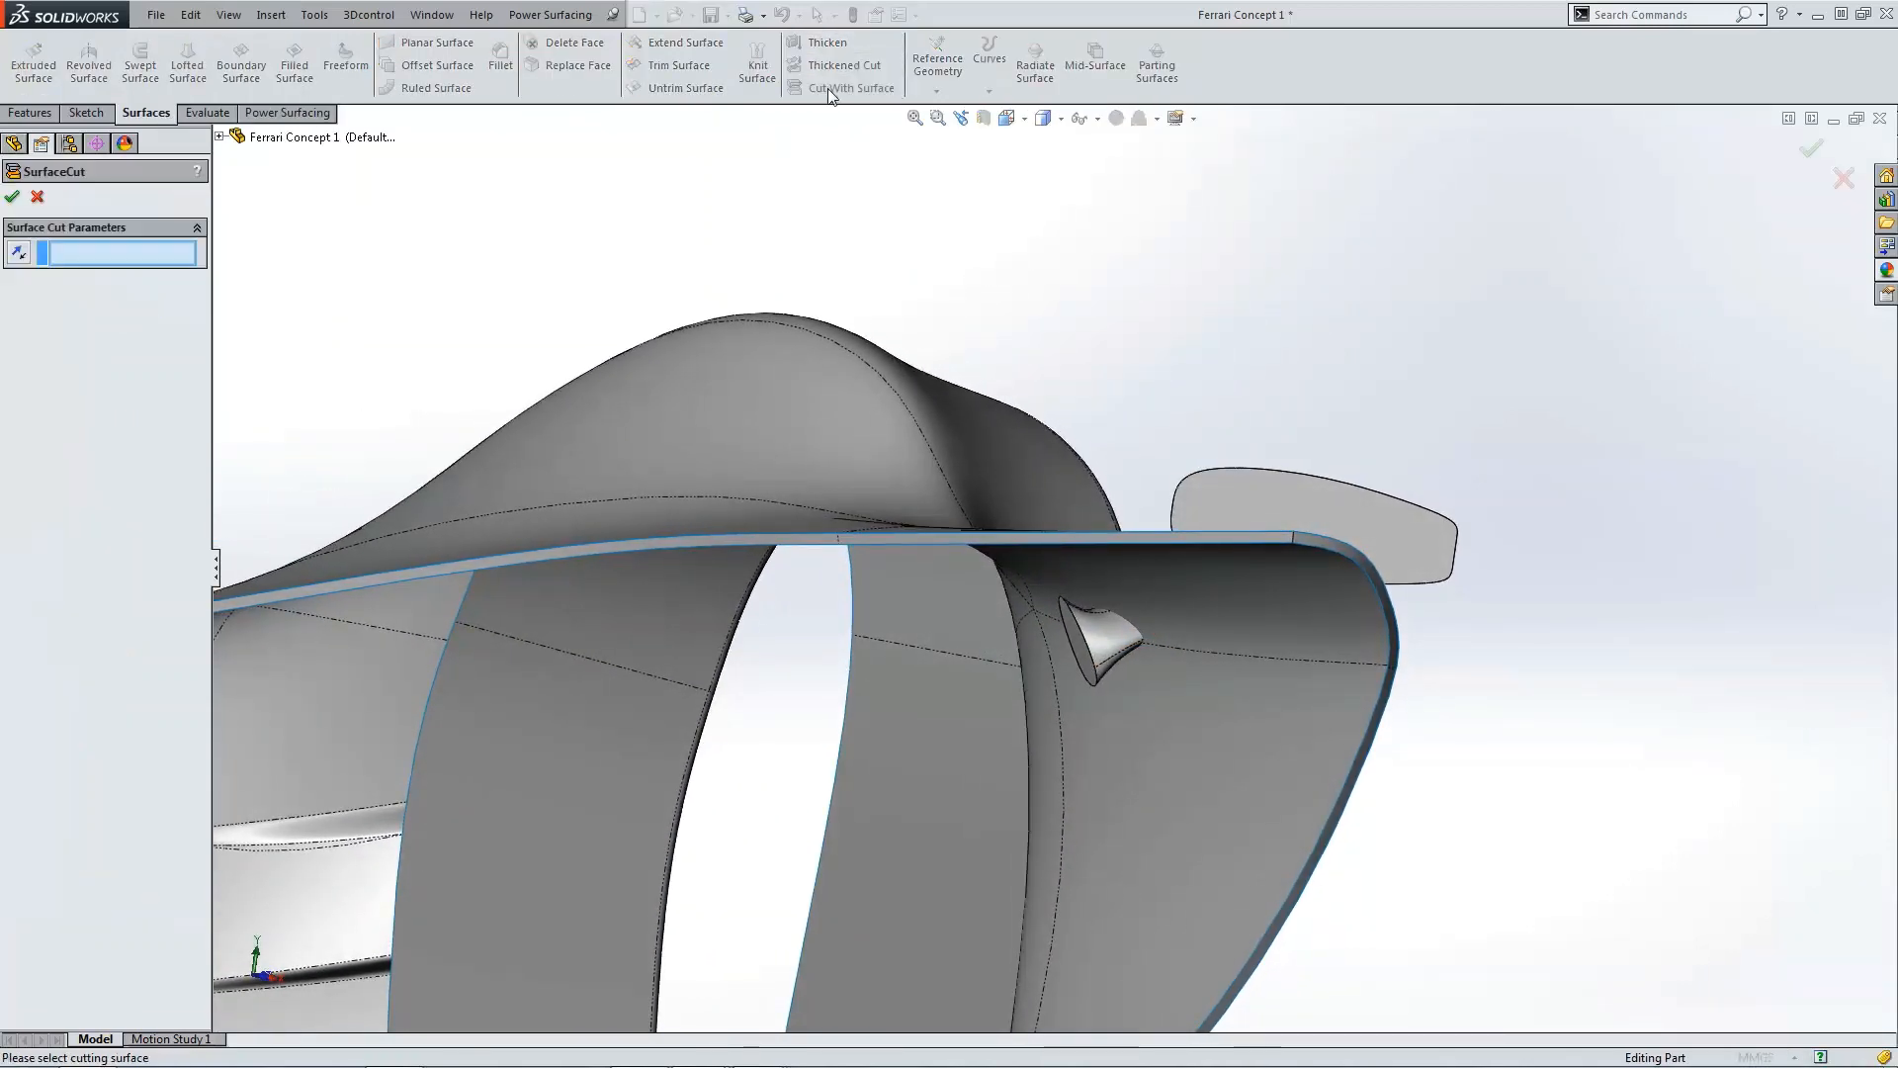
left_click(1147, 549)
middle_click_drag(1200, 579, 1152, 336)
scroll(1345, 511, "up", 3)
scroll(1123, 324, "down", 4)
scroll(1163, 324, "down", 3)
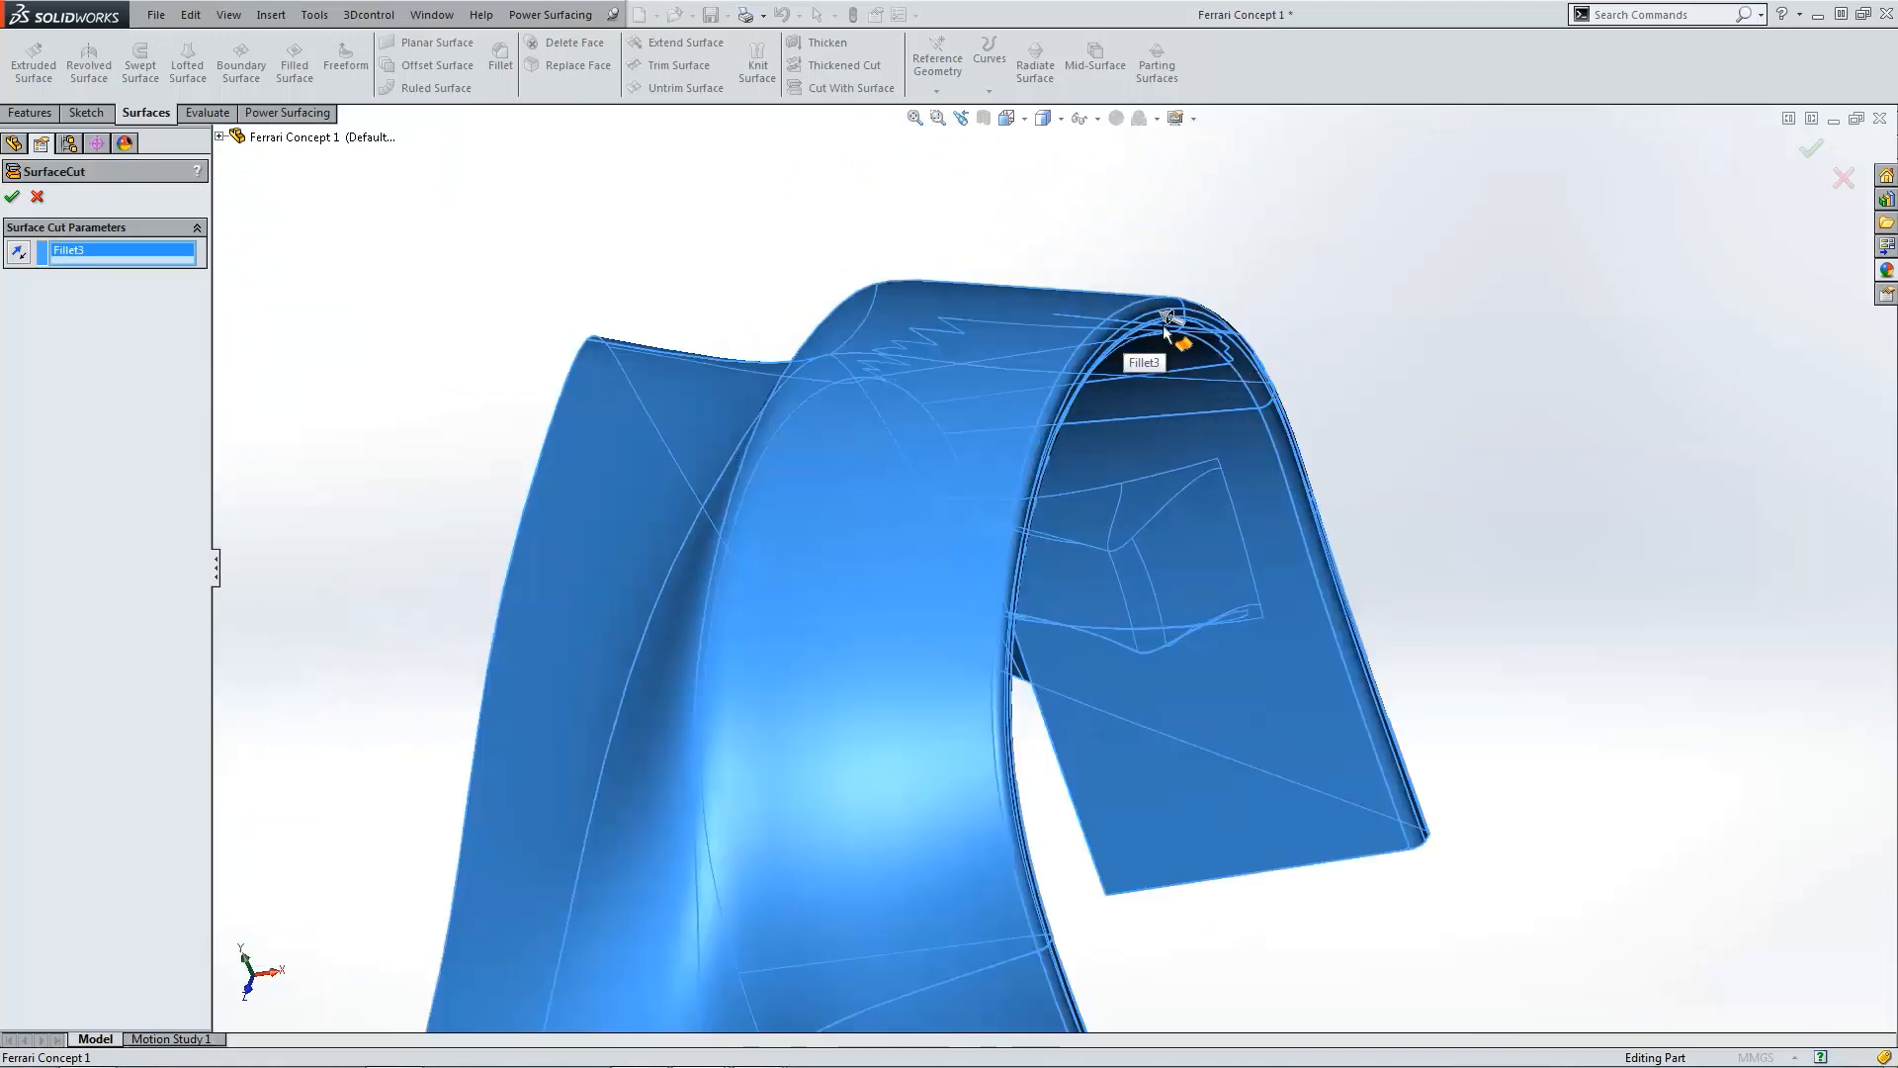
scroll(1163, 326, "down", 3)
scroll(1226, 465, "up", 5)
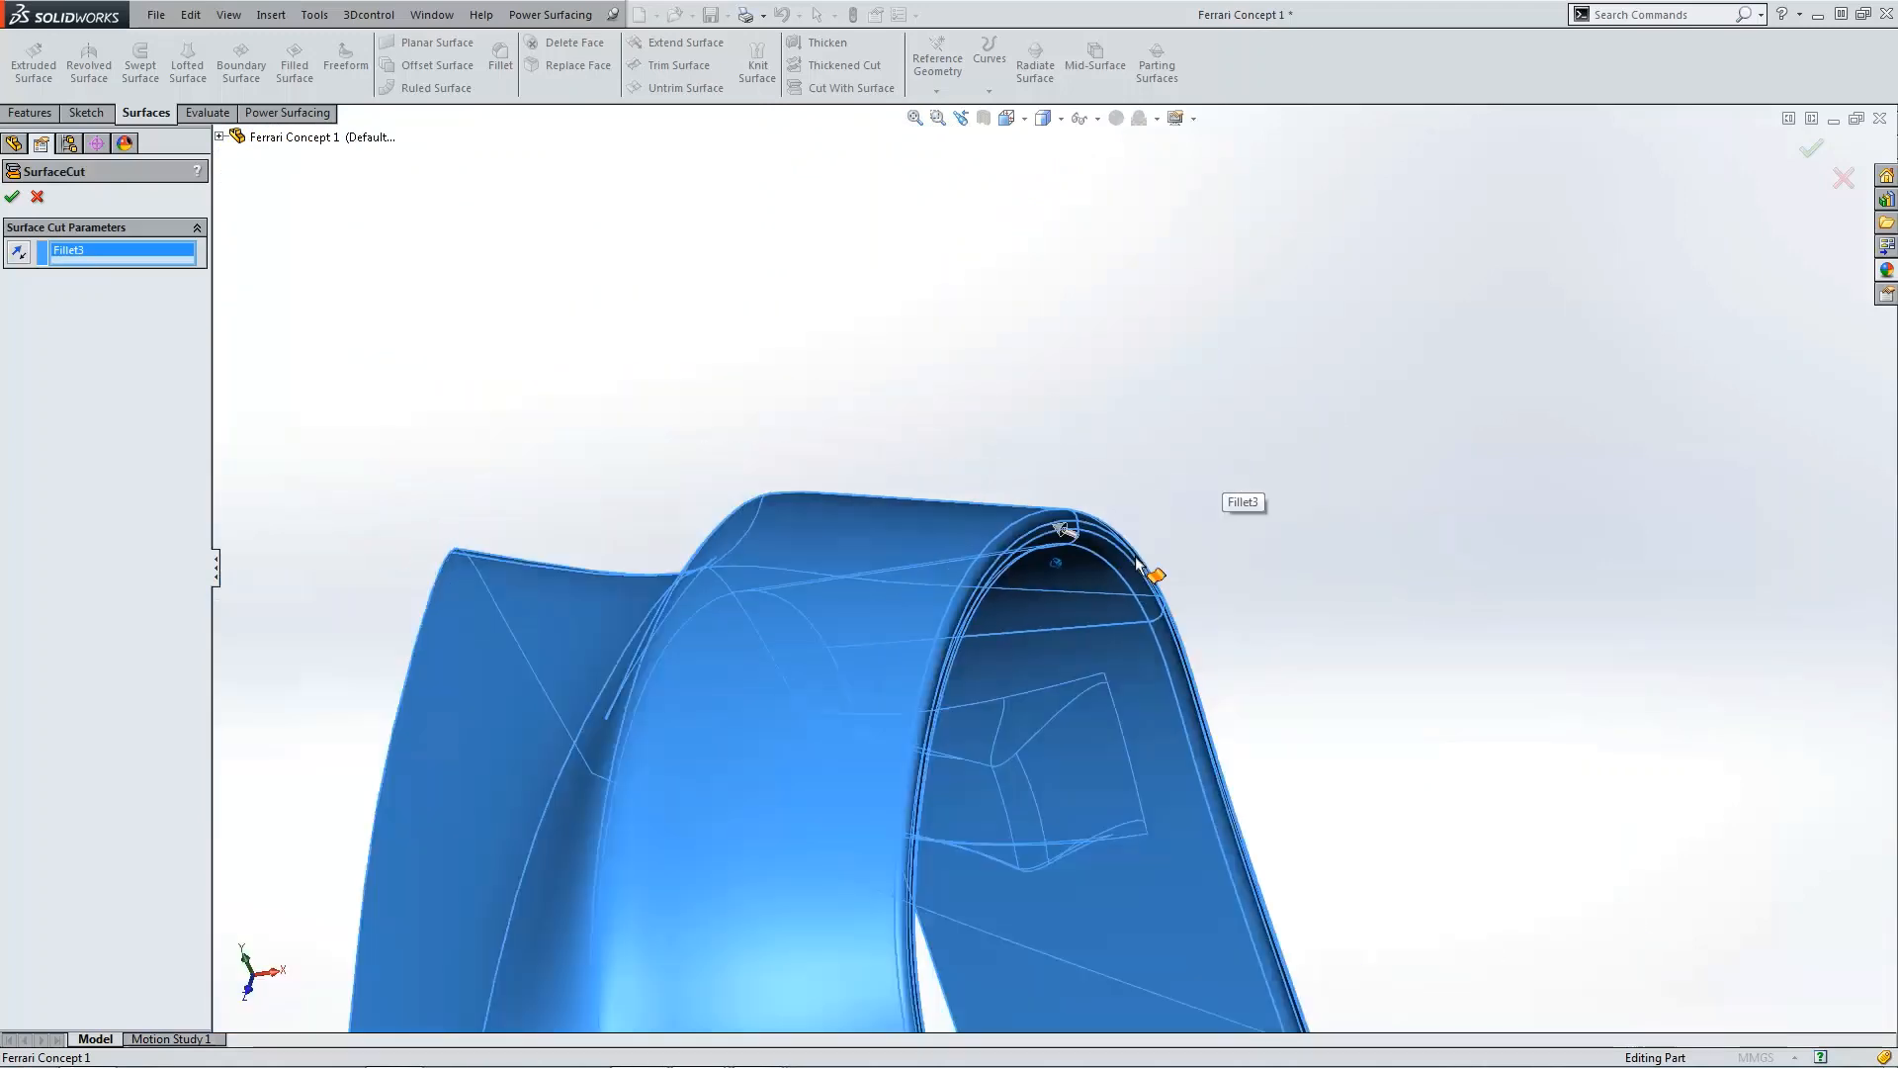
scroll(1137, 566, "up", 6)
middle_click_drag(1043, 521, 1020, 731)
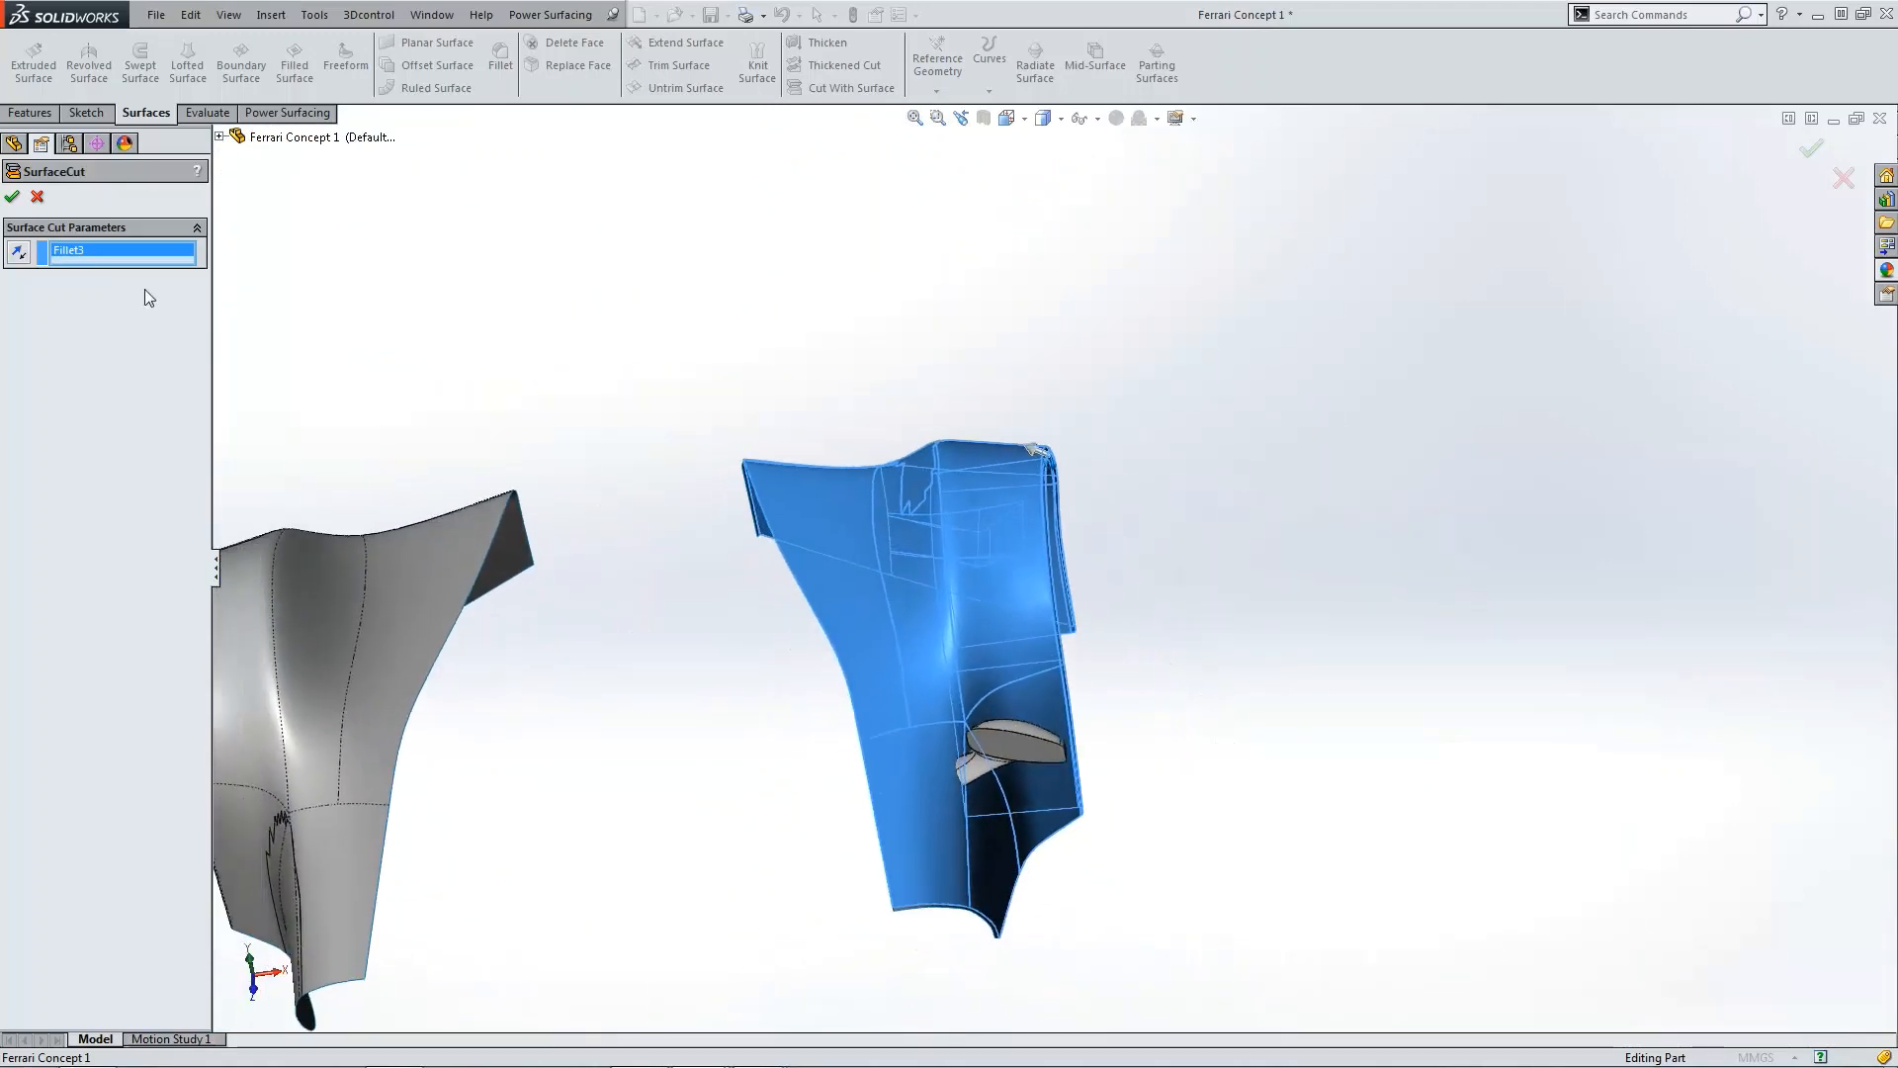
left_click(13, 198)
middle_click_drag(929, 692, 981, 726)
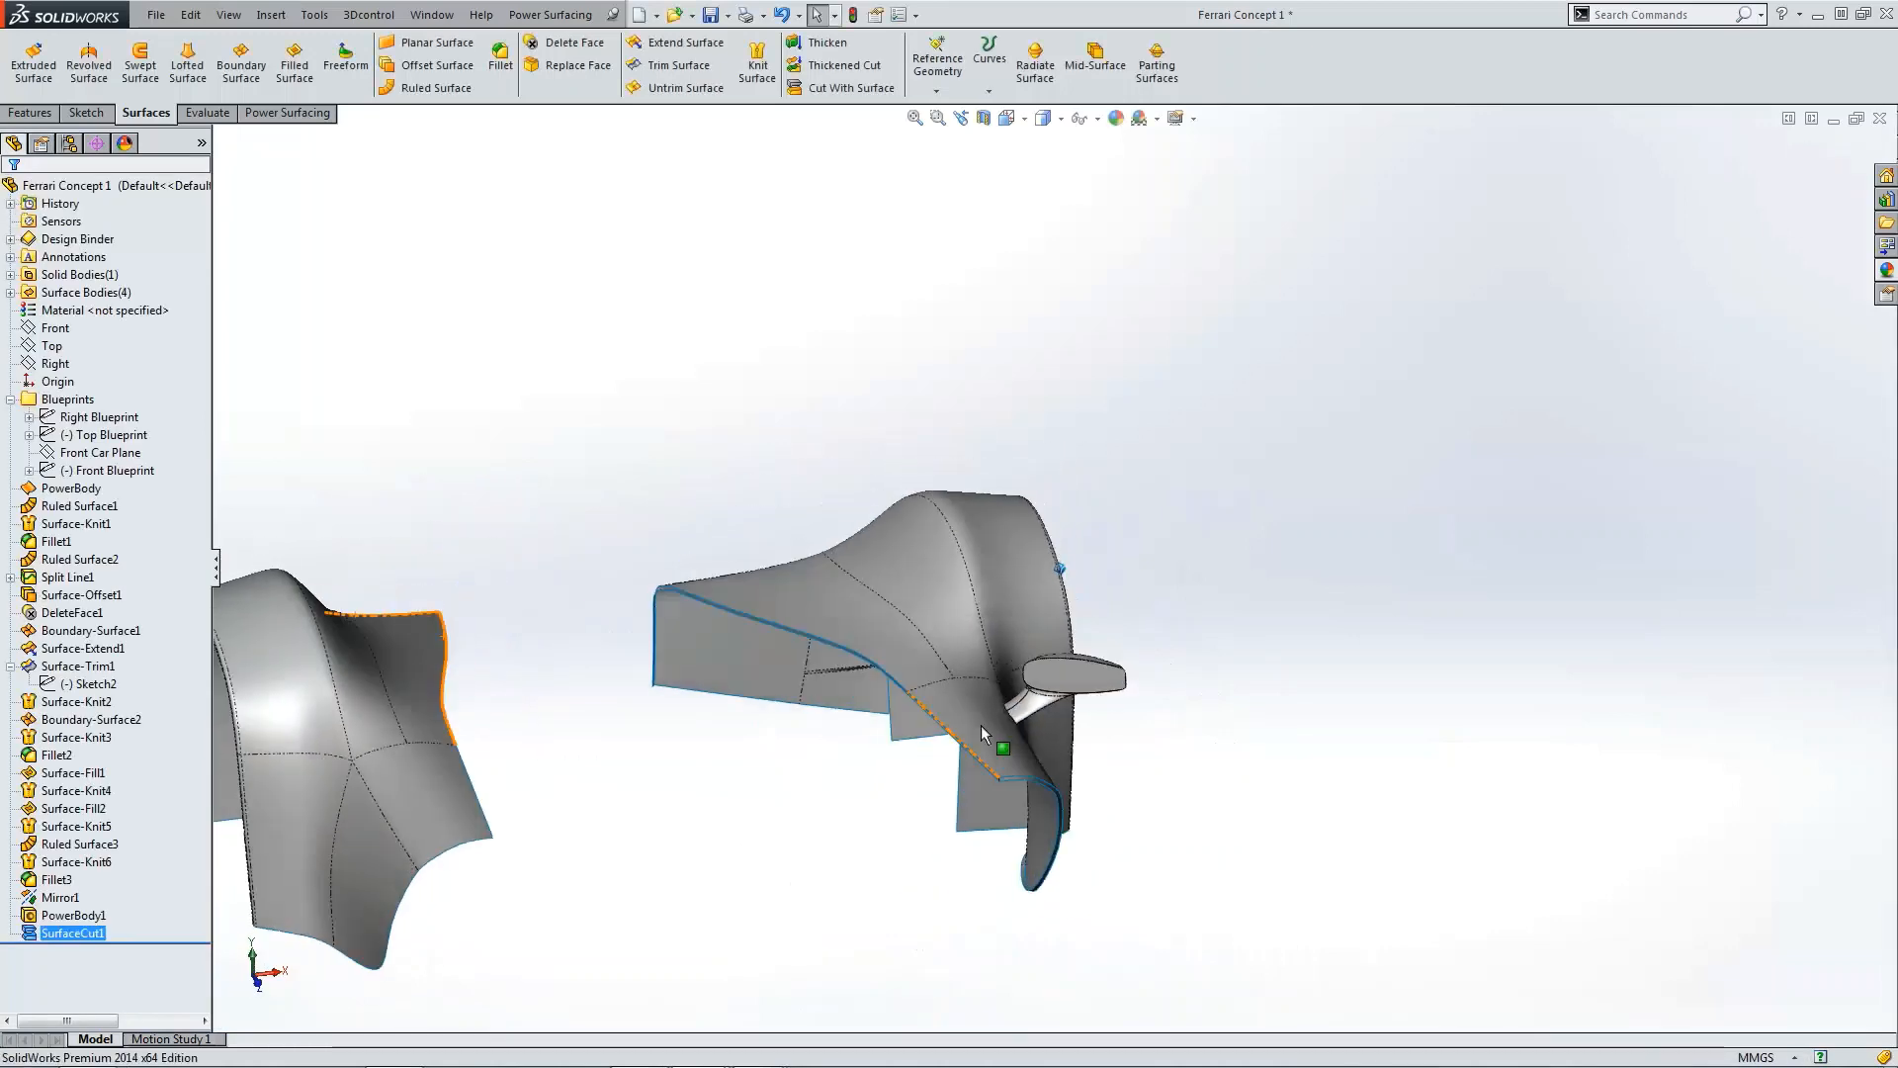
Step: Inspect the cut stem where it meets the fender surface from several angles
scroll(1141, 651, "down", 6)
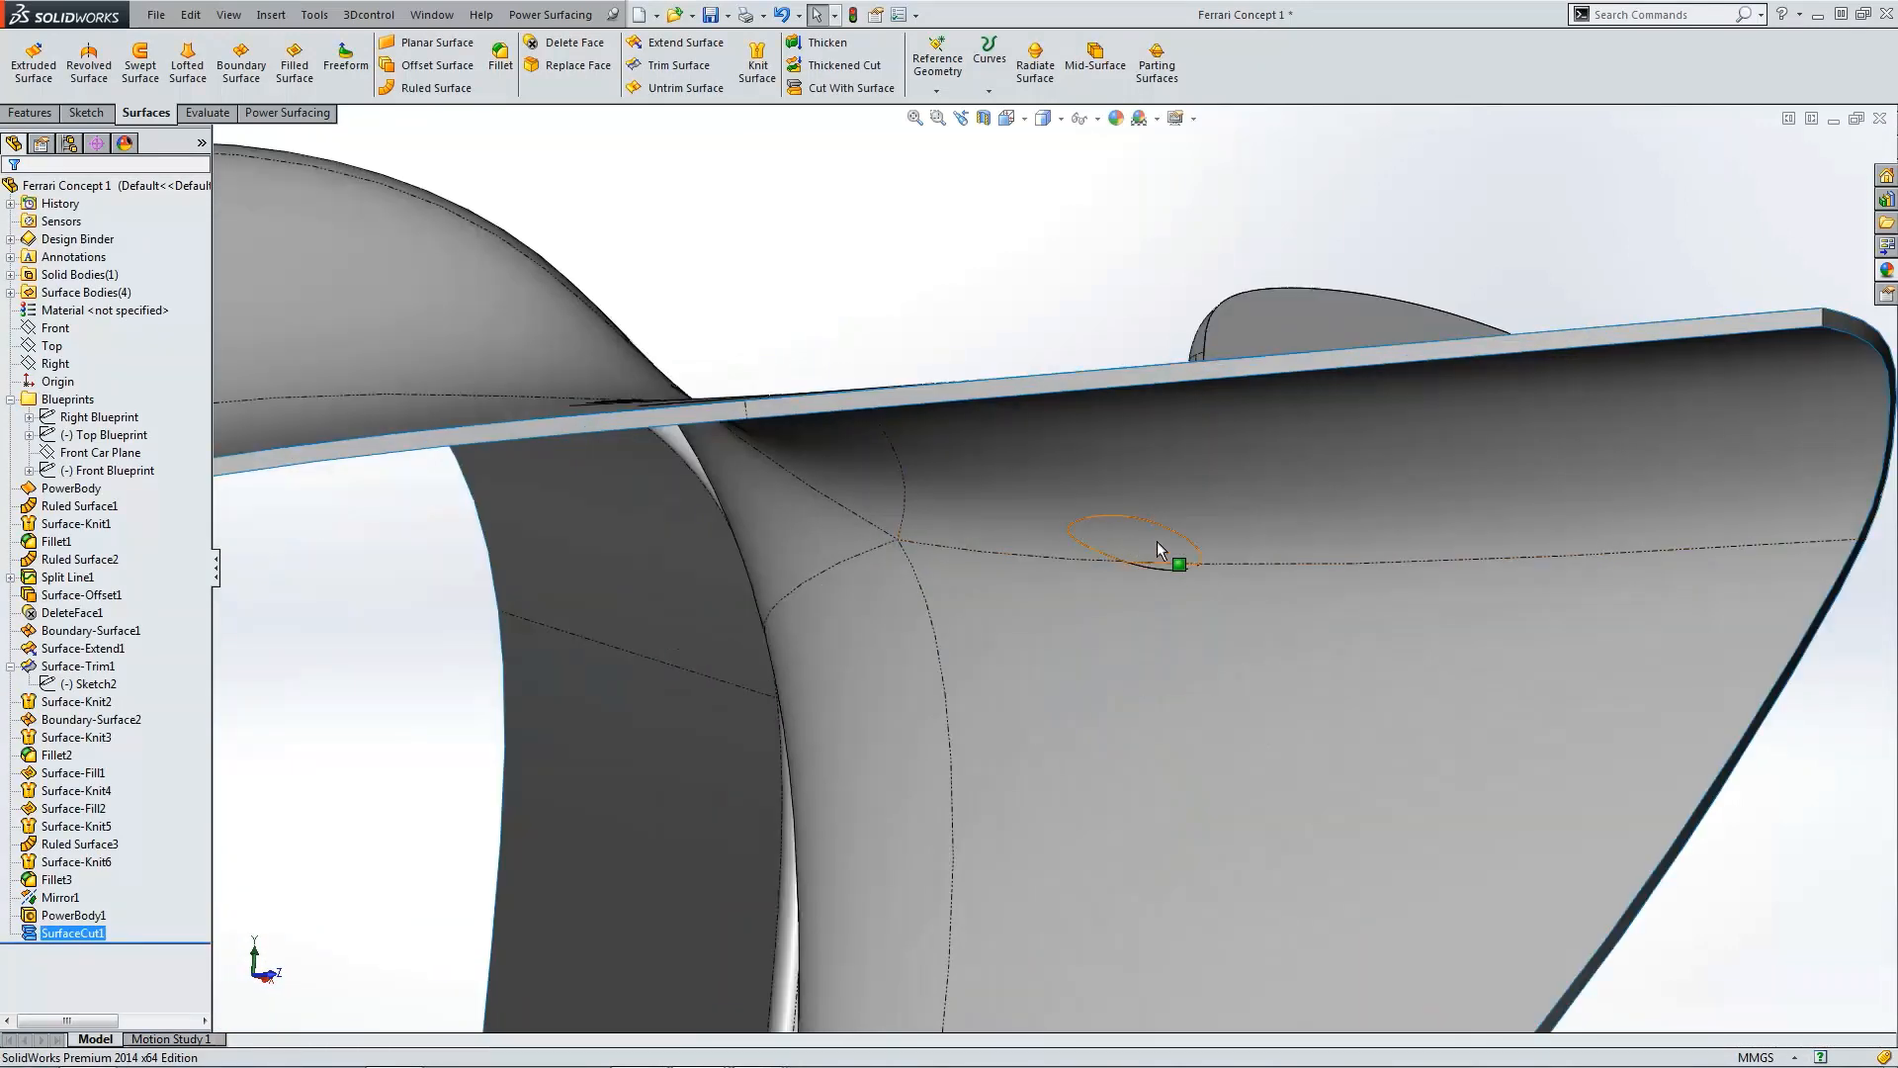
scroll(1169, 555, "up", 4)
middle_click_drag(1169, 555, 1043, 583)
scroll(1048, 544, "down", 3)
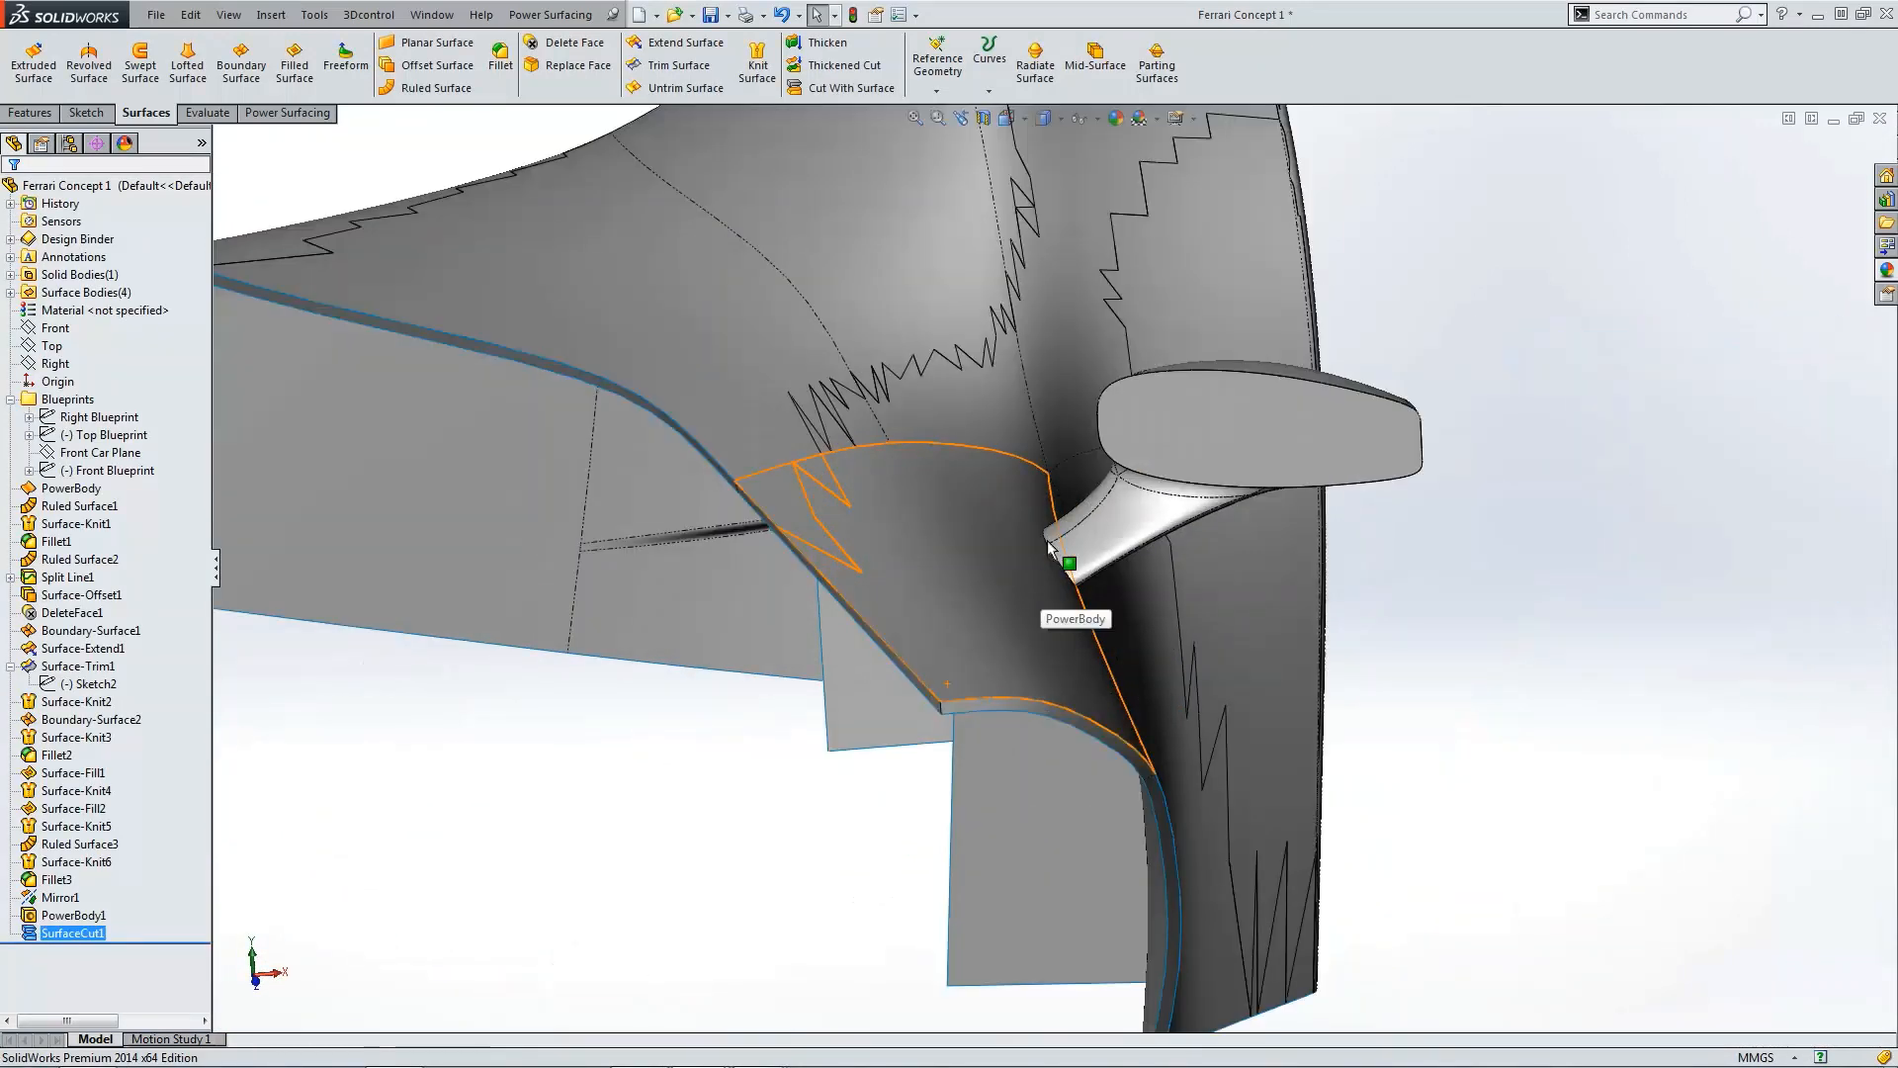
scroll(1051, 547, "up", 3)
scroll(1076, 534, "up", 4)
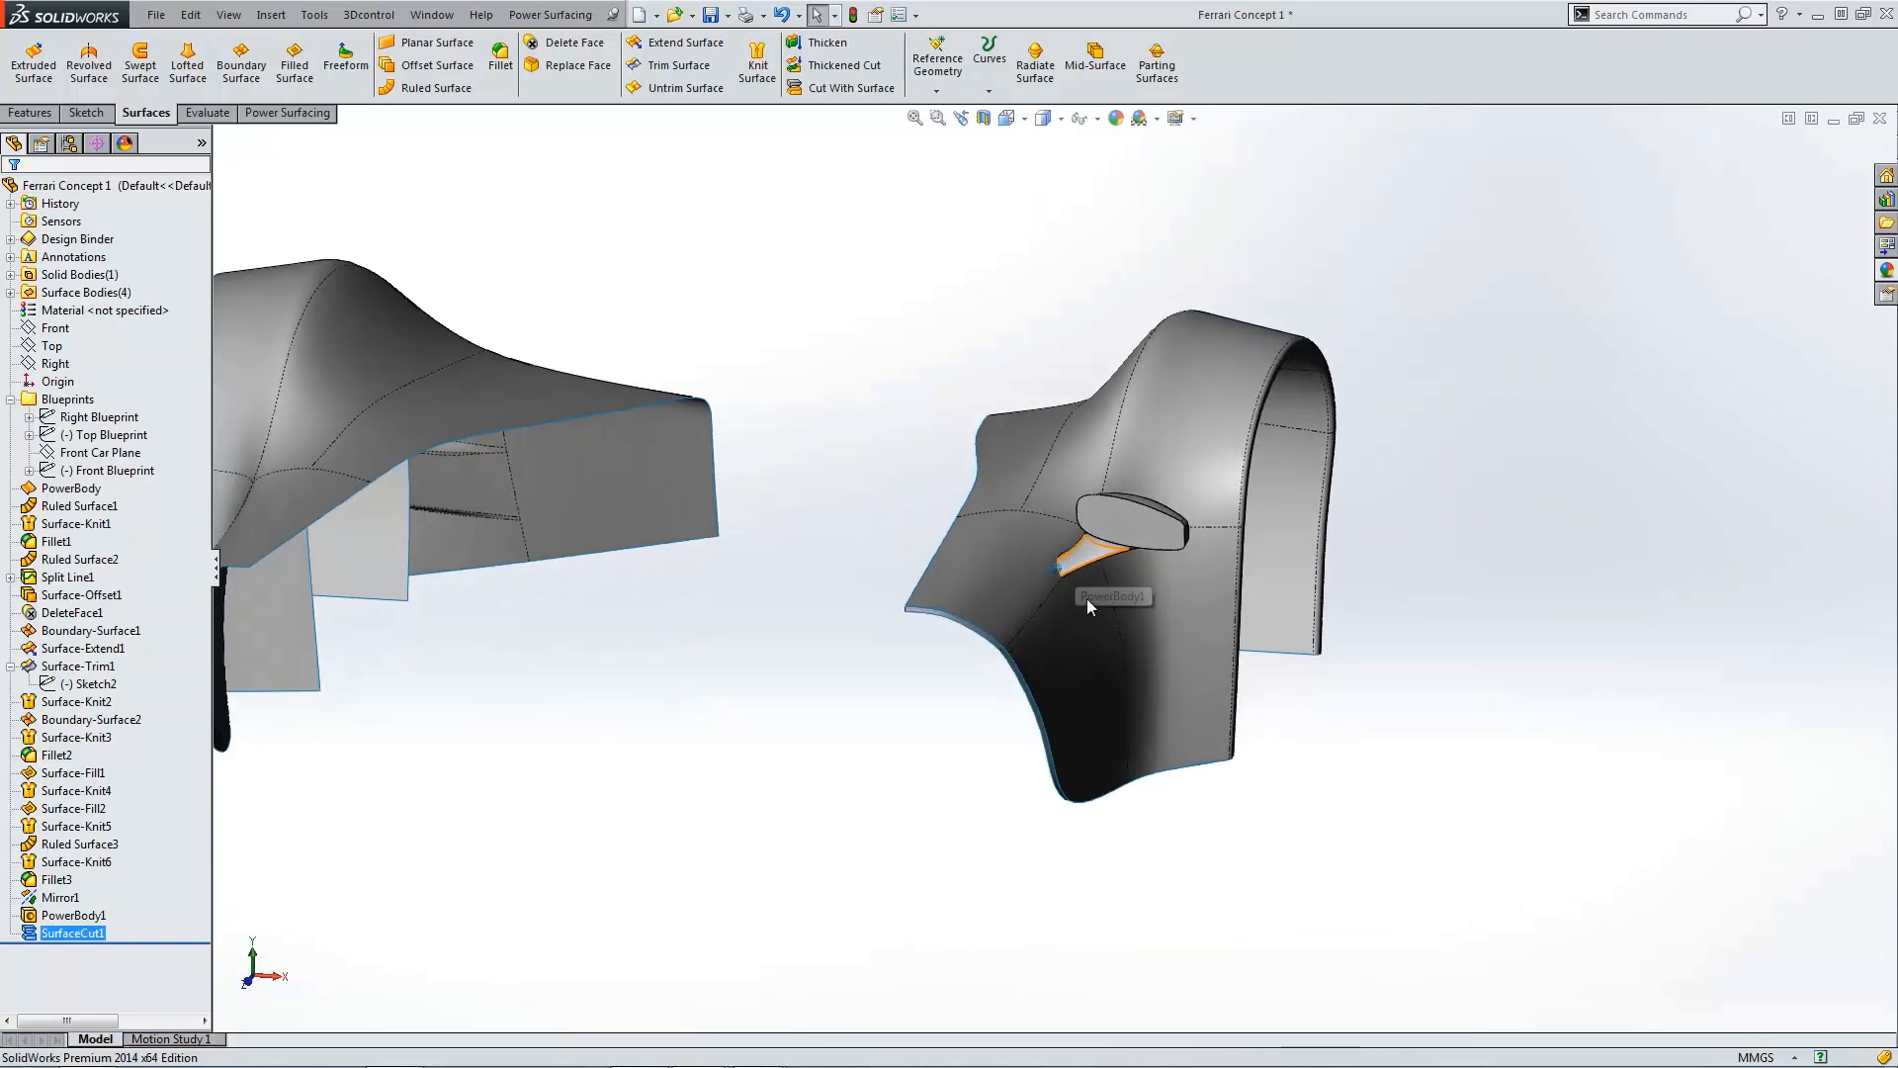
scroll(1077, 599, "down", 6)
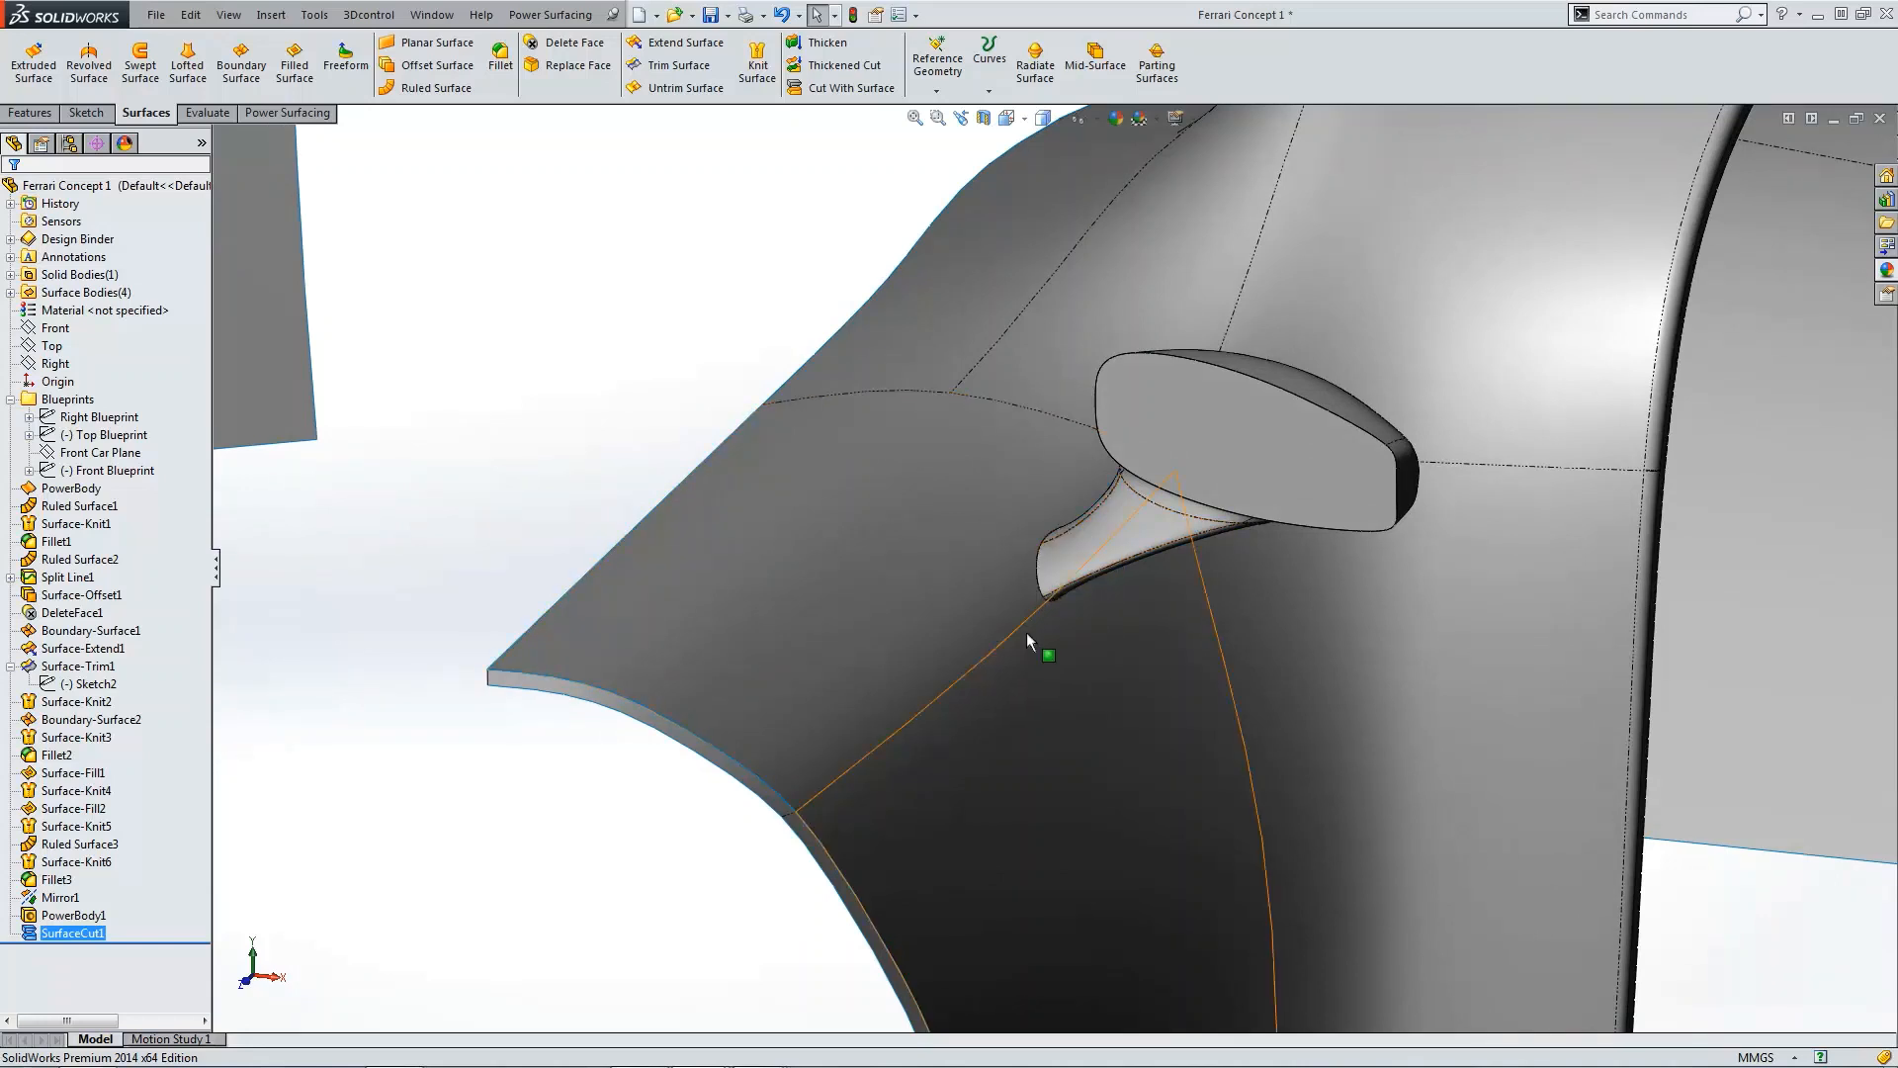
middle_click_drag(1075, 539, 1008, 584)
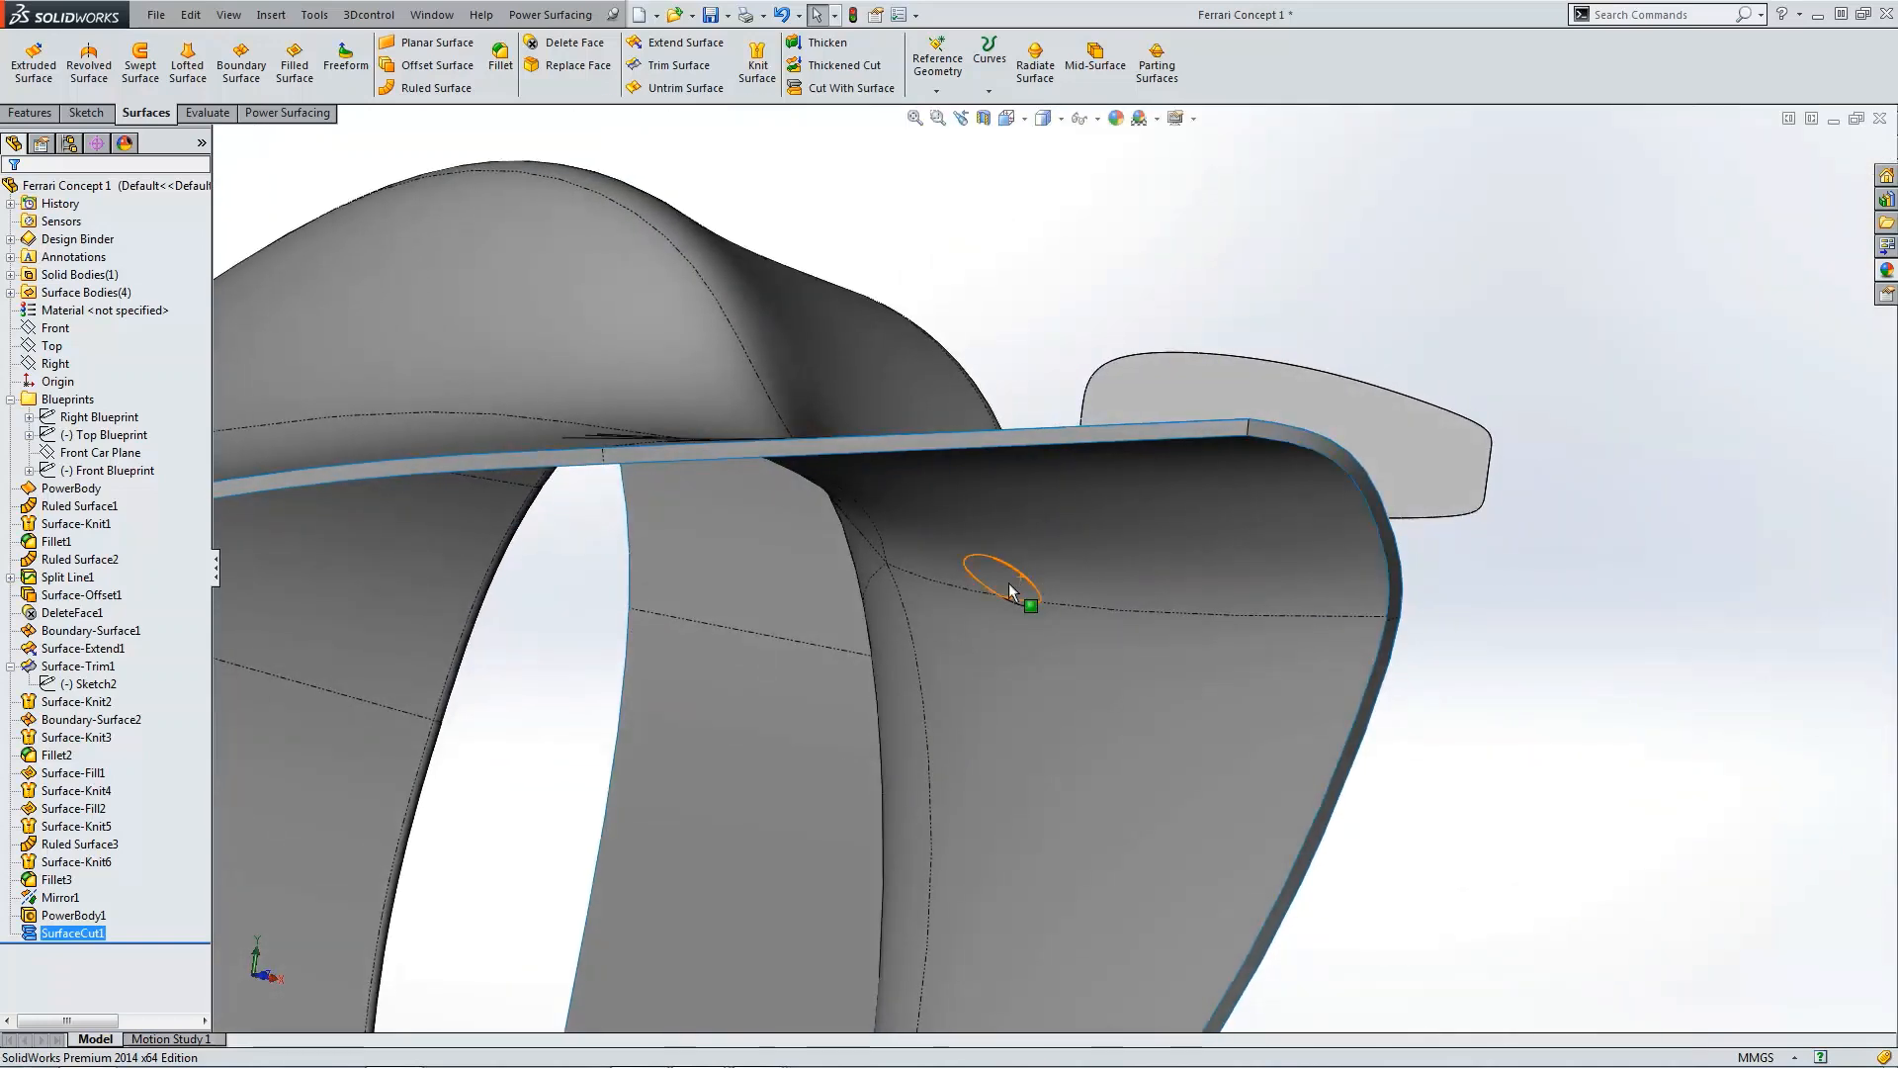
scroll(1073, 593, "up", 3)
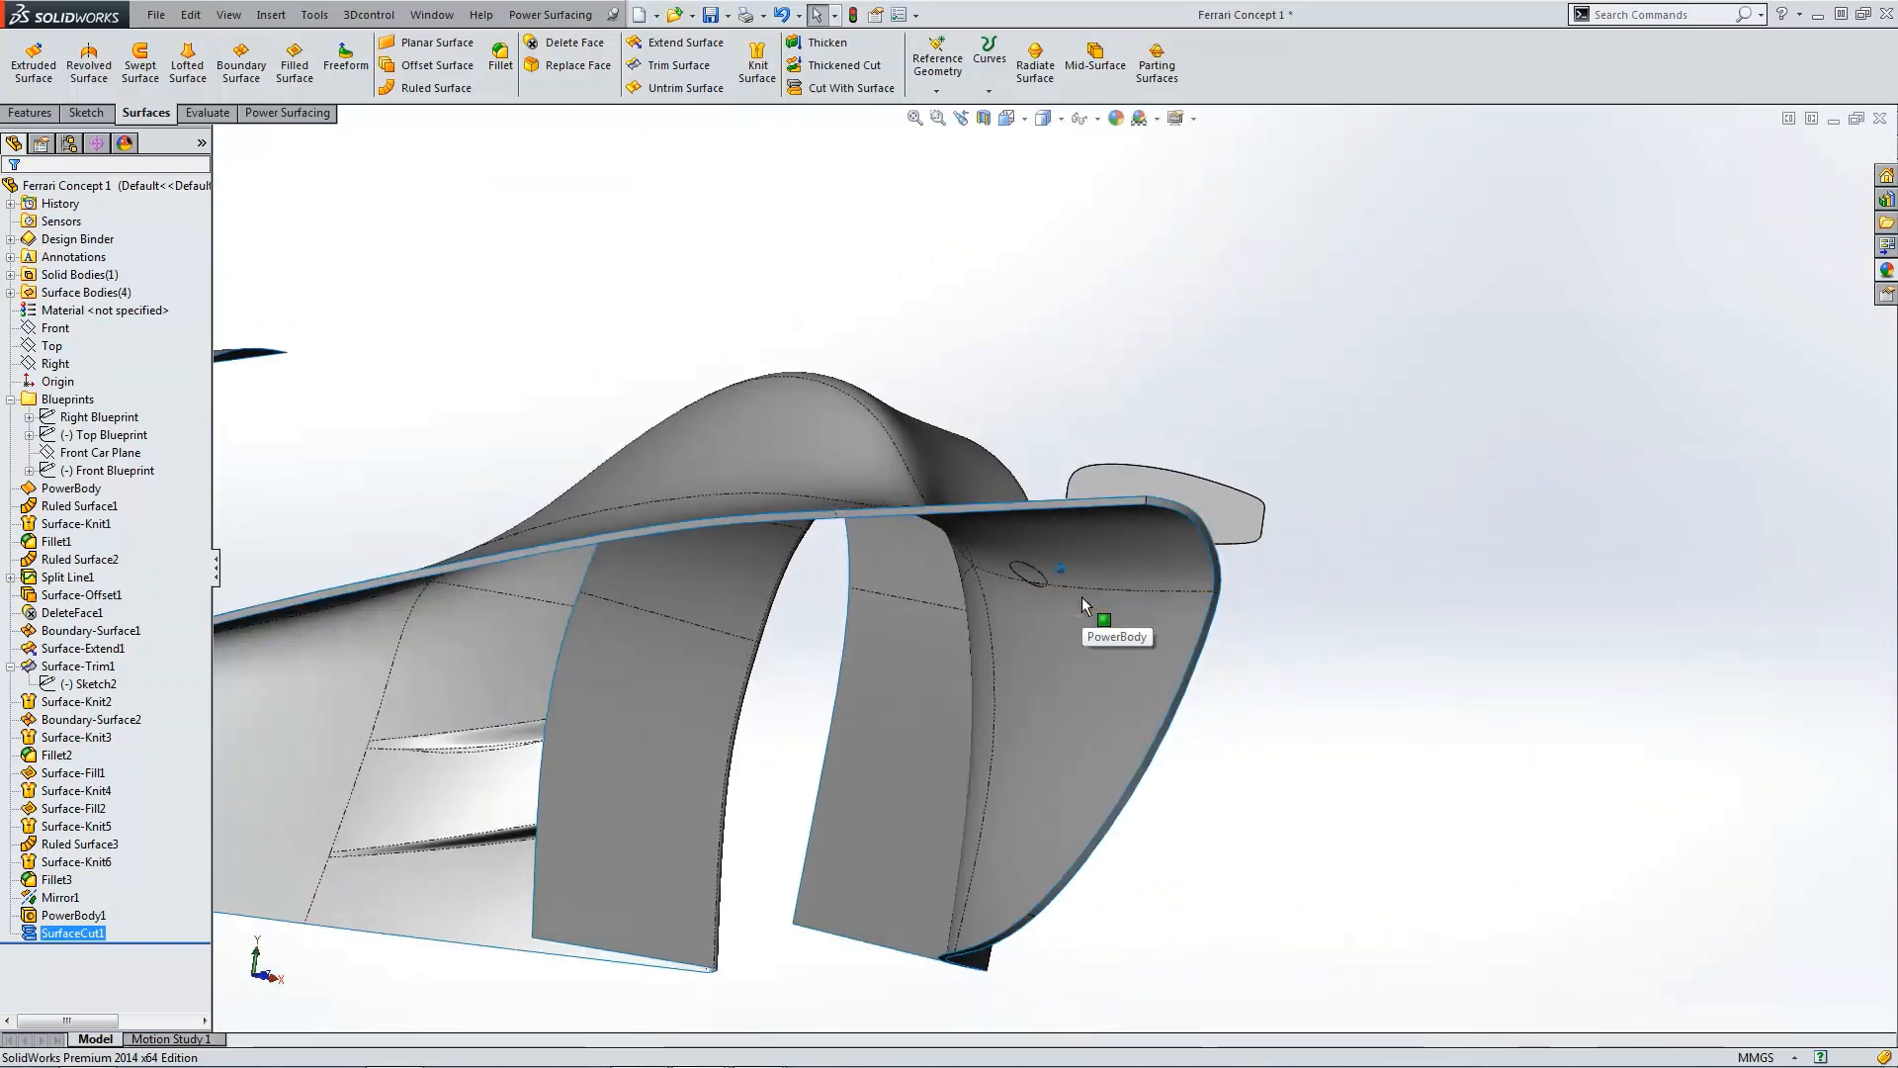
scroll(1082, 597, "up", 3)
middle_click_drag(1082, 597, 1099, 542)
scroll(1100, 542, "down", 4)
scroll(1100, 542, "down", 3)
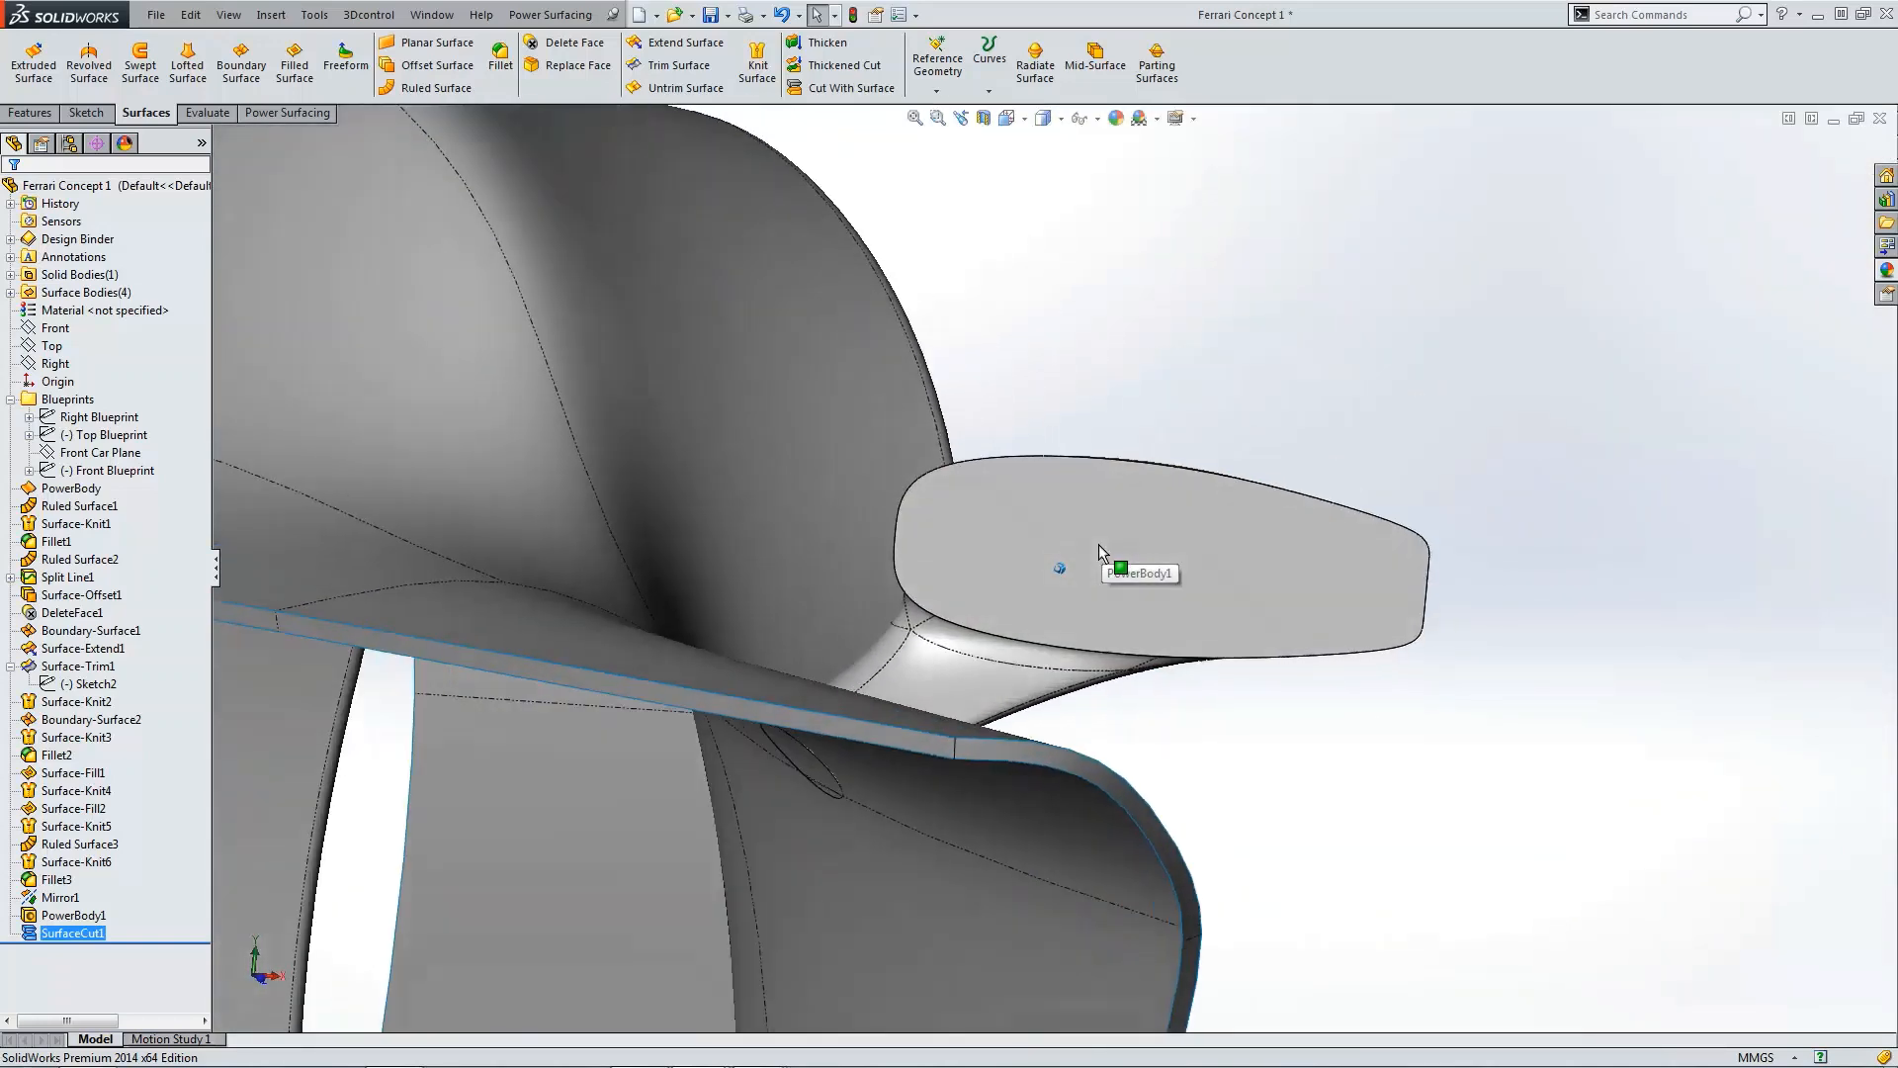
Step: Sketch on the stem's end face an offset of its outline 3 mm inward, reversed, and exit the sketch
left_click(1105, 508)
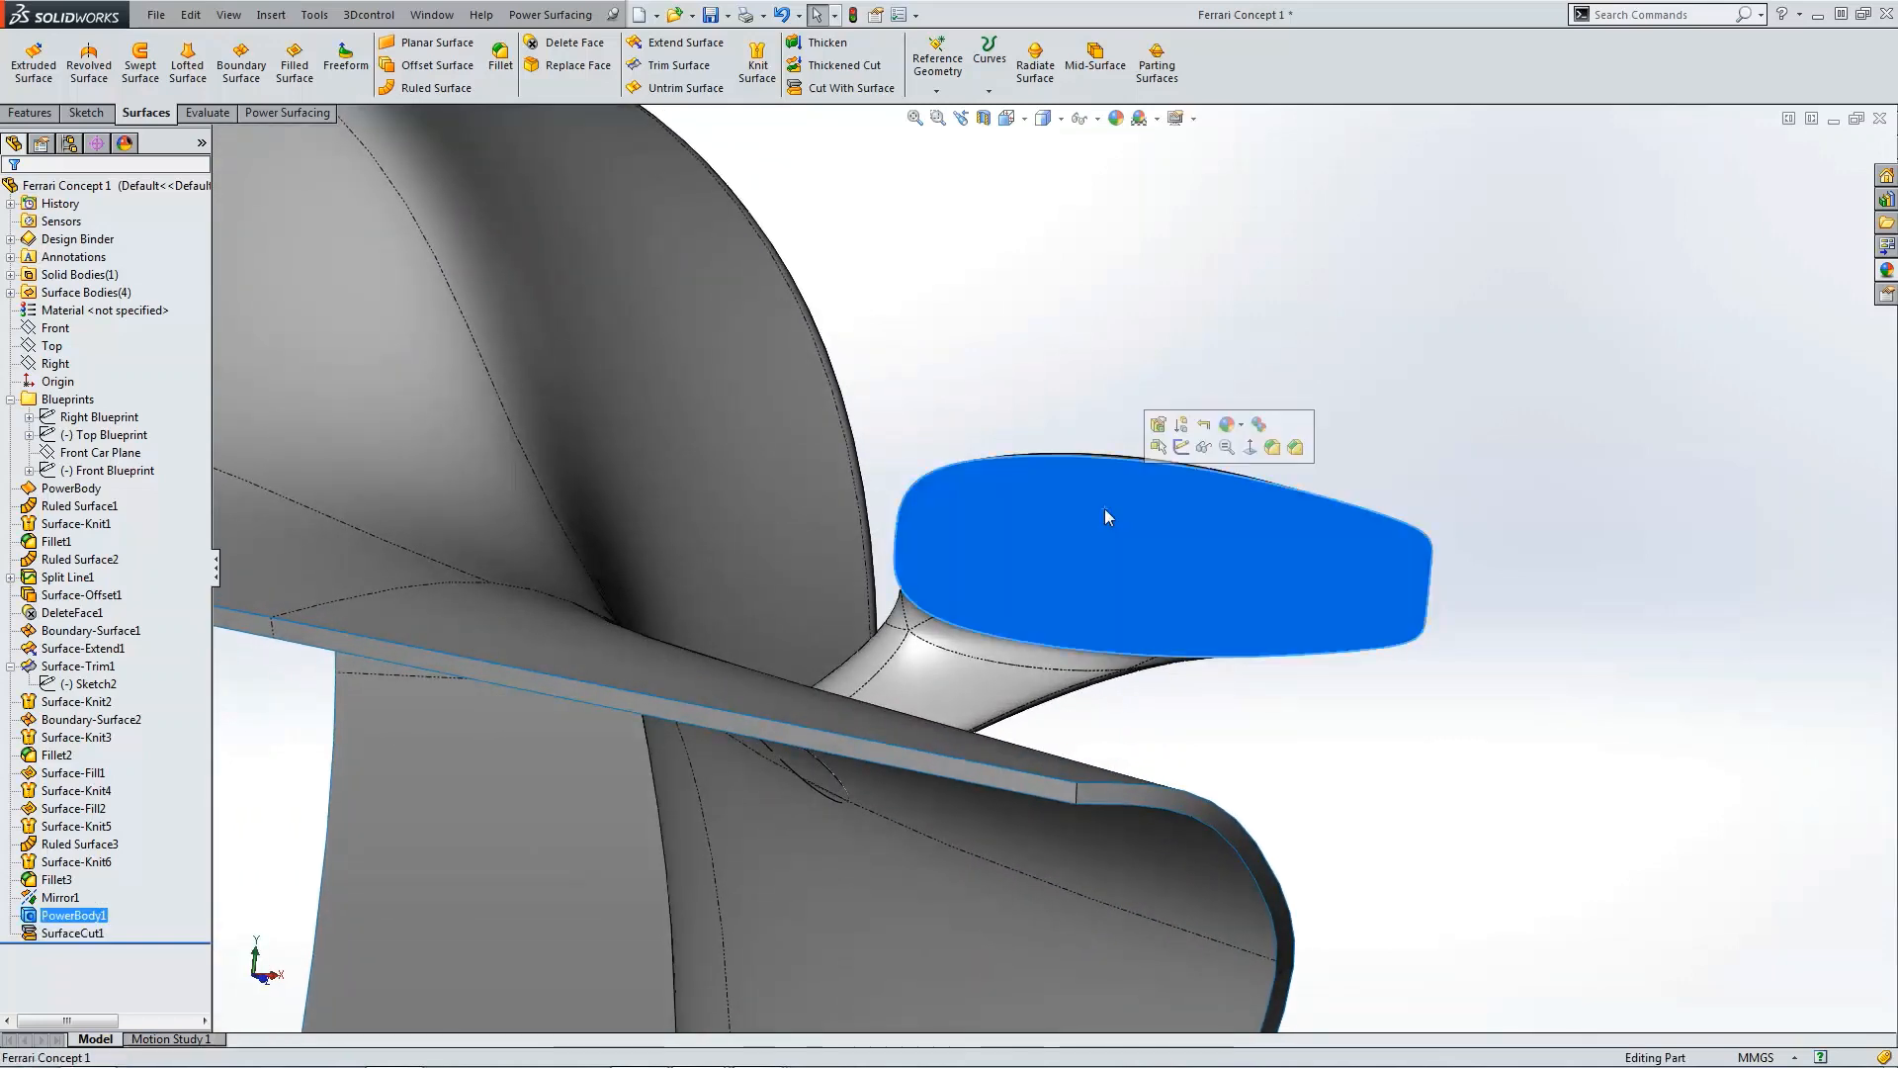
left_click(1182, 447)
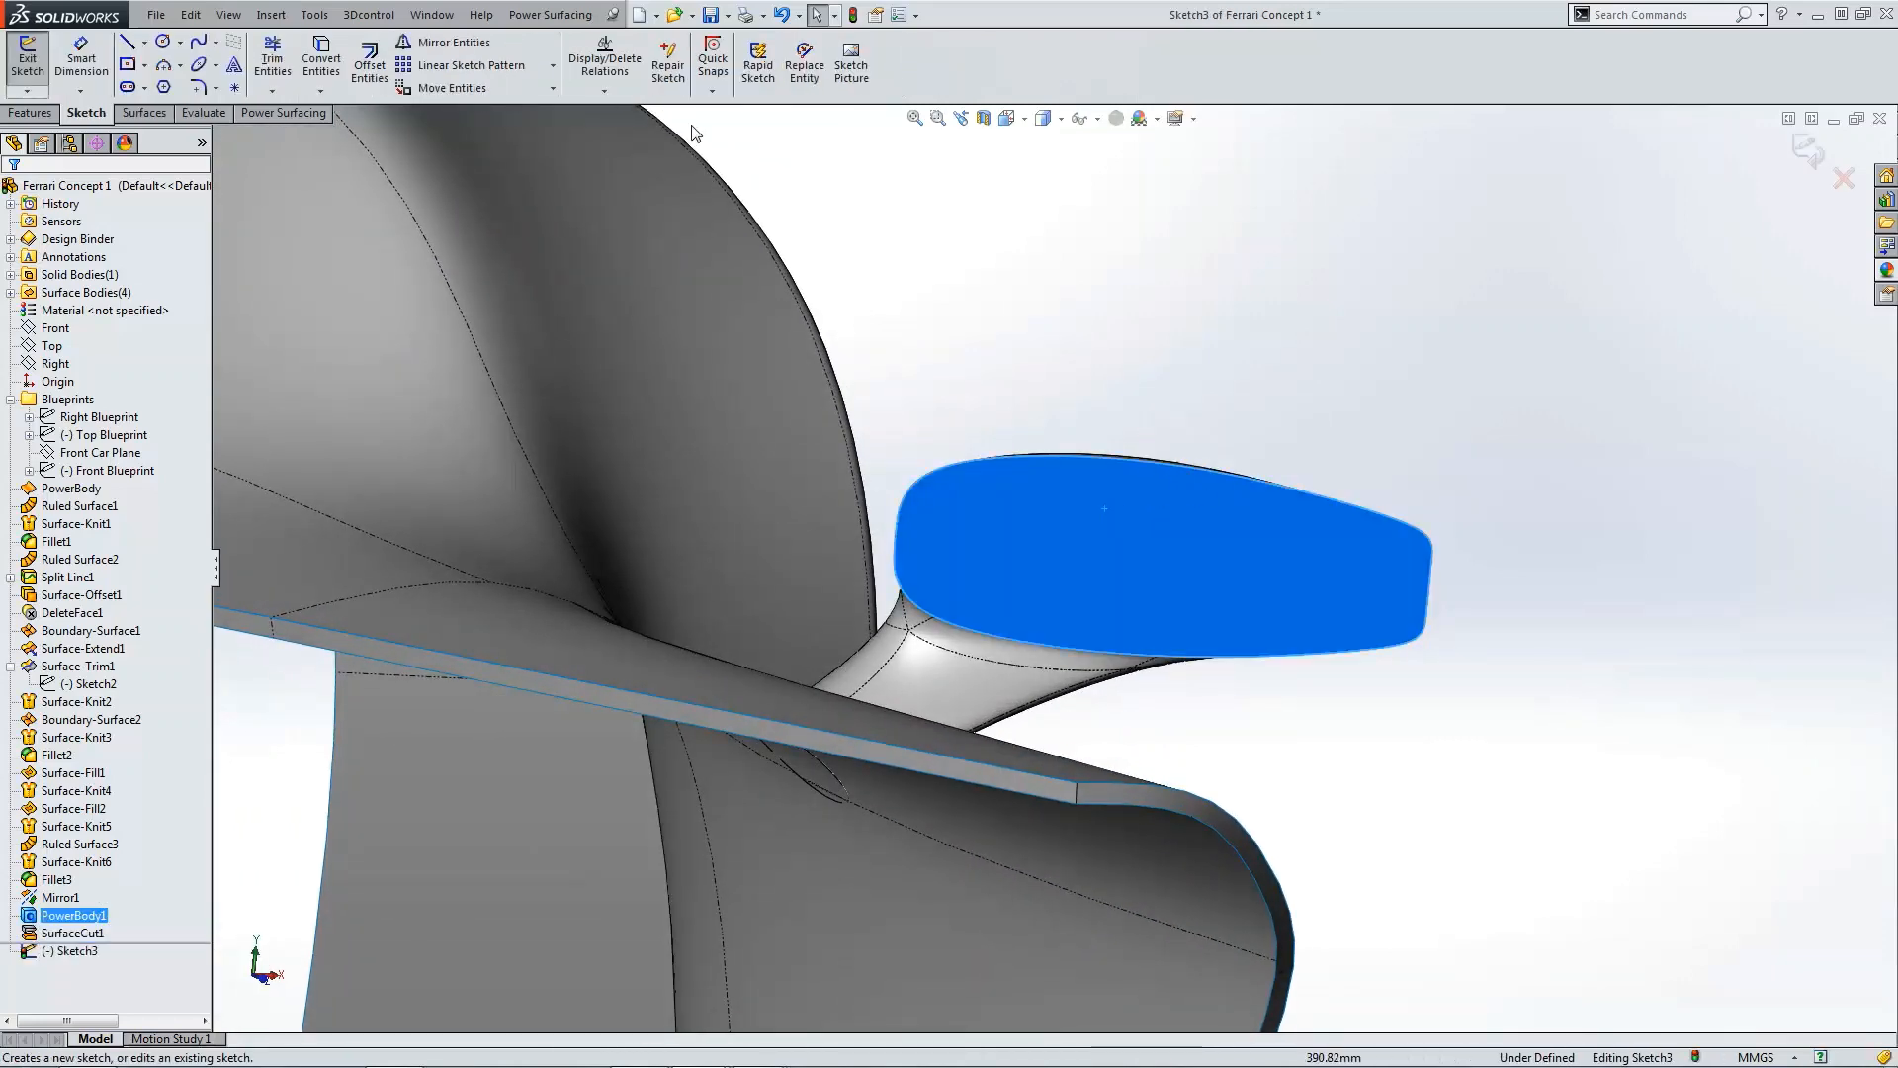
left_click(369, 61)
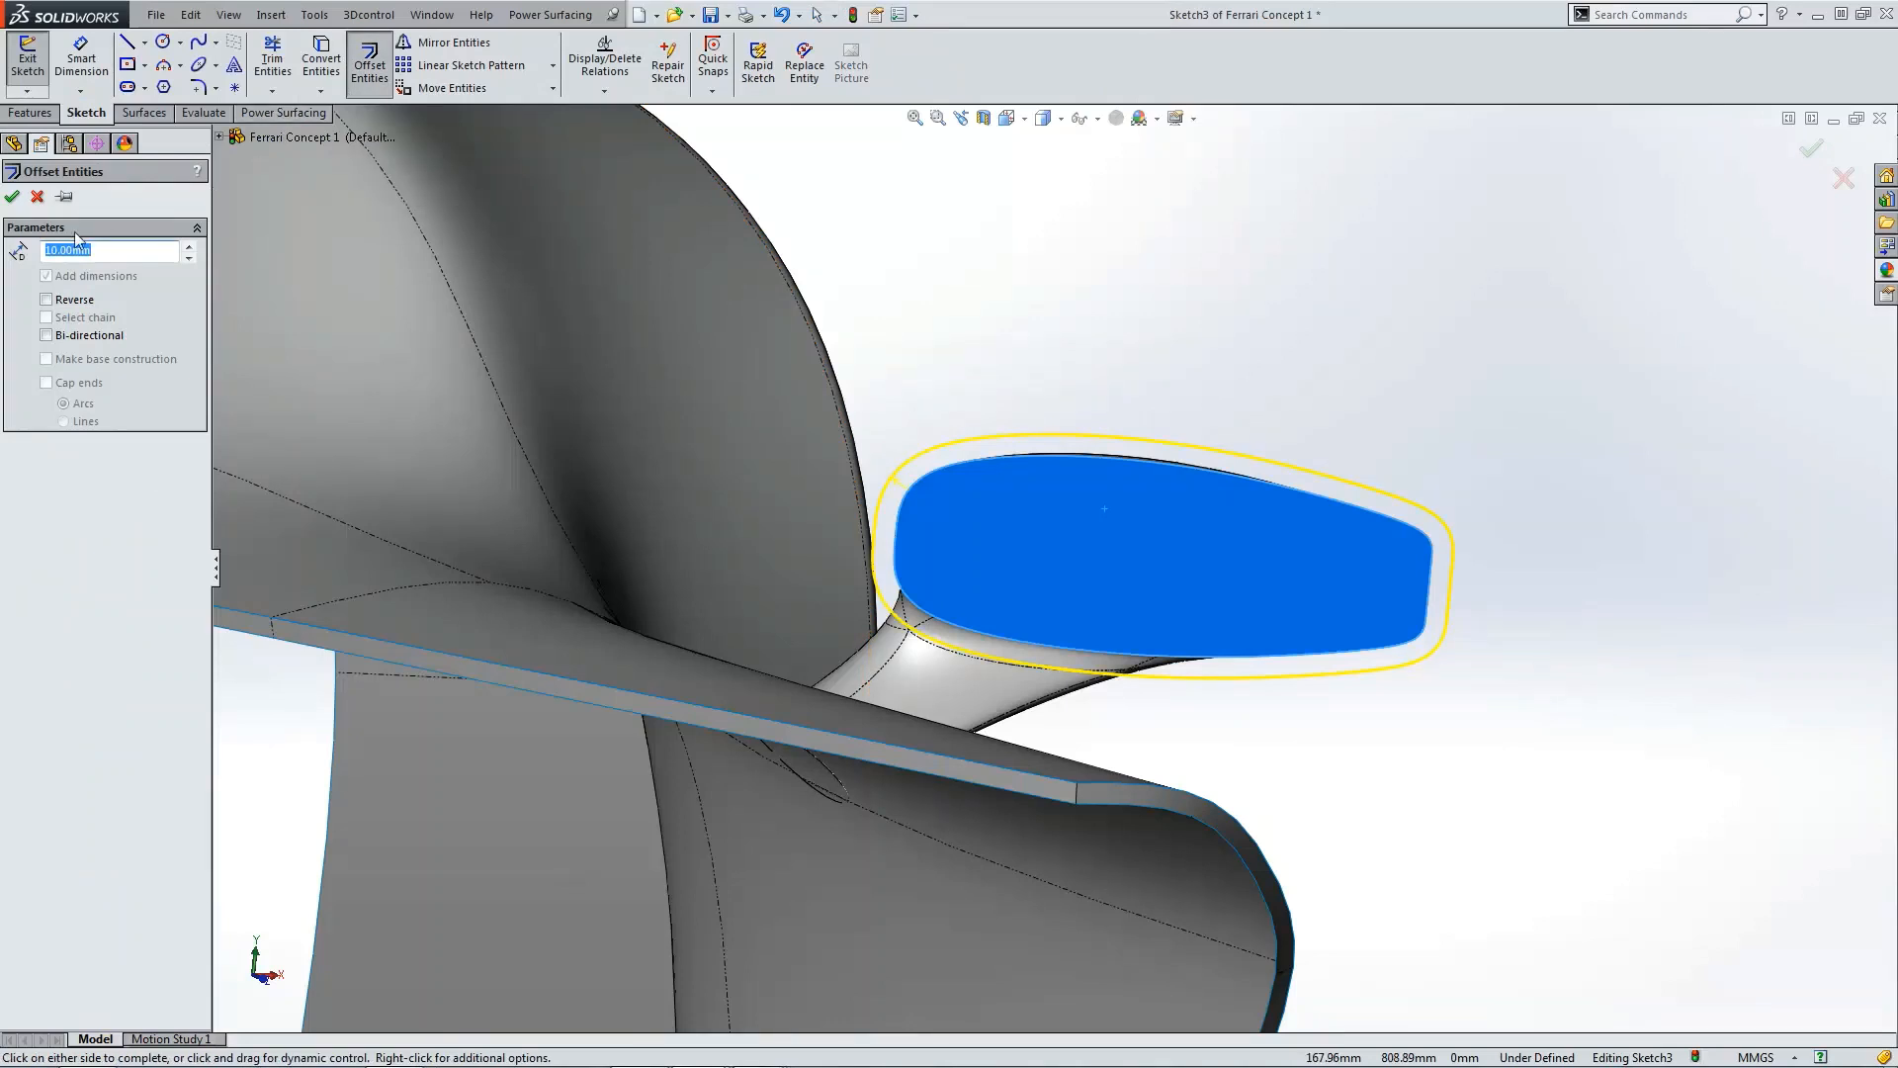
left_click(71, 308)
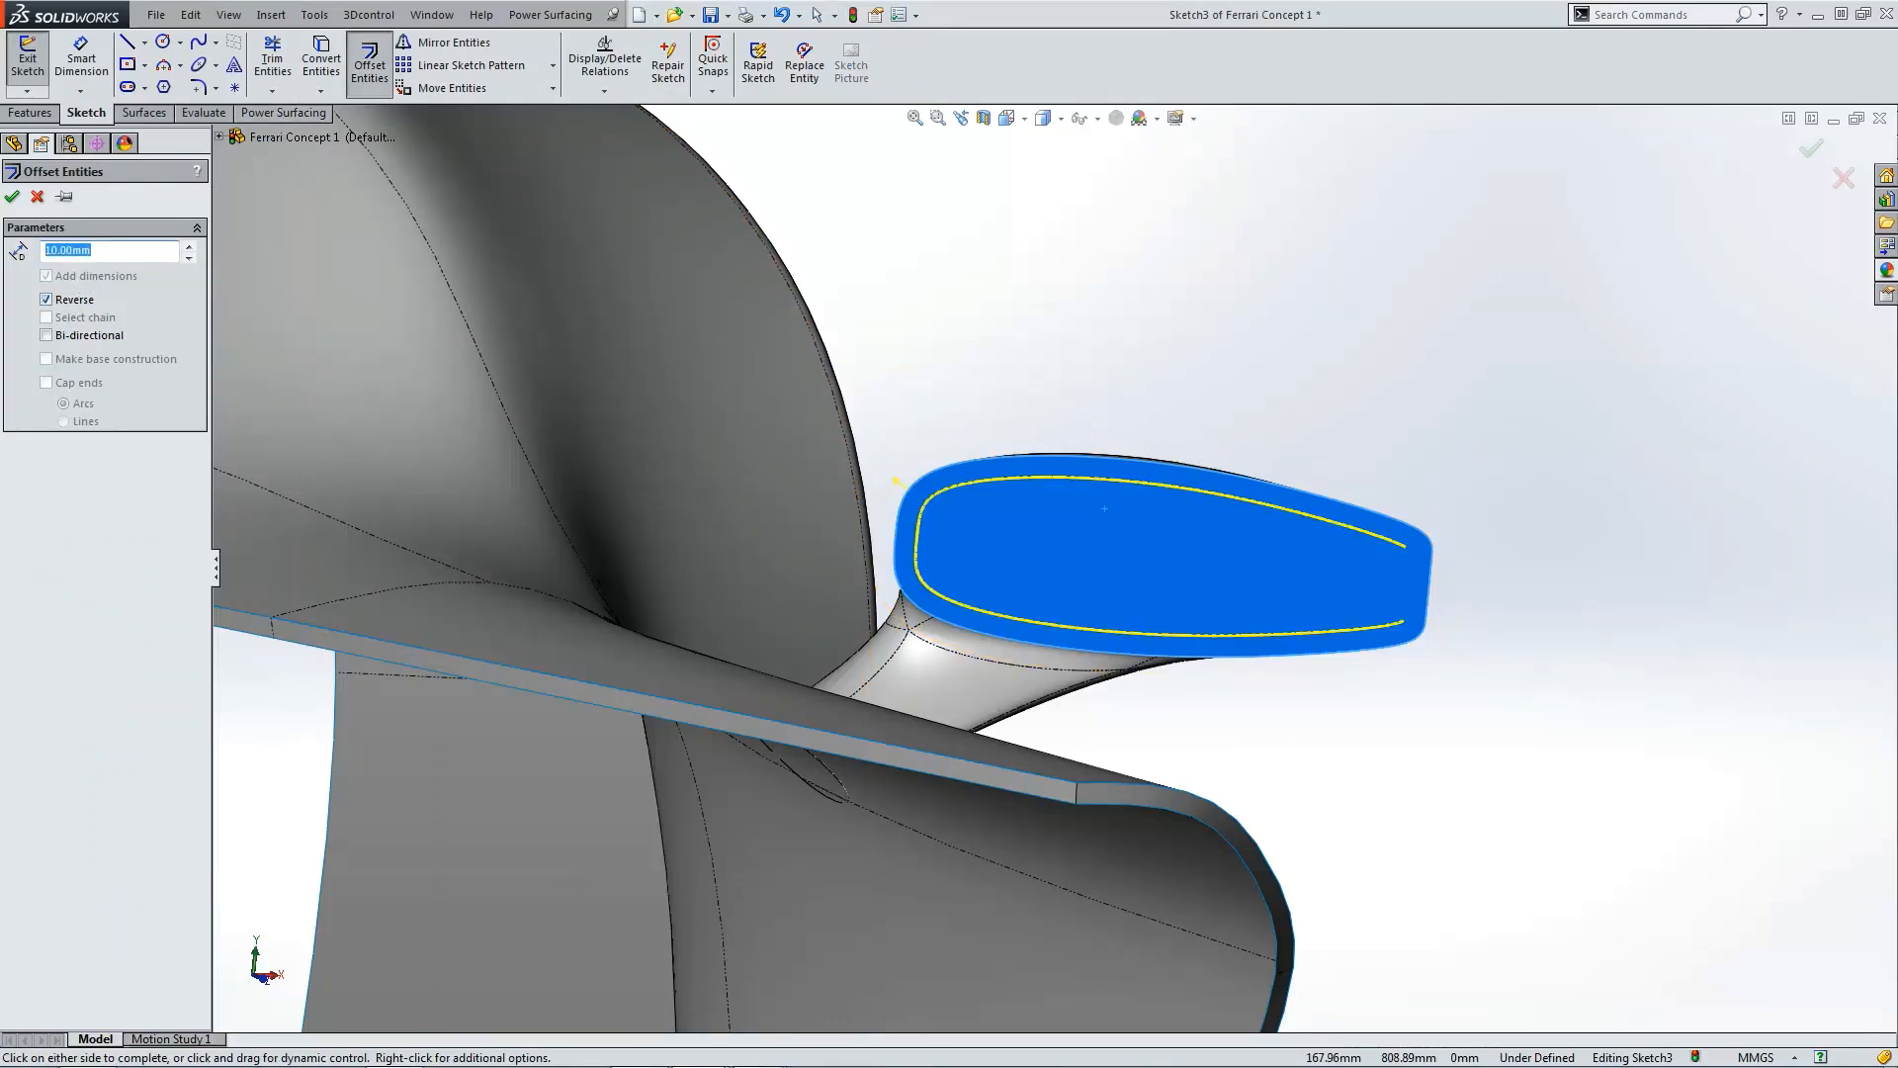
type("3")
key("Return")
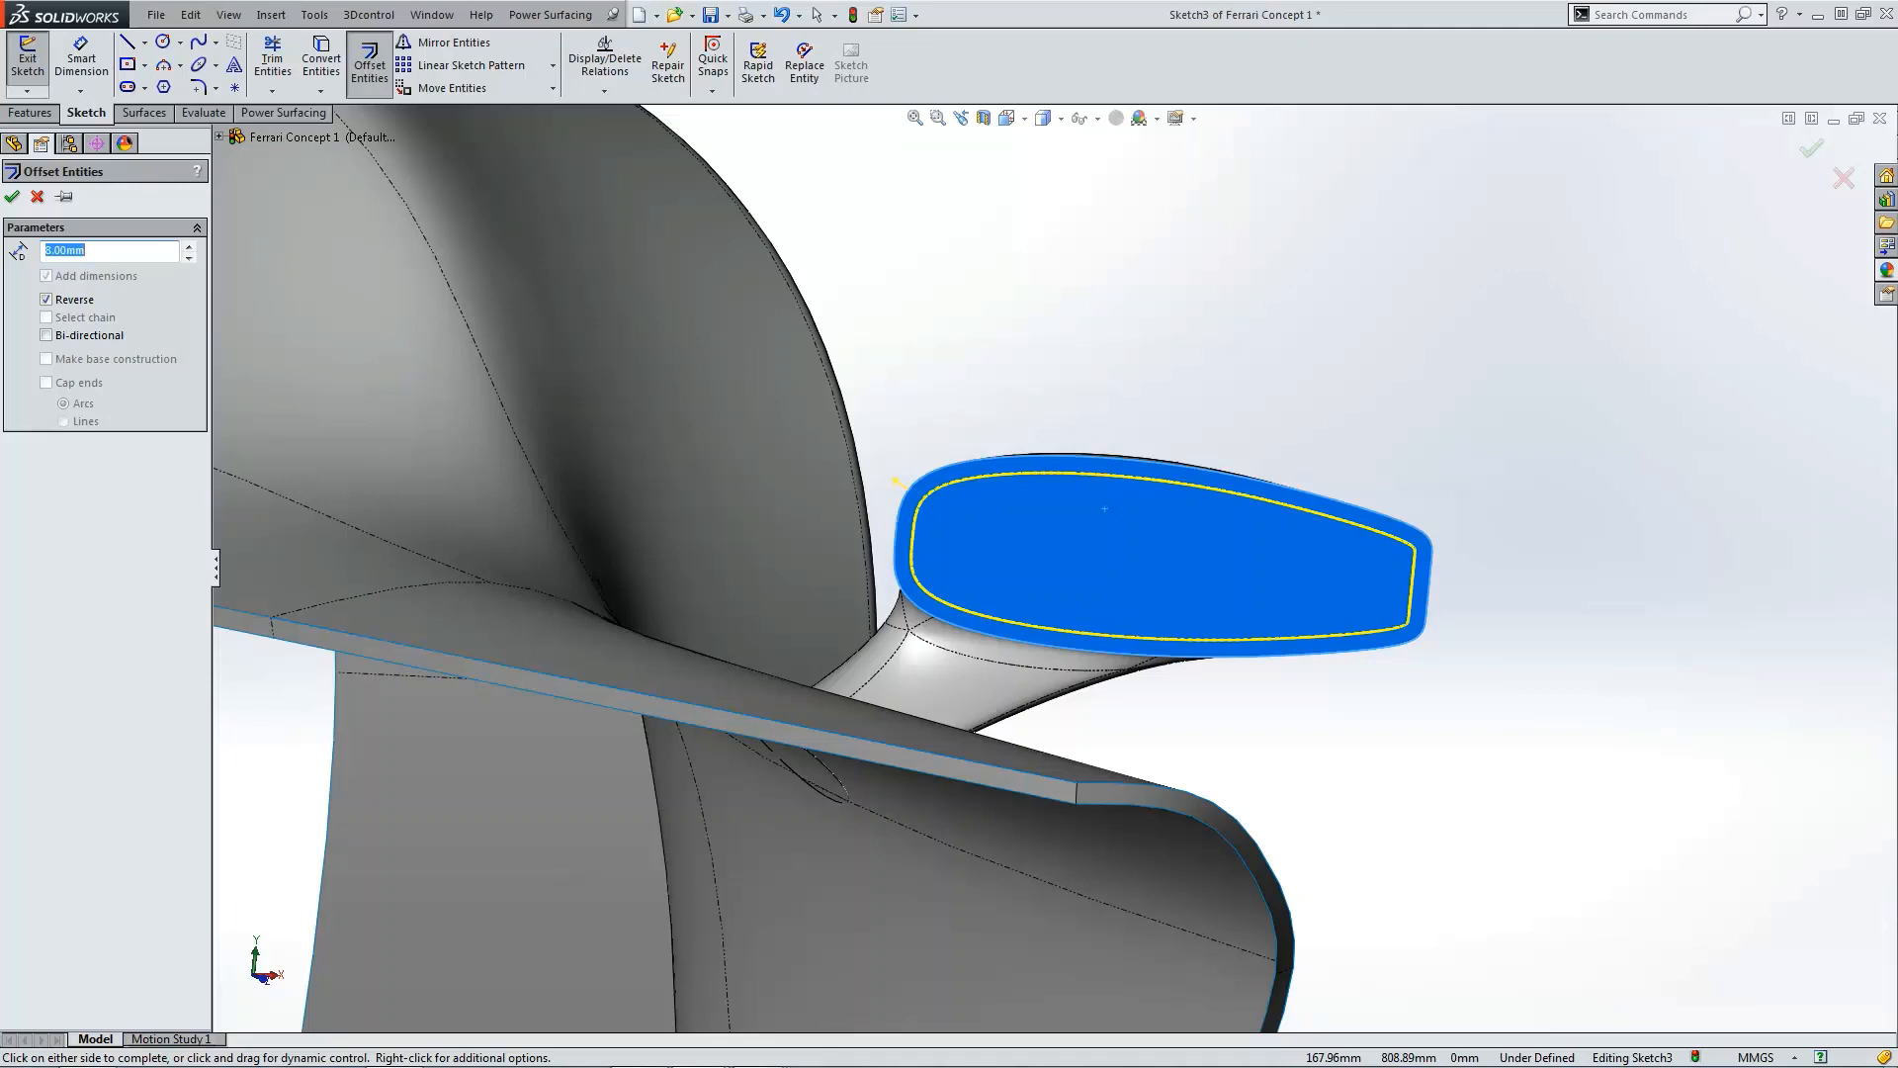
left_click(14, 197)
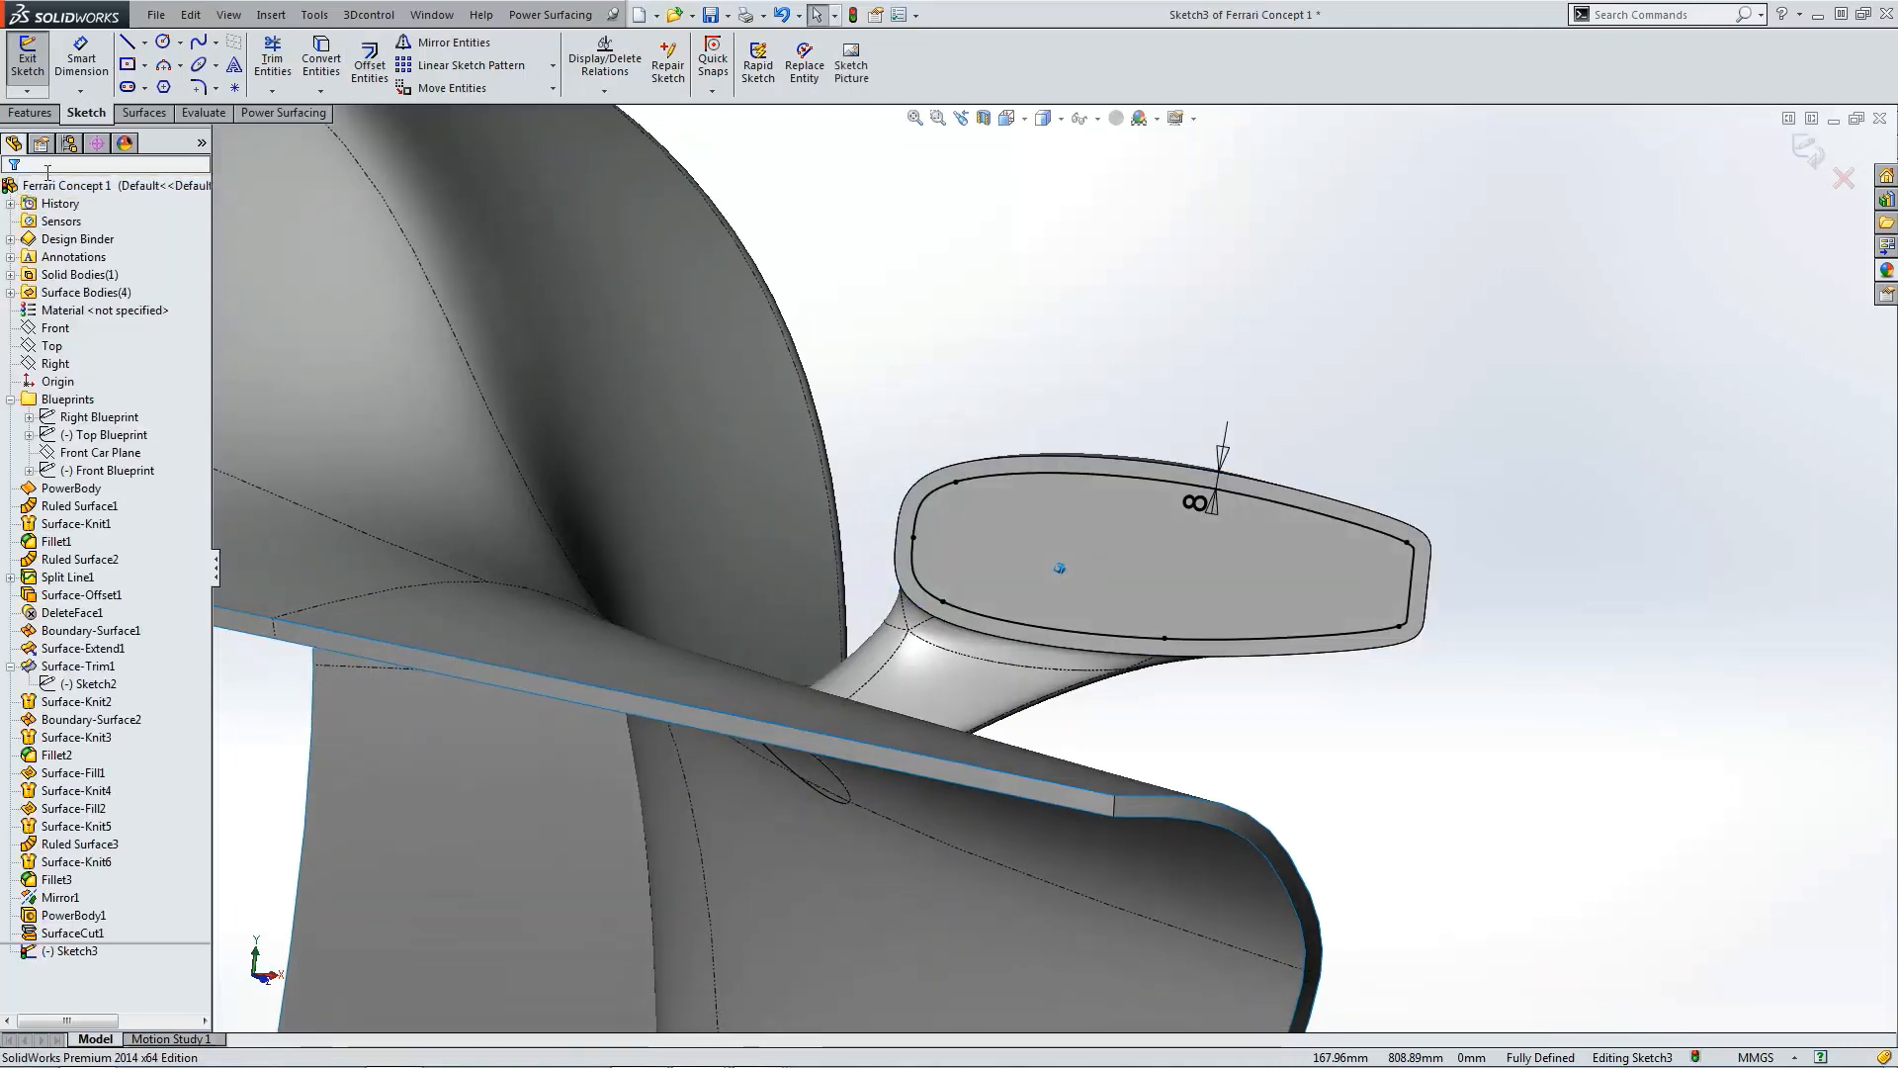
left_click(35, 75)
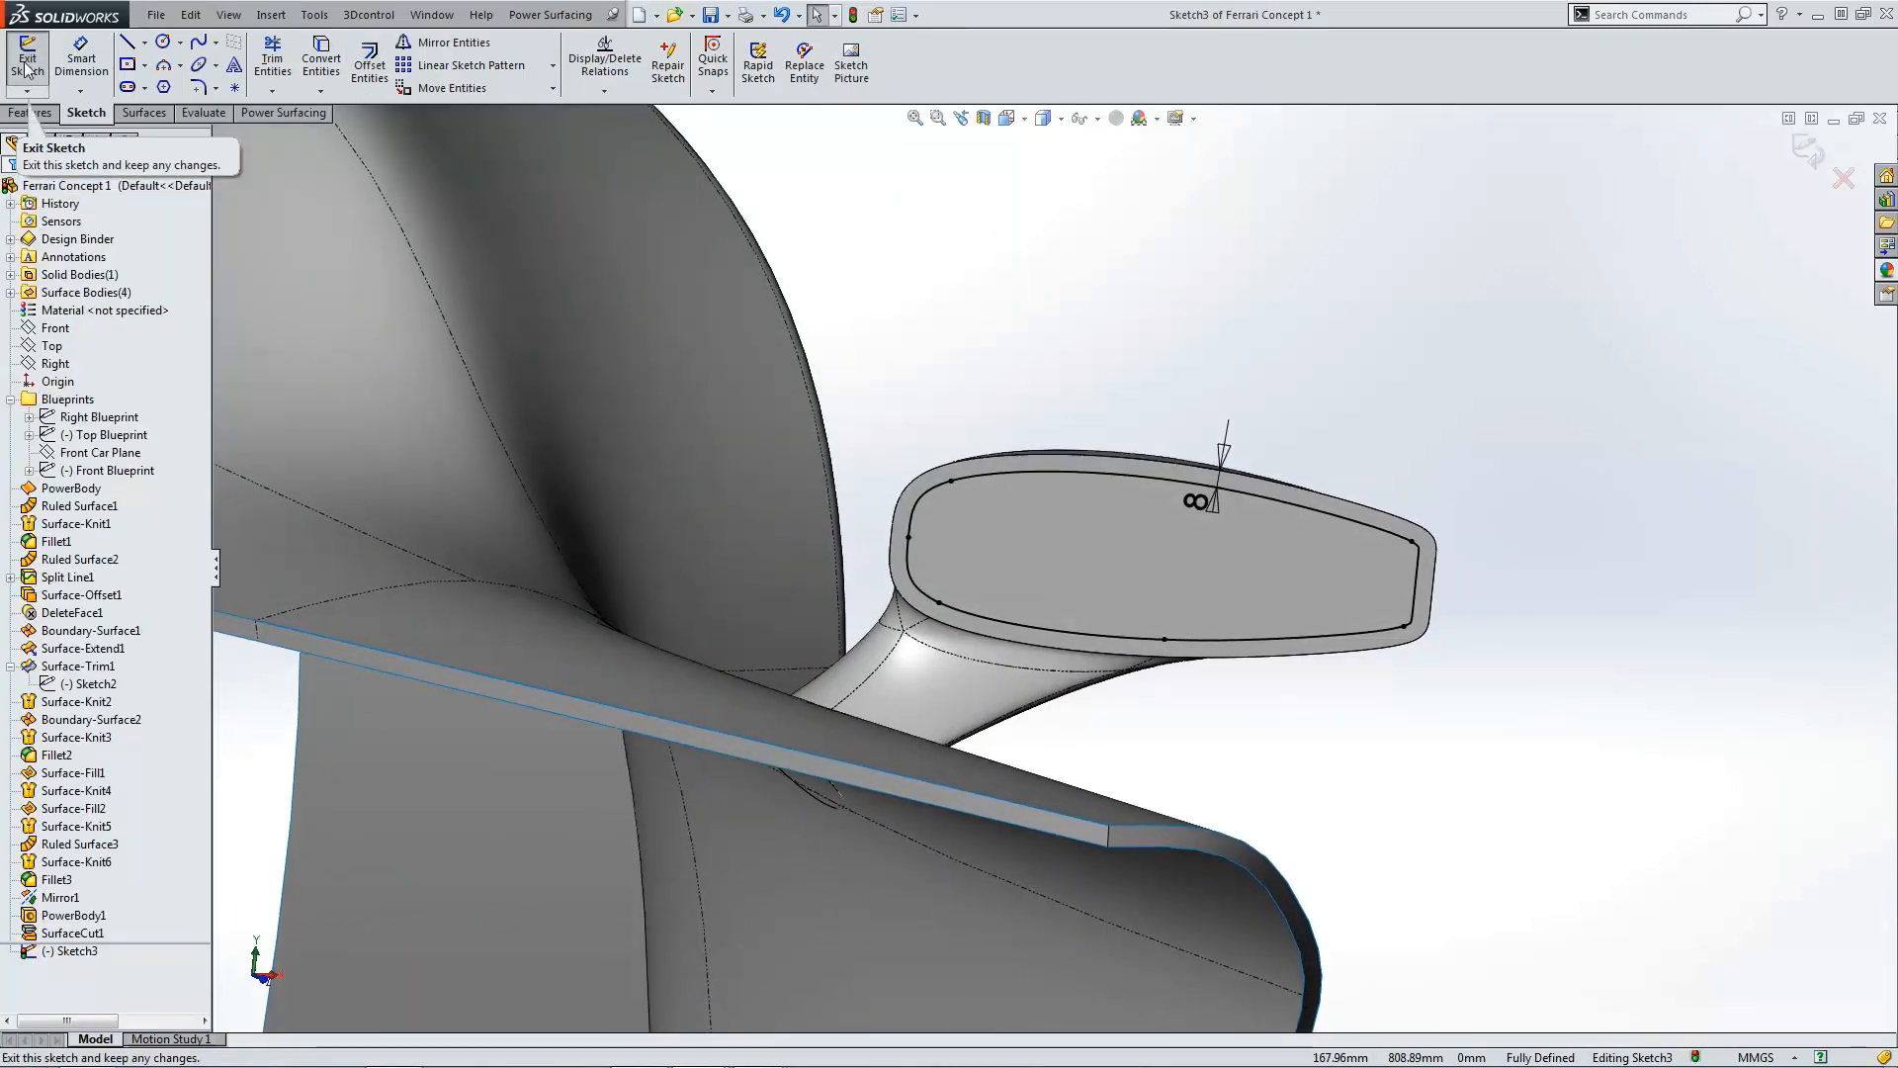
Step: Cut-extrude the offset sketch 2 mm deep into the end face
left_click(145, 112)
left_click(32, 111)
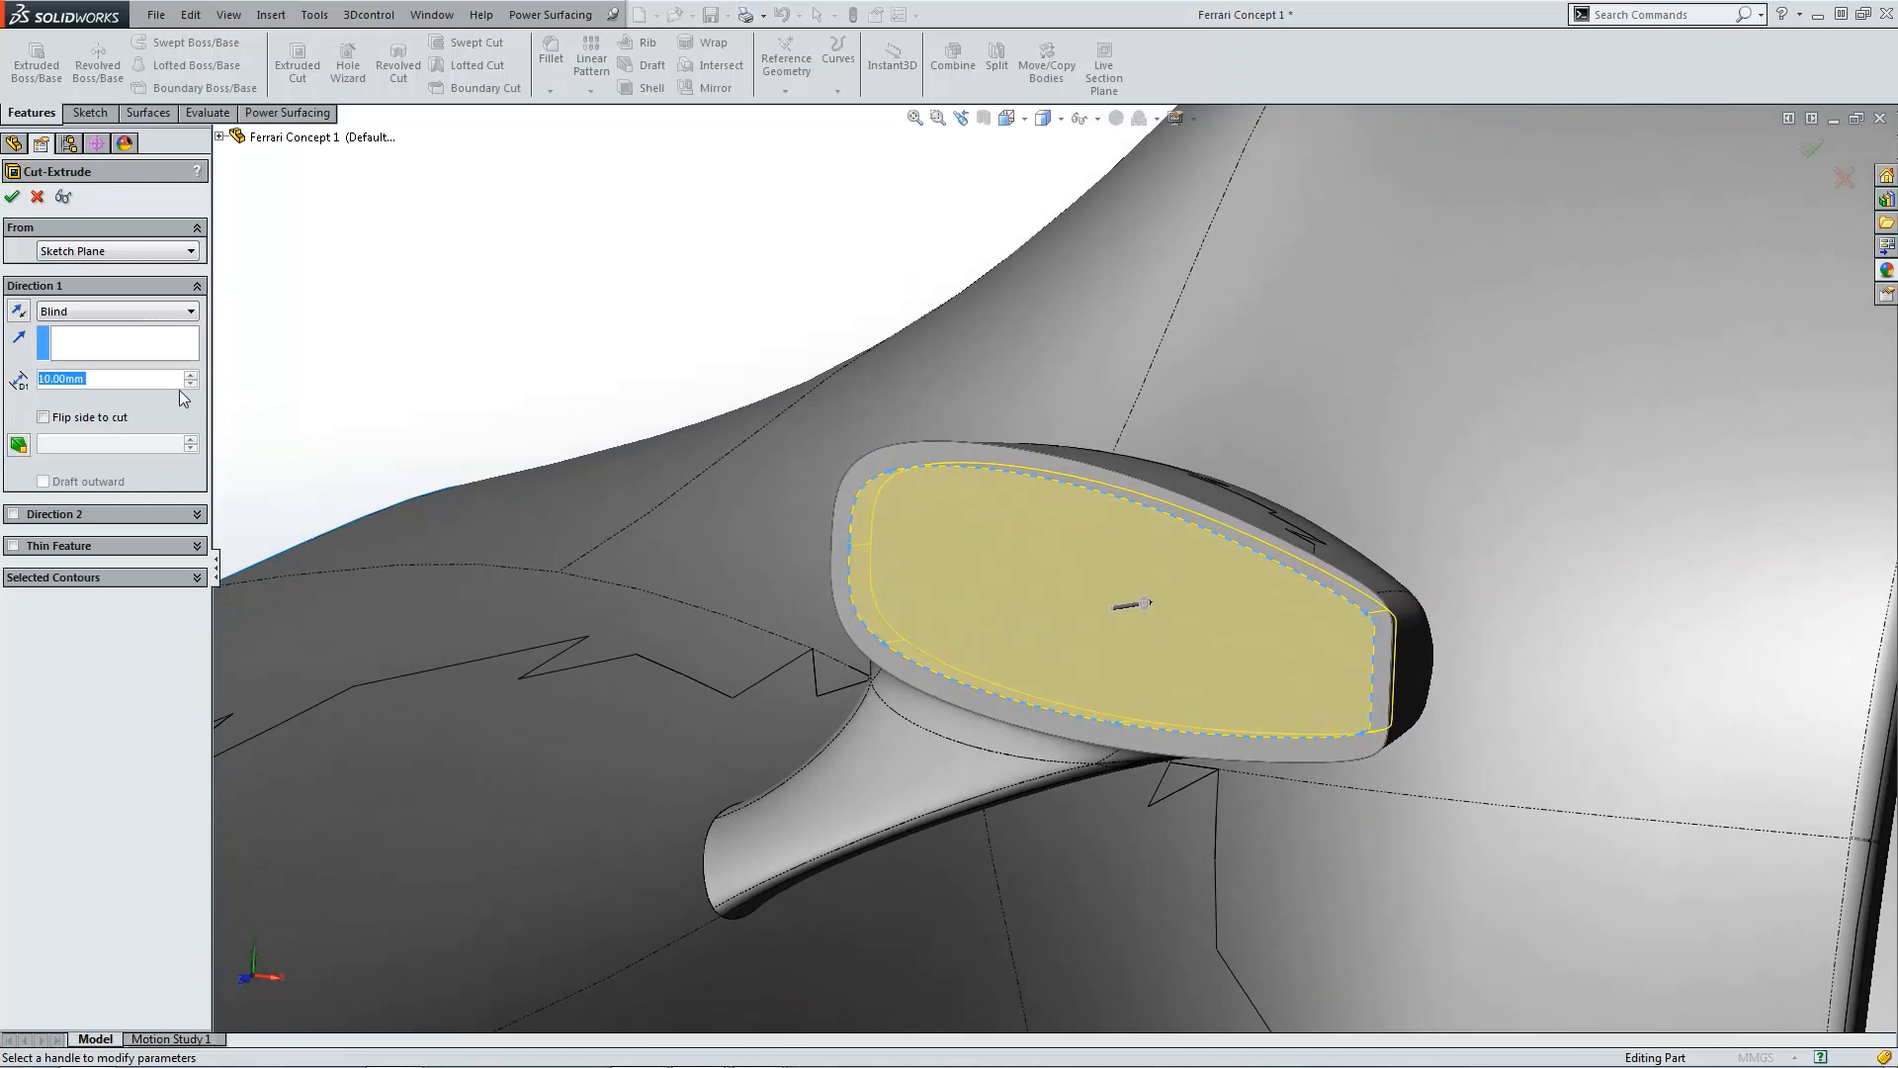
type("2")
key("Return")
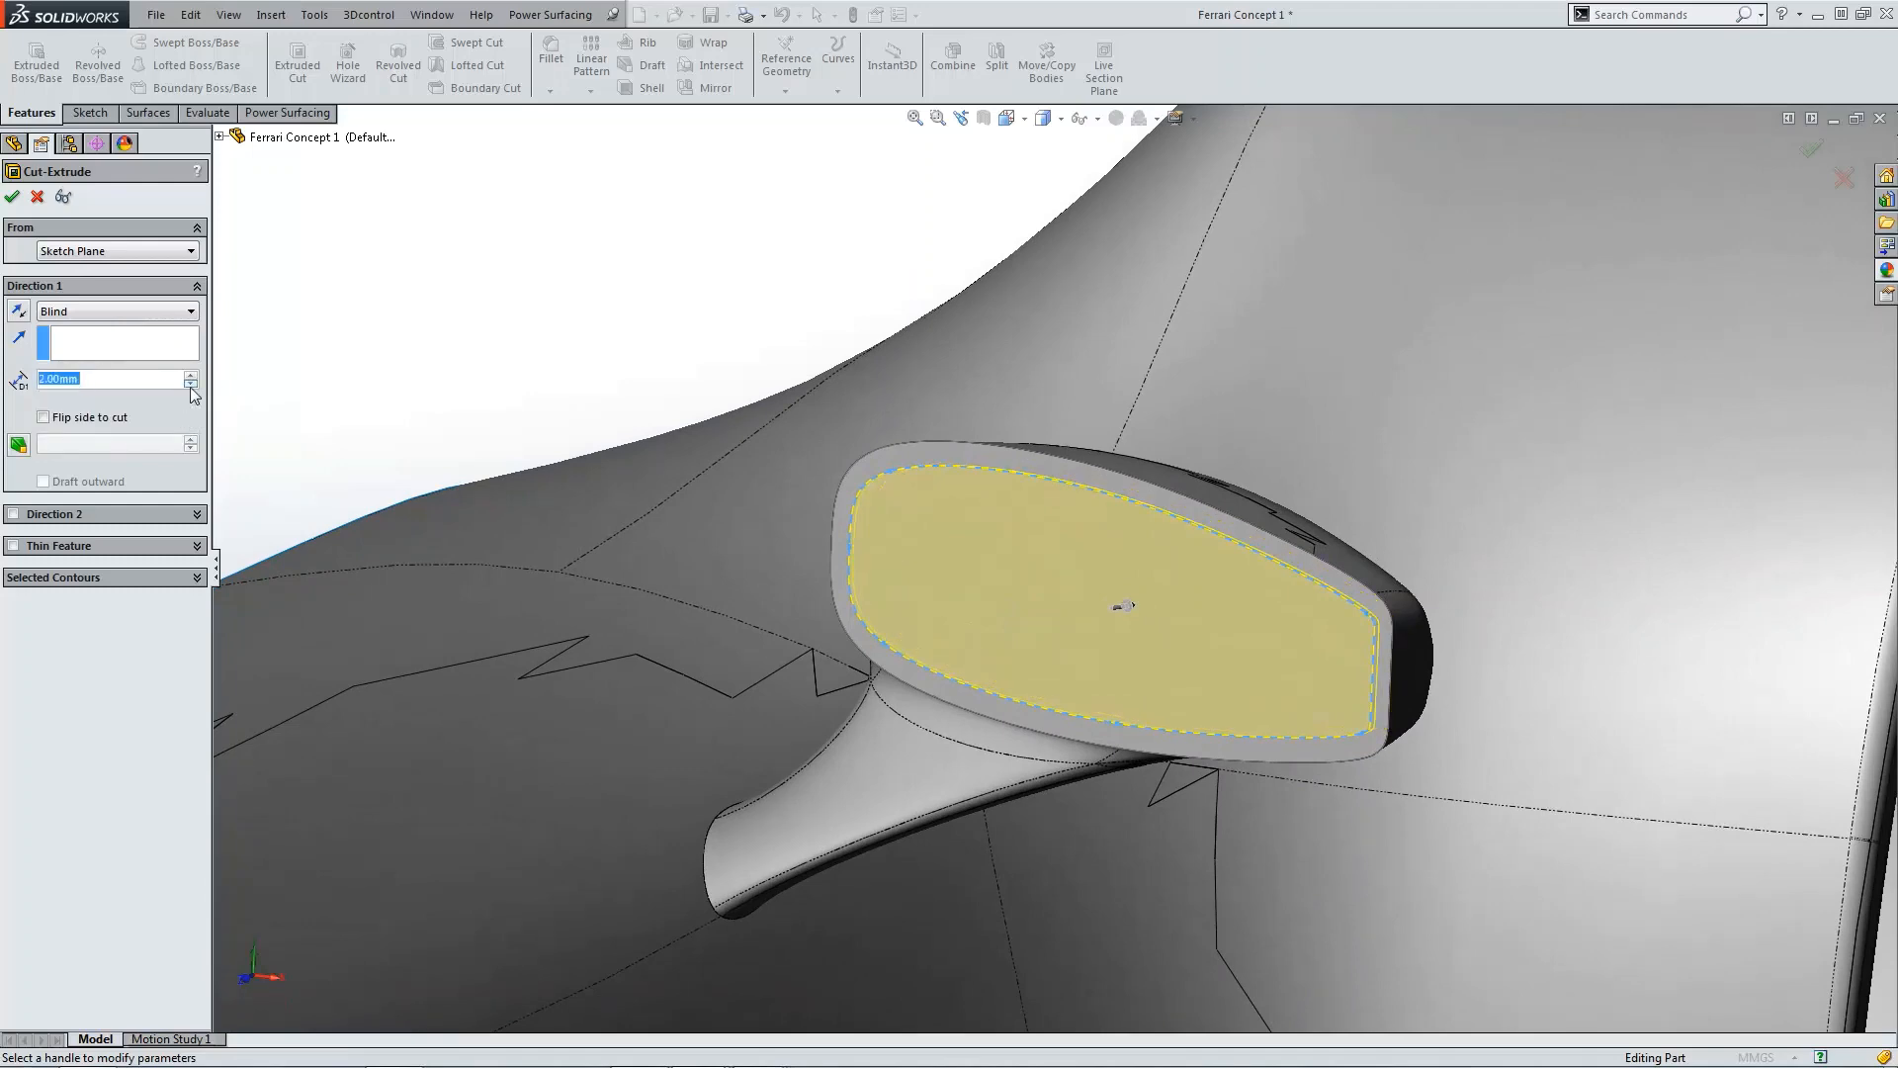
left_click(14, 197)
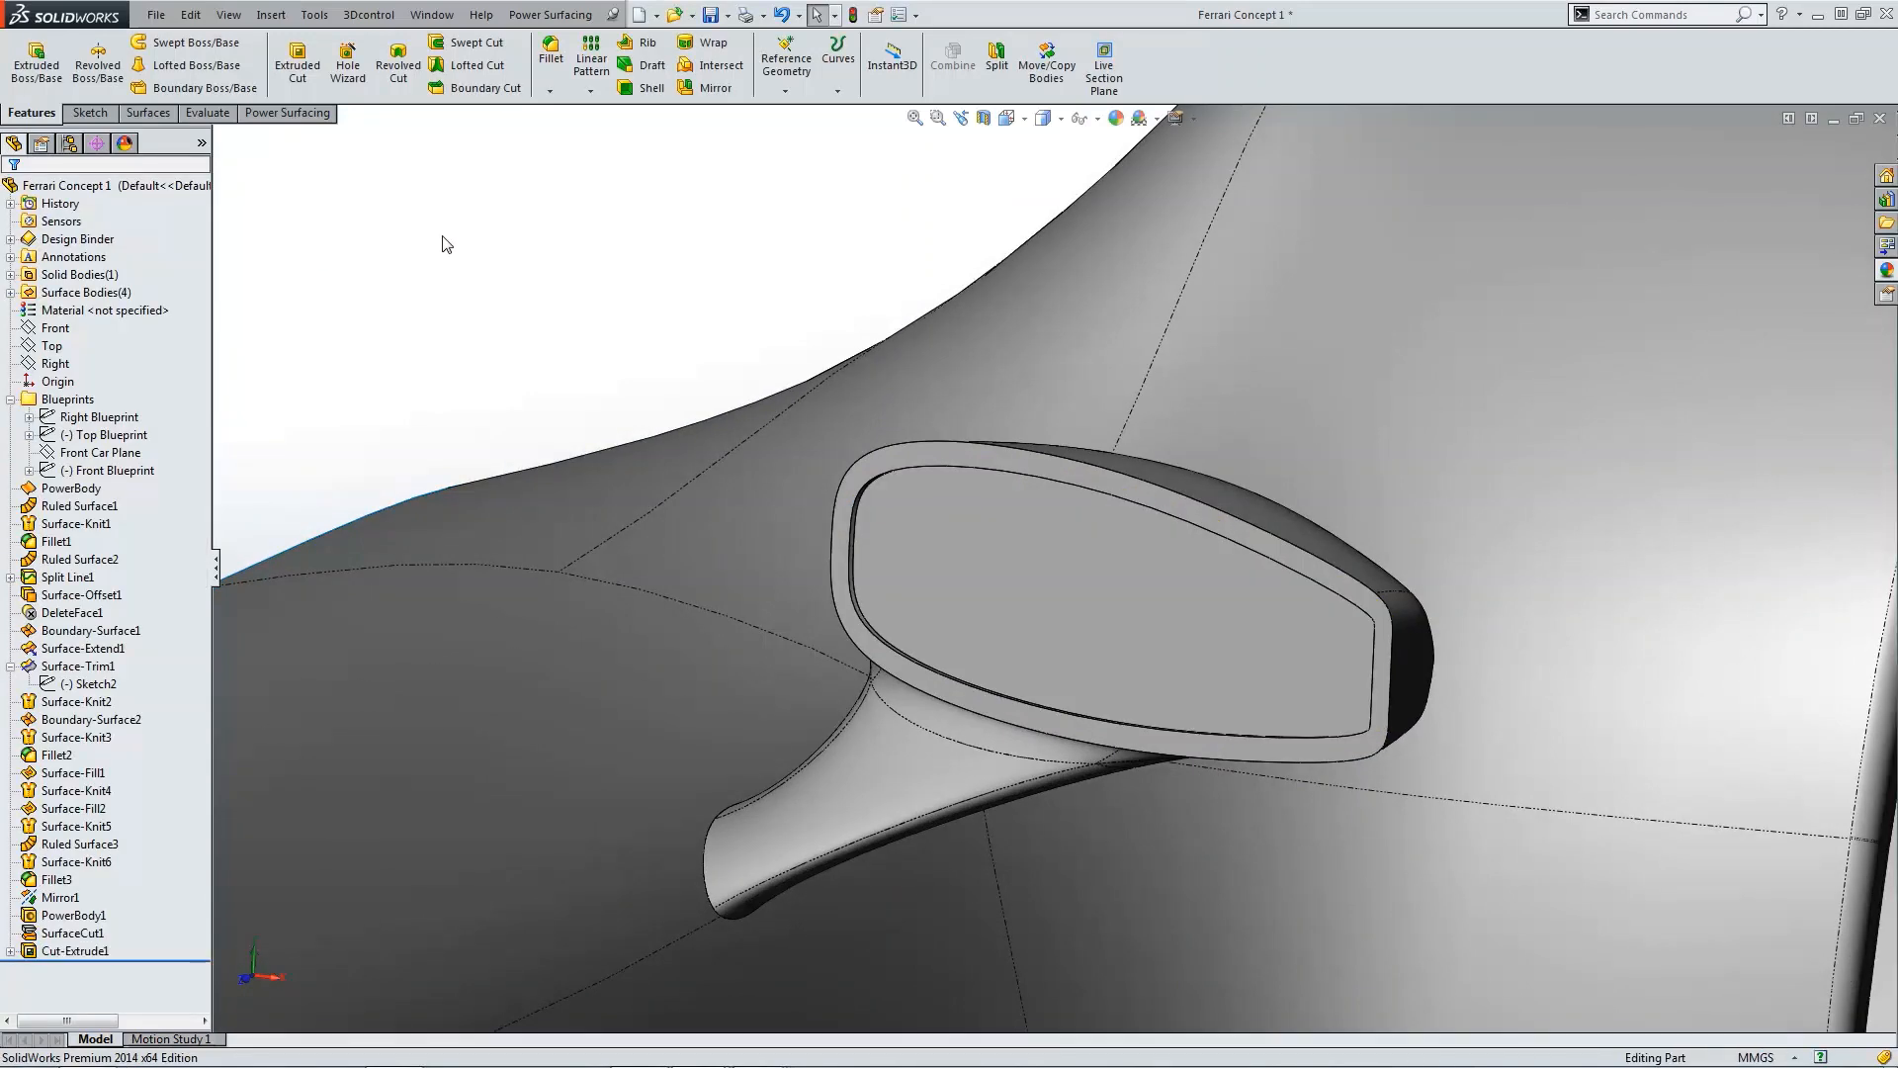
Step: Fillet both edges of the recess rim with a 1 mm radius
scroll(1242, 613, "down", 3)
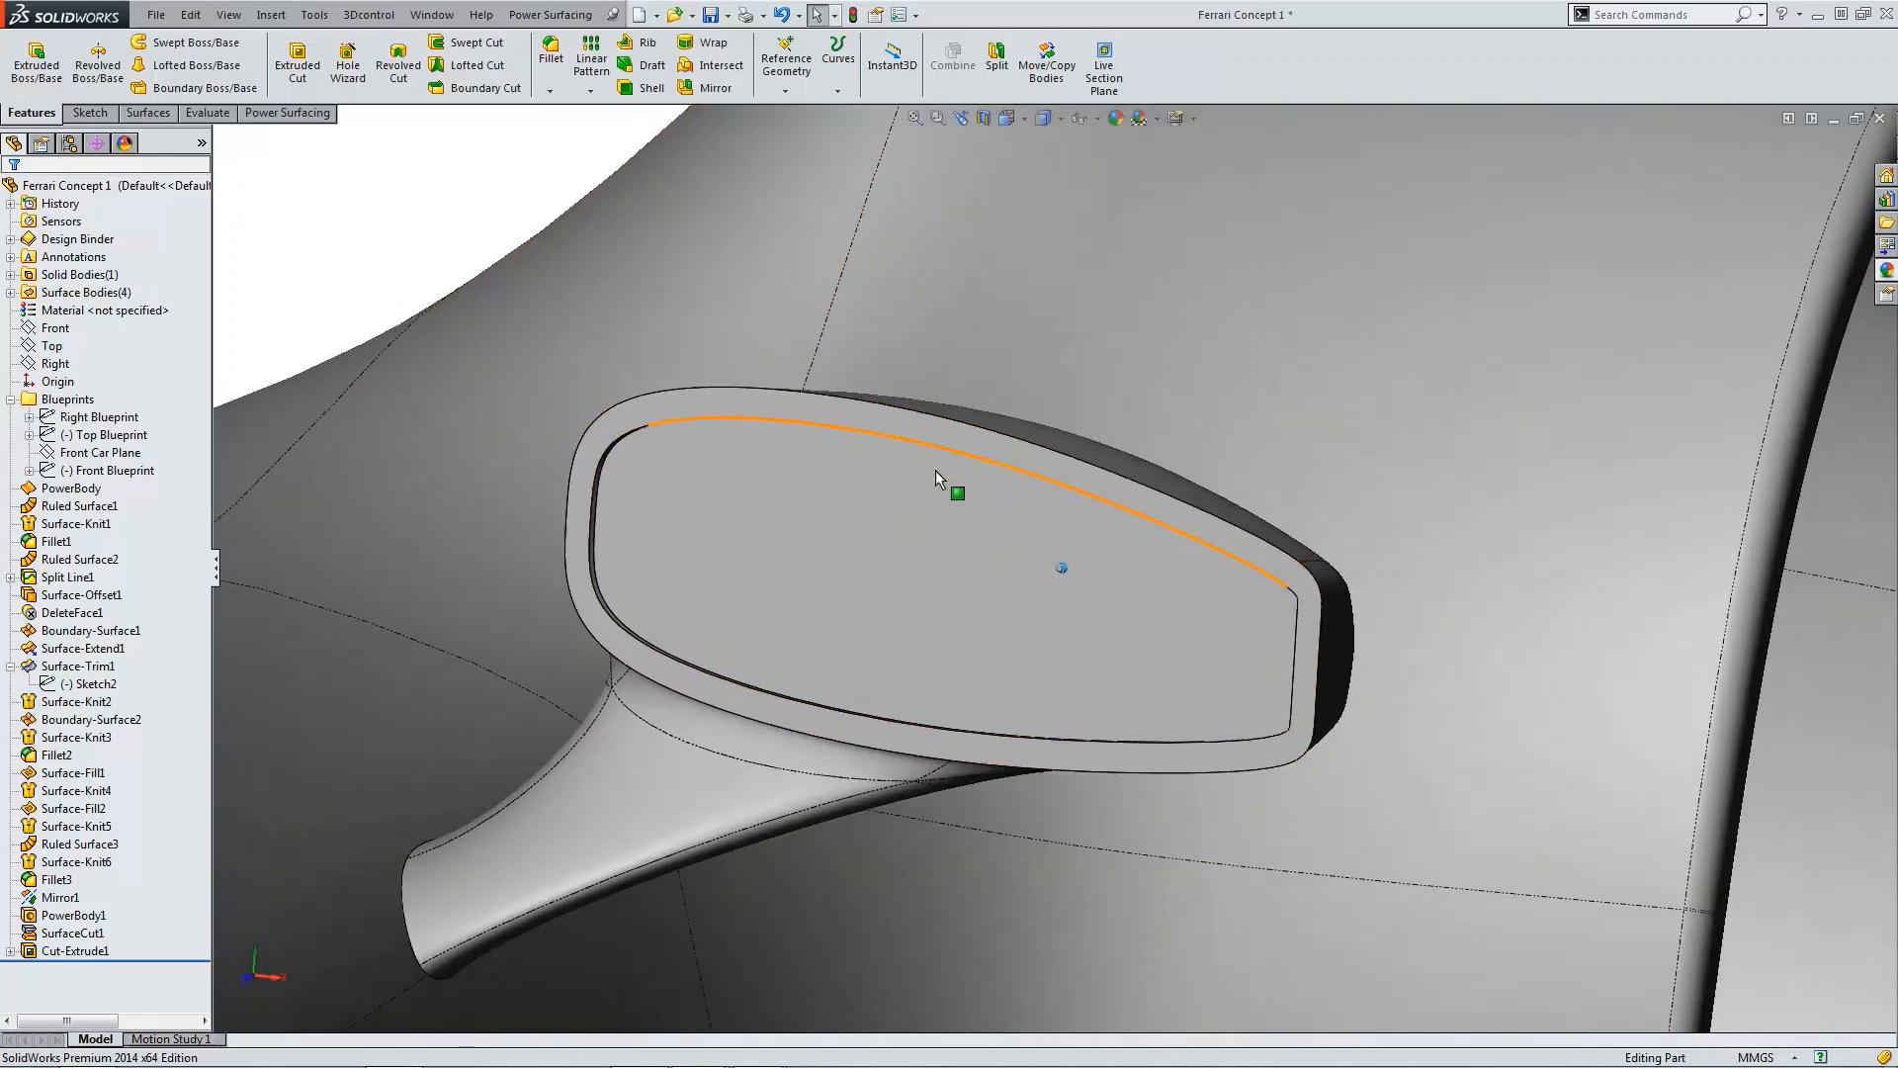
left_click(551, 50)
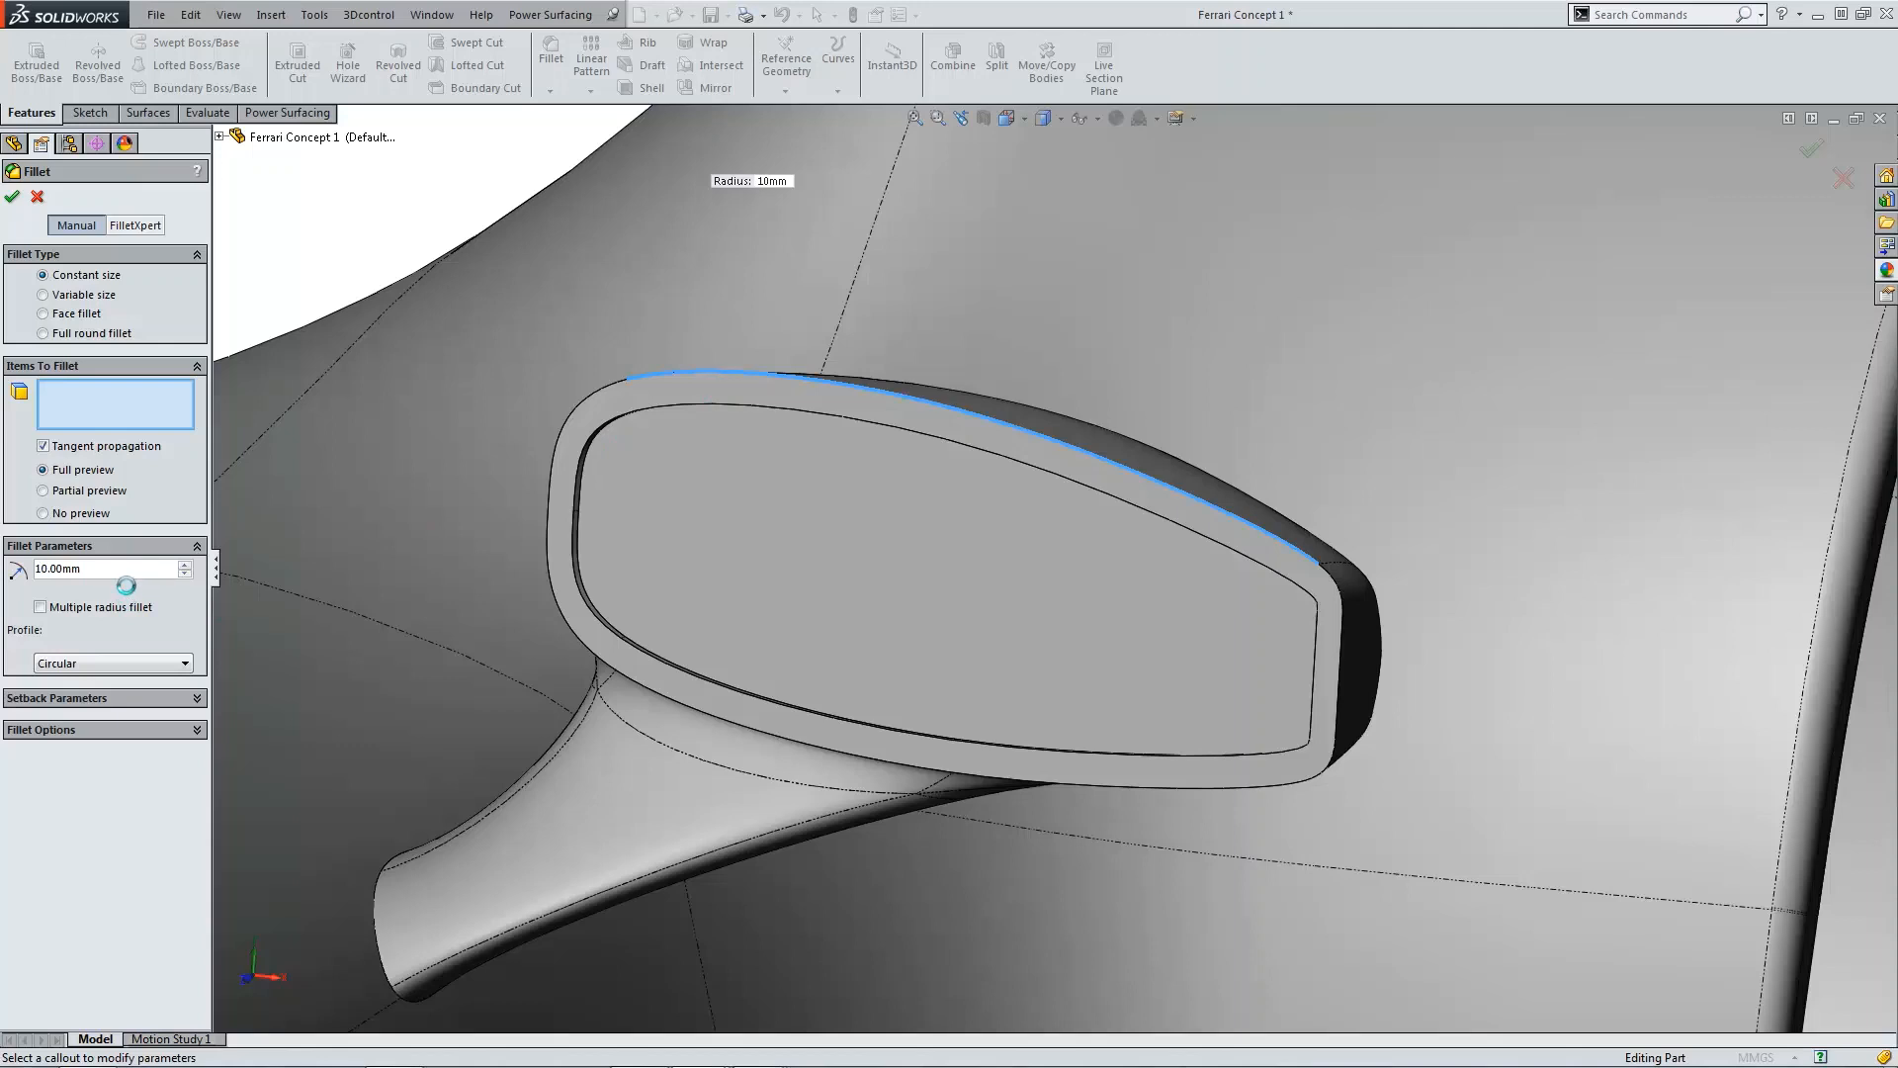
type("1")
key("Return")
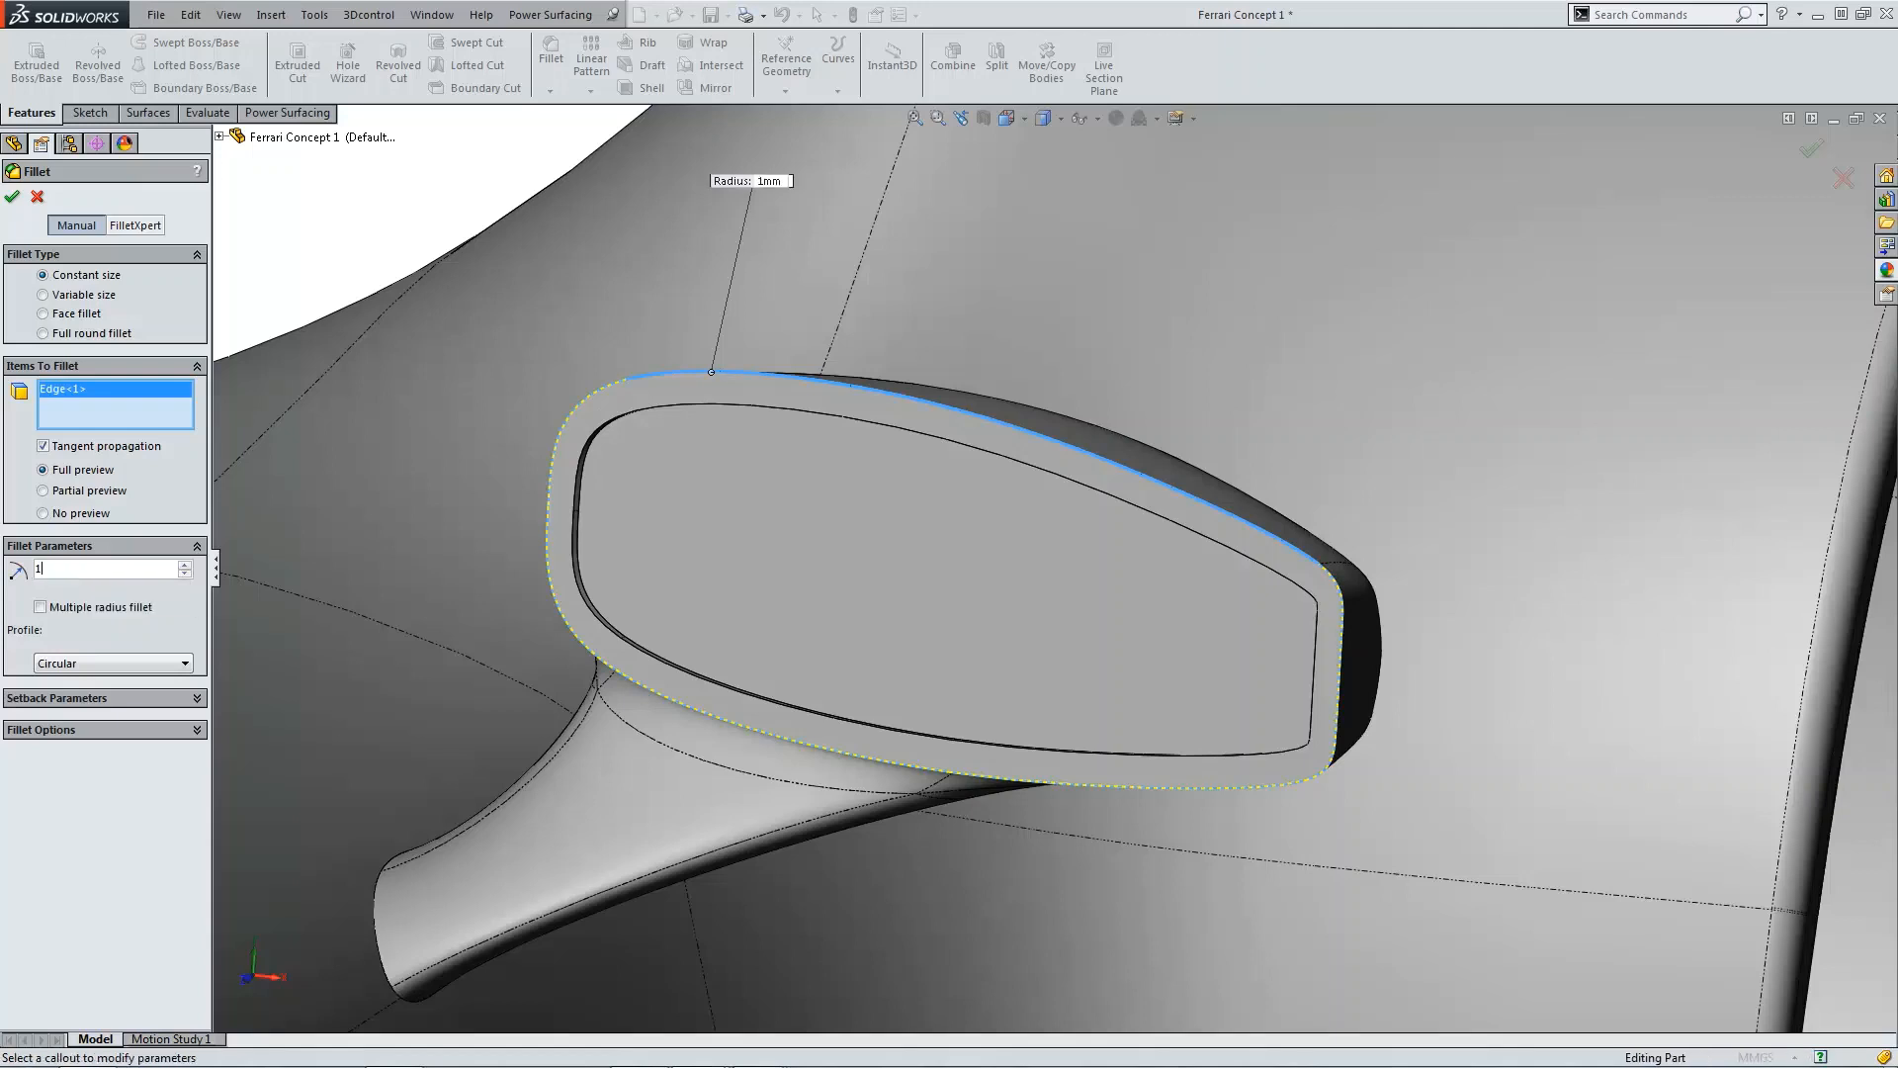
left_click(580, 458)
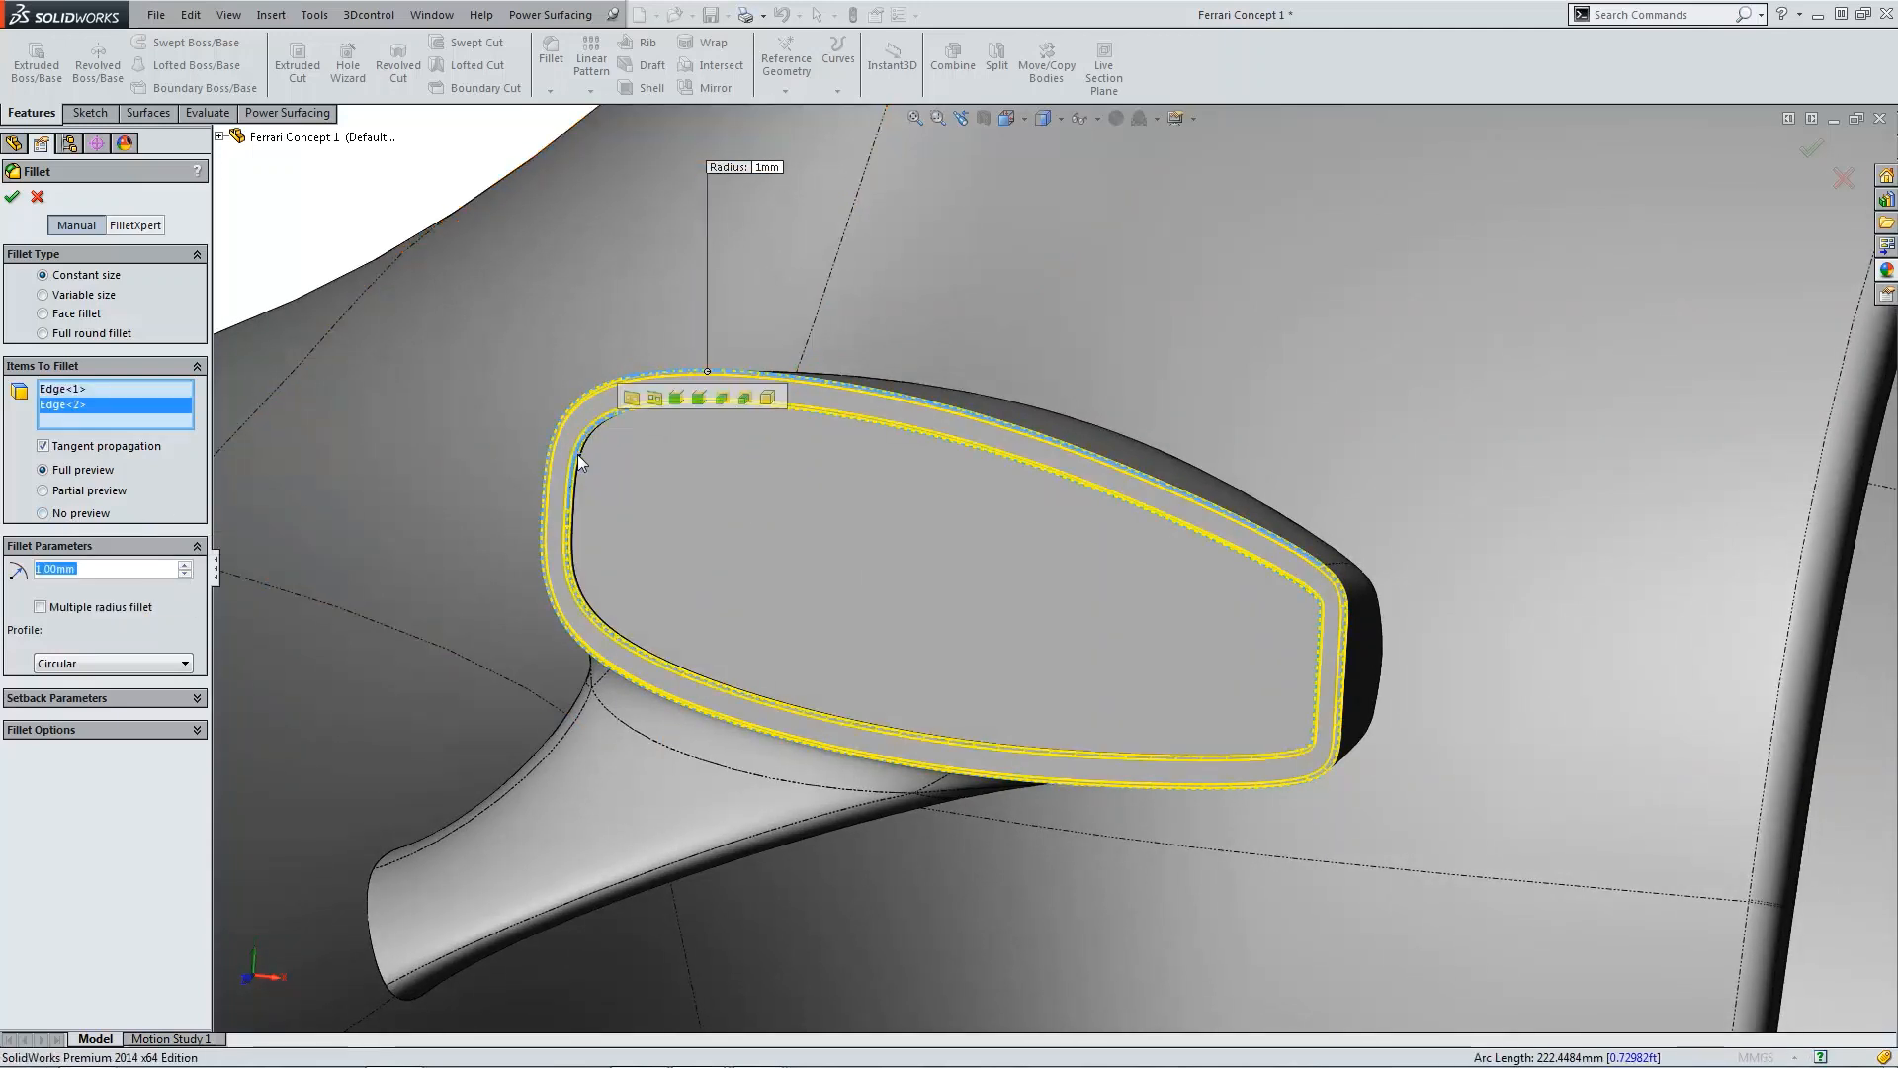
left_click(12, 201)
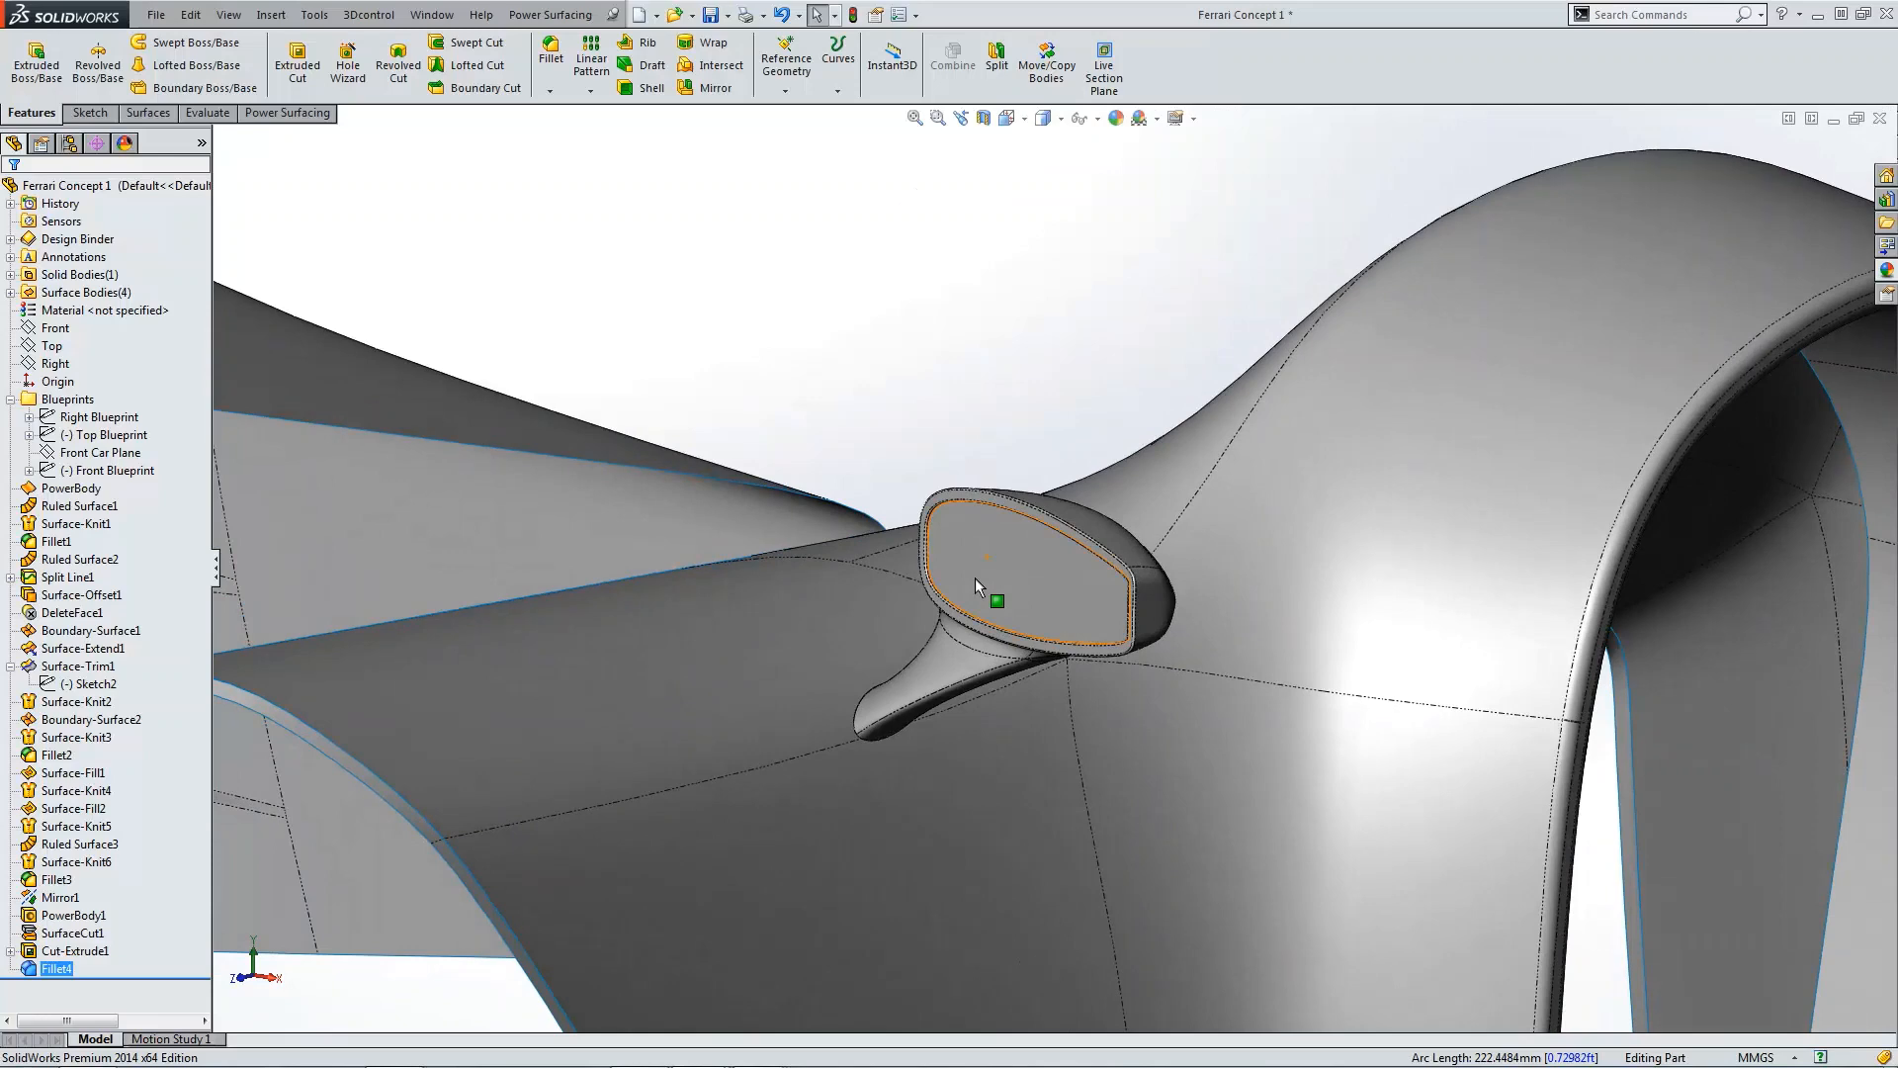
Step: Apply the Glass Gloss mirror appearance to the recessed face
middle_click_drag(975, 578, 976, 531)
left_click(970, 531)
left_click(1119, 451)
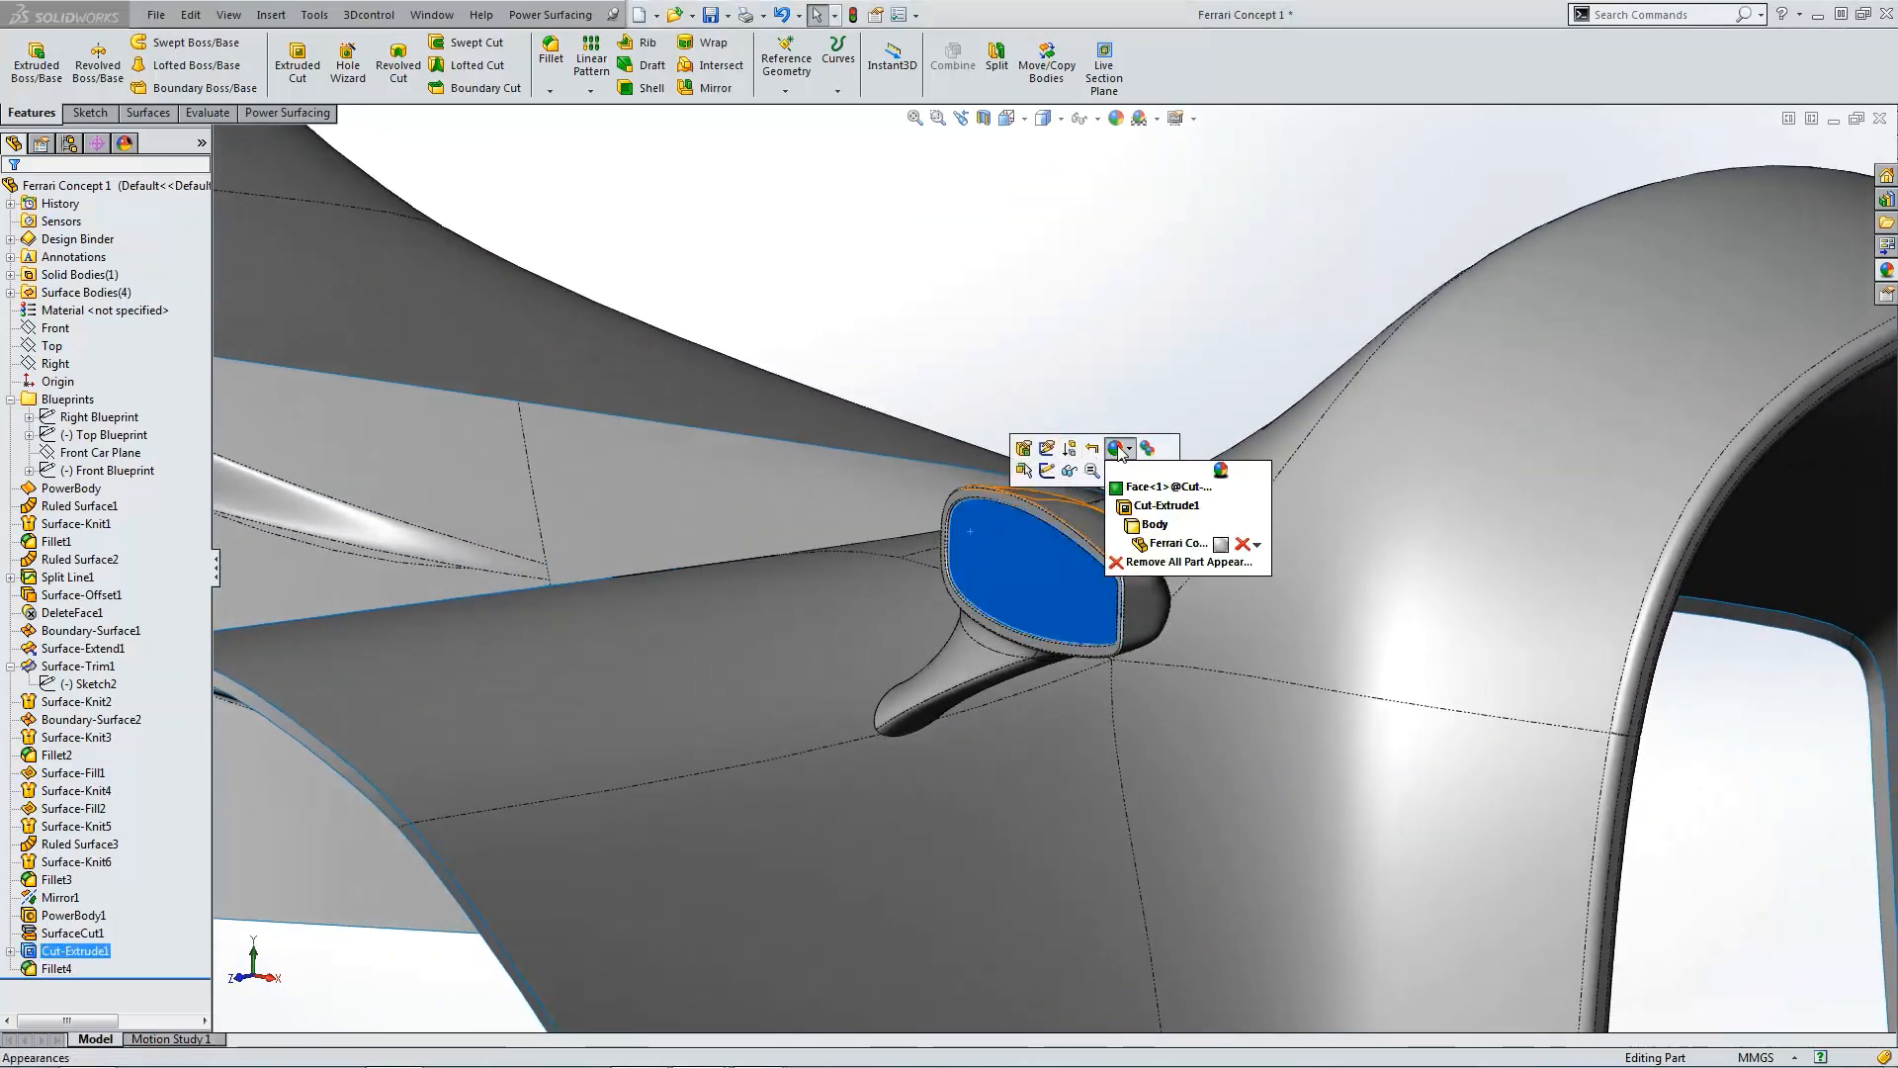
left_click(1240, 499)
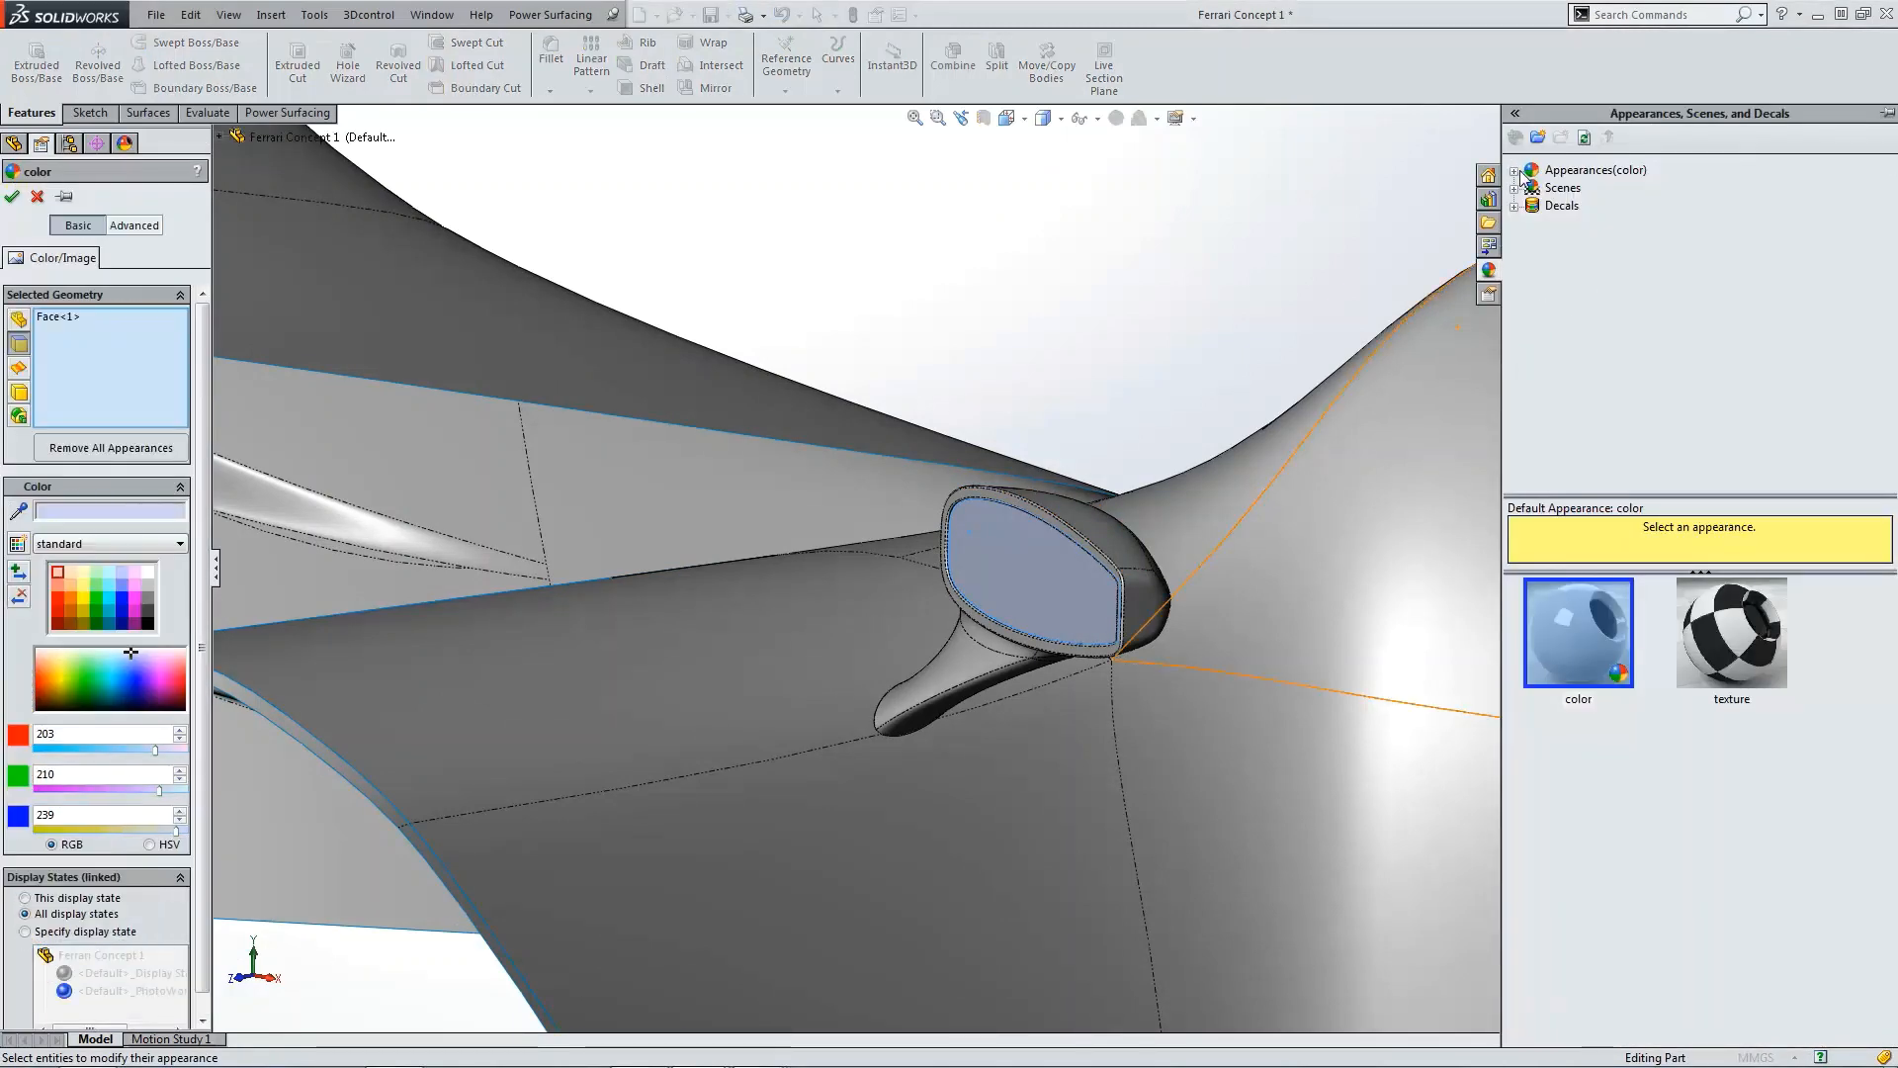
double_click(1527, 172)
left_click(1533, 259)
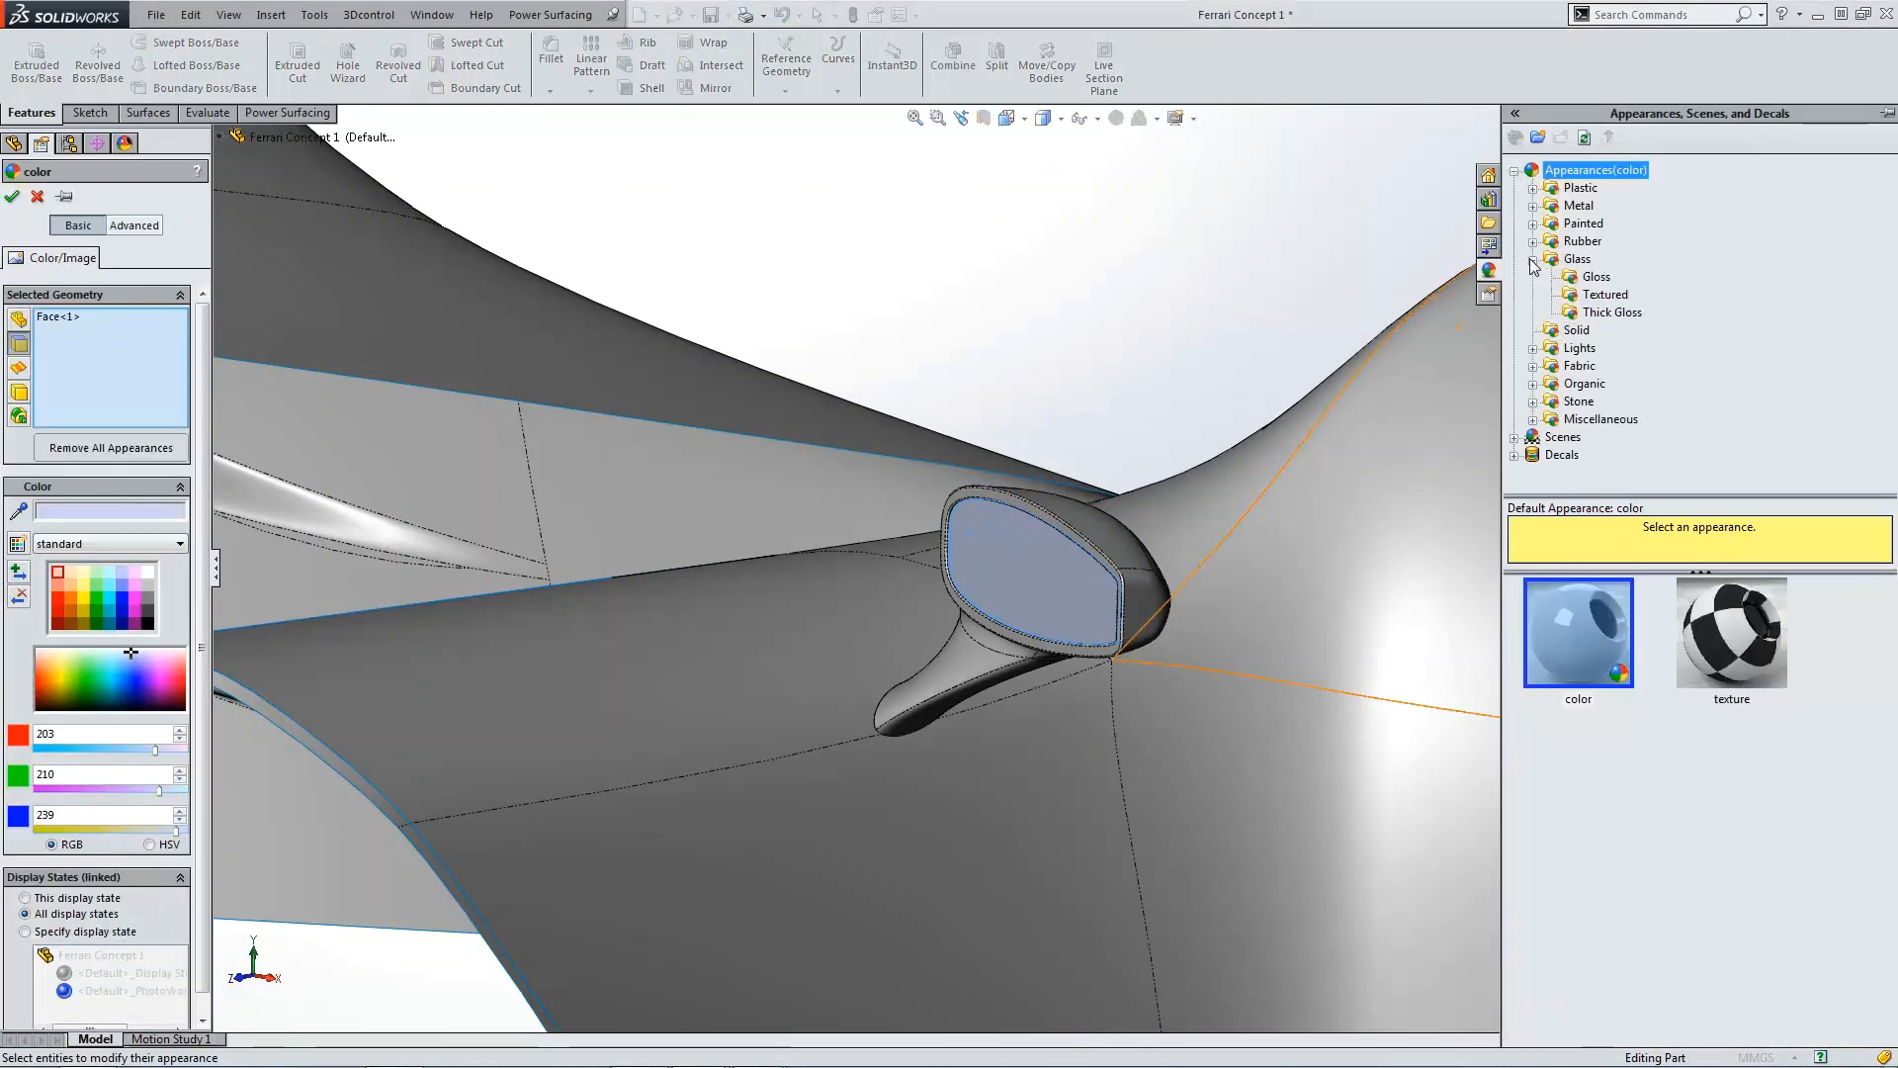
left_click(1597, 277)
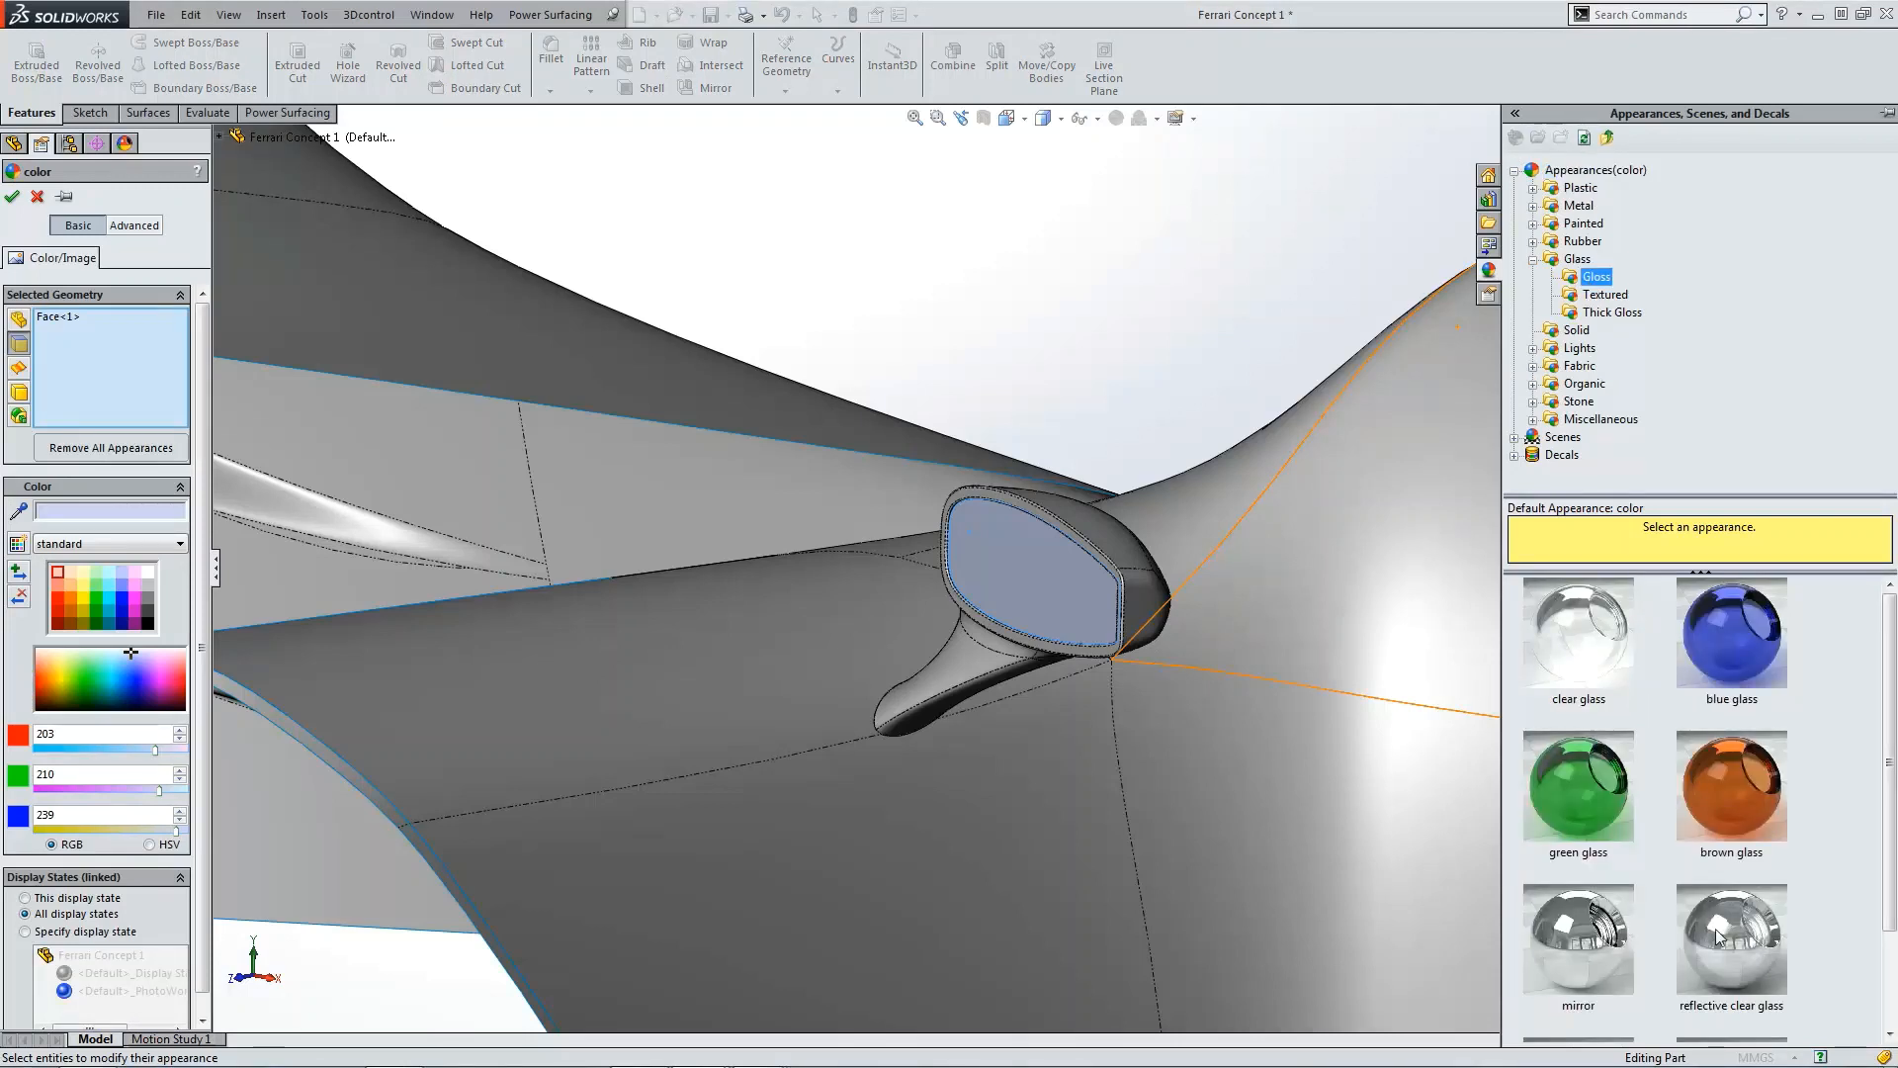
left_click(1587, 944)
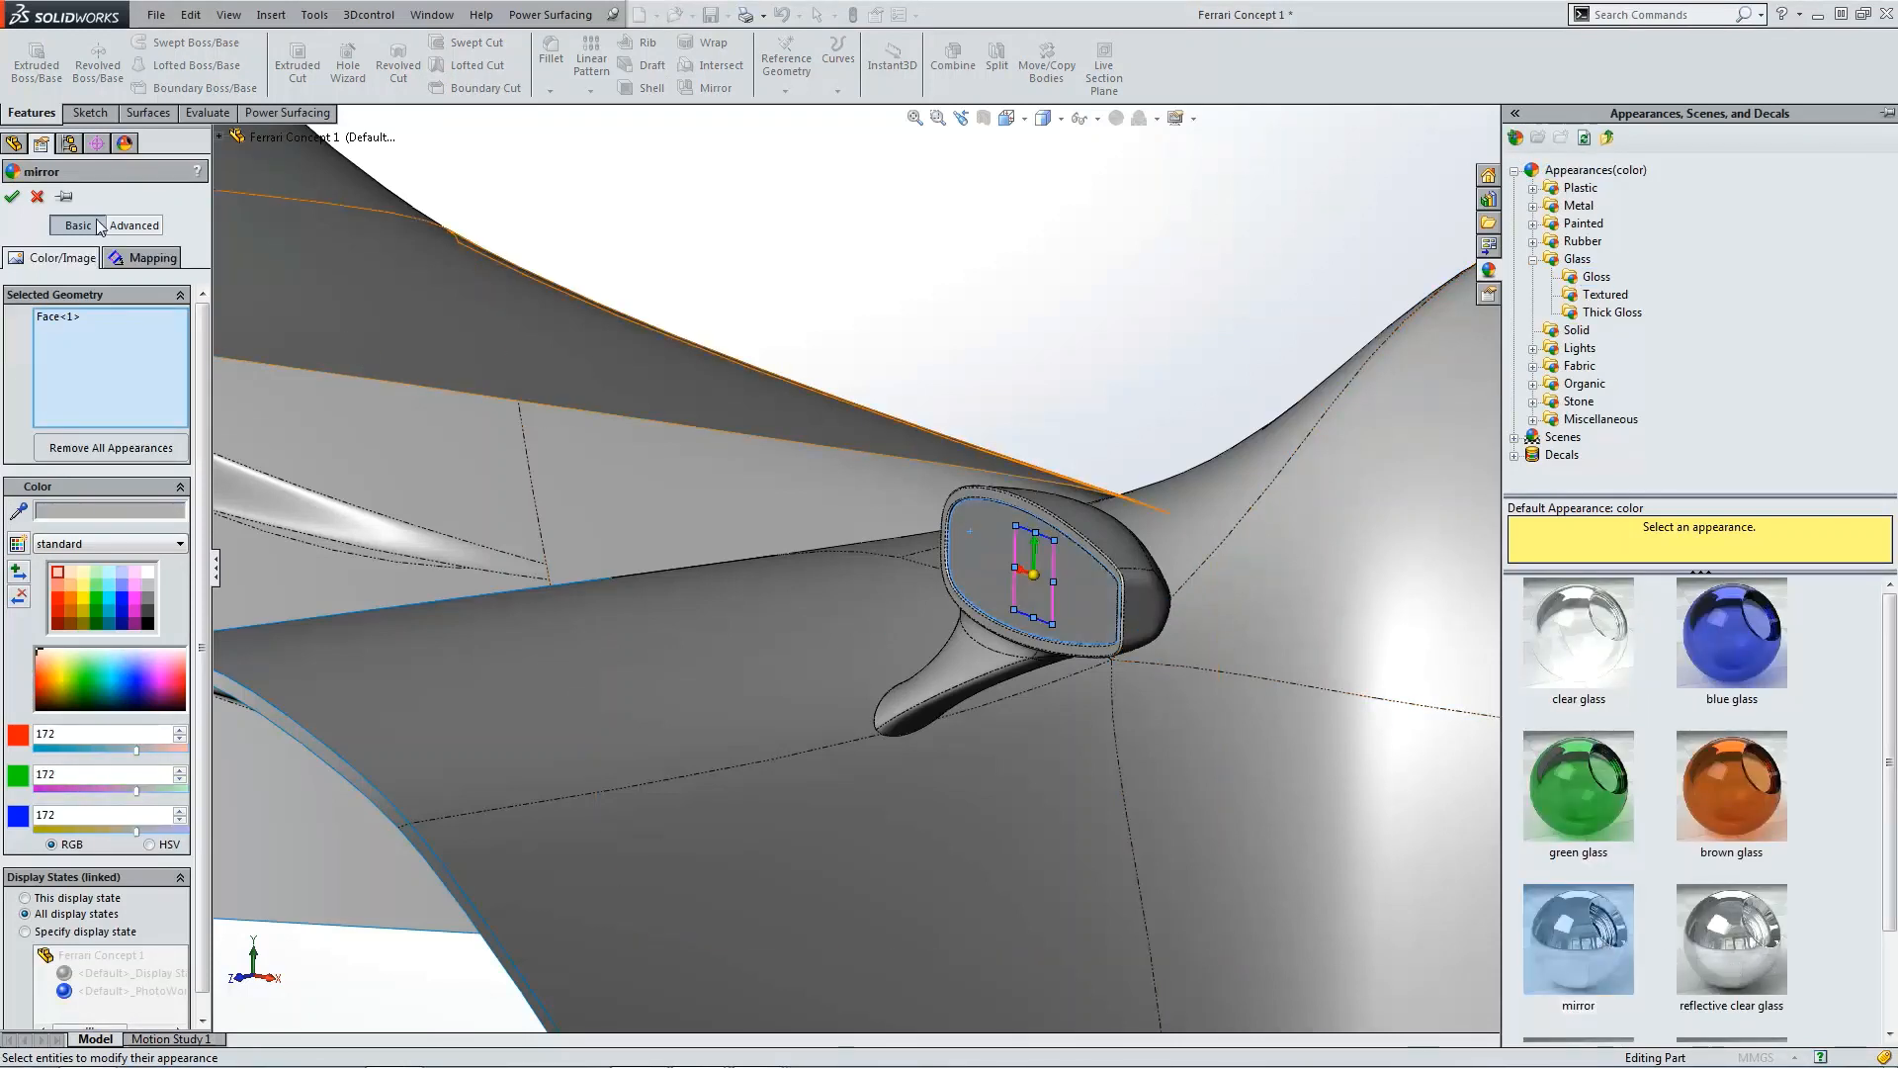
left_click(13, 198)
Step: Inspect the finished mirror recess and fillets from several angles and zoom levels
middle_click_drag(780, 221, 1096, 562)
scroll(1022, 575, "down", 3)
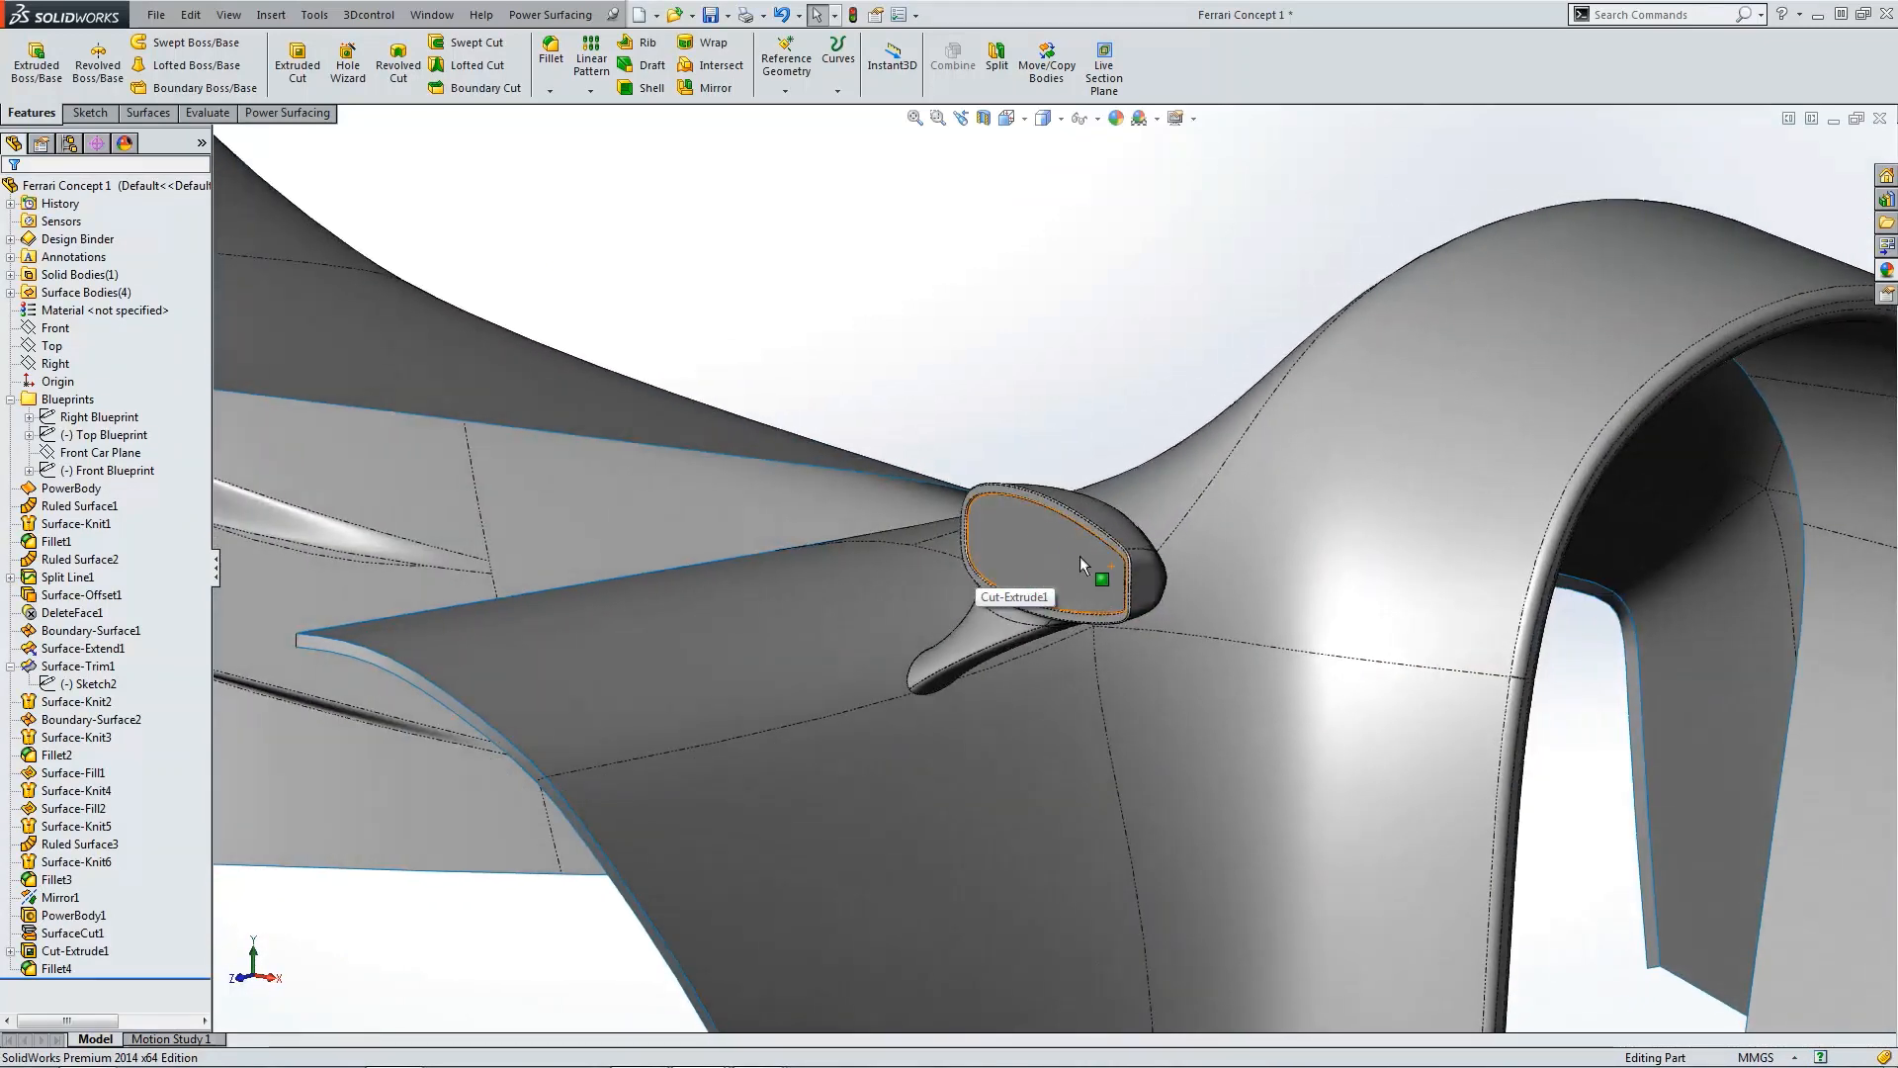
scroll(929, 514, "down", 3)
scroll(930, 531, "down", 3)
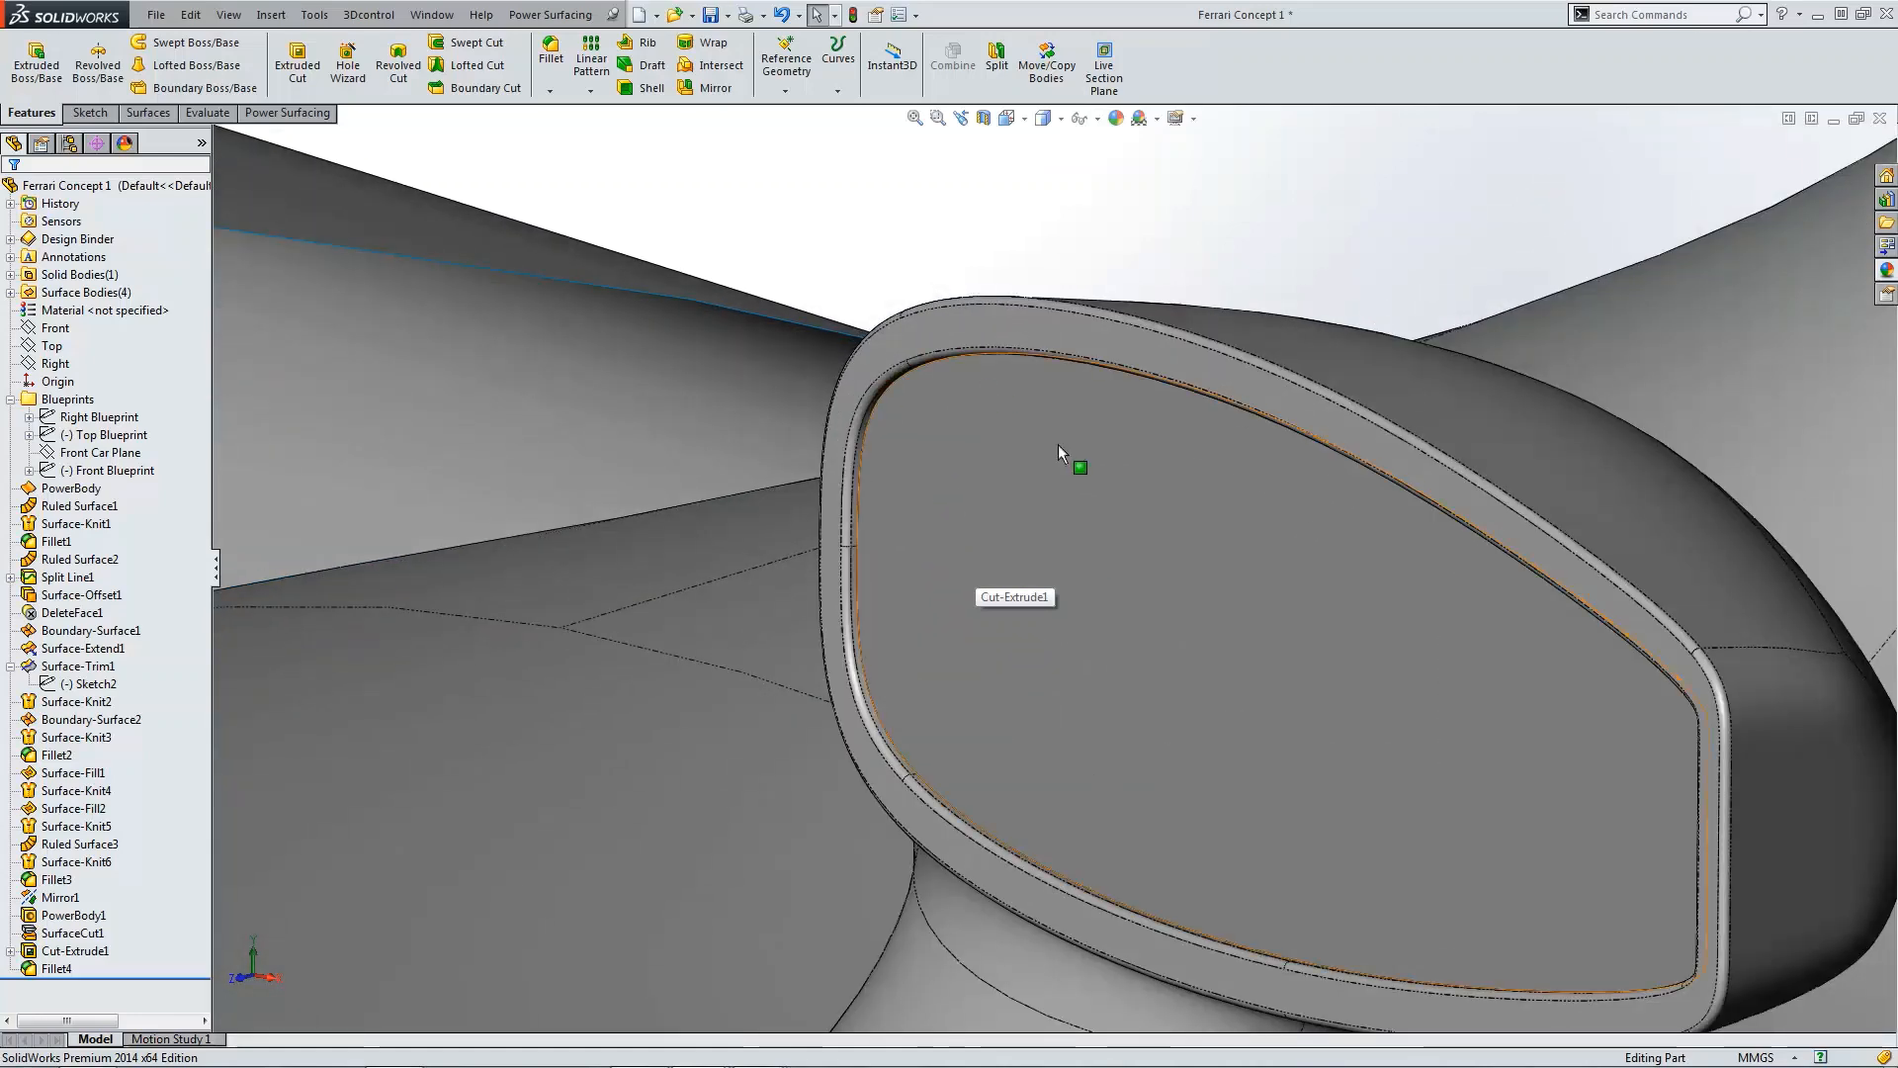
scroll(1087, 495, "up", 3)
scroll(1187, 585, "up", 5)
scroll(1048, 554, "down", 4)
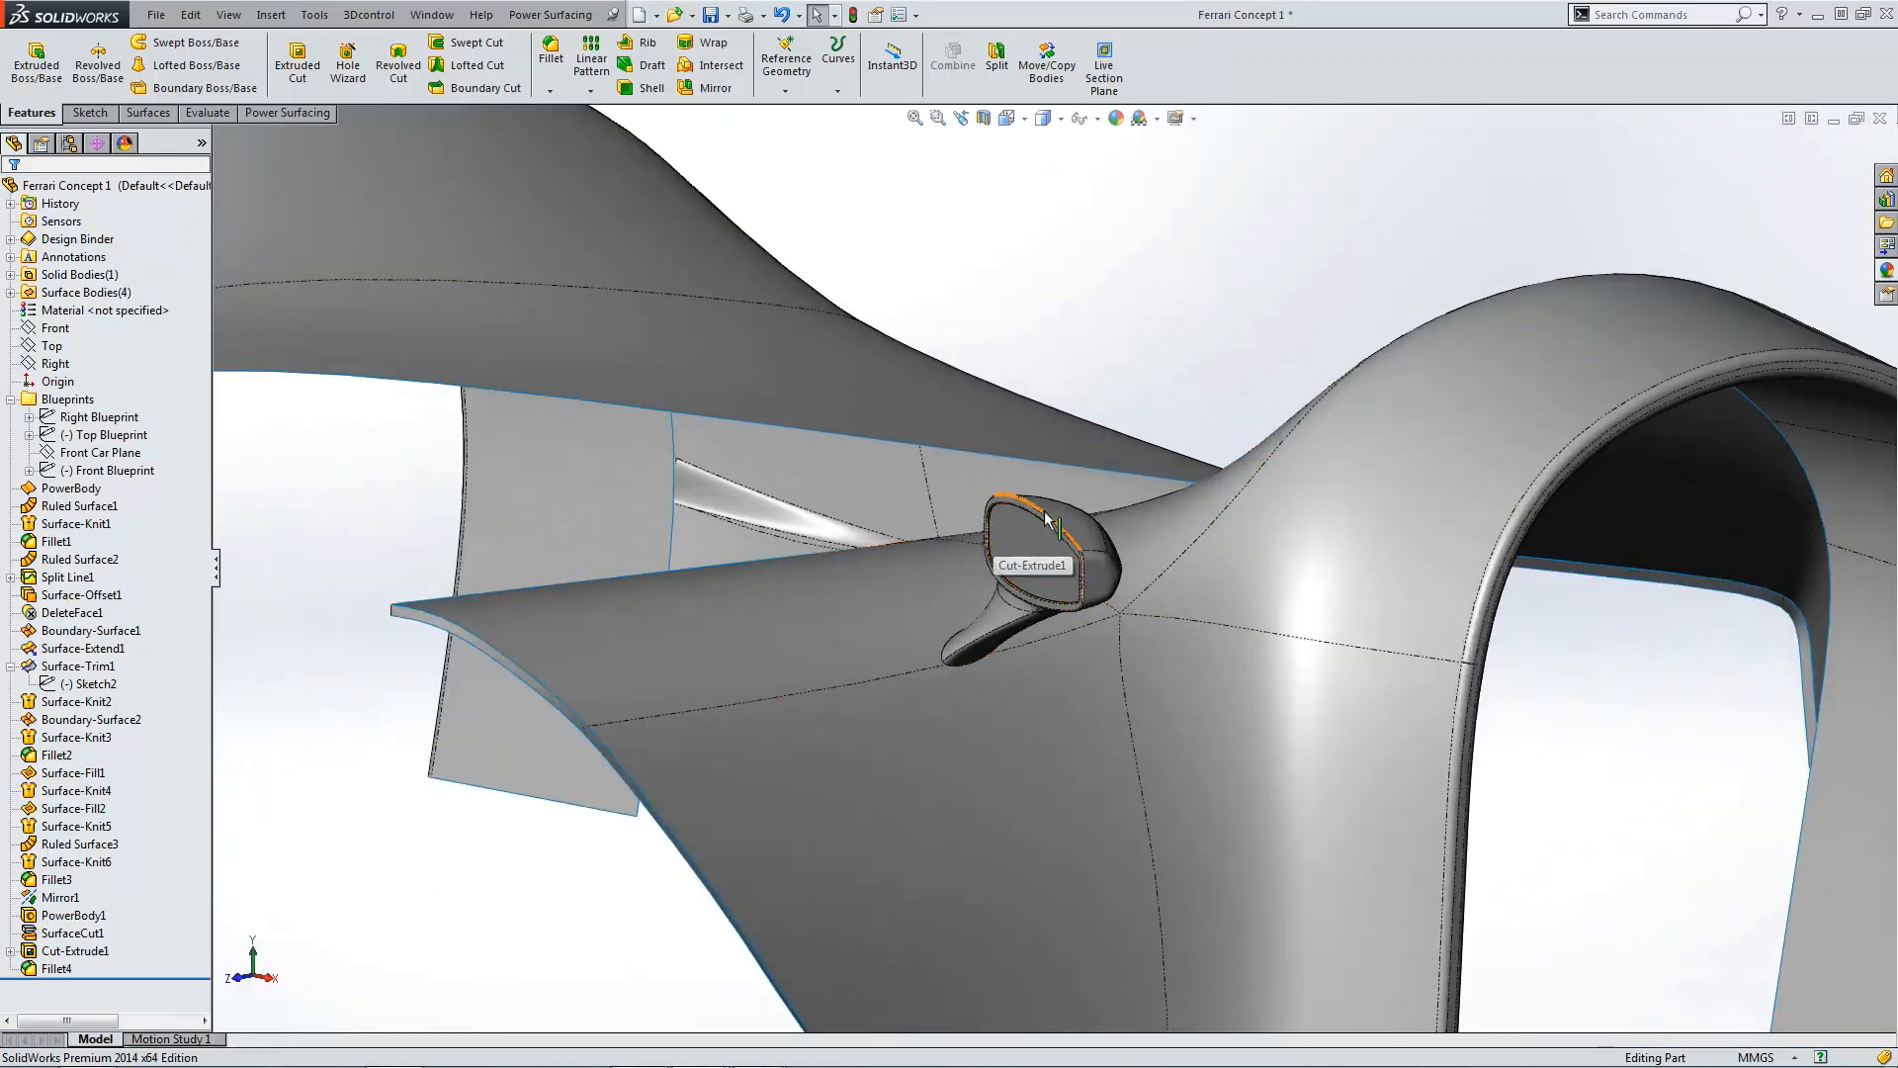
scroll(1019, 564, "down", 5)
scroll(935, 515, "down", 5)
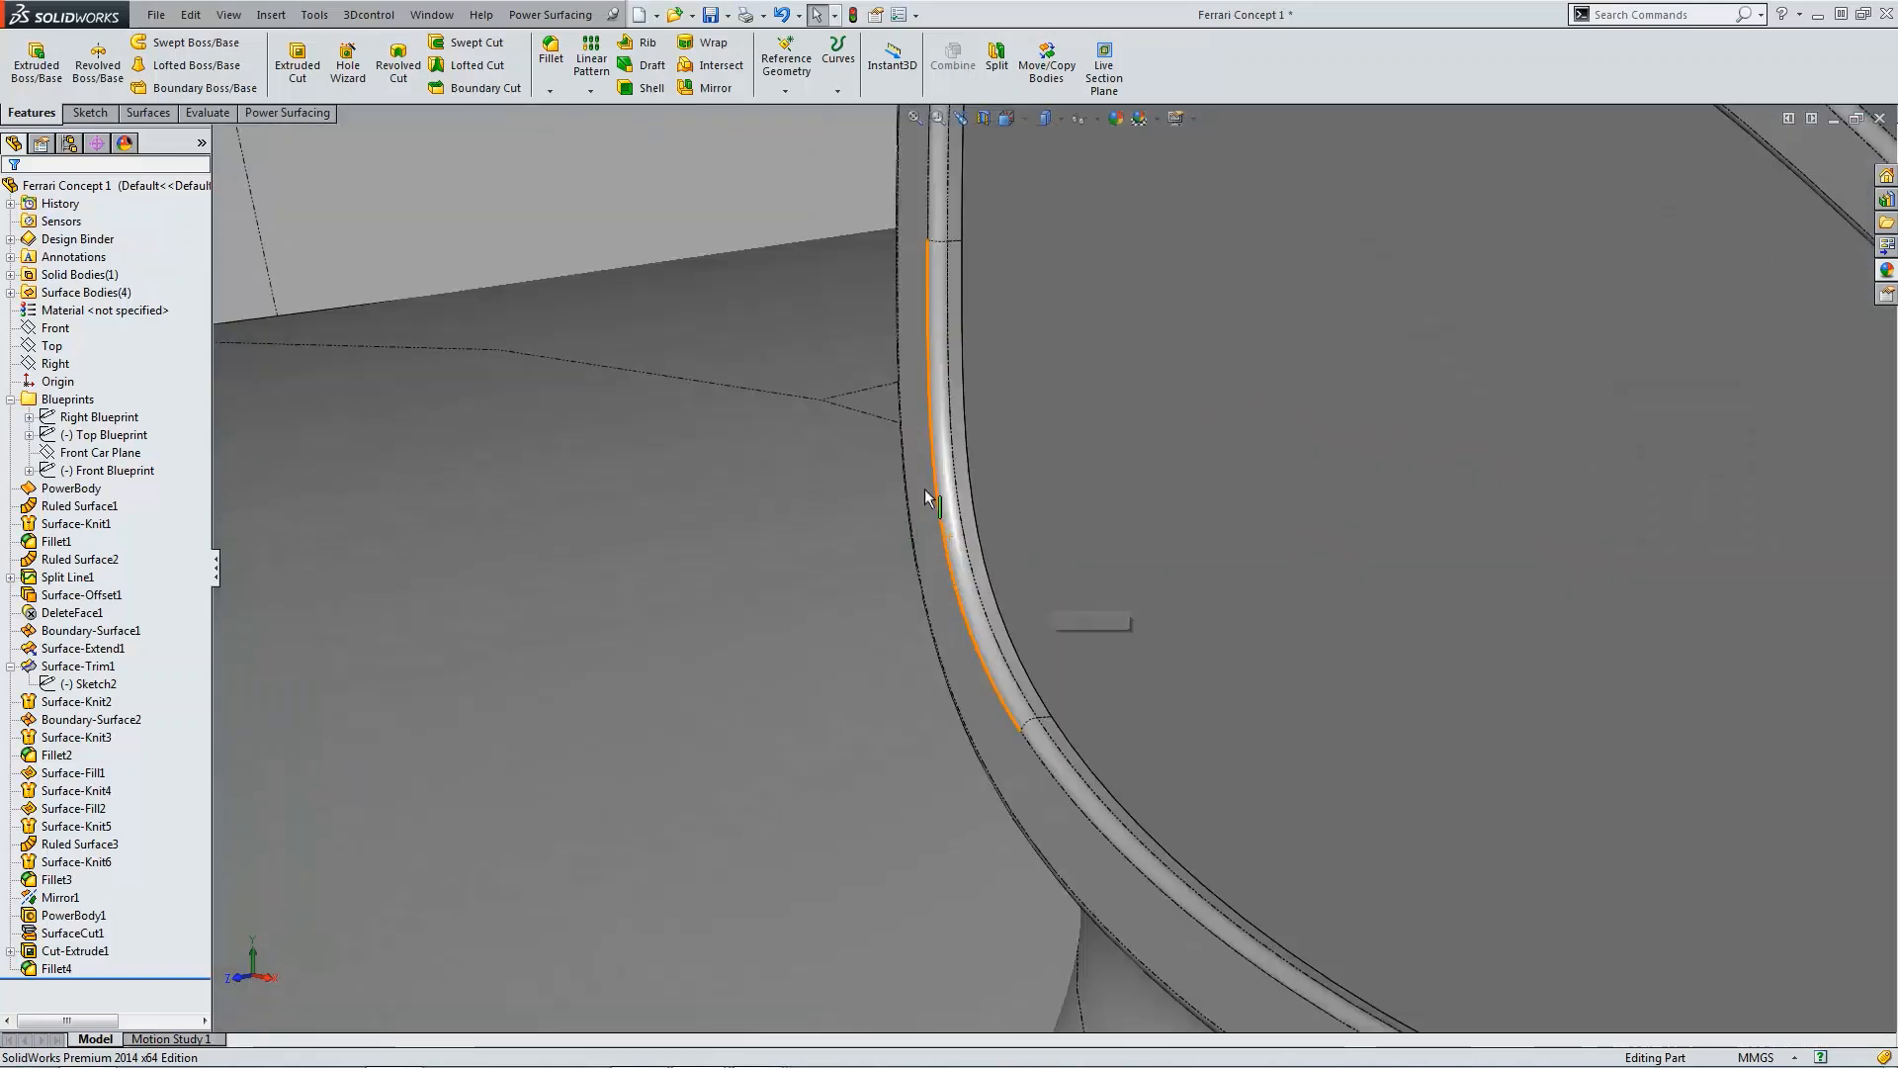
left_click(965, 419)
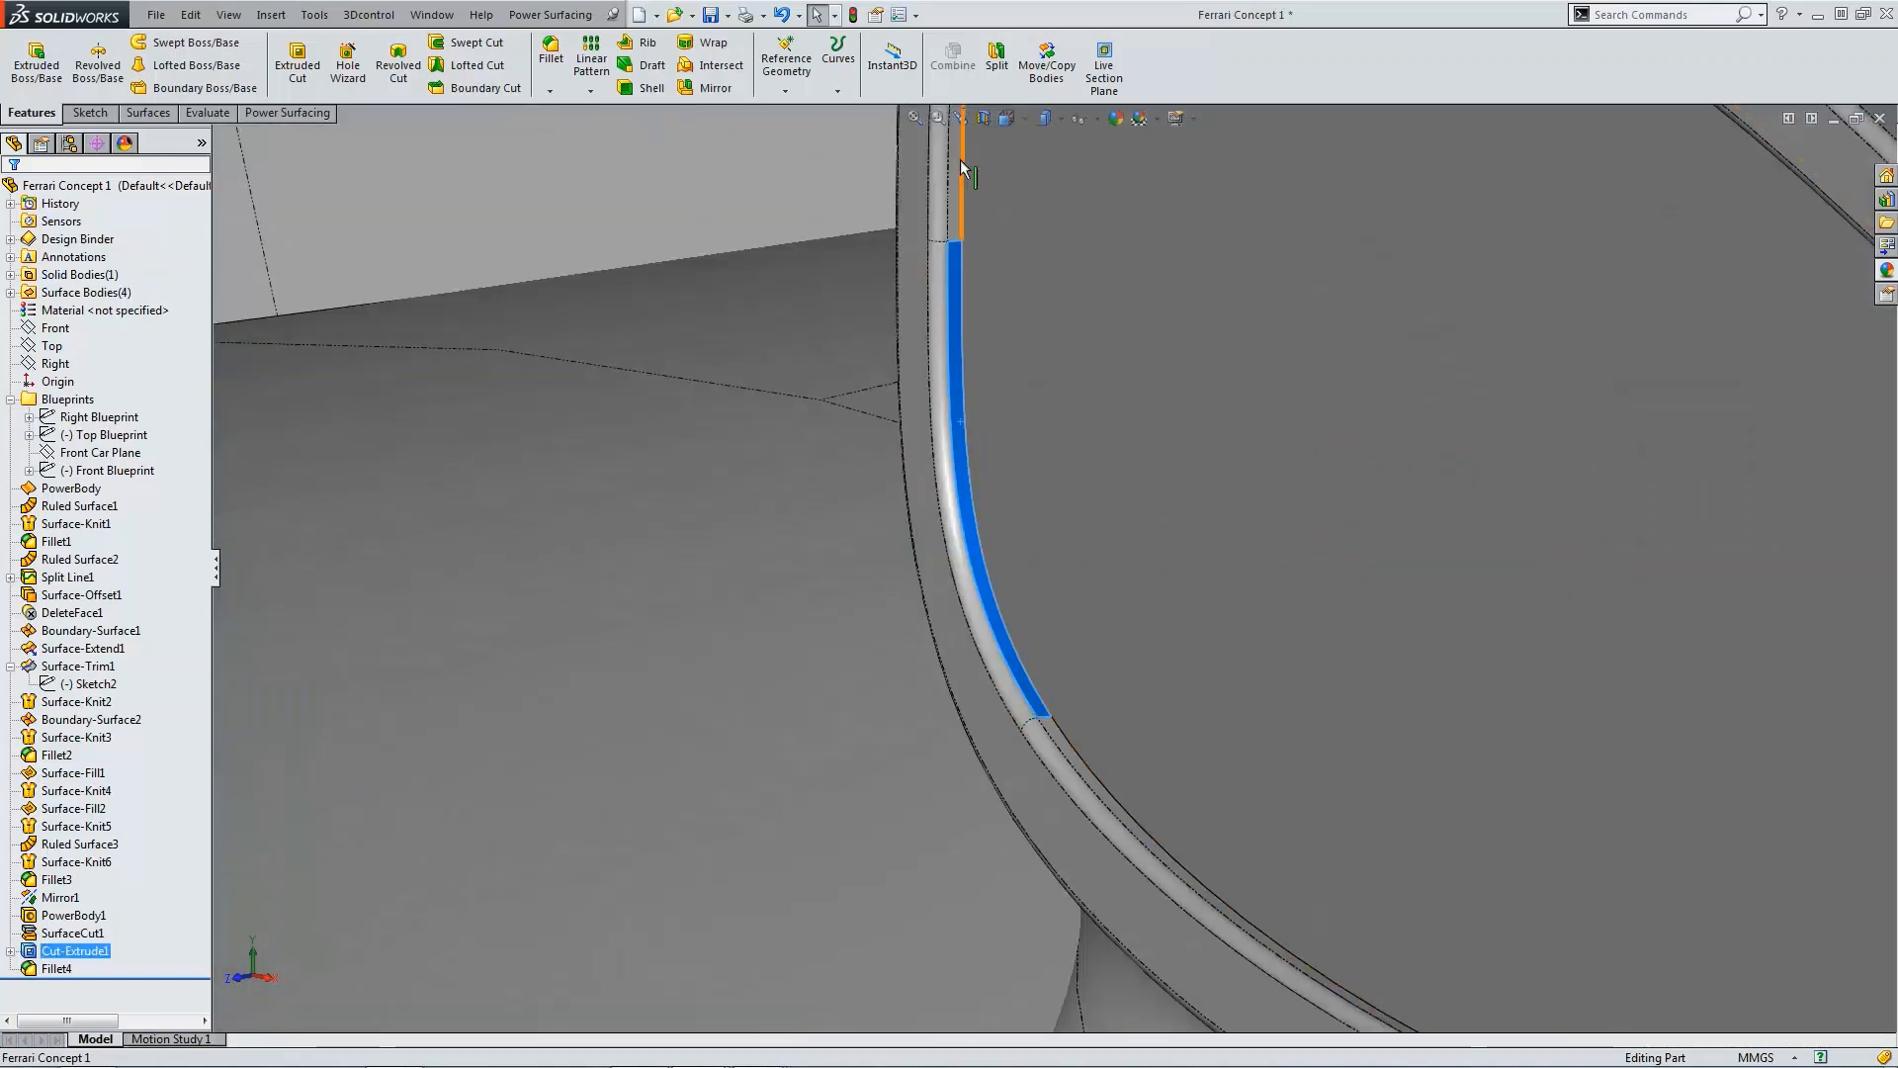
scroll(1088, 415, "up", 6)
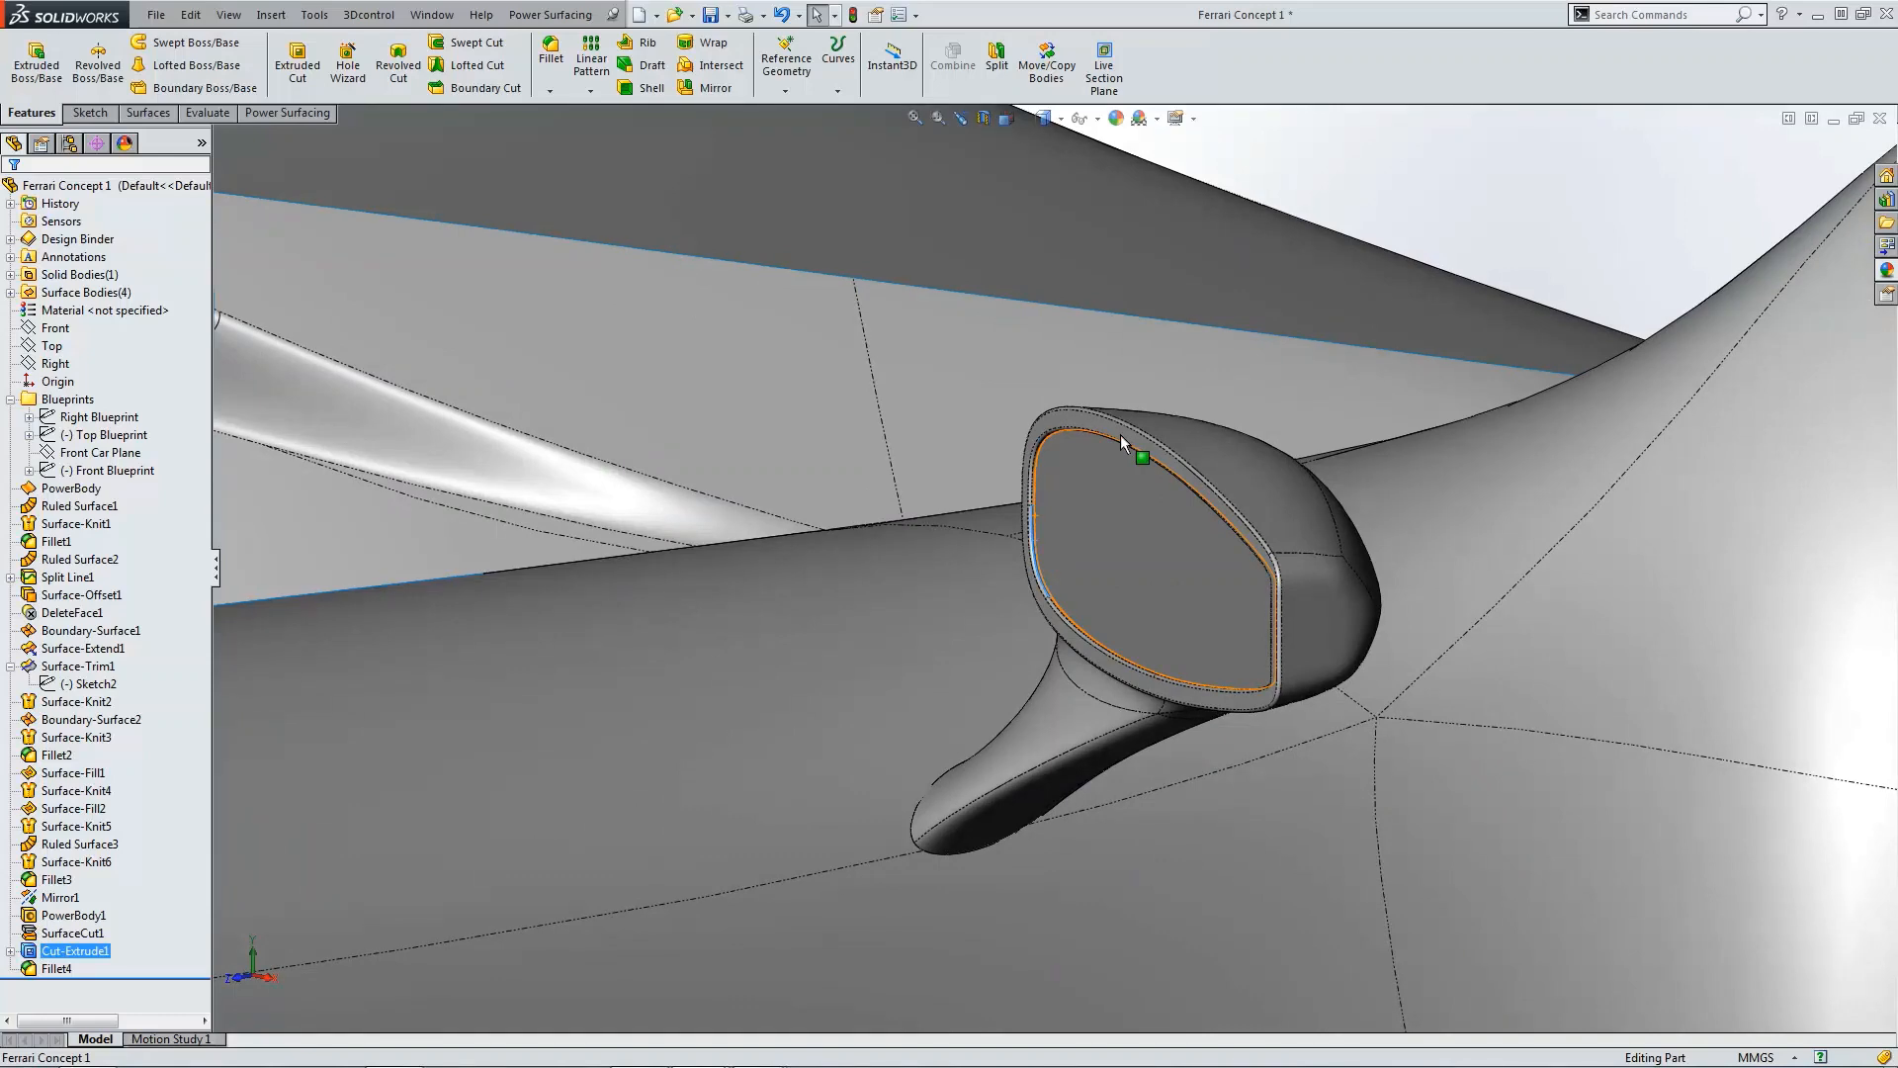
key("ctrl+4")
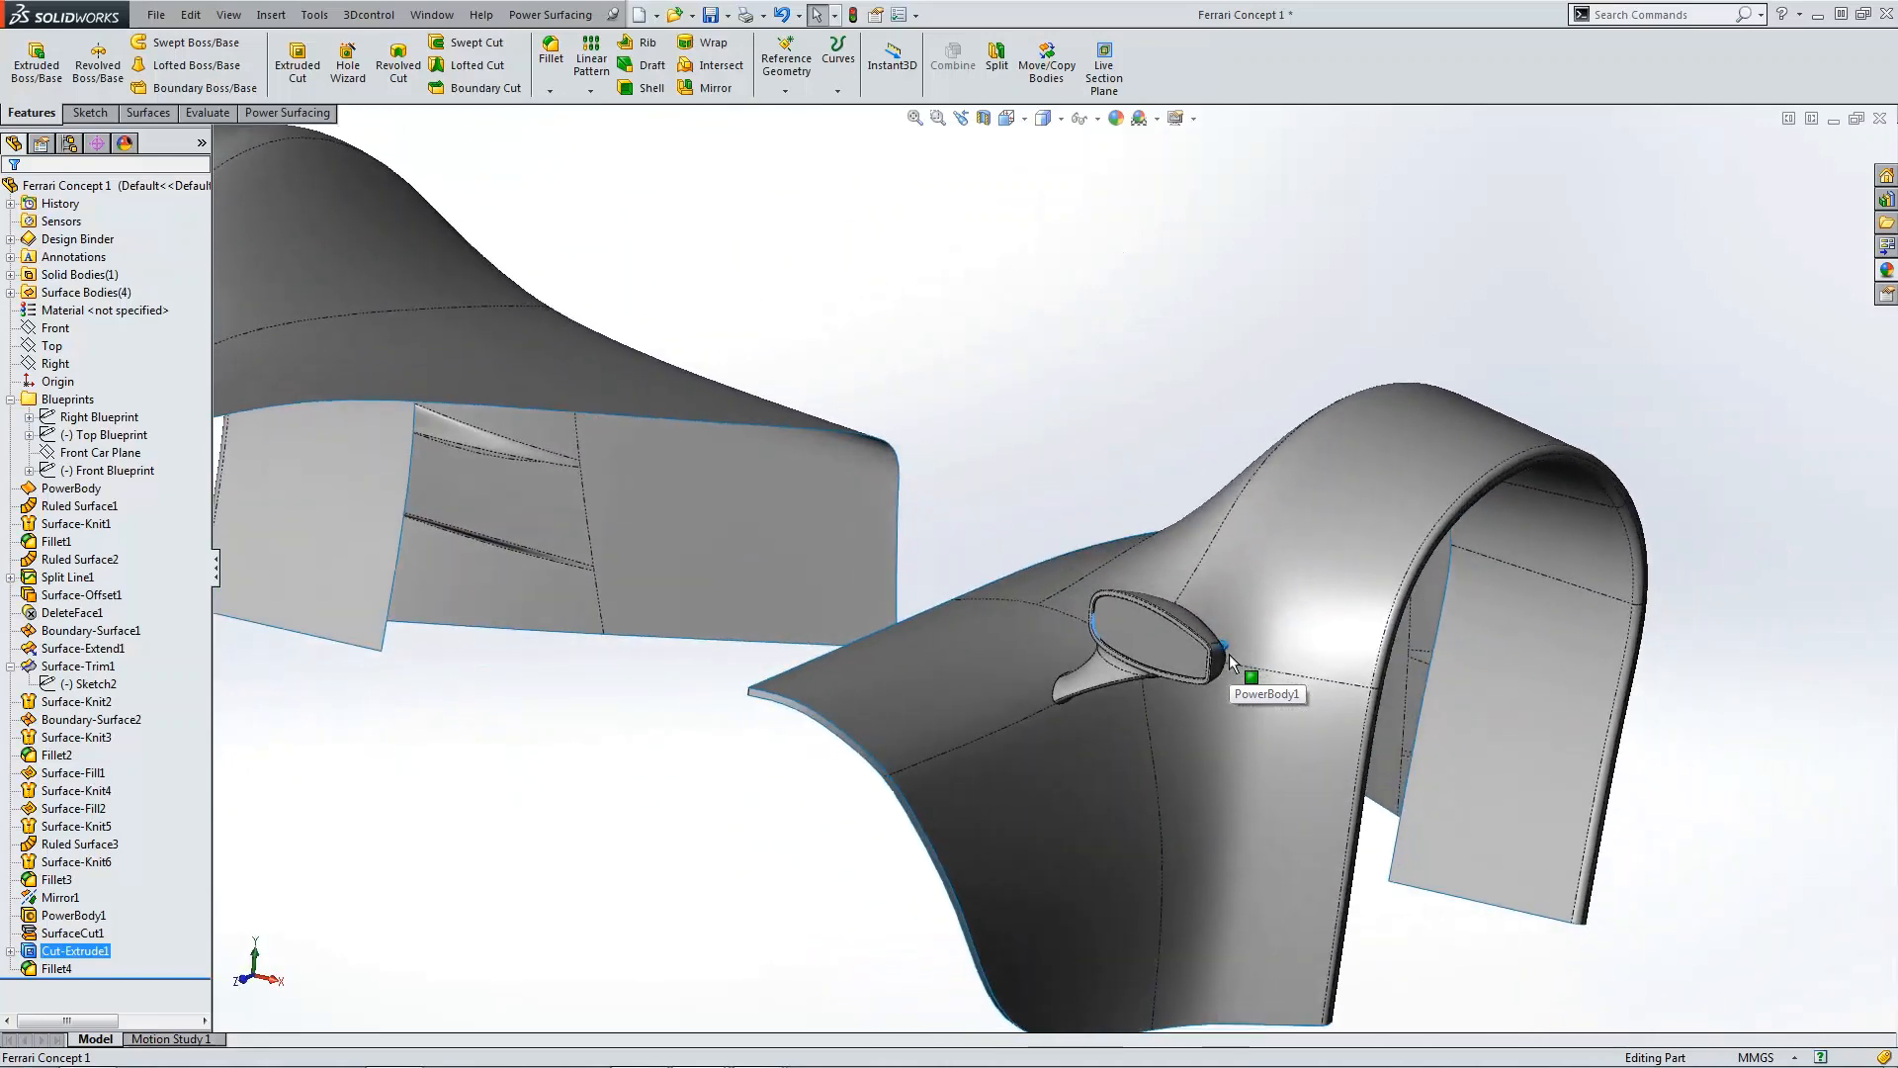
left_click(1153, 383)
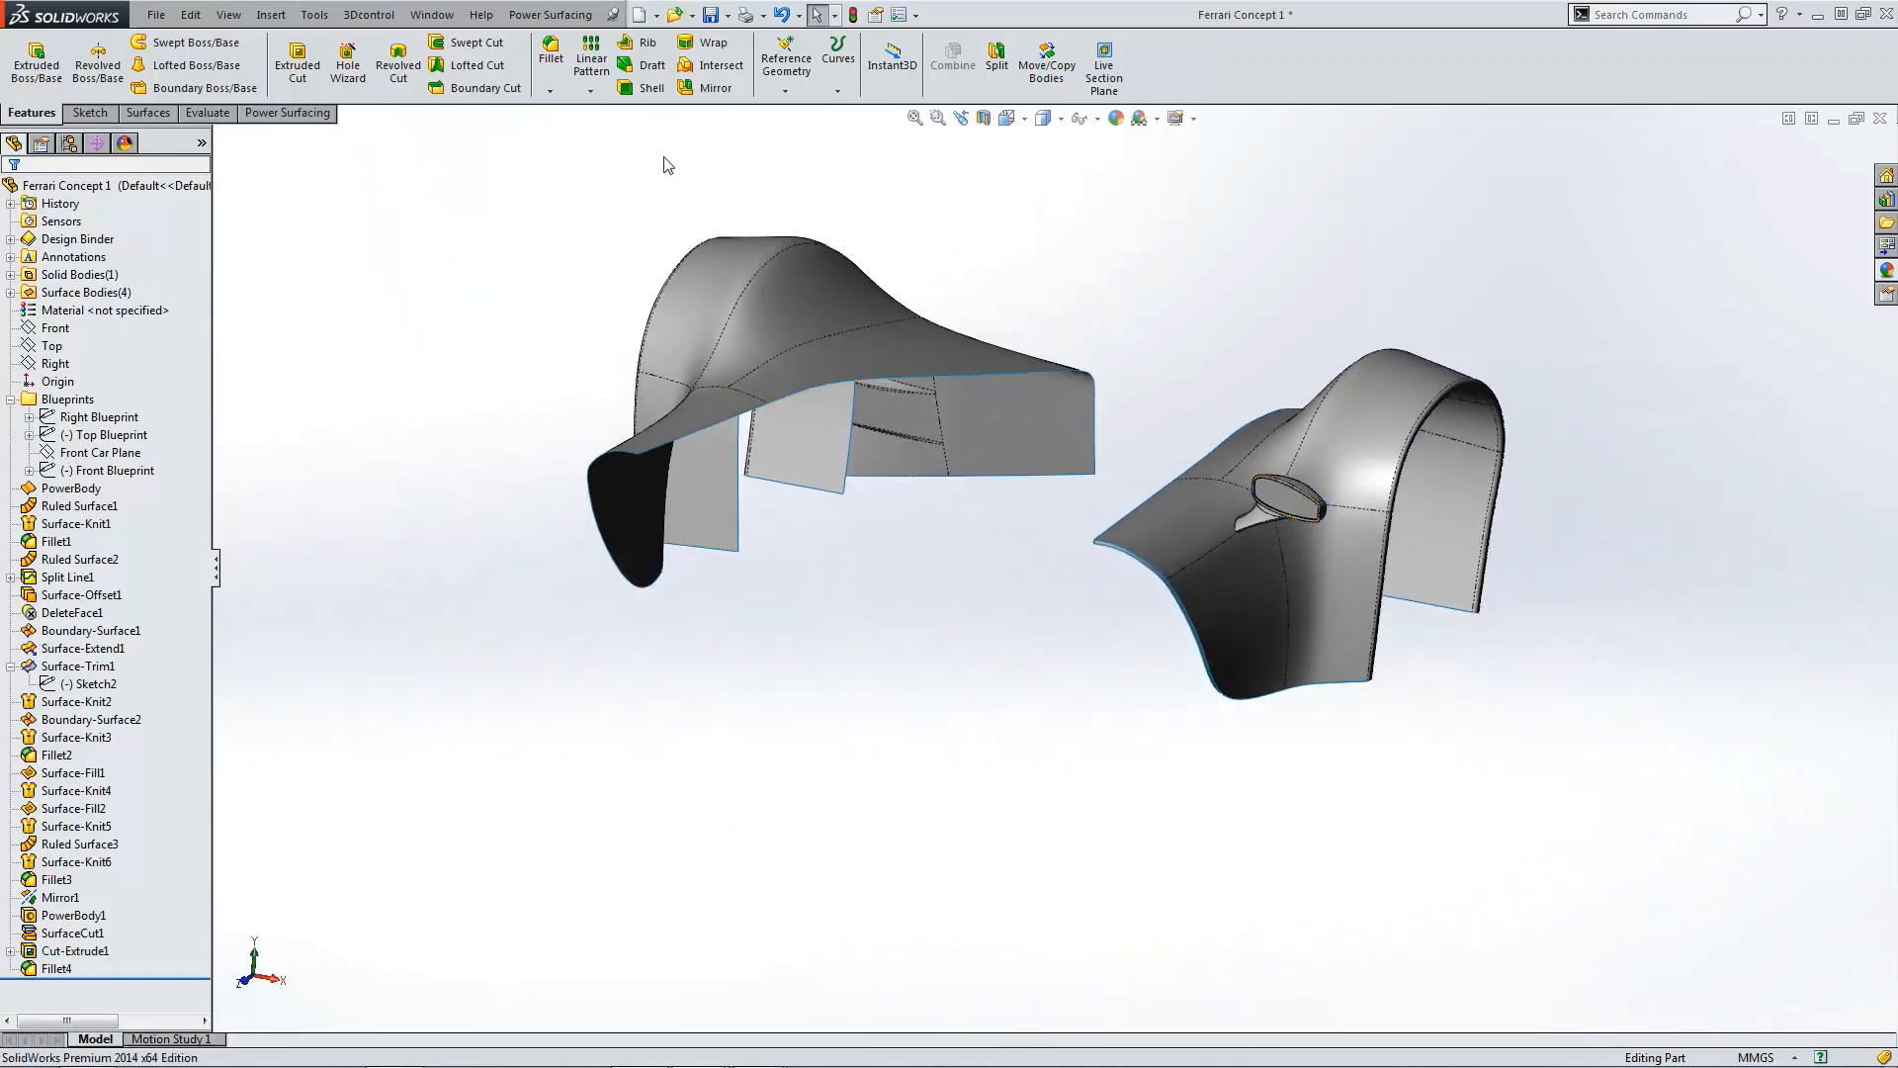
Step: Mirror the PowerBody1 body about the Right plane with Merge solids turned off
left_click(714, 87)
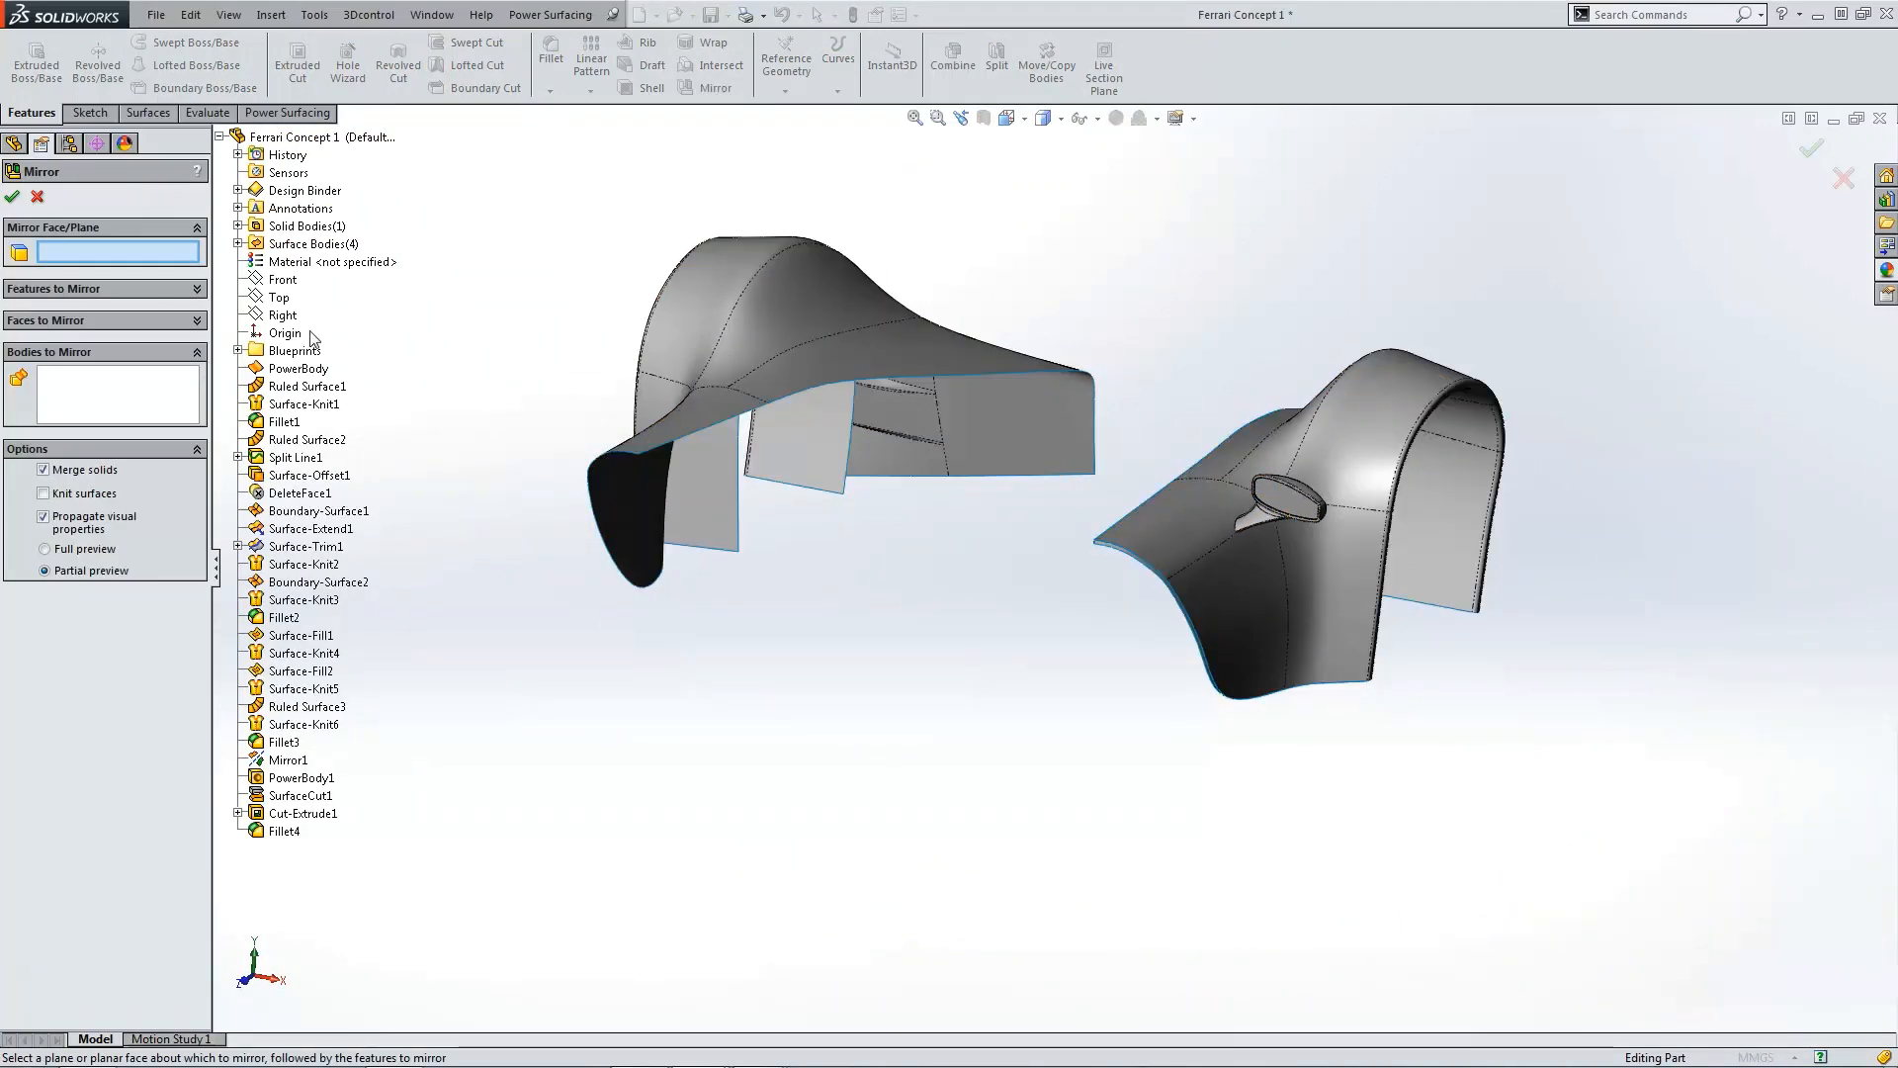
left_click(283, 315)
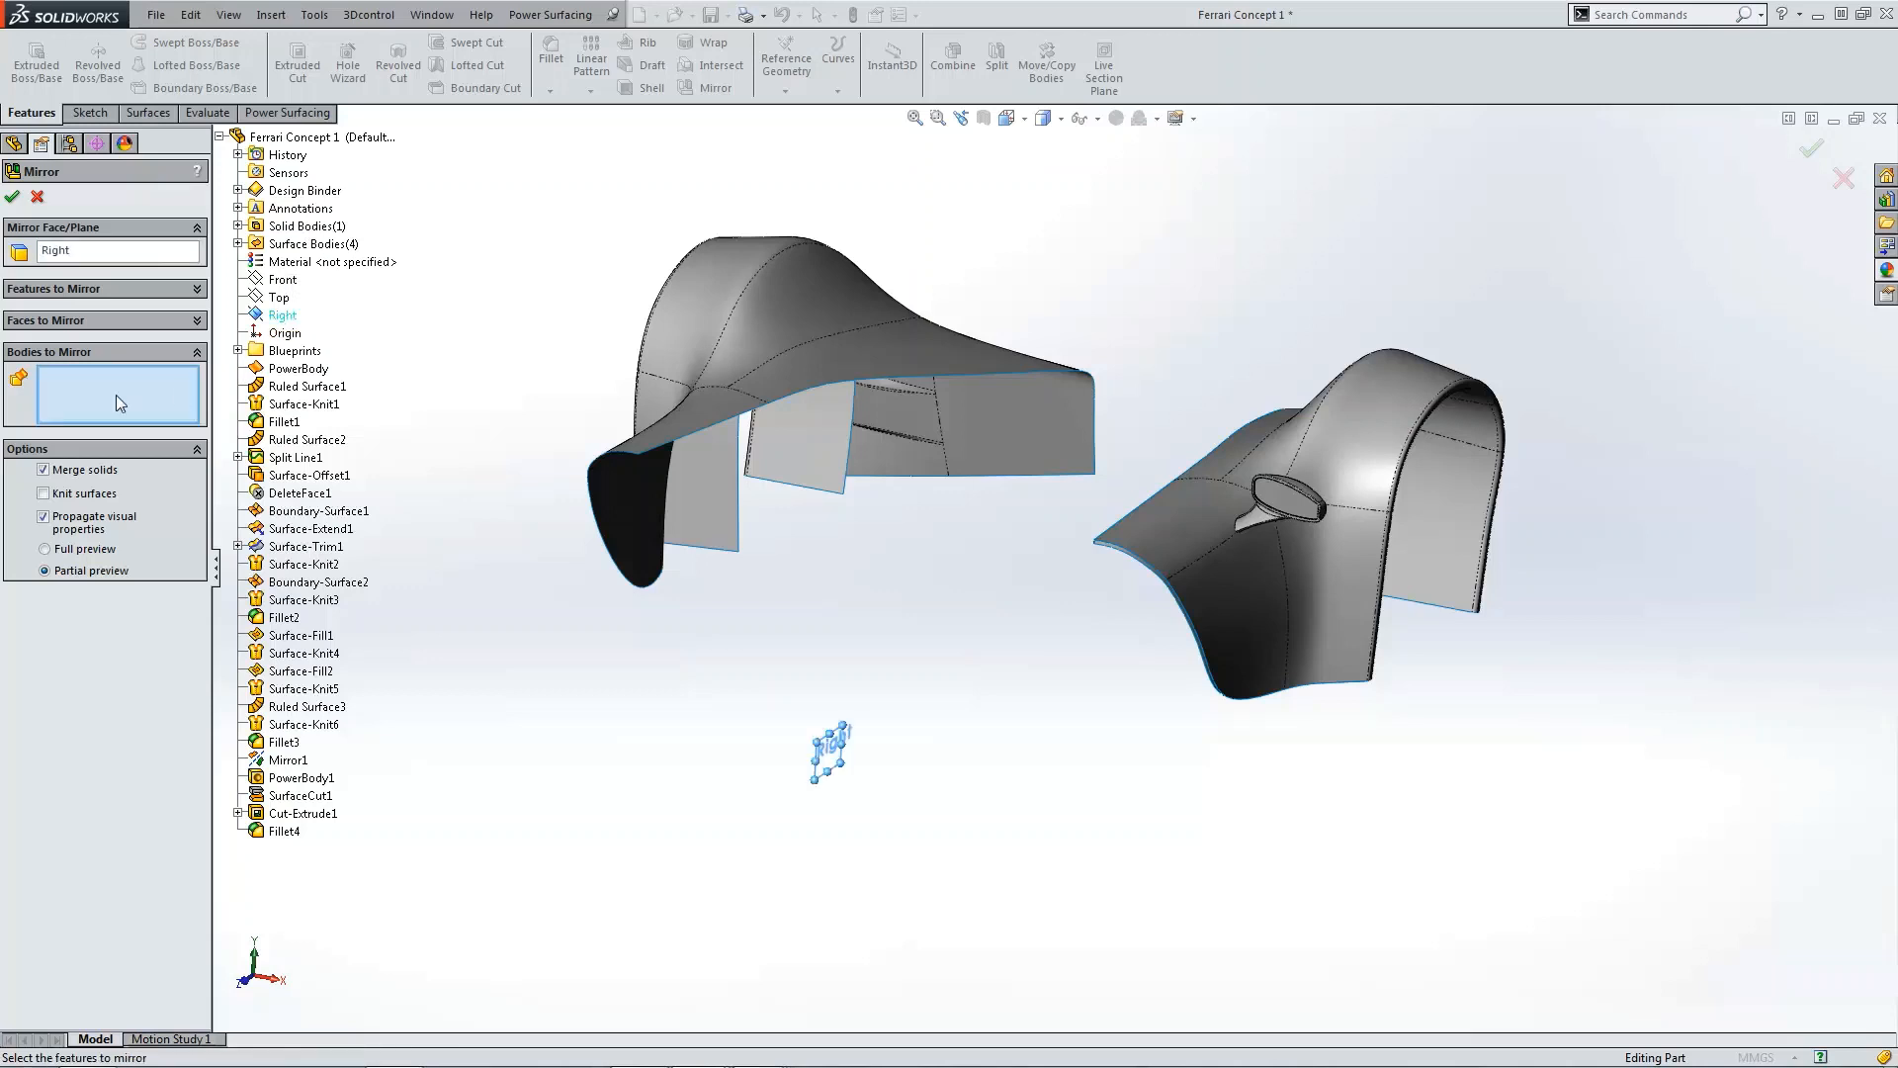
left_click(1303, 505)
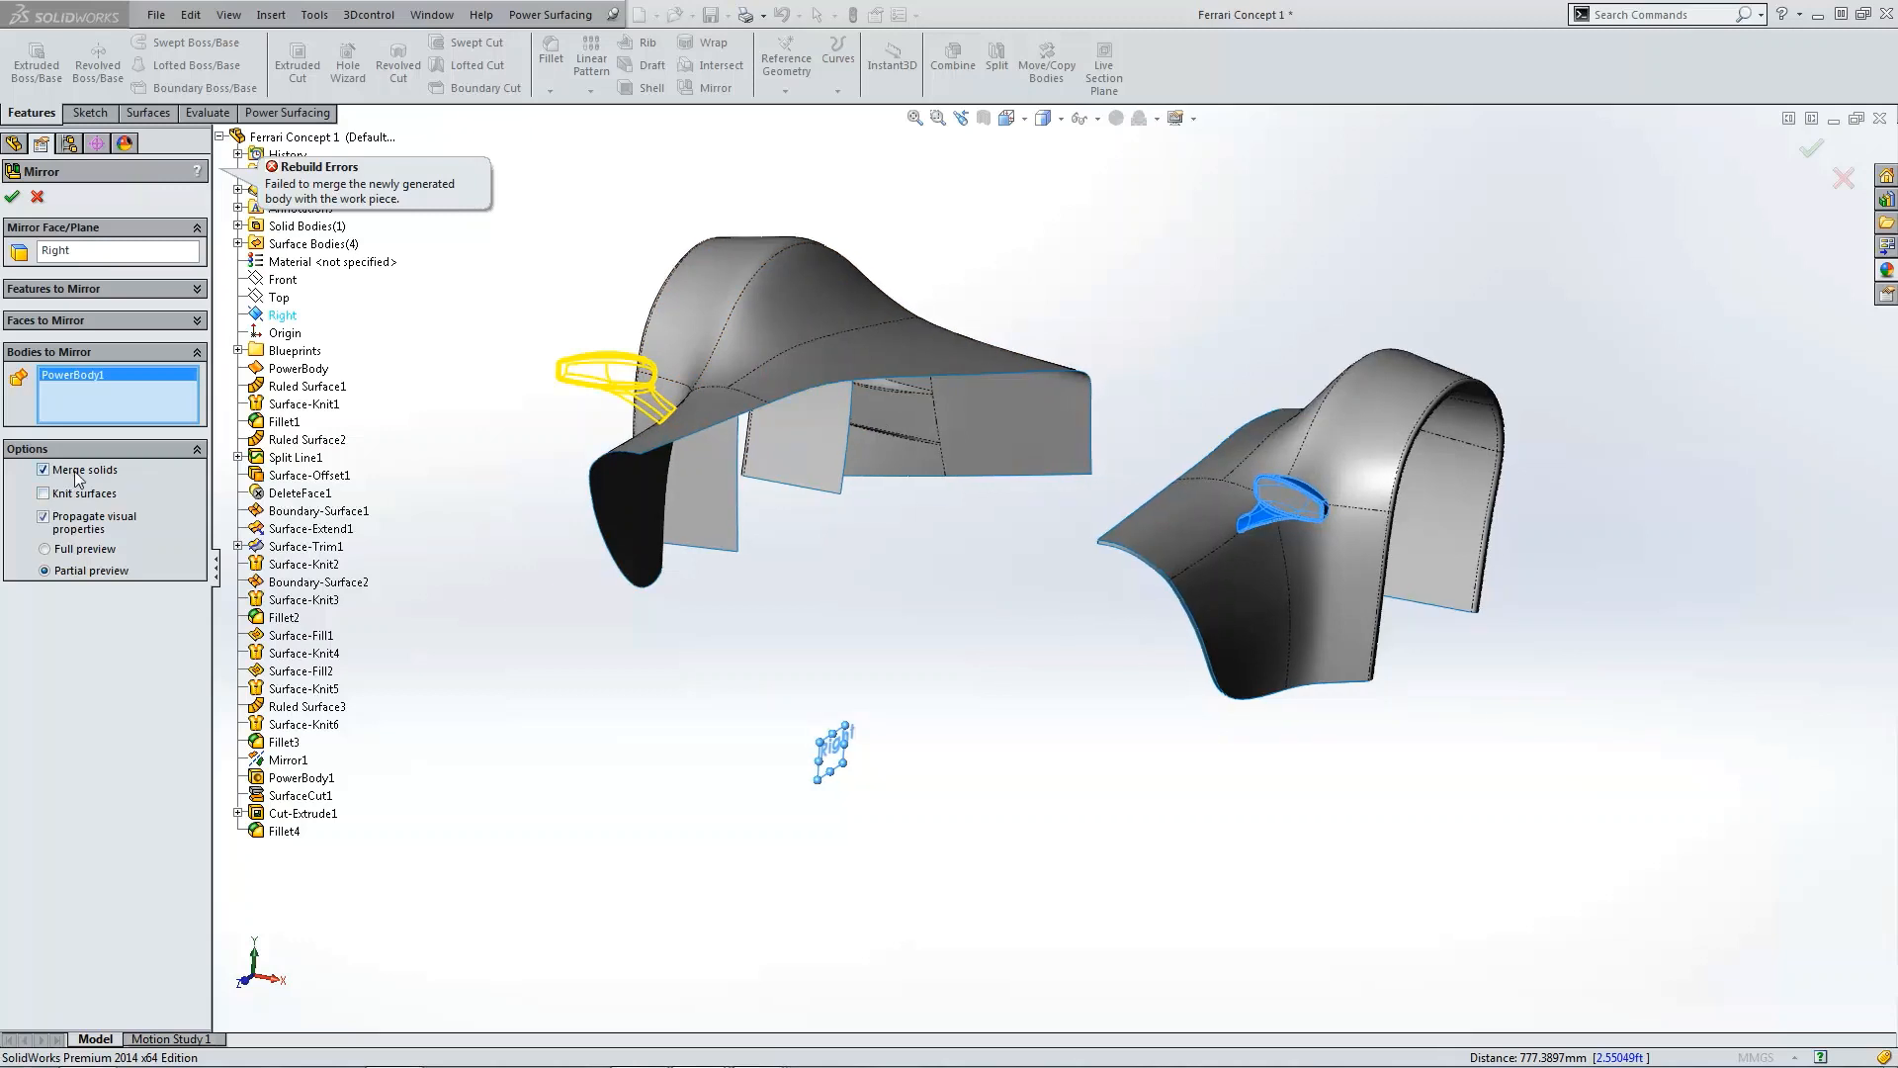
left_click(44, 470)
left_click(12, 196)
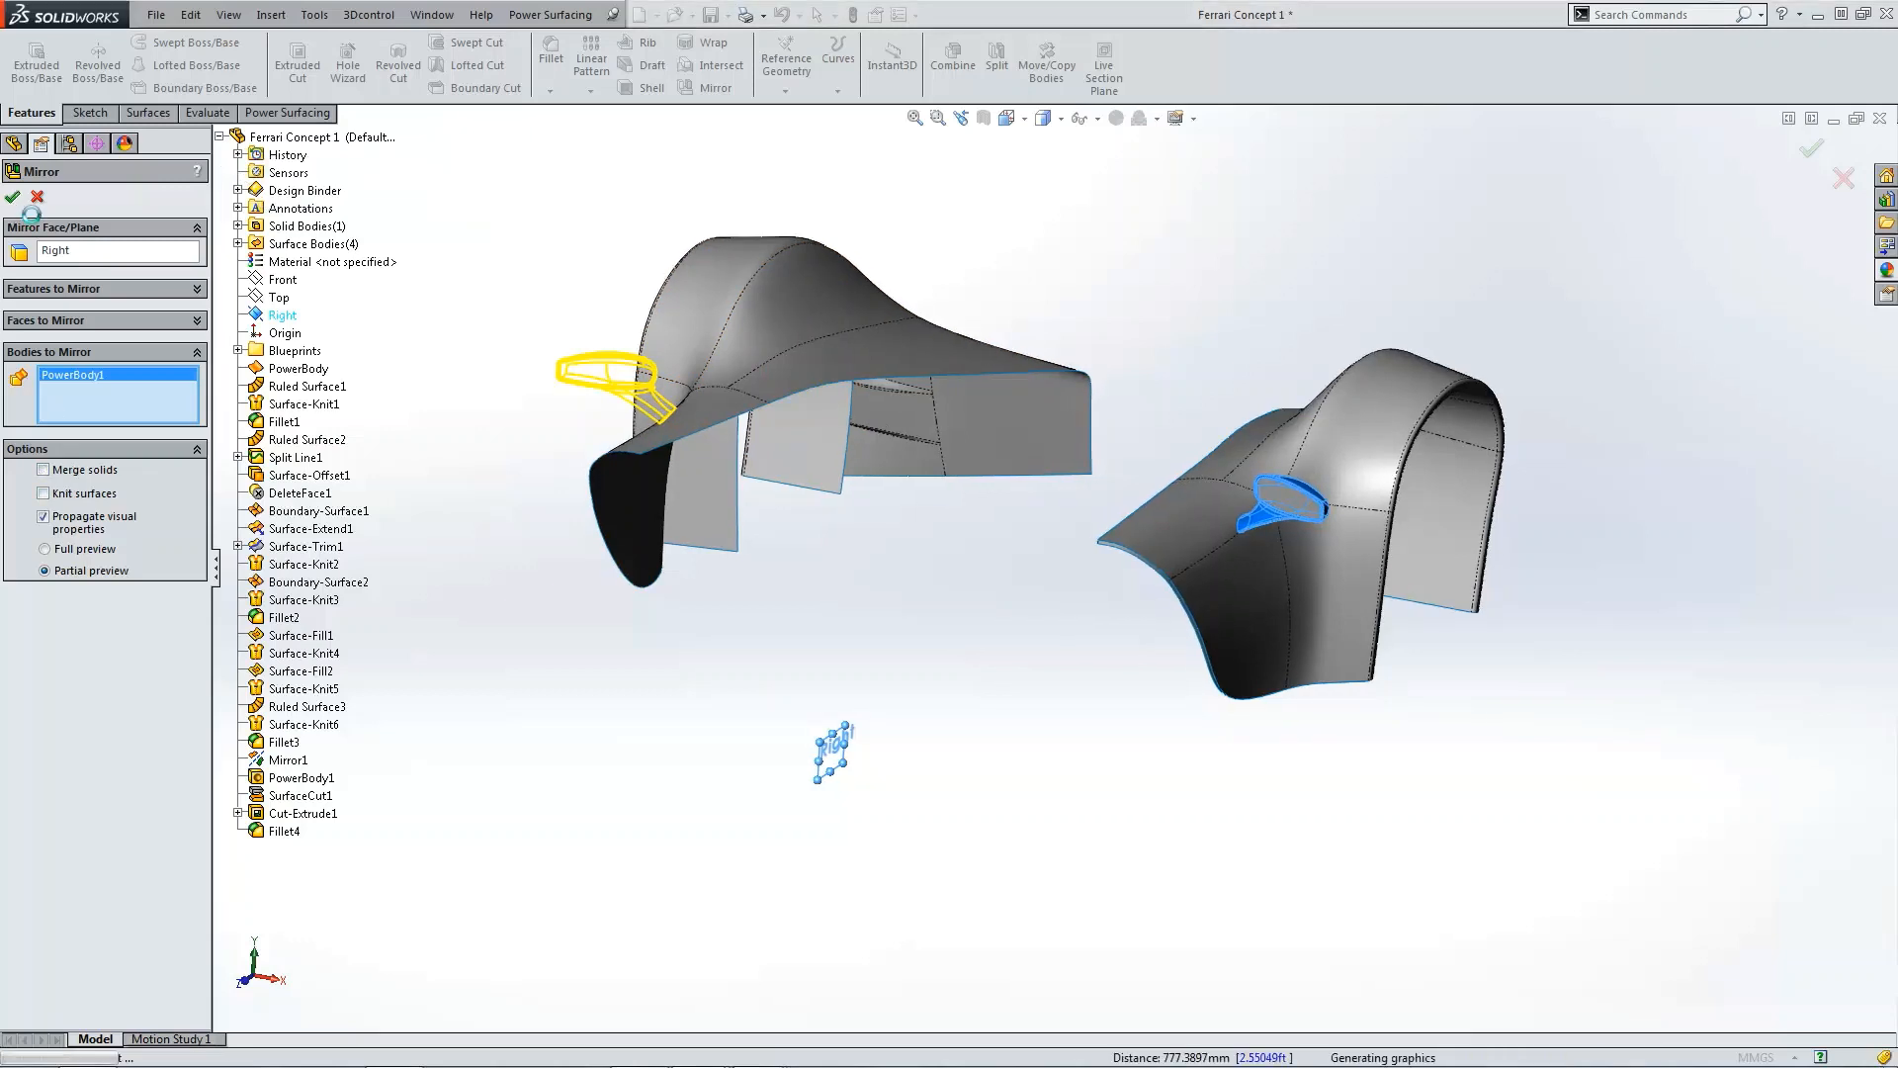
Step: View both mirrored fenders from the top and from another standard view
key("ctrl+5")
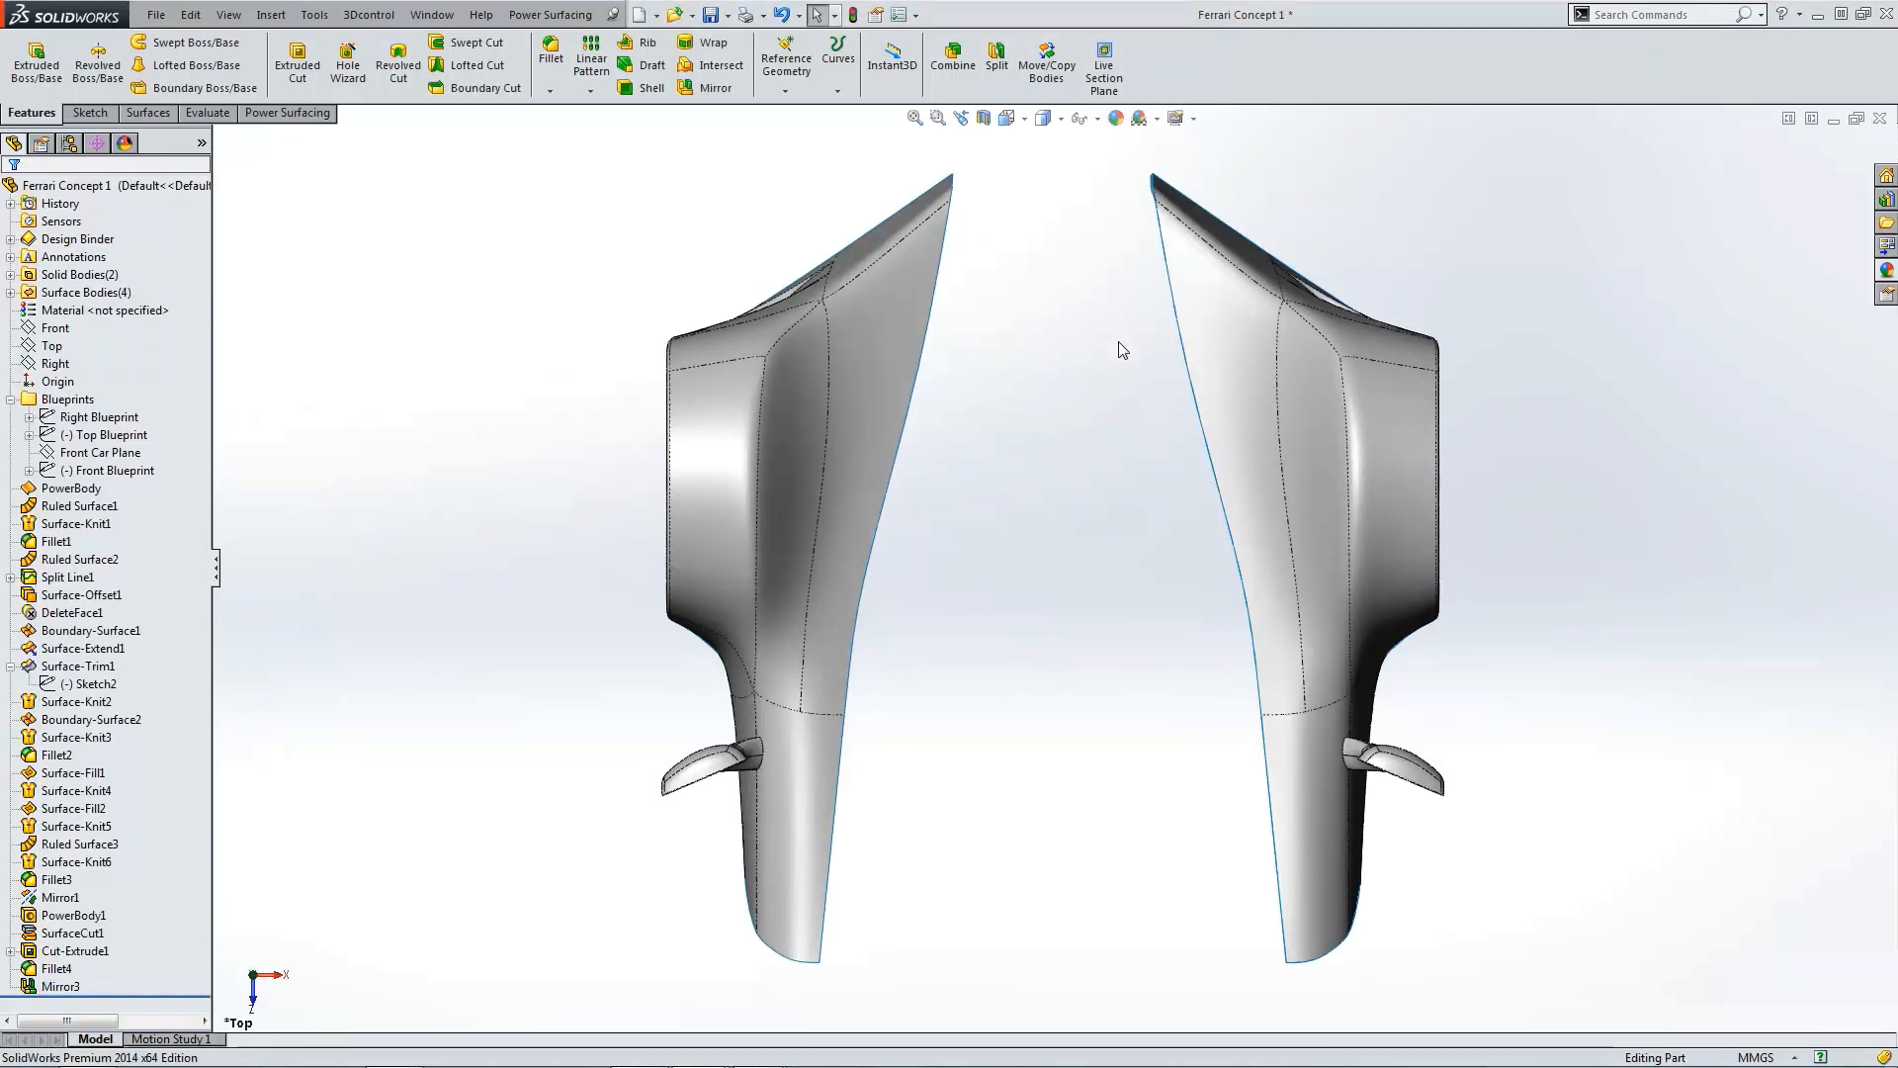
left_click(1006, 118)
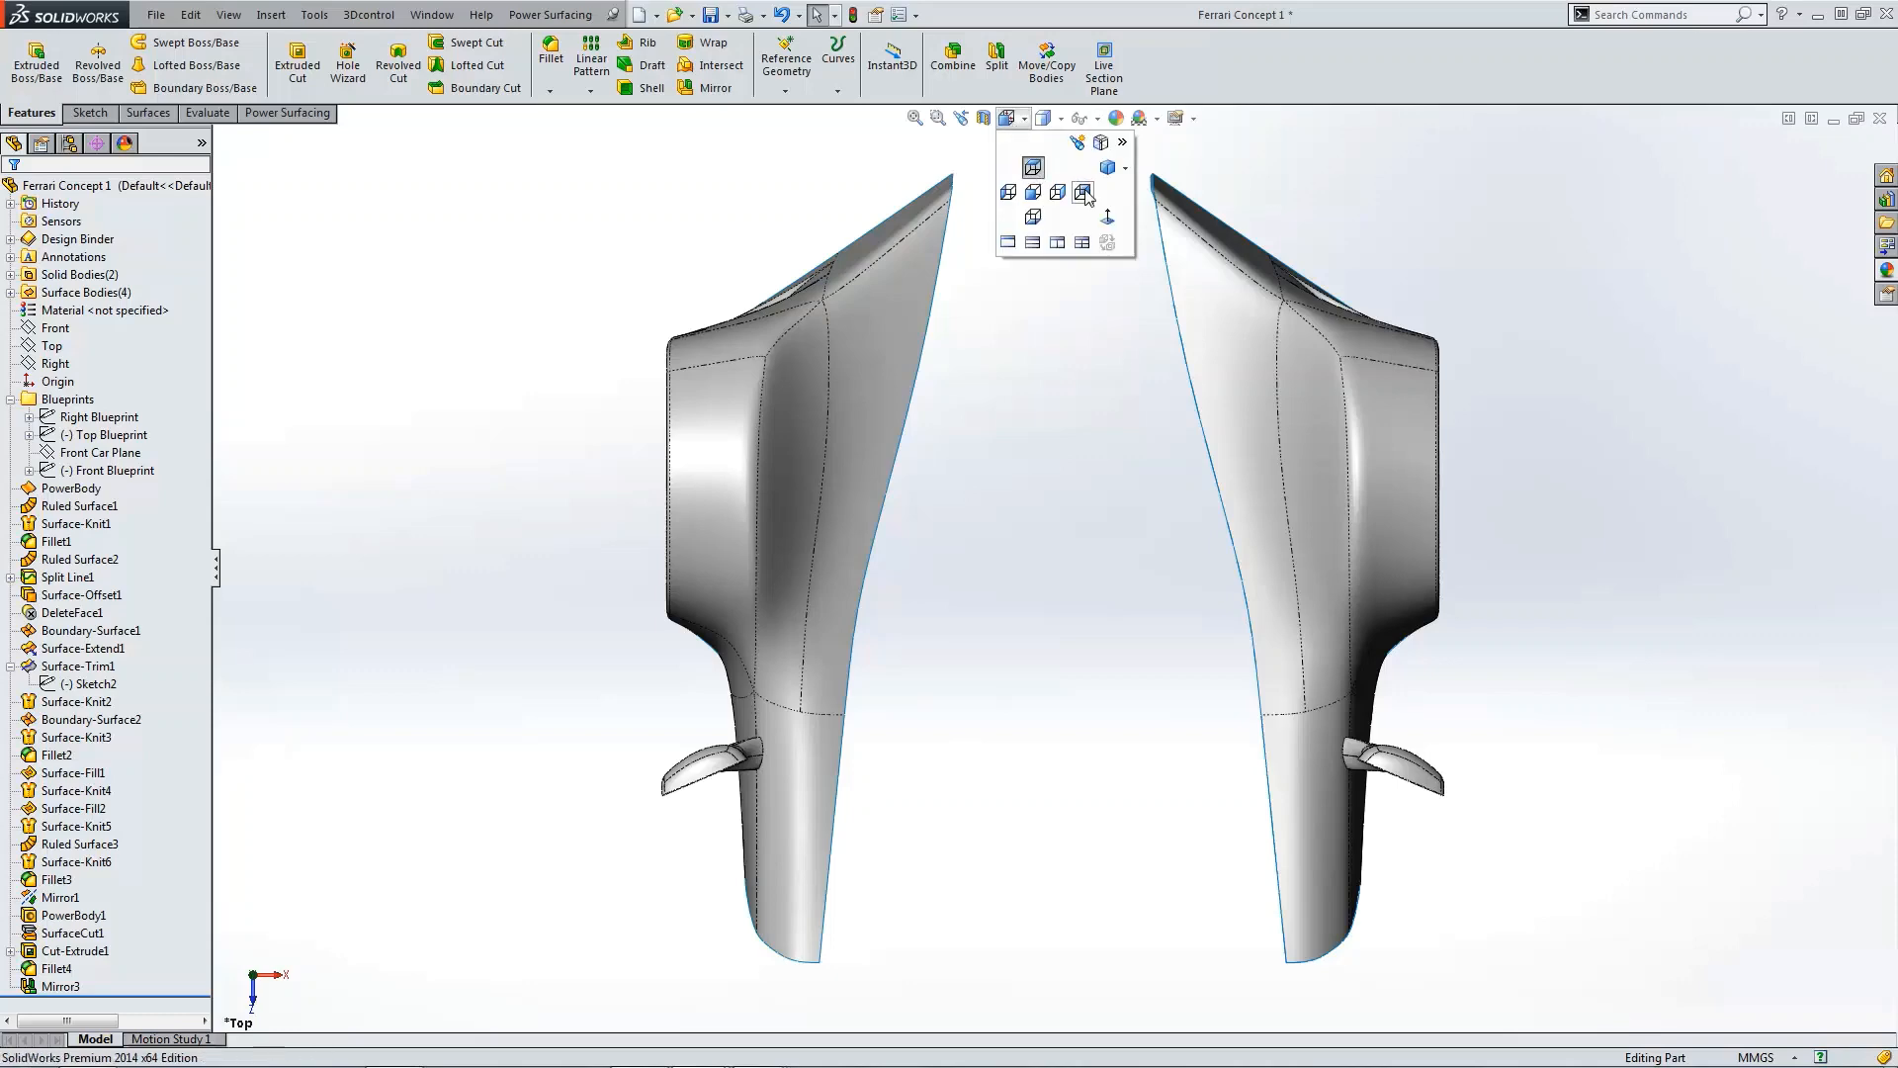
left_click(1083, 191)
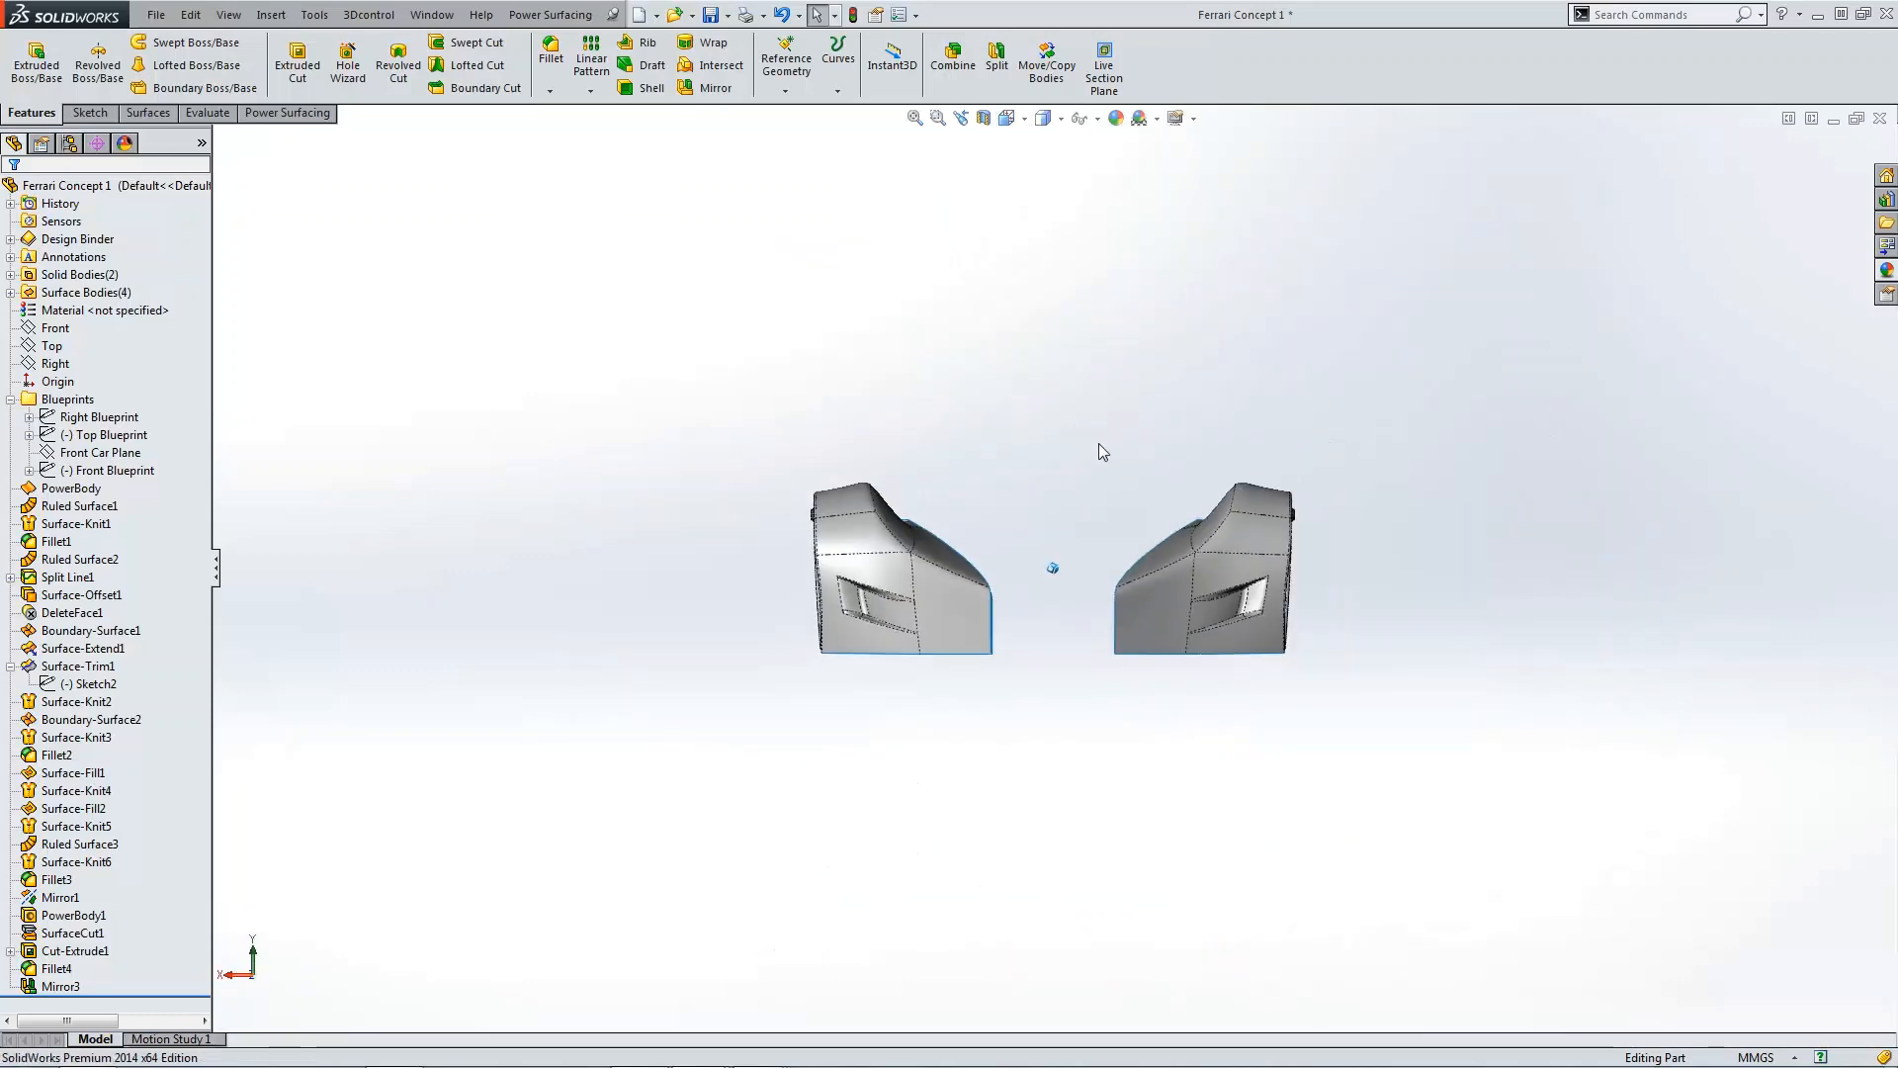
Step: Inspect the two mirrored fenders and the surface bodies list while orbiting and zooming around the model
middle_click_drag(1100, 447, 942, 503)
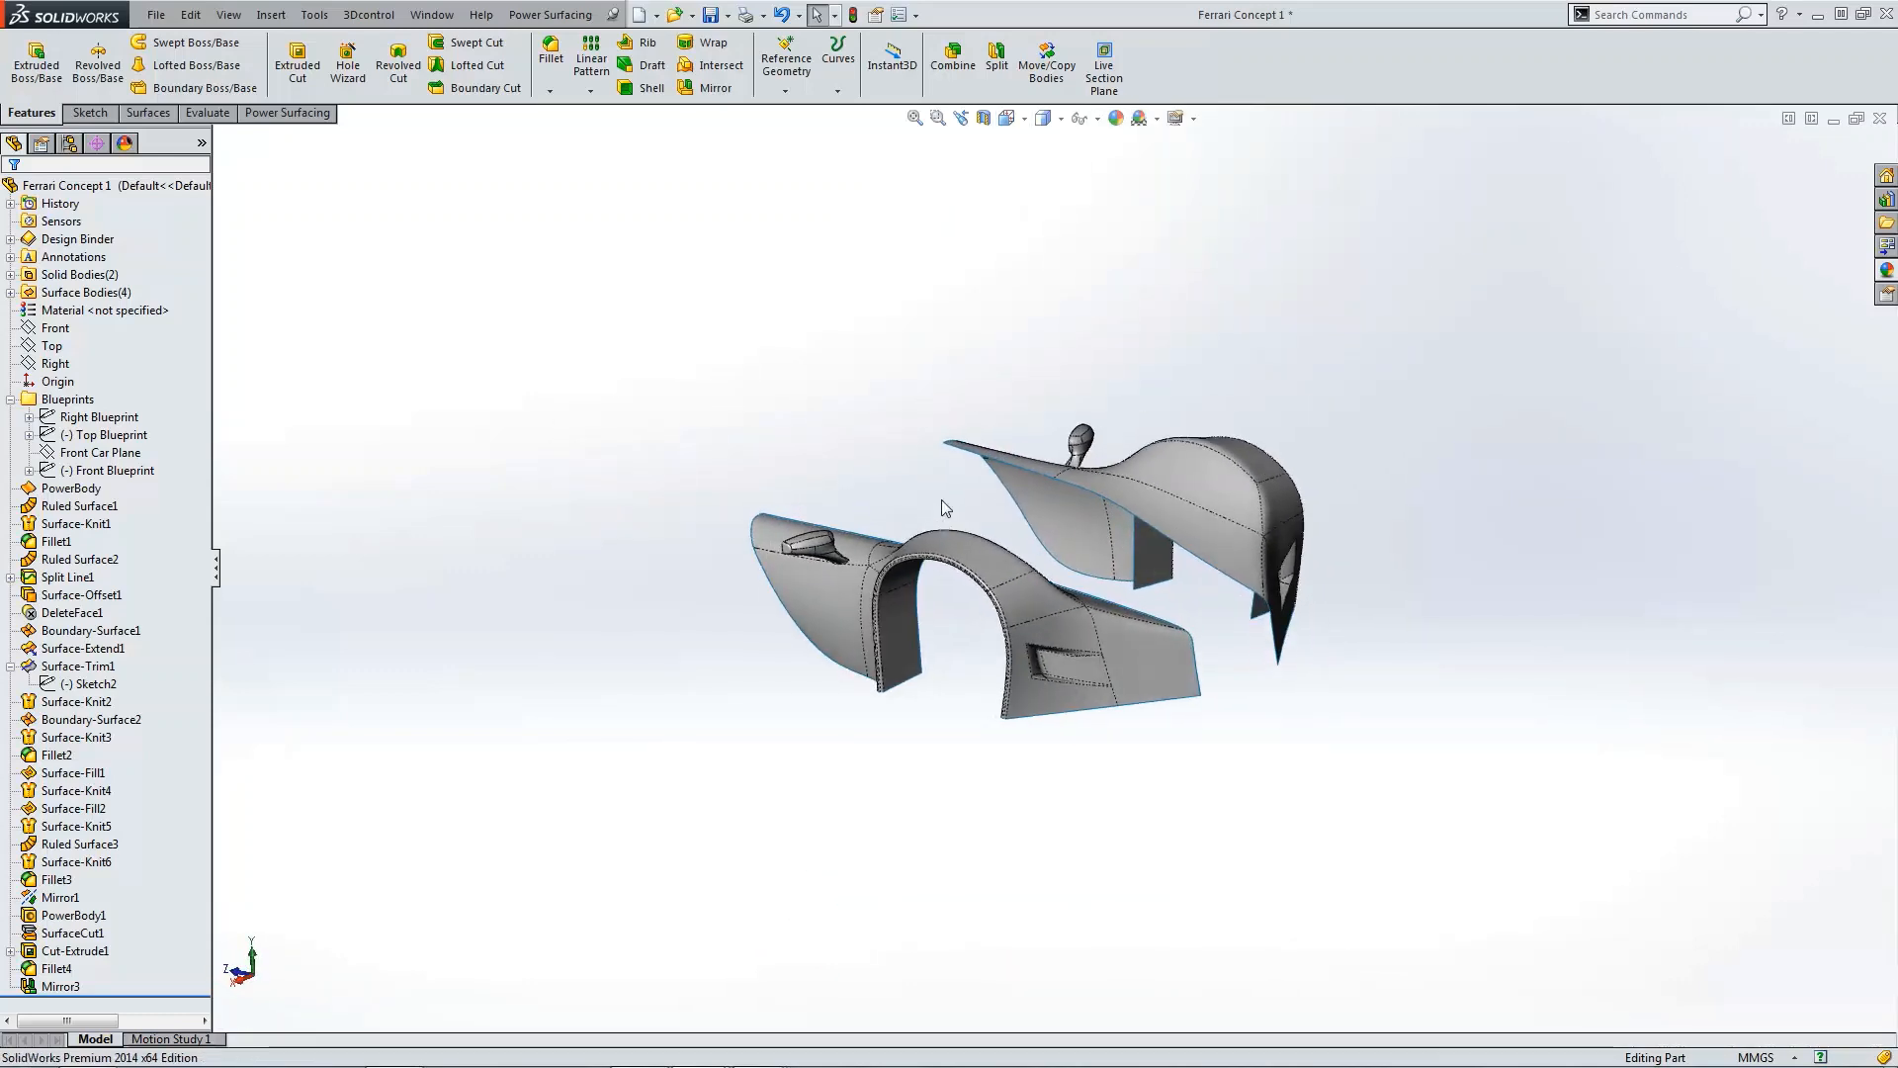
left_click(9, 293)
left_click(99, 310)
left_click(54, 343, "ctrl")
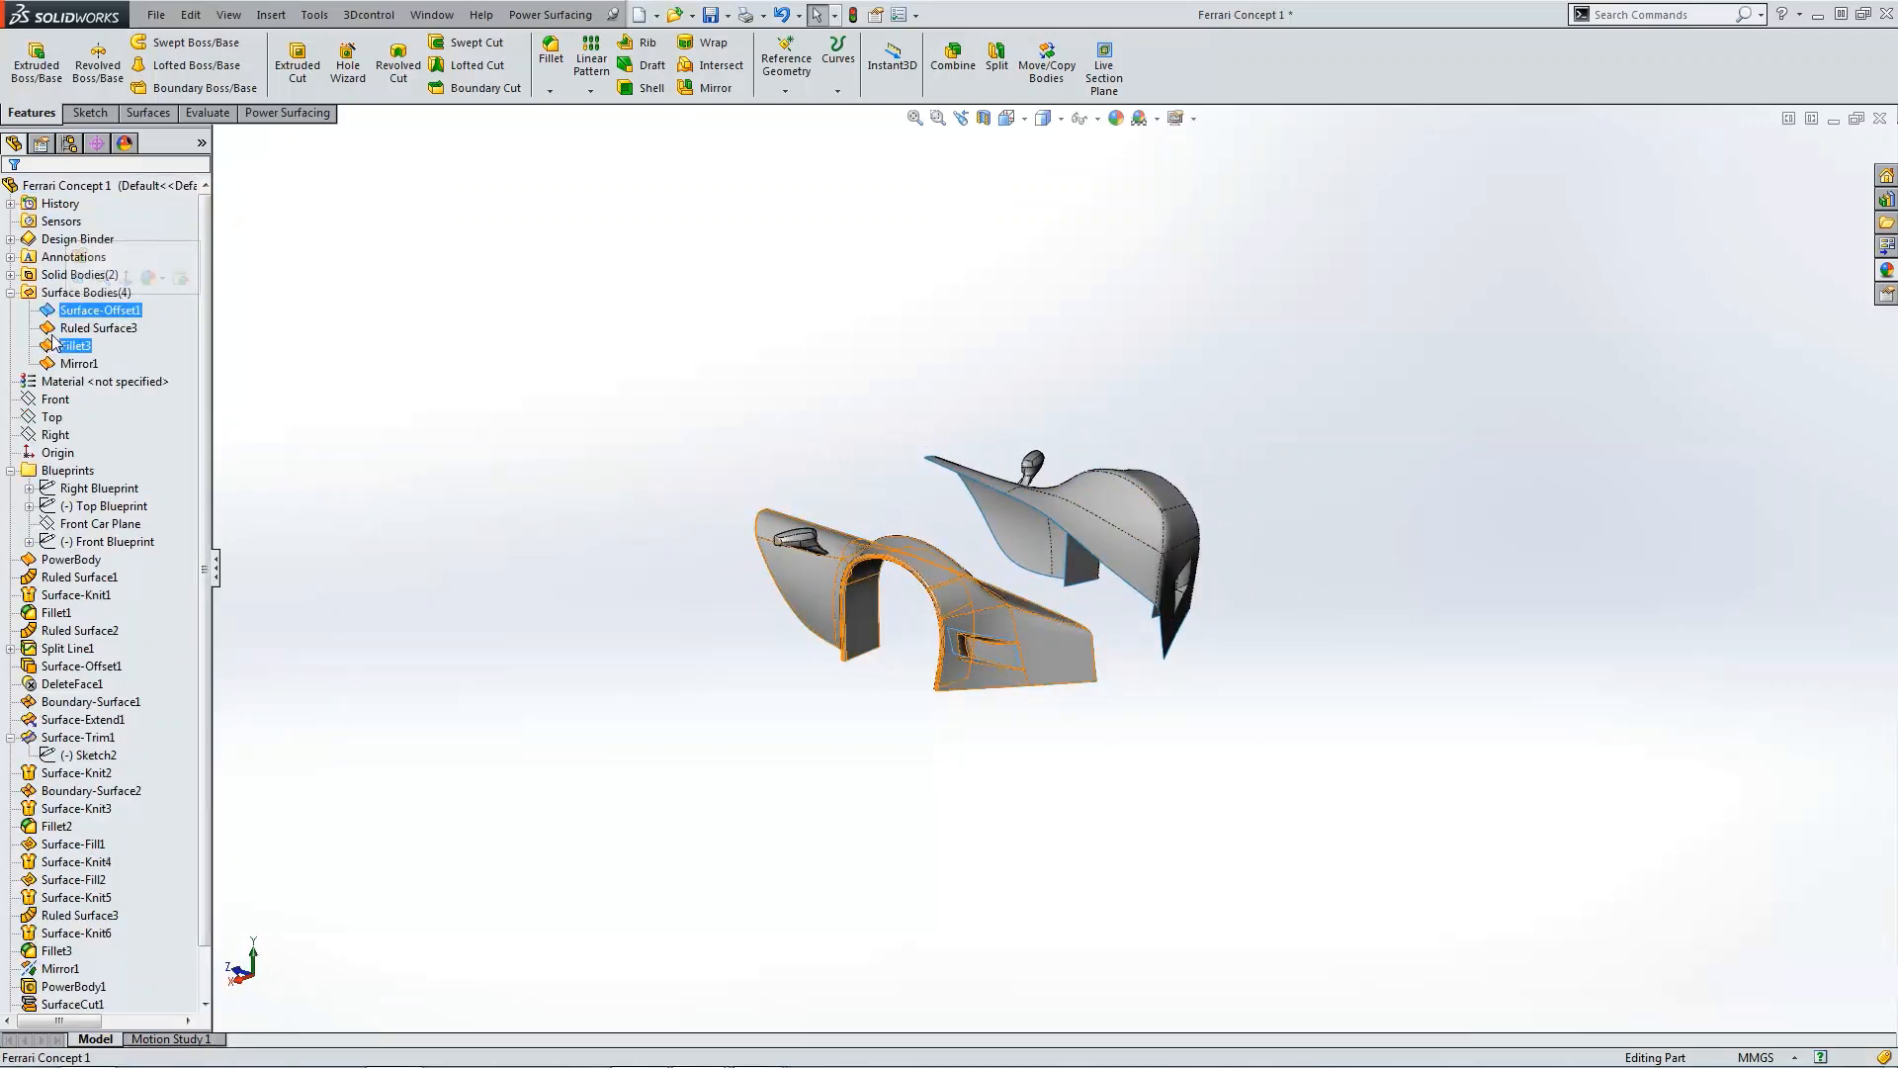
left_click(79, 278)
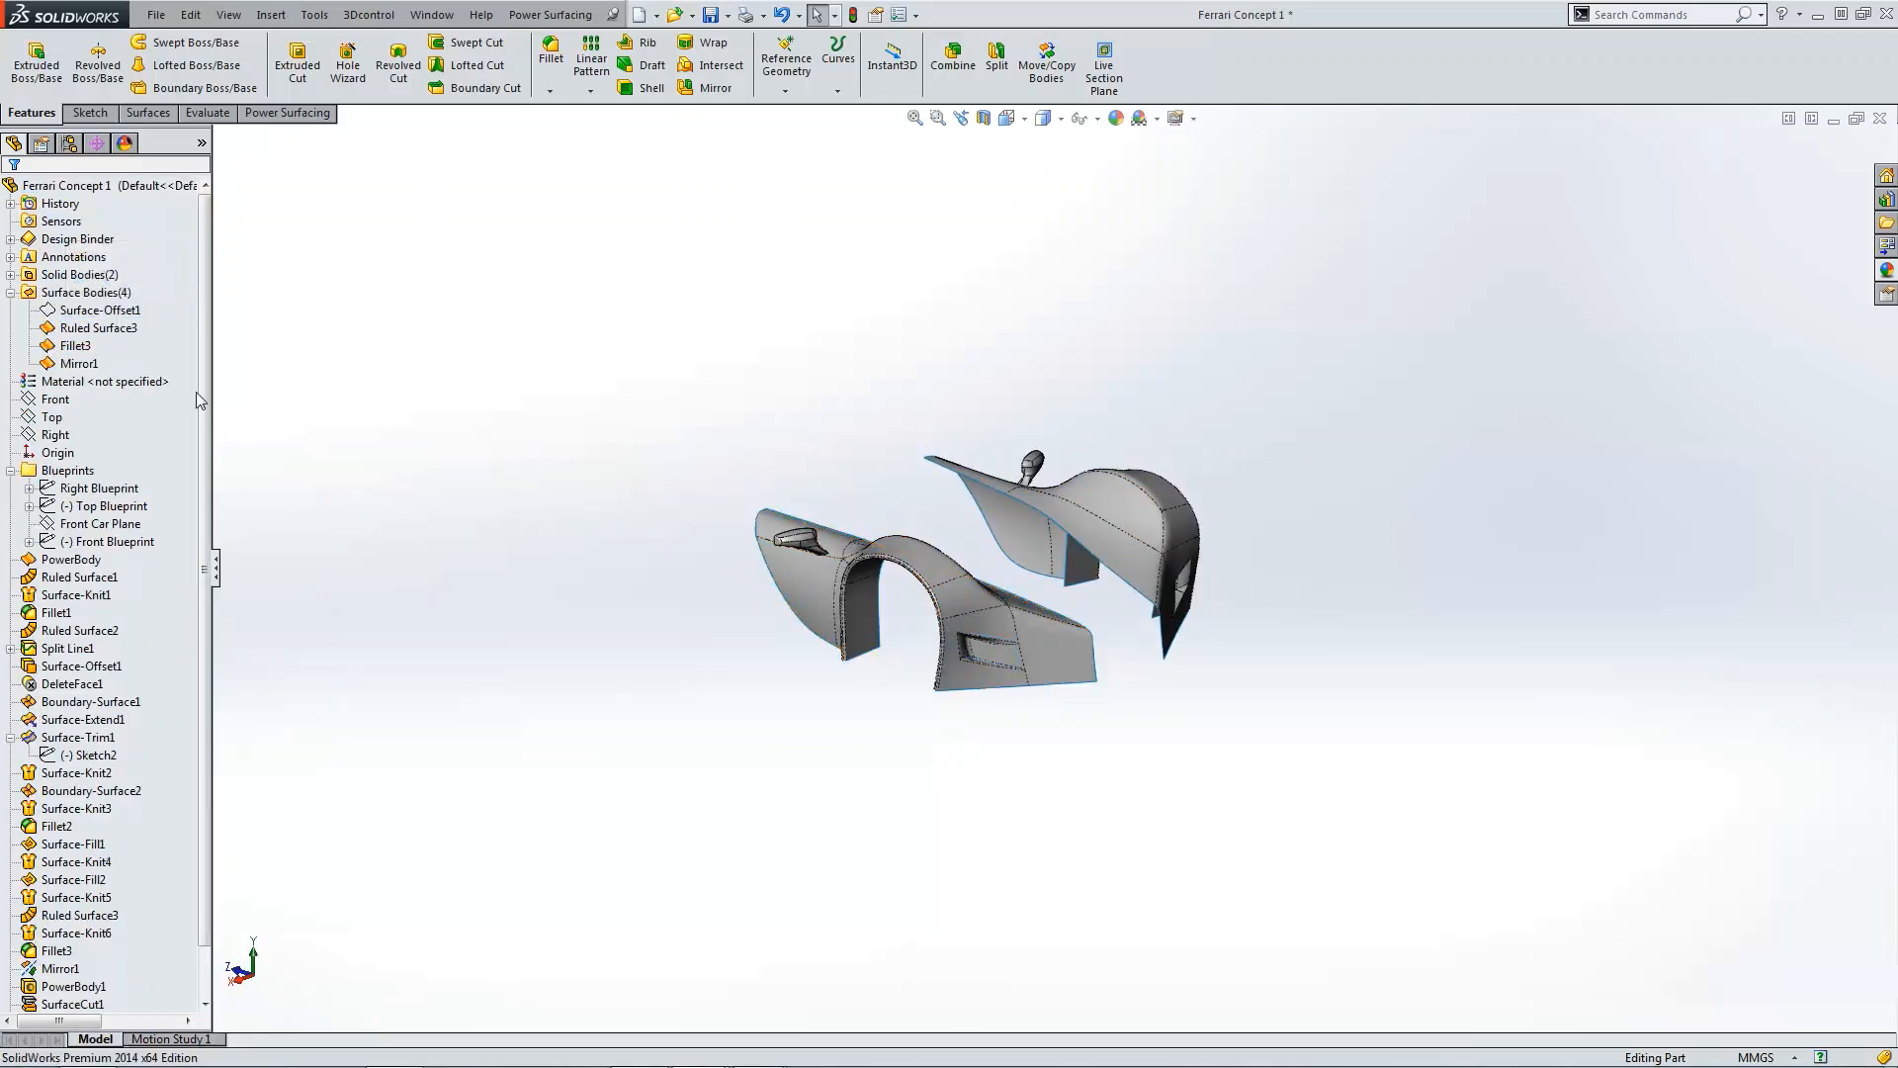
left_click(11, 293)
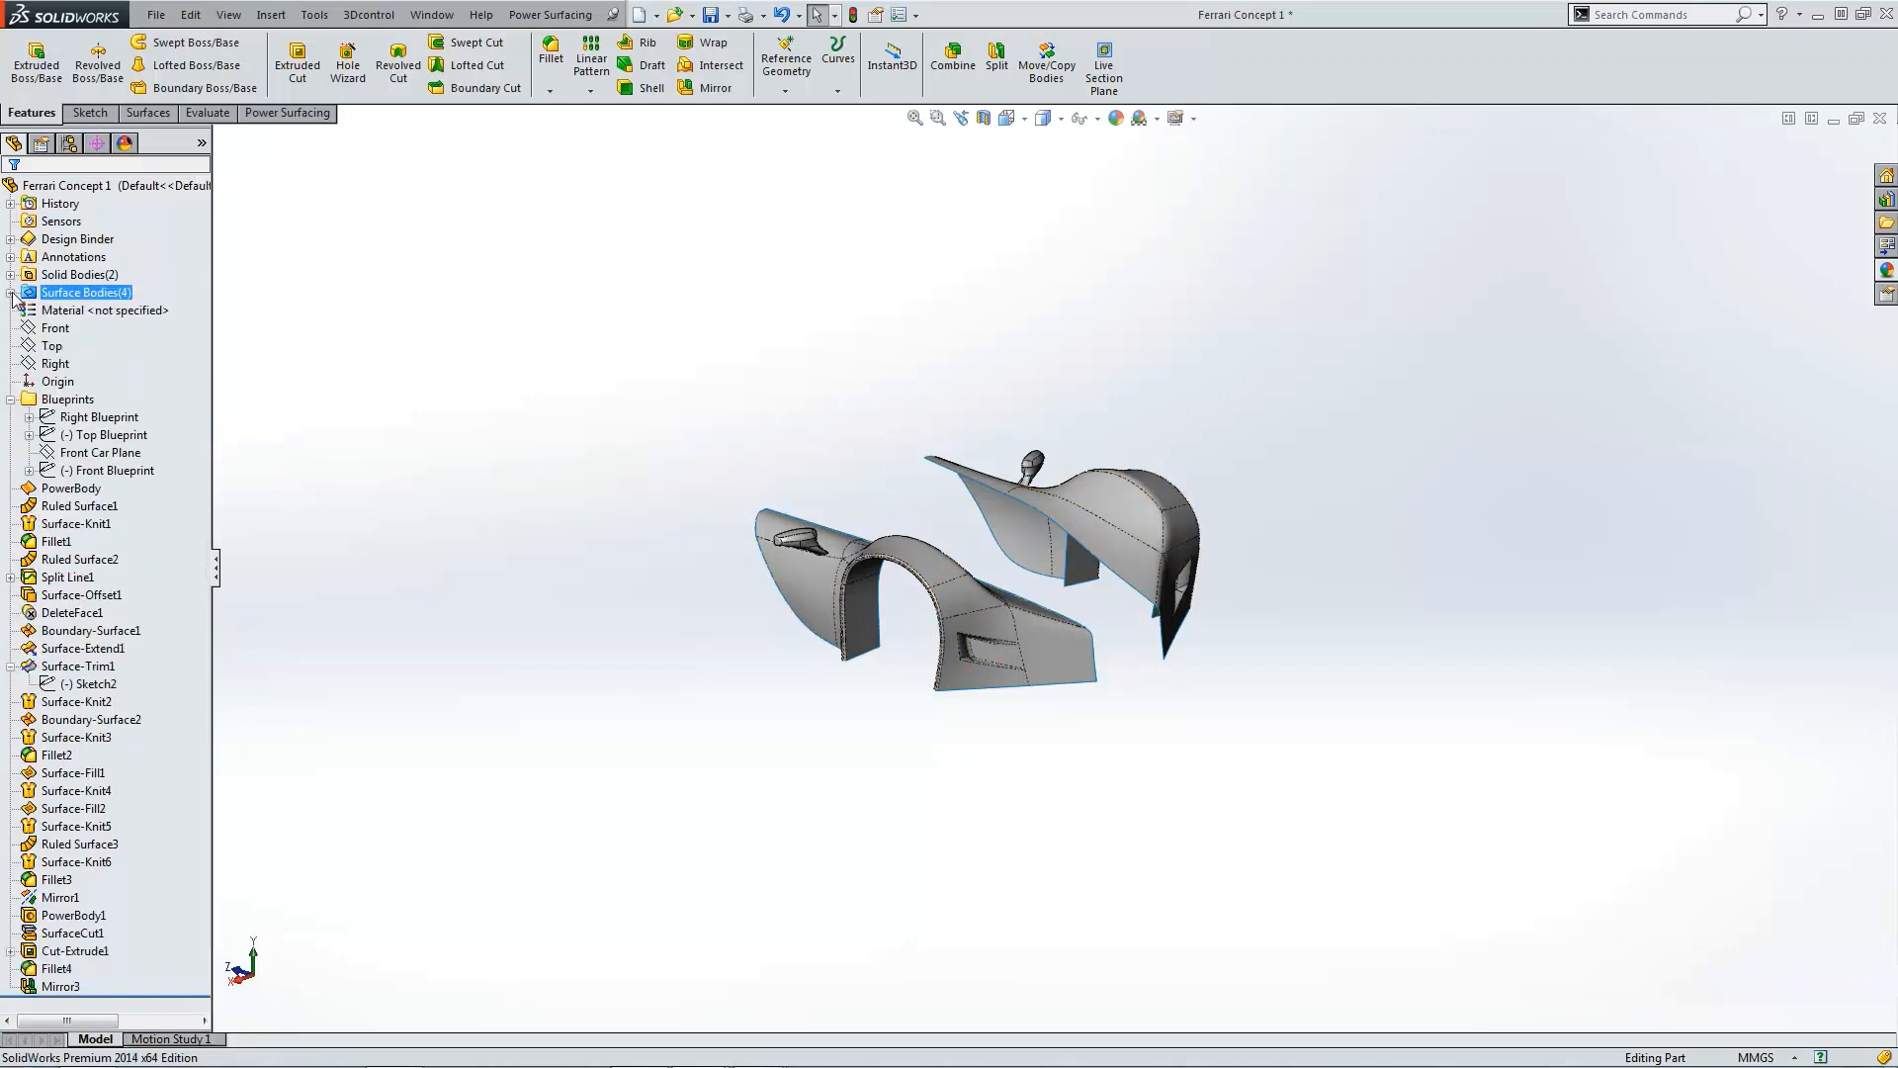
left_click(11, 400)
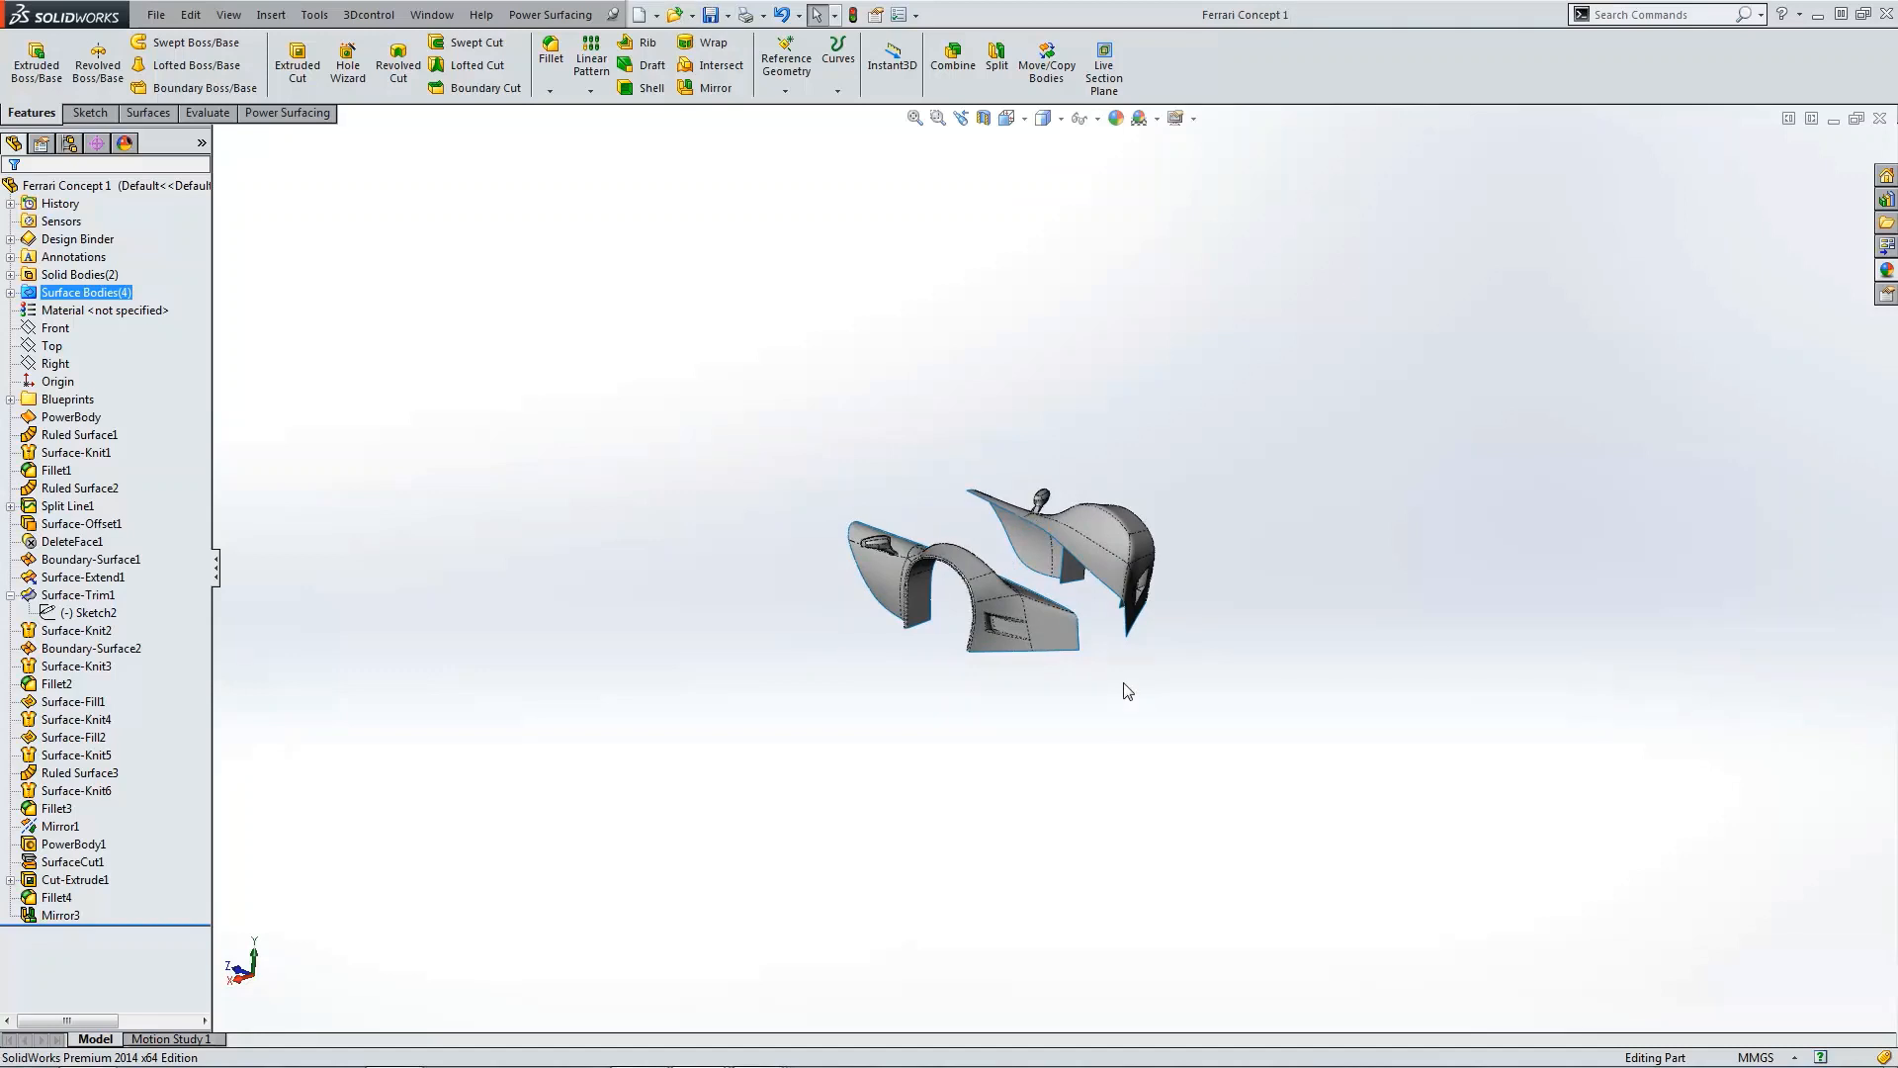
scroll(1053, 590, "down", 5)
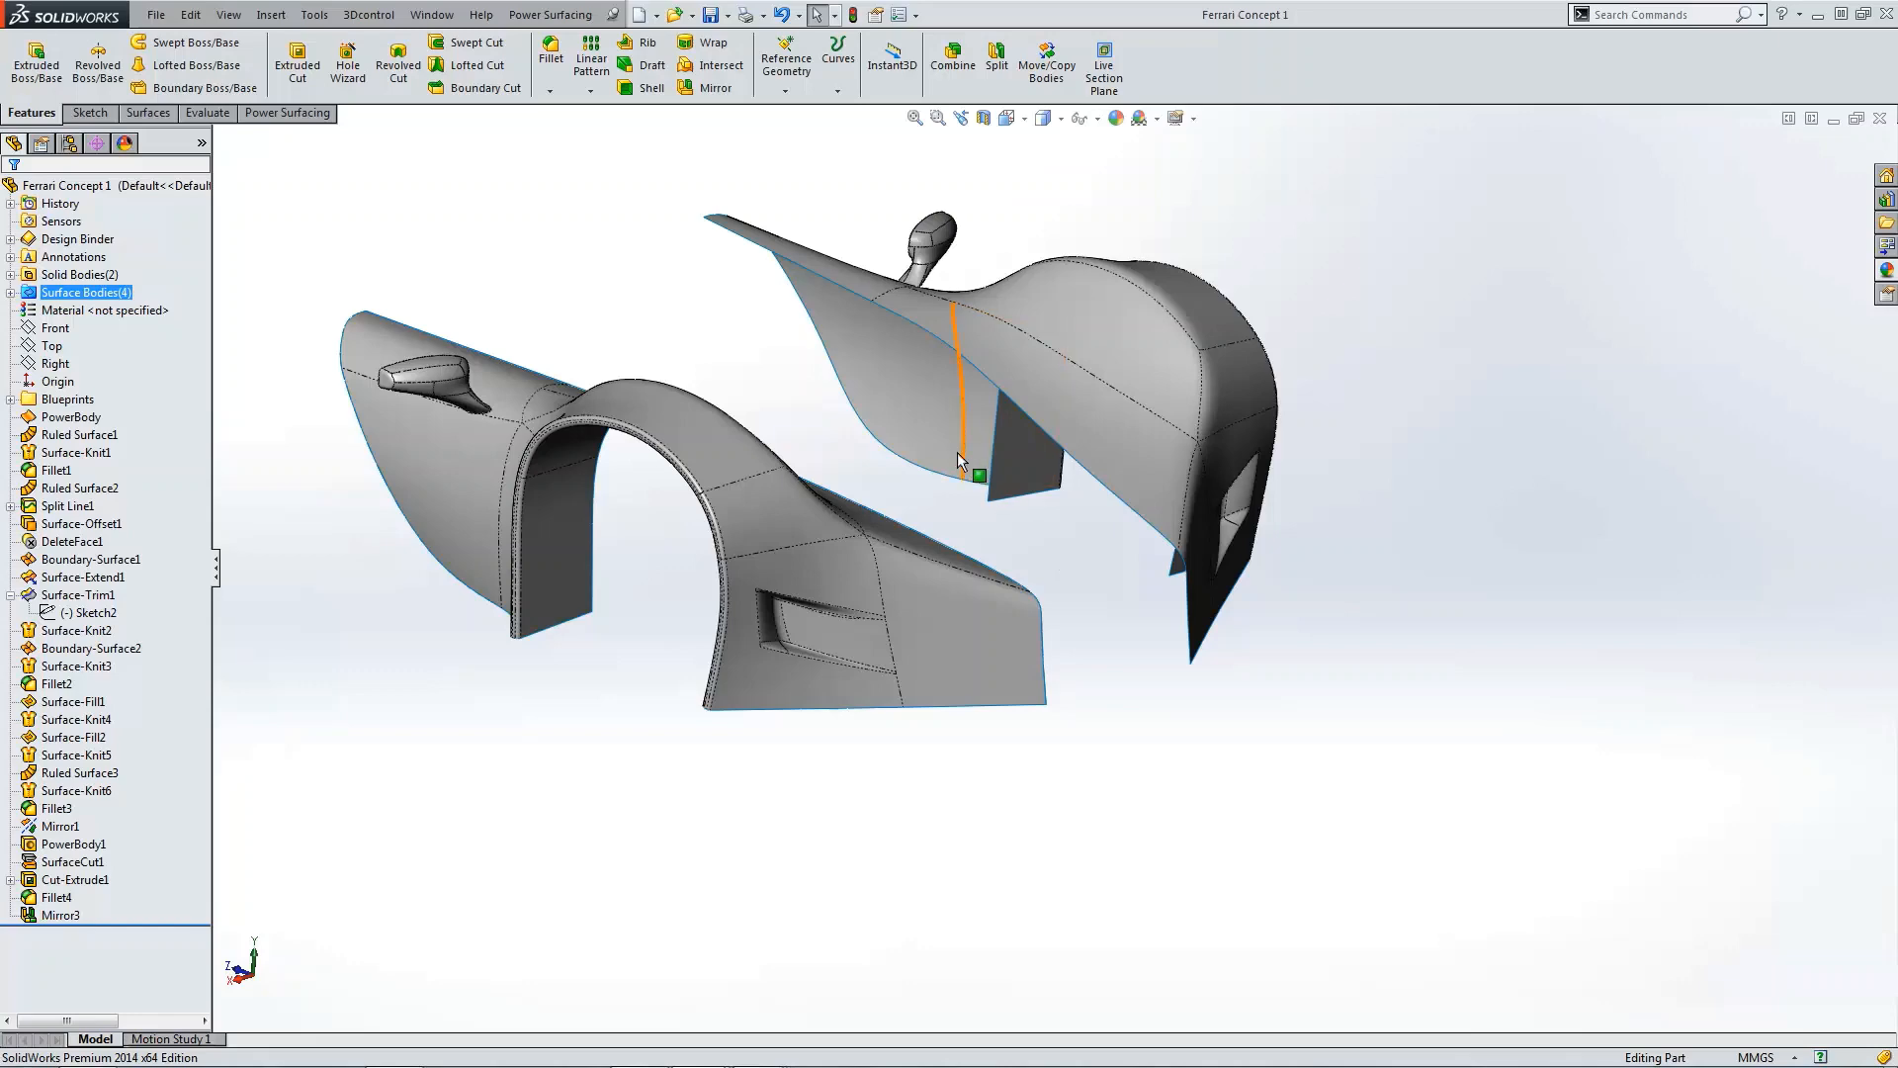
Step: Compare the fenders against the blueprints in the right and top views
key("ctrl+5")
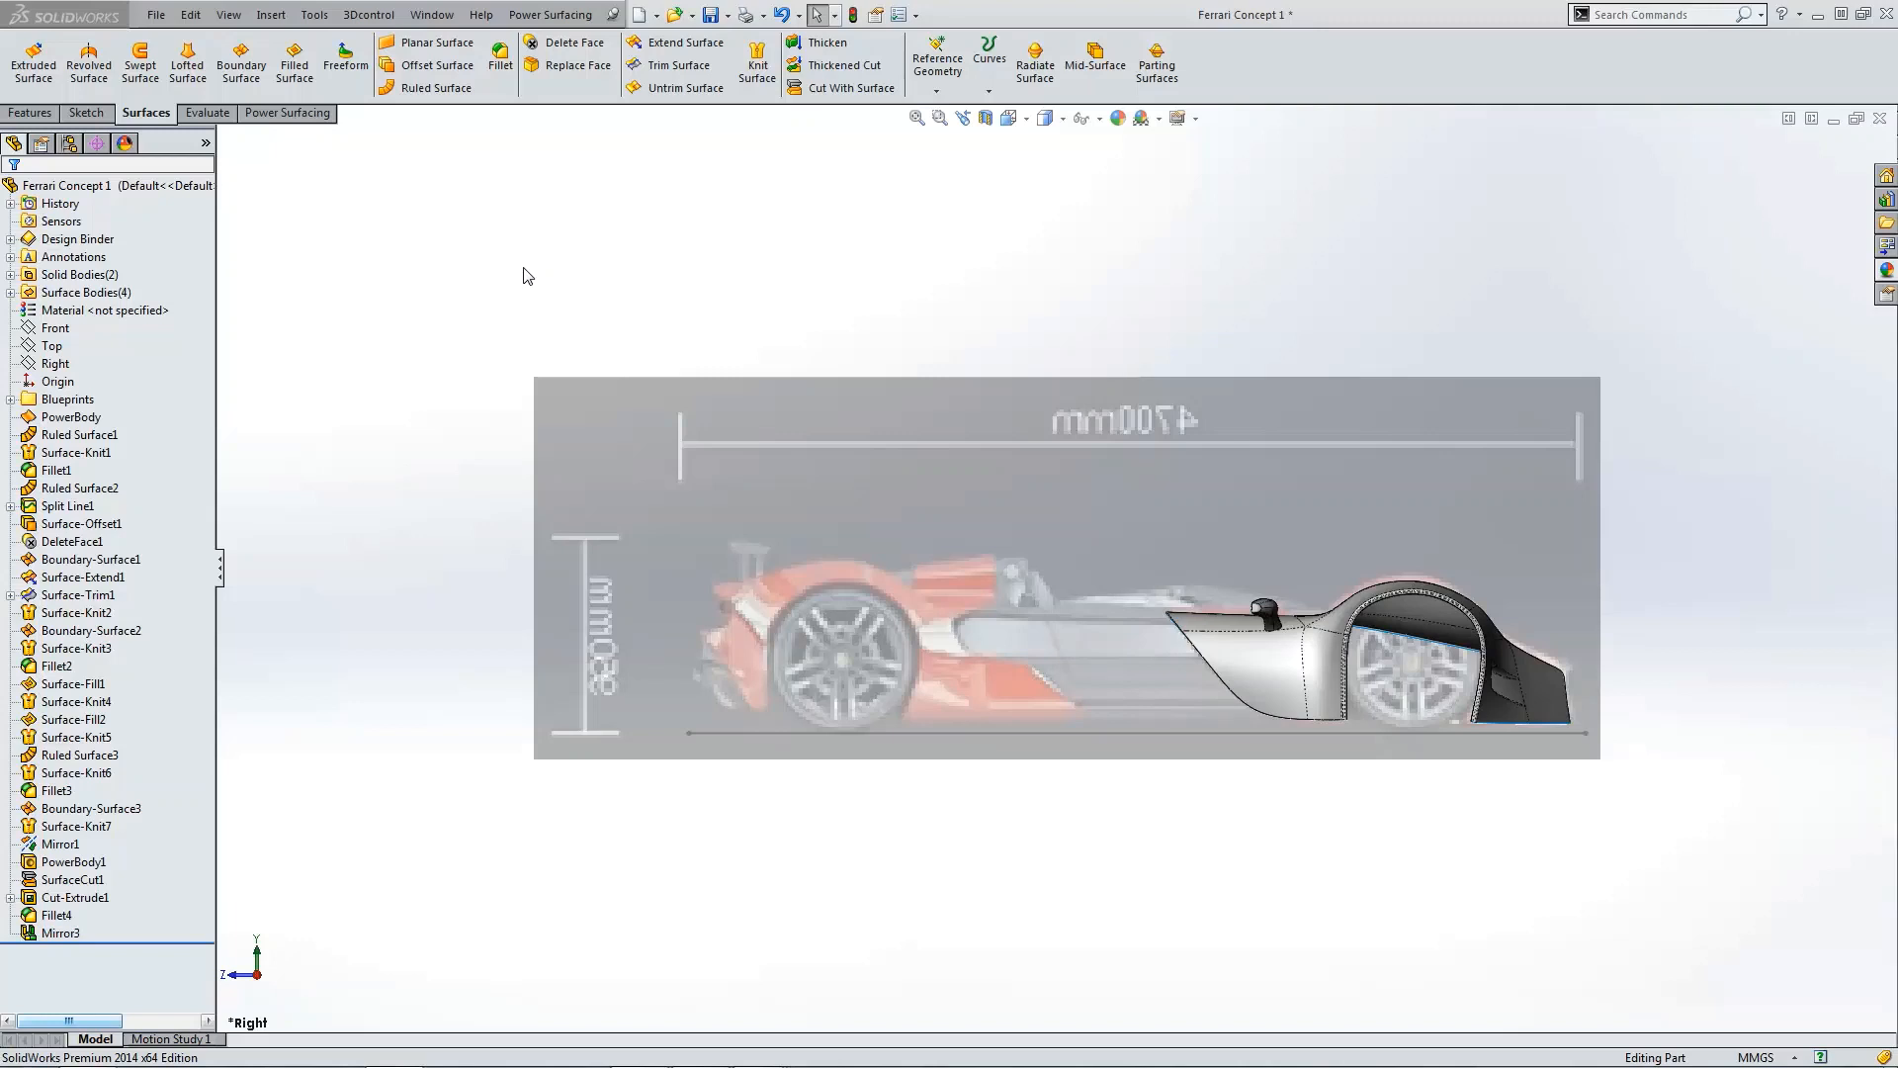
middle_click_drag(563, 288, 738, 408)
key("ctrl+5")
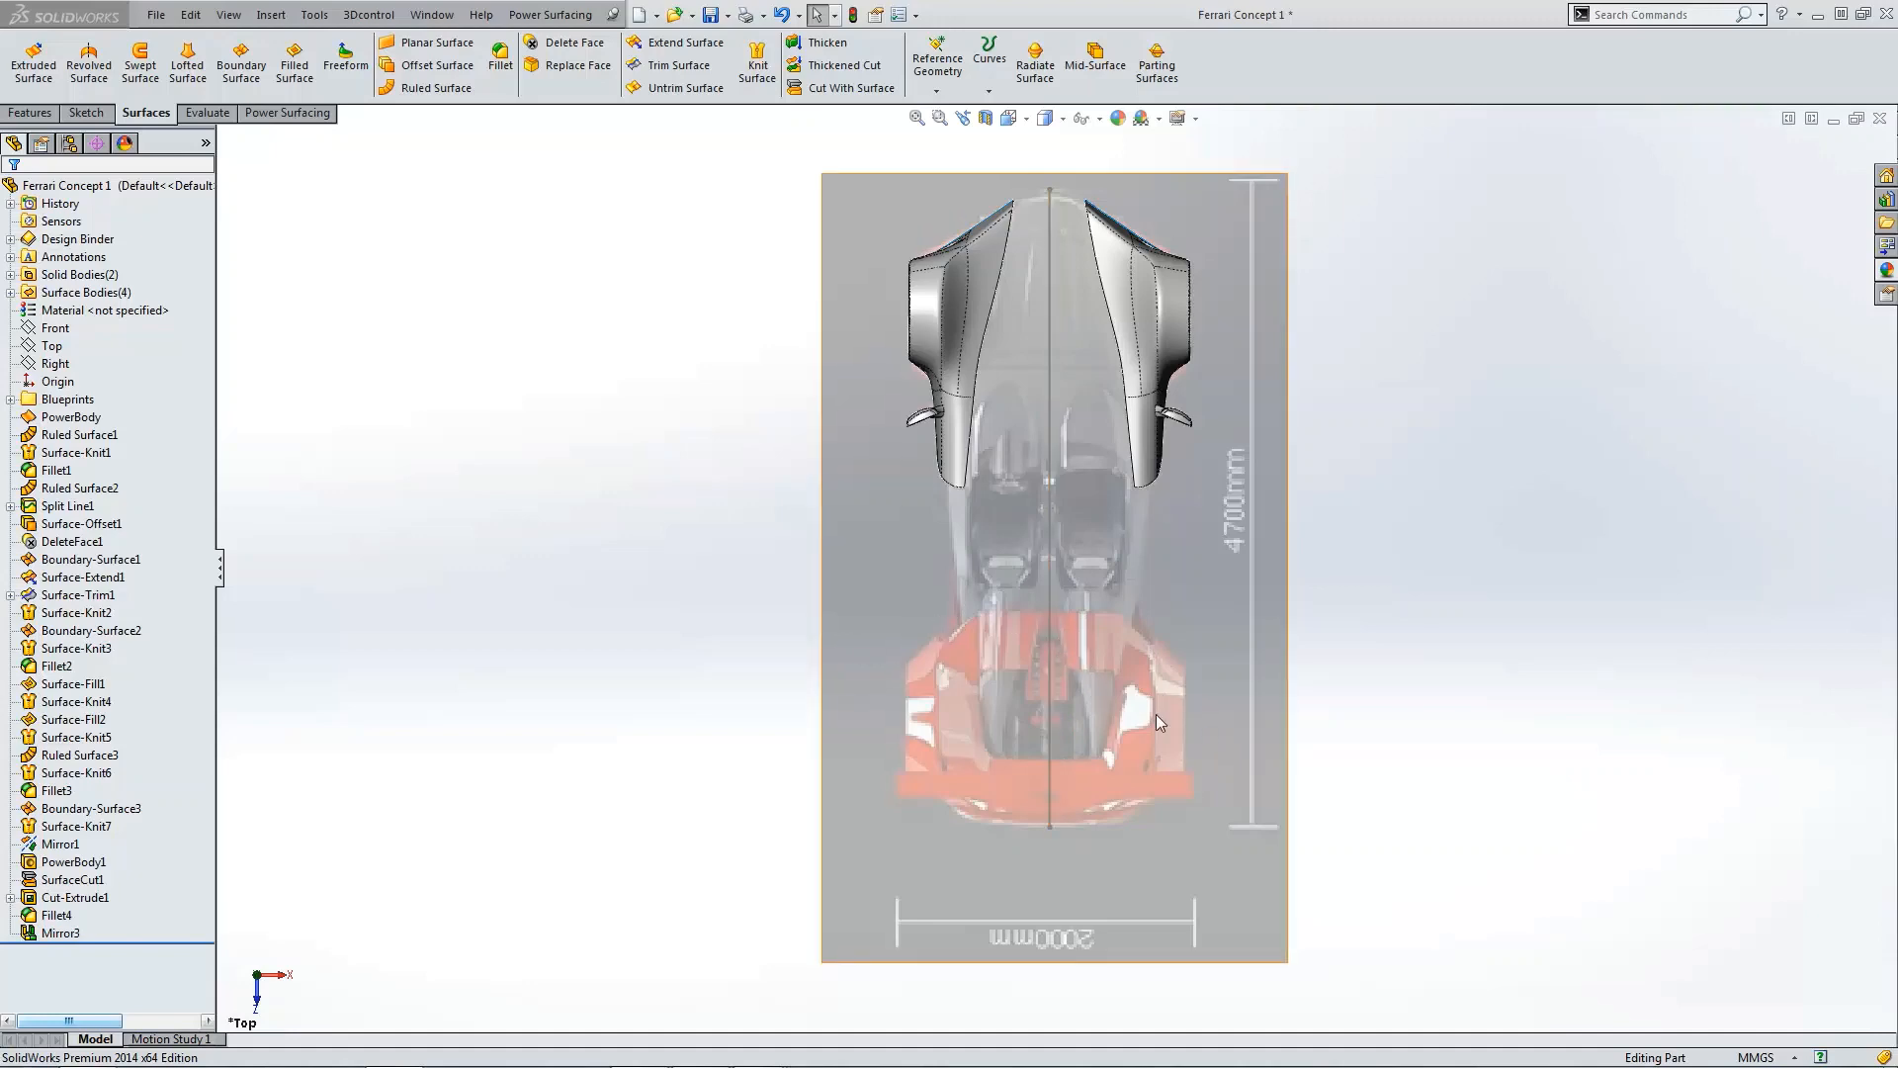
key("ctrl+4")
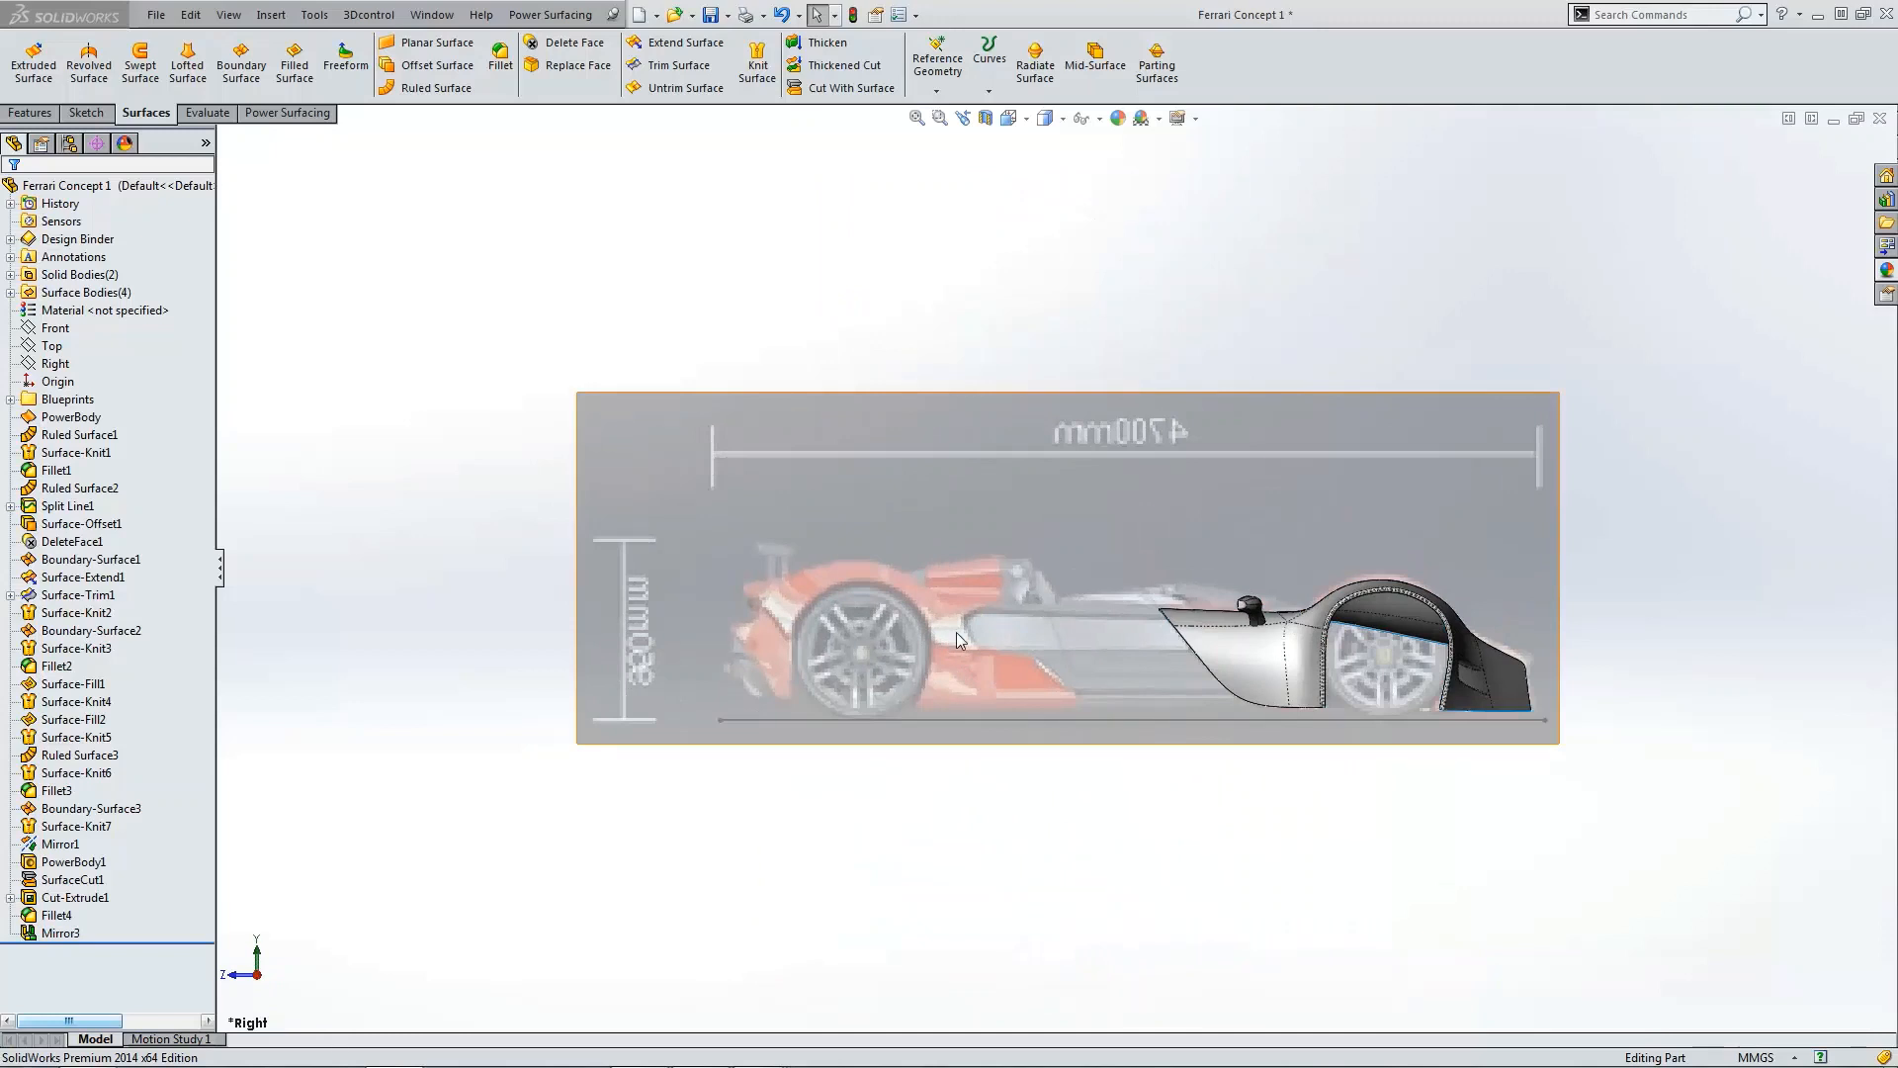
scroll(1054, 704, "down", 3)
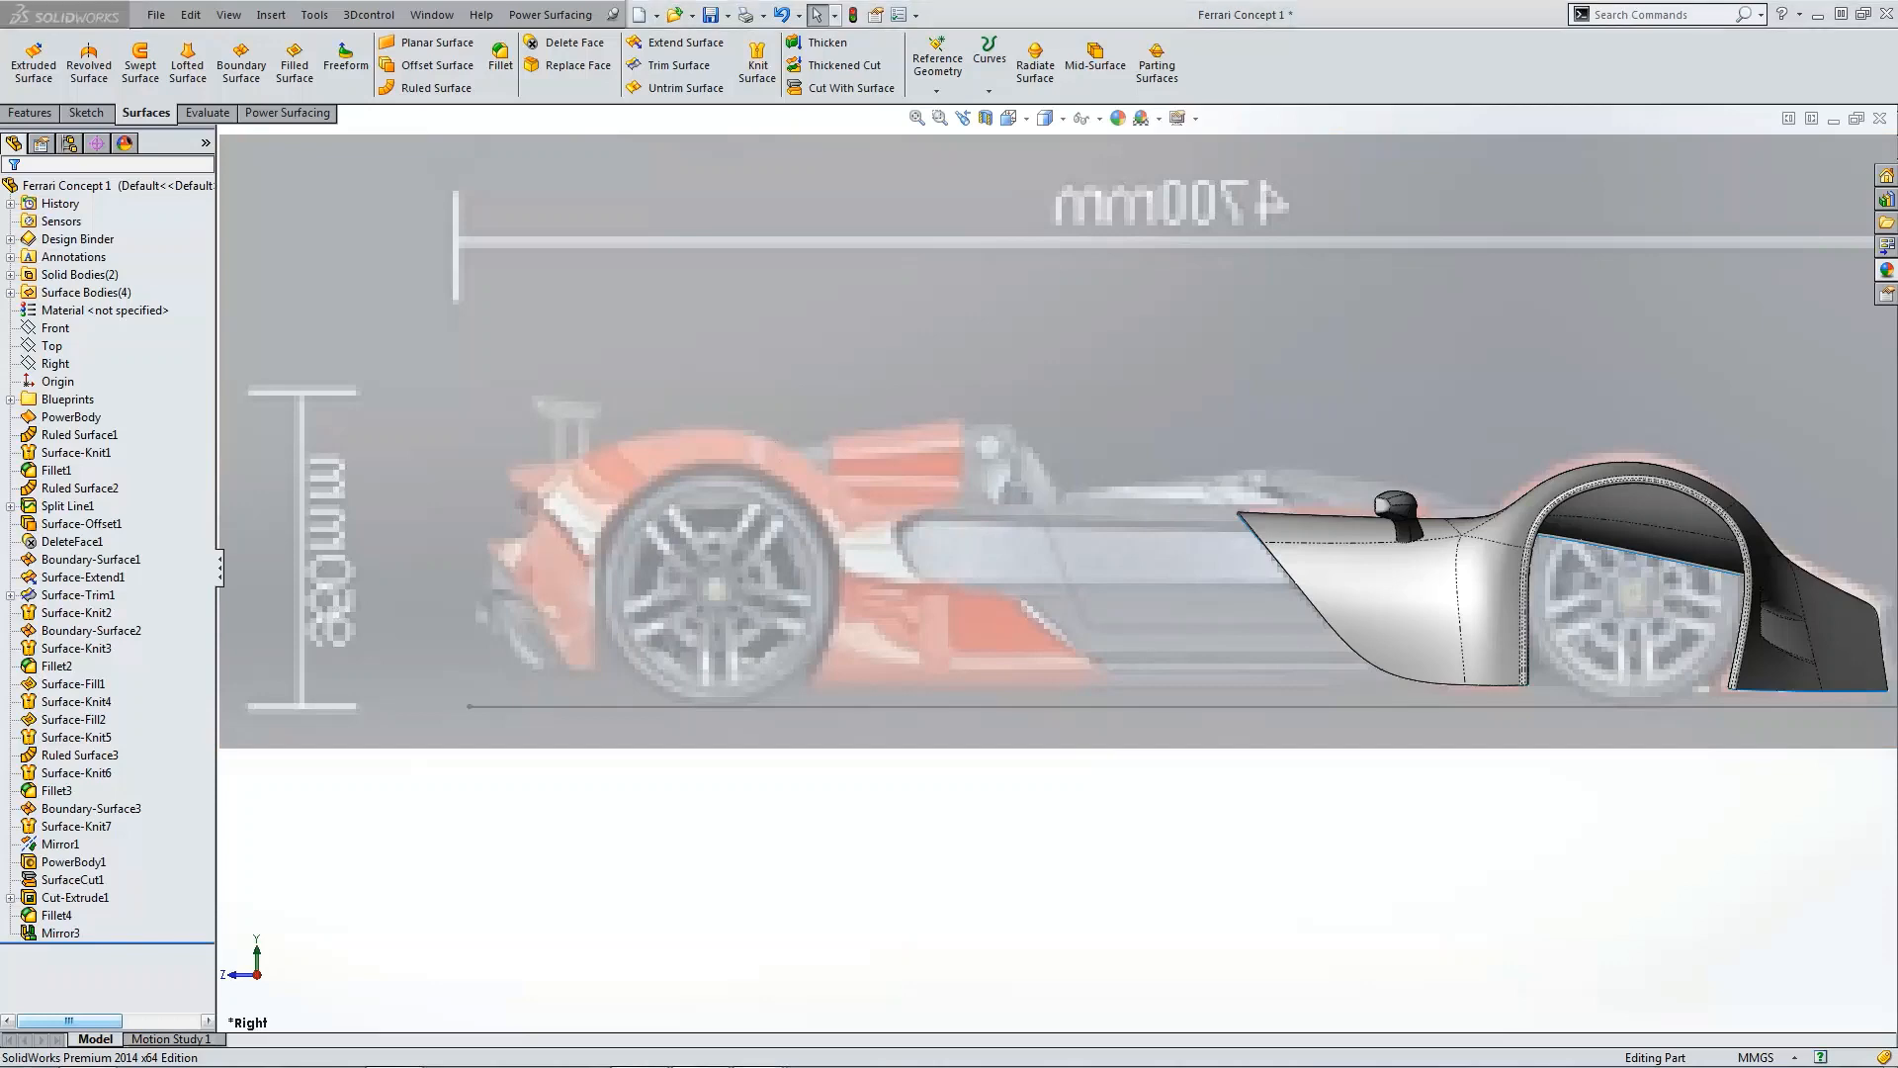
Step: Review the Ferrari concept reference photos in an image viewer, then close it
left_click_drag(0, 736, 1066, 188)
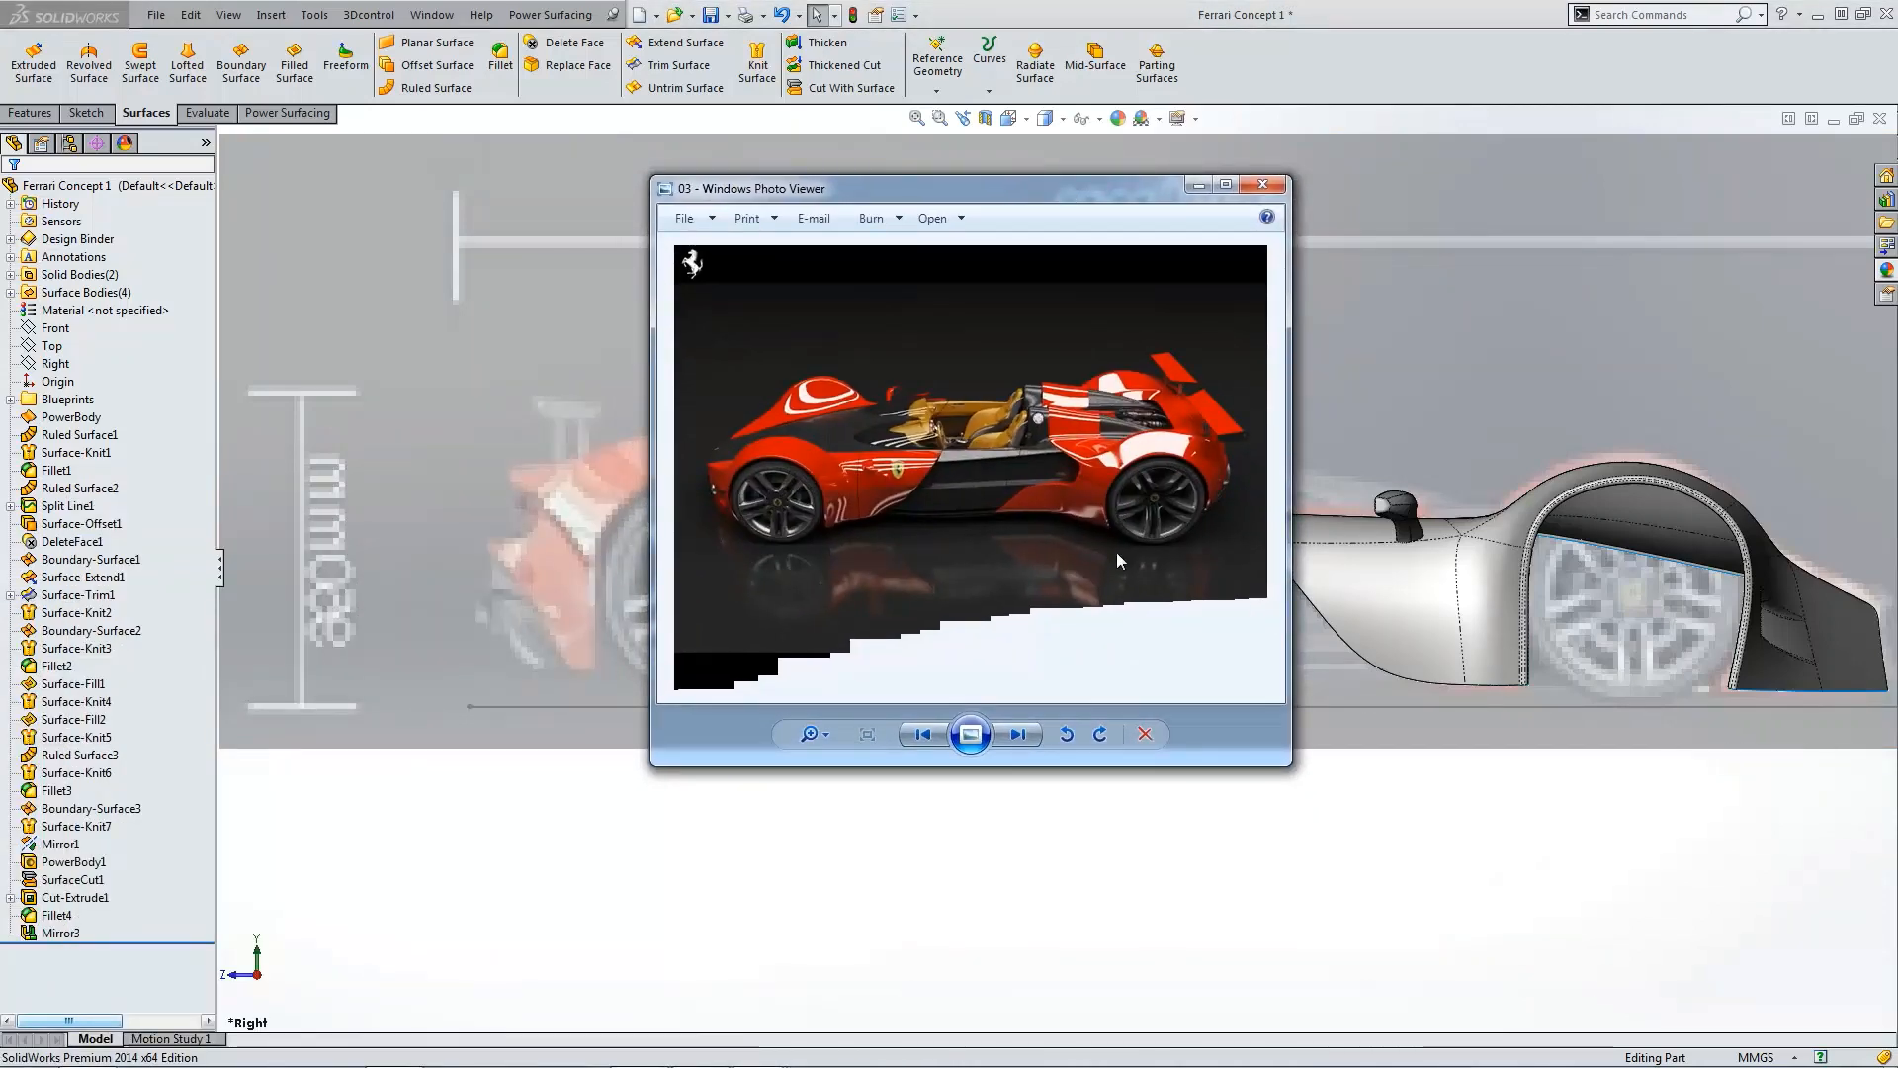
left_click(1226, 185)
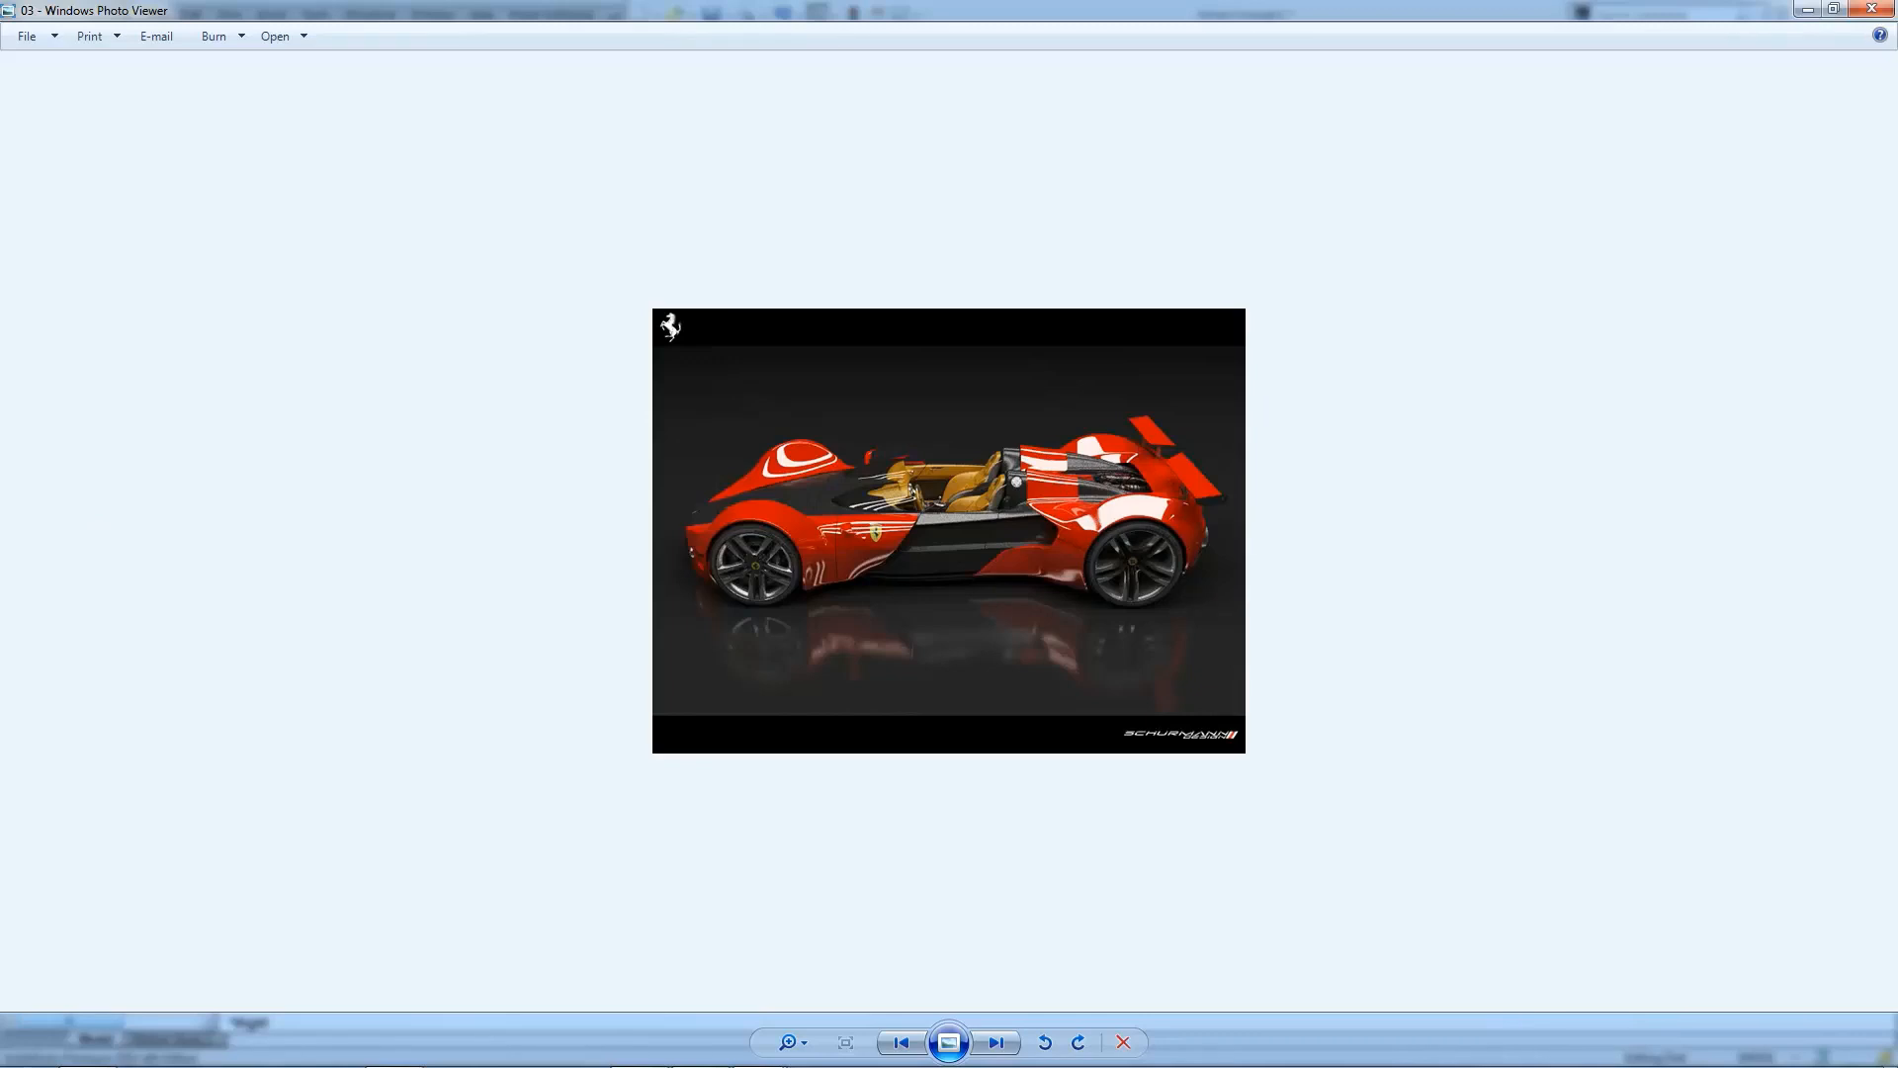
left_click_drag(0, 358, 1062, 259)
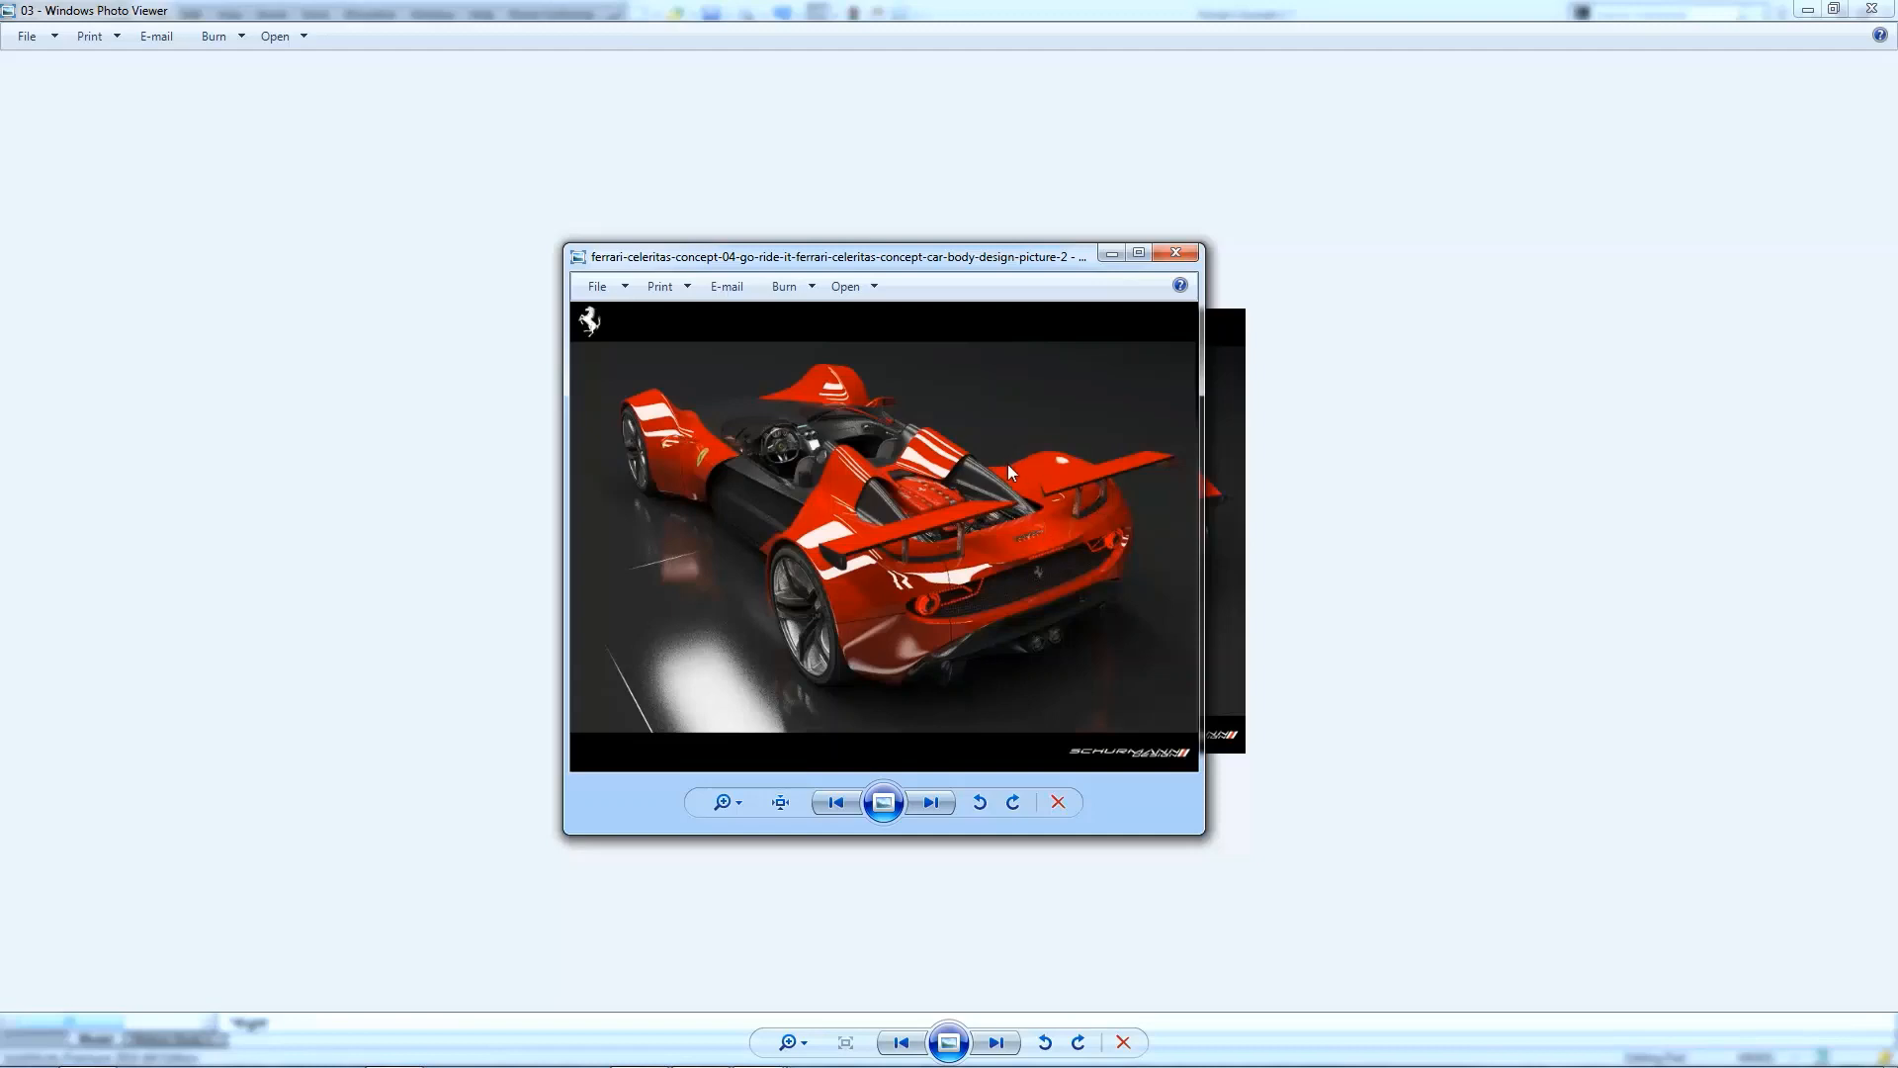
left_click_drag(1022, 280, 509, 360)
key("alt+F4")
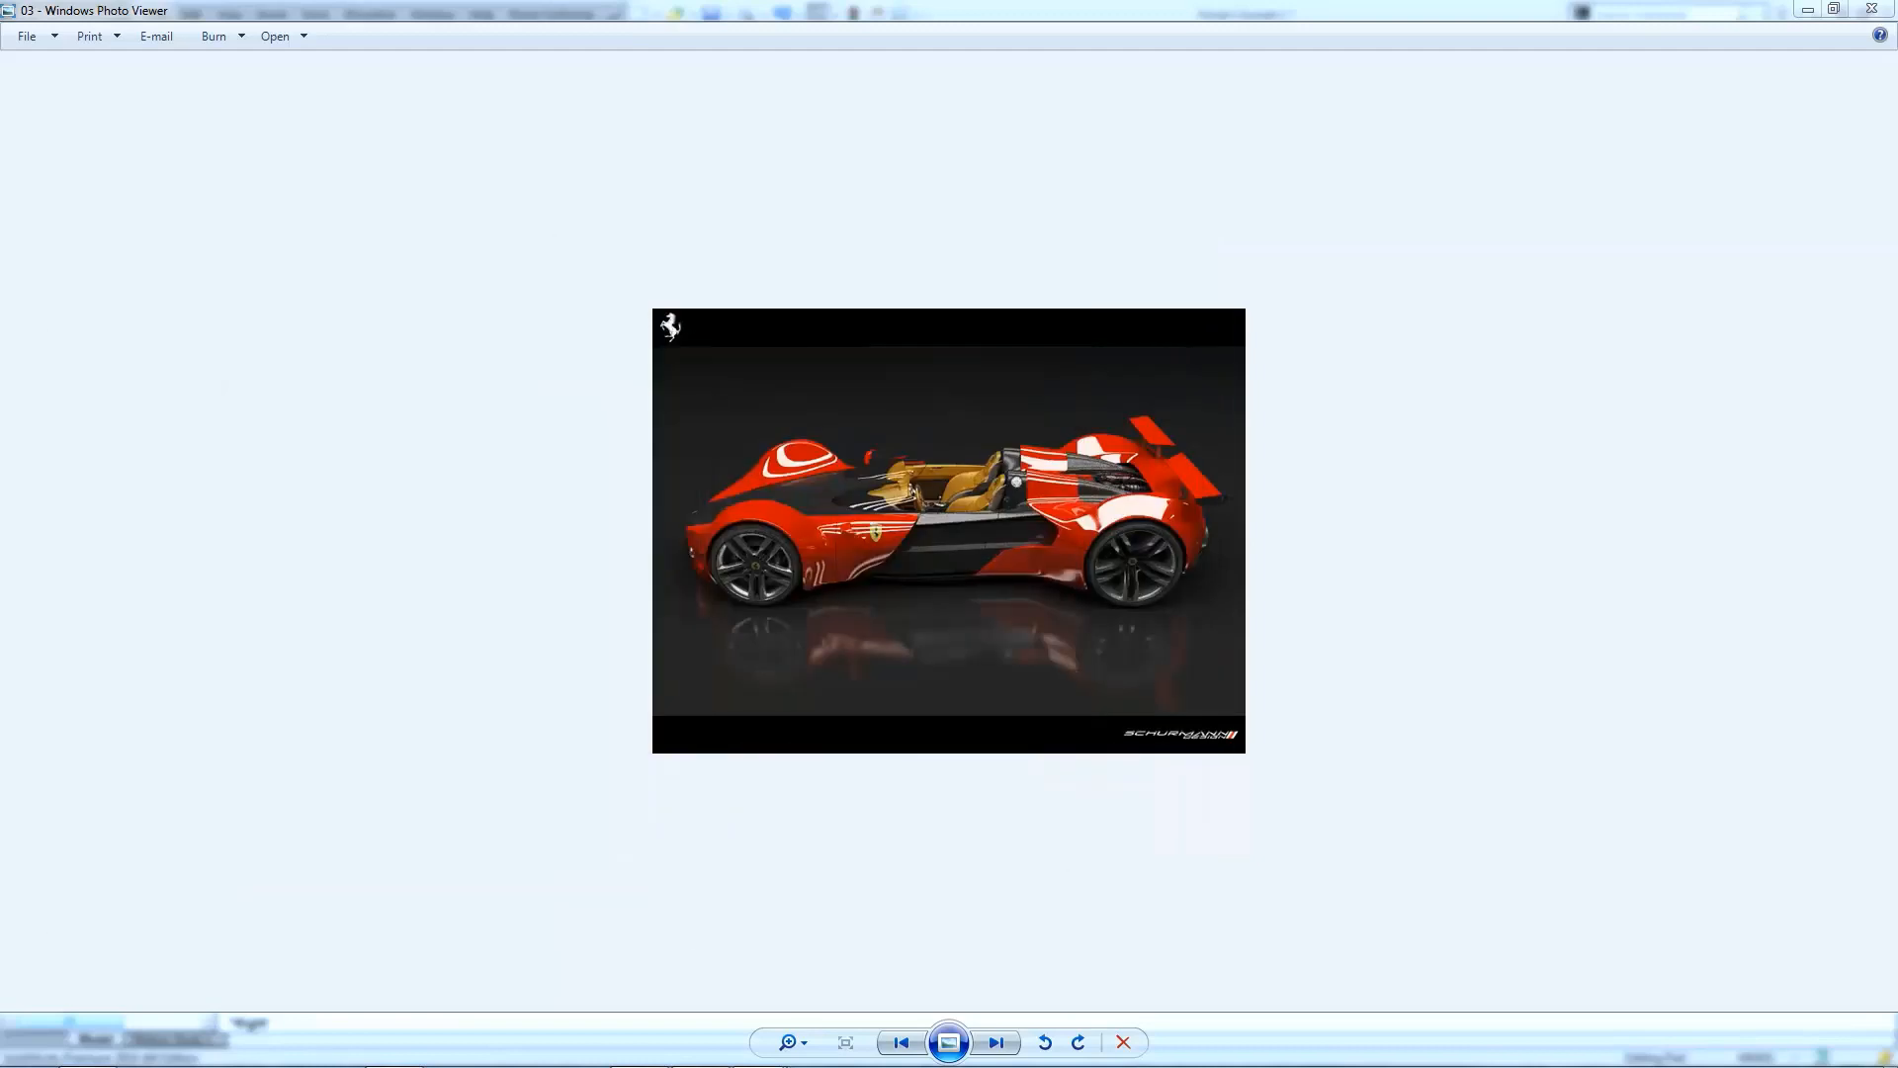
left_click(1834, 9)
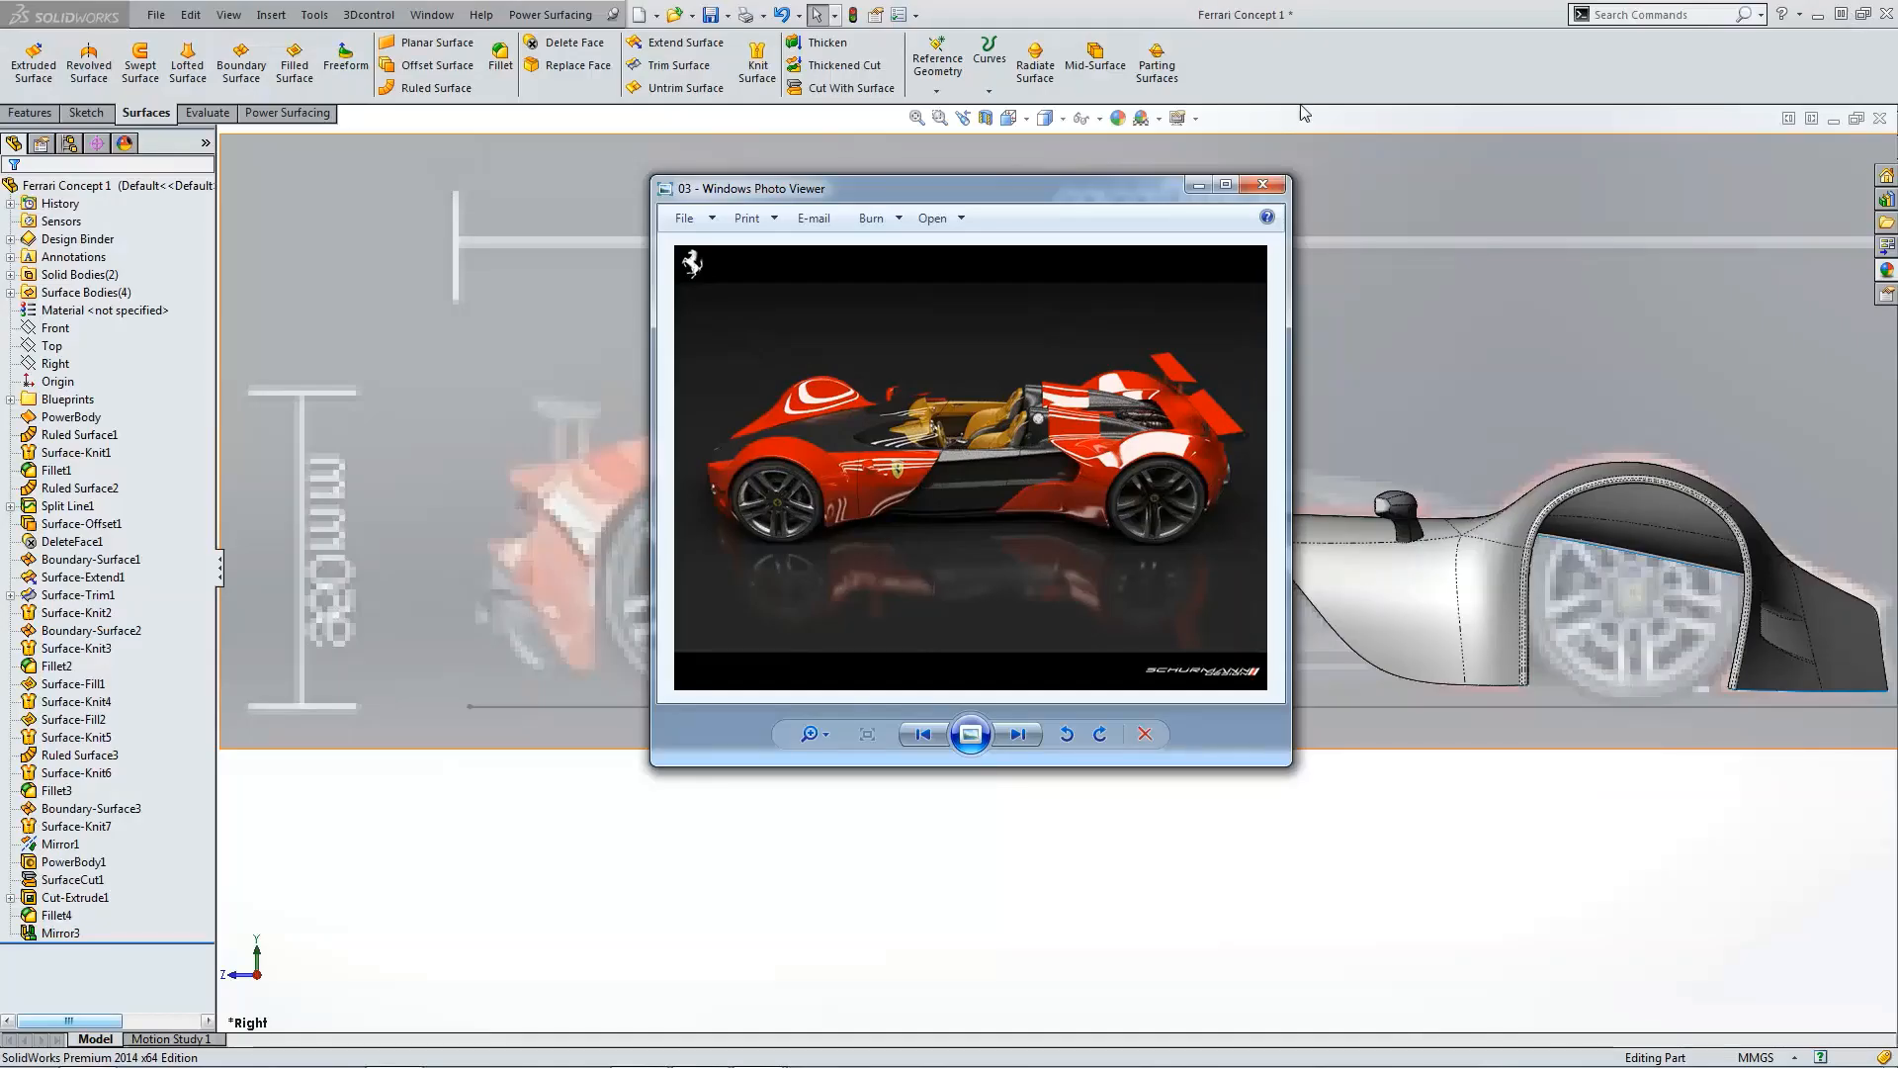
left_click_drag(1109, 187, 497, 352)
key("alt+F4")
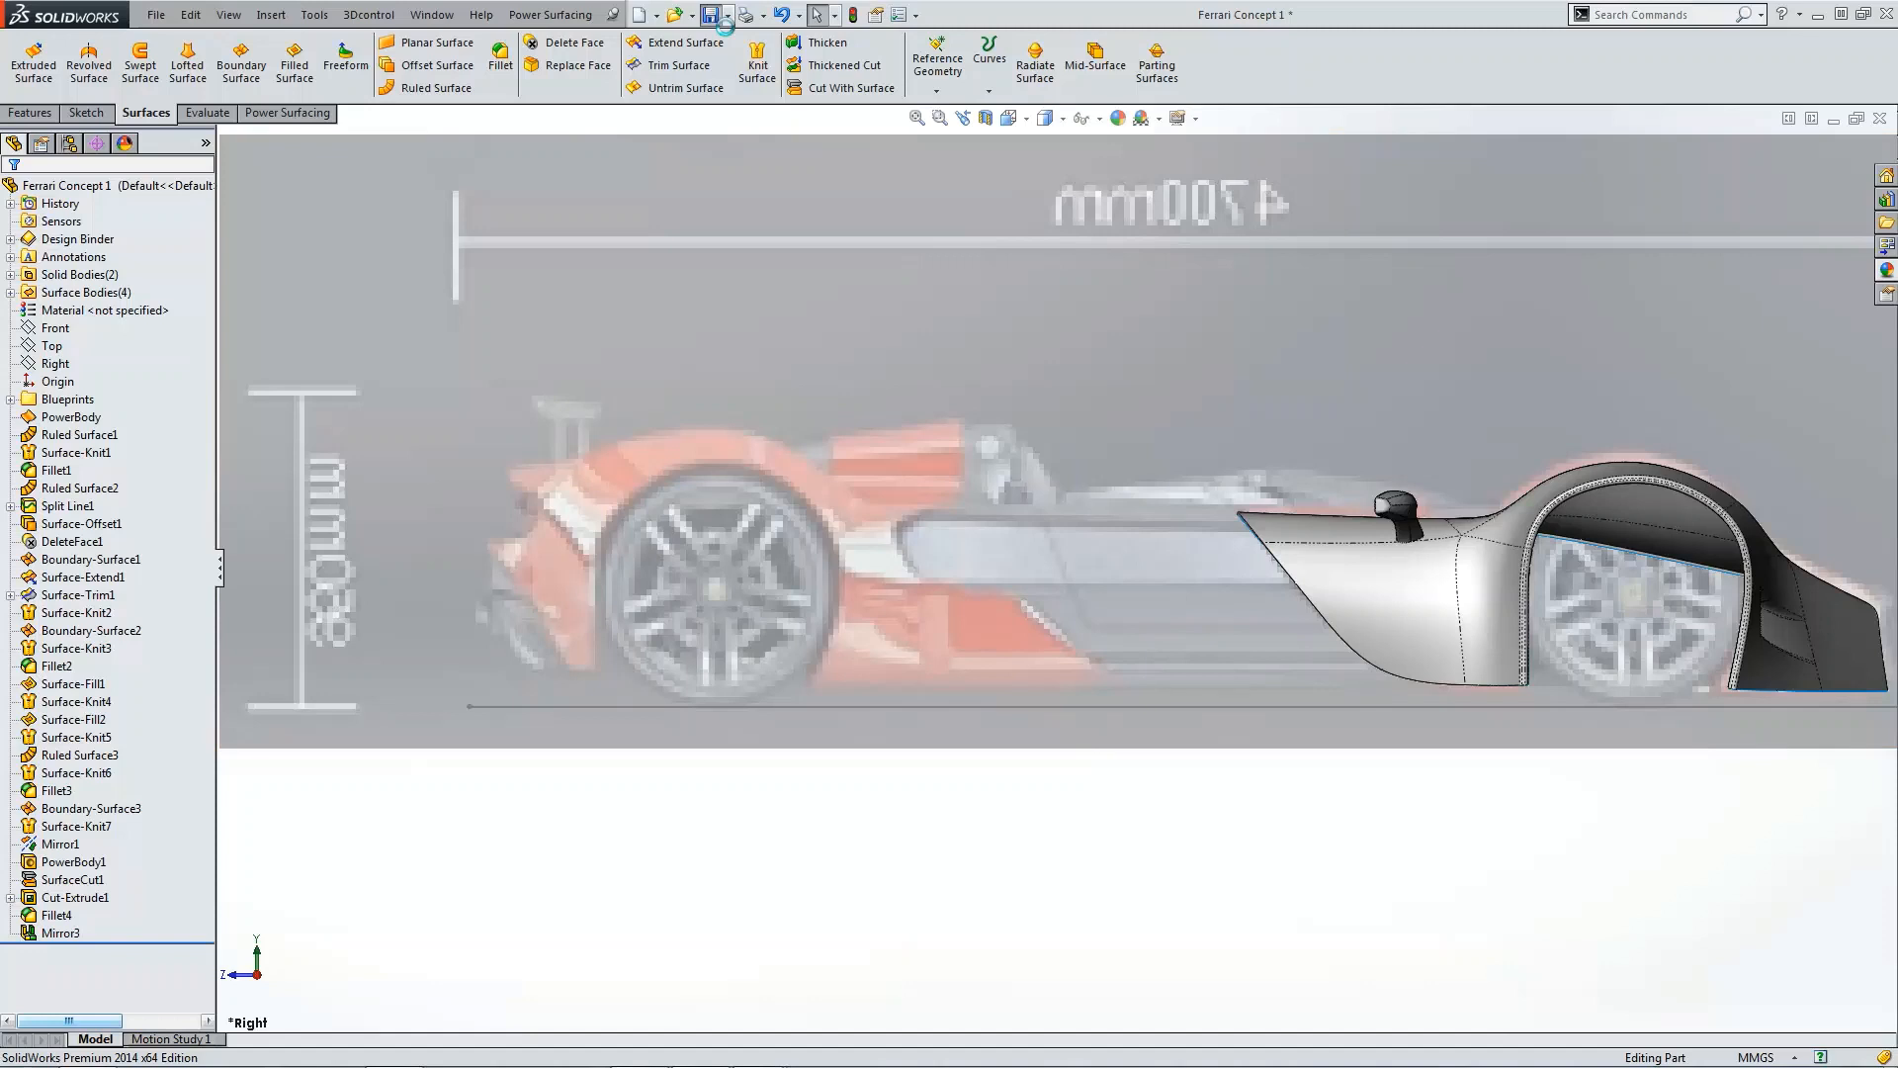
Step: Examine the blueprints from the top view and glance at the side reference photo again
left_click(71, 331)
left_click(10, 400)
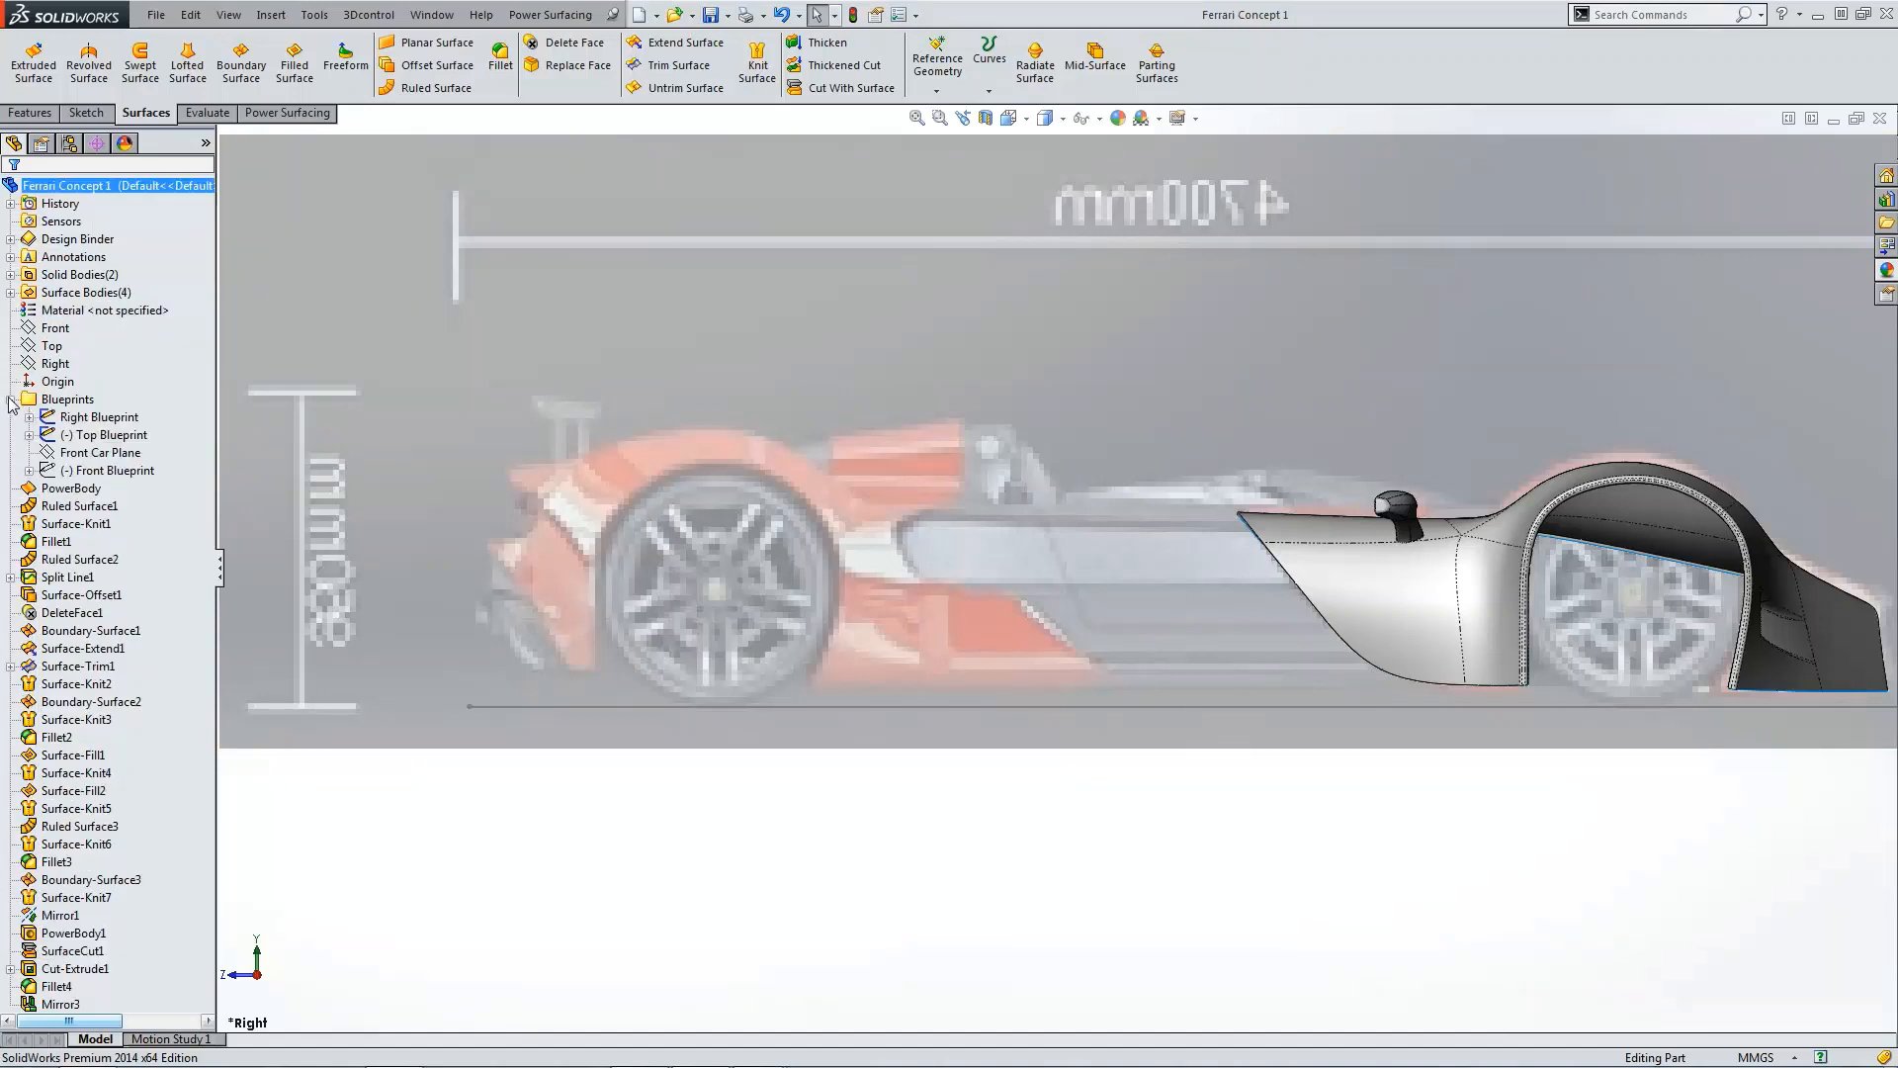
left_click(57, 440)
left_click(59, 471)
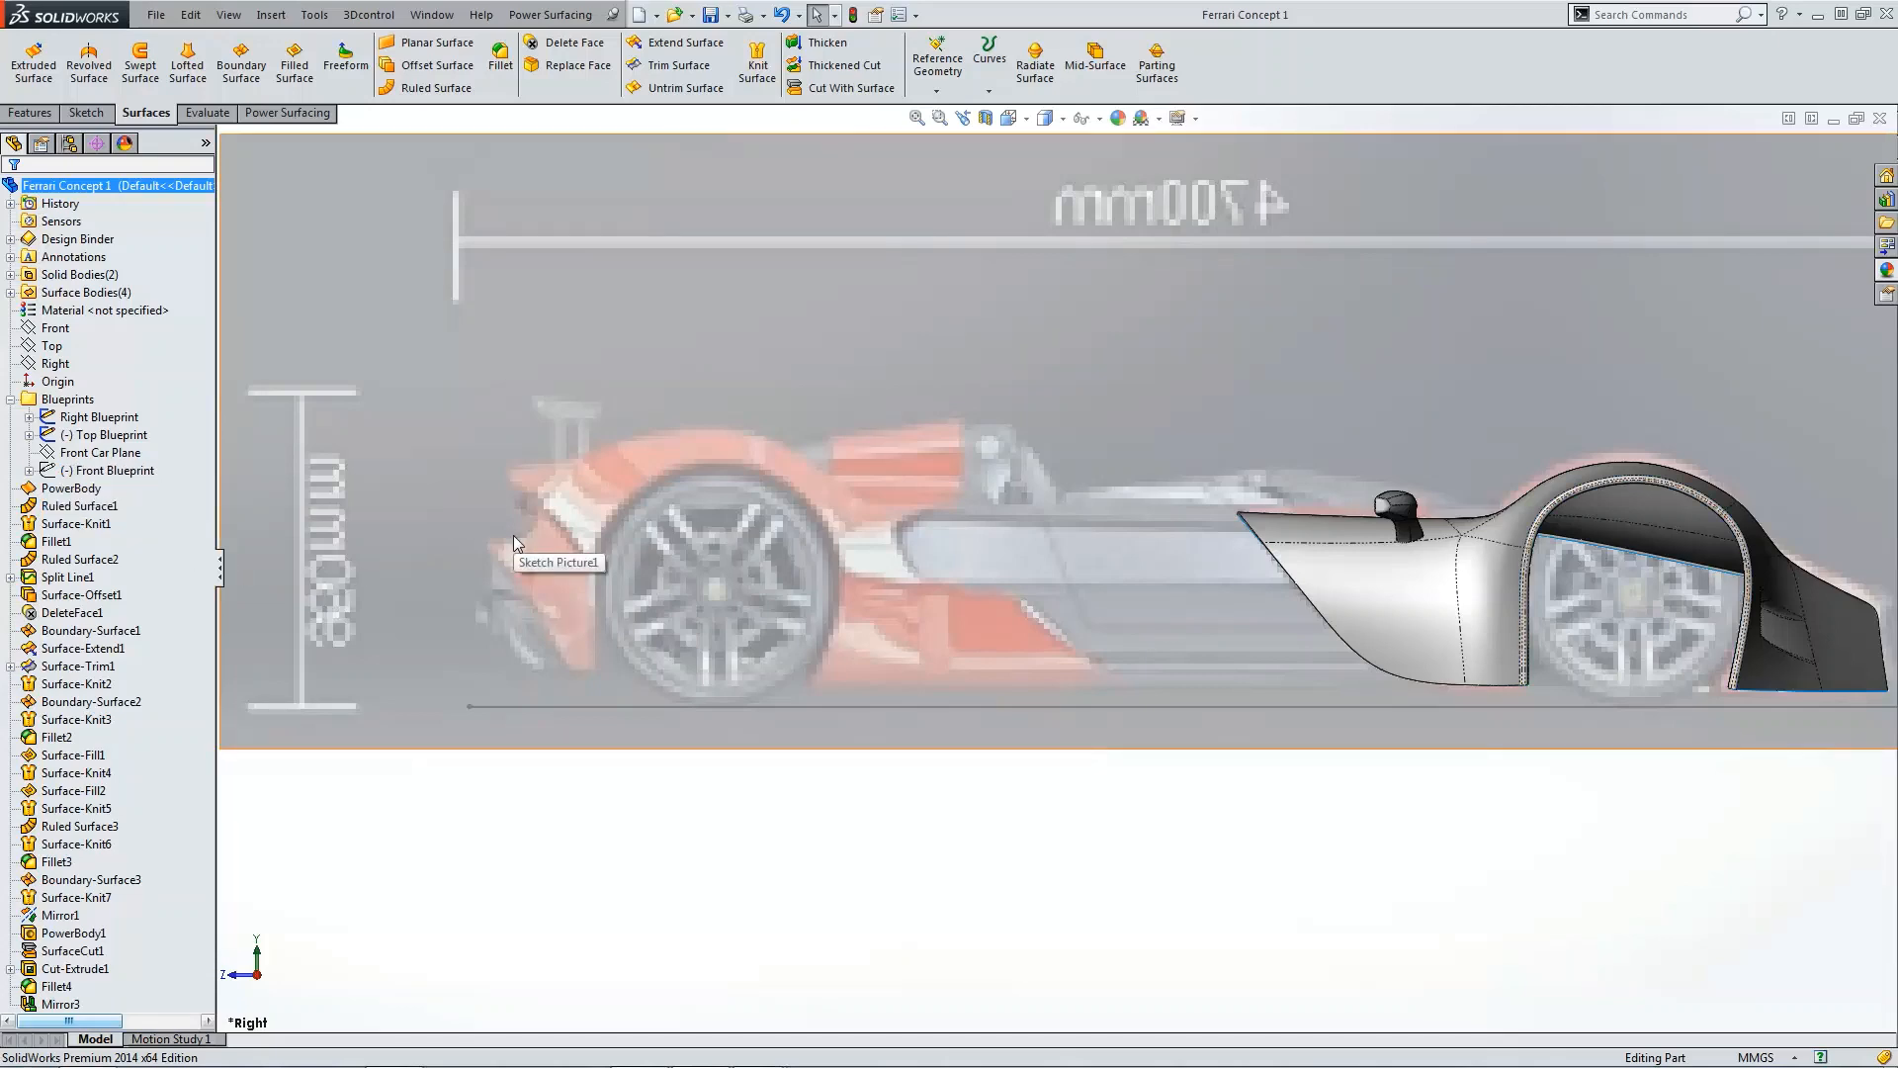
key("ctrl+5")
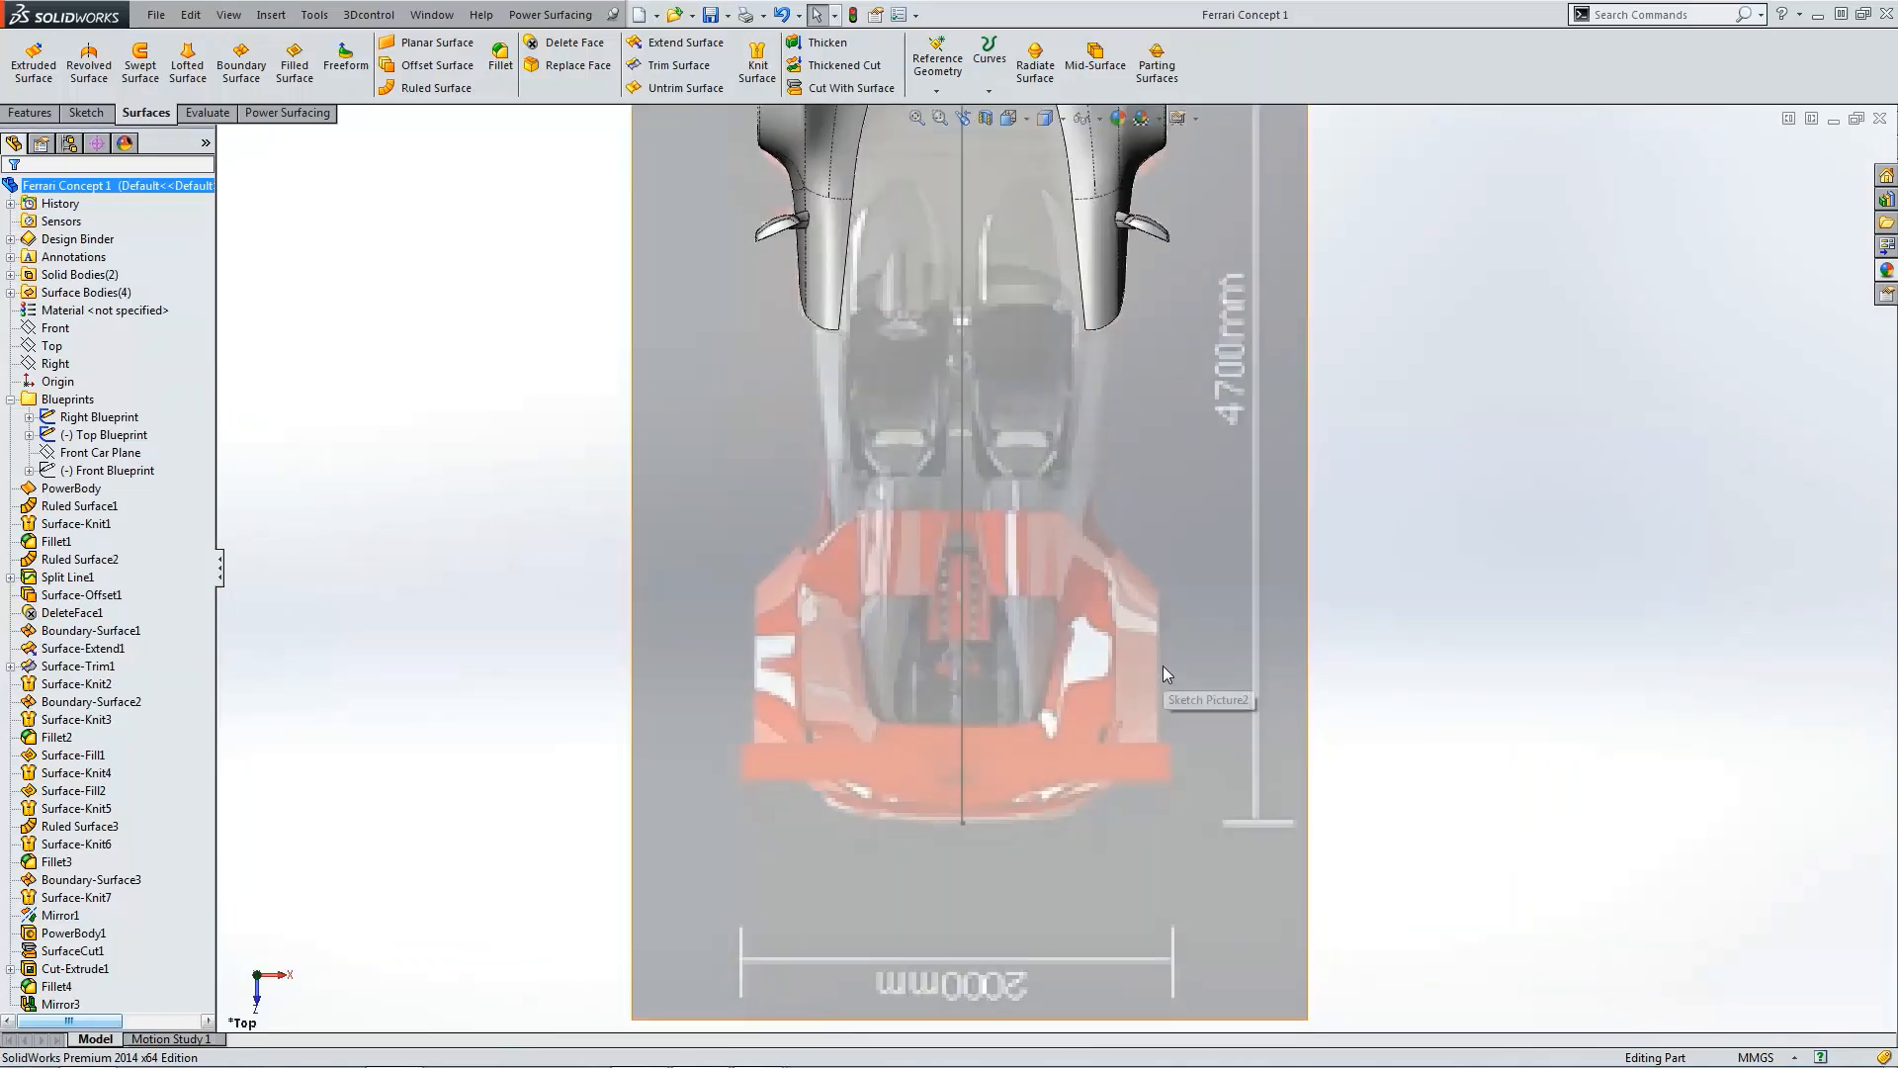
scroll(991, 587, "down", 3)
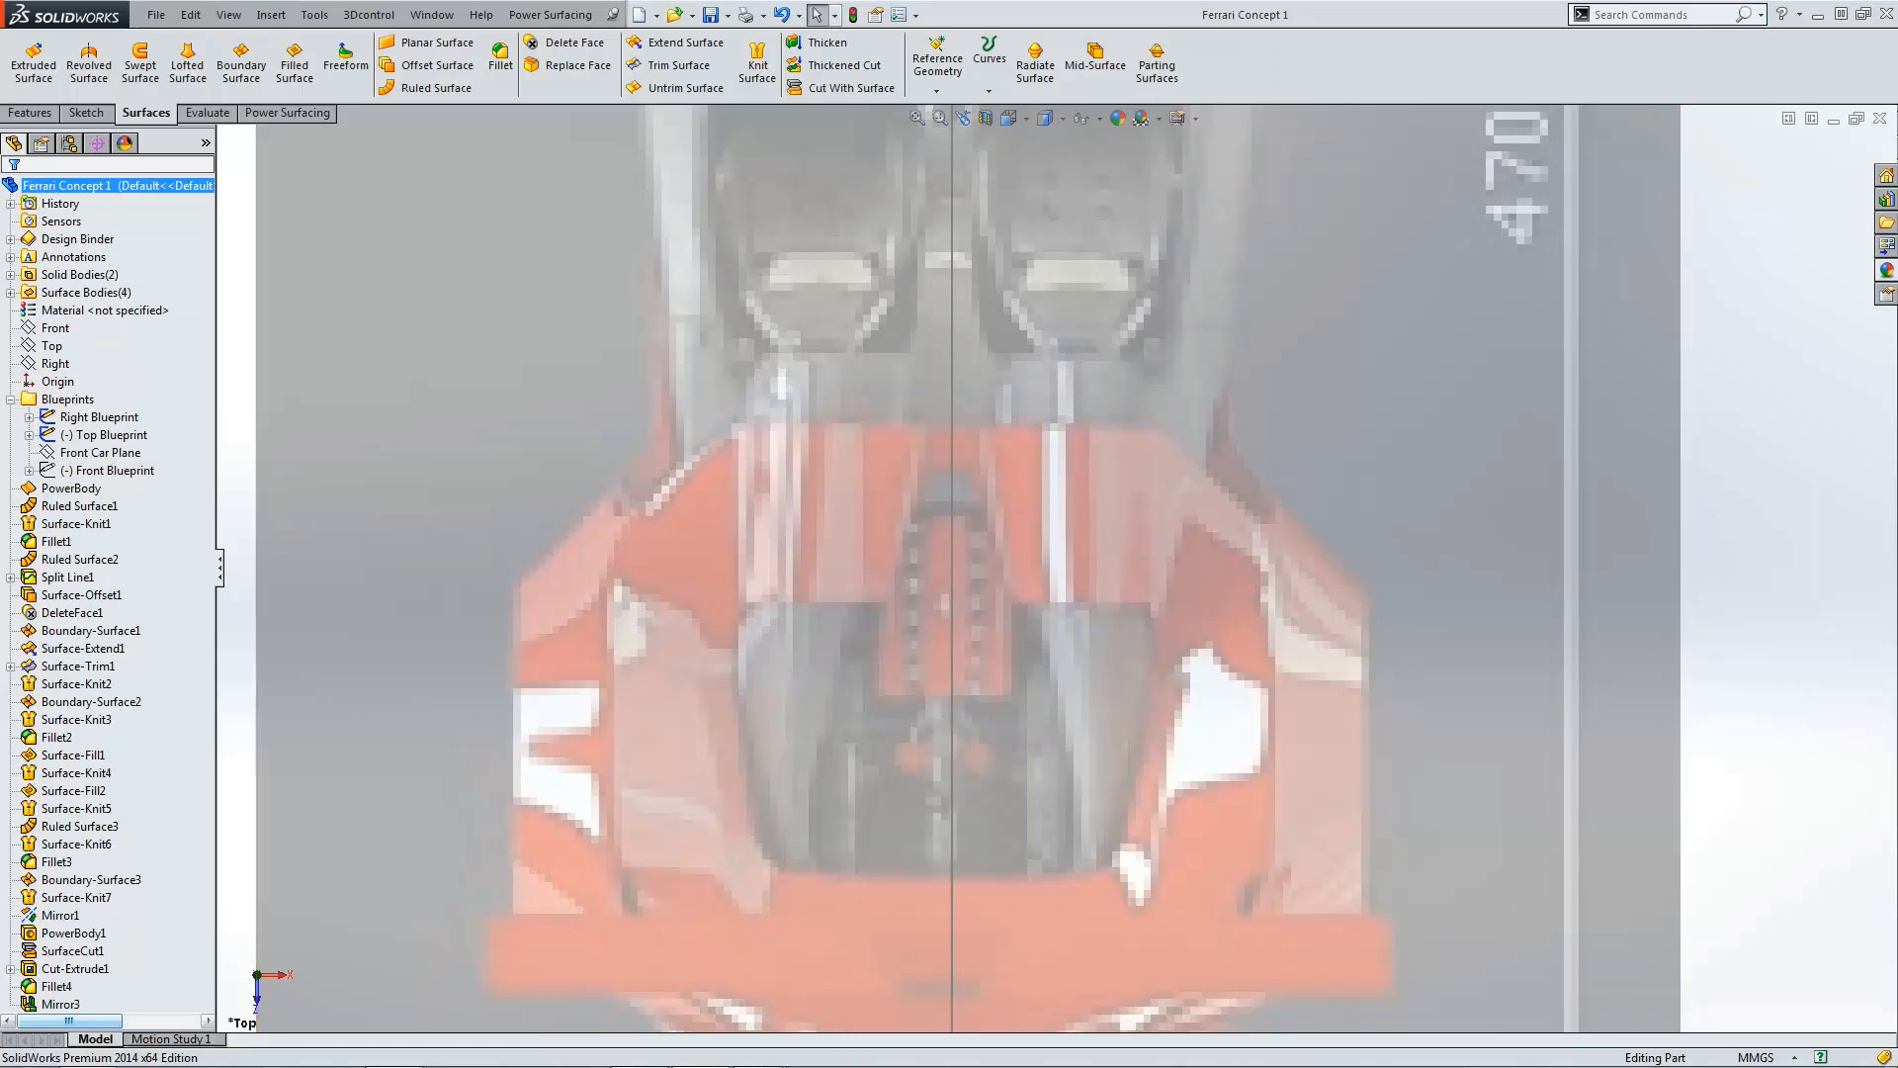
left_click_drag(0, 605, 1058, 254)
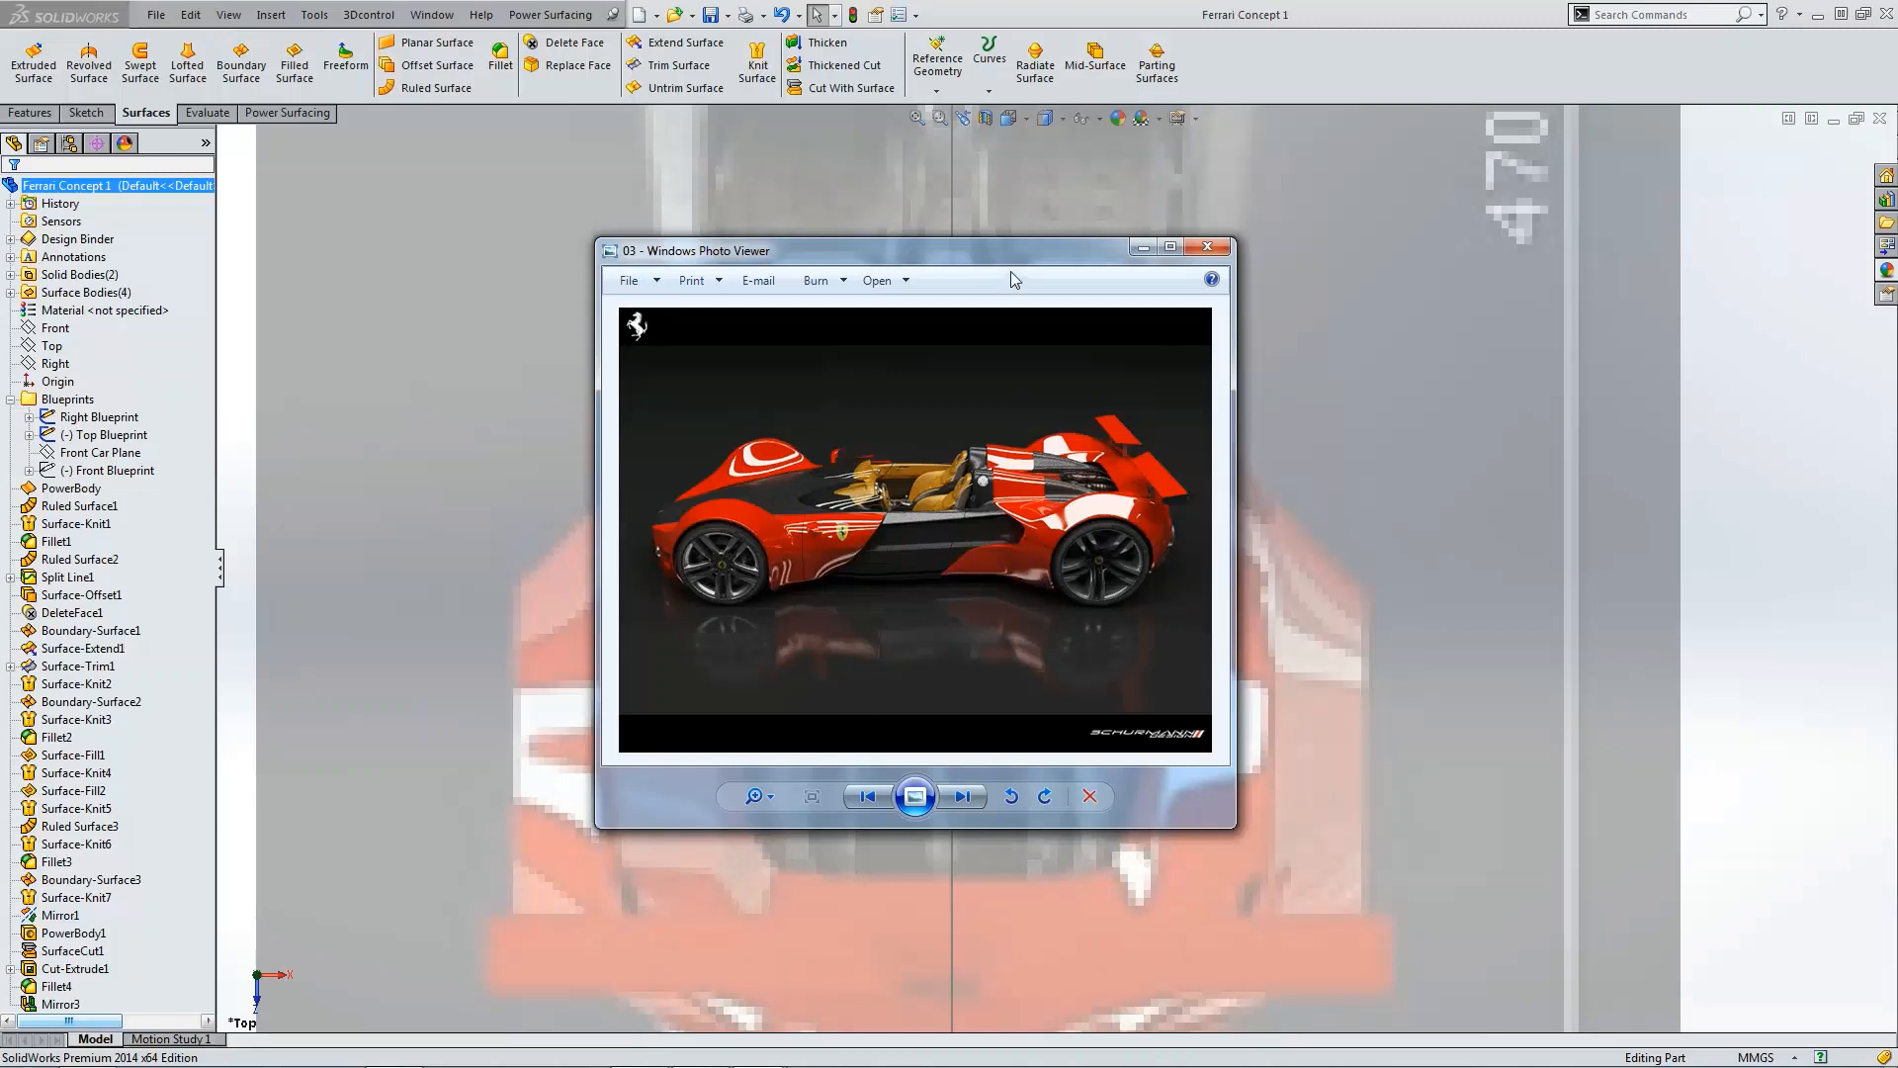
left_click_drag(940, 256, 0, 400)
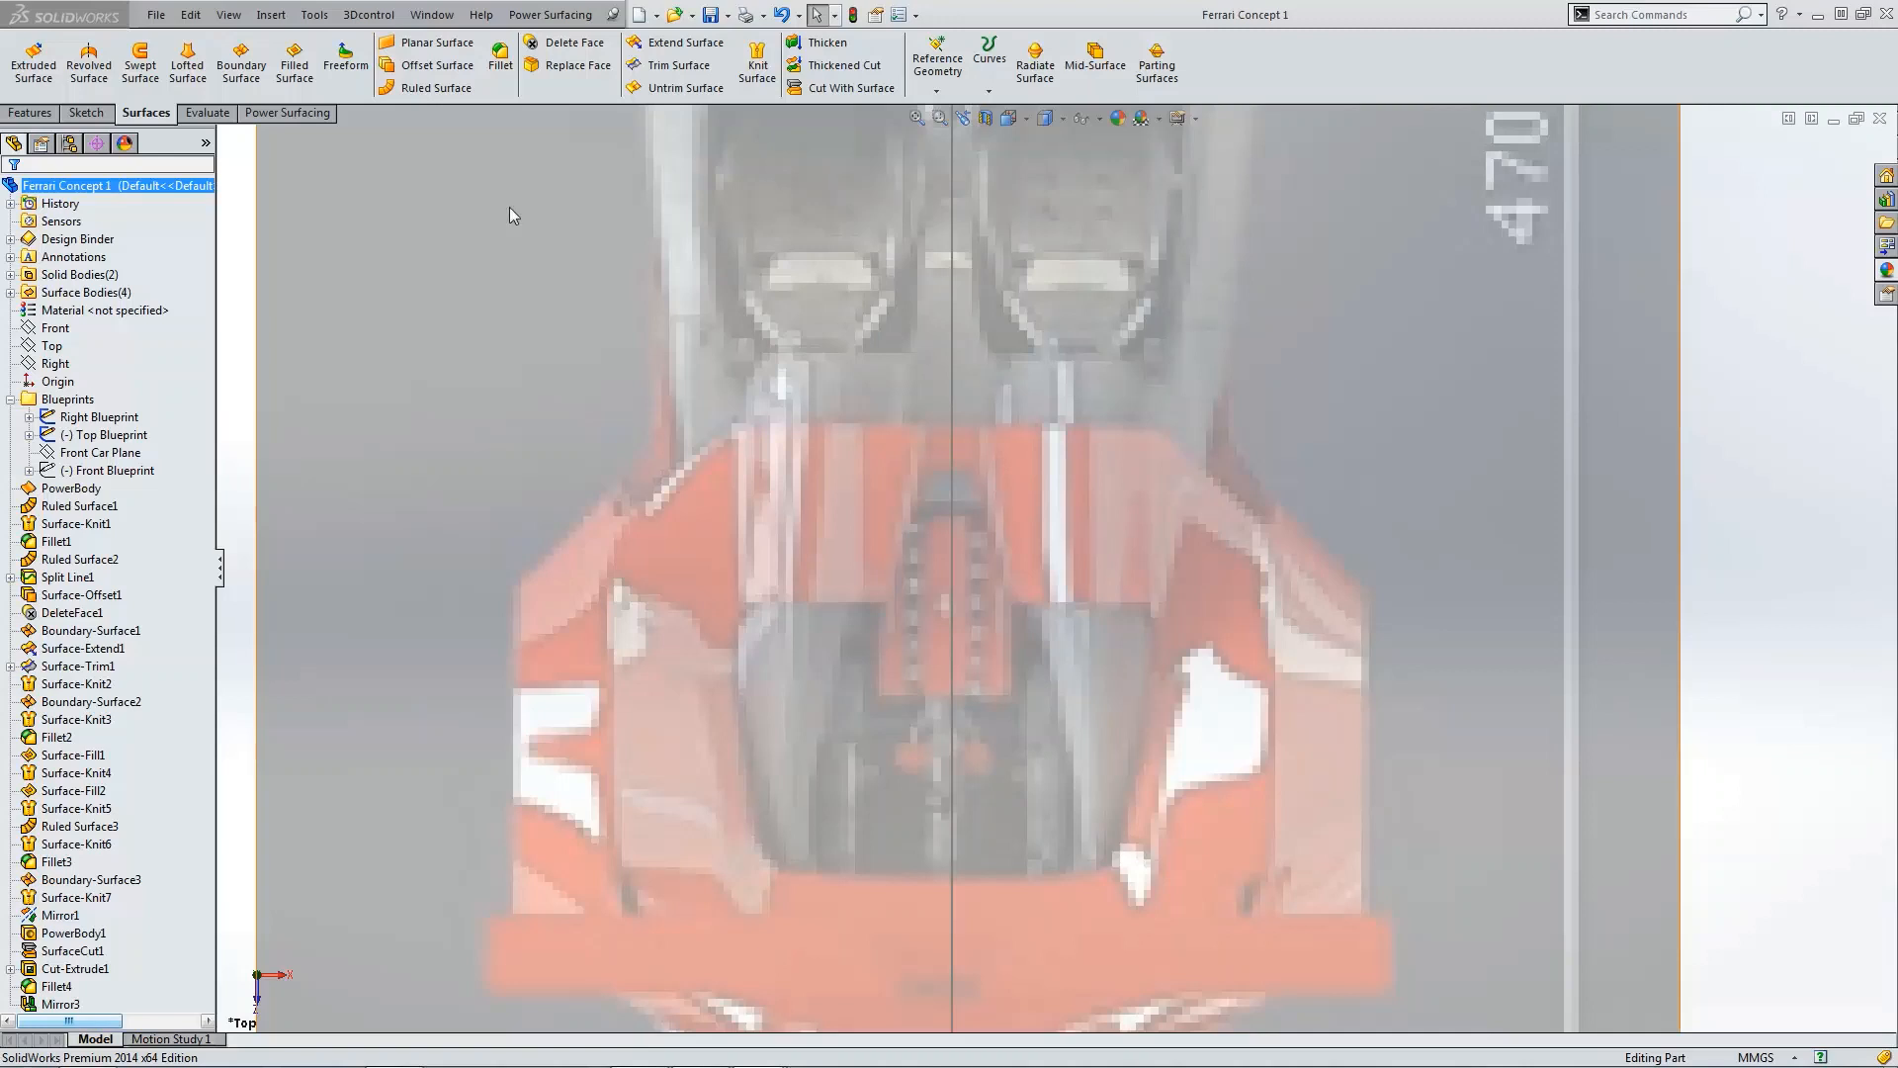
Step: Start a Power Surfacing planar surface and set its length to 1000 mm
left_click(287, 112)
left_click(22, 90)
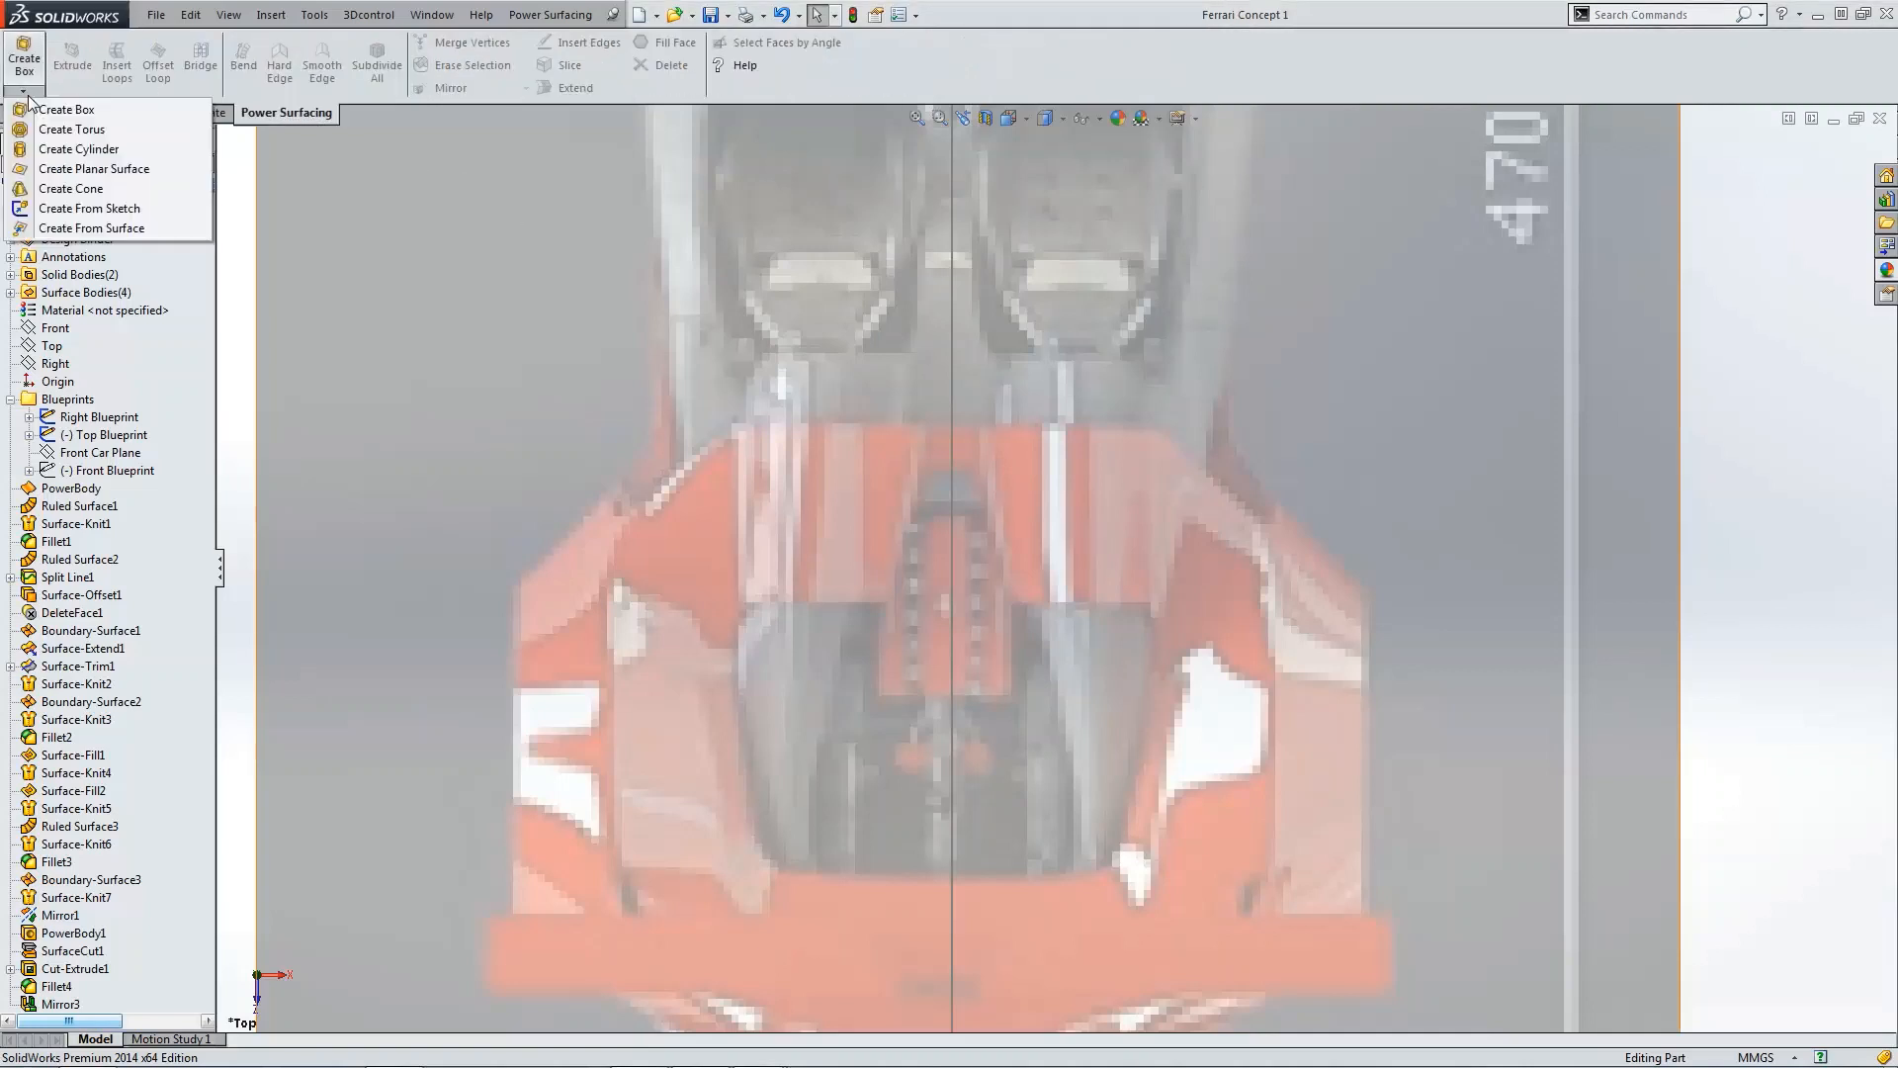
left_click(83, 168)
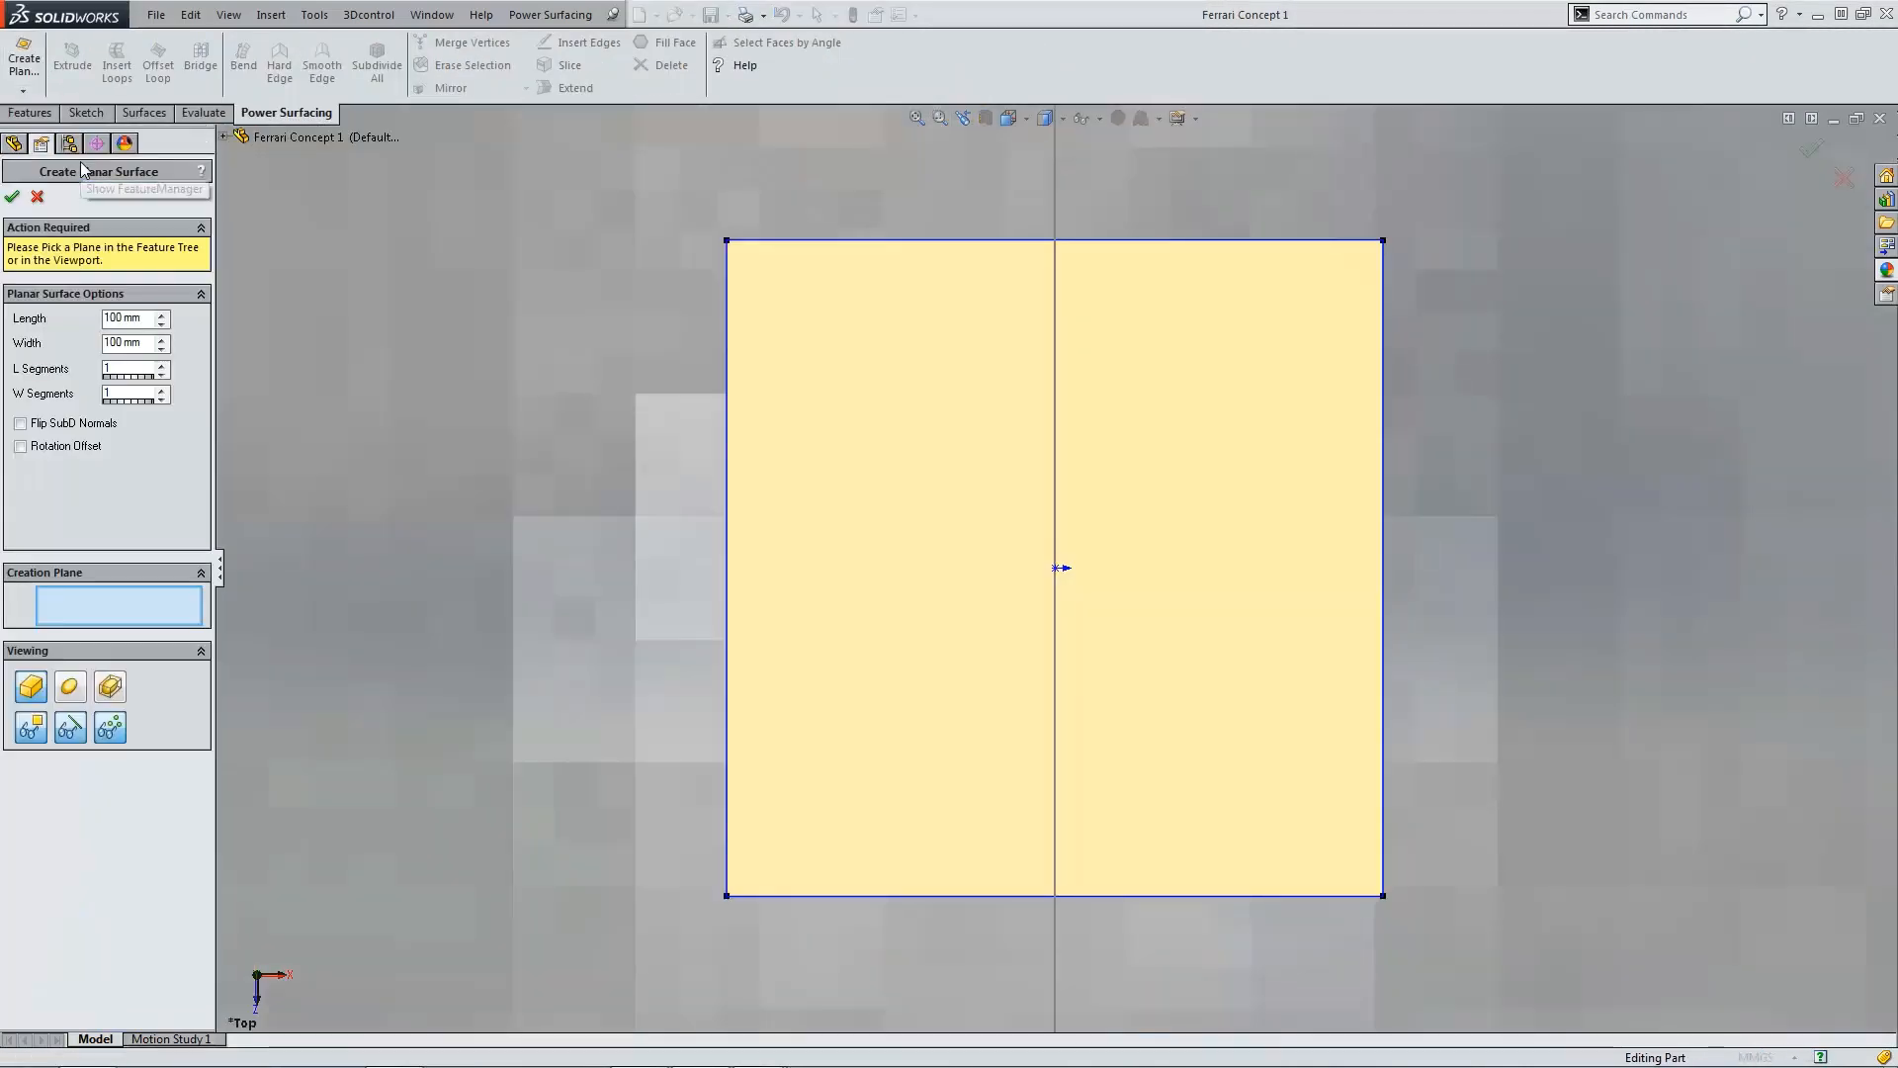
scroll(581, 350, "up", 18)
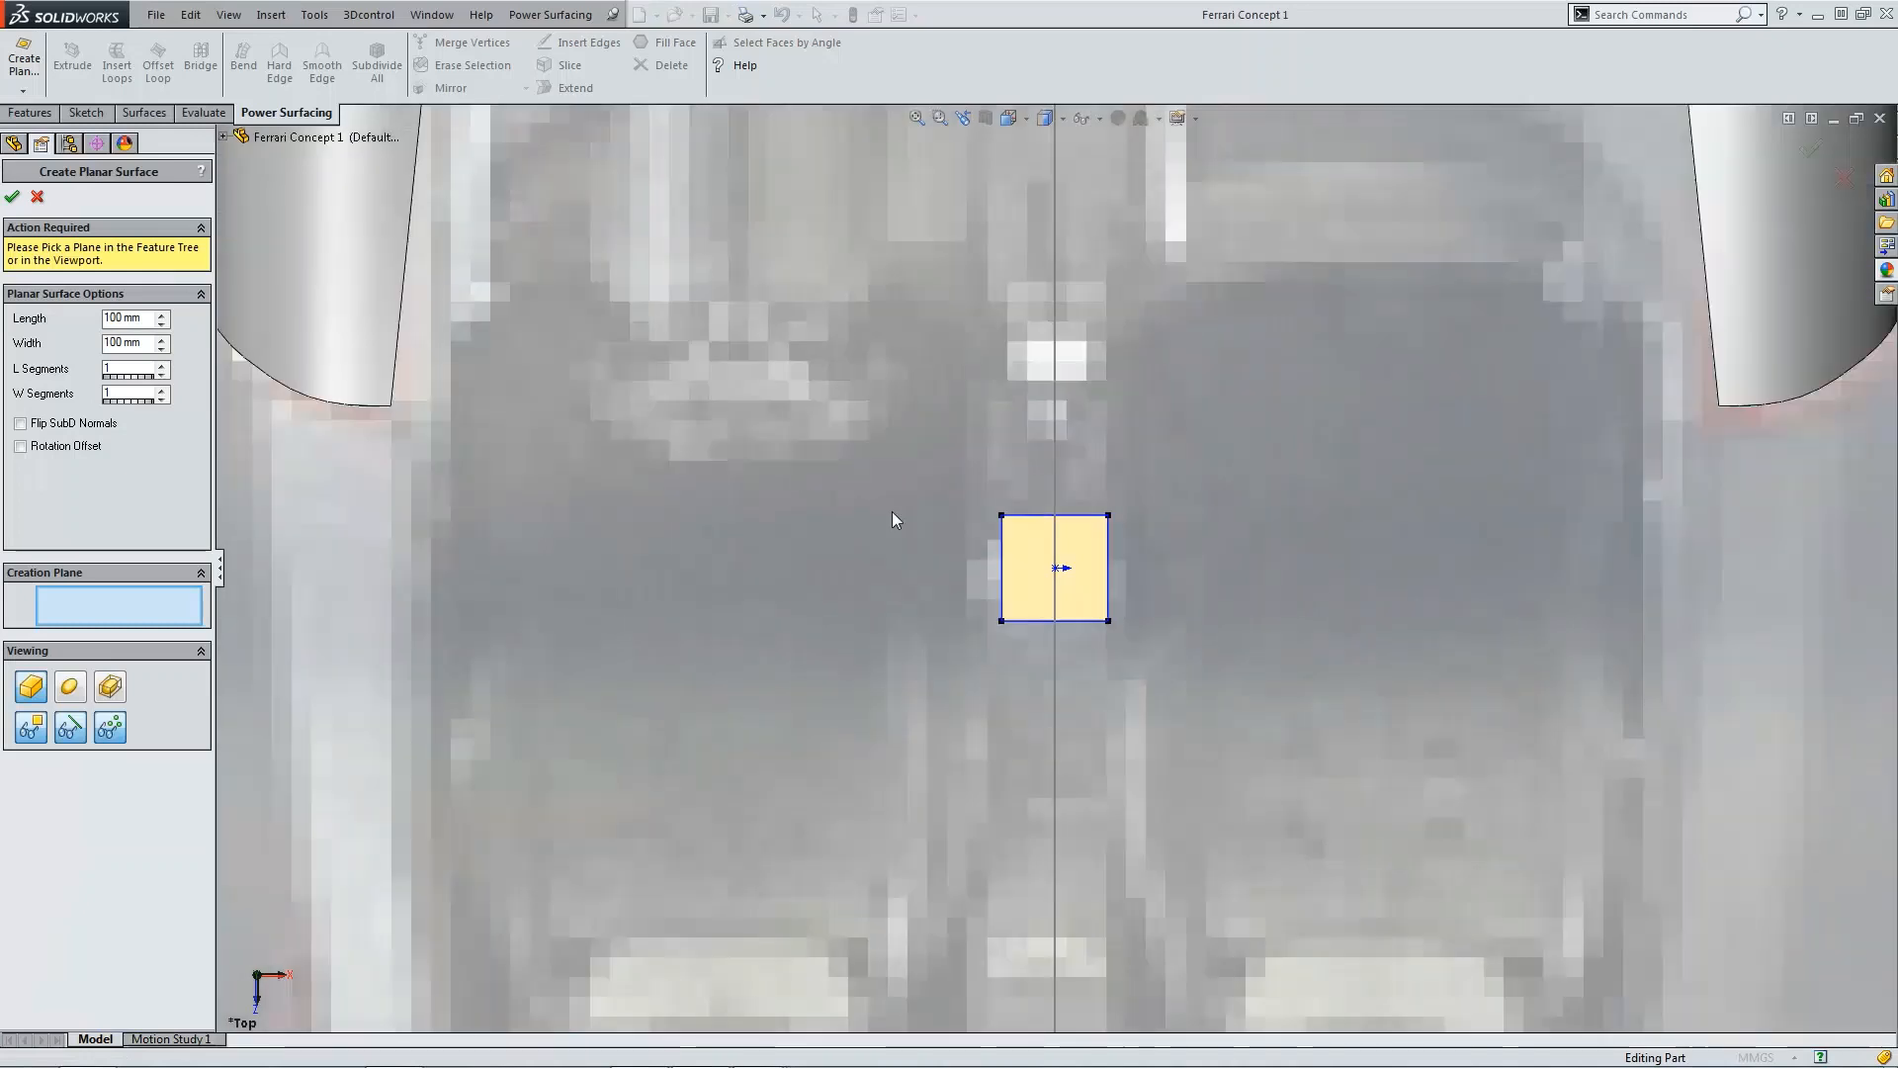
scroll(970, 571, "up", 5)
scroll(1064, 601, "down", 8)
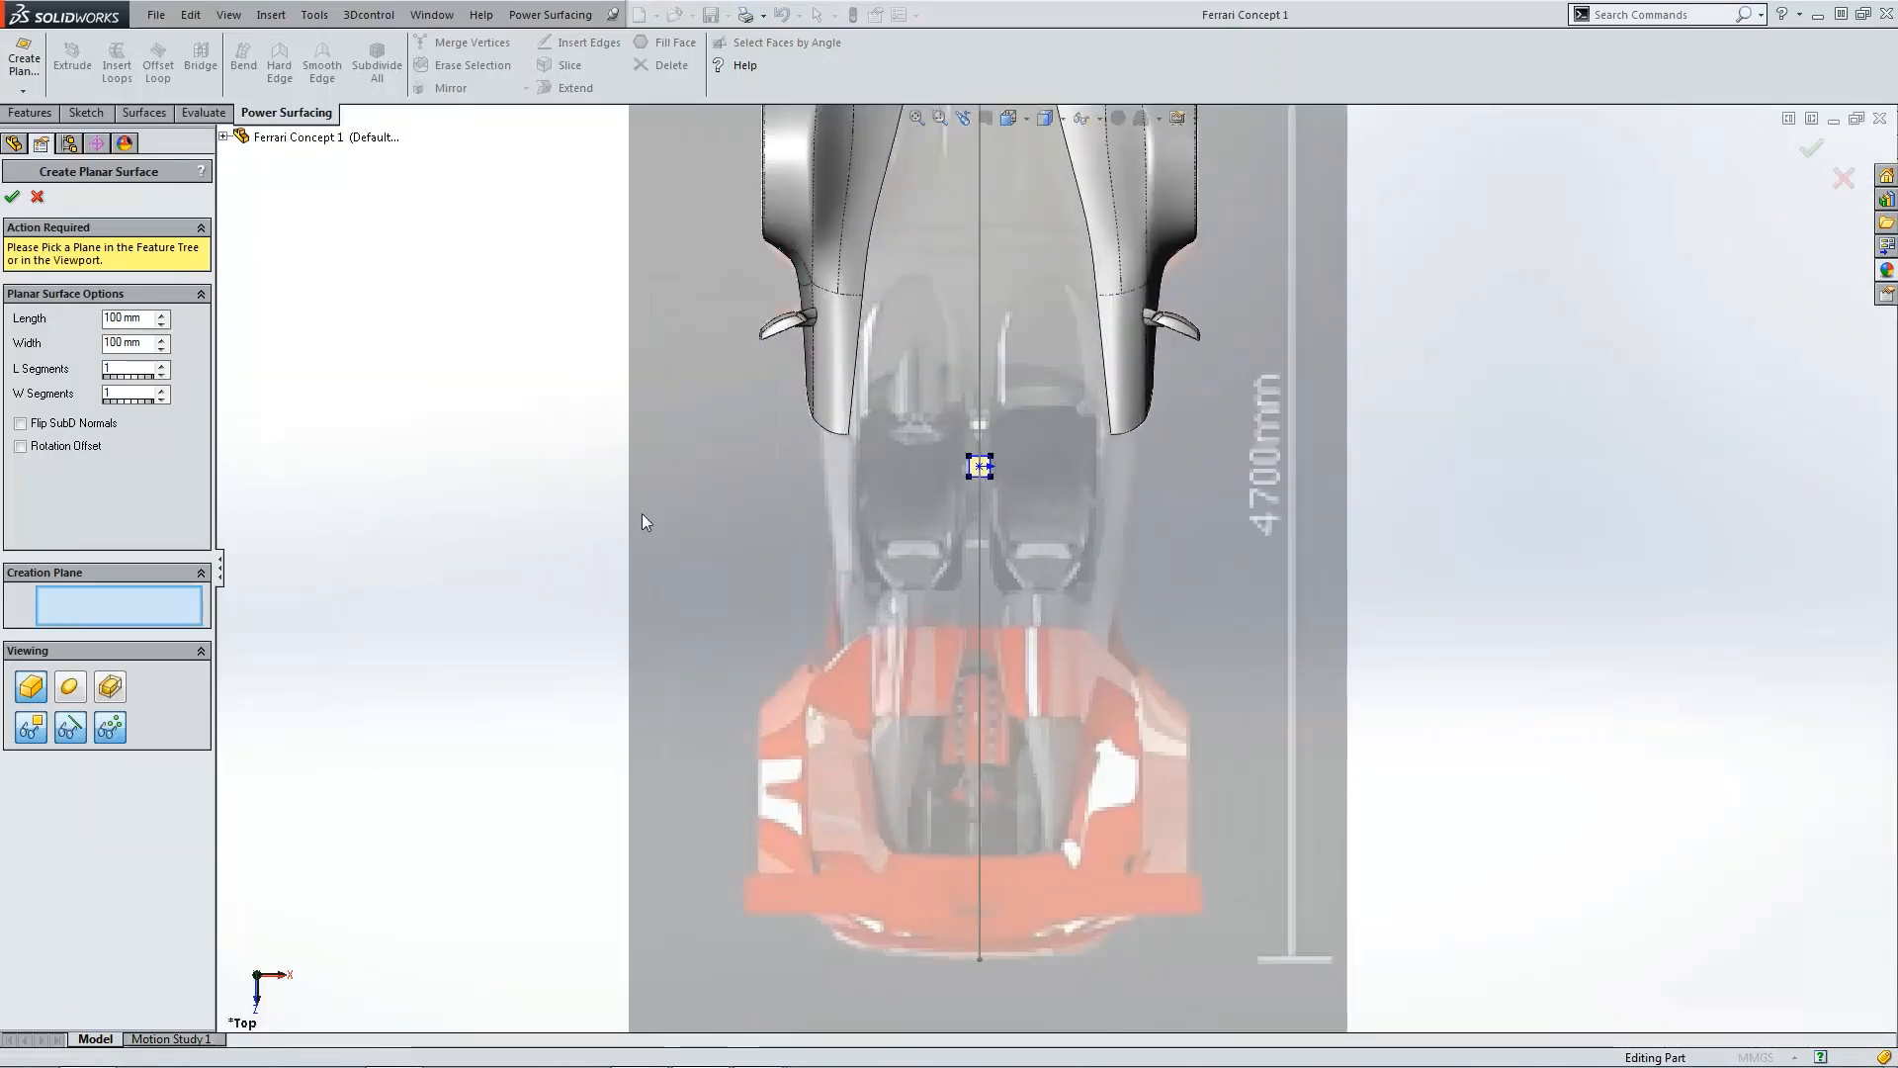
triple_click(148, 318)
type("1000")
key("Return")
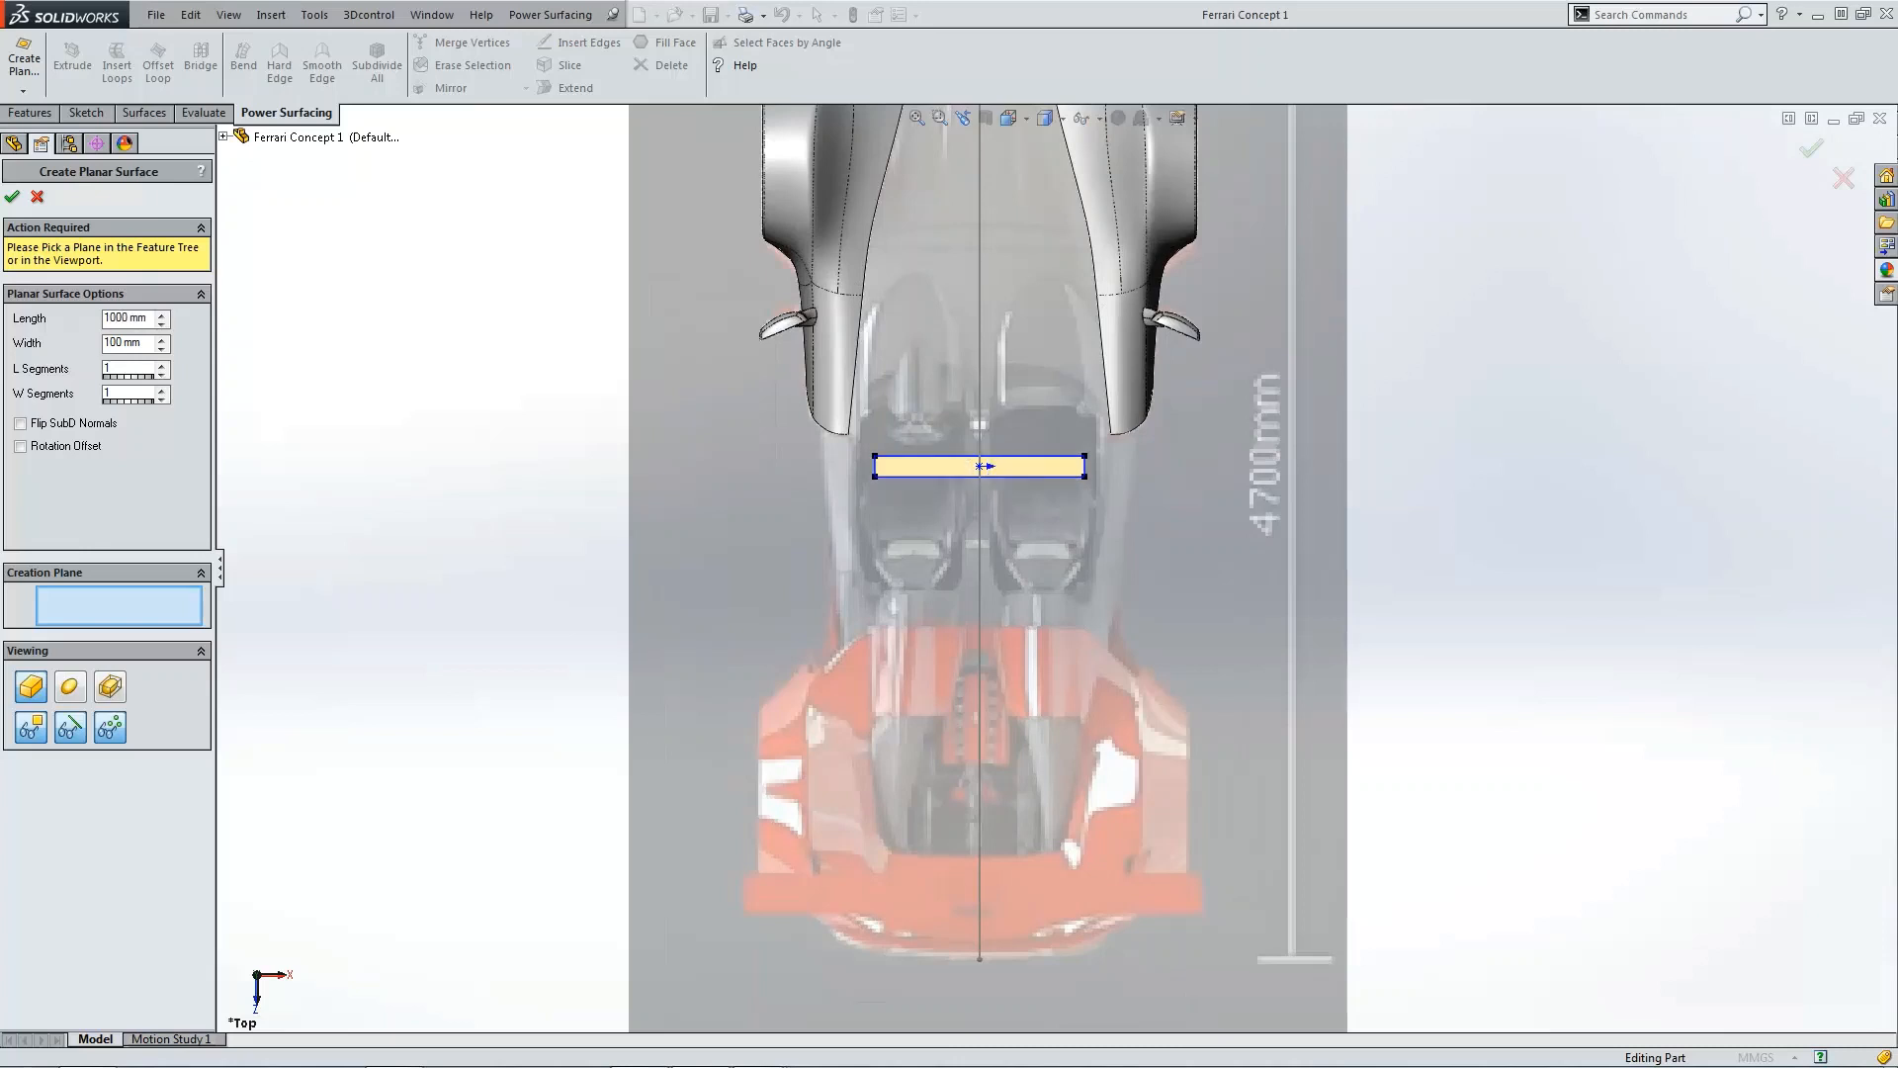
Step: Set the planar surface's width to 2000 mm and its length segments to 3
key("Tab")
type("2000")
key("Return")
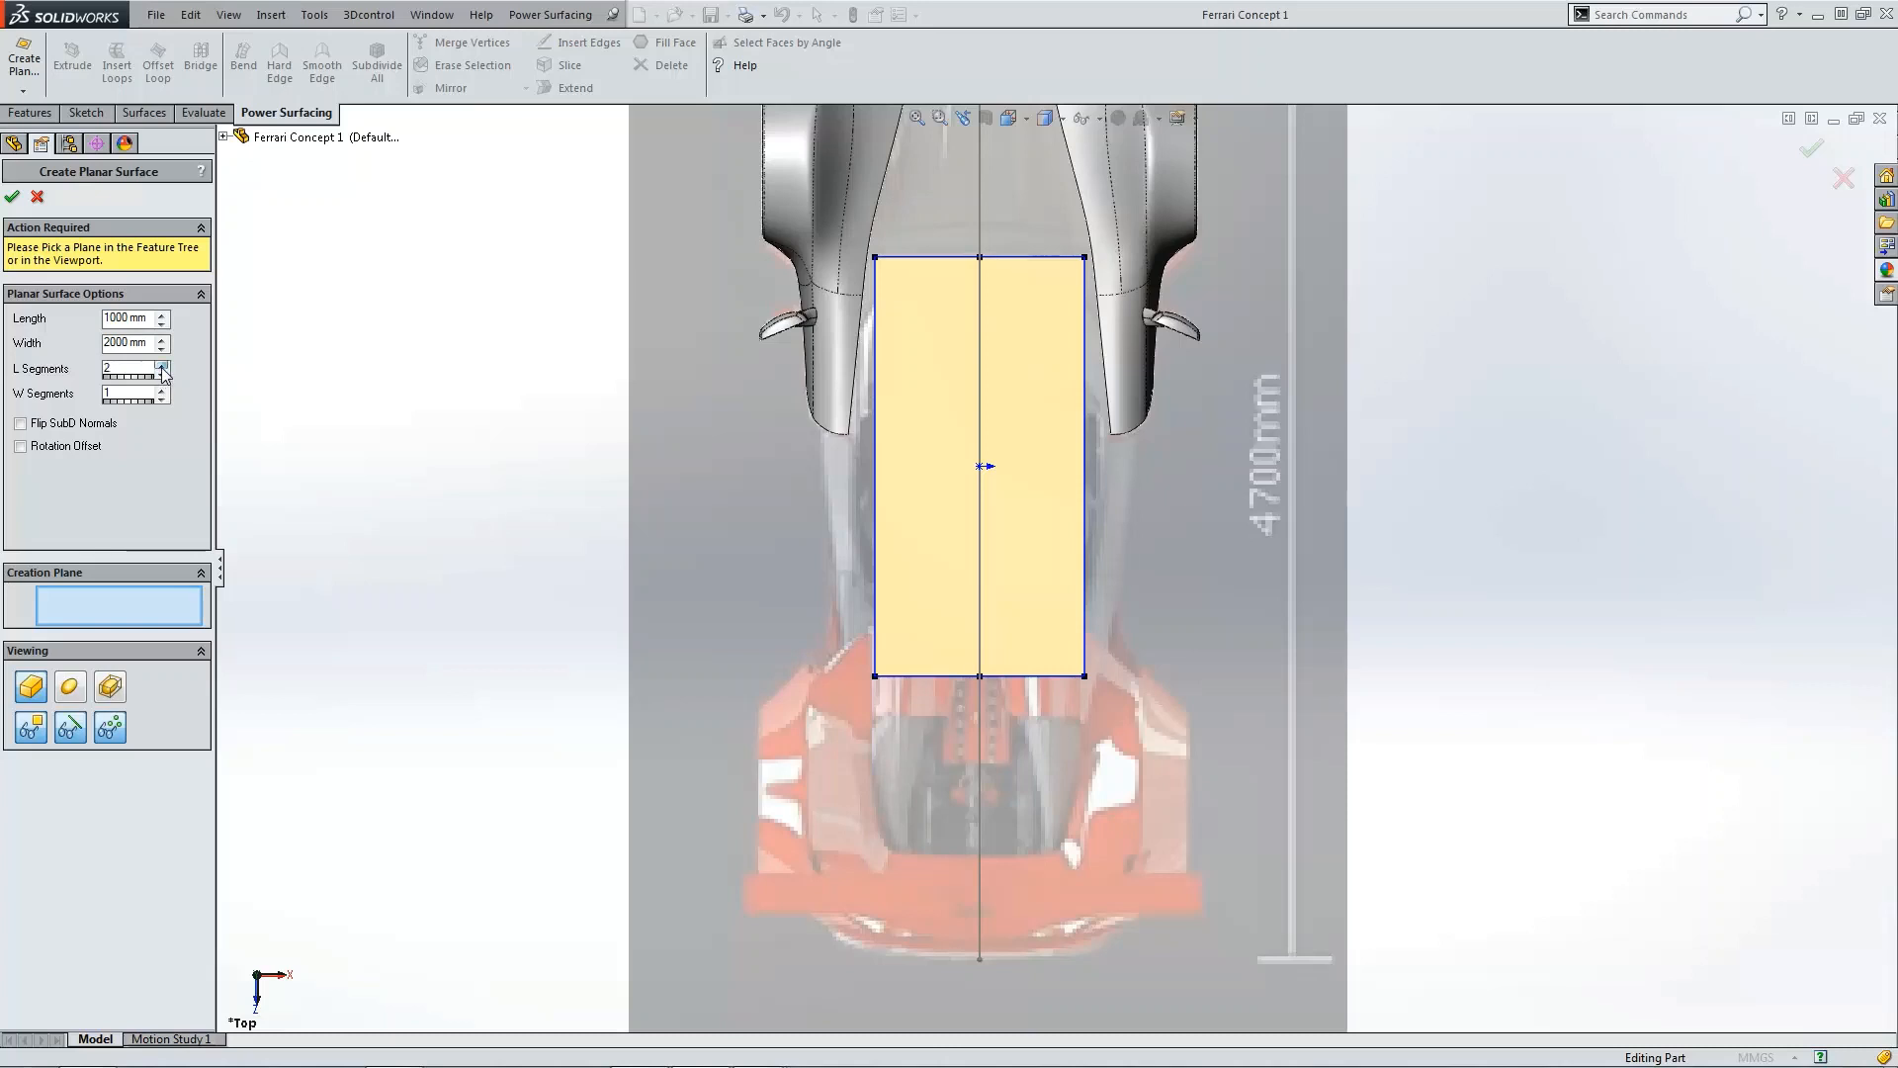
left_click(162, 373)
left_click(162, 389)
left_click(162, 389)
left_click(163, 398)
left_click(162, 397)
left_click(163, 365)
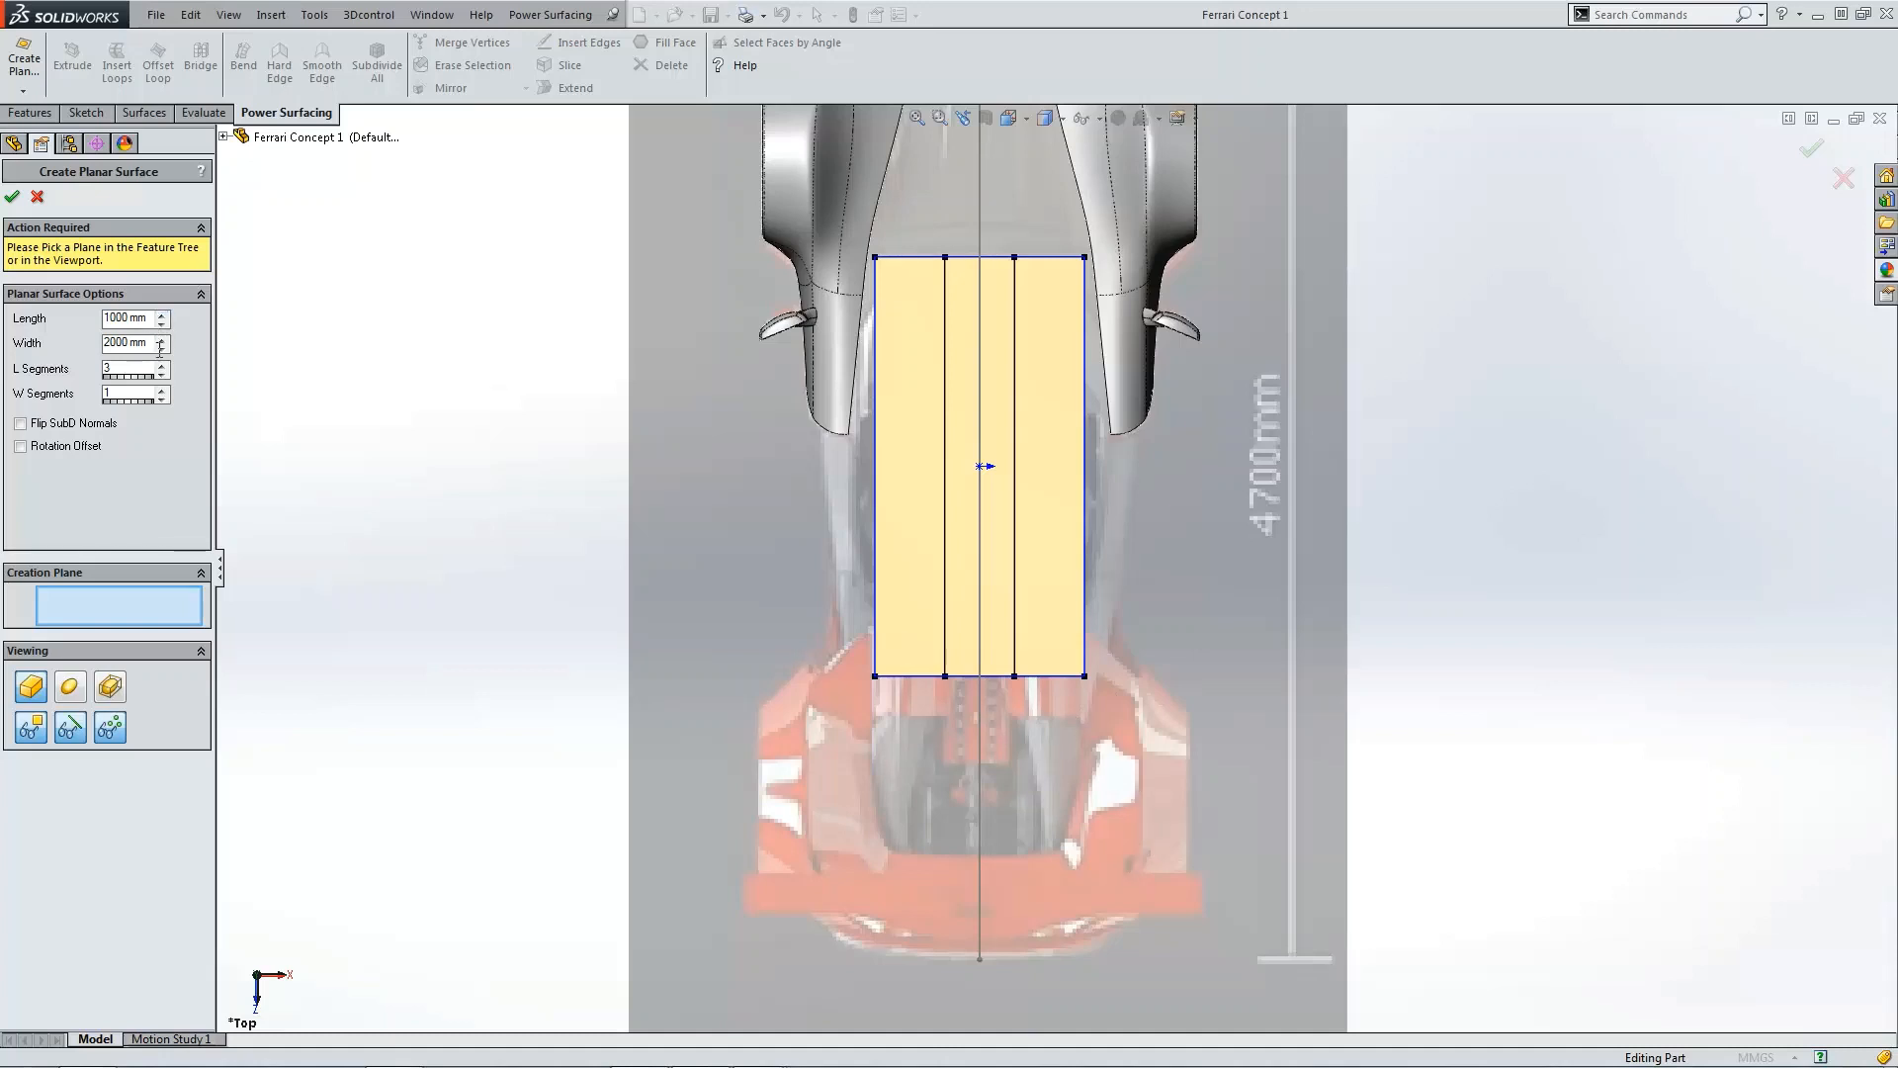
Step: Change the planar surface's width to 500 mm
key("ctrl+a")
type("50")
key("Return")
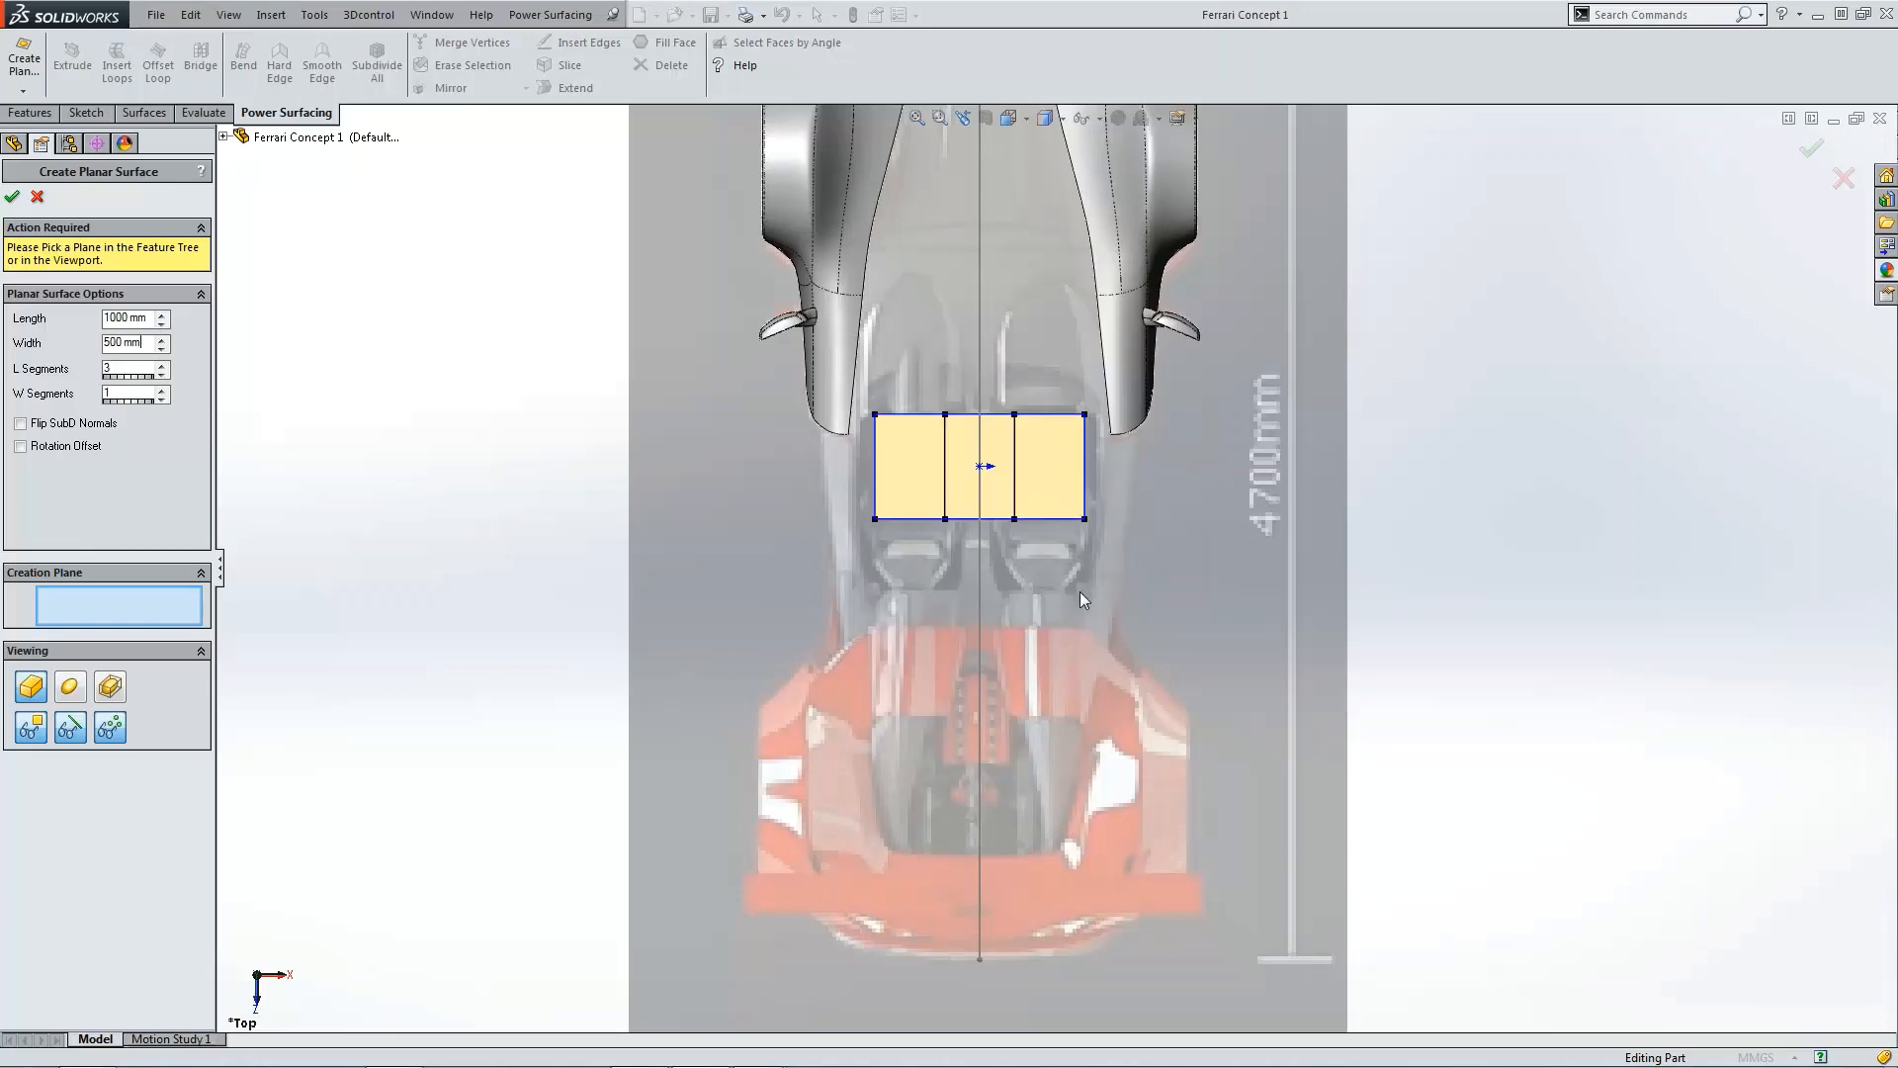
Step: Place the planar surface on the Top plane and confirm it
left_click(223, 136)
left_click(284, 297)
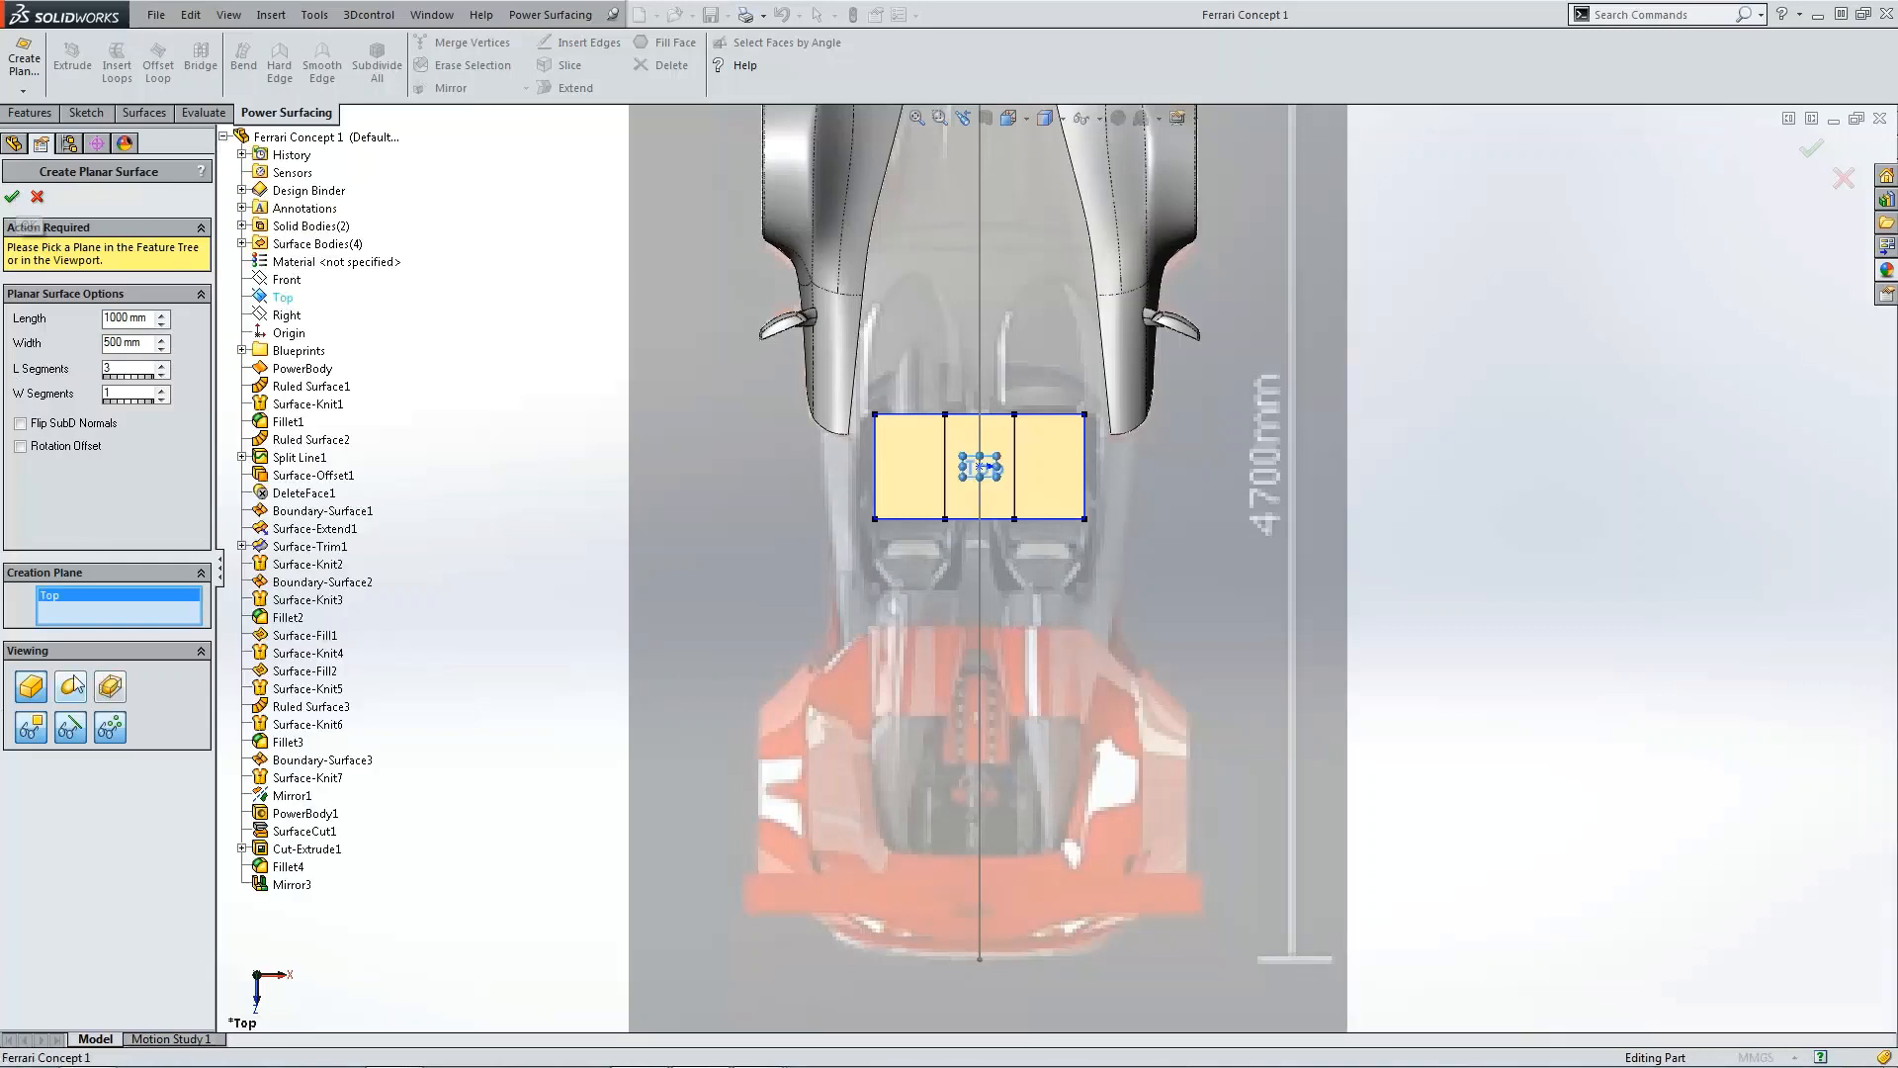
left_click(12, 196)
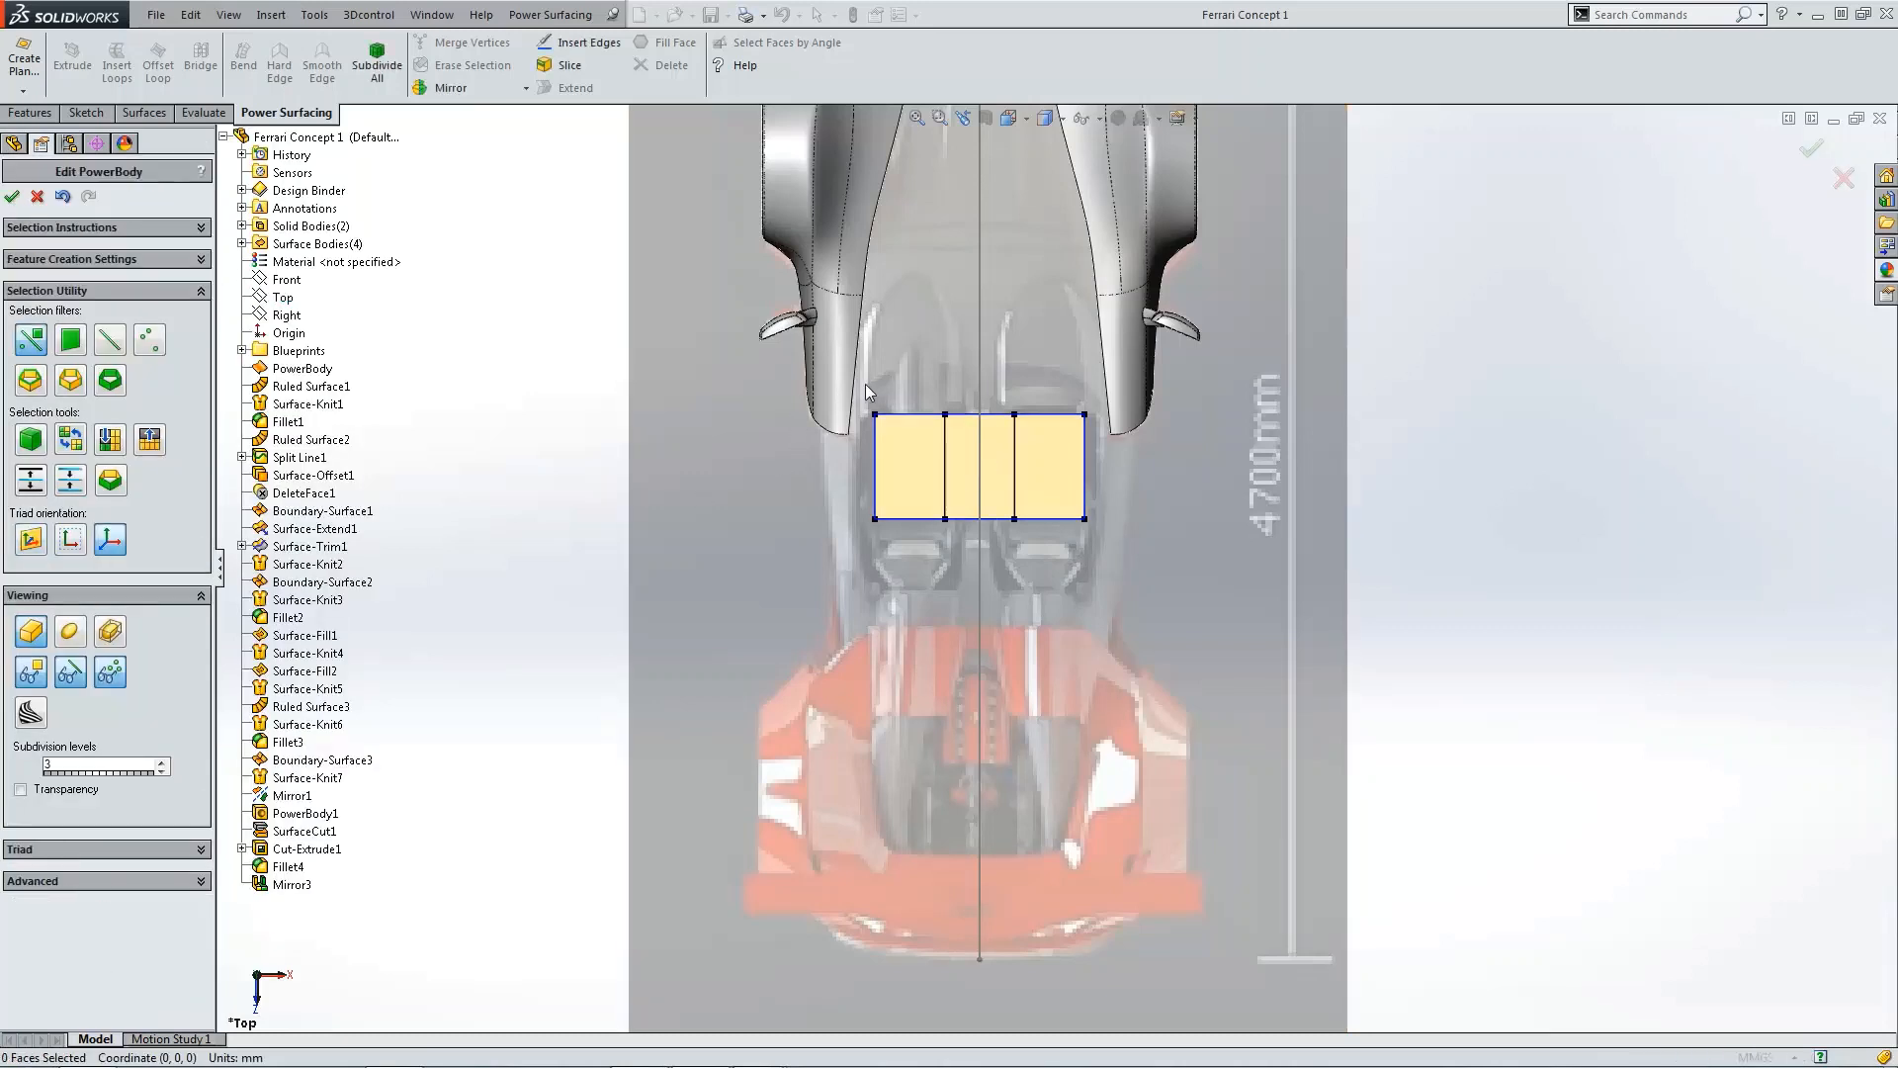
Step: Select all the planar body's vertices and move them rearward so the body starts at the centreline
left_click_drag(865, 388, 1151, 733)
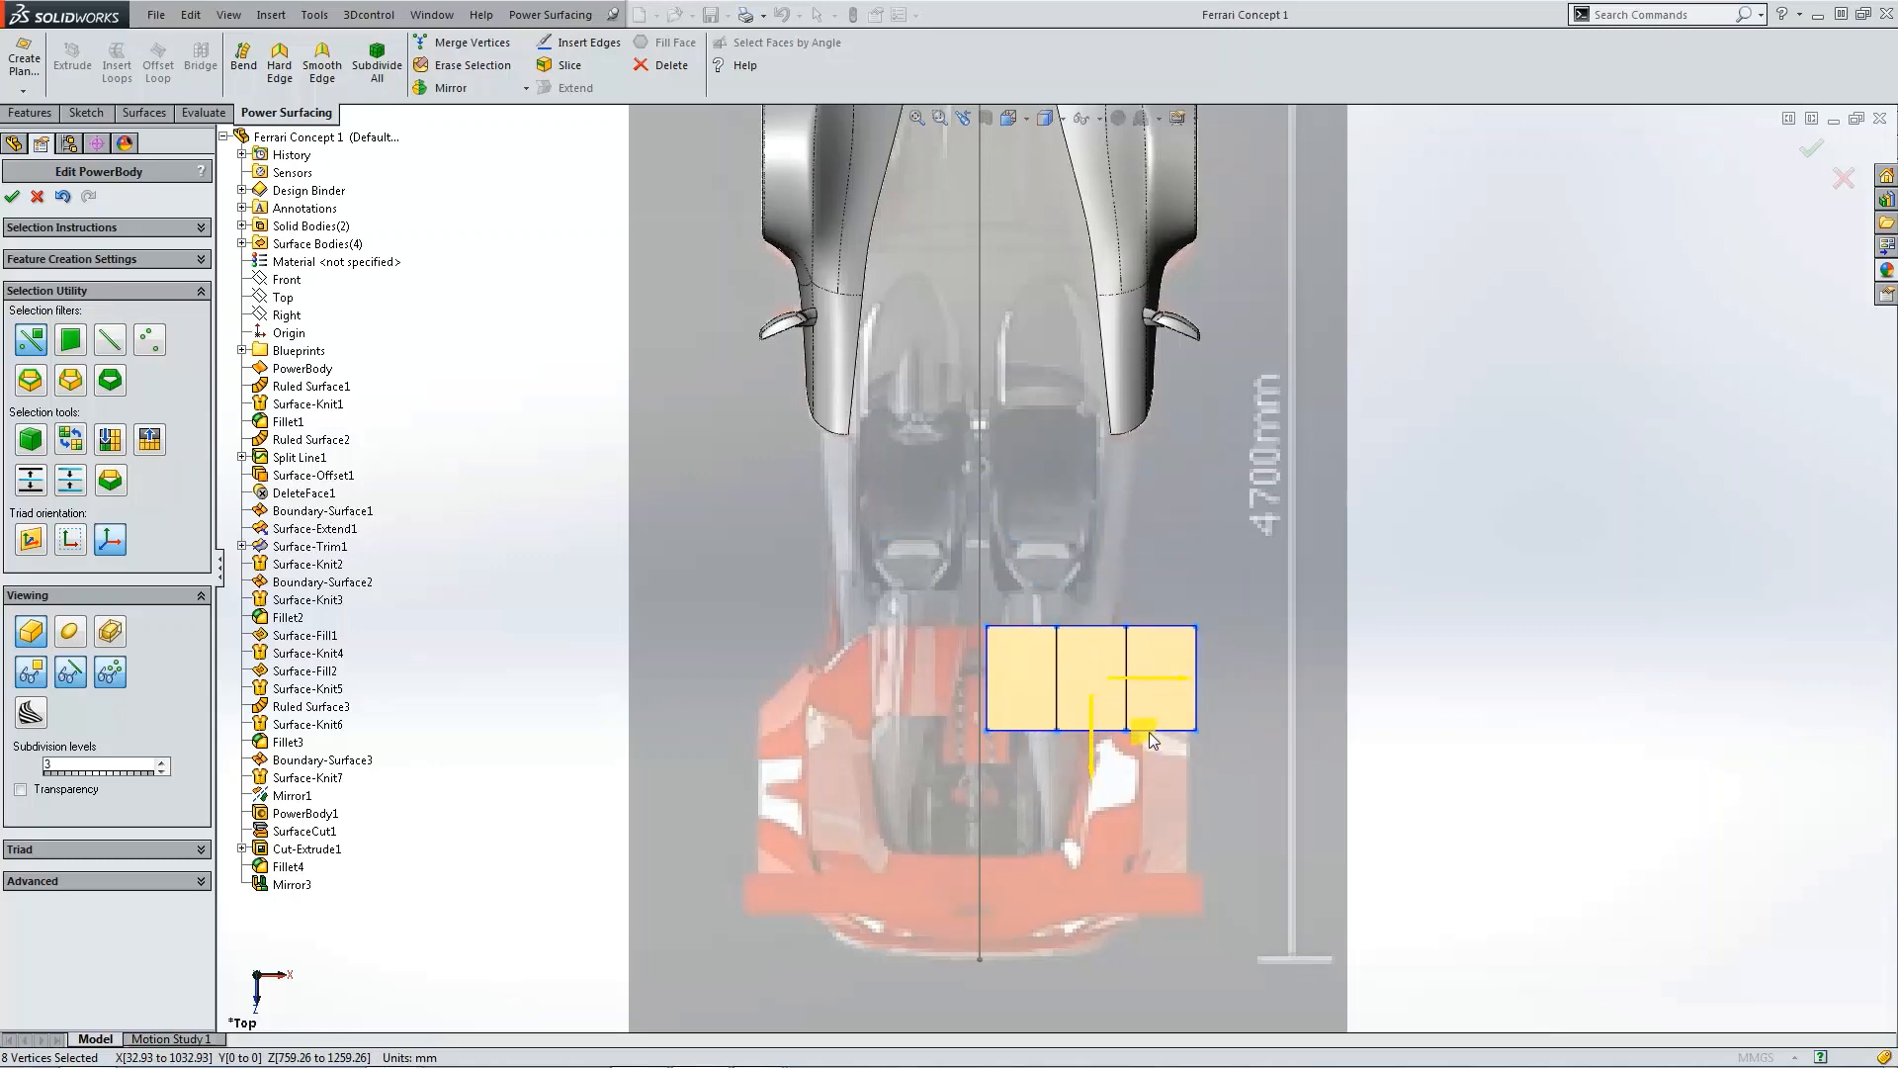
left_click(1532, 653)
Step: Snap the body's two inner-edge vertices onto the Right plane so the surface starts exactly at the centreline
left_click(1021, 656)
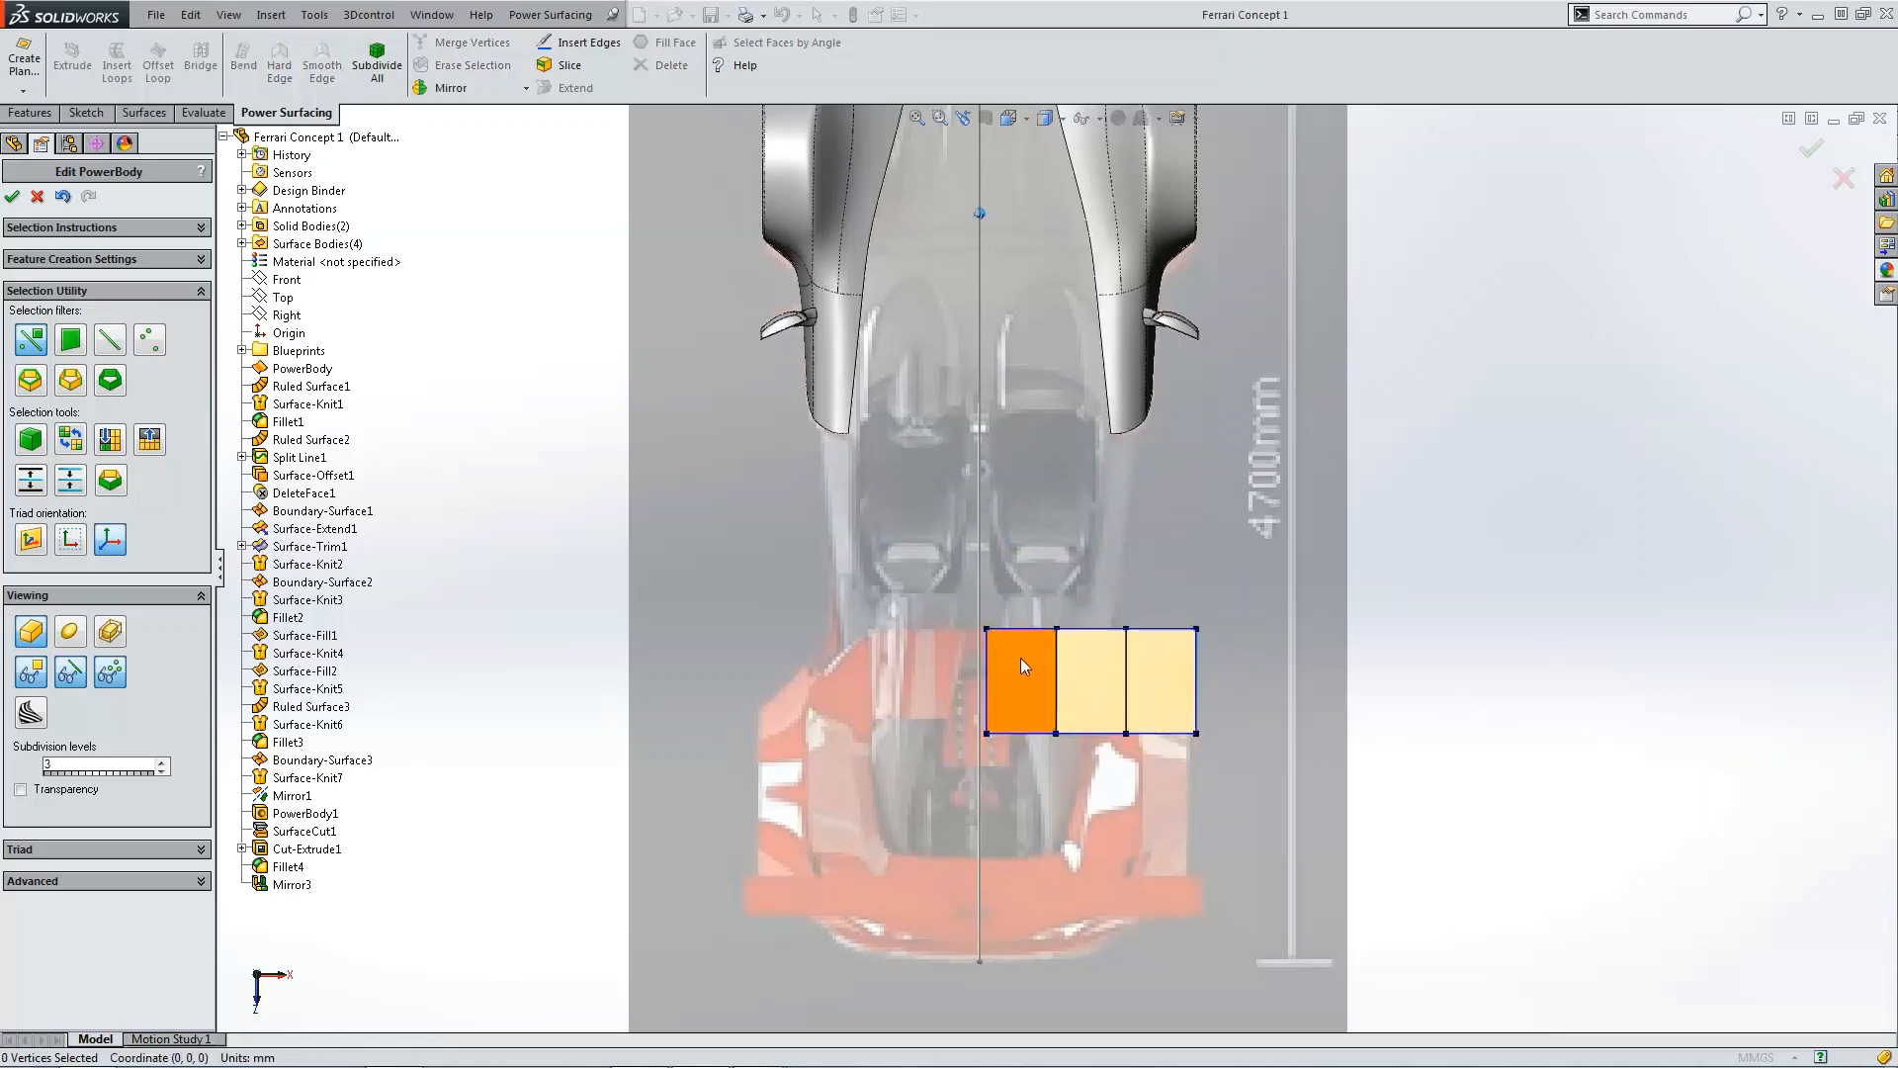
scroll(992, 674, "down", 3)
left_click(988, 692)
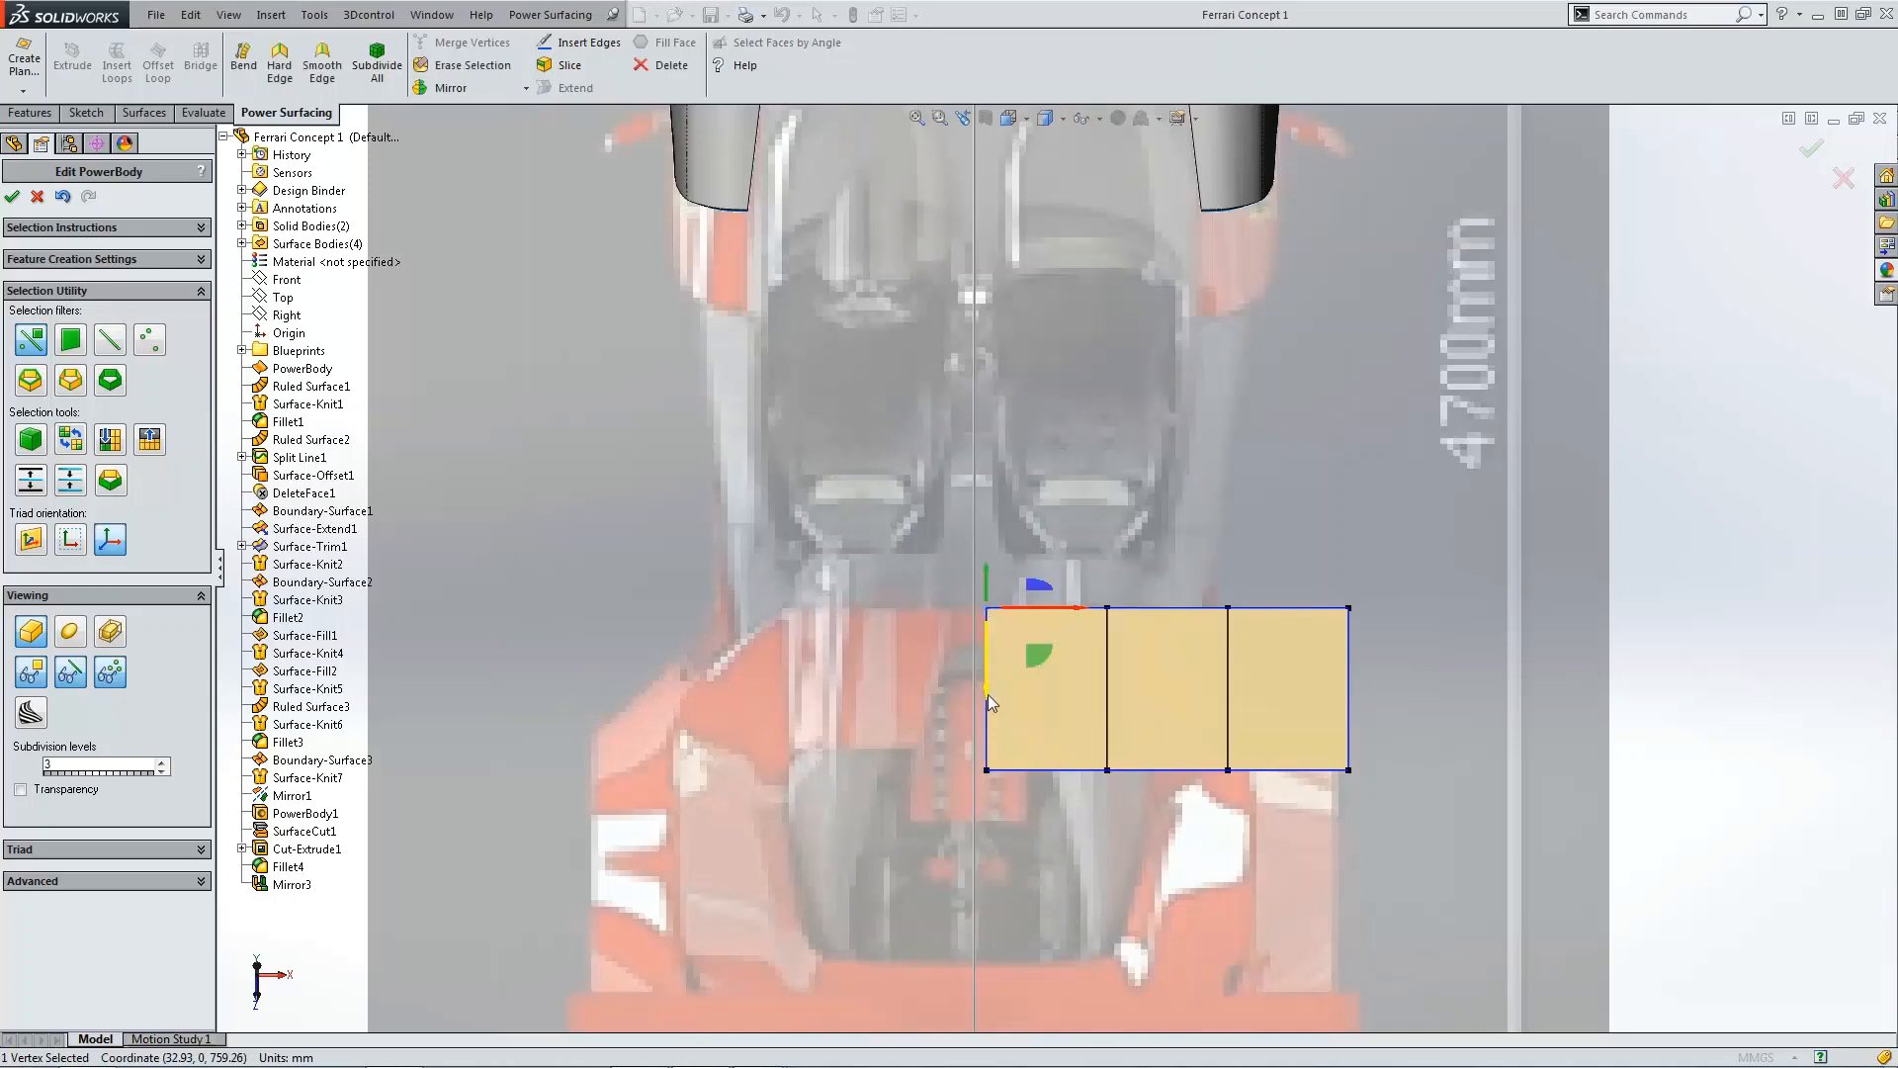
left_click(987, 769, "ctrl")
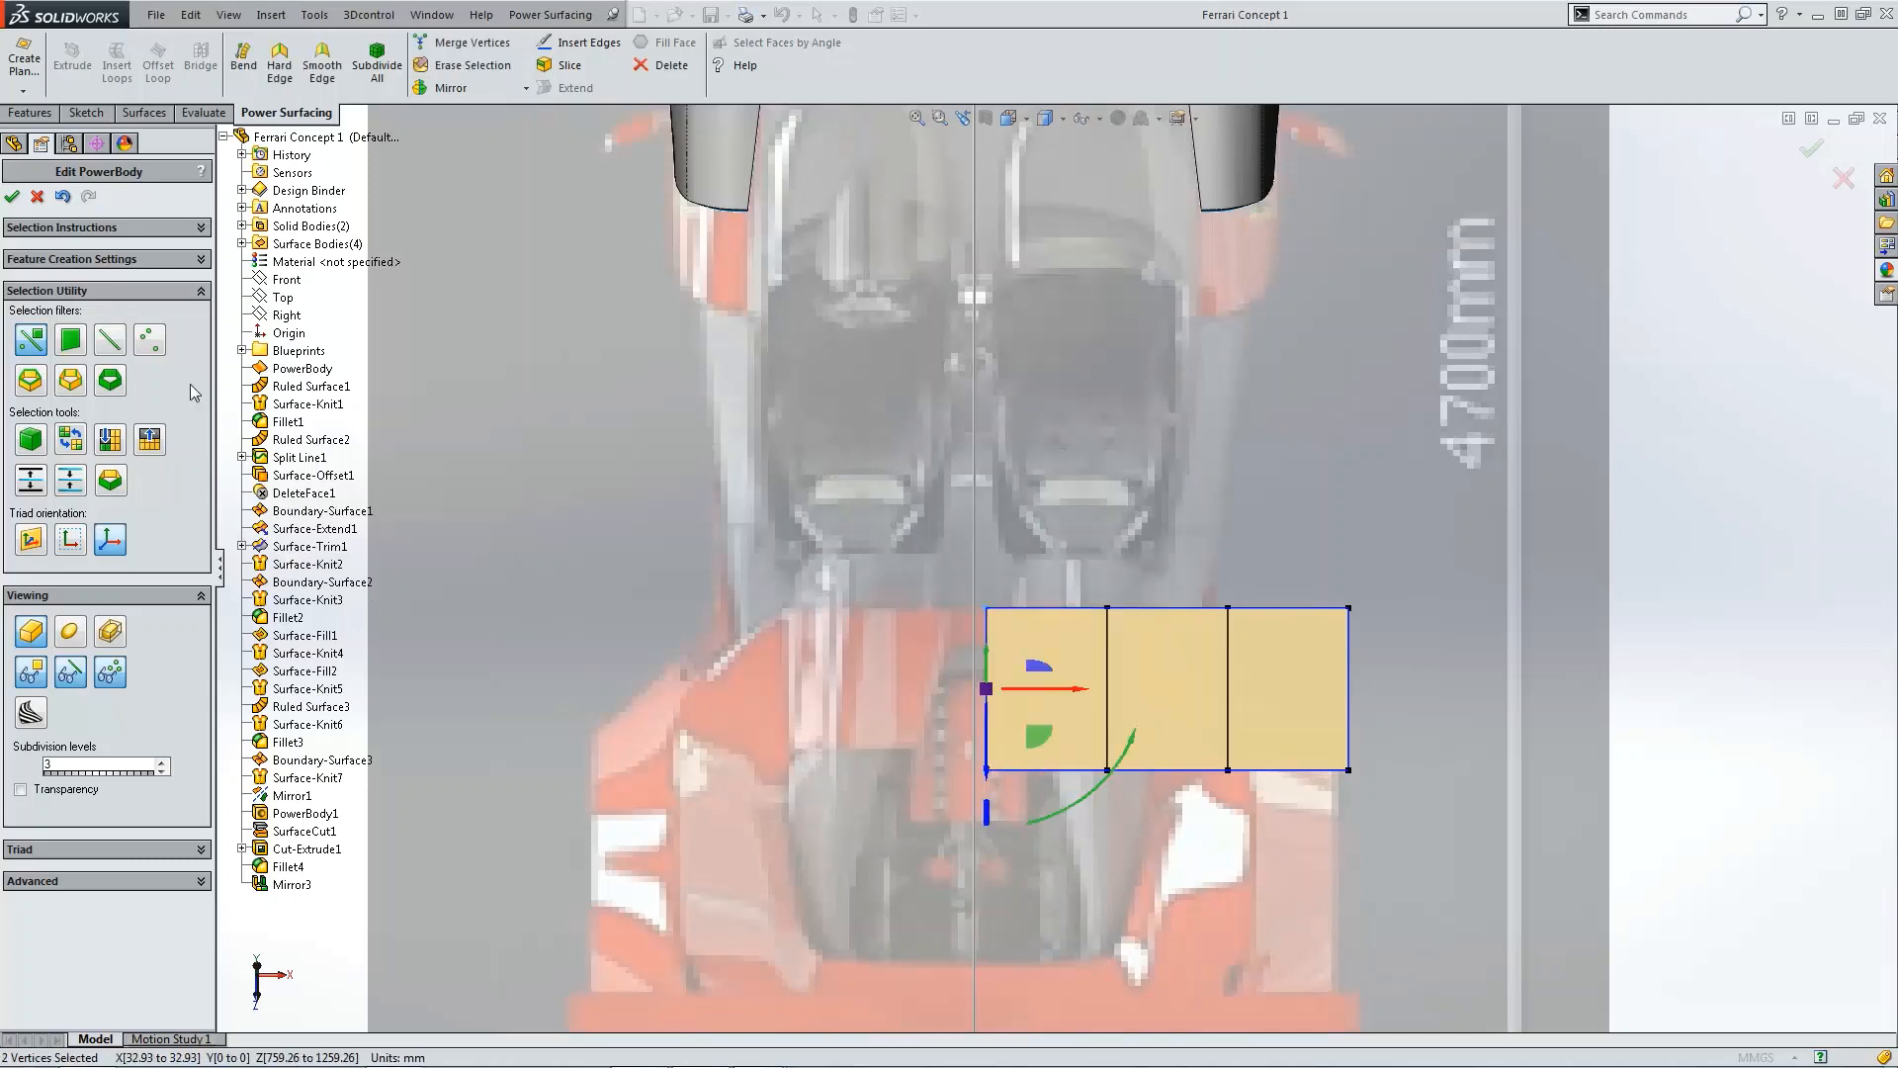
left_click(203, 881)
left_click(157, 961)
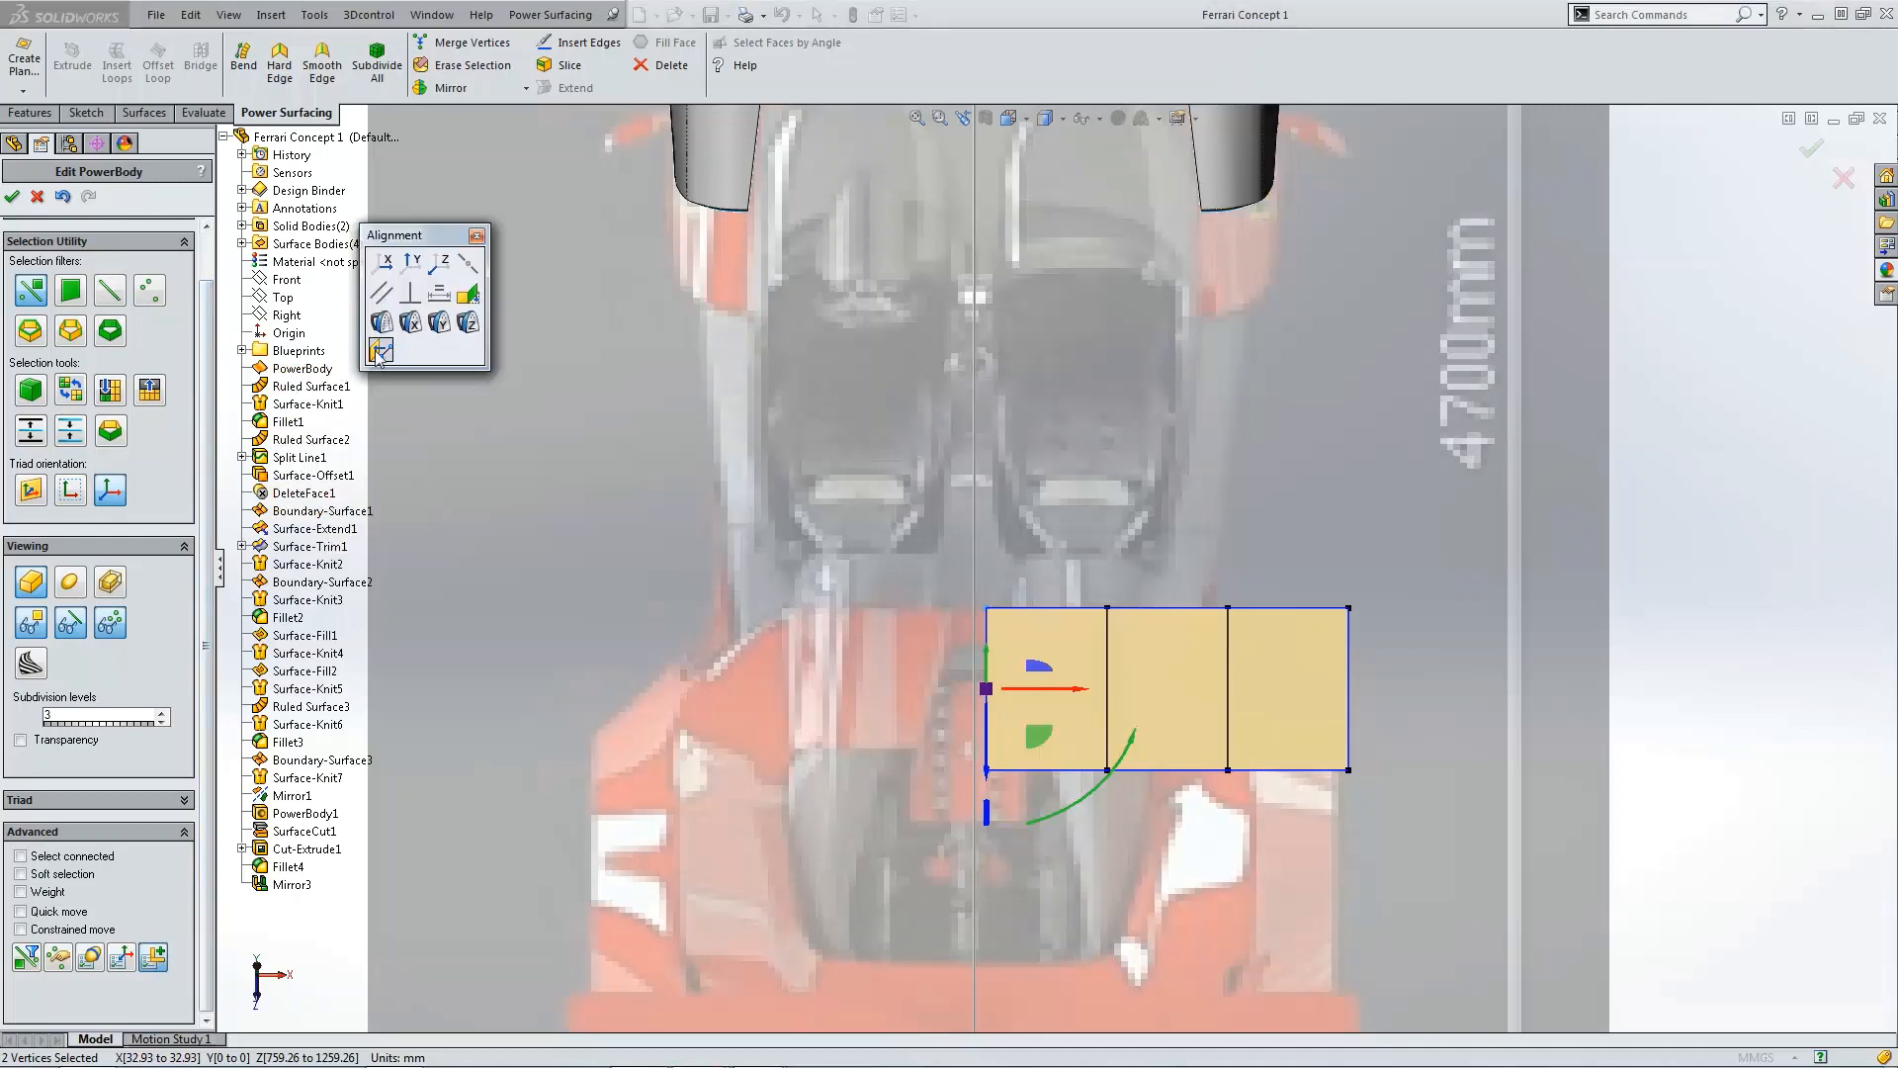
left_click(283, 317)
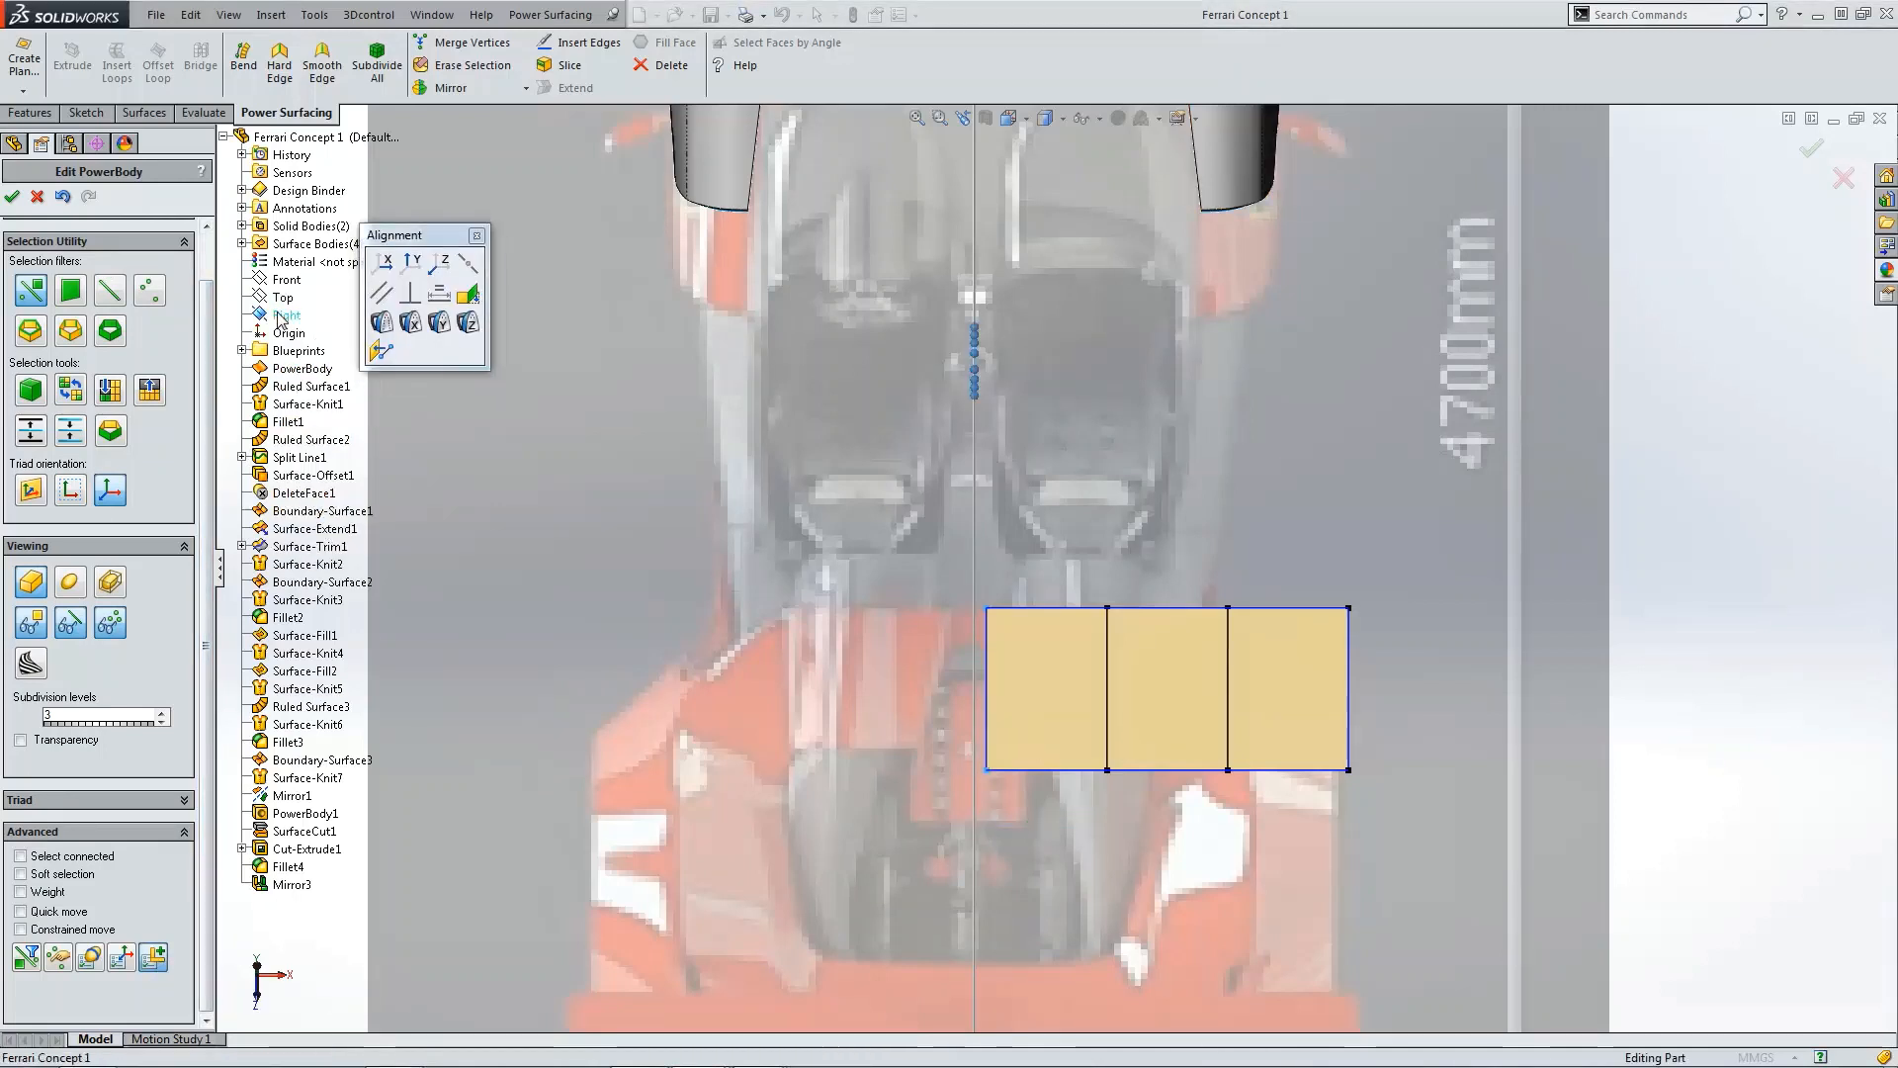
left_click(381, 351)
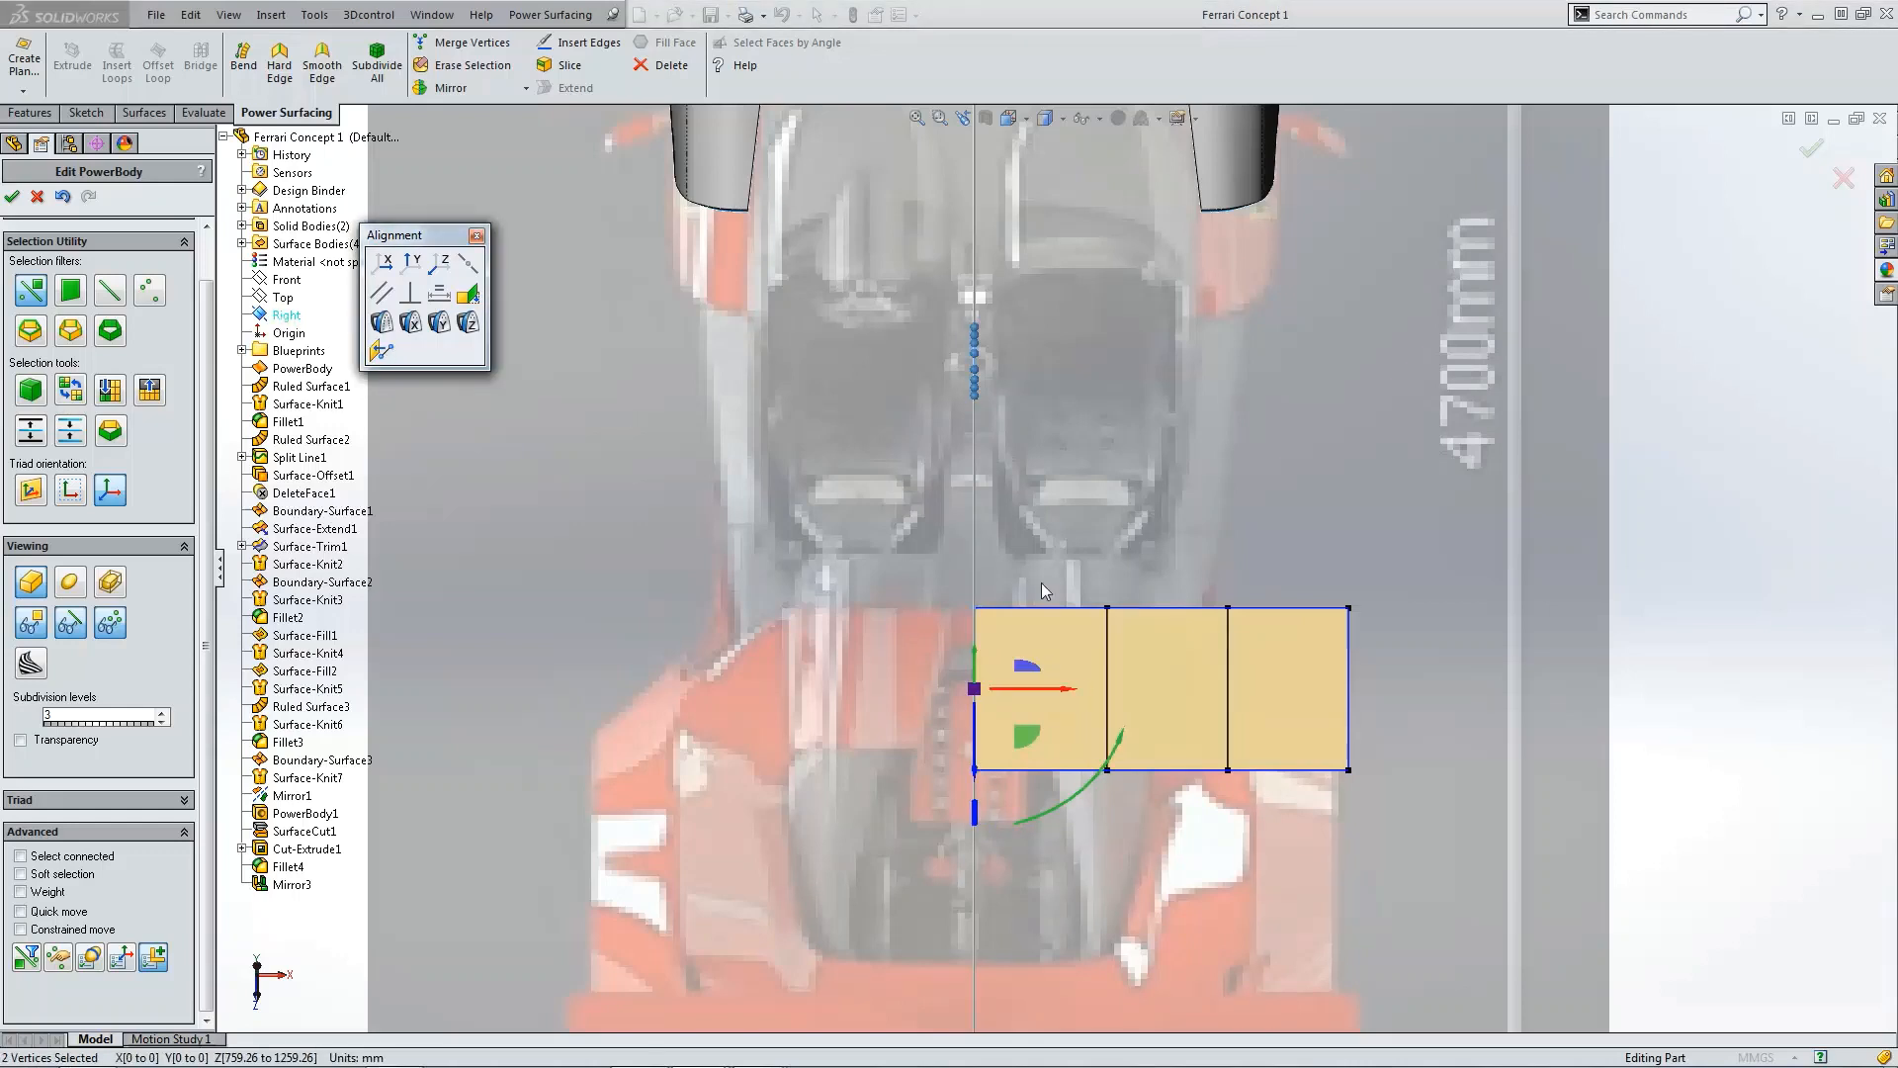
left_click(478, 234)
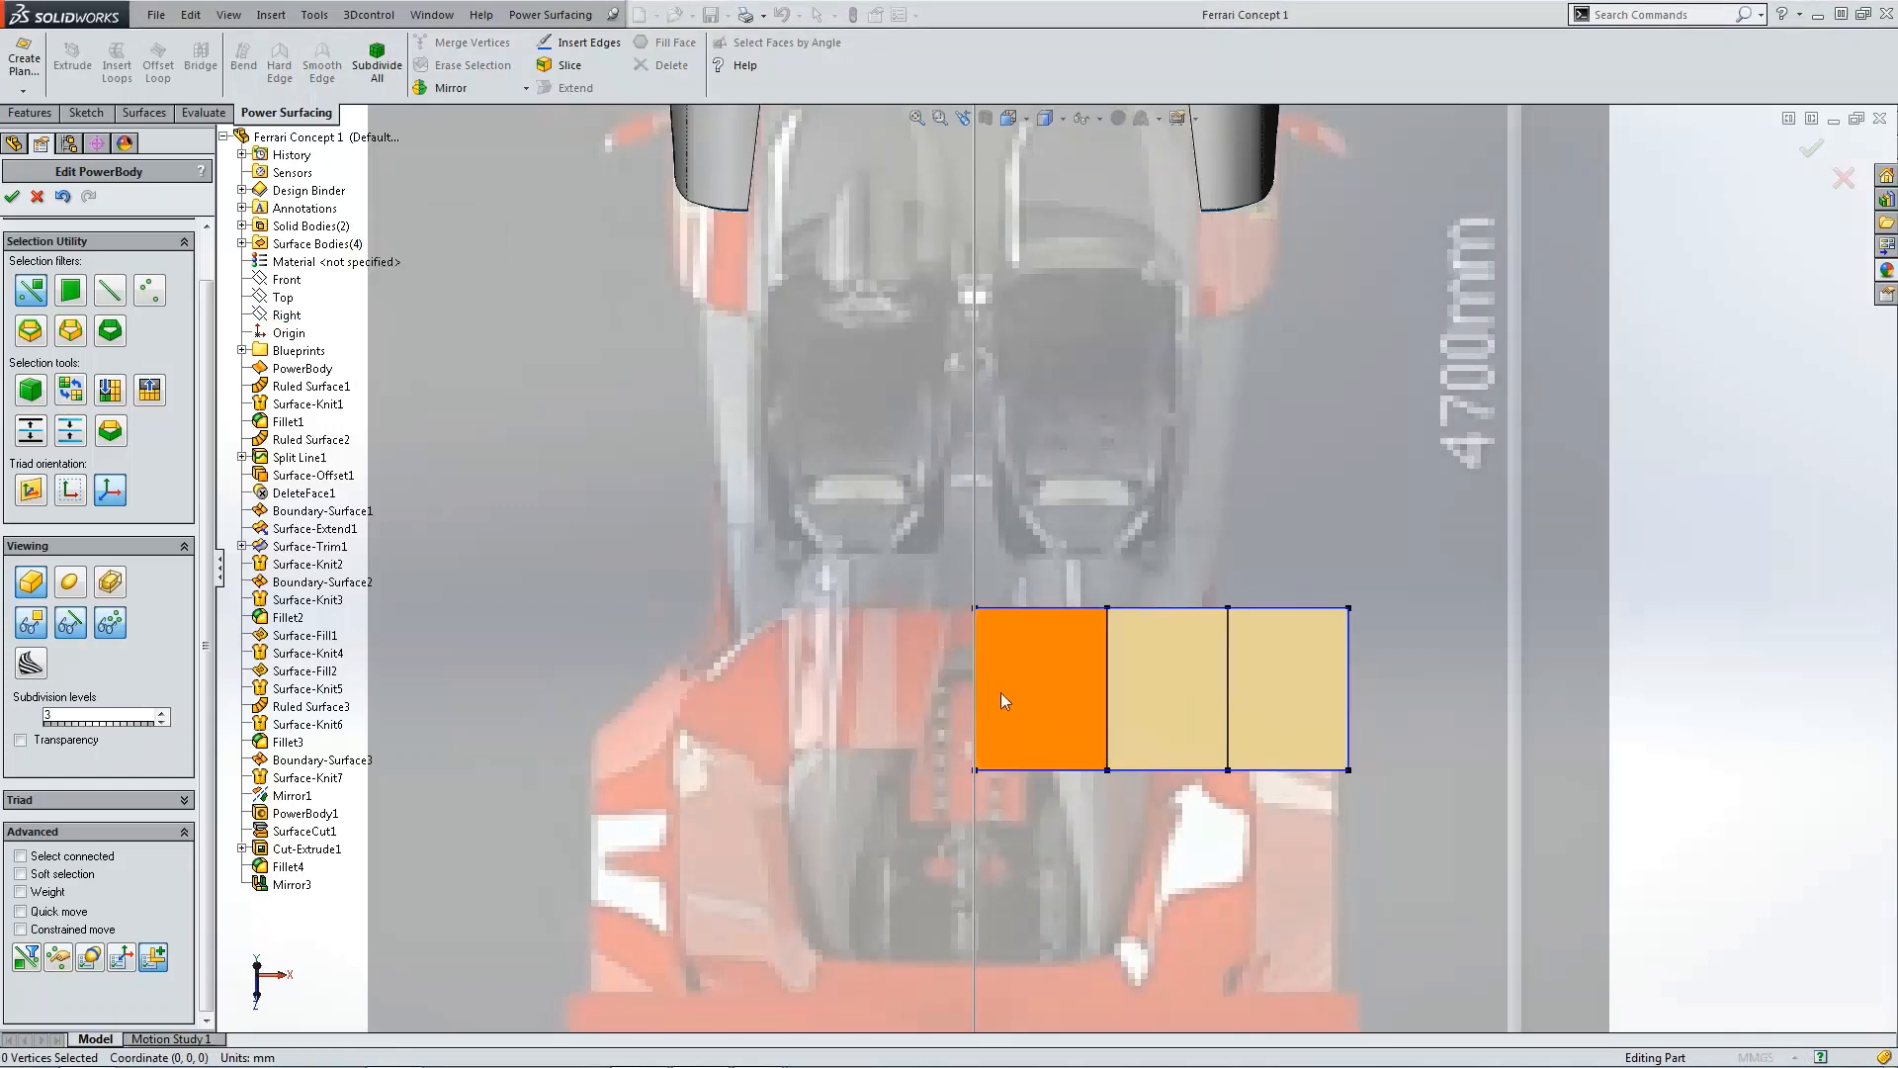
Step: Turn on transparency for the Power Surfacing body at 50%
scroll(992, 653, "down", 3)
left_click(40, 740)
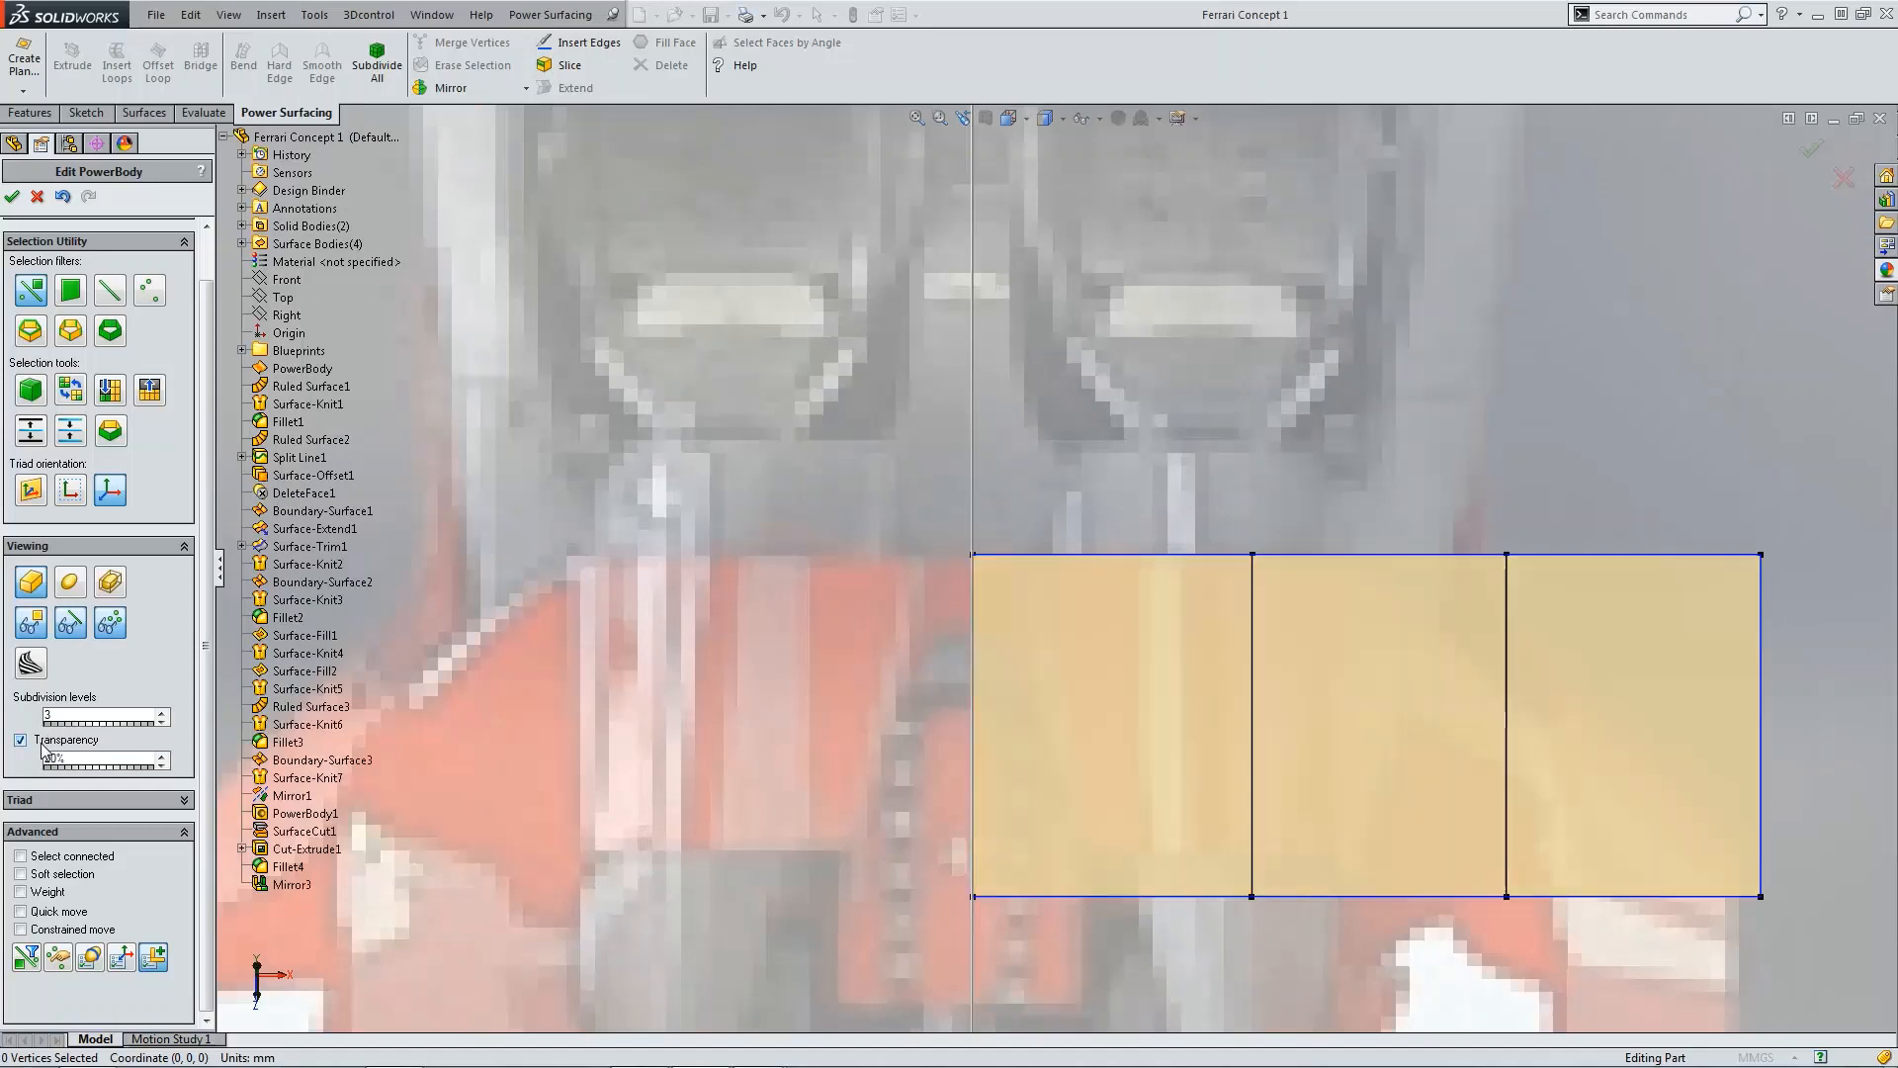
left_click_drag(97, 767, 112, 768)
scroll(1106, 733, "up", 3)
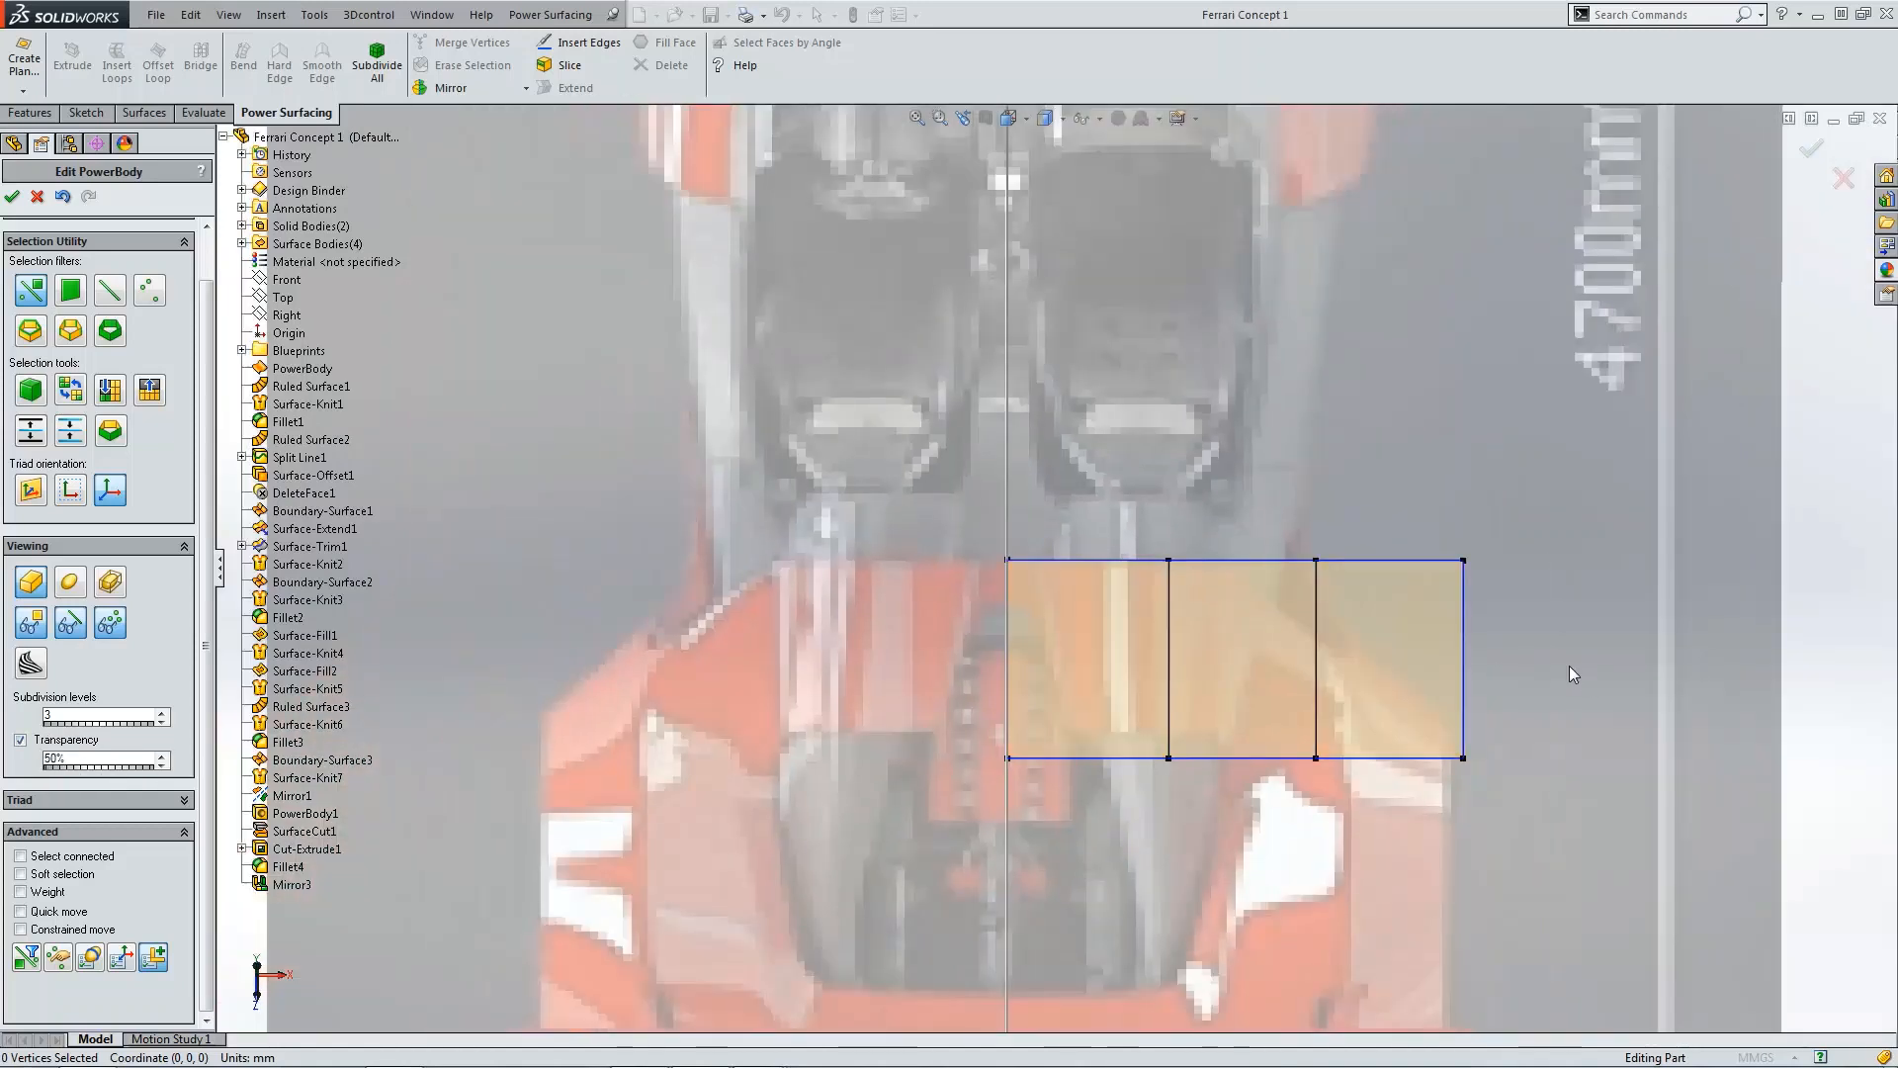
Step: Select the body's front row of vertices and move them rearward to shorten the planar surface
key("f")
scroll(1043, 598, "down", 5)
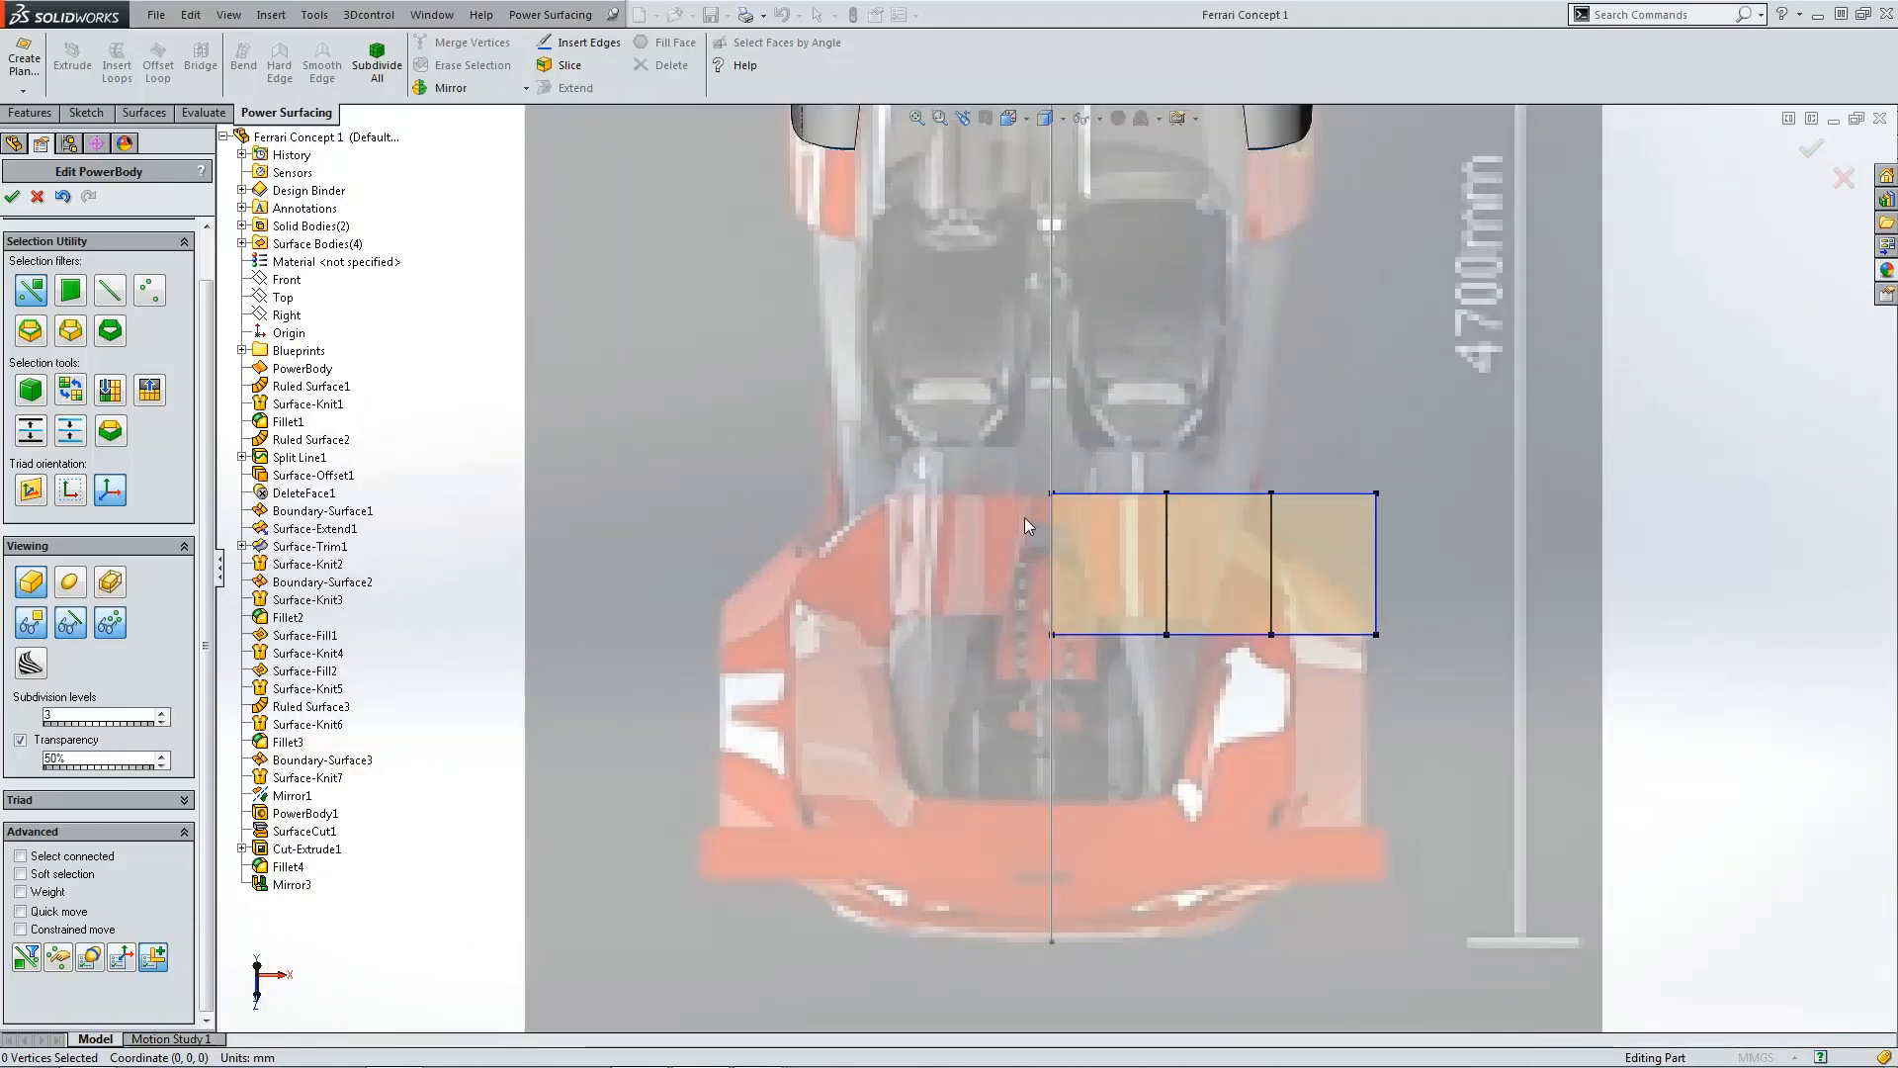
scroll(1167, 531, "down", 2)
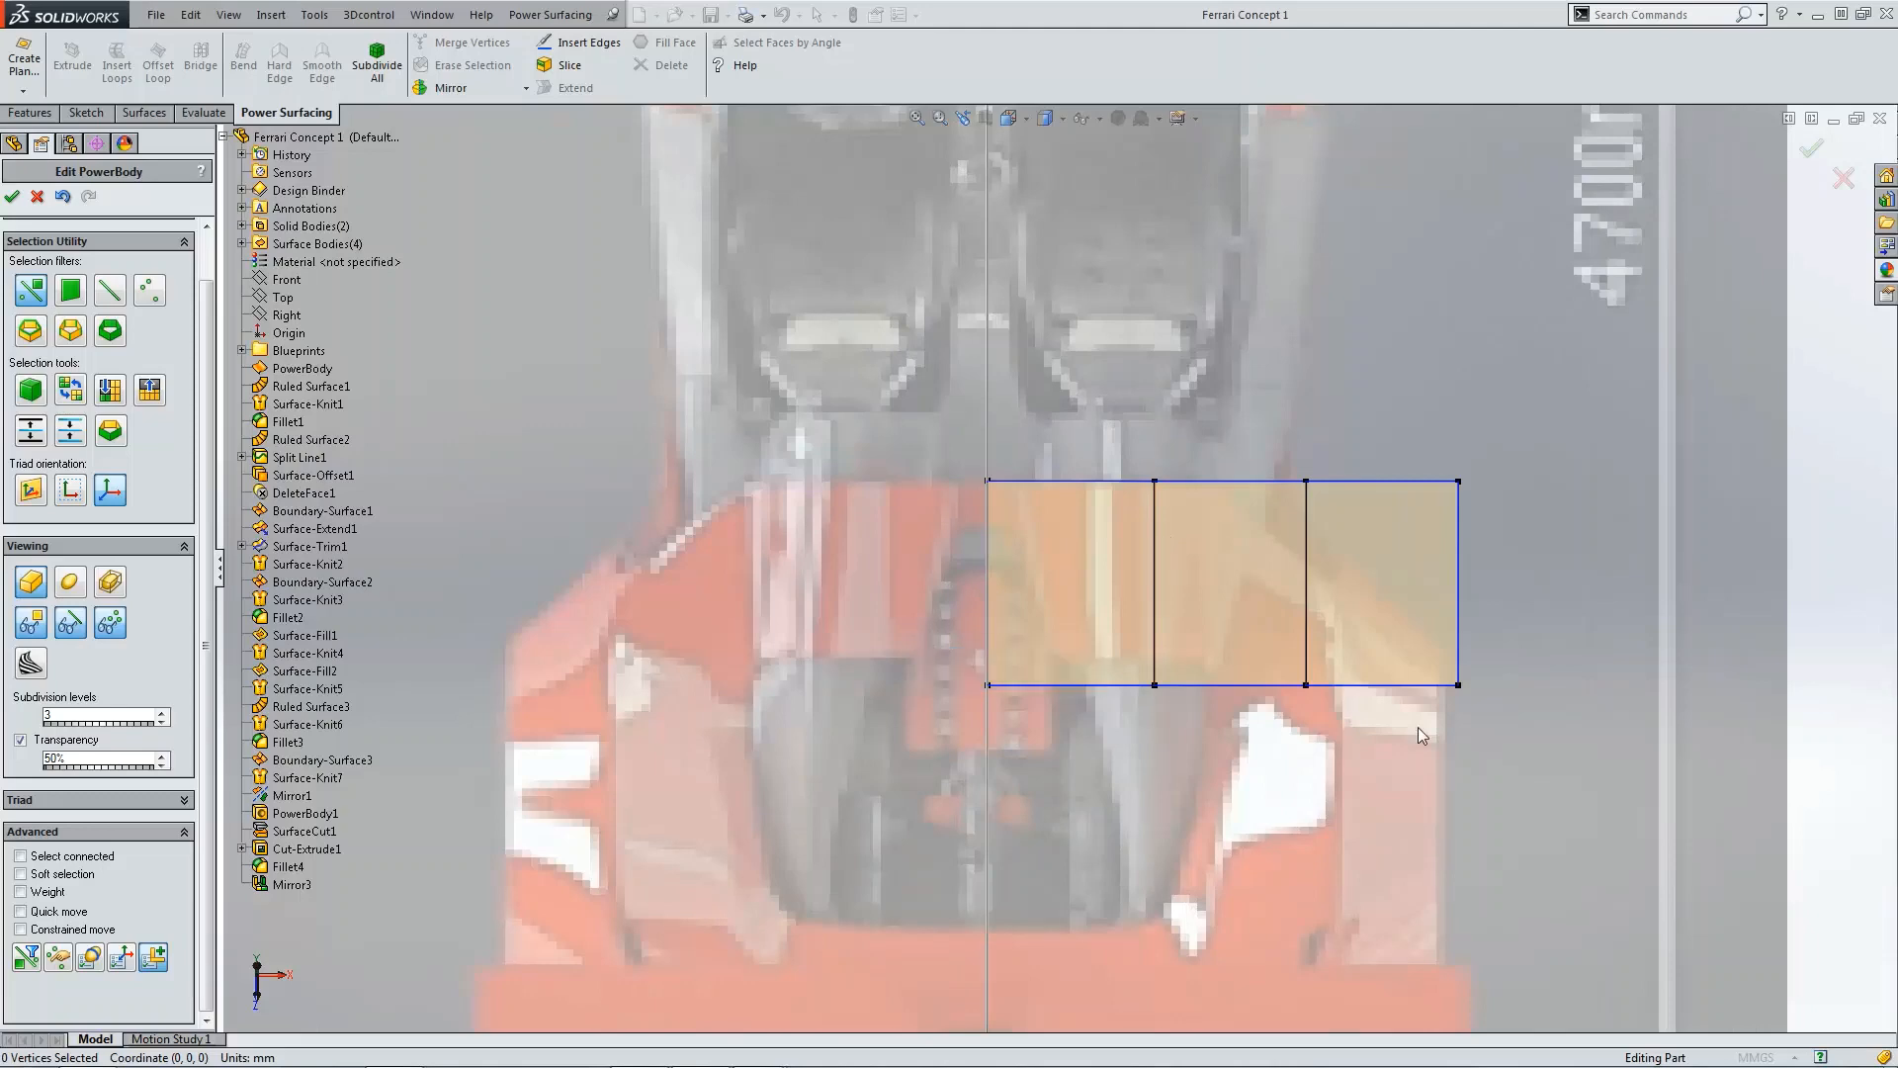
left_click_drag(979, 641, 1519, 733)
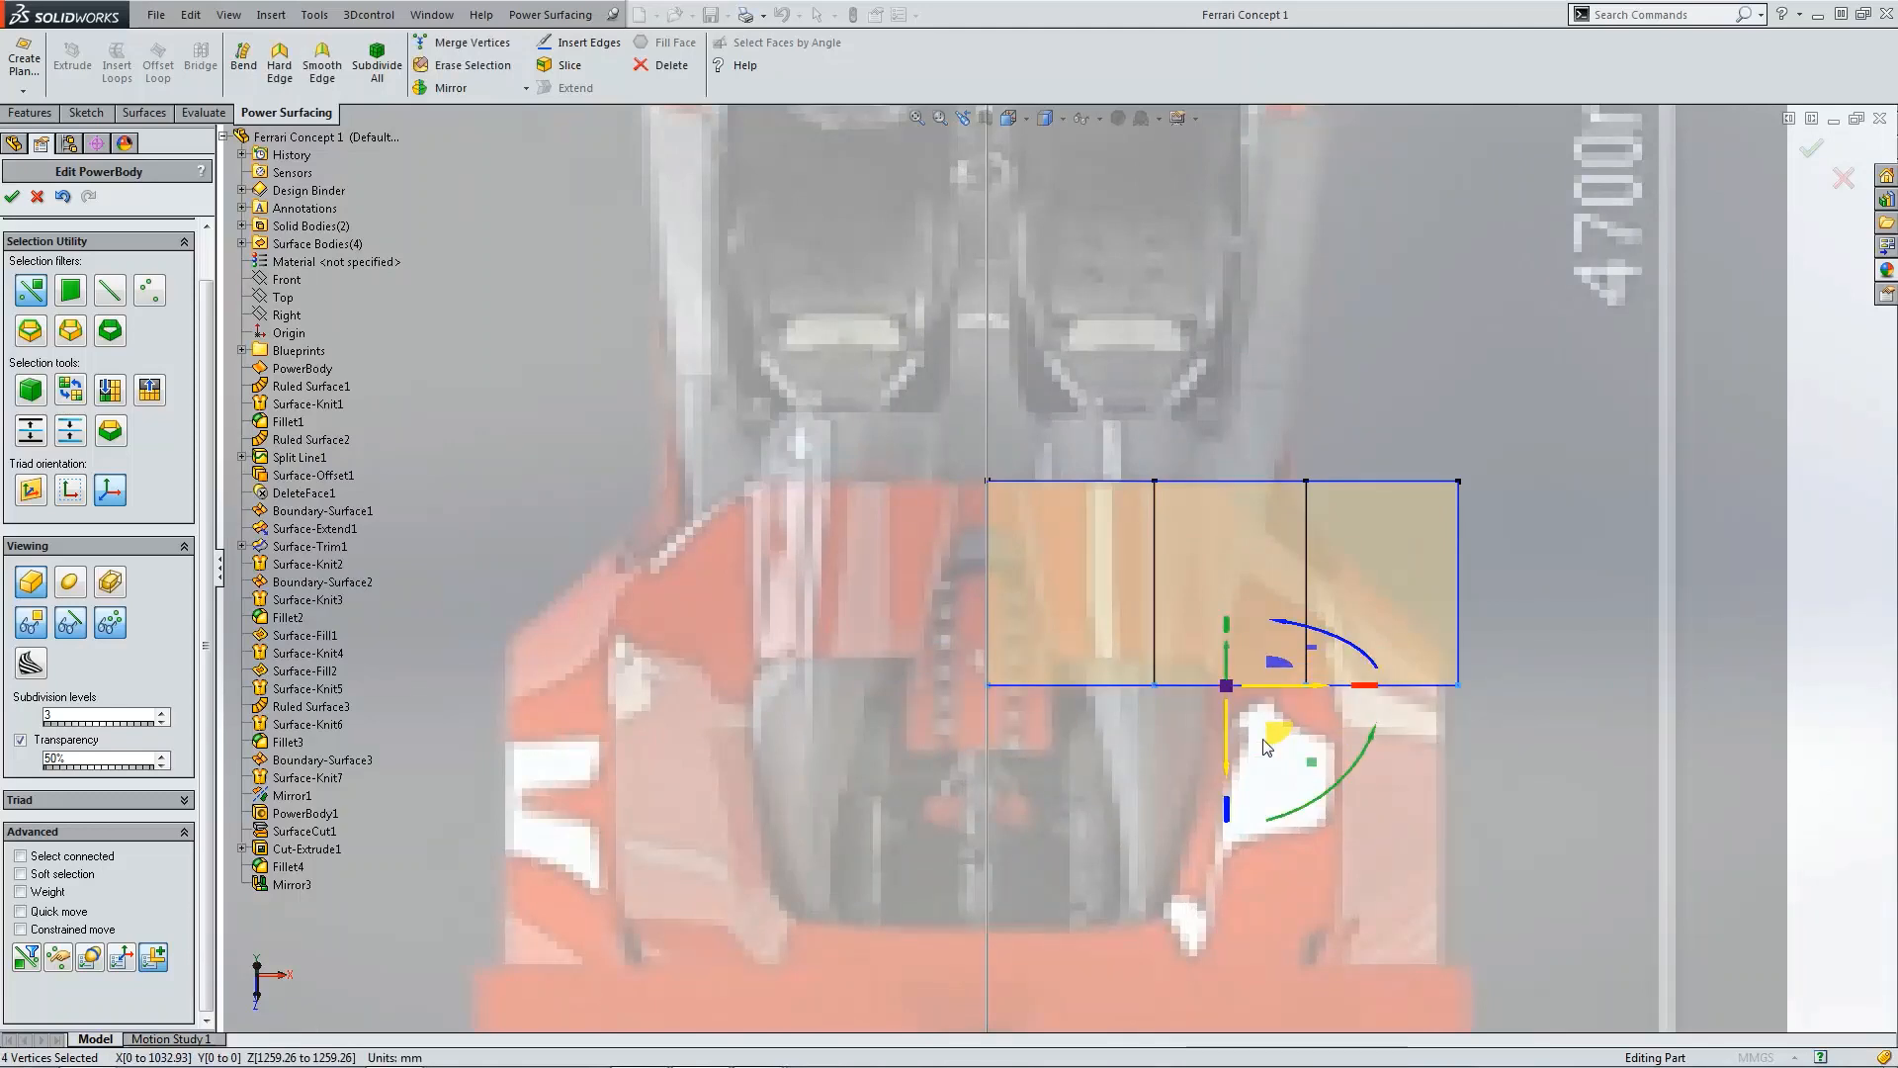
key("ctrl+5")
scroll(1160, 720, "down", 5)
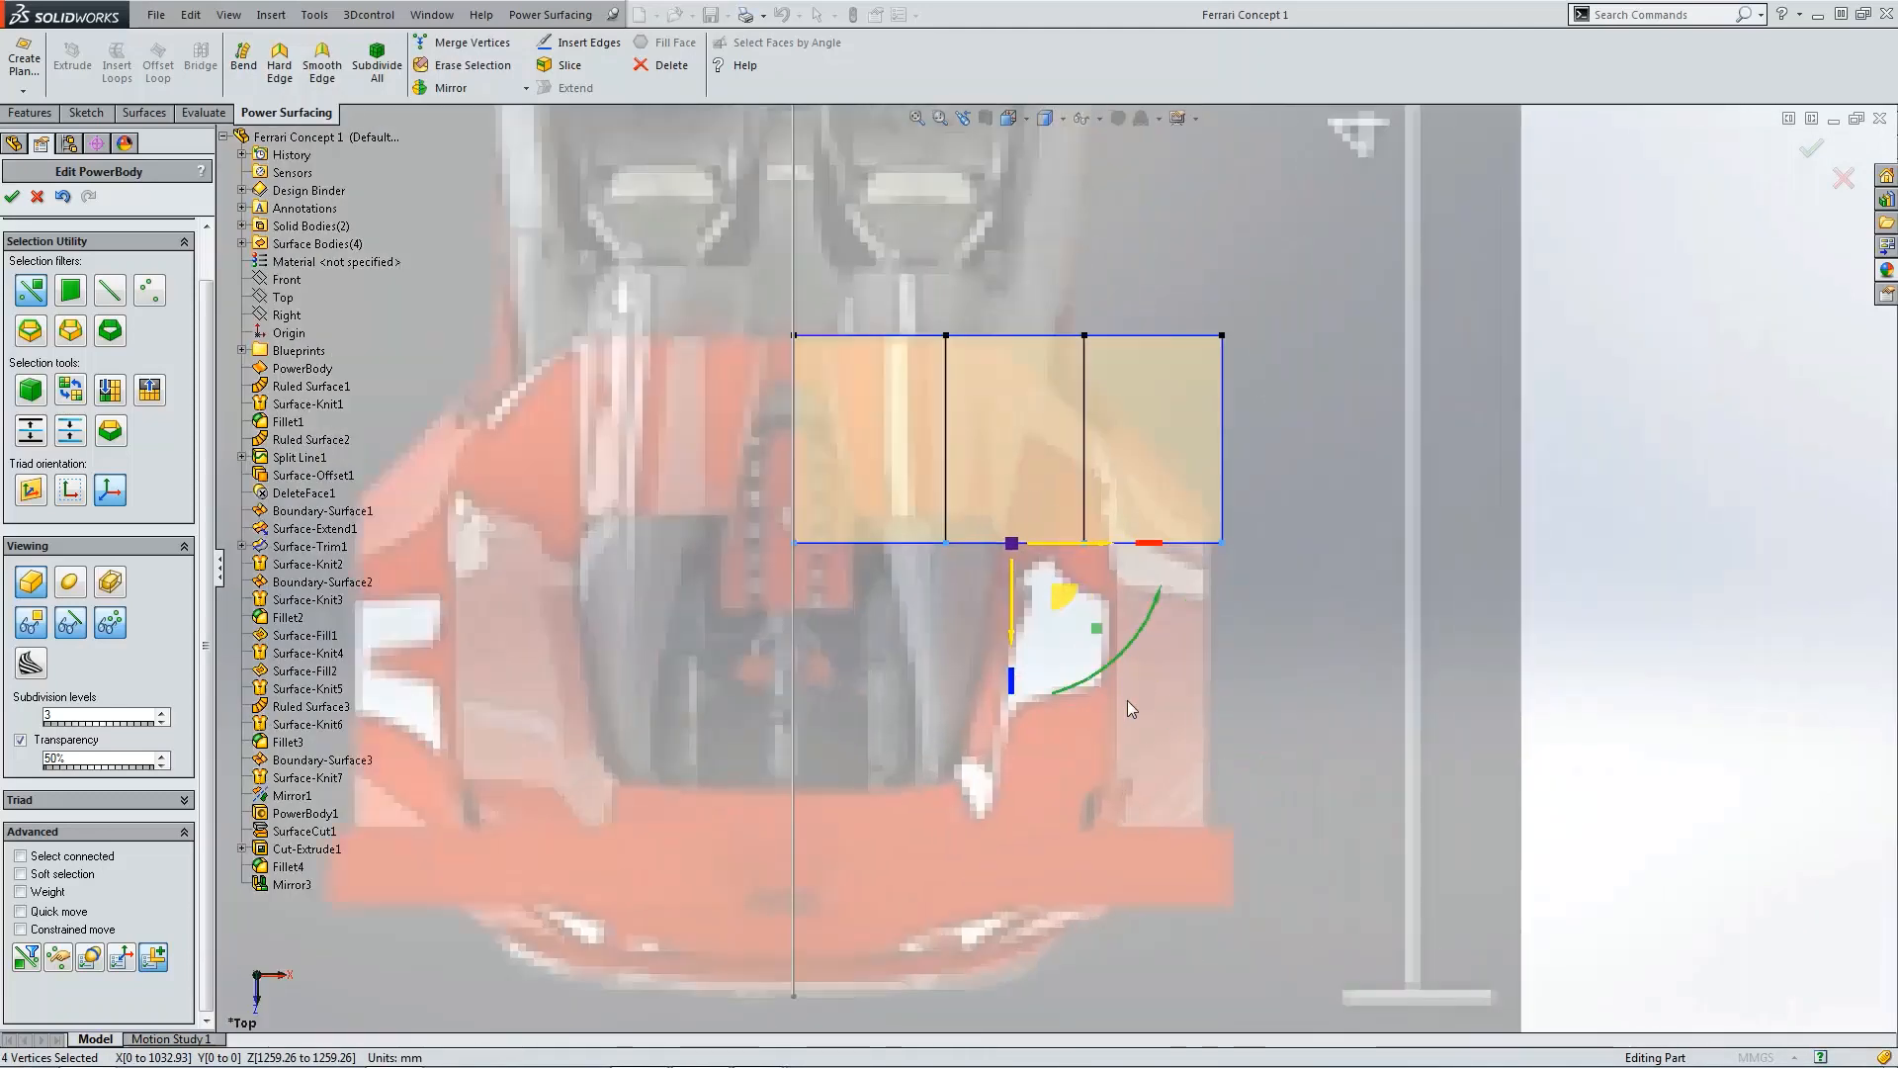
left_click_drag(1012, 621, 1006, 587)
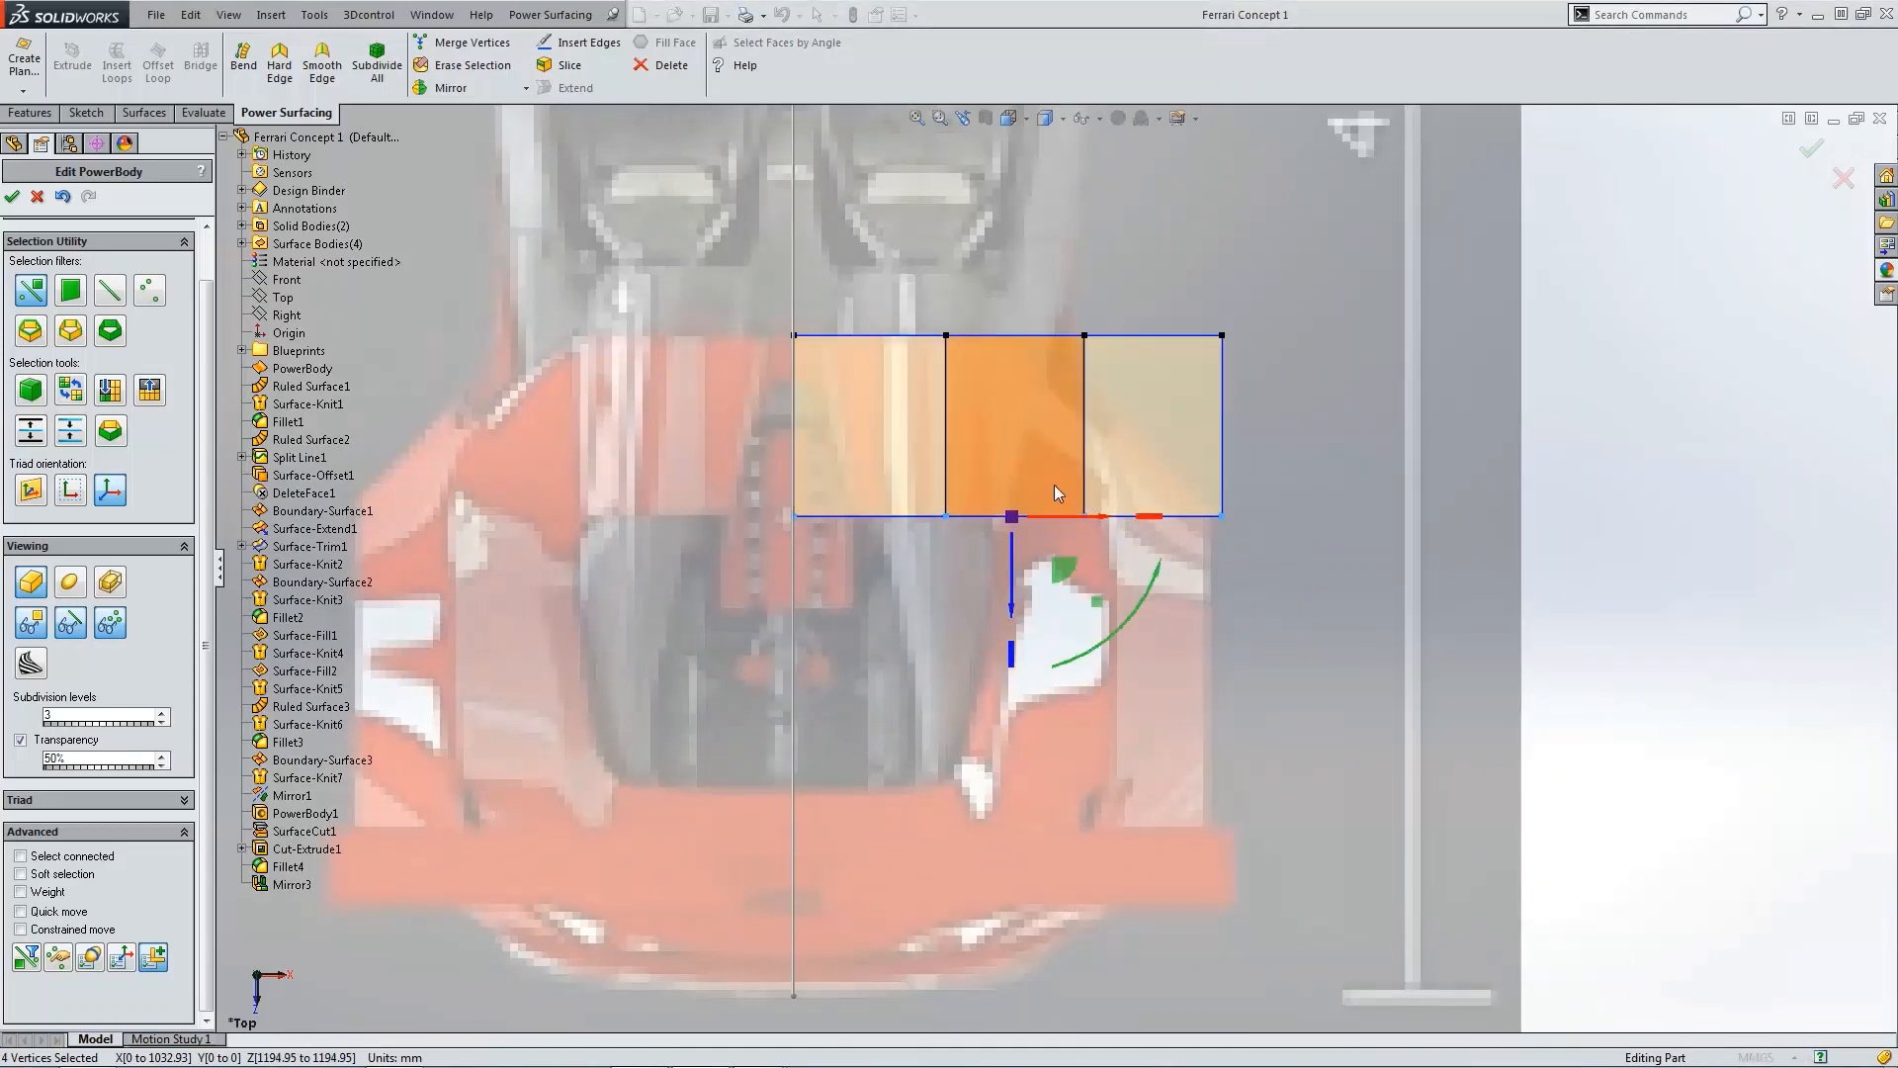
left_click(1507, 484)
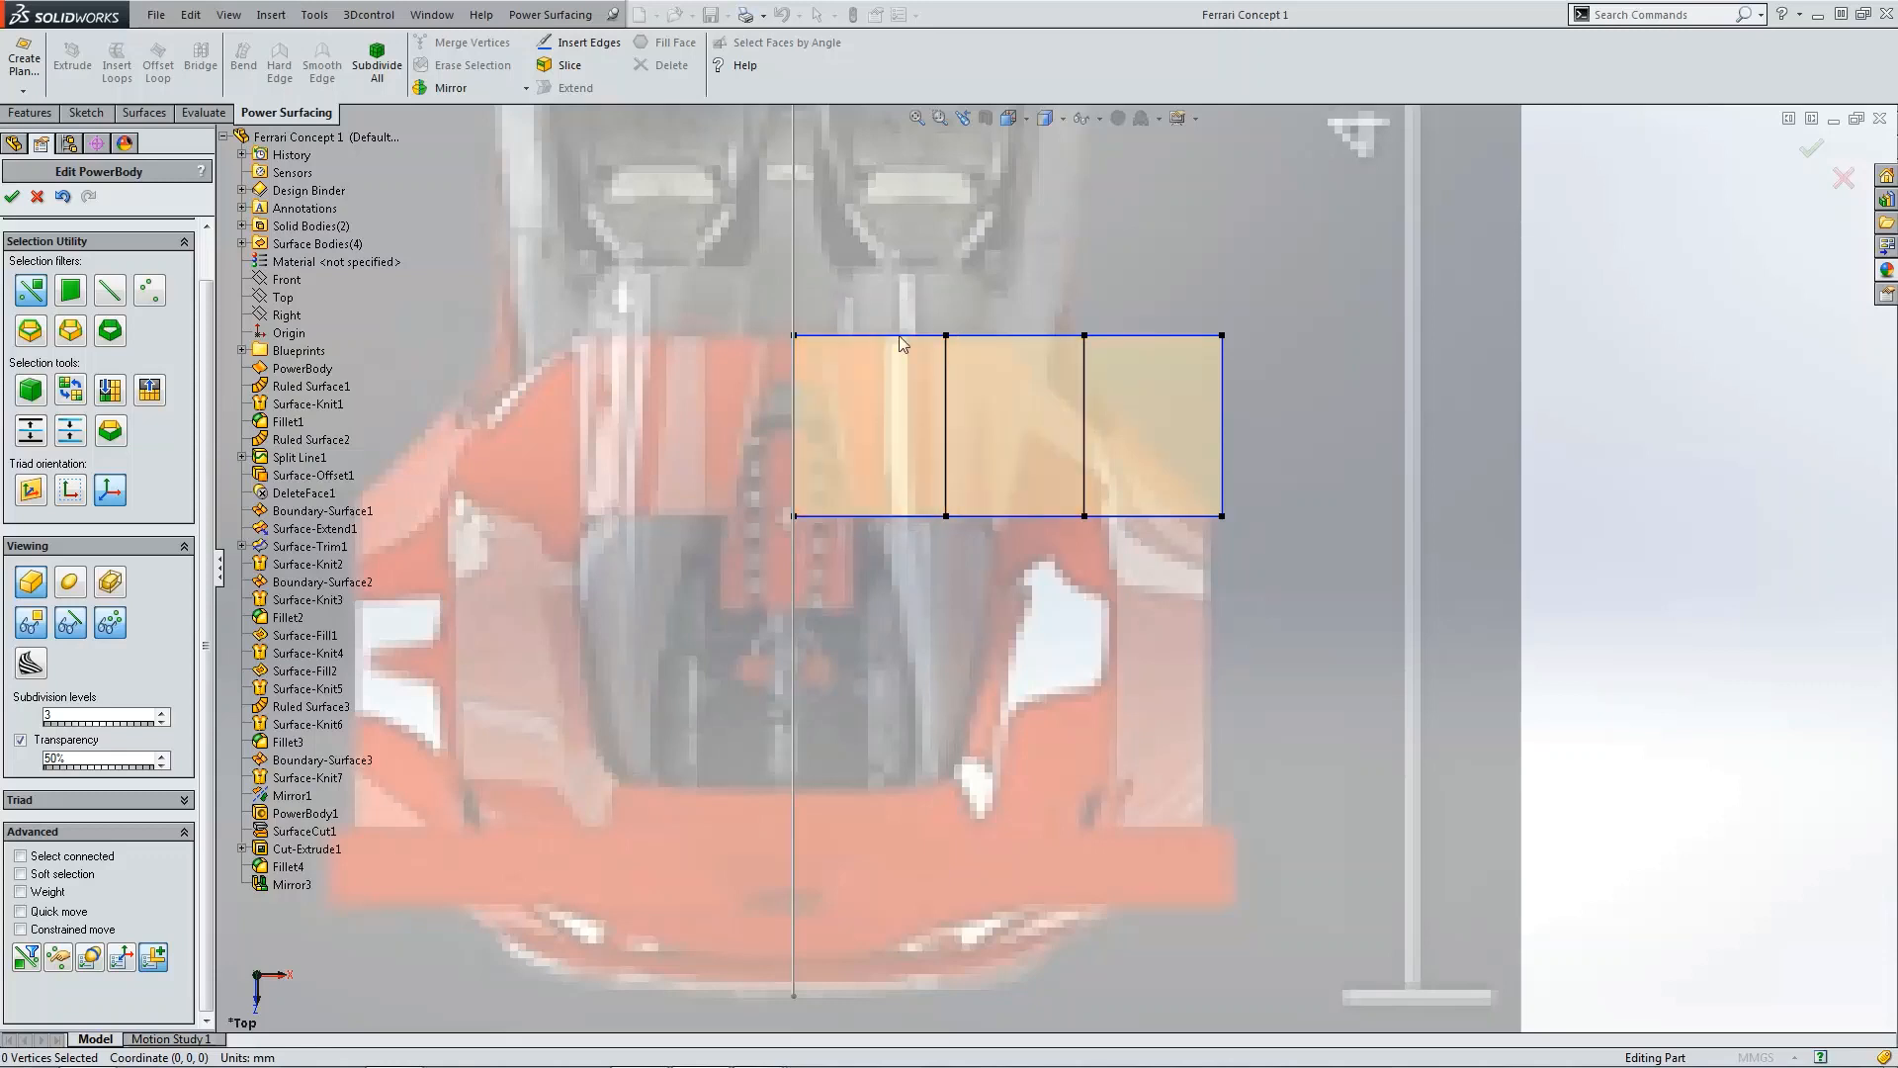
Step: Move the body's outer vertex columns inward to narrow the rear deck surface
left_click_drag(892, 291, 1159, 576)
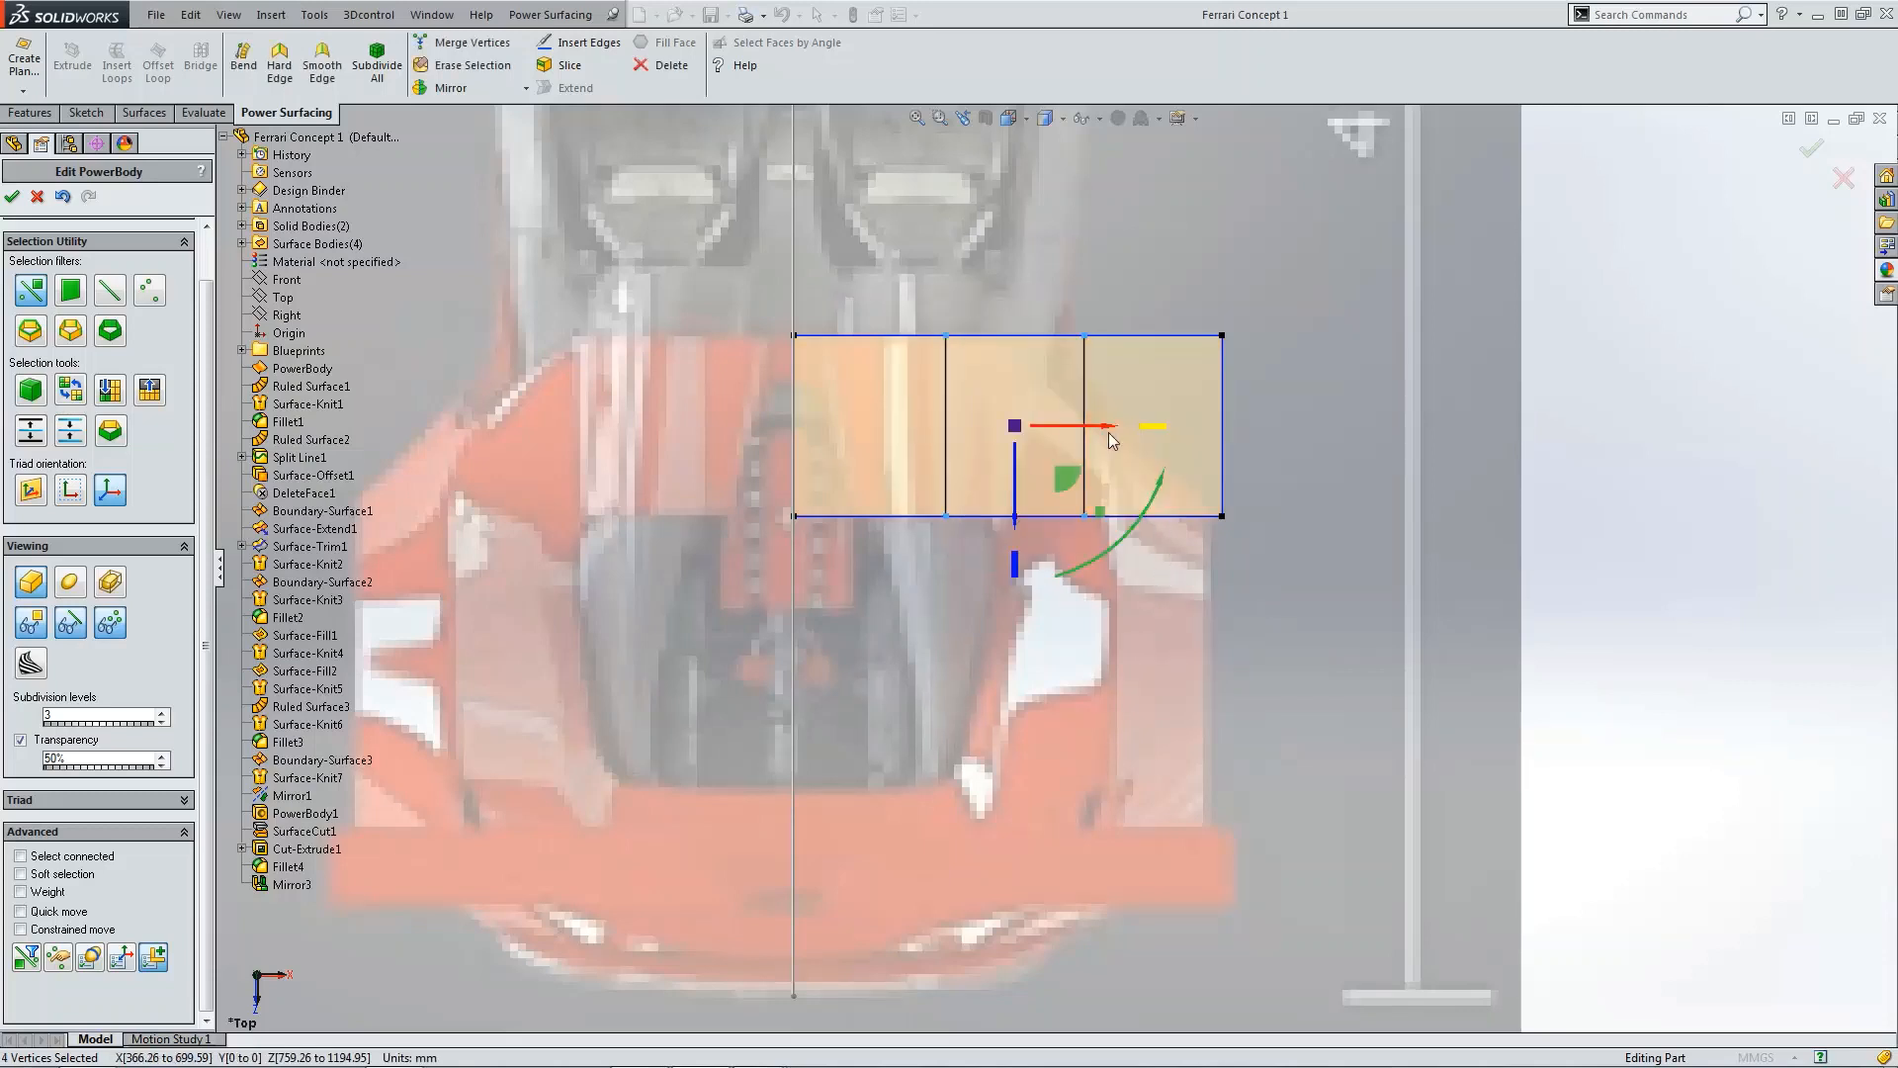
left_click(1277, 389)
left_click_drag(876, 286, 1217, 526)
left_click_drag(1236, 427, 1154, 429)
left_click(987, 401)
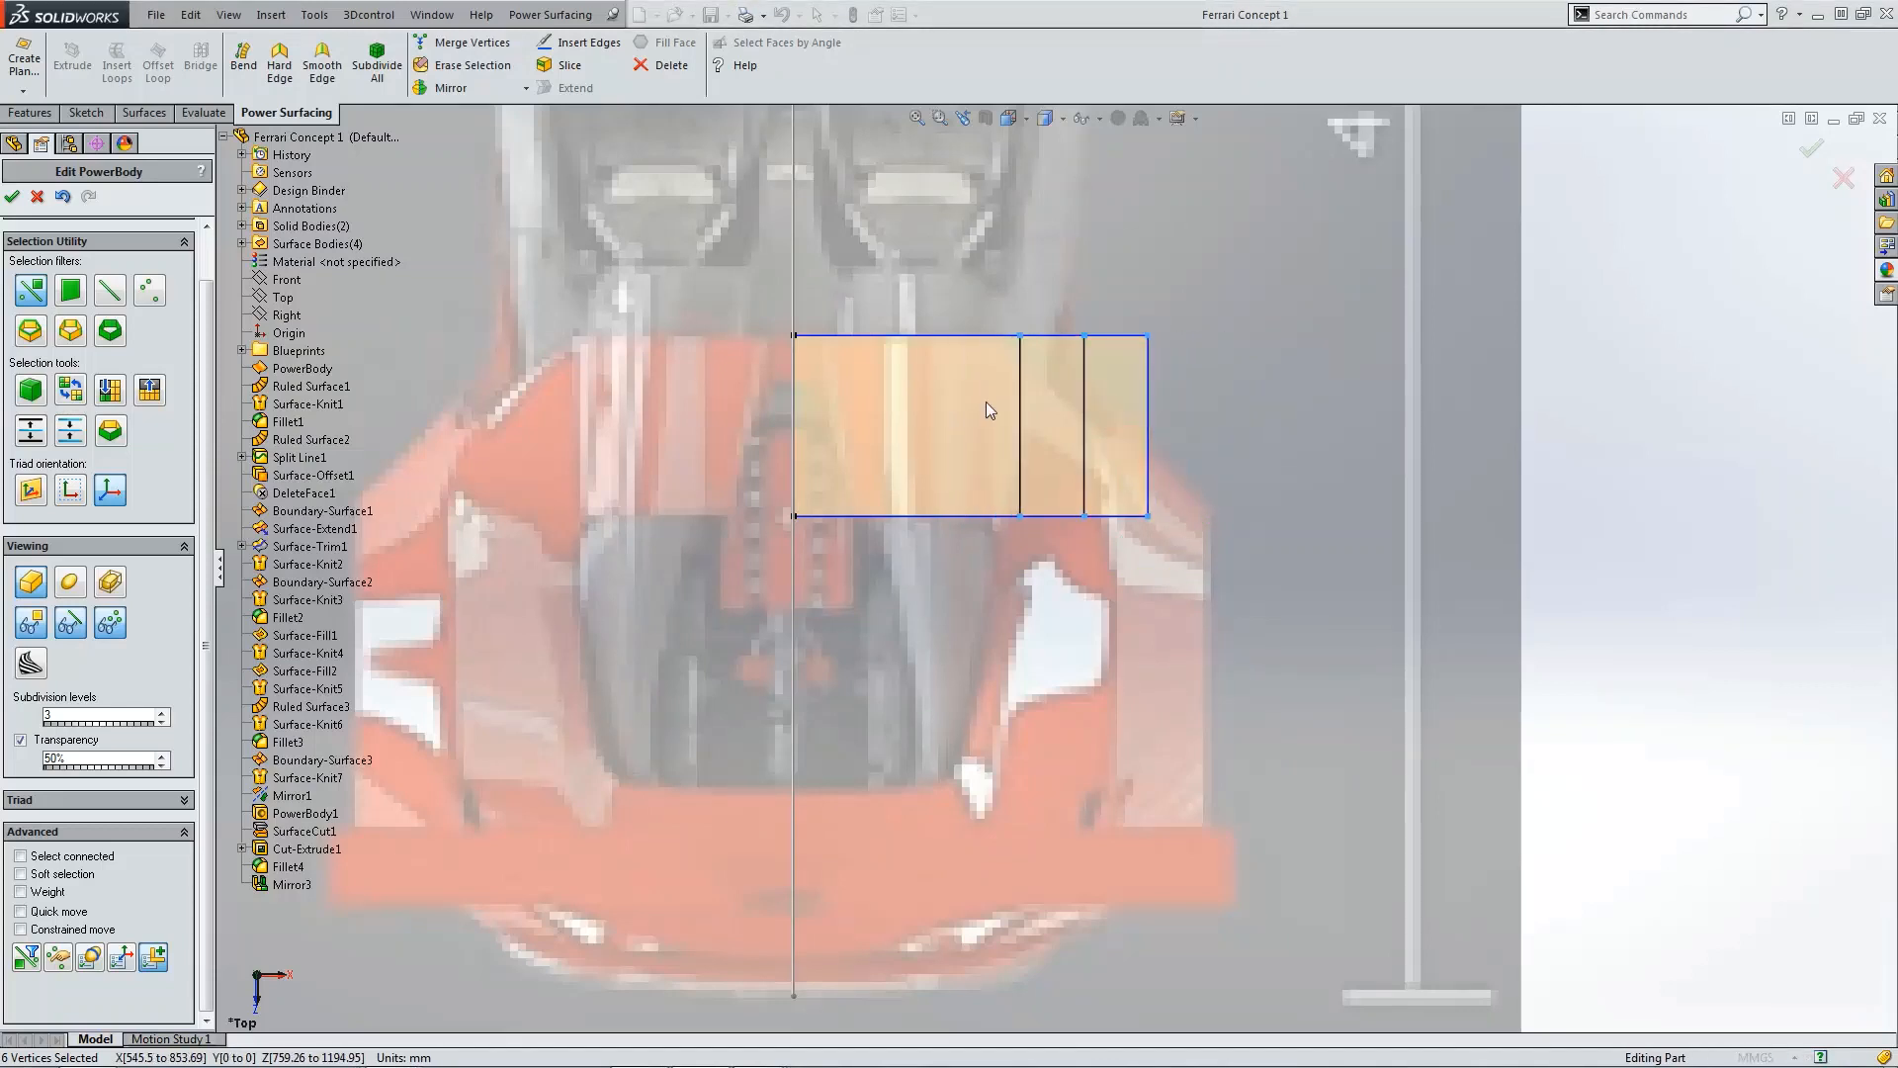
left_click_drag(934, 258, 1252, 579)
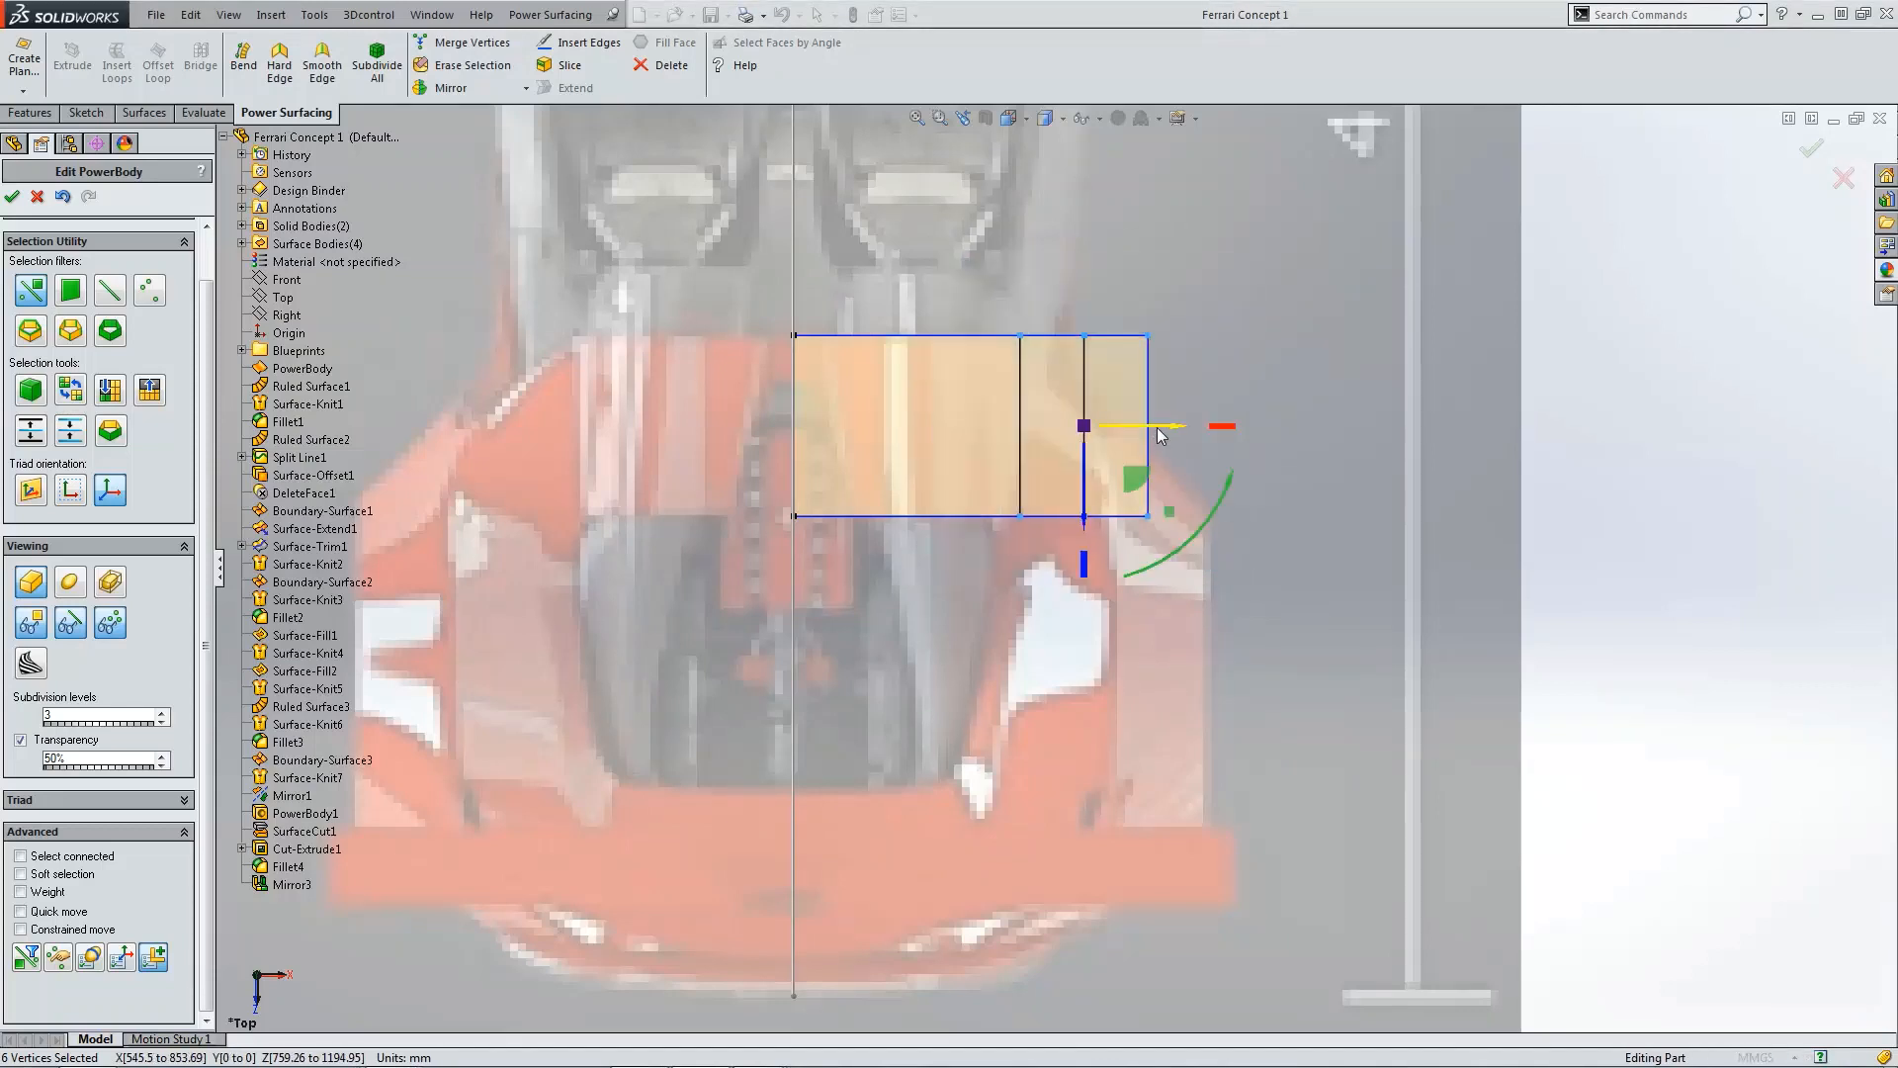
left_click_drag(1159, 427, 1013, 423)
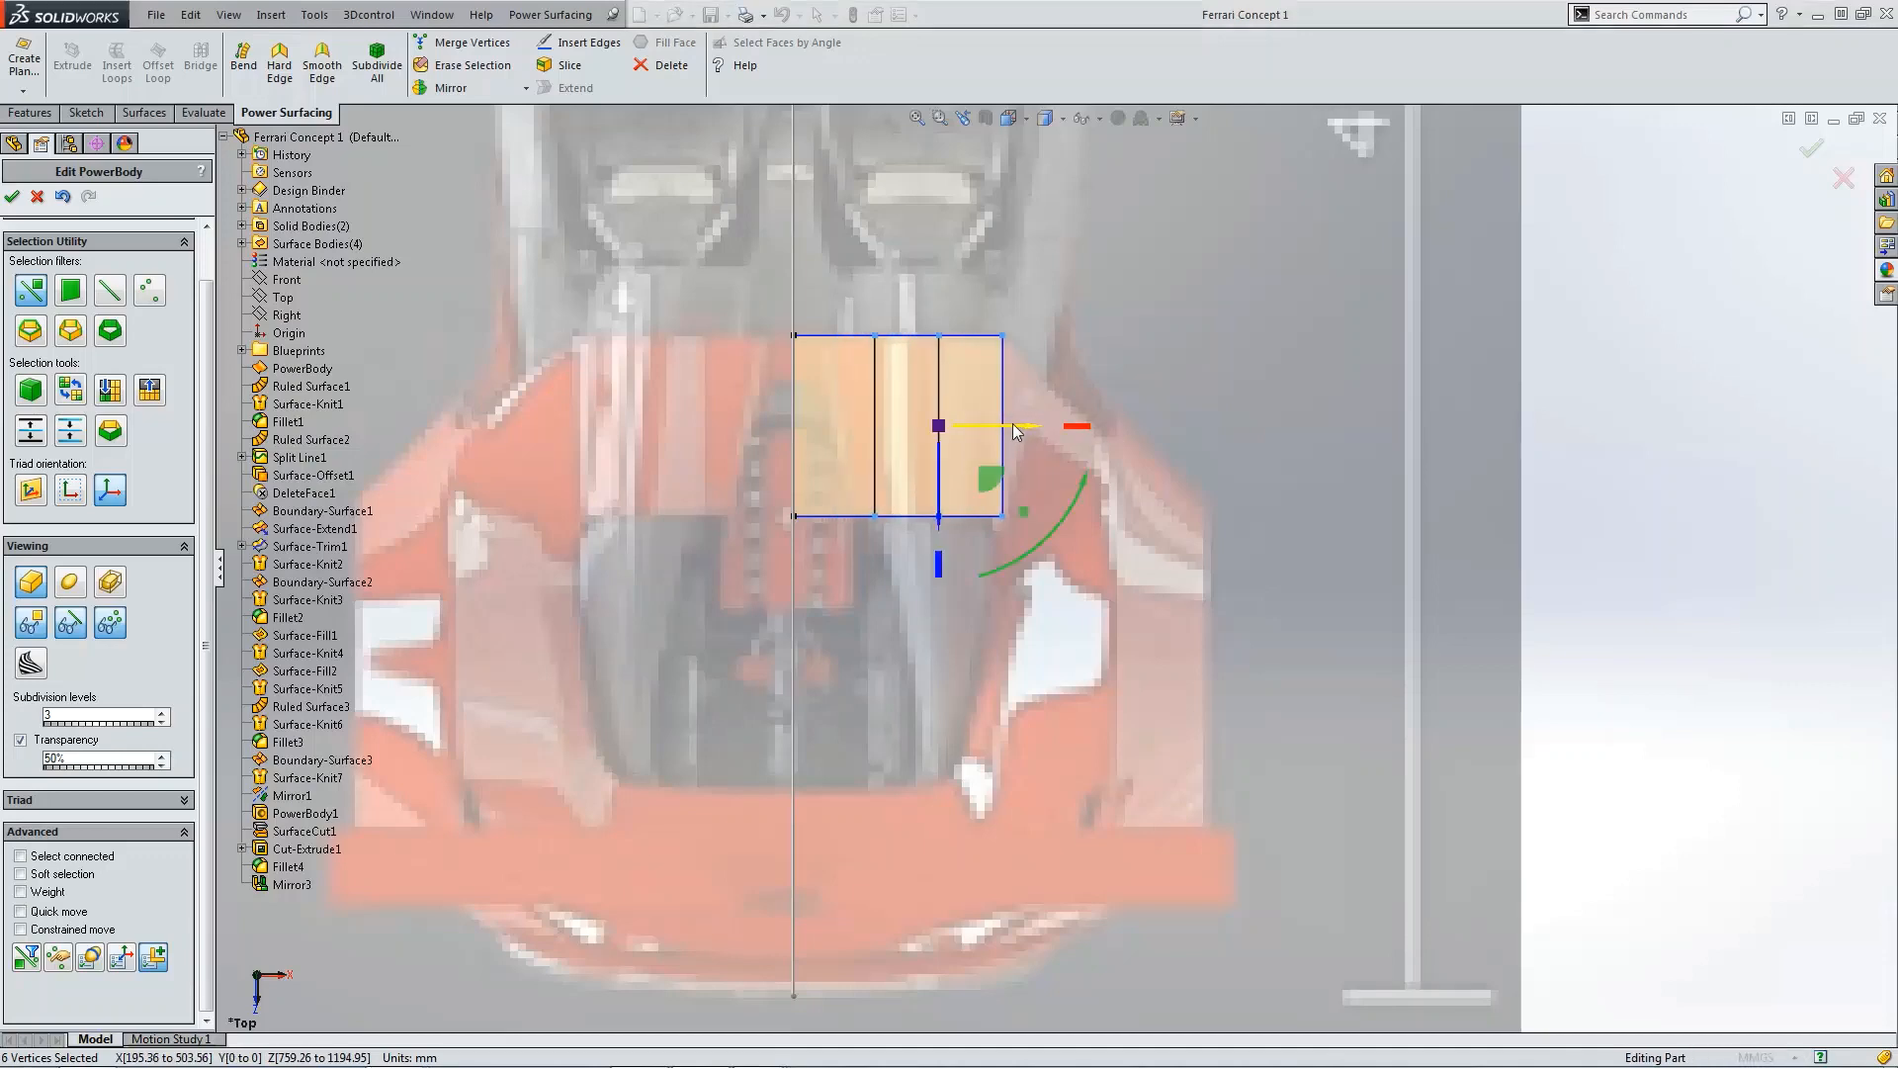
left_click(1478, 365)
middle_click_drag(1477, 365, 1465, 366)
Step: Select all the body's vertices in the side view and raise them up to the rear deck height
key("ctrl+4")
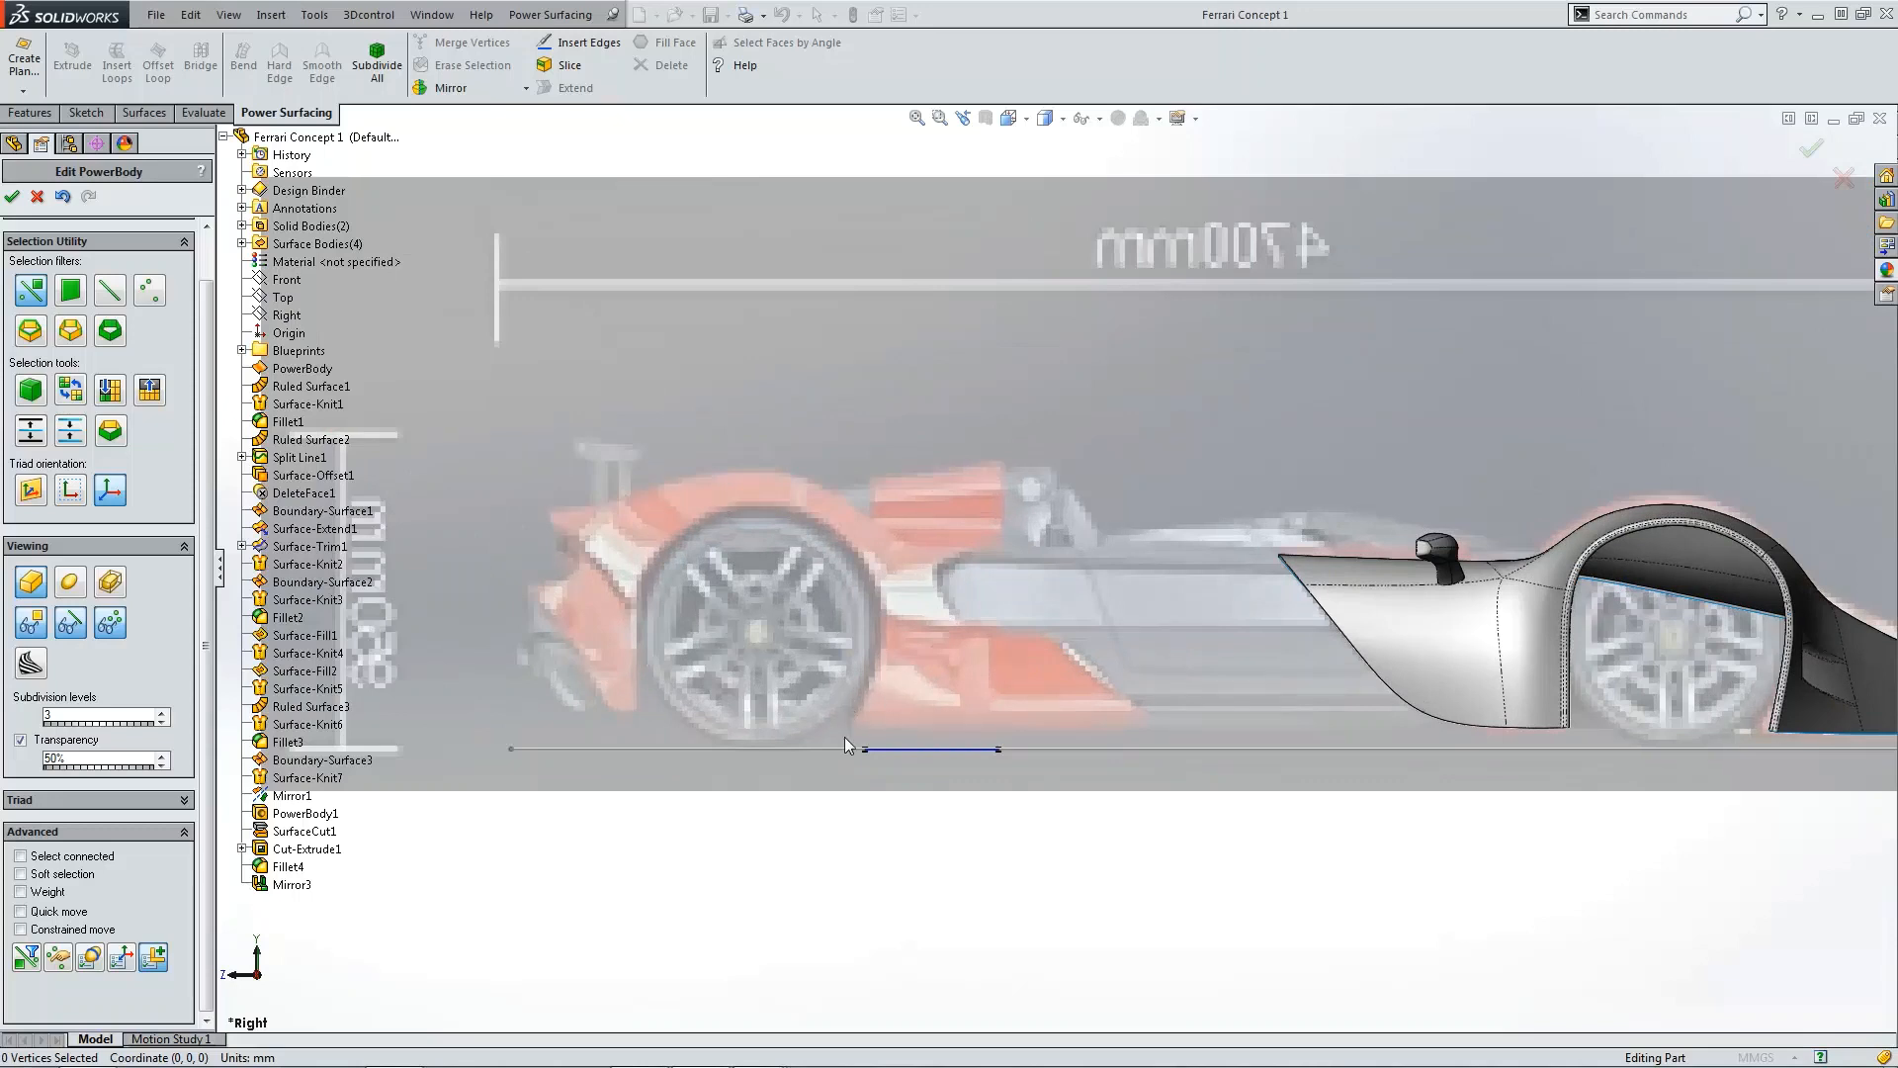
left_click_drag(845, 739, 1038, 797)
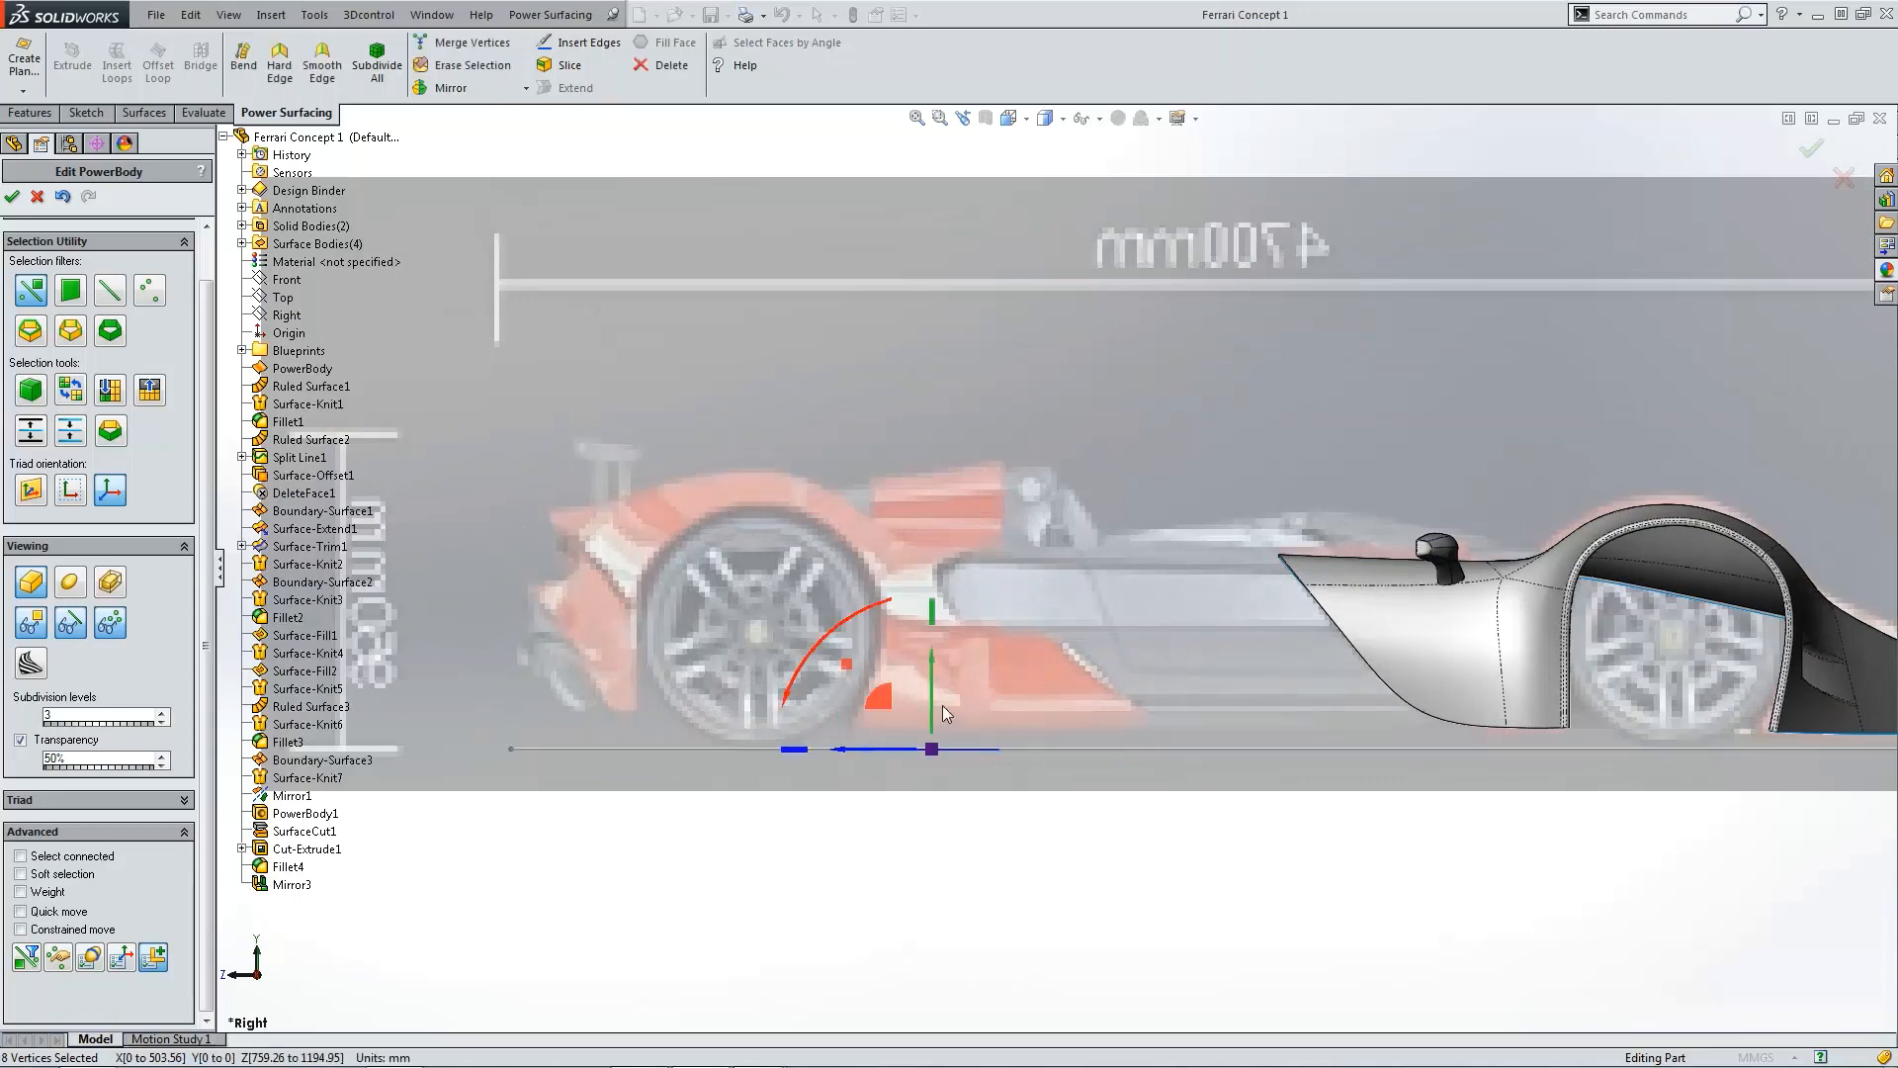
left_click_drag(936, 695, 941, 481)
scroll(993, 549, "down", 5)
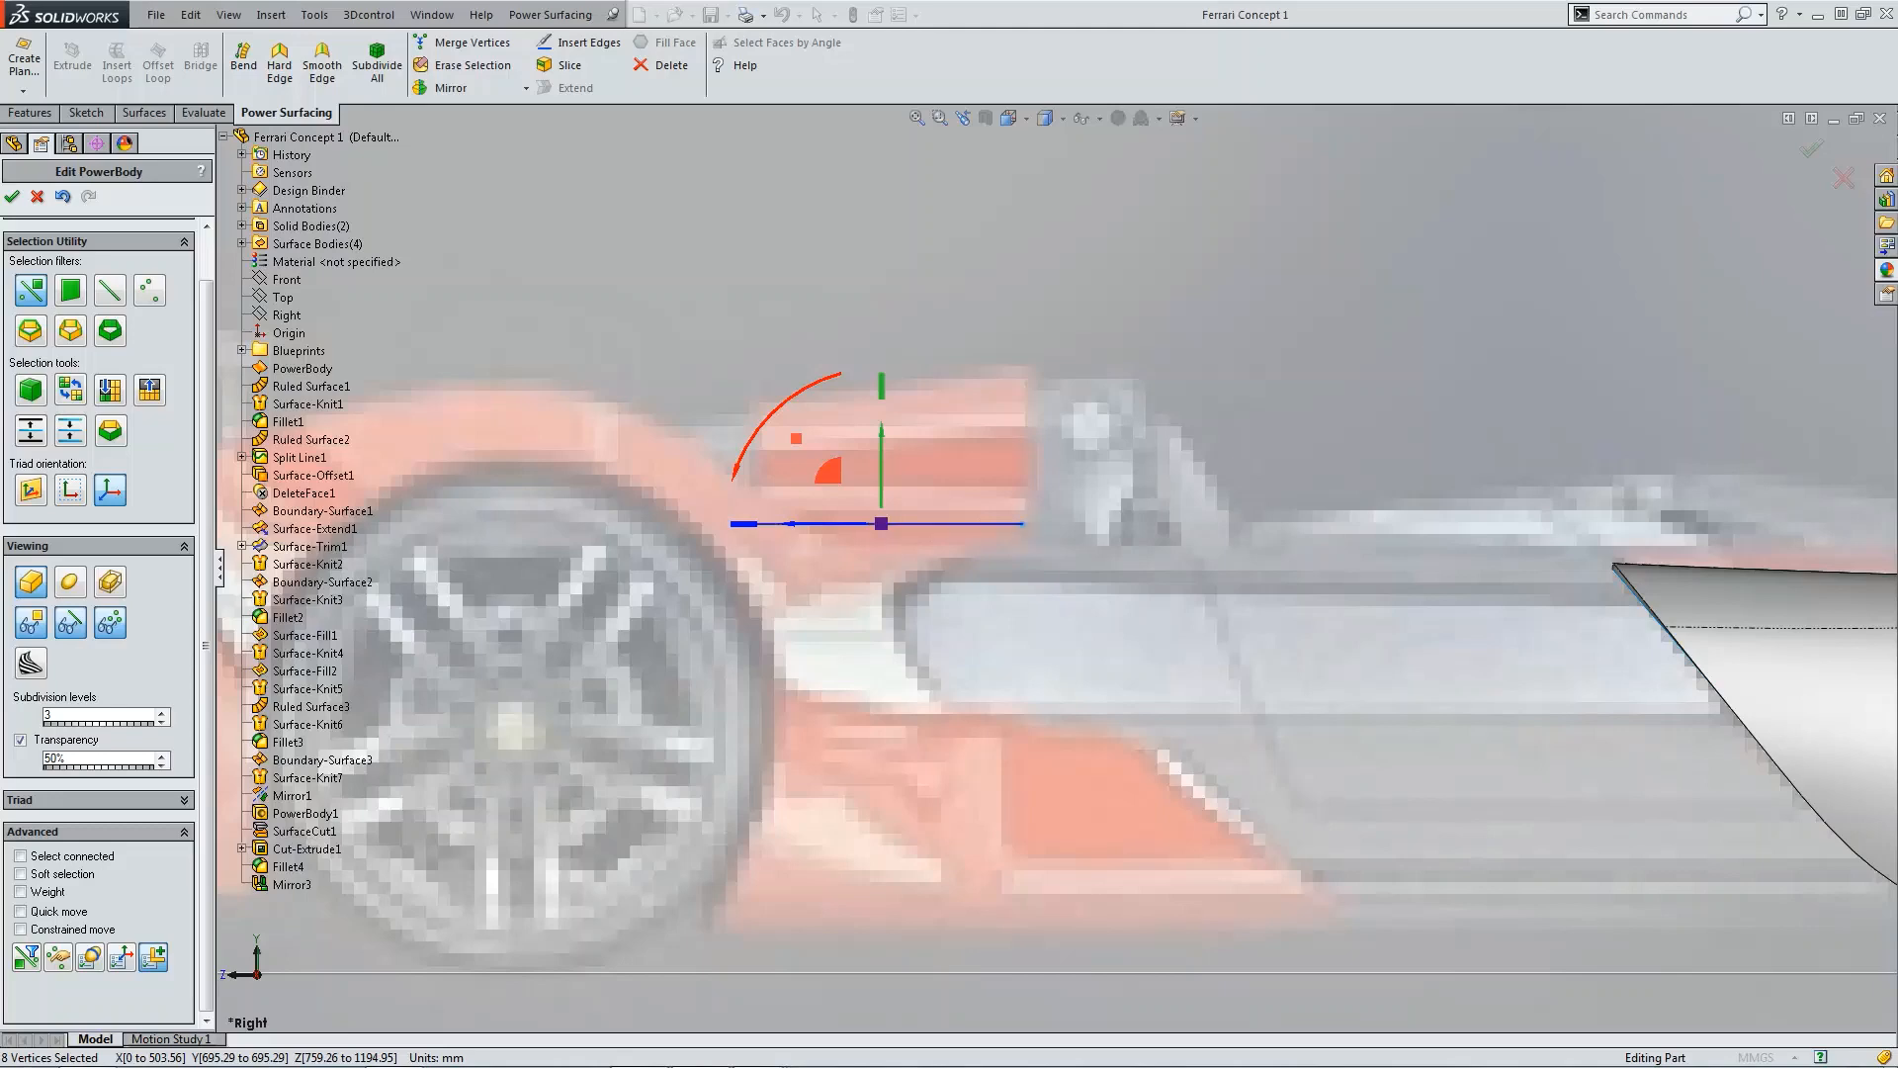
left_click_drag(0, 297, 796, 198)
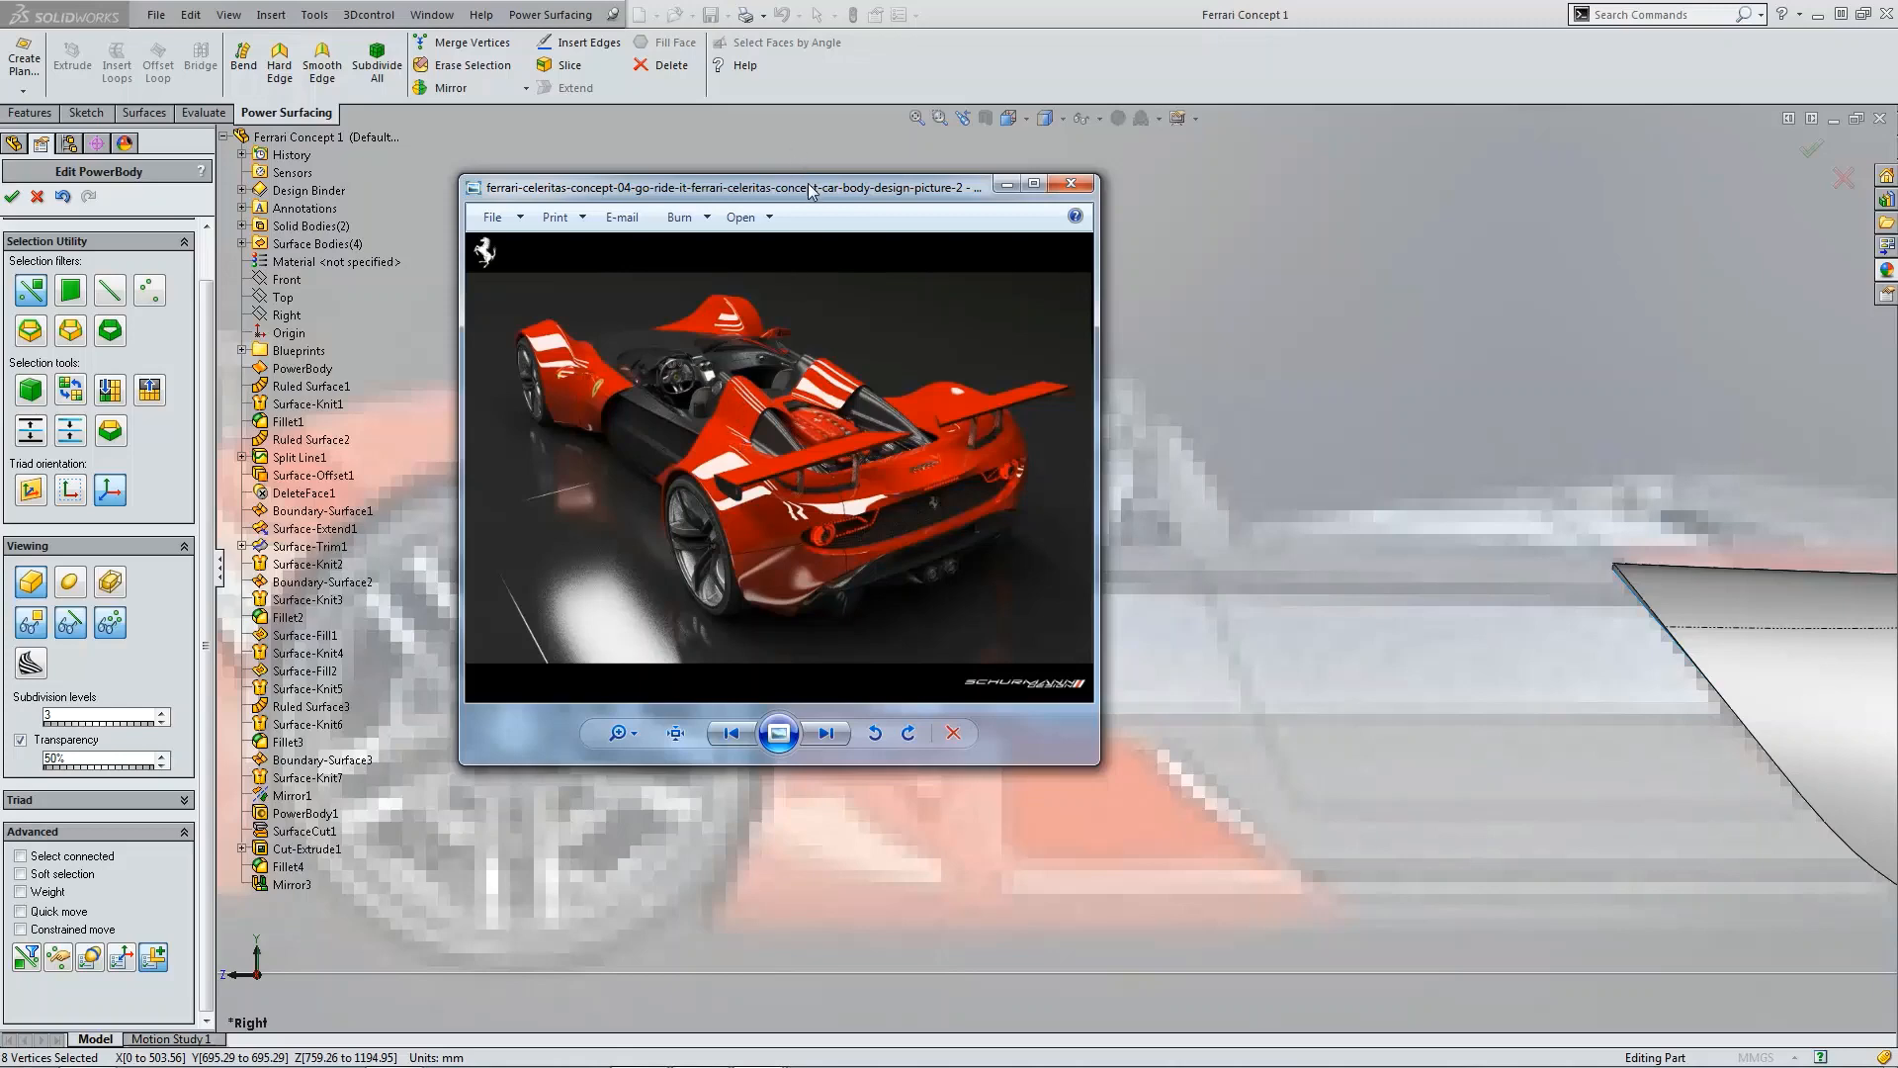
left_click_drag(809, 184, 0, 202)
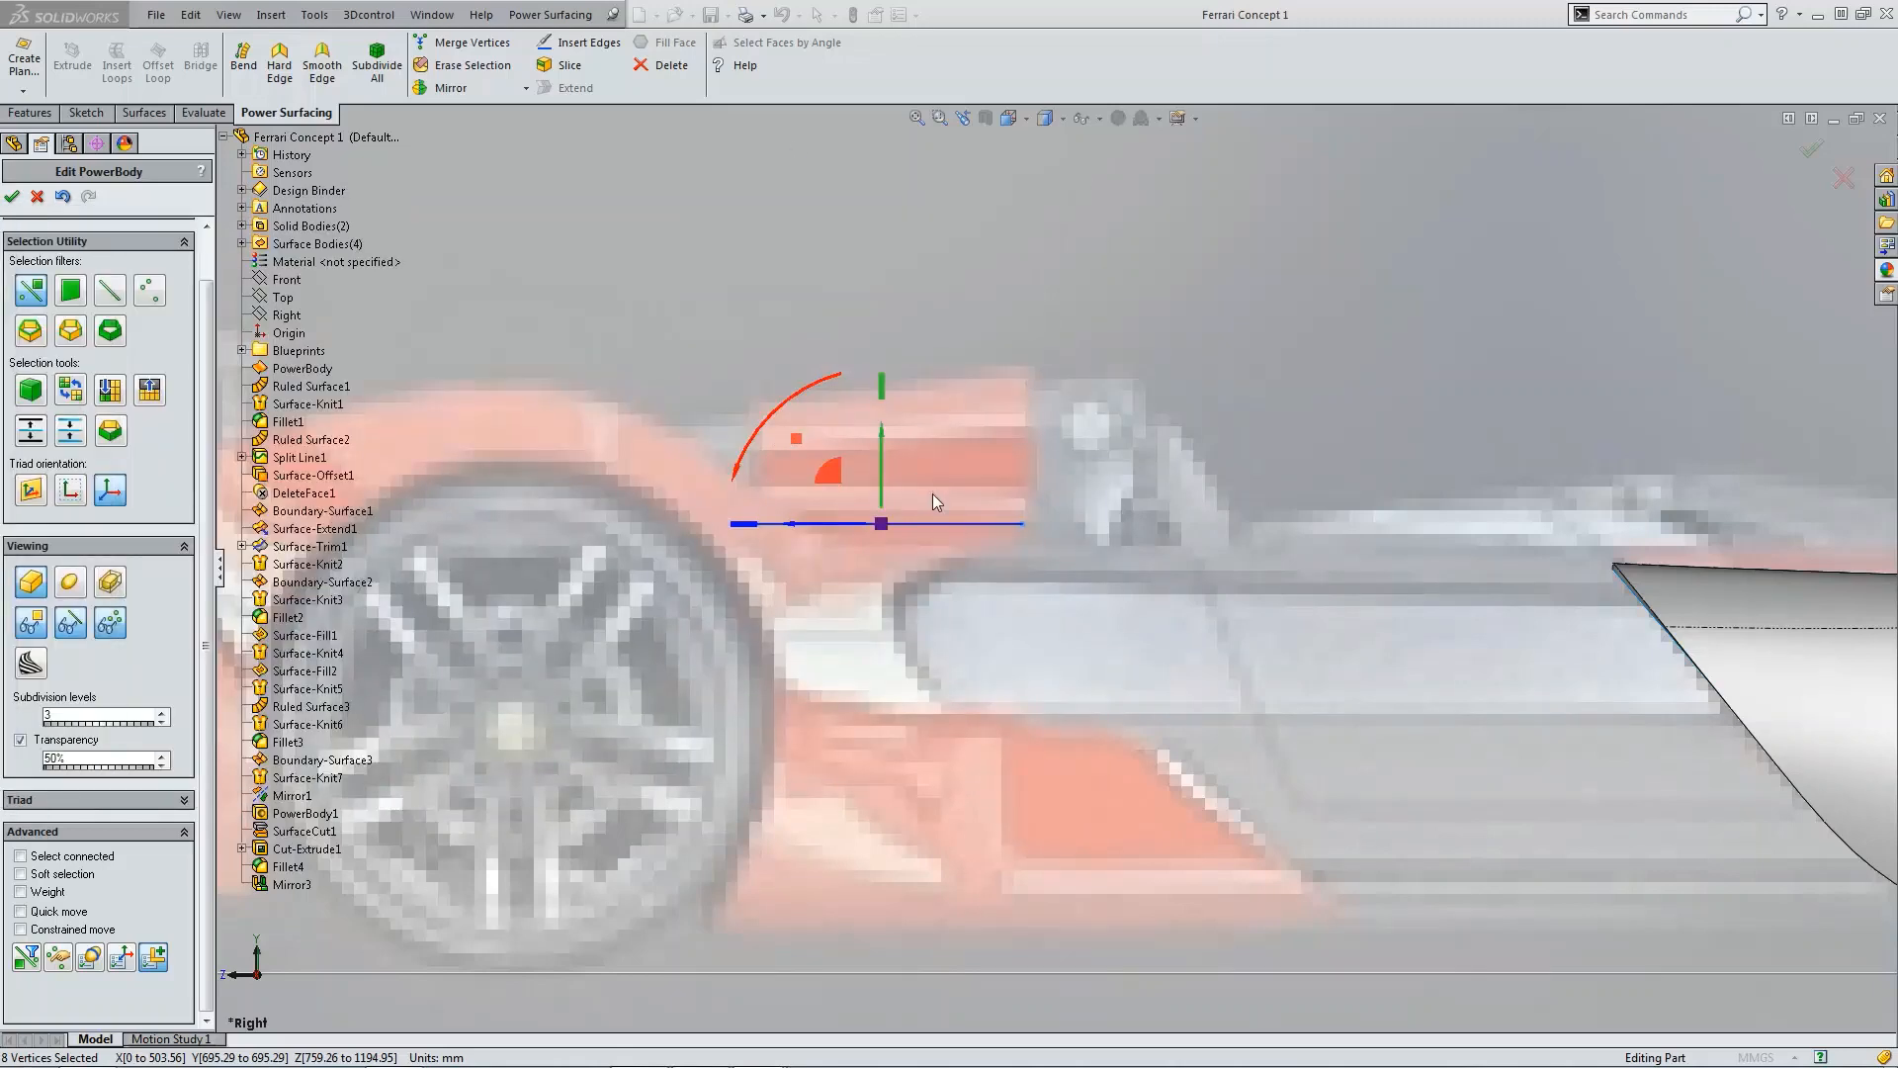
Step: Raise the selected vertices slightly more and rotate them to tilt the body along the deck's slope
left_click_drag(886, 491, 886, 441)
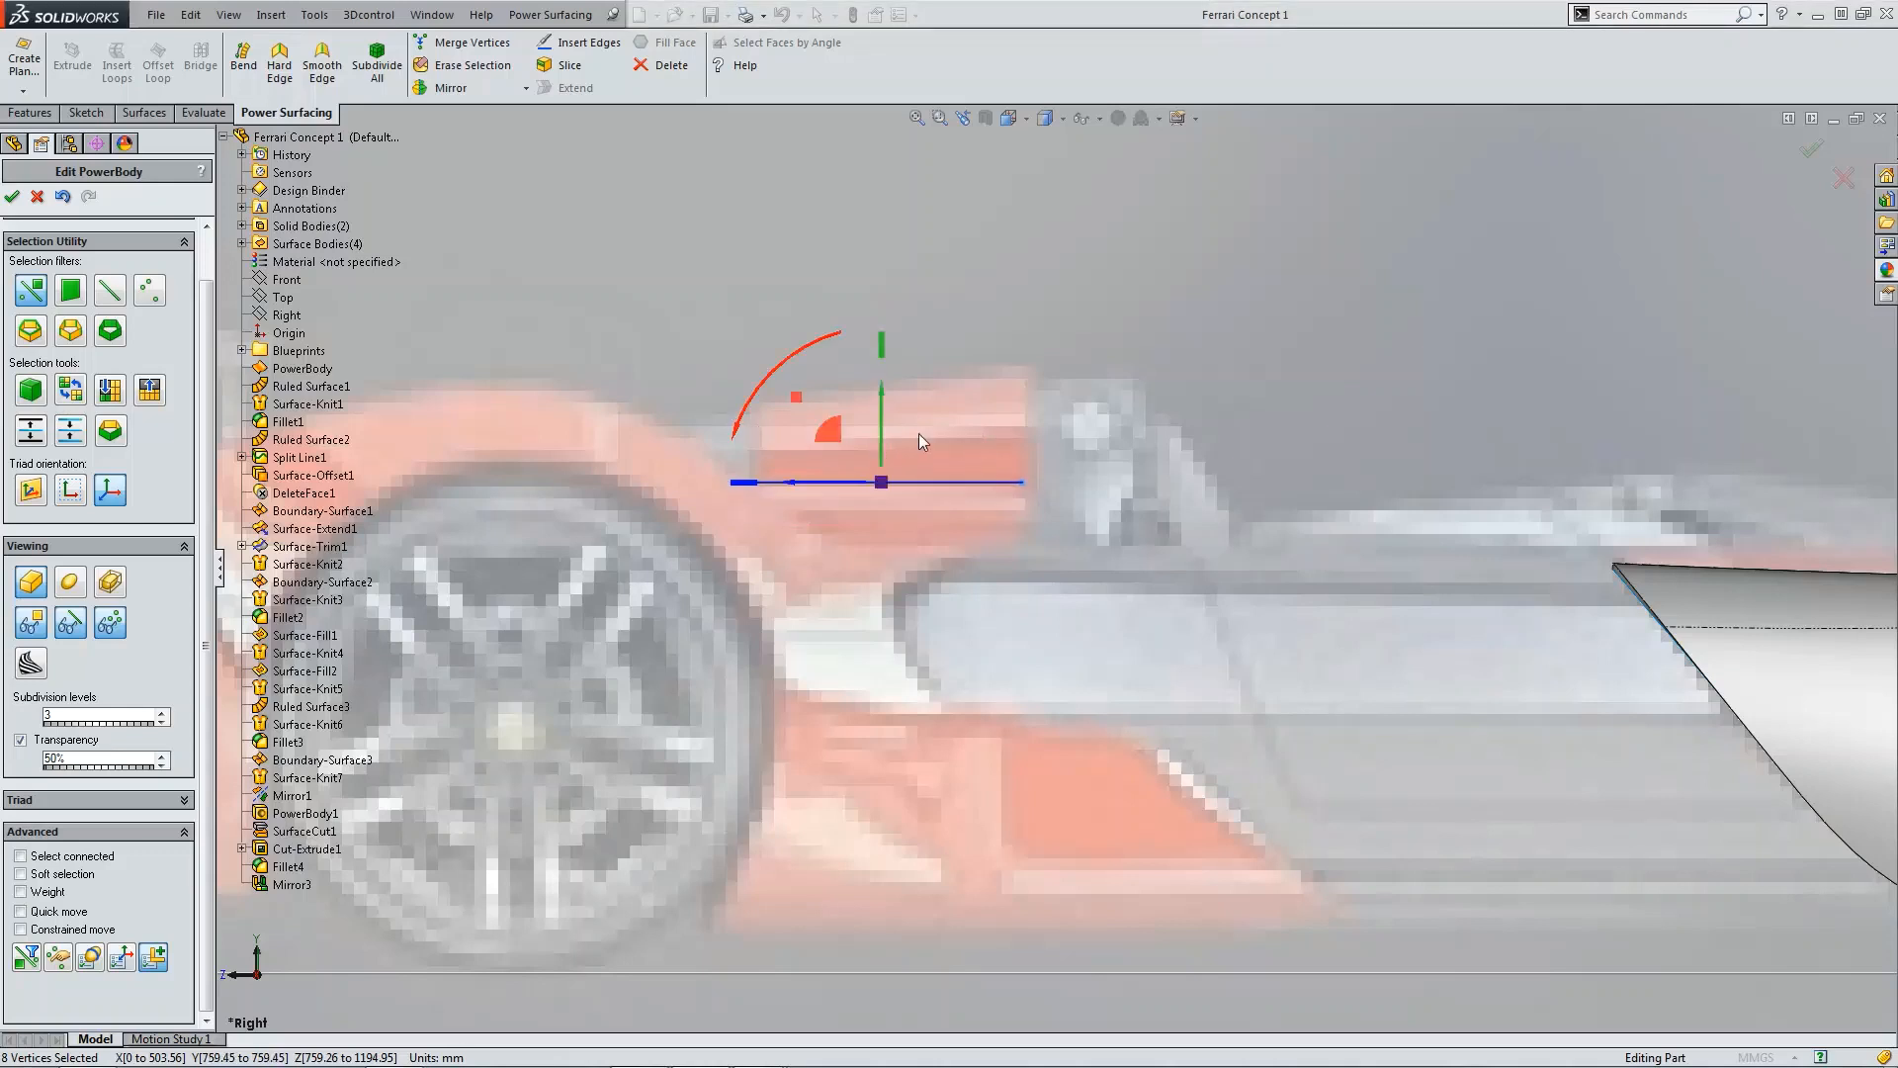
left_click_drag(816, 345, 810, 361)
scroll(1070, 539, "up", 5)
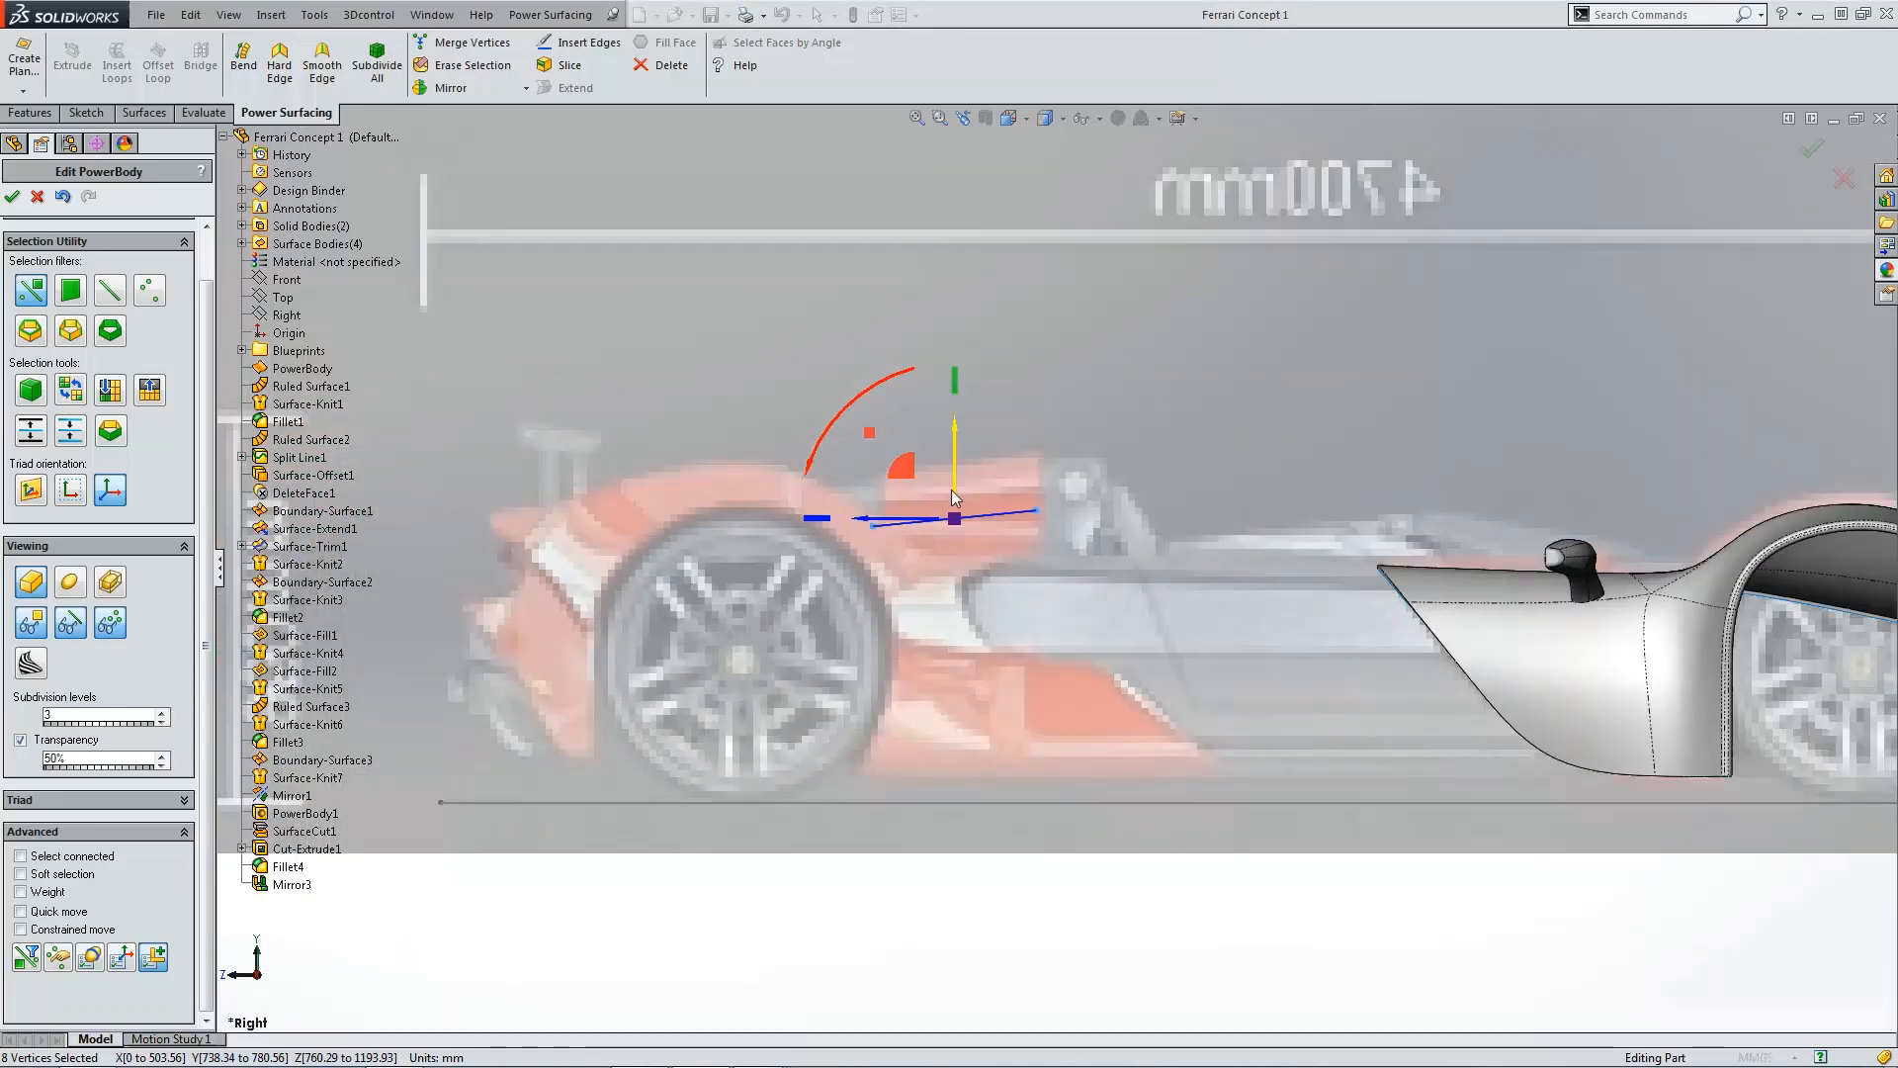
left_click_drag(900, 430, 913, 439)
left_click(1072, 603)
scroll(1066, 566, "up", 3)
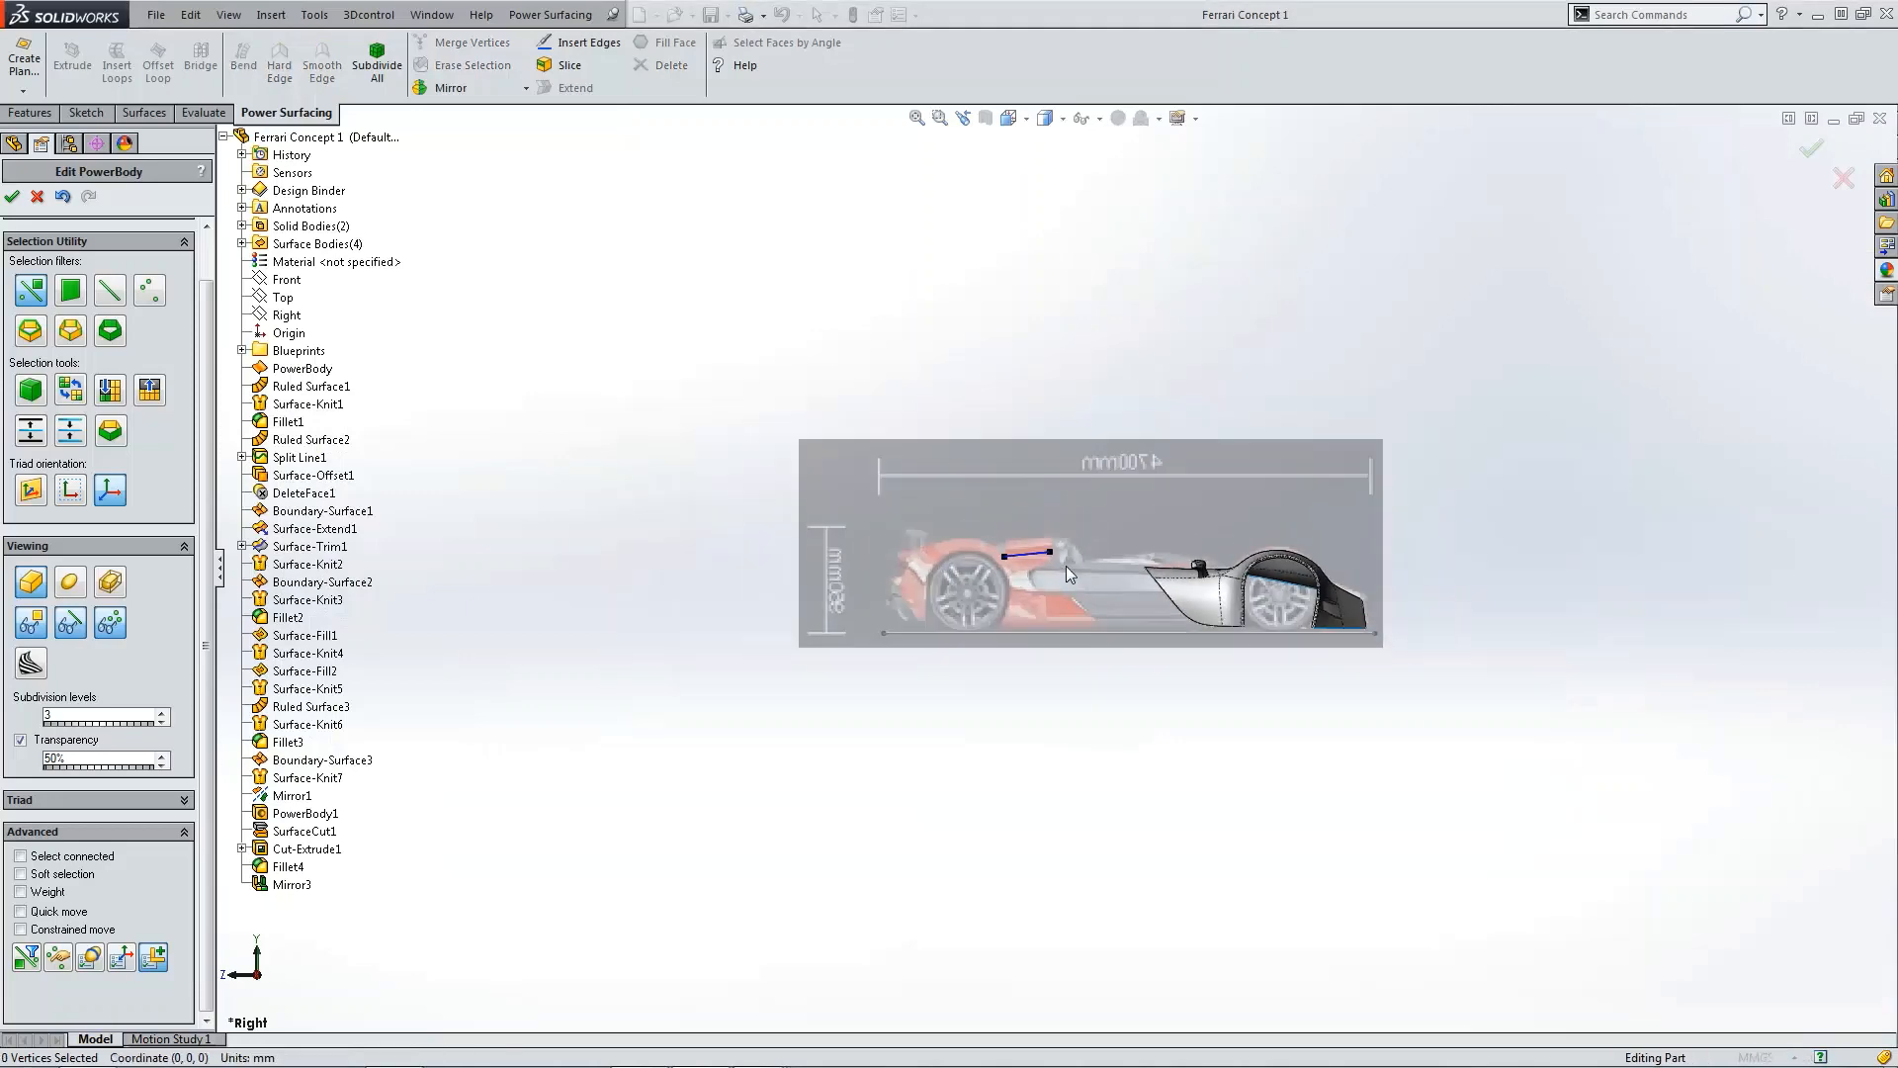
middle_click_drag(1066, 566, 1056, 566)
key("ctrl+5")
scroll(1082, 583, "down", 5)
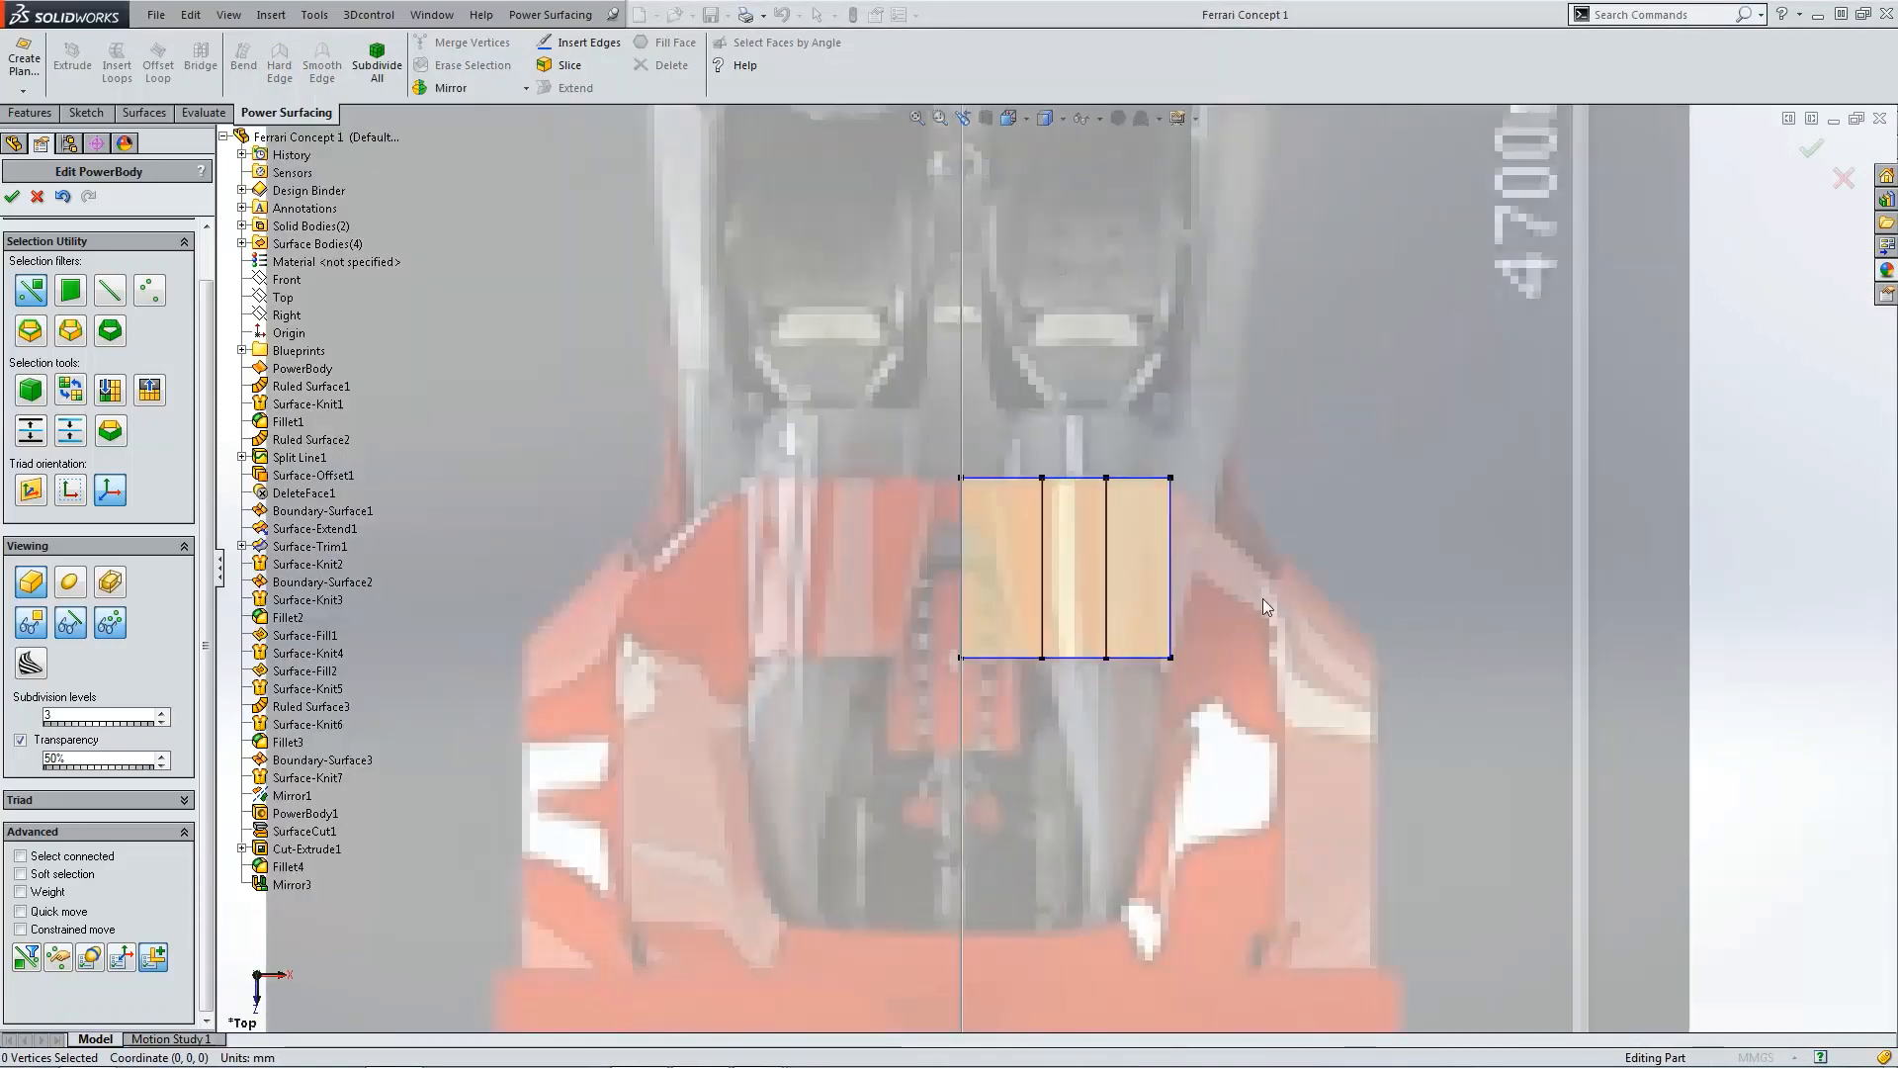
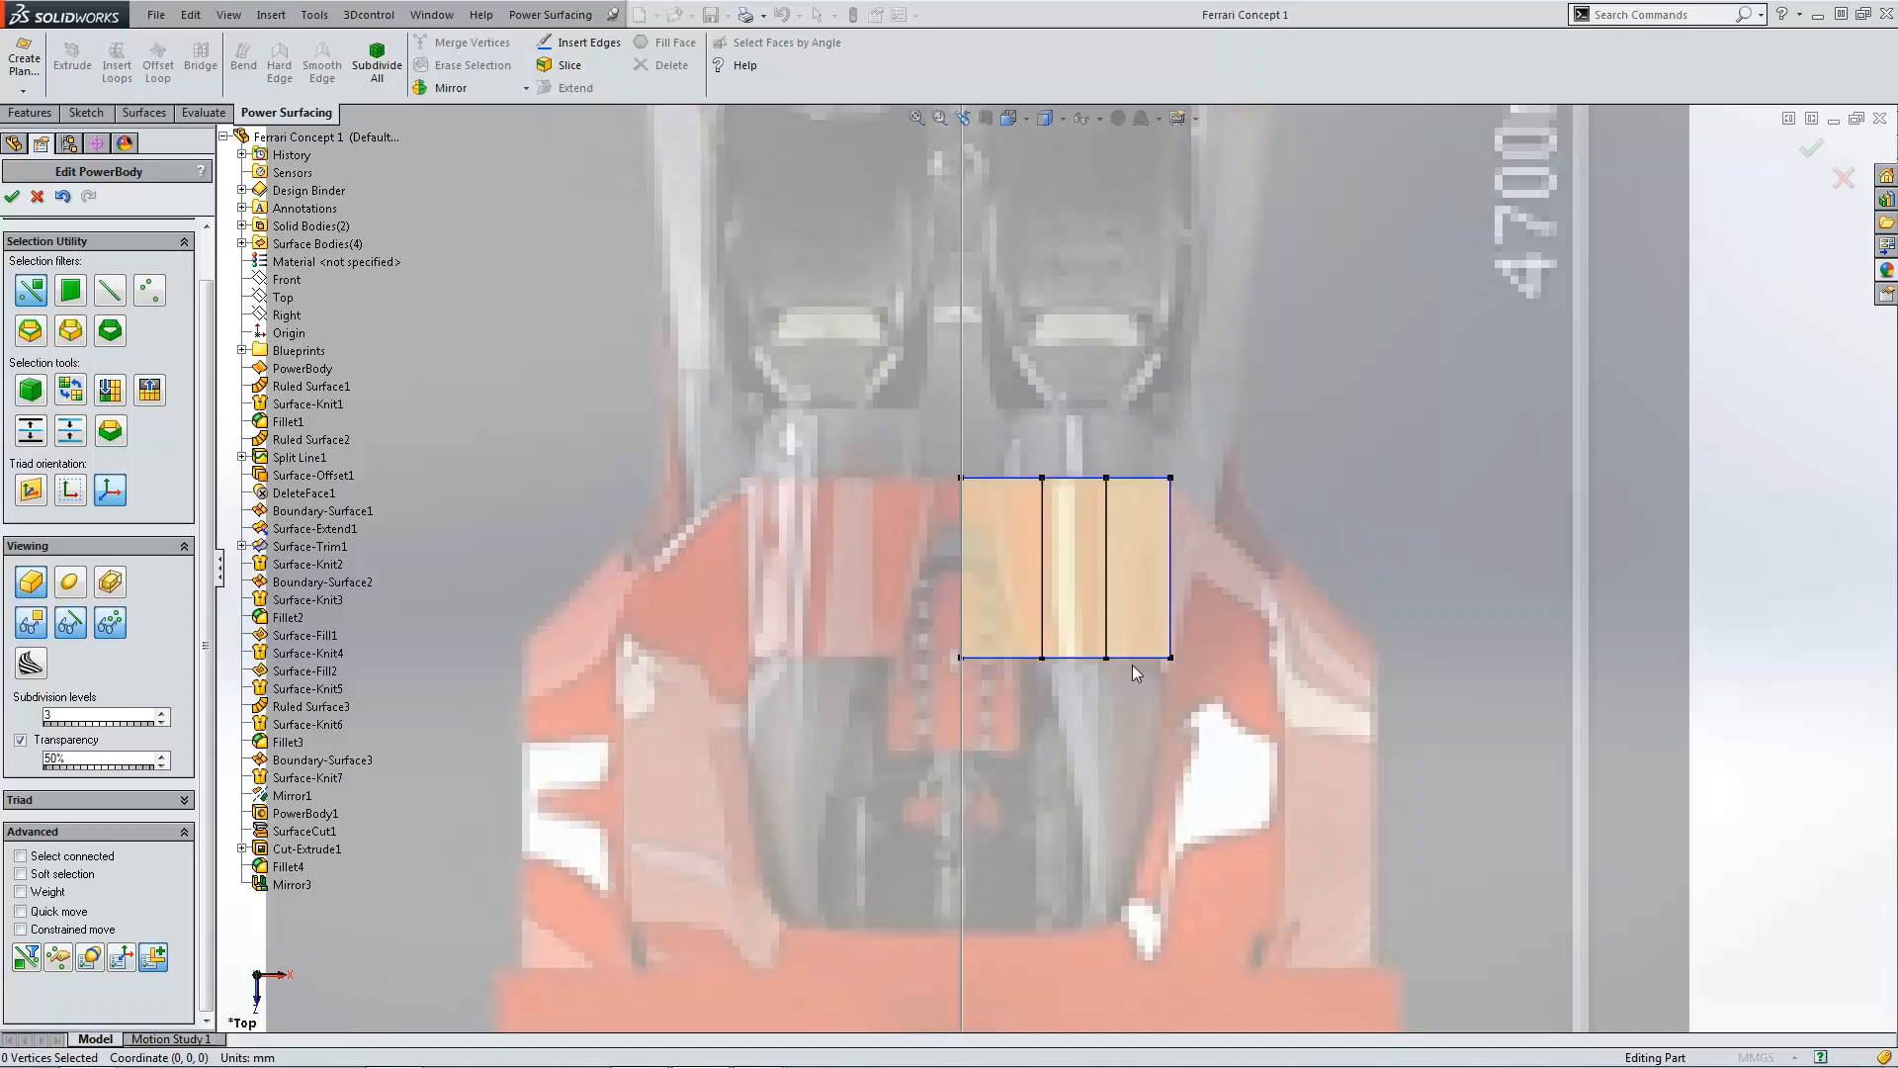
Step: Shift the body's two interior vertex columns slightly outward to even out the face spacing
left_click_drag(1131, 665, 1147, 672)
left_click_drag(1143, 570, 1156, 569)
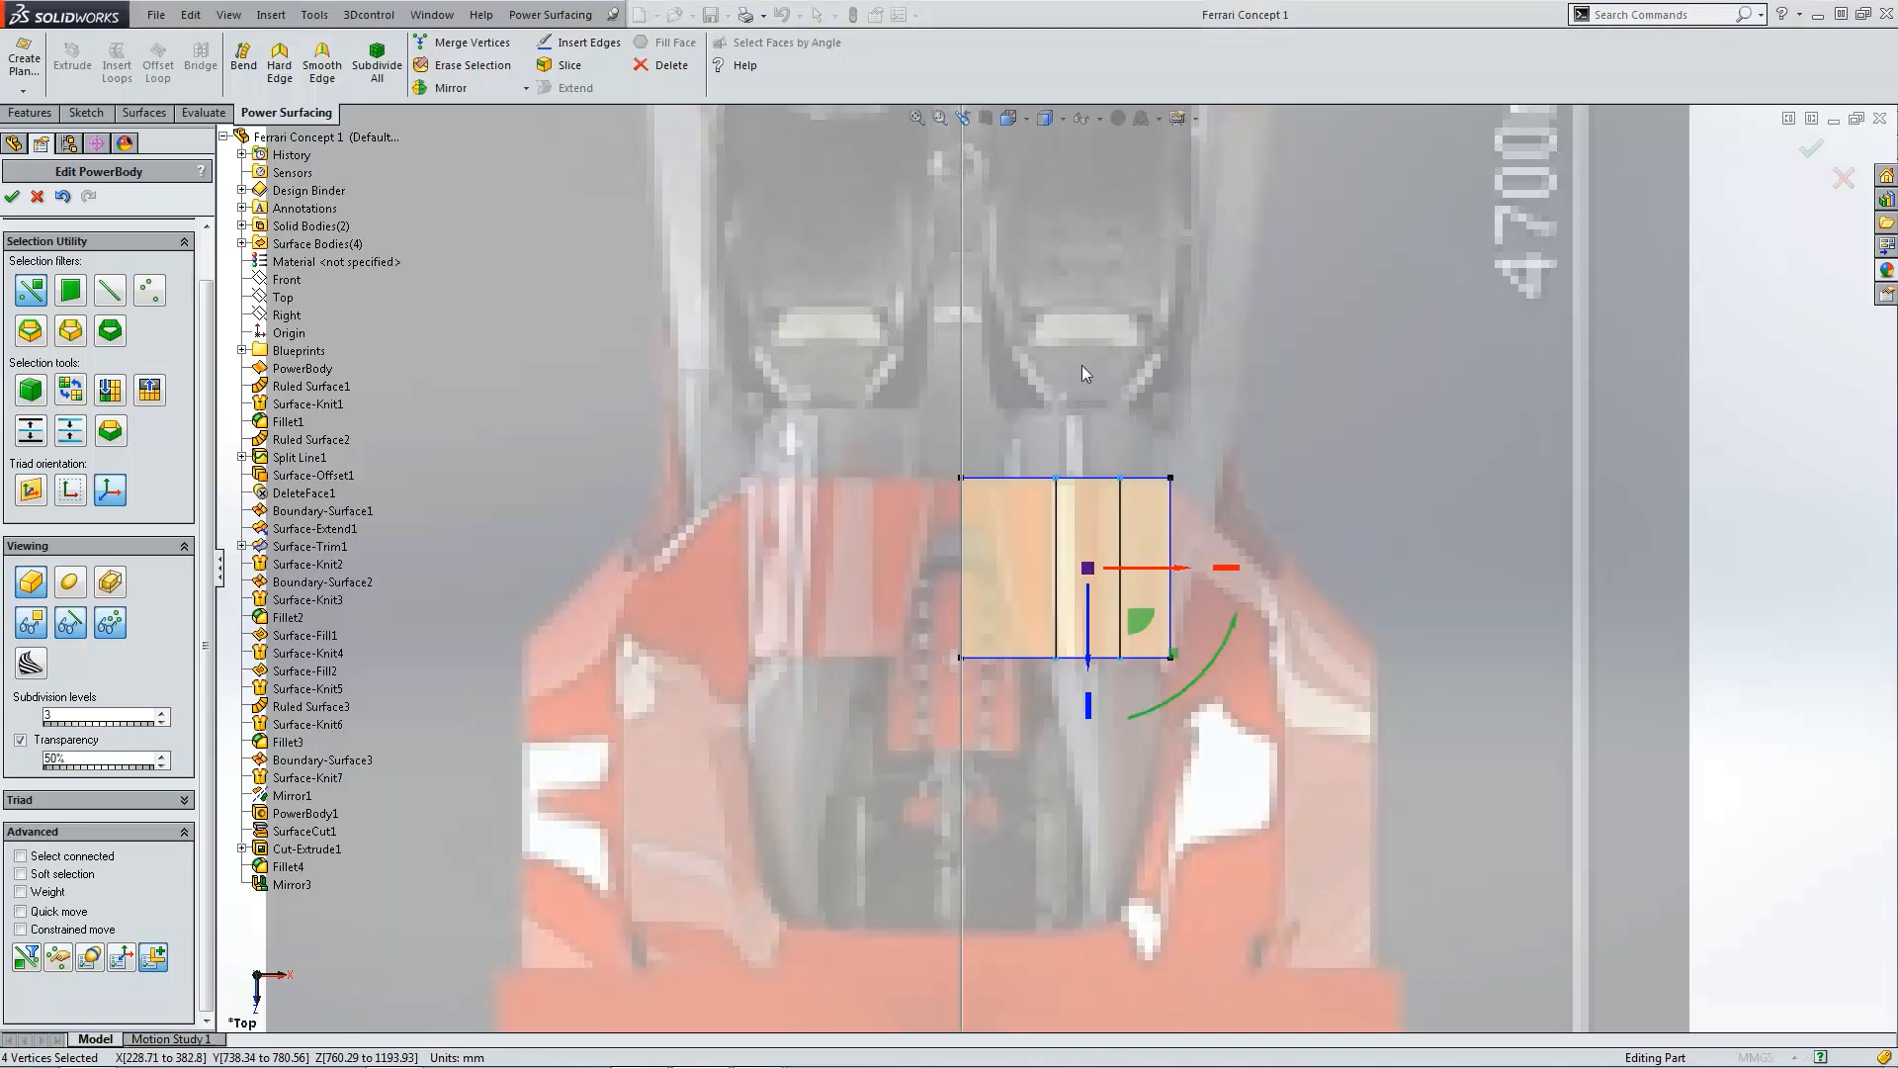
left_click(1242, 518)
scroll(1142, 498, "up", 3)
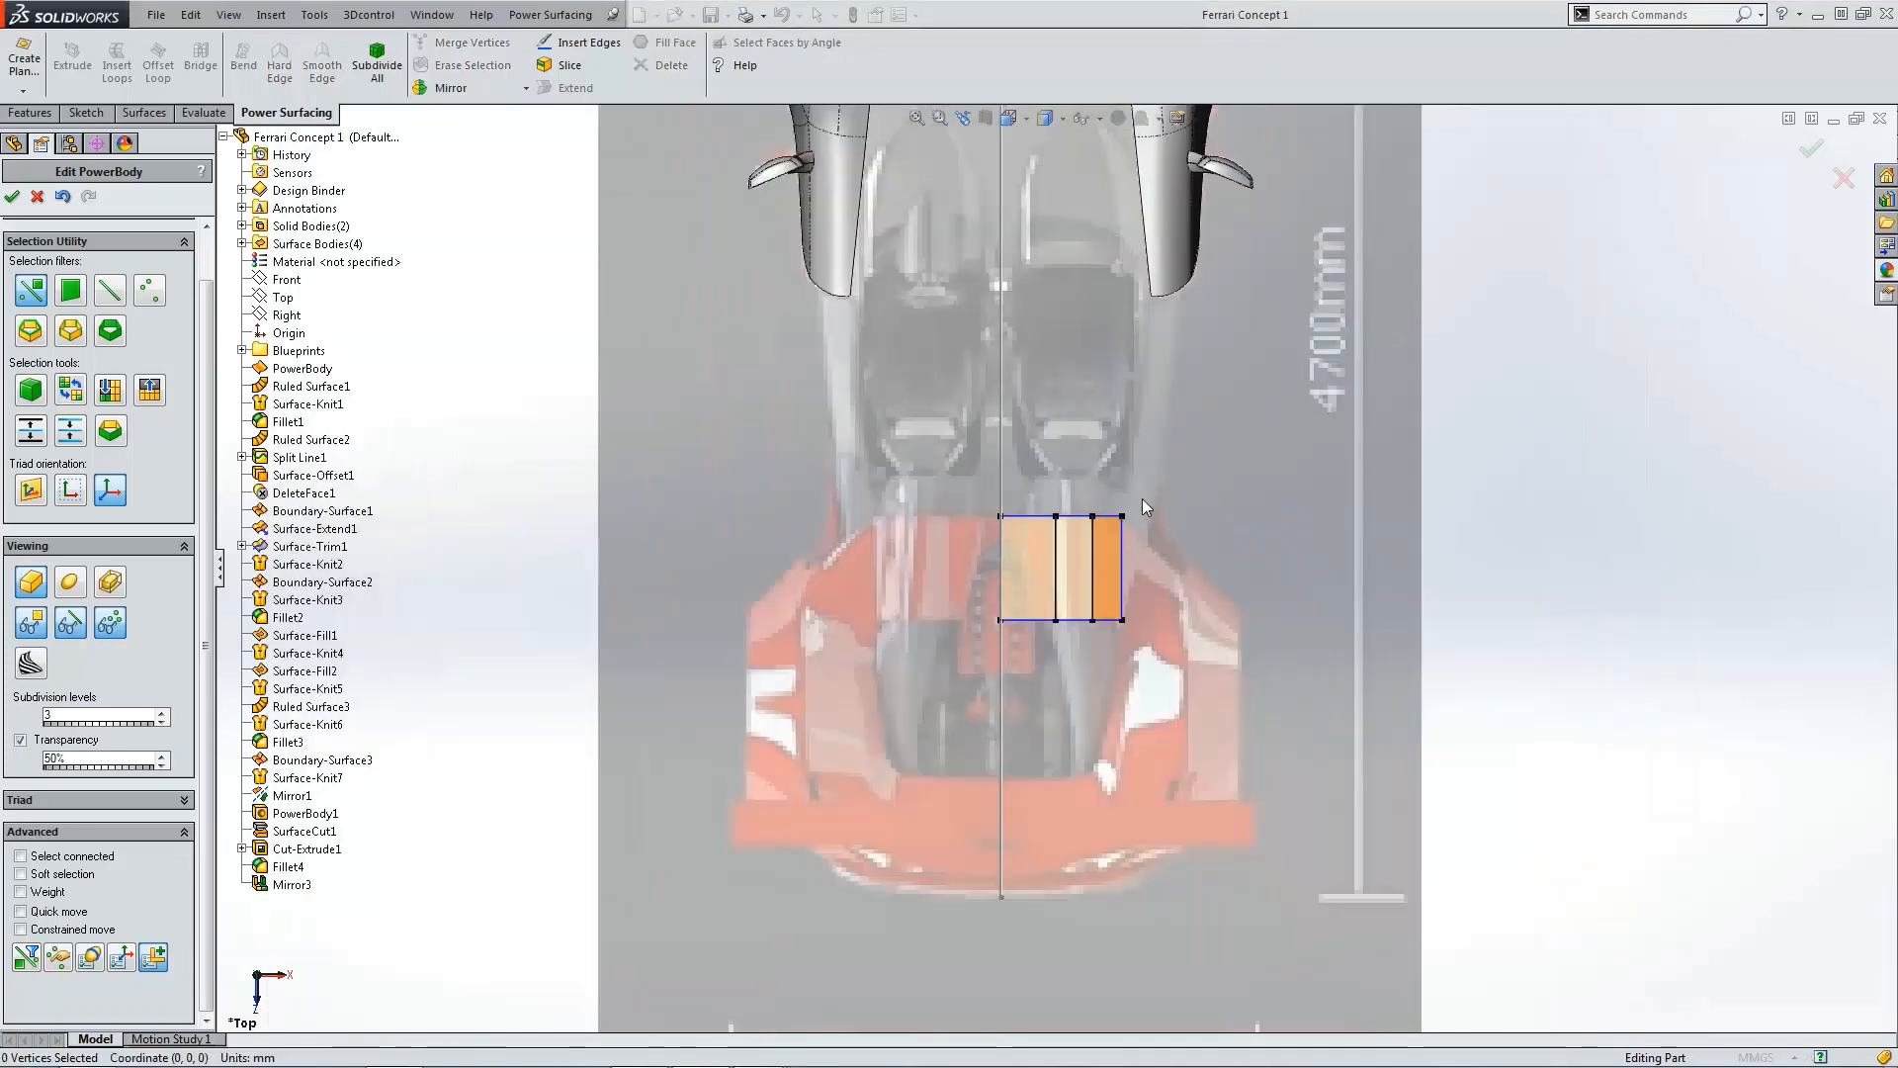
scroll(1098, 537, "down", 3)
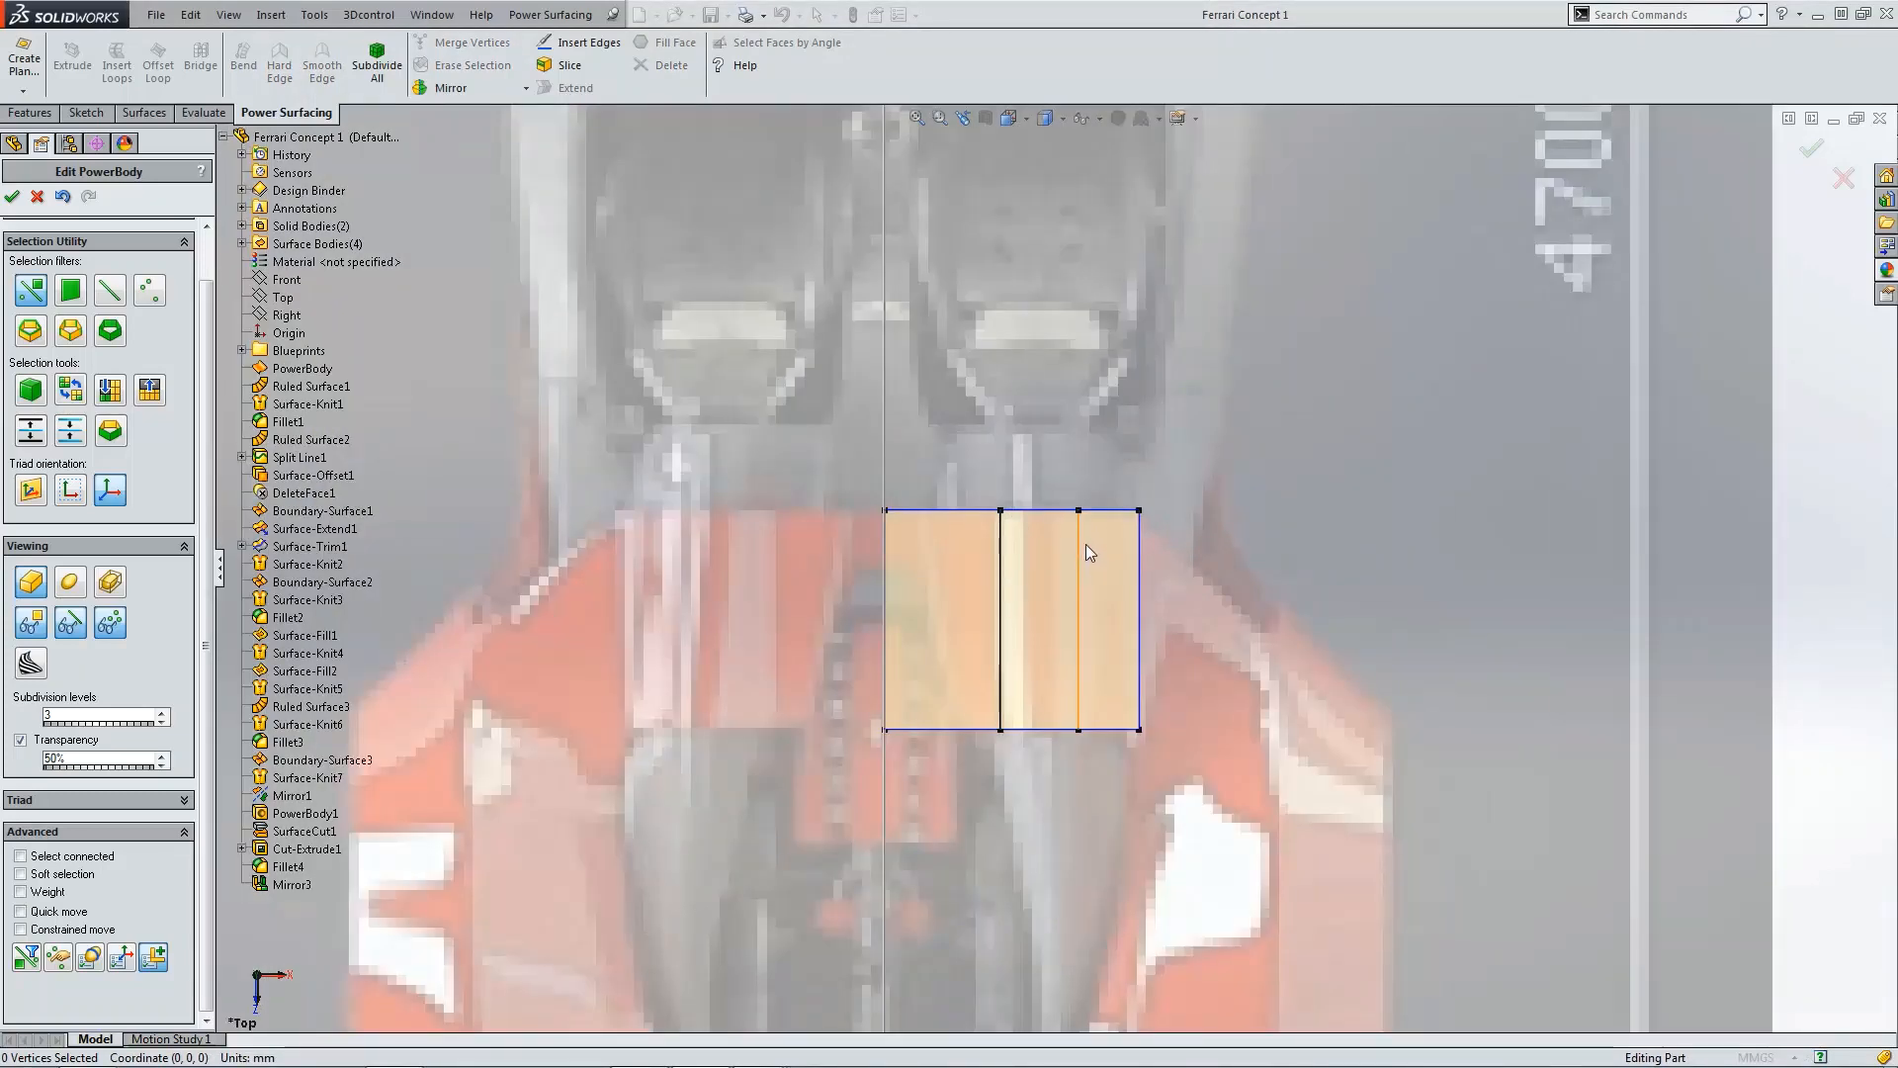
scroll(1084, 547, "up", 3)
scroll(1083, 558, "up", 3)
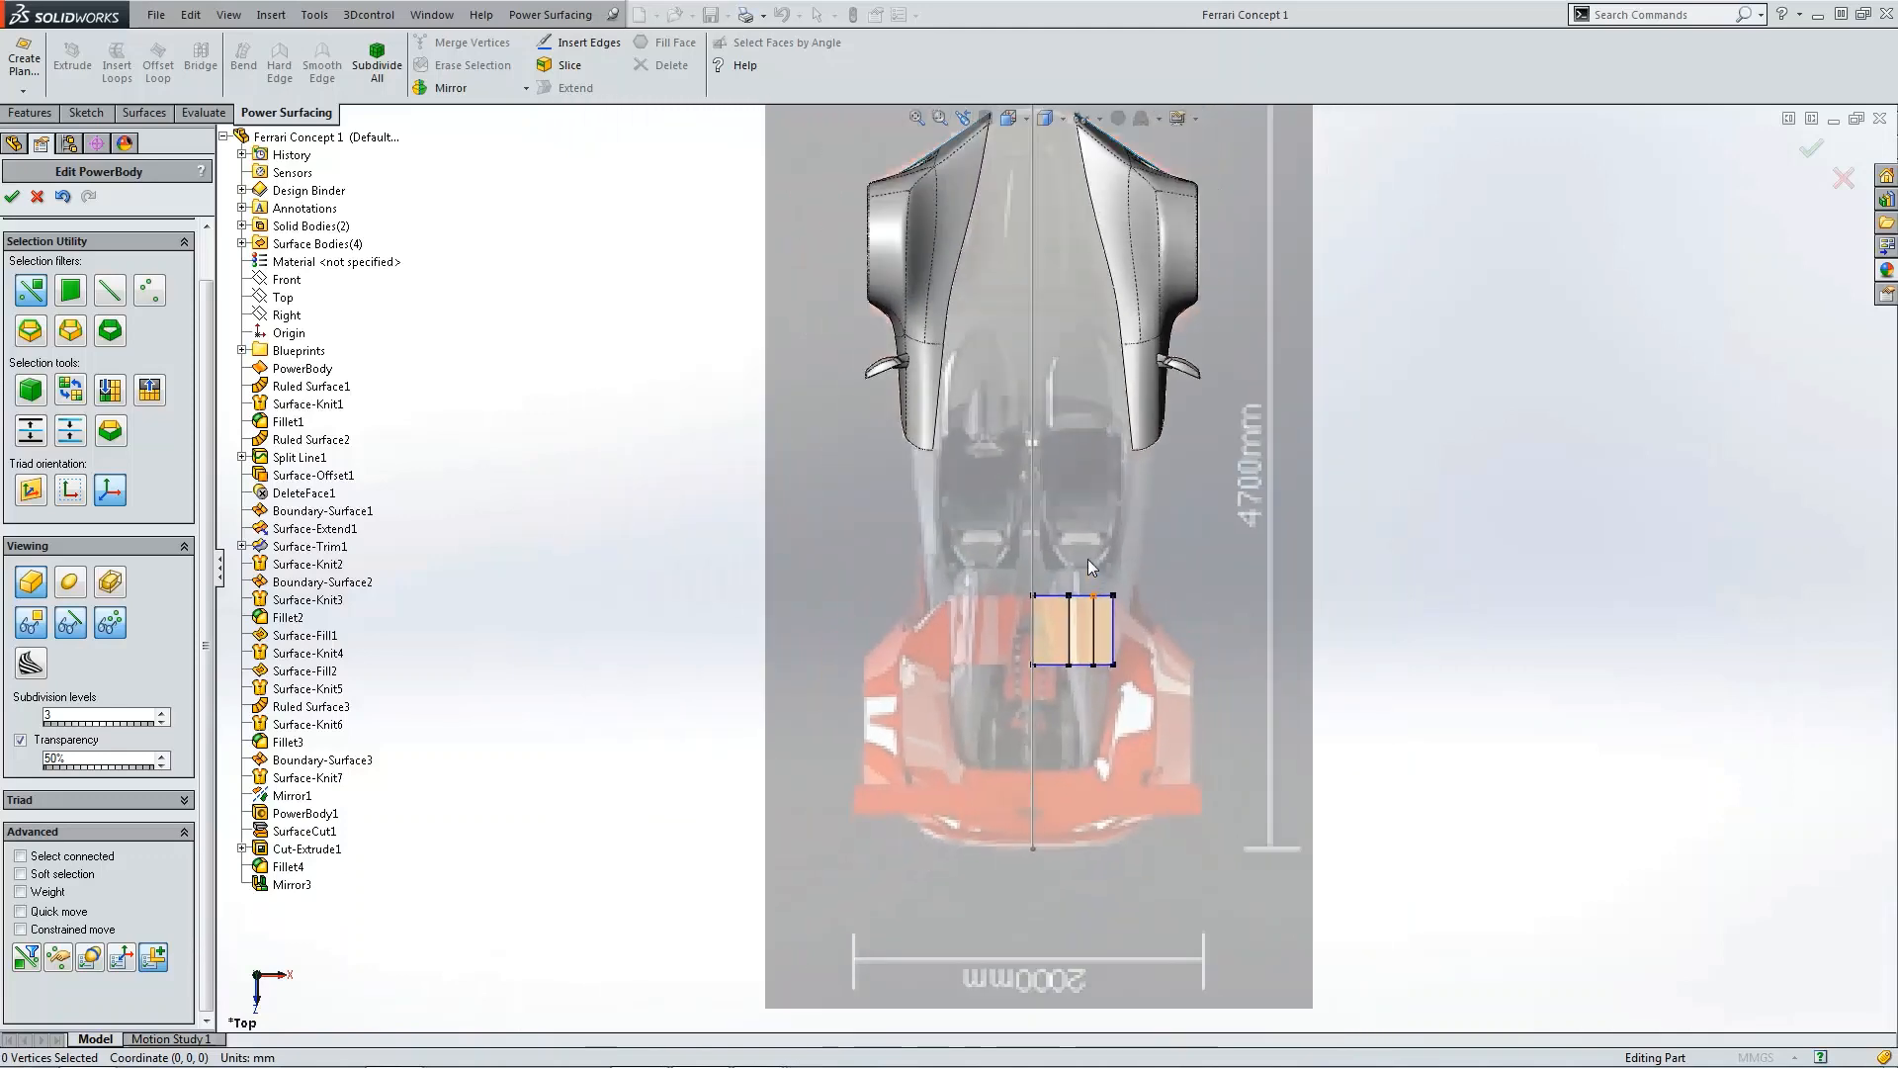
Step: Switch to the front view and display the front blueprint image behind the body
key("ctrl+1")
scroll(1139, 625, "down", 3)
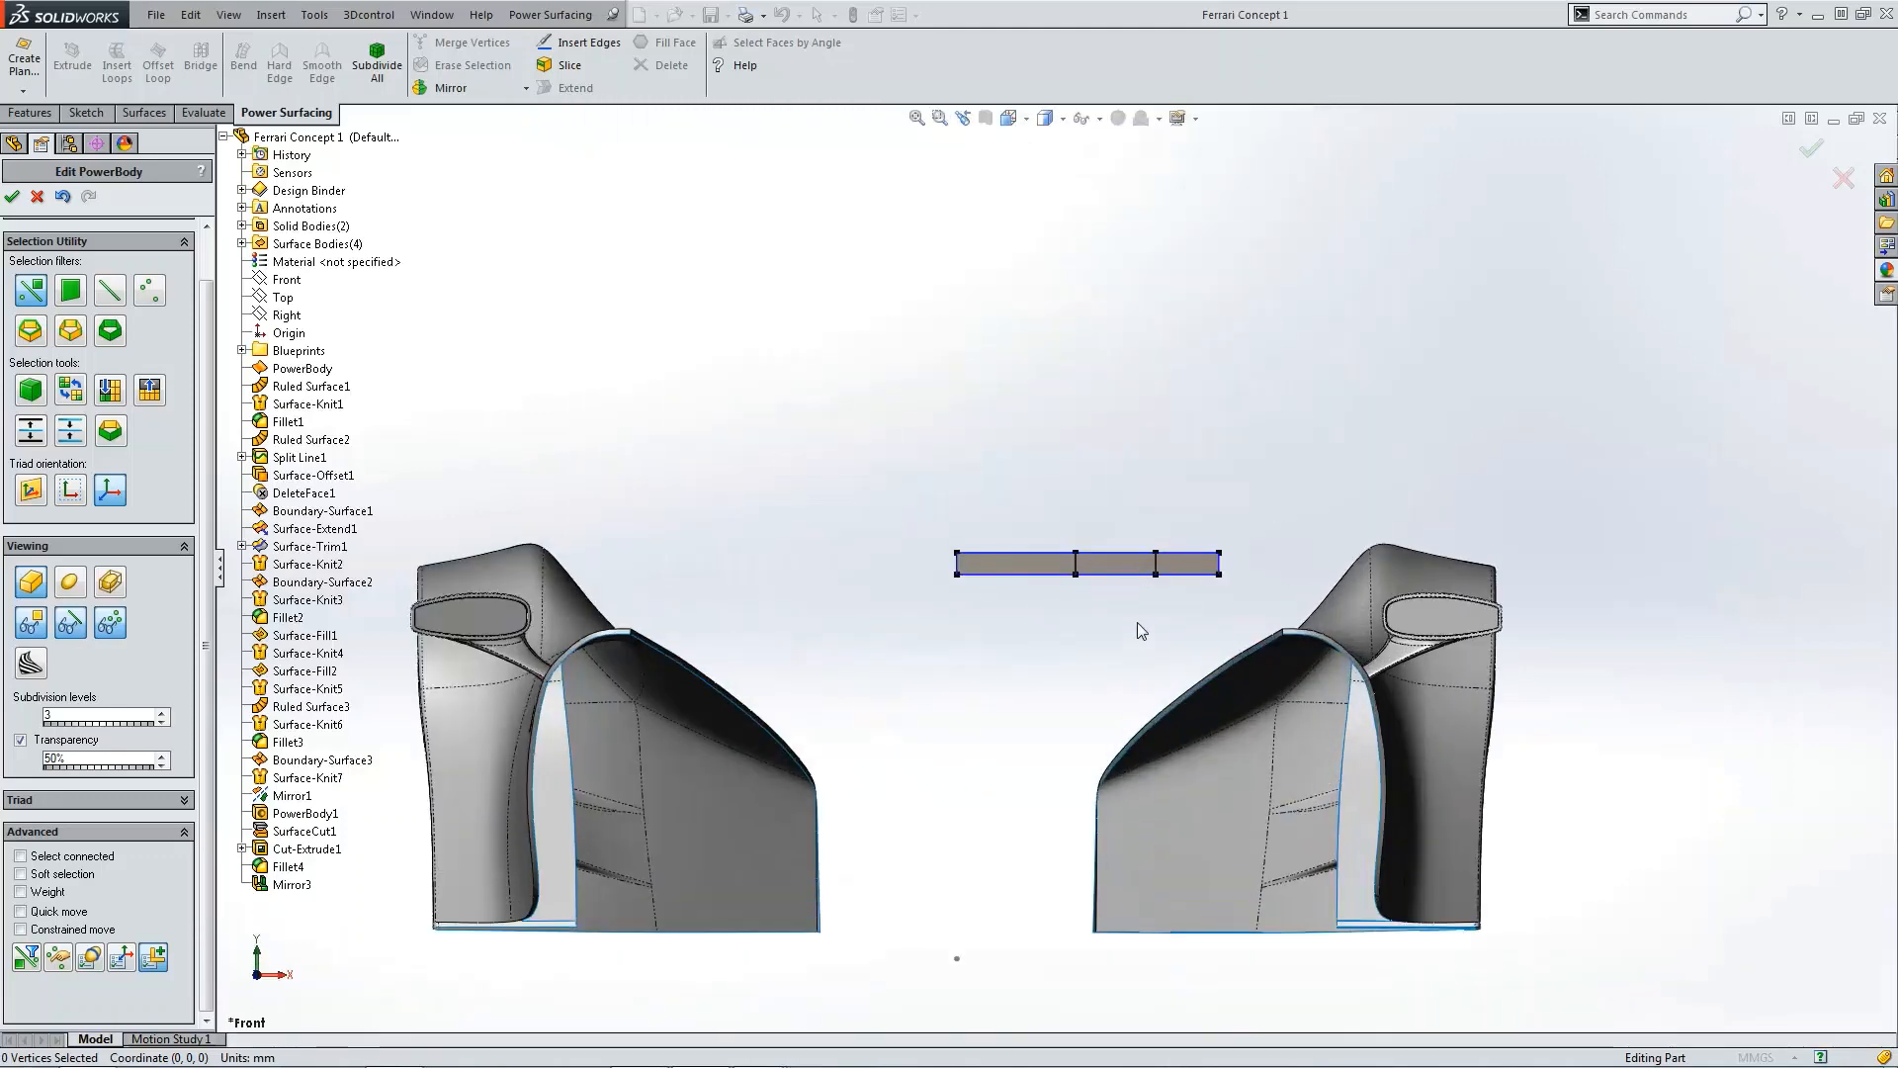
scroll(1141, 625, "up", 3)
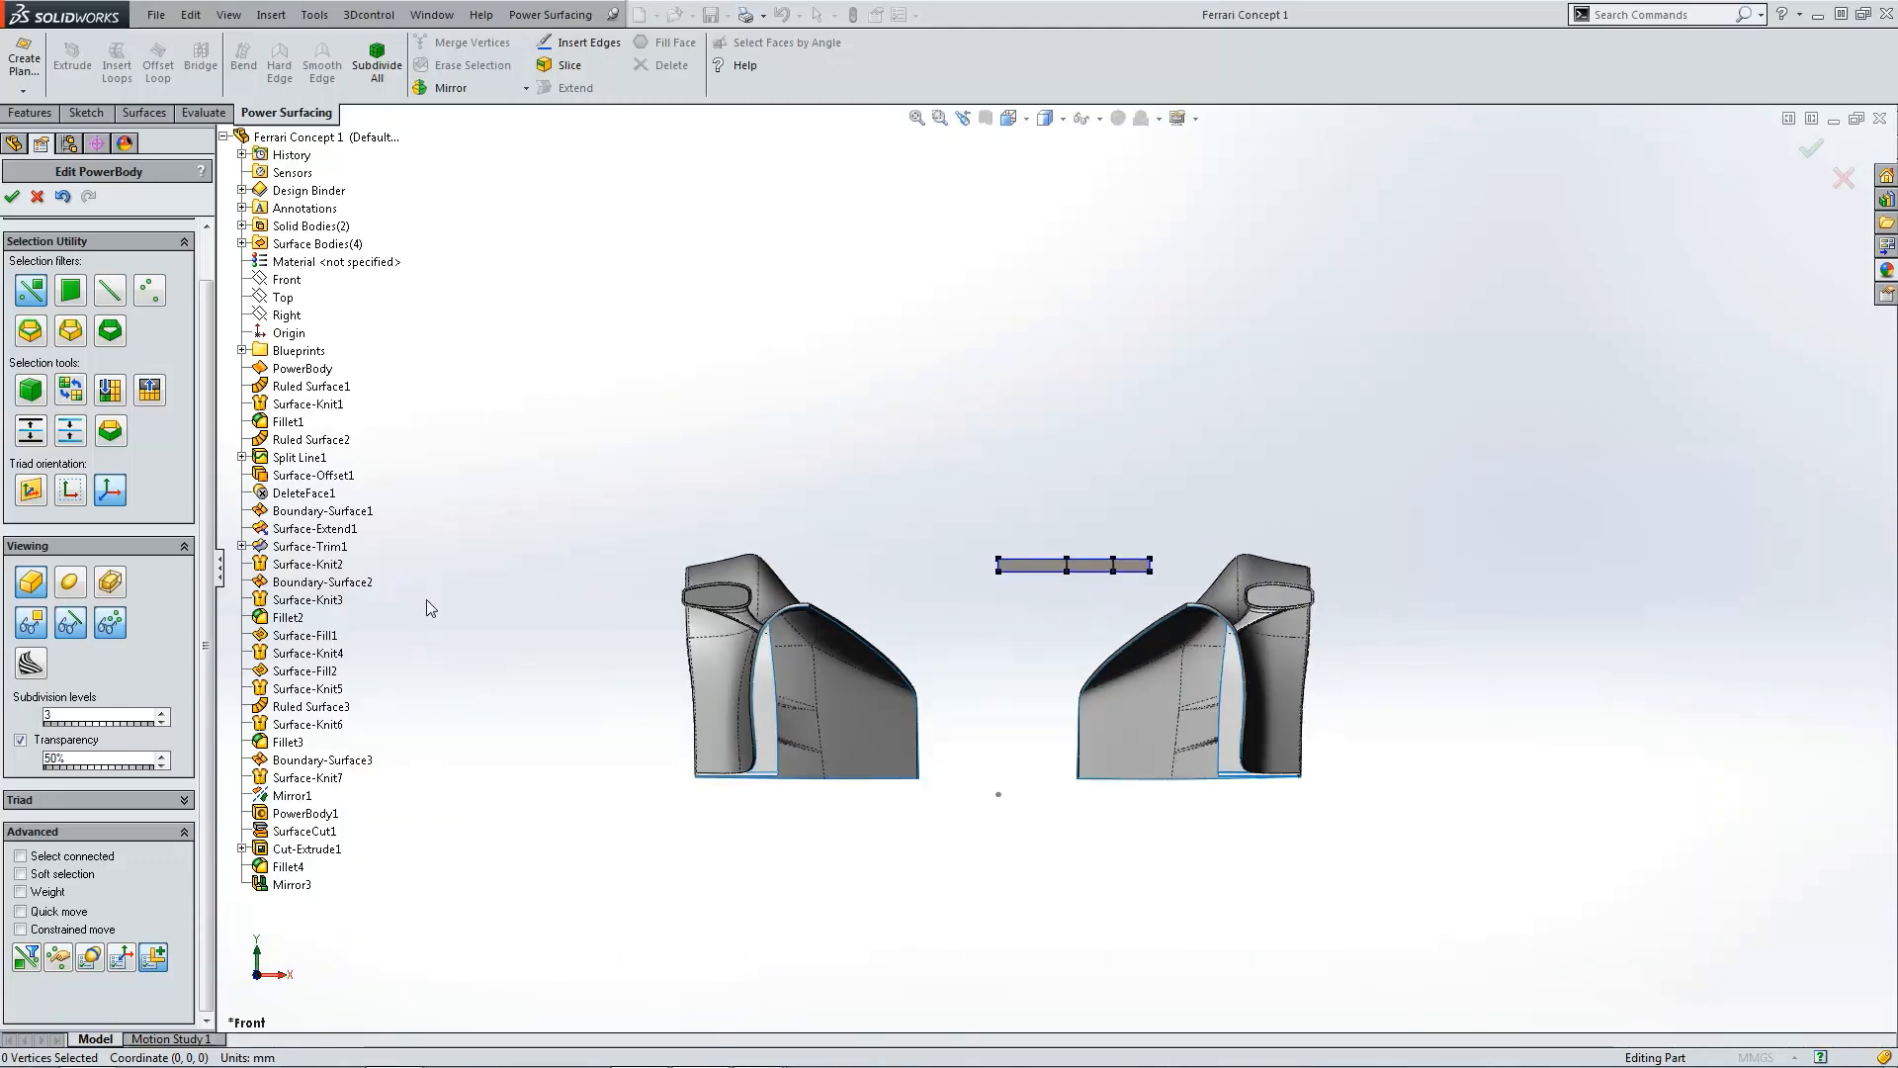
left_click(243, 351)
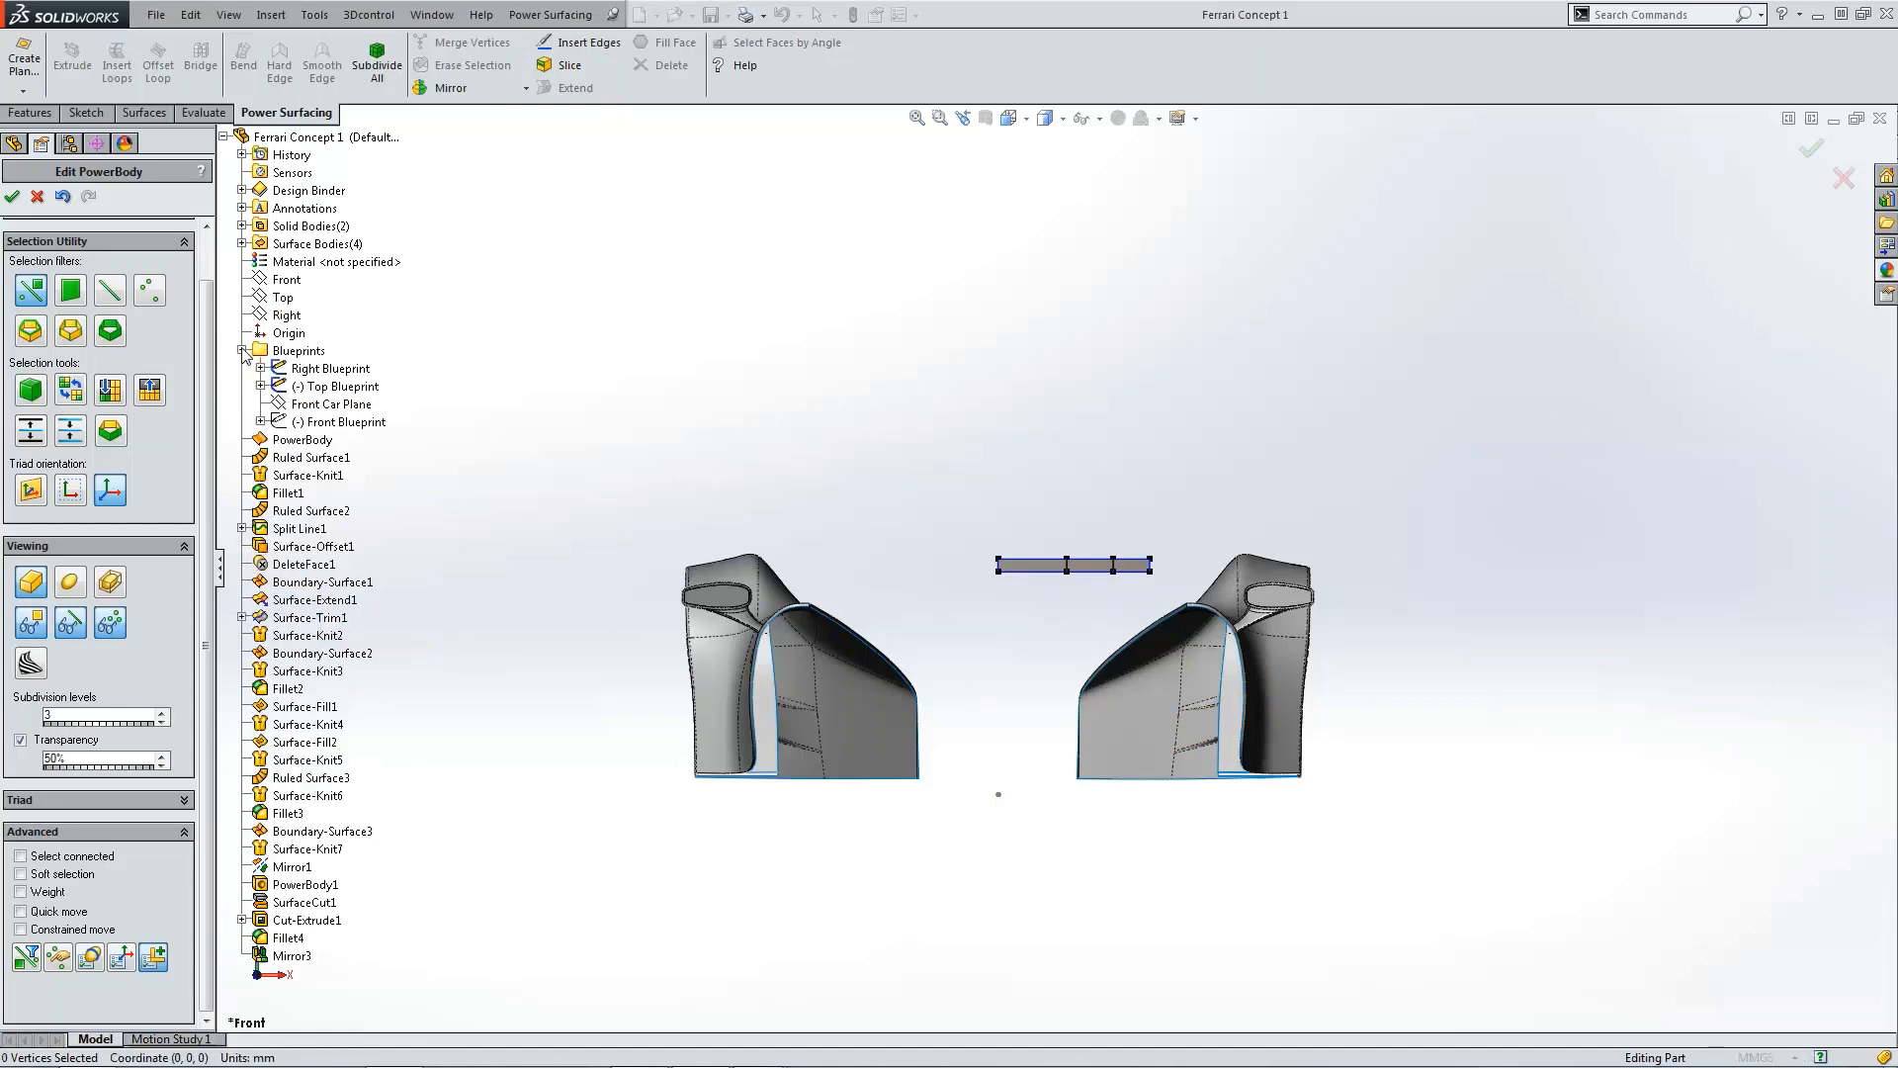
left_click(286, 422)
left_click(296, 393)
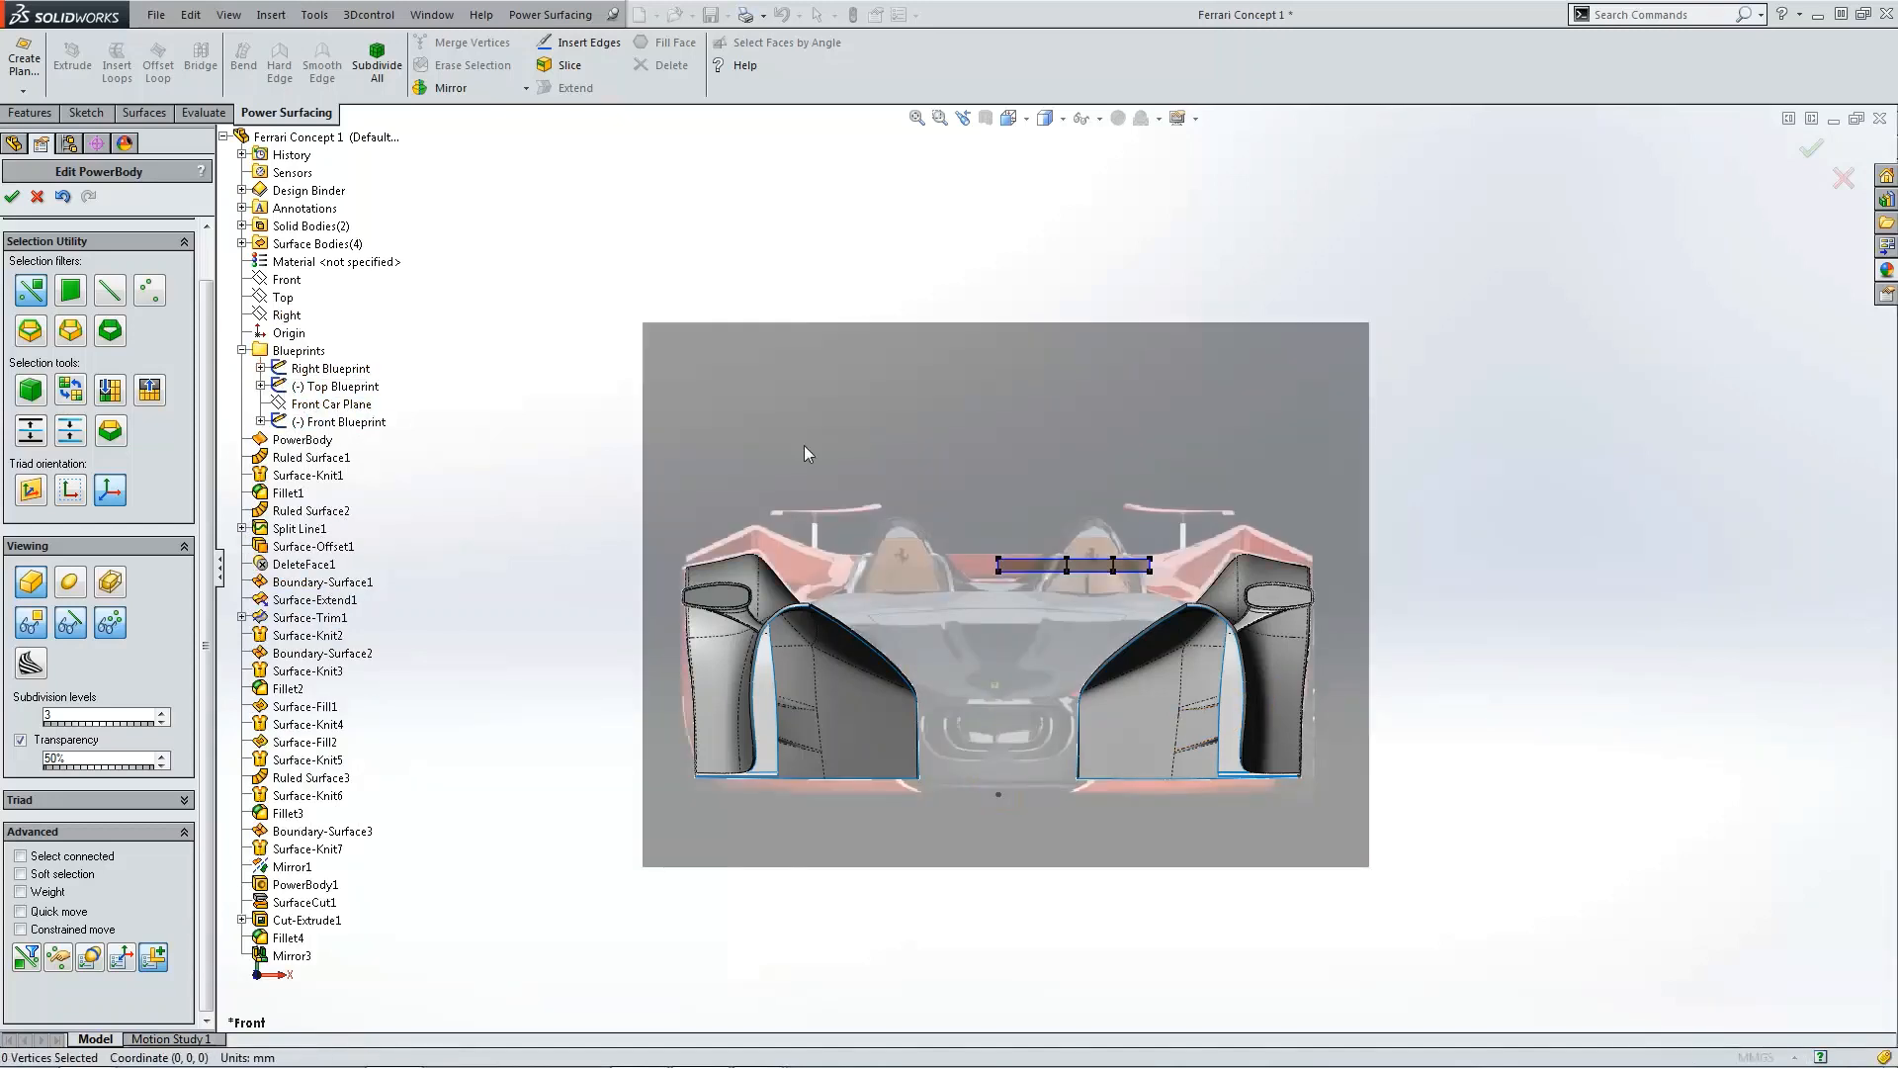
scroll(1088, 556, "down", 3)
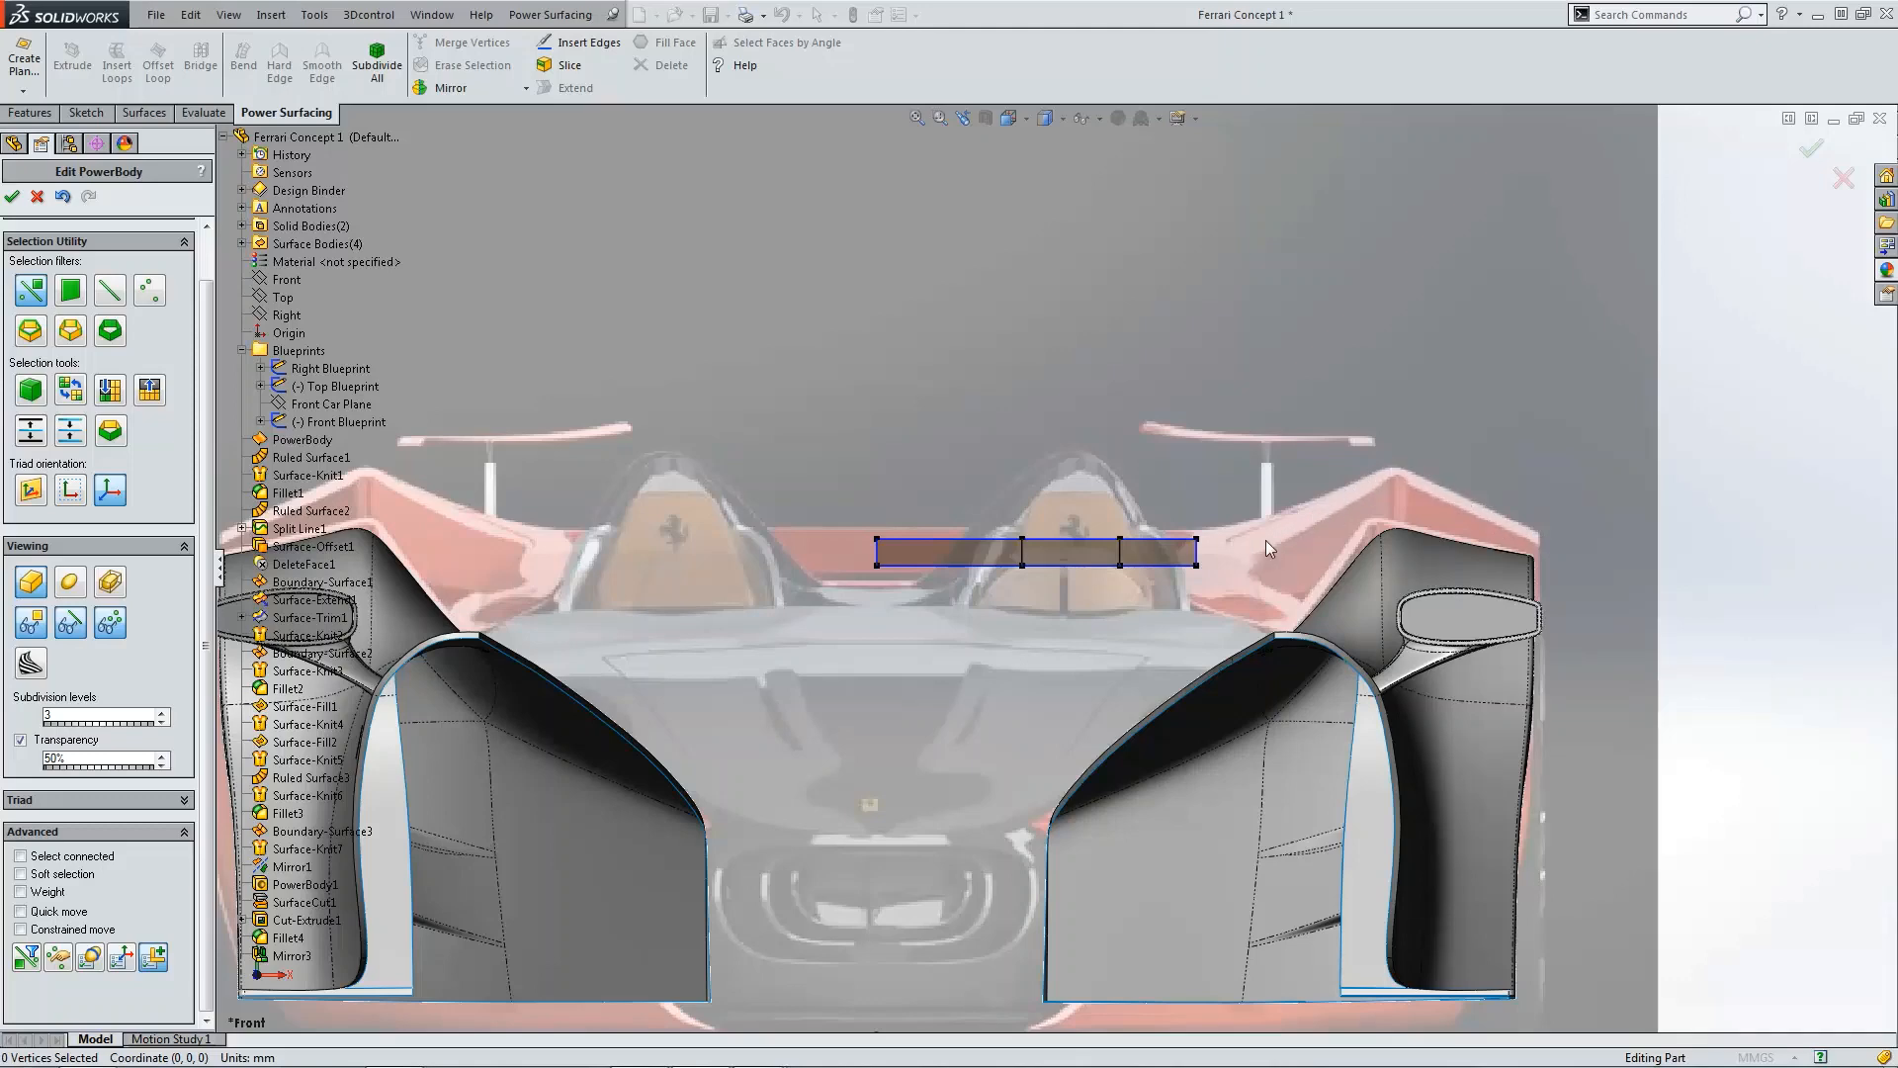
scroll(1056, 568, "down", 3)
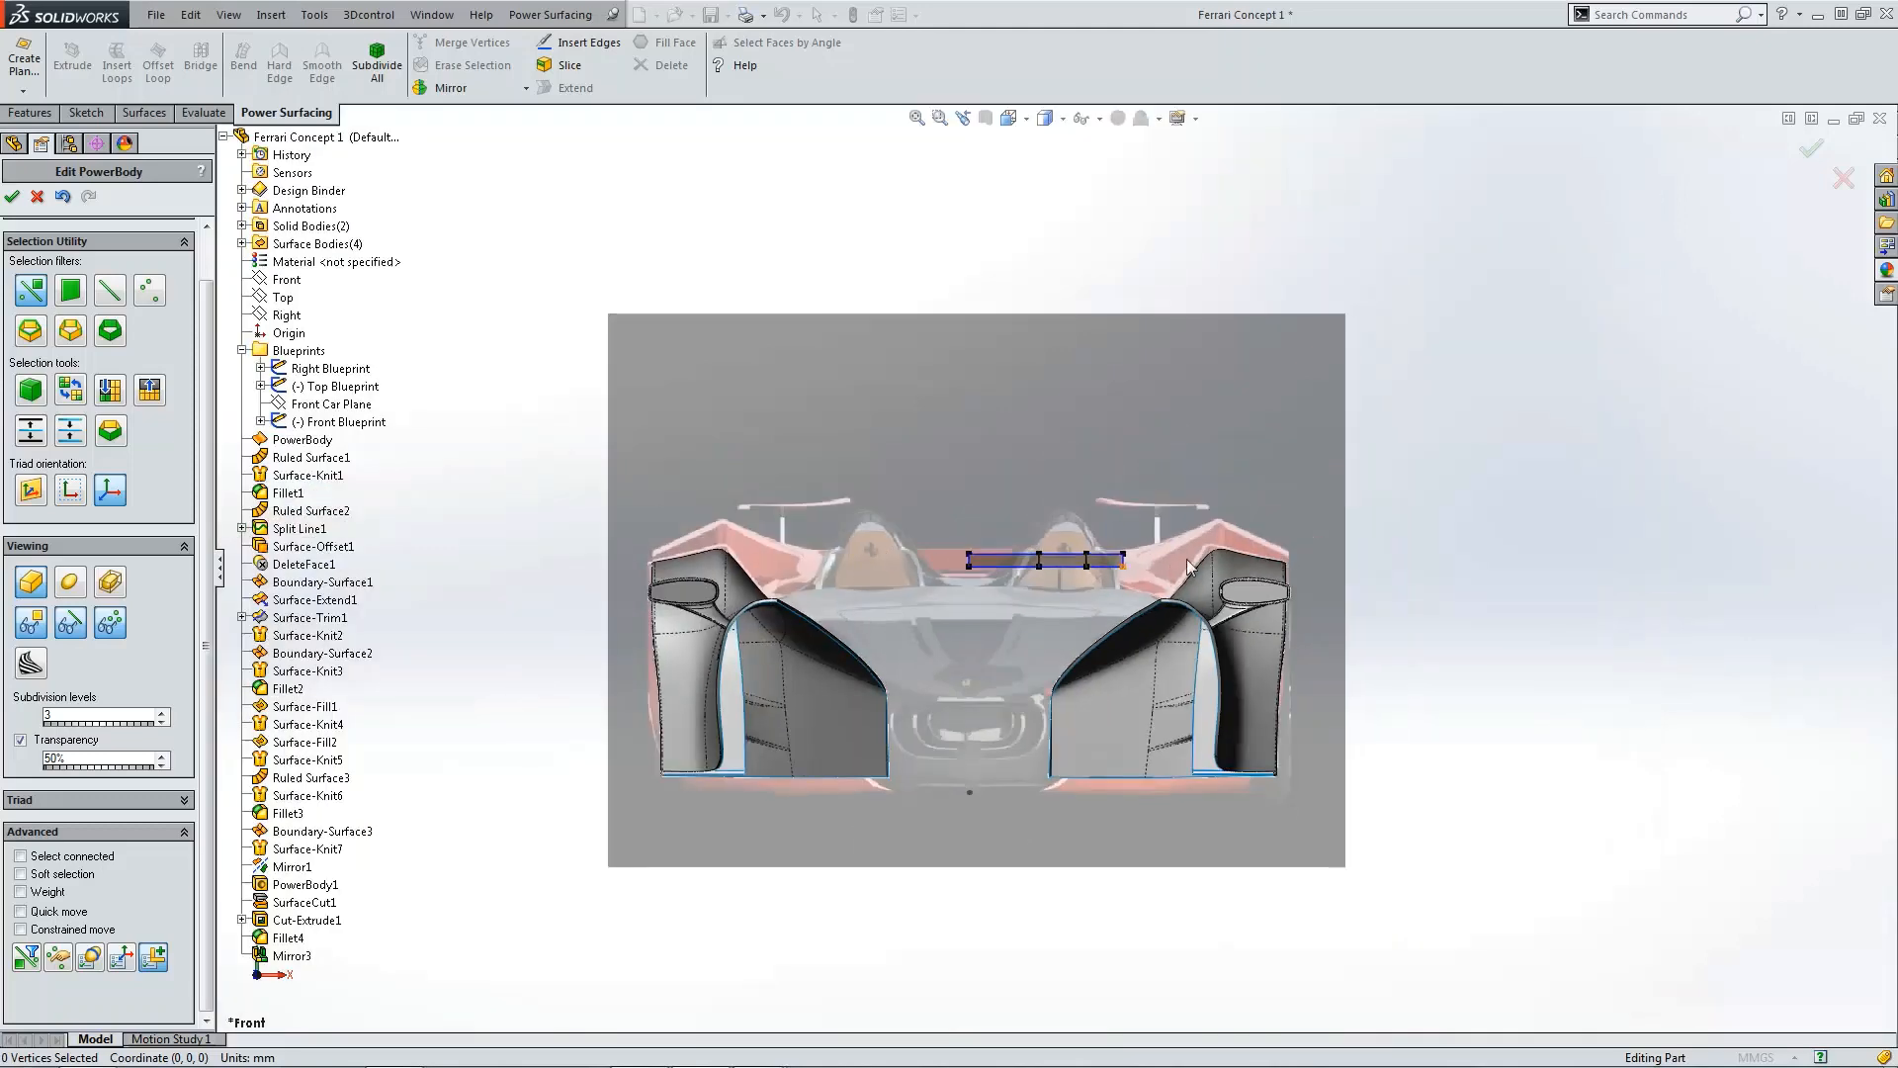
scroll(1118, 485, "up", 3)
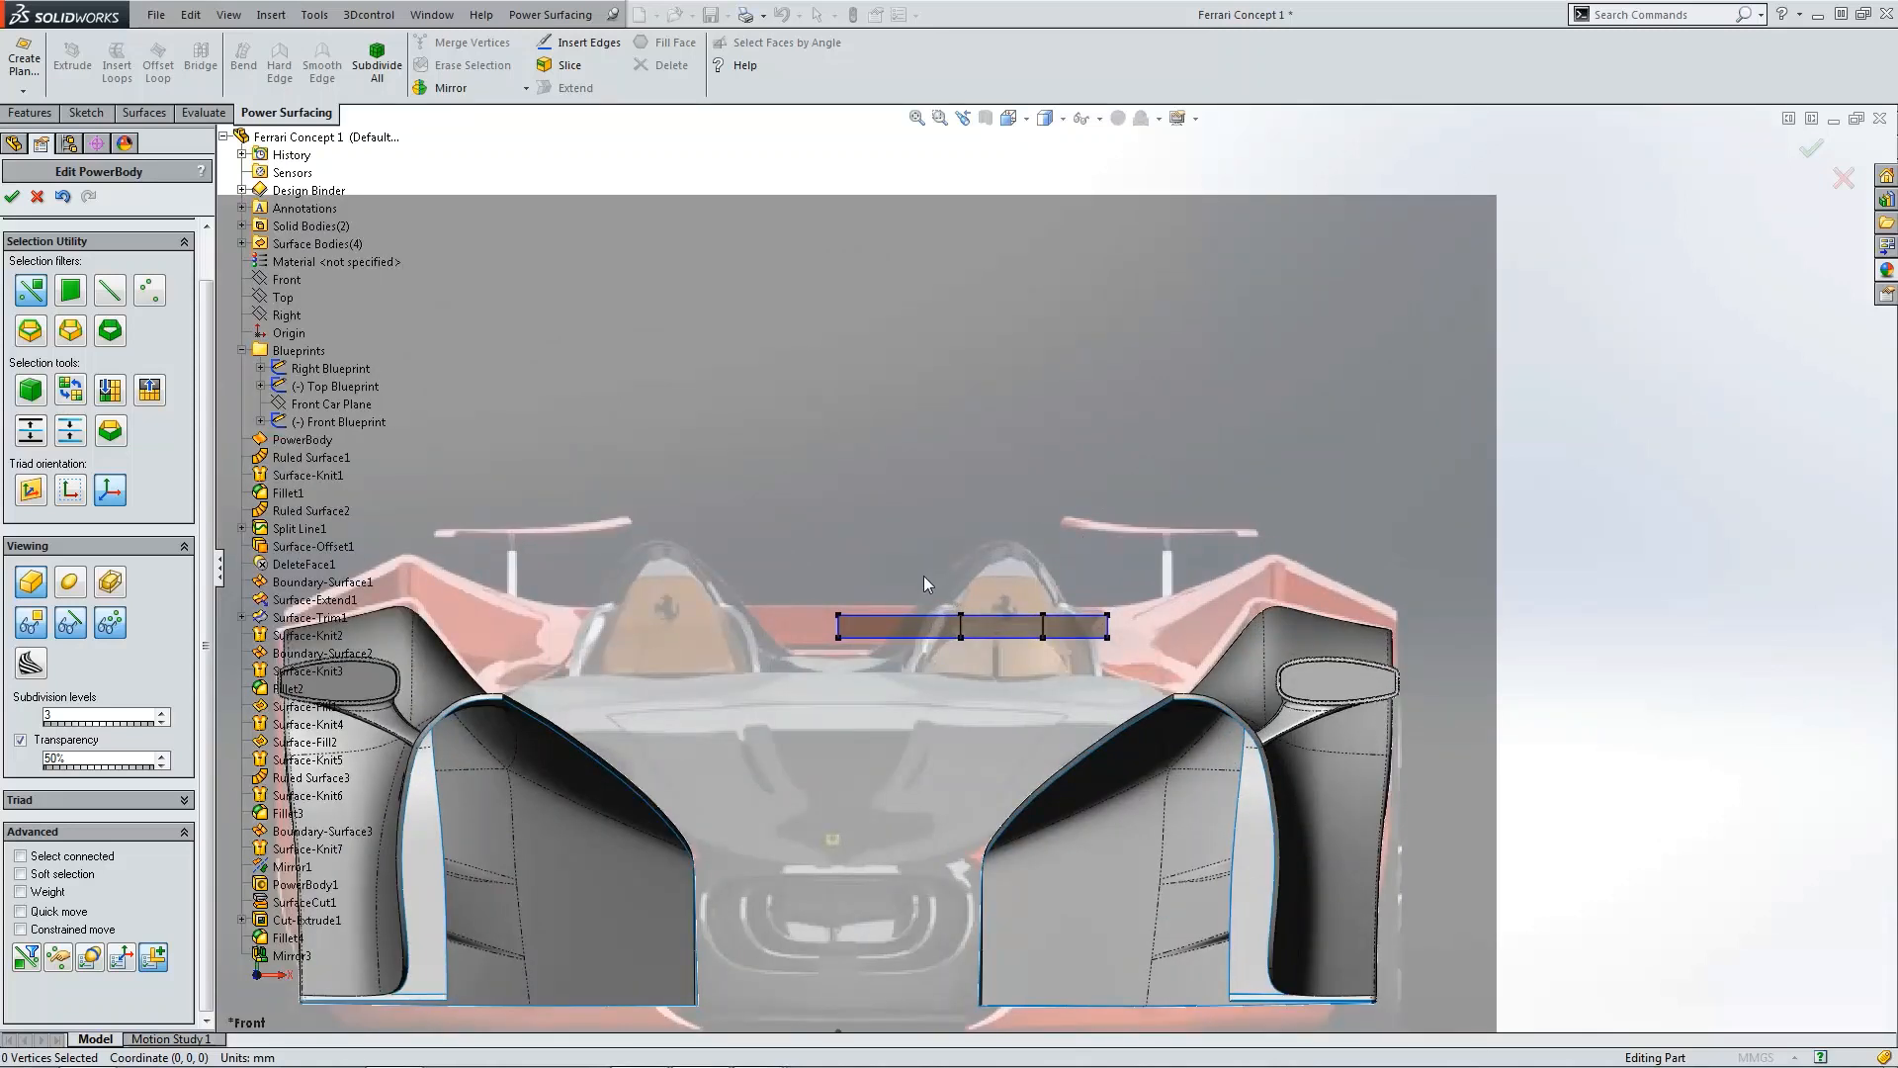
Step: Raise the body's two middle vertex columns upward to arch the deck surface
left_click_drag(924, 576, 1065, 675)
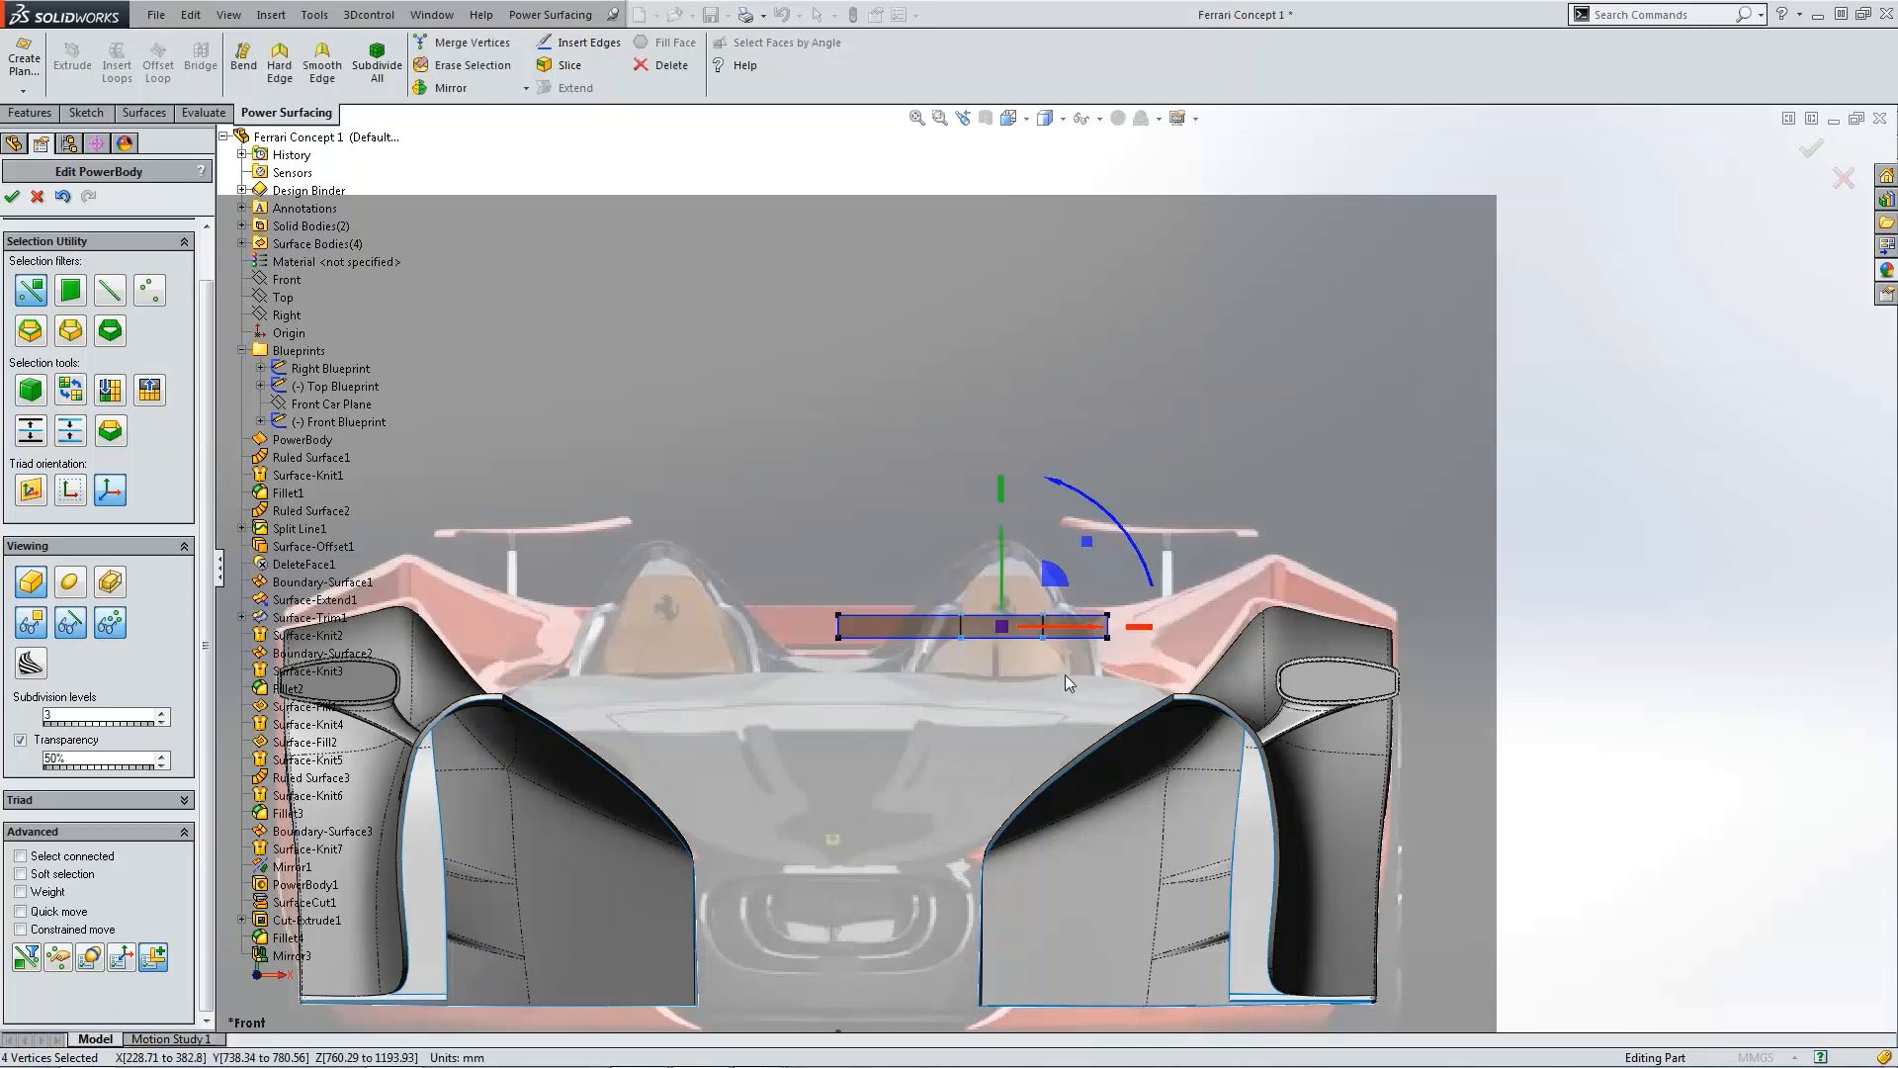
left_click_drag(1005, 583, 994, 493)
left_click(990, 649)
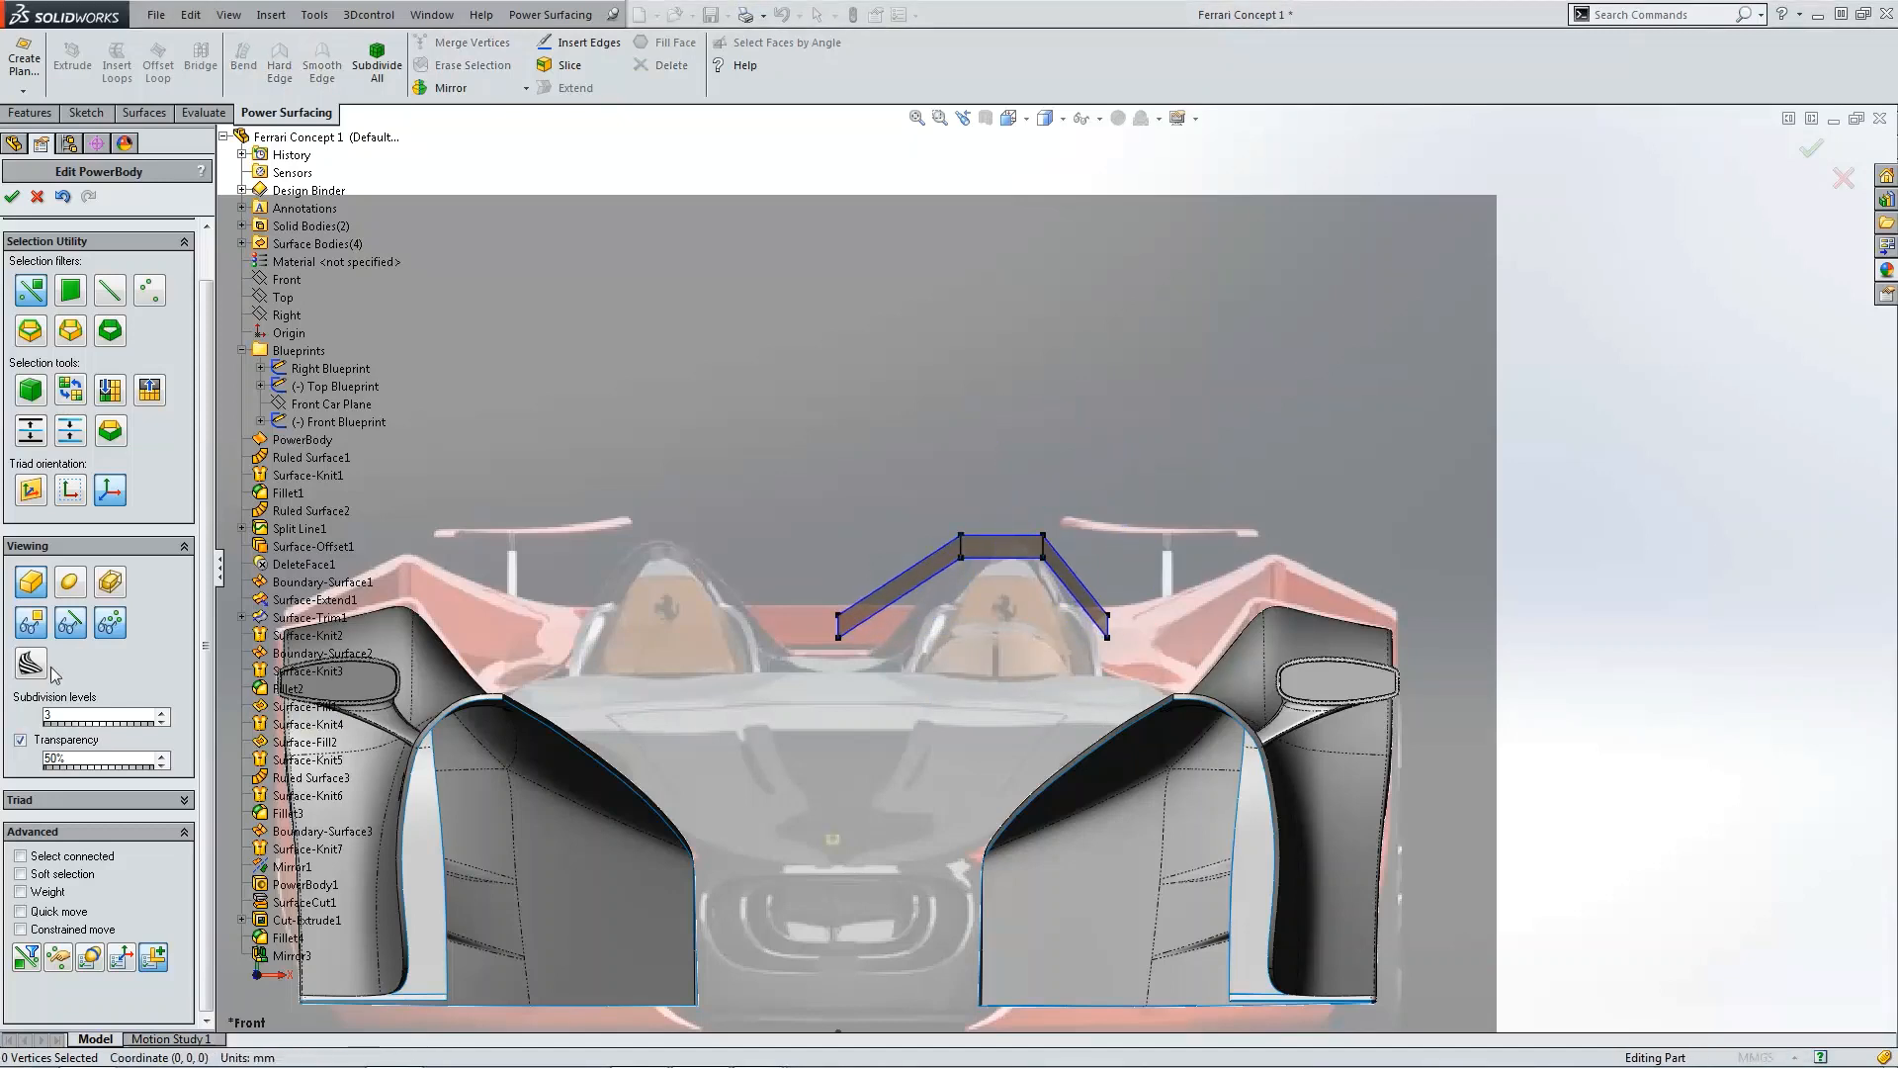
Step: Turn on smooth display and make the vertices at the body's left end hard edges
left_click(79, 591)
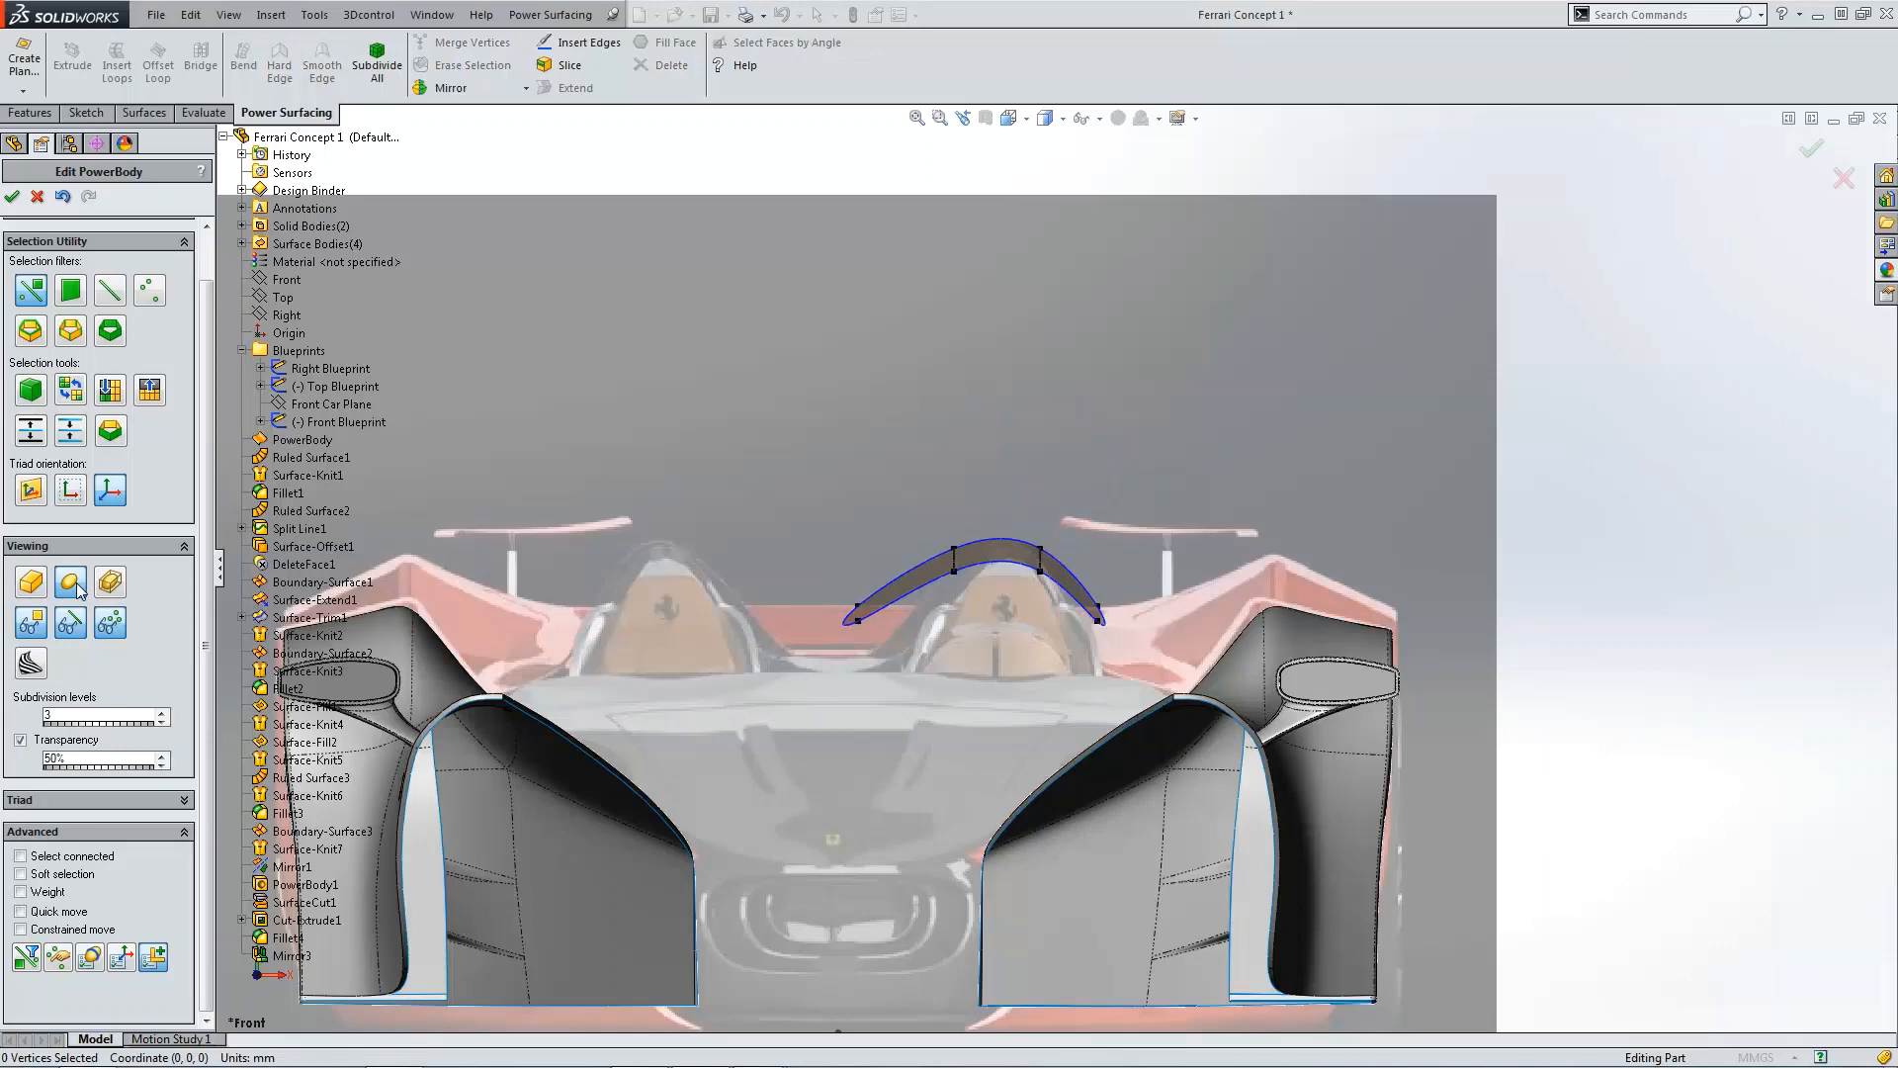
middle_click_drag(975, 656, 1007, 723)
scroll(983, 663, "down", 4)
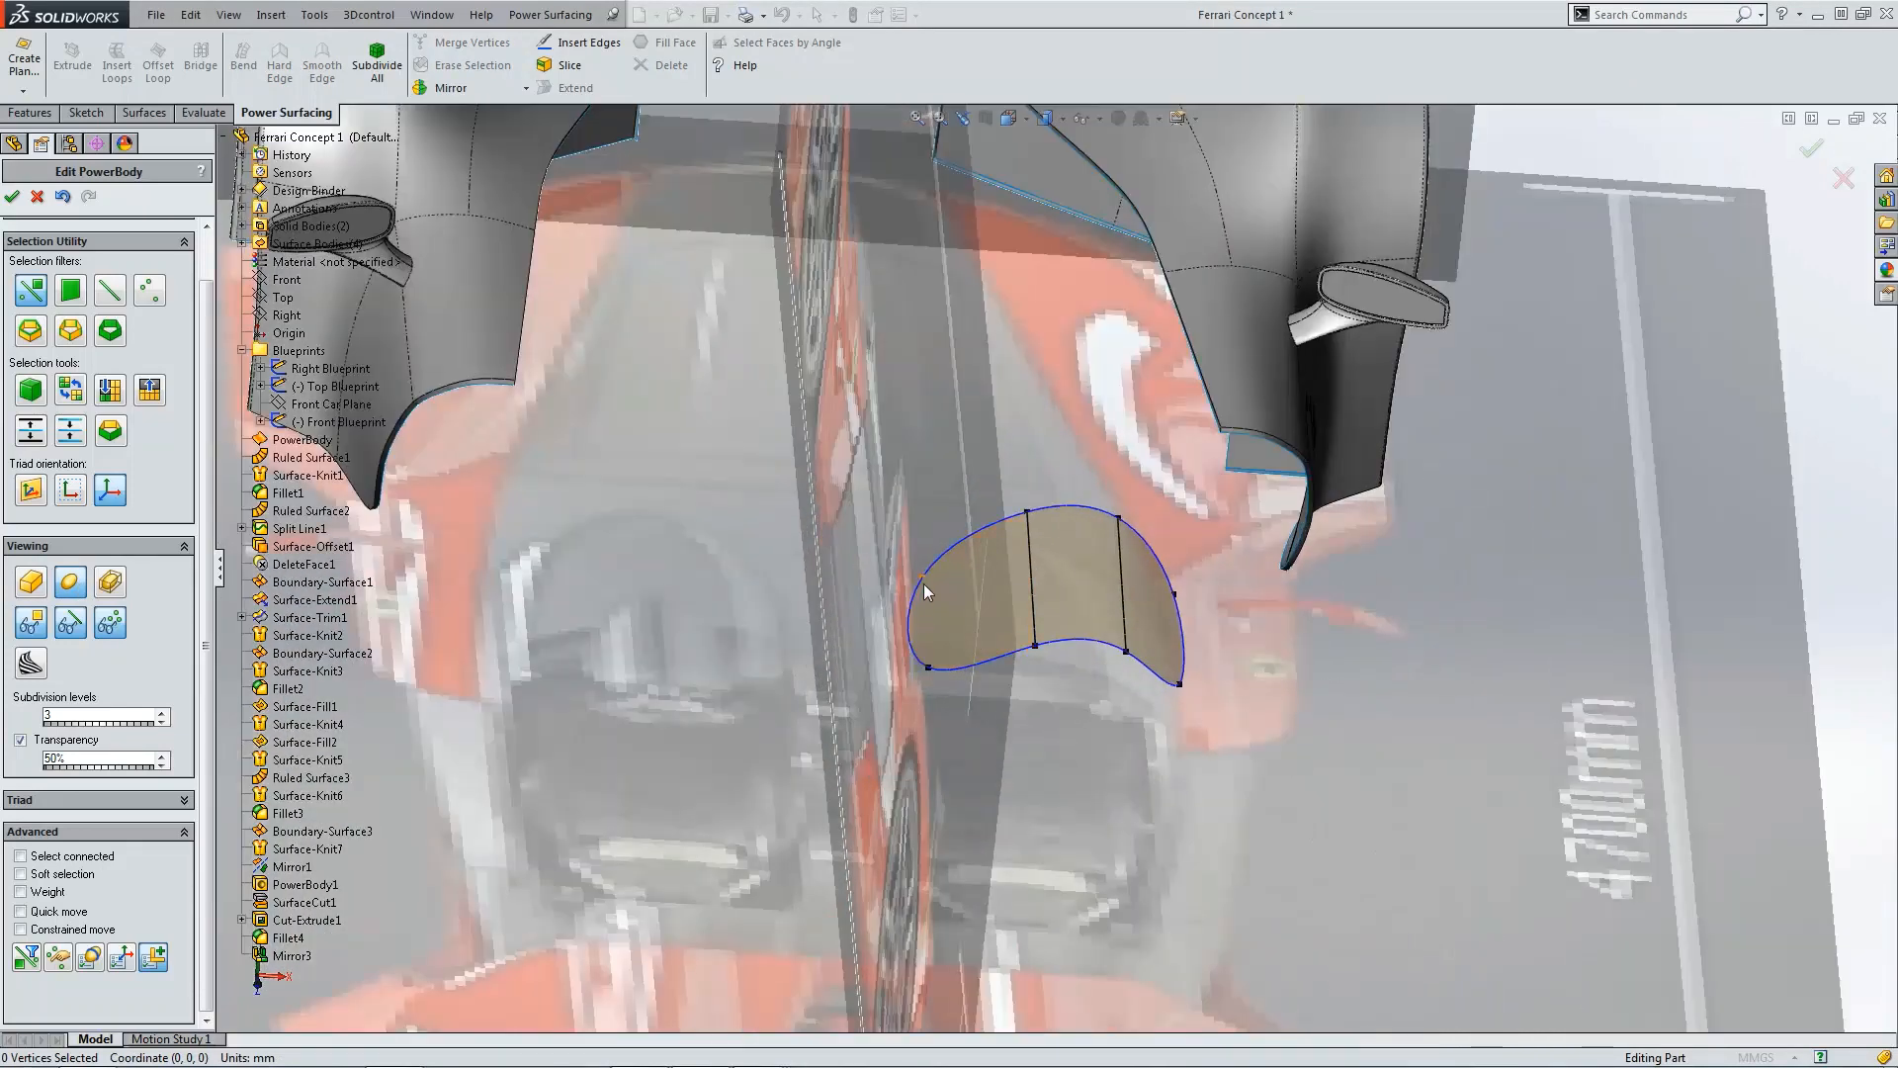
left_click(925, 584)
left_click(927, 664, "ctrl")
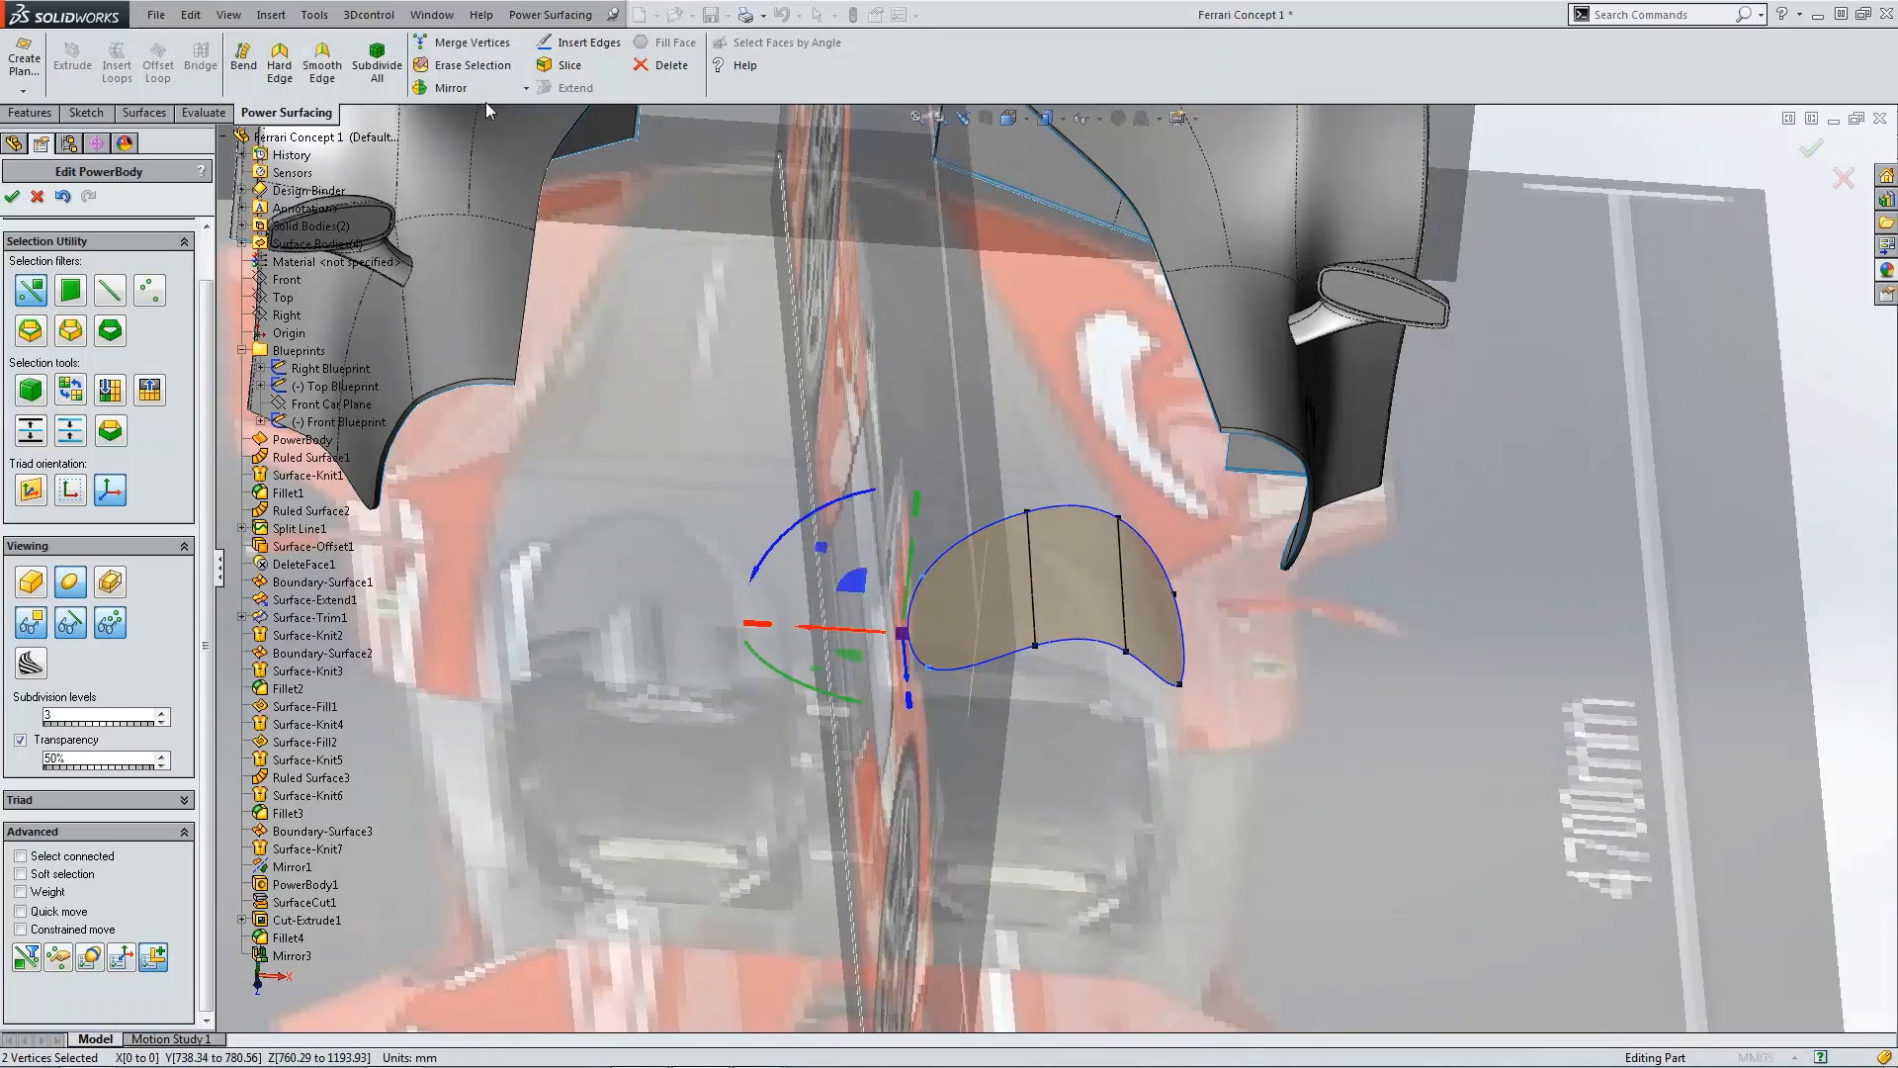
left_click(280, 65)
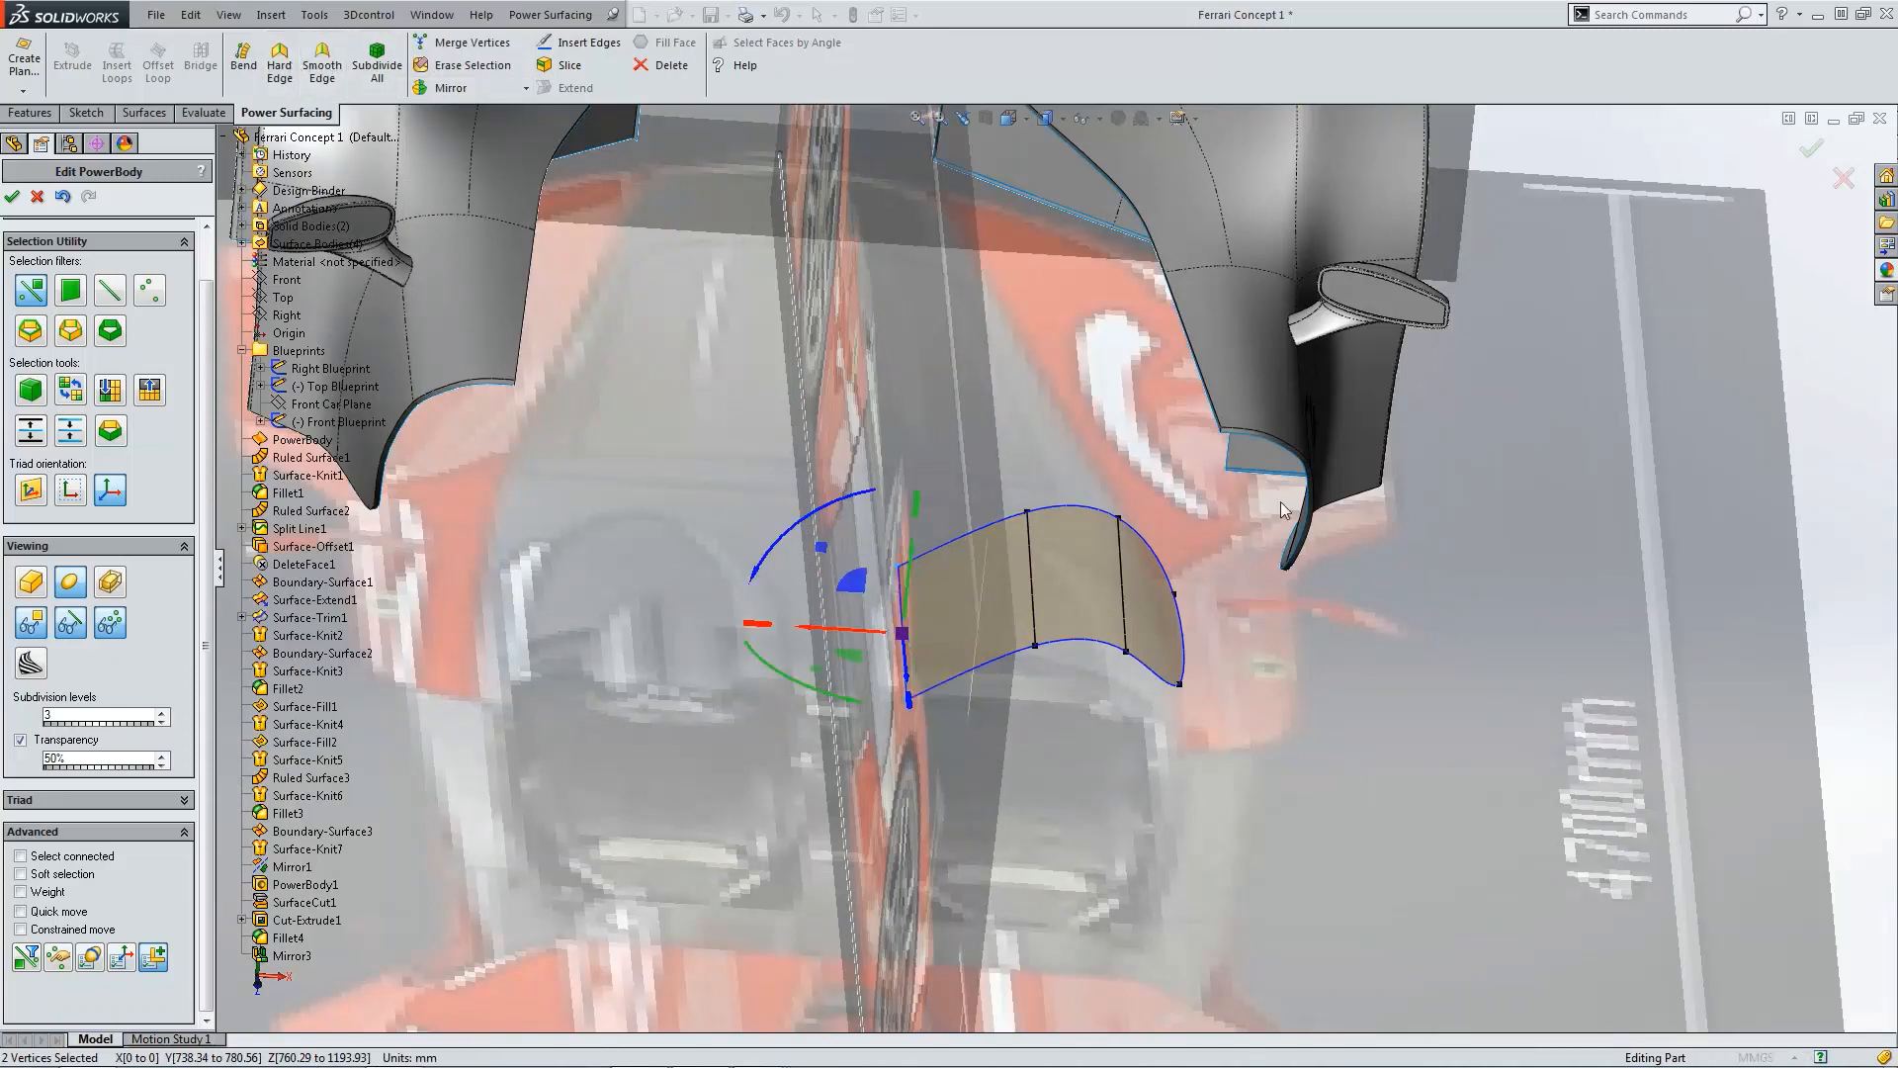
Step: Make the vertices at the body's right end hard as well and return to the front view
left_click(1172, 594)
left_click(1180, 682, "ctrl")
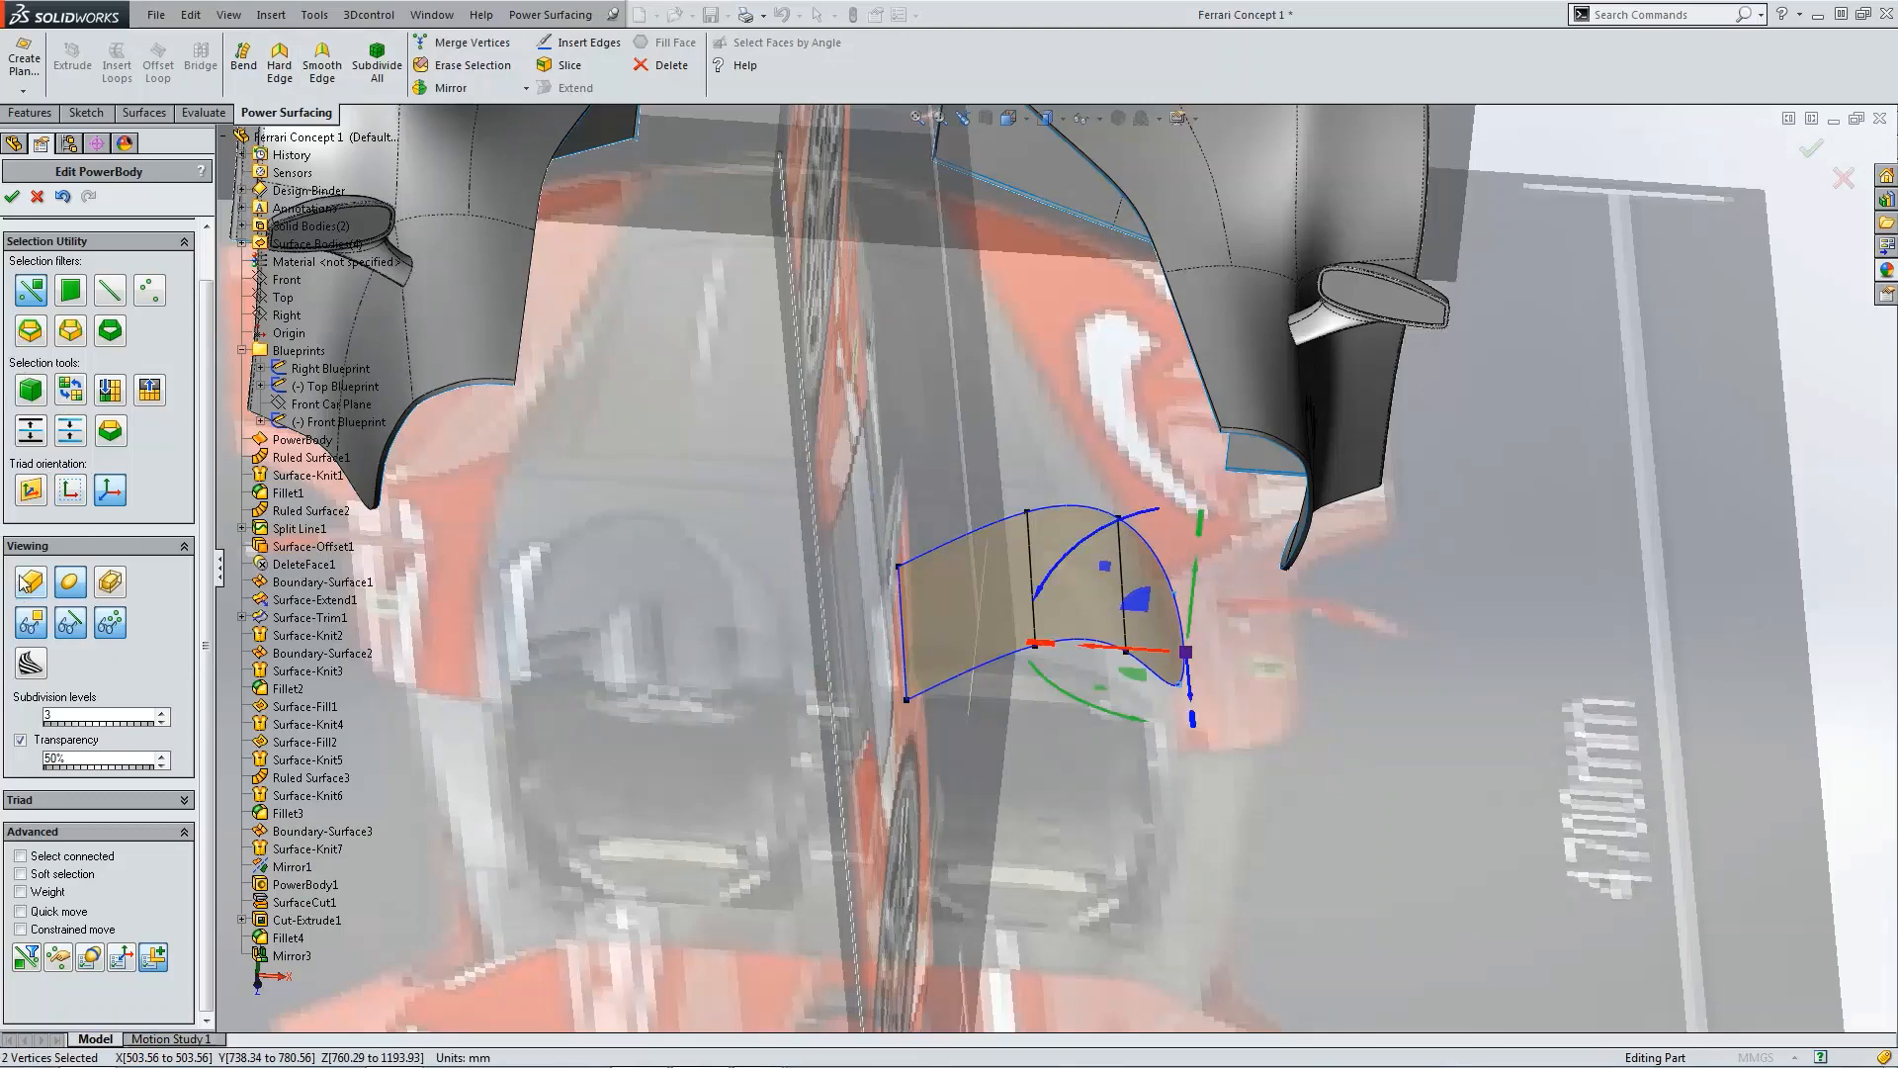
scroll(1177, 471, "down", 5)
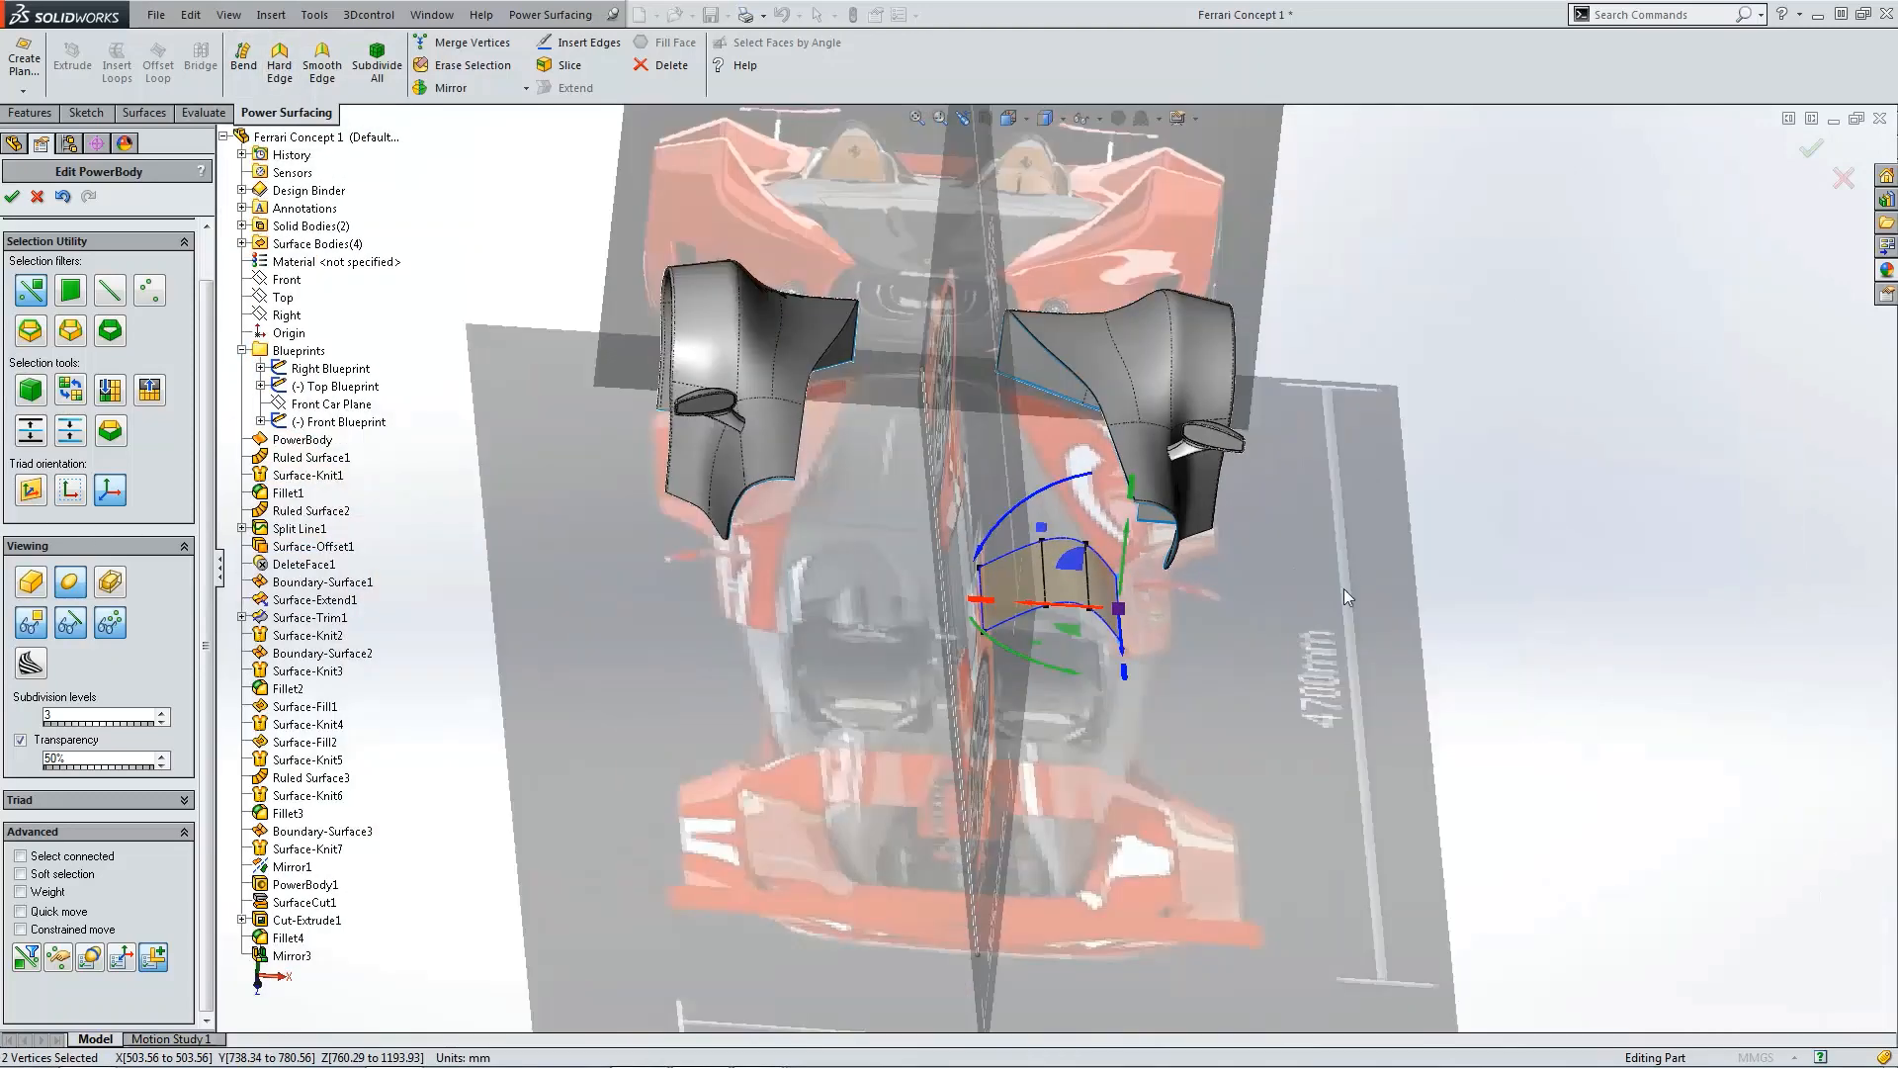
key("ctrl+1")
left_click(1602, 560)
scroll(1110, 560, "up", 6)
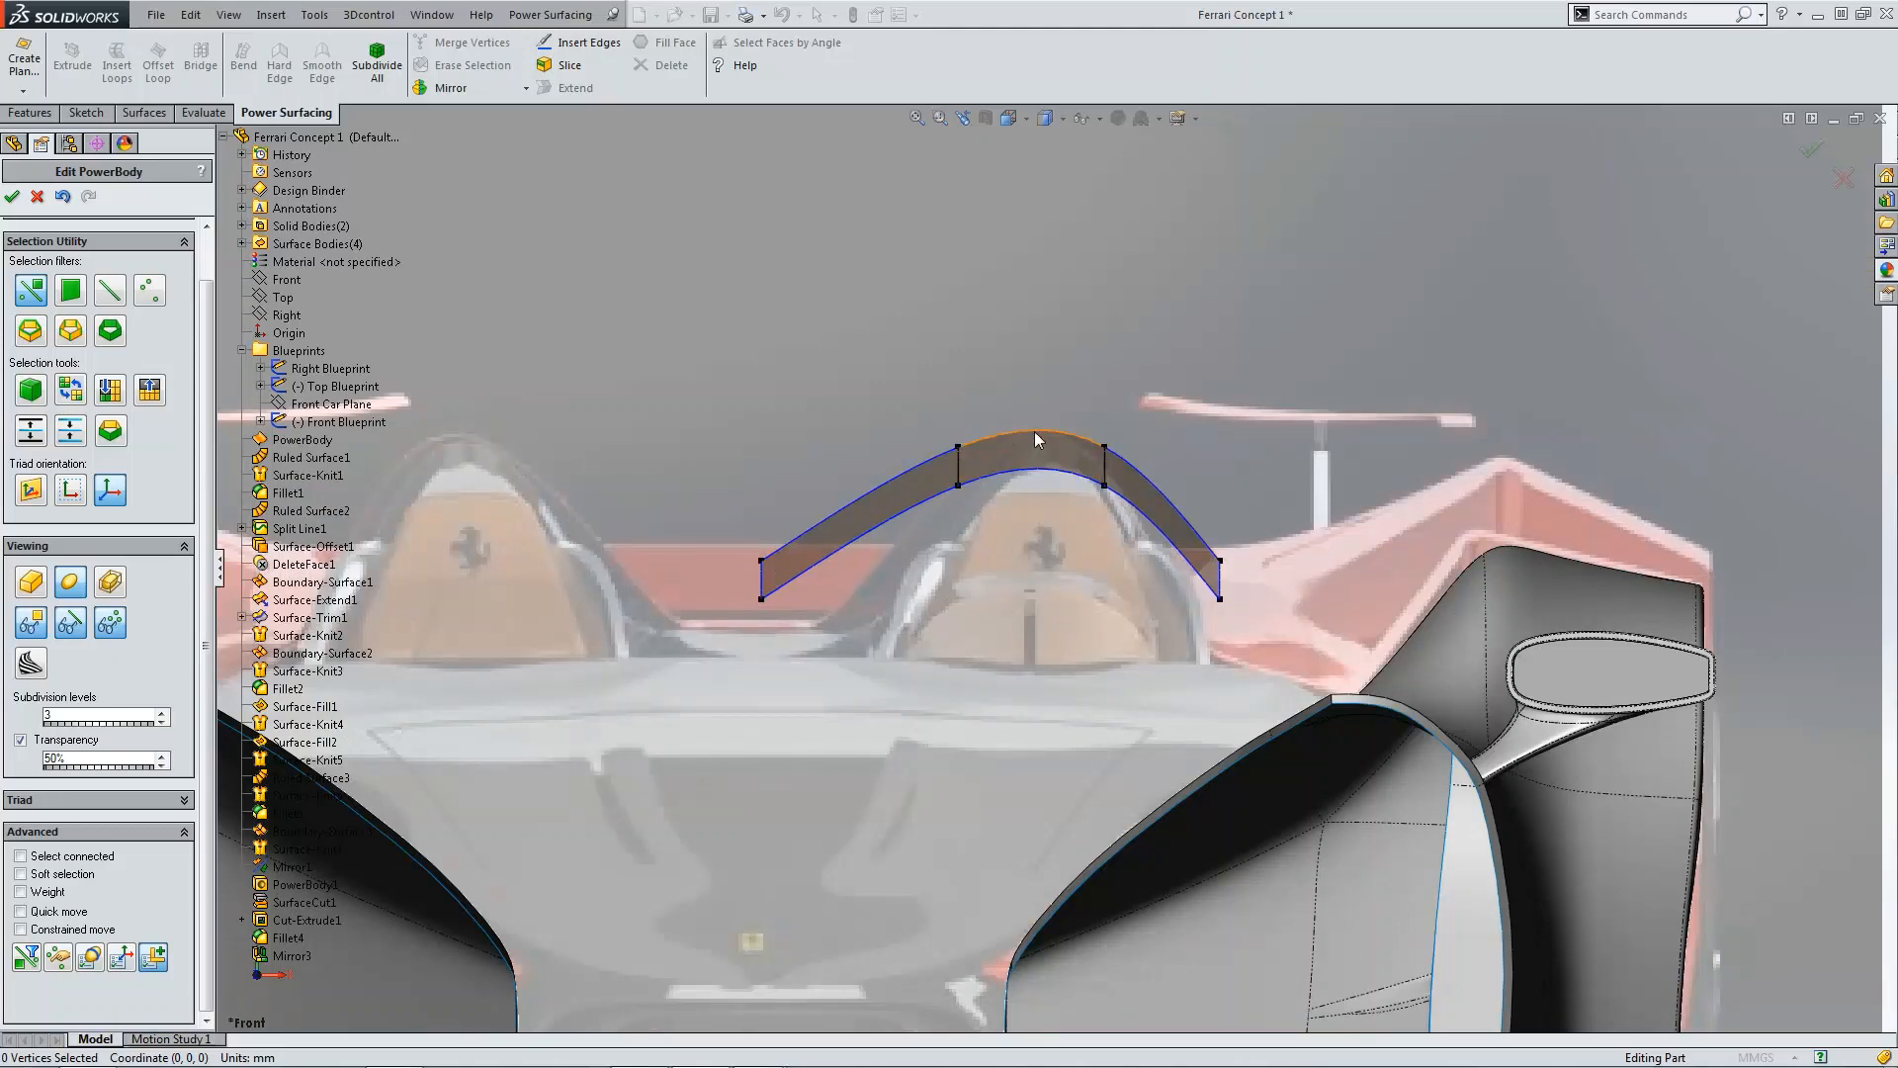
Step: Try rotating an inner edge of the arched body, then undo the changes
left_click(1104, 472)
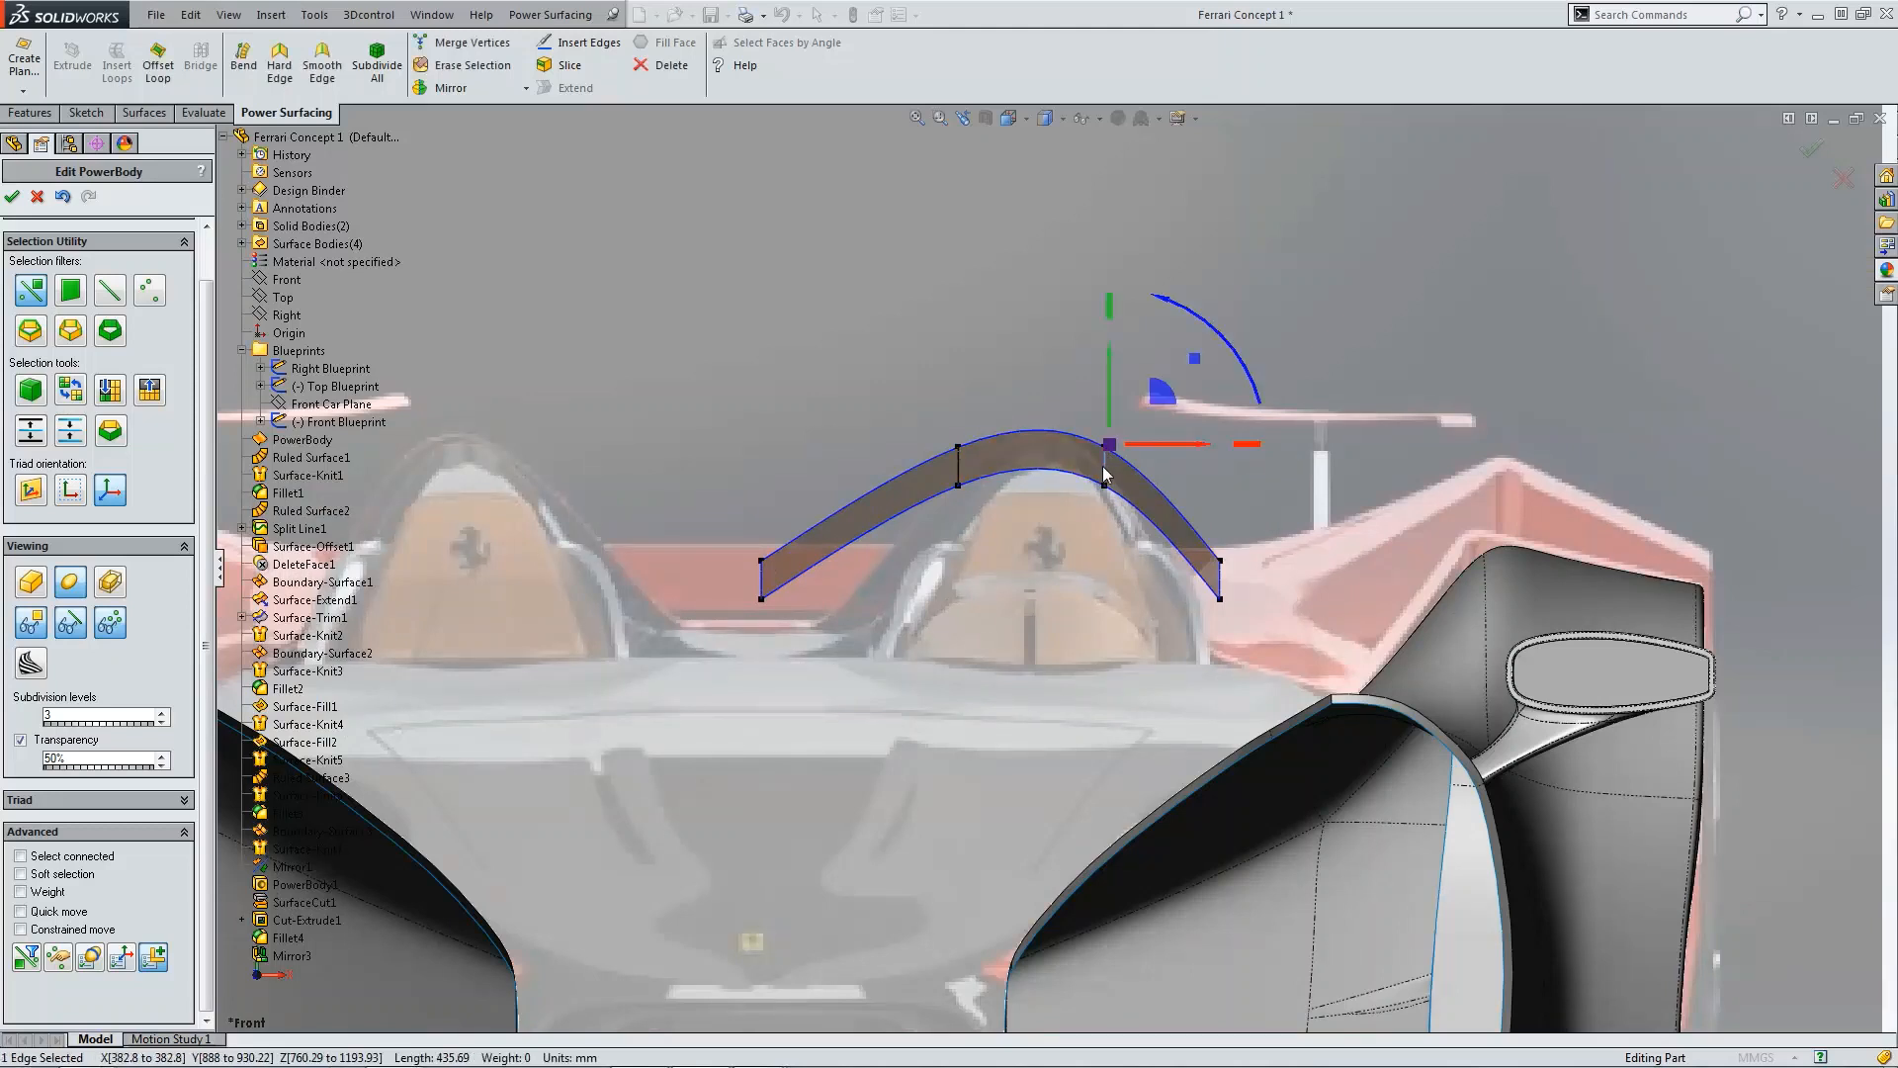
left_click_drag(1163, 404, 957, 542)
left_click(943, 463)
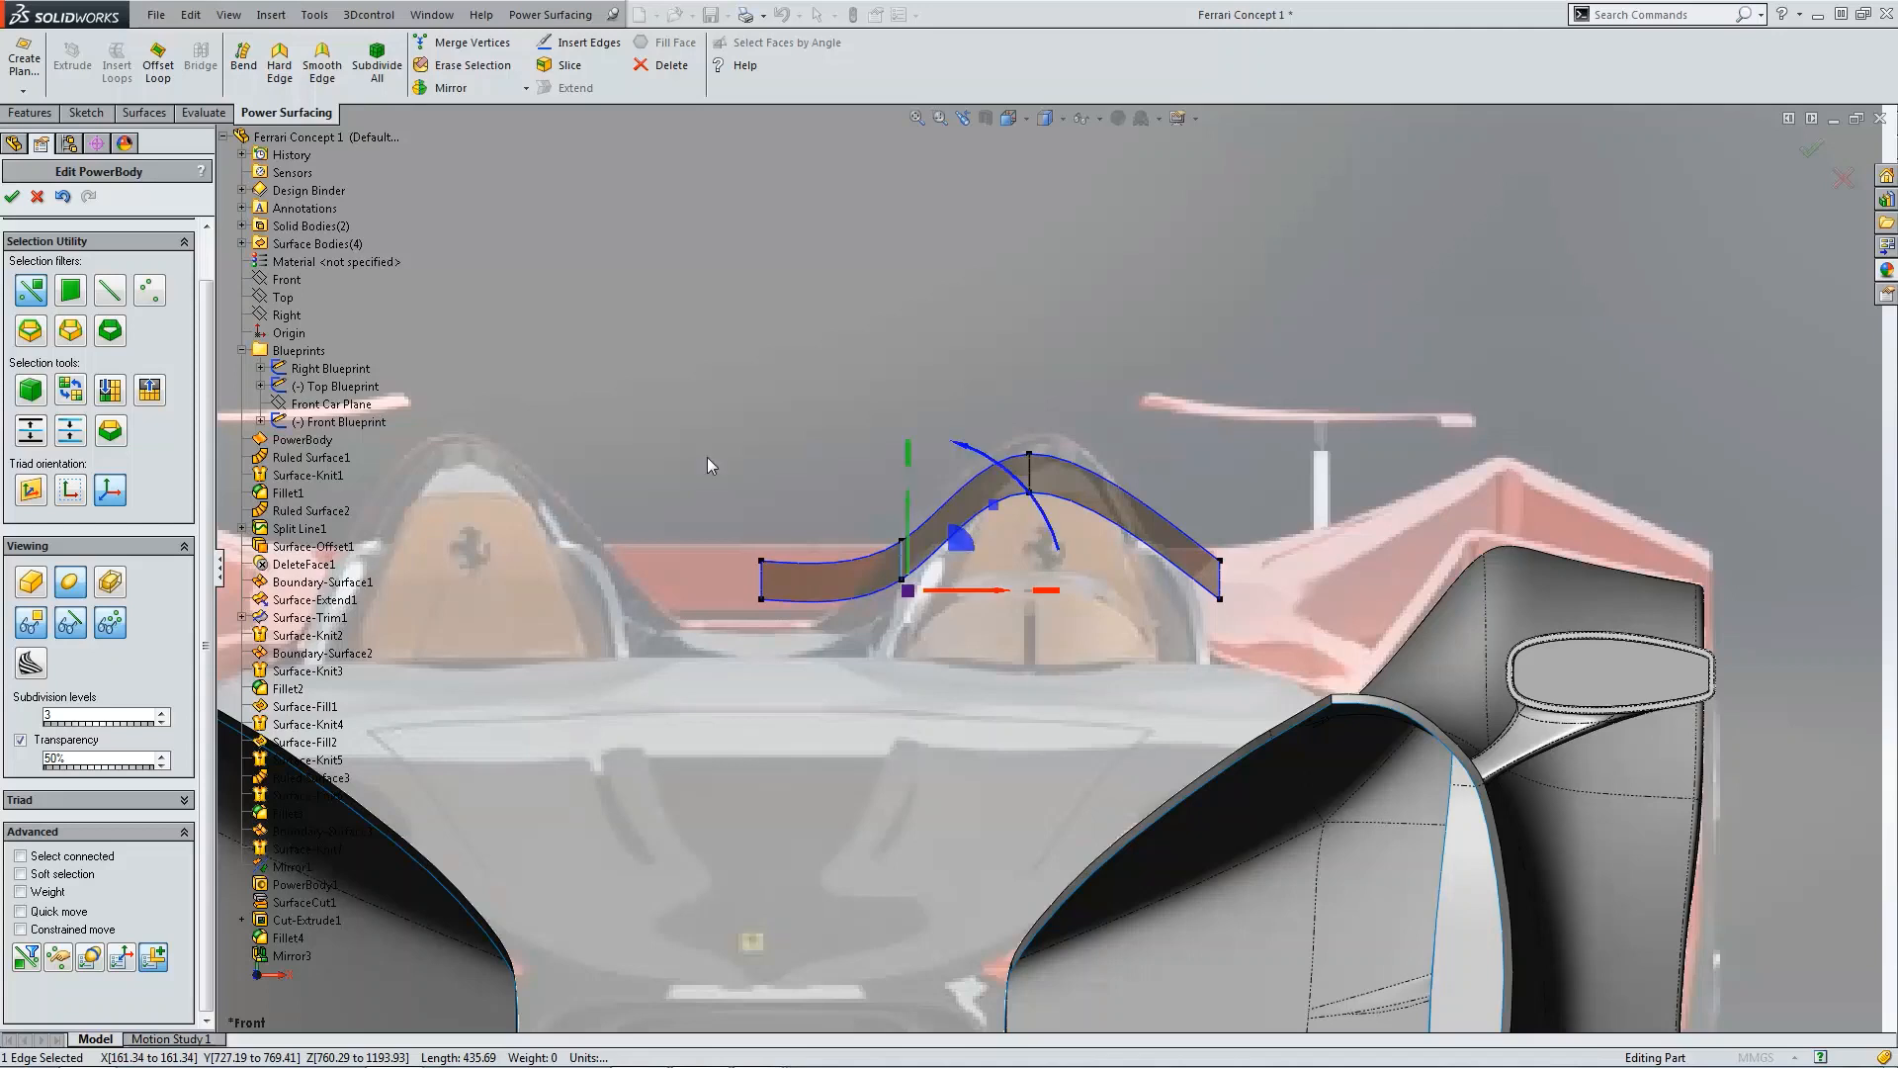
left_click(63, 198)
left_click(62, 198)
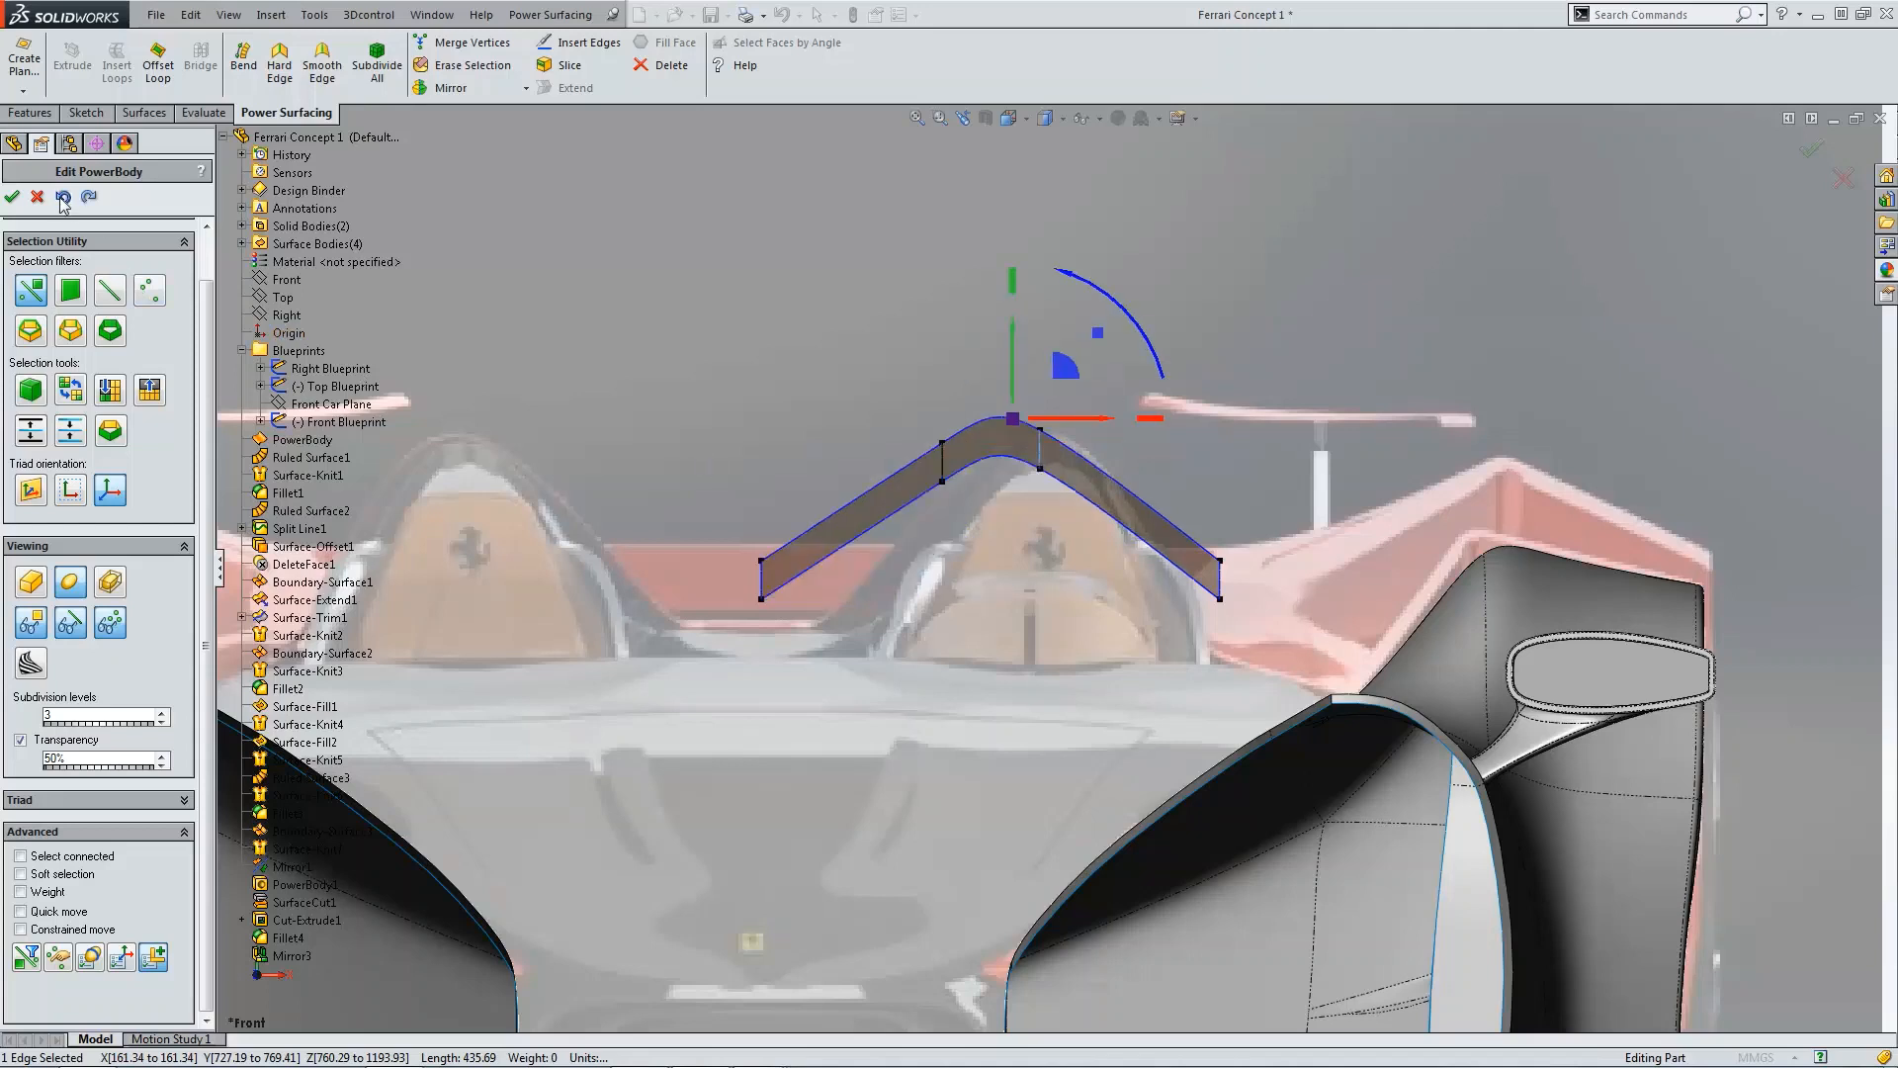
left_click(63, 198)
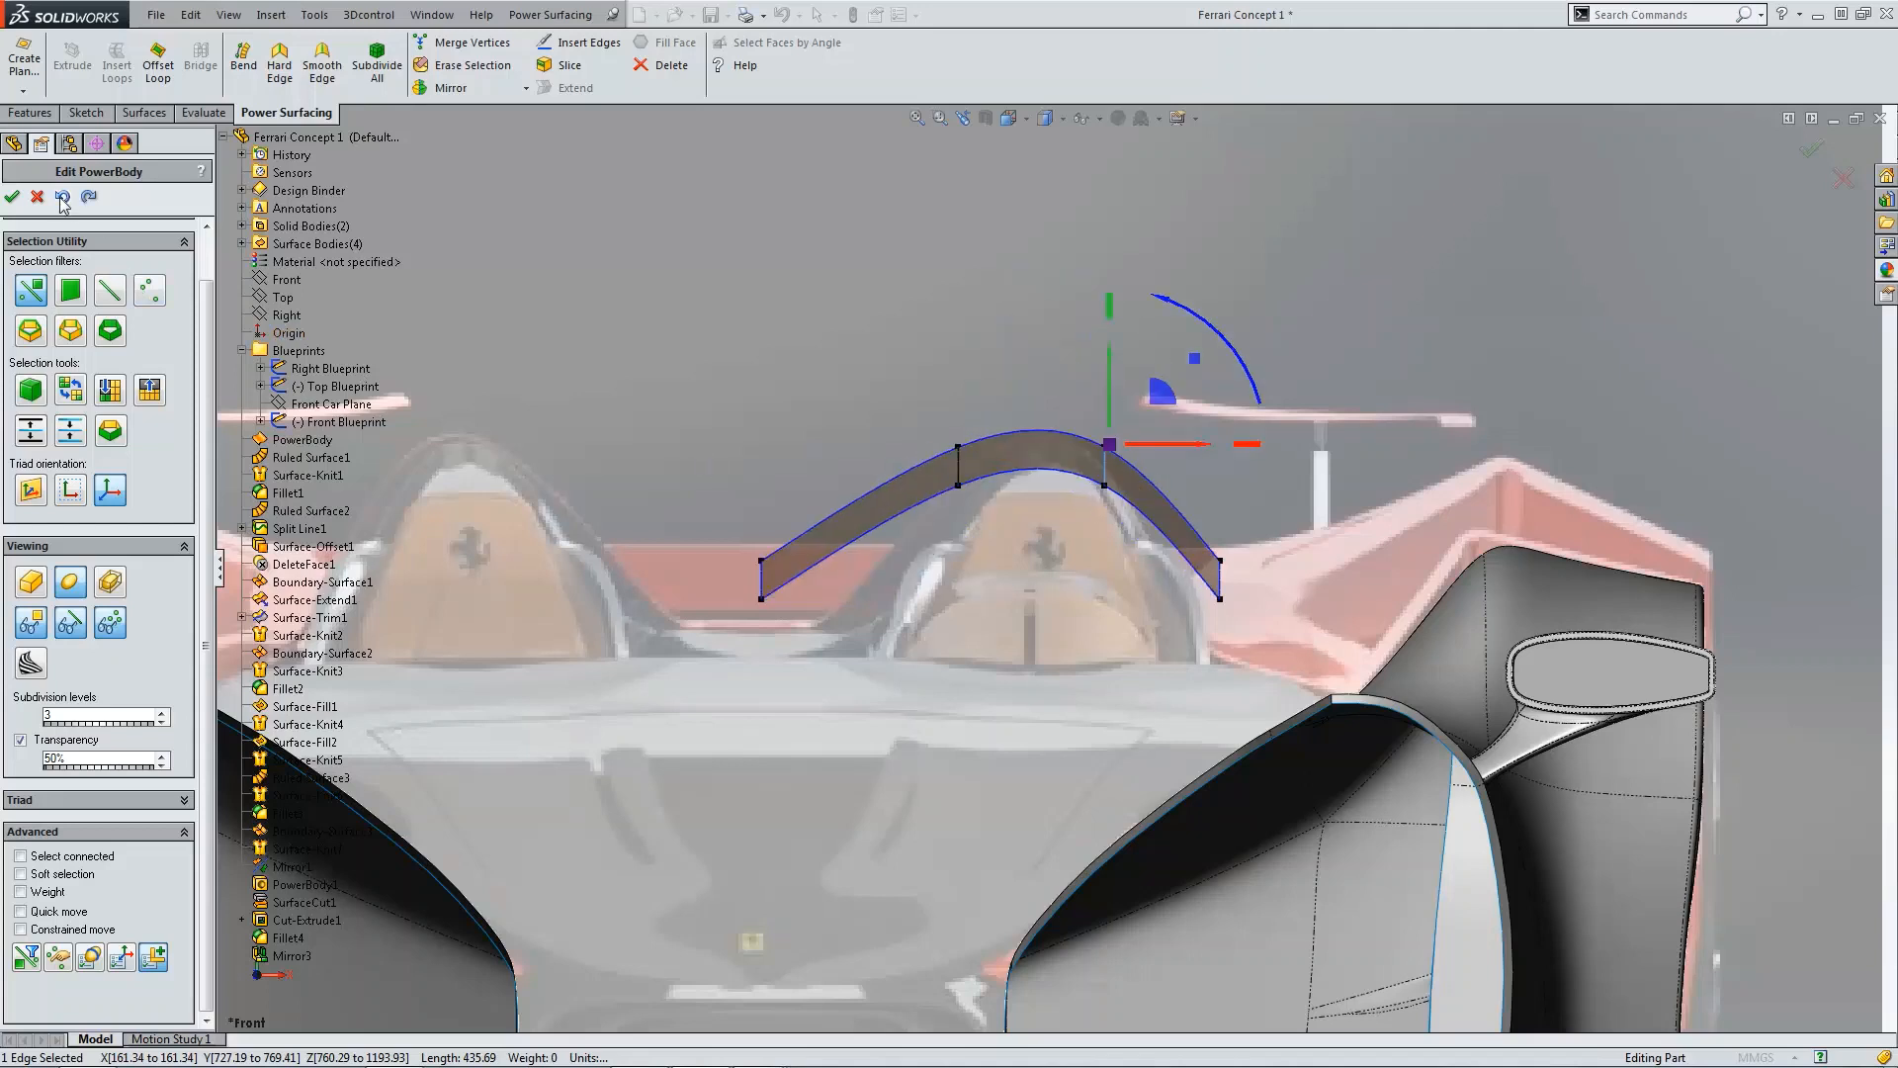
Step: Insert an edge loop on the body's left slope and rotate it to reshape the curve
left_click(917, 386)
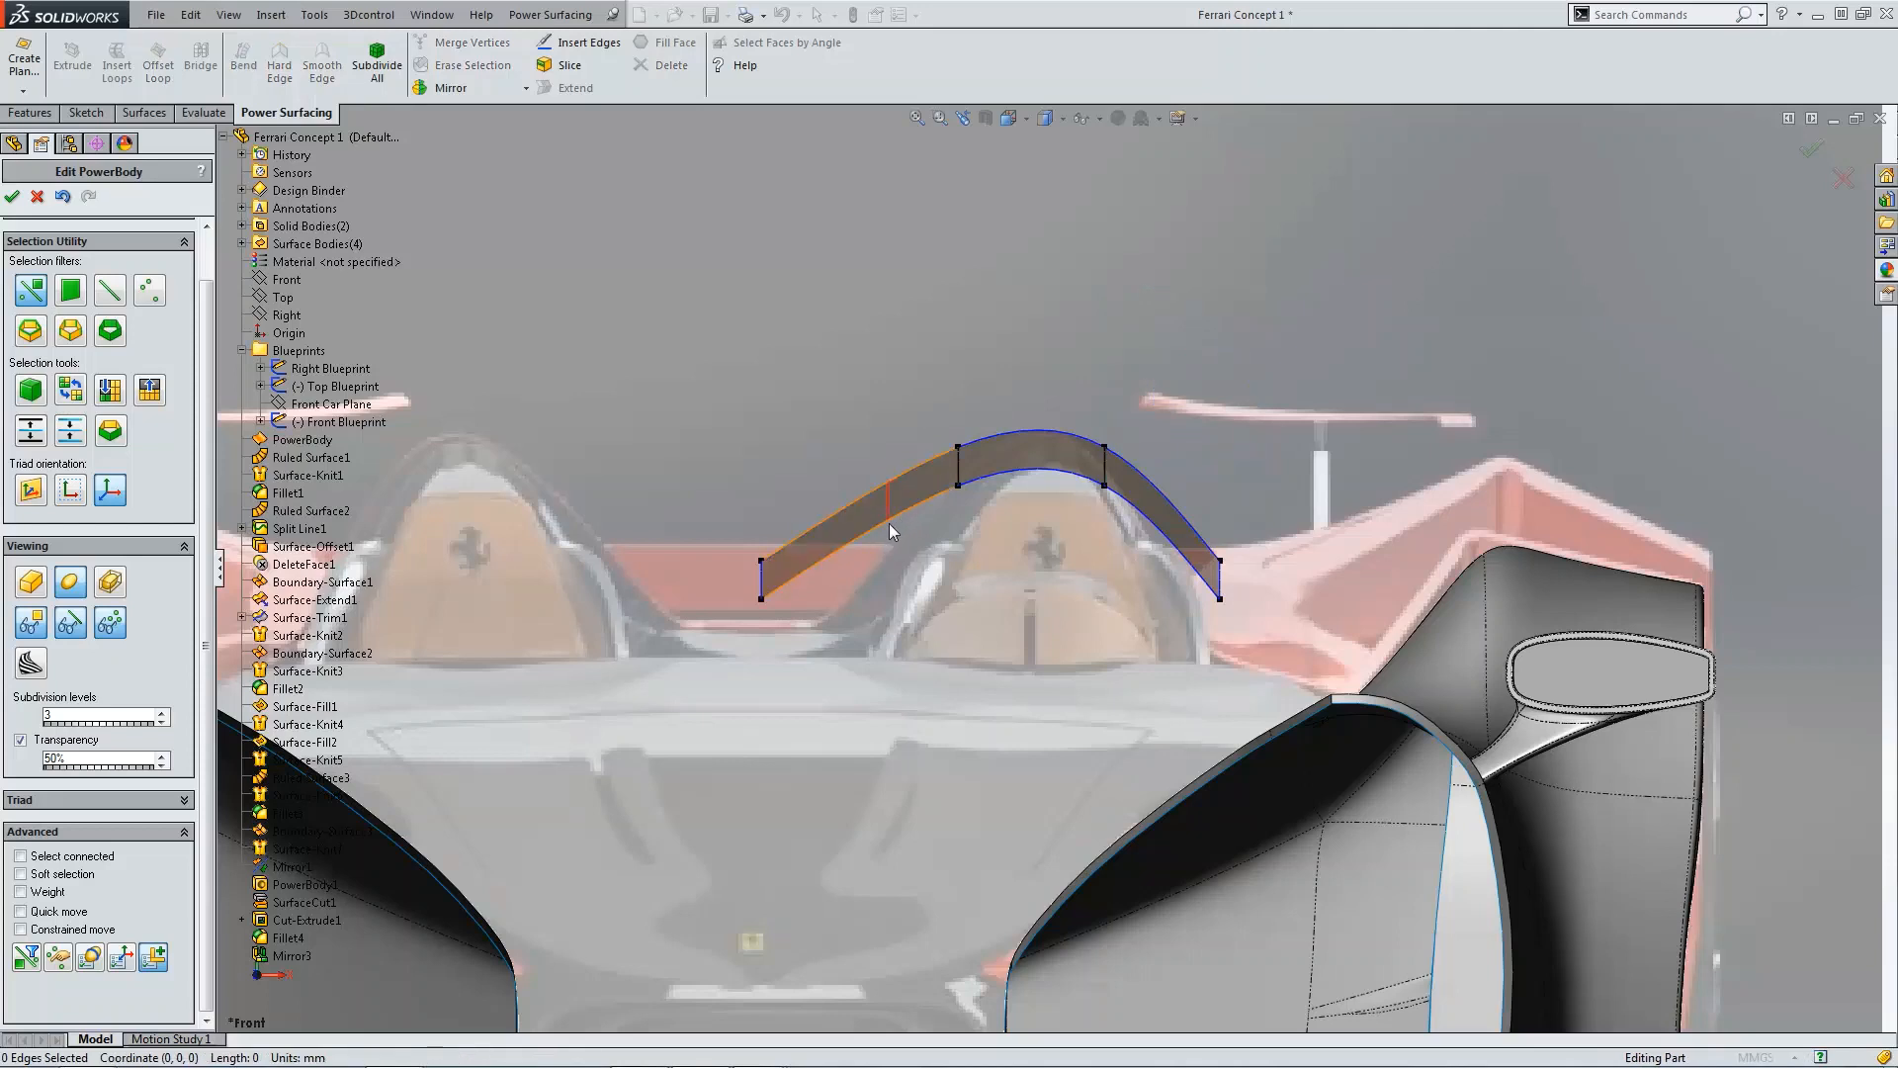
double_click(888, 524)
left_click(883, 496)
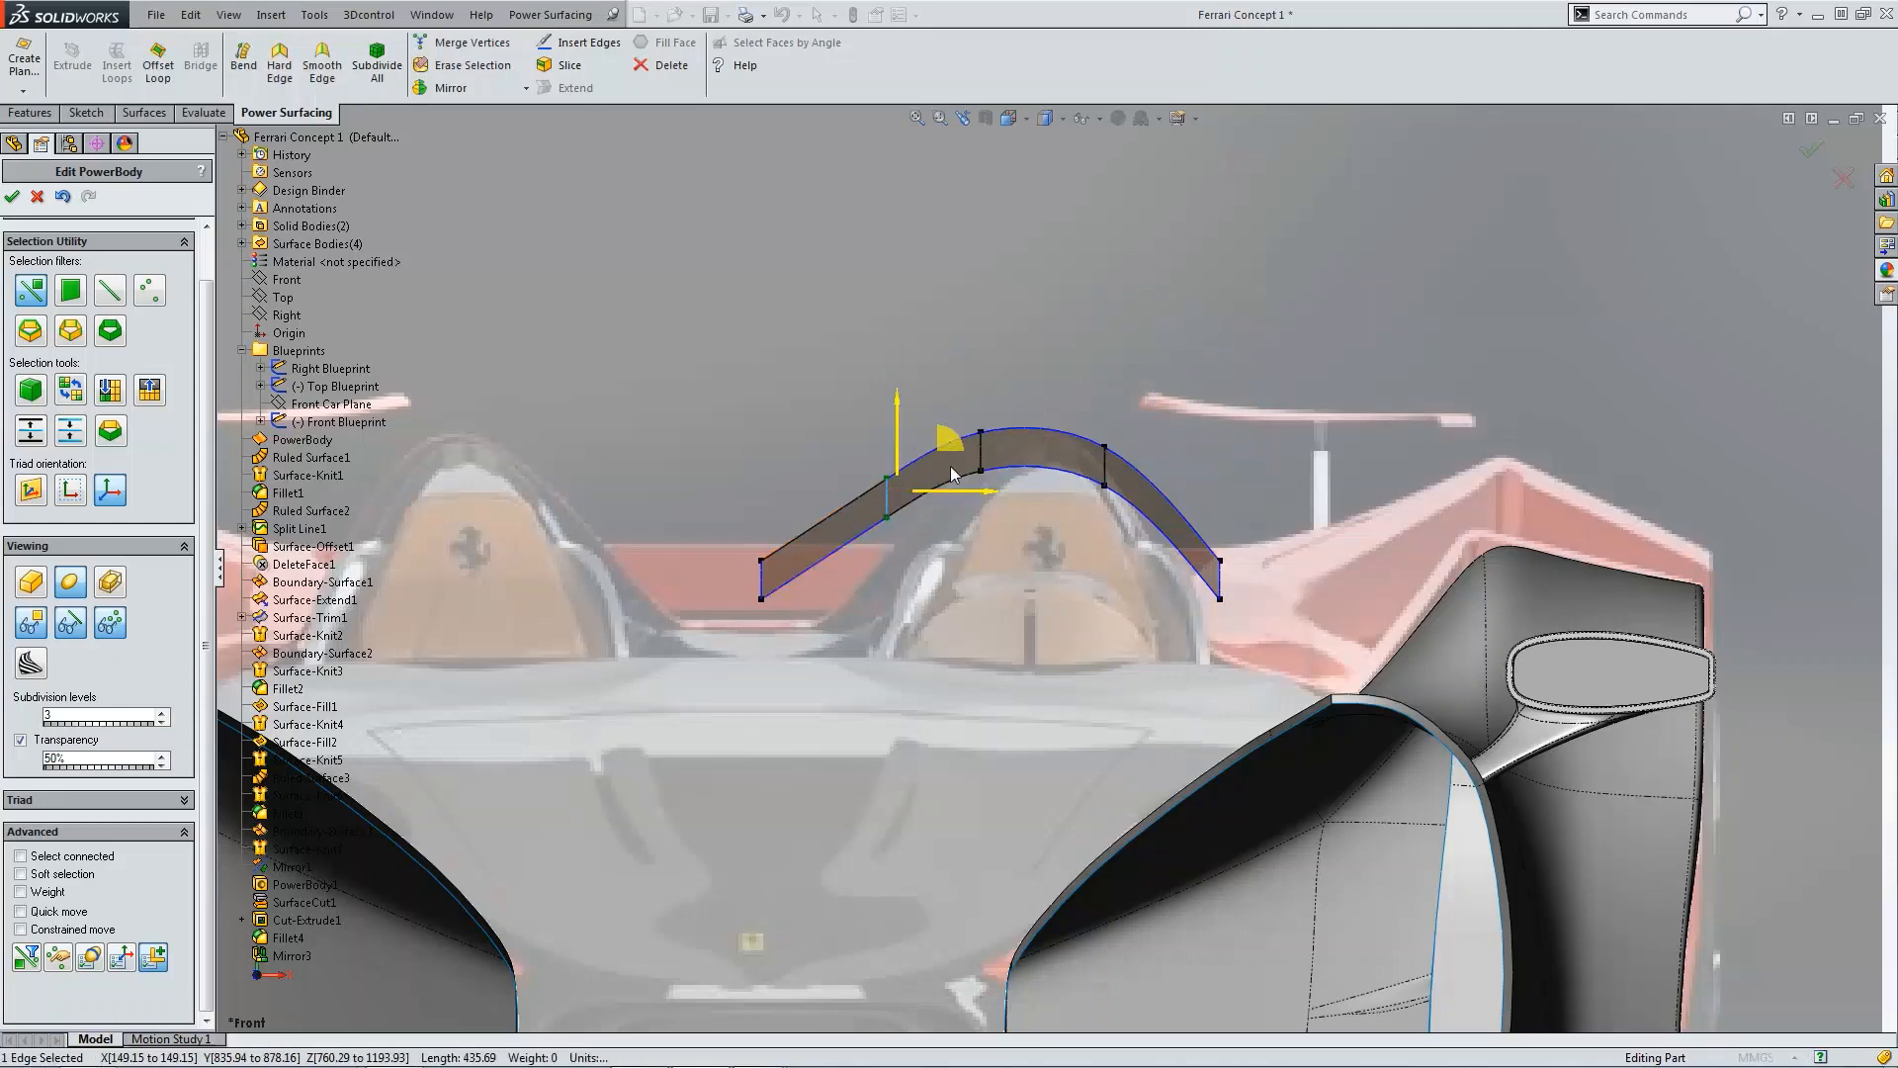
left_click_drag(951, 457, 967, 534)
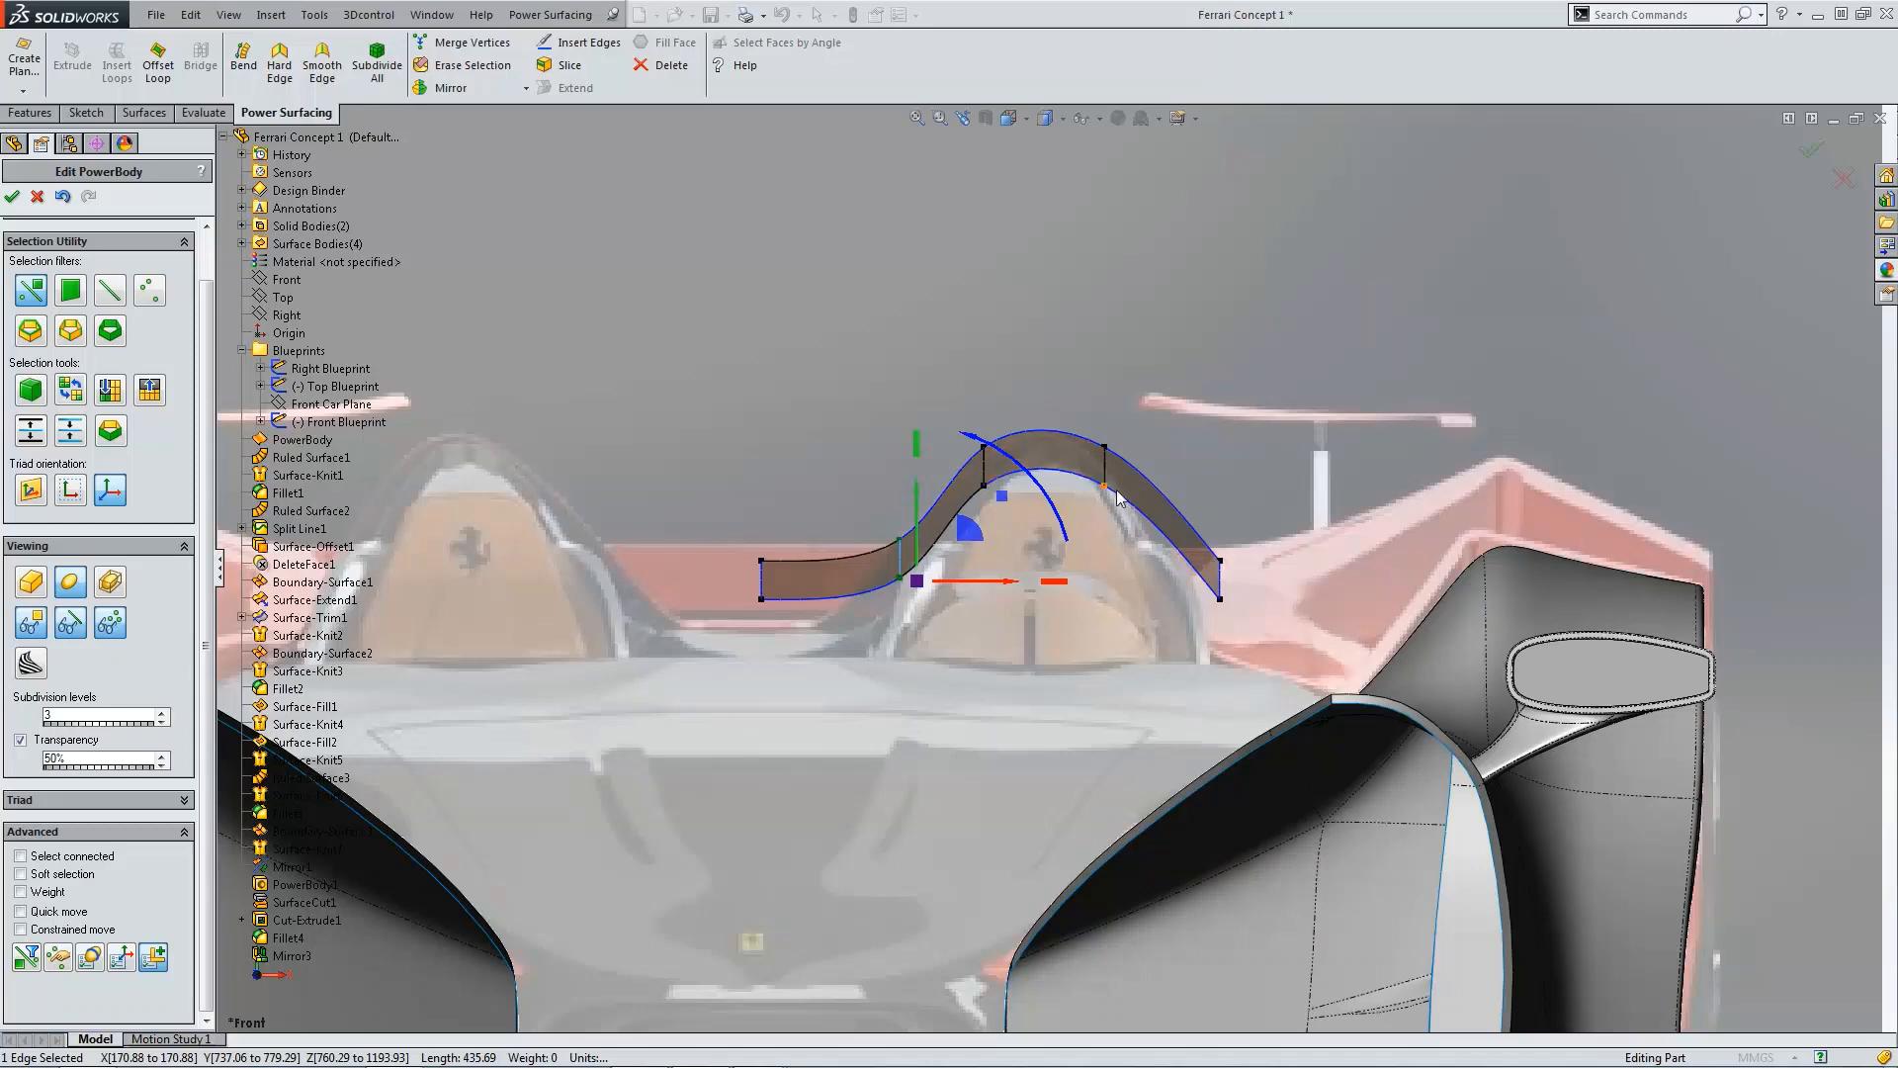
Step: Insert an edge loop on the body's right slope and move it slightly downward
left_click(1199, 482)
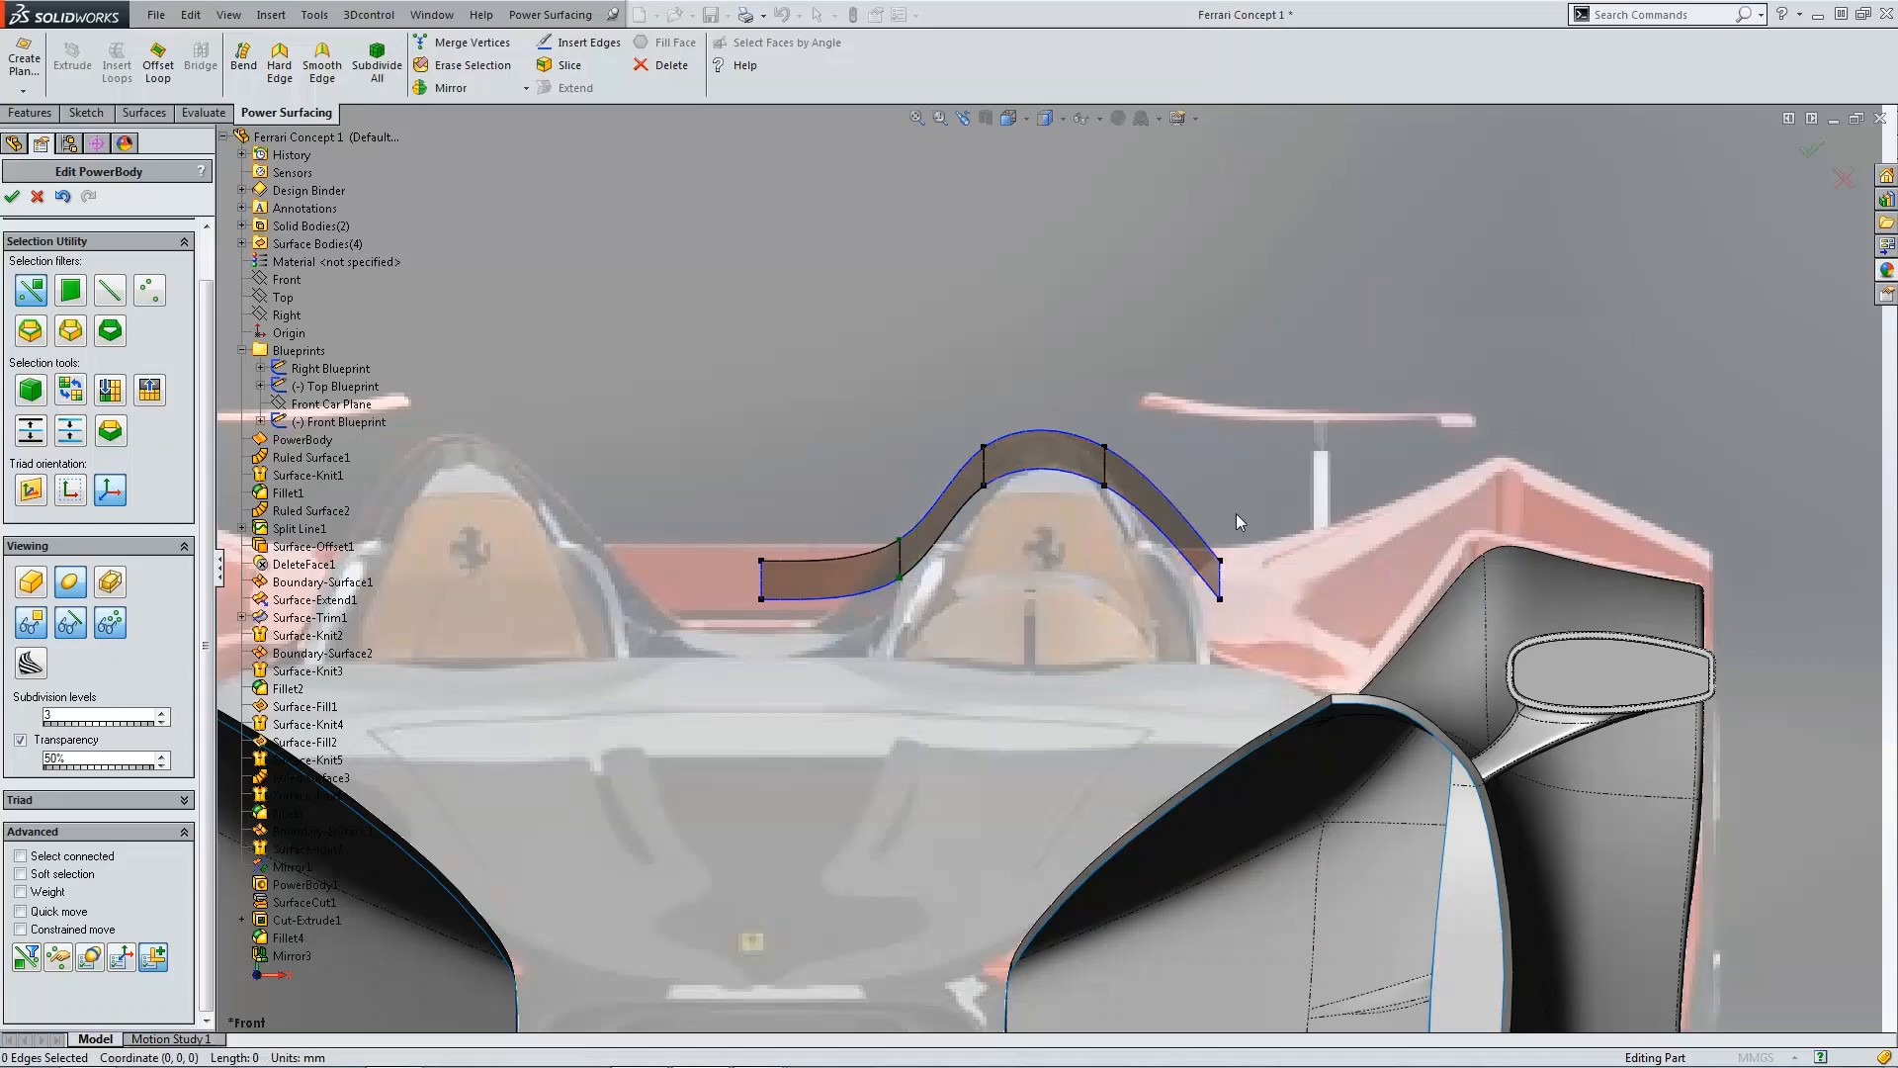
left_click(1173, 544)
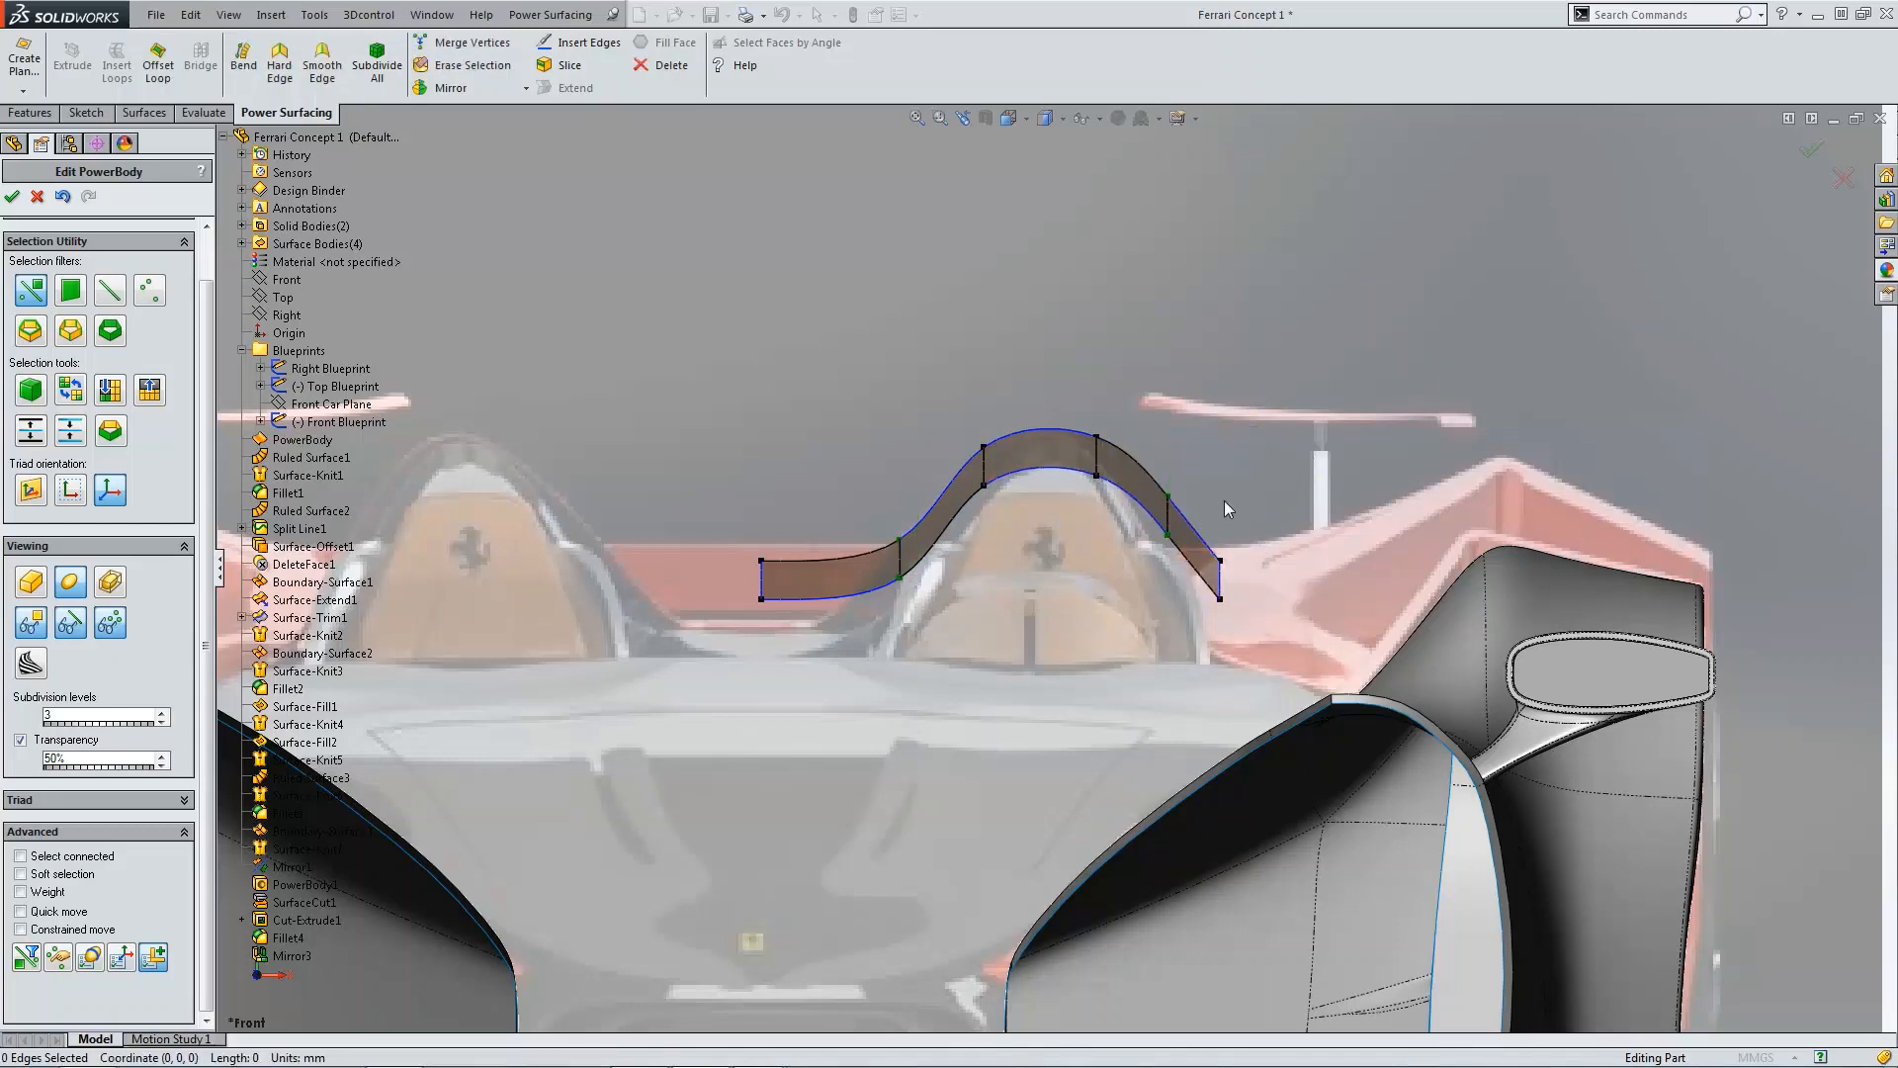
left_click(1173, 529)
scroll(1246, 514, "down", 2)
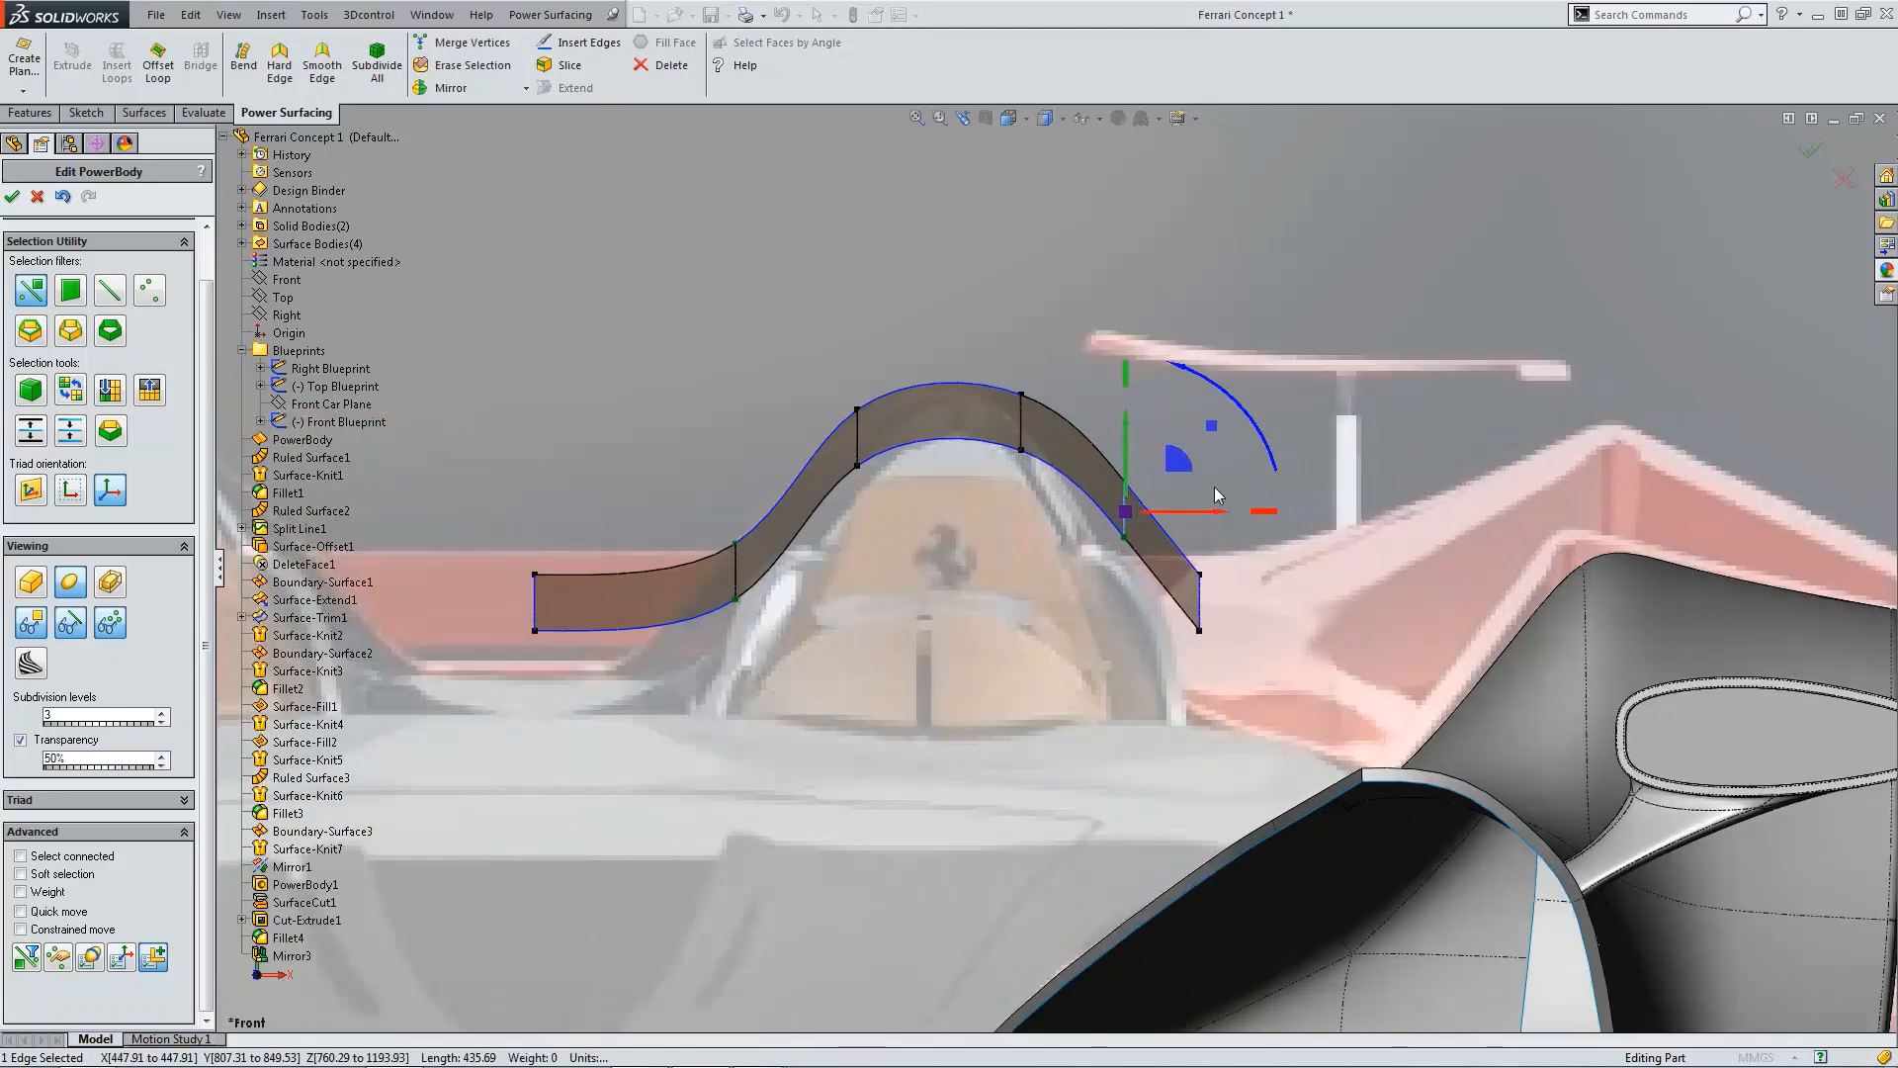
left_click_drag(1182, 502, 1177, 525)
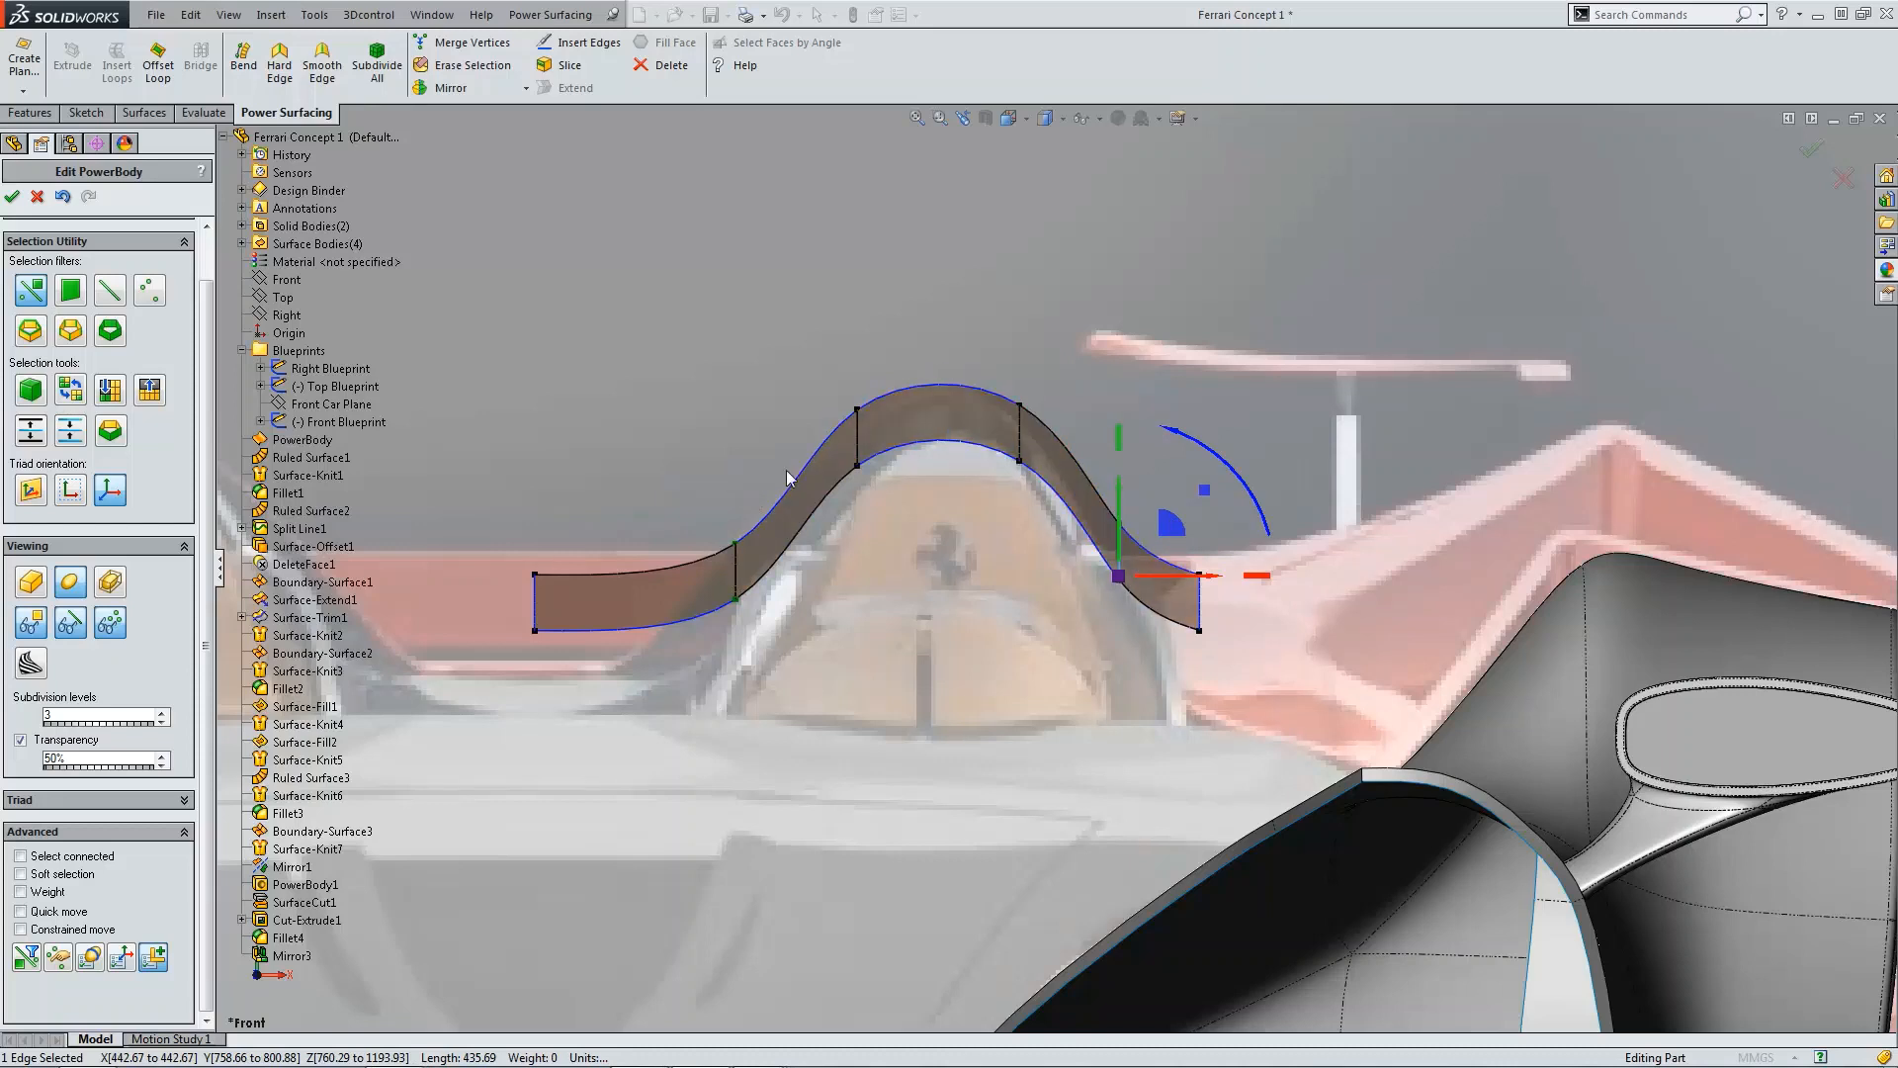
Step: Move the left crest edge of the body slightly toward the centre
left_click(858, 433)
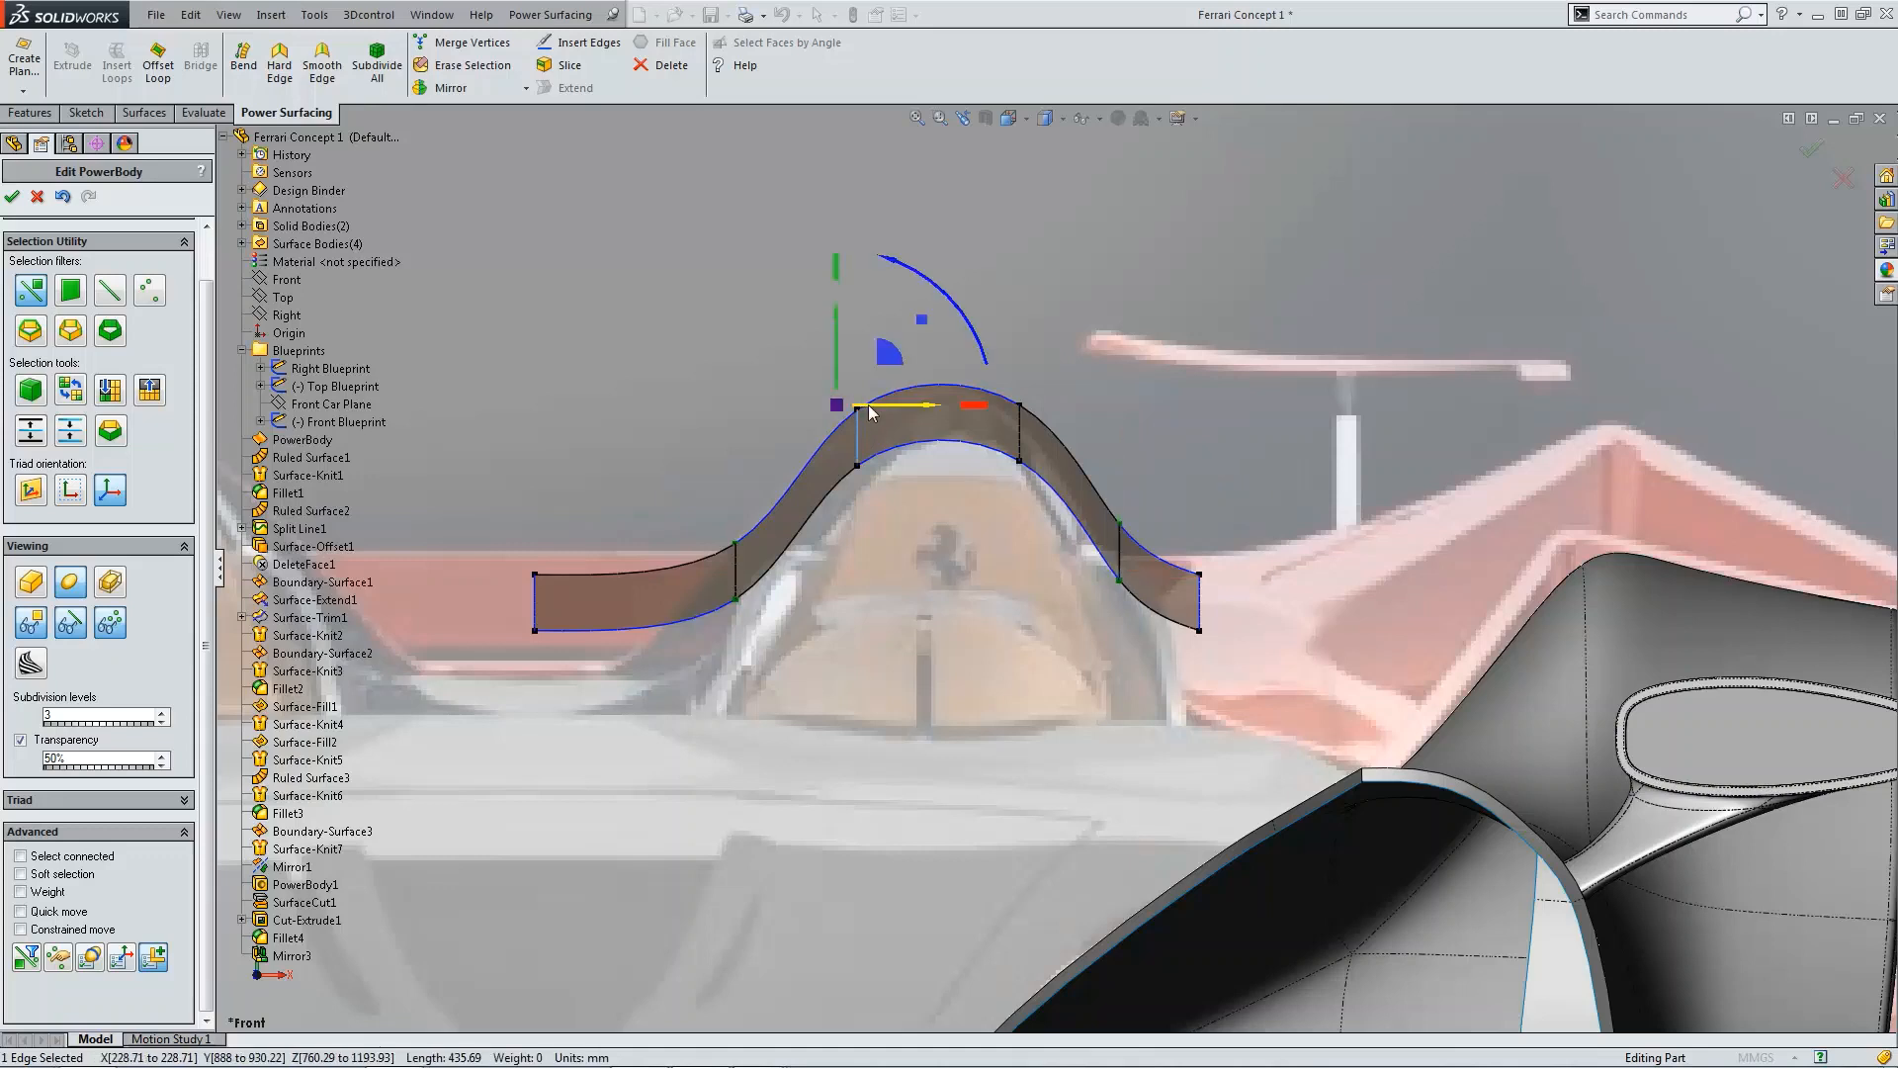
left_click_drag(870, 406, 900, 407)
key("Escape")
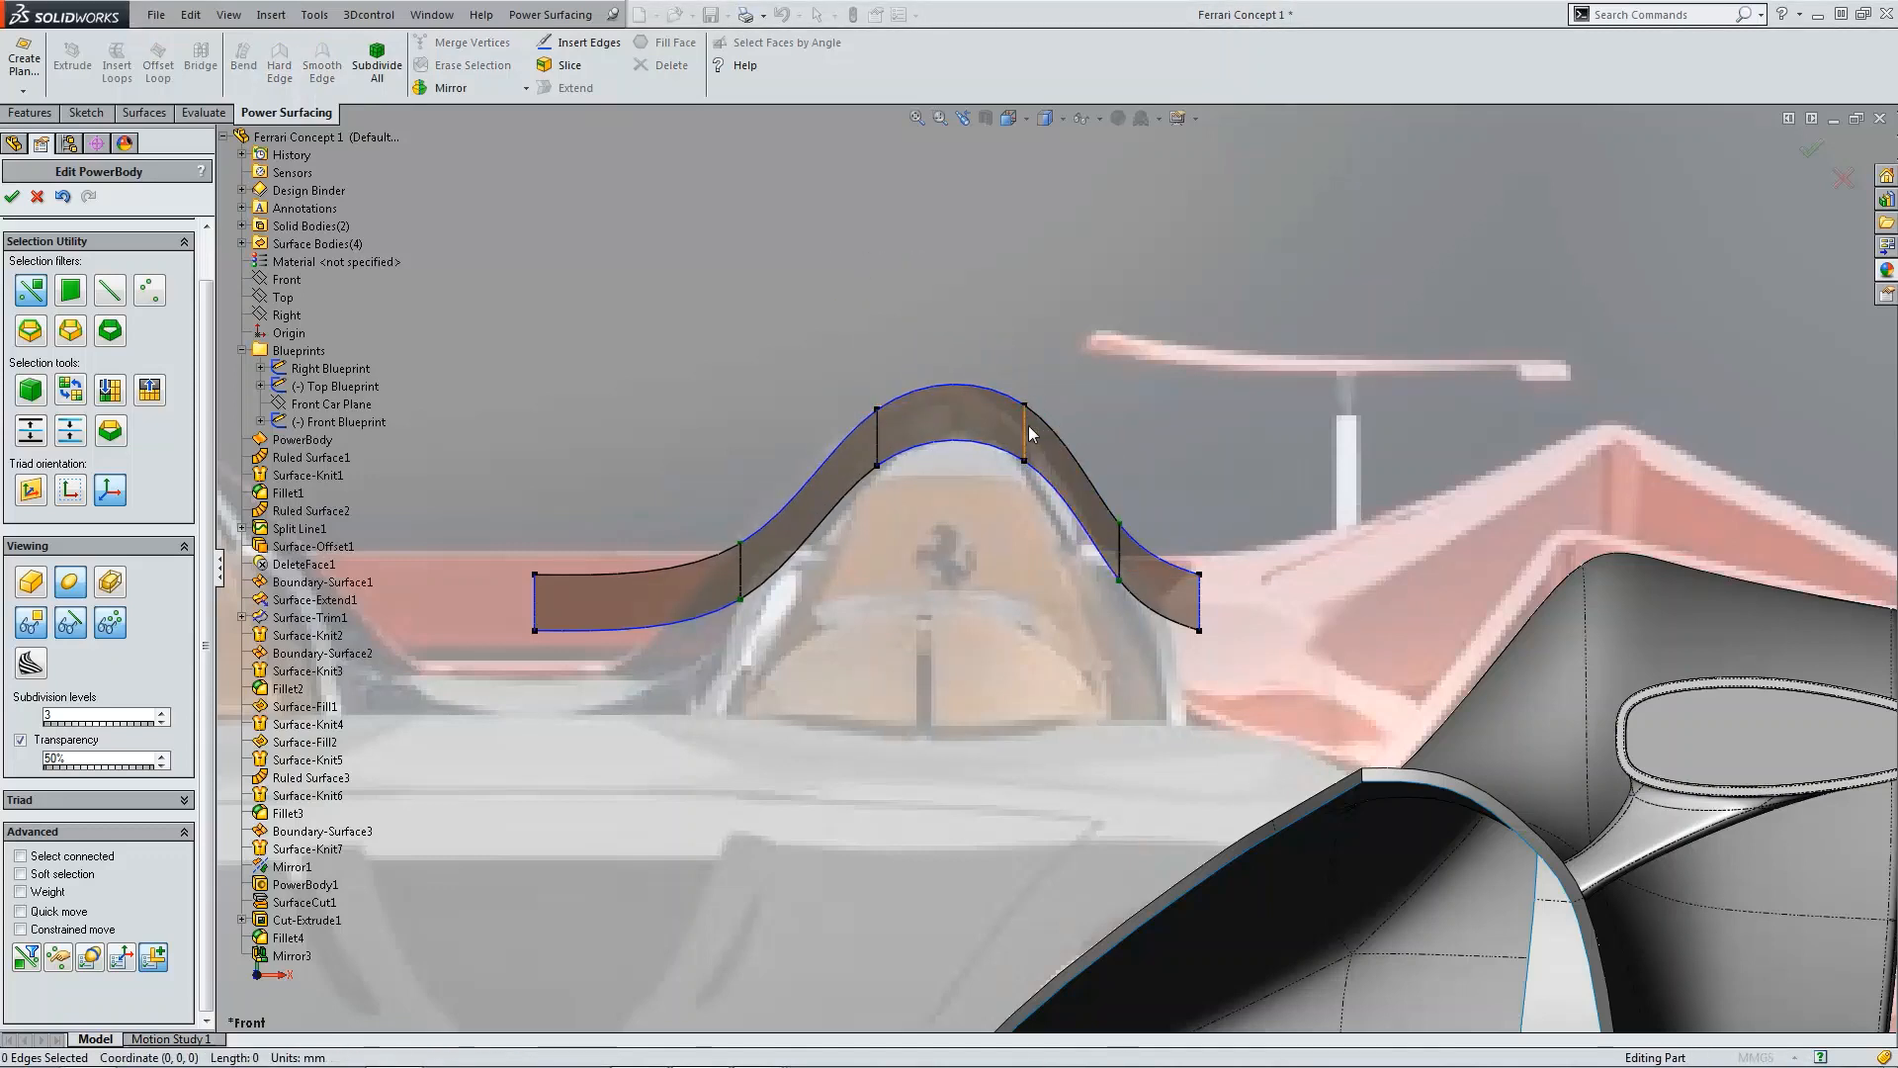
Step: Rotate the crest edges of the body to centre the hump's peak between the seats
left_click(1028, 425)
left_click_drag(1064, 413, 855, 455)
left_click(866, 428)
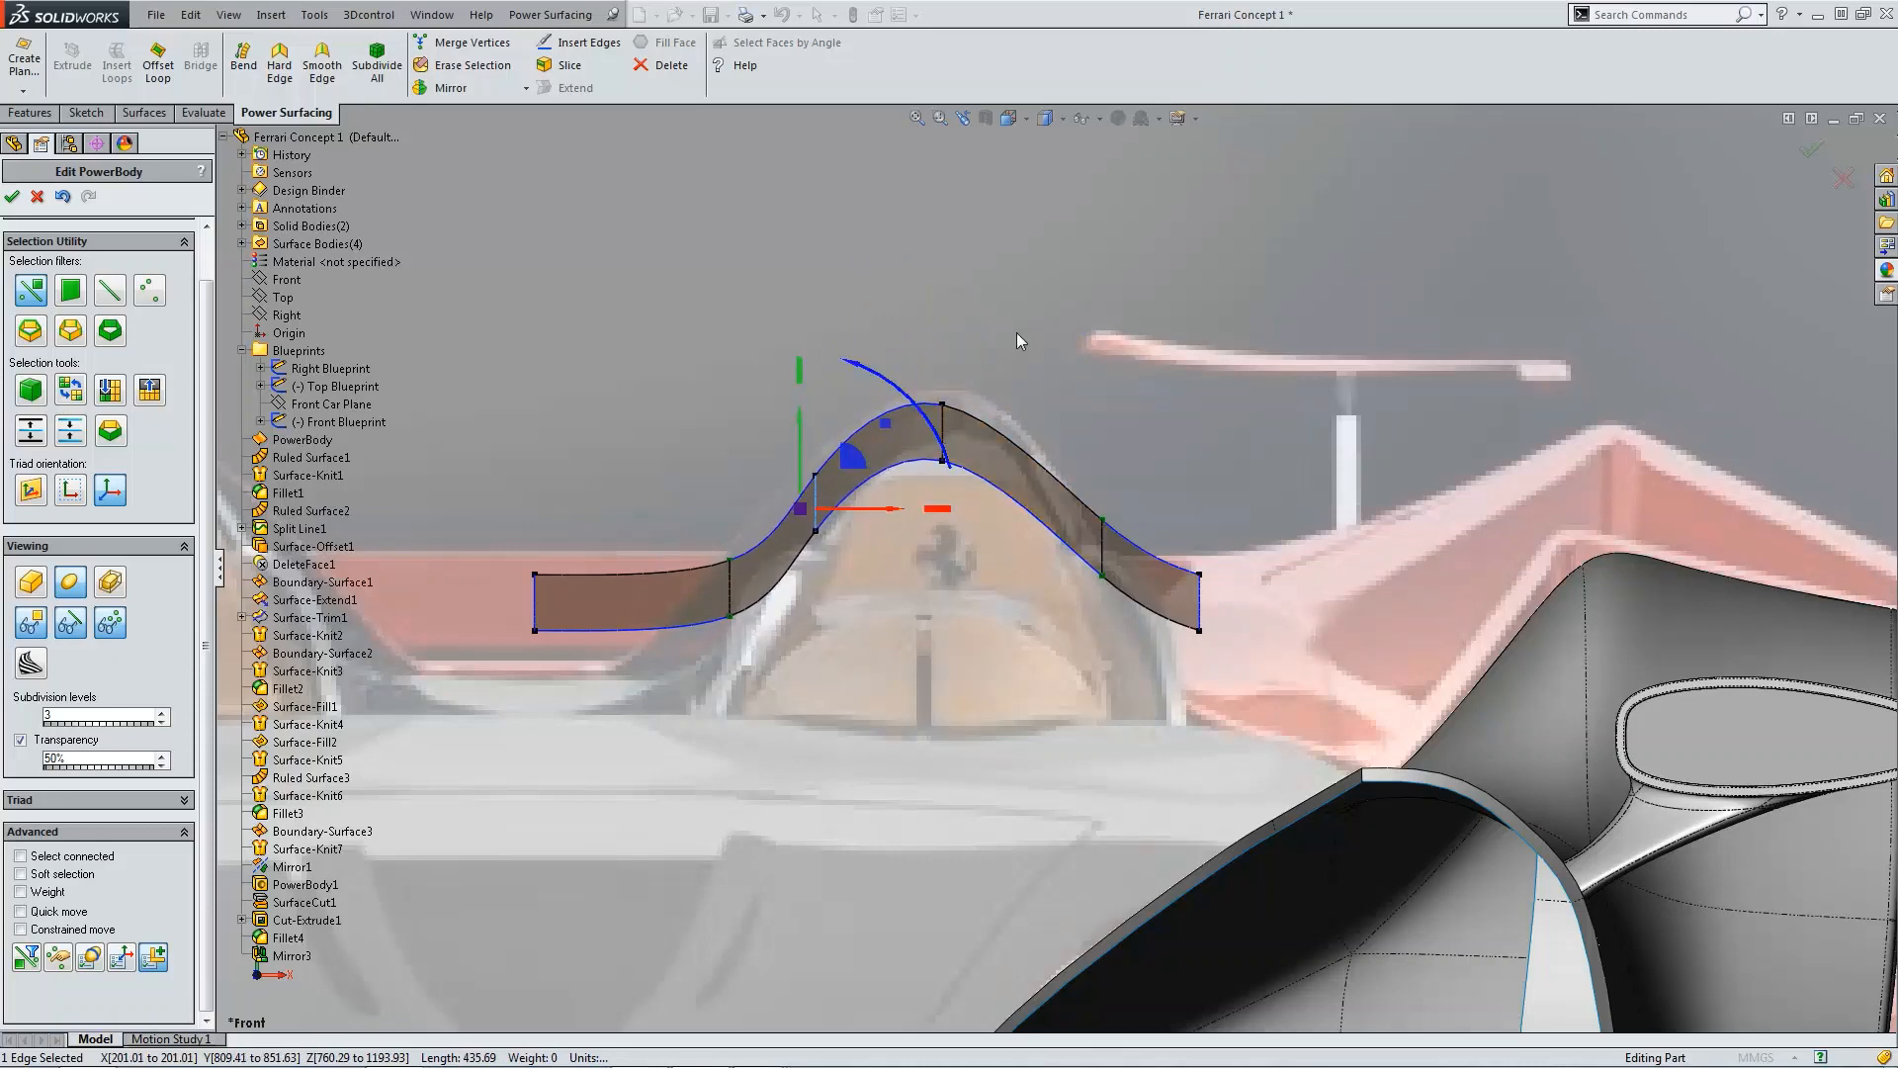
left_click(942, 424)
left_click_drag(976, 334, 957, 323)
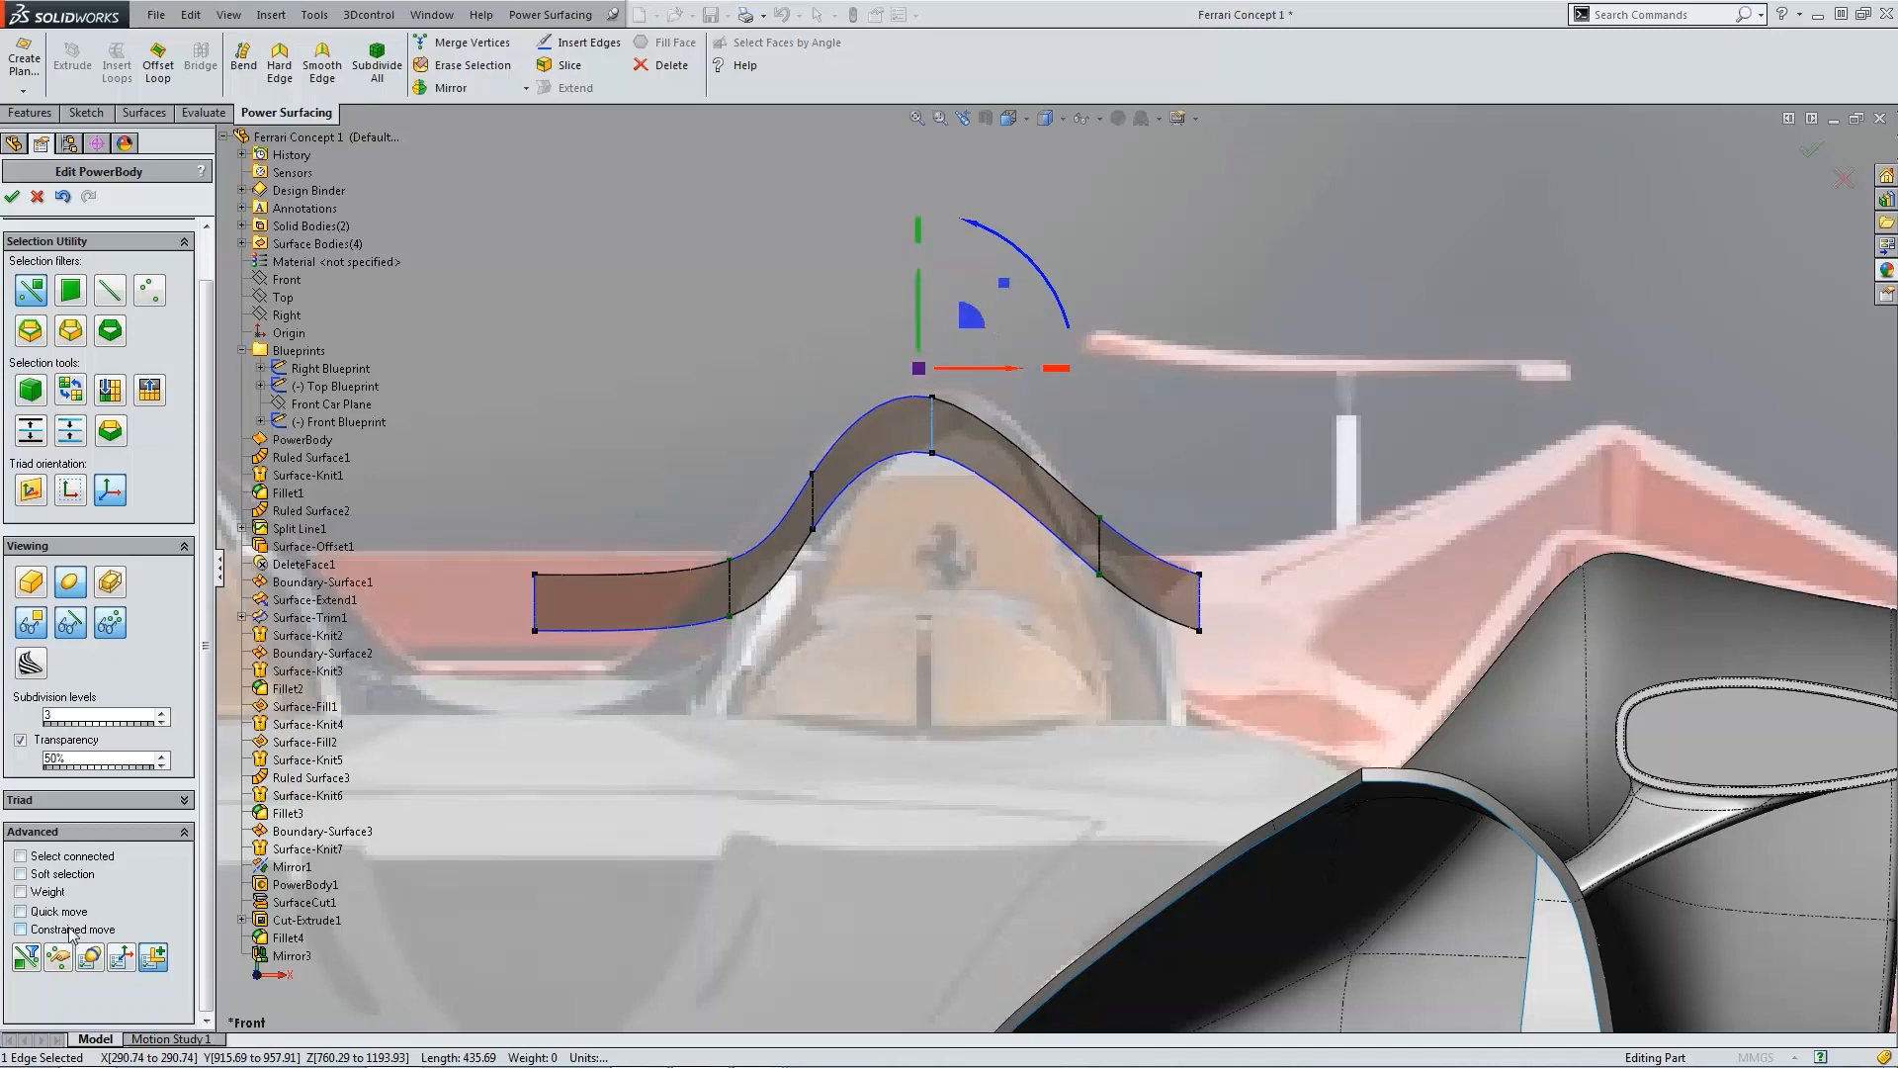
Step: Enable edge weighting and set the selected crest edge's weight to 20
left_click(21, 892)
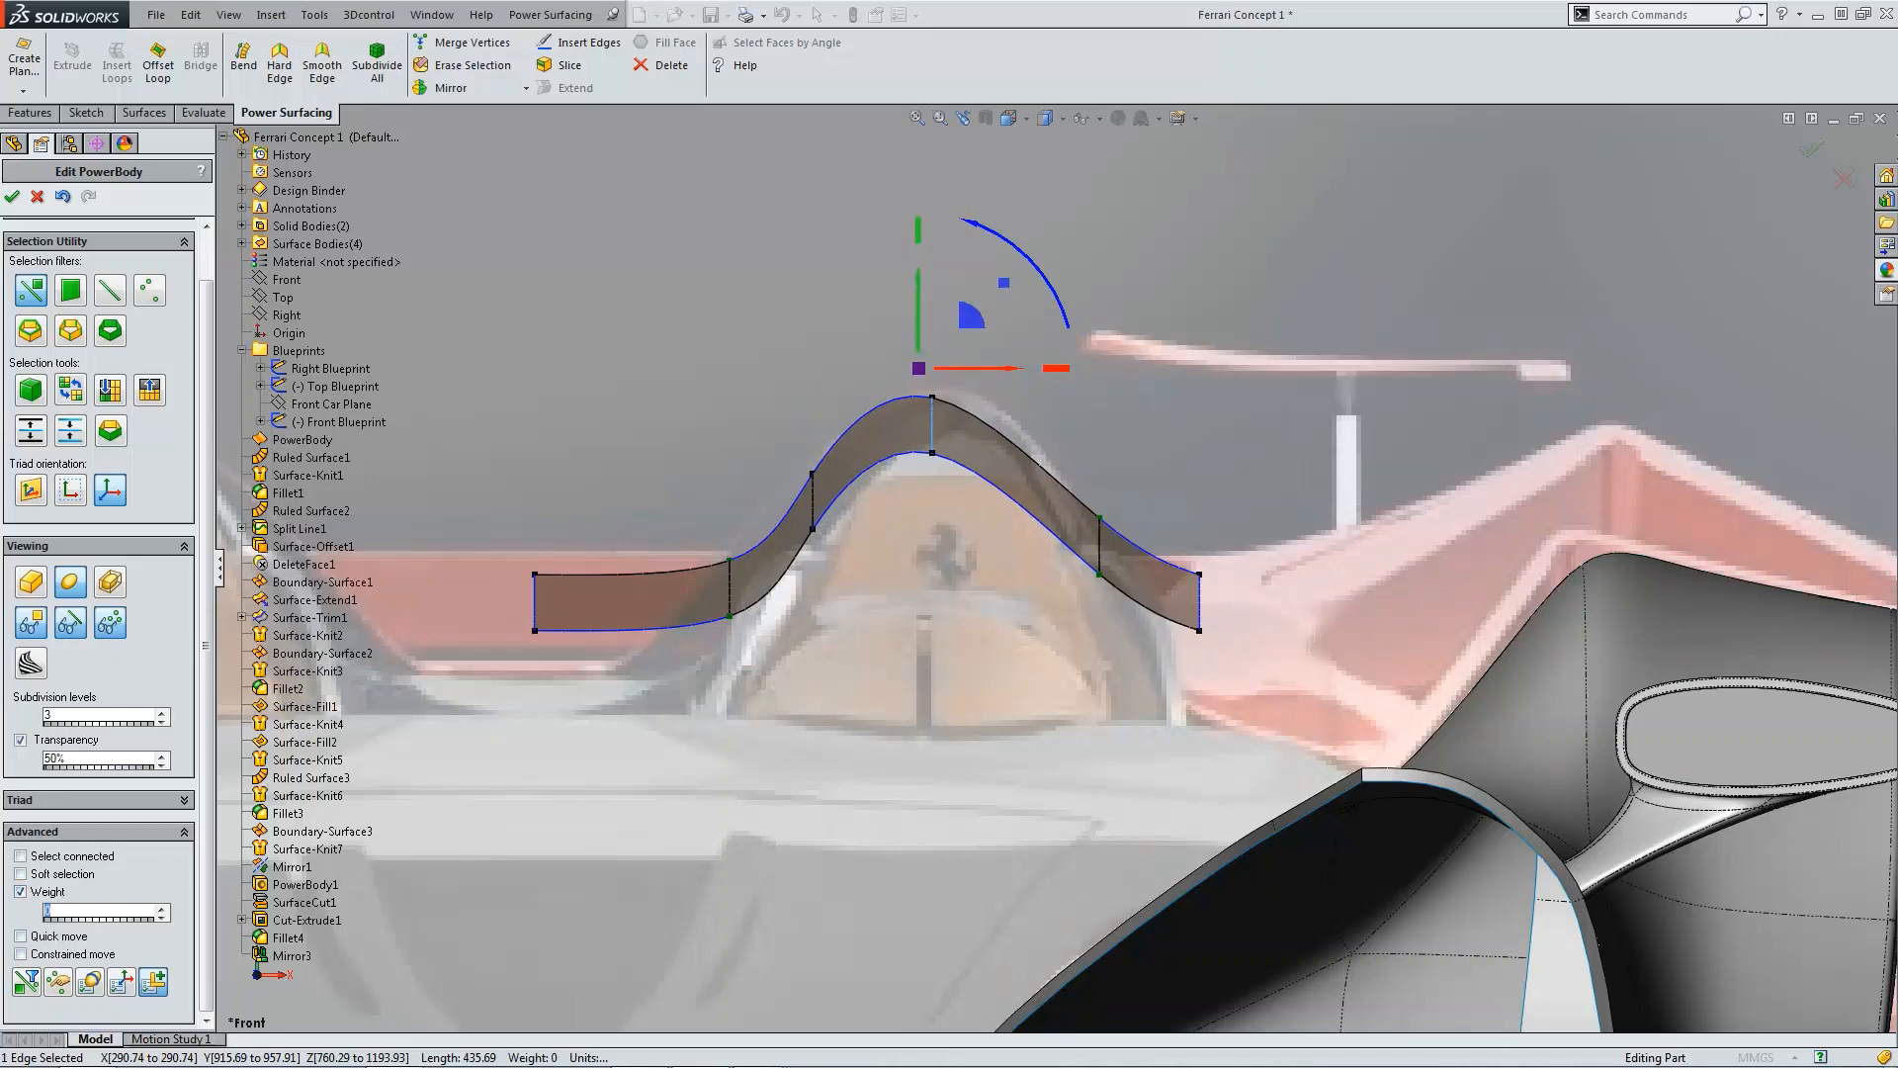
type("50")
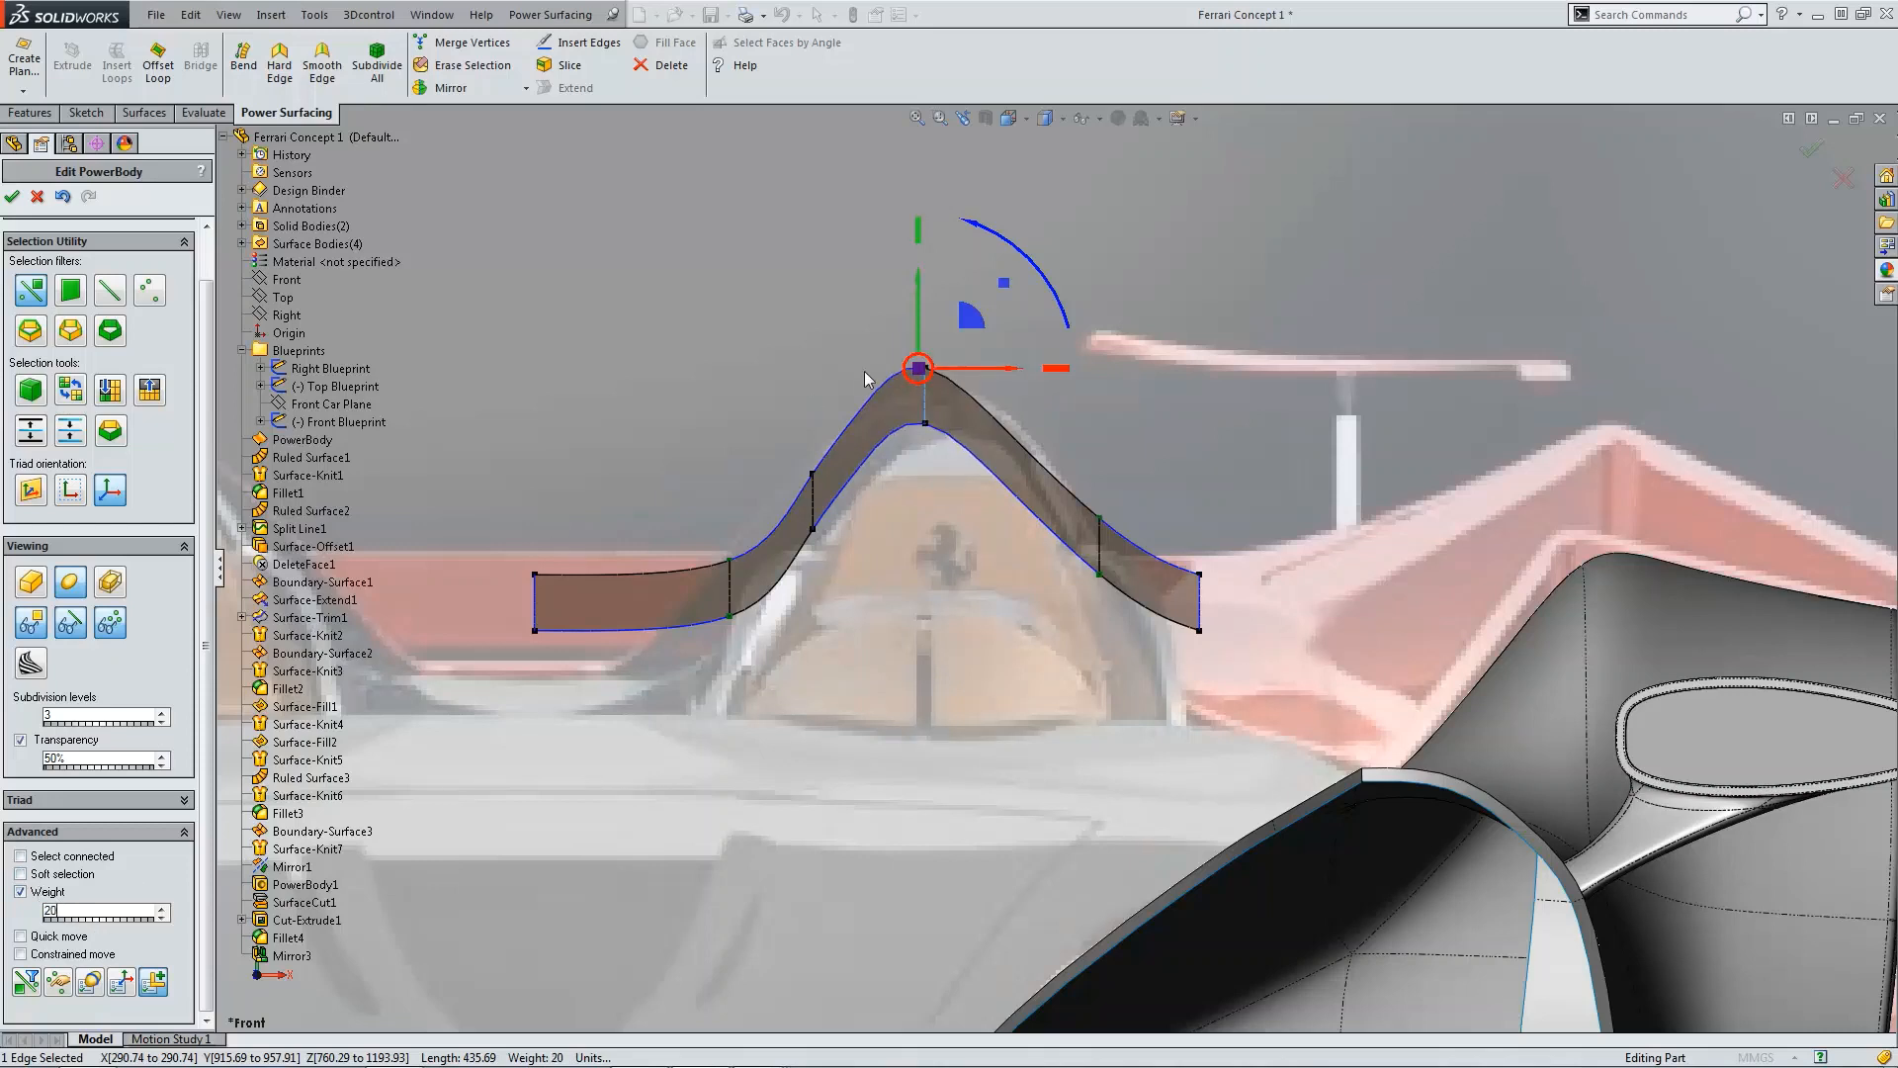
Step: Erase the edge loop on the body's left slope
left_click(1124, 386)
scroll(951, 417, "down", 3)
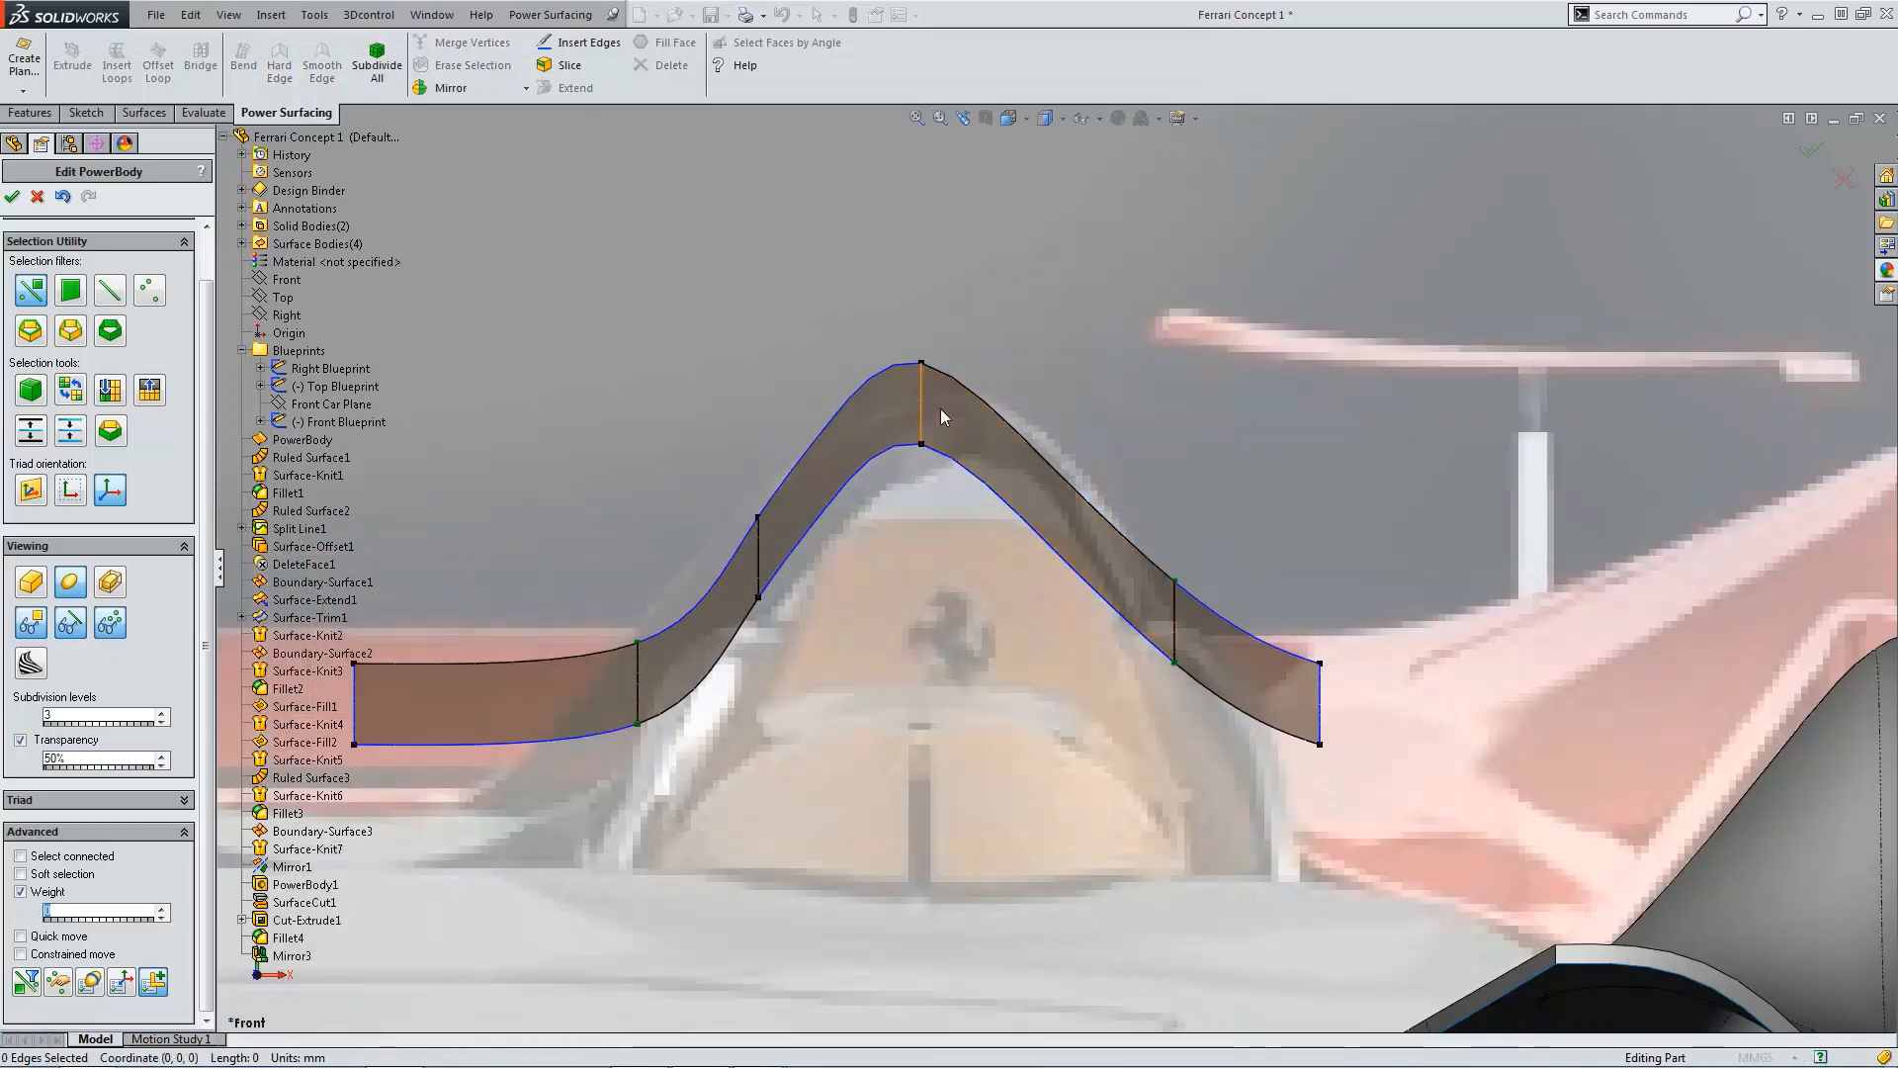
left_click(758, 561)
left_click(460, 65)
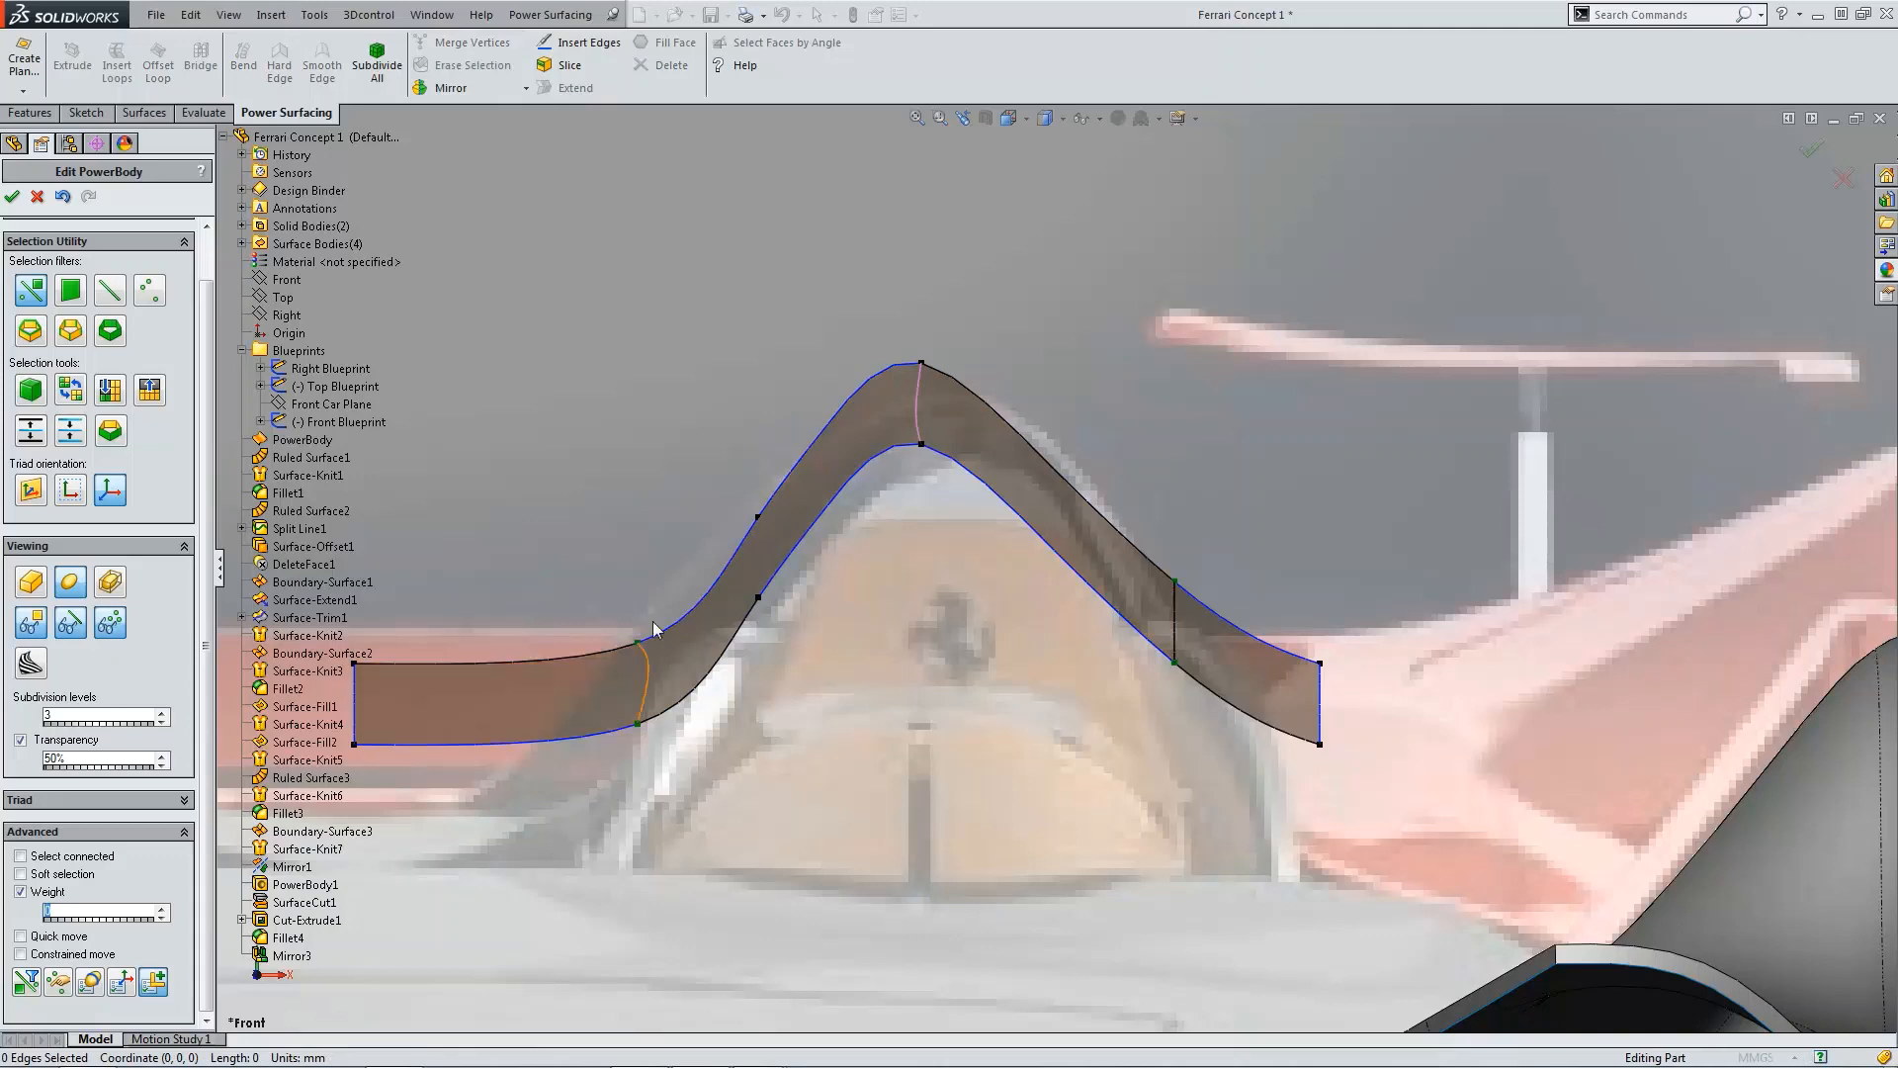
left_click(758, 517)
left_click(460, 65)
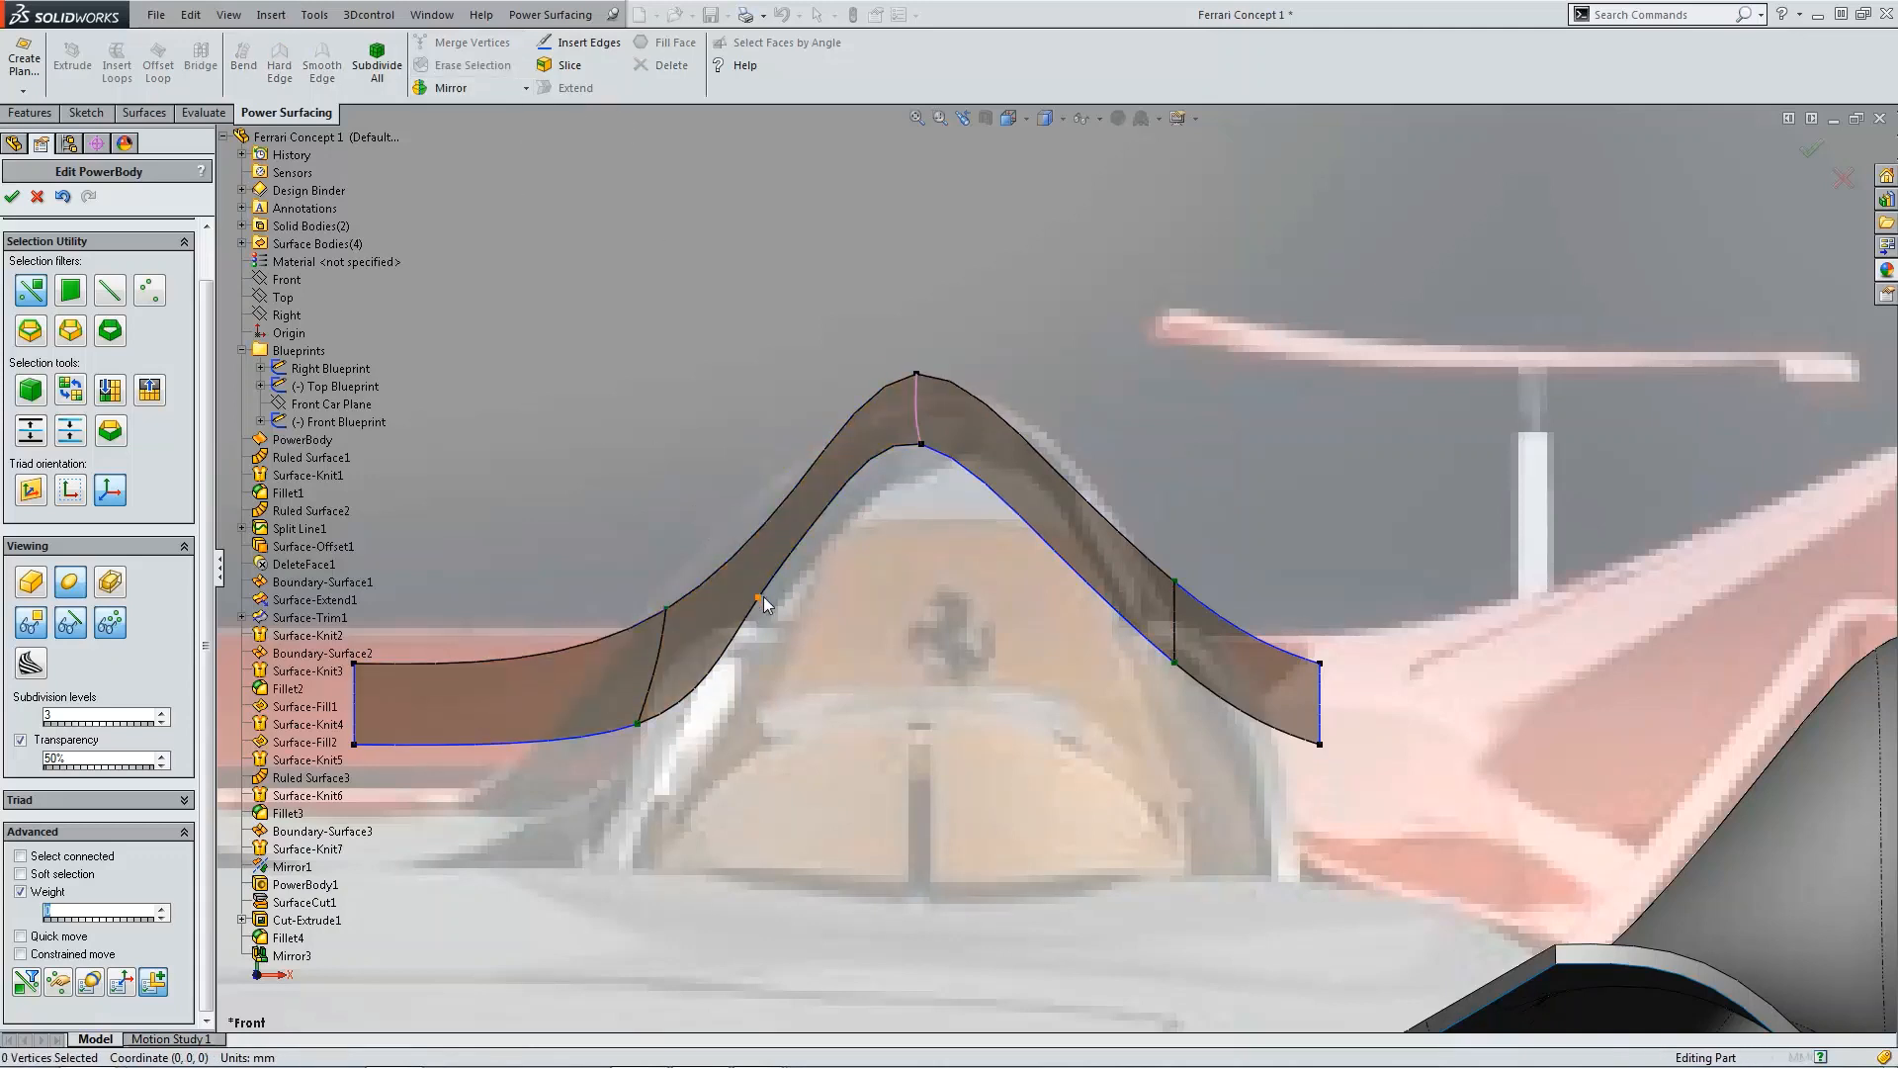
left_click(758, 597)
left_click(461, 66)
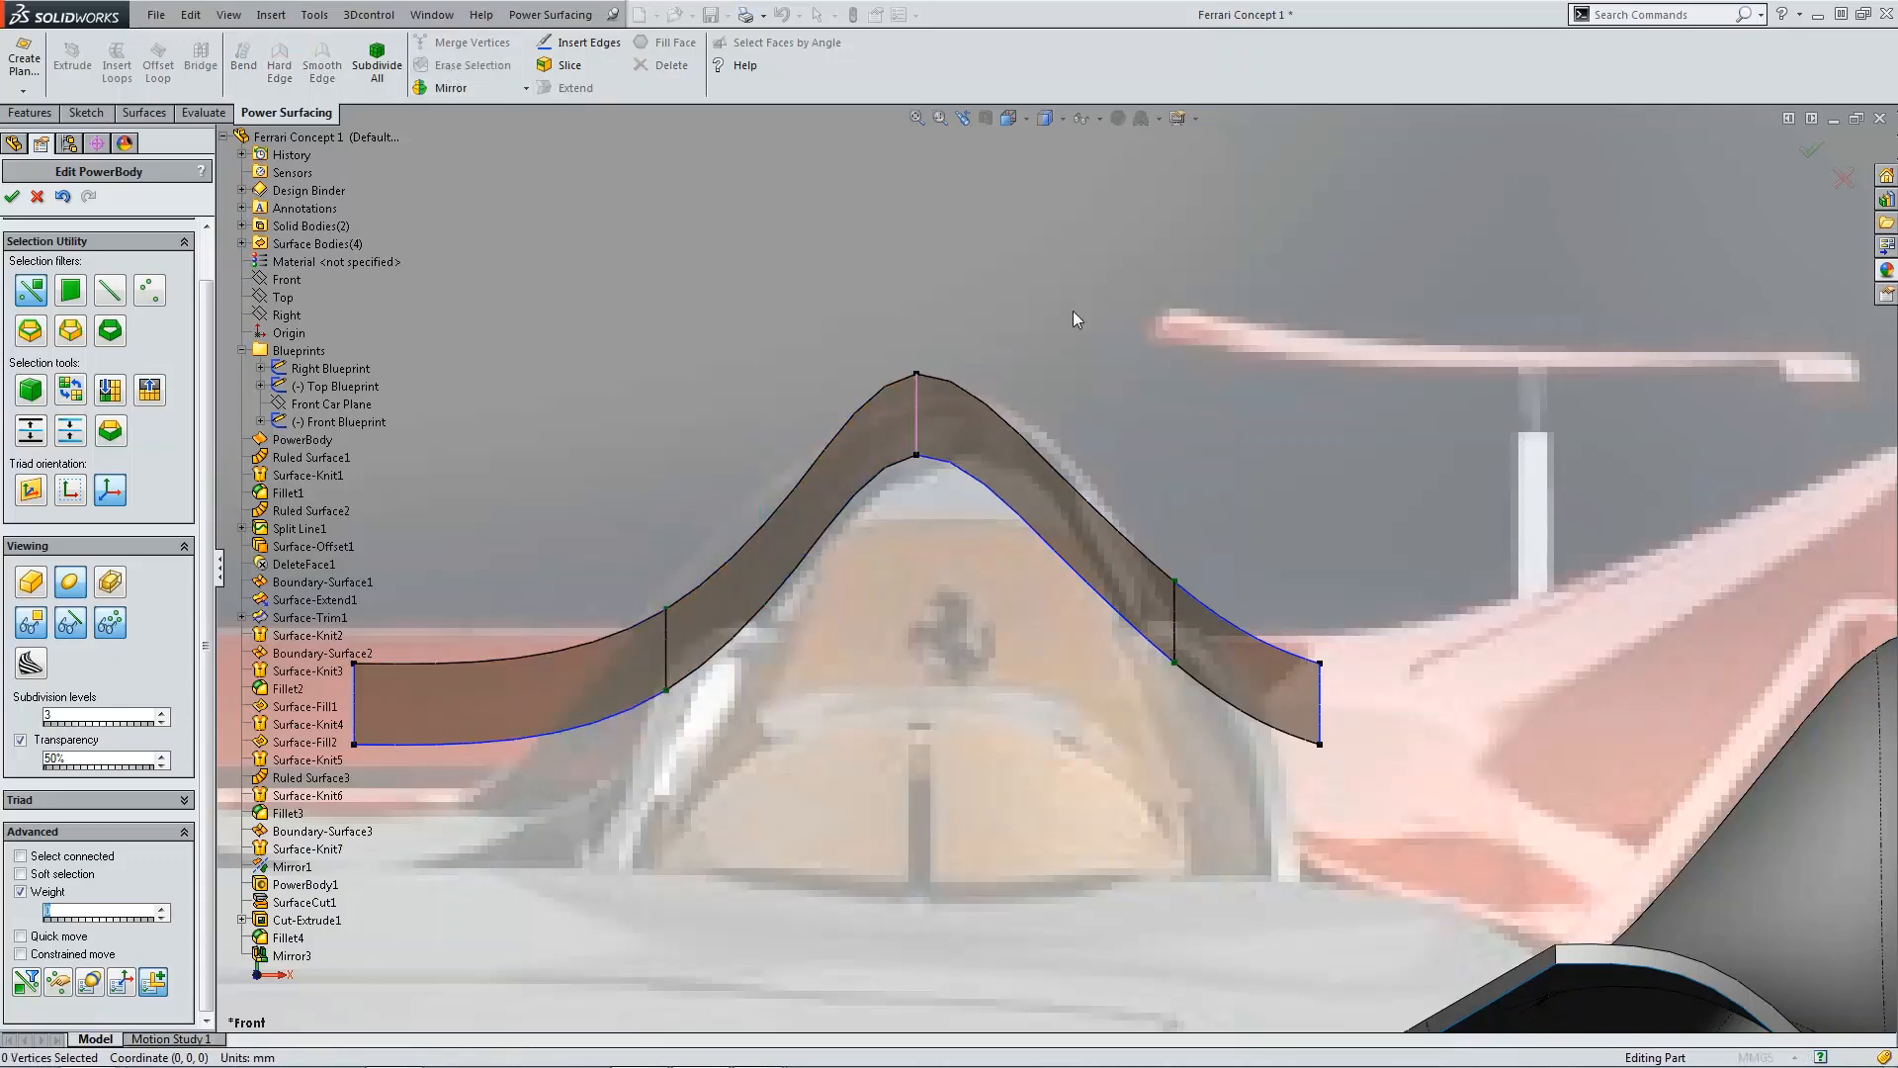
Step: Set the weight of the lower edge on the body's left slope to 20
scroll(1093, 461, "up", 4)
scroll(902, 621, "down", 2)
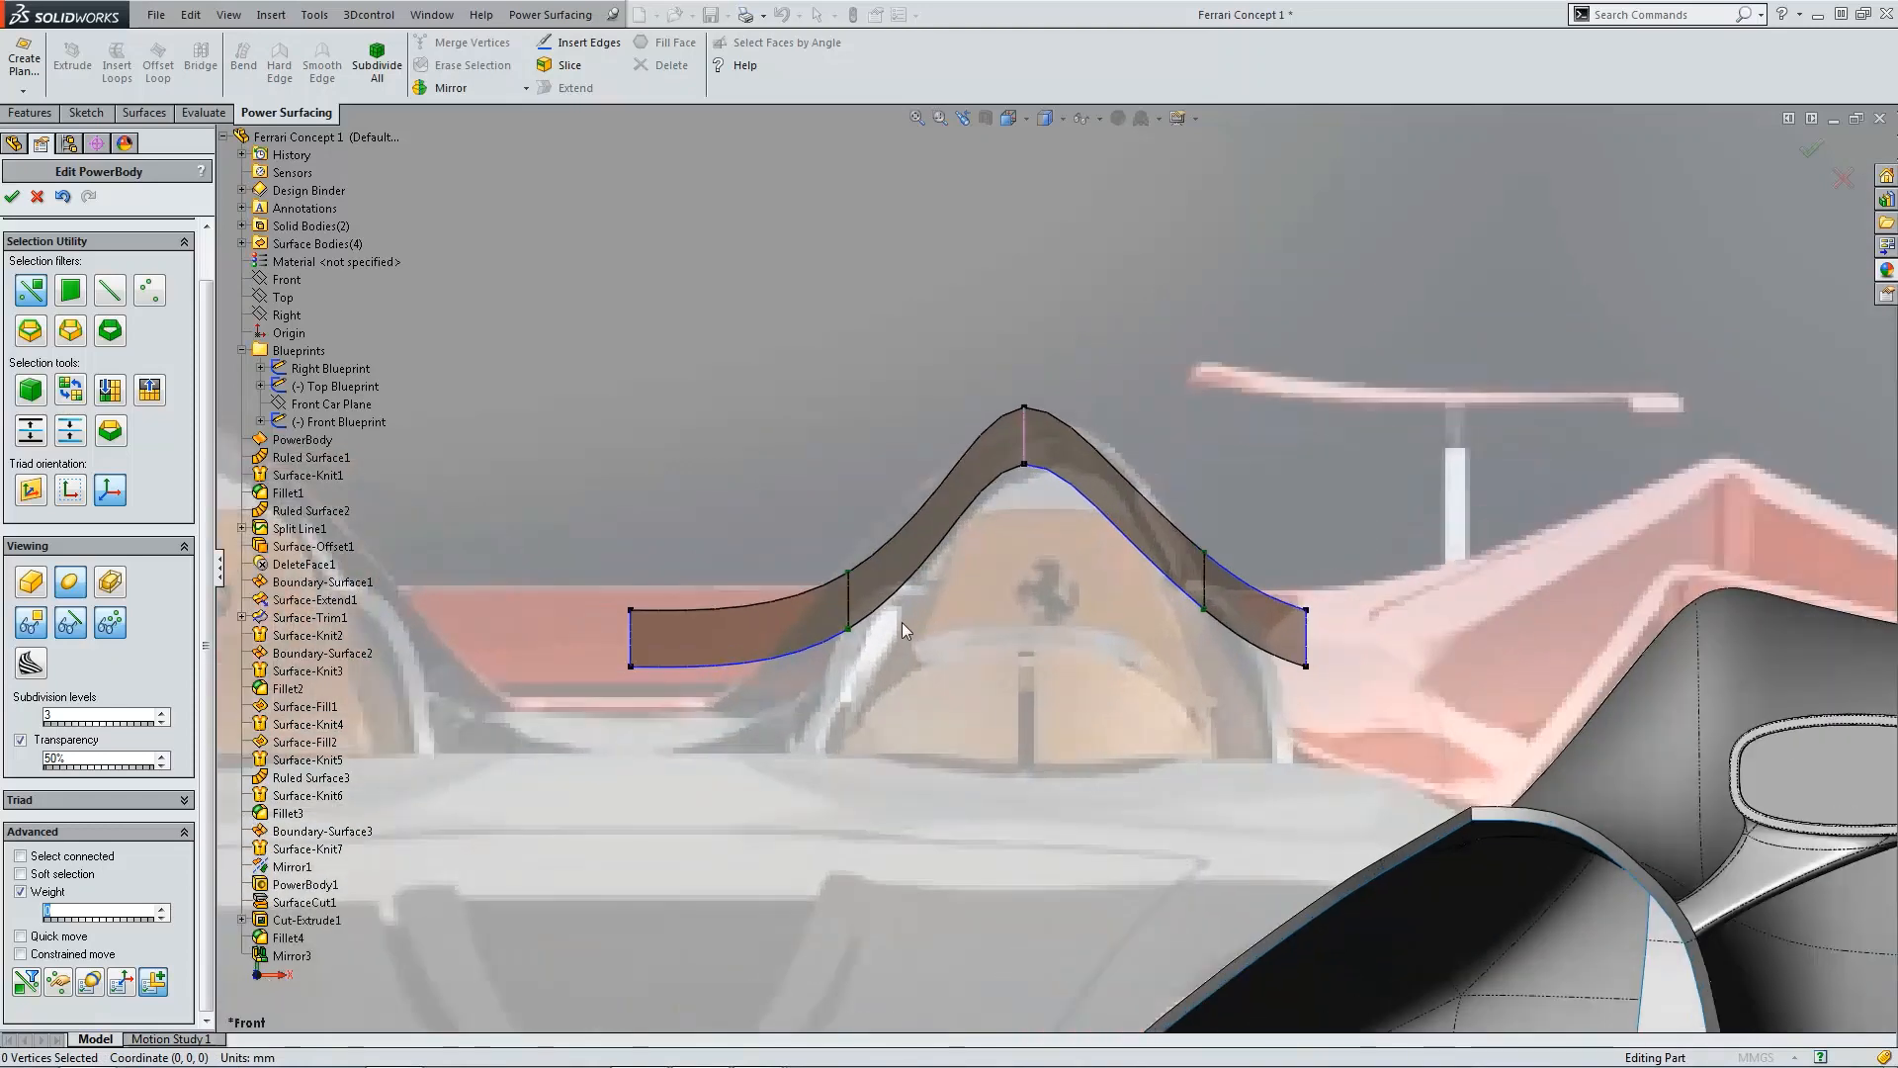
left_click(849, 613)
type("20")
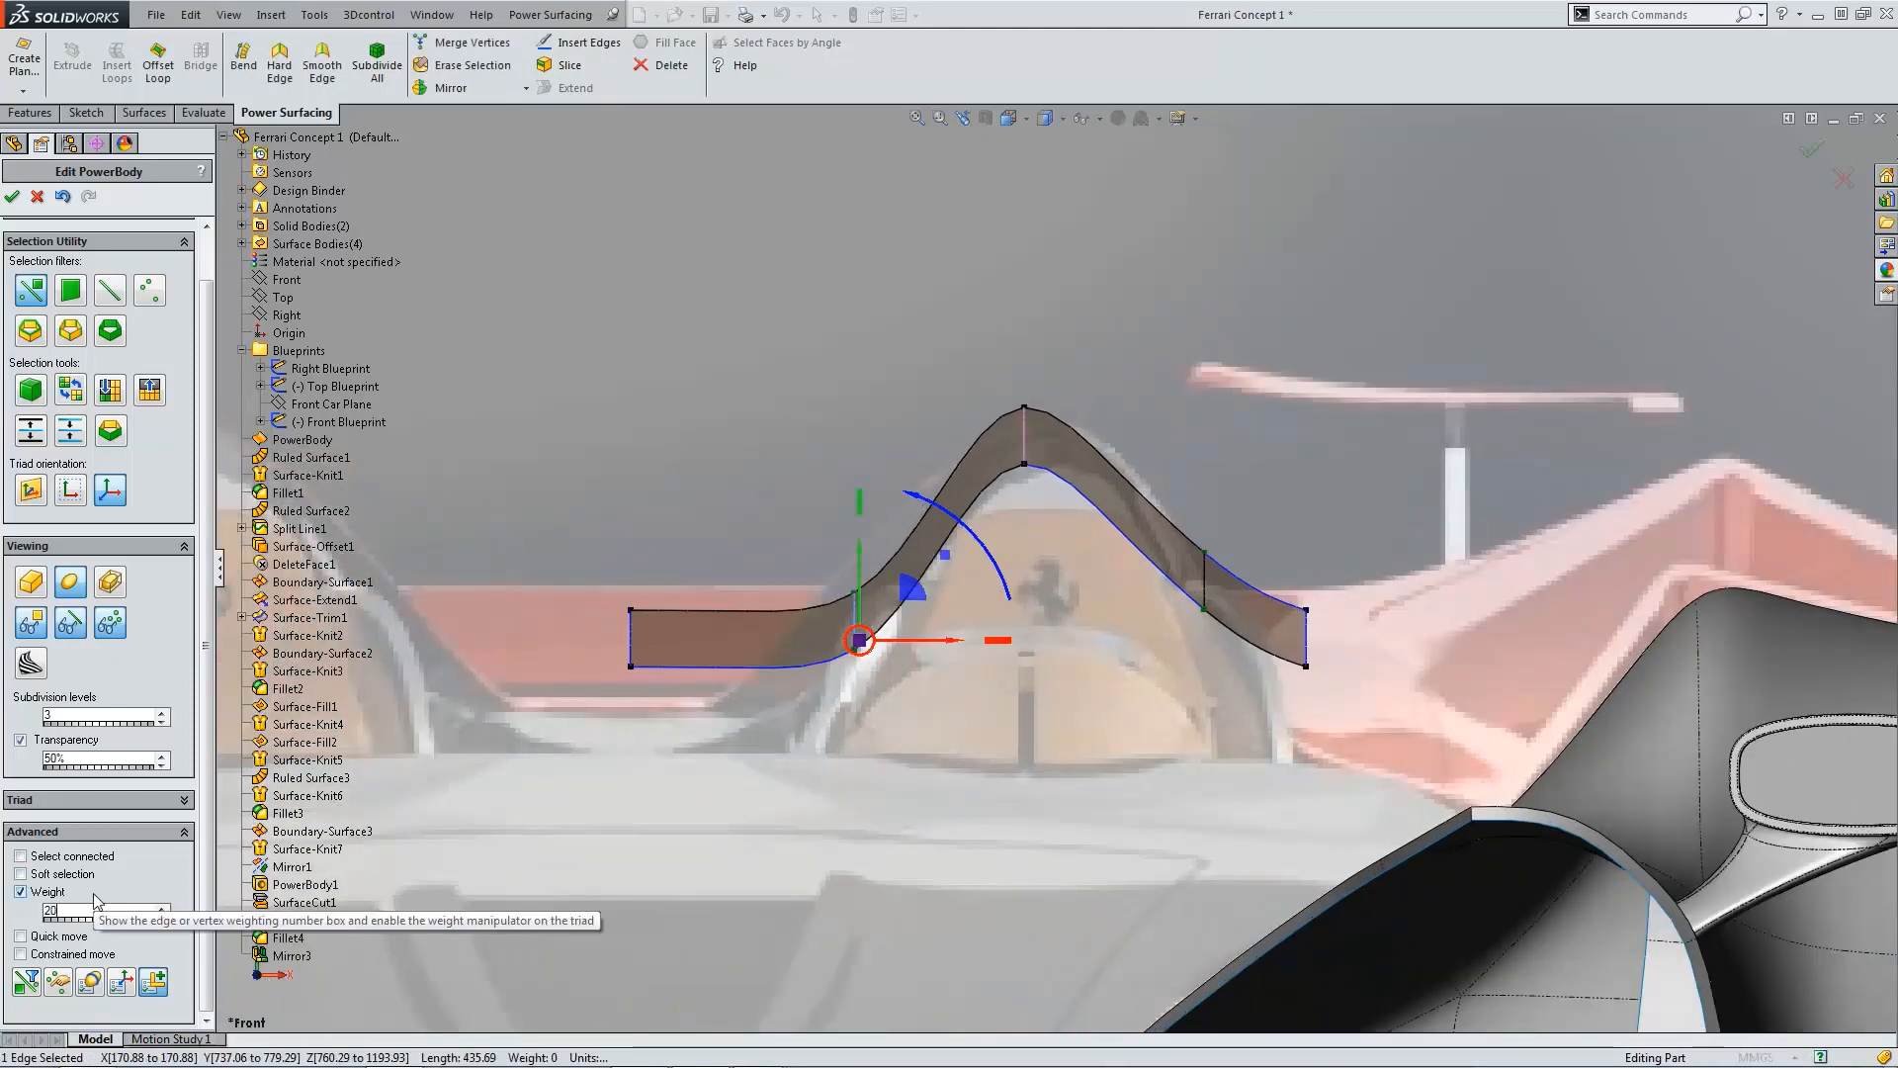
left_click(1240, 431)
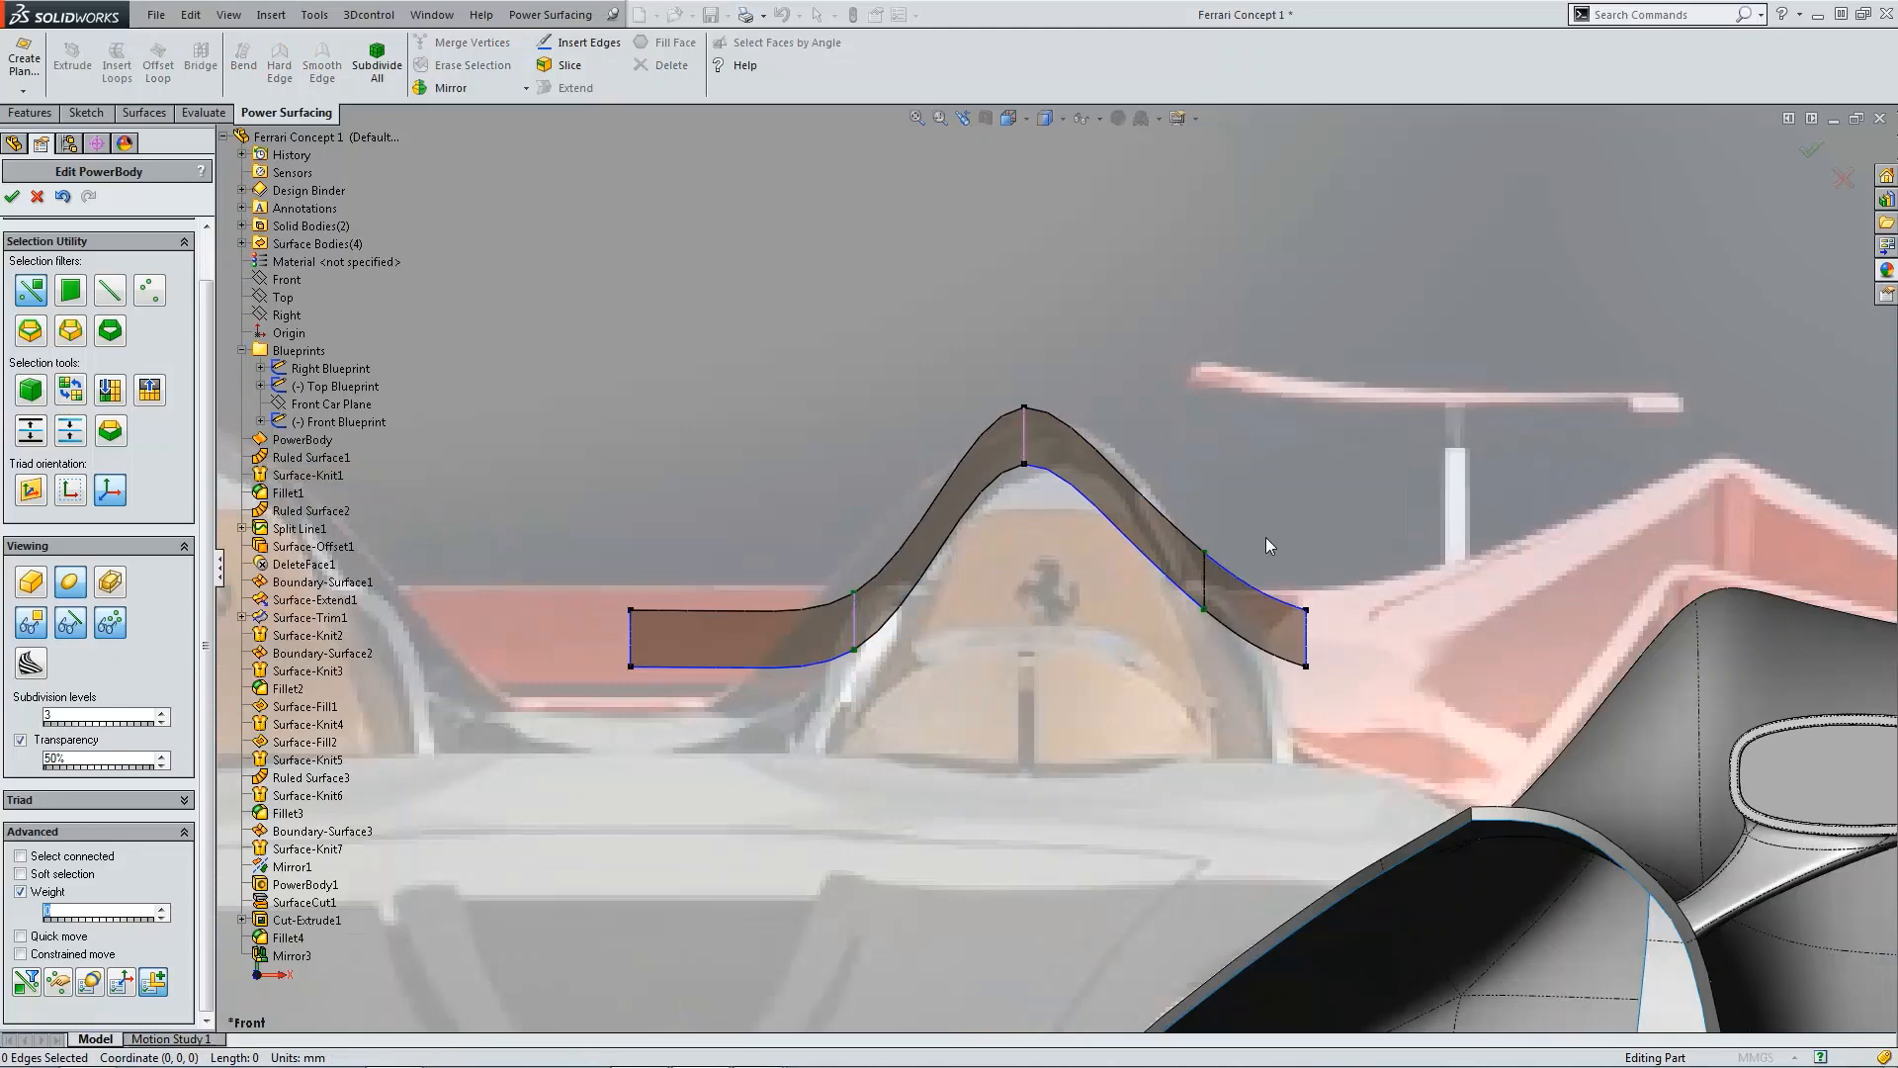
Step: Inspect the body's shape from the top, side, rotated and front views
left_click(1204, 591)
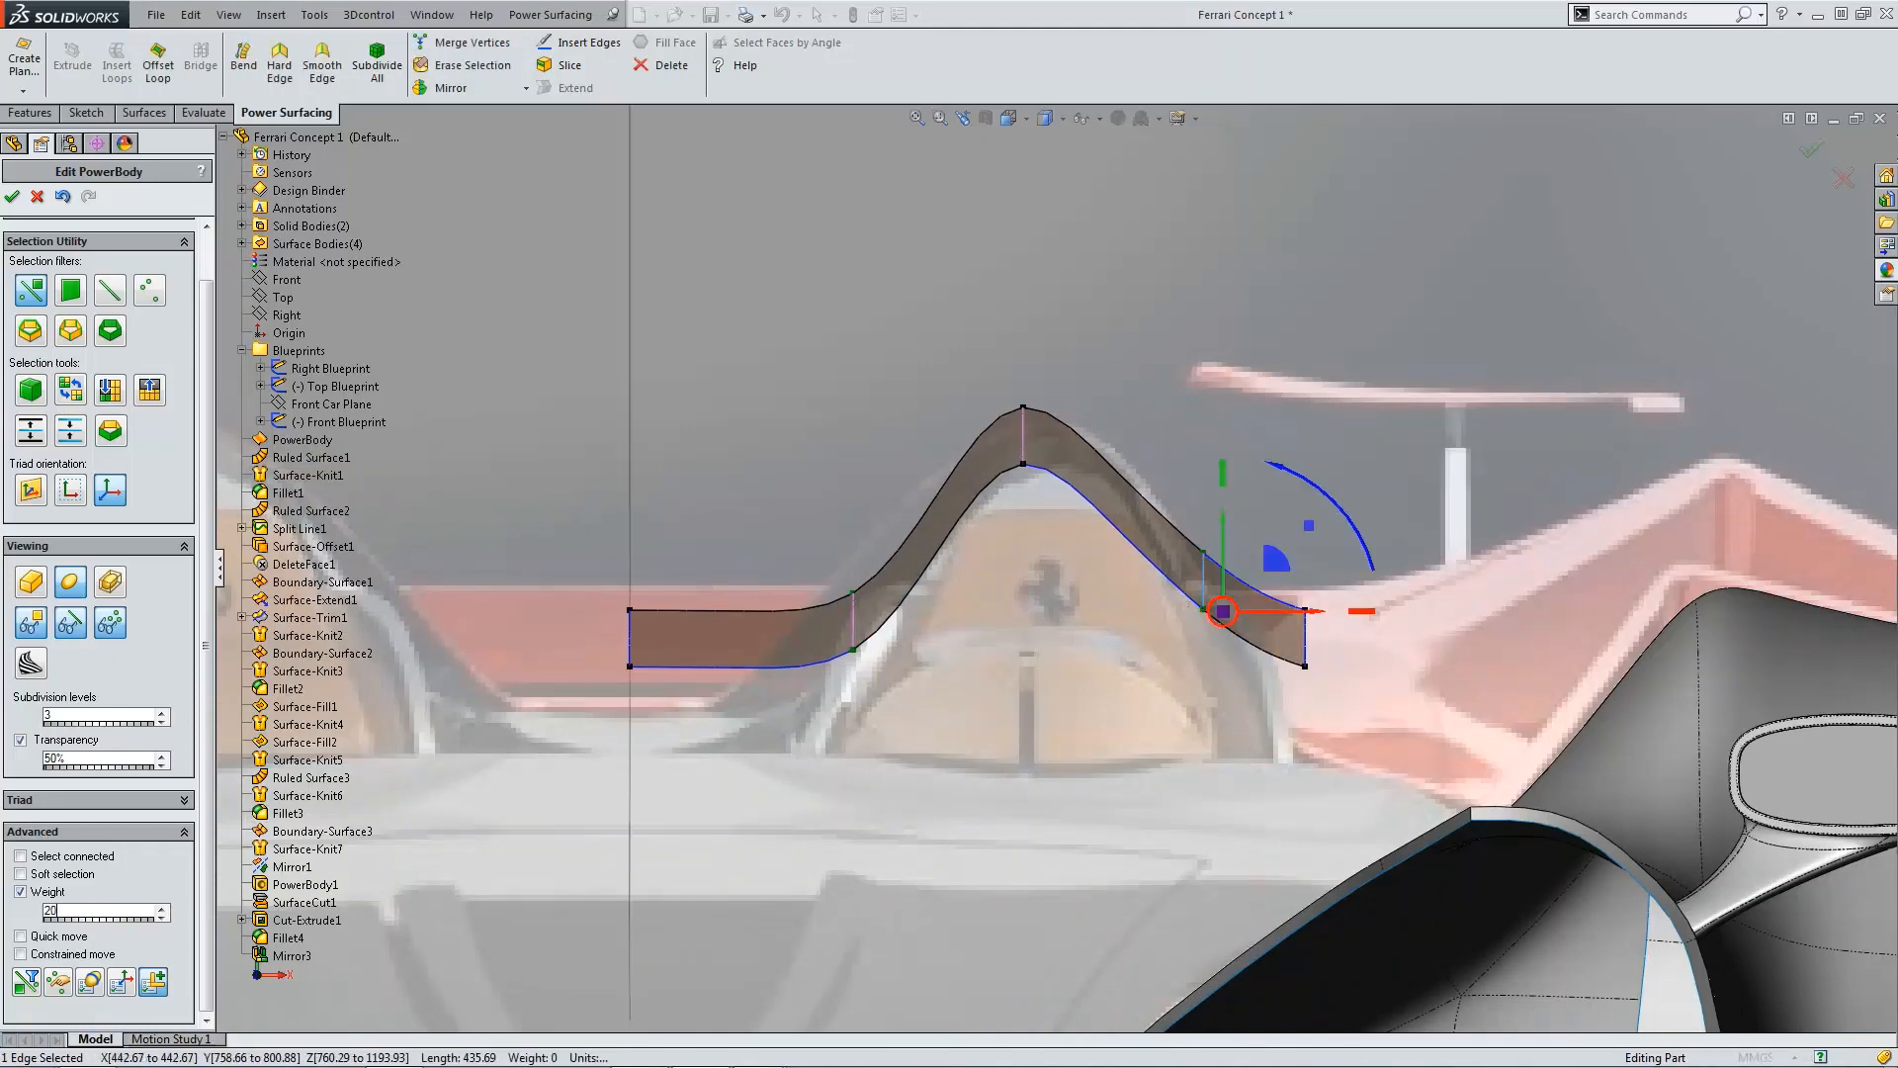
left_click(1297, 298)
key("ctrl+5")
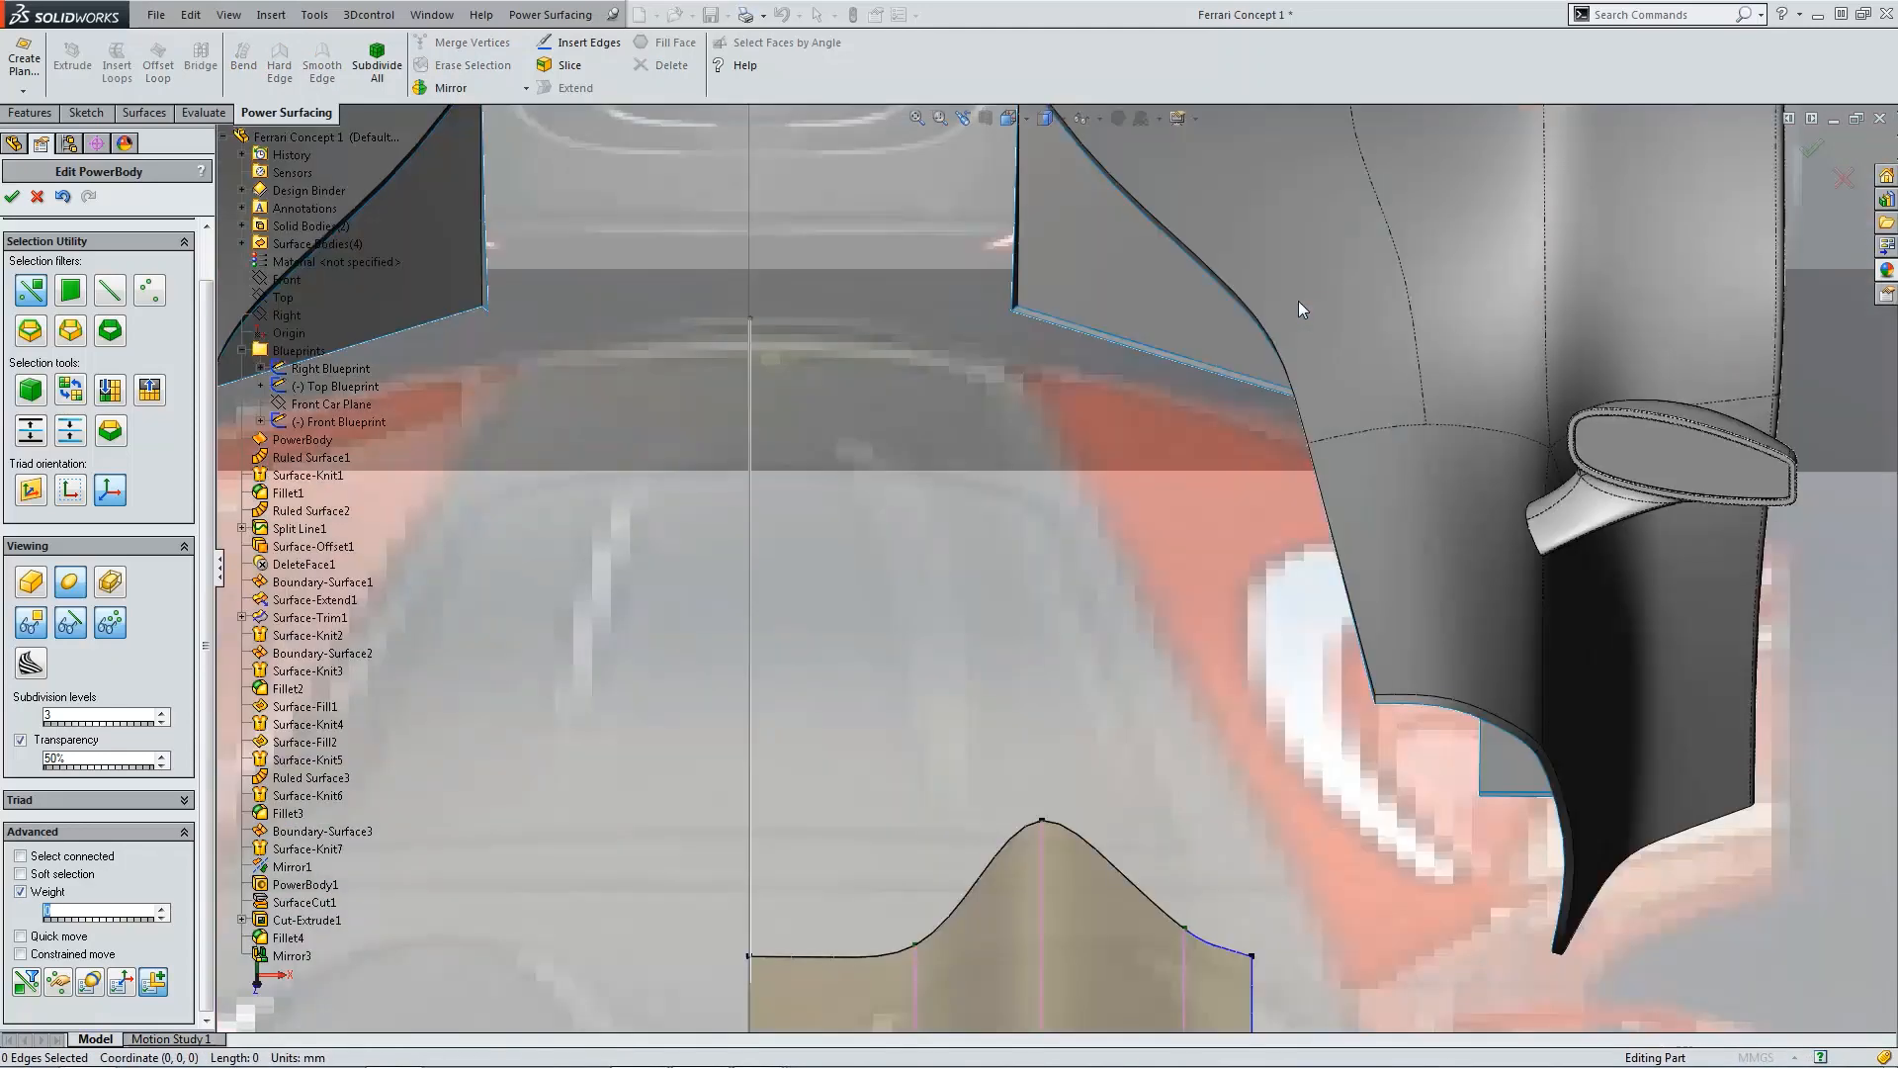
scroll(1098, 578, "down", 5)
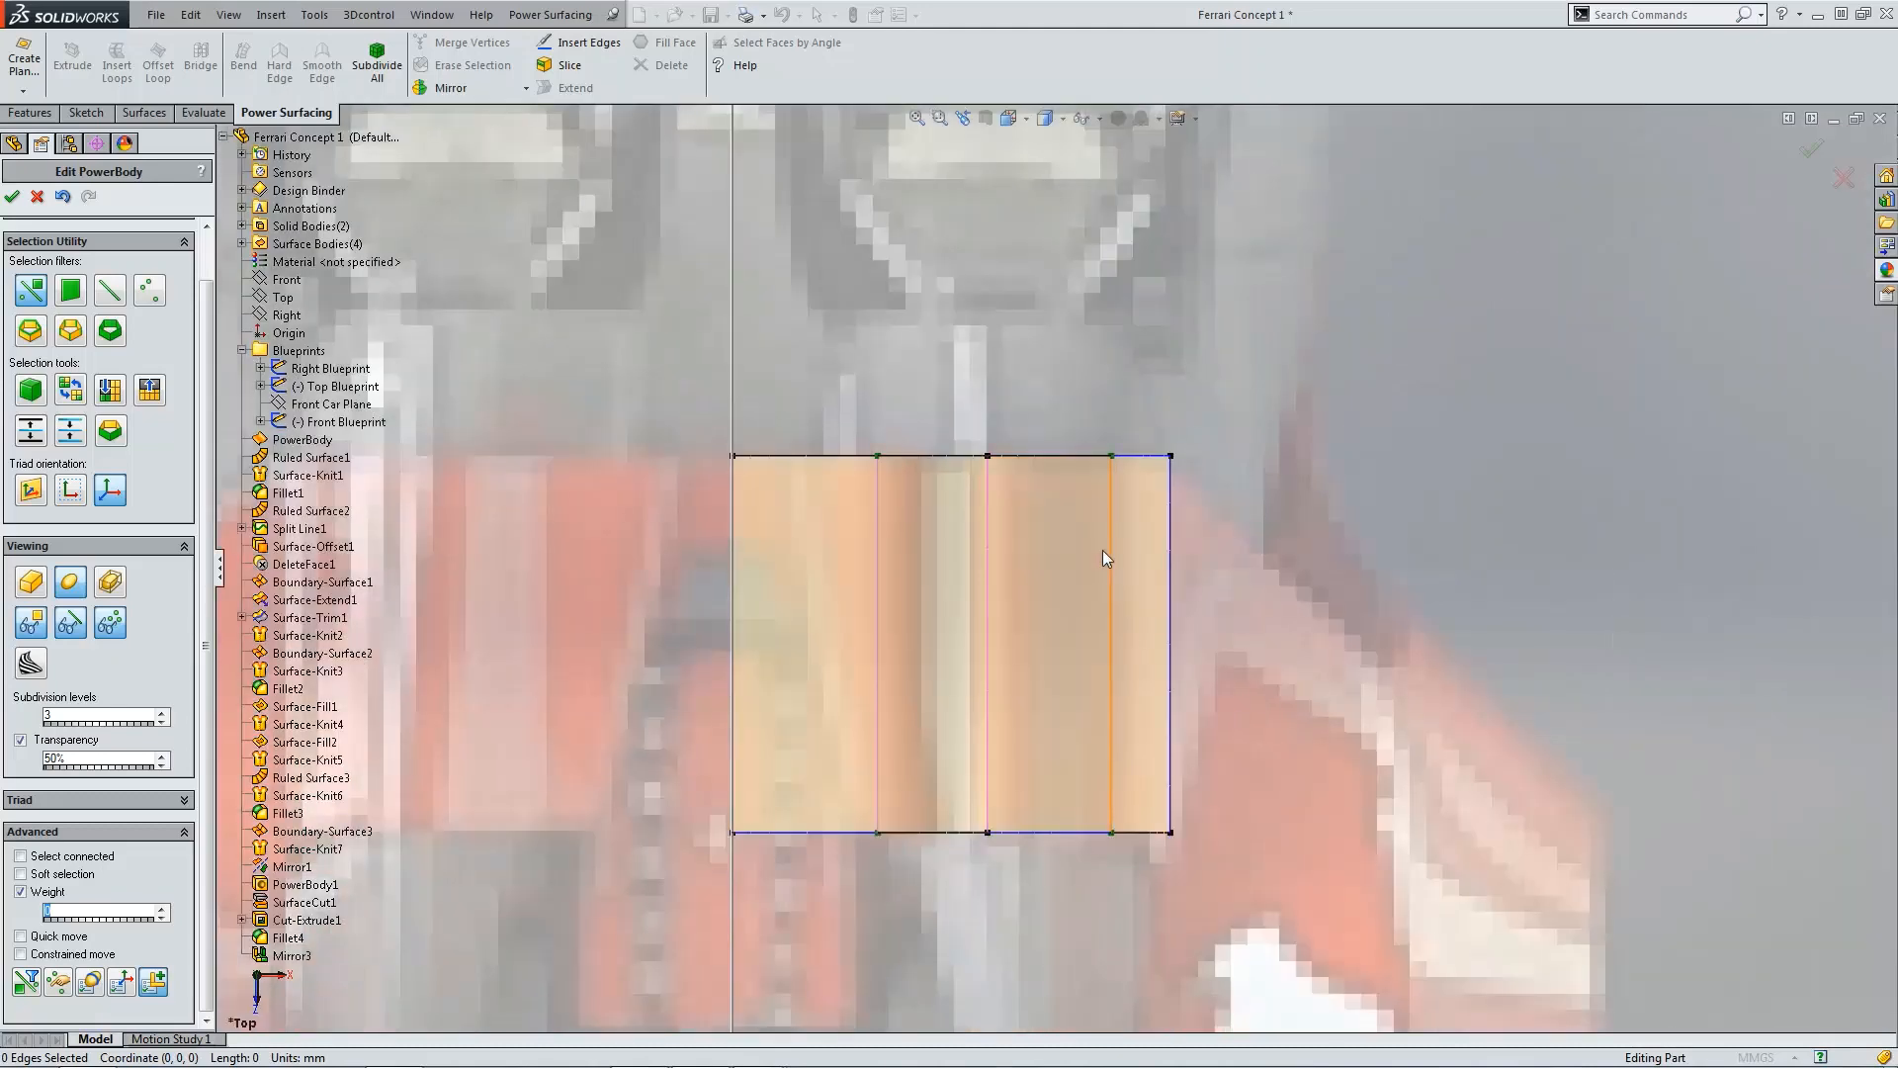
key("ctrl+4")
scroll(1029, 564, "down", 6)
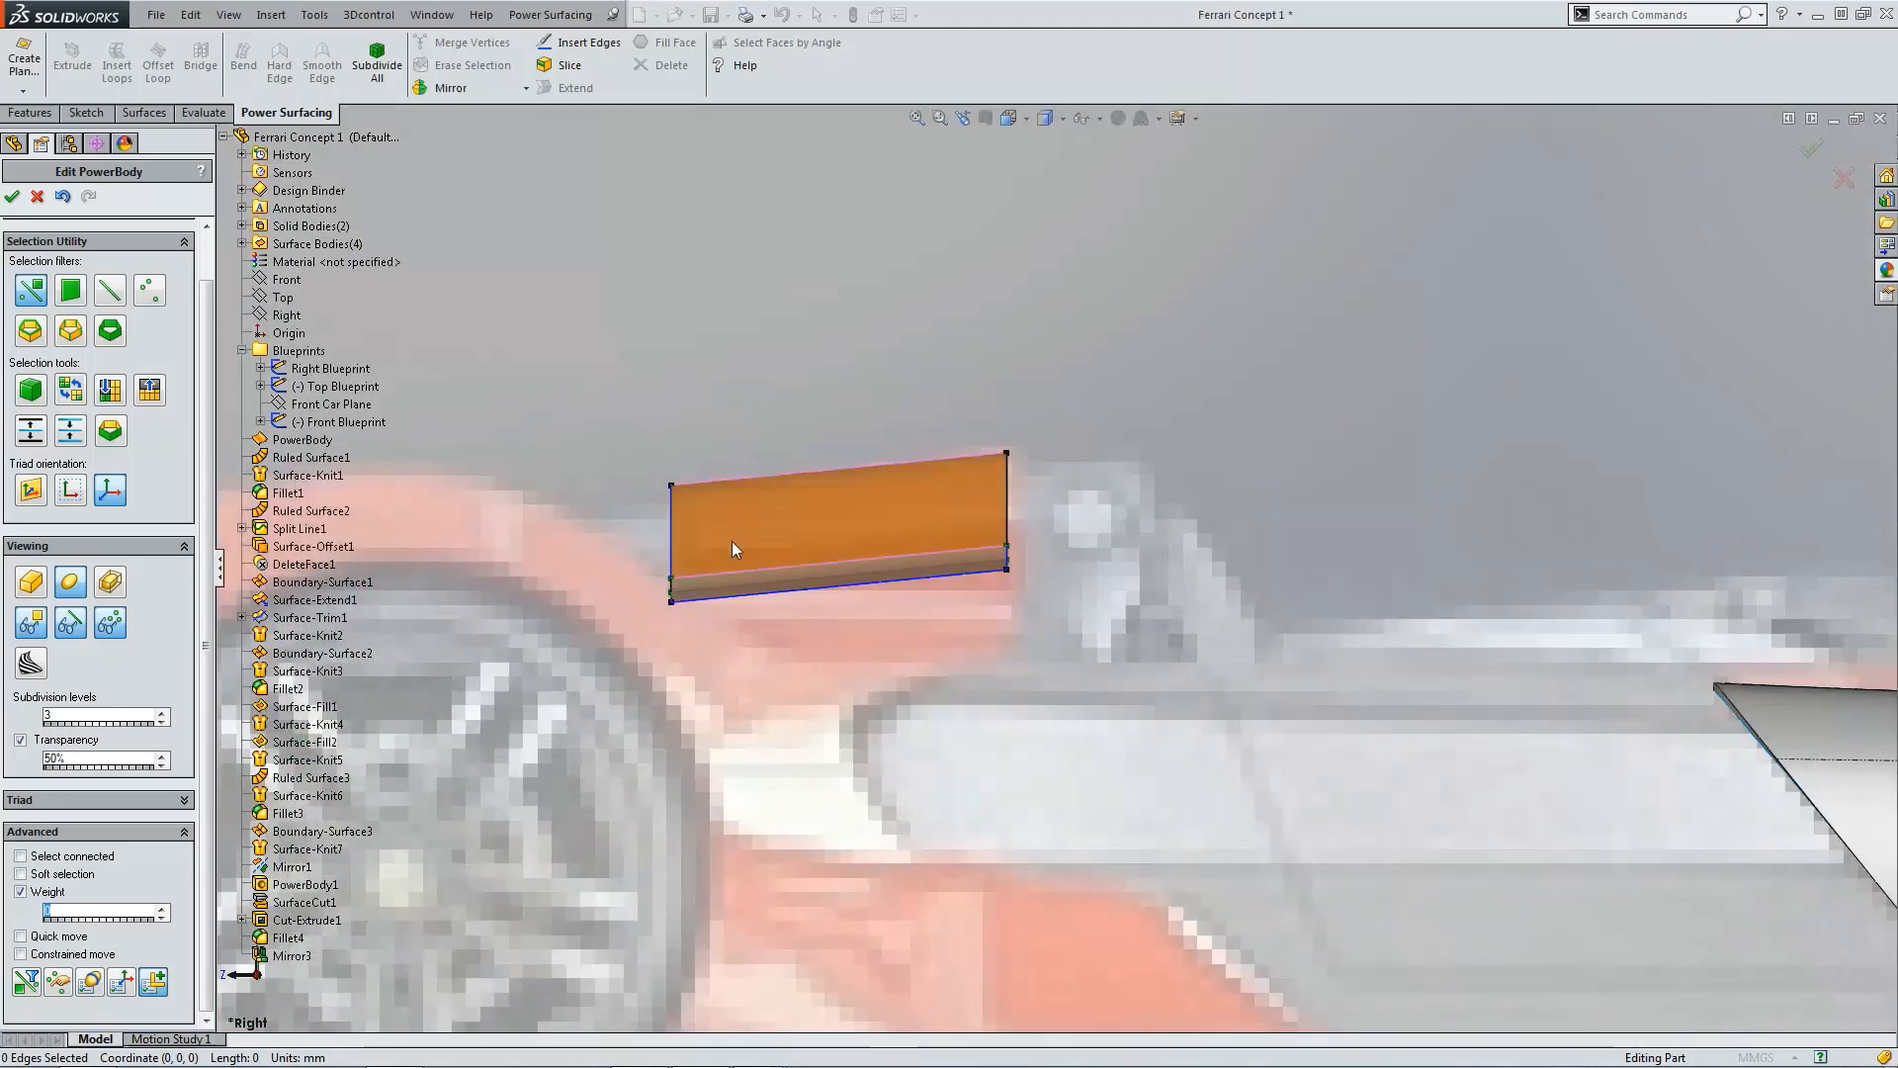
scroll(982, 525, "up", 5)
middle_click_drag(982, 525, 1015, 525)
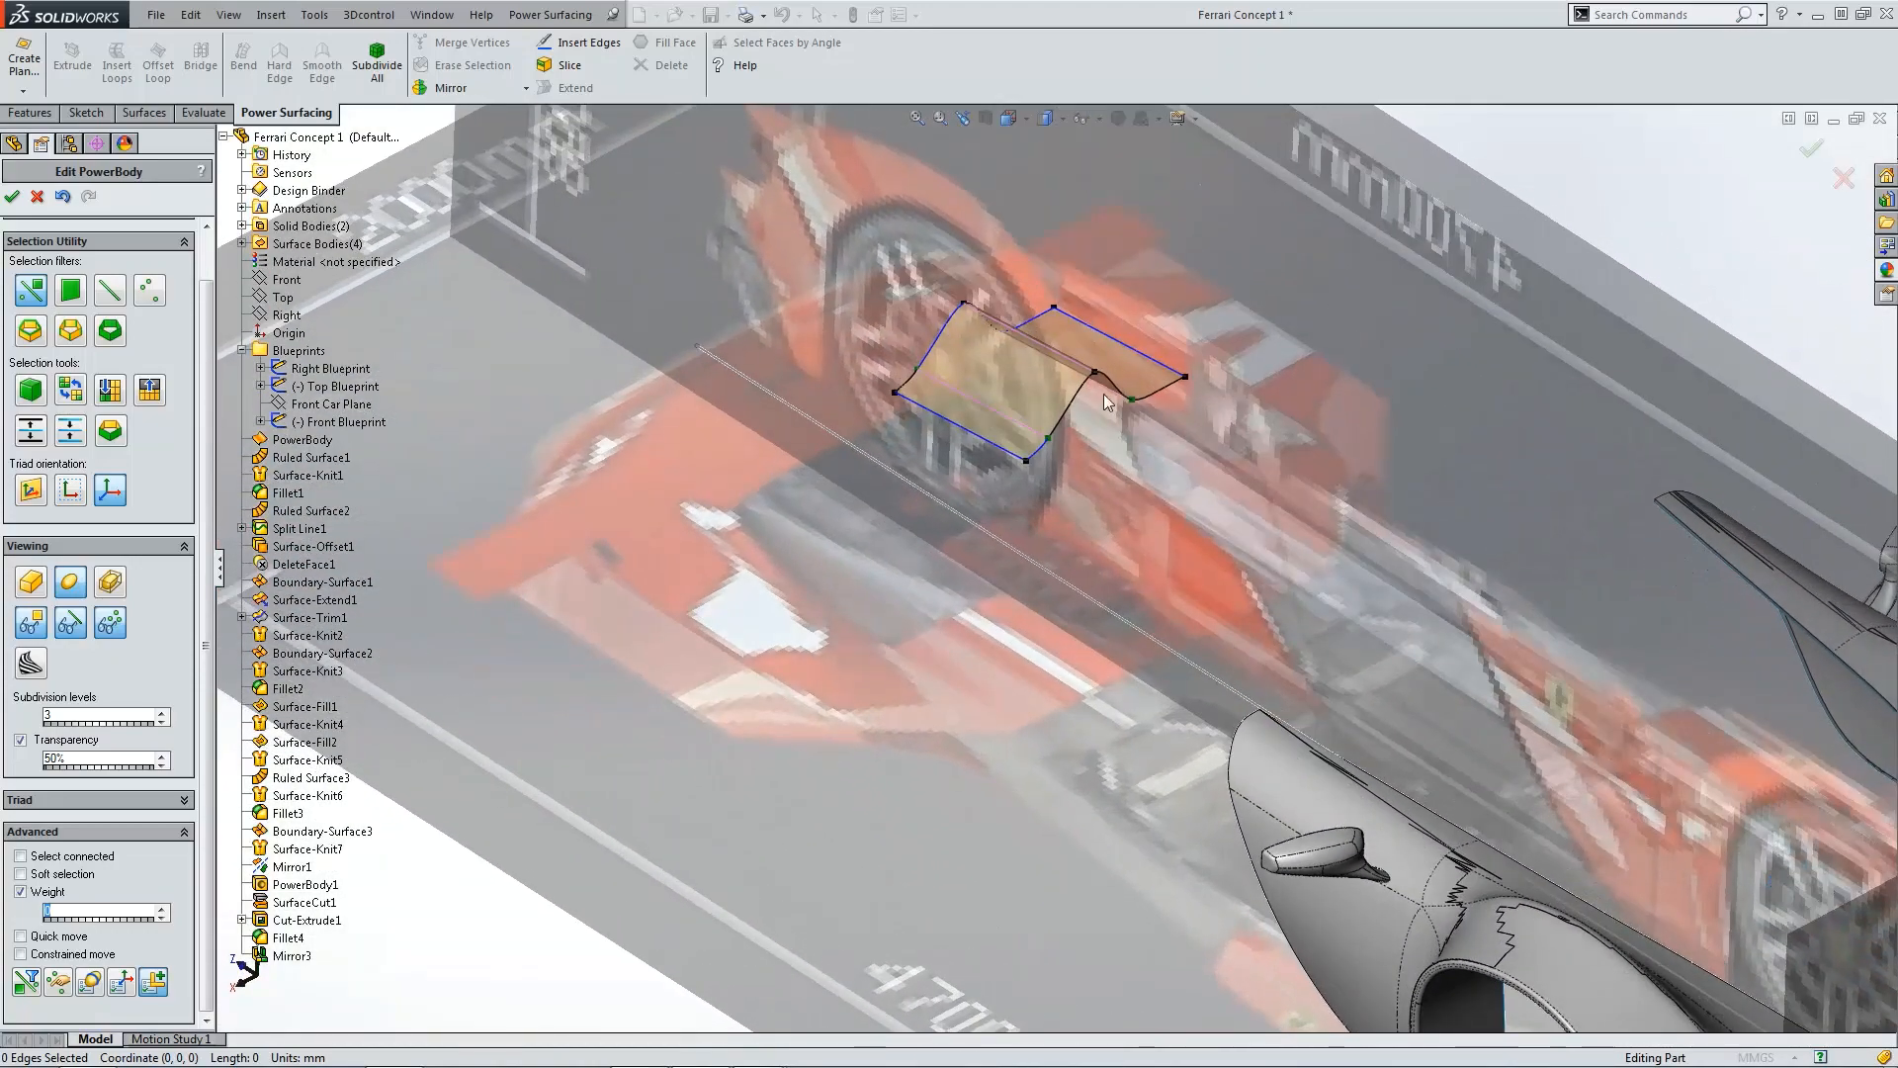
middle_click_drag(1107, 400, 1171, 483)
key("ctrl+1")
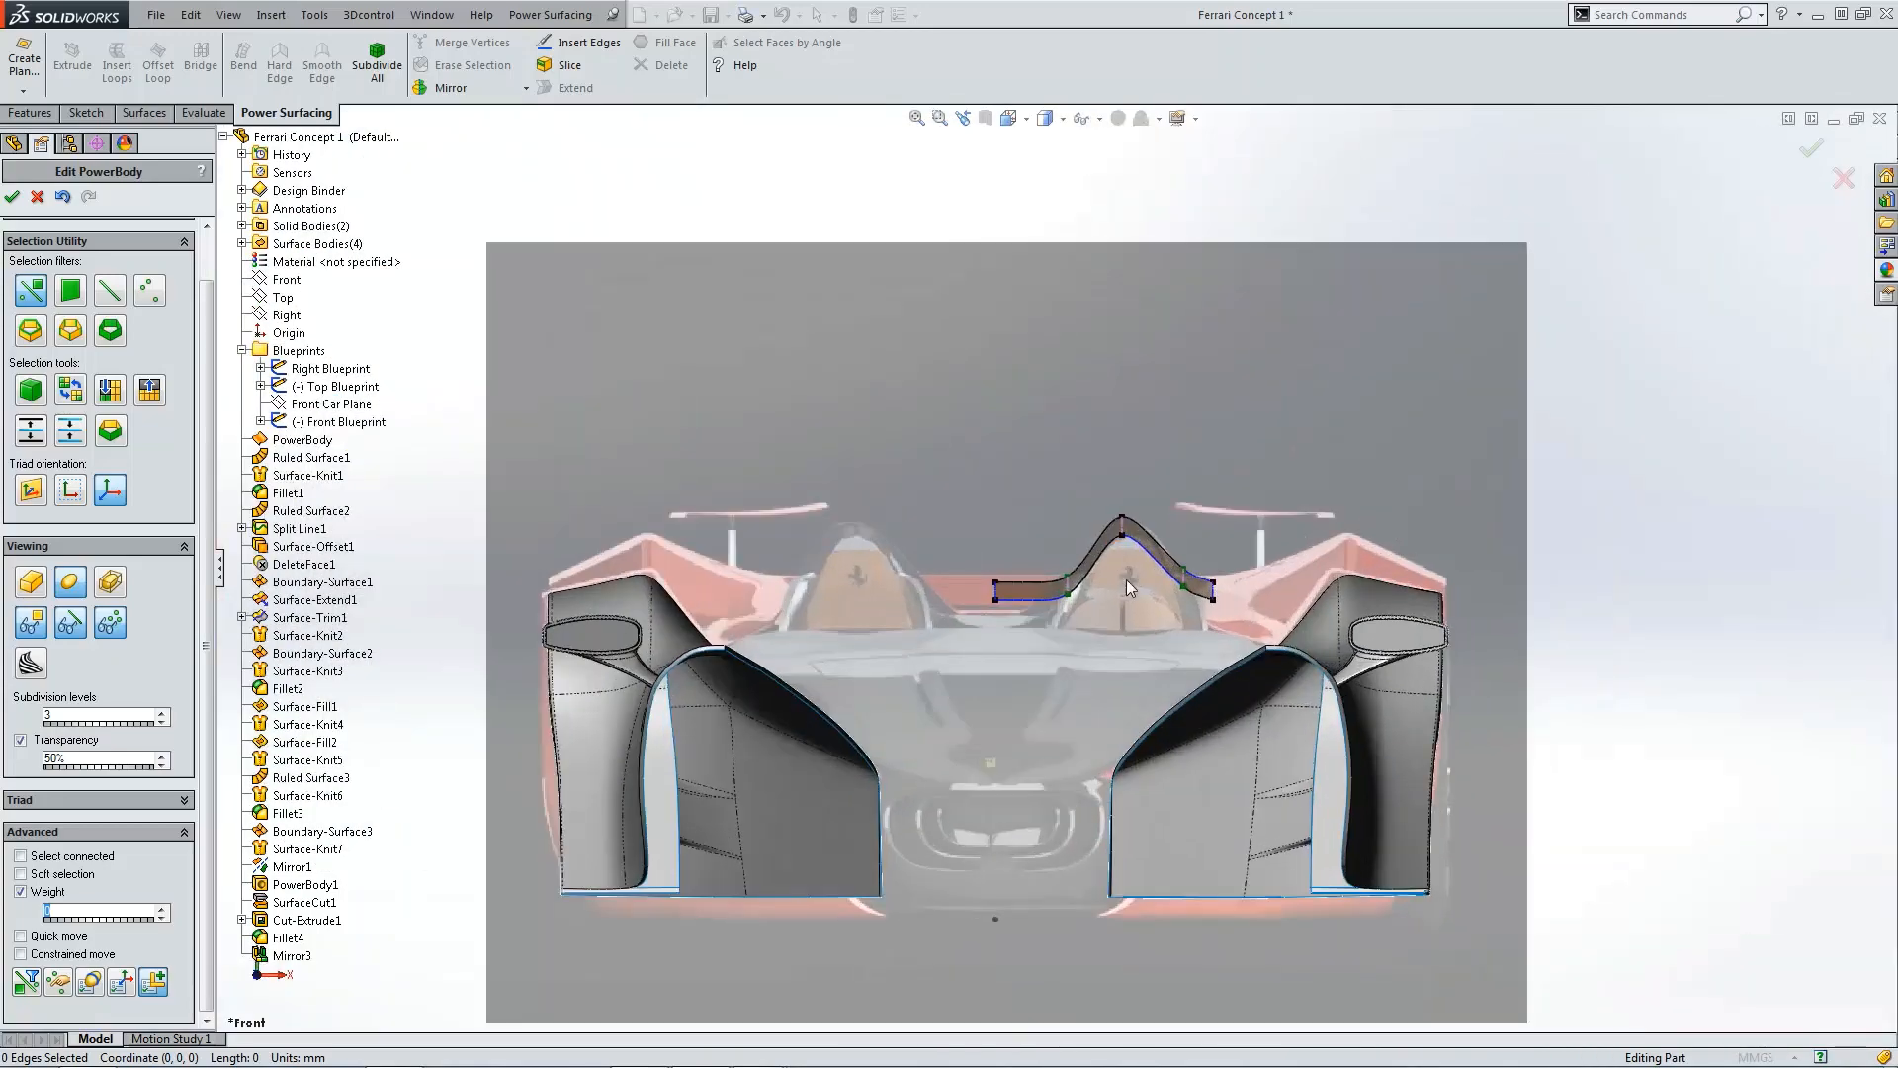
scroll(1143, 554, "down", 6)
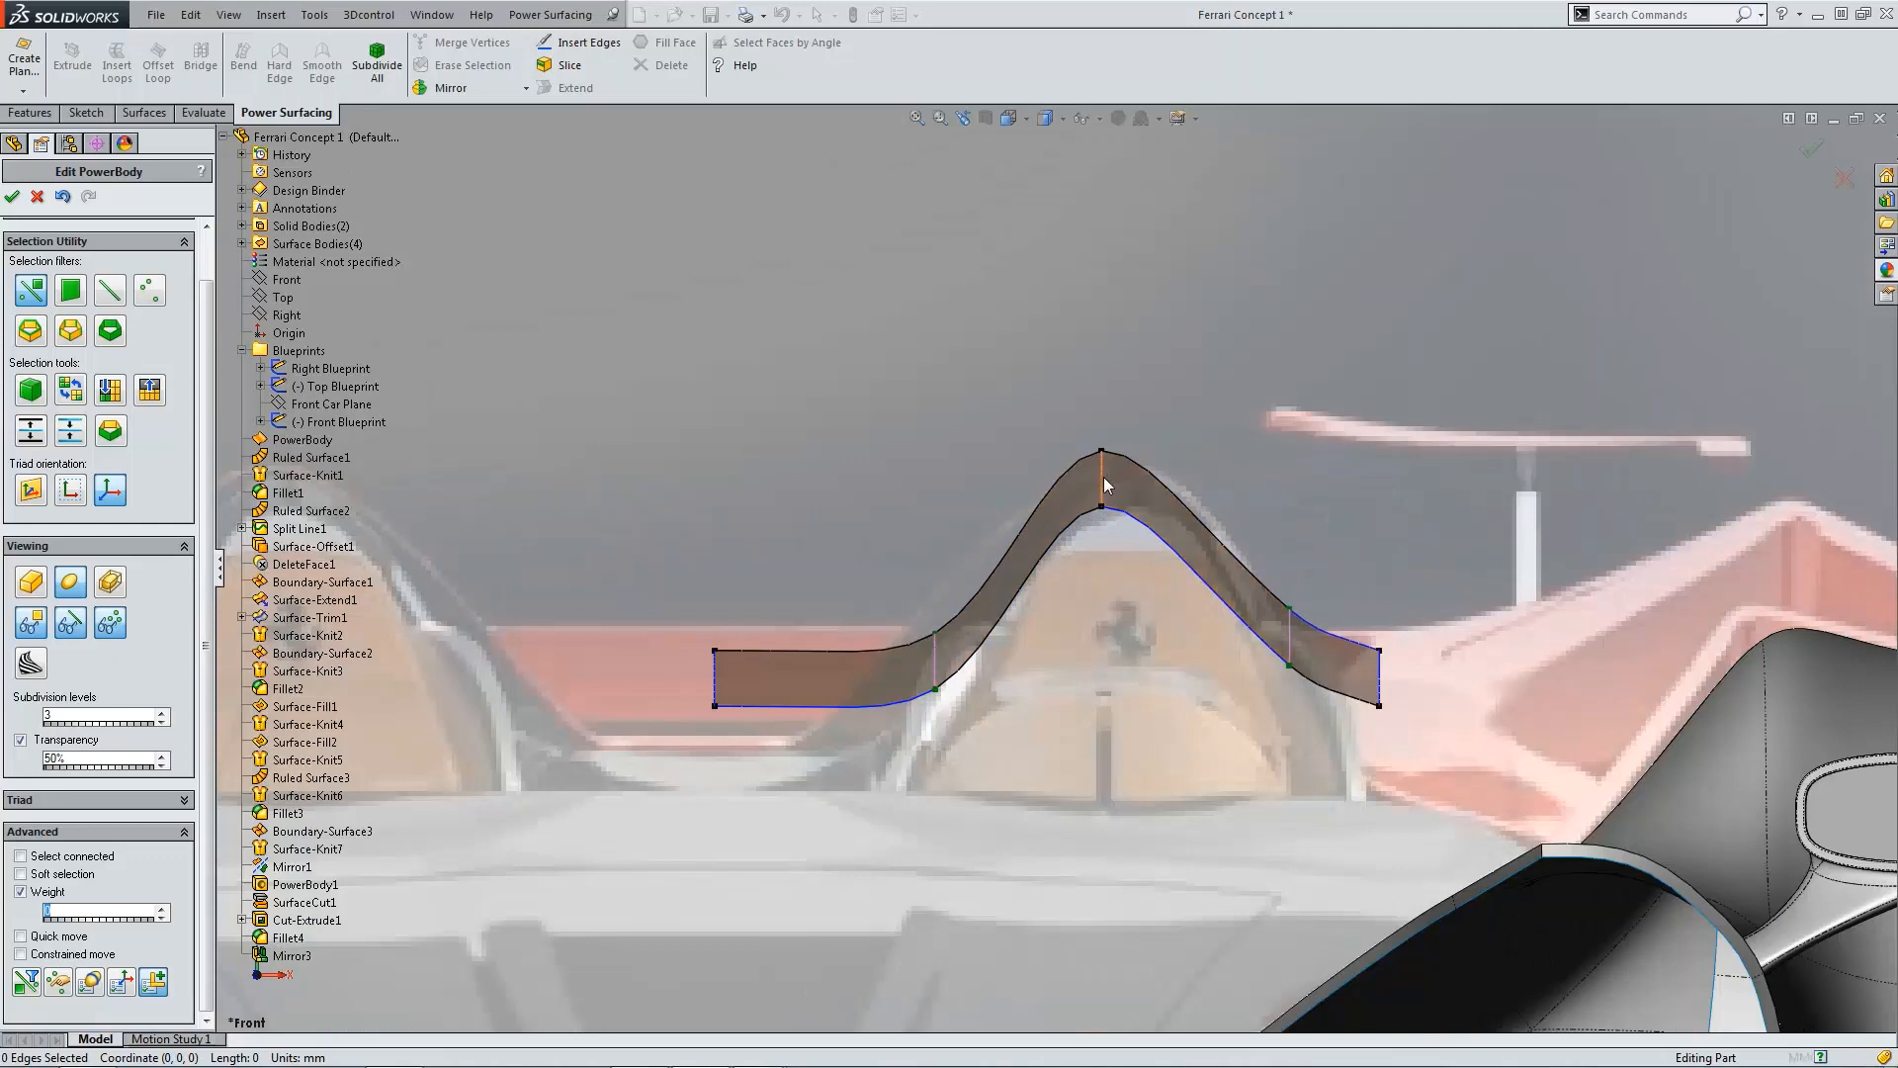
Step: Move the crest edge of the body slightly to the right
left_click(1103, 476)
left_click_drag(1150, 394, 1168, 394)
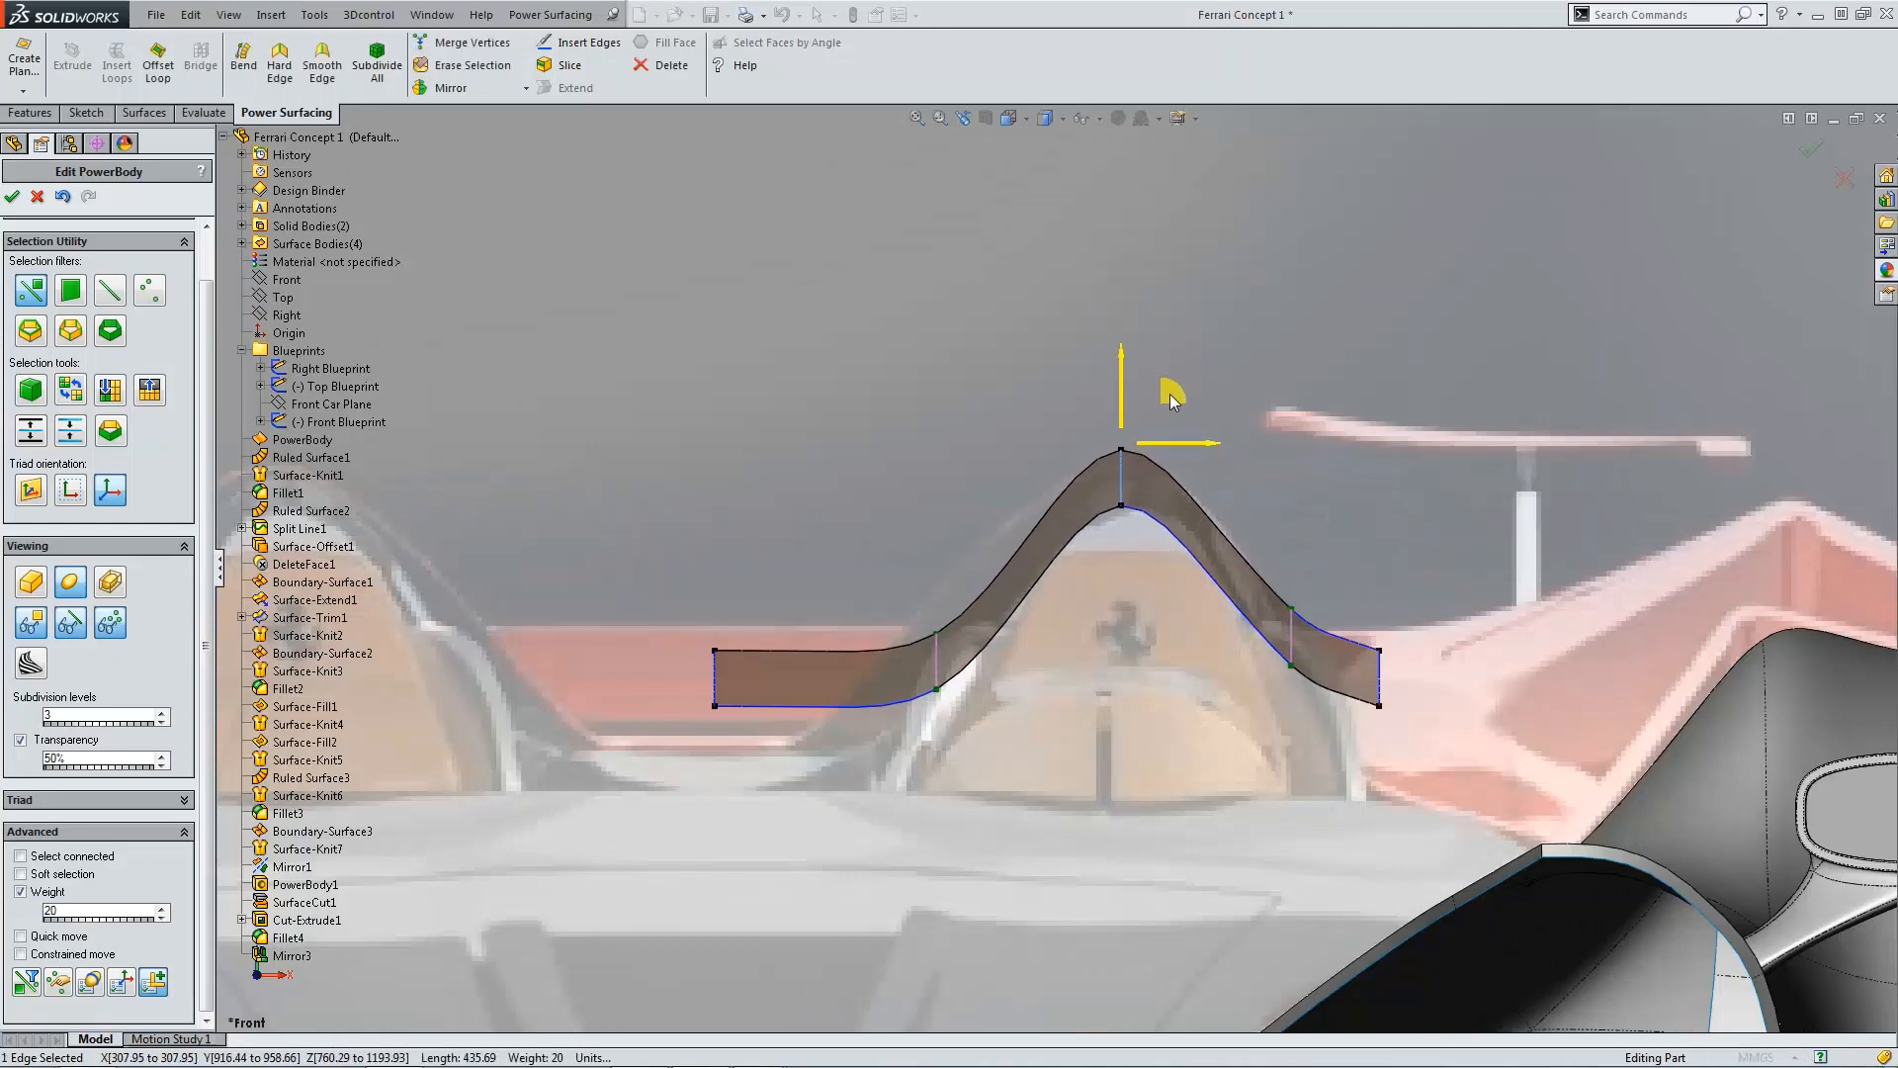
left_click(1034, 549)
left_click(1034, 552)
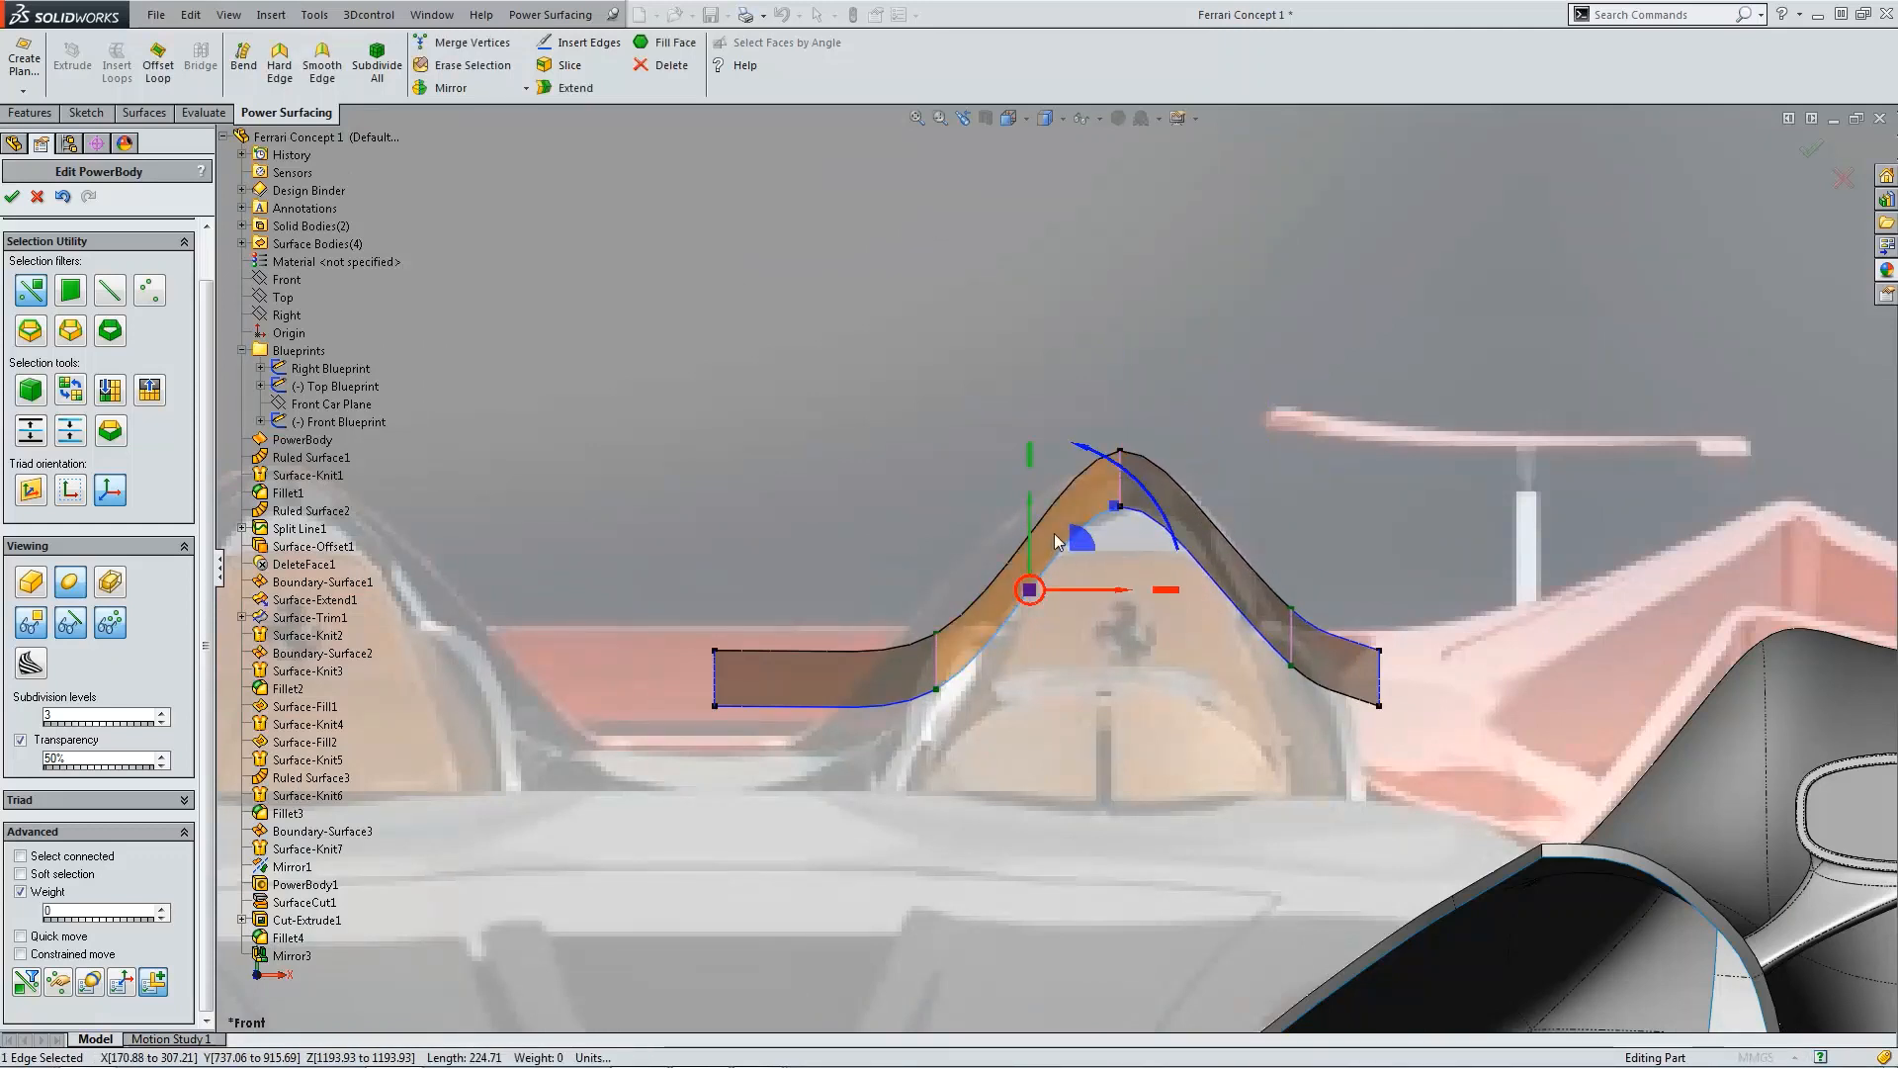
left_click_drag(1116, 570, 1163, 568)
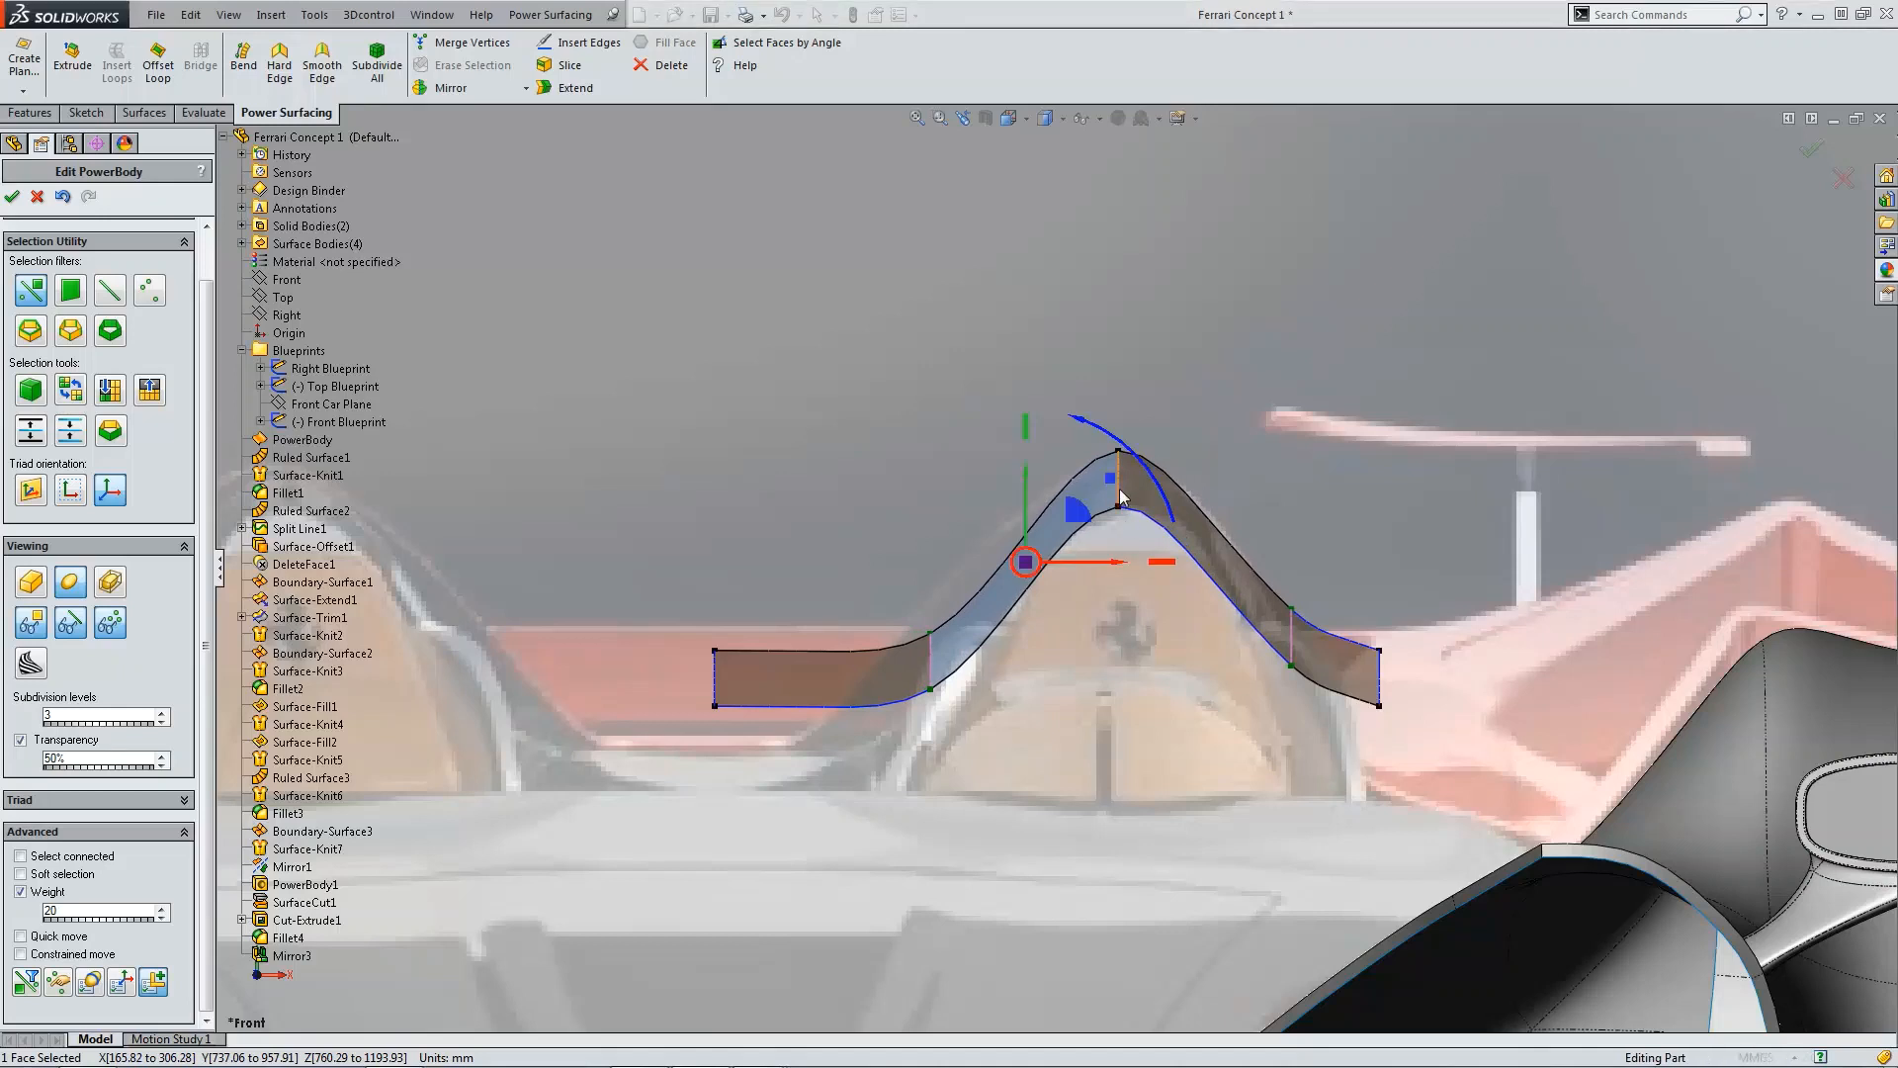
left_click(1119, 488)
left_click(1208, 465)
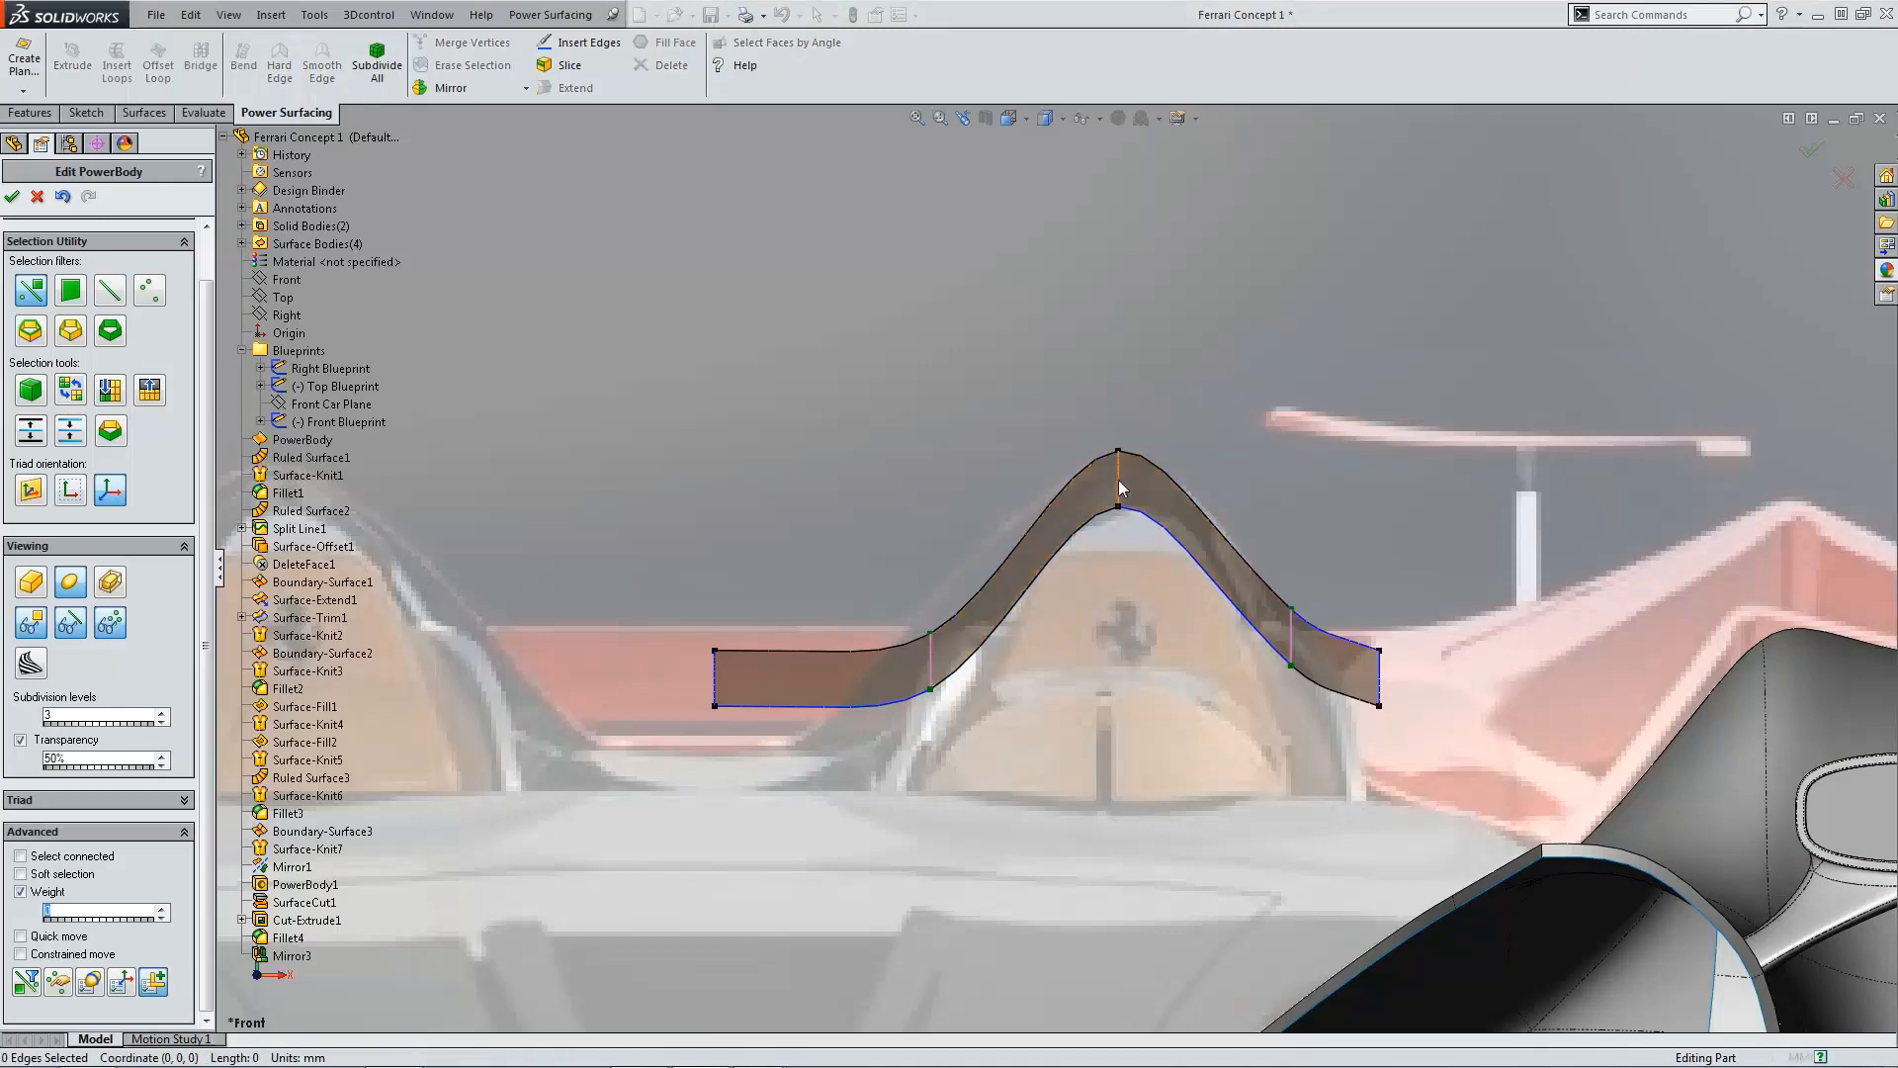
Step: Set the crest edge's weight to 10
left_click(1119, 451)
type("10")
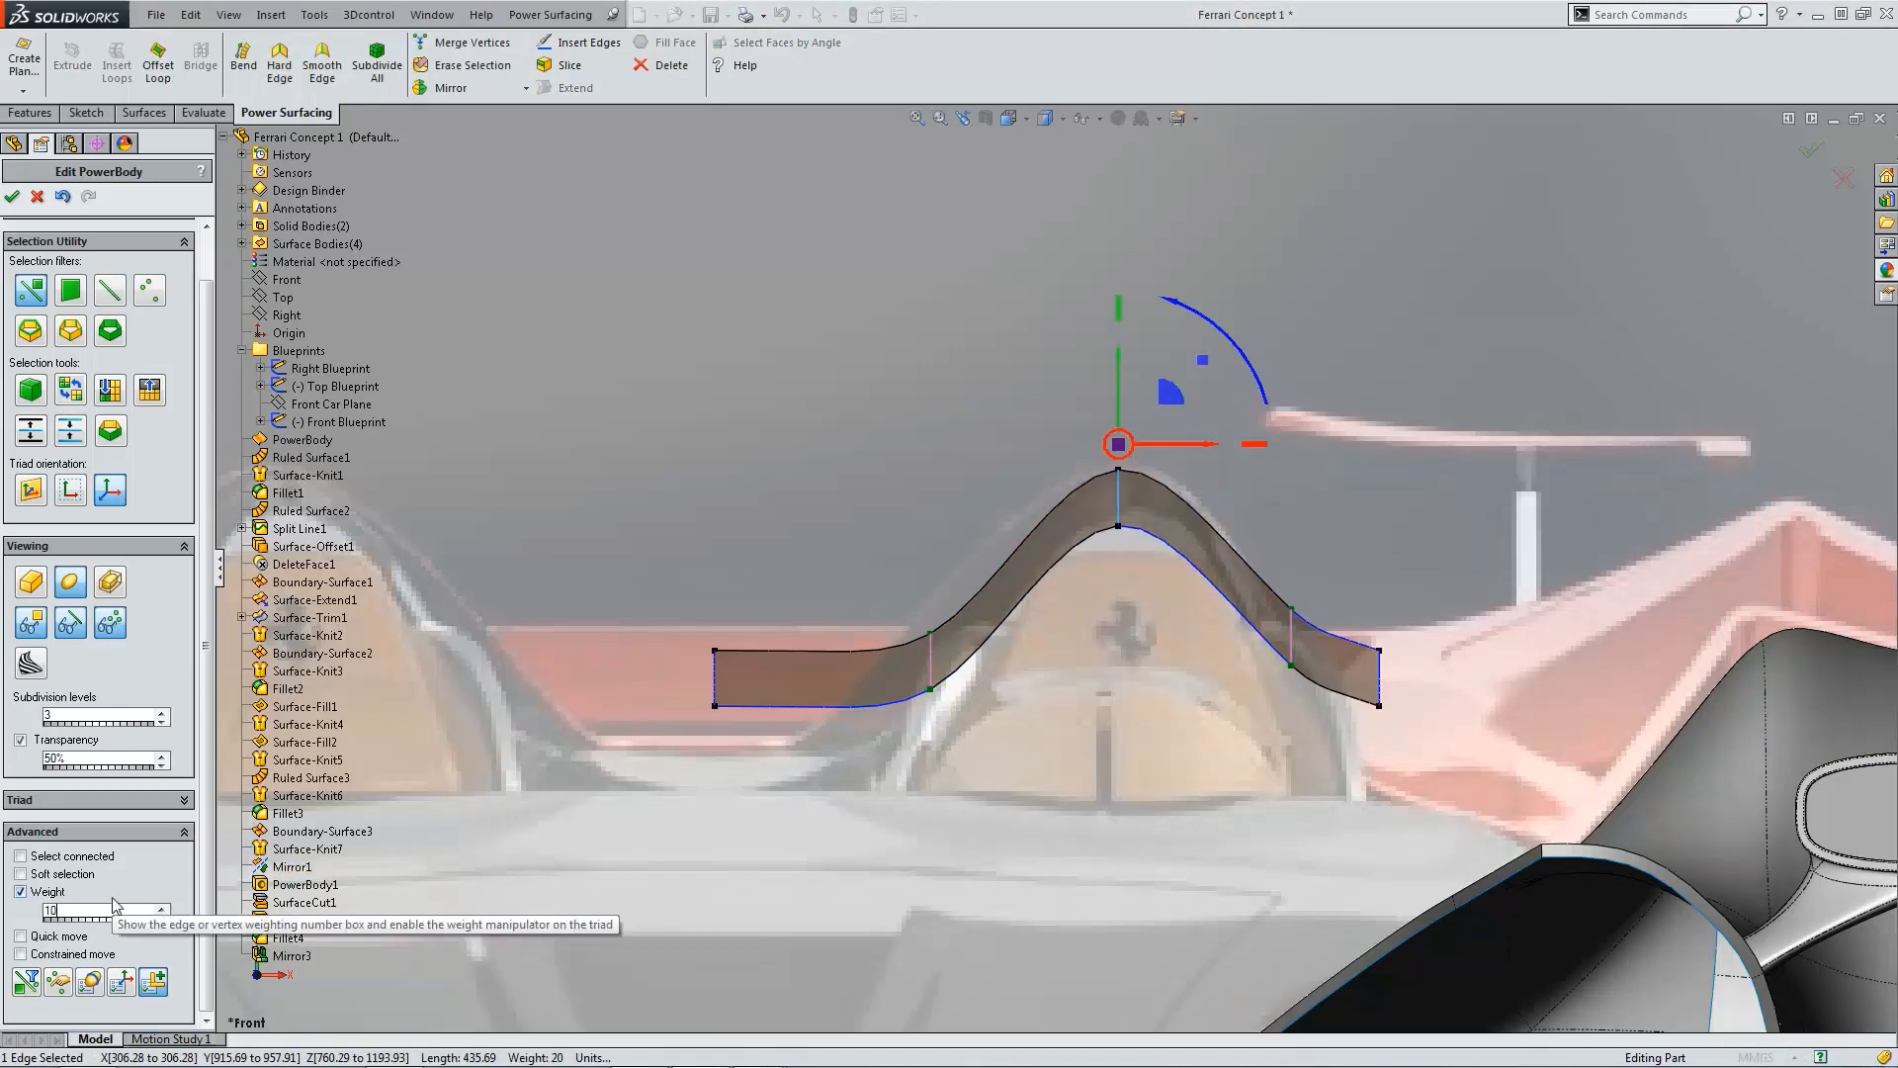
left_click(1397, 482)
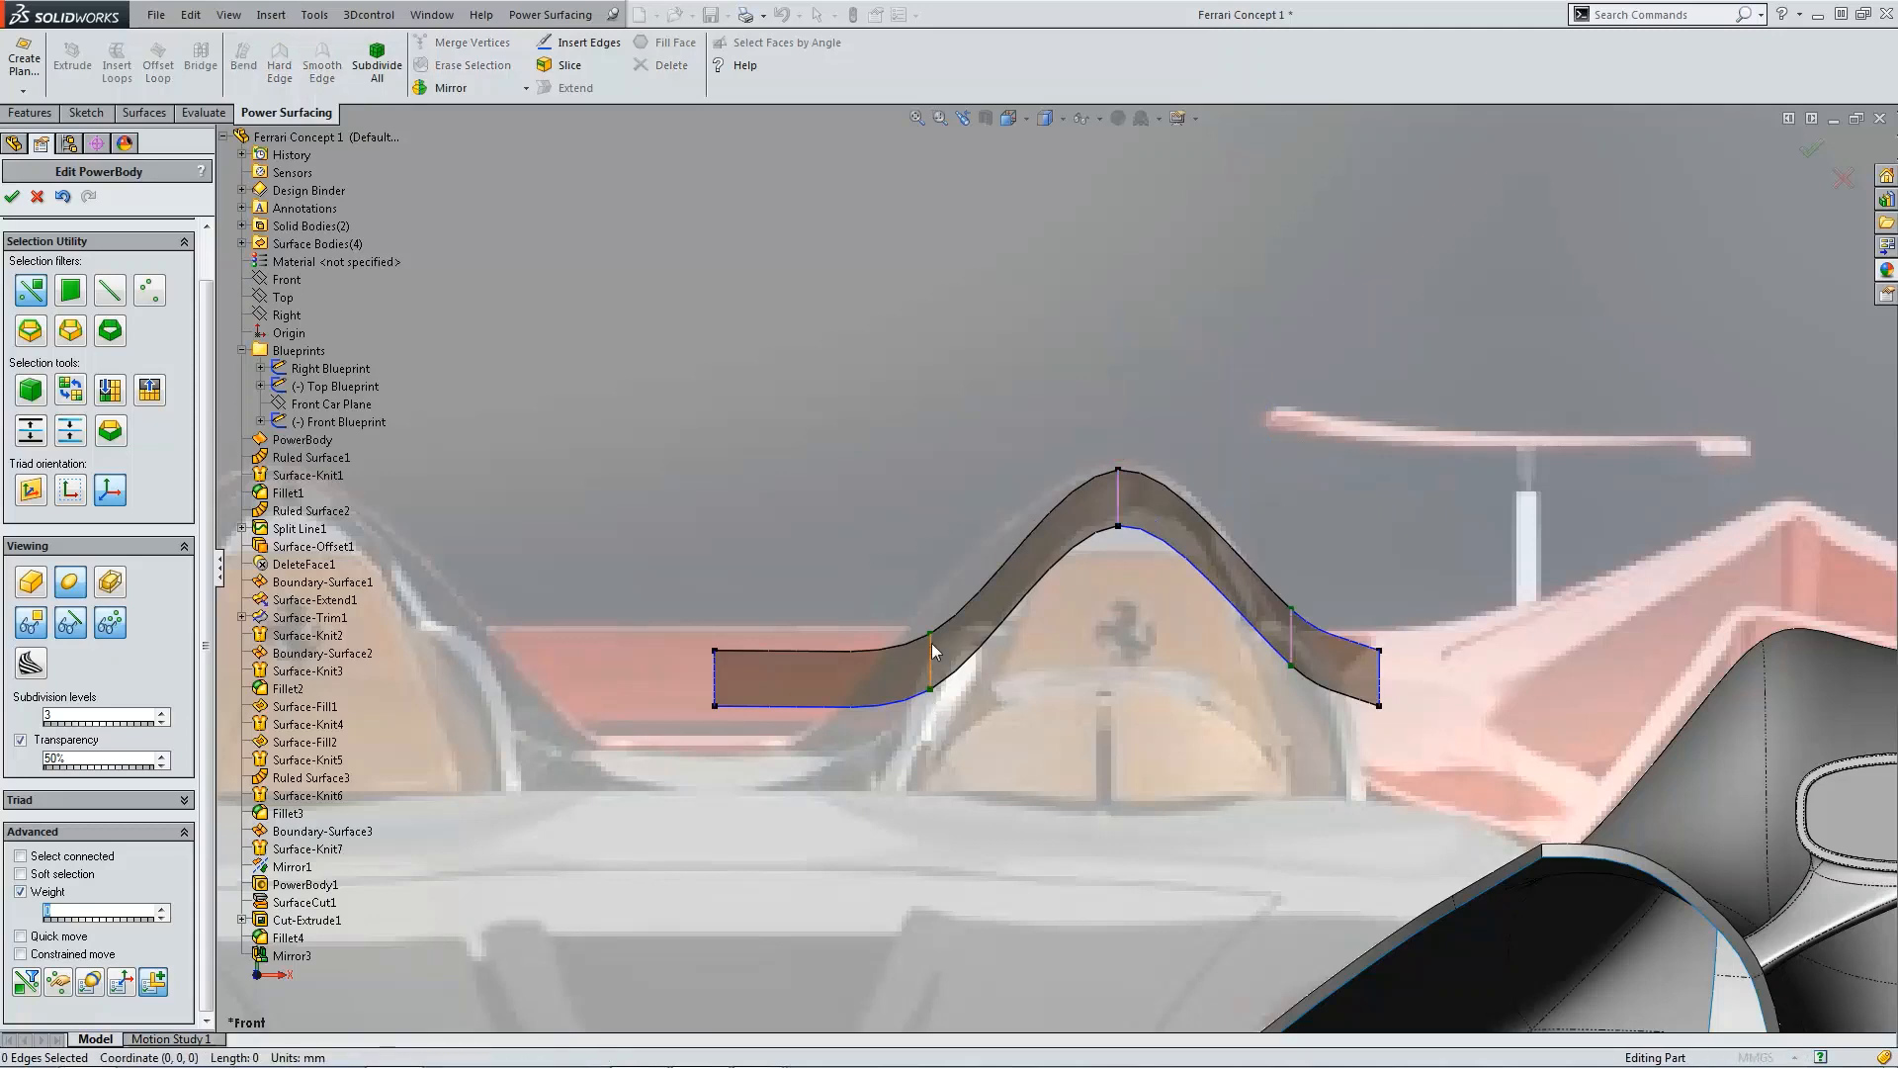
Step: Move the edge on the body's right slope slightly outward
left_click(1292, 638)
left_click_drag(1358, 607, 1368, 620)
Step: Set the crest edge's weight to 5
left_click(1119, 494)
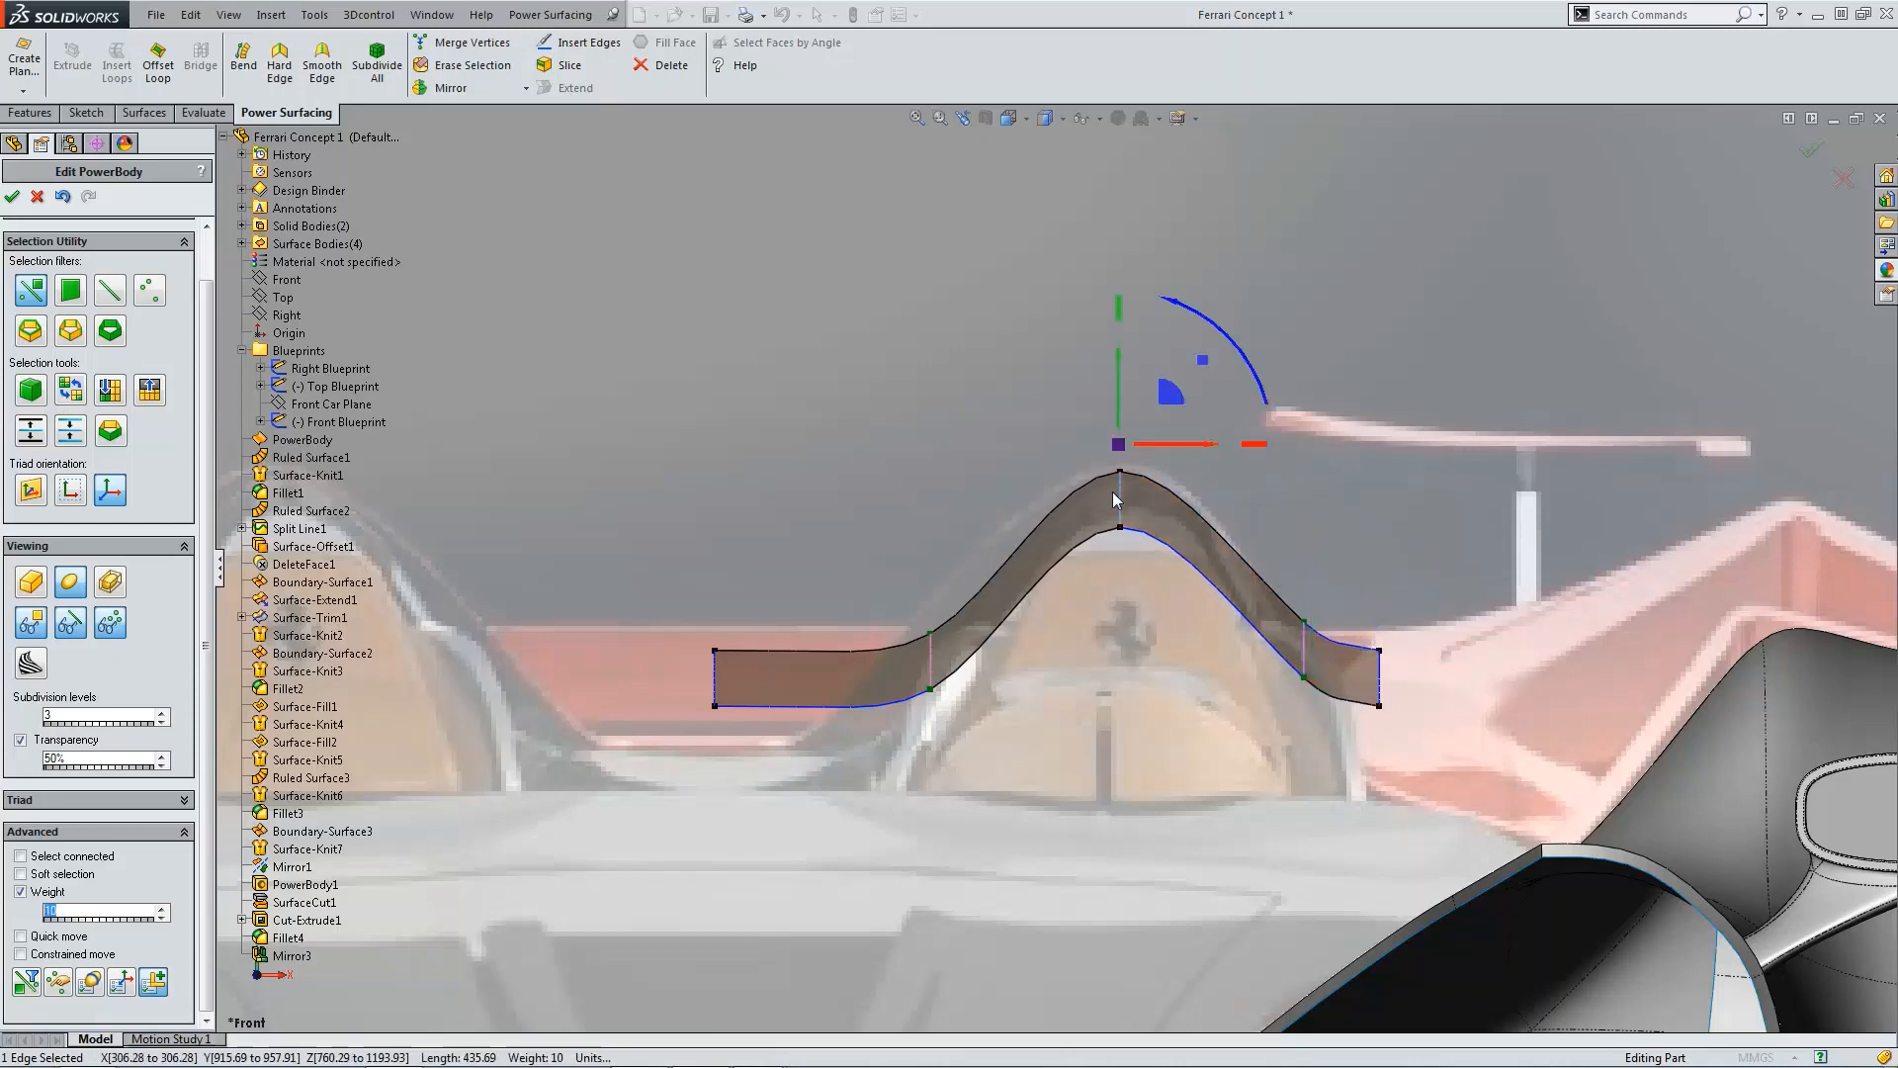
left_click_drag(1169, 390, 1167, 389)
left_click(1086, 431)
left_click(1131, 497)
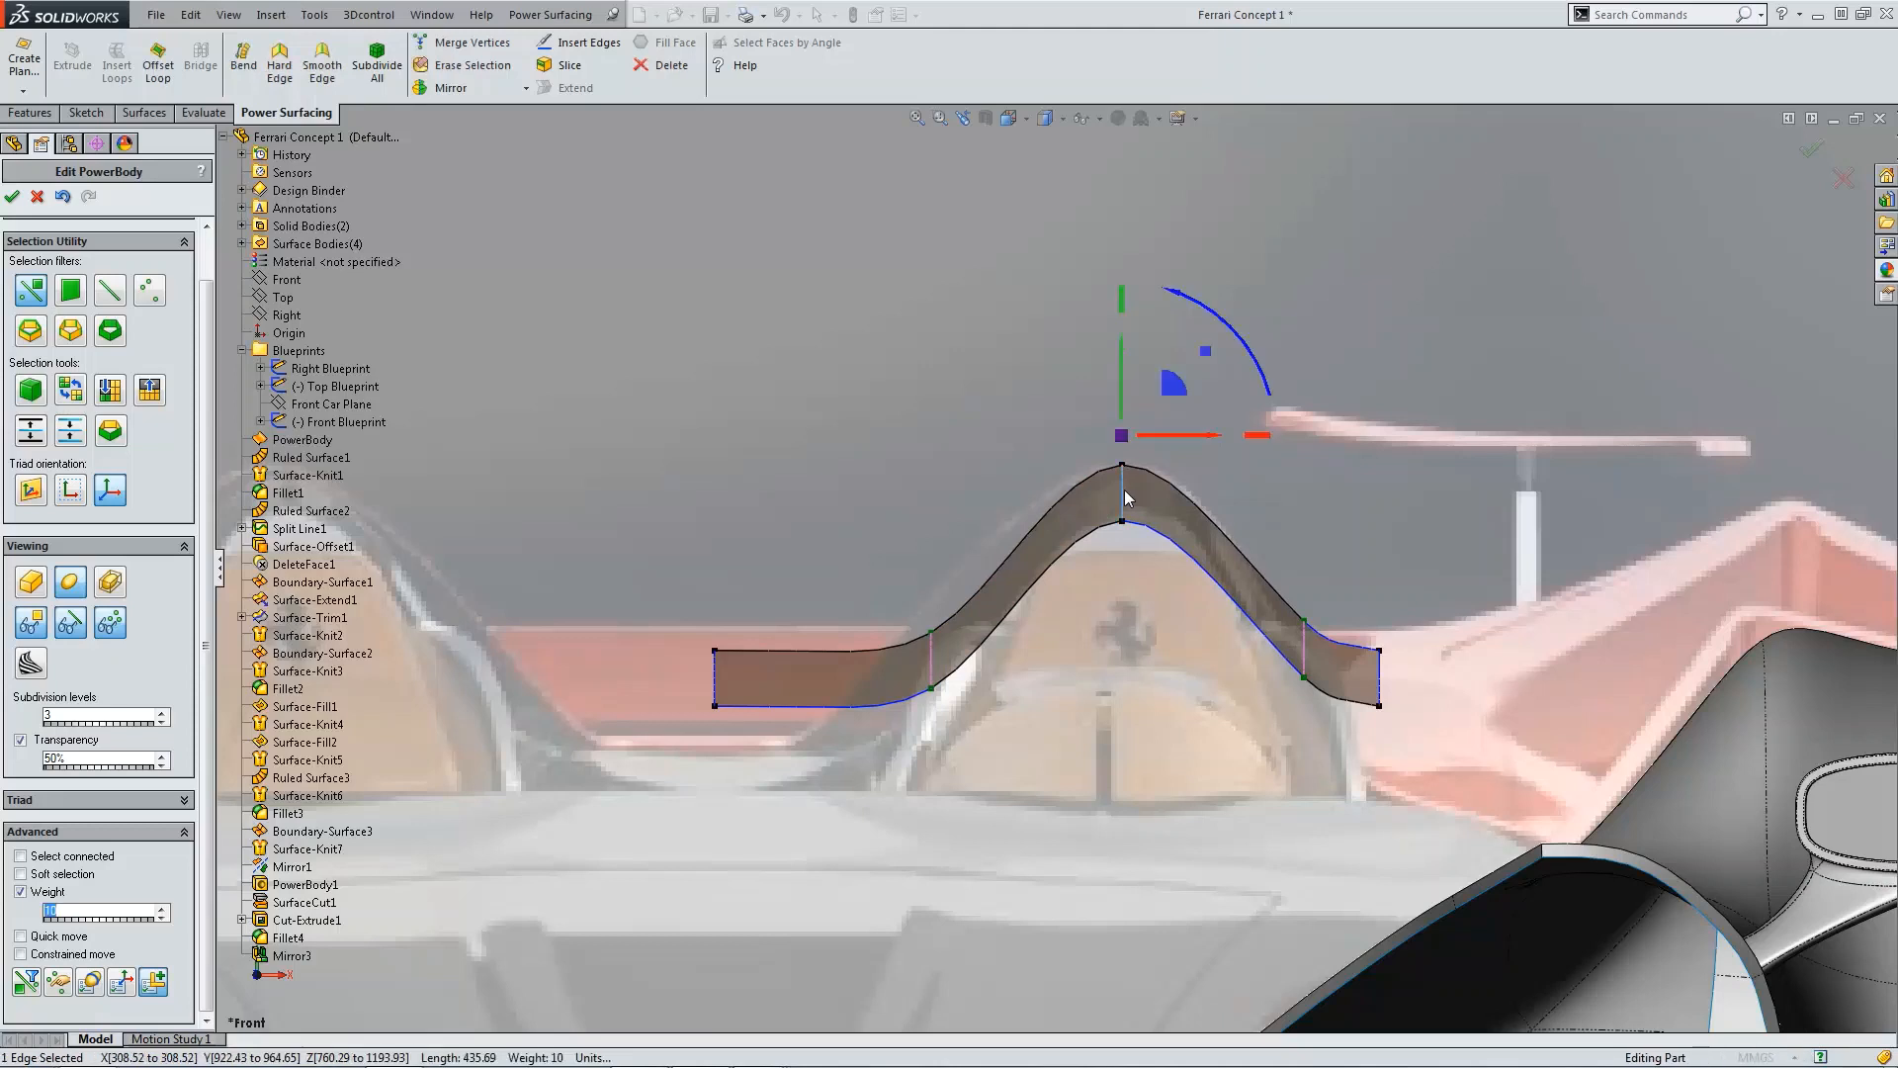
key("Return")
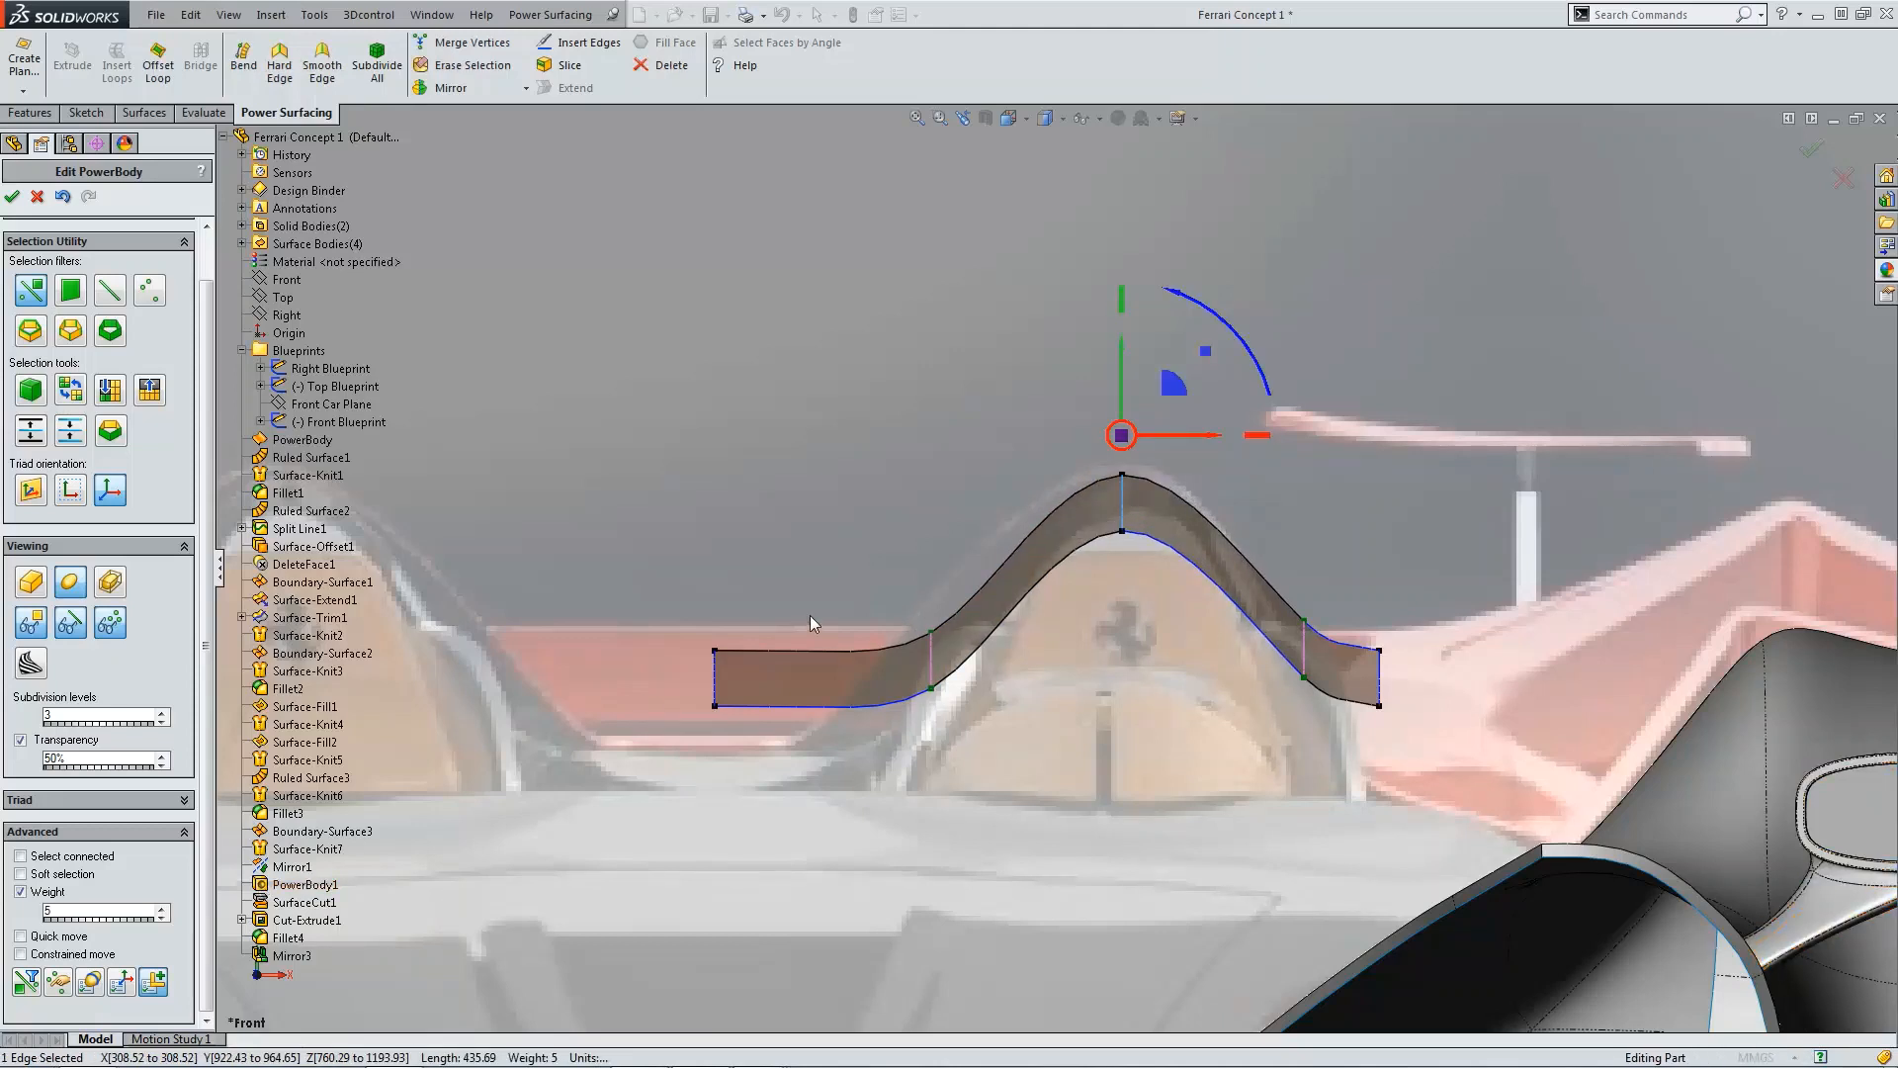
Step: Set the weights of the edges on both slopes of the body to 10
left_click(932, 660)
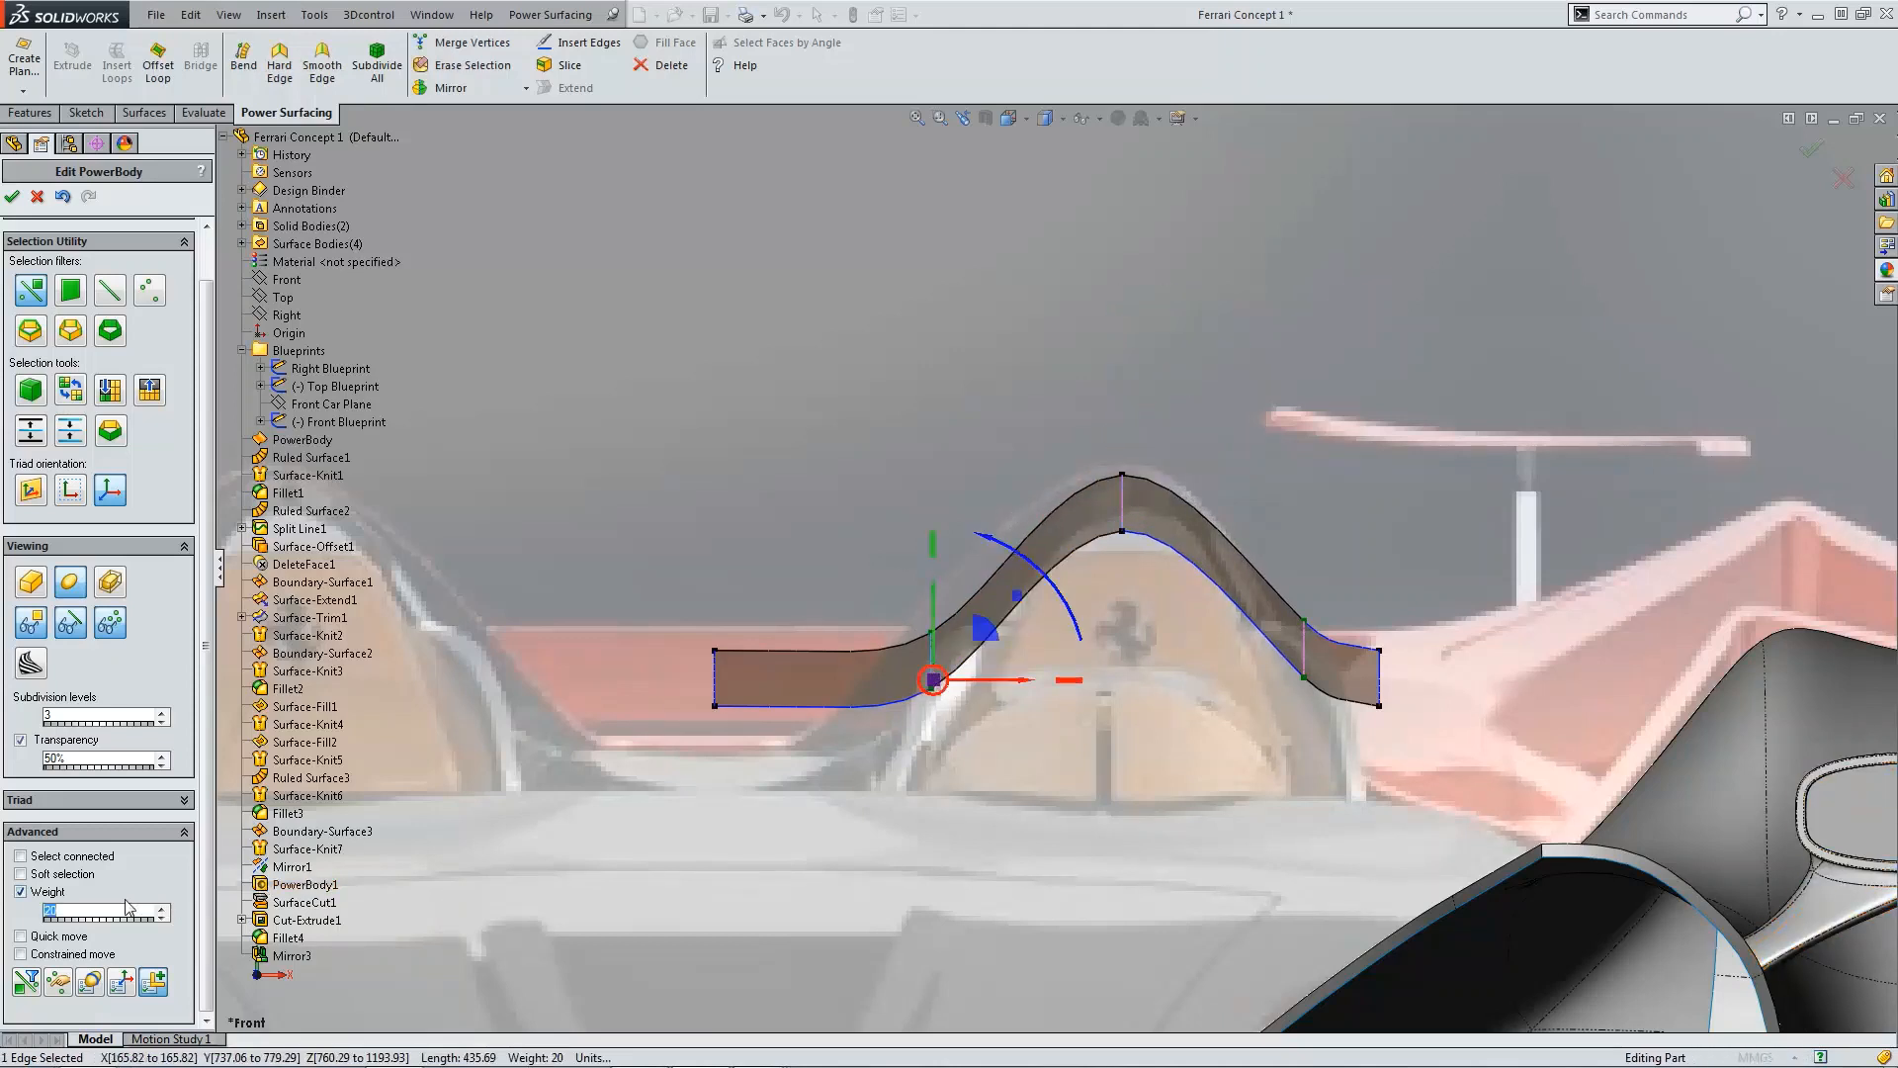
type("10")
key("Return")
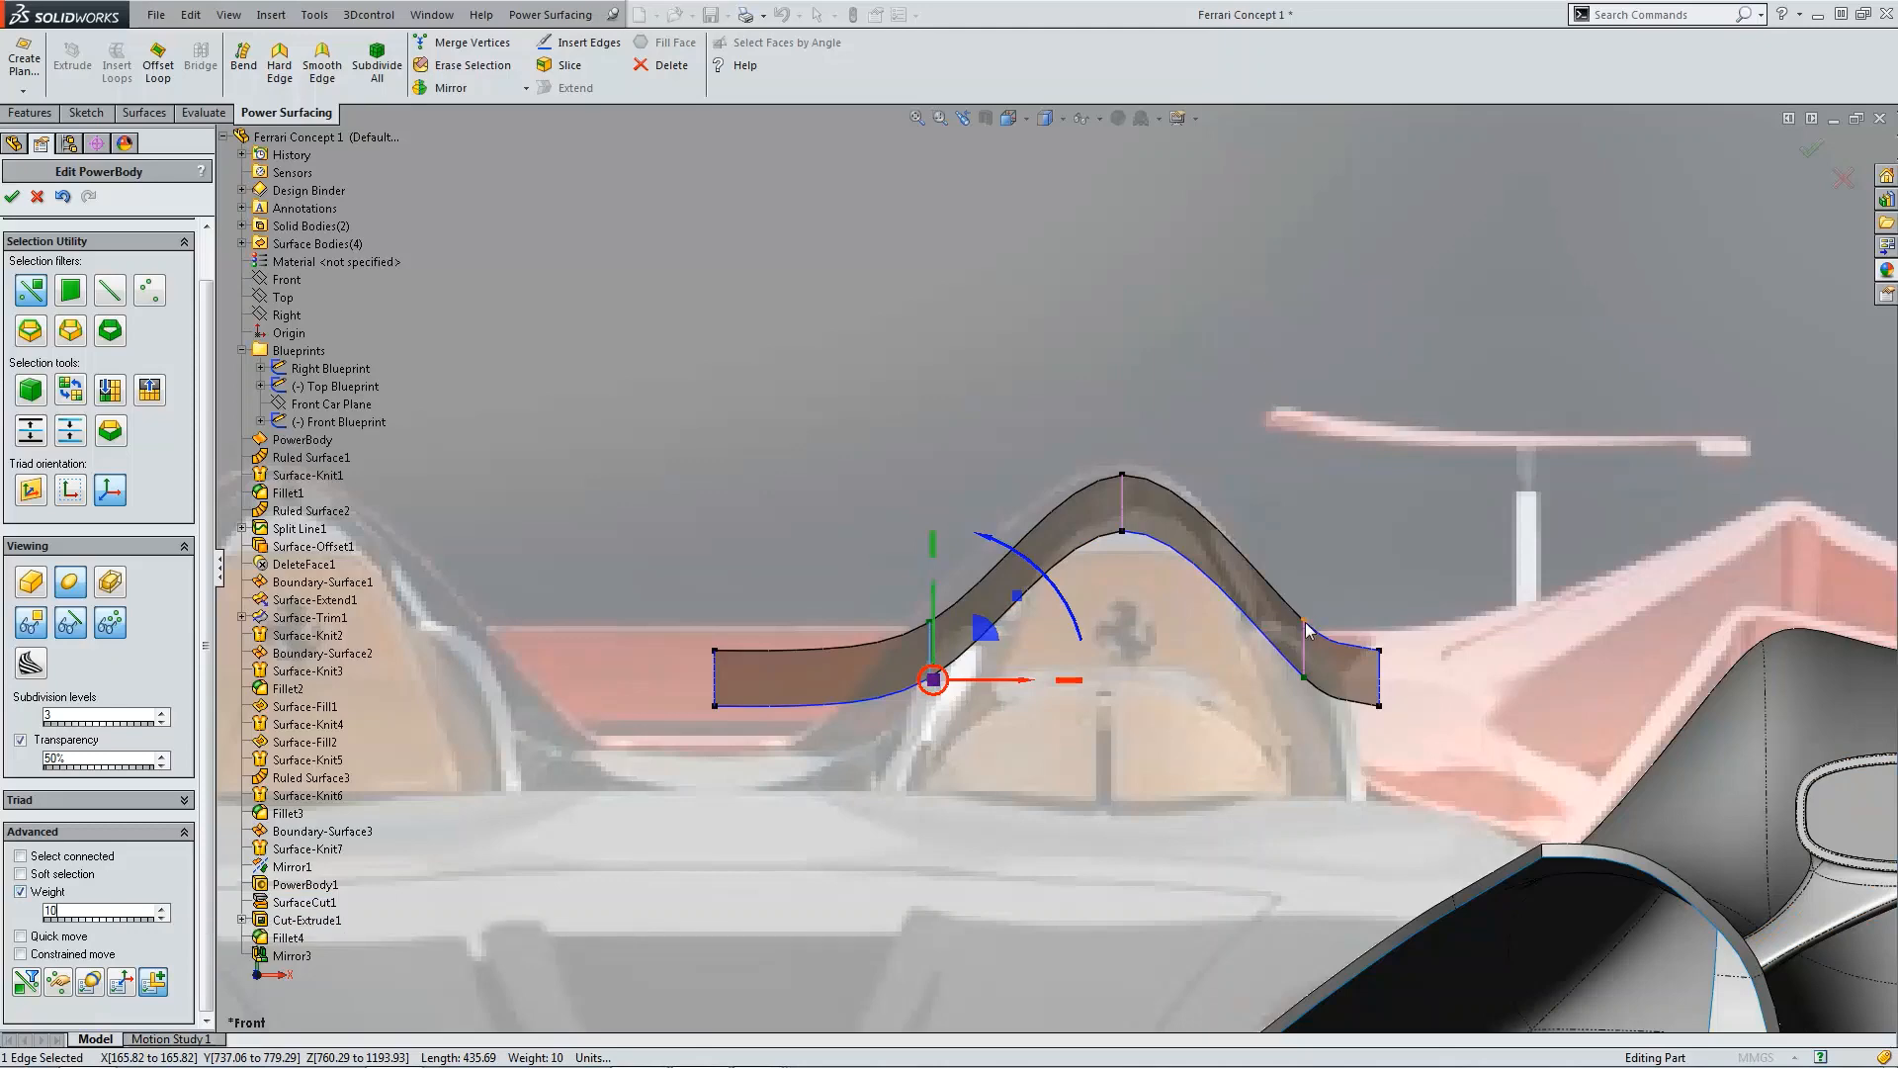
left_click(1306, 629)
type("10")
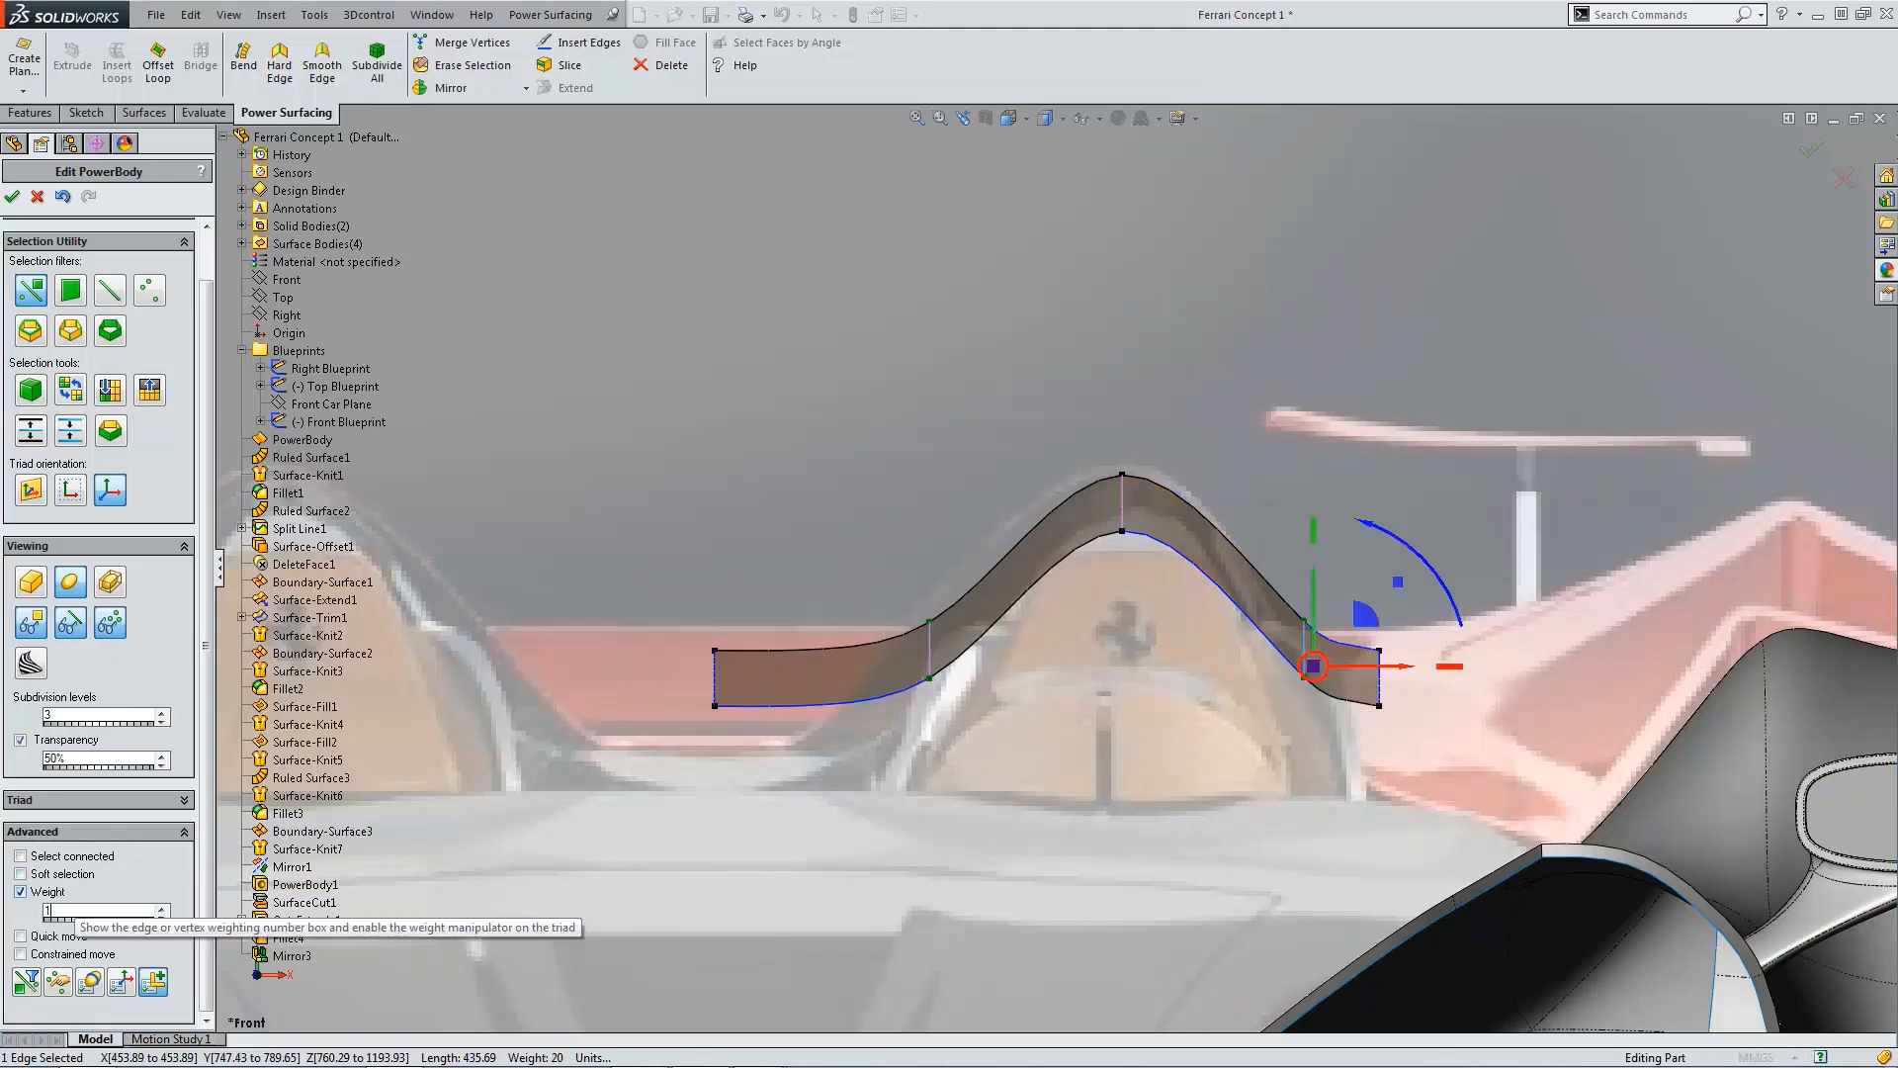
key("Return")
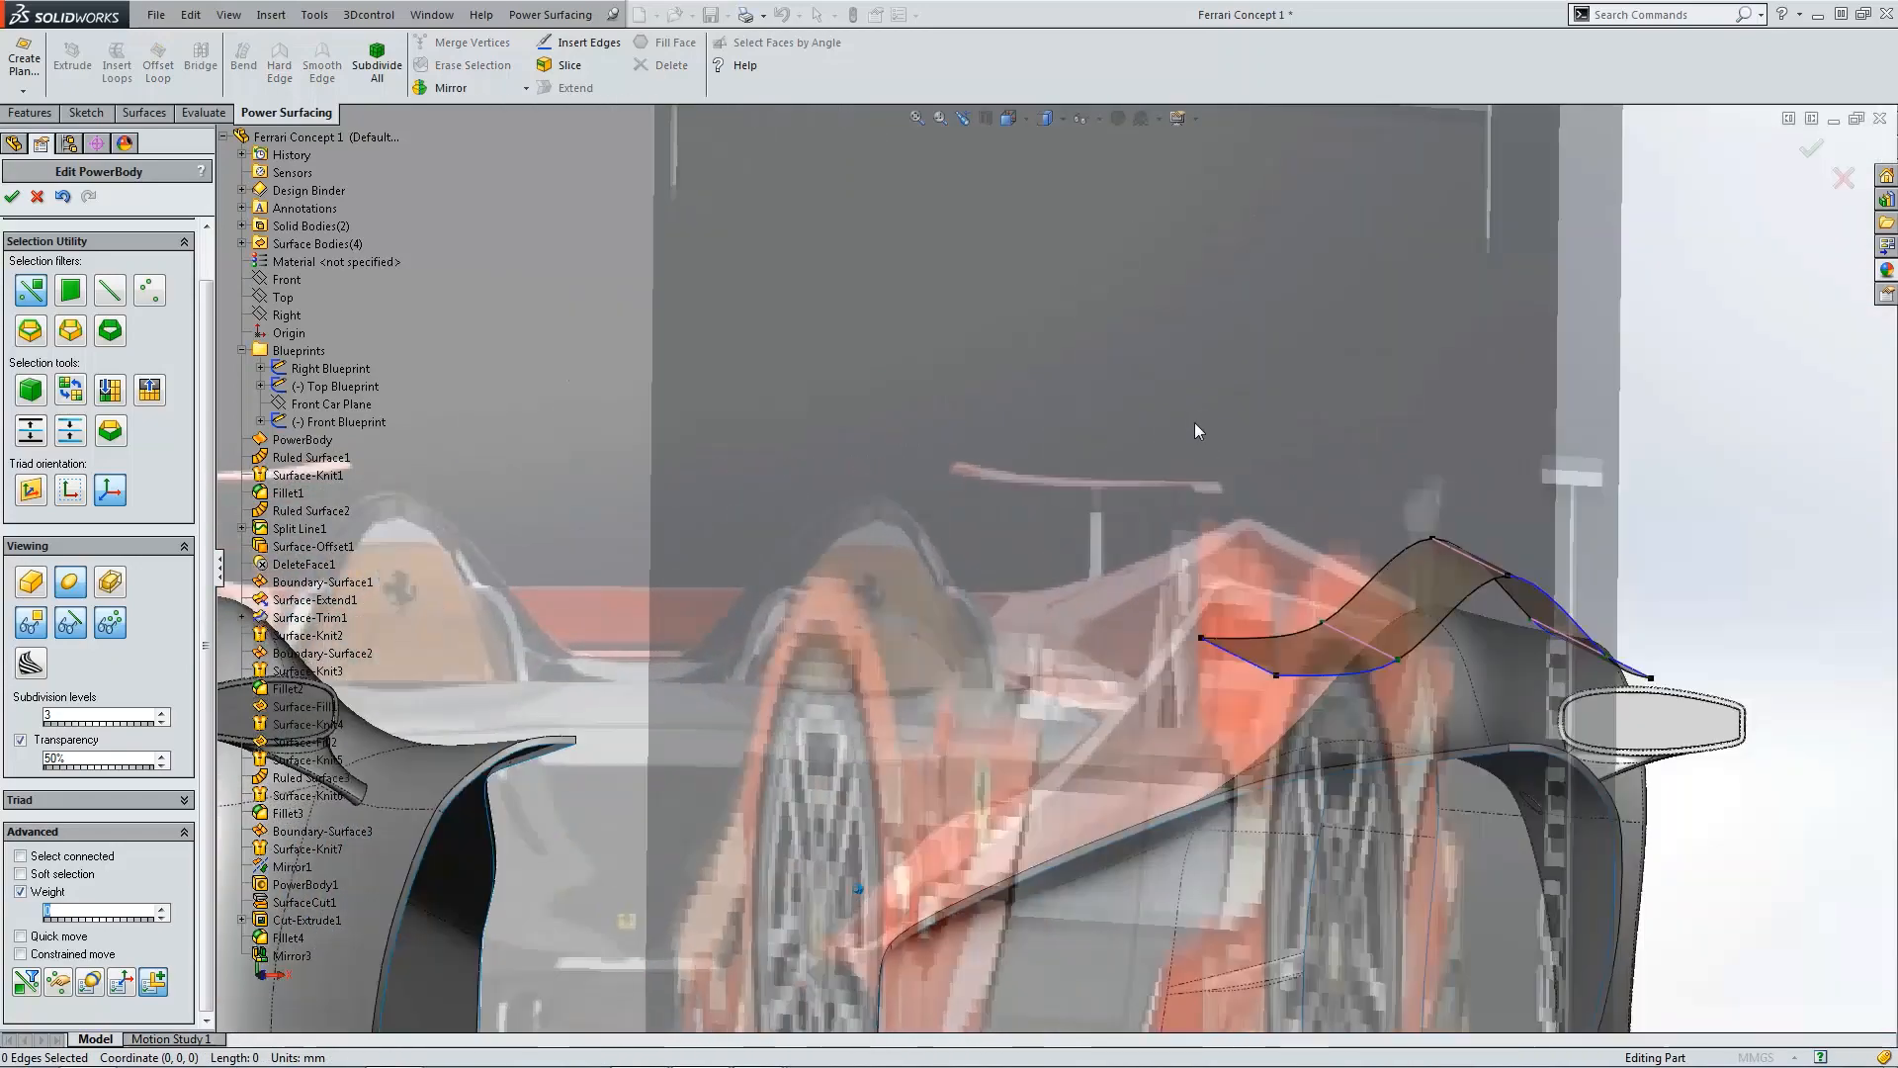
Step: Examine the body's control cage and smooth shape from rotated, front and top views
middle_click_drag(1194, 423, 1095, 821)
scroll(1220, 518, "up", 5)
scroll(1107, 728, "down", 2)
left_click(33, 590)
key("ctrl+1")
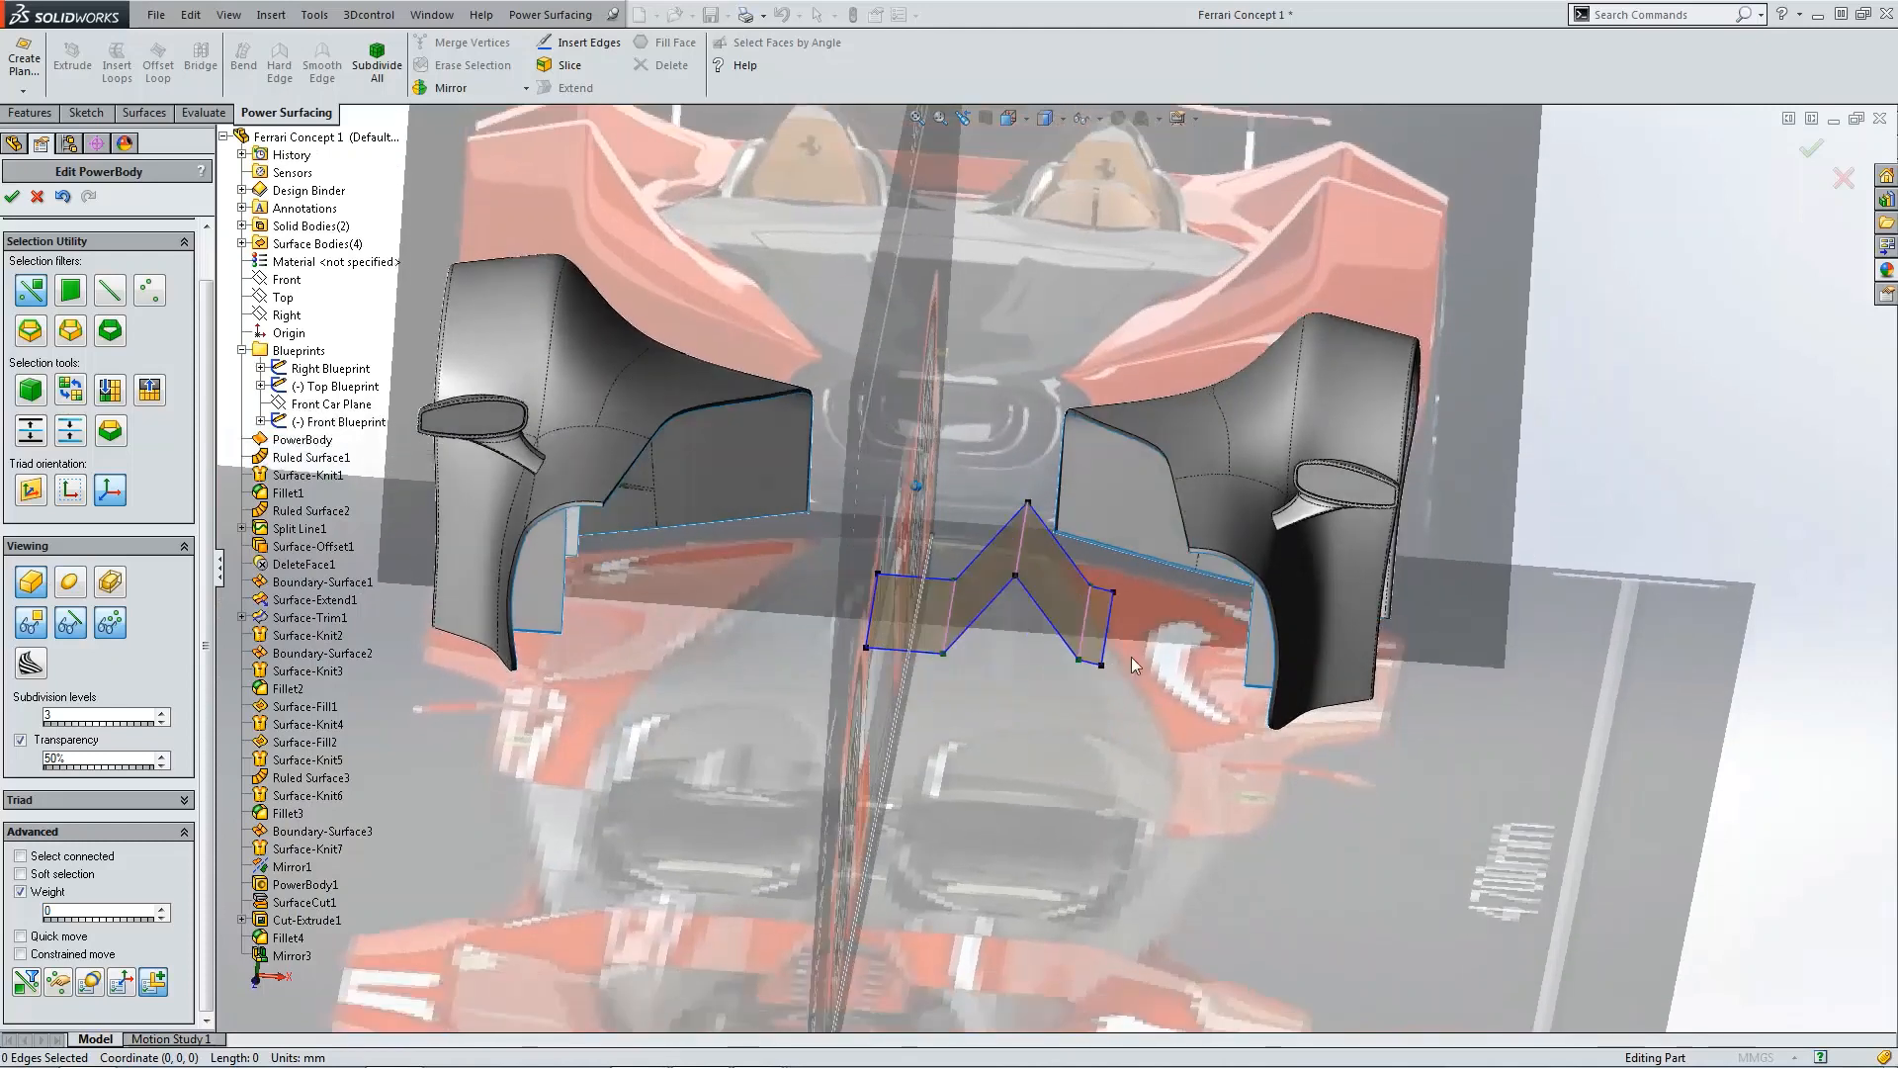
scroll(1129, 547, "down", 3)
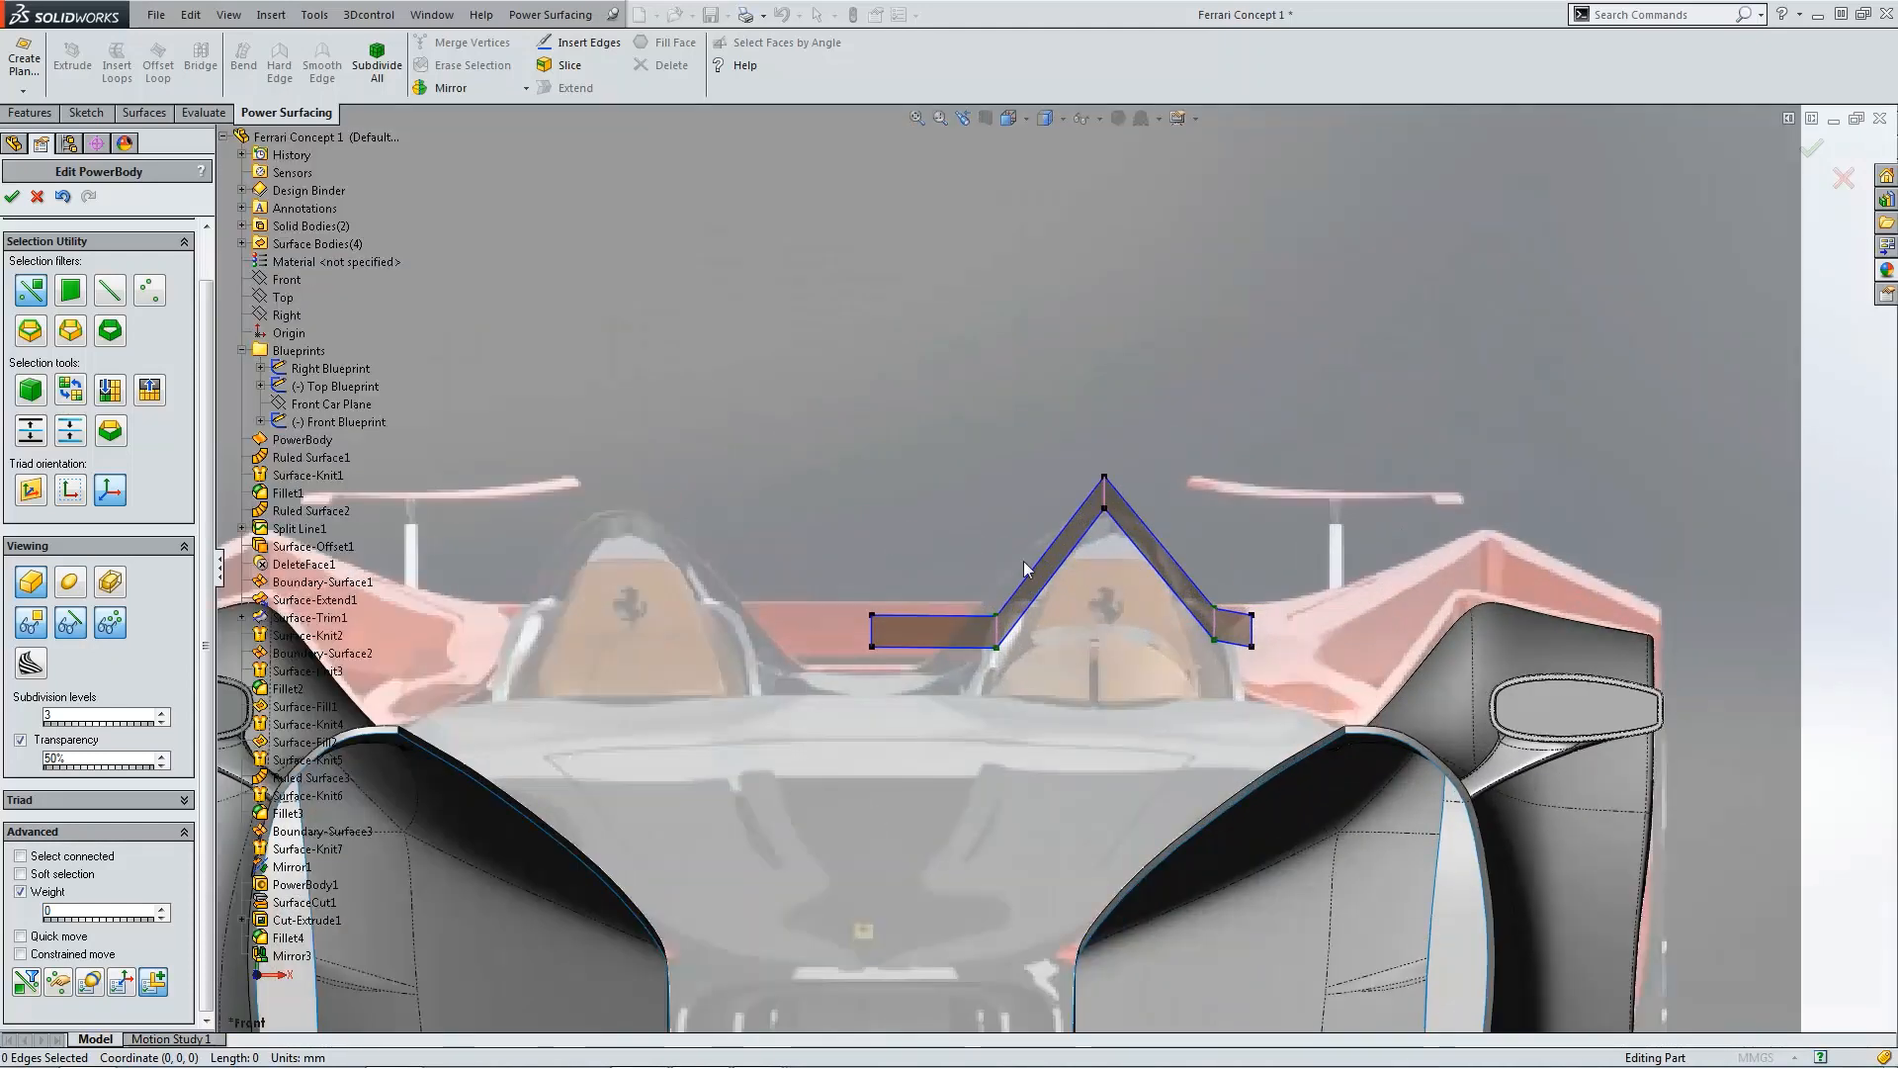
left_click(67, 585)
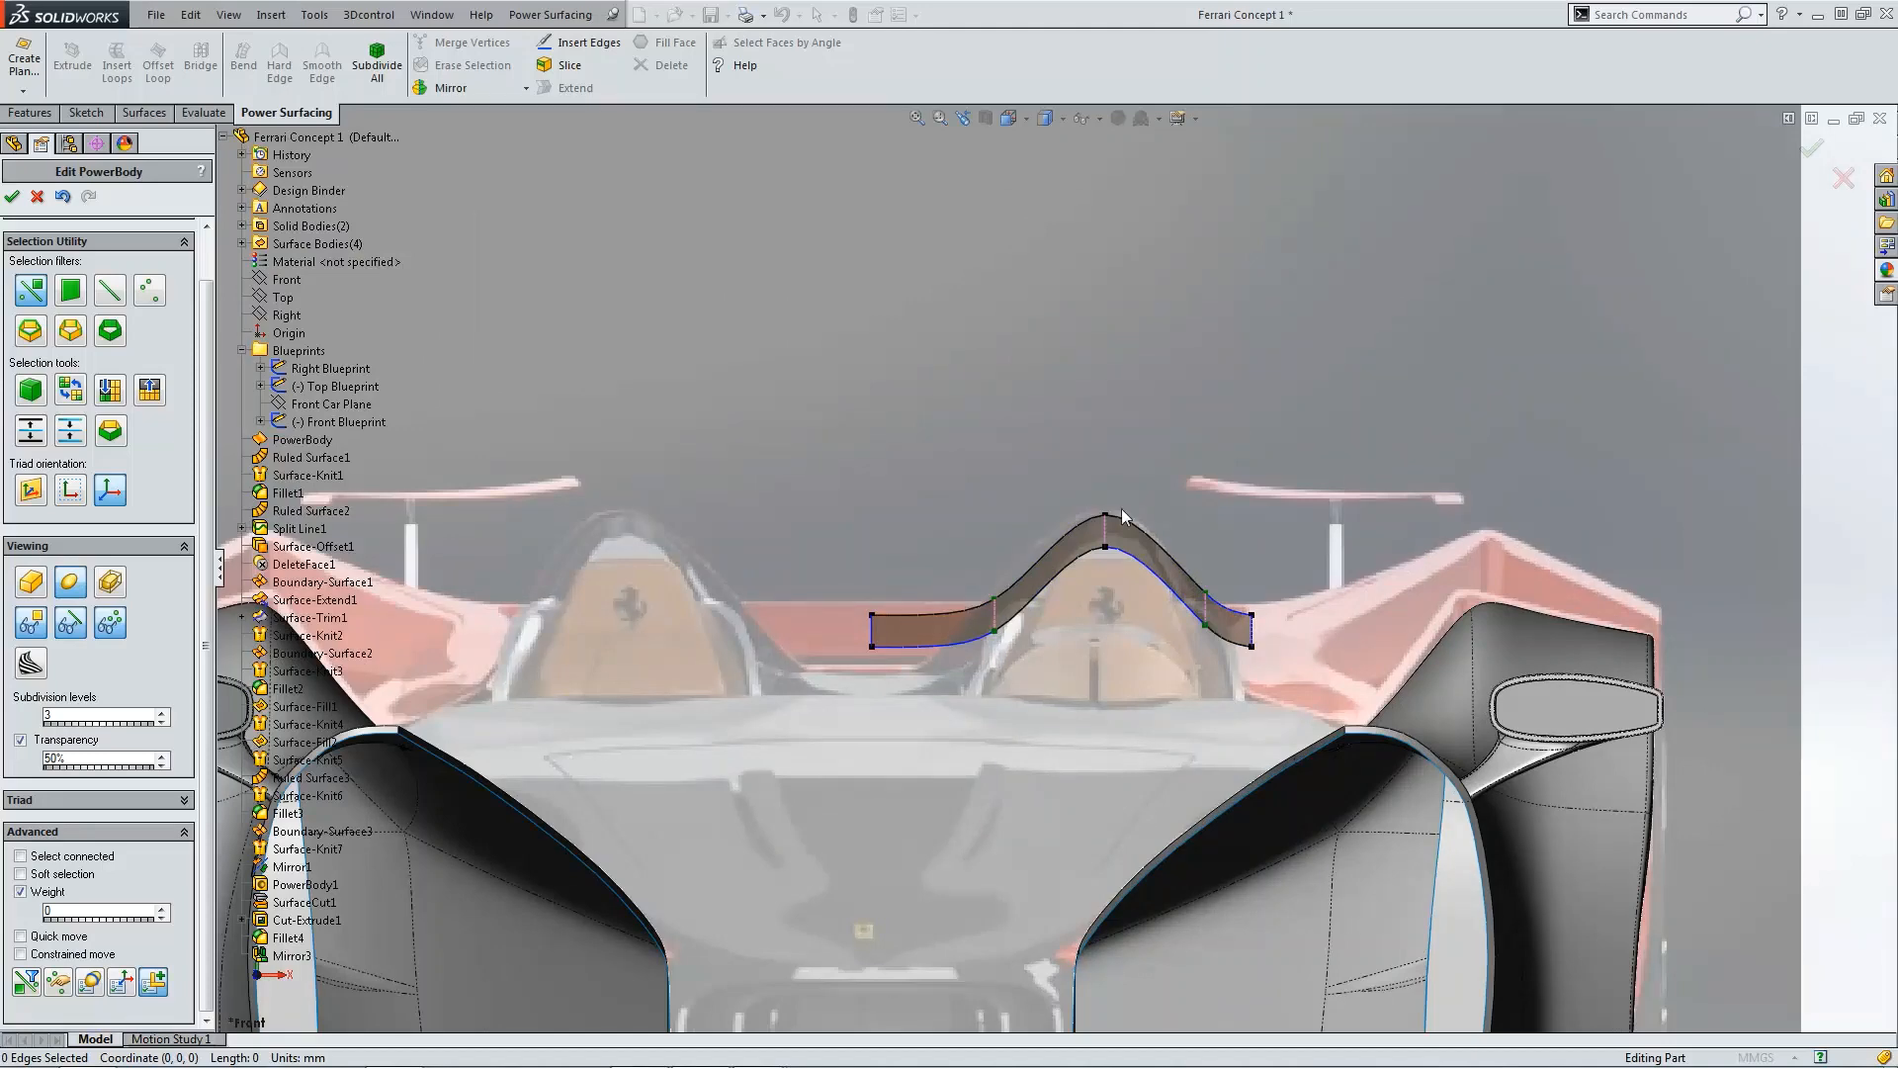
scroll(1149, 445, "up", 3)
middle_click_drag(1149, 444, 1138, 436)
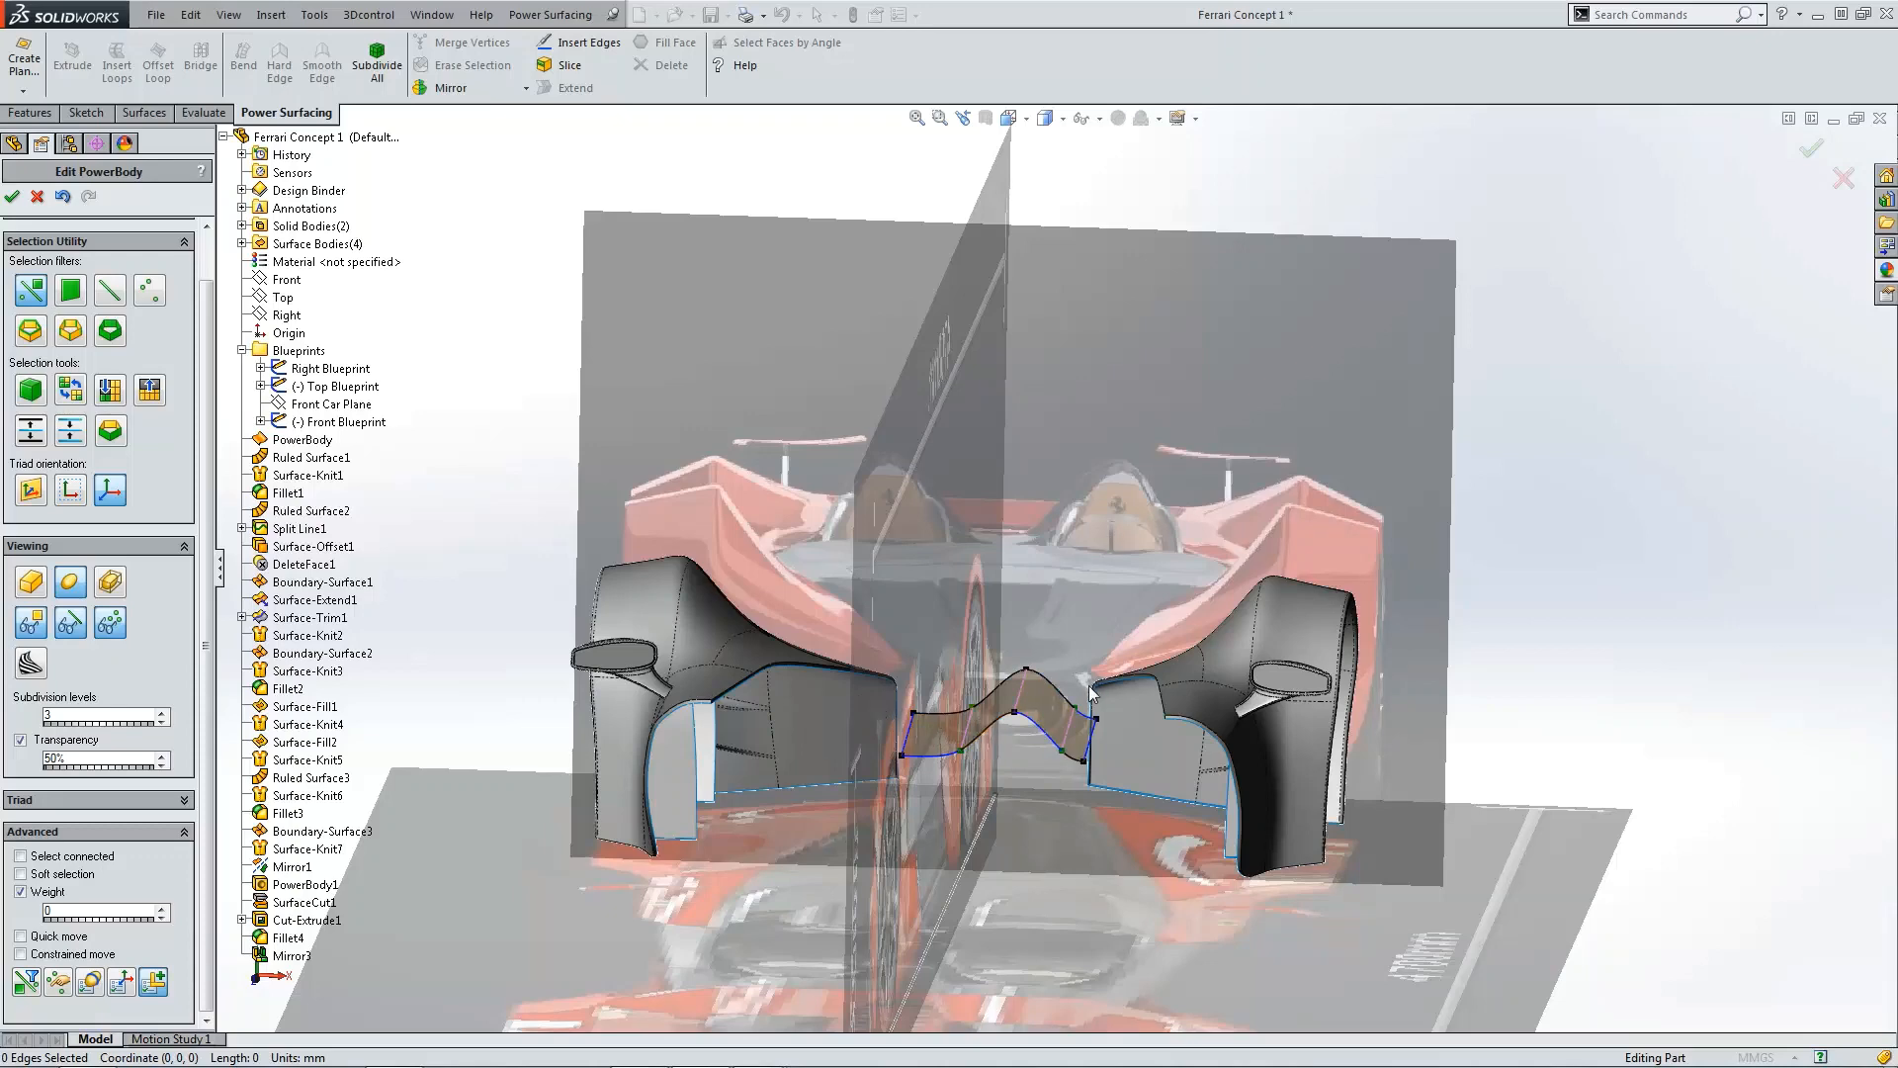
key("ctrl+5")
scroll(1135, 650, "down", 5)
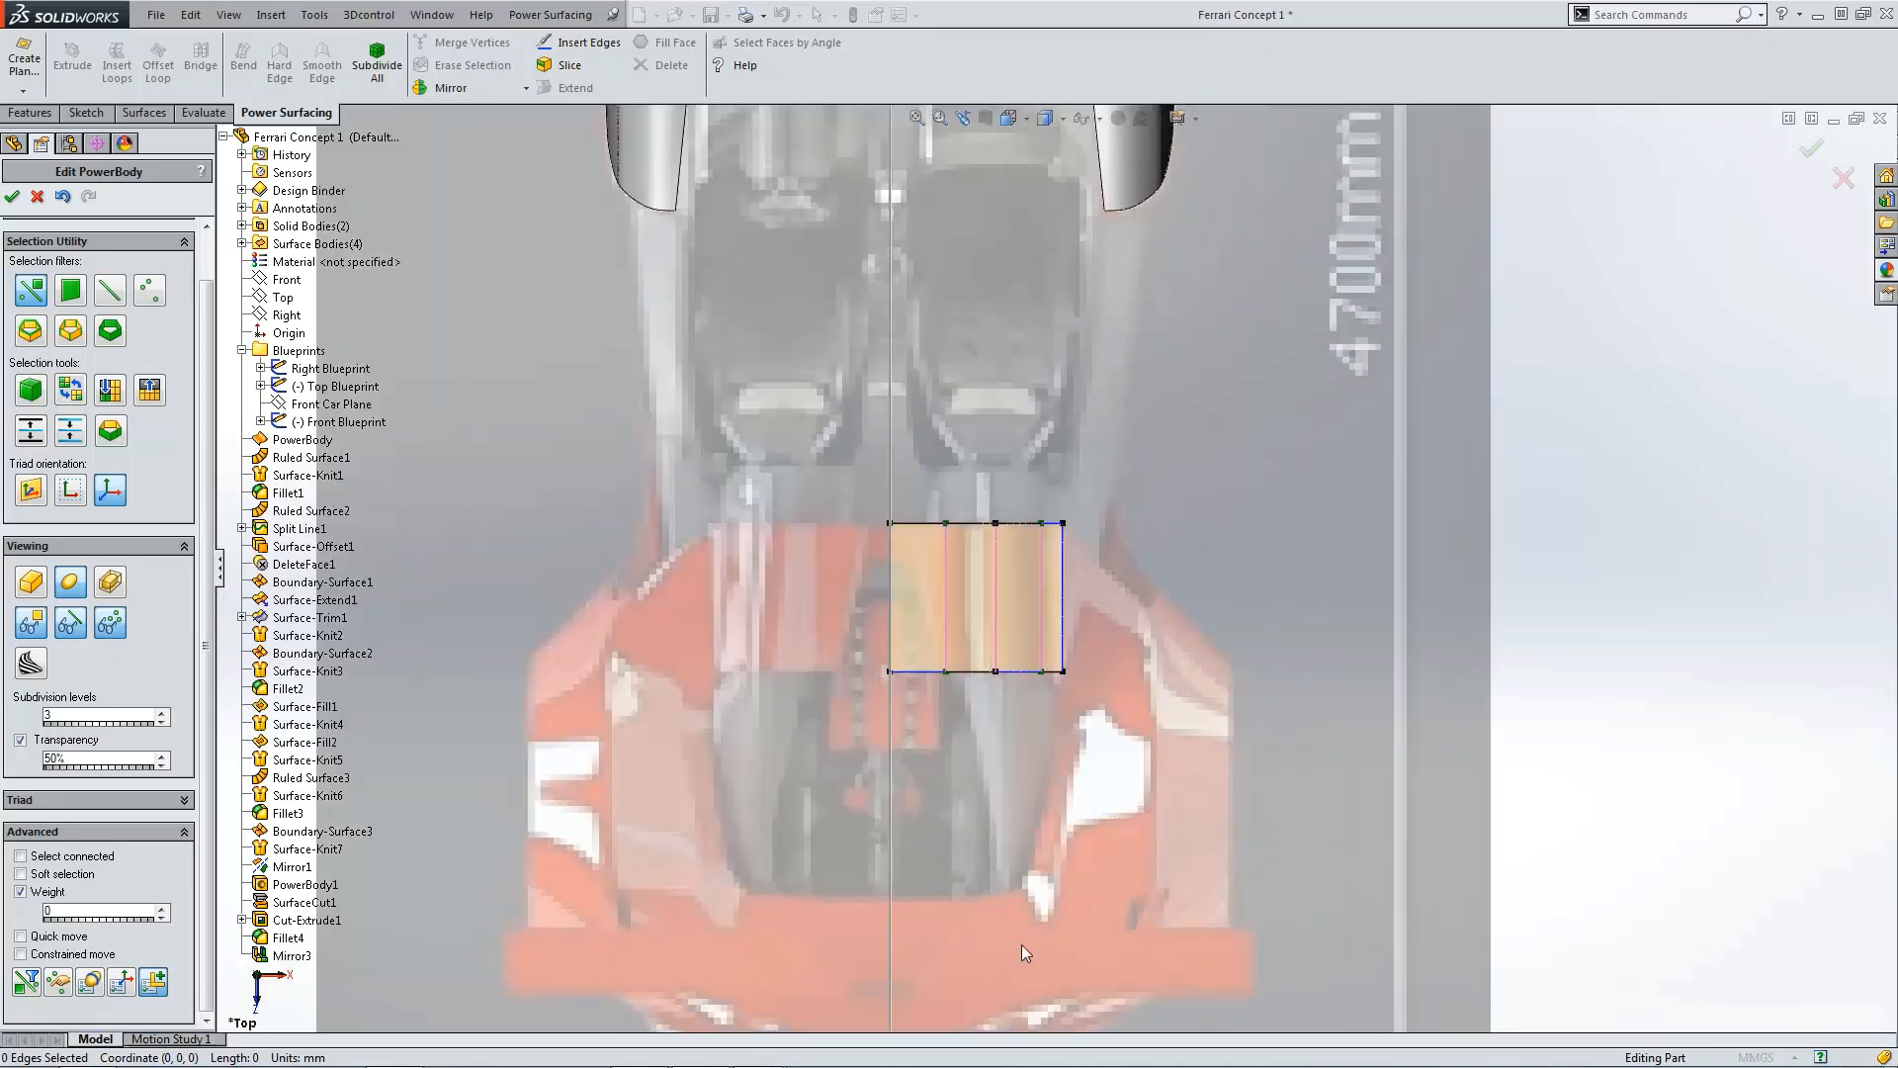
scroll(1082, 921, "up", 3)
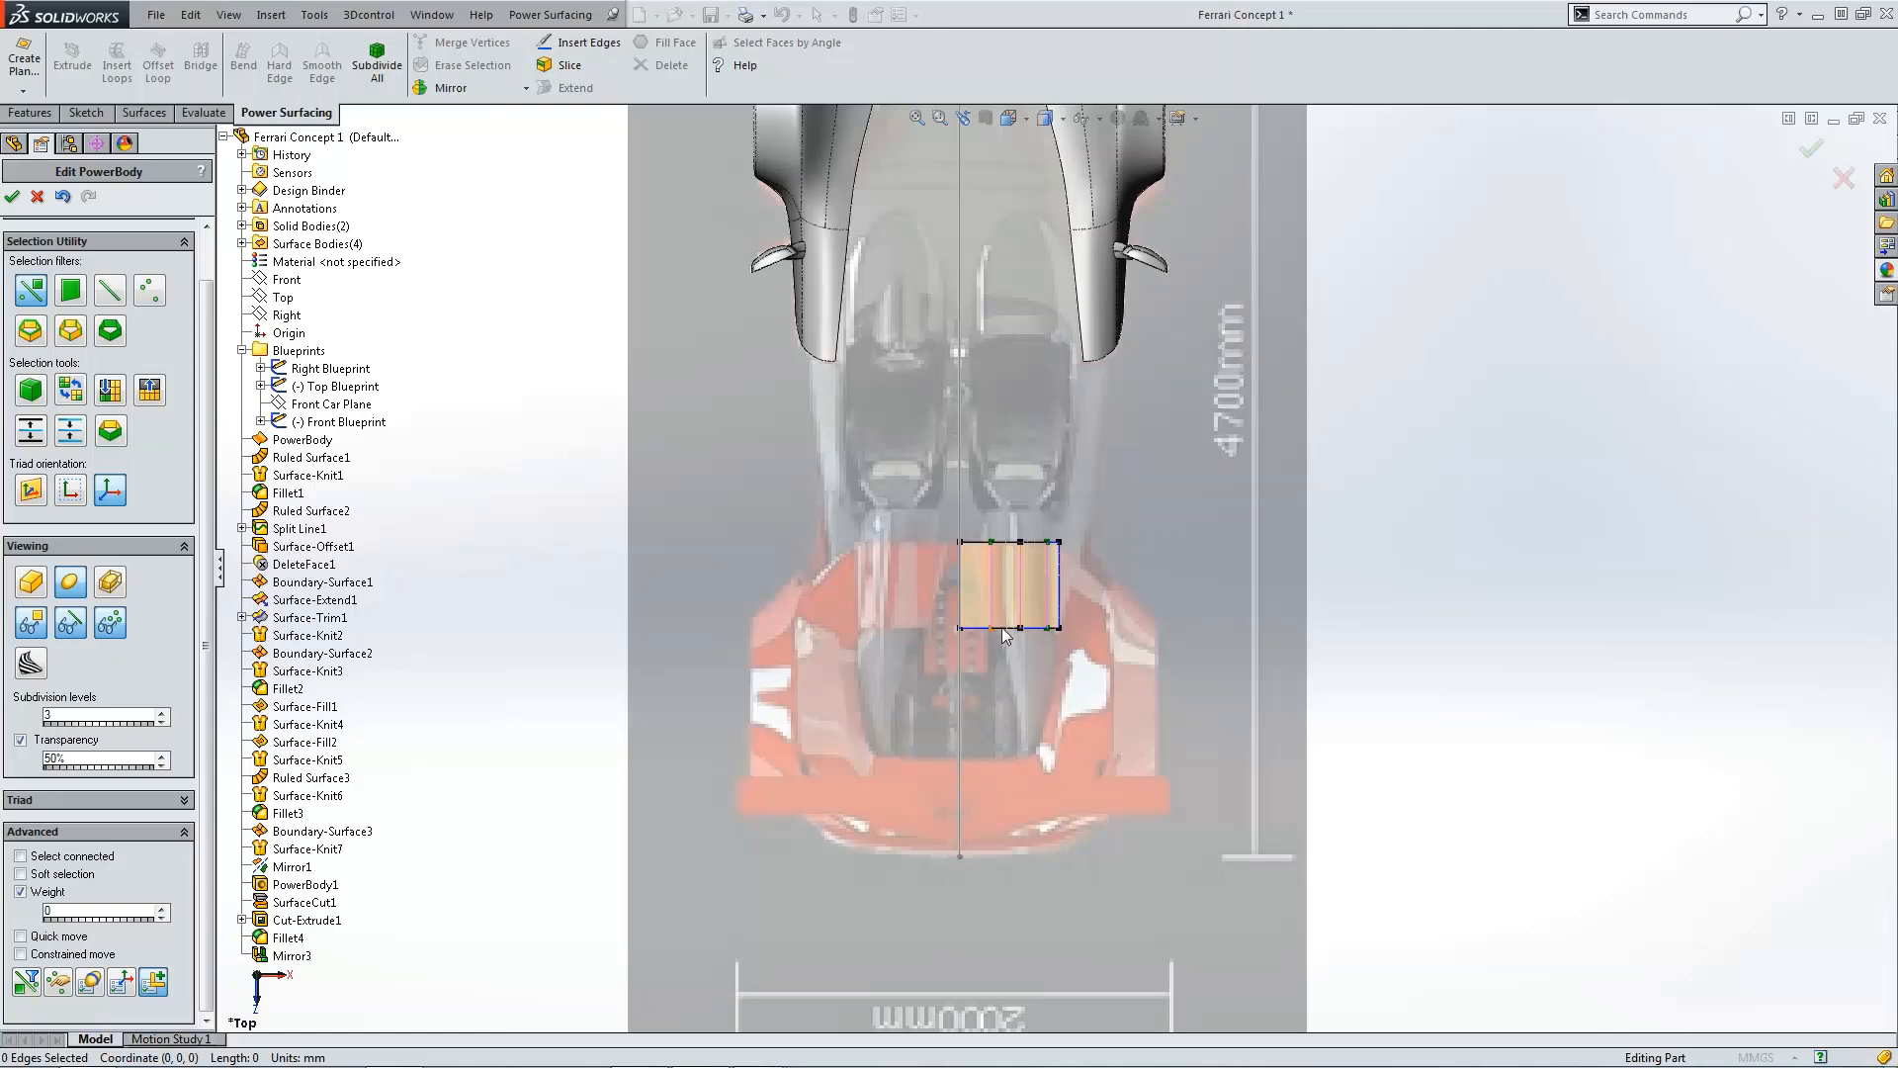
Step: Examine the reference photo of the concept car to study the shape of its rear deck
scroll(1066, 560, "down", 3)
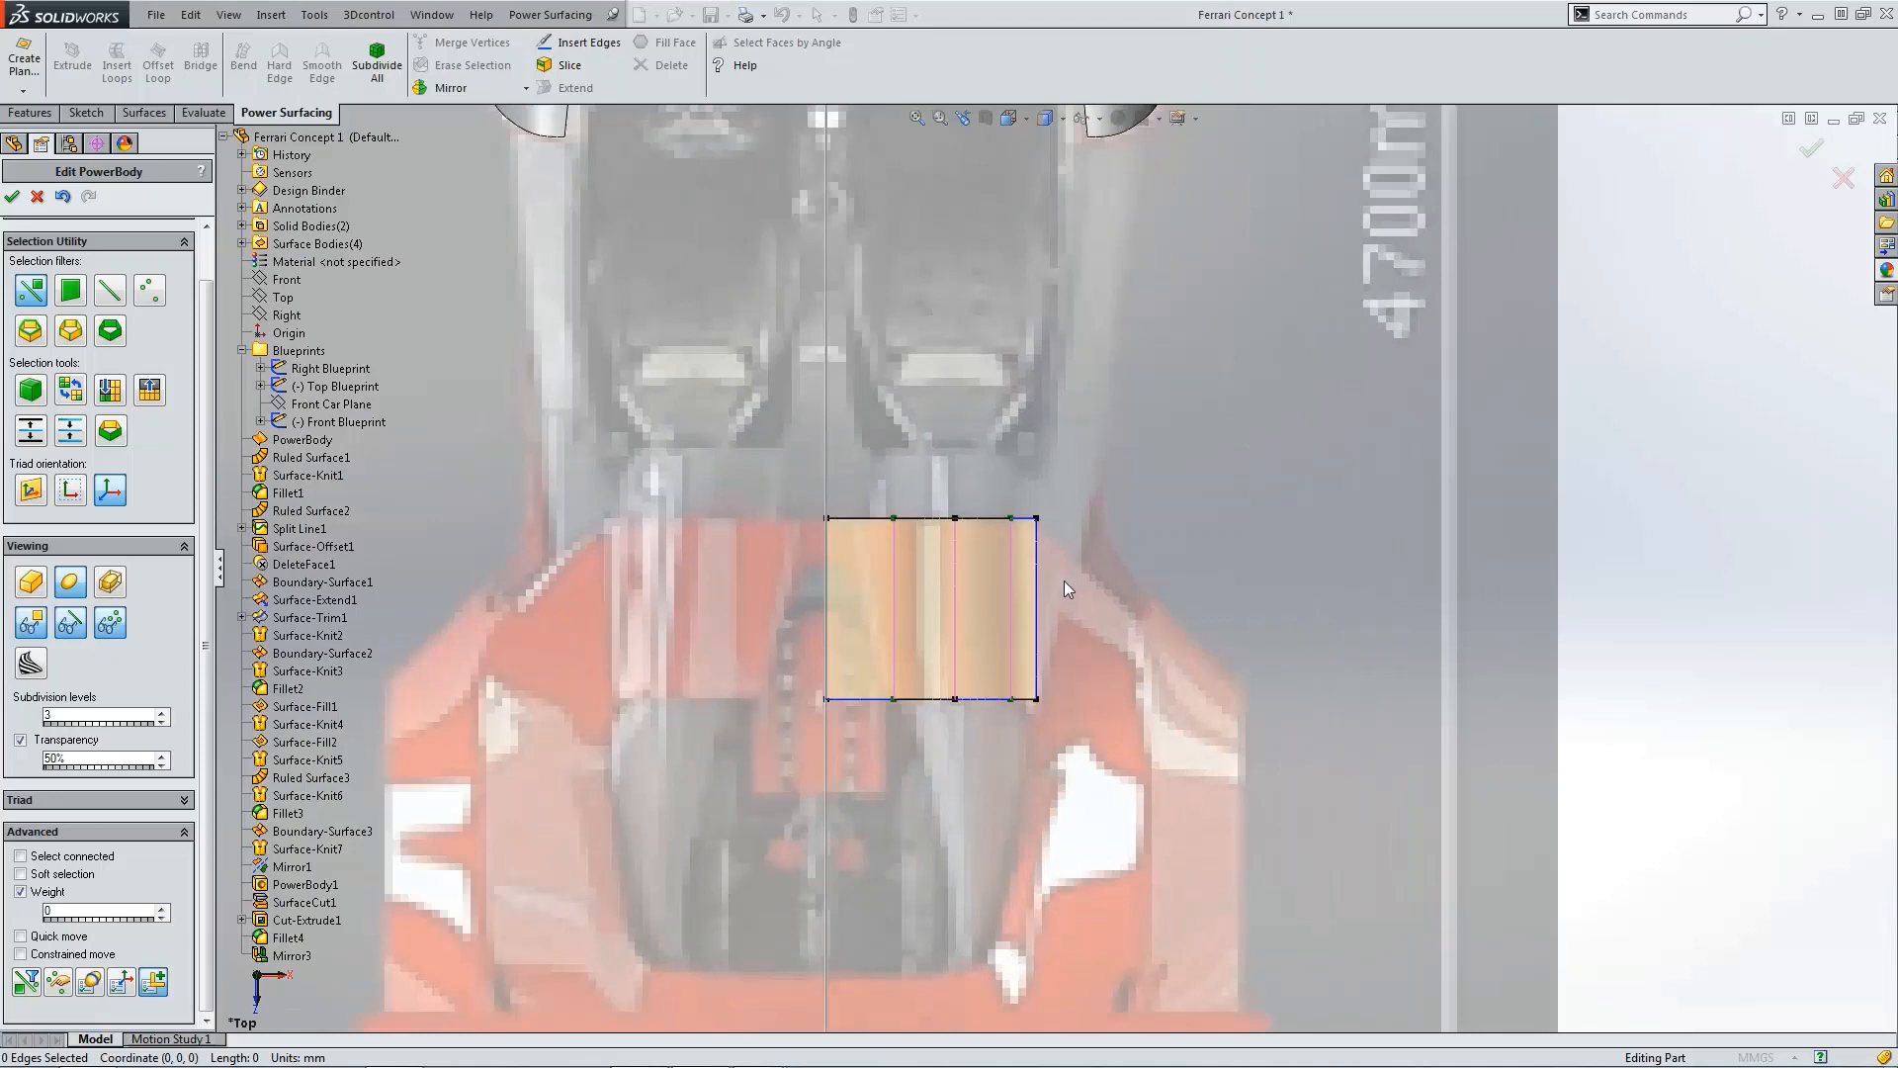
scroll(1064, 580, "down", 3)
scroll(1060, 588, "up", 3)
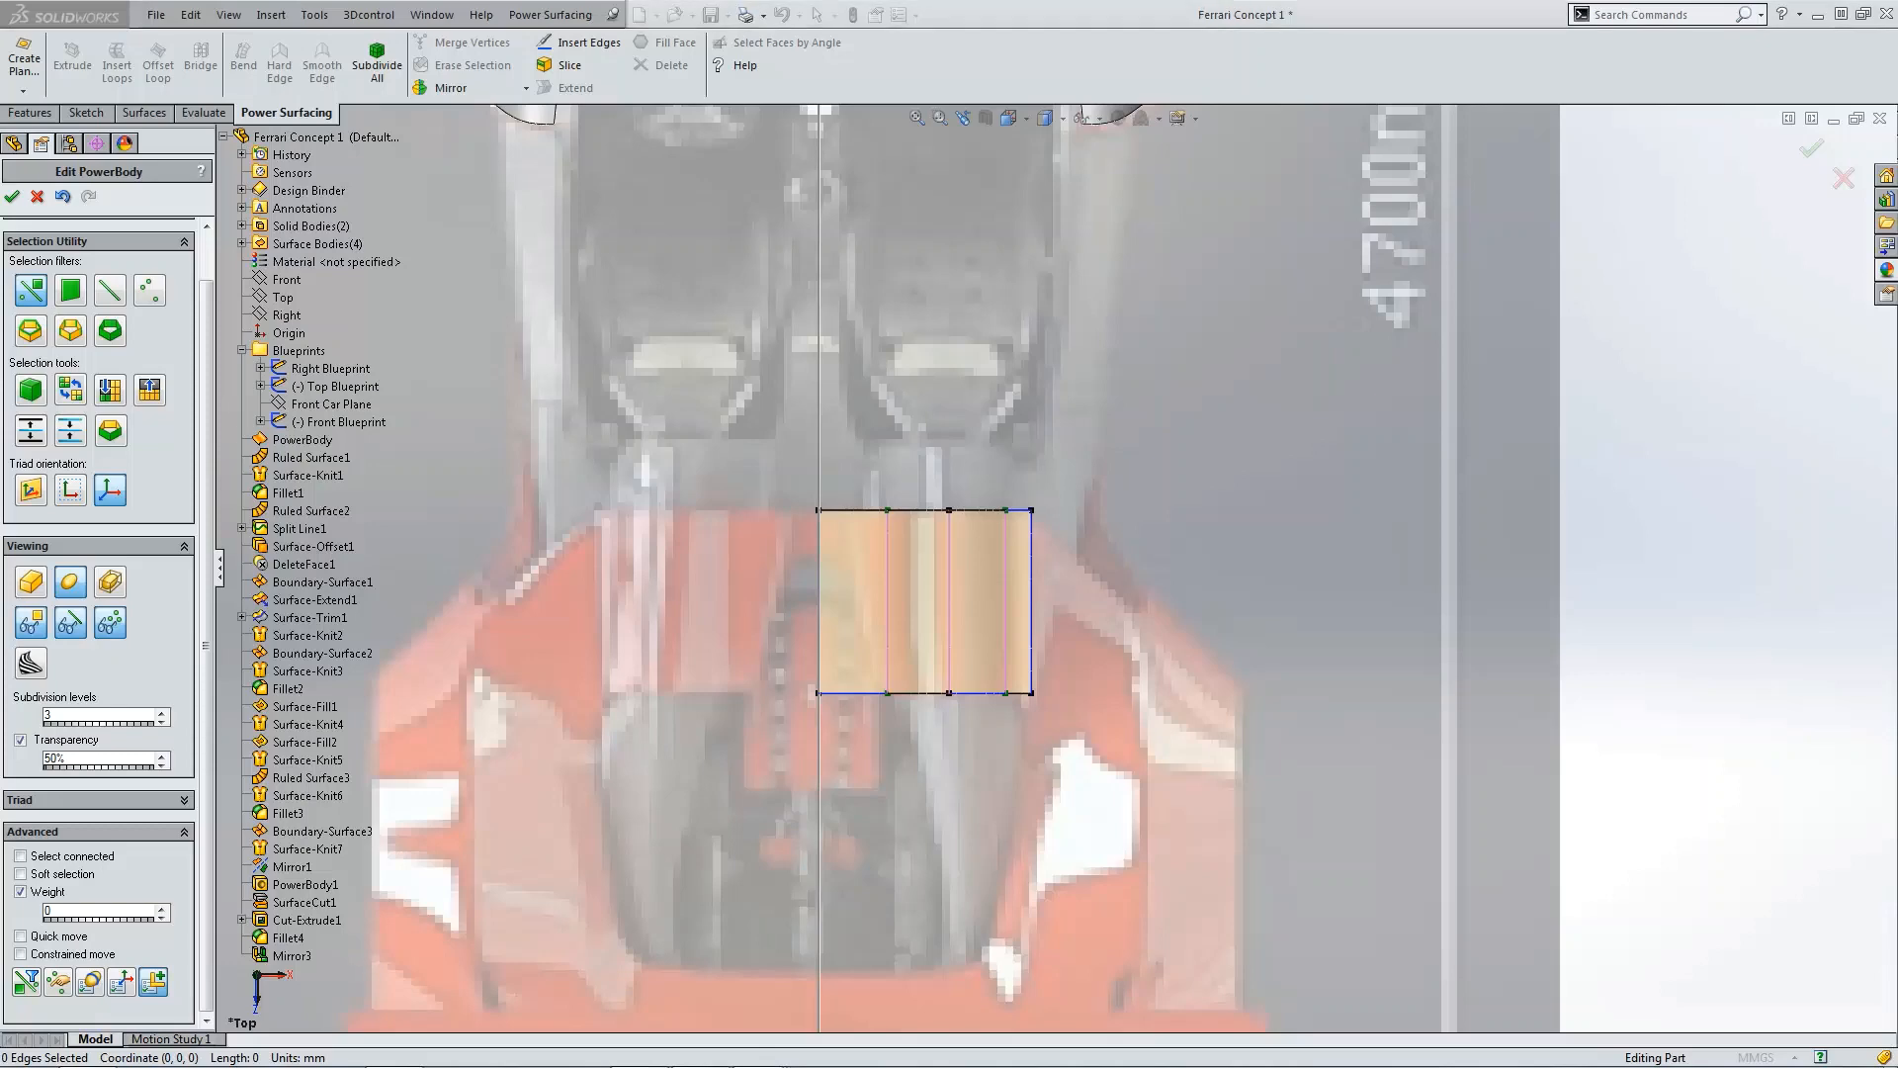
left_click_drag(0, 564, 786, 182)
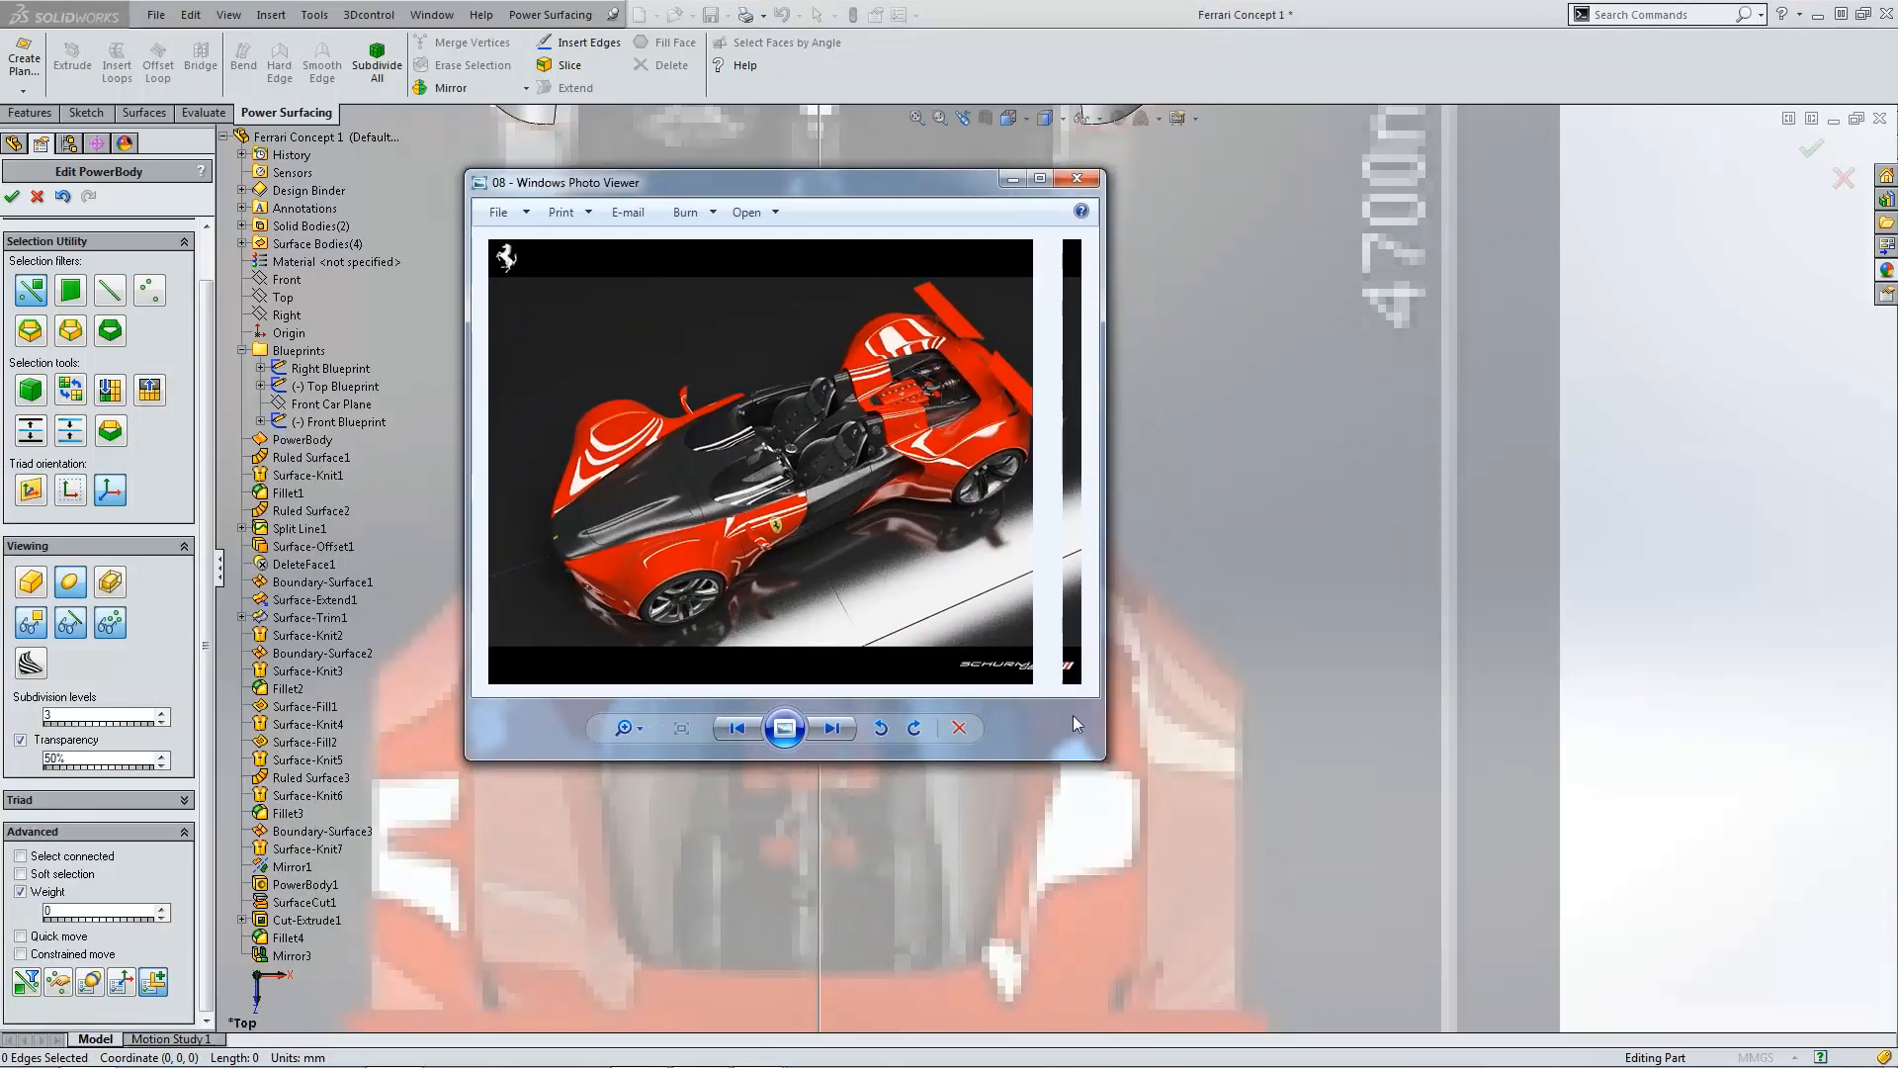
left_click_drag(1104, 759, 1174, 822)
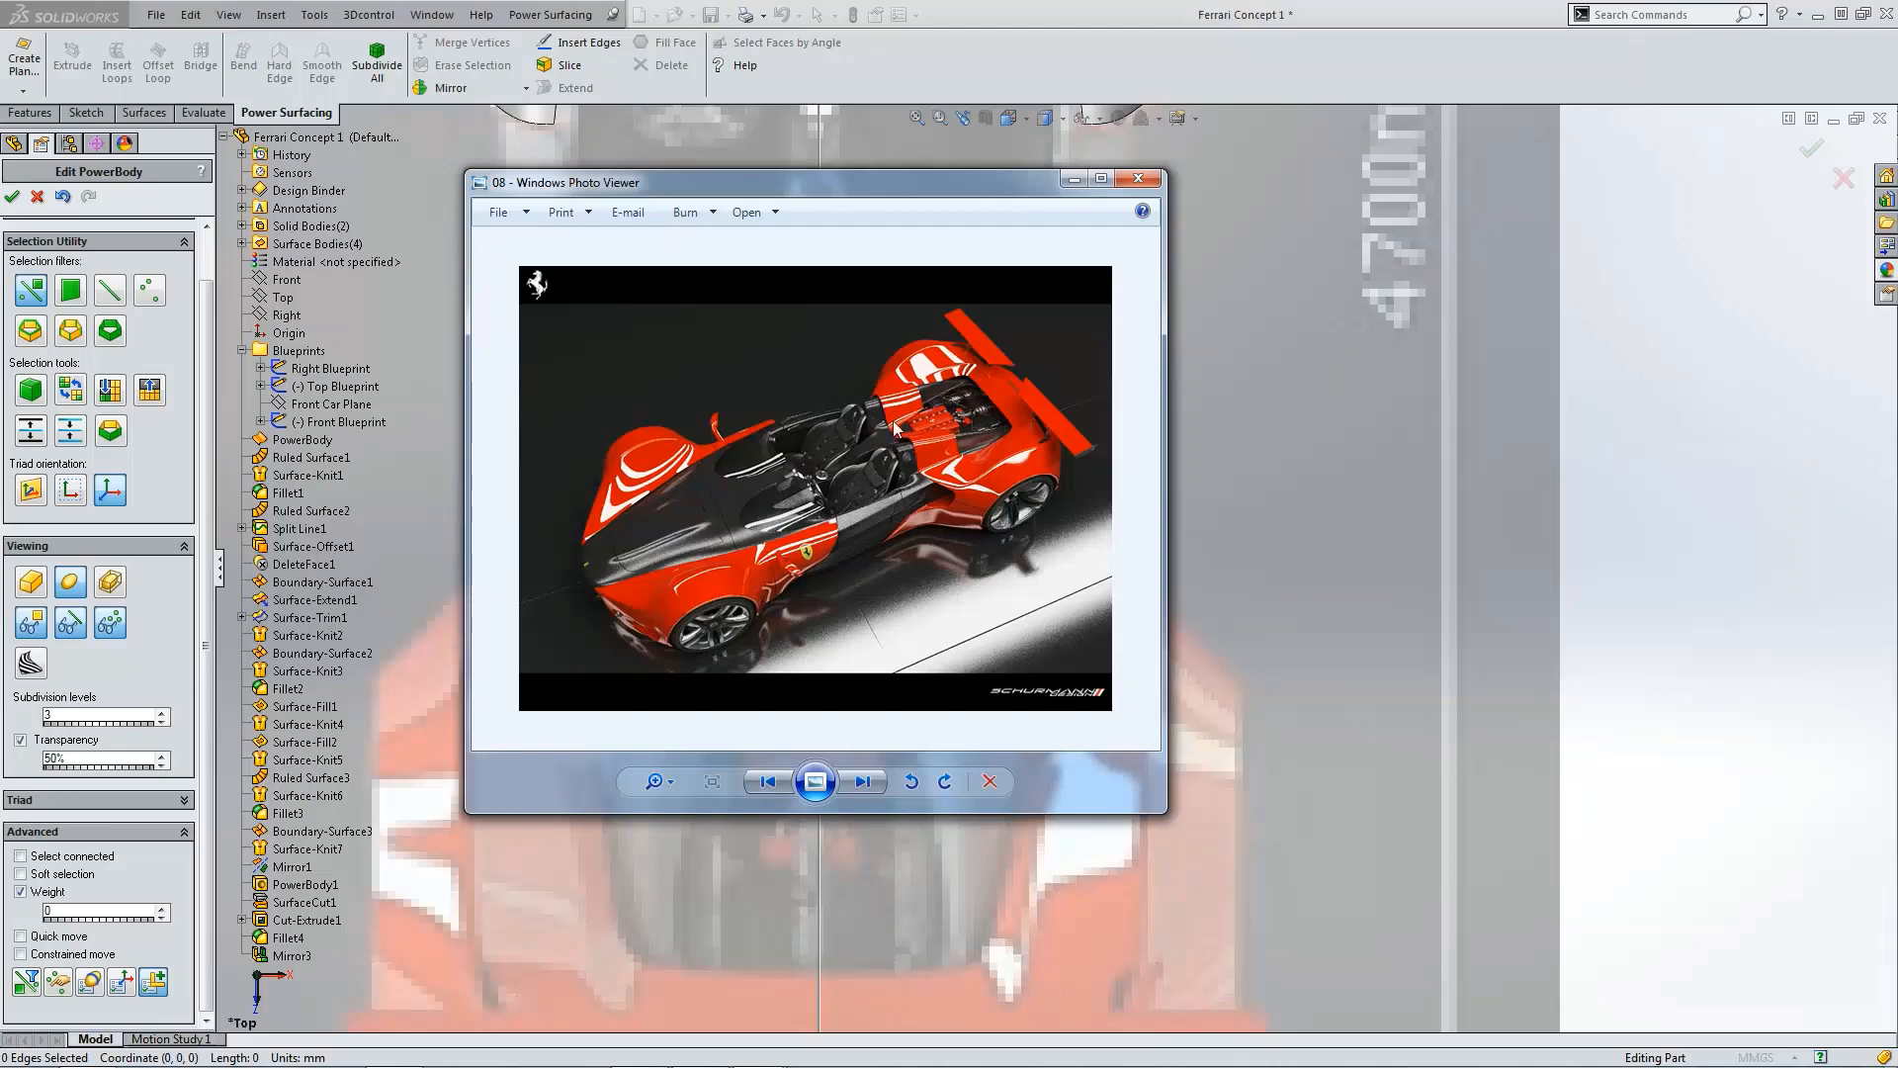
left_click_drag(876, 182, 1361, 208)
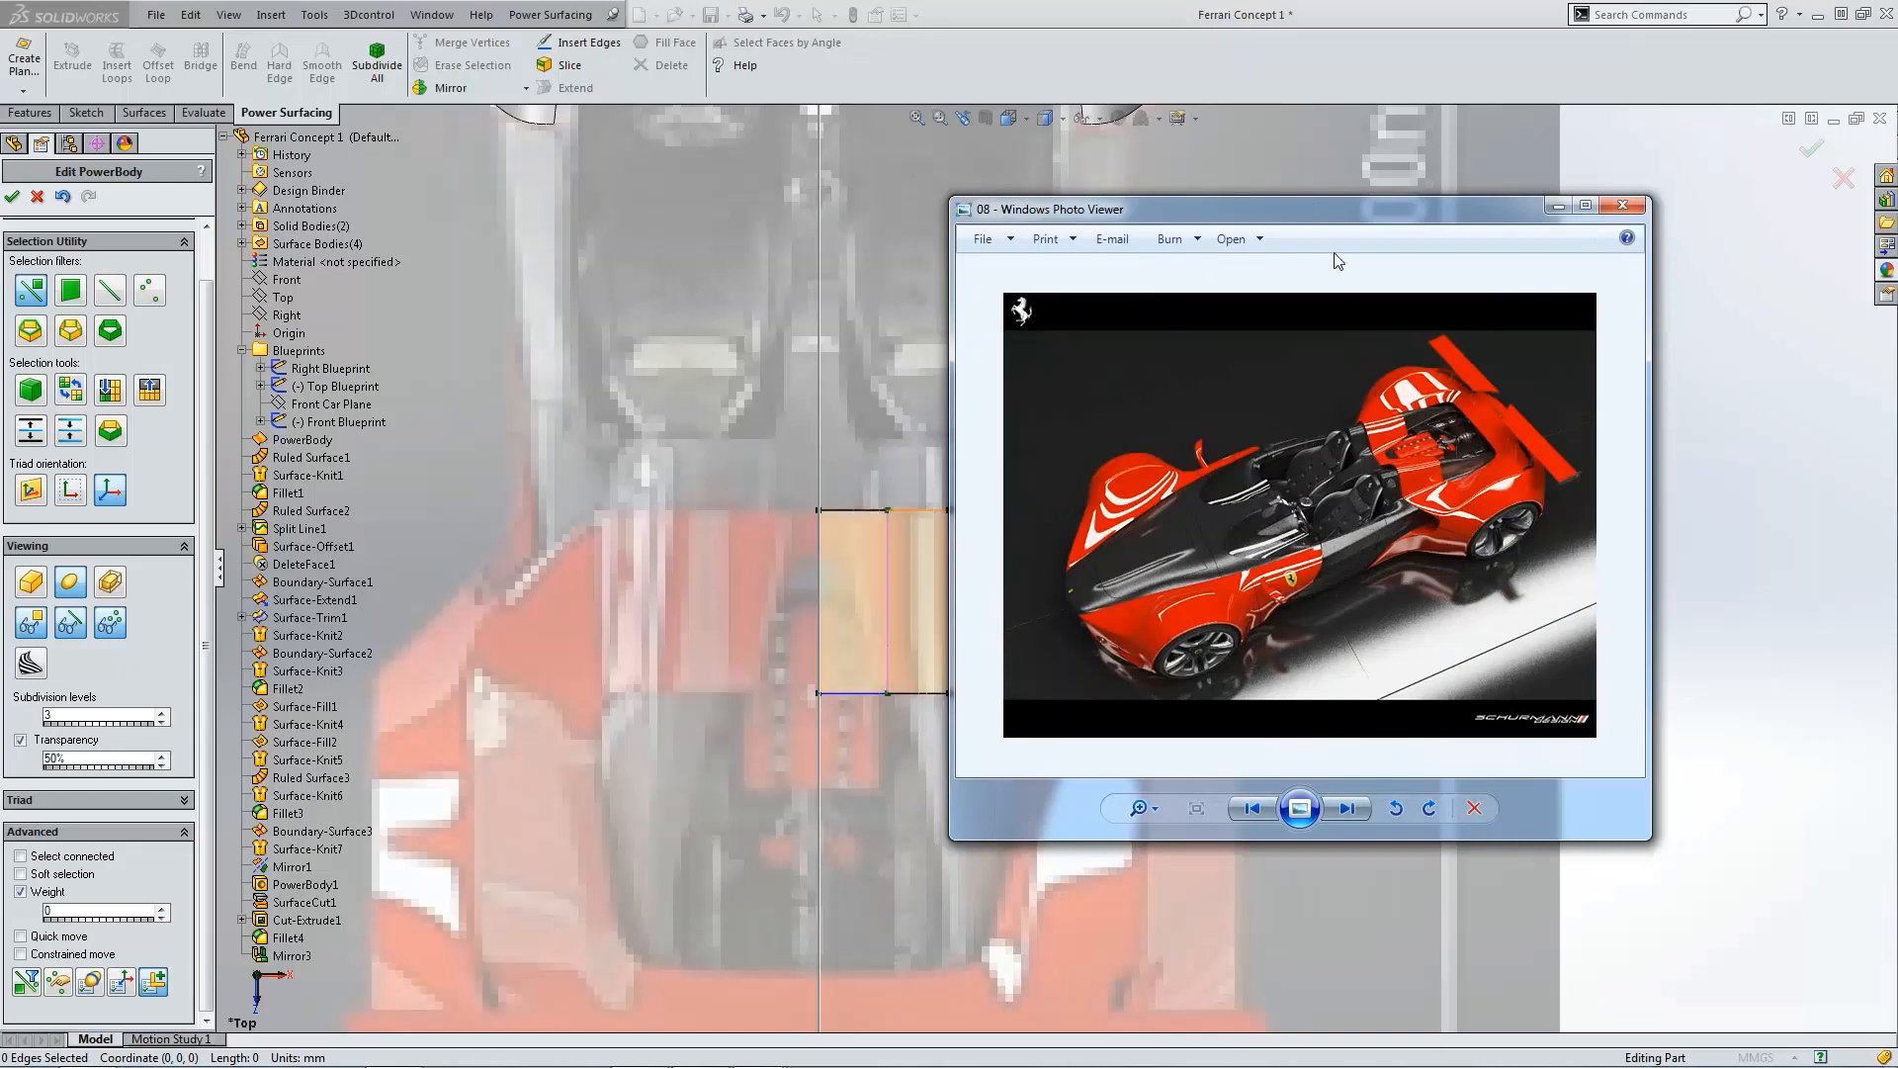
left_click_drag(1306, 204, 1117, 177)
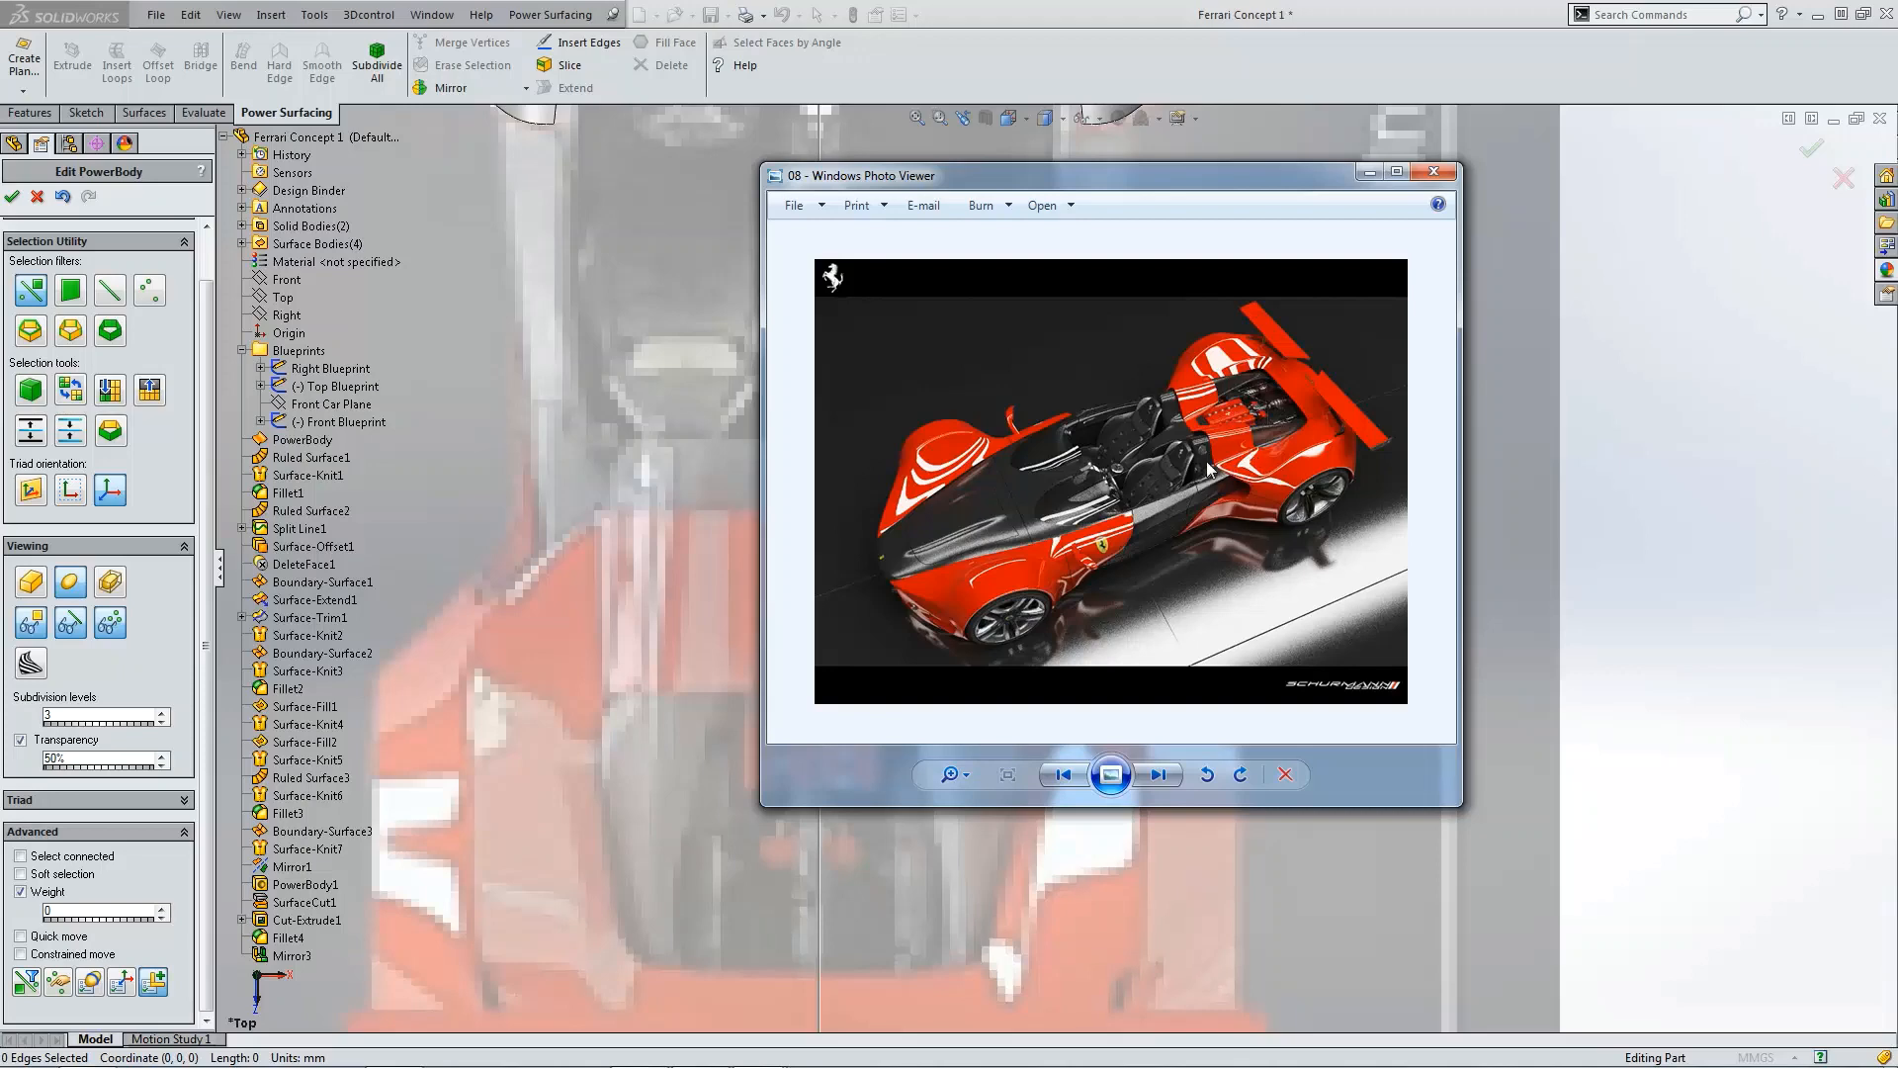
left_click_drag(1189, 180, 433, 304)
left_click(781, 524)
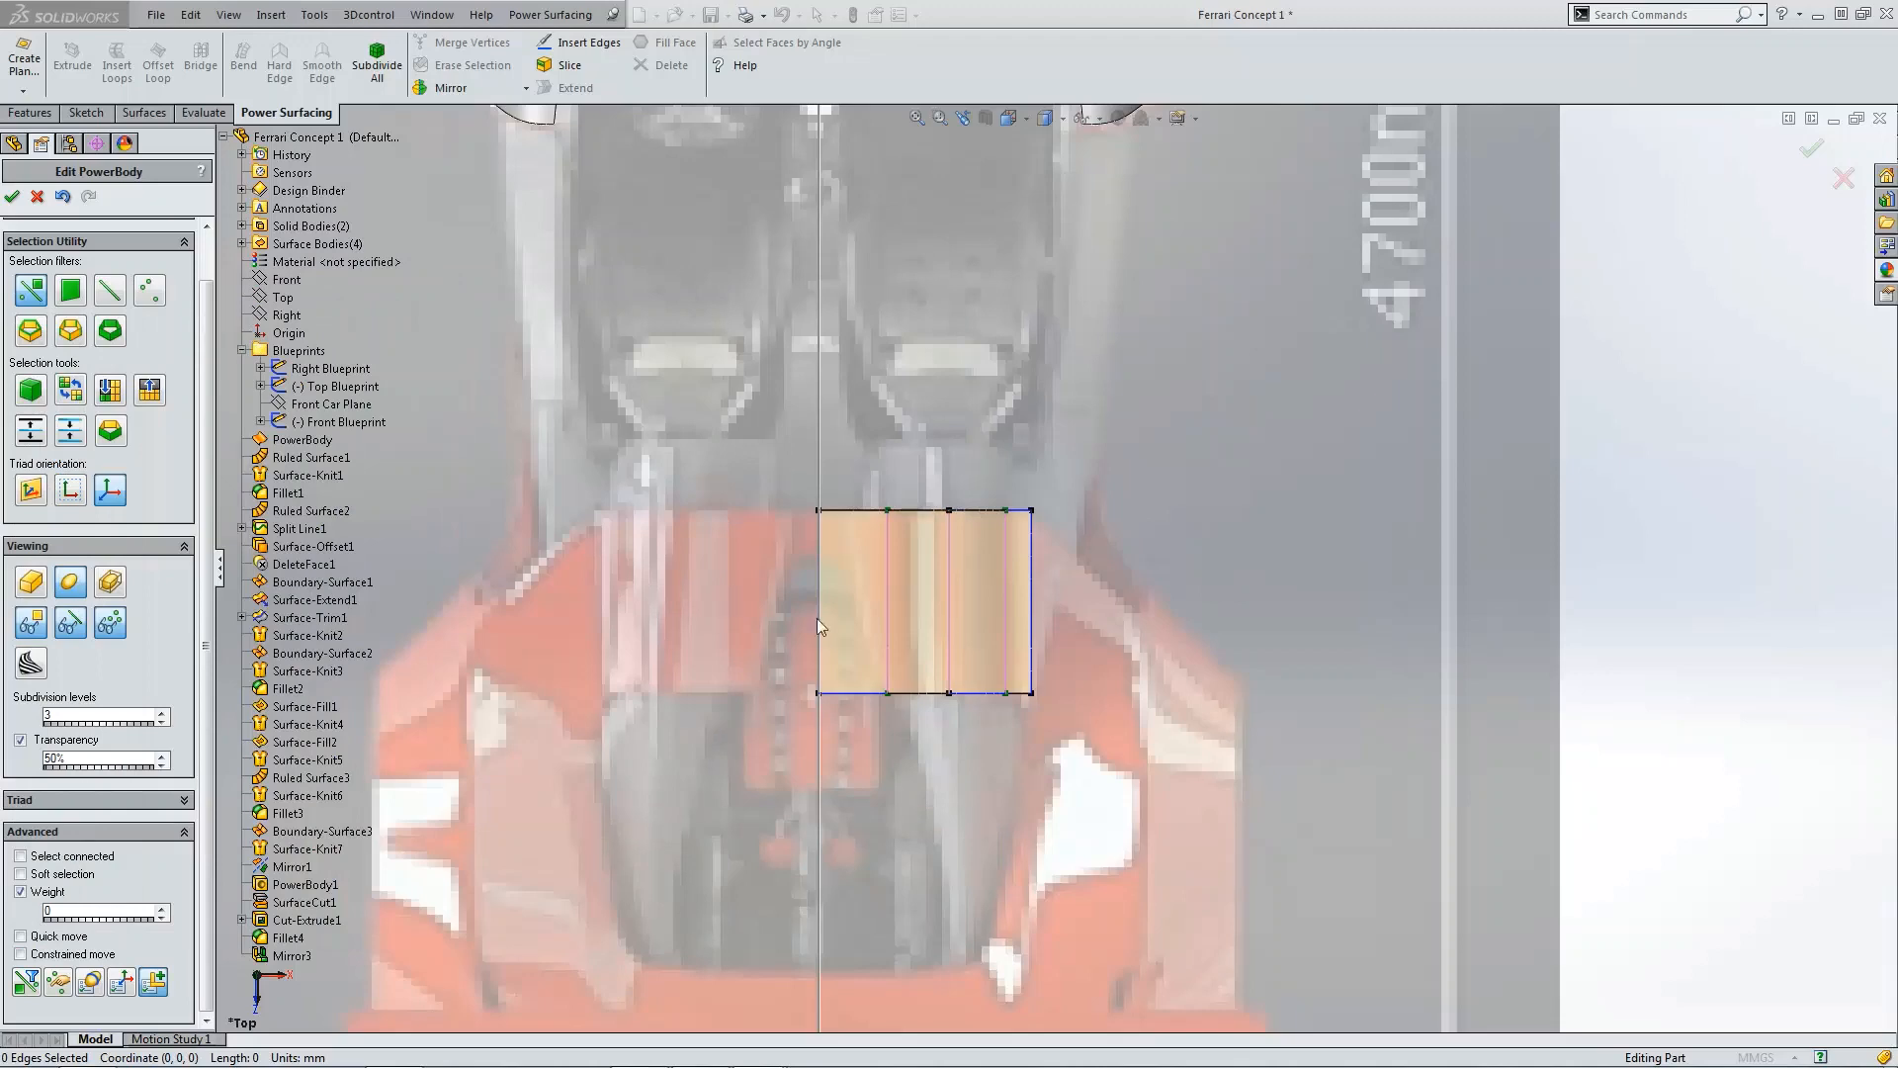
Step: Inspect the body's outer side edge in the front and top views
left_click(1033, 584)
scroll(1121, 539, "up", 3)
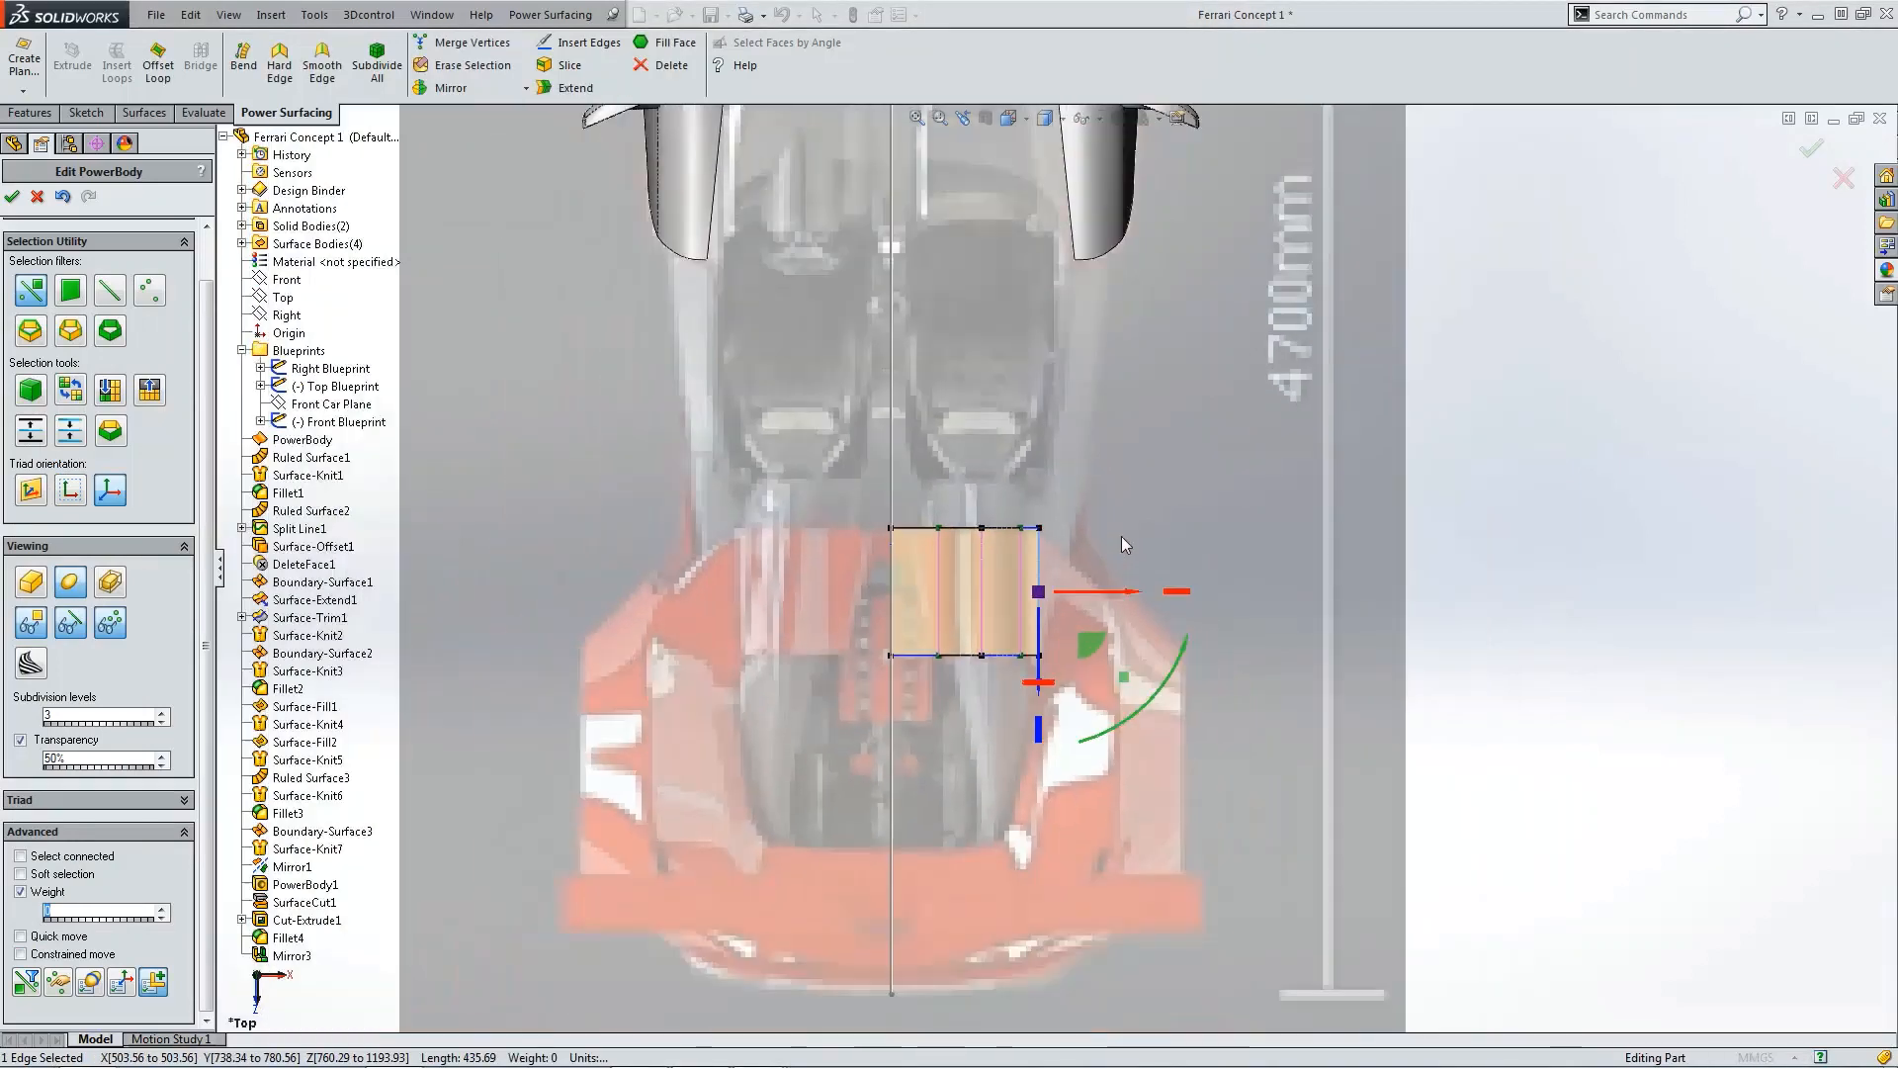
key("ctrl+1")
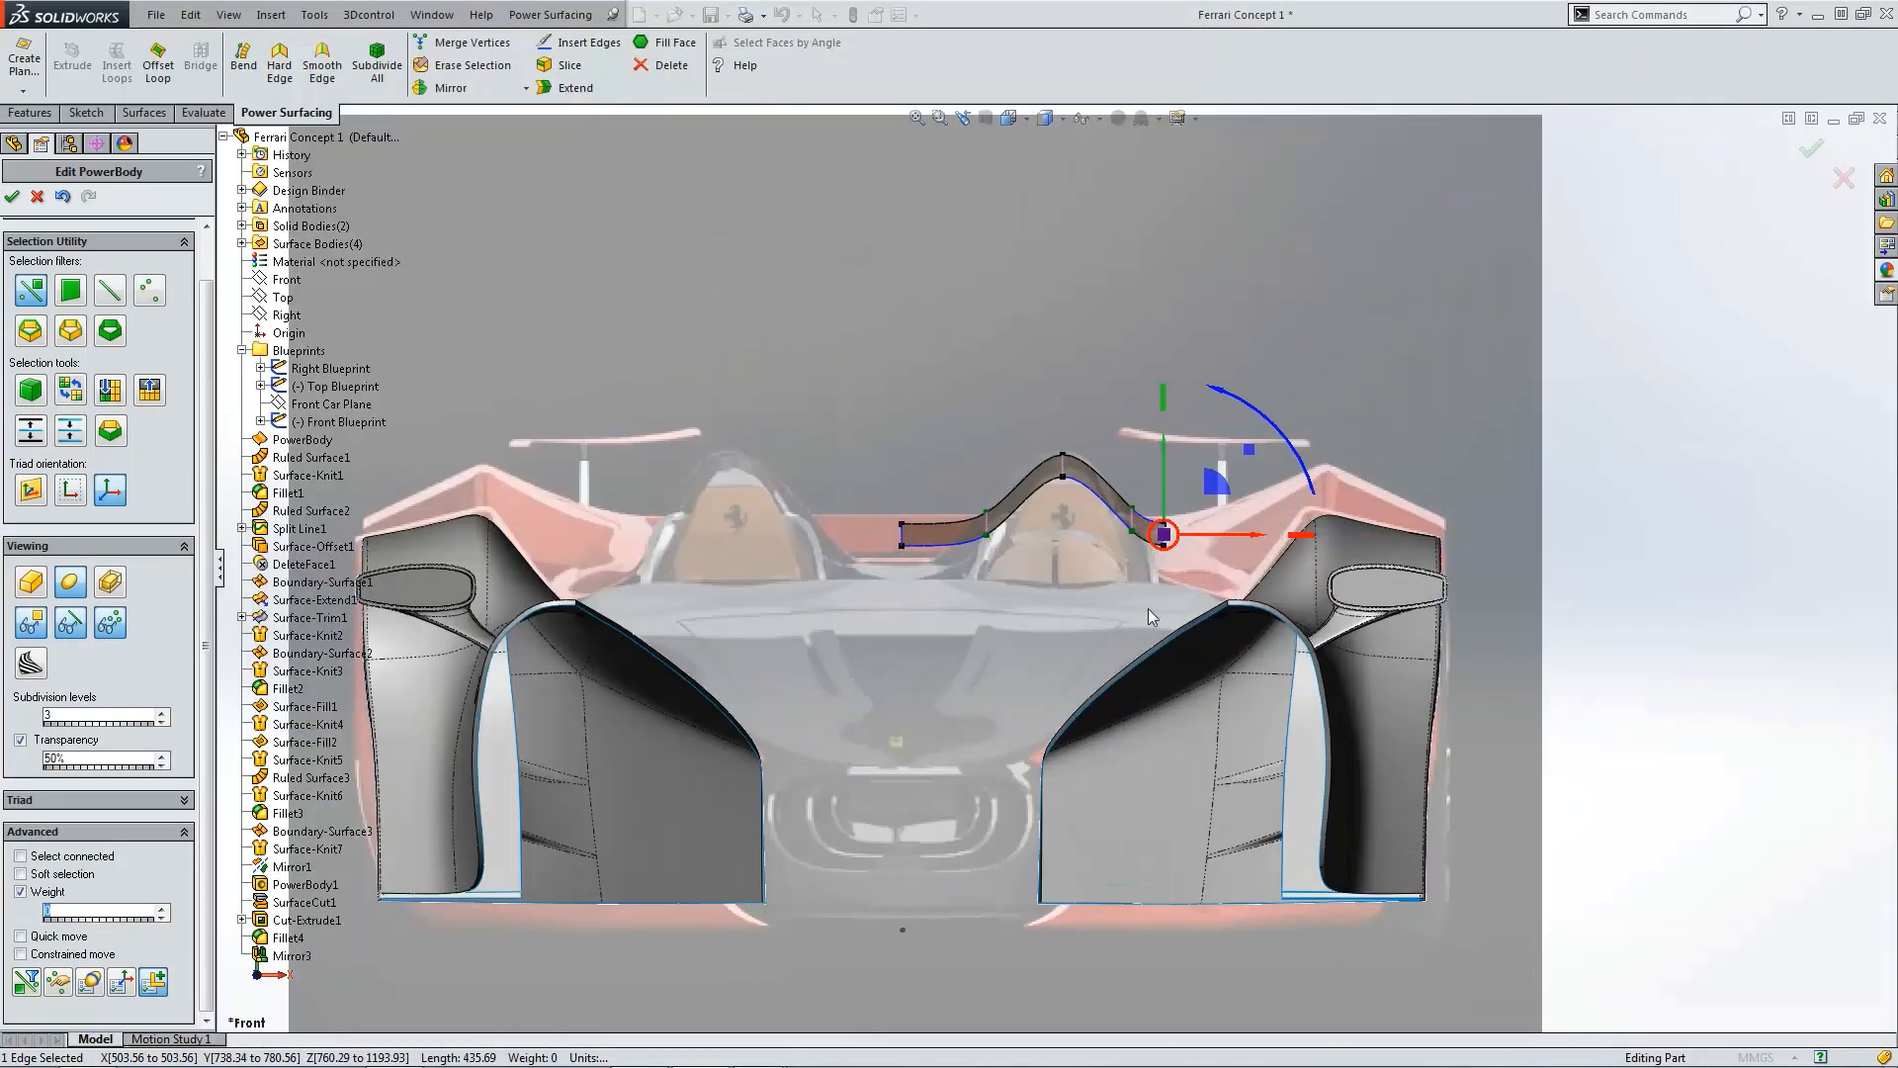
key("Escape")
scroll(1261, 474, "down", 3)
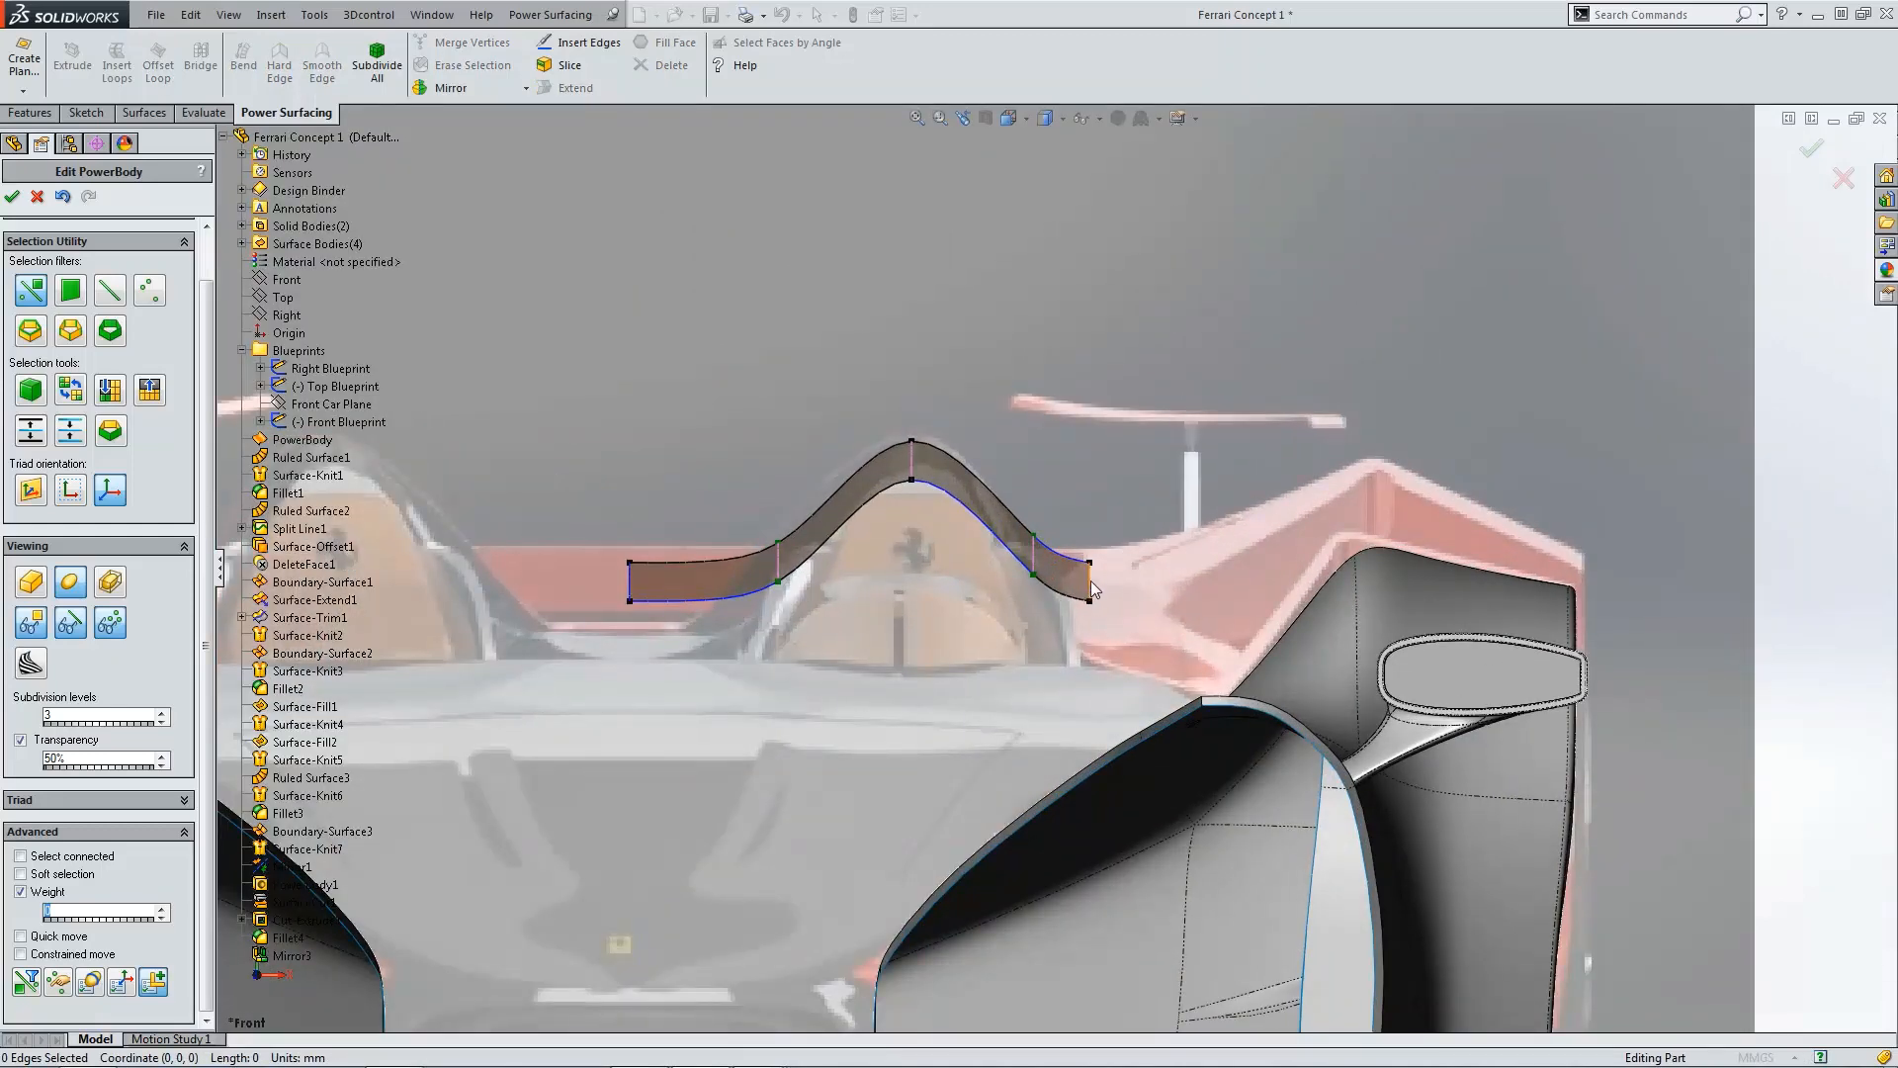
left_click(1090, 580)
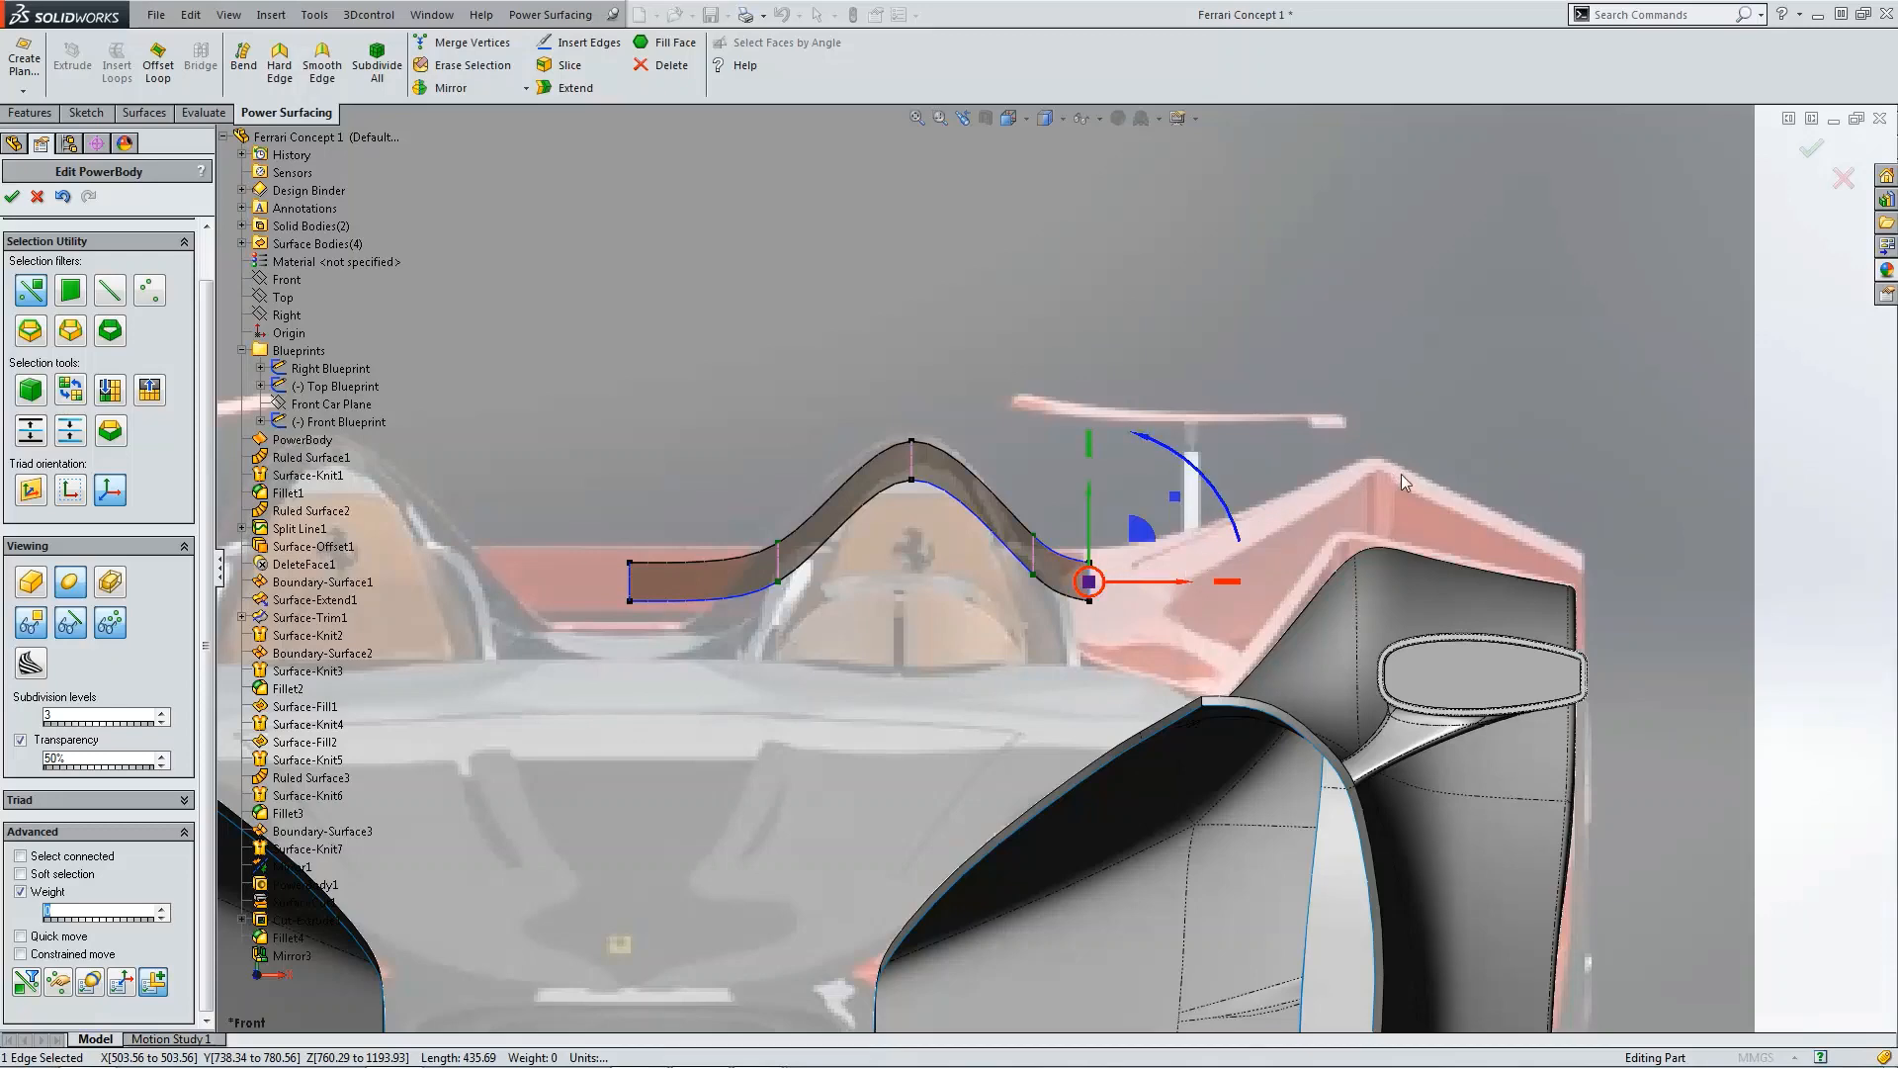
scroll(1403, 475, "up", 3)
left_click(1689, 550)
key("ctrl+5")
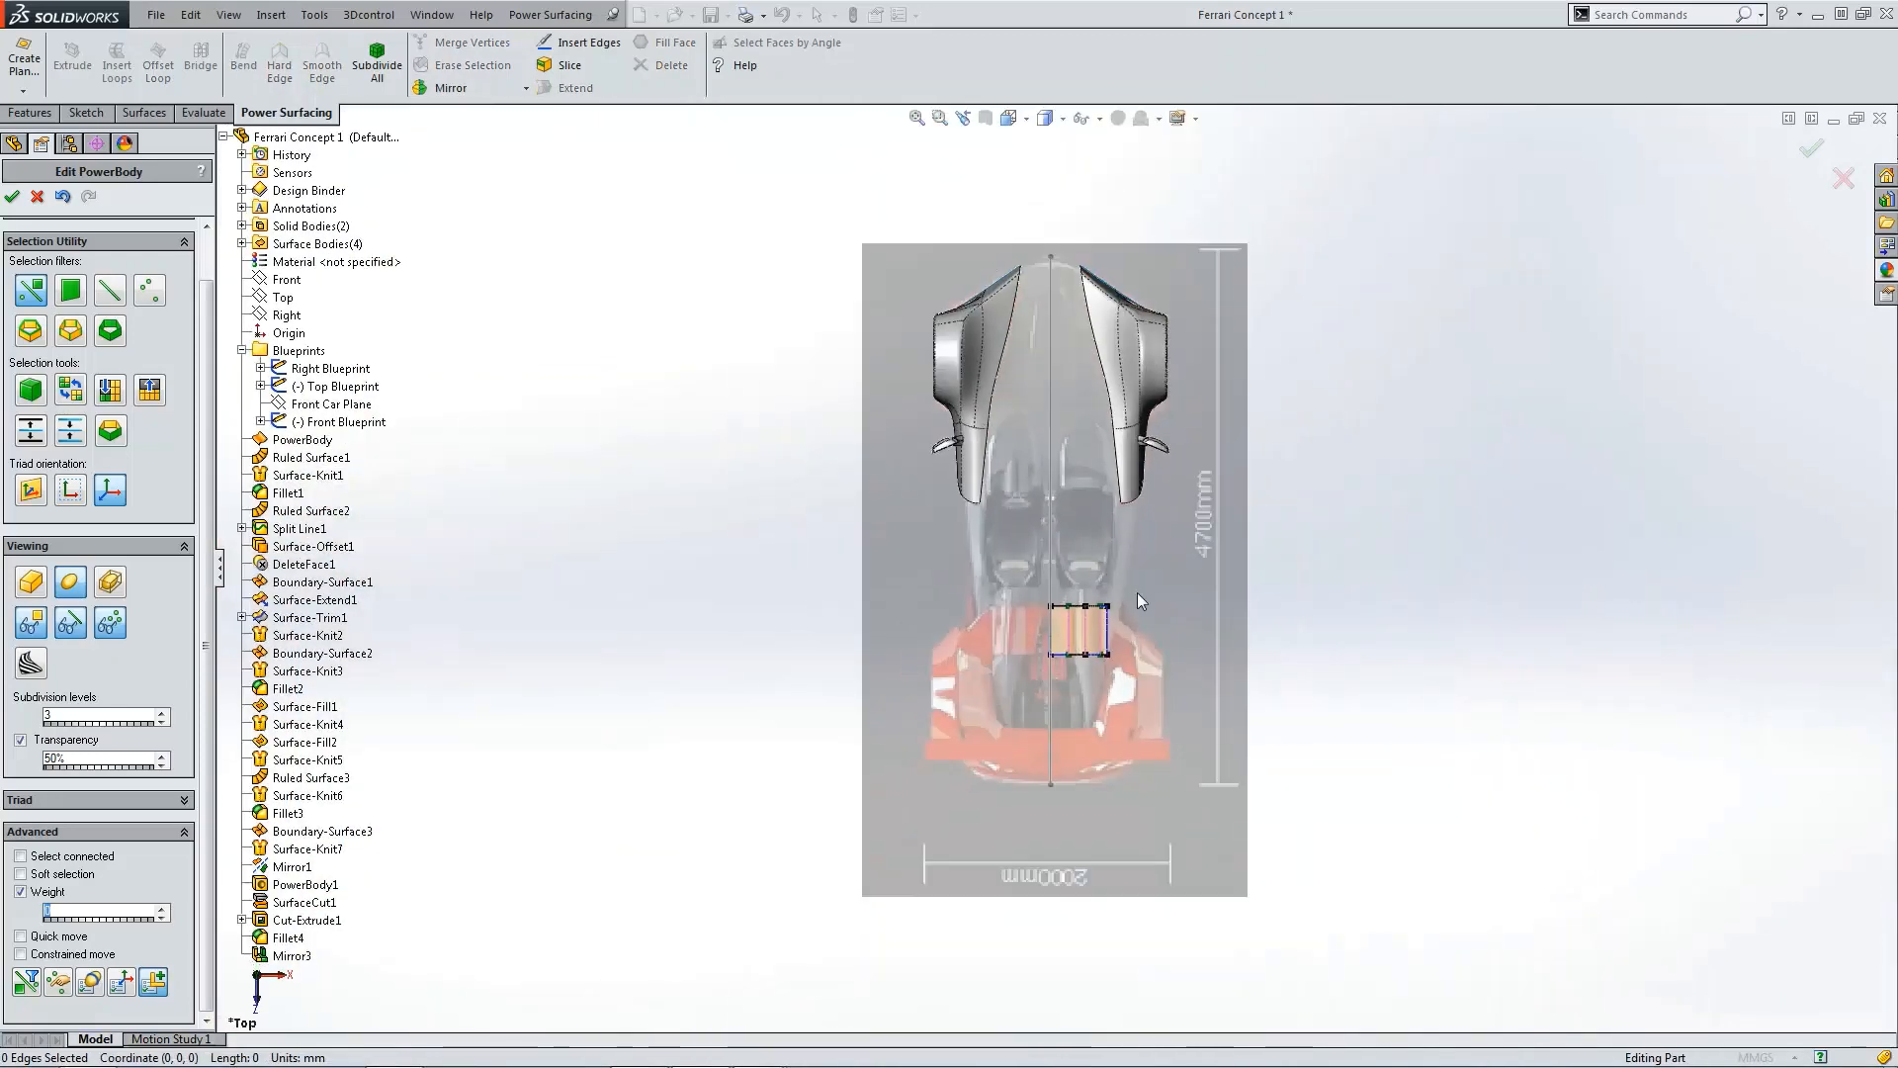
scroll(1138, 591, "down", 3)
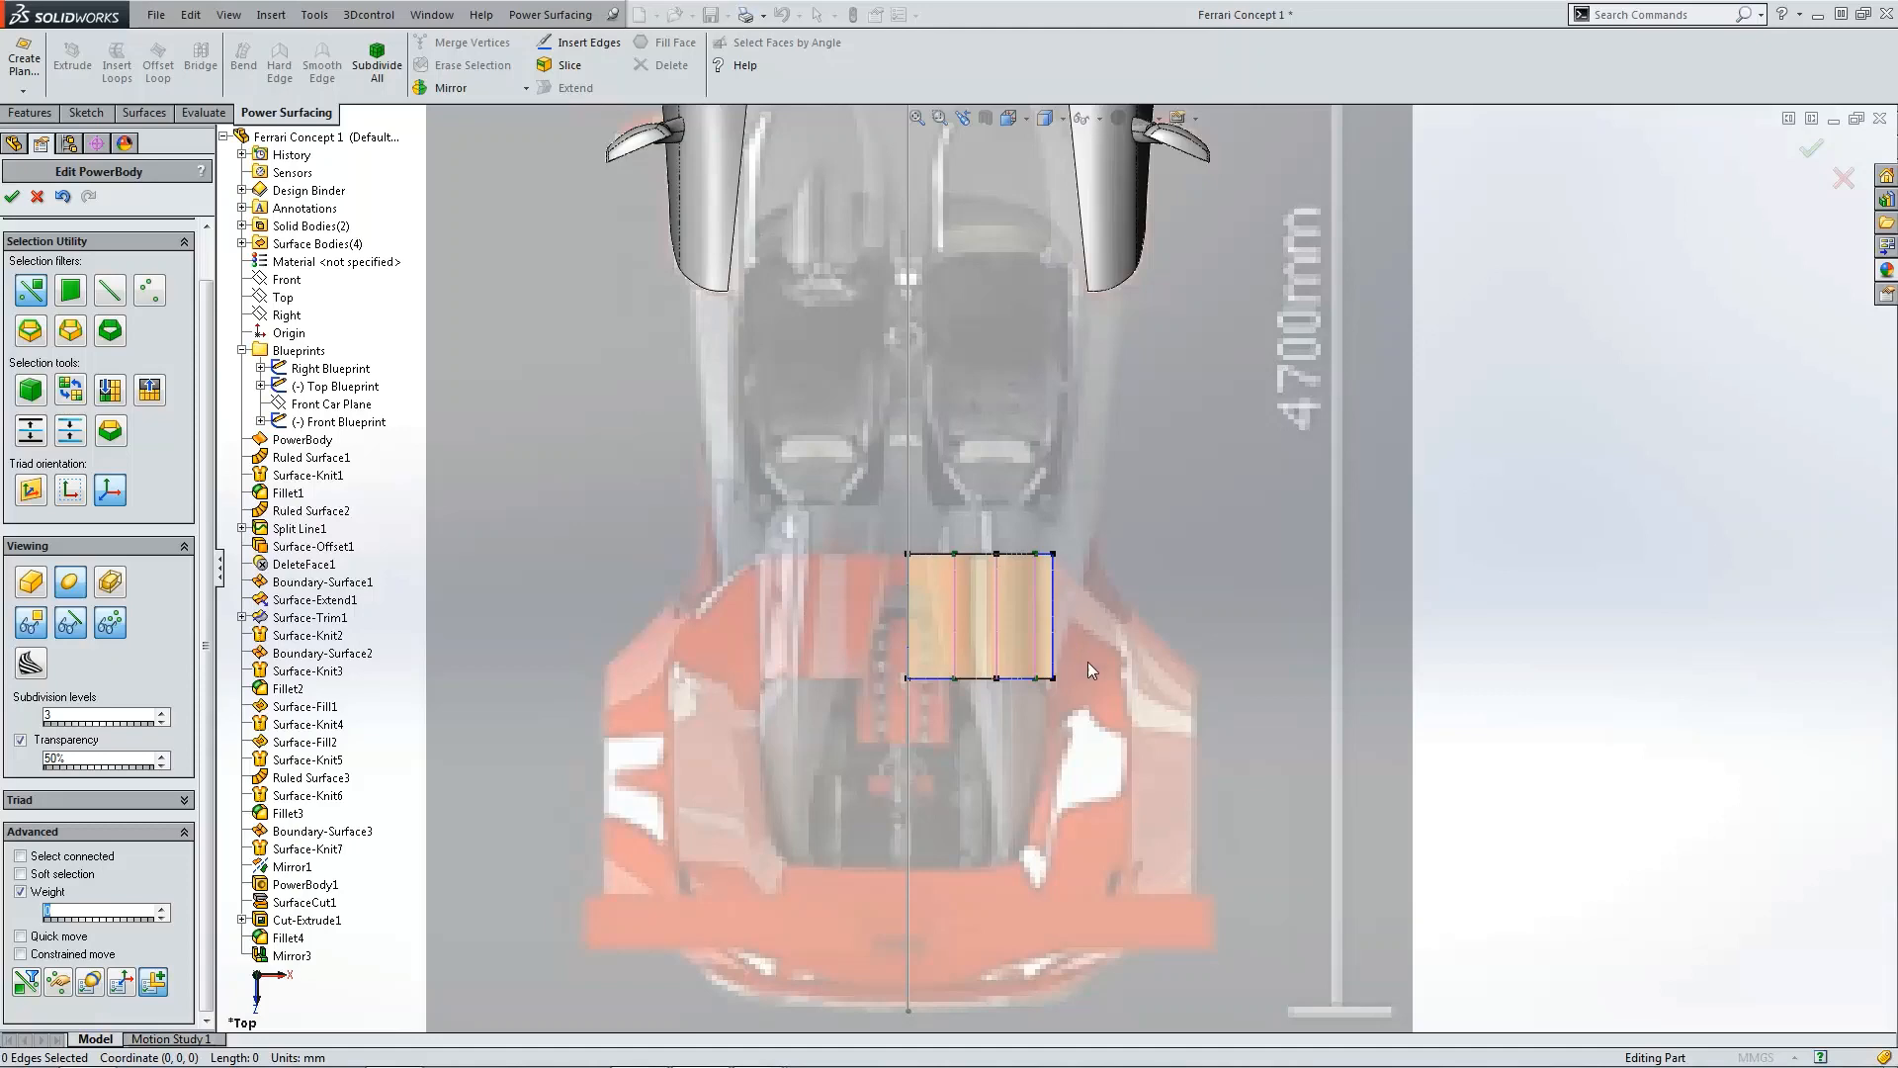
Step: Move the body's forward outer corner vertex inward so its outer side tapers
scroll(1093, 692, "down", 5)
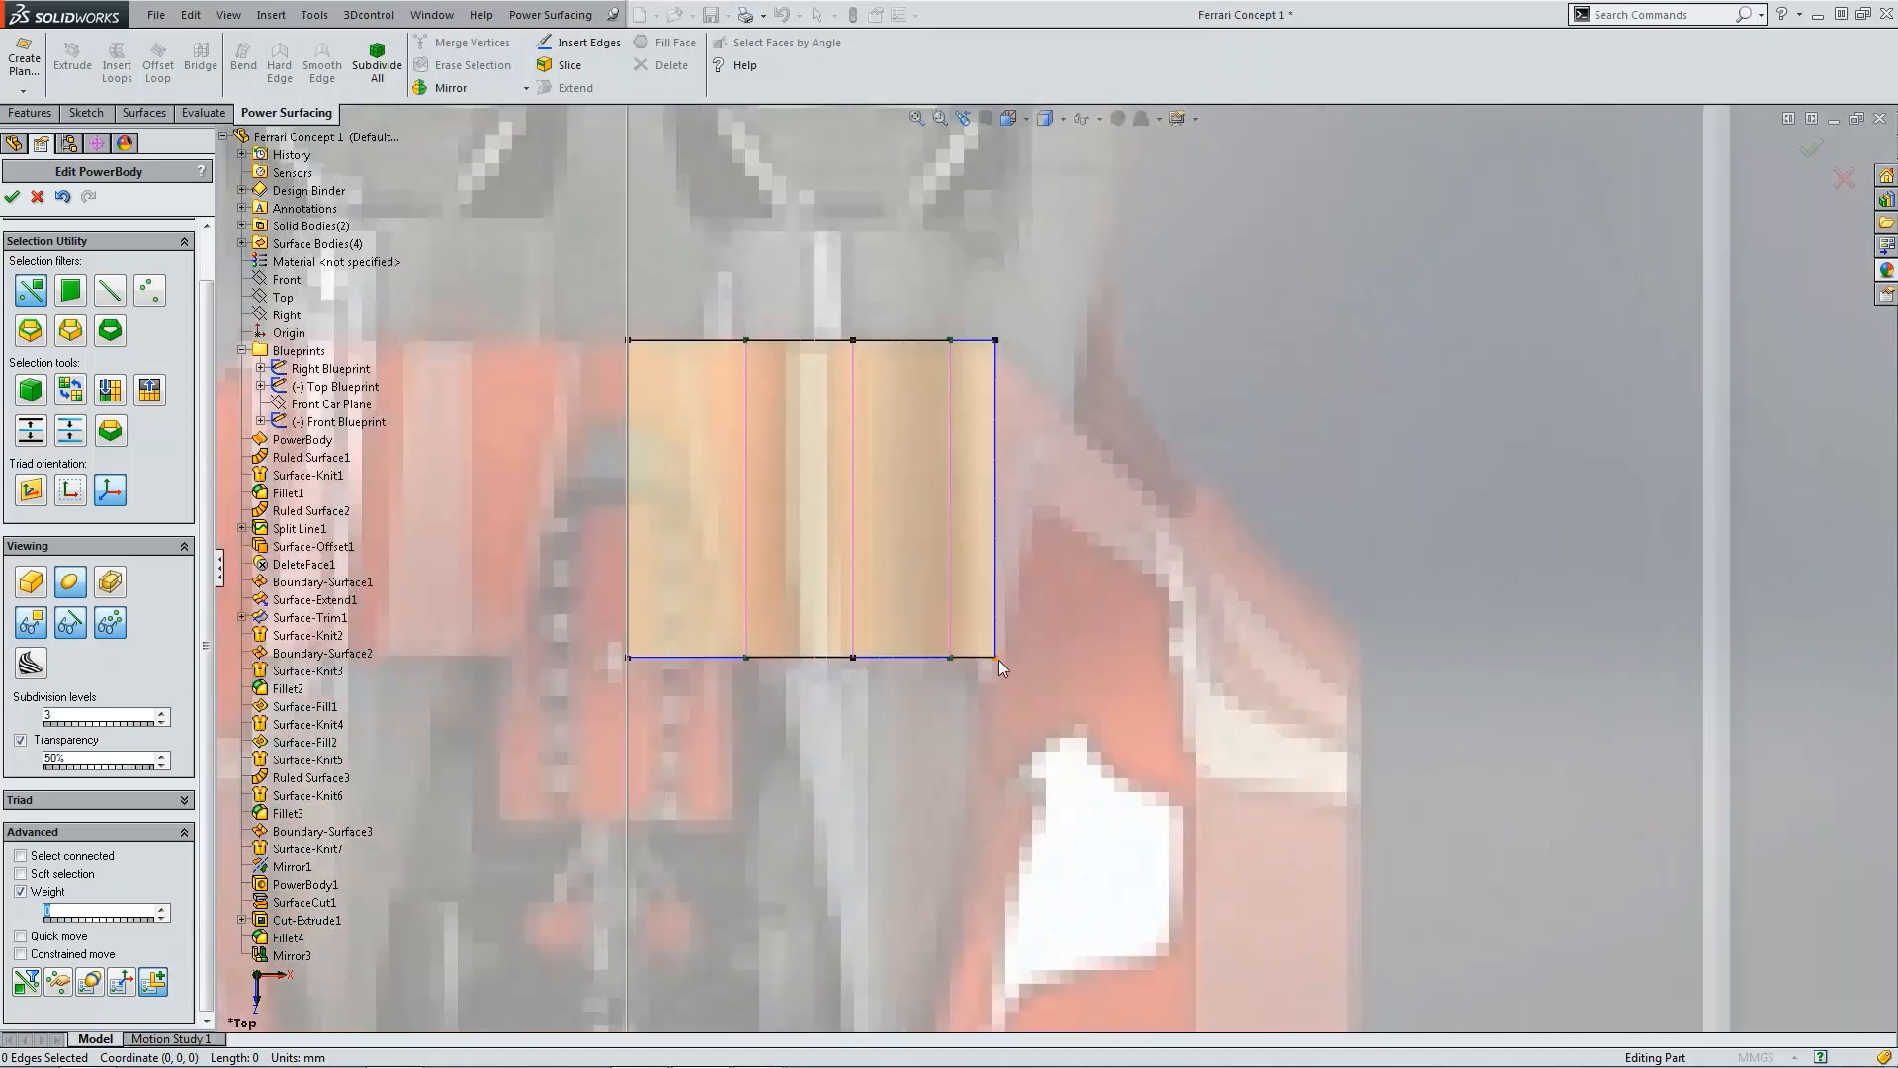
left_click(998, 661)
left_click_drag(1035, 657, 1009, 658)
left_click(1042, 549)
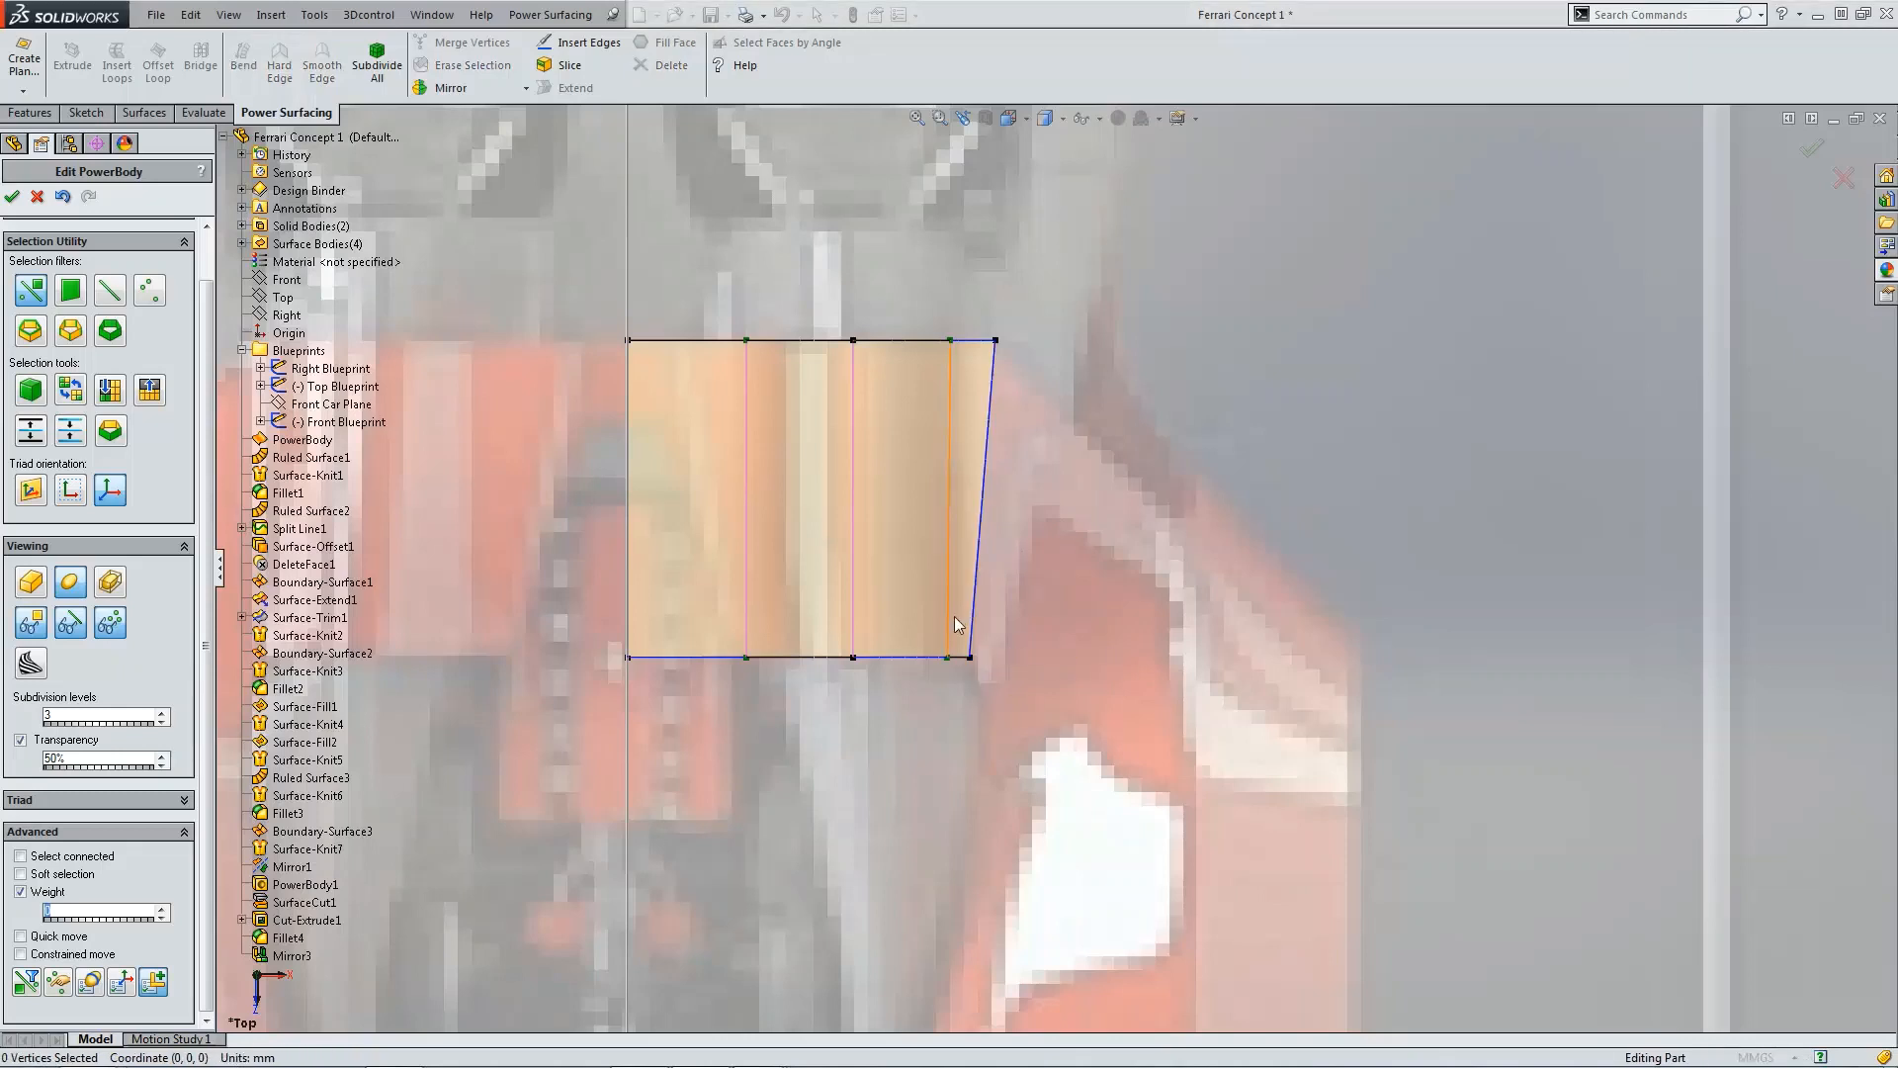
left_click(970, 657)
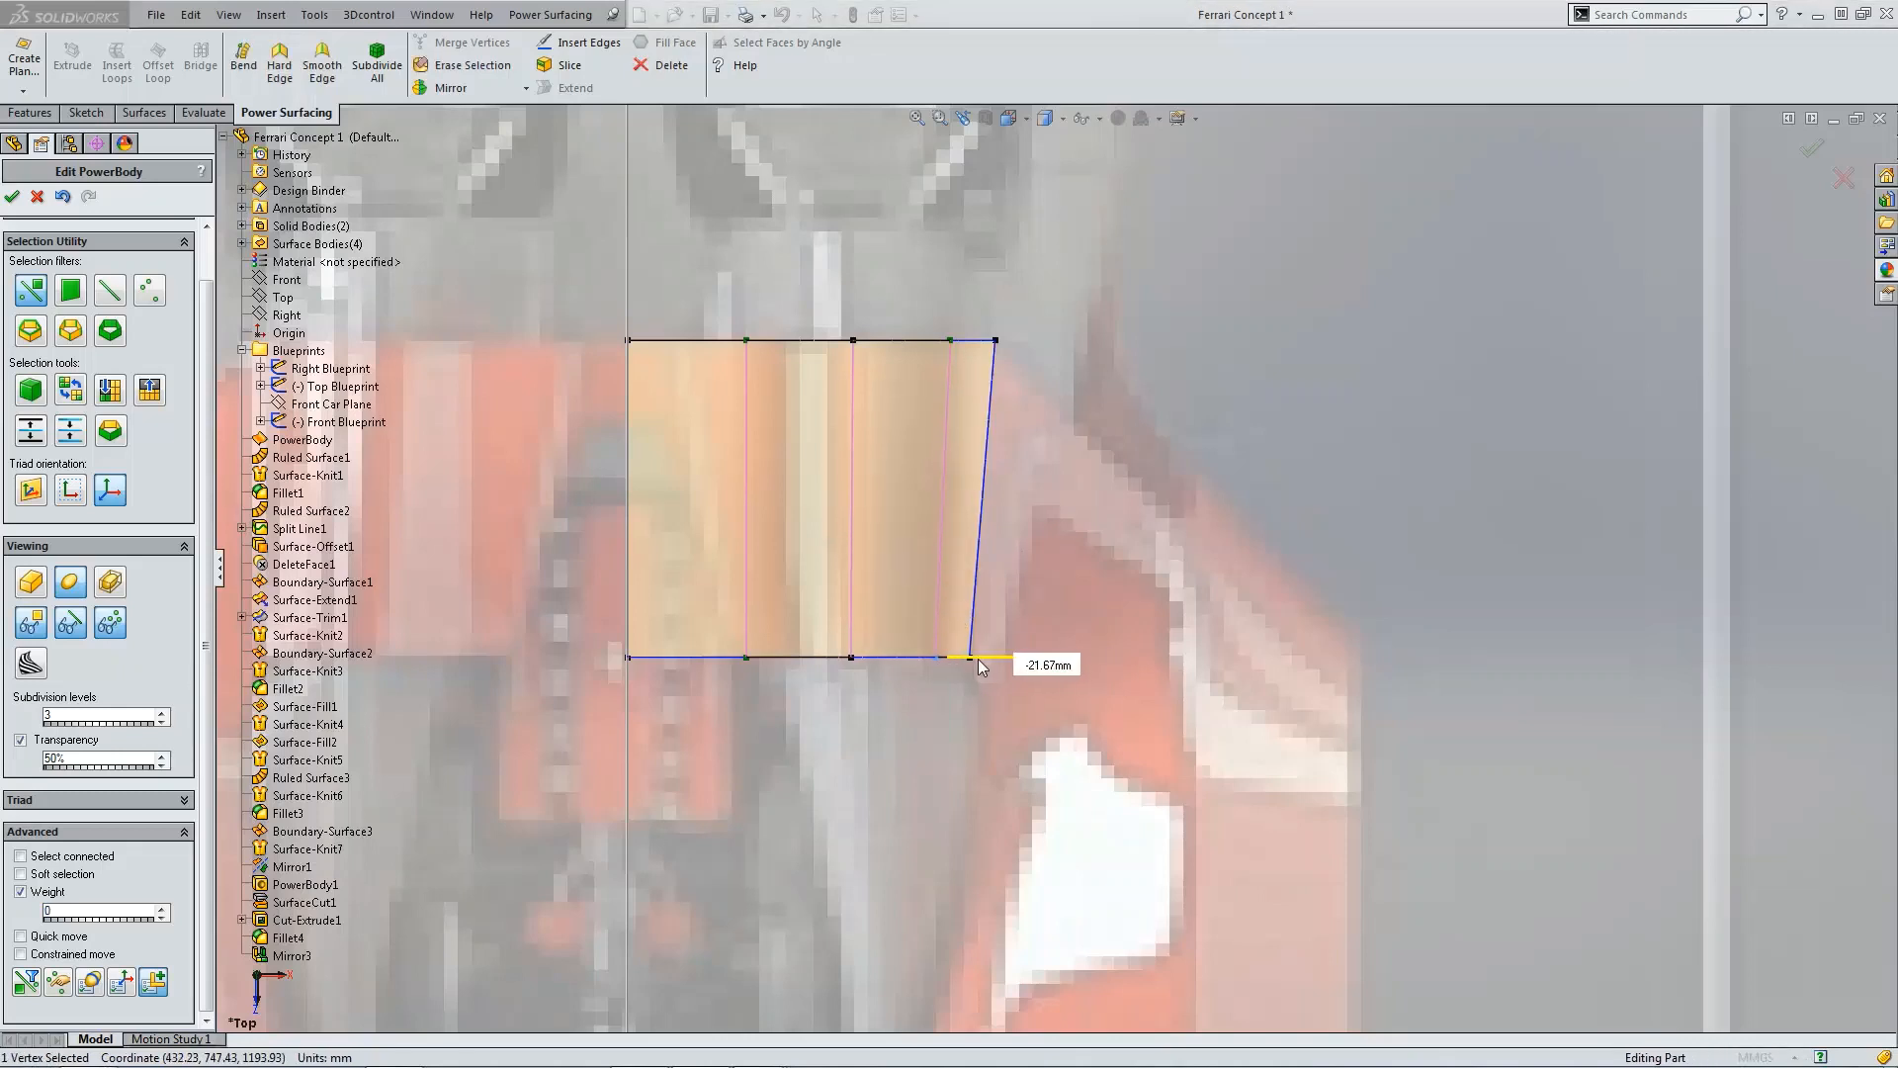
left_click_drag(982, 668, 978, 668)
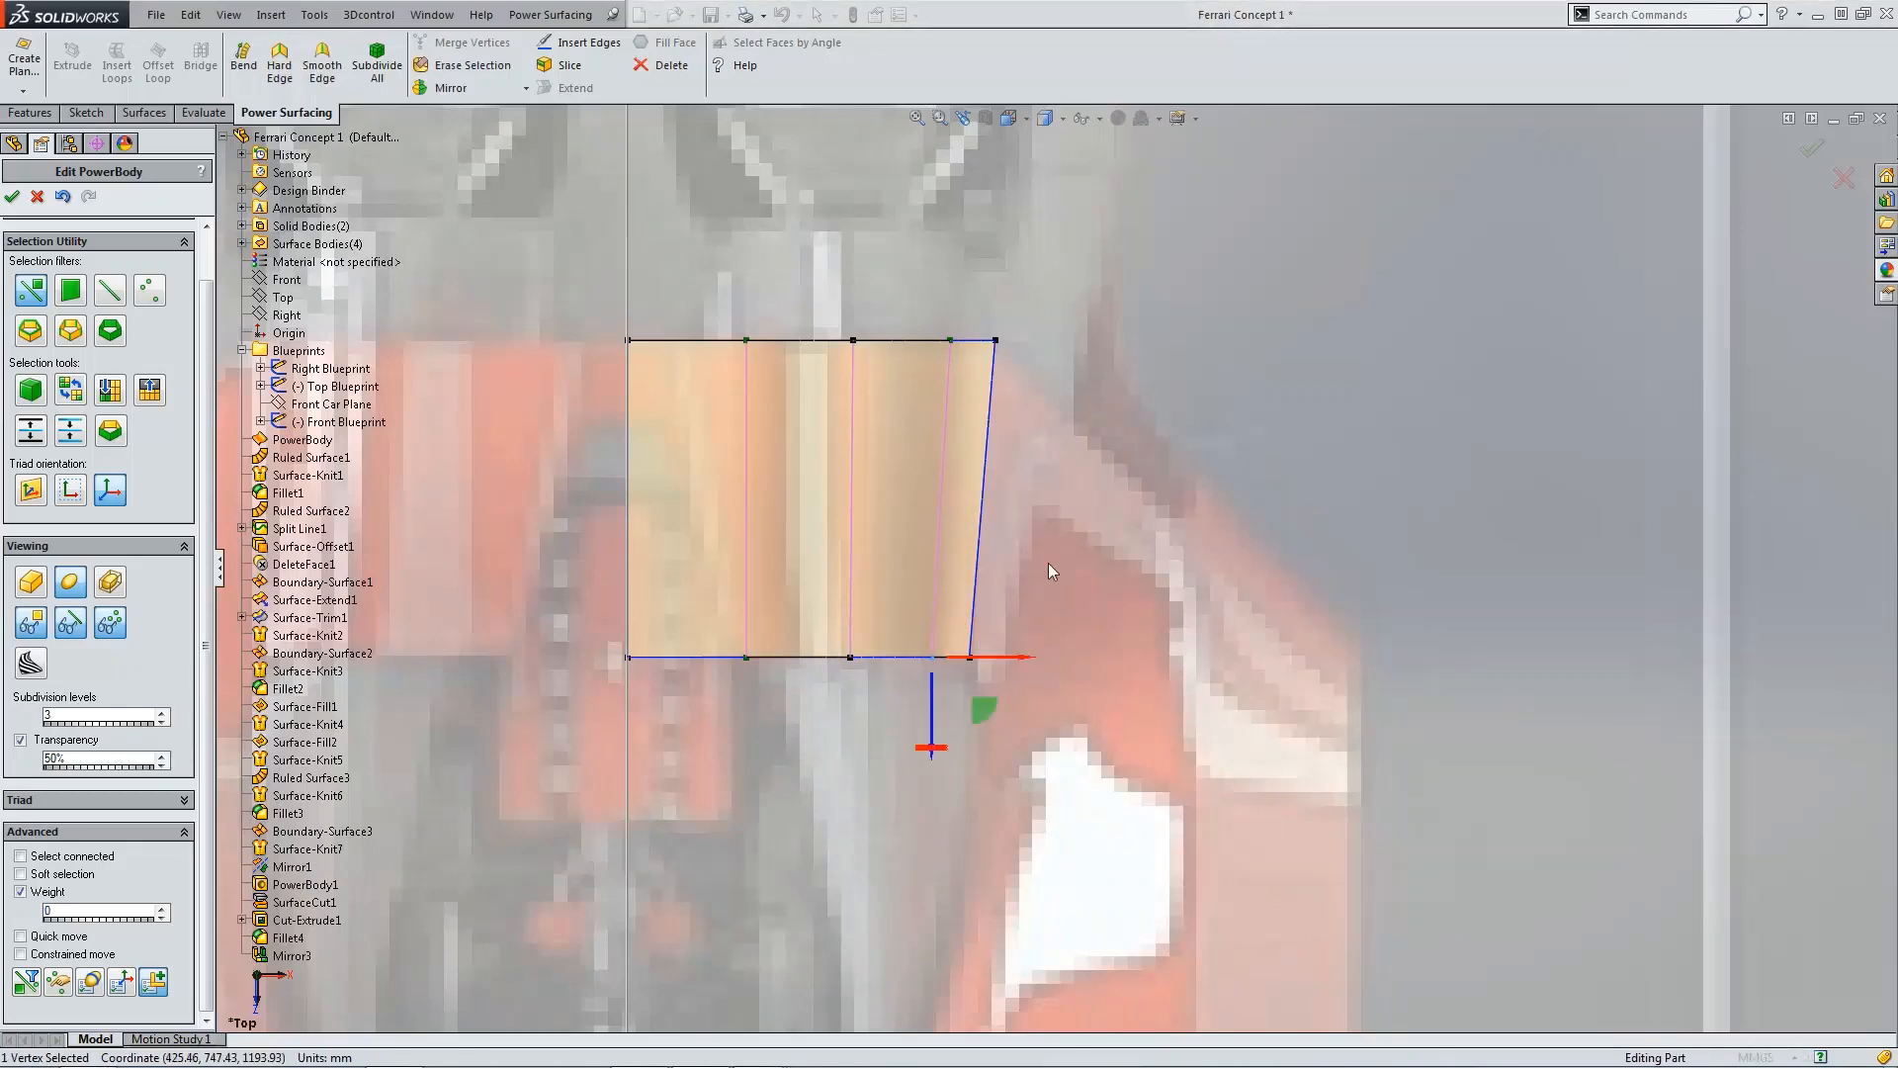
left_click(1048, 558)
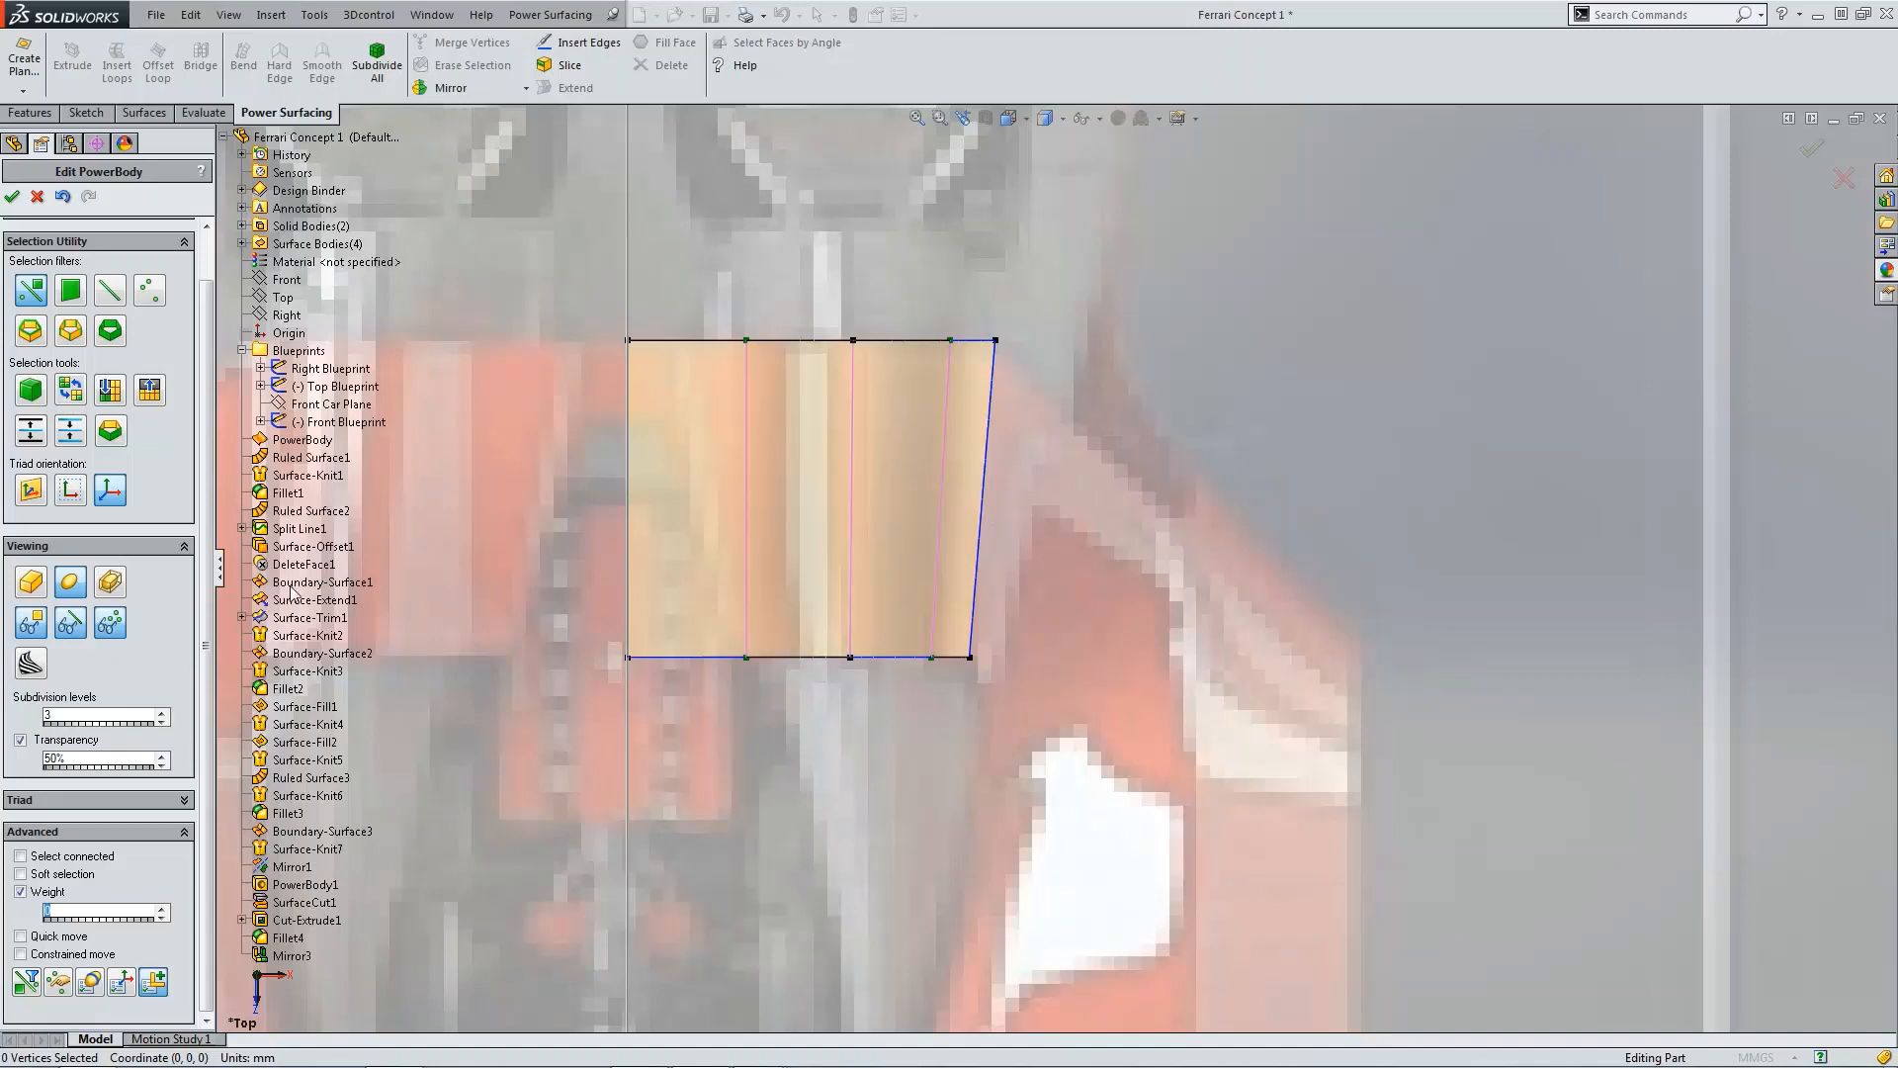
Step: Extend the body's tapered outer edge outward toward the fender by 437.1 mm
scroll(1005, 558, "up", 3)
scroll(1005, 558, "up", 3)
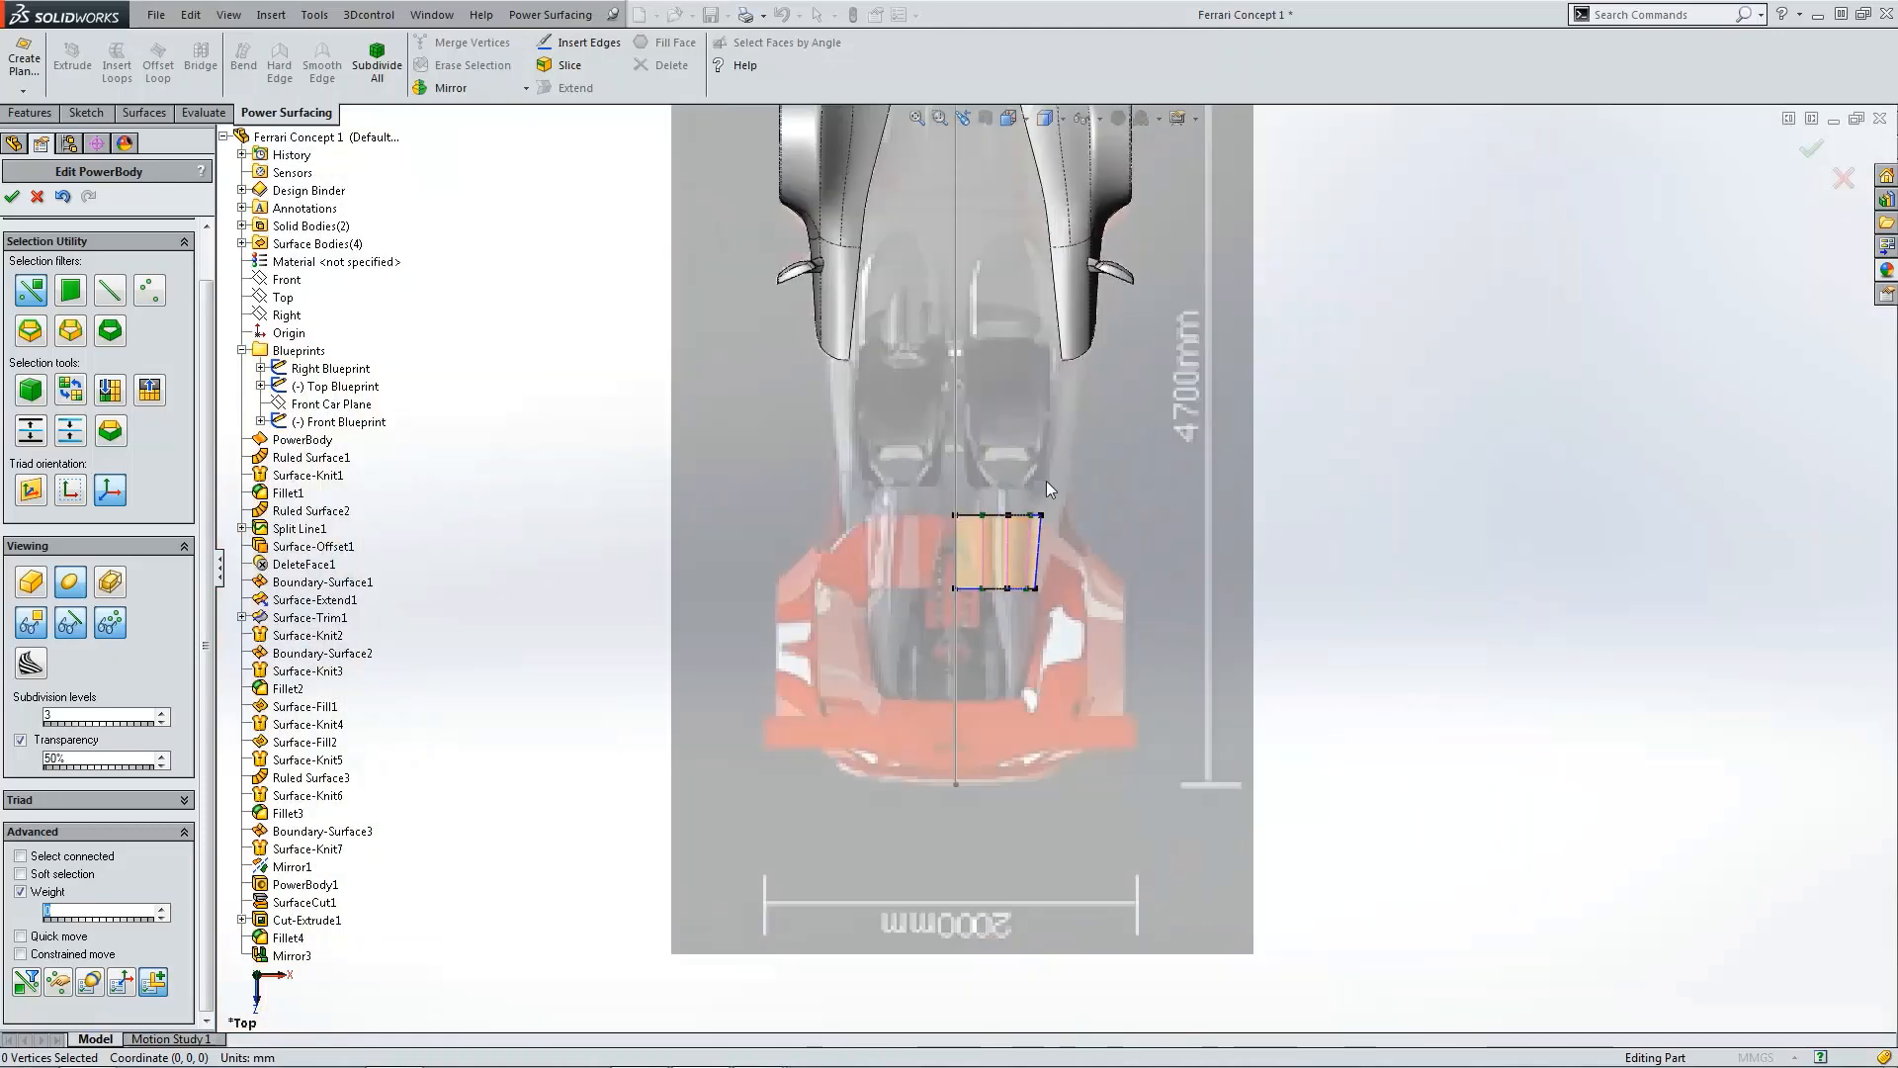
scroll(1042, 540, "down", 3)
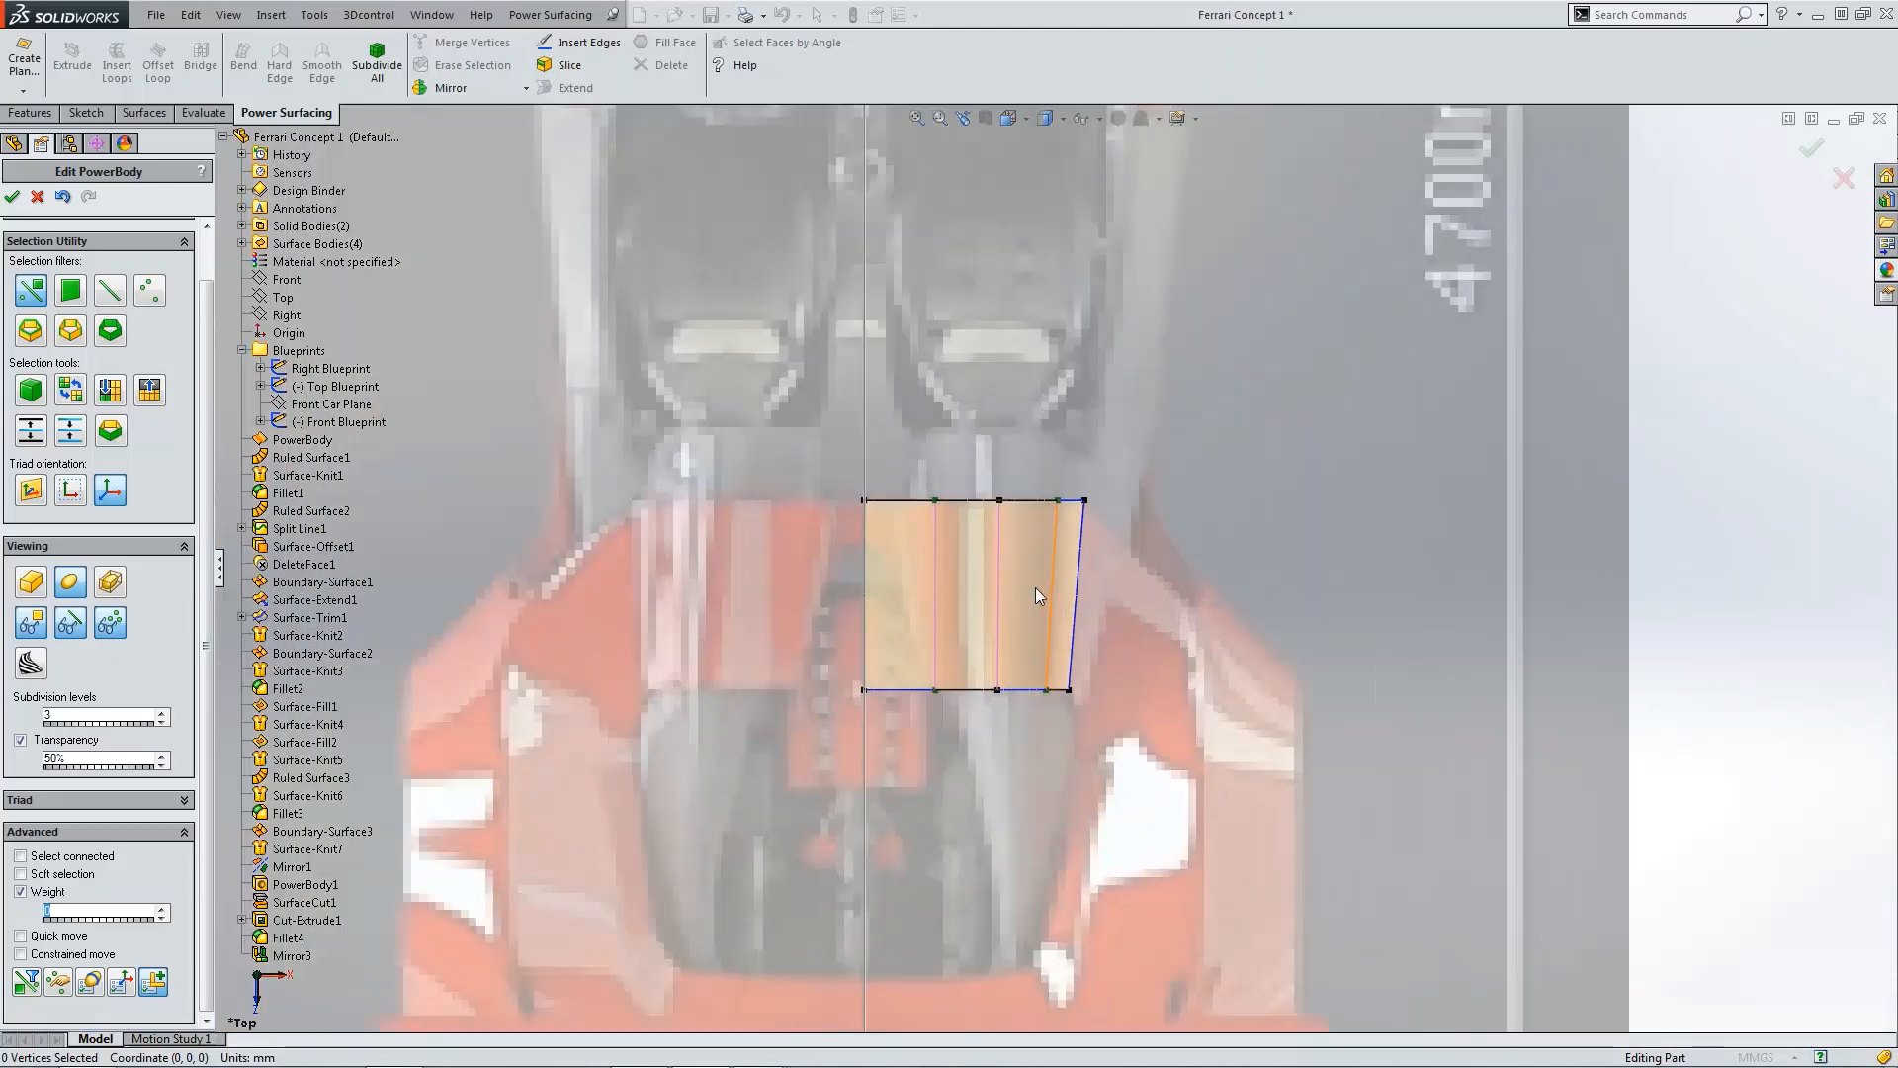
left_click(1083, 544)
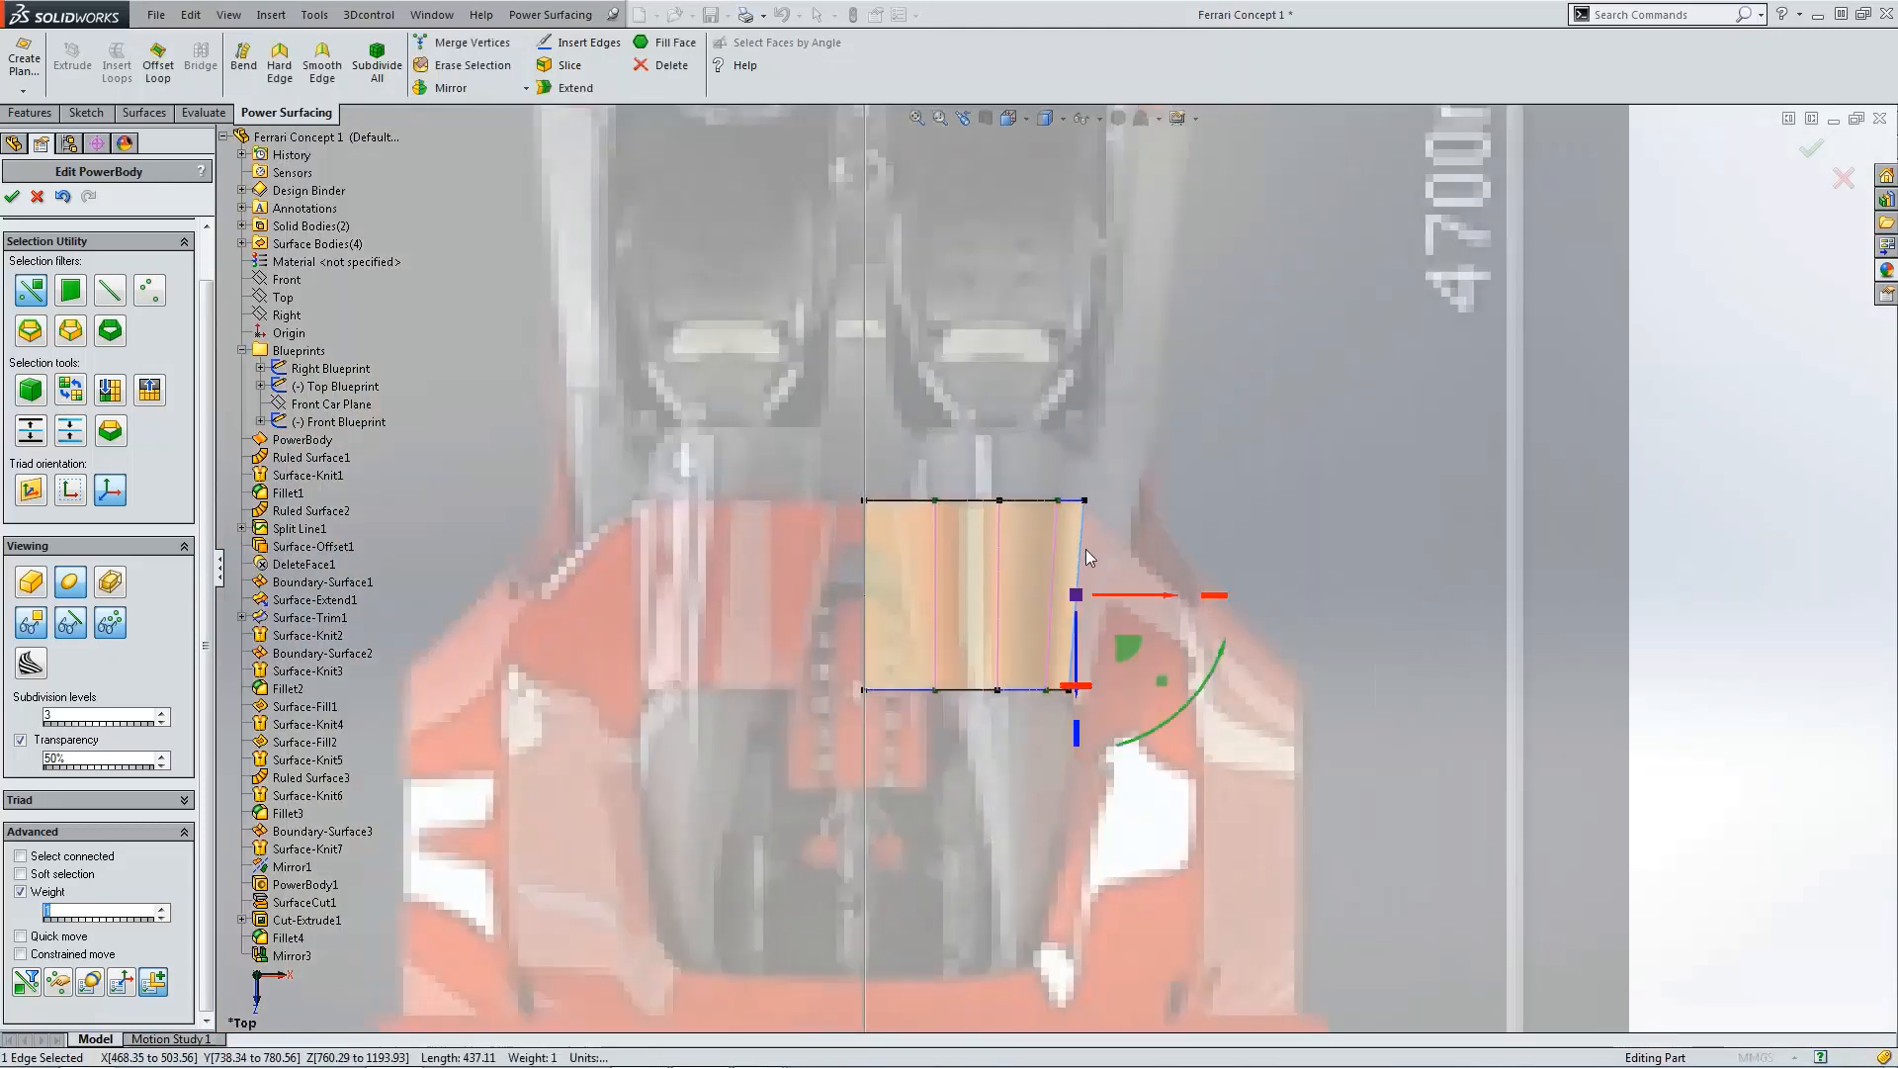
left_click(1115, 554)
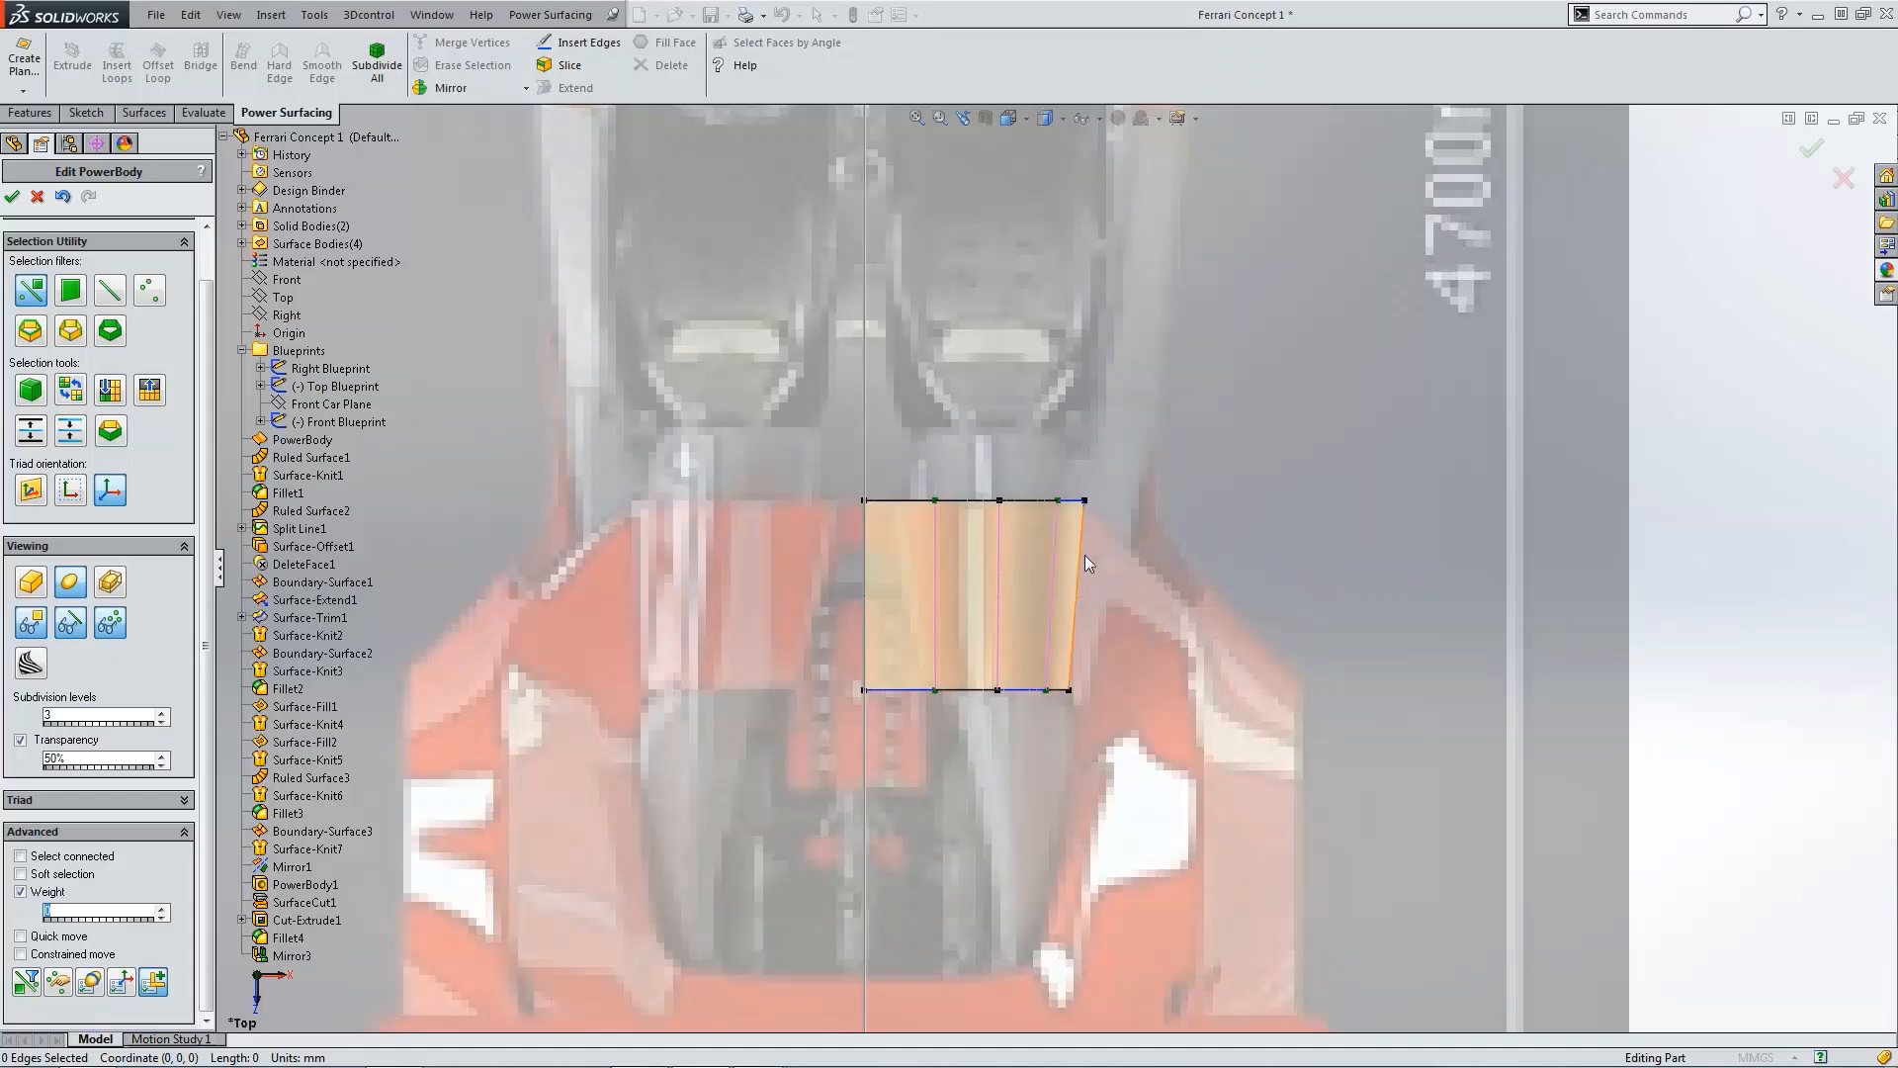
left_click(1079, 544)
left_click(559, 88)
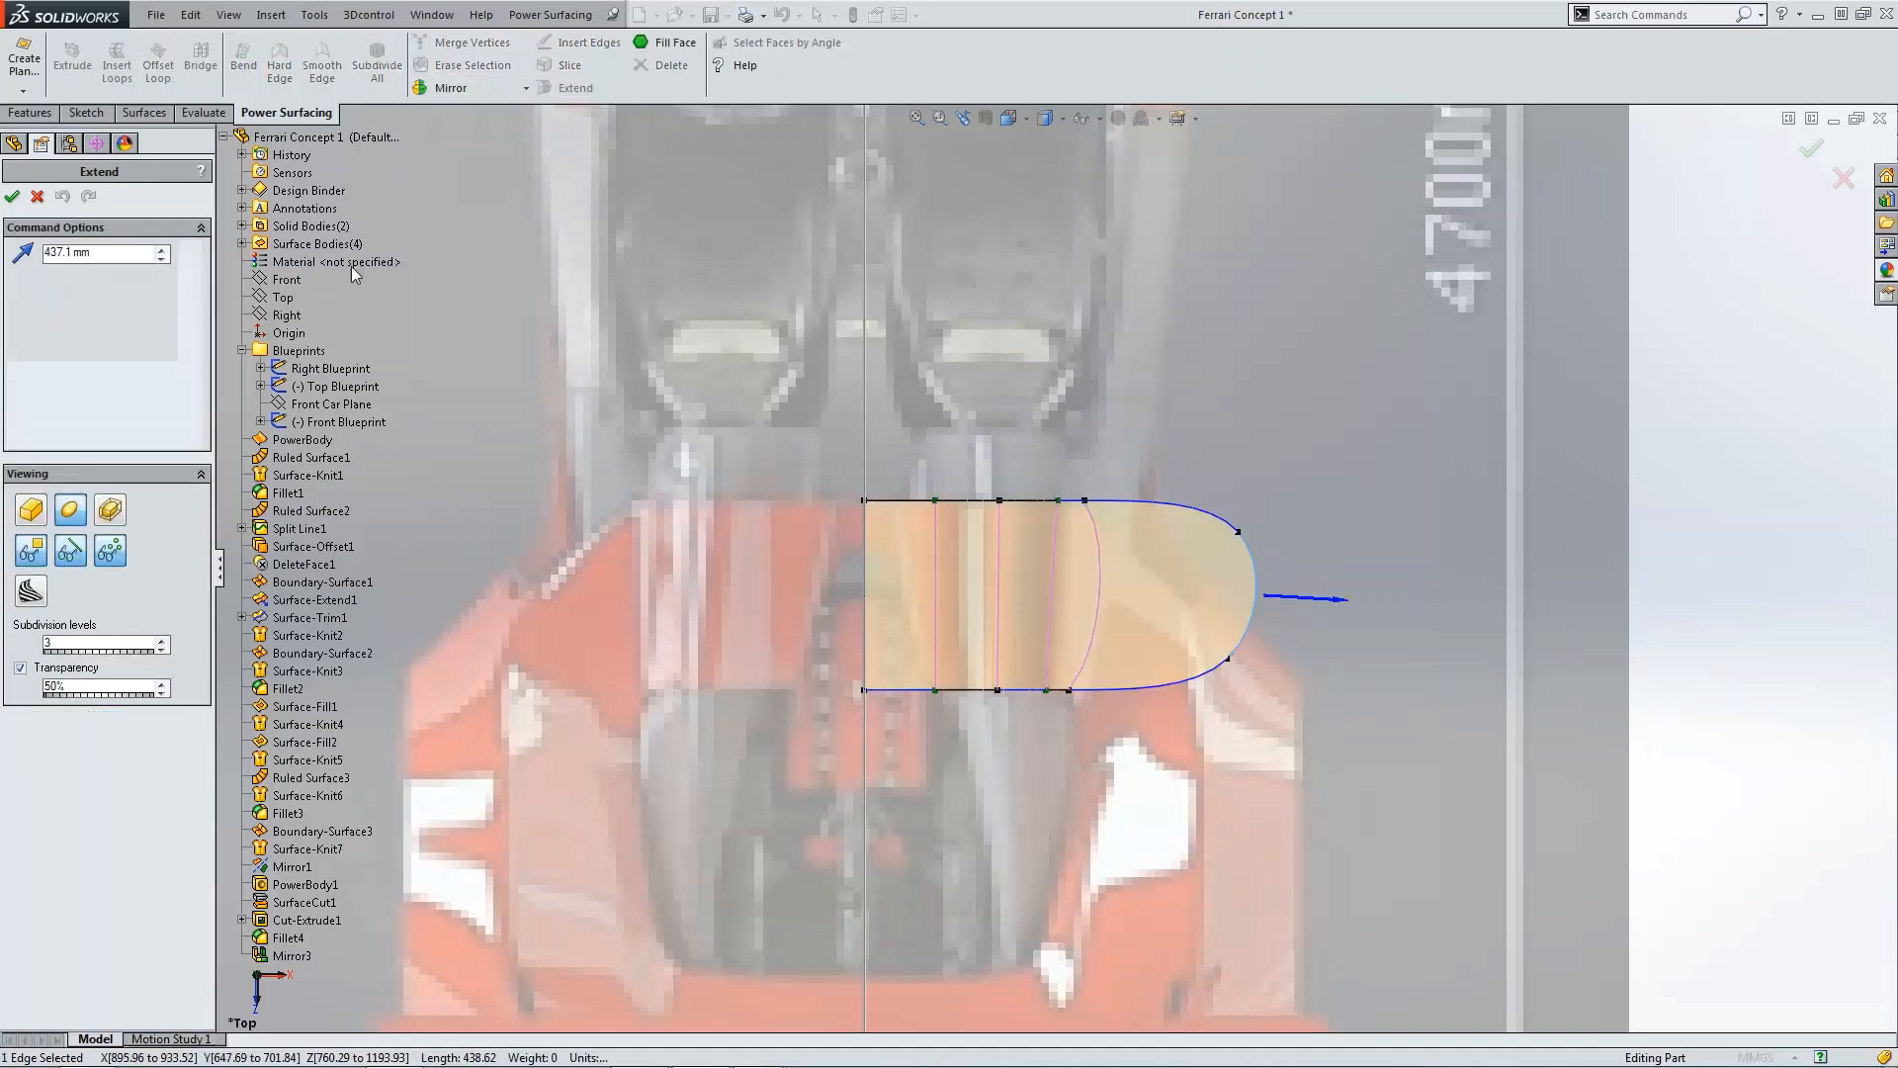
left_click(12, 196)
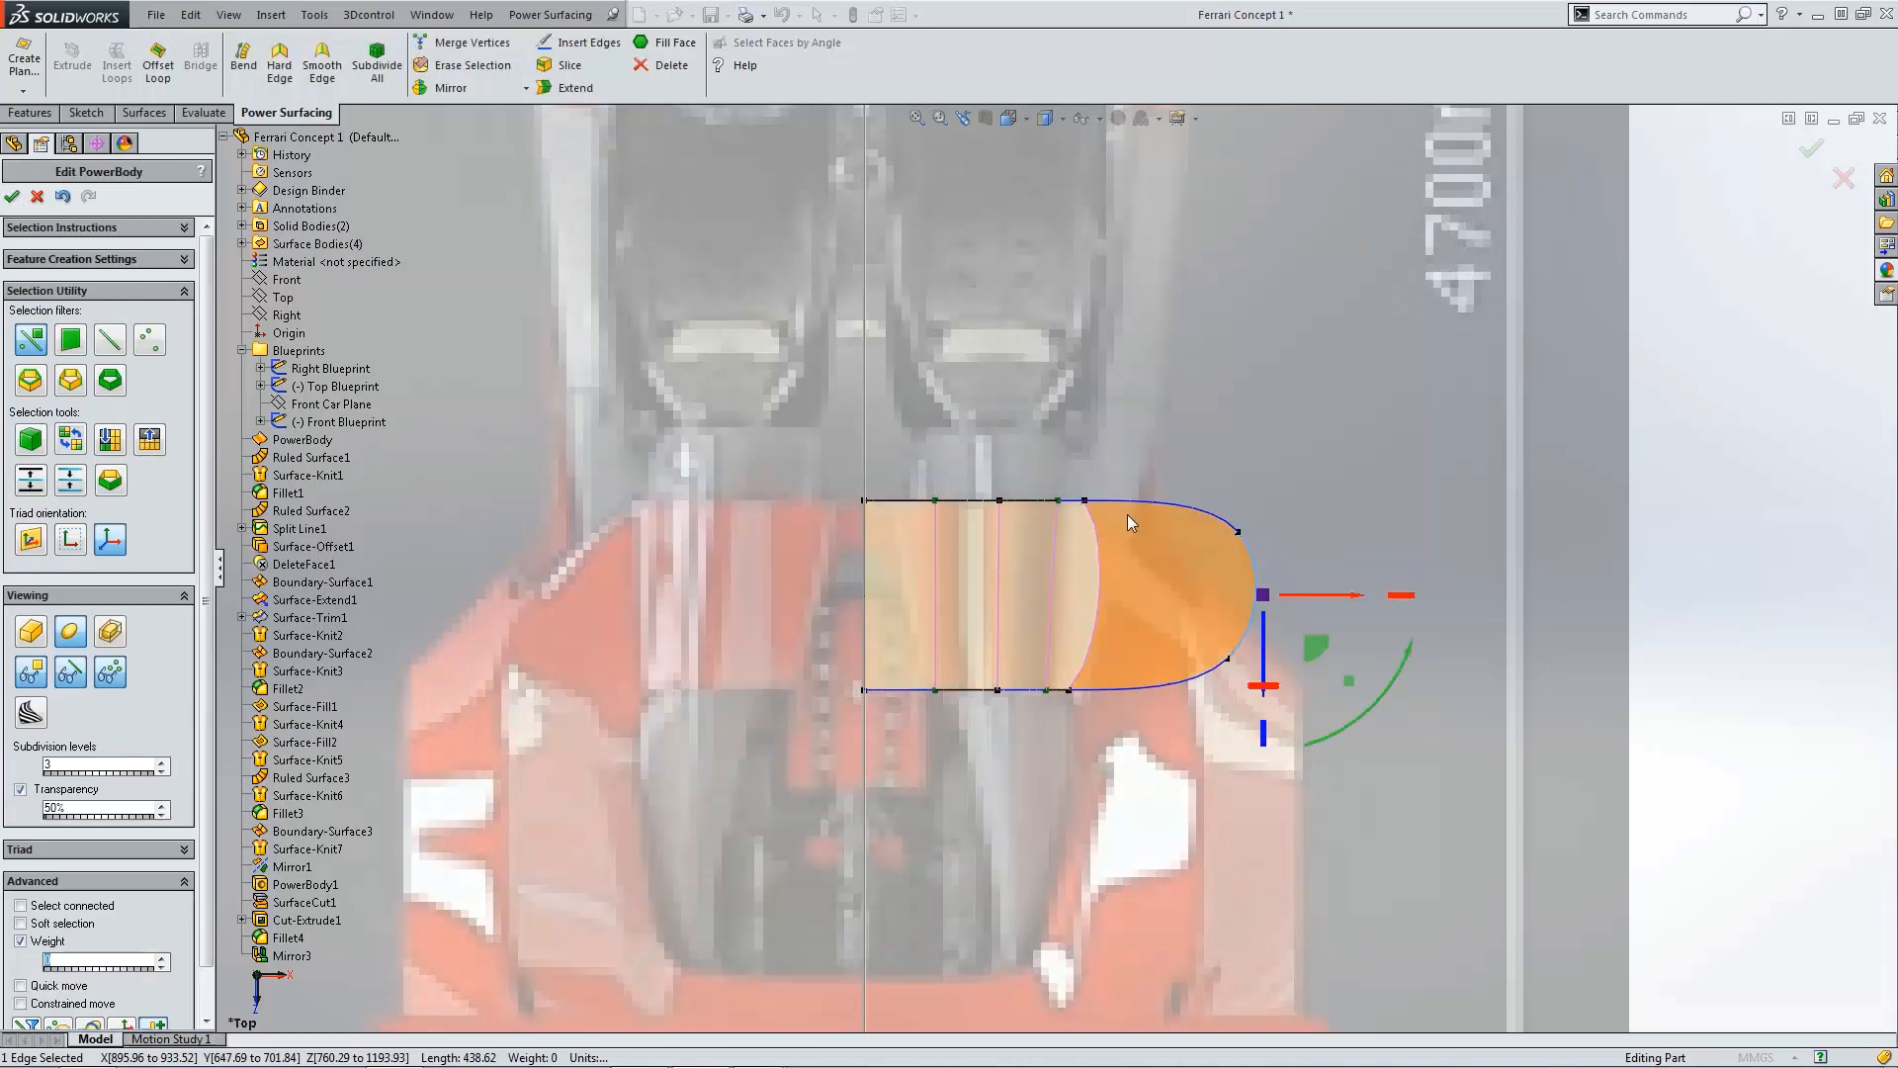
Step: Set the weight of the vertices where the extension joins the body to 0
left_click(1084, 501)
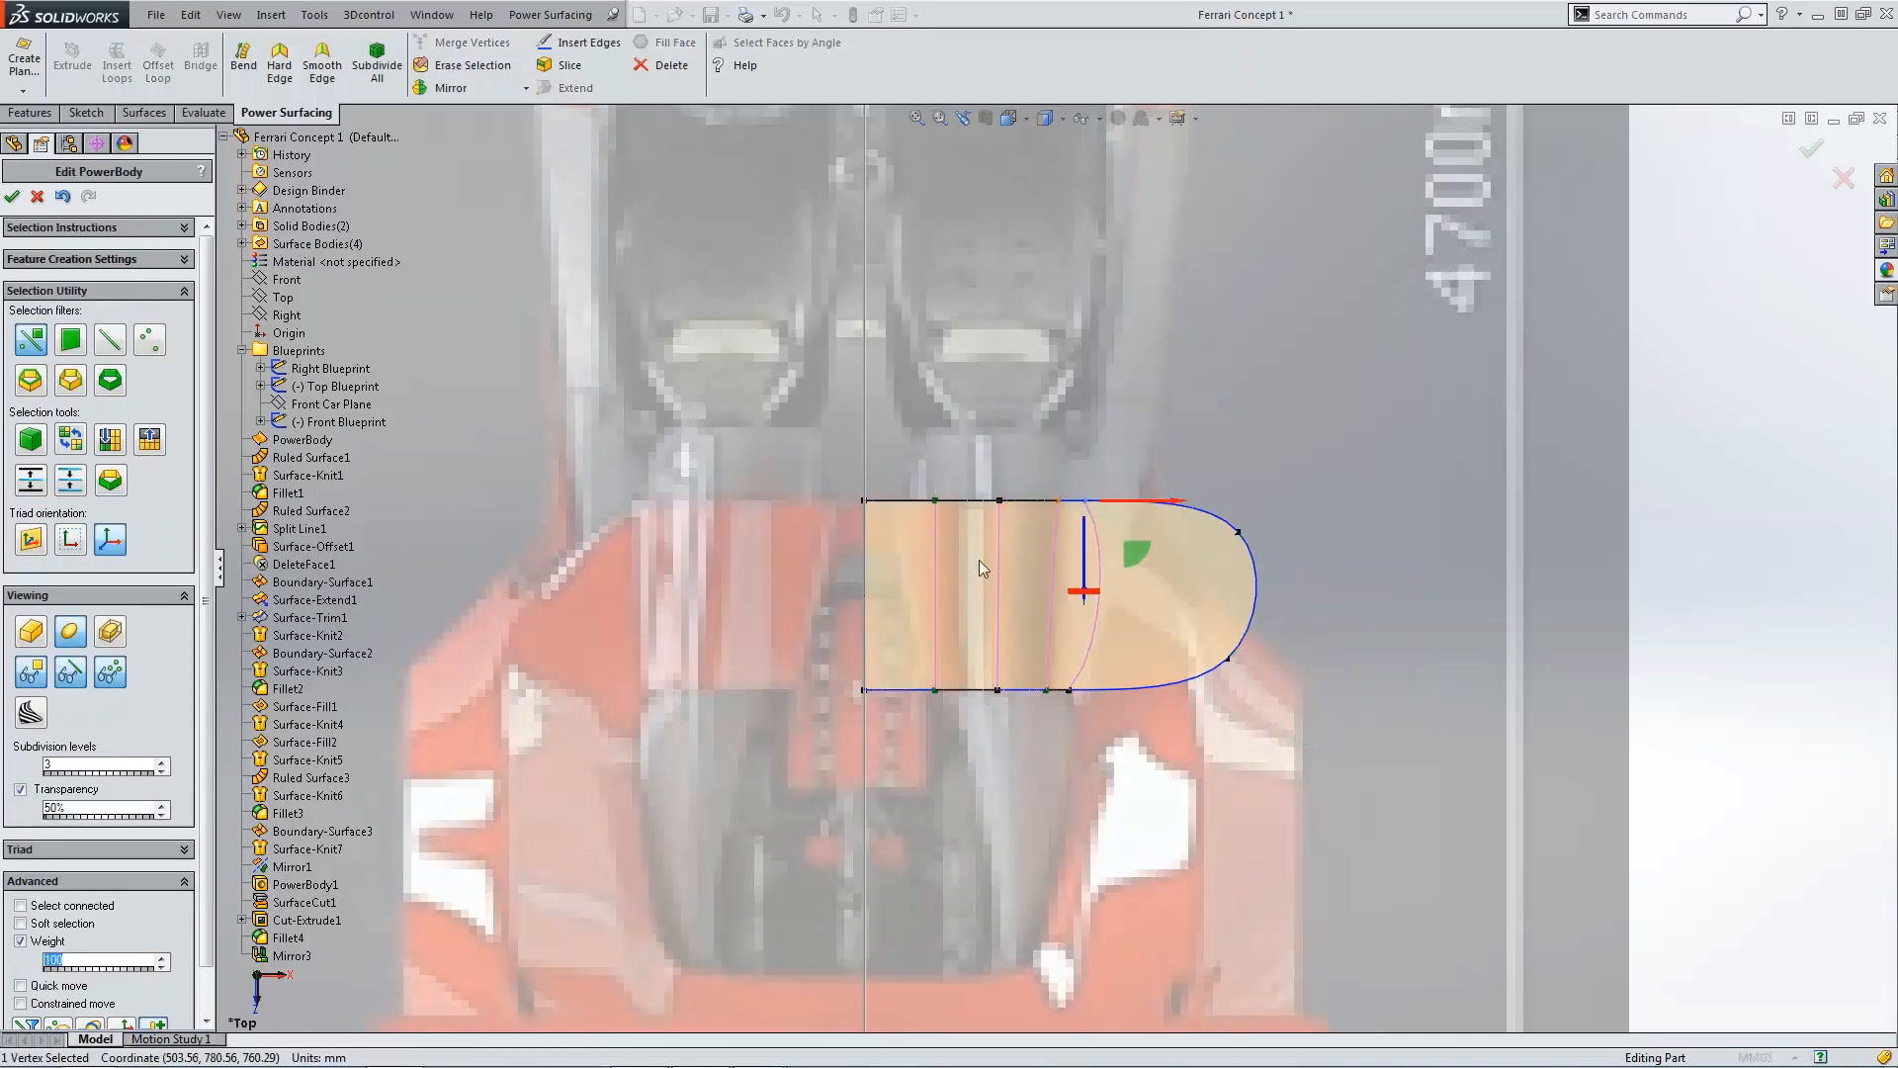
type("0")
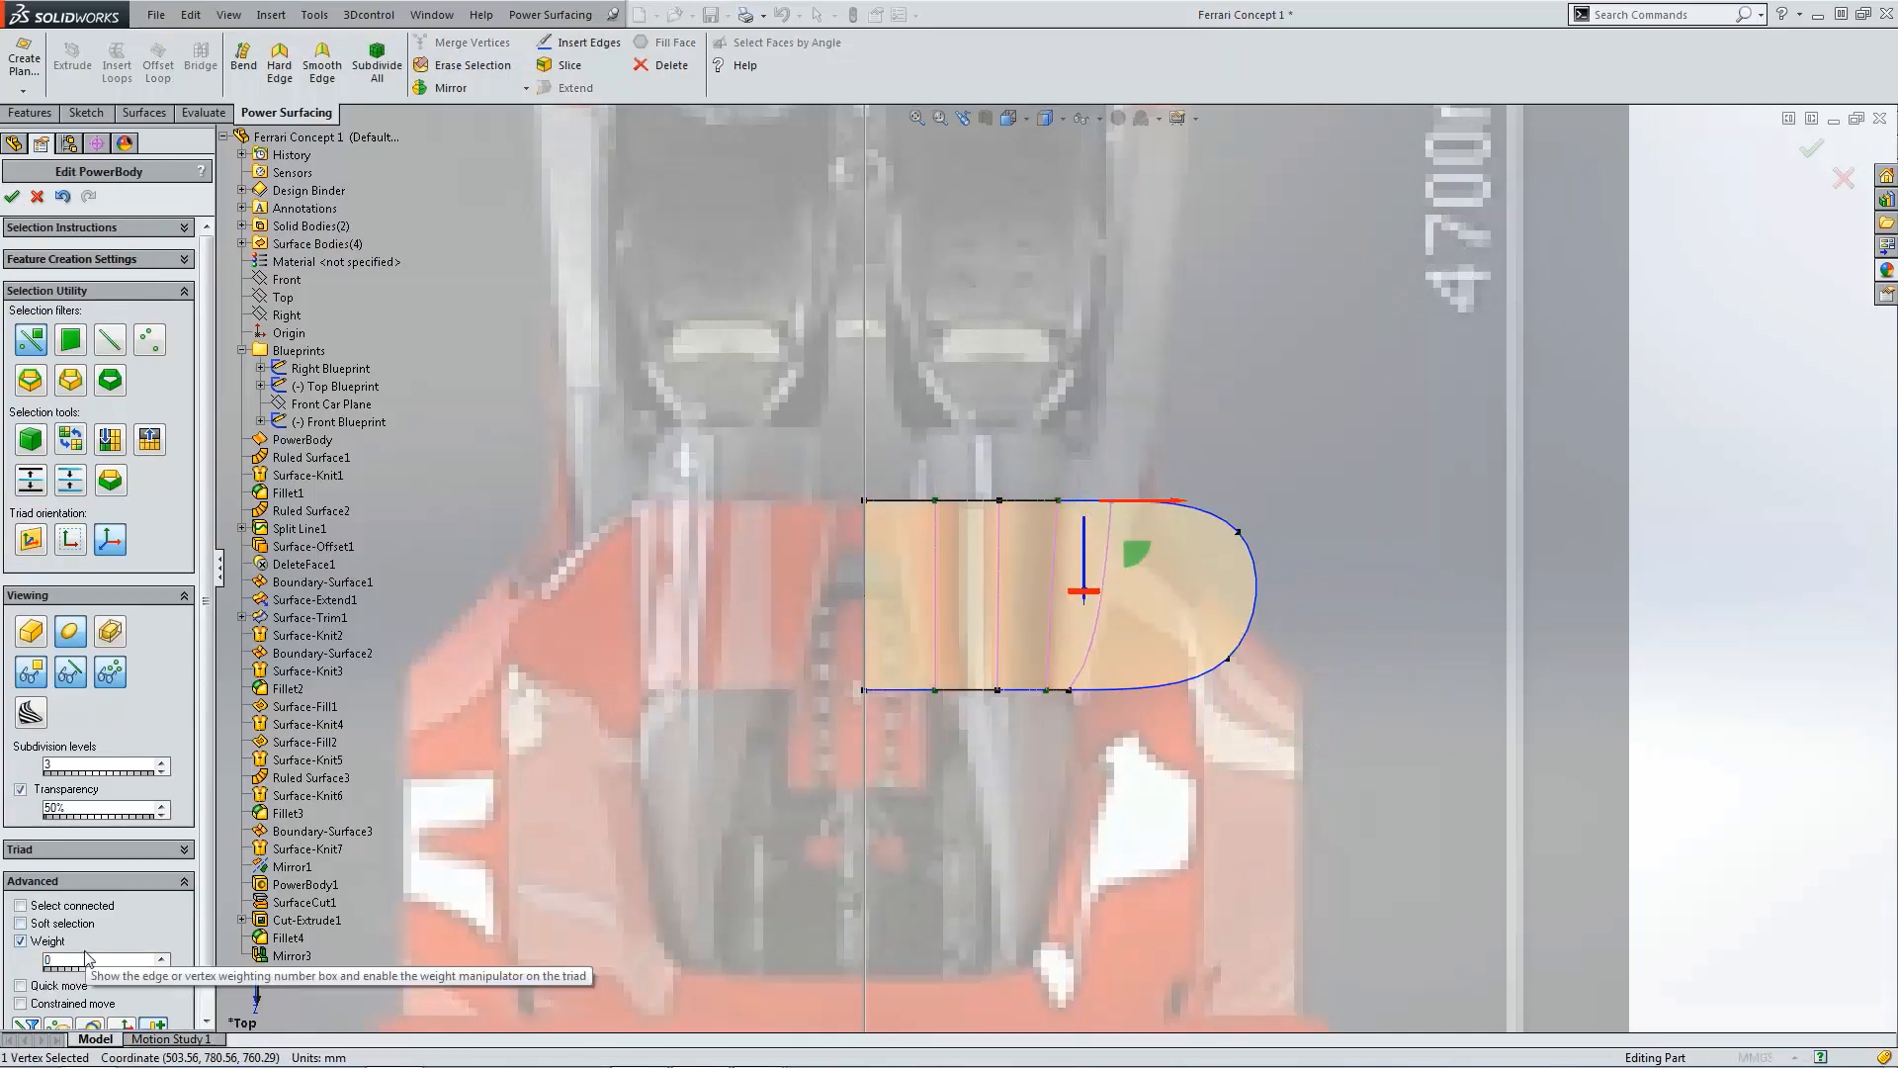
left_click(1071, 689)
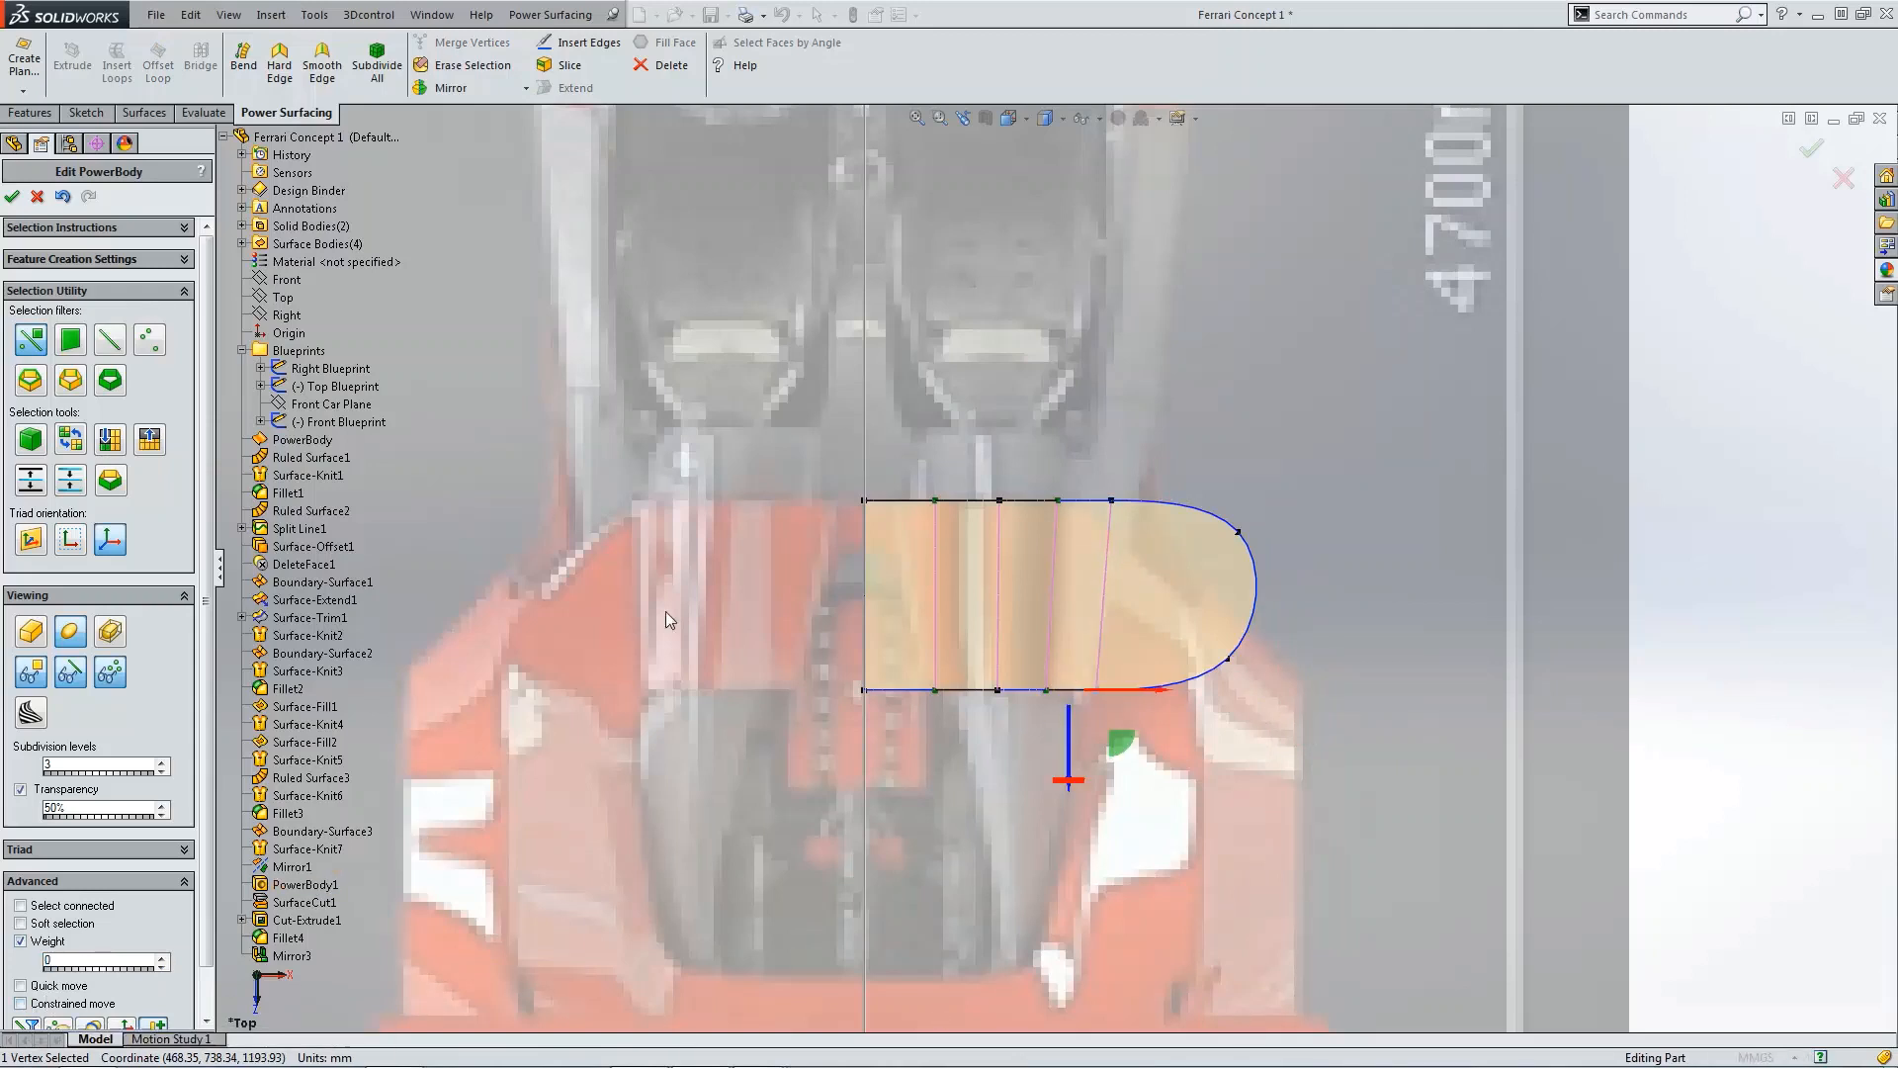
Step: Apply Smooth Edge to the extension's two outer end vertices
left_click(1239, 534)
left_click(1229, 660, "ctrl")
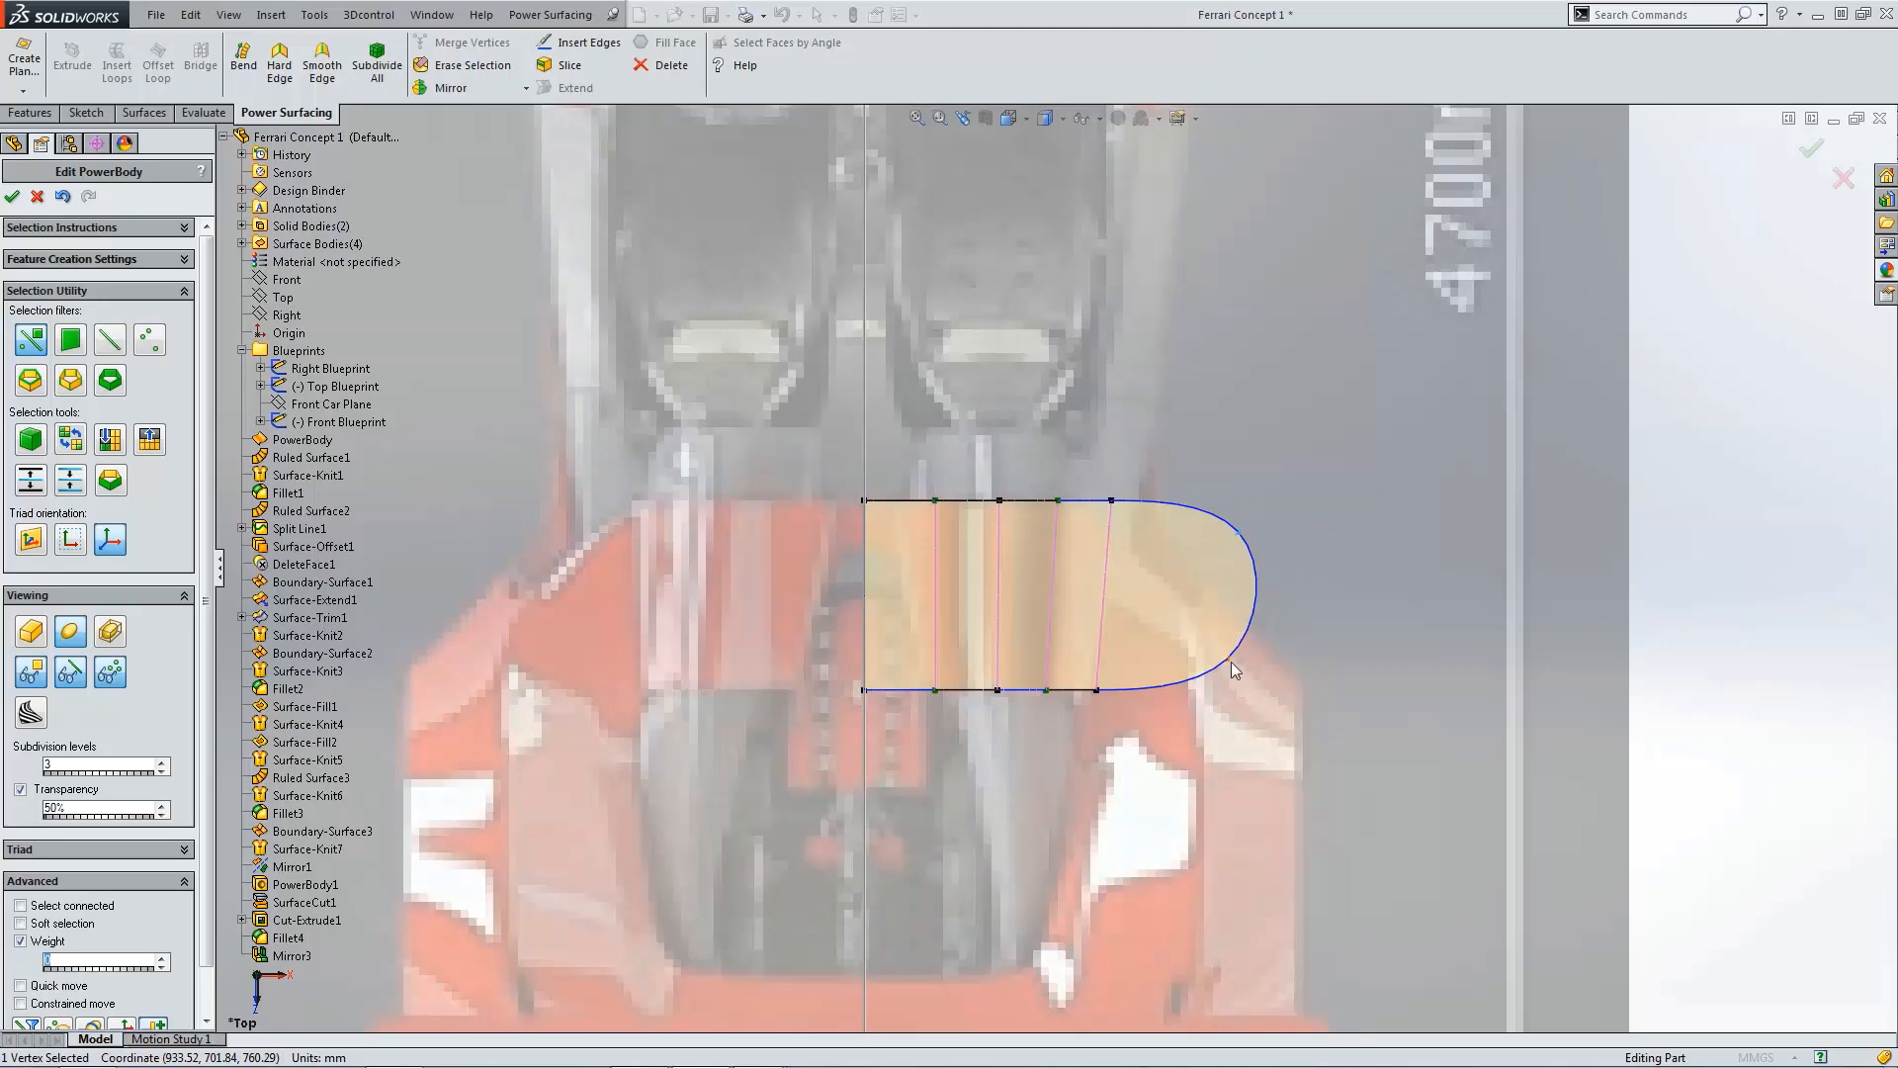
left_click(391, 61)
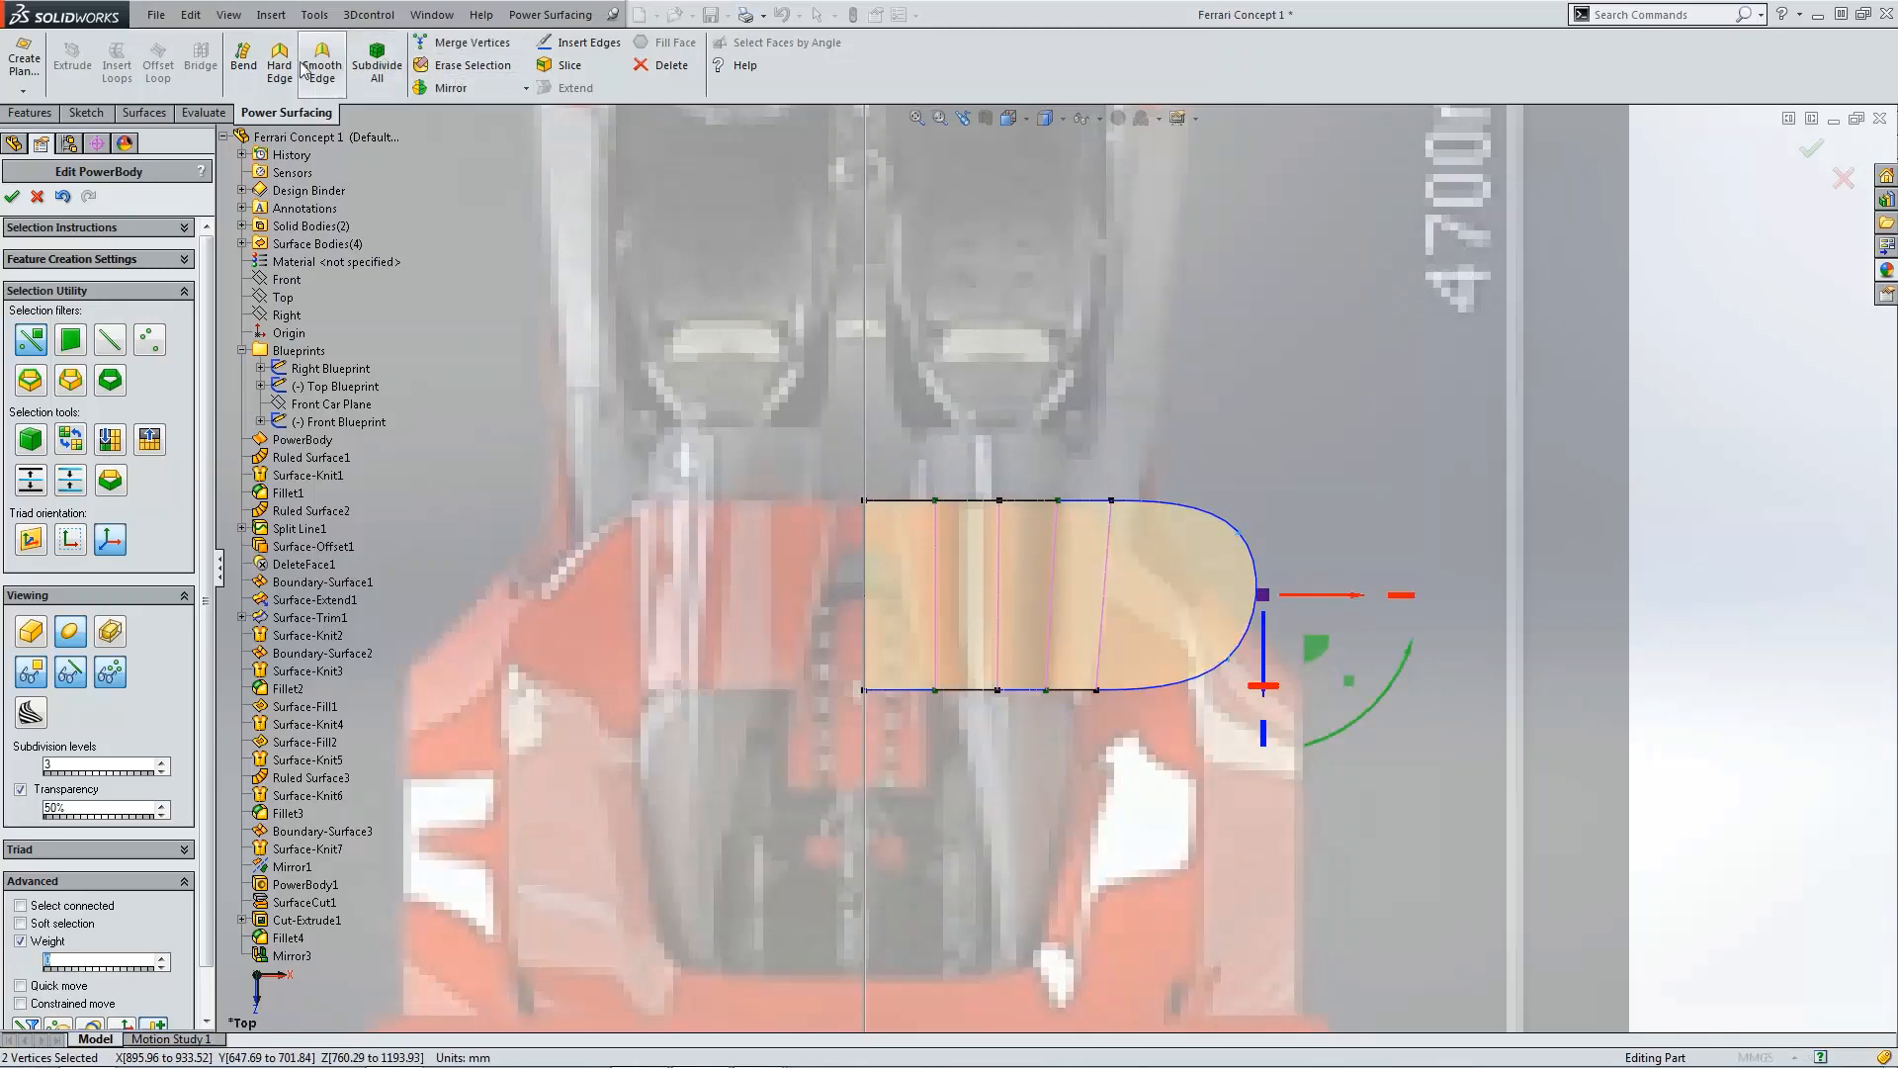
Step: Nudge a vertex on the body's forward edge slightly outward
left_click(1386, 530)
scroll(1304, 572, "up", 3)
middle_click_drag(1303, 571, 1230, 506)
key("ctrl+1")
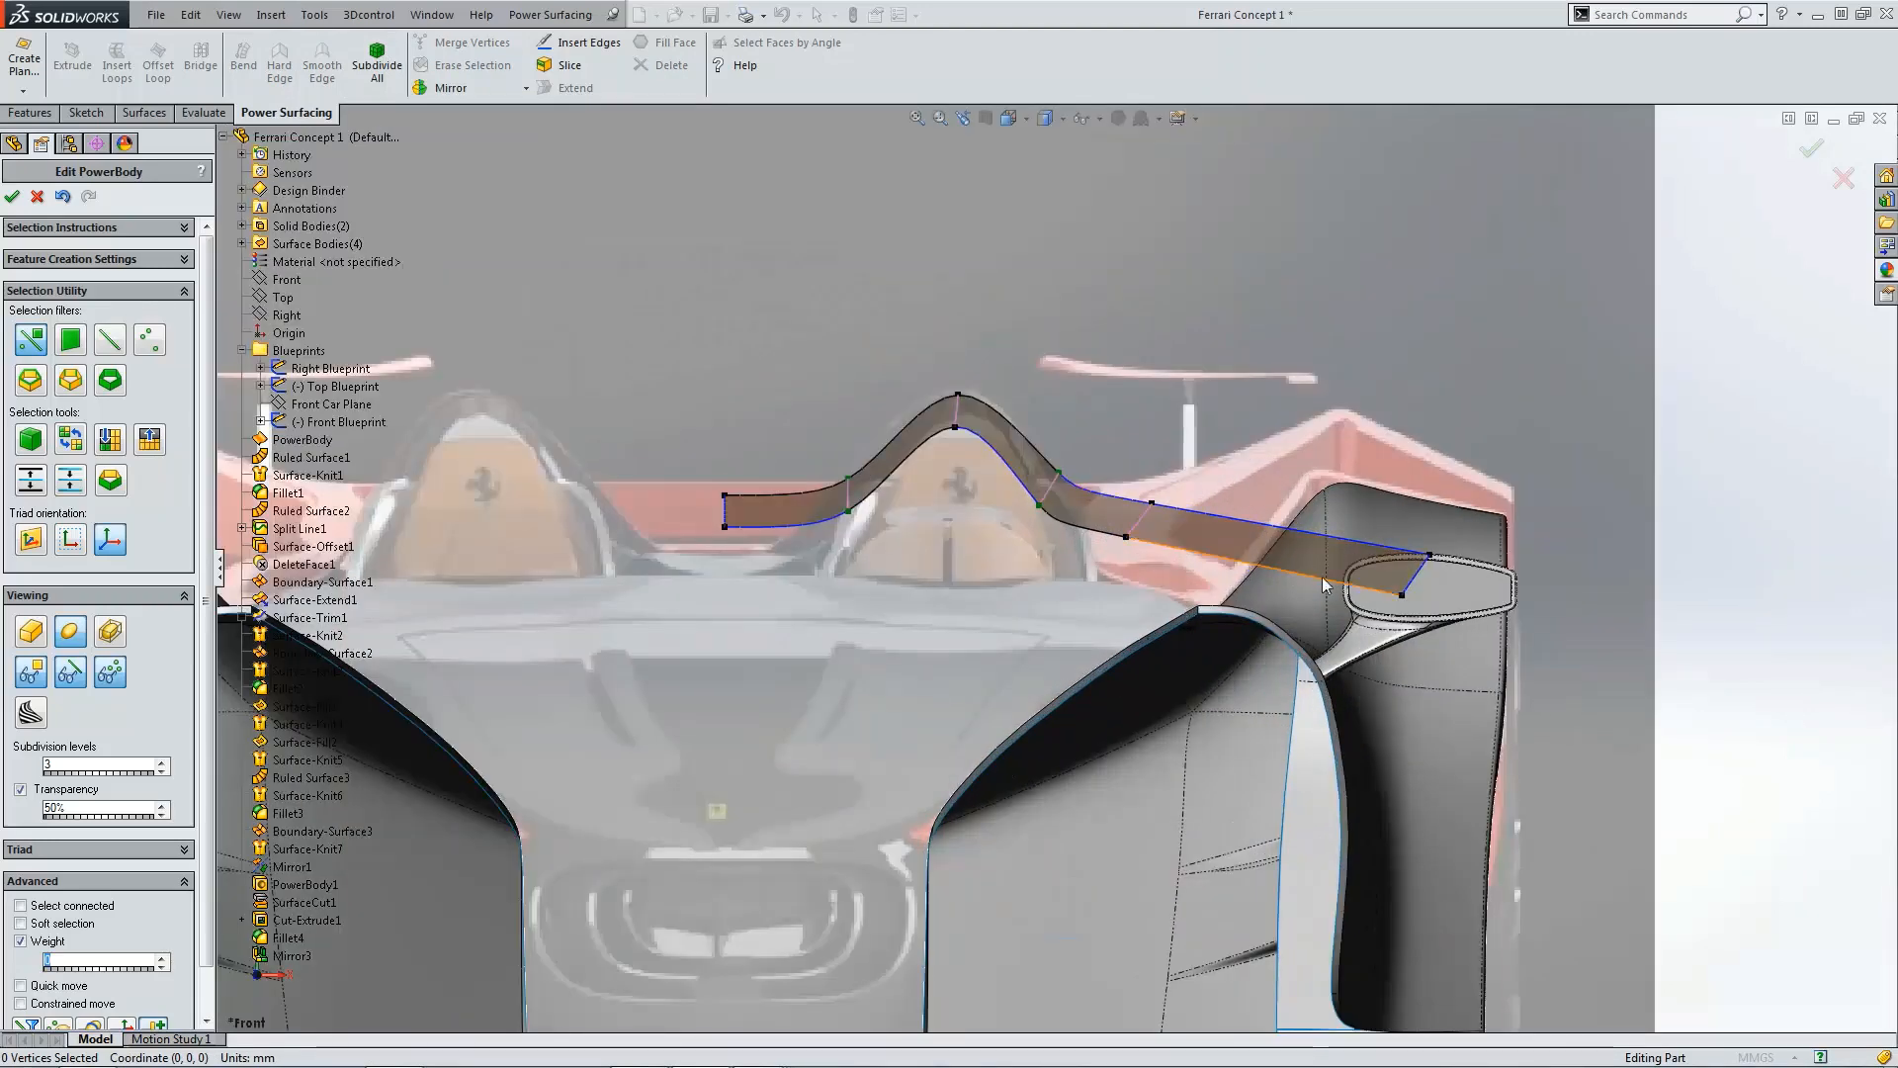
left_click(1144, 529)
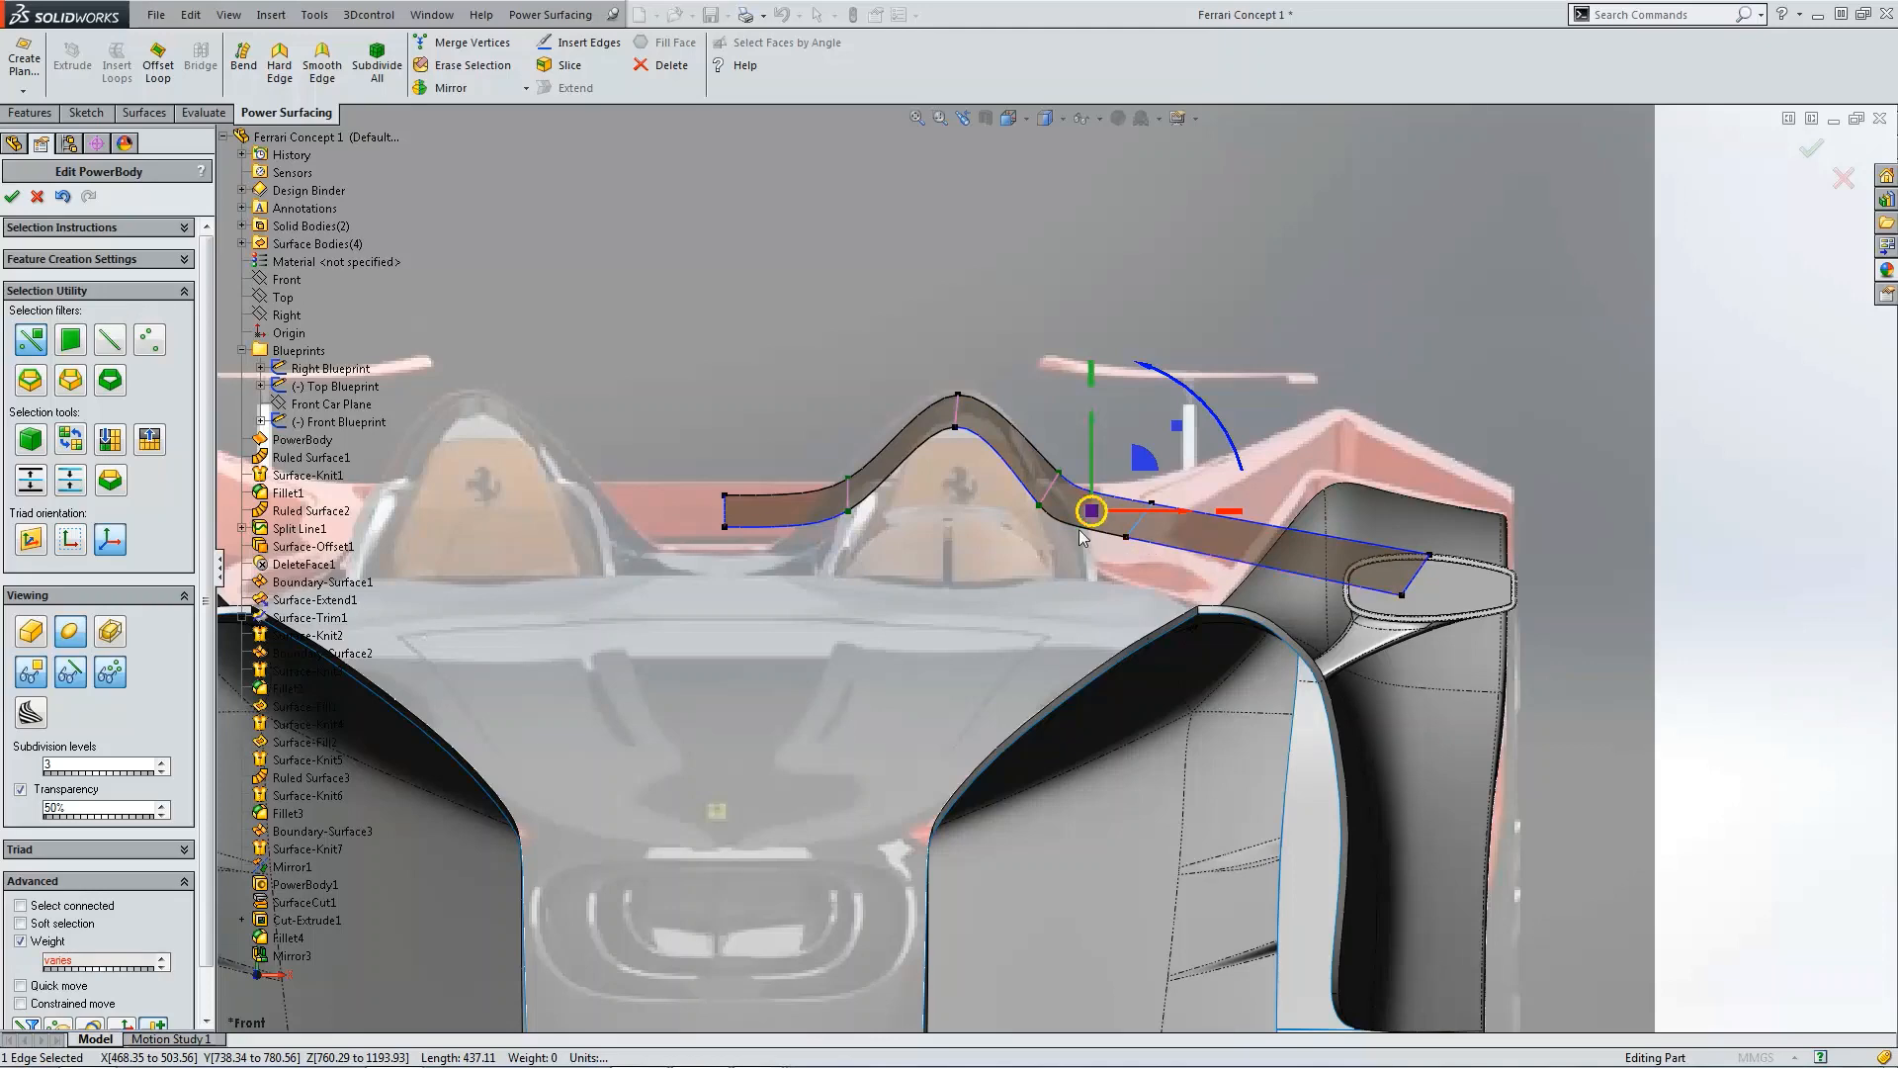
key("ctrl+5")
scroll(1088, 682, "down", 3)
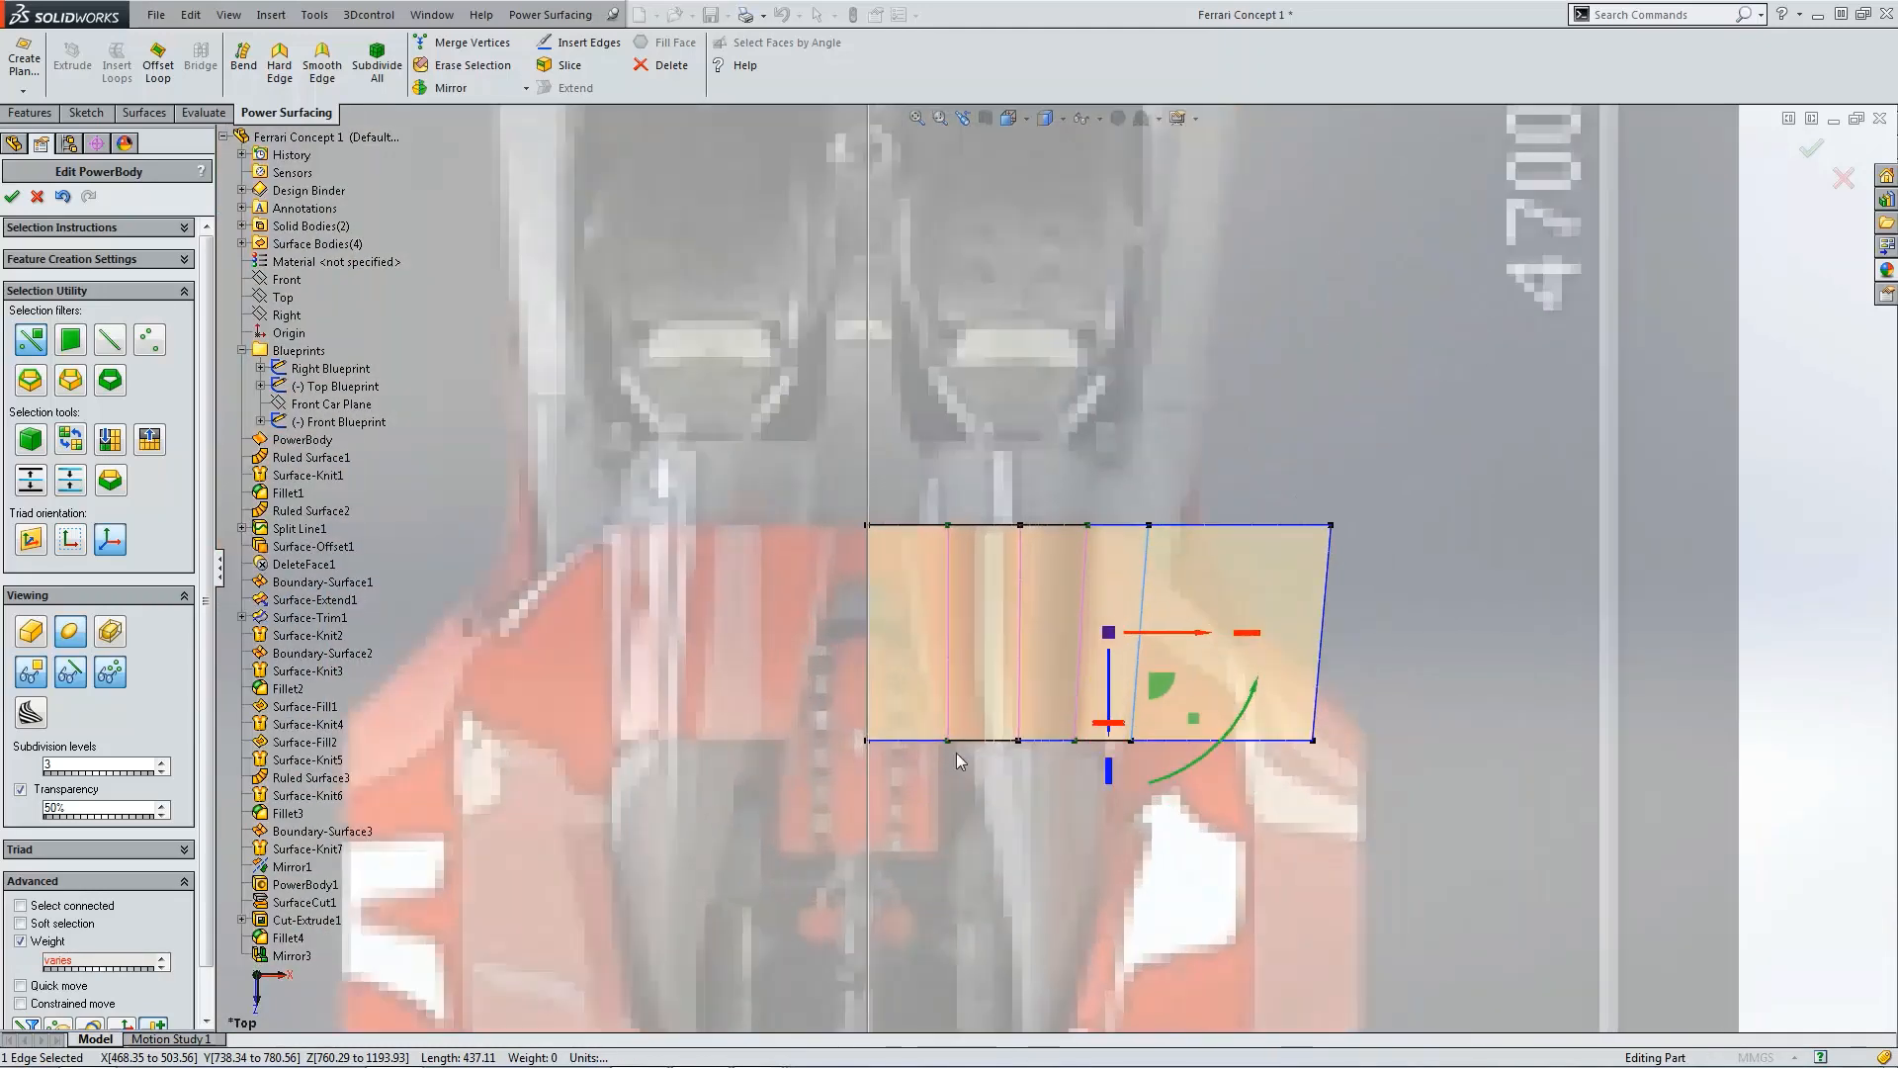
left_click(950, 741)
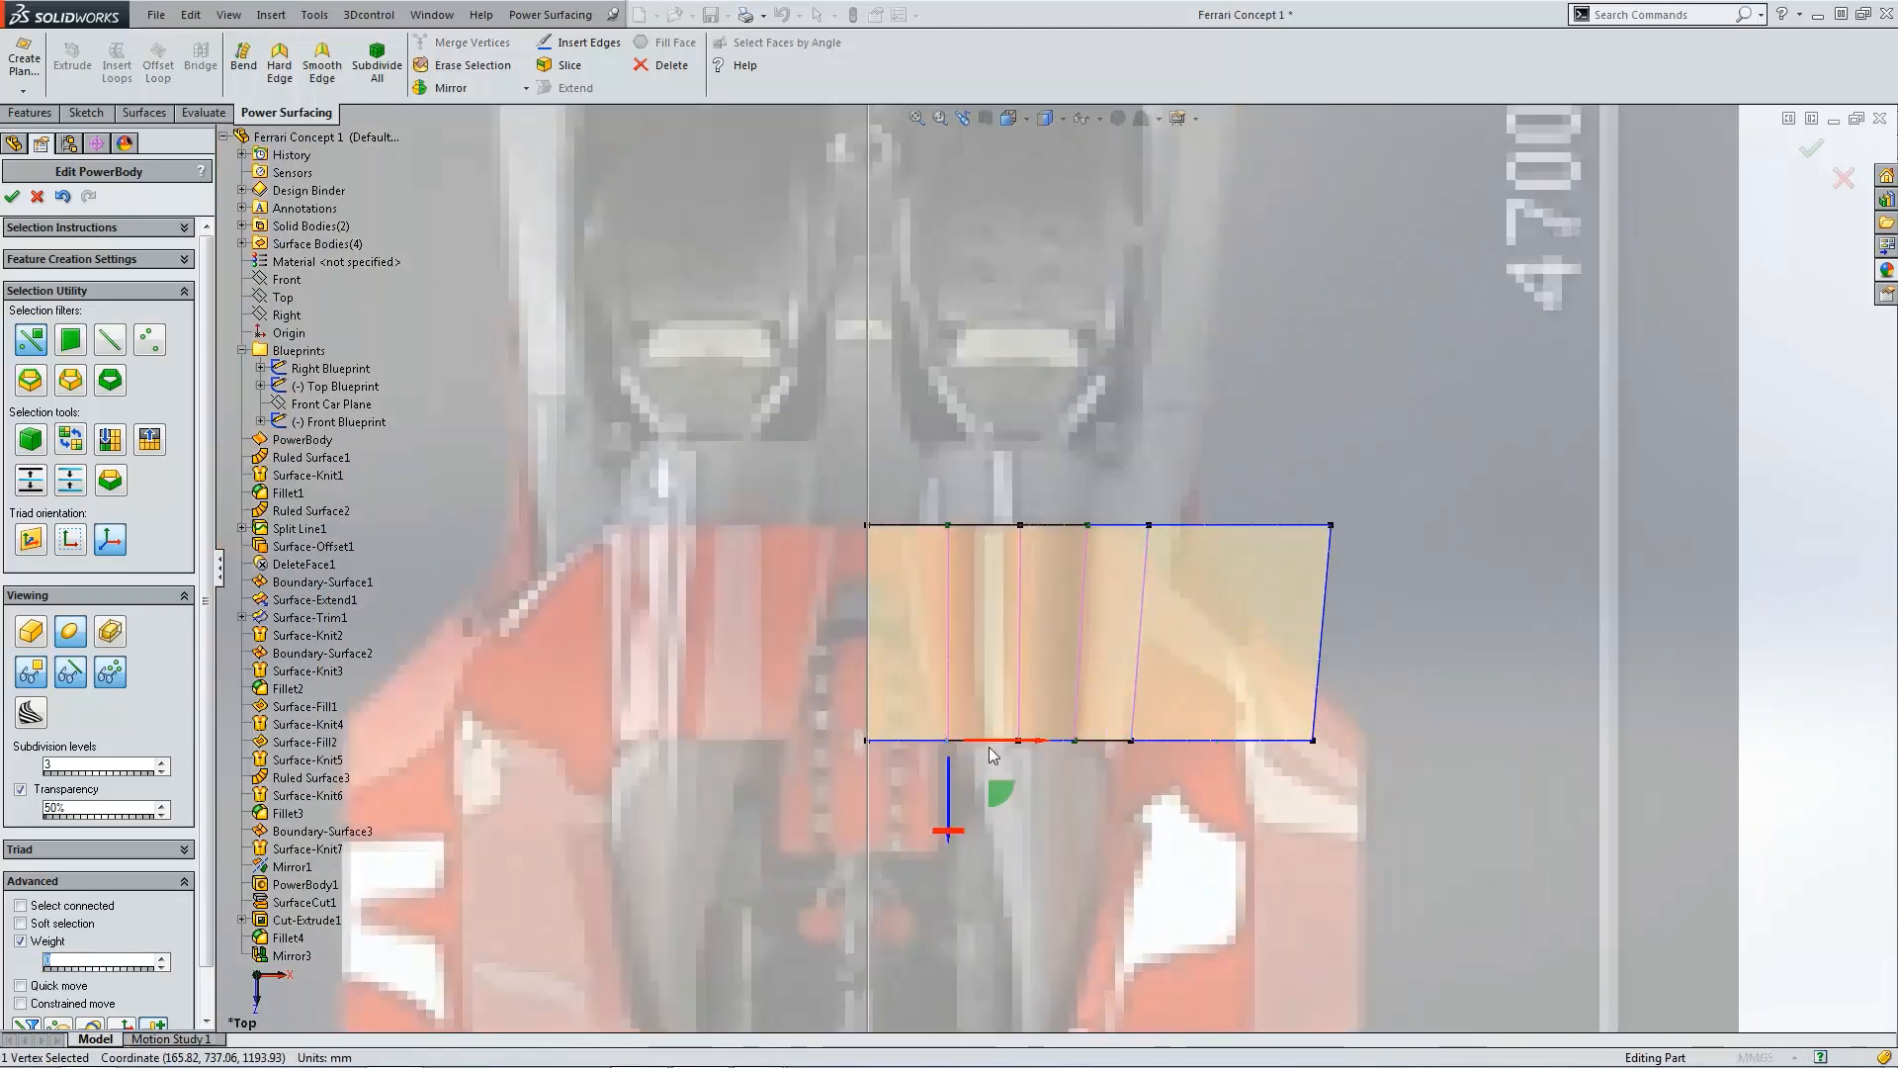
left_click_drag(990, 742, 1004, 746)
left_click(1349, 771)
scroll(1345, 770, "up", 4)
key("ctrl+1")
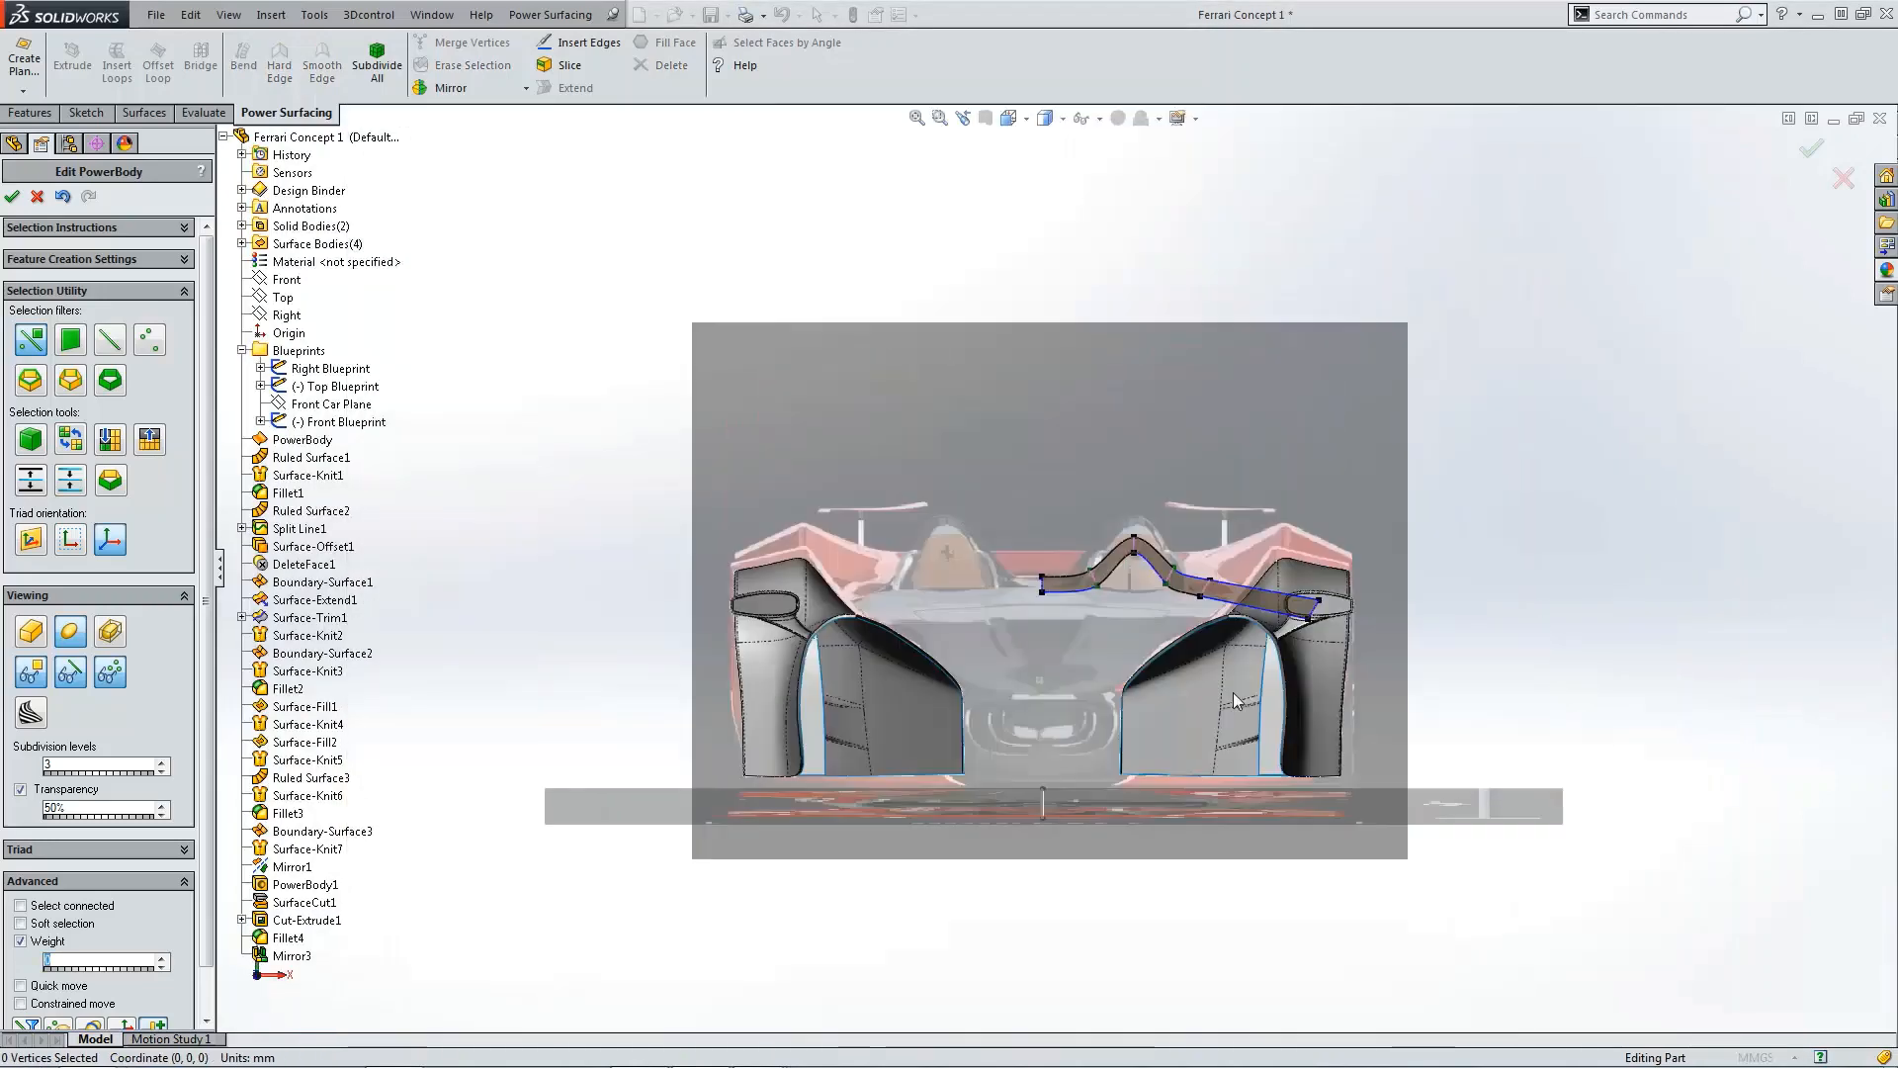
scroll(1202, 600, "down", 5)
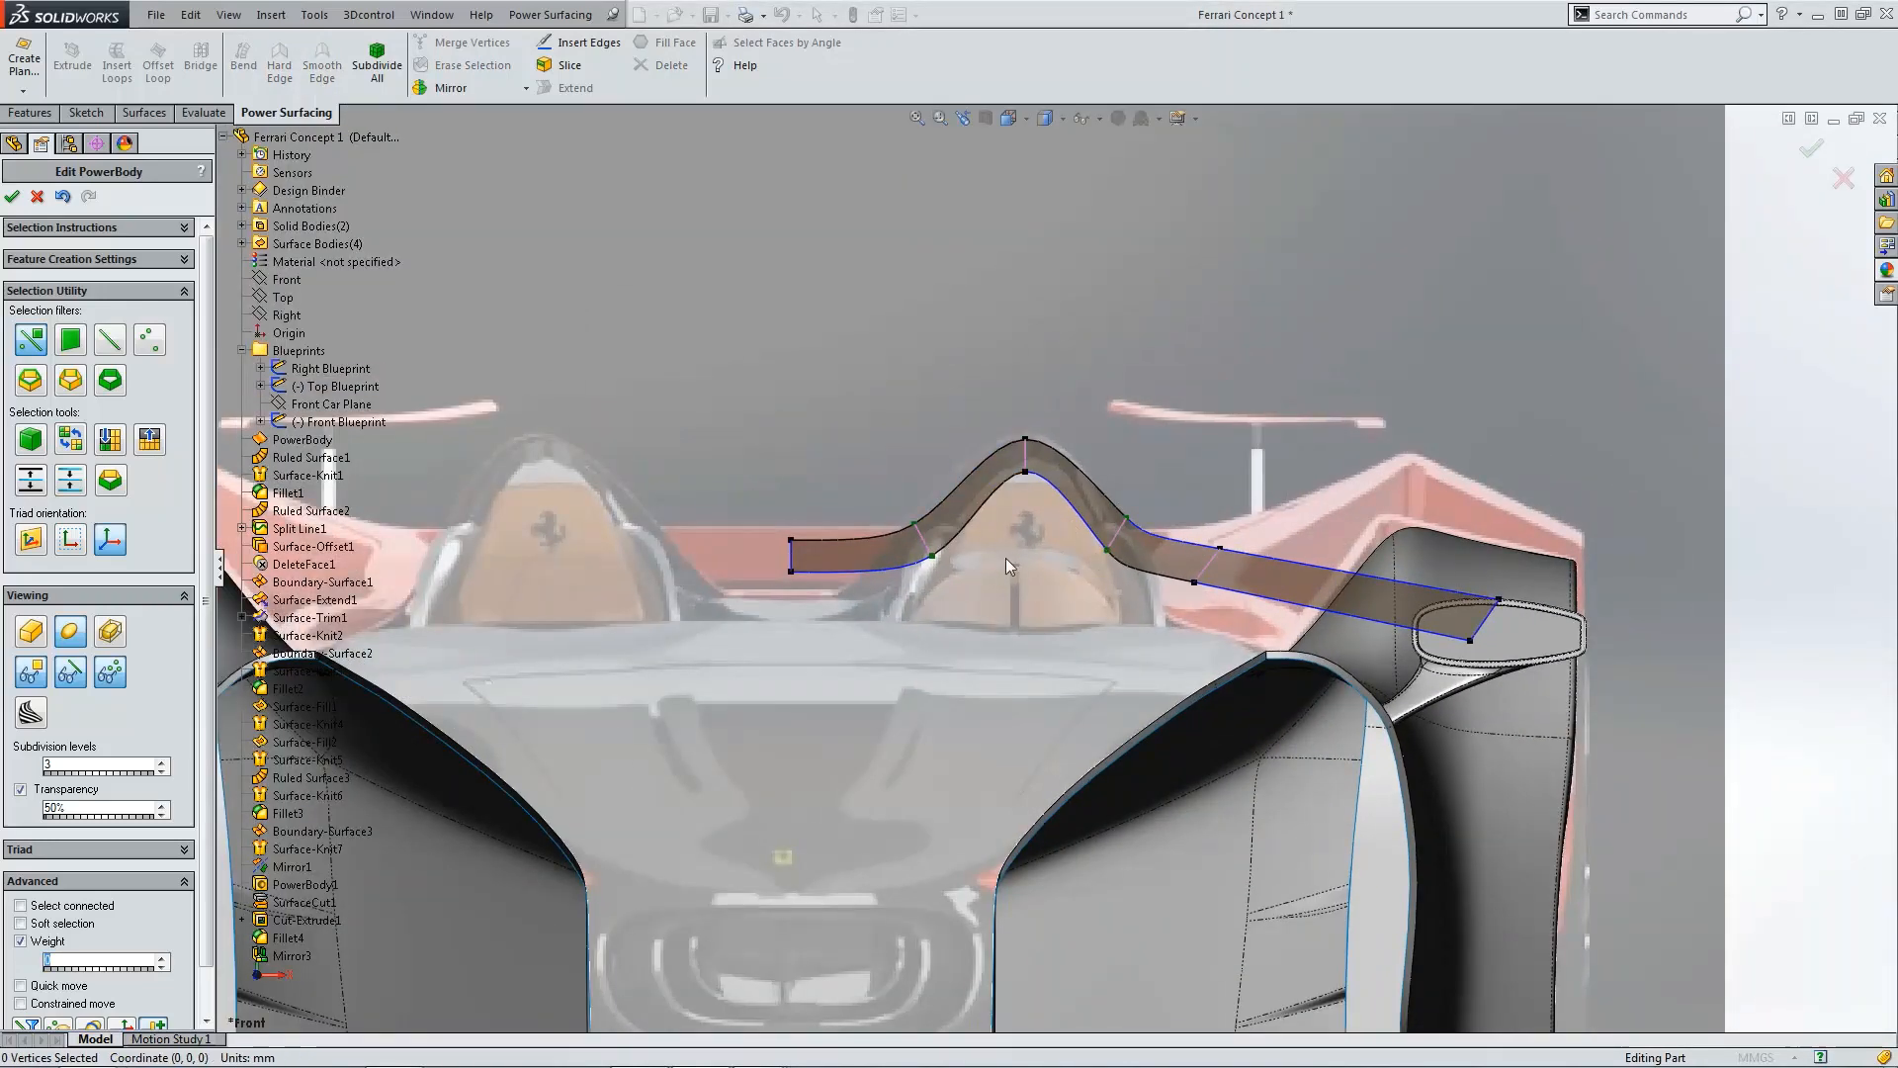
Step: Shift the cross edge at the hump's outer shoulder slightly outward
scroll(984, 559, "down", 2)
left_click(911, 555)
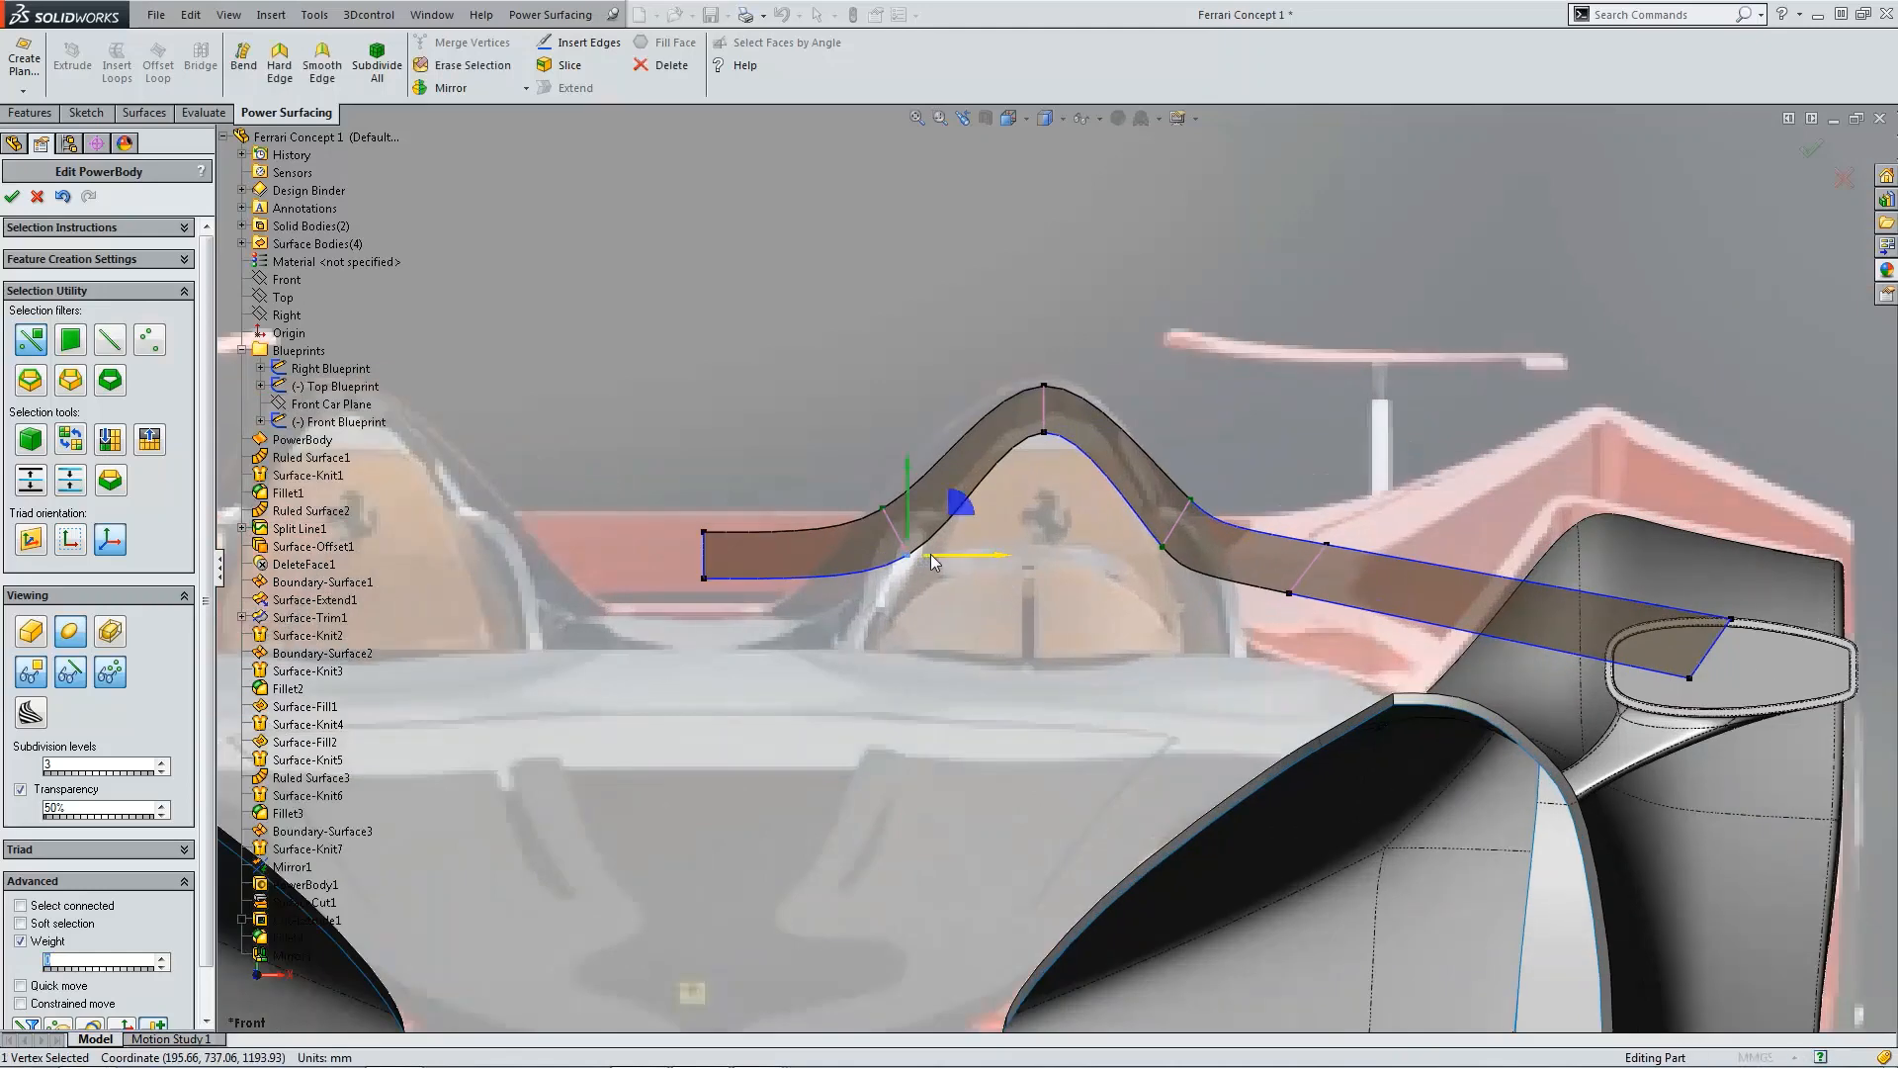
left_click(1178, 534)
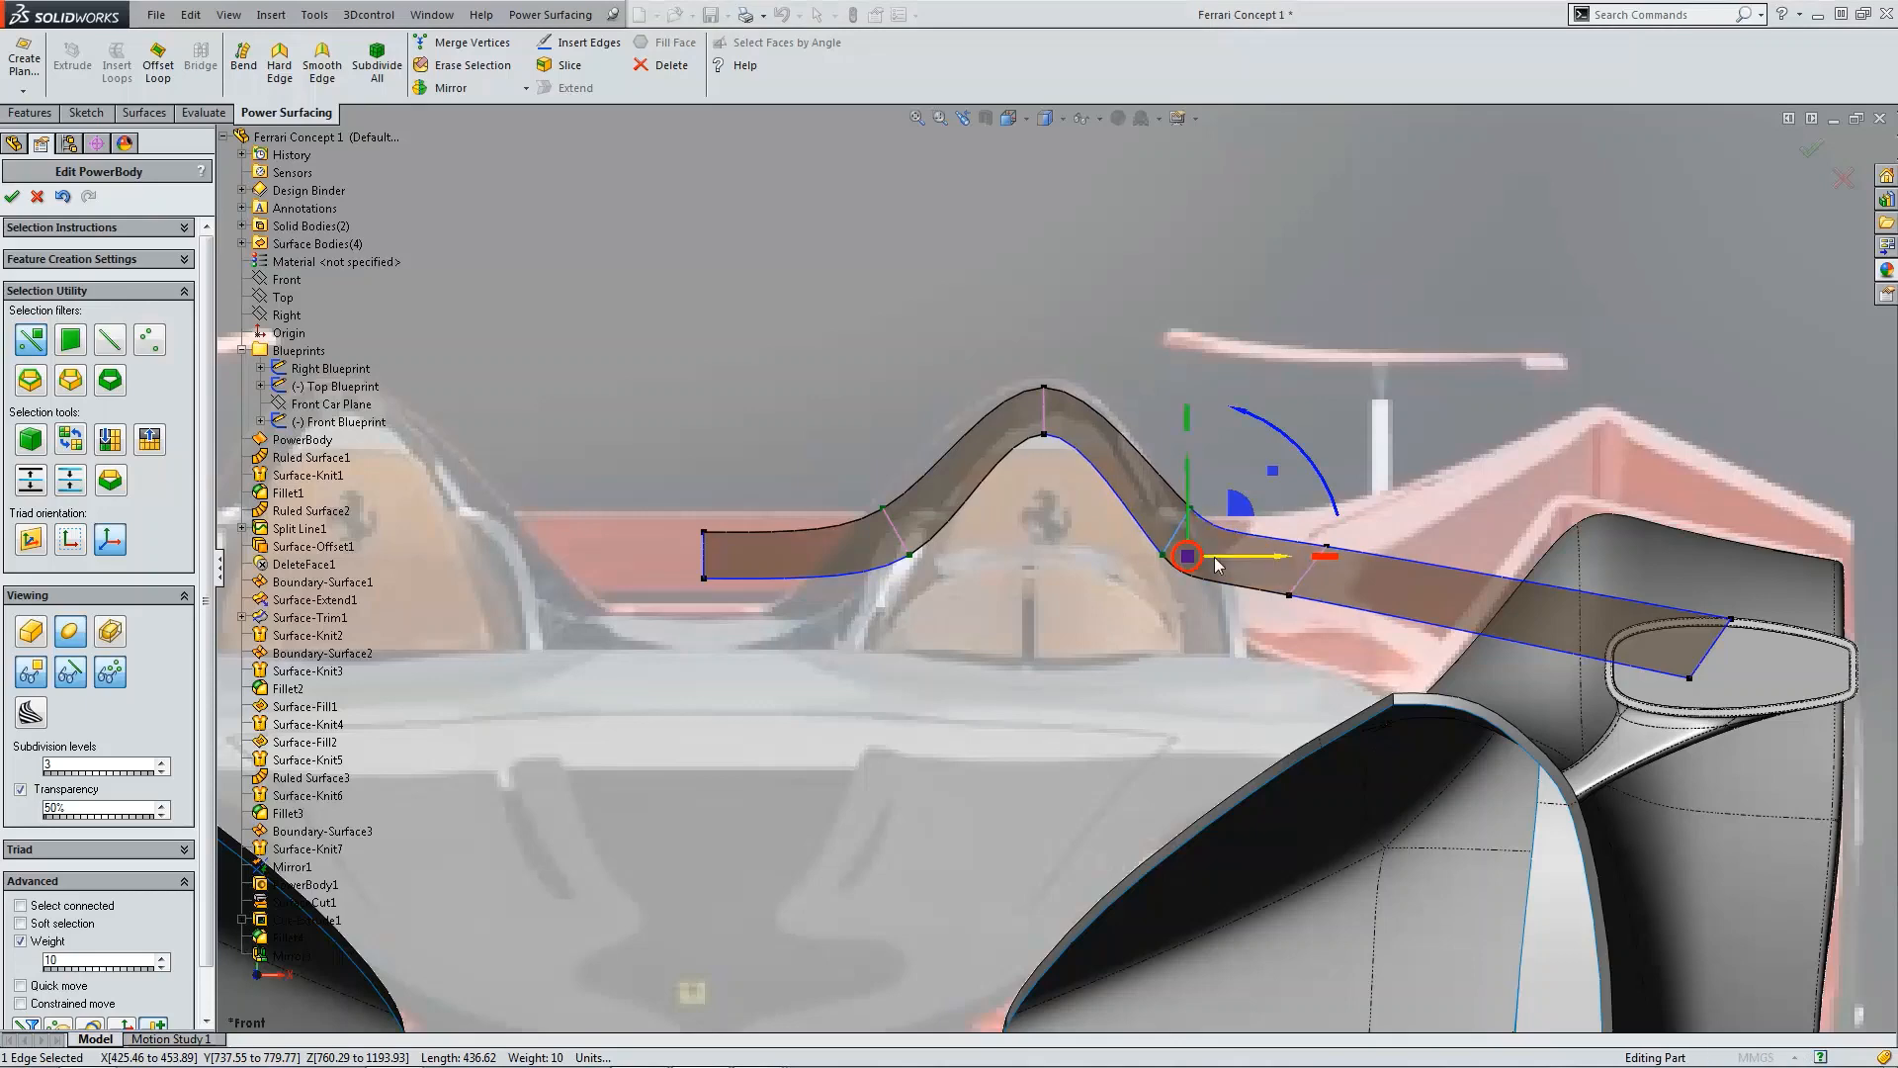
left_click_drag(1214, 556, 1230, 564)
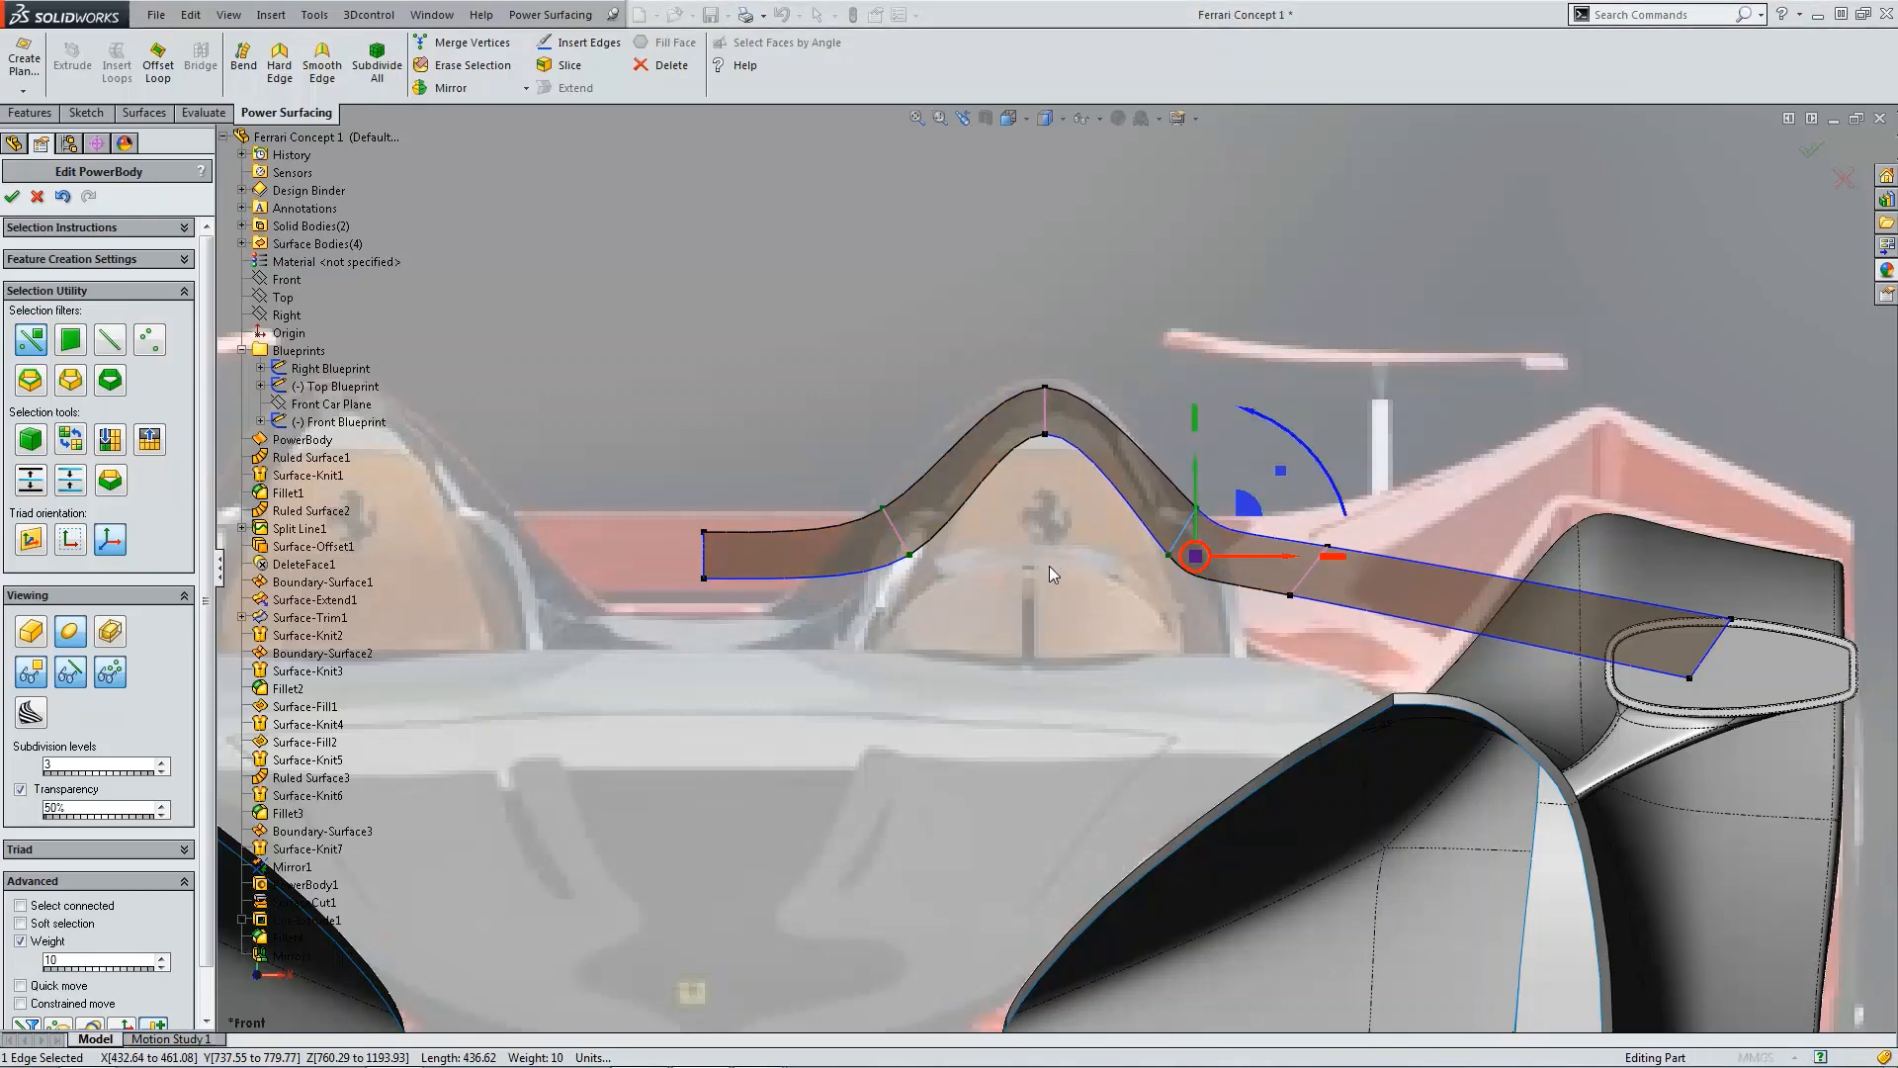
Step: Try sliding the extension's cross edge inward in top view, and undo both moves
scroll(1048, 565, "up", 2)
scroll(1048, 566, "up", 2)
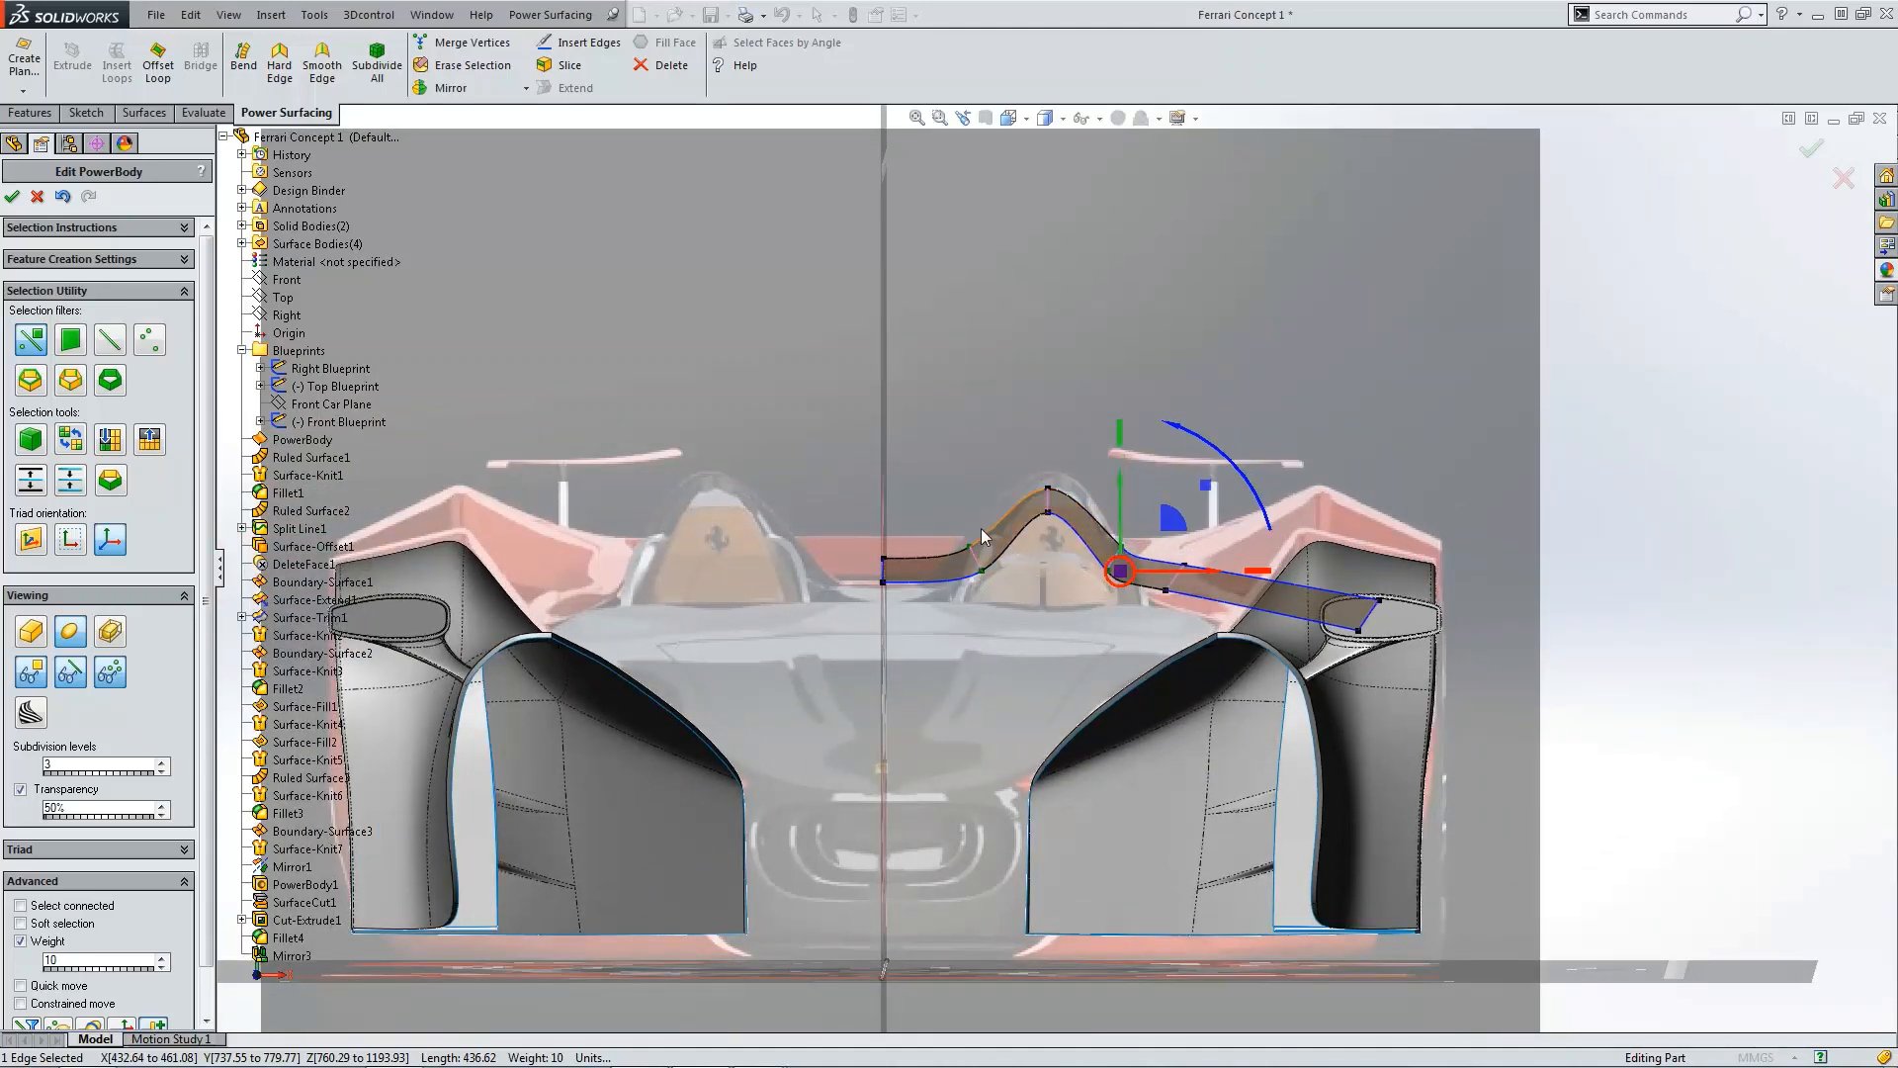
key("ctrl+5")
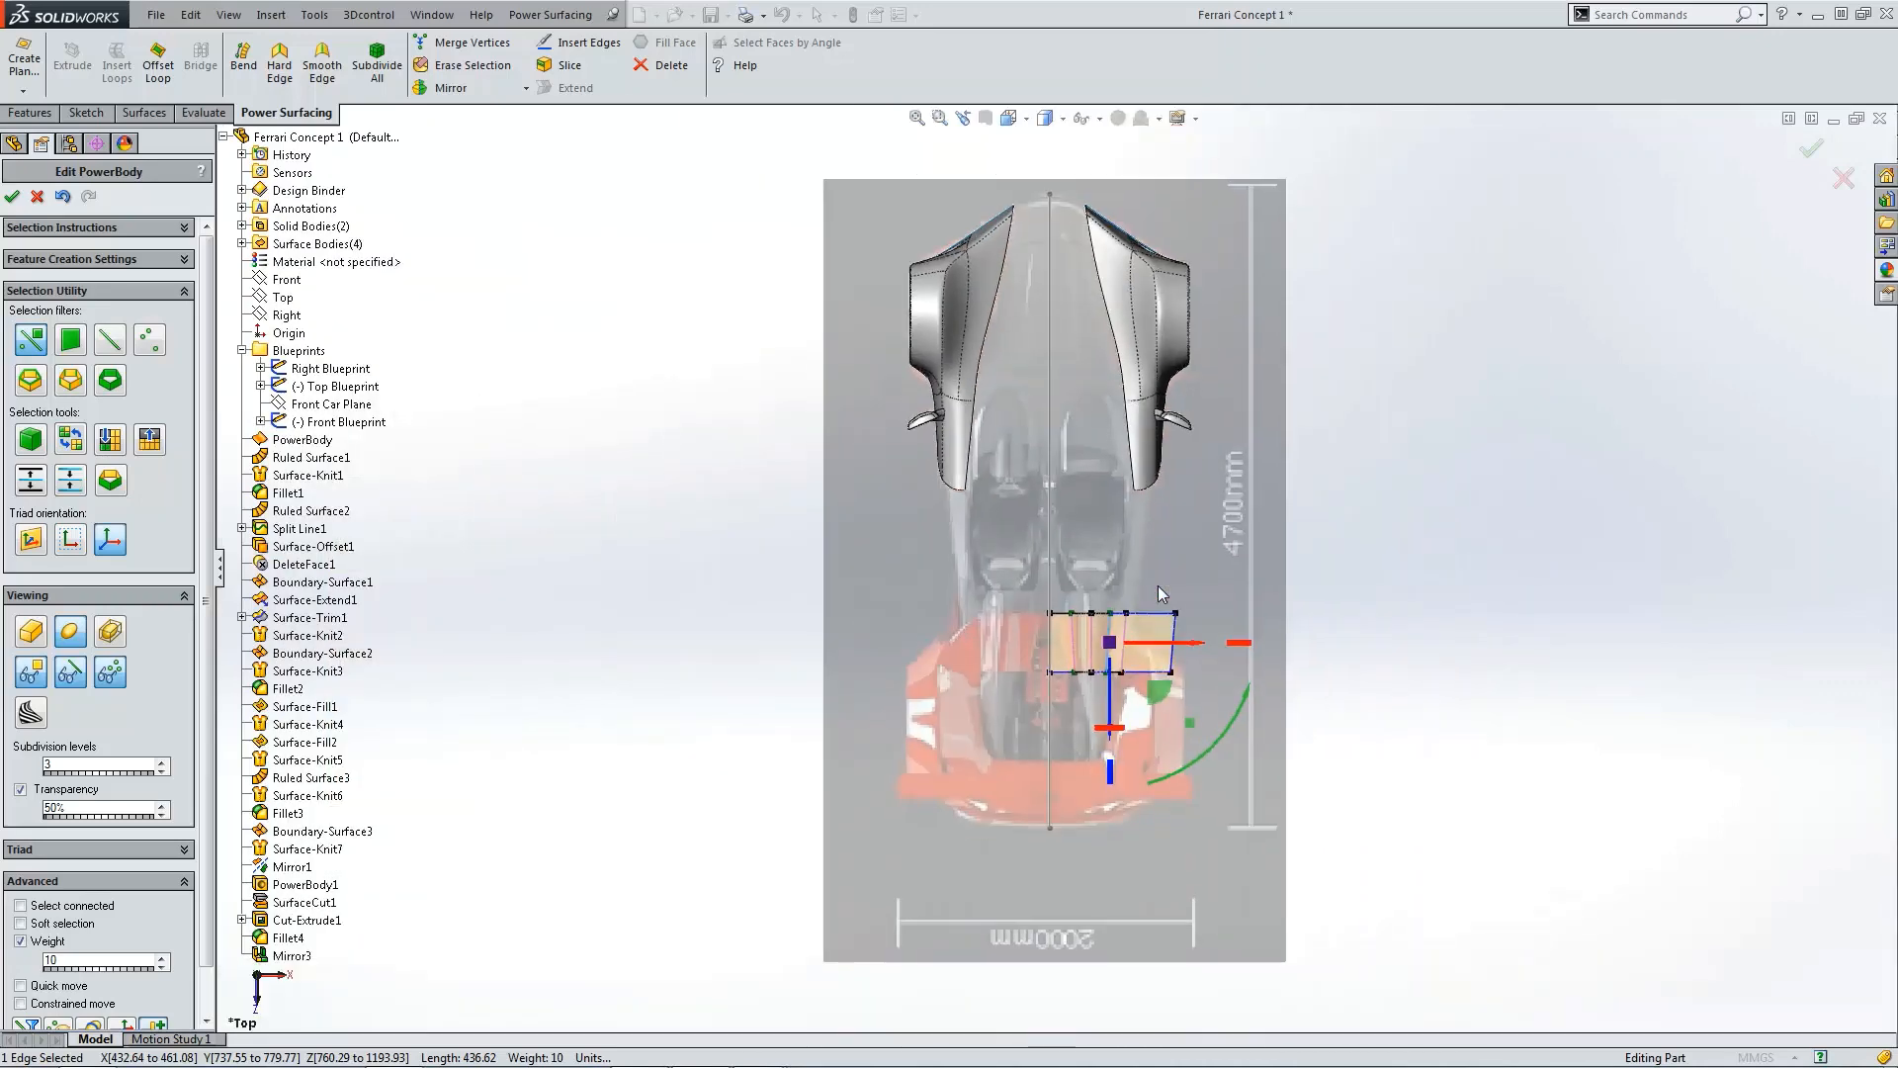
left_click(1270, 619)
scroll(1096, 703, "down", 4)
middle_click_drag(1095, 675, 1069, 591)
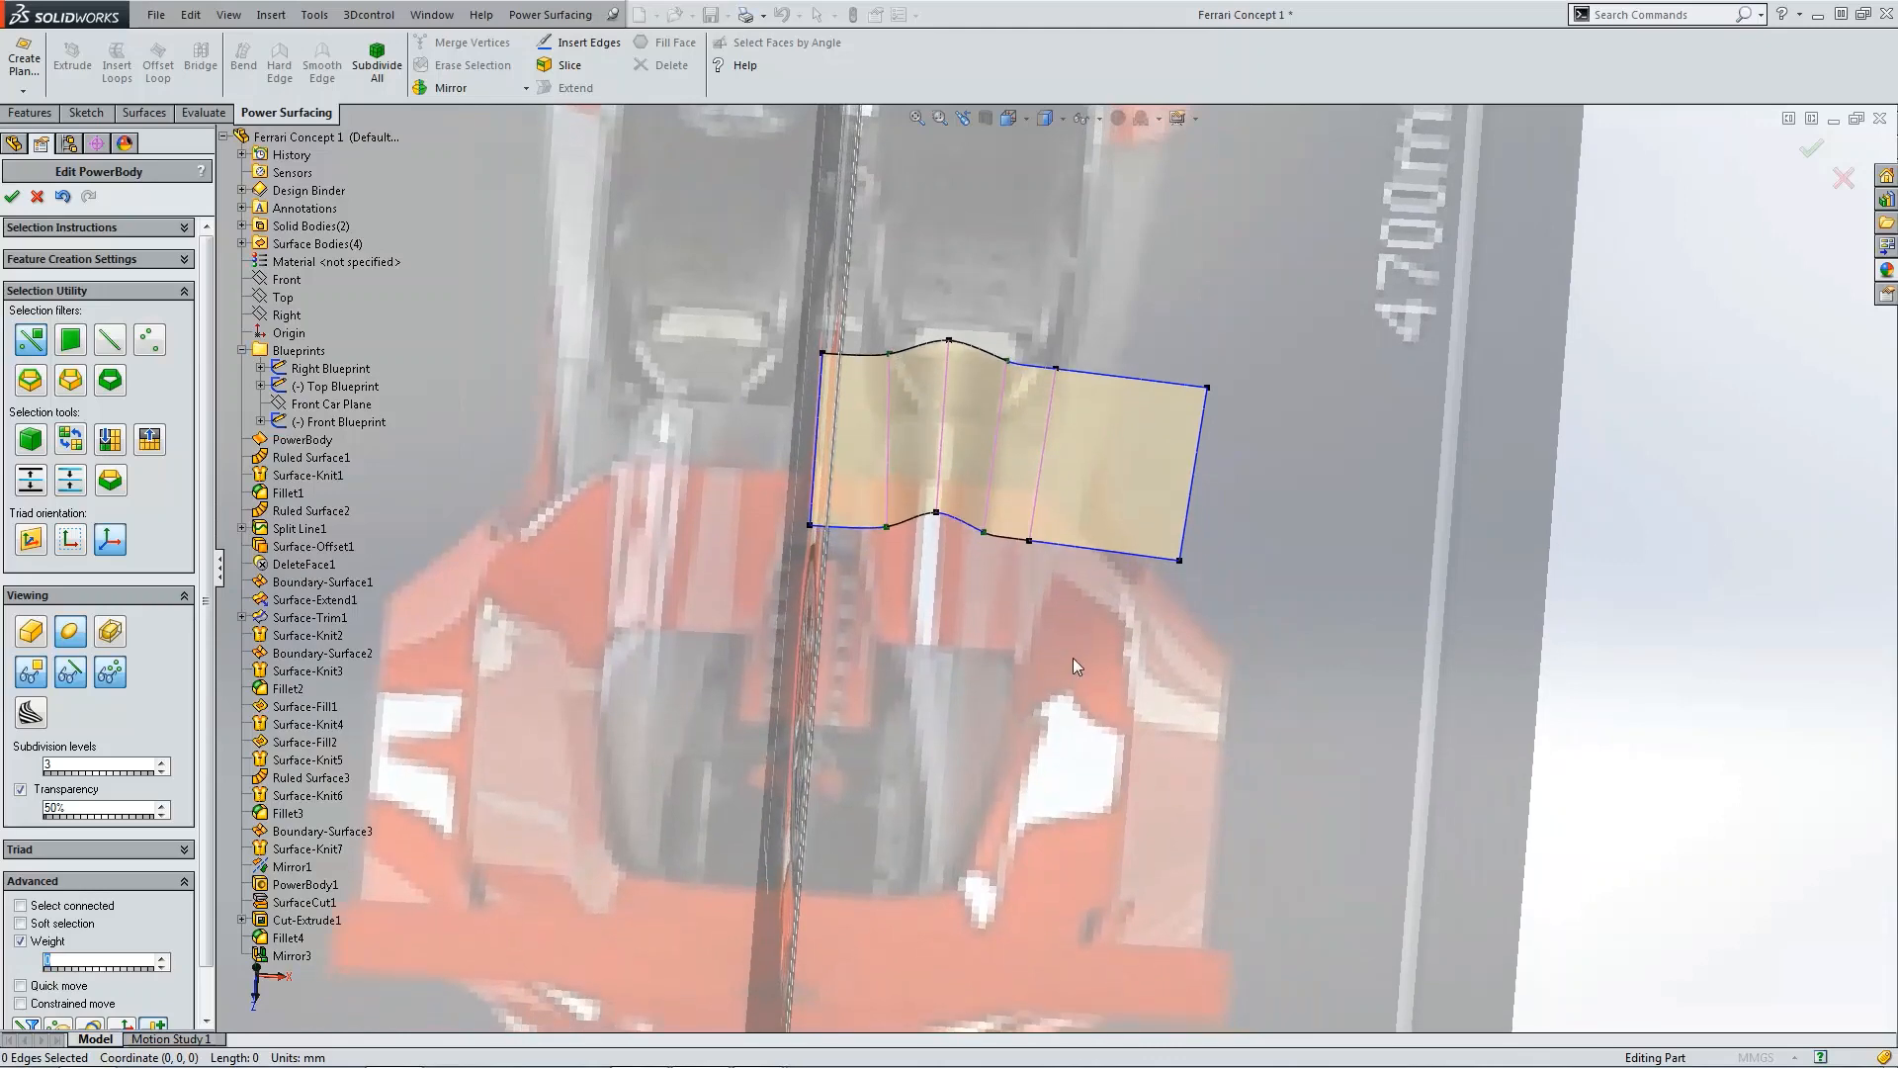
key("ctrl+4")
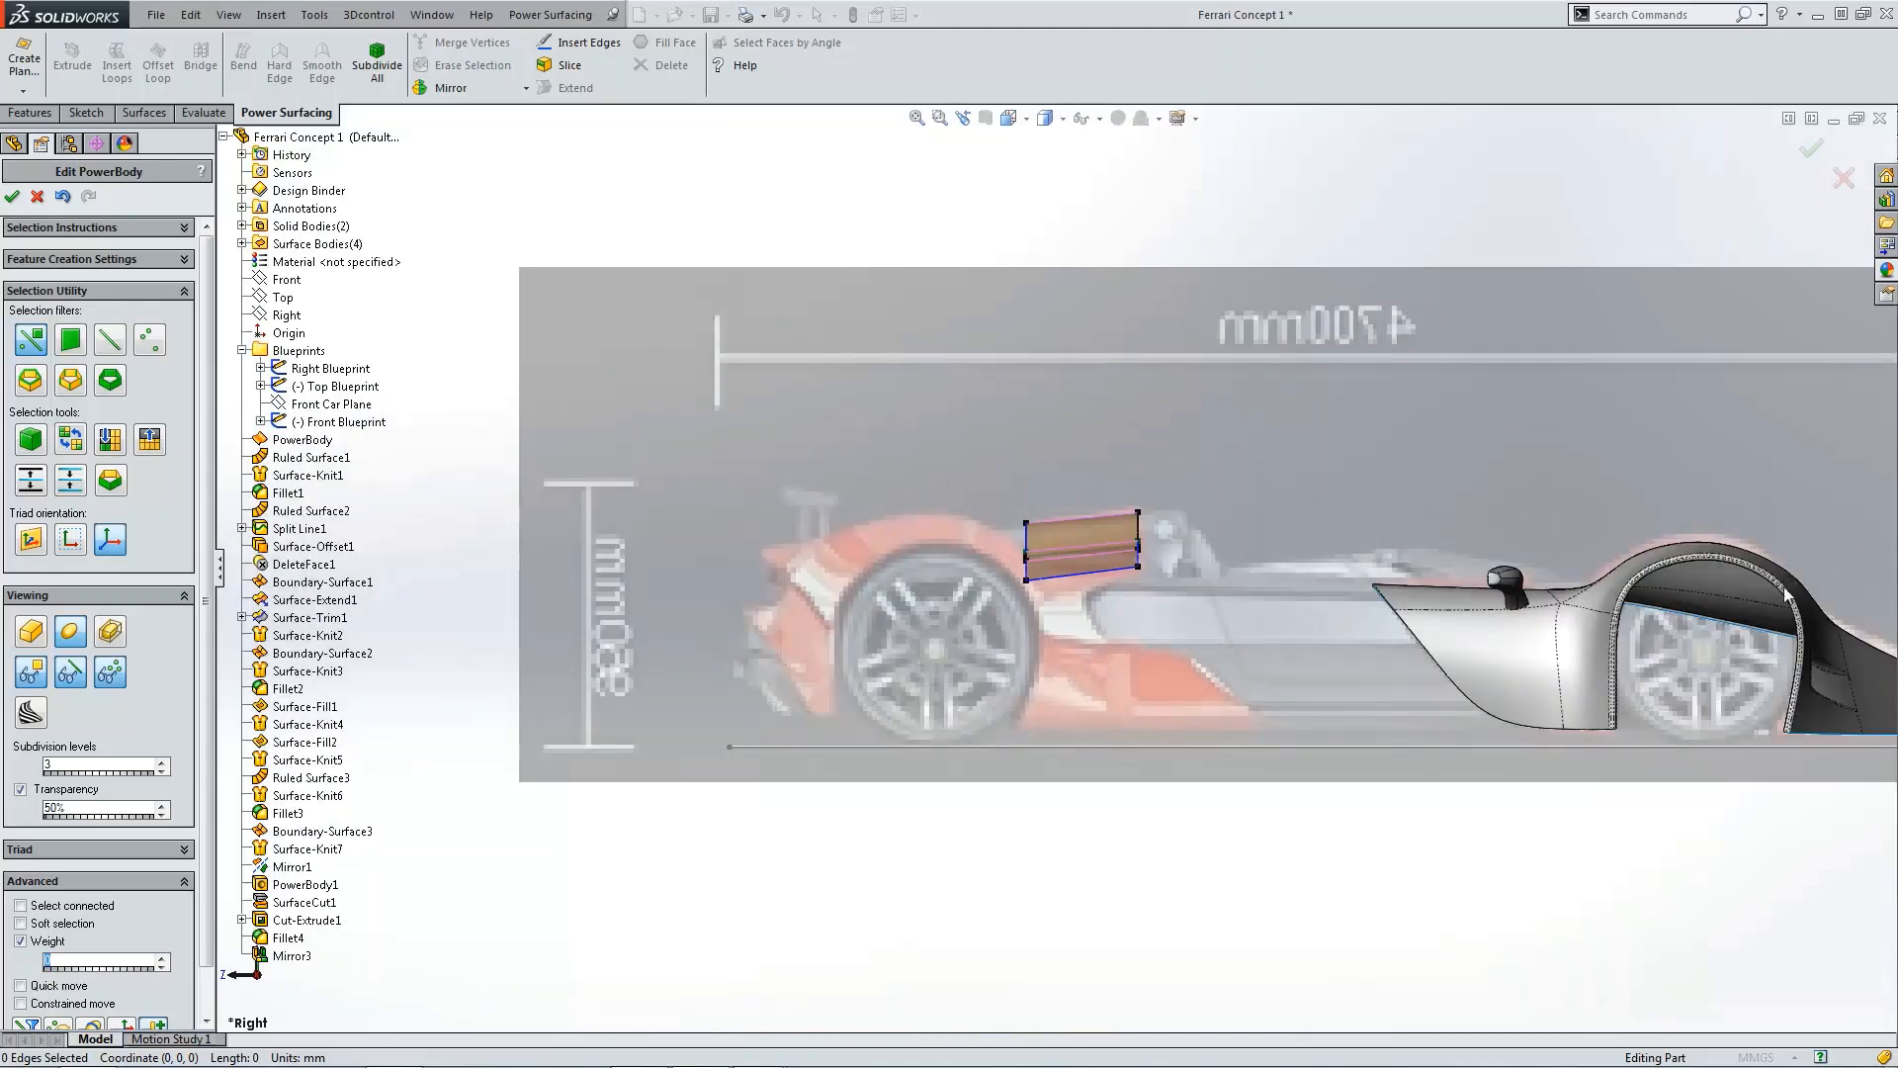
scroll(1057, 569, "up", 1)
scroll(987, 537, "down", 4)
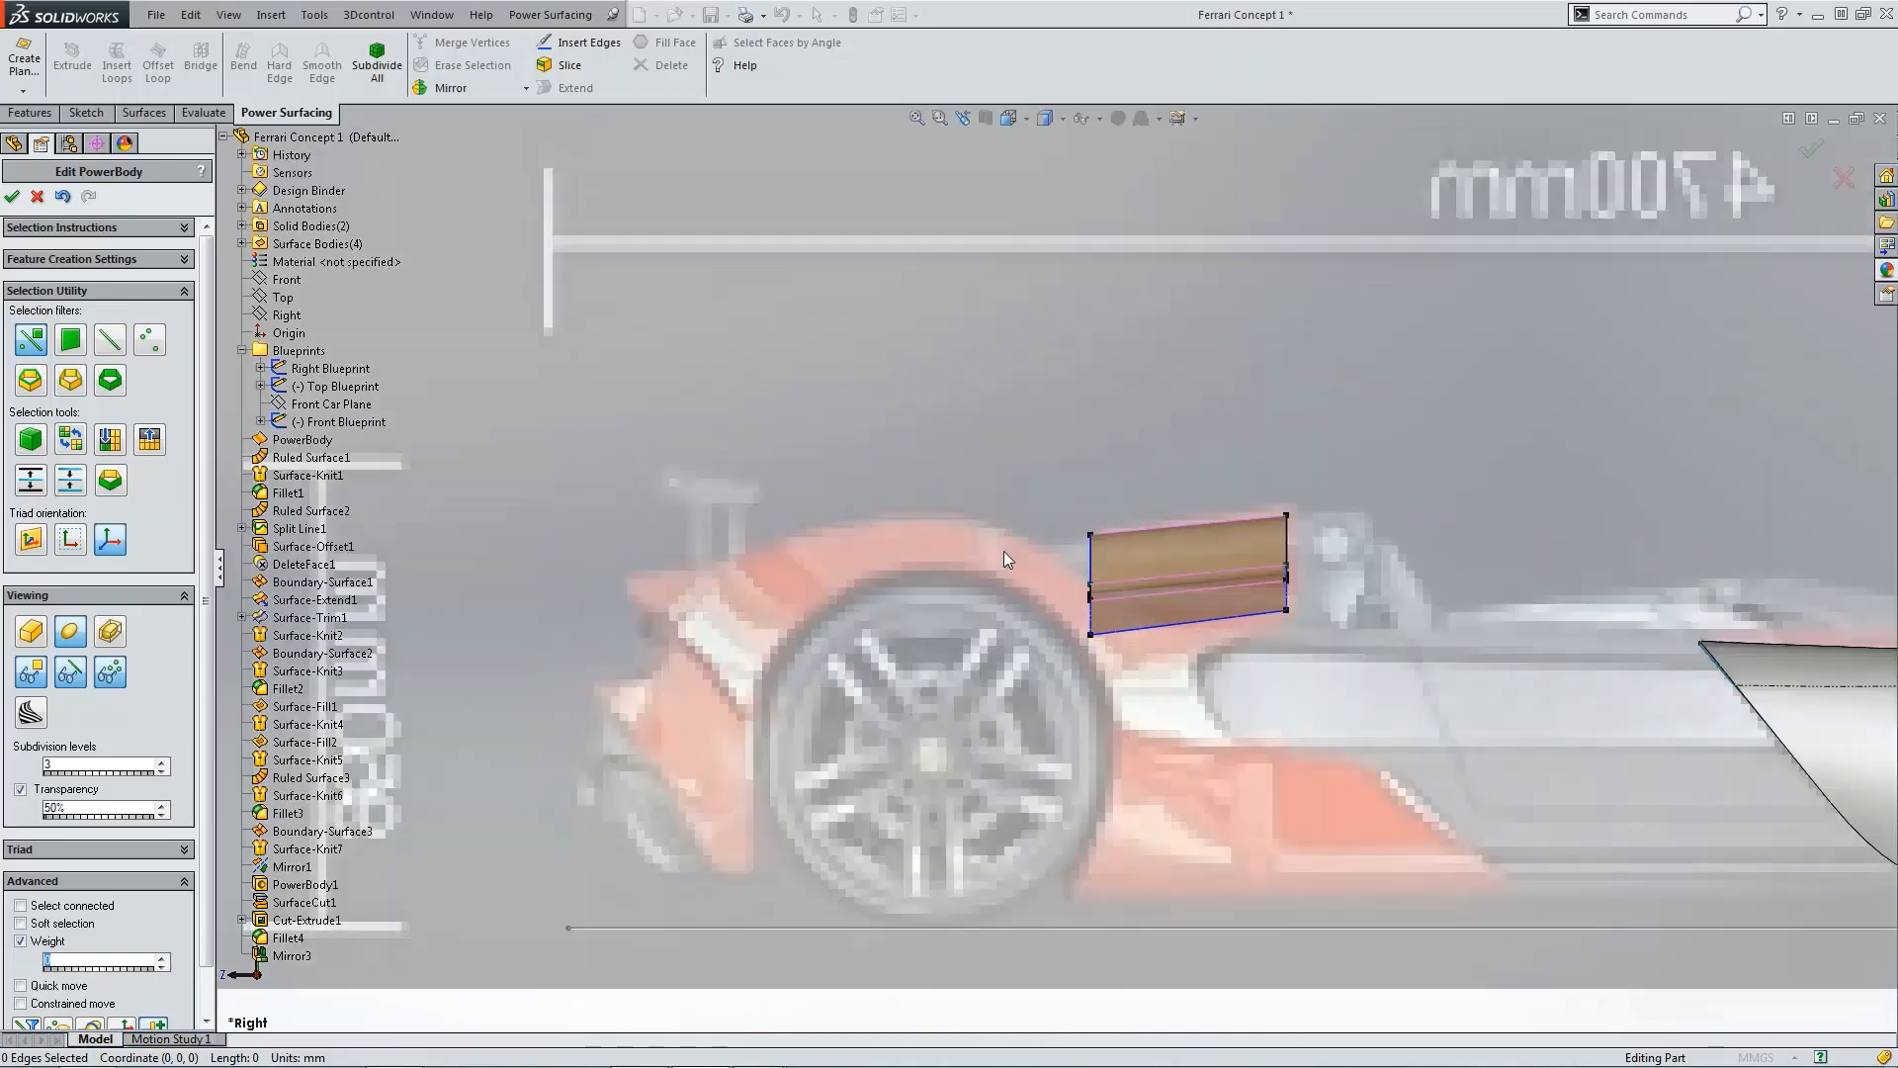
middle_click_drag(1006, 554, 1090, 637)
scroll(1090, 636, "up", 4)
key("ctrl+5")
scroll(1137, 672, "down", 5)
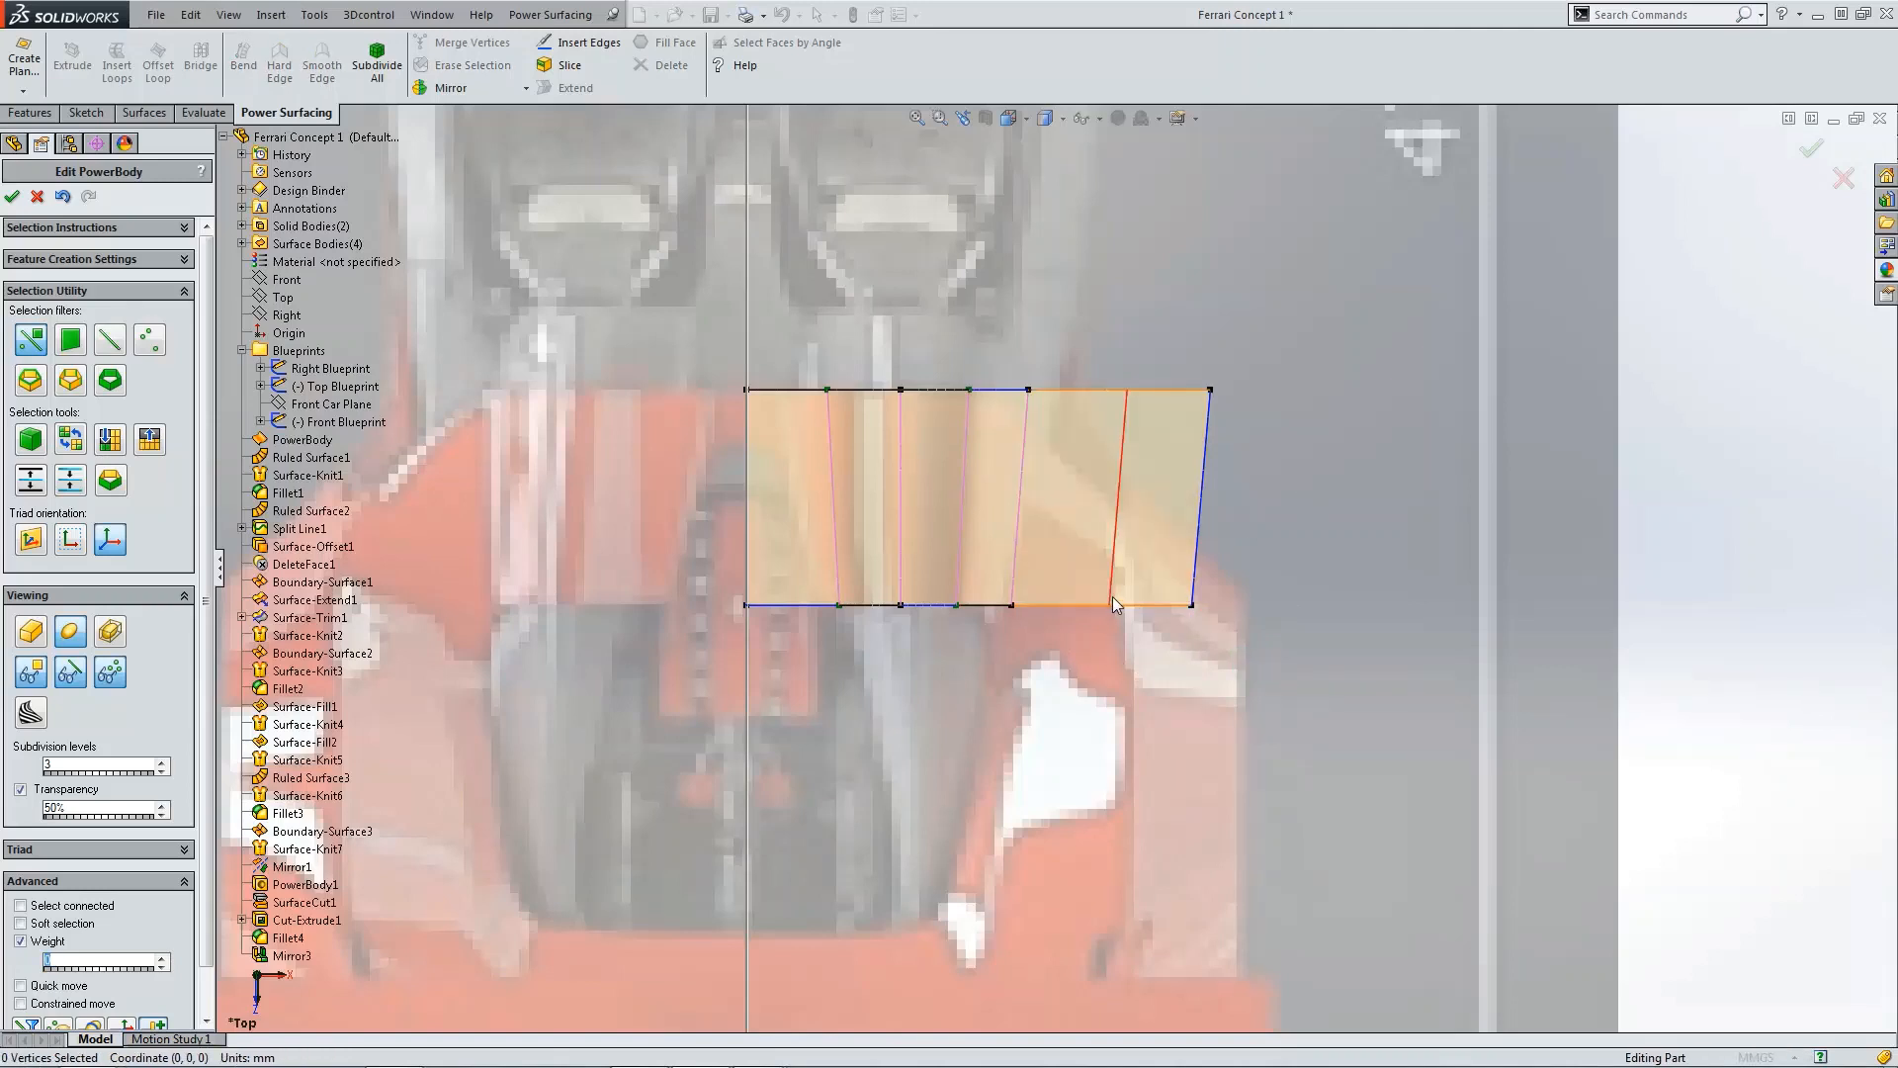
left_click(1109, 597)
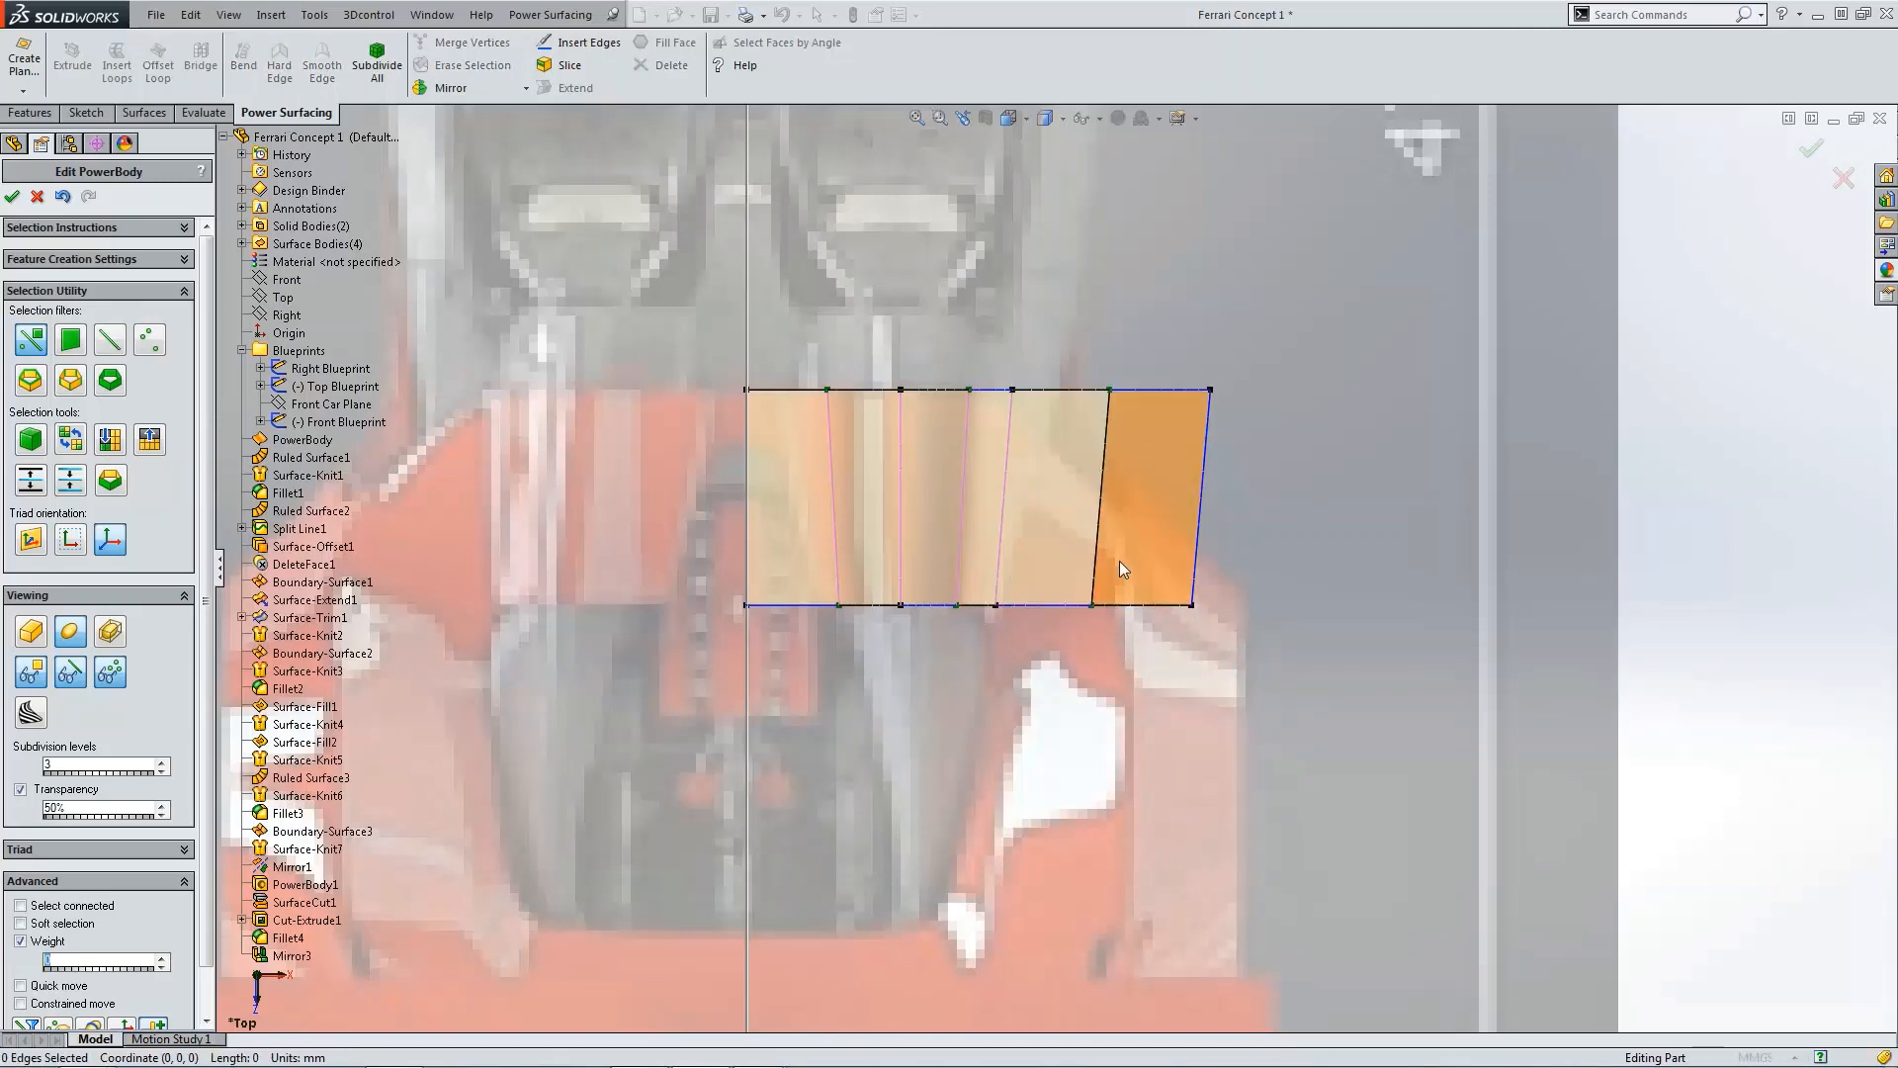
scroll(1120, 561, "down", 2)
left_click(1090, 376)
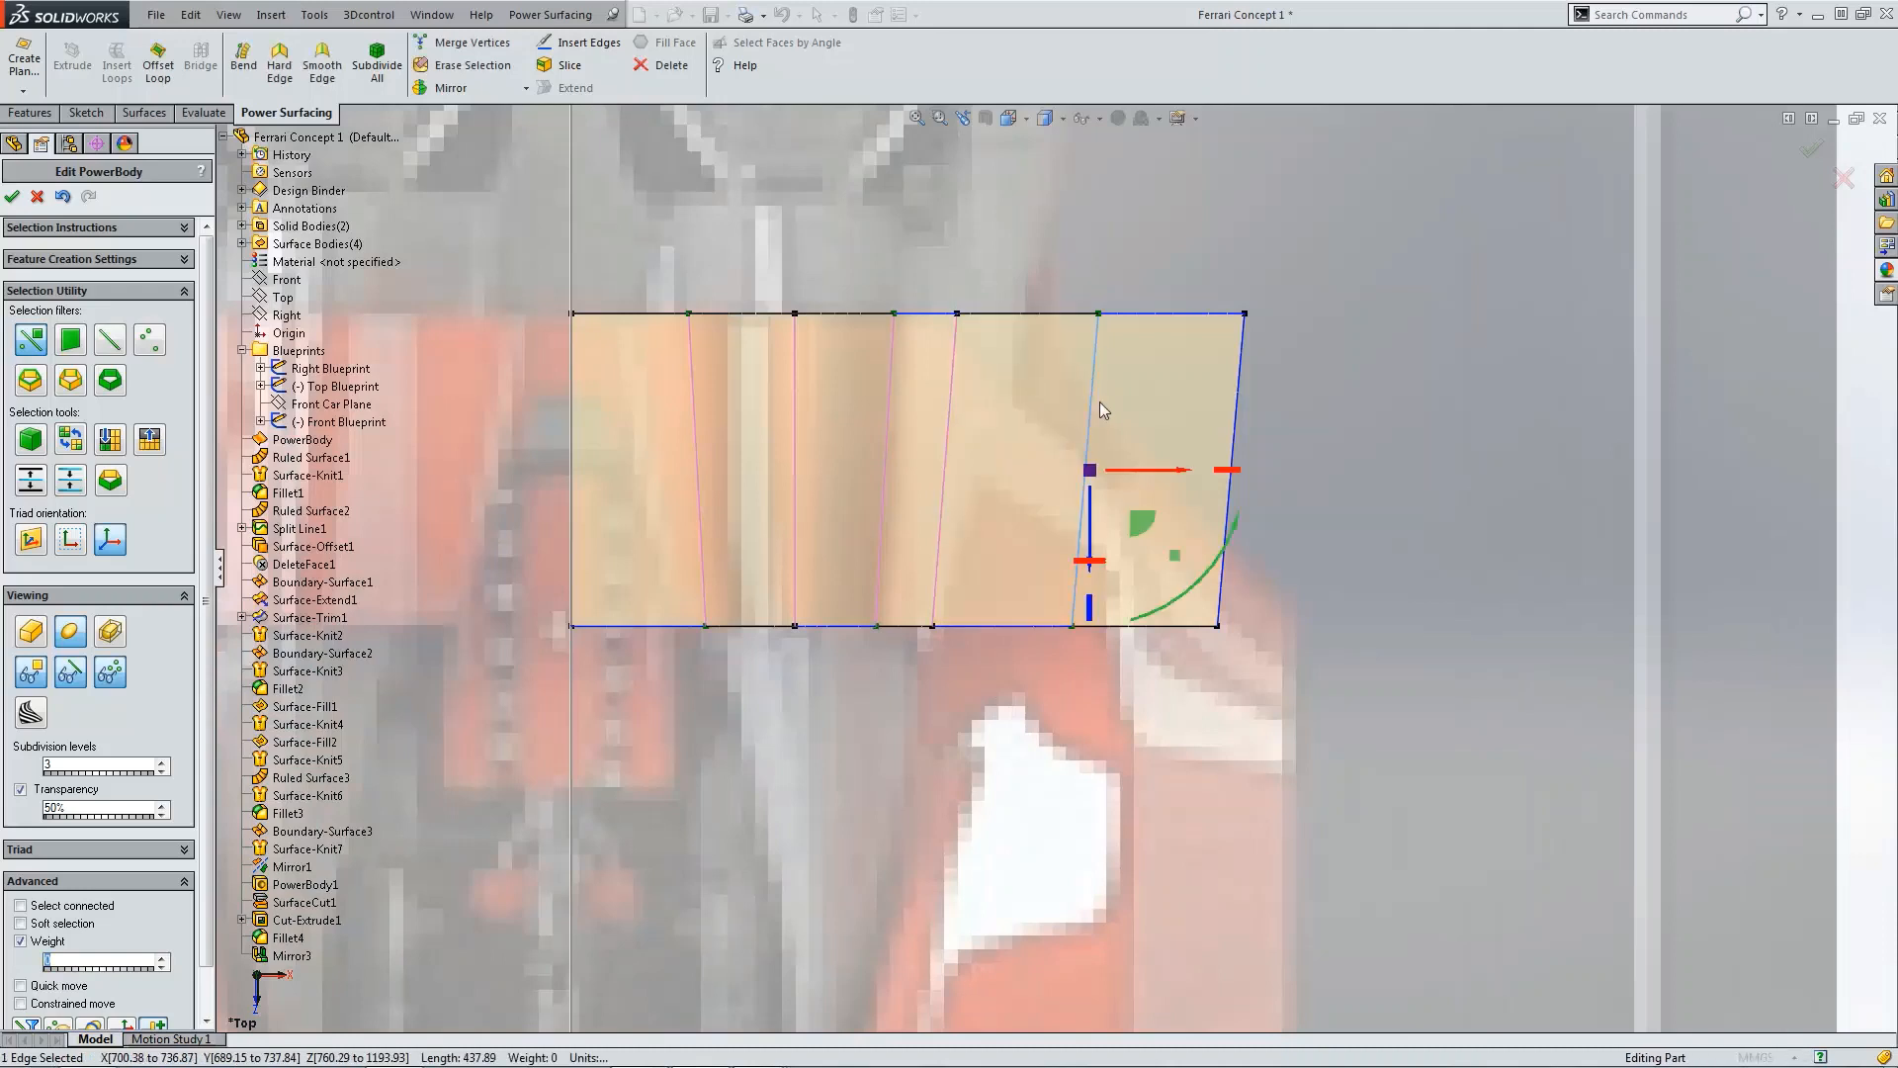
left_click_drag(1151, 473, 975, 477)
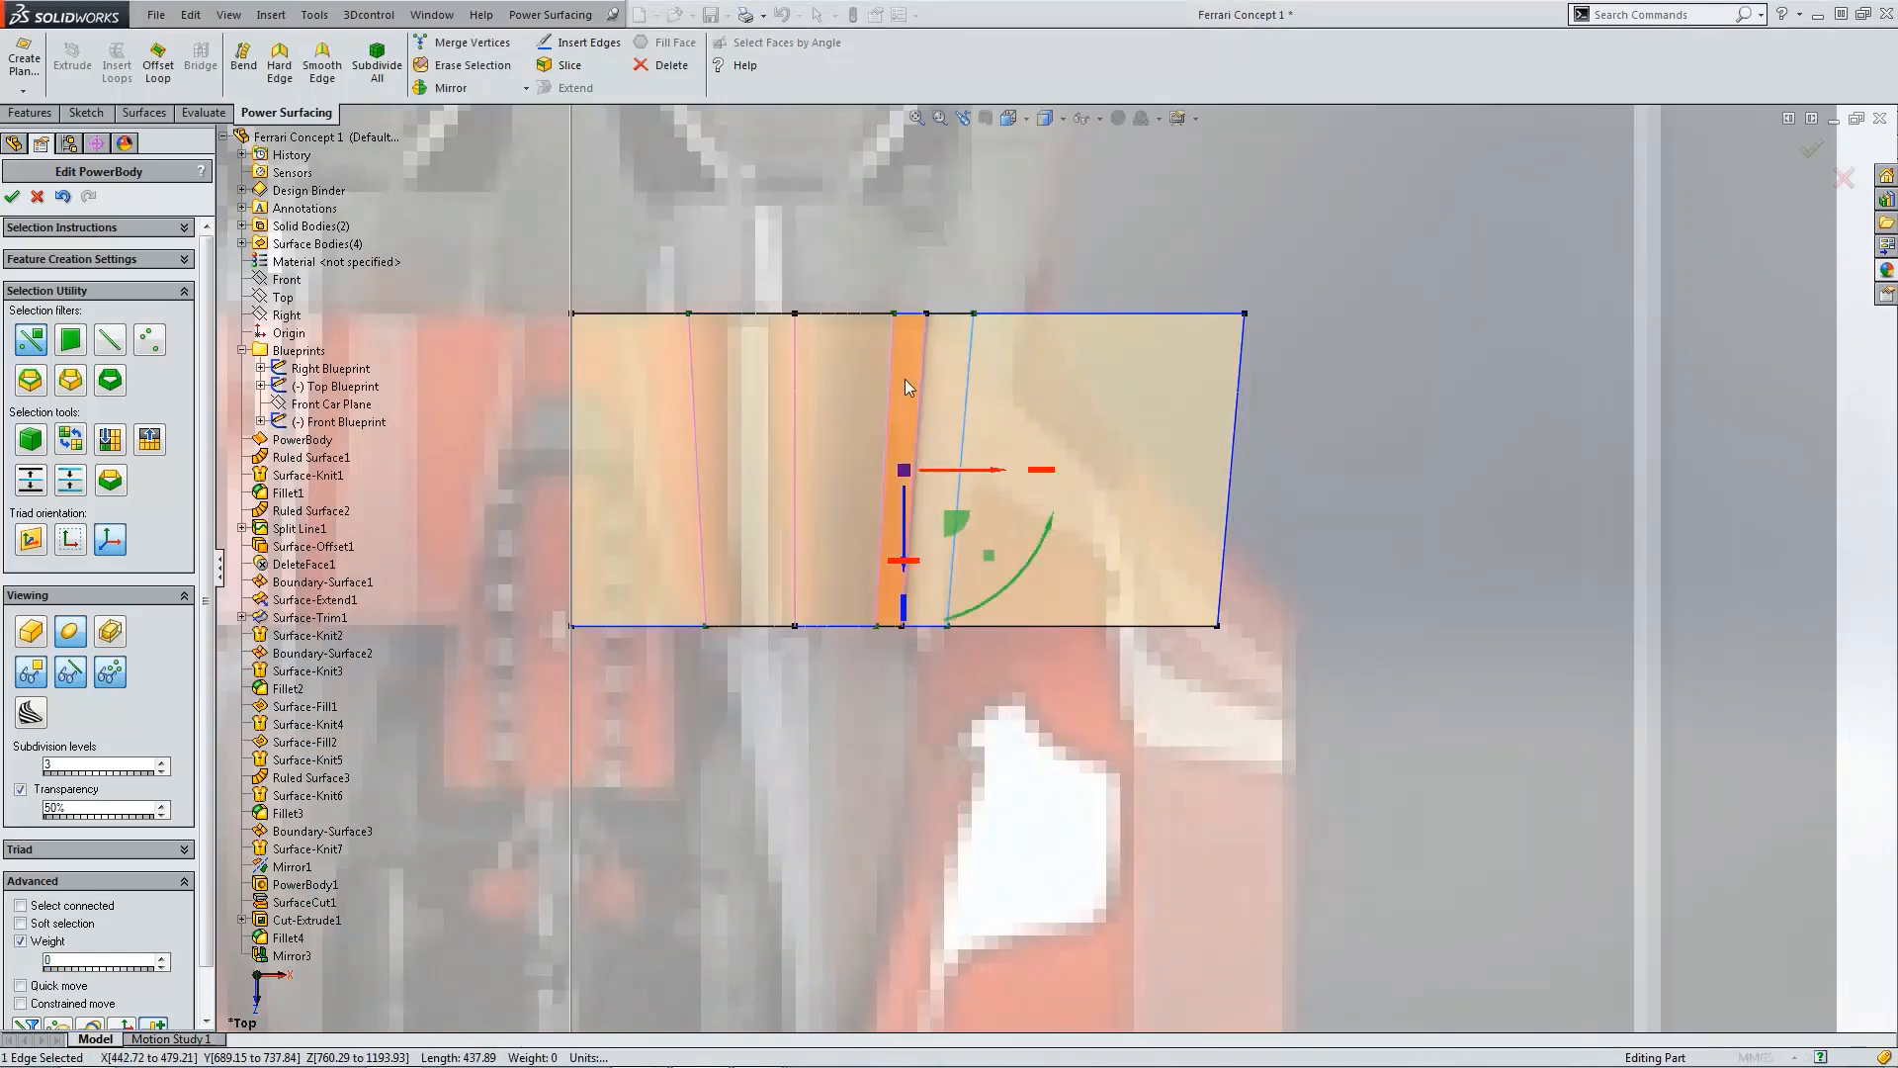
middle_click_drag(1151, 450, 1151, 427)
key("ctrl+1")
scroll(1241, 593, "down", 12)
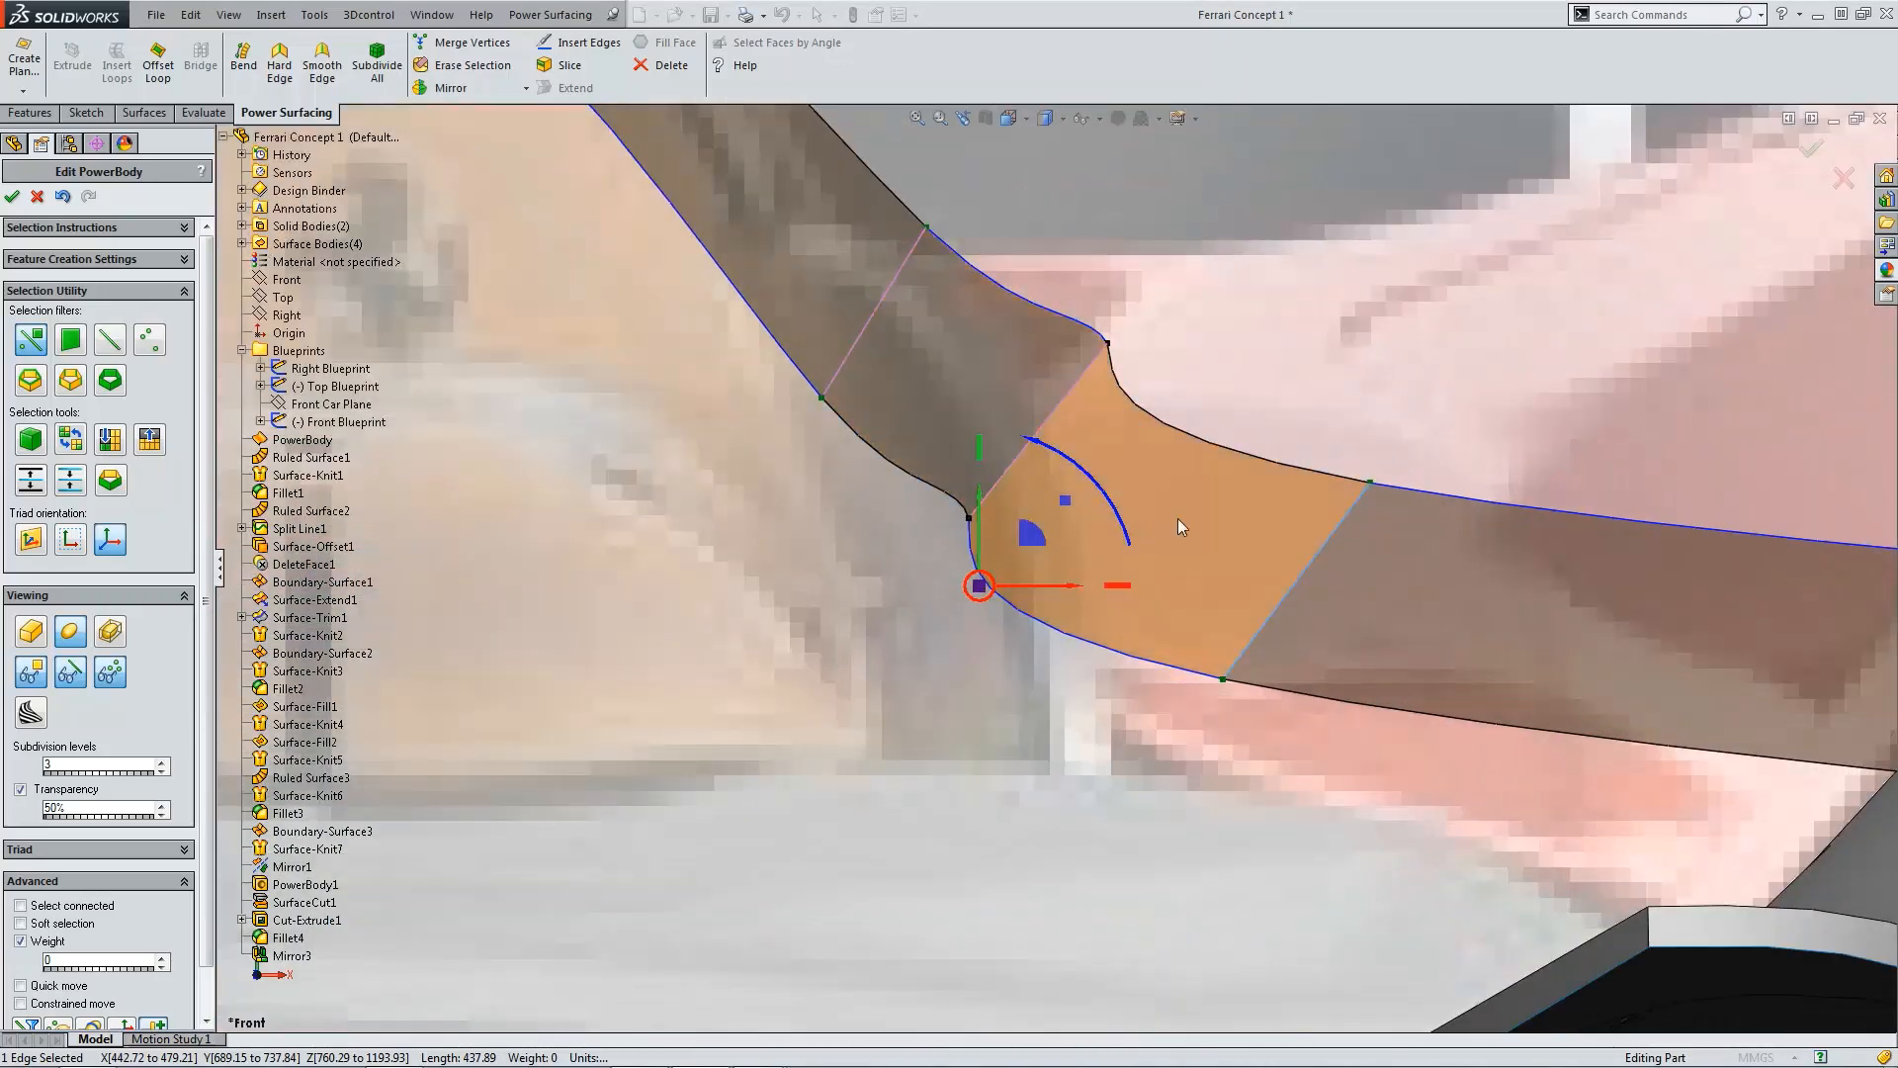
left_click(62, 197)
left_click(63, 197)
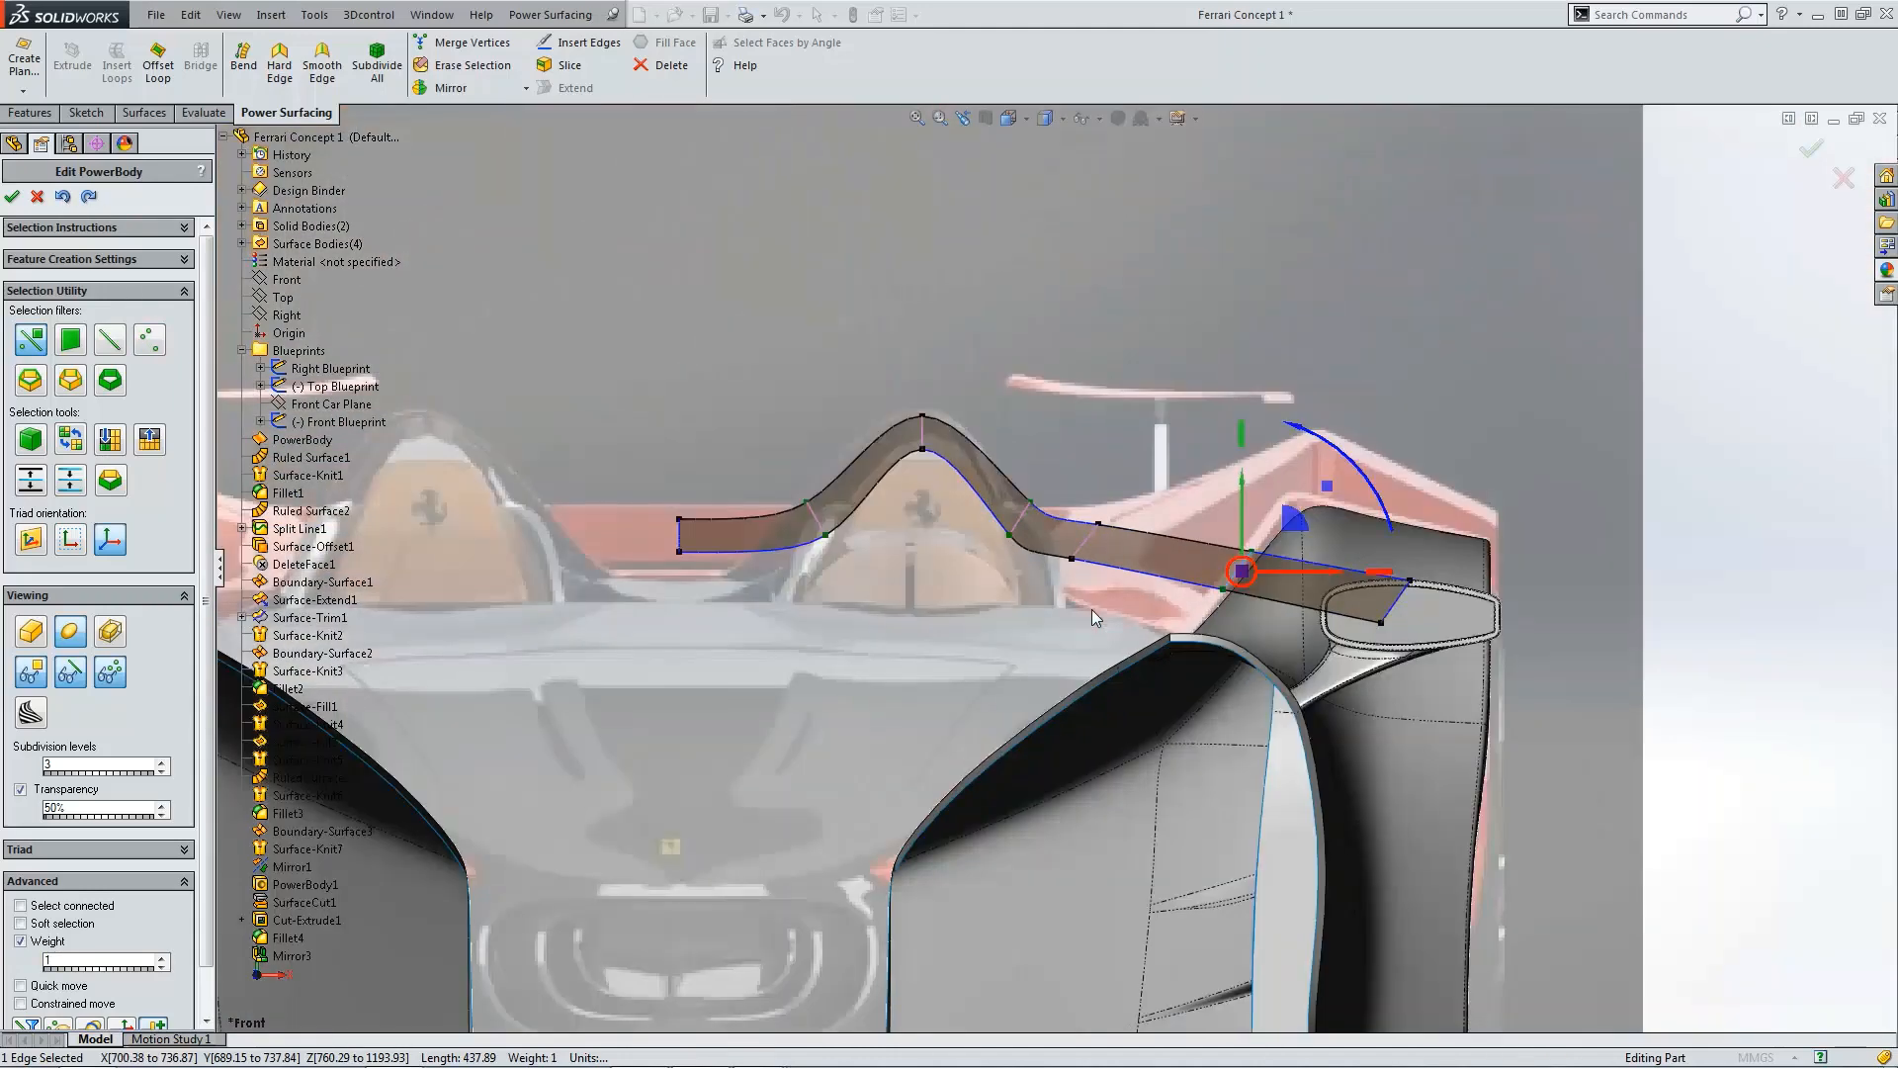
Step: In cage display and top view, slide the extension's cross edge near the fender inward toward the hump
scroll(1143, 579, "down", 2)
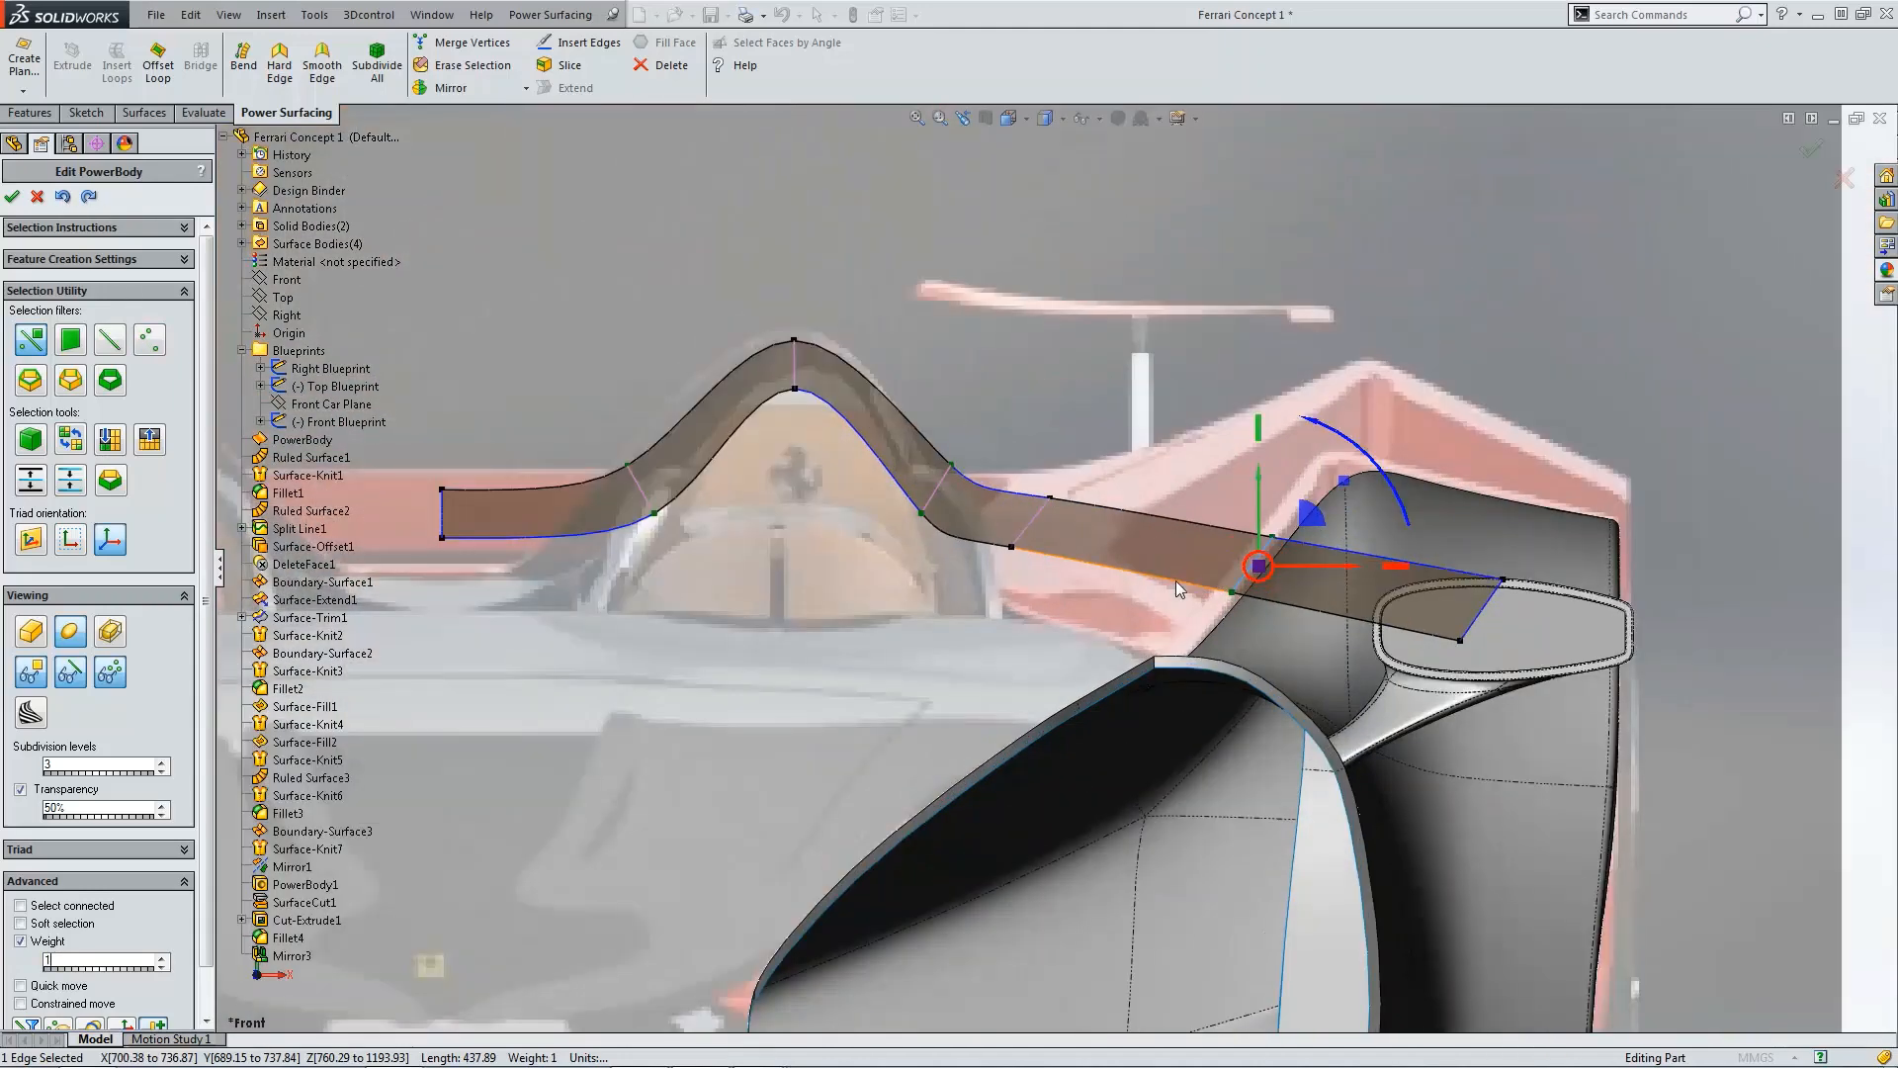
left_click(37, 634)
left_click(804, 704)
key("ctrl+5")
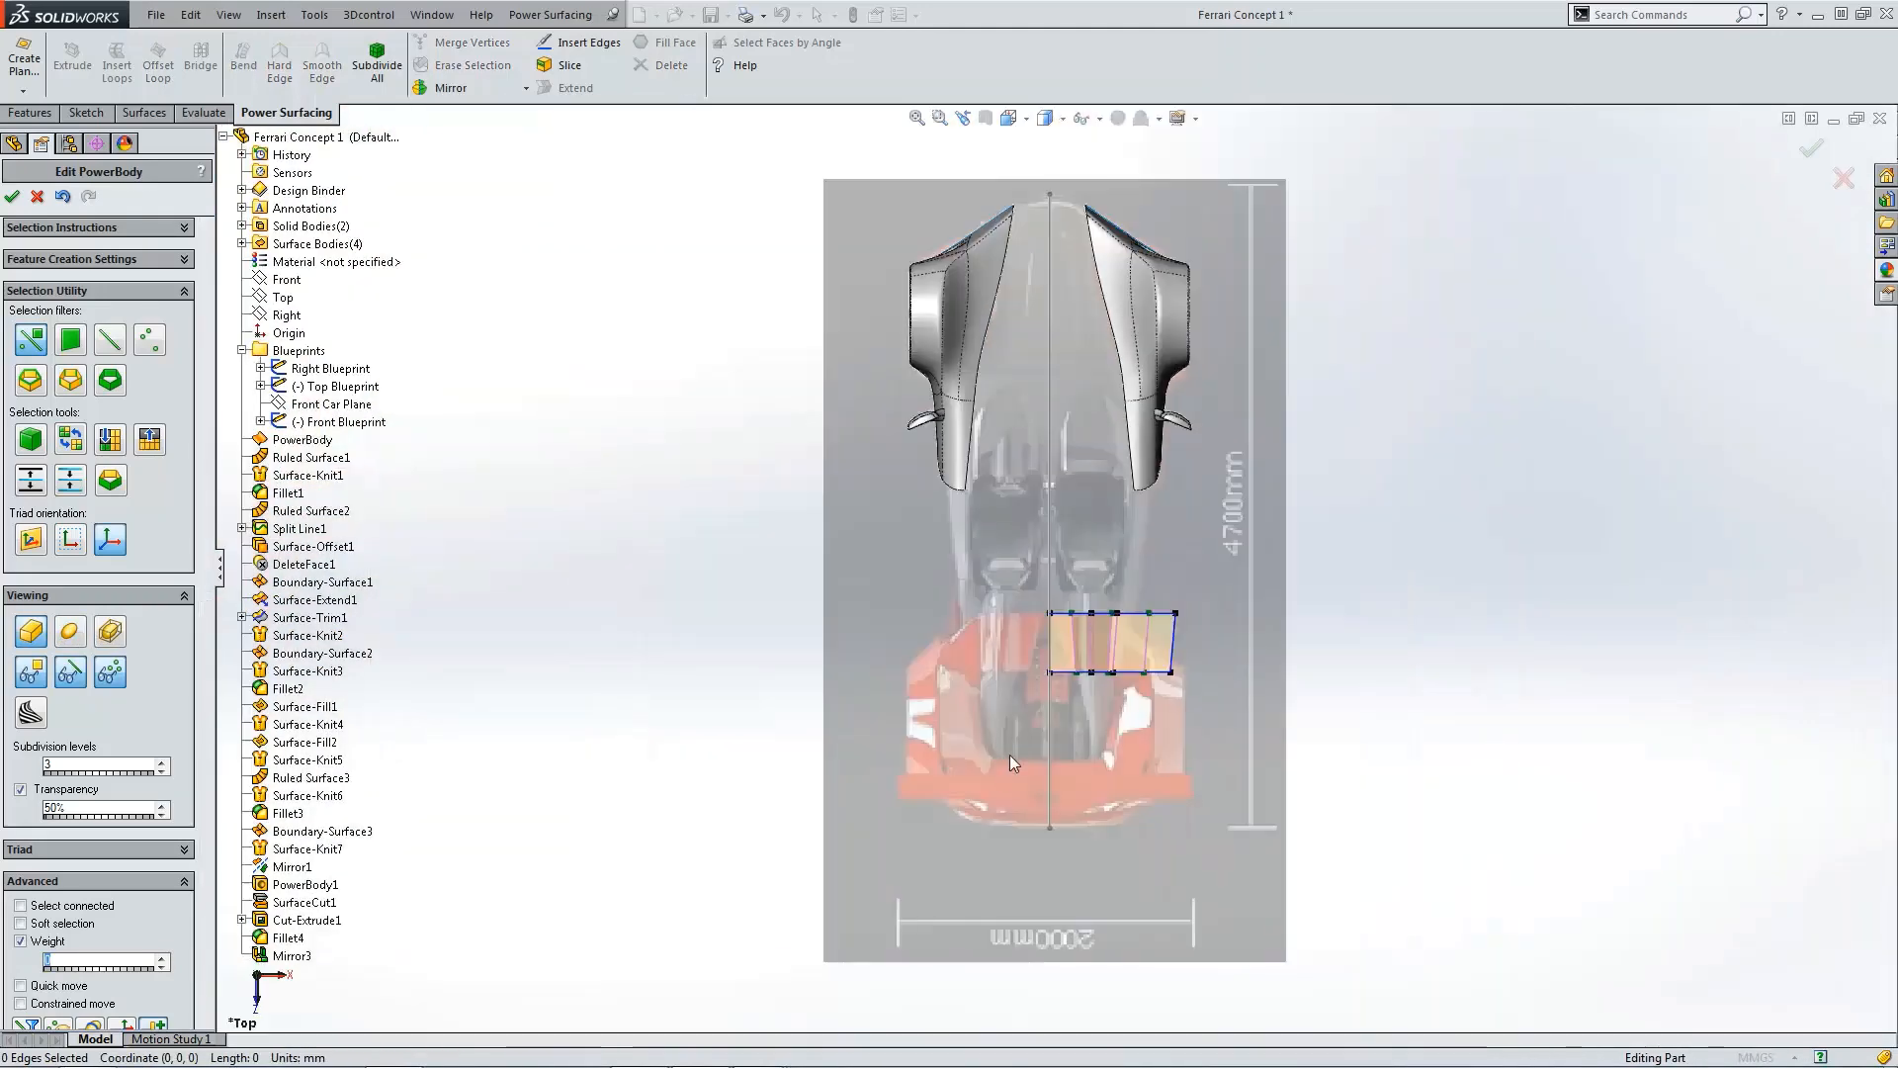
scroll(1125, 602, "down", 5)
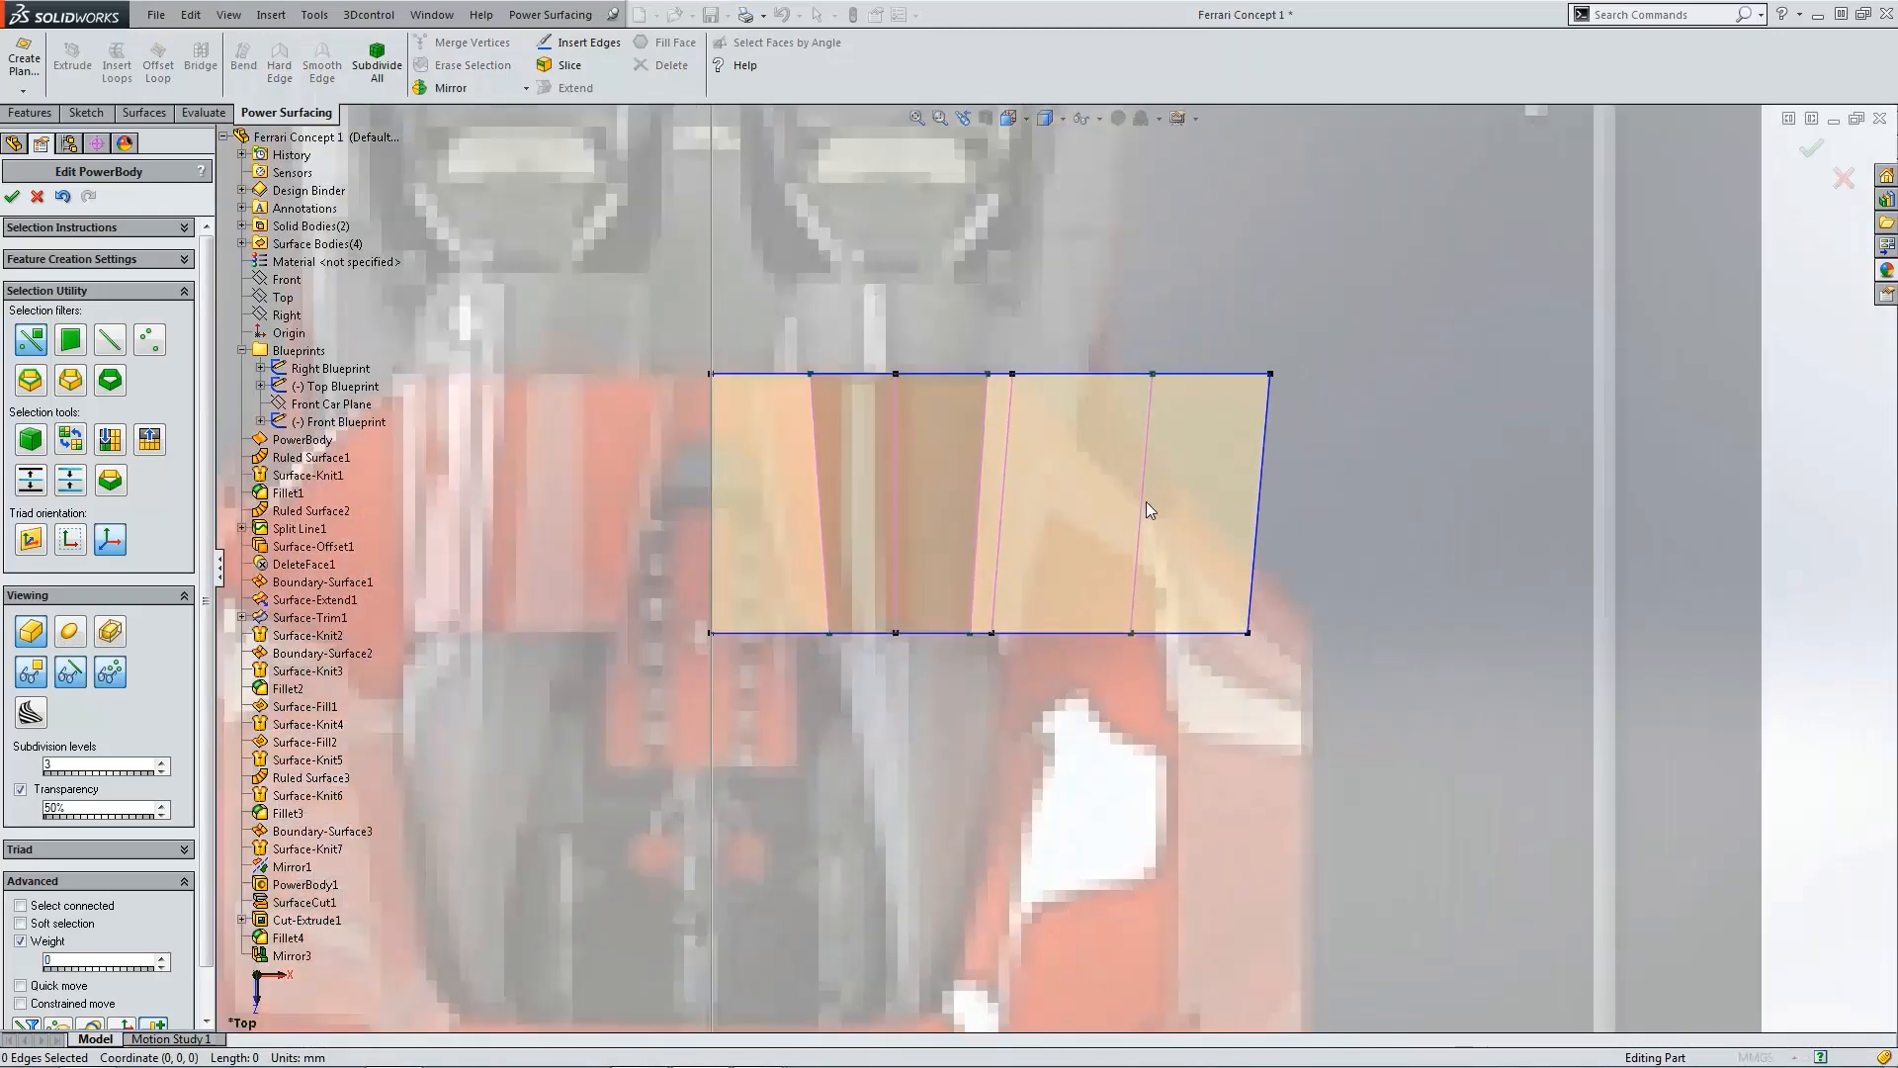
left_click(111, 340)
left_click(1149, 427)
left_click_drag(1190, 500, 1086, 511)
key("ctrl+1")
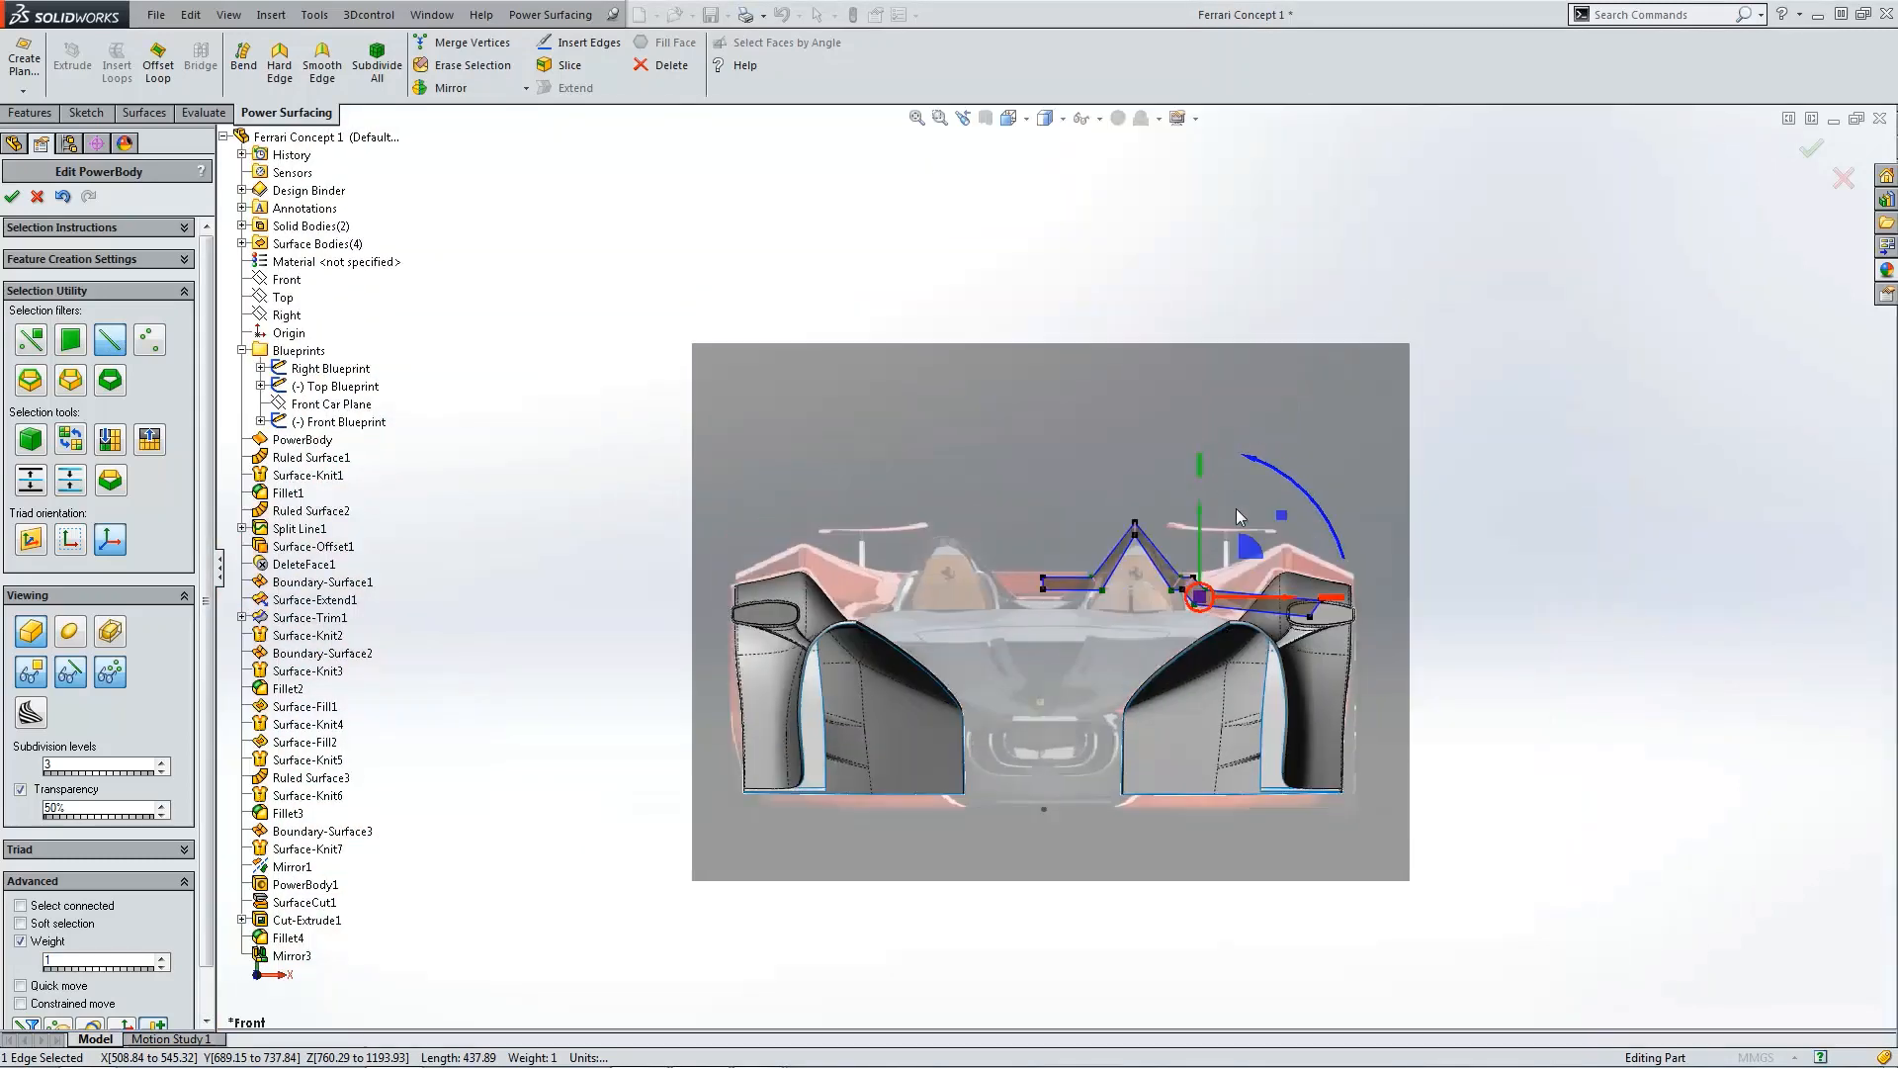
scroll(1167, 648, "down", 6)
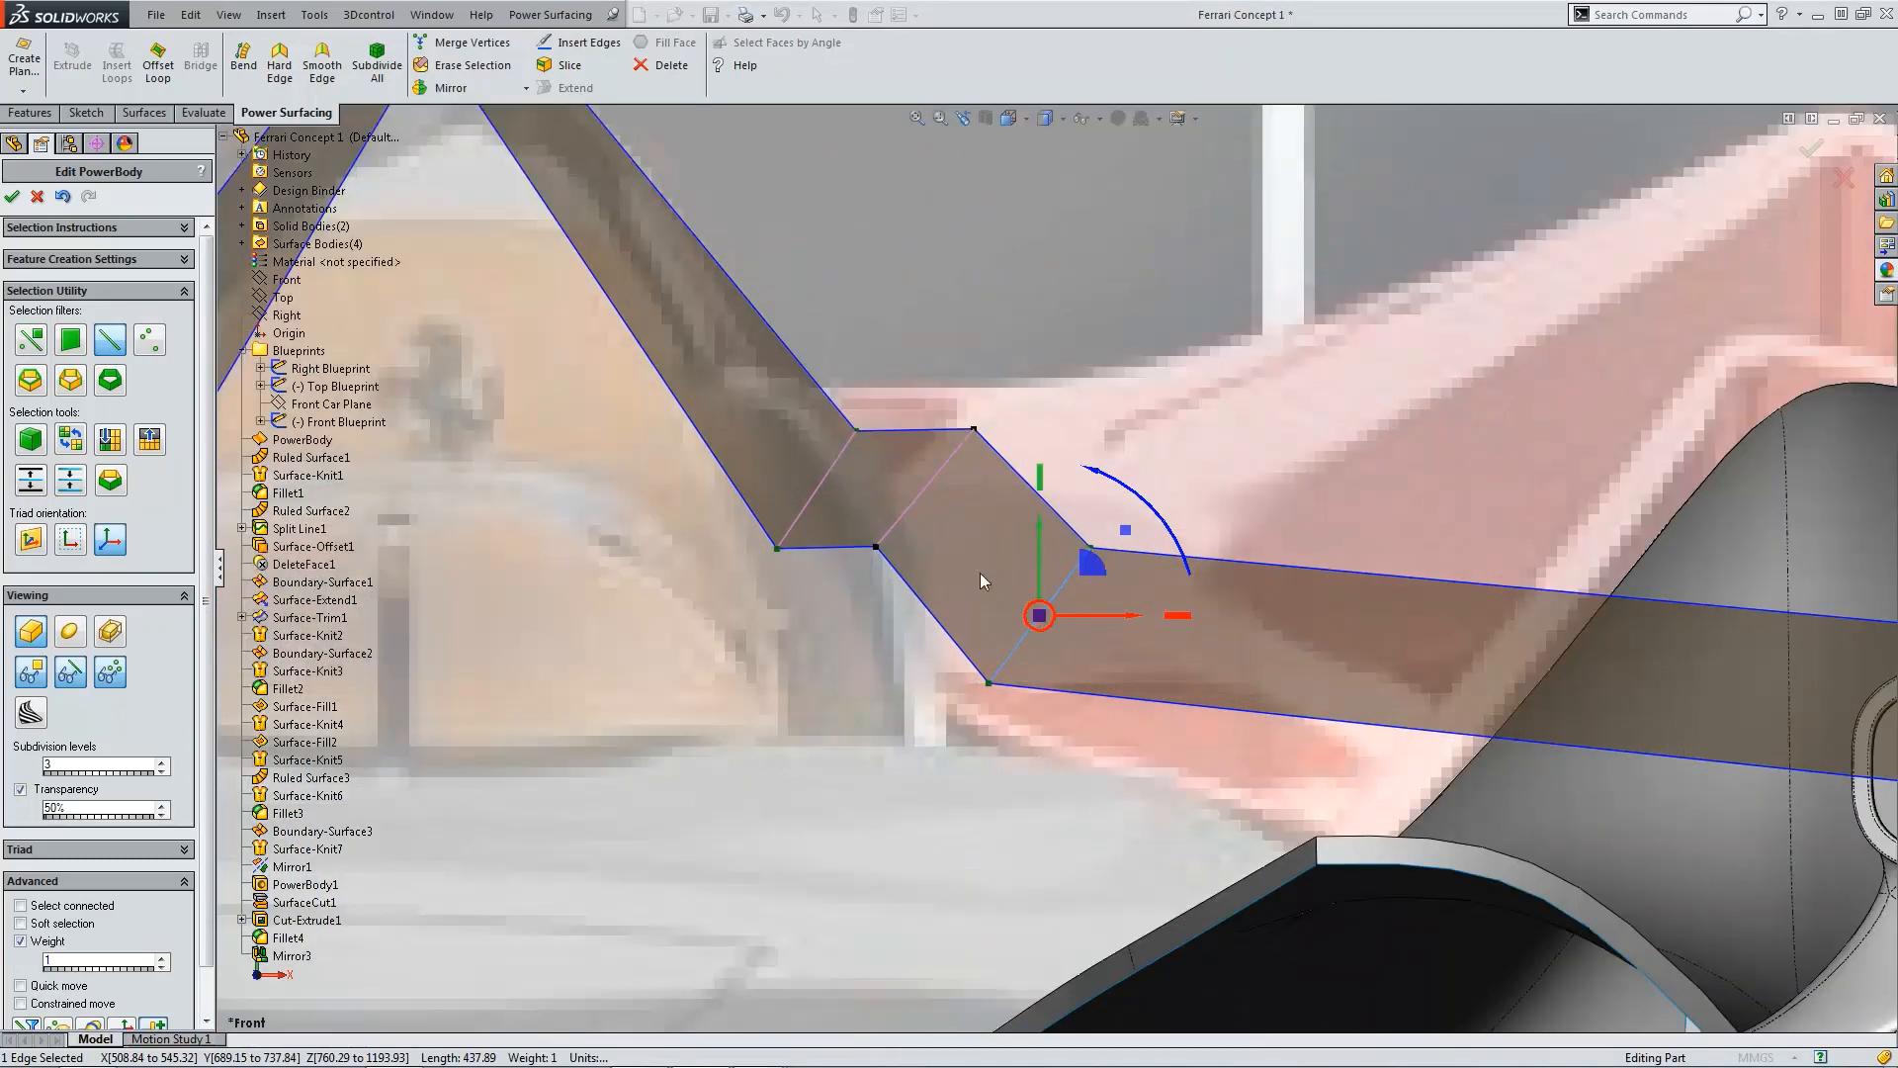
scroll(1038, 648, "up", 4)
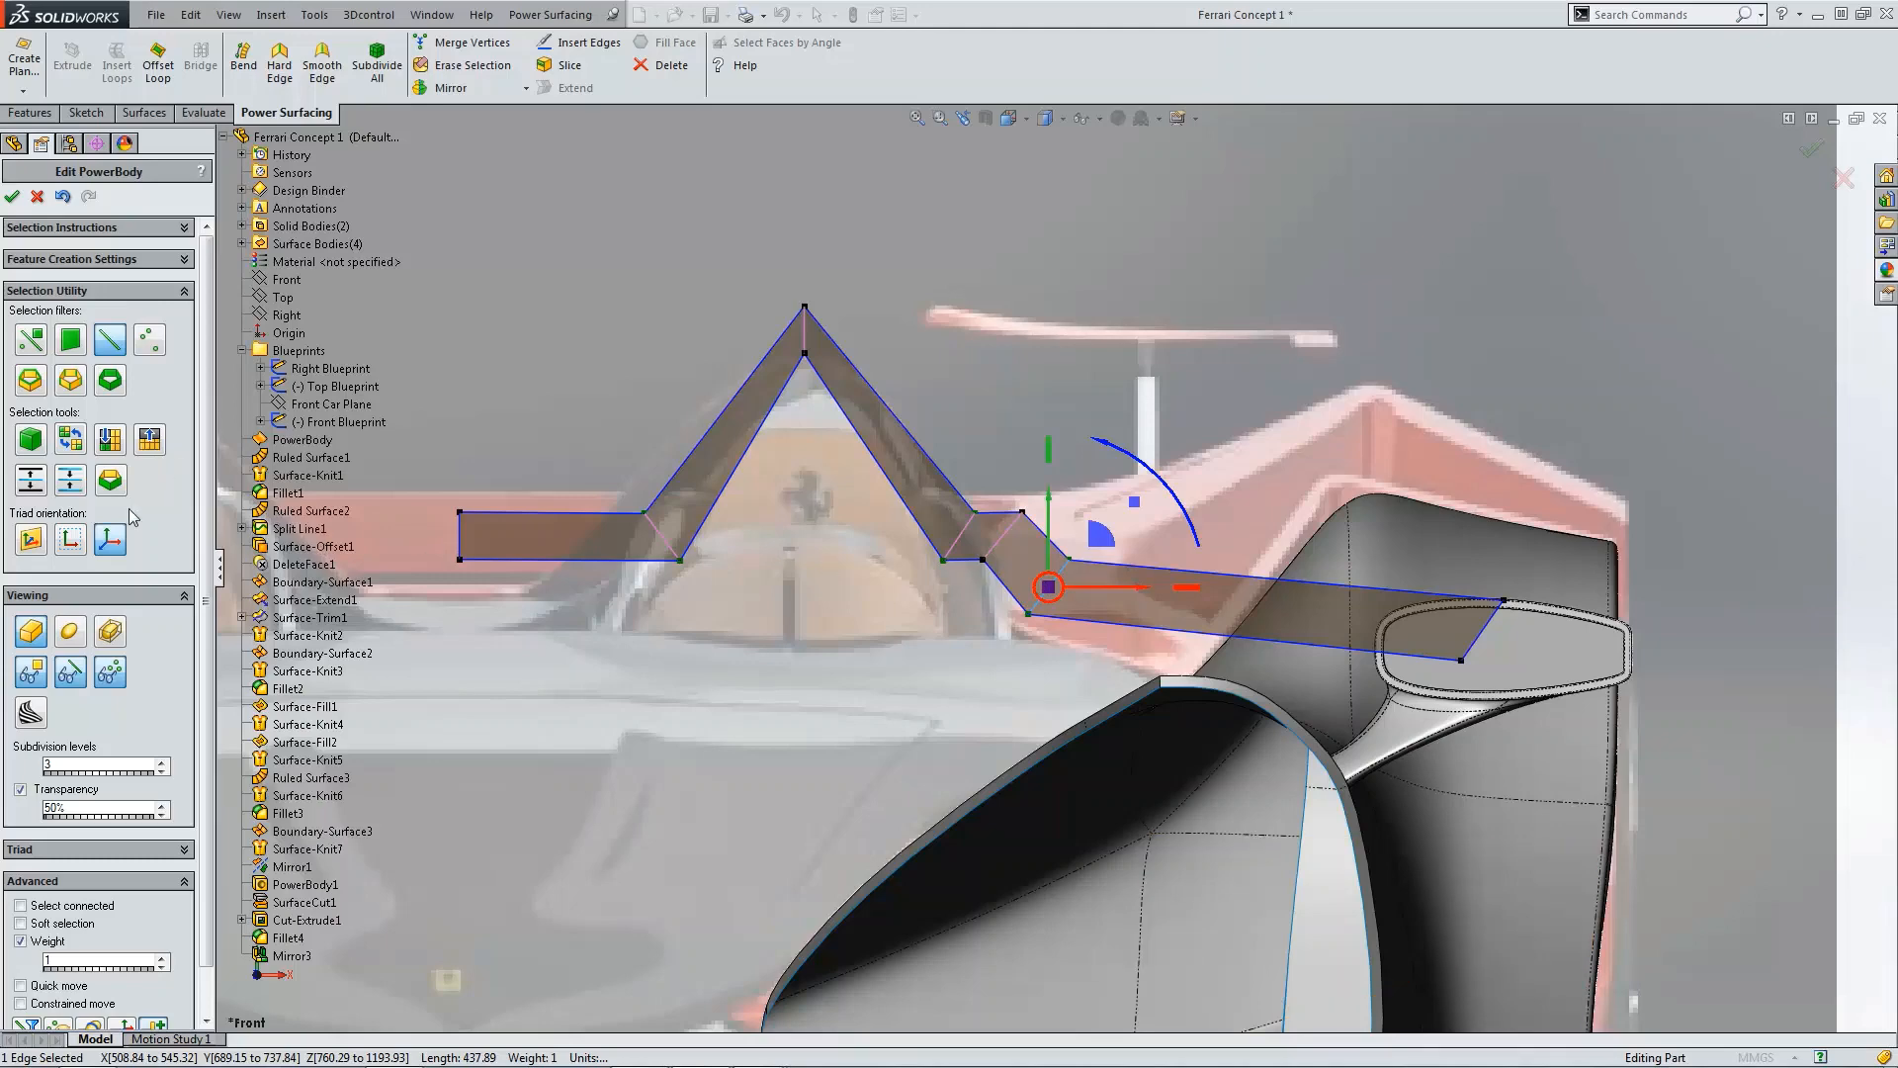
left_click(69, 638)
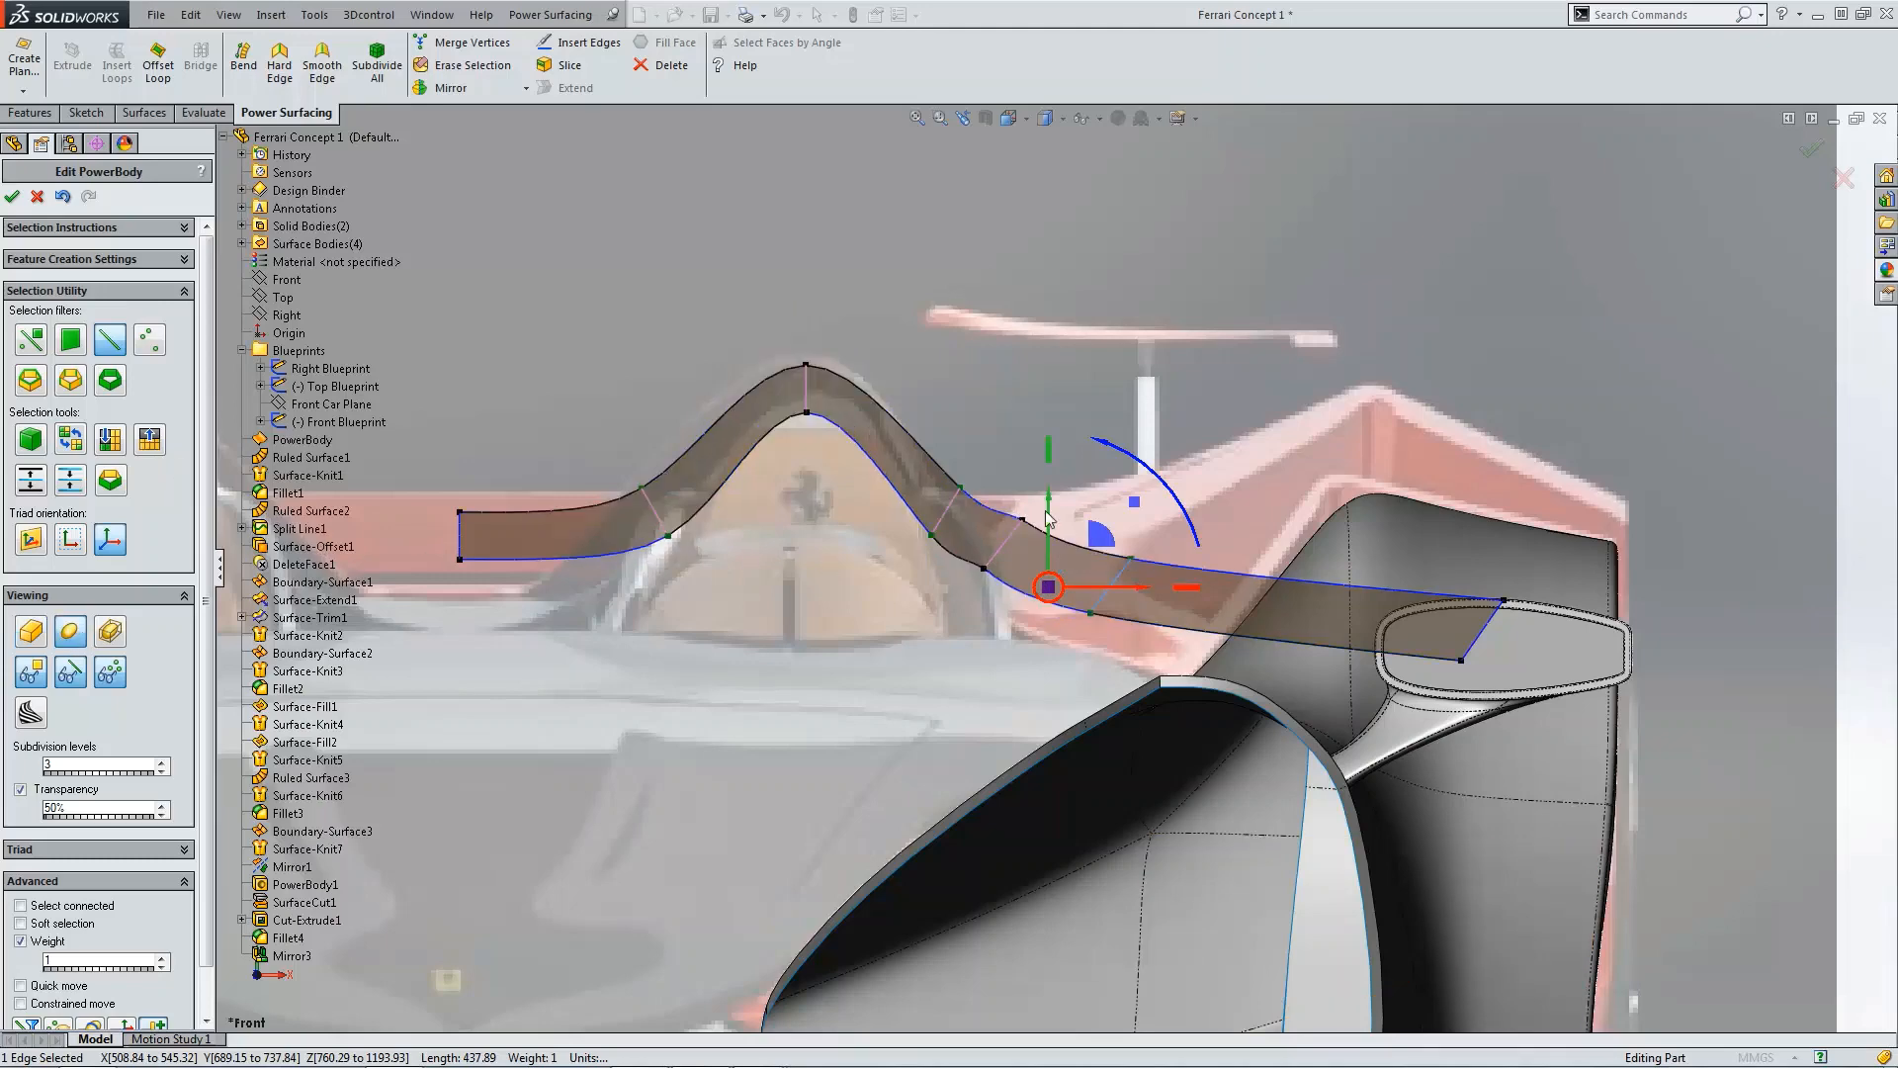
Step: Set the weight of the two cross edges beside the hump's outer shoulder to 0
scroll(1049, 515, "down", 3)
left_click(956, 537)
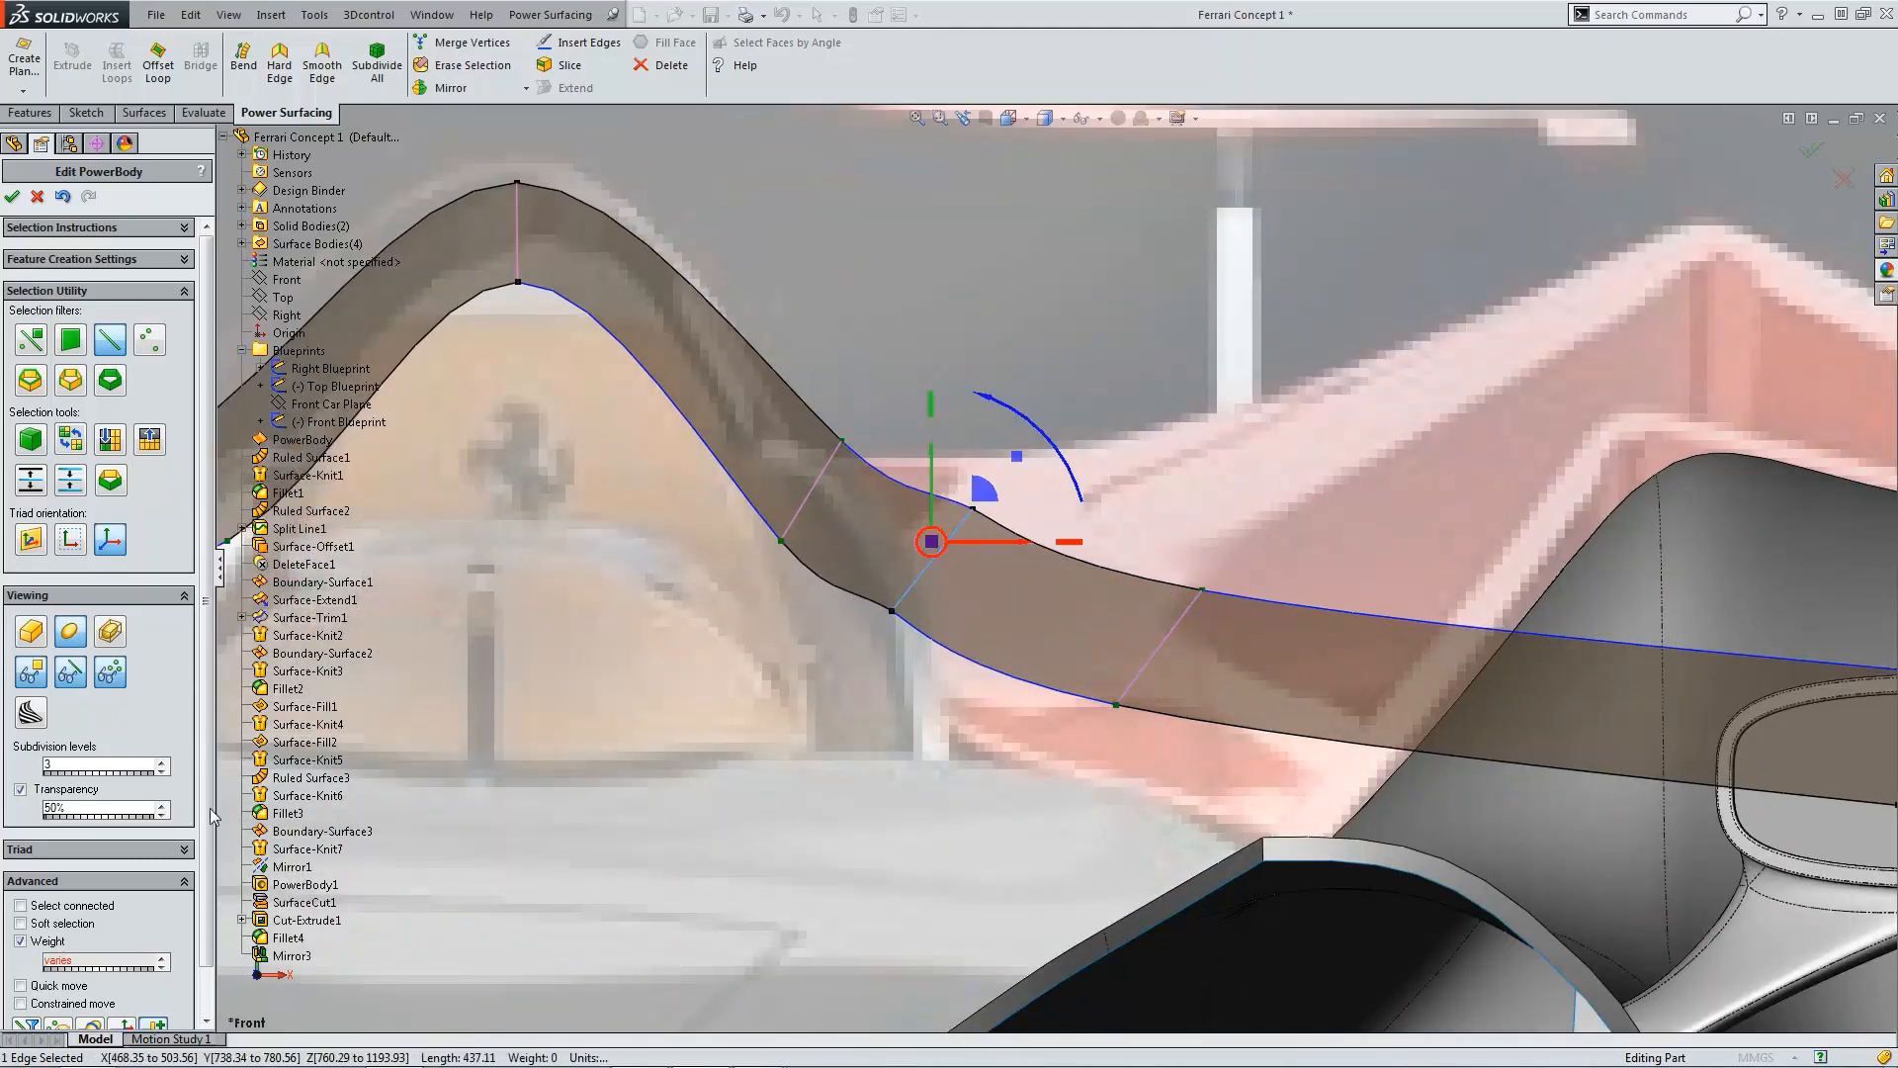
type("0")
left_click(1030, 359)
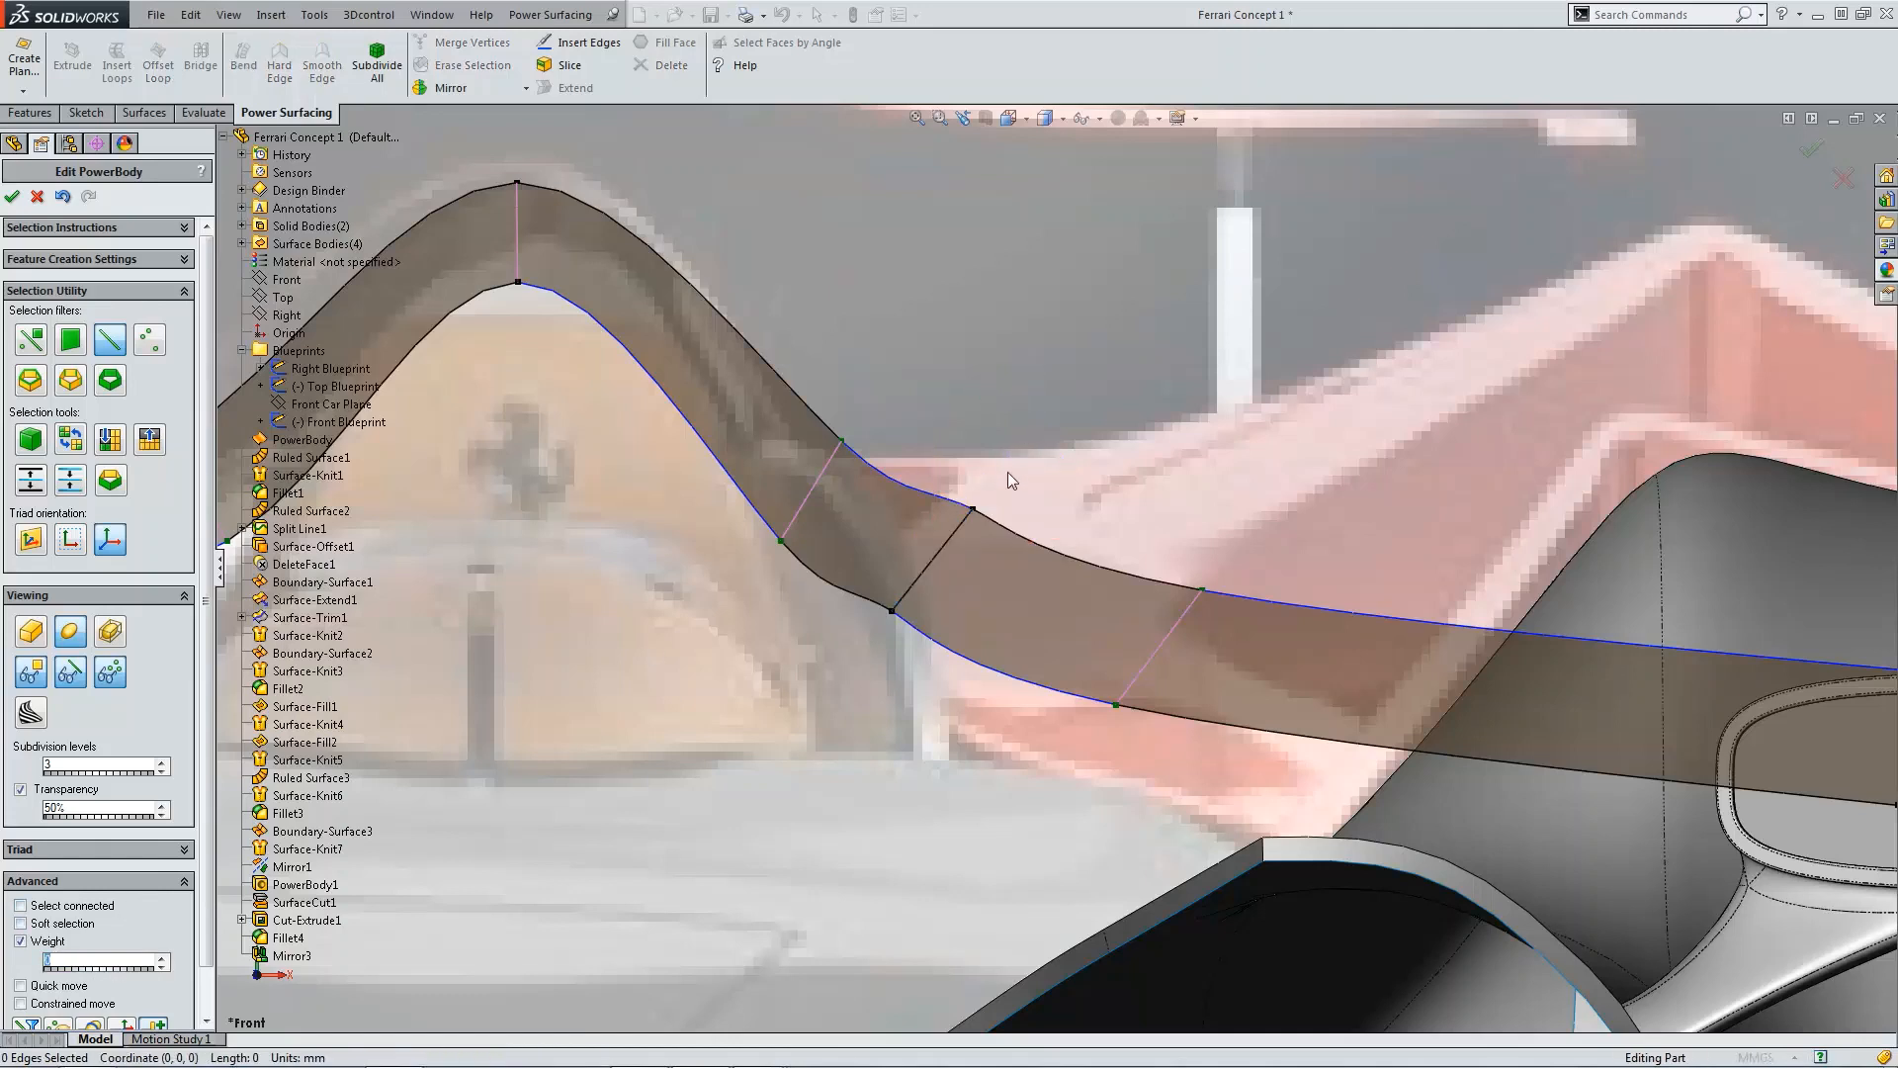
left_click(33, 348)
left_click(972, 510)
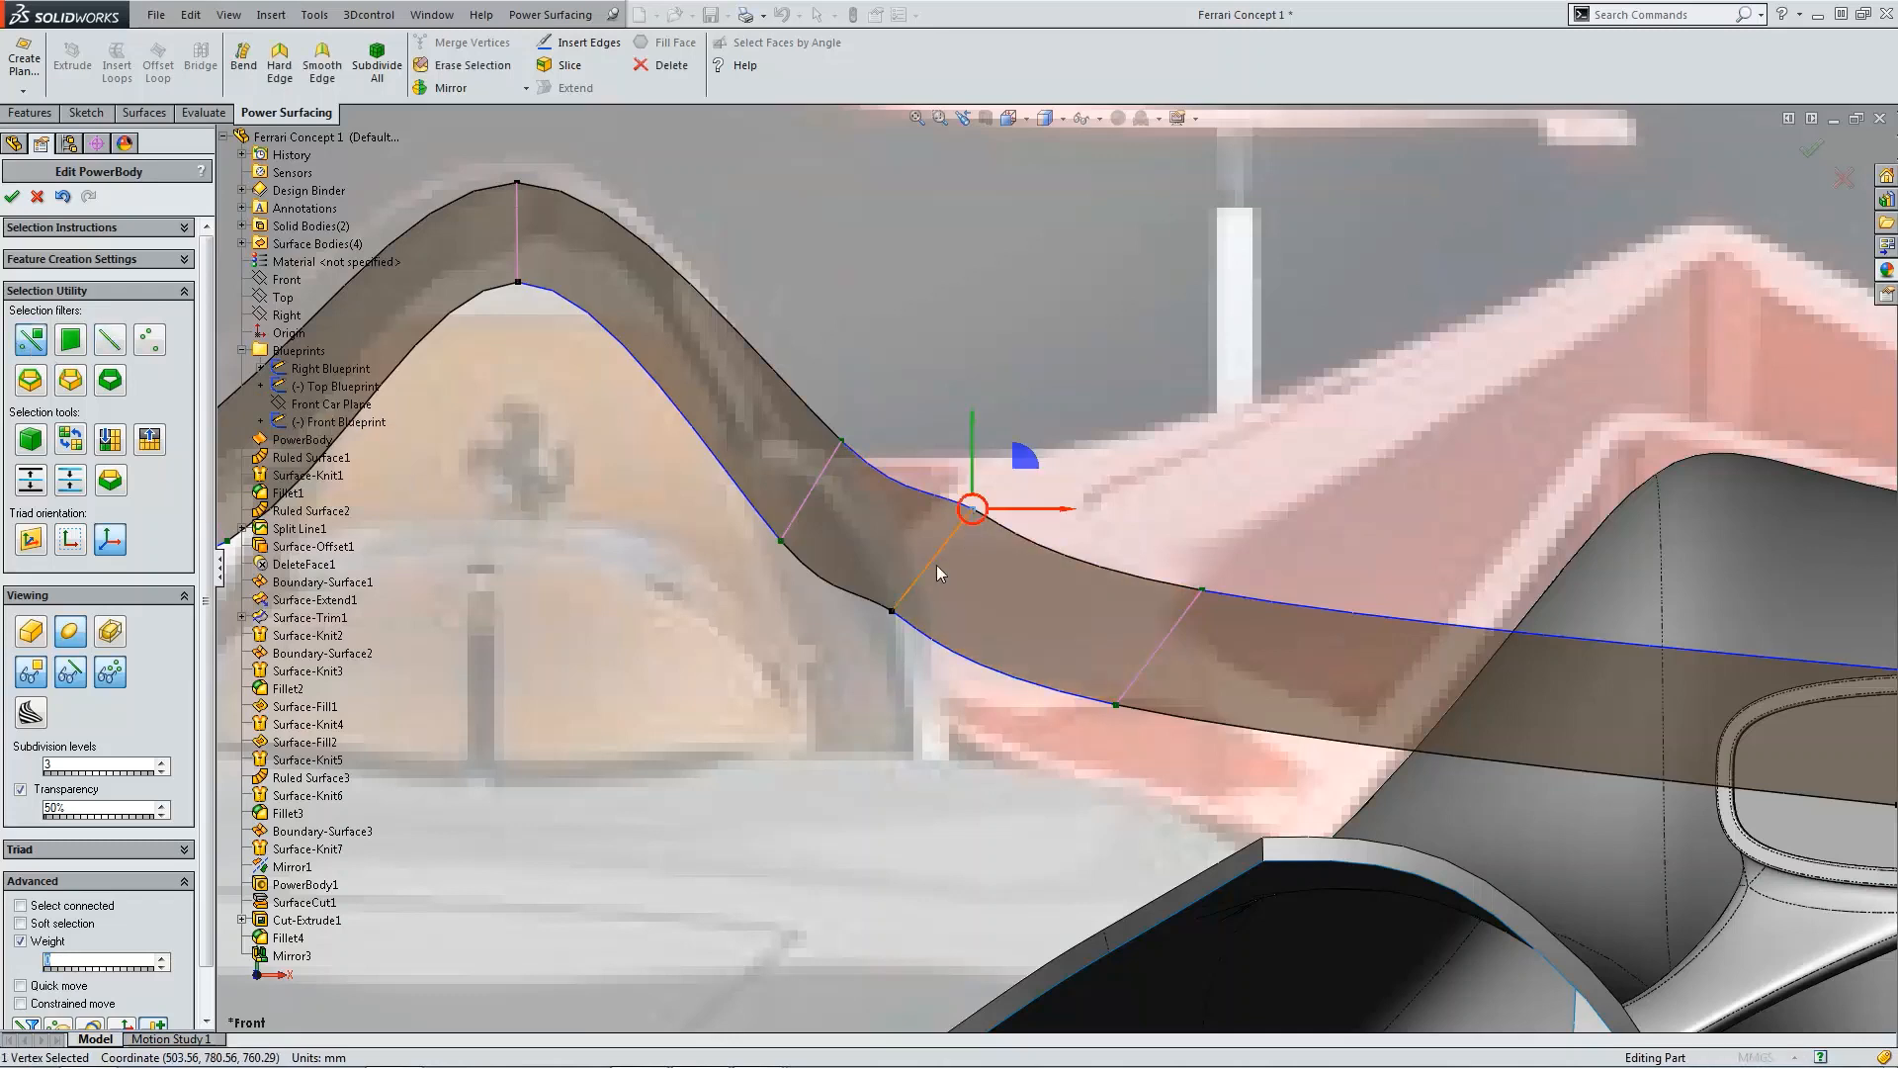
left_click(1172, 632)
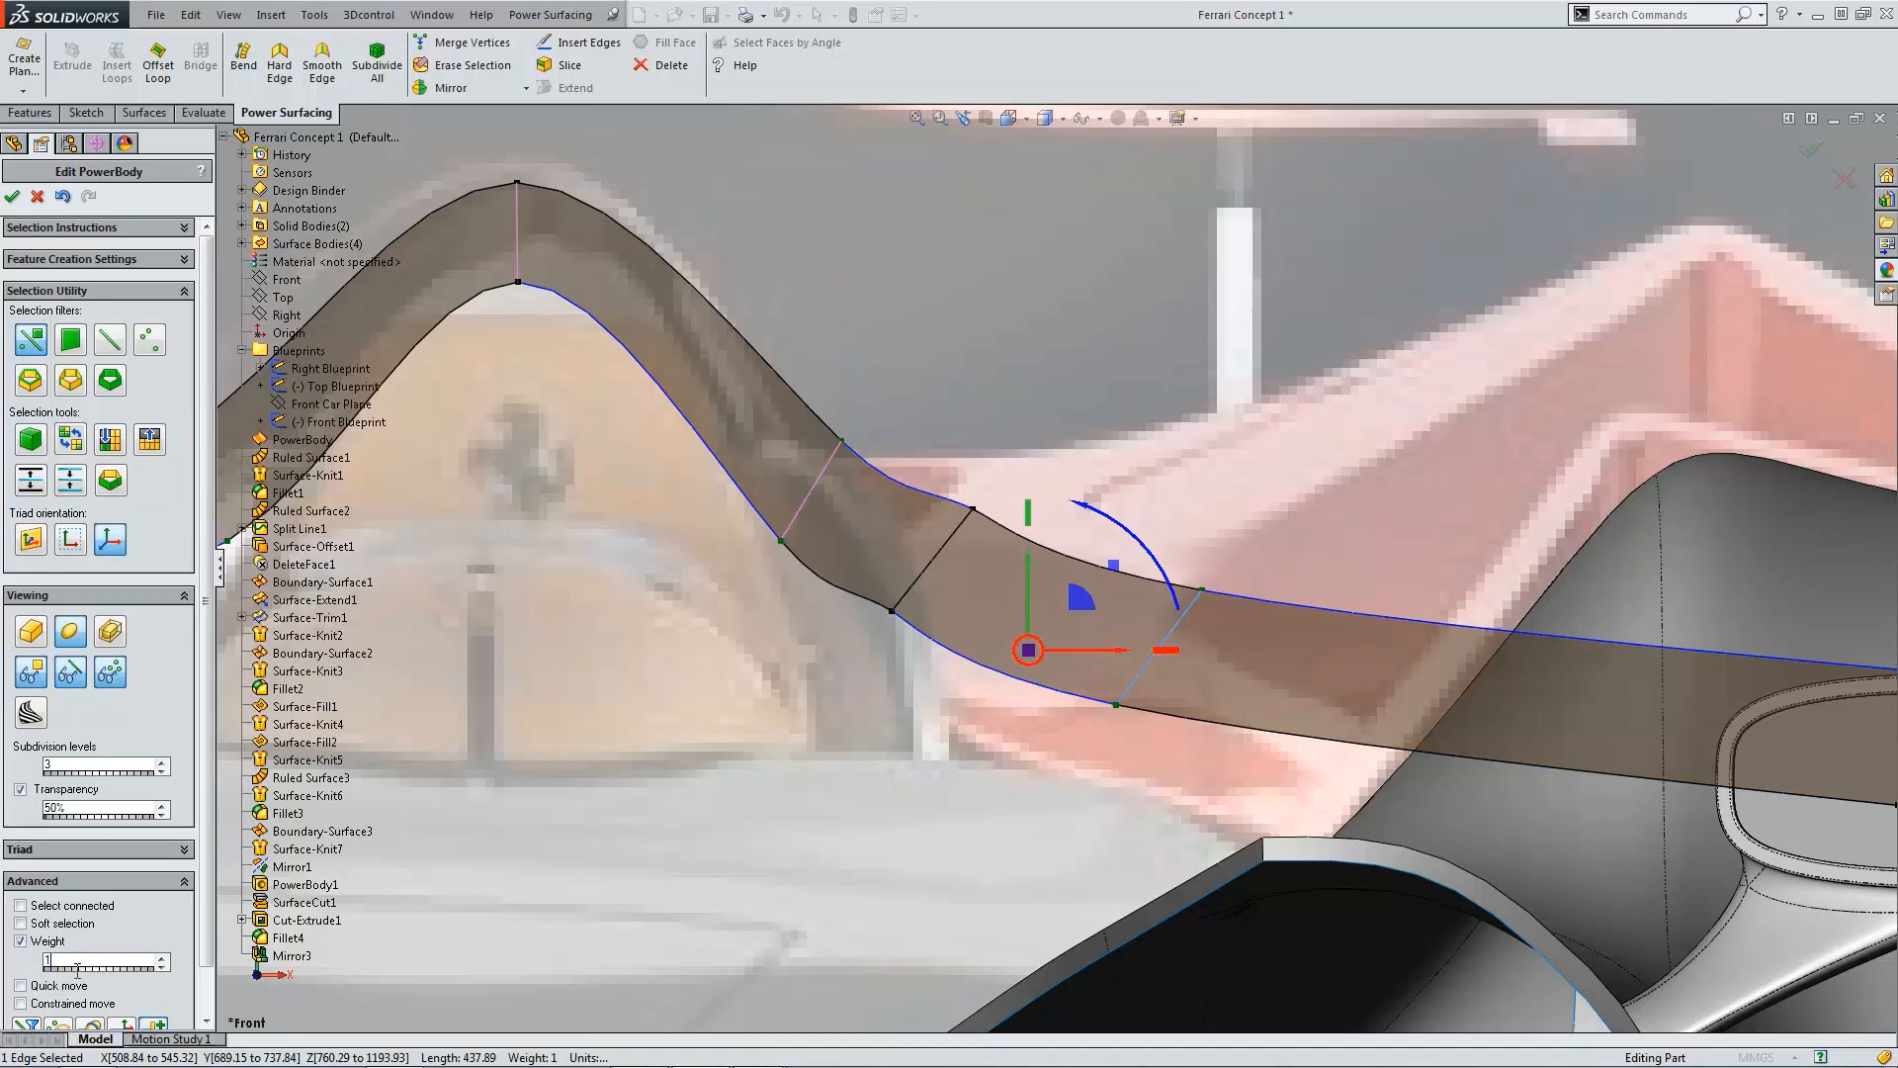
type("0")
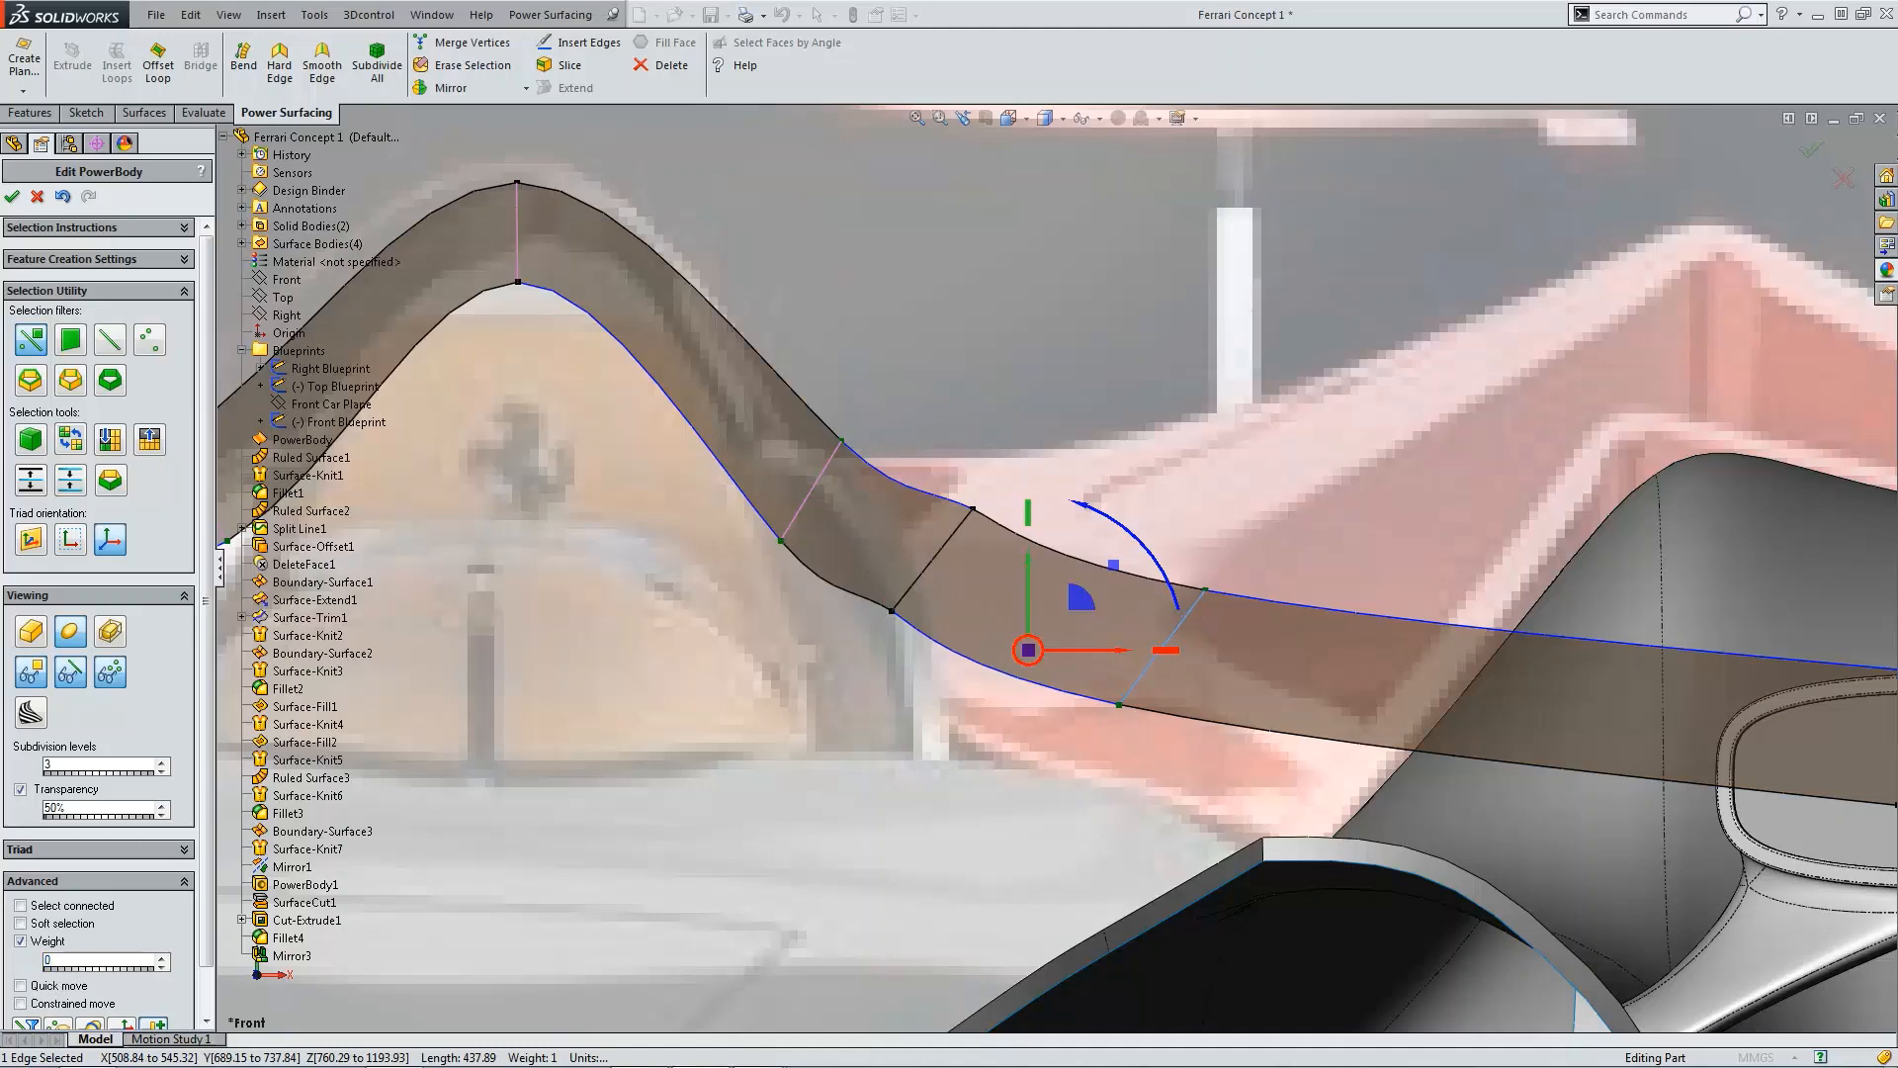
Step: In cage display, slide the moved cross edge back outward toward the fender
left_click(1041, 336)
scroll(1073, 539, "up", 5)
middle_click_drag(1073, 545, 1072, 464)
scroll(1072, 463, "down", 8)
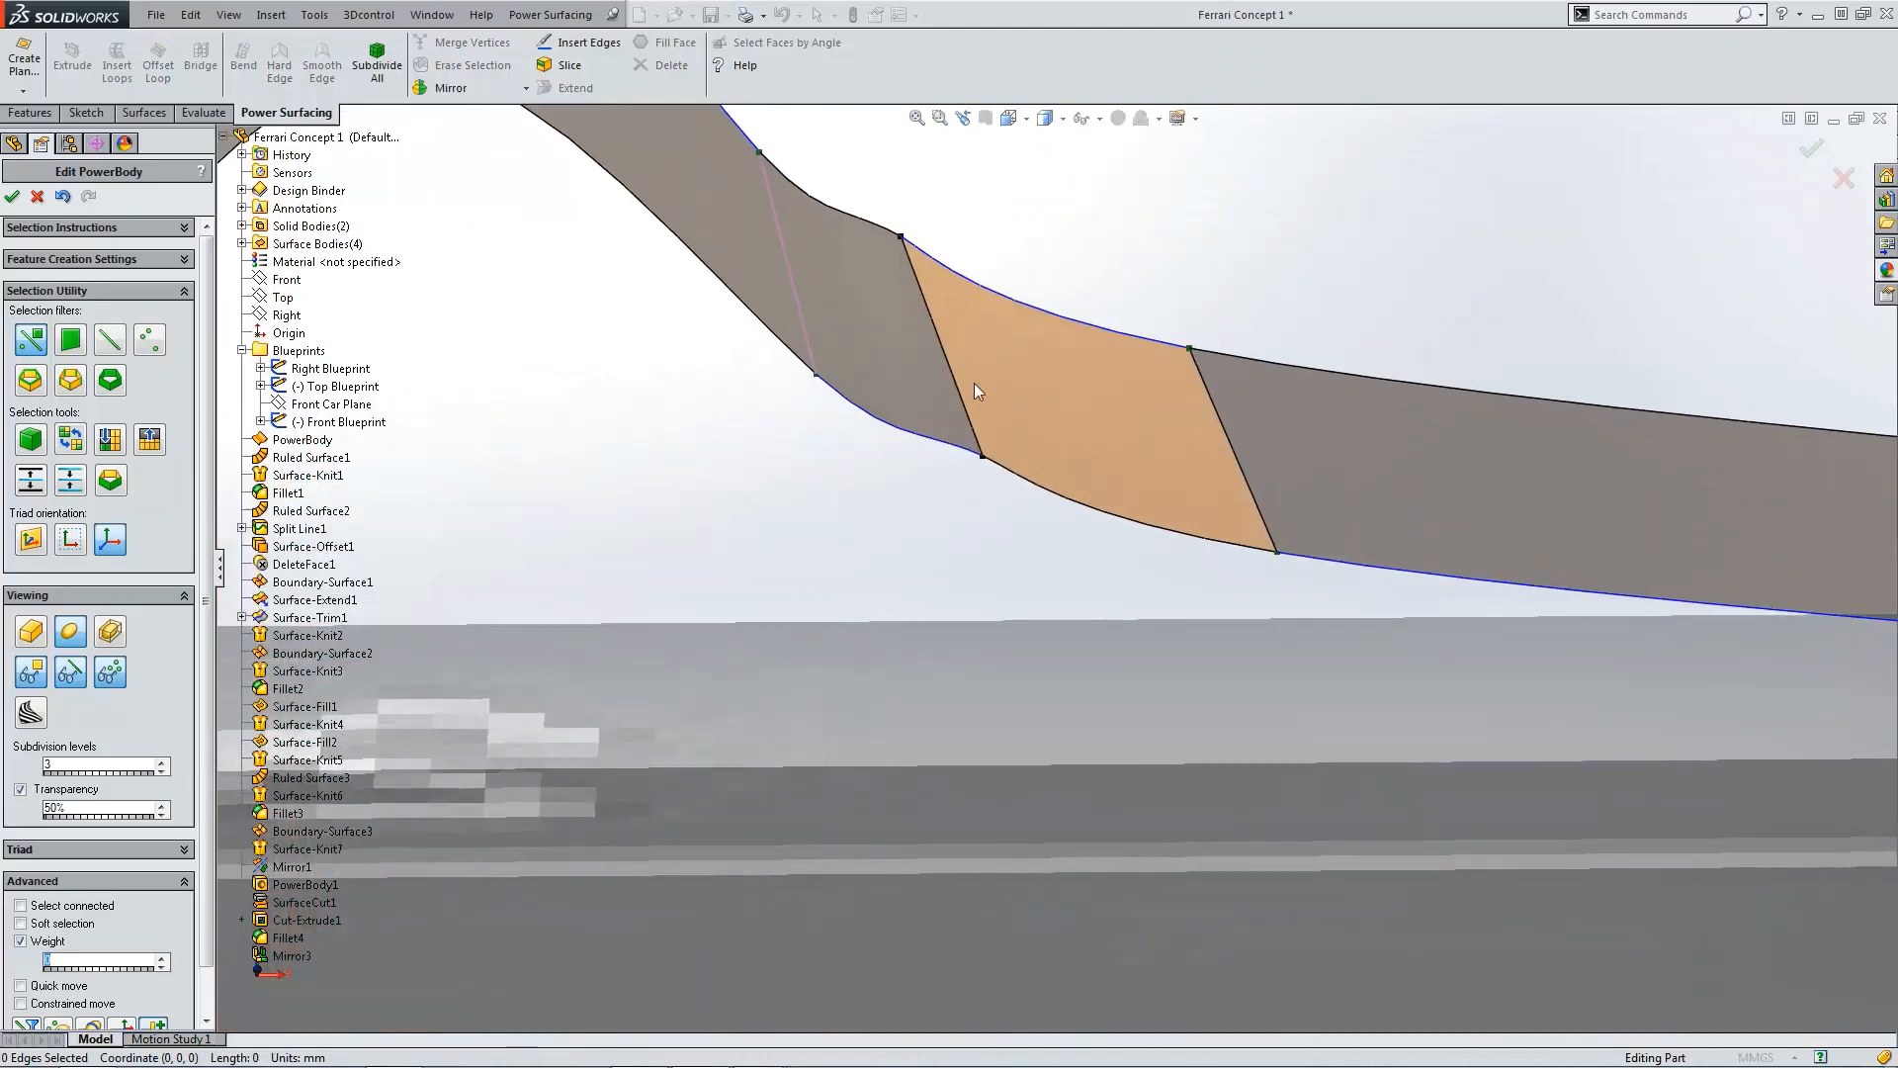
scroll(1006, 421, "up", 4)
key("ctrl+5")
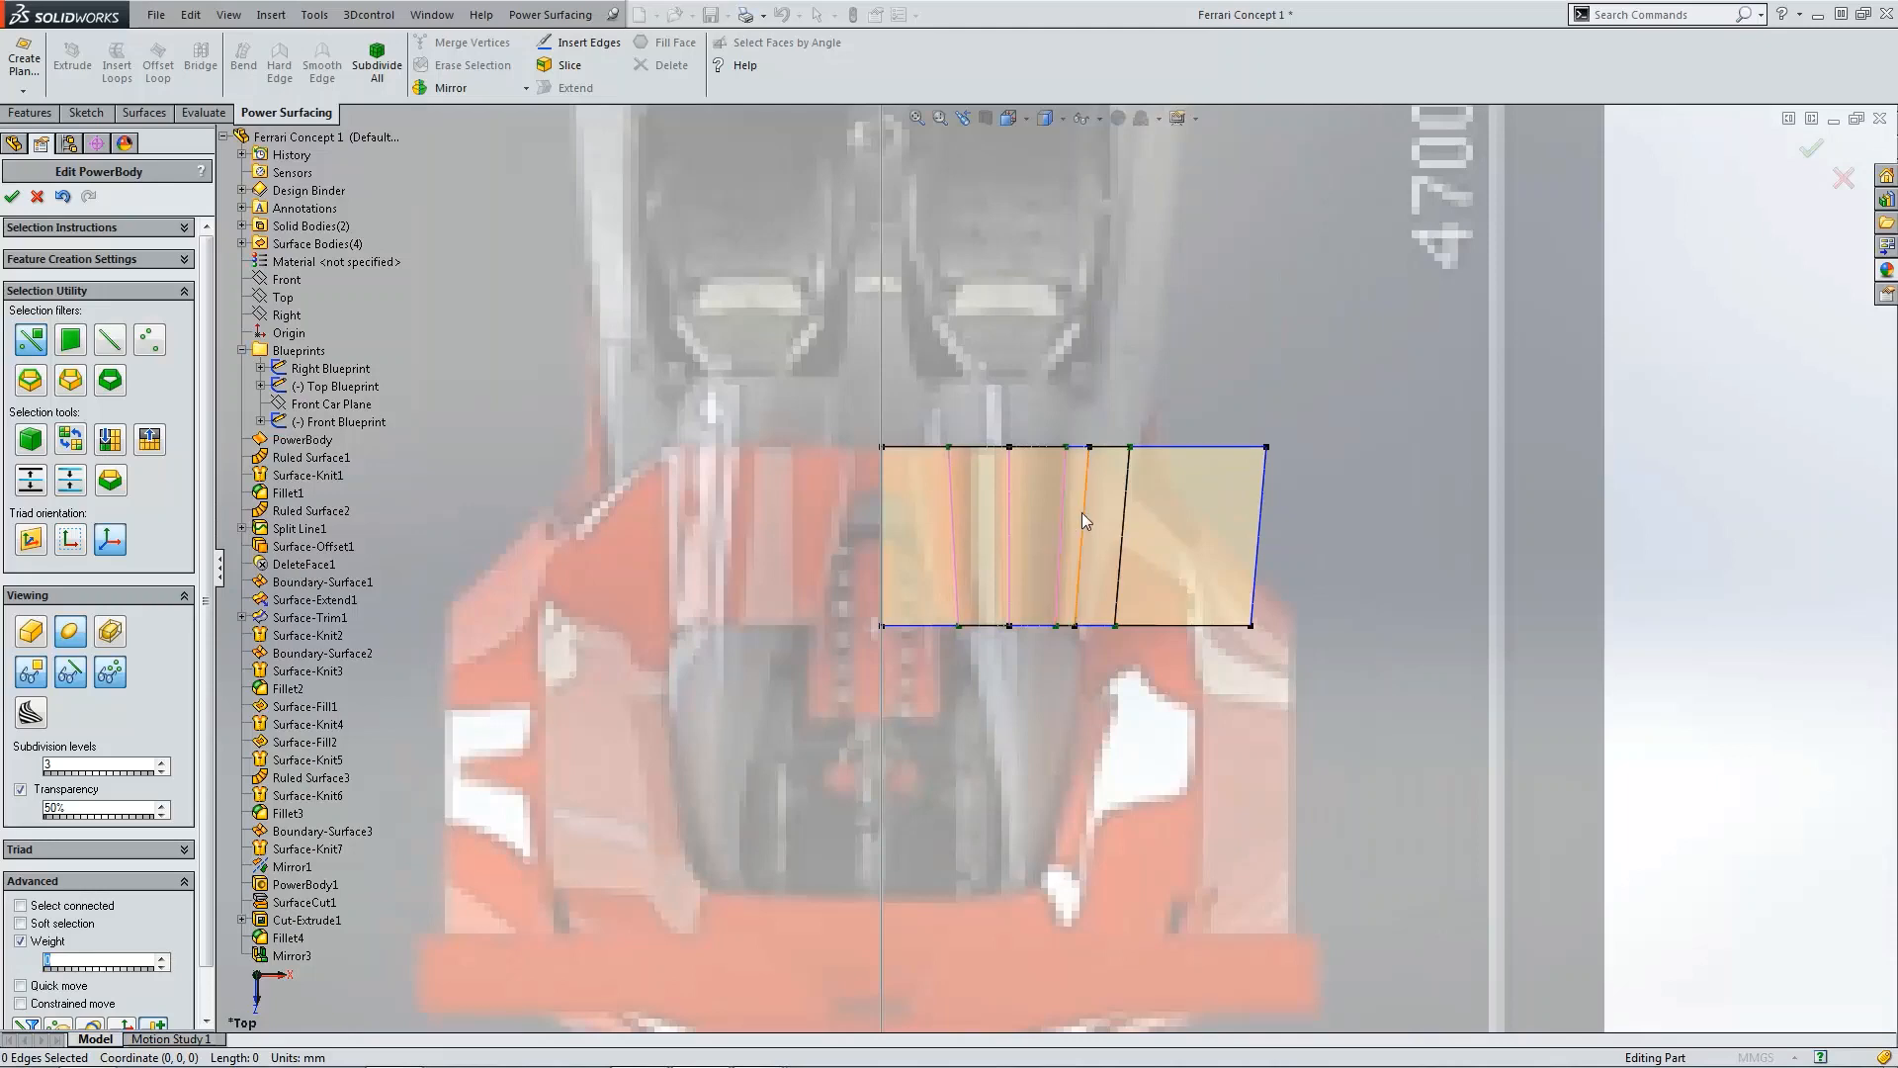
key("ctrl+1")
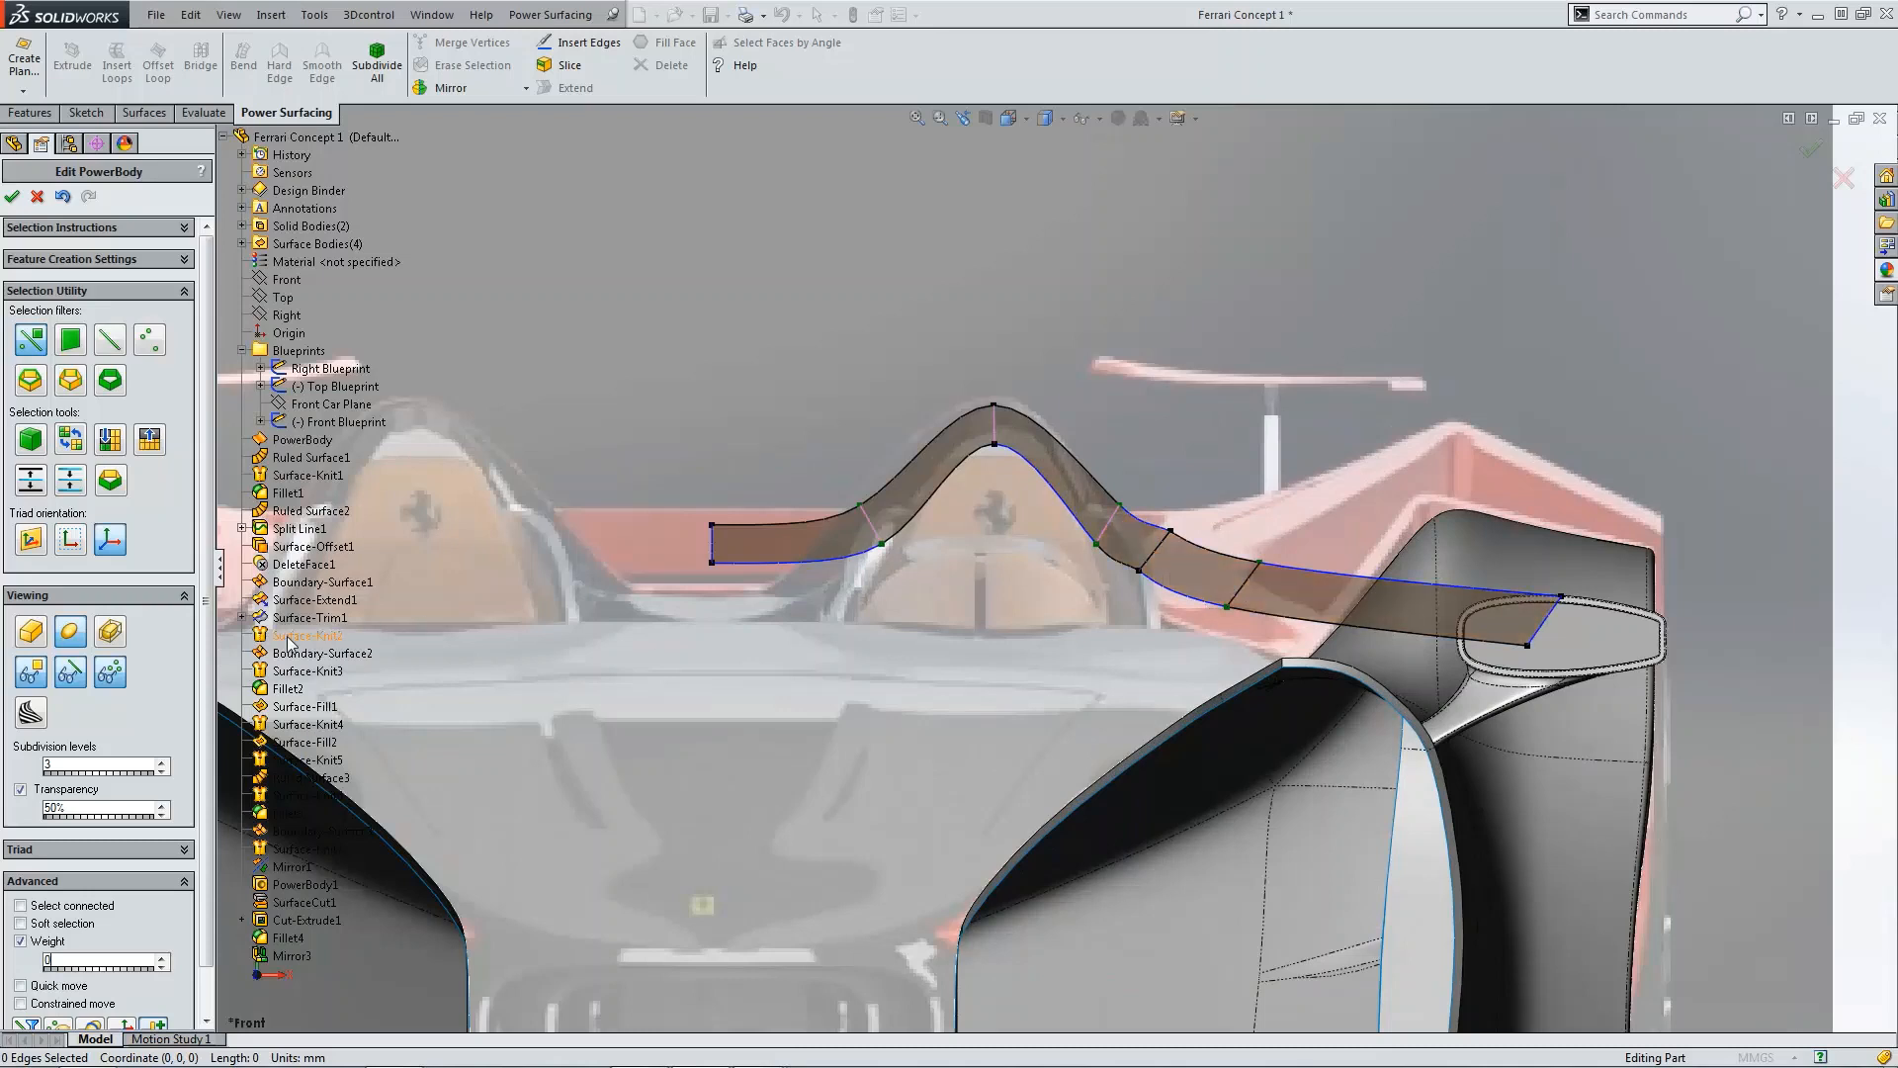
left_click(39, 632)
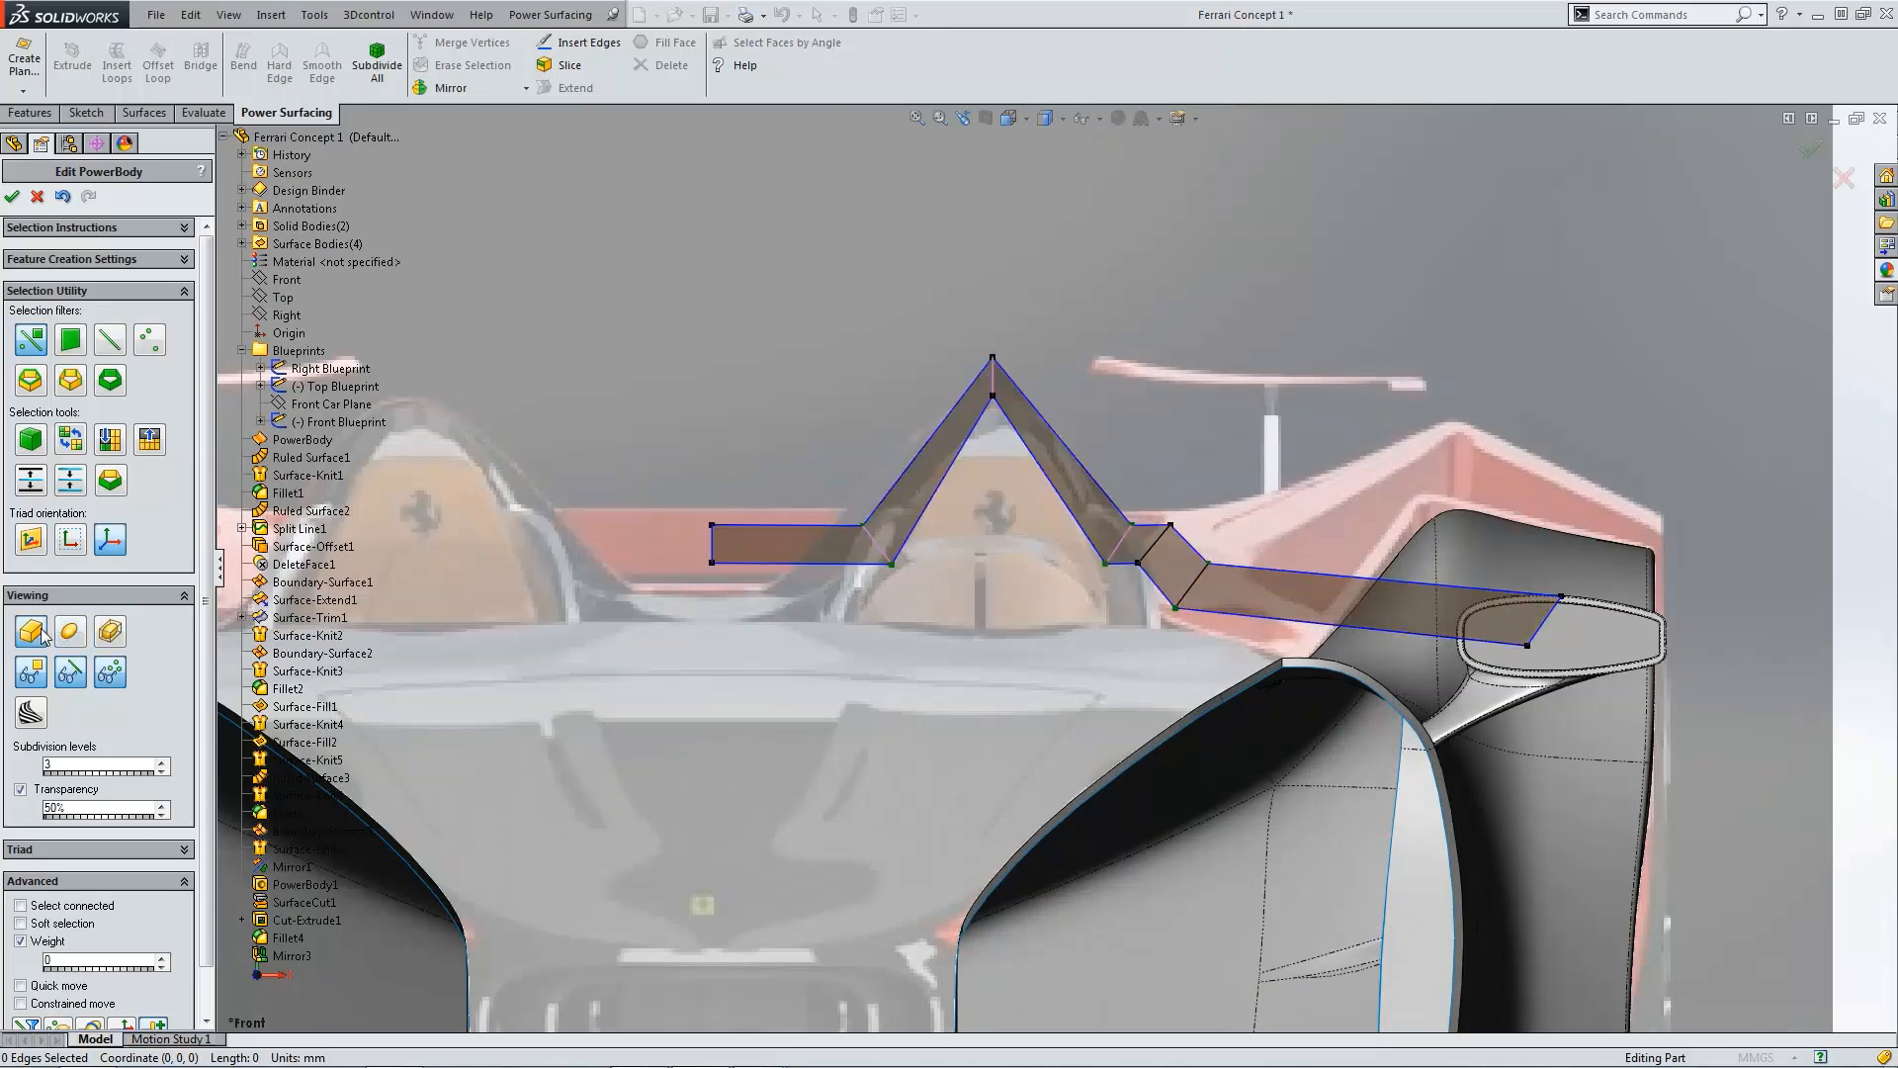
left_click(1200, 572)
left_click_drag(1231, 581, 1403, 564)
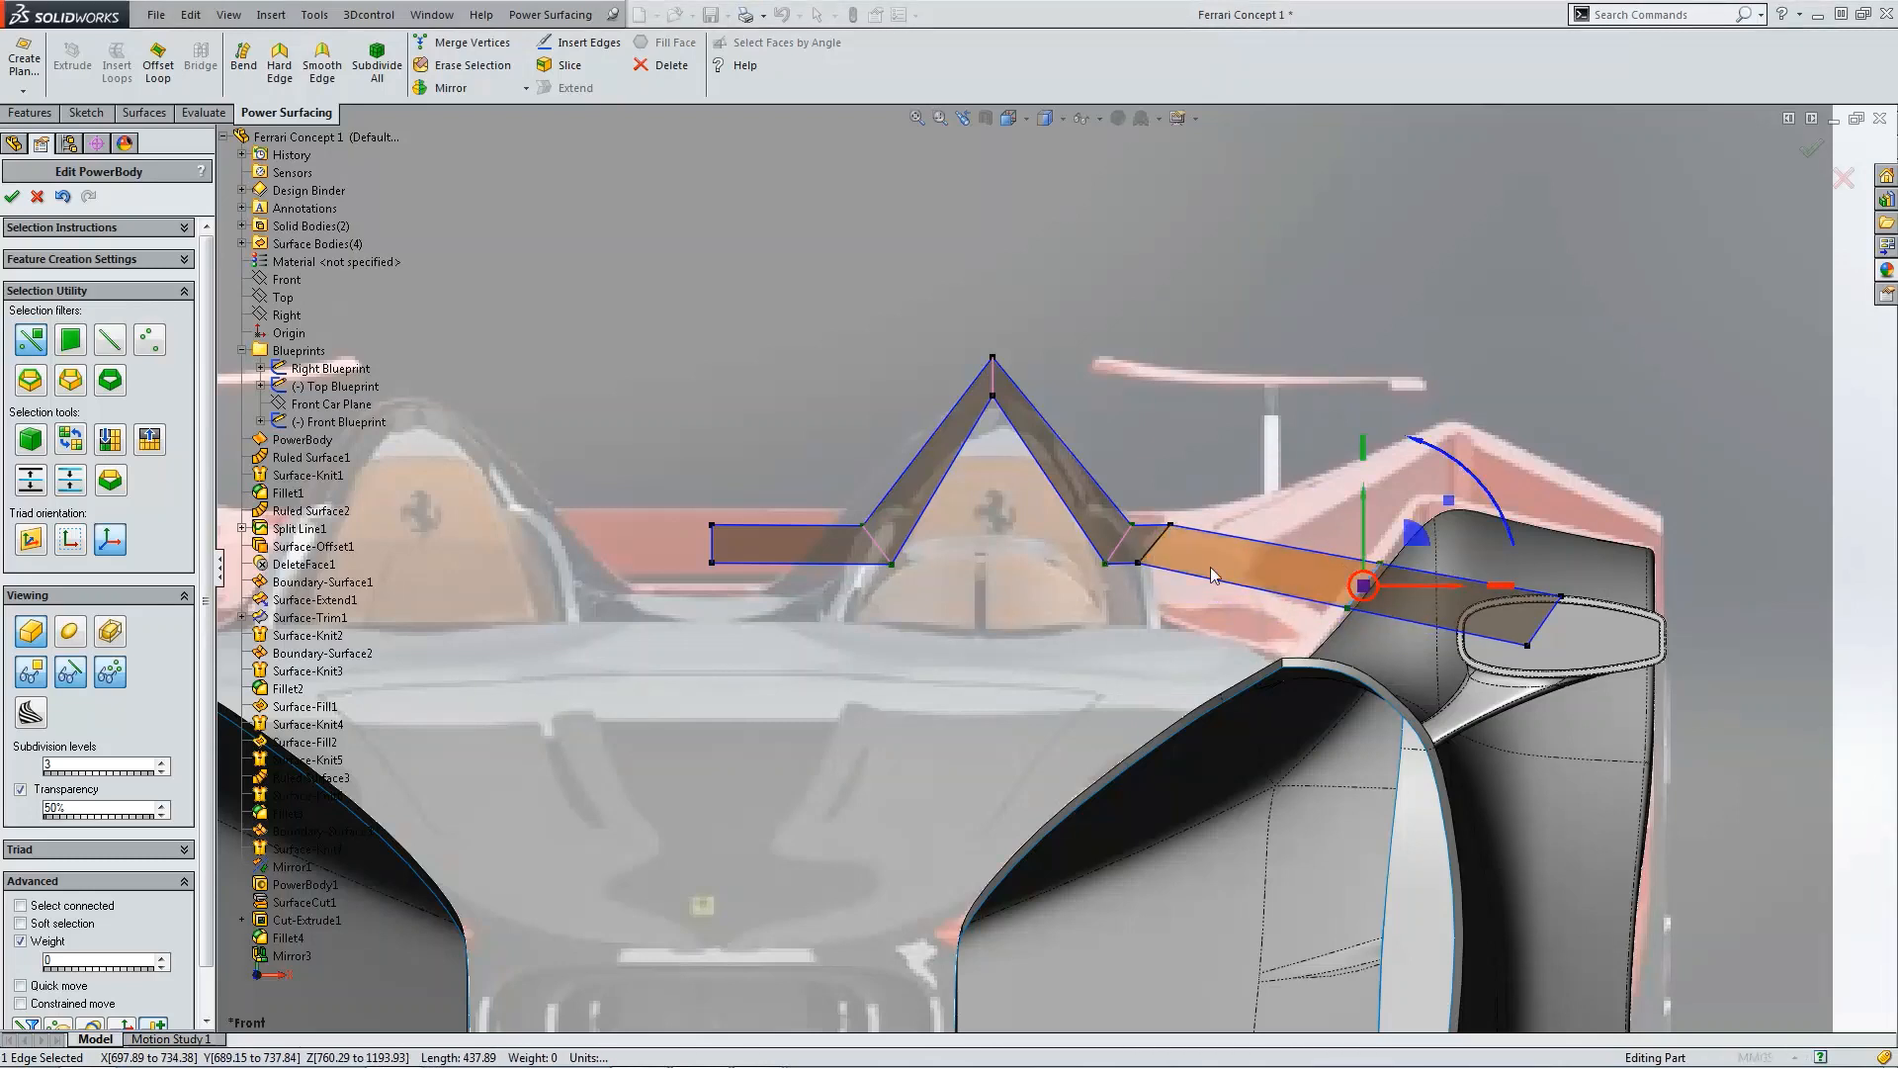
left_click(69, 633)
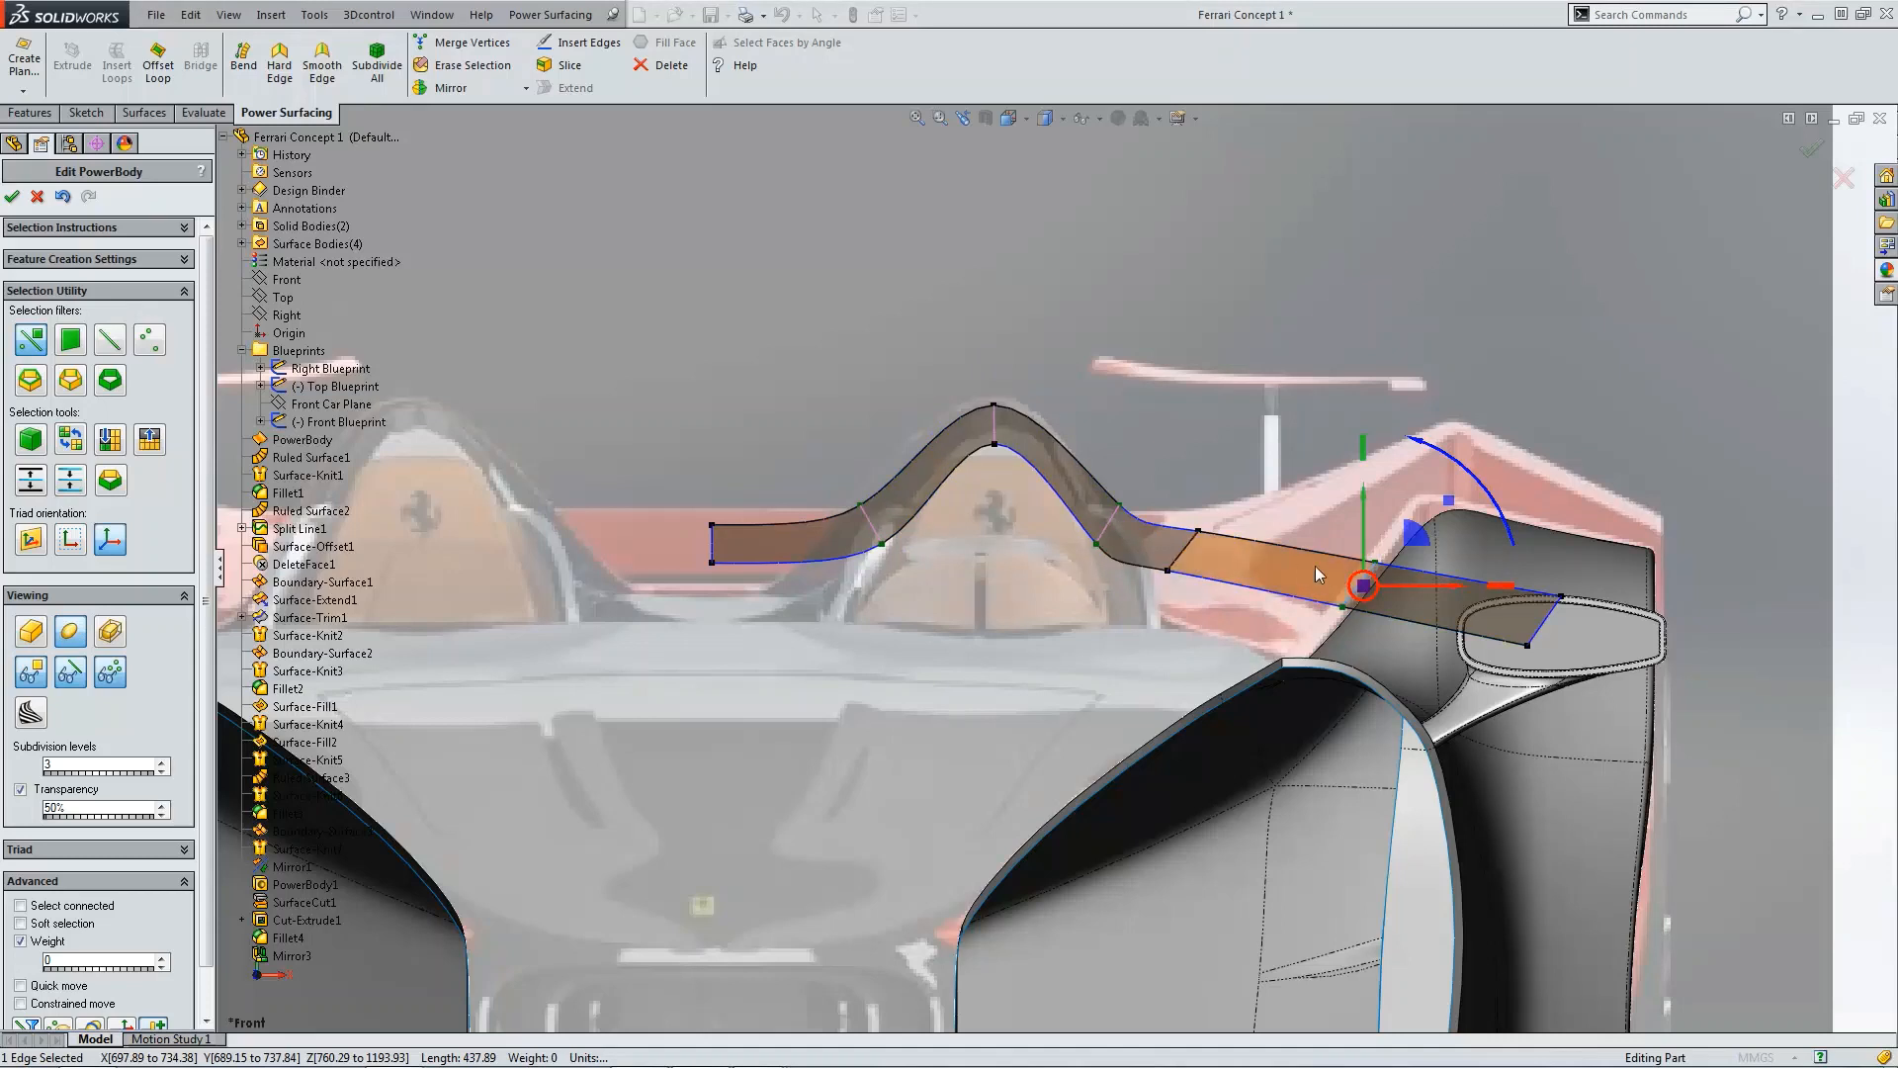
Step: Erase the extra vertex on the body's lower edge just outboard of the hump shoulder
left_click(1188, 560)
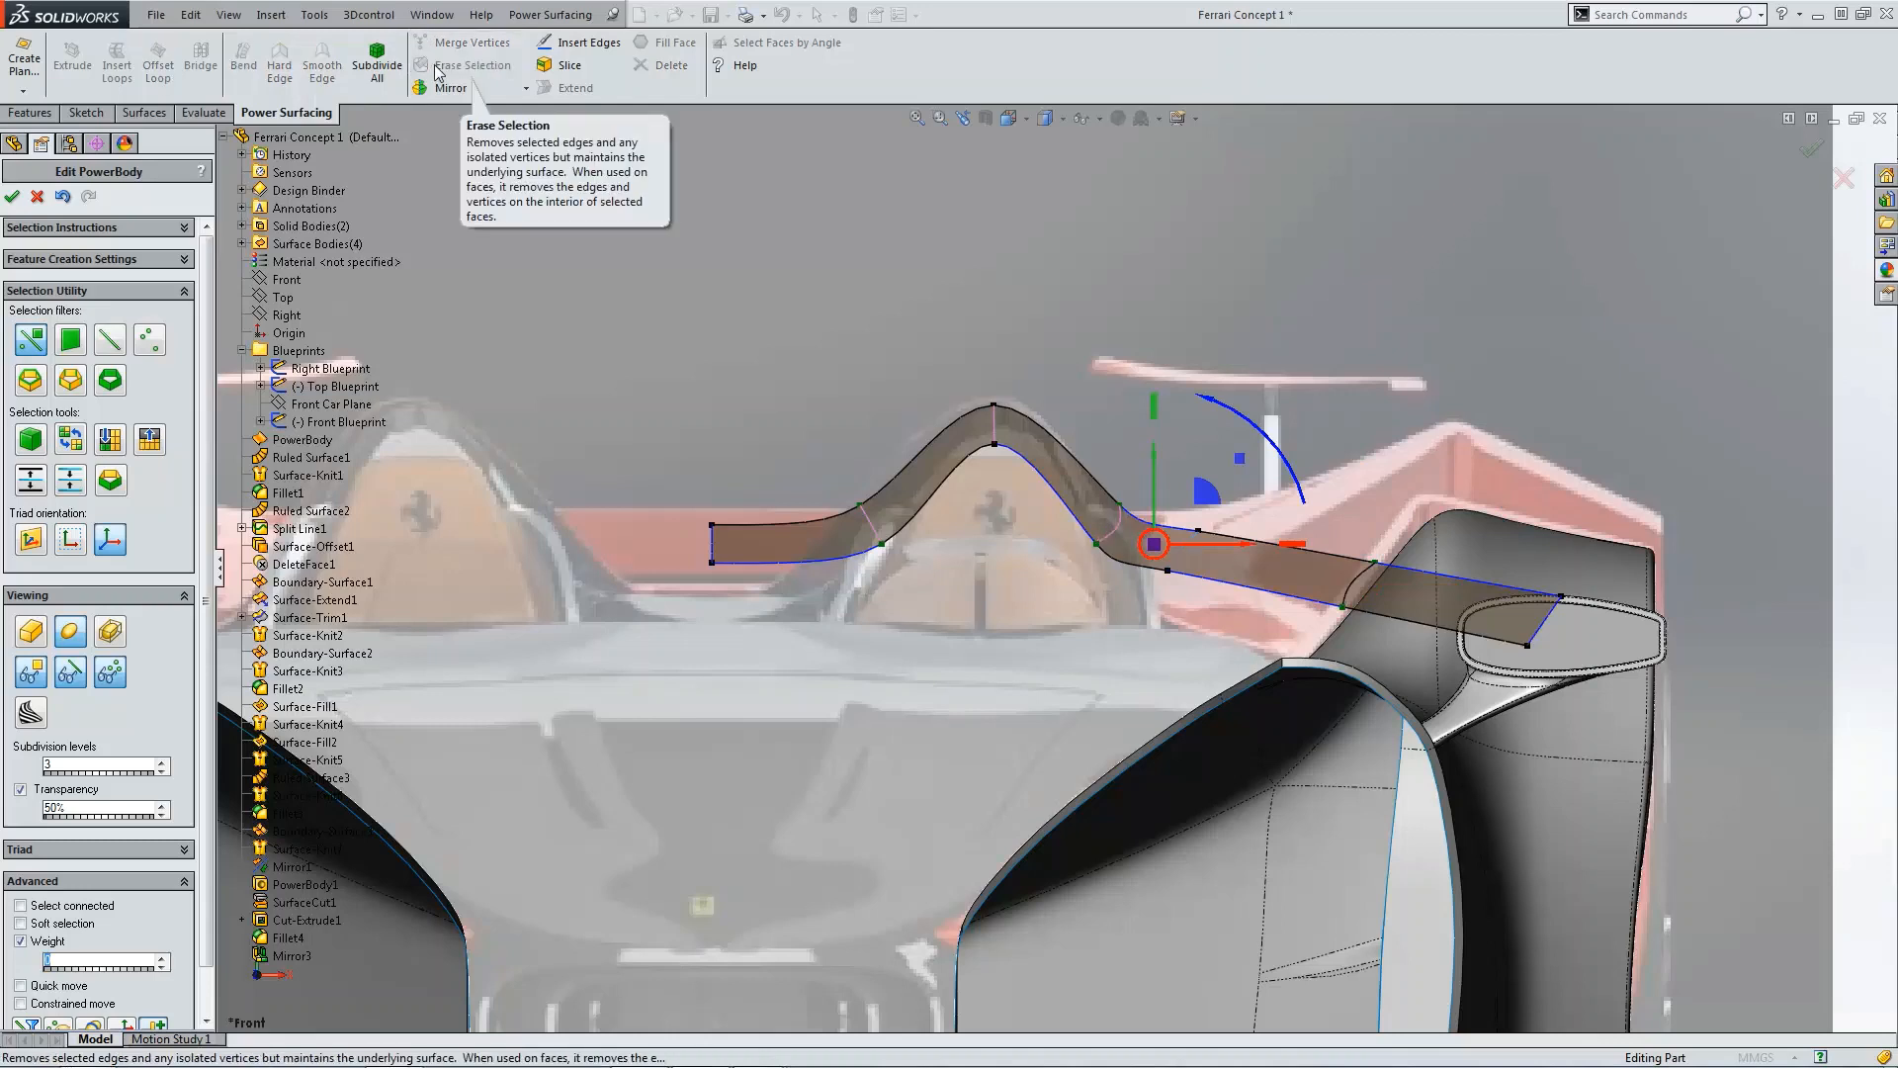
left_click(994, 481)
left_click(1167, 569)
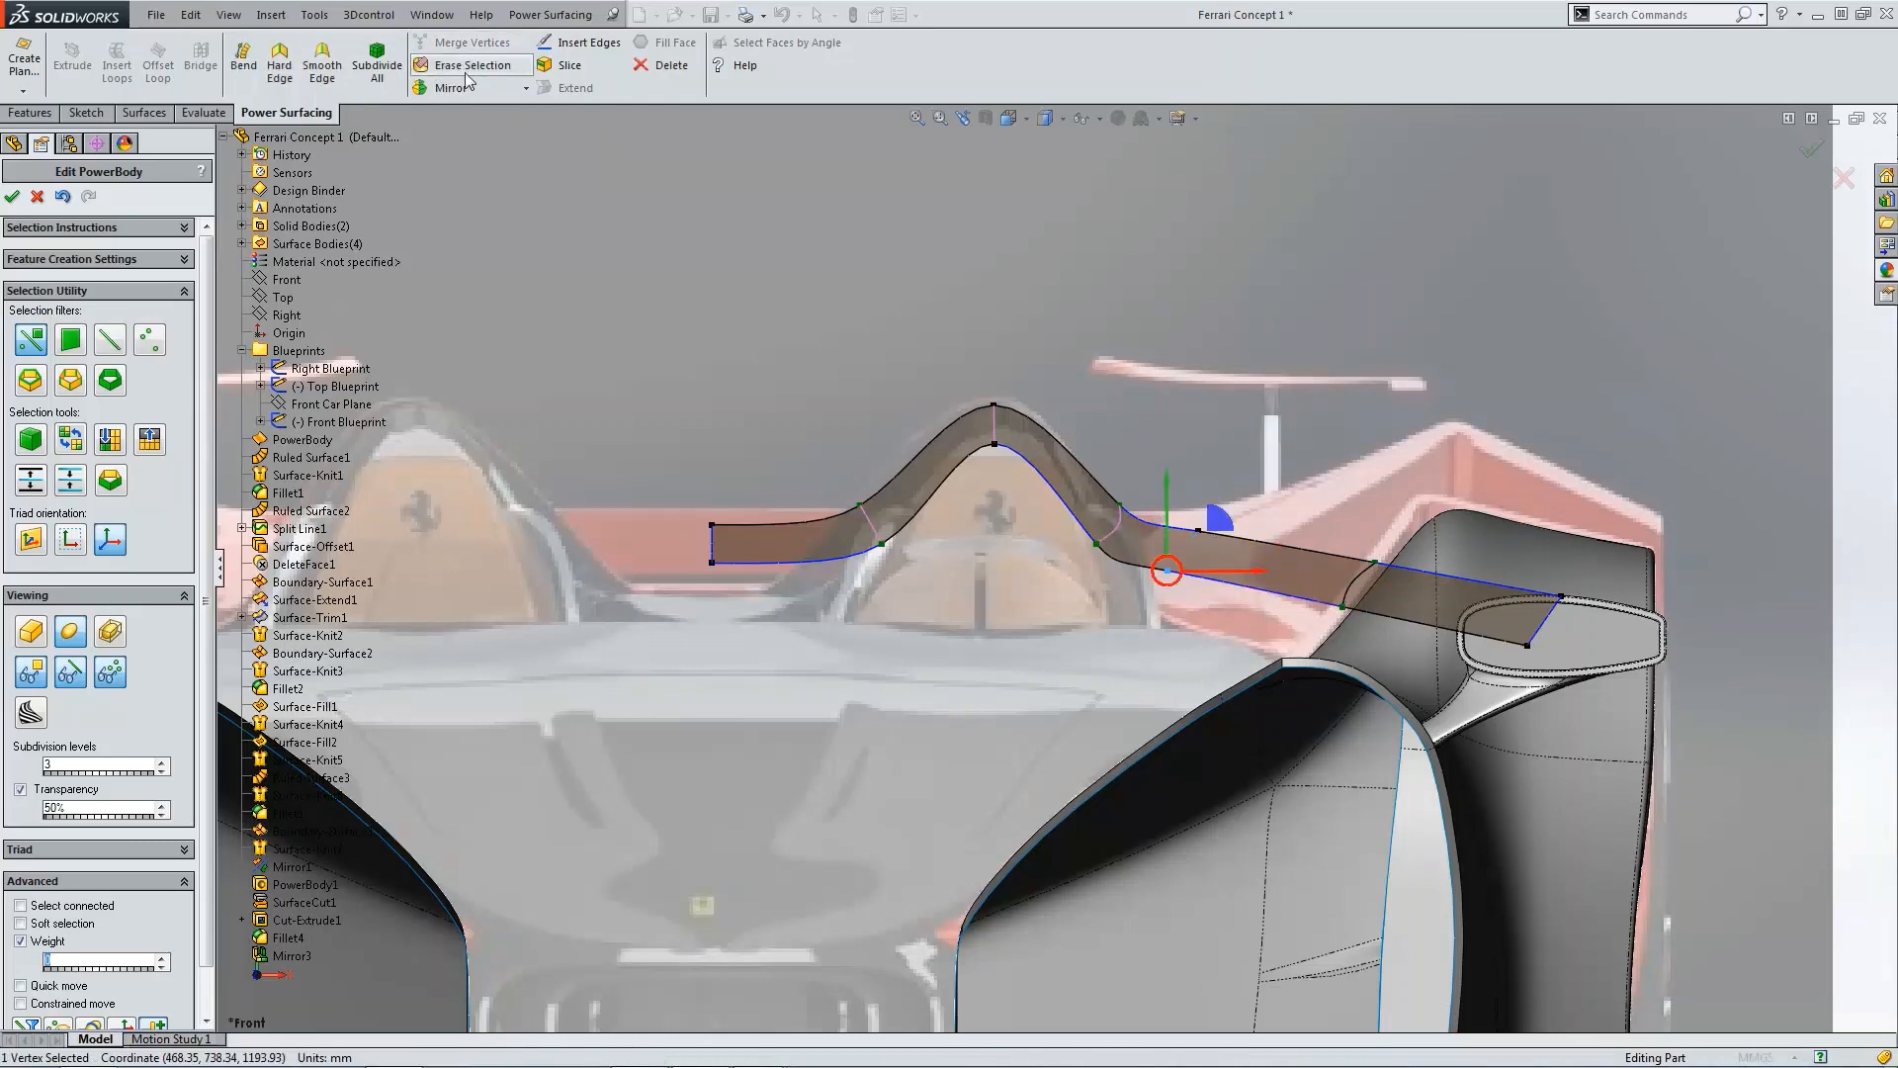
key("Delete")
left_click(1196, 527)
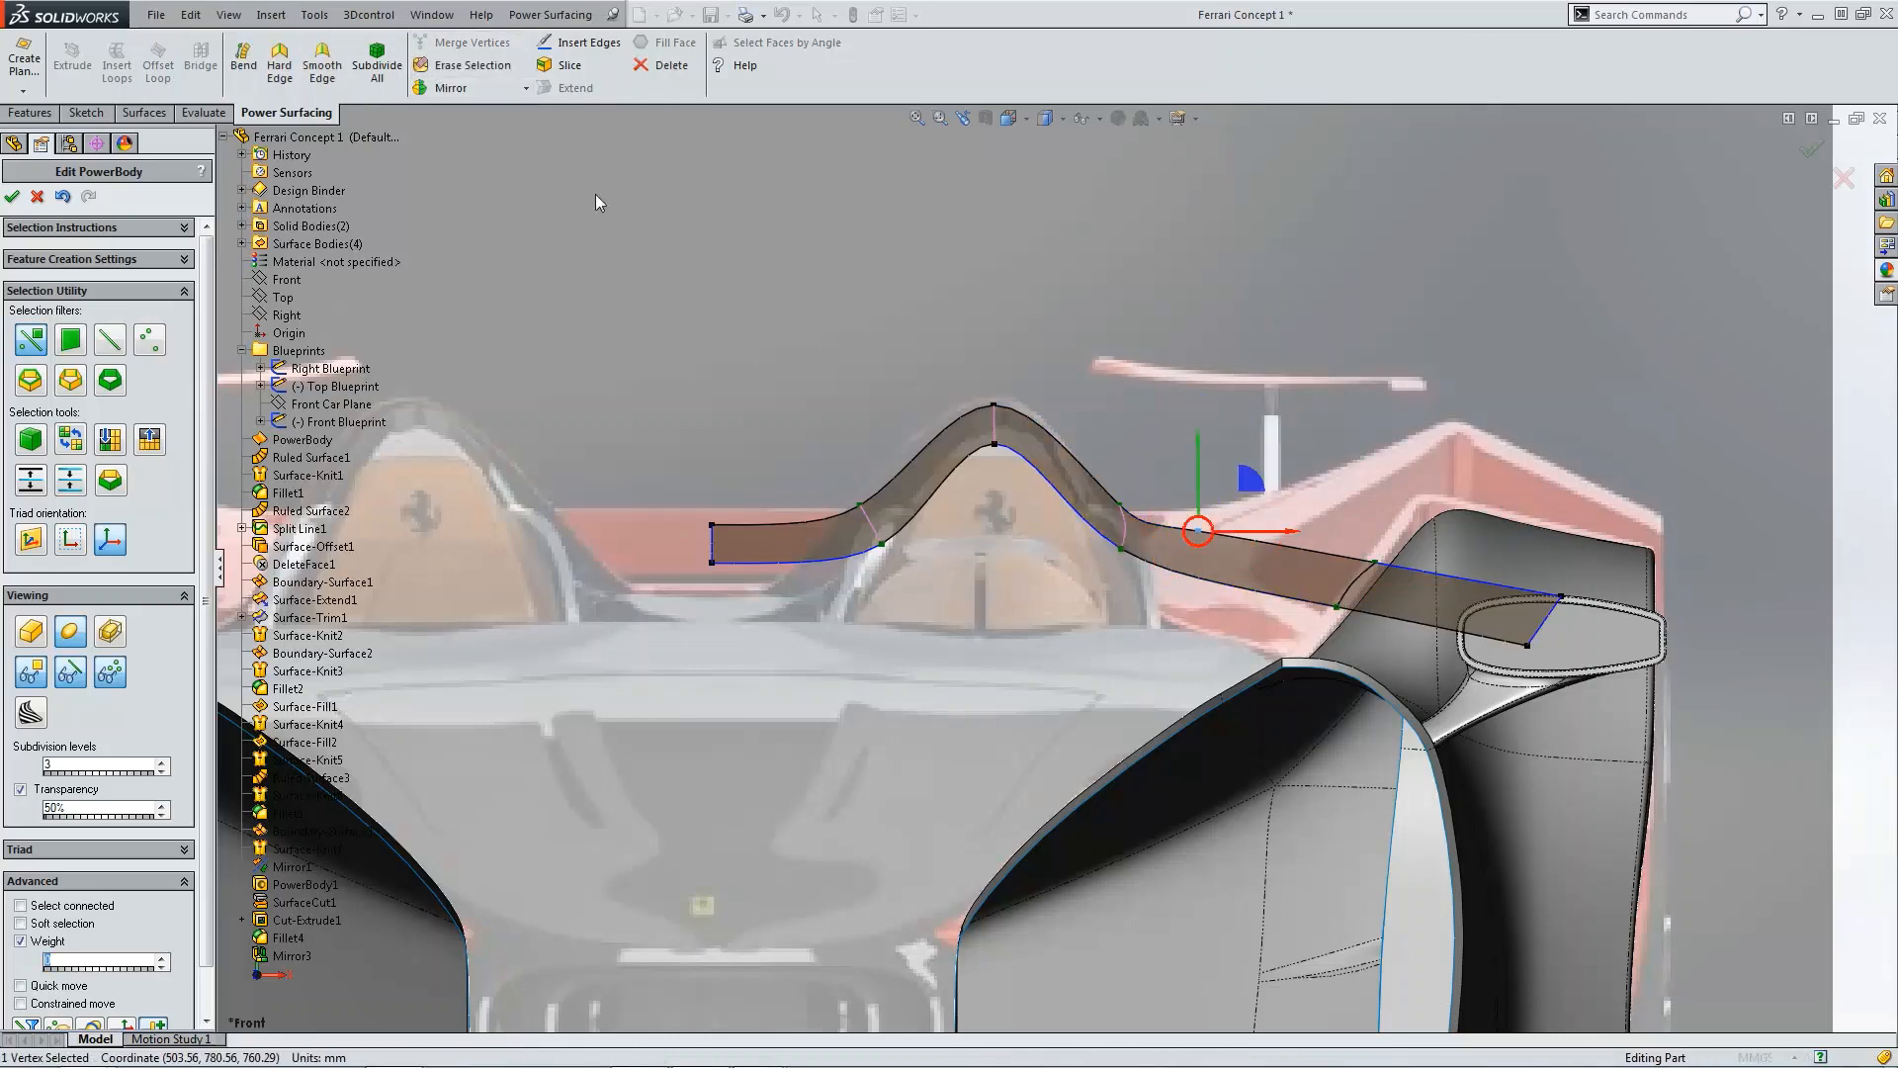
Step: Slide the cross edge on the hump's outer shoulder slightly inward toward the crest
key("Delete")
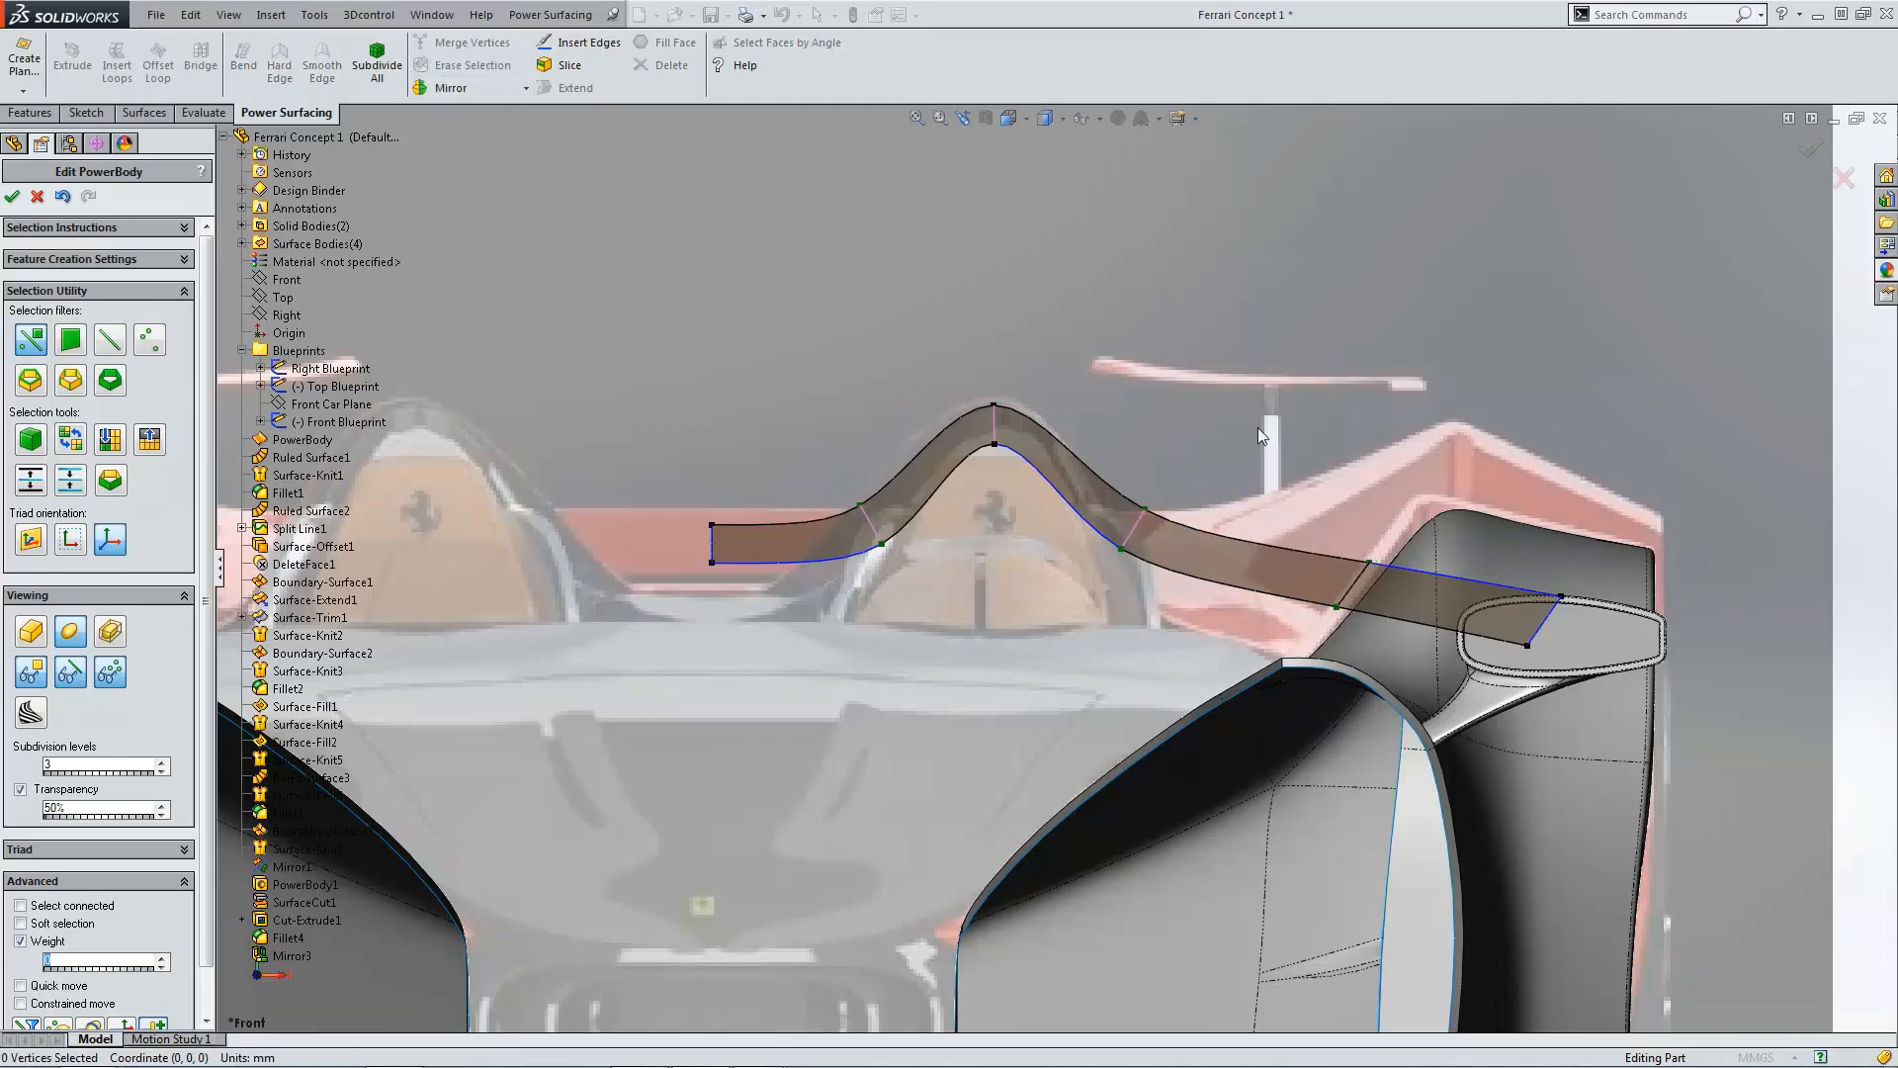
left_click(1136, 522)
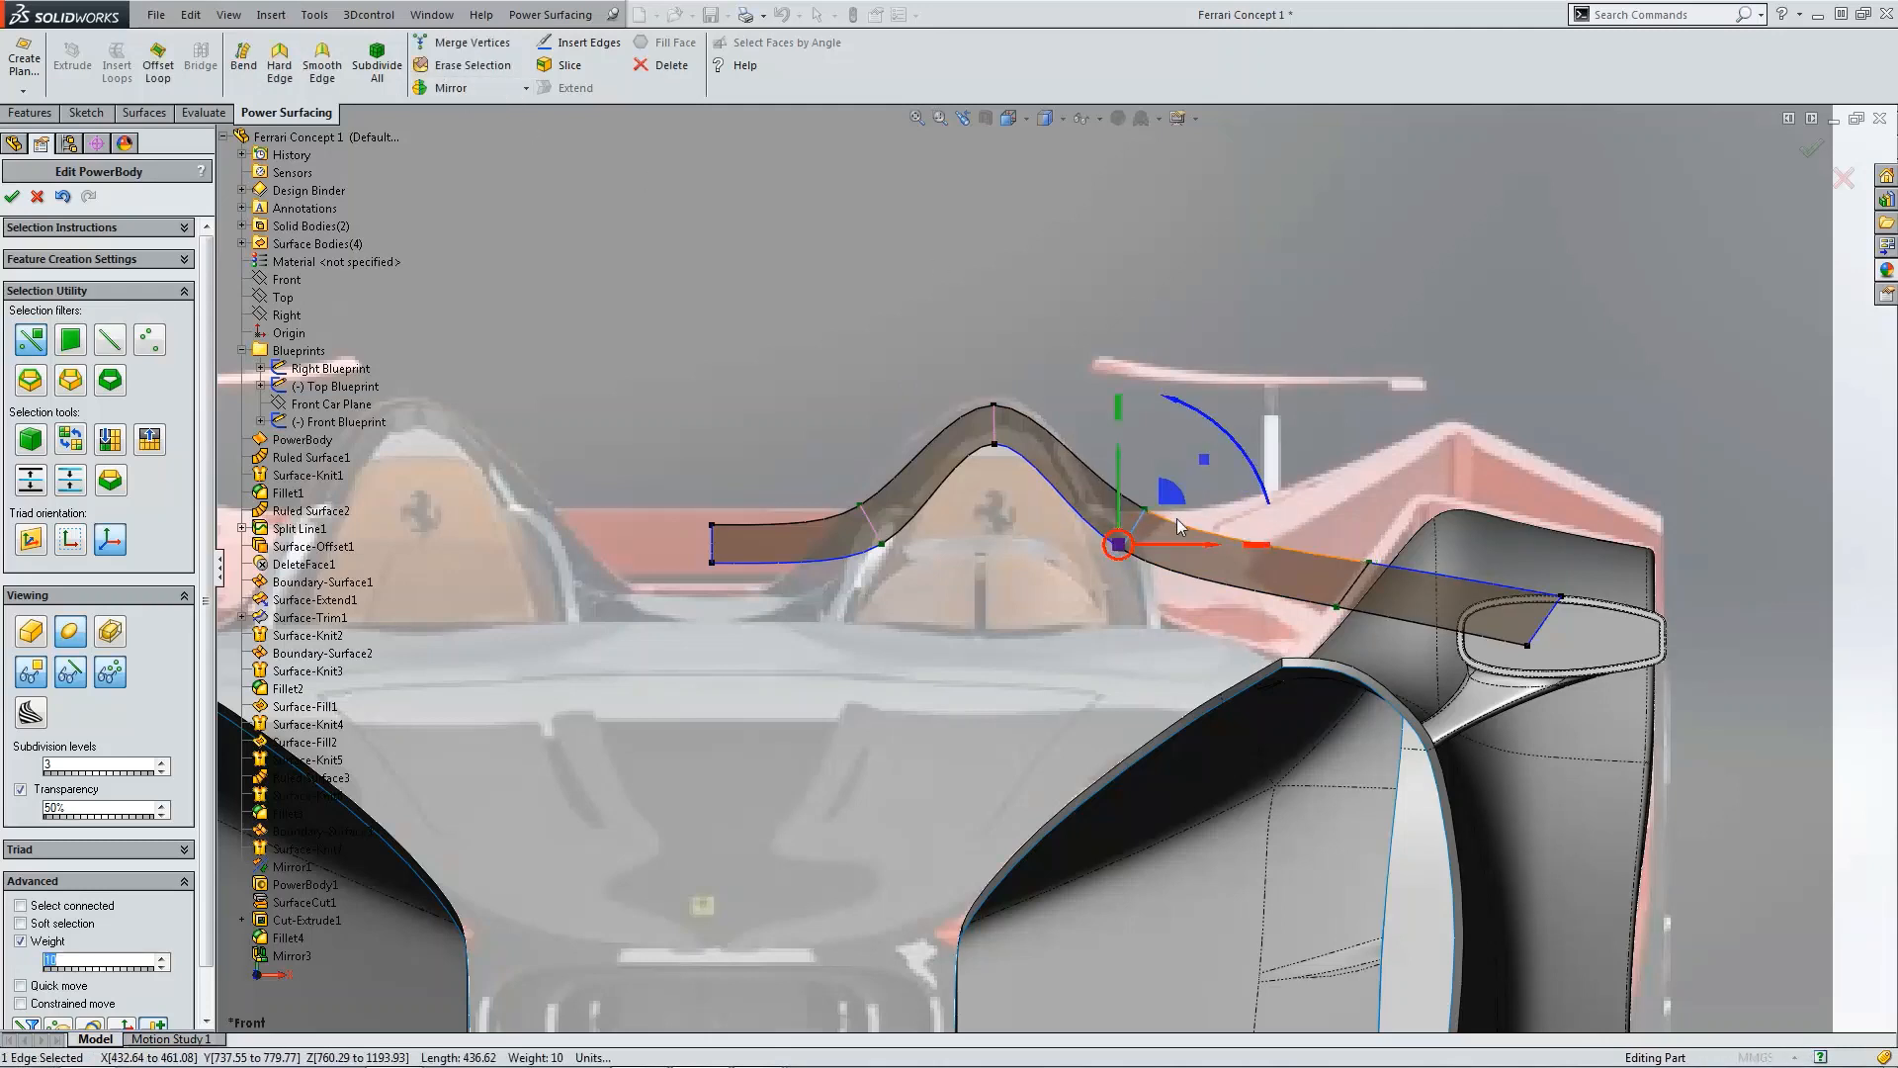
left_click_drag(1184, 543, 1148, 542)
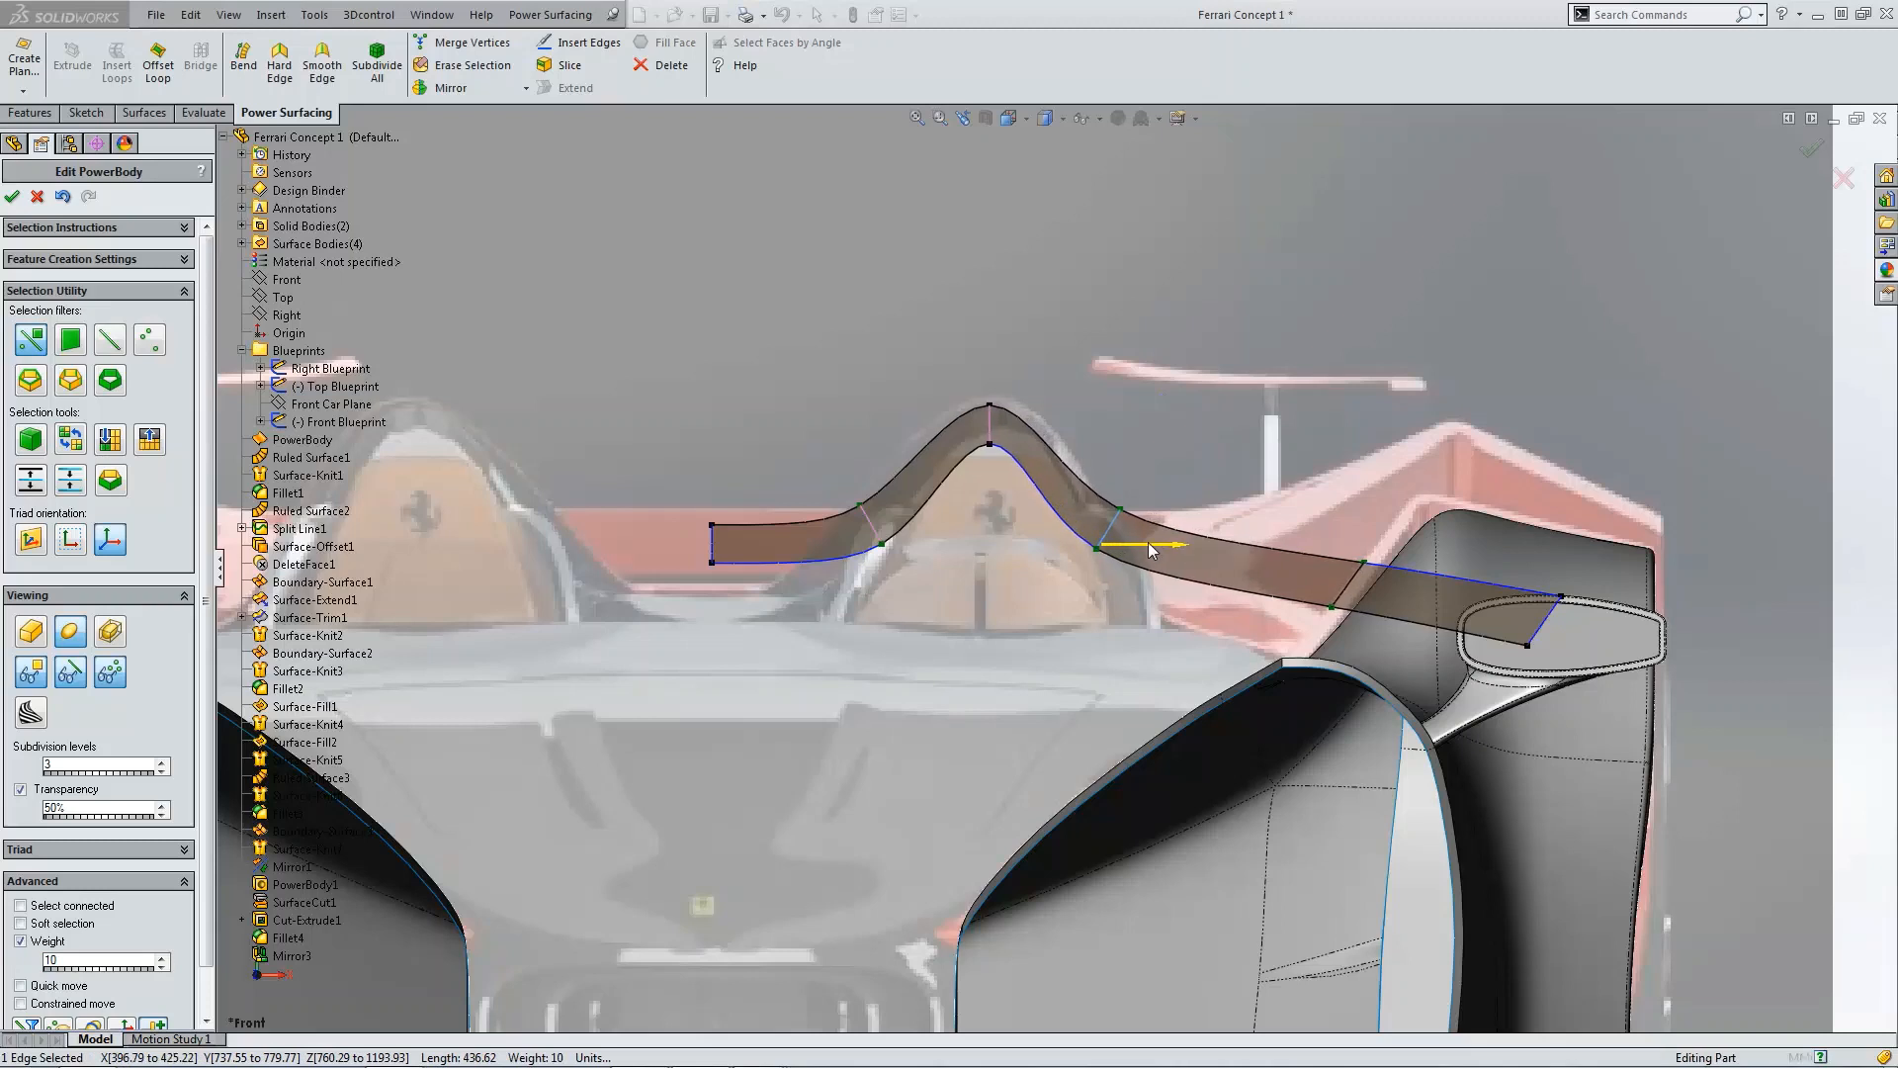
left_click(992, 436)
left_click_drag(1041, 394, 1044, 330)
left_click(1048, 378)
left_click(997, 424)
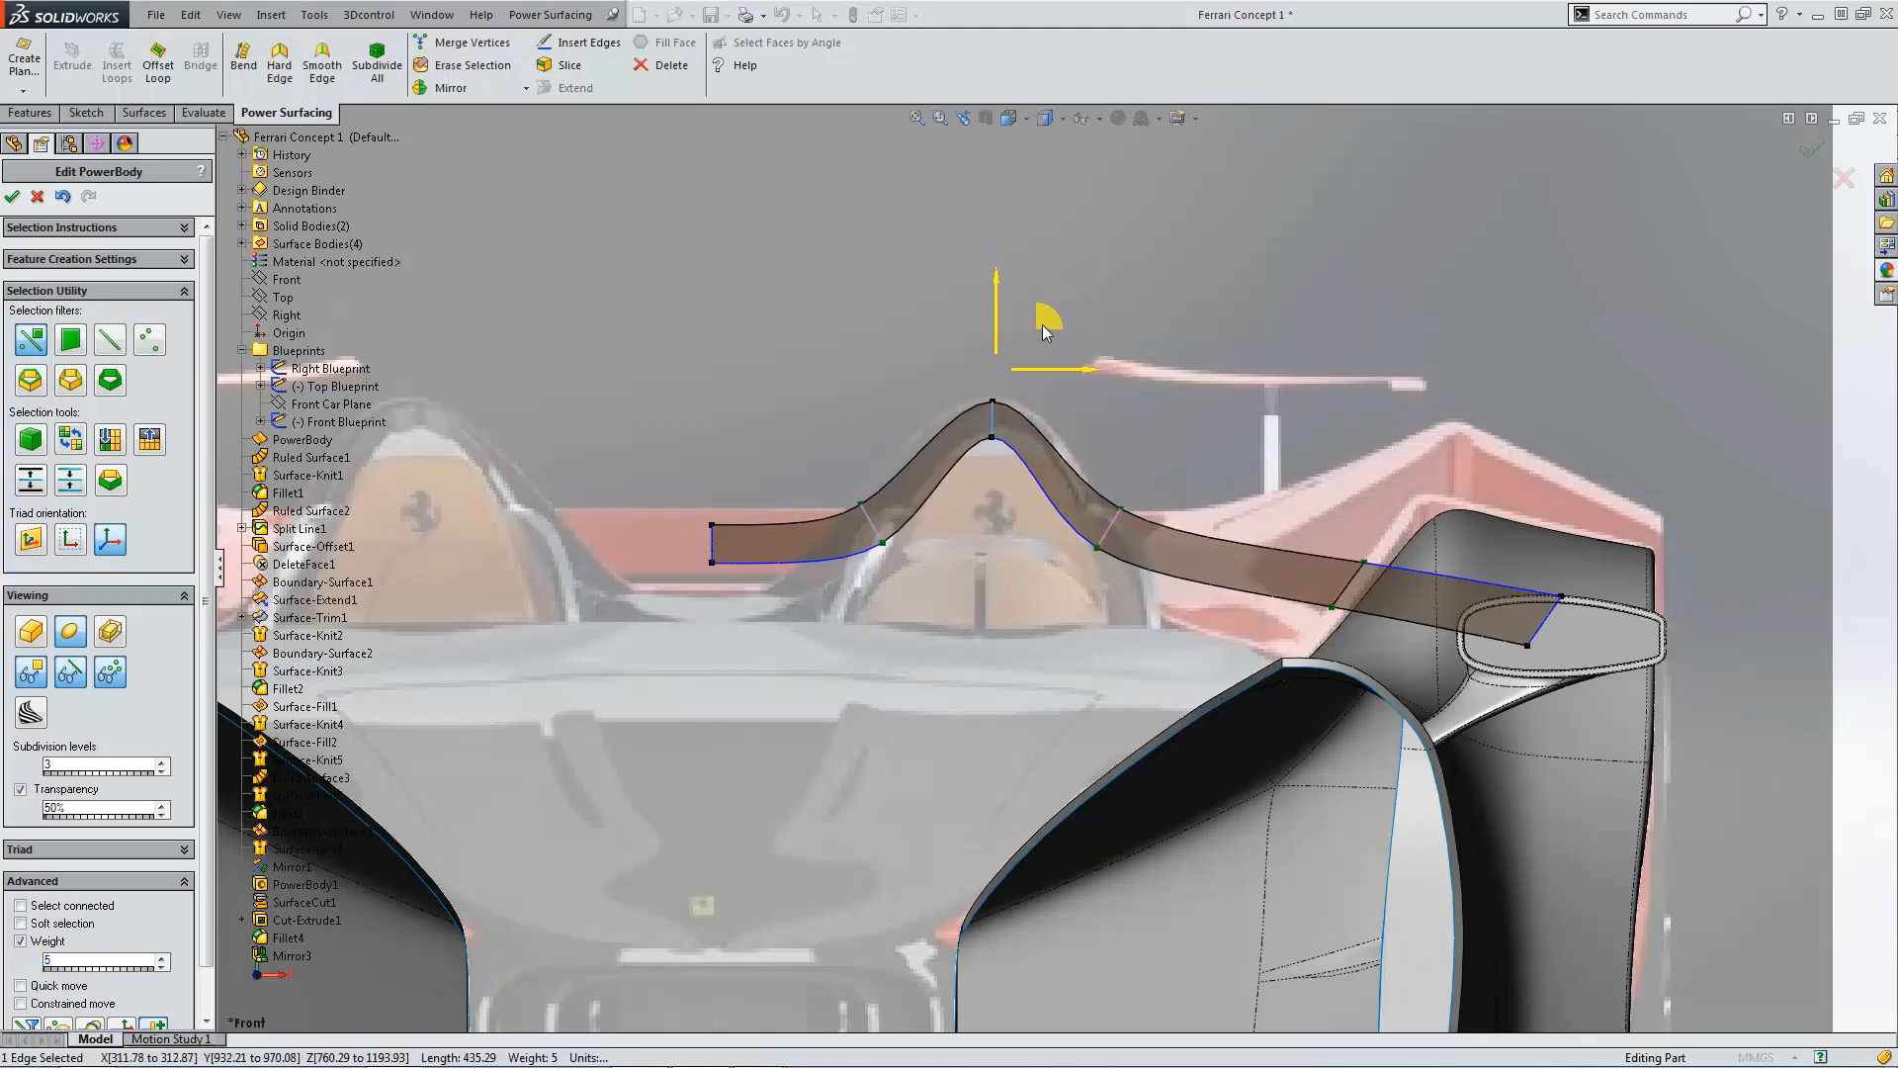
left_click(1246, 460)
Step: Orbit and zoom around the rear deck body to inspect its extension beside the fender
scroll(1250, 463, "up", 5)
middle_click_drag(1250, 463, 970, 652)
scroll(696, 601, "down", 5)
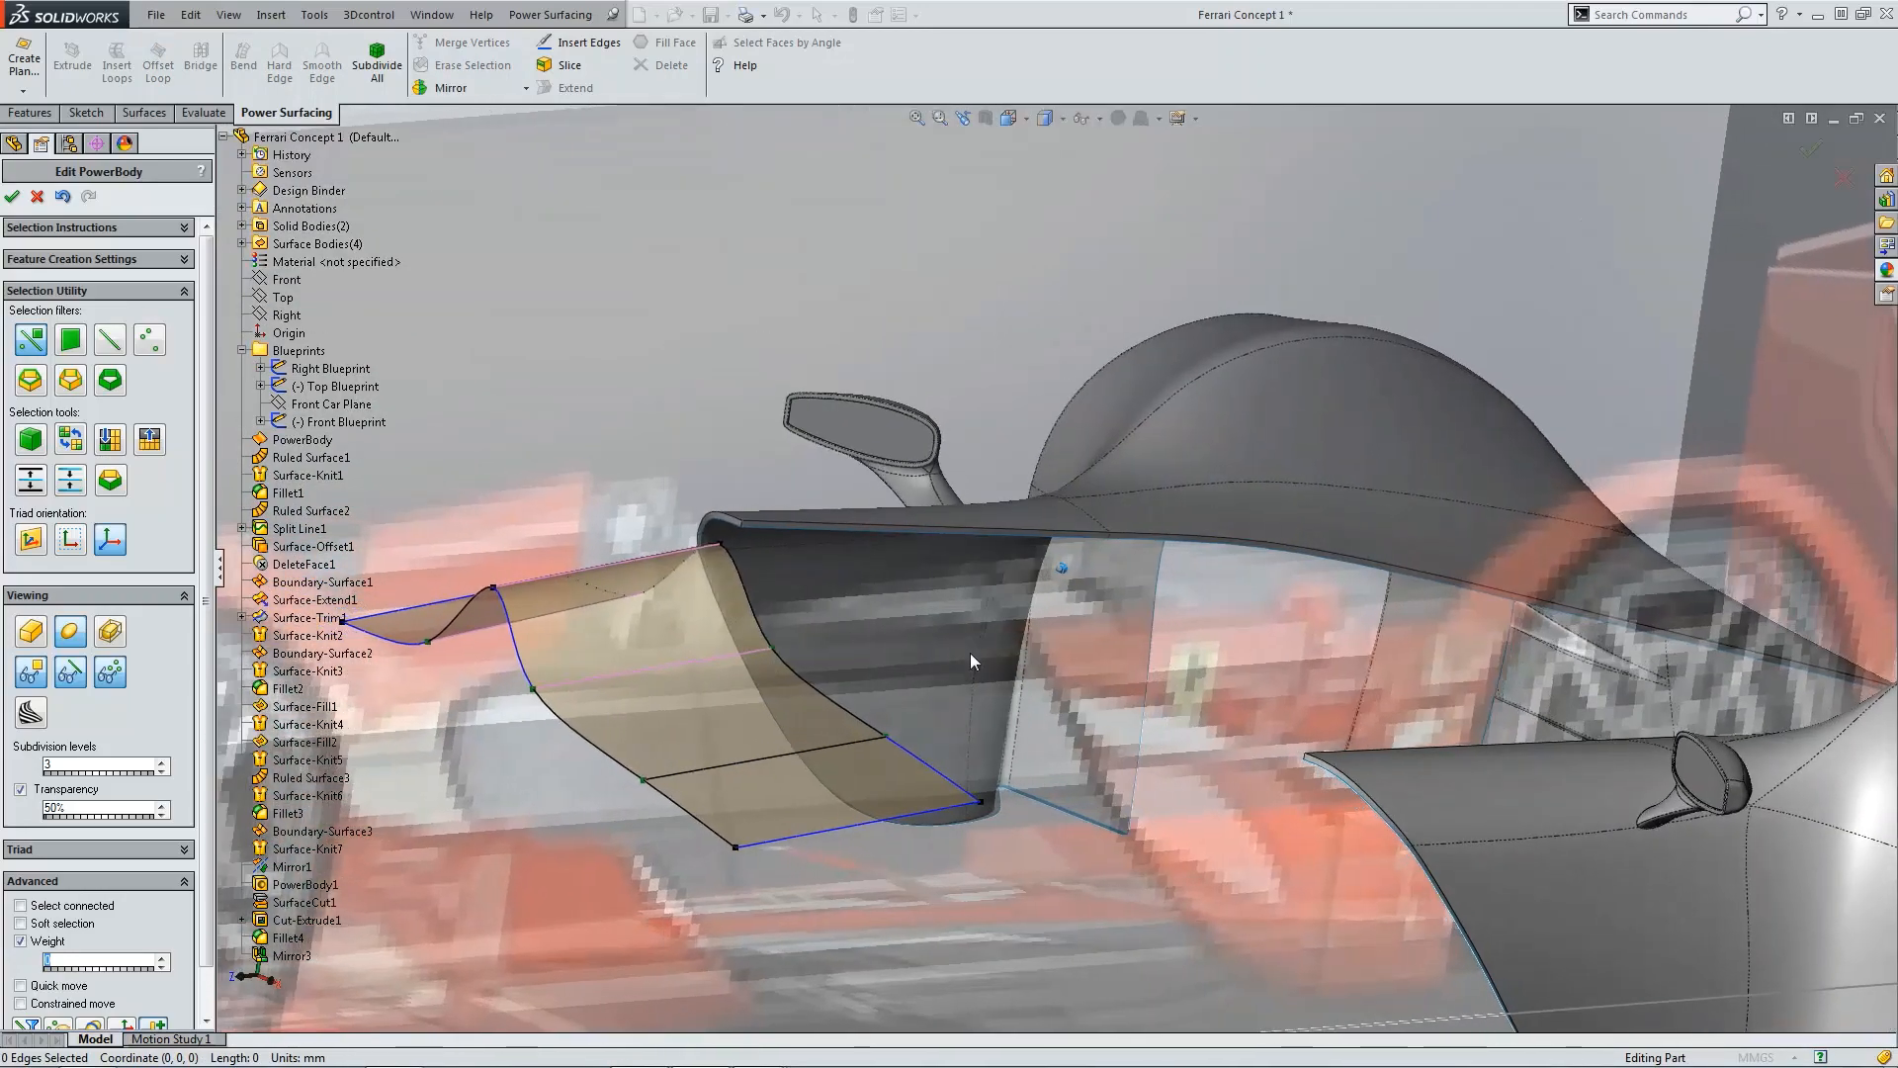
scroll(970, 652, "up", 3)
scroll(880, 670, "down", 3)
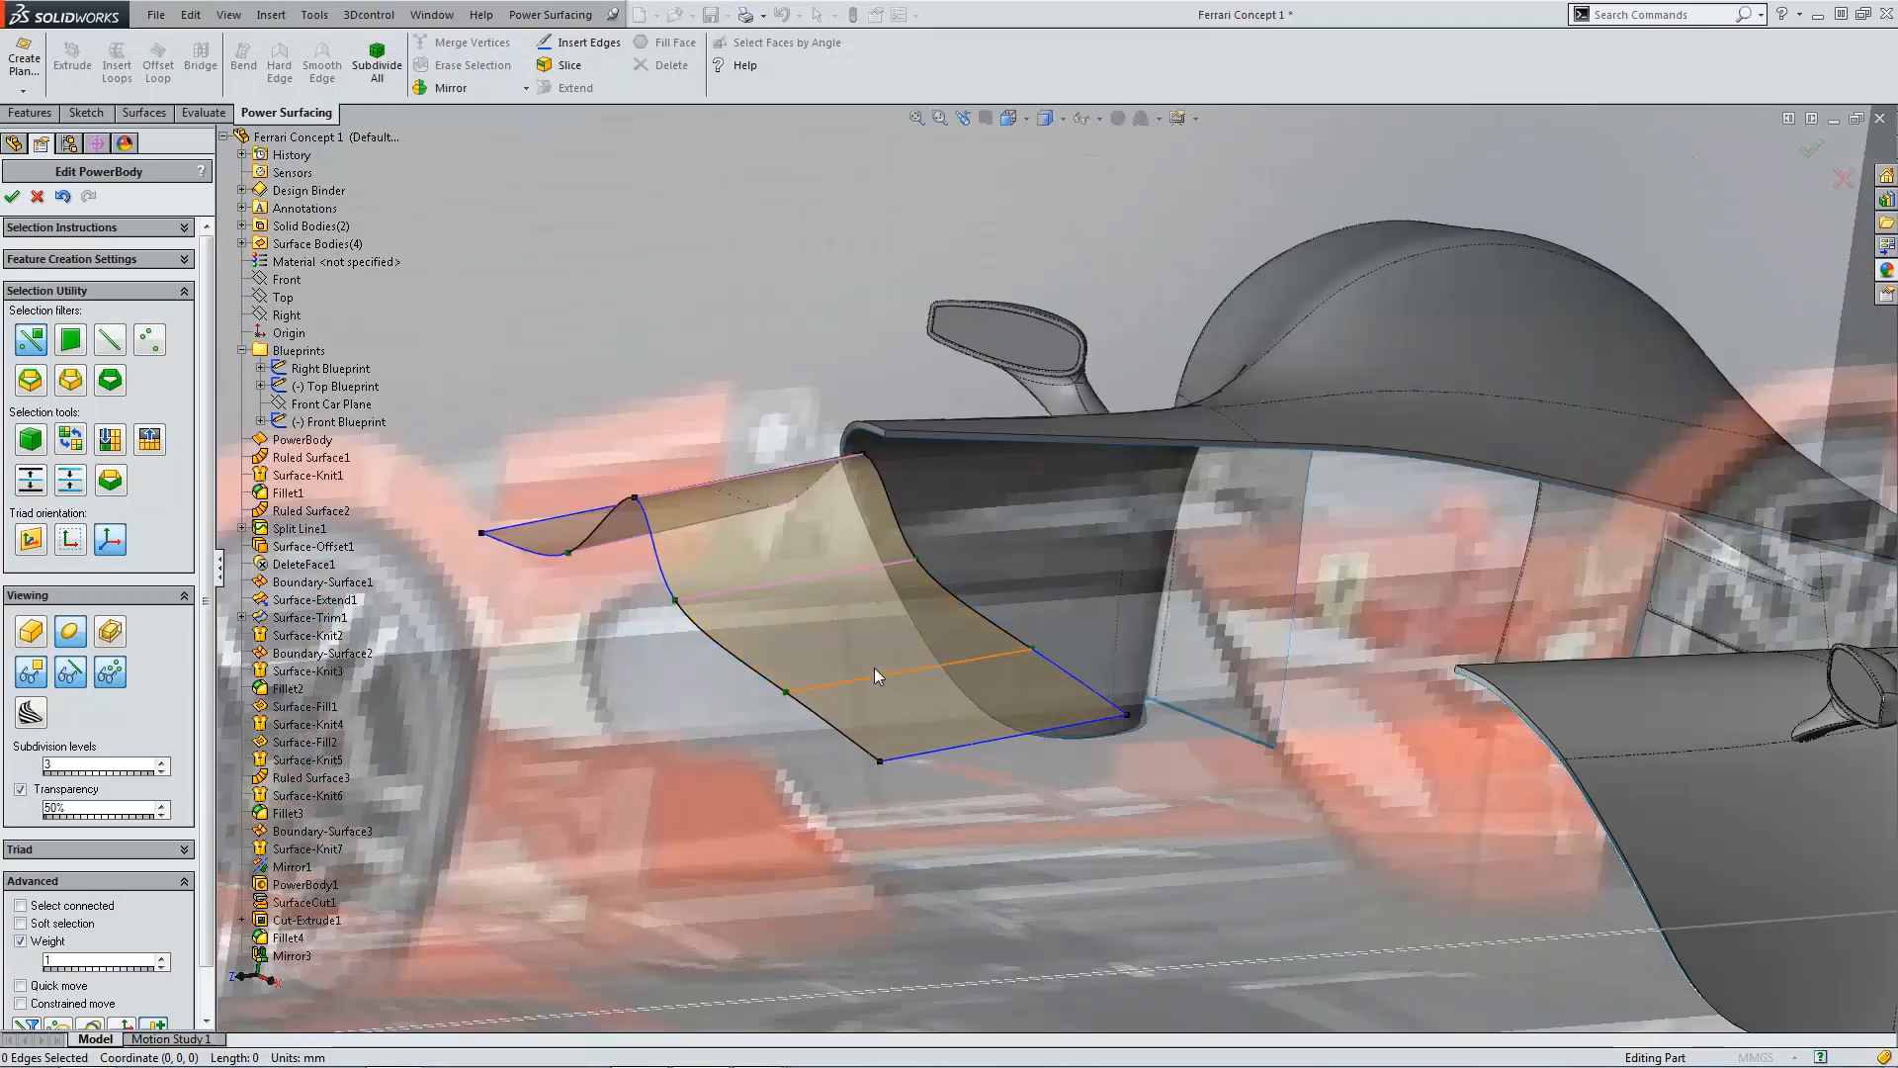
left_click(874, 667)
Step: In top view, move the lower vertex of the outer cross edge inward toward the hump
key("ctrl+5")
scroll(1123, 704, "down", 3)
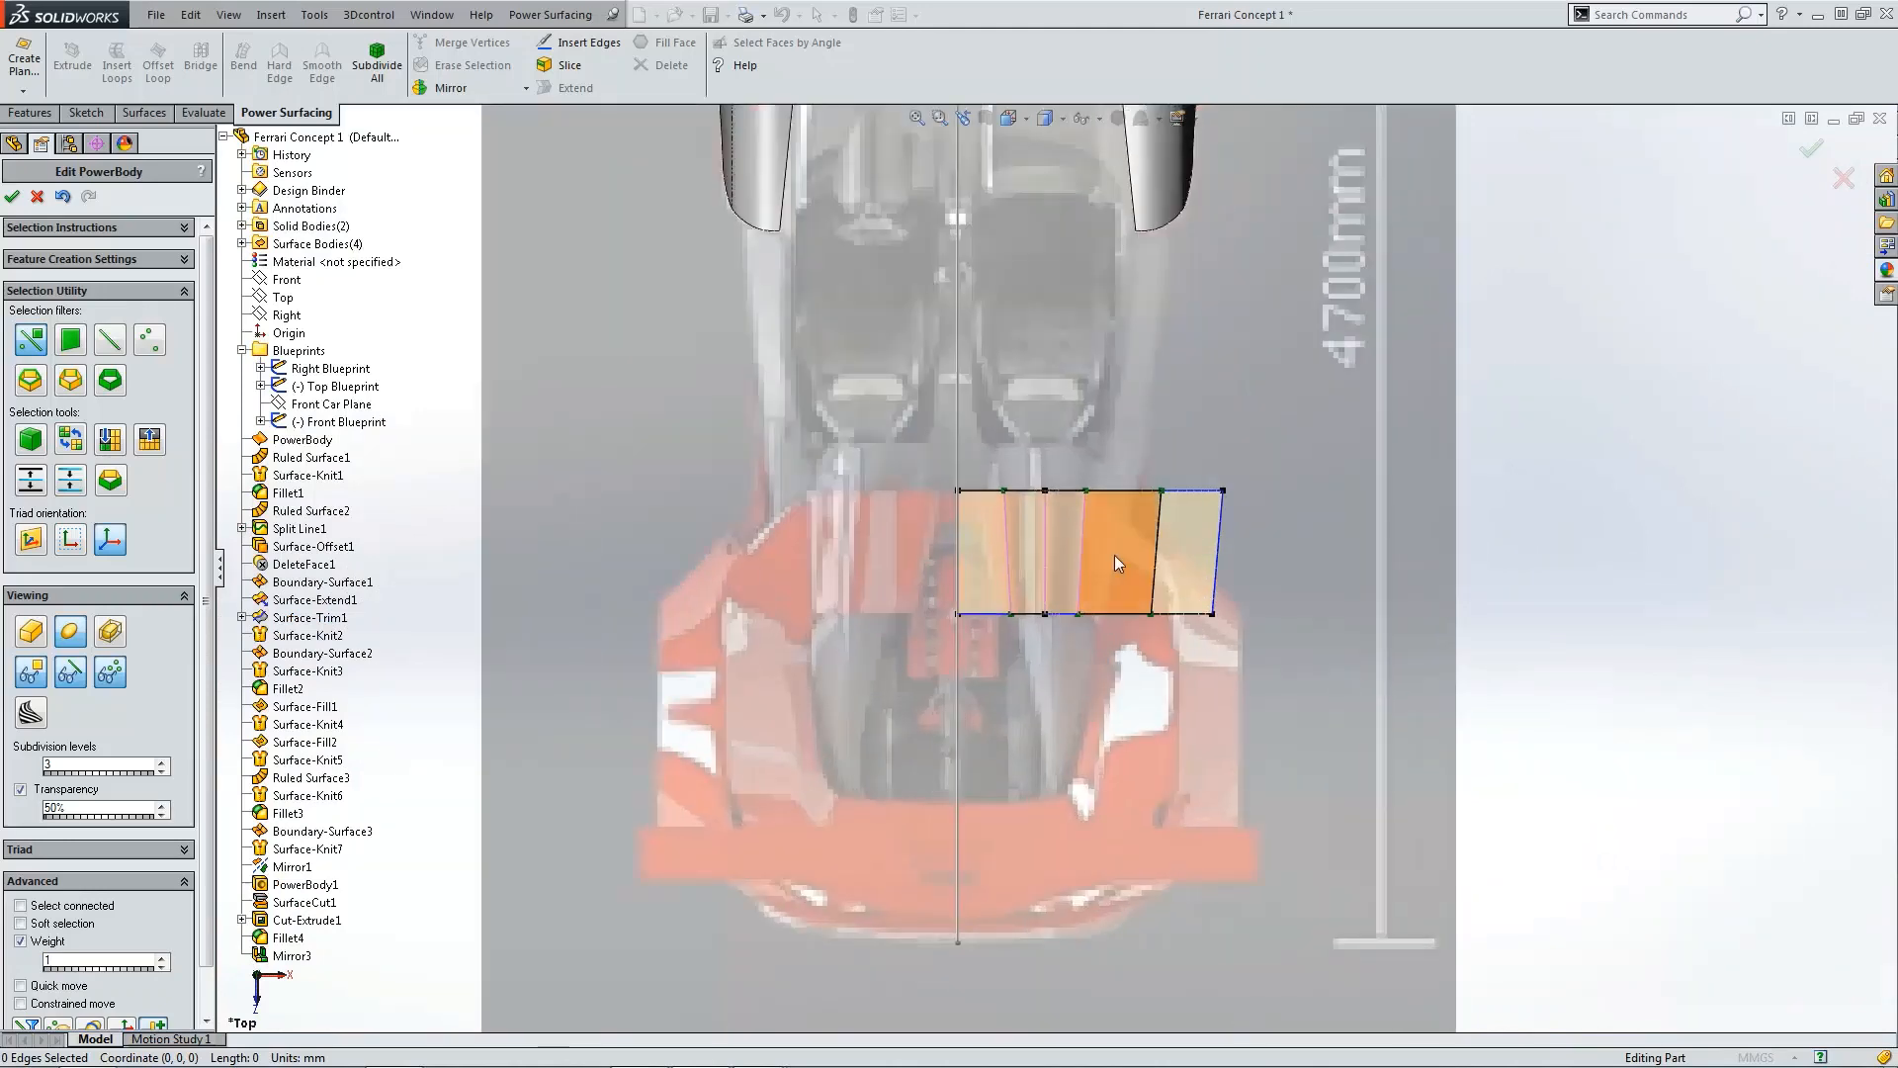
scroll(1113, 555, "down", 3)
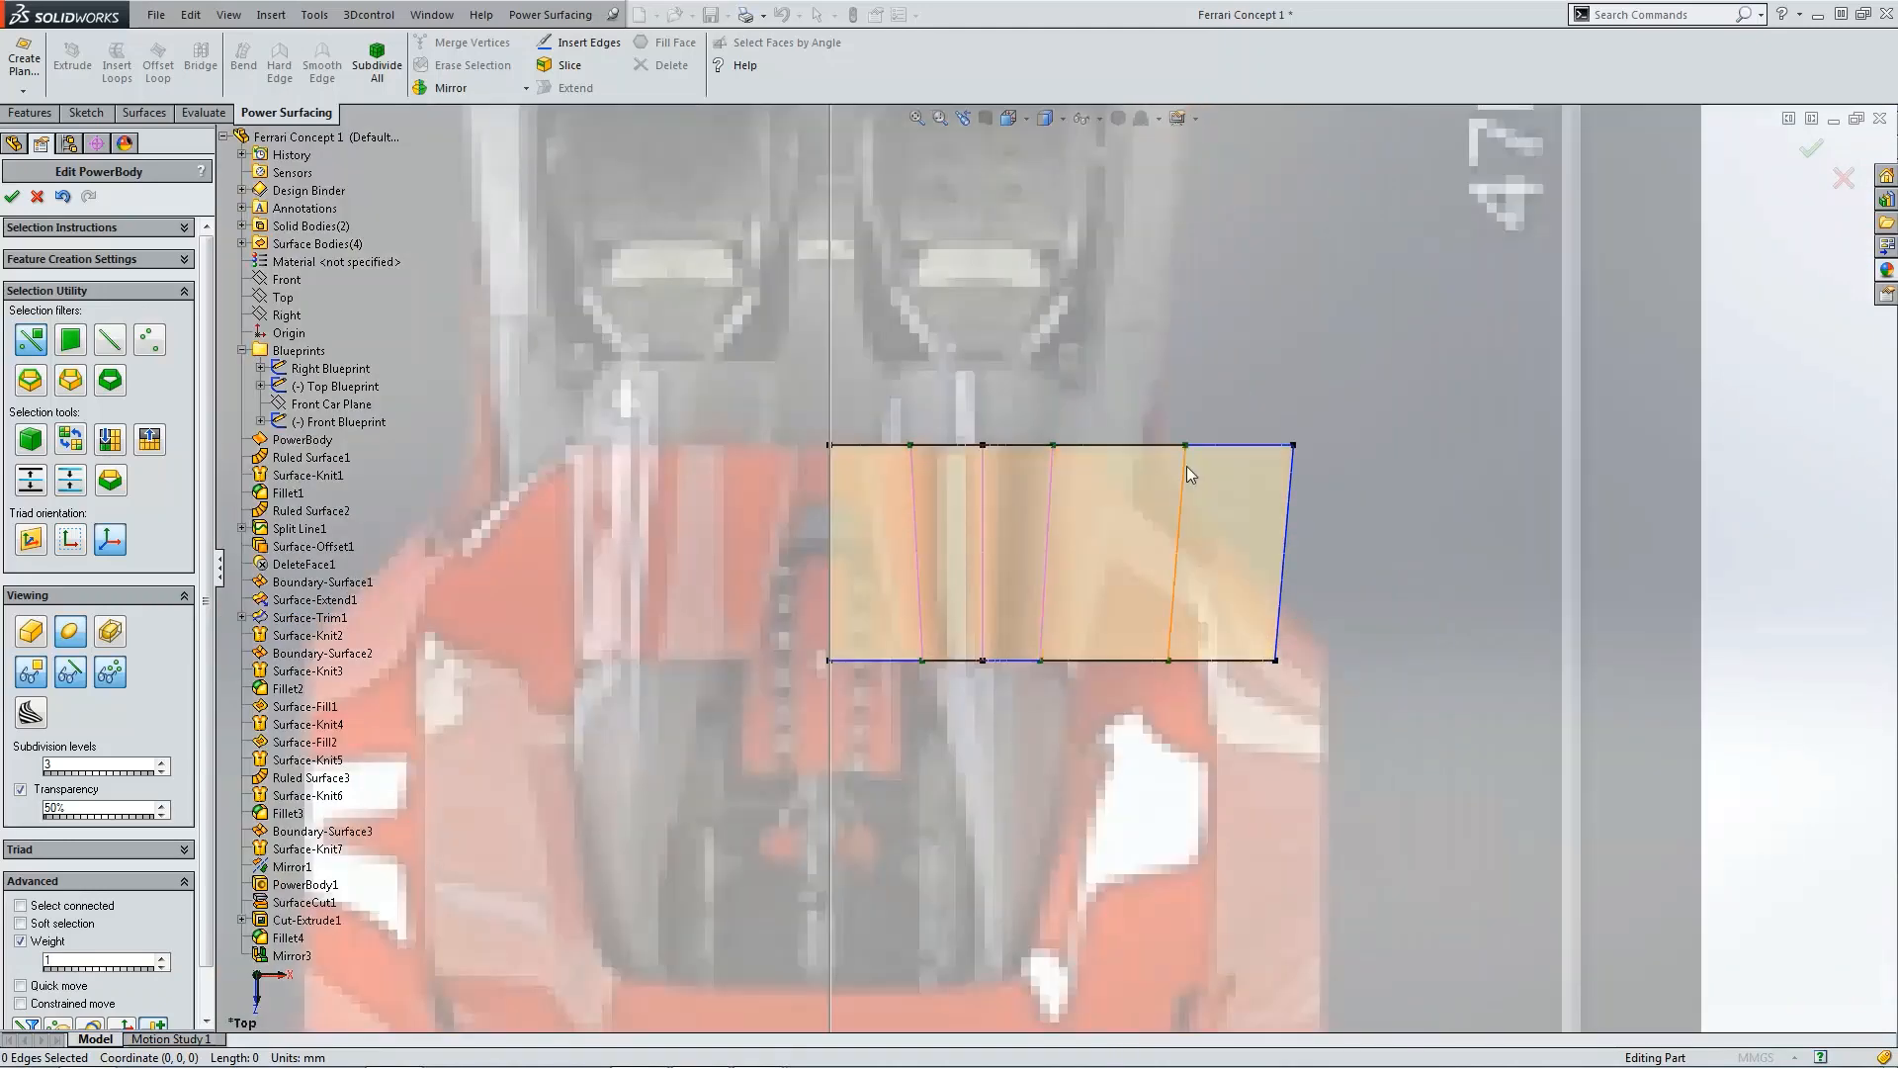
left_click(1176, 514)
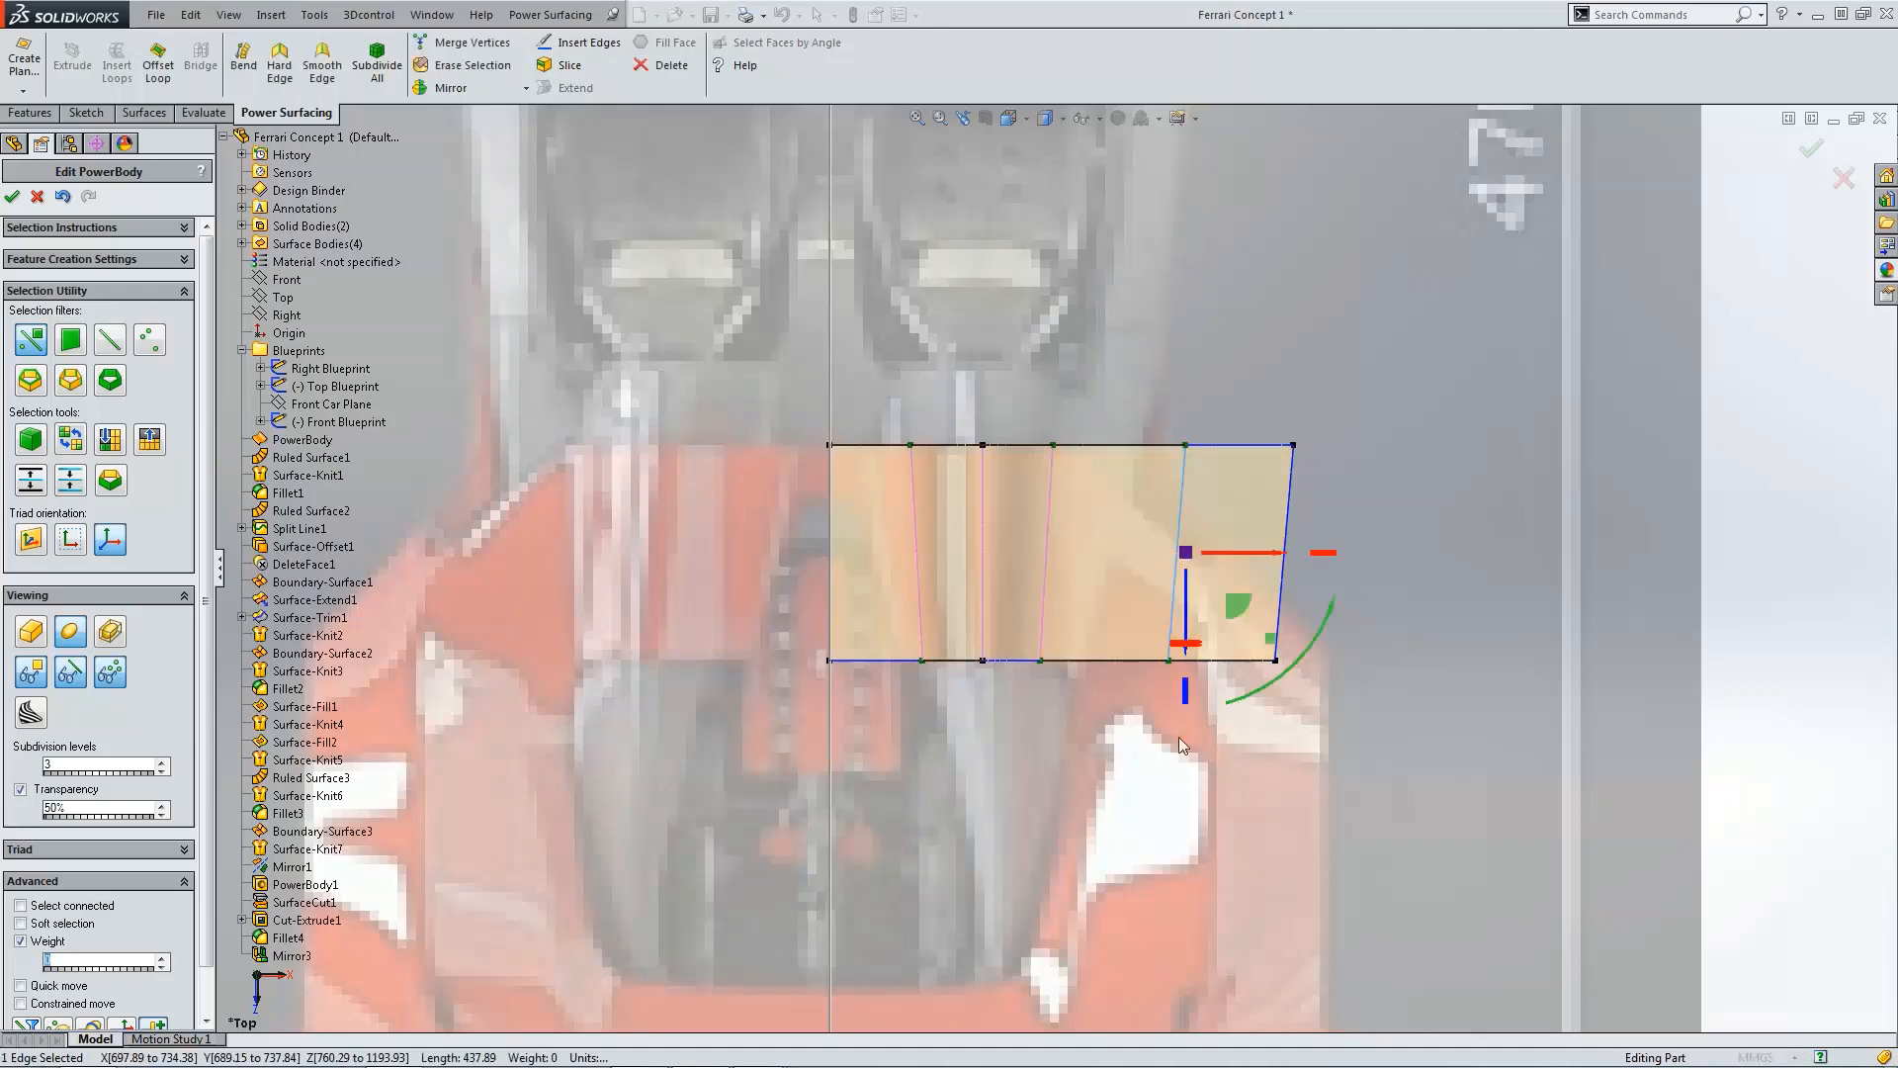
left_click(1171, 661)
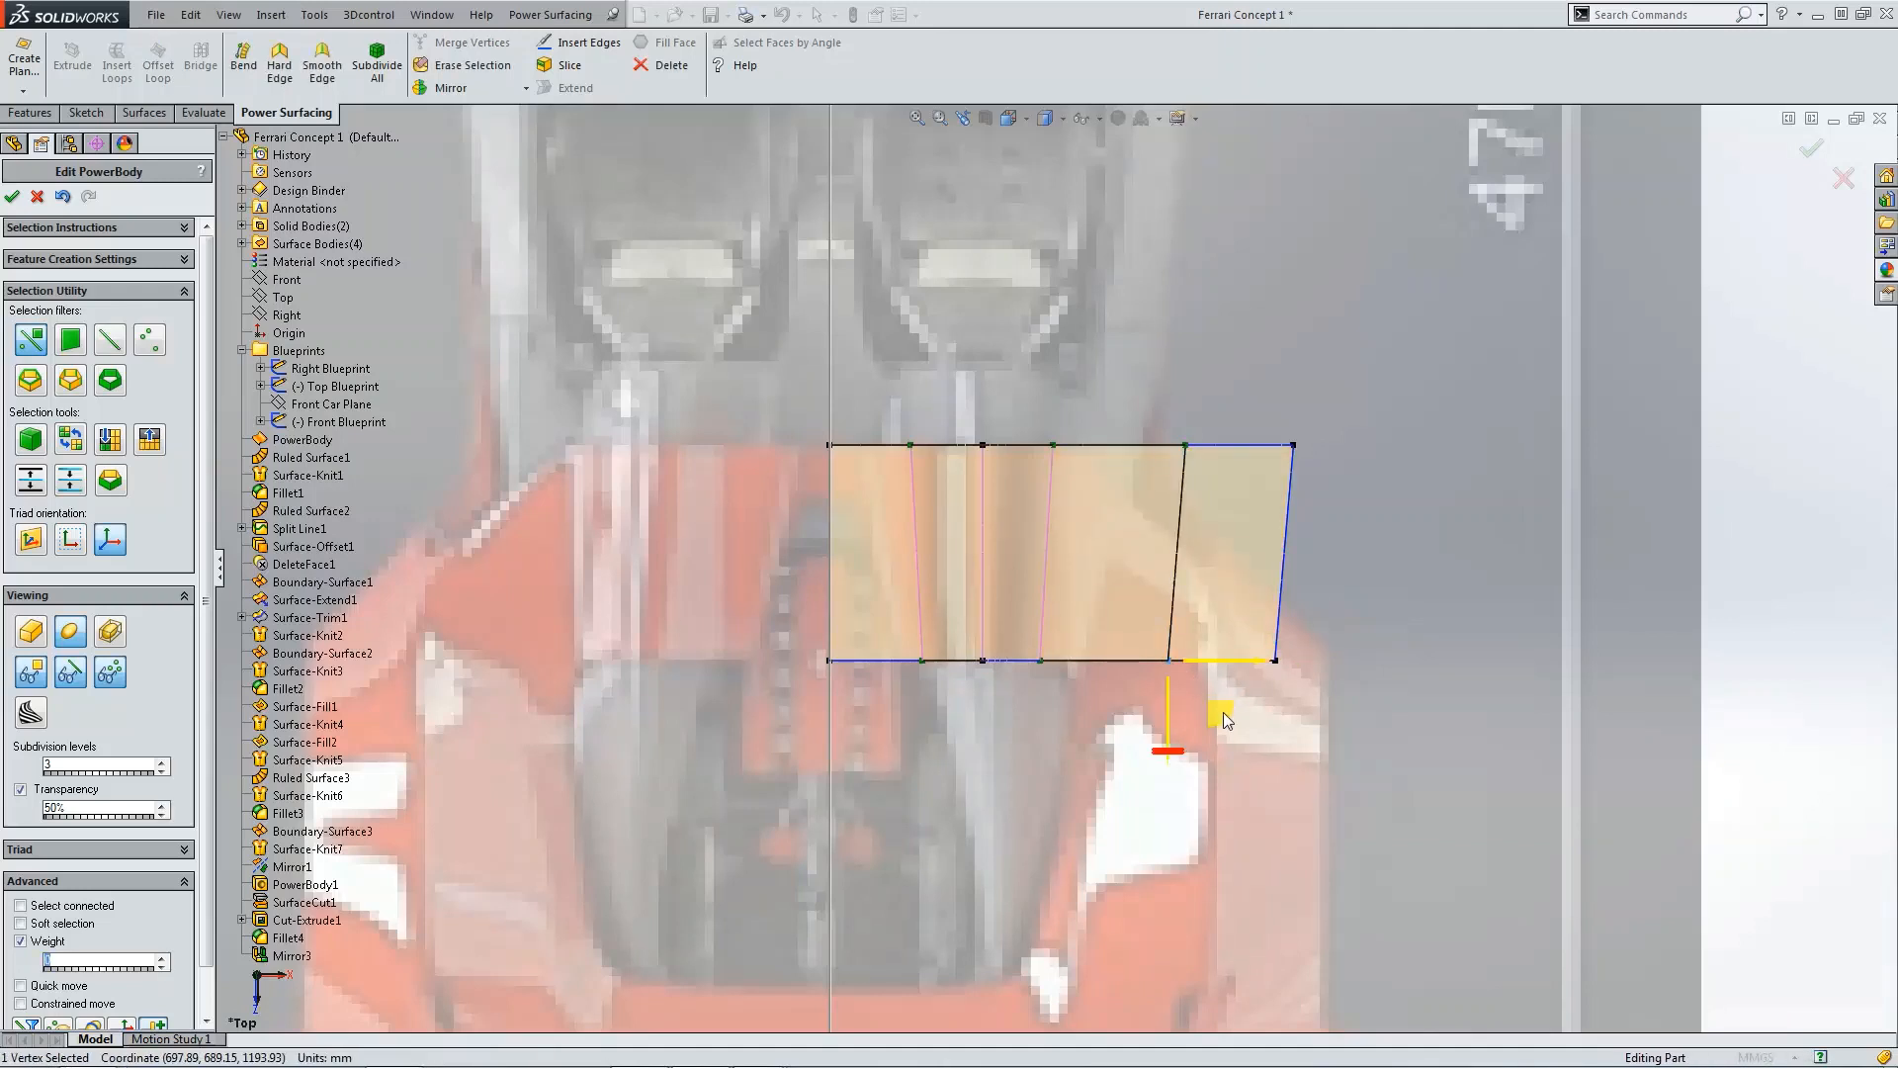
left_click_drag(1224, 712, 1083, 720)
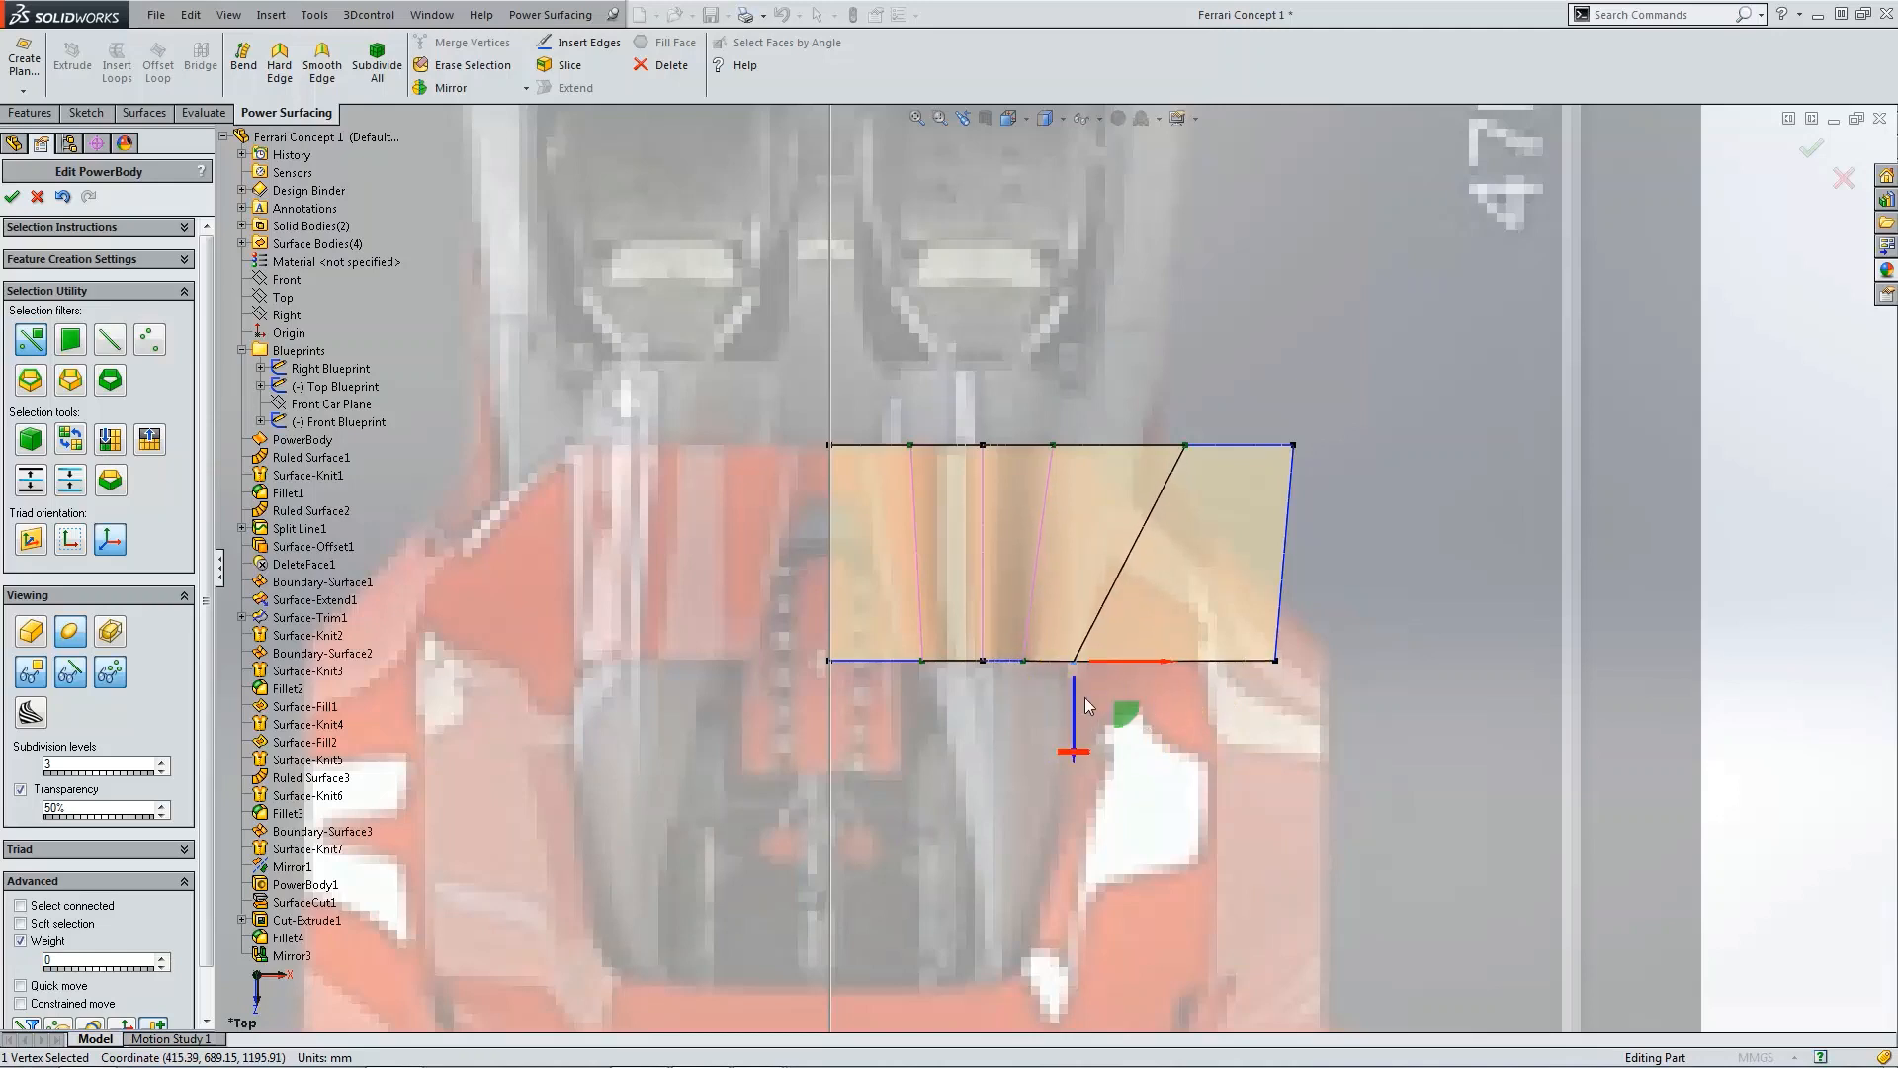
Step: Move the cross edge's upper vertex and the outer upper corner vertex inward, tapering the extension's outline
left_click(1183, 447)
left_click_drag(1226, 495, 1100, 540)
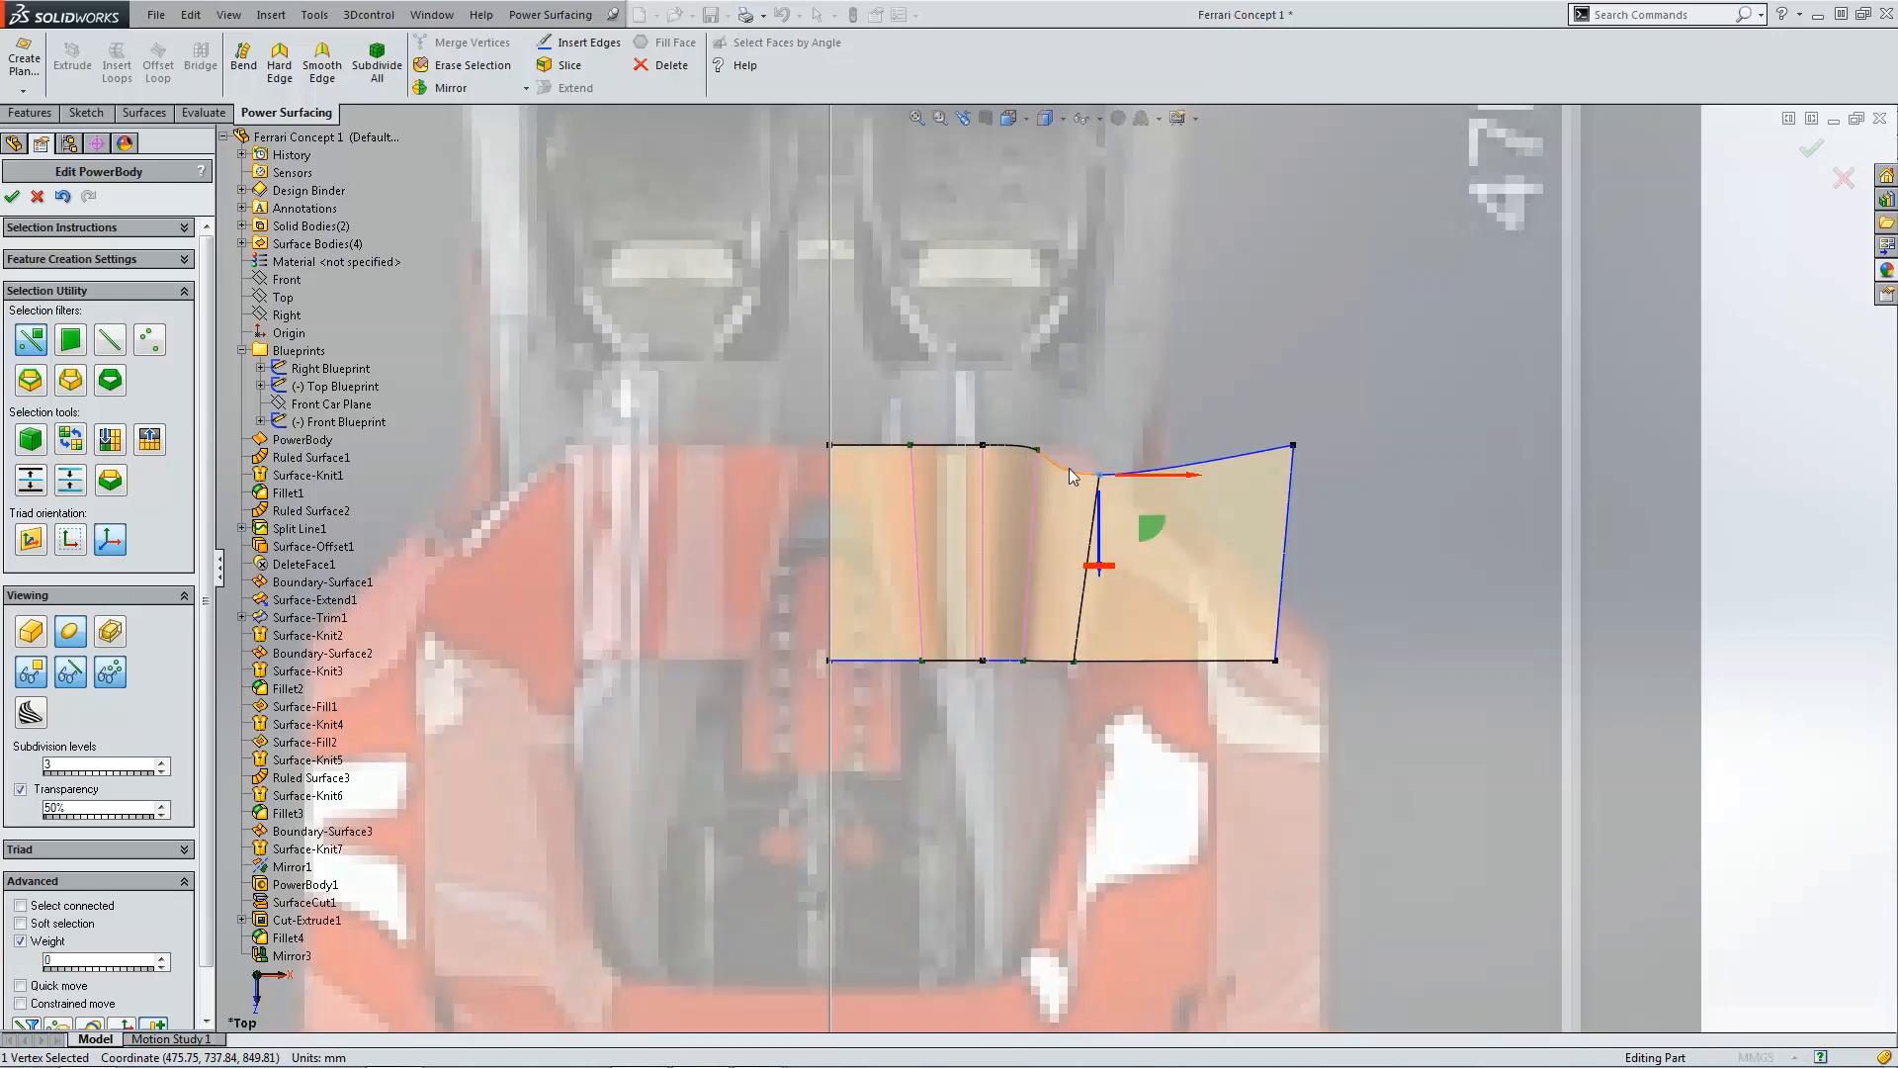
left_click(1293, 447)
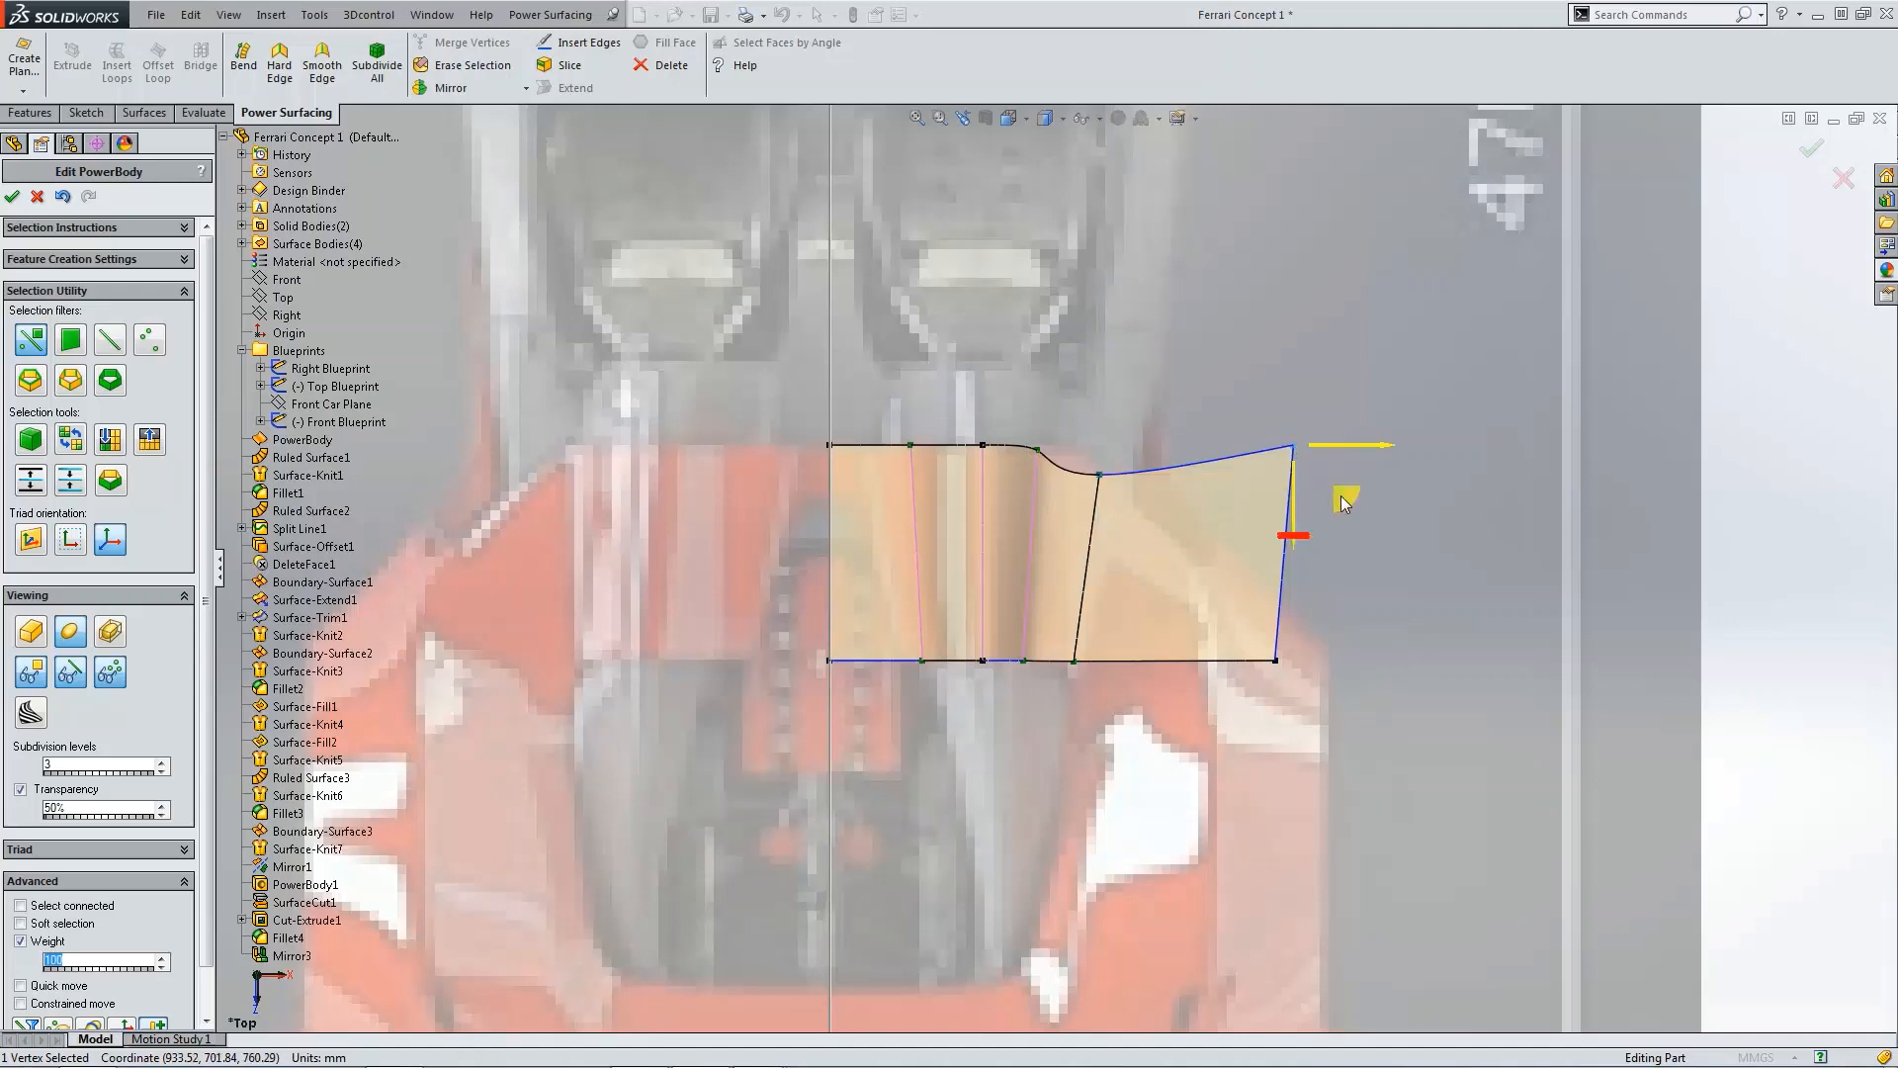
left_click_drag(1345, 502, 1243, 598)
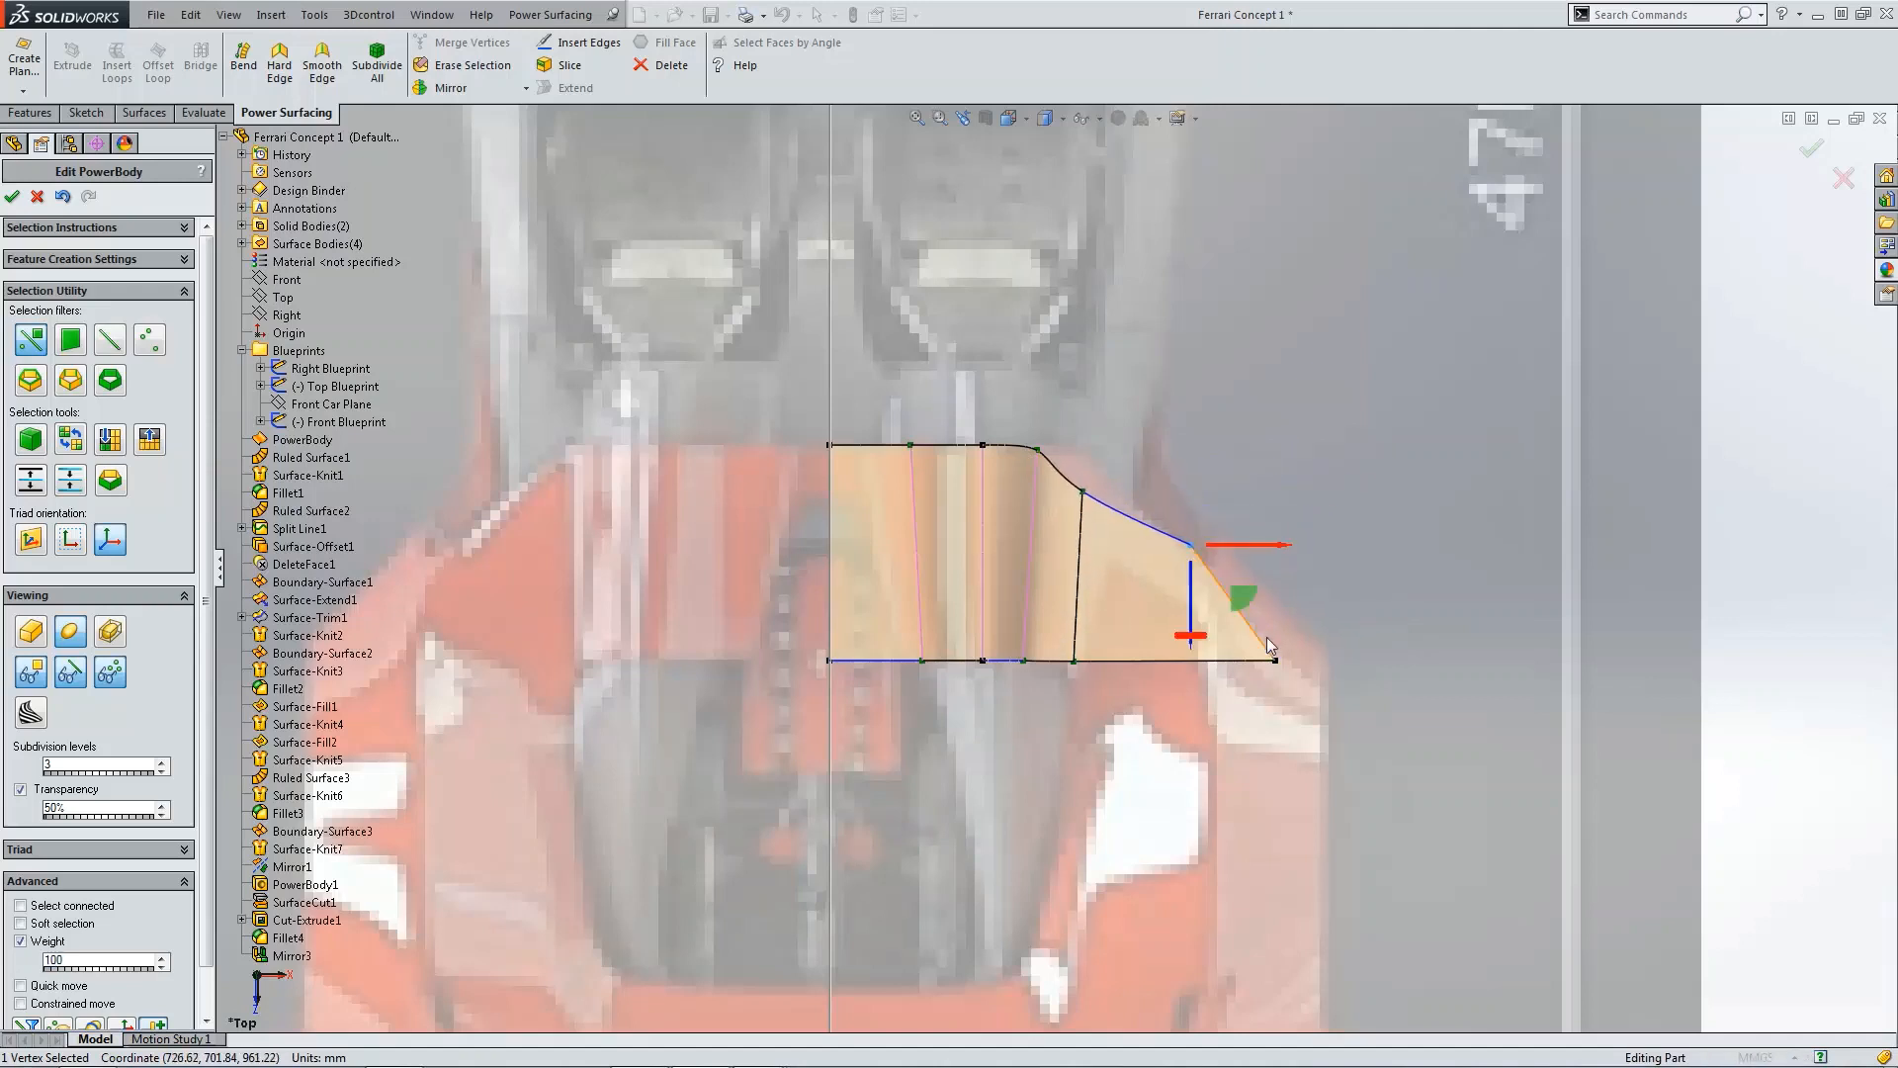
Step: Move the outer lower corner vertex of the extension inward
left_click(1276, 661)
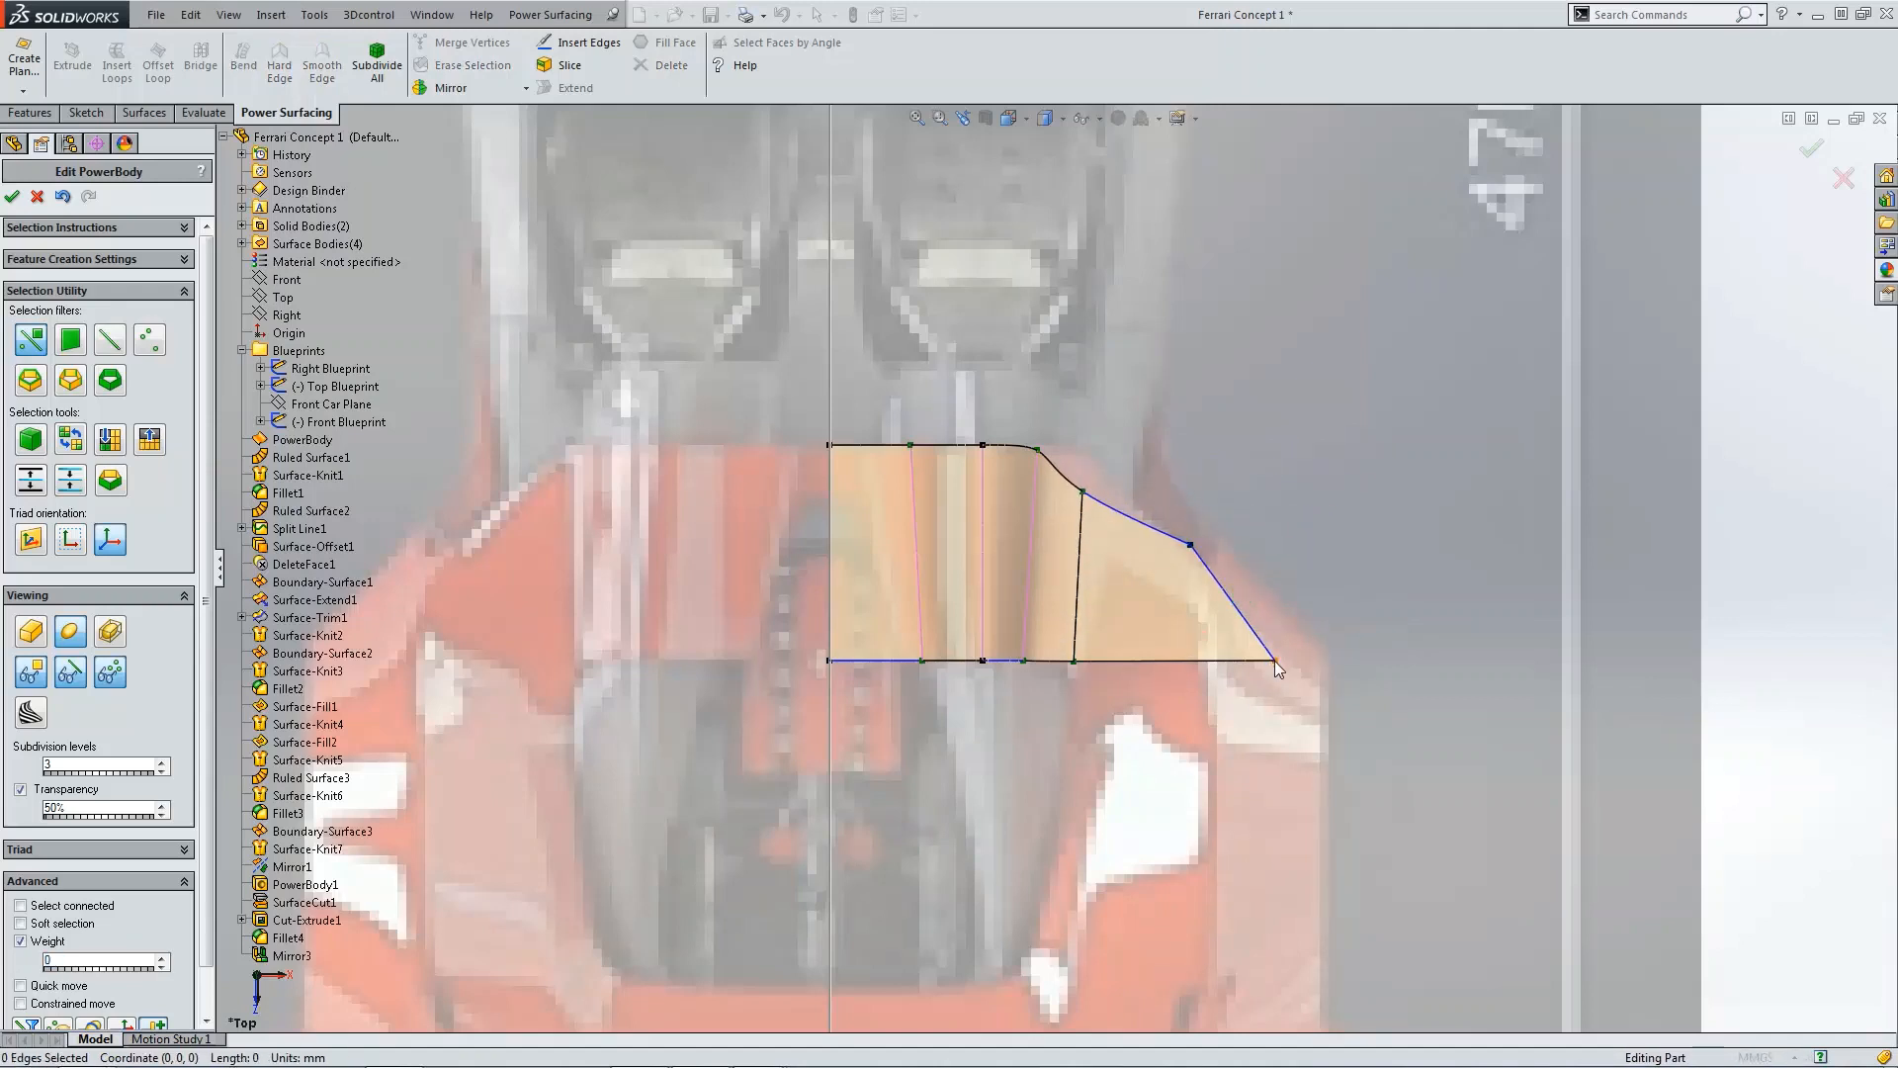
left_click(1274, 660)
left_click_drag(1323, 713, 1194, 714)
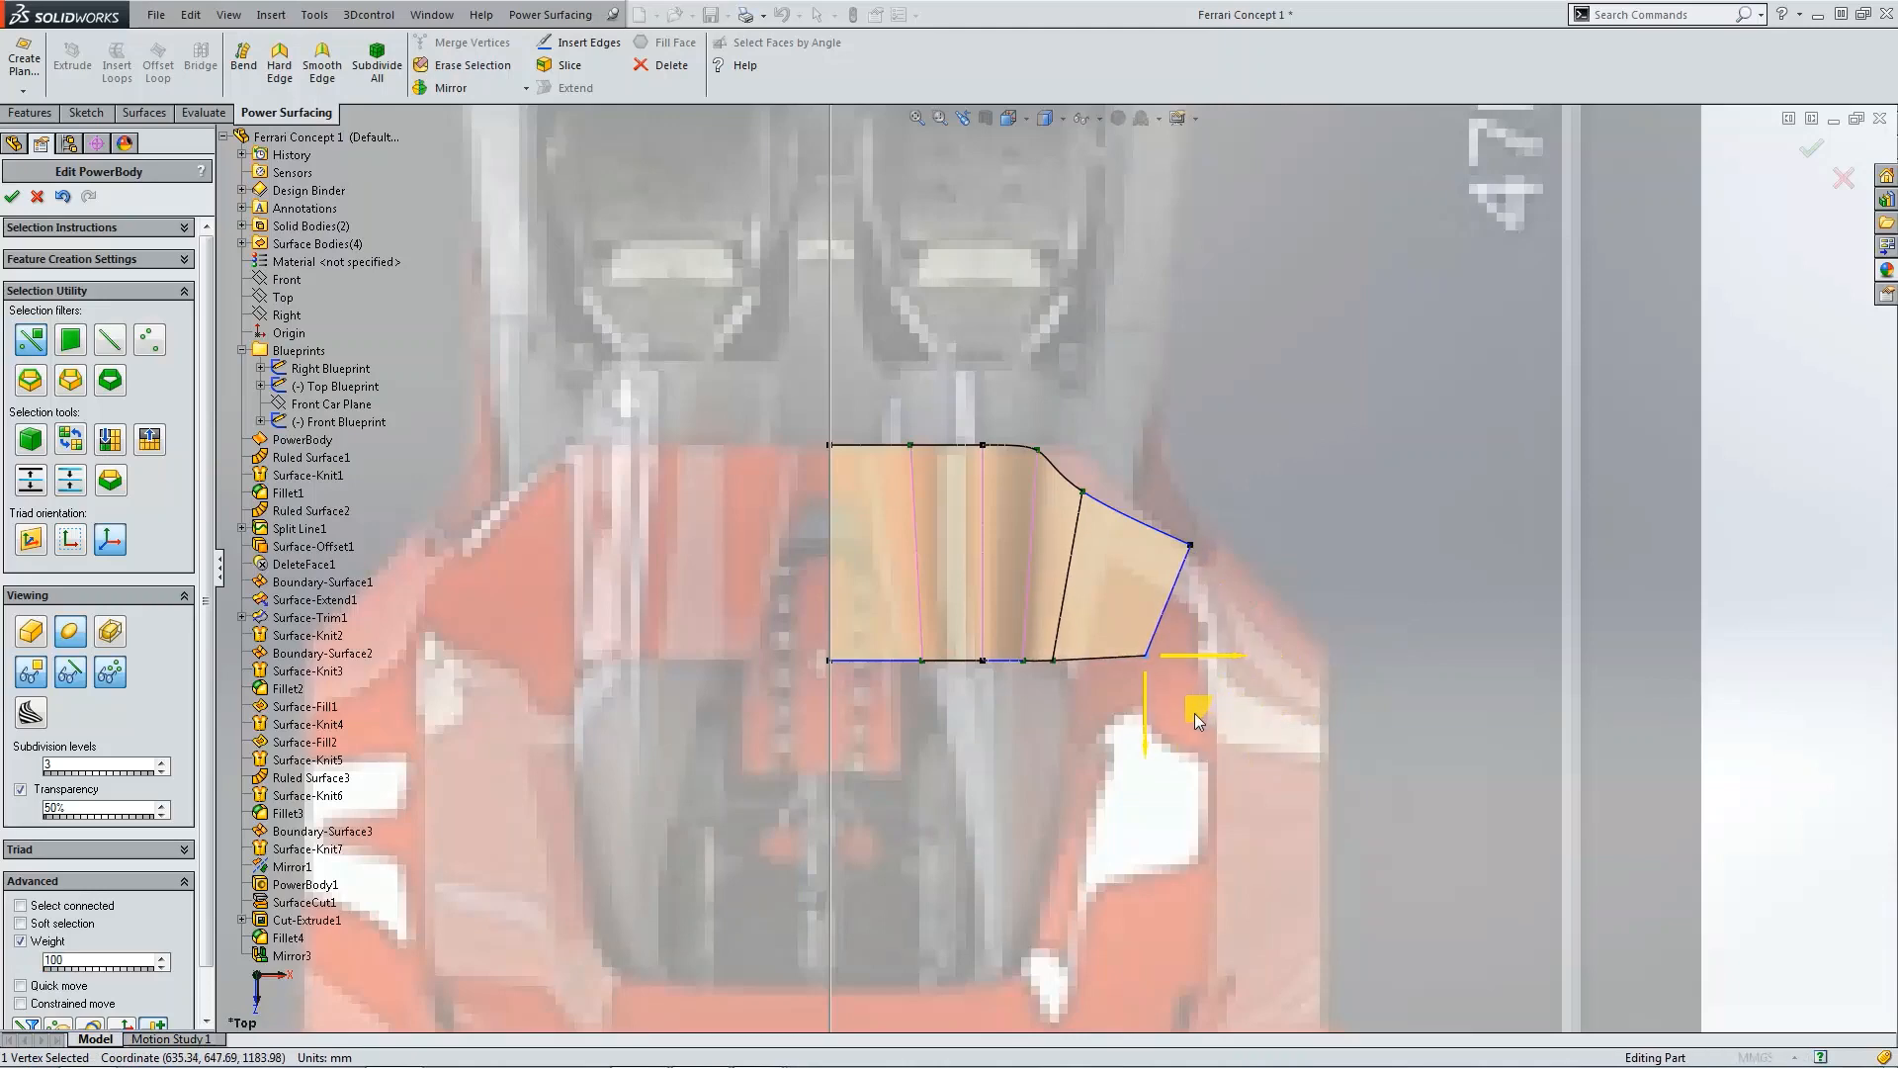
left_click(1465, 626)
Step: Switch to front view and zoom in to check the deck's profile
key("ctrl+1")
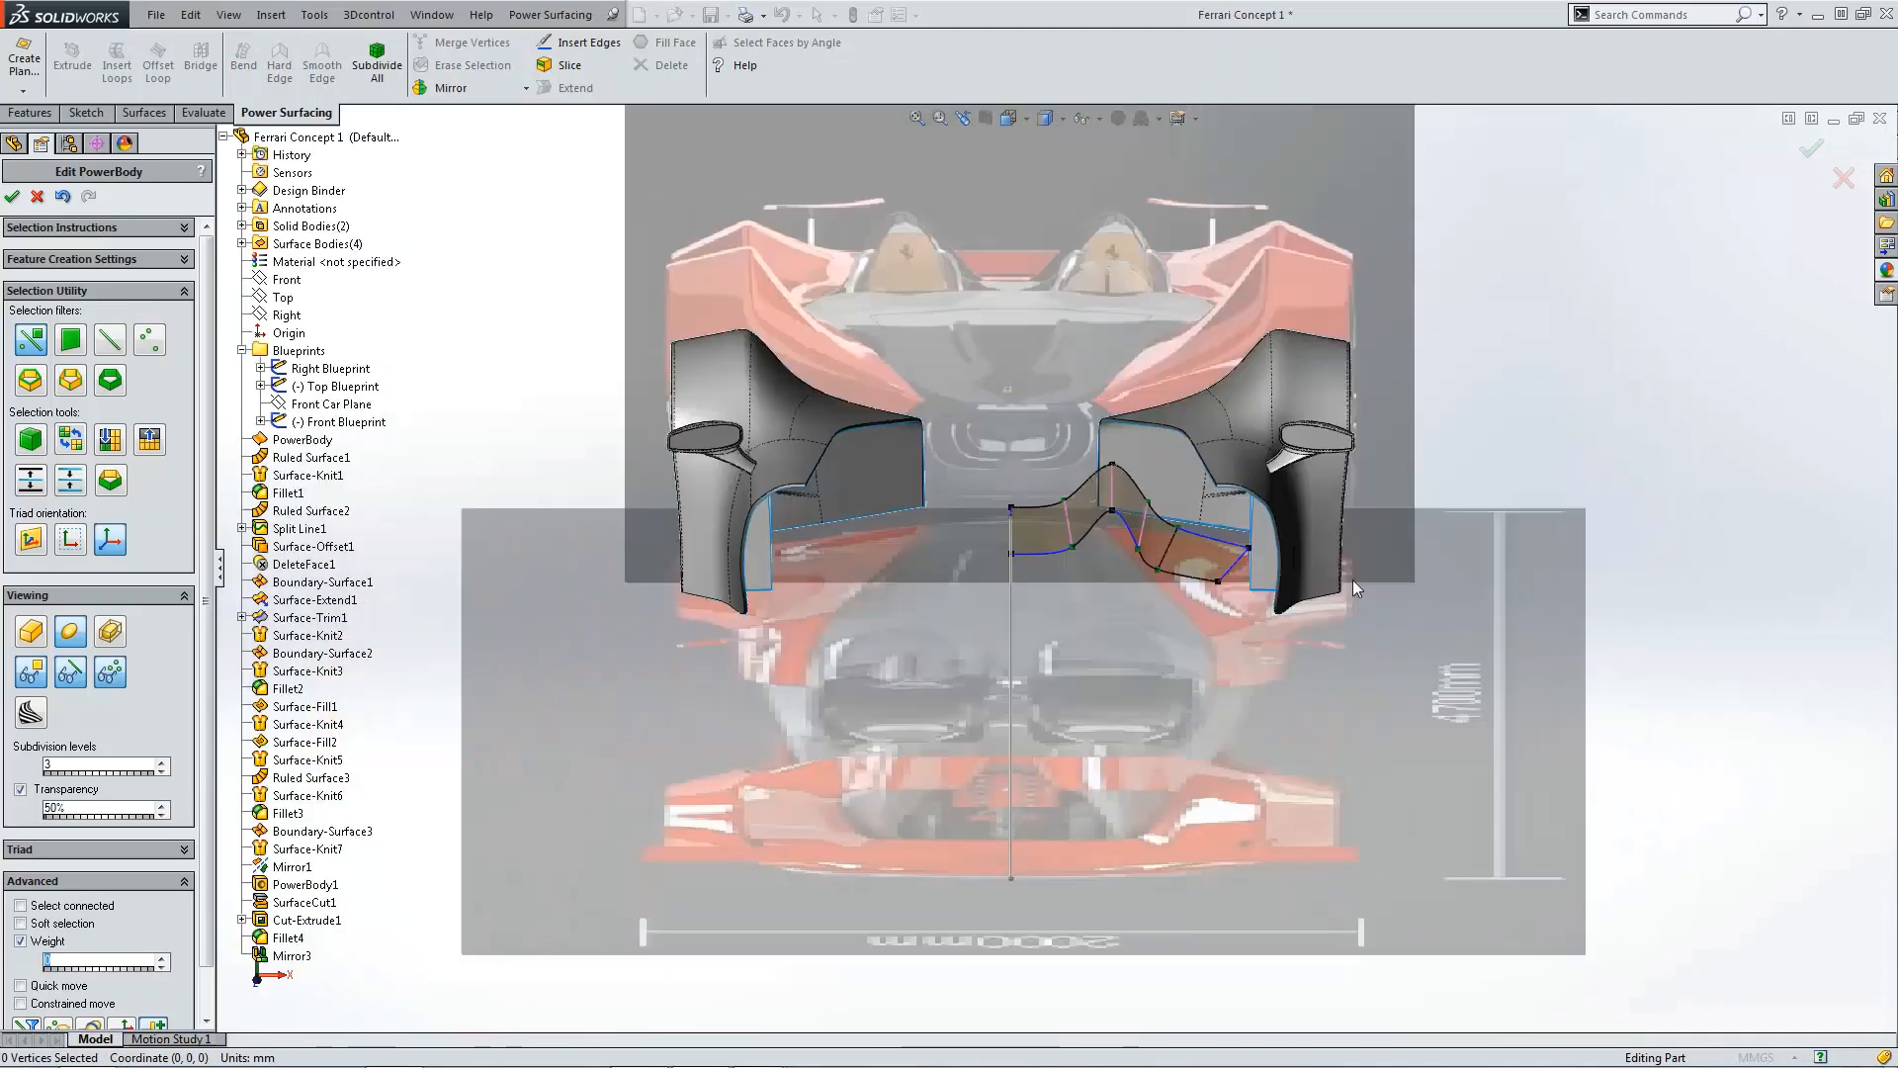
scroll(1101, 609, "down", 5)
scroll(1147, 551, "down", 2)
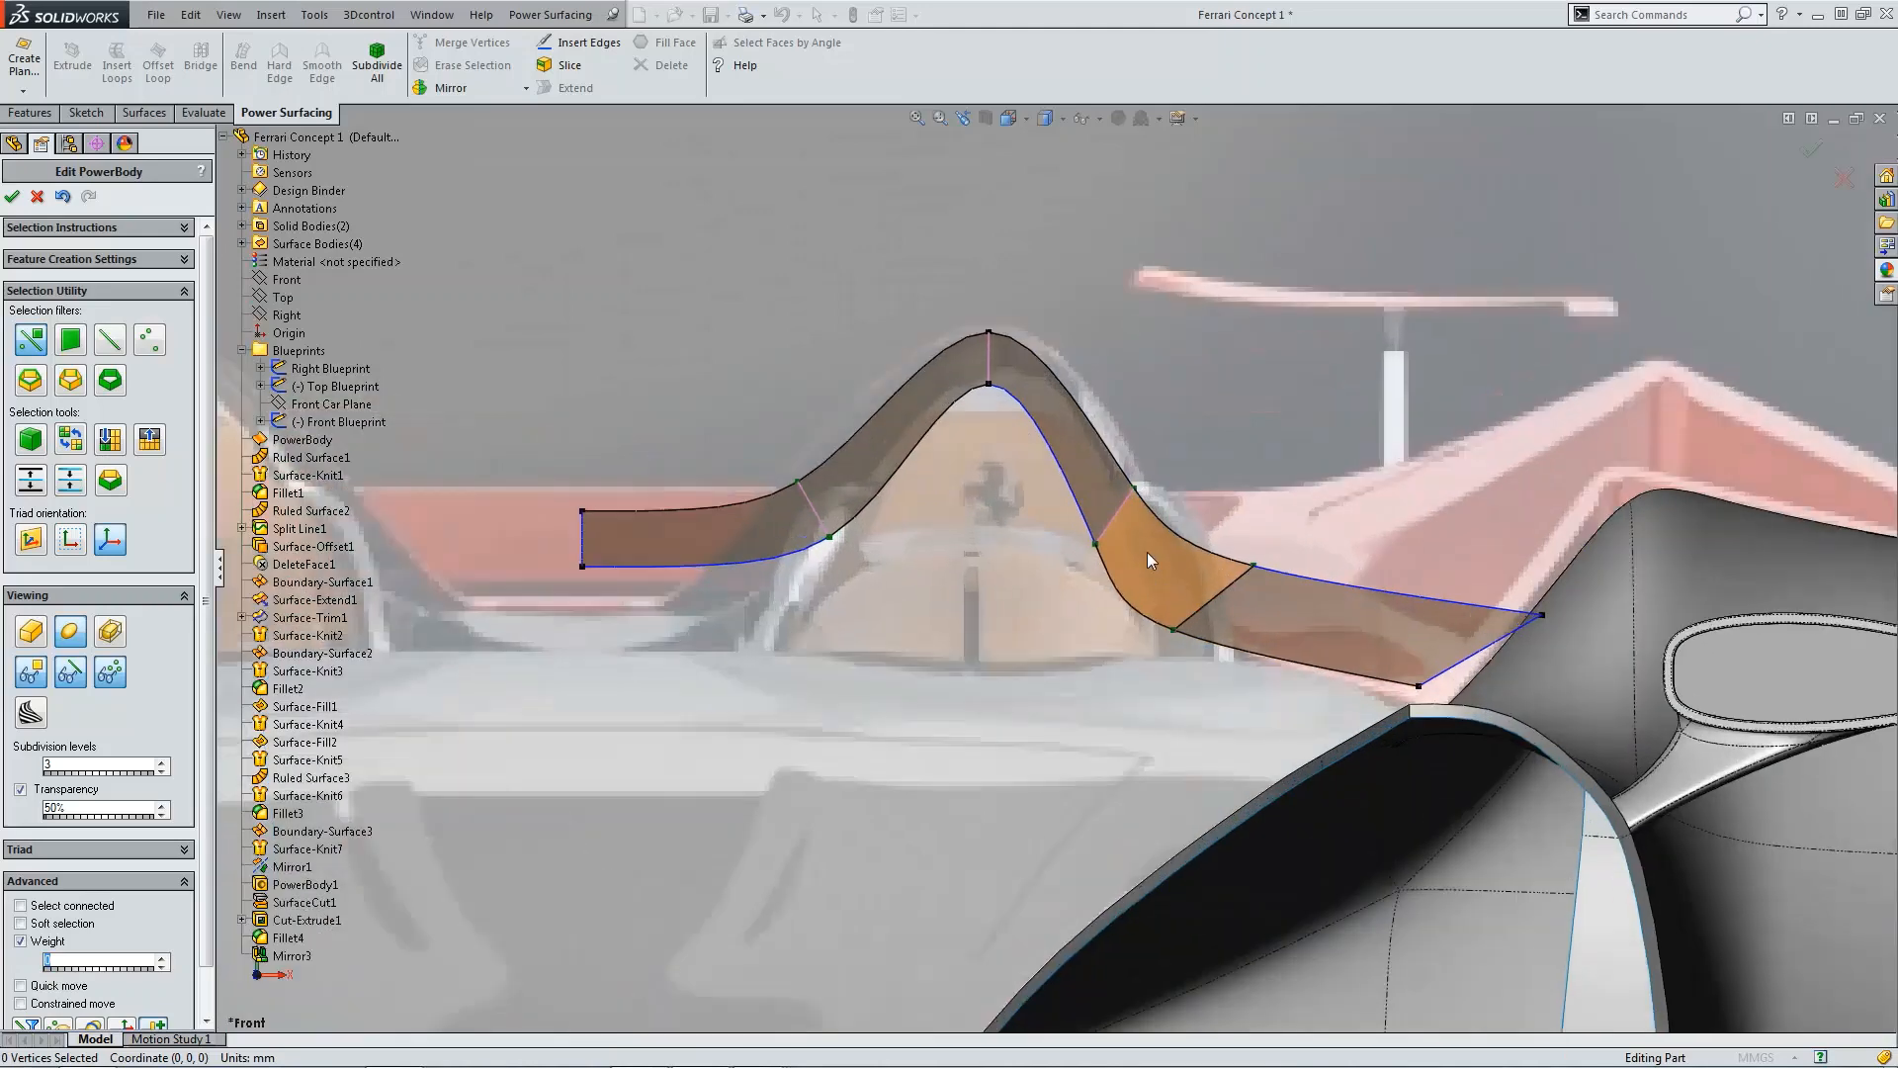
scroll(1147, 552, "down", 1)
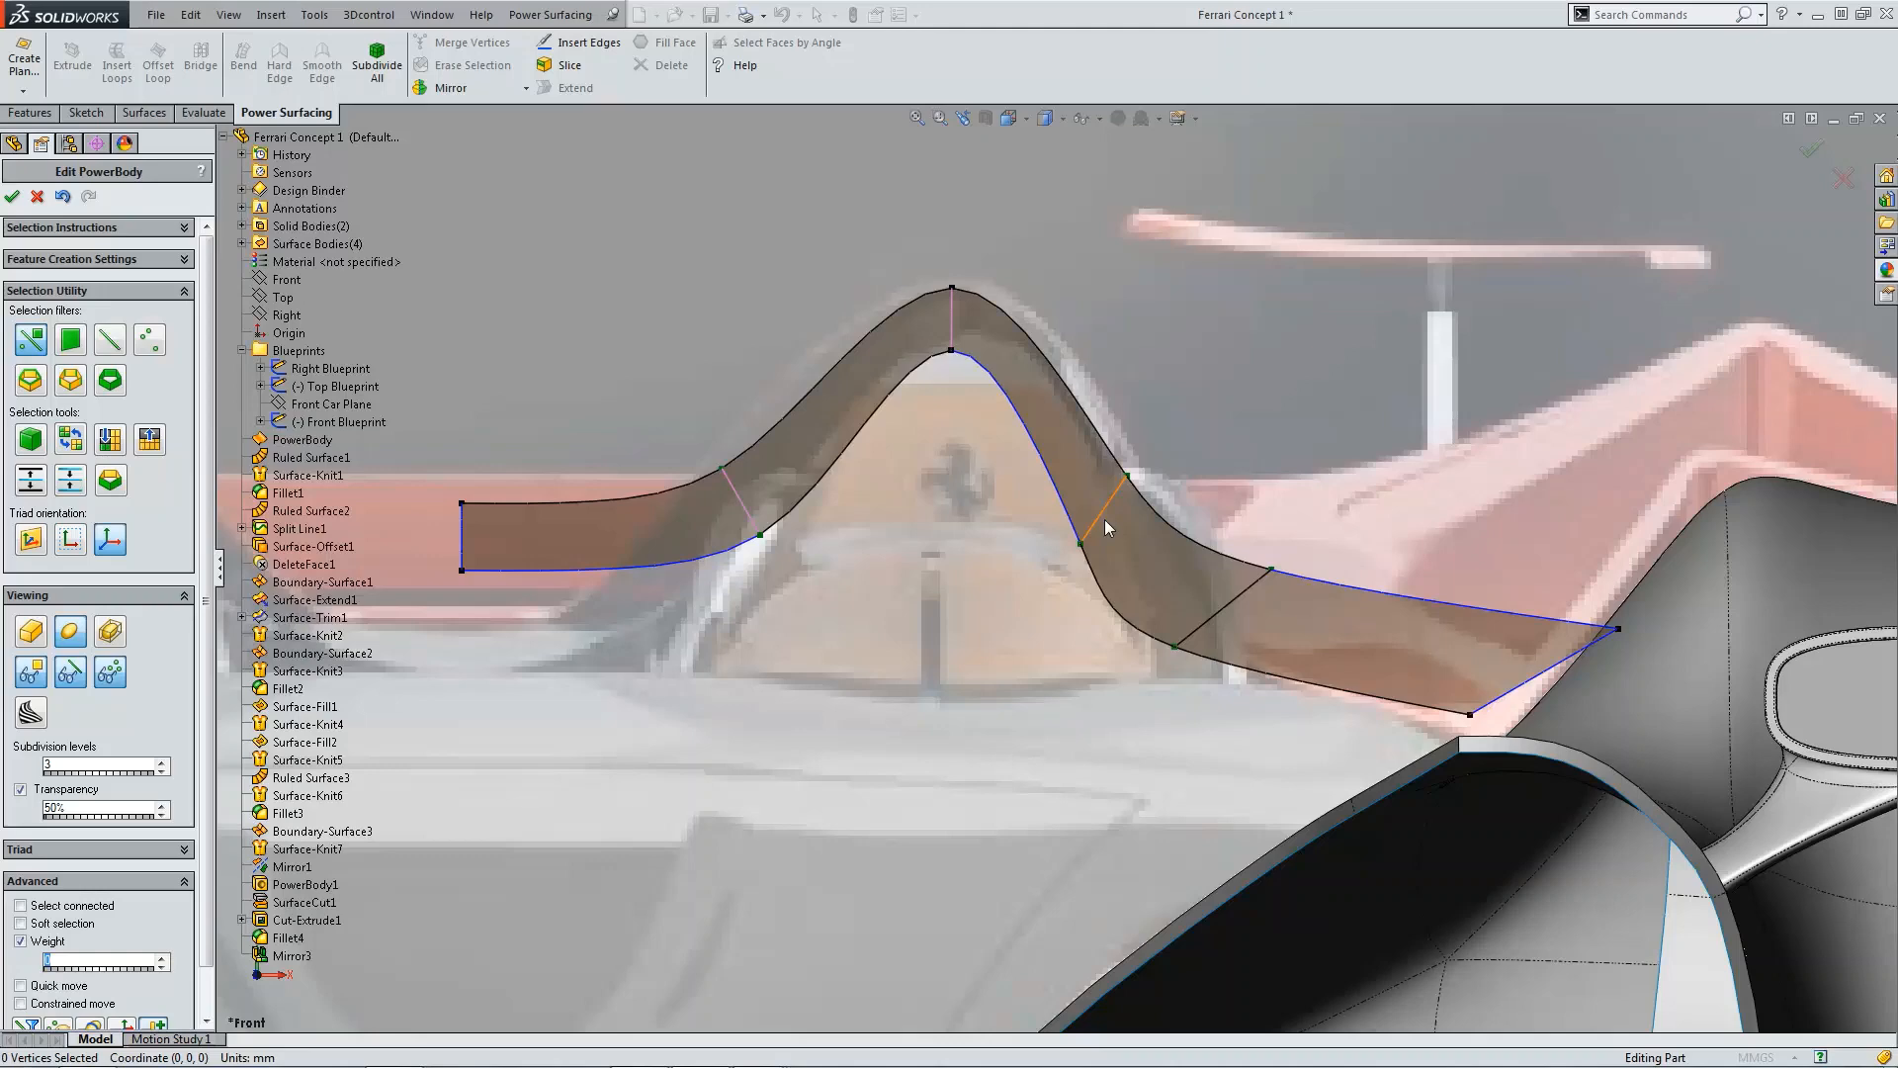
Step: In top view, move the extension's lower inner corner vertex inward along the body's lower edge
key("ctrl+5")
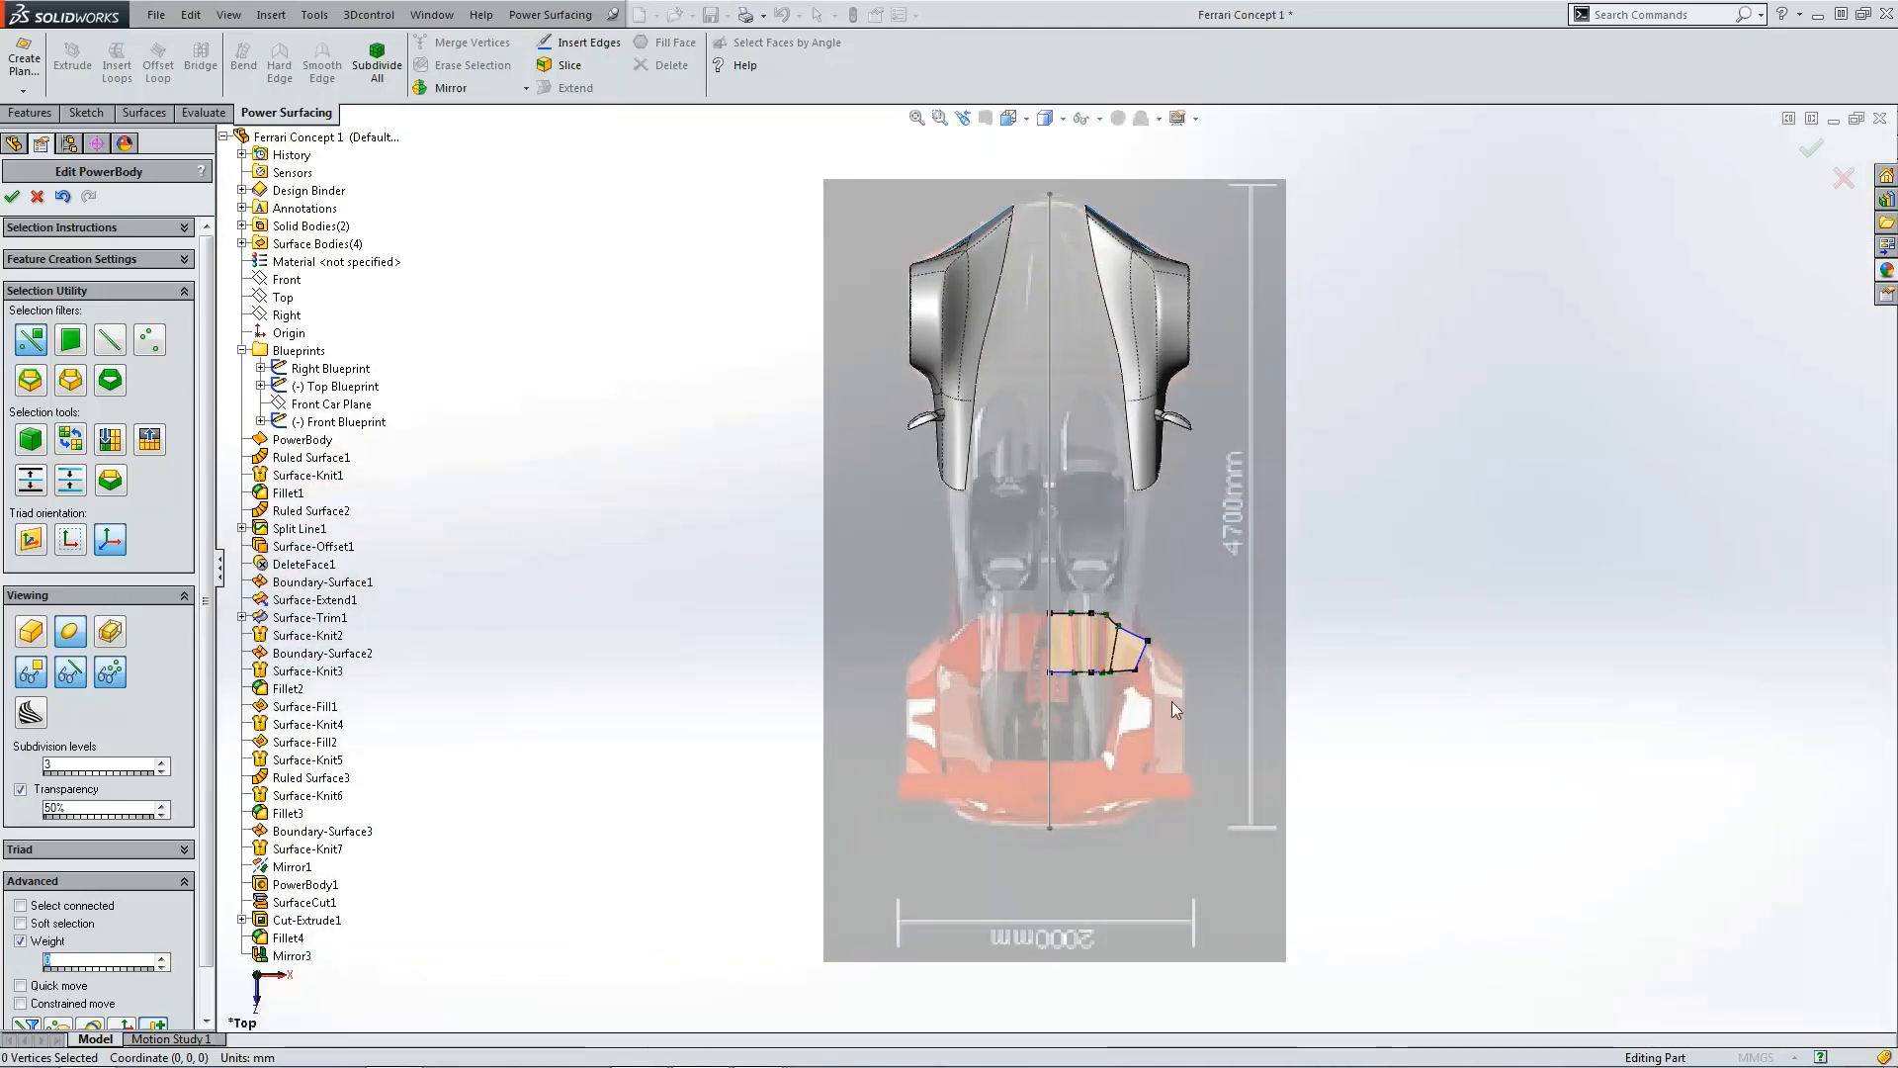
scroll(1131, 643, "down", 2)
scroll(1132, 632, "down", 2)
scroll(1096, 550, "down", 1)
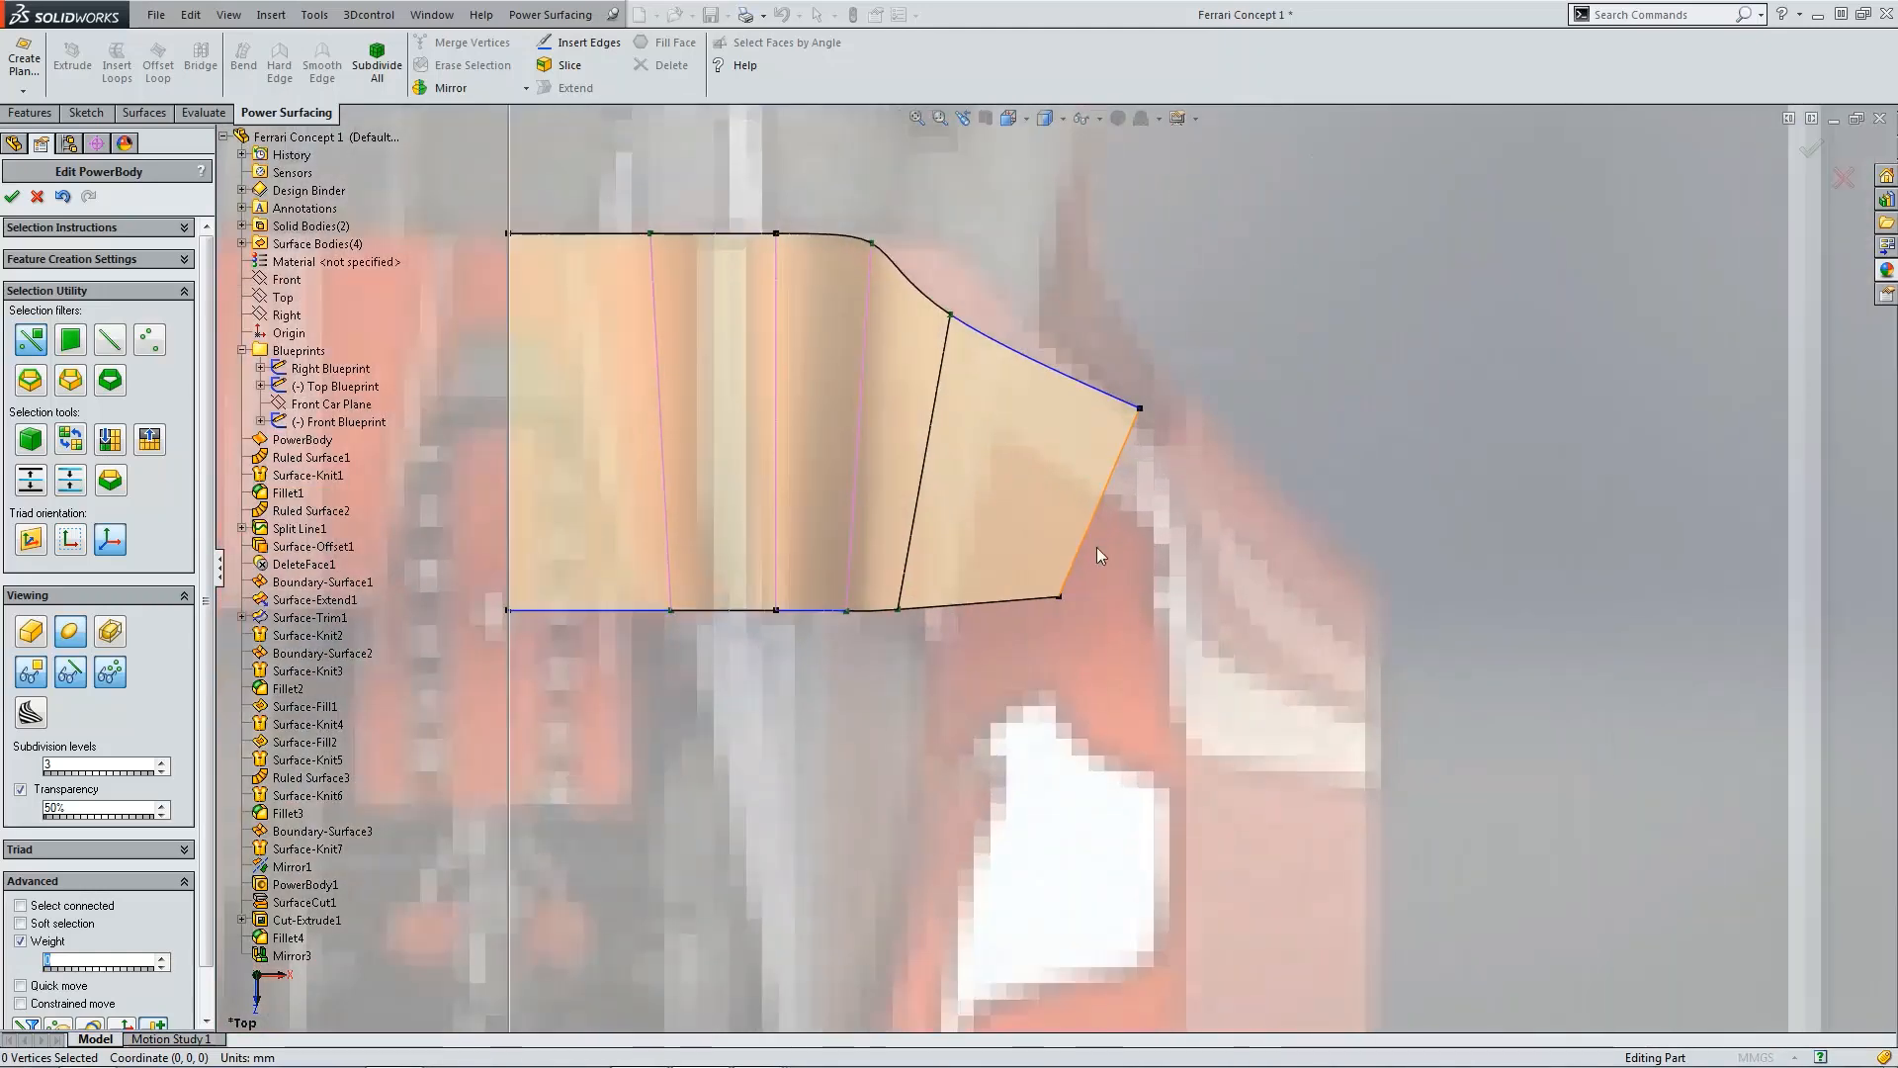
left_click(1059, 597)
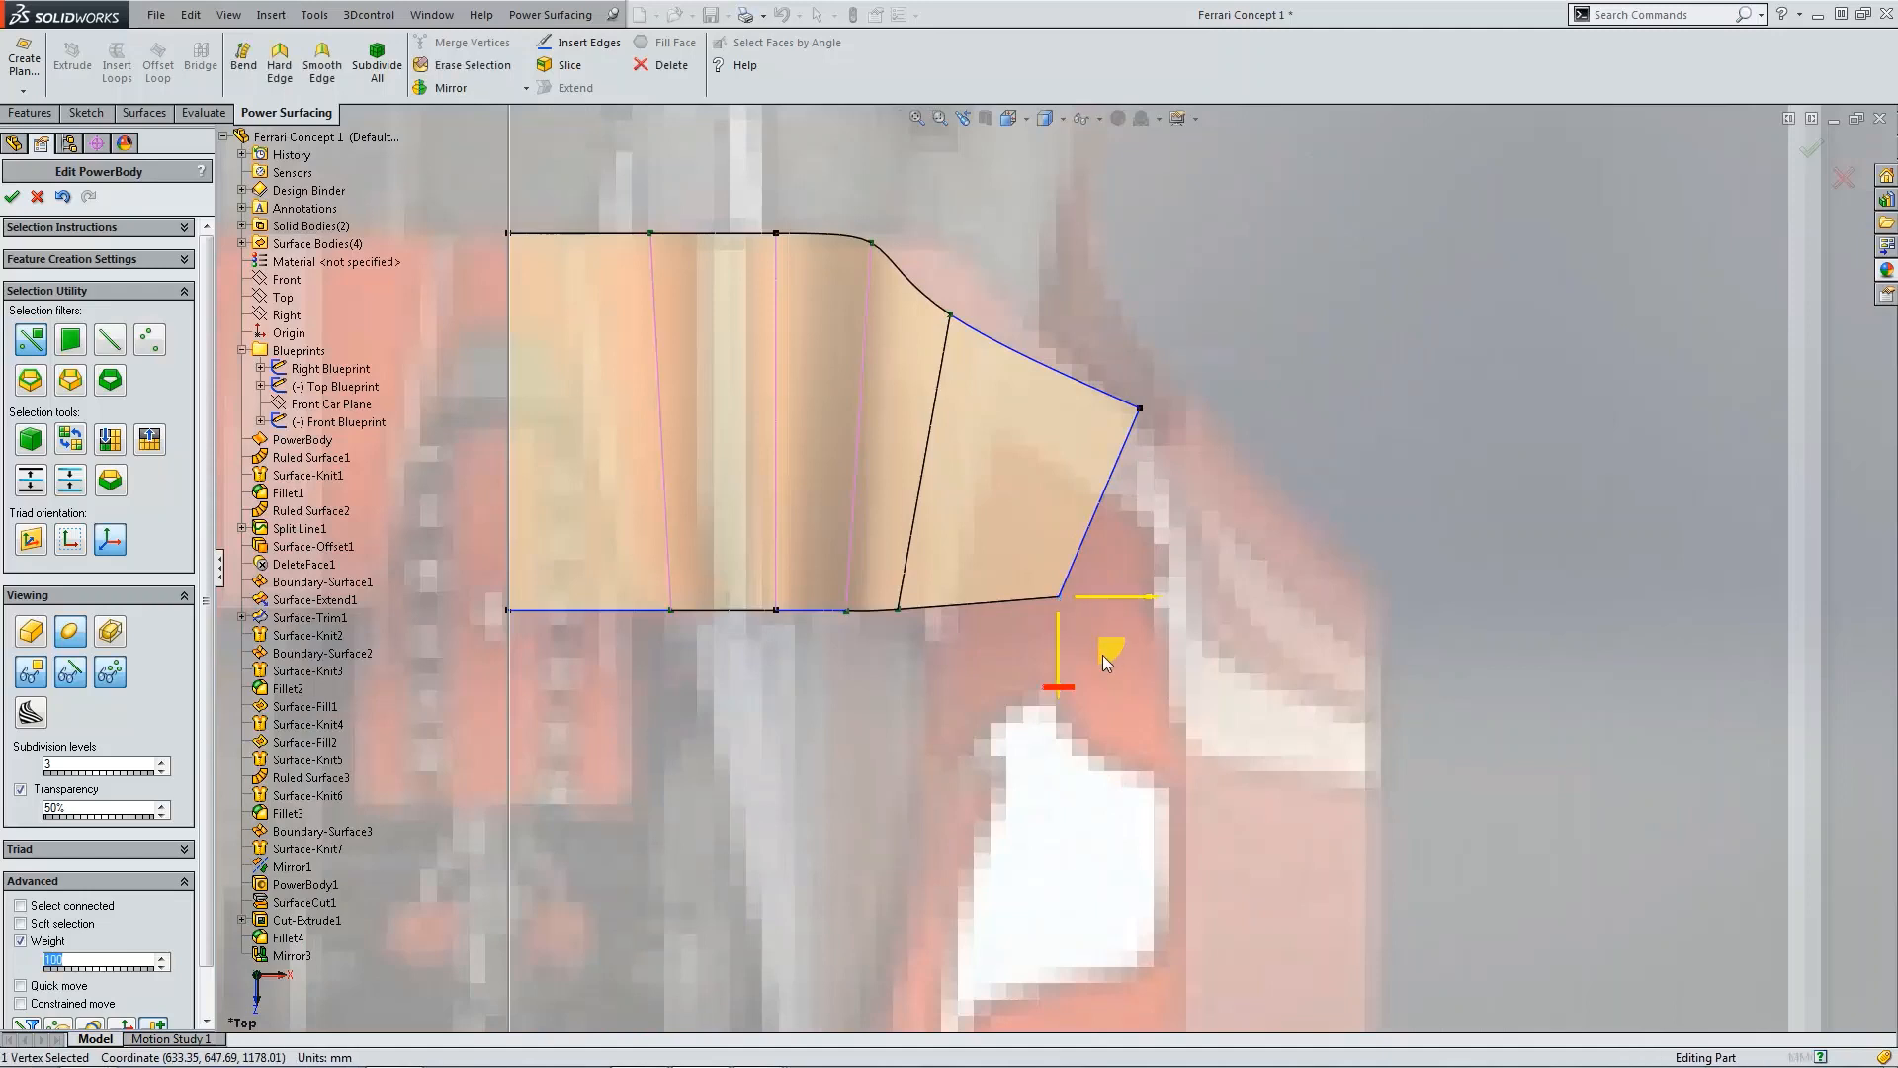
left_click_drag(1106, 654, 995, 668)
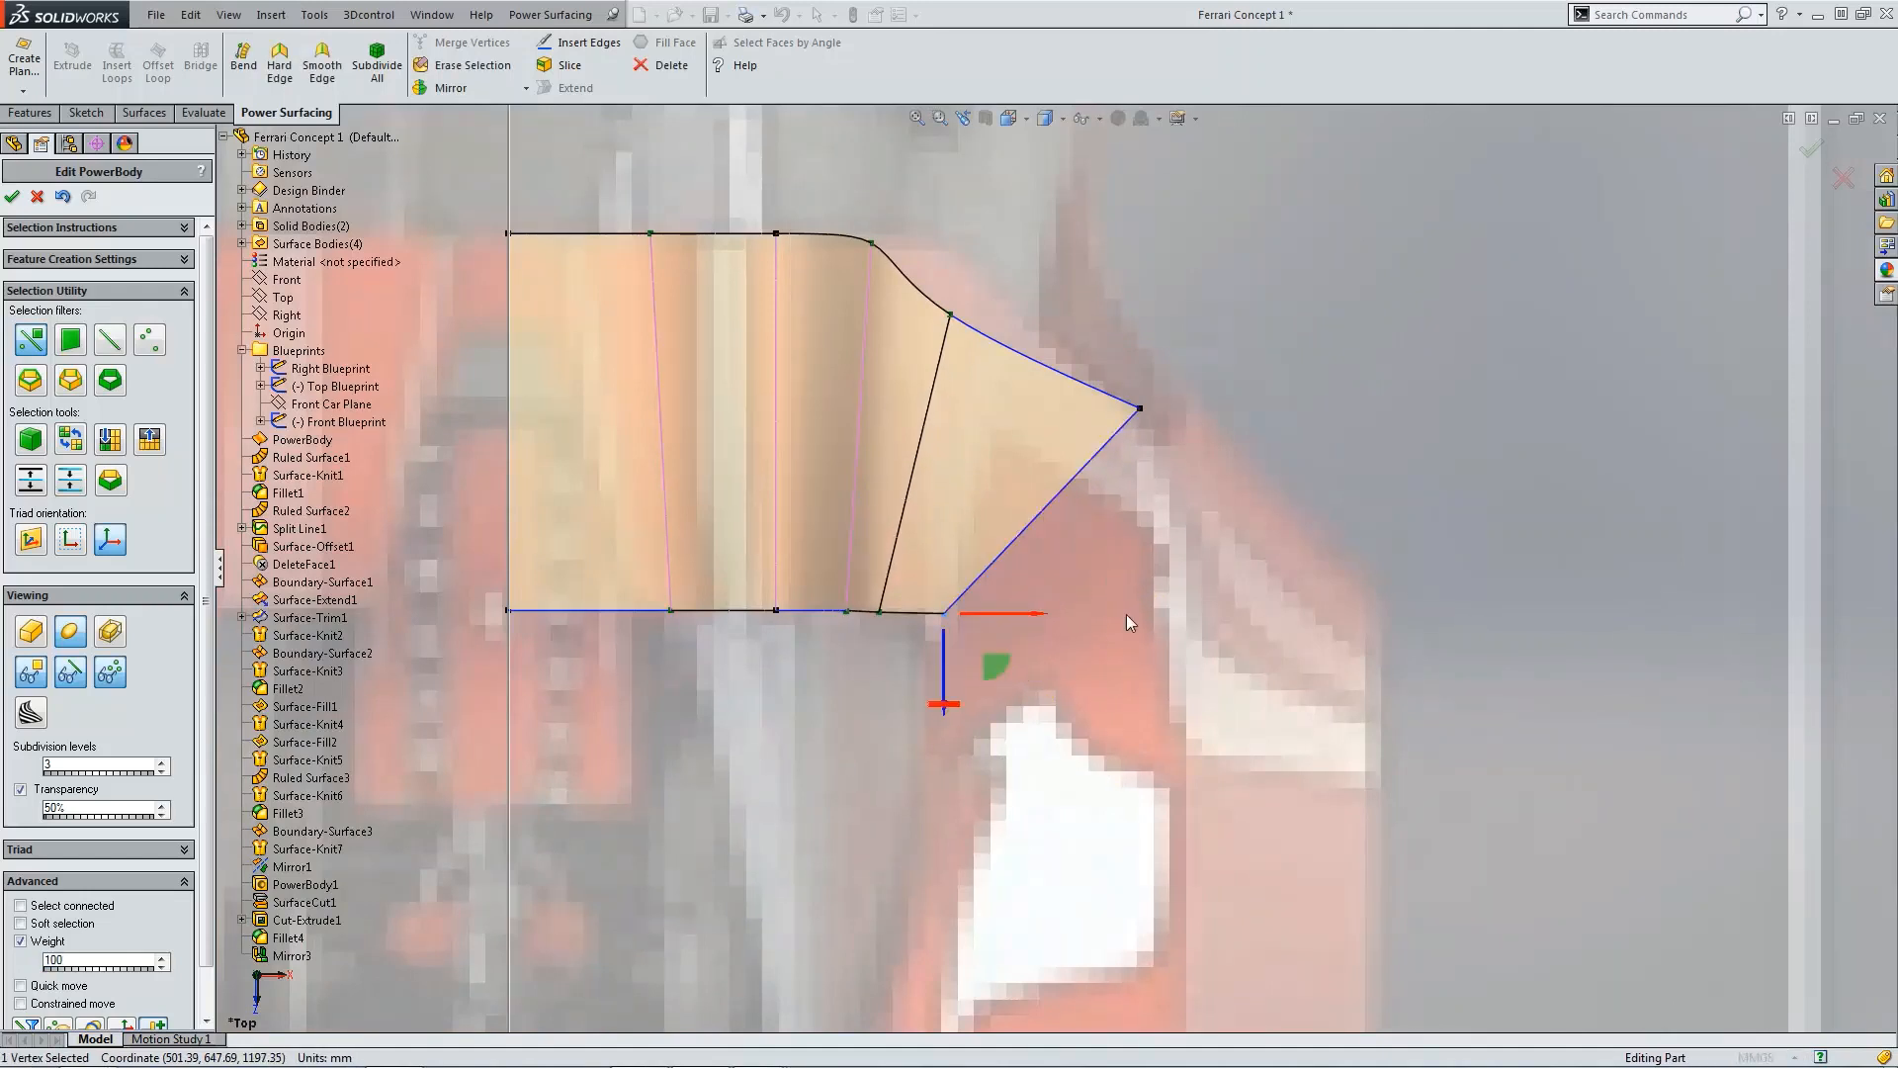
Step: Pull the outer tip vertex inward and slide the lower corner vertex outward, squaring the extension's outer end
left_click(1142, 416)
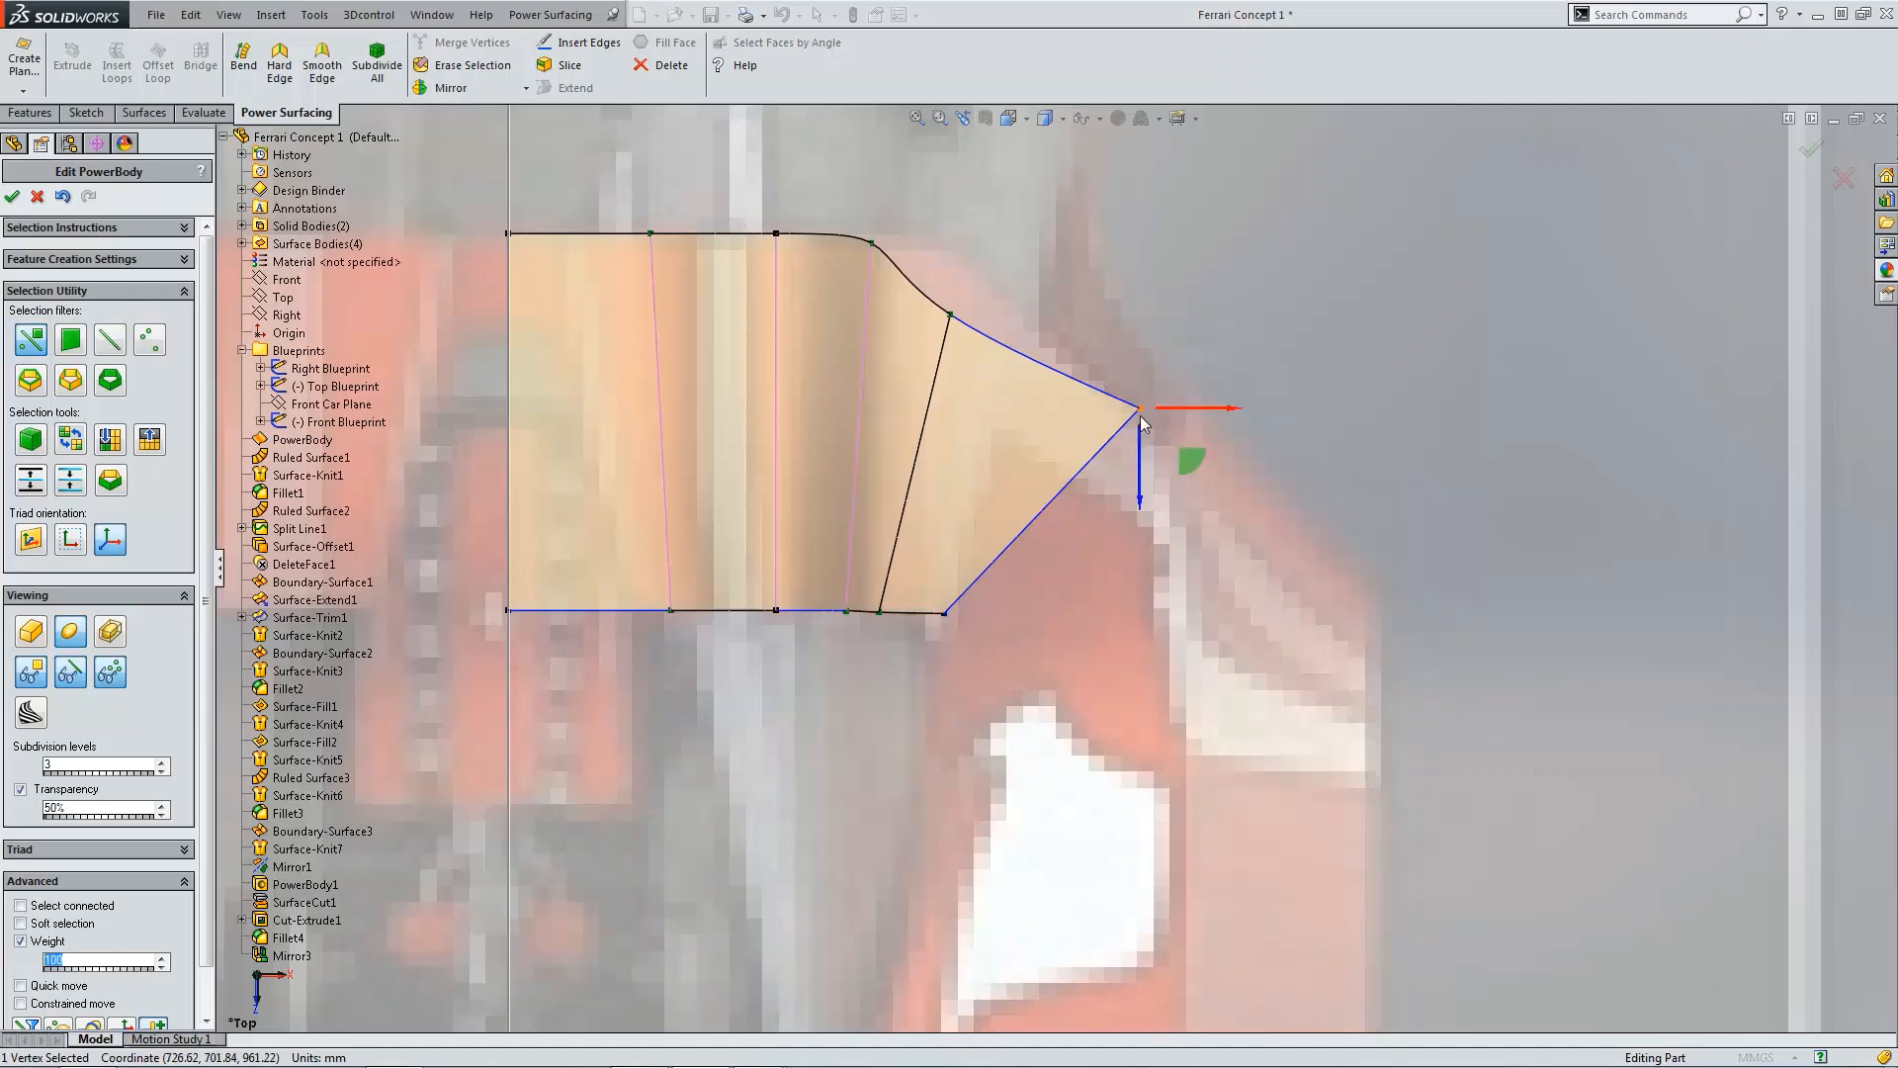
left_click_drag(1178, 459, 1103, 469)
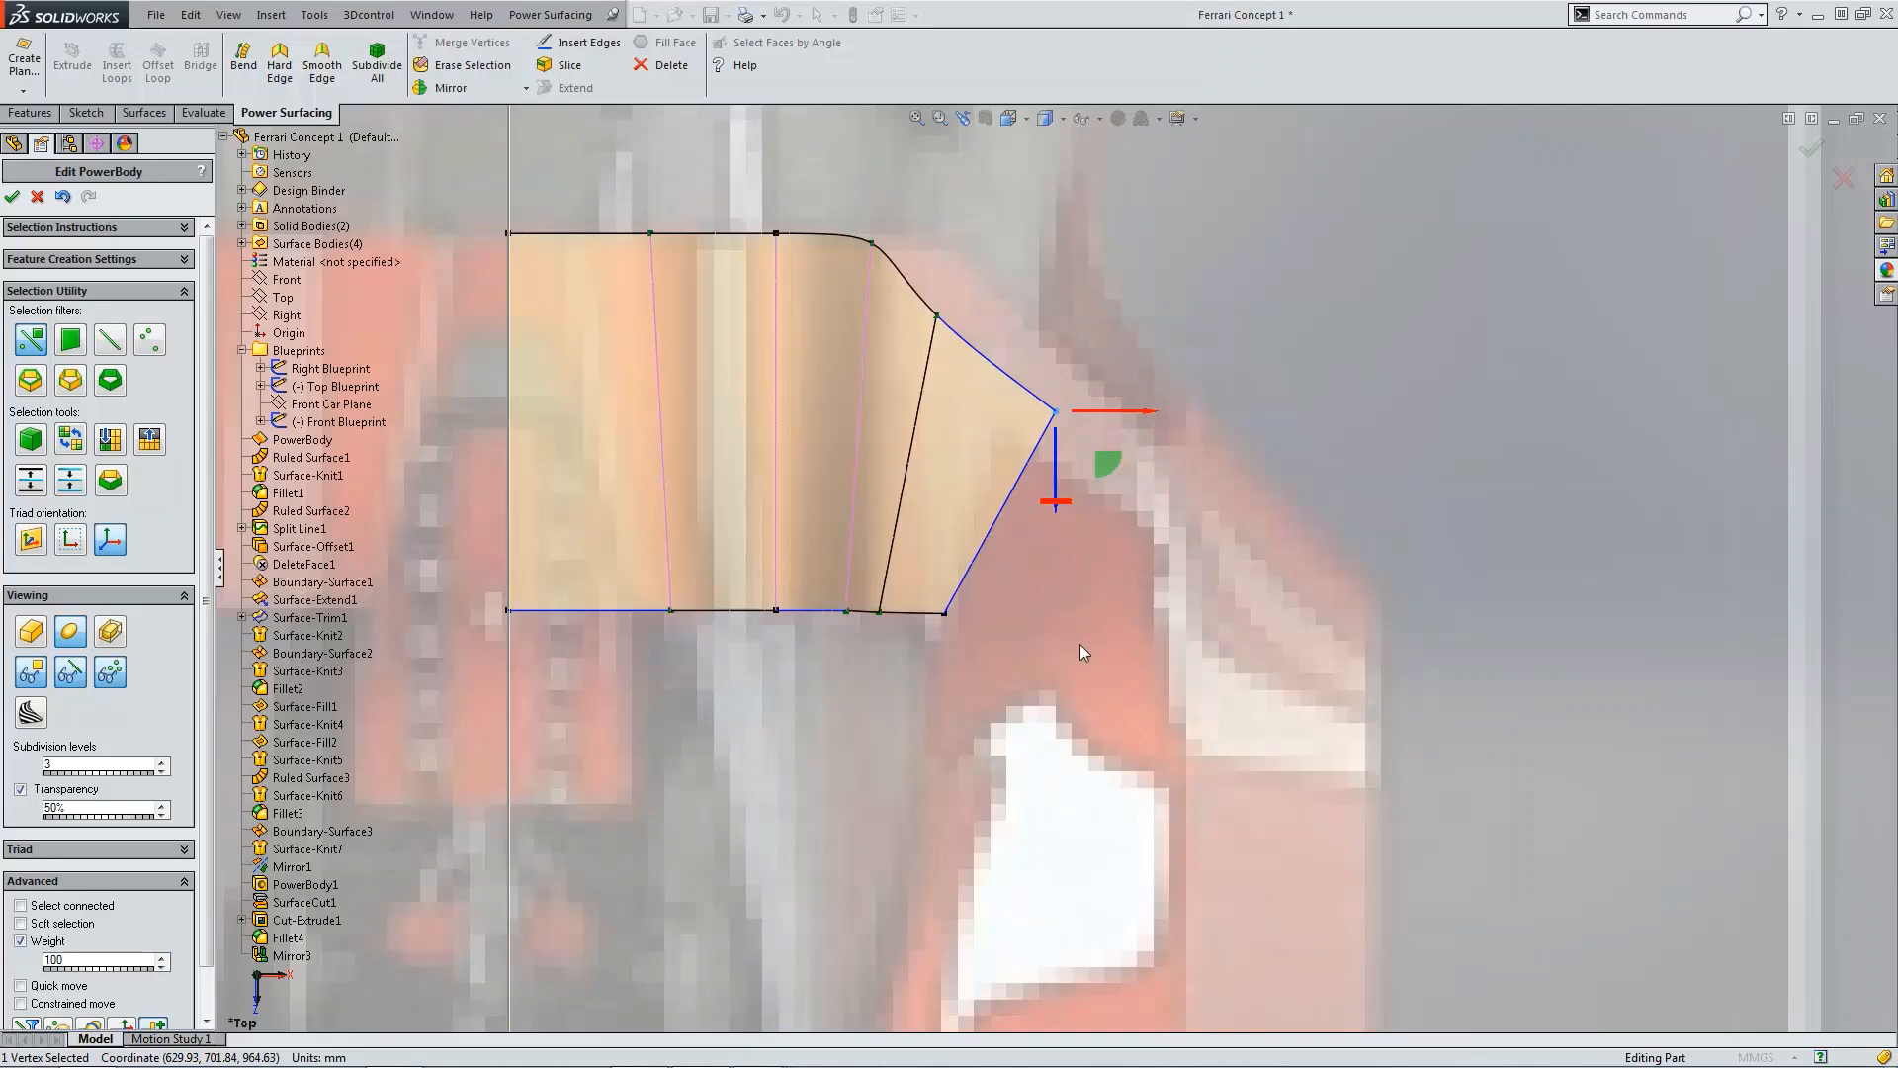
scroll(1208, 609, "up", 3)
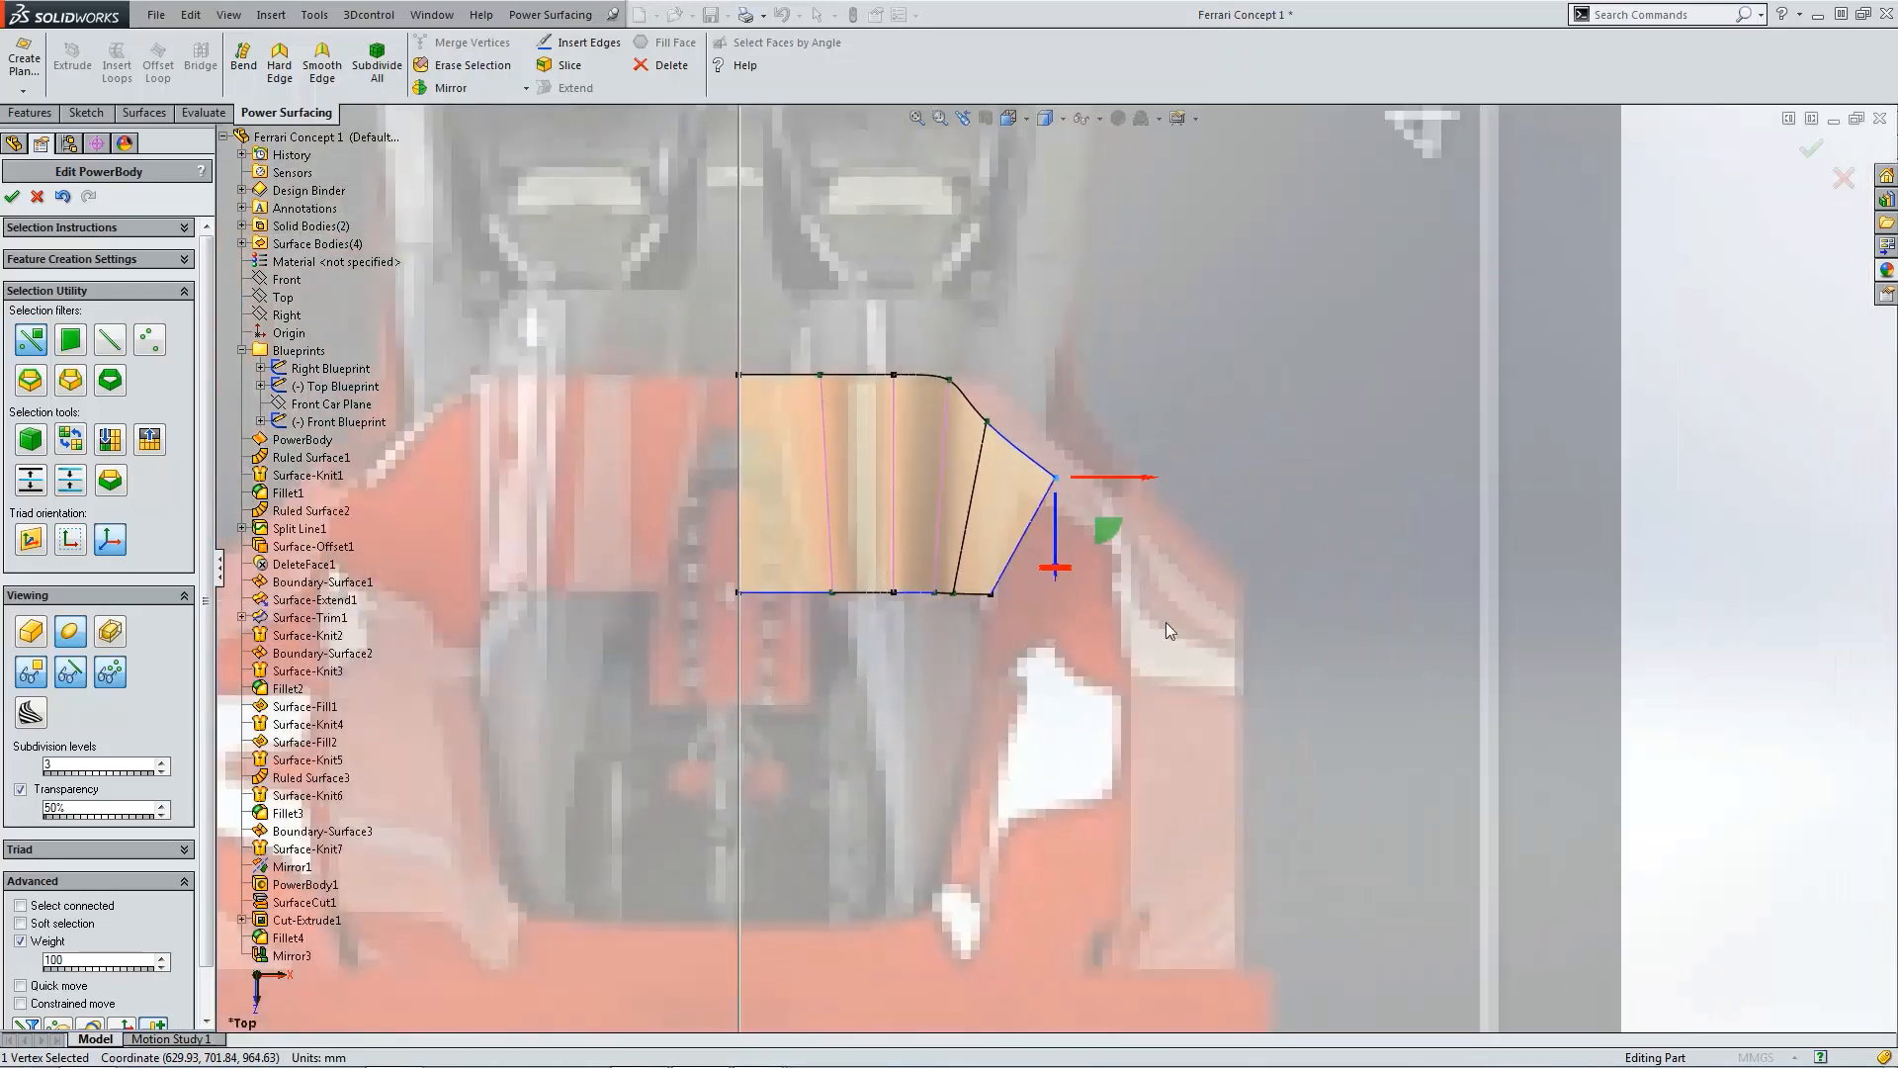
left_click(993, 595)
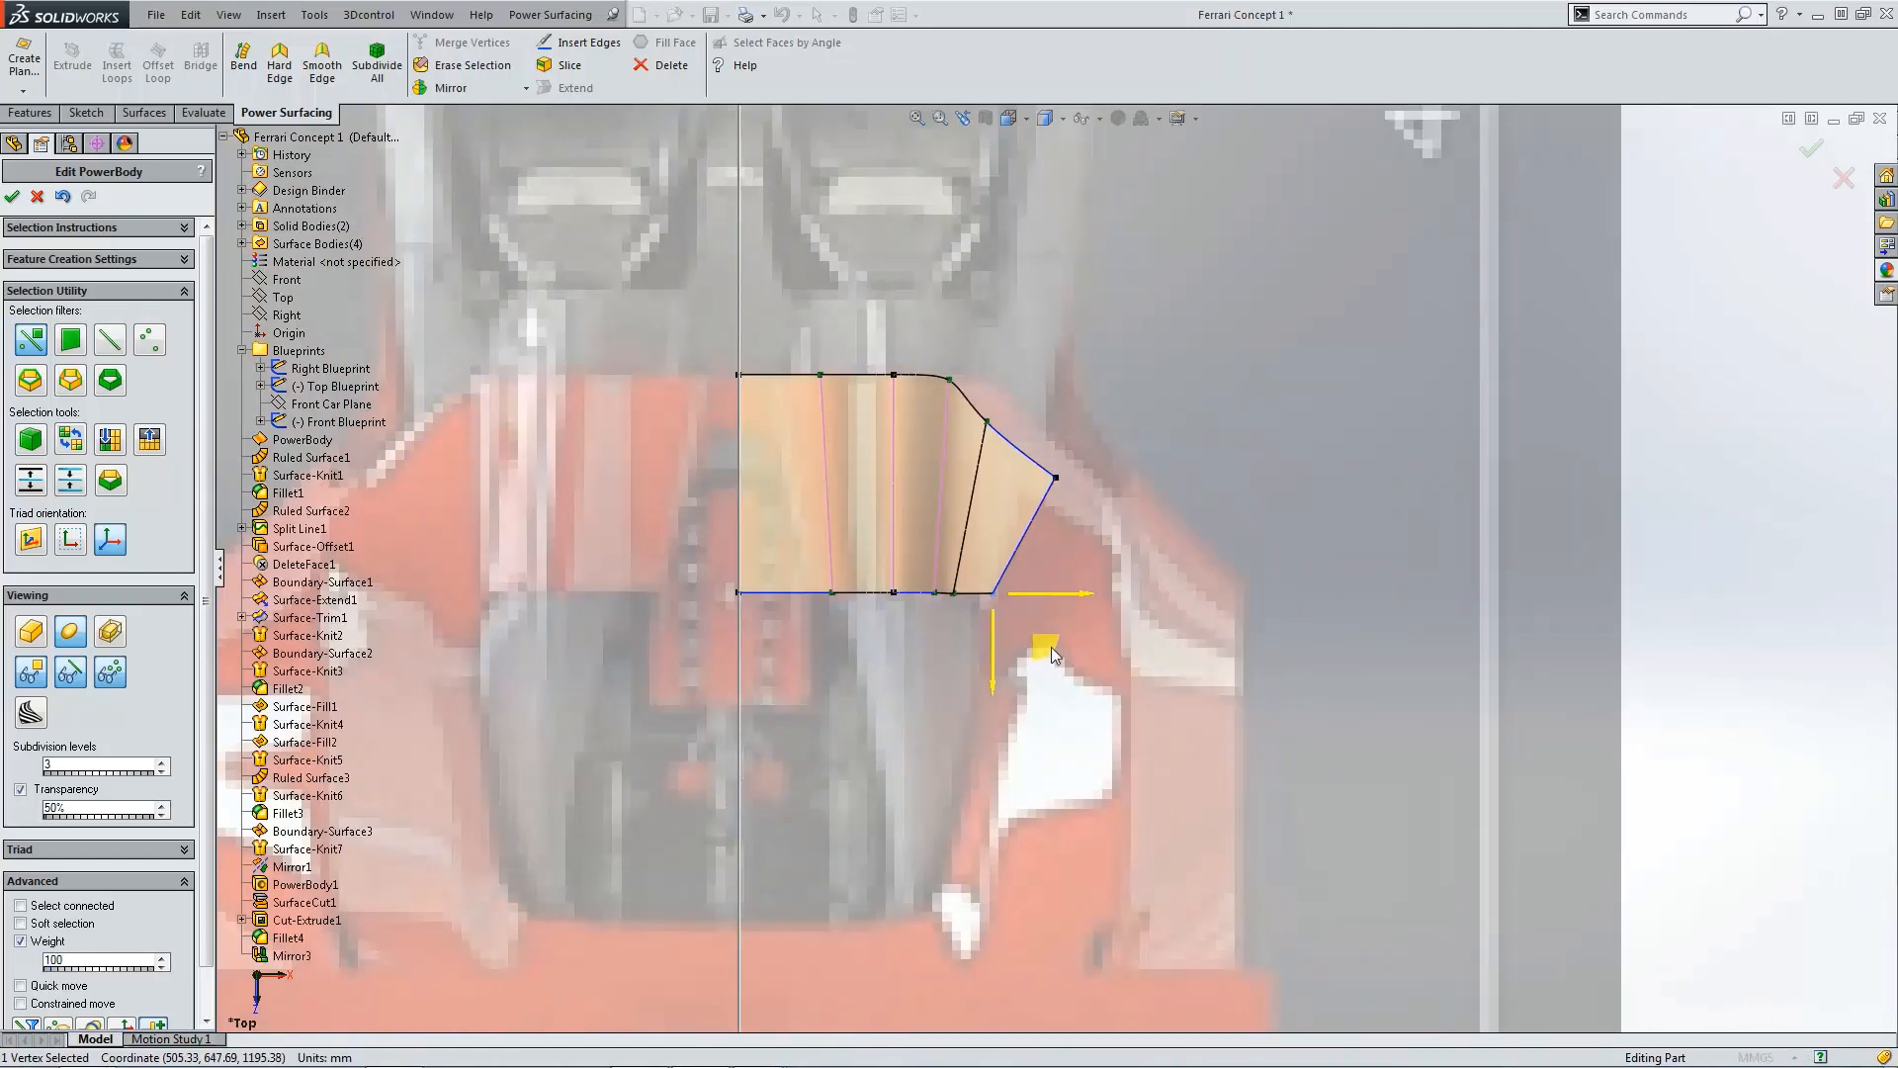
left_click_drag(1051, 649, 1131, 653)
Step: Extend the body's lower outer edge by 270.04 mm toward the rear
left_click(1040, 595)
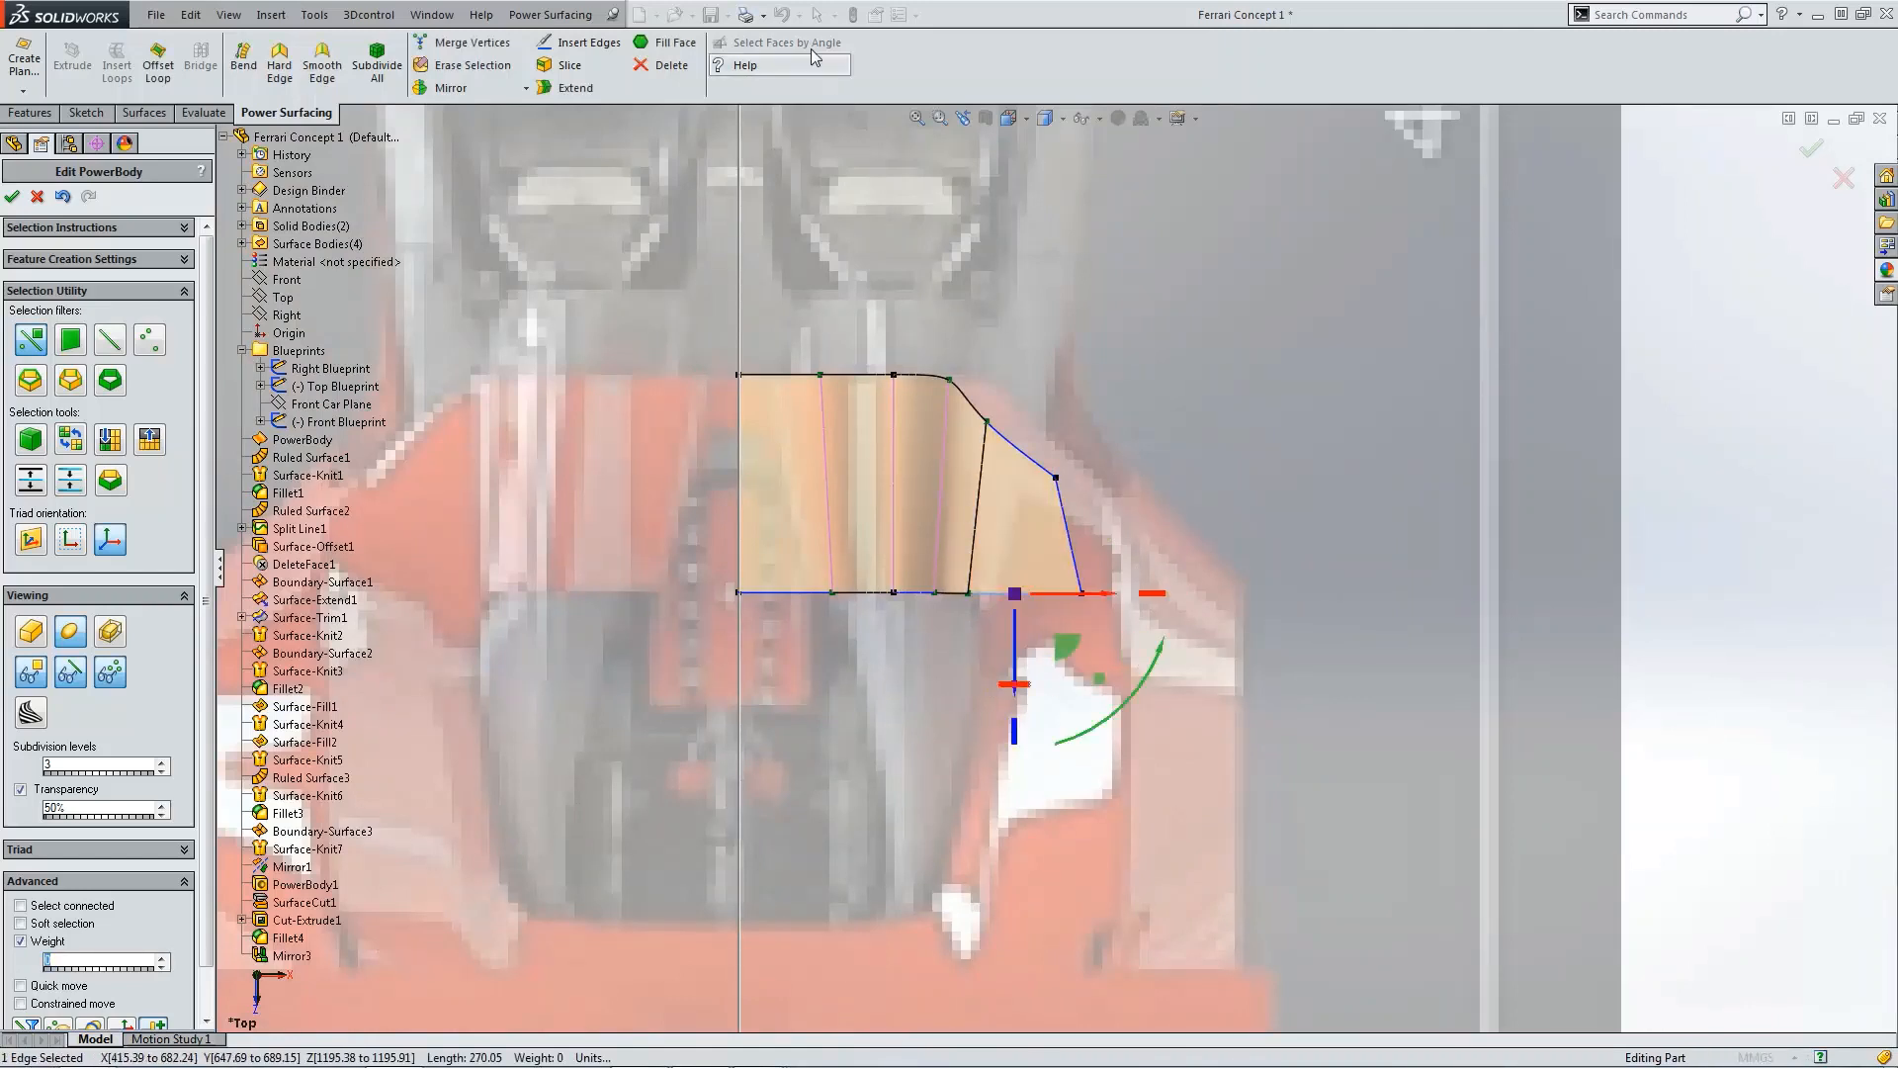
left_click(566, 90)
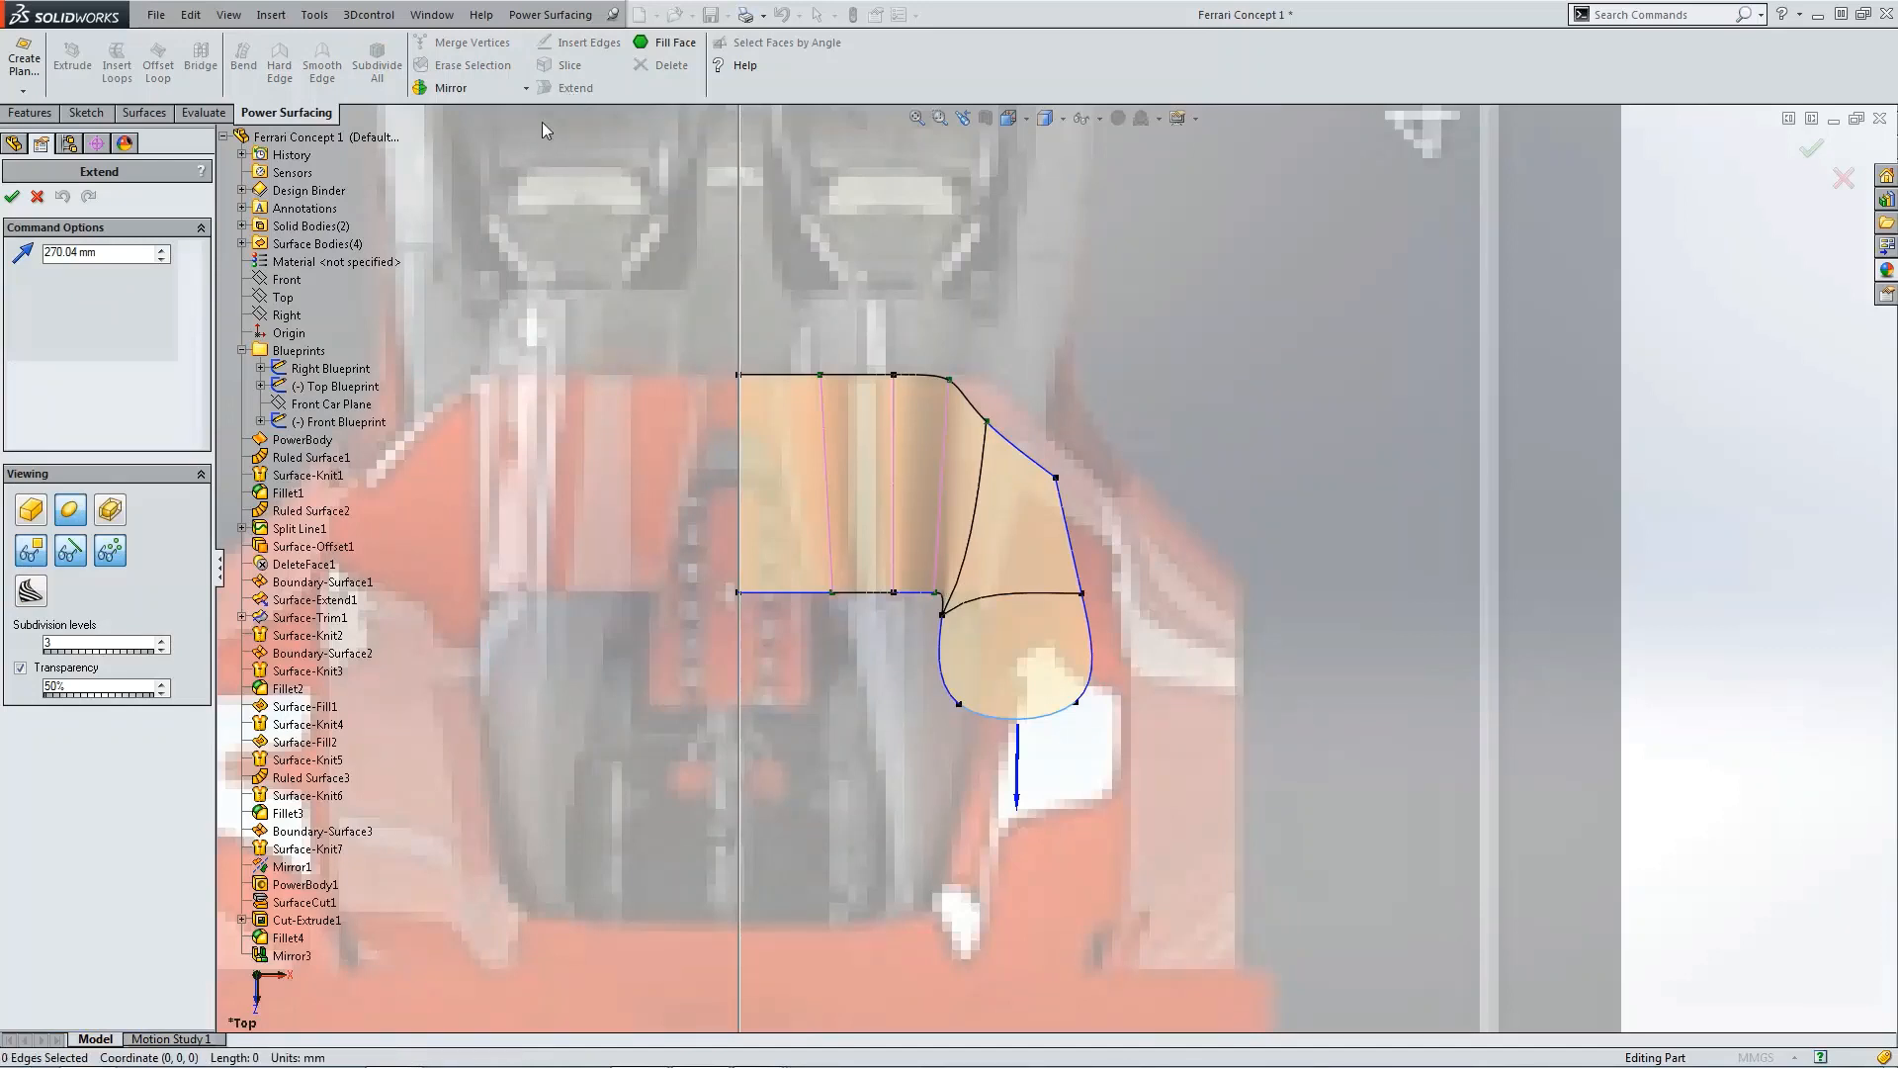
left_click(12, 197)
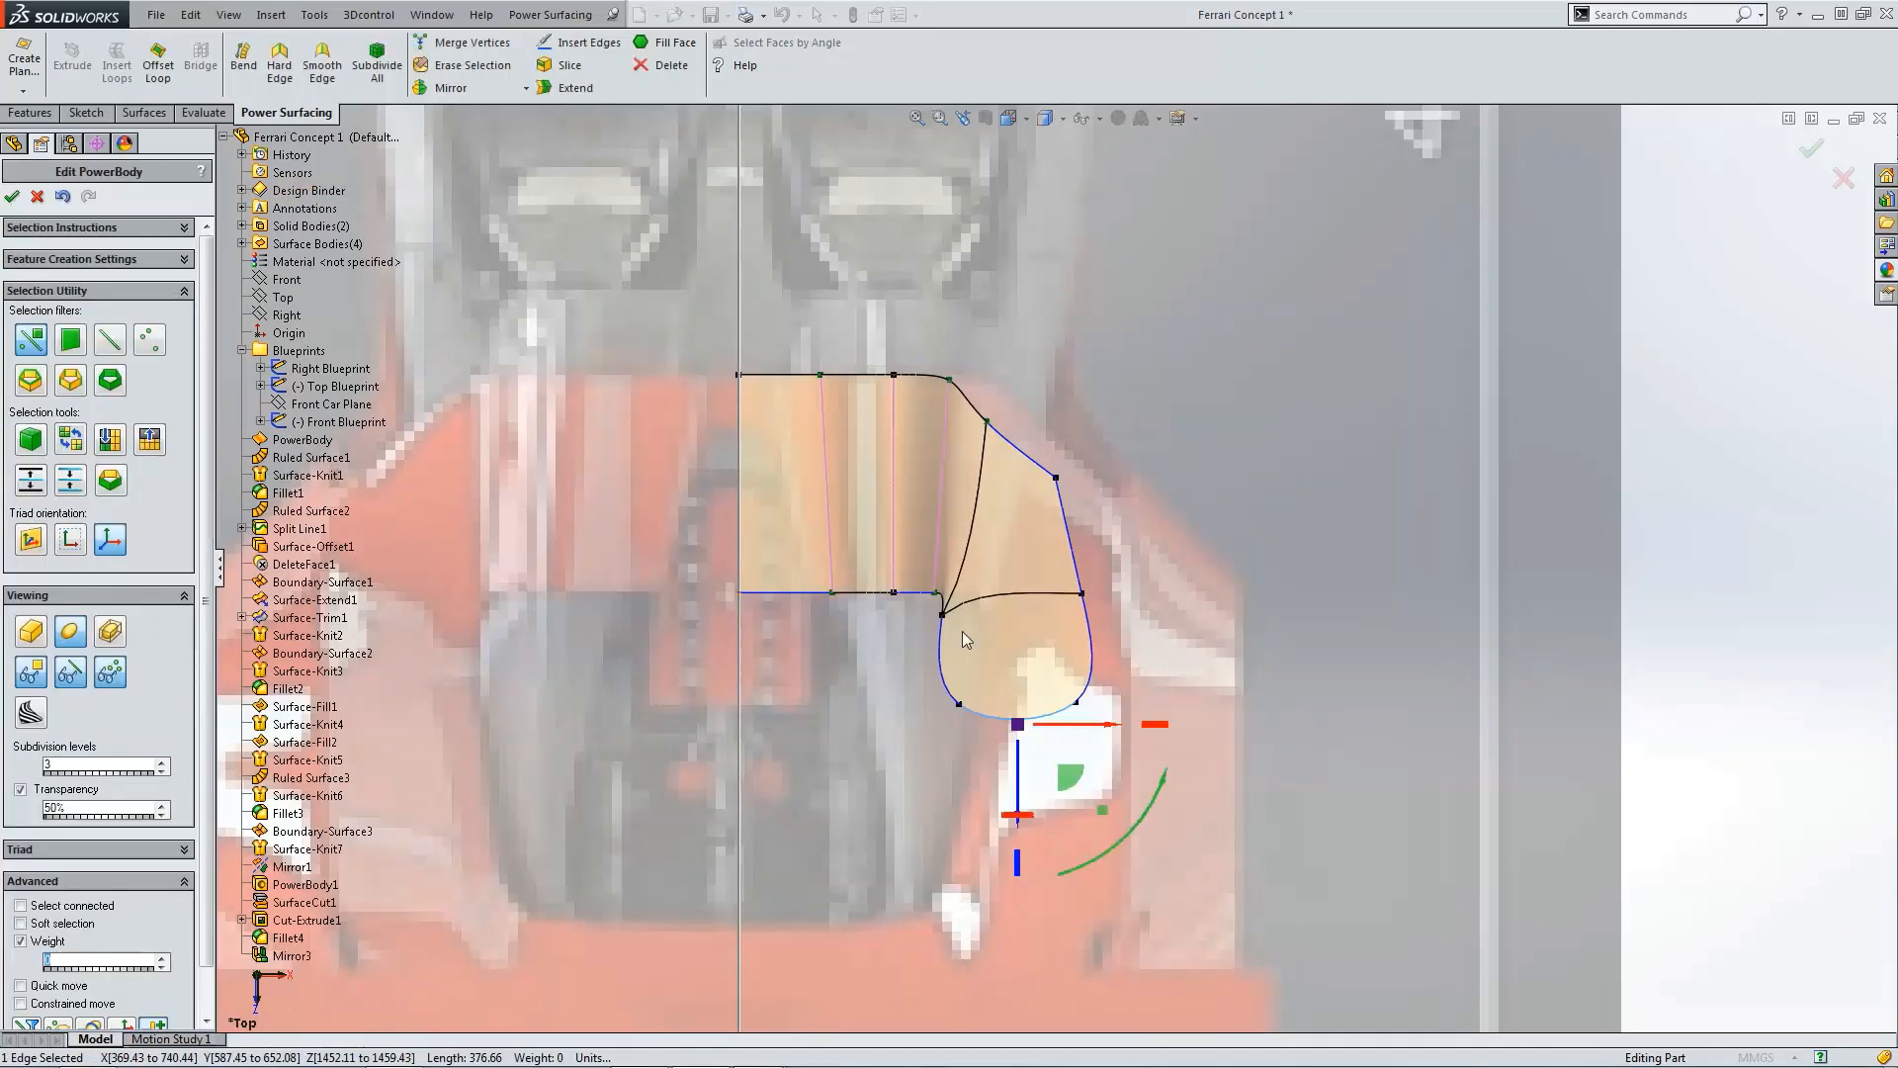
Step: Make the two outer corner vertices of the extended face hard
left_click(959, 704)
left_click(1078, 705, "ctrl")
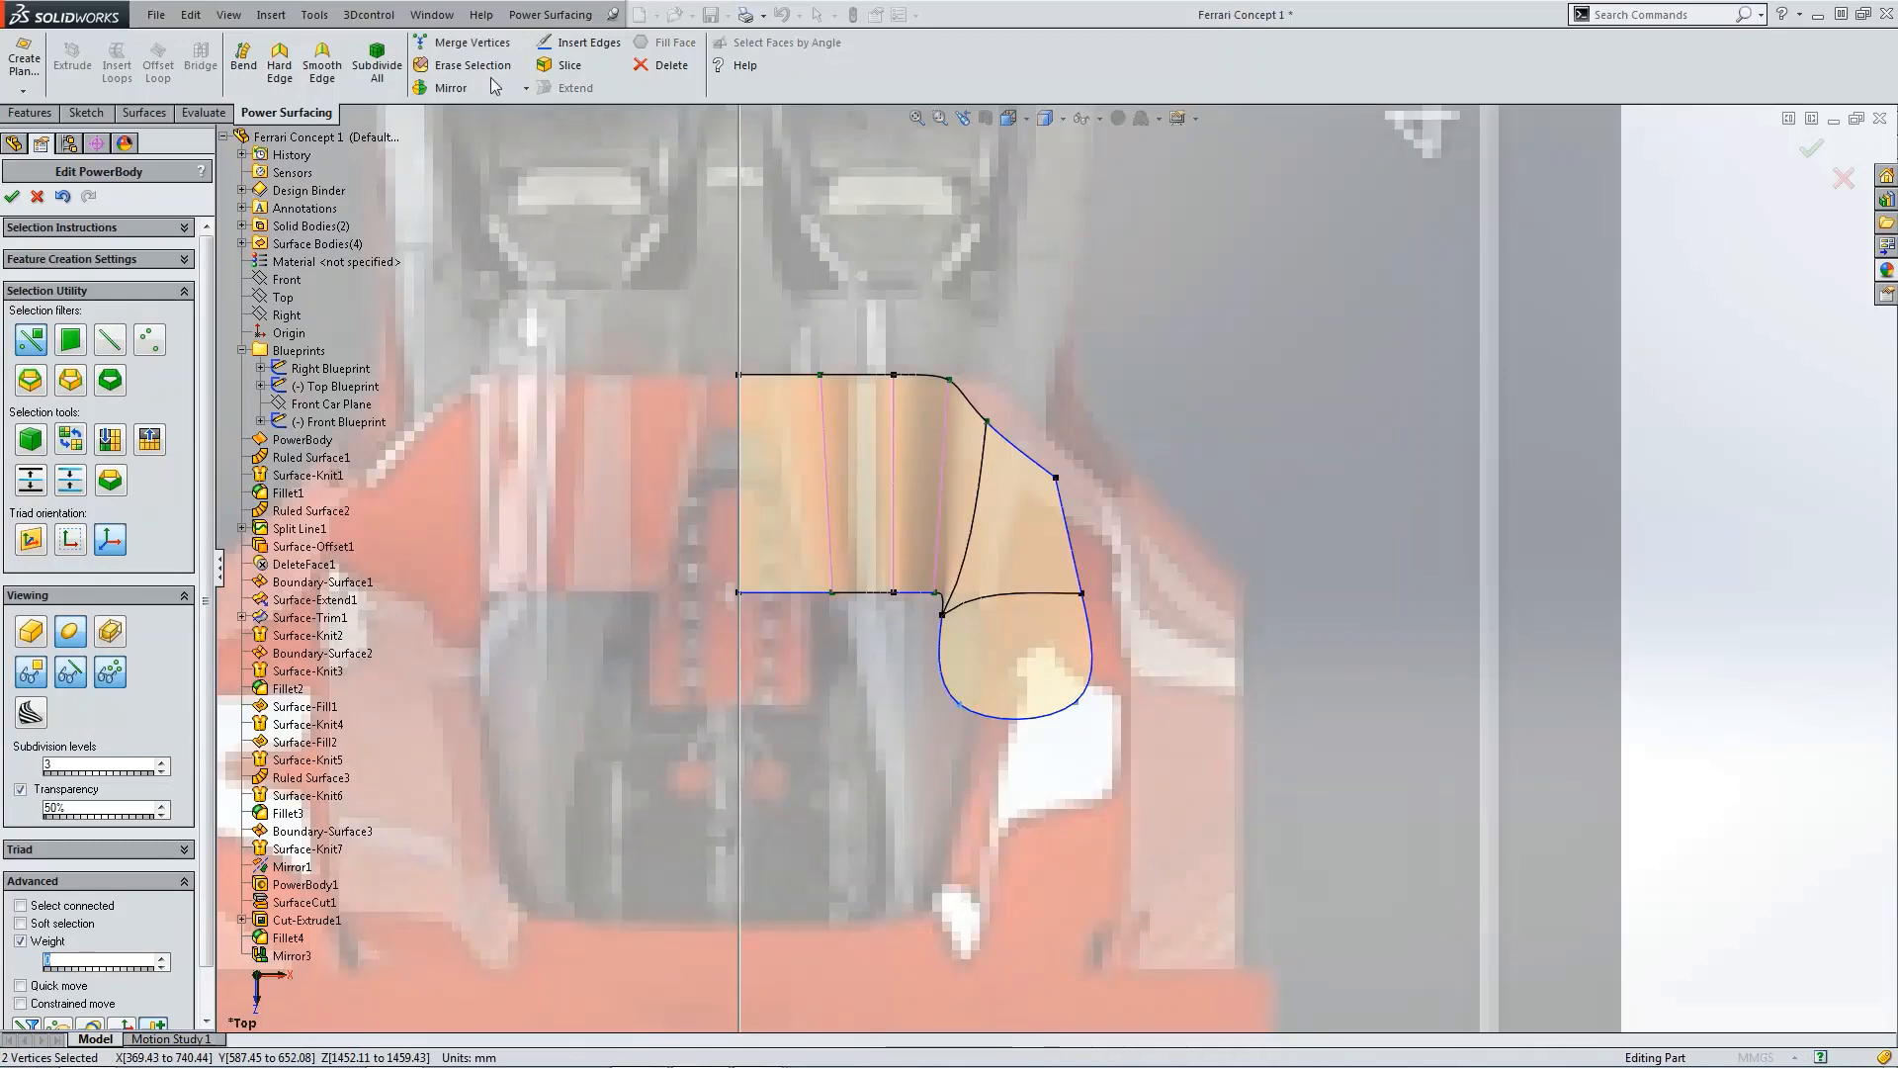
left_click(281, 64)
left_click(1129, 467)
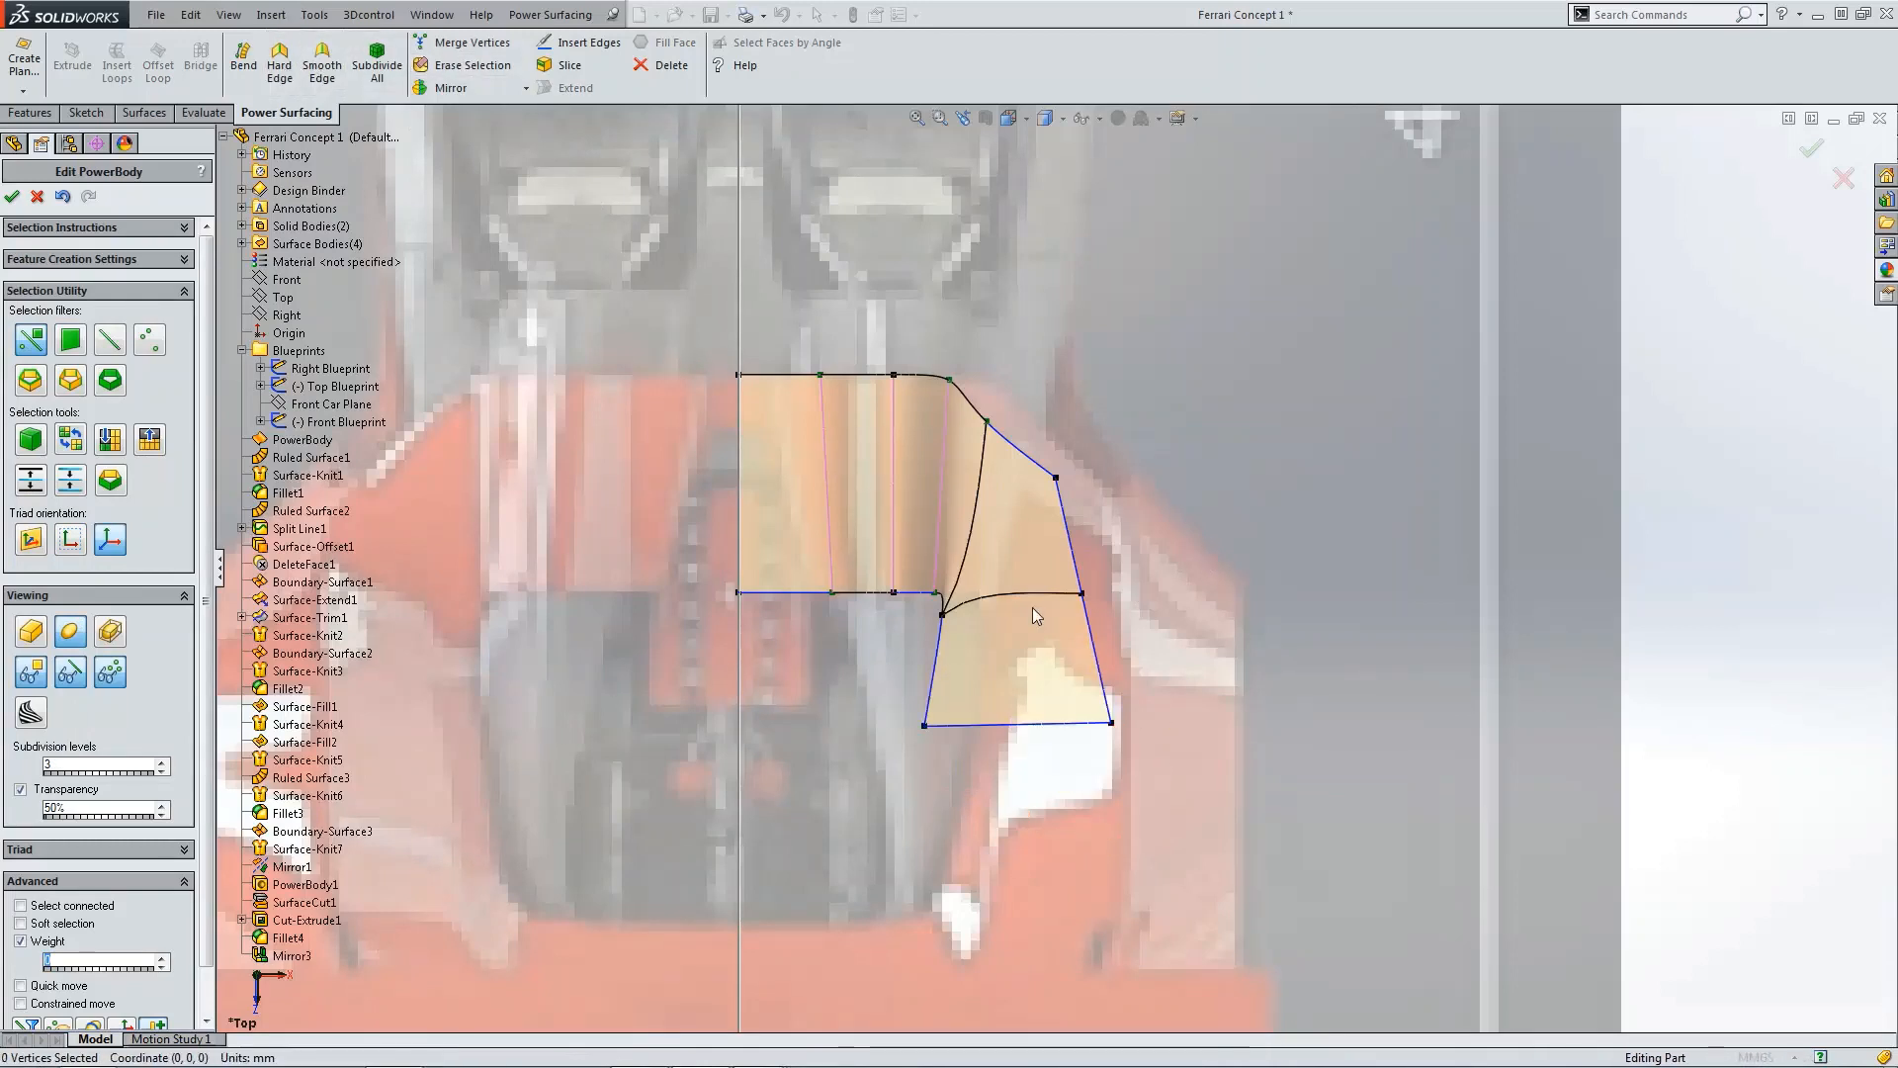
Step: Set the weight of the vertex at the outer junction of the extended face to 0
left_click(942, 615)
left_click(1083, 596, "ctrl")
left_click(1082, 596)
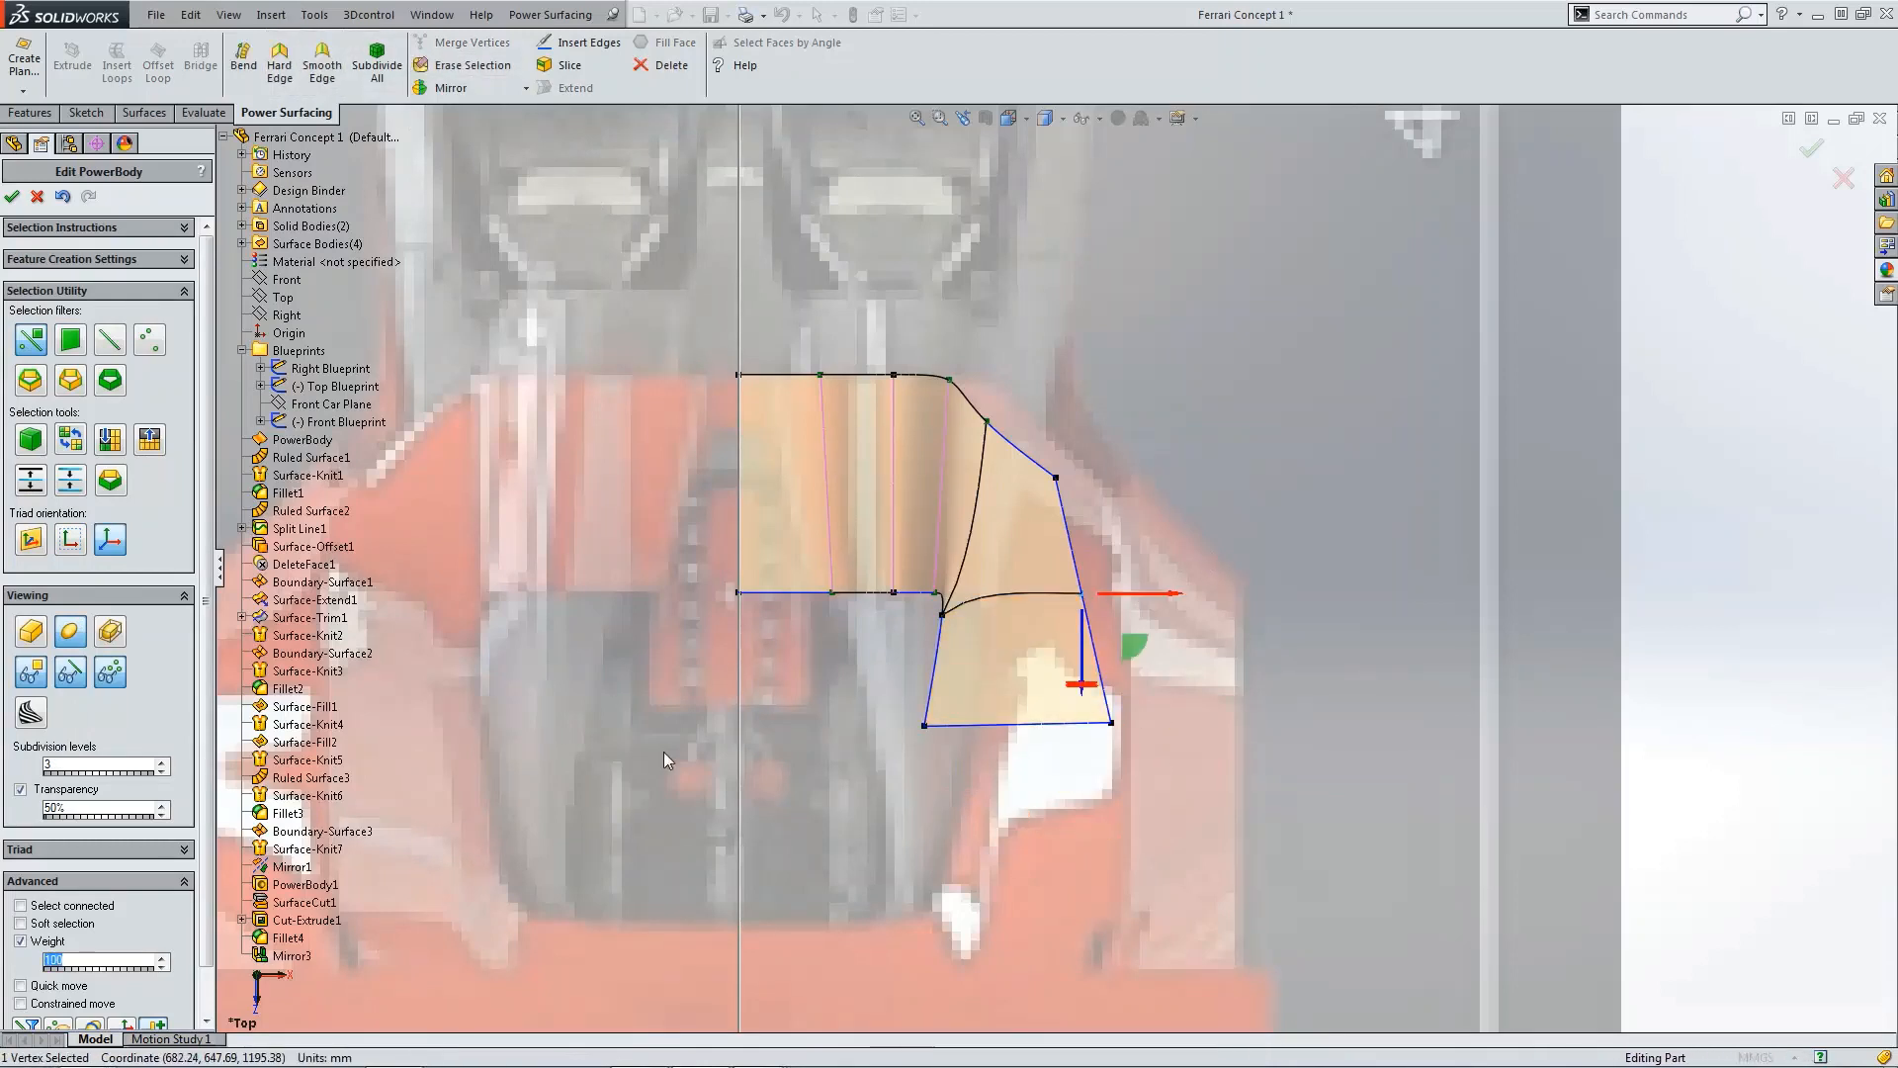
type("0")
Step: Slide the two vertices on the body's outer edge outward toward the fender
left_click(1057, 481)
left_click_drag(1111, 530, 1142, 532)
left_click(1091, 598)
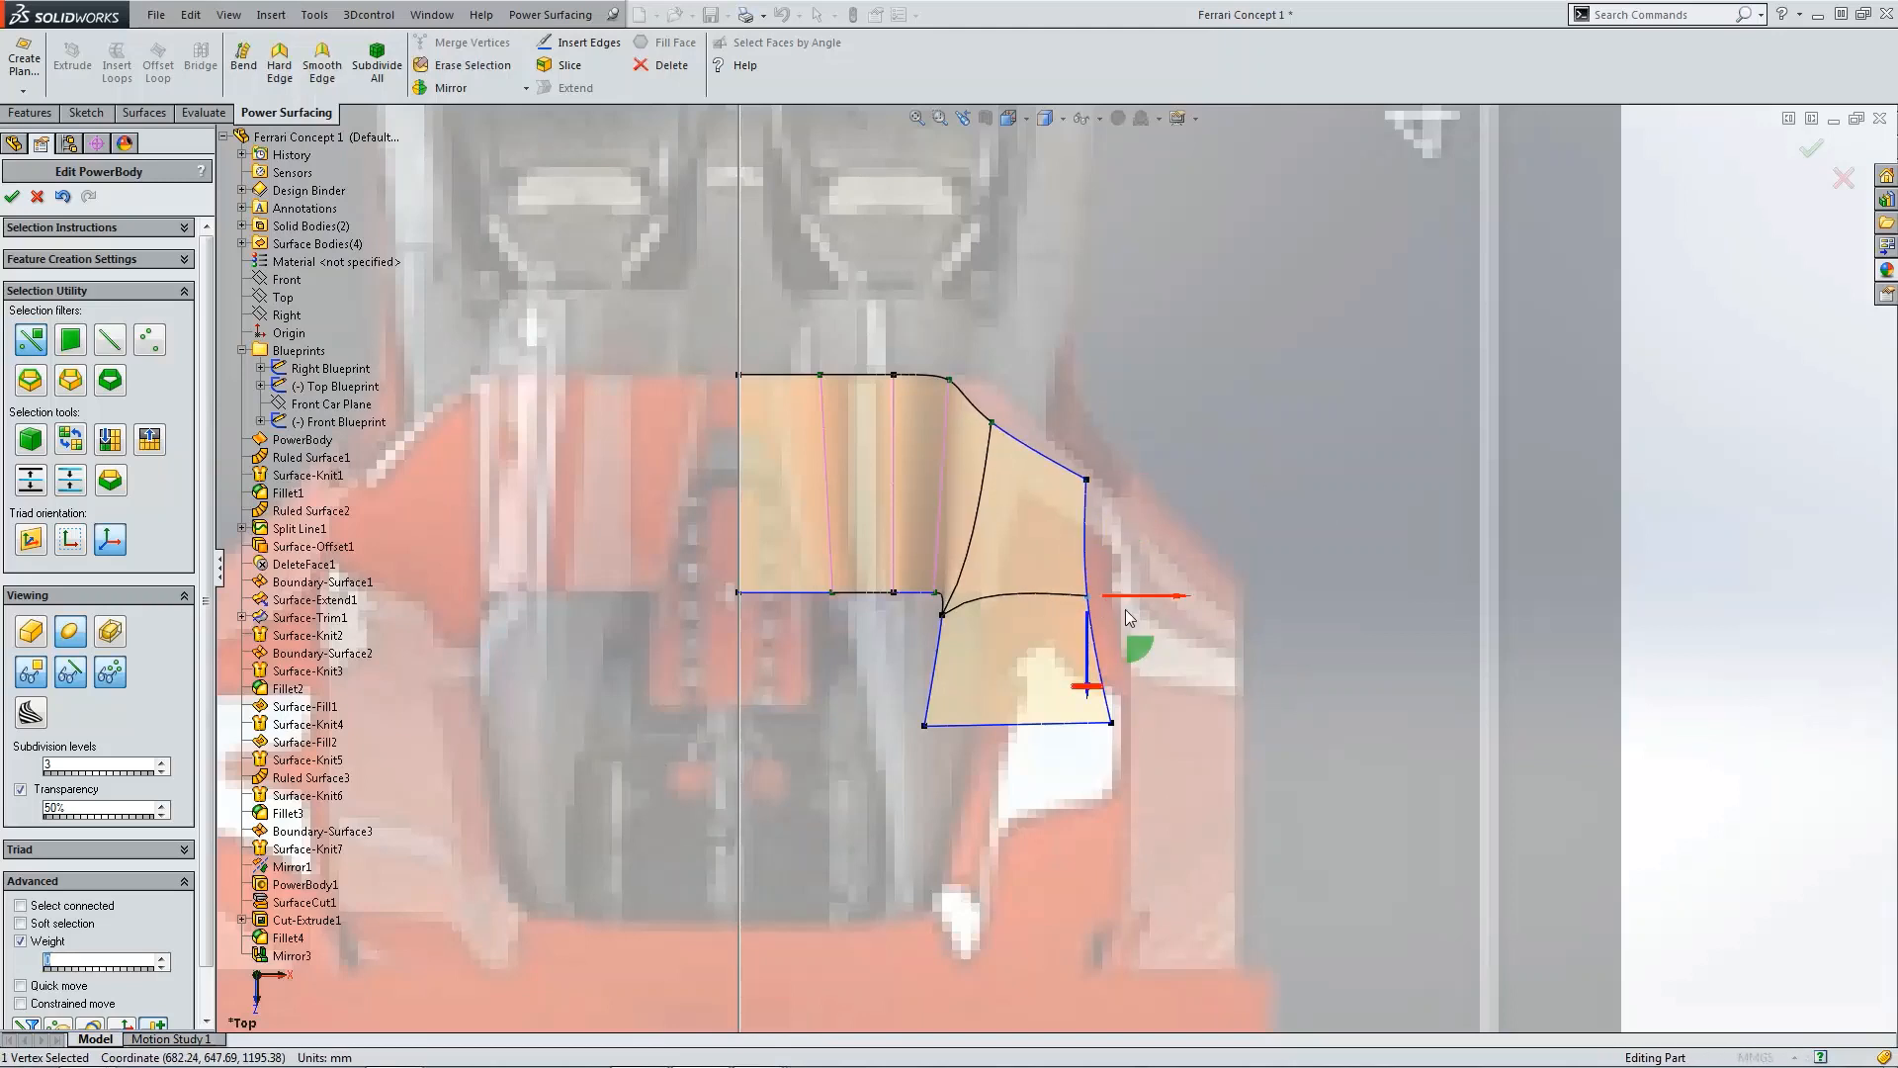
left_click_drag(1140, 648, 1177, 634)
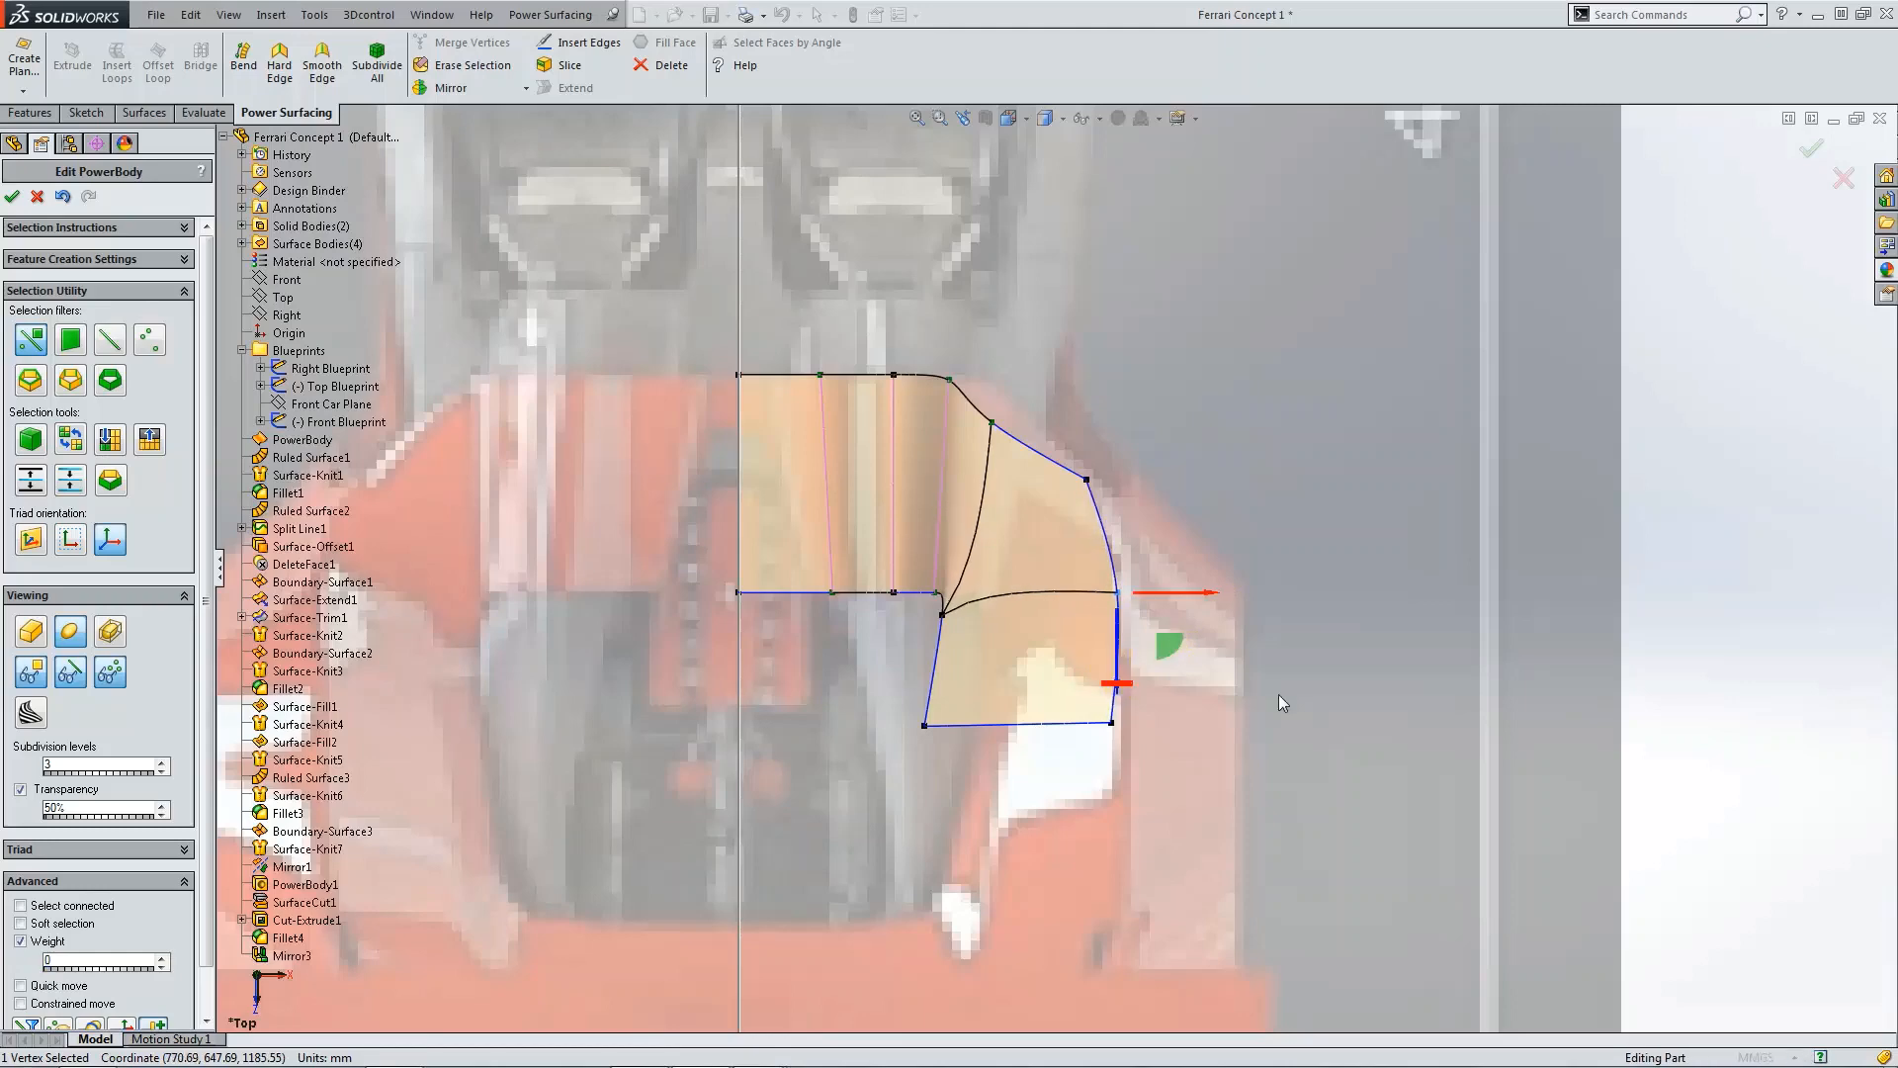
Step: Slide the extended face's inner corner vertex and lower inner vertex outward in the top view
scroll(1064, 601, "up", 3)
scroll(1065, 603, "down", 4)
scroll(1070, 472, "down", 3)
left_click(1084, 402)
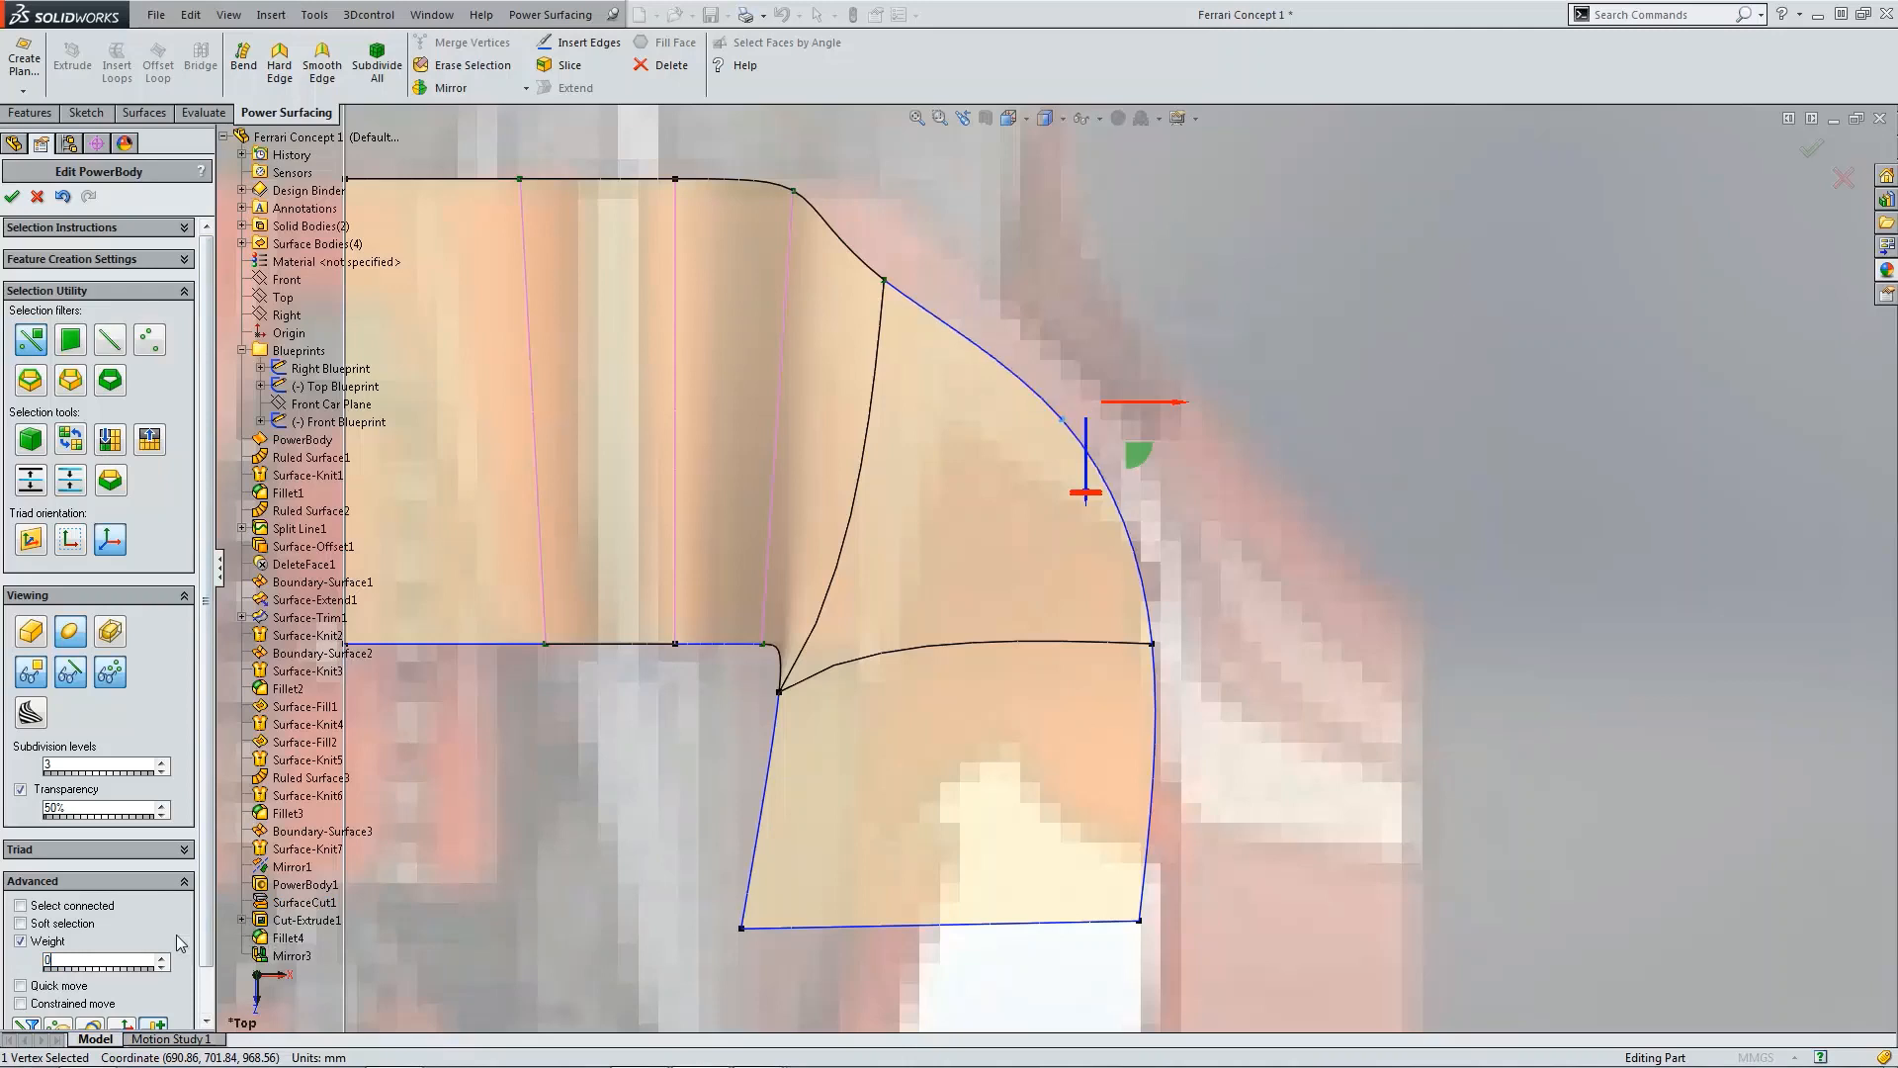
left_click(885, 284)
scroll(1147, 473, "up", 3)
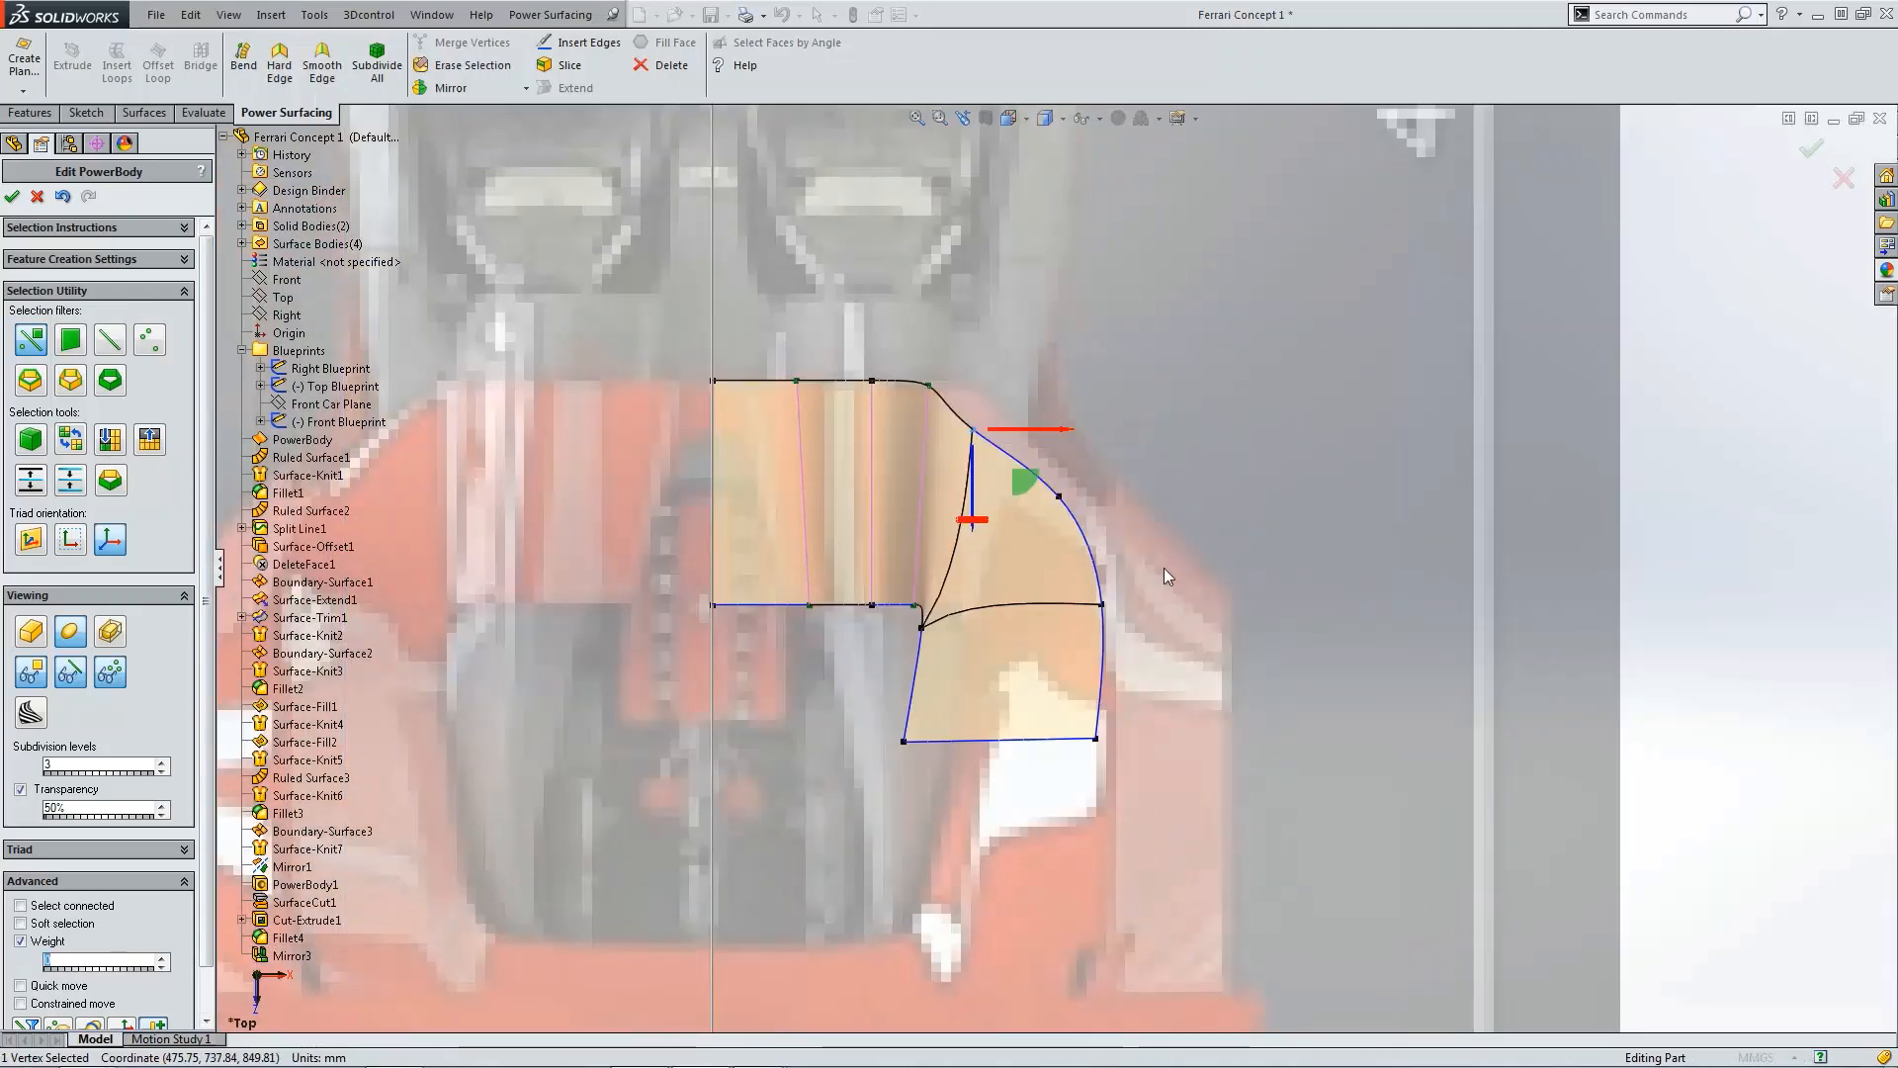
scroll(938, 633, "down", 1)
left_click(923, 623)
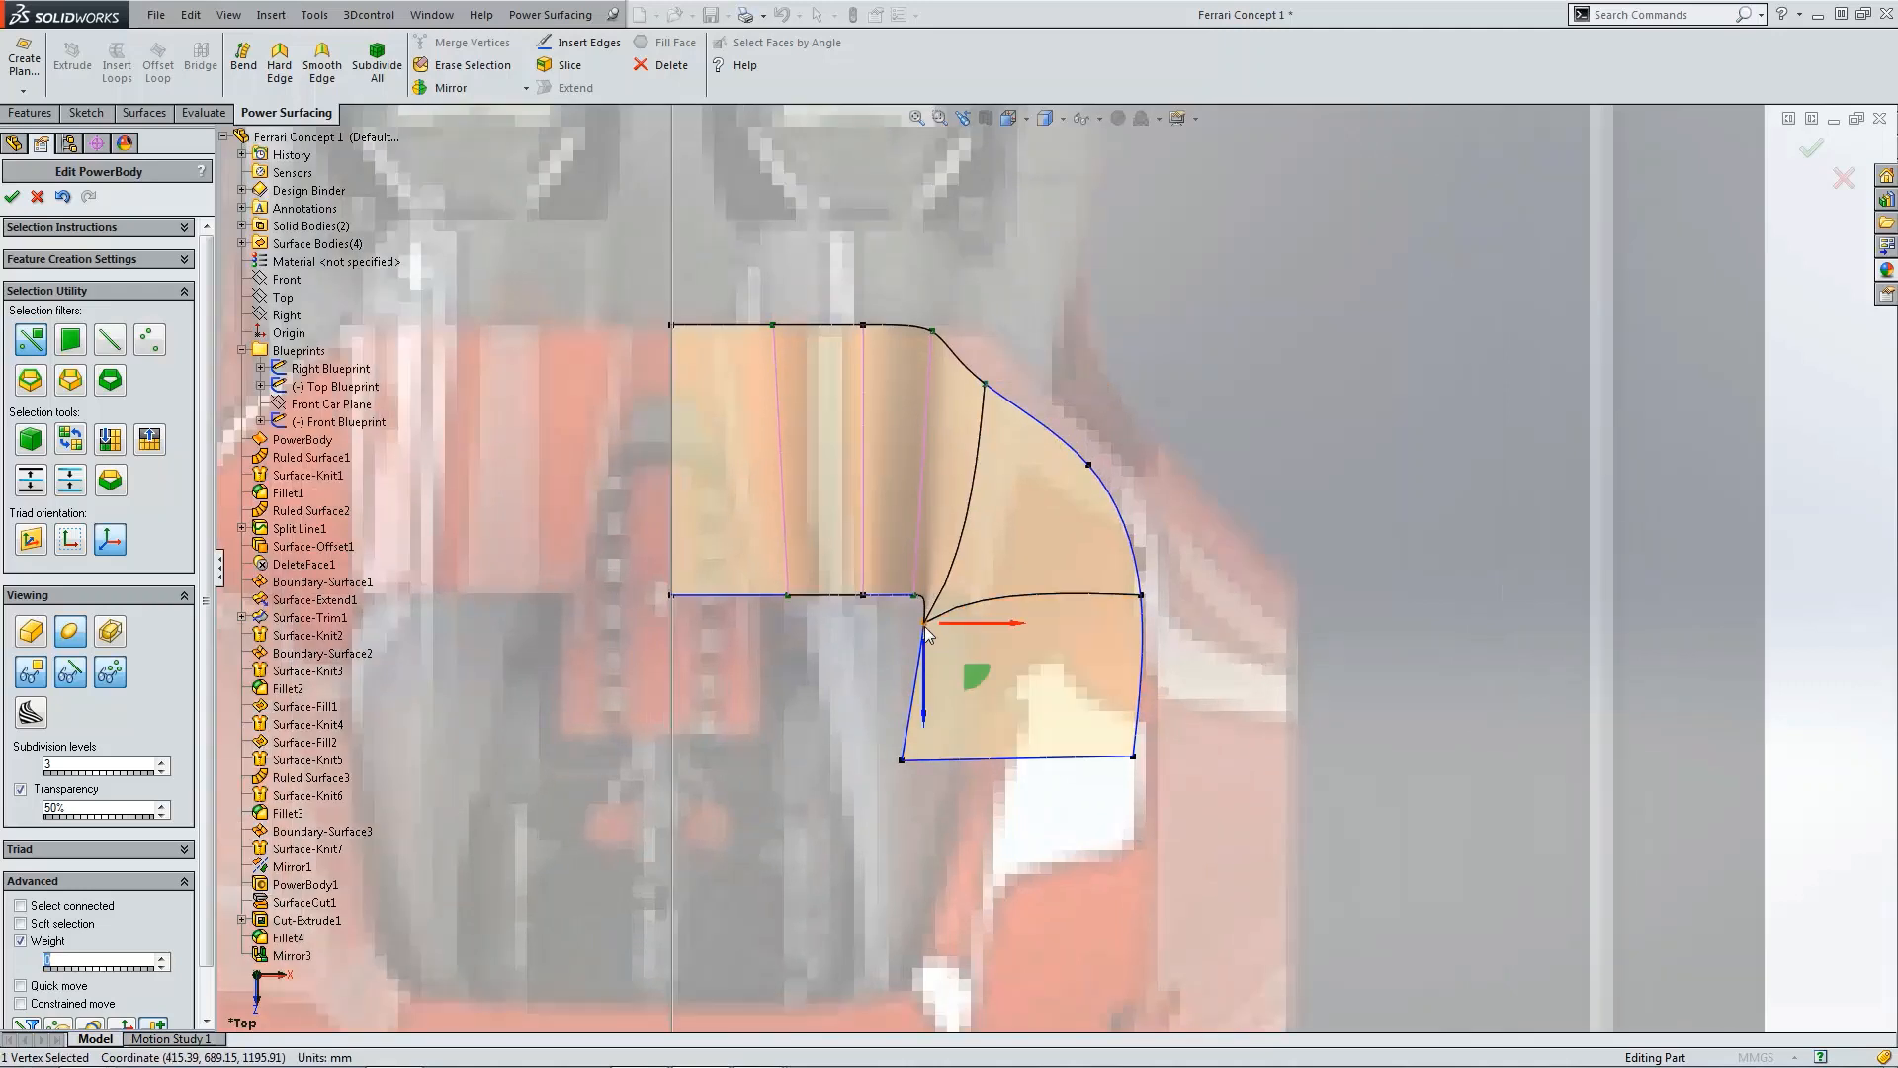
left_click_drag(969, 677, 1013, 665)
left_click(902, 760)
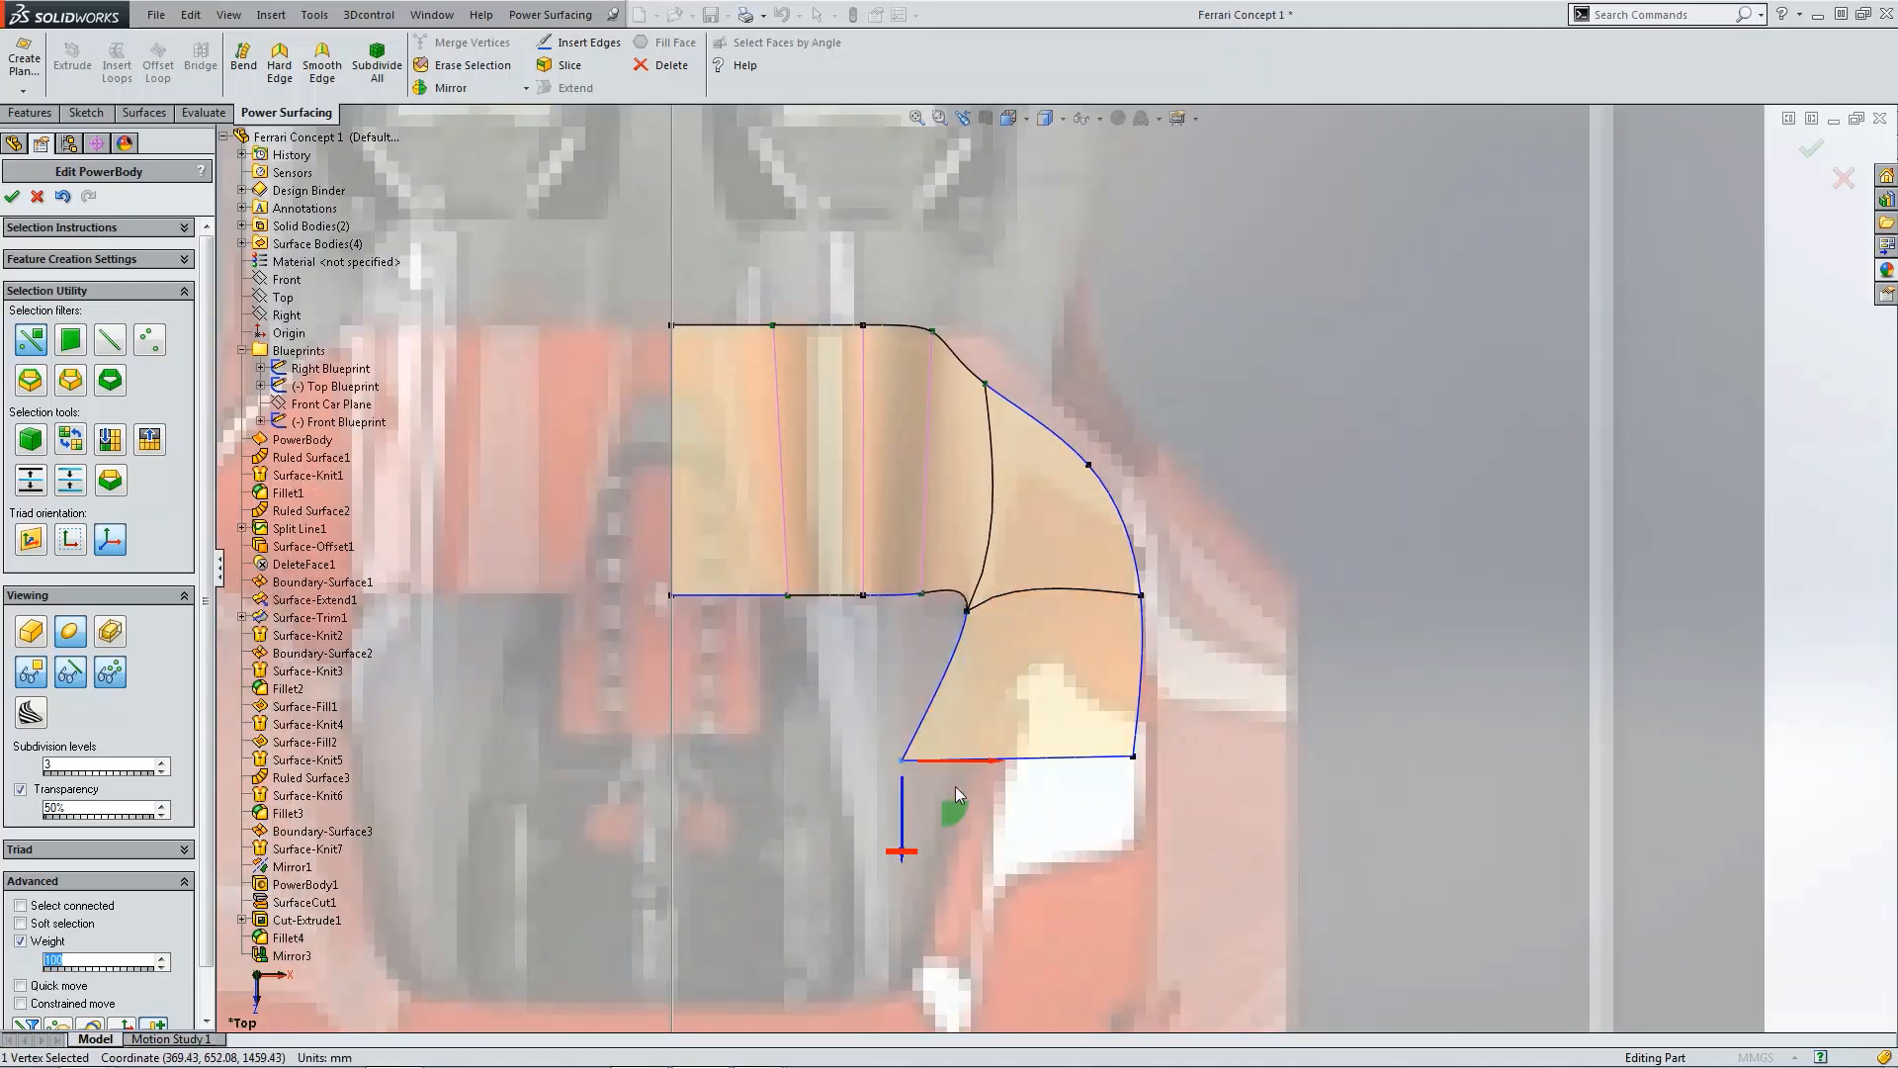
left_click_drag(952, 809, 1011, 782)
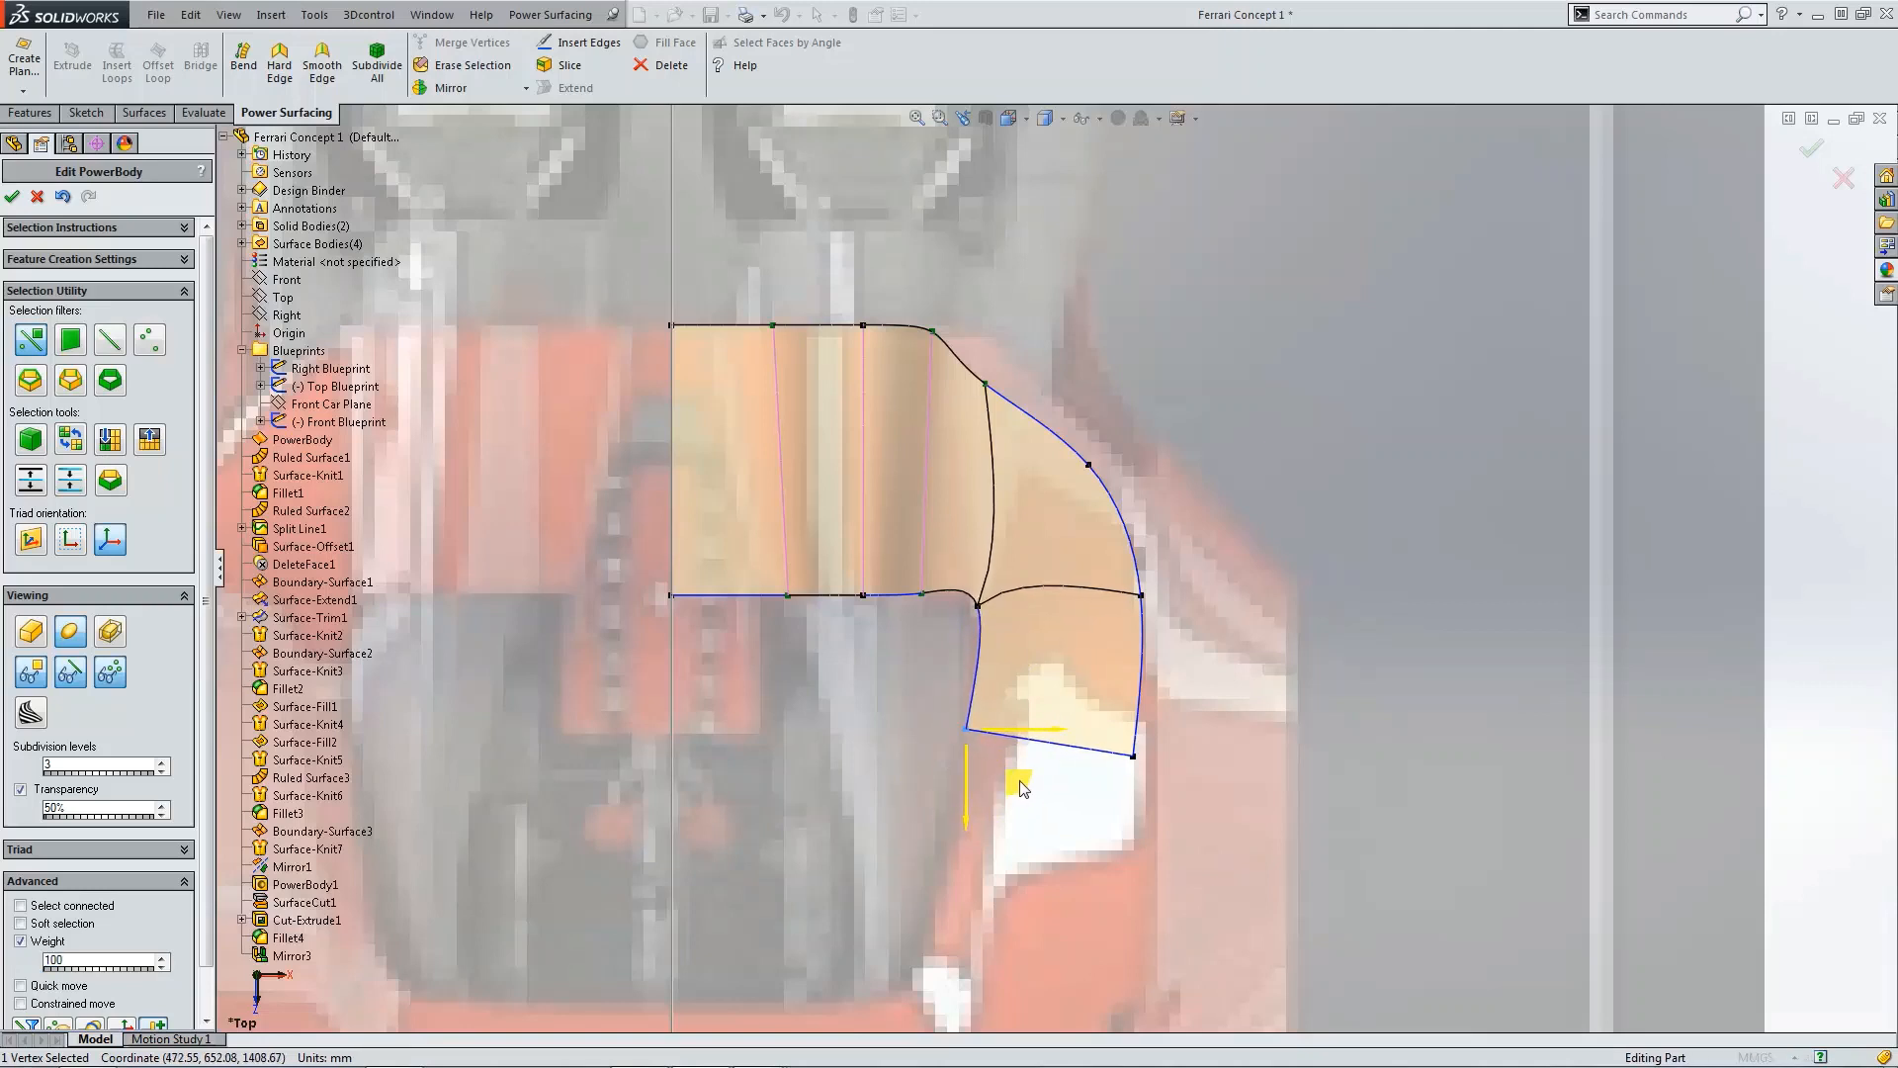
Step: Move the lower outer vertex of the extended face outward to follow the fender outline
left_click(1134, 760)
left_click(1136, 759)
left_click_drag(1187, 810, 1206, 788)
left_click(1137, 443)
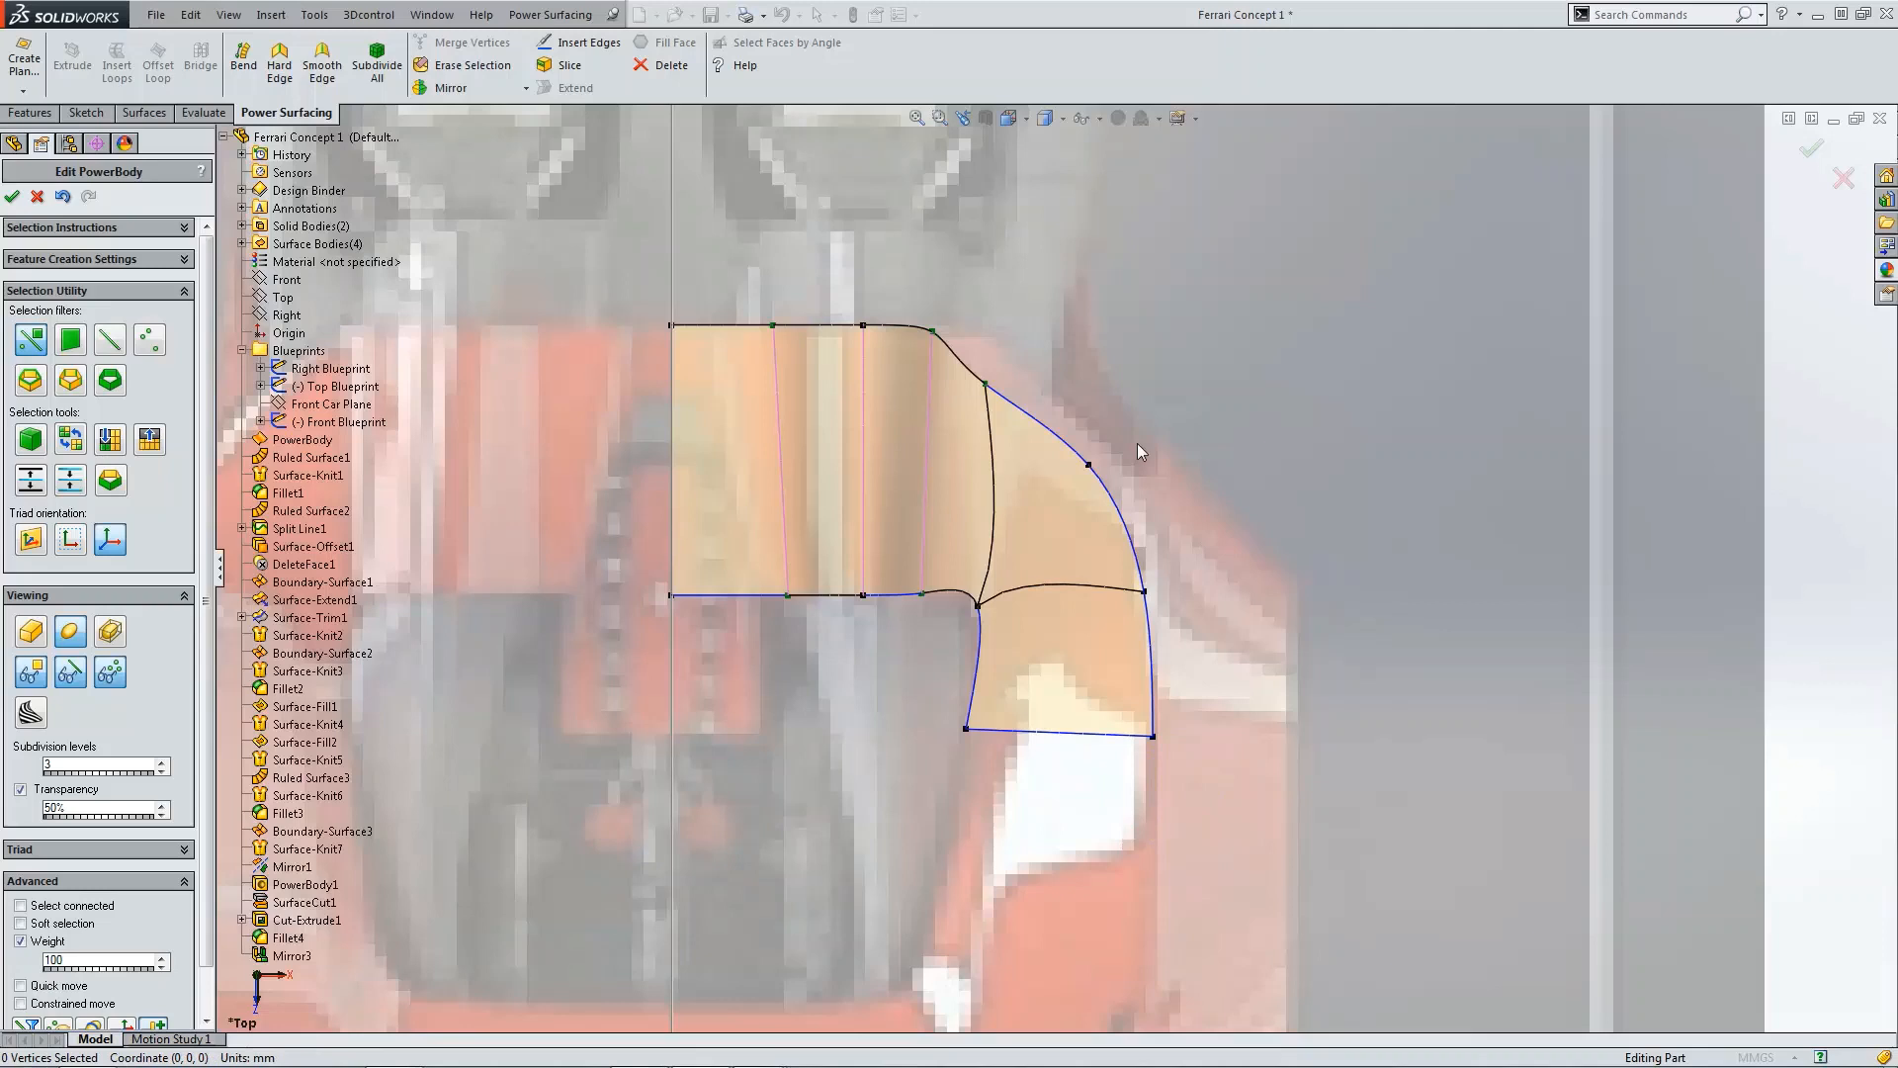
Step: Adjust the two vertices along the outer curved edge of the body to match the fender outline
left_click(1090, 465)
left_click_drag(1142, 517, 1148, 492)
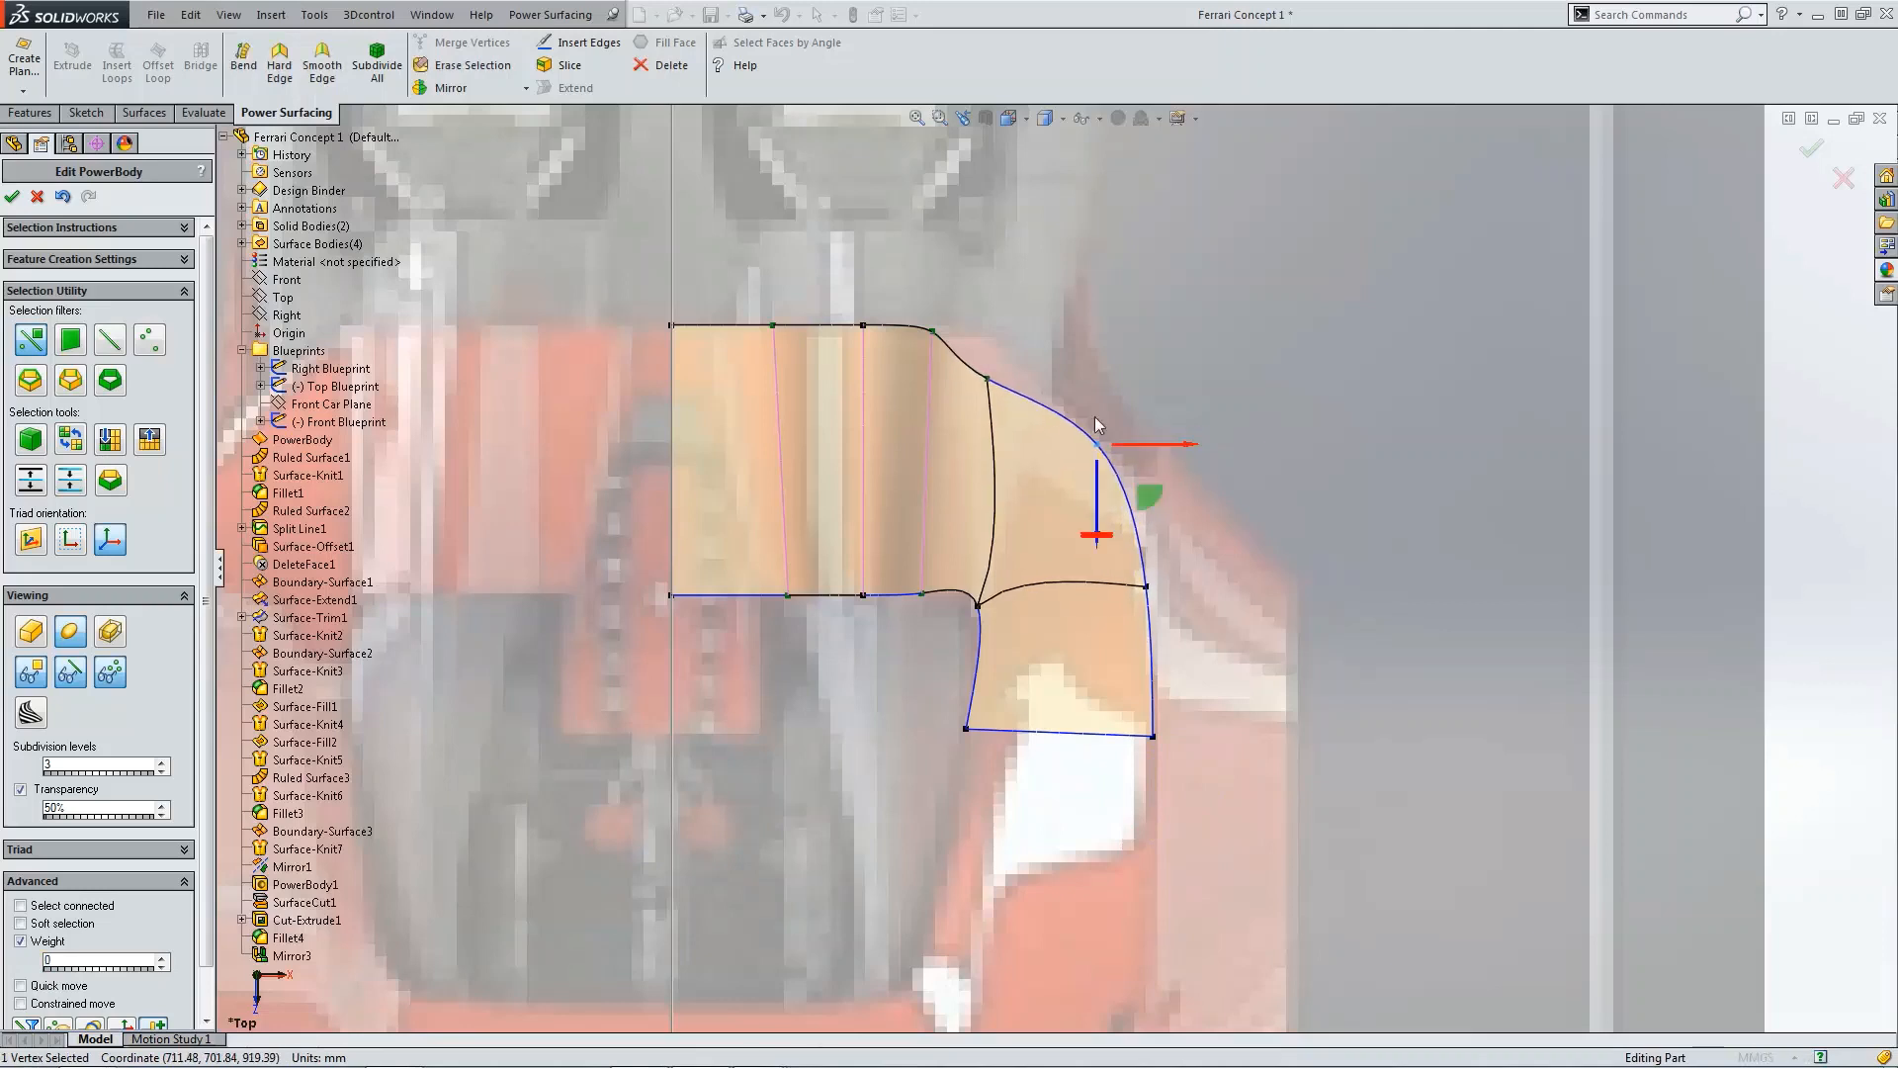
left_click(990, 381)
left_click_drag(1032, 424, 1036, 380)
left_click(1094, 439)
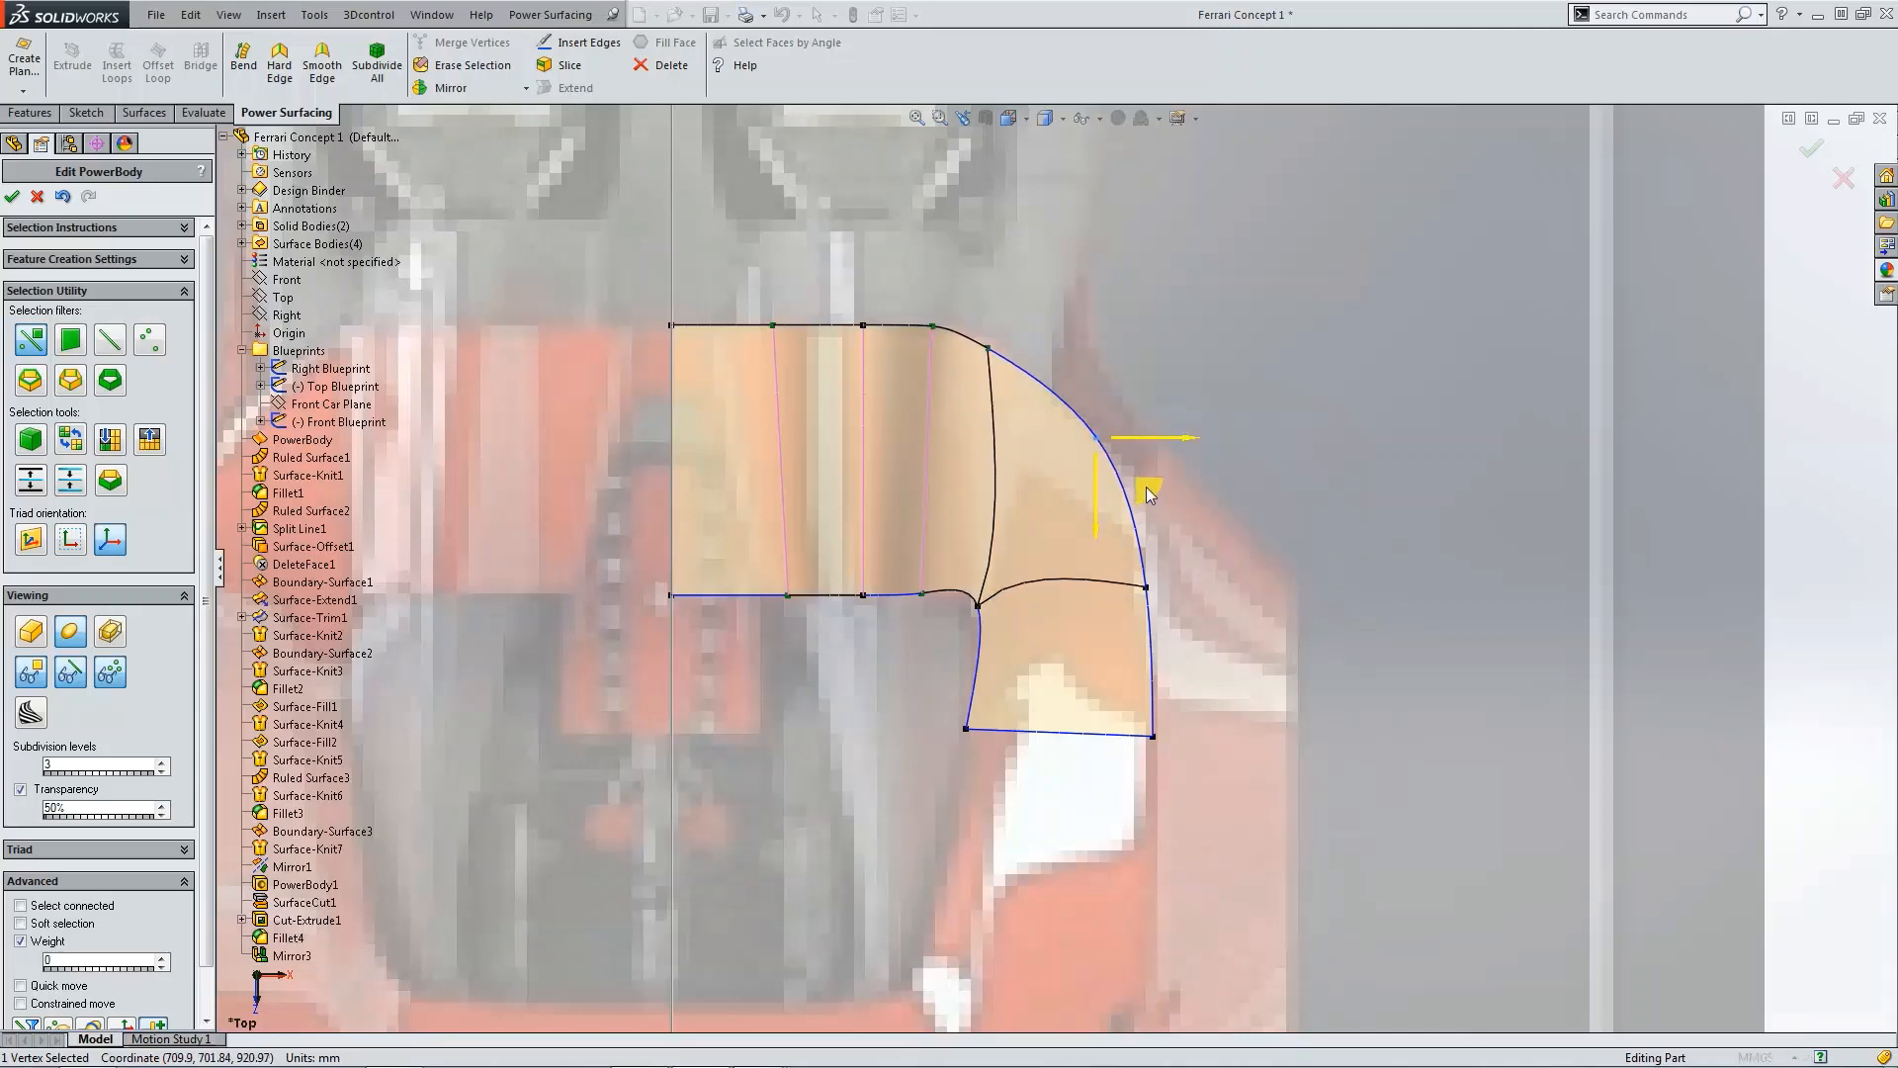
left_click(1265, 518)
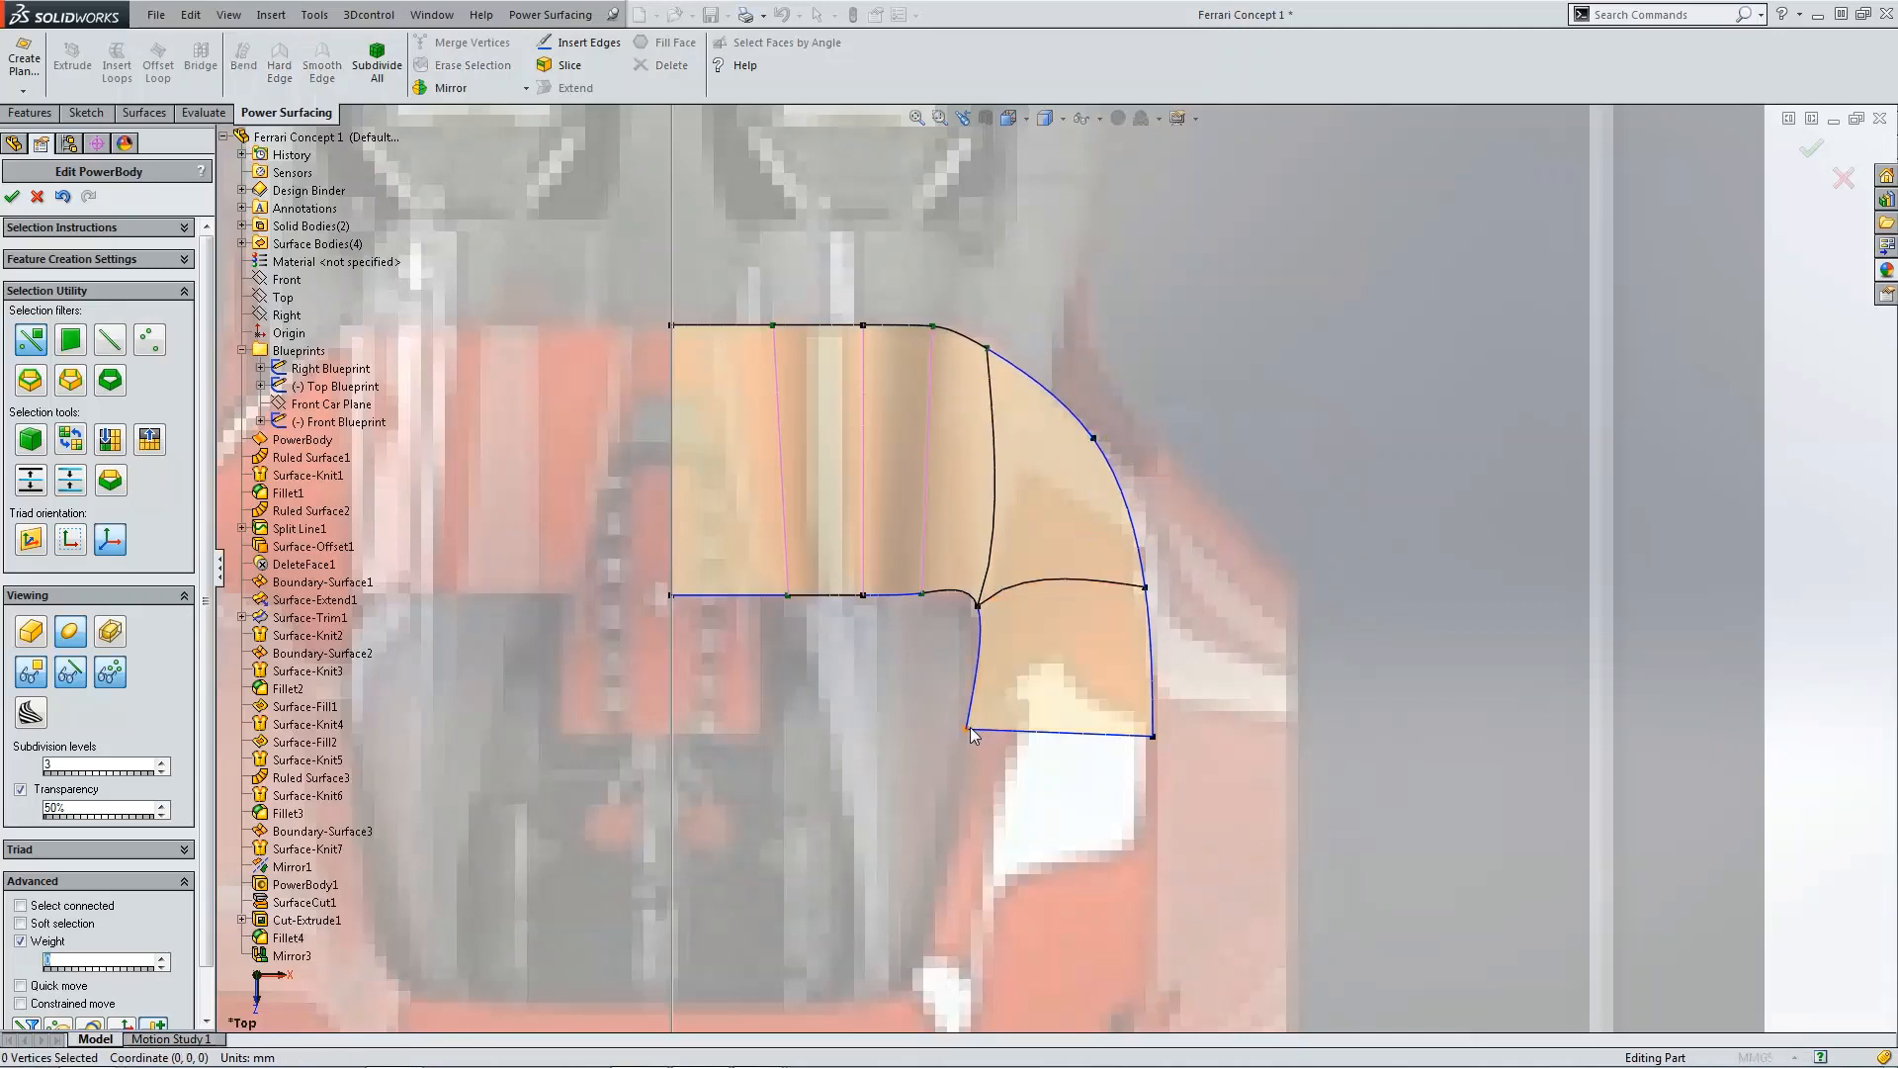
Step: Nudge the lower inner vertex of the extended face slightly outward
scroll(1041, 756, "up", 3)
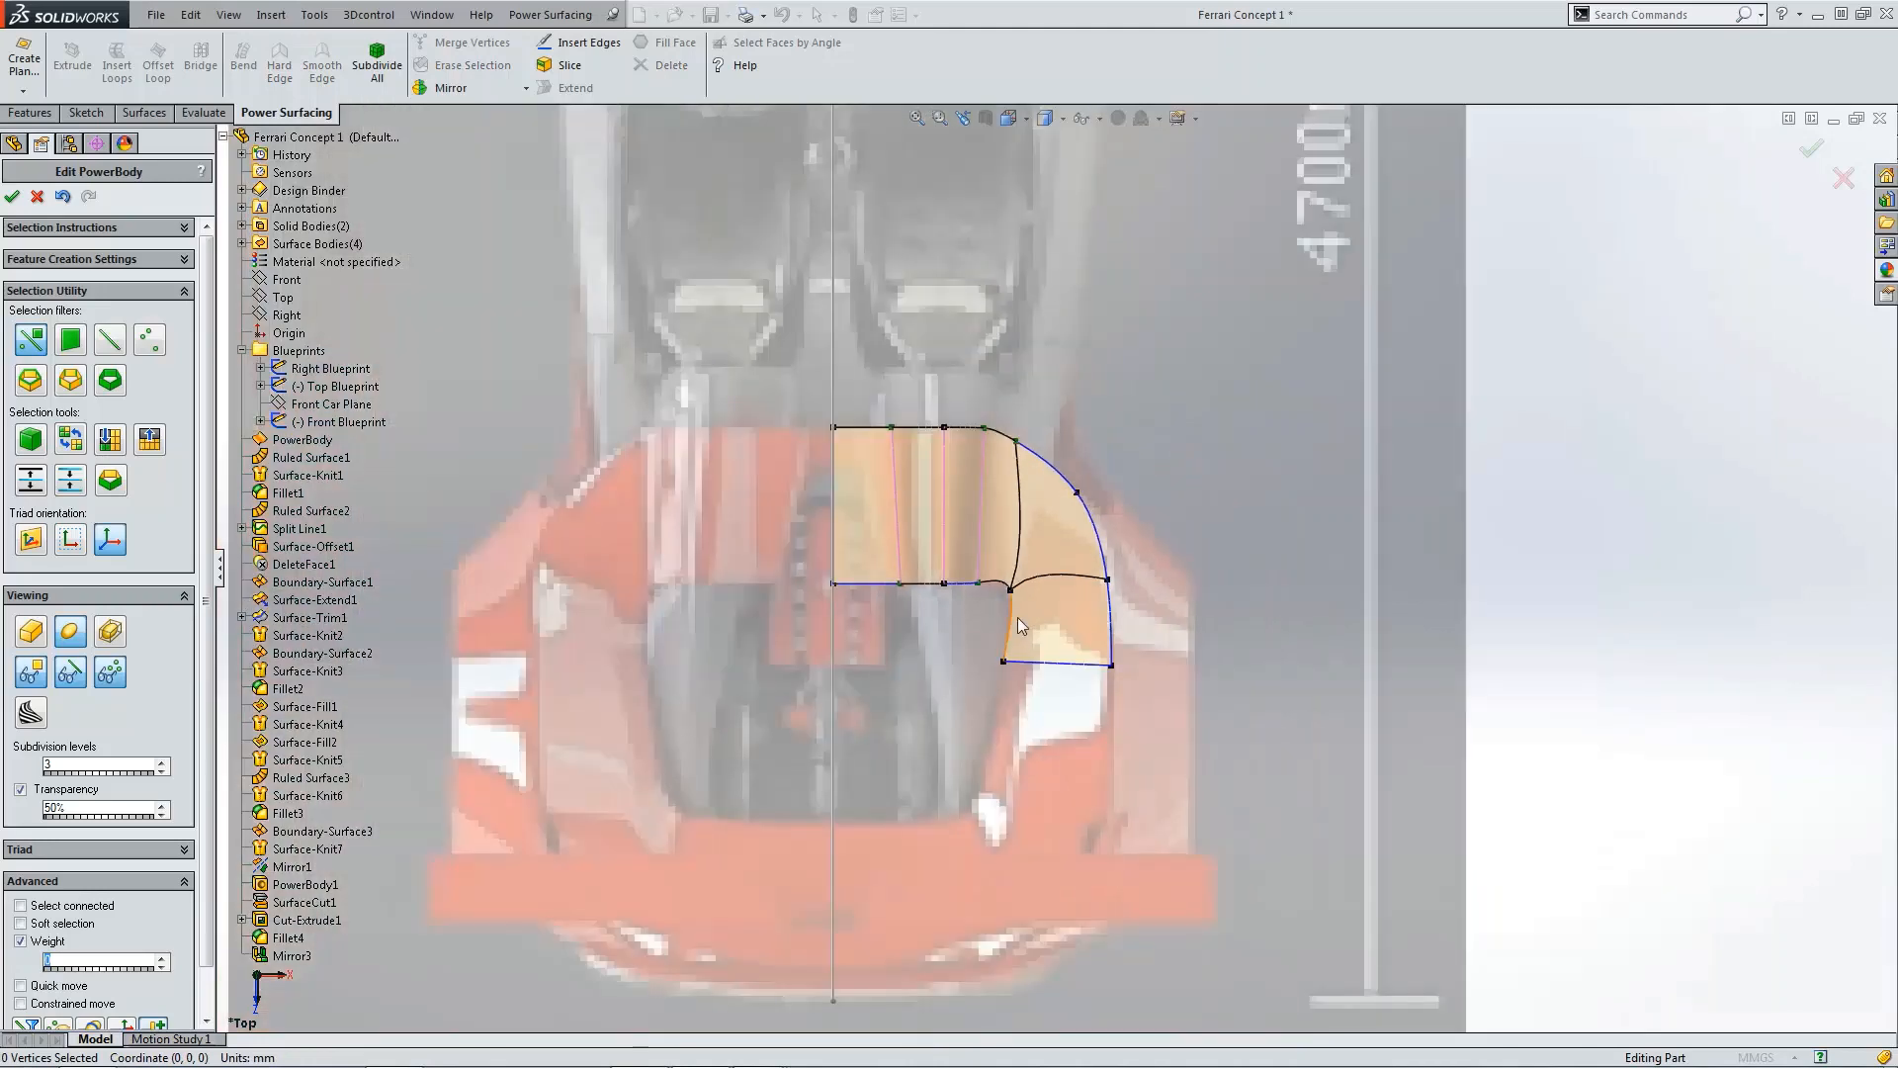
scroll(1028, 683, "down", 3)
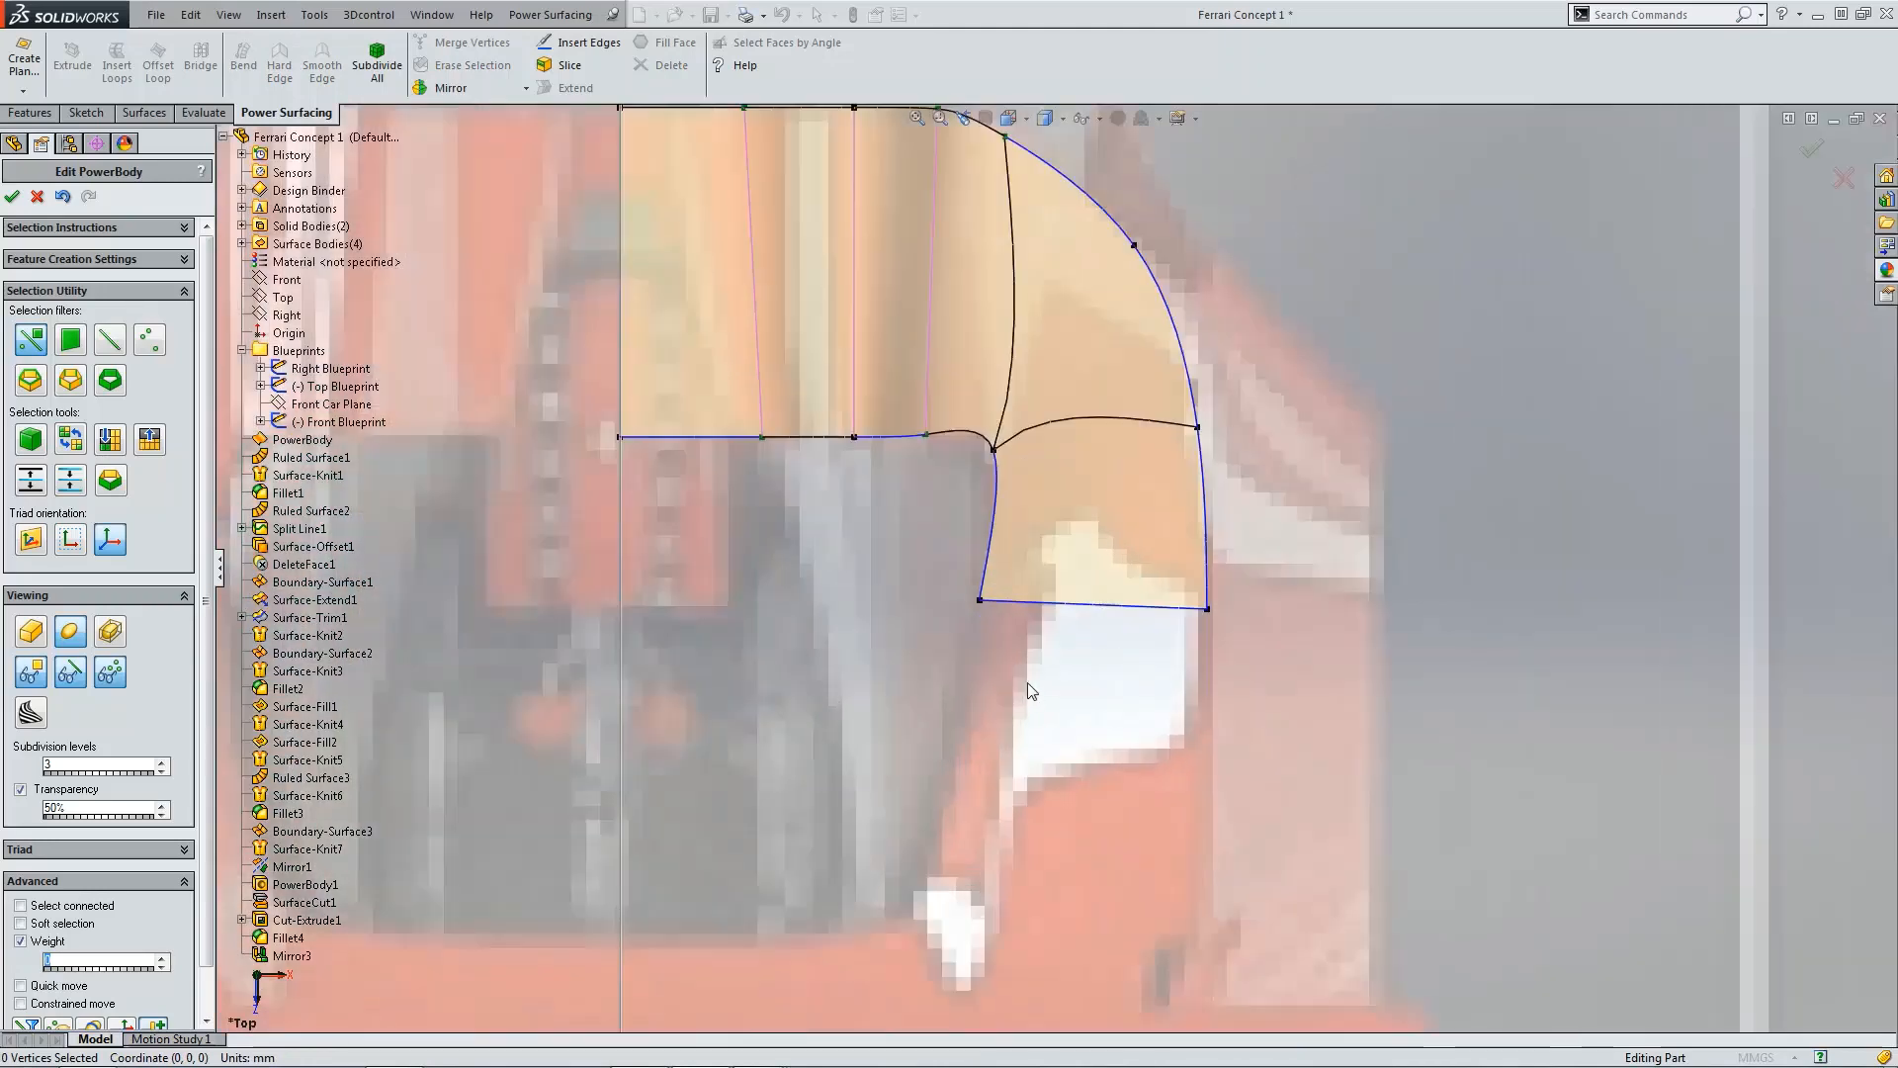
left_click(982, 600)
left_click_drag(1035, 641, 1046, 638)
Step: Select the extended face's lower rear edge in the front view and move it inward
scroll(1110, 636, "up", 3)
key("ctrl+1")
scroll(1207, 607, "down", 3)
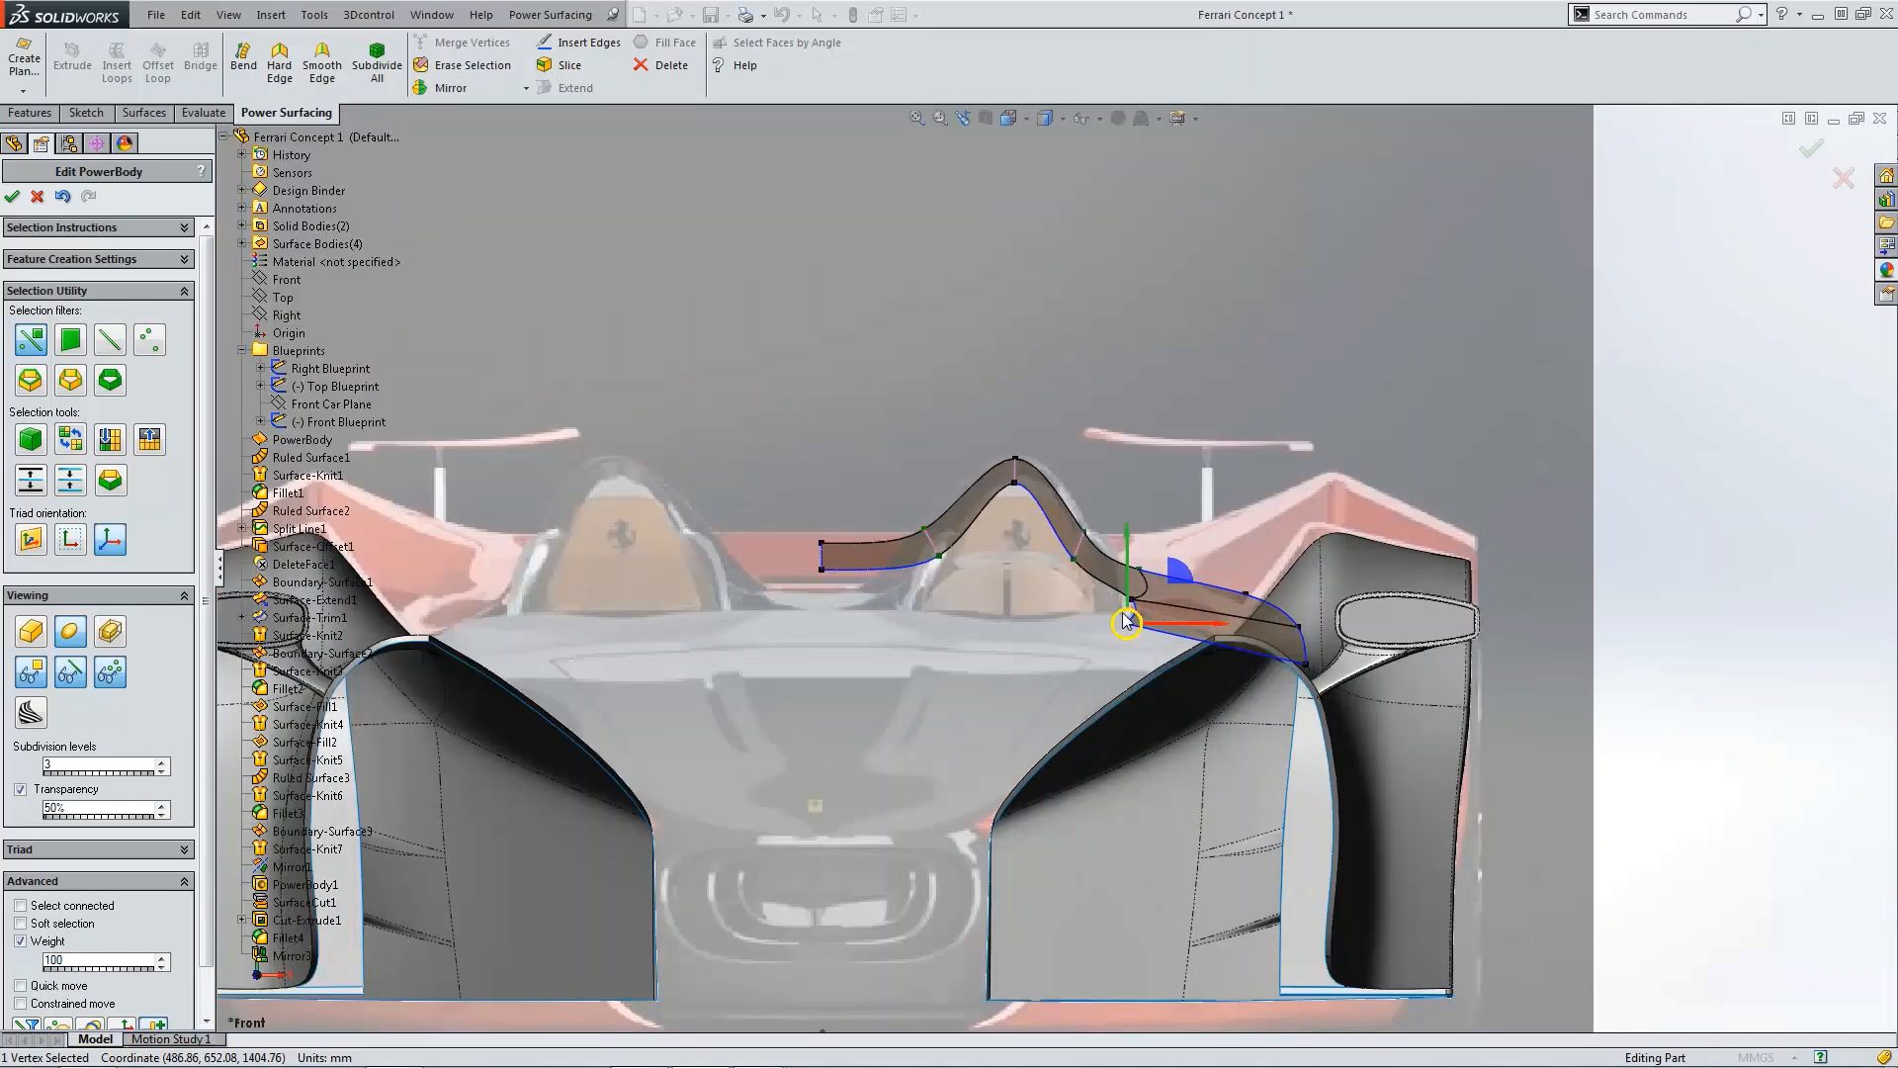
scroll(1137, 606, "down", 5)
left_click(1116, 524)
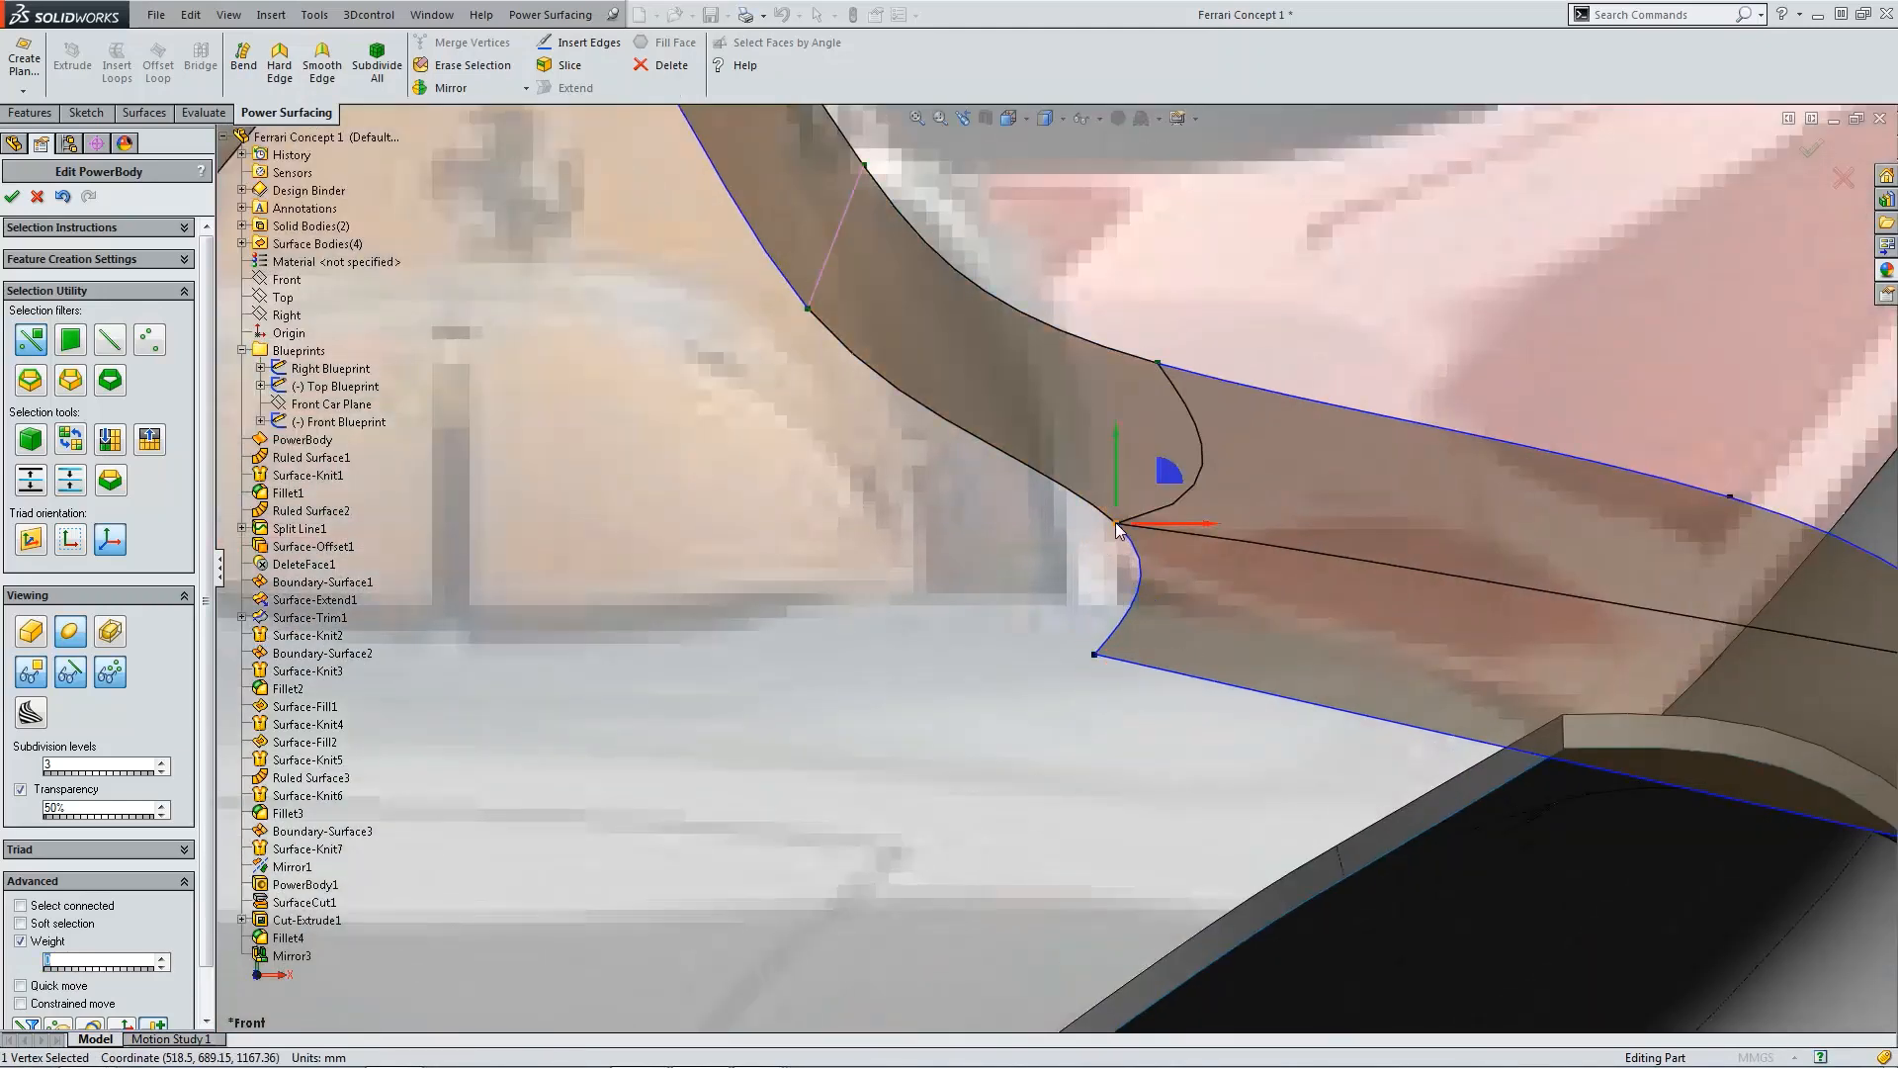
left_click(1153, 530)
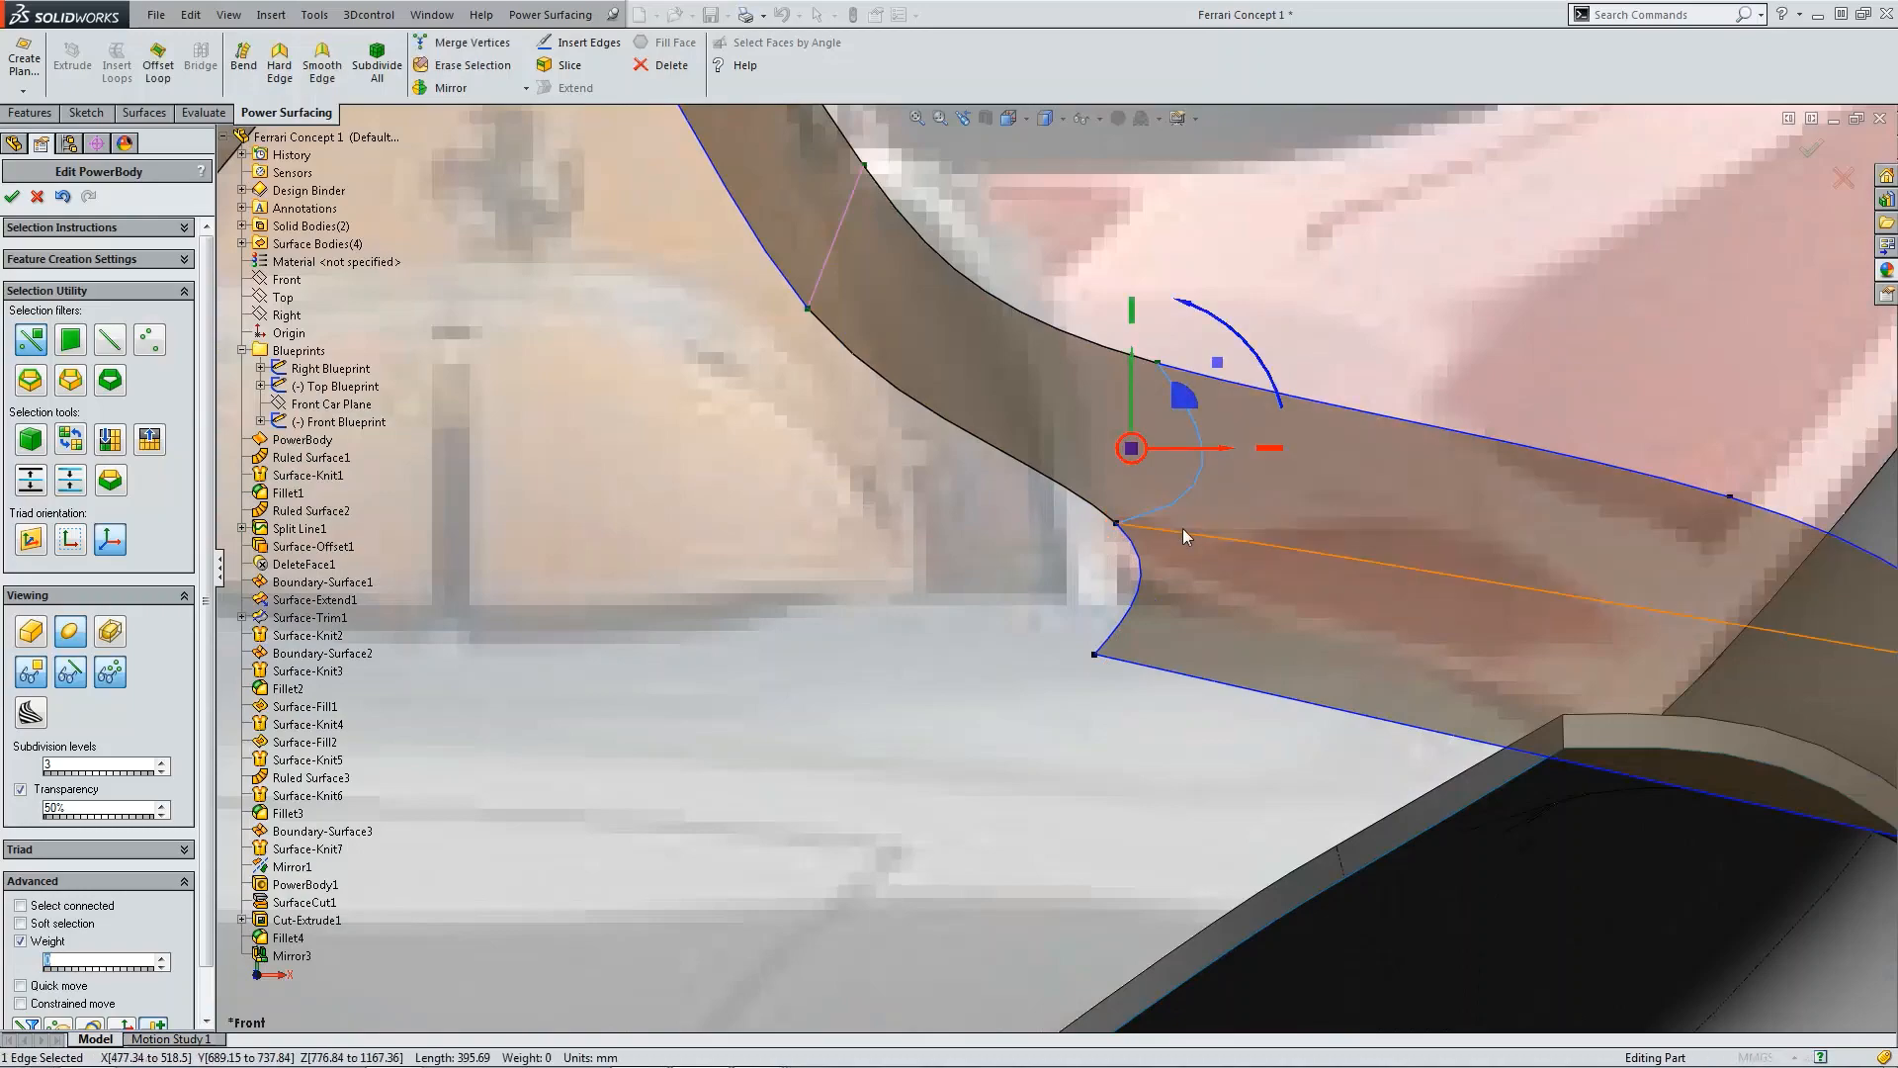
scroll(1183, 528, "up", 10)
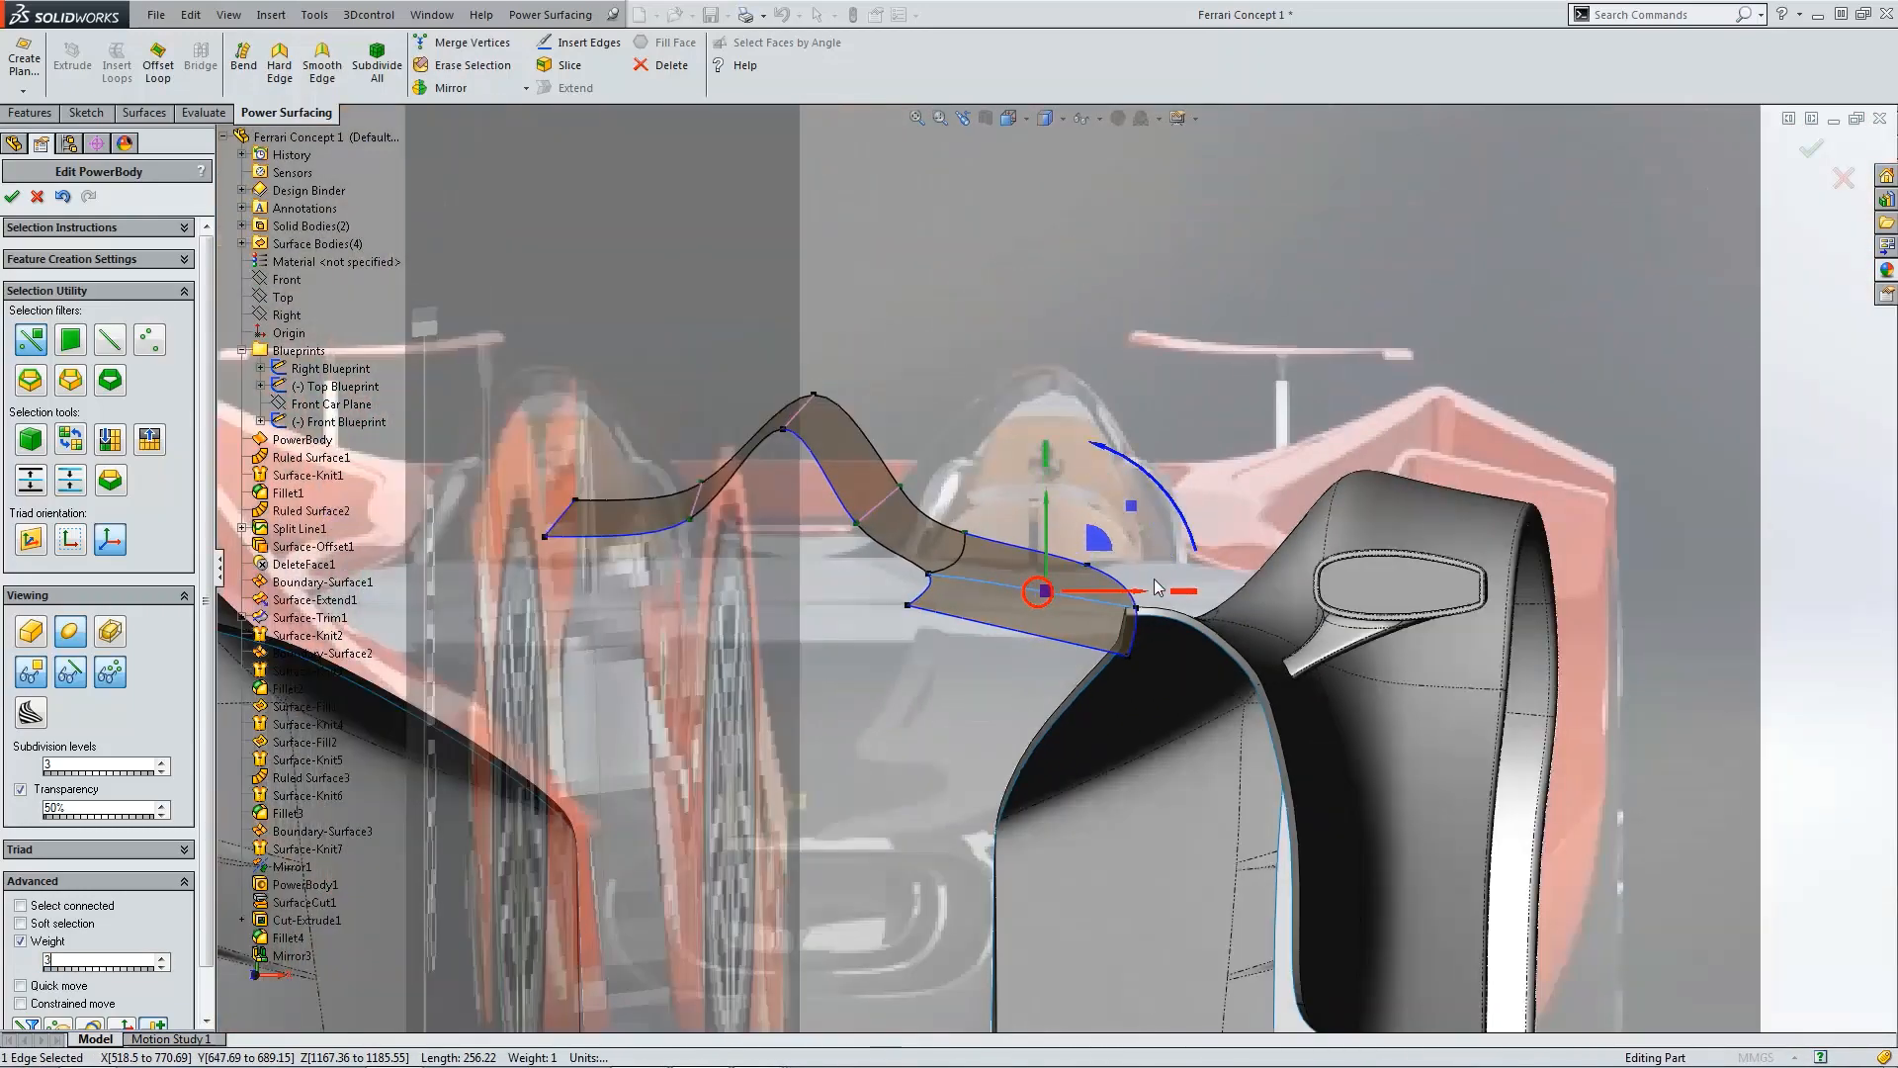
middle_click_drag(1159, 589, 690, 562)
Step: Raise the rear end edge of the extended face in the side view
key("ctrl+4")
scroll(909, 610, "down", 8)
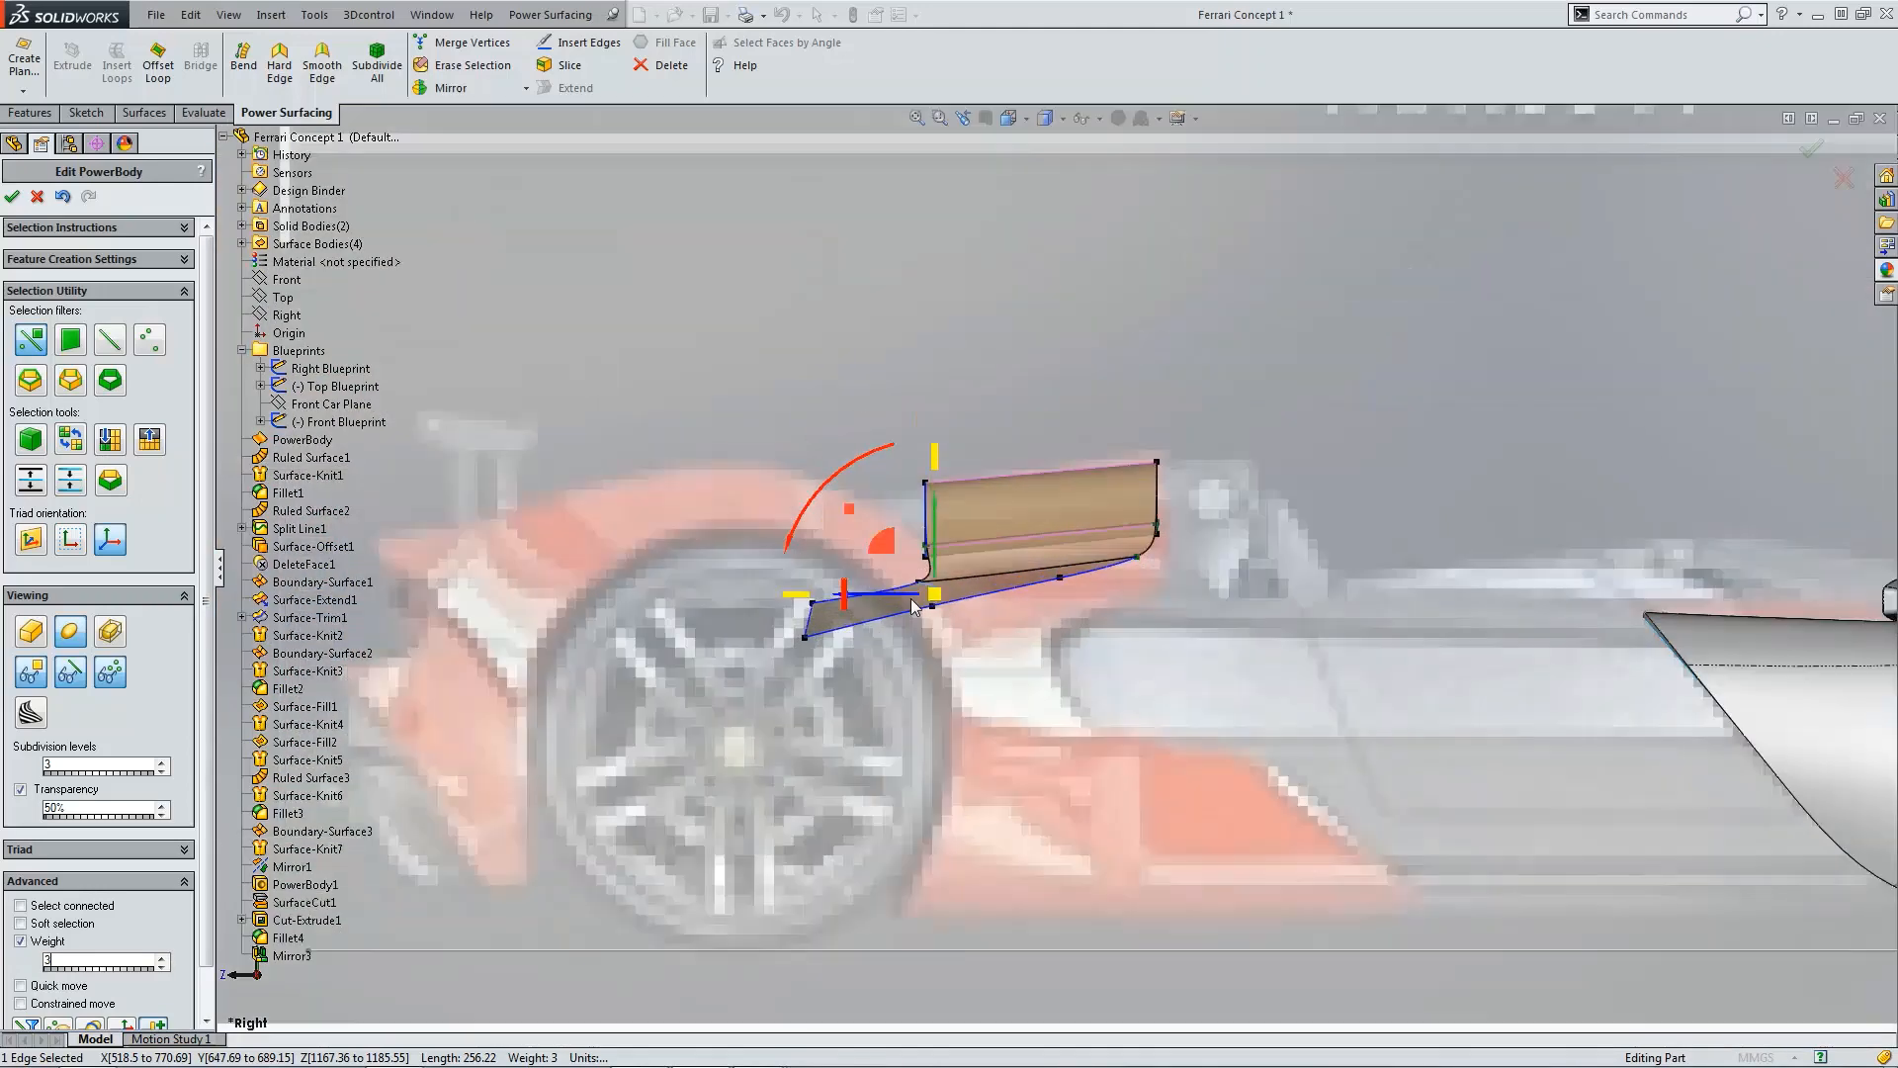
scroll(910, 610, "down", 4)
left_click(1094, 662)
scroll(880, 549, "up", 3)
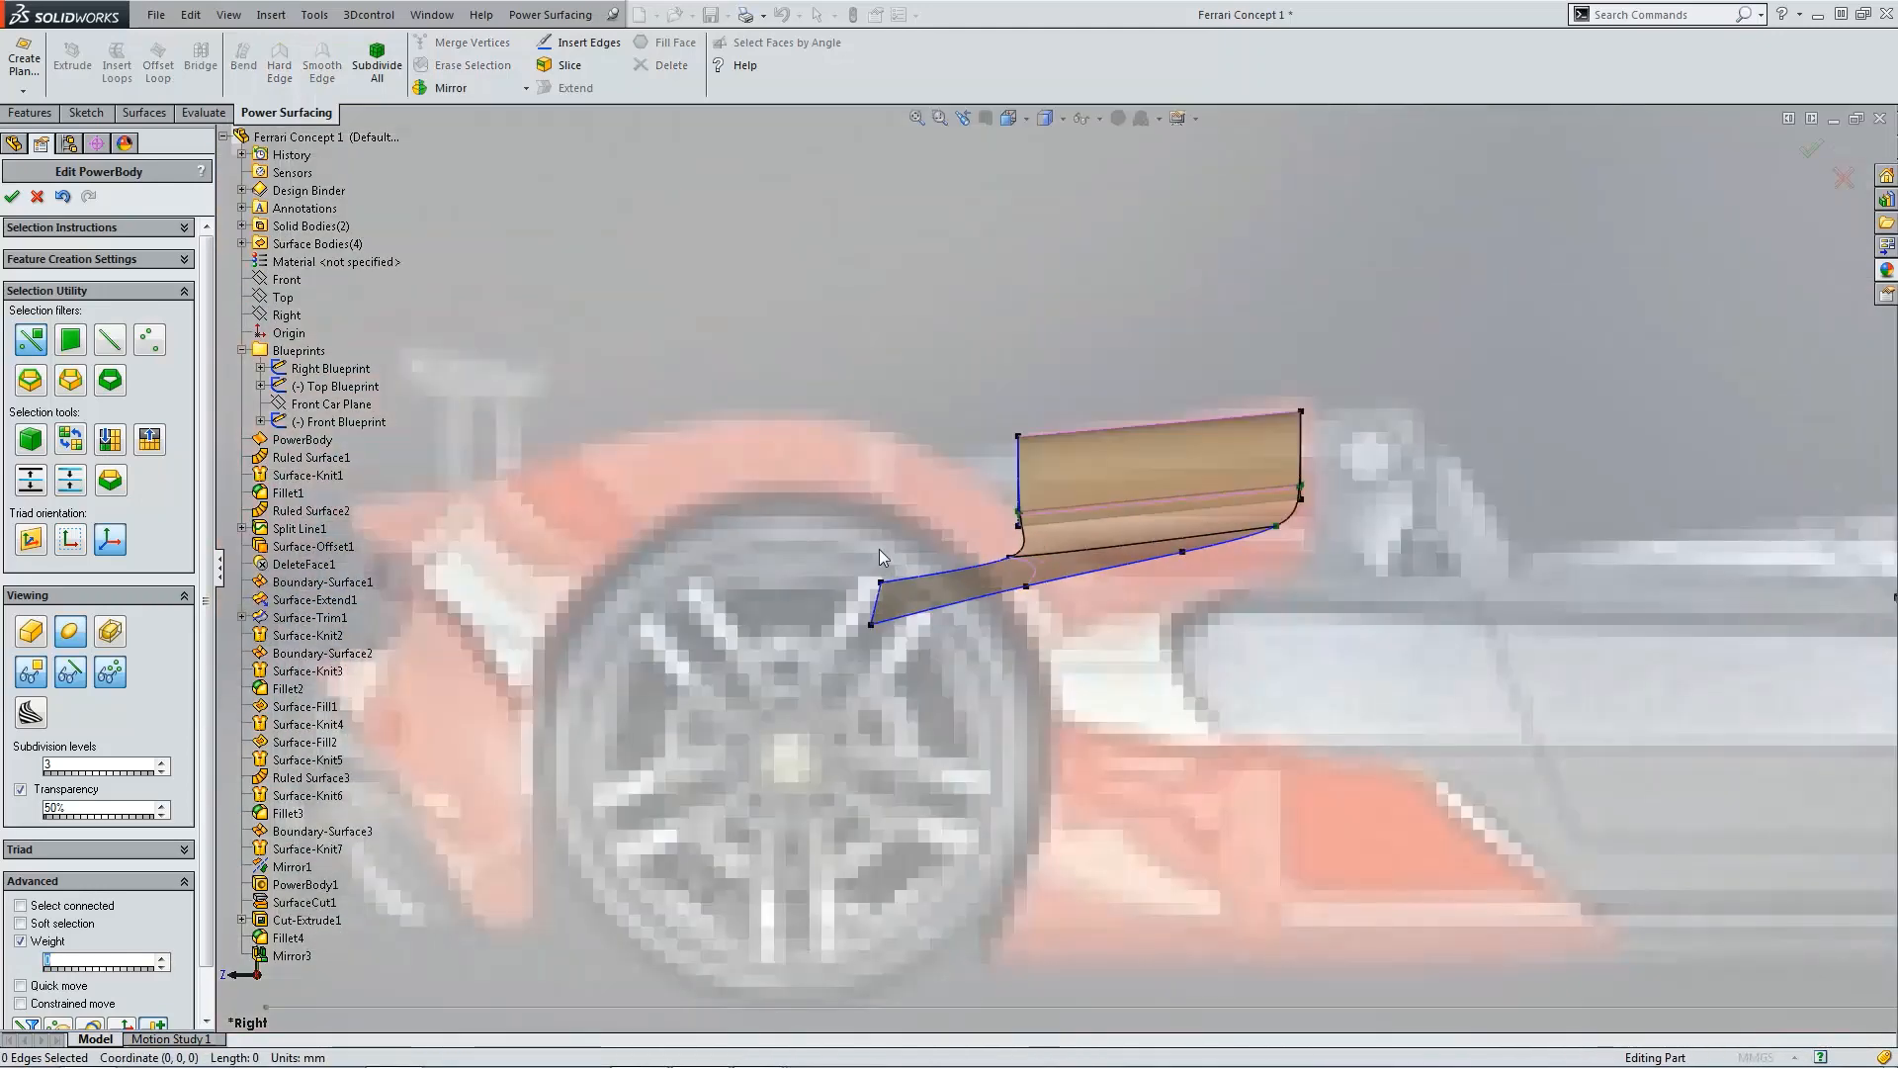
left_click(879, 594)
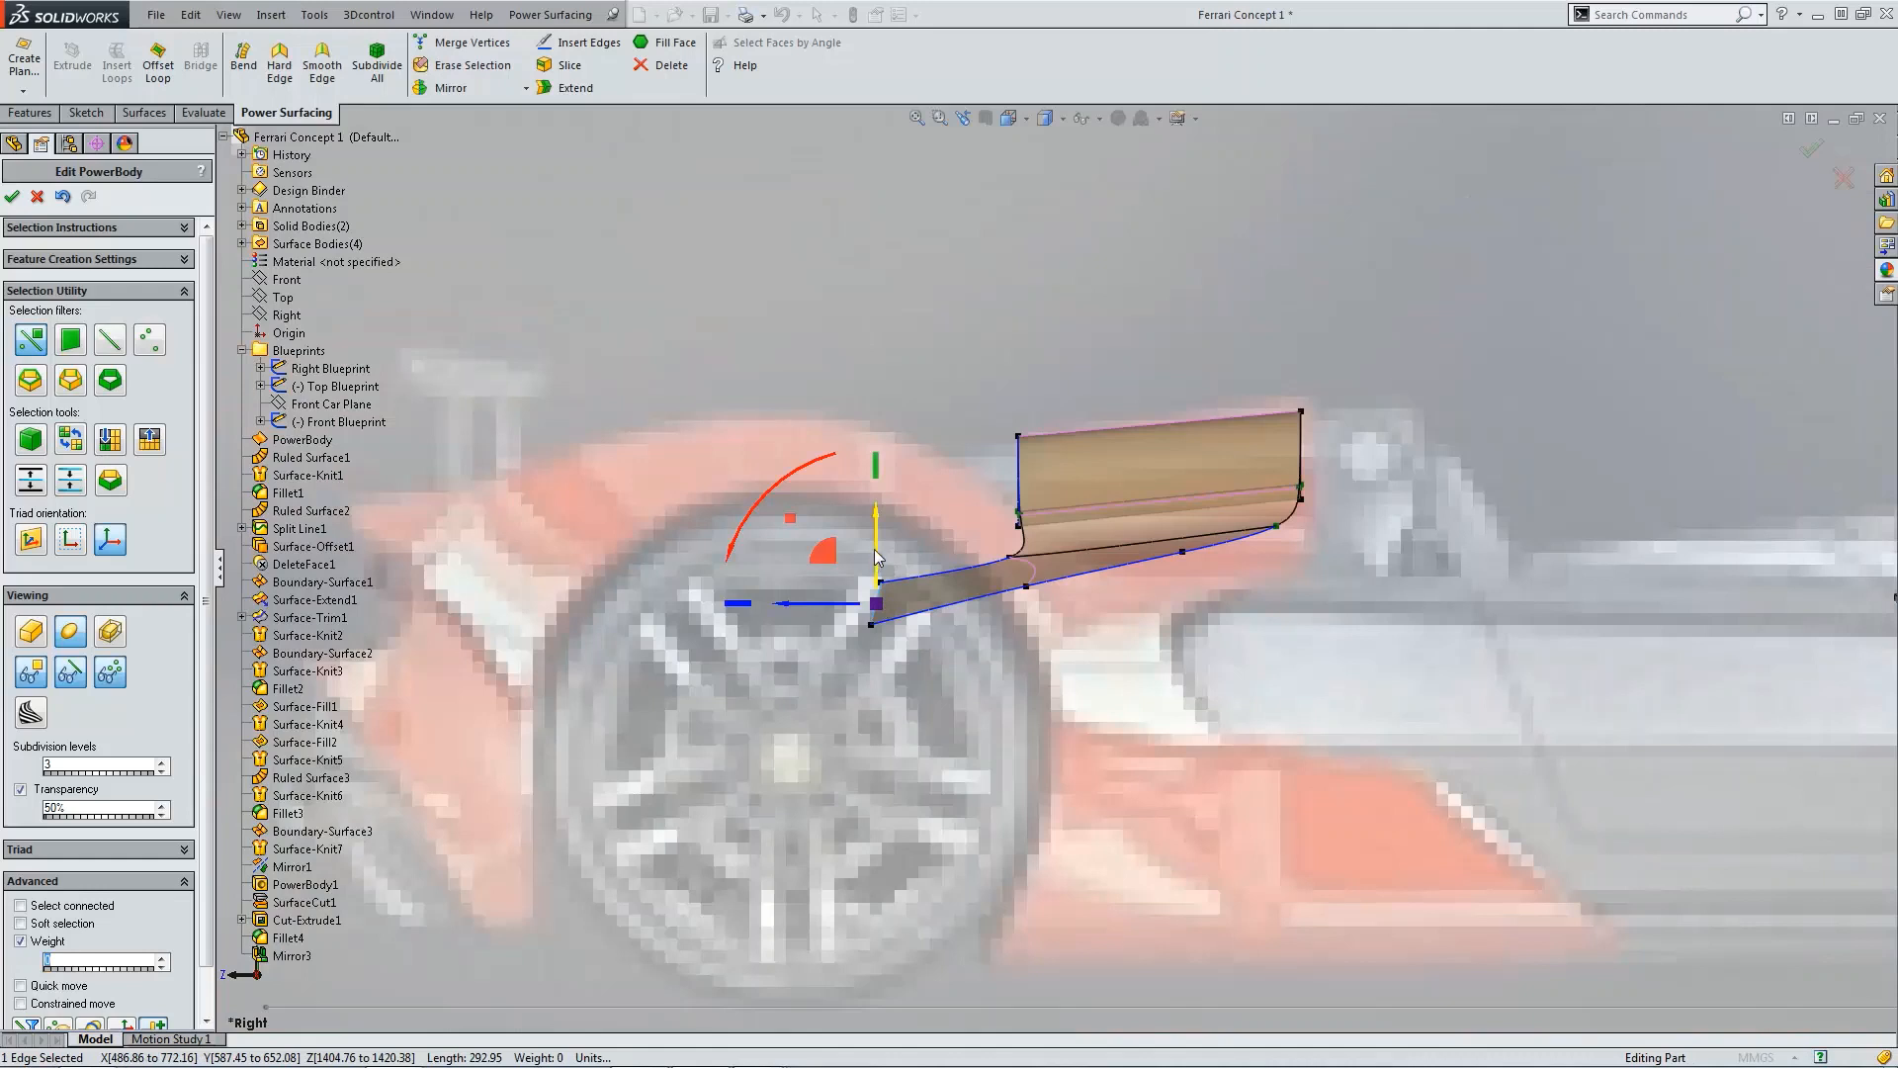
left_click_drag(875, 556, 878, 502)
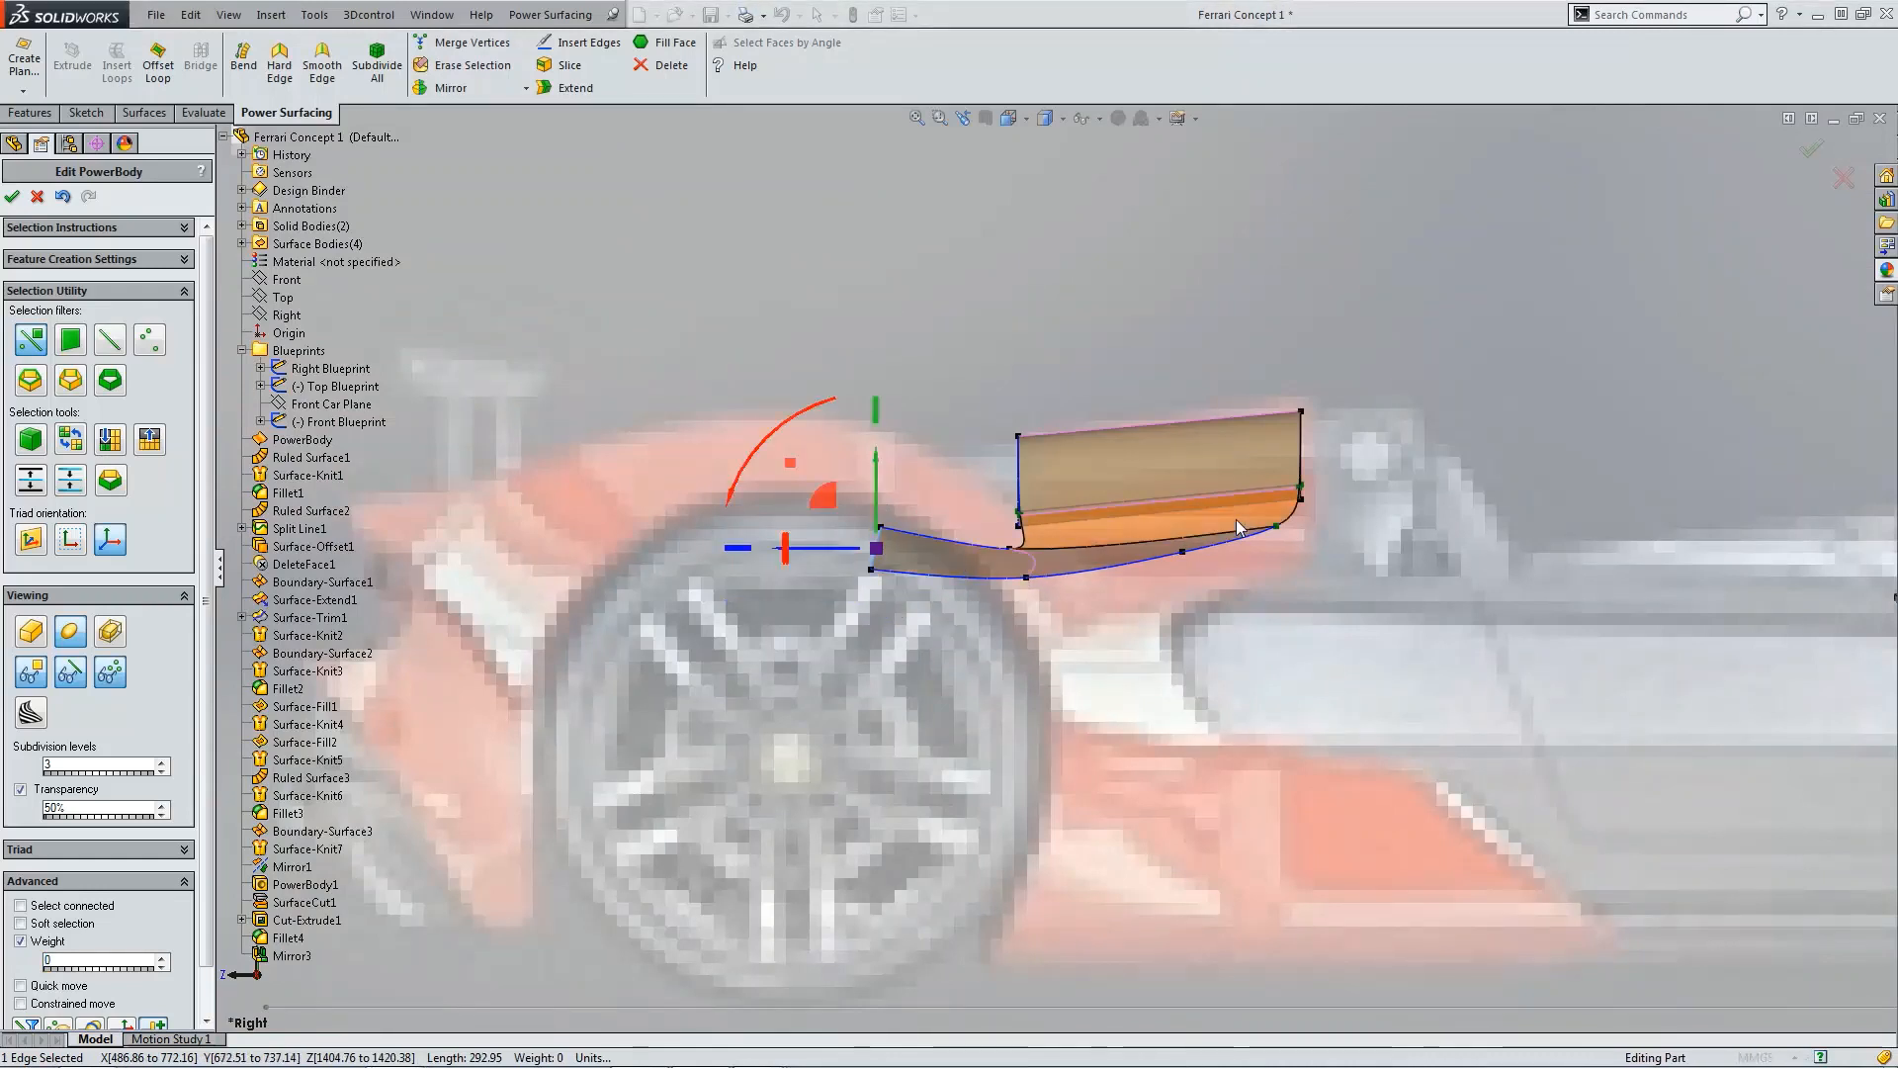
Step: Raise the two vertices along the lower edge of the extended face
left_click(1183, 550)
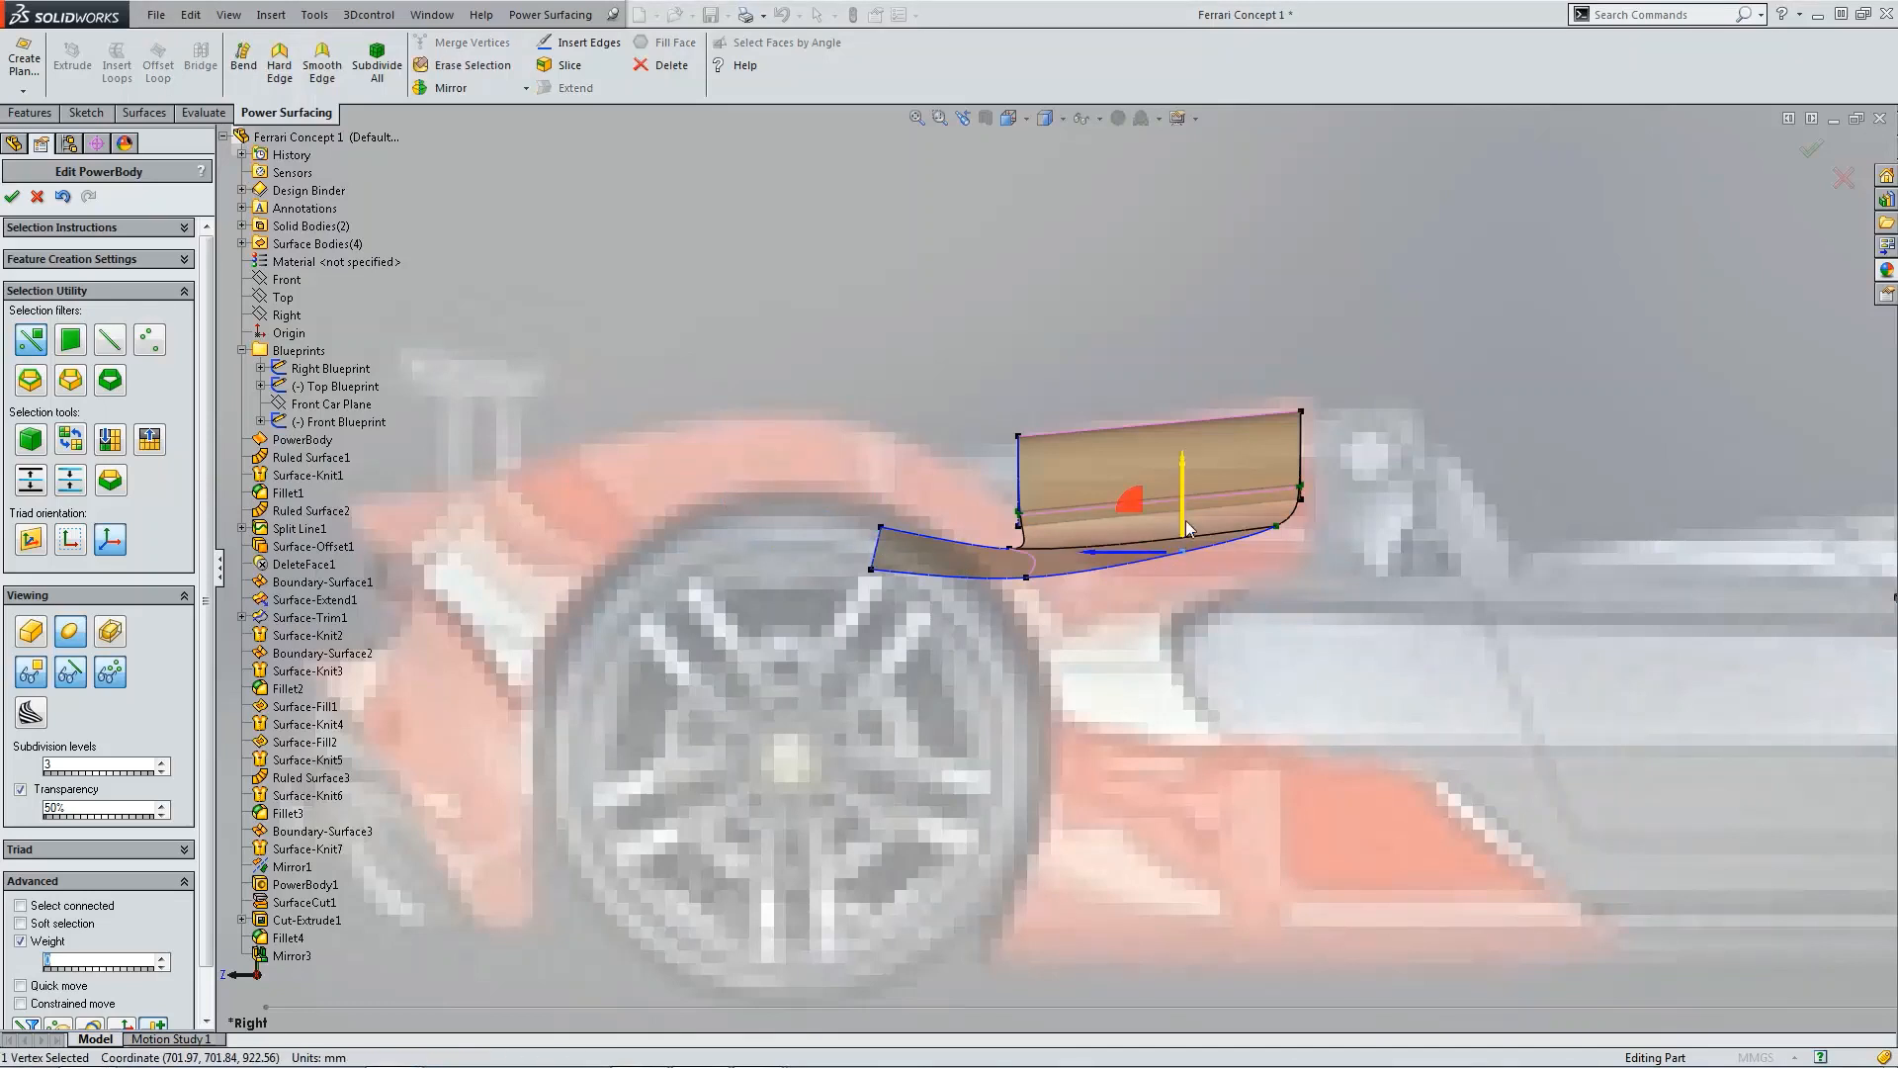
left_click_drag(1183, 522, 1183, 498)
left_click(1025, 575)
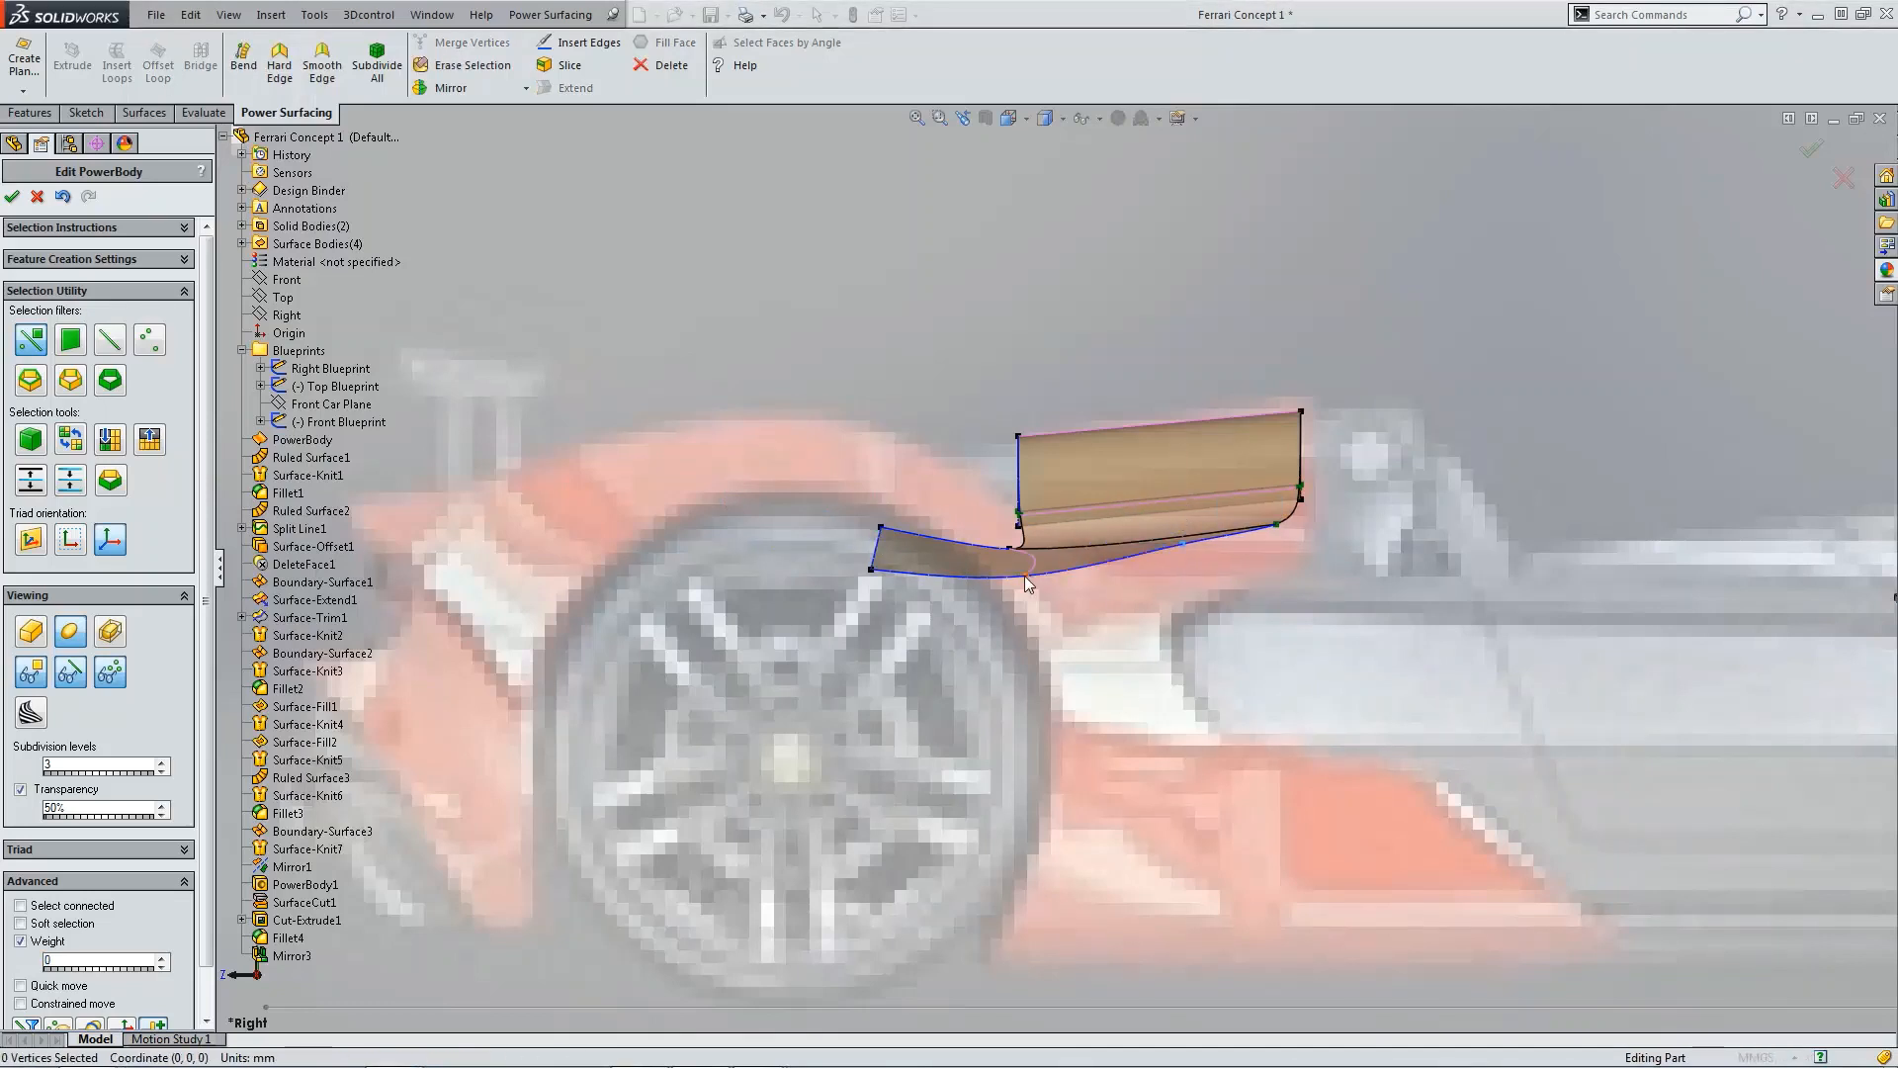
left_click_drag(1027, 519, 1028, 501)
Step: Raise the rear lower corner vertex of the extended face further upward
left_click(882, 528)
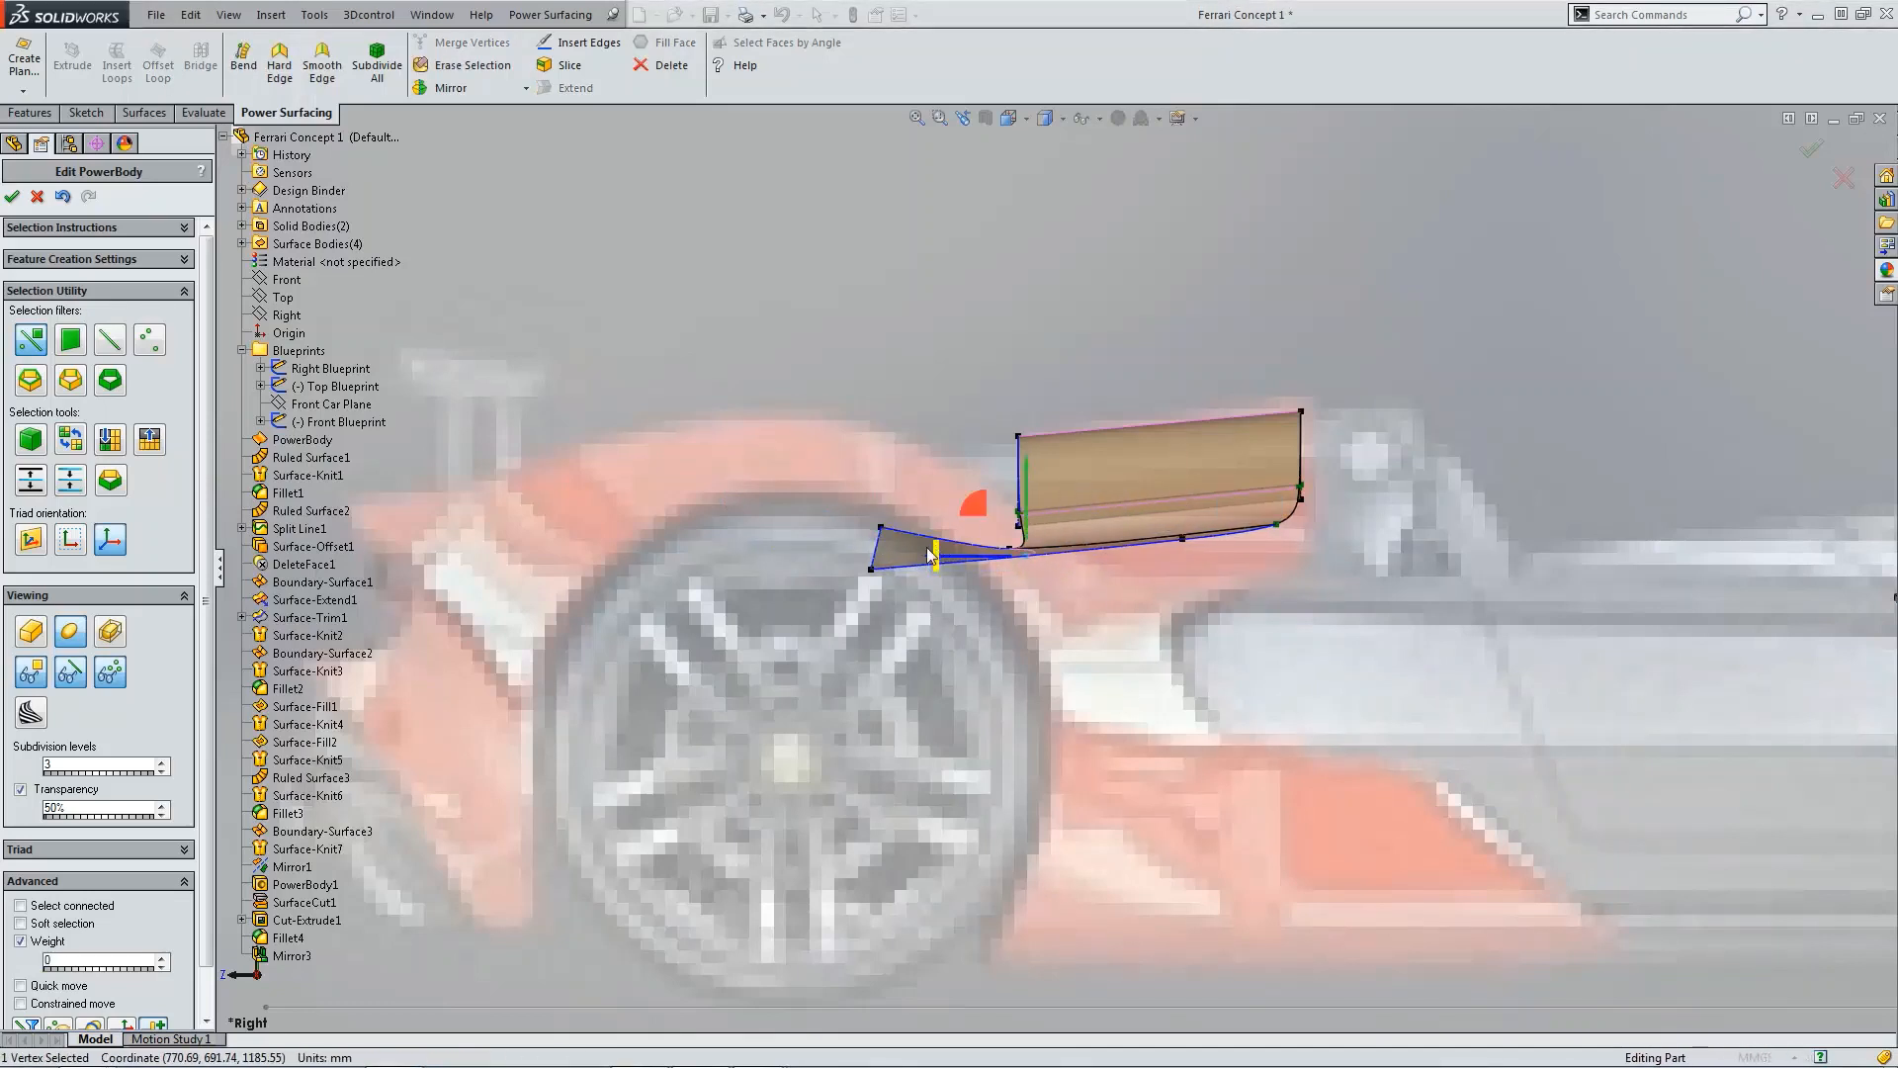
left_click(871, 569)
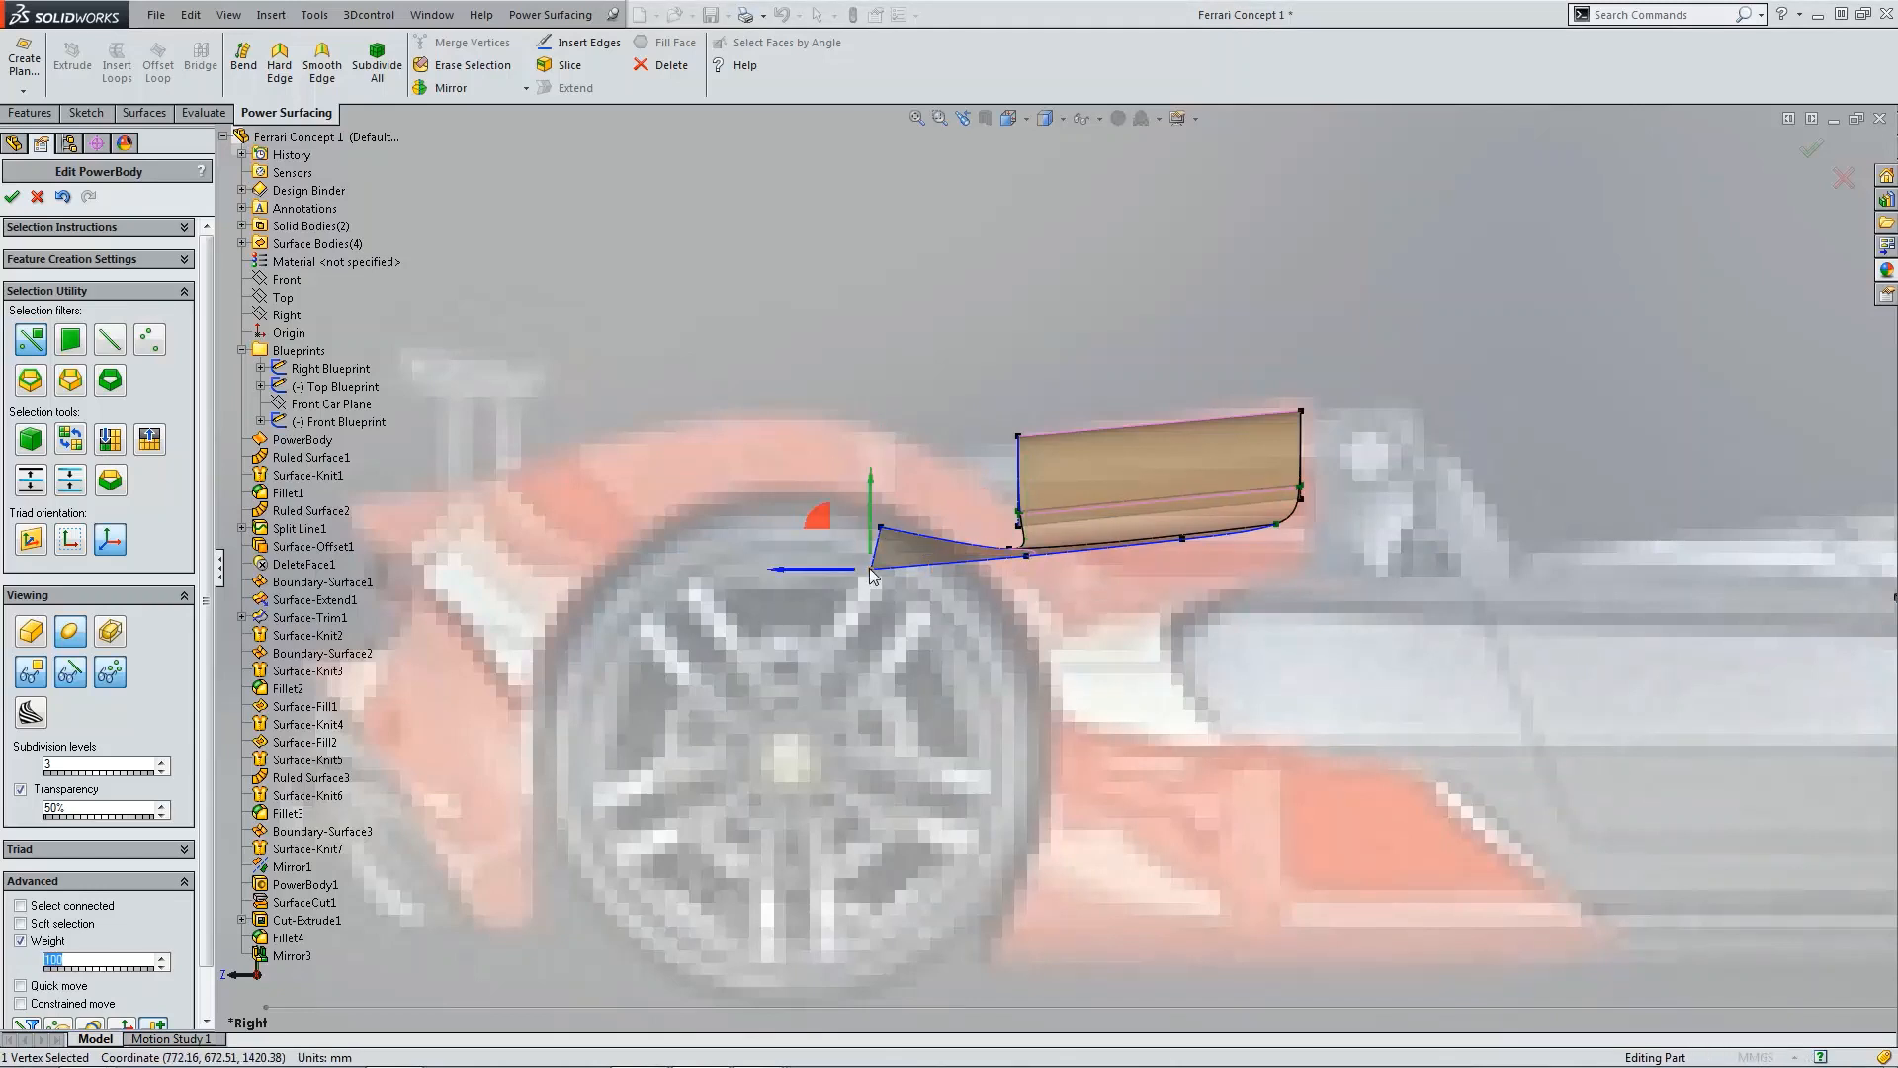
left_click_drag(871, 530, 871, 445)
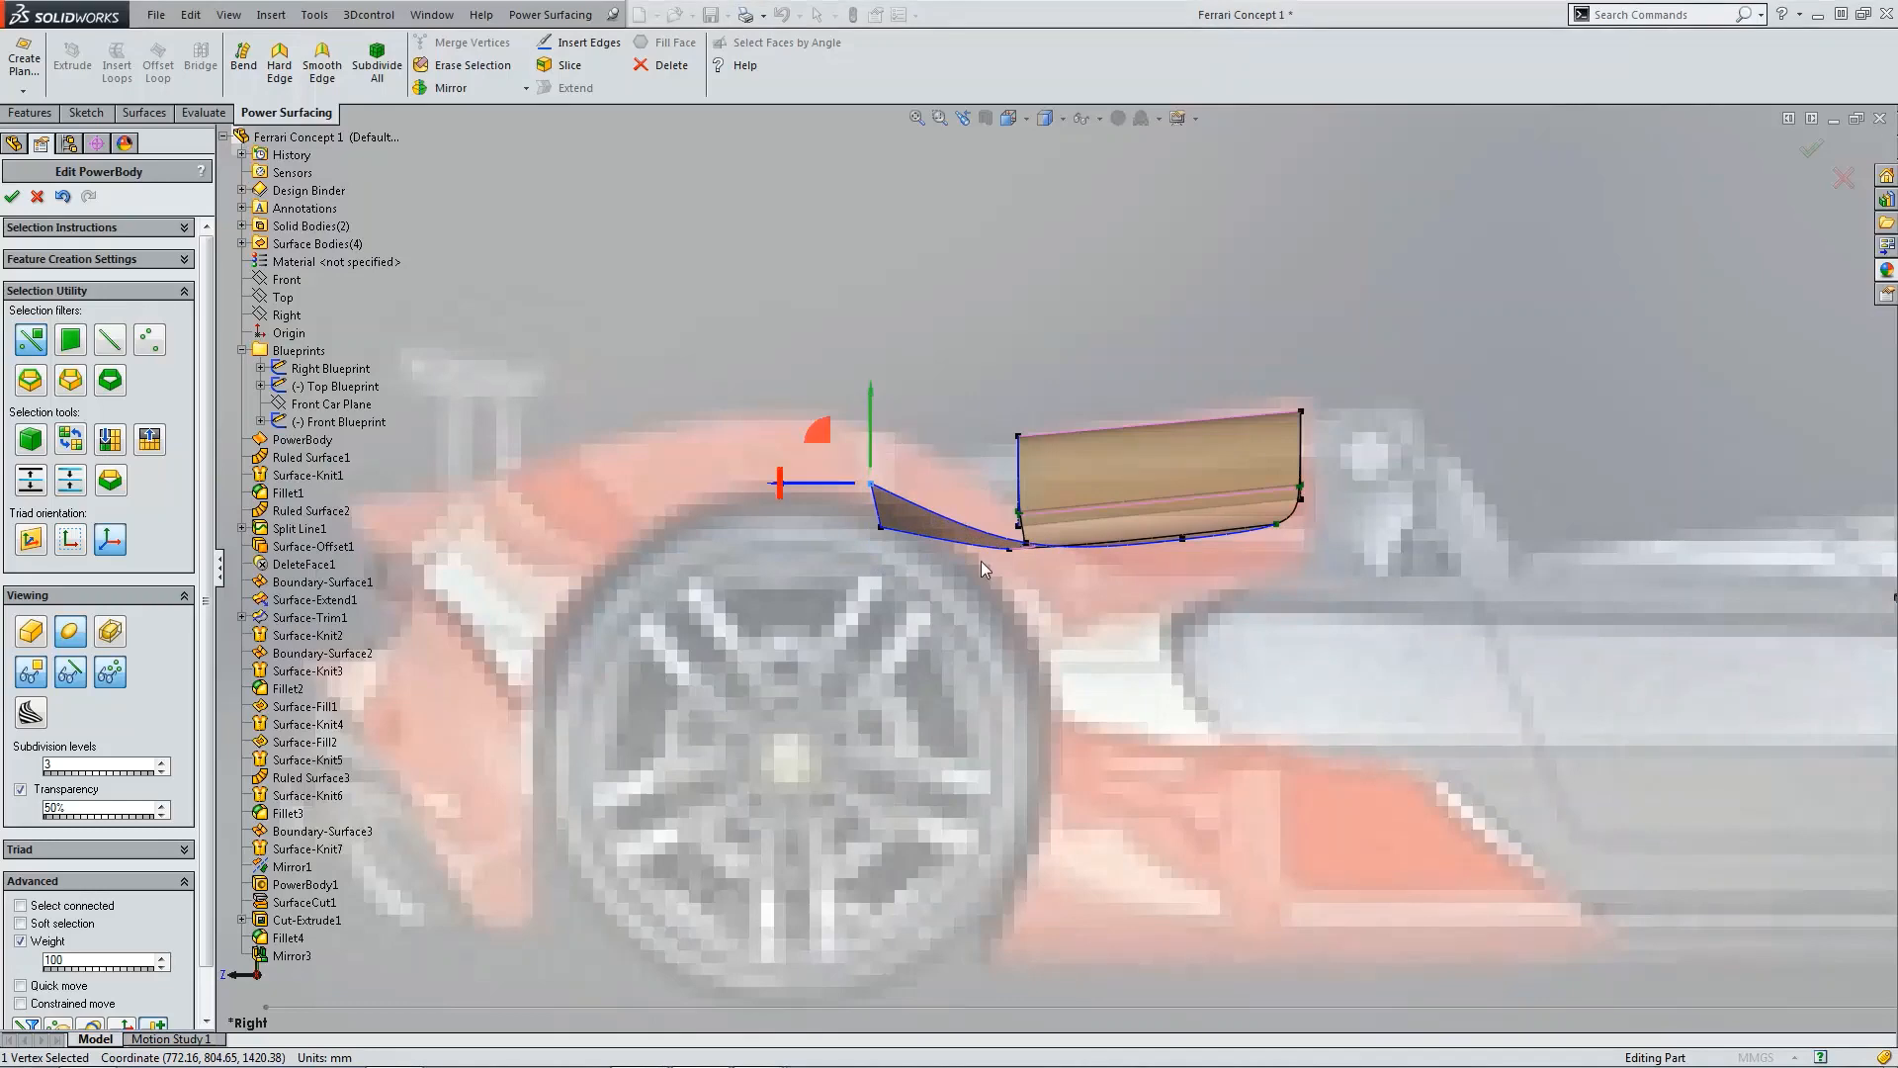
Step: Extend the extended face's rear edge by 750 mm toward the back in the top view
key("ctrl+5")
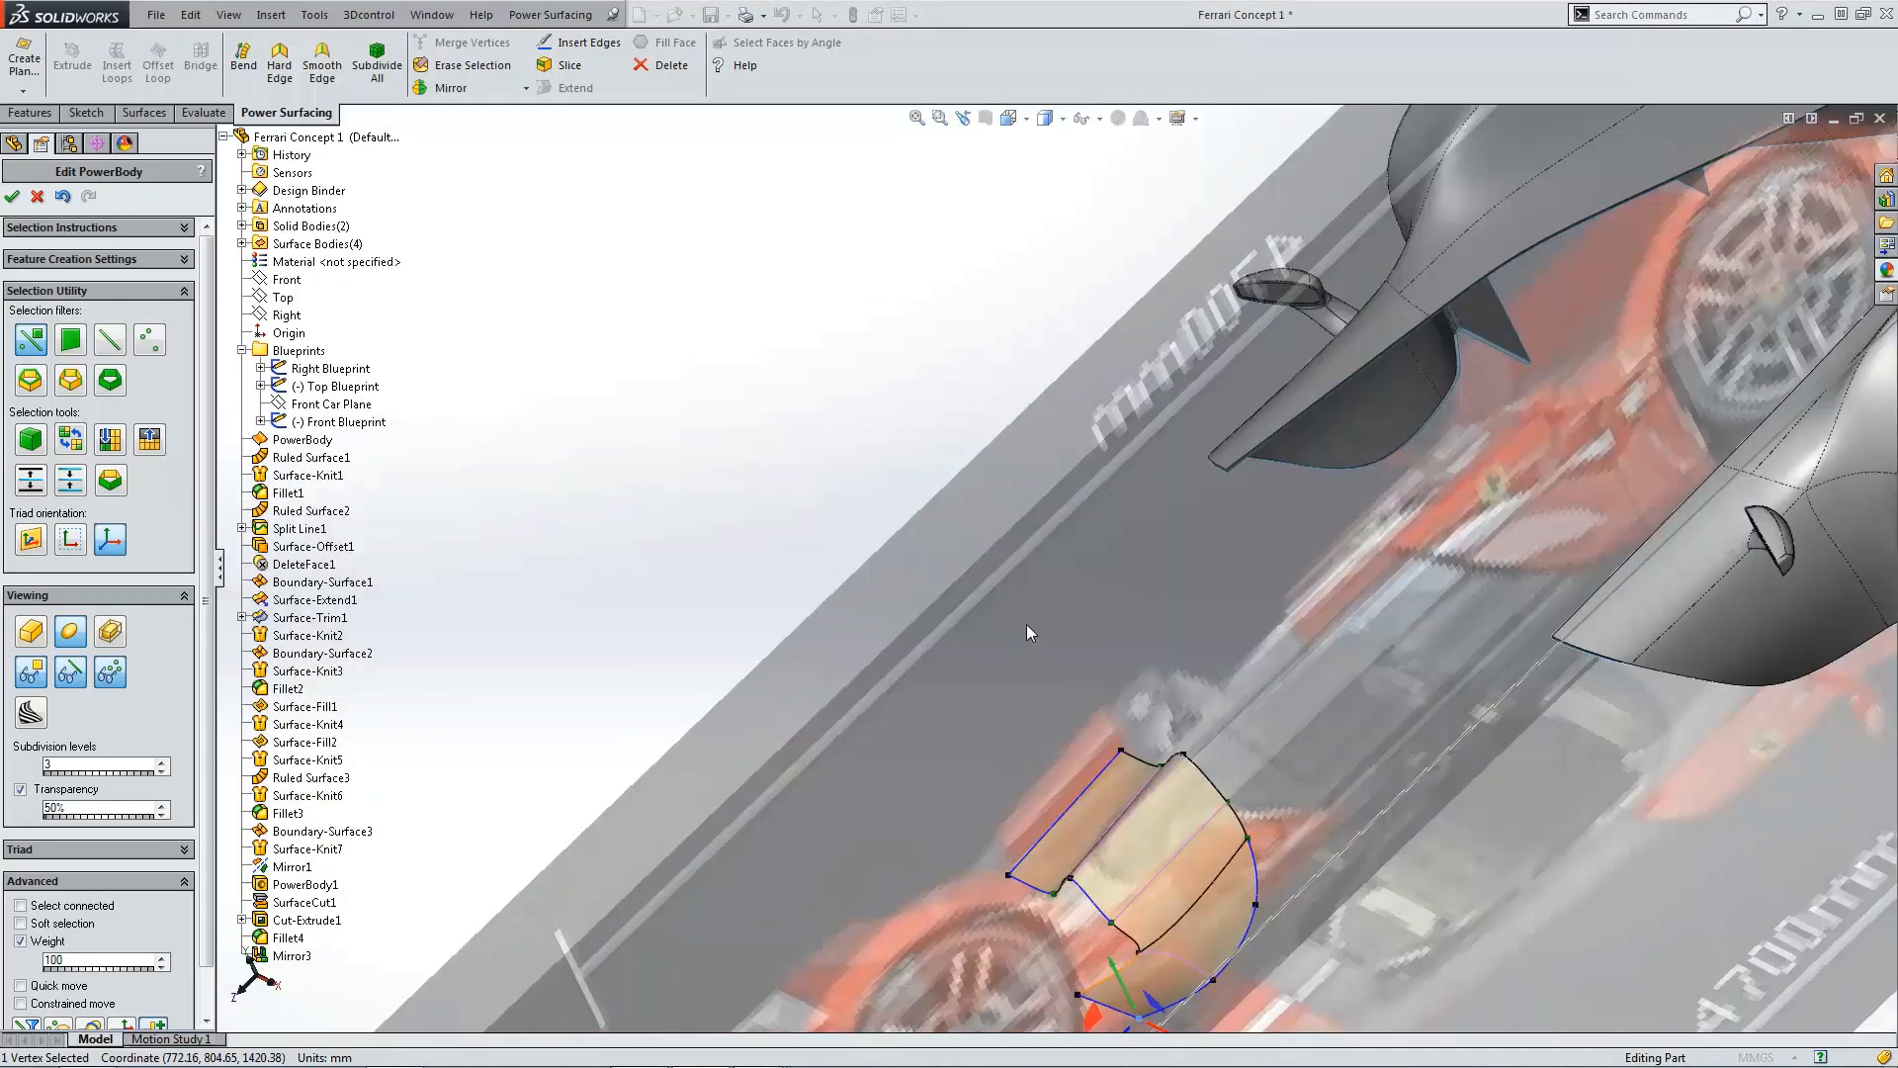
scroll(1094, 562, "down", 3)
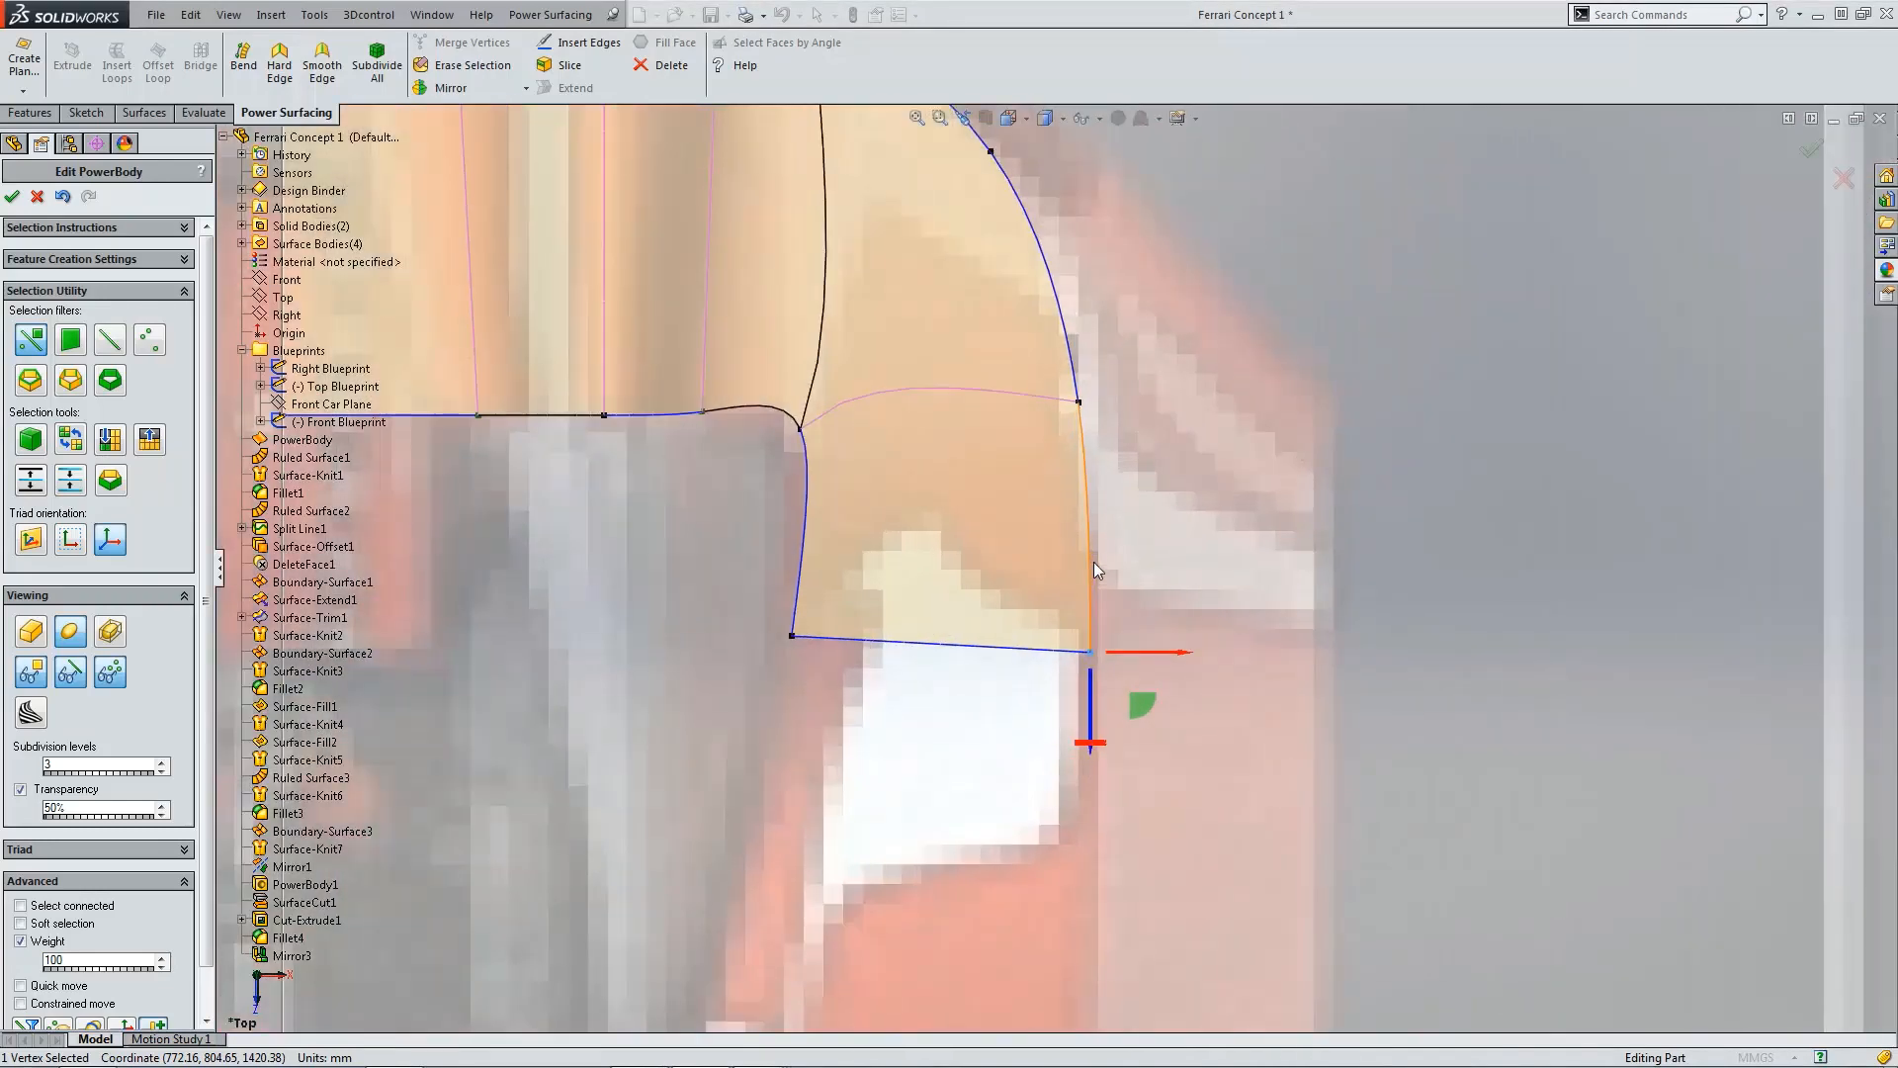
scroll(1093, 563, "up", 4)
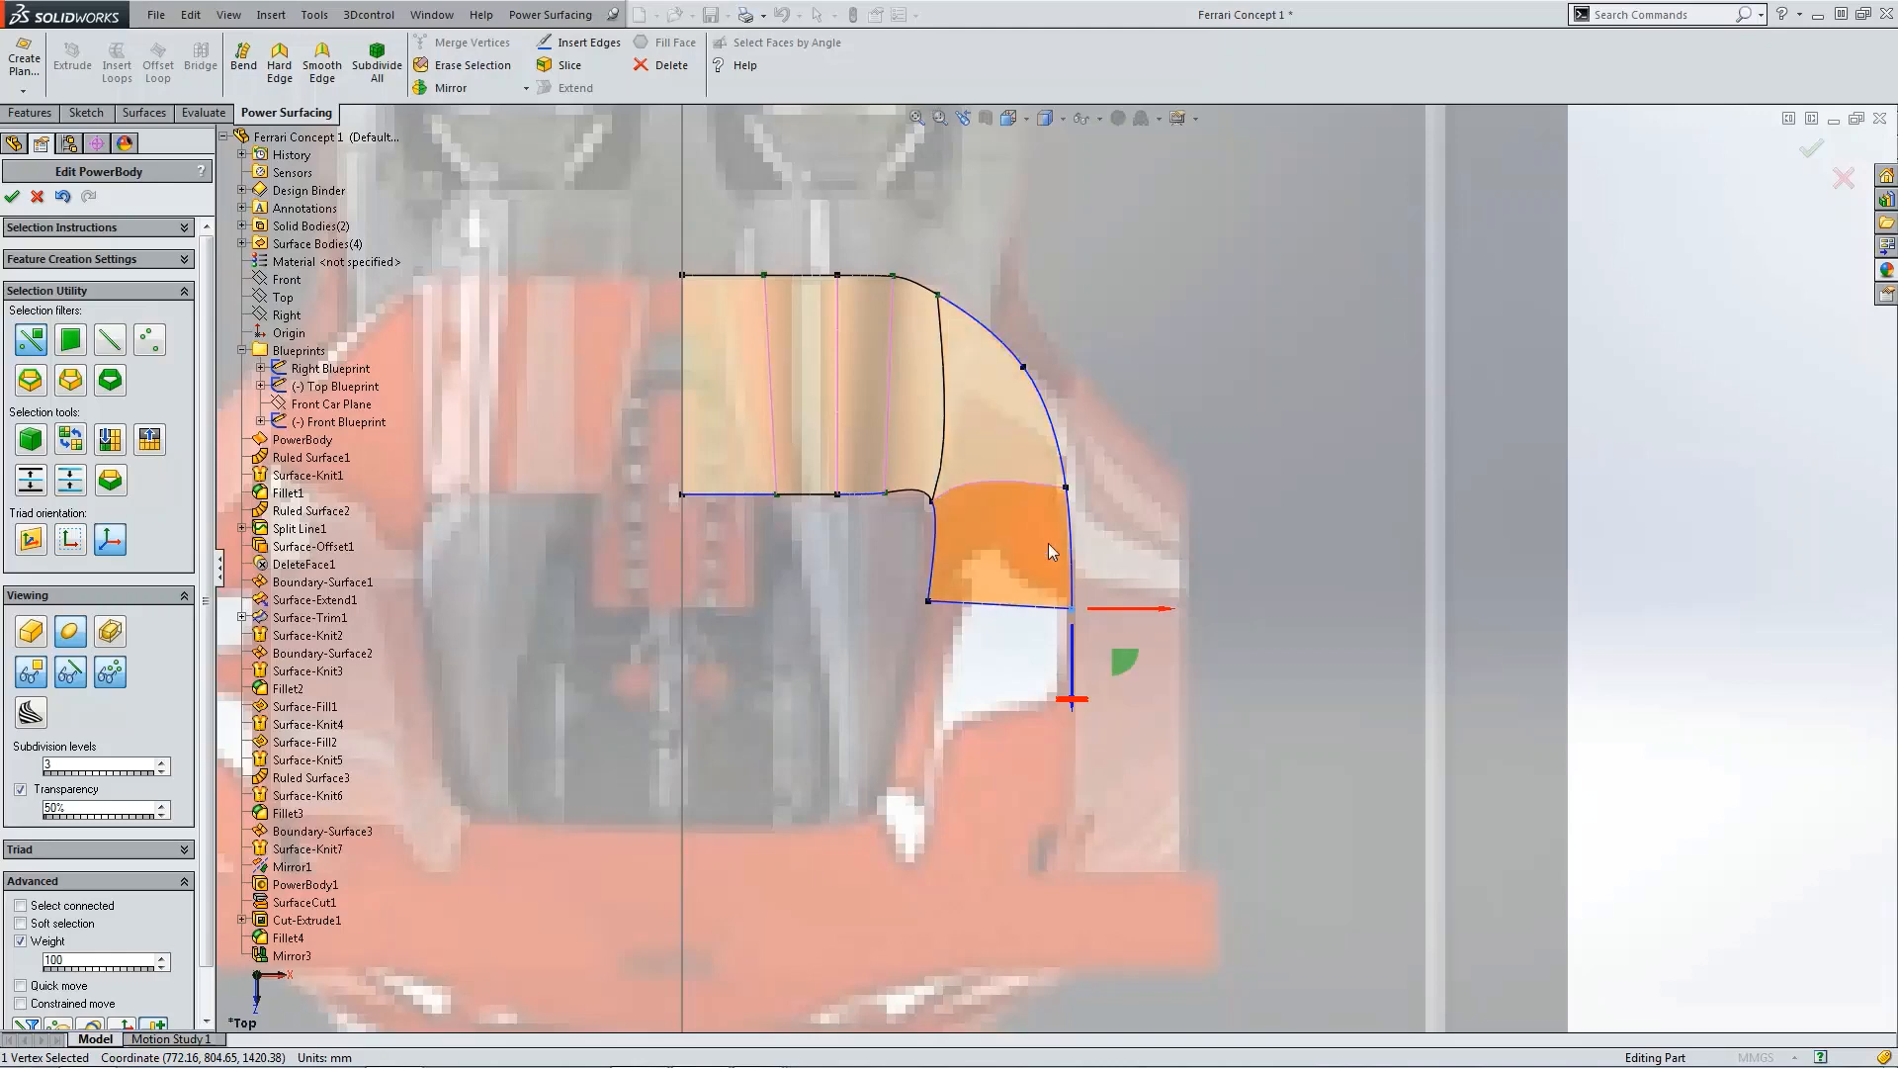
scroll(1056, 529, "up", 2)
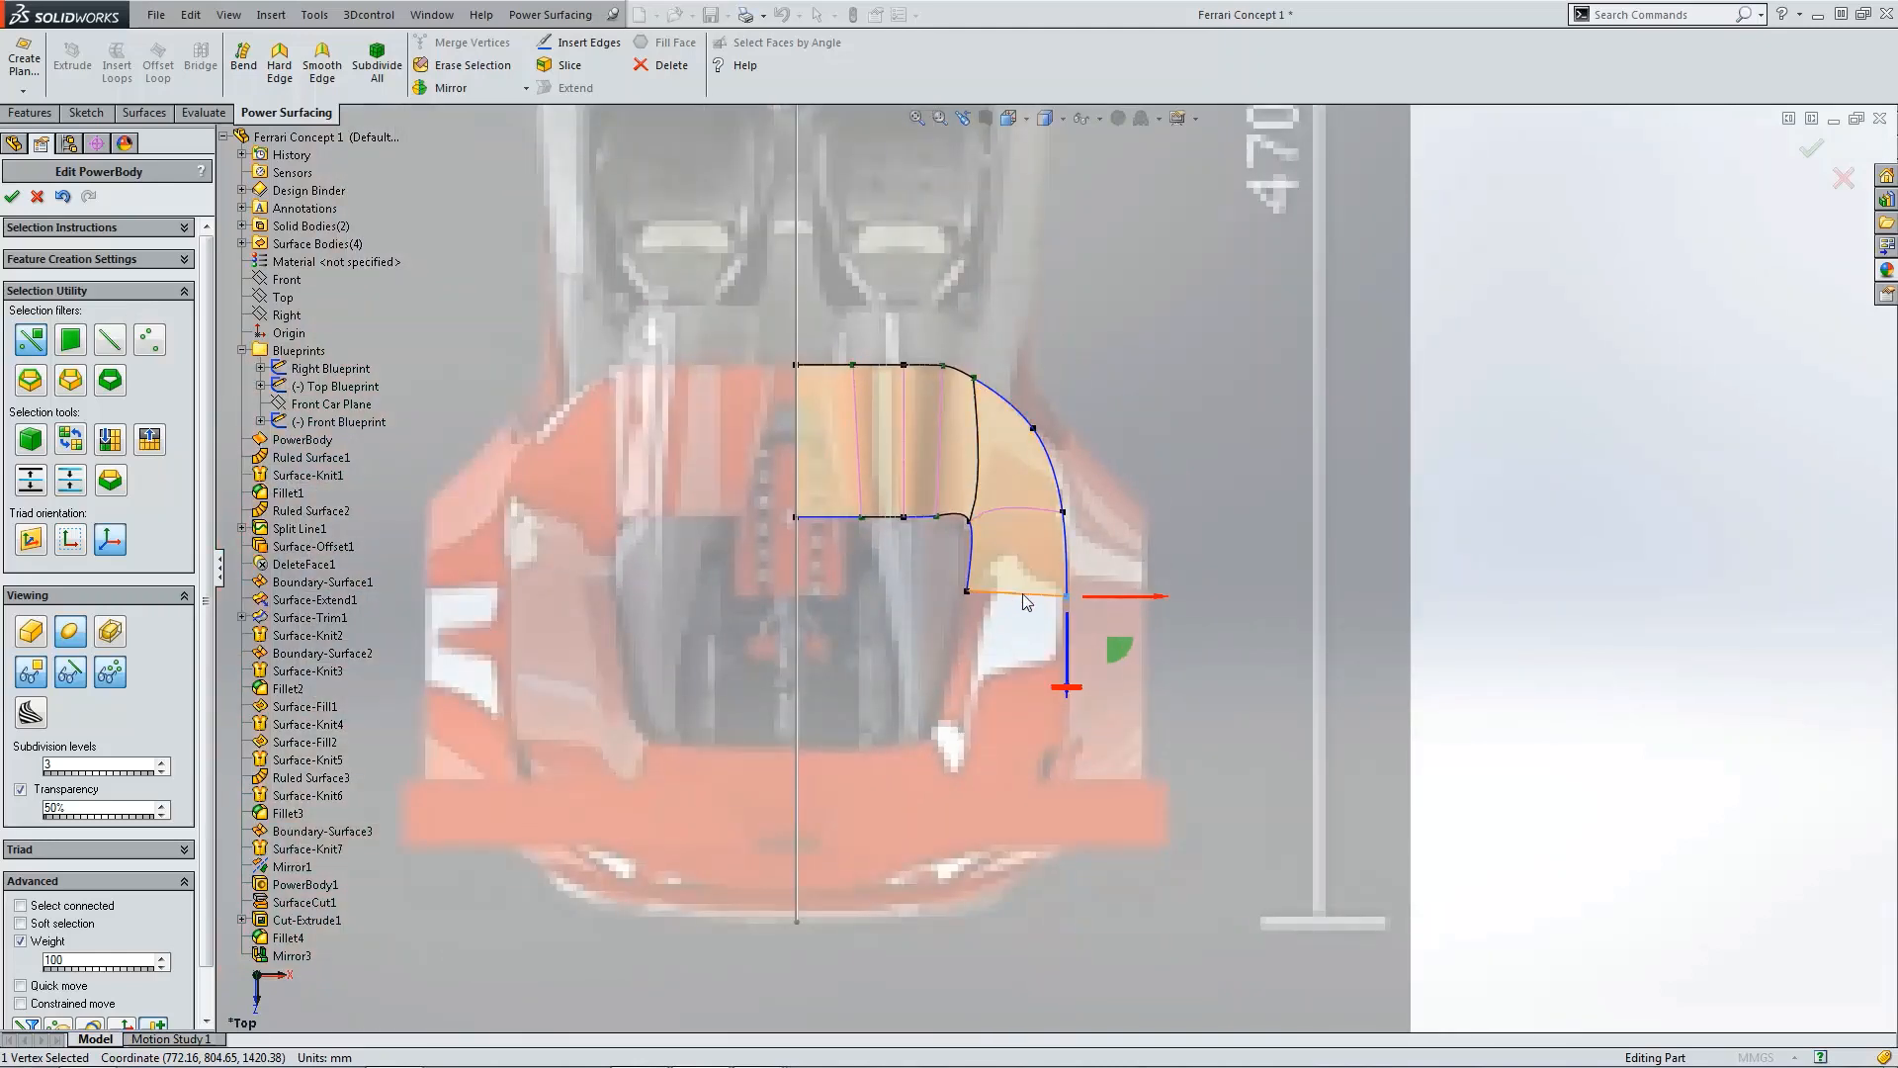
scroll(1024, 599, "down", 3)
scroll(1056, 568, "up", 3)
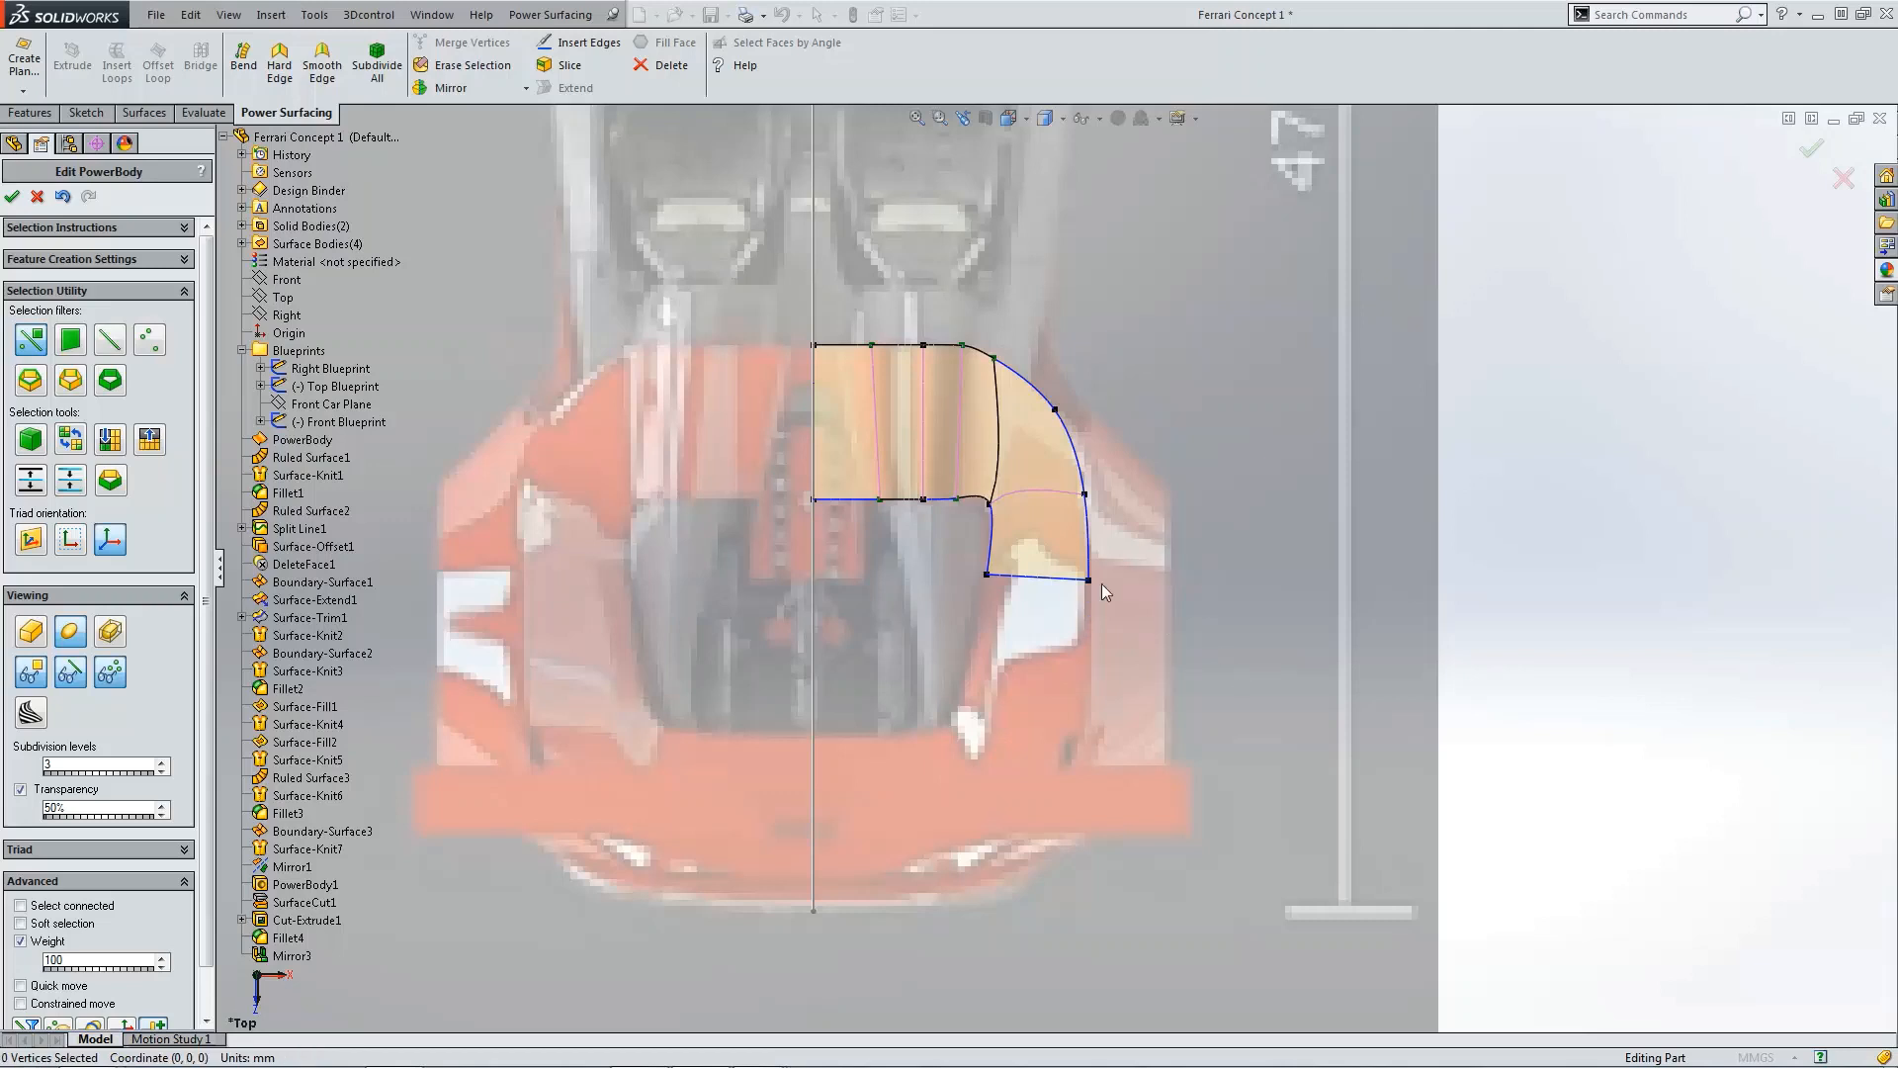
left_click(1034, 579)
left_click(568, 88)
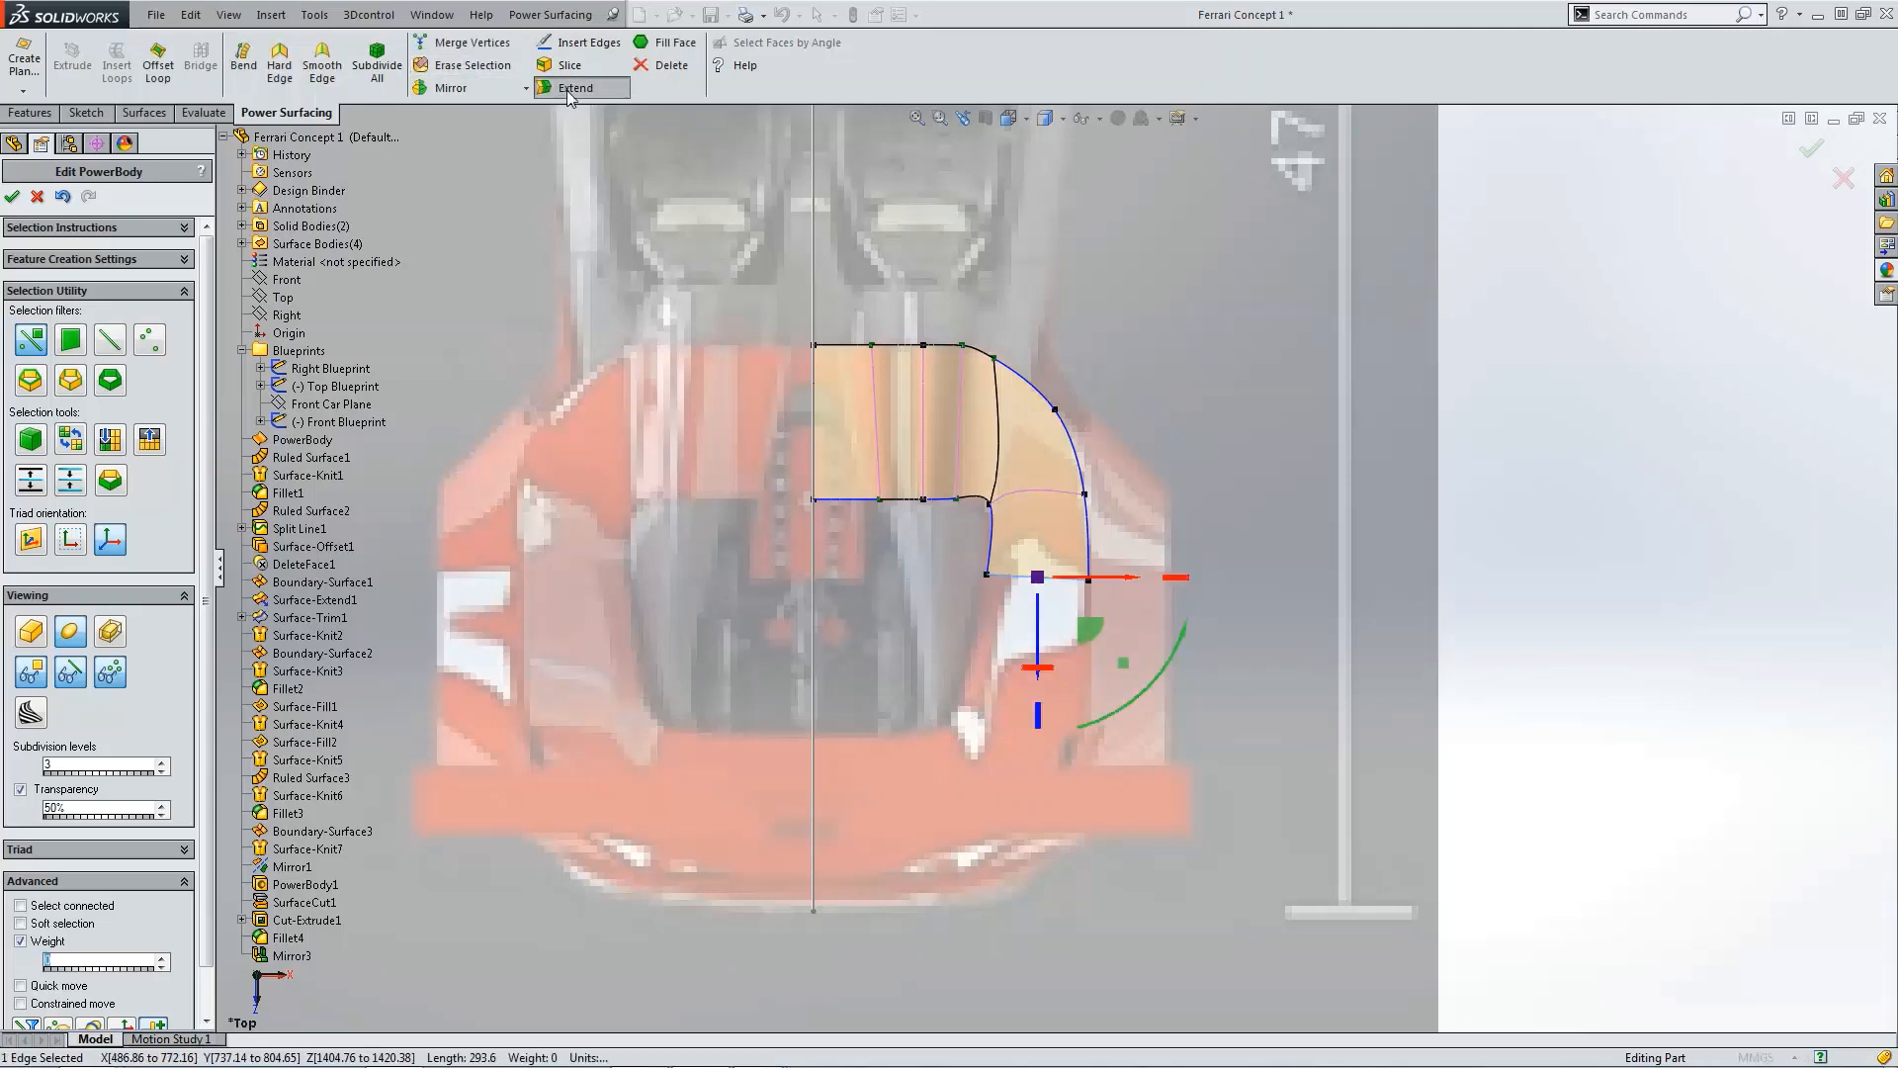
key("Tab")
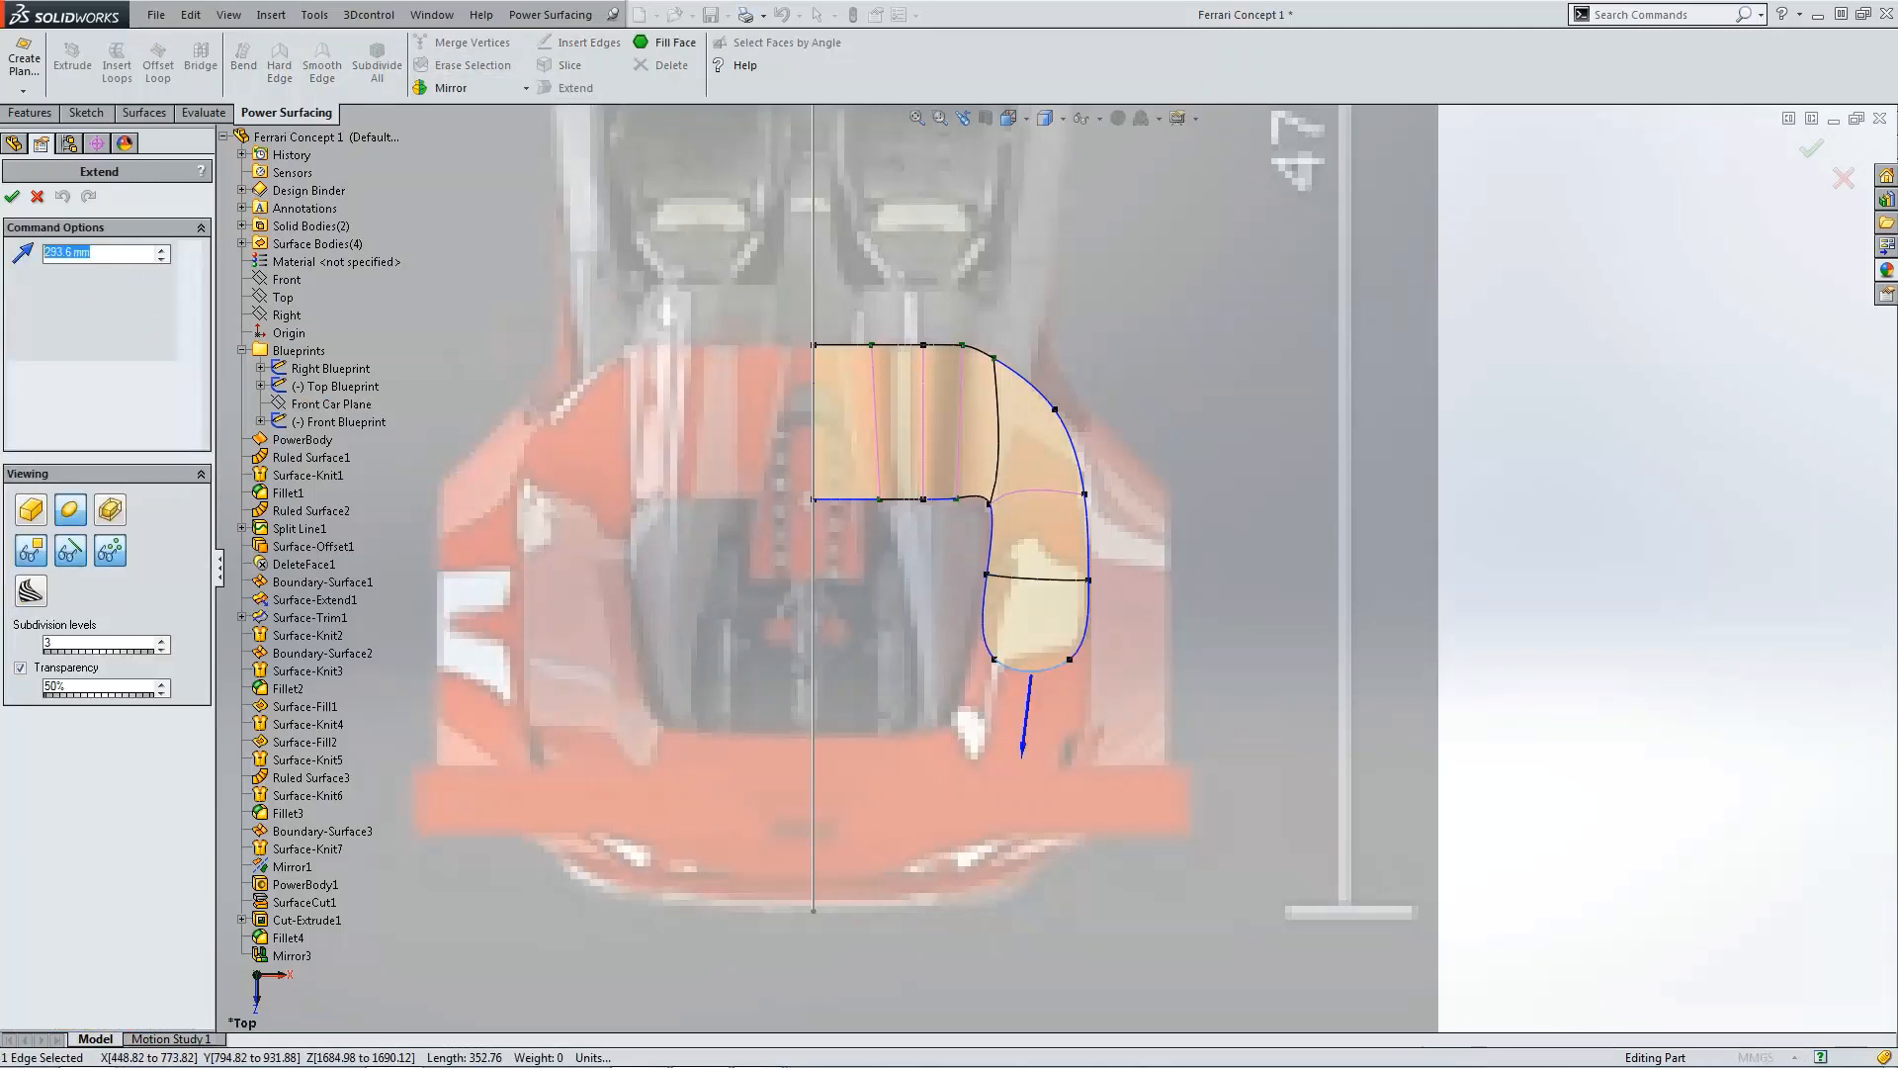
type("500")
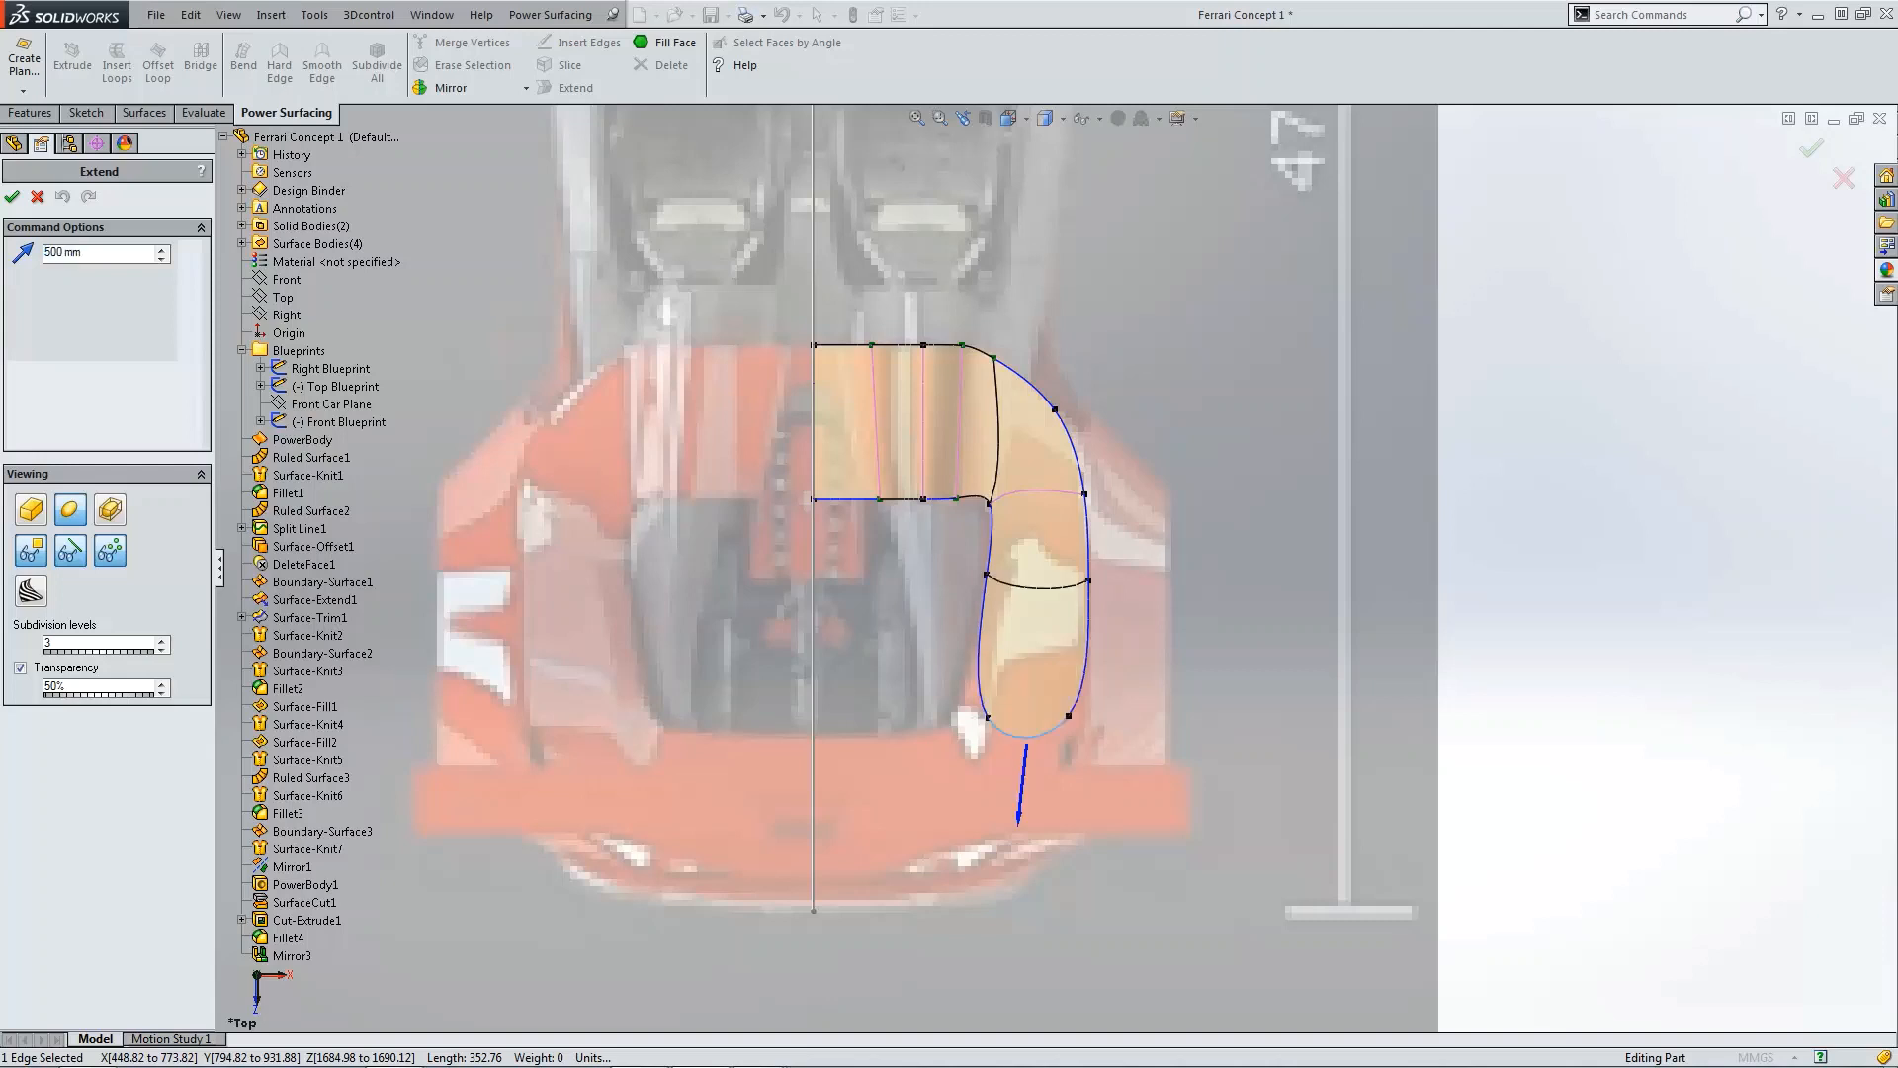
left_click_drag(107, 256, 28, 262)
type("750")
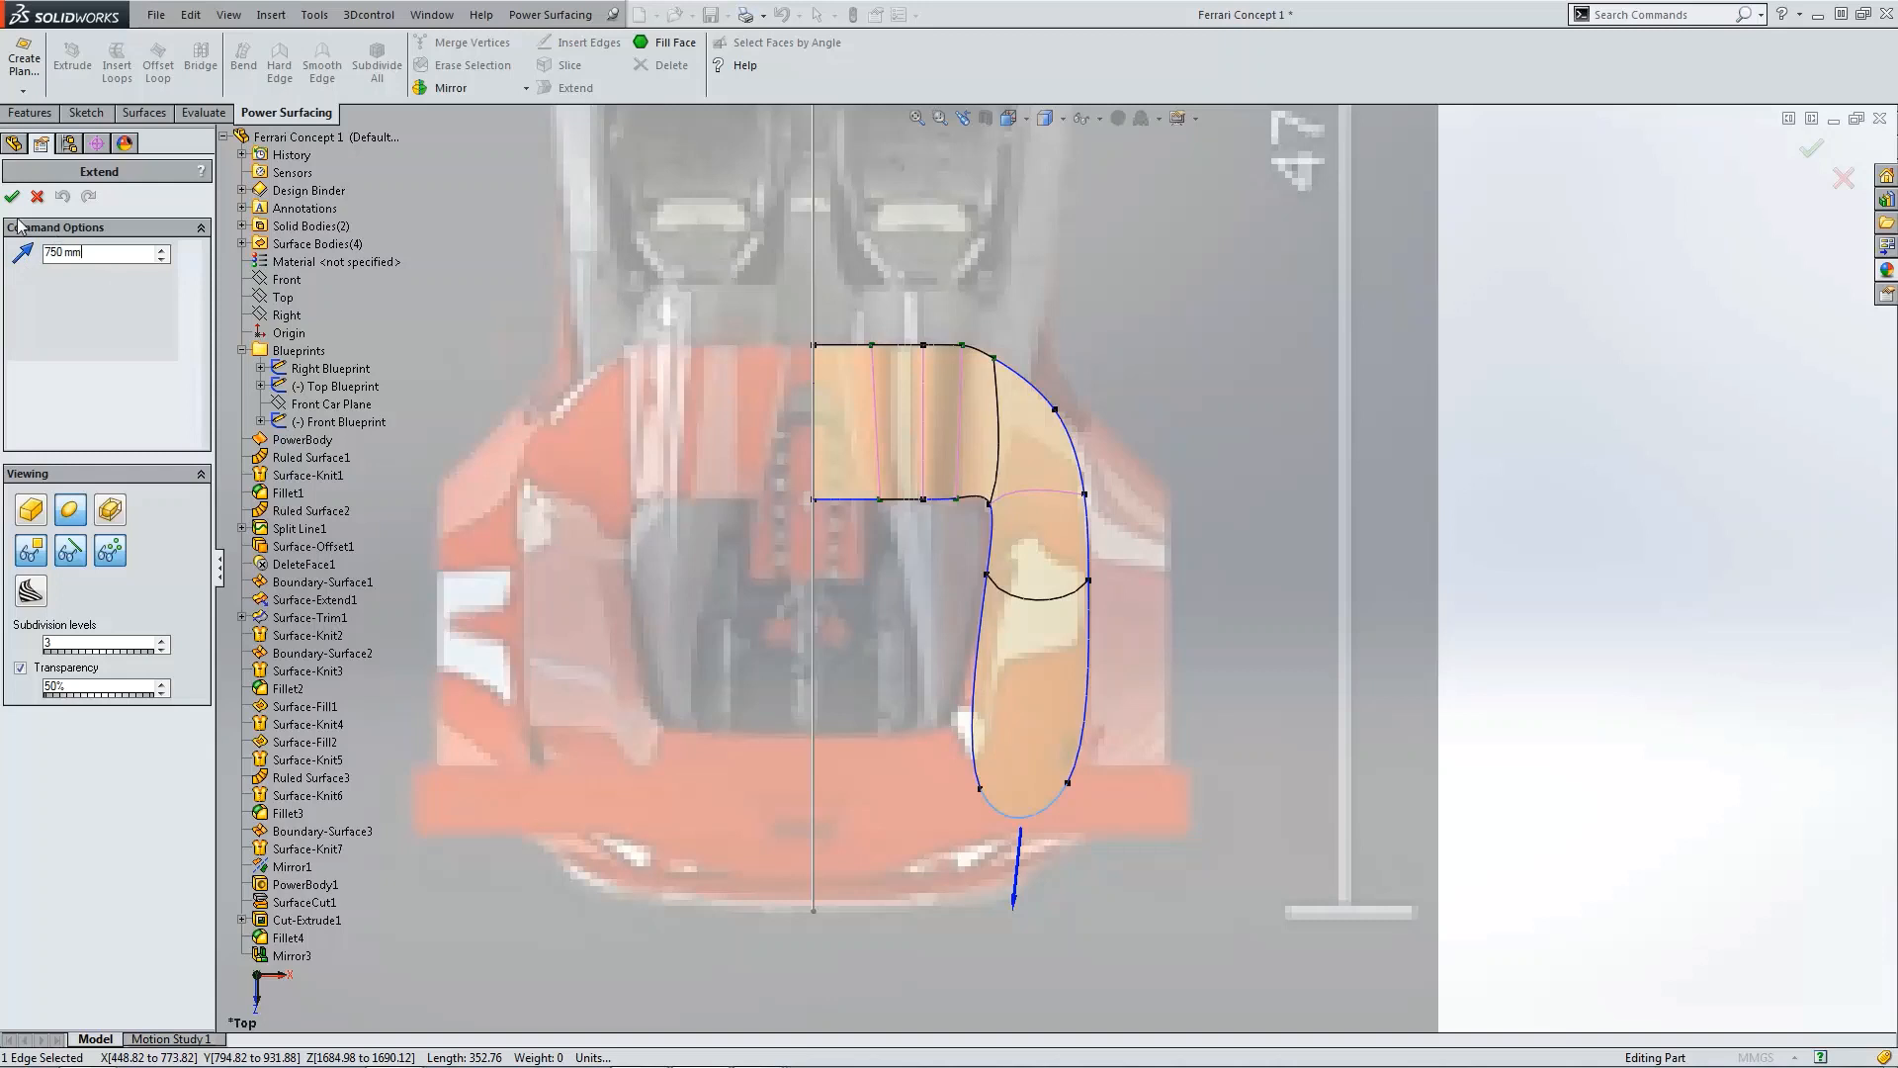
left_click(12, 195)
Step: Make the two rear corner vertices of the new face hard
left_click(996, 799)
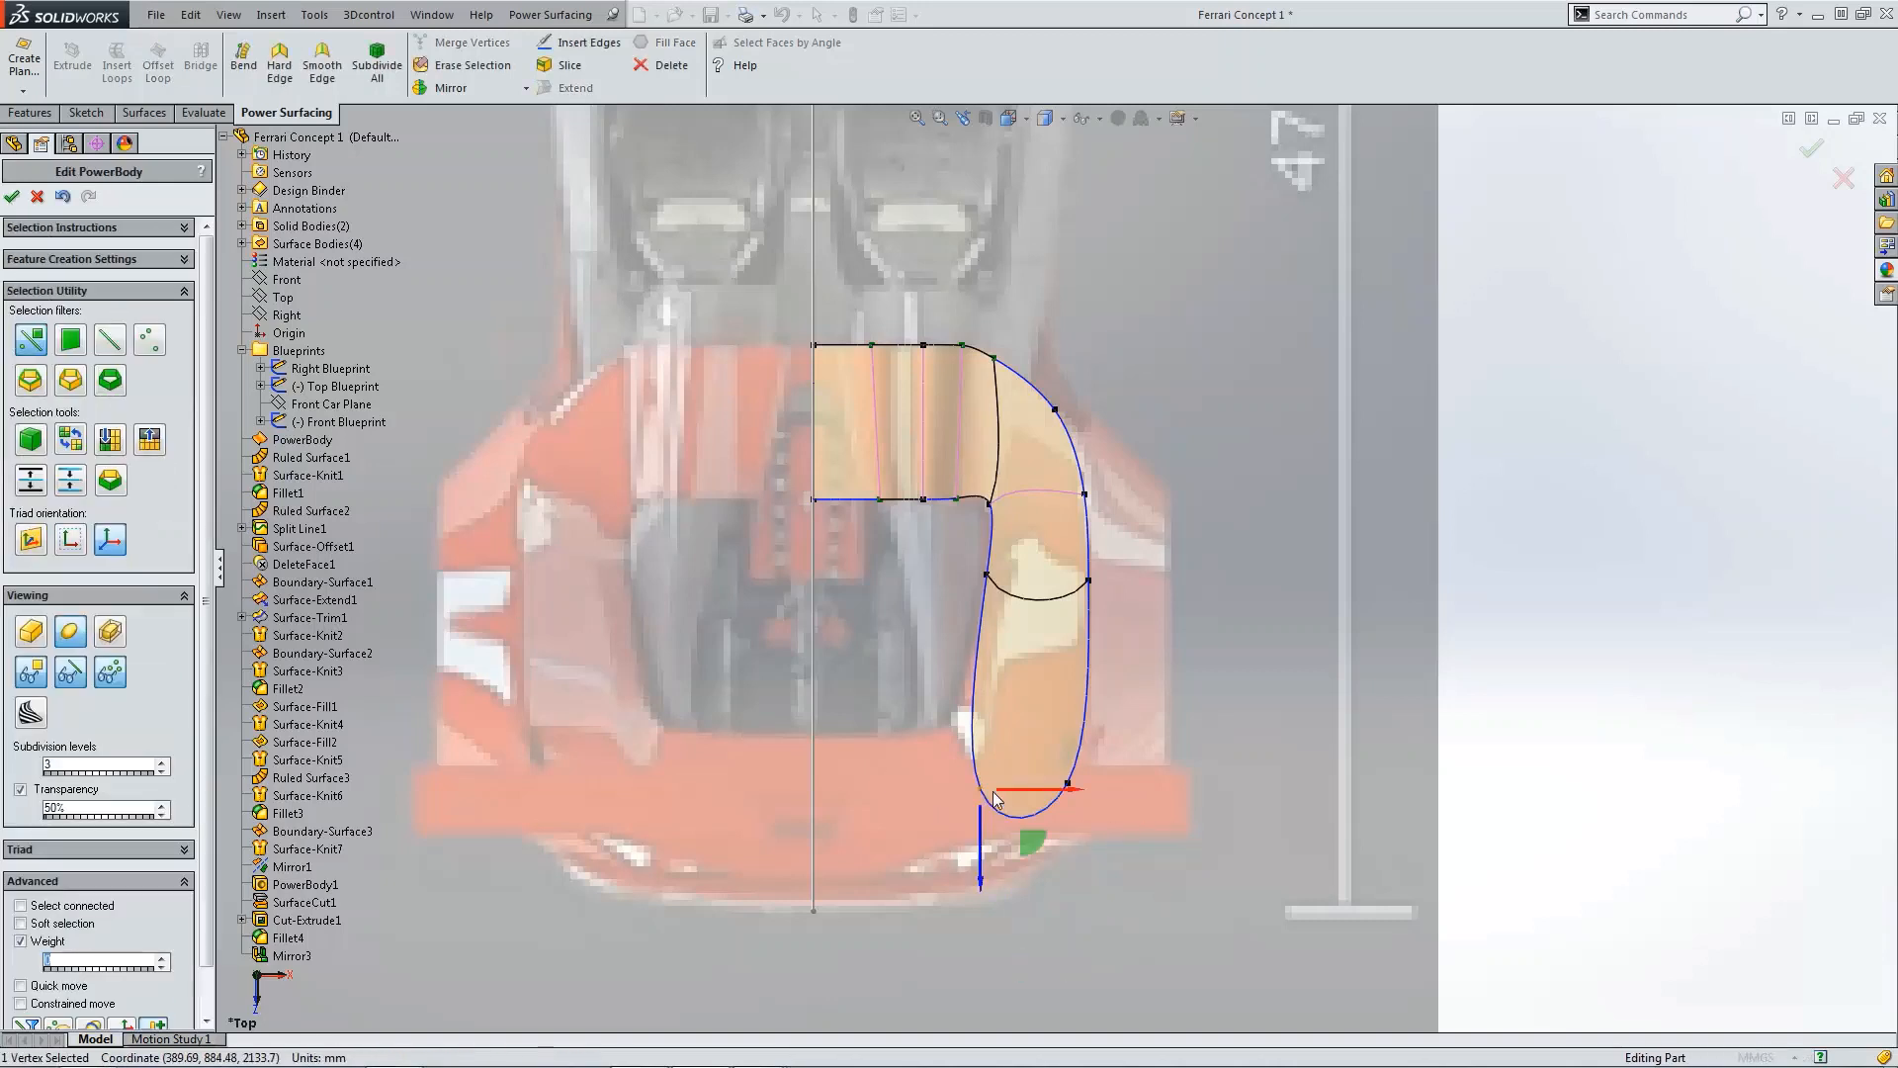
left_click(1068, 785, "ctrl")
left_click(281, 71)
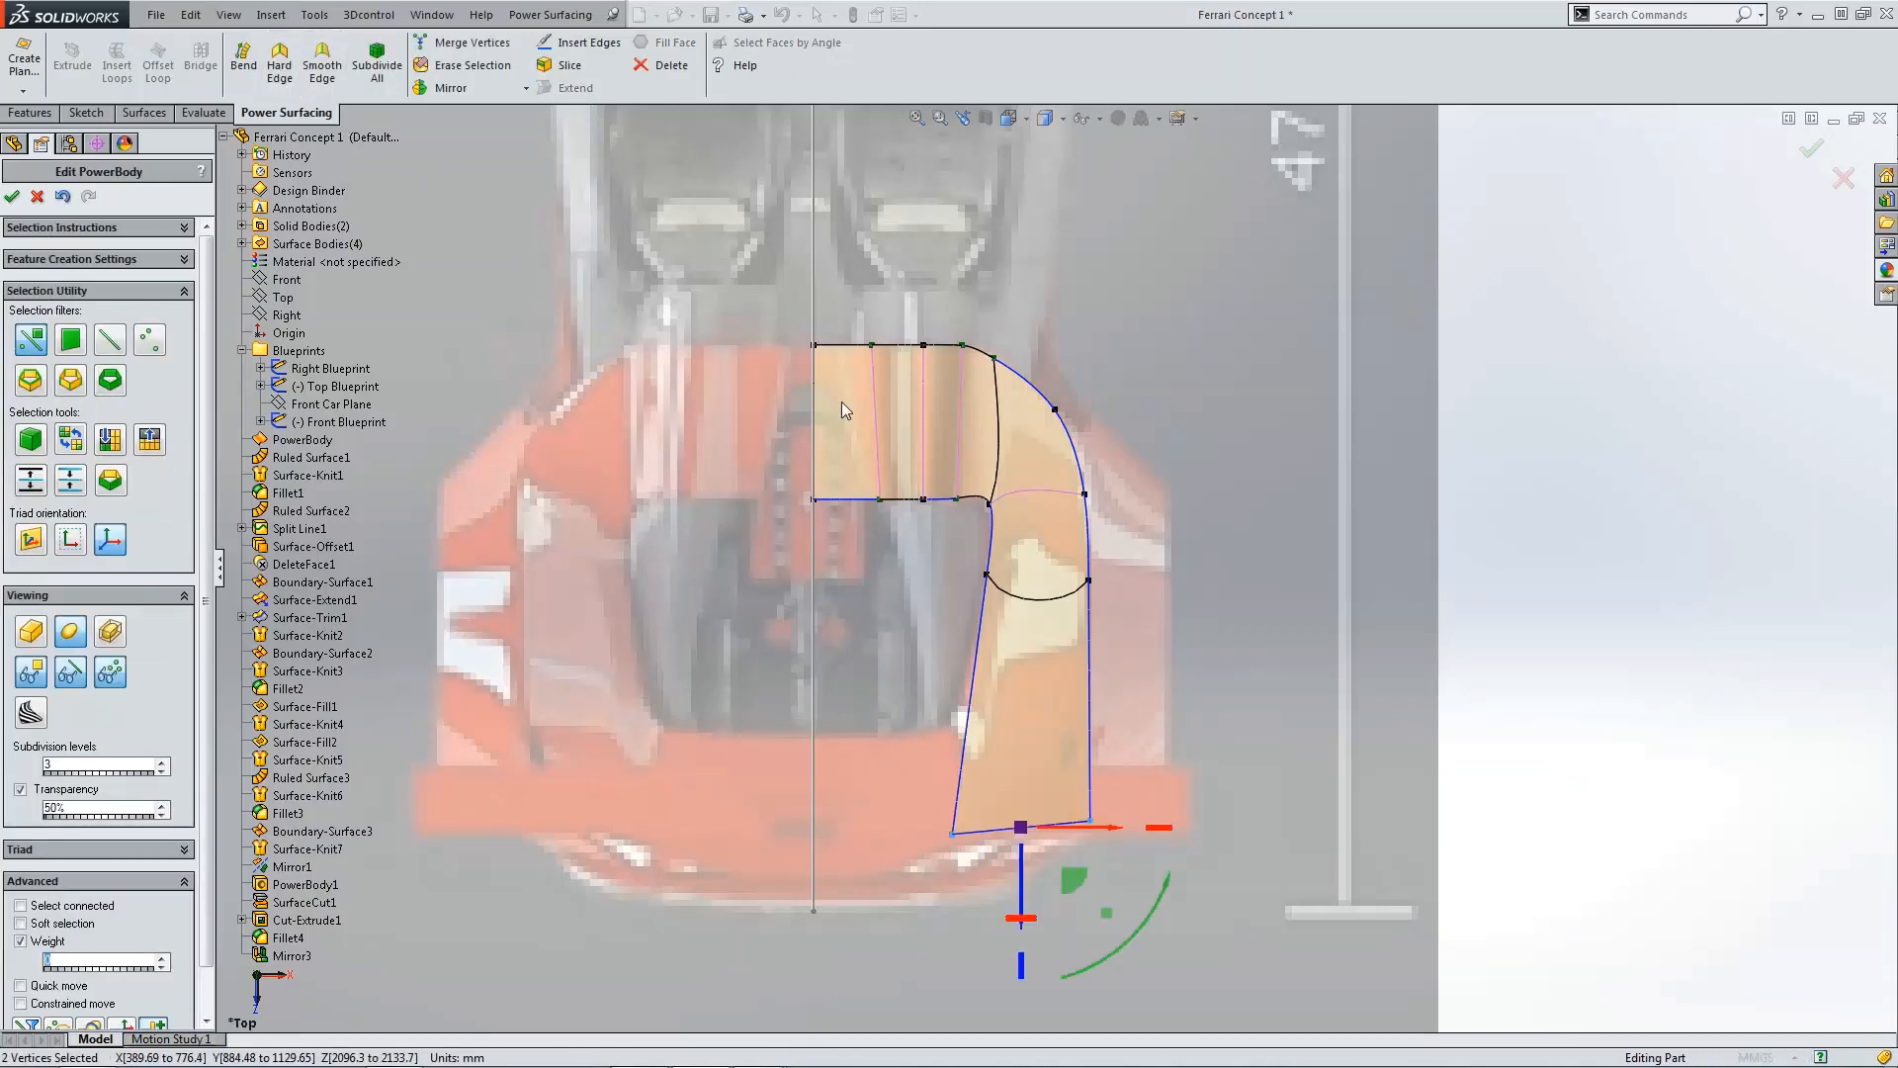
Step: Connect the two side vertices across the middle of the extended face with a new edge
left_click(987, 576)
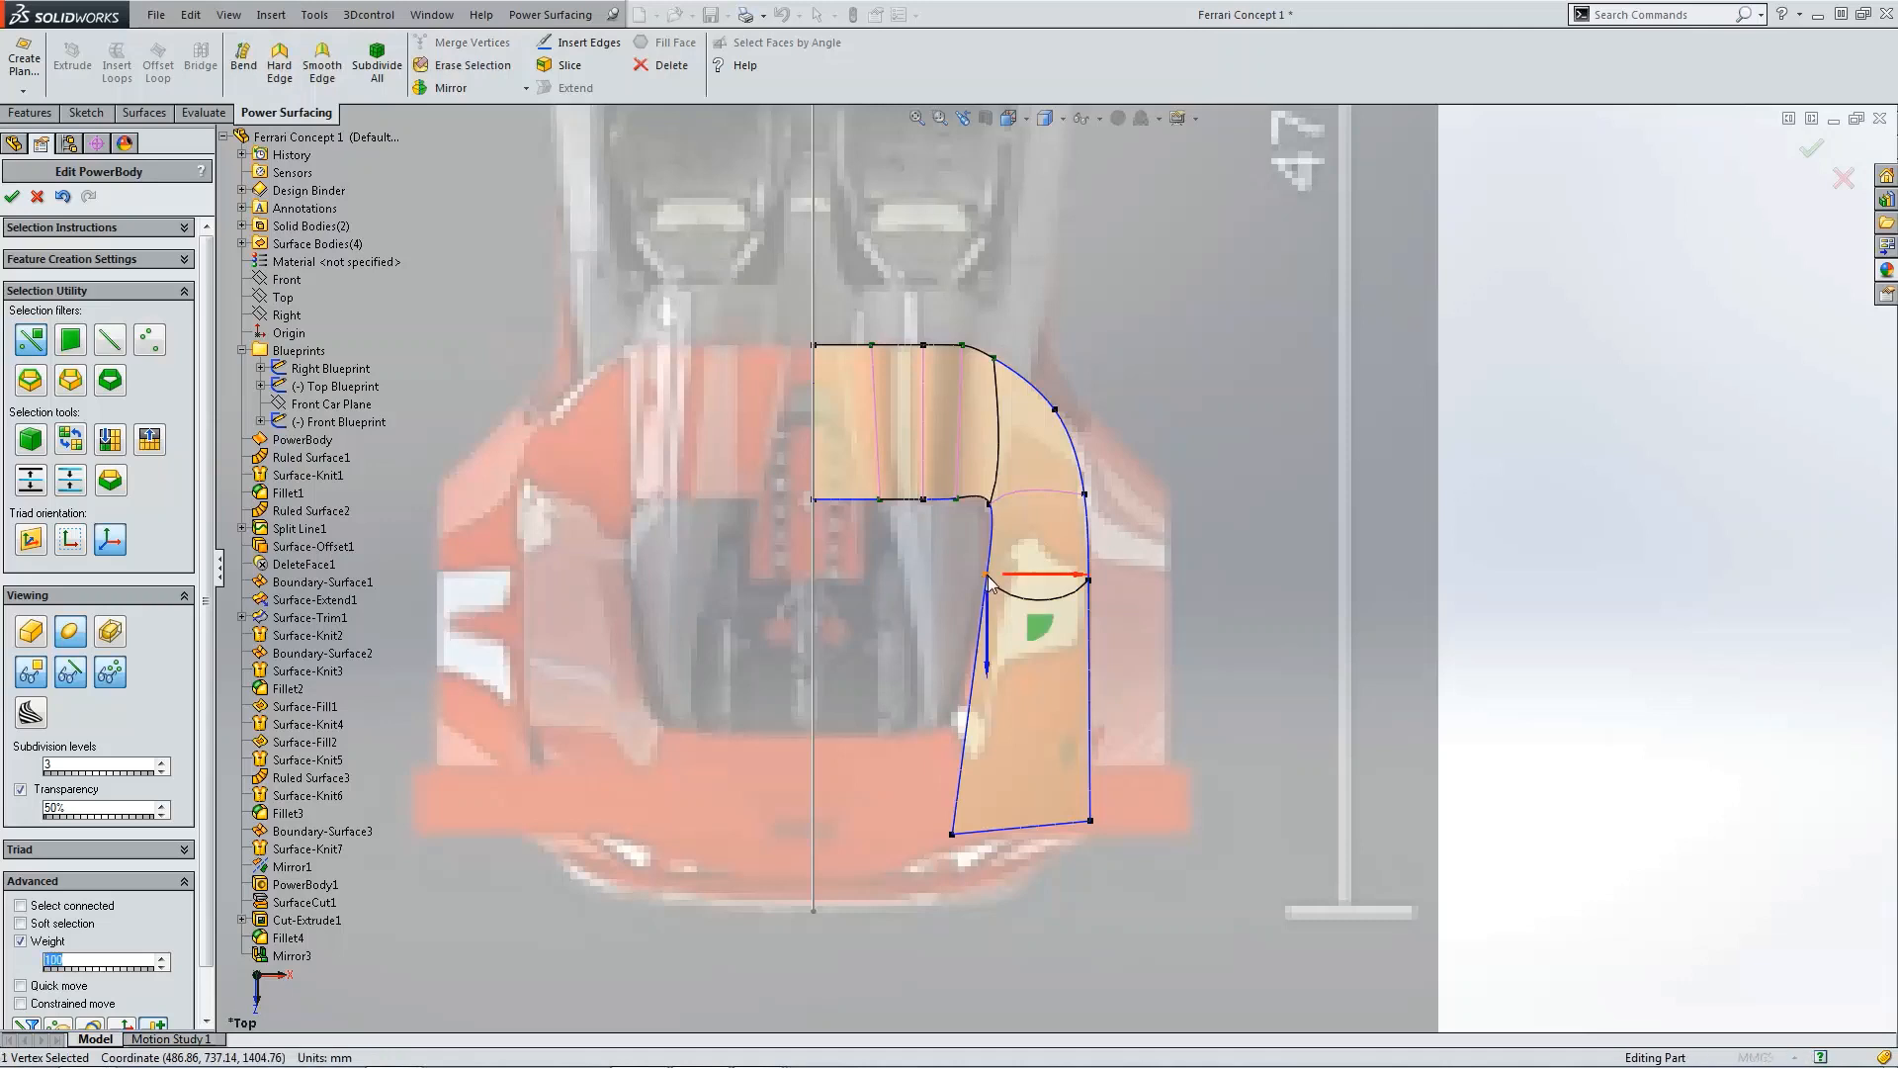
left_click(1089, 581)
key("Return")
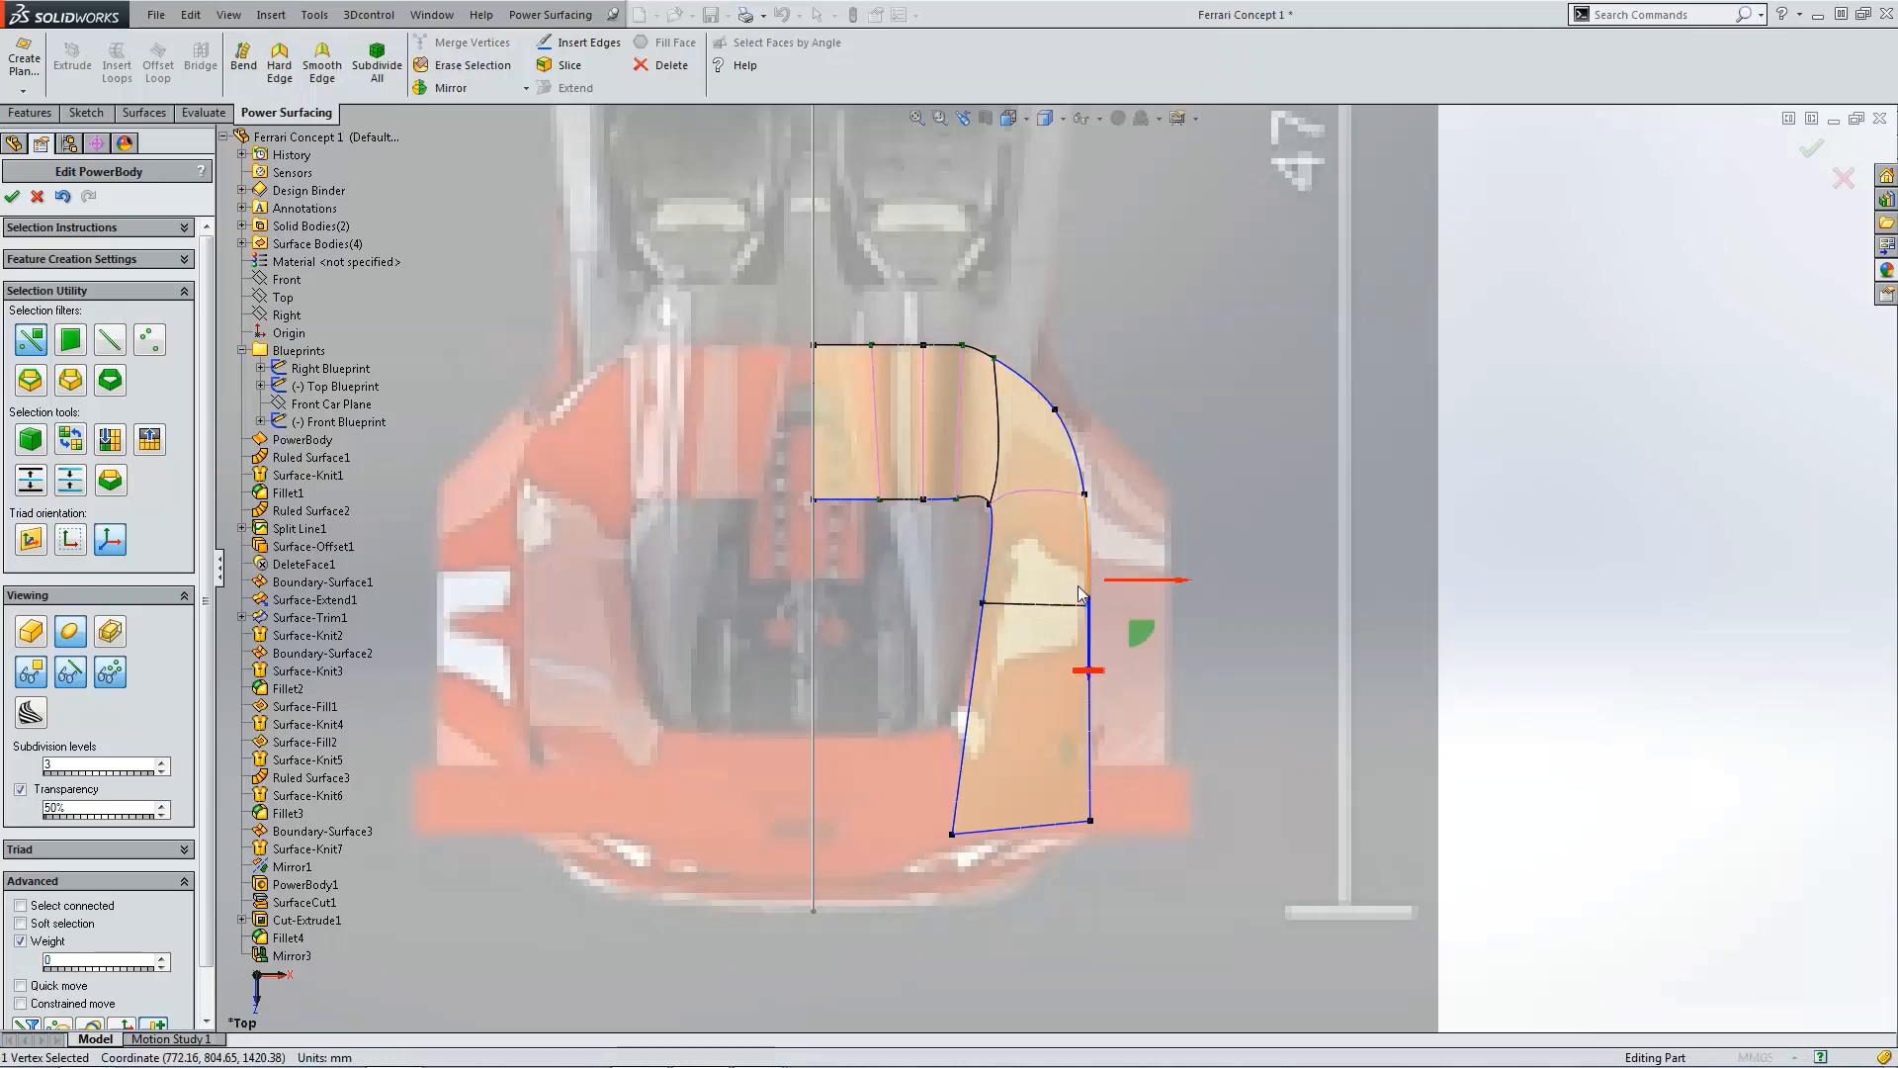
Step: Move both rear corner vertices of the extended face forward in the top view
left_click(1166, 739)
scroll(998, 807, "up", 2)
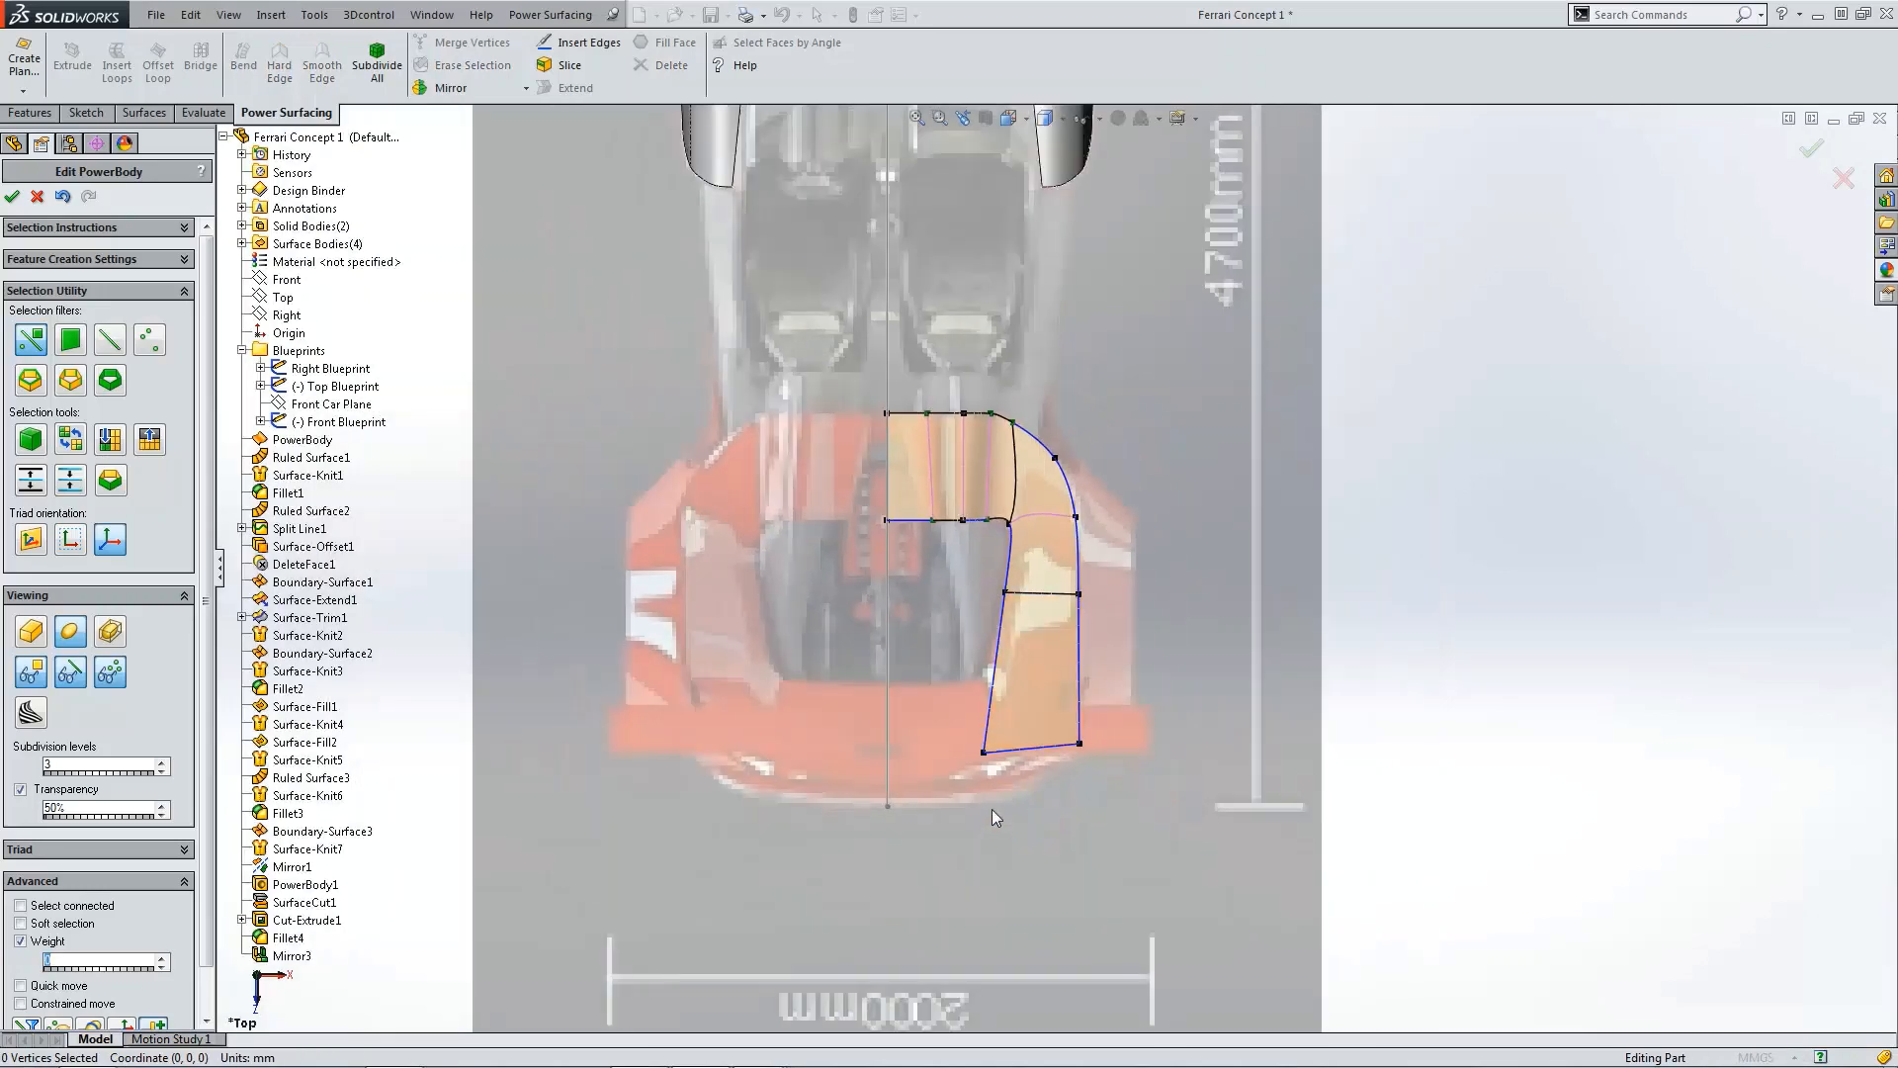
left_click(987, 753)
scroll(991, 753, "down", 3)
left_click_drag(1030, 774, 1028, 723)
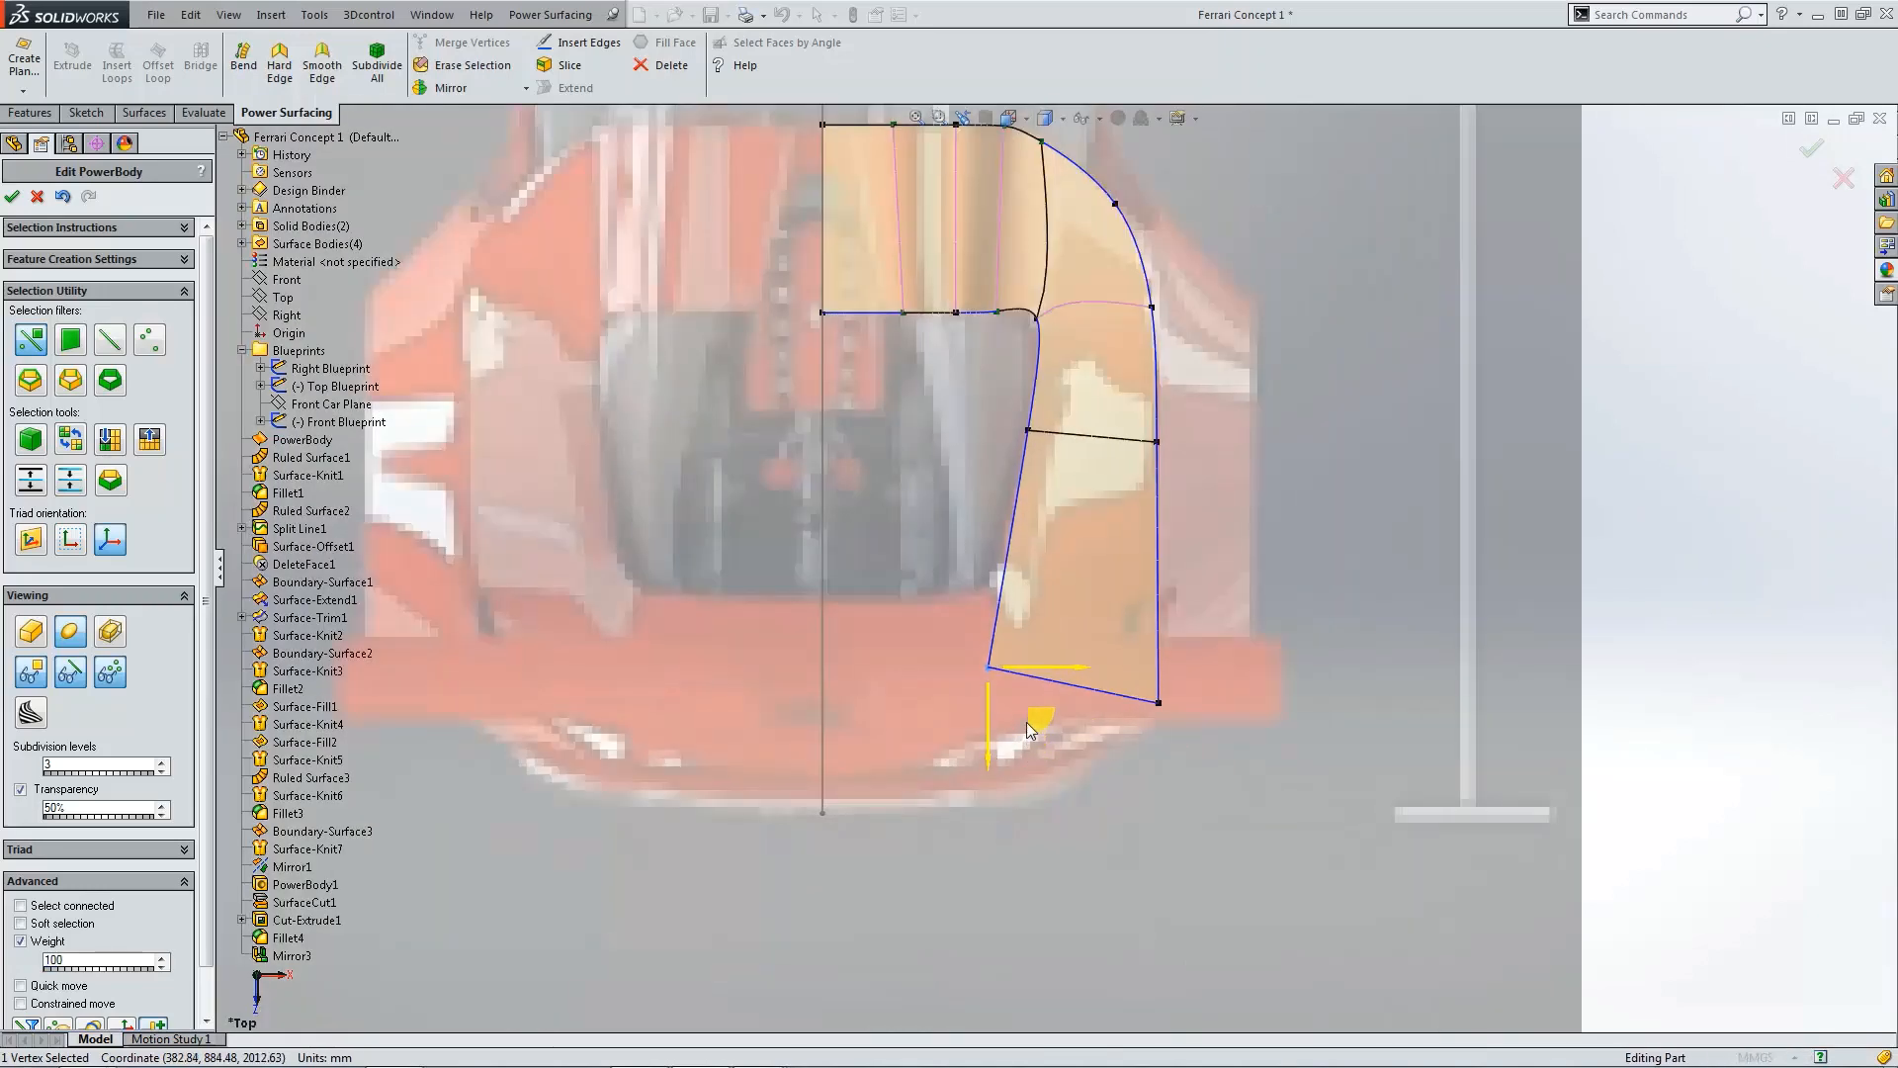
left_click(1172, 732)
left_click(1160, 700)
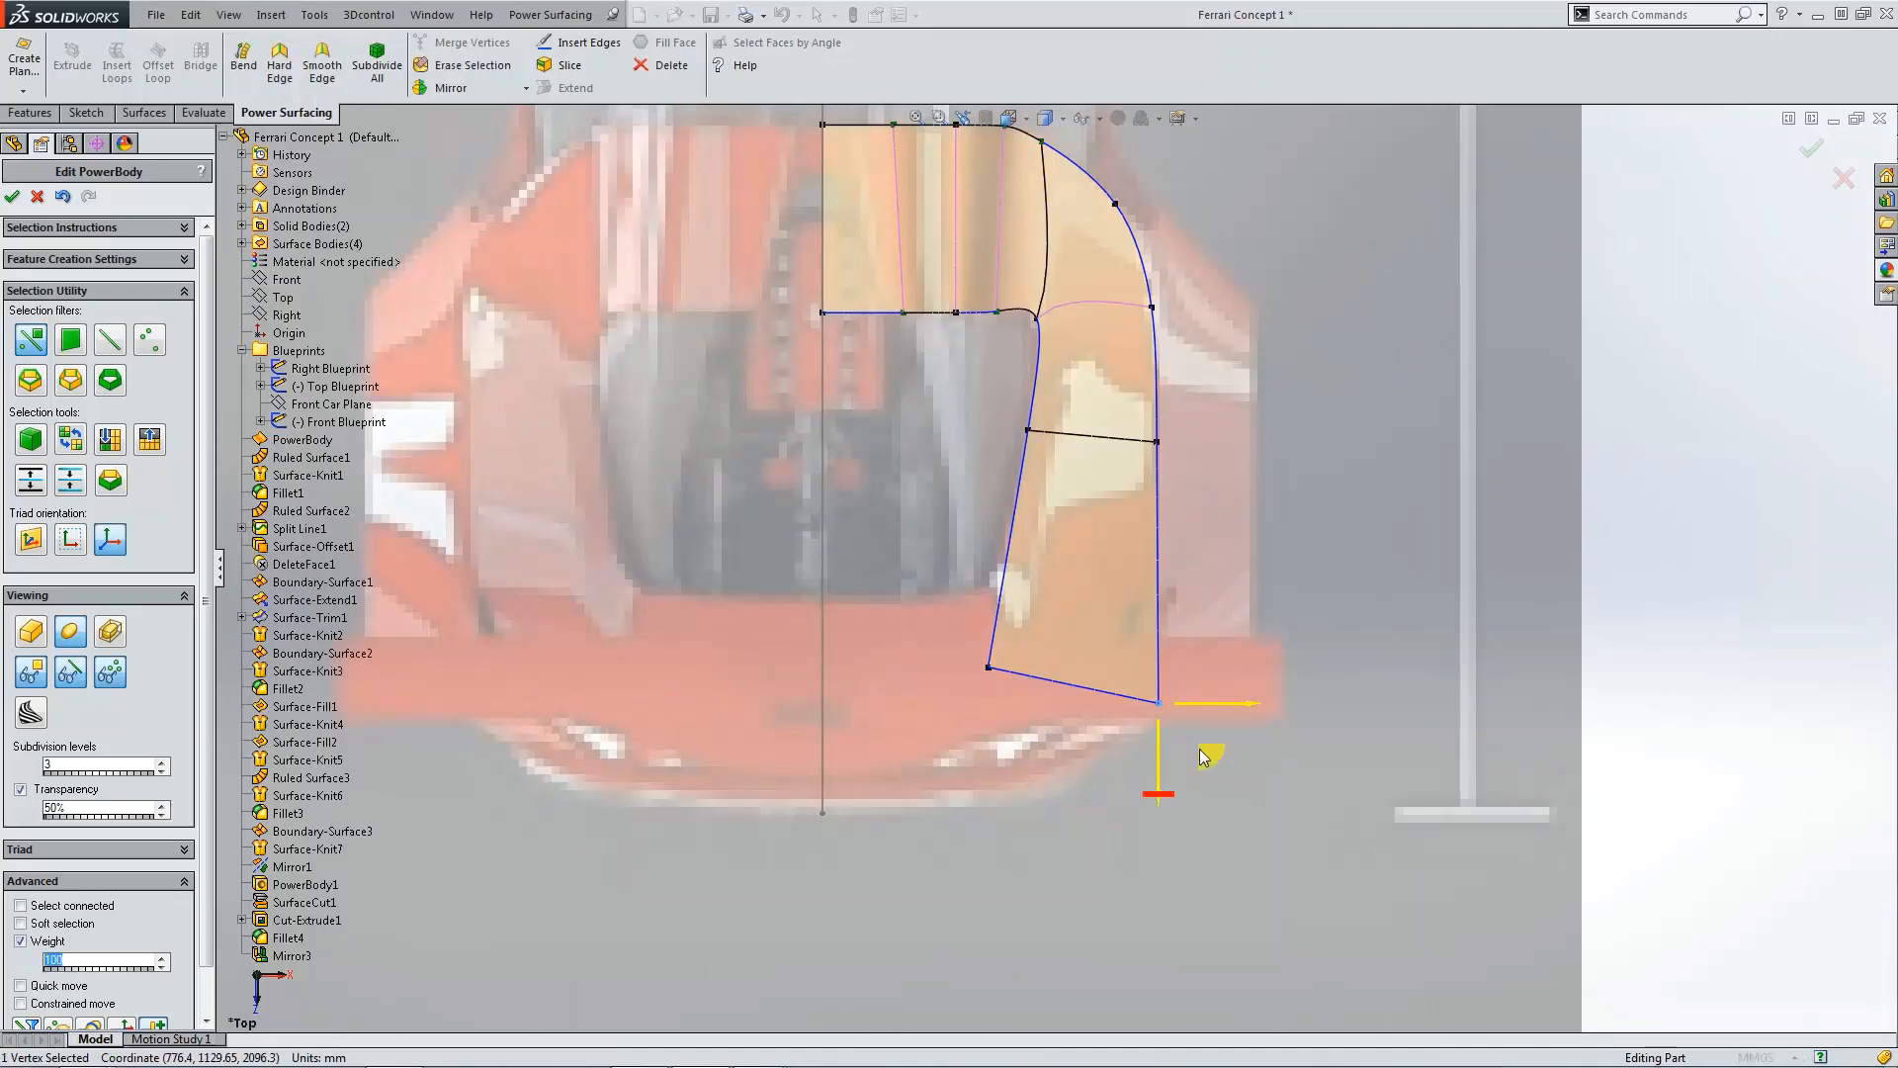
mouse_move(1201, 750)
left_mouse_down()
mouse_move(1145, 707)
mouse_move(1199, 715)
left_mouse_up()
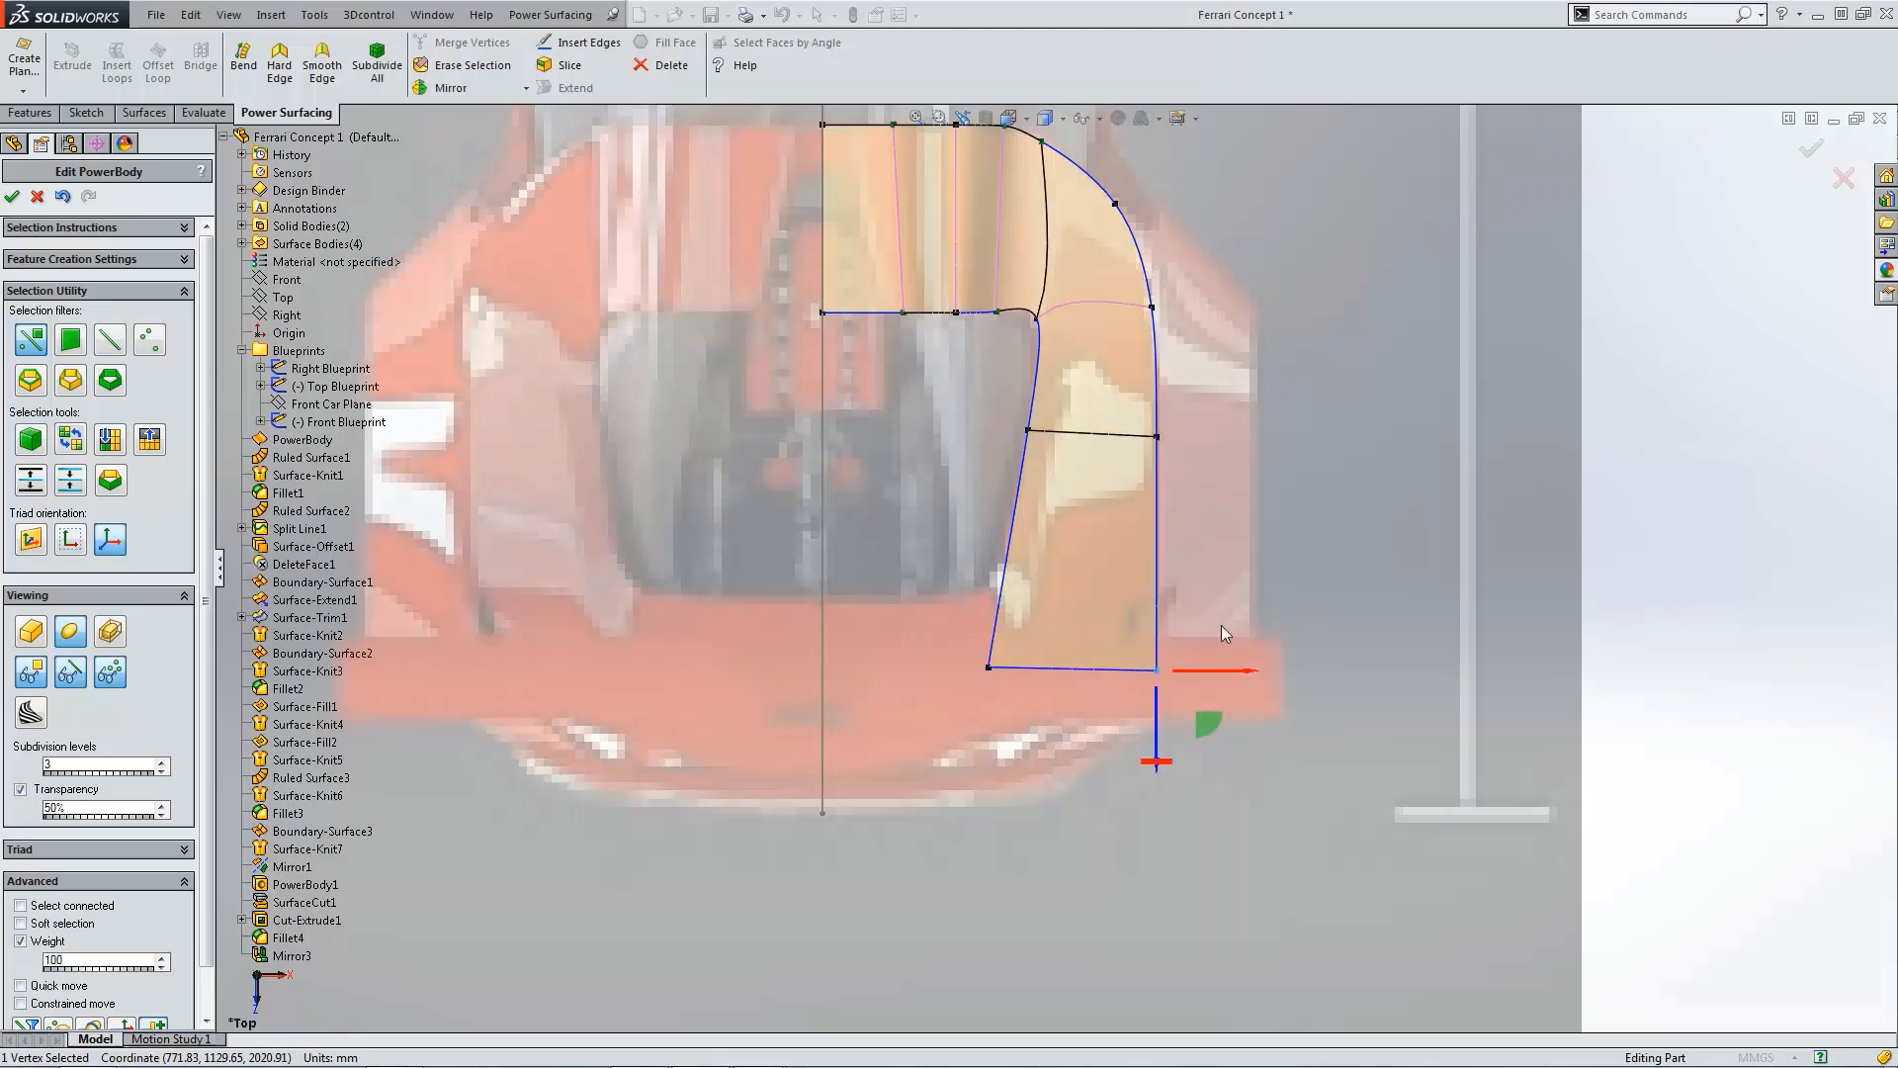
Step: Pull the rear inner corner vertex of the face further forward
scroll(1286, 632, "up", 10)
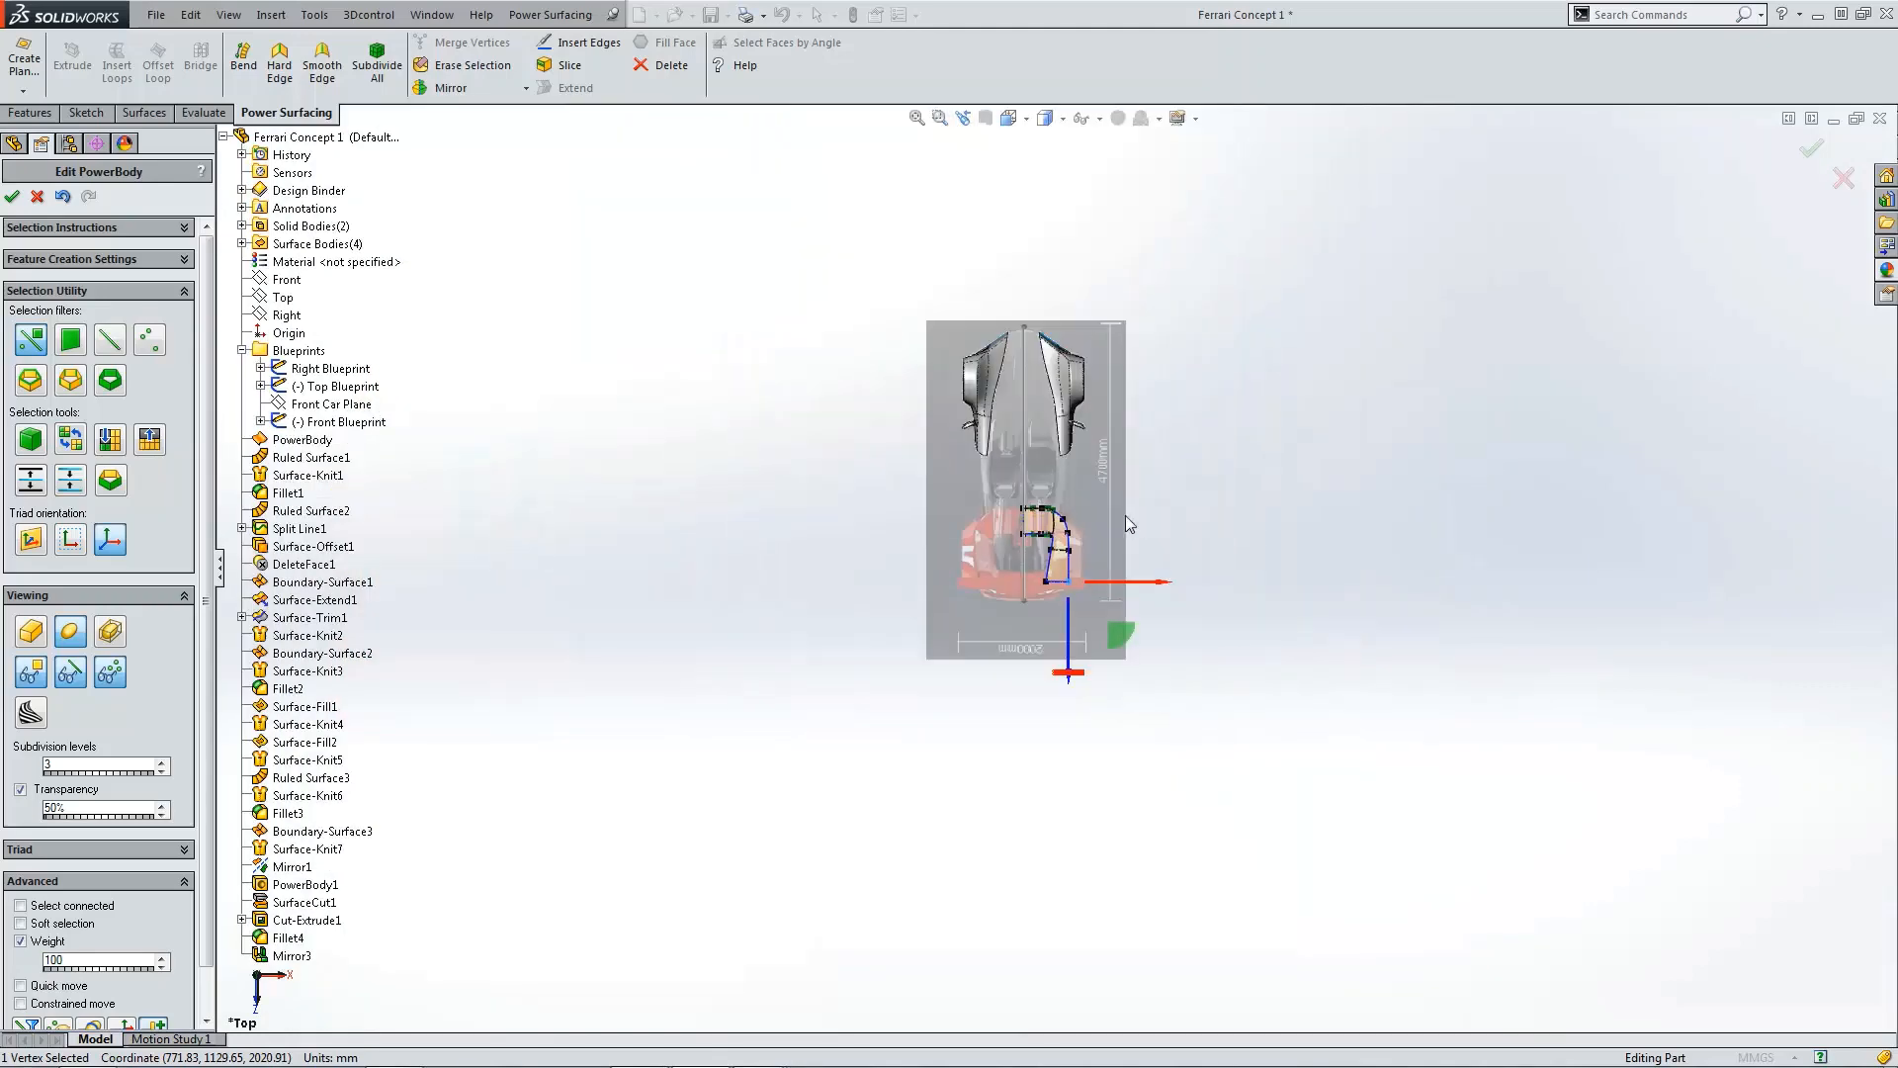
scroll(1089, 459, "down", 3)
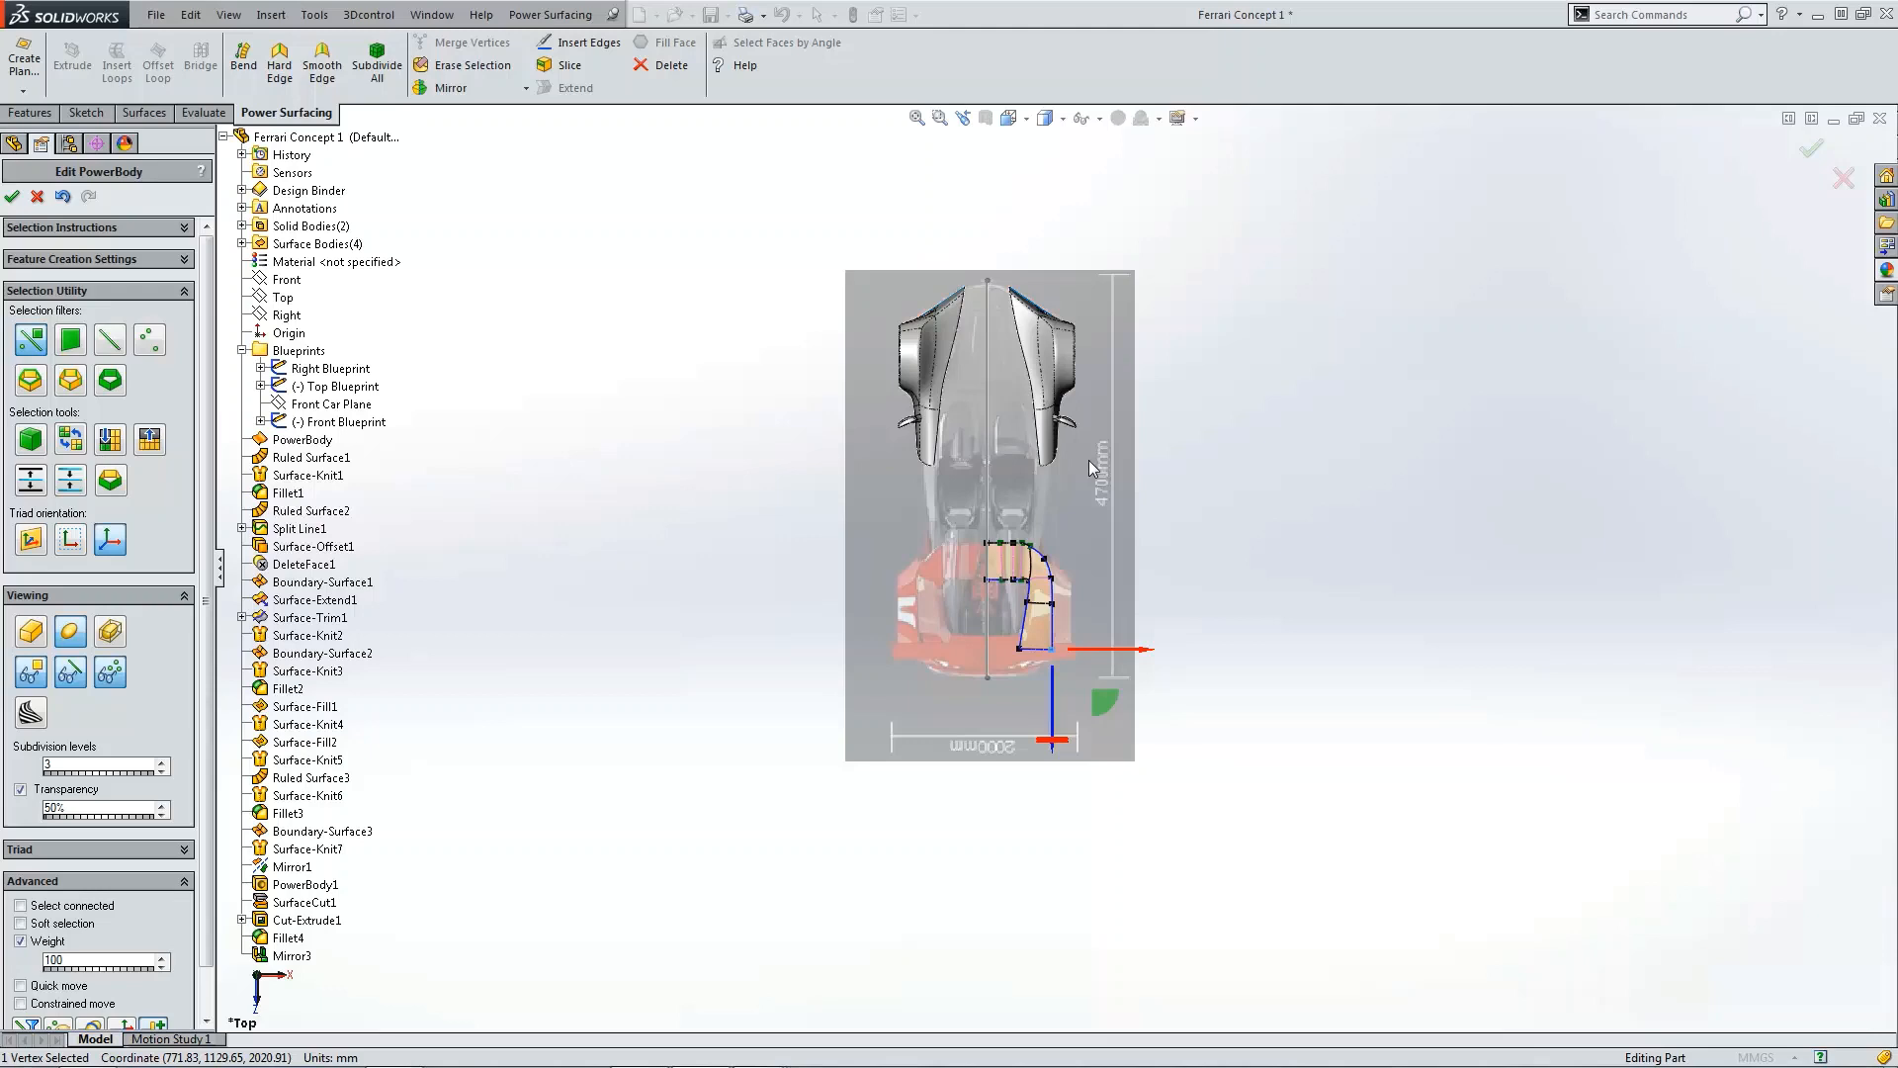
scroll(1054, 642, "down", 4)
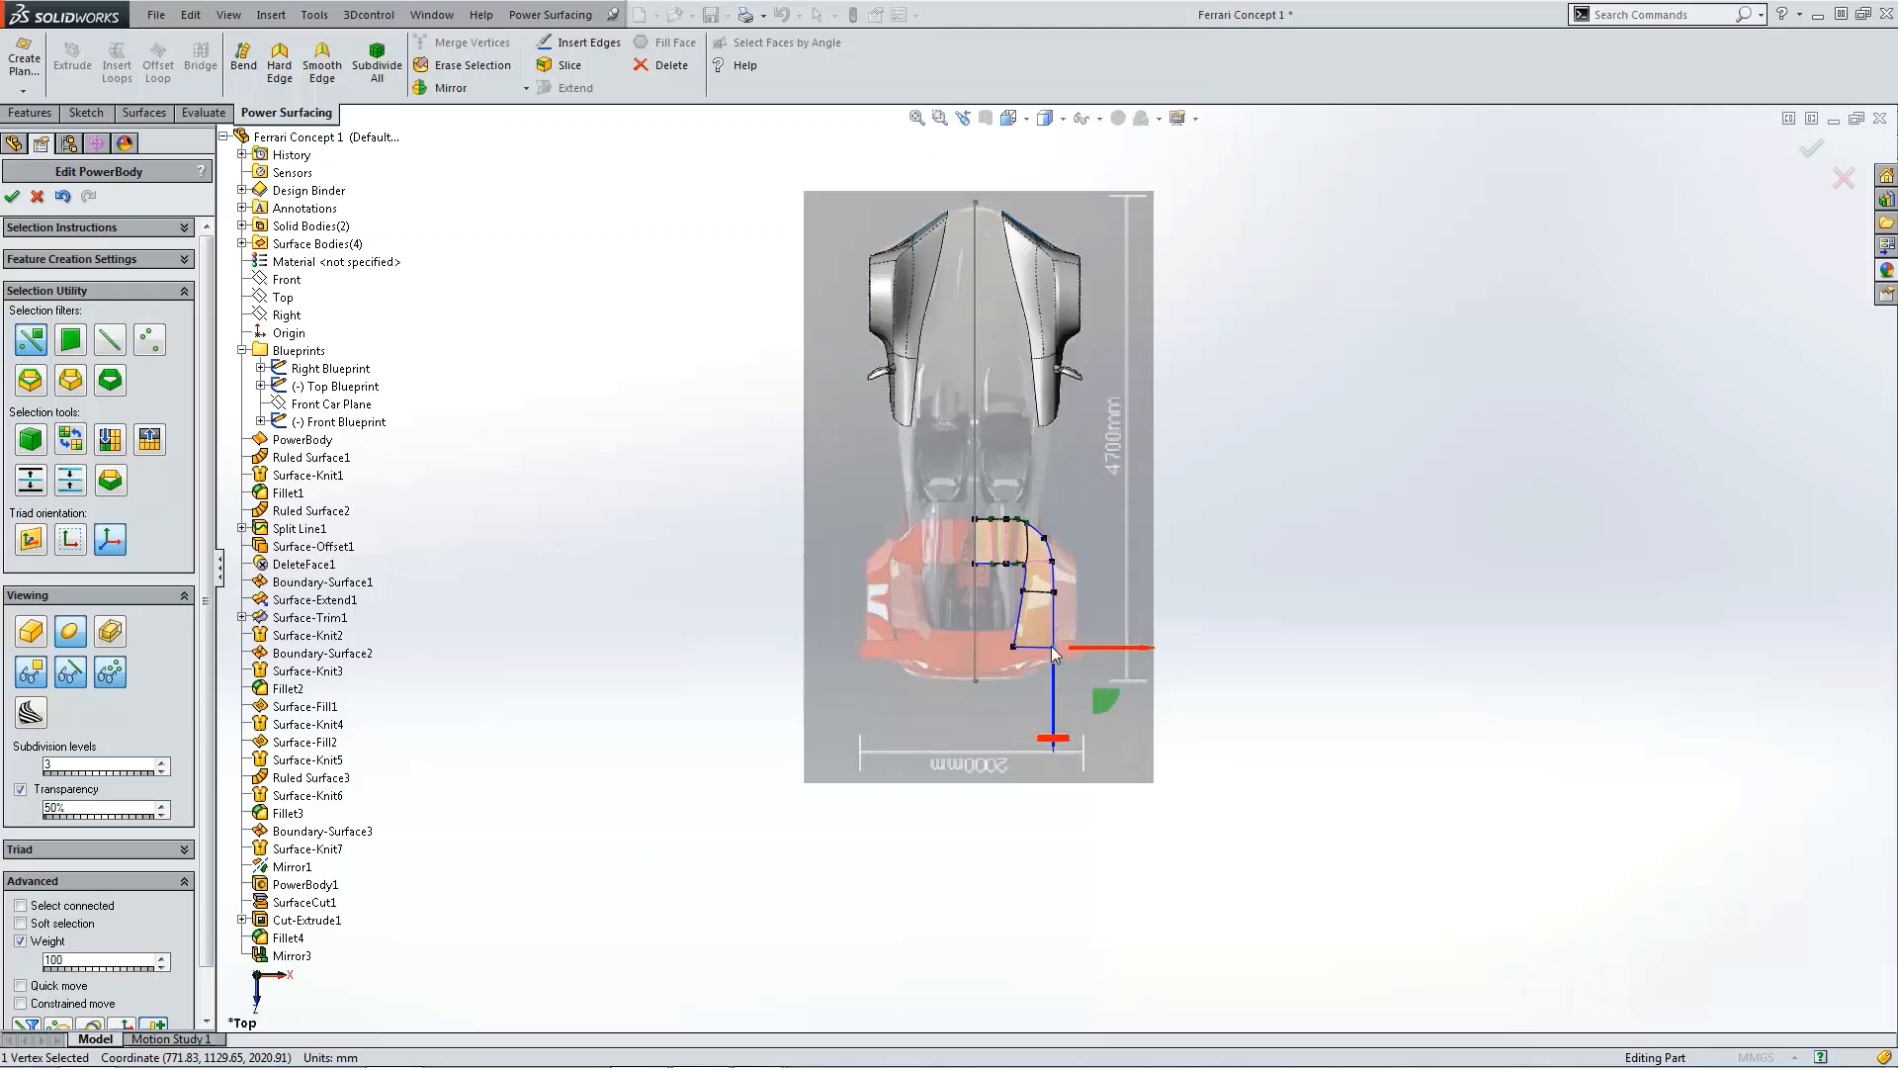
scroll(1056, 645, "down", 3)
left_click(959, 647)
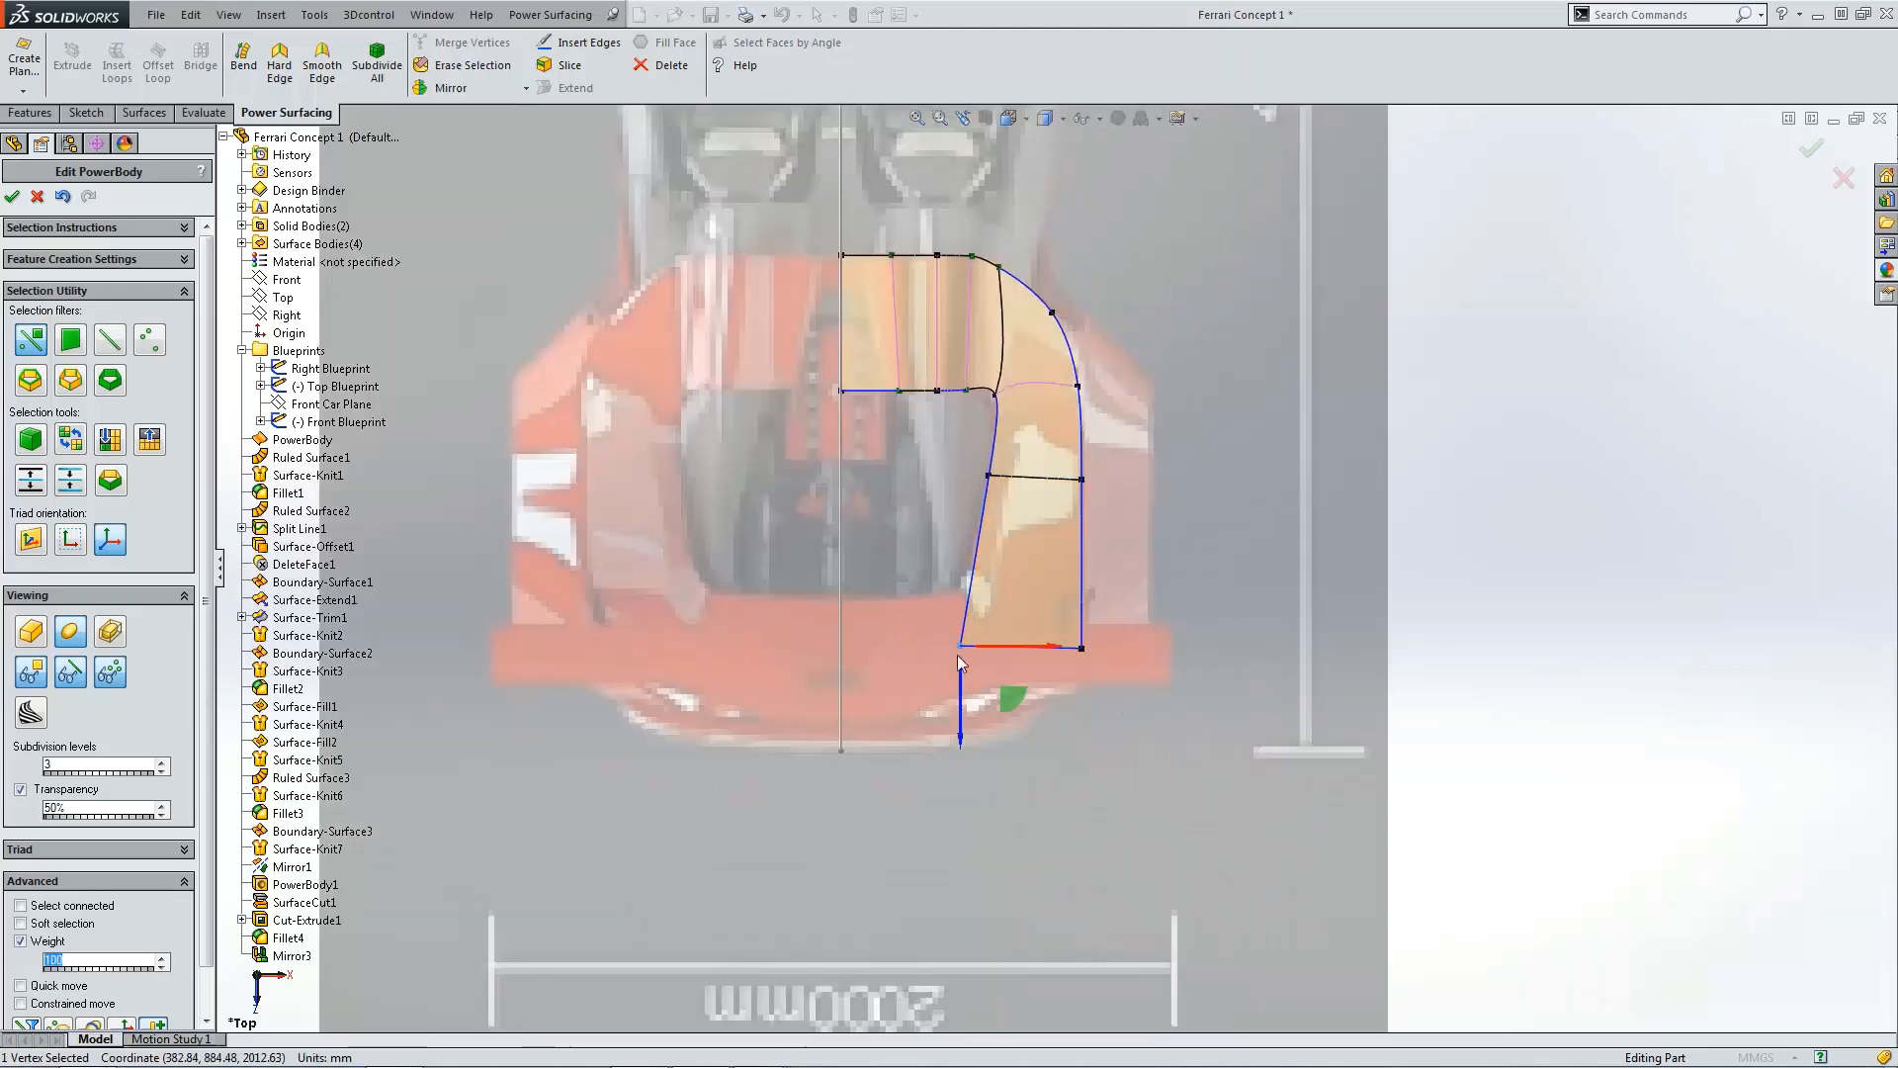
left_click_drag(1003, 702, 1007, 646)
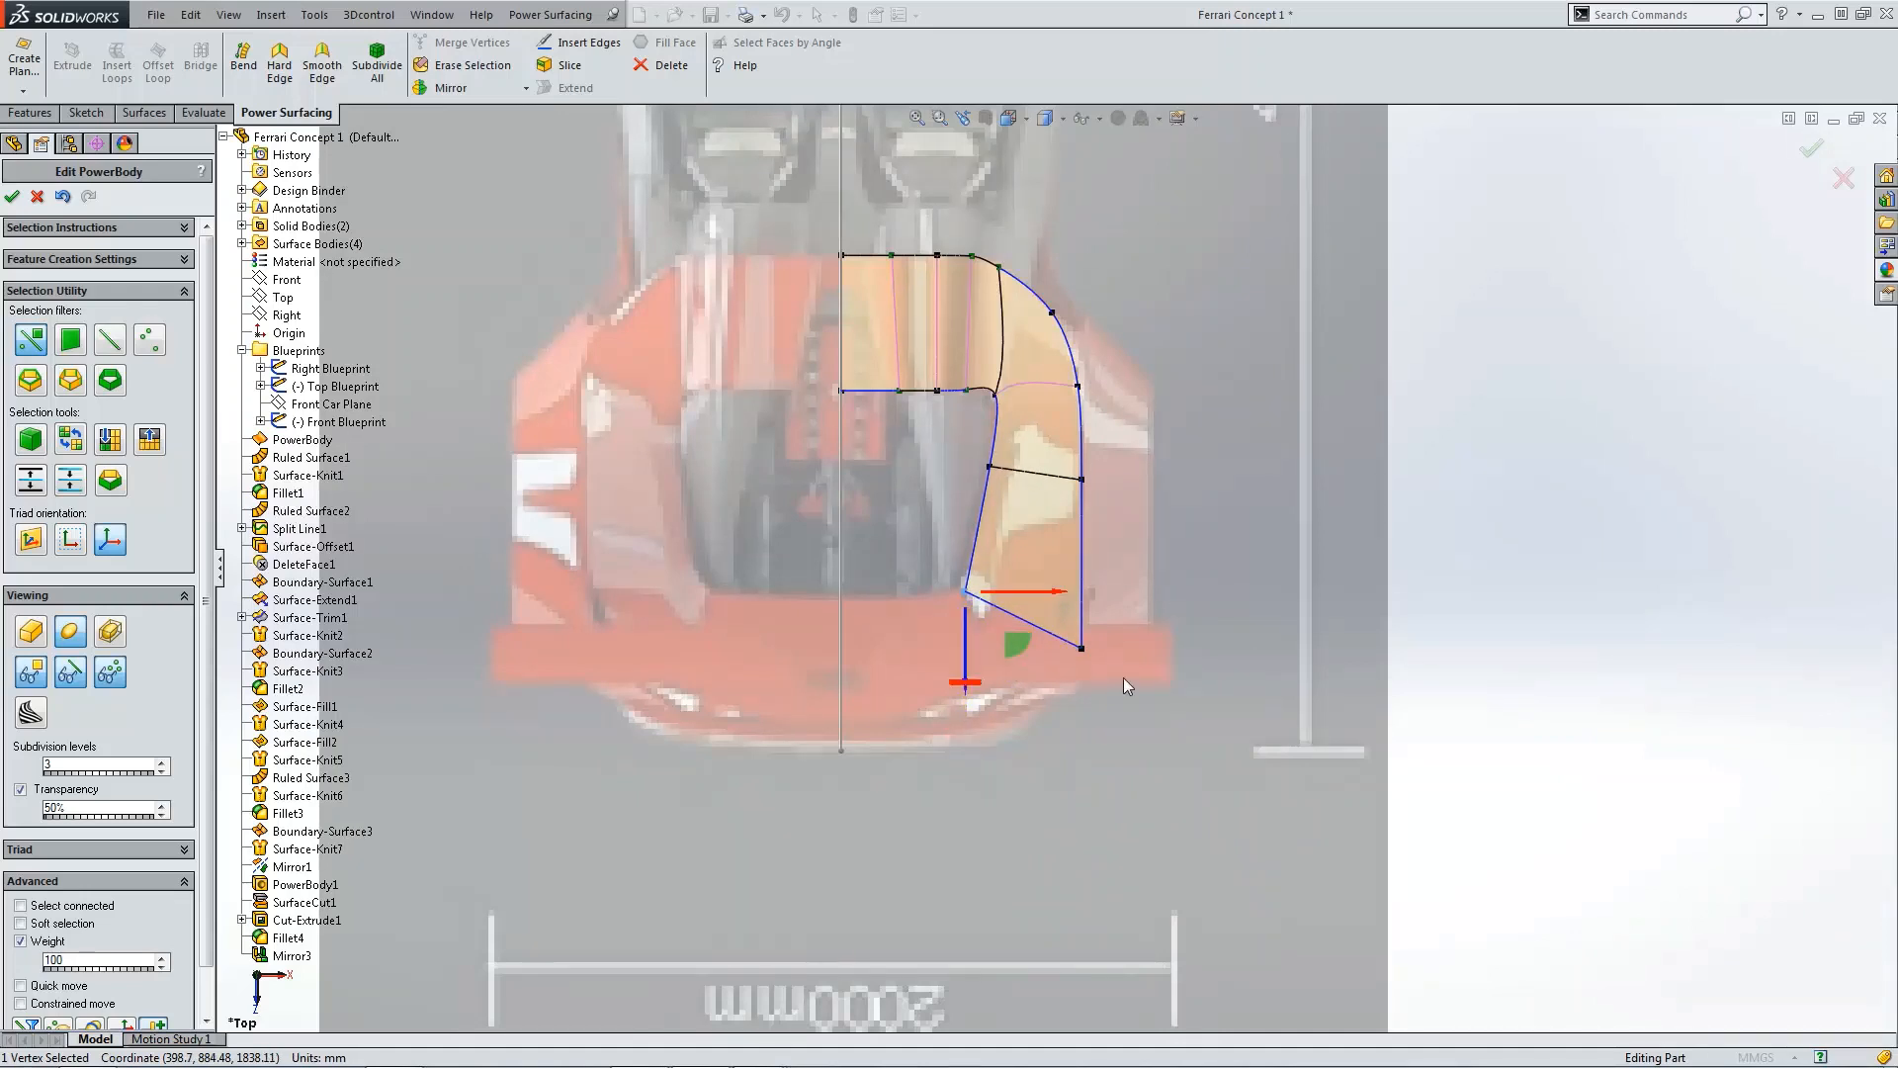
Step: Nudge the rear outer corner vertex of the face slightly forward
left_click(1083, 650)
left_click_drag(1115, 692, 1119, 680)
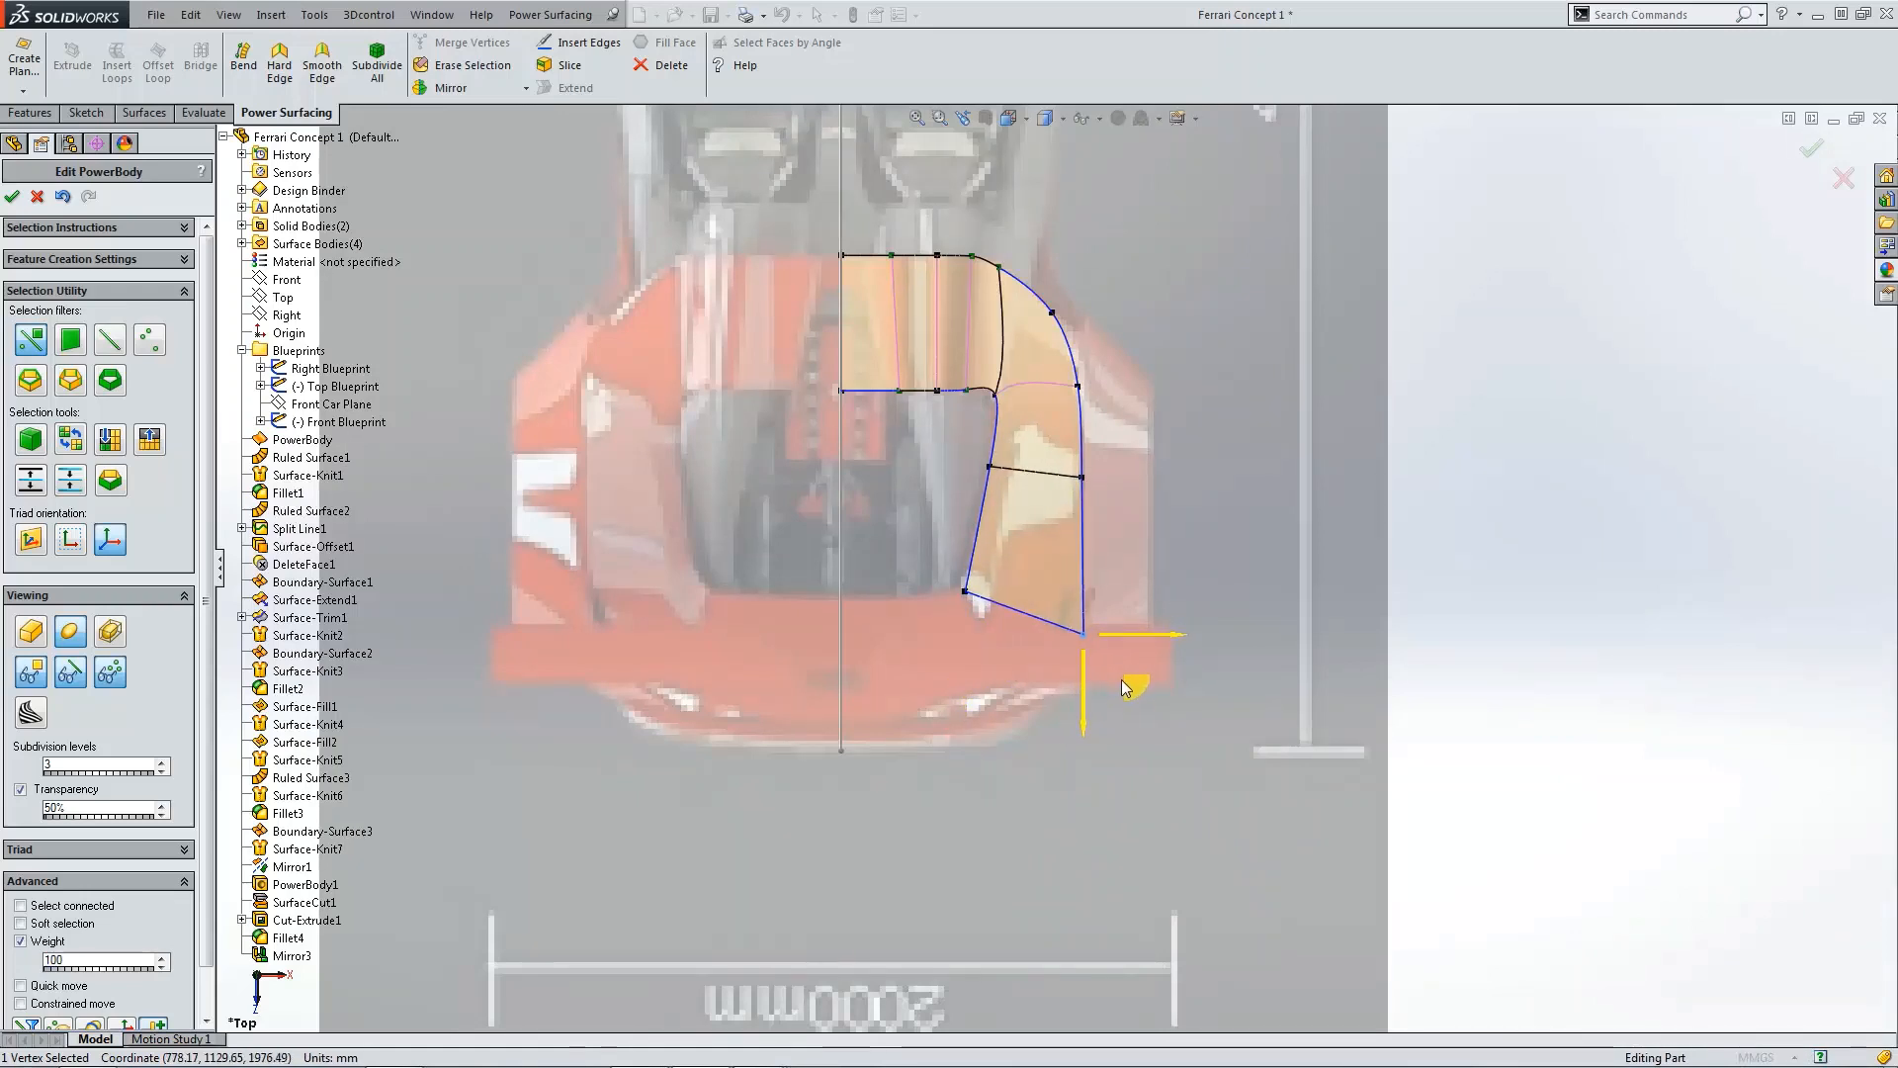
scroll(1185, 687, "up", 8)
scroll(1109, 354, "down", 3)
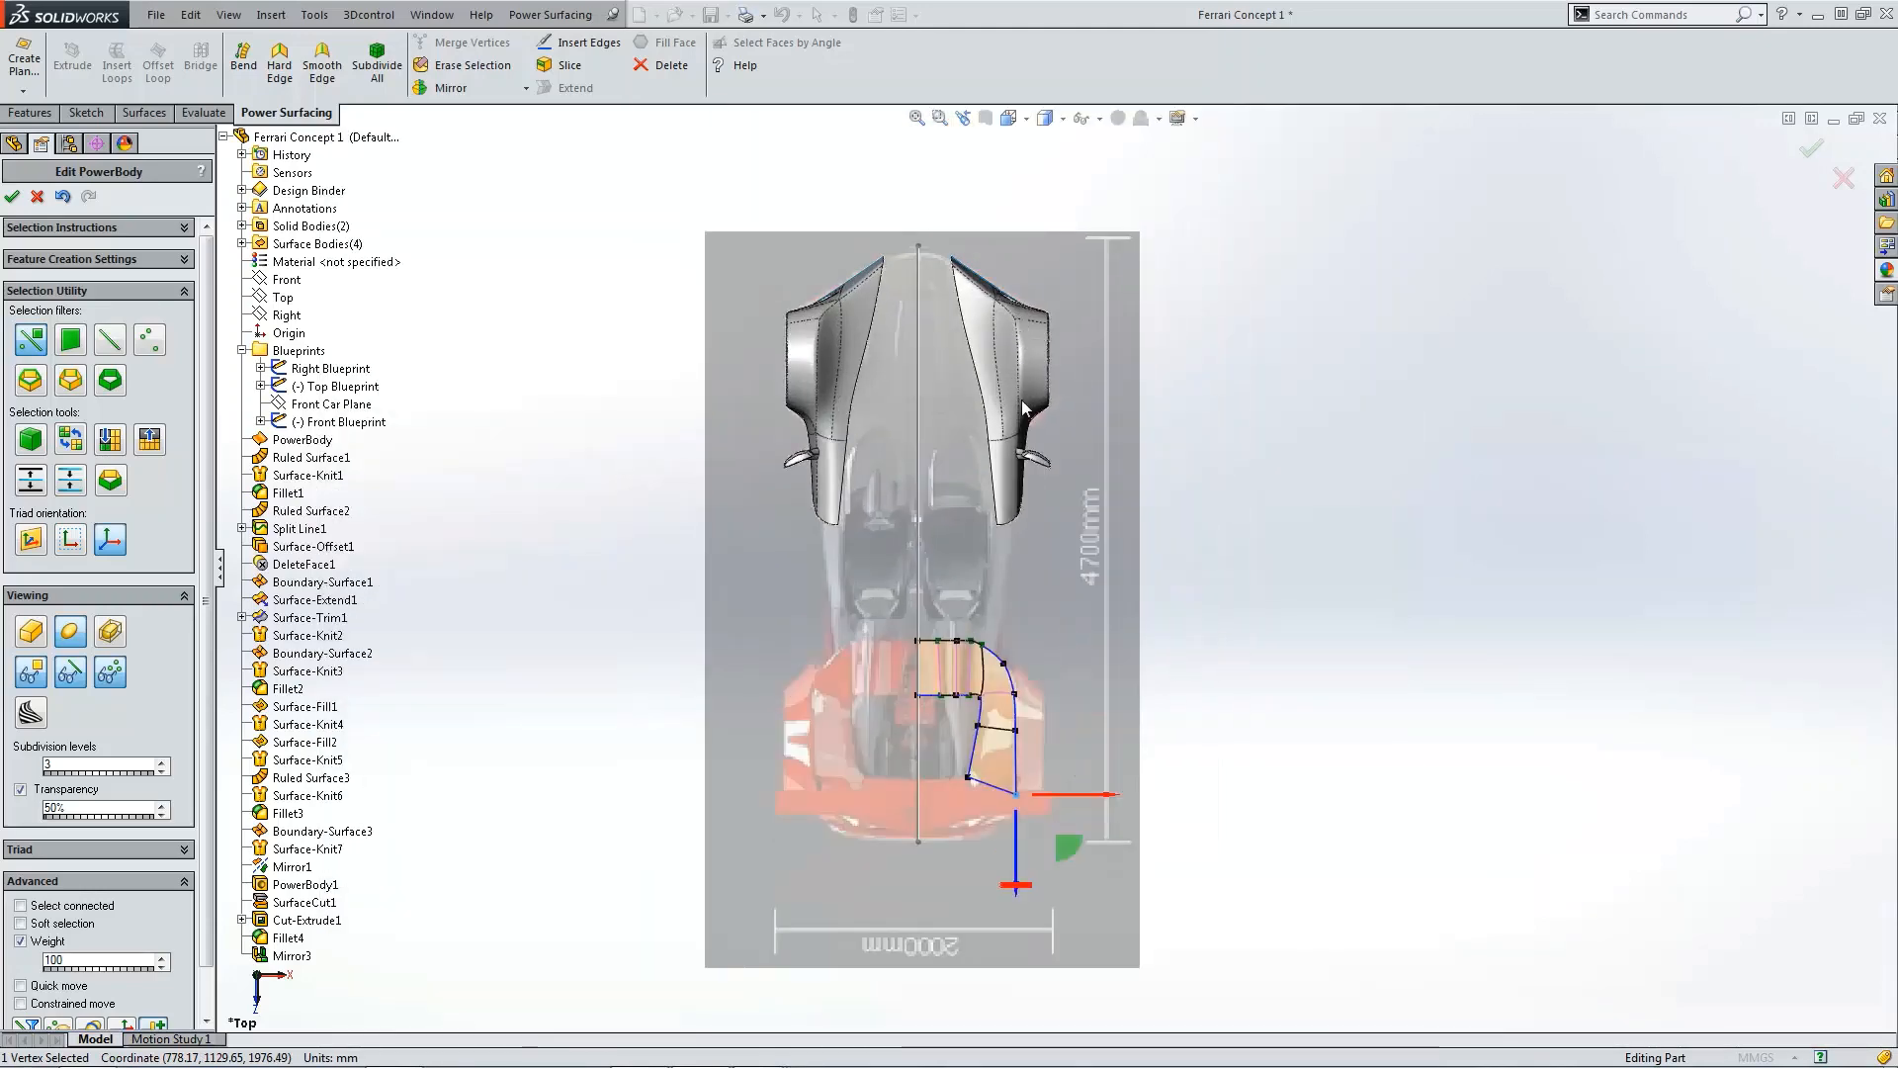
scroll(1078, 615, "up", 2)
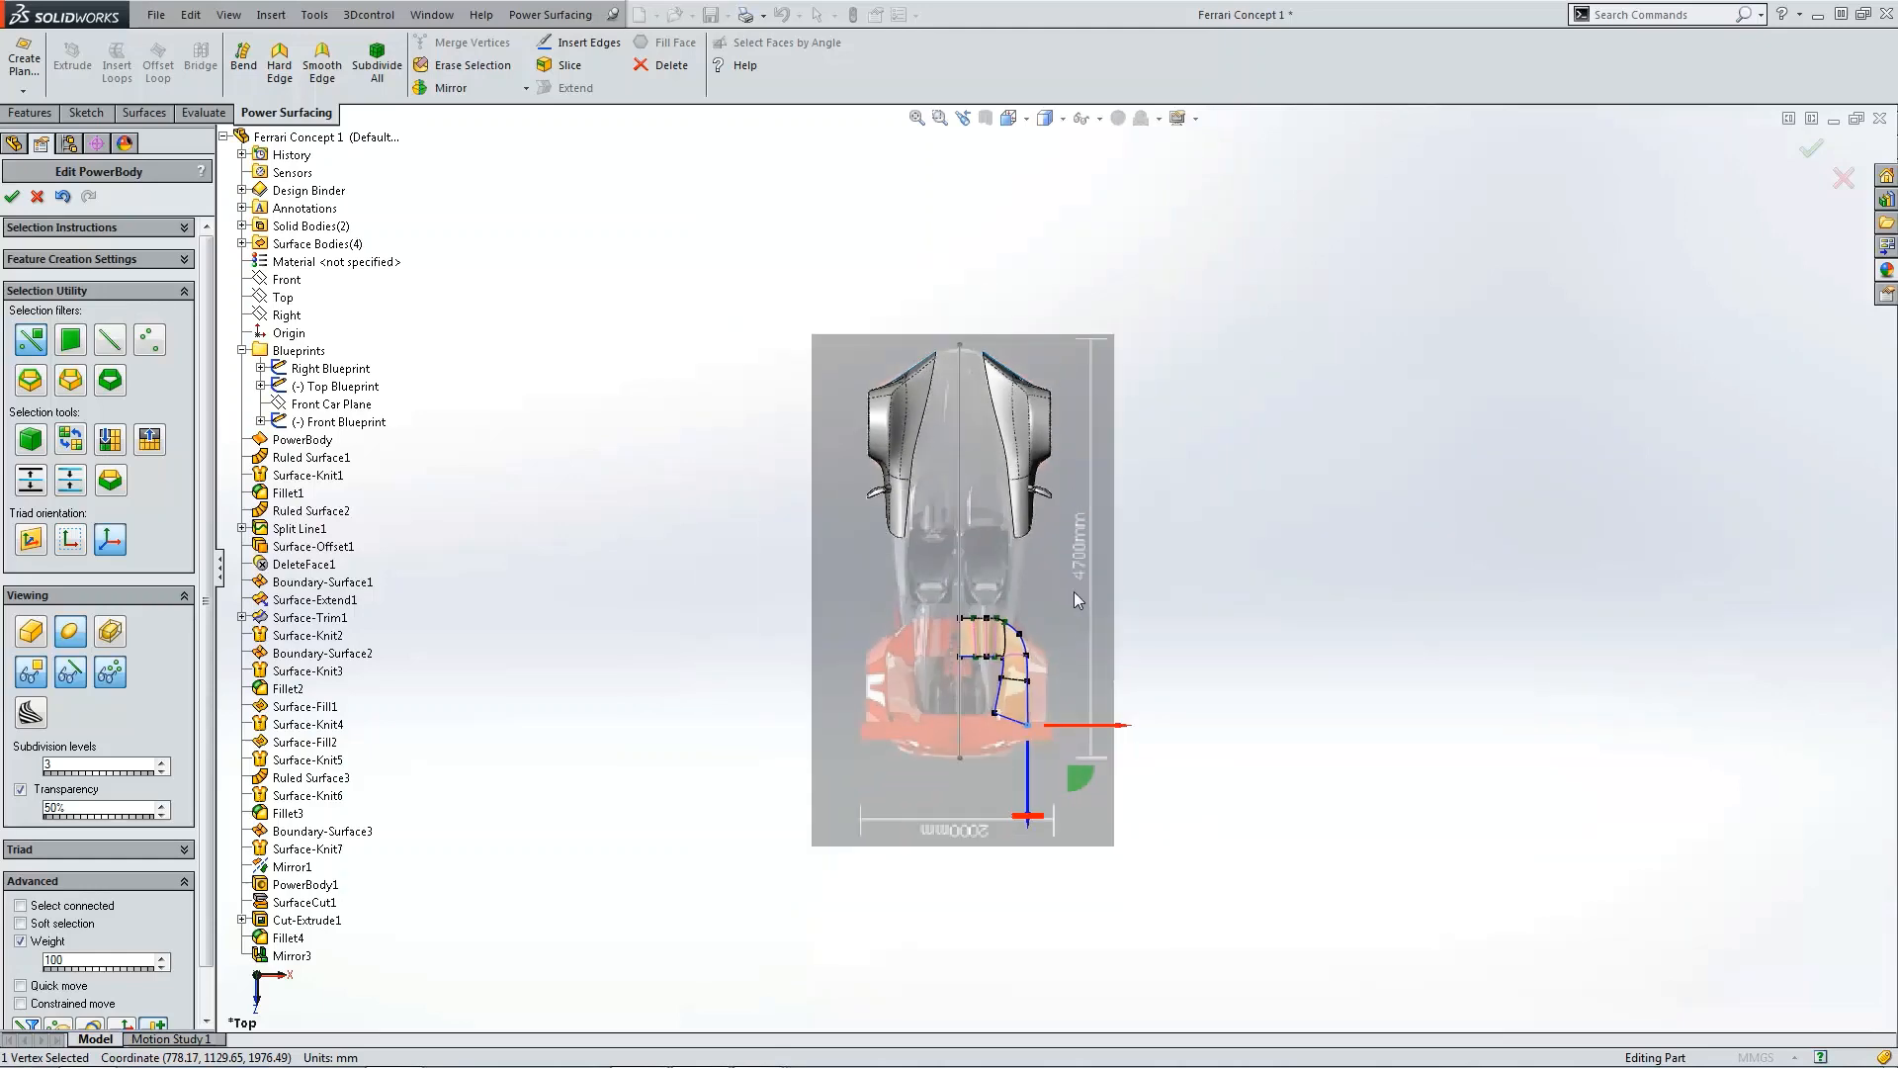
scroll(1072, 708, "down", 5)
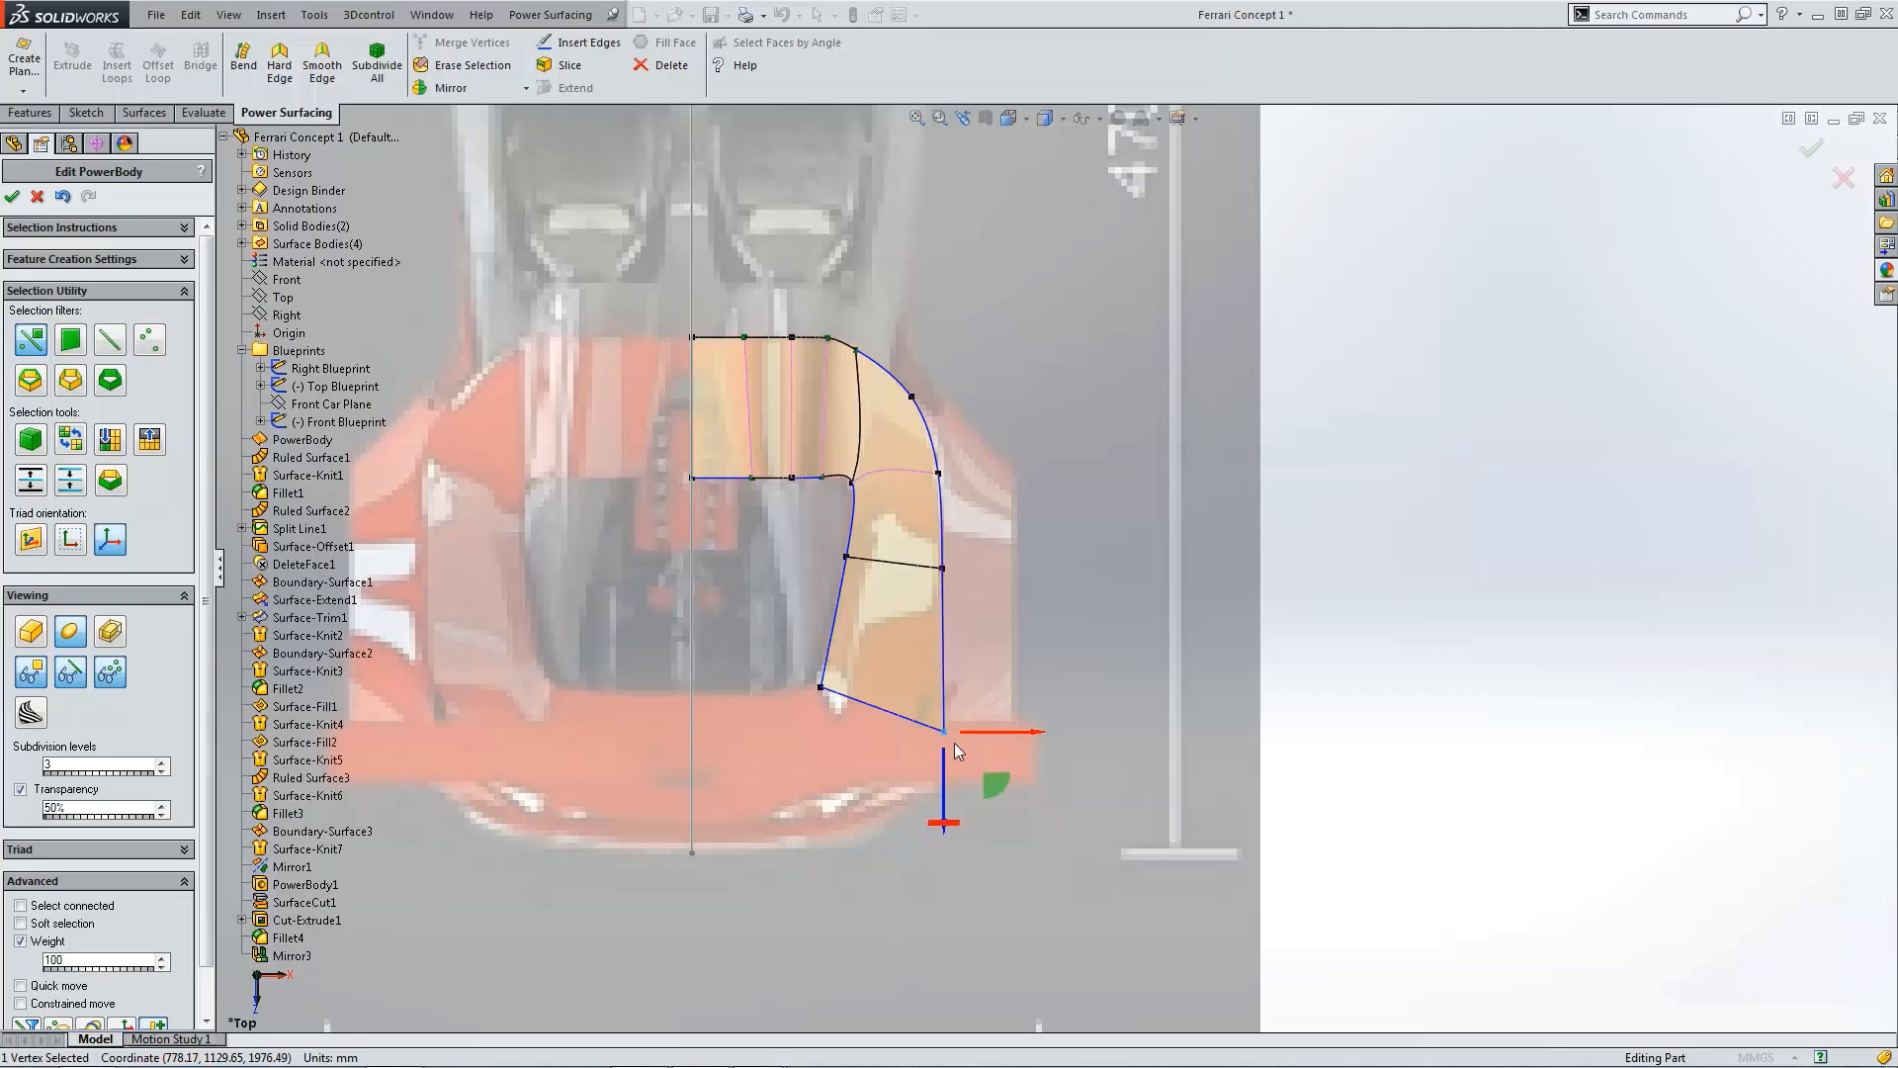
left_click_drag(989, 788, 982, 776)
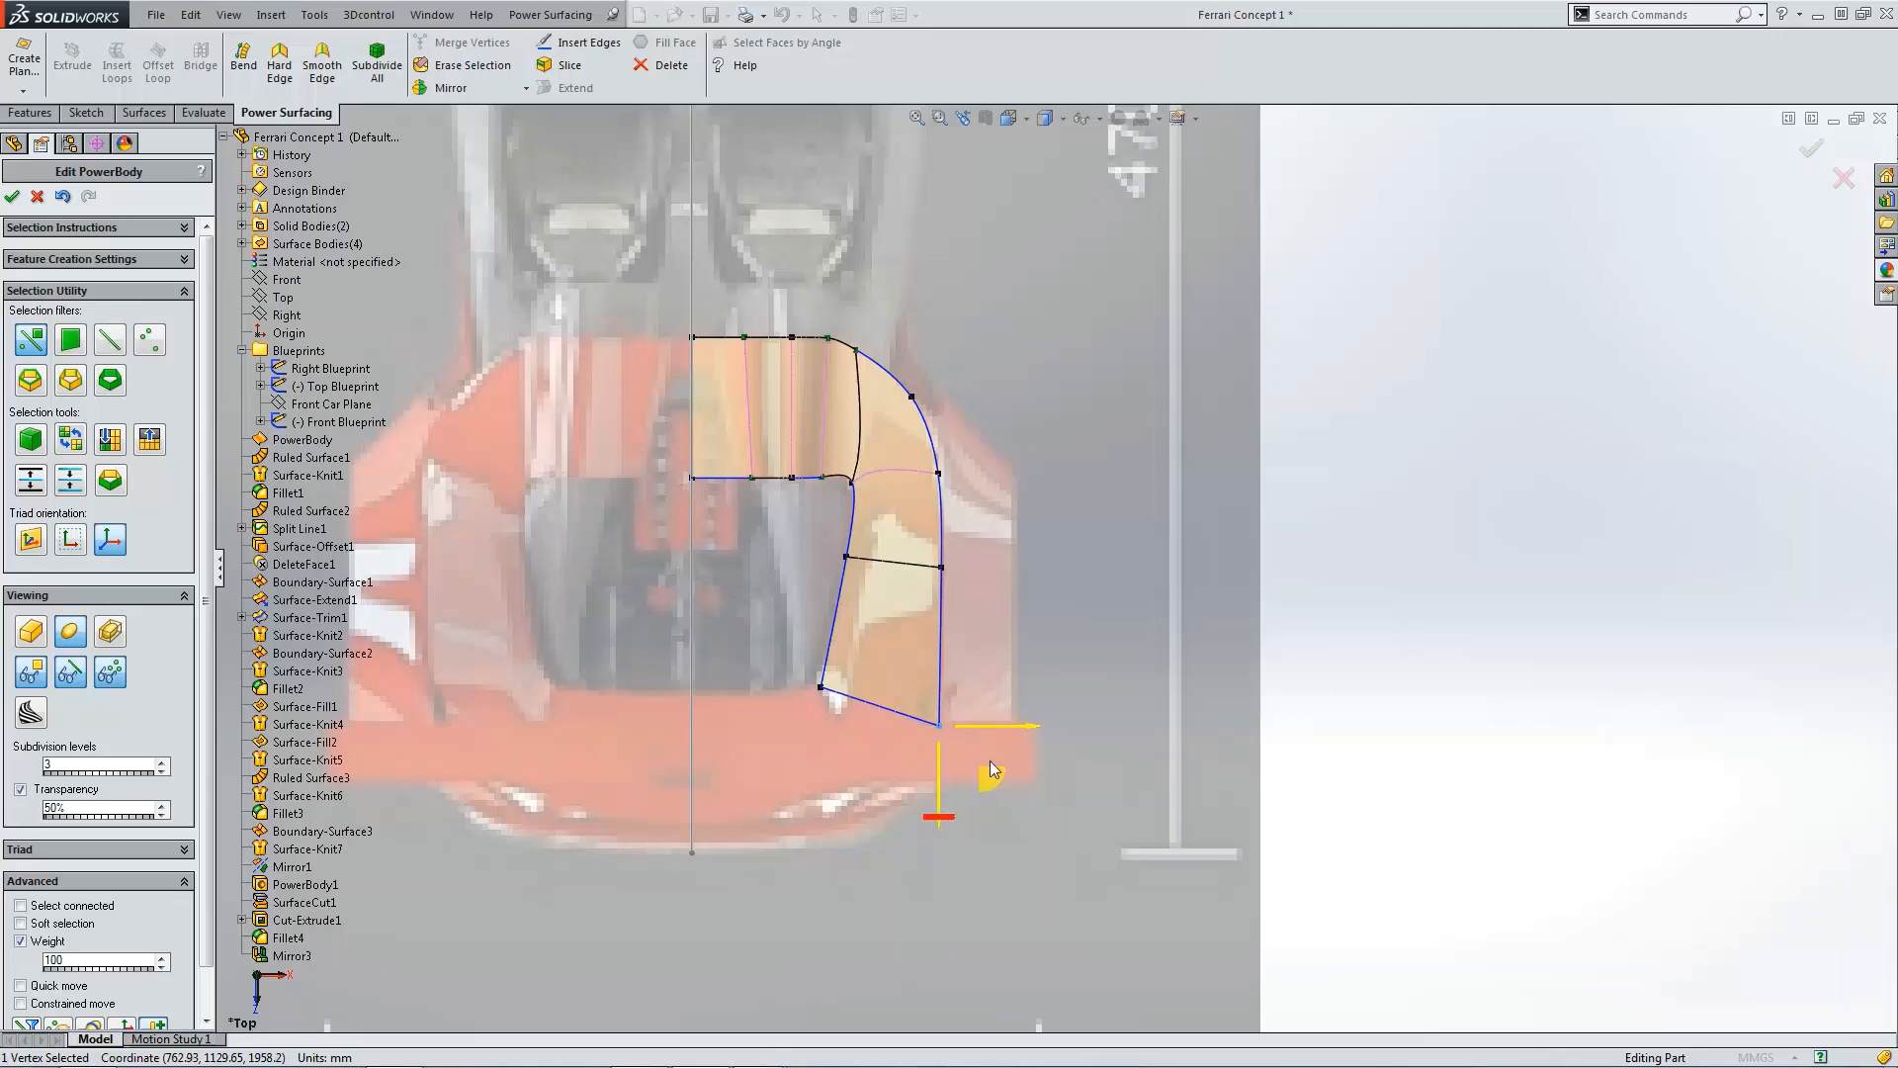
scroll(1007, 697, "up", 2)
scroll(929, 665, "down", 2)
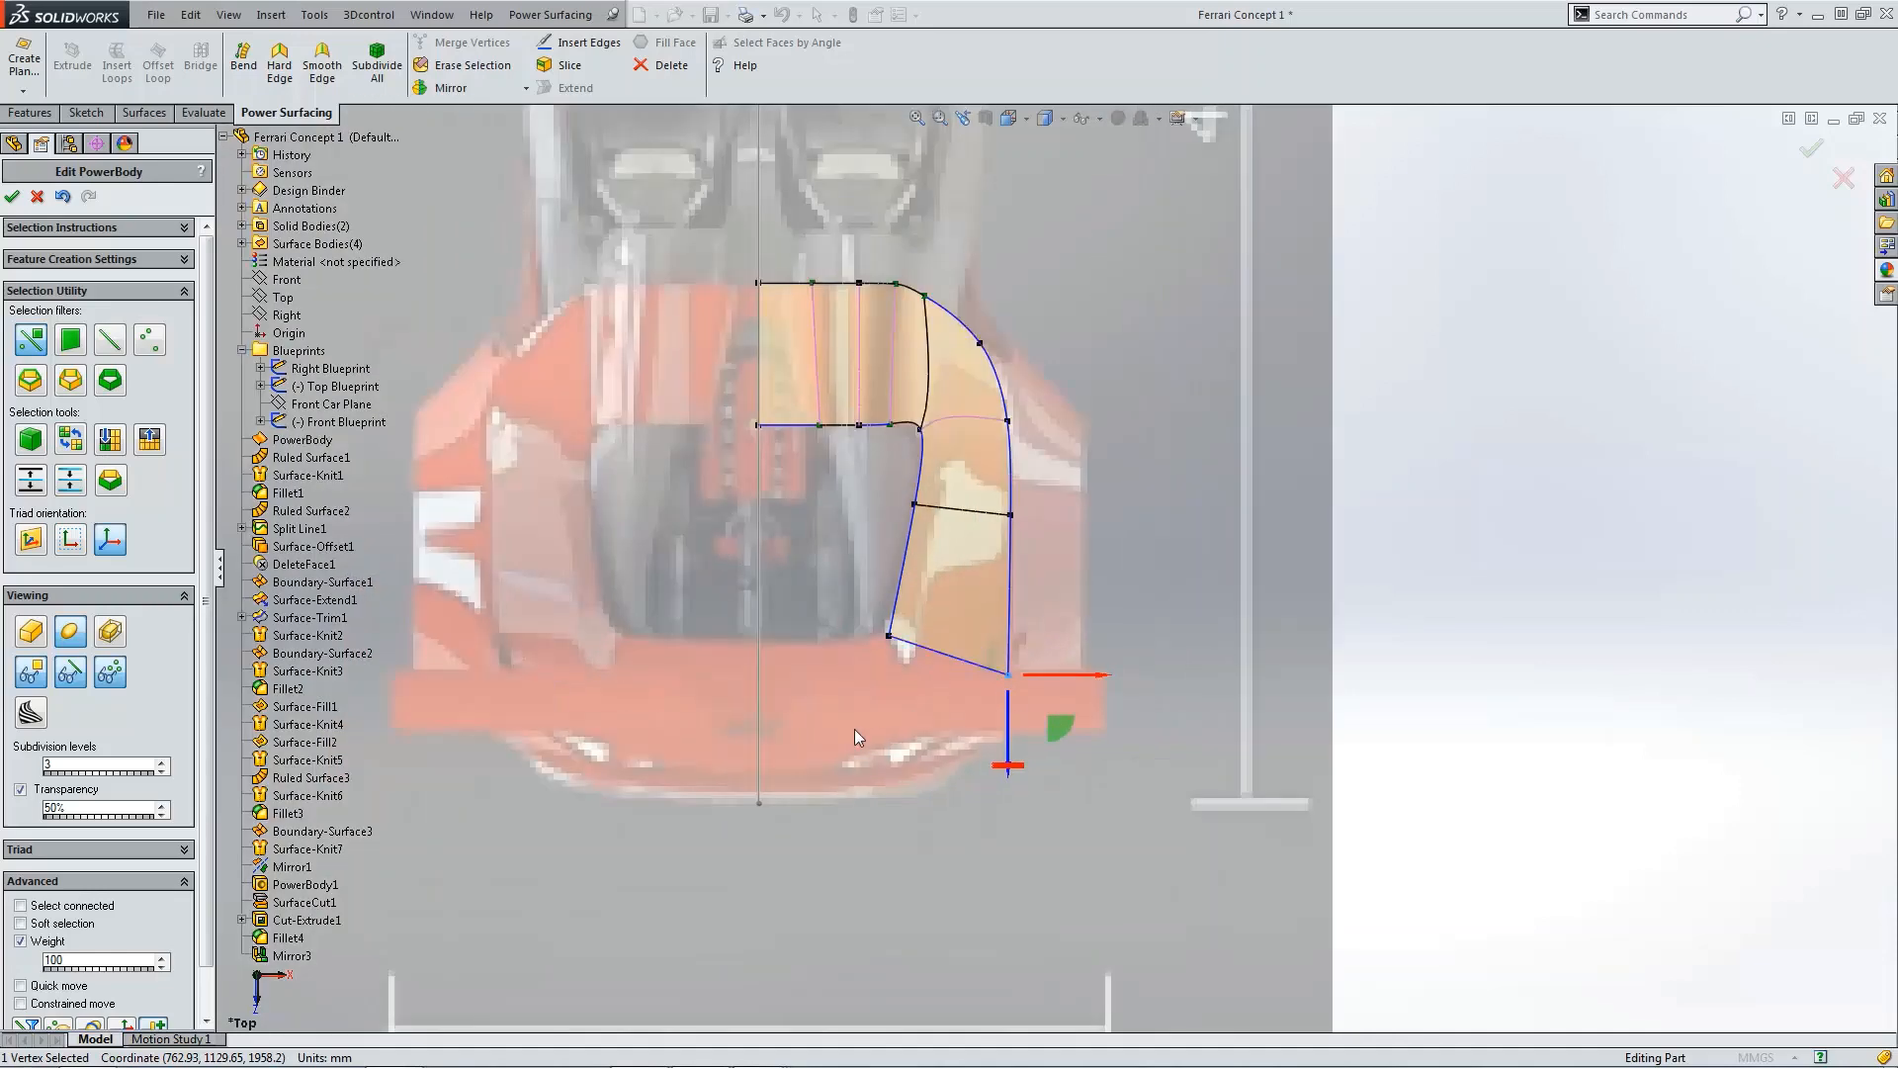
scroll(964, 639, "down", 1)
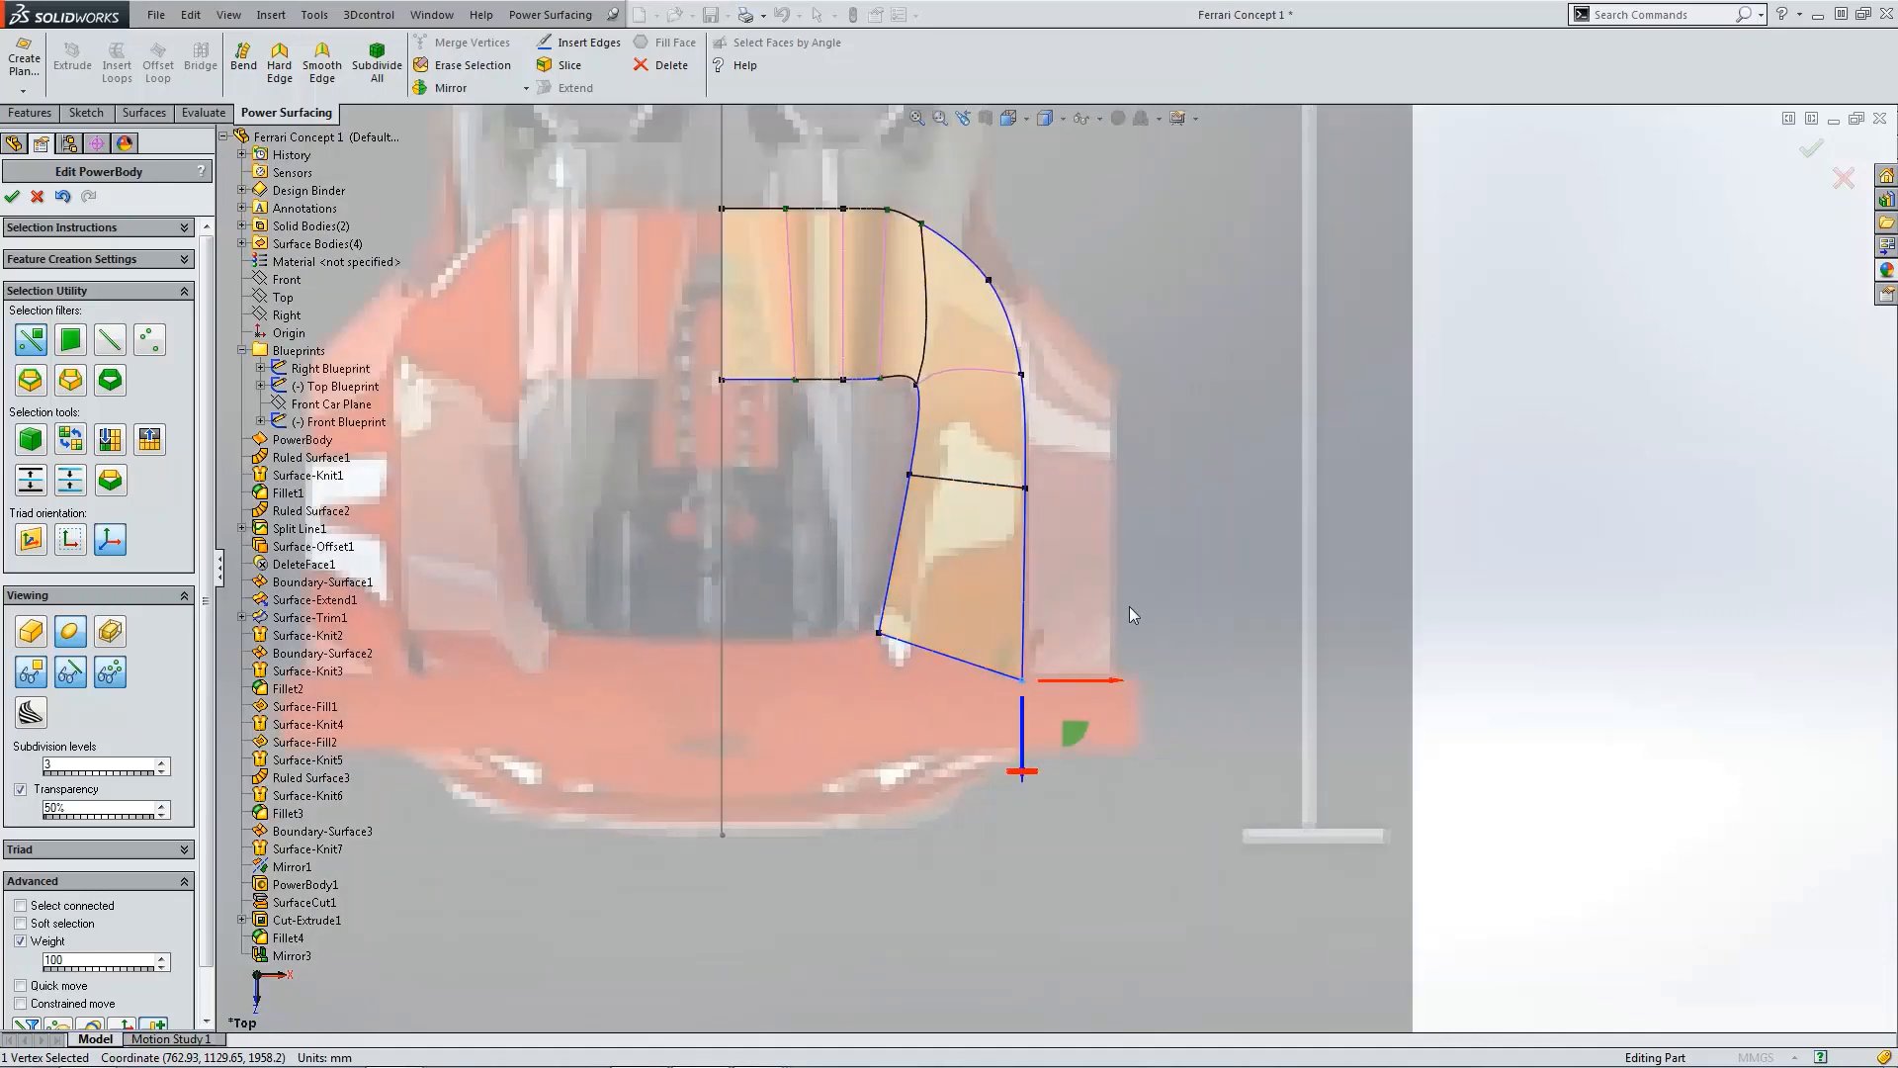
Step: Extend the face's rear edge by 500 mm toward the back and make its two new corner vertices hard
left_click(1130, 610)
left_click(947, 649)
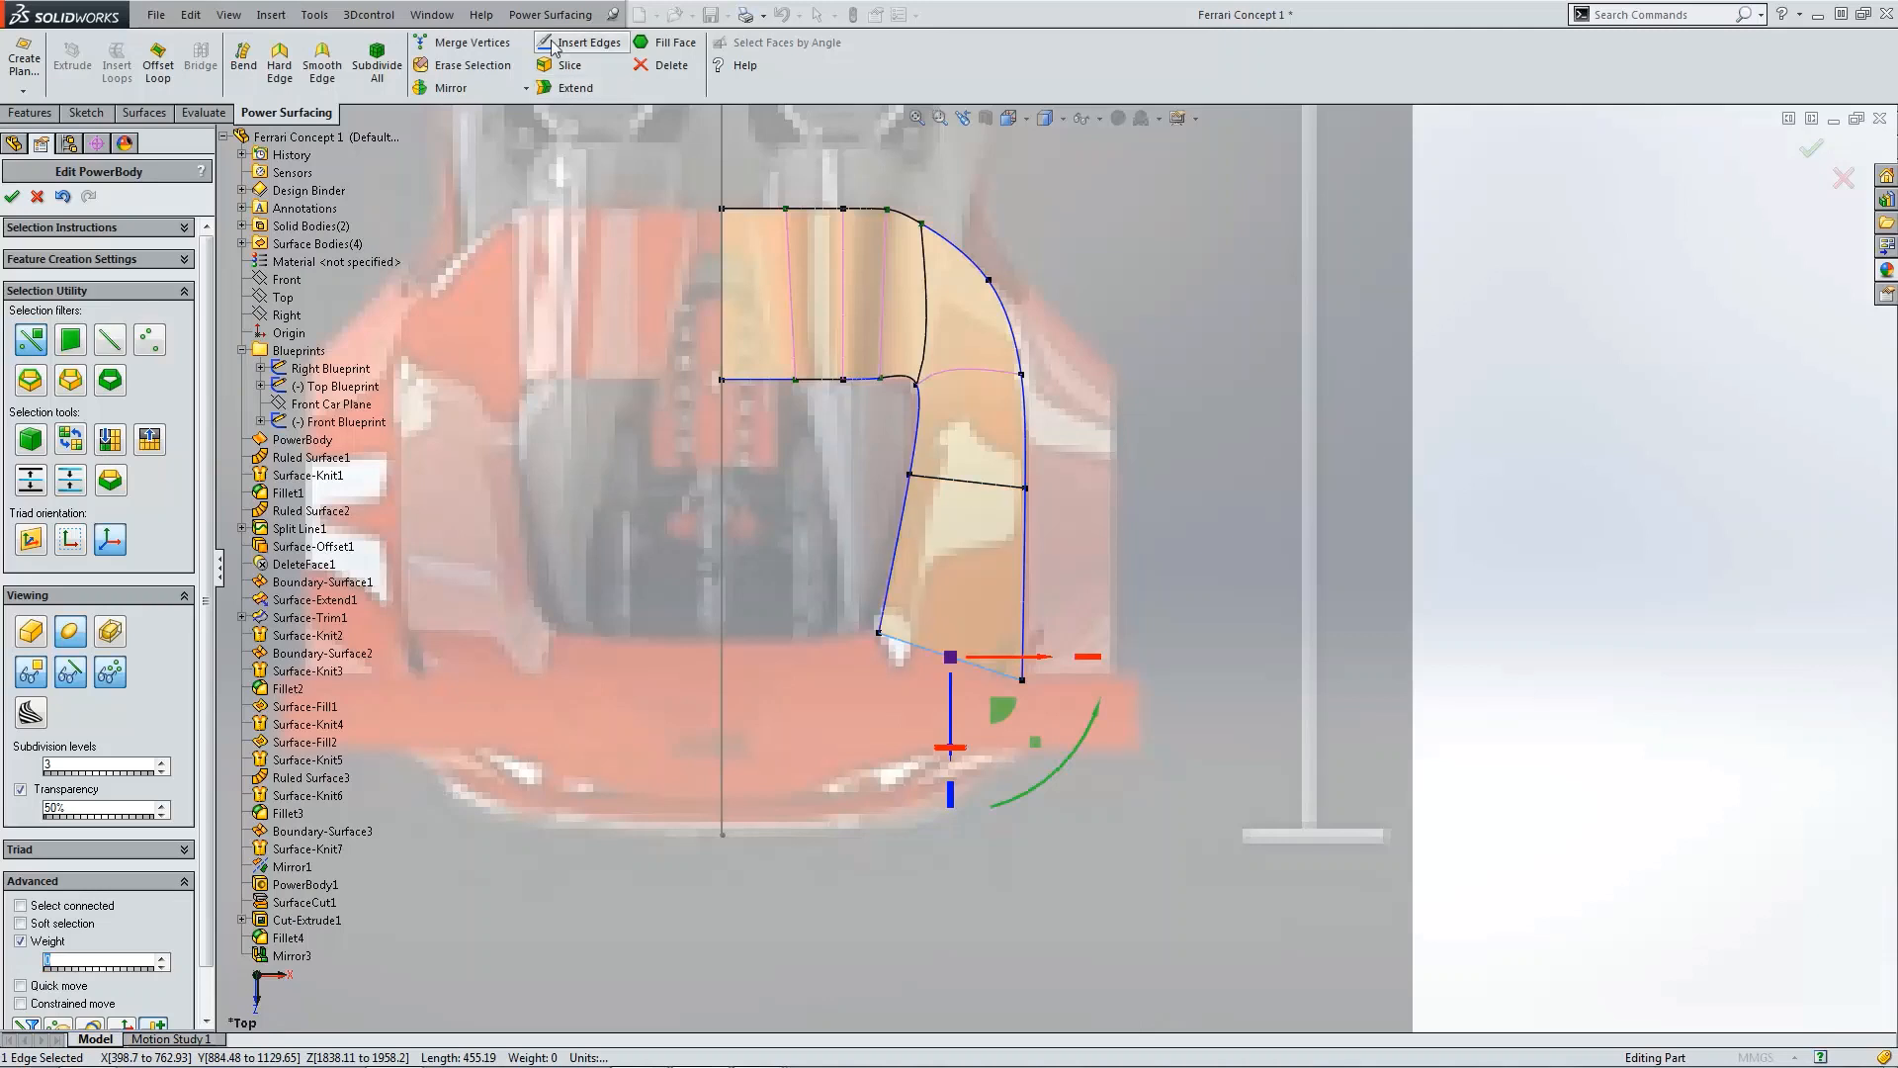
left_click(574, 88)
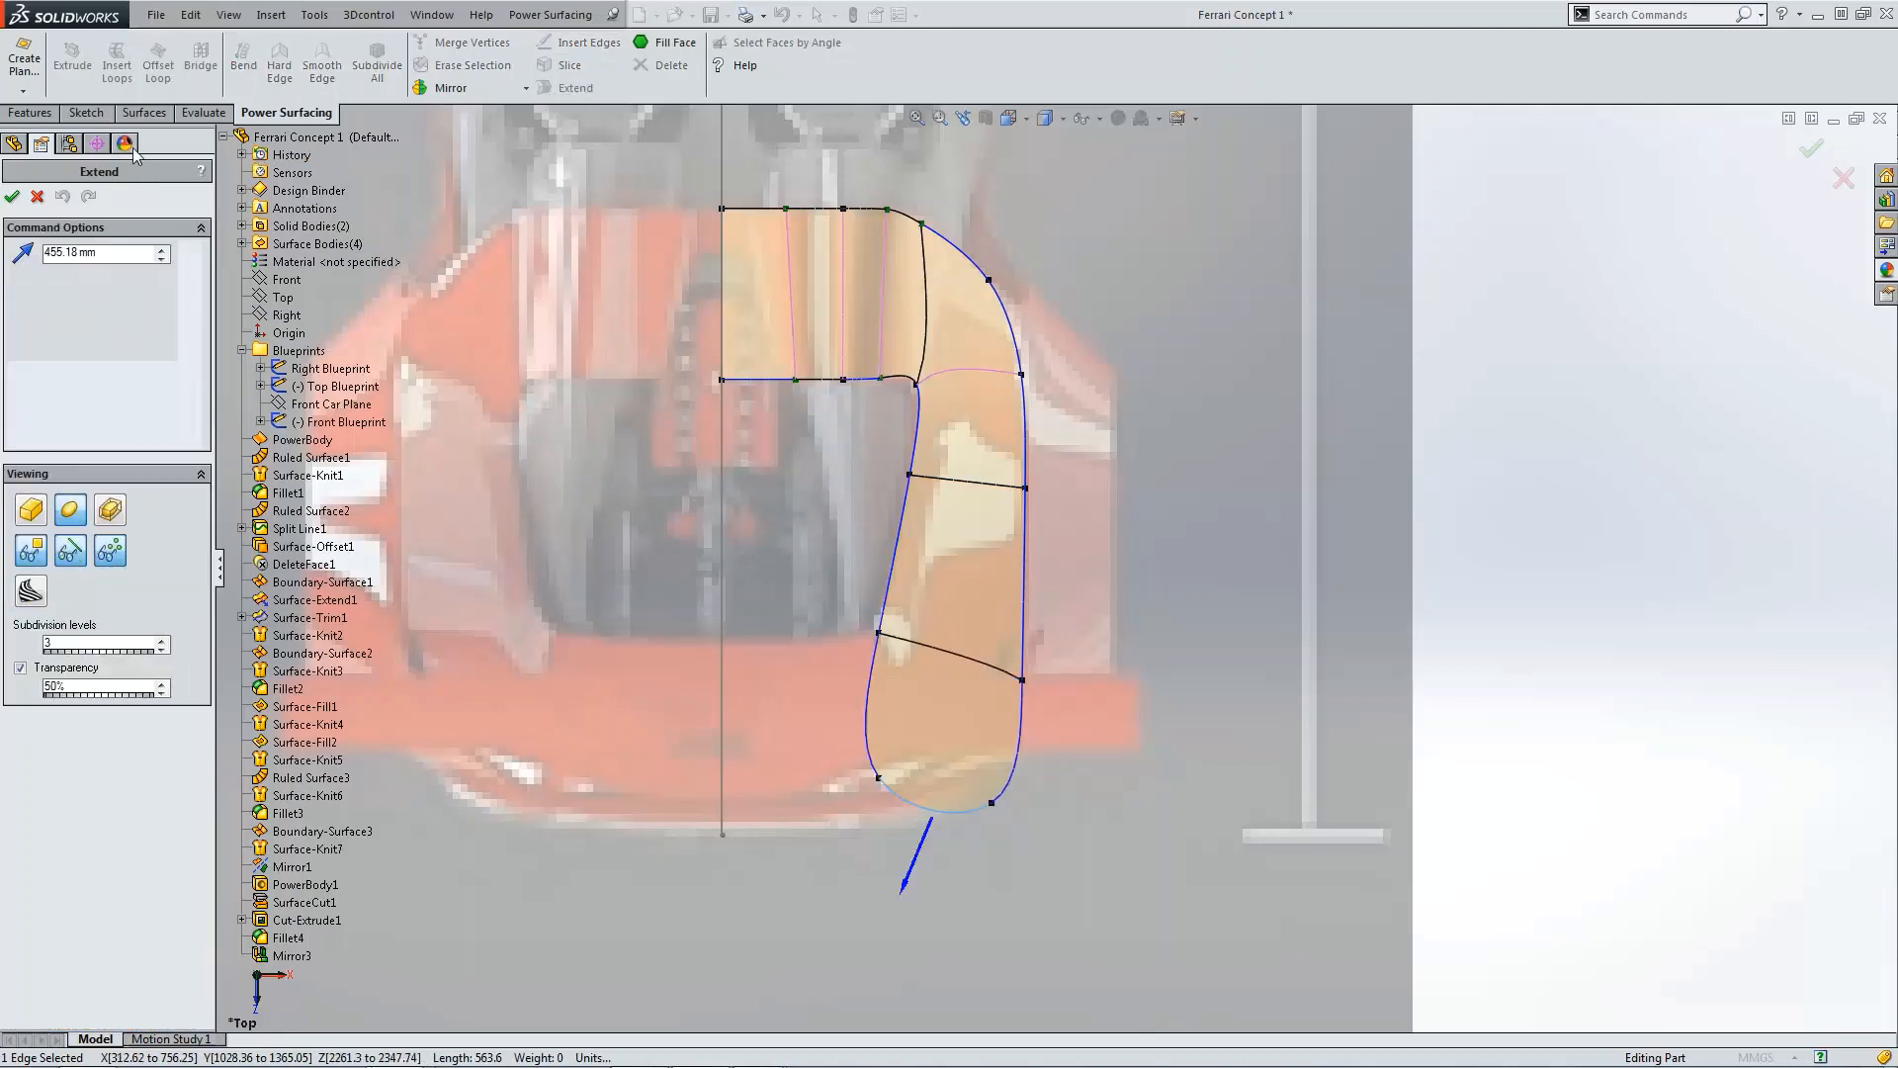
left_click(110, 255)
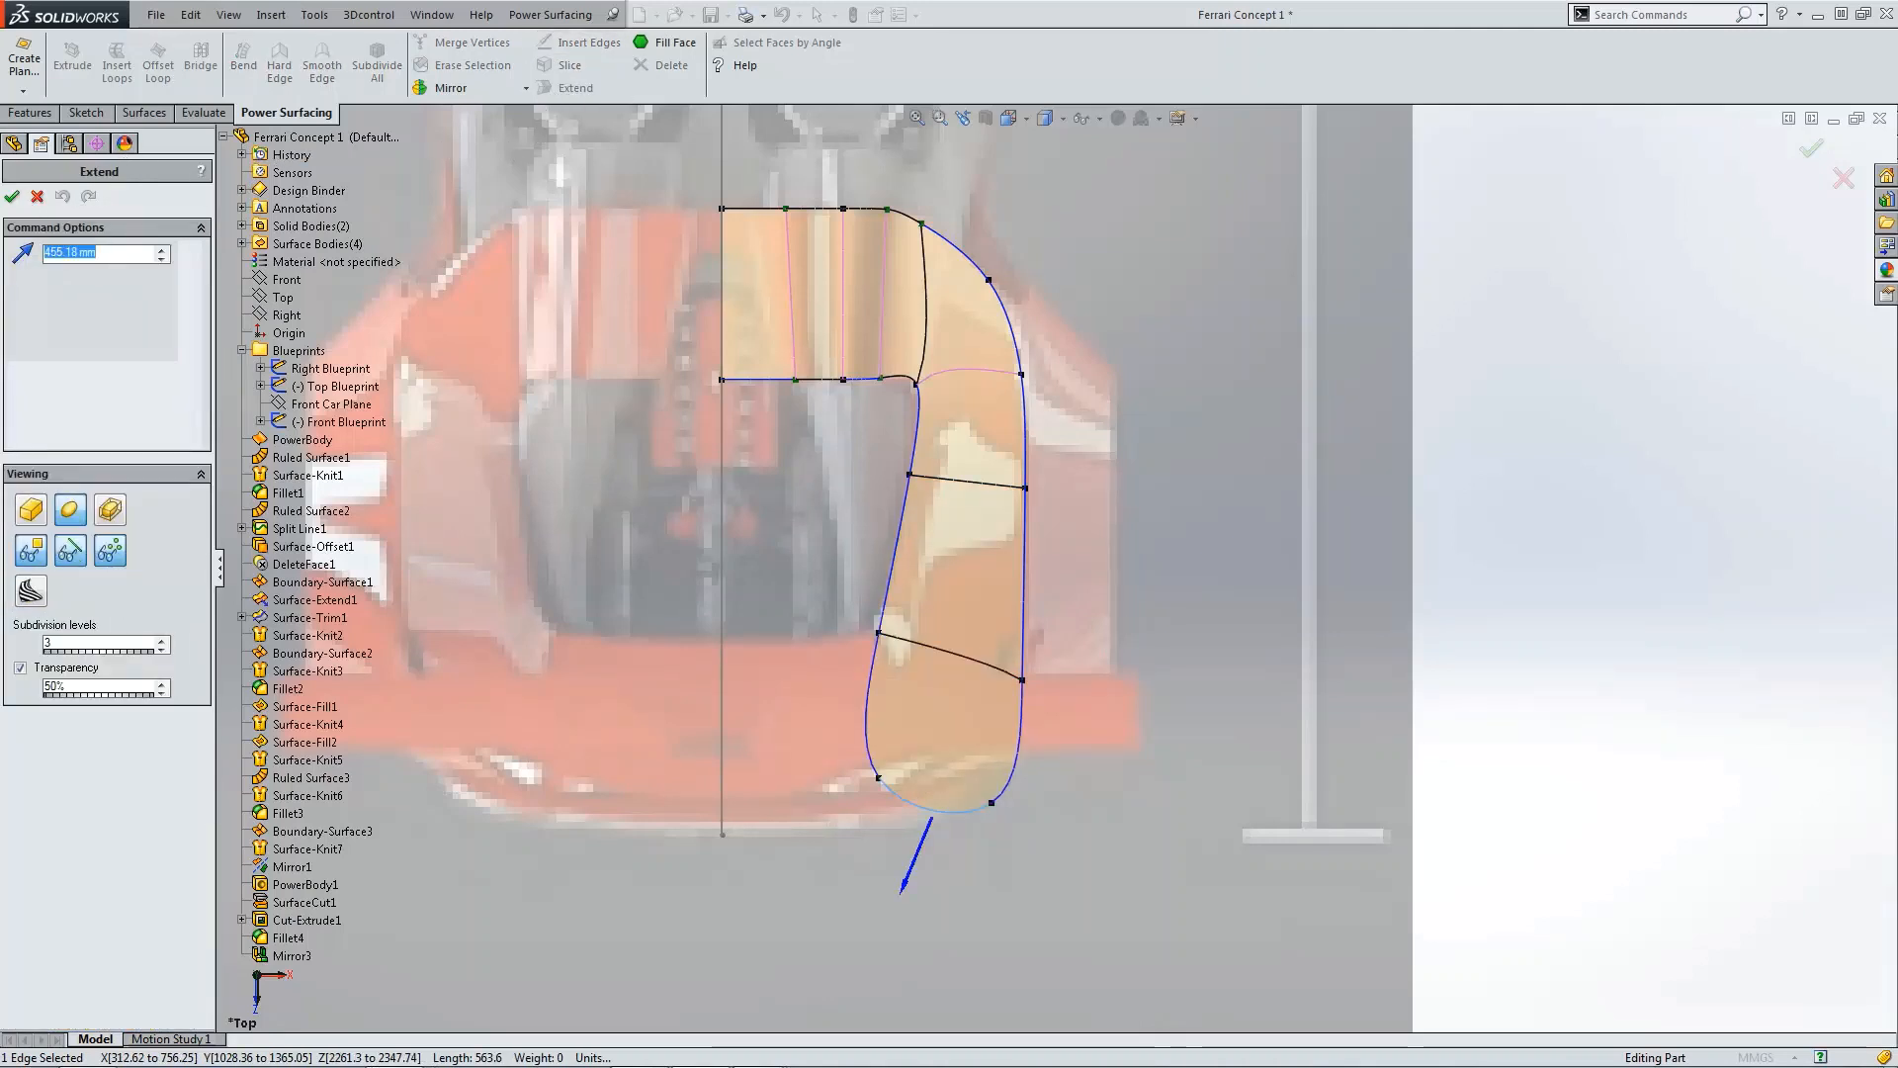
type("500 mm")
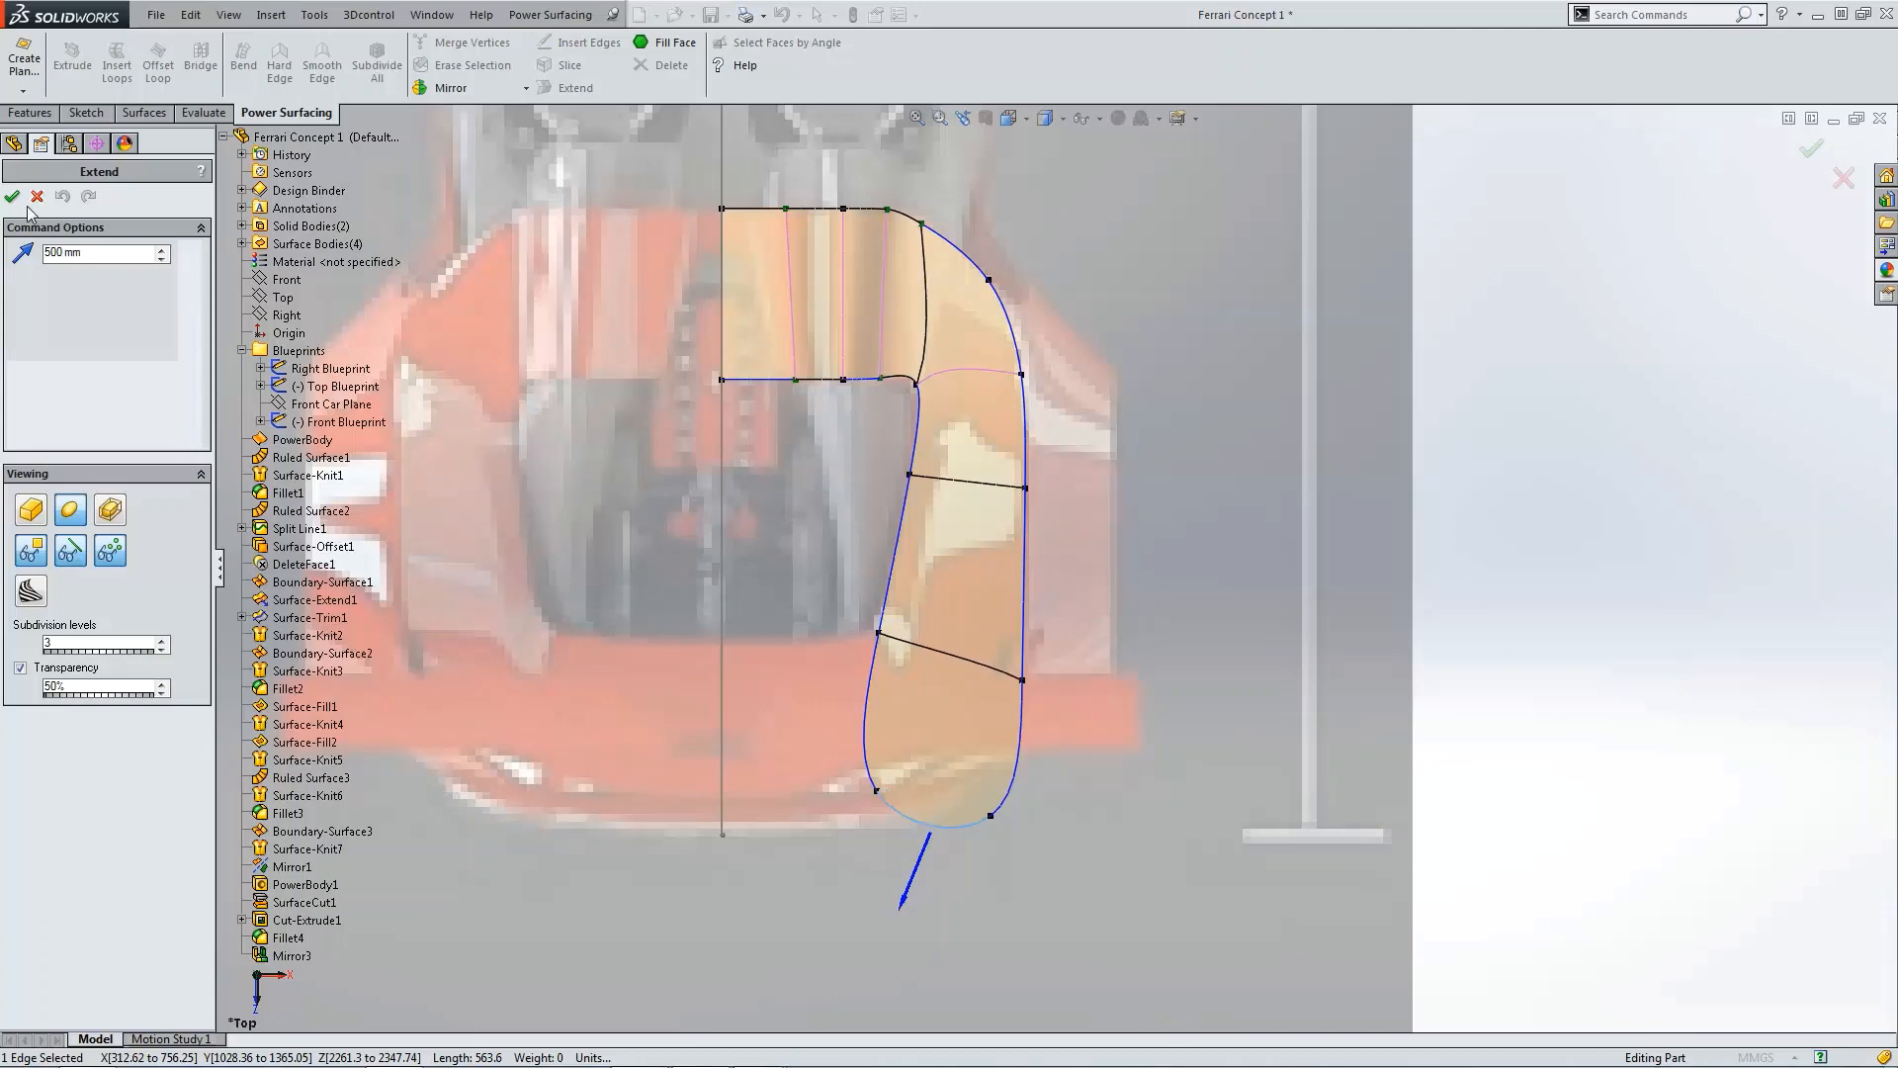
left_click(12, 196)
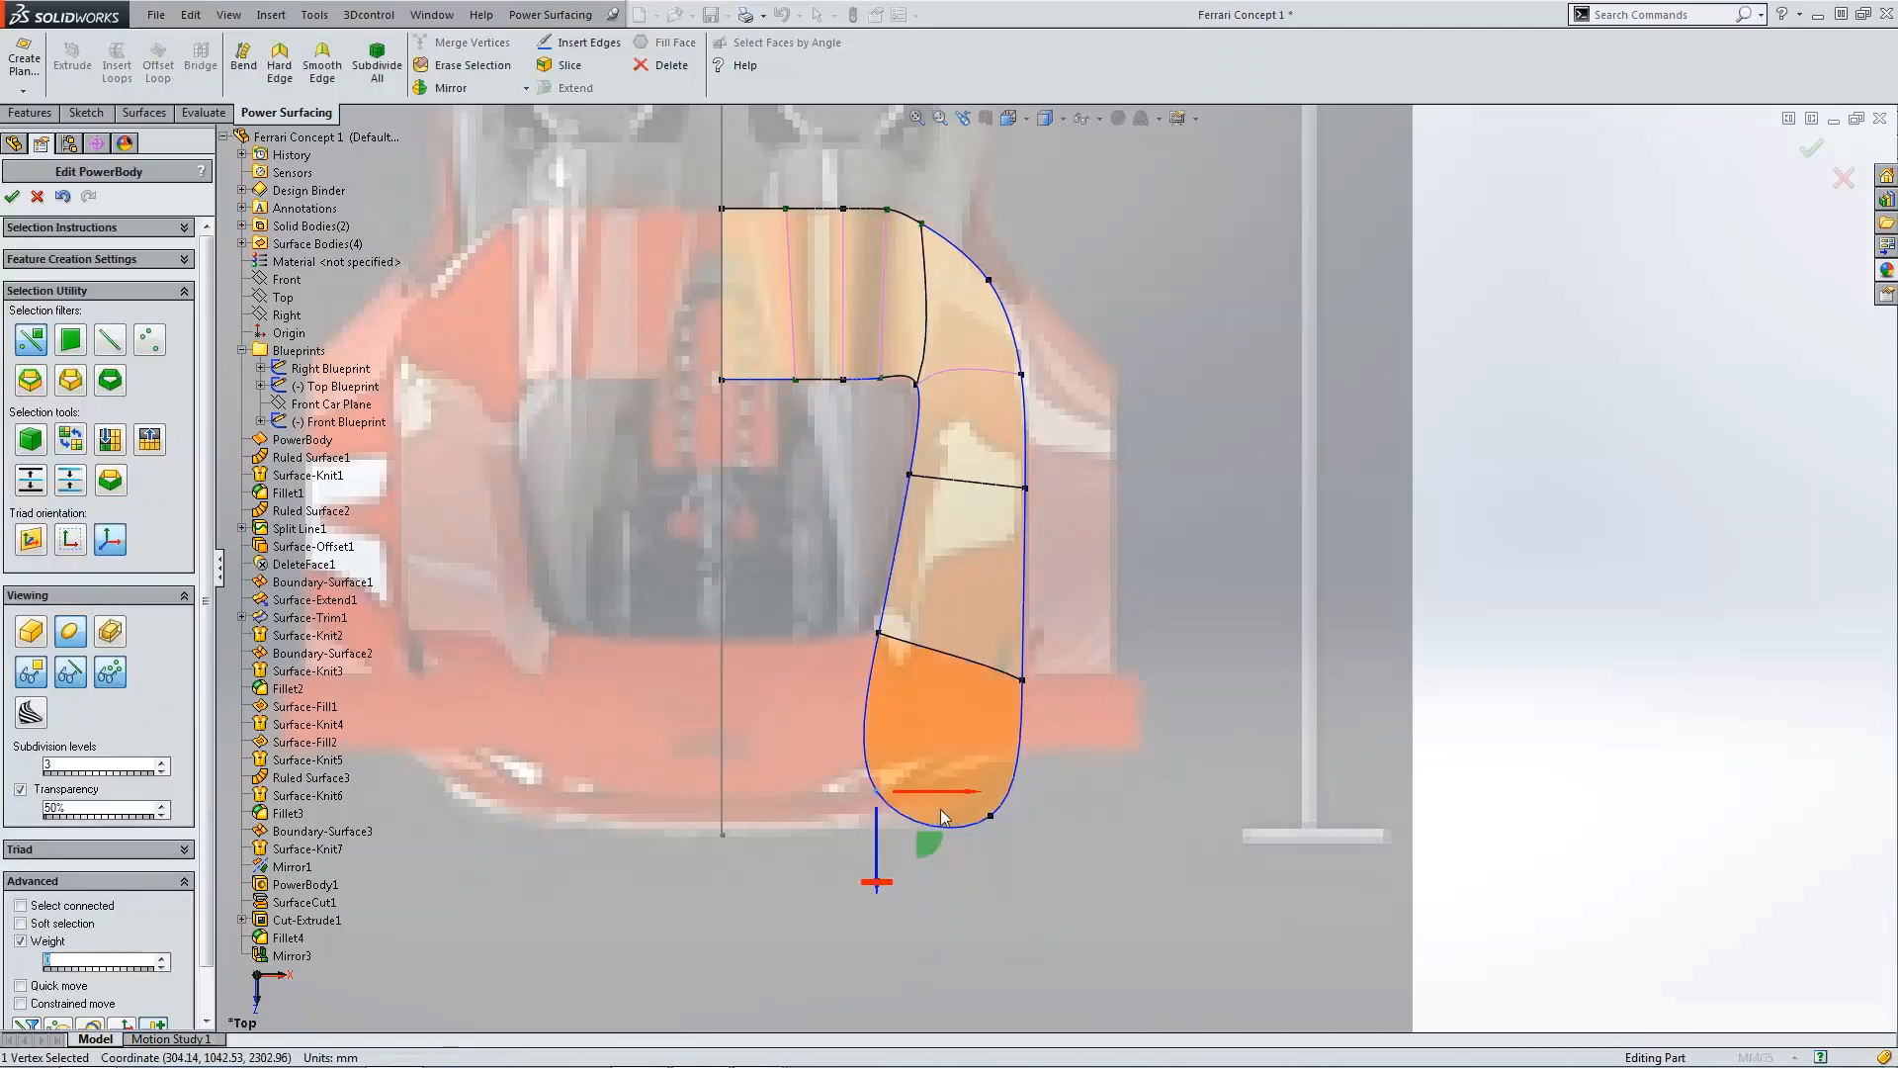
left_click(991, 816, "ctrl")
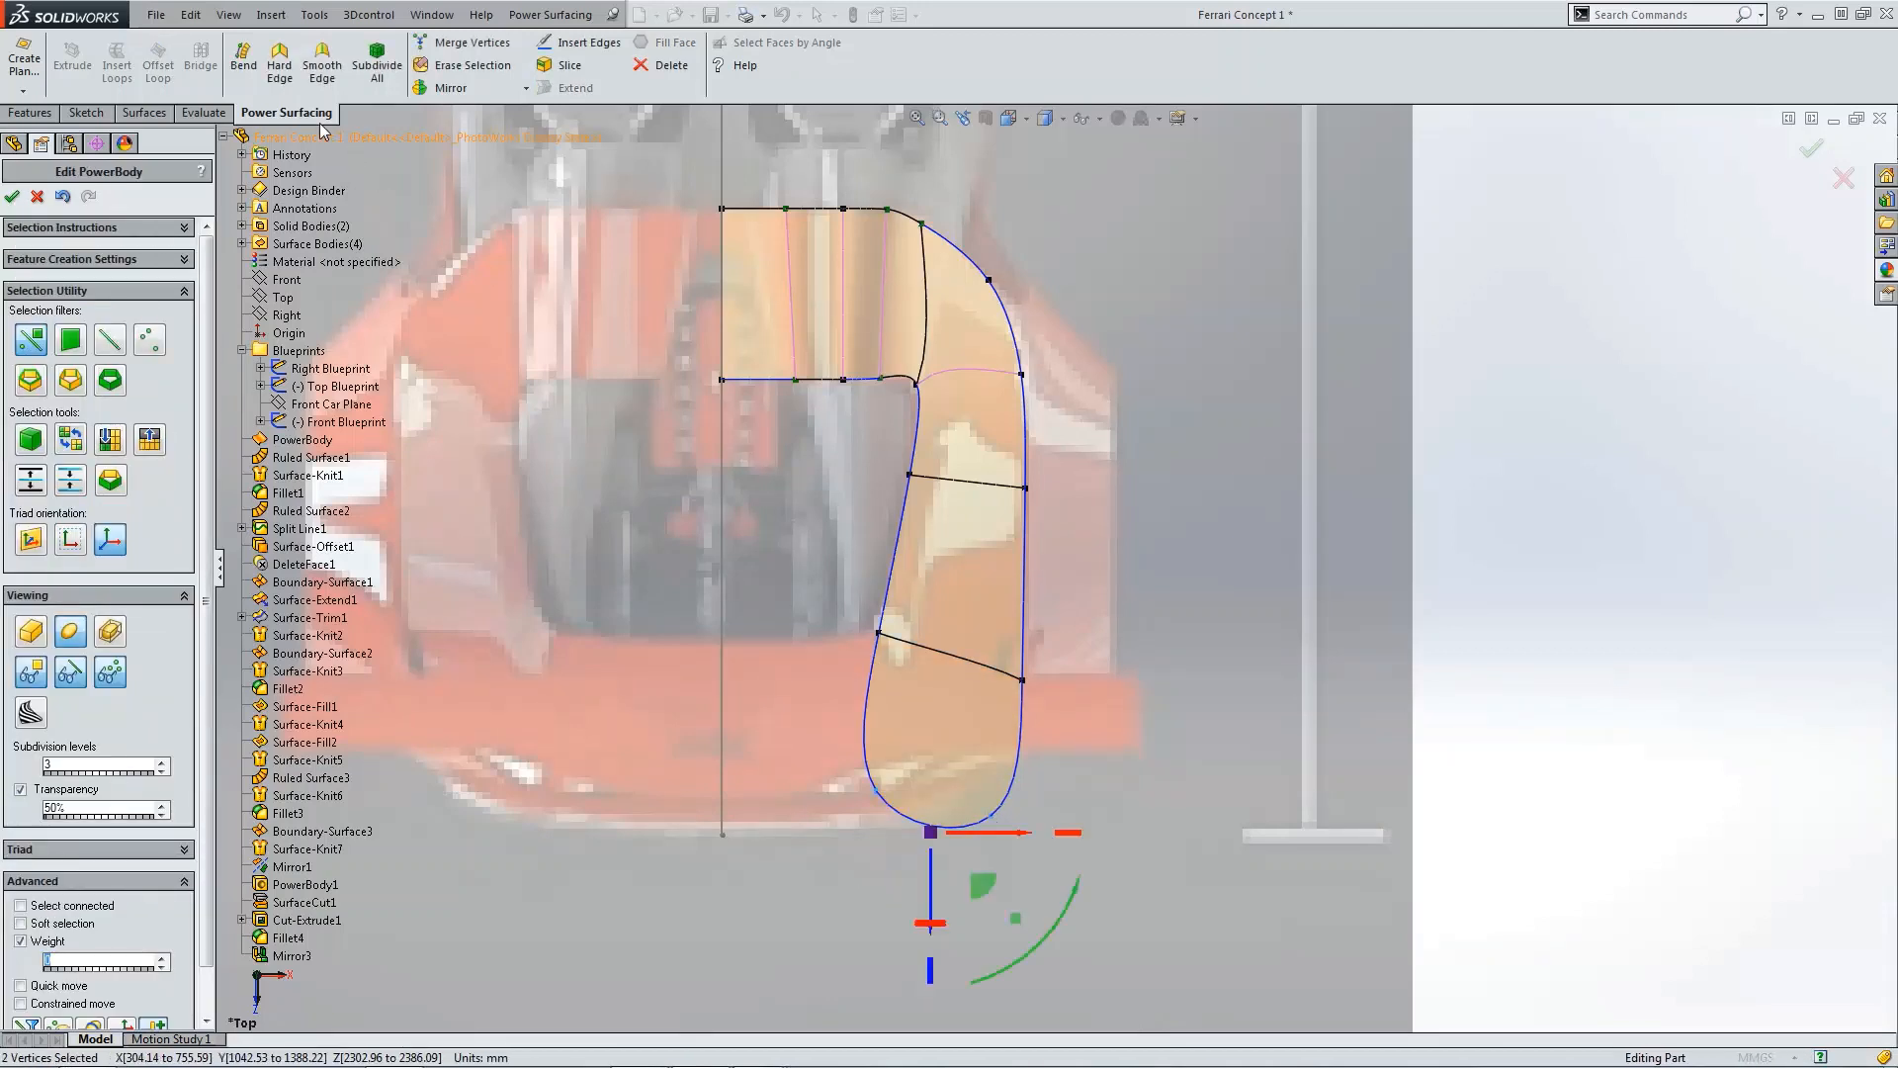
left_click(287, 79)
Step: Move the two middle side vertices of the extension forward
left_click(880, 634)
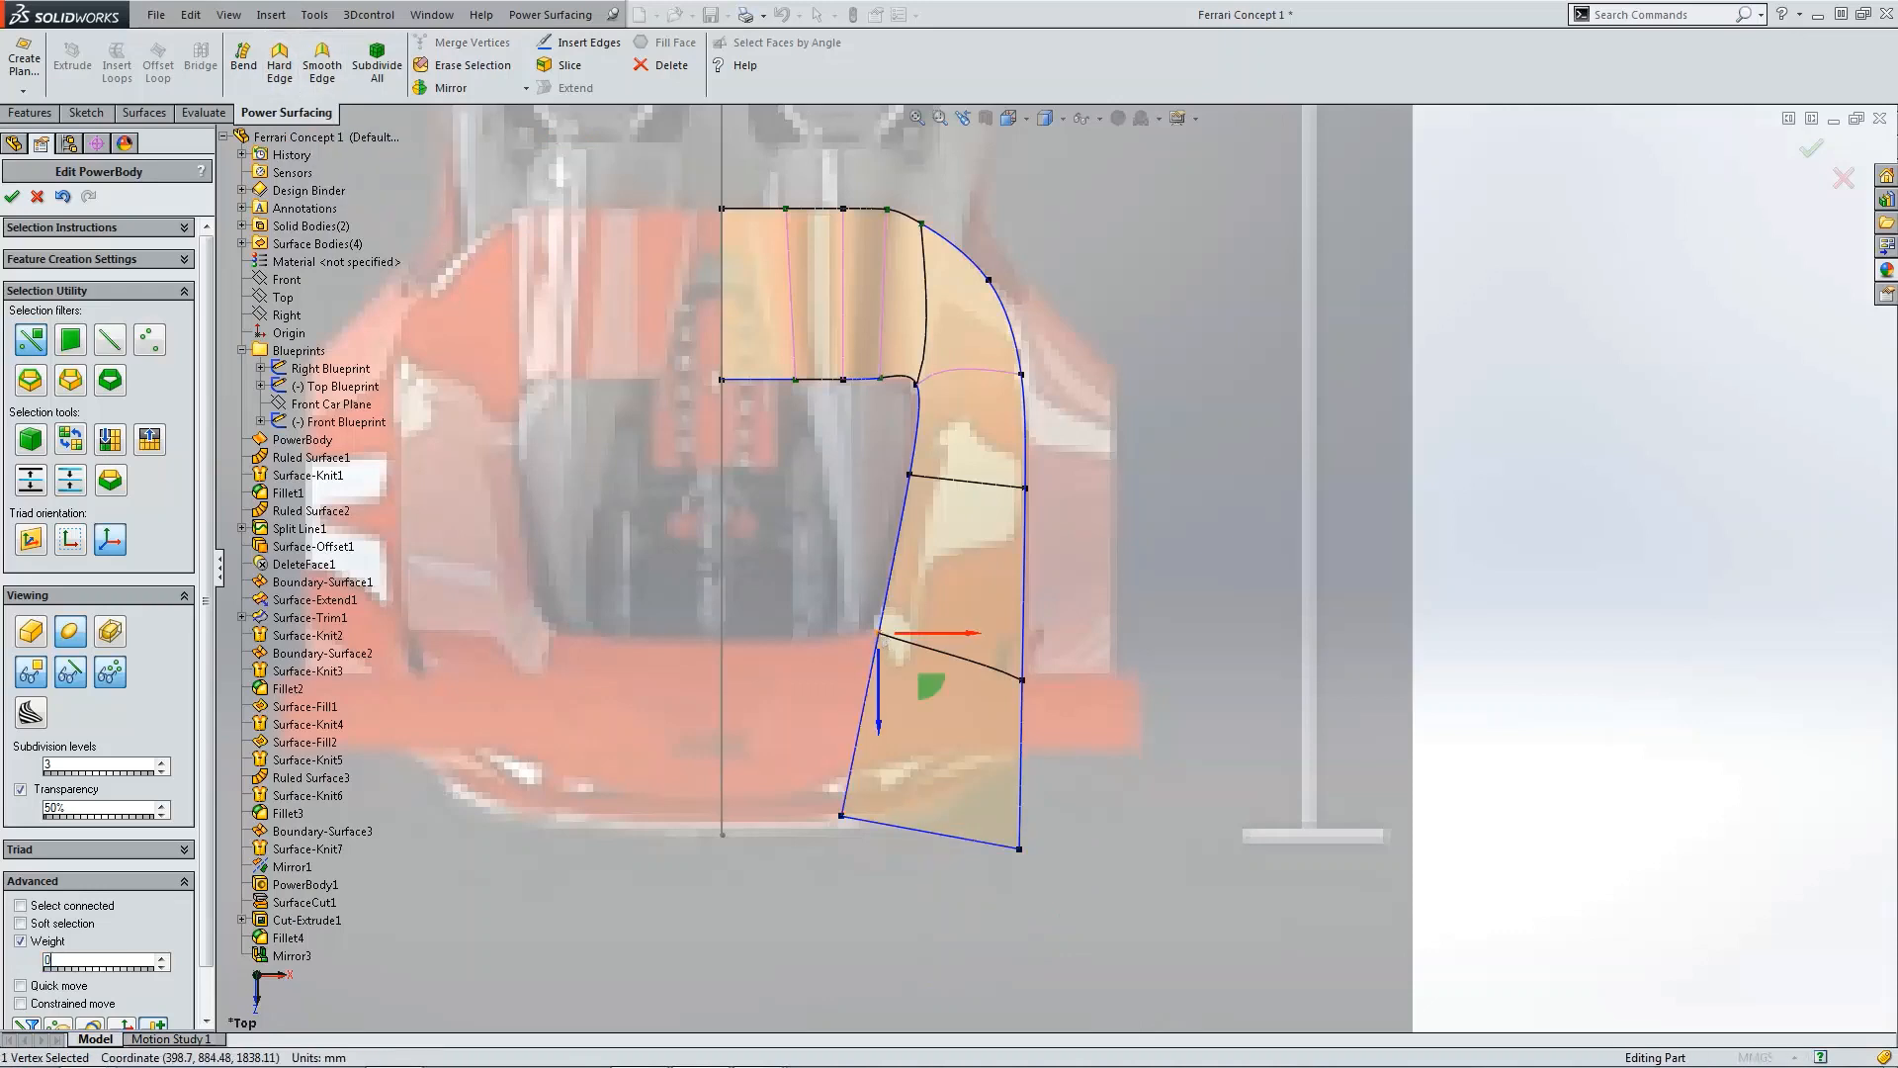
left_click(1021, 680)
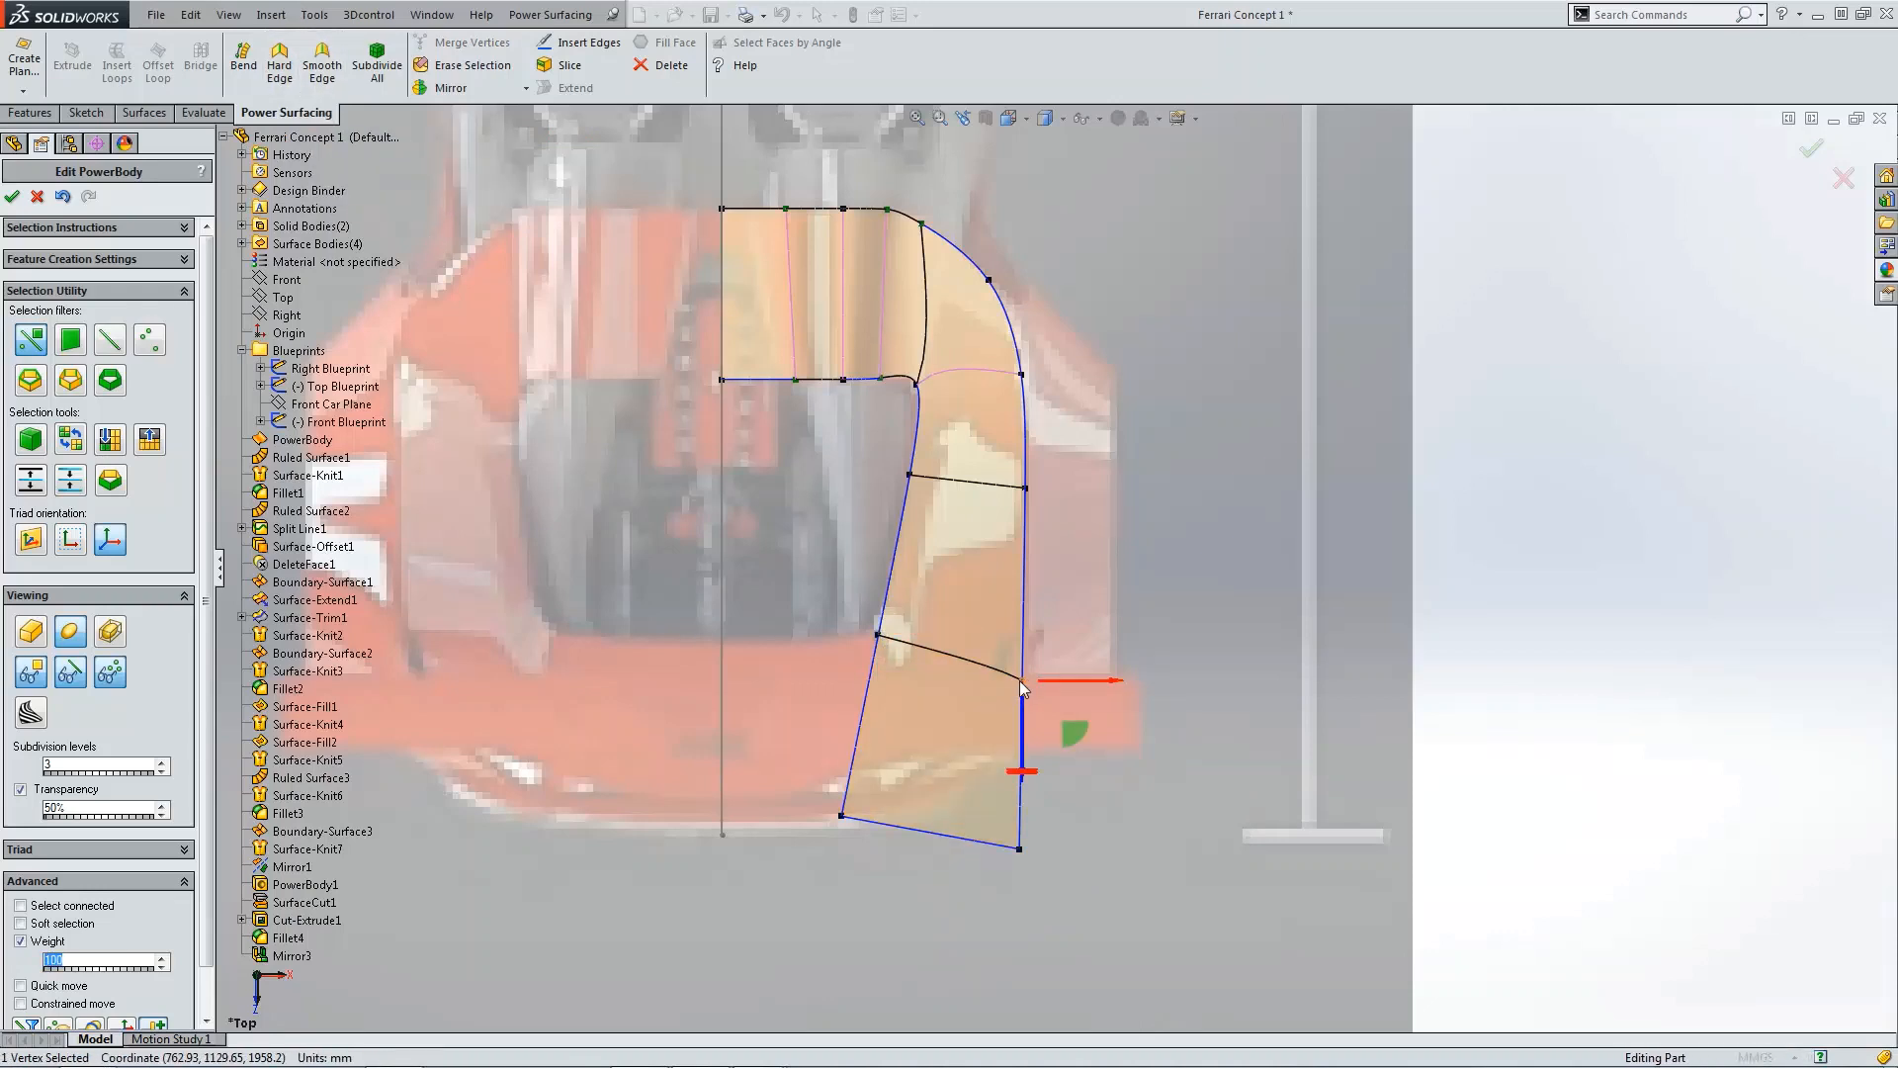
scroll(1023, 676, "down", 2)
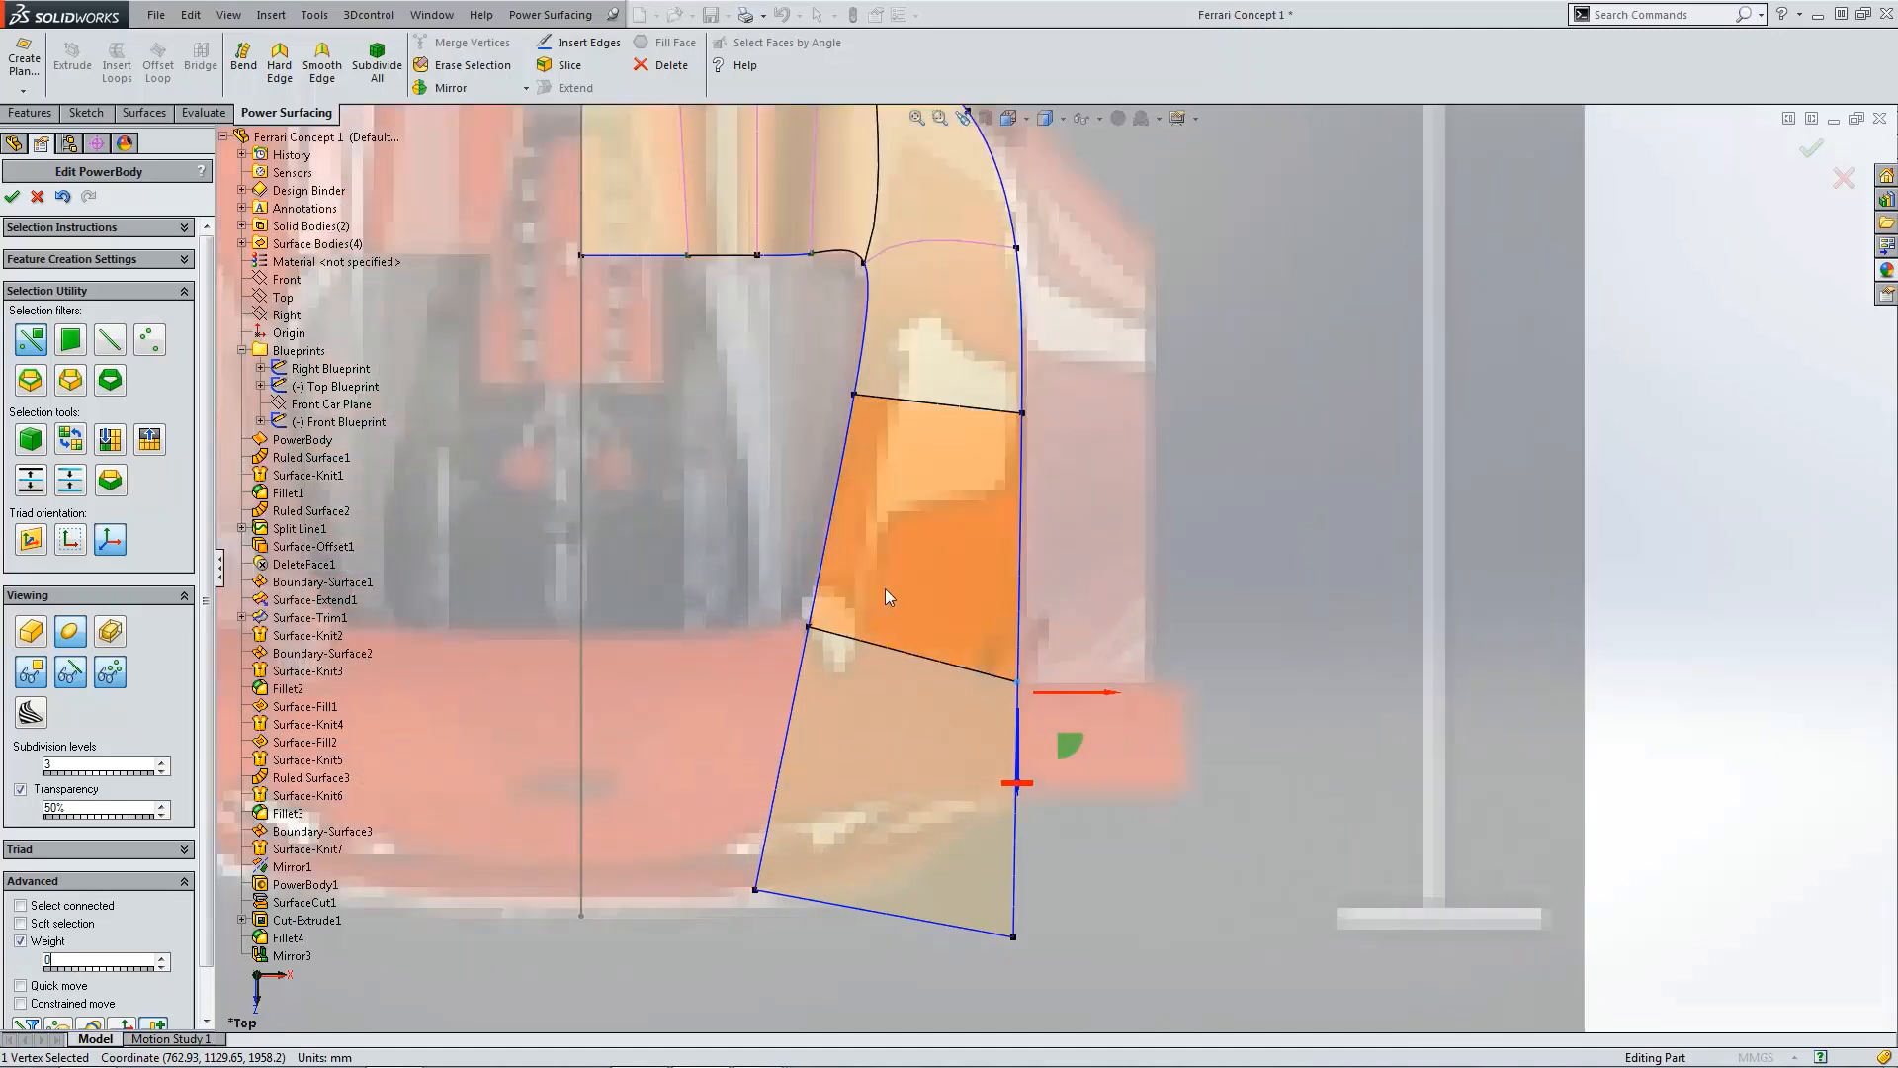
left_click(811, 628)
left_click_drag(862, 678, 877, 606)
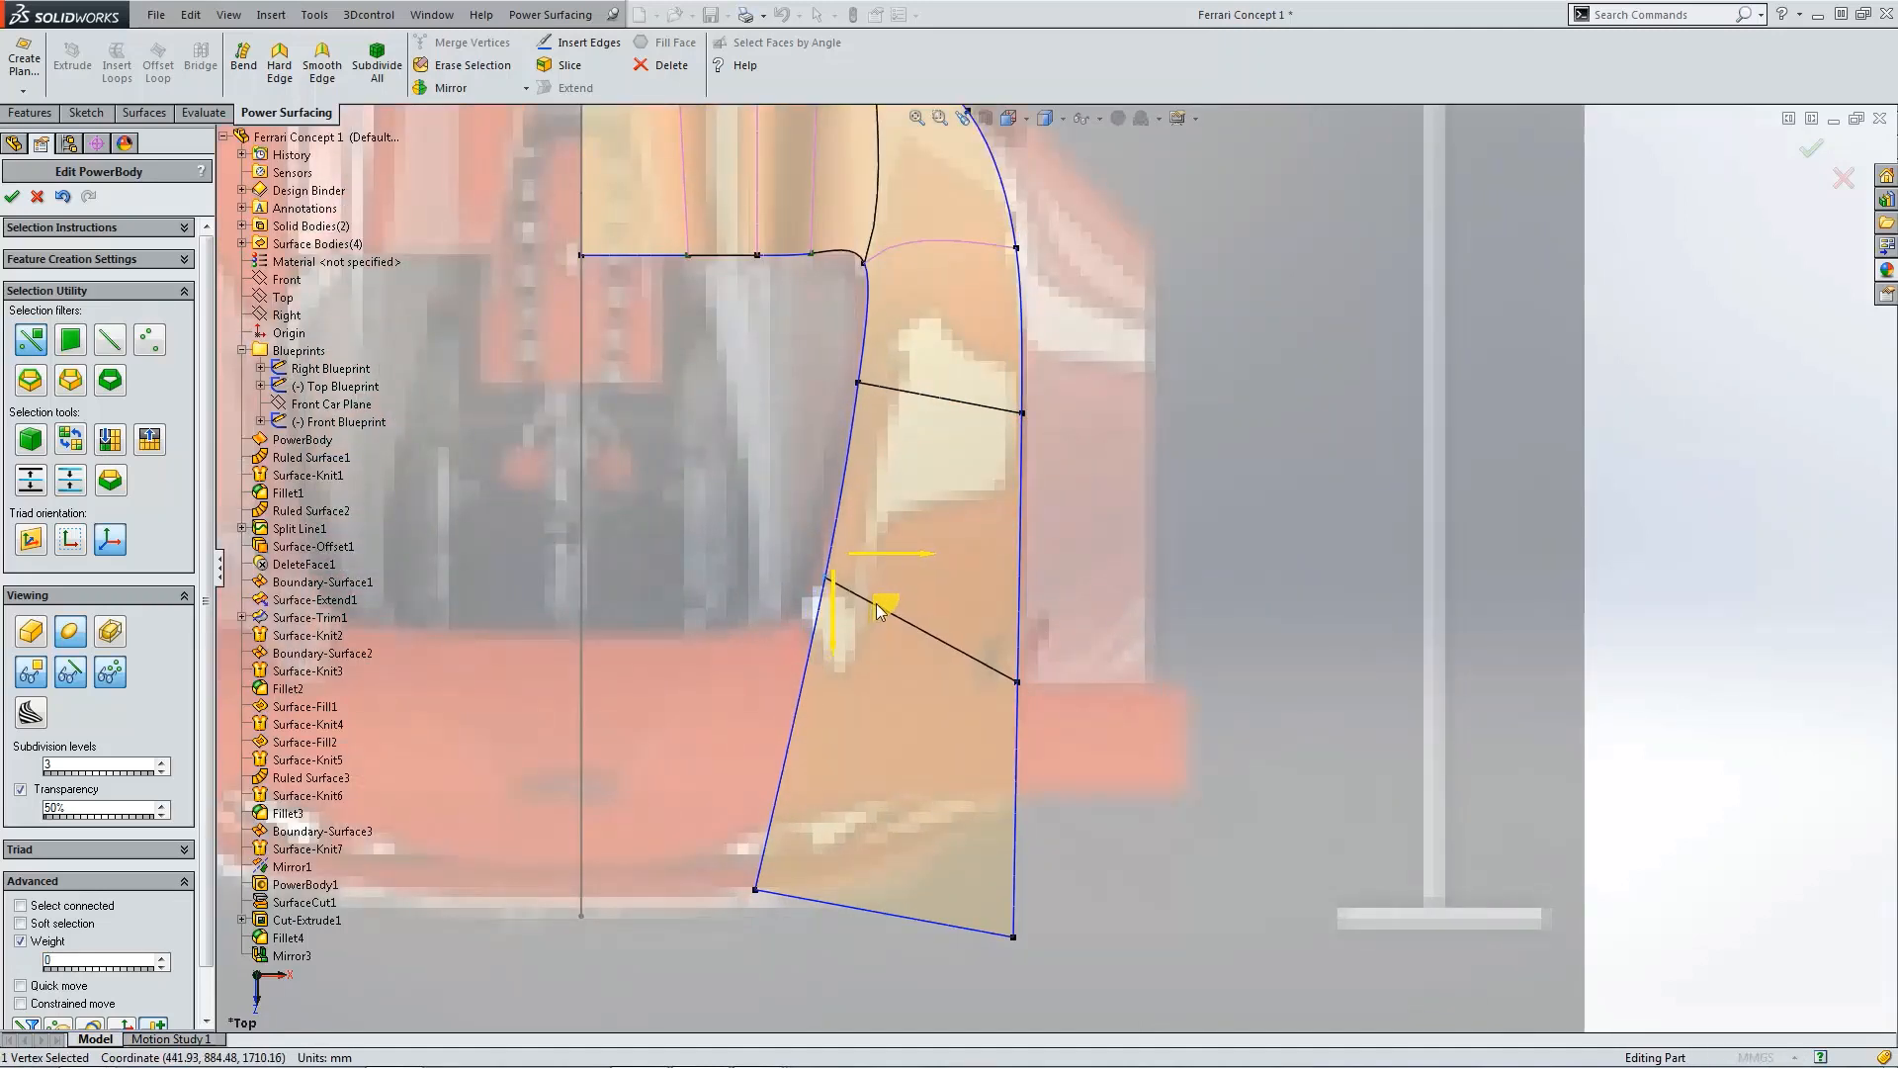
left_click(1018, 684)
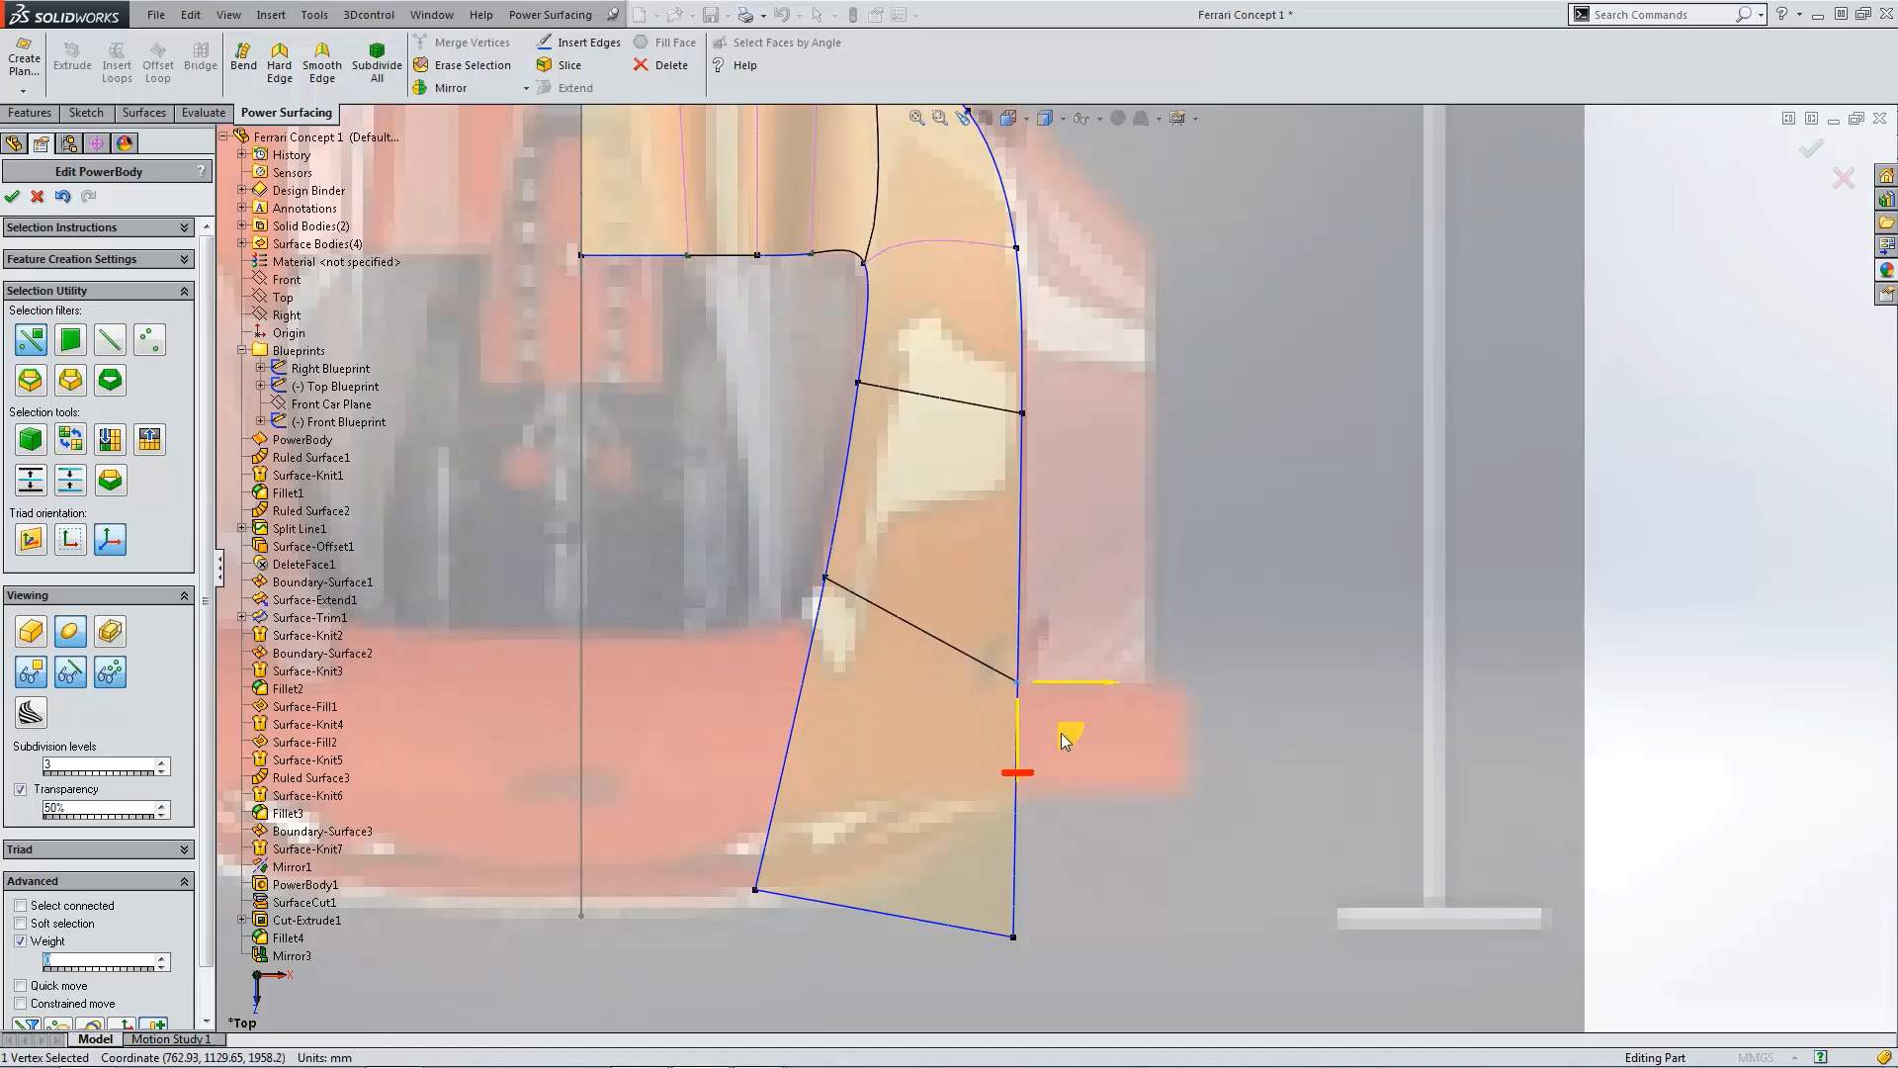
left_click_drag(1062, 733, 1070, 714)
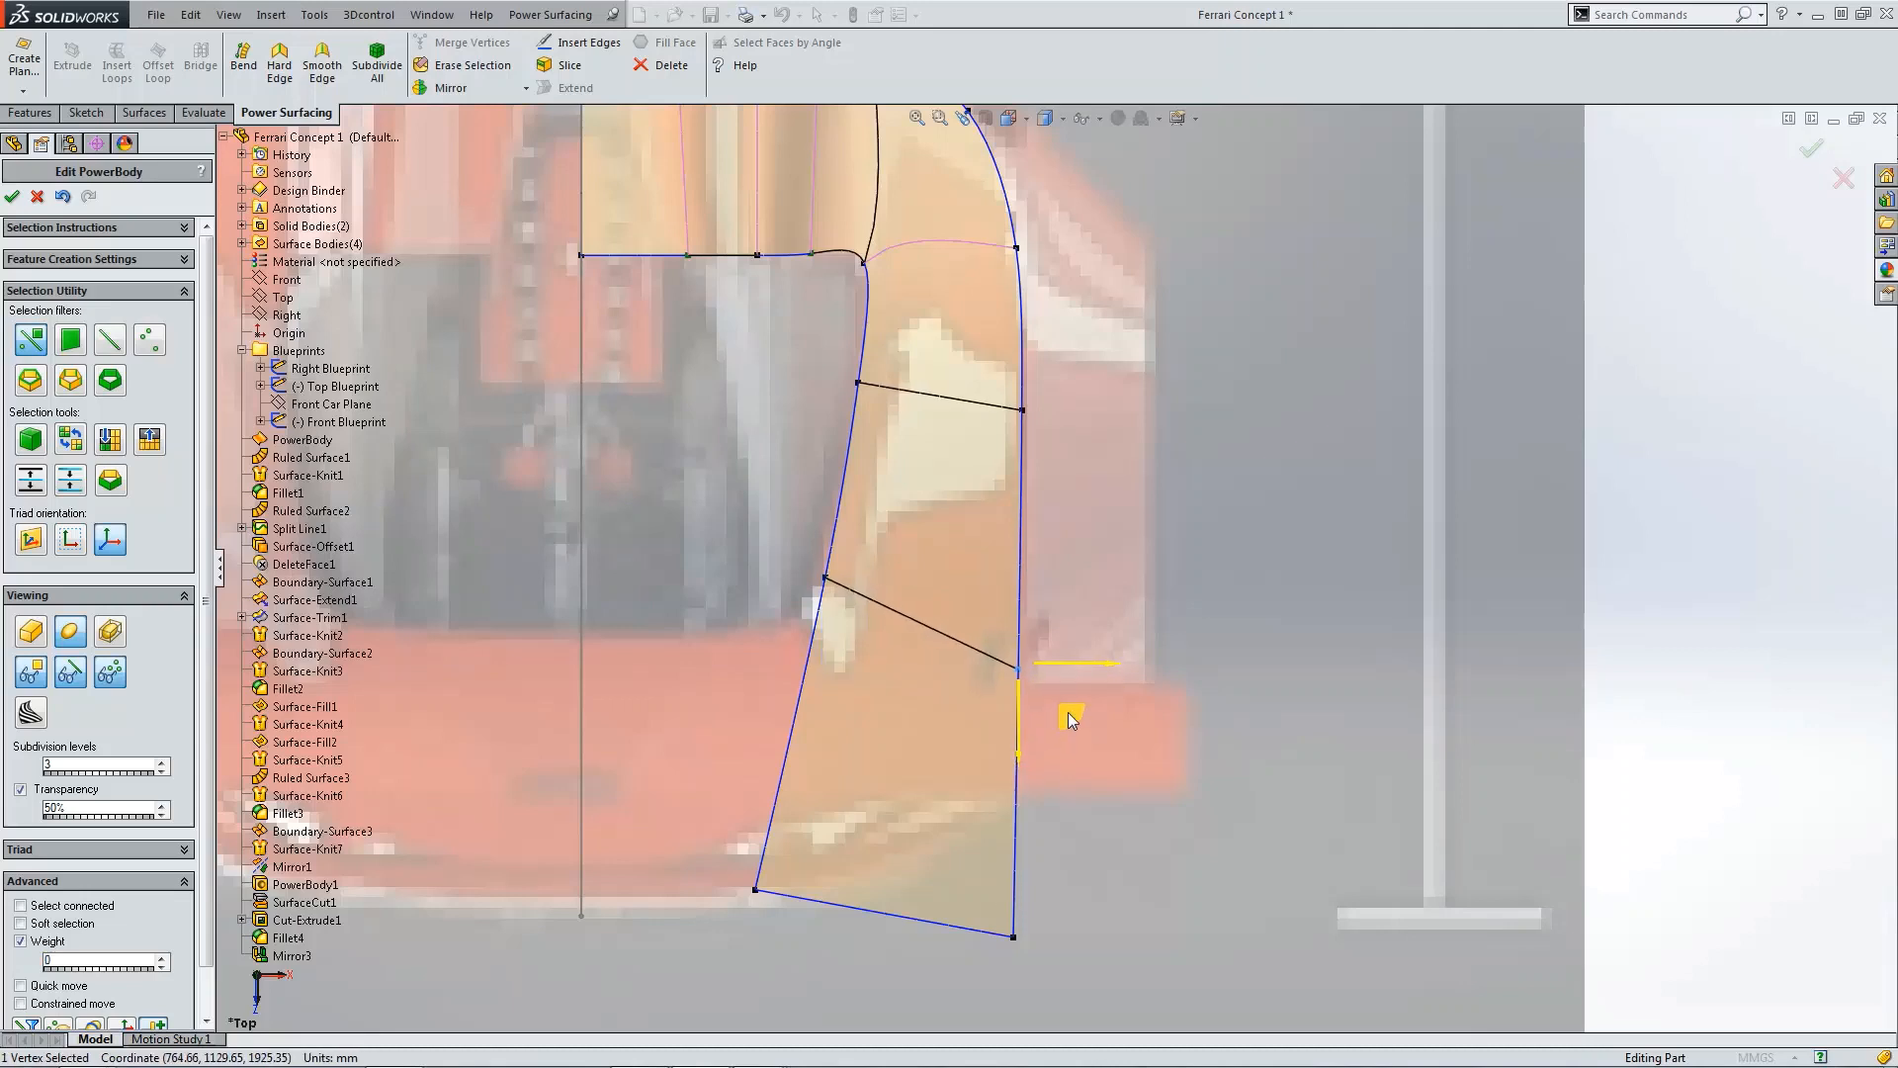
Step: Drag the two rear corner vertices of the extension inward to the car's centreline
left_click(752, 894)
left_click_drag(791, 923, 629, 692)
left_click(1016, 947)
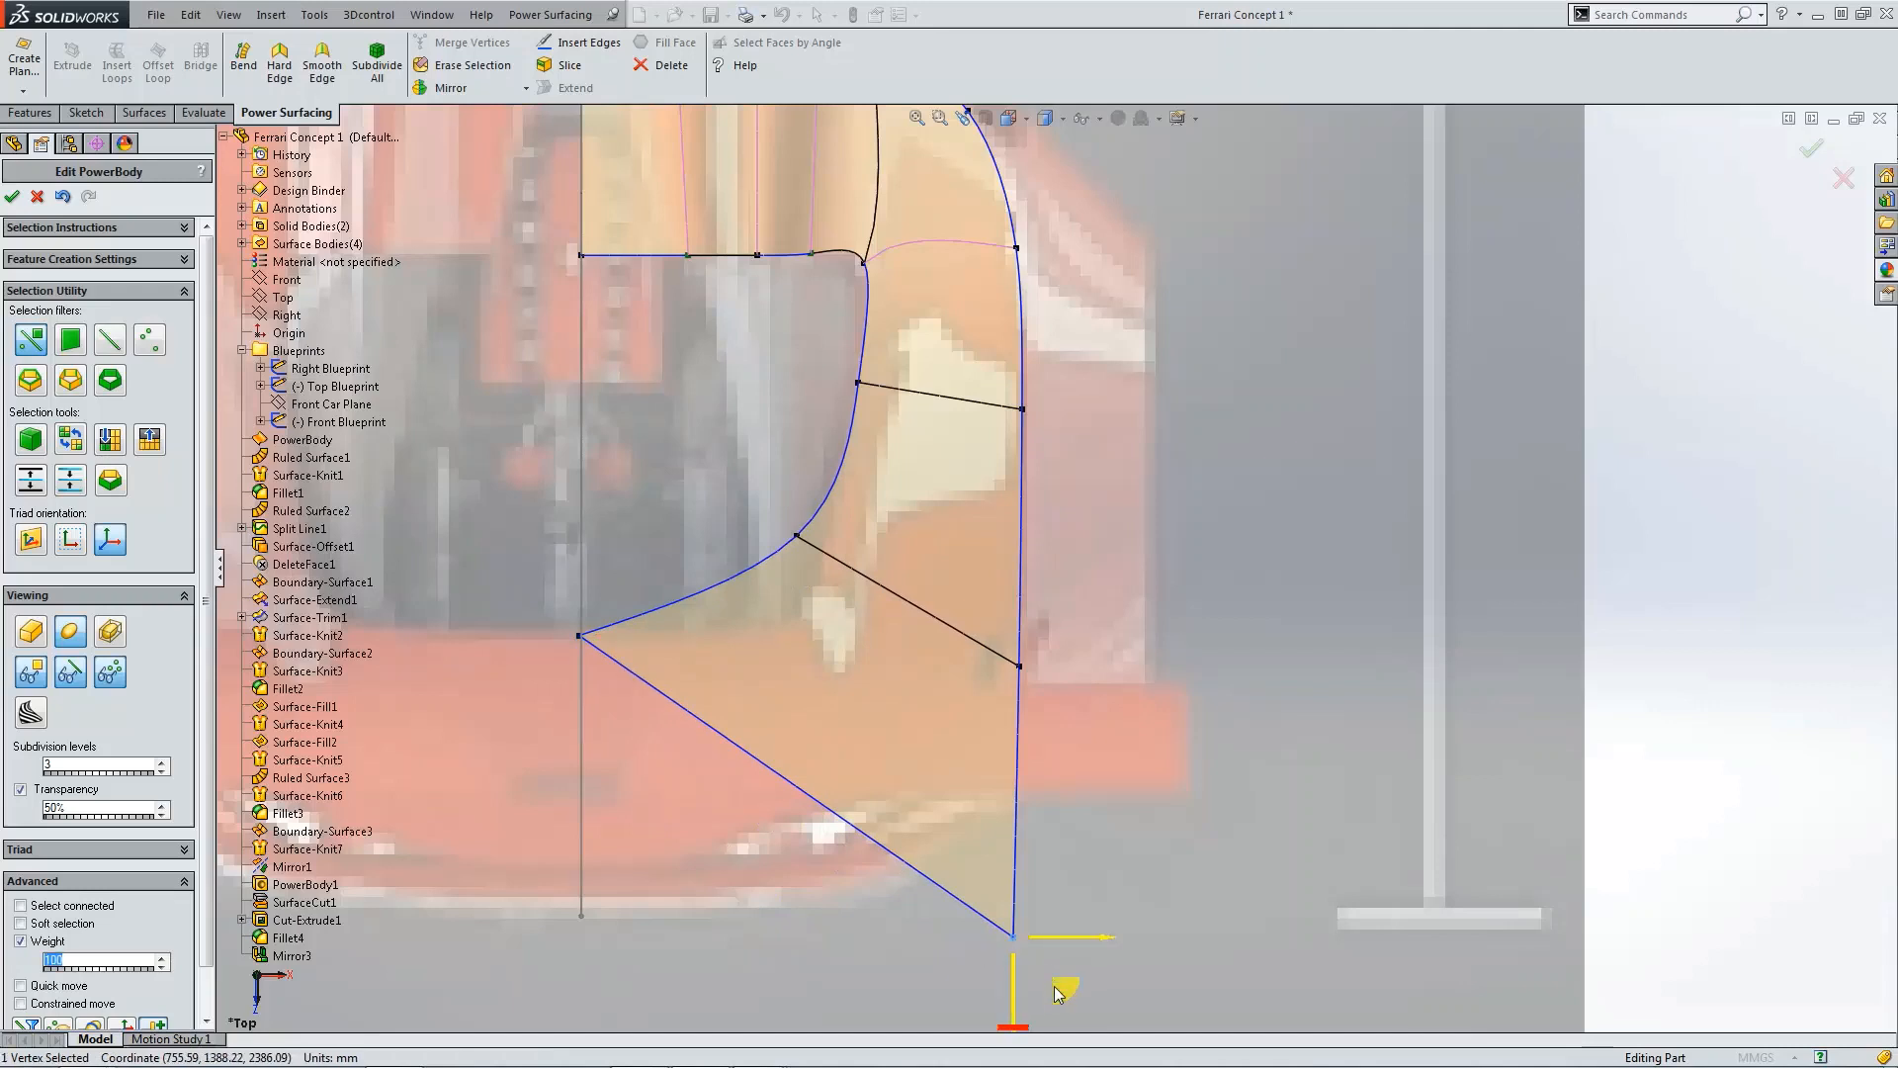
left_click_drag(1056, 991, 638, 917)
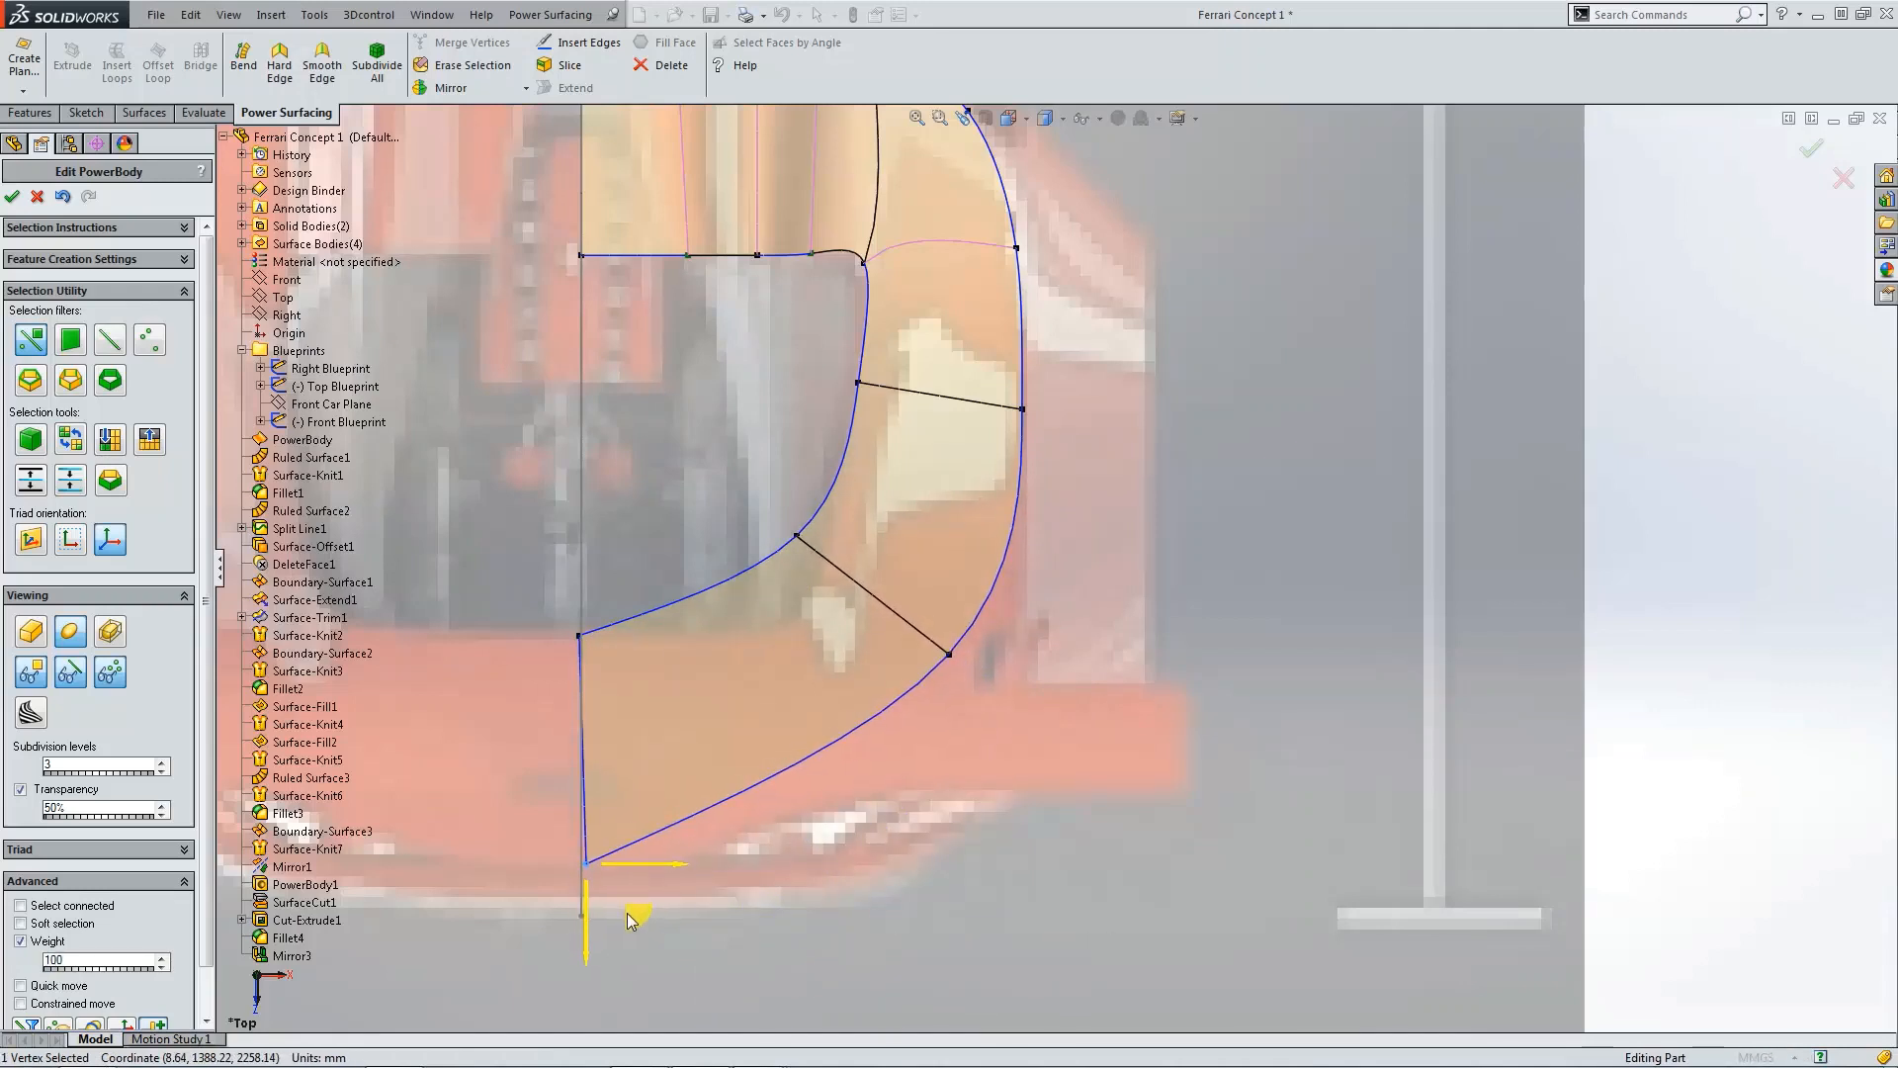
left_click(579, 635)
left_click_drag(632, 690, 649, 694)
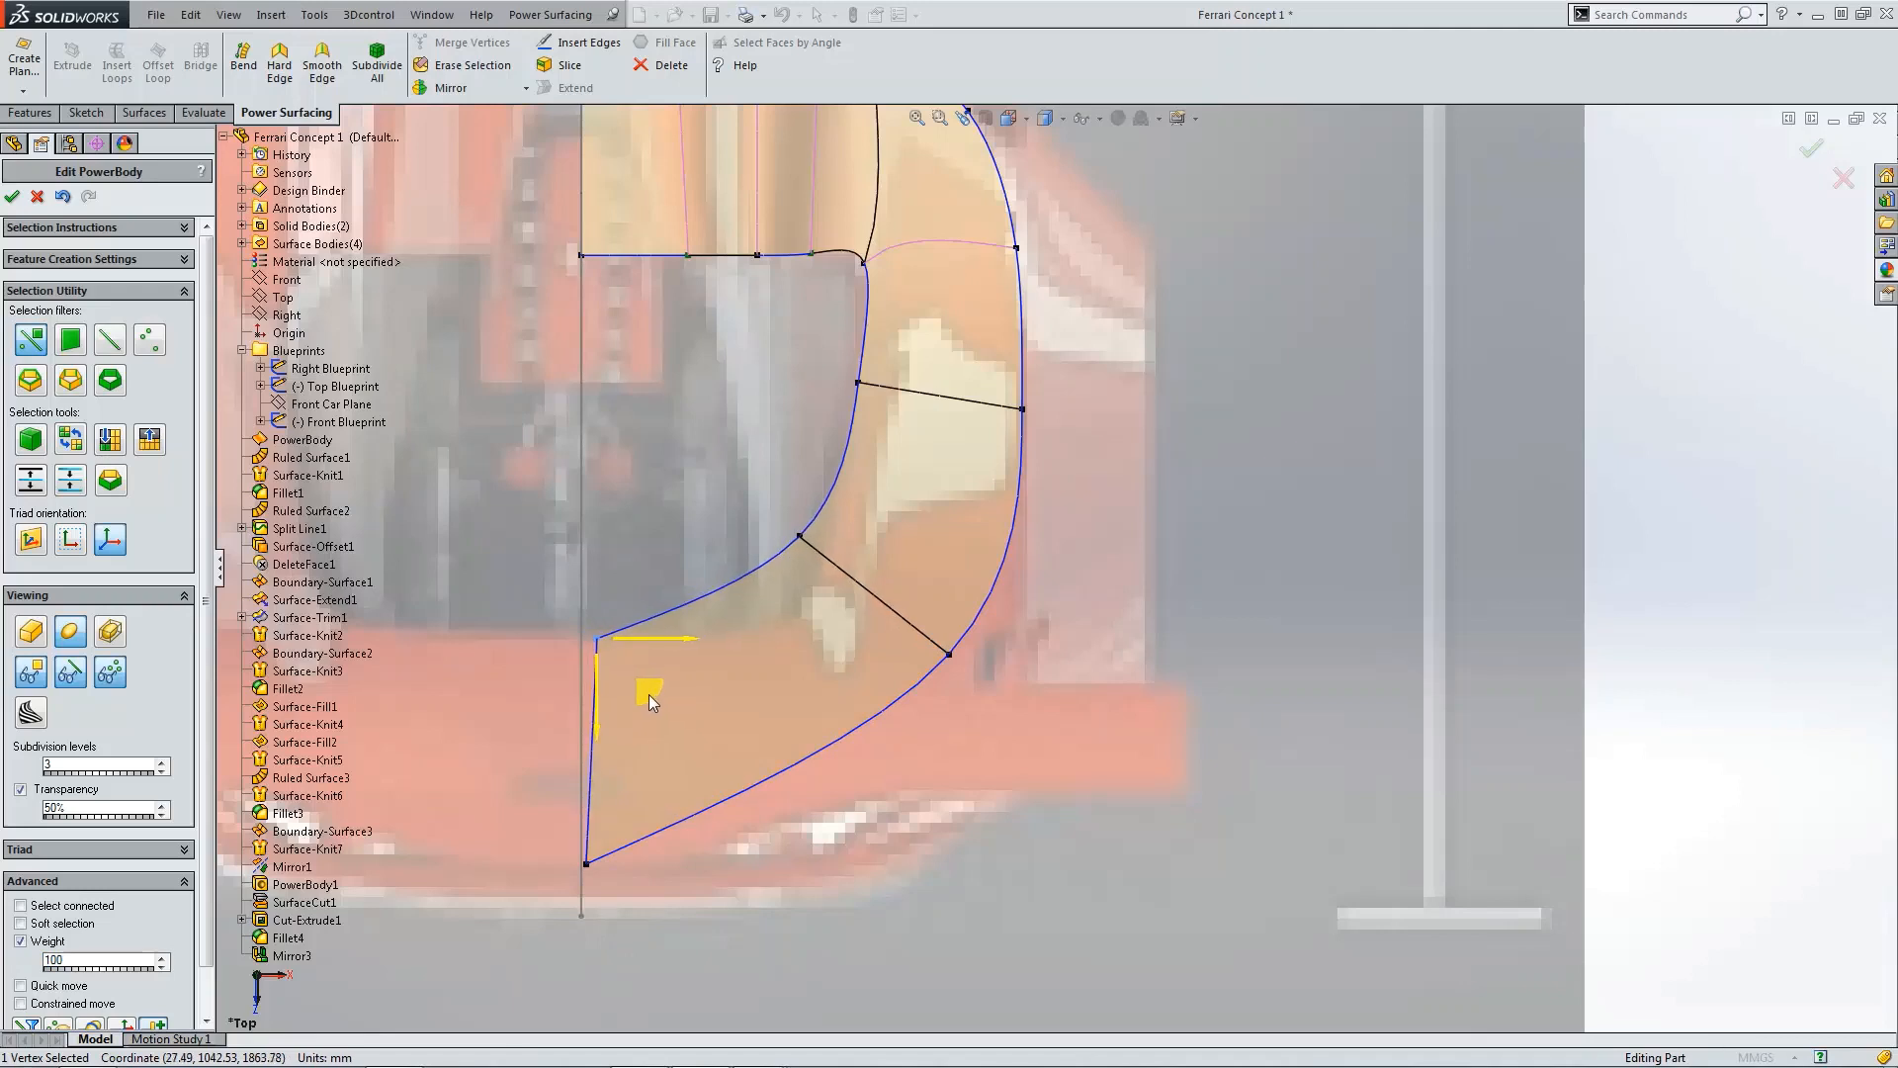
Step: Insert an edge splitting the rear extension face and shift its inner end vertex outward
left_click(708, 591)
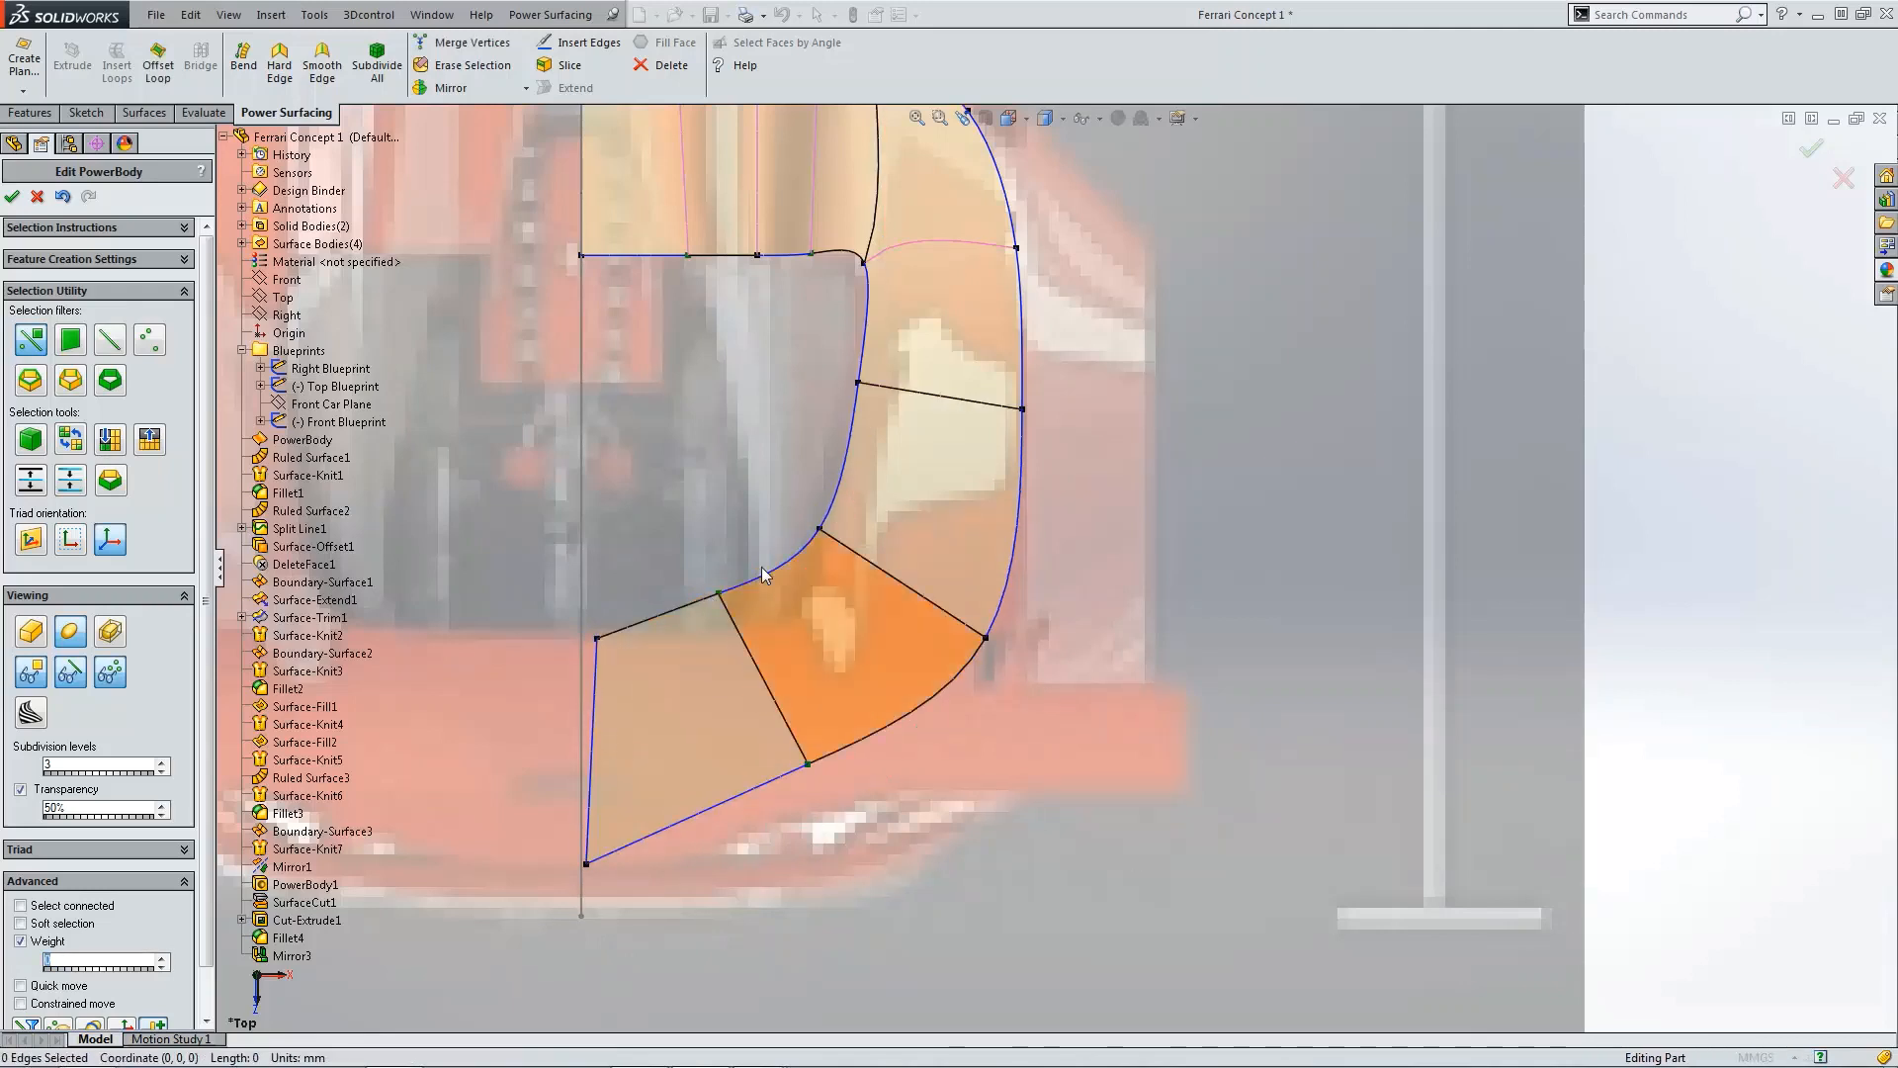
left_click(721, 591)
left_click_drag(771, 659, 842, 702)
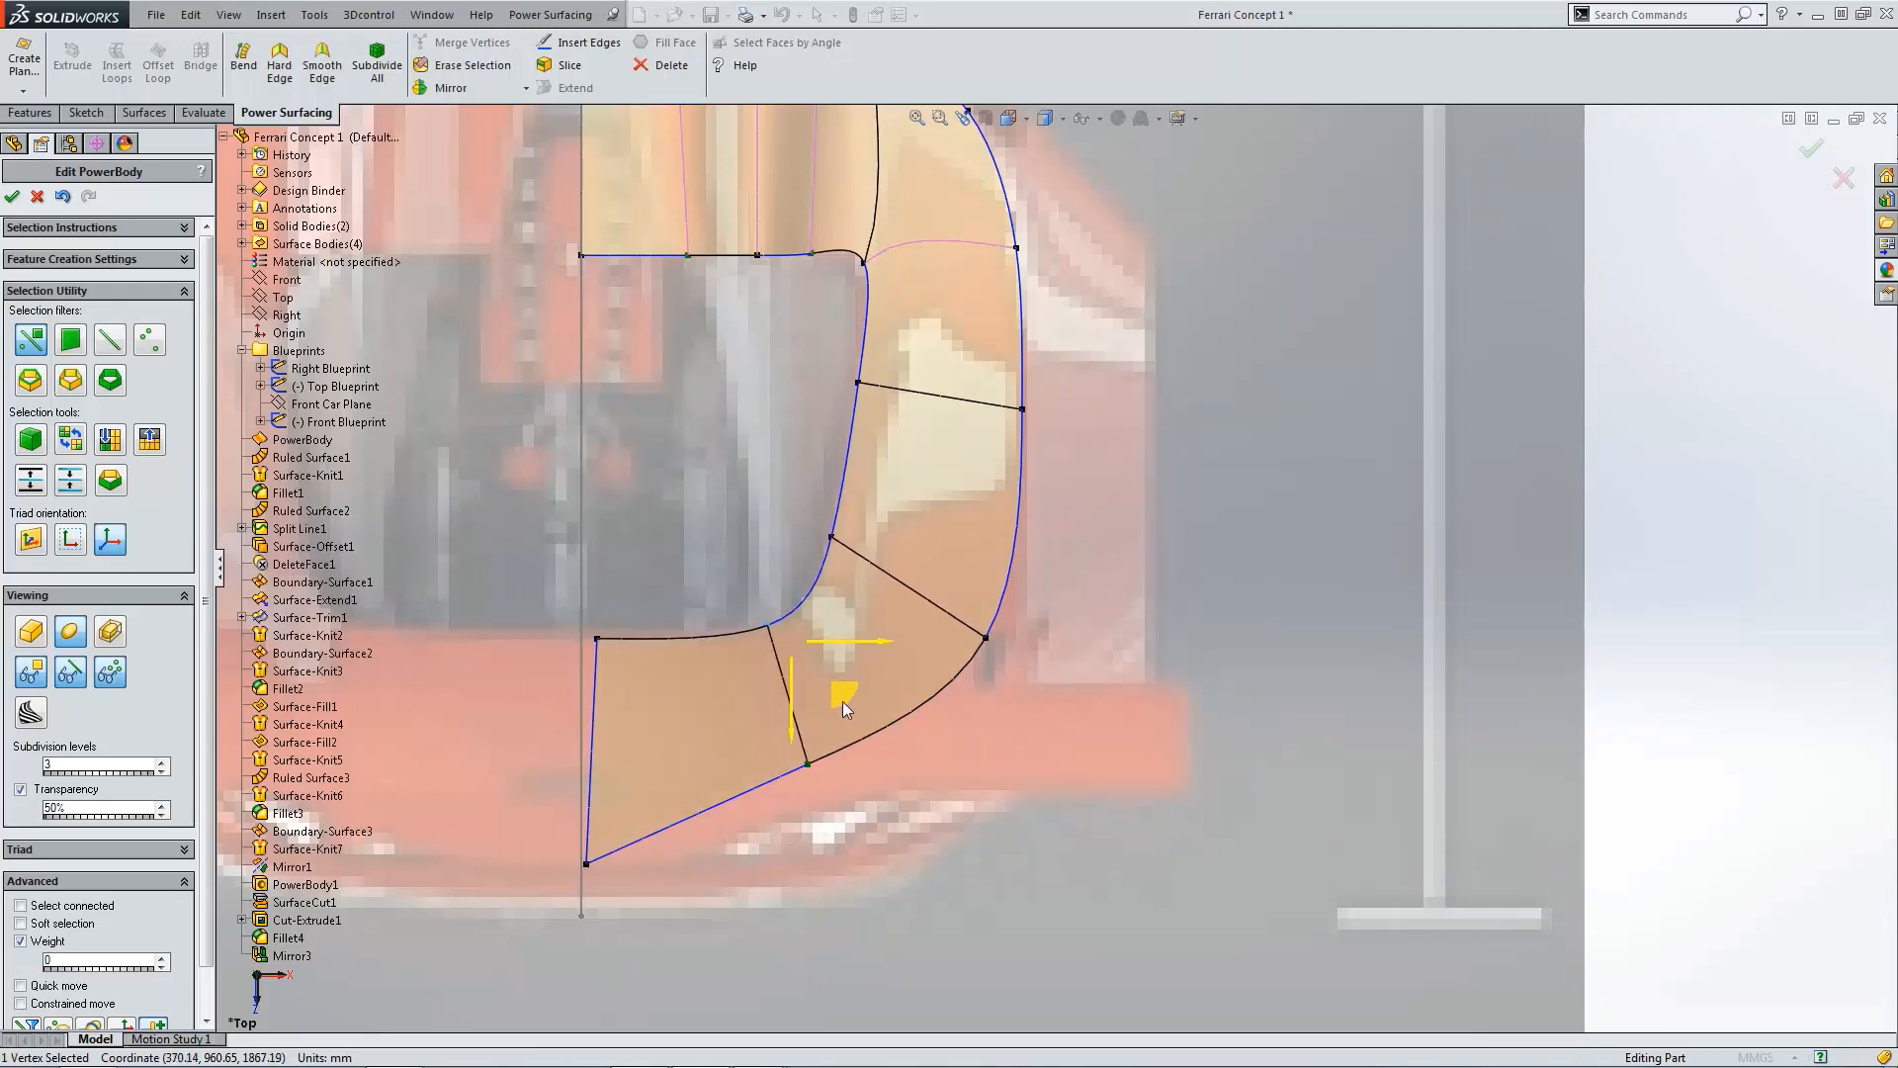
Step: Drag the outer end vertex of the new split edge outward and back toward the rear corner
left_click(809, 764)
left_click_drag(861, 824, 913, 896)
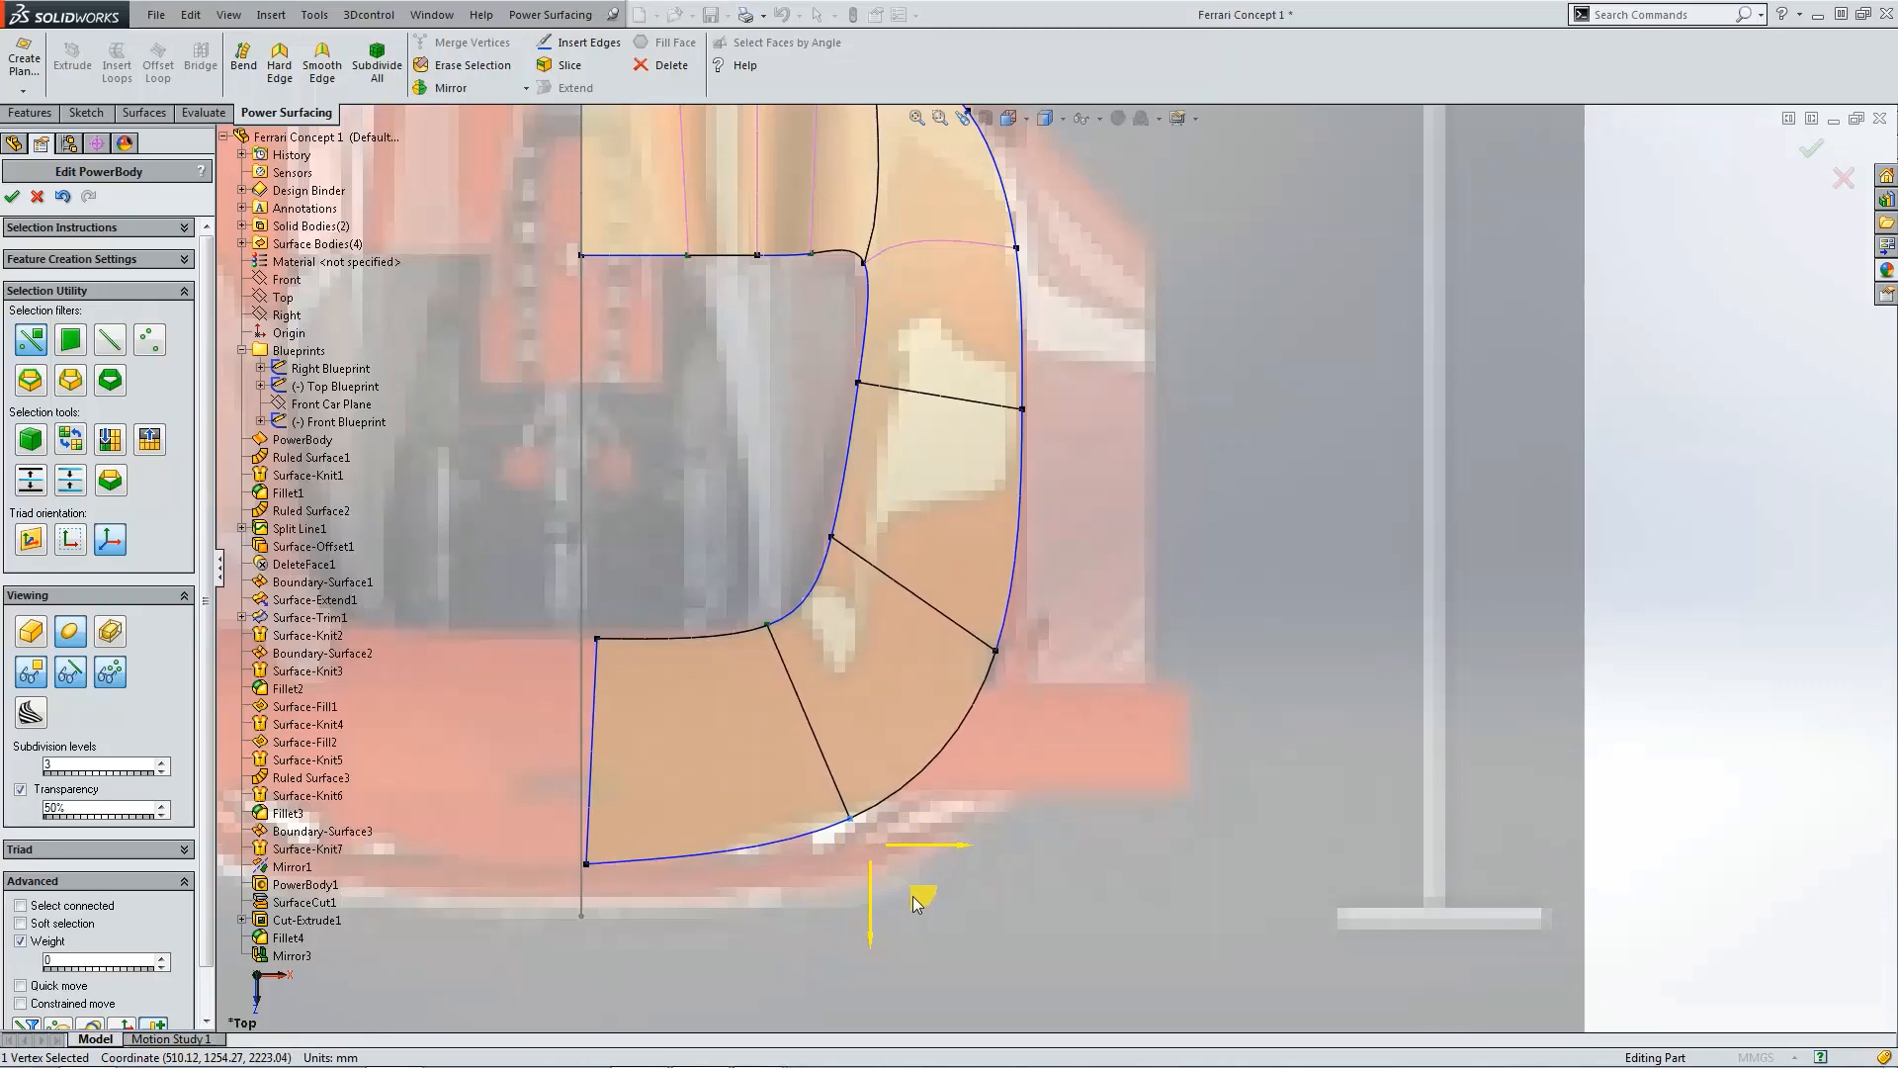
Step: Align the two centreline vertices of the rear extension to X = 0 with the Alignment tool
scroll(1172, 841, "up", 3)
scroll(839, 642, "down", 4)
left_click(789, 546)
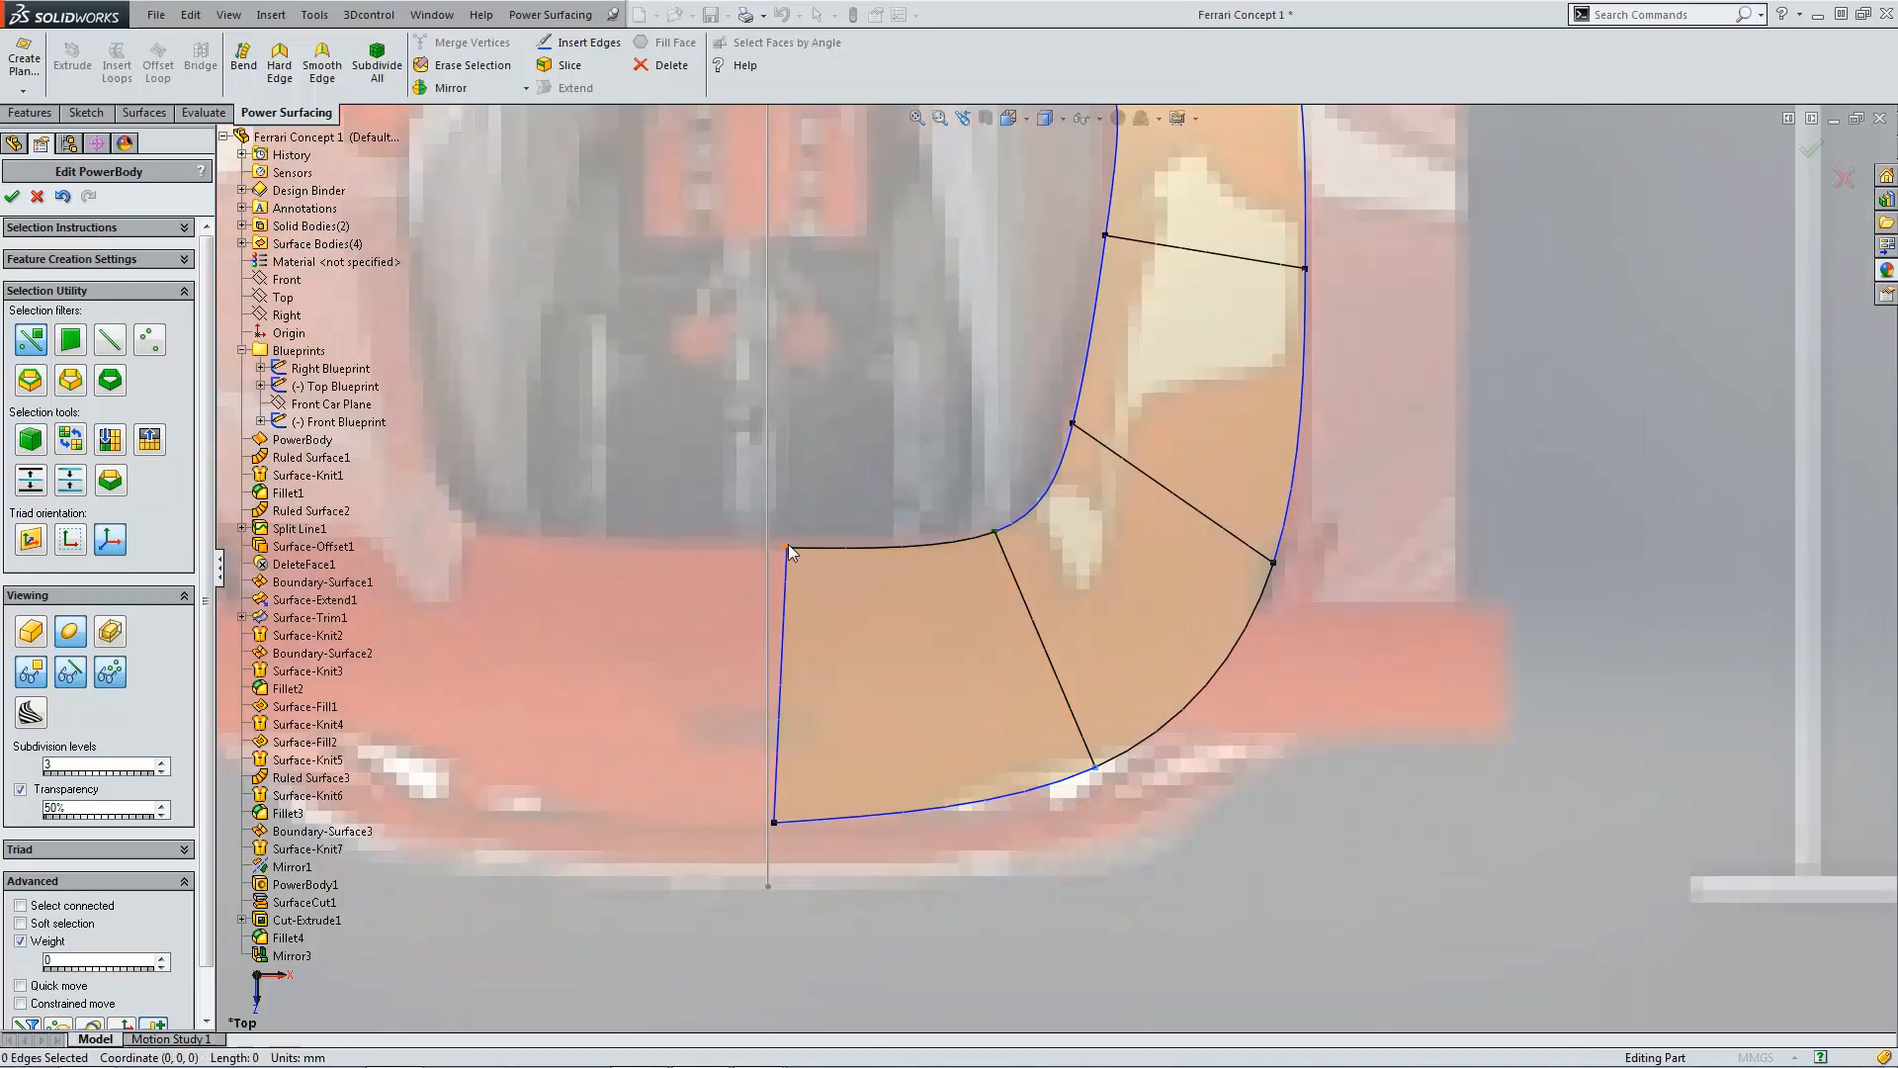
left_click(776, 821, "ctrl")
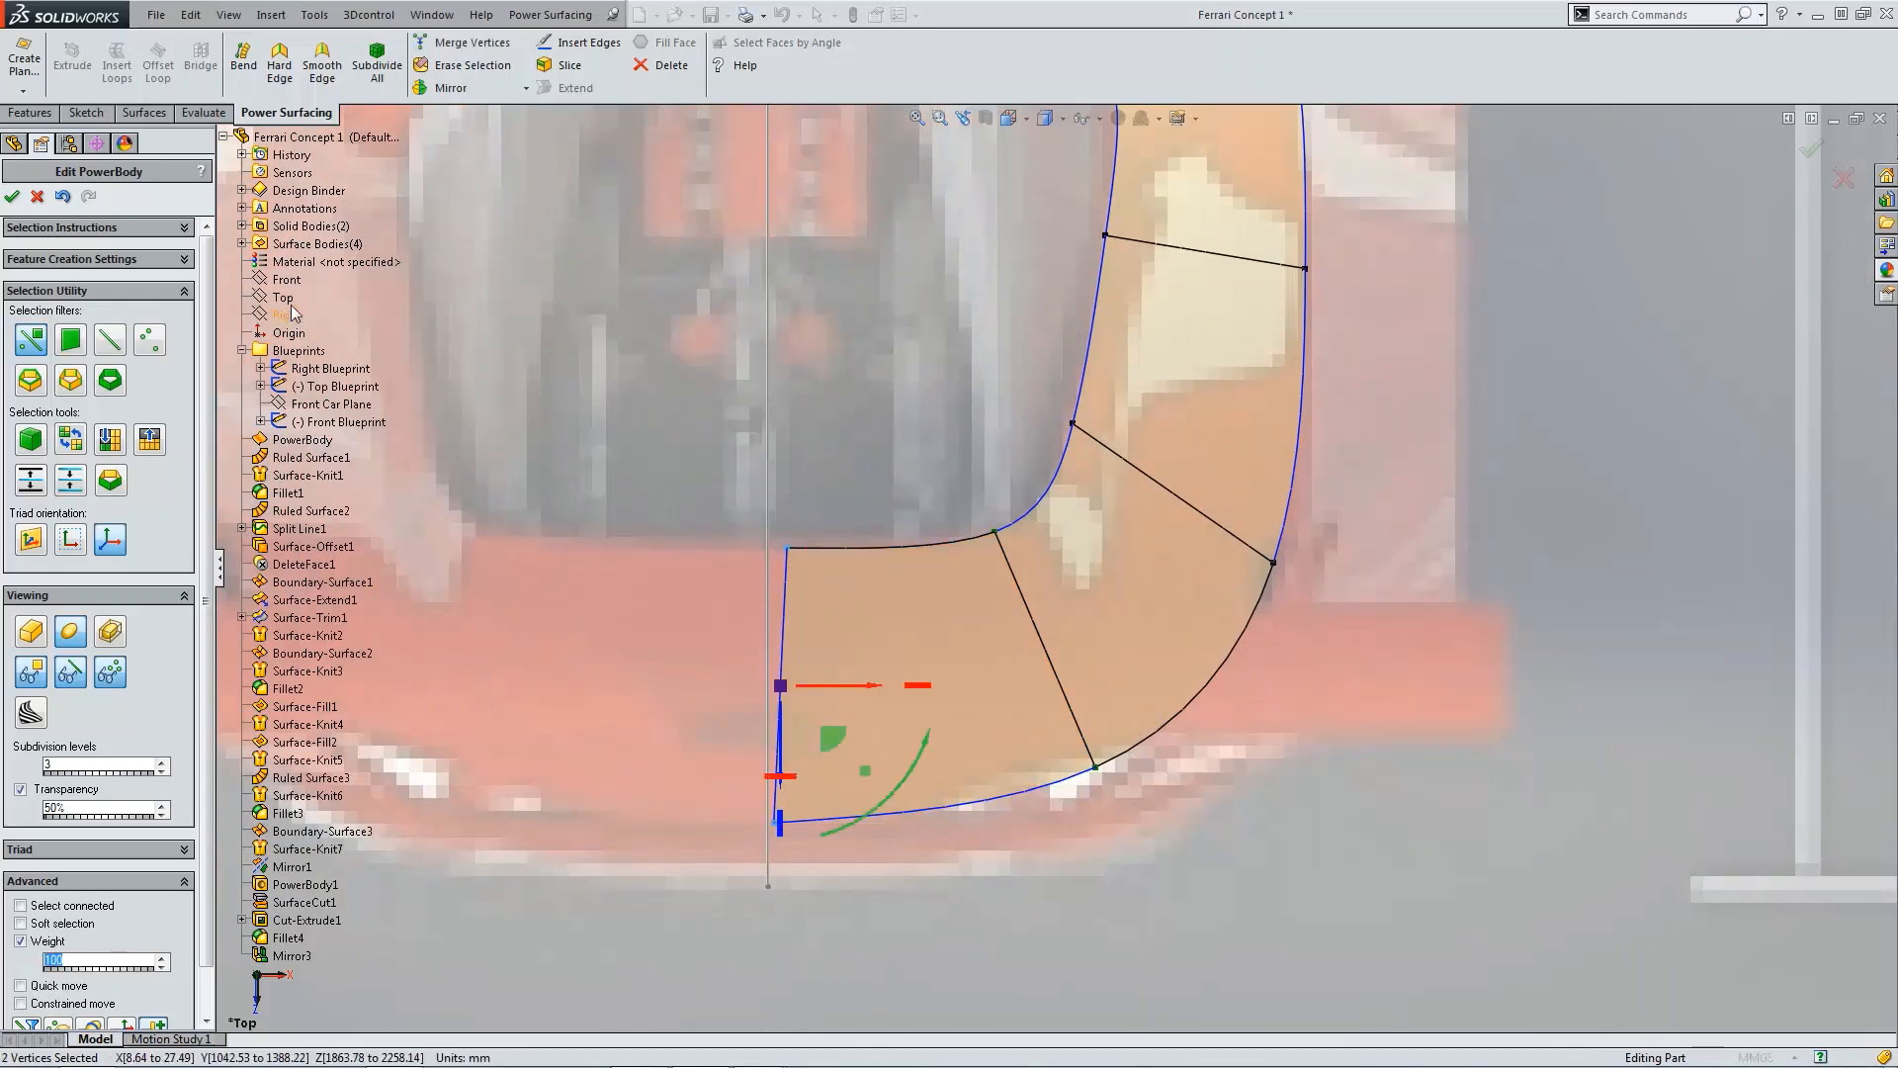
left_click(158, 1027)
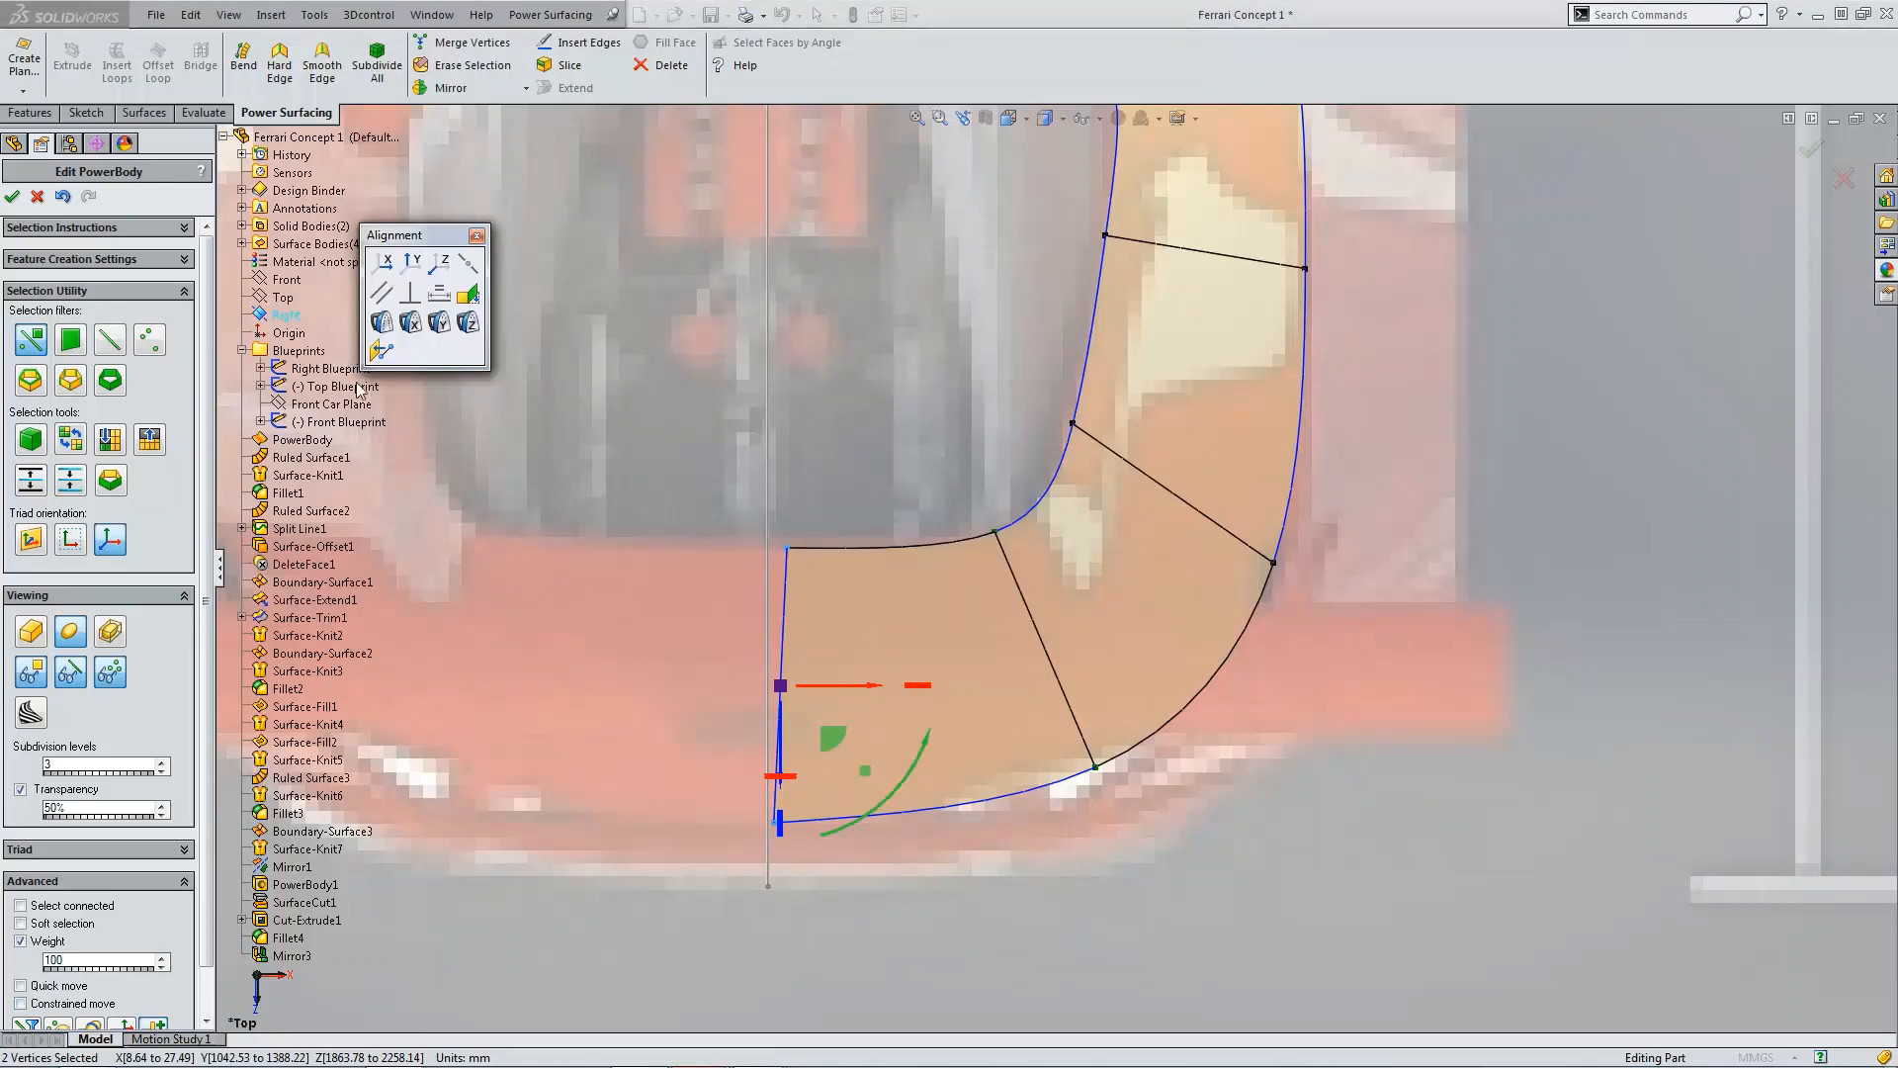
left_click(381, 350)
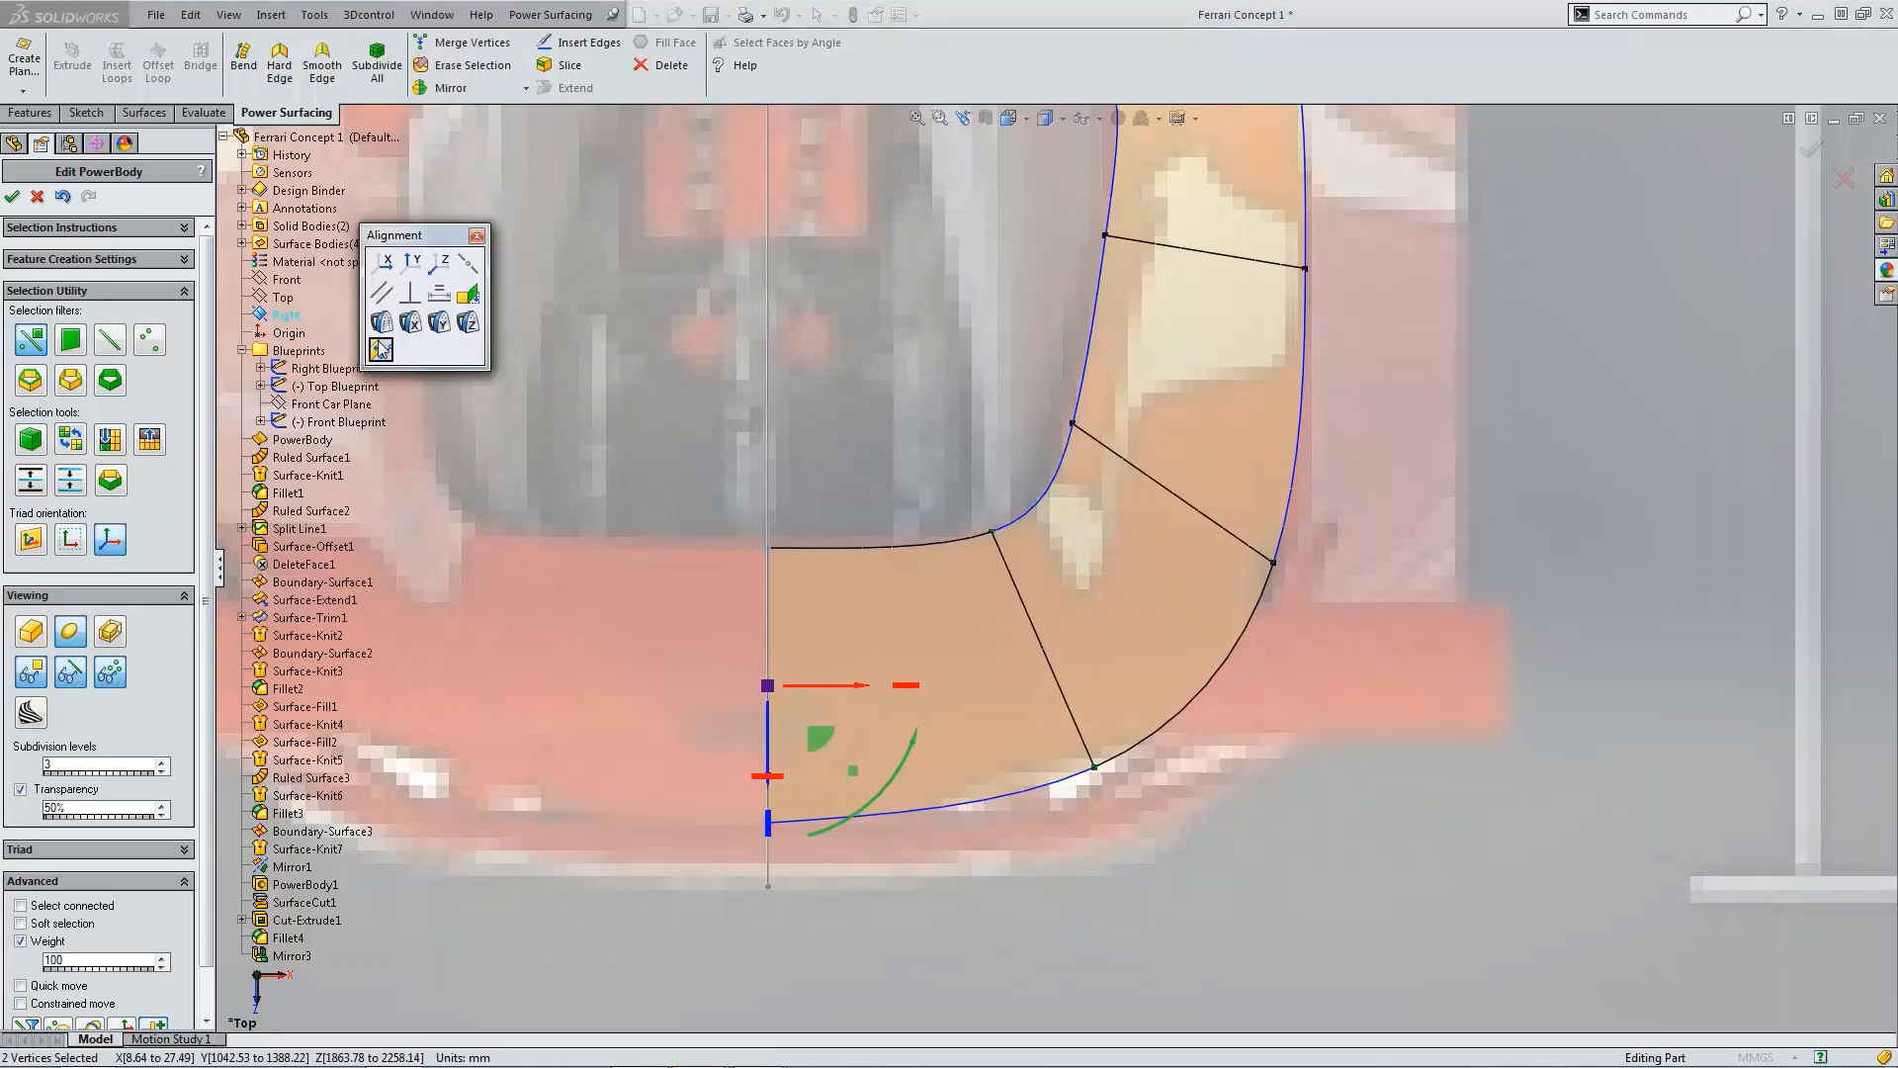
left_click(478, 238)
Step: In the front view, lower the extension's inner vertex on the centreline
scroll(862, 492, "up", 5)
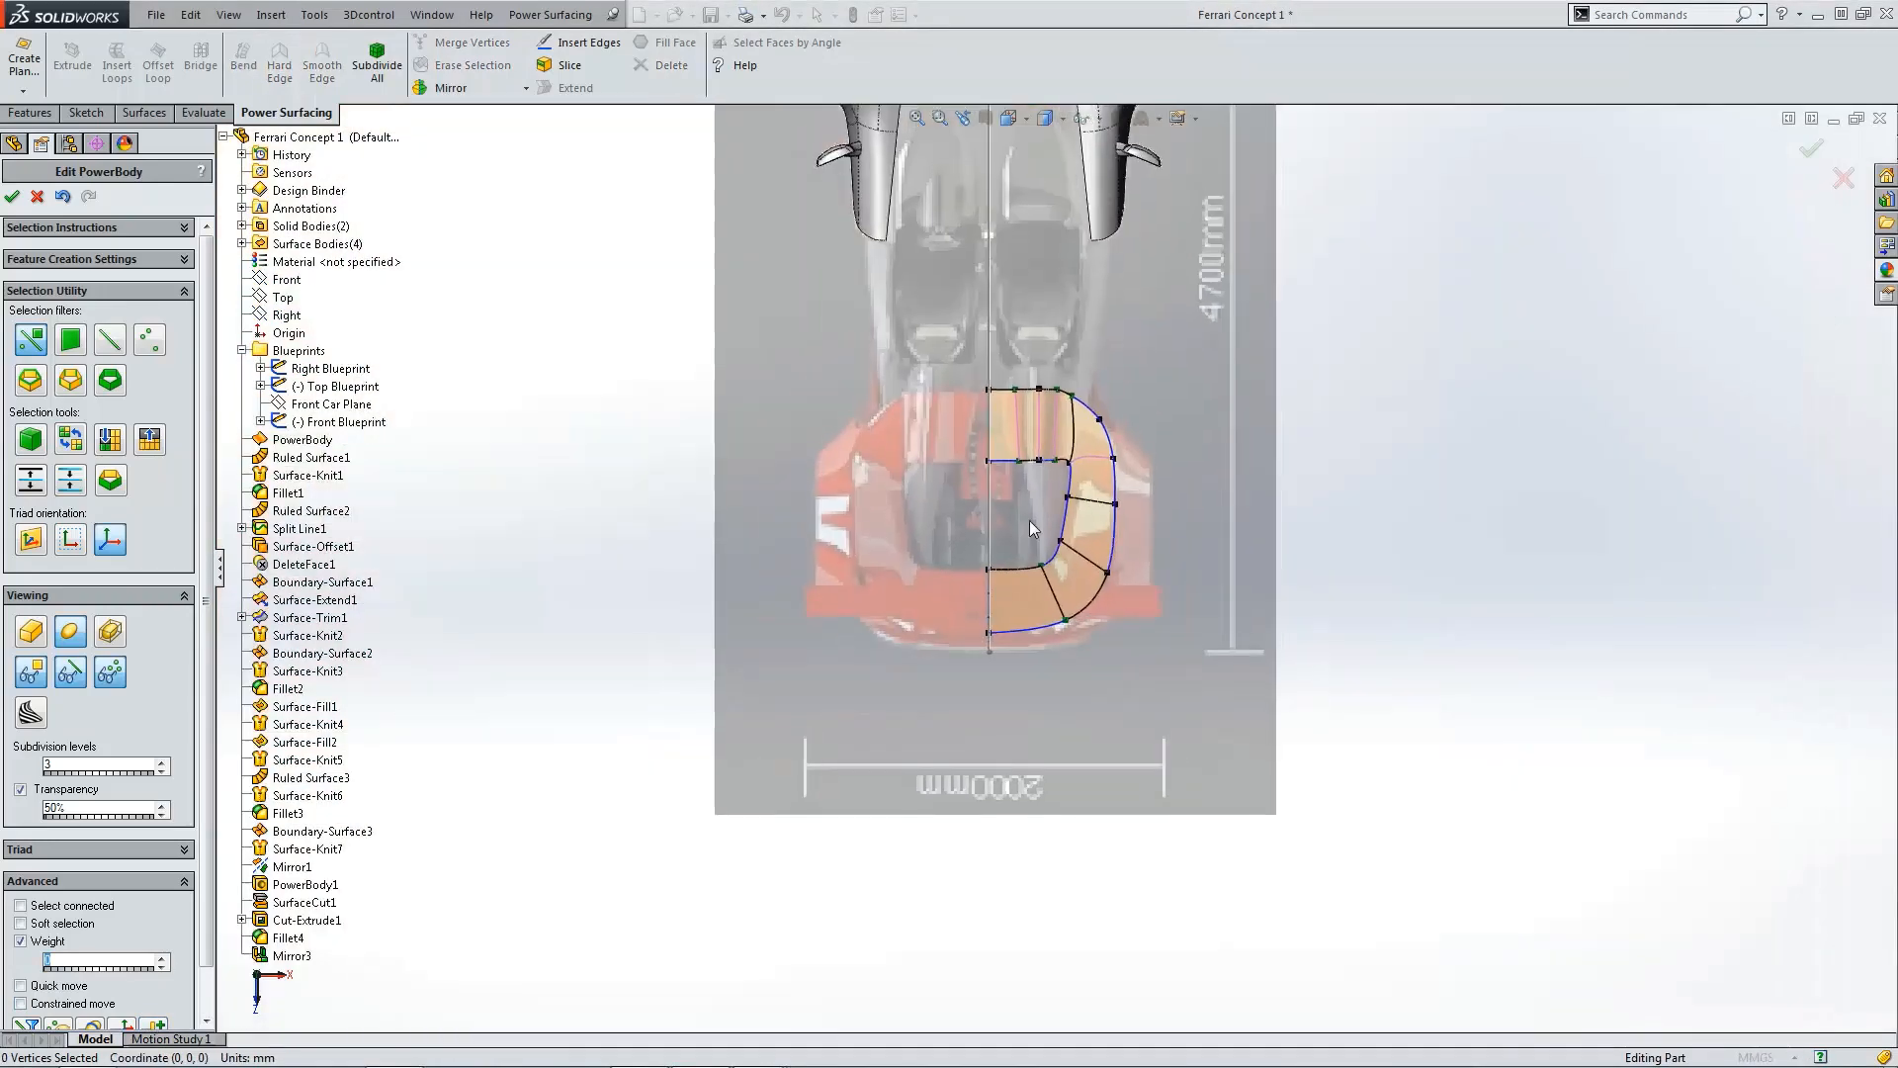
key("ctrl+1")
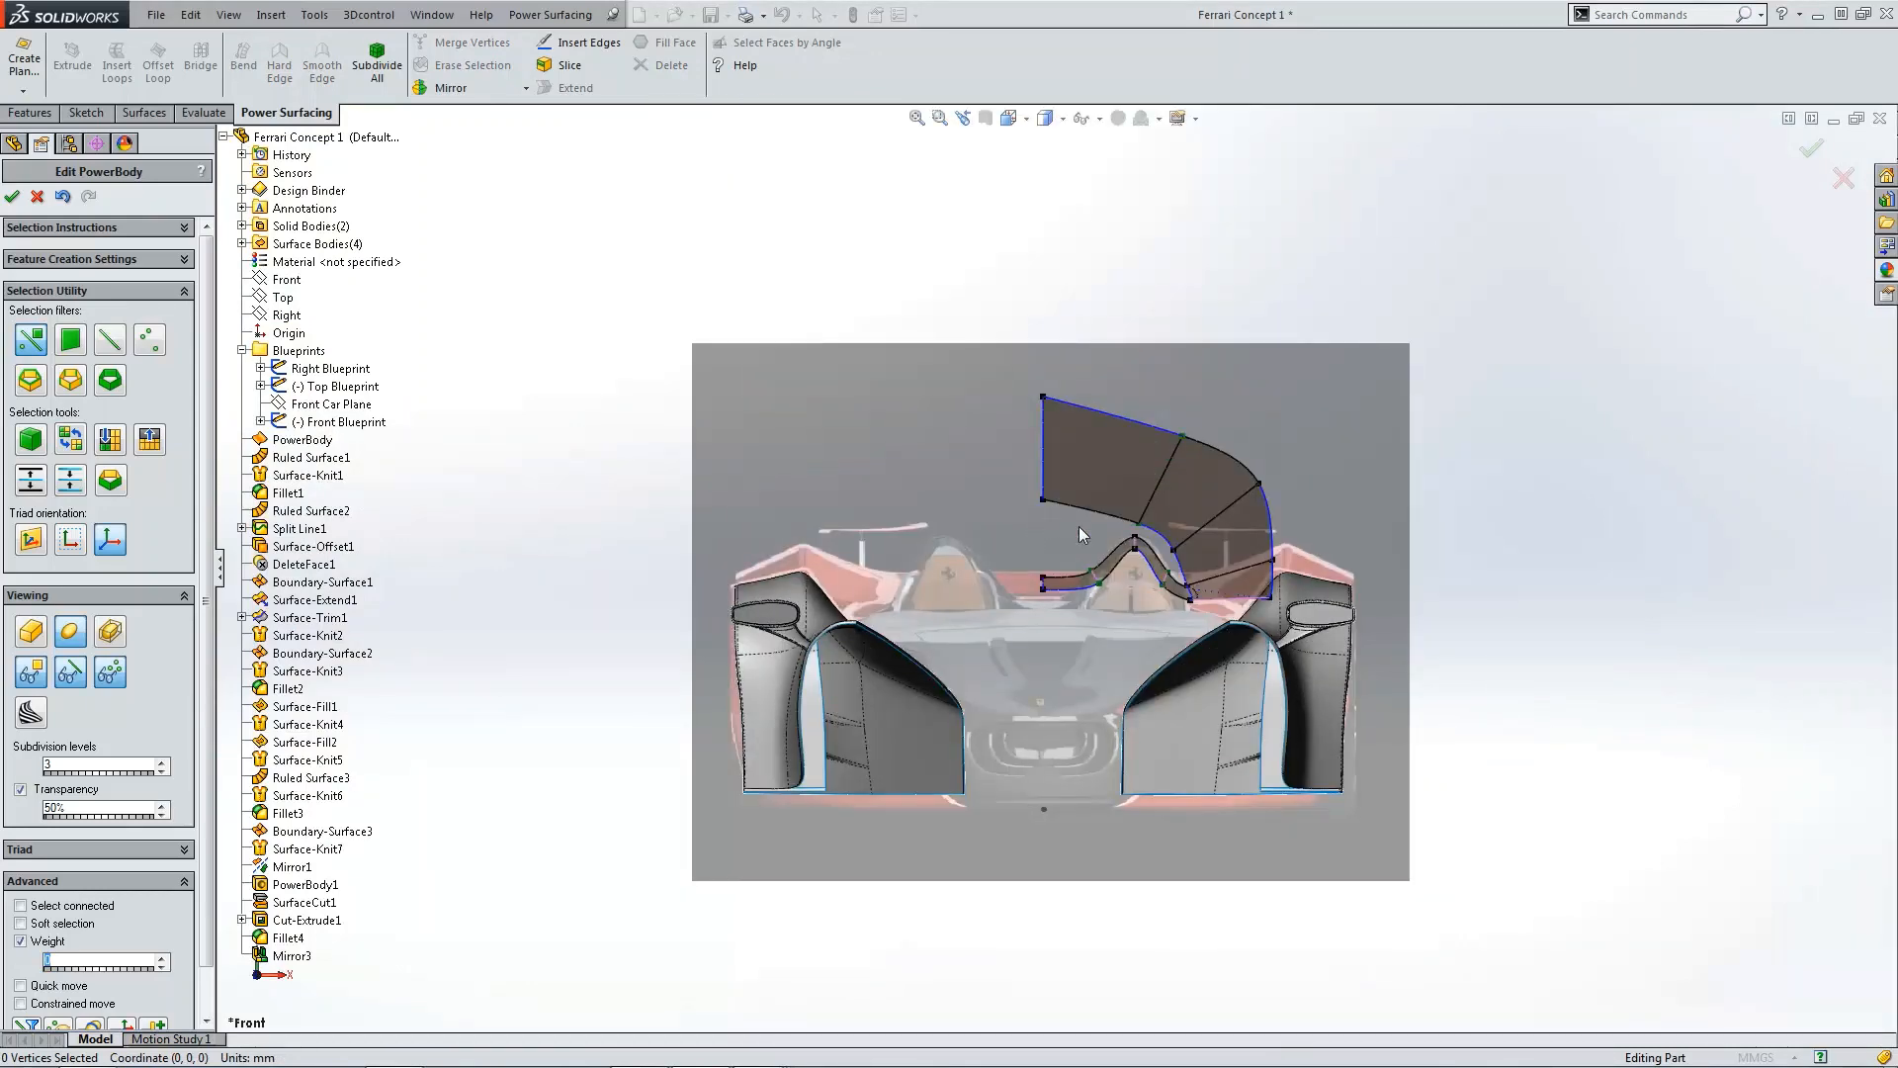
scroll(1159, 508, "down", 2)
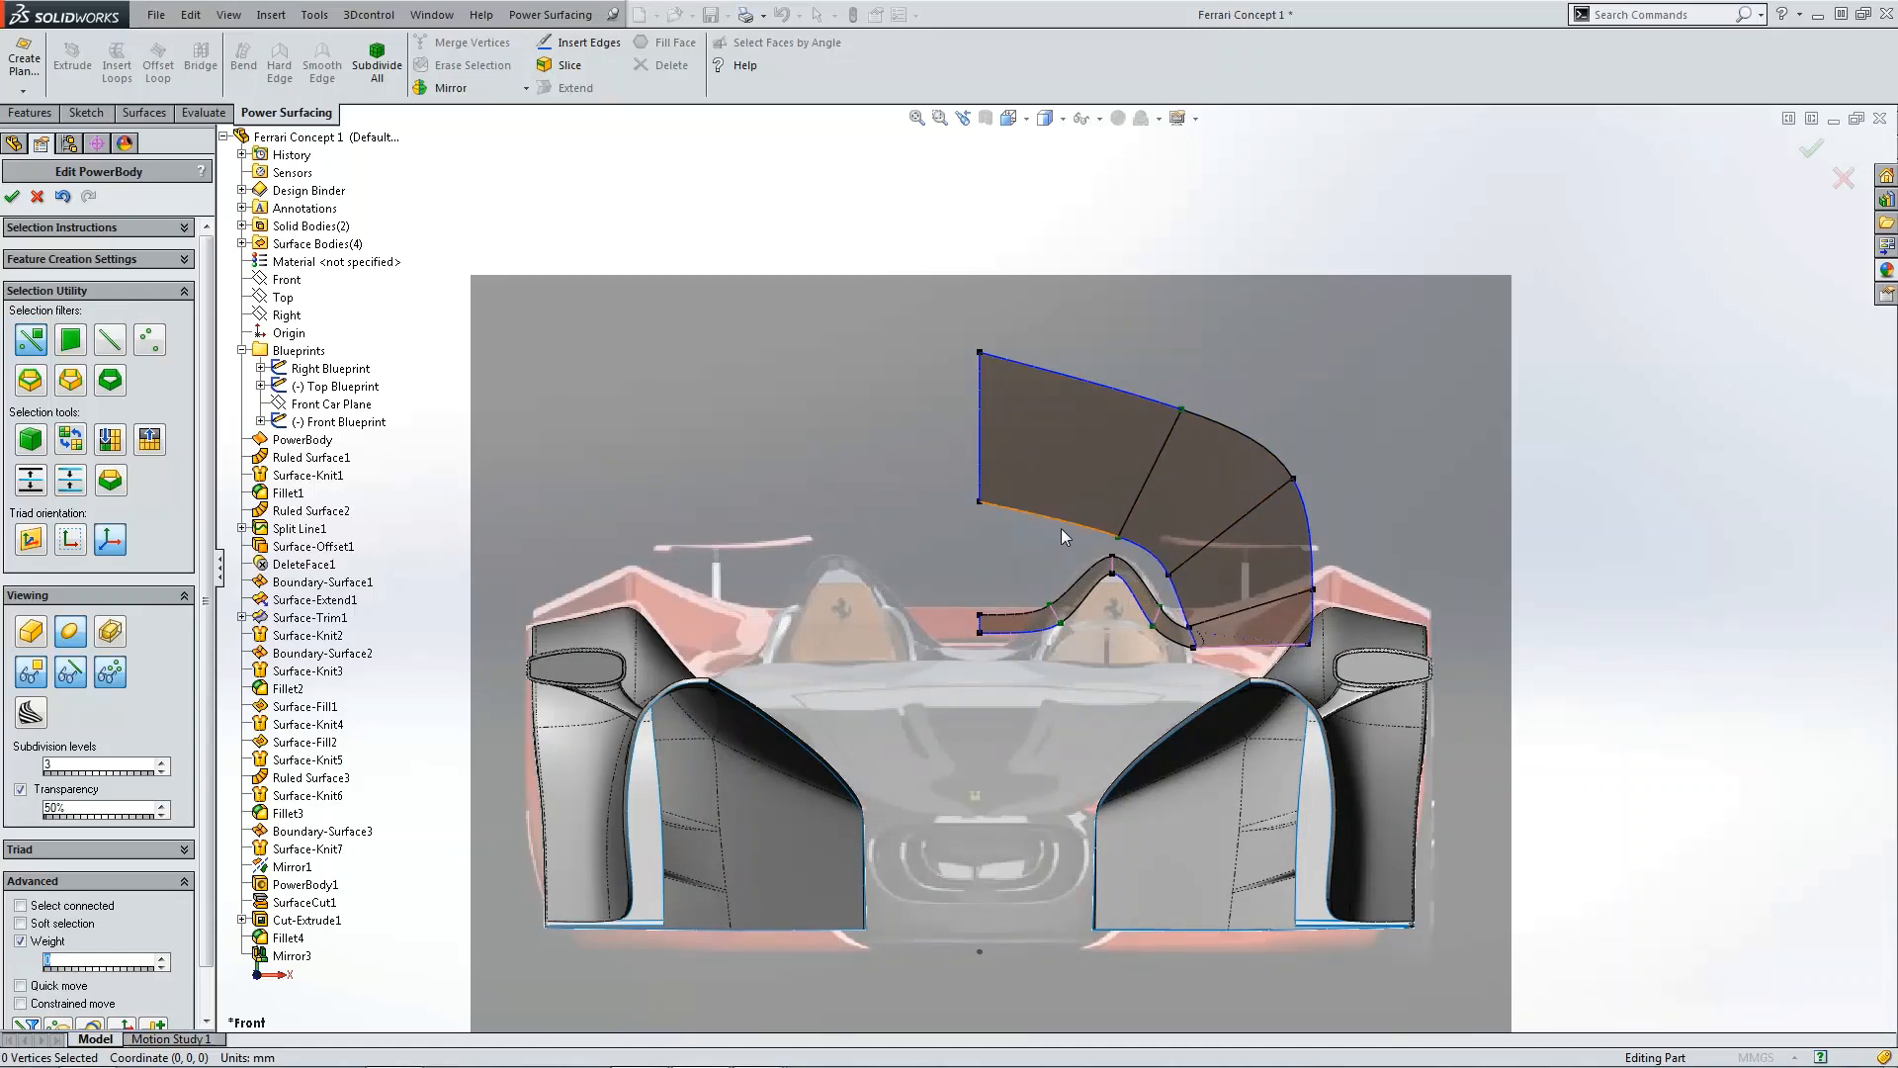
left_click(980, 501)
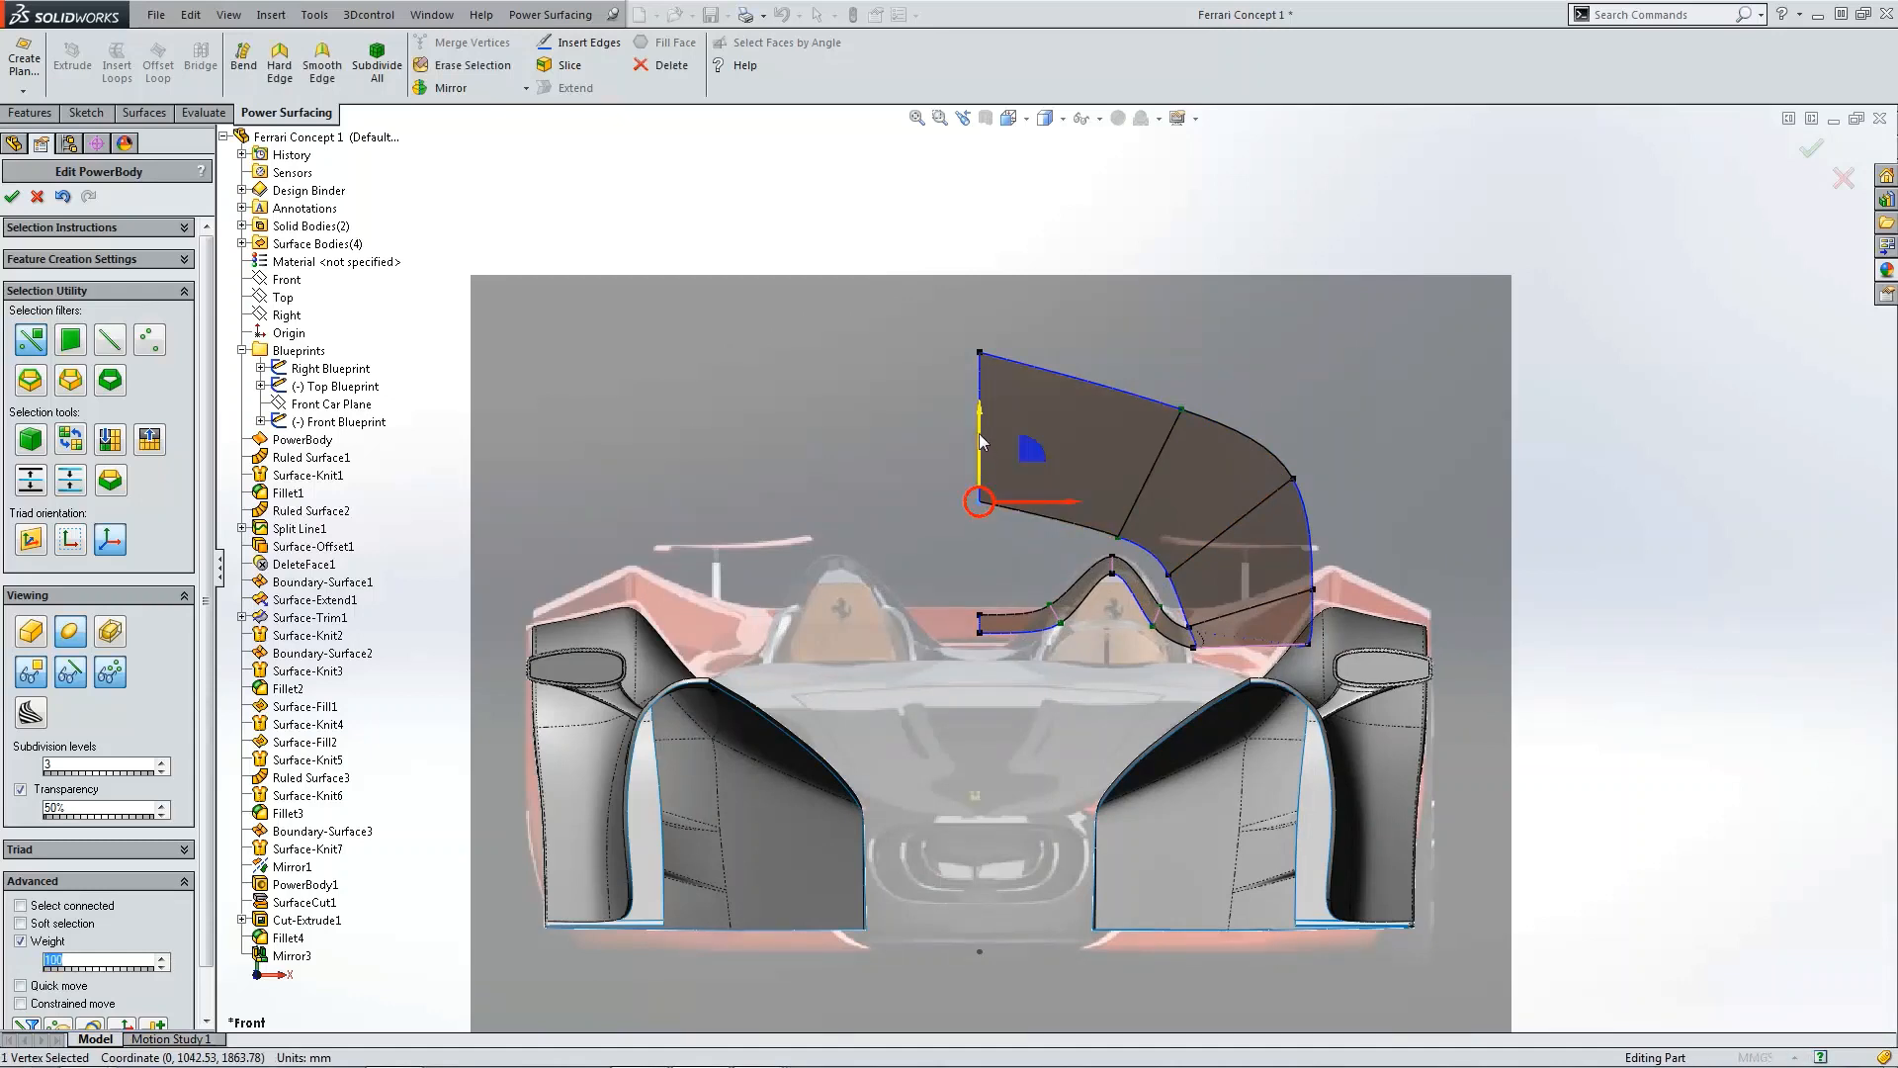
left_click_drag(982, 442, 979, 555)
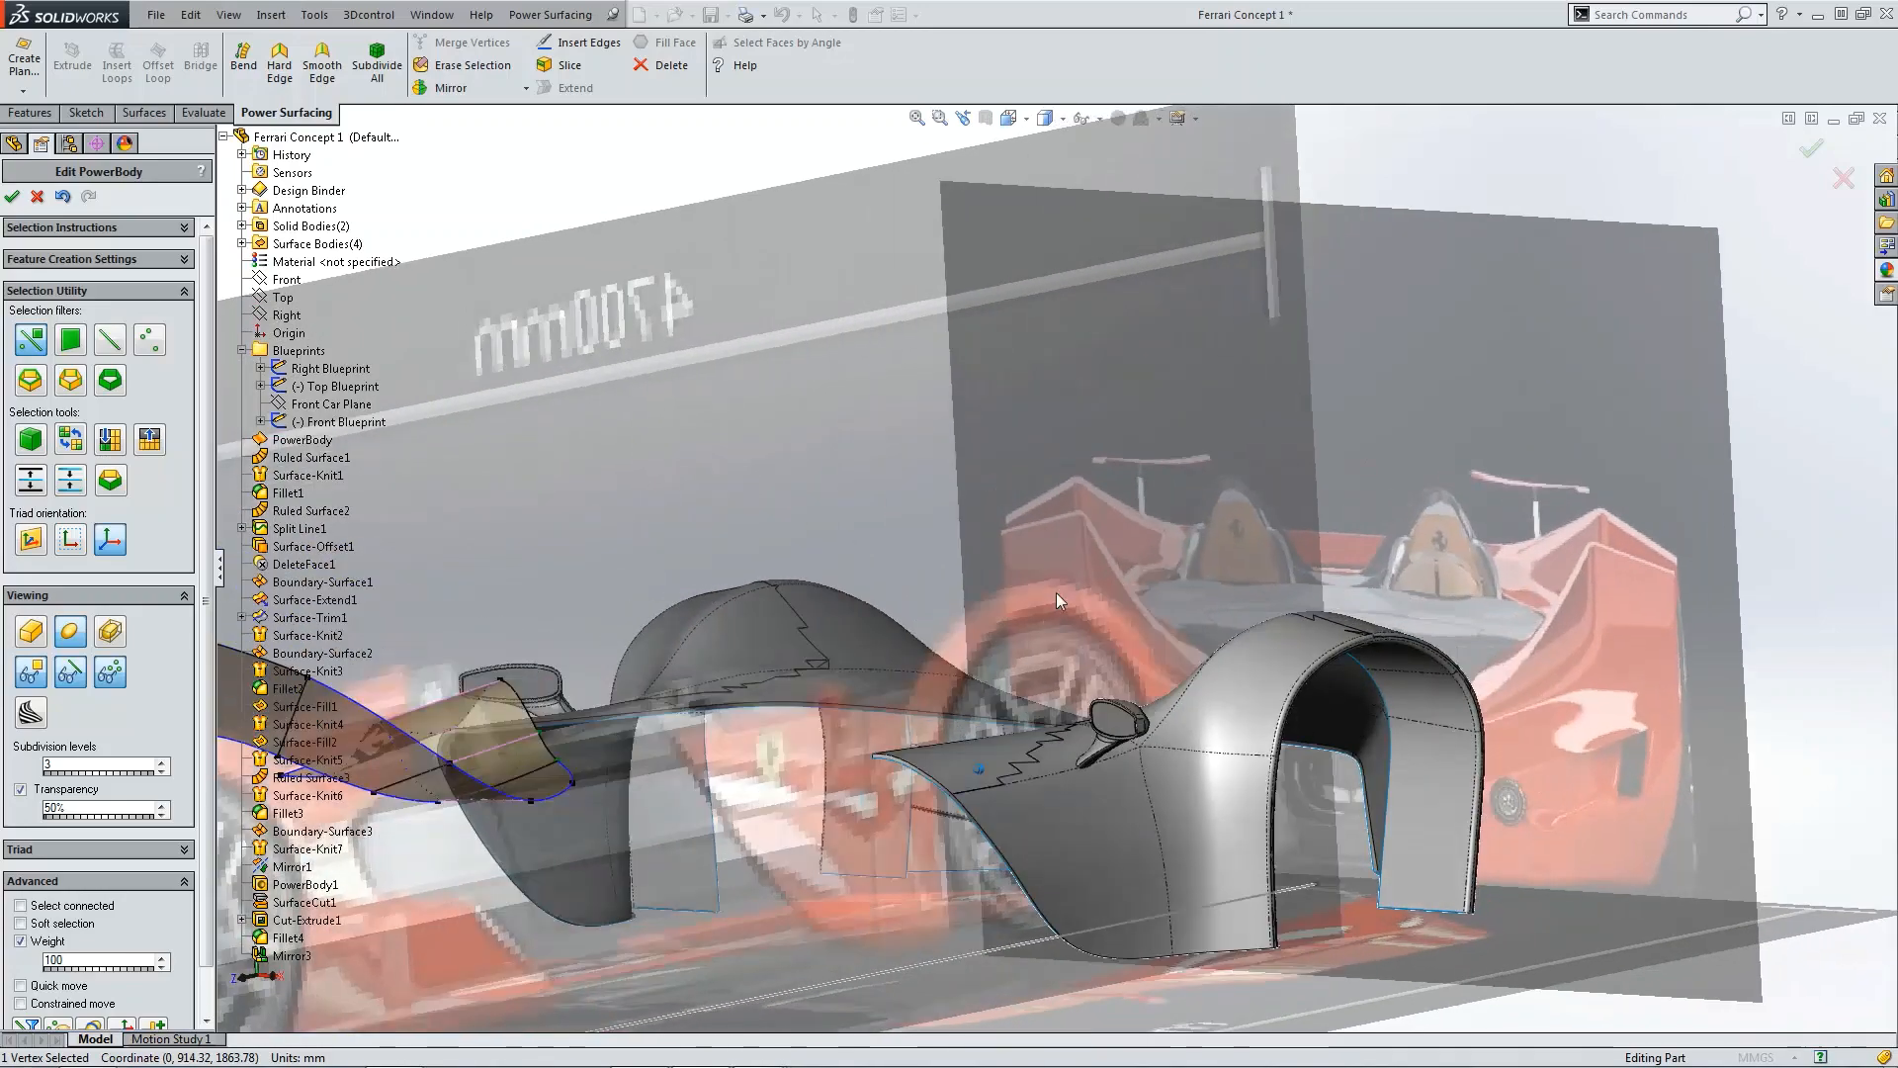
Step: In the side view, lower the front vertex of the rear extension and its rear tip vertex
key("ctrl+4")
scroll(924, 603, "down", 2)
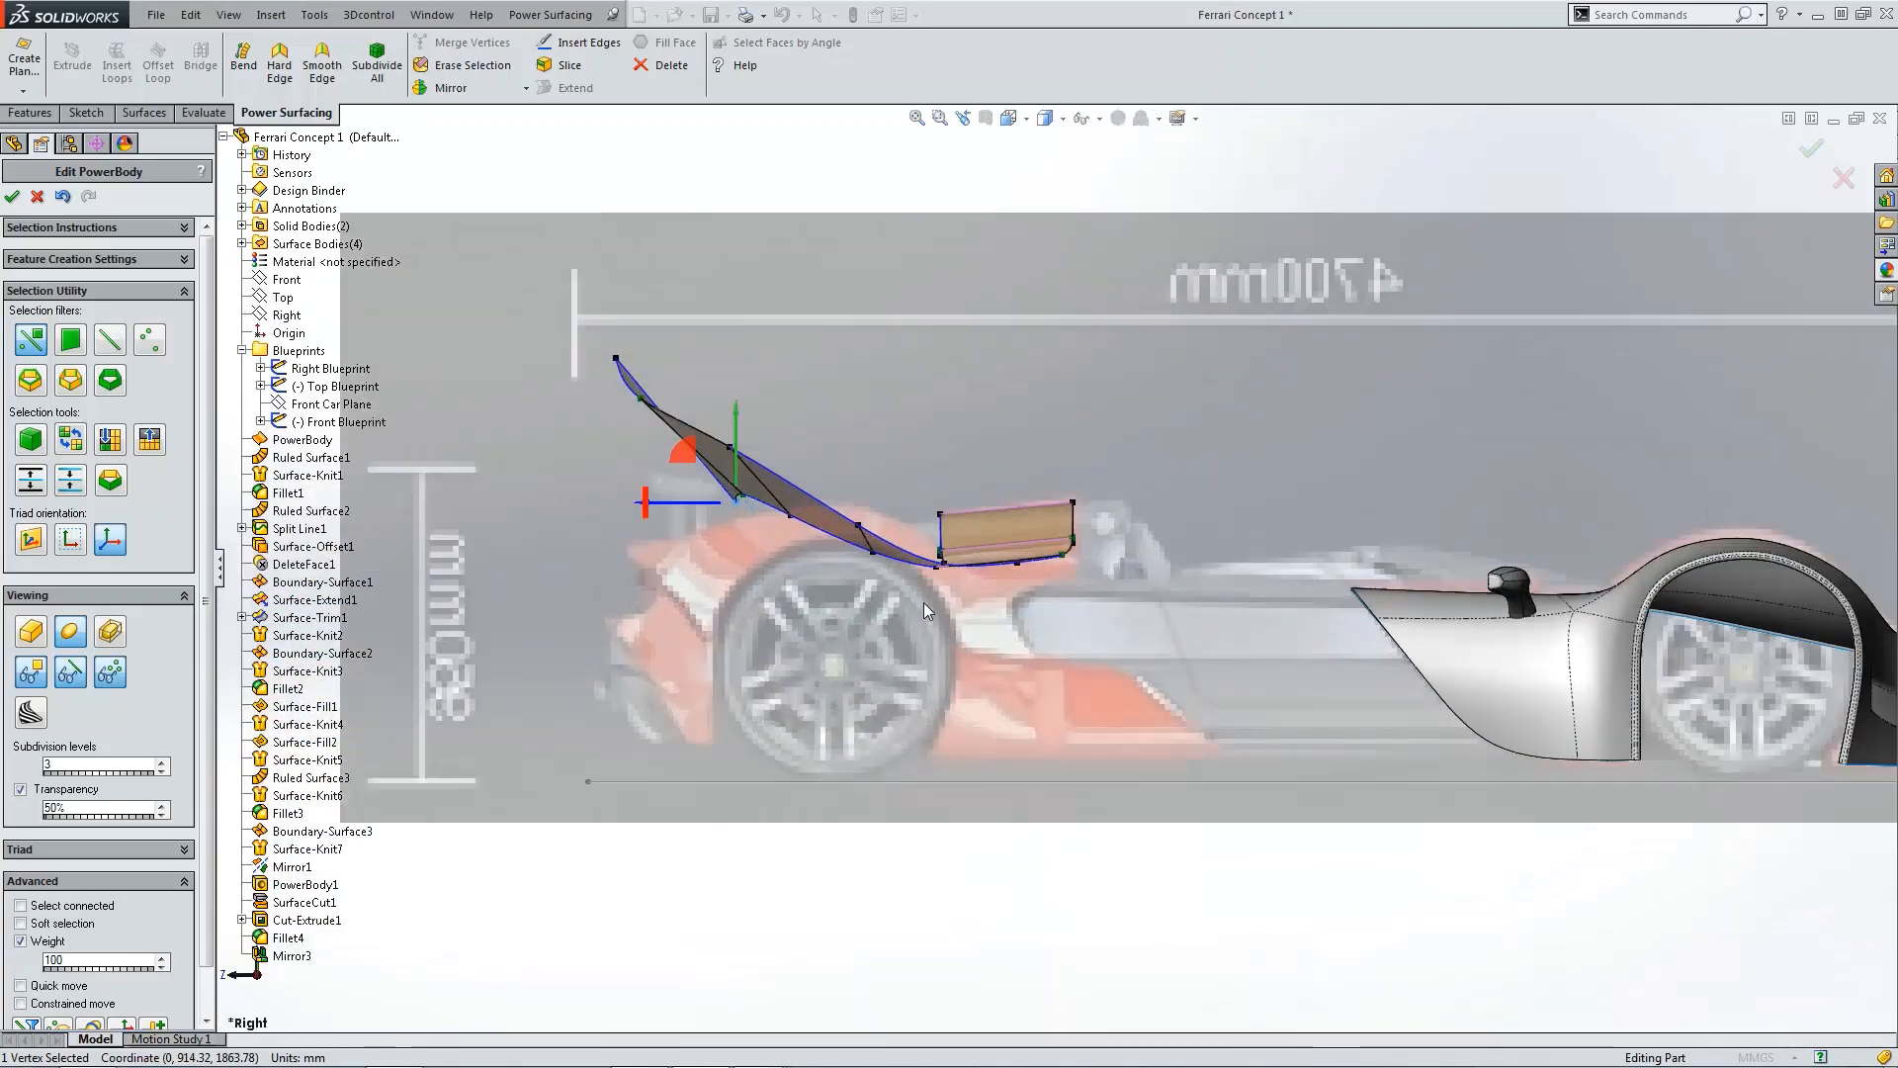
scroll(761, 524, "down", 2)
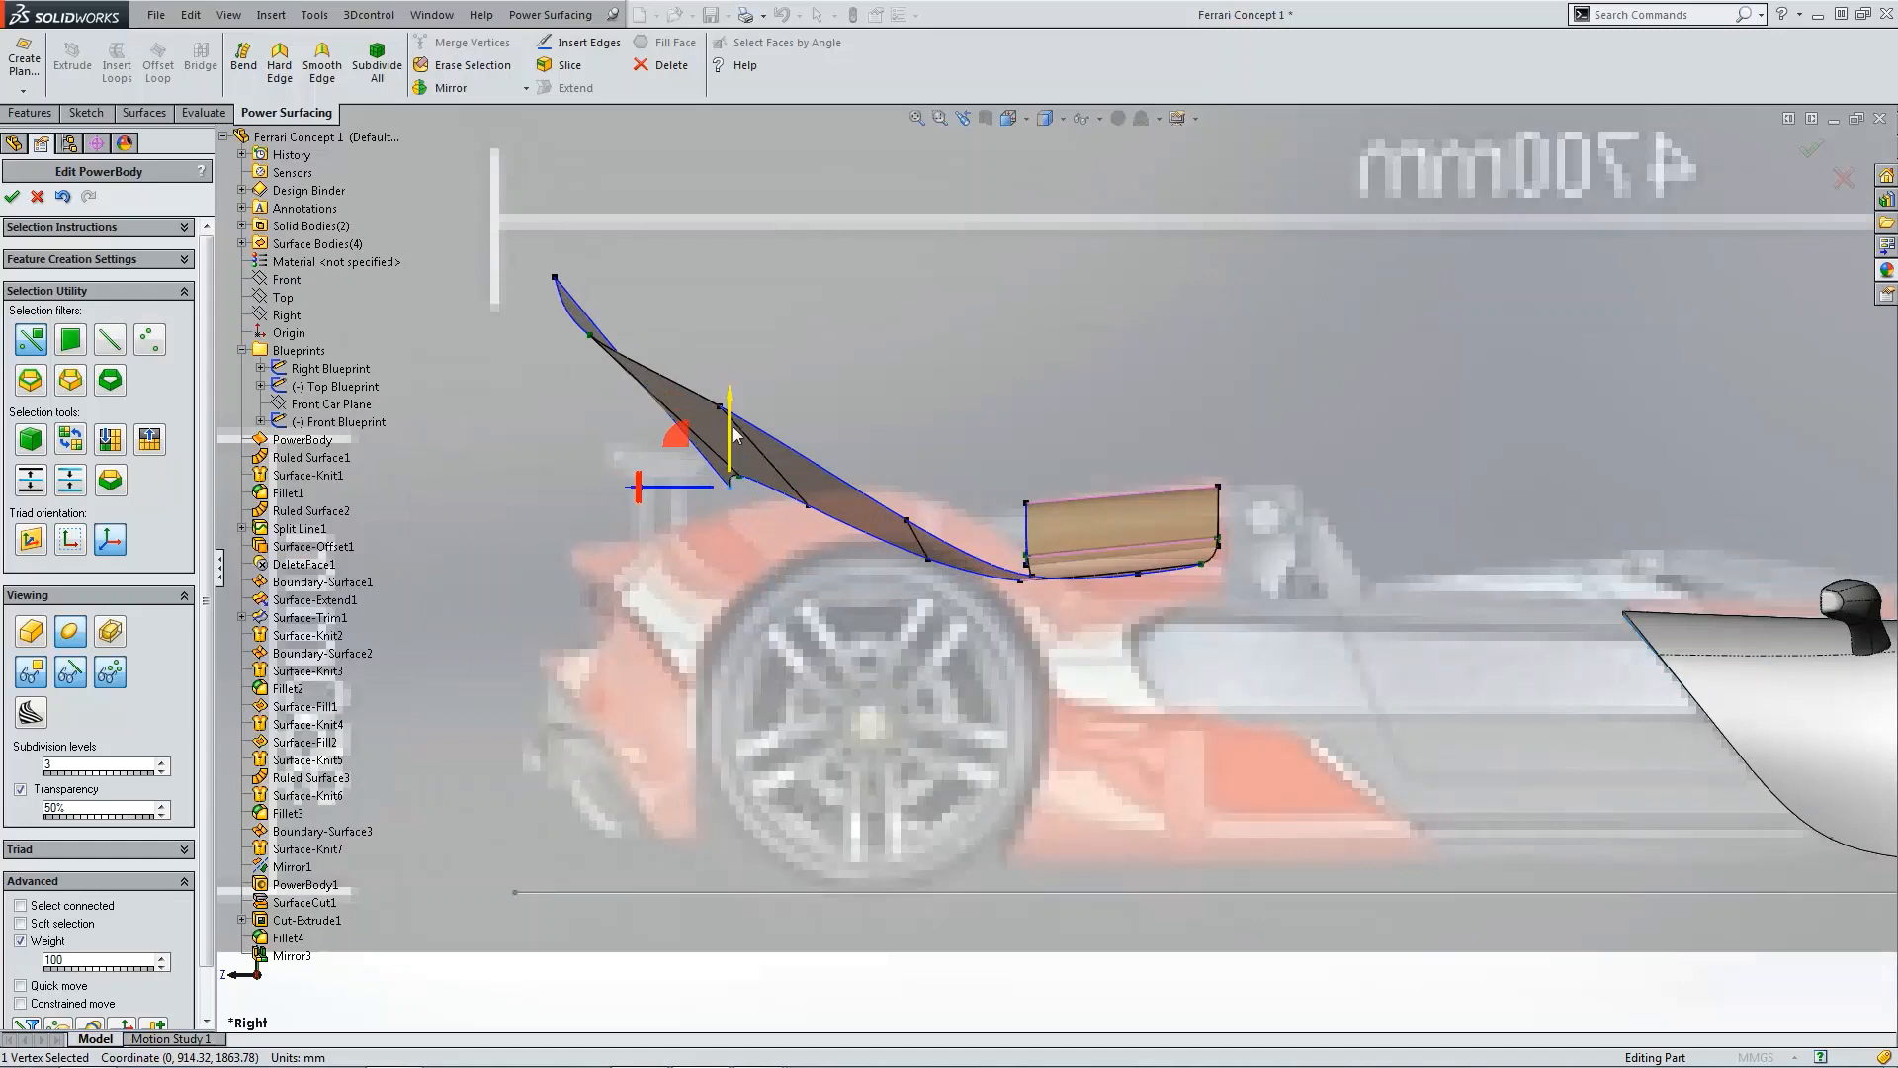
left_click_drag(730, 428, 732, 500)
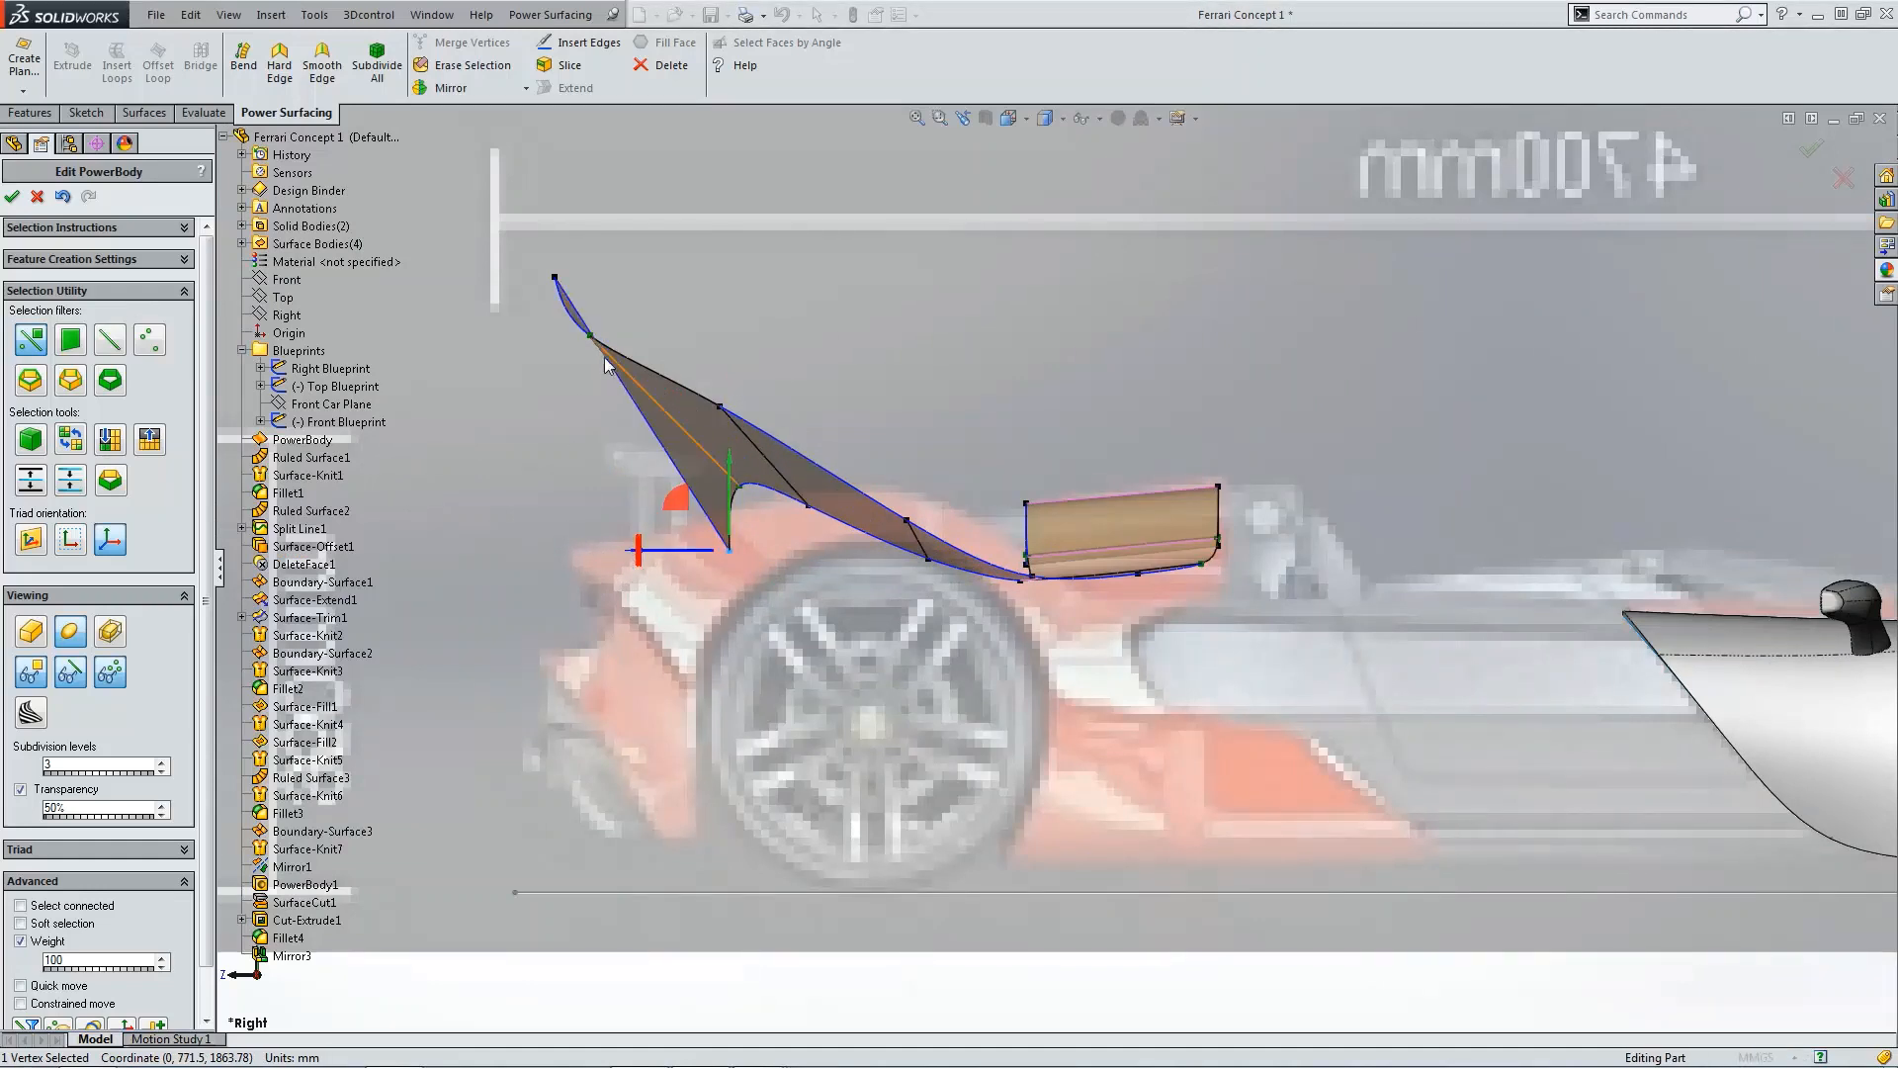
left_click(555, 278)
left_click_drag(558, 238, 563, 511)
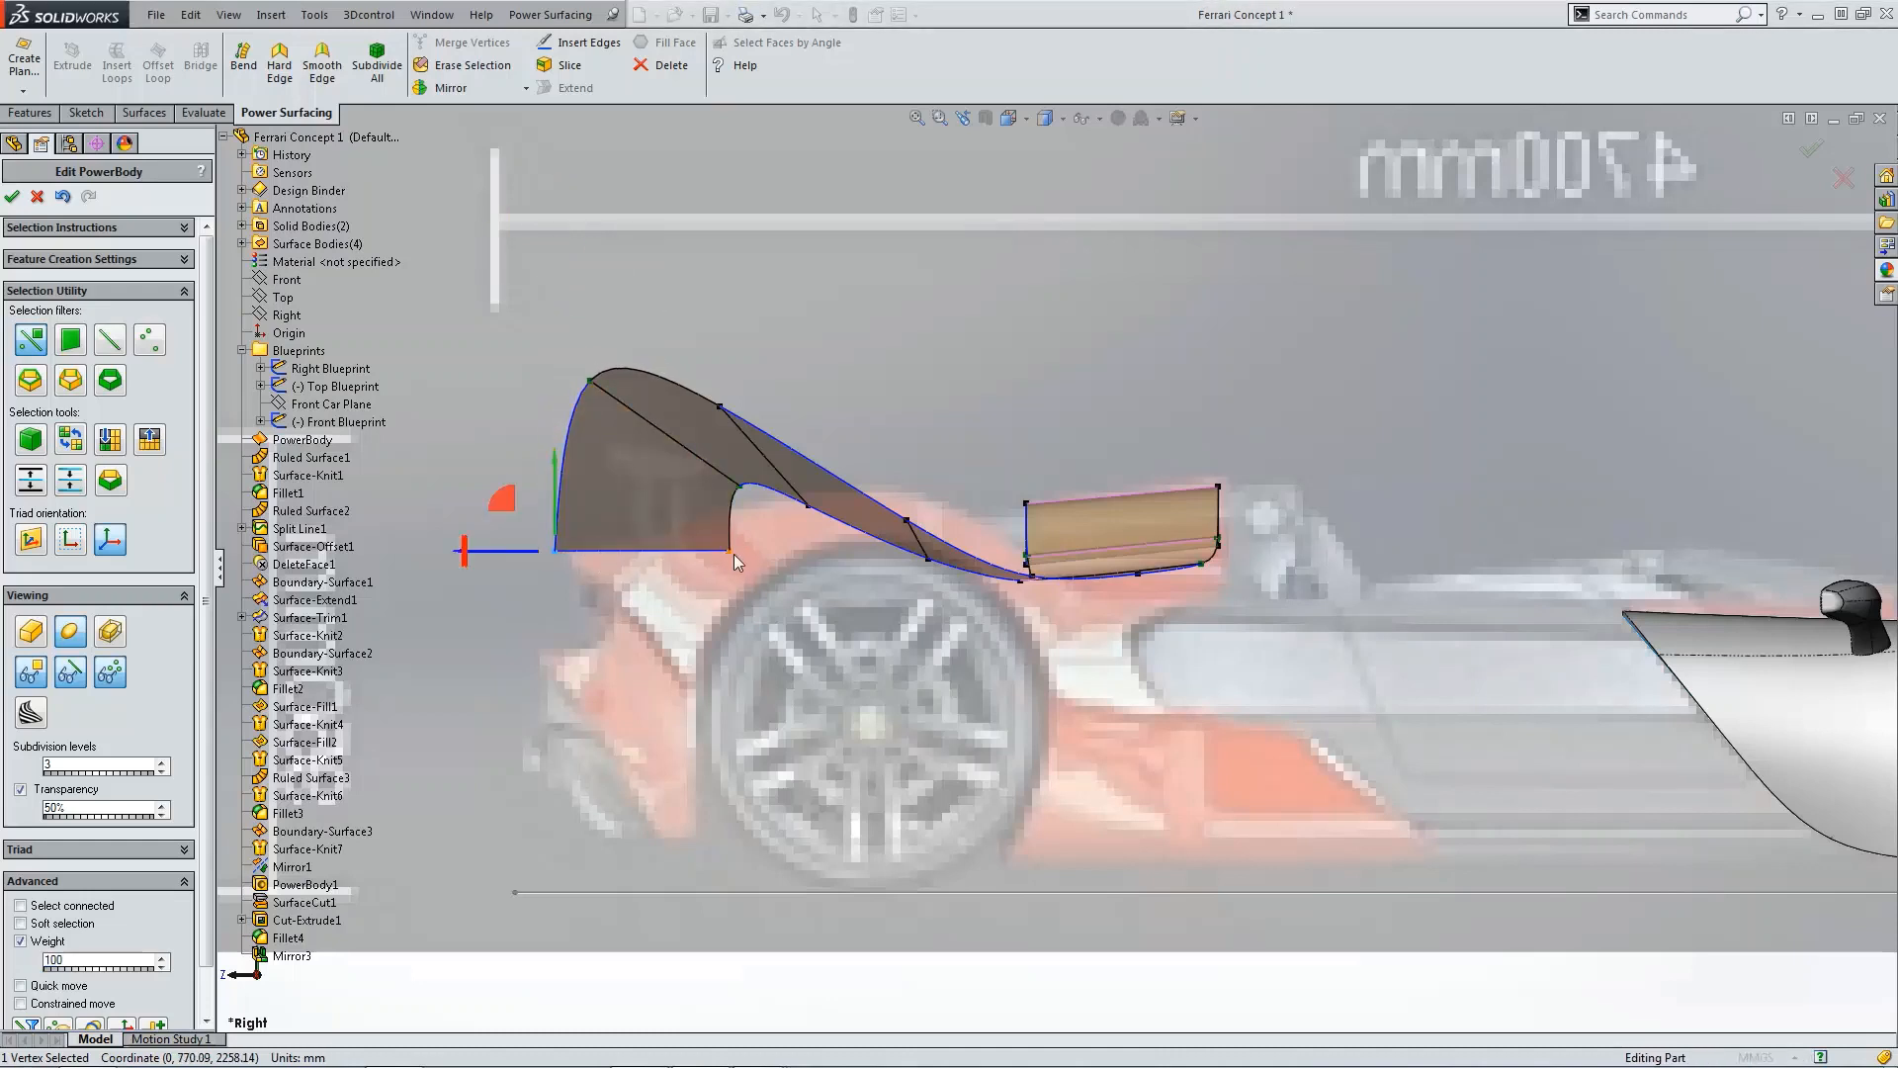
Step: Lower the next two upper vertices of the rear extension in the side view
left_click(555, 550)
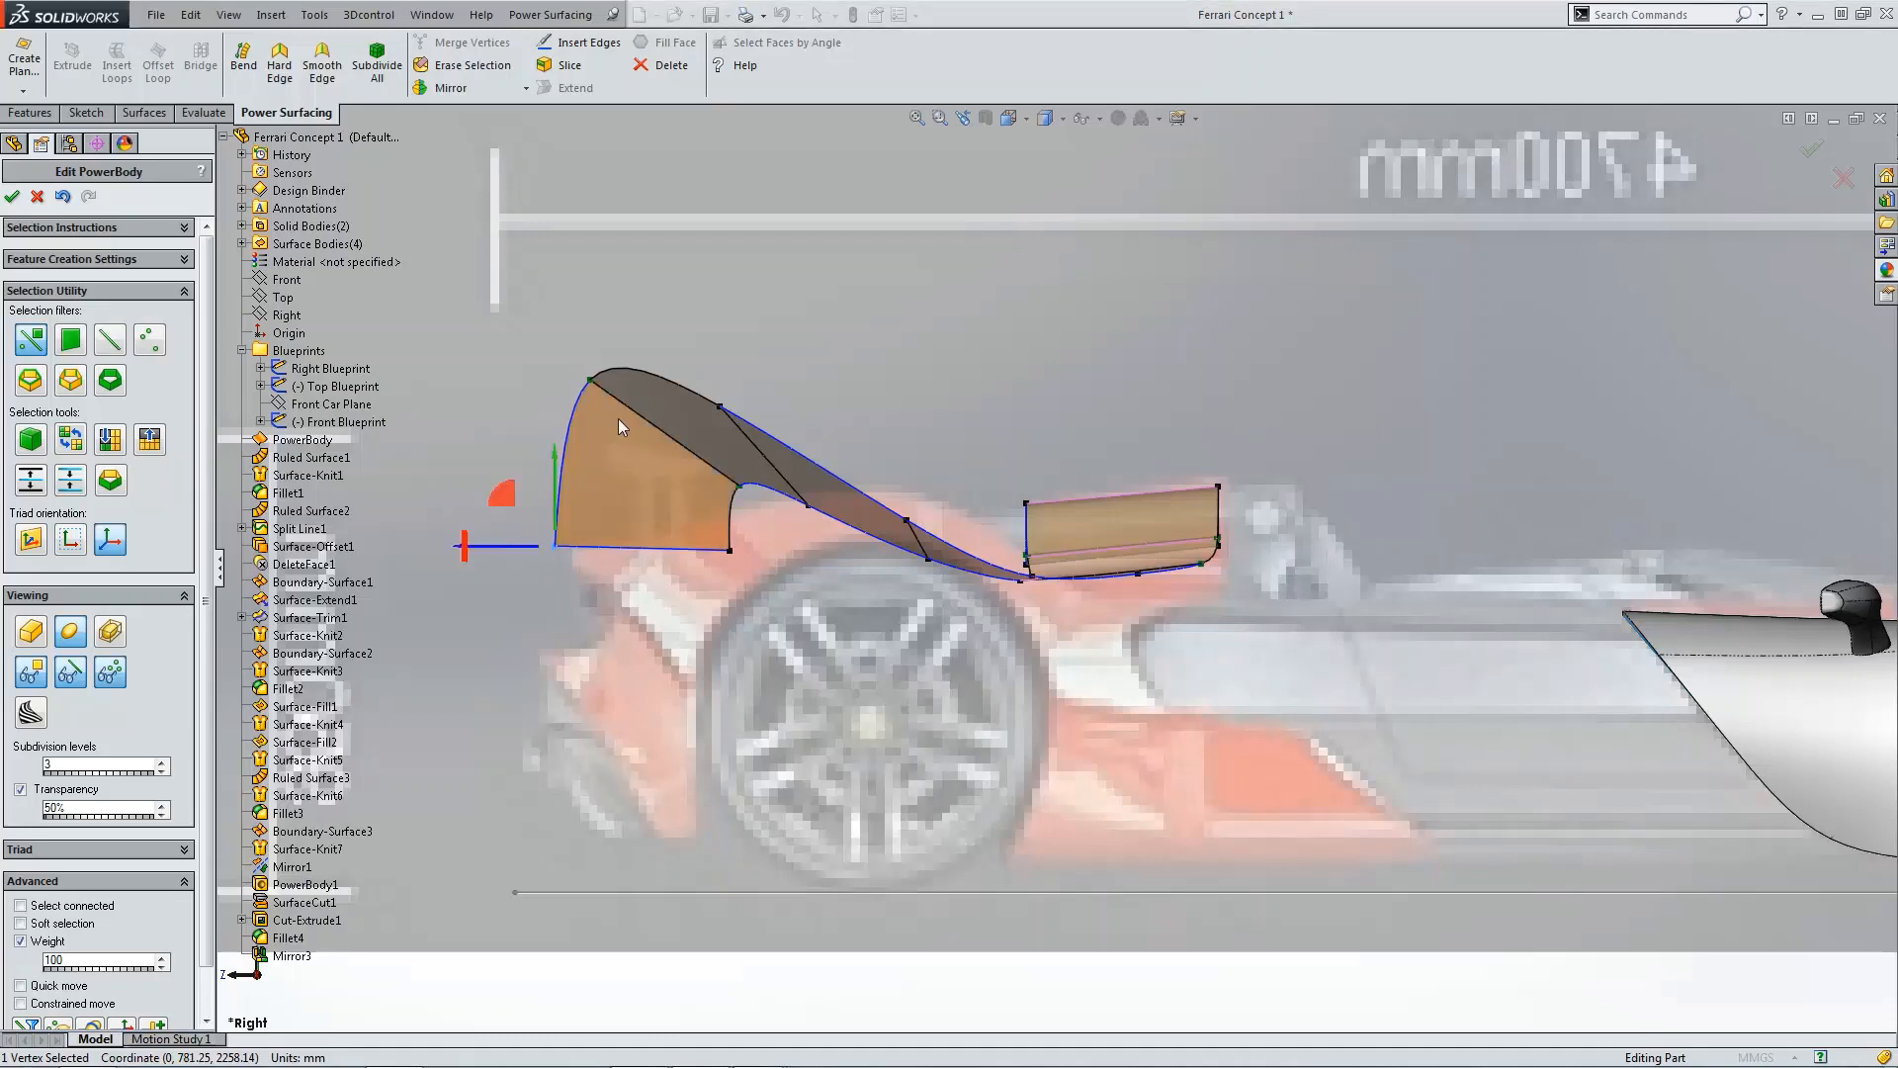
left_click(595, 382)
left_click_drag(590, 341, 578, 589)
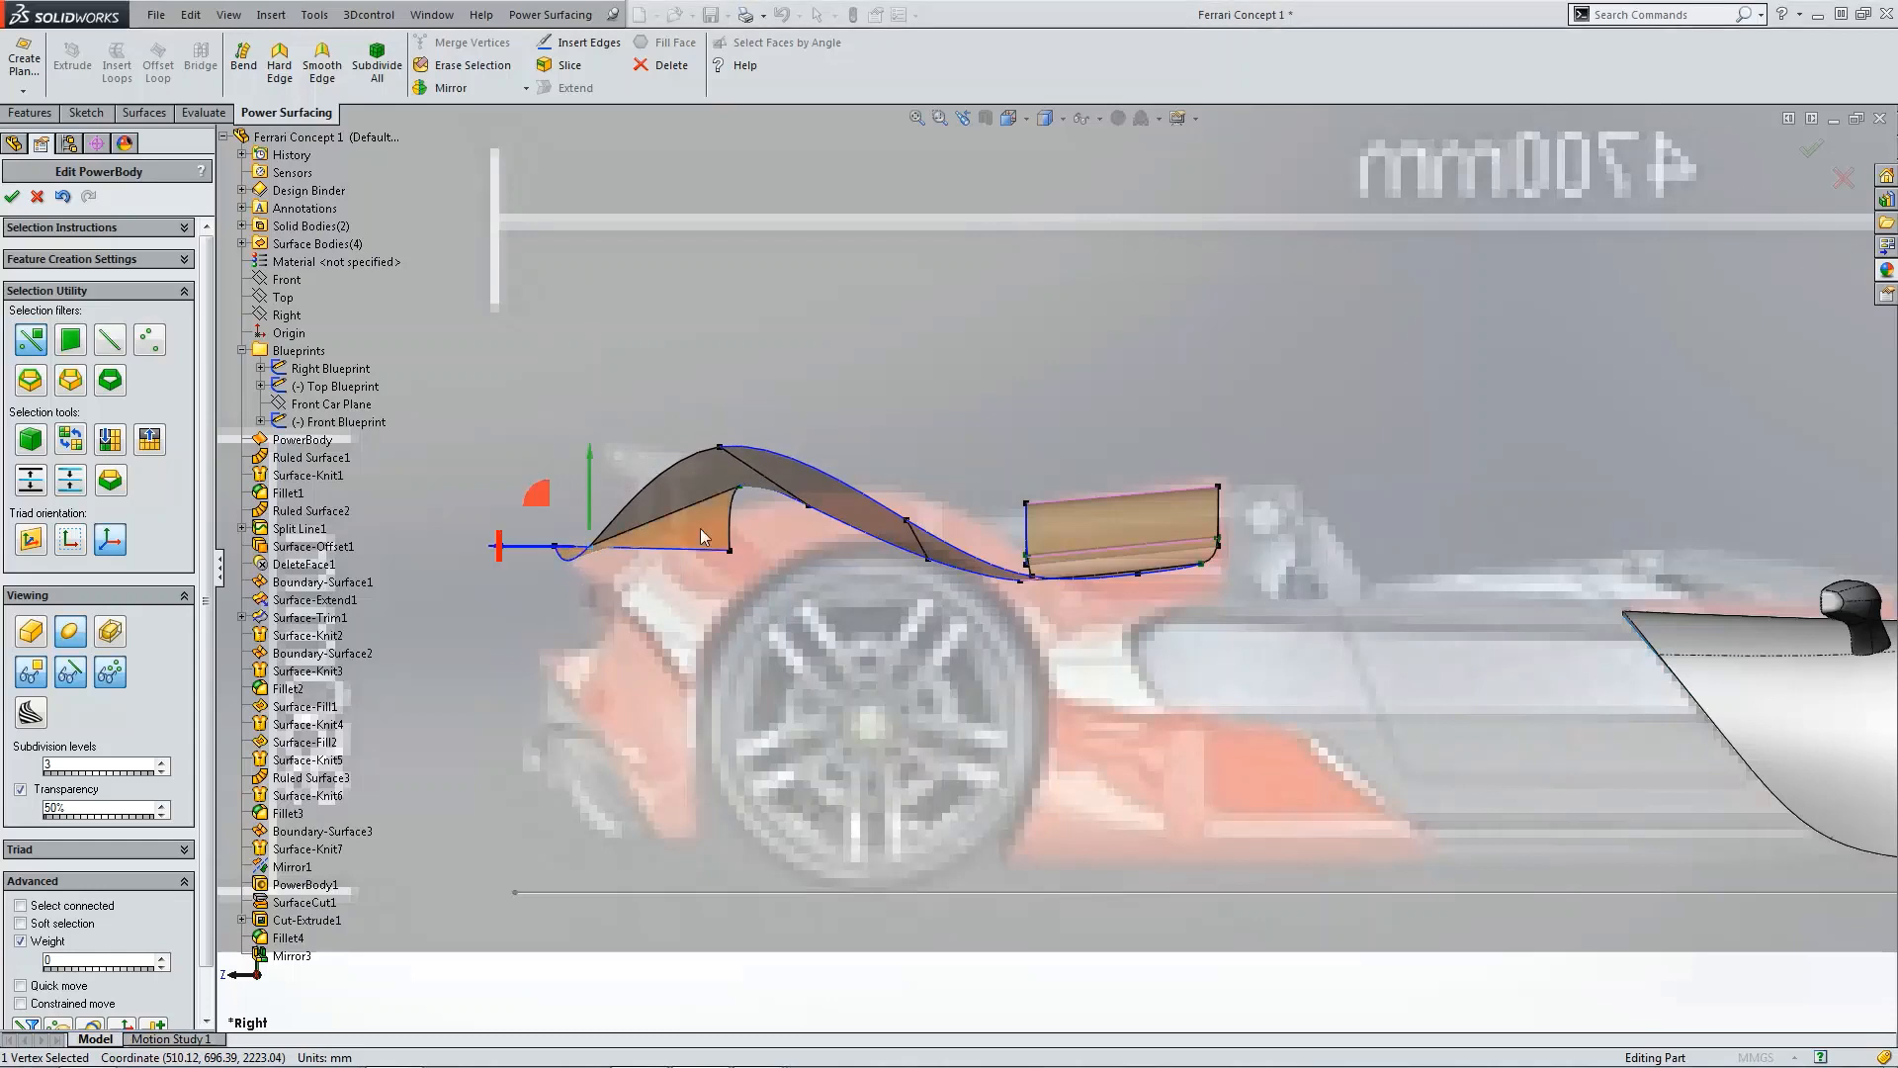
left_click(722, 448)
left_click_drag(742, 461, 740, 554)
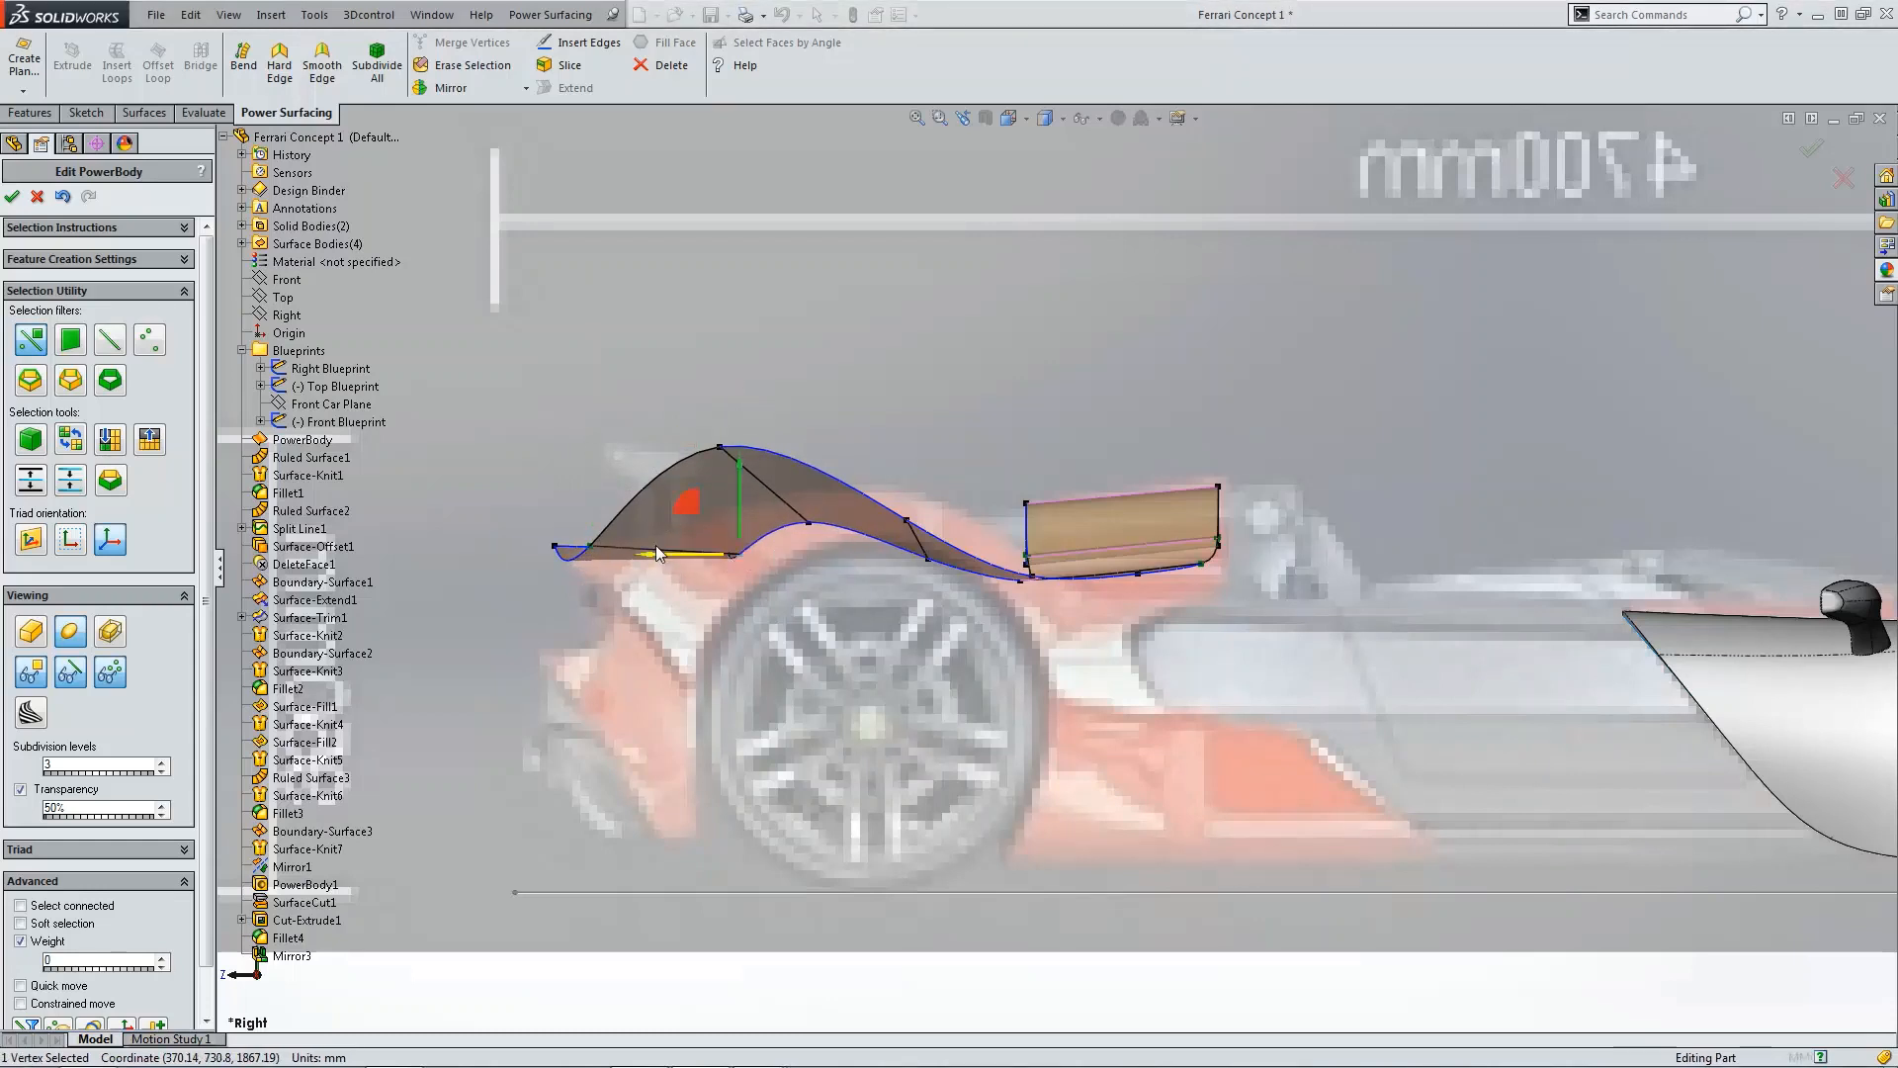
Step: Lower the remaining raised vertices so the rear extension flattens into the deck line
left_click(589, 543)
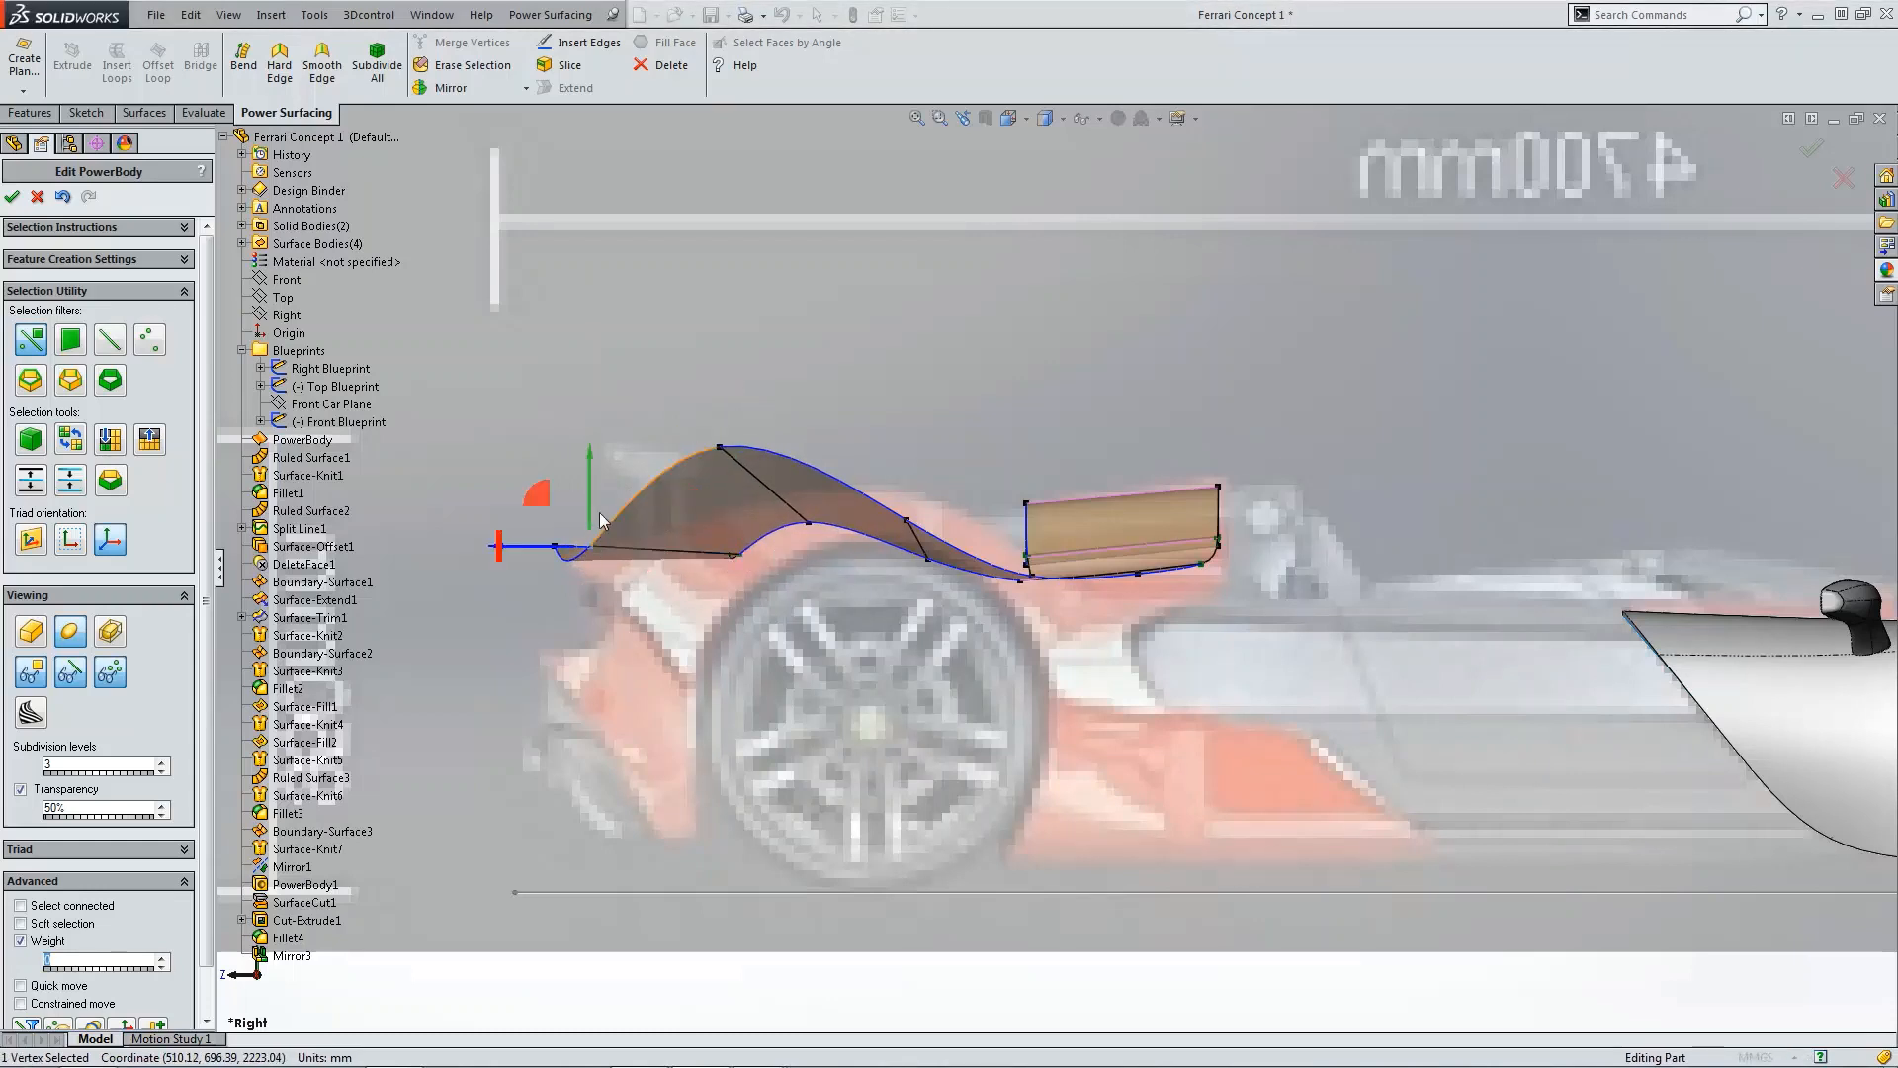
left_click(720, 450)
left_click_drag(720, 451, 719, 584)
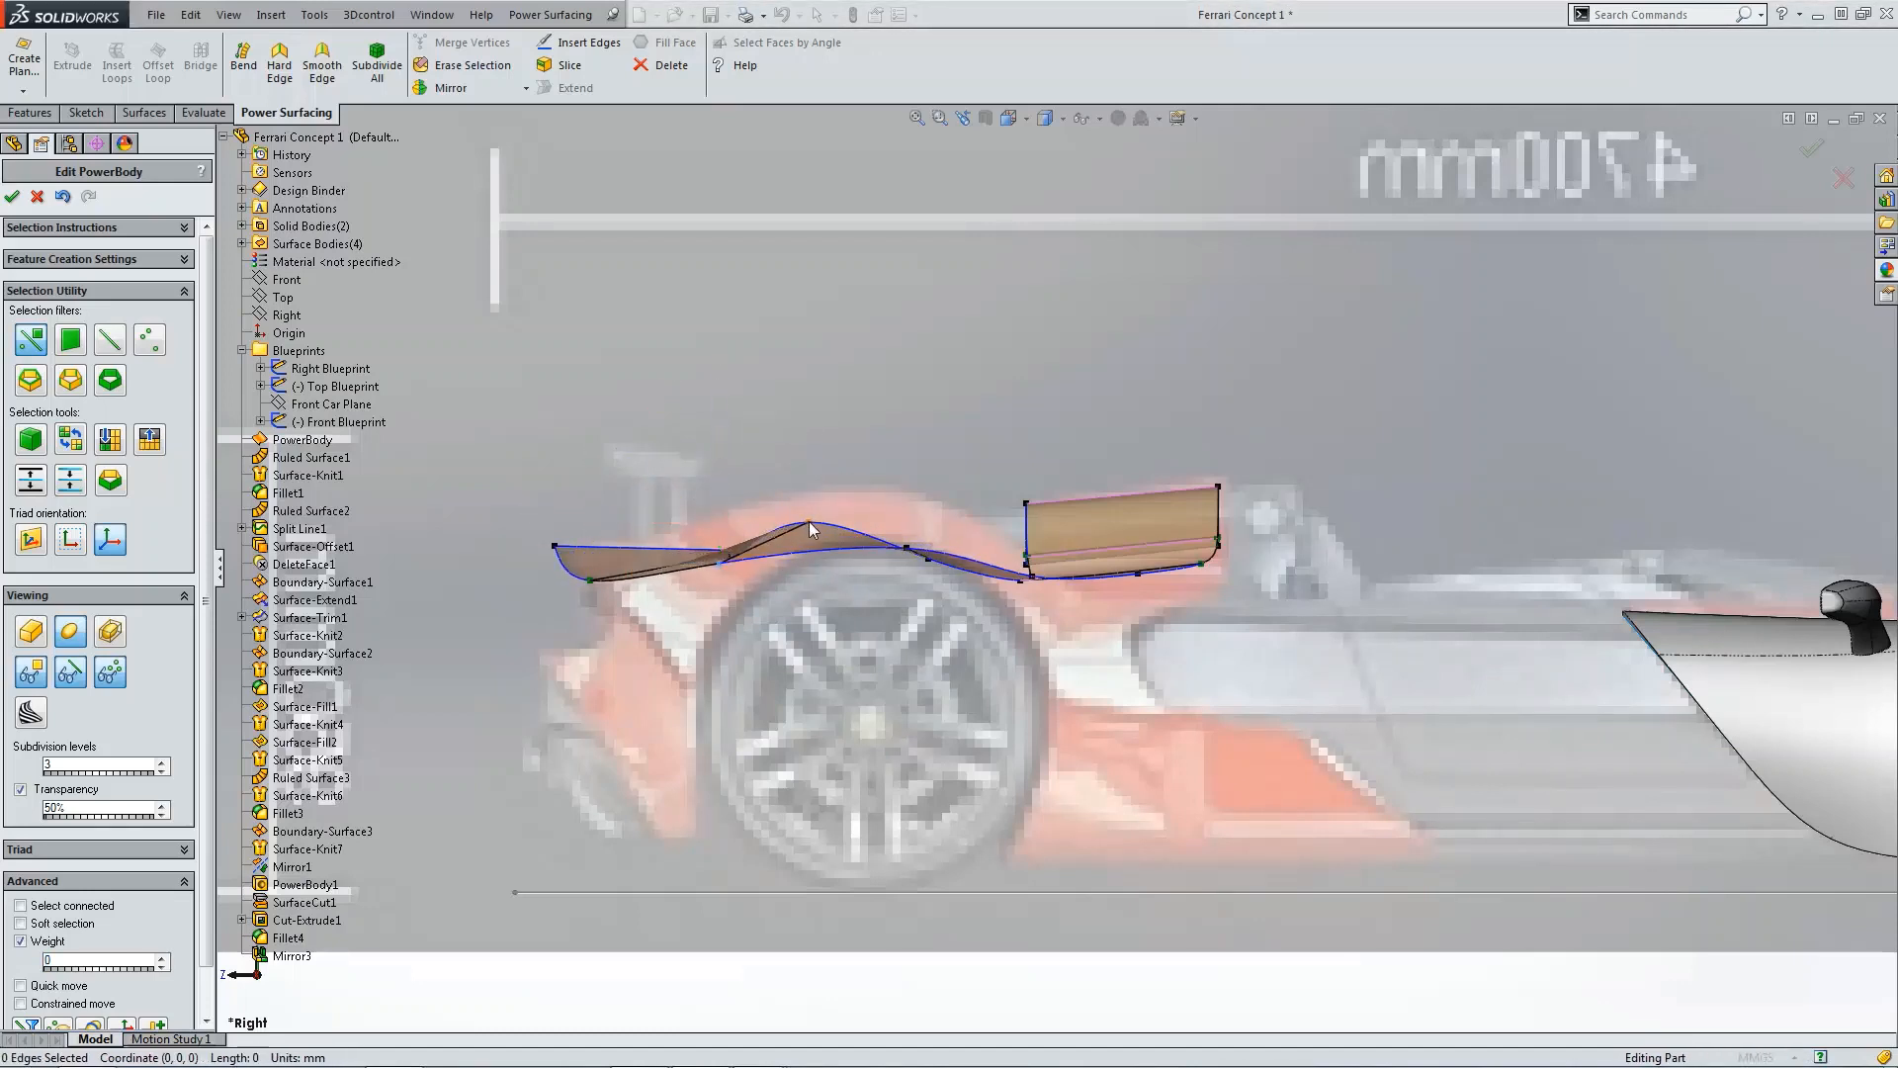
left_click(803, 516)
left_click_drag(806, 502, 806, 538)
left_click(920, 420)
Step: Examine the reshaped rear deck from the top, front, side and orbited views
key("ctrl+5")
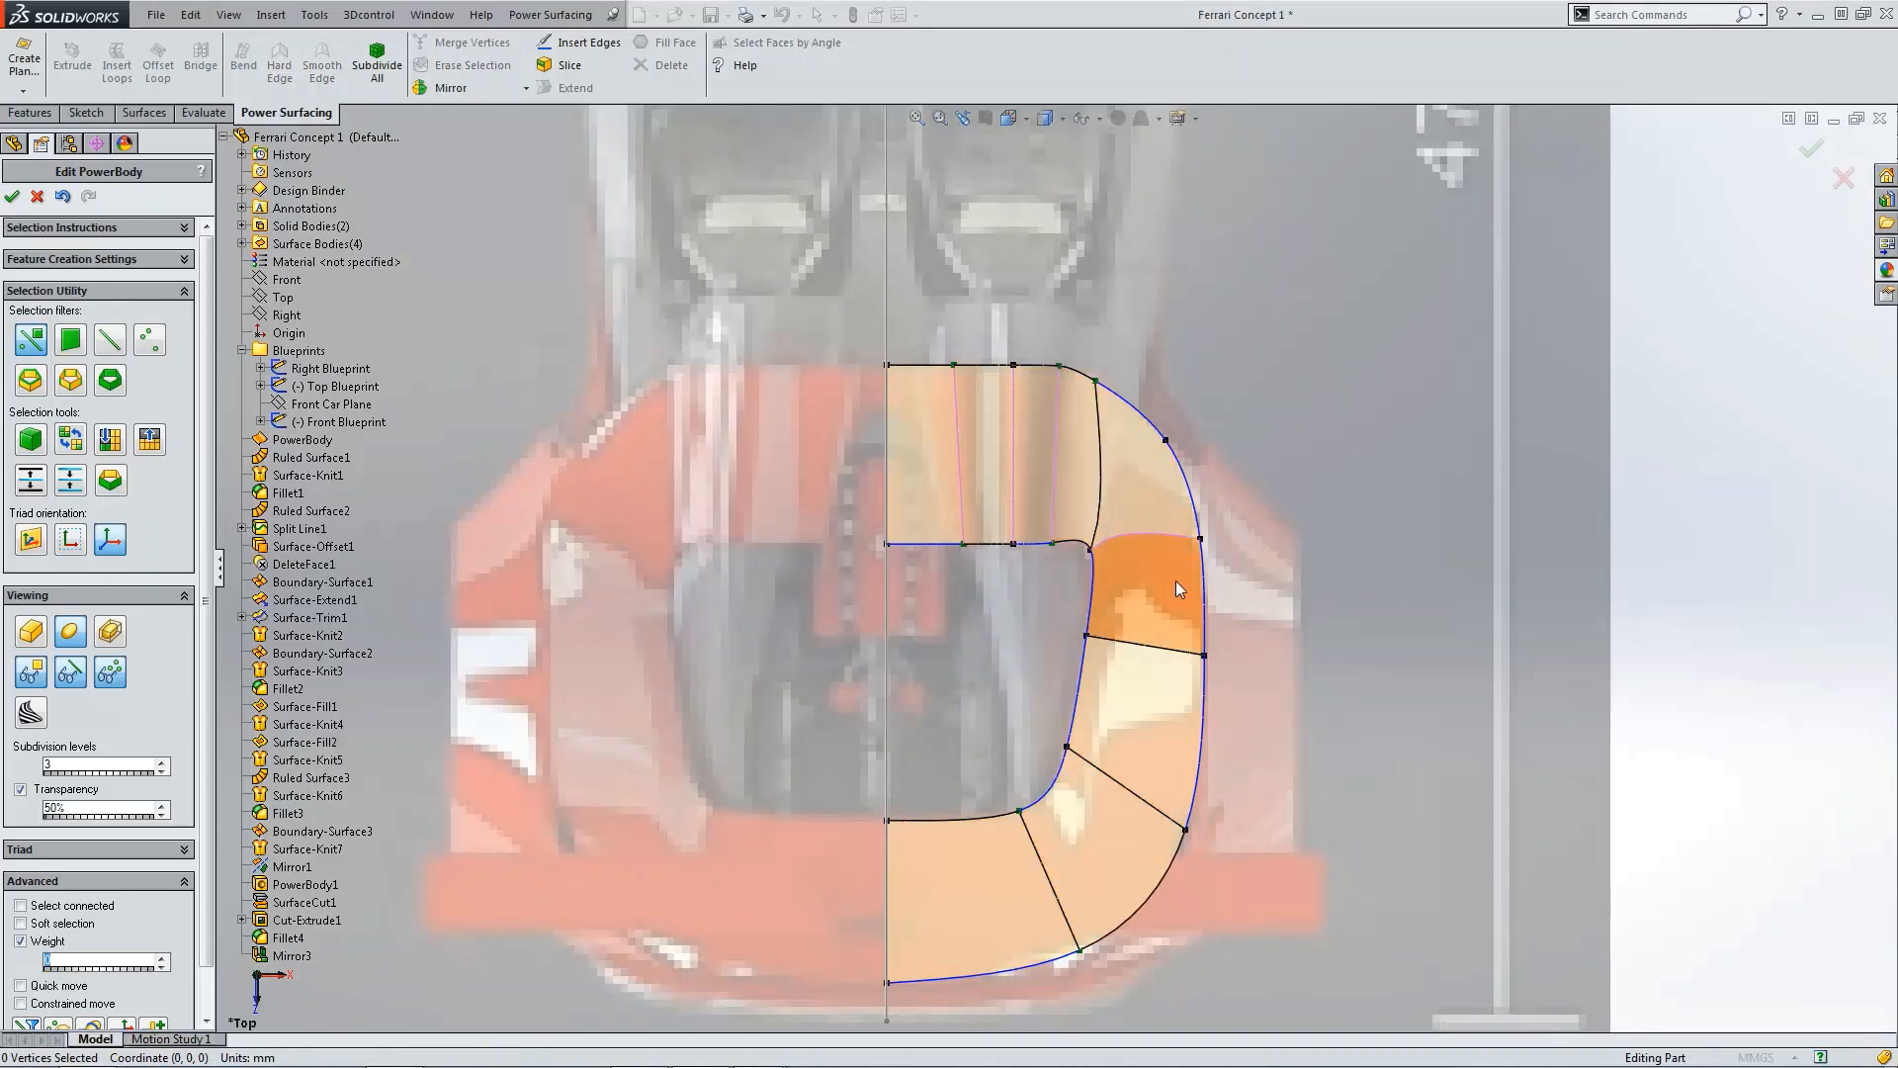
key("ctrl+1")
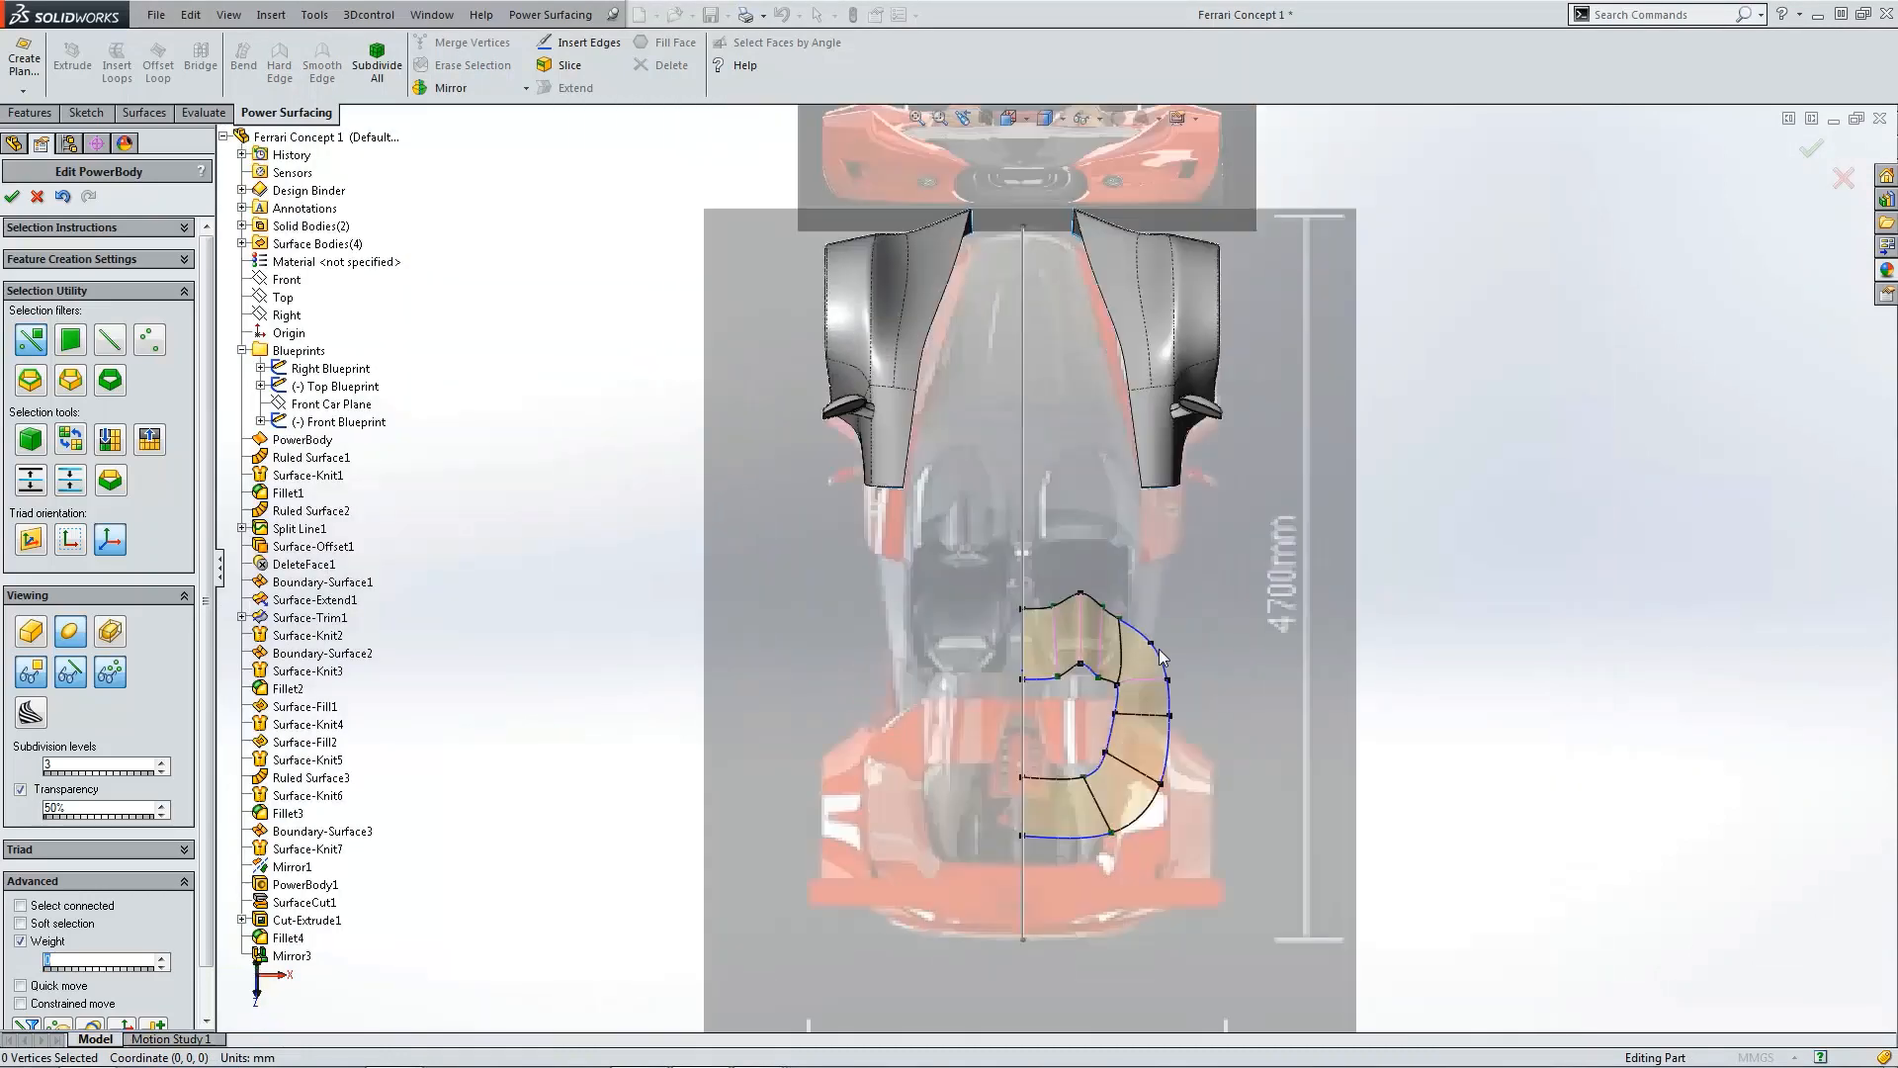
scroll(1167, 602, "down", 10)
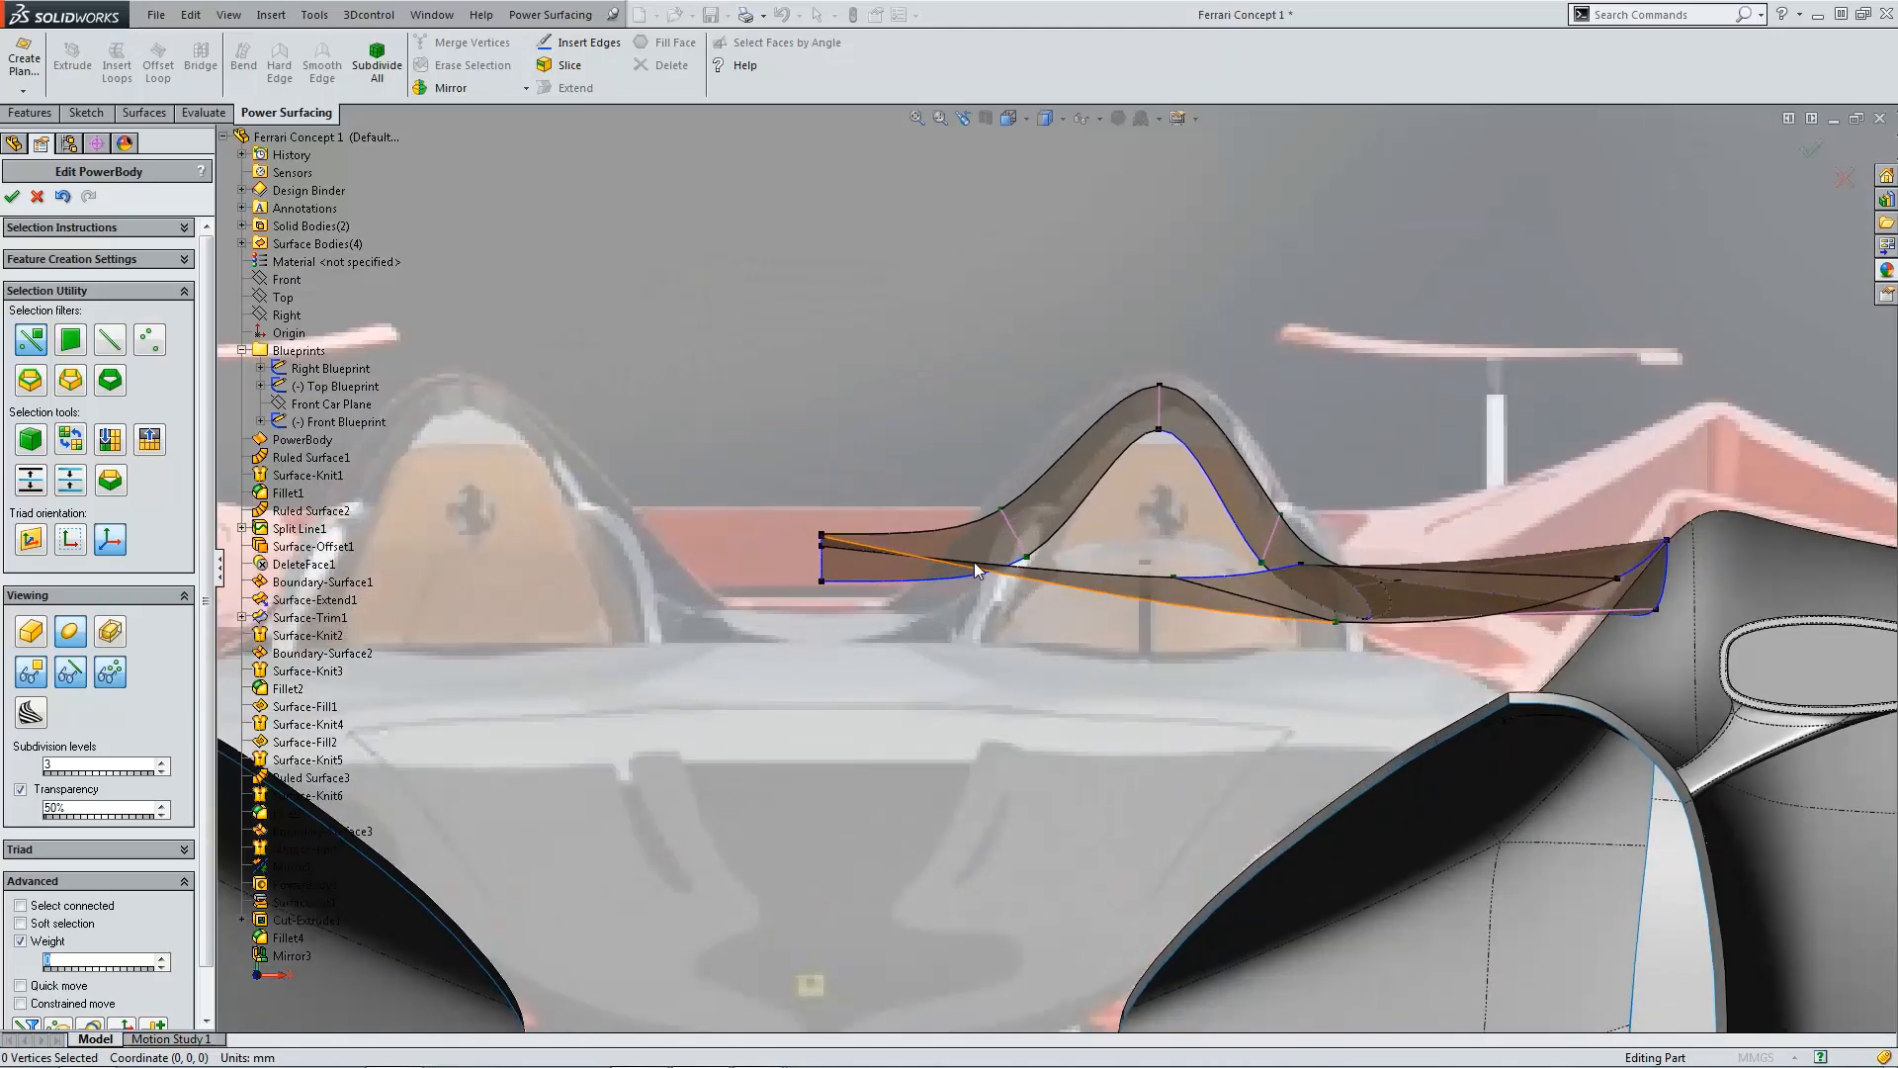
key("ctrl+4")
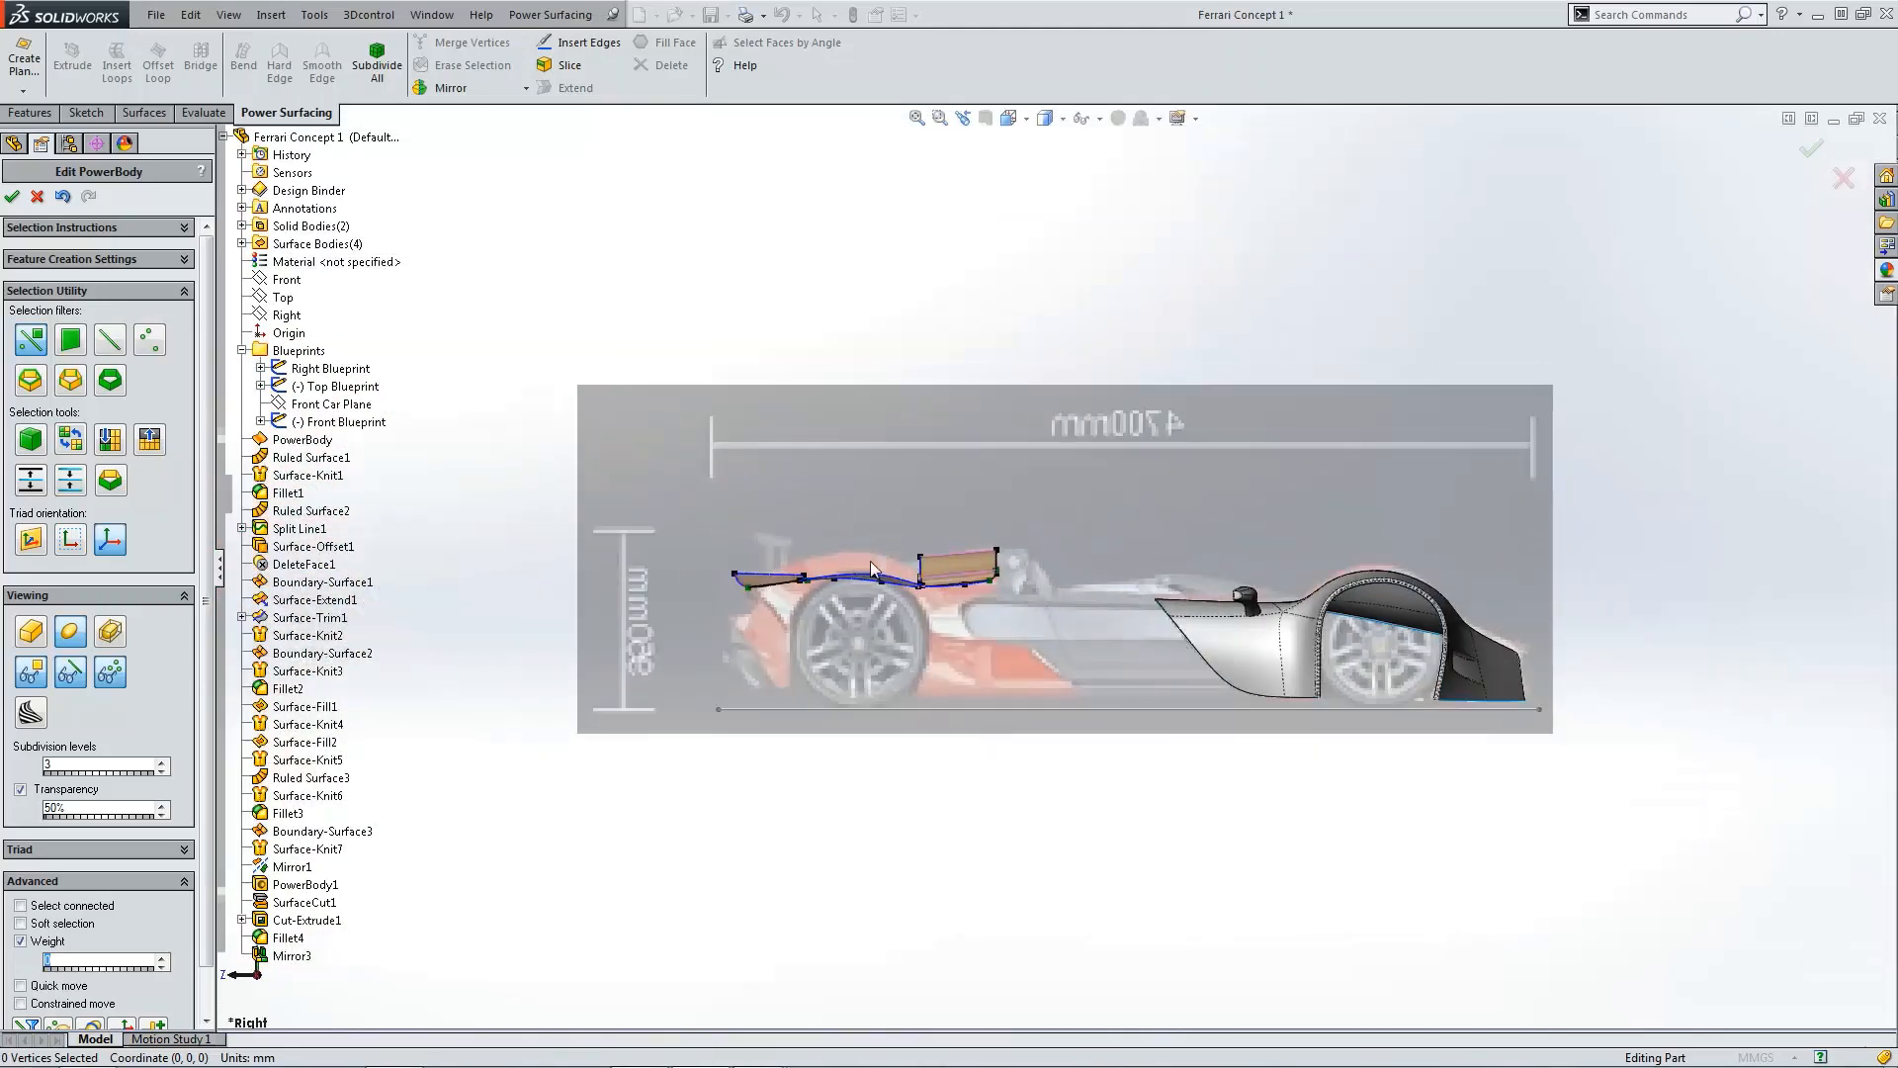
scroll(876, 585, "down", 2)
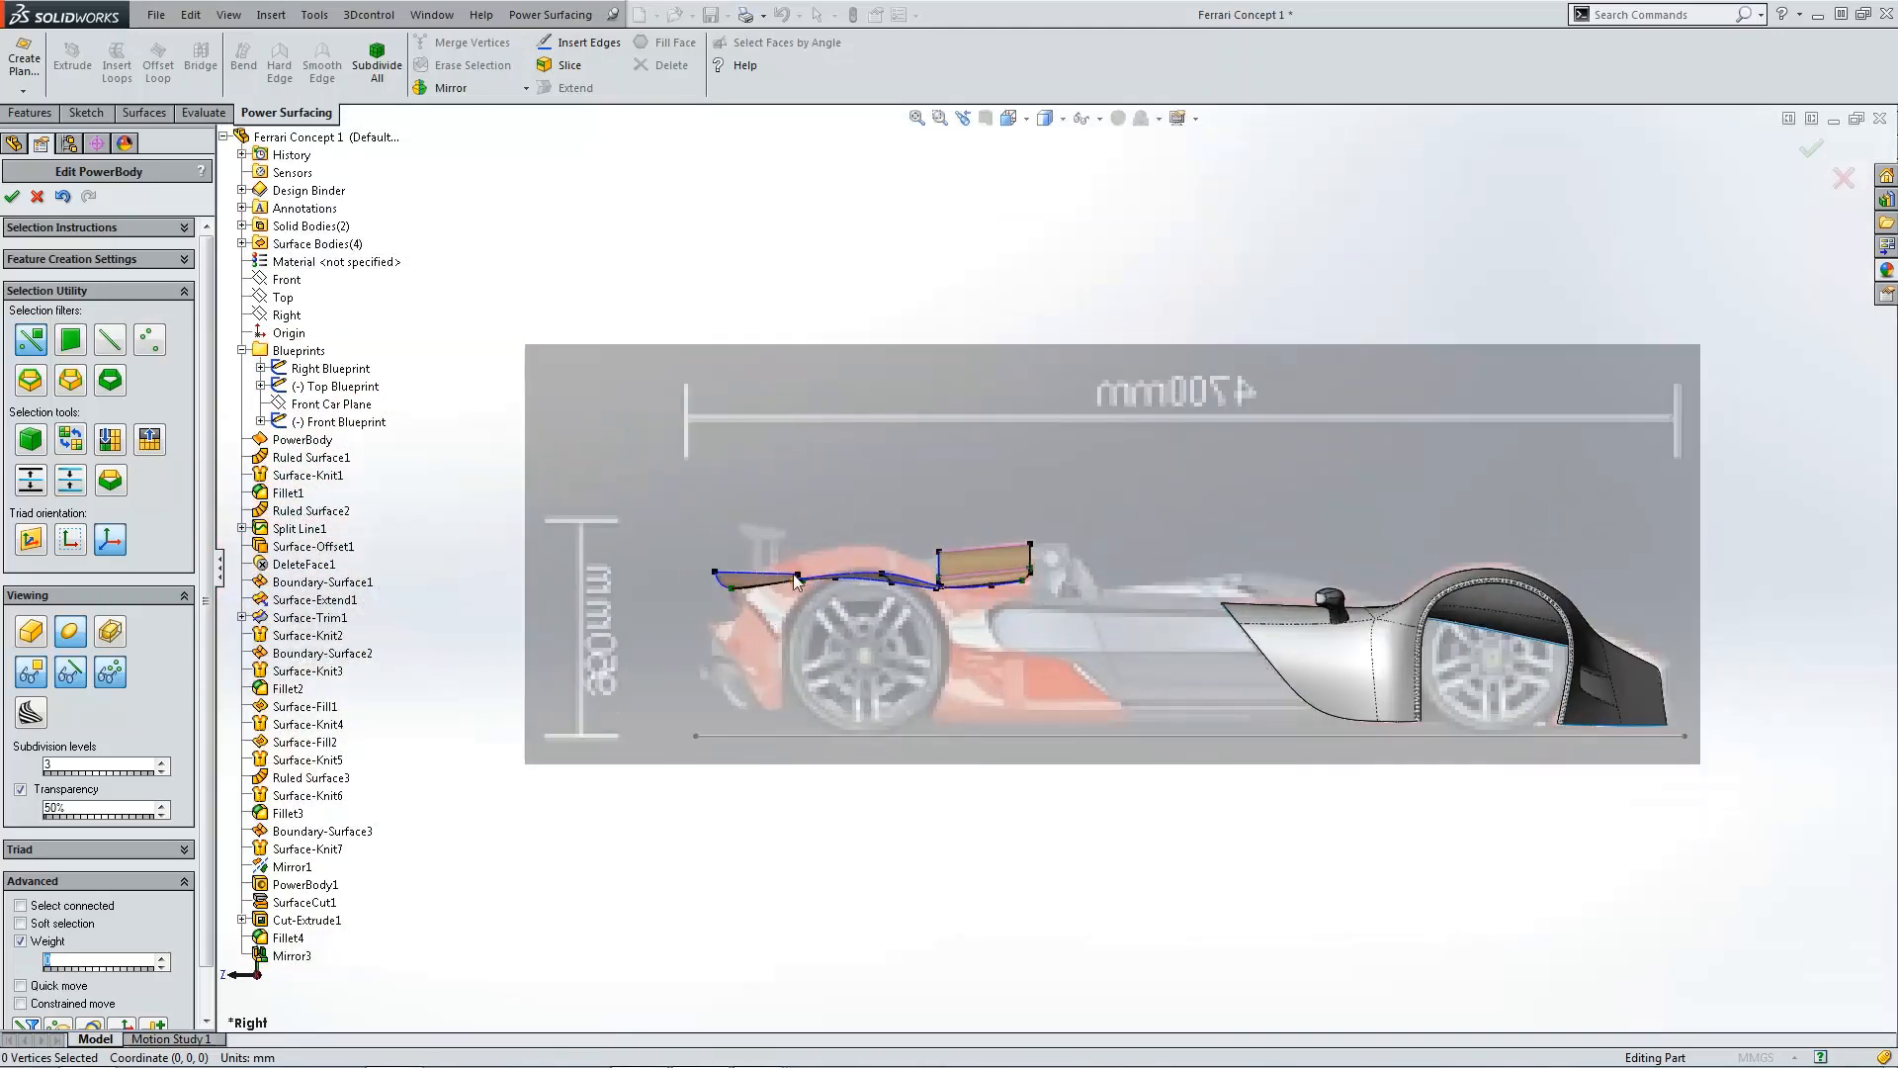
scroll(1006, 596, "up", 3)
middle_click_drag(1006, 595, 1005, 658)
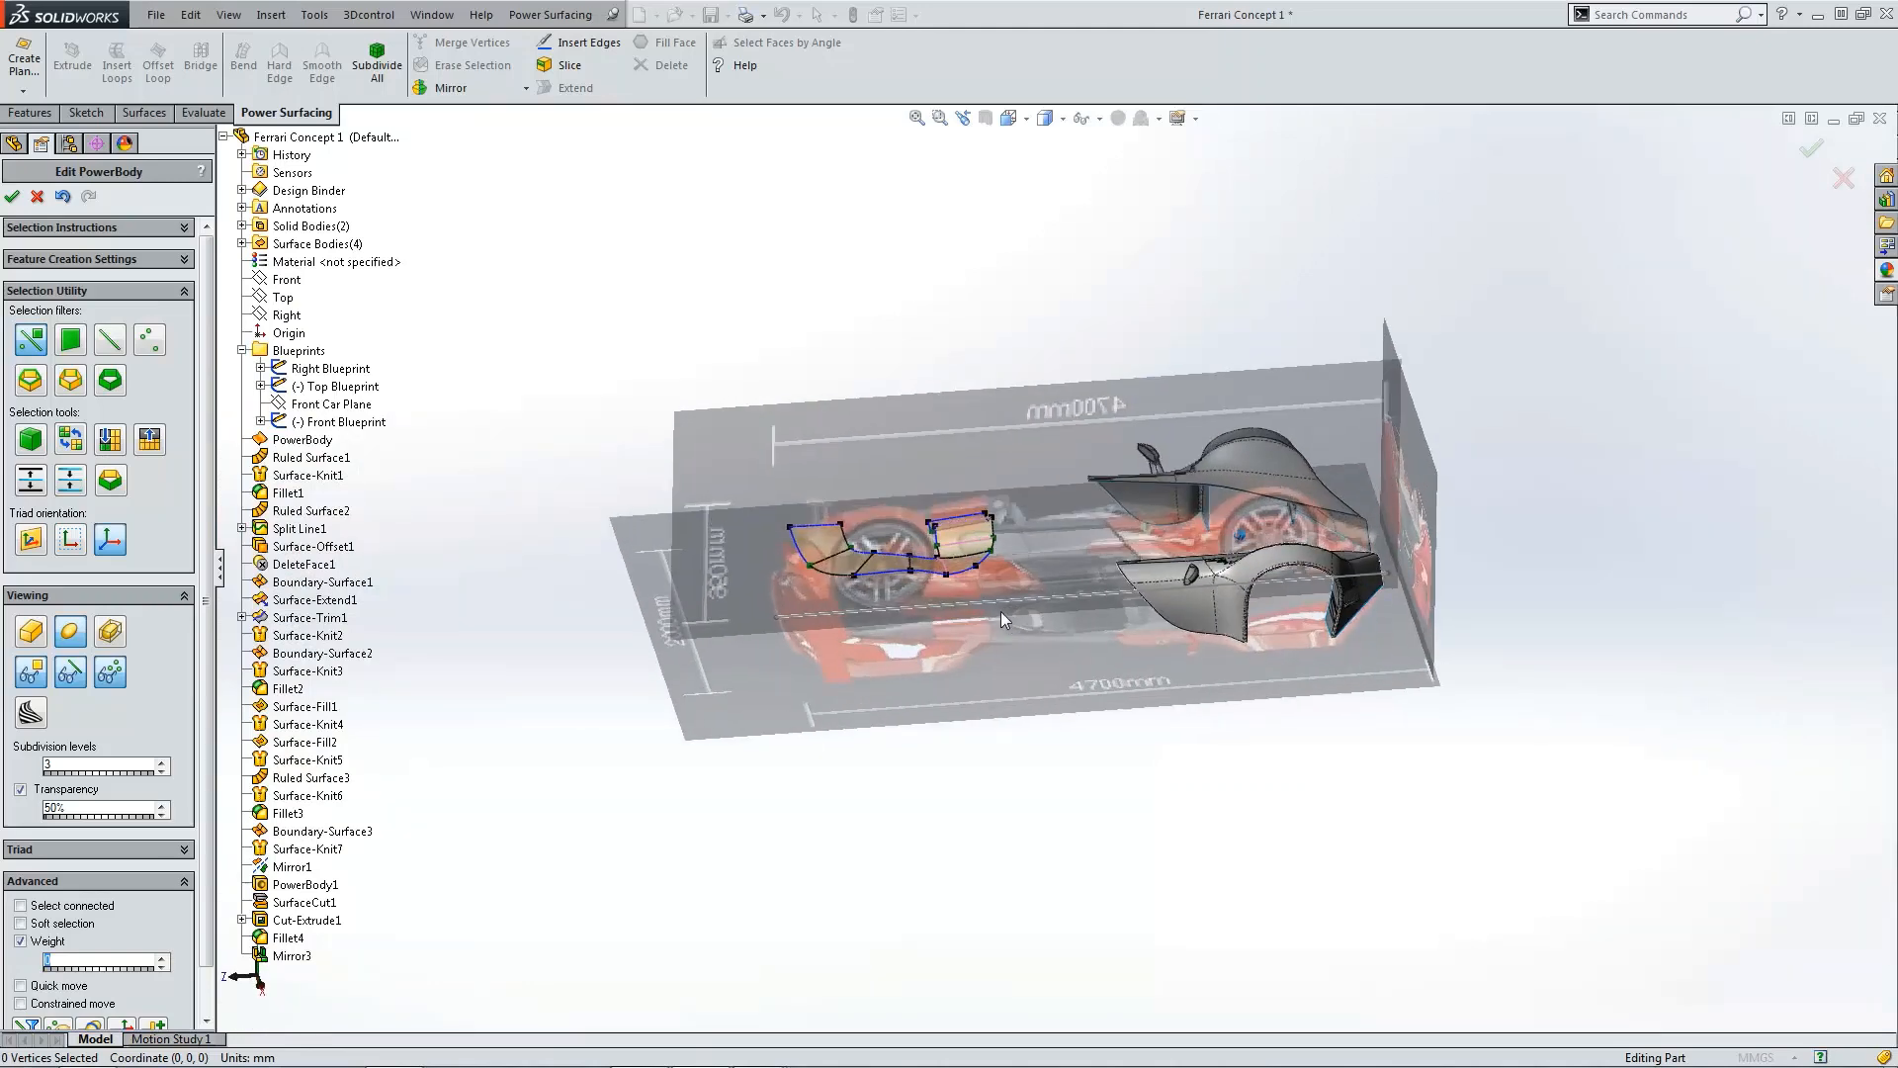
scroll(1001, 611, "down", 4)
scroll(917, 546, "down", 3)
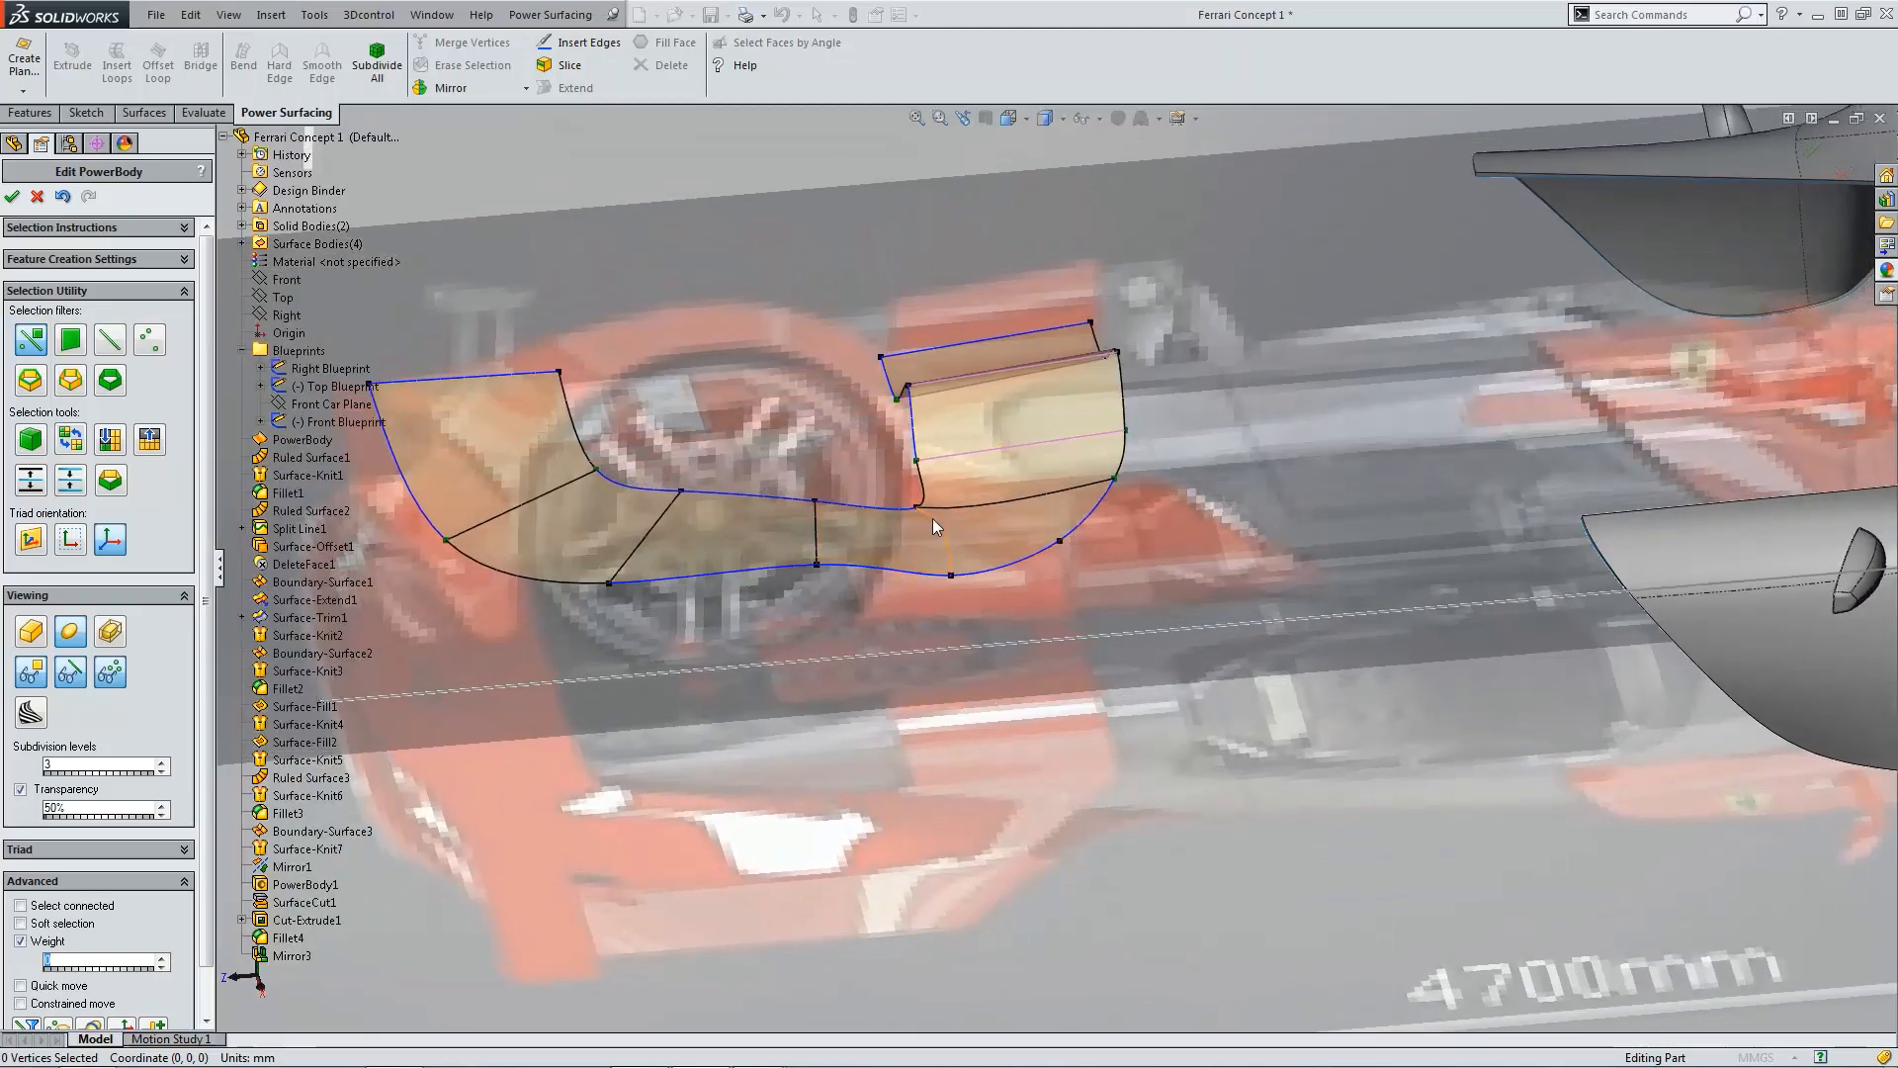
Step: Set the weight of the edge at the deck's inner step to 0
left_click(933, 520)
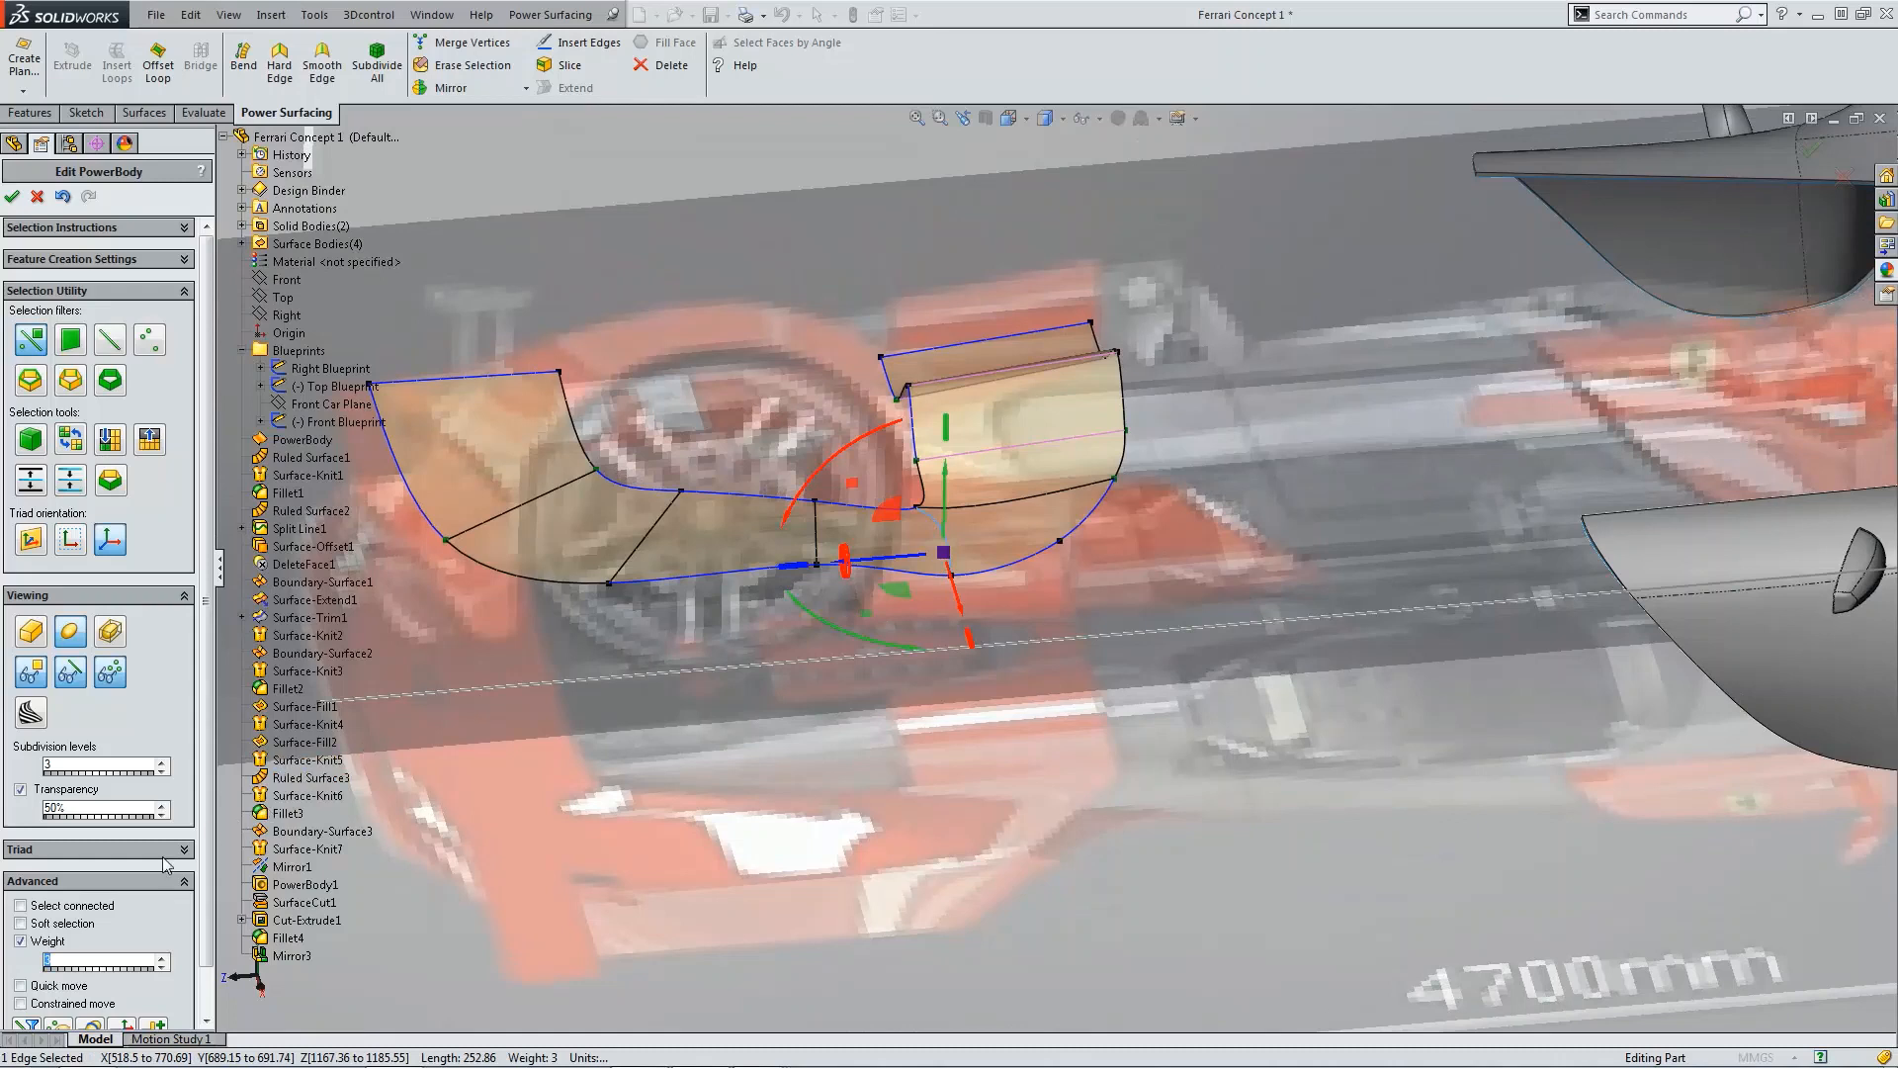
type("0")
left_click(660, 188)
middle_click_drag(661, 187, 820, 330)
scroll(821, 330, "up", 4)
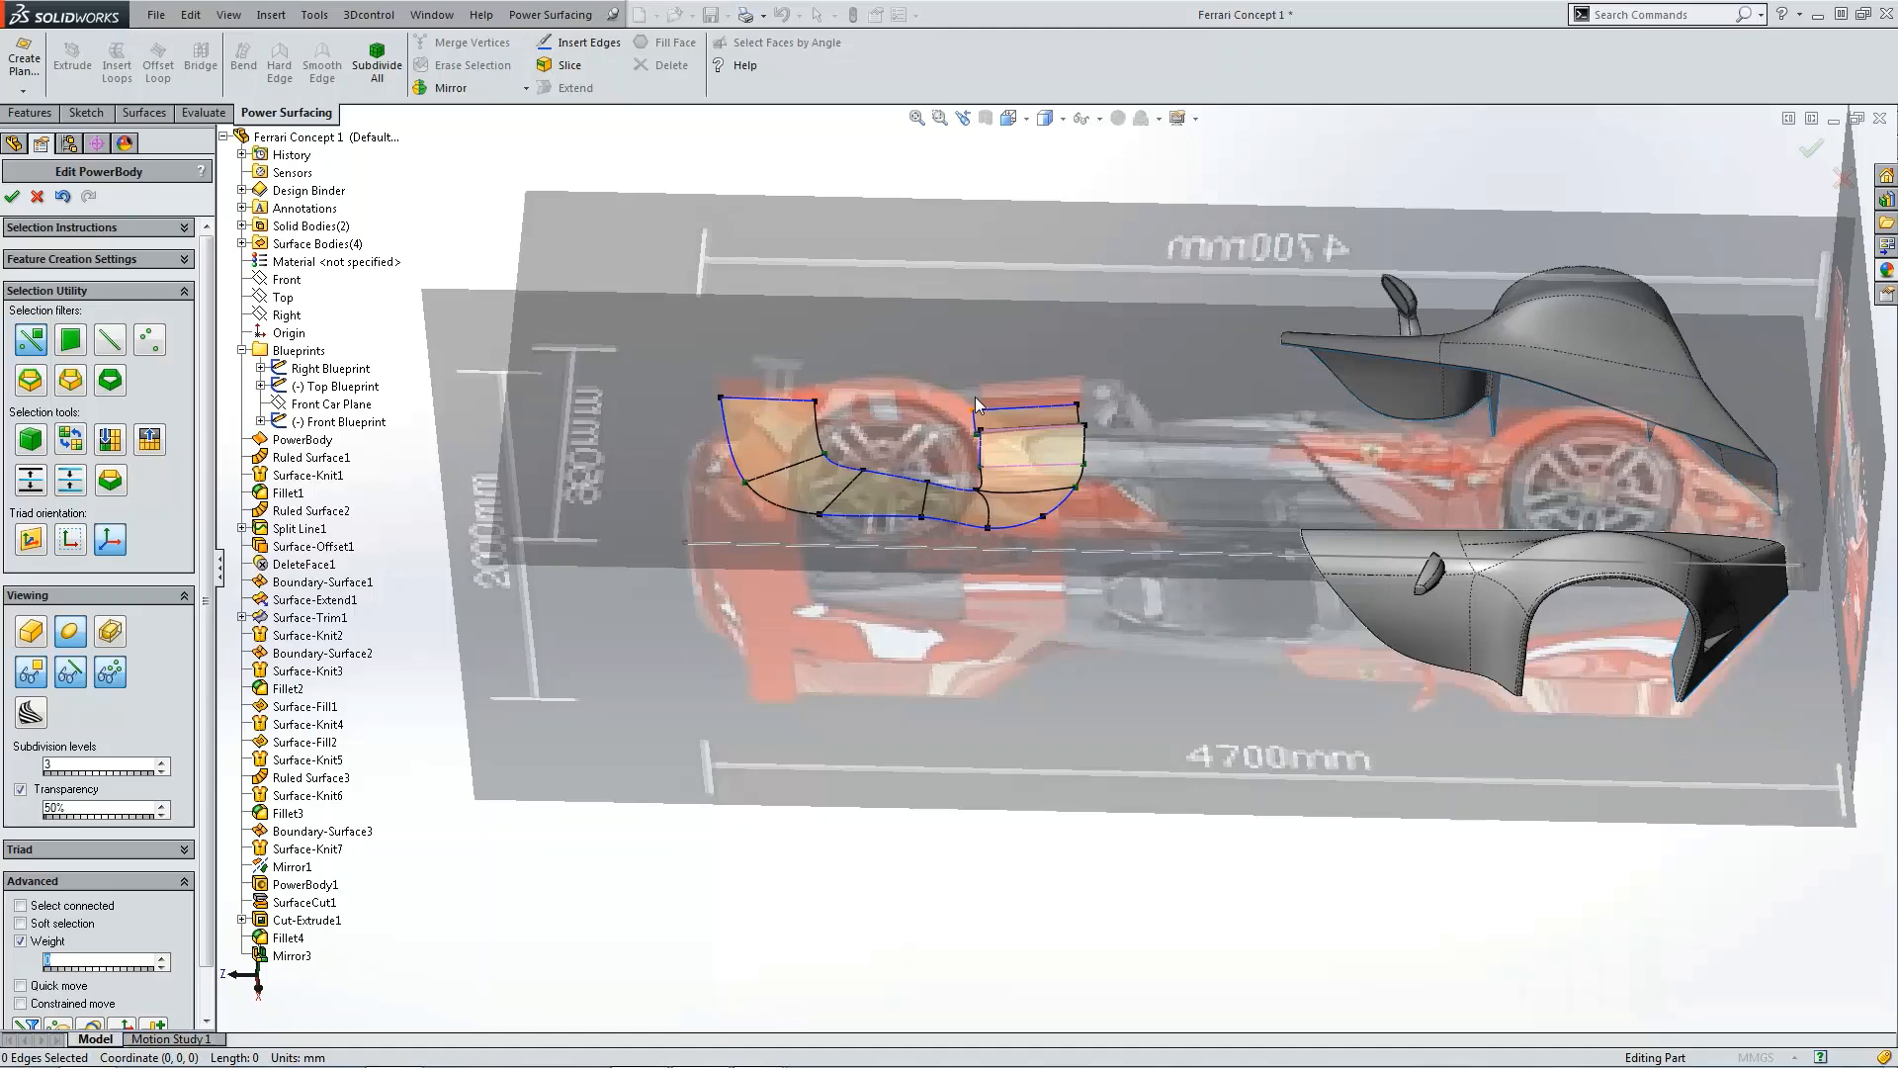
Step: Switch to the control-cage display and review the rear deck from top, front and side views
key("ctrl+5")
scroll(1165, 651, "down", 5)
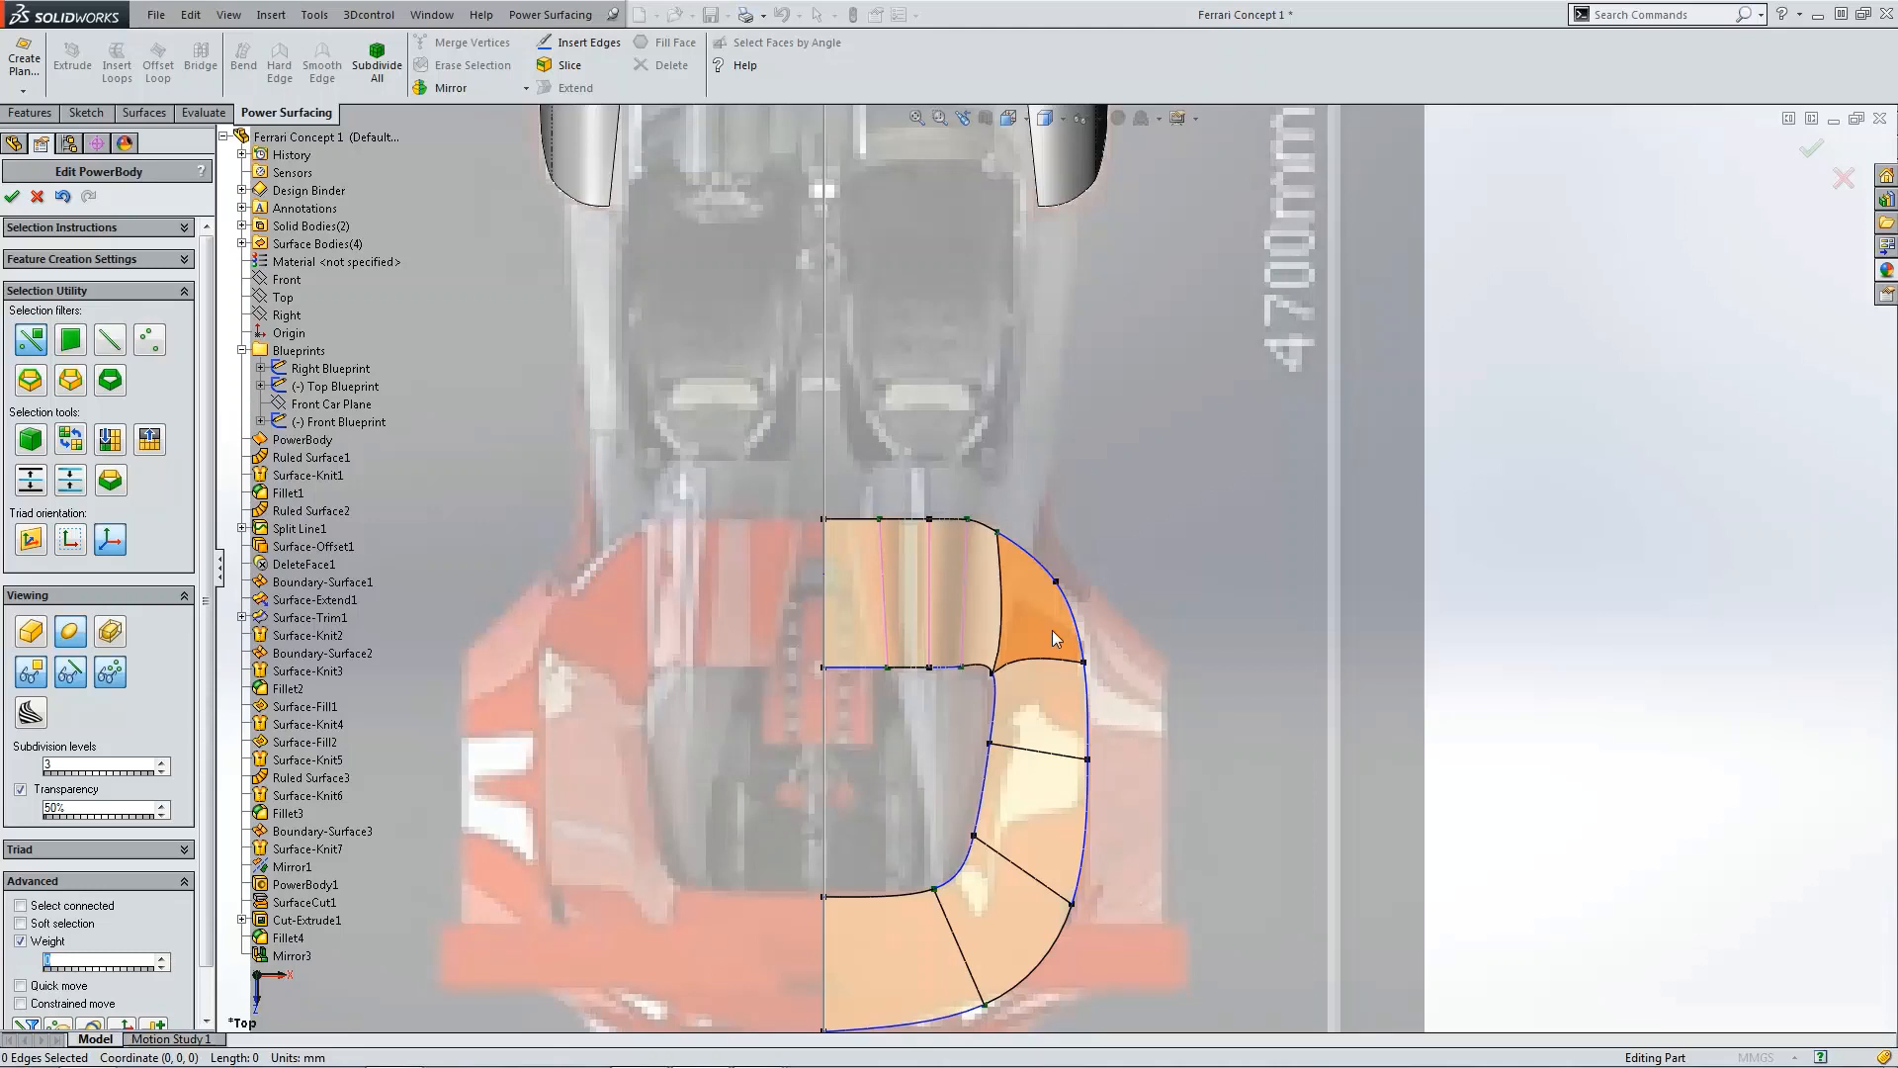
left_click(32, 632)
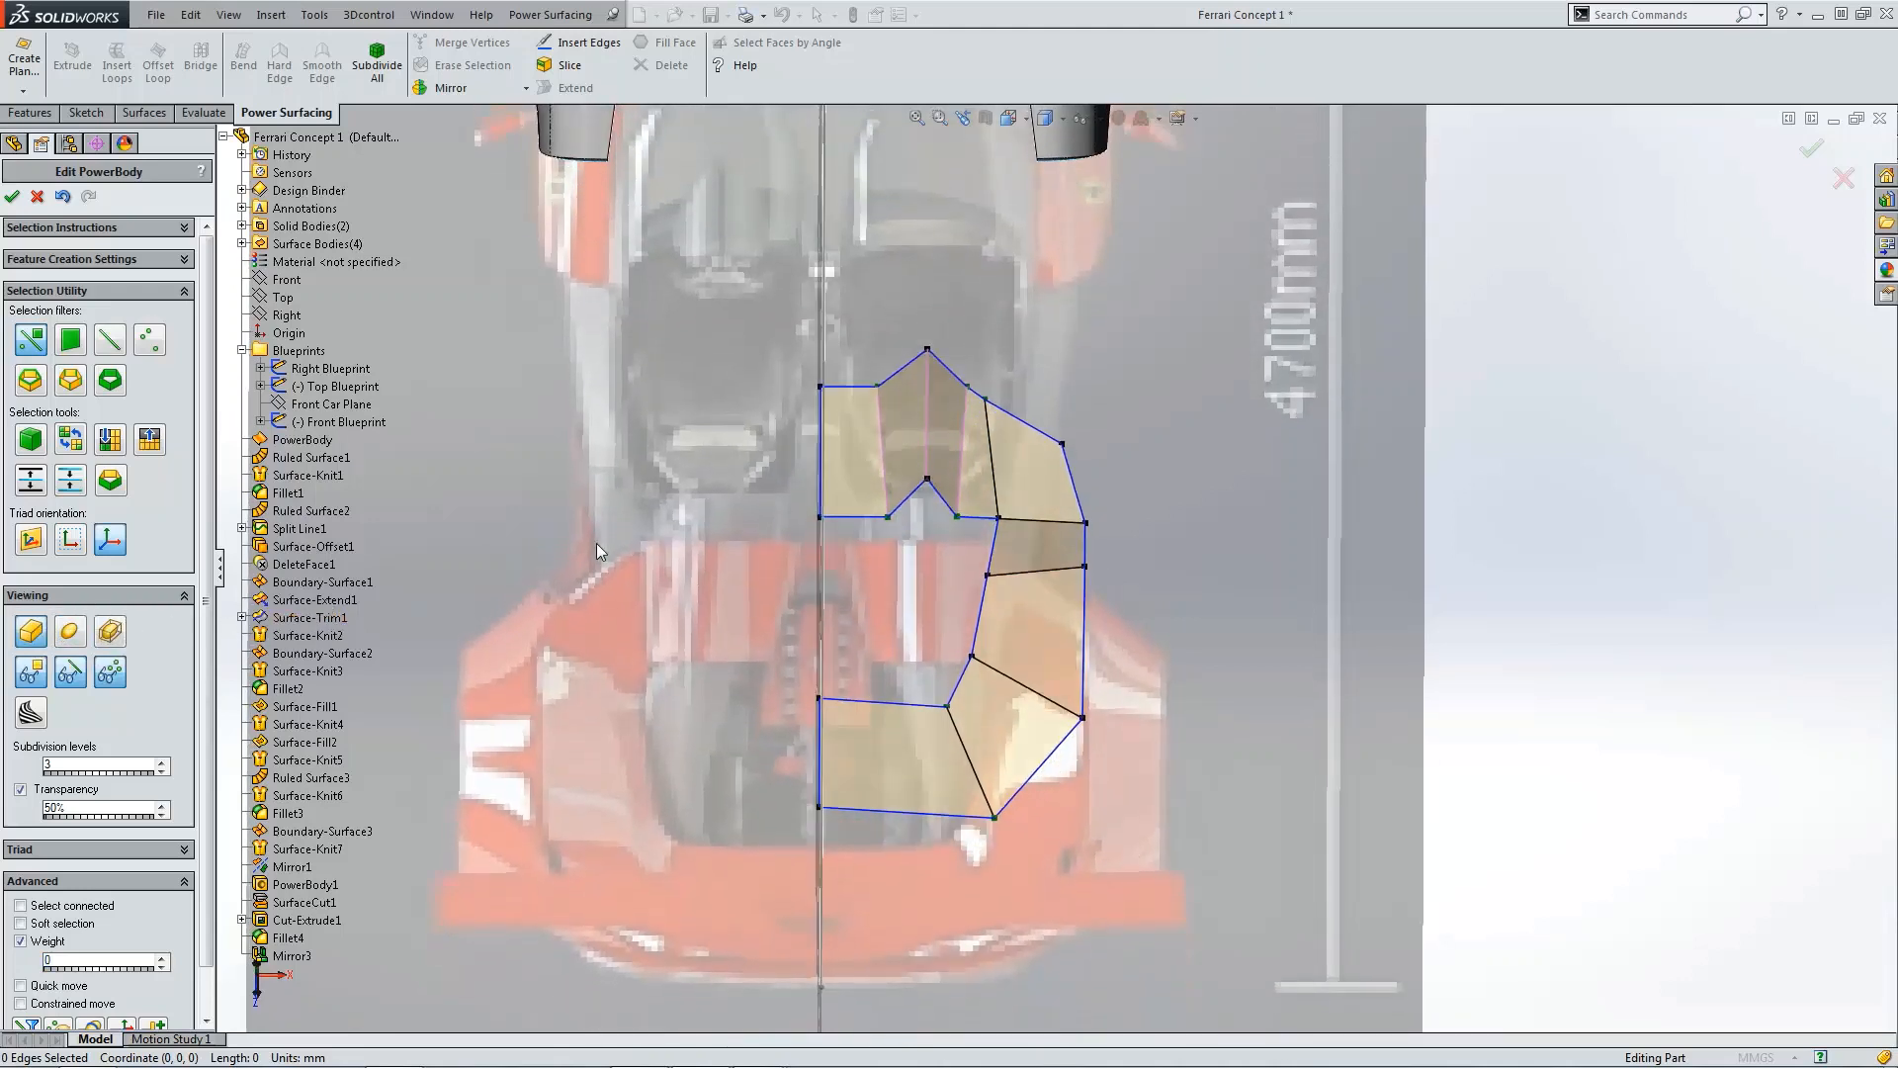
key("ctrl+1")
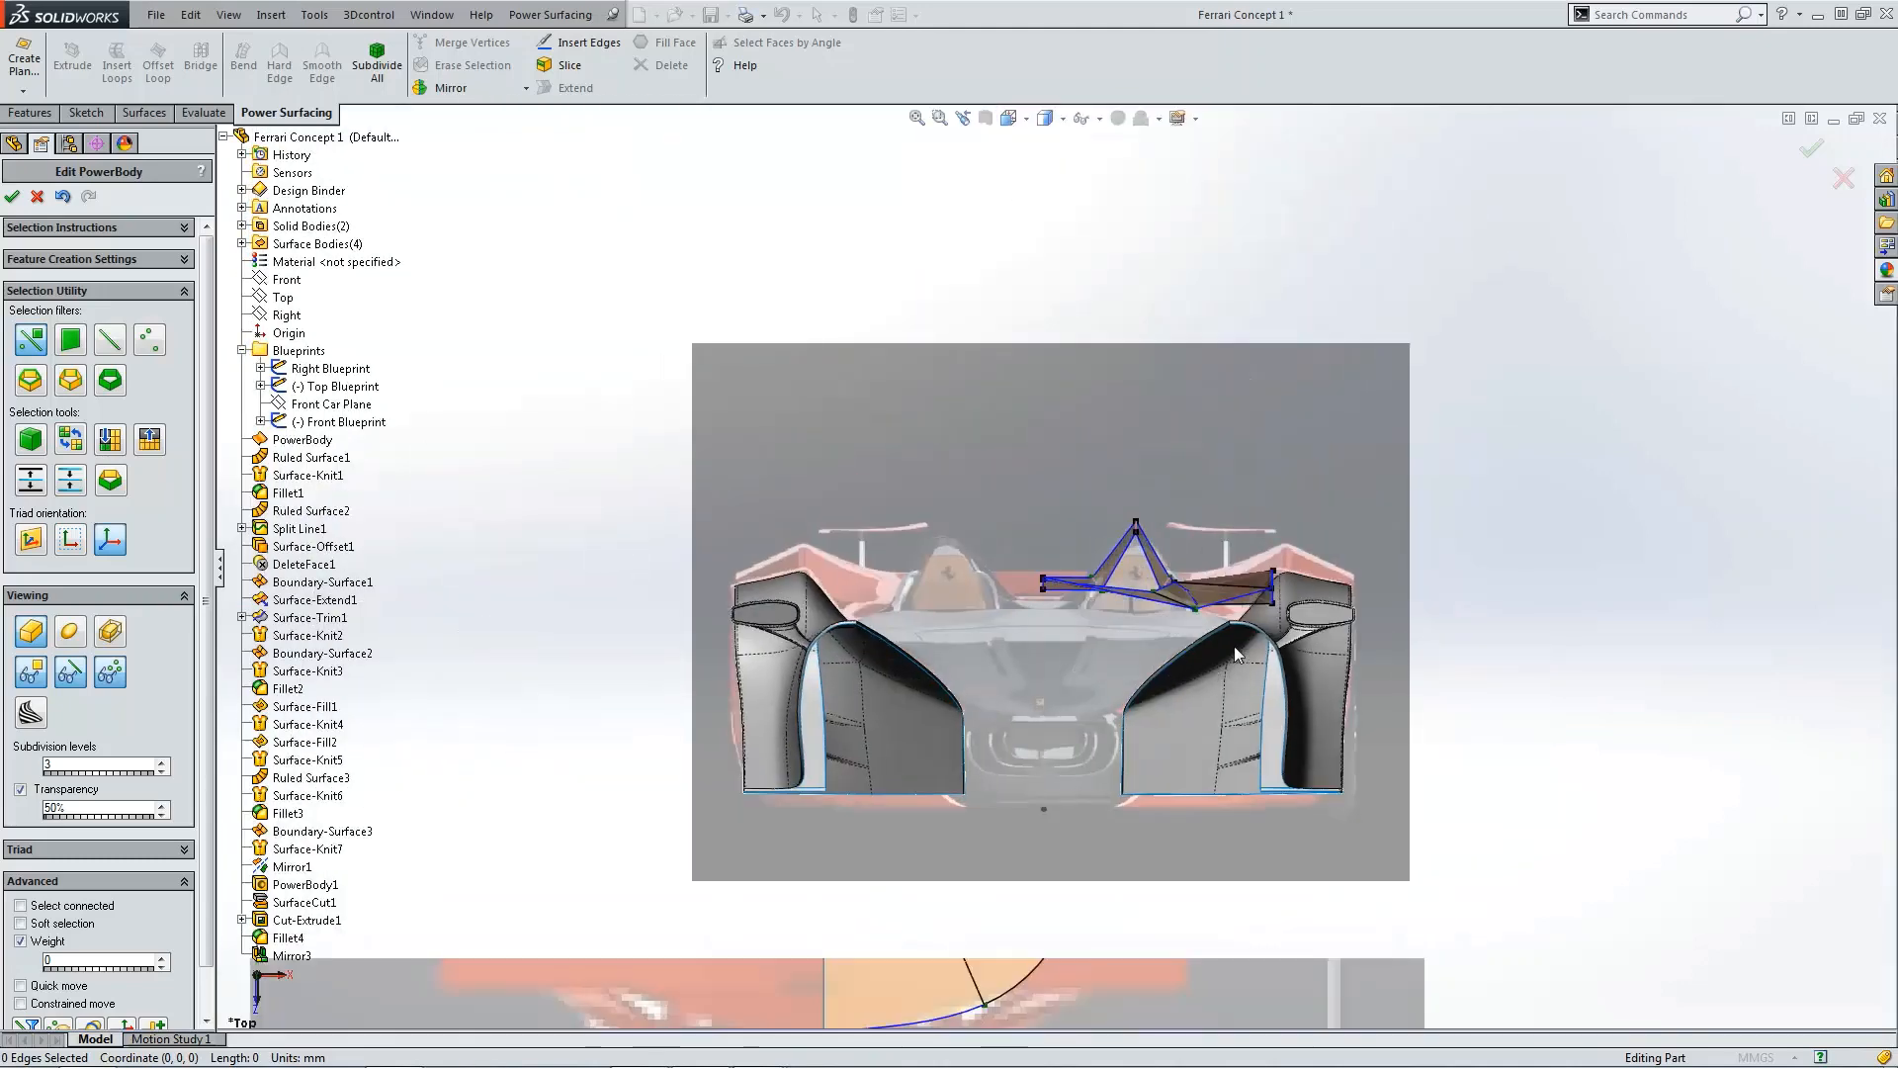
scroll(1234, 645, "down", 3)
key("ctrl+4")
scroll(1078, 597, "down", 6)
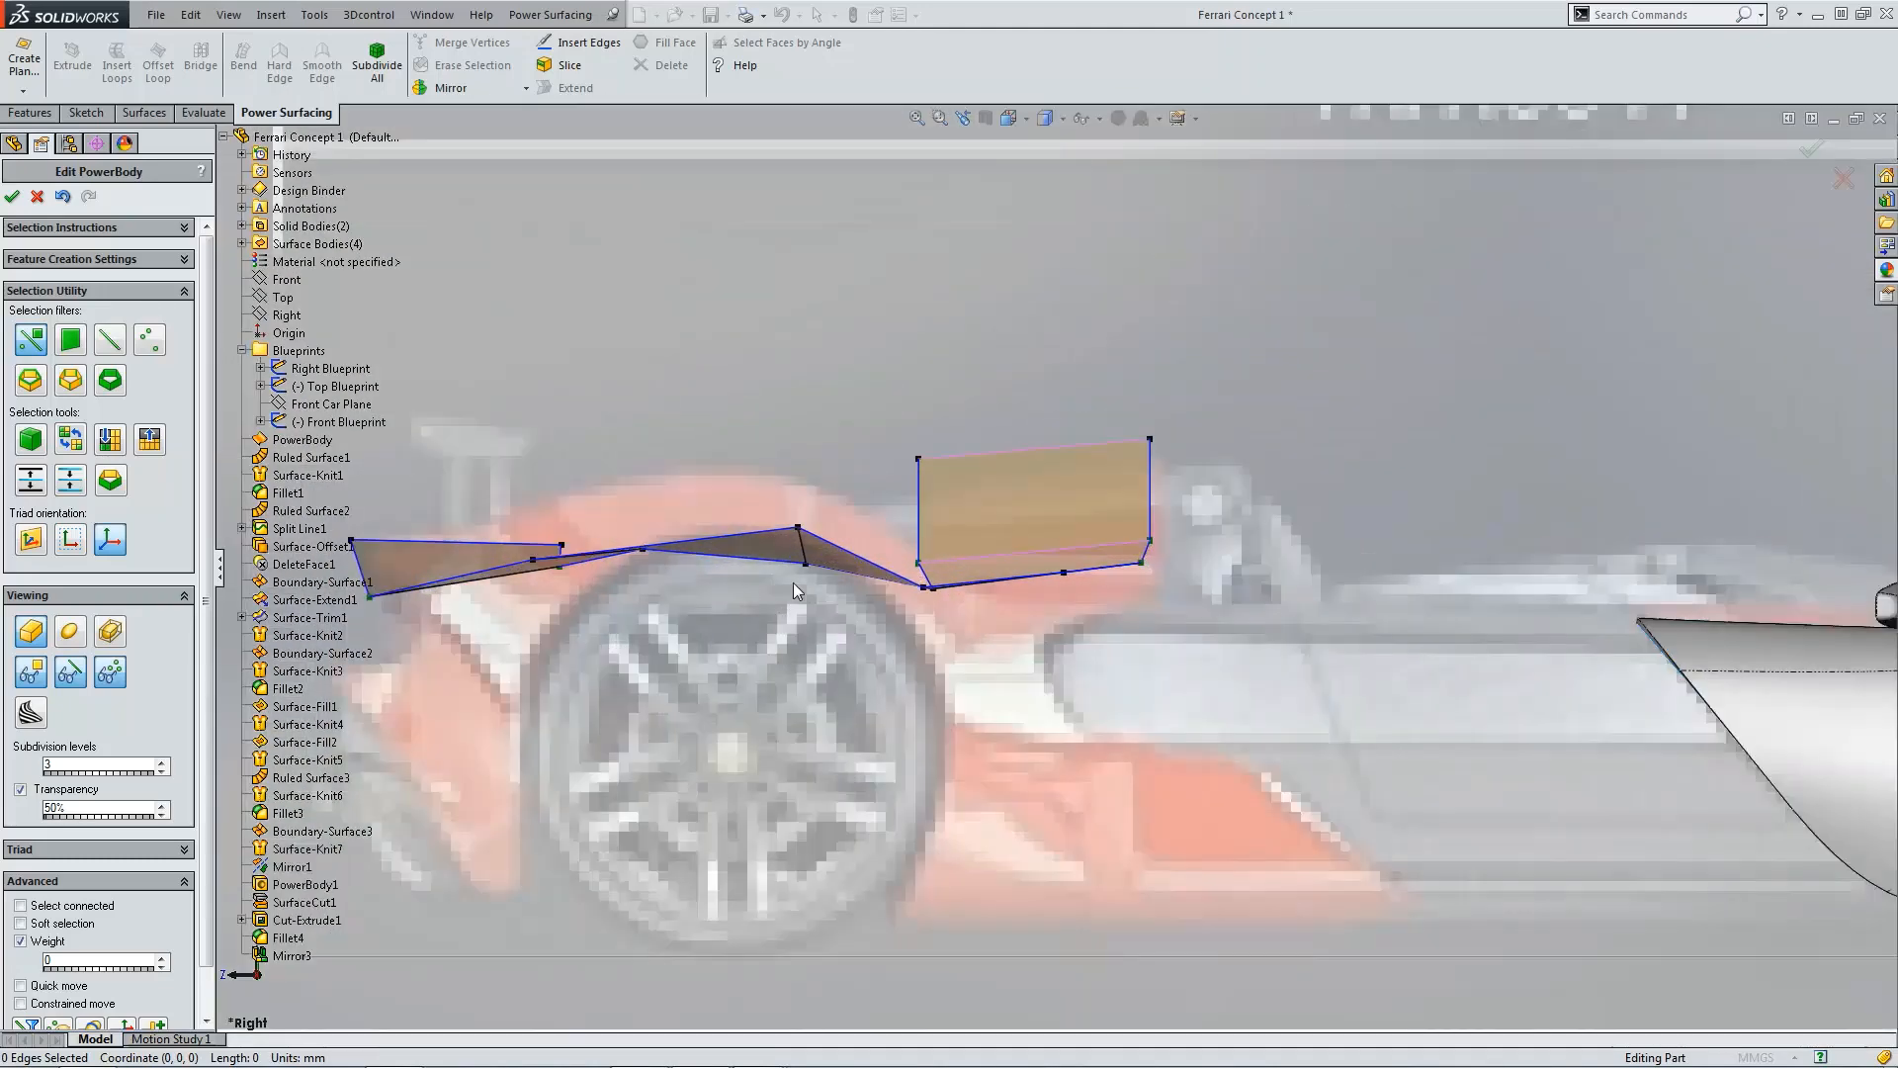
scroll(1286, 613, "up", 3)
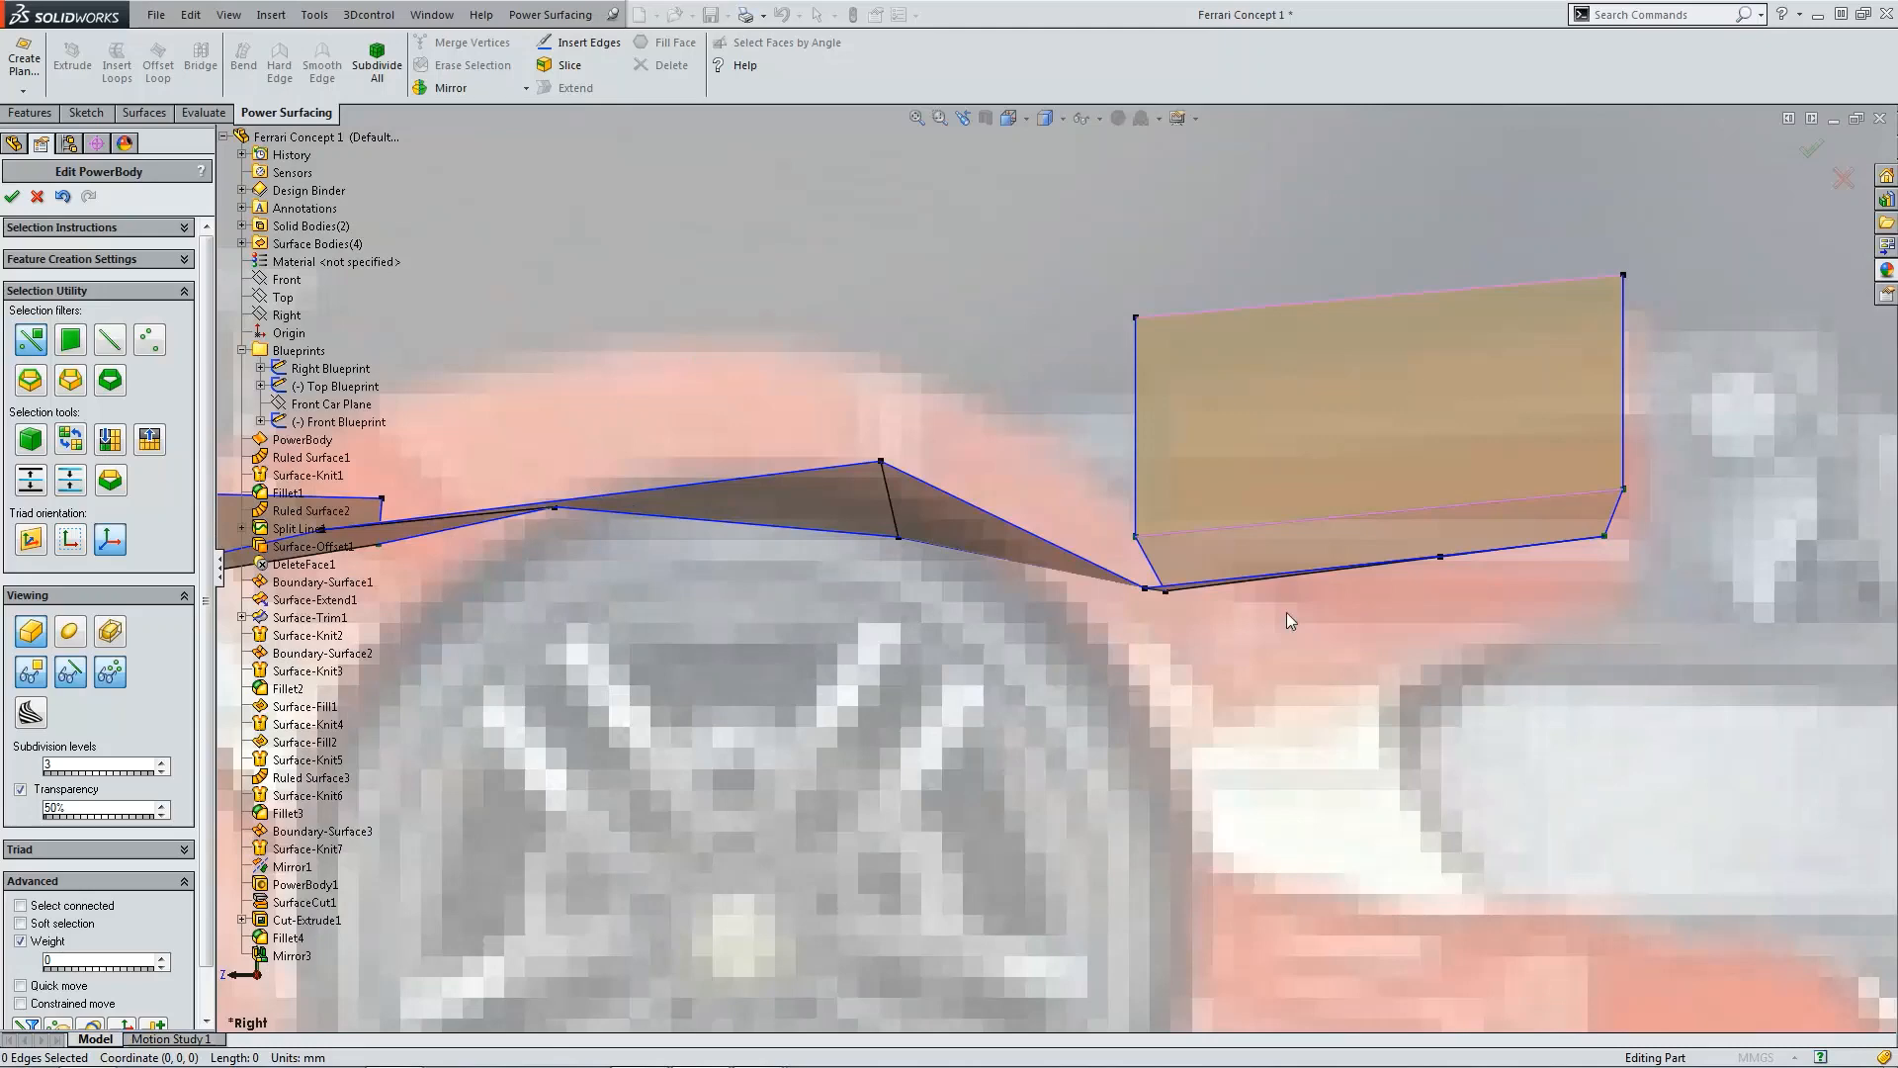
key("ctrl+5")
scroll(1113, 680, "down", 5)
scroll(1112, 680, "down", 2)
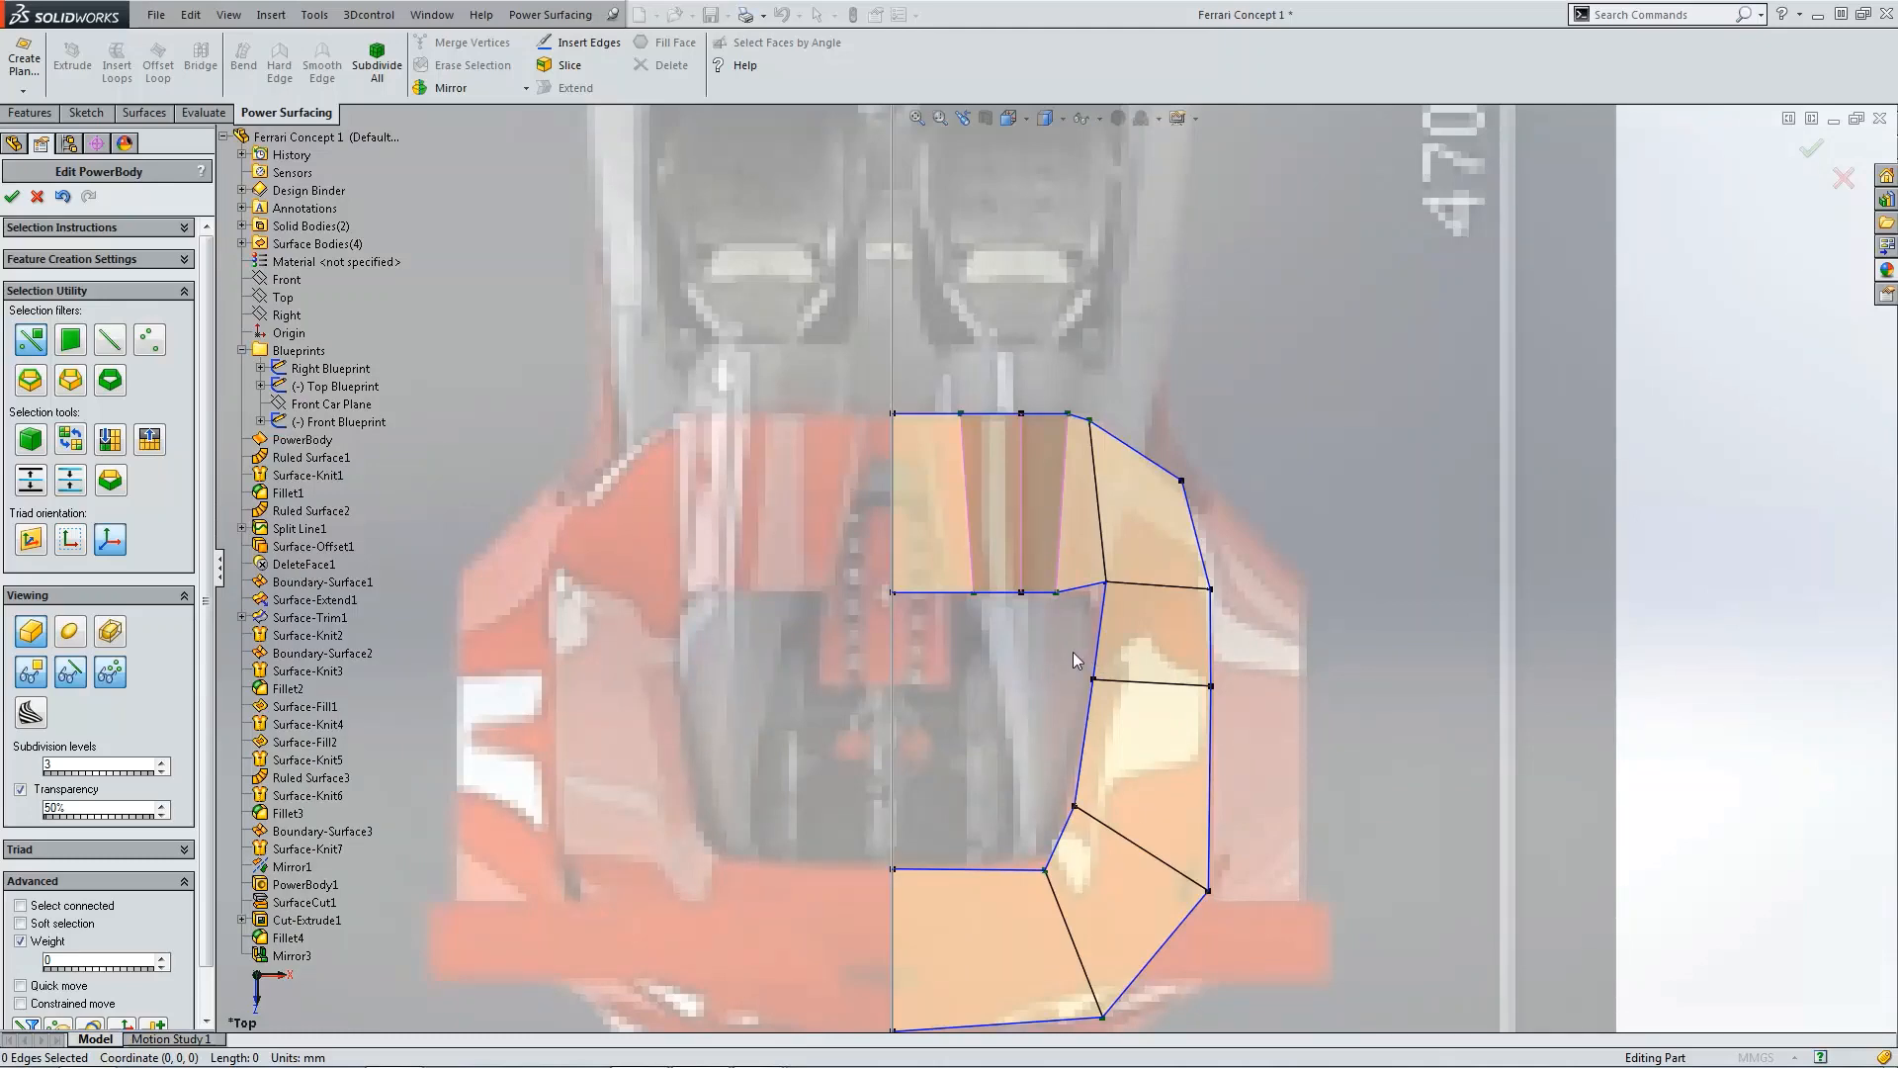
key("ctrl+1")
scroll(1127, 494, "down", 3)
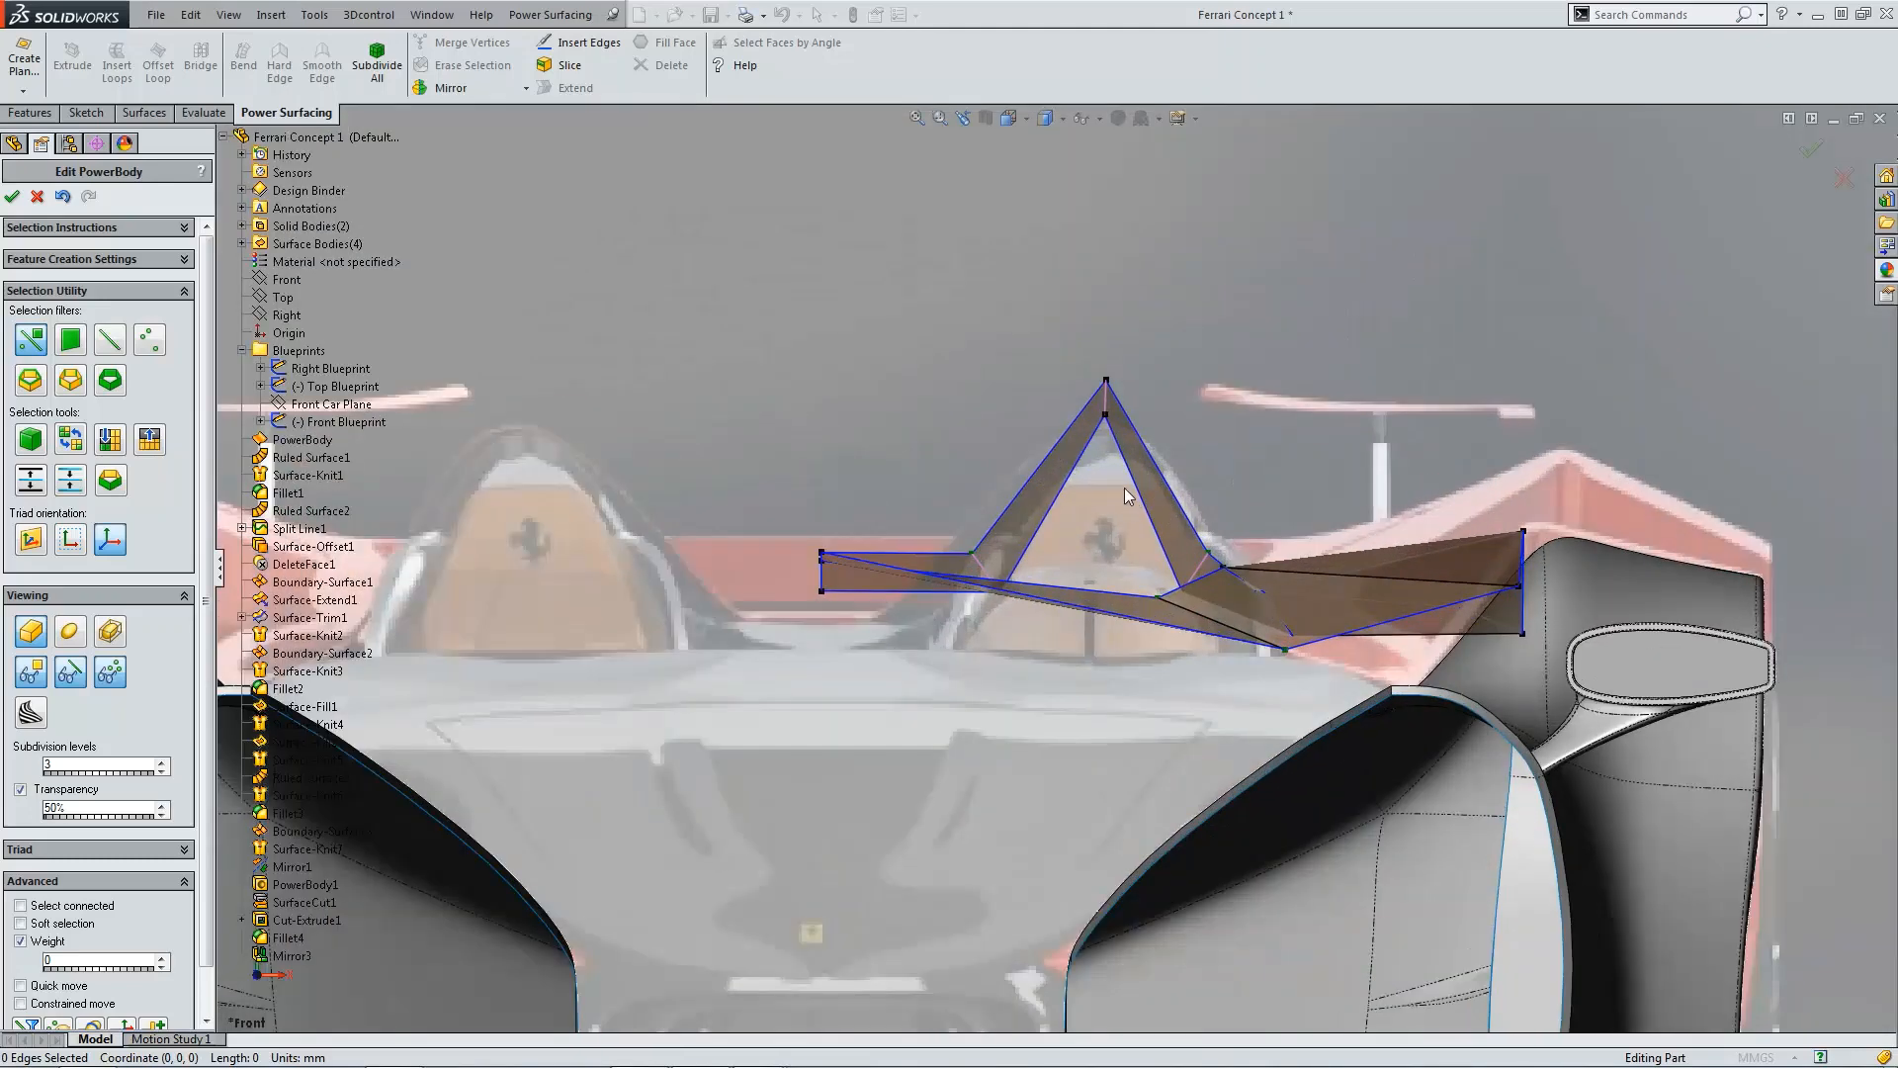
Step: Compare the rear deck's smooth and control-cage displays repeatedly from a zoomed-out orbited view
left_click(70, 633)
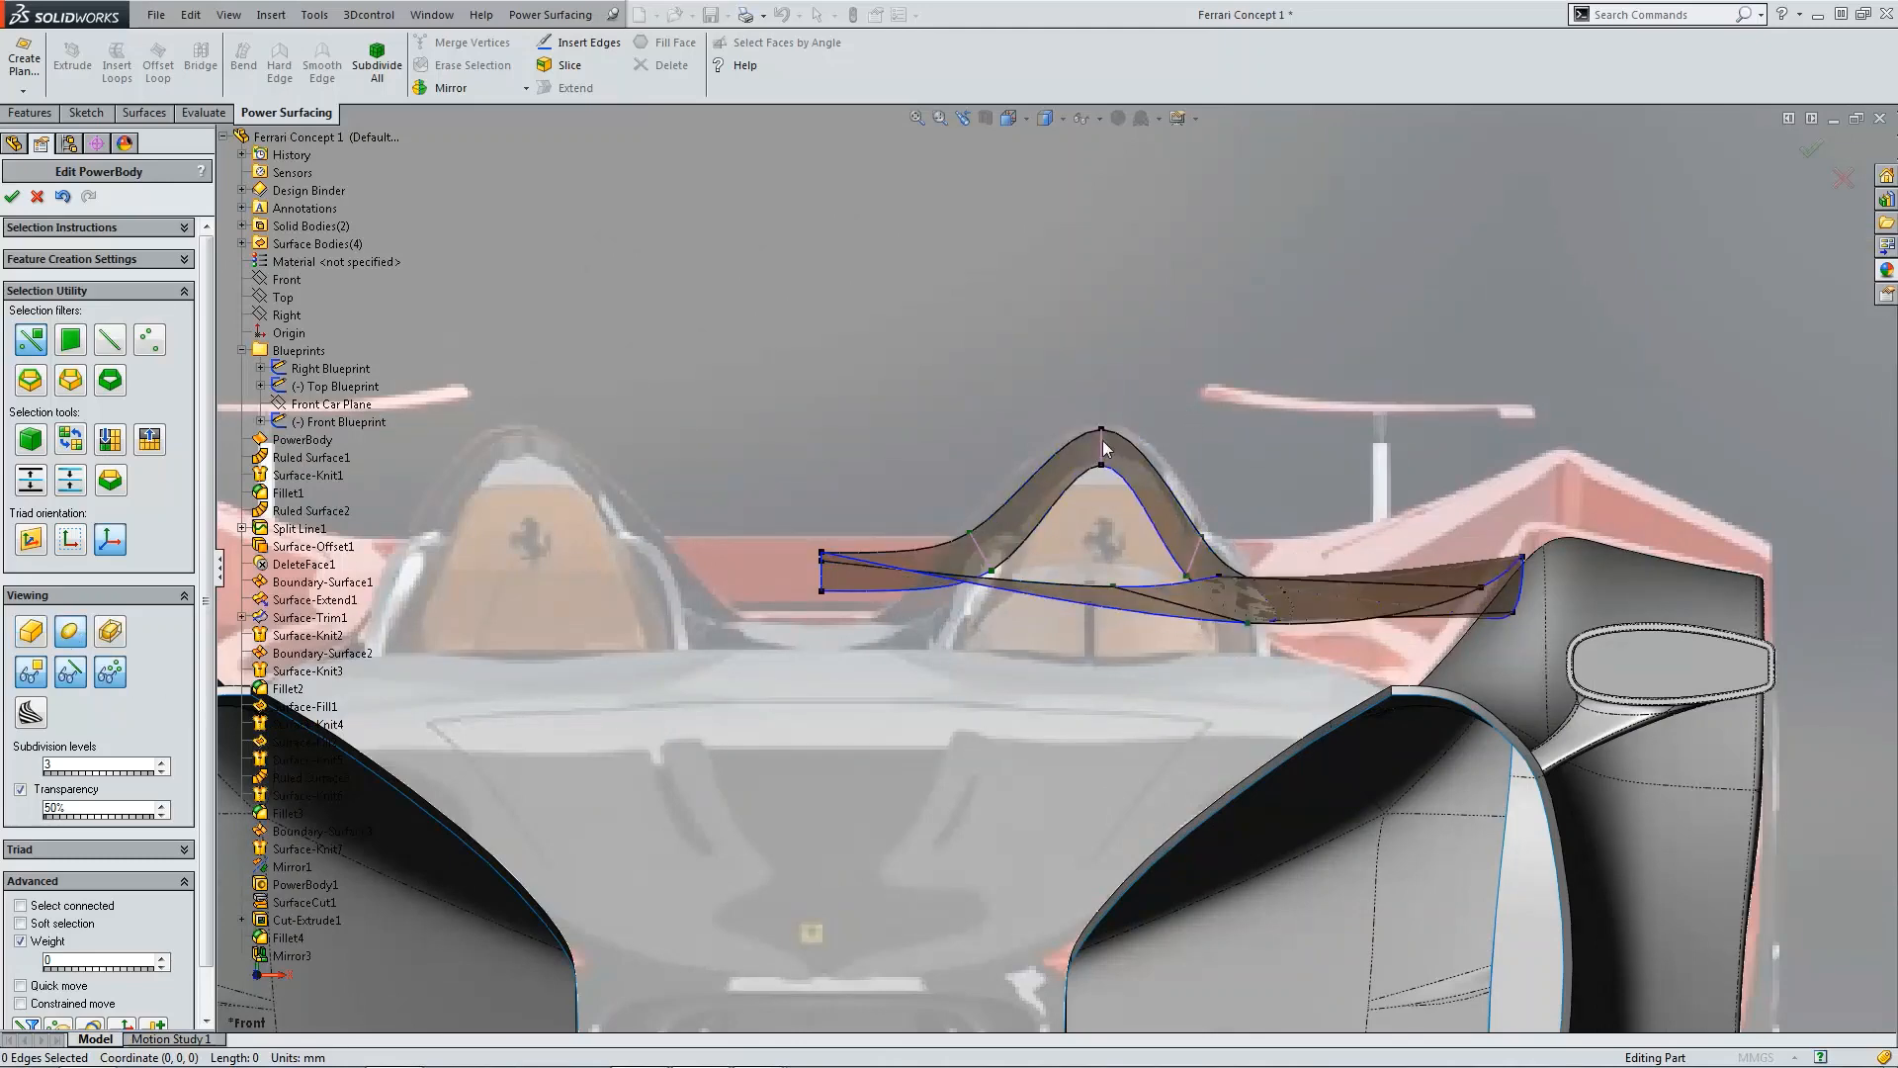
scroll(1238, 518, "up", 4)
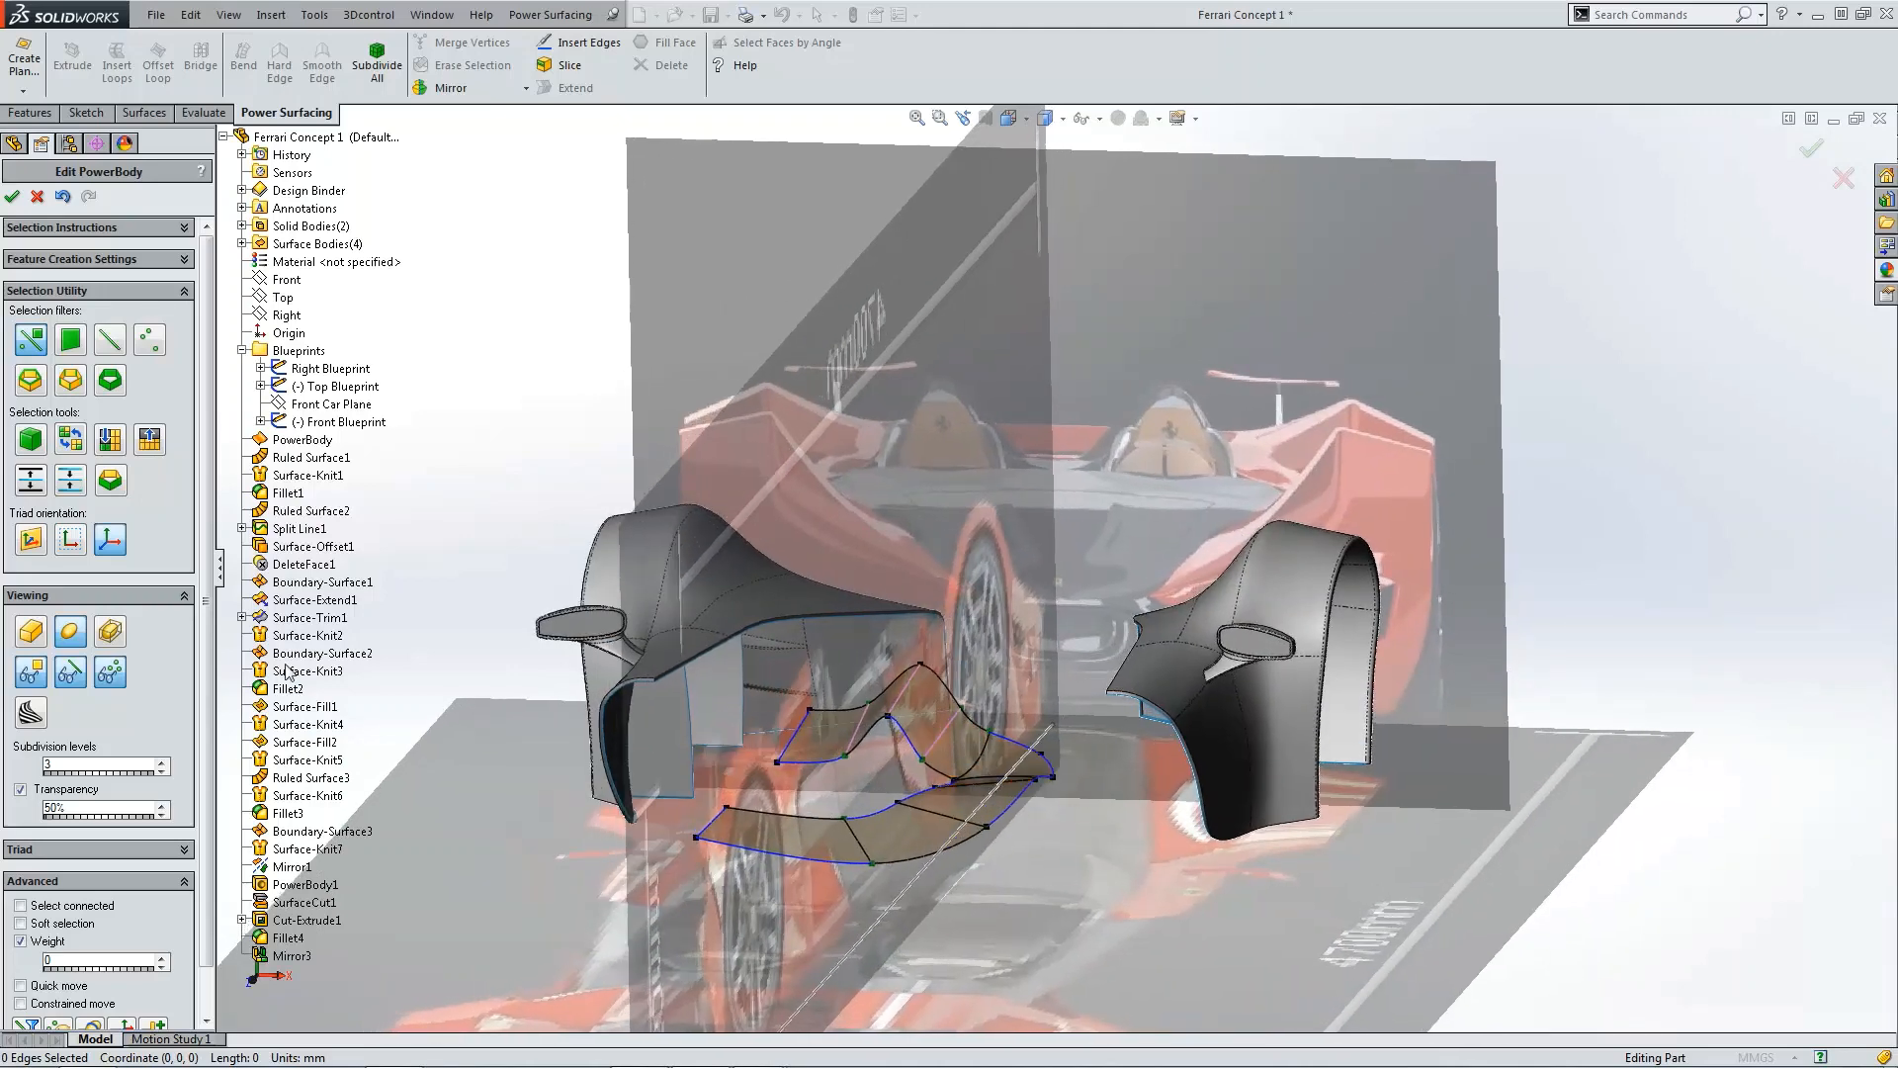
left_click(30, 632)
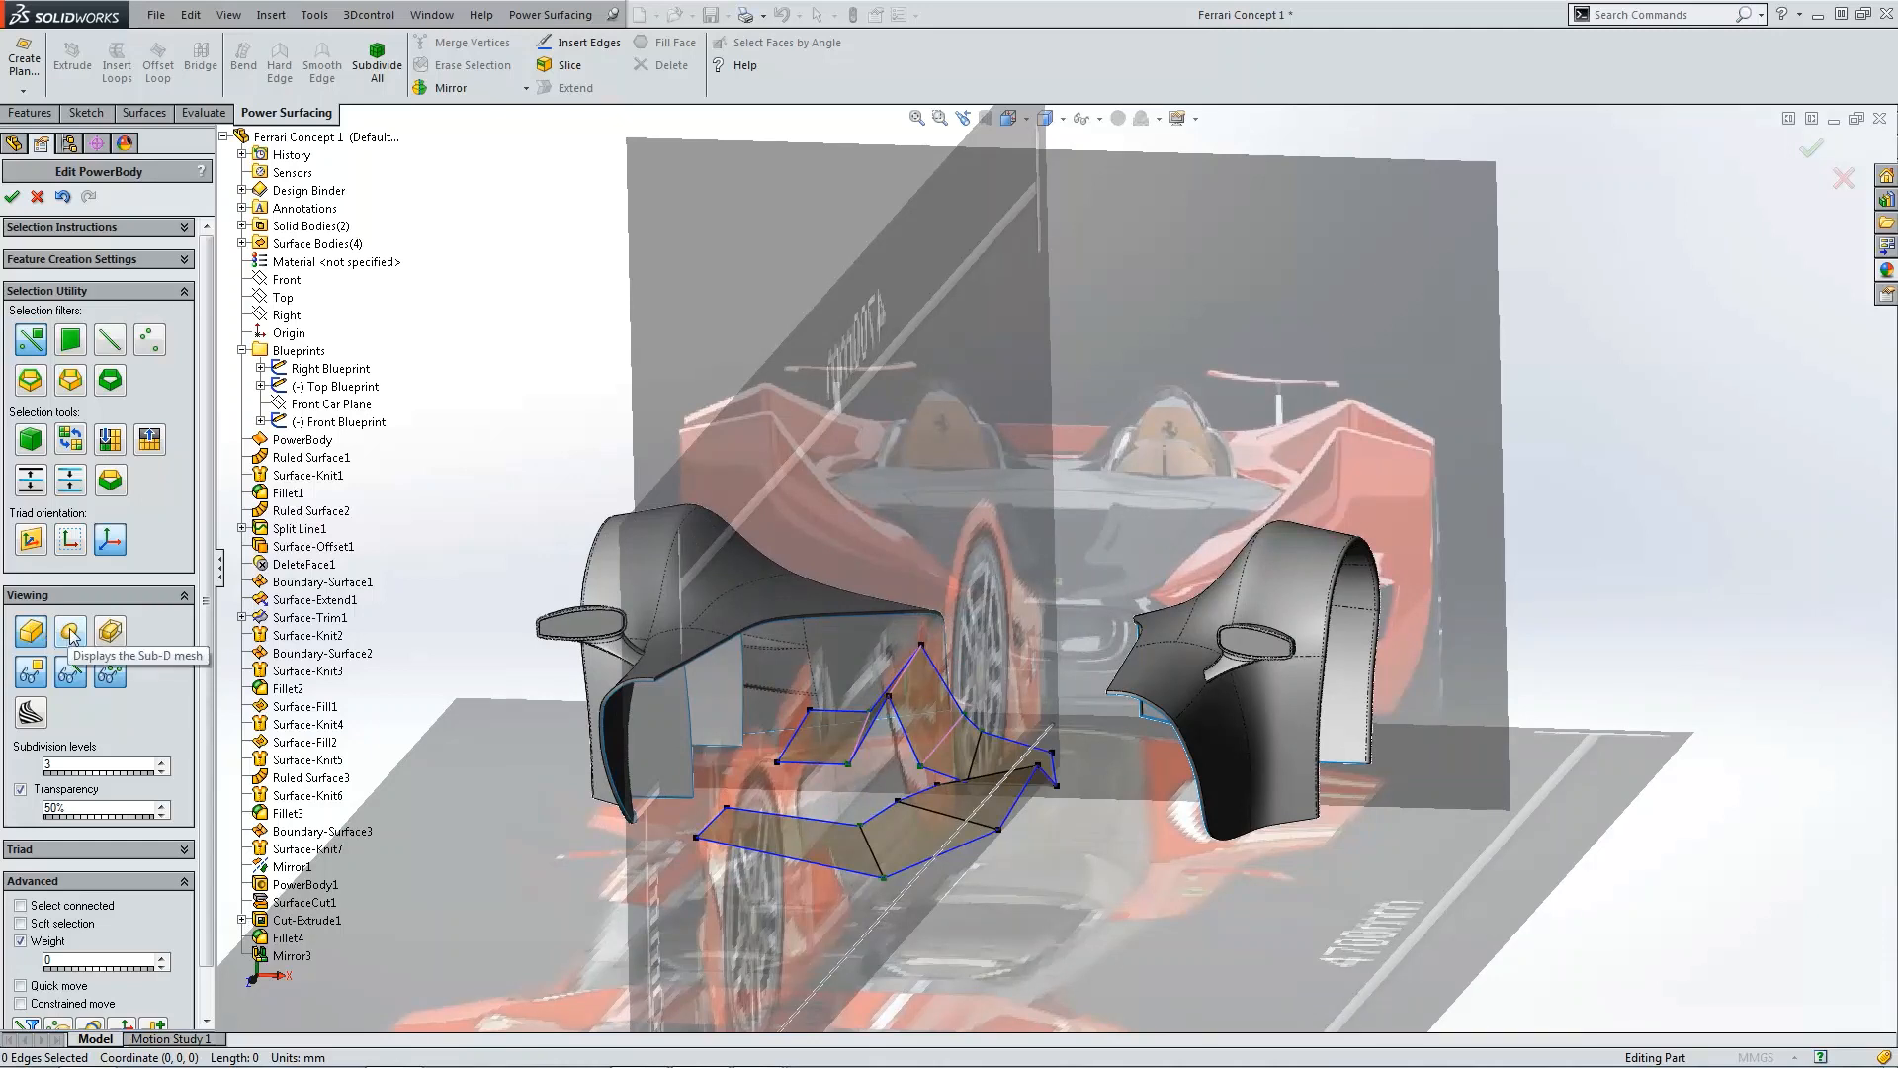
left_click(72, 634)
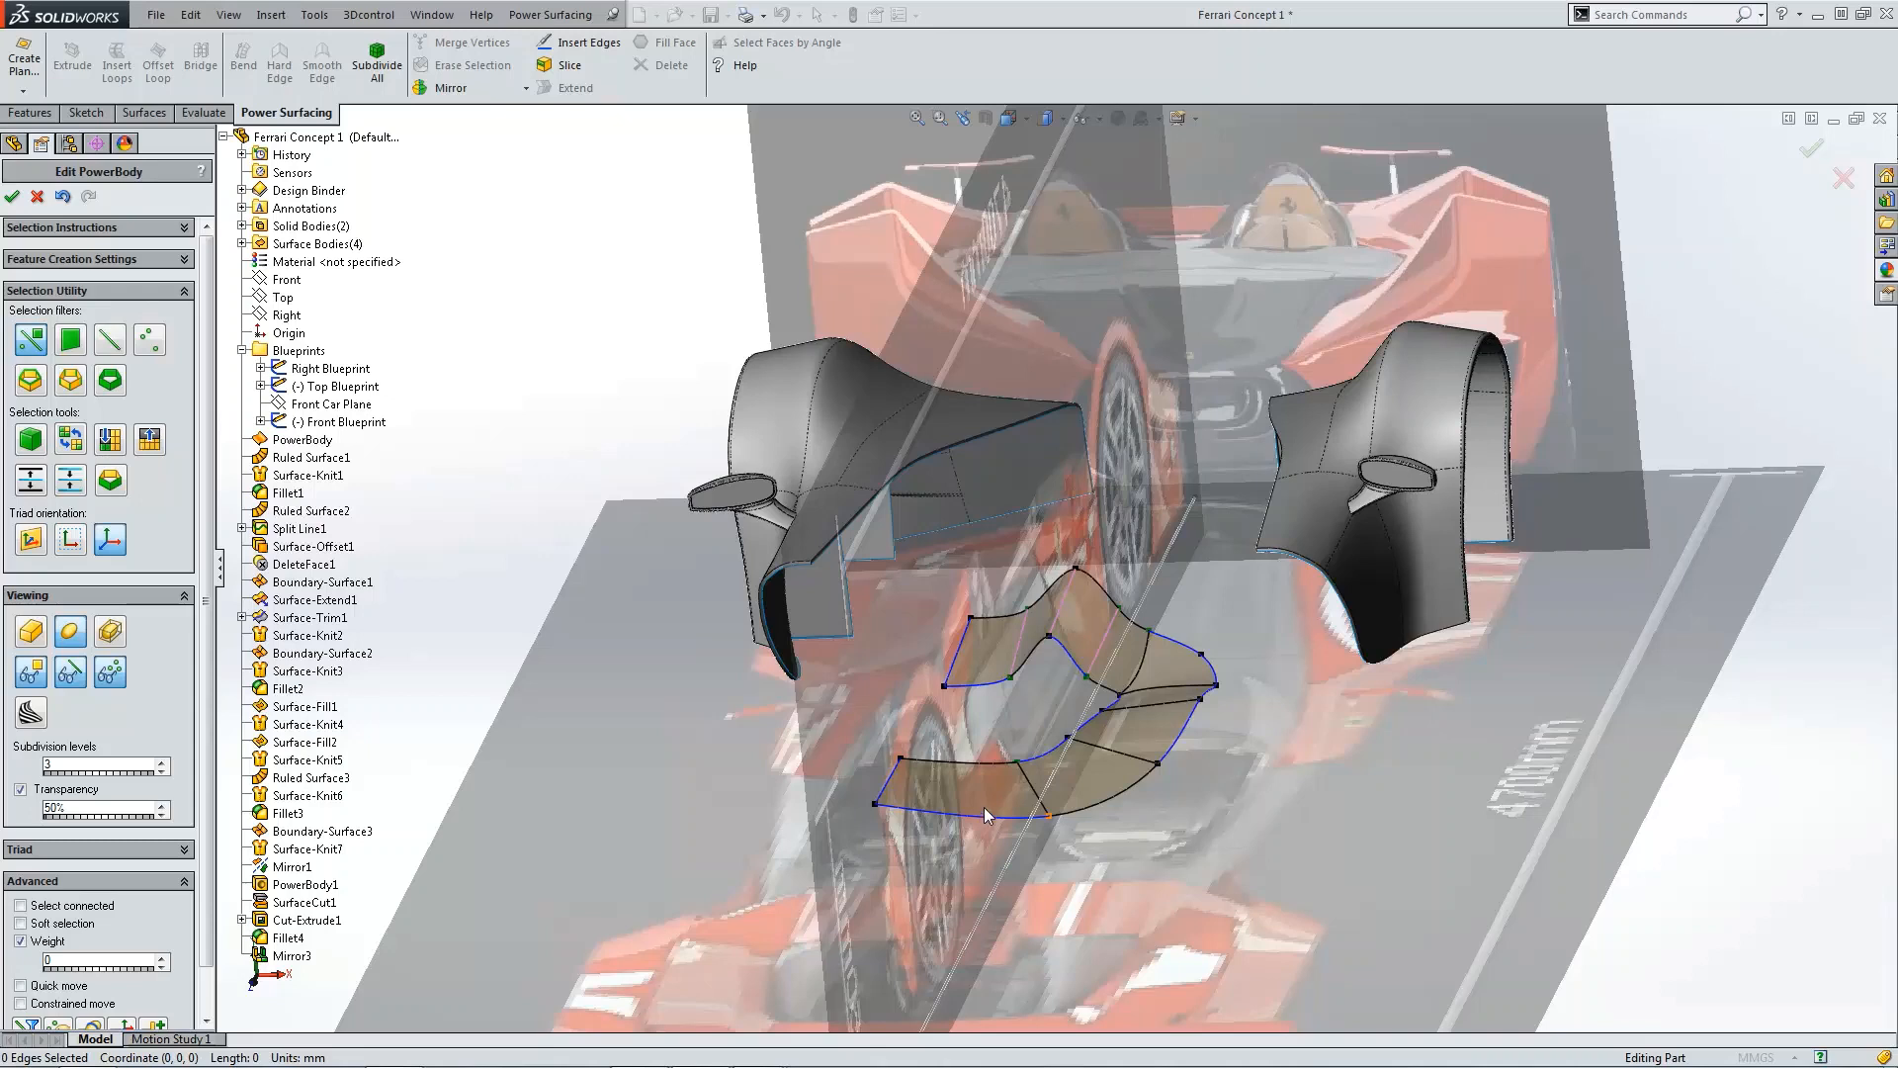
left_click(37, 633)
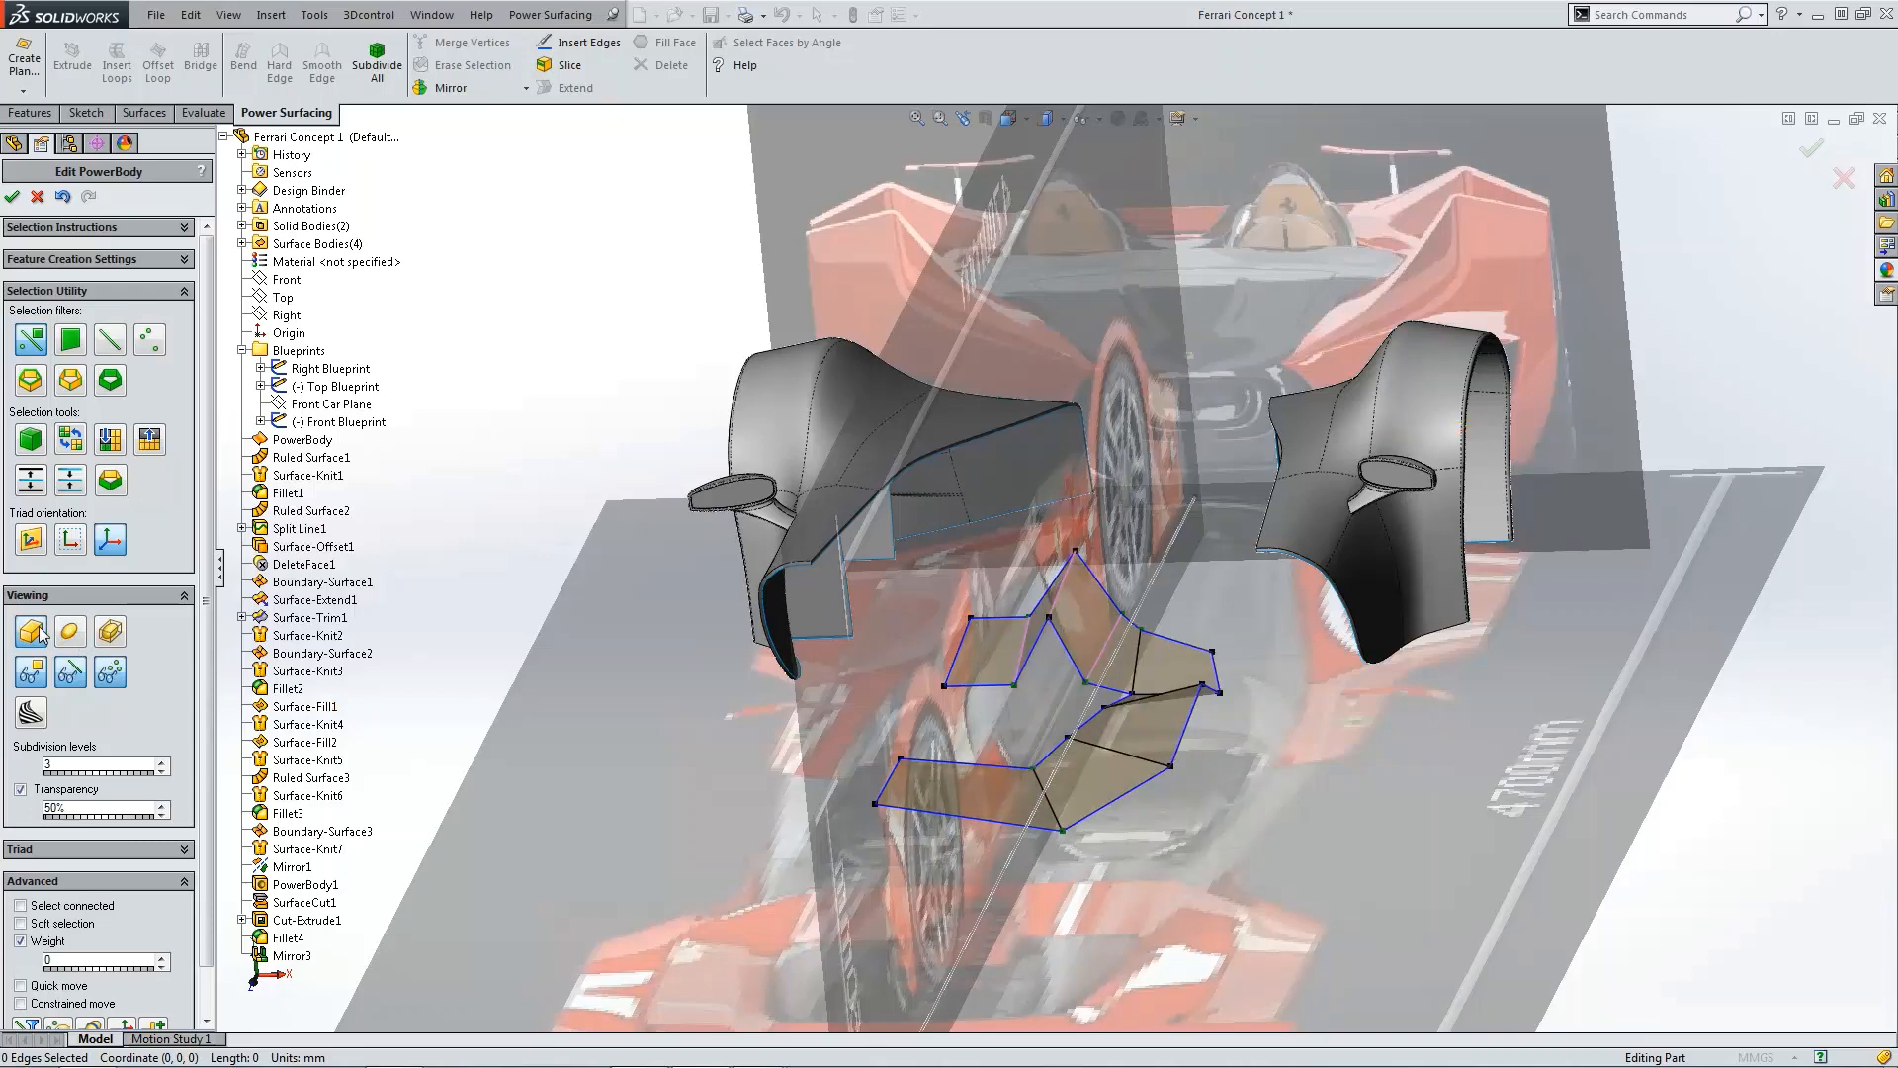
left_click(75, 640)
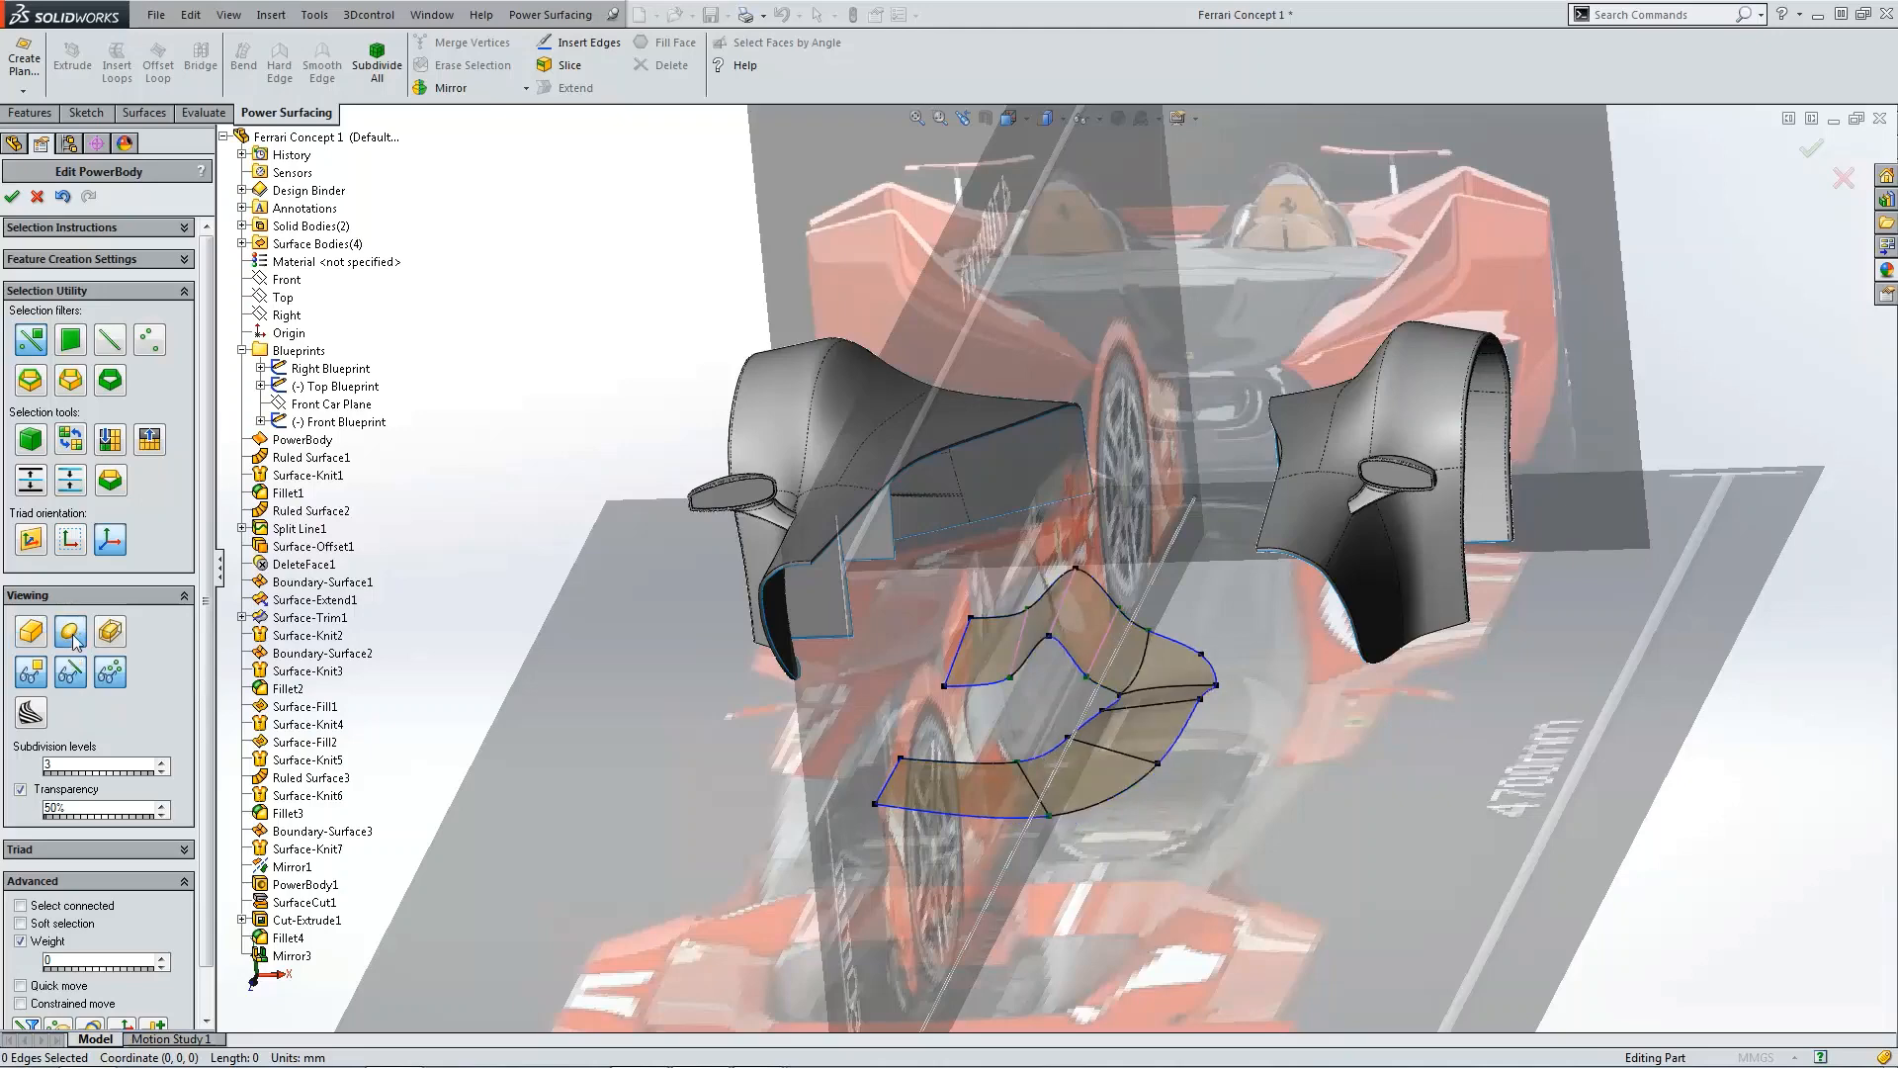
Step: Examine the smoothed rear deck from the top view, zoomed in on its curved outline
key("ctrl+5")
scroll(1152, 720, "down", 6)
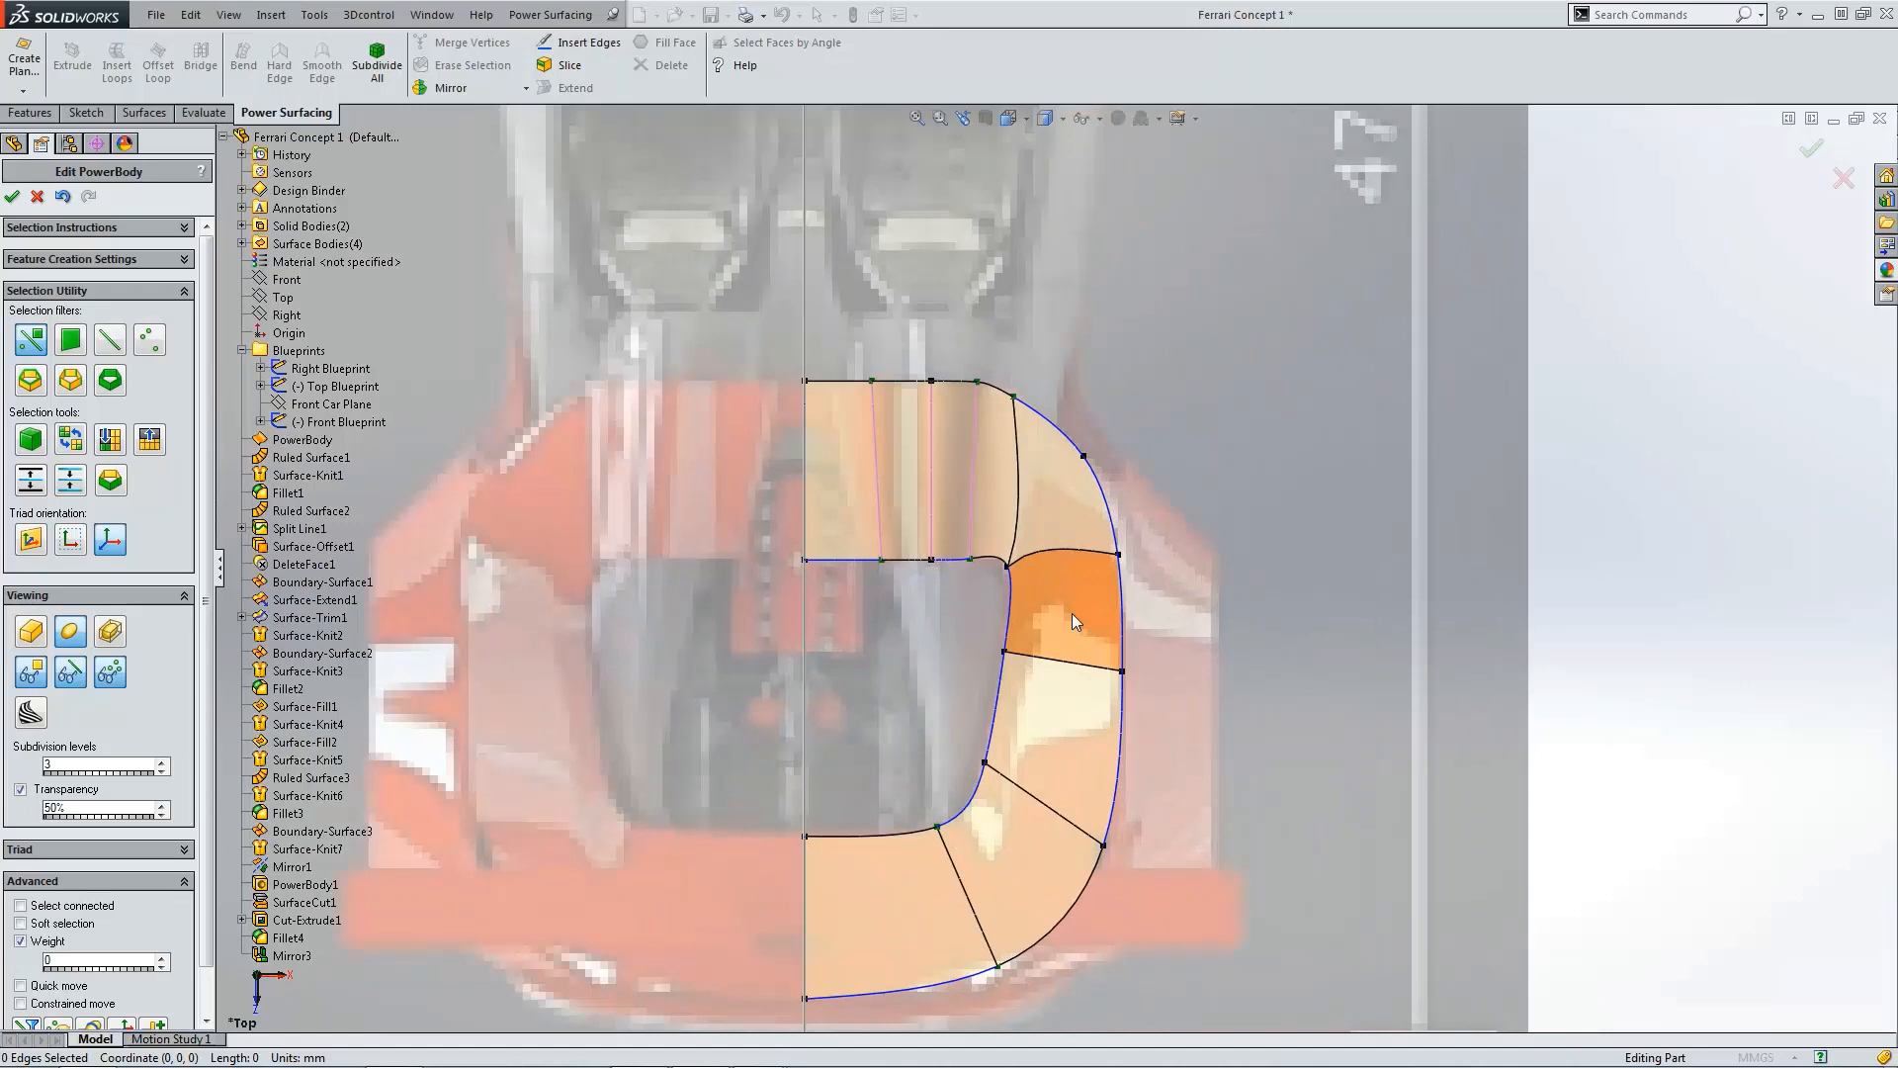
left_click(1076, 550)
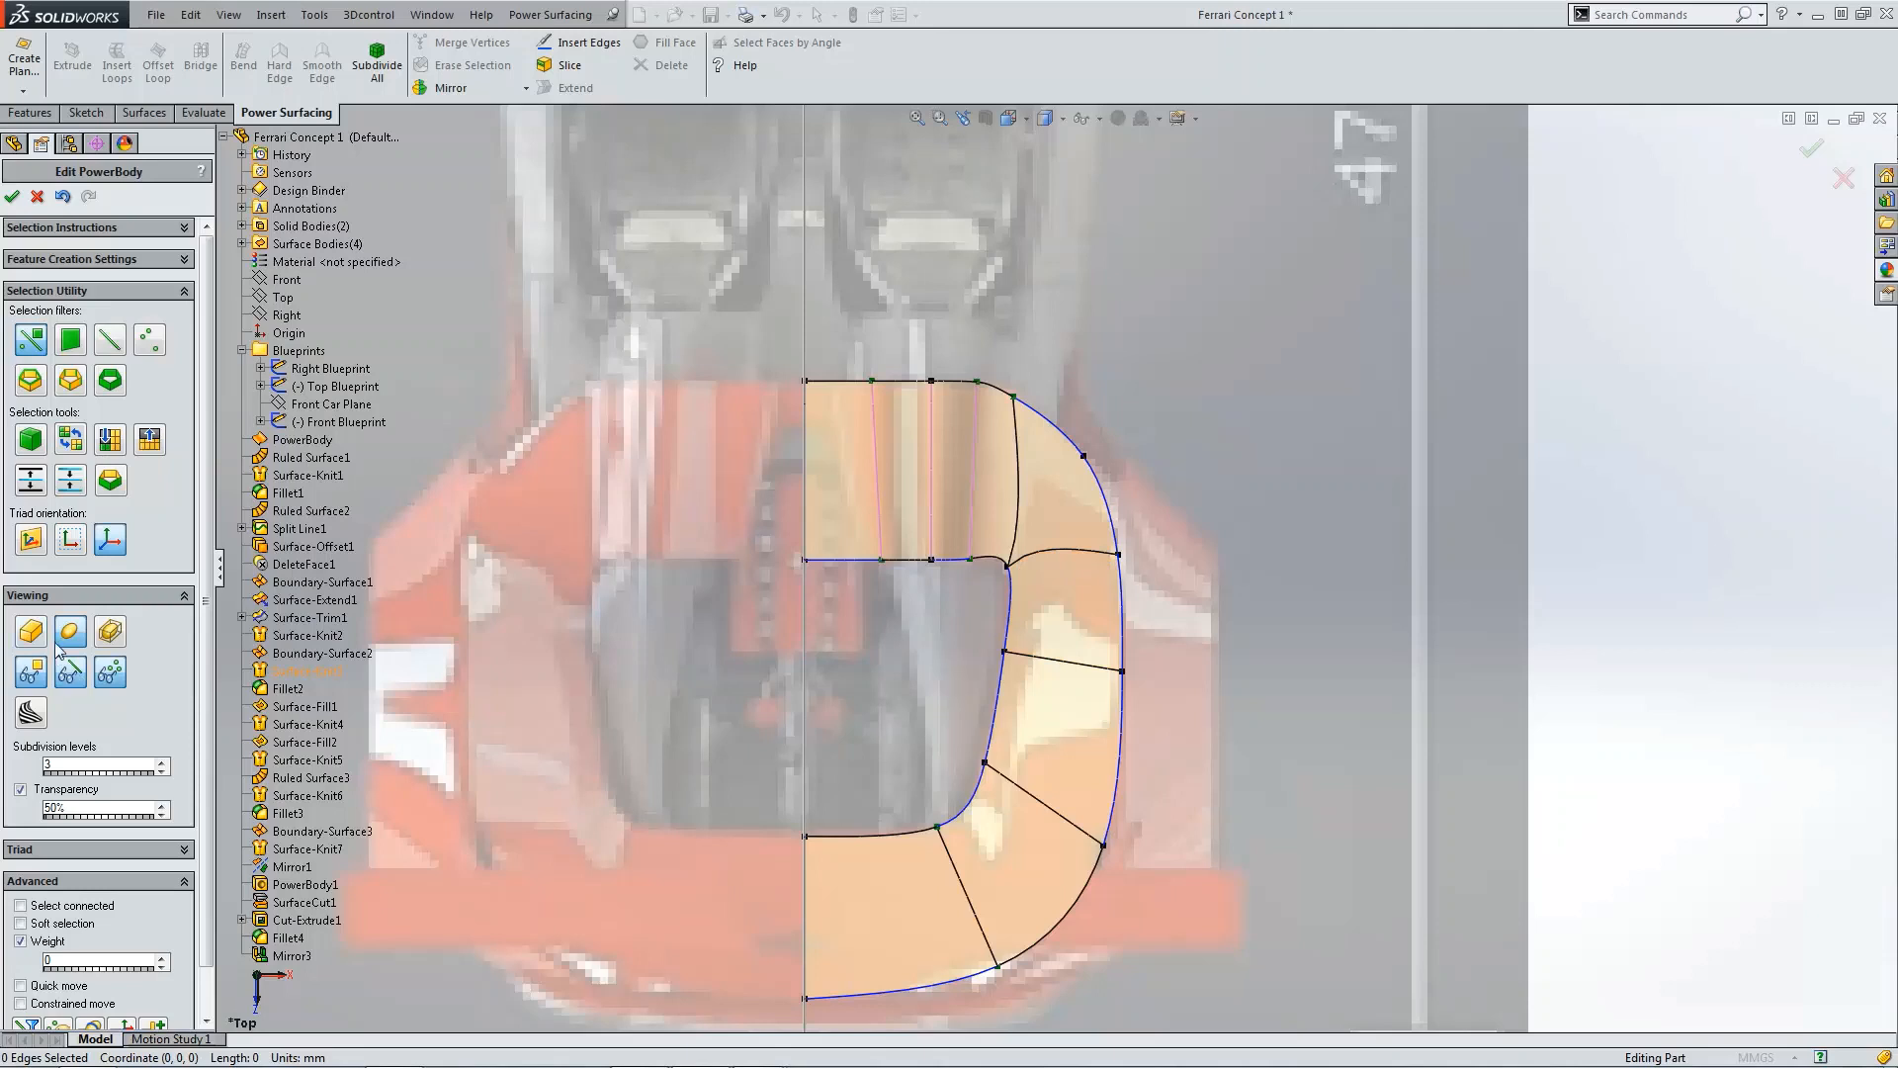
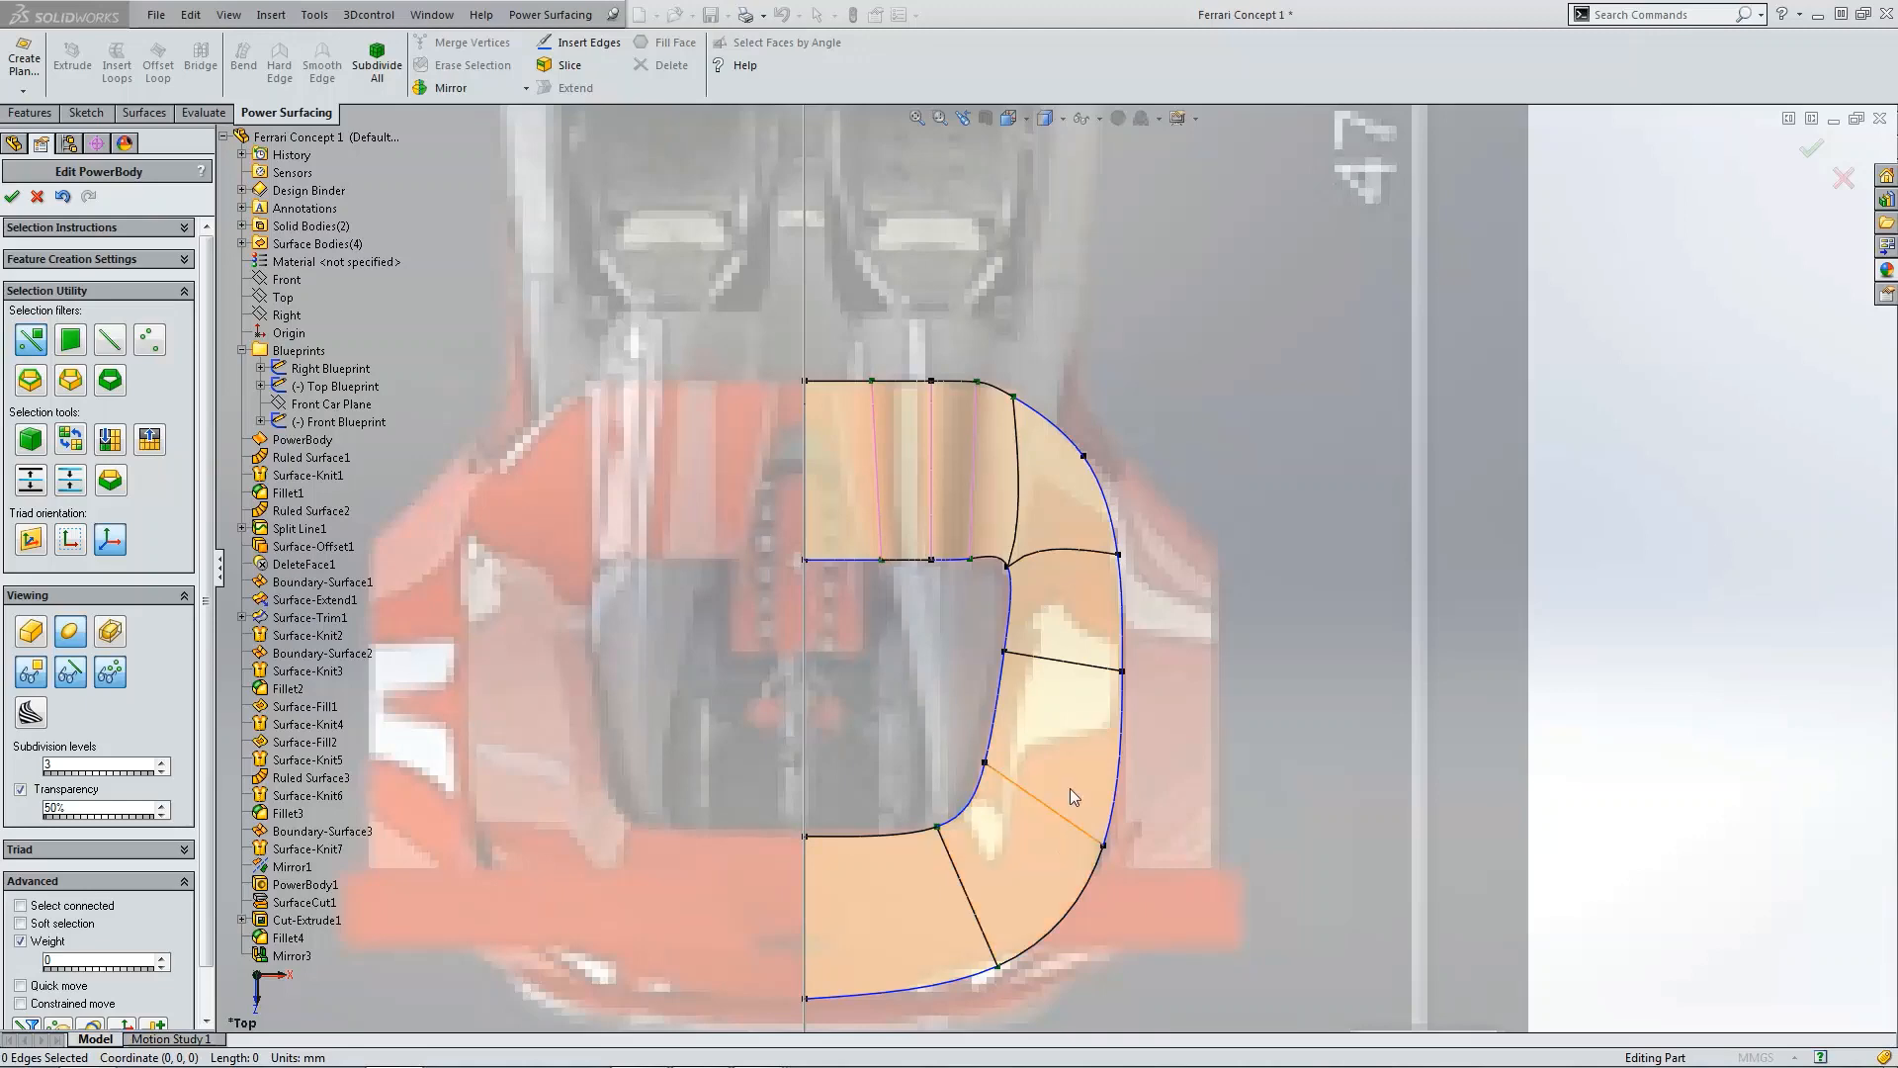
Step: Review the rear deck from the front view and an orbited angle before returning to the top view
middle_click_drag(1064, 496, 1176, 636)
key("ctrl+1")
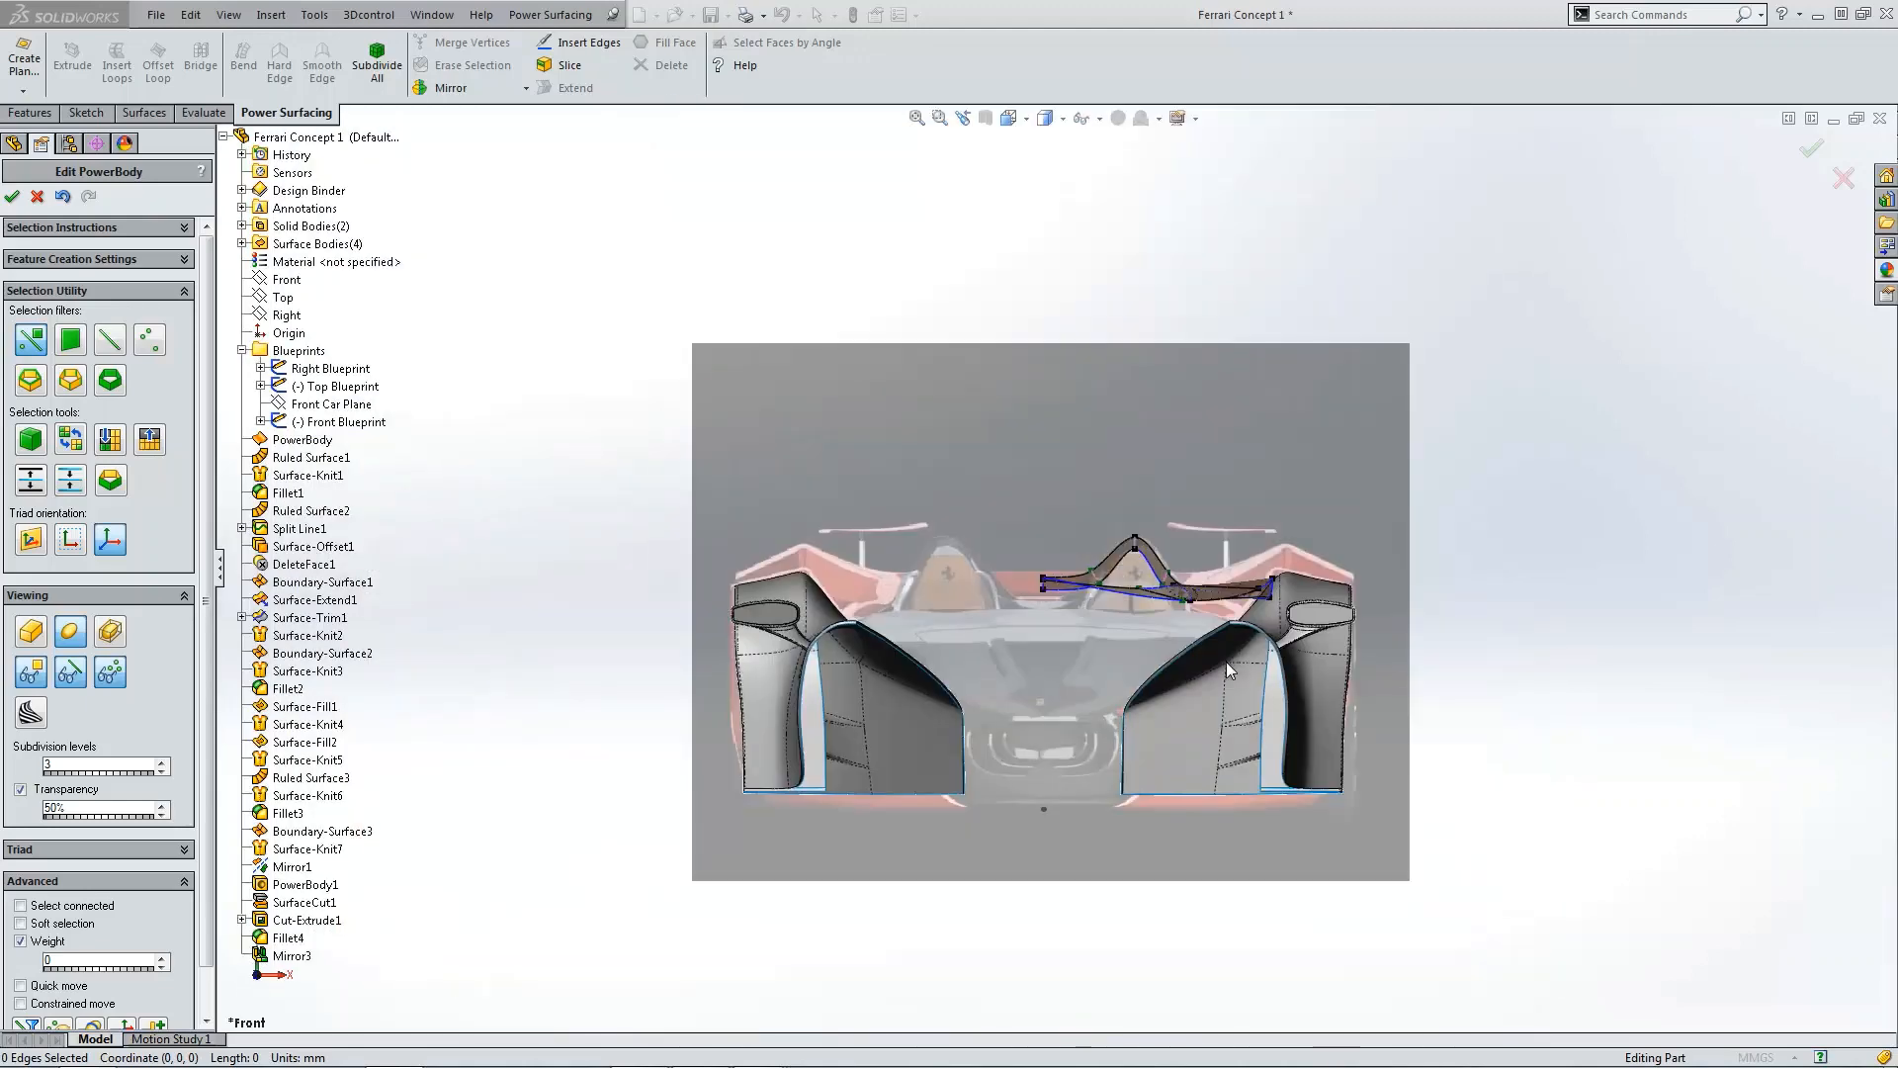
scroll(1280, 556, "down", 3)
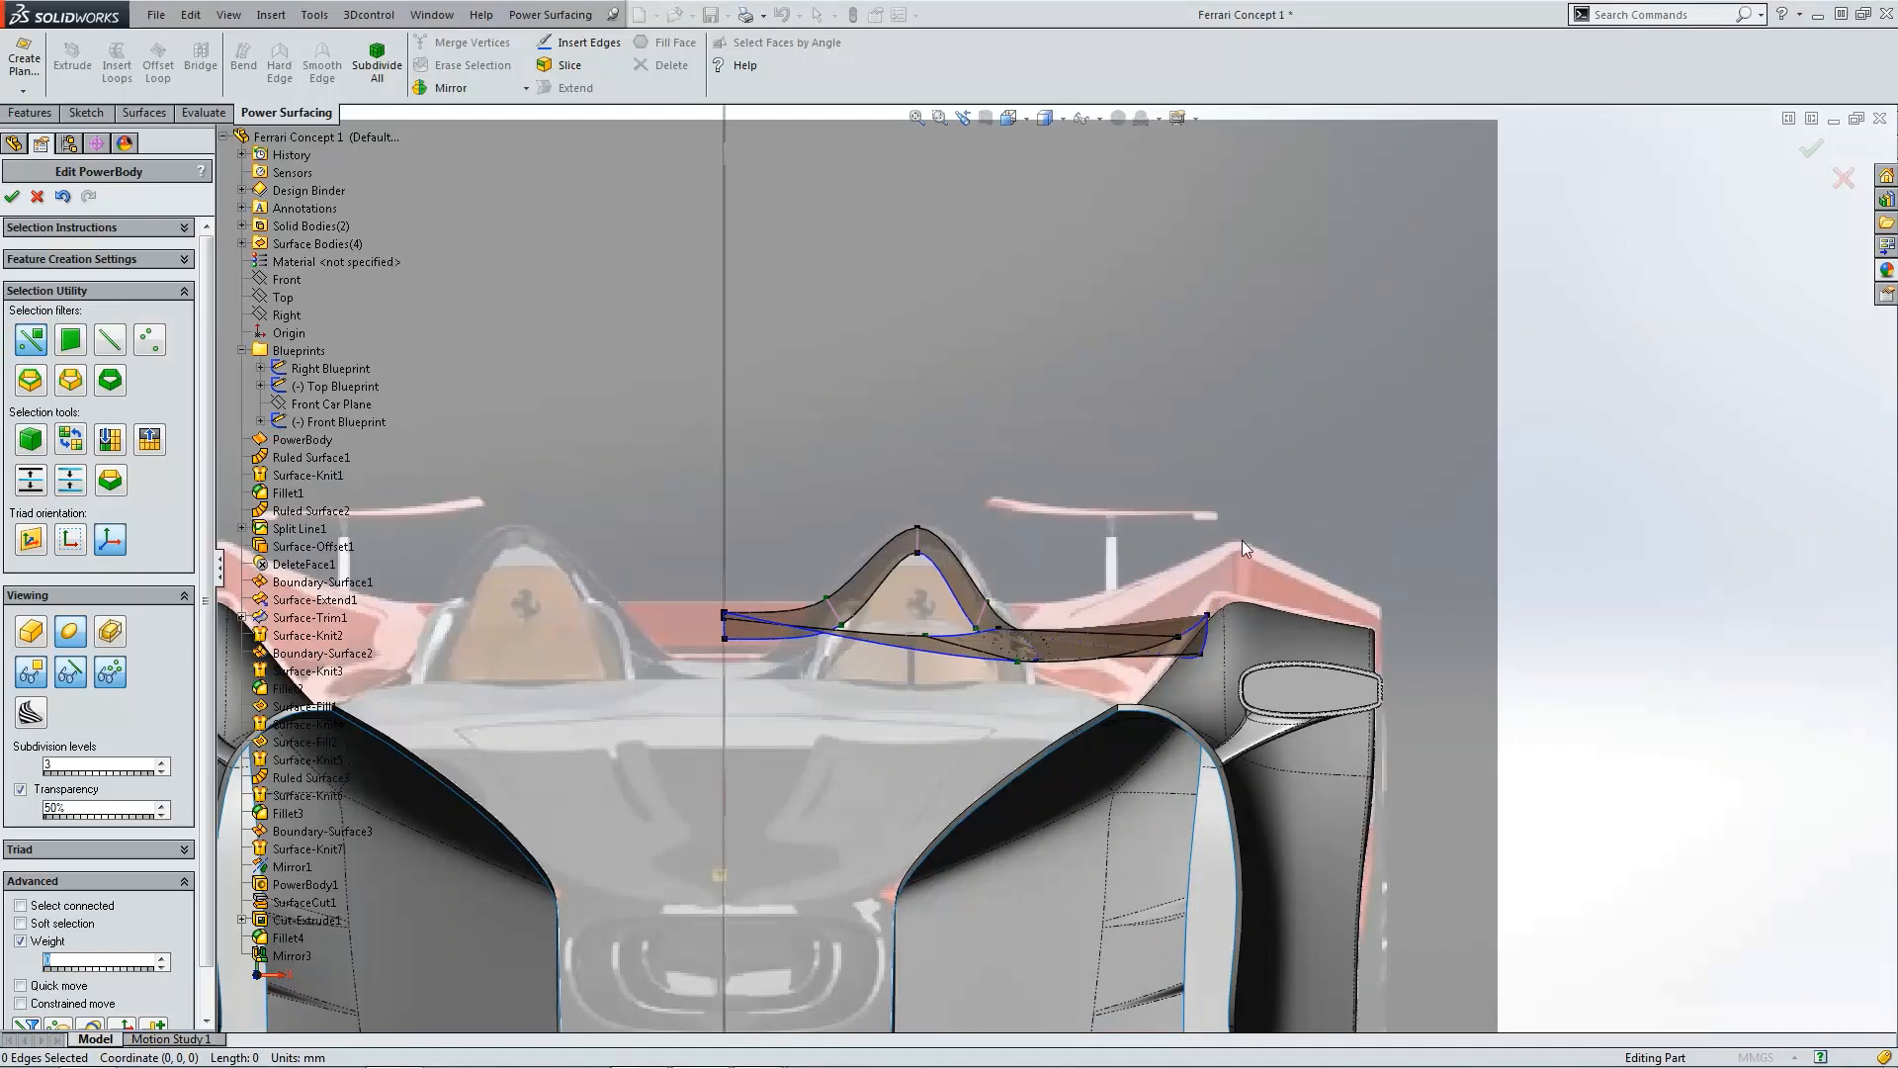
middle_click_drag(1231, 558, 1229, 709)
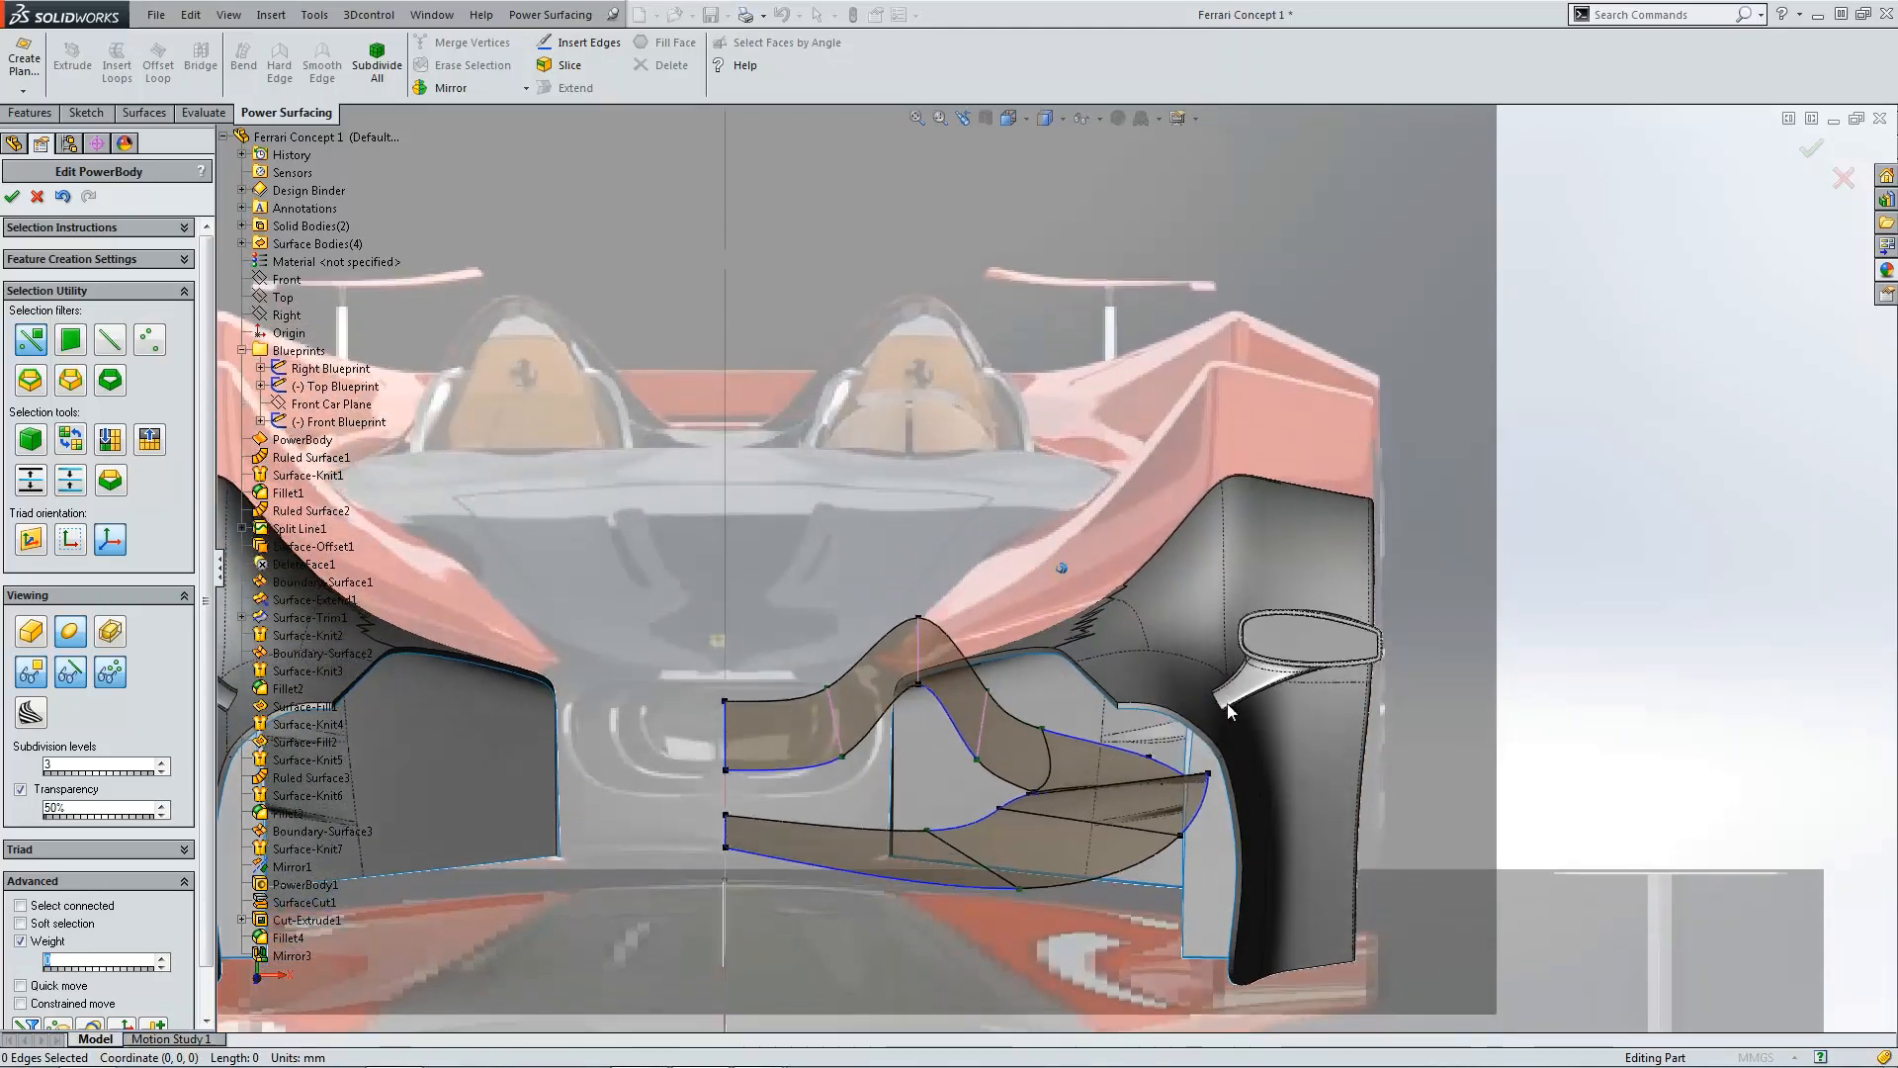
key("ctrl+5")
scroll(1135, 651, "up", 5)
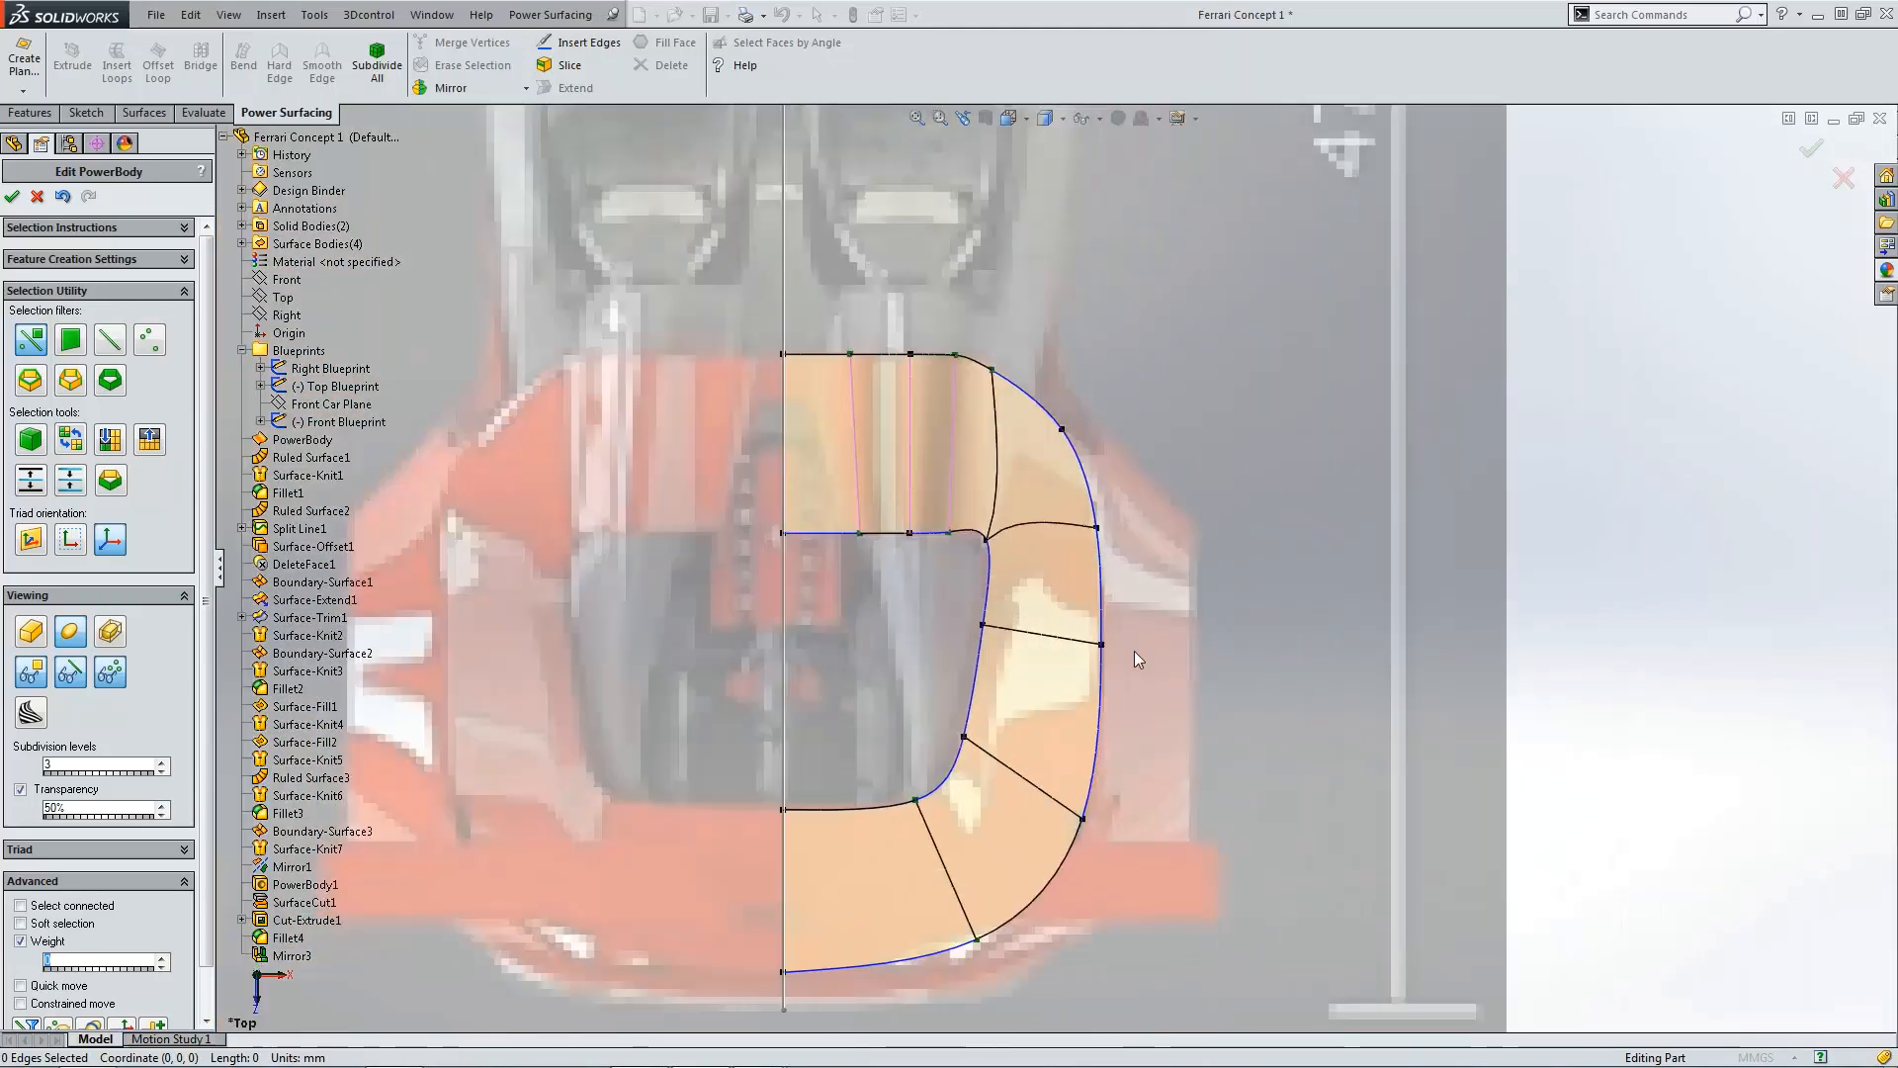
Step: Raise the vertex on the deck's outer side edge, adjusting it from the front and side views
left_click(1102, 645)
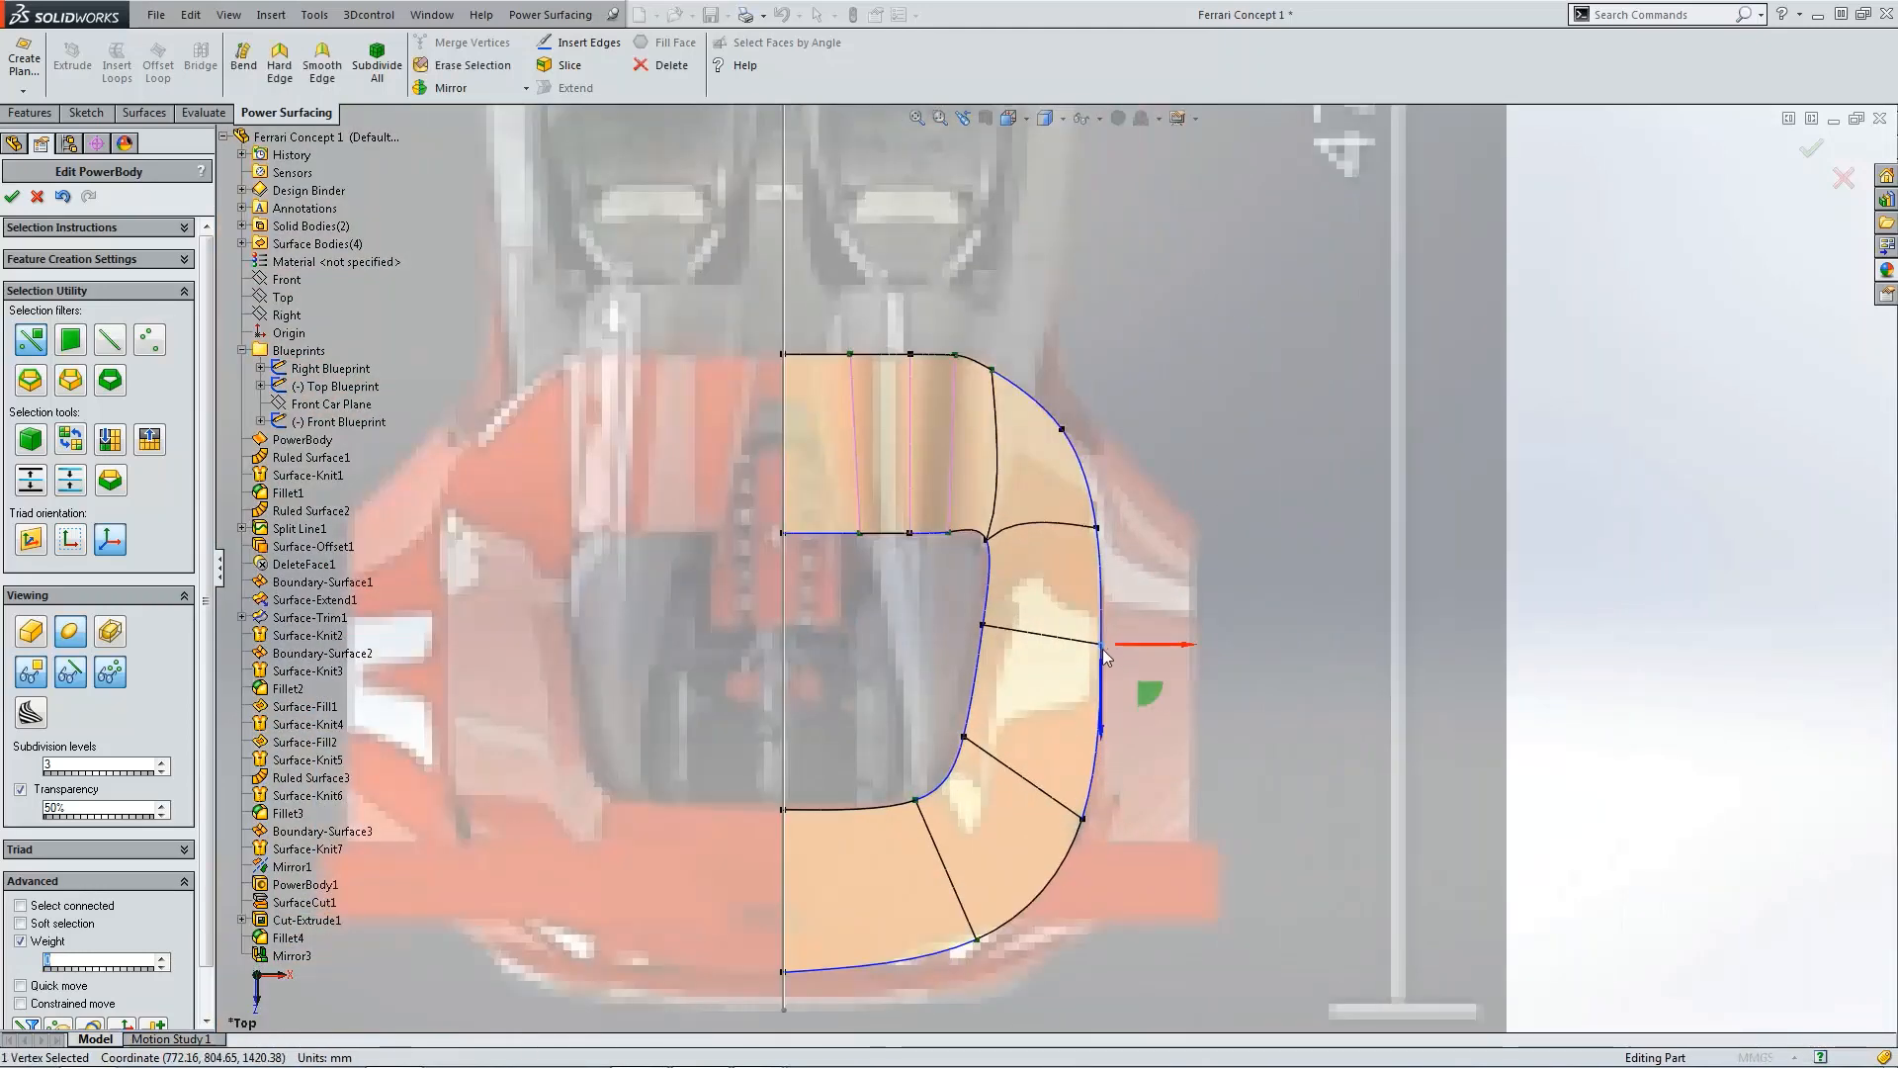
key("ctrl+1")
scroll(1186, 541, "up", 5)
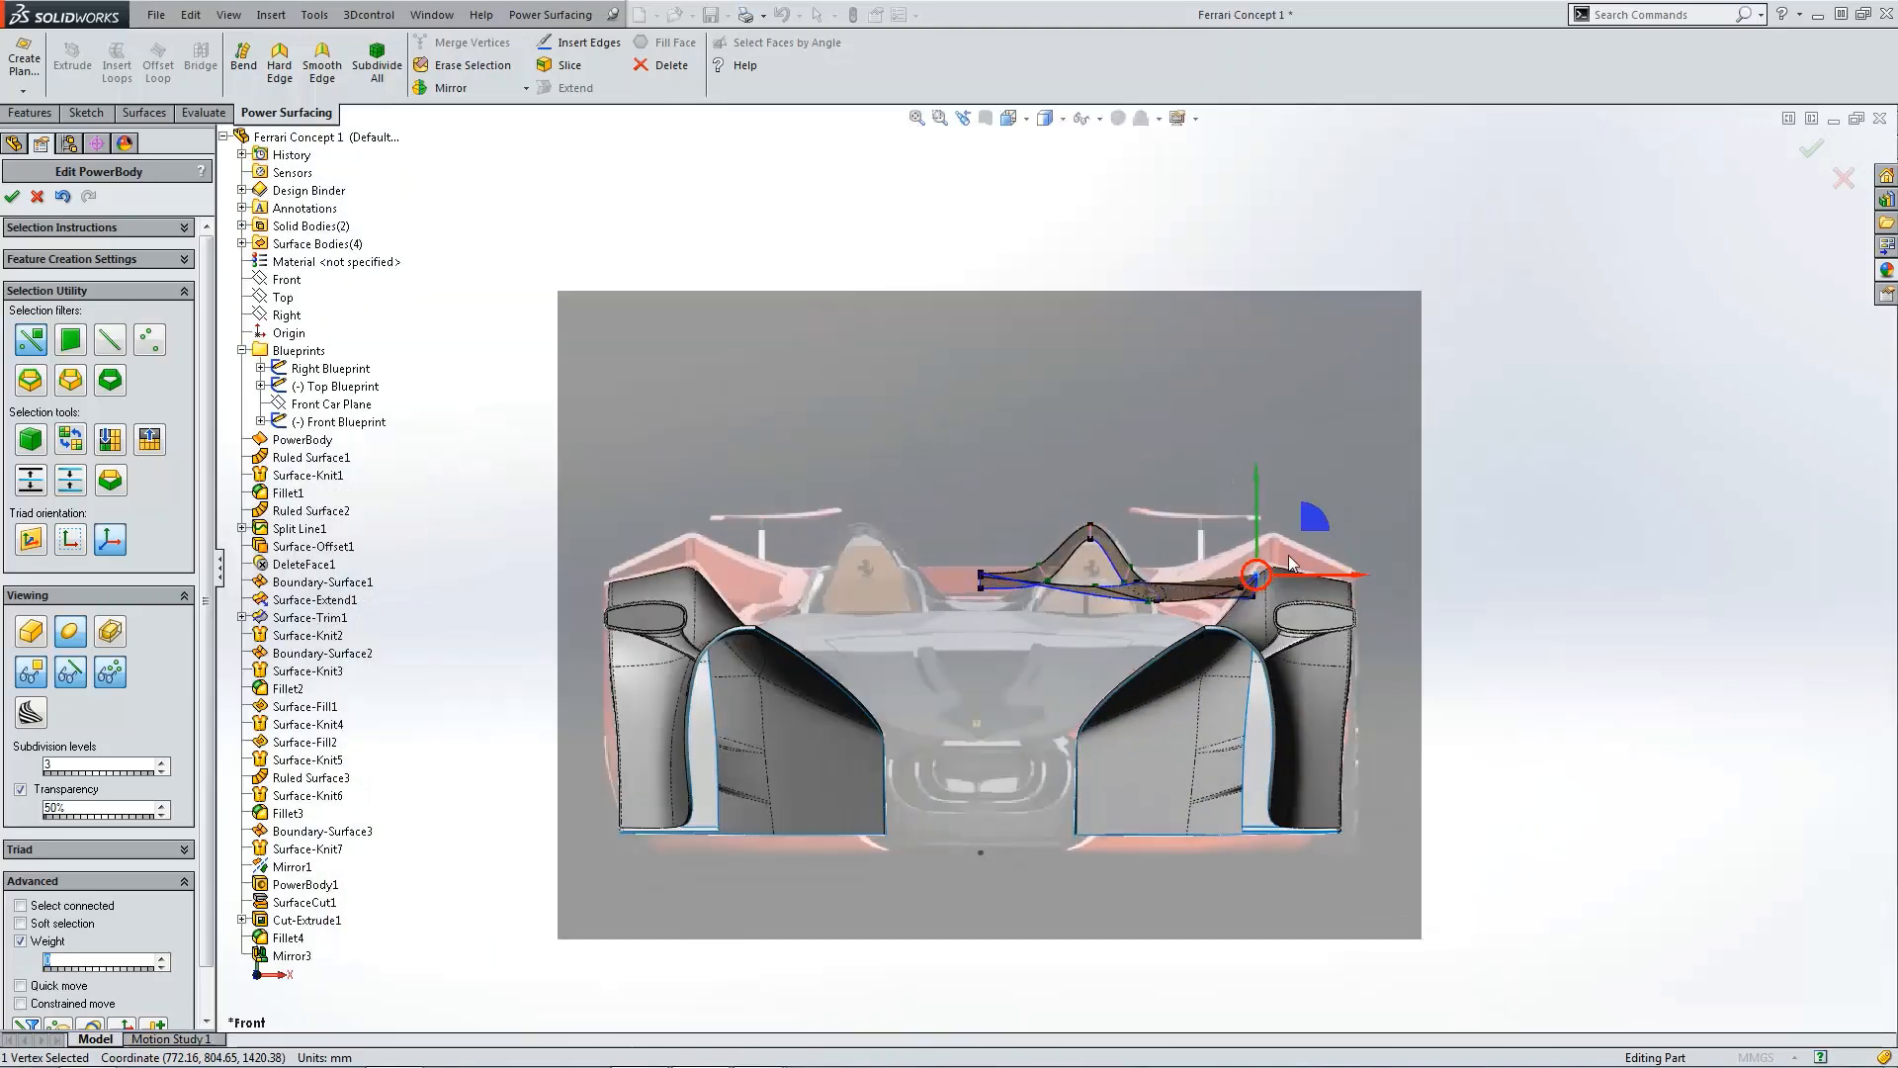
left_click_drag(1189, 541, 1197, 452)
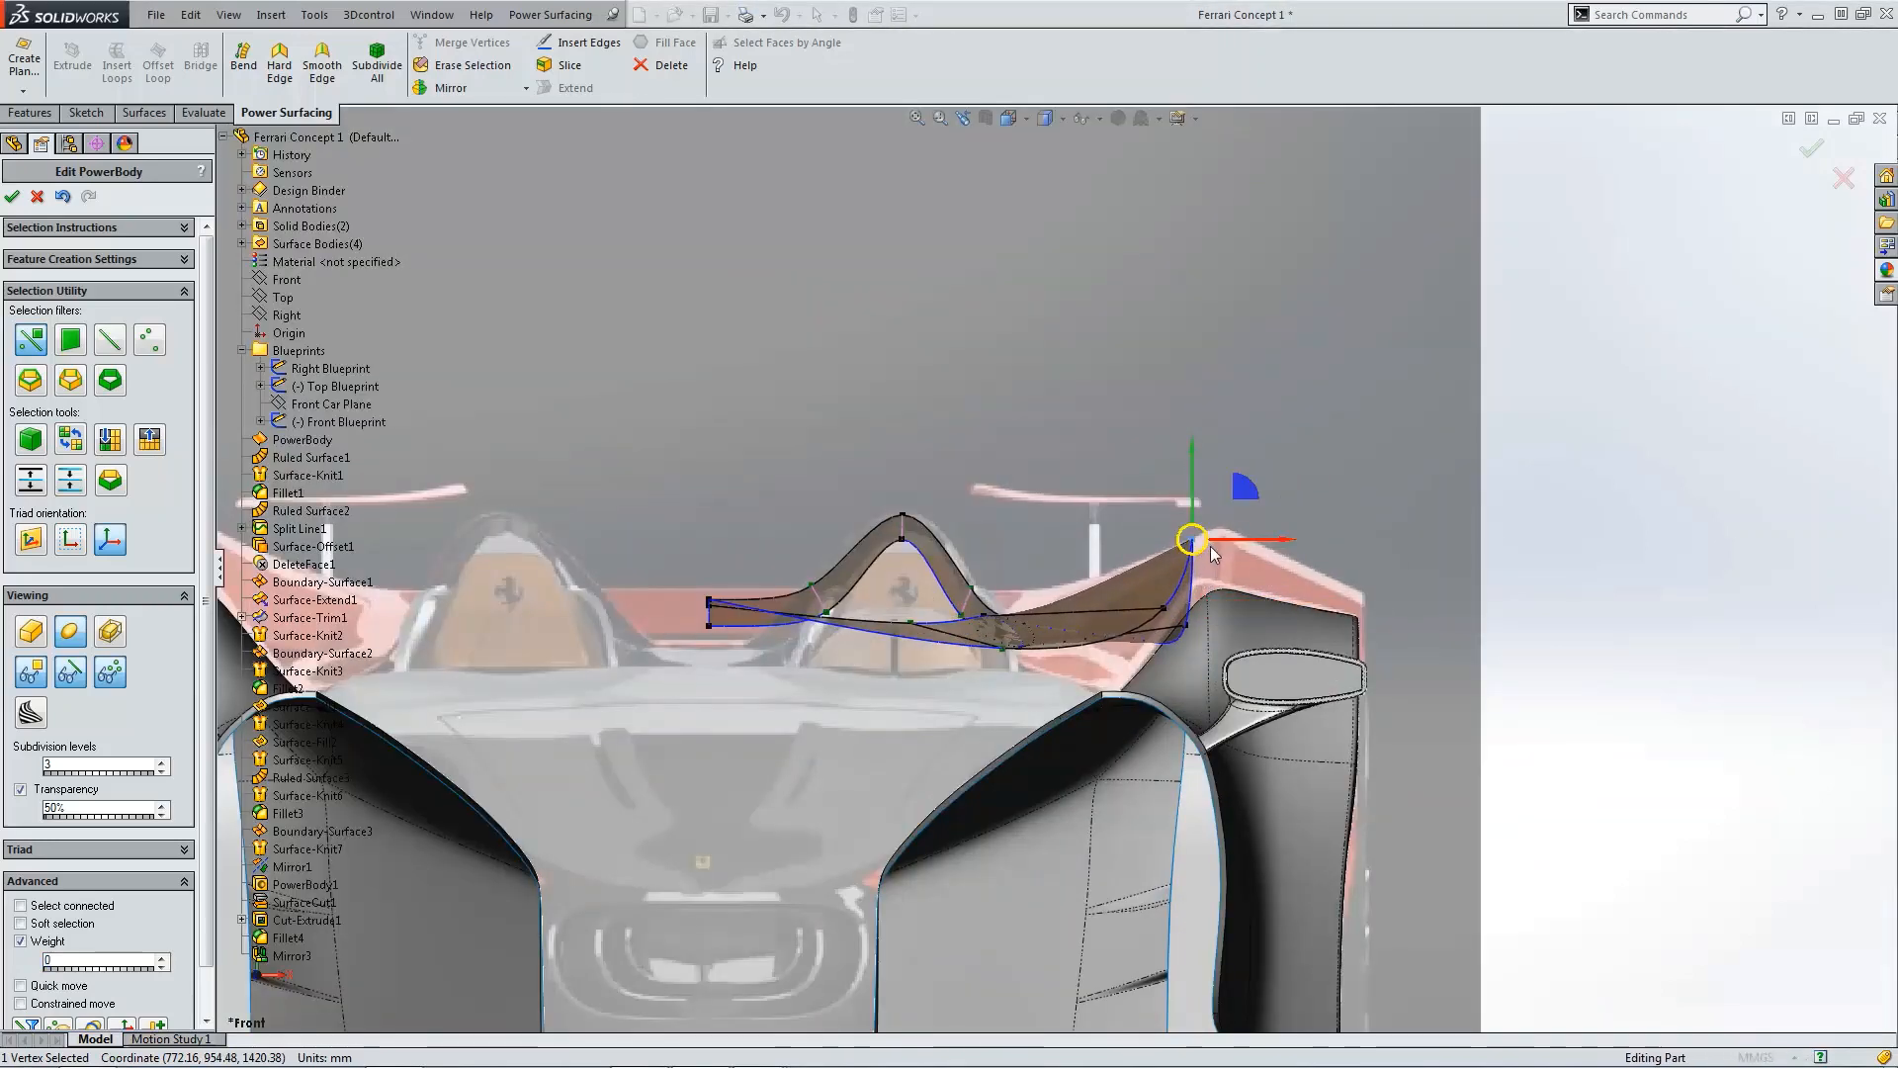
middle_click_drag(1211, 550, 1225, 633)
key("ctrl+5")
scroll(1165, 651, "up", 5)
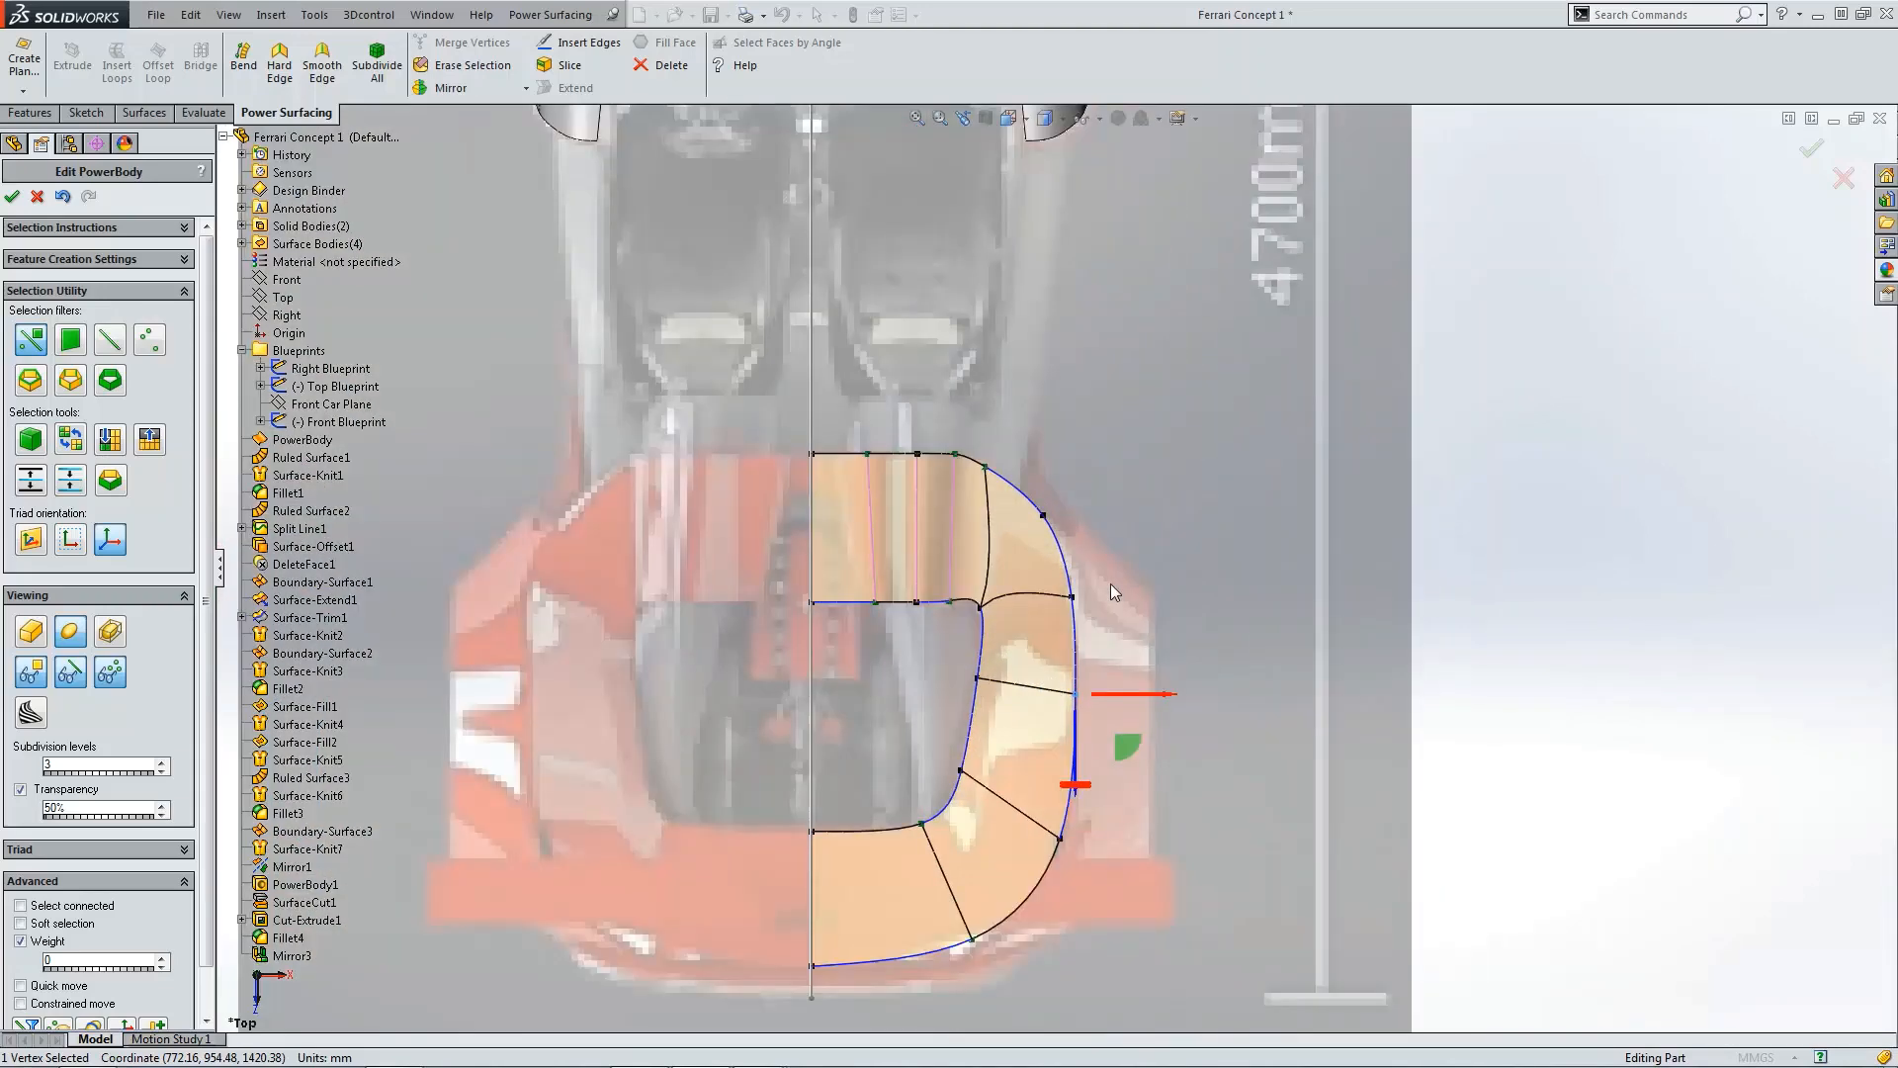
key("ctrl+4")
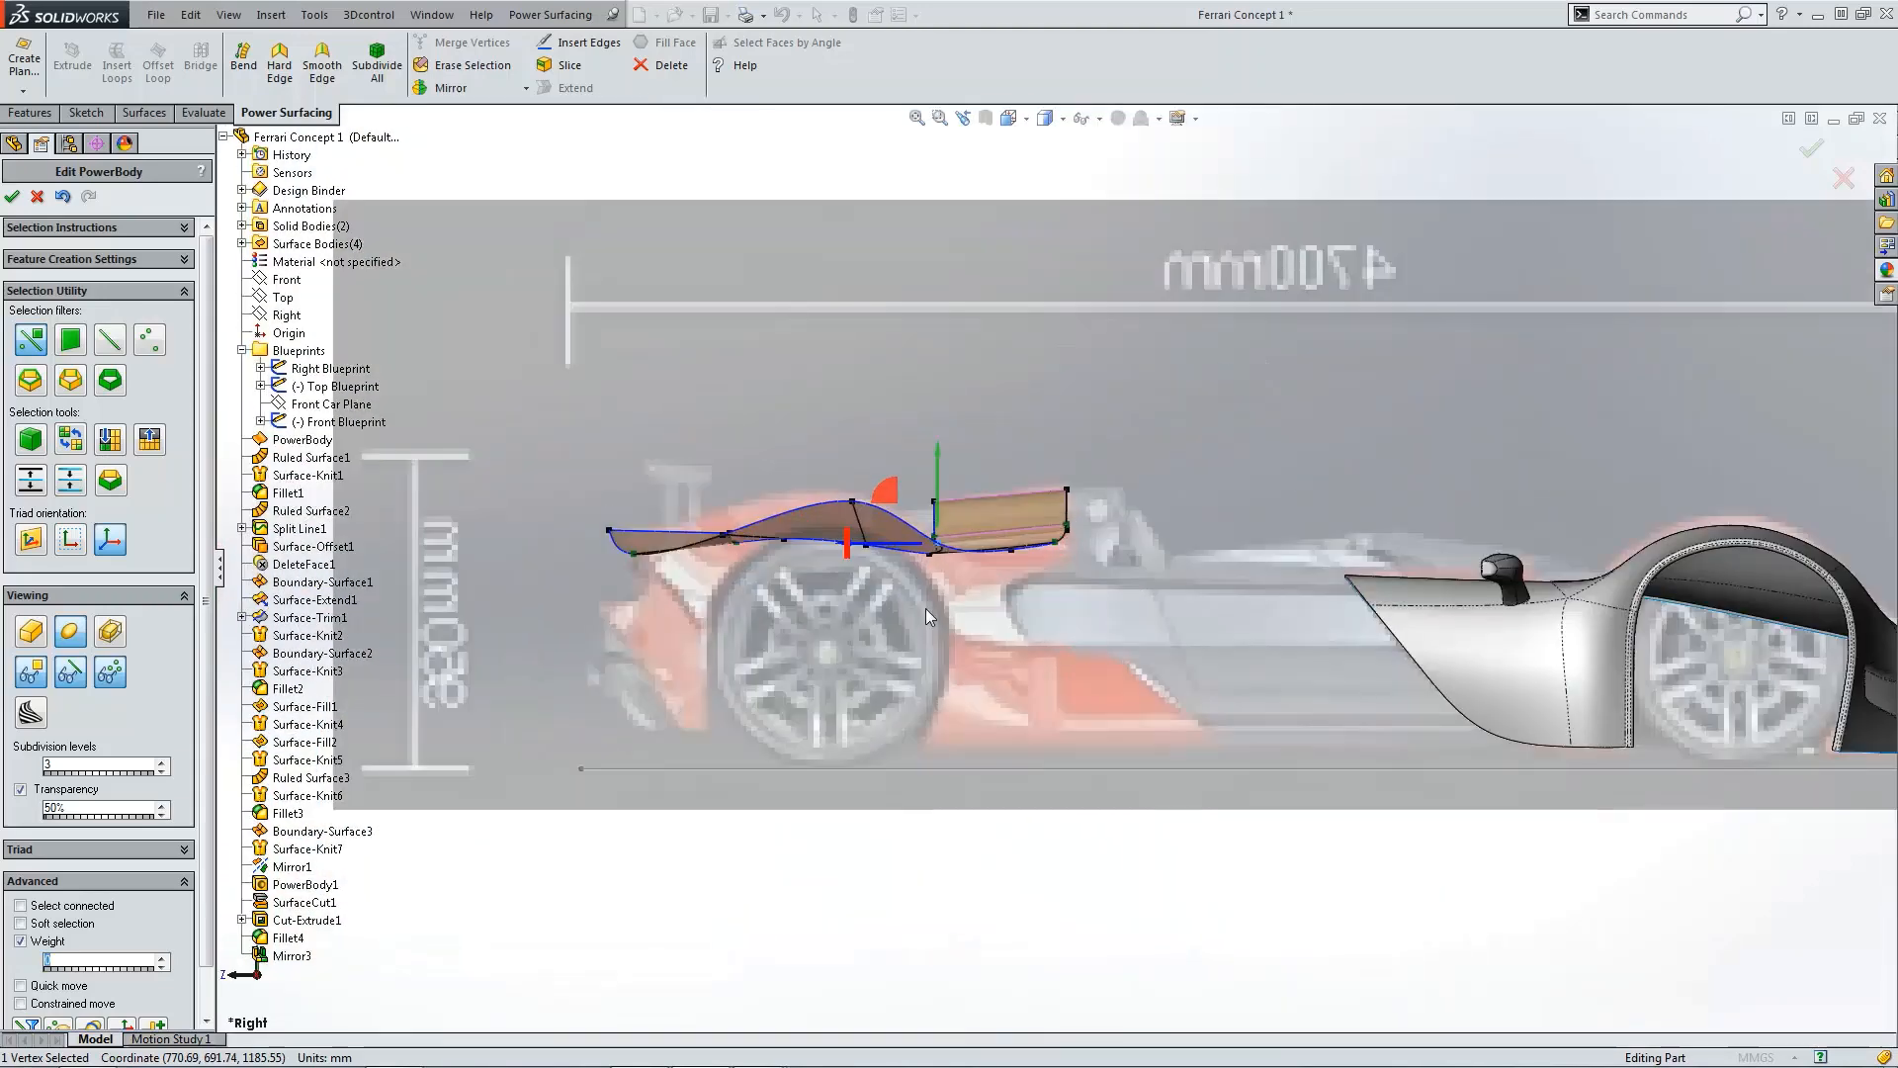
scroll(926, 608, "up", 3)
left_click_drag(973, 447, 973, 423)
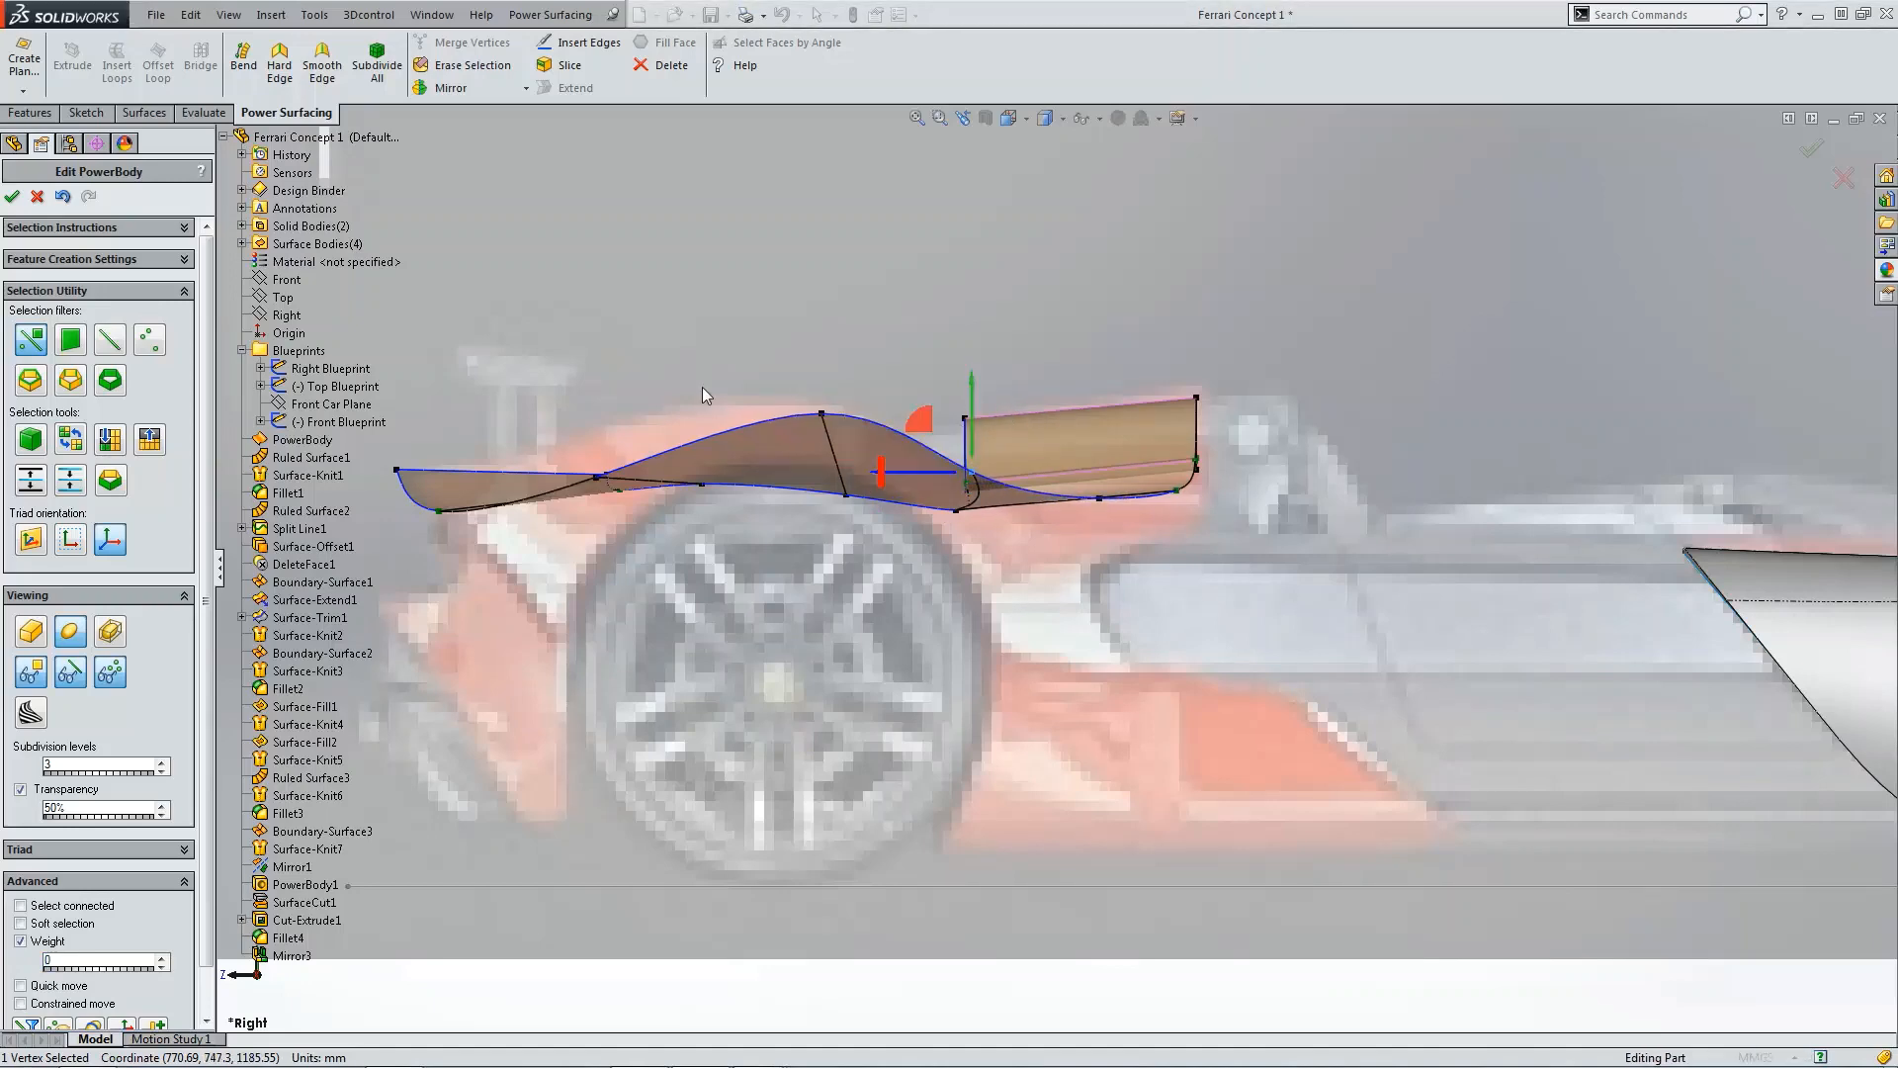
Step: Raise the vertex at the deck's front end in the side view
middle_click_drag(679, 466, 640, 560)
left_click(610, 543)
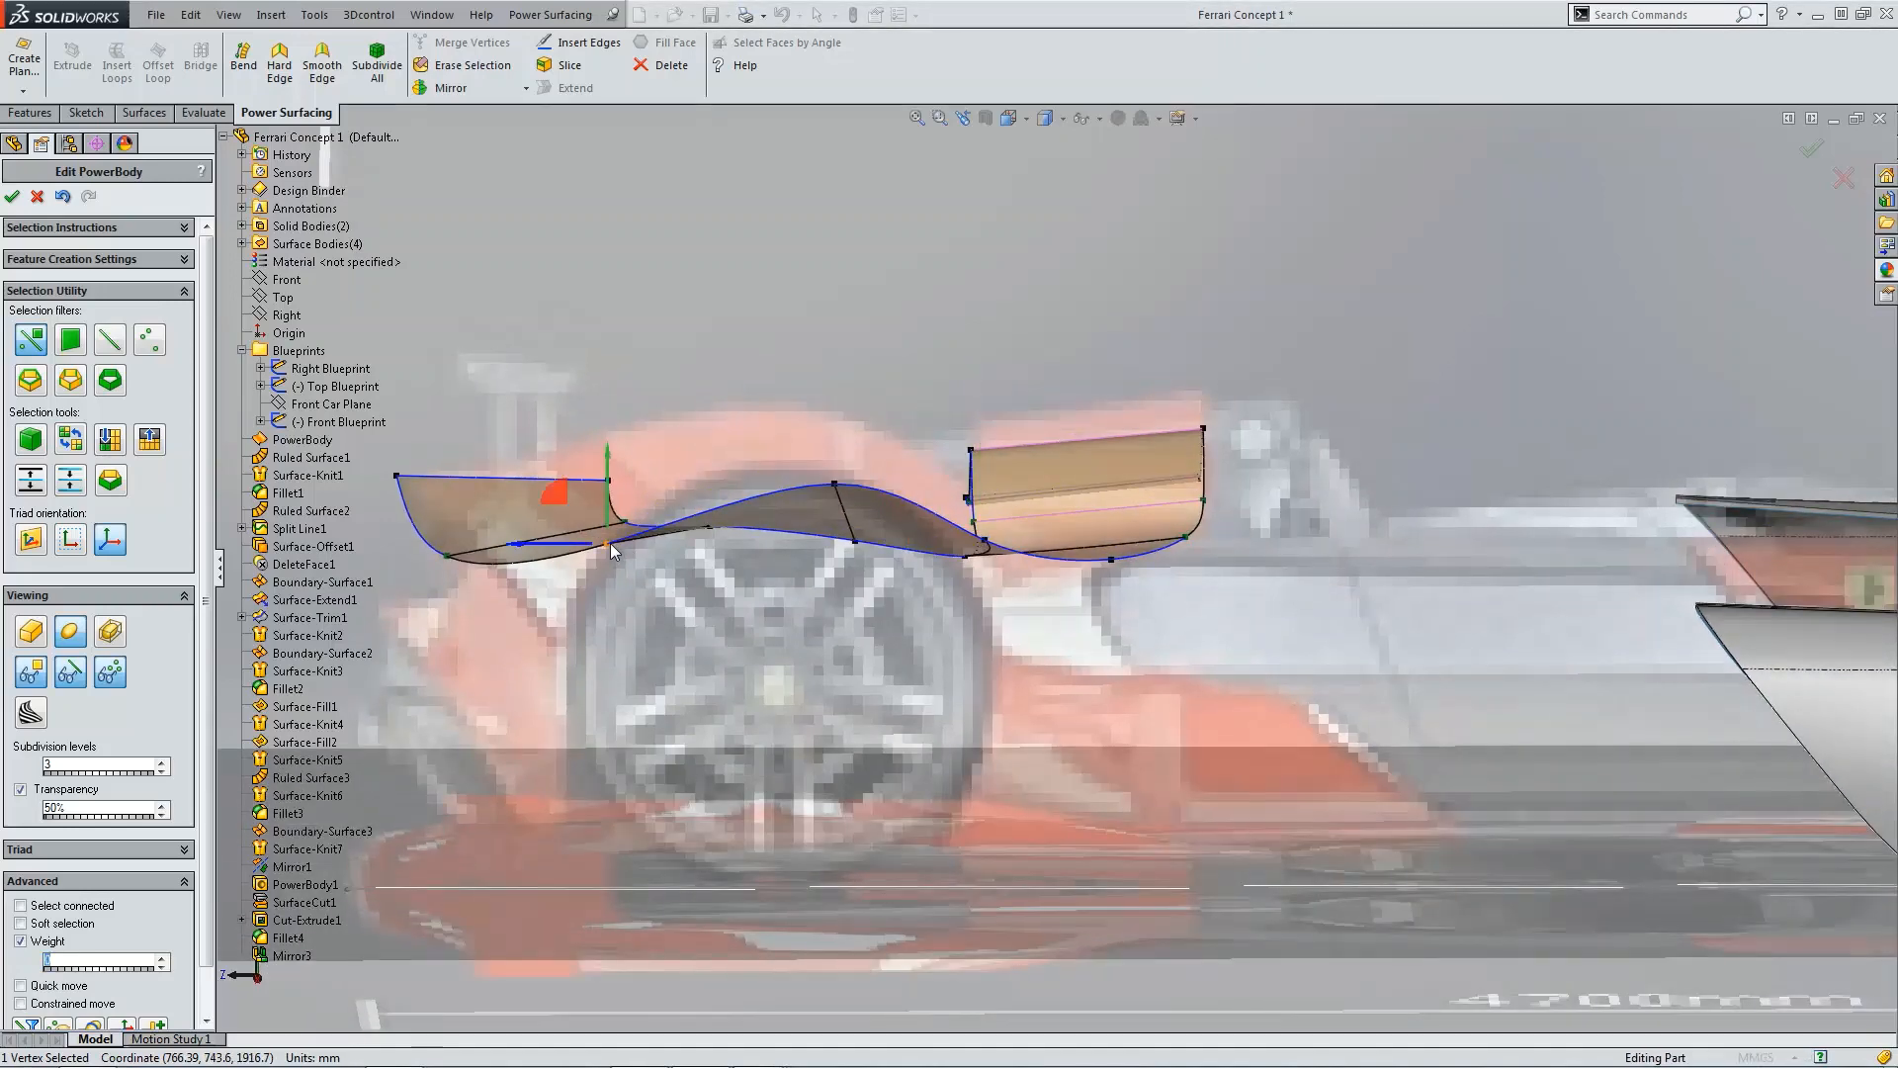
key("ctrl+4")
scroll(833, 589, "up", 3)
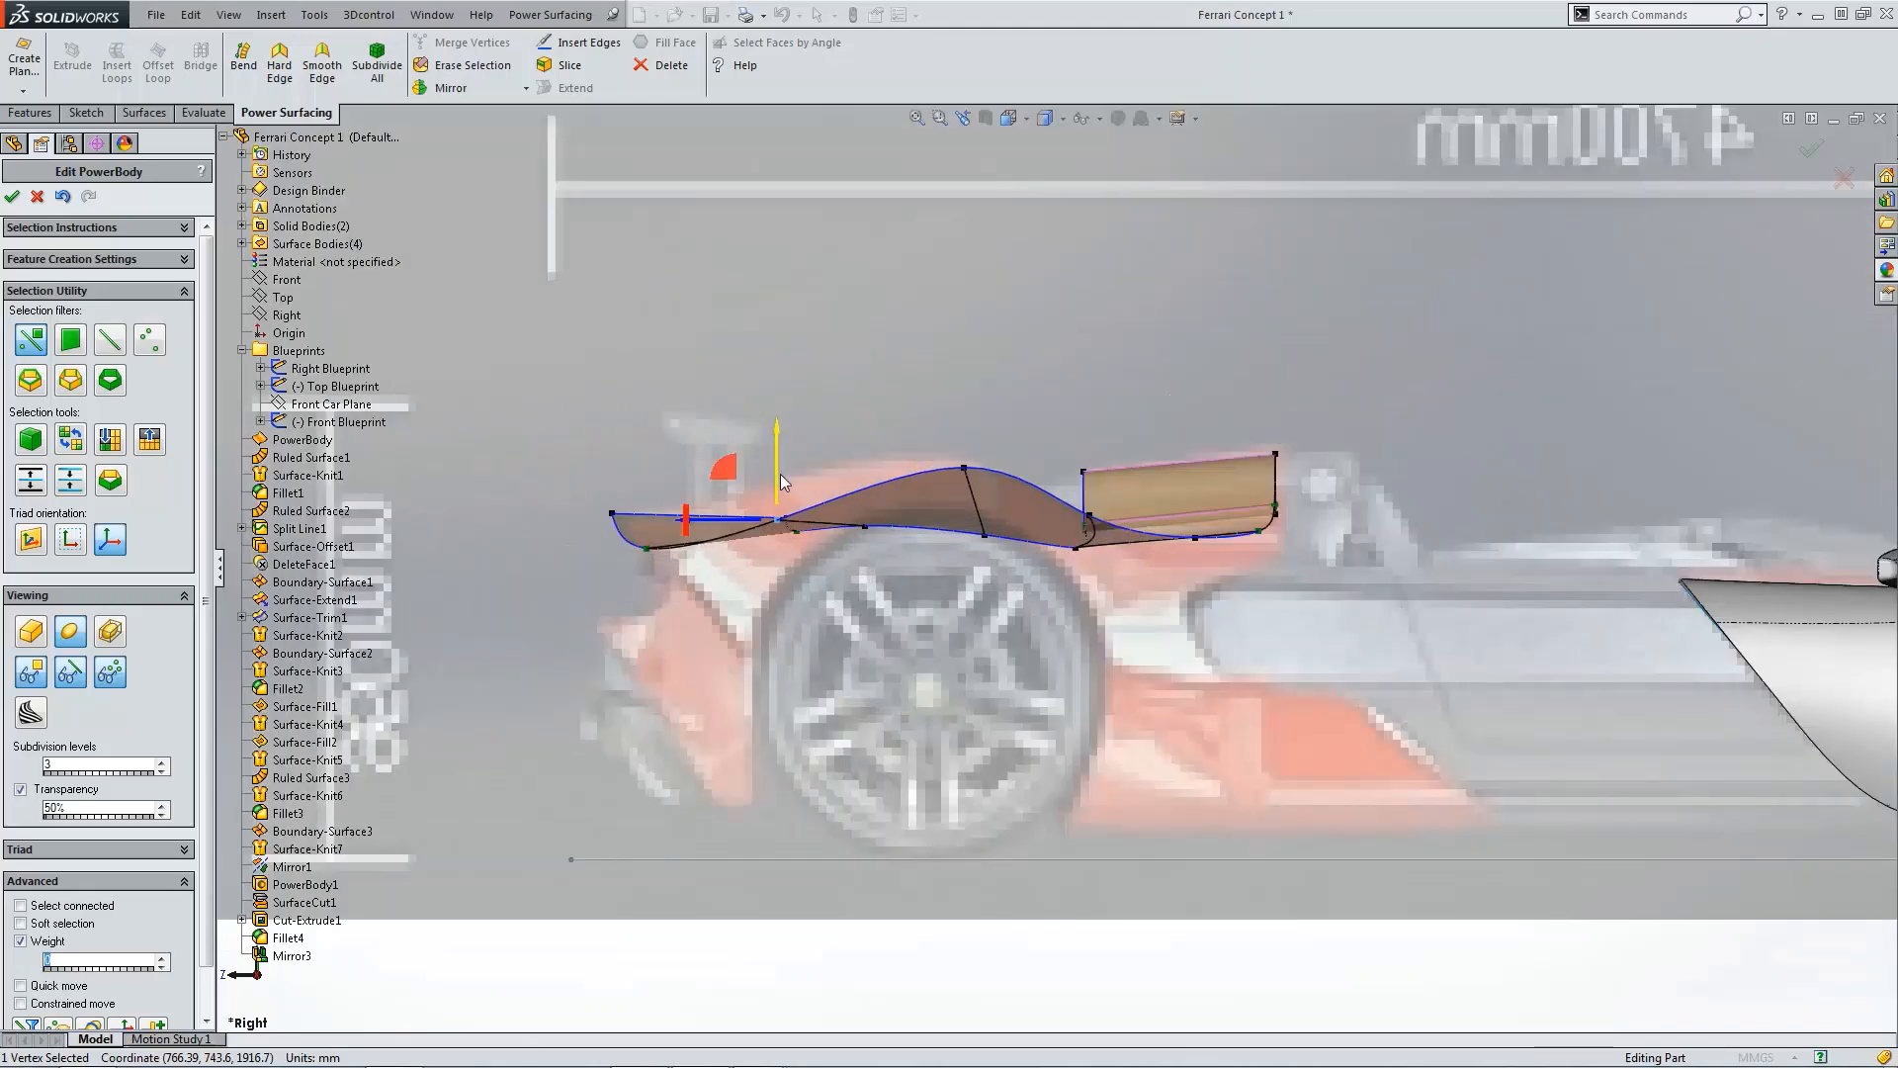
left_click_drag(775, 473, 777, 430)
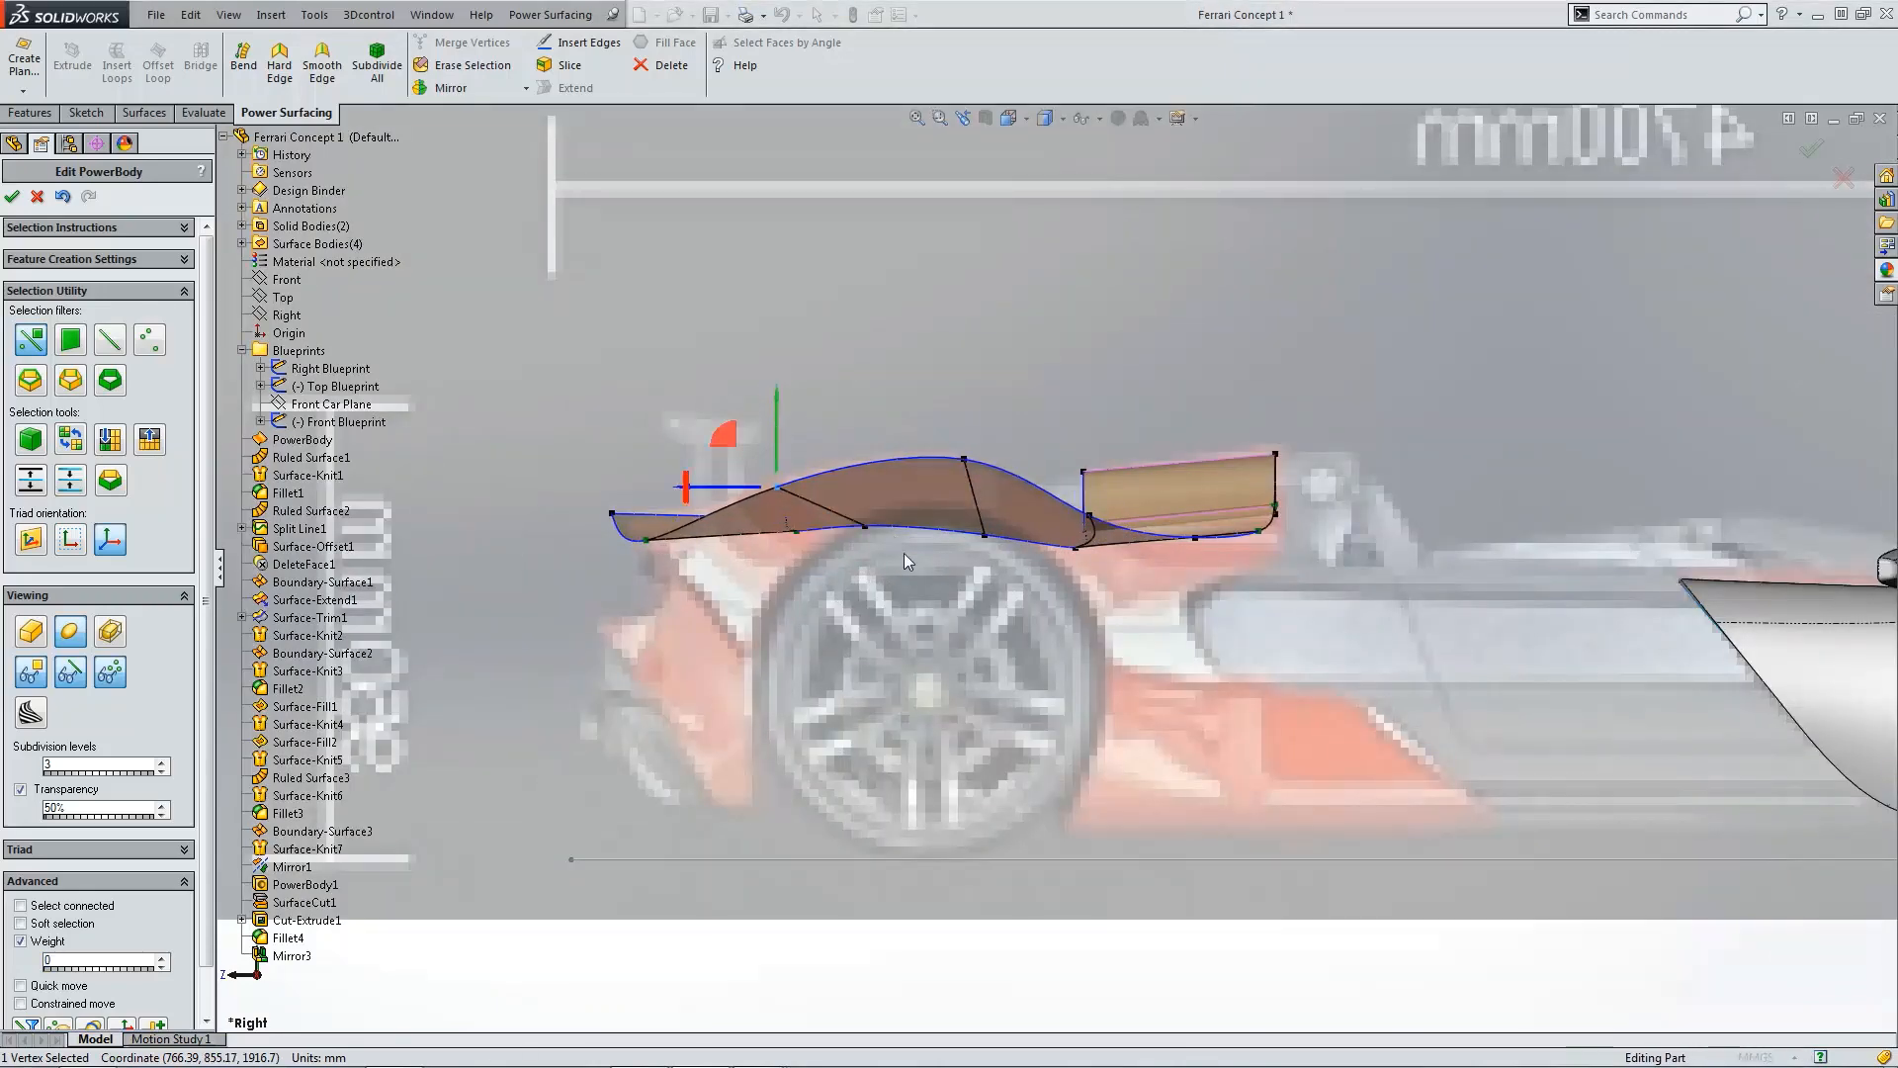
Step: Inspect the deck's outer upper corner closely in the zoomed front view
key("ctrl+1")
left_click(1543, 621)
scroll(1218, 557, "up", 5)
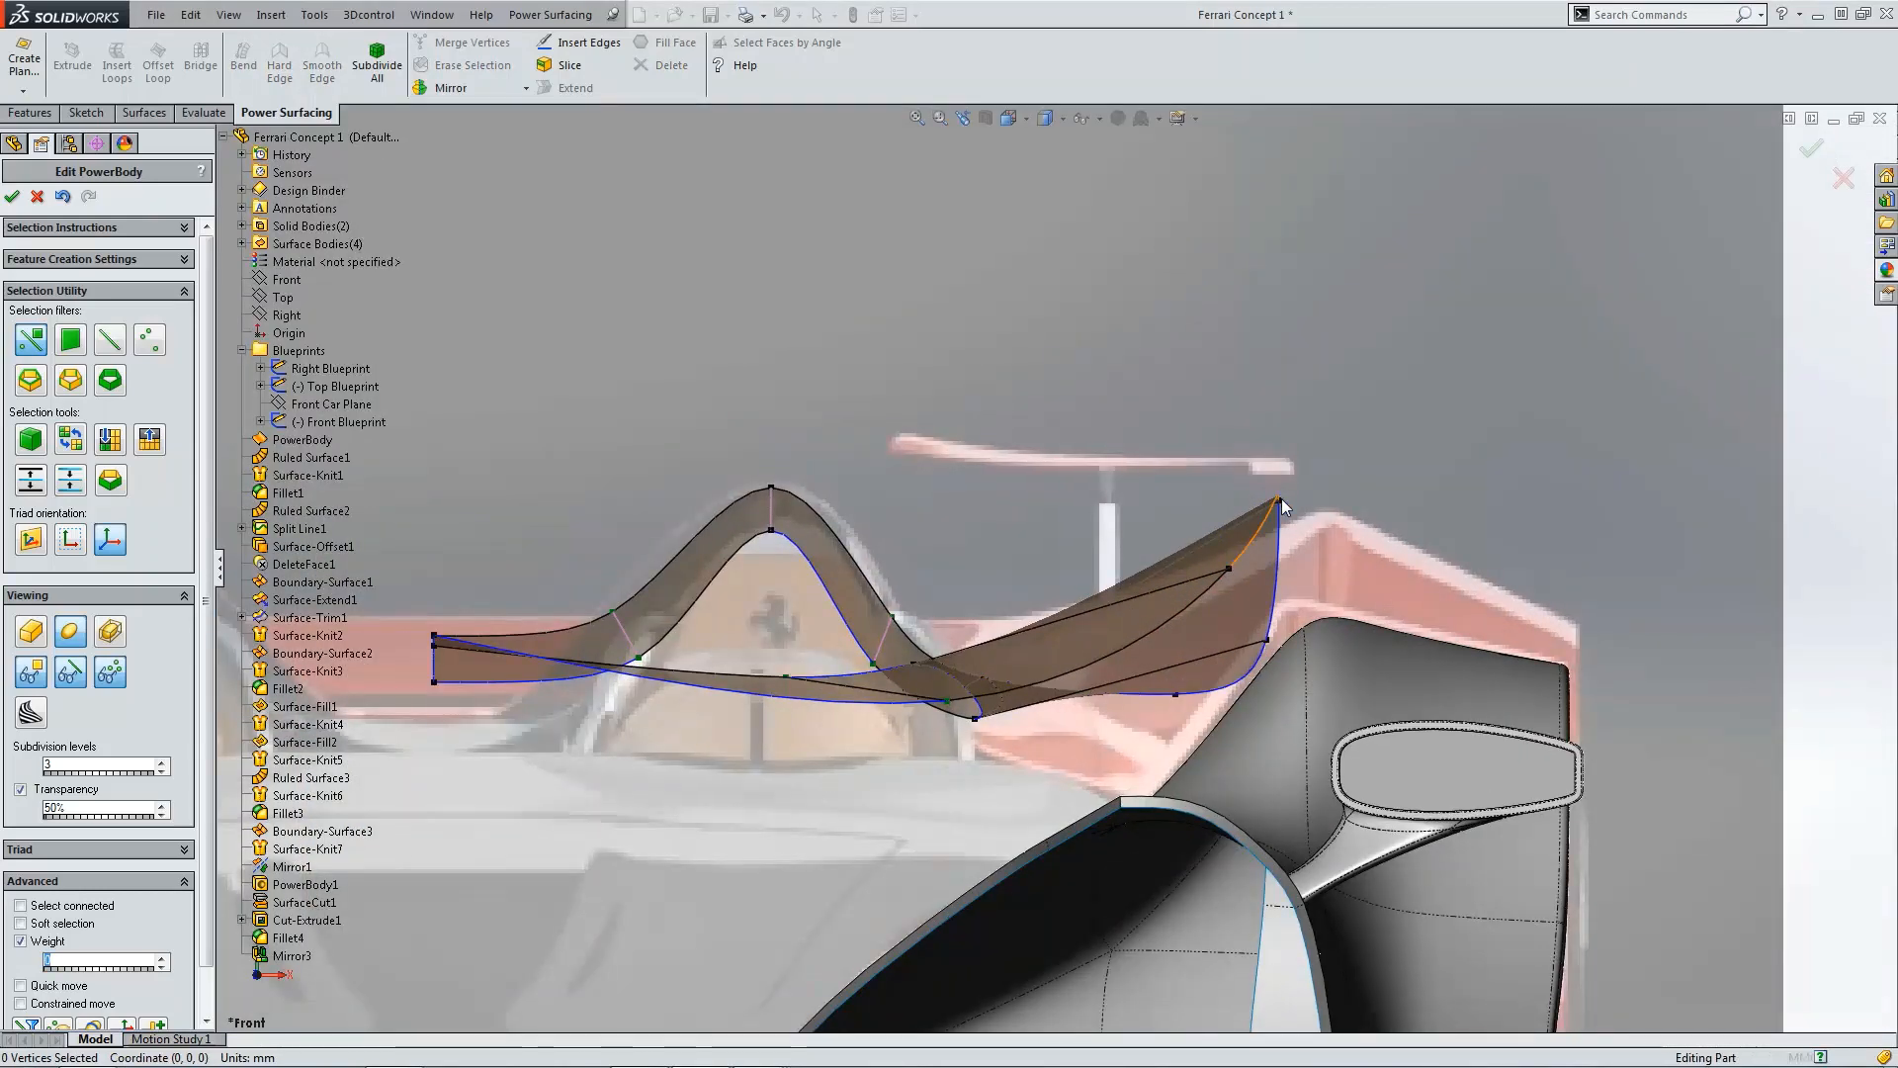
left_click(1276, 501)
scroll(1317, 524, "down", 2)
left_click(1414, 526)
scroll(1256, 508, "down", 4)
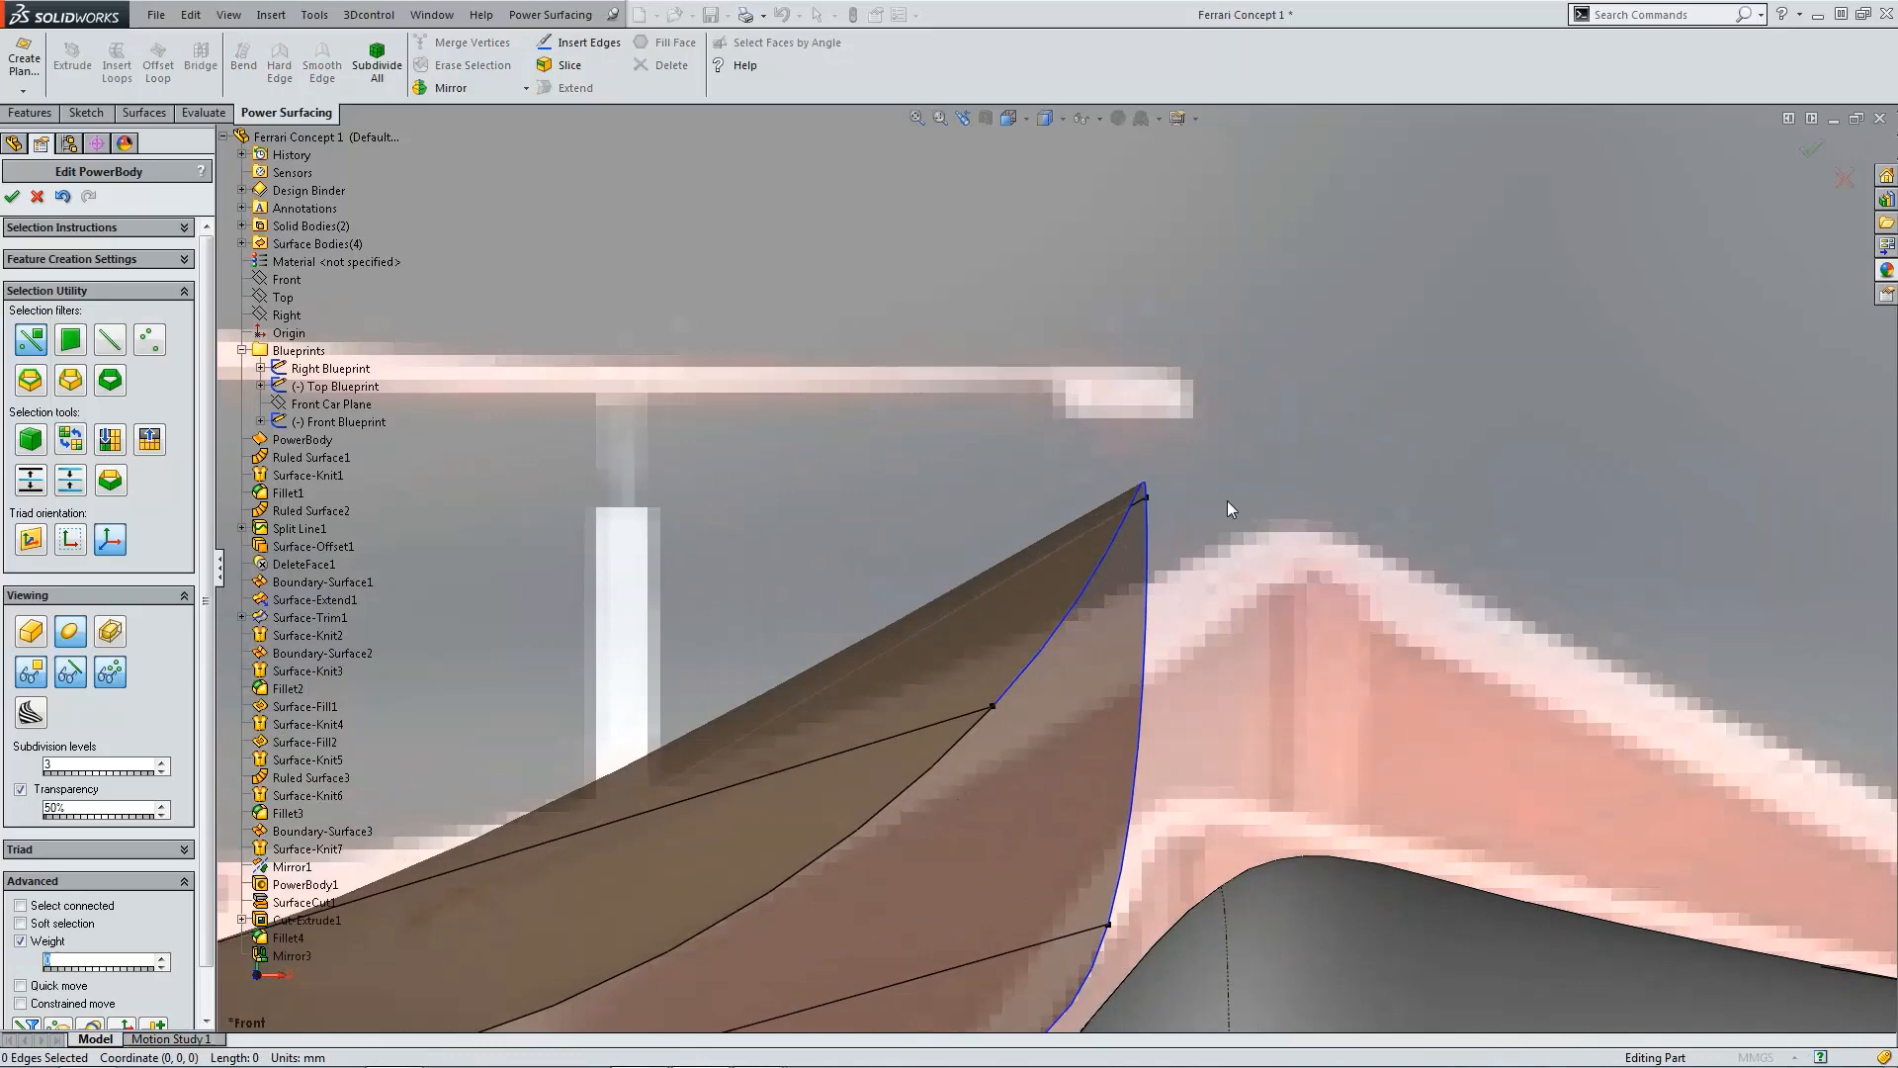
left_click(1152, 497)
scroll(1163, 499, "up", 2)
left_click_drag(1099, 494, 1106, 550)
left_click(1348, 555)
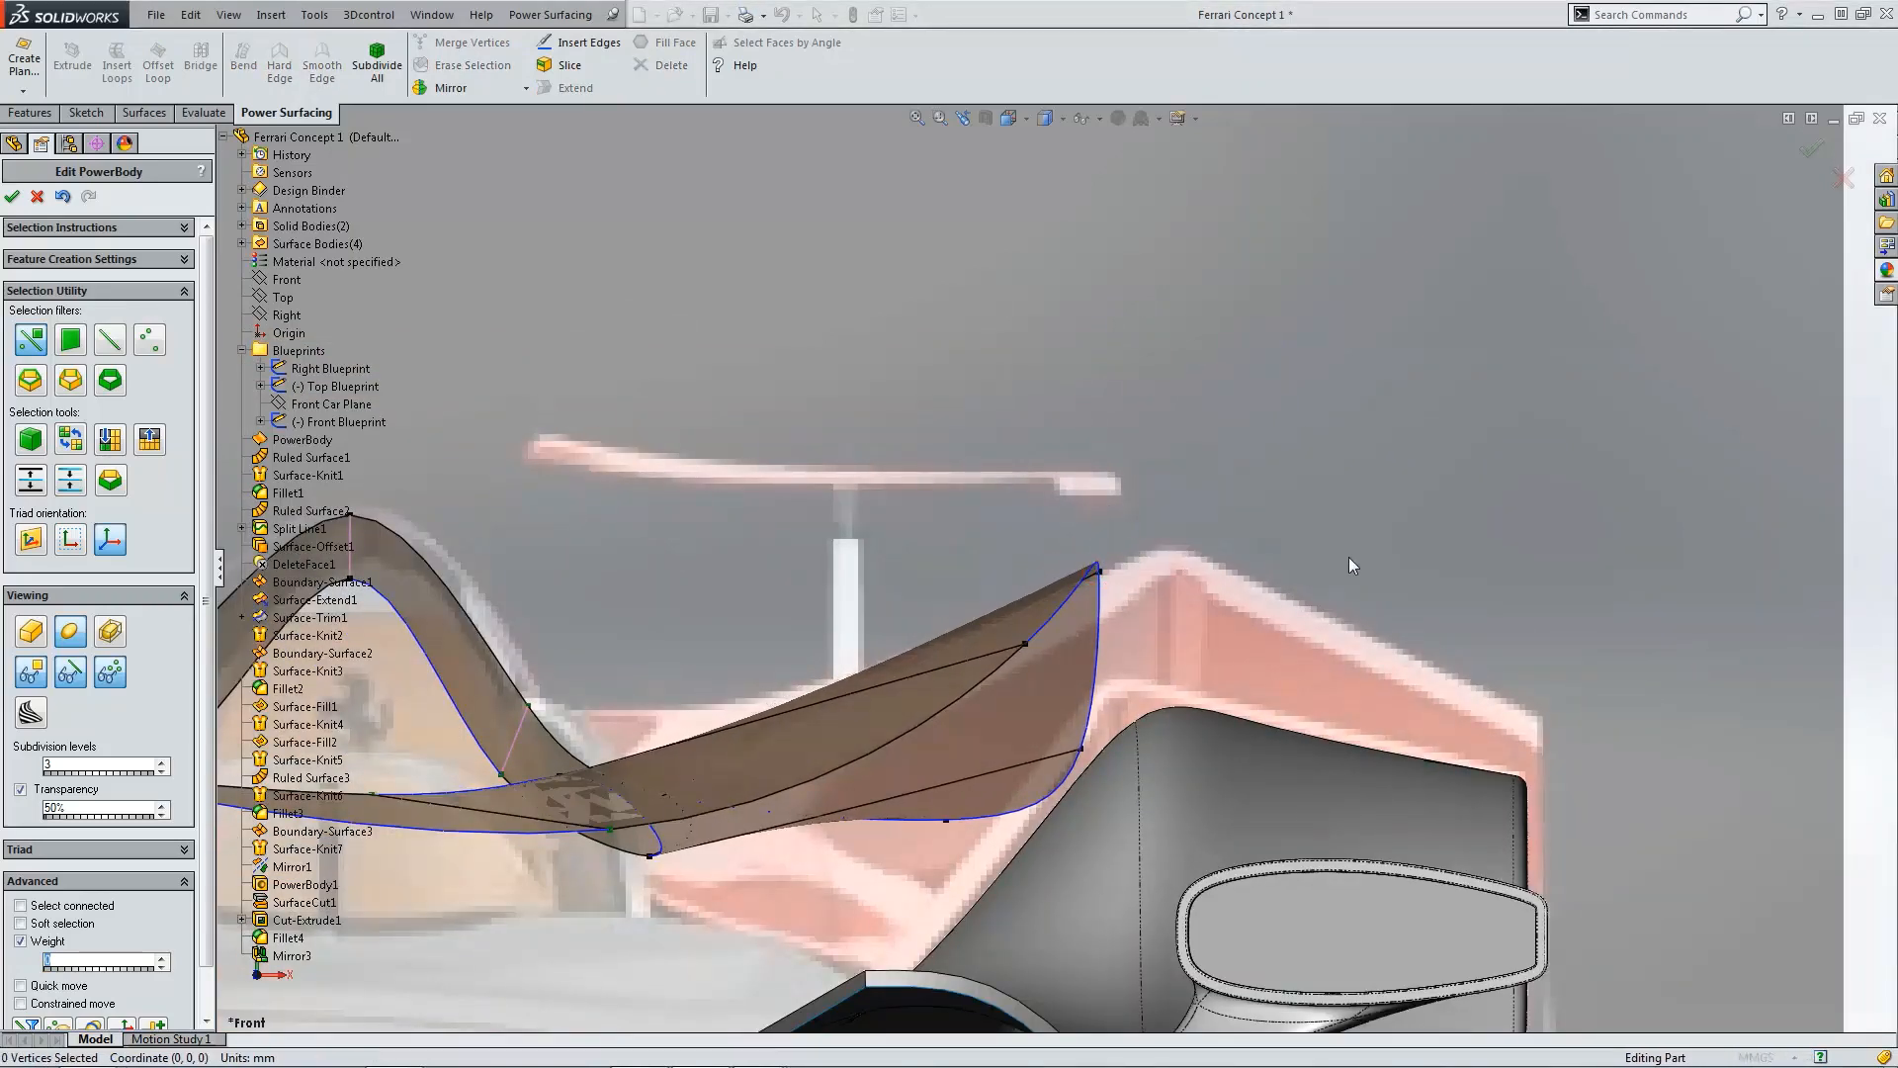
Step: Nudge the centreline vertex at the deck's inner rear step slightly in the top view
scroll(1165, 584, "up", 3)
key("ctrl+4")
scroll(893, 594, "down", 5)
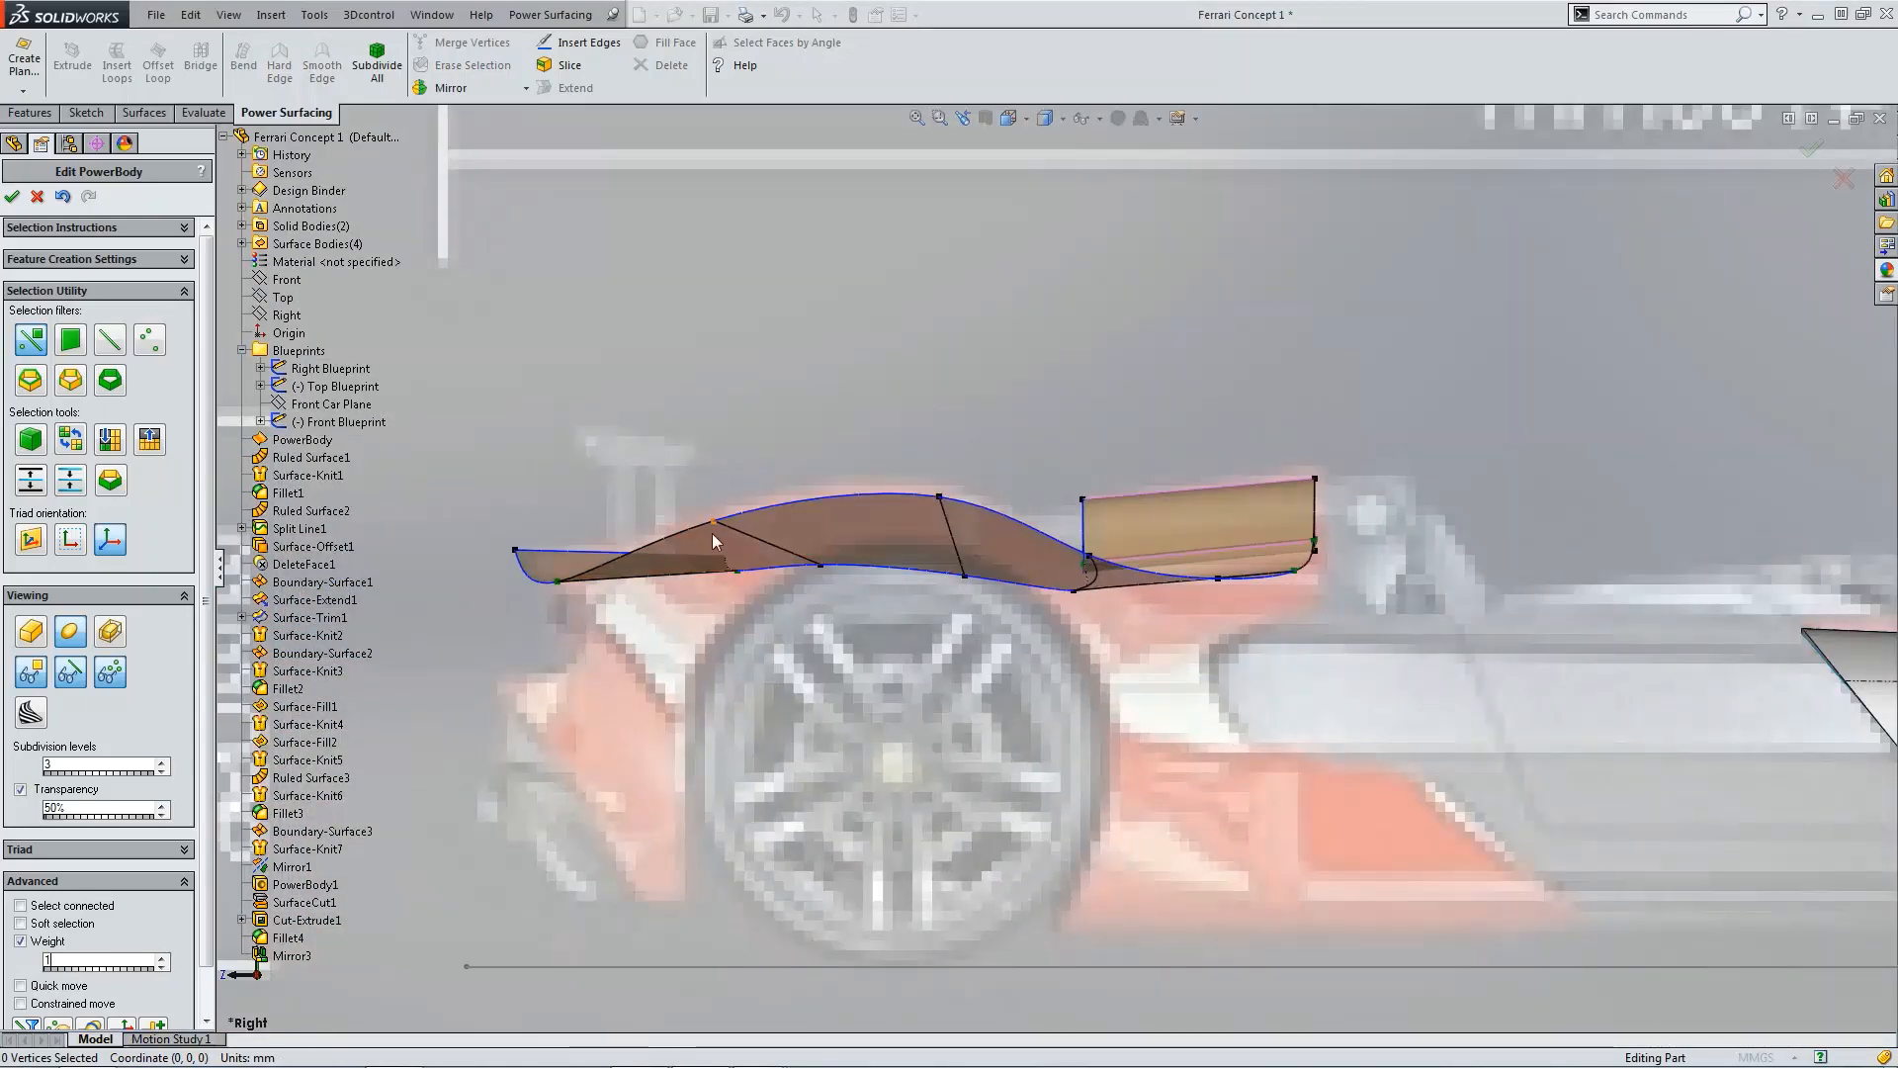
key("ctrl+5")
scroll(1118, 712, "down", 5)
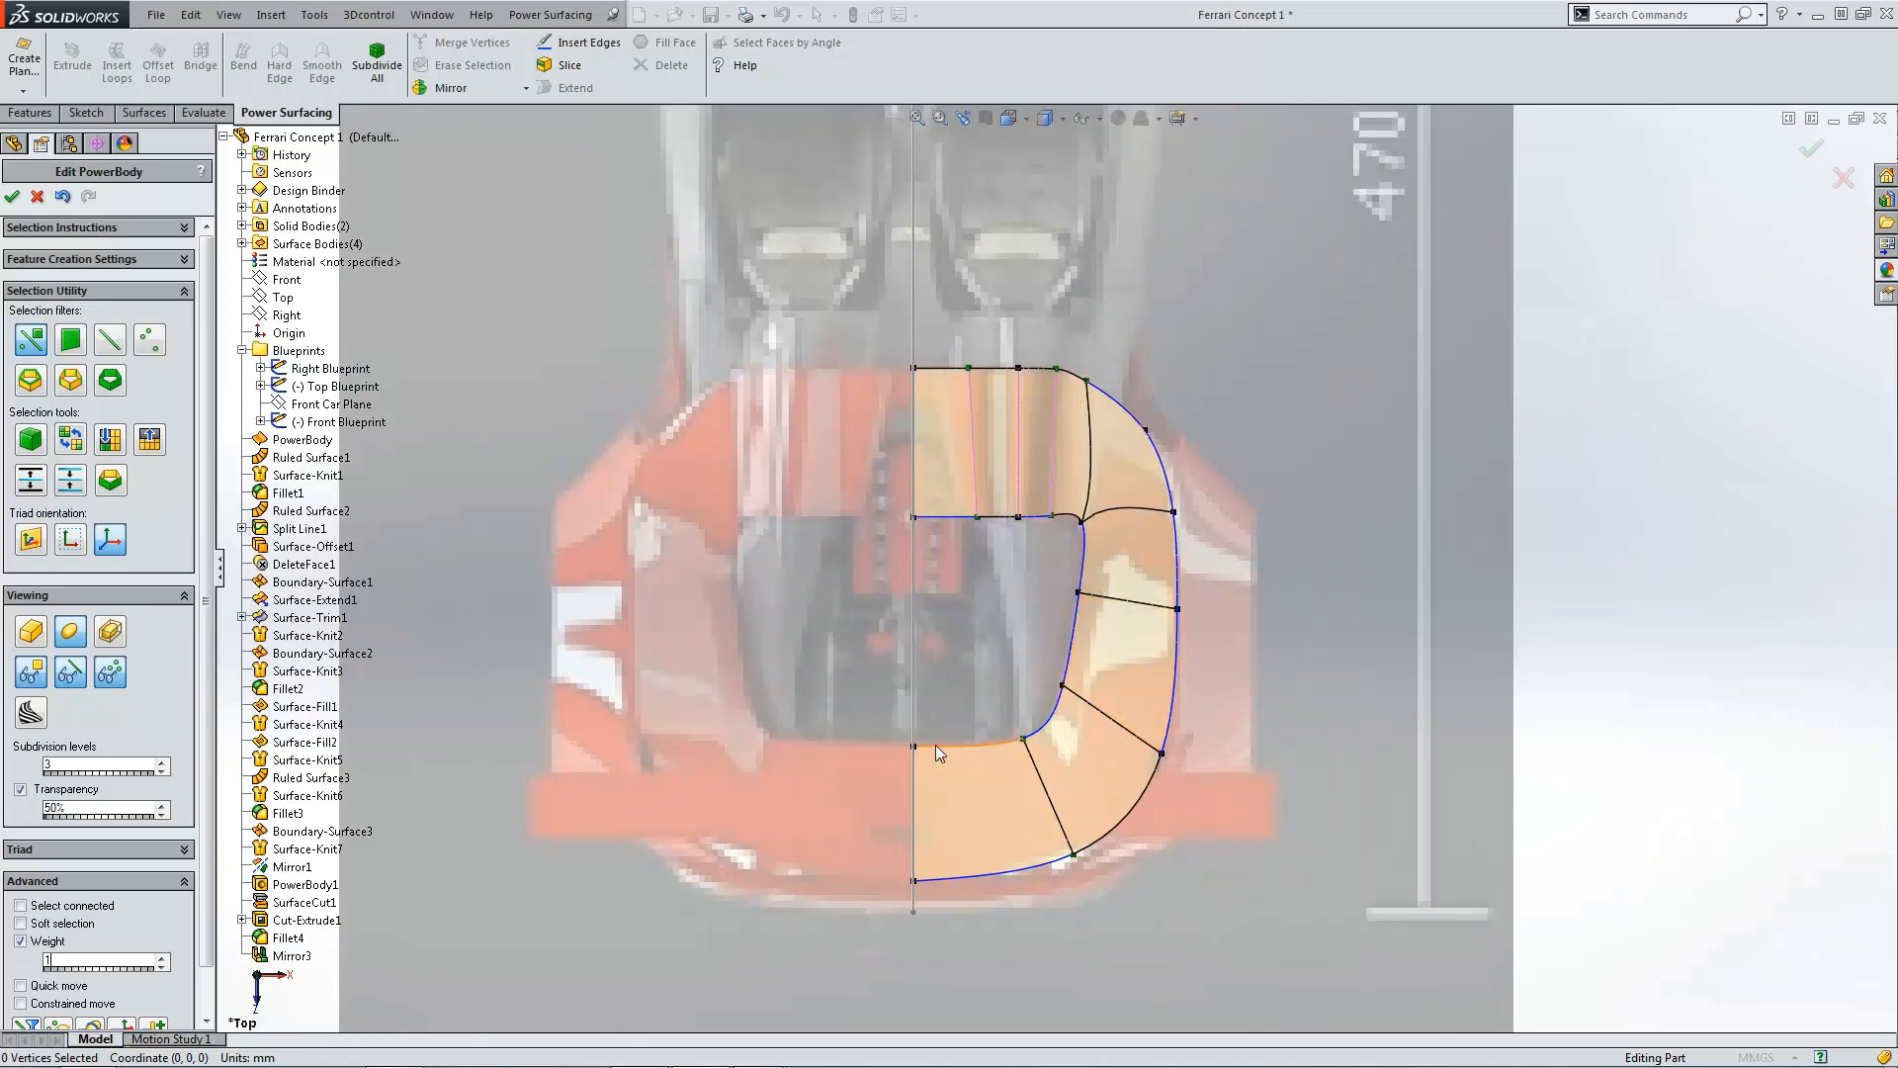
left_click(917, 745)
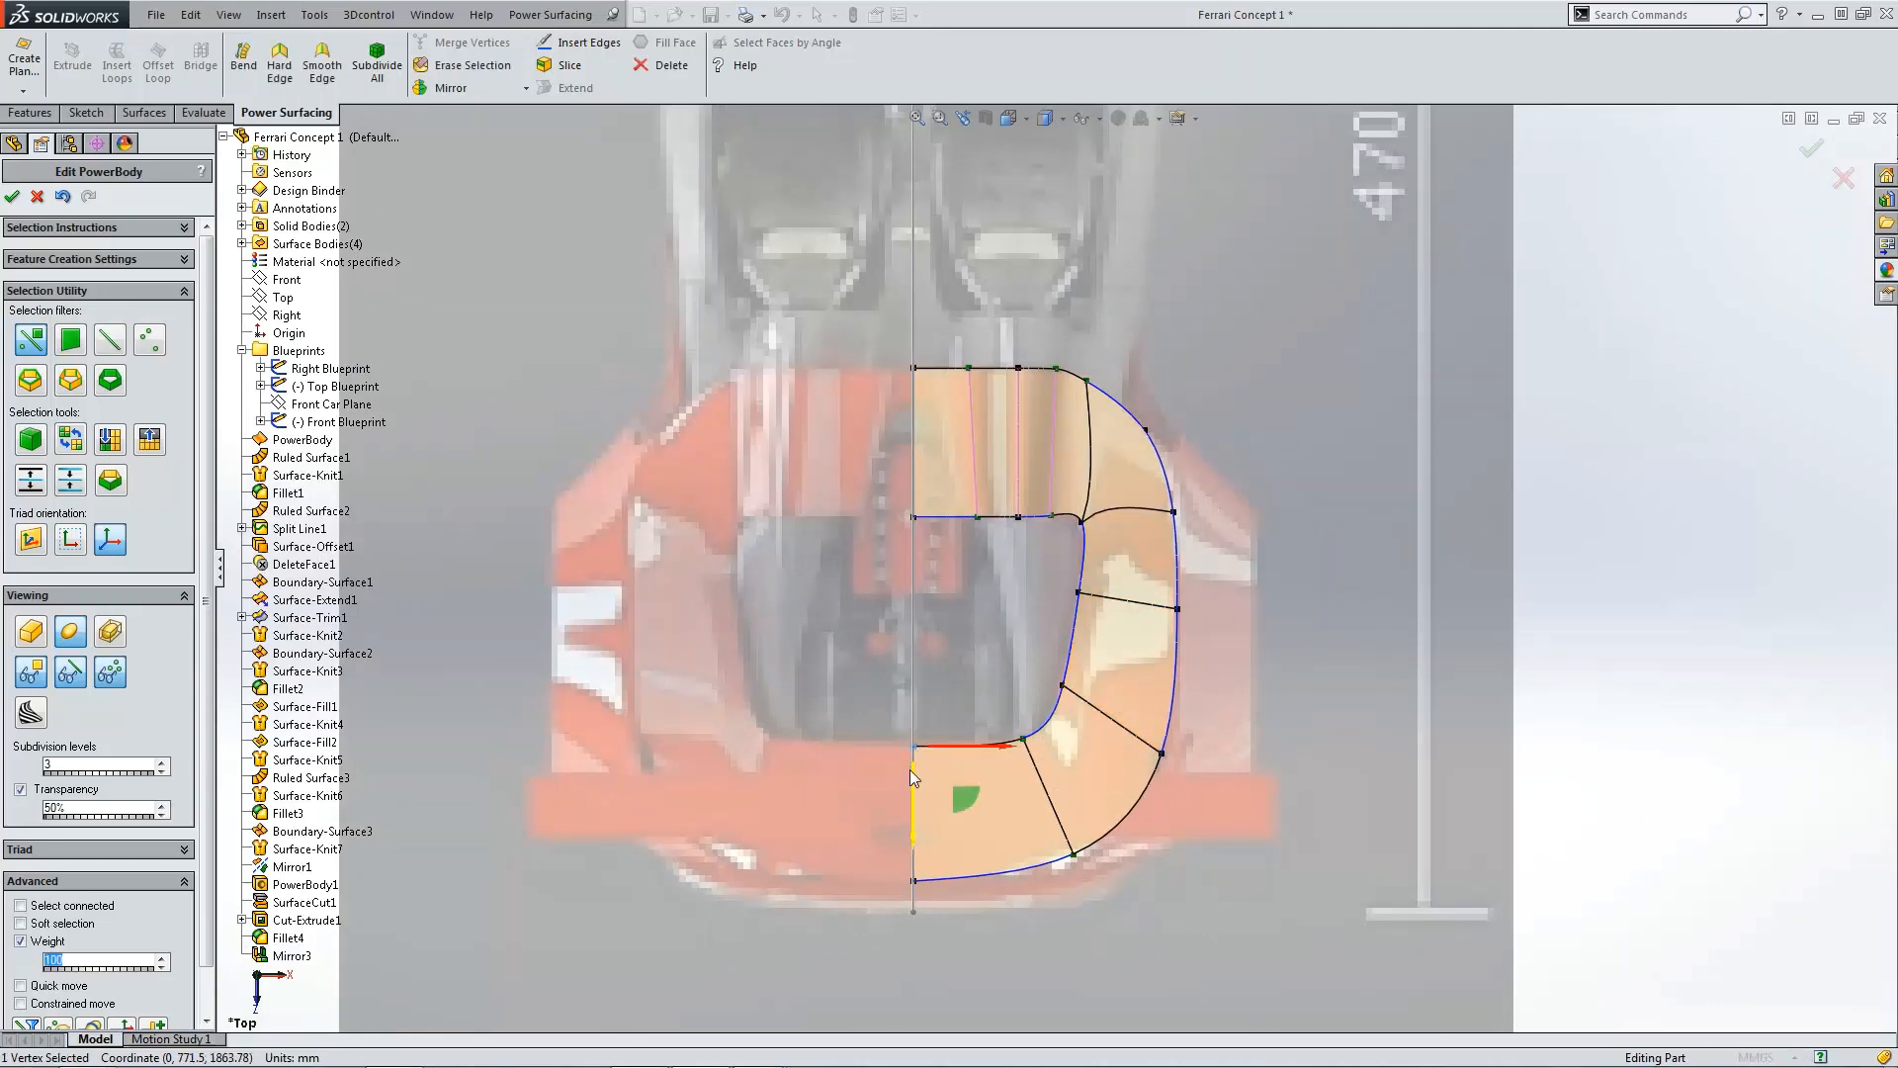
left_click_drag(910, 768, 910, 767)
left_click(969, 921)
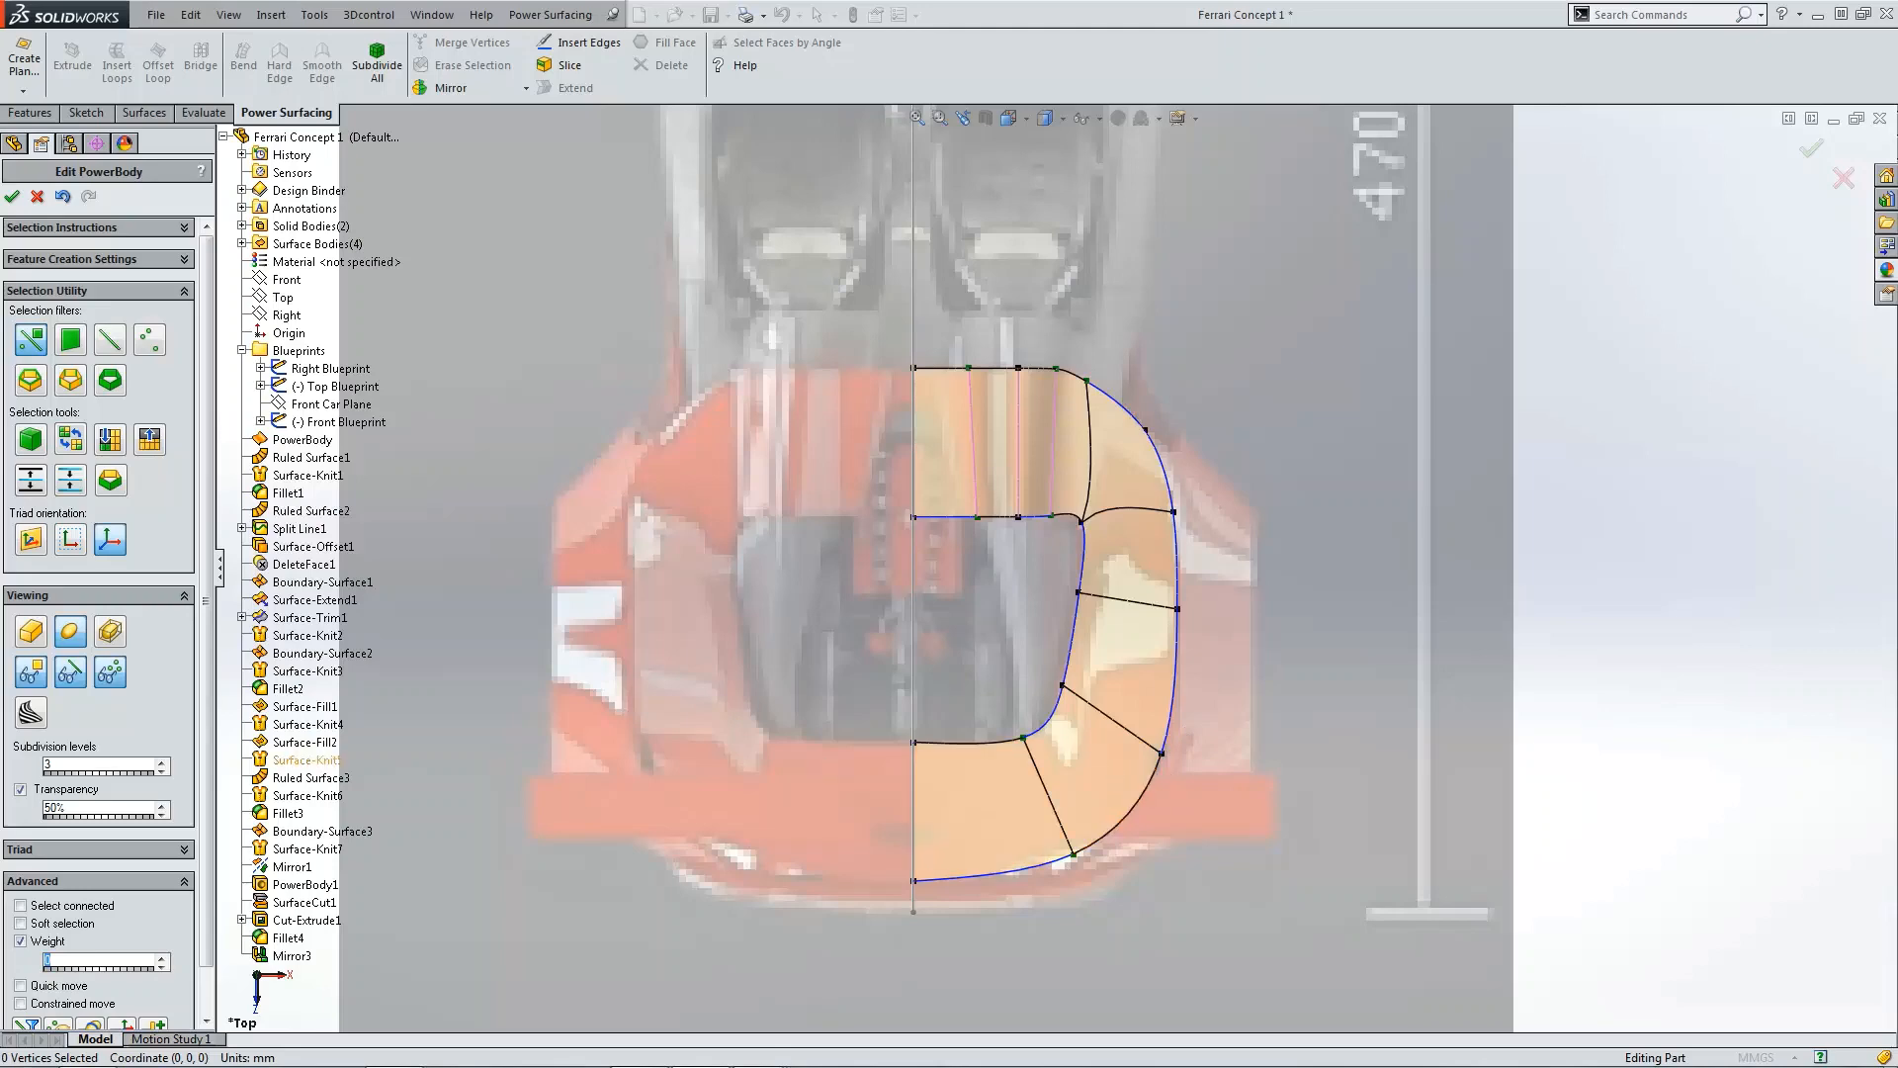
Step: Review two Ferrari Celeritas reference photos in Windows Photo Viewer and close both windows
left_click_drag(0, 395, 729, 245)
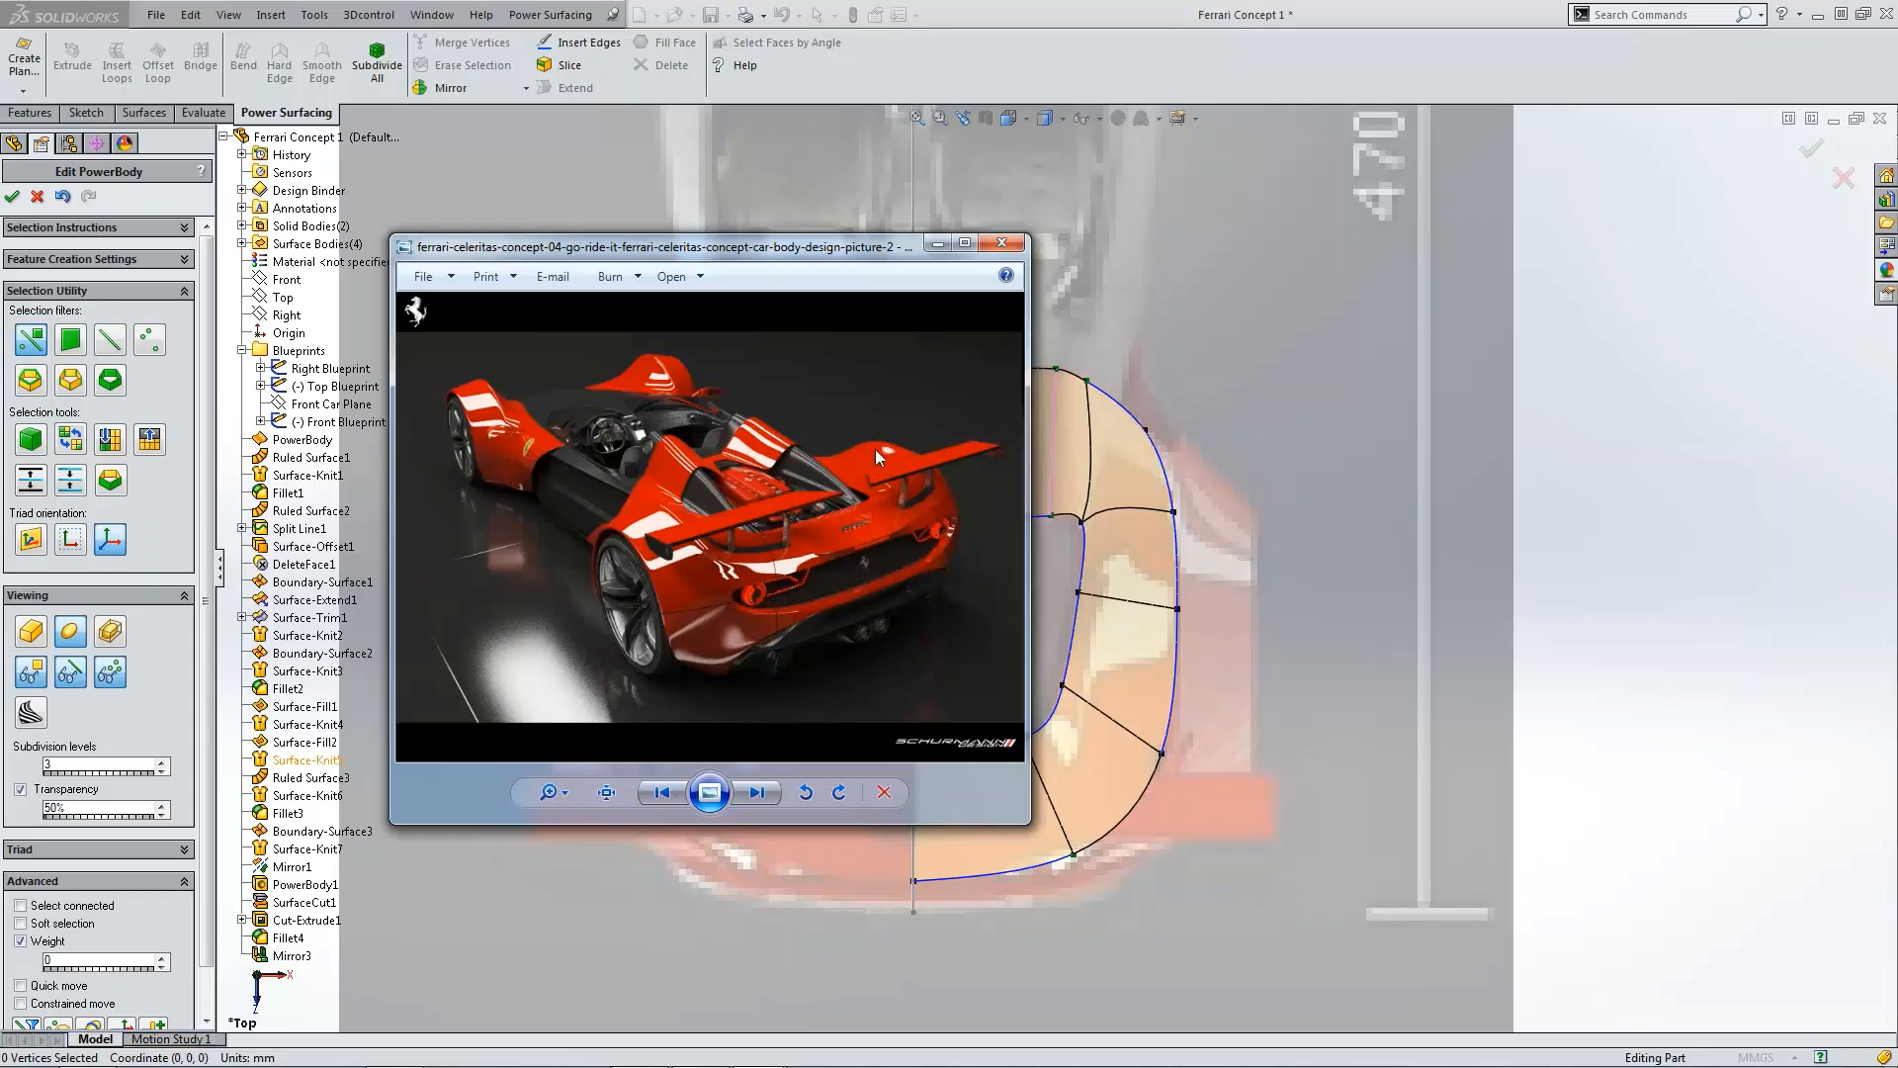
left_click_drag(0, 731, 416, 262)
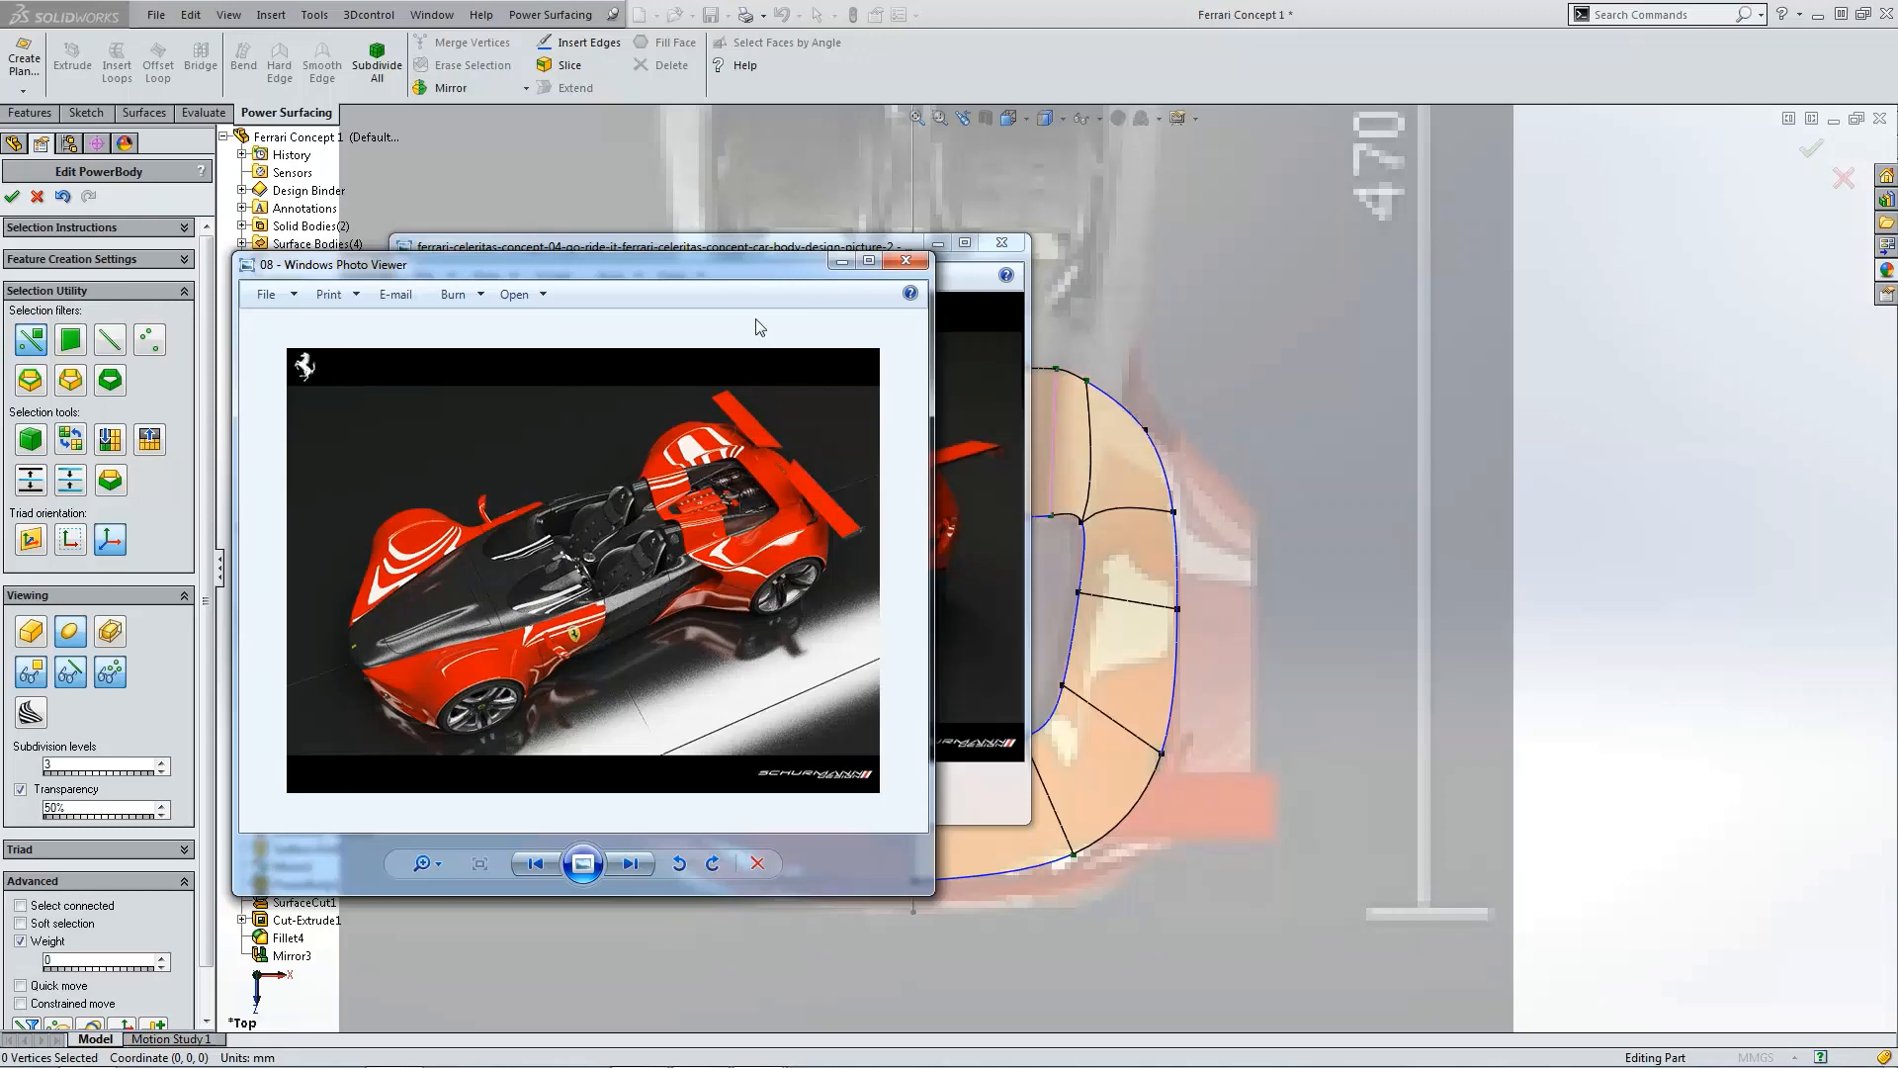
key("alt+F4")
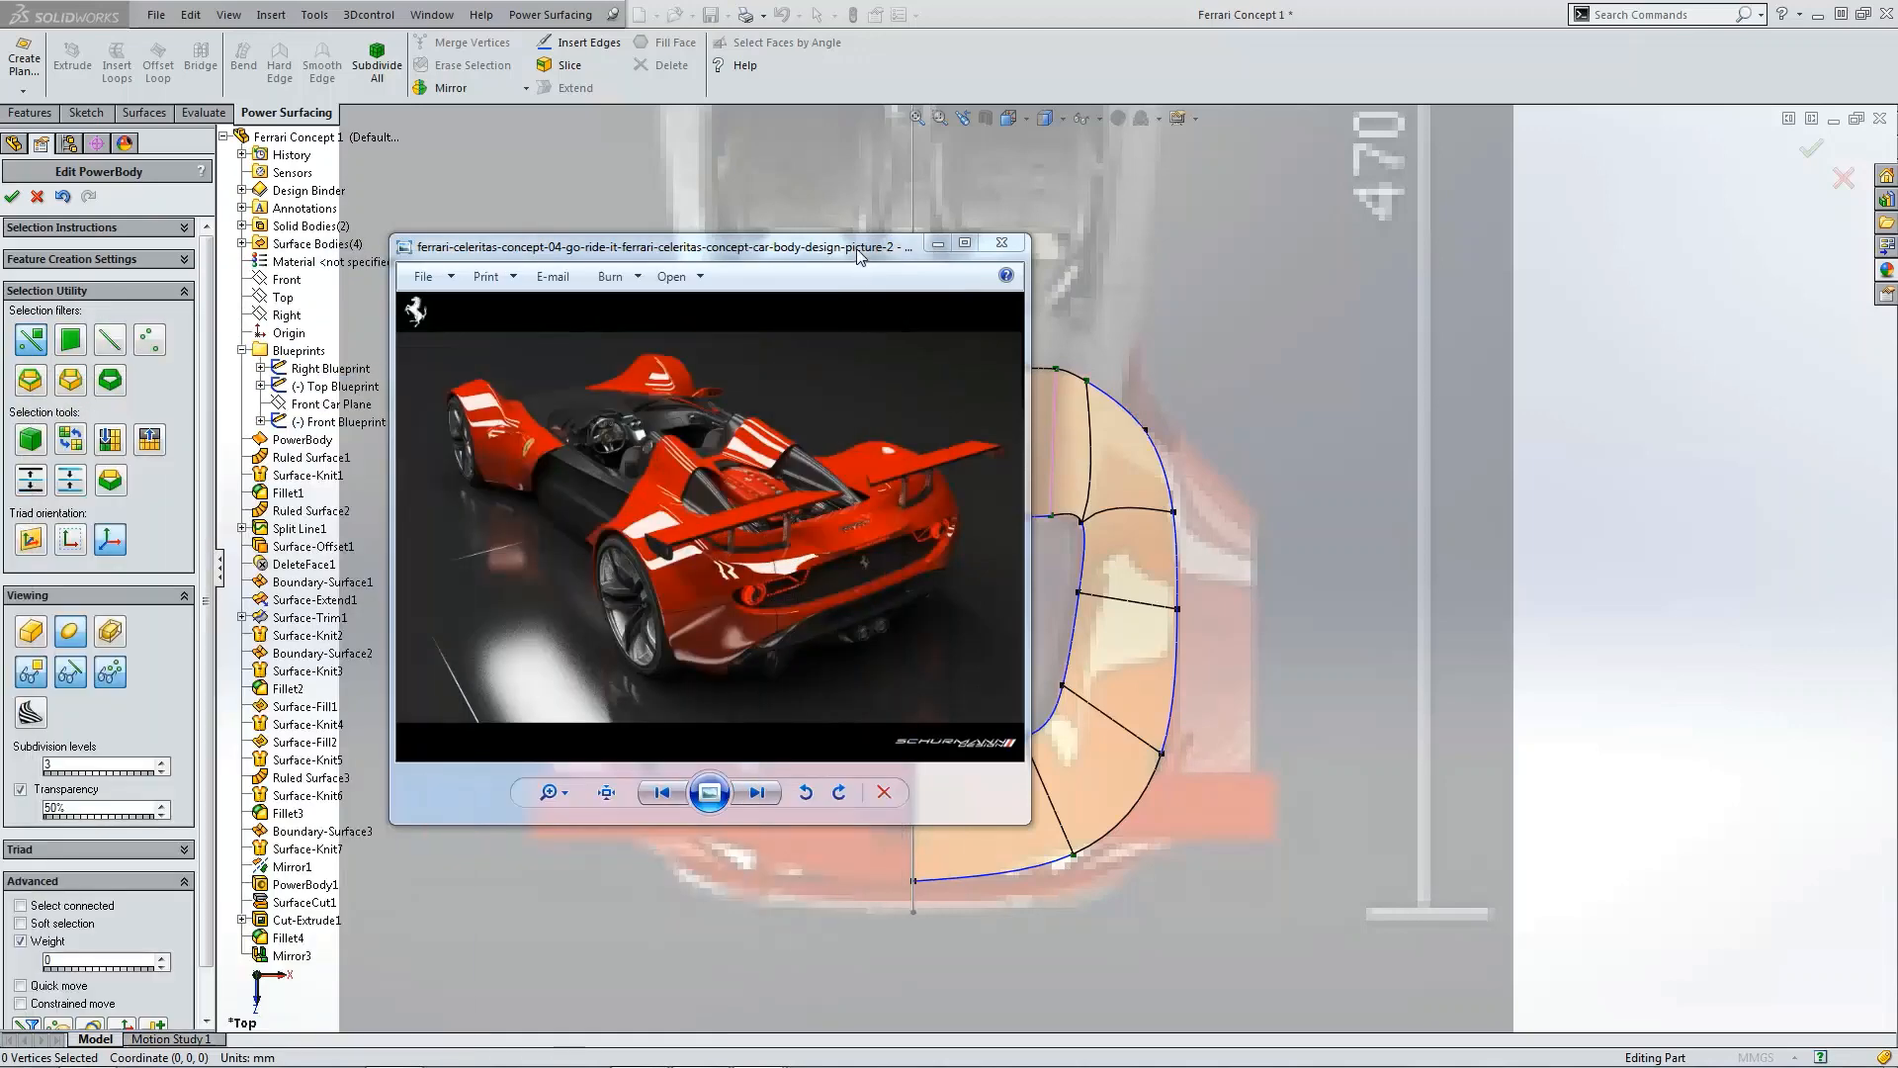
key("alt+F4")
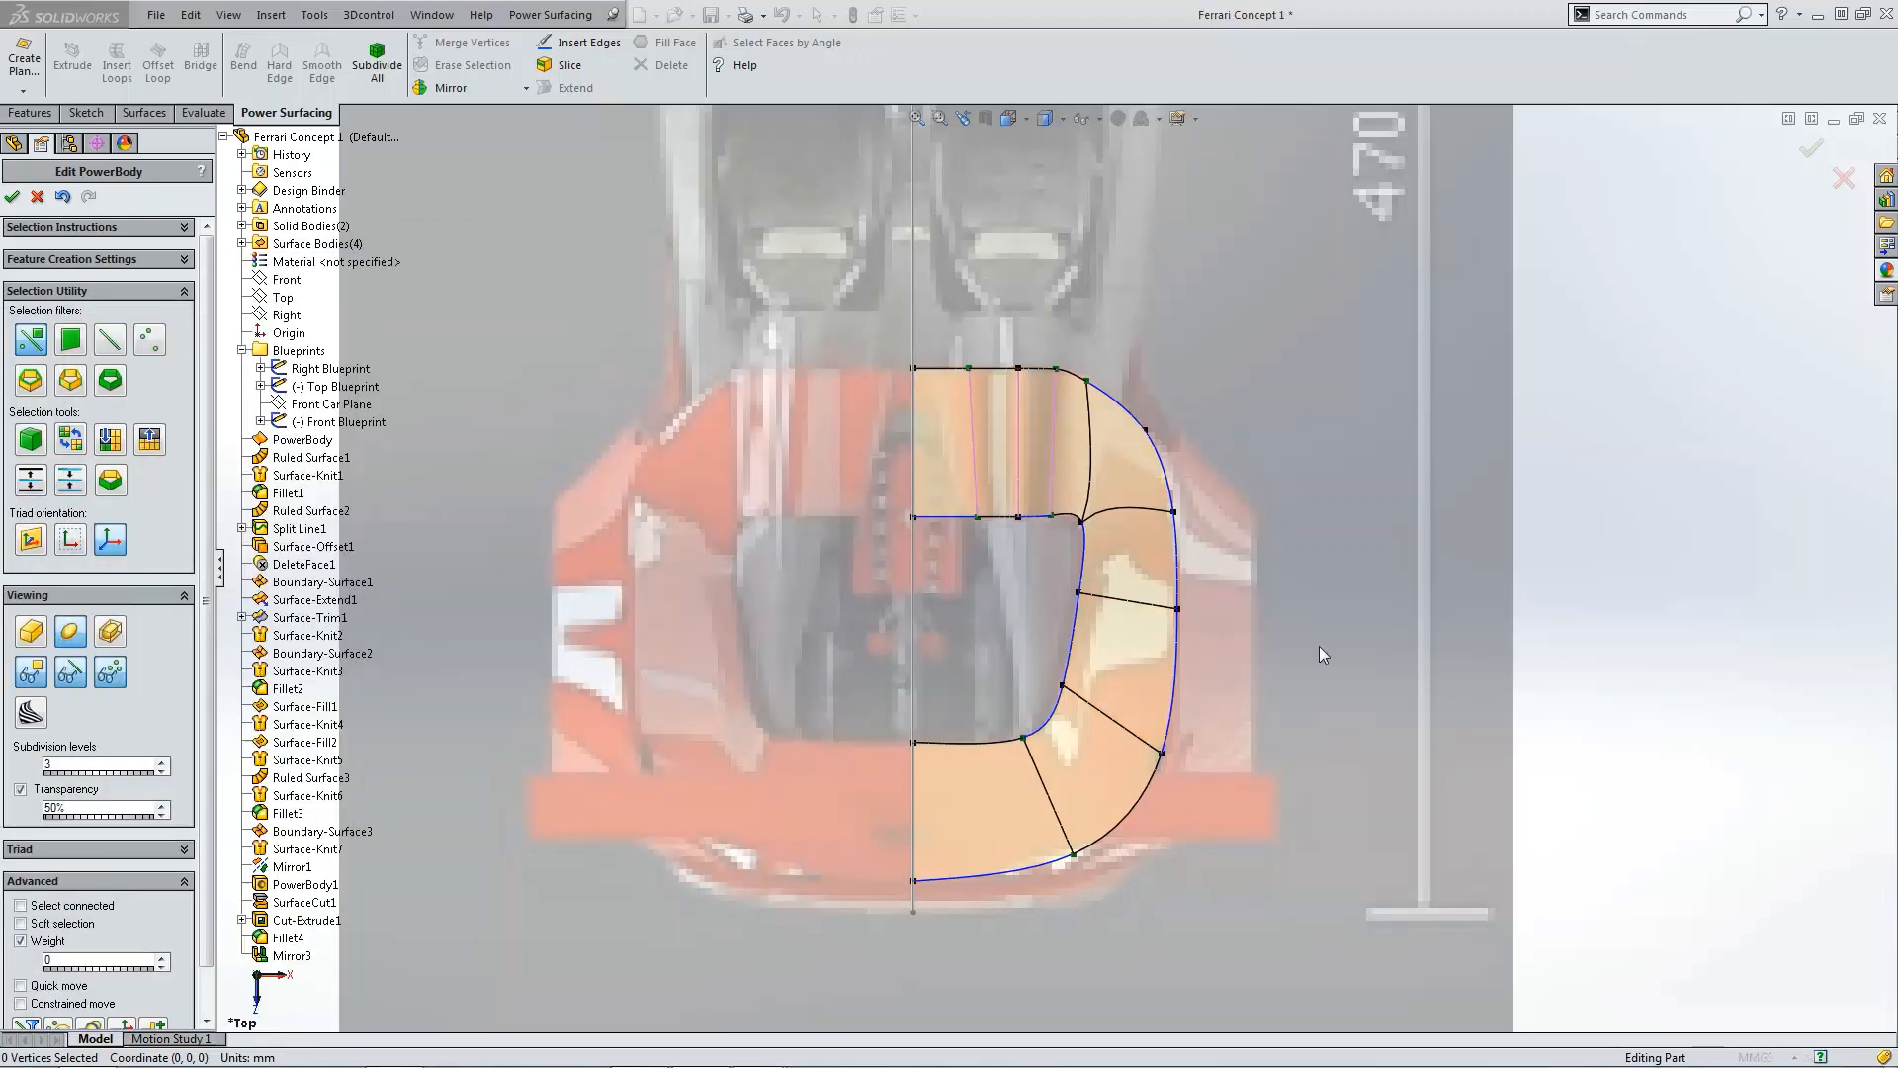
Step: Reposition two vertices at the deck's inner rounded corner in the top view
scroll(1060, 709, "down", 1)
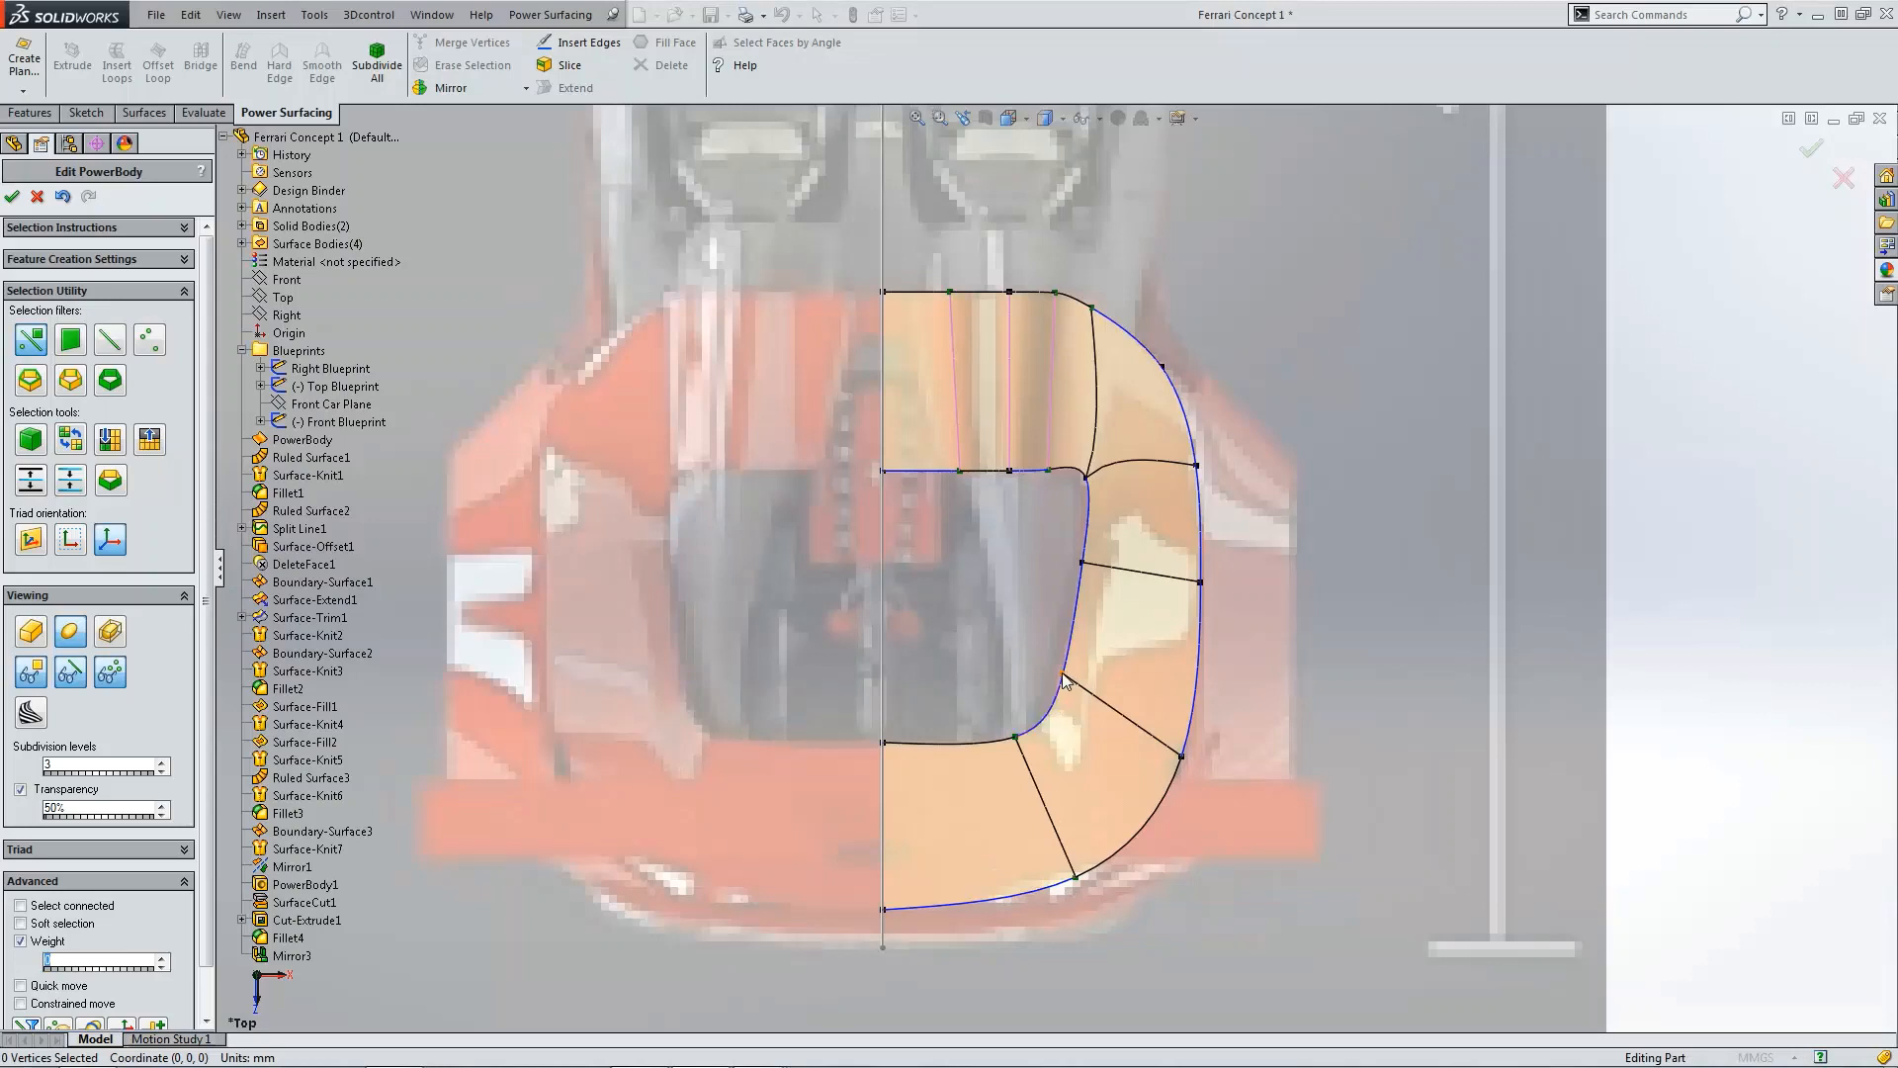
left_click(1063, 673)
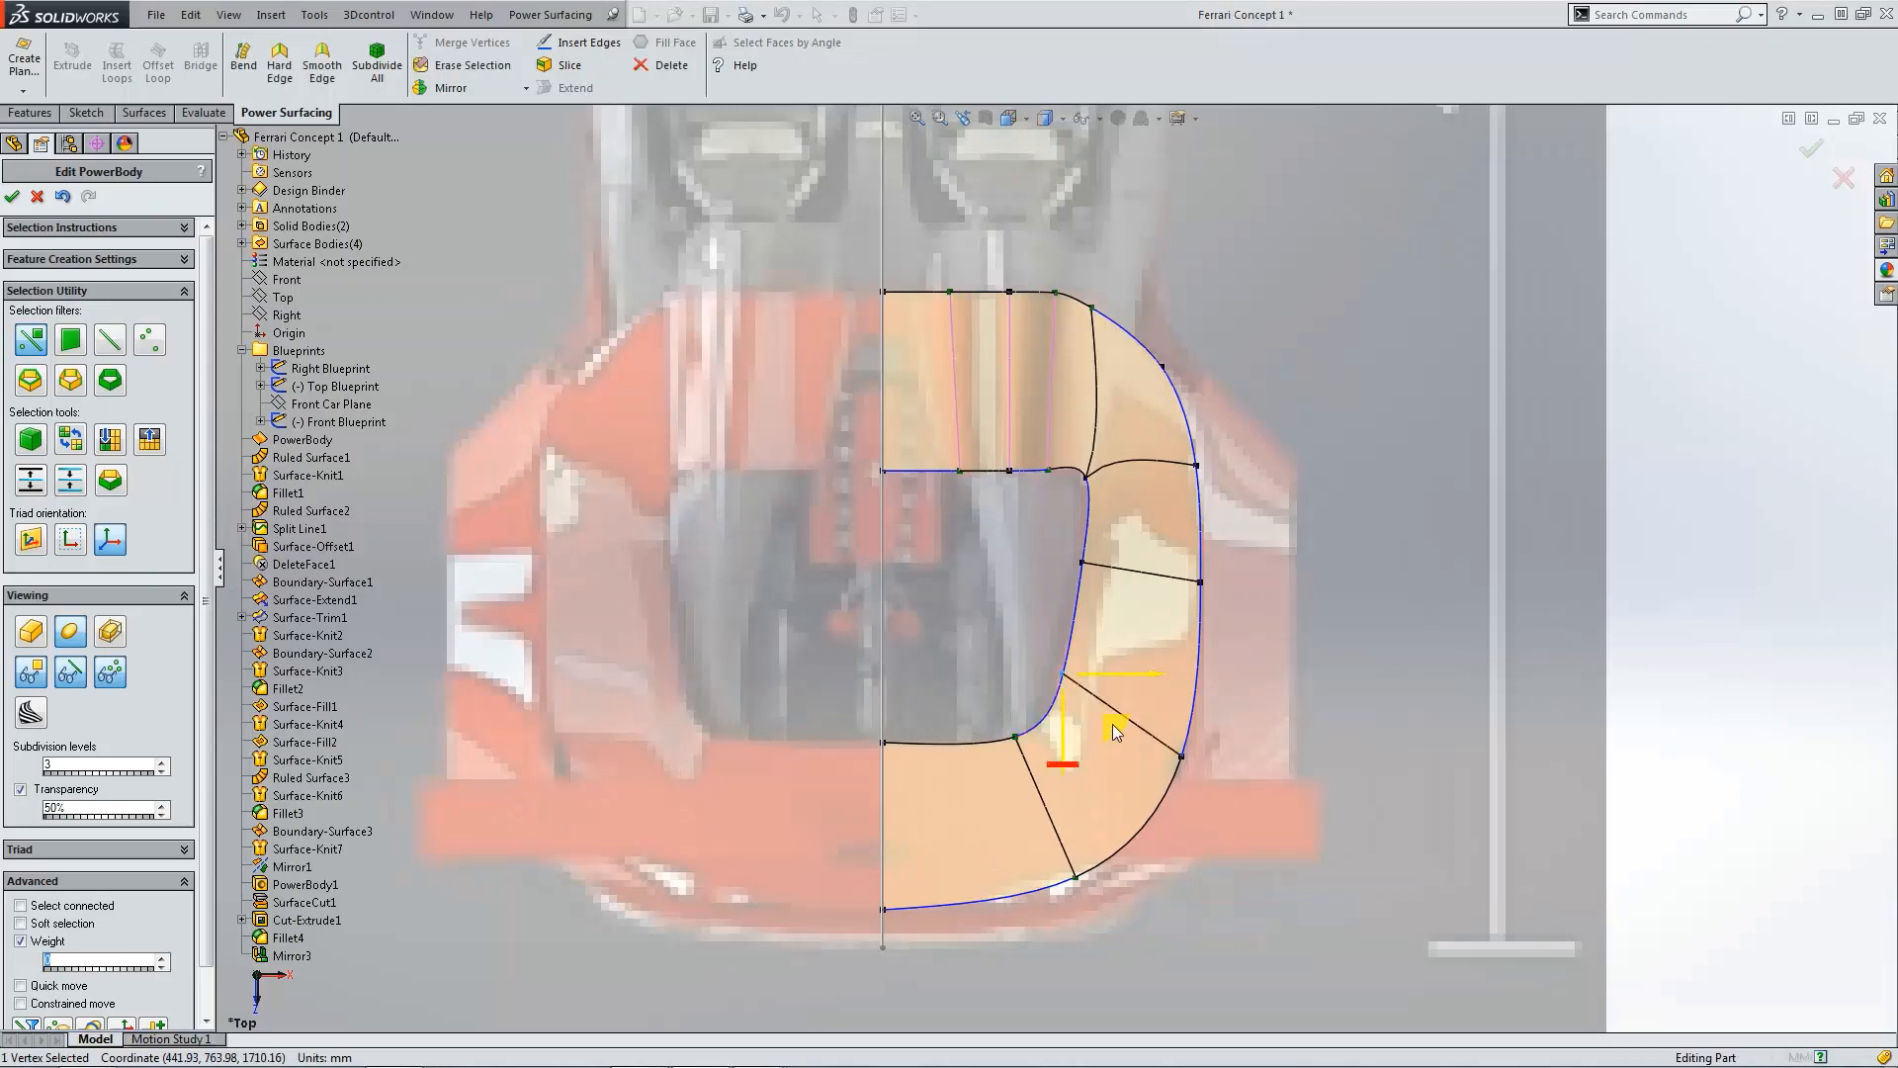
left_click_drag(1114, 729, 1104, 791)
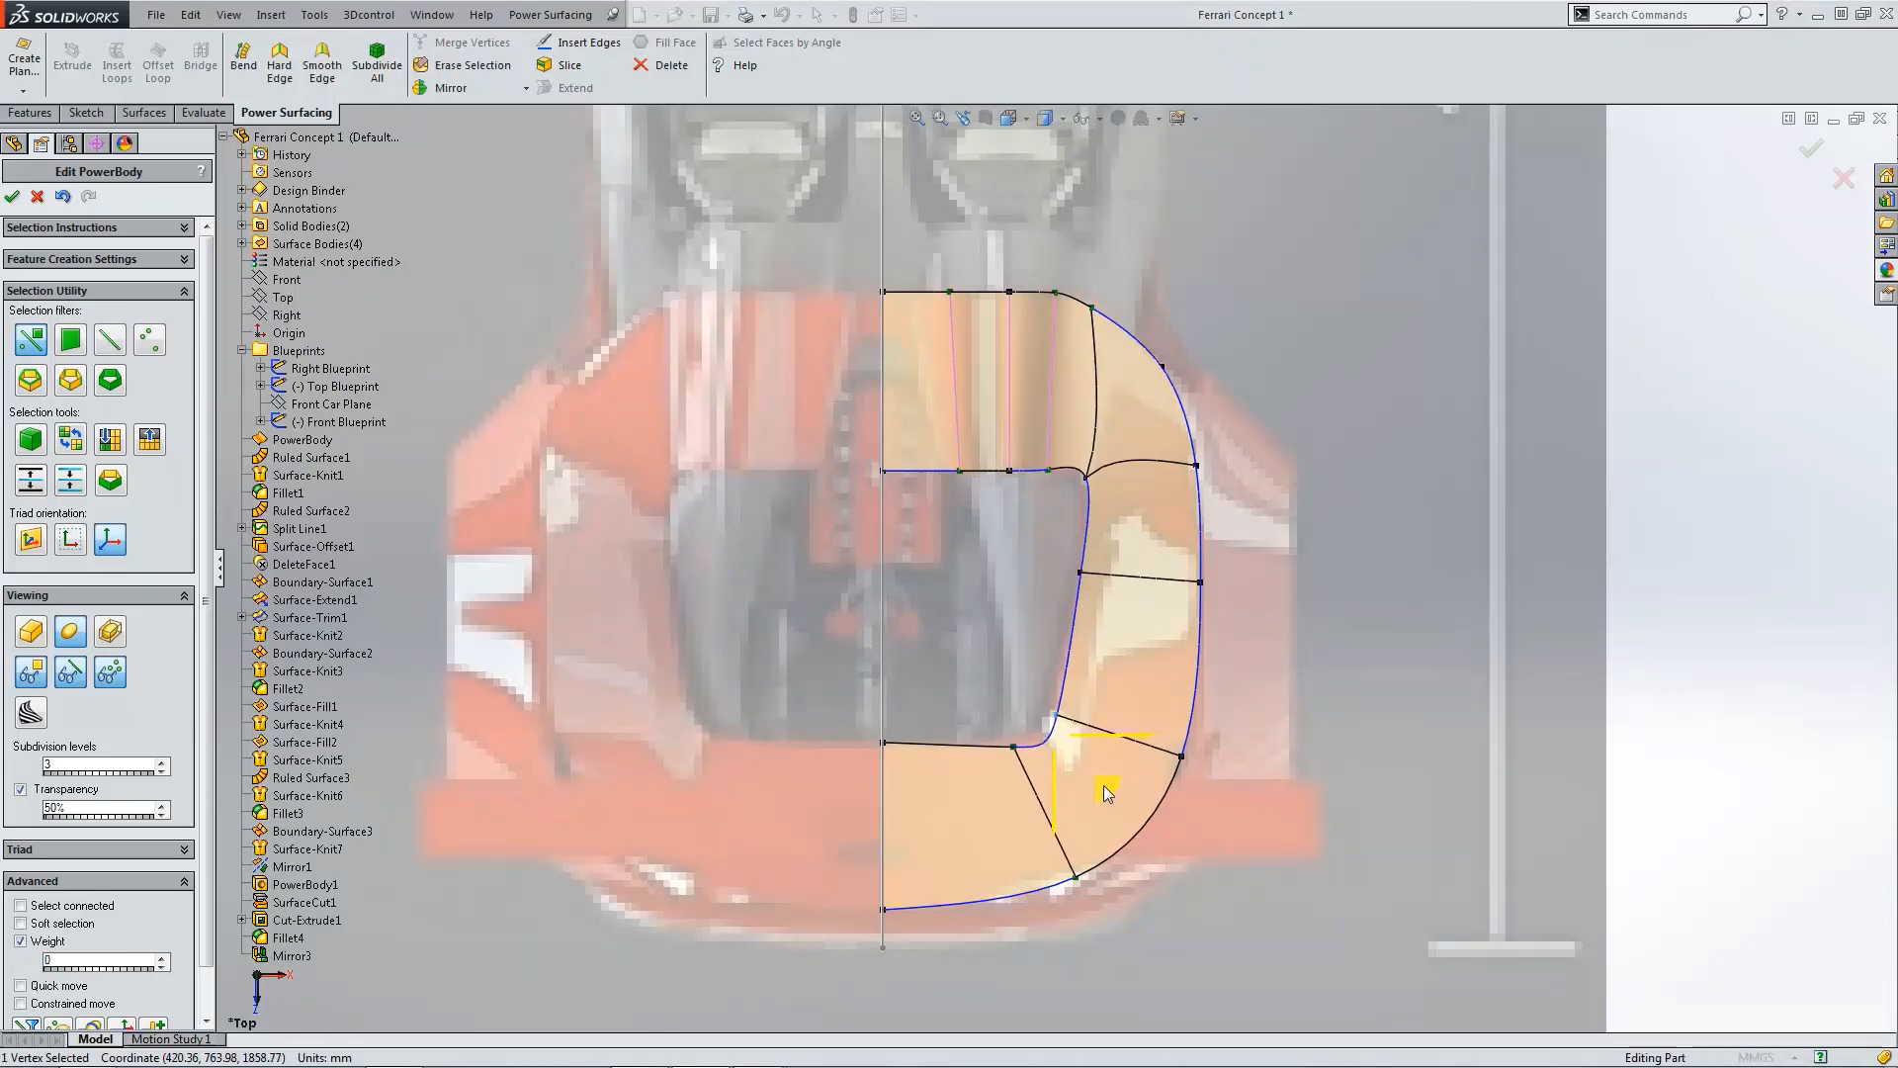
scroll(1105, 793, "down", 3)
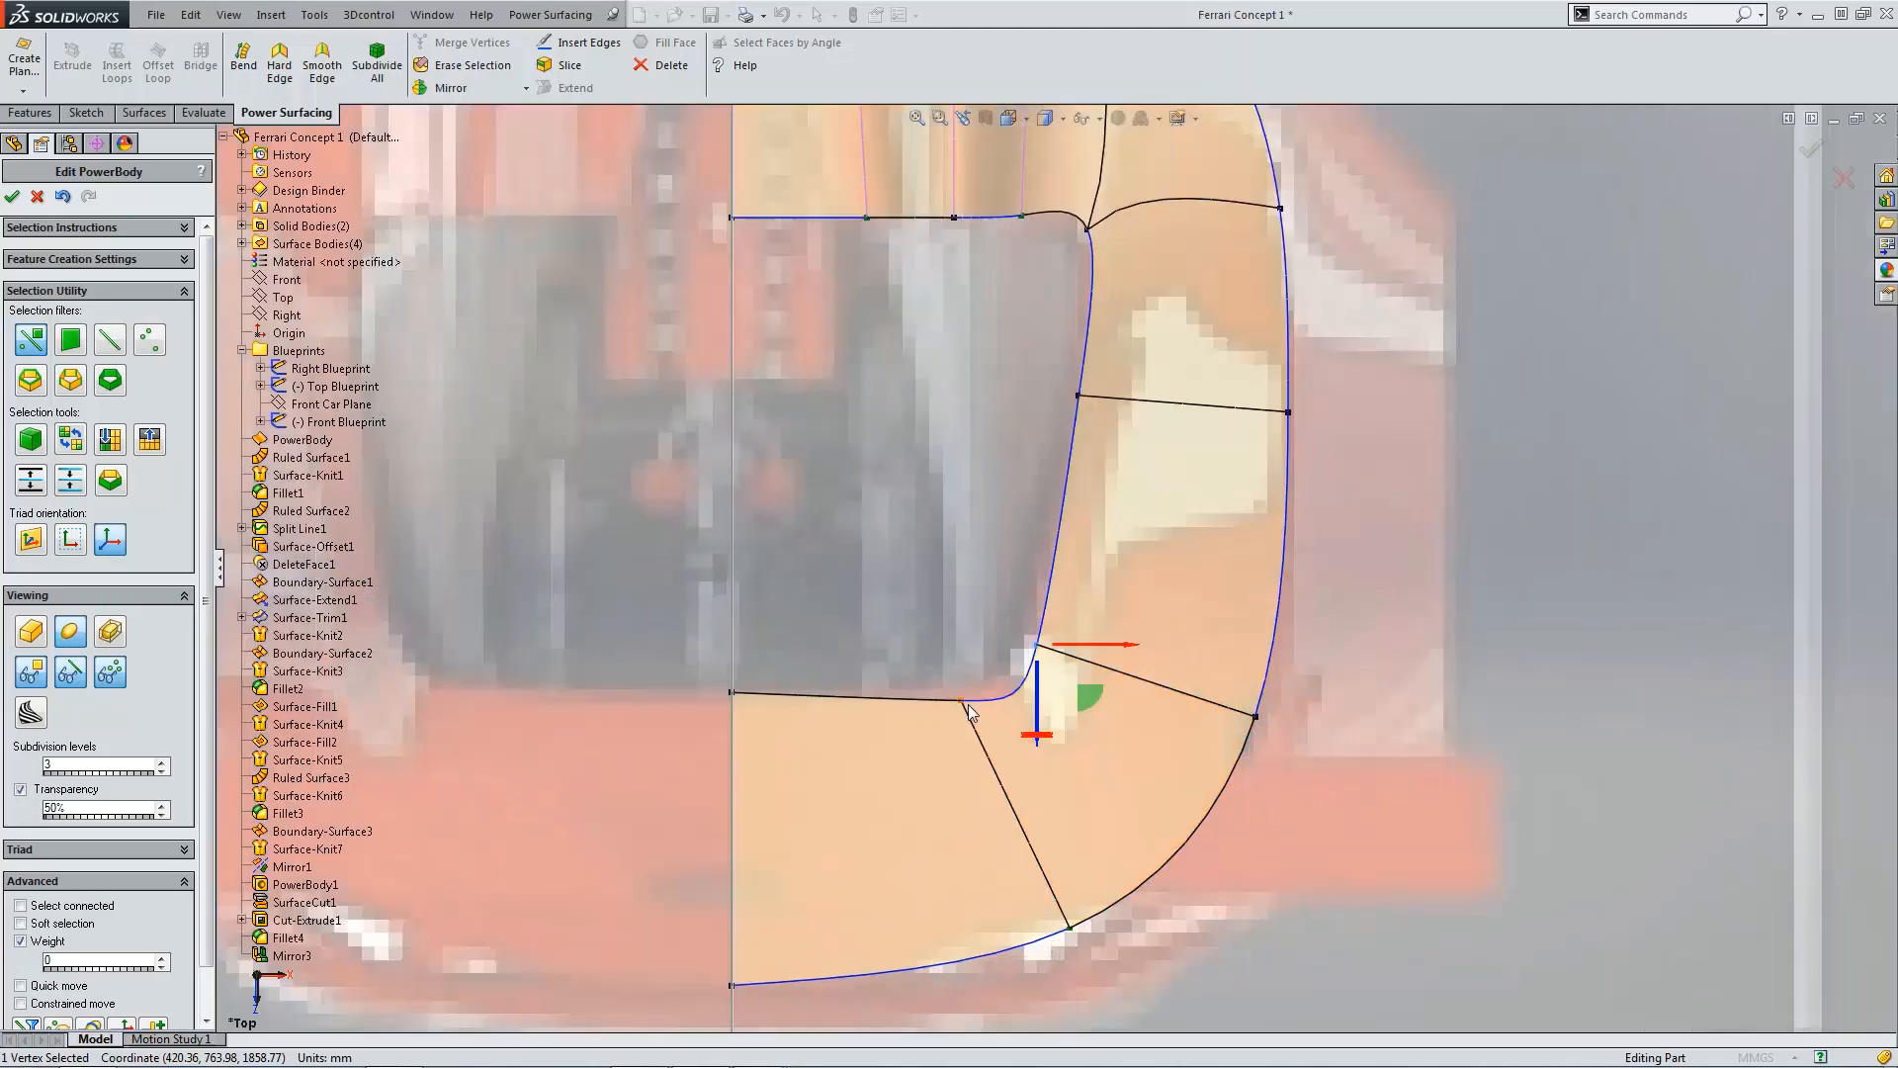
left_click(1018, 748)
left_click_drag(1014, 749, 1021, 739)
scroll(1023, 742, "up", 3)
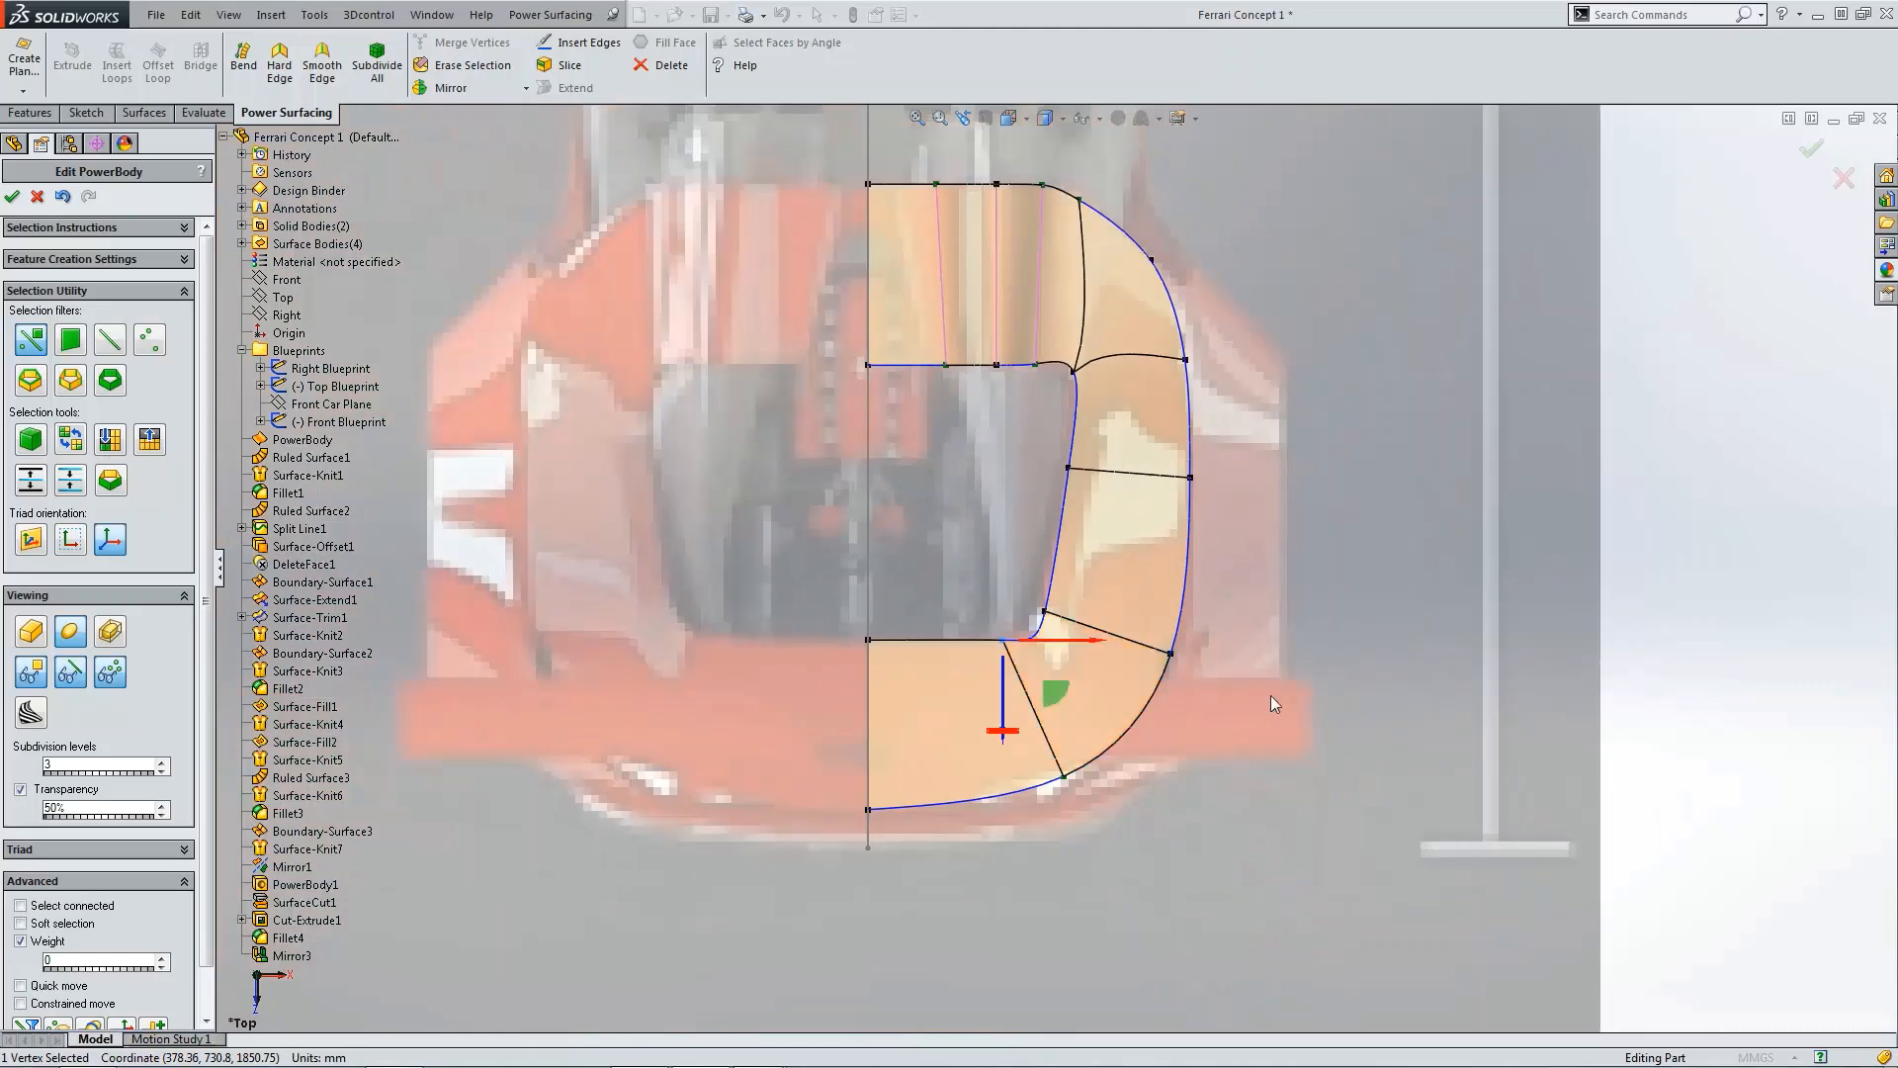
left_click(1272, 698)
Step: Lower the vertex at the deck's front tip slightly in the side view
scroll(1040, 645, "down", 4)
key("ctrl+1")
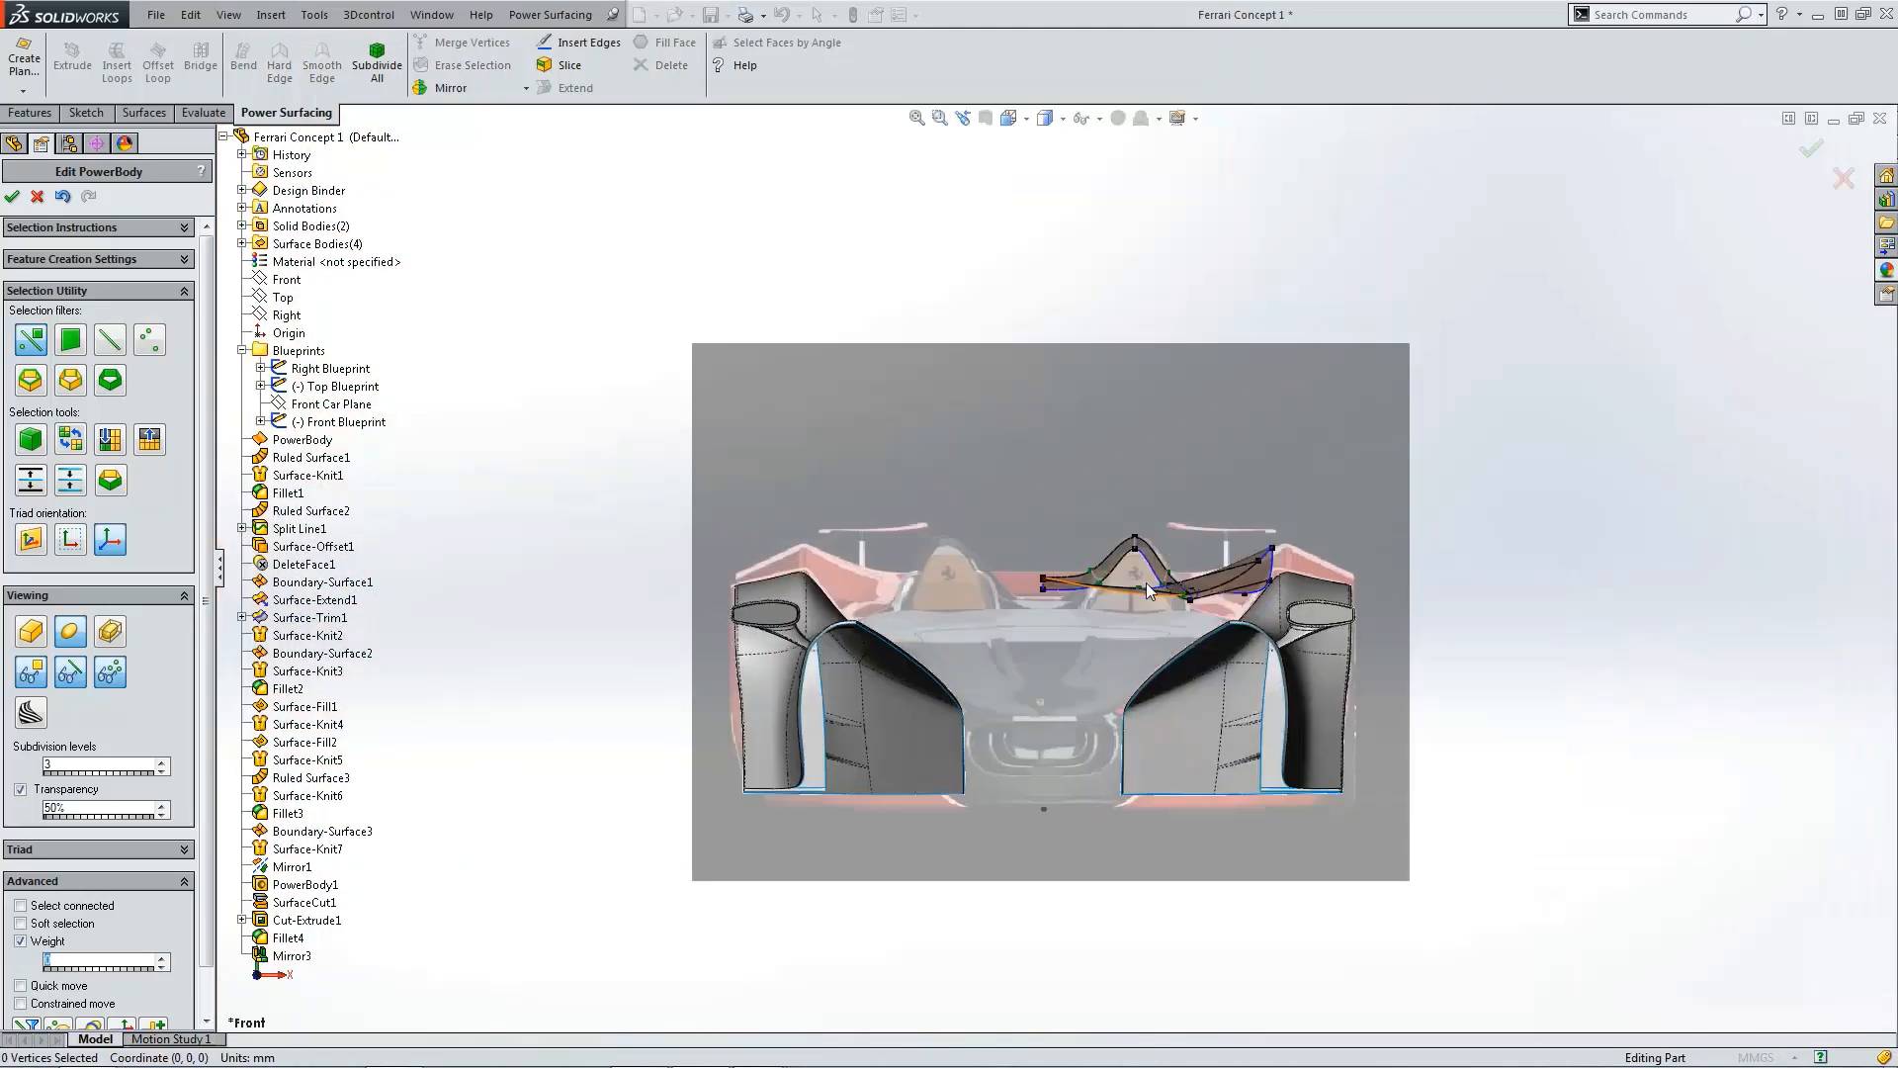
scroll(1154, 613, "down", 5)
scroll(1165, 613, "up", 4)
middle_click_drag(1165, 613, 1096, 669)
key("ctrl+4")
scroll(803, 585, "down", 5)
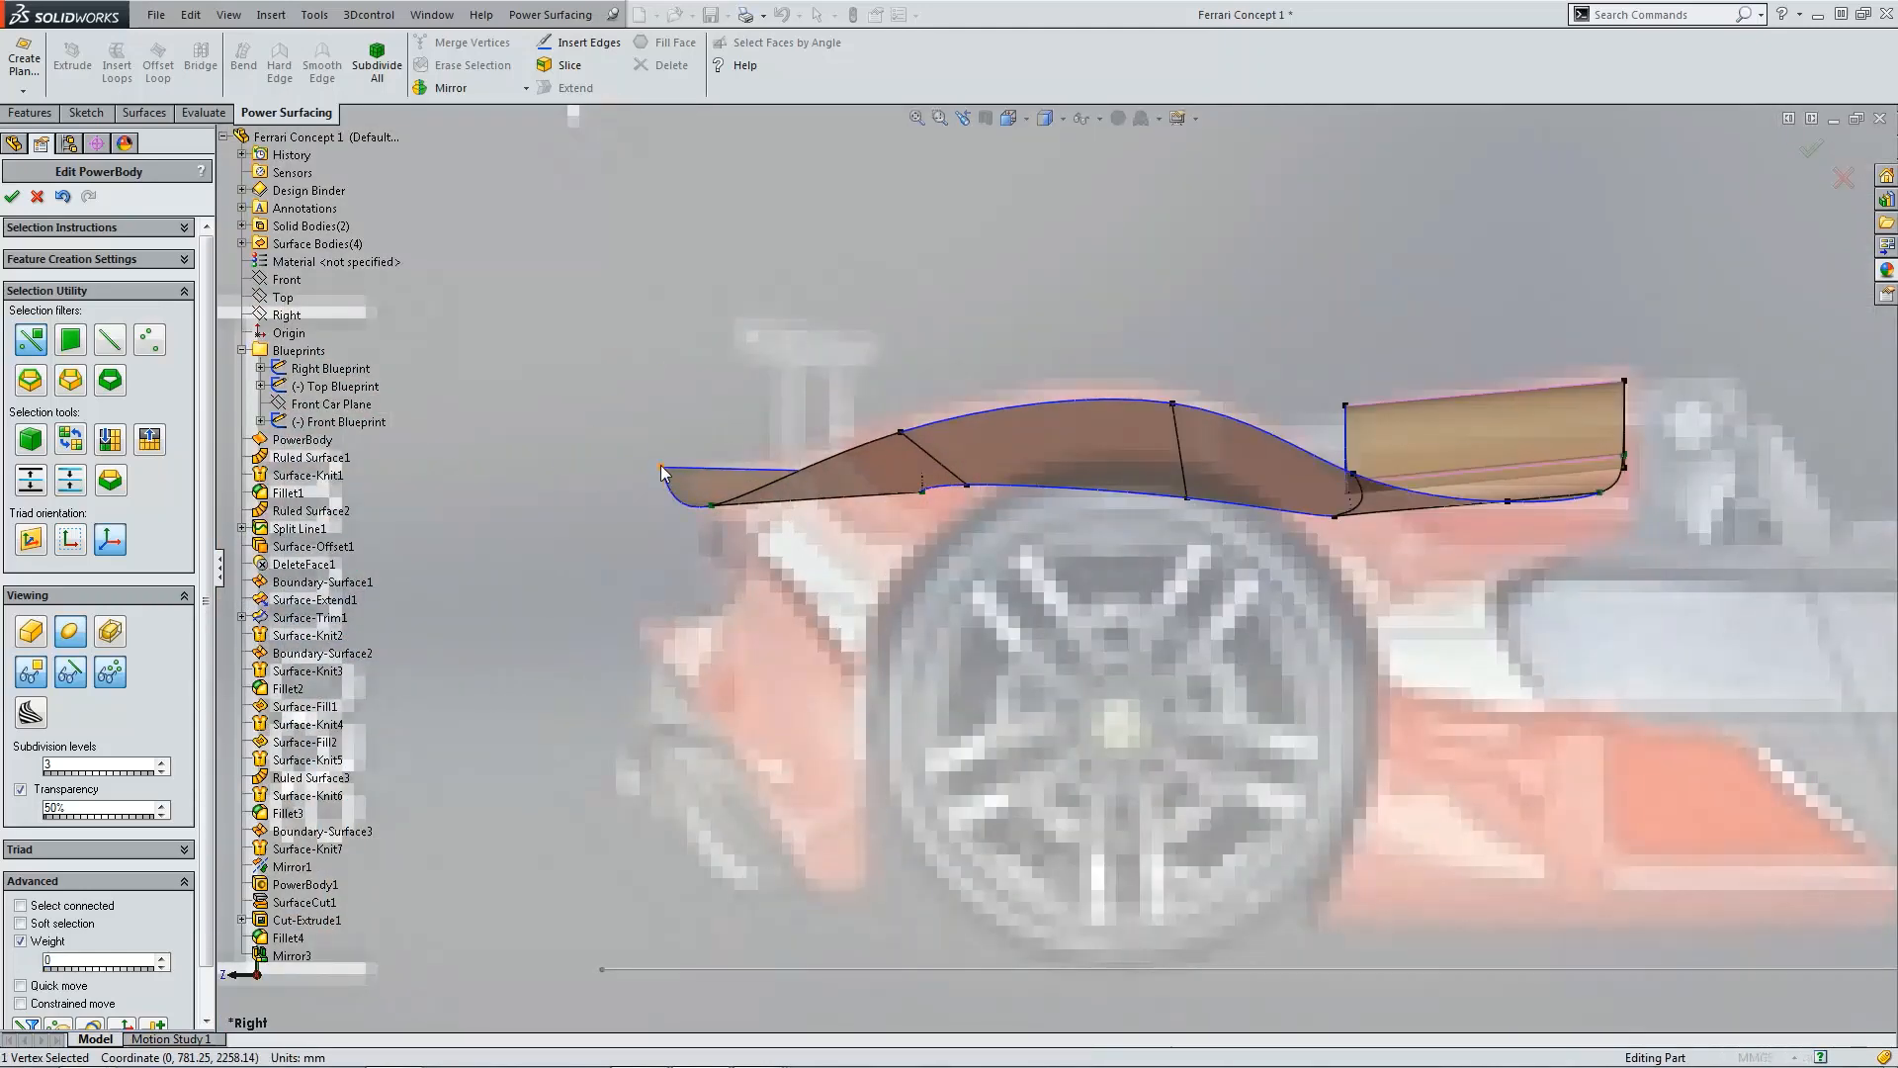
left_click(661, 466)
left_click_drag(661, 445, 662, 461)
left_click(904, 603)
Step: Orbit around the rear deck to review its shape from several angles, ending in the front view
scroll(977, 599, "up", 5)
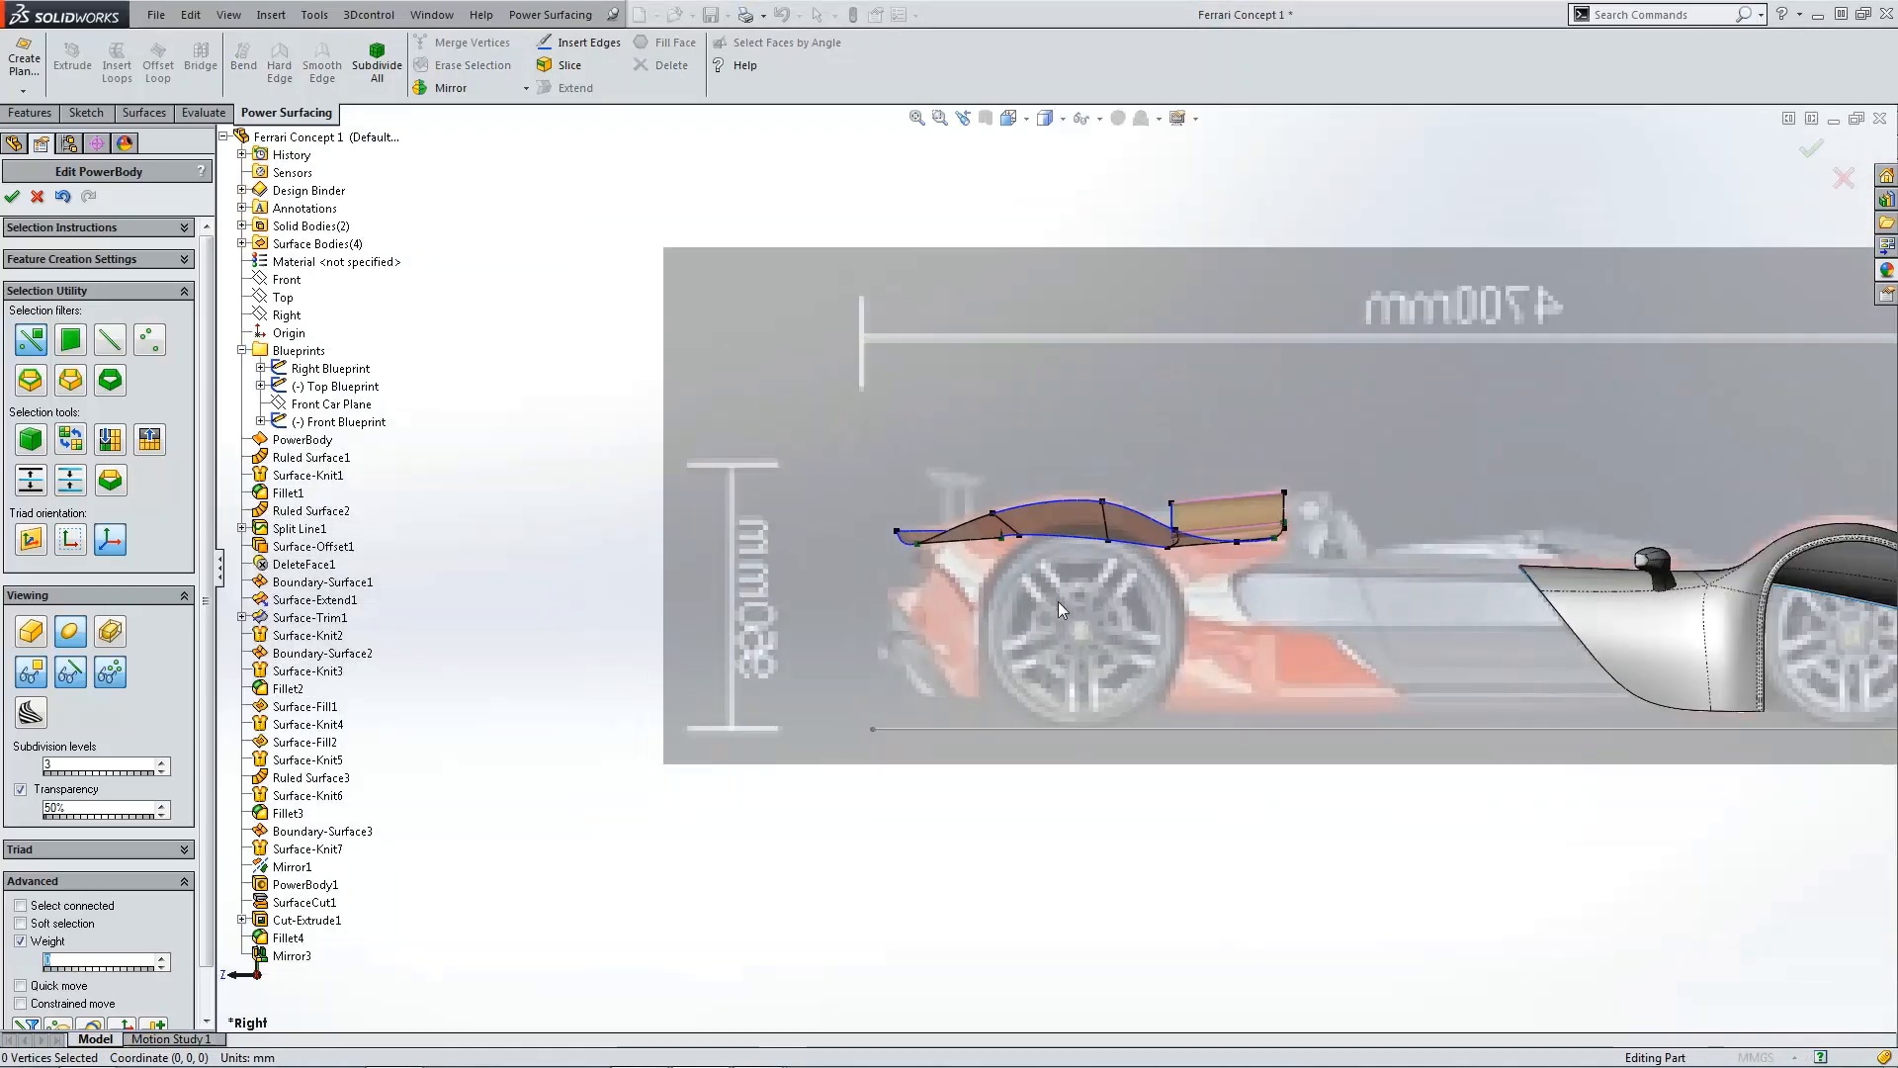
scroll(1058, 601, "up", 5)
middle_click_drag(1191, 626, 1517, 777)
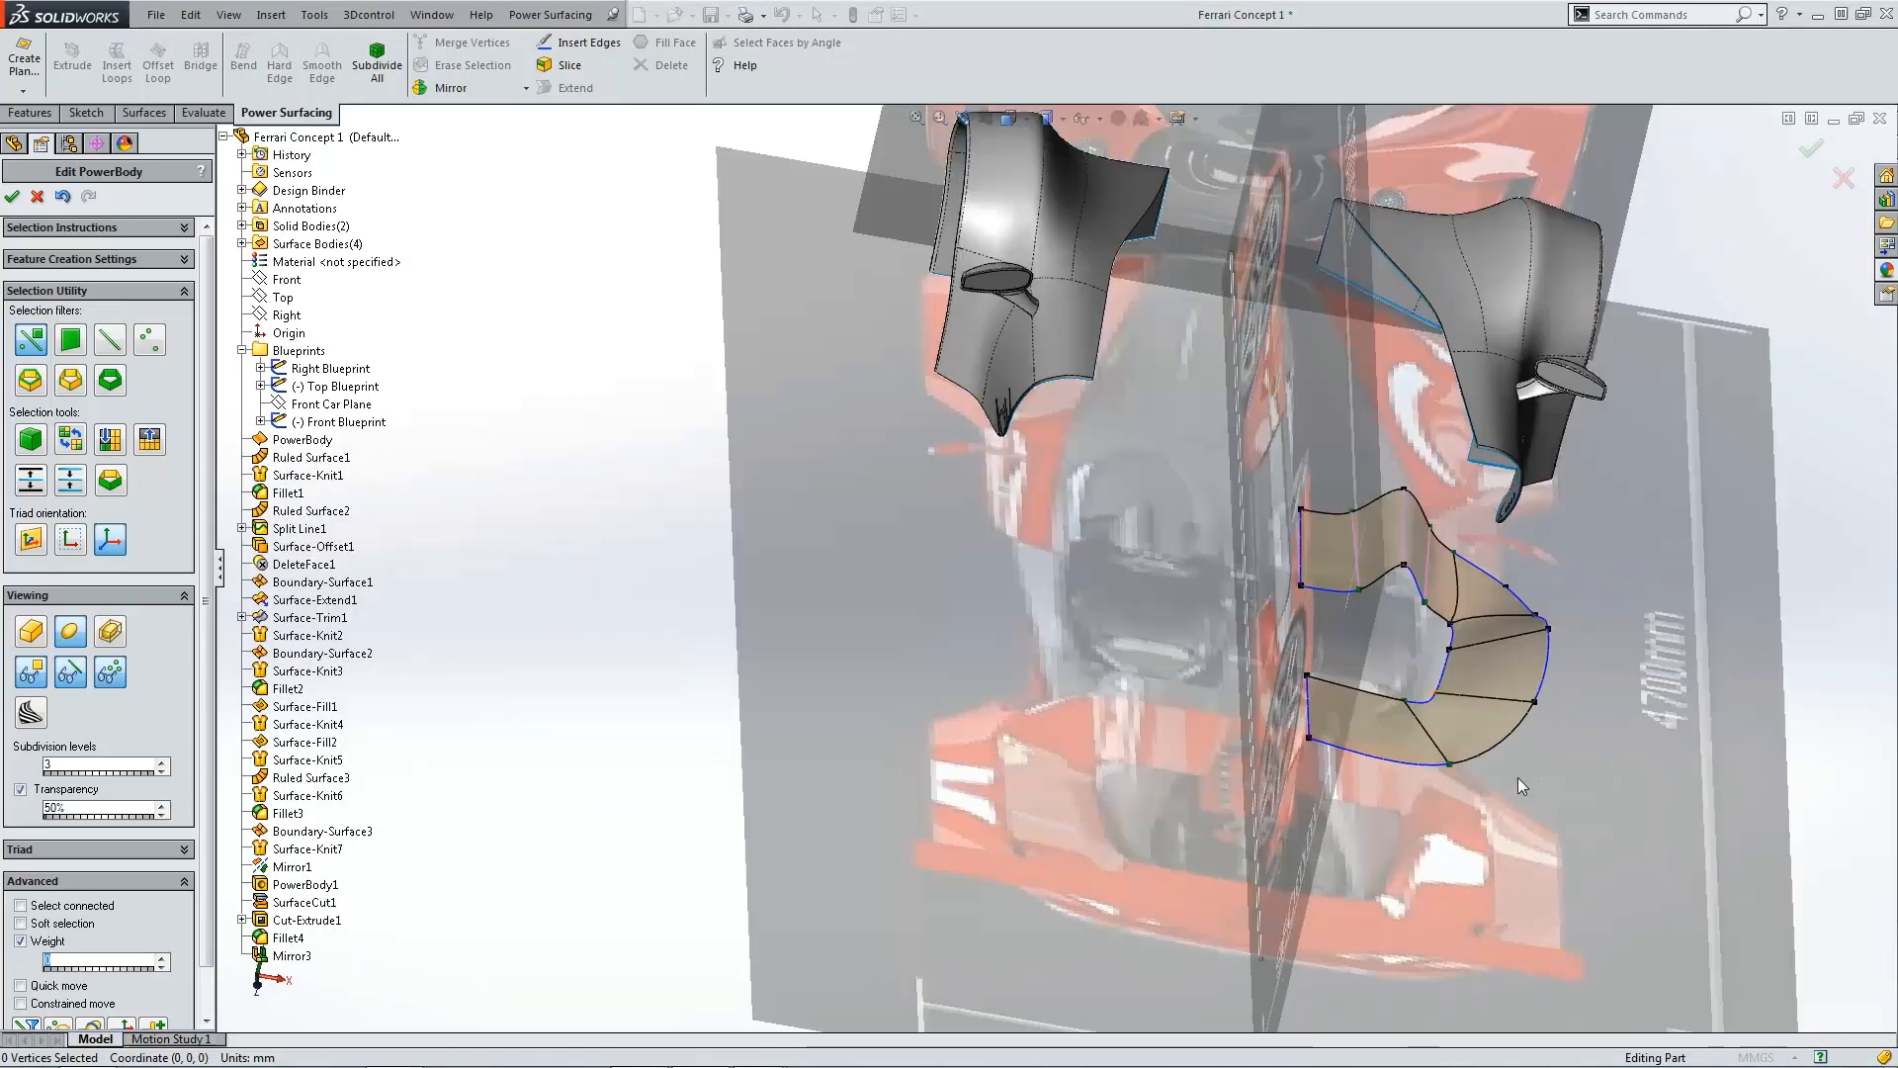
scroll(1449, 621, "down", 4)
middle_click_drag(1443, 613, 1349, 442)
scroll(1370, 447, "up", 1)
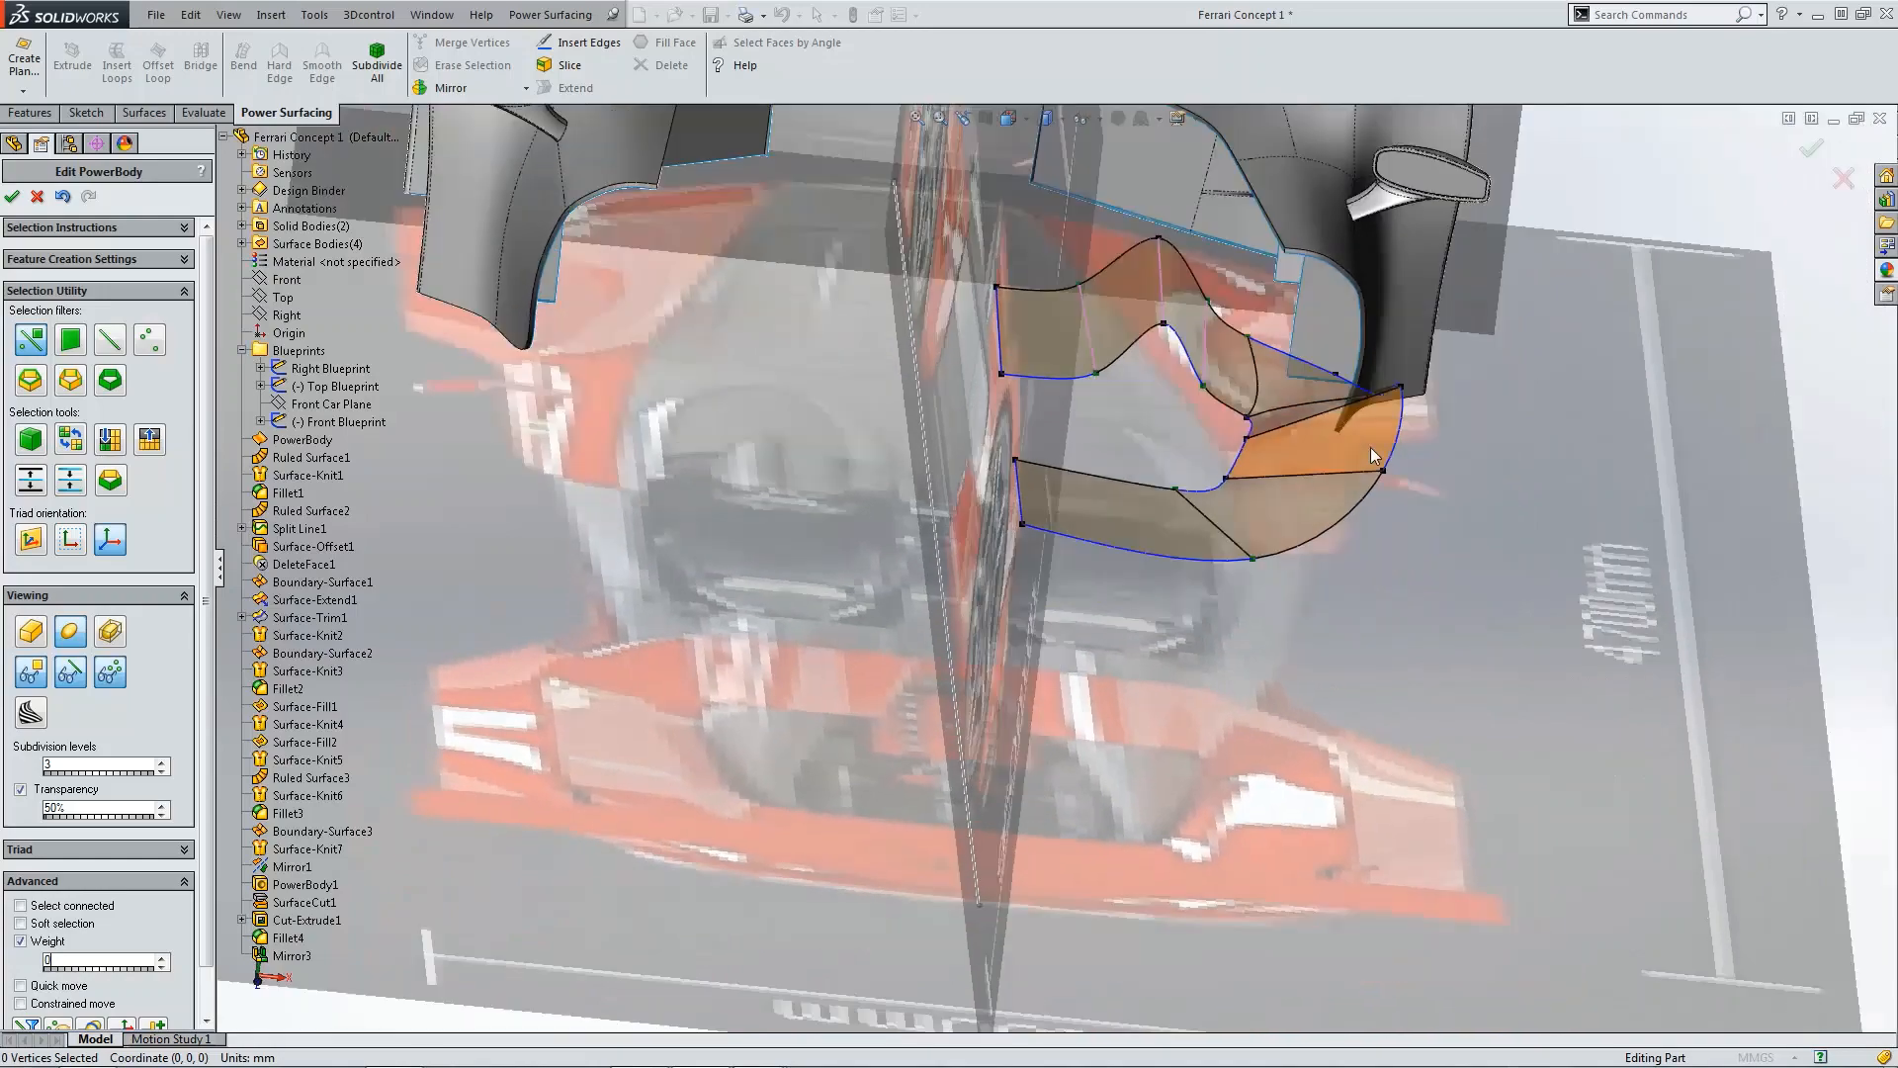
key("ctrl+1")
scroll(1304, 543, "down", 6)
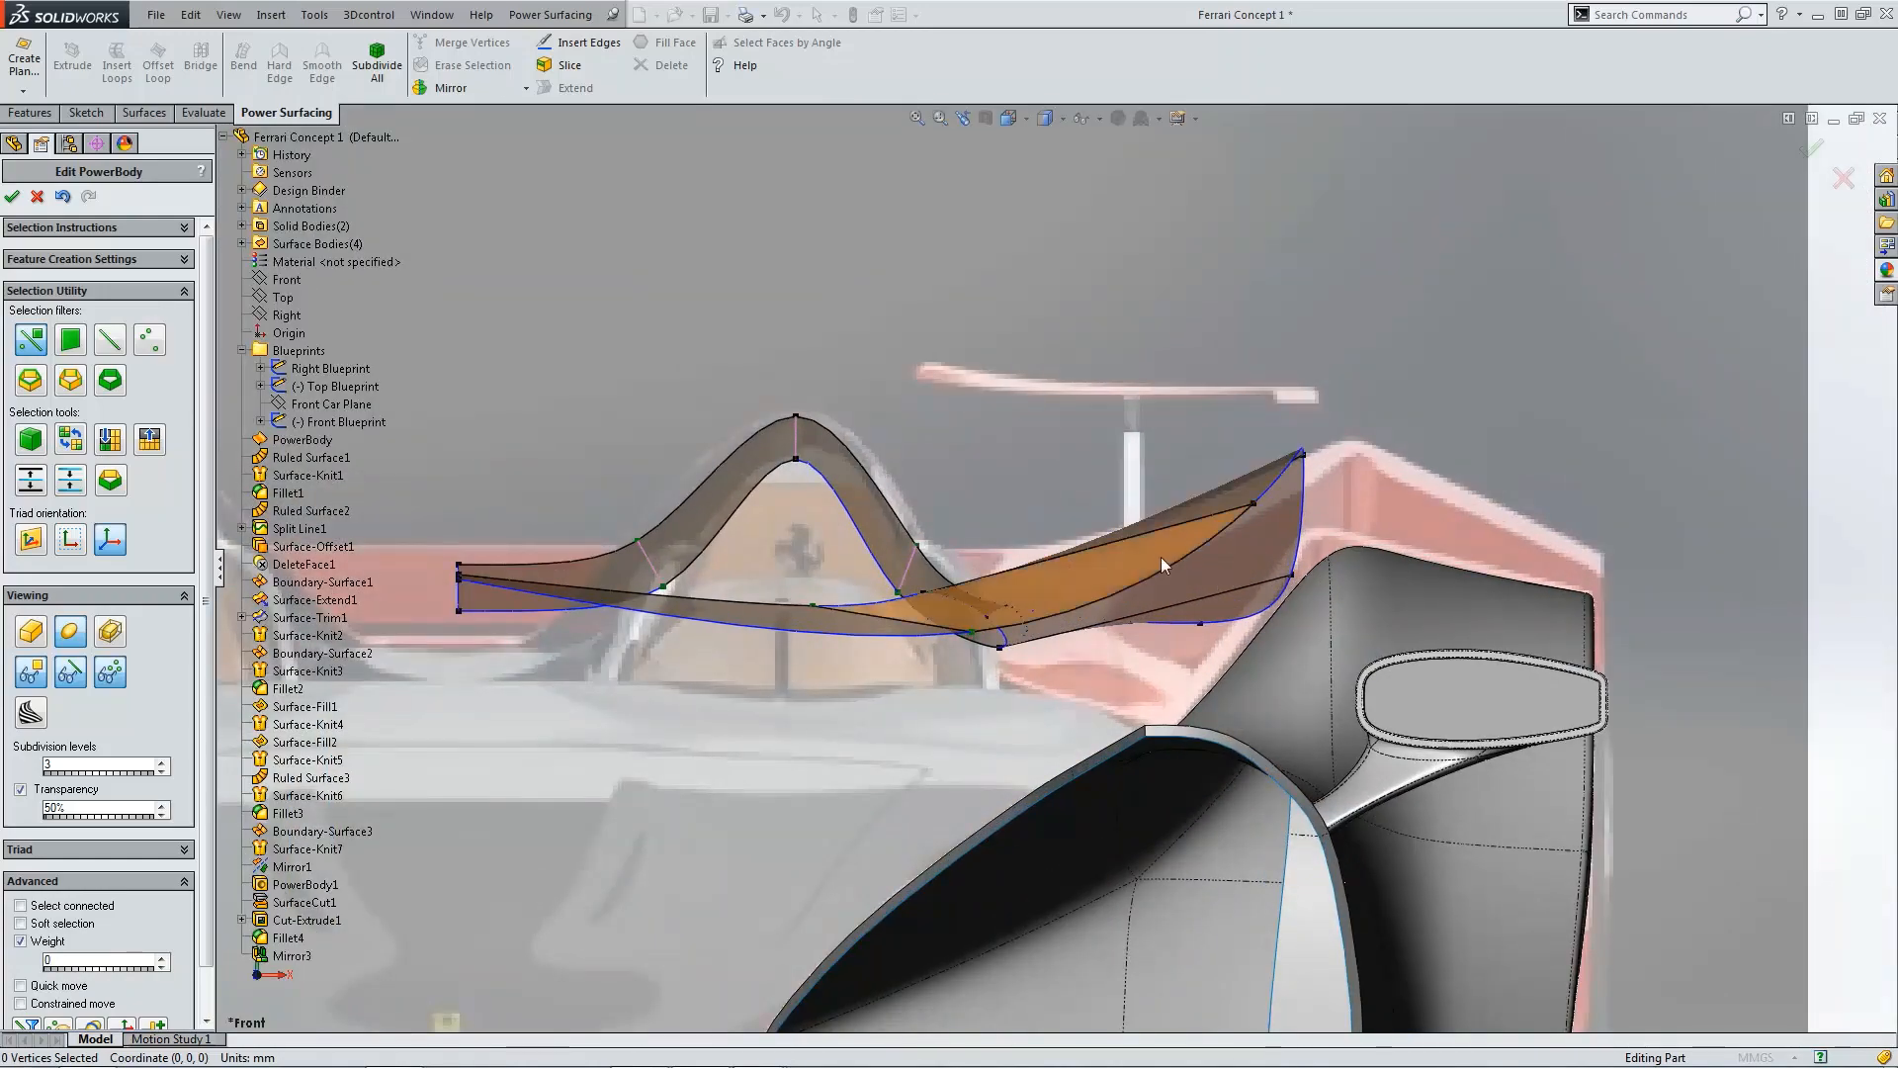
Step: Insert an edge loop running around the deck's U-shaped outline in the top view
key("ctrl+5")
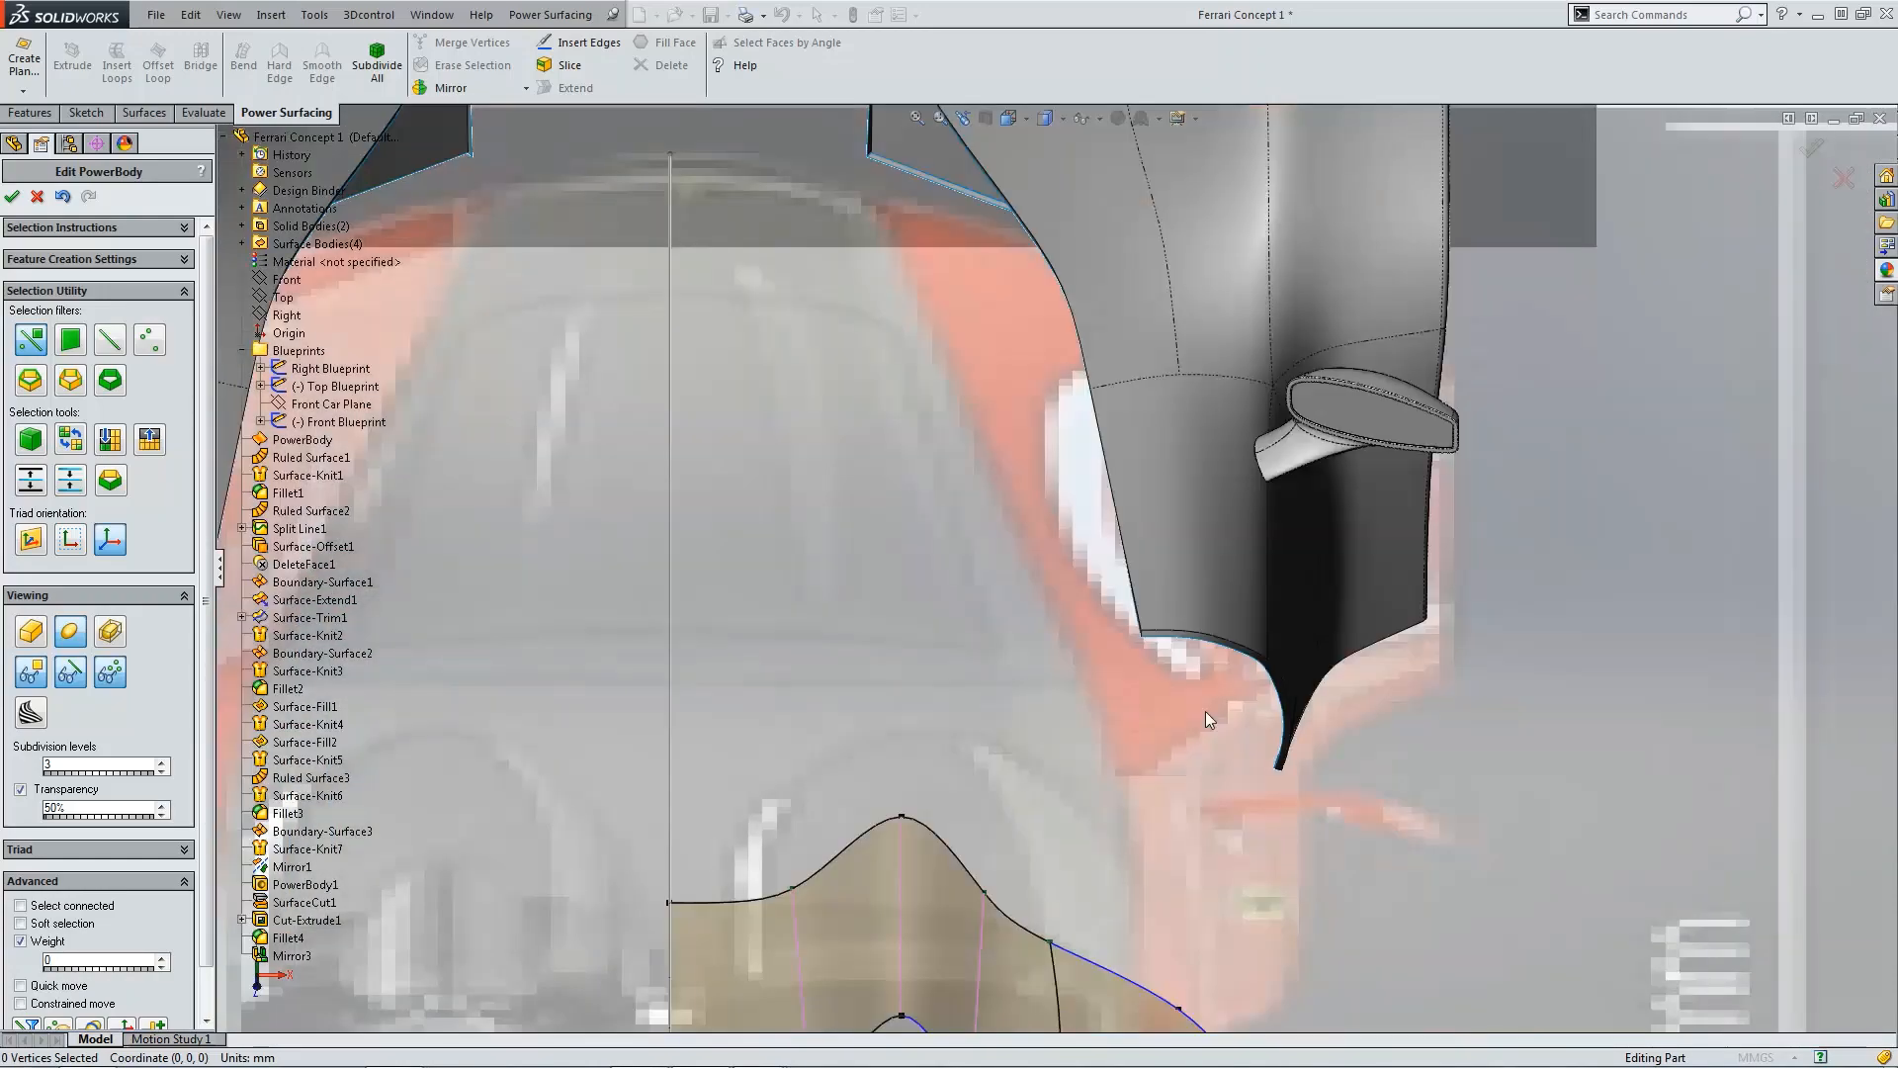
scroll(1137, 781, "down", 3)
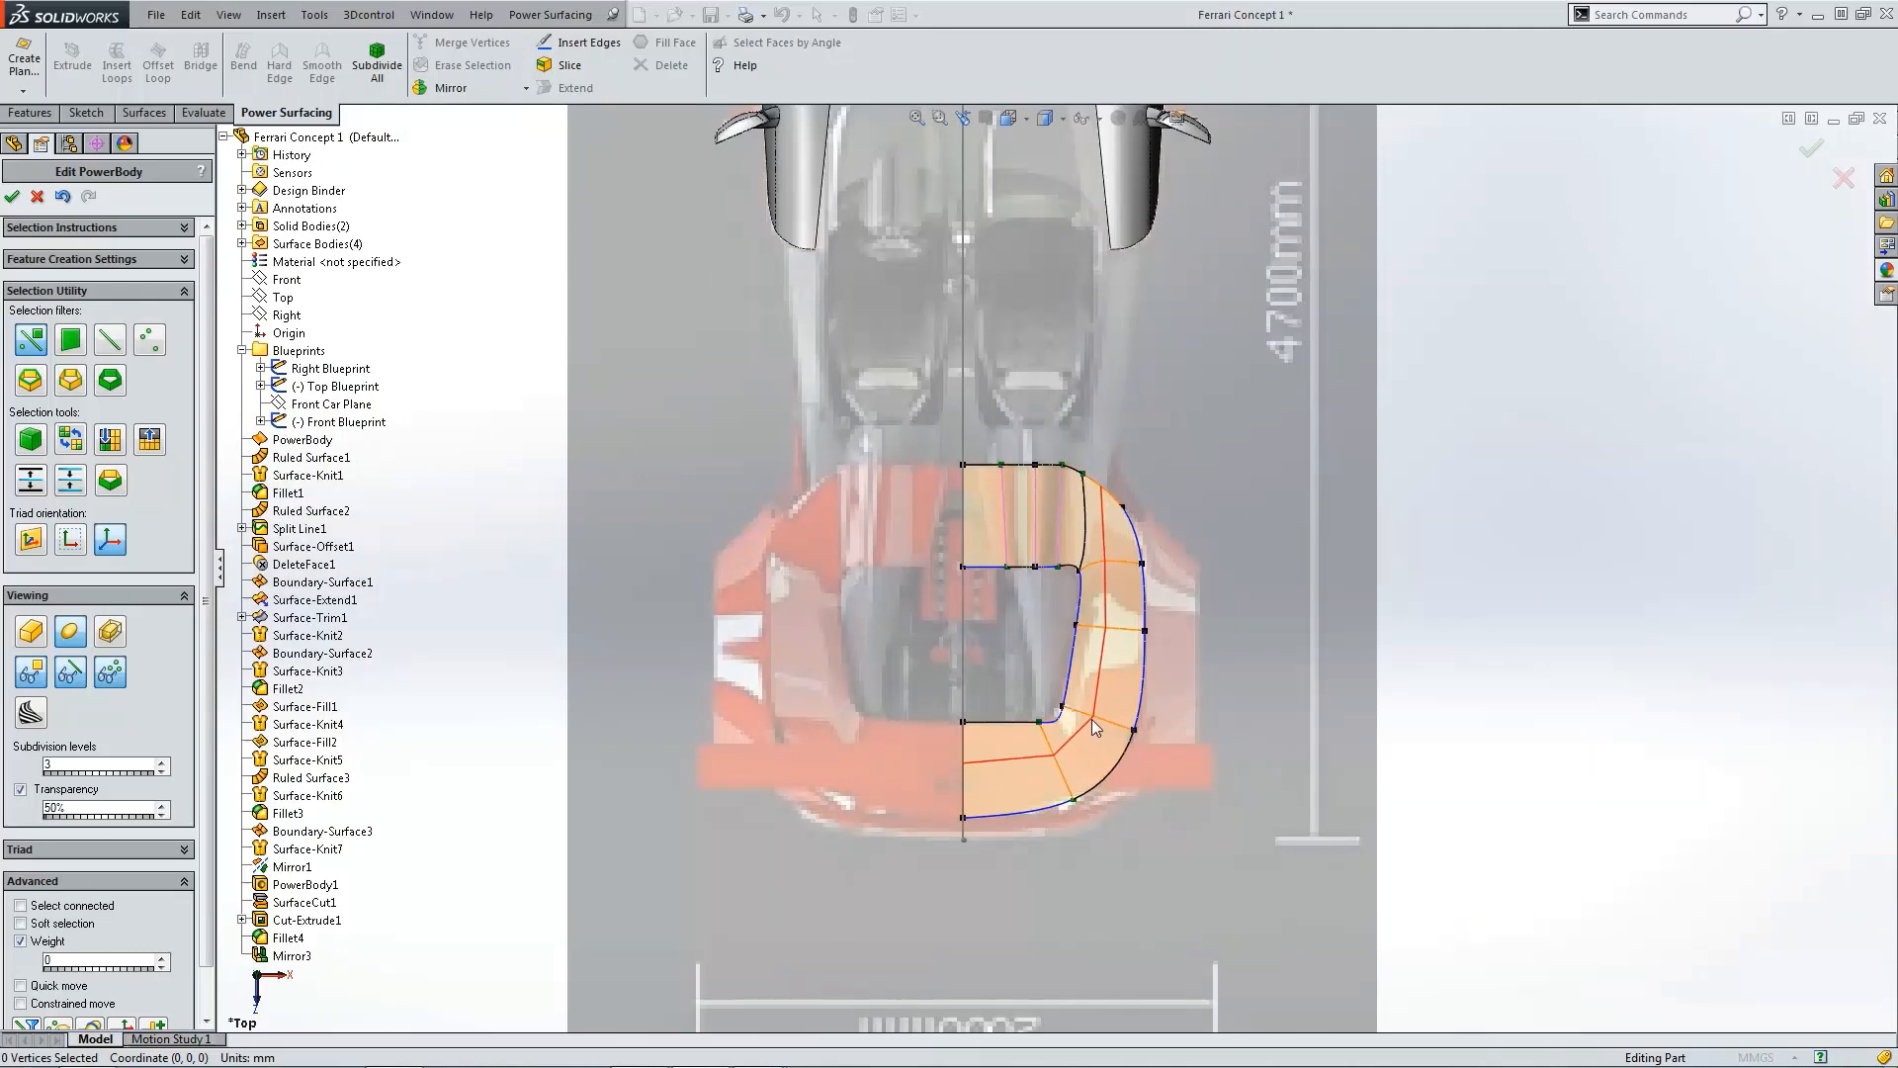
left_click(1104, 732)
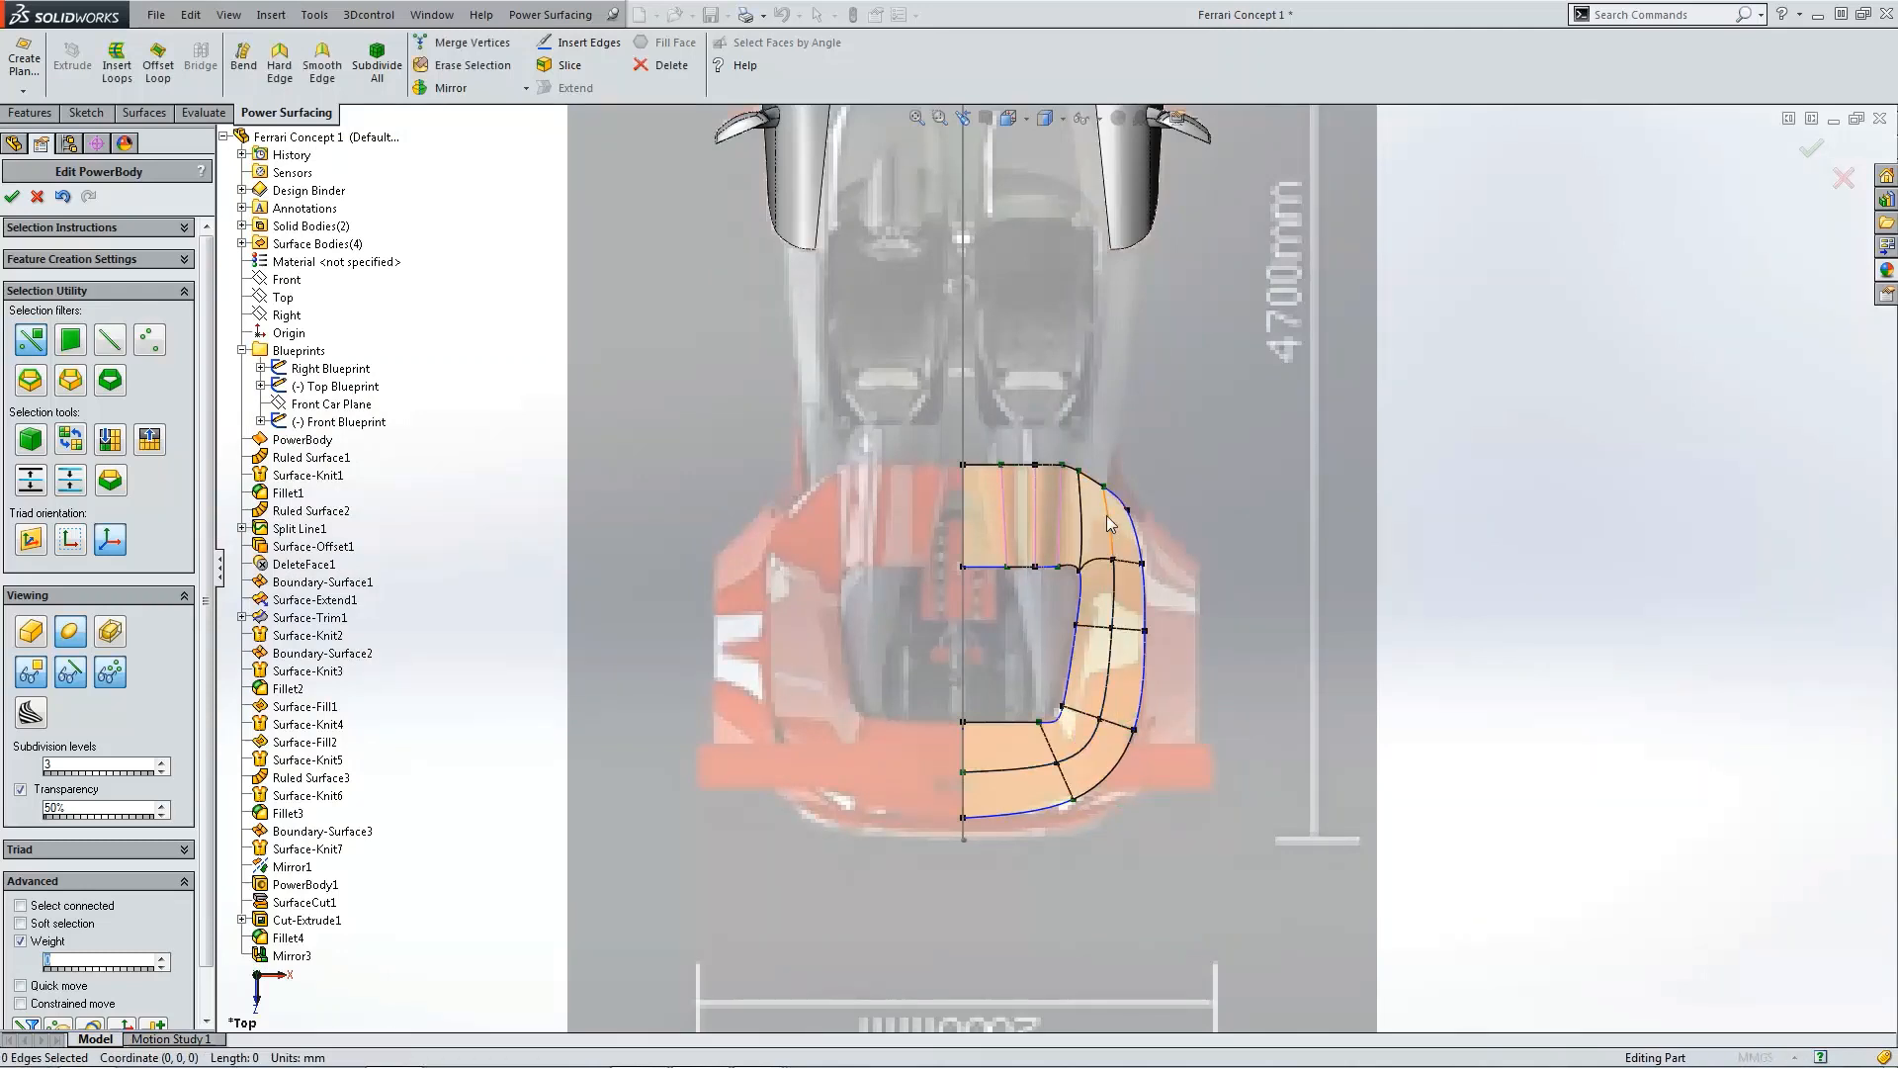
Step: Select an edge on the deck's outer side and lower it slightly in the front view
key("ctrl+1")
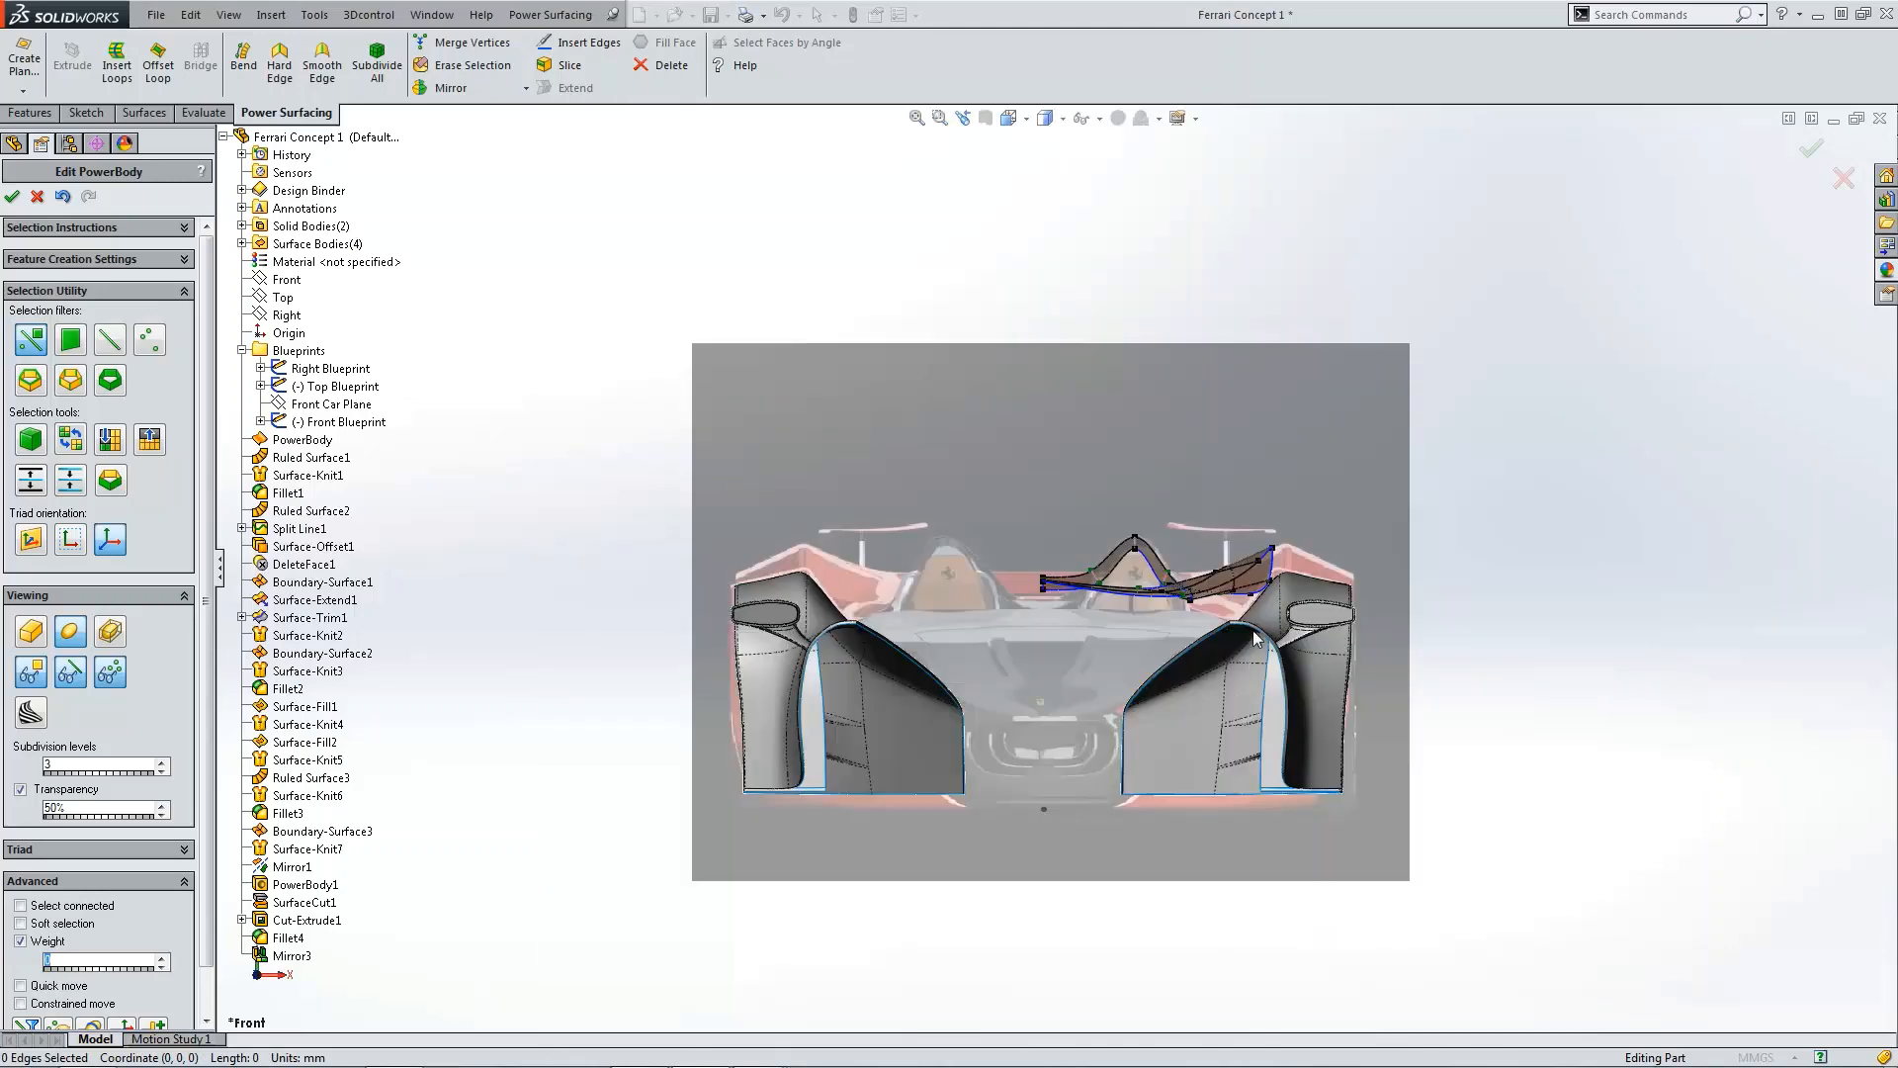
scroll(1213, 613, "down", 4)
middle_click_drag(1210, 606, 1238, 846)
scroll(1238, 846, "up", 3)
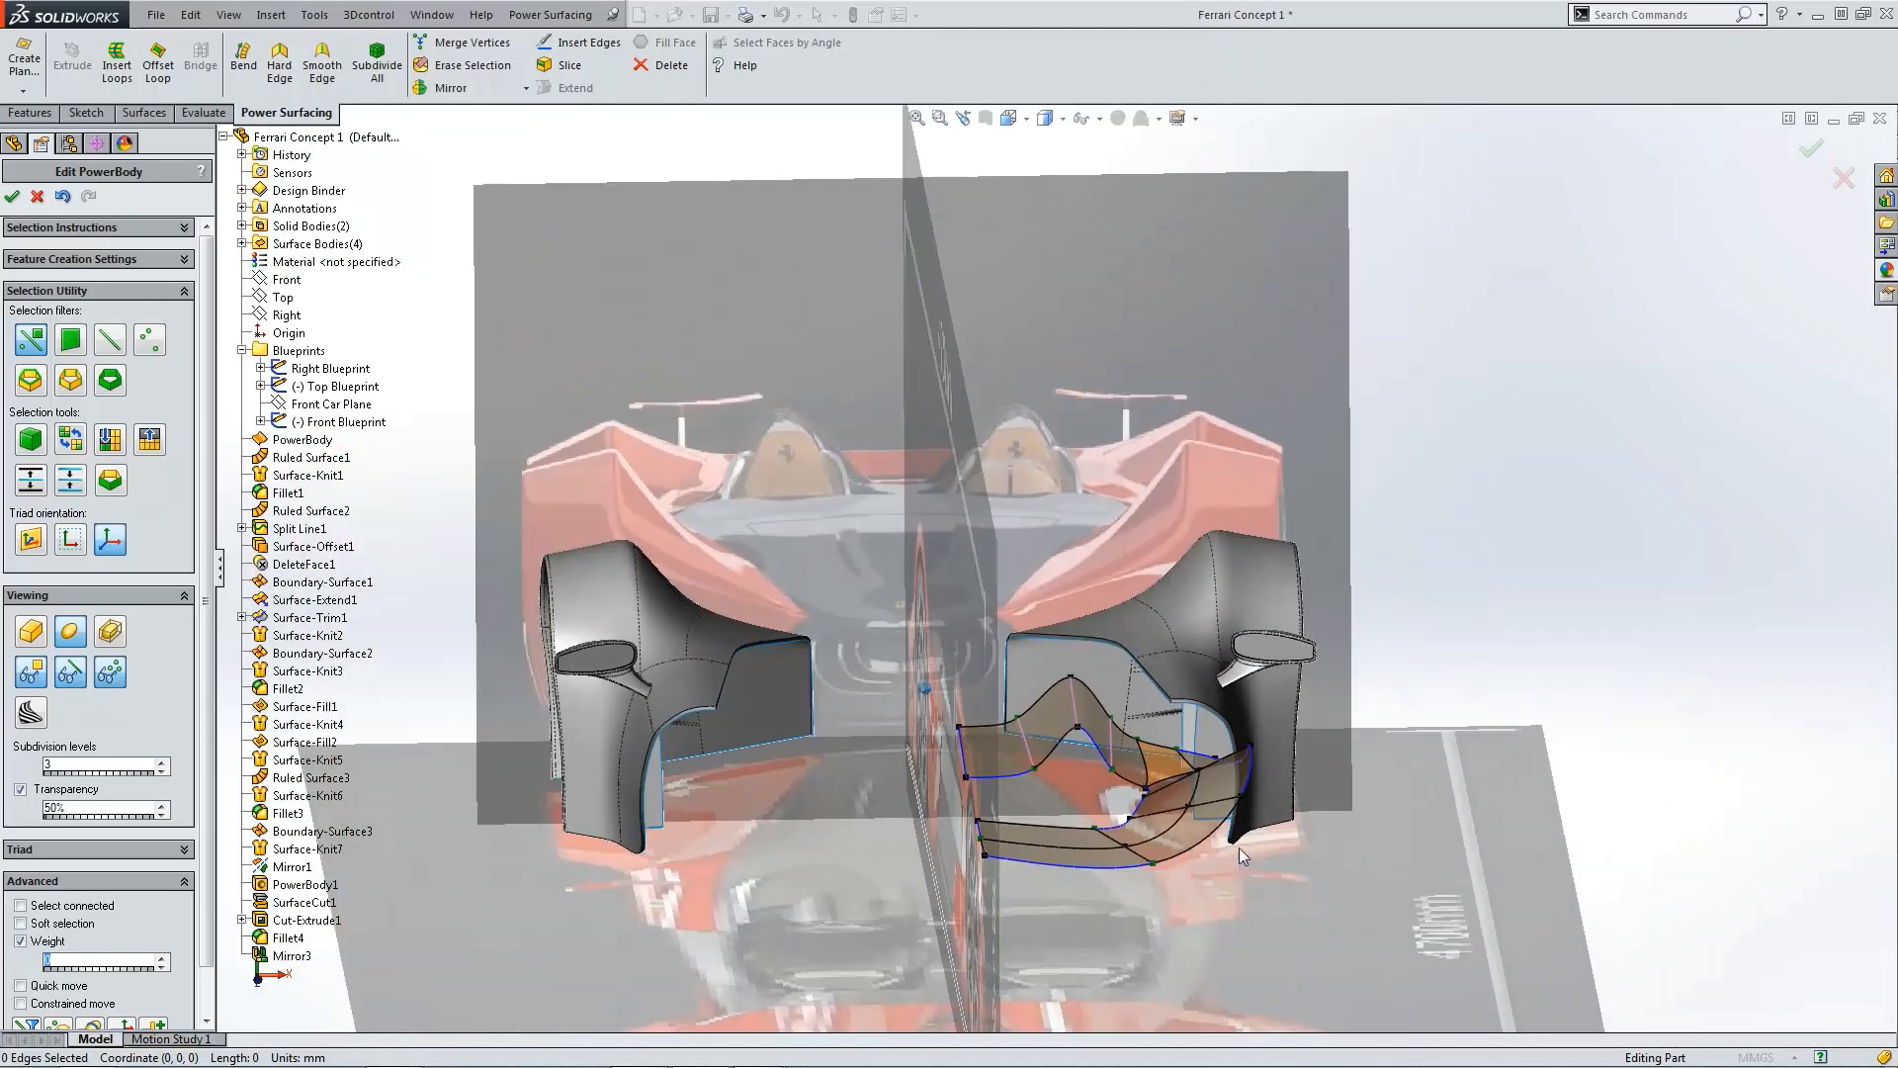
scroll(1238, 846, "down", 4)
left_click(1153, 730)
key("ctrl+1")
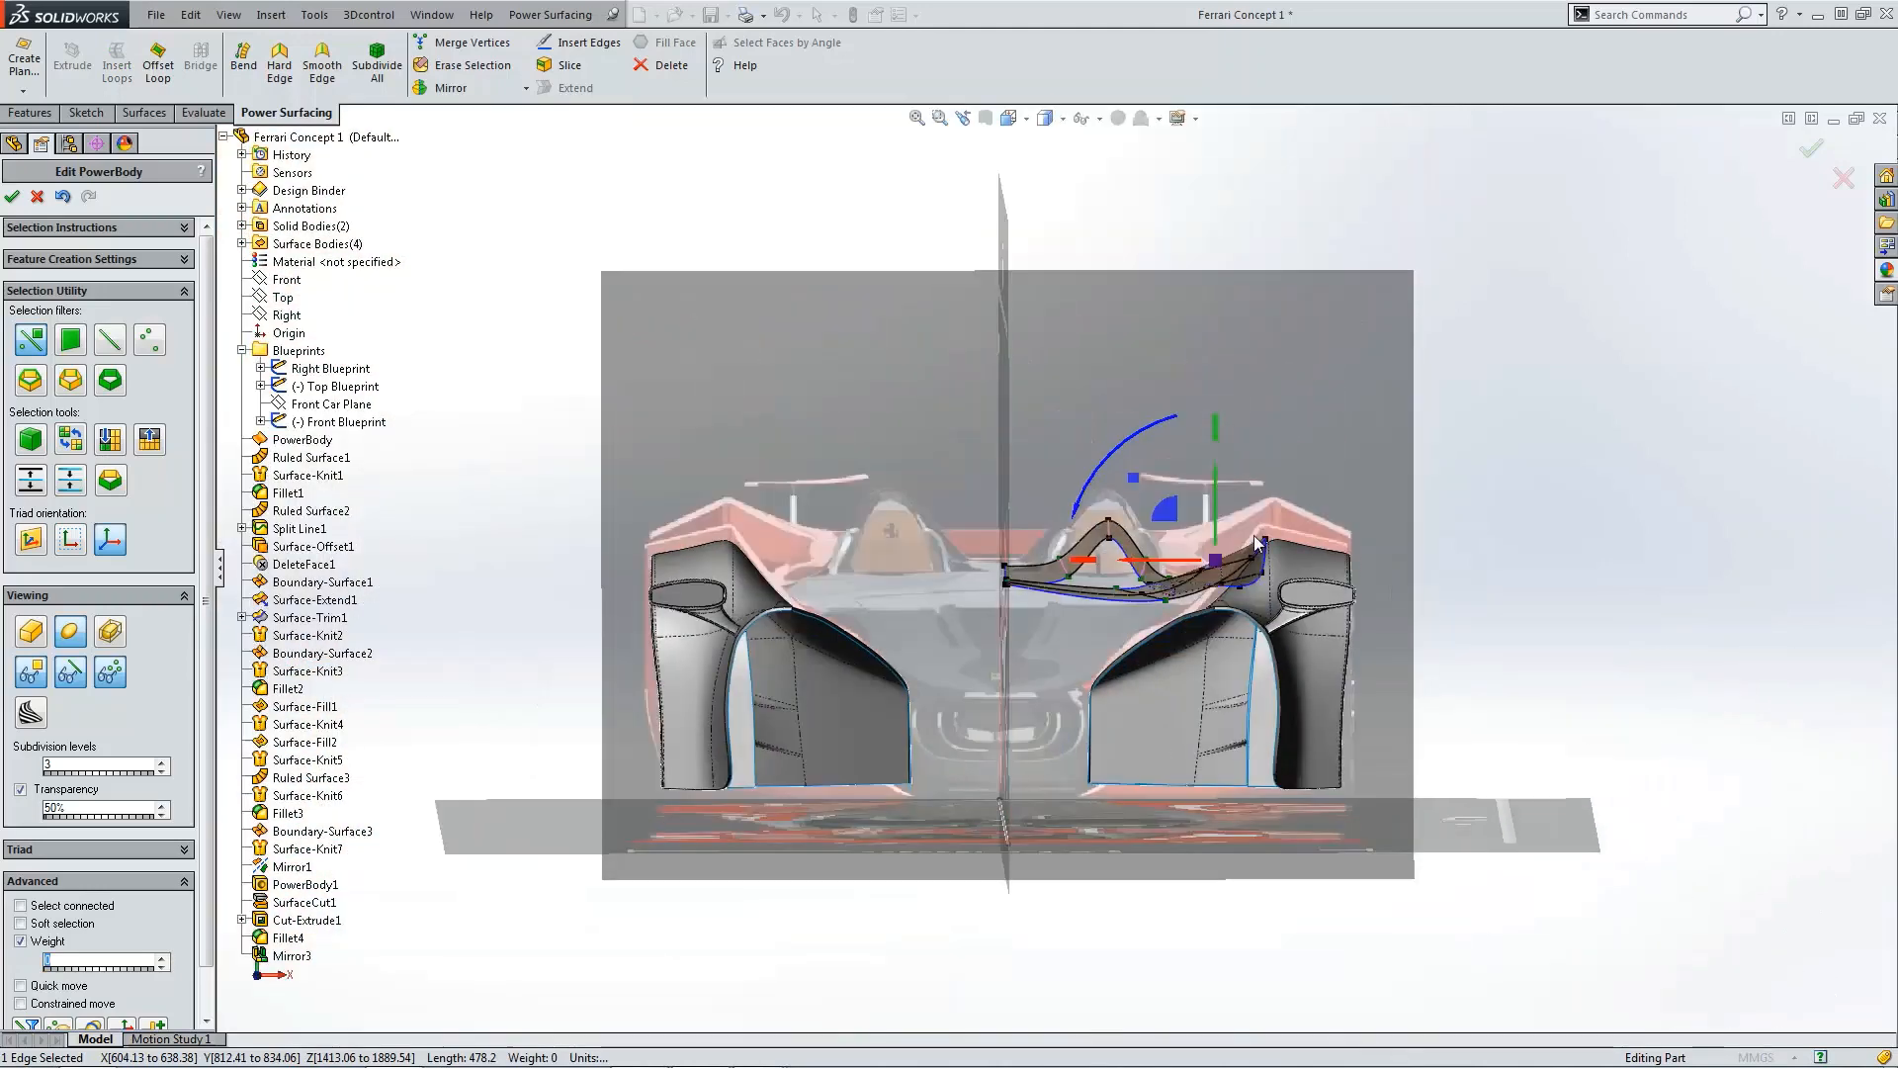
scroll(1165, 532, "down", 4)
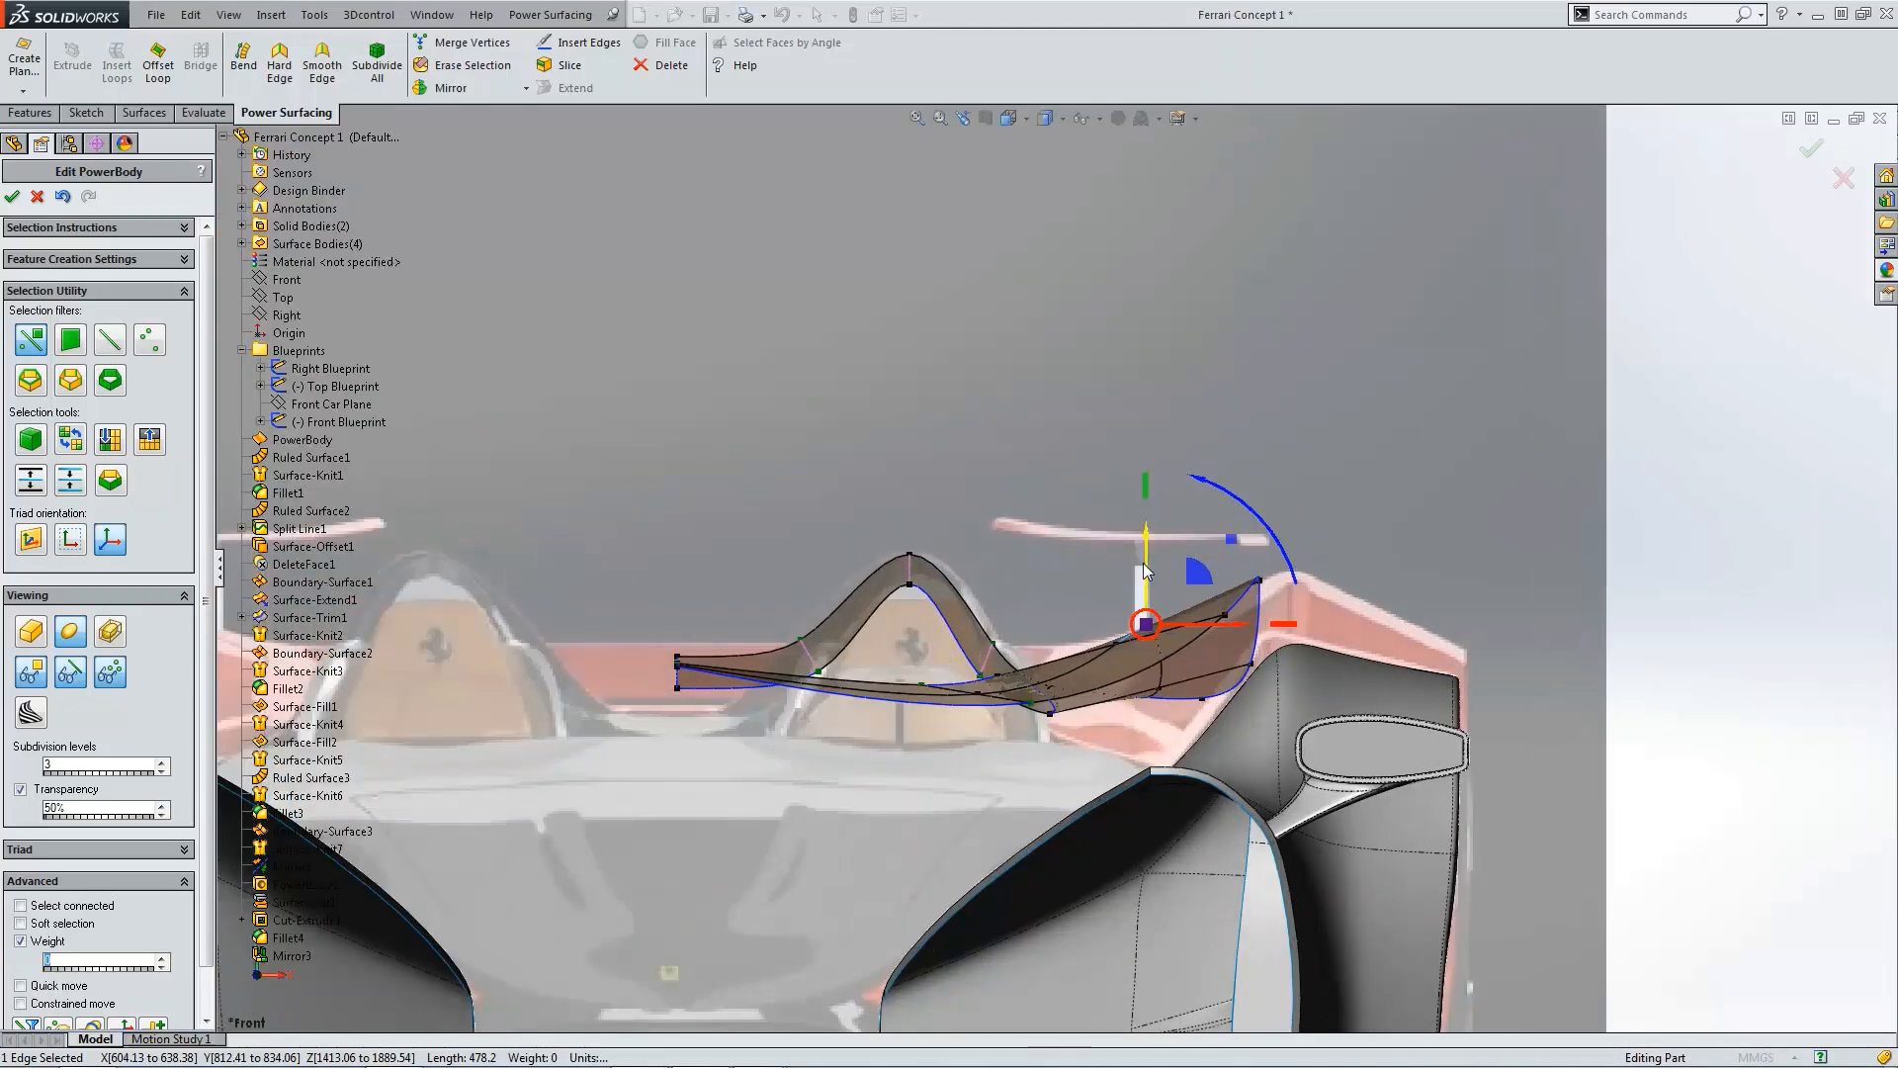
mouse_move(1144, 564)
left_mouse_down()
mouse_move(1147, 601)
mouse_move(1143, 584)
left_mouse_up()
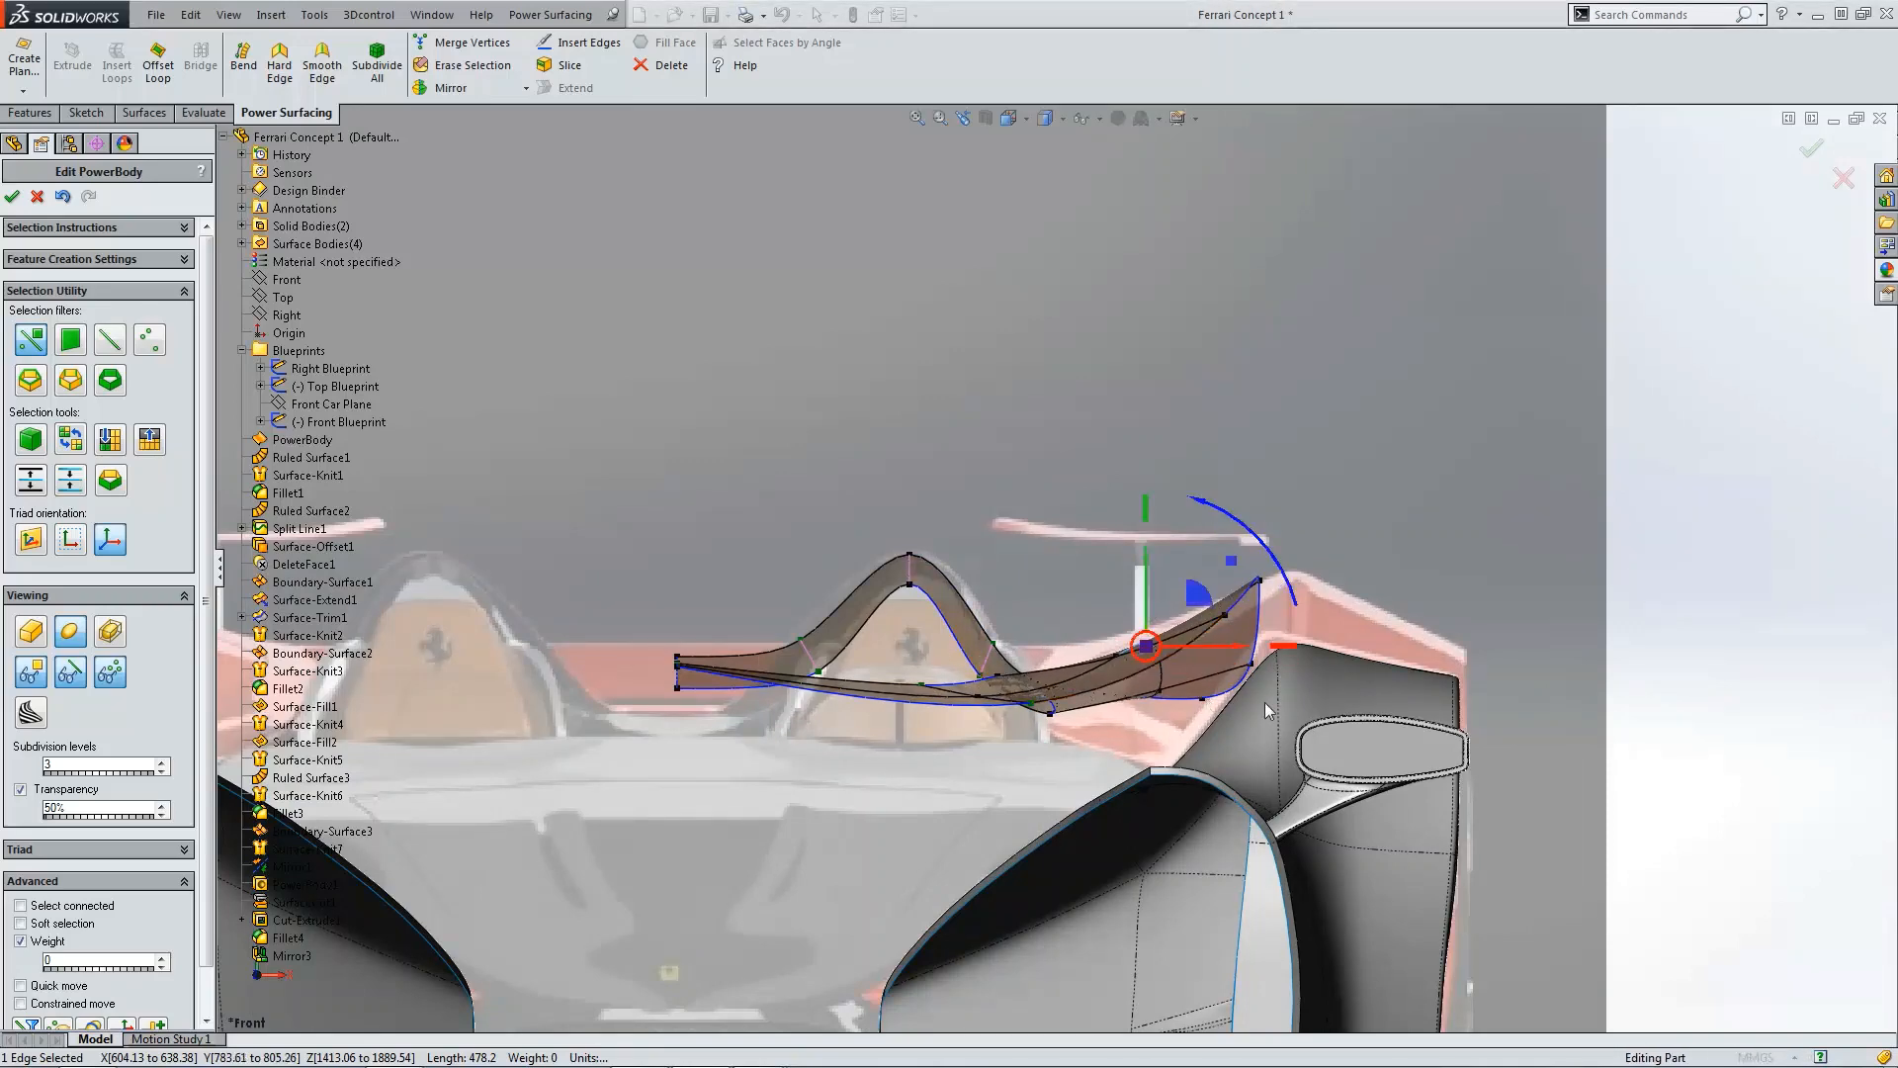
Step: Select the vertex at the new loop's inner rear corner and lower it slightly in the front view
scroll(1254, 702, "up", 4)
scroll(747, 663, "down", 4)
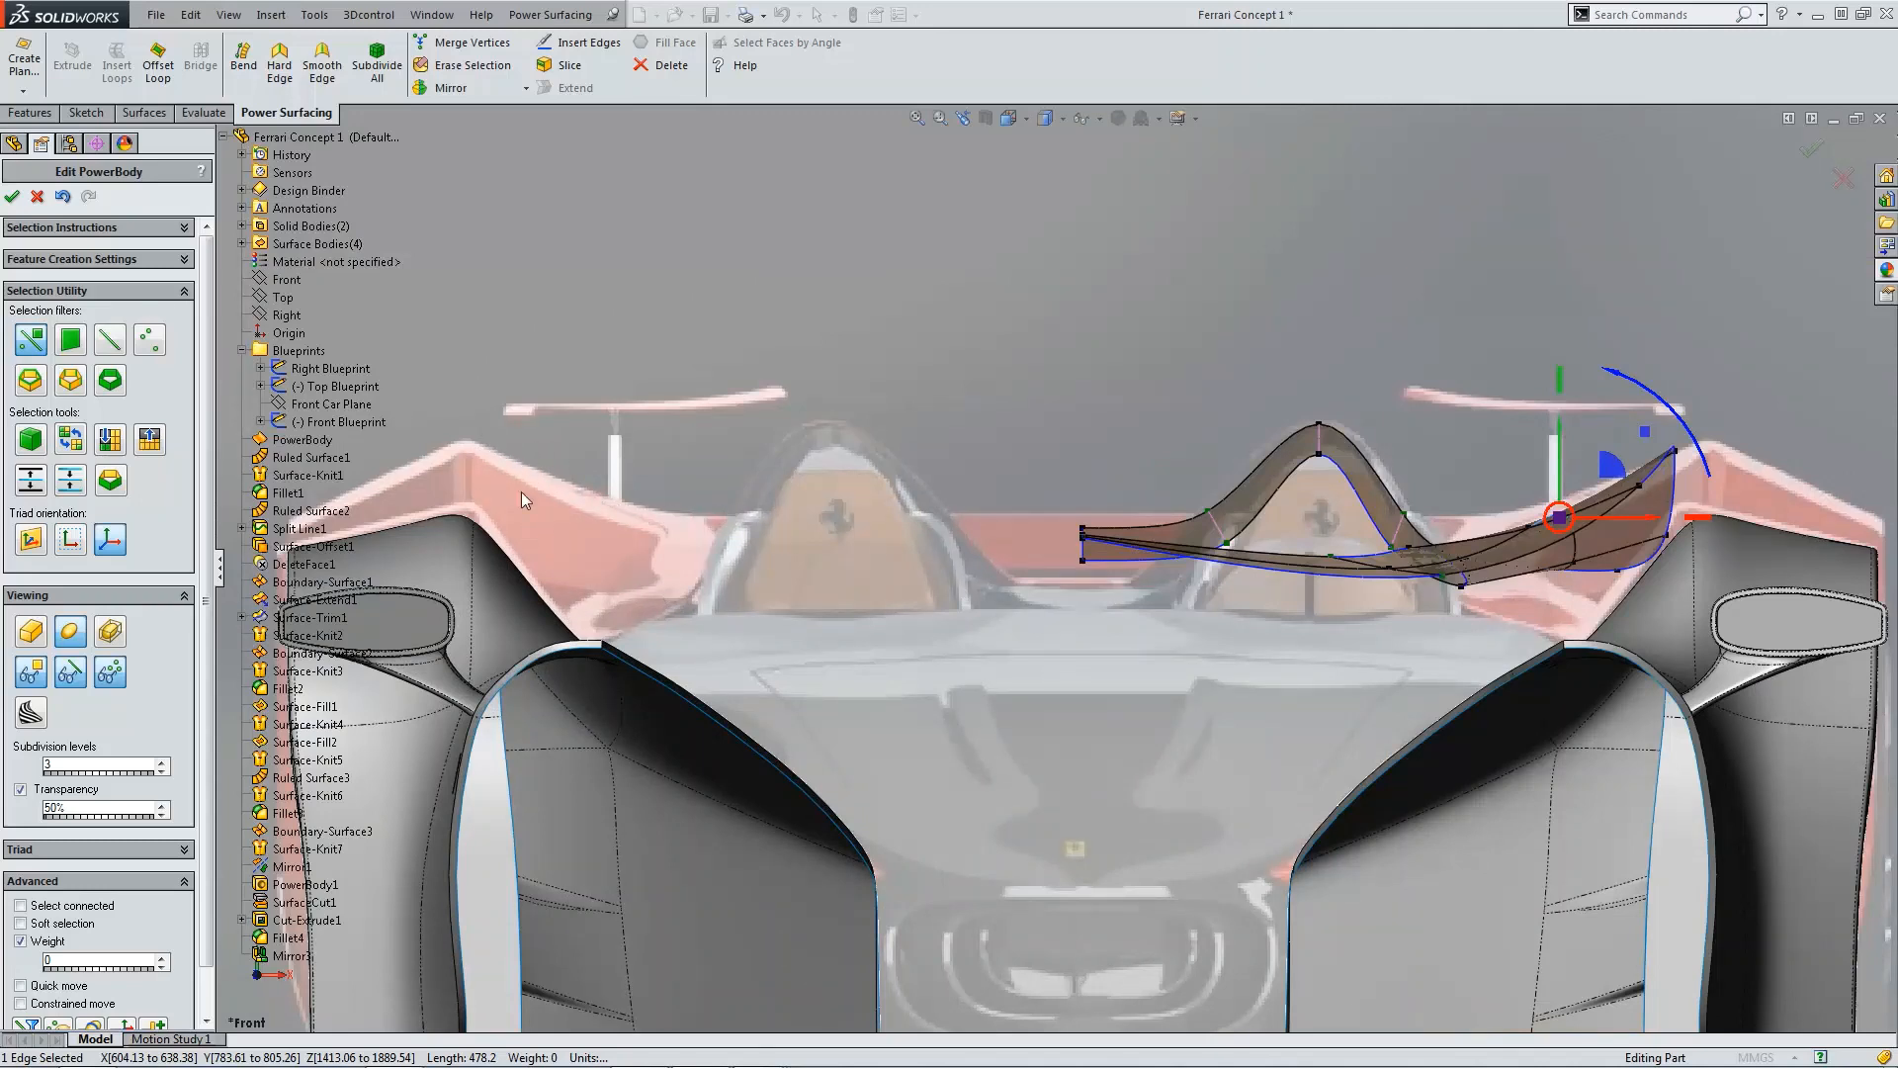
scroll(1171, 552, "up", 4)
key("ctrl+5")
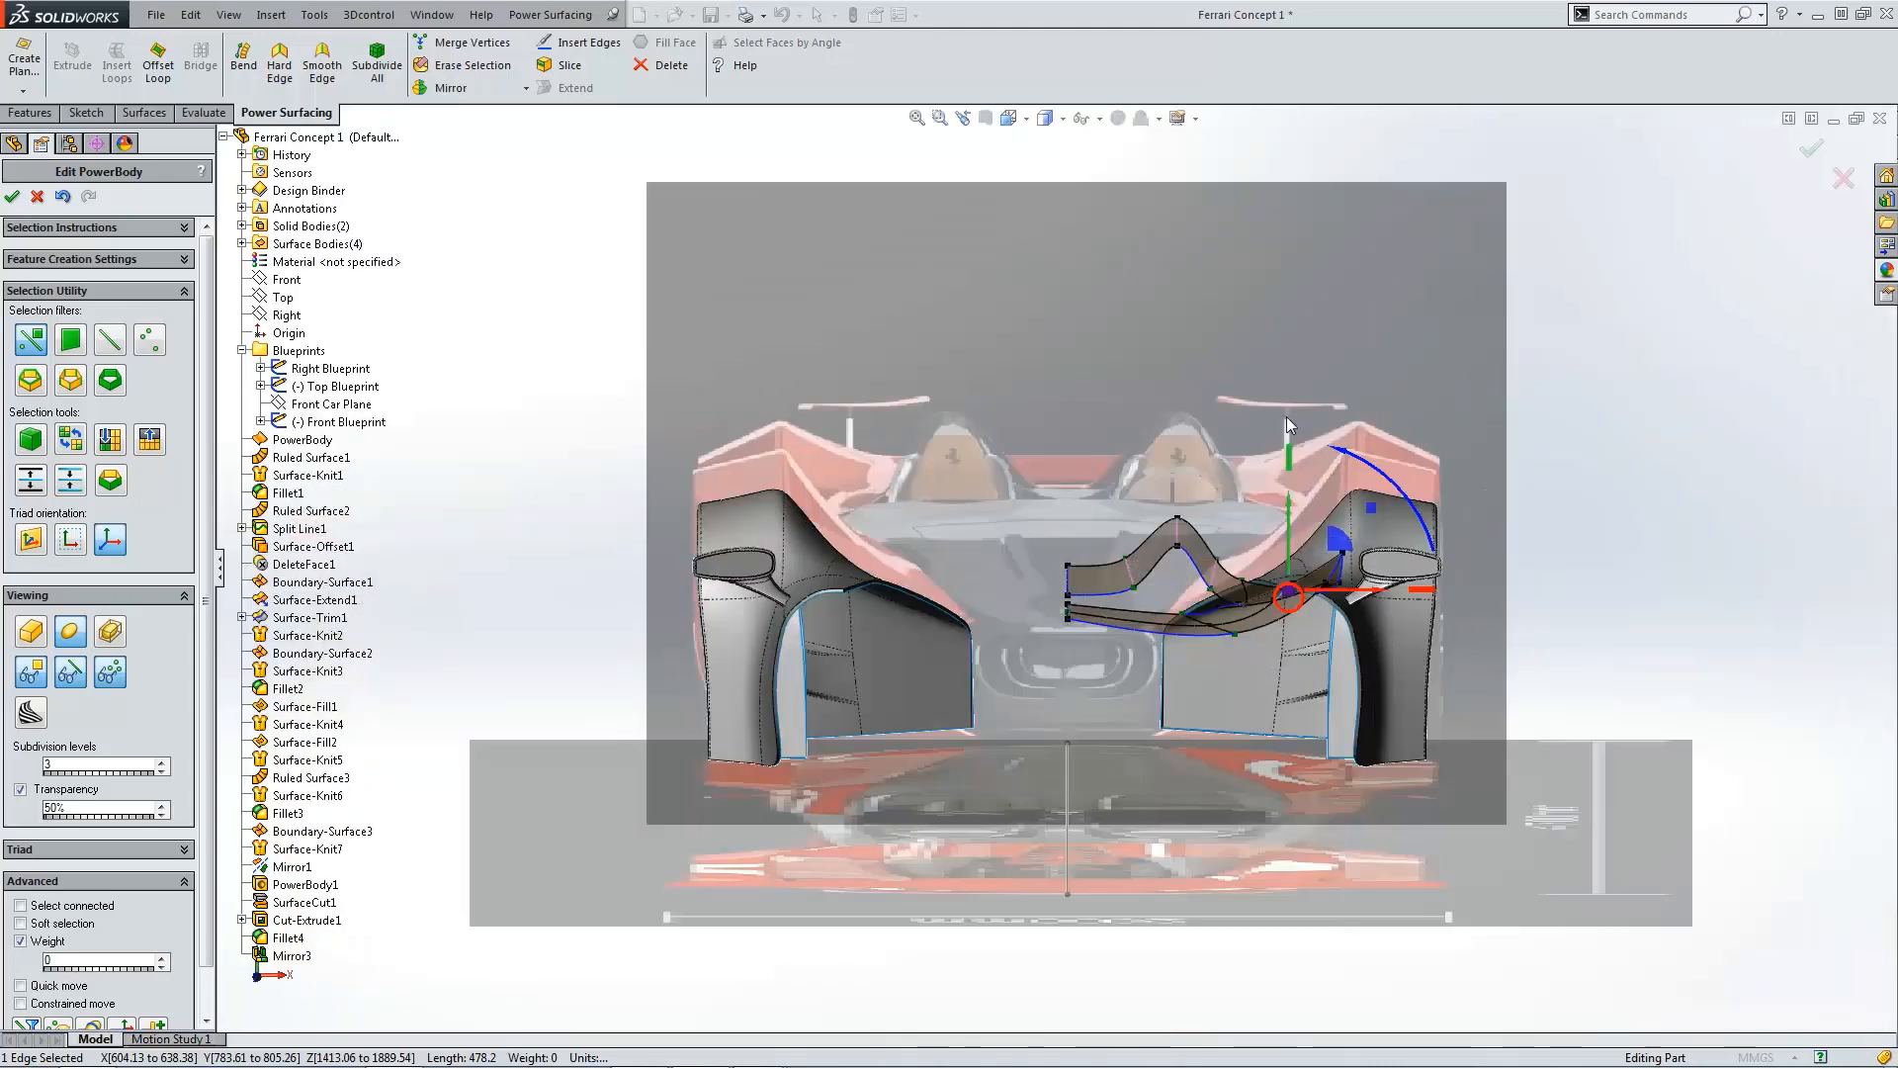
scroll(1187, 685, "down", 4)
left_click(1153, 679)
scroll(1153, 679, "down", 3)
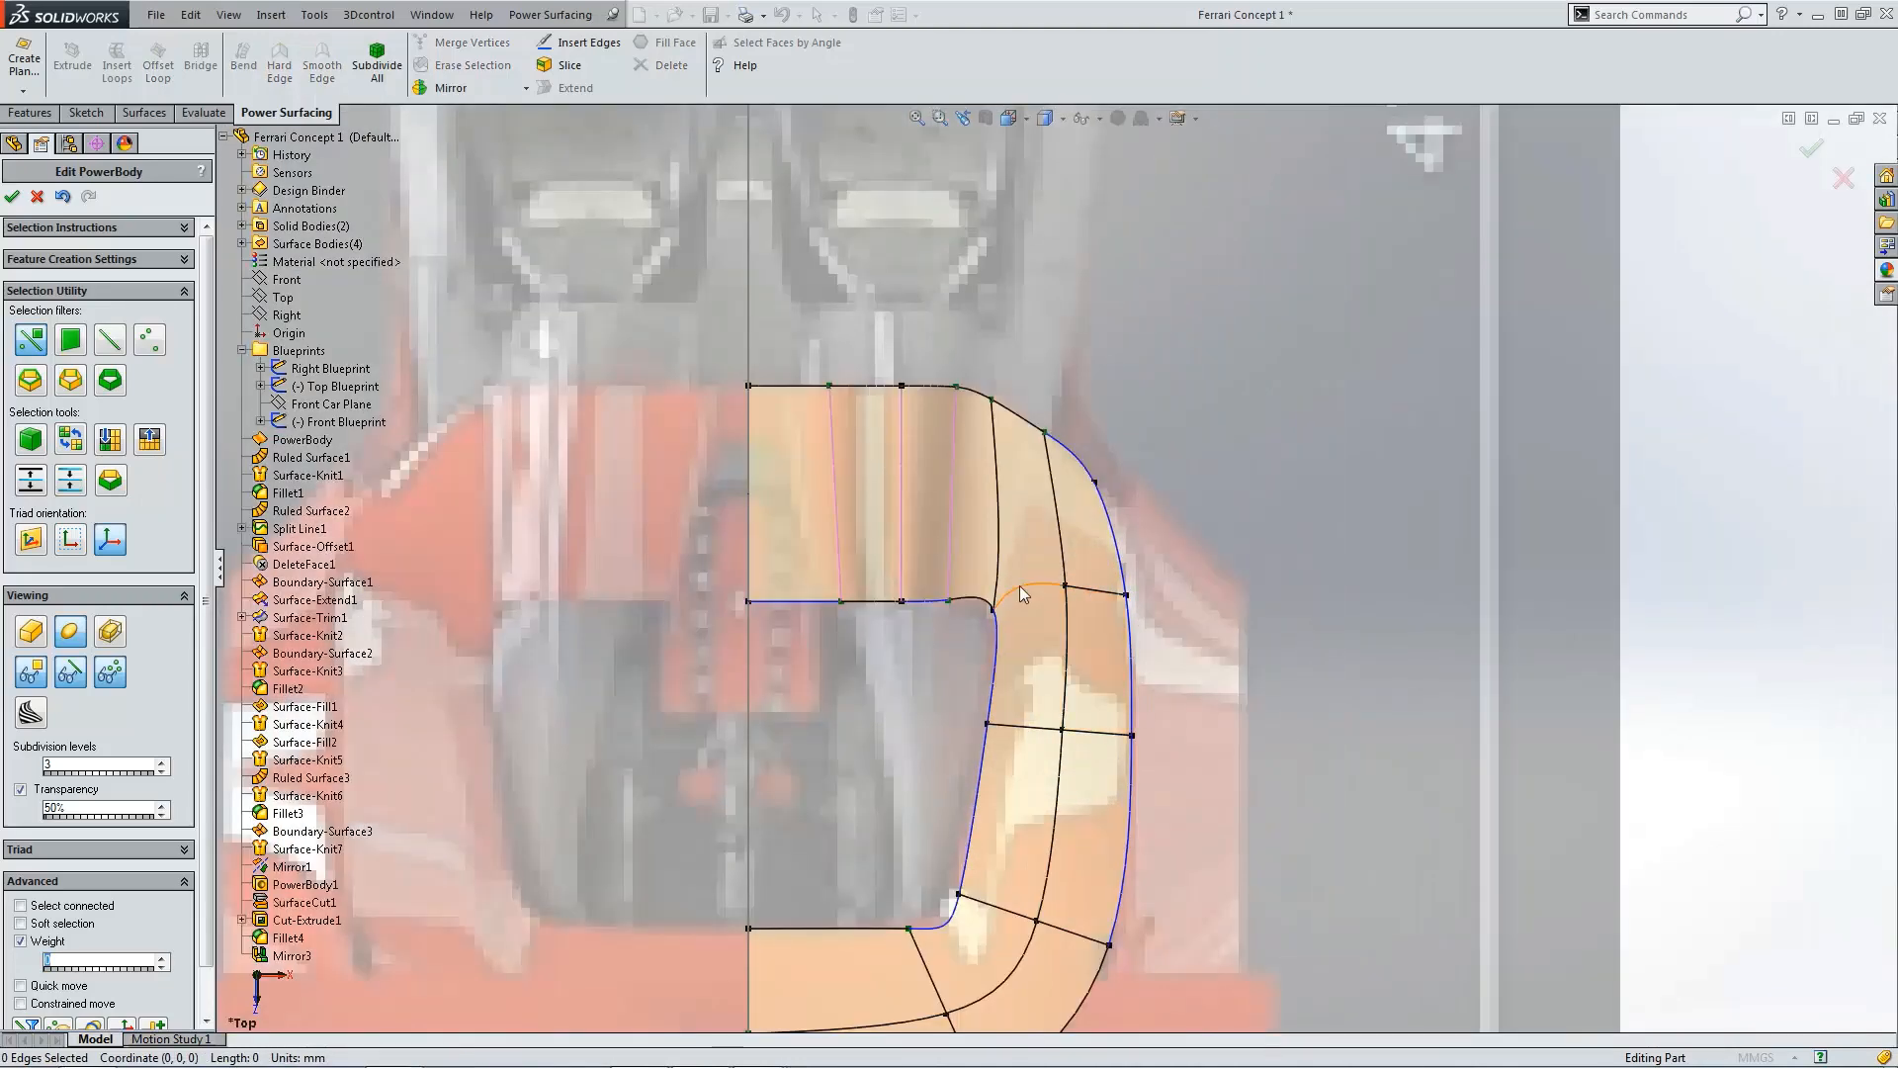
left_click(1068, 589)
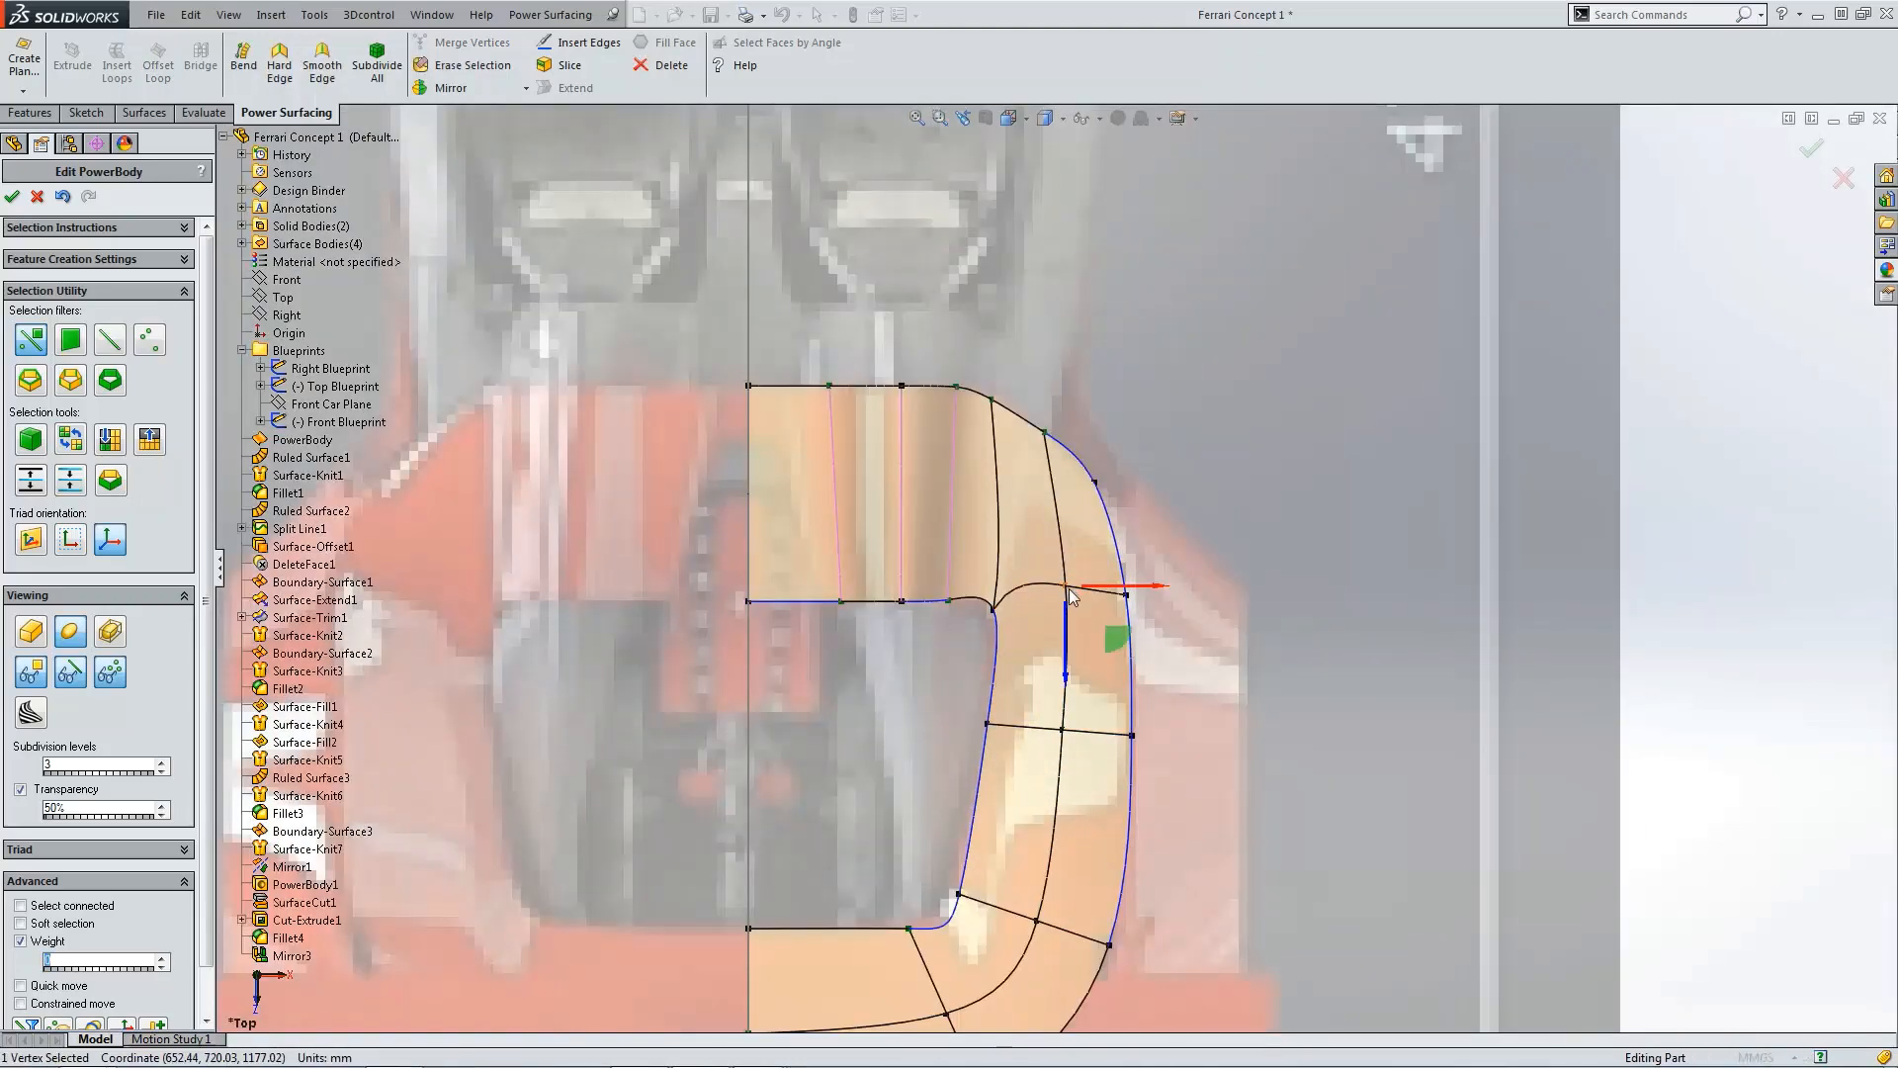
key("ctrl+1")
scroll(1276, 593, "down", 4)
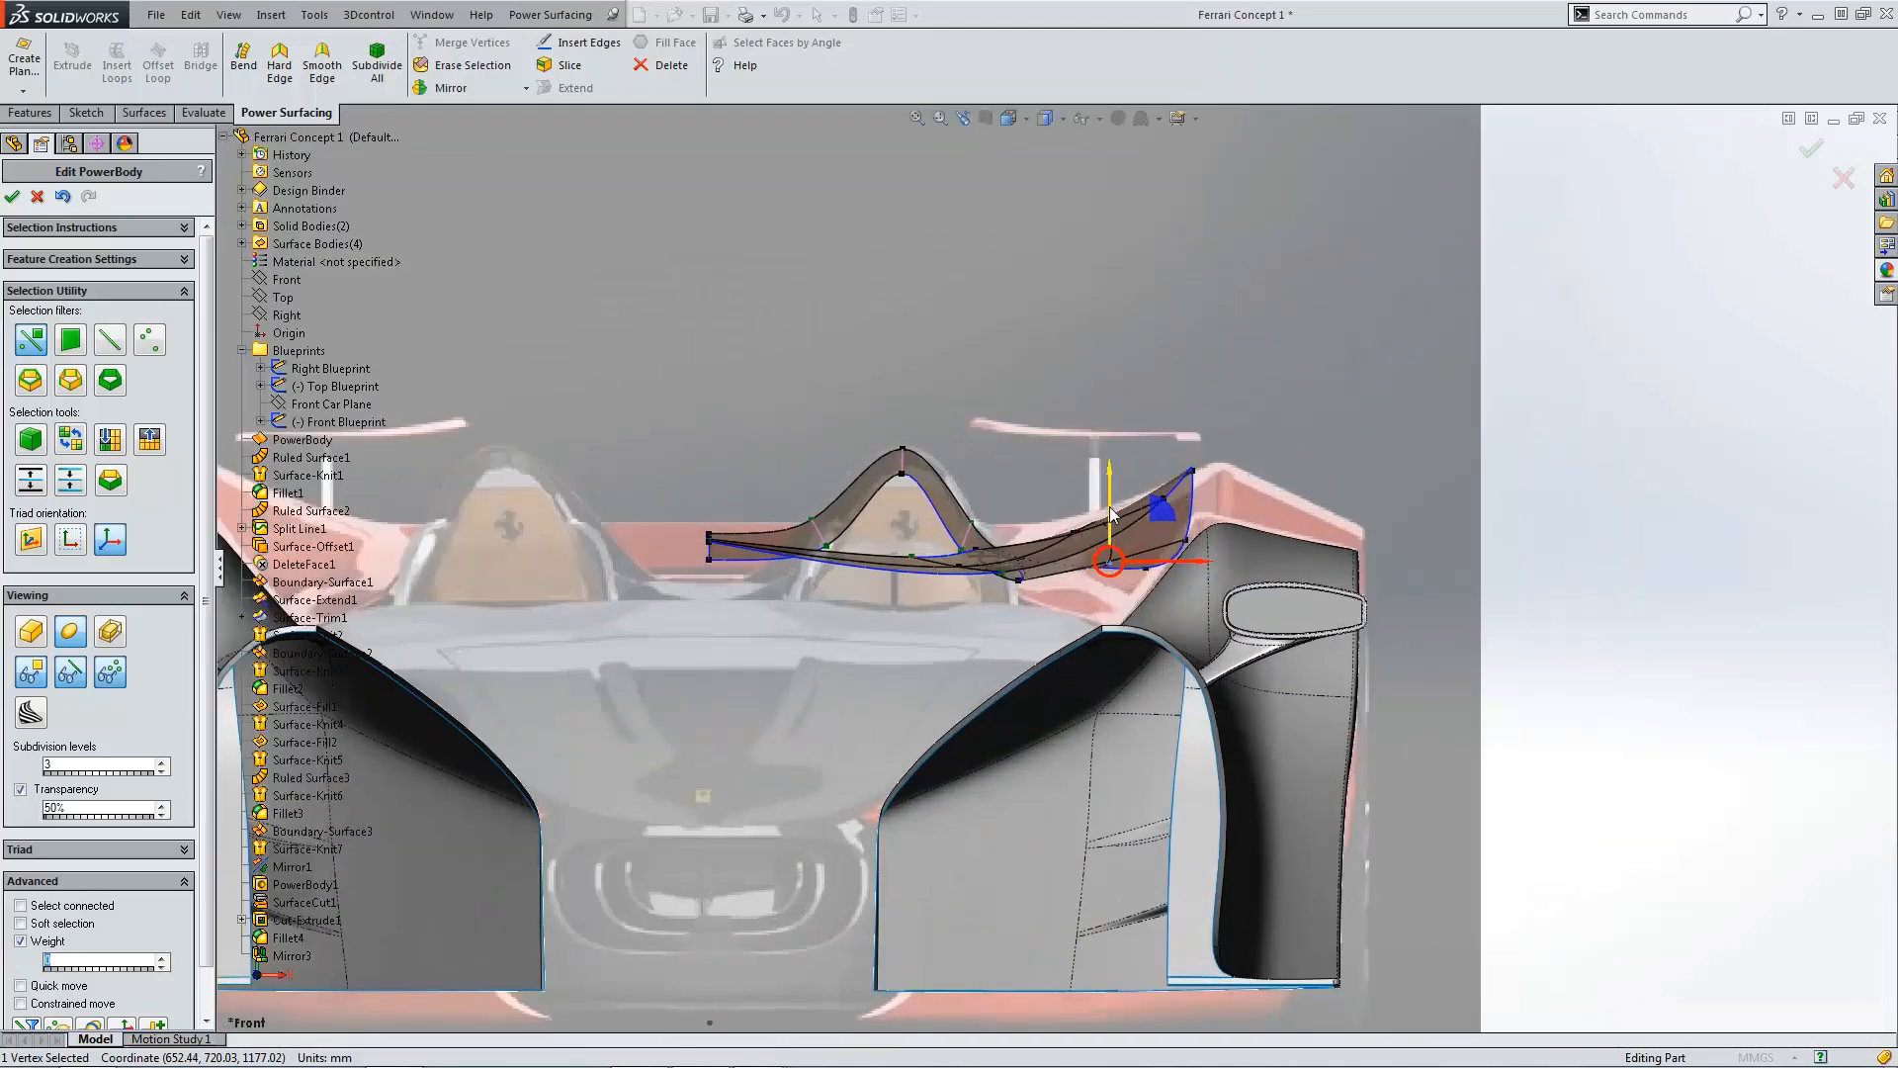
mouse_move(1109, 503)
left_mouse_down()
mouse_move(1109, 484)
mouse_move(1109, 513)
left_mouse_up()
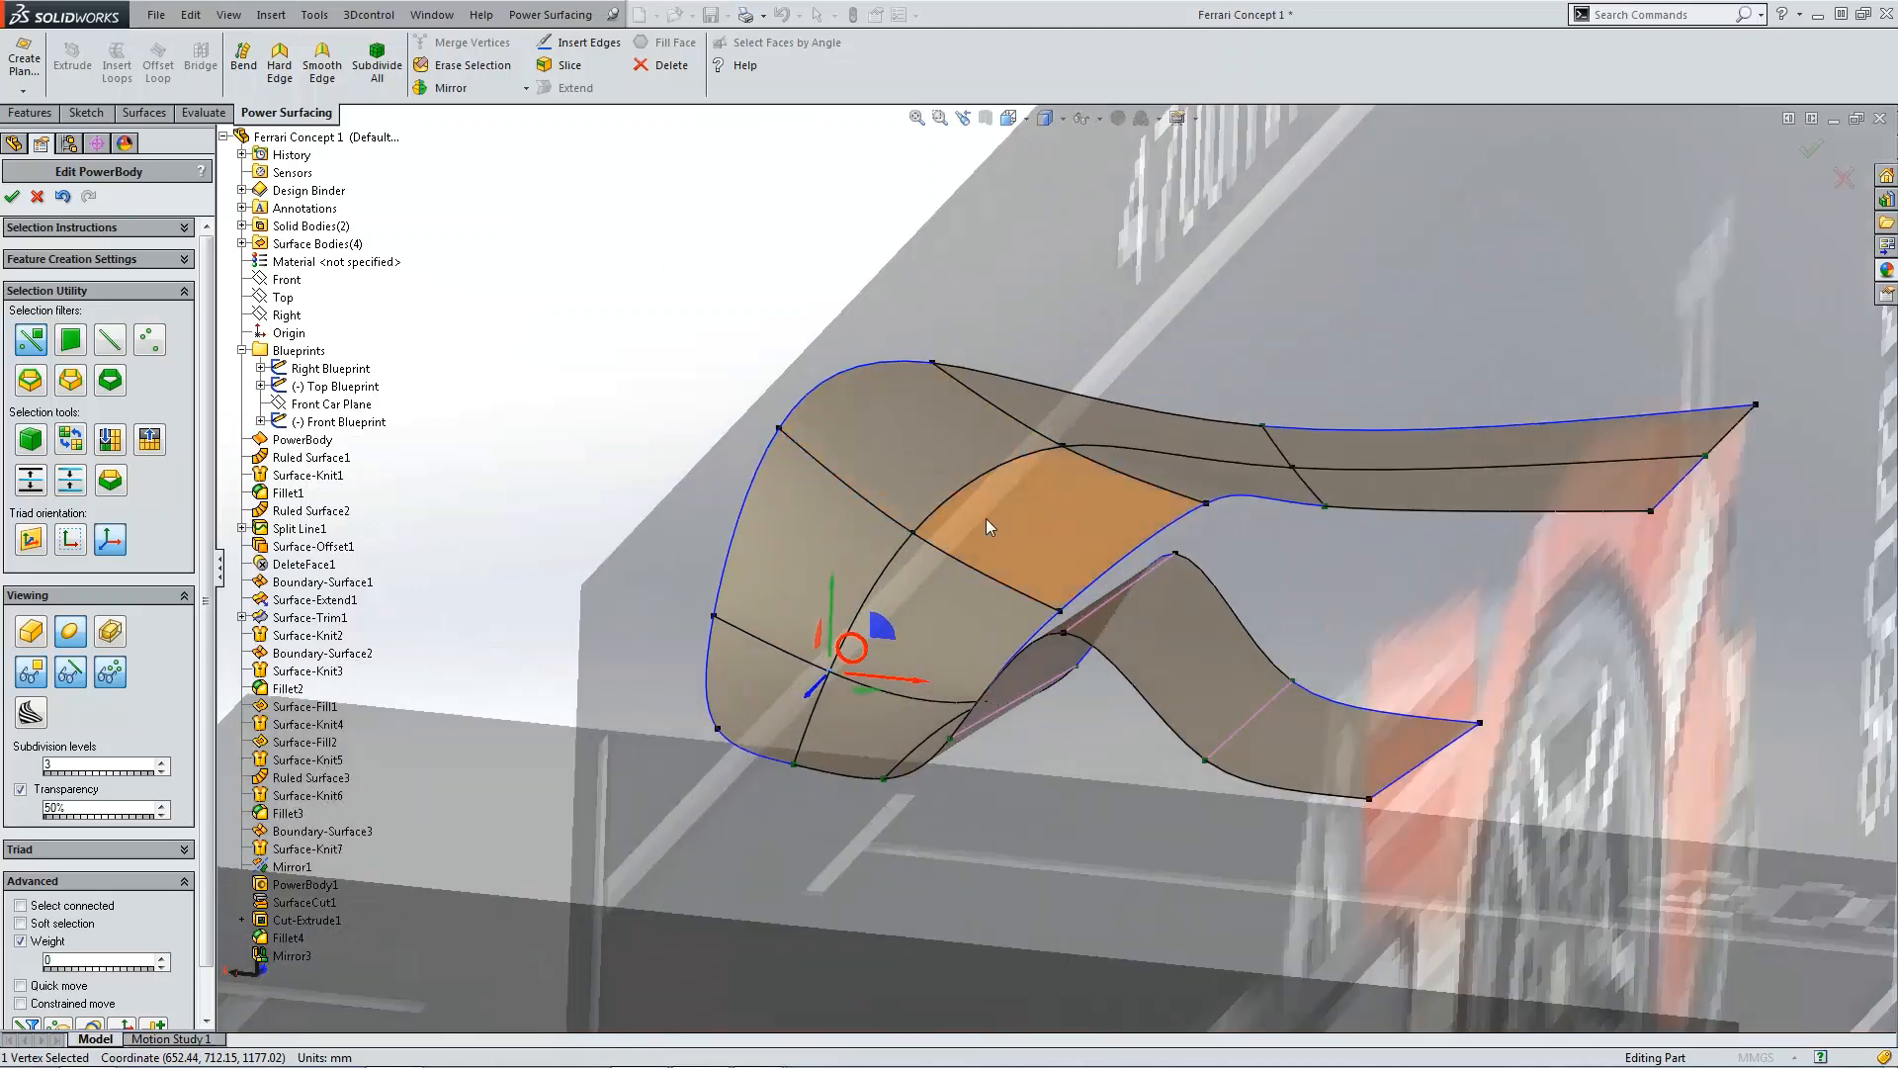
Step: Select an edge on the deck's inner section and nudge it slightly along its vertical arrow
left_click(991, 516)
left_click_drag(1055, 464, 977, 471)
left_click(975, 481)
left_click(868, 603)
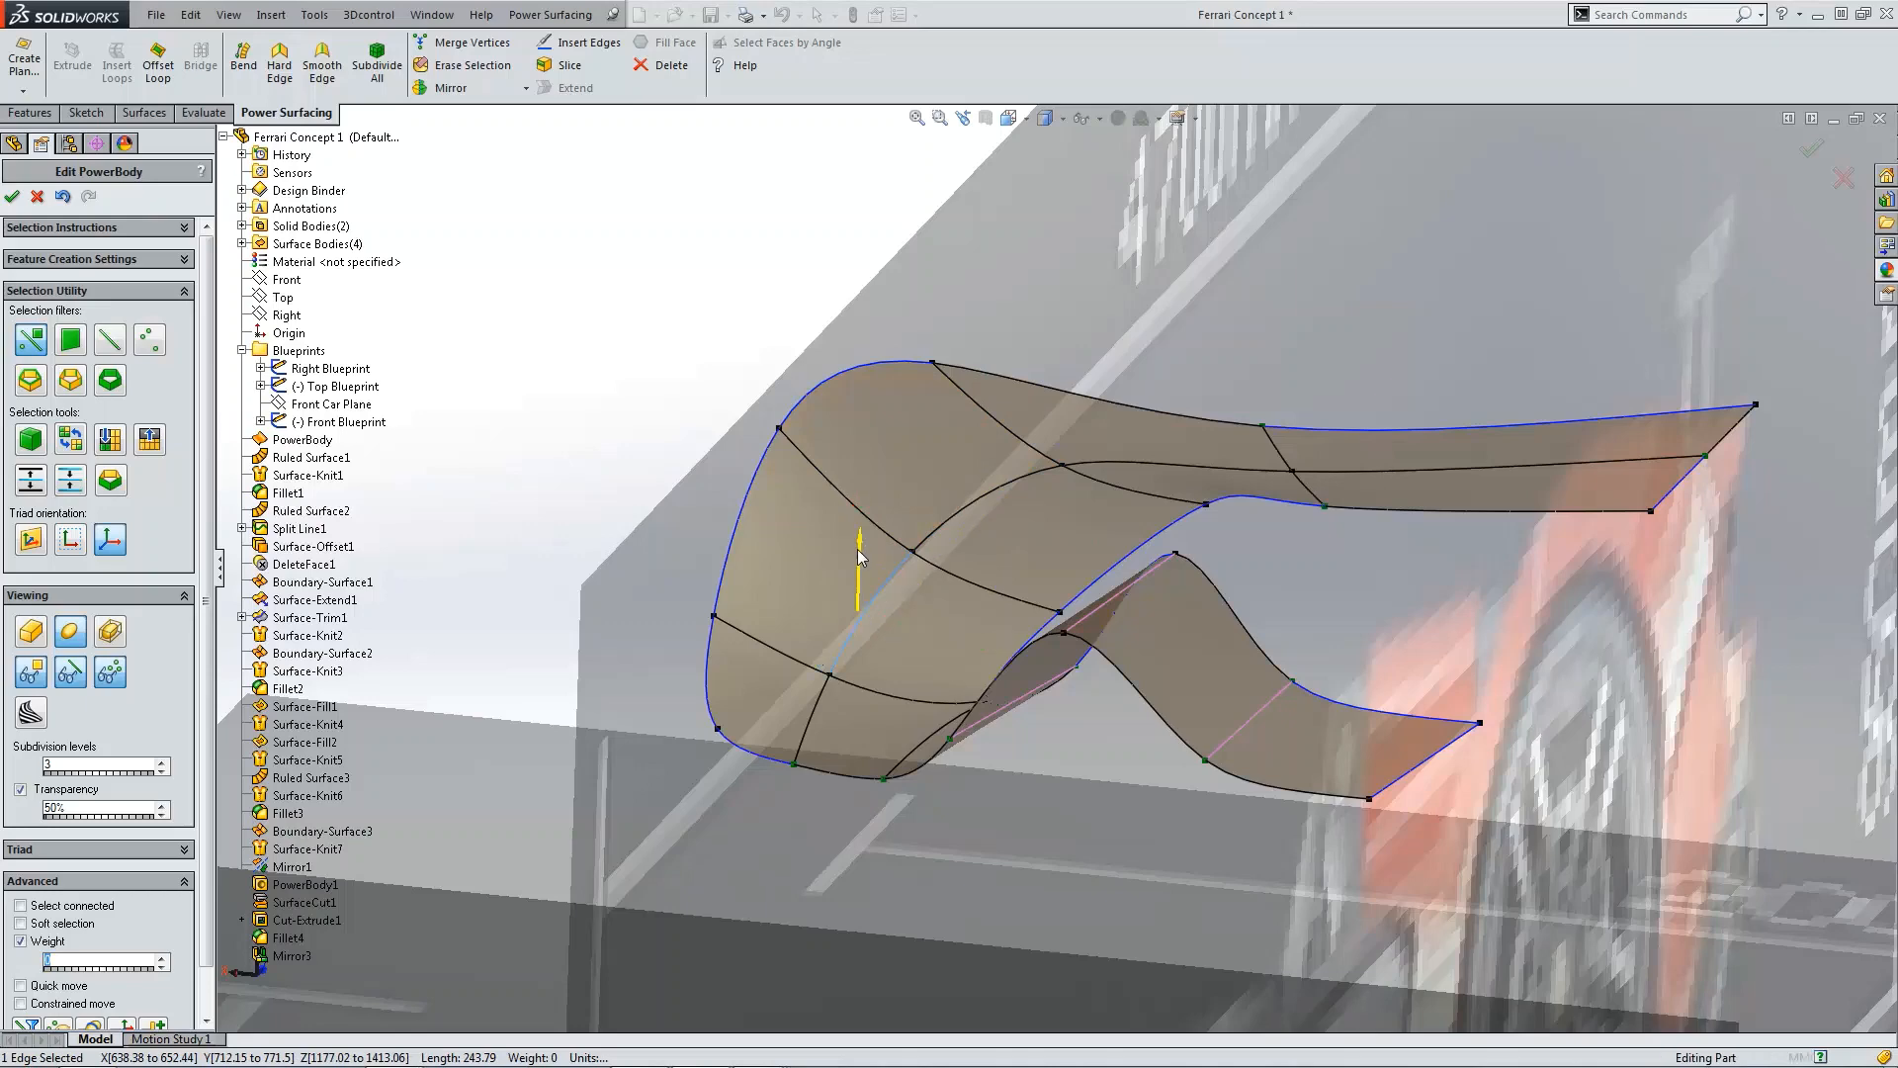
left_click_drag(858, 549, 859, 558)
Step: Review the deck's profile in the side view and orbit around the rear of the car
scroll(1092, 503, "up", 4)
middle_click_drag(1093, 502, 1077, 528)
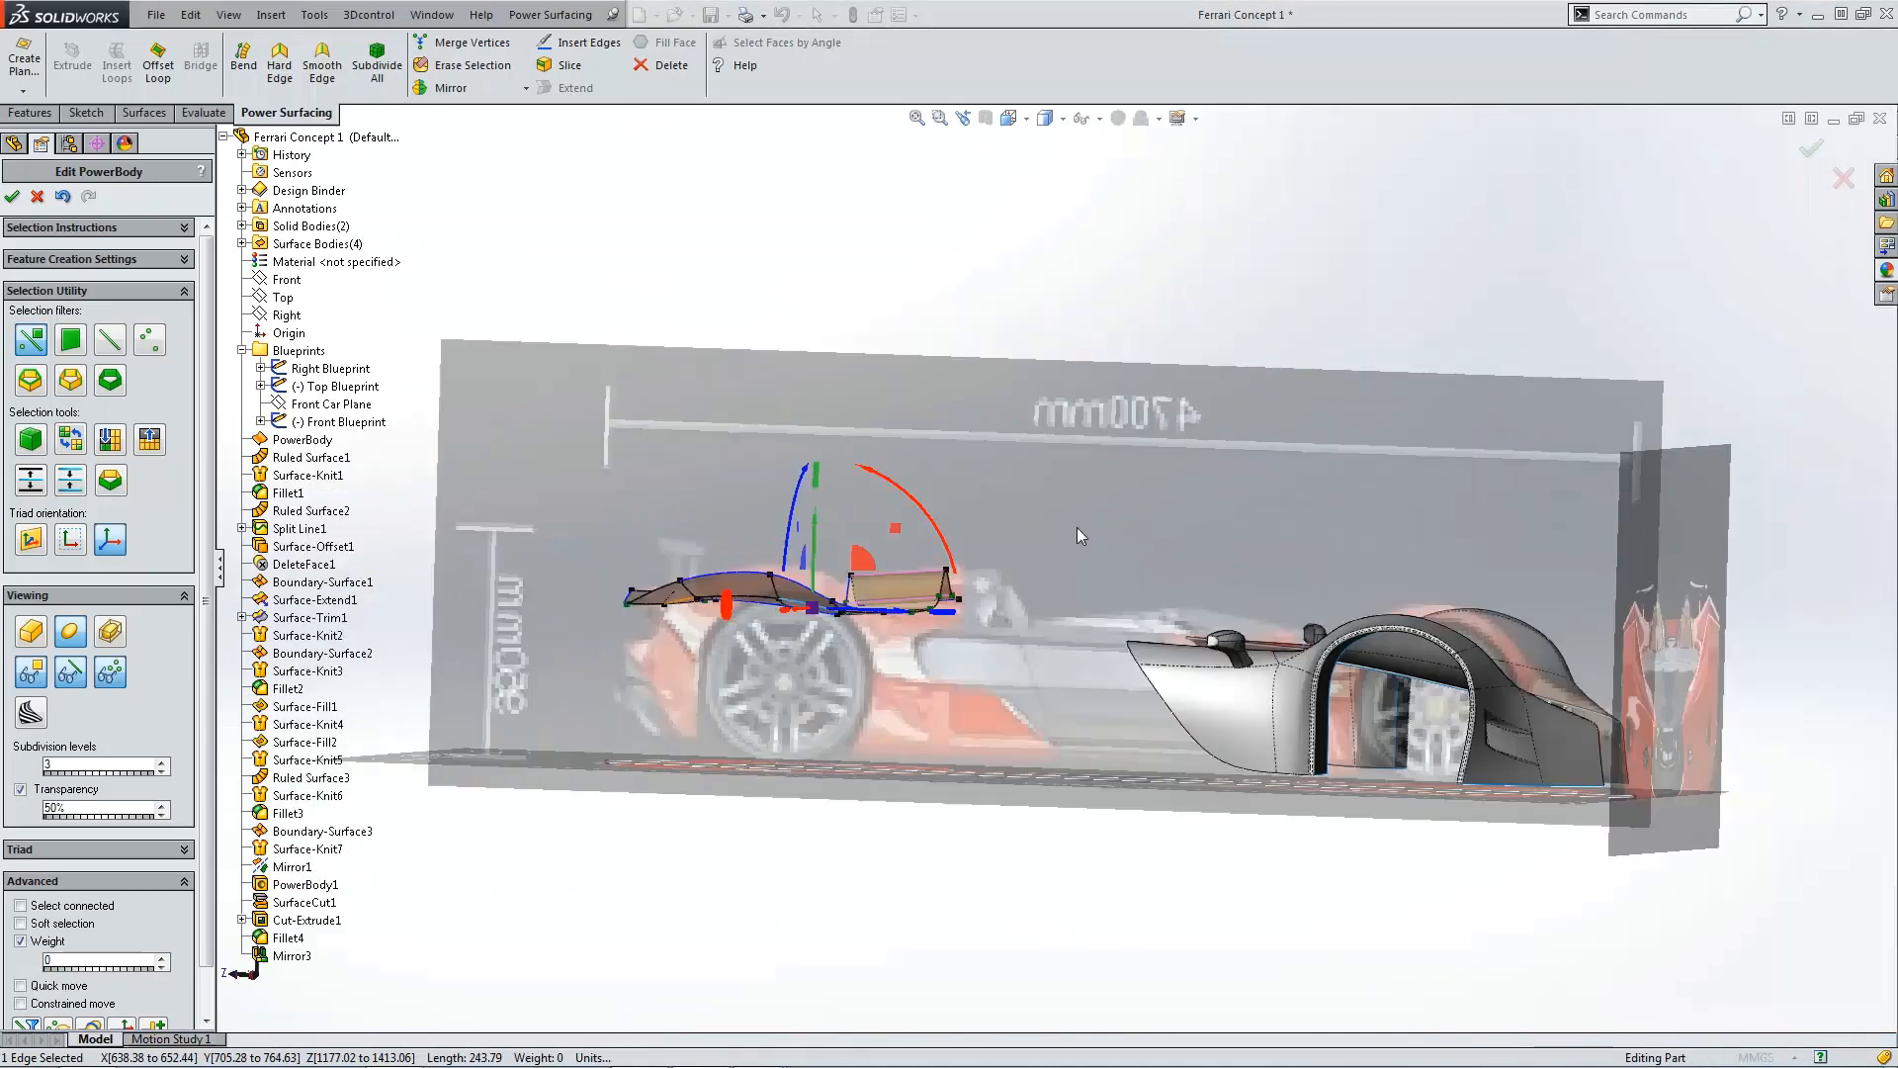
key("ctrl+4")
scroll(629, 585, "down", 5)
left_click(757, 481)
scroll(794, 495, "up", 3)
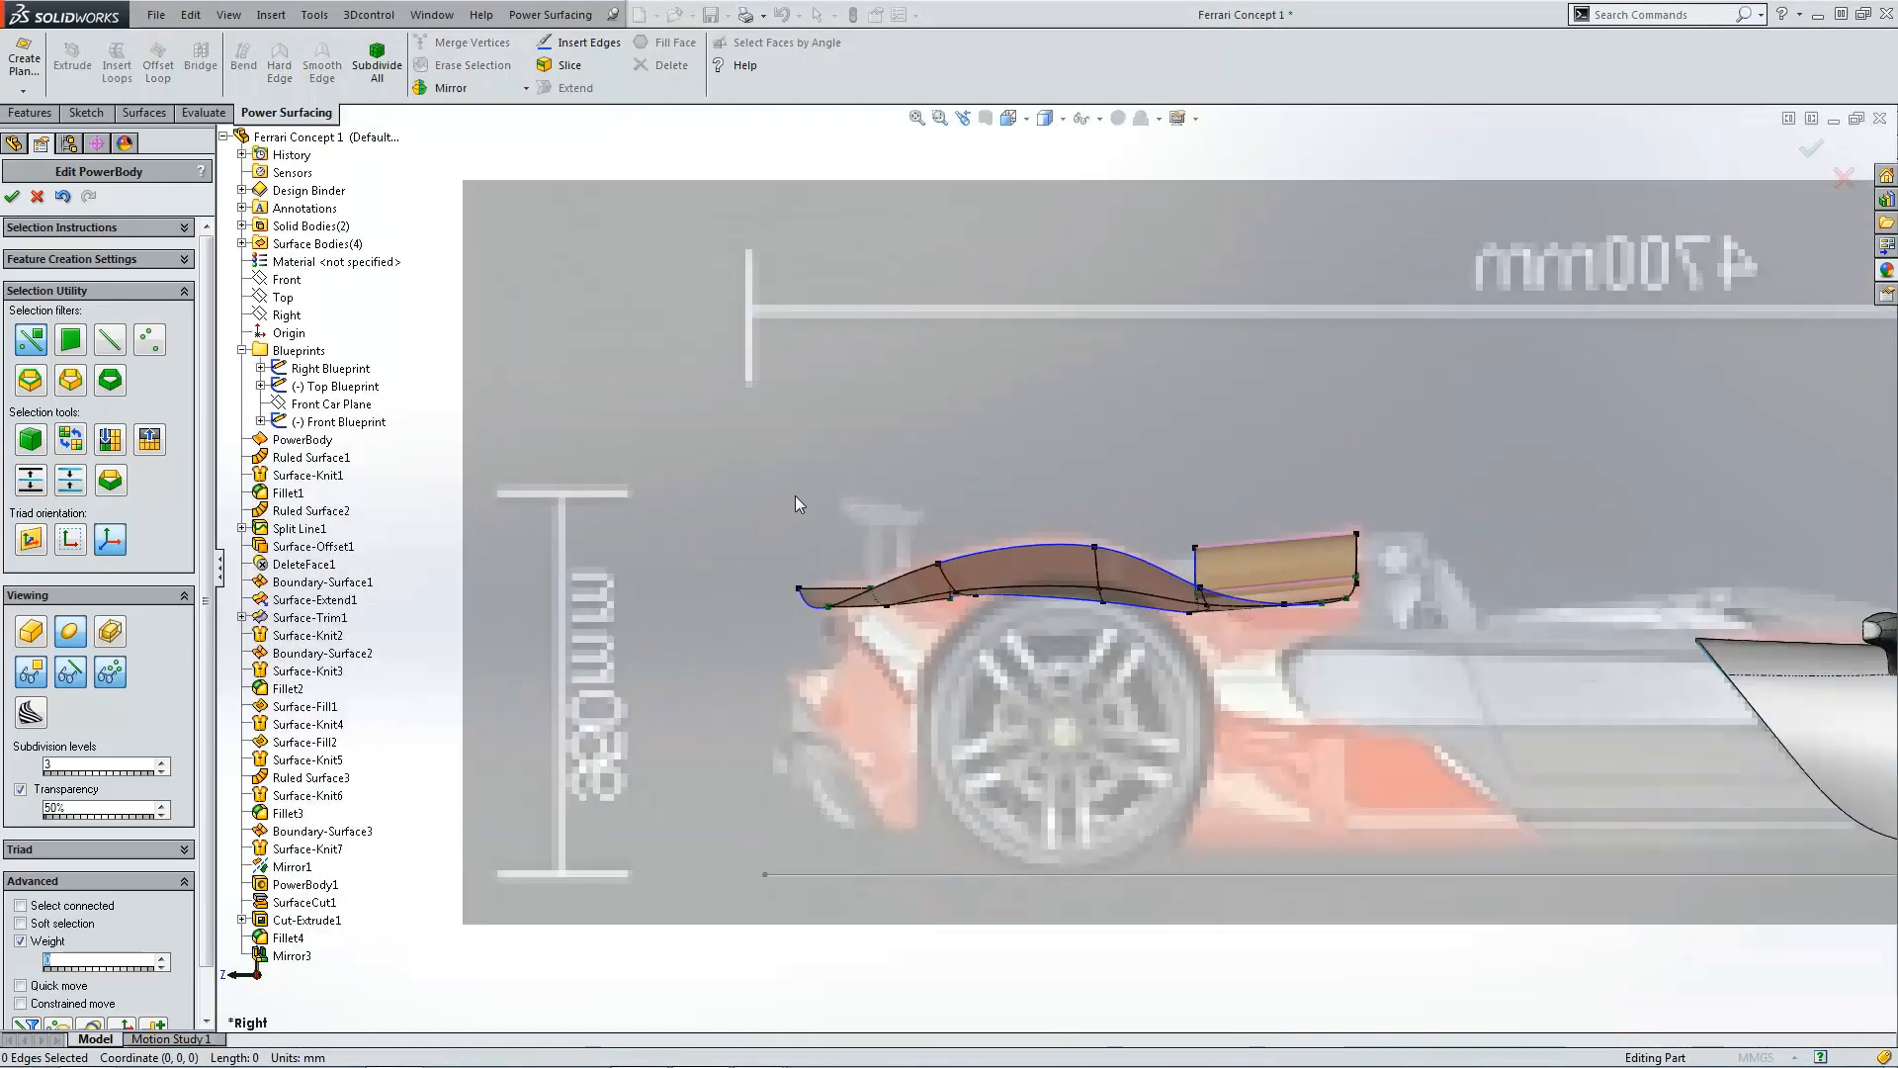
middle_click_drag(795, 495, 1534, 631)
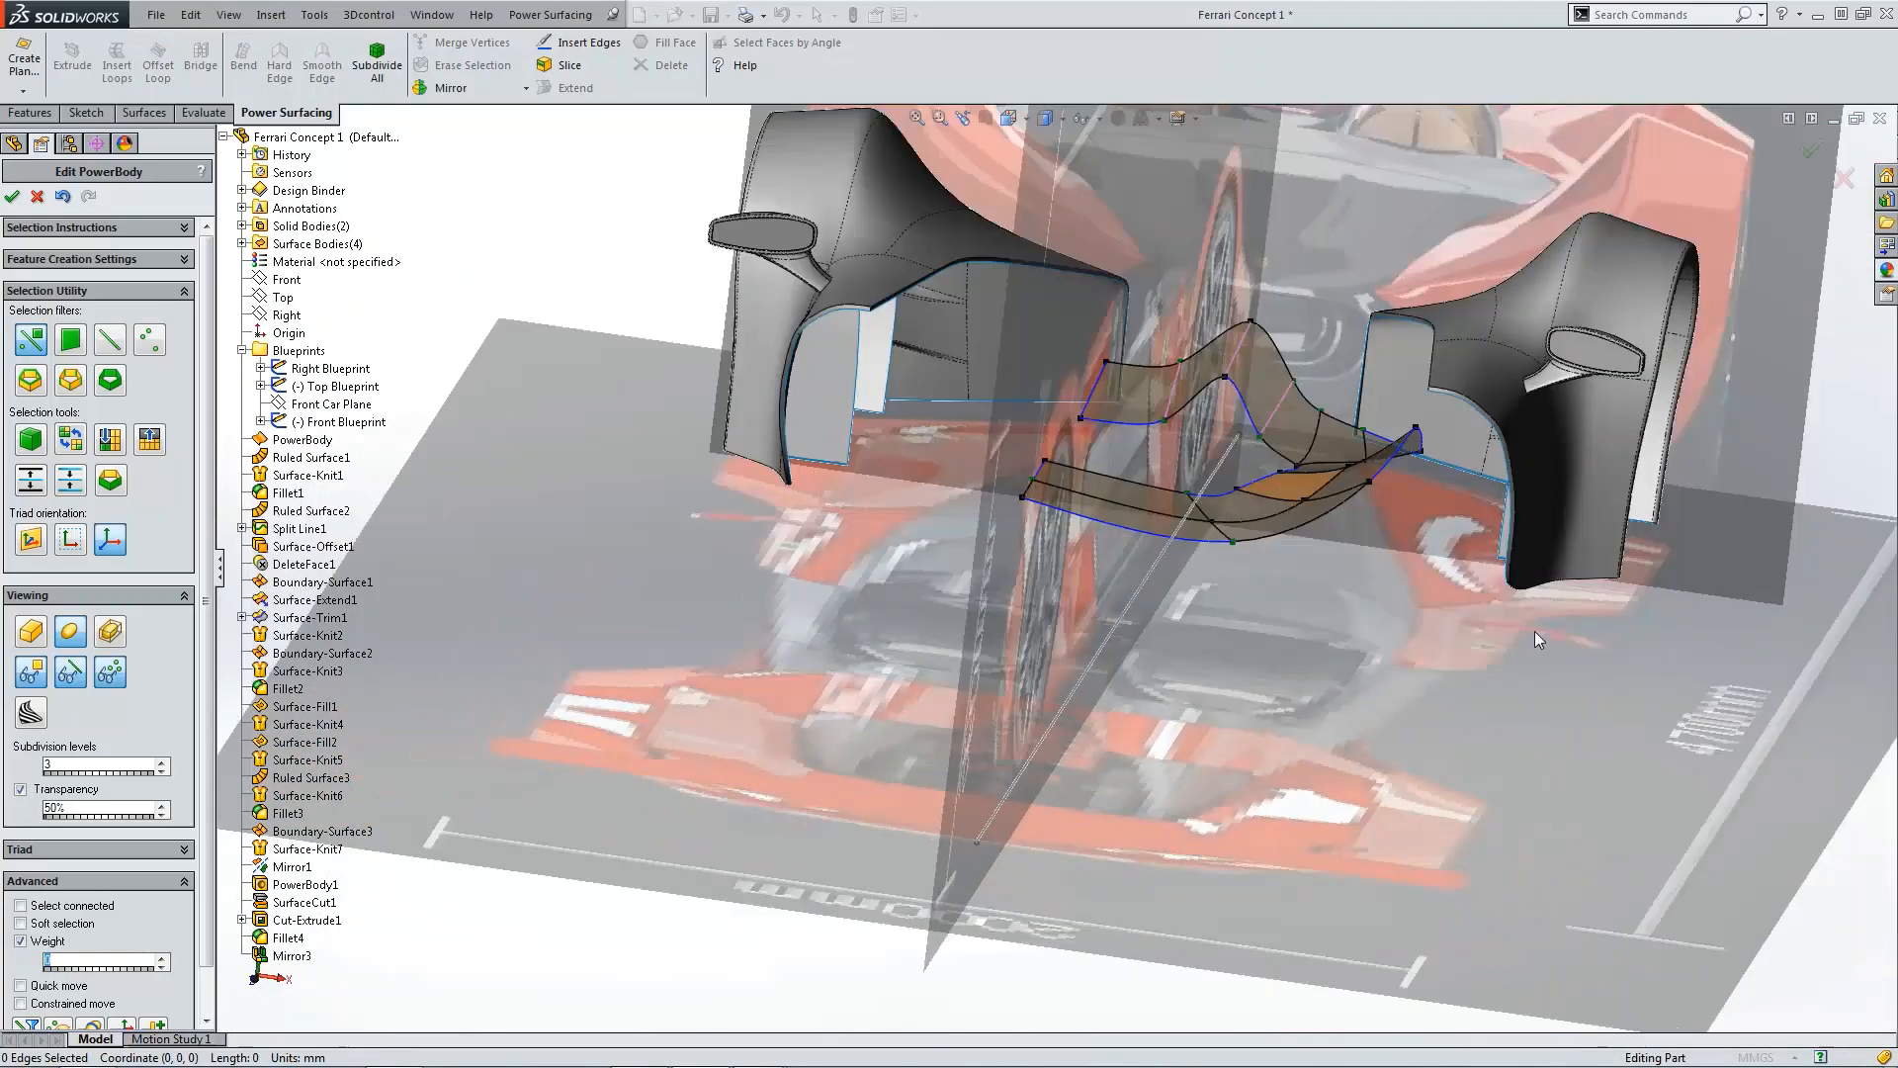
Step: Select a vertex on the deck's lower inner edge and lower it in the front view
key("ctrl+1")
scroll(1123, 601, "up", 5)
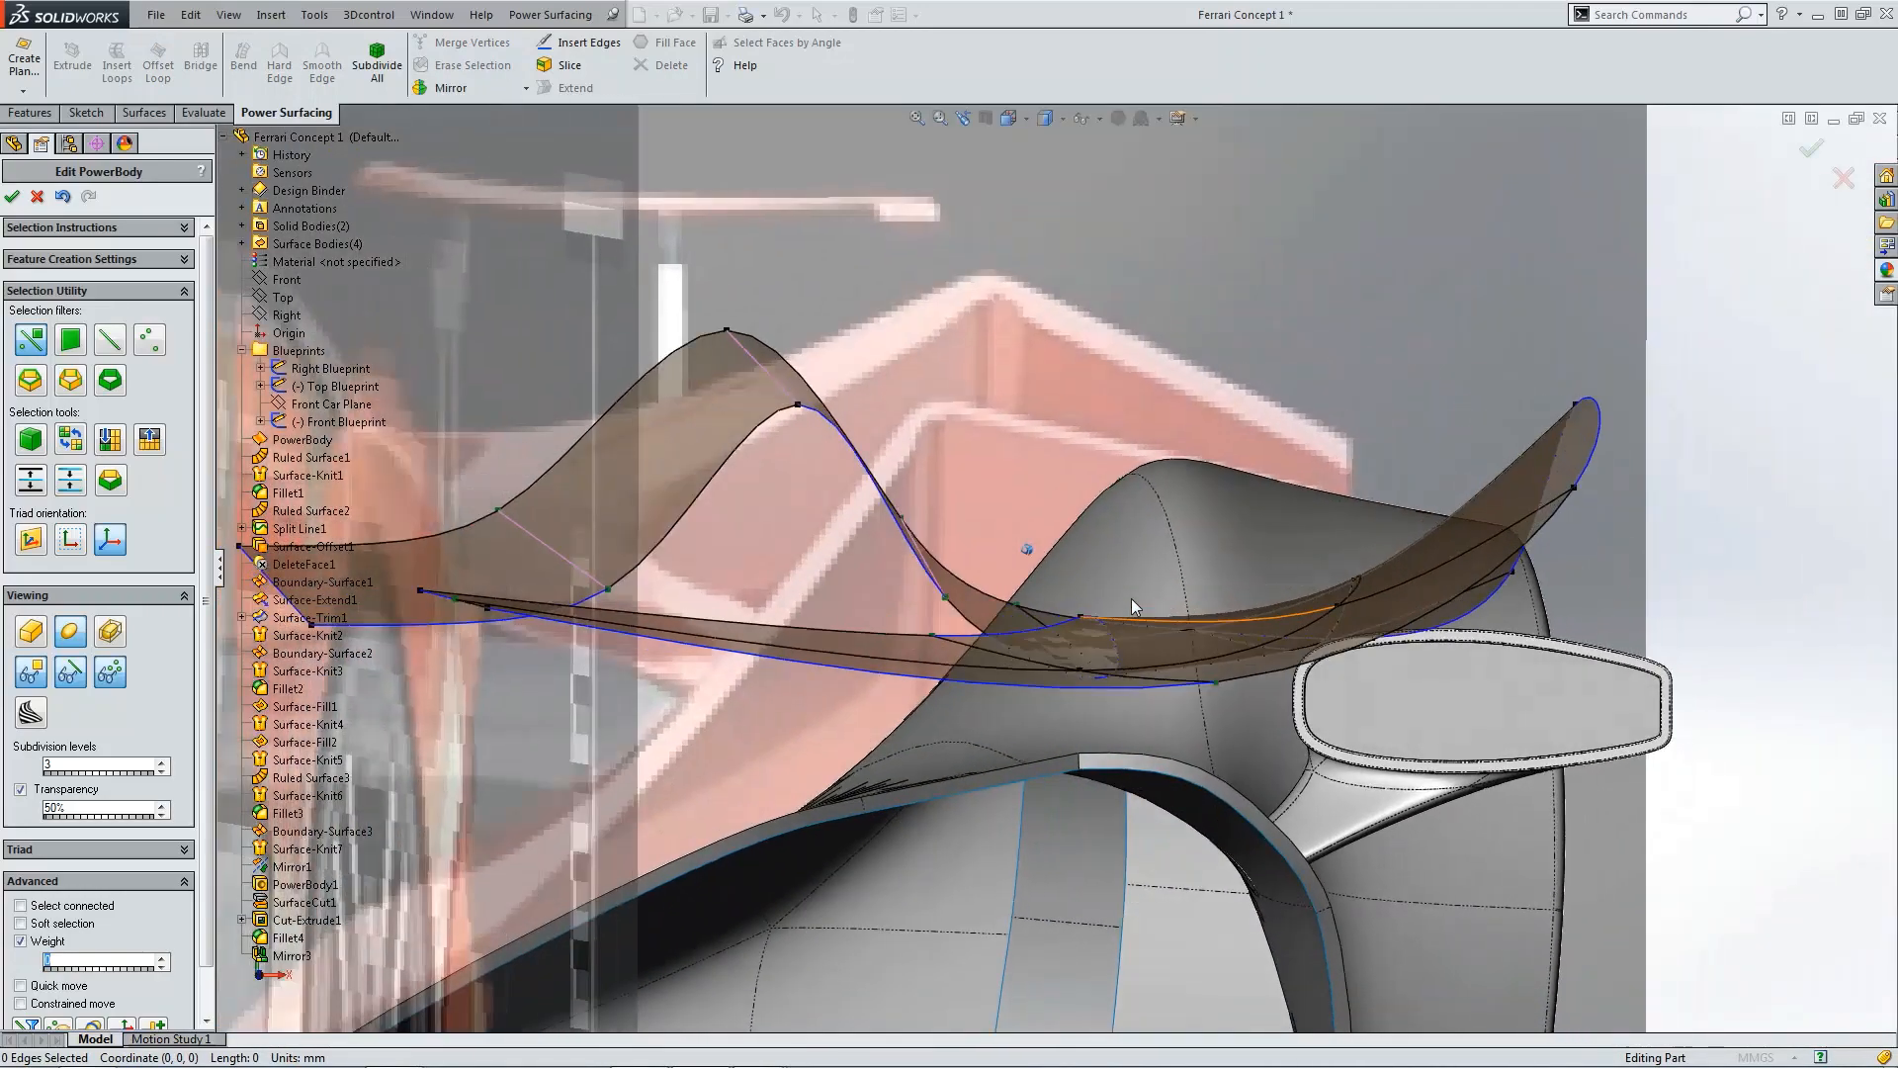
scroll(1131, 597, "down", 6)
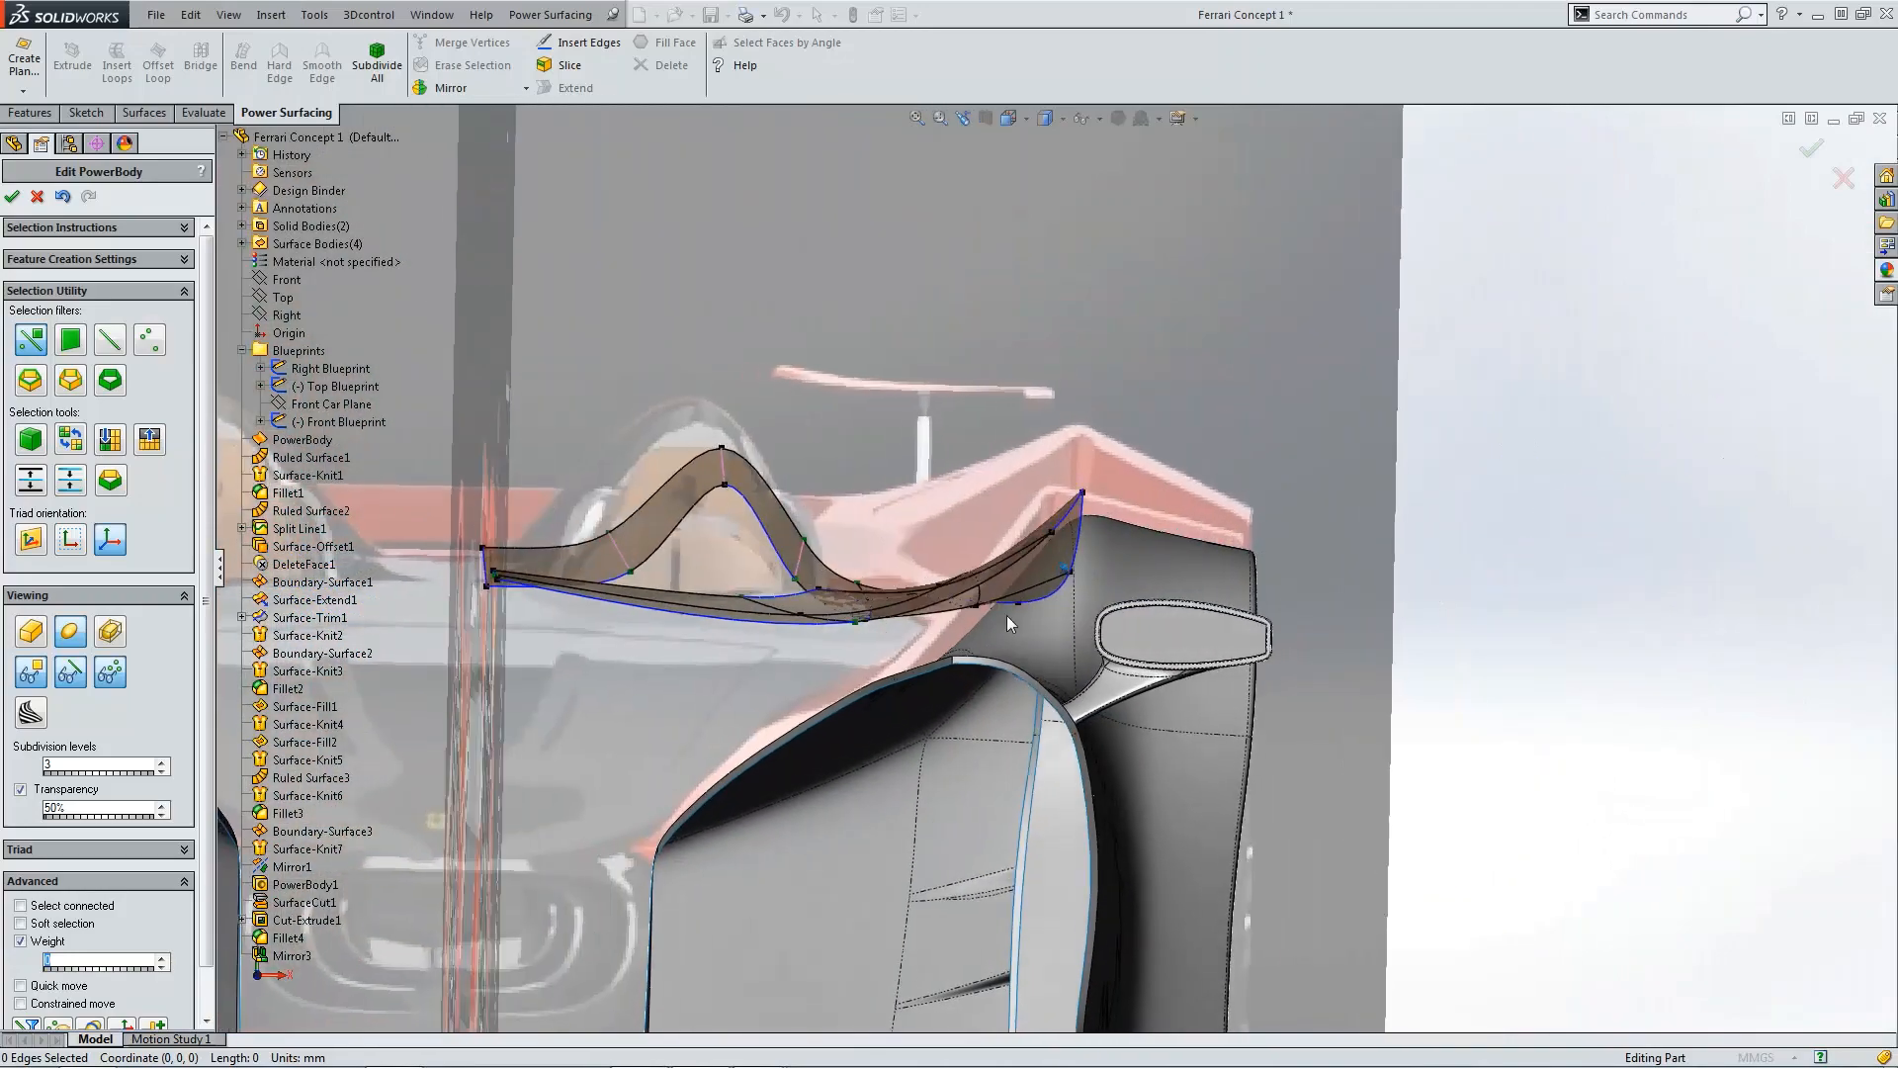
scroll(787, 594, "up", 4)
left_click(853, 590)
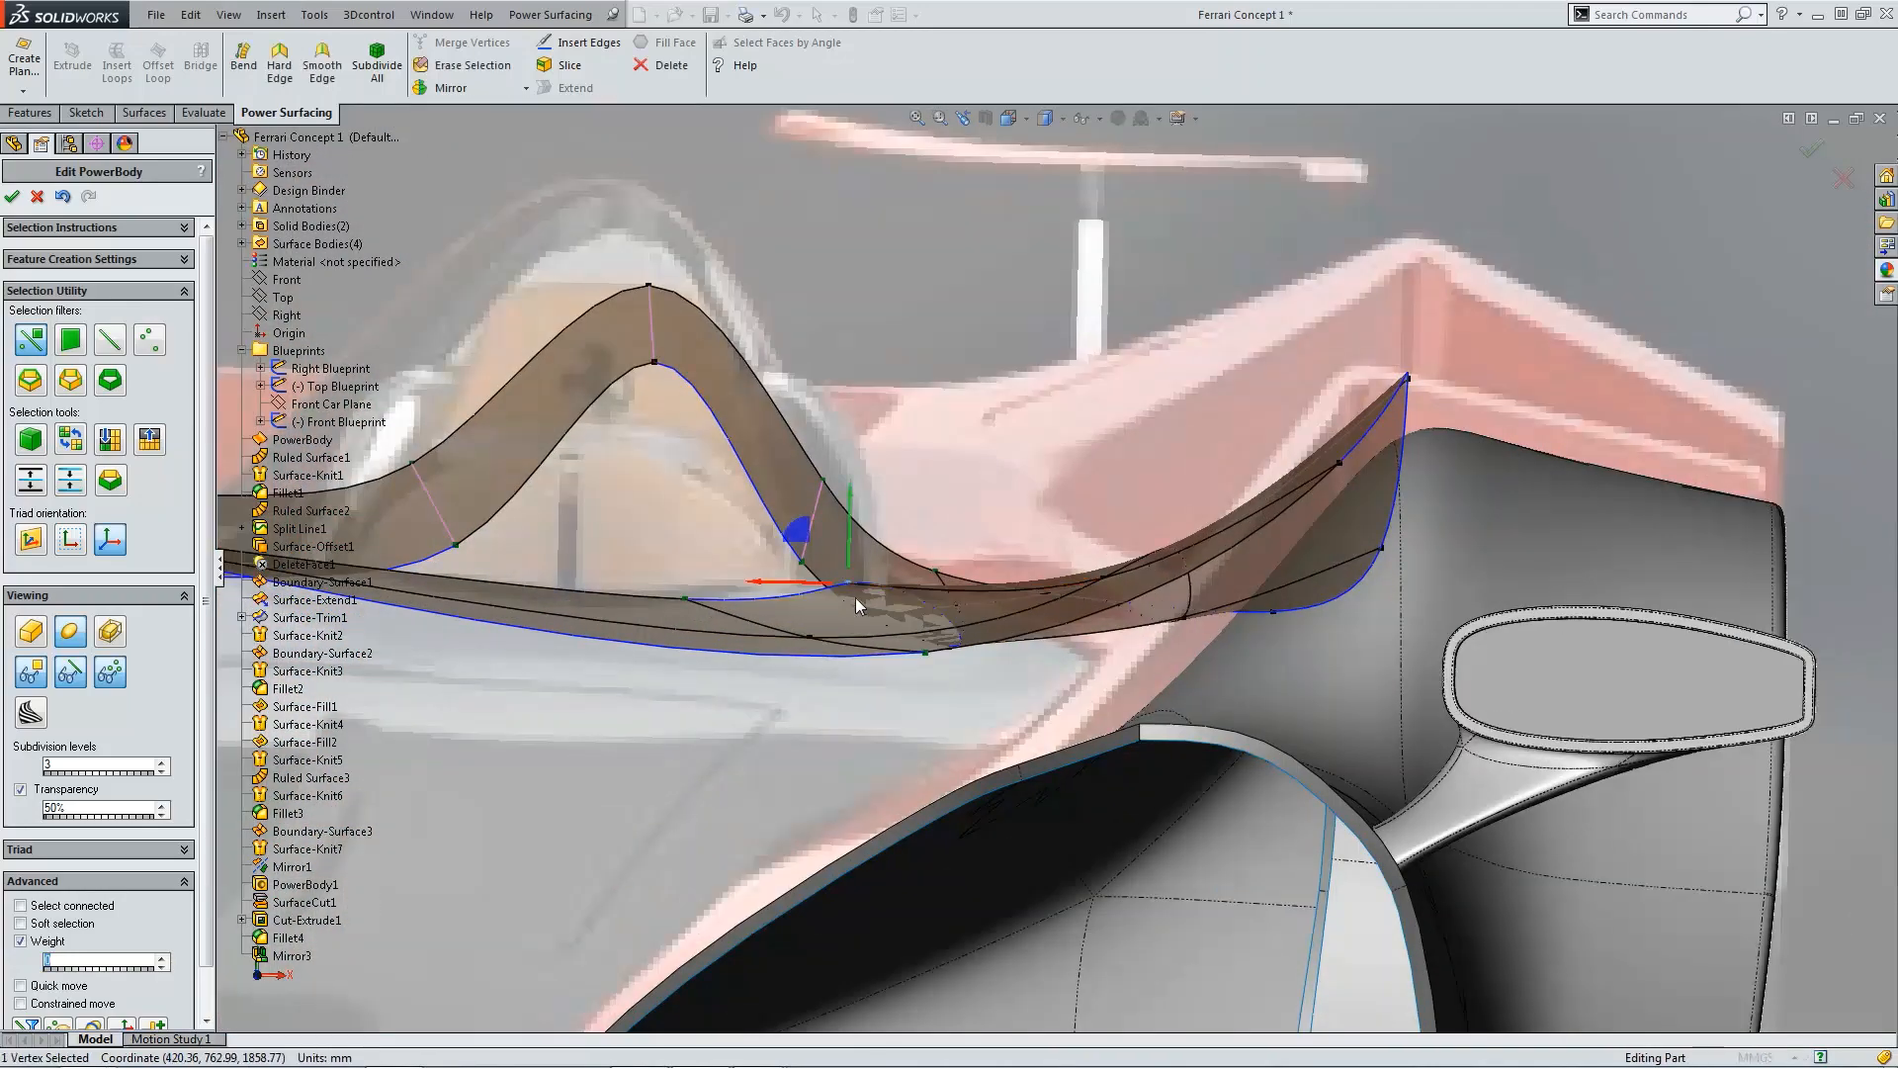
key("ctrl+1")
scroll(1153, 613, "up", 5)
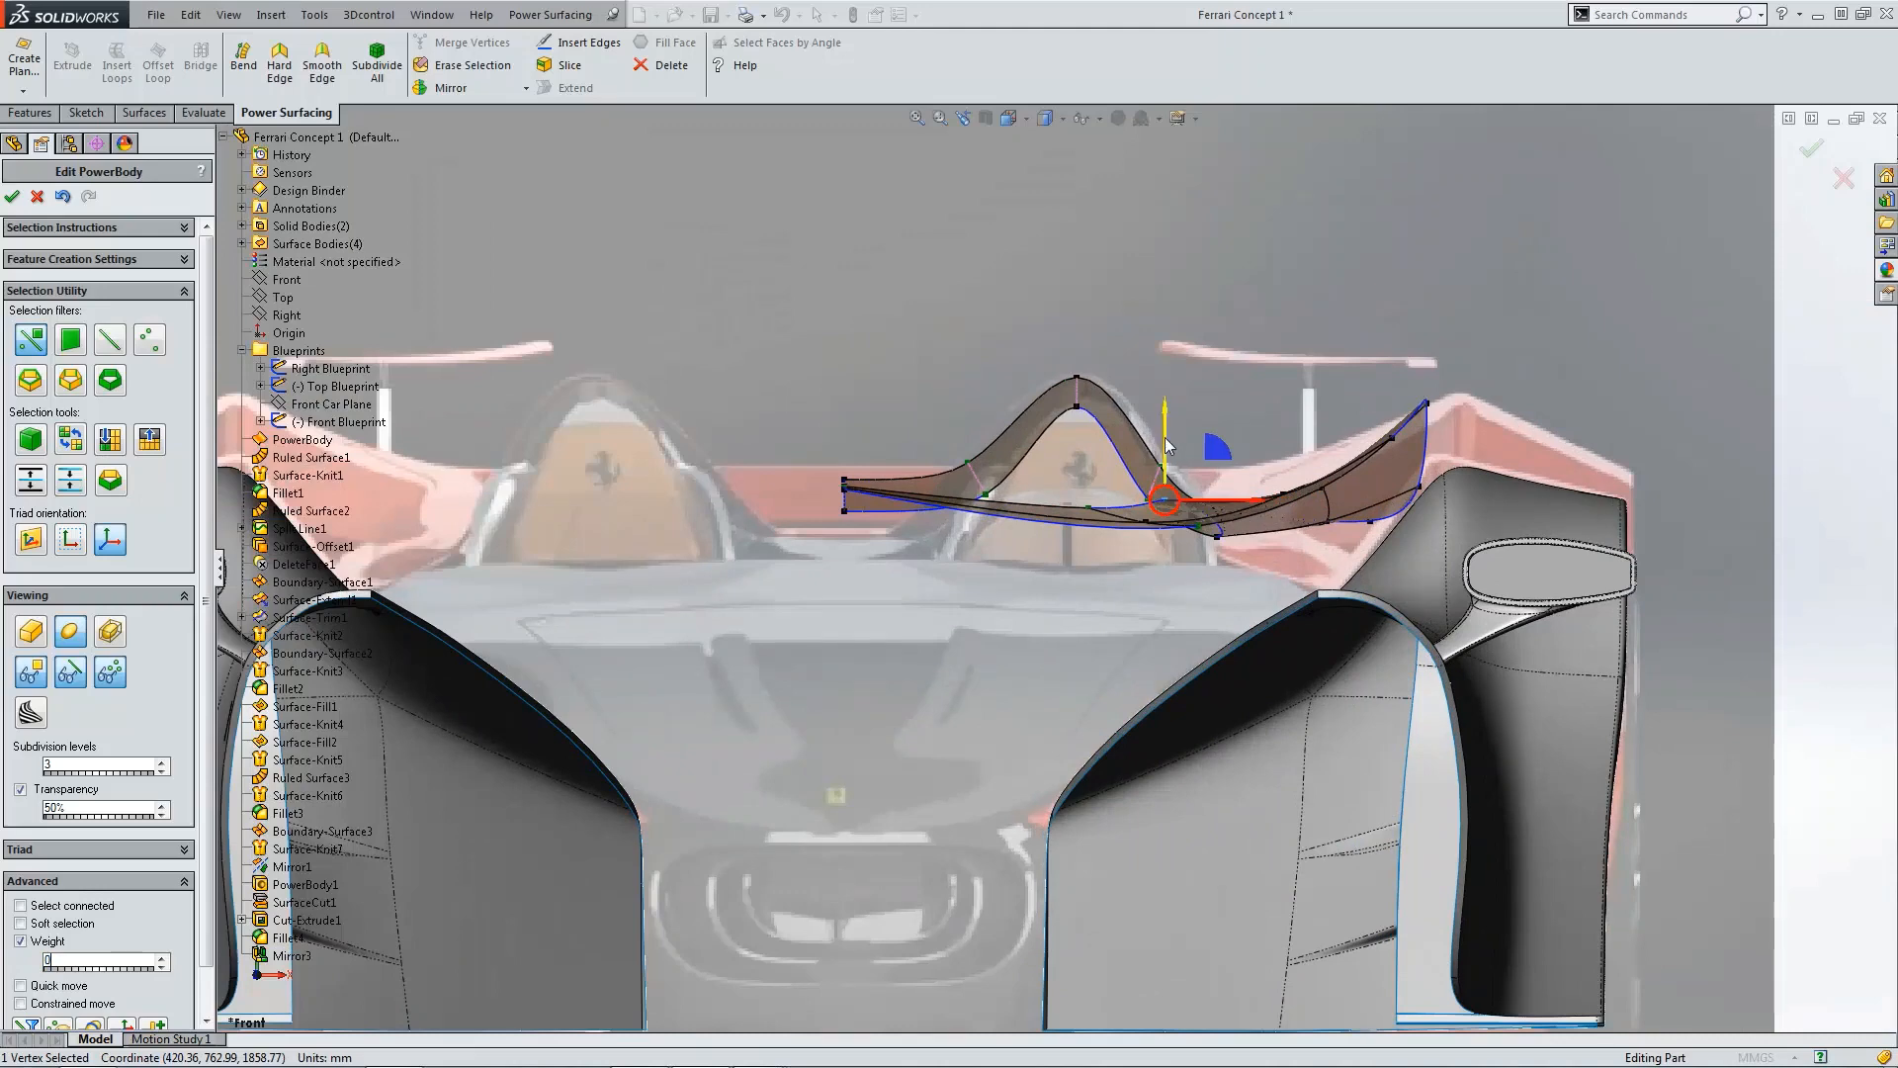
scroll(1168, 446, "up", 2)
left_click_drag(1152, 477, 1155, 513)
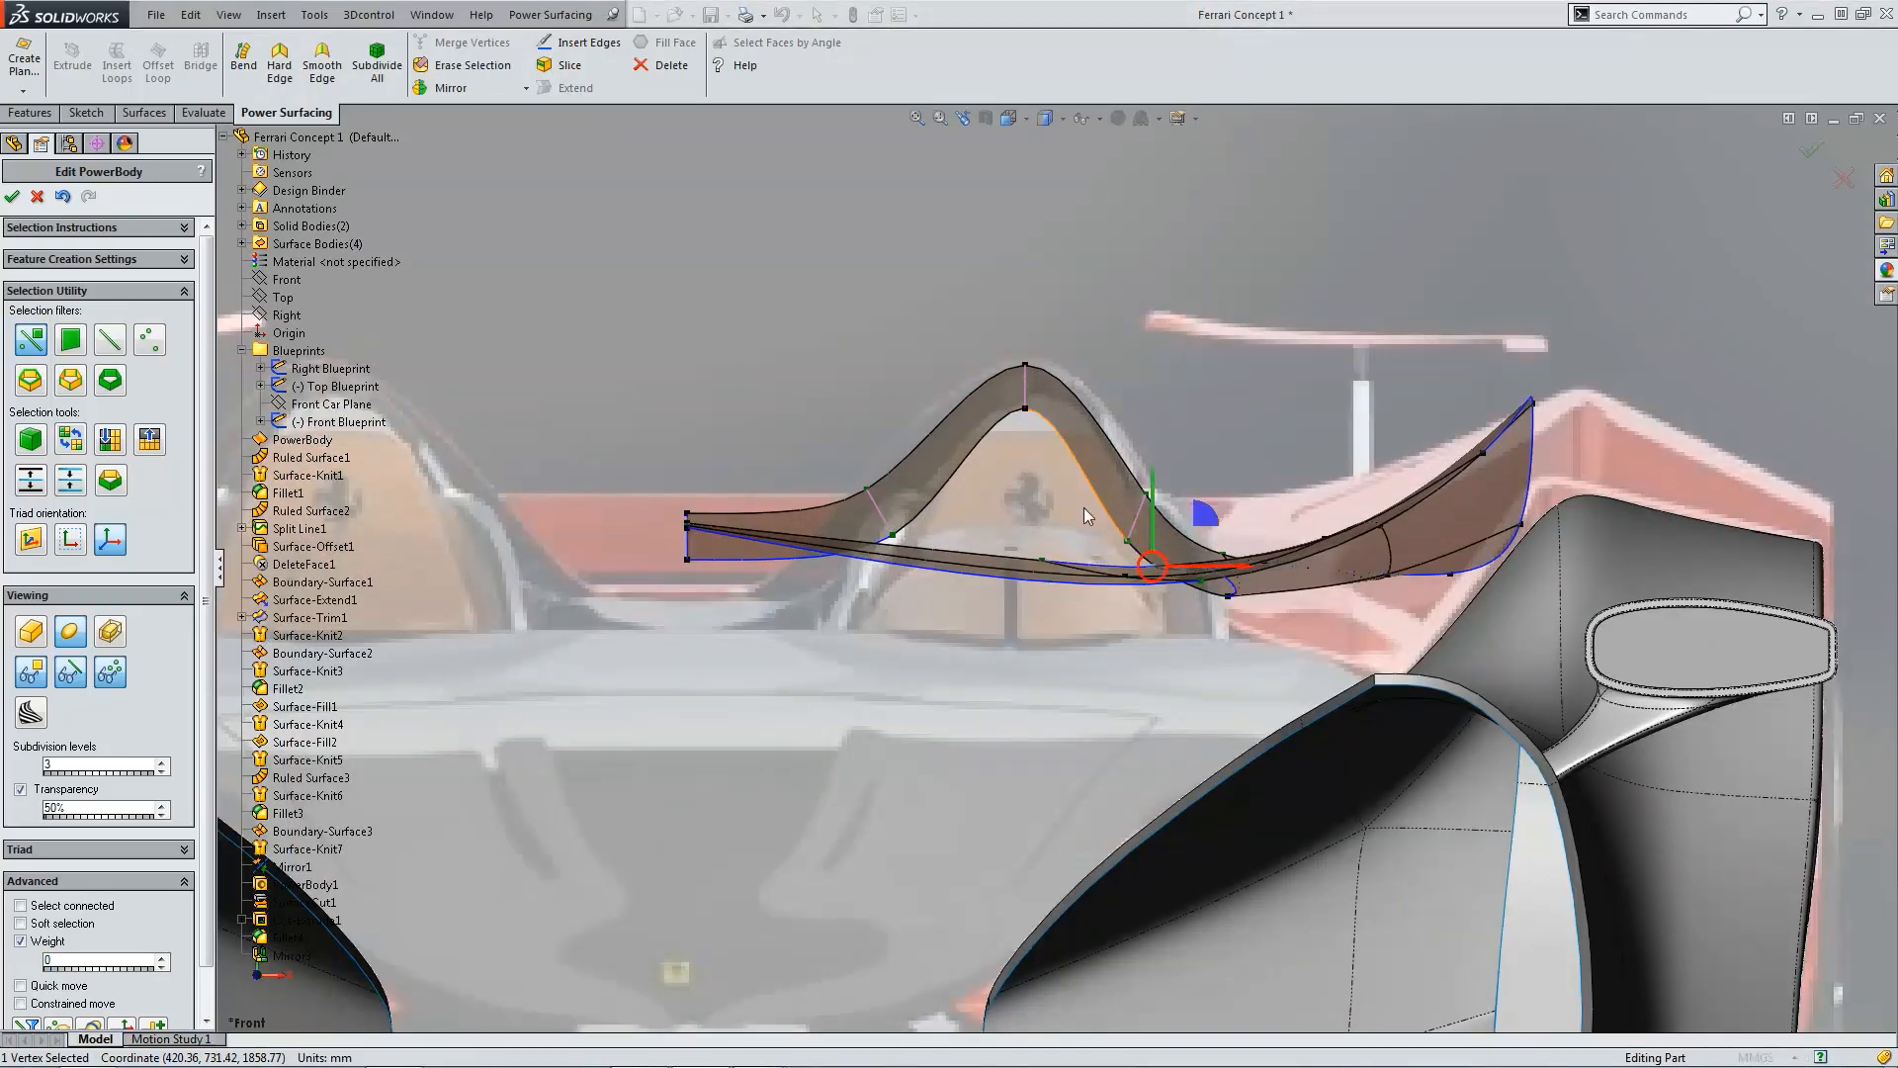
Step: Select the edges at the deck's centerline end and drag them downward in the front view
middle_click_drag(1084, 507, 740, 619)
left_click(739, 619)
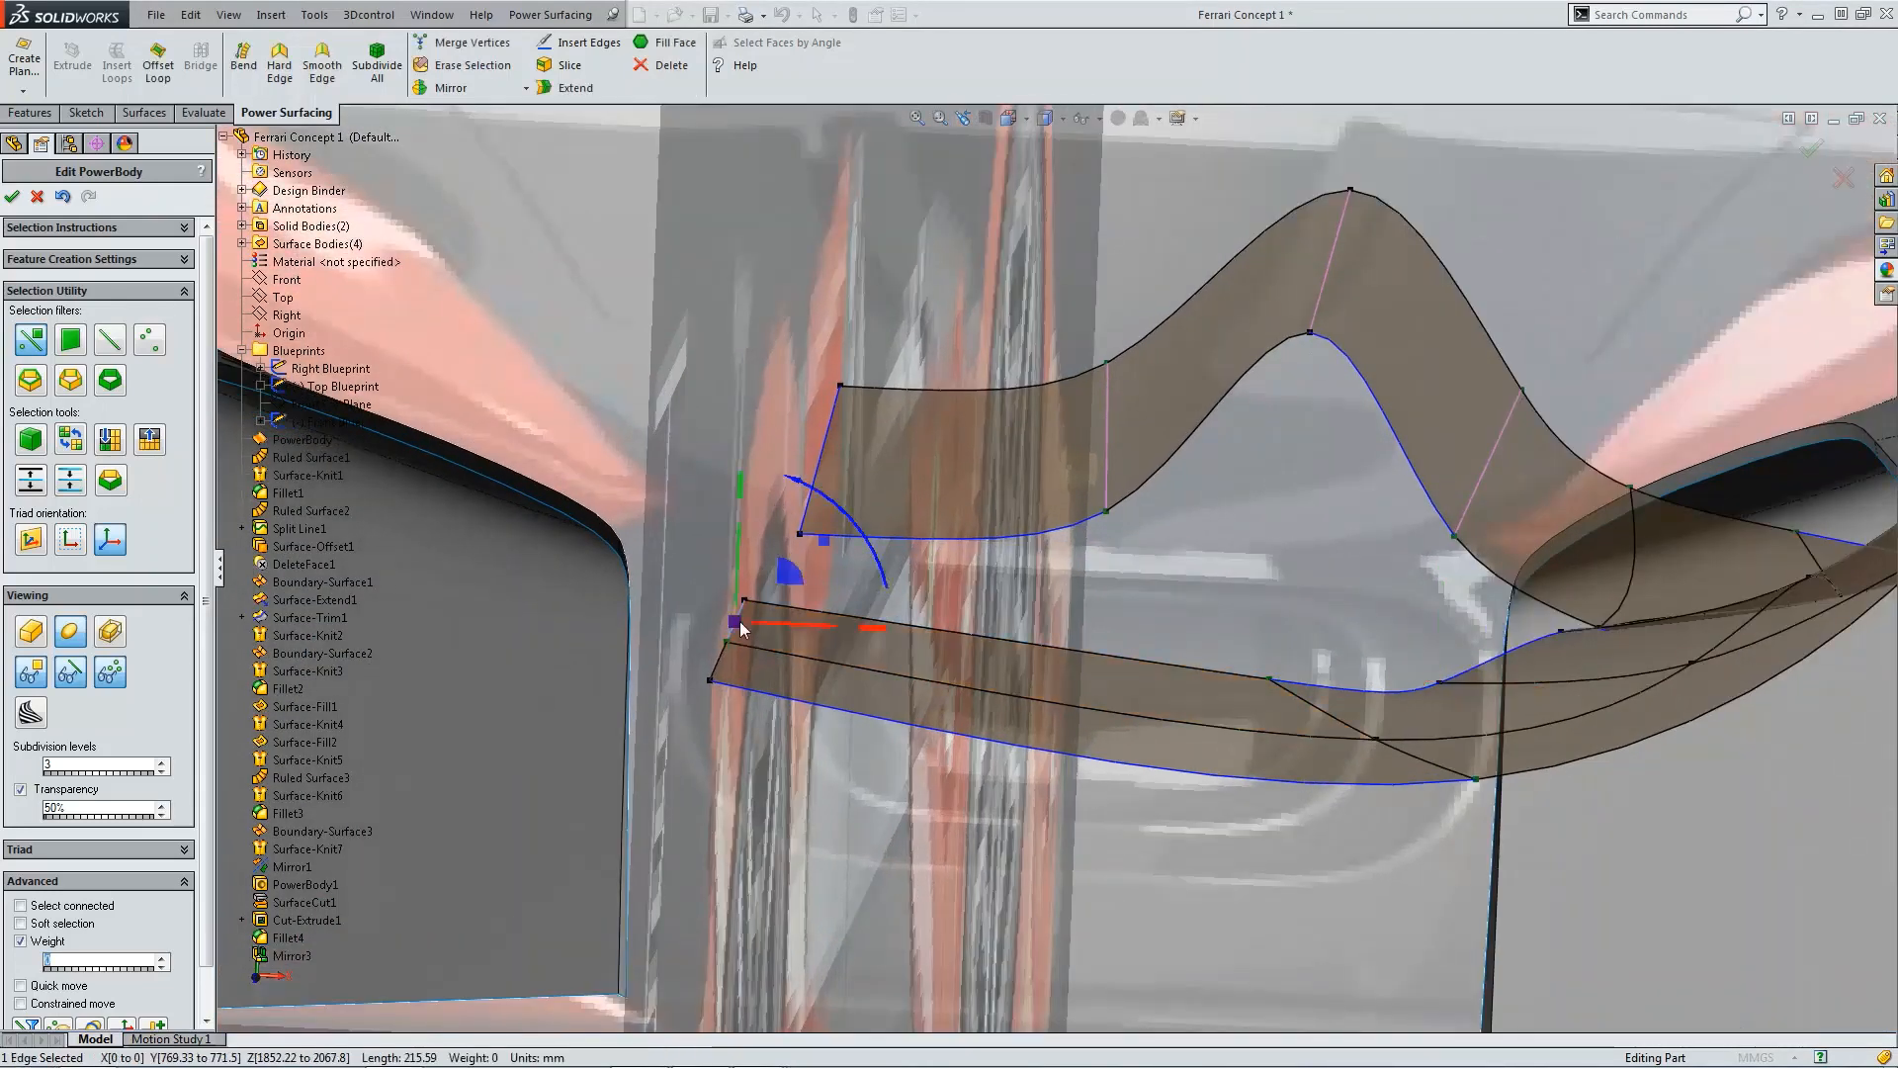
key("ctrl+1")
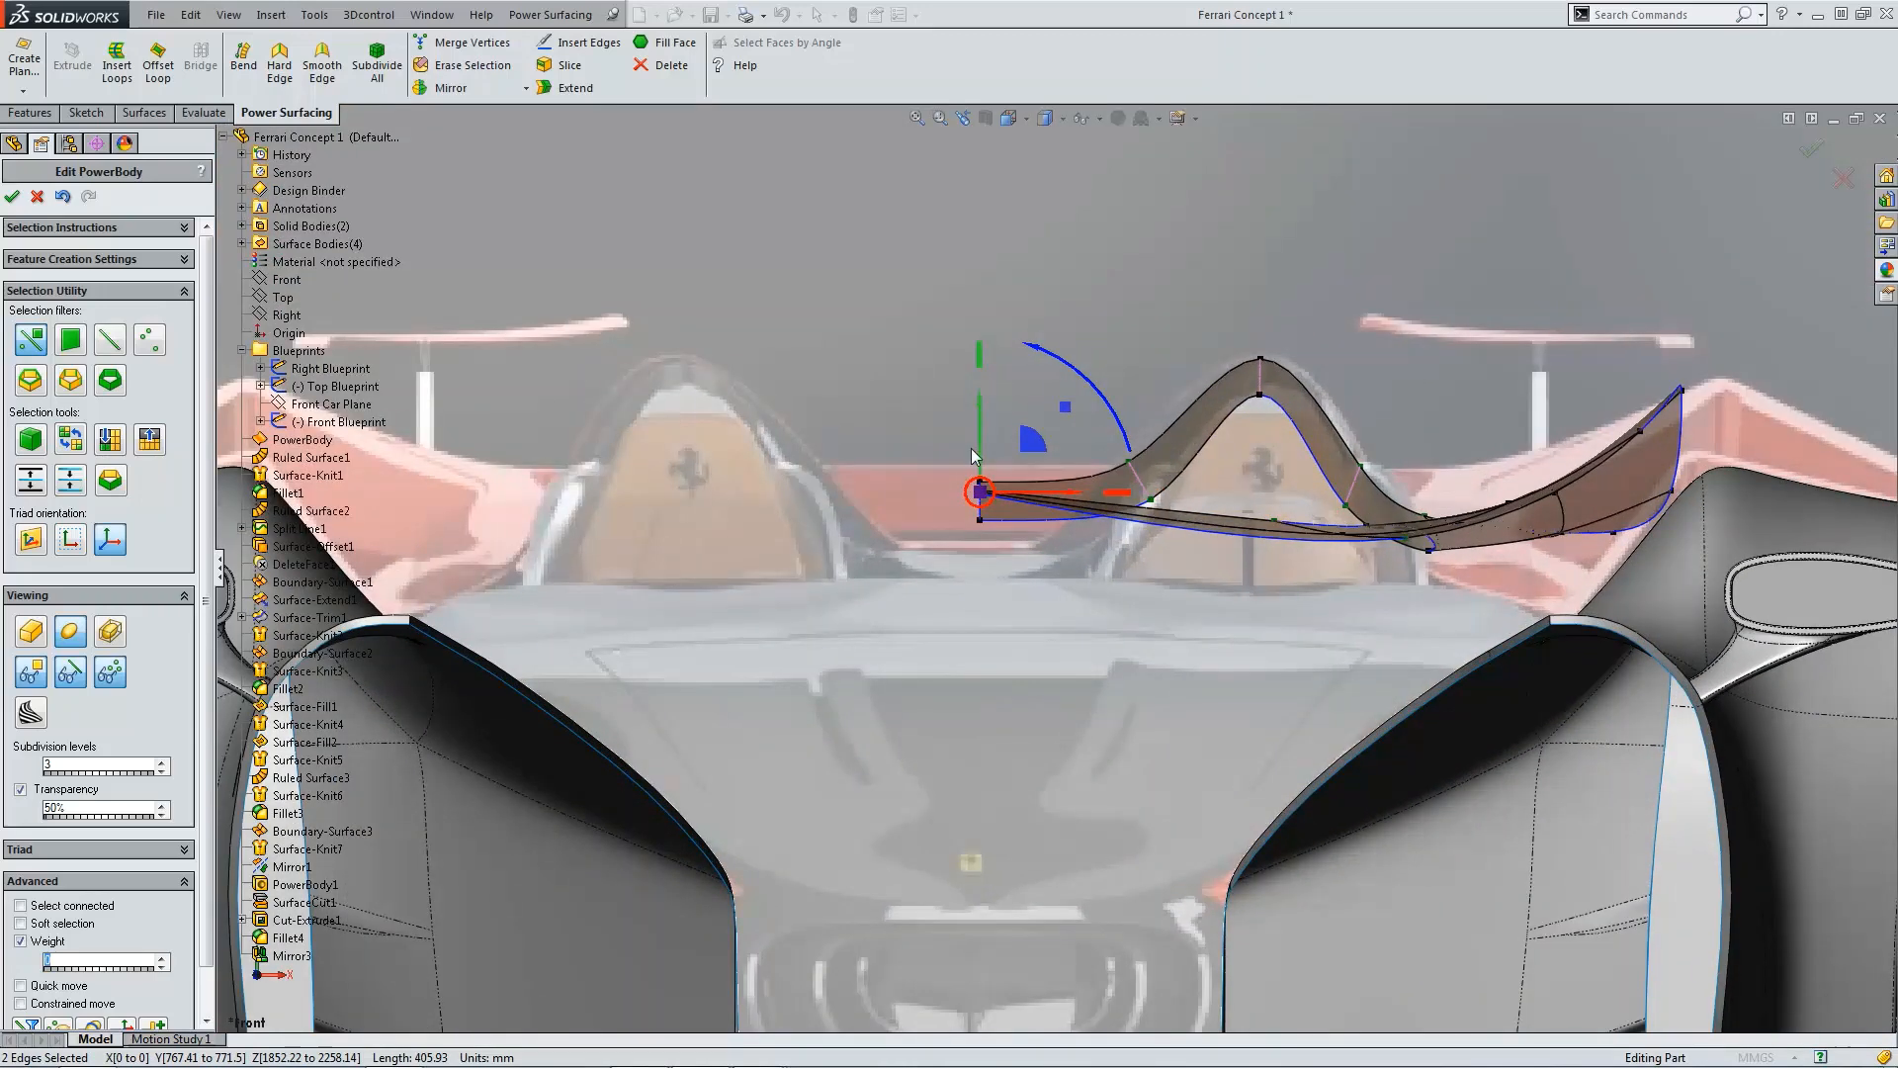
left_click_drag(979, 445, 980, 488)
left_click(1031, 568)
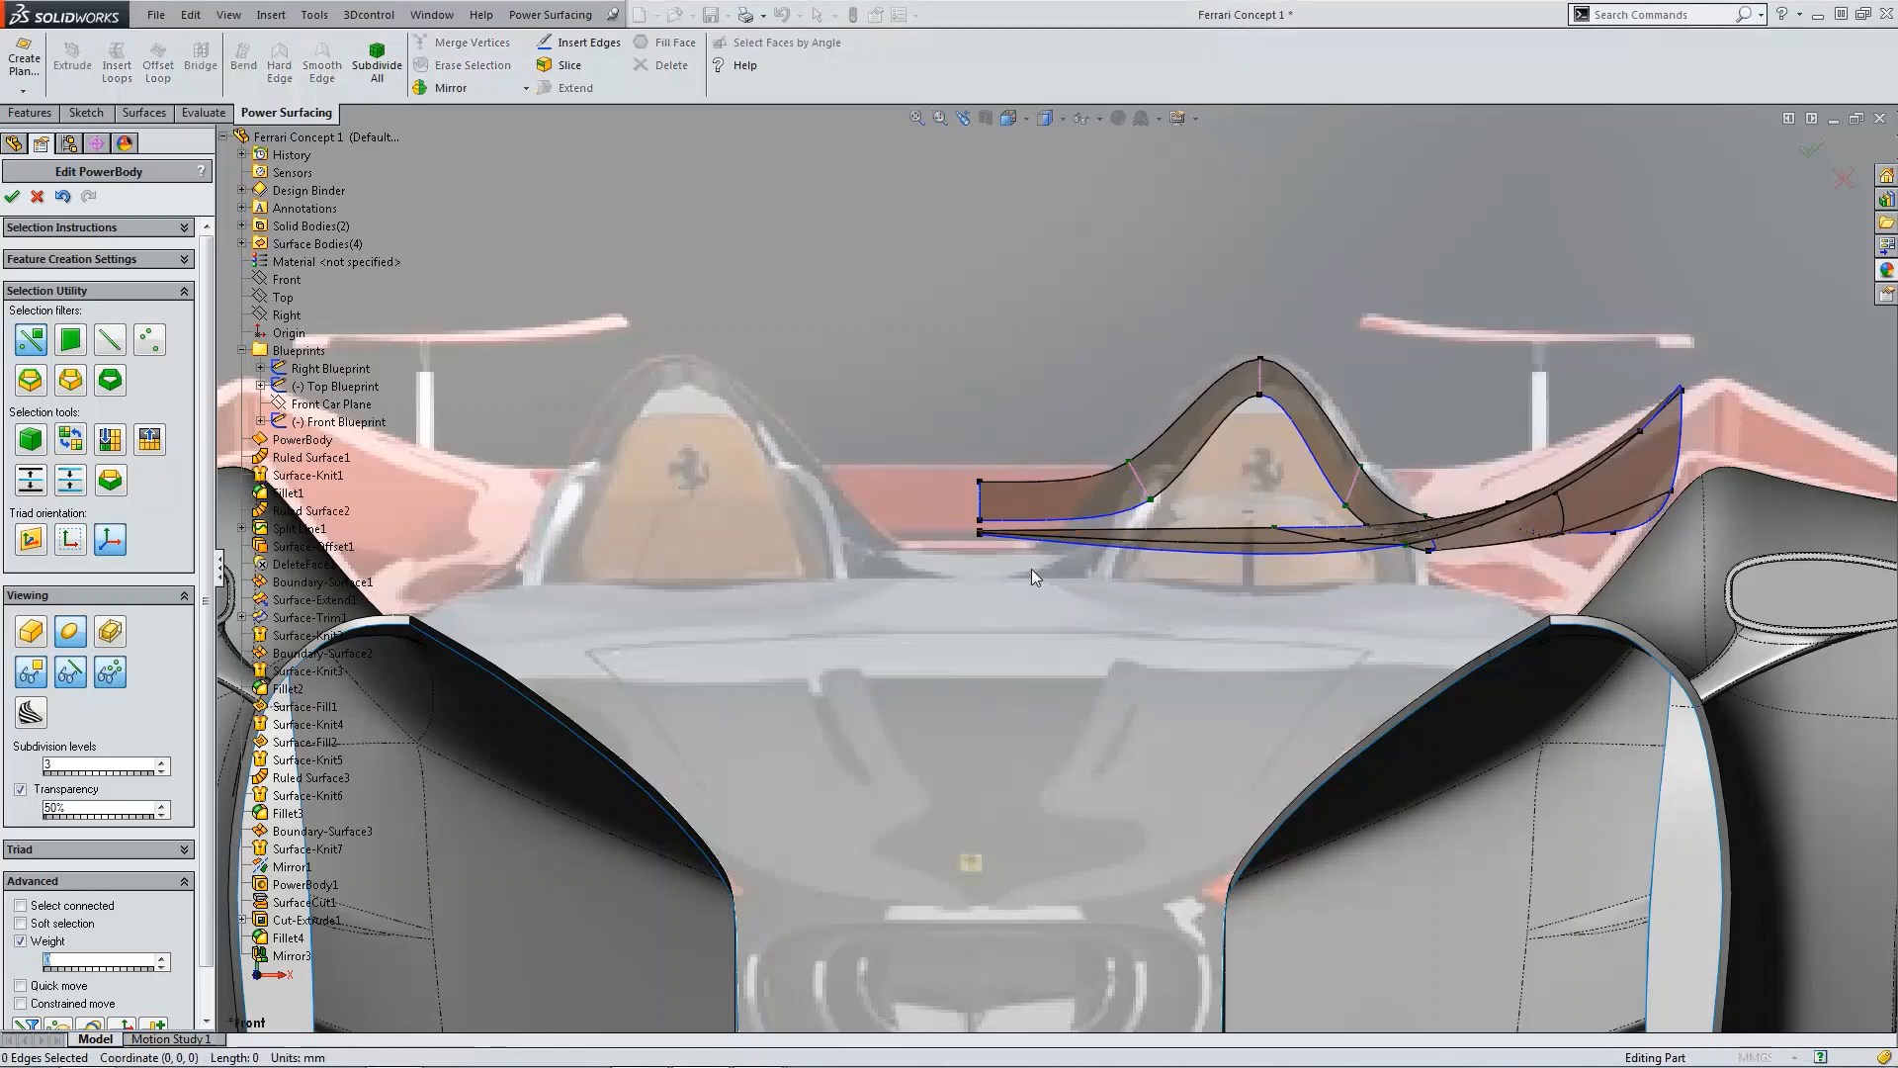
Step: Lower the vertex at the deck's lower centerline corner slightly in the front view
scroll(1030, 568, "down", 3)
scroll(989, 564, "down", 3)
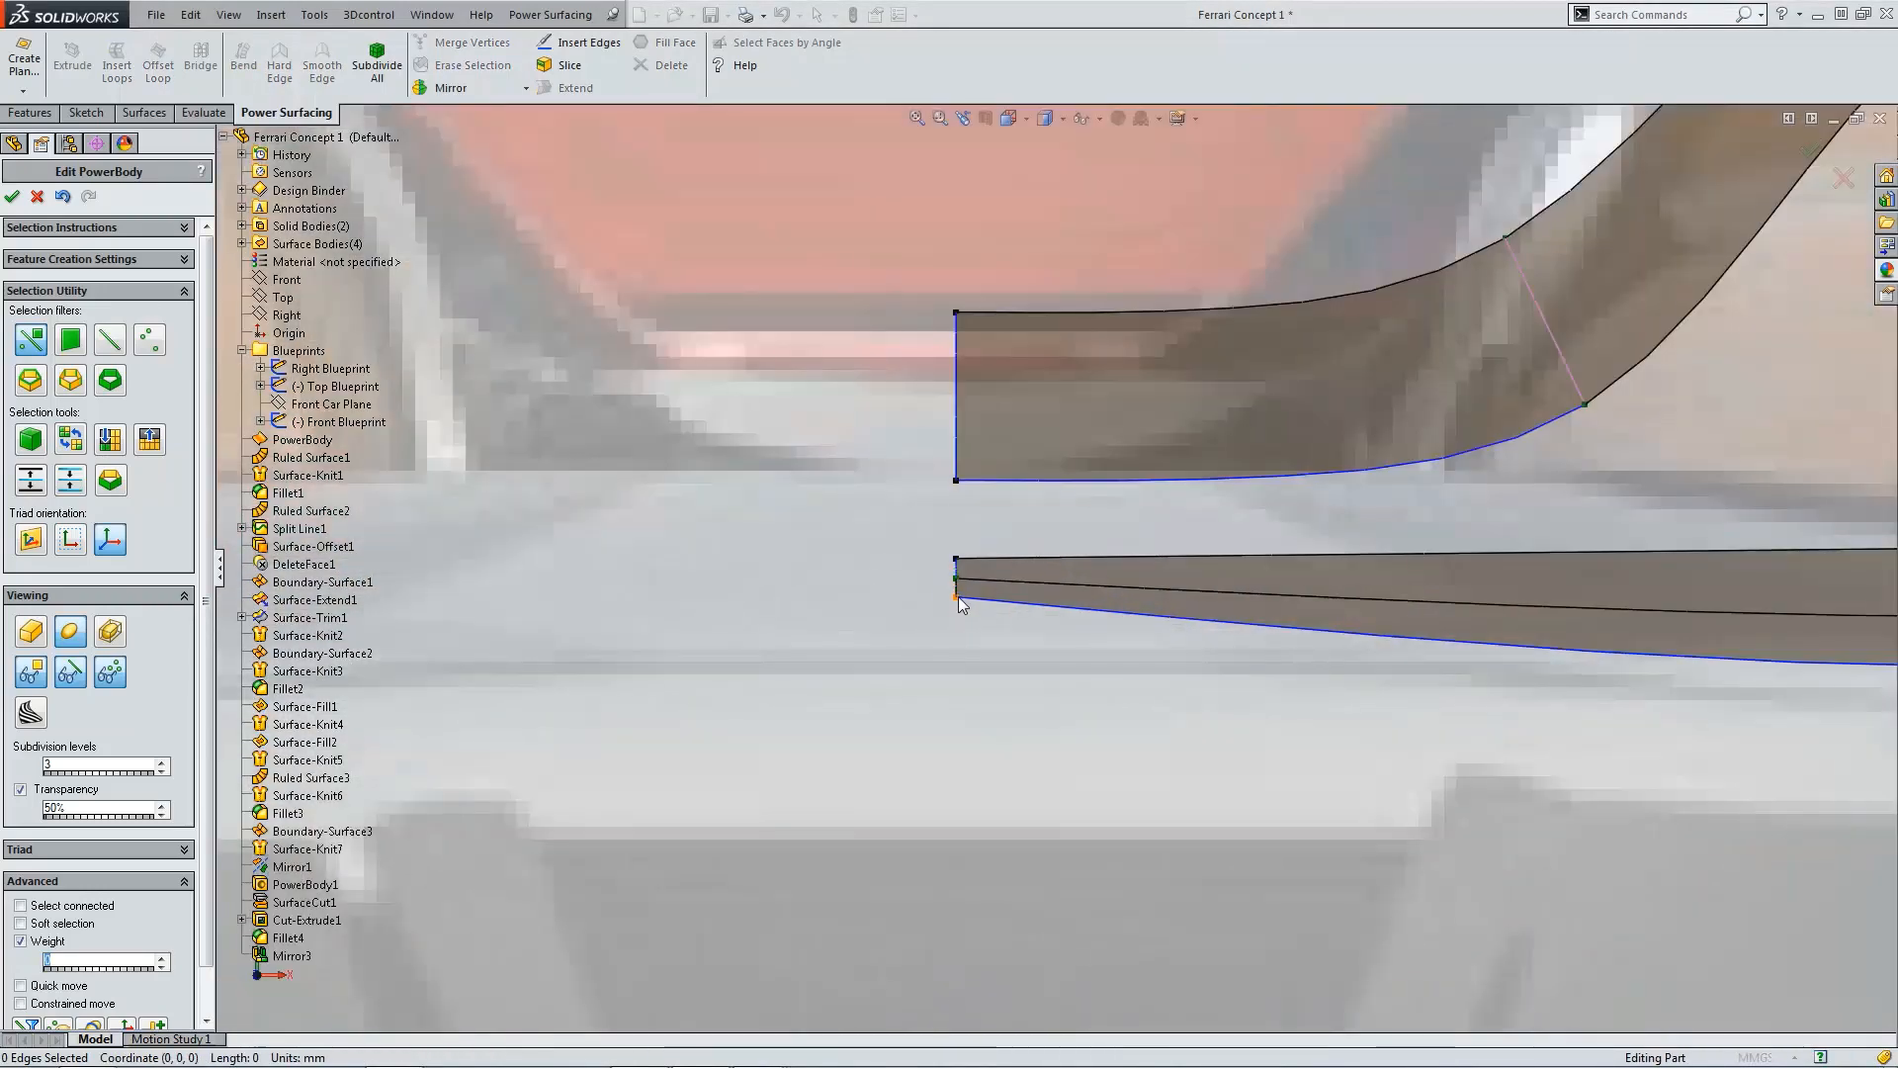
left_click(956, 596)
scroll(1087, 613, "up", 10)
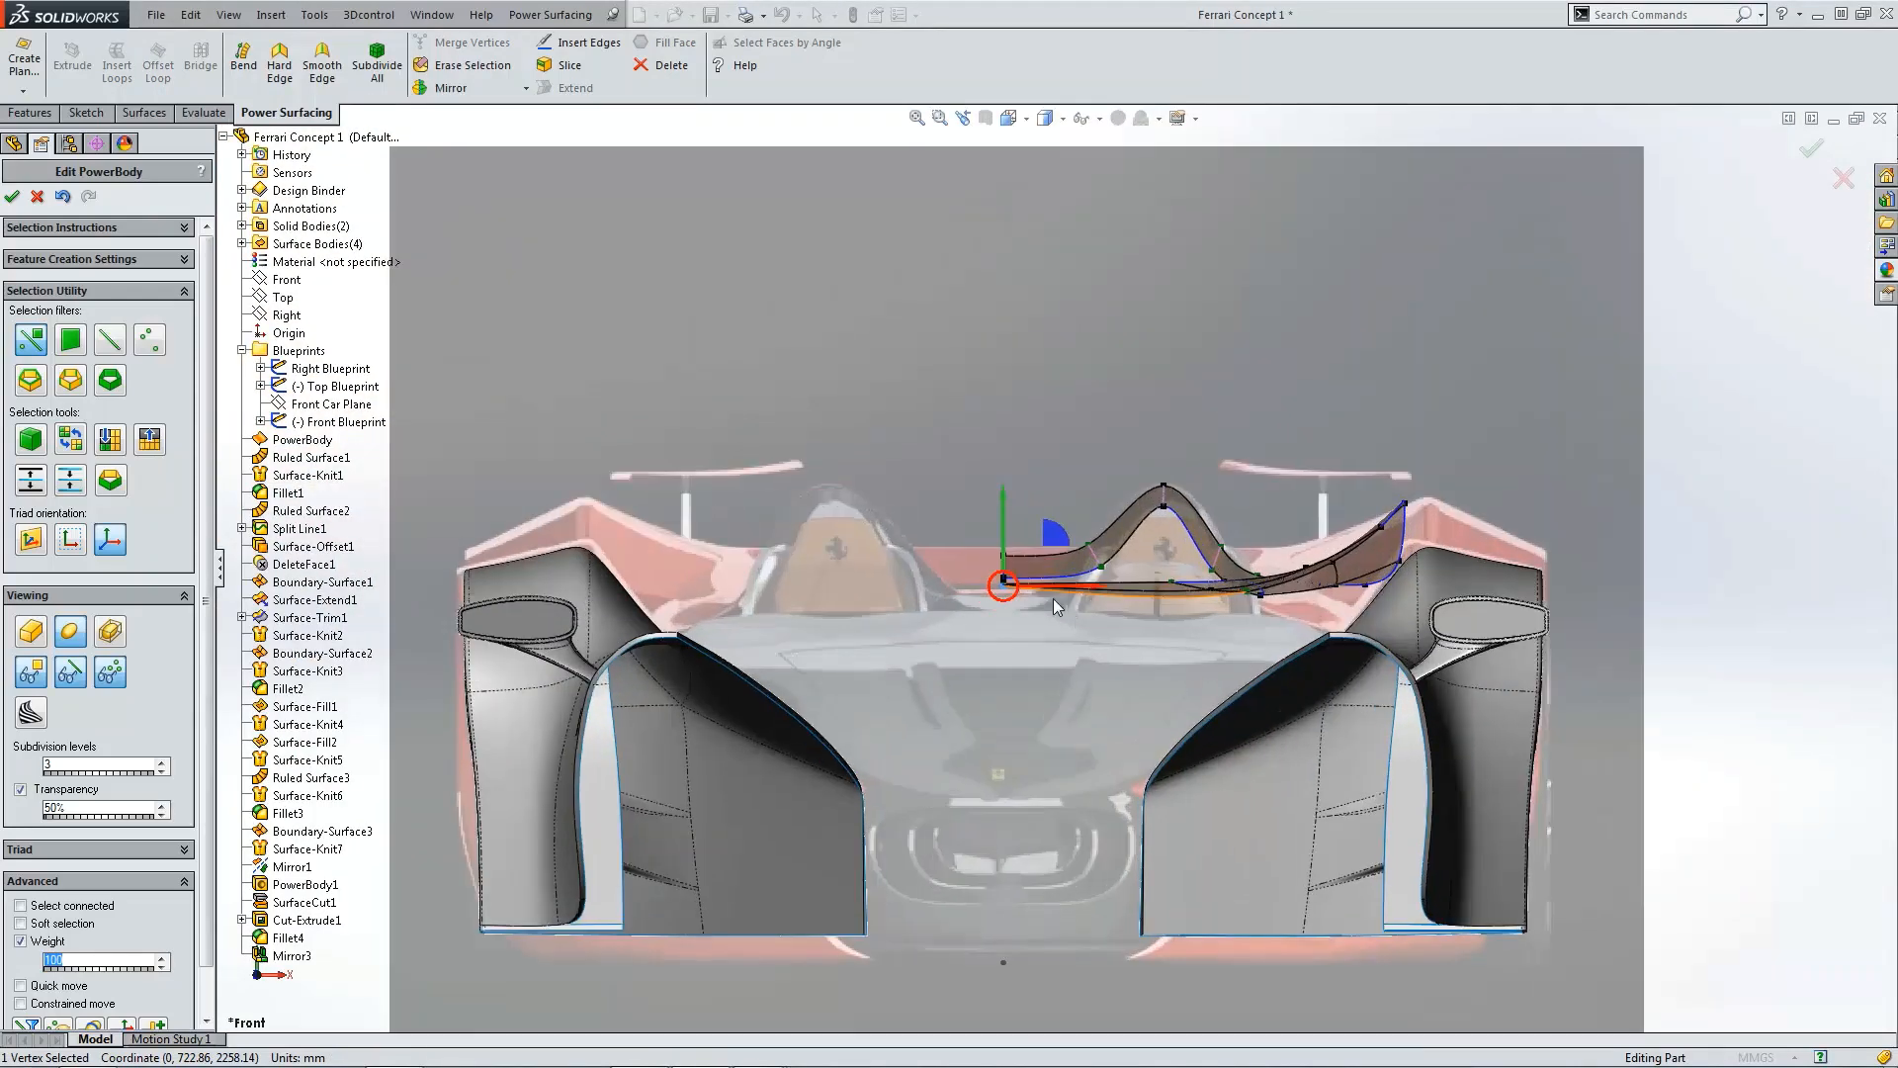
left_click_drag(1003, 545, 1004, 556)
left_click(989, 453)
Step: Lower the vertex at the deck's front centerline tip slightly
scroll(1113, 494, "up", 3)
middle_click_drag(1119, 495, 870, 539)
scroll(850, 569, "down", 2)
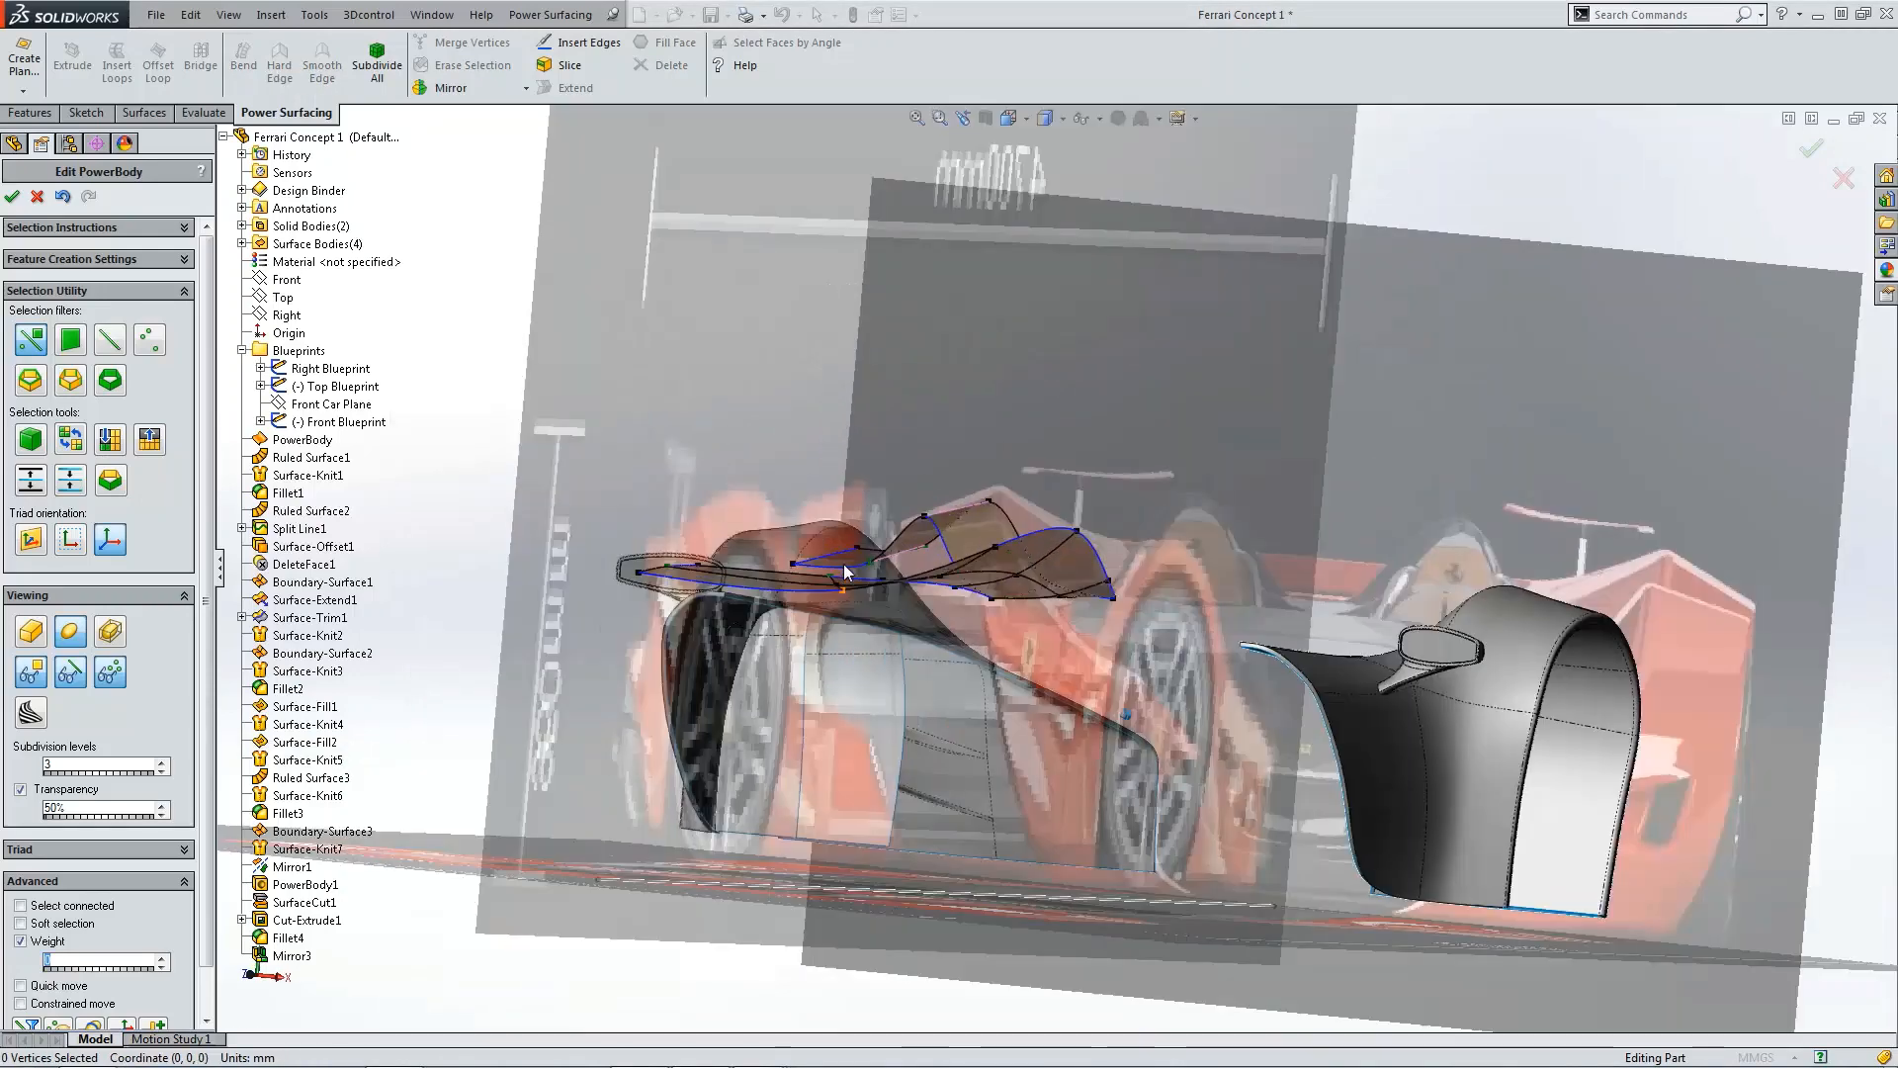
scroll(632, 573, "down", 6)
left_click(556, 567)
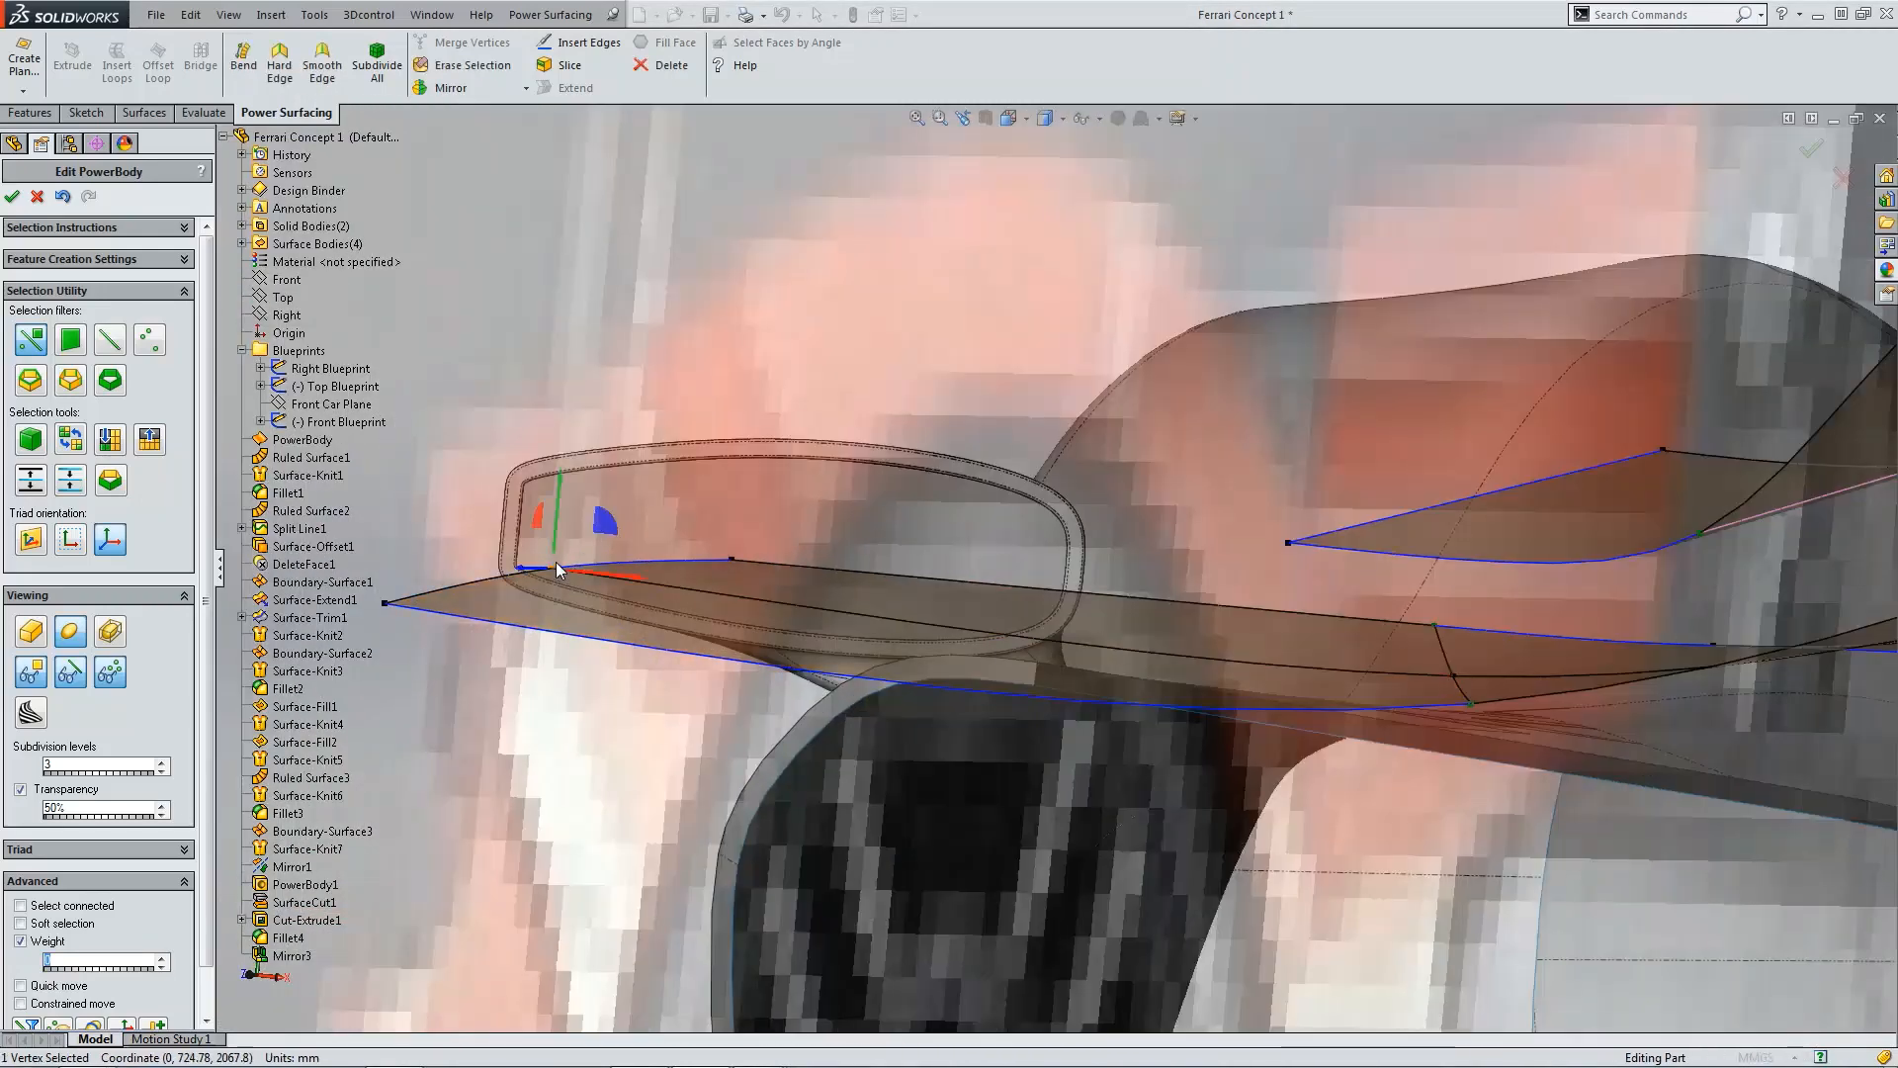
left_click_drag(555, 524, 555, 544)
scroll(1007, 615, "up", 7)
middle_click_drag(1006, 615, 850, 745)
left_click(850, 745)
Step: Review the deck in the top and side views and accept the PowerBody edit
scroll(1113, 706, "up", 2)
middle_click_drag(1113, 706, 1109, 708)
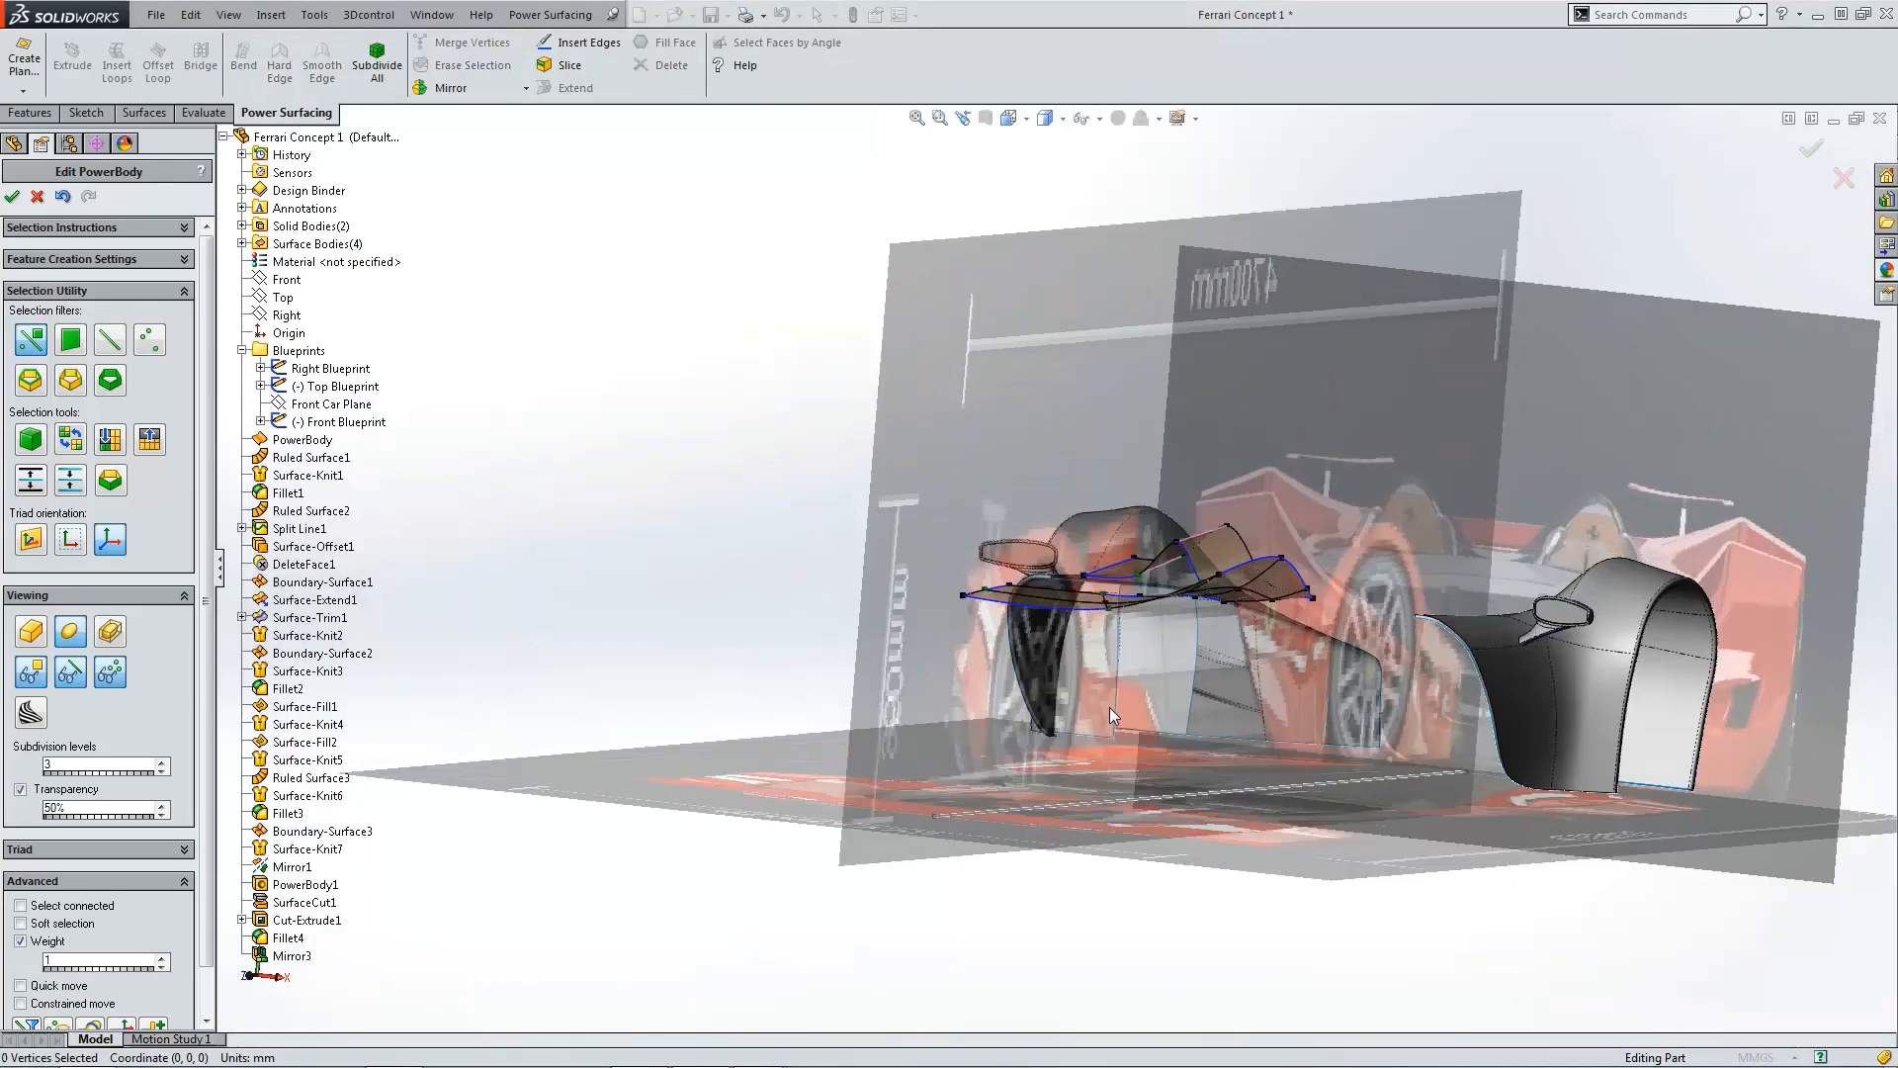
key("ctrl+5")
scroll(1100, 697, "down", 5)
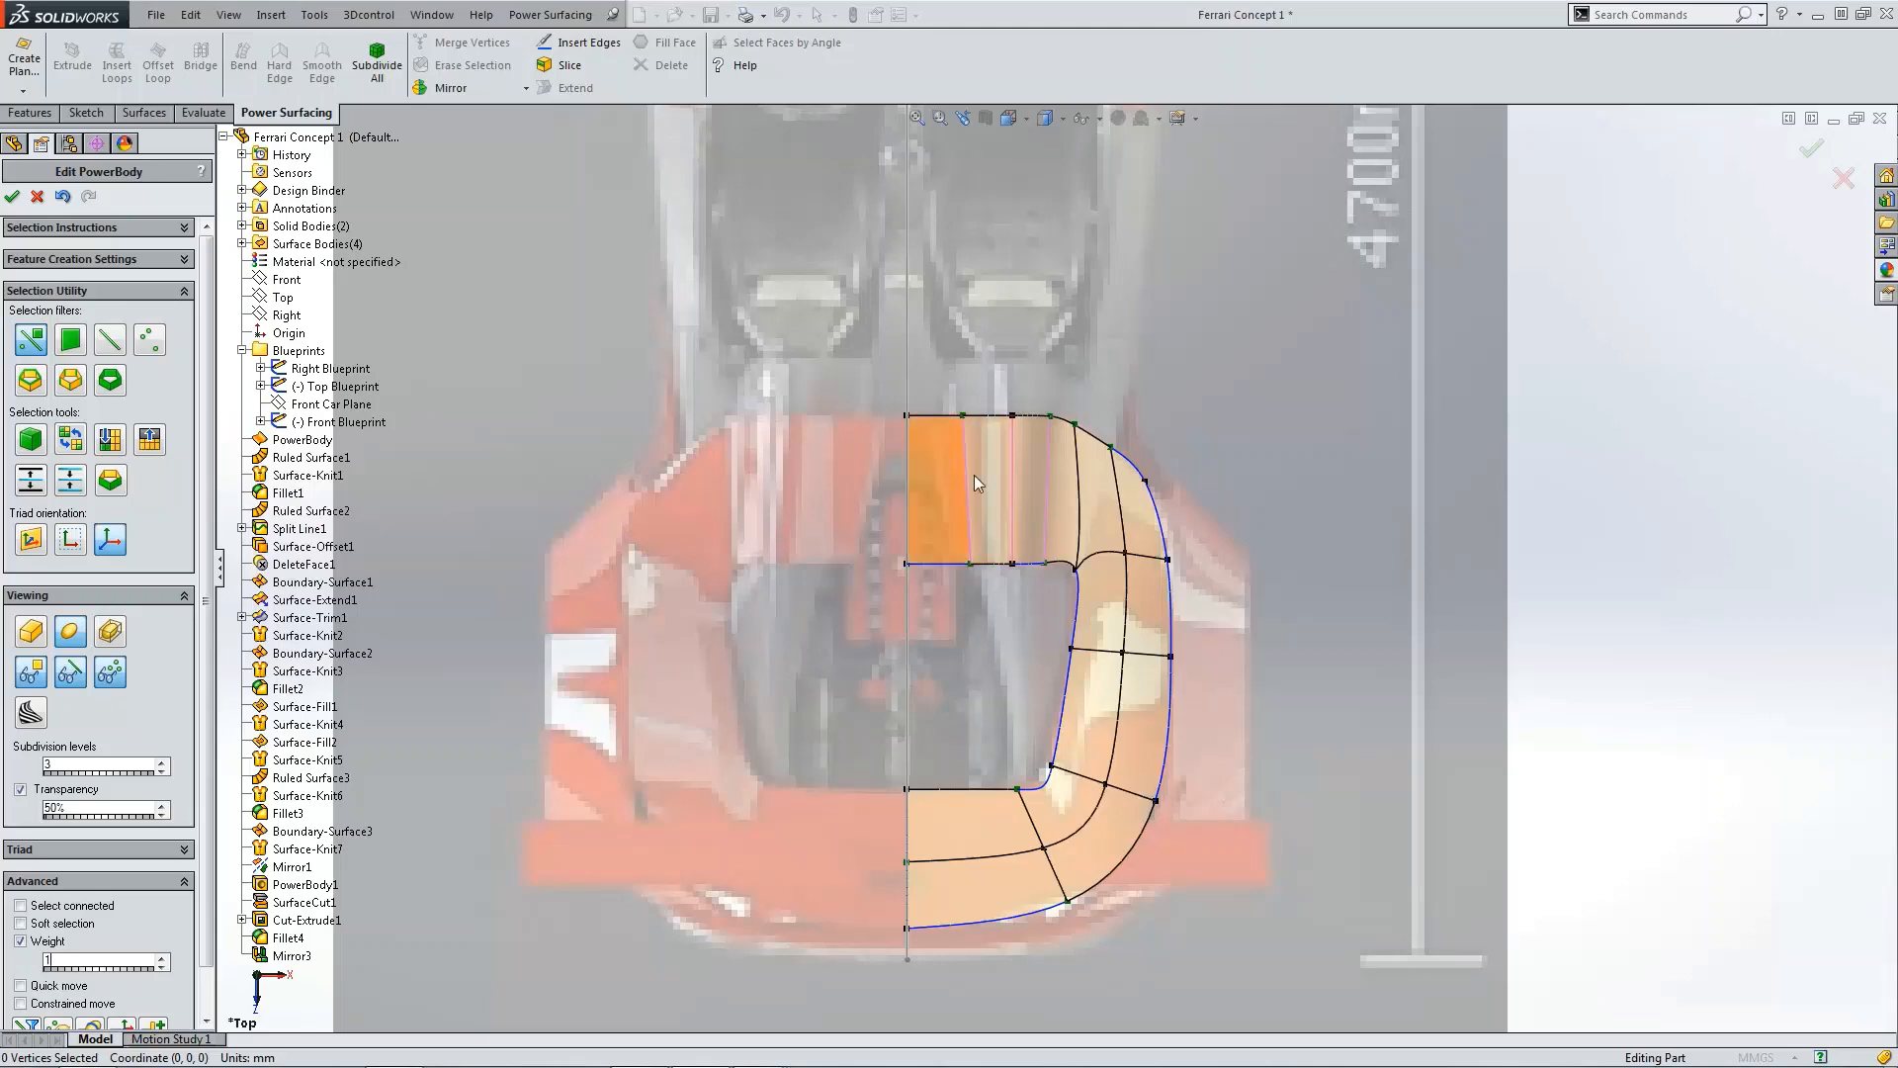
scroll(1161, 627, "up", 2)
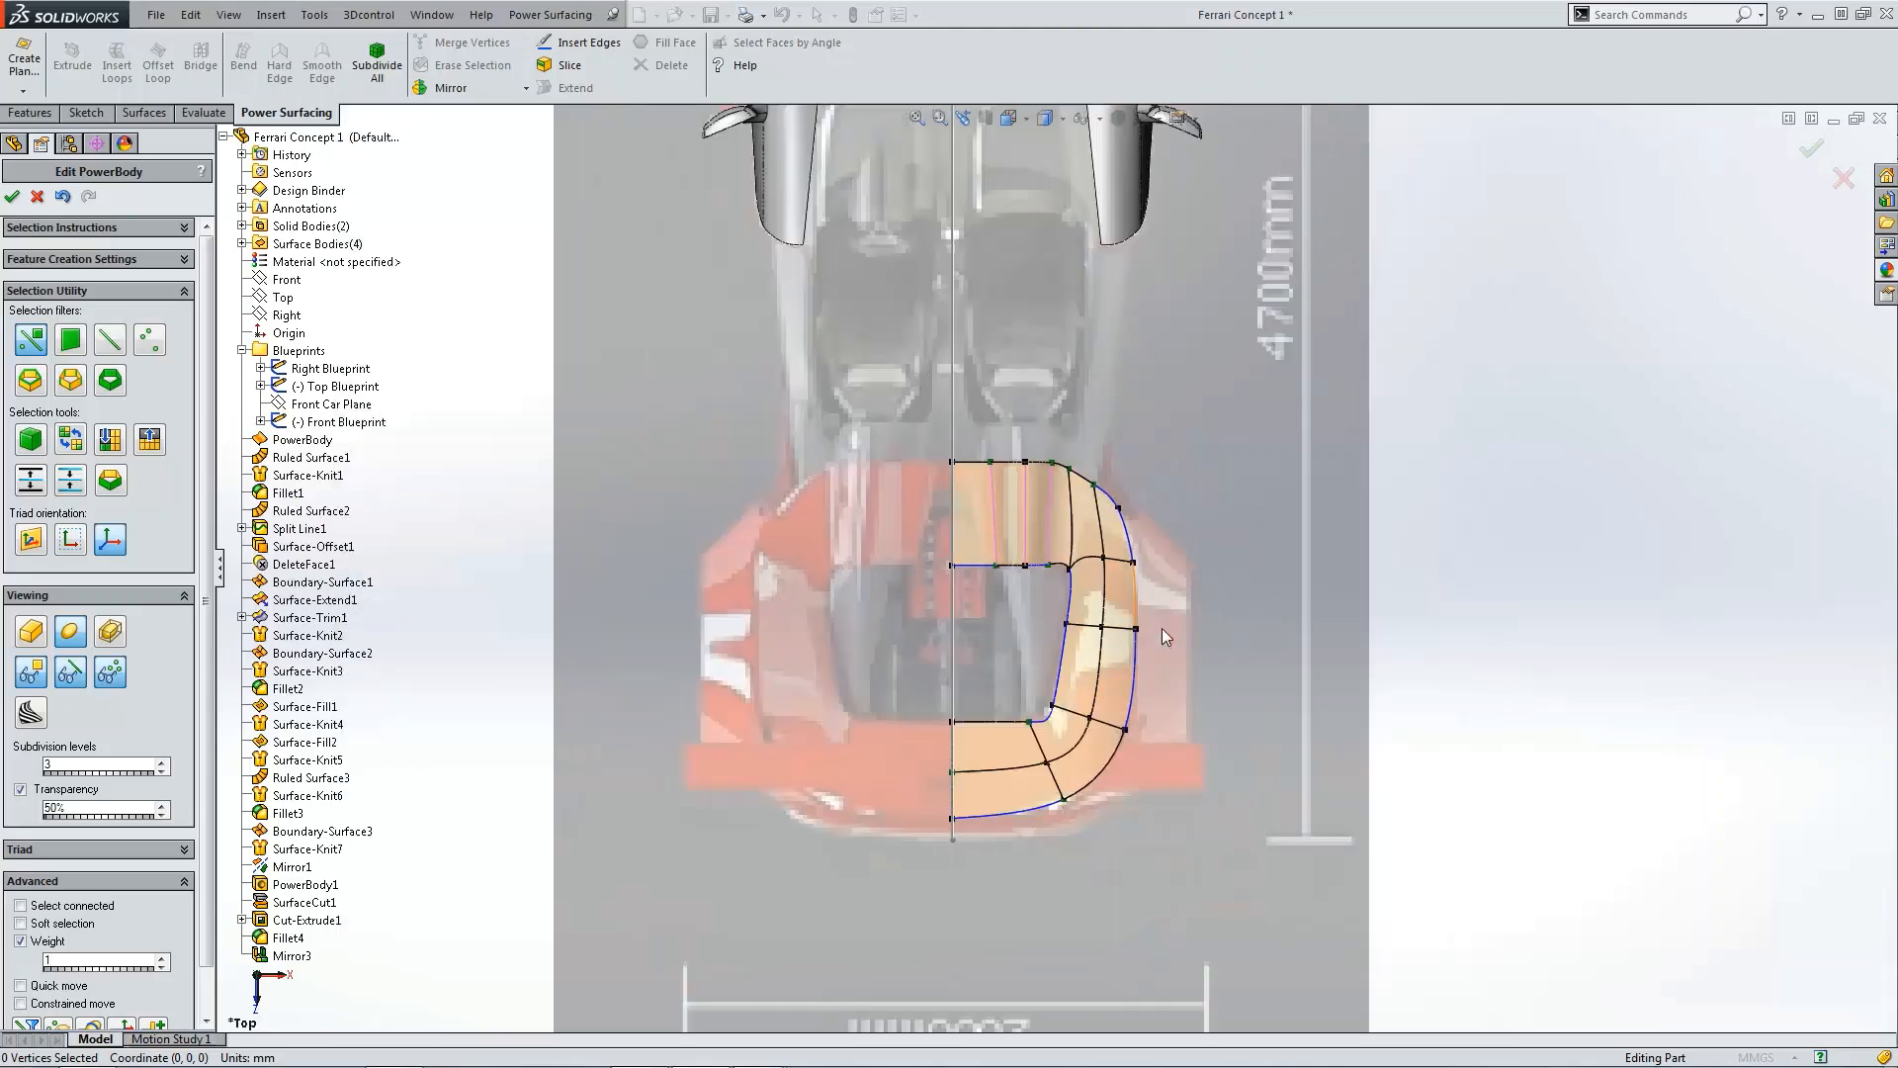
middle_click_drag(1161, 627, 1137, 631)
key("ctrl+4")
scroll(944, 608, "down", 3)
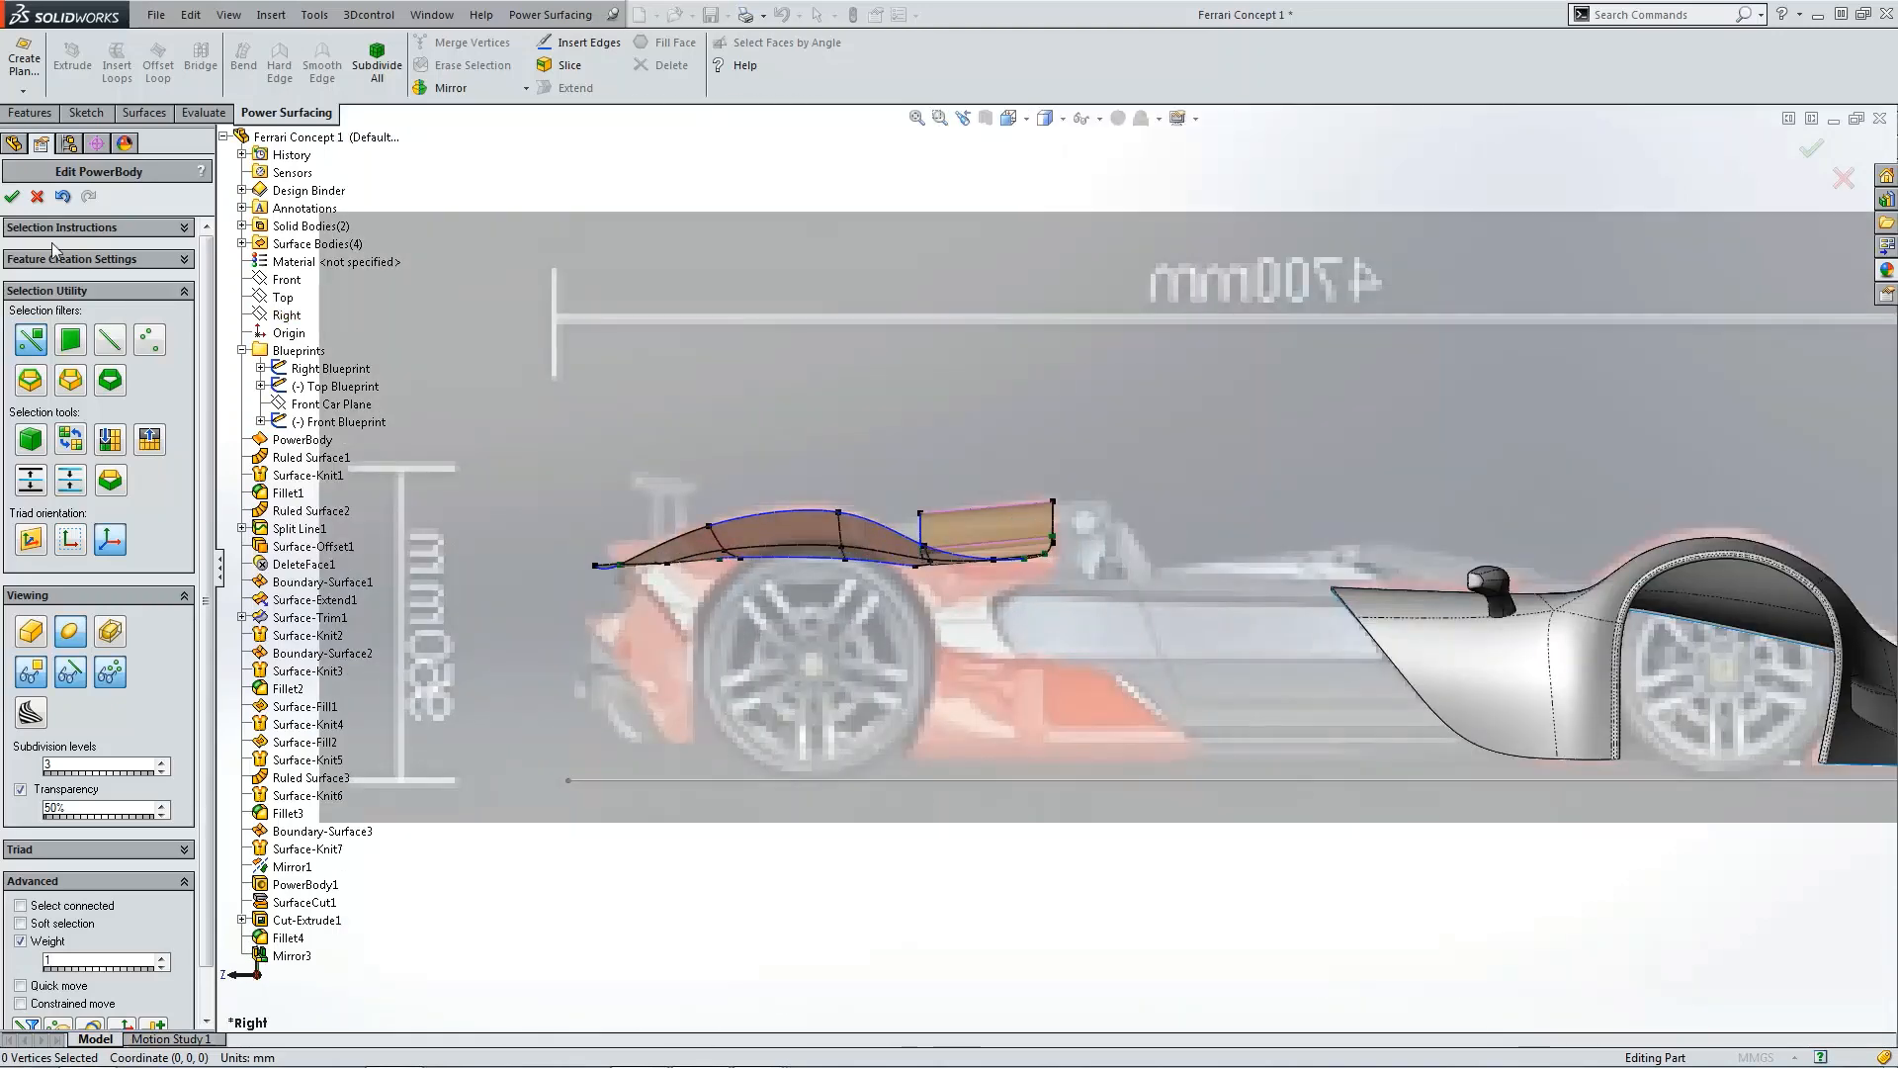
left_click(6, 194)
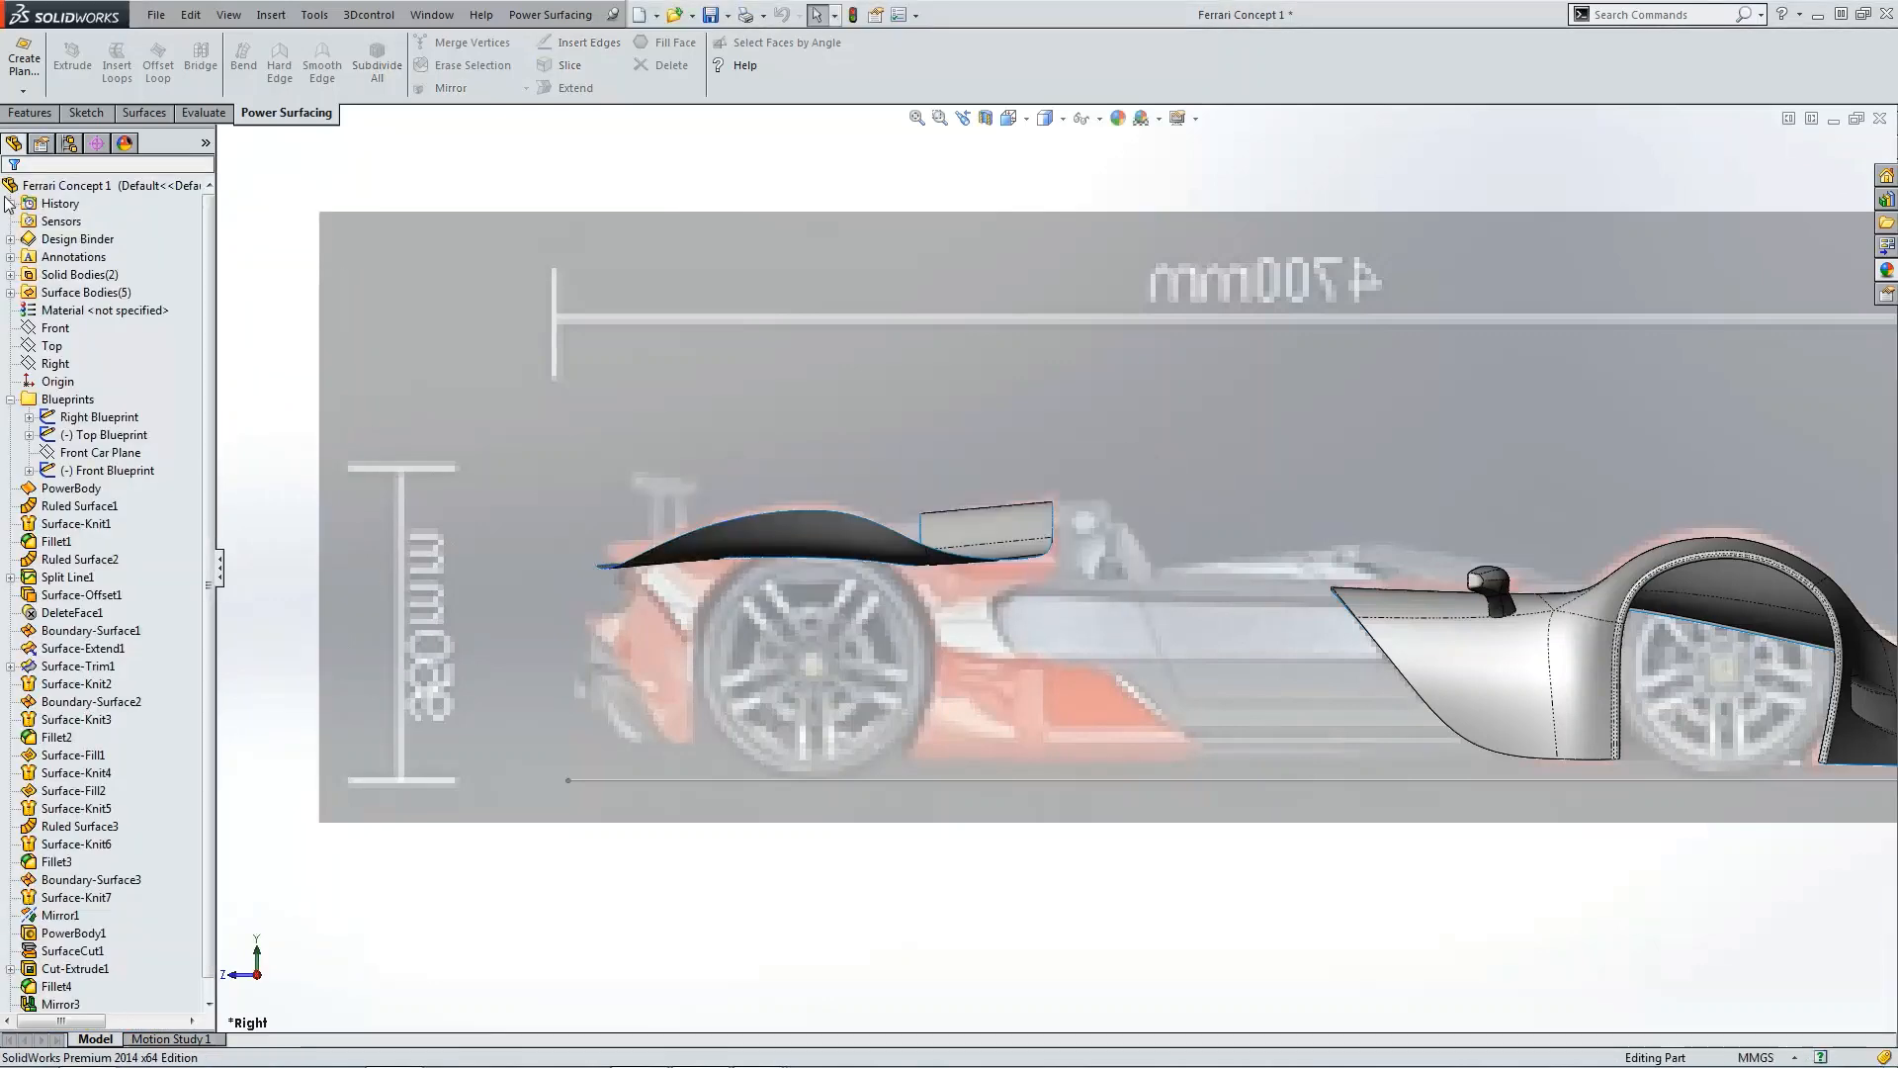
Step: Inspect the rear deck from the side, top and orbited views and check the lengths of its edges
scroll(958, 372, "up", 2)
scroll(957, 372, "up", 1)
scroll(946, 302, "down", 2)
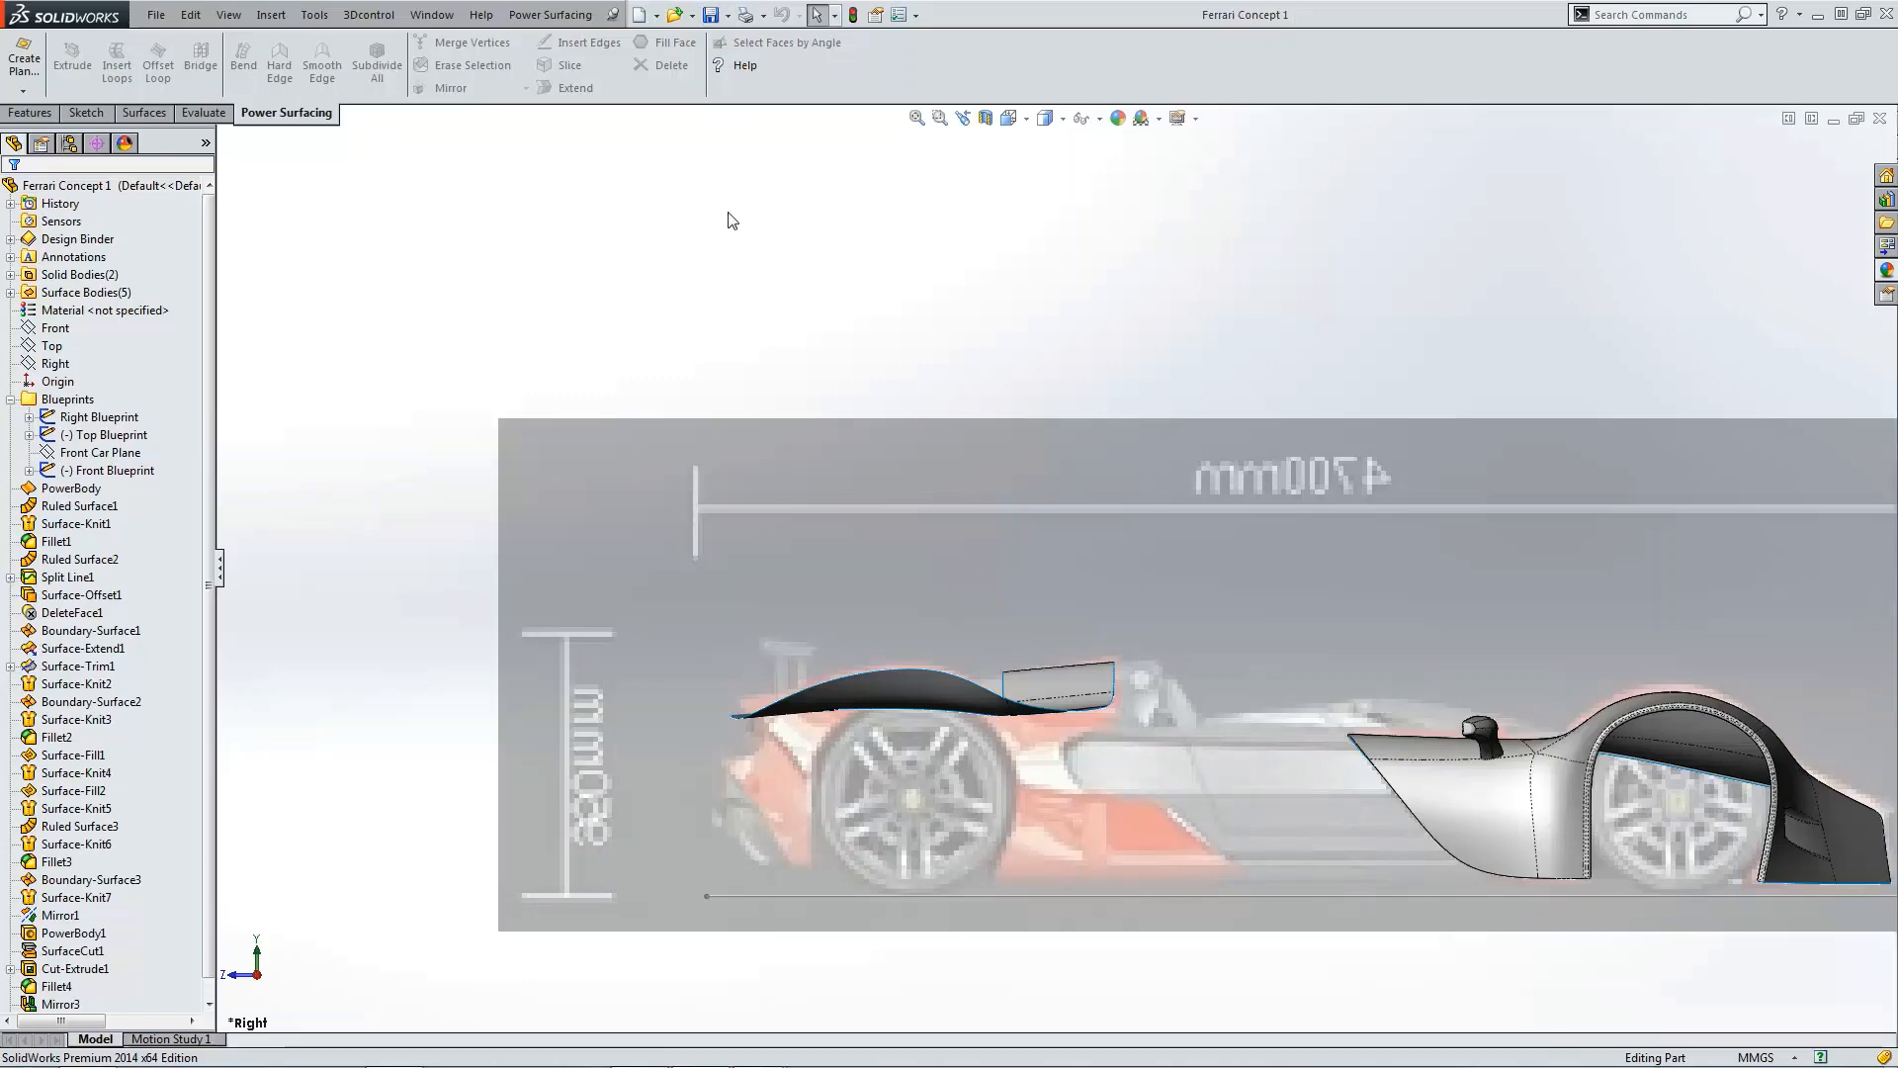
middle_click_drag(729, 213, 759, 314)
key("ctrl+5")
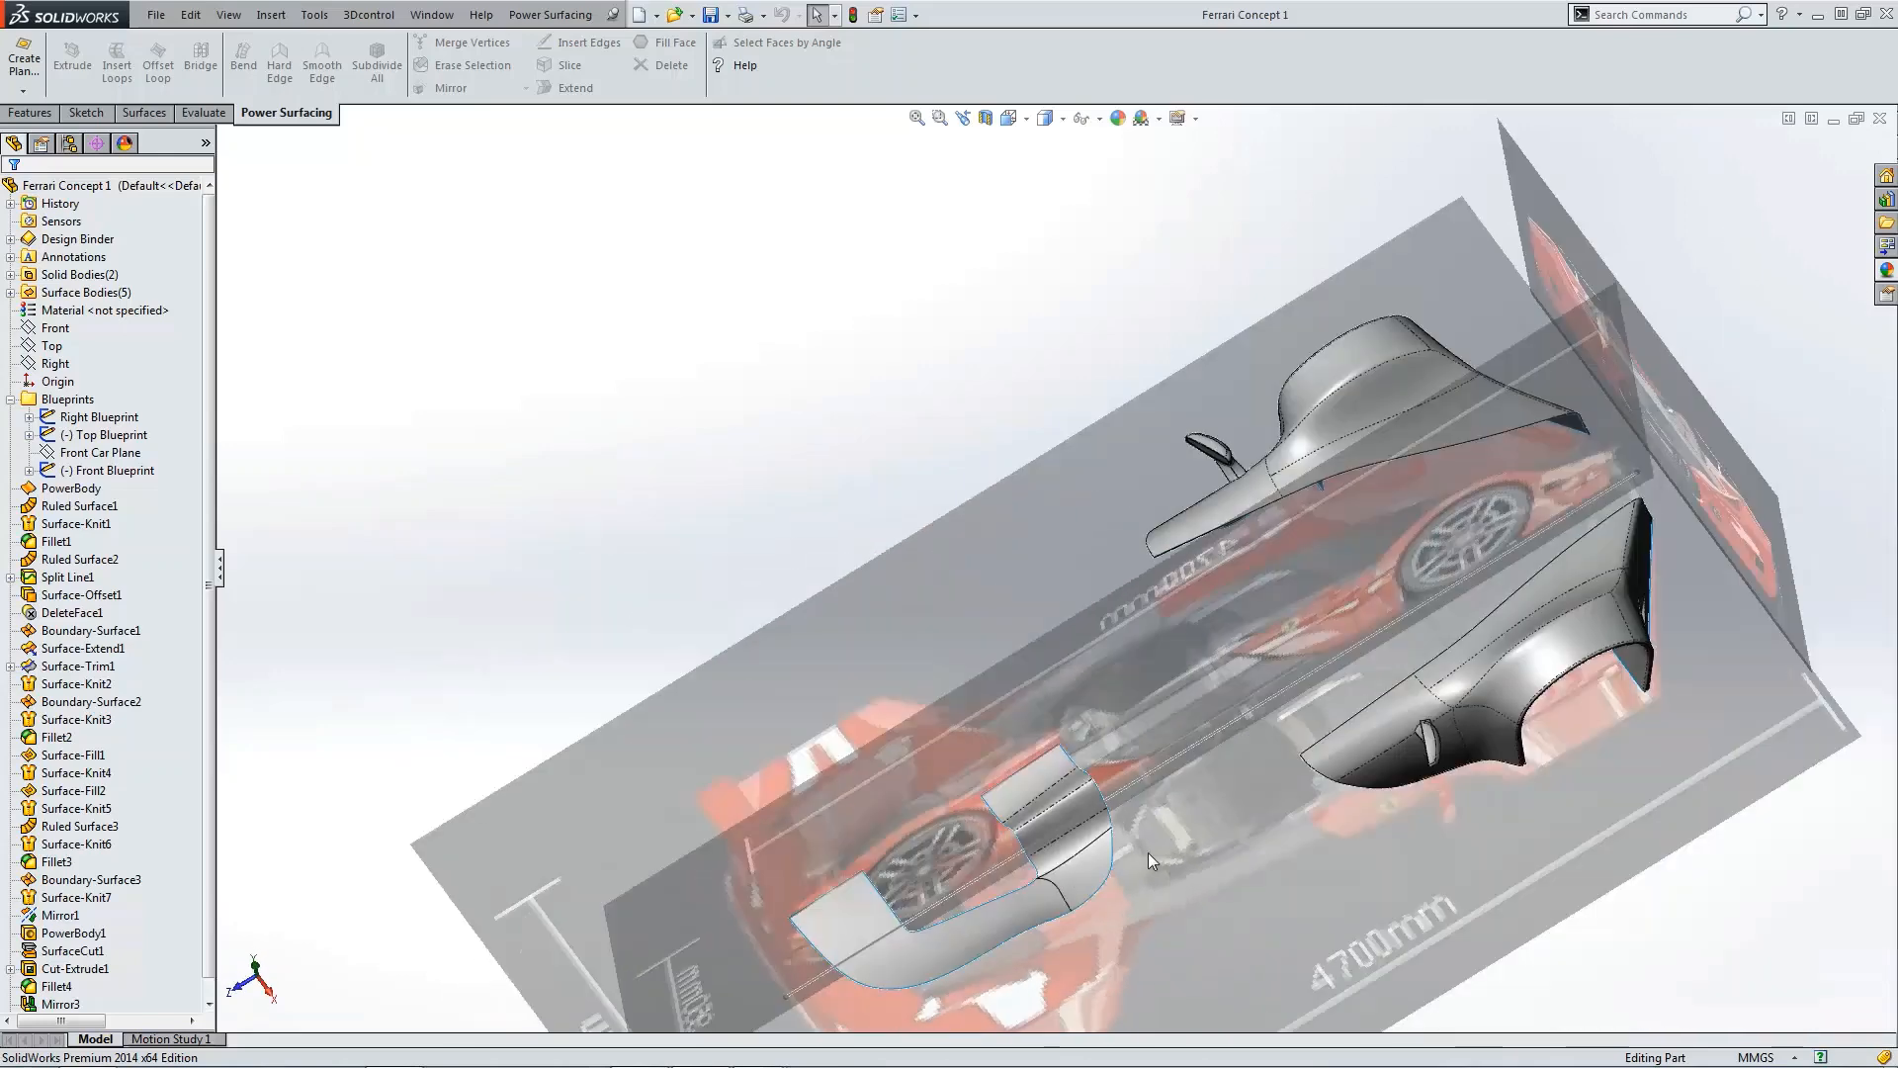
scroll(1147, 704, "down", 4)
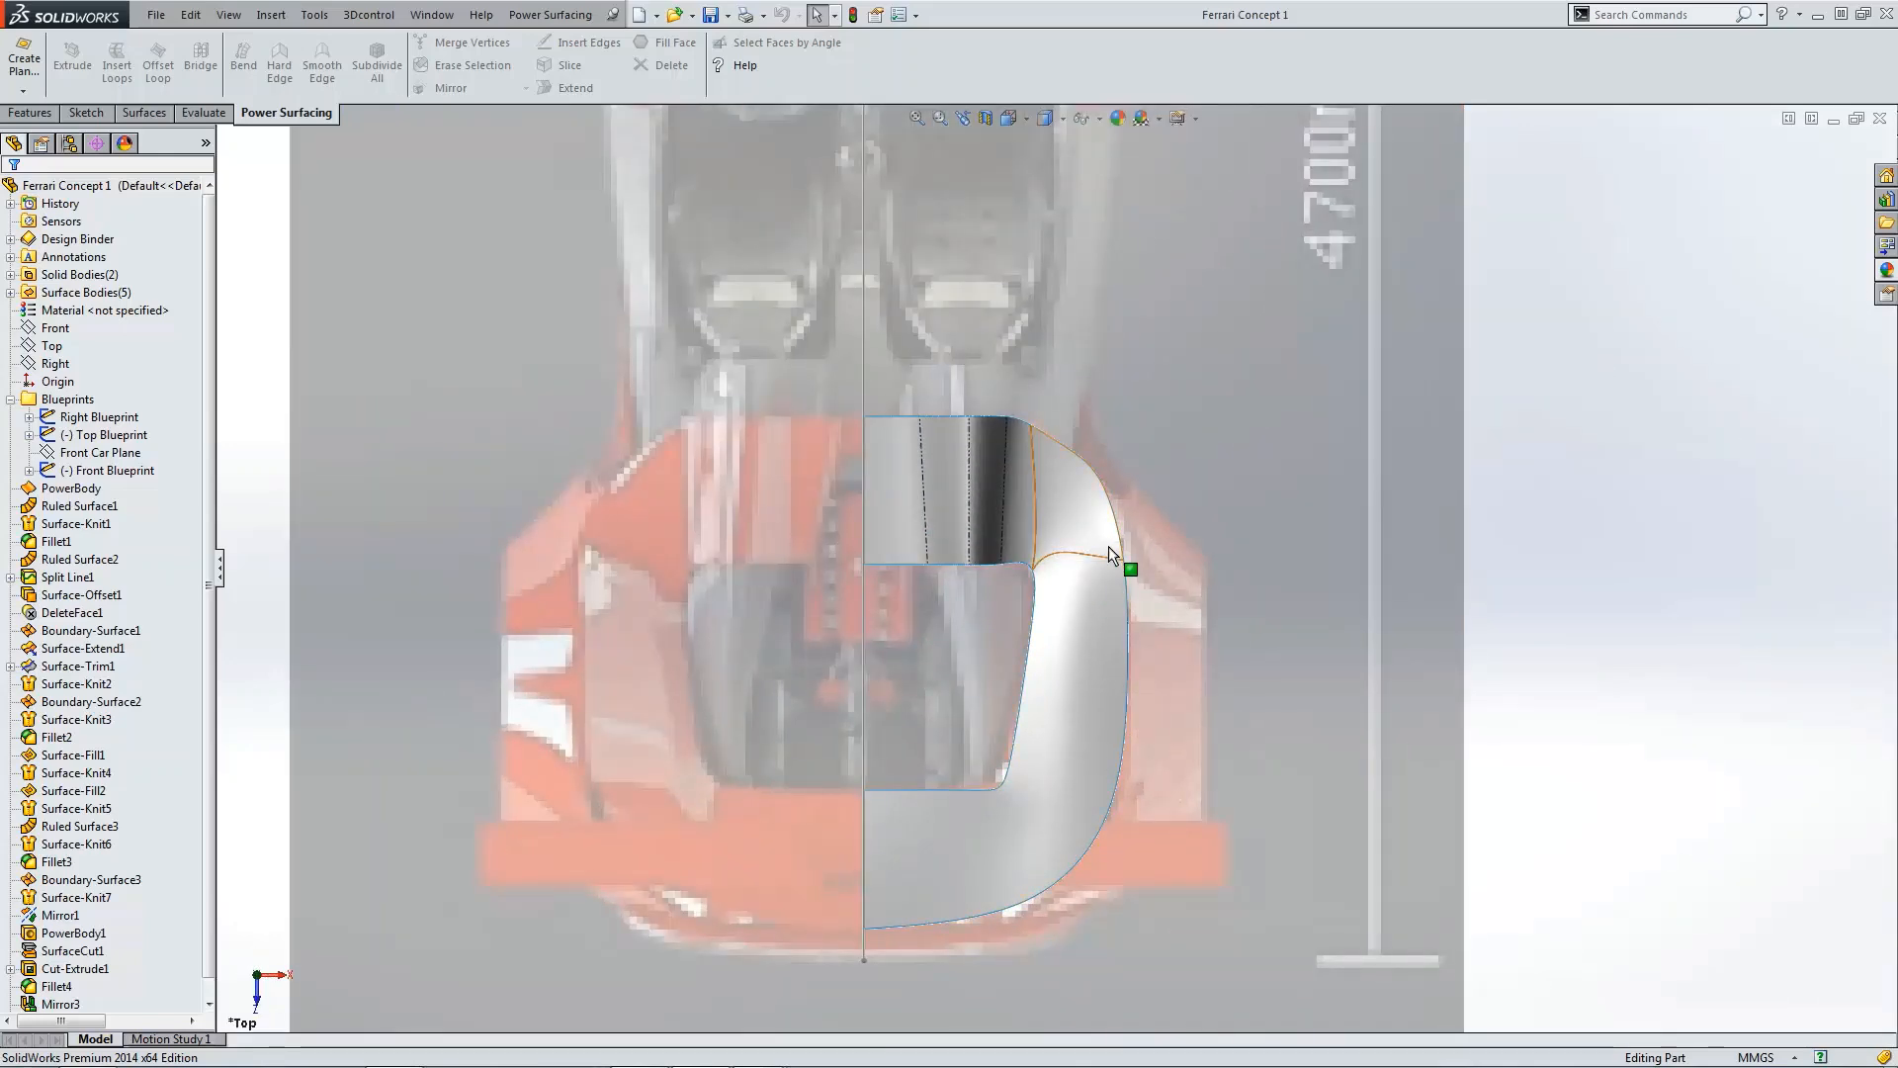
scroll(1087, 578, "down", 3)
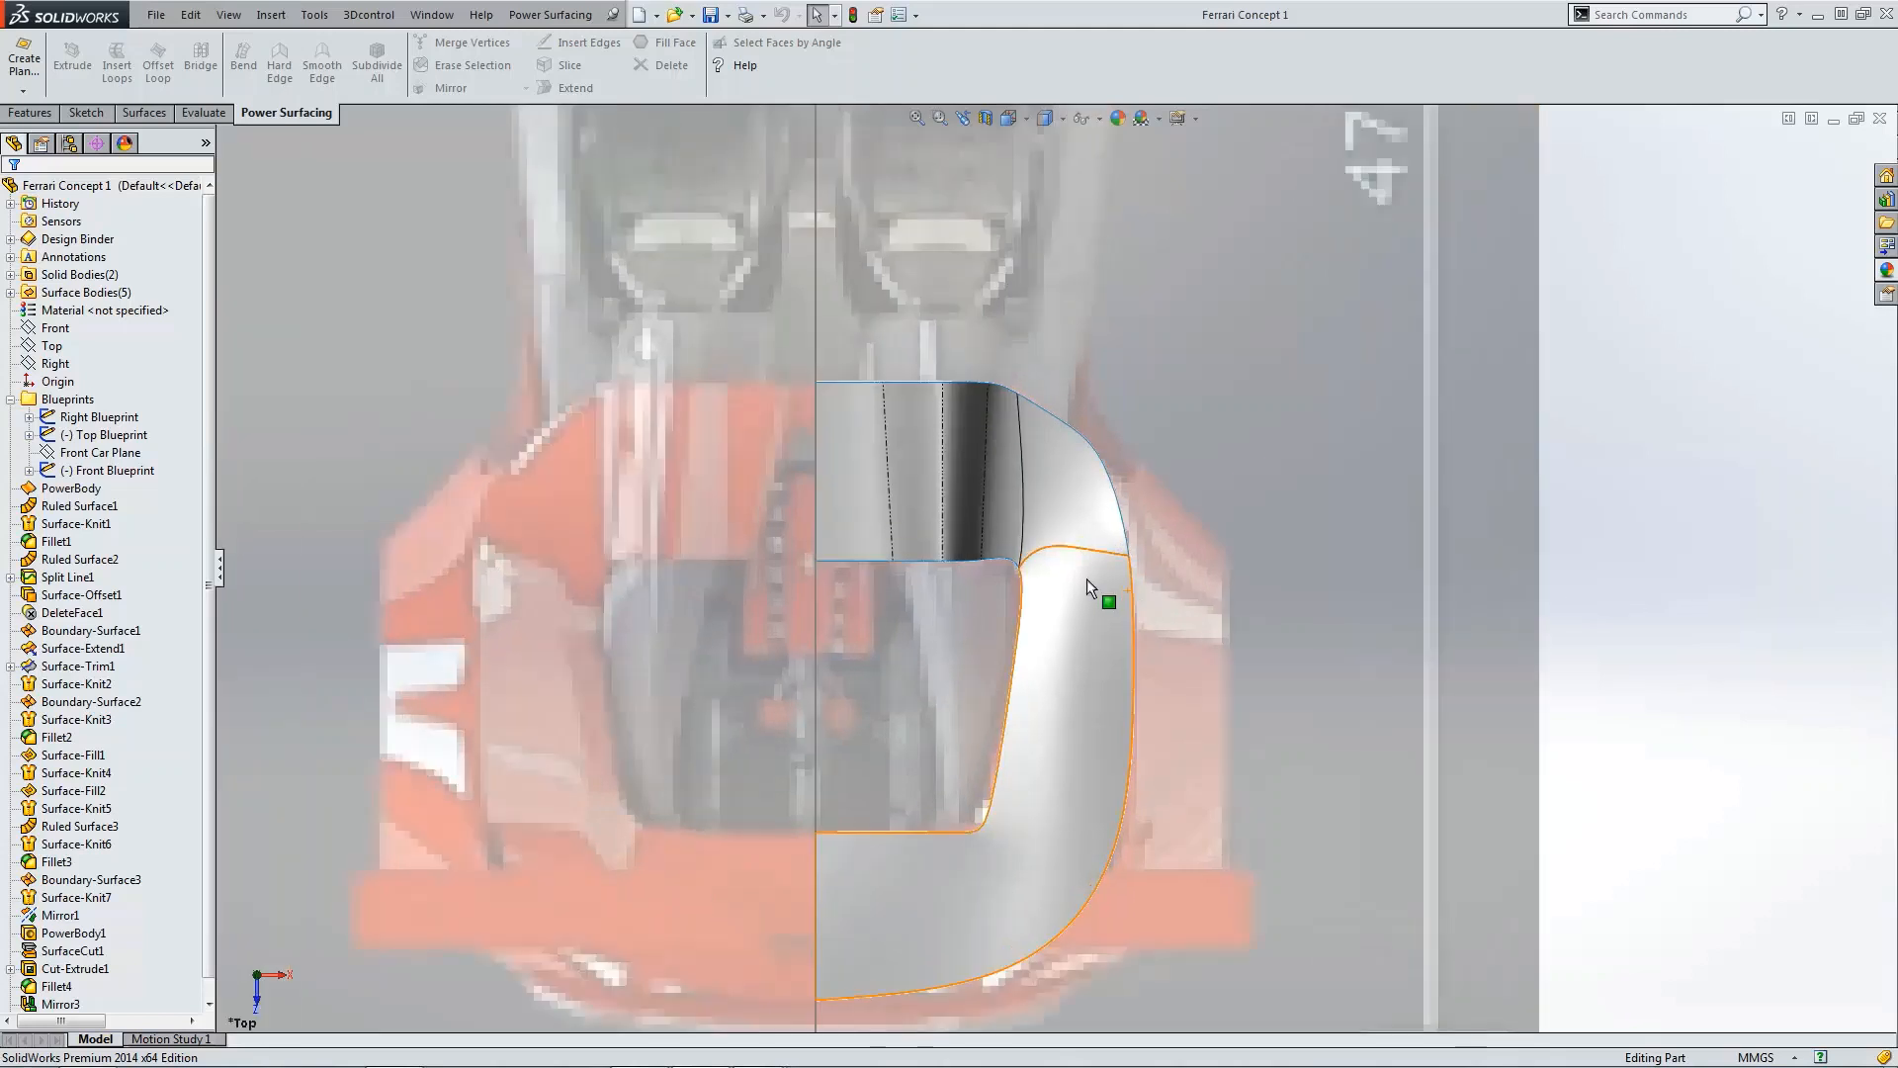
left_click(1008, 509)
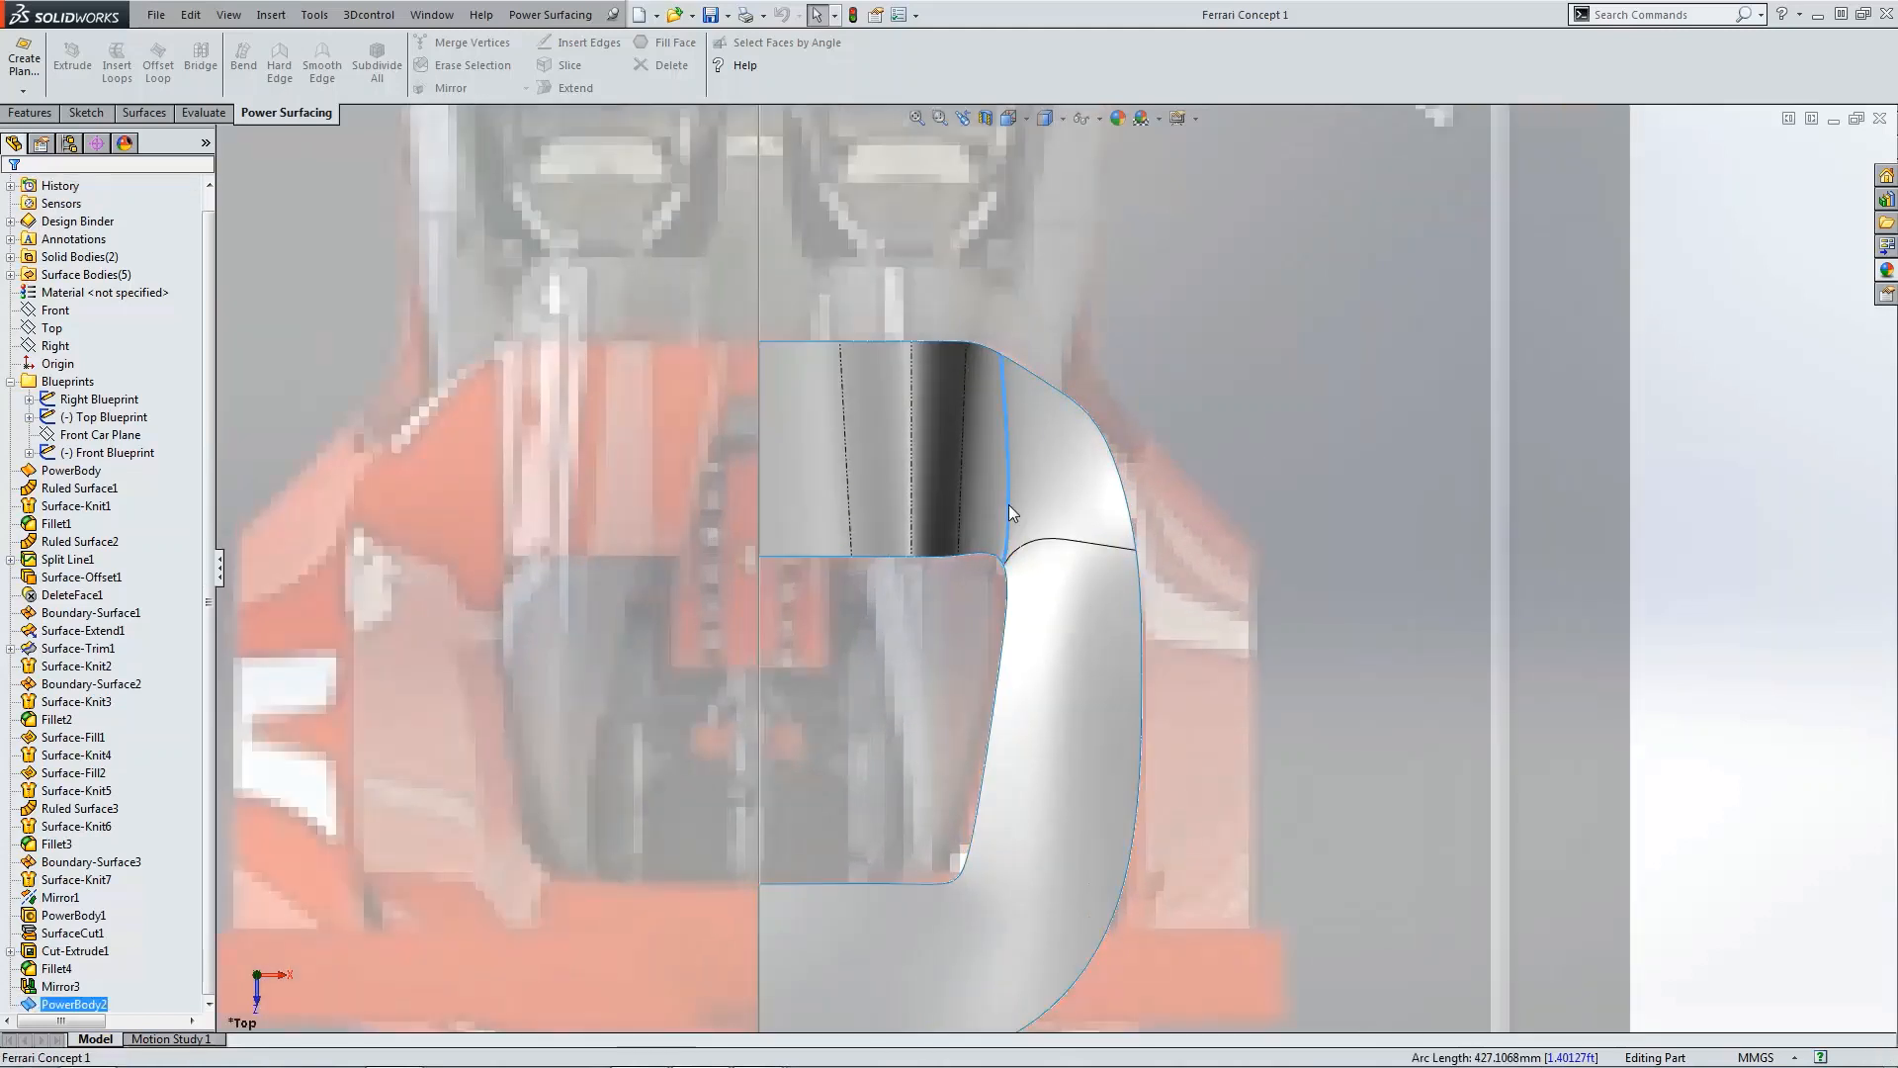
left_click(1046, 543)
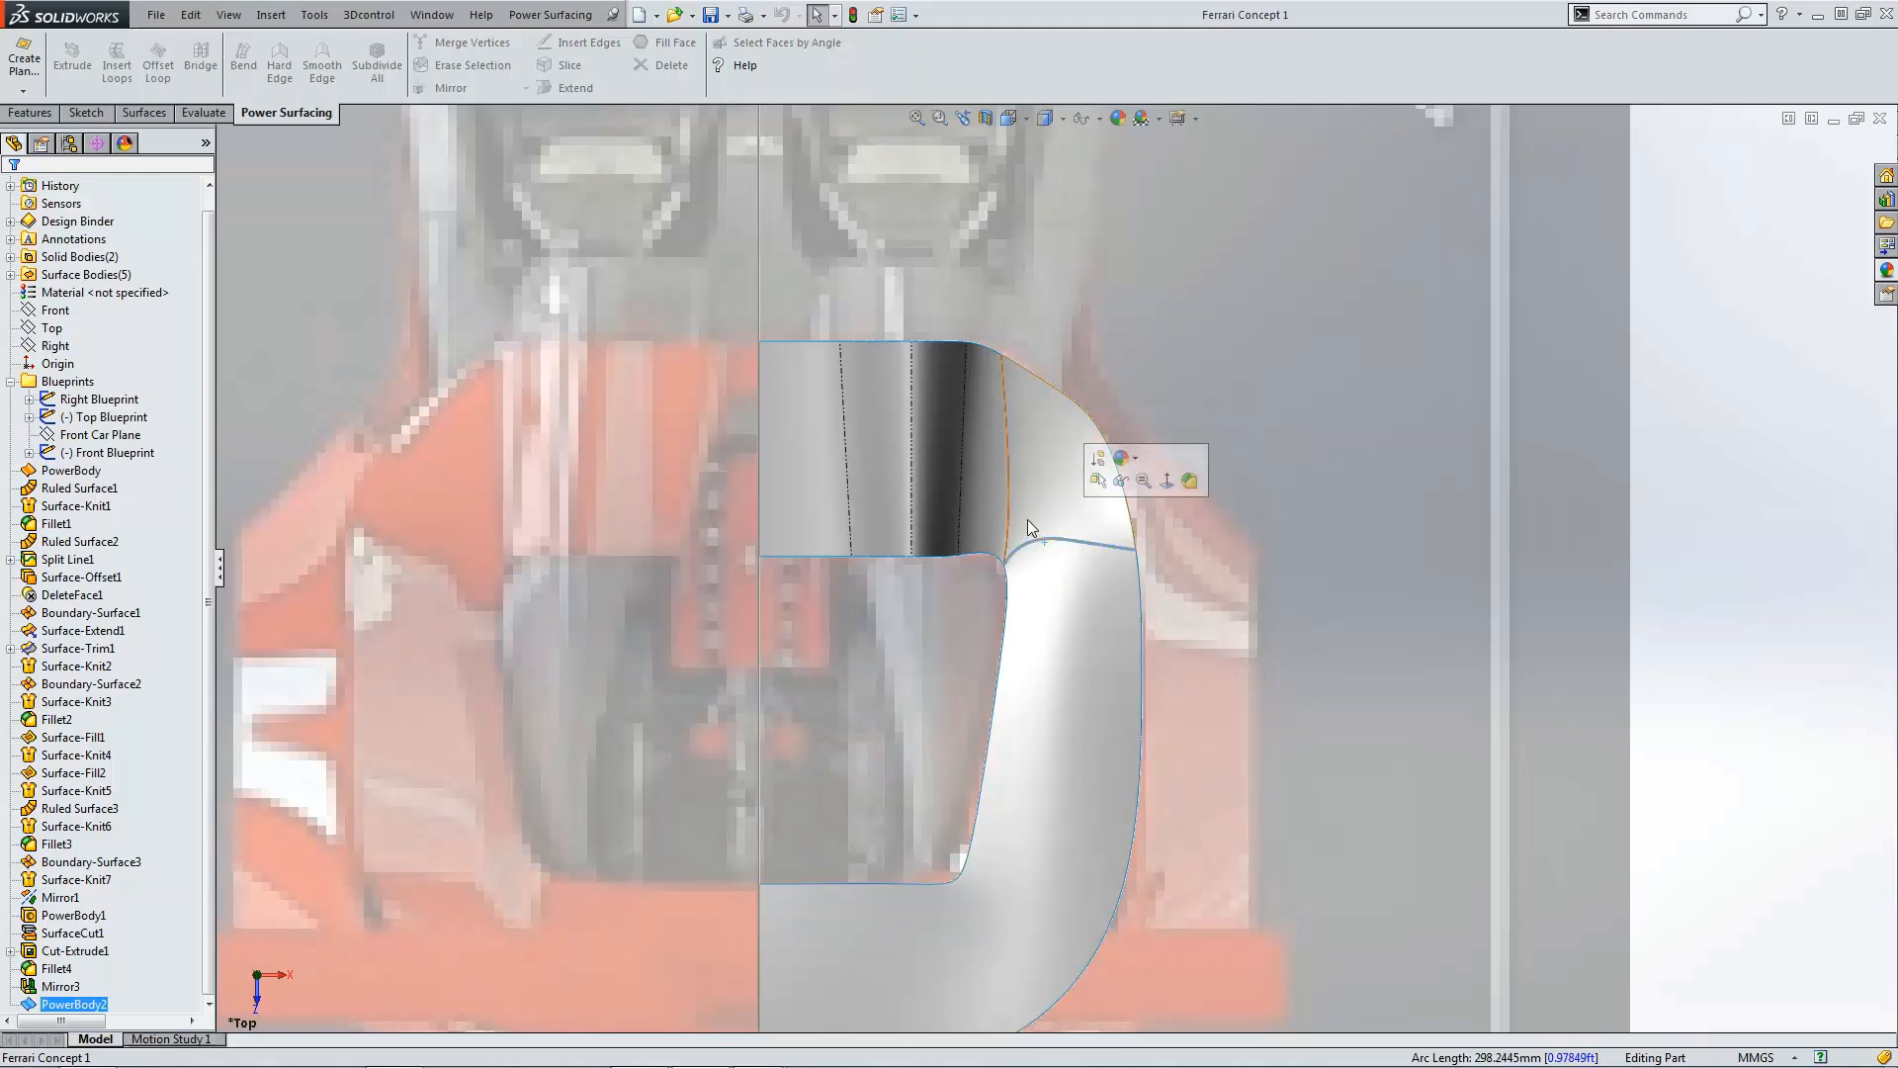
left_click(1699, 532)
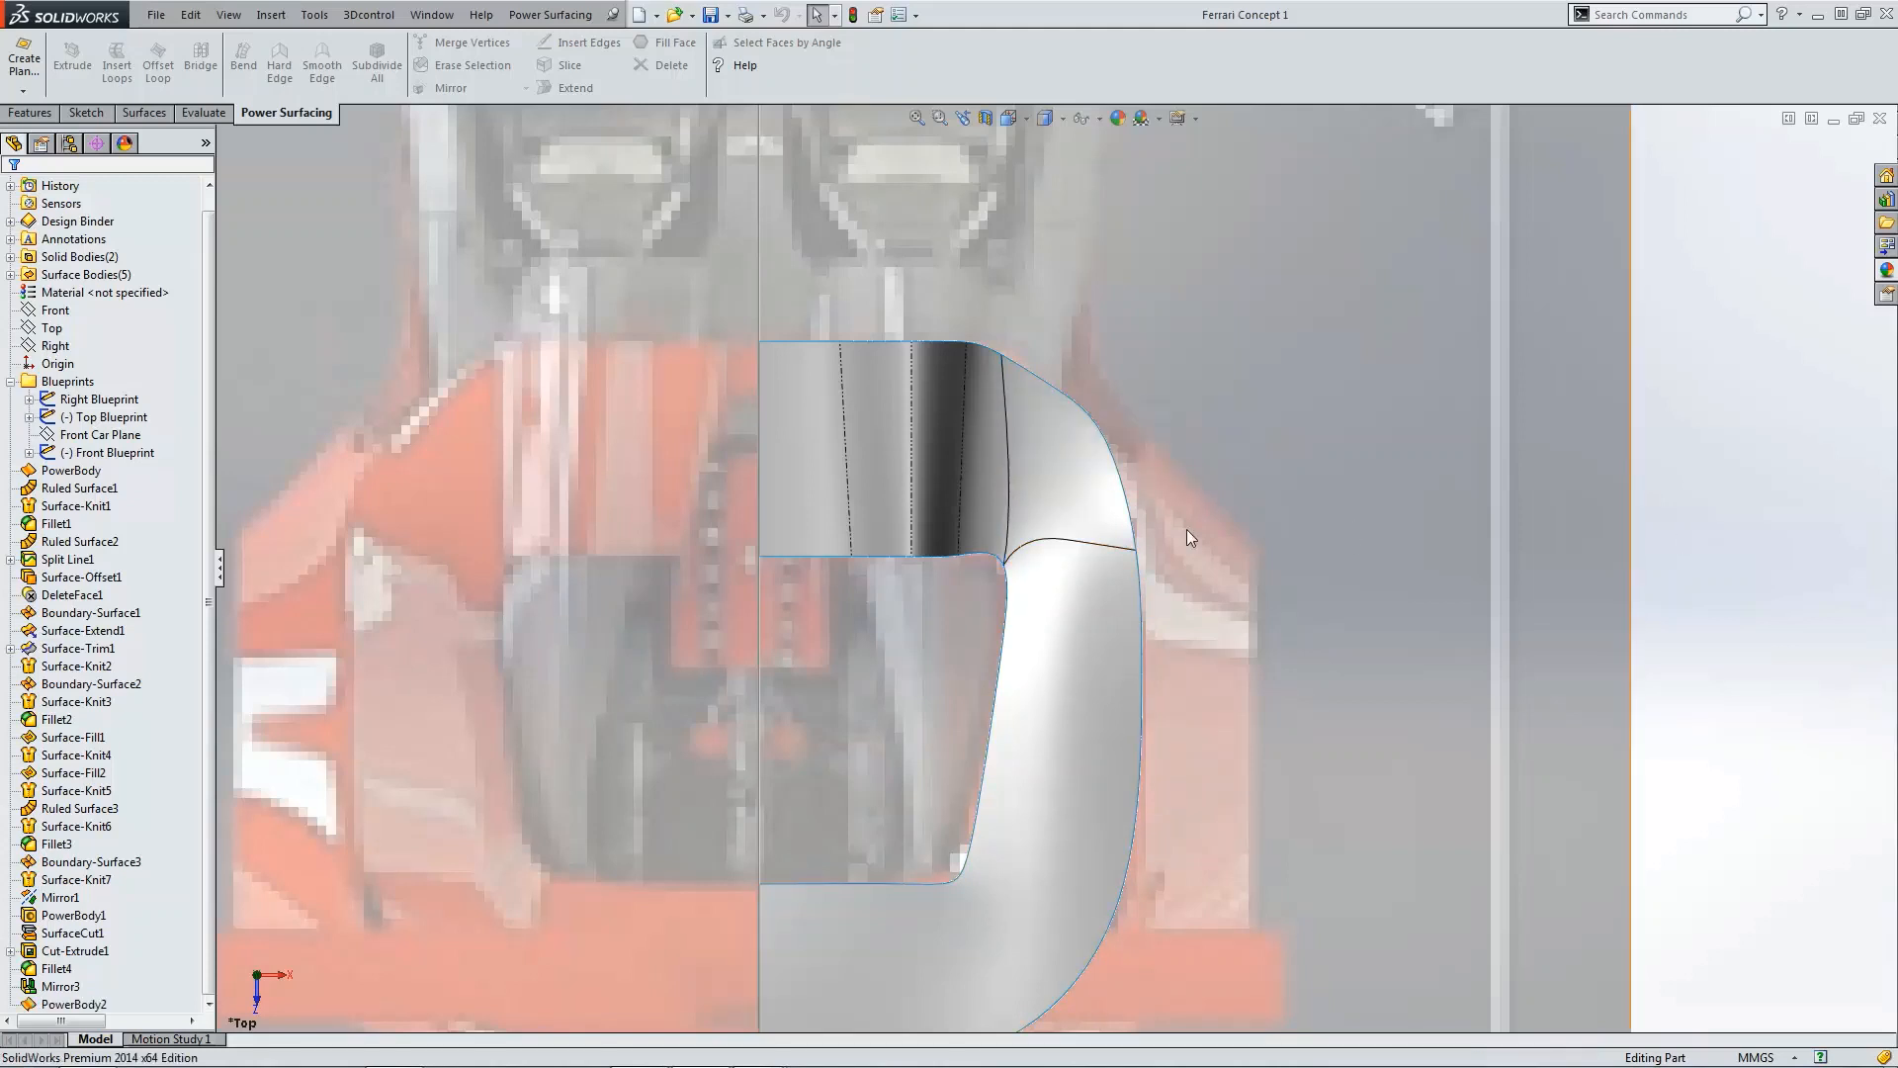
scroll(1064, 512, "down", 3)
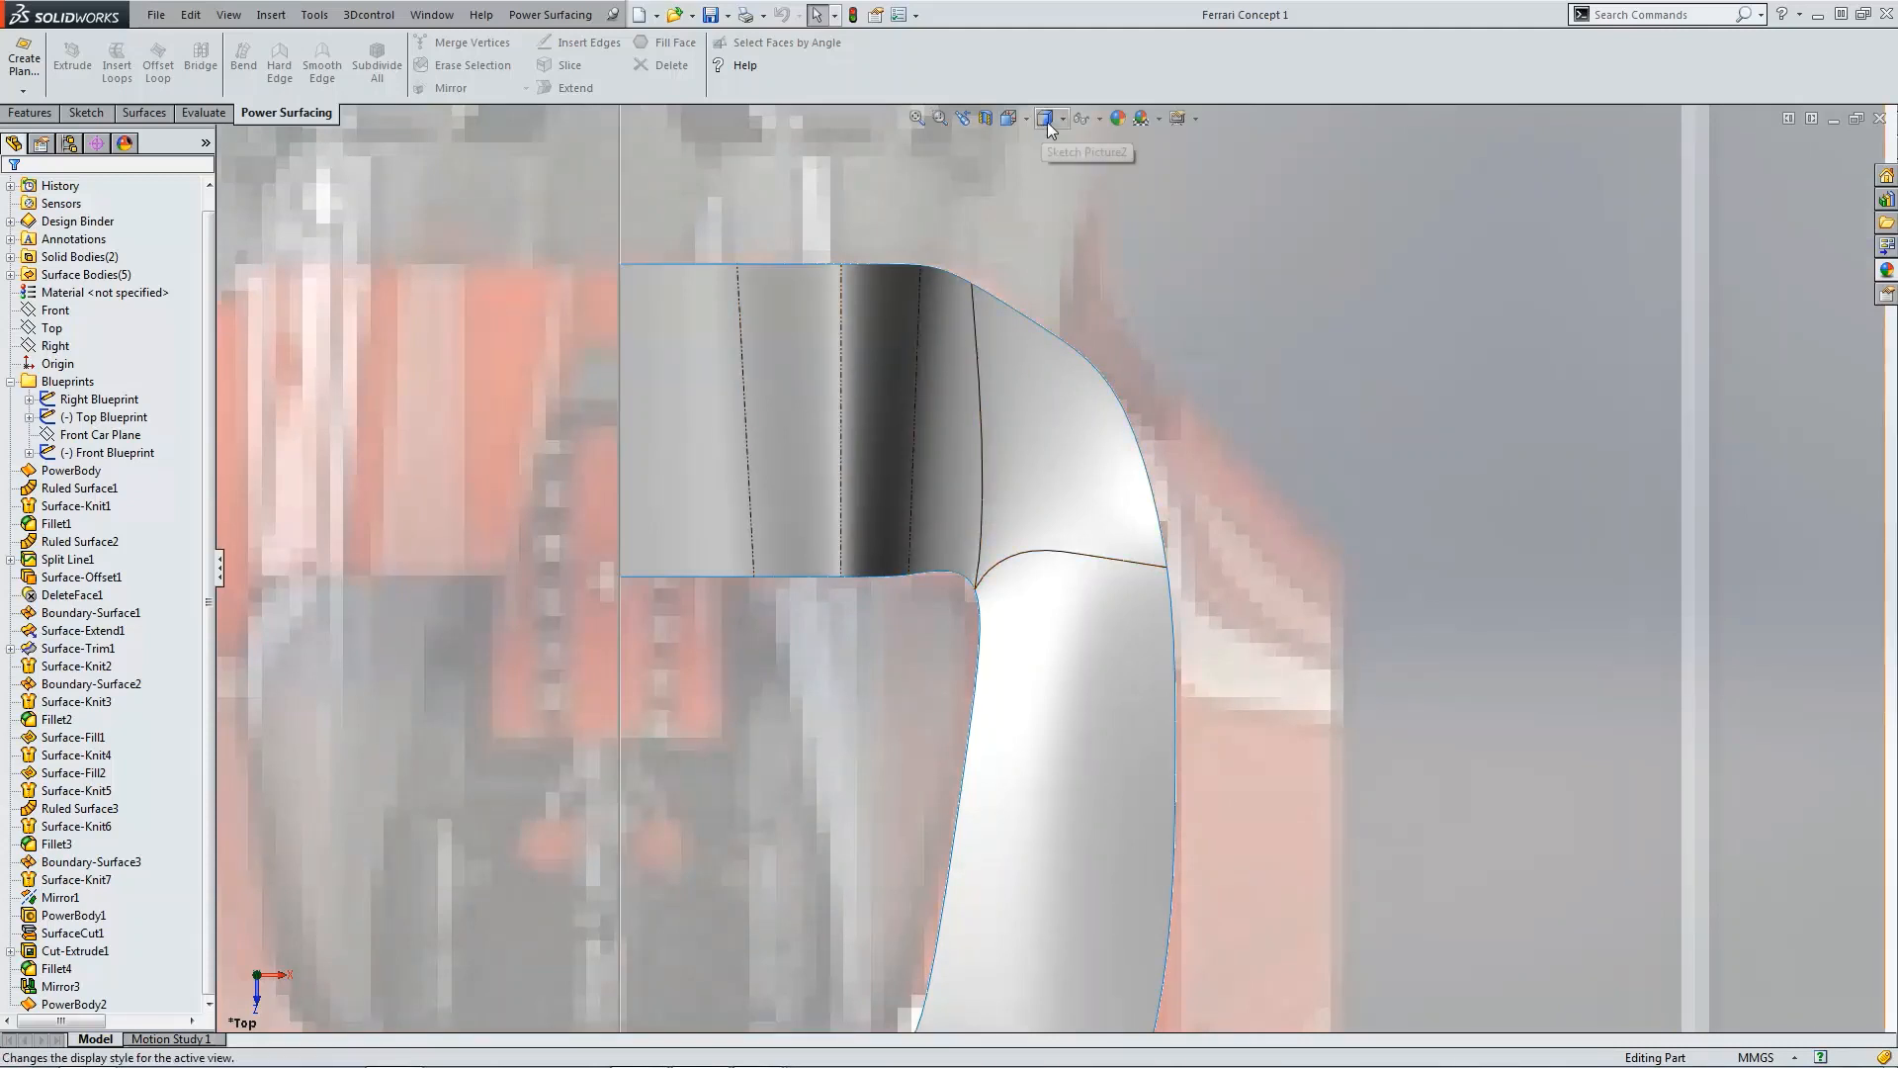
left_click(1050, 166)
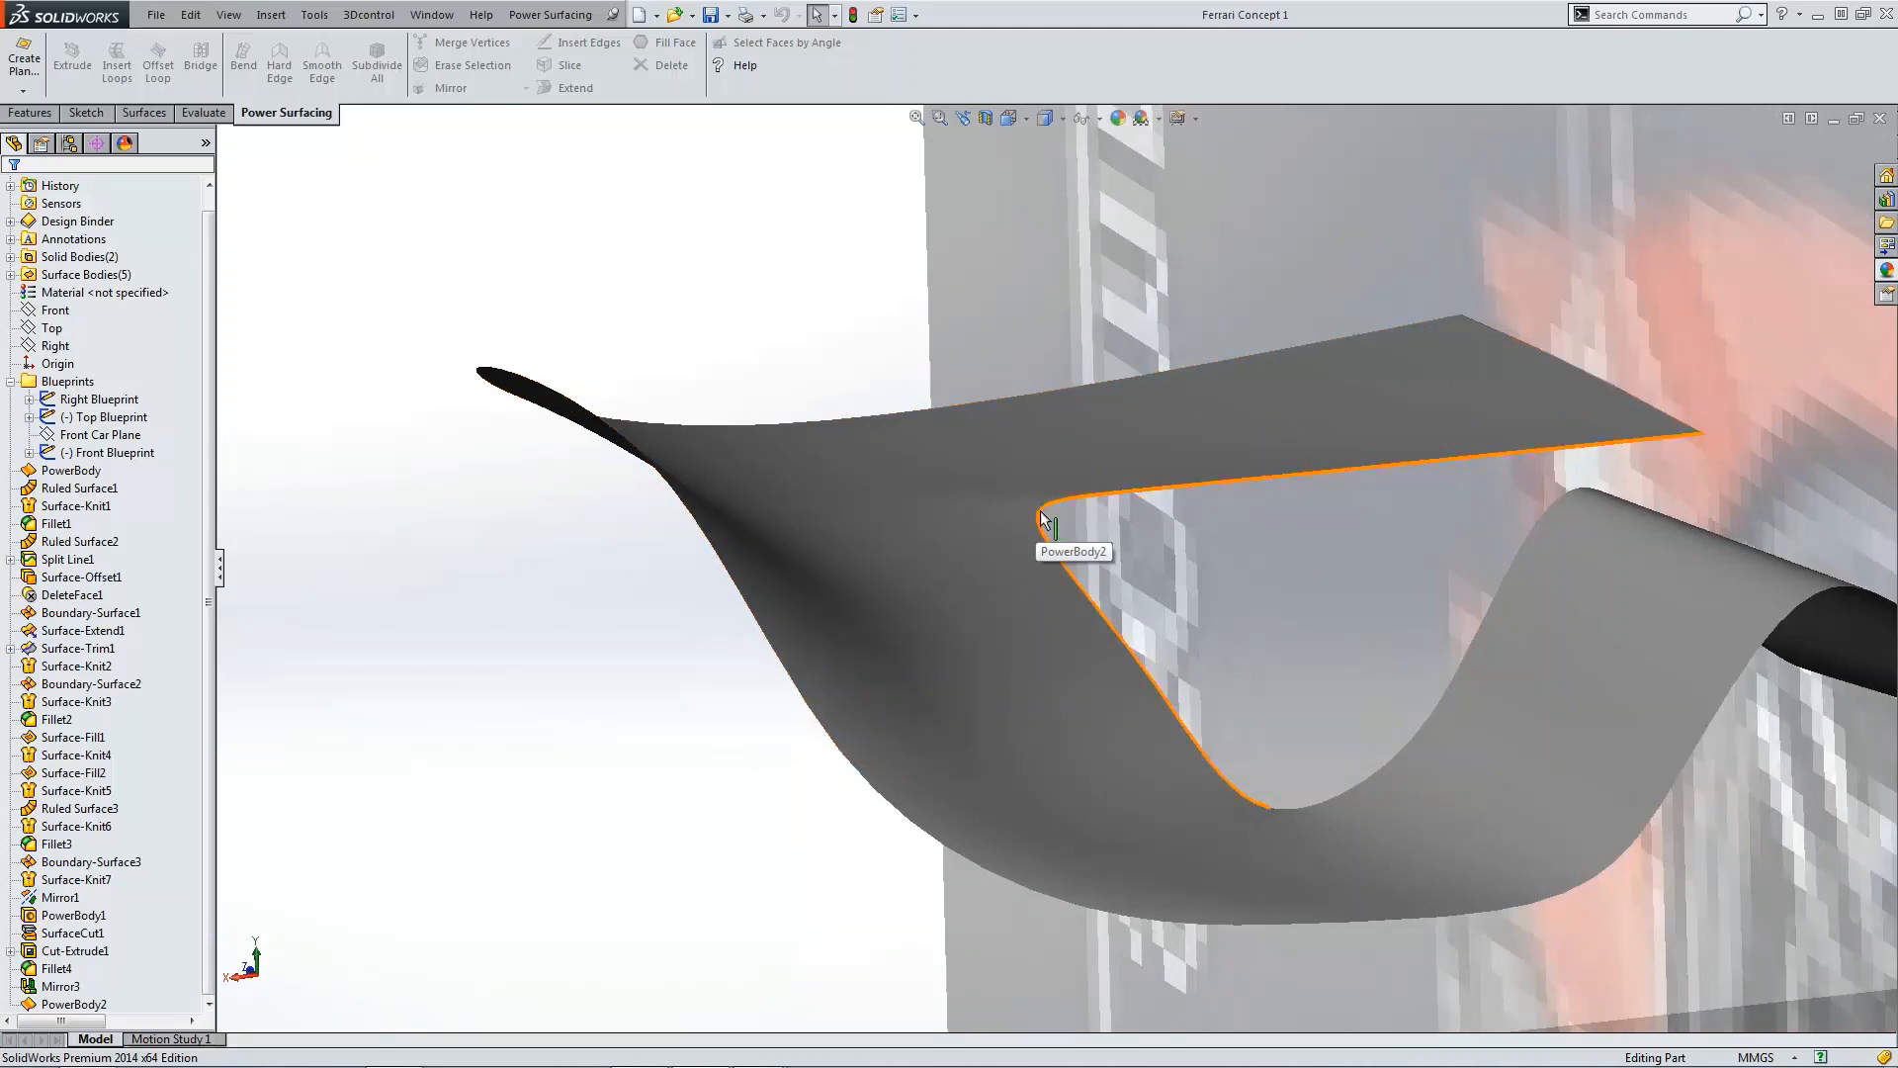
left_click(1046, 144)
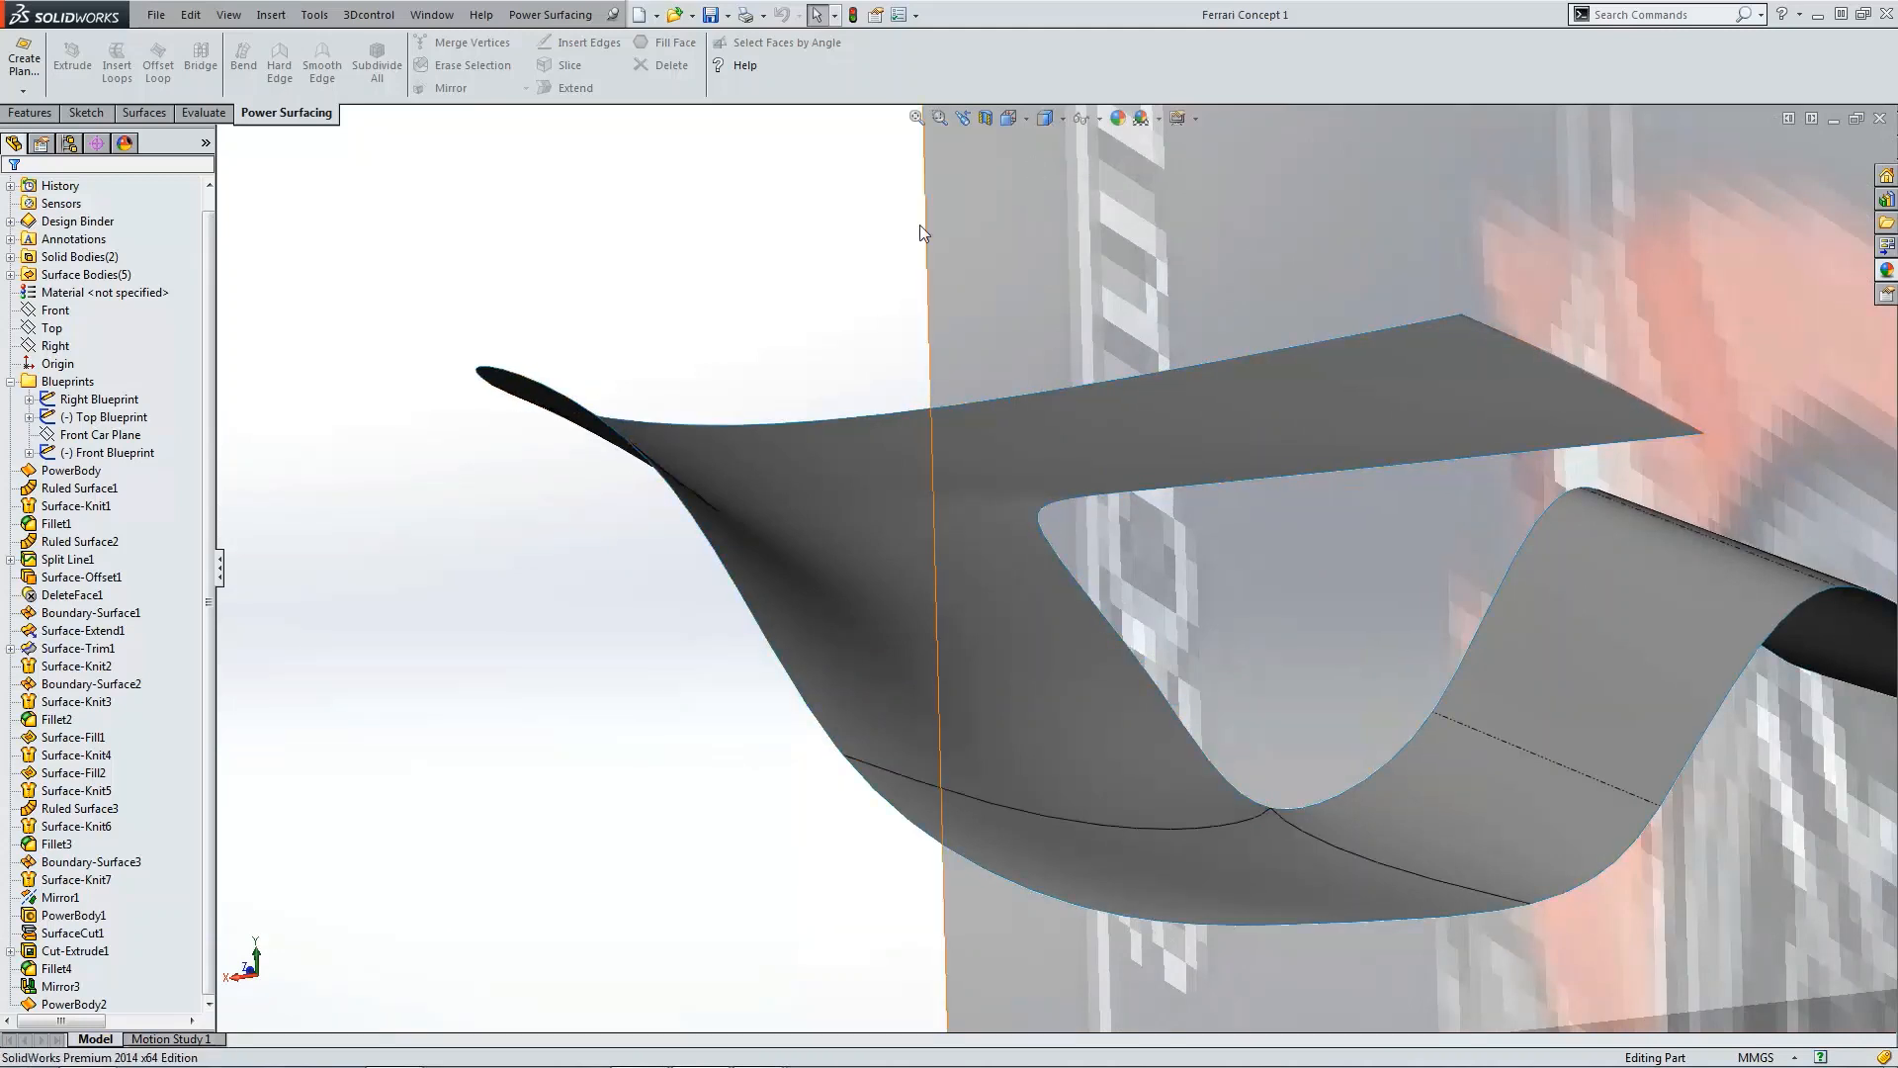
Step: Edit the second PowerBody and nudge the edge at the deck's inner corner slightly downward
left_click(26, 1002)
left_click(40, 945)
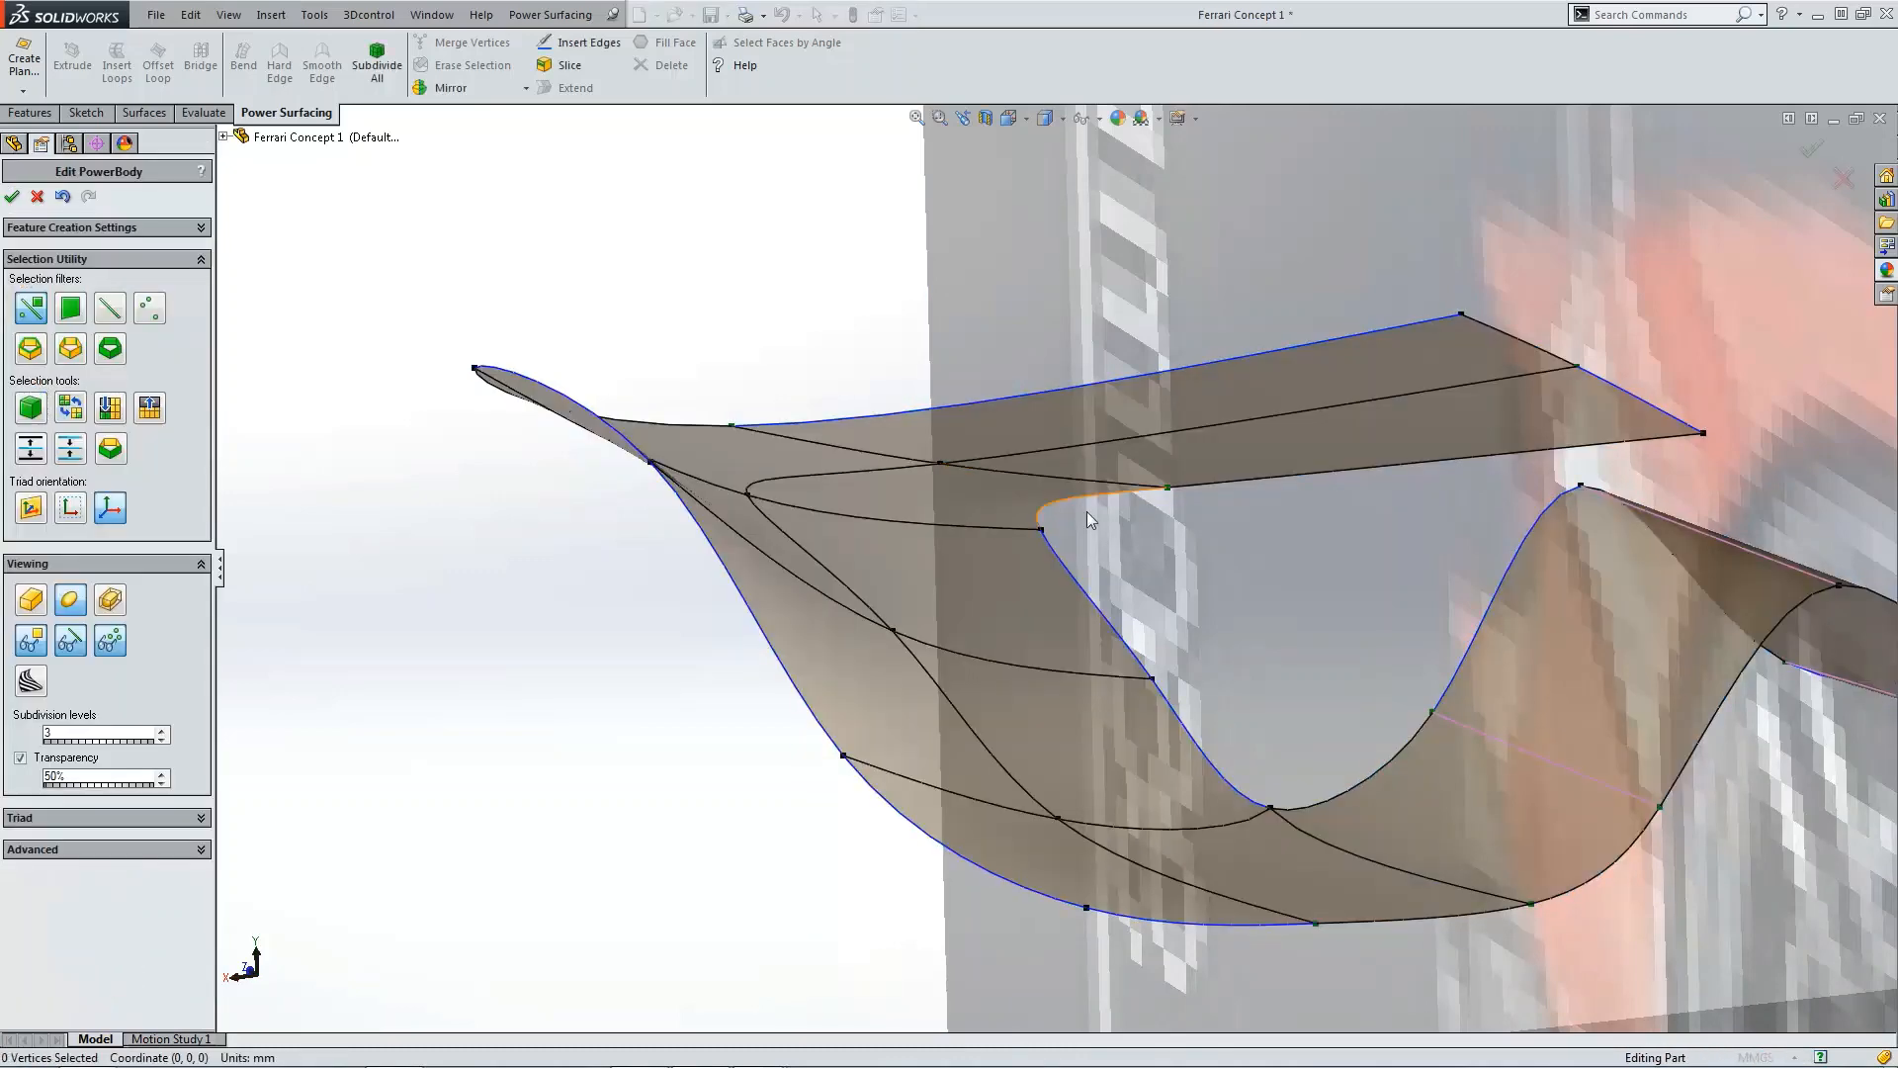
scroll(1088, 513, "down", 5)
left_click(1041, 502)
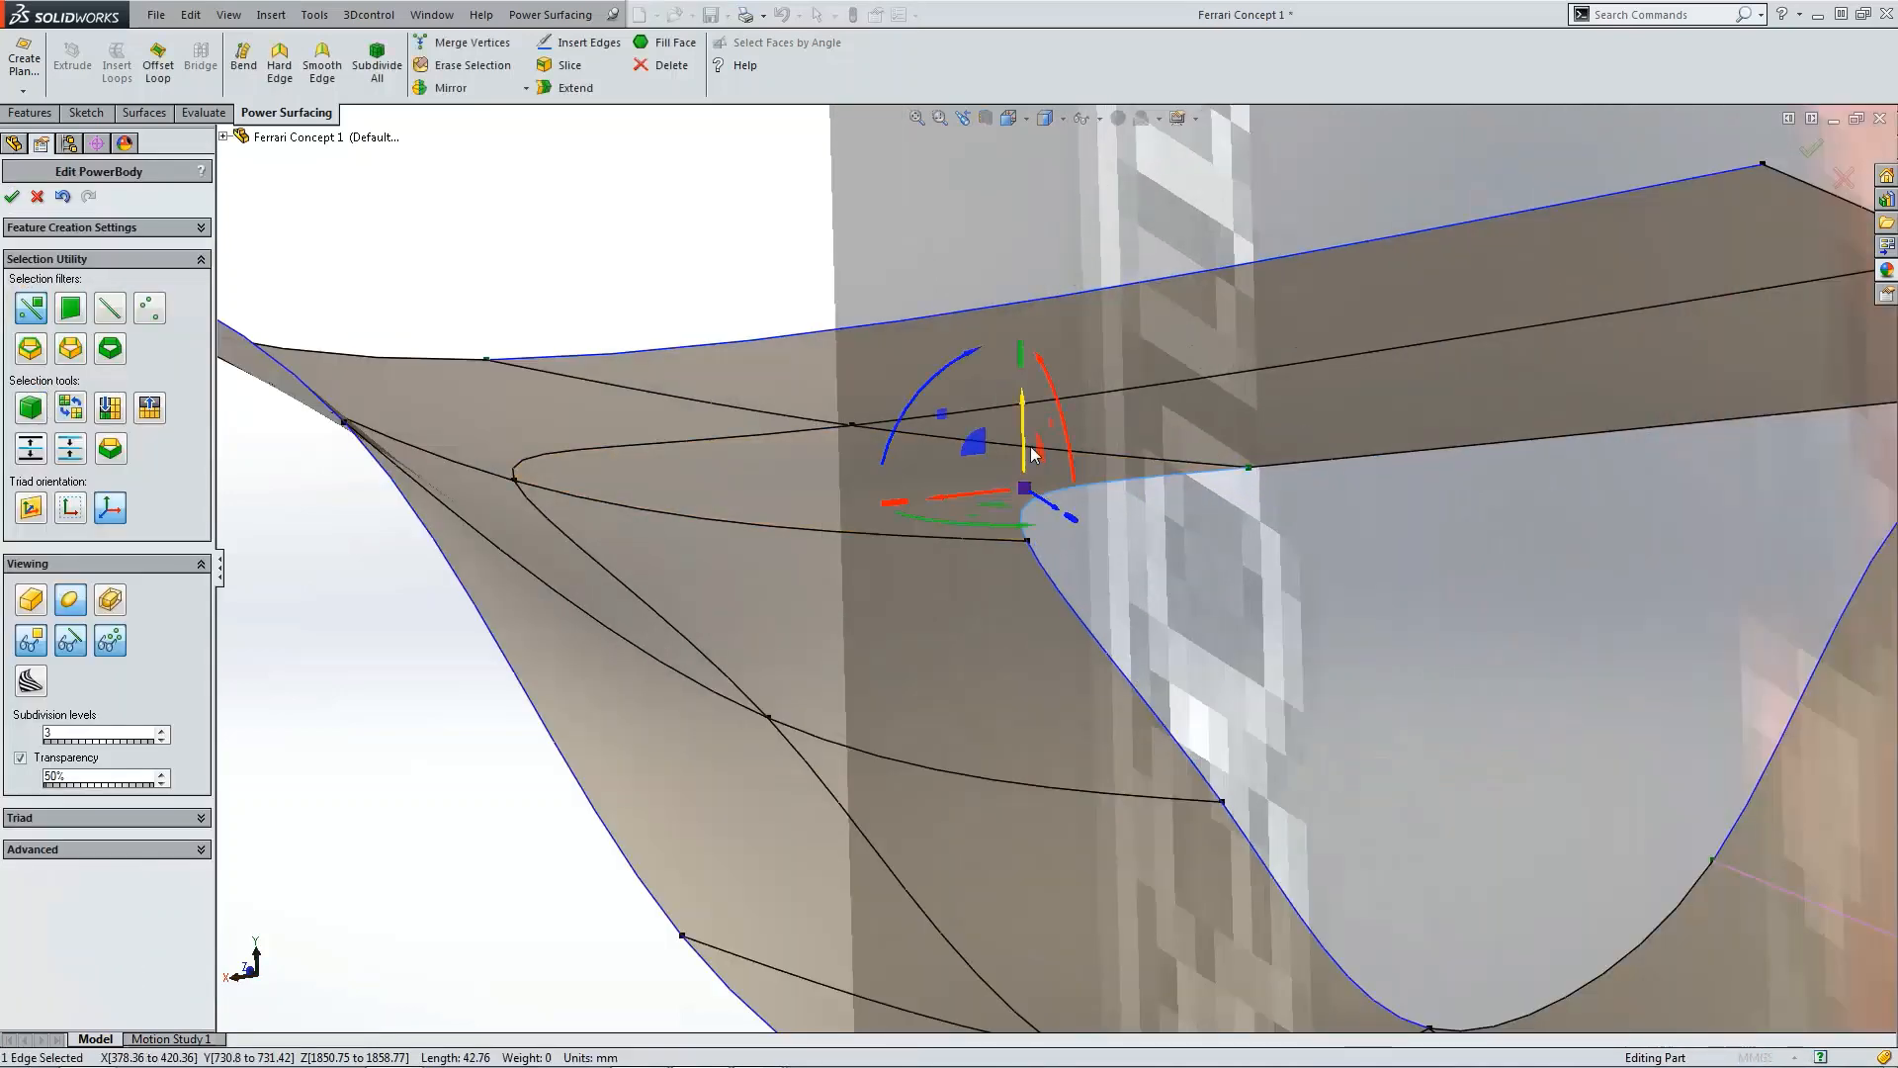
left_click_drag(1023, 444, 1024, 451)
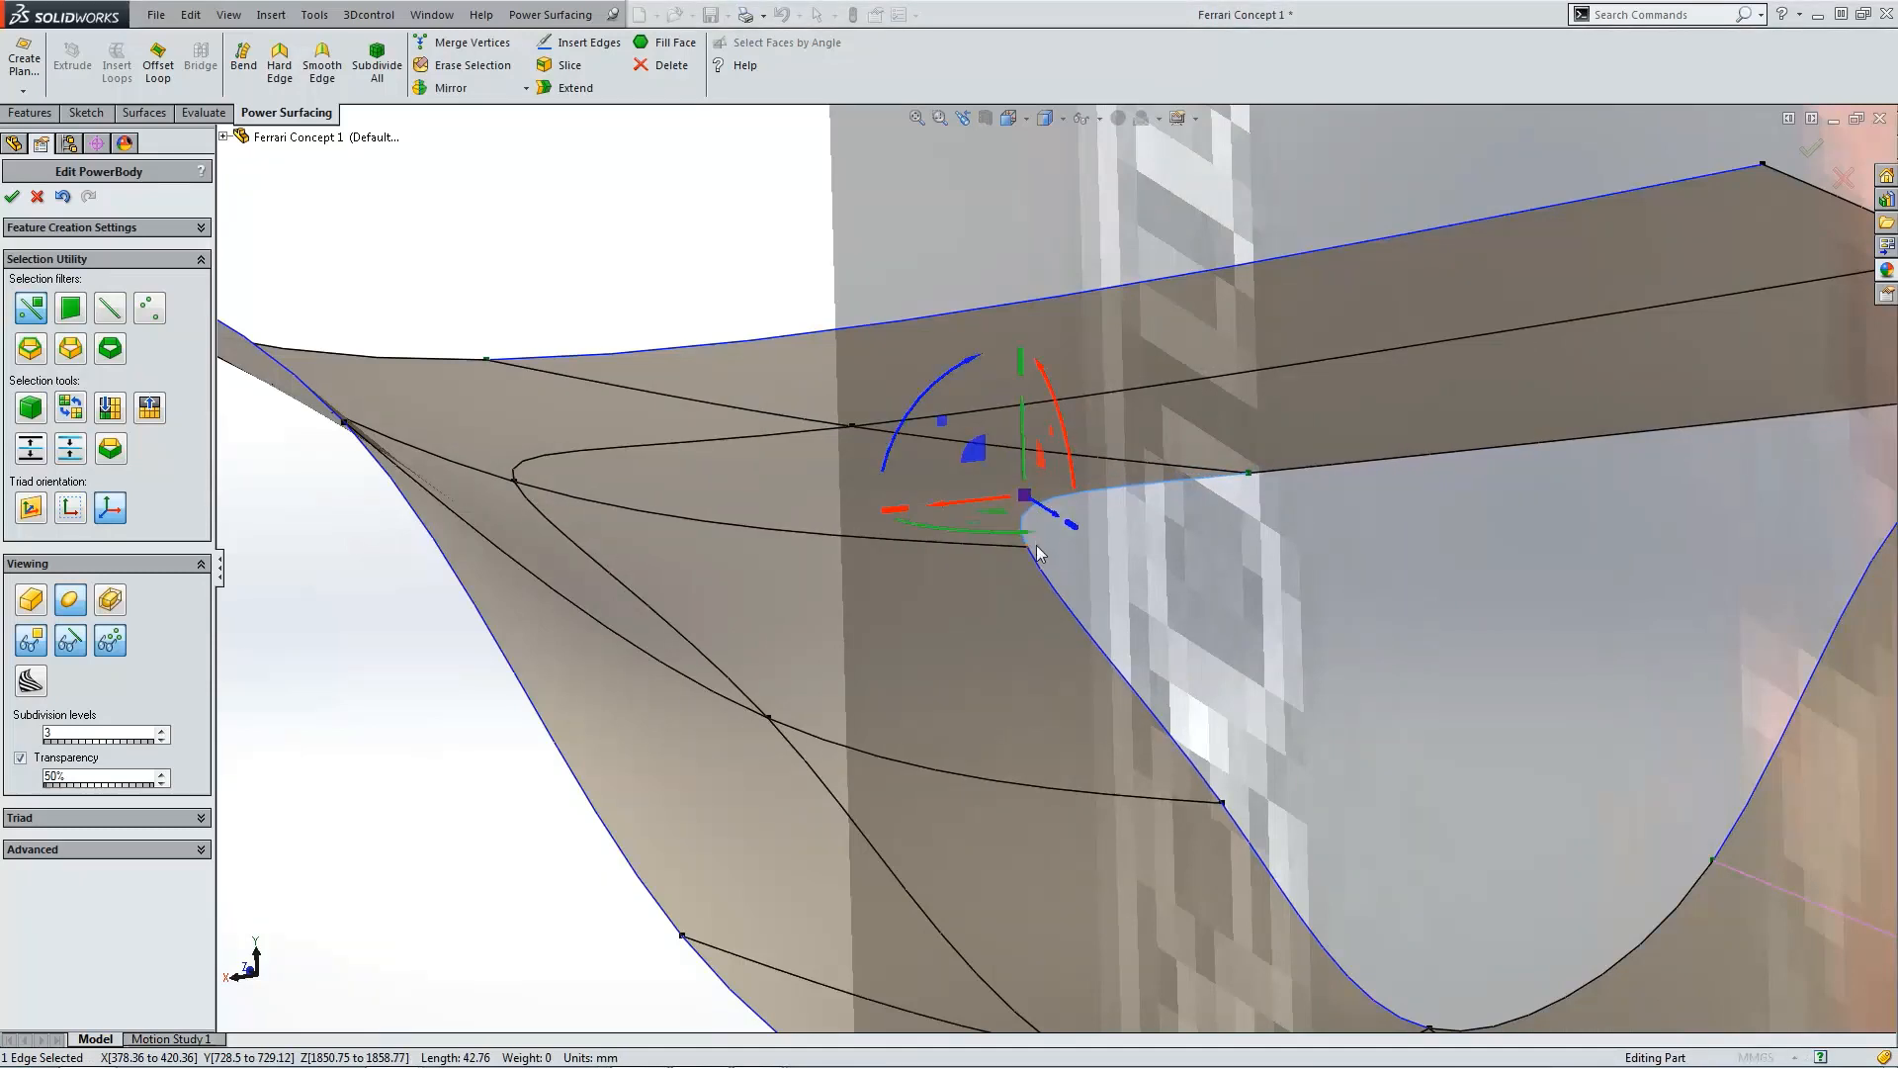
Step: Raise the two vertices beside the deck's inner corner slightly
left_click(1032, 548)
left_click_drag(1029, 522, 1029, 513)
left_click(1250, 471)
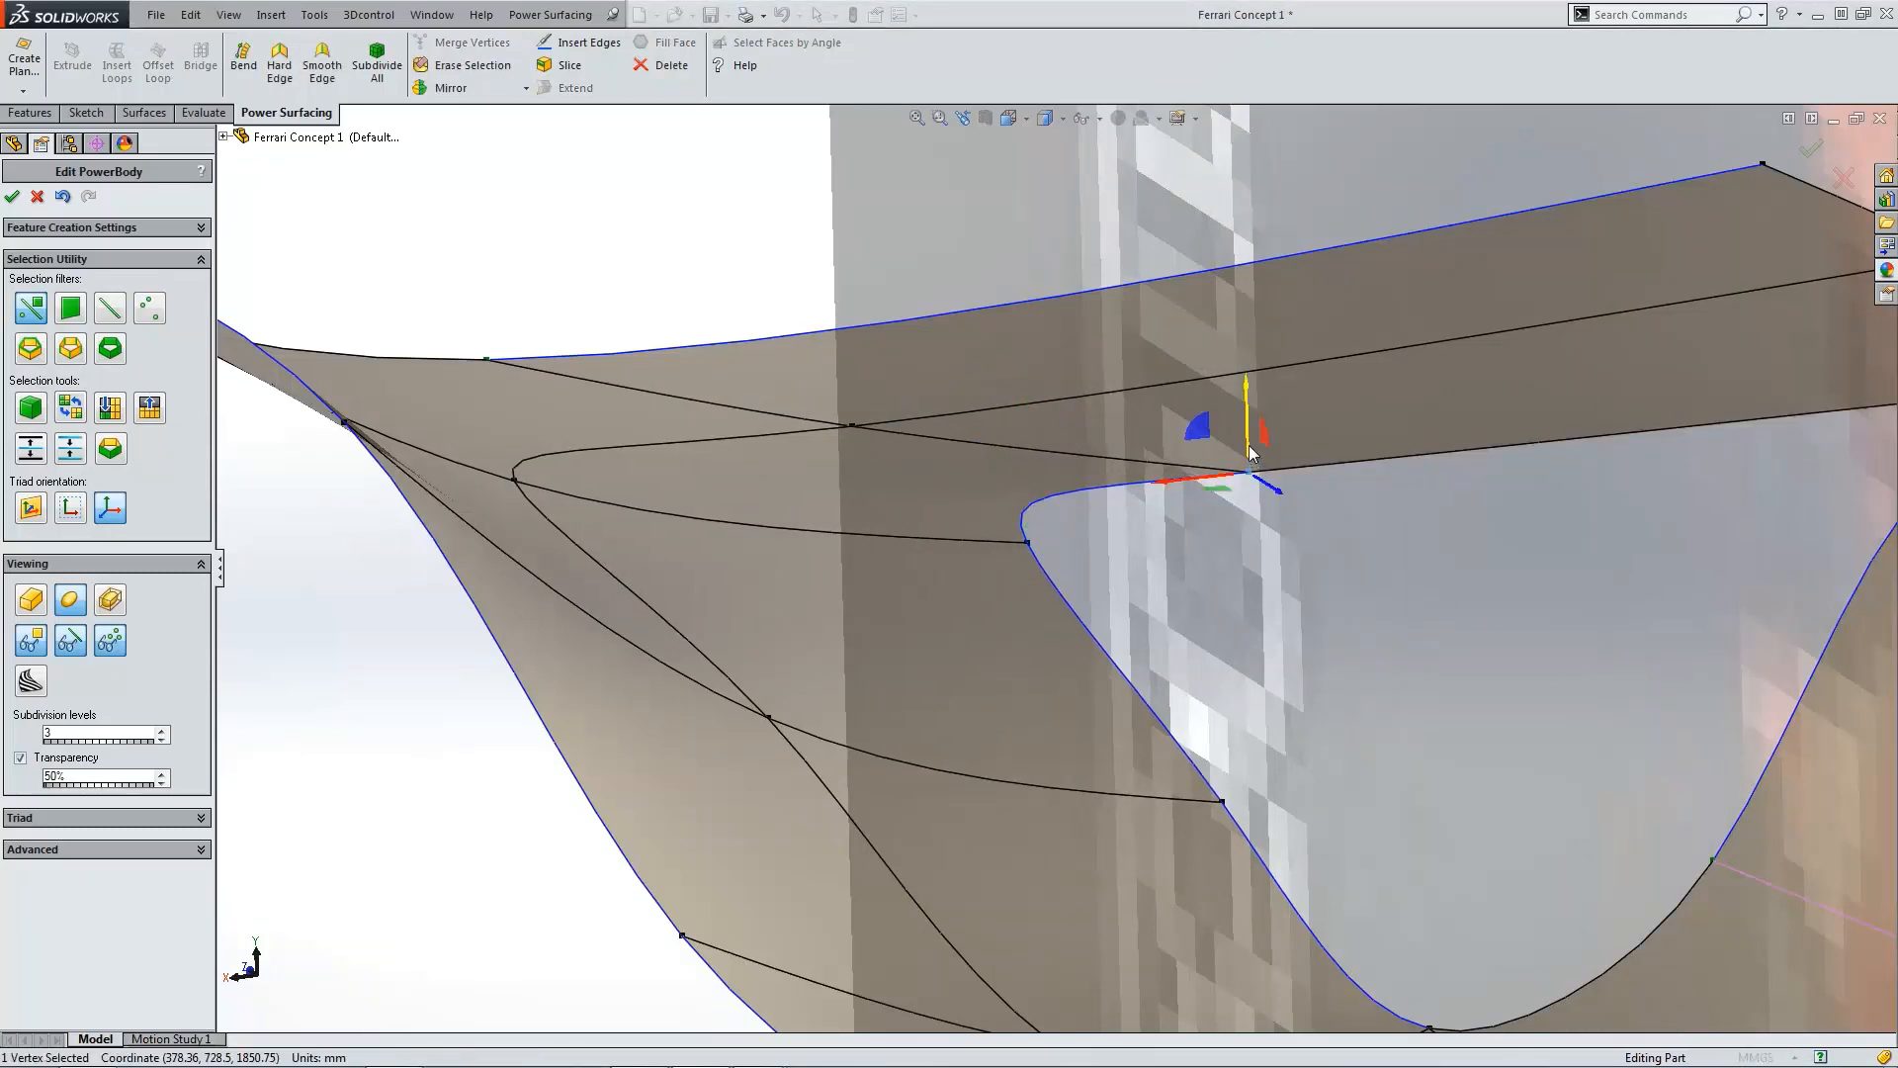
left_click_drag(1248, 457, 1249, 440)
left_click(1224, 577)
Step: Select a vertex at the deck's lower edge and turn on the Weight option in the advanced settings
scroll(1224, 577, "up", 5)
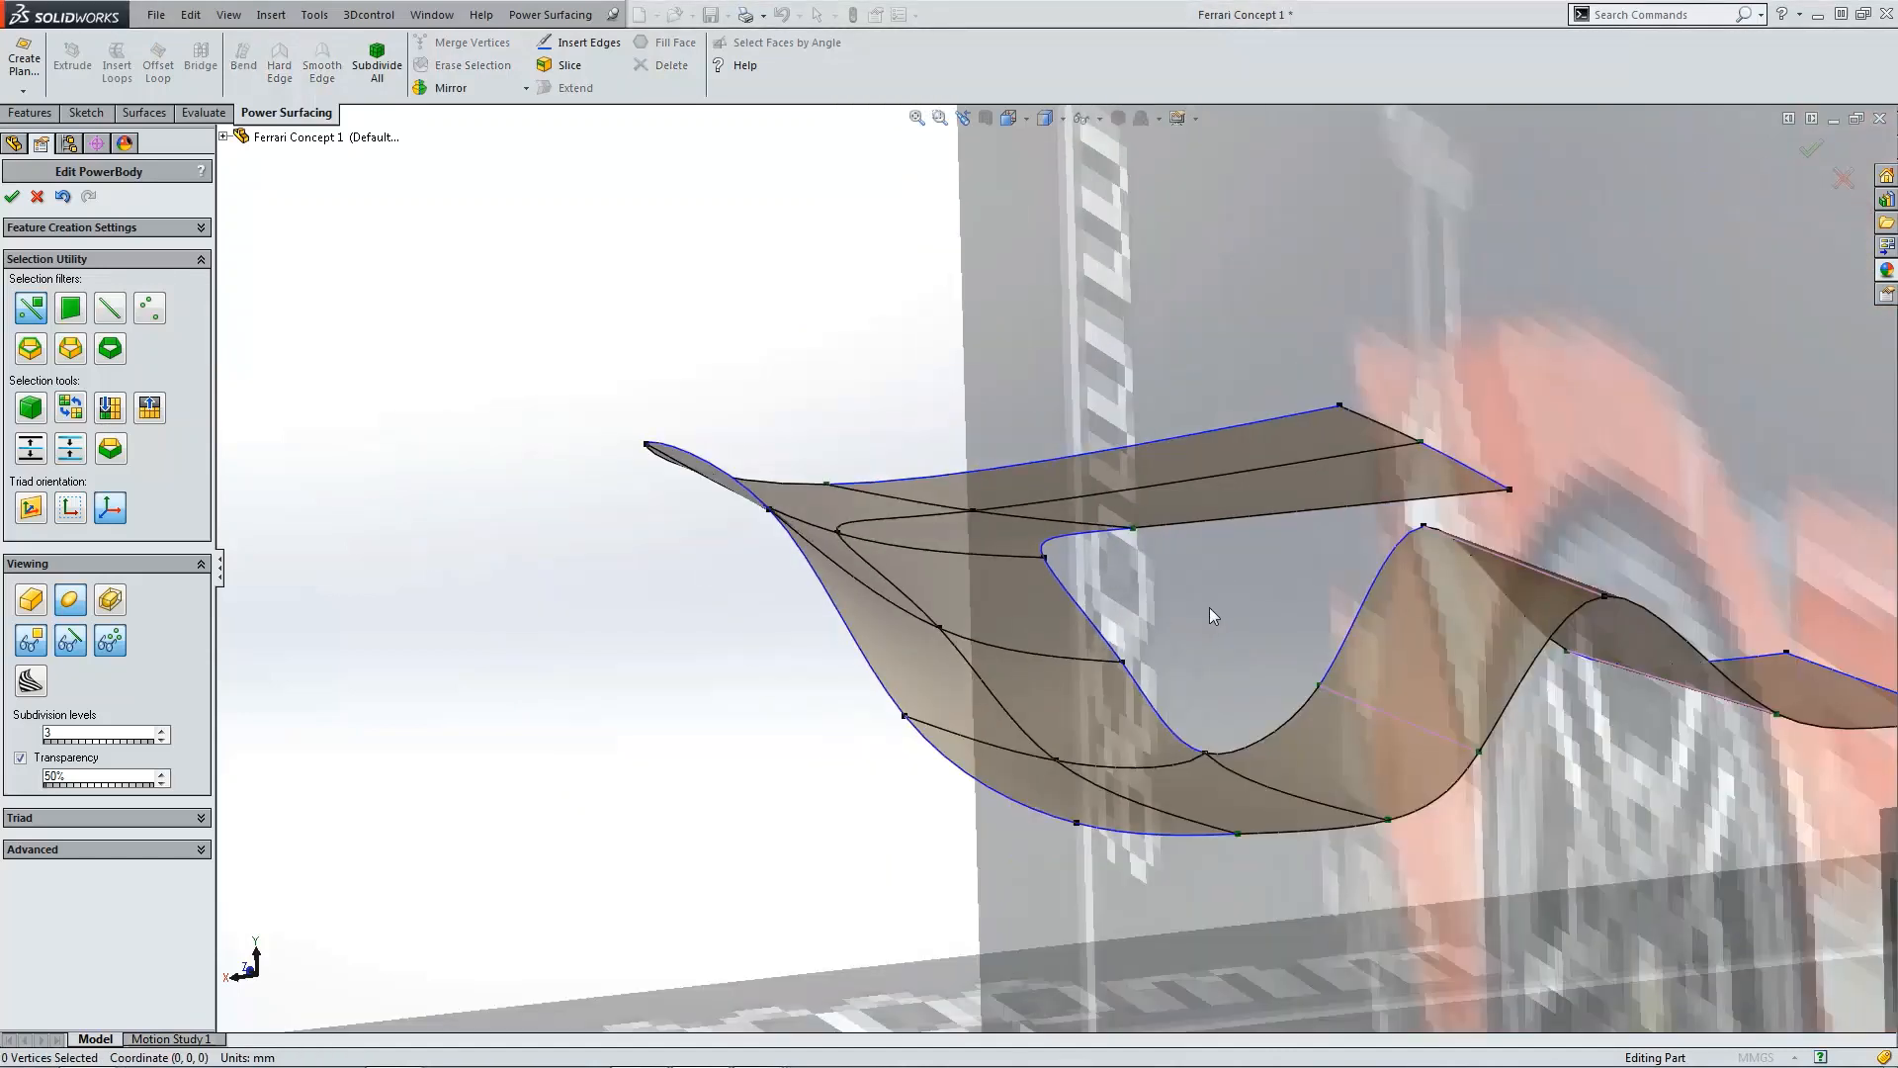
scroll(1202, 749, "down", 2)
left_click(1148, 755)
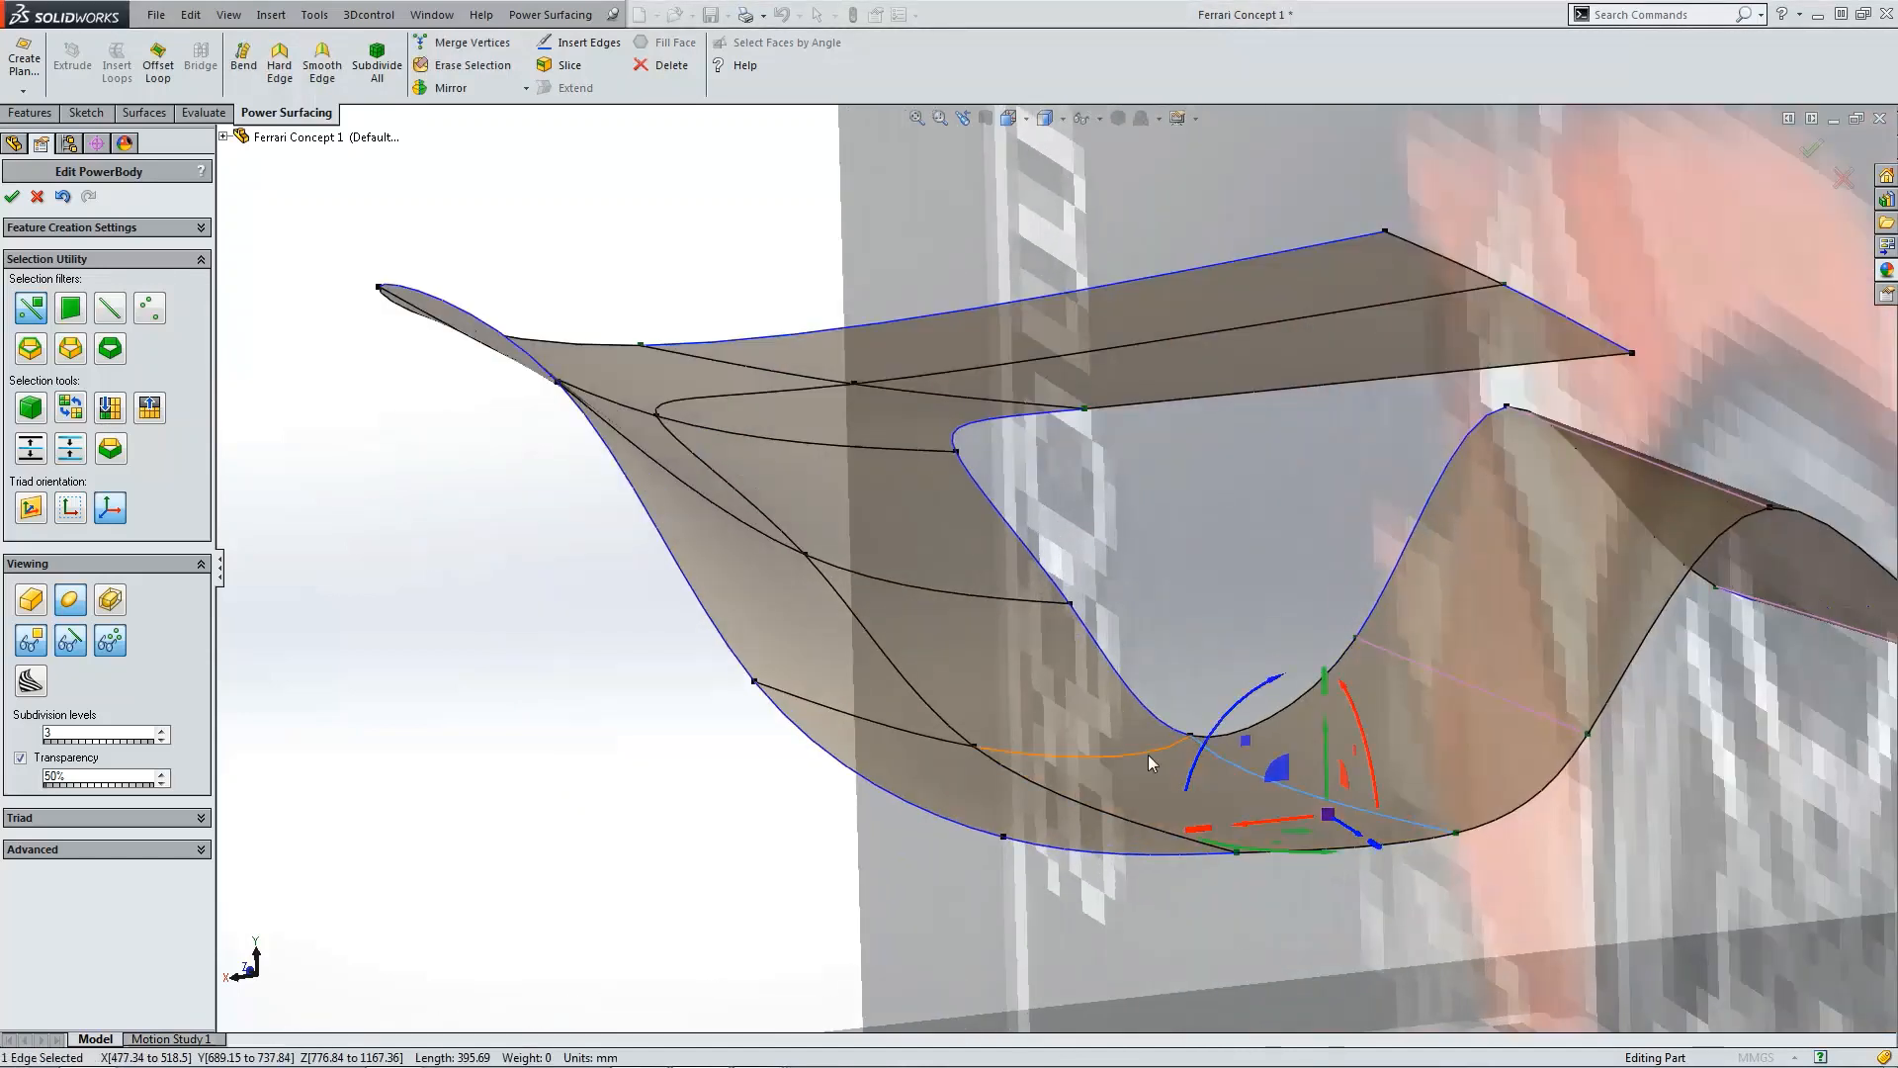
left_click(978, 747)
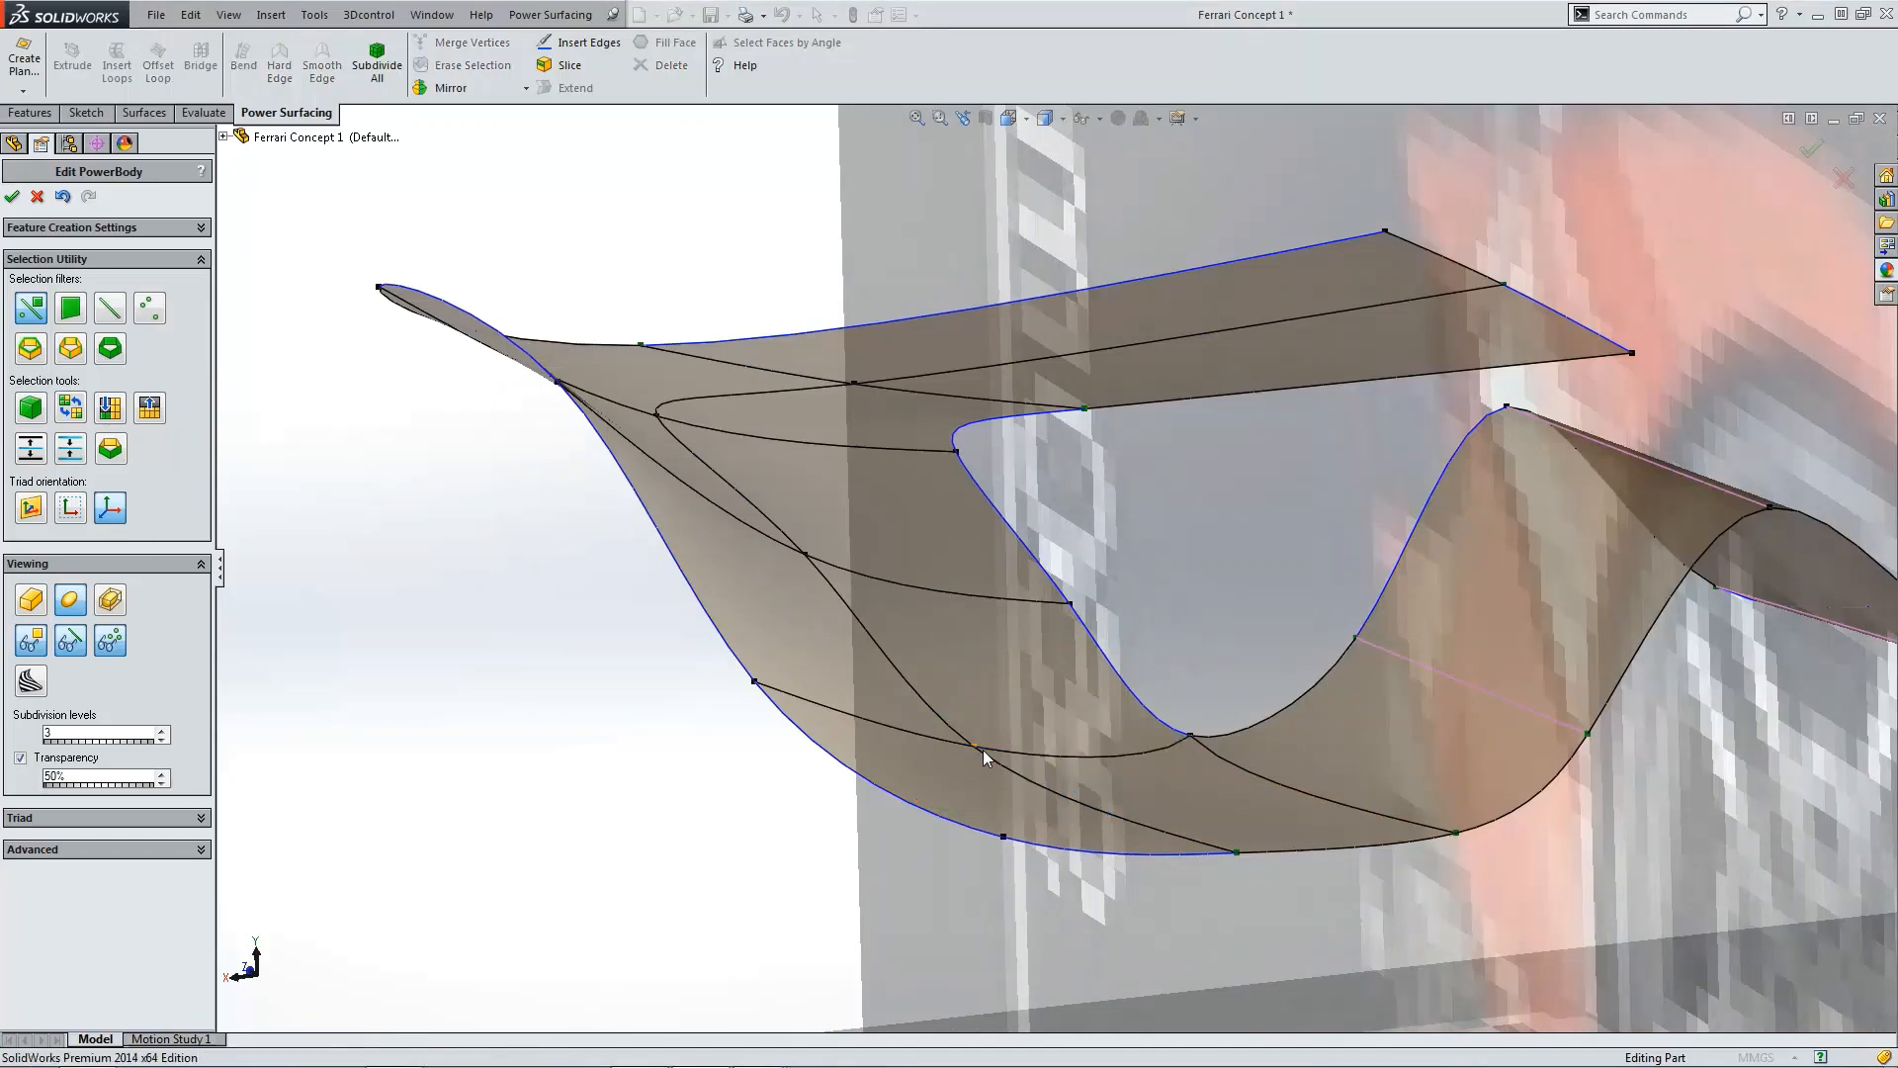
left_click(201, 849)
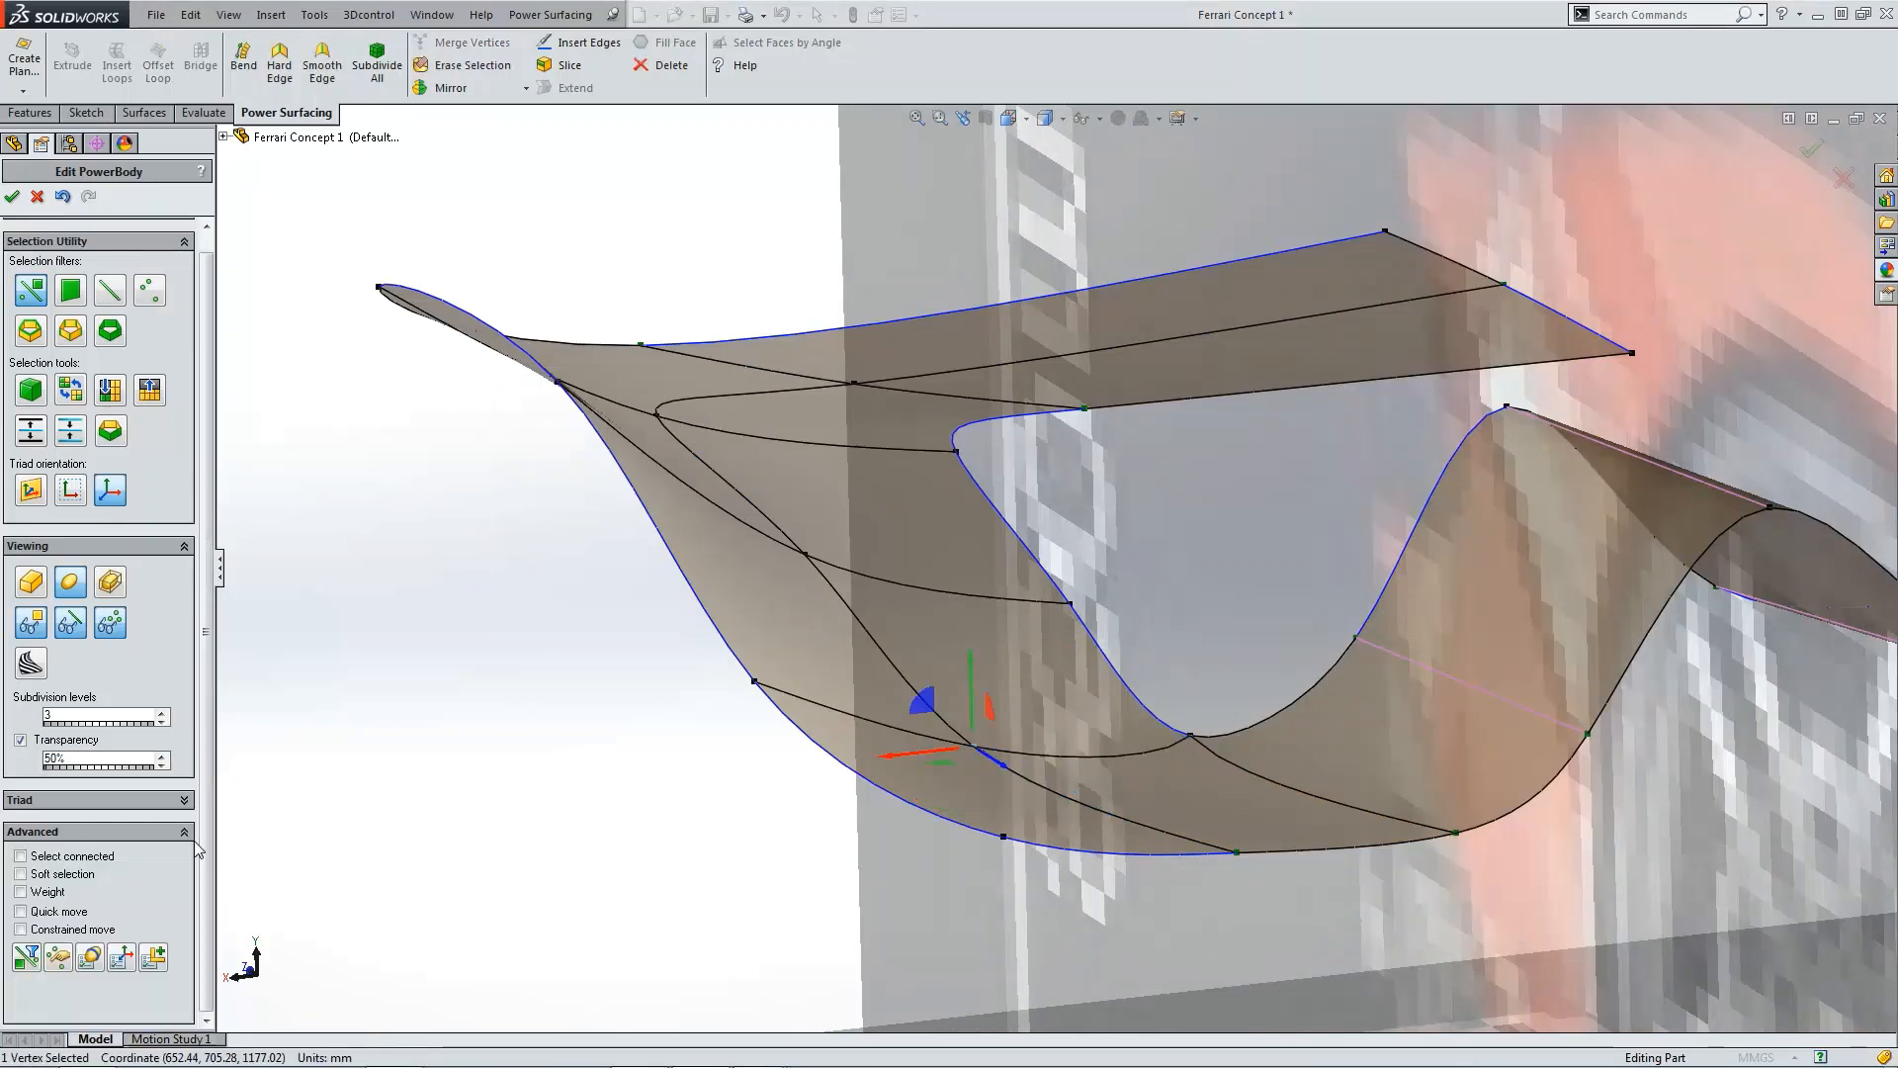
left_click(21, 893)
Step: Check the weights of the vertices and faces along the deck's lower edge
left_click(756, 683)
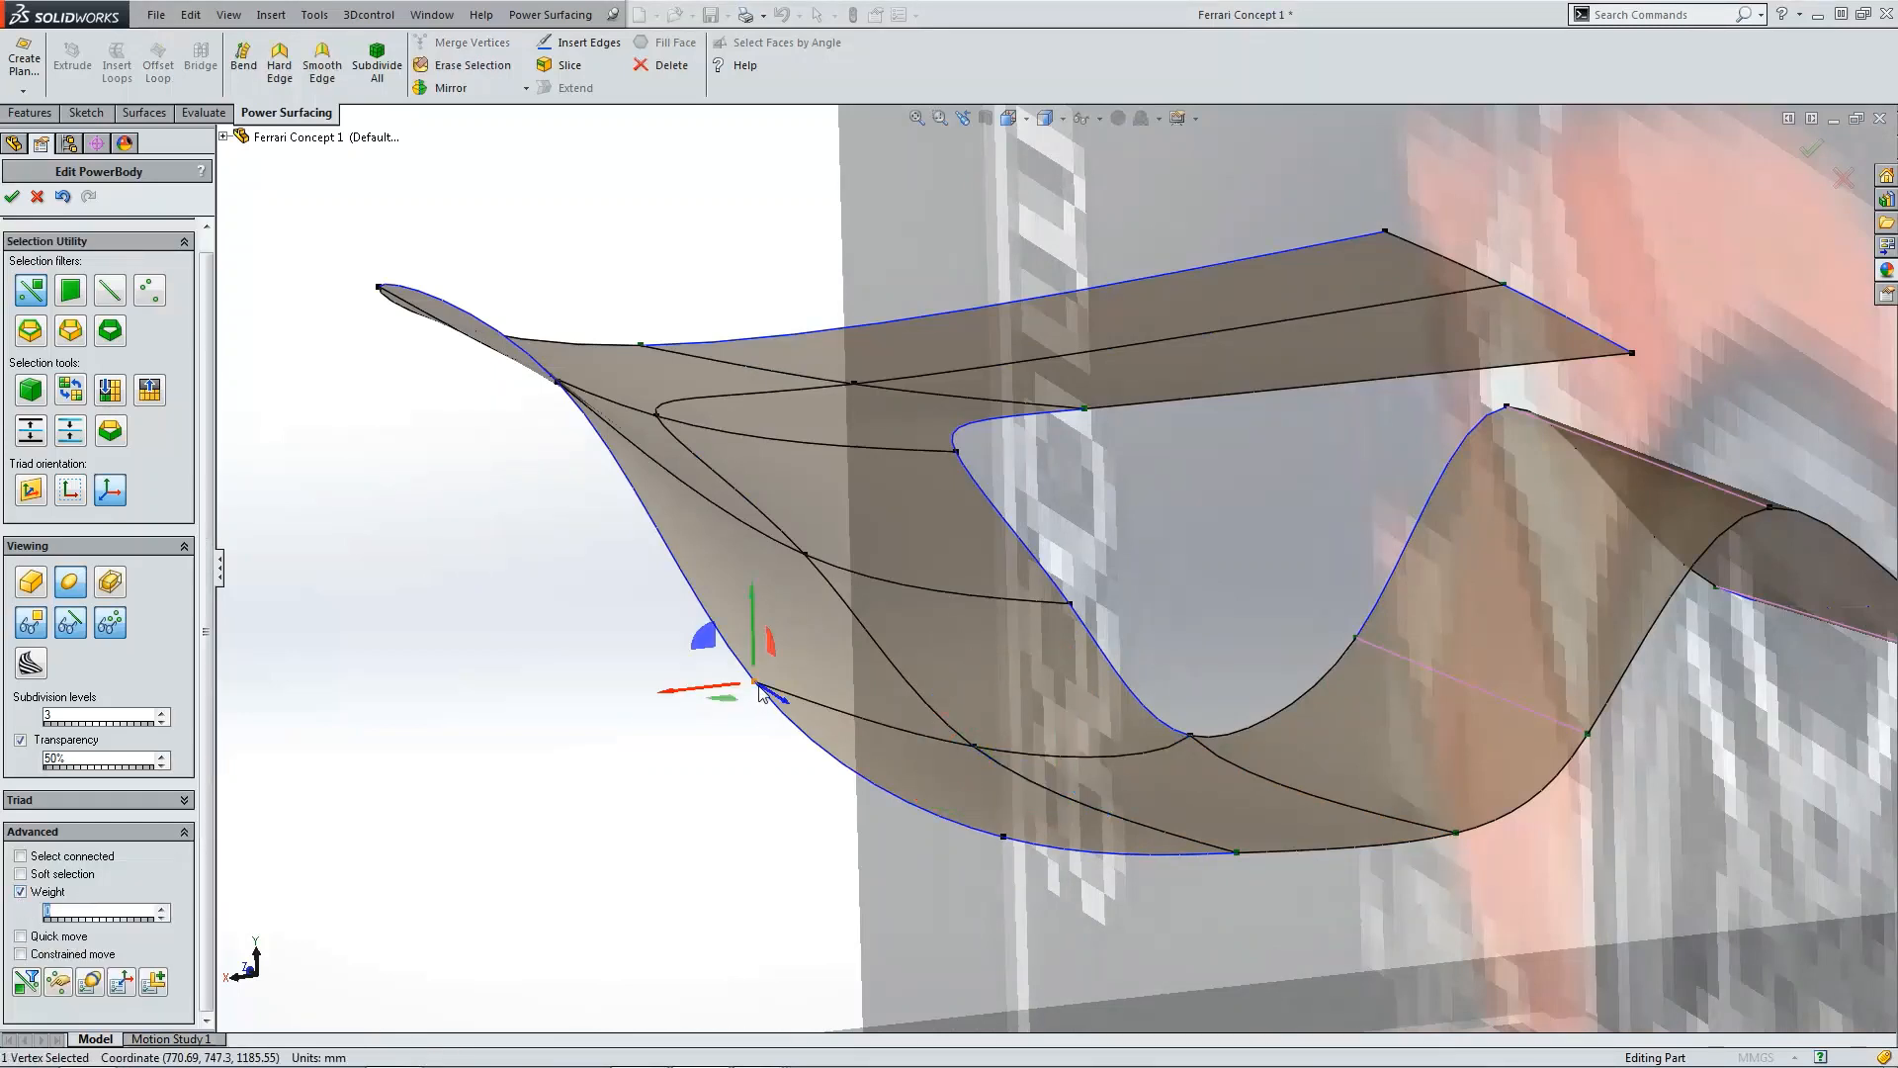
left_click(976, 746)
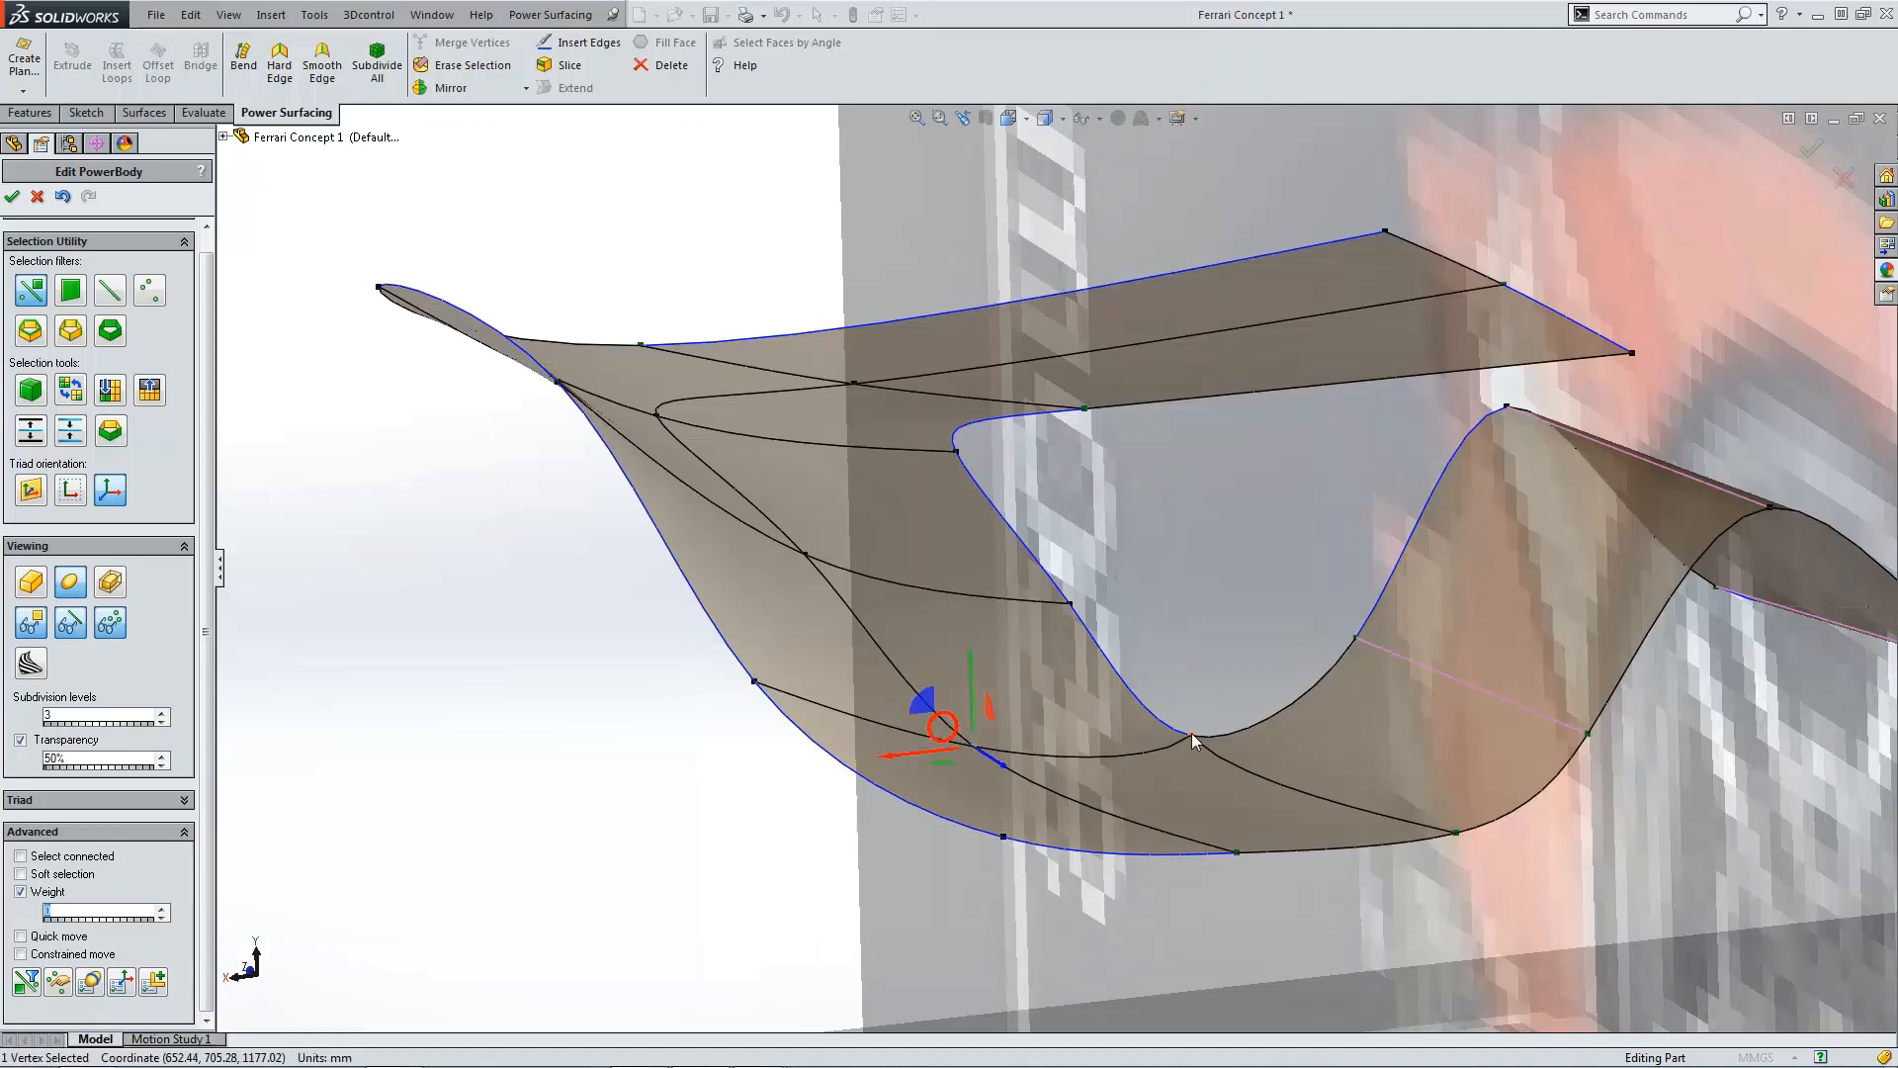
left_click(1191, 738)
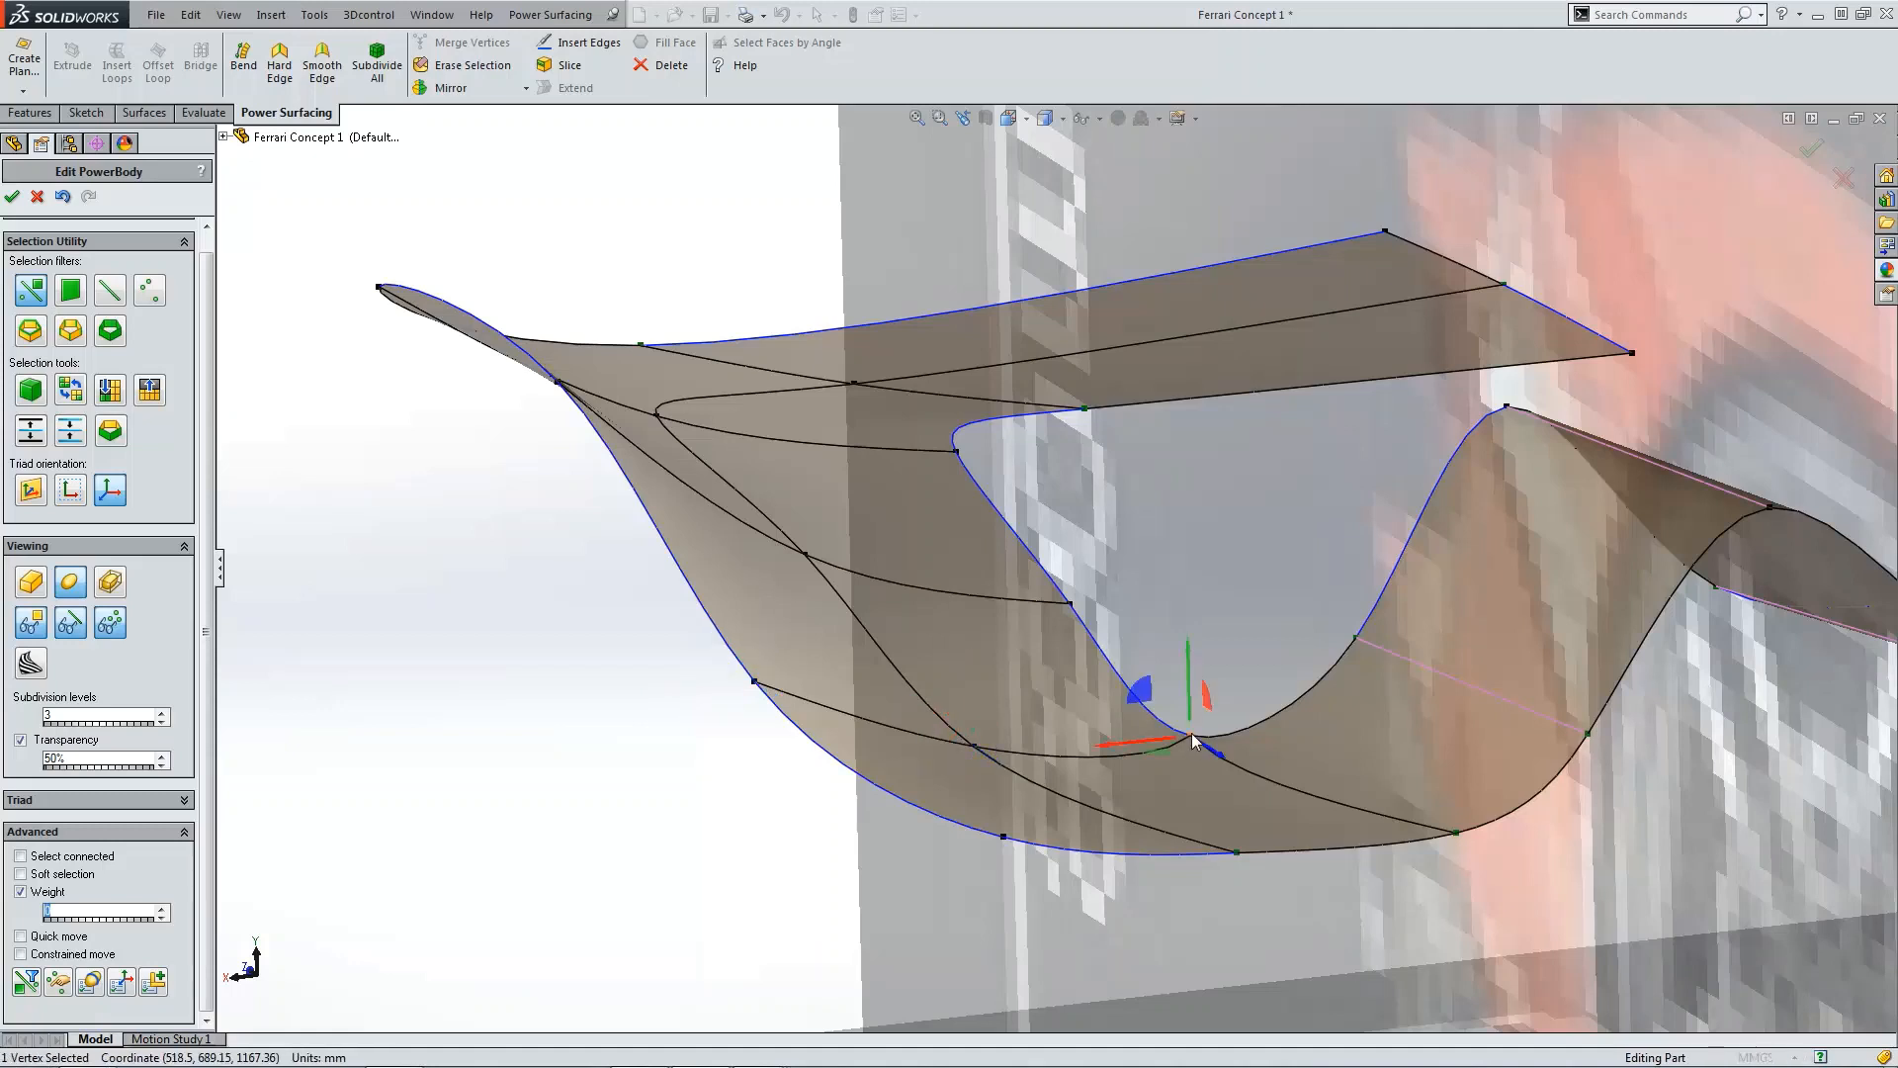
left_click(1456, 833)
left_click(1242, 857)
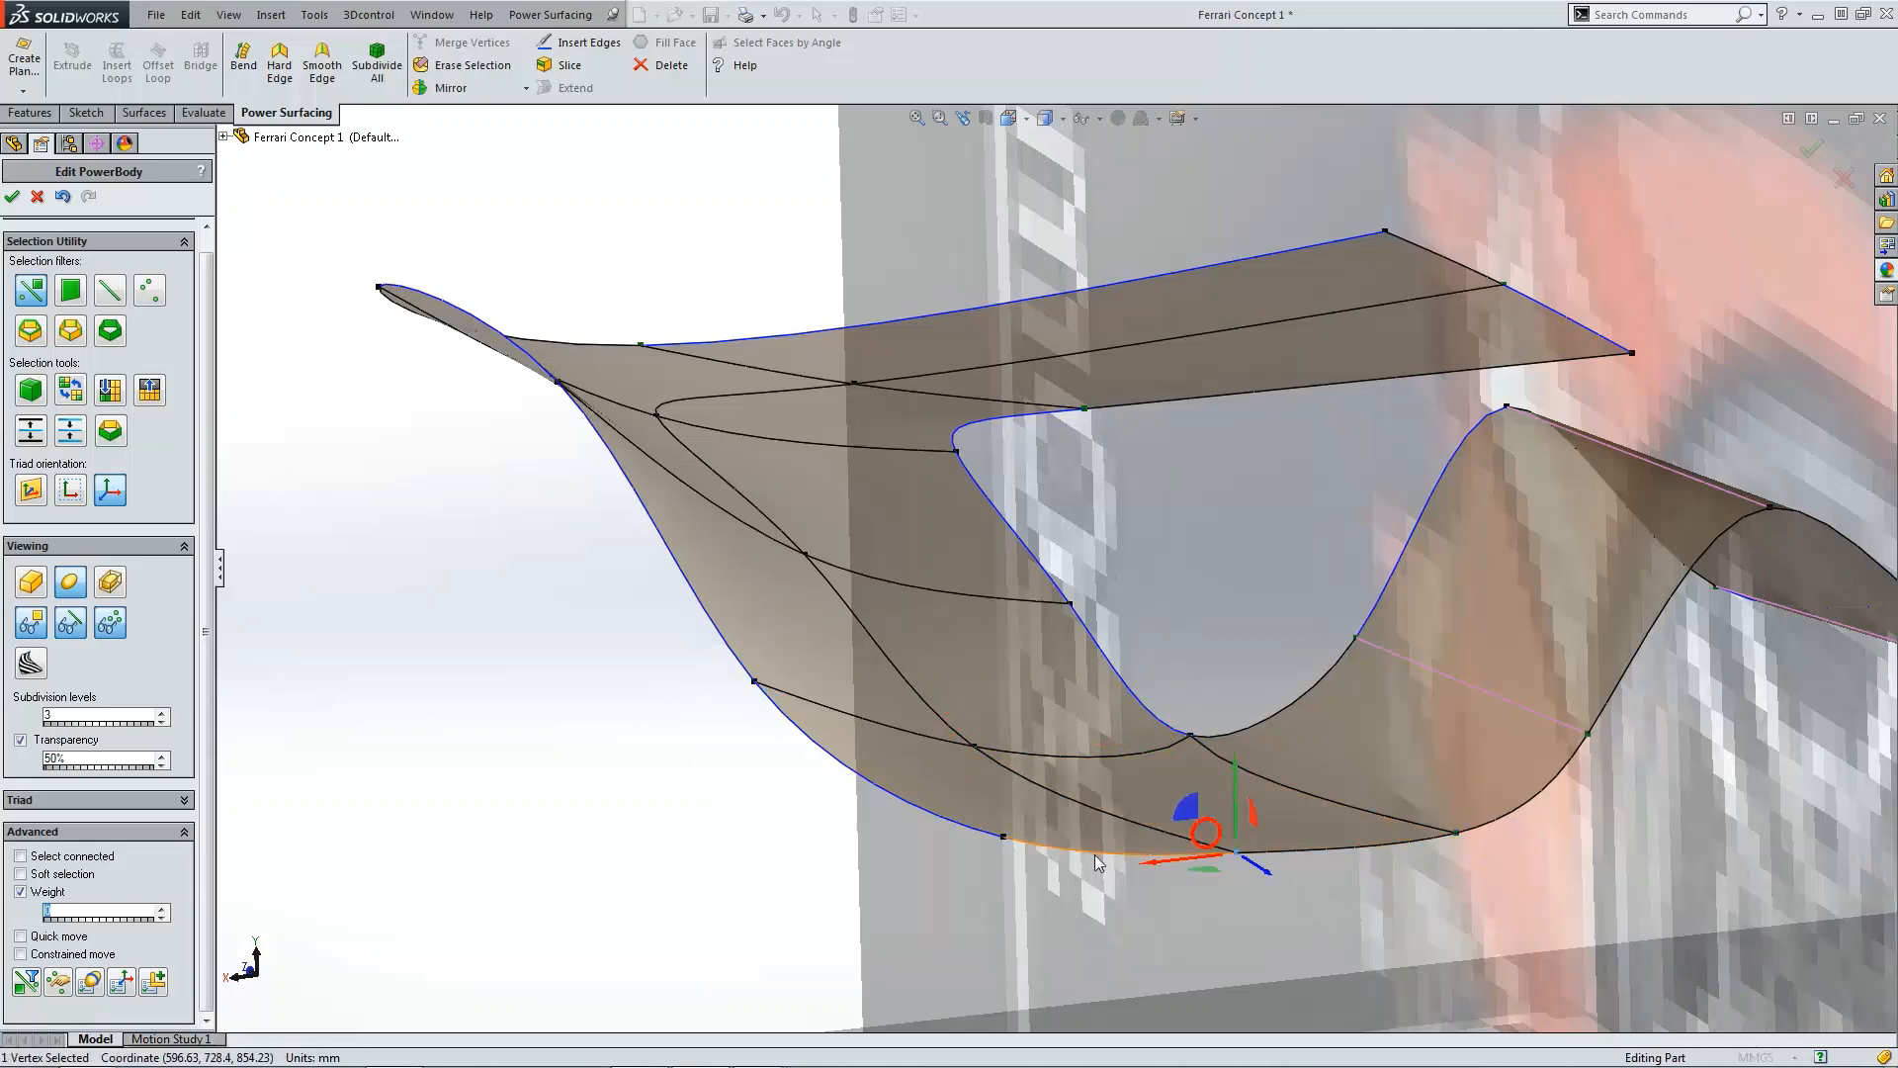
left_click(1009, 843)
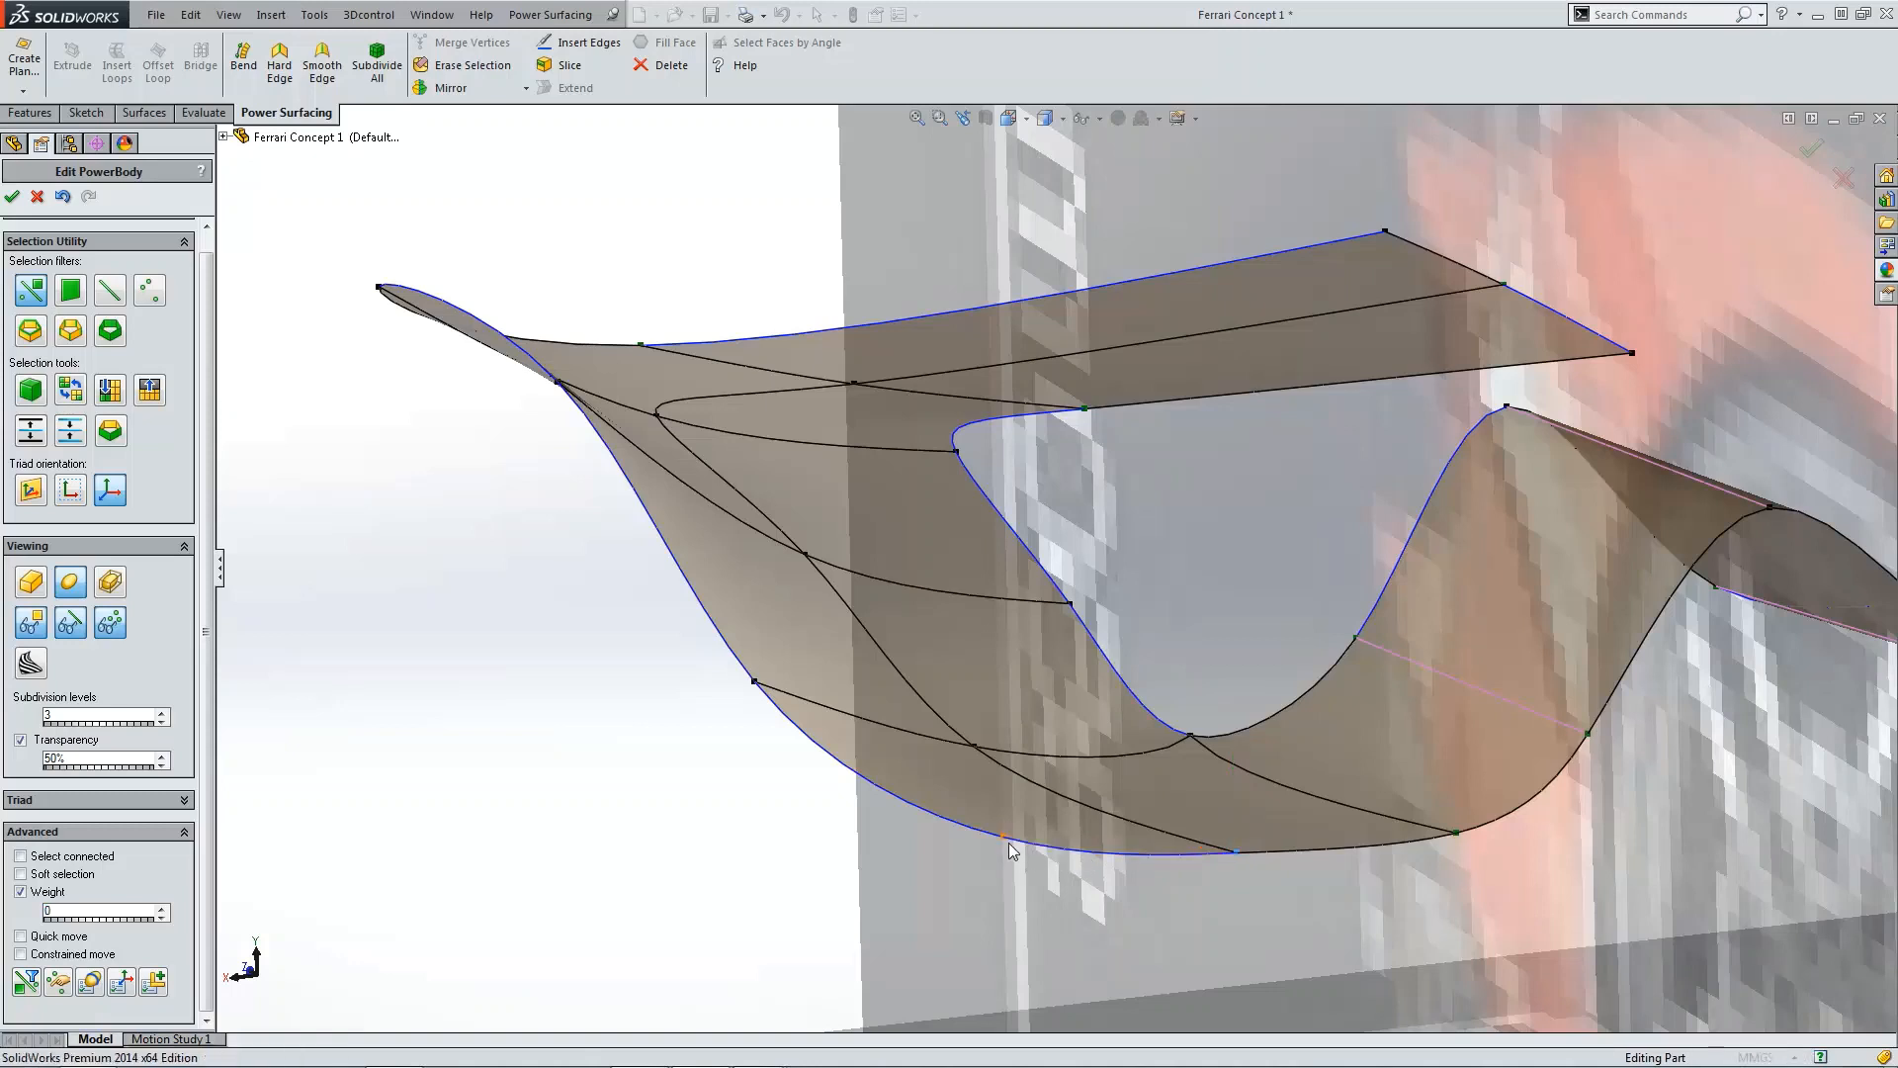
left_click(1199, 791)
Step: Set the weight of the vertex at the deck's inner corner to 0
scroll(1199, 760, "down", 3)
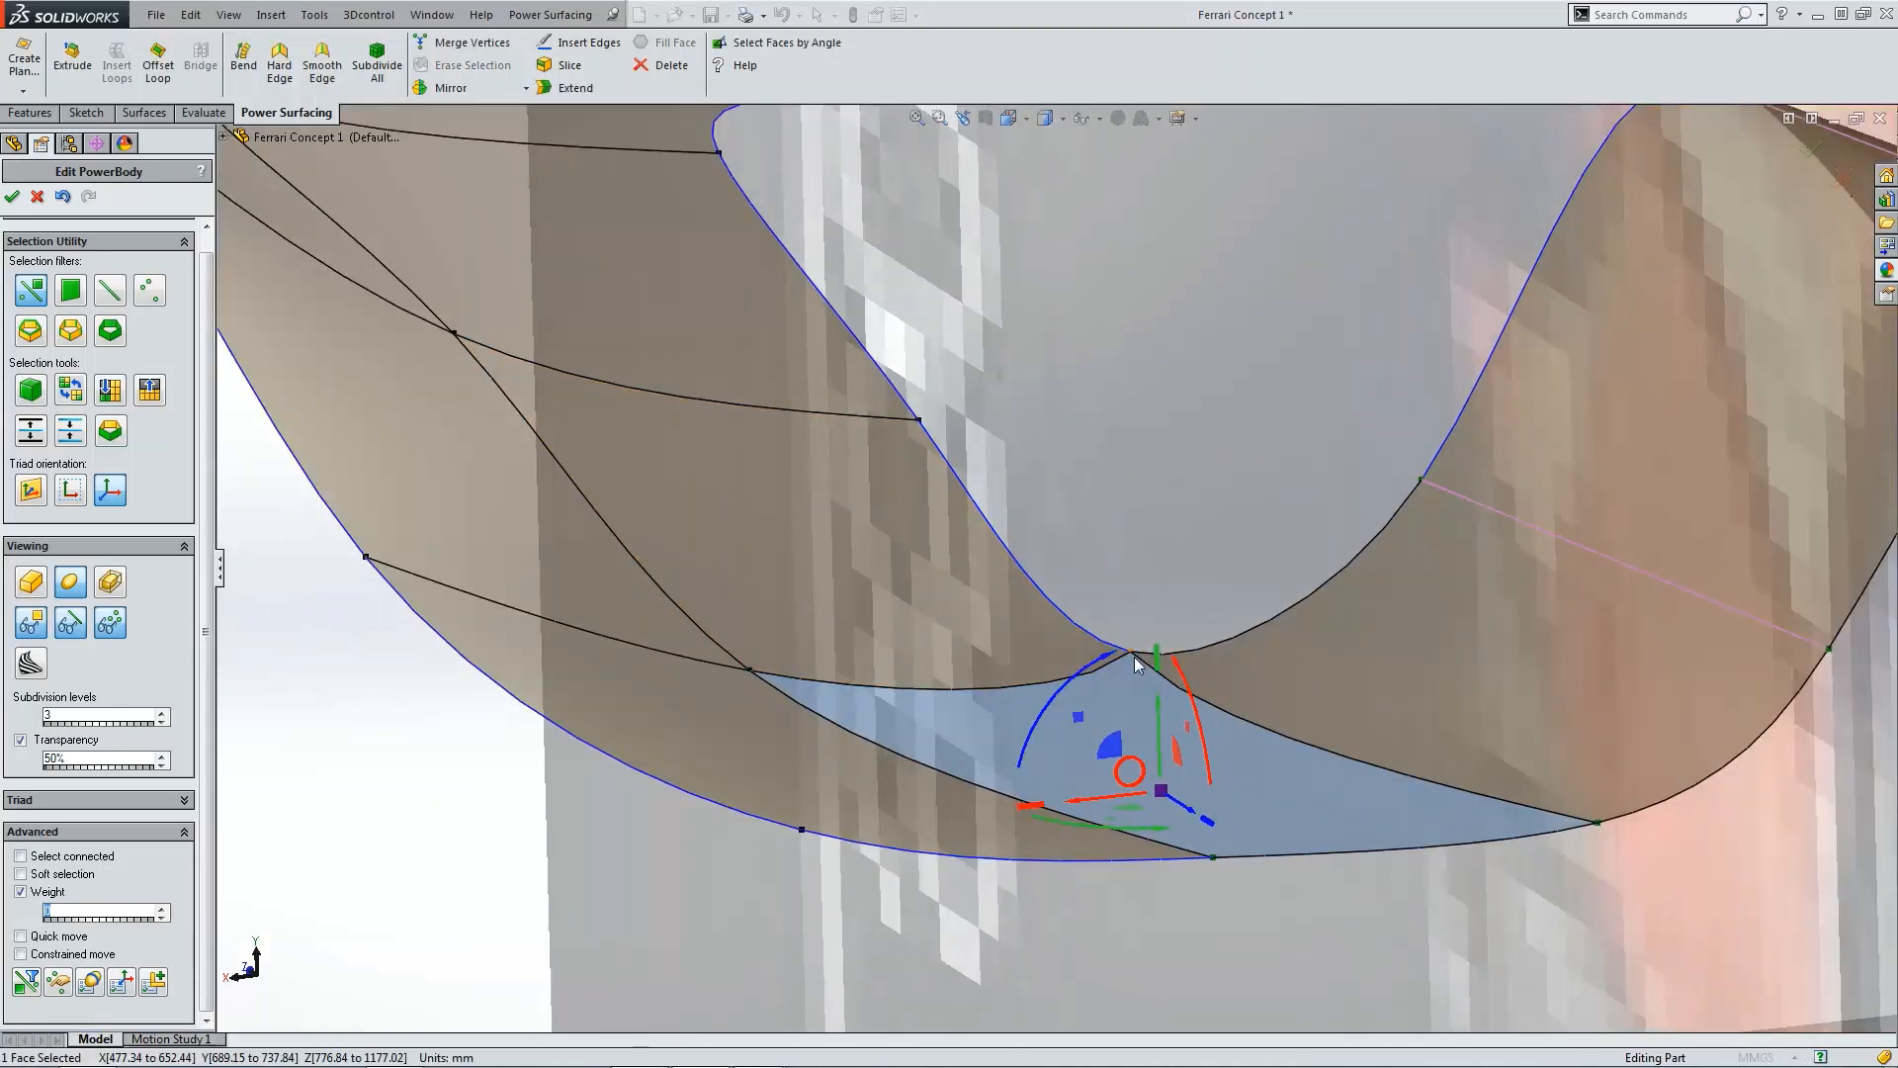
left_click(1134, 653)
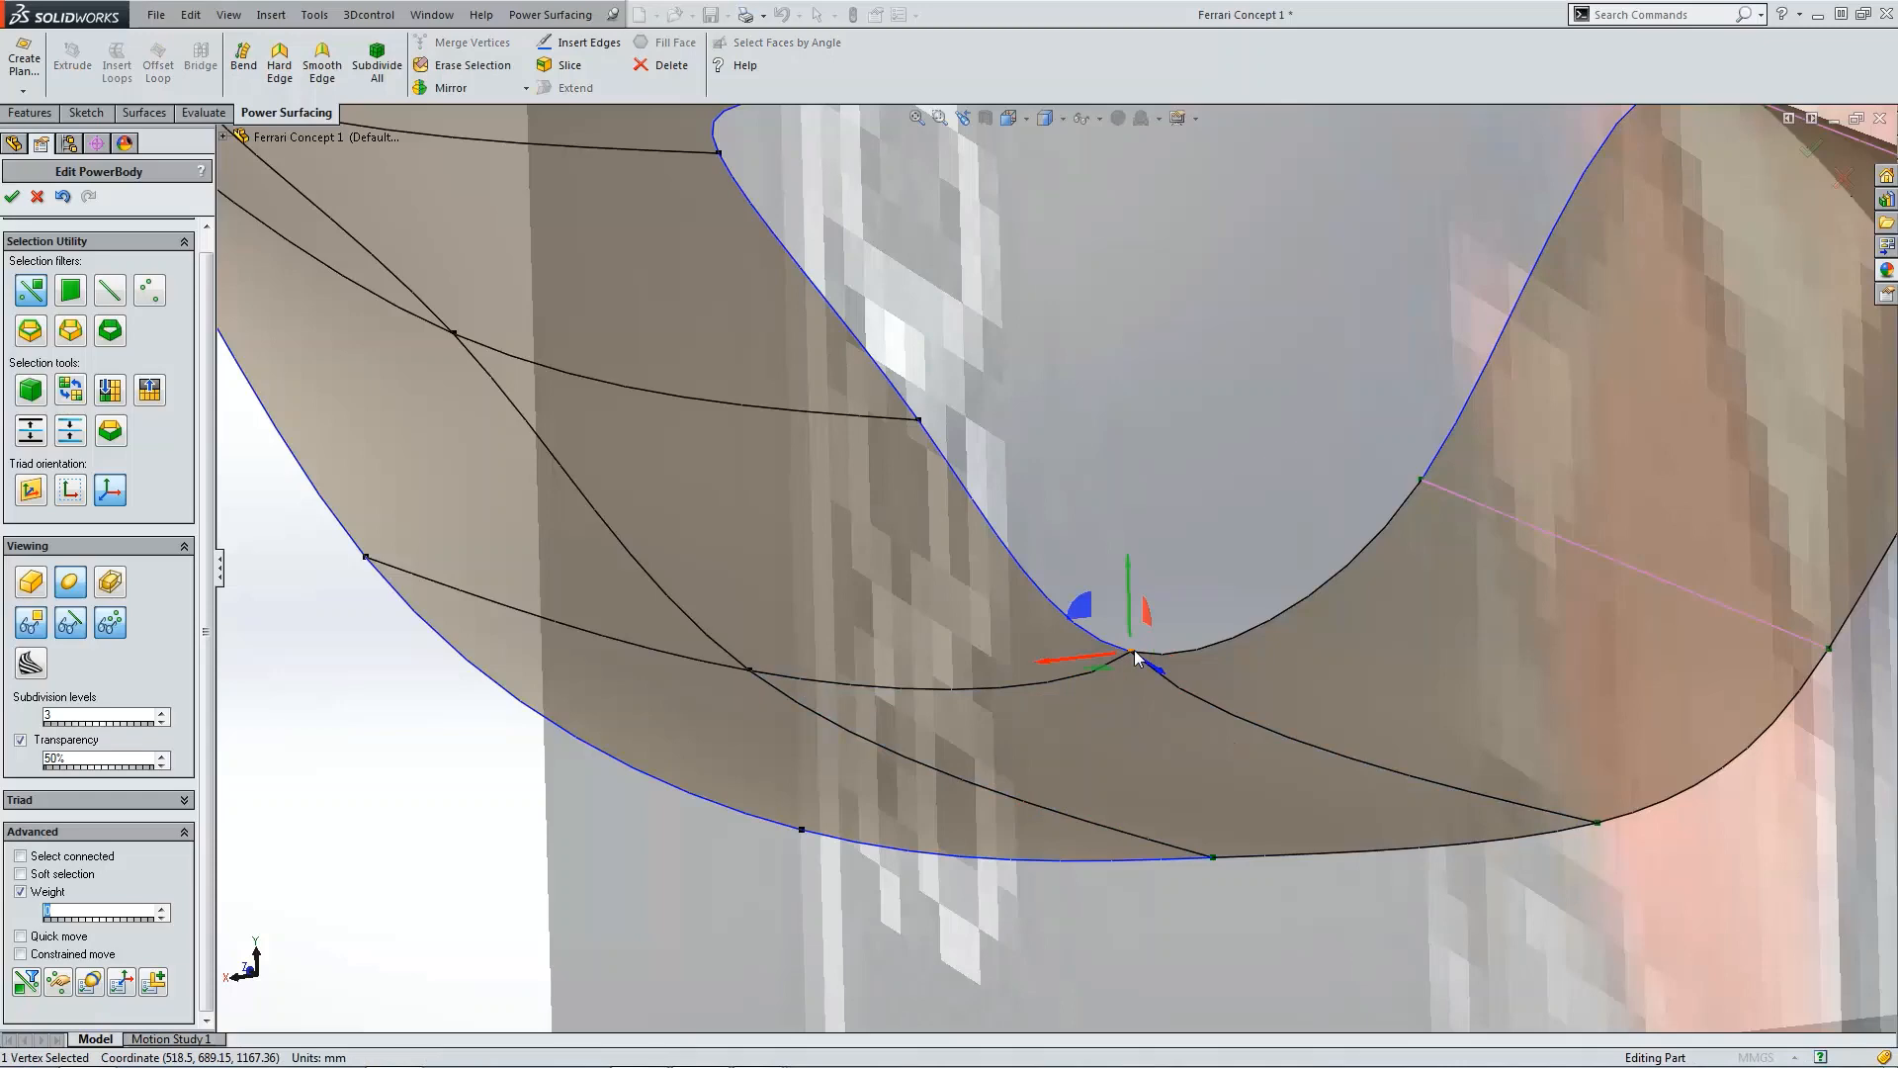
scroll(1171, 667, "up", 5)
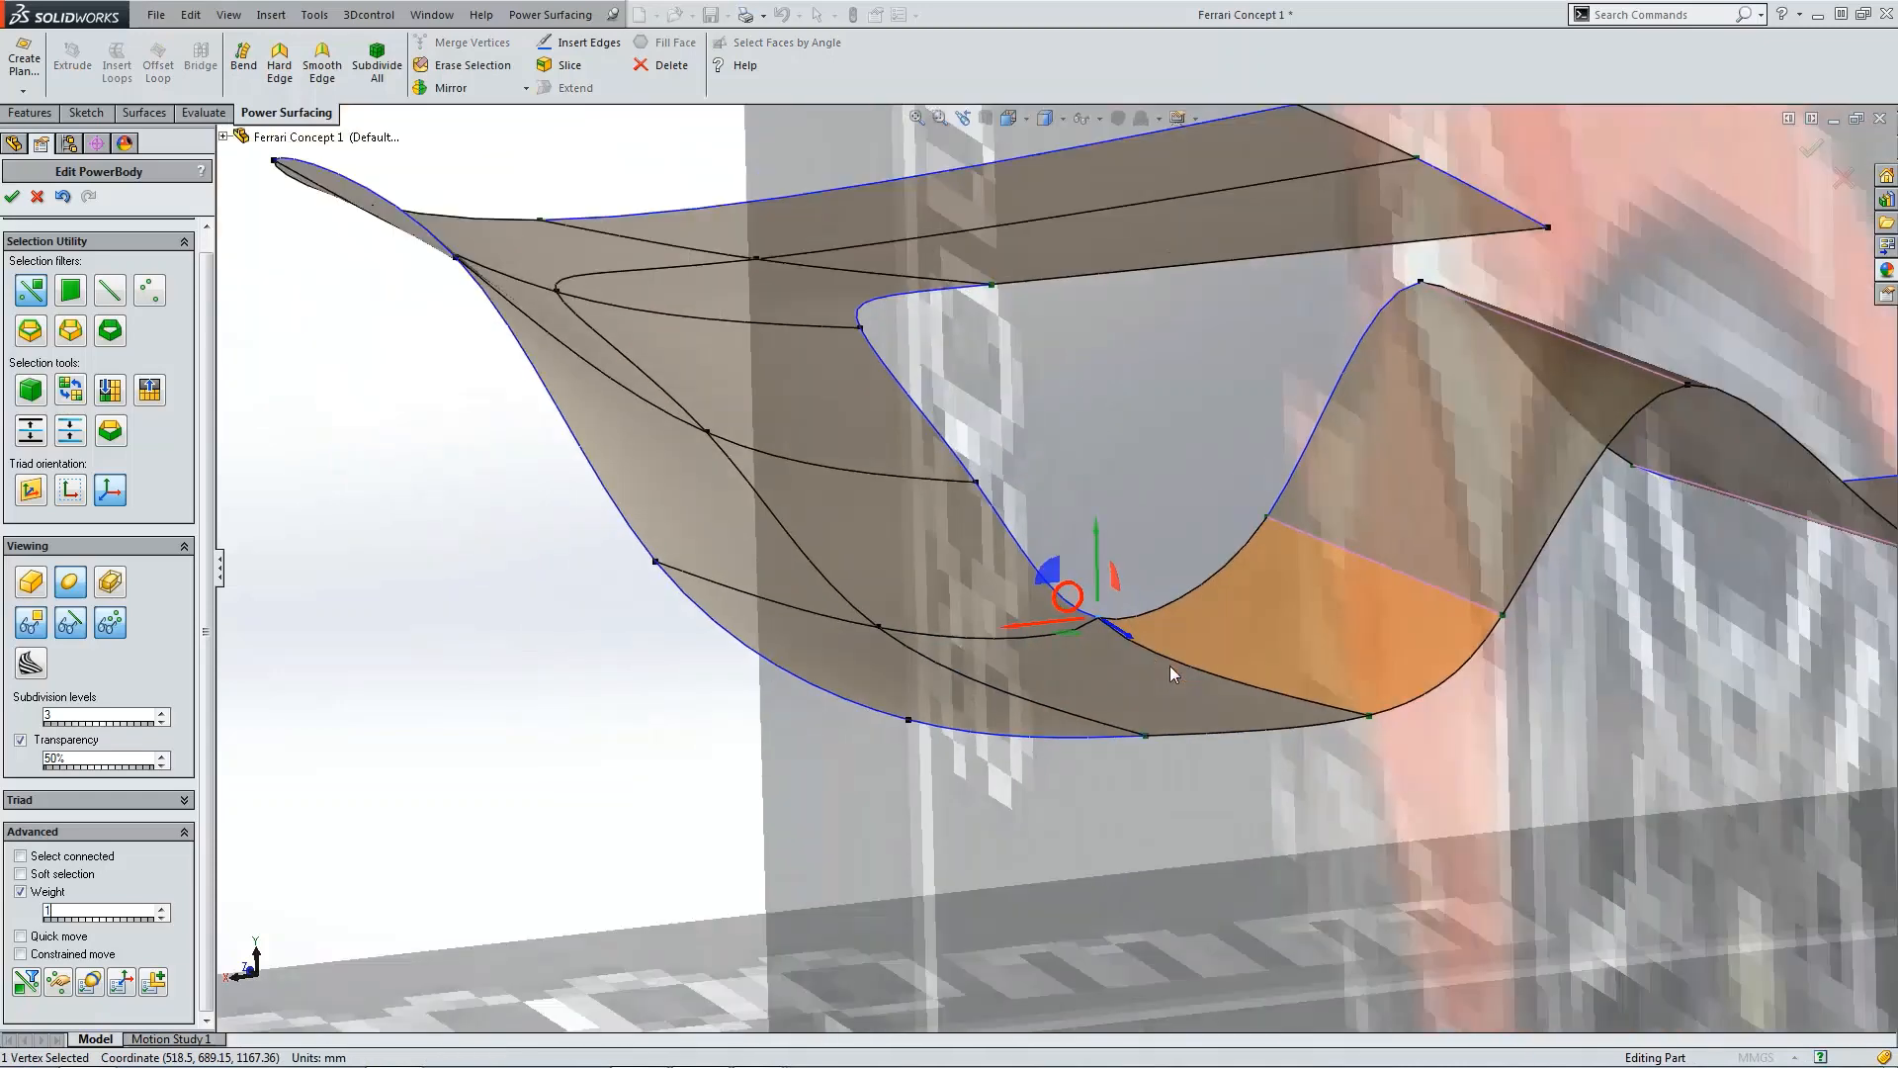
scroll(977, 696, "down", 2)
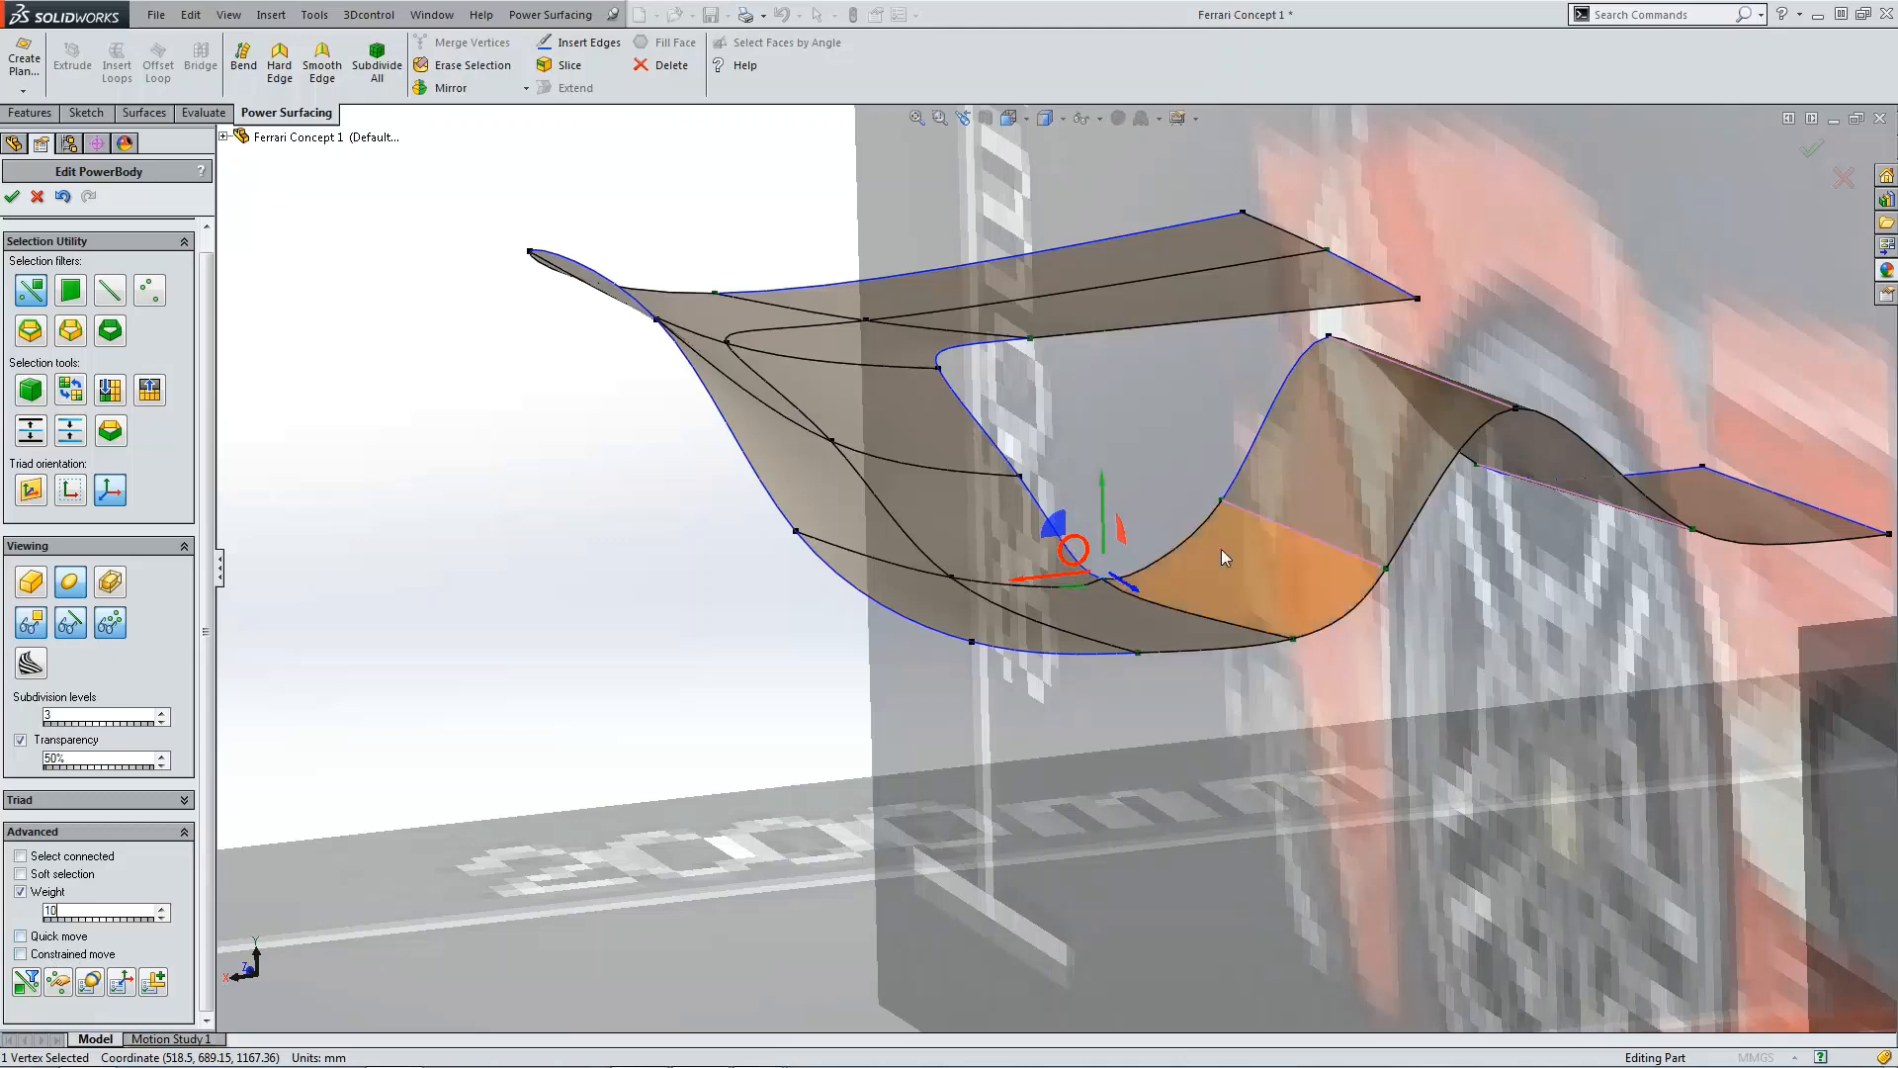
scroll(1125, 596, "down", 5)
left_click(119, 907)
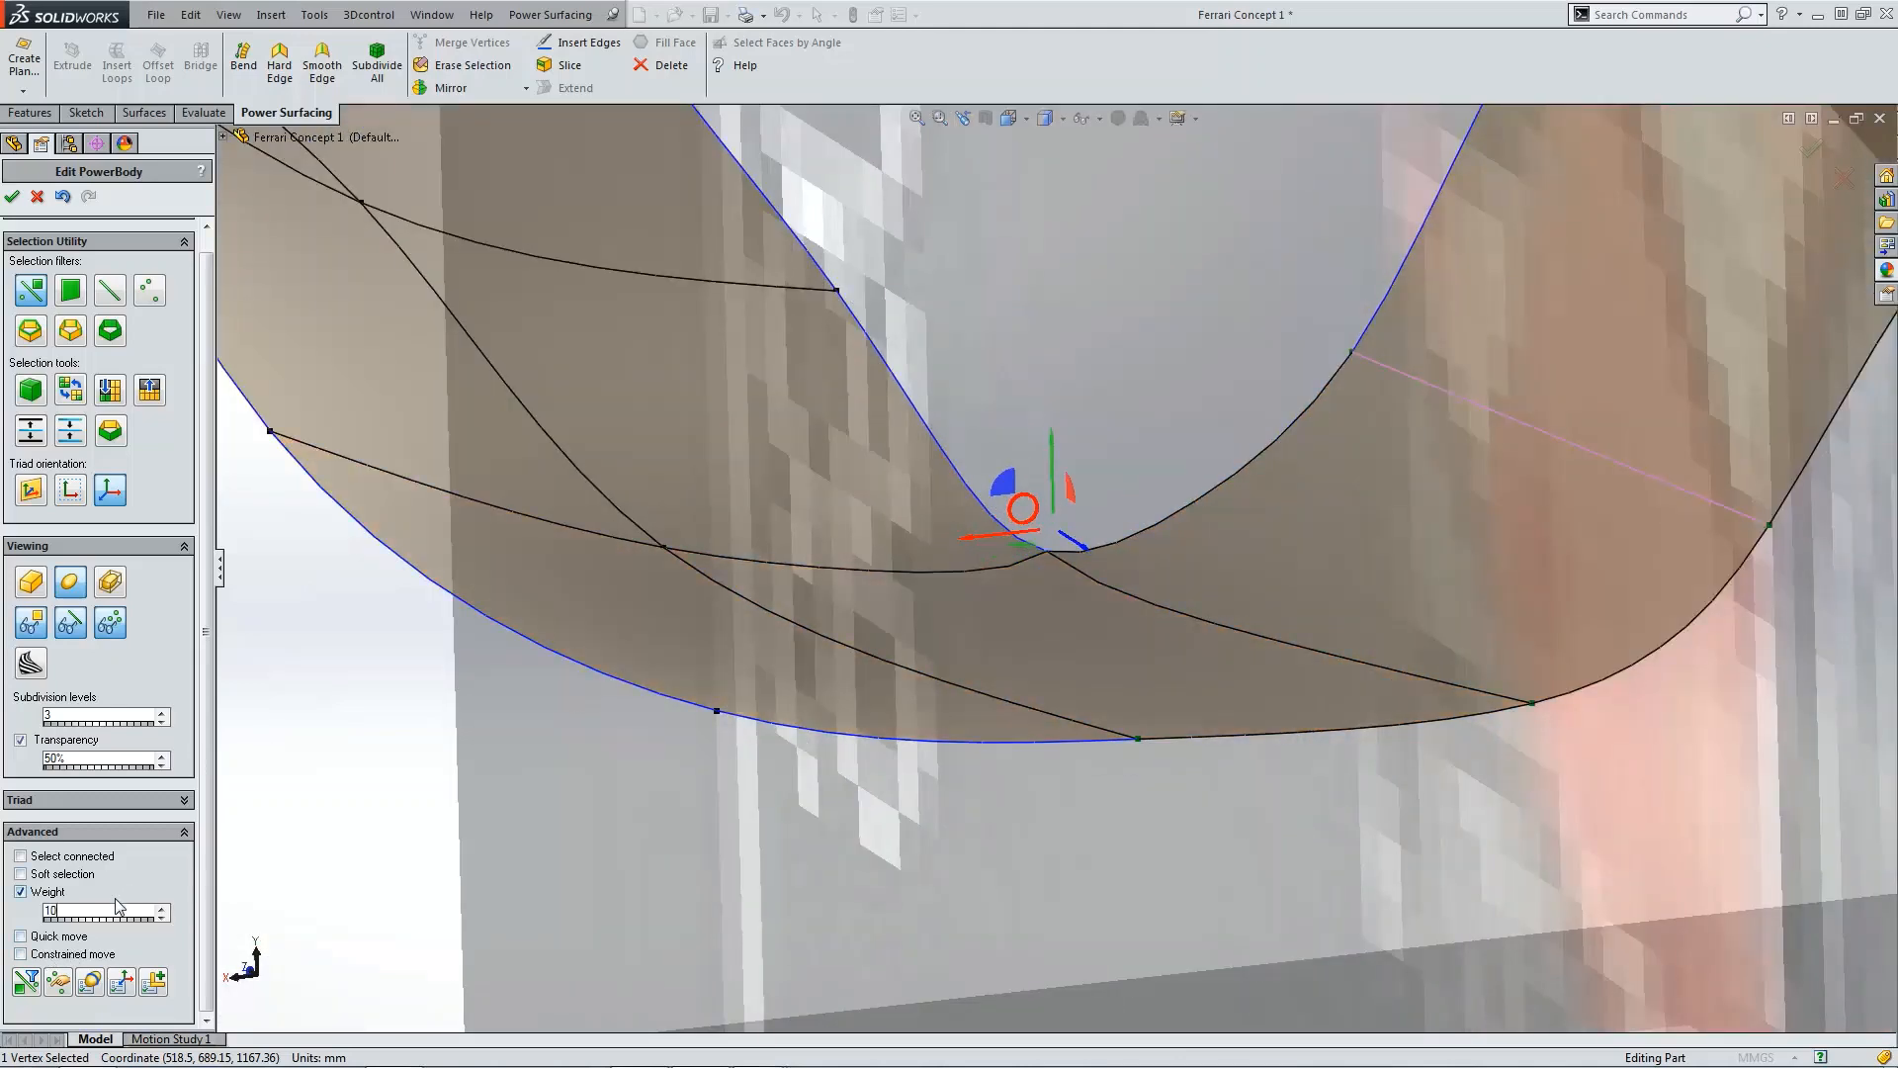
type("0")
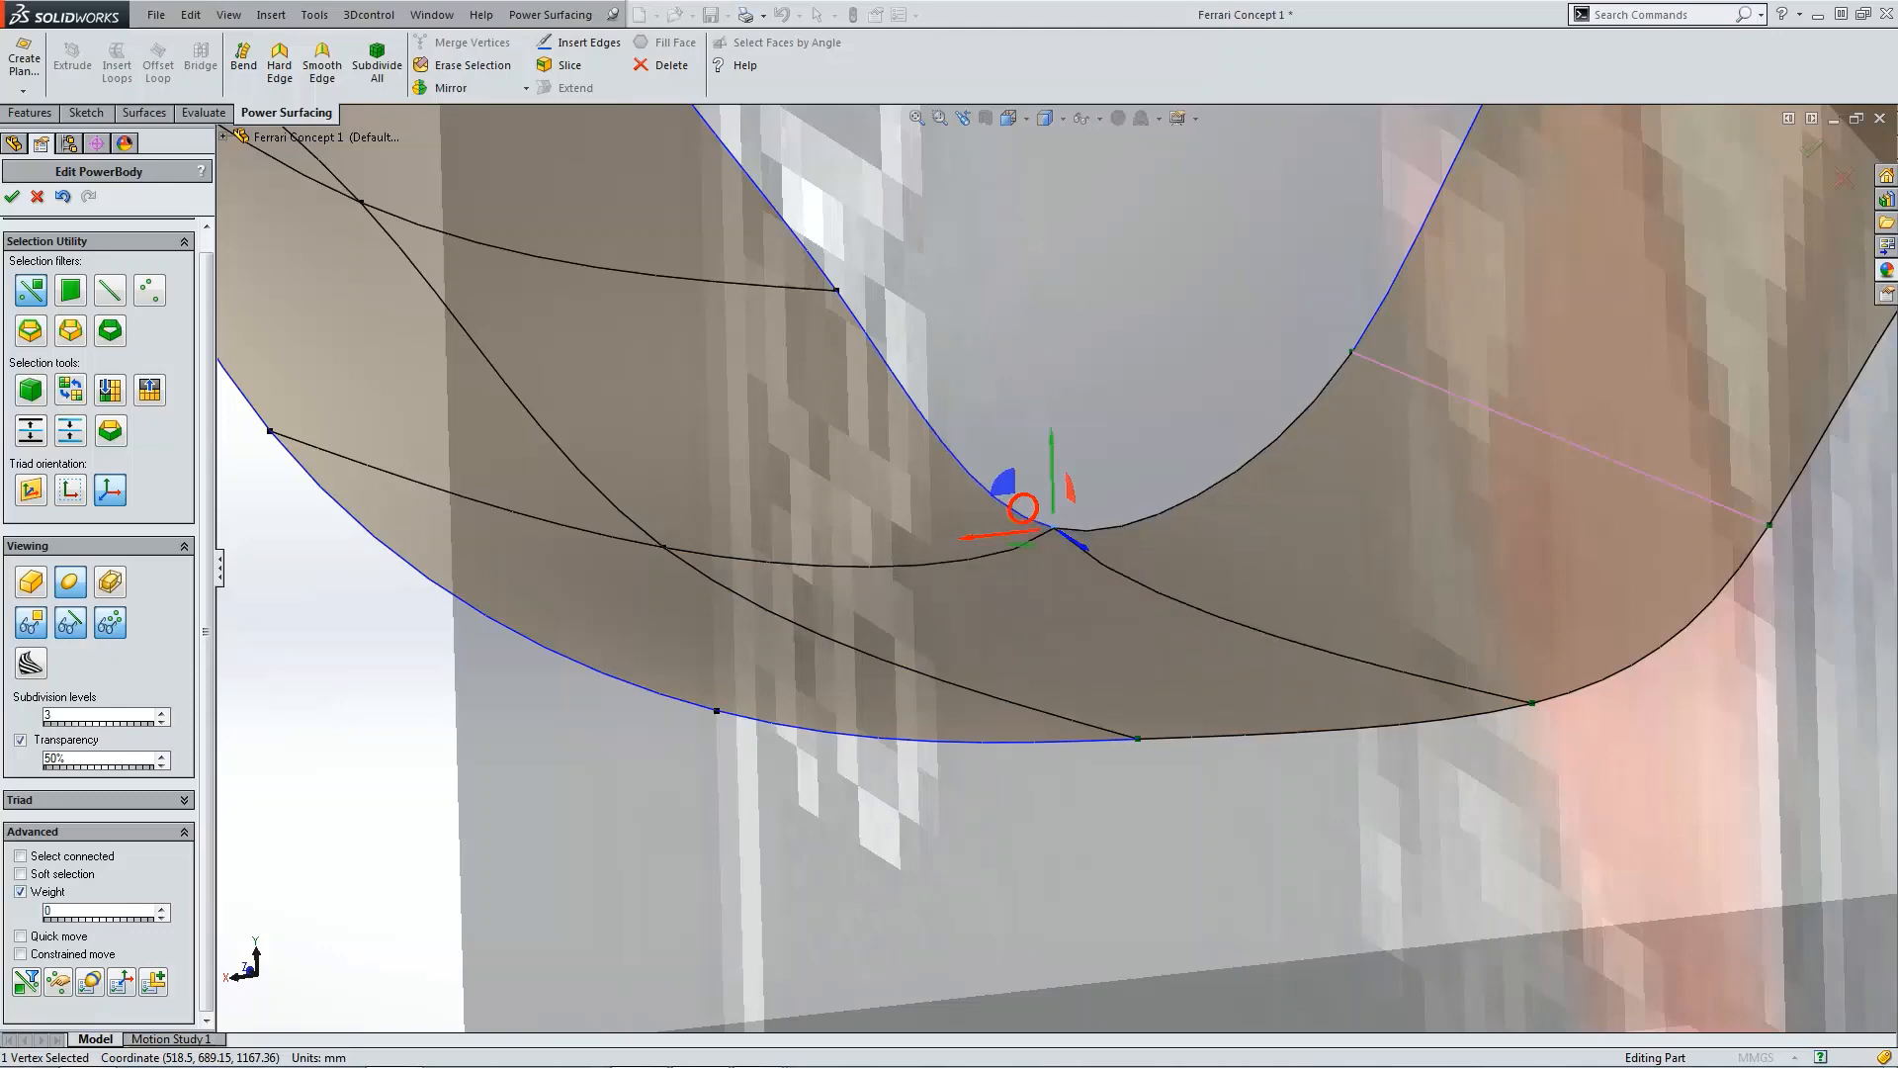
scroll(1101, 657, "up", 4)
left_click(804, 656)
middle_click_drag(1125, 585, 1086, 568)
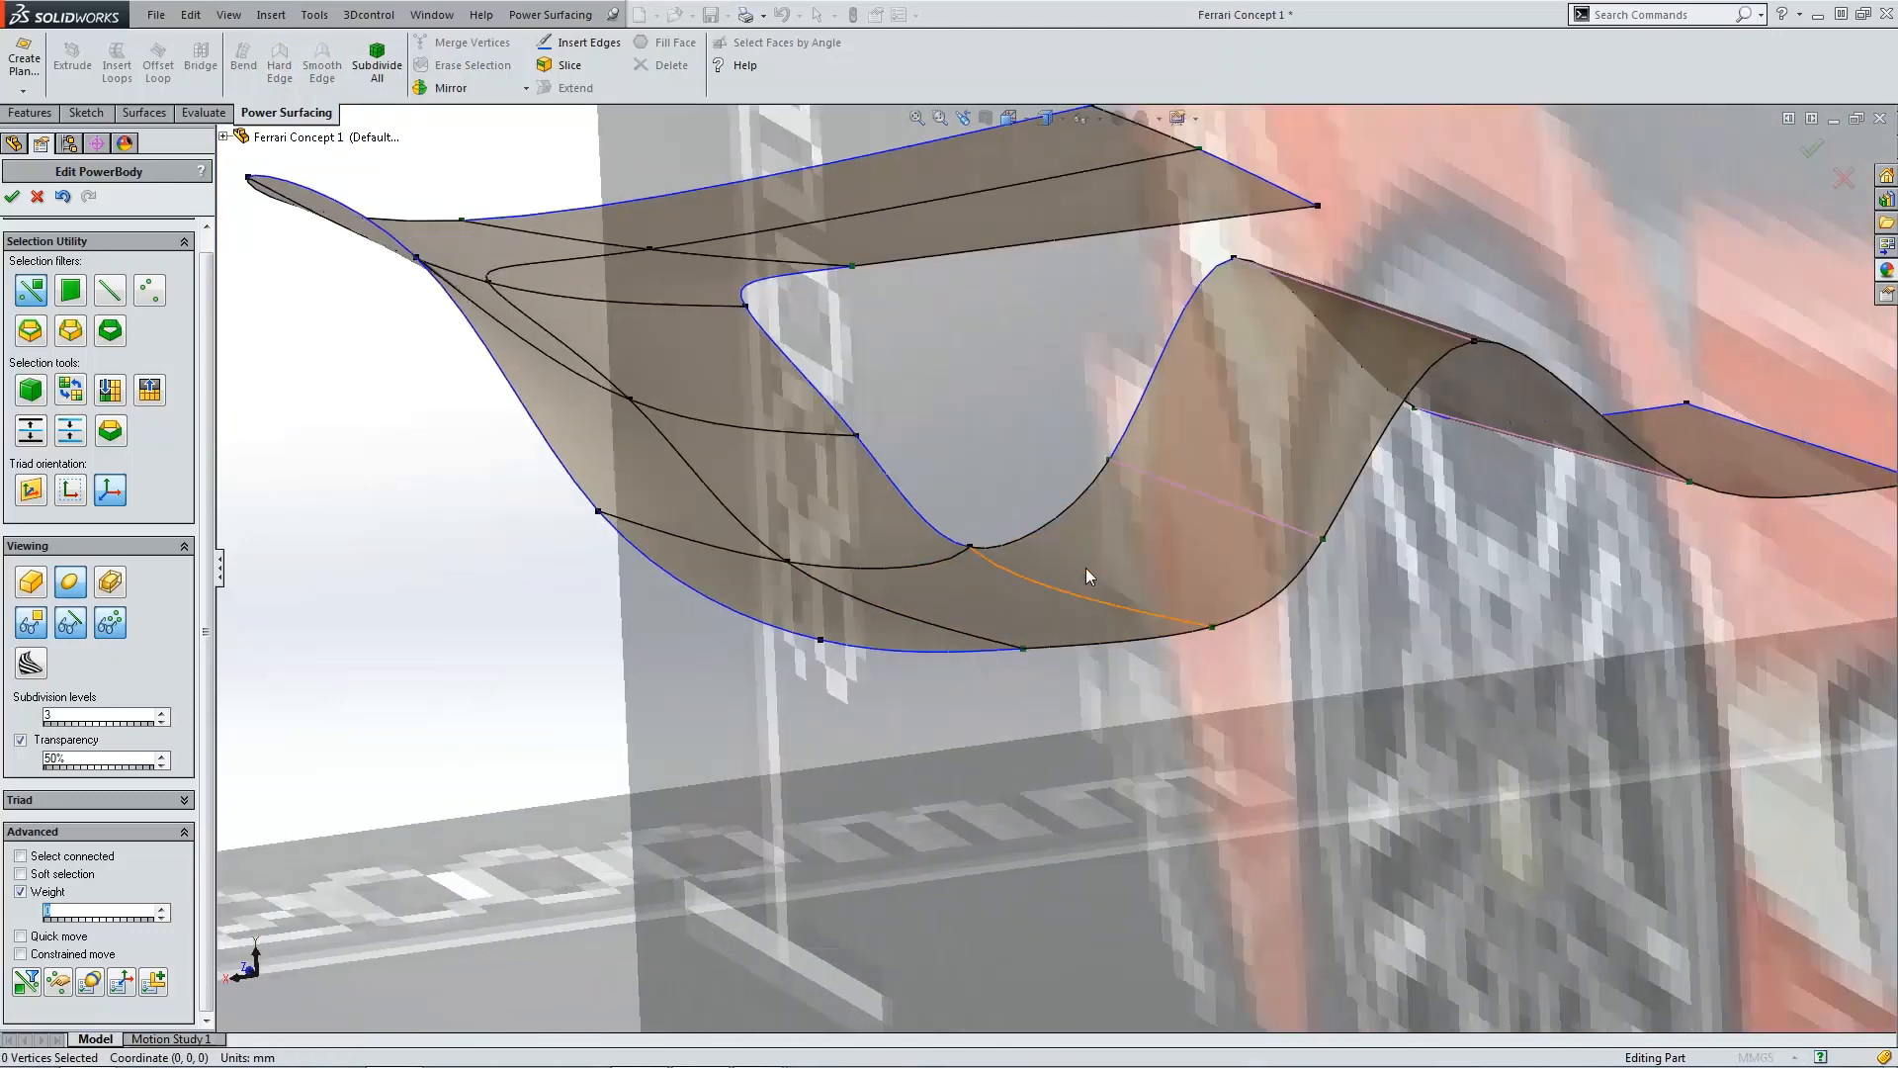
Step: Move the inner corner vertex slightly rearward in the top view, then review the deck from the front
key("ctrl+5")
scroll(1056, 656, "down", 6)
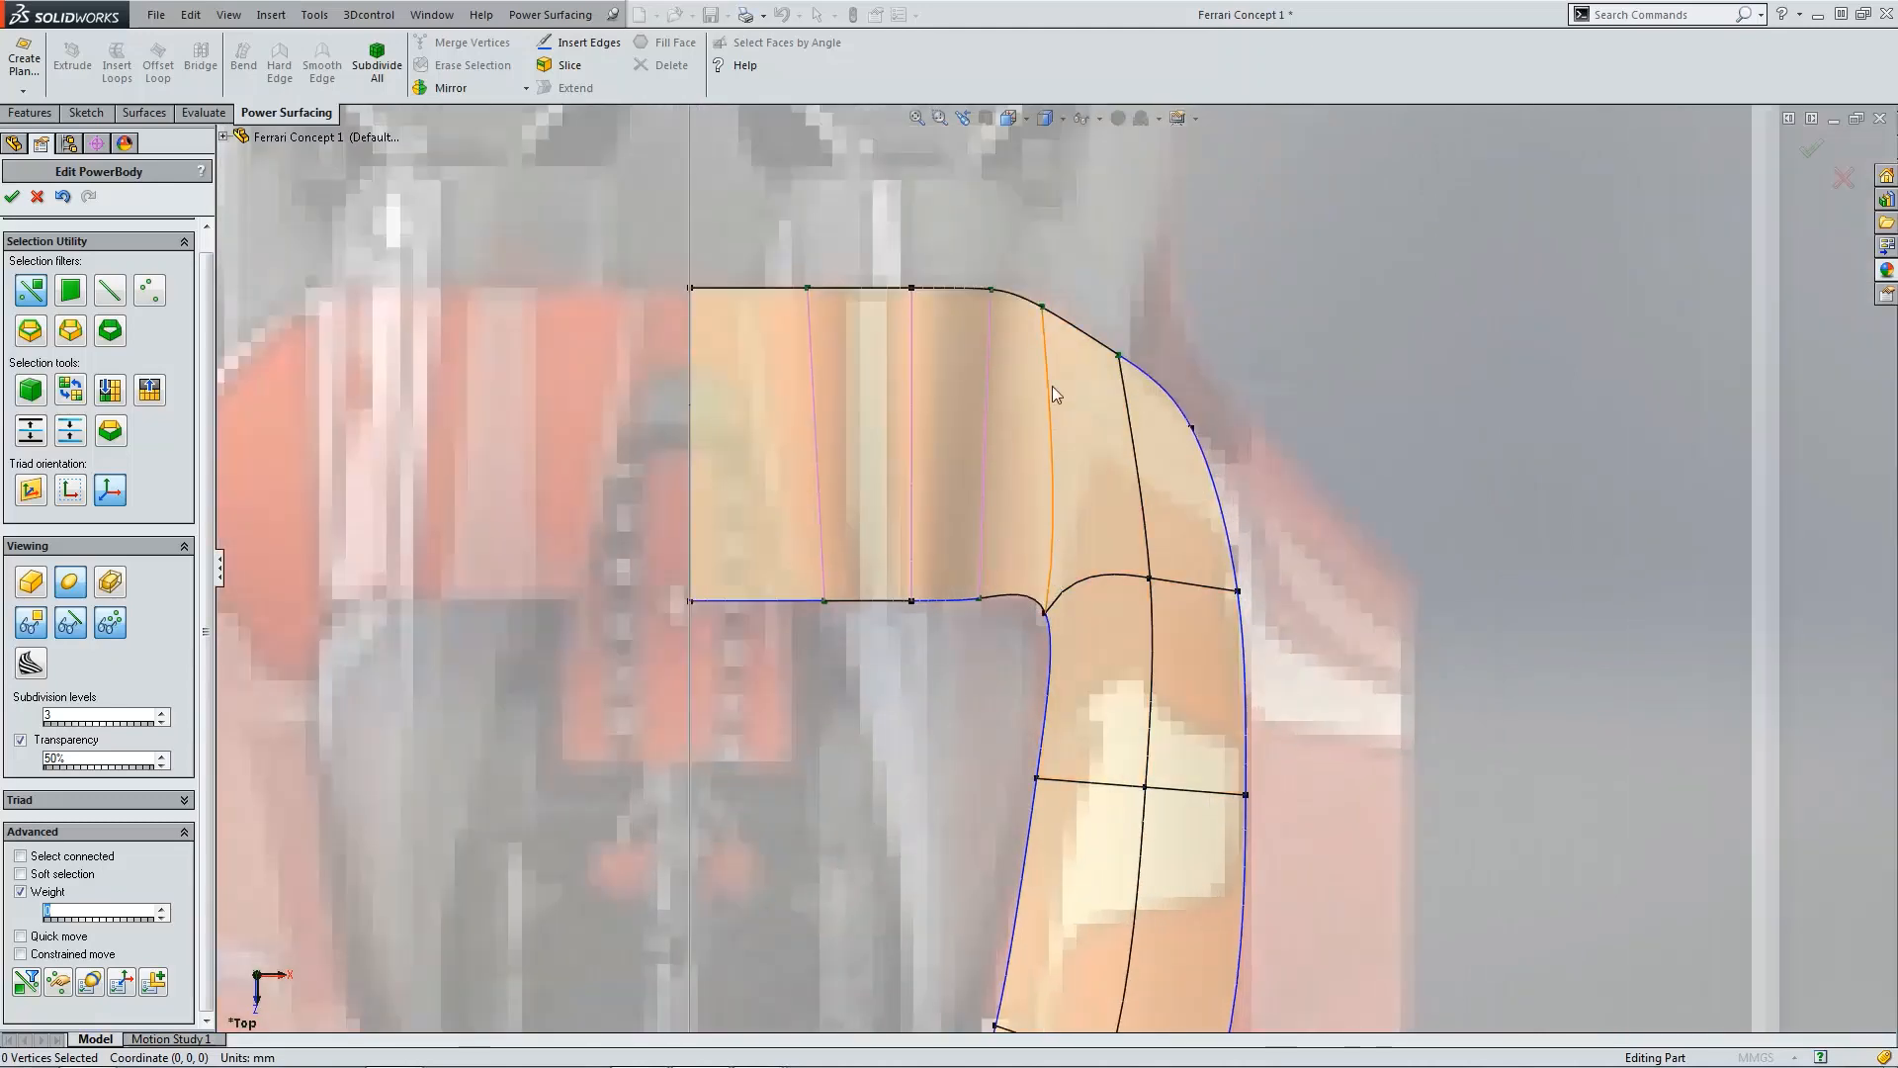
scroll(1054, 568, "up", 3)
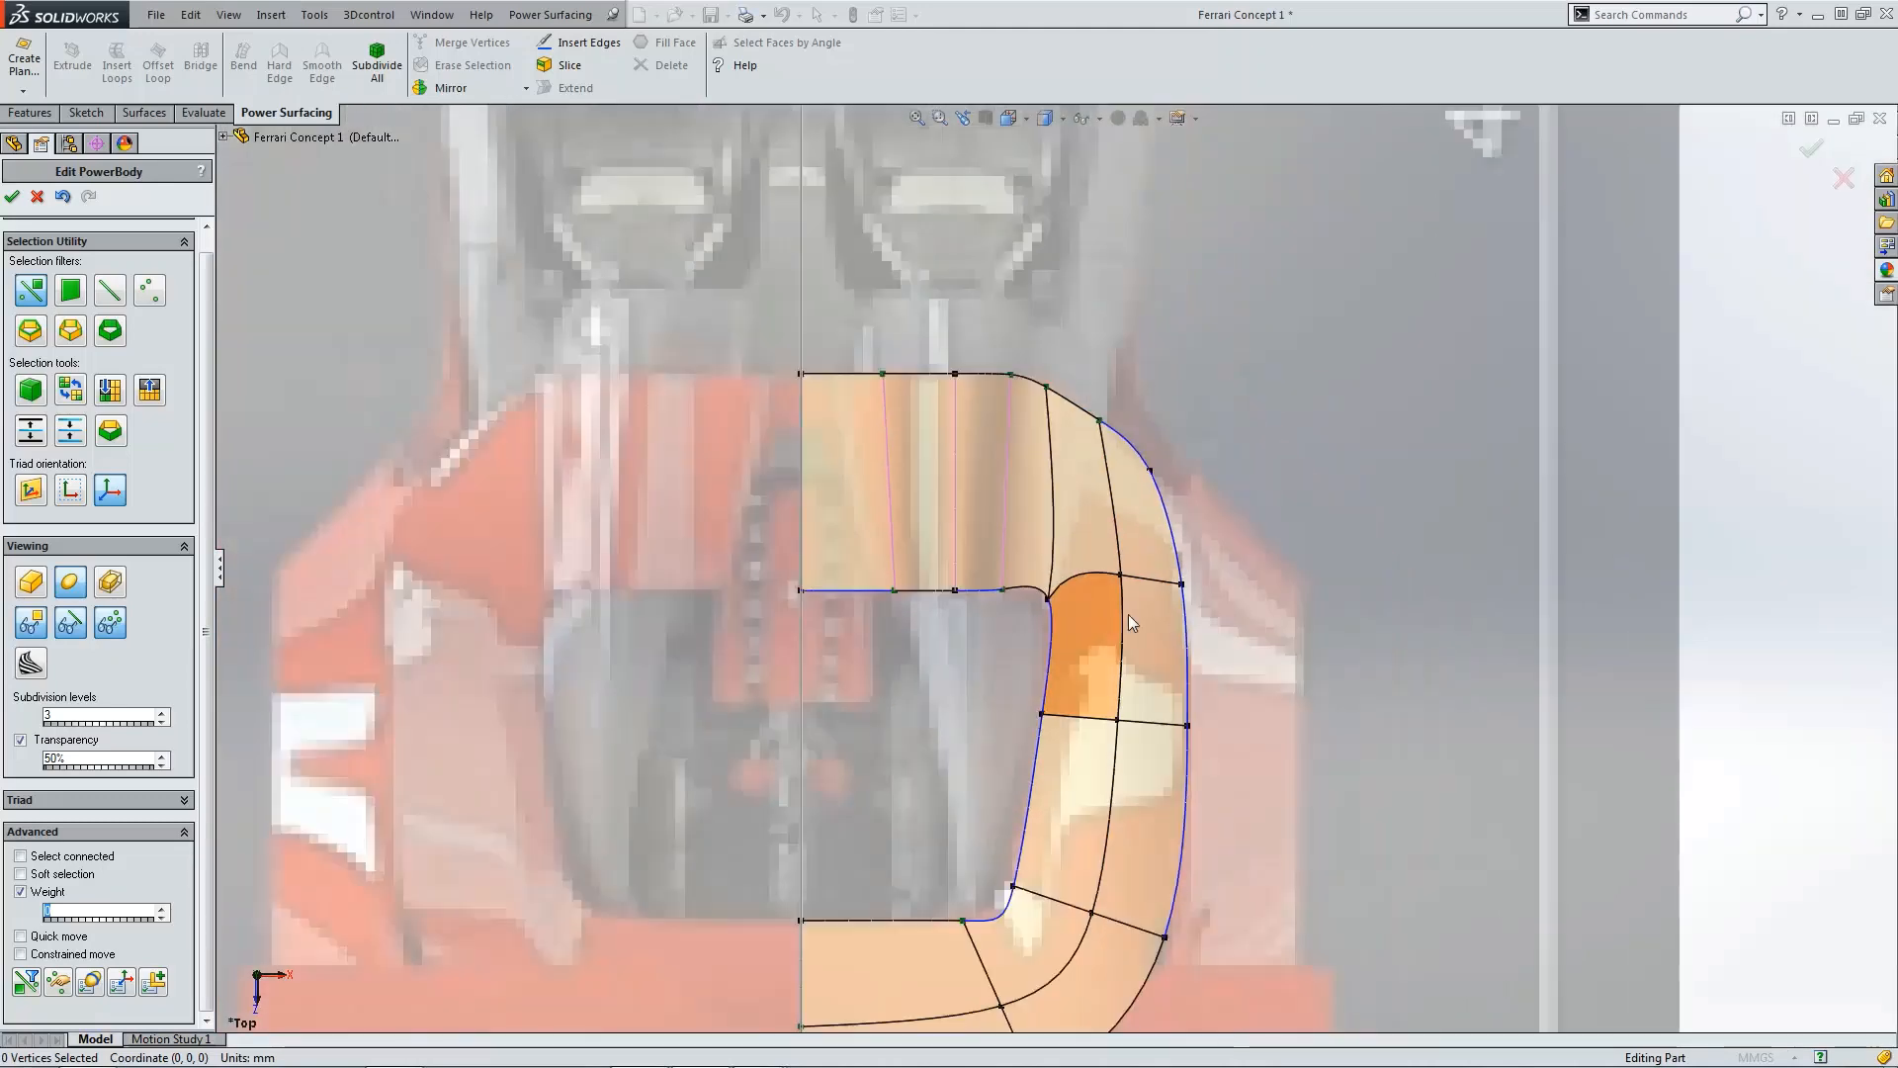
scroll(1071, 589, "up", 3)
scroll(1047, 578, "down", 8)
left_click(999, 590)
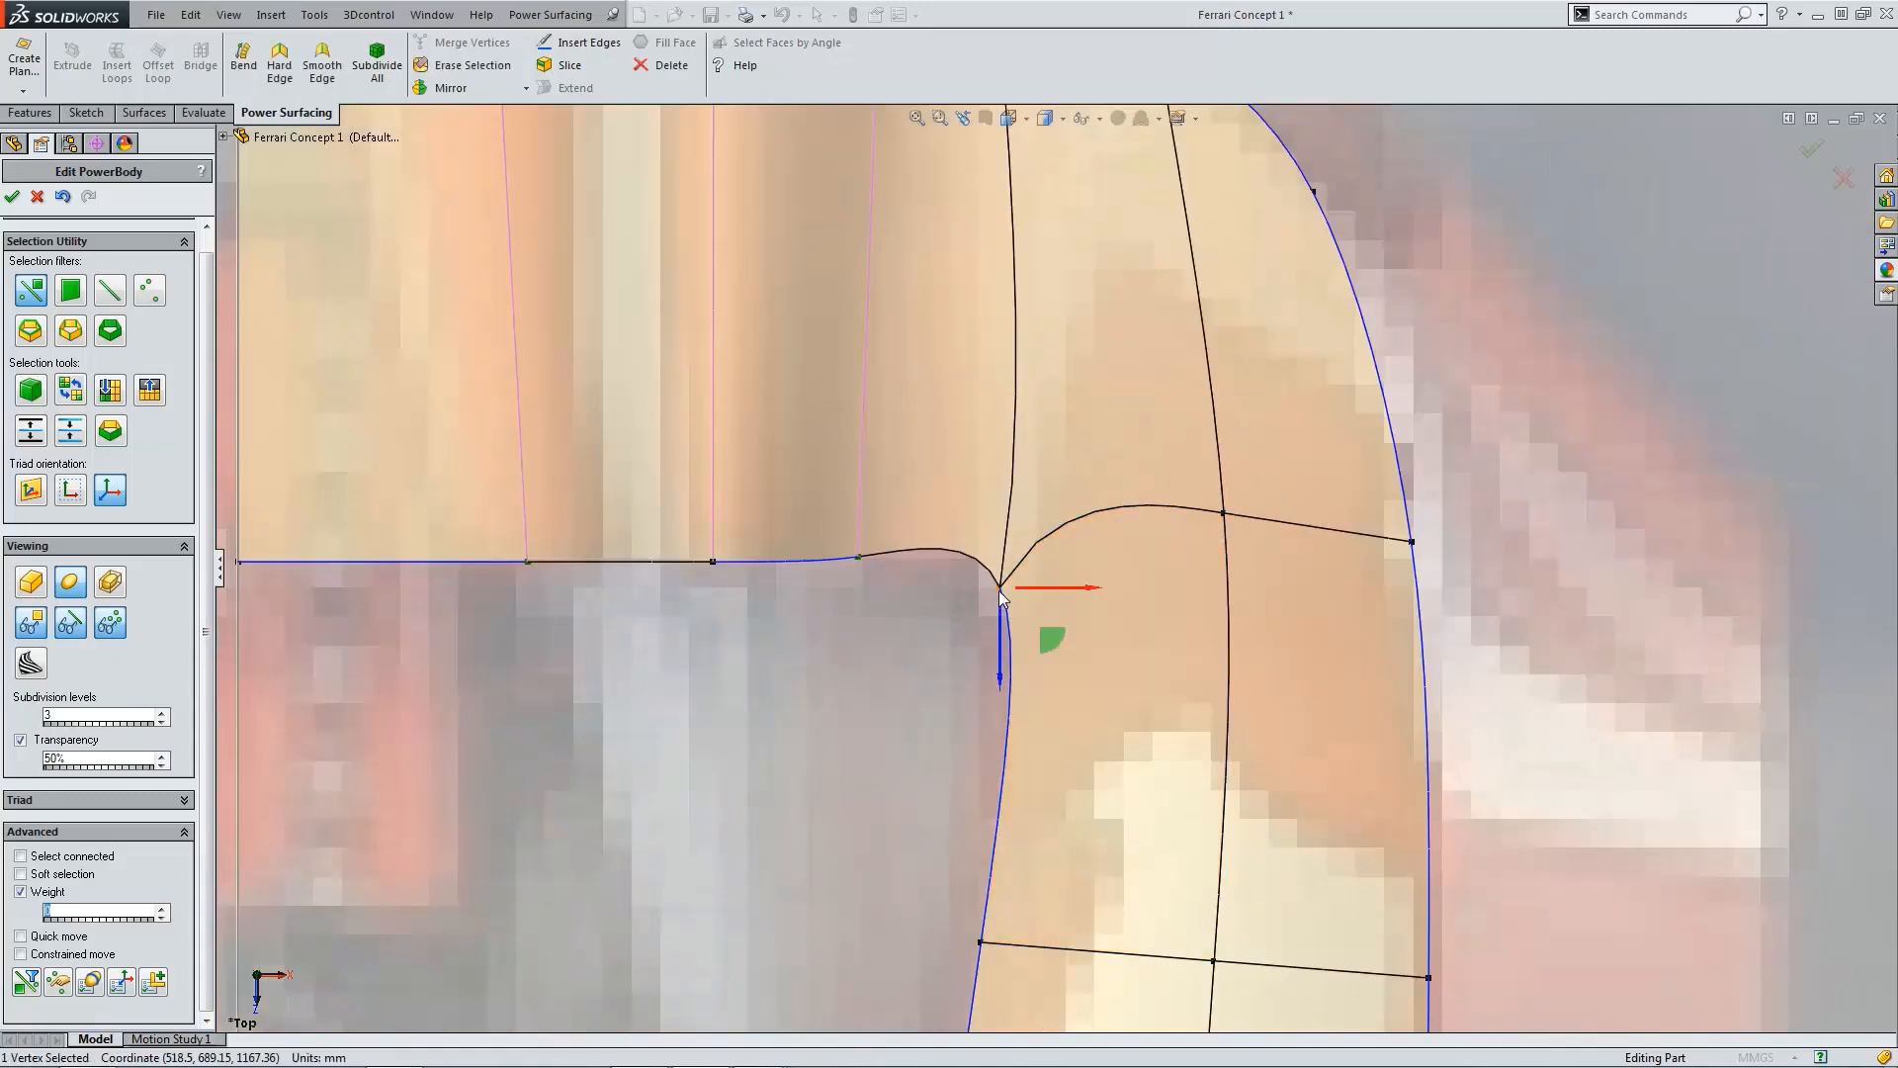
left_click_drag(1050, 640, 1052, 679)
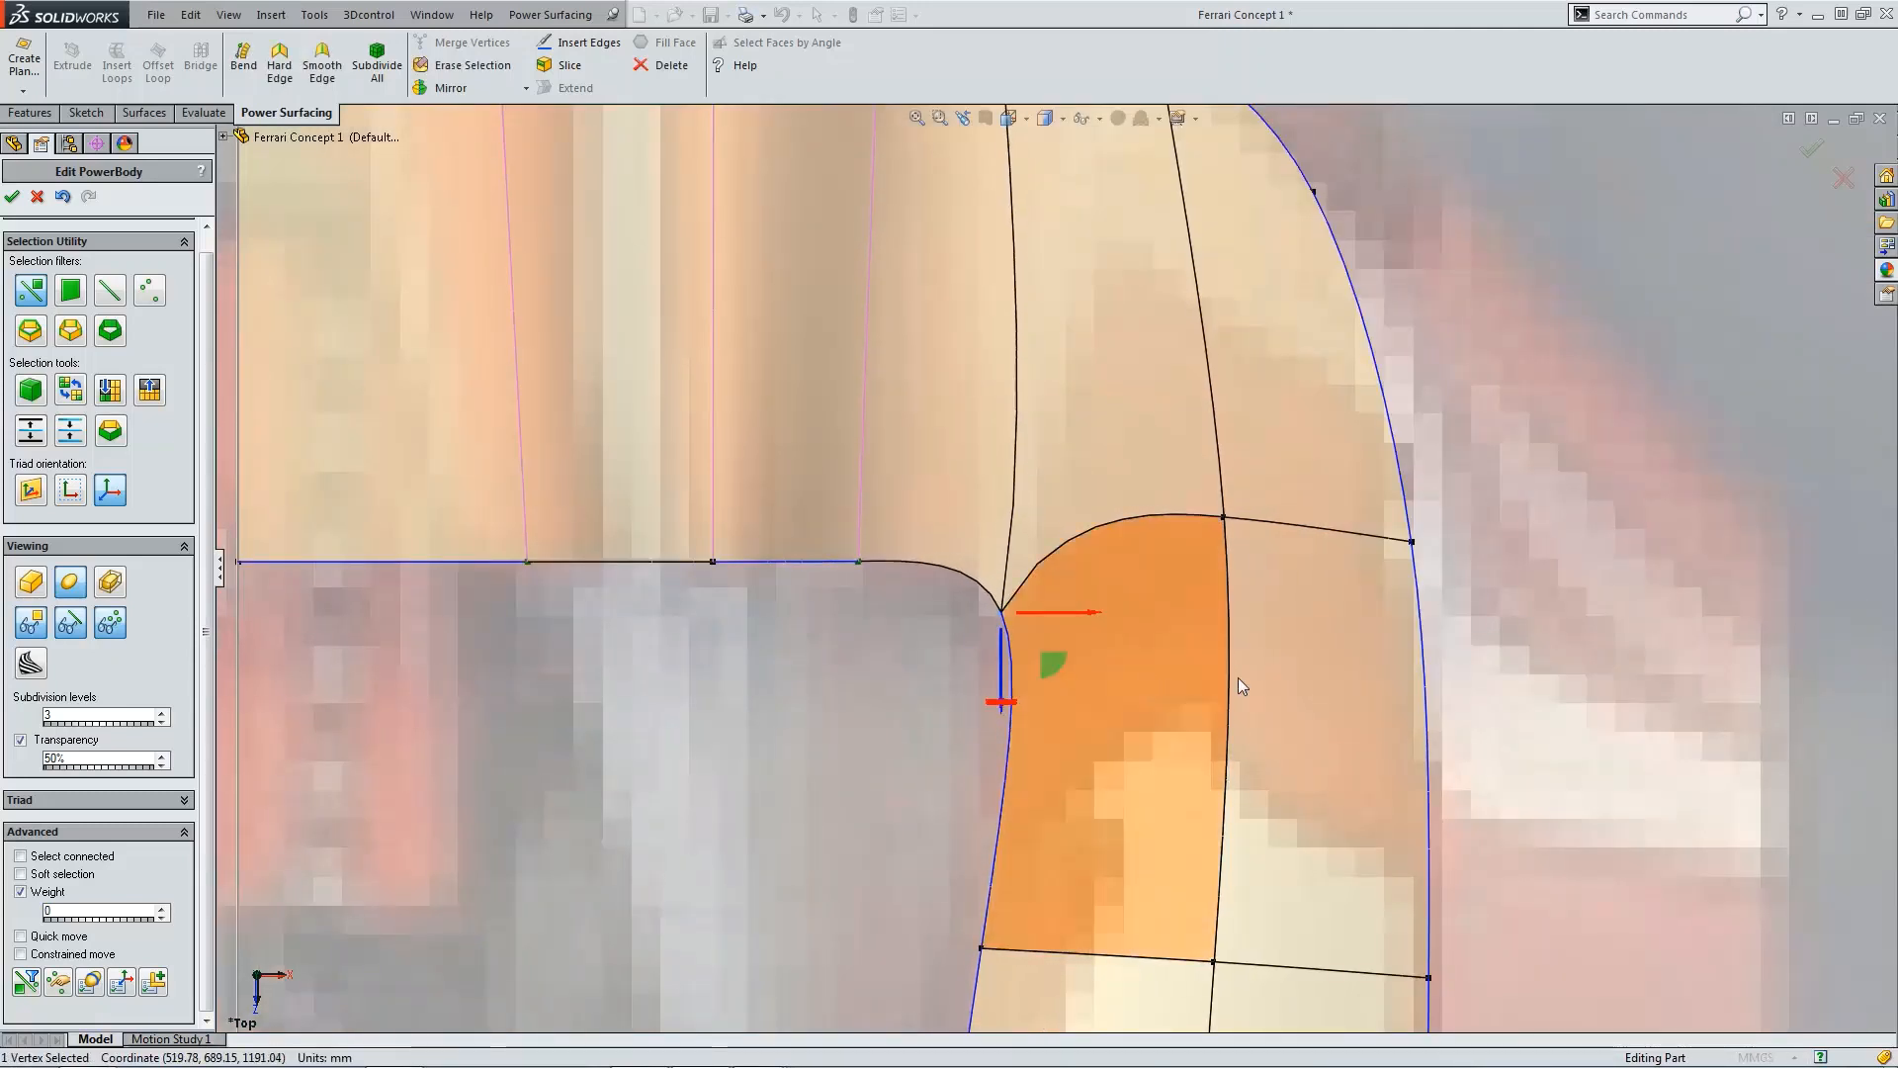
key("f")
left_click(1398, 665)
key("ctrl+1")
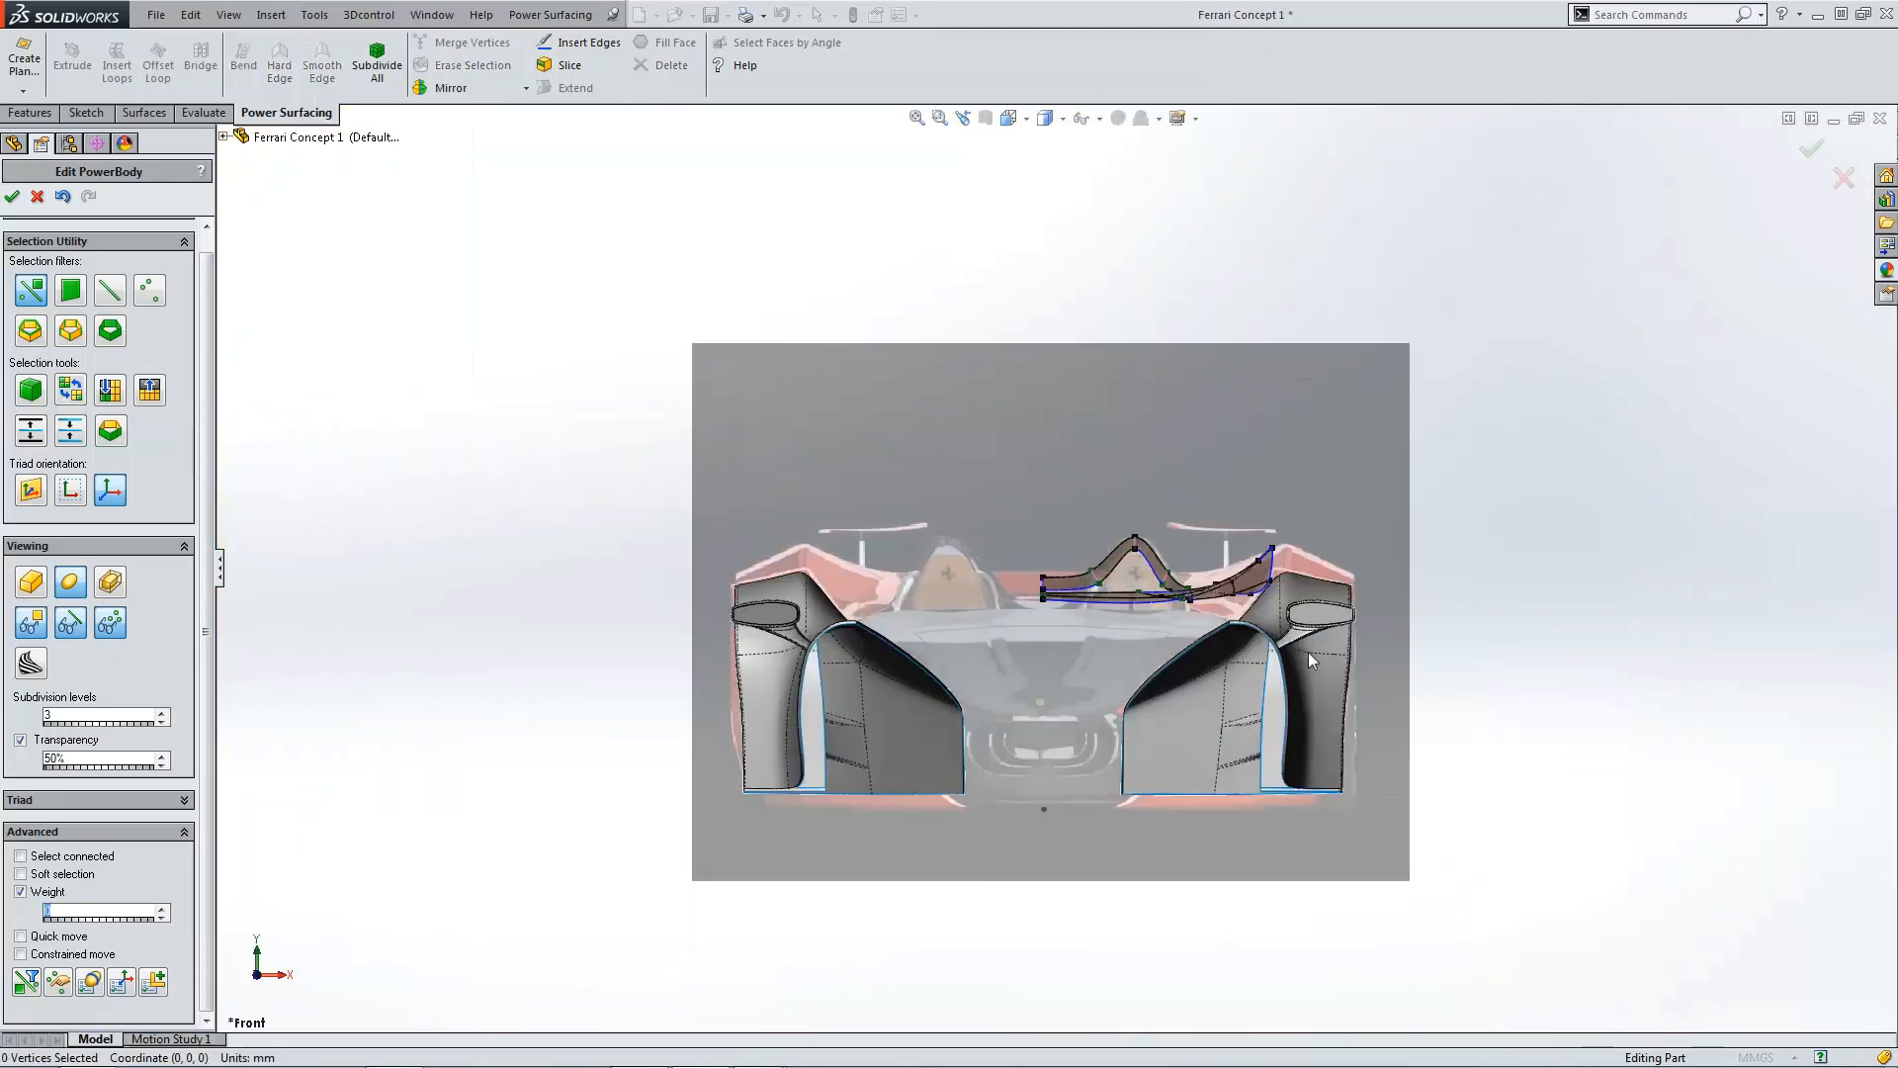
Step: Review the rear deck shape from the front, side, top and an angled view
scroll(1308, 651, "down", 5)
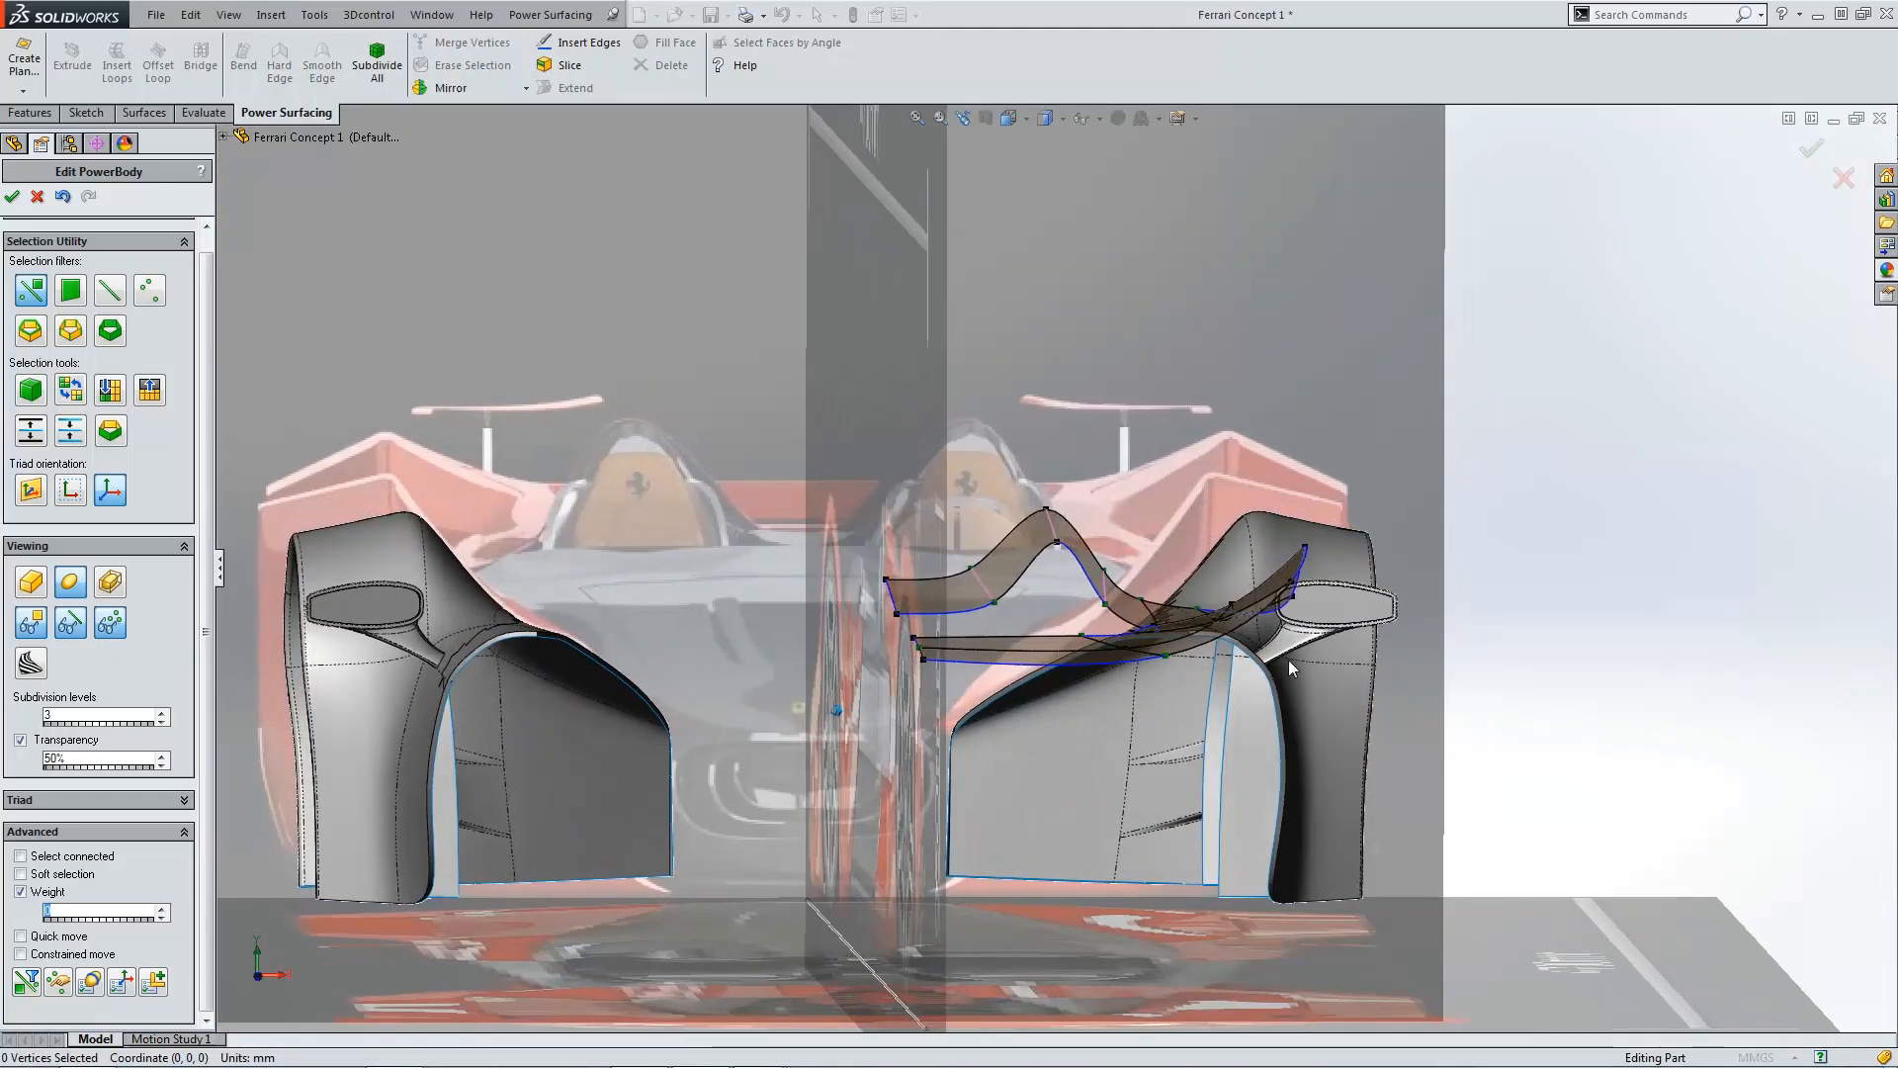
key("ctrl+4")
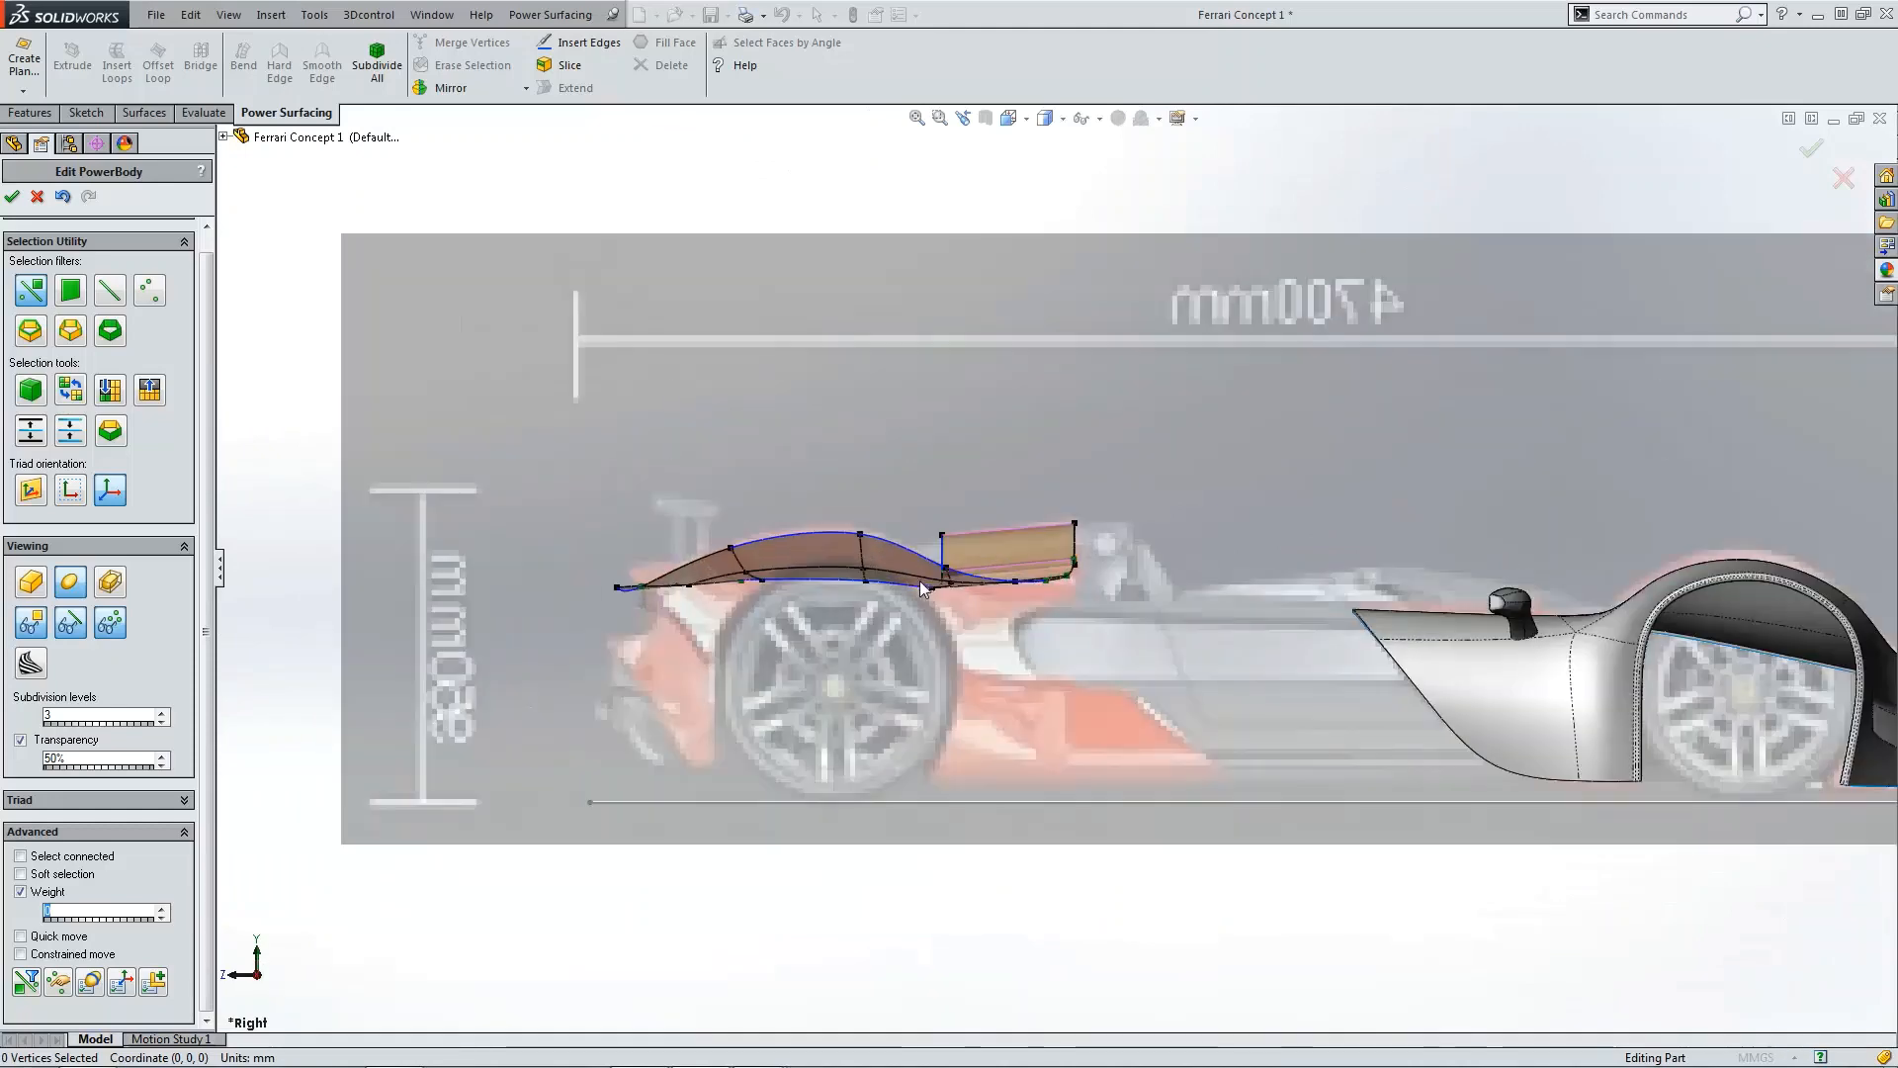
scroll(983, 590, "down", 3)
key("ctrl+5")
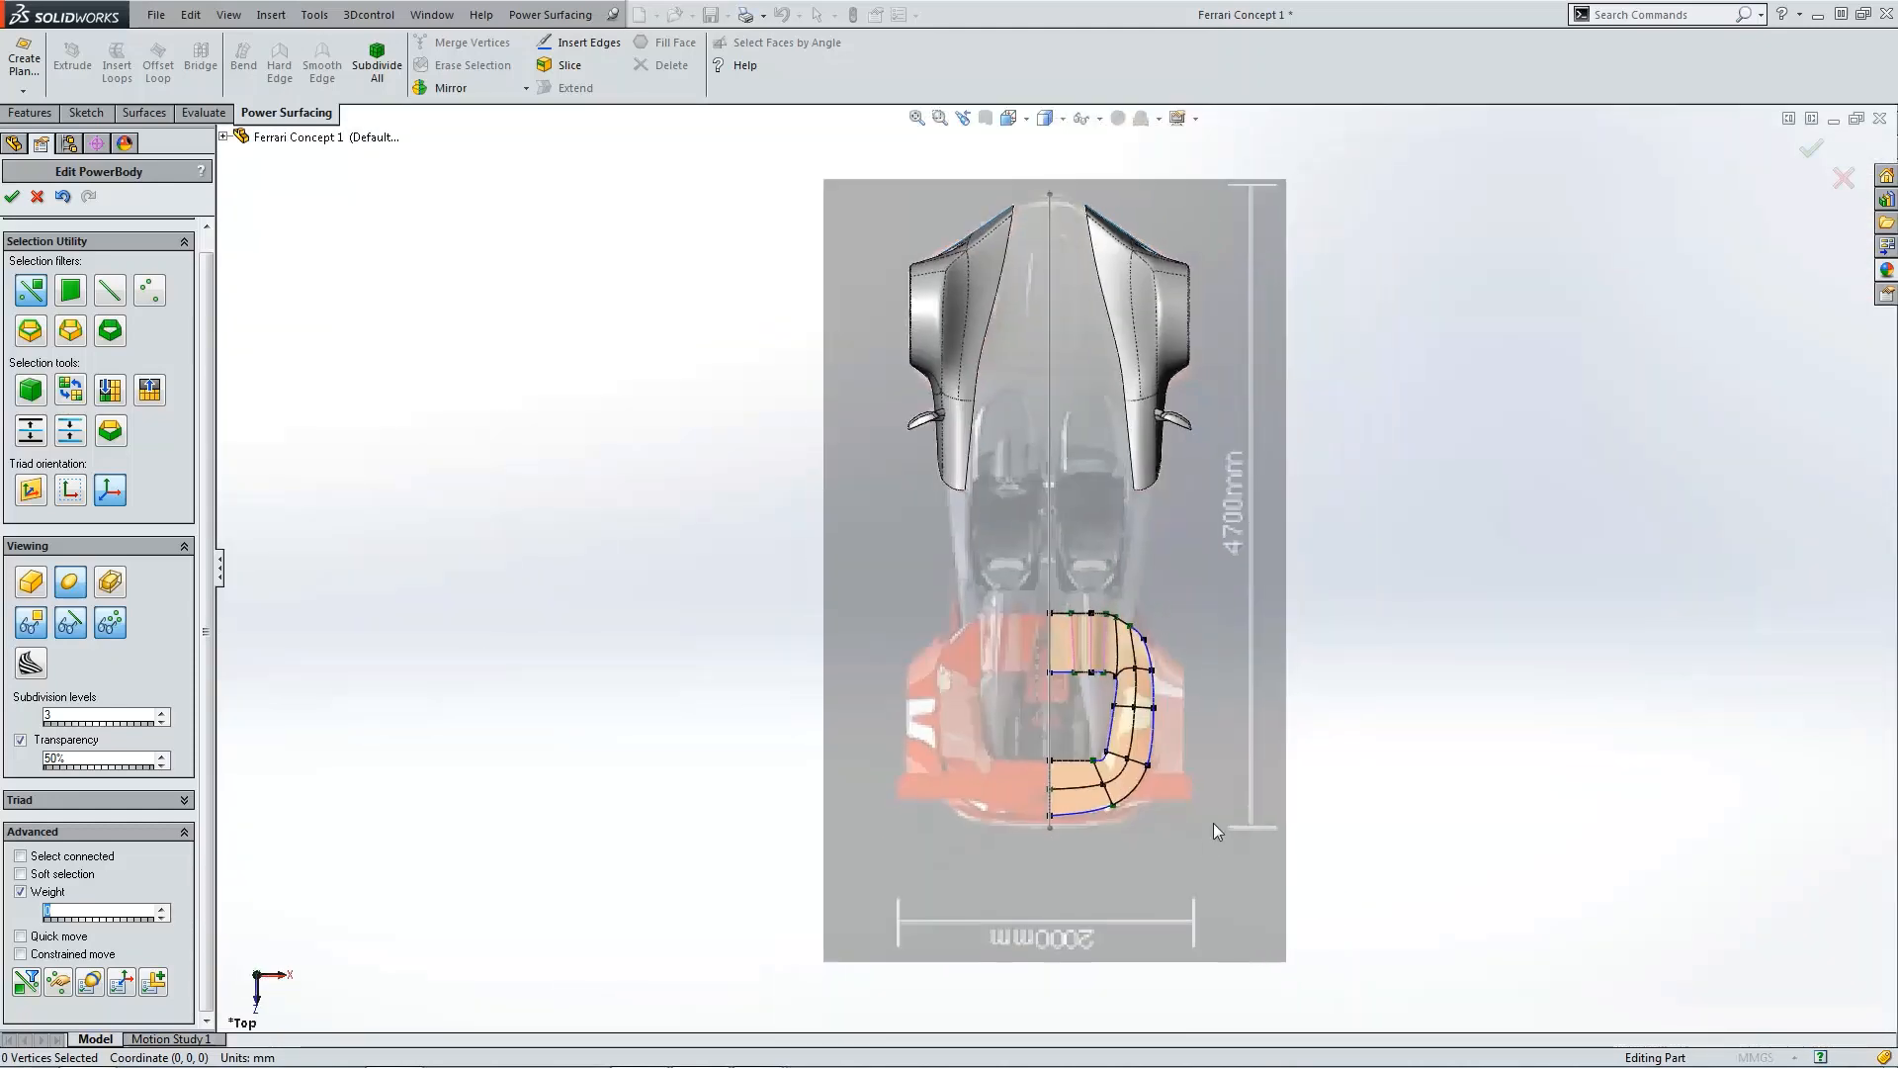
scroll(1137, 692, "down", 8)
left_click(1193, 567)
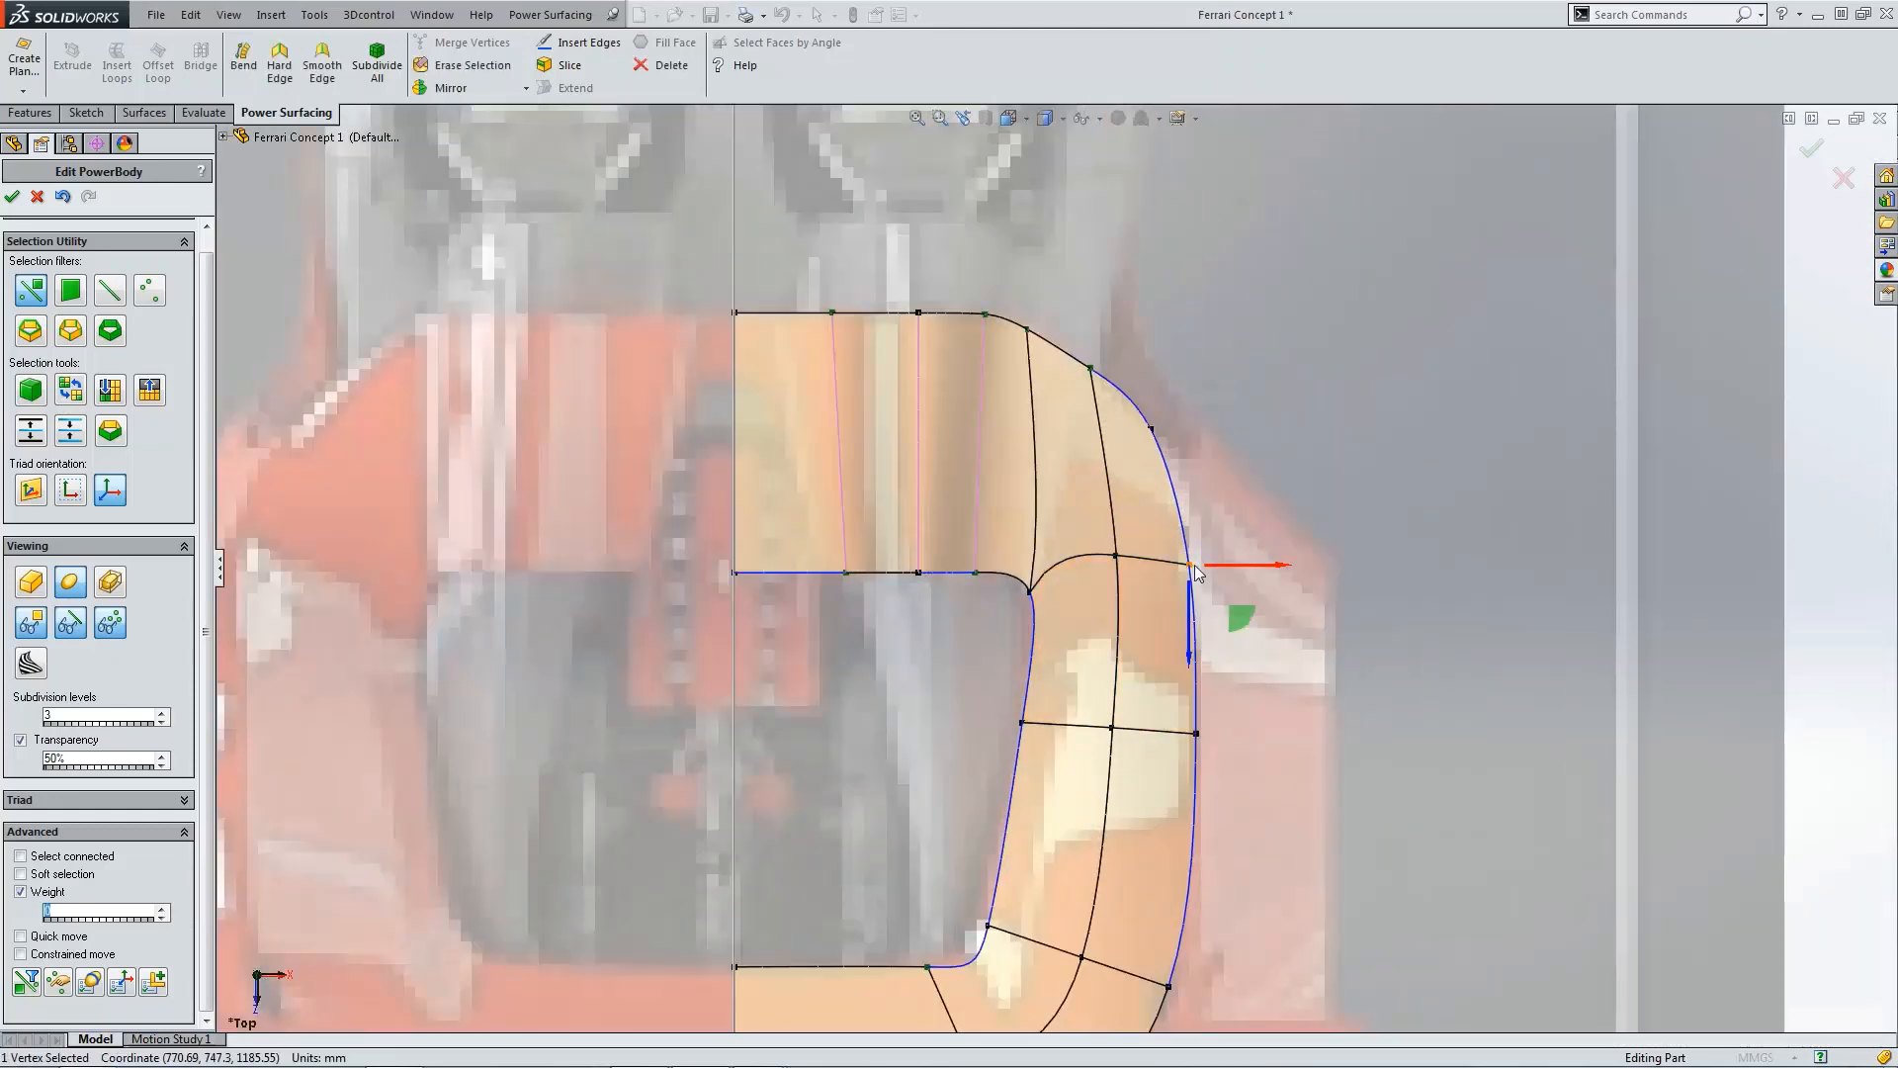
scroll(1211, 593, "up", 5)
key("ctrl+4")
scroll(916, 590, "down", 3)
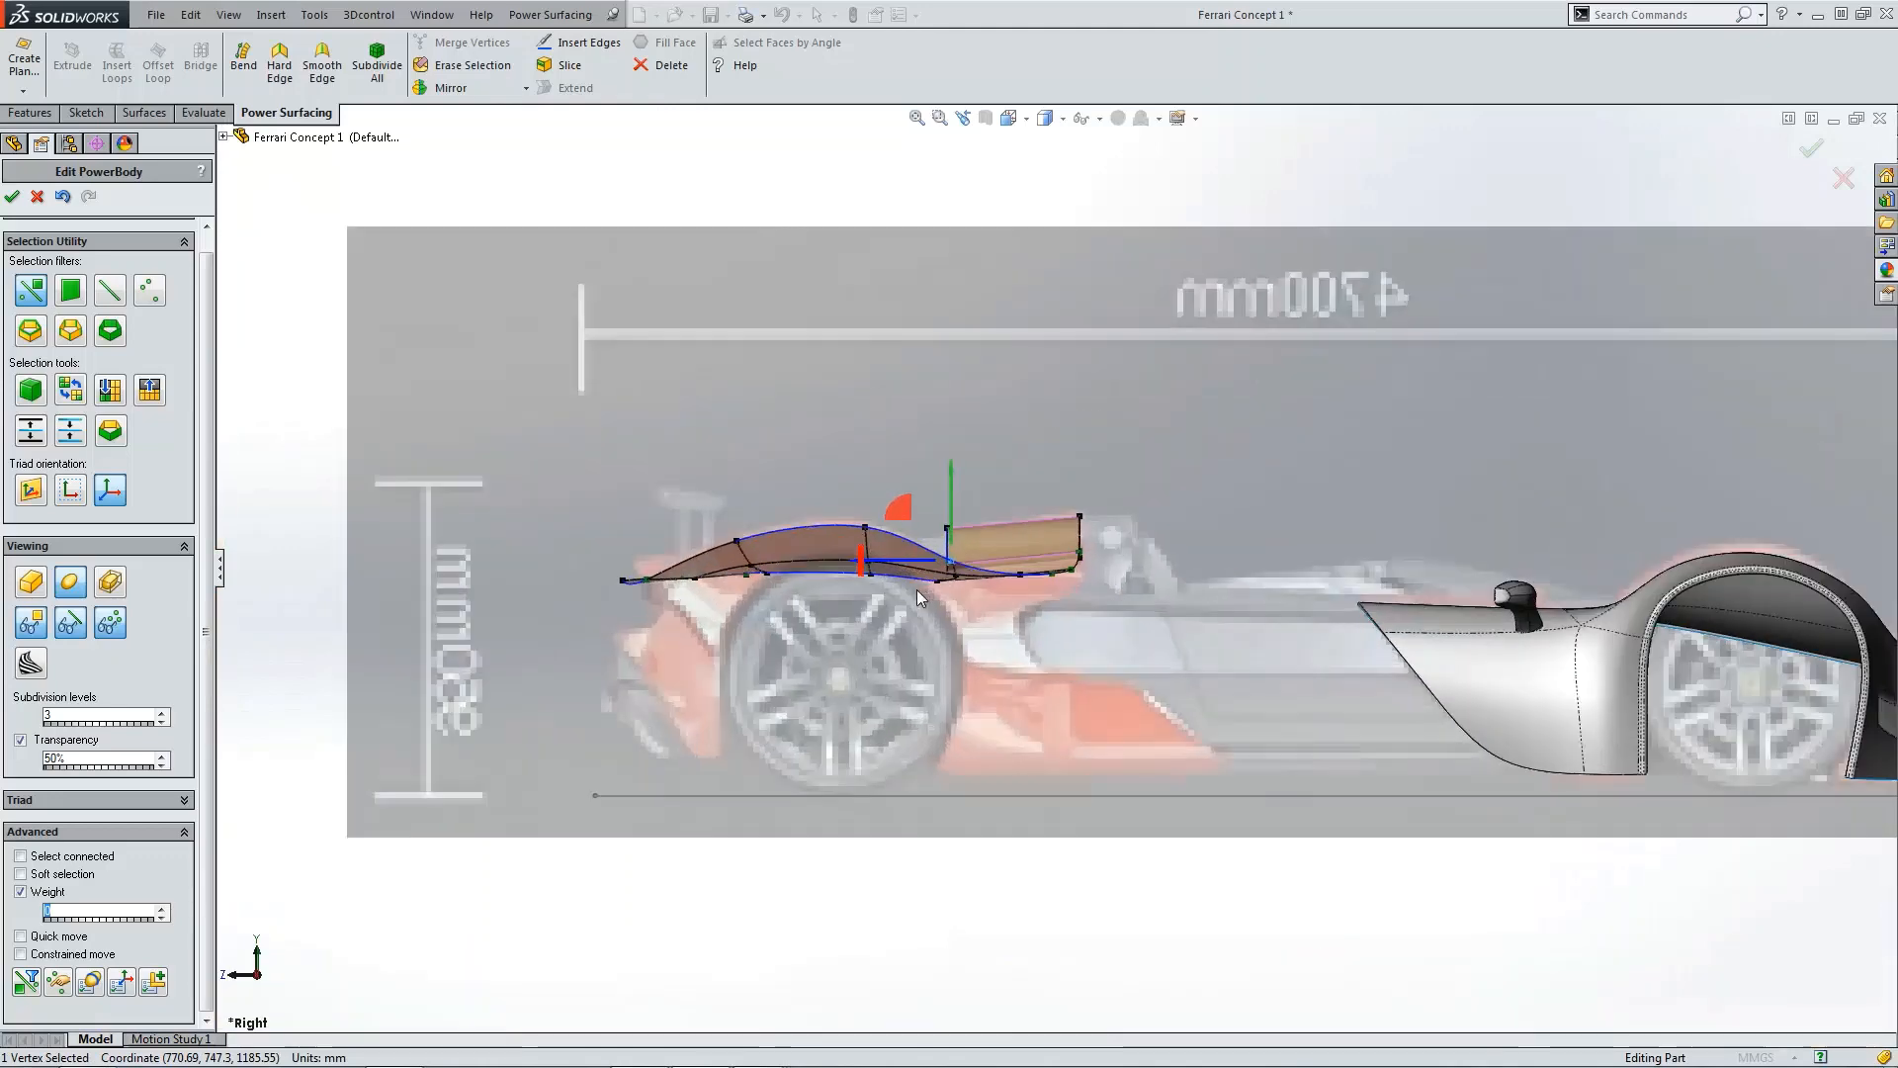
scroll(917, 590, "down", 3)
left_click_drag(963, 478, 962, 477)
left_click(1137, 378)
scroll(1093, 536, "up", 5)
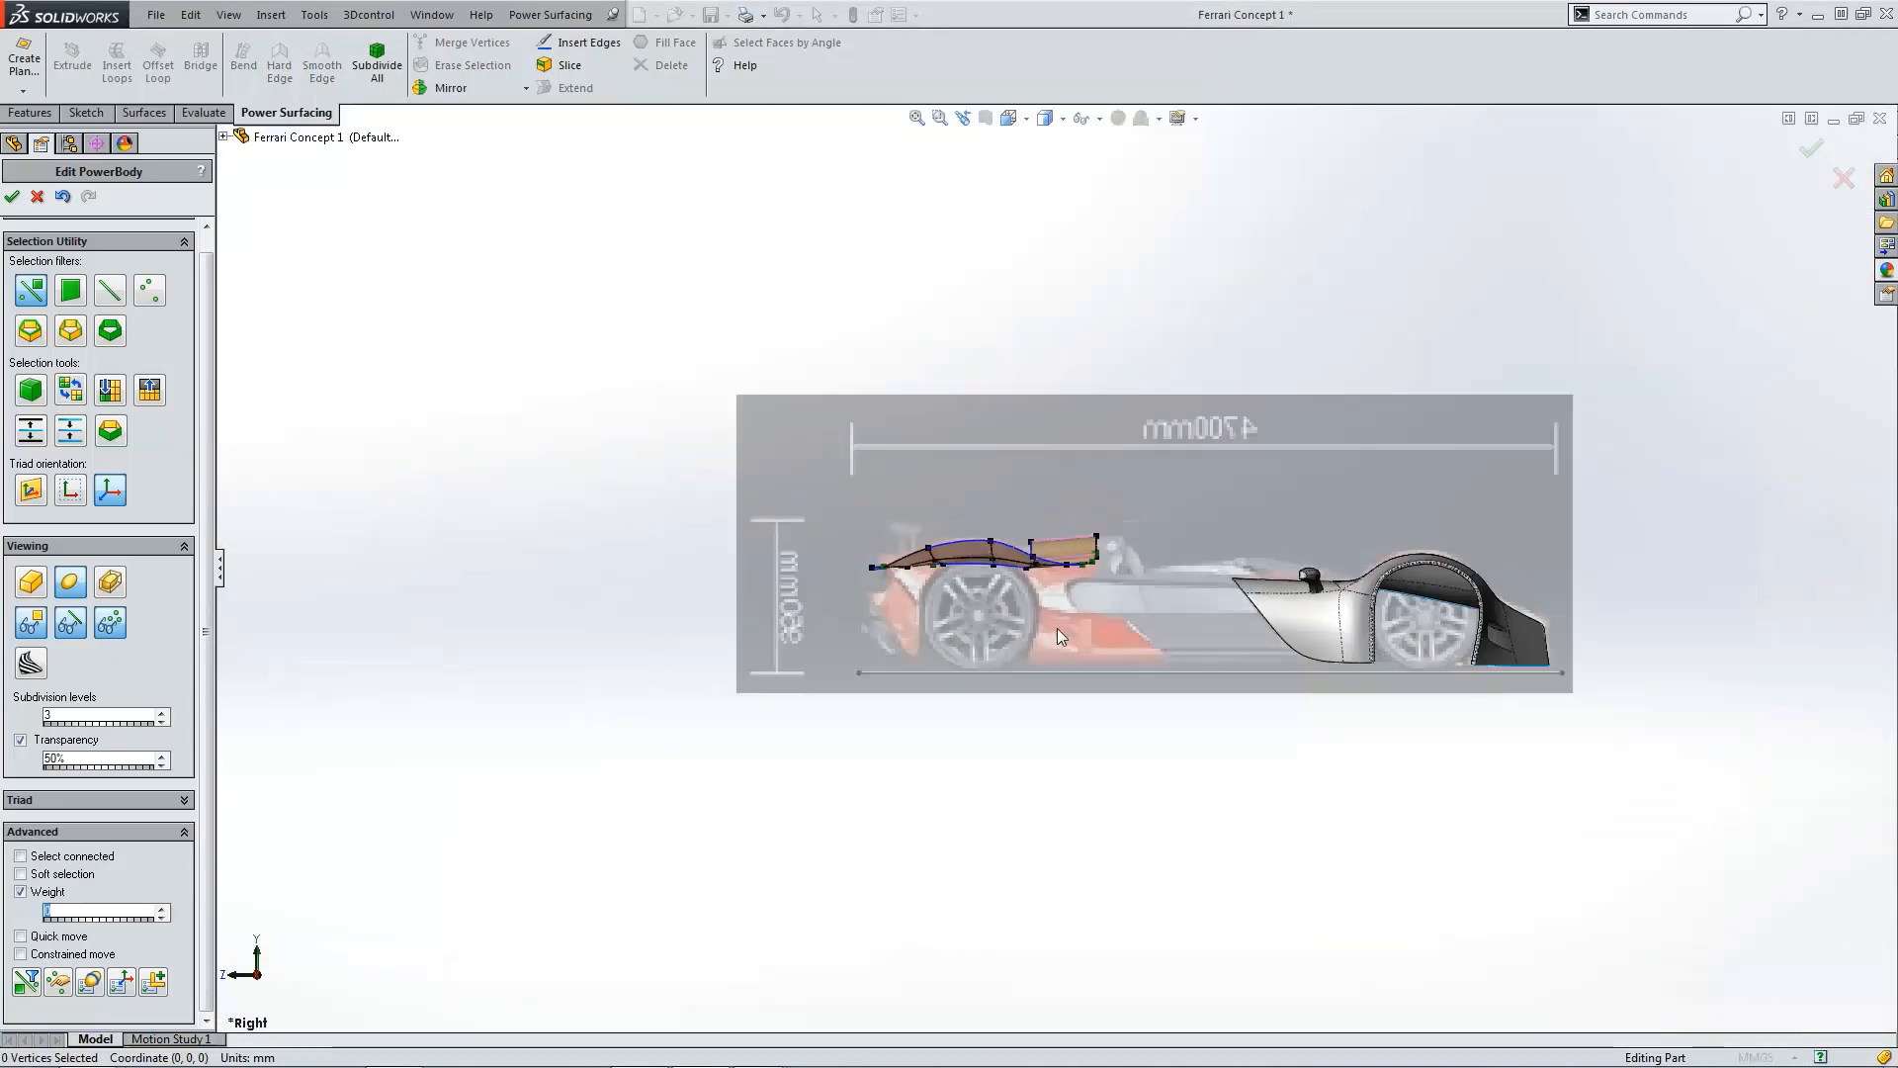
middle_click_drag(1058, 629, 1111, 708)
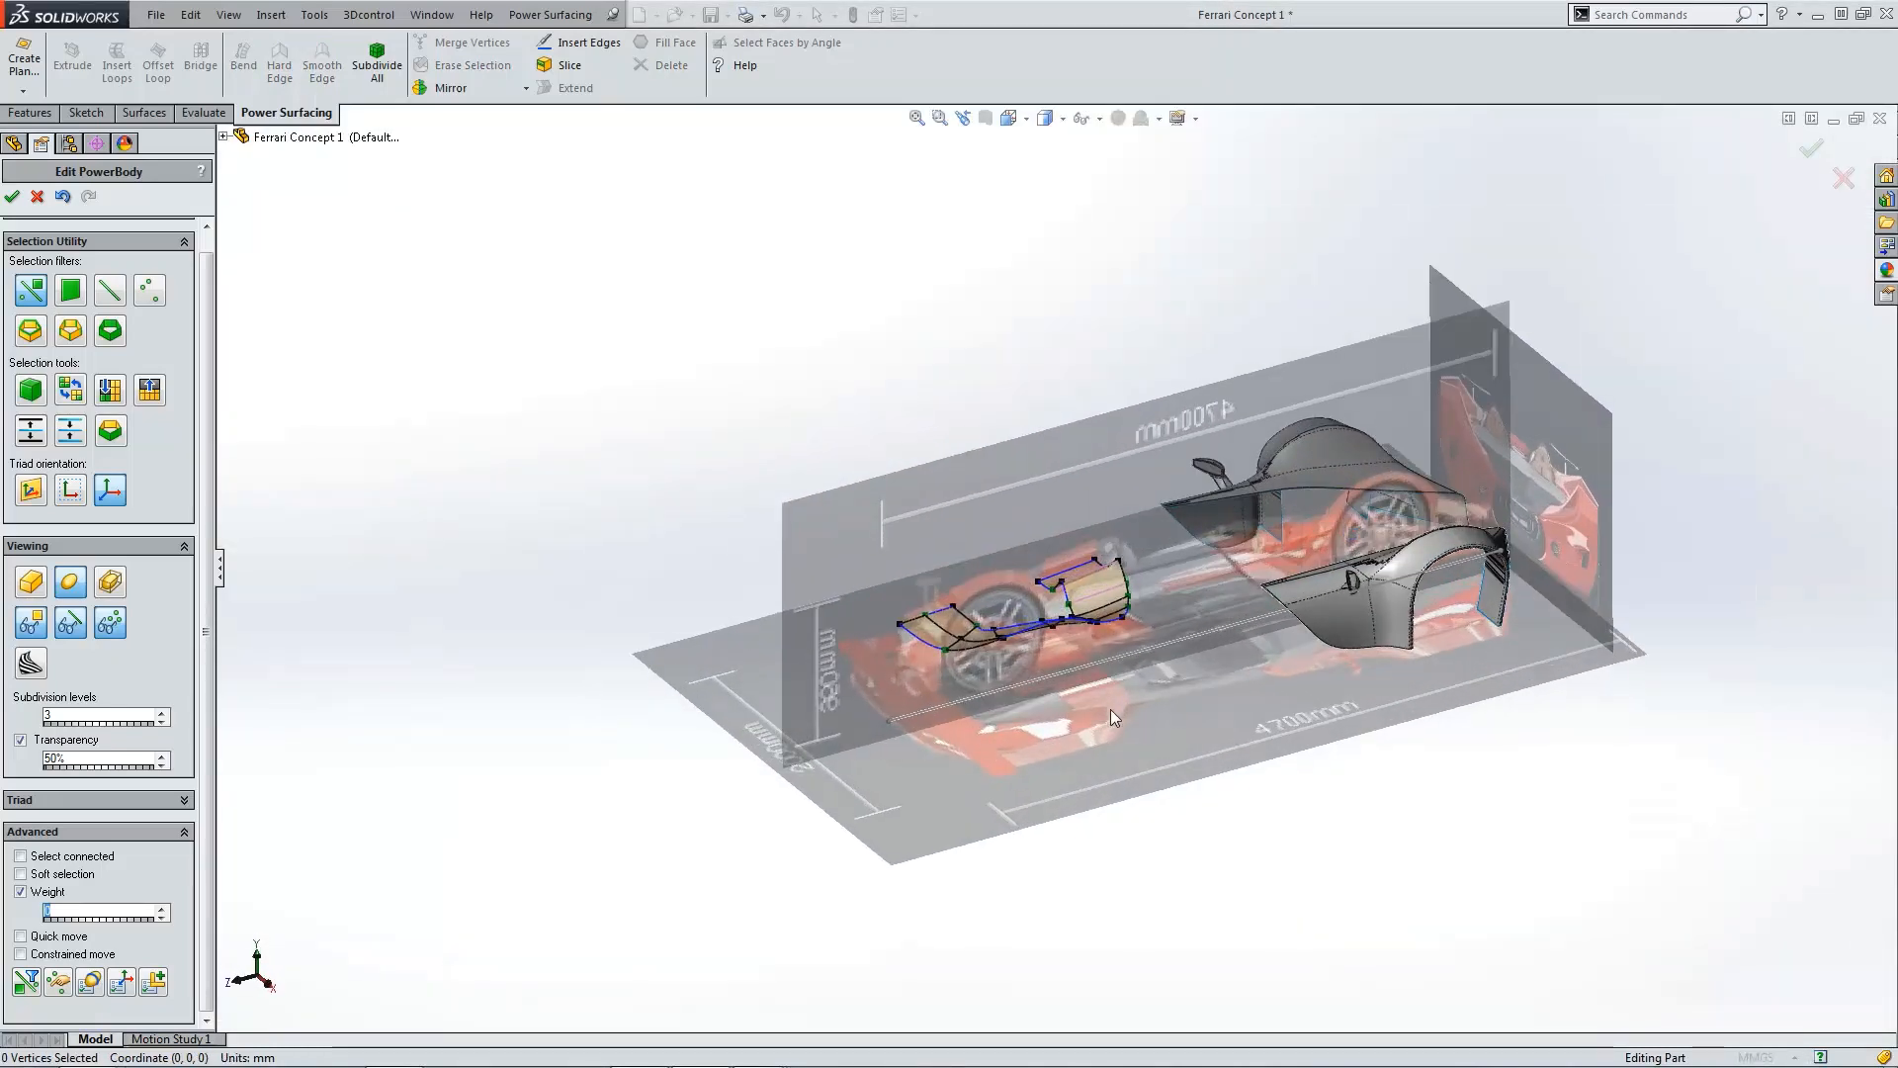
scroll(1078, 758, "down", 4)
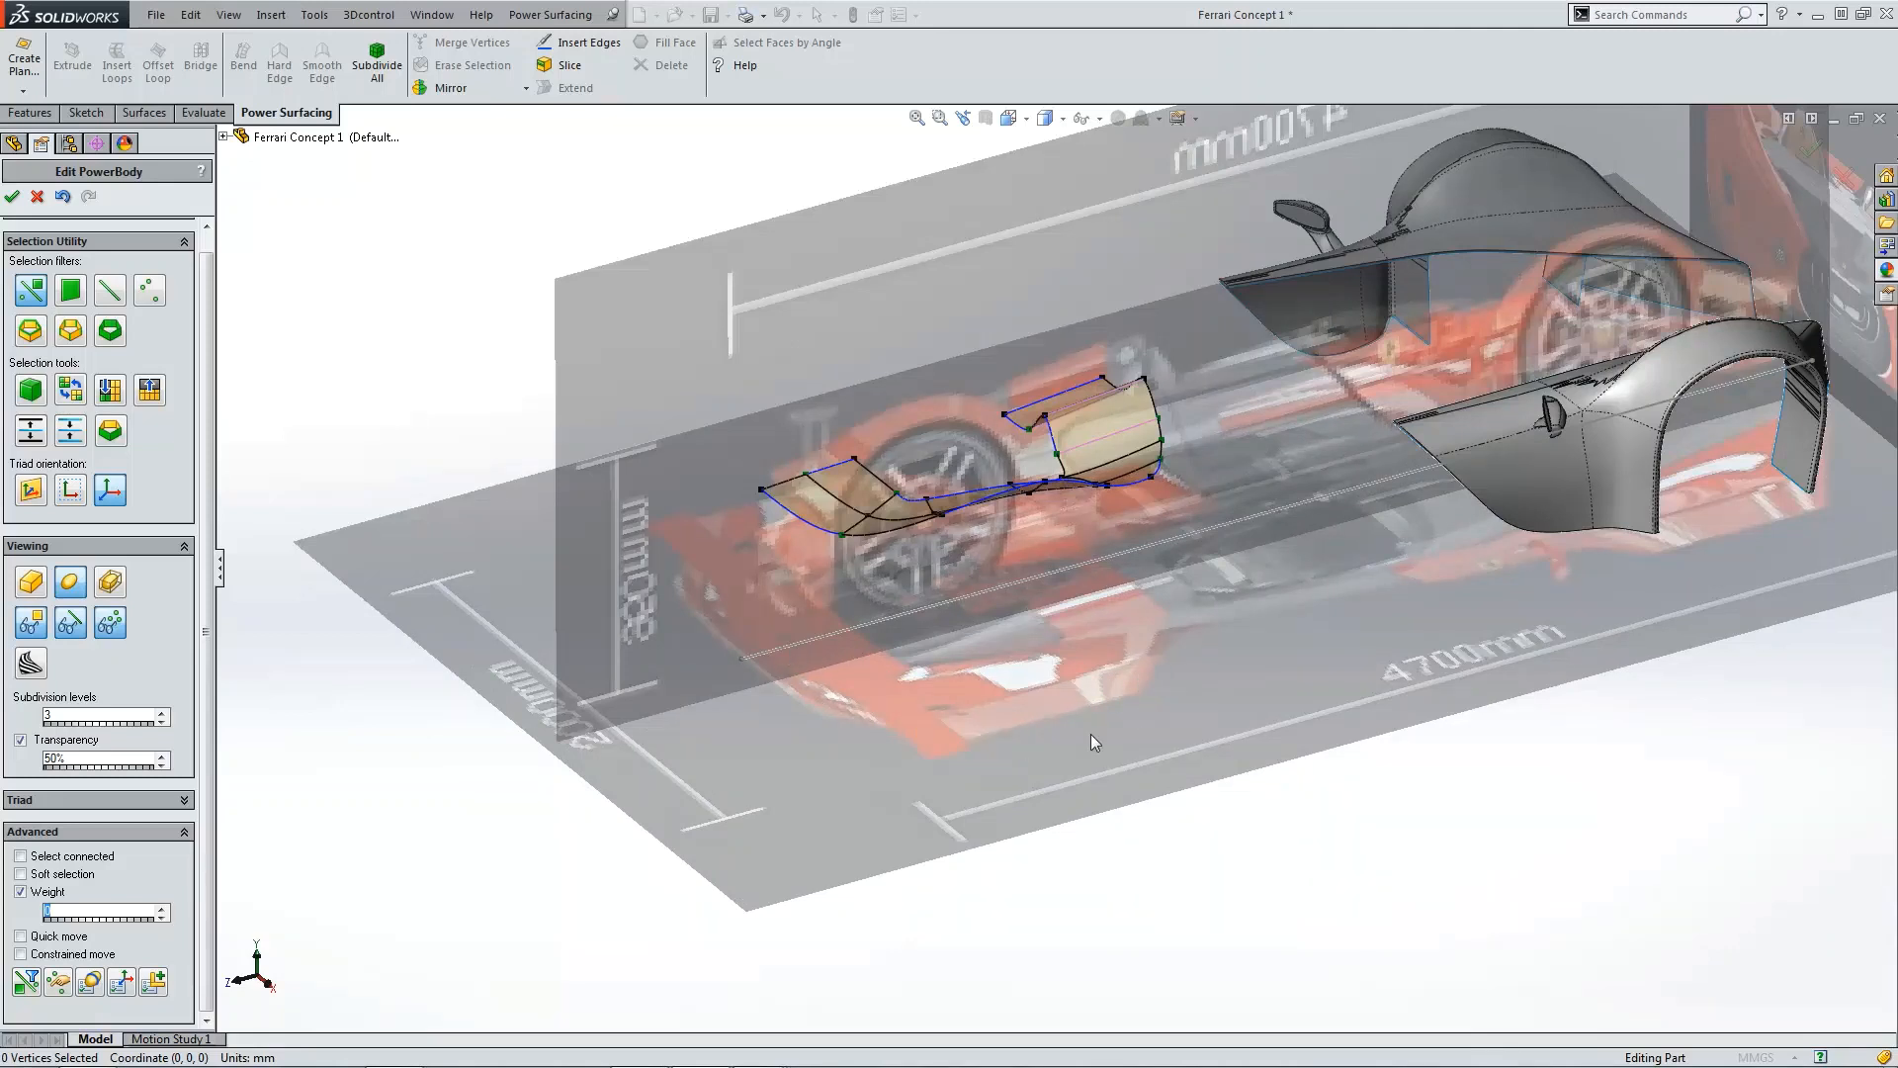
key("ctrl+4")
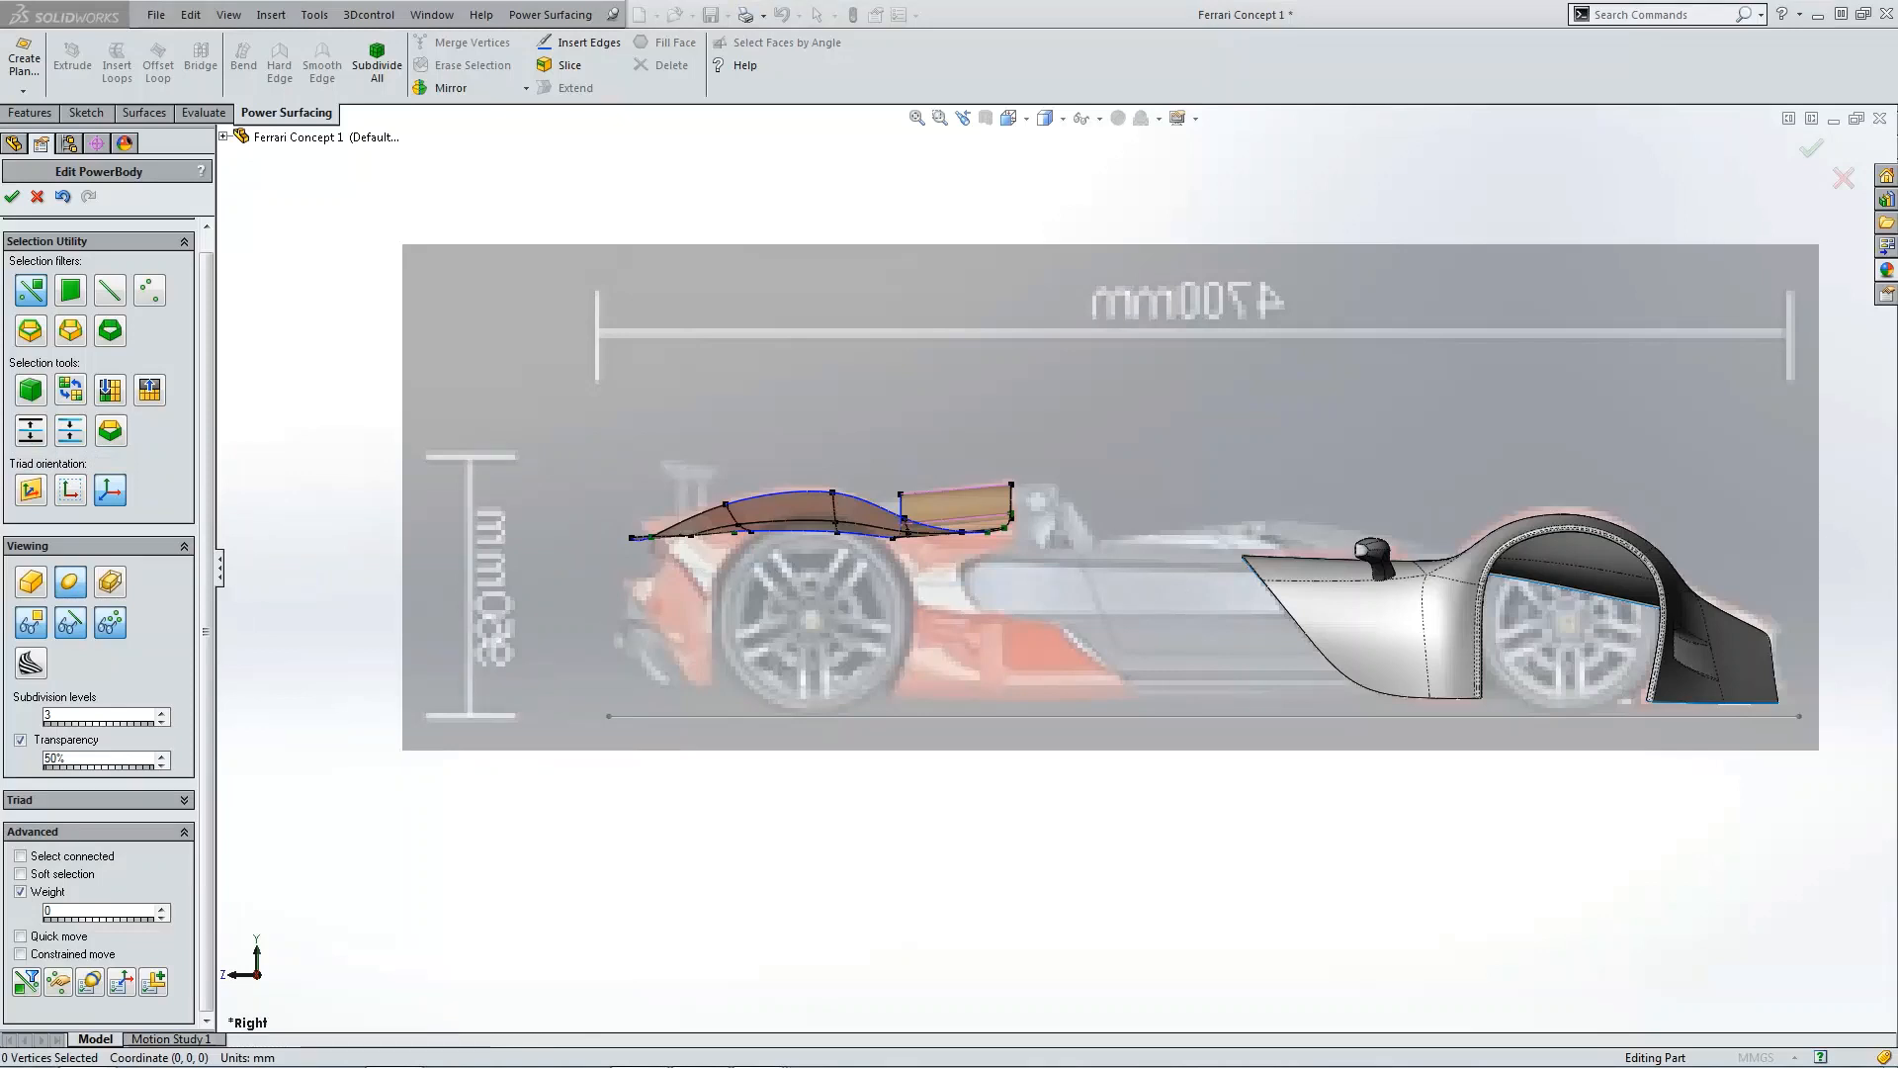
Step: Compare the model with the reference photos of the concept car's side and rear
left_click_drag(0, 539, 675, 305)
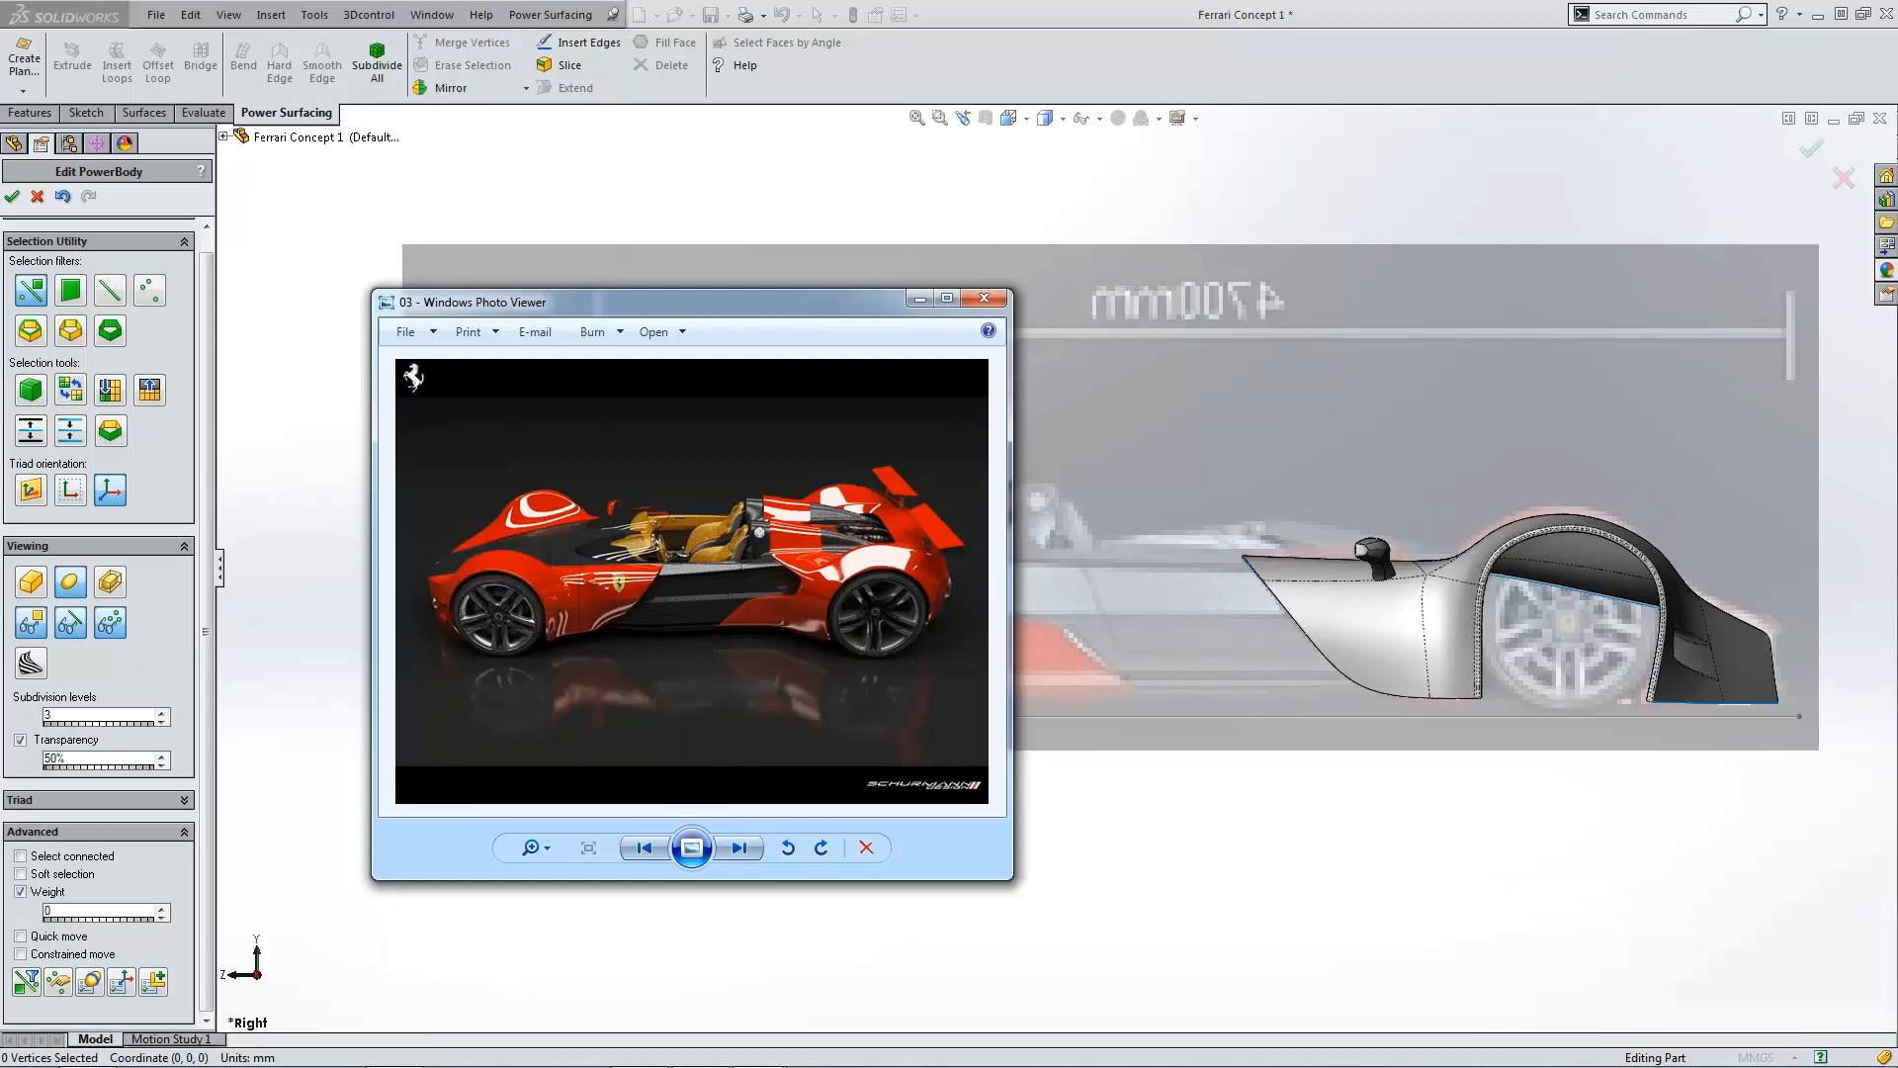
left_click_drag(0, 395, 927, 338)
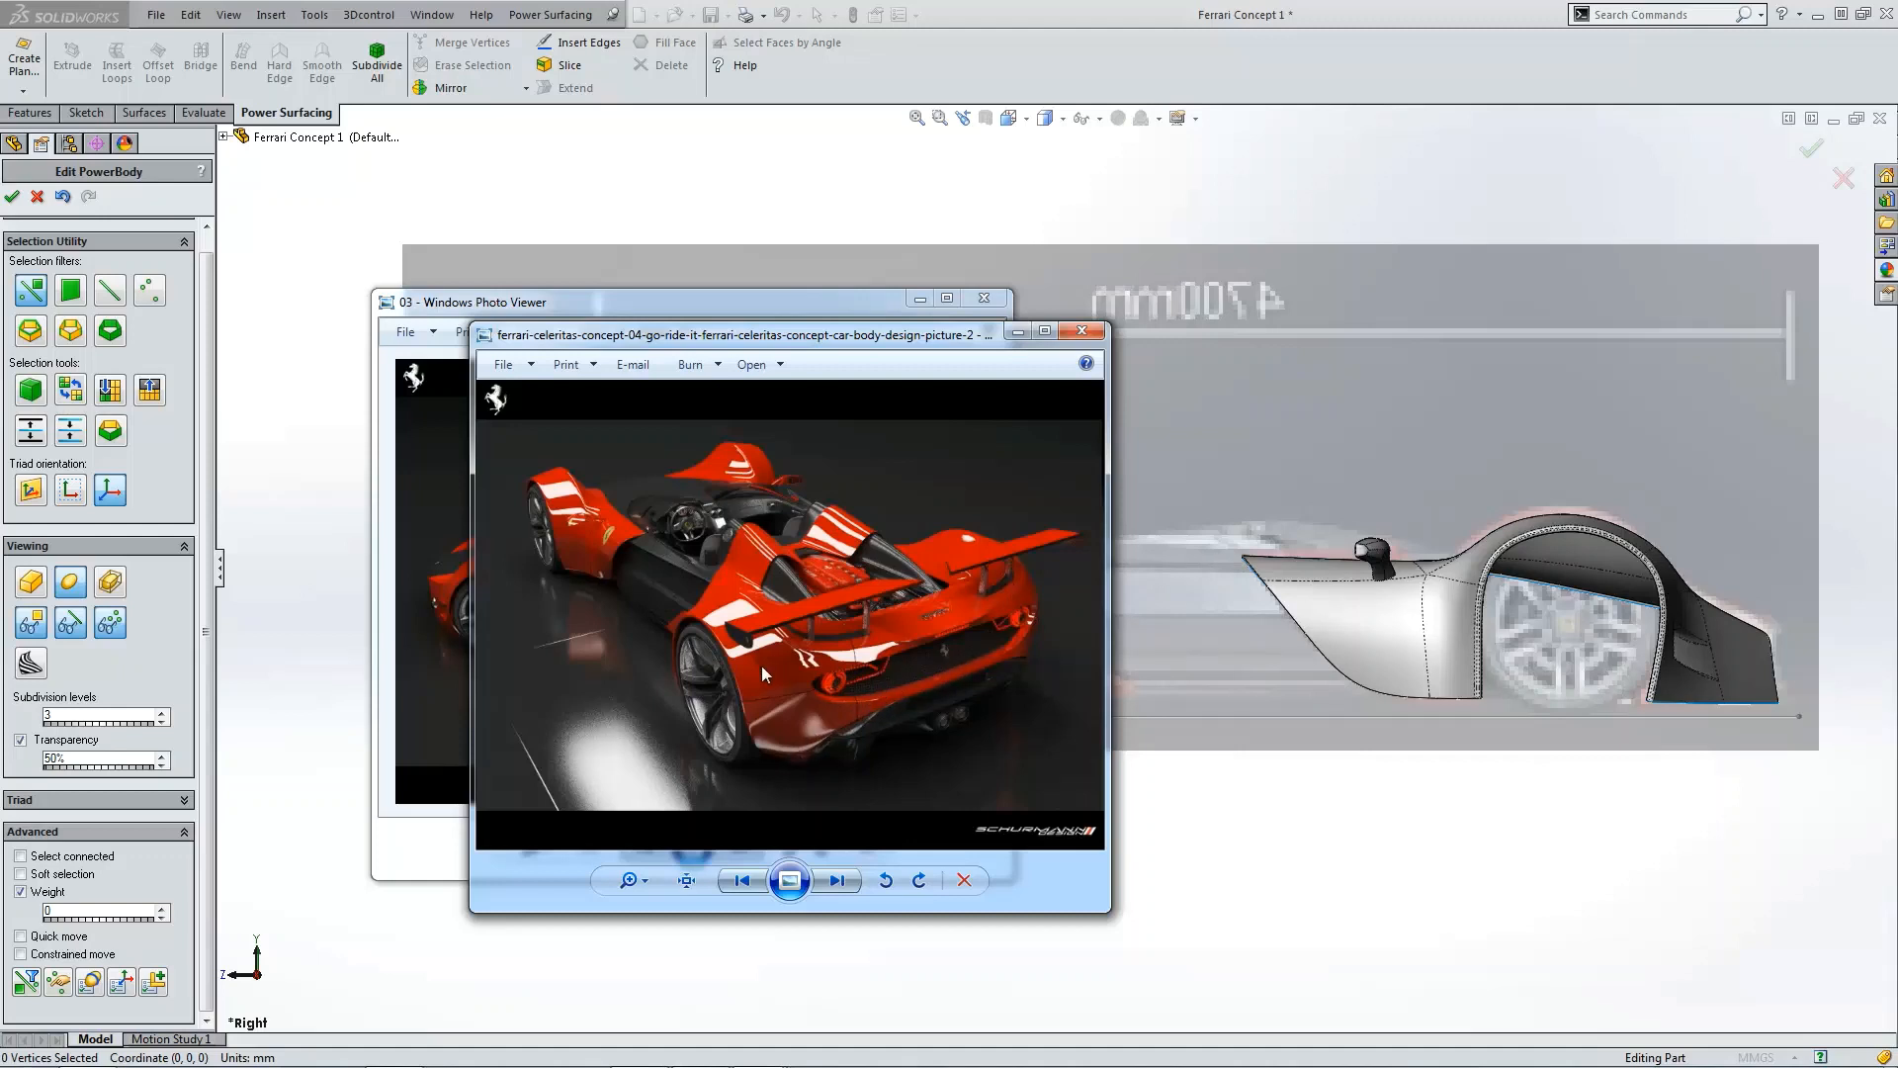
left_click_drag(851, 340, 0, 388)
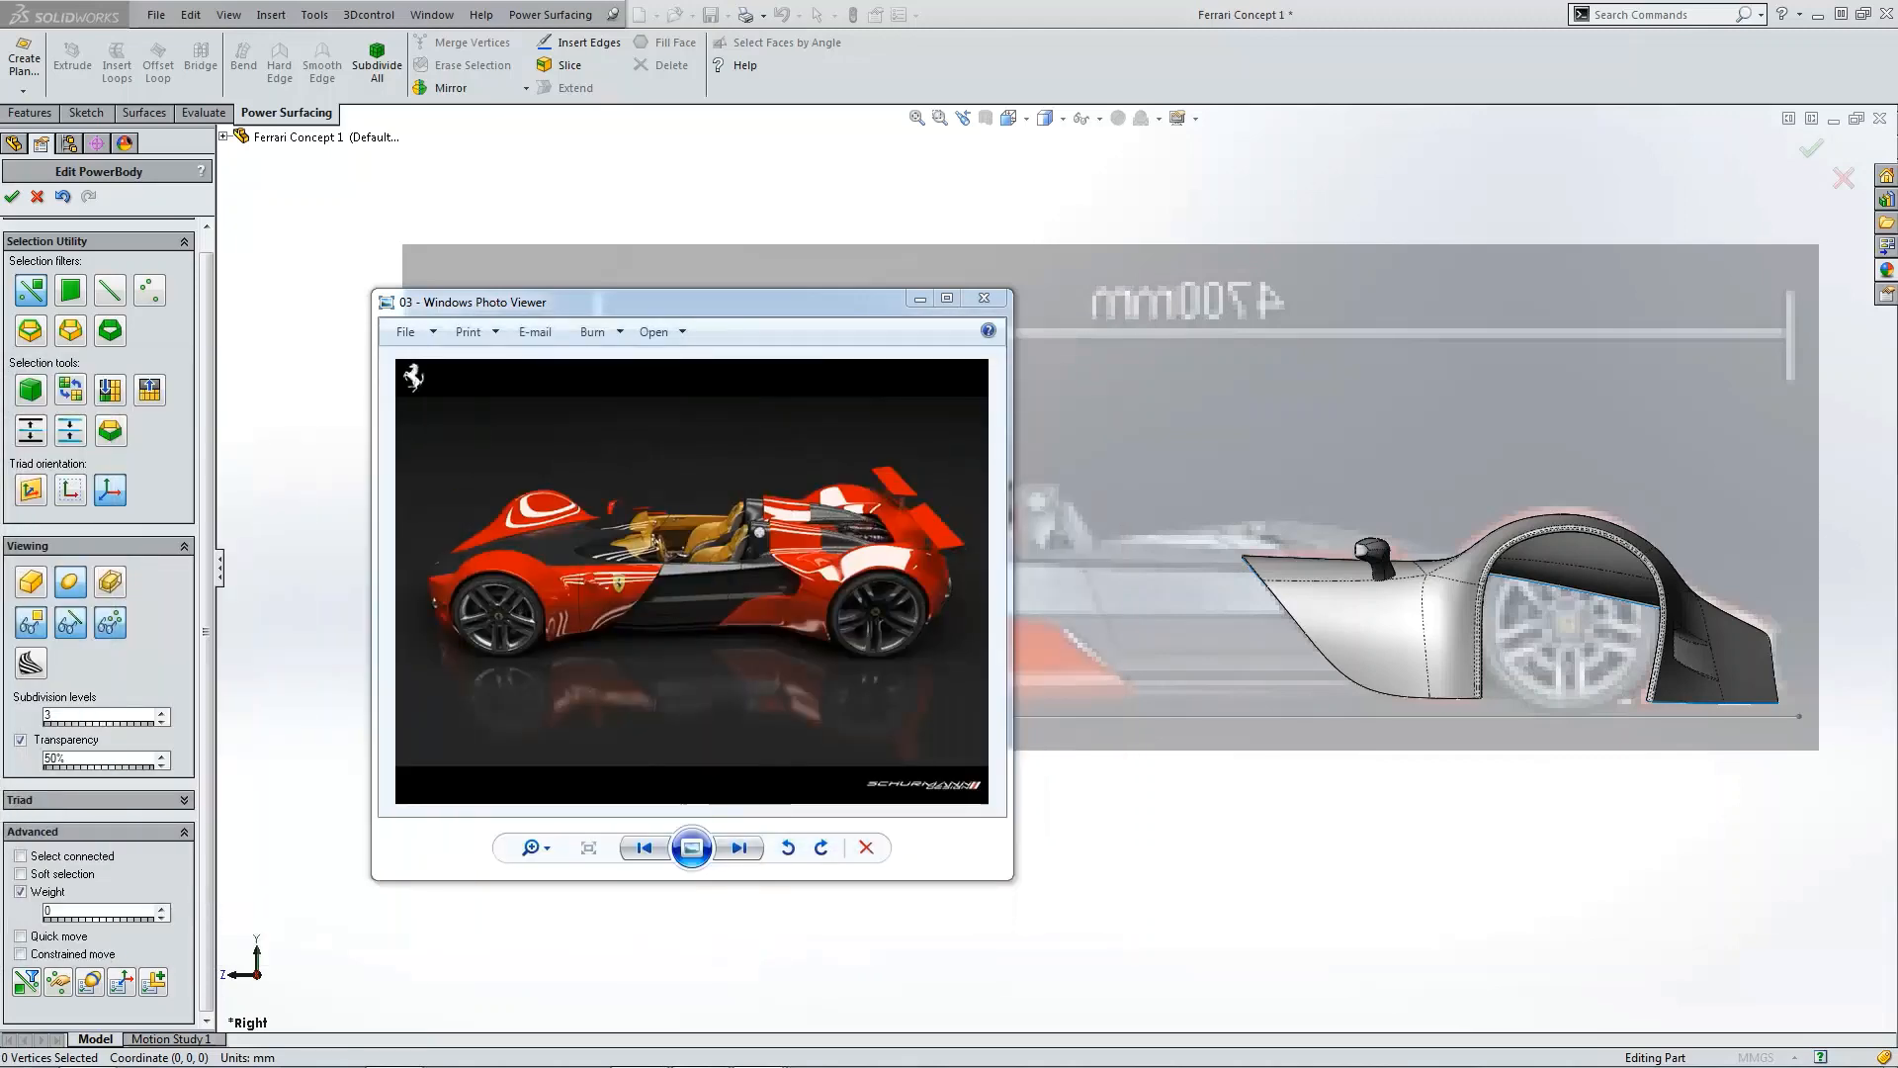
left_click_drag(880, 302, 0, 307)
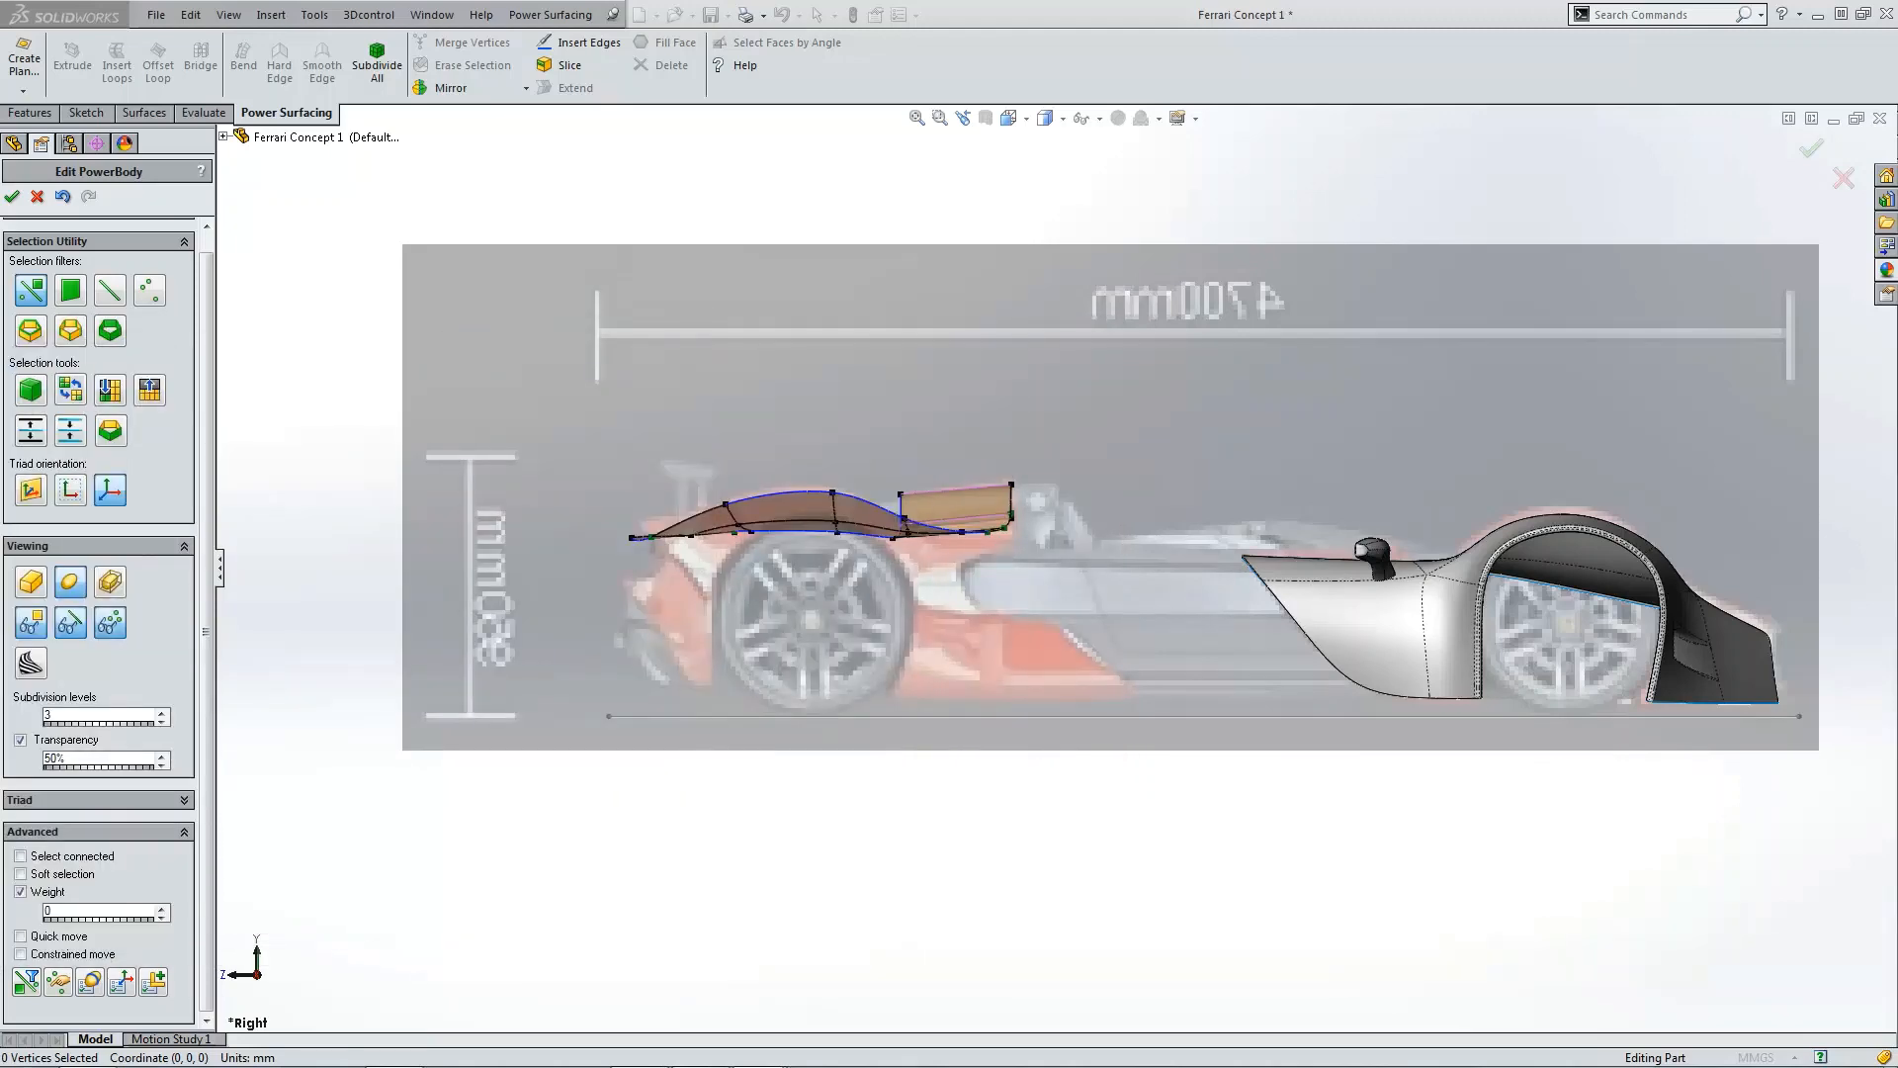
Step: Extend the two rear edges on the centre line outward by 1000 mm
left_click(1013, 211)
key("ctrl+5")
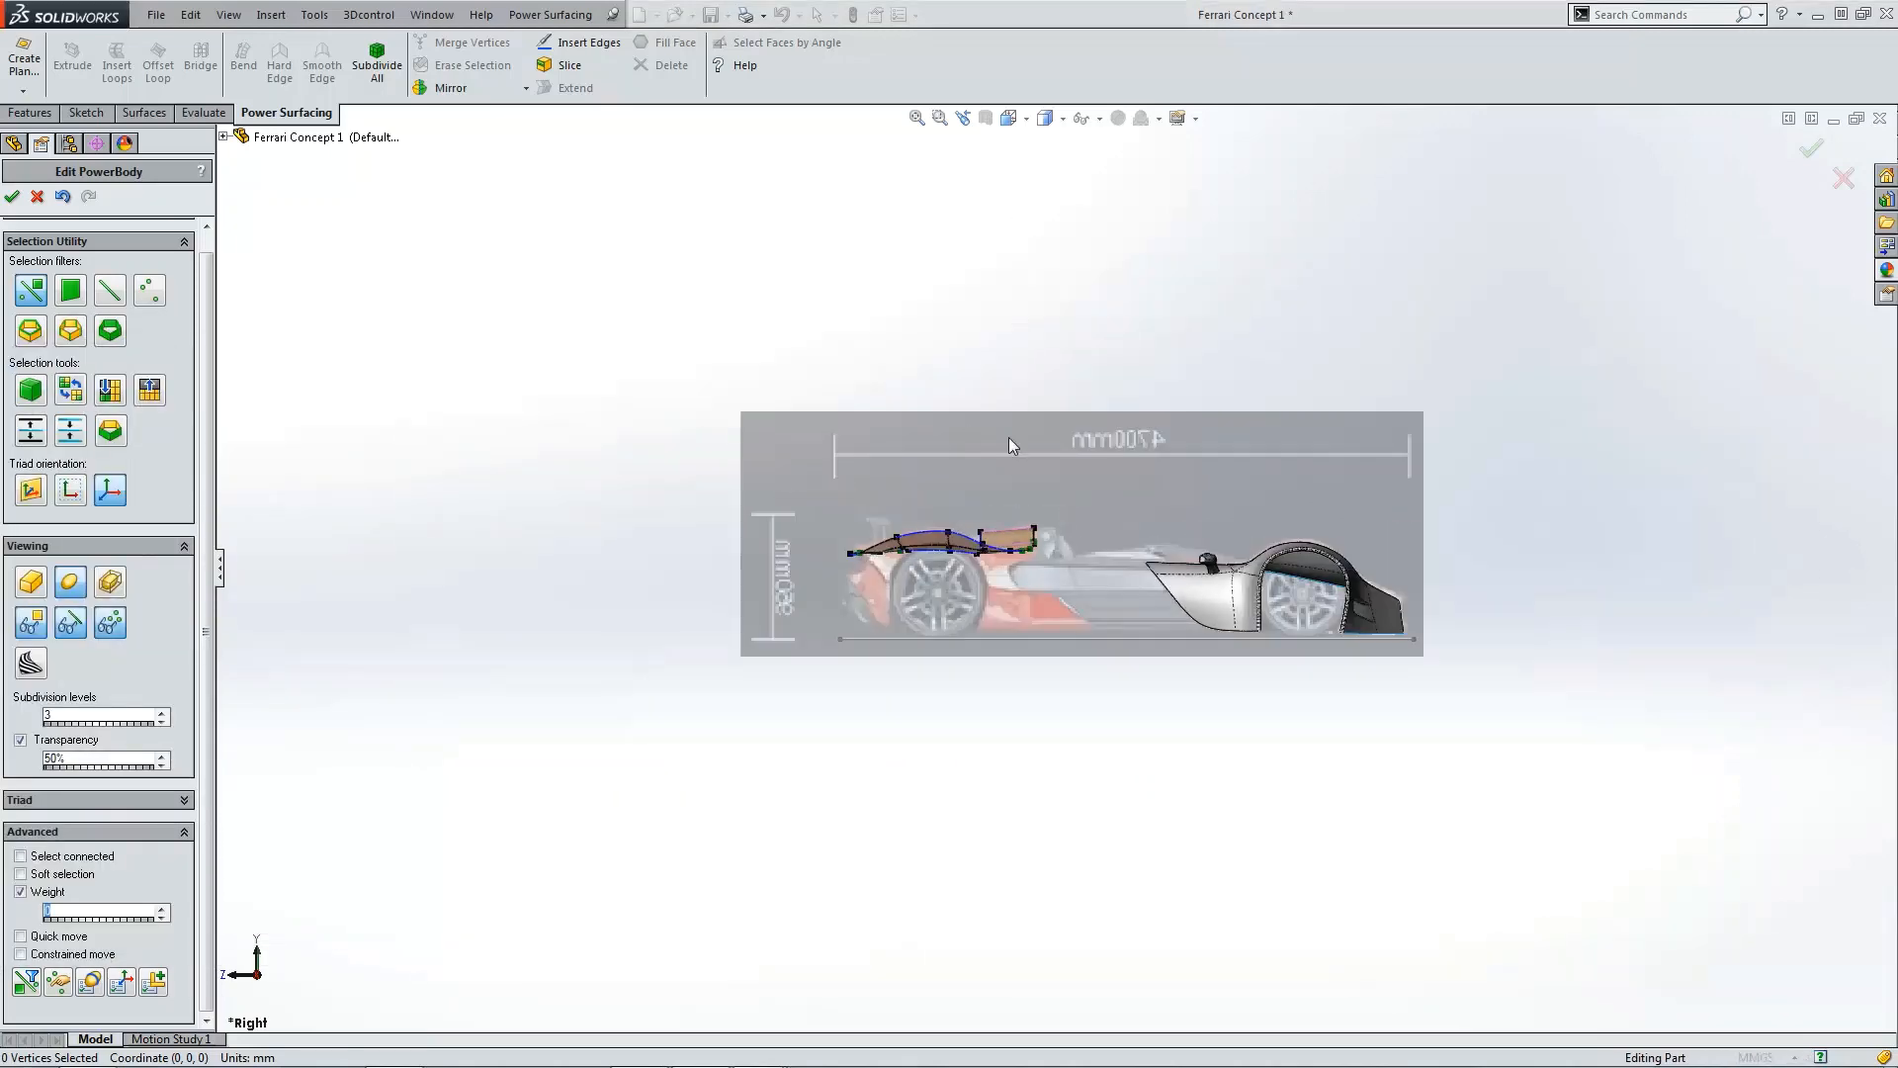
scroll(1160, 751, "down", 4)
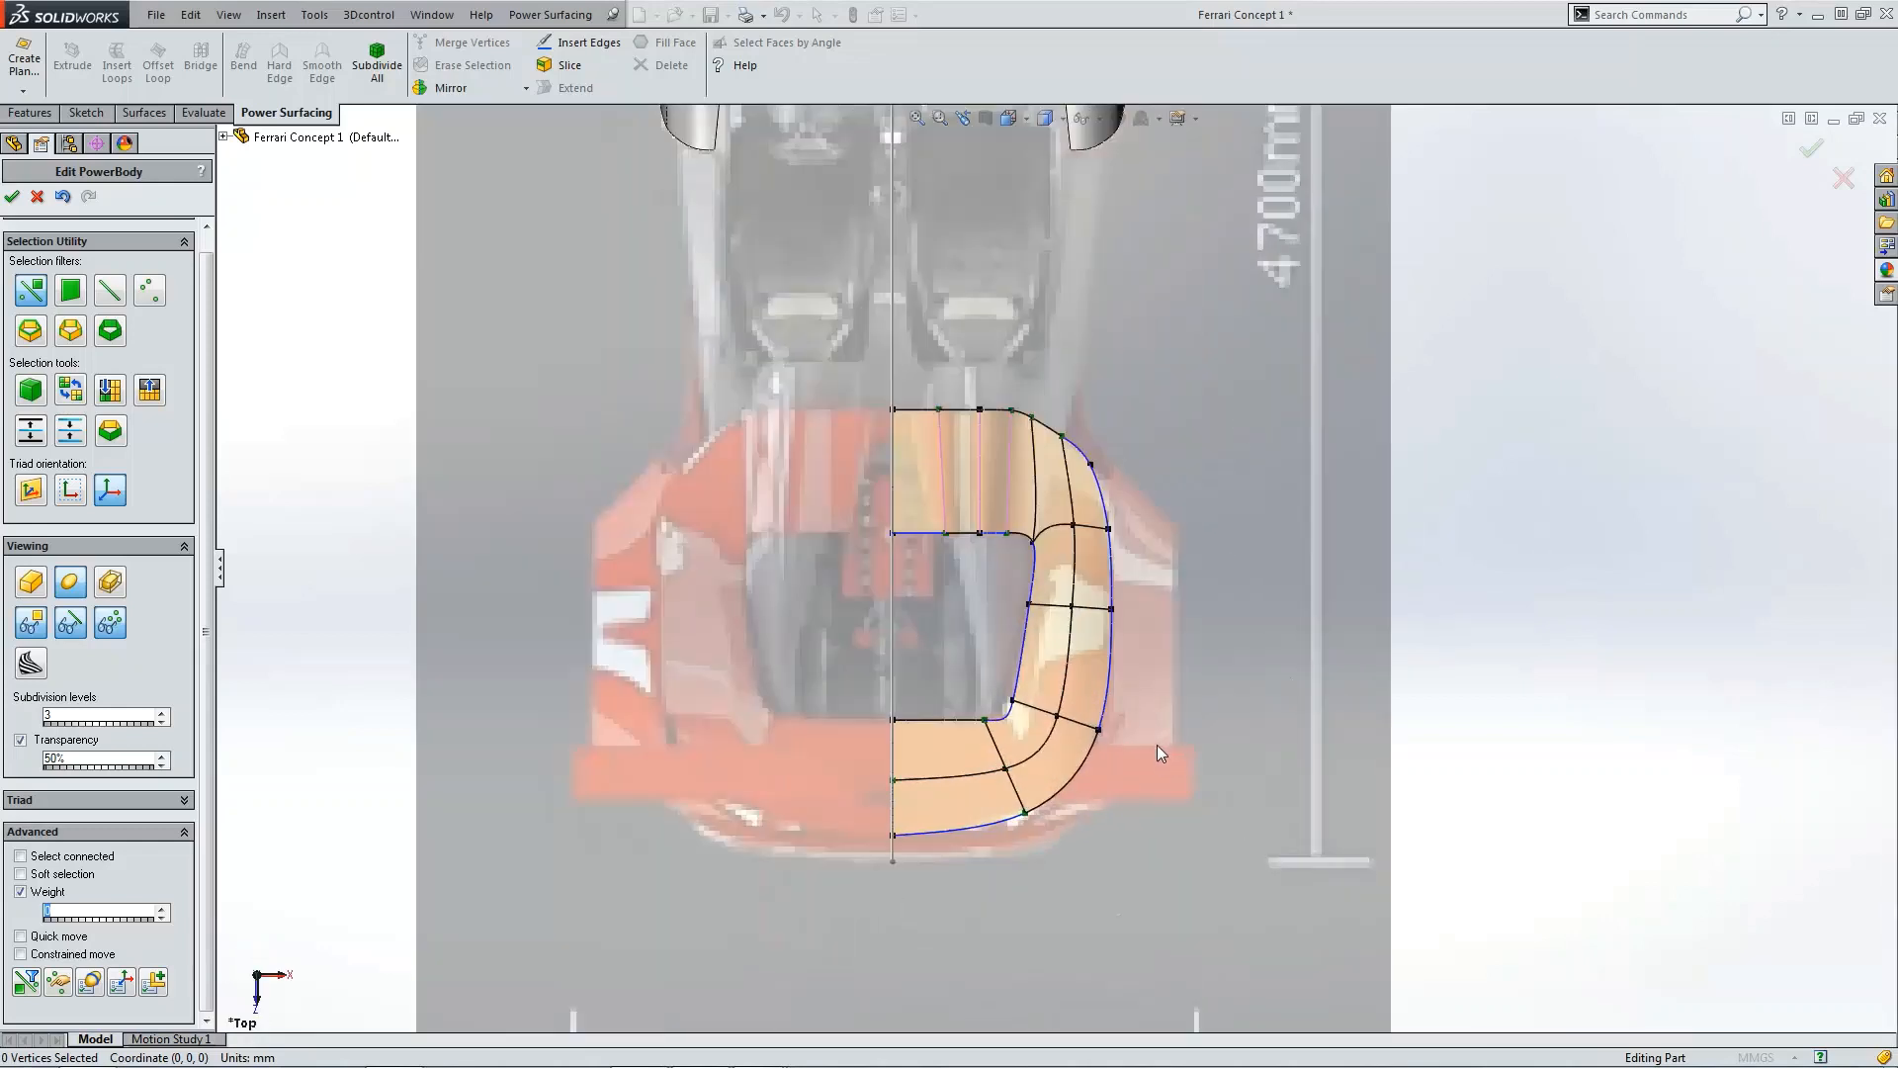
left_click(887, 451)
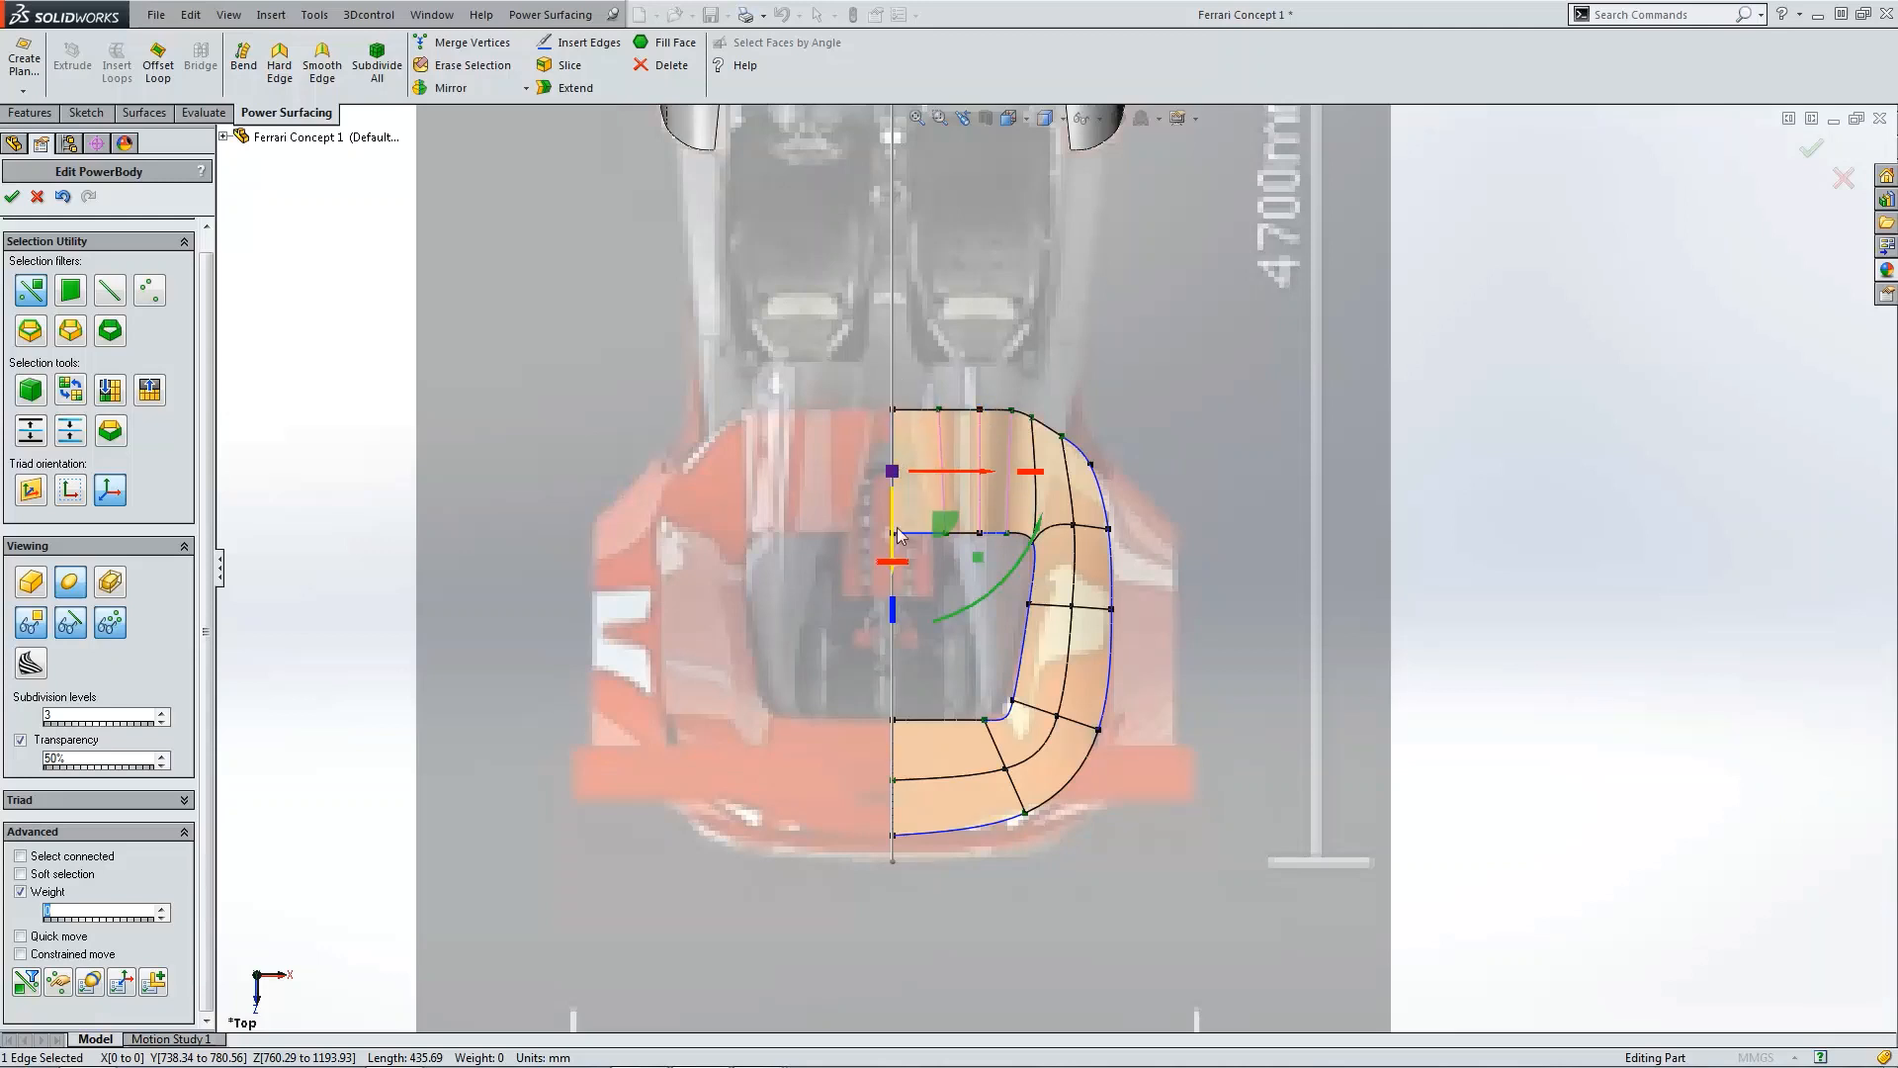
left_click(839, 427)
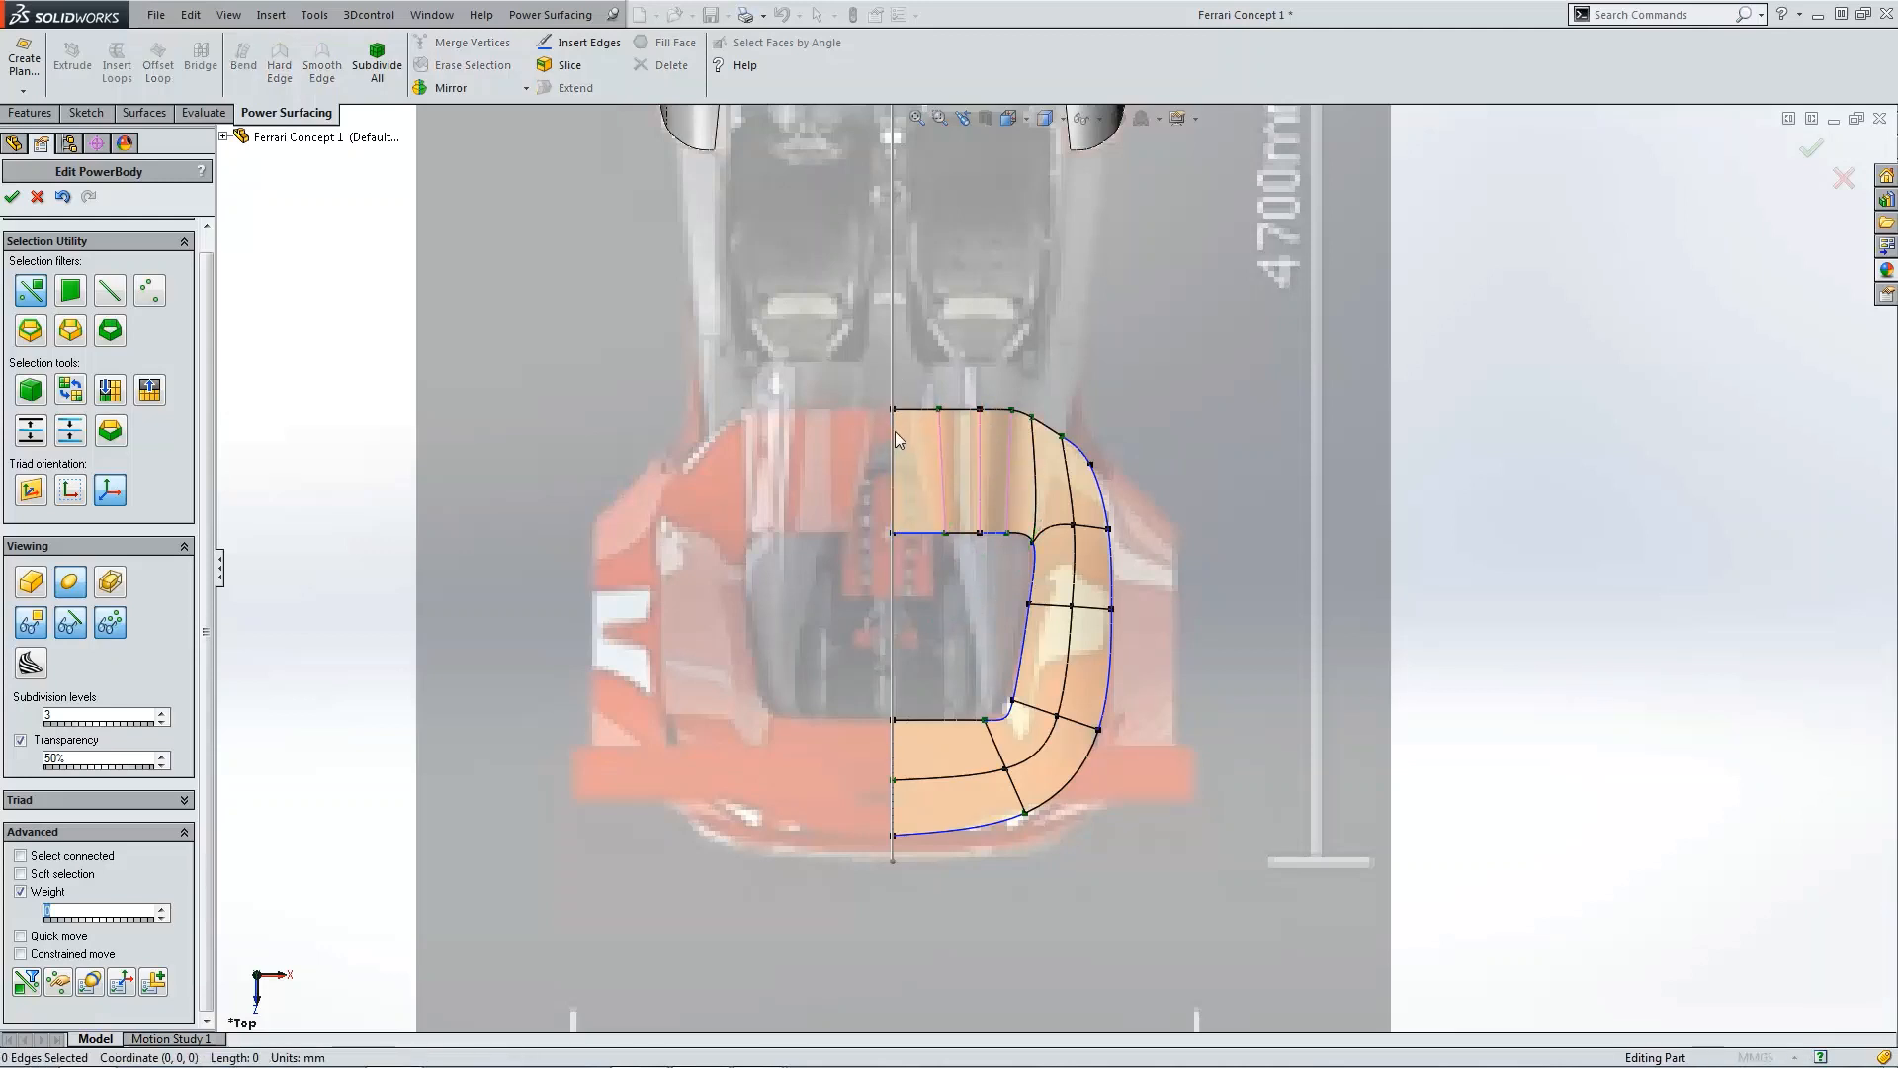
left_click(897, 750)
left_click(896, 810, "ctrl")
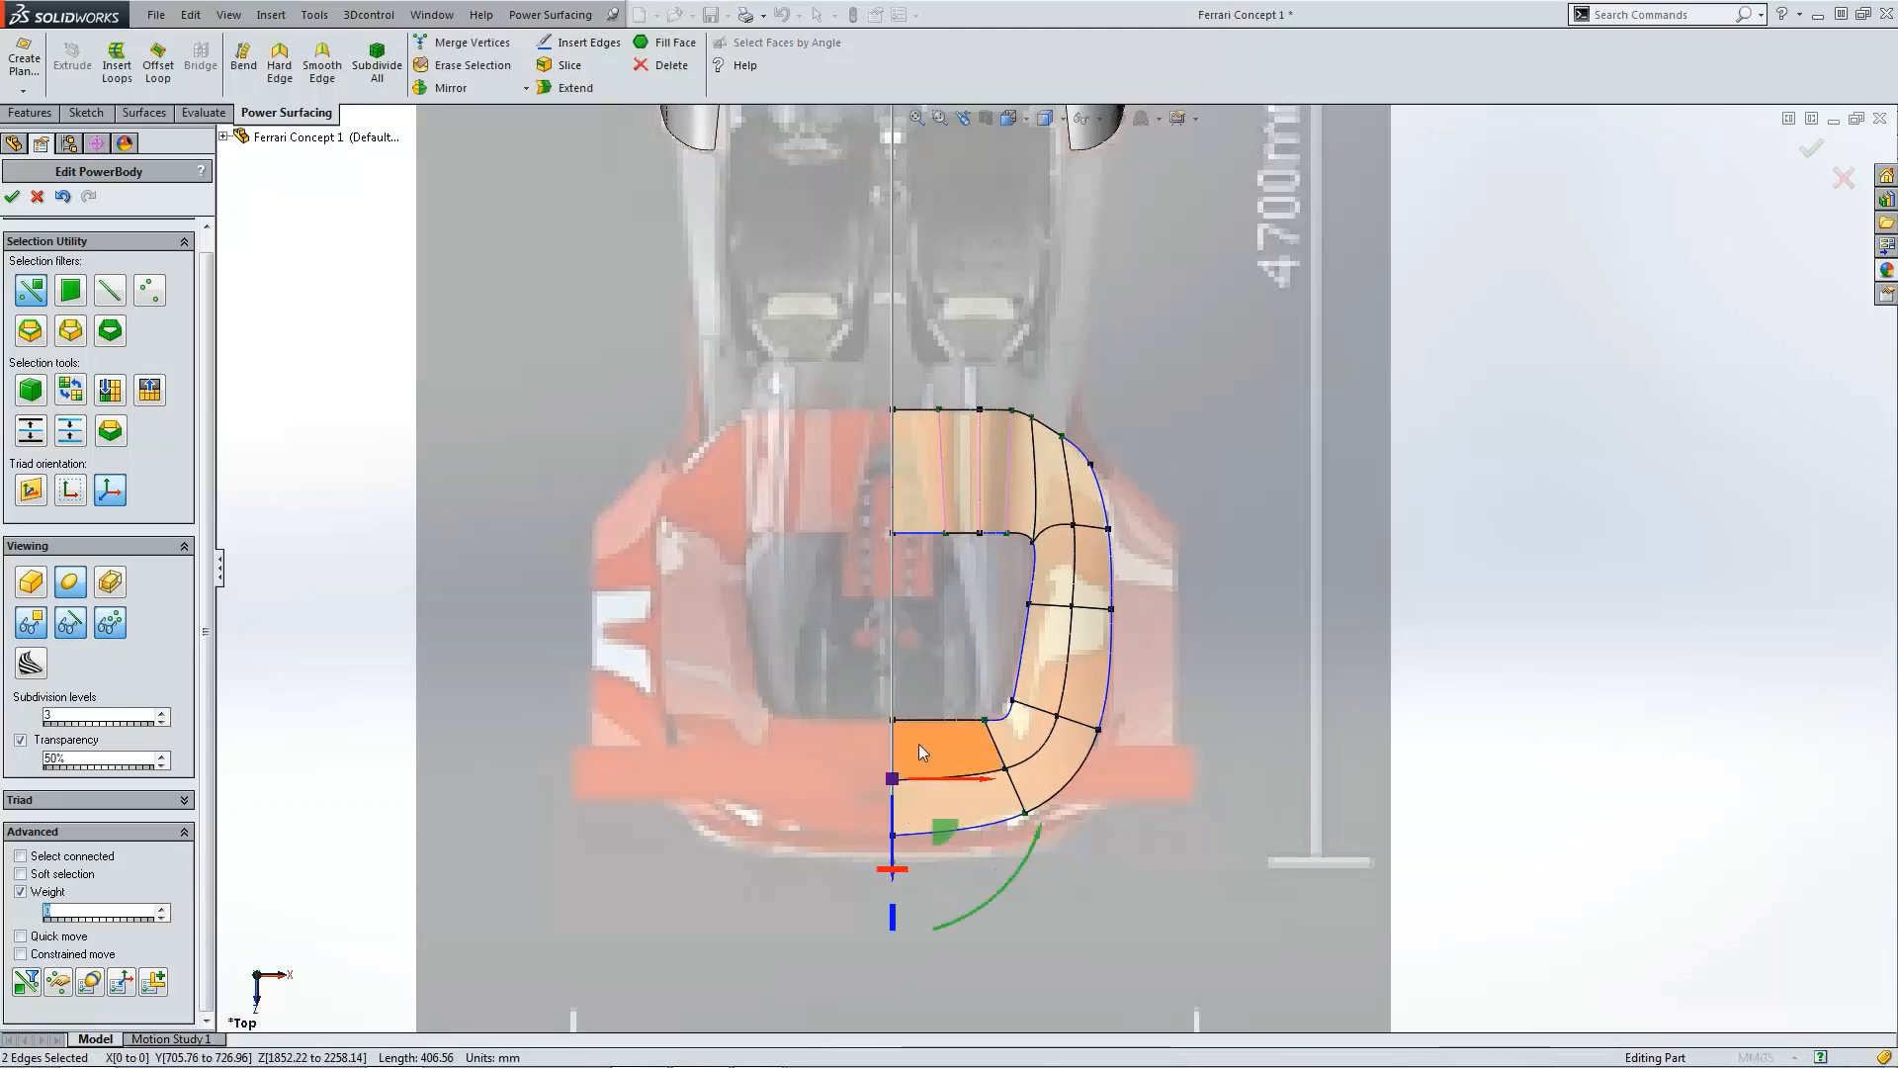
middle_click_drag(932, 702, 771, 637)
scroll(771, 636, "down", 3)
scroll(772, 637, "down", 2)
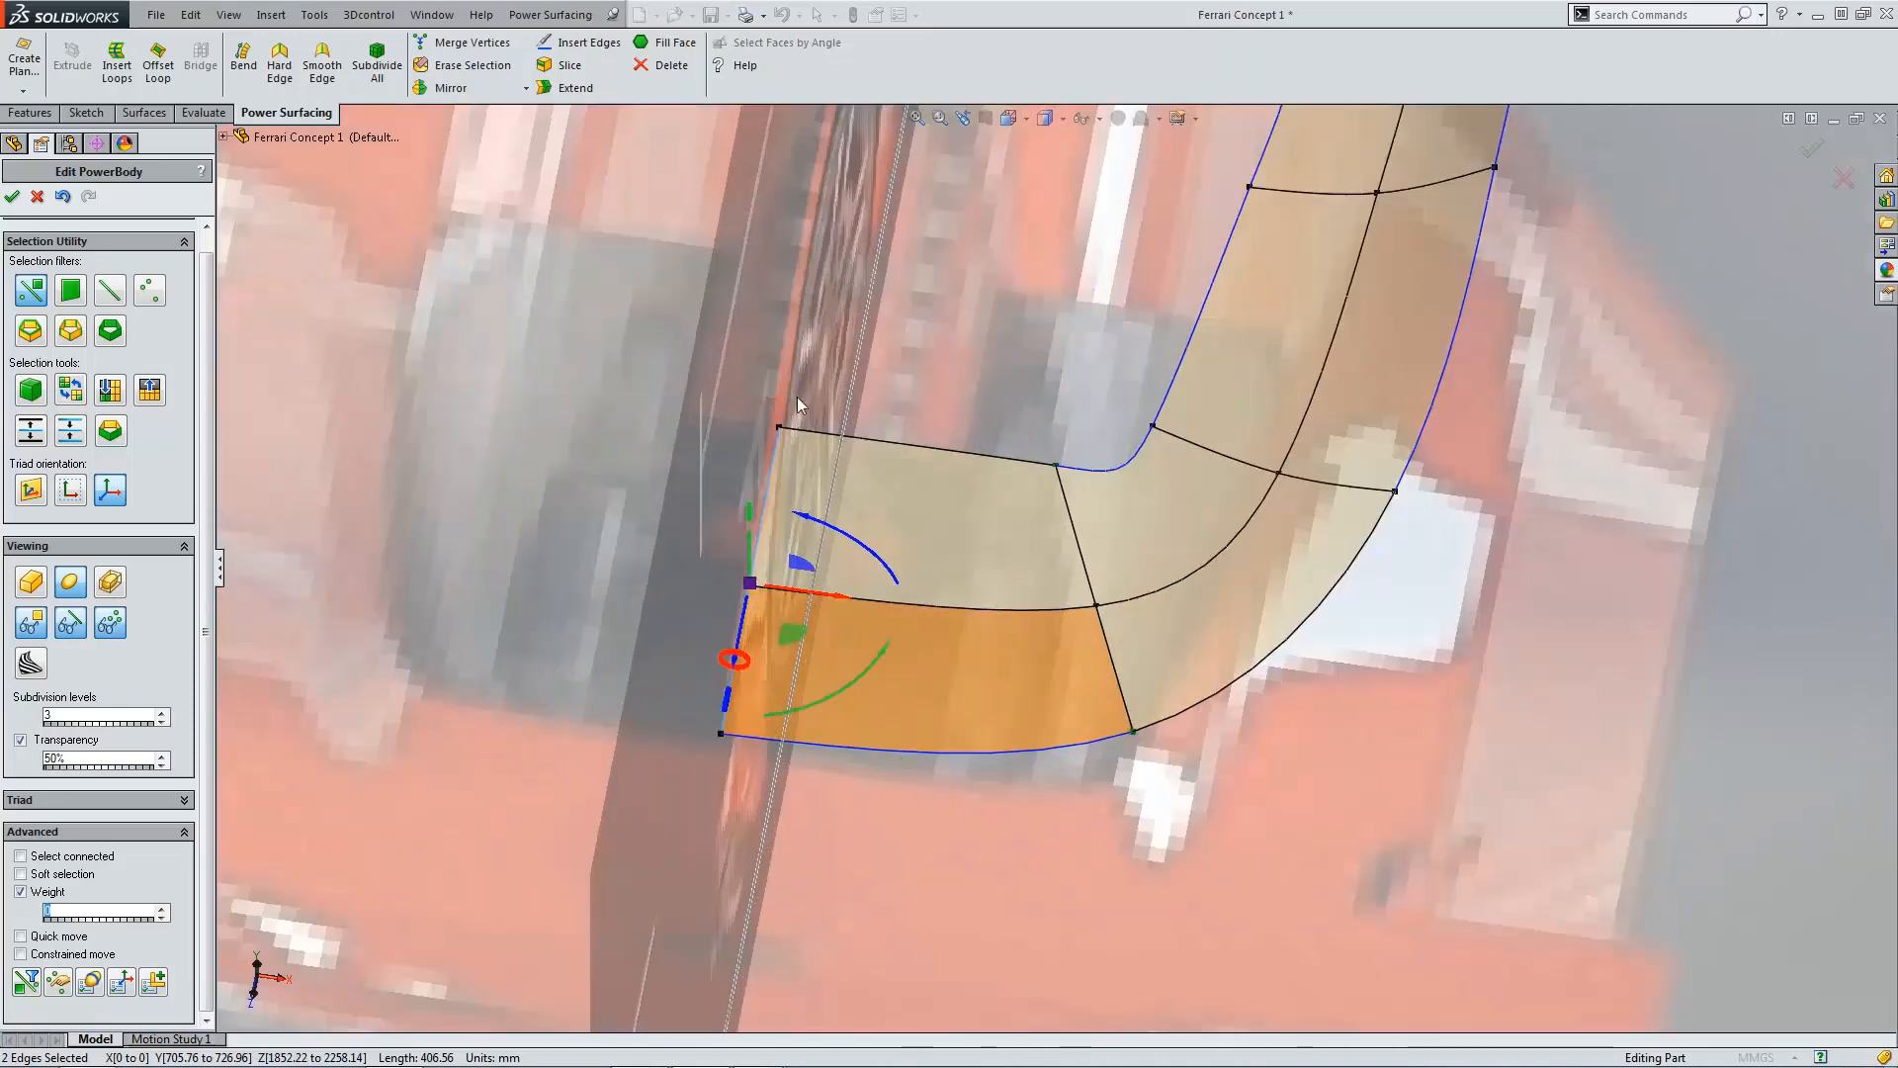
left_click(571, 91)
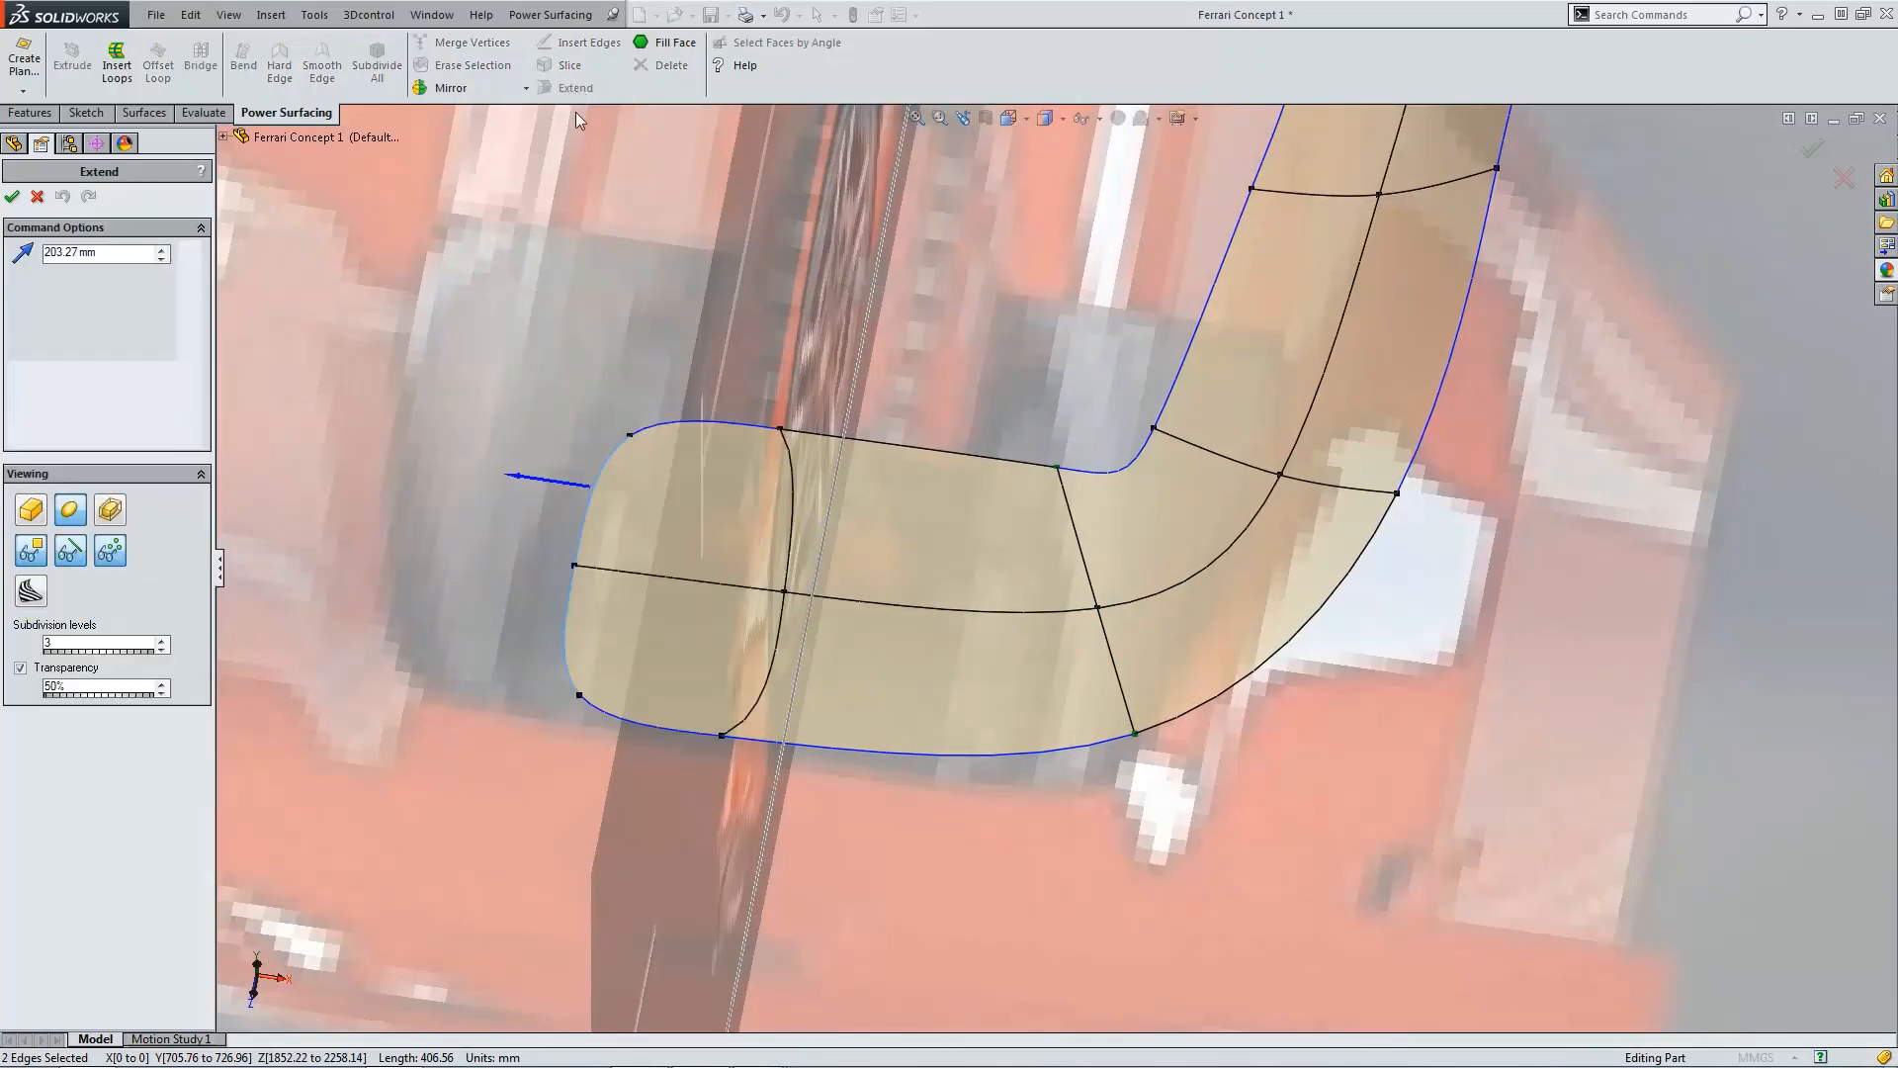
double_click(89, 253)
type("1")
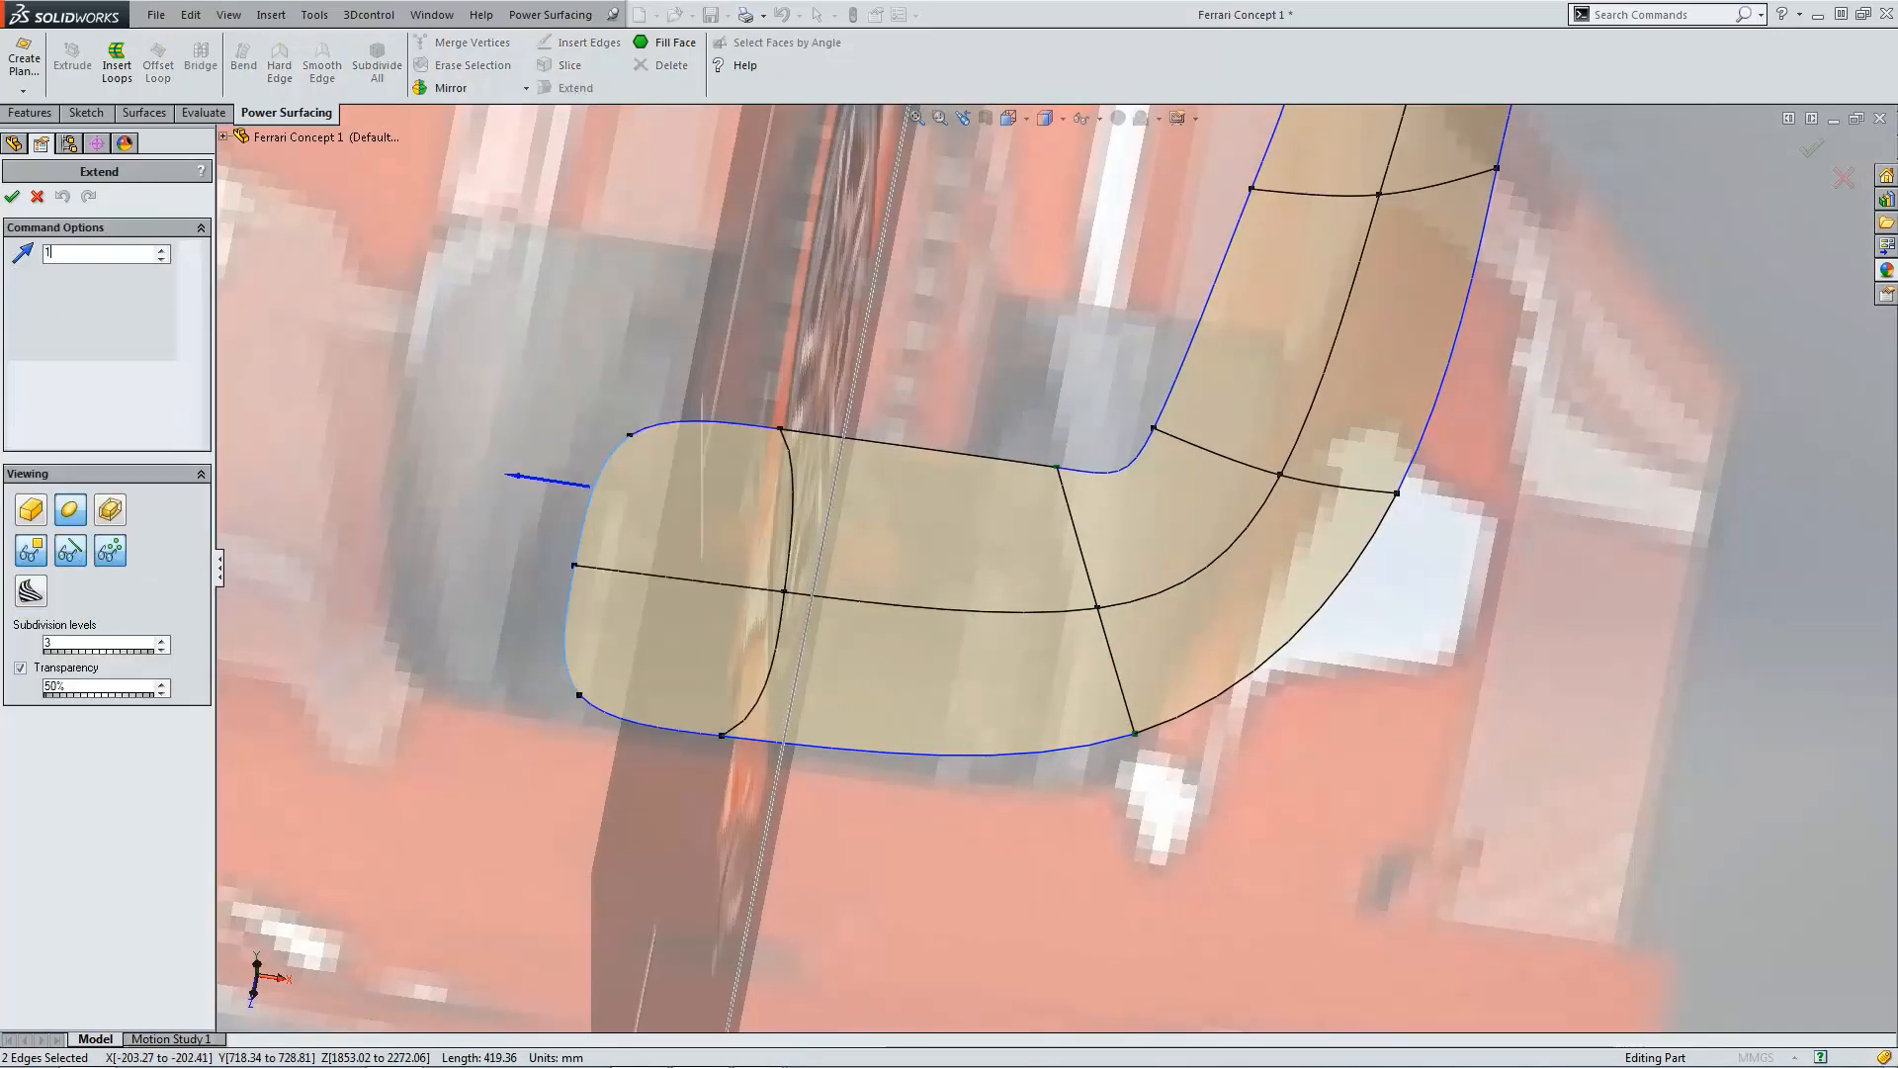
type("000")
key("Return")
scroll(1046, 579, "up", 10)
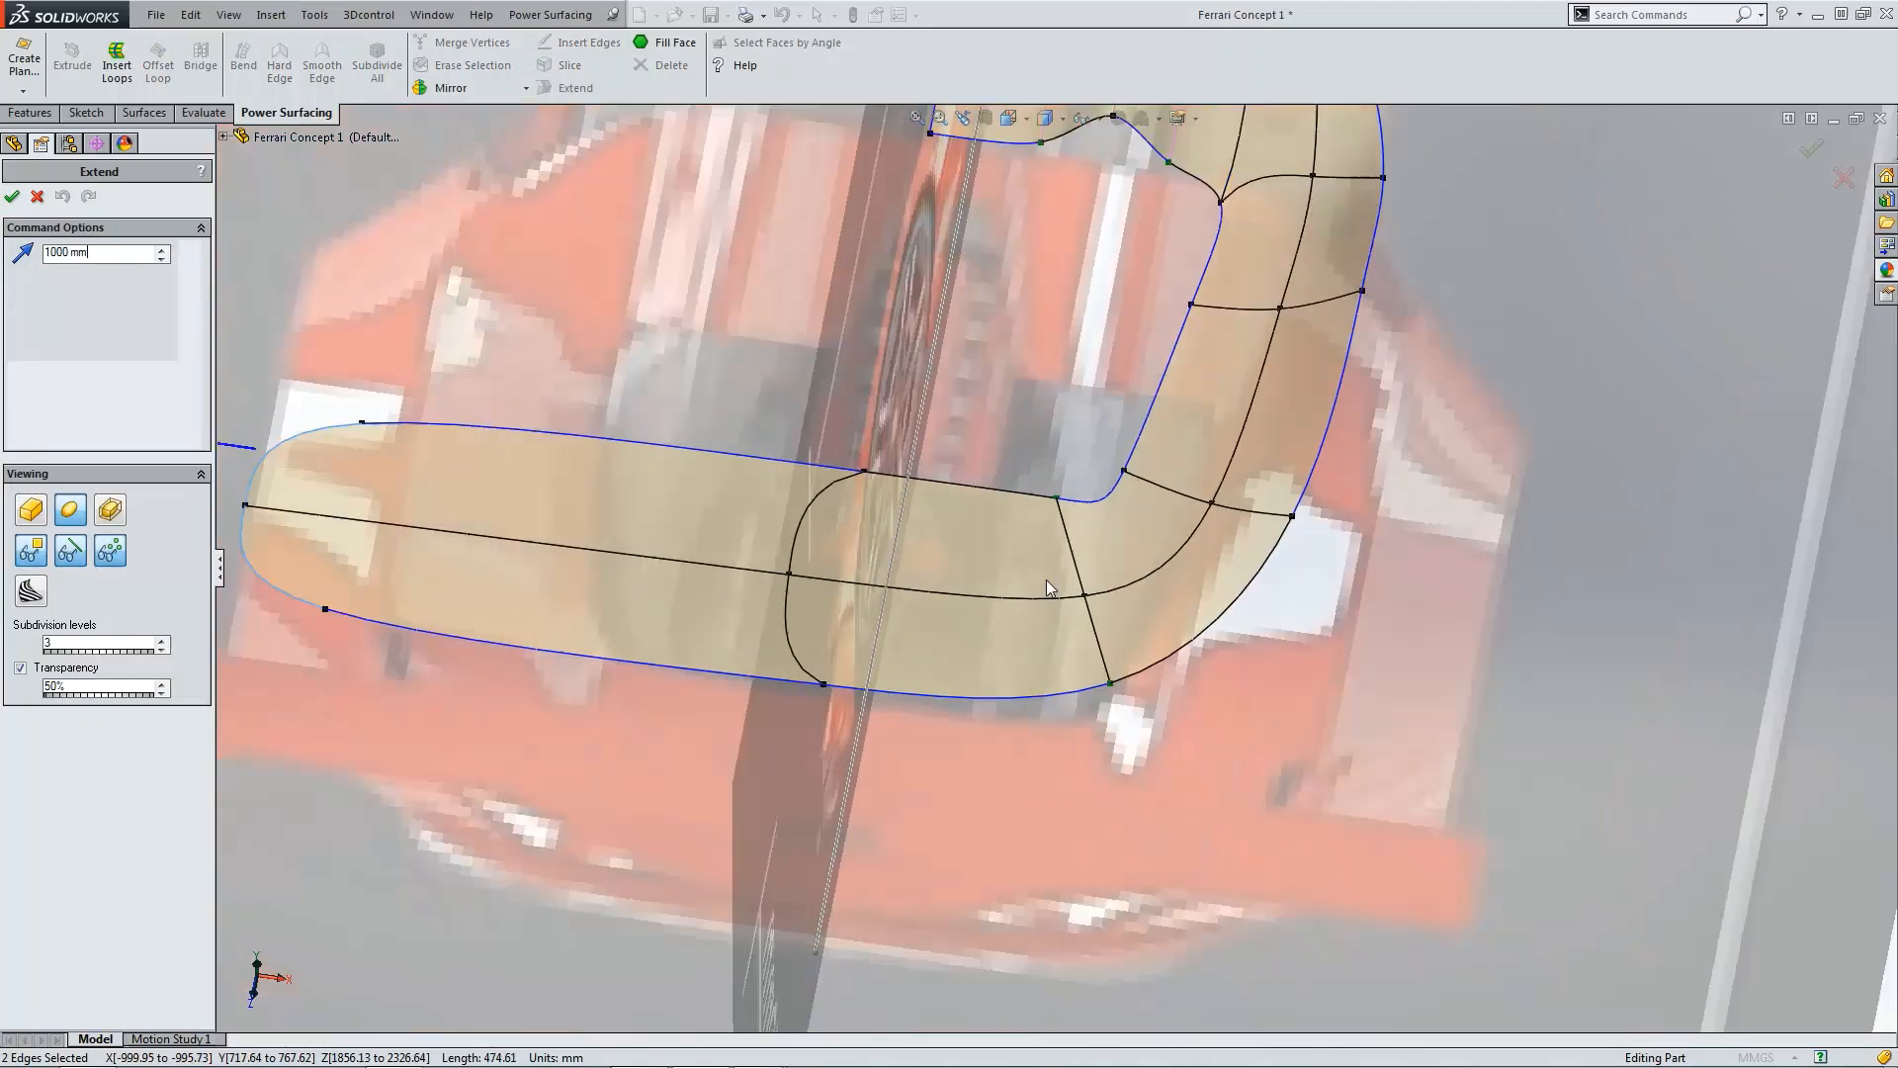
left_click(13, 196)
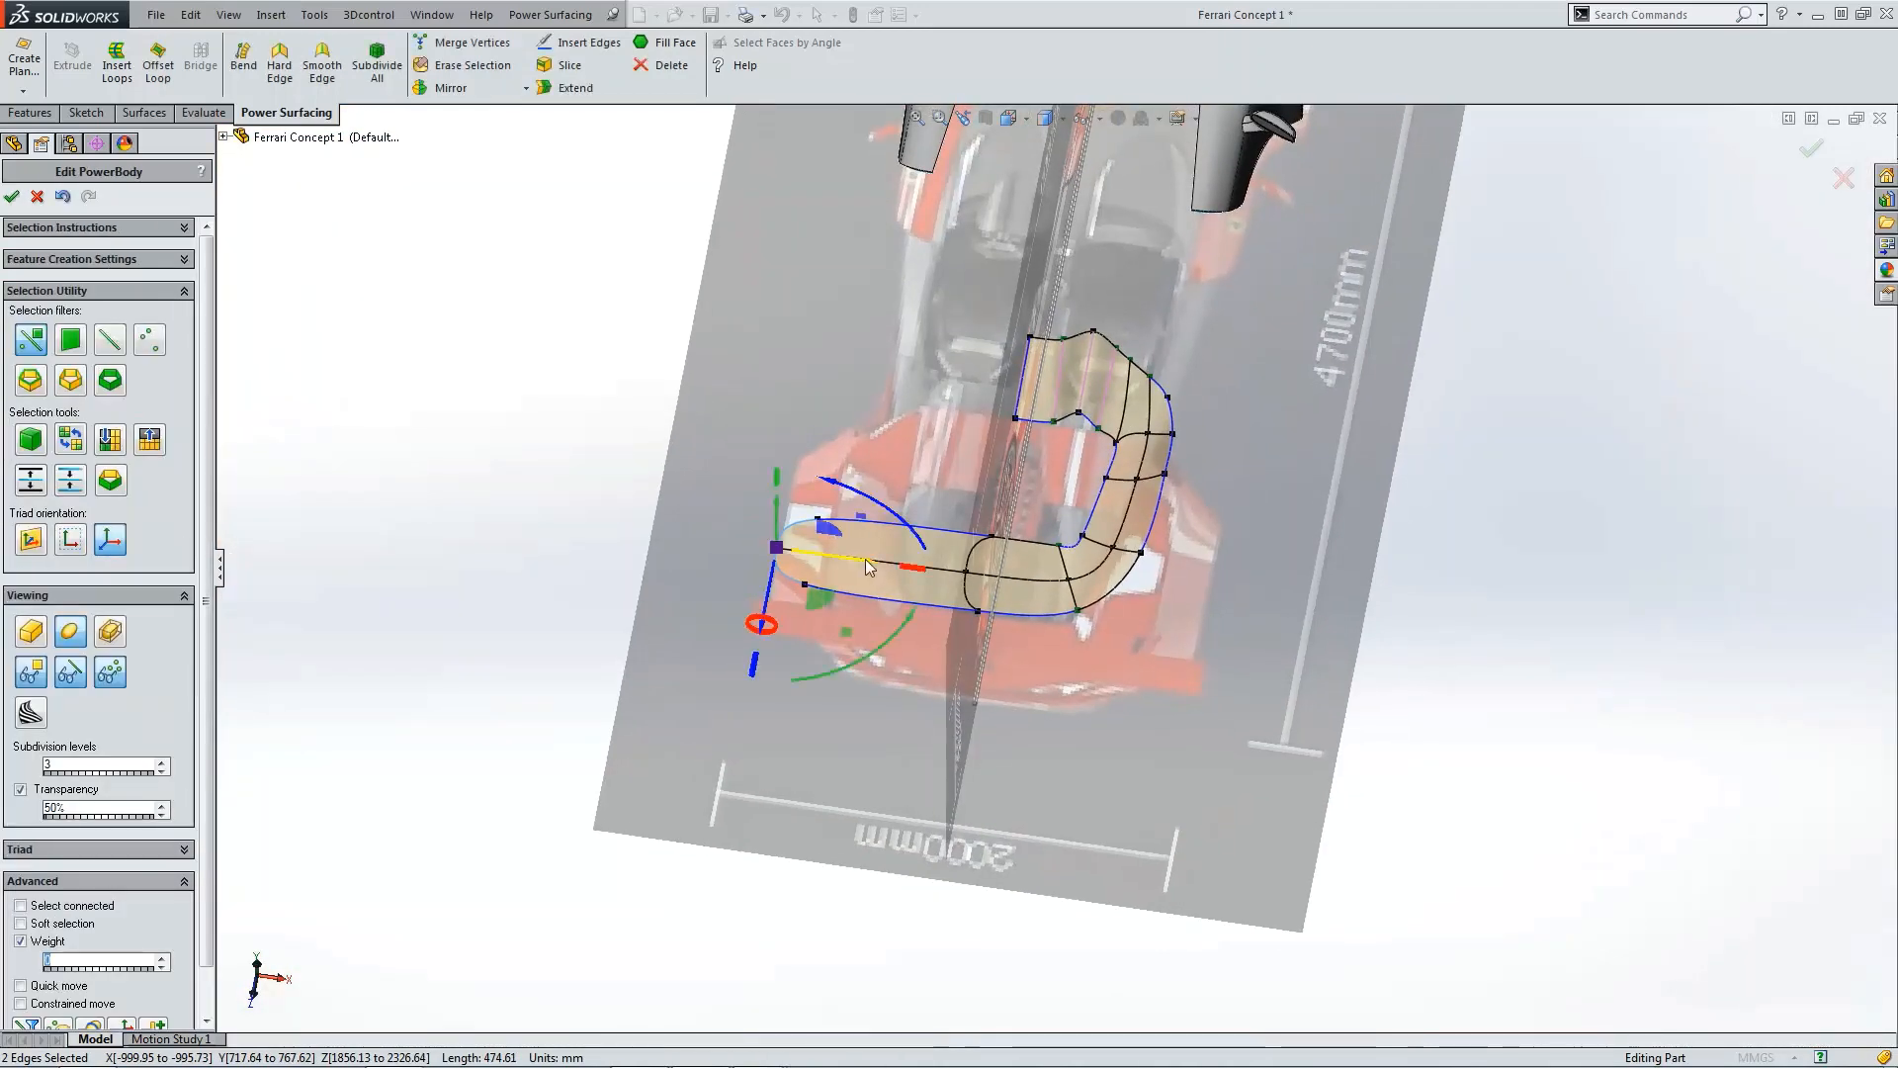
Step: Make the two outer end vertices of the extended section hard corners
scroll(856, 540, "down", 5)
left_click(855, 534)
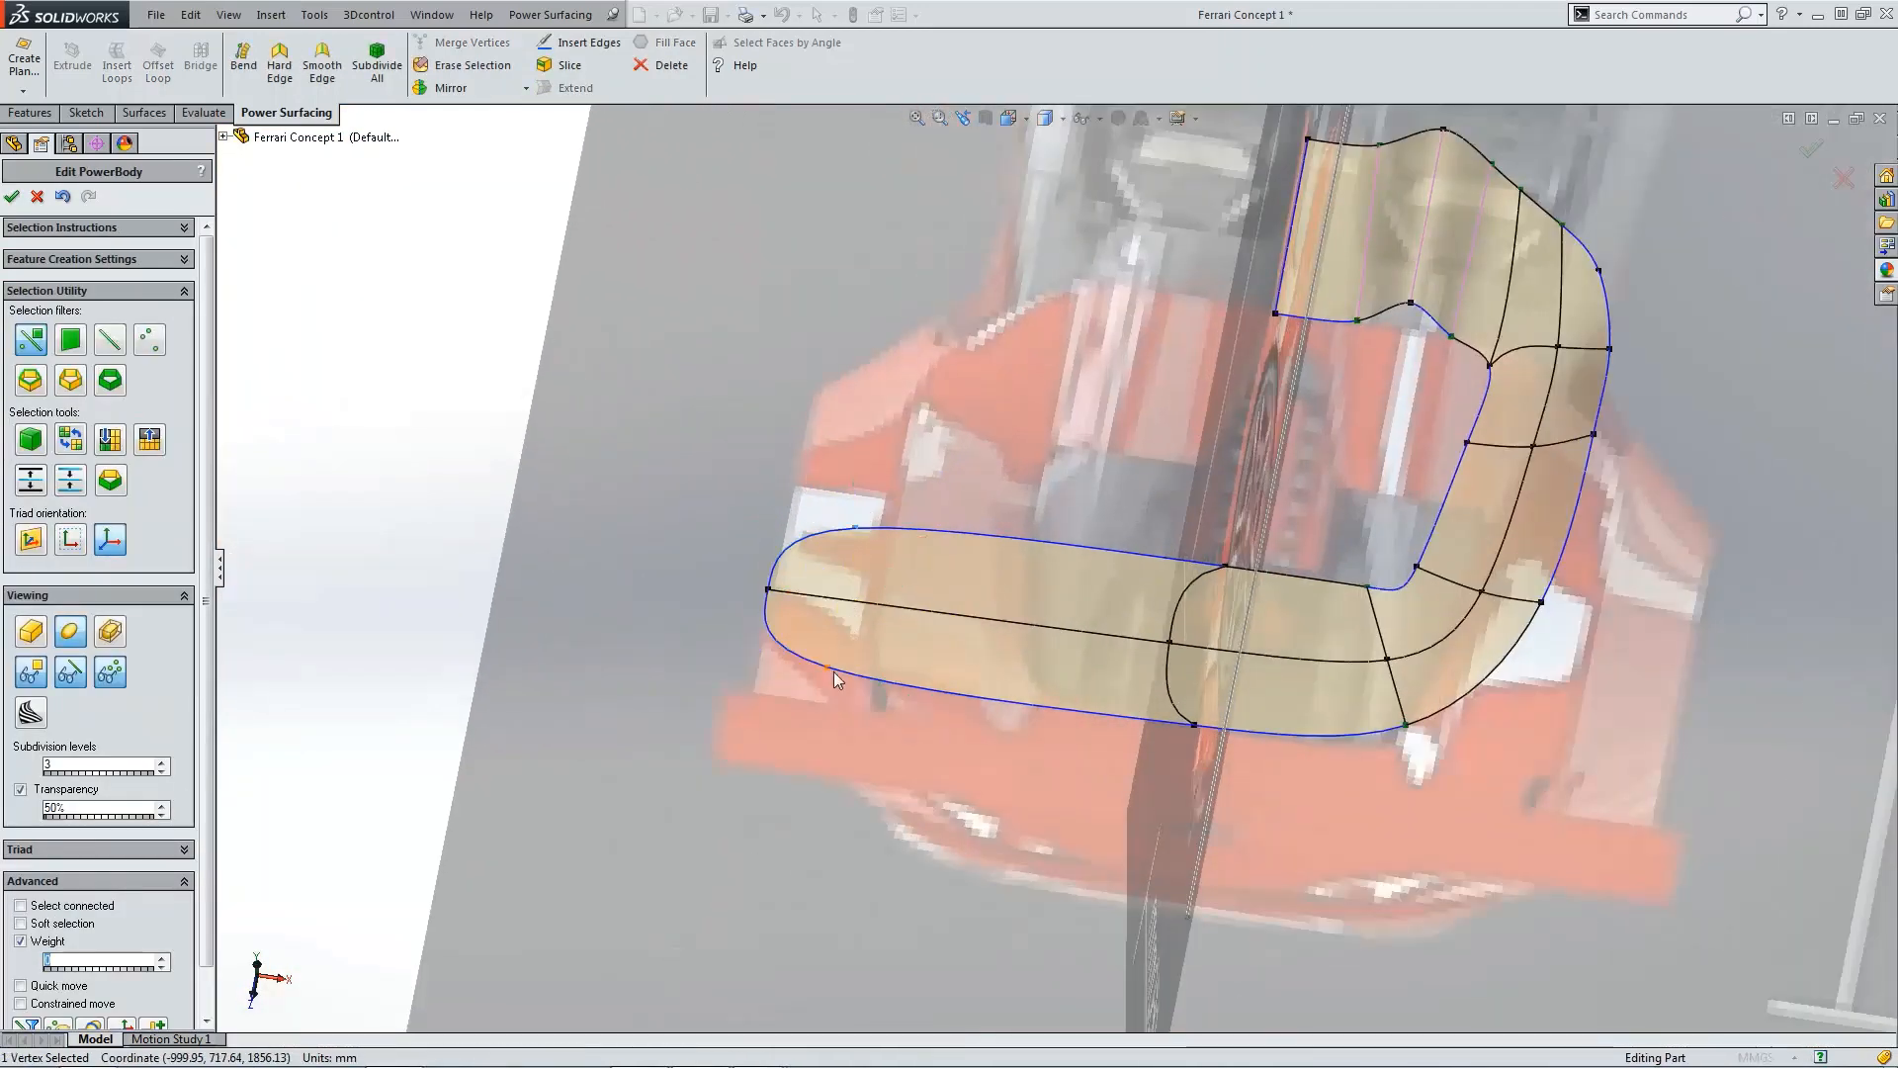
left_click(768, 589, "ctrl")
left_click(279, 66)
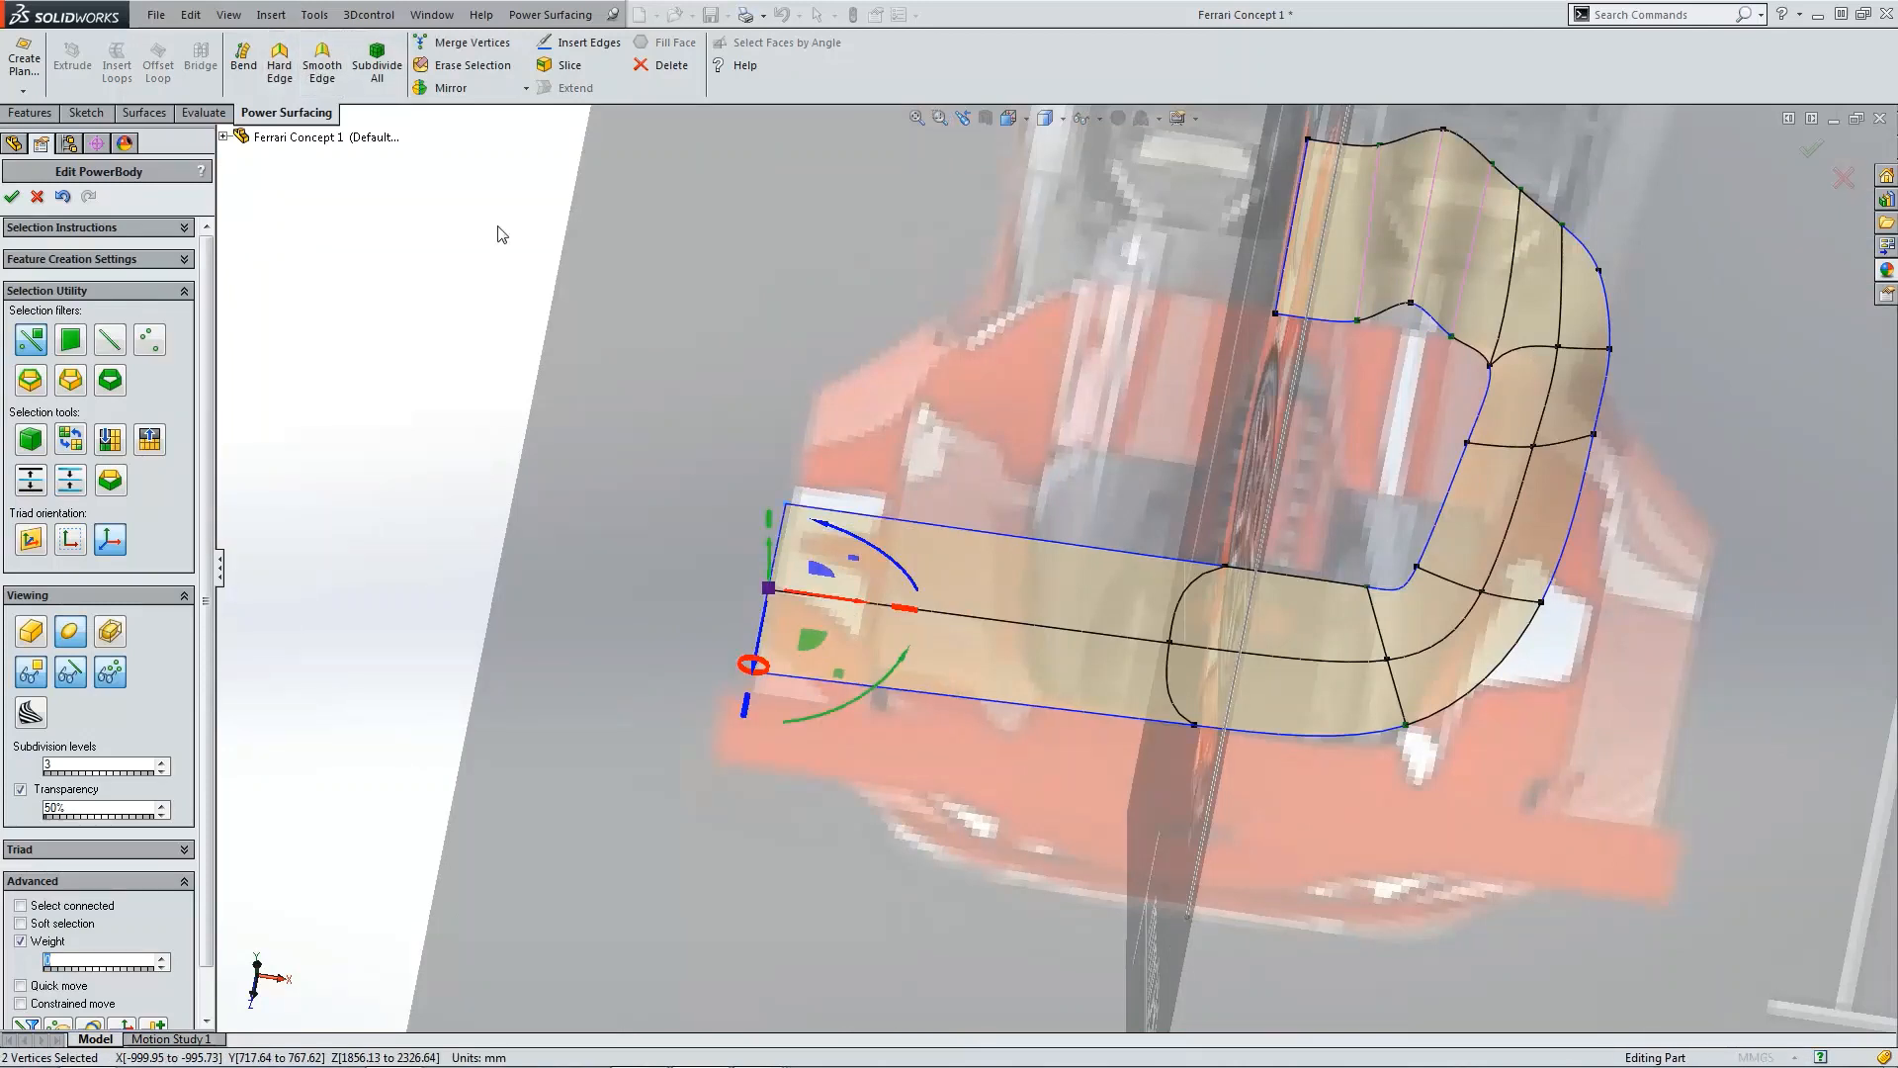
Step: Delete the two faces in the middle of the extended section to split off its outer part
left_click(1135, 562, "alt")
left_click(1156, 615)
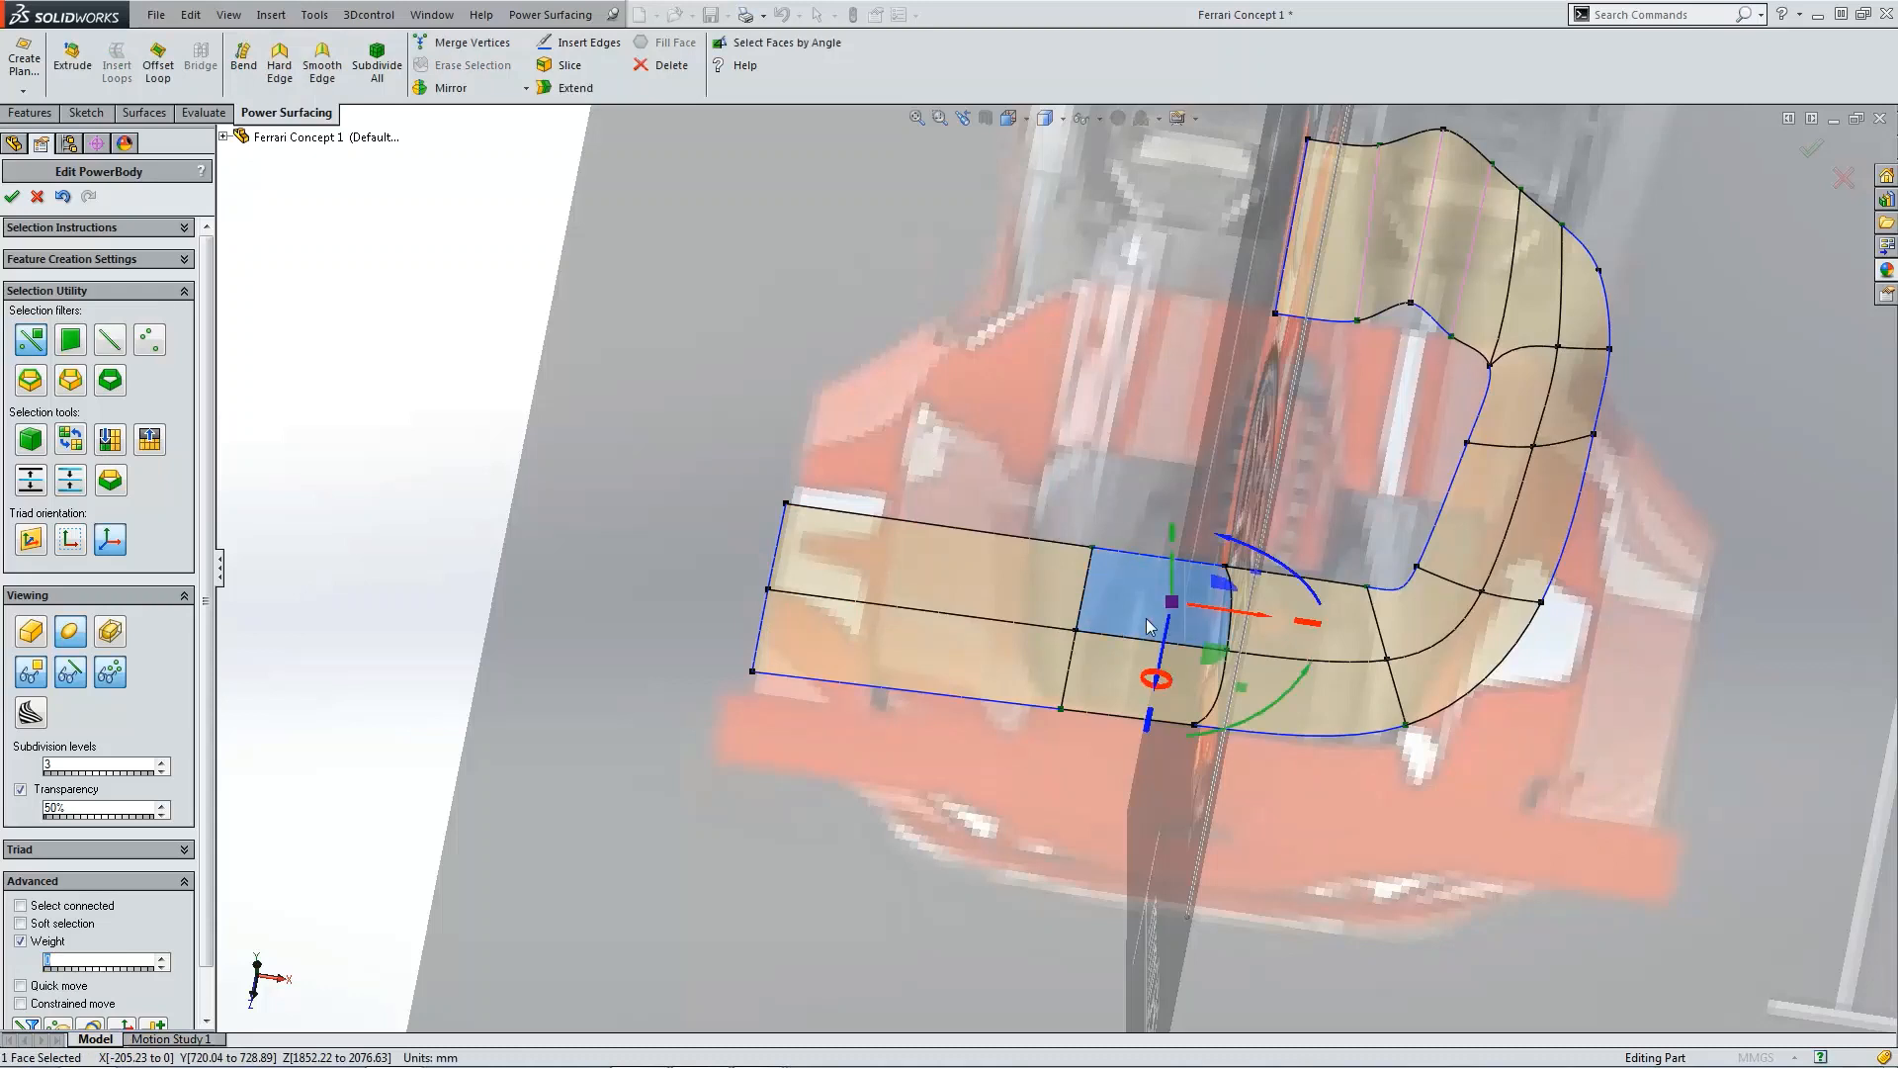
left_click(1105, 676, "ctrl")
left_click(671, 66)
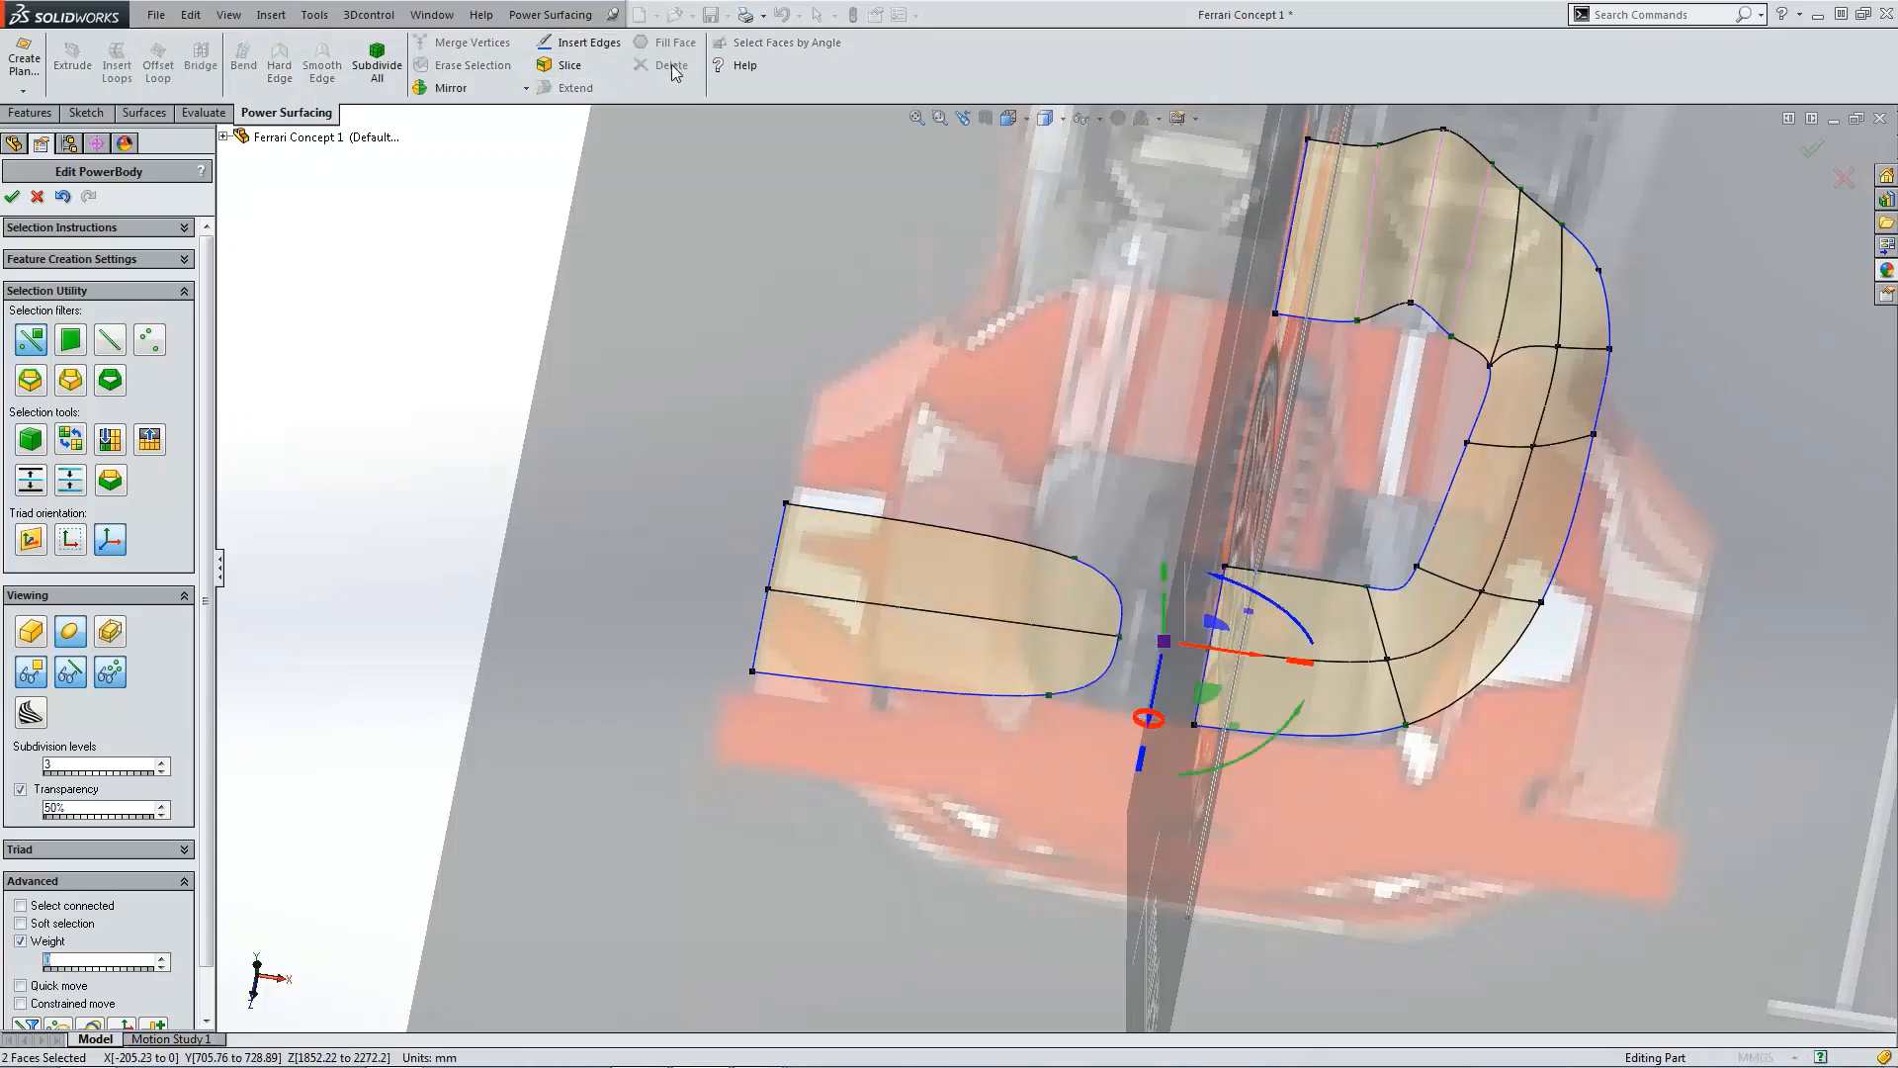
Step: Make the two inner end vertices of the separated outer piece hard corners
left_click(1077, 560)
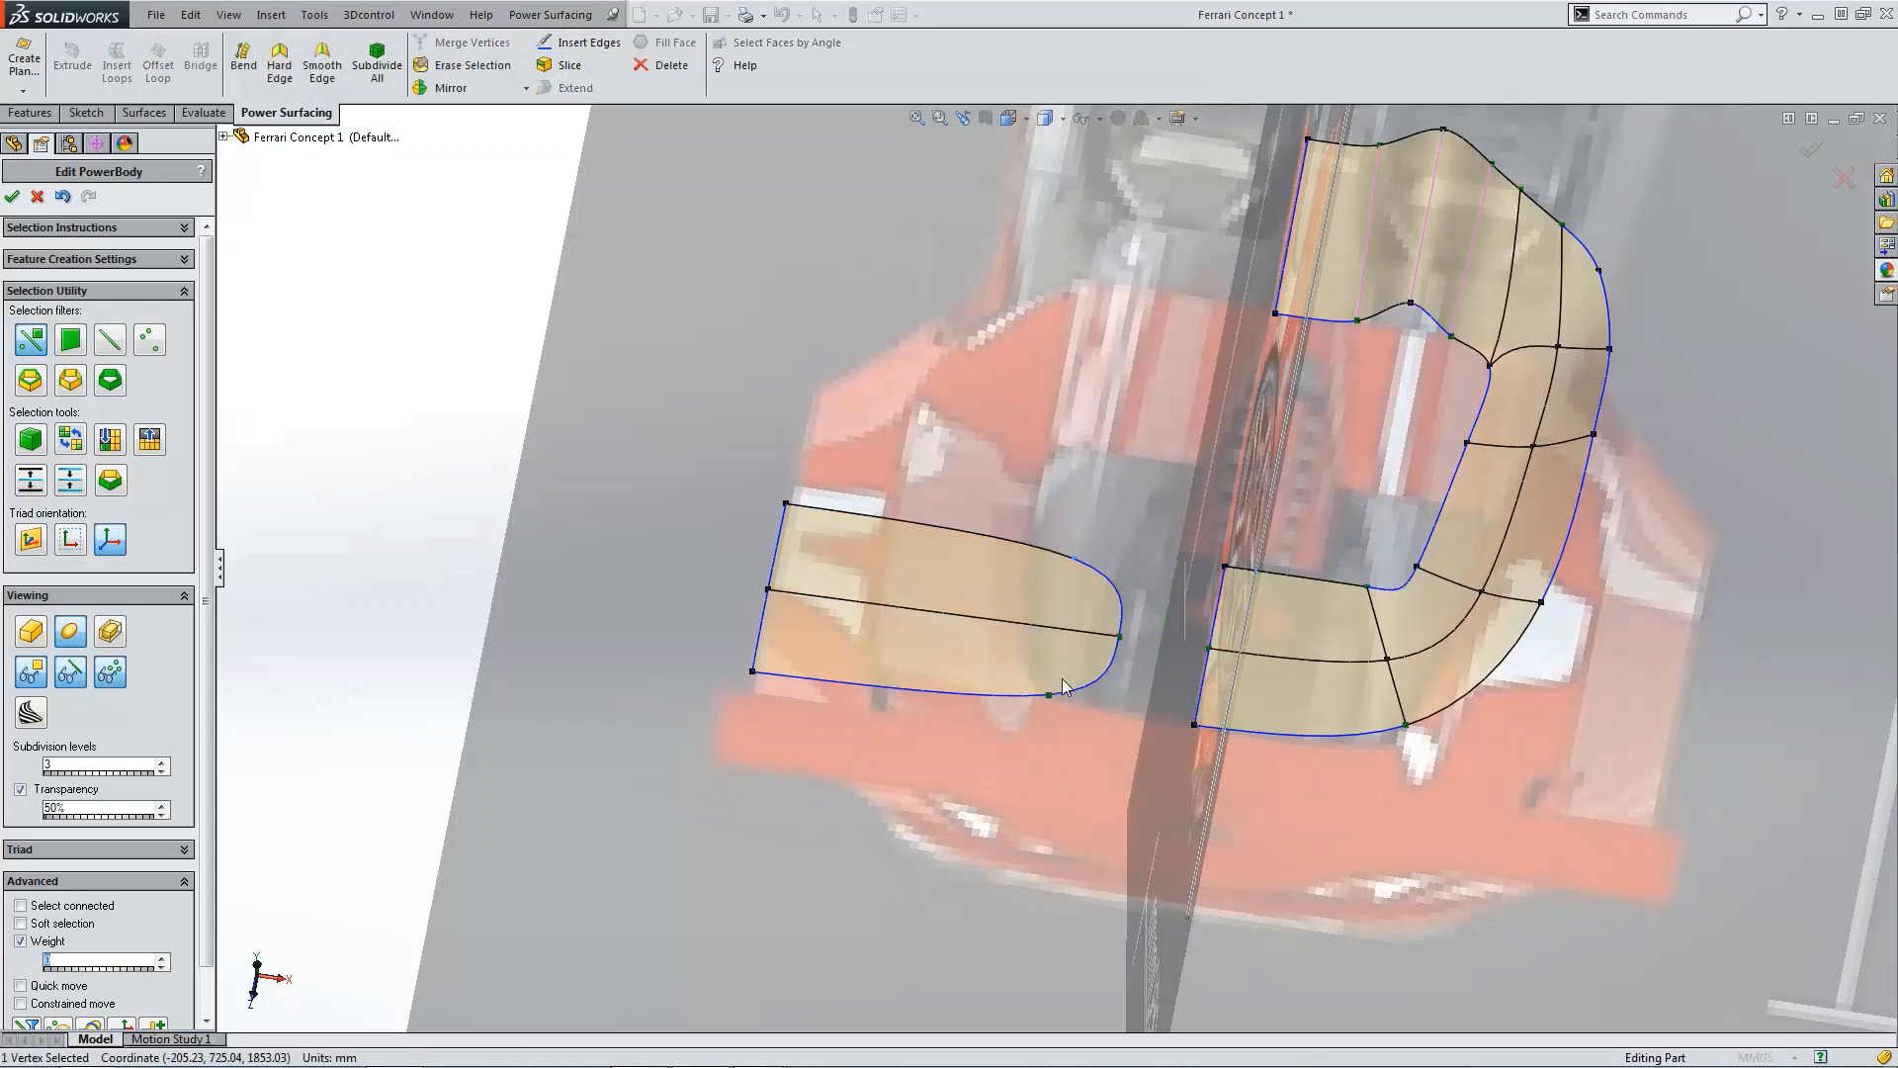
left_click(1051, 694, "ctrl")
left_click(277, 85)
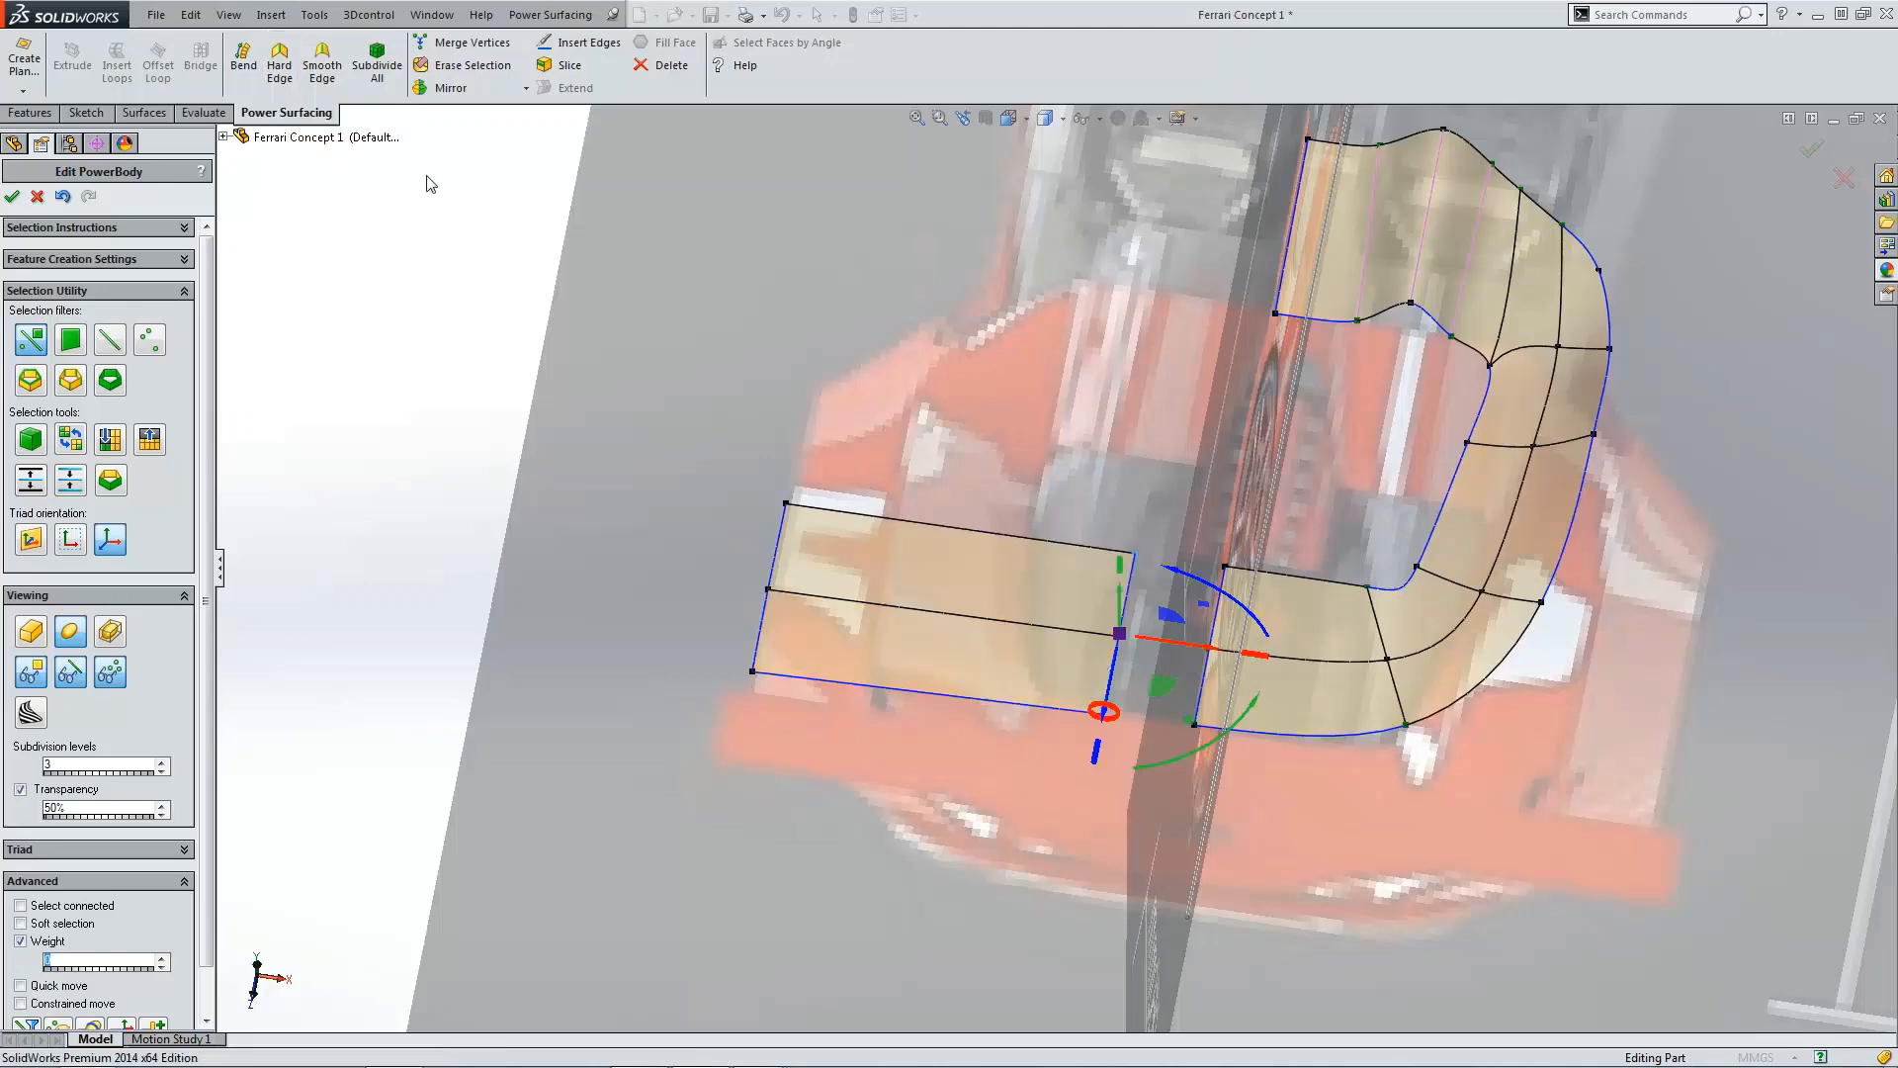
Step: Move the outer rear corner vertex of the separated piece forward in the top view to square its rear edge
scroll(1231, 633, "down", 2)
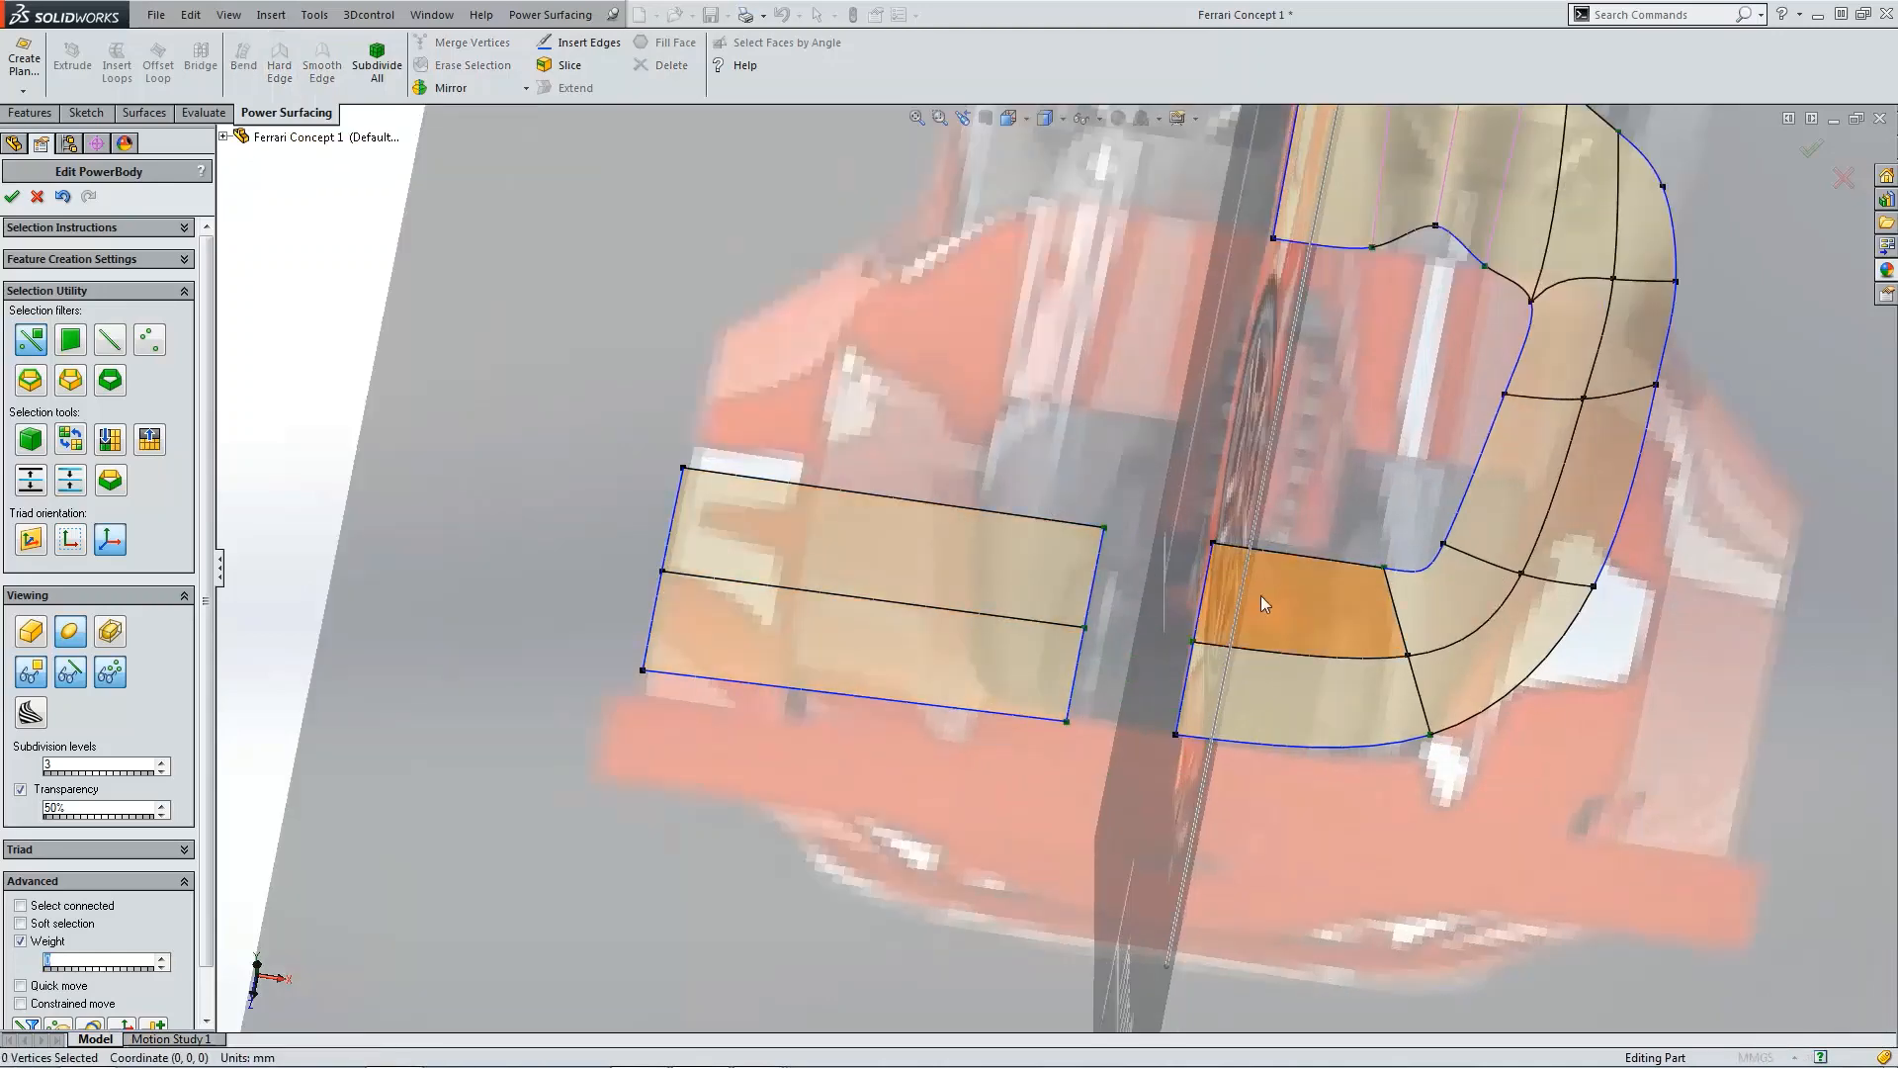
scroll(1222, 558, "down", 2)
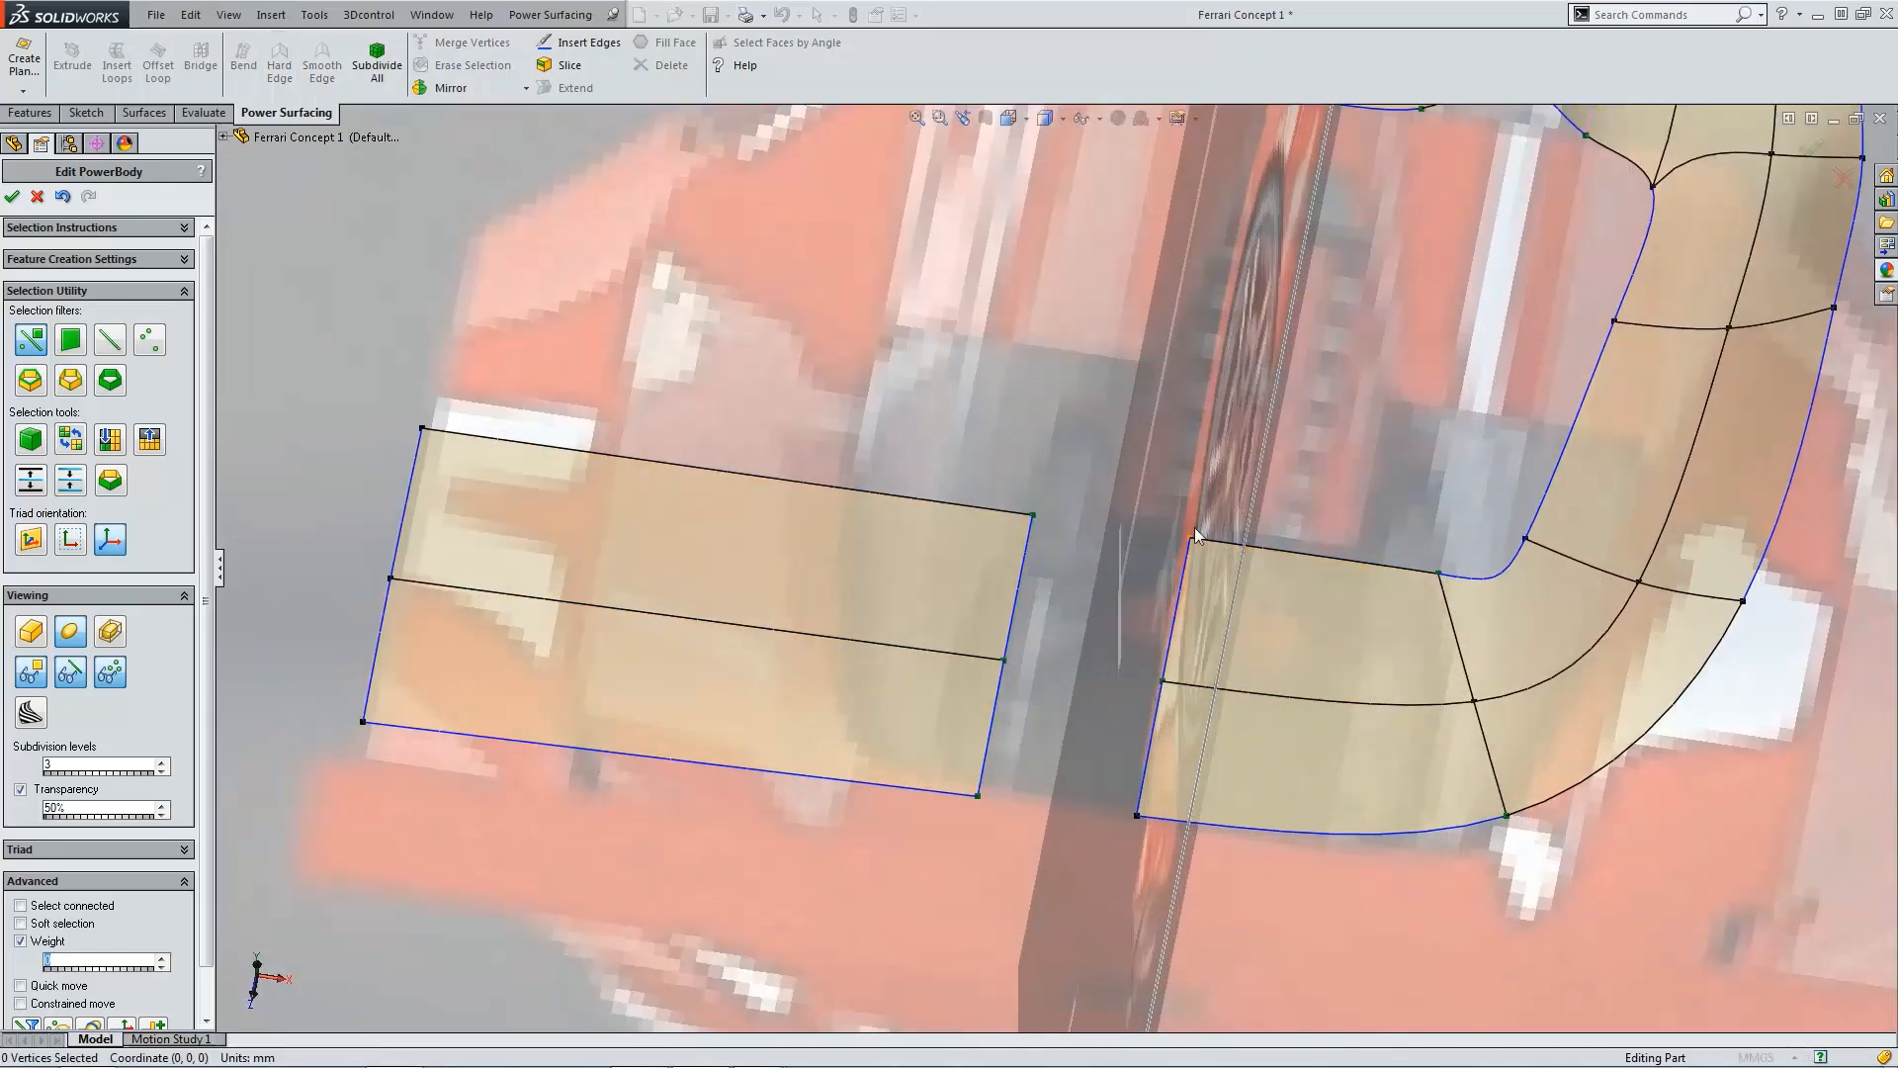
key("ctrl+5")
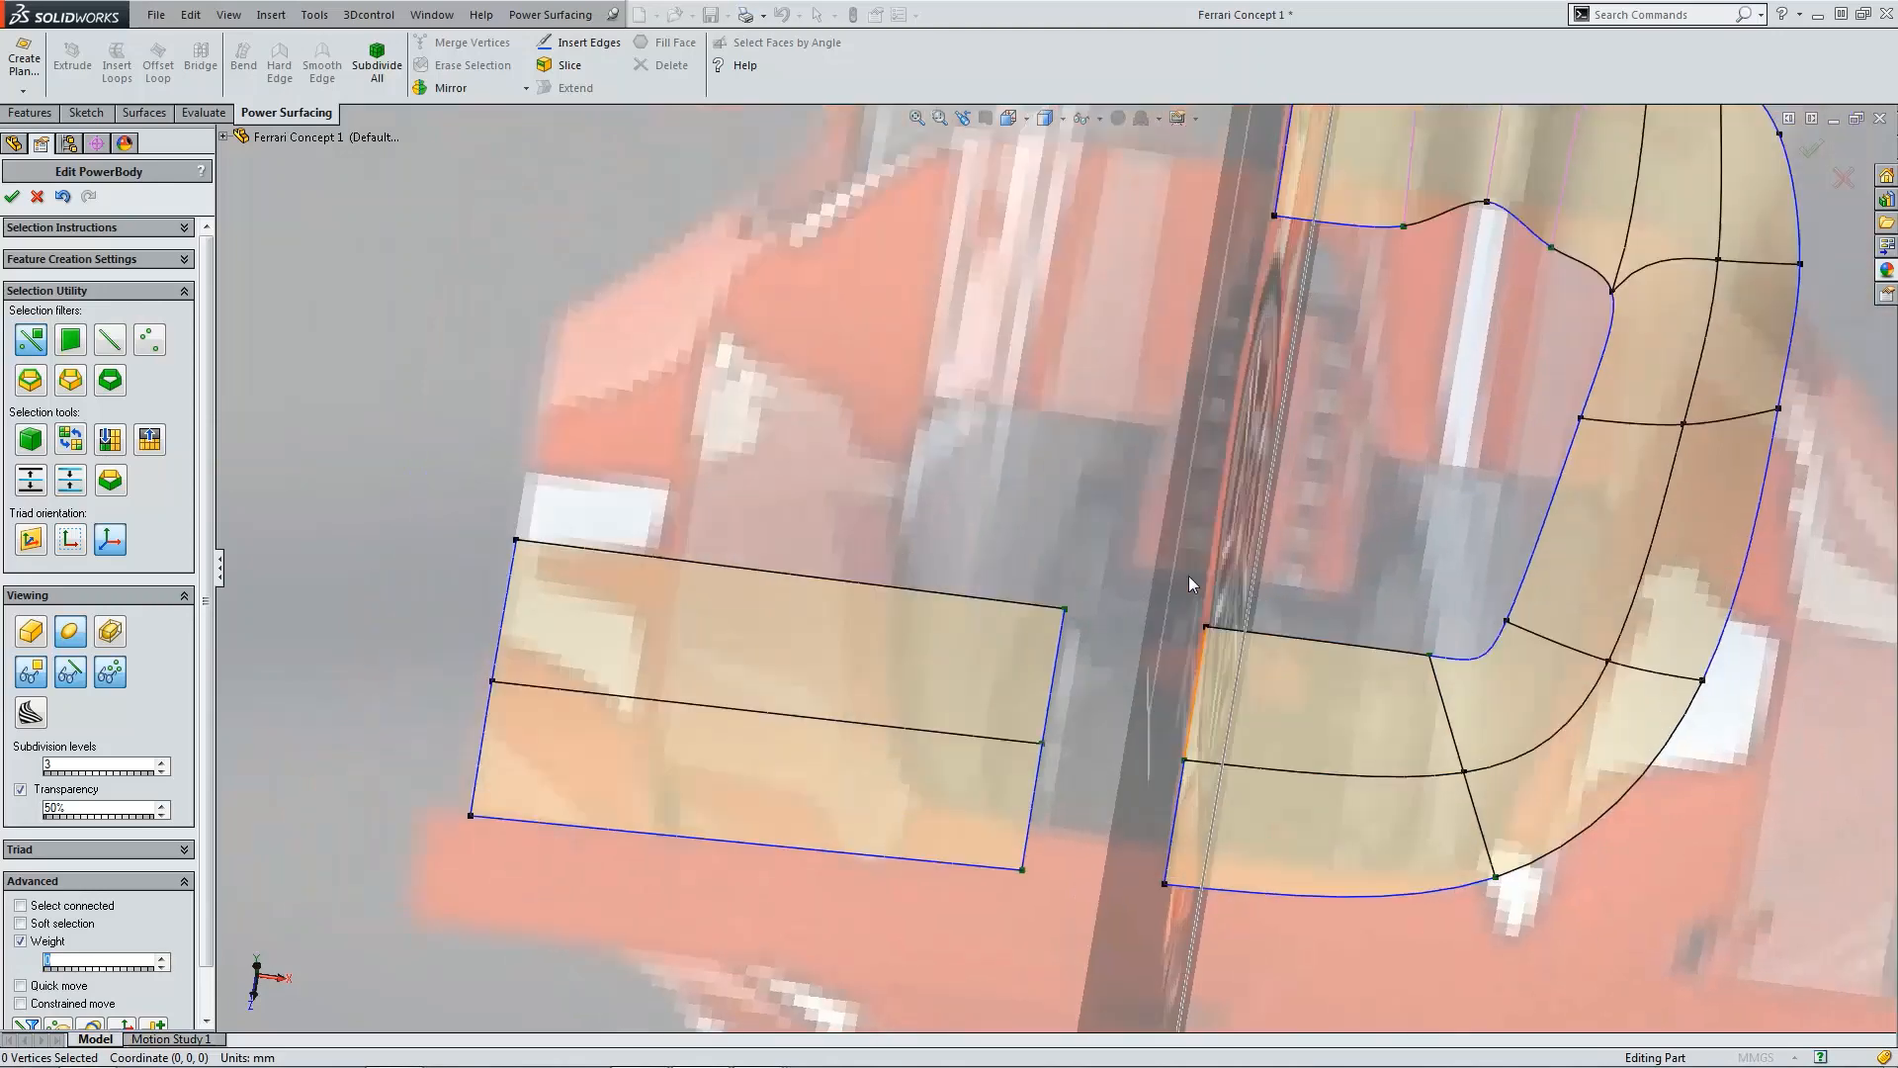
scroll(1088, 789, "down", 3)
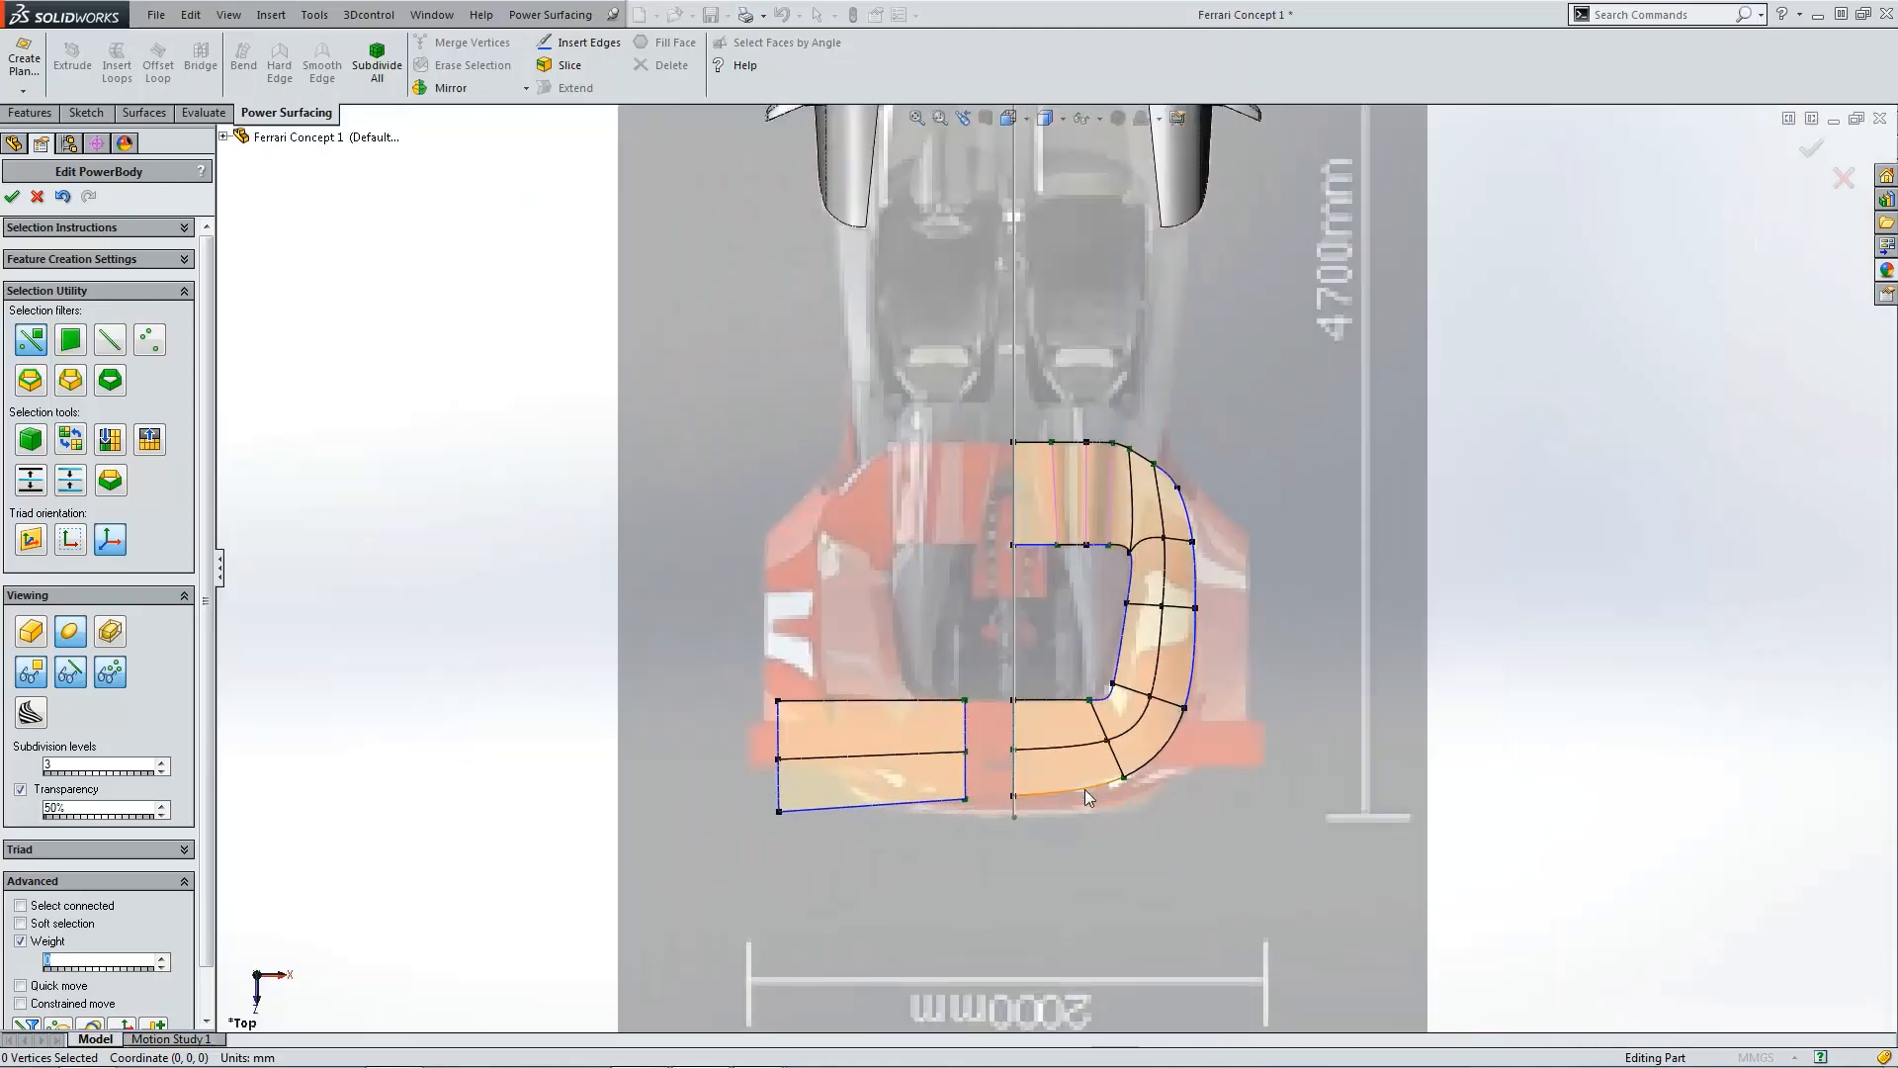
scroll(880, 759, "down", 1)
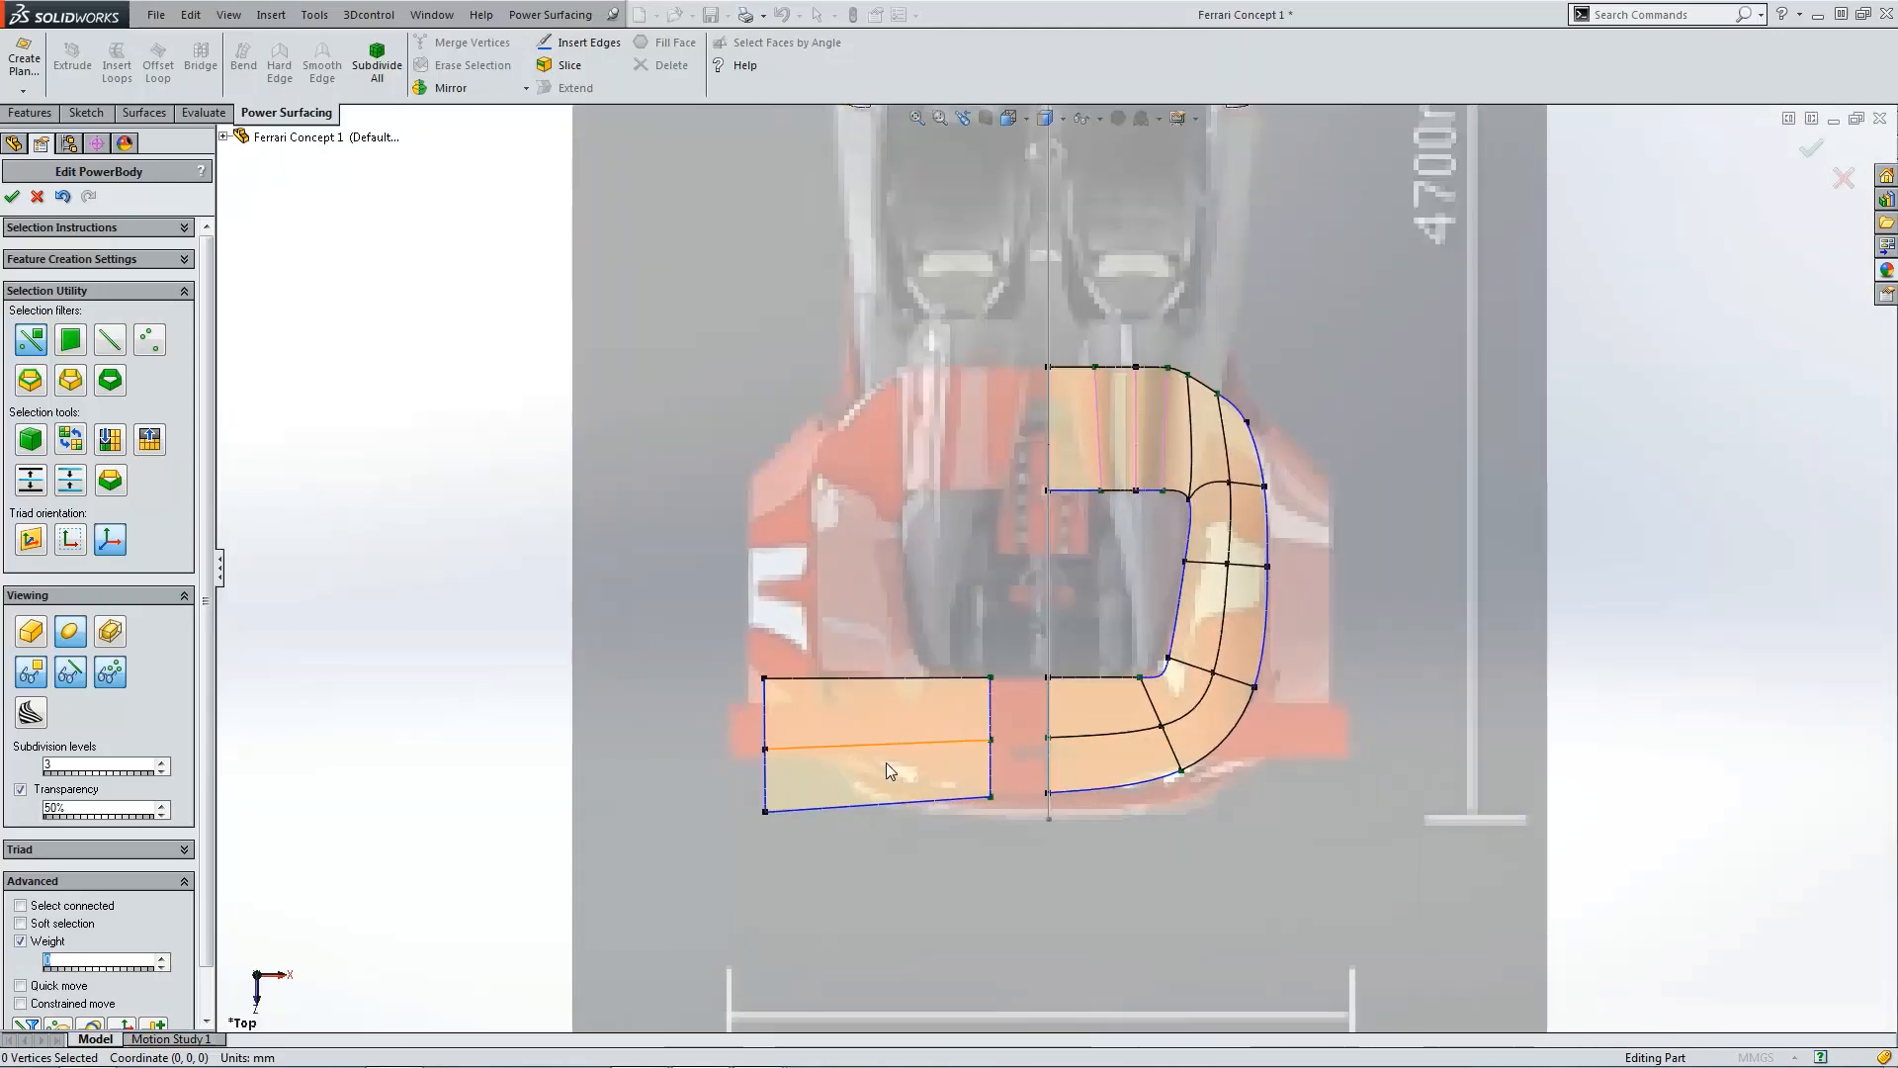
left_click(763, 811)
left_click_drag(769, 868, 769, 794)
left_click(966, 831)
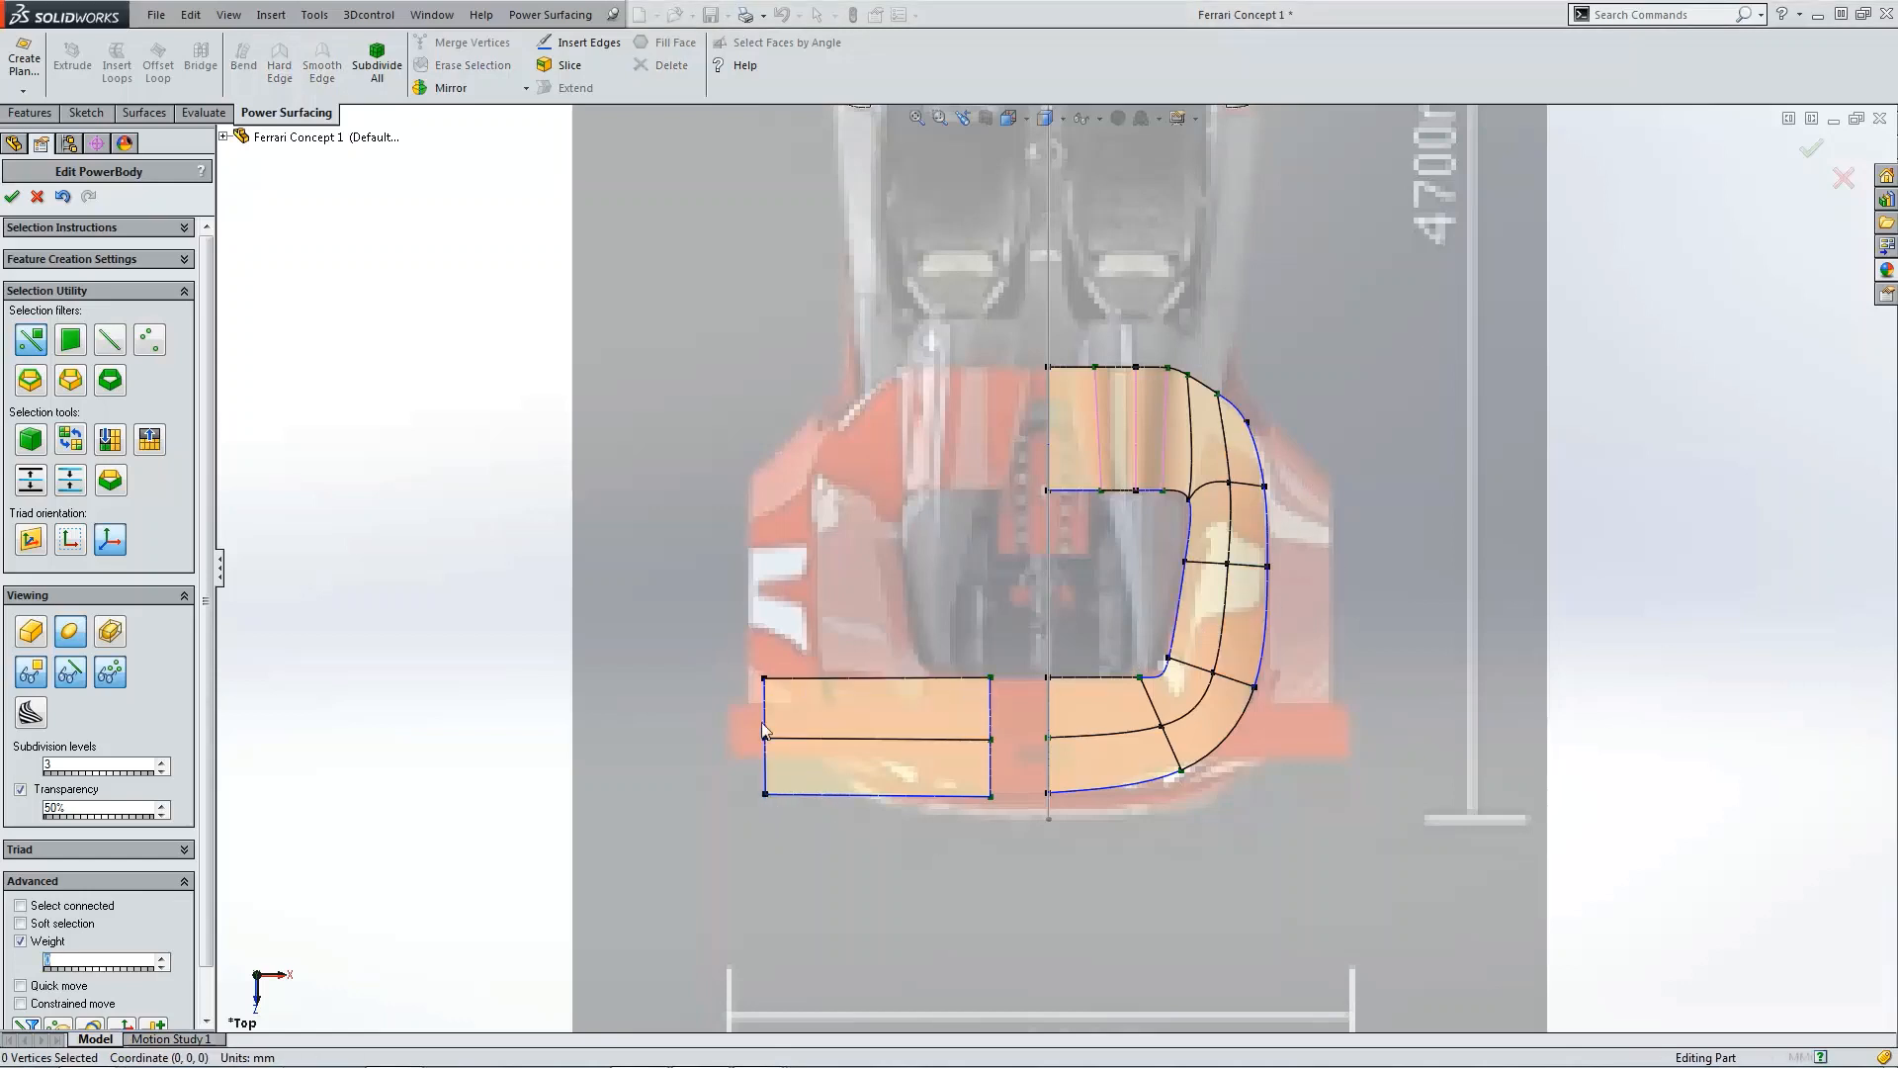
Step: Select the separated outer piece, move it outward beside the rear deck, and rotate it 90° to lie lengthwise
left_click_drag(709, 649, 1061, 857)
key("Escape")
left_click_drag(744, 633, 1017, 854)
left_click_drag(929, 789, 1449, 504)
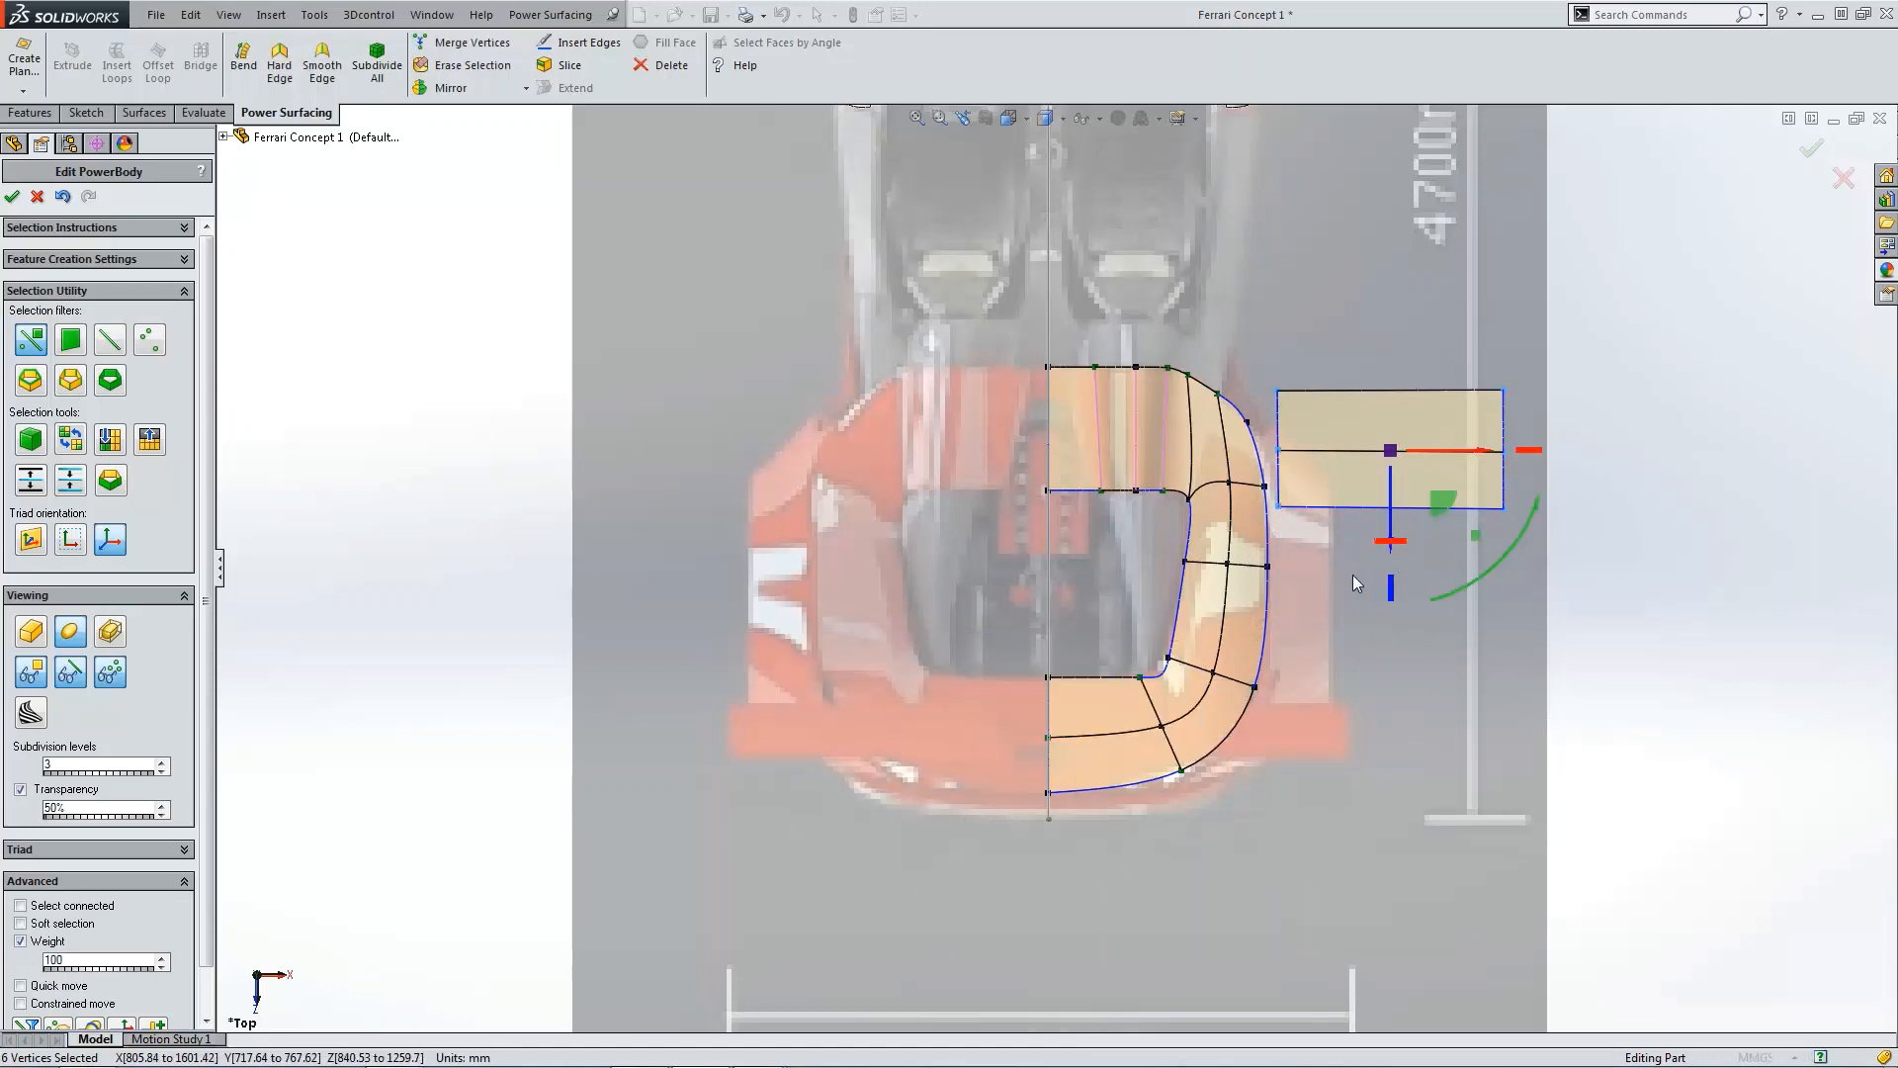
left_click_drag(1540, 507, 1333, 638)
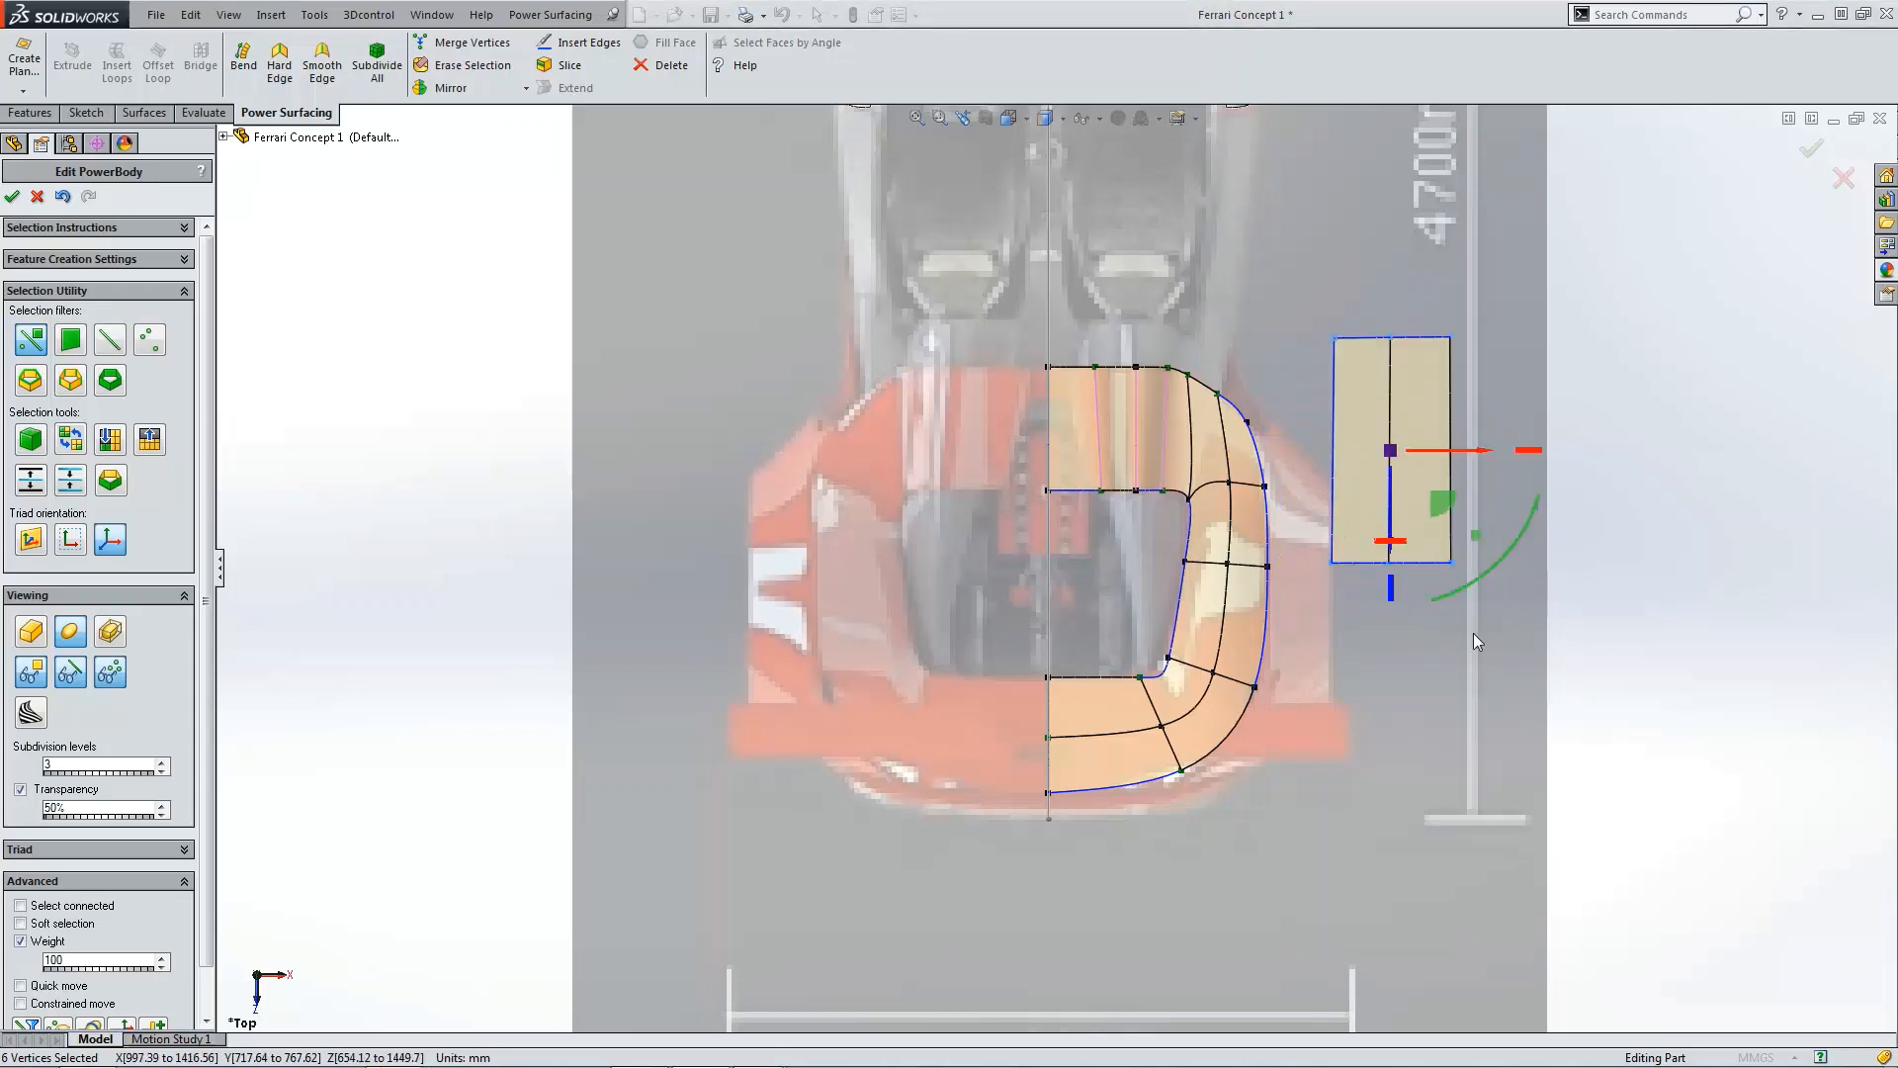
scroll(1356, 631, "down", 1)
left_click(1352, 609)
left_click_drag(1305, 545, 1315, 559)
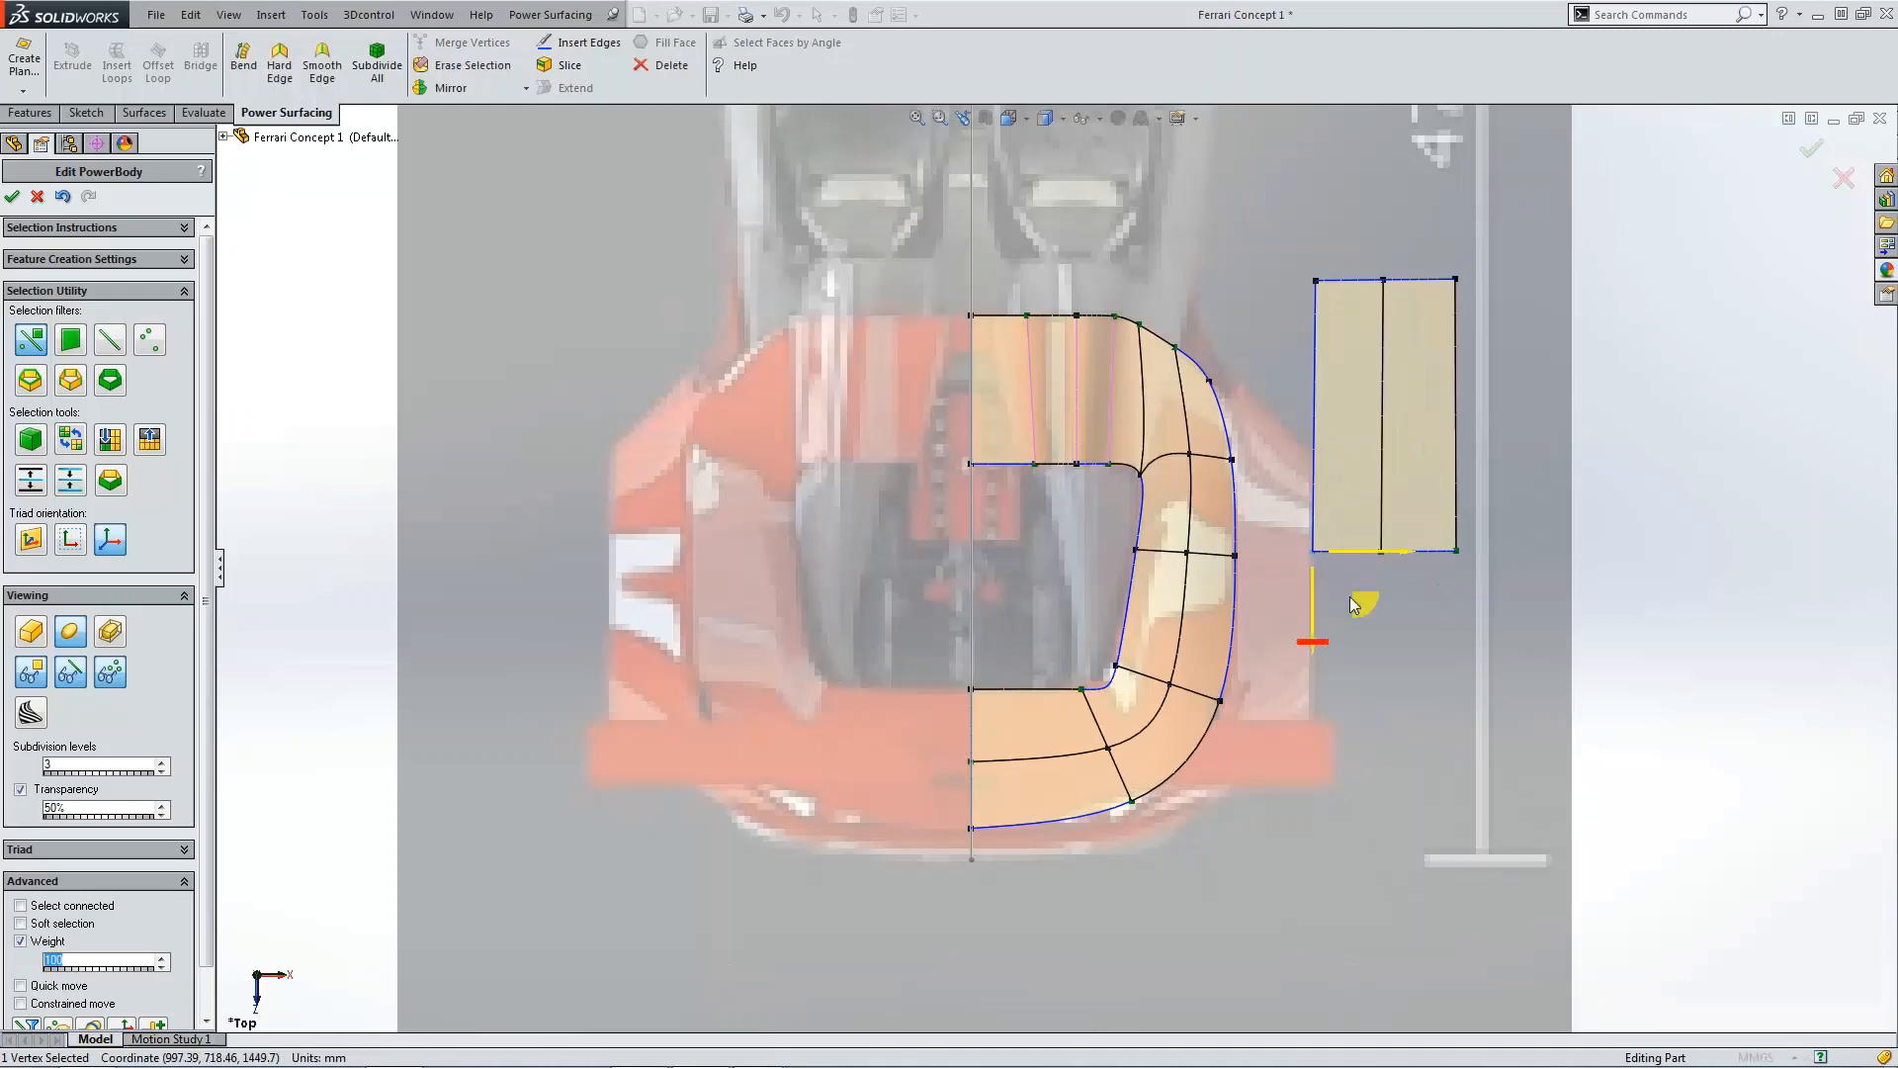
left_click(1364, 552)
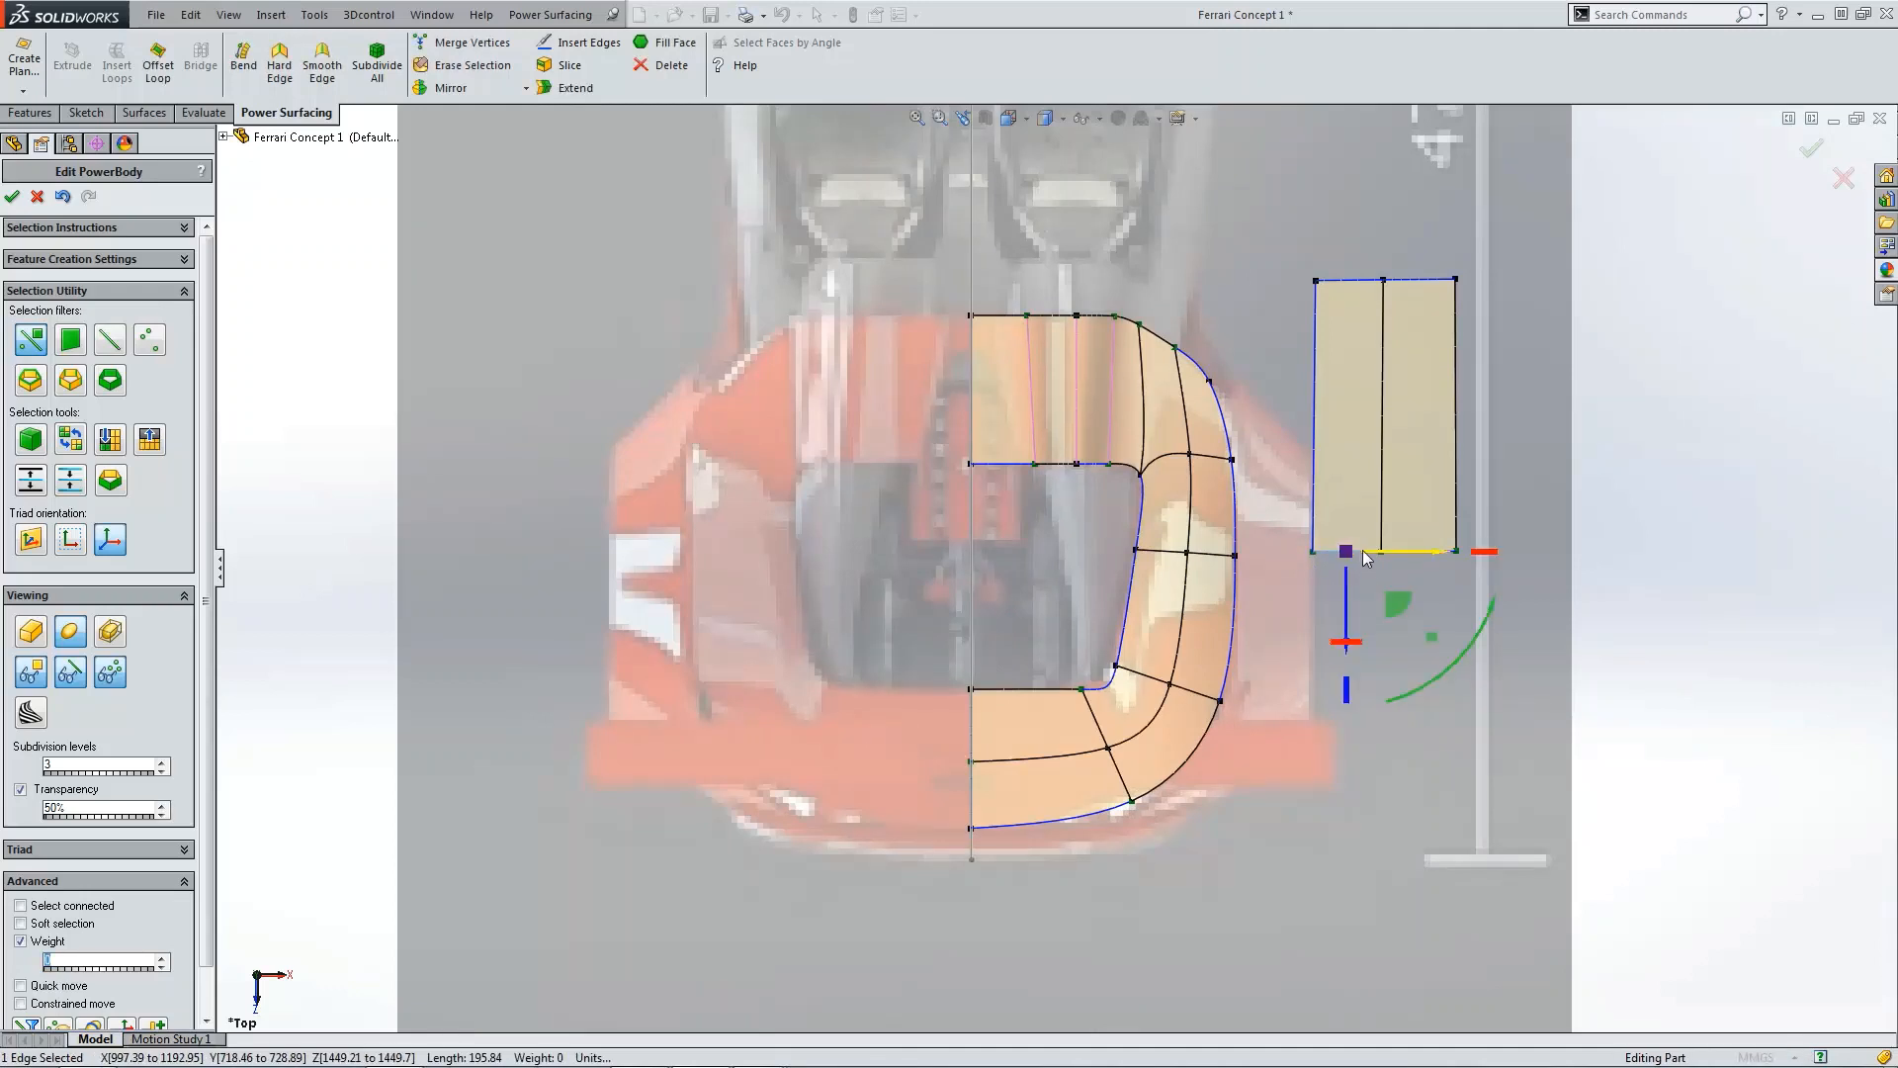
left_click_drag(1380, 553, 1385, 553)
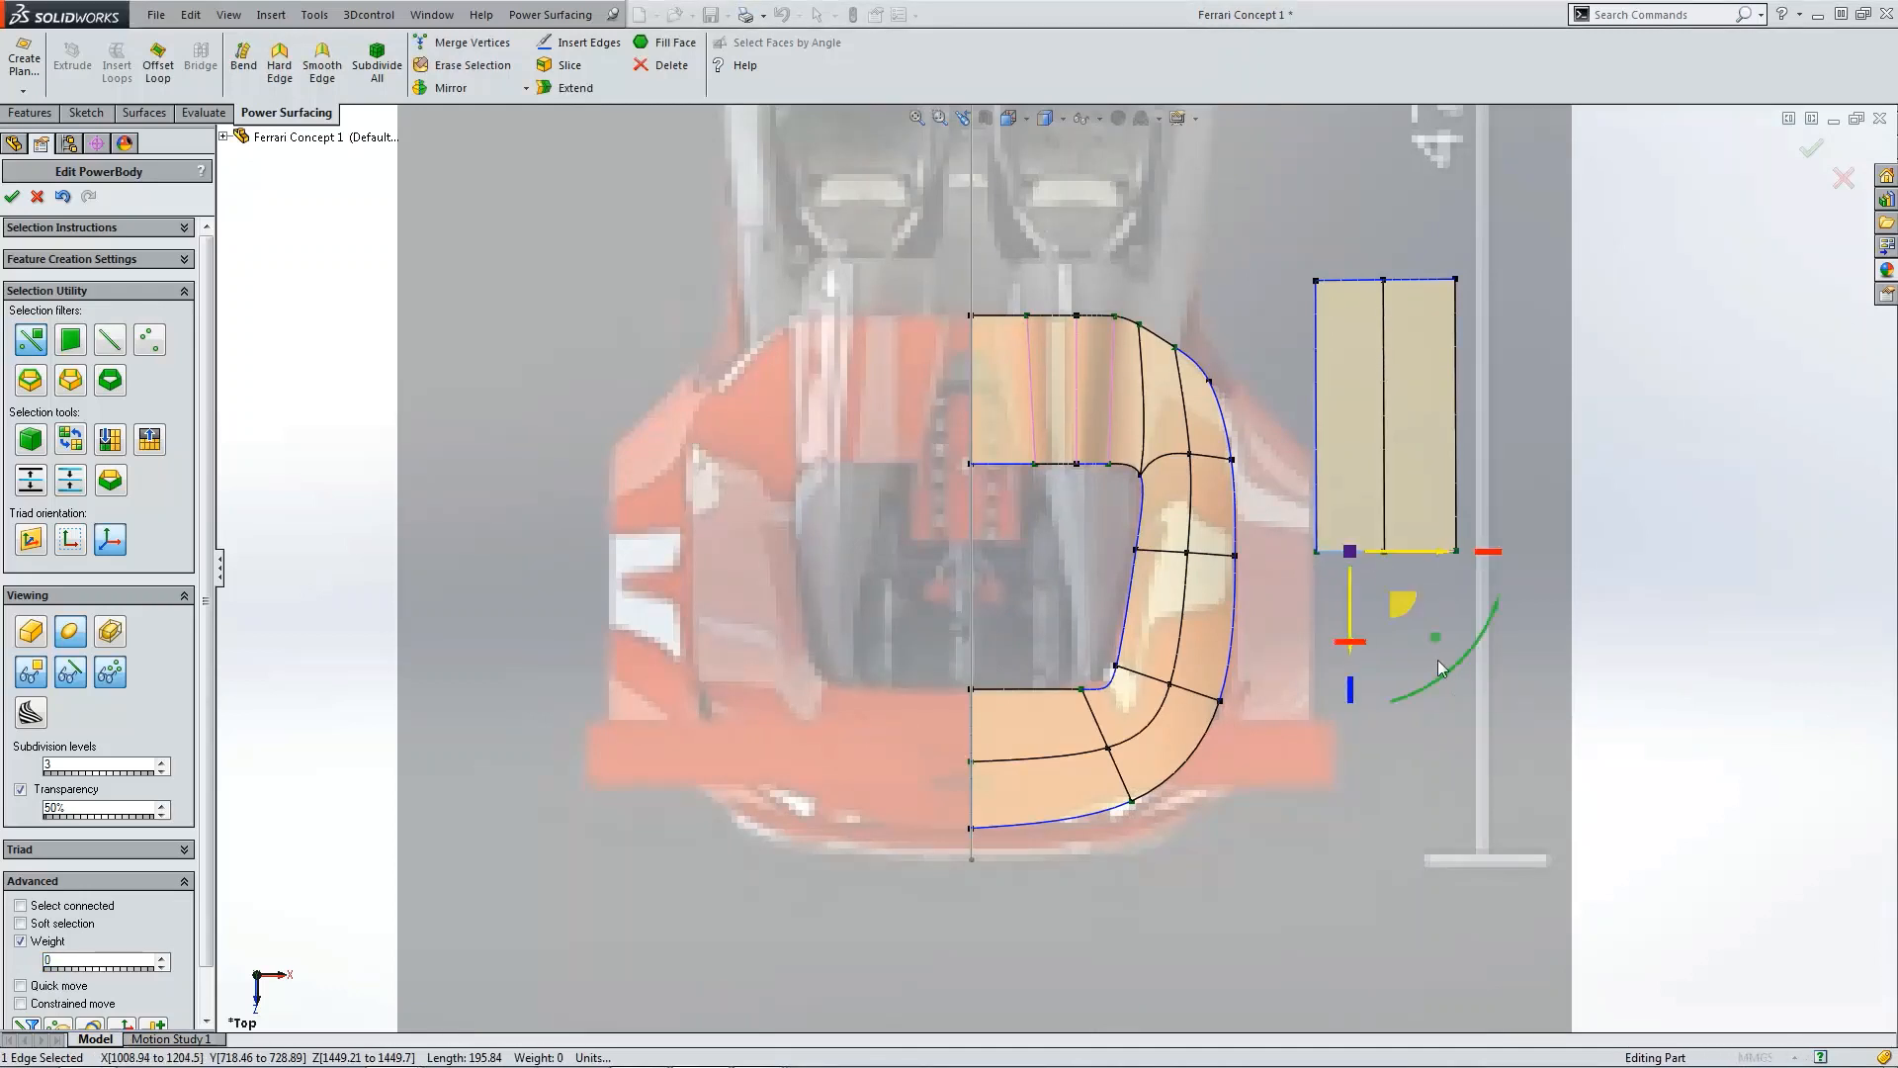
left_click(1440, 660)
left_click(1456, 281)
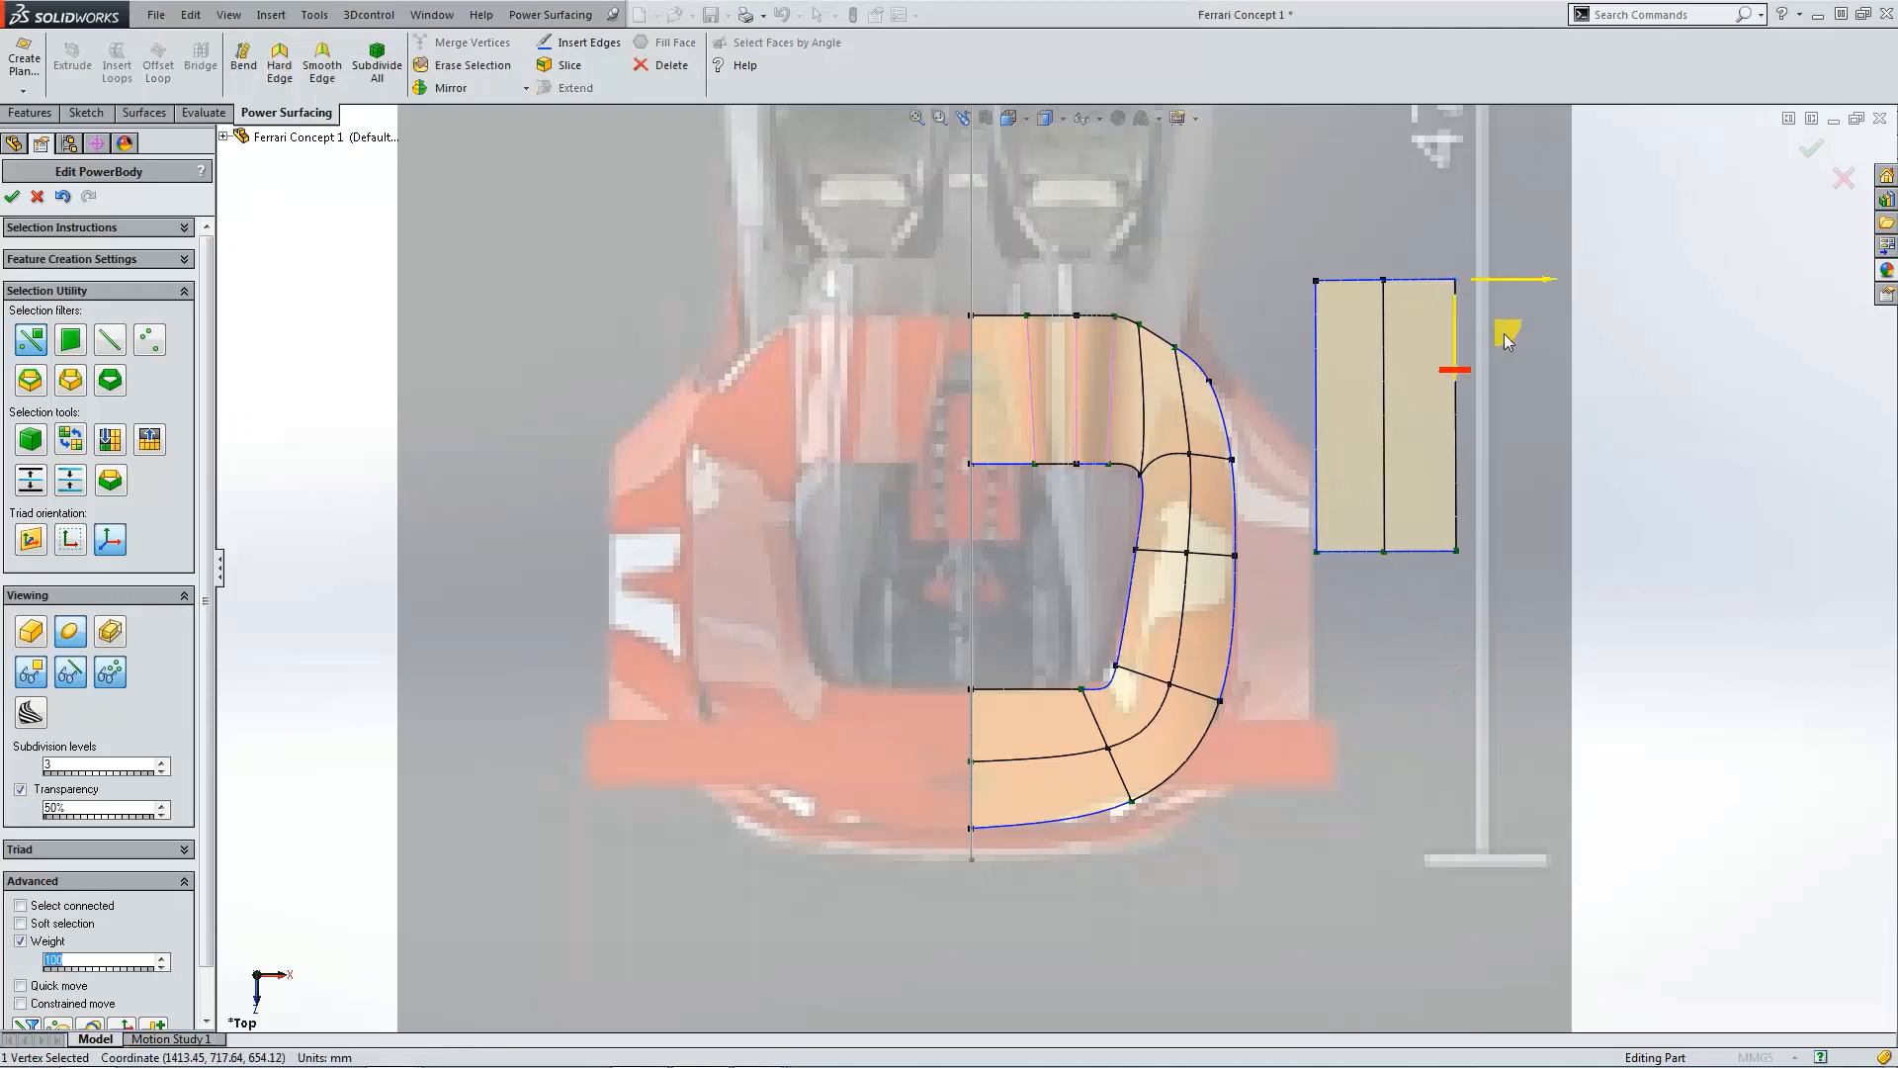
left_click_drag(1504, 335, 1503, 335)
left_click(1488, 333)
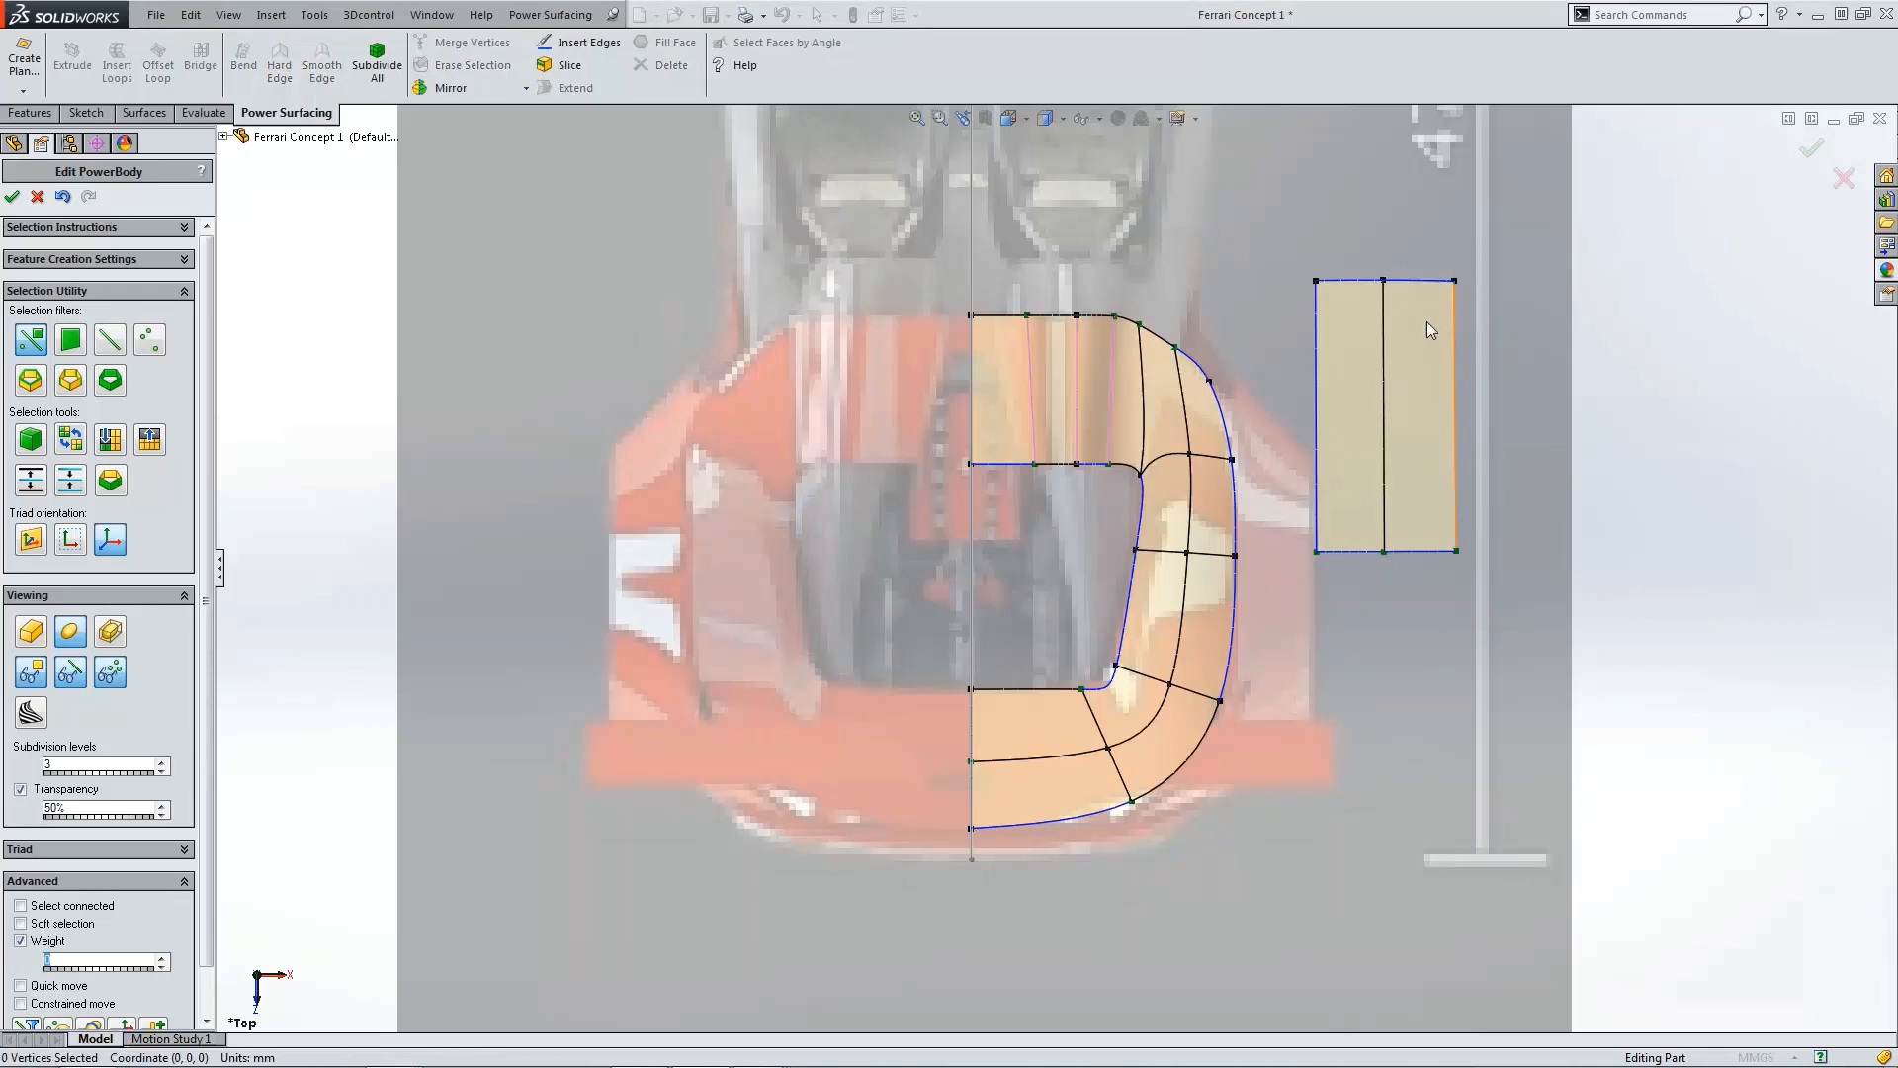
left_click(1429, 331)
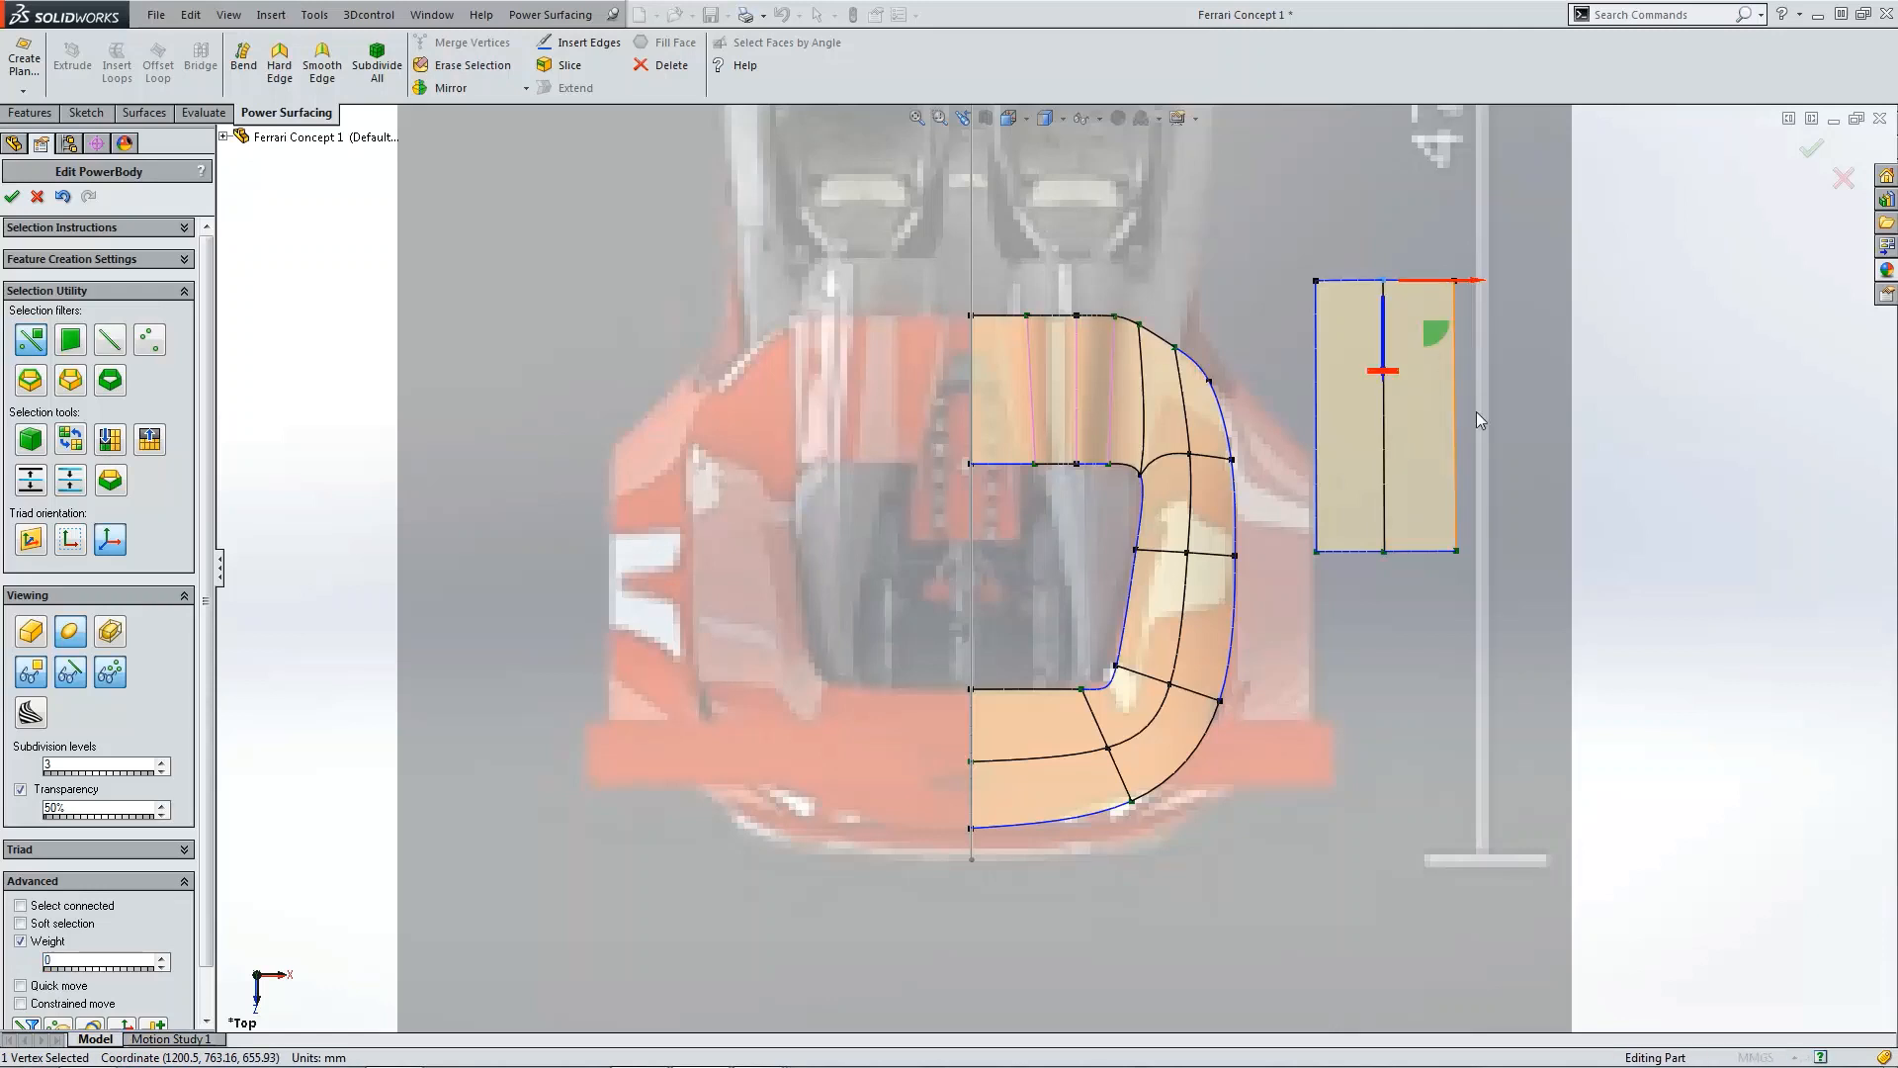
left_click(1529, 501)
scroll(1529, 501, "up", 2)
scroll(1384, 519, "down", 3)
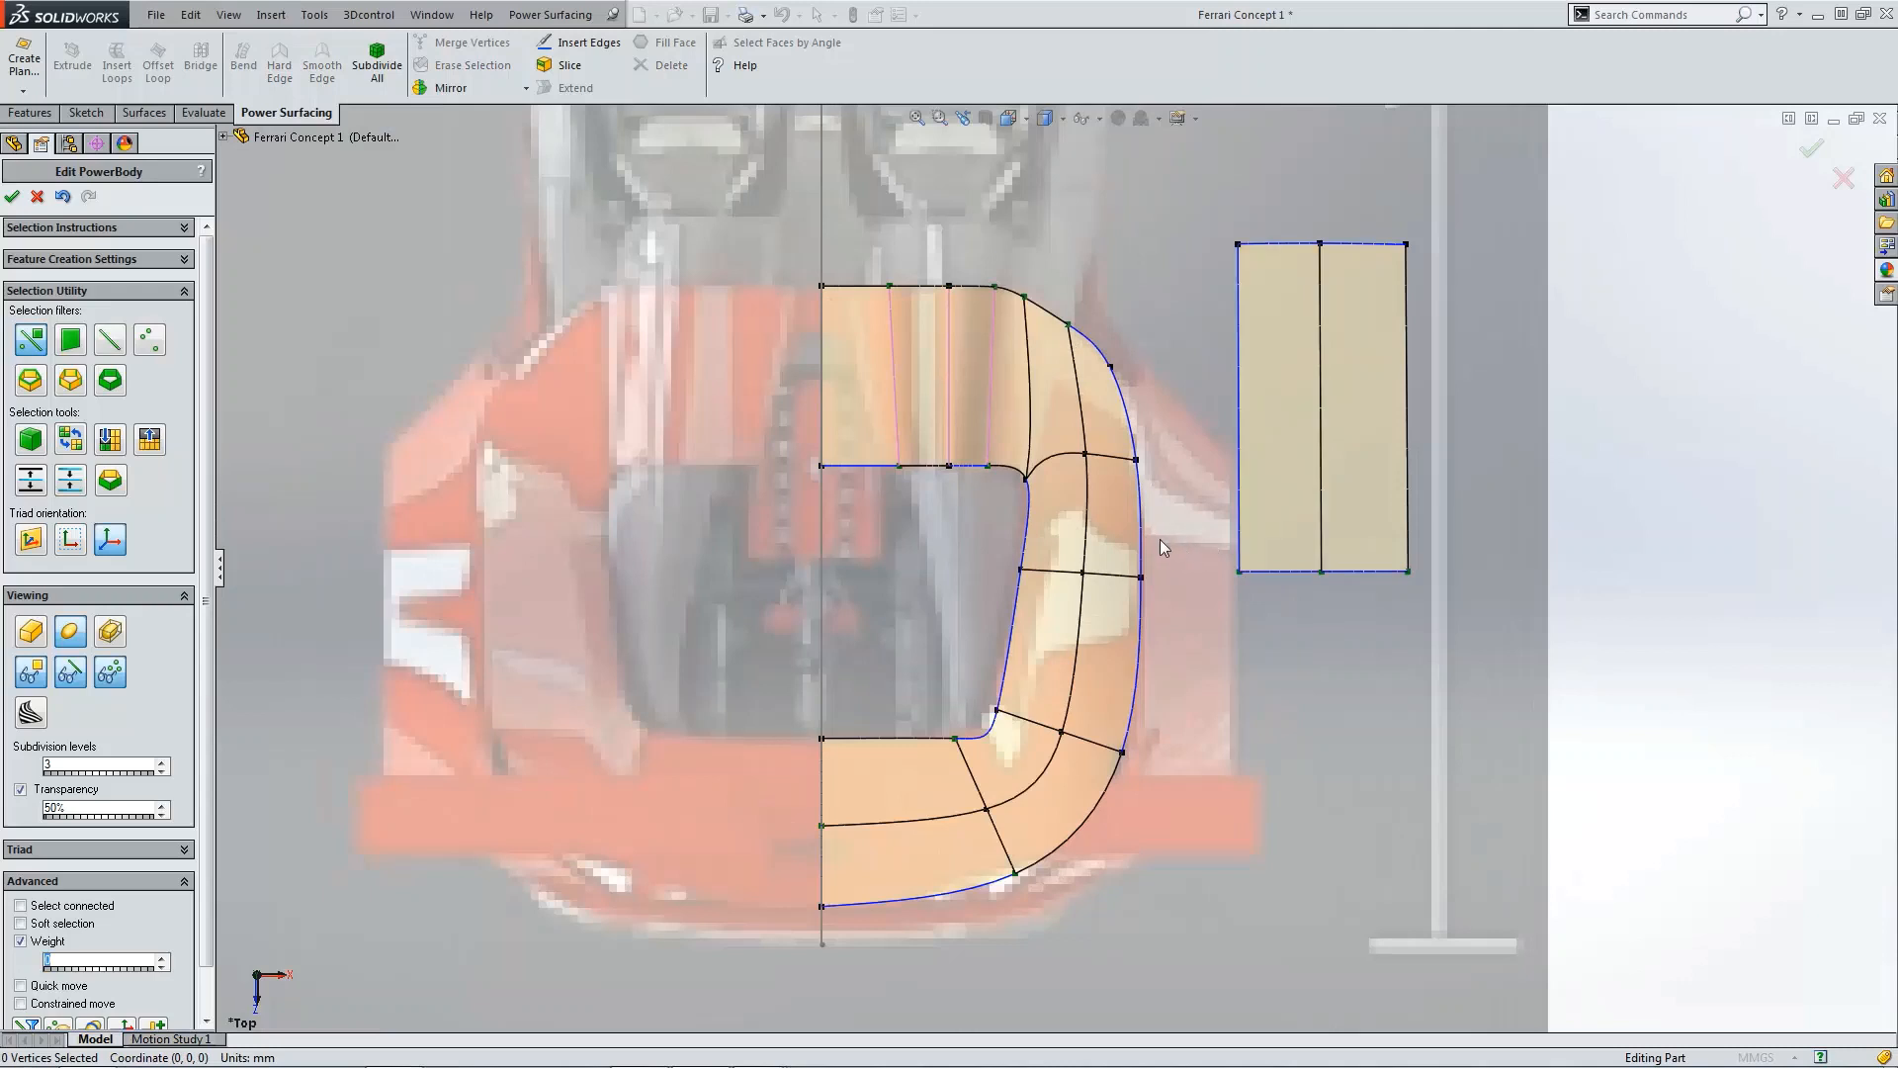
Step: Narrow the outer piece by moving its two long side edges inward in the top view
left_click(1239, 534)
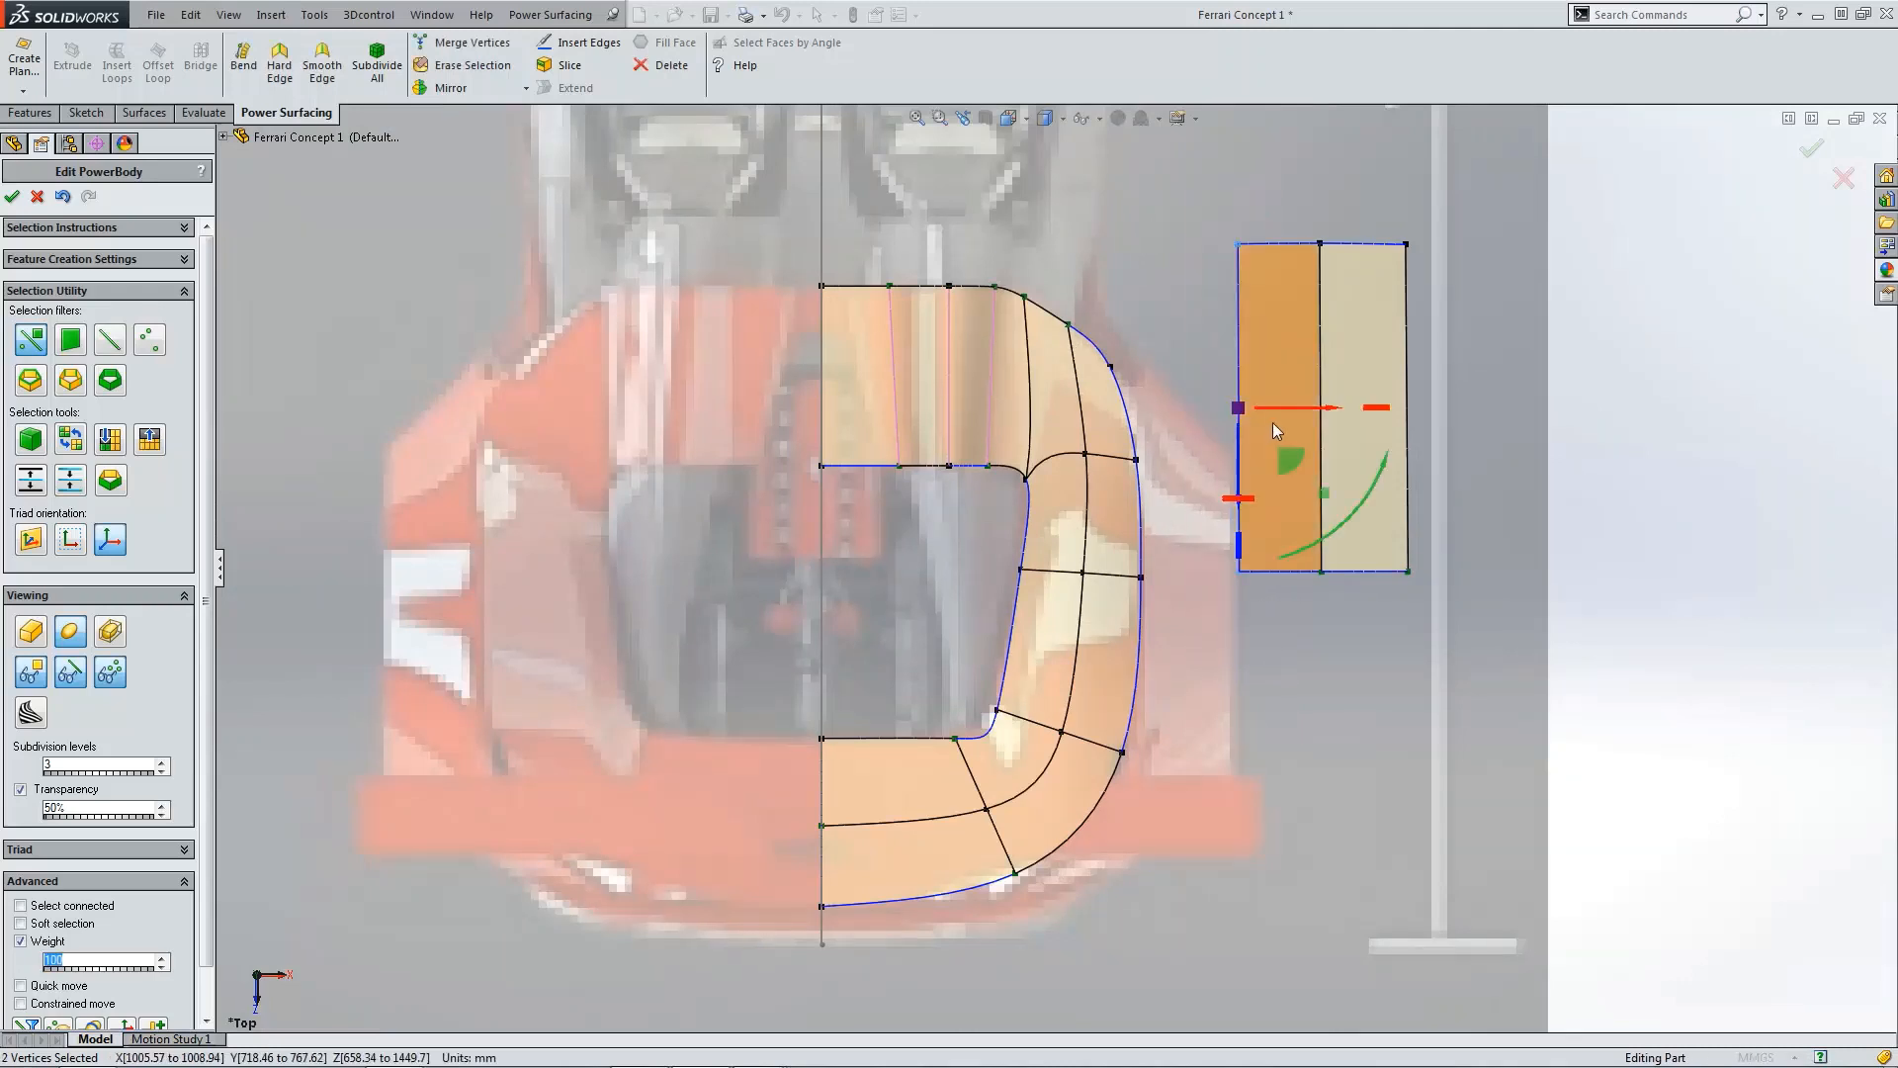
left_click_drag(1277, 414, 1298, 411)
left_click(1483, 285)
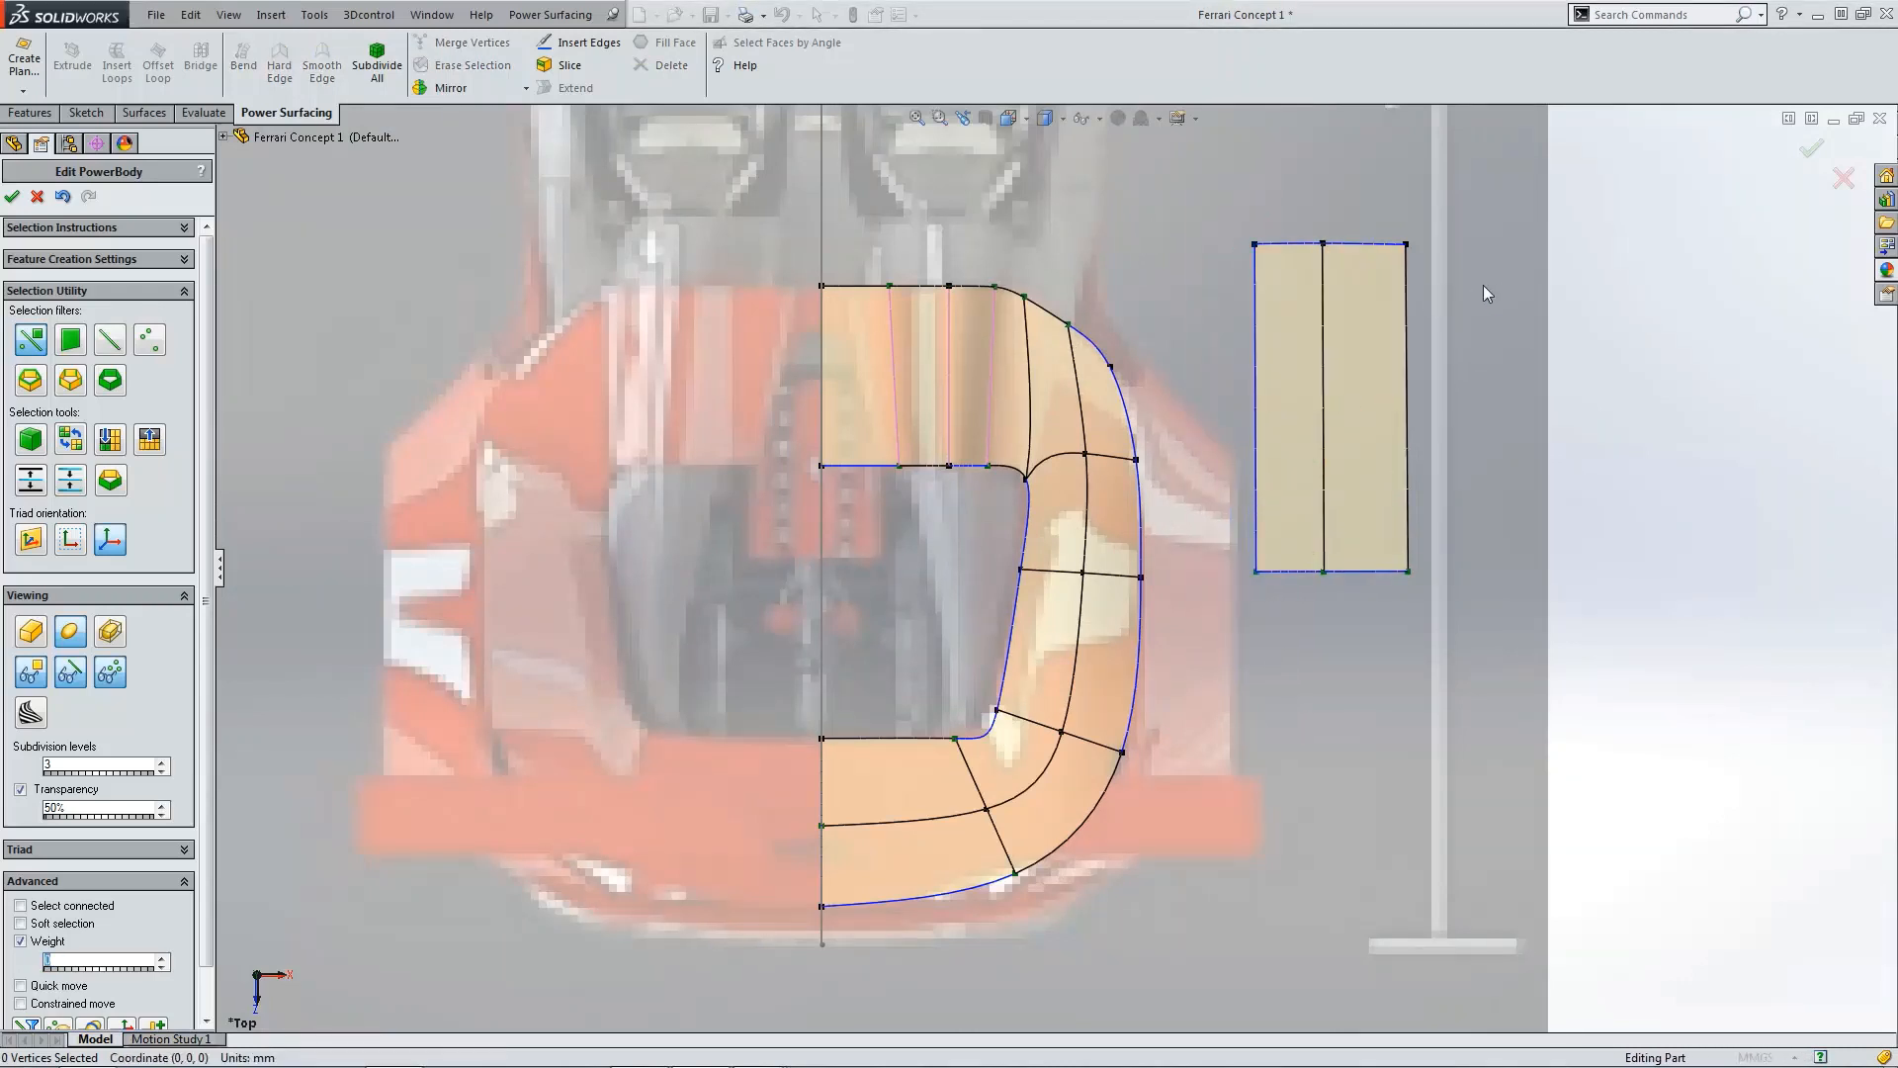
left_click(1406, 423)
mouse_move(1445, 419)
left_mouse_down()
mouse_move(1401, 413)
mouse_move(1422, 413)
left_mouse_up()
left_click(1416, 319)
Step: In the front view, raise the outer piece's end vertices to straighten it into a level, even-thickness strip
key("ctrl+1")
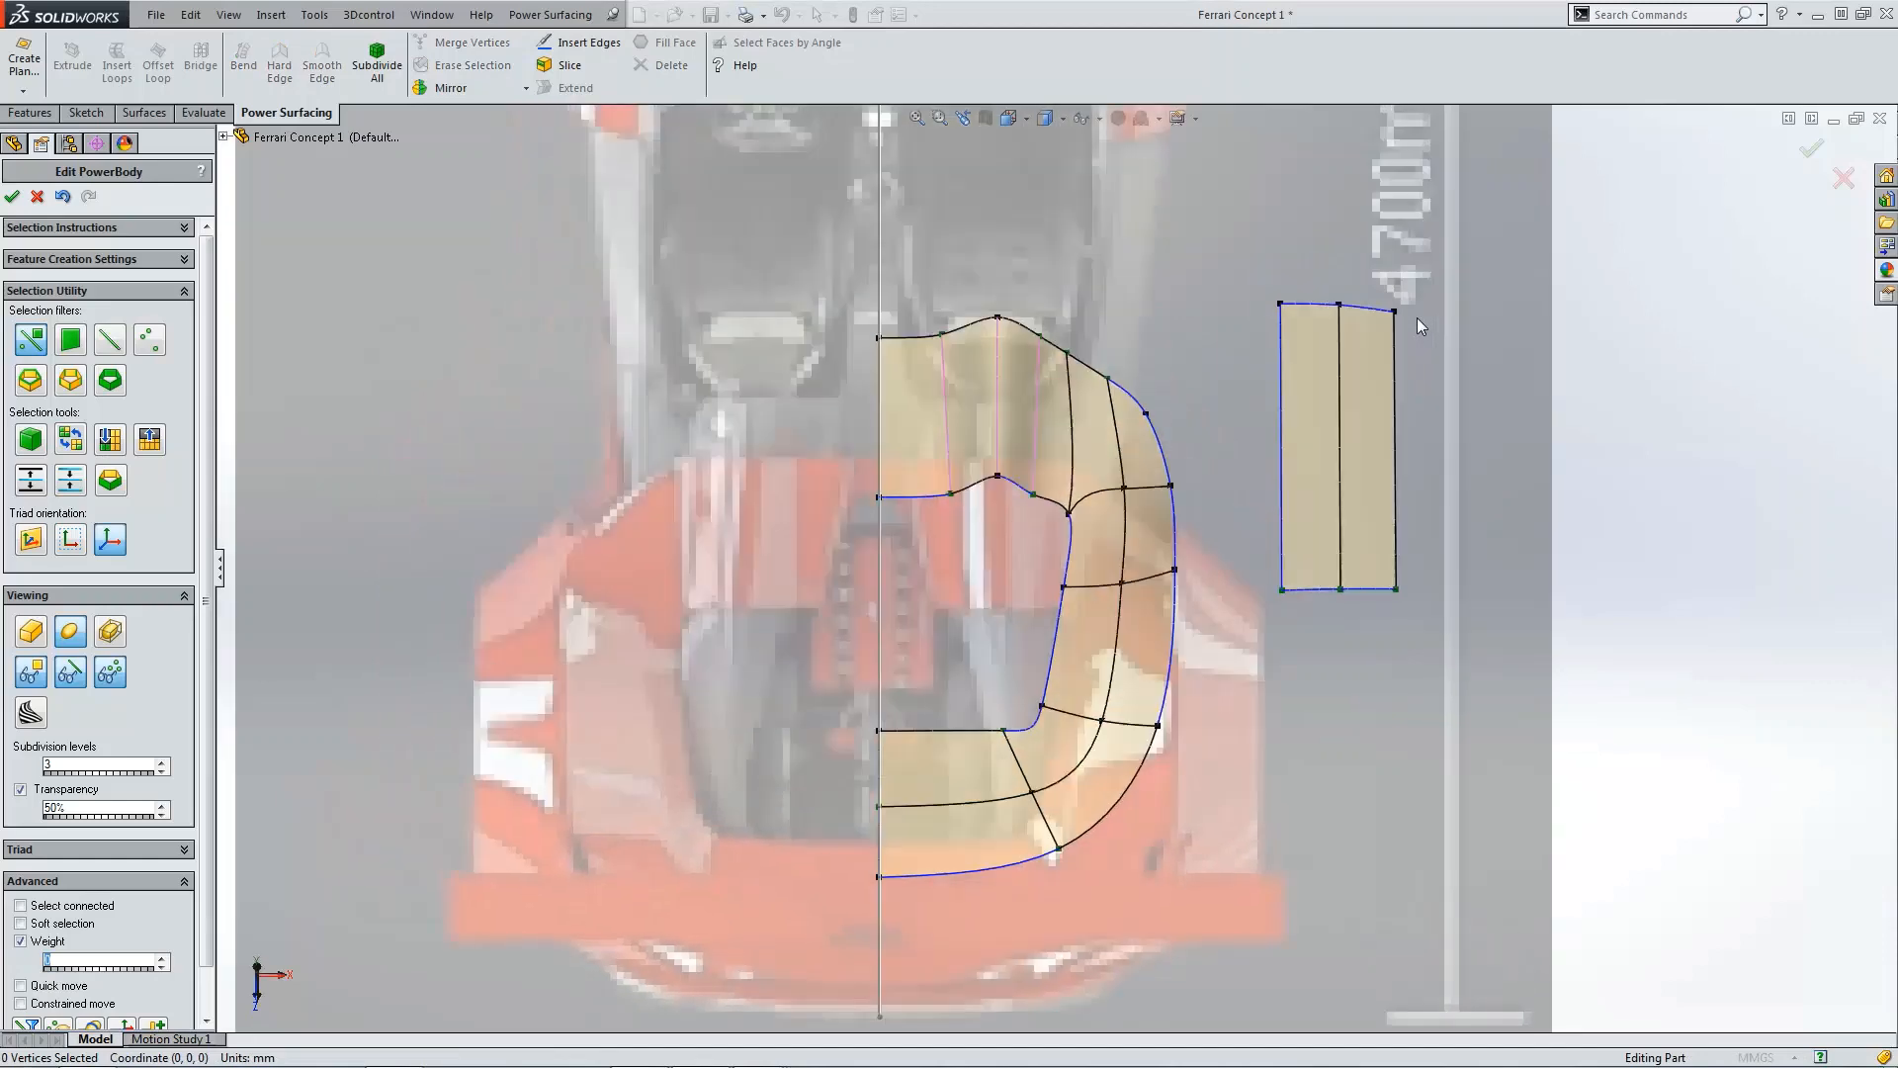
scroll(1329, 593, "down", 4)
scroll(1360, 598, "down", 3)
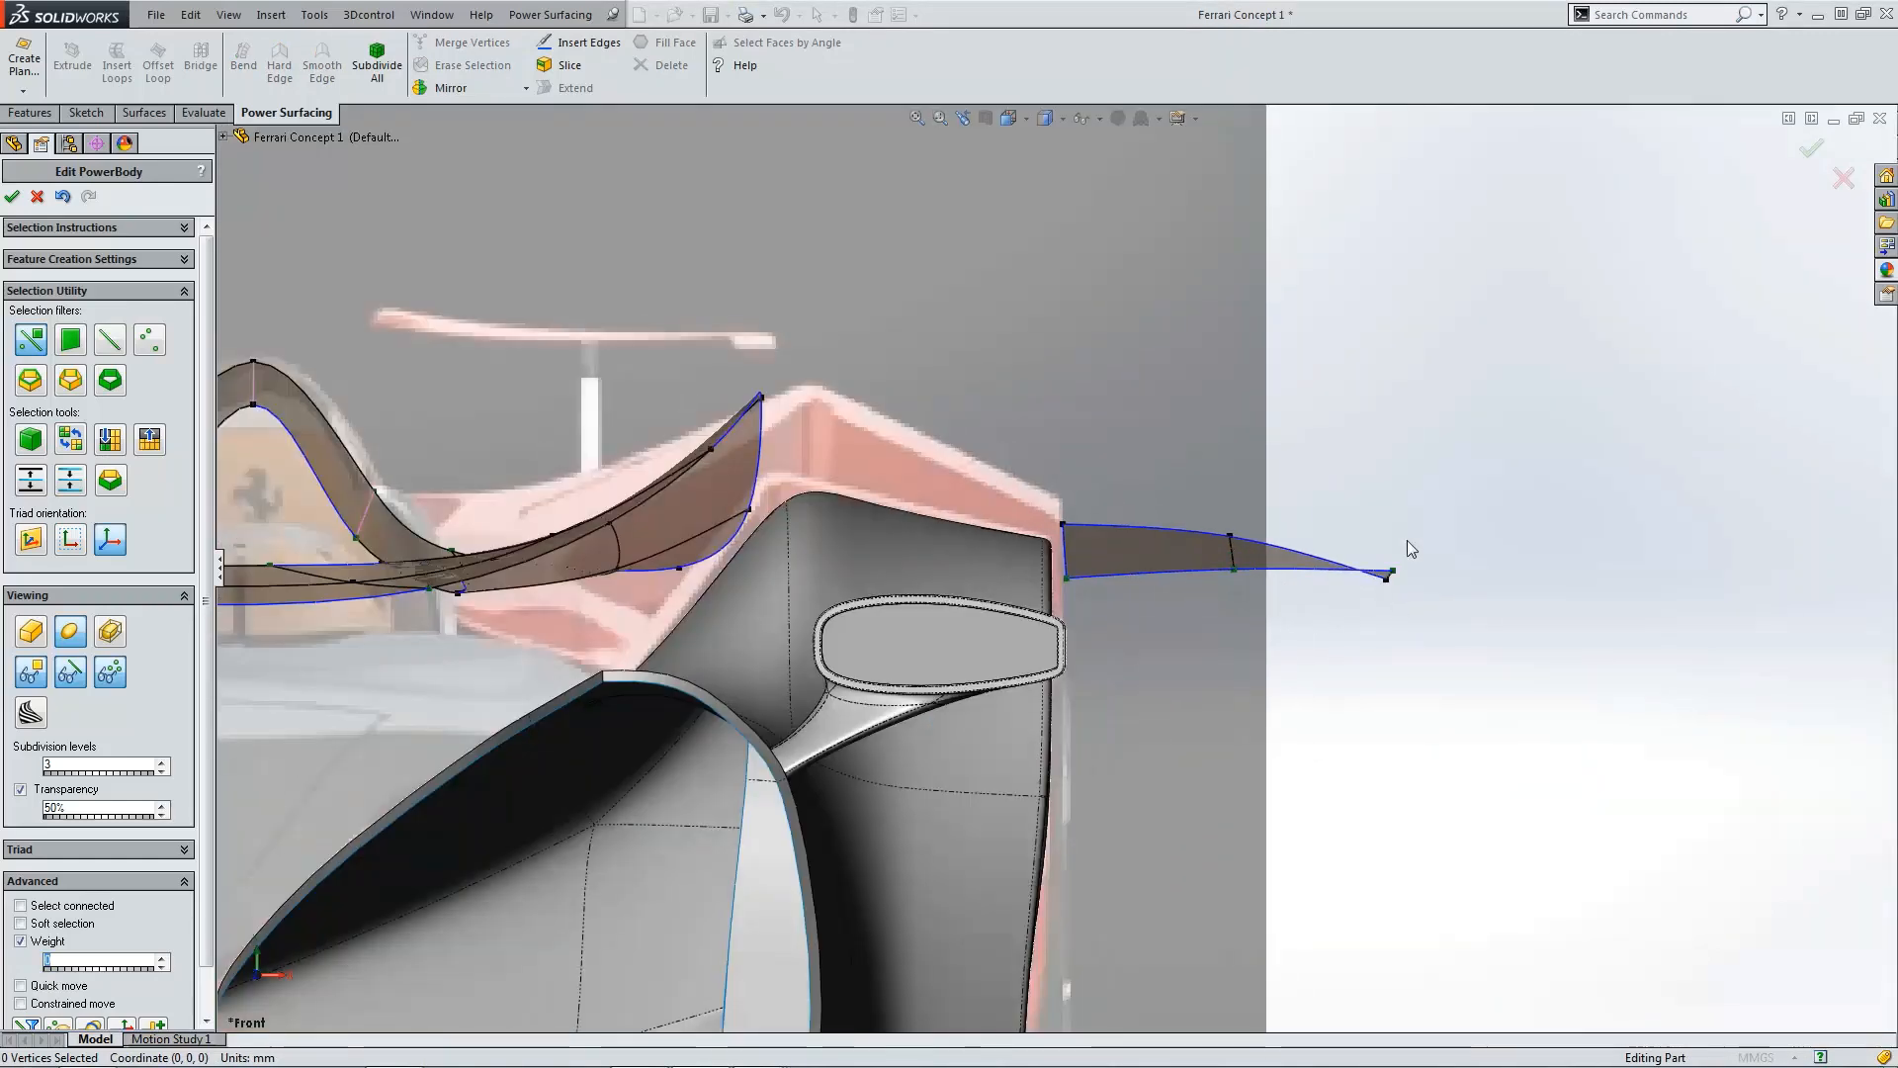
scroll(1387, 594, "down", 3)
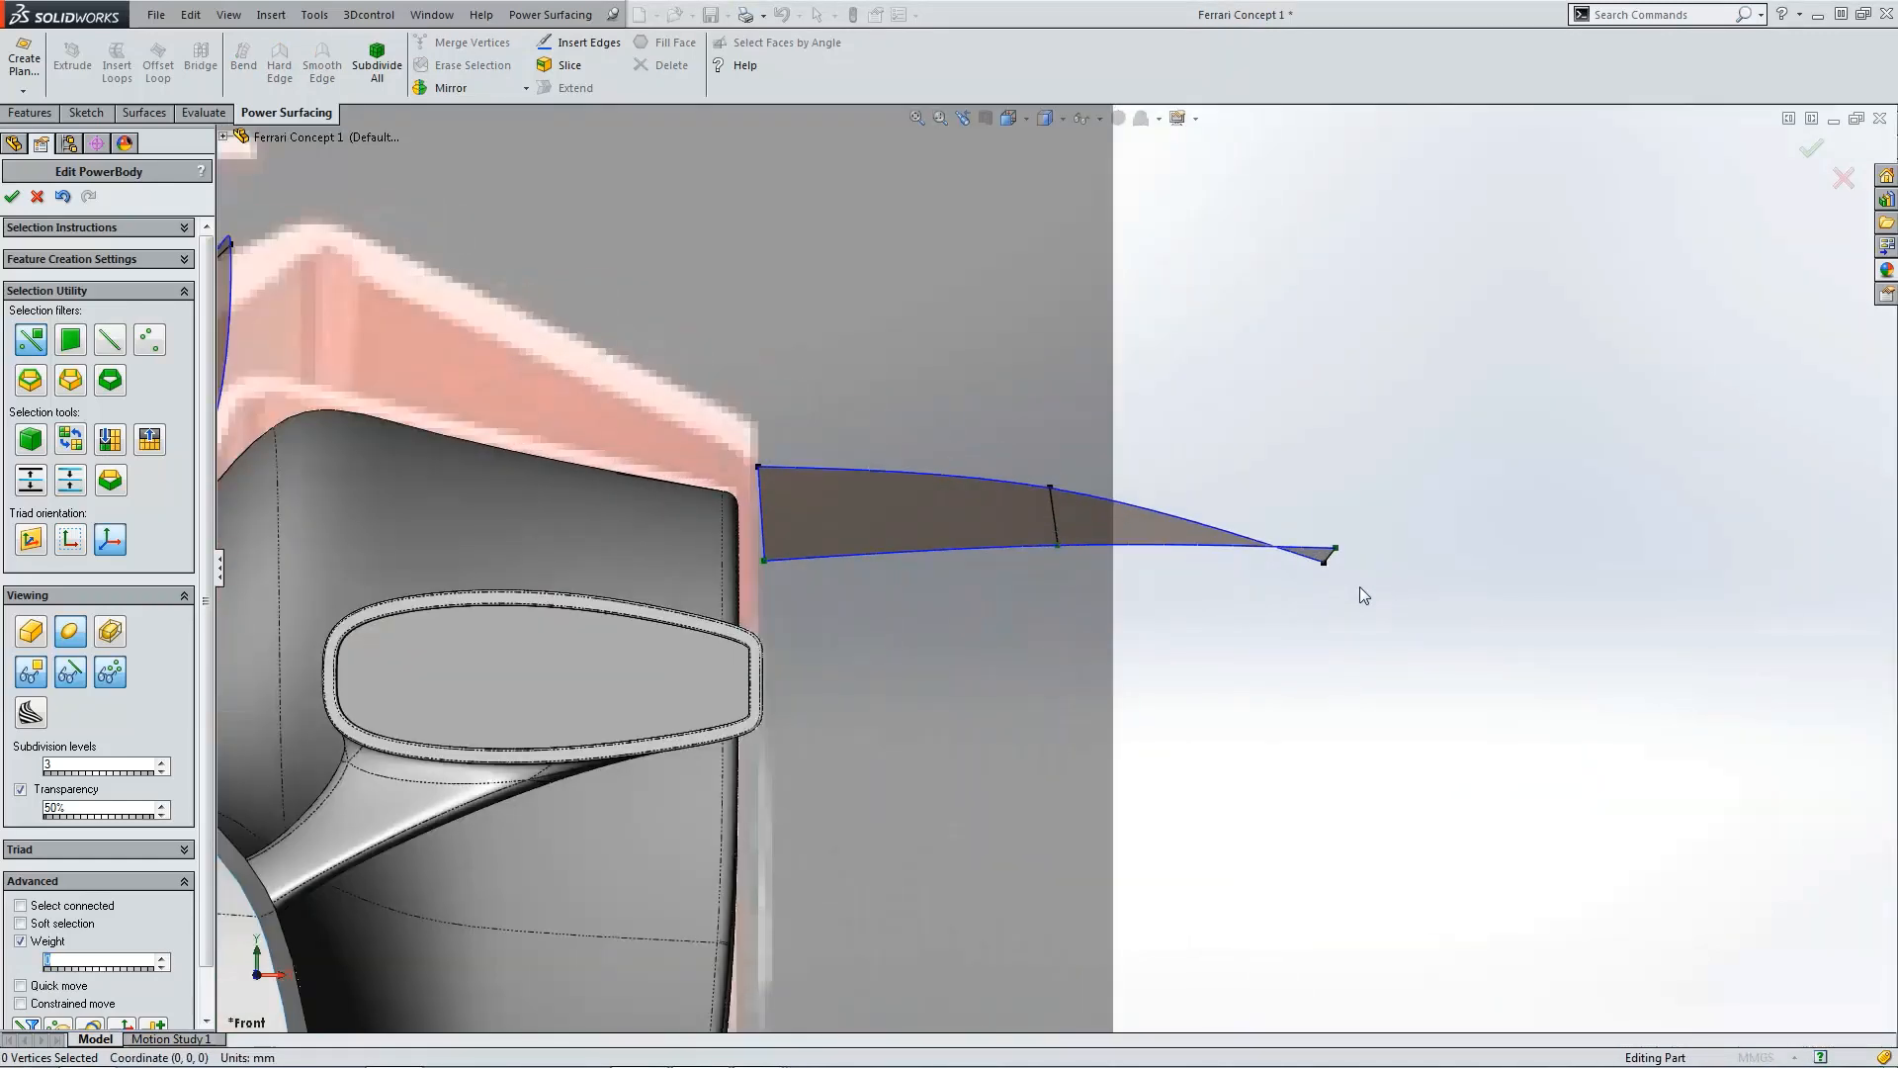
left_click_drag(1359, 587, 1322, 427)
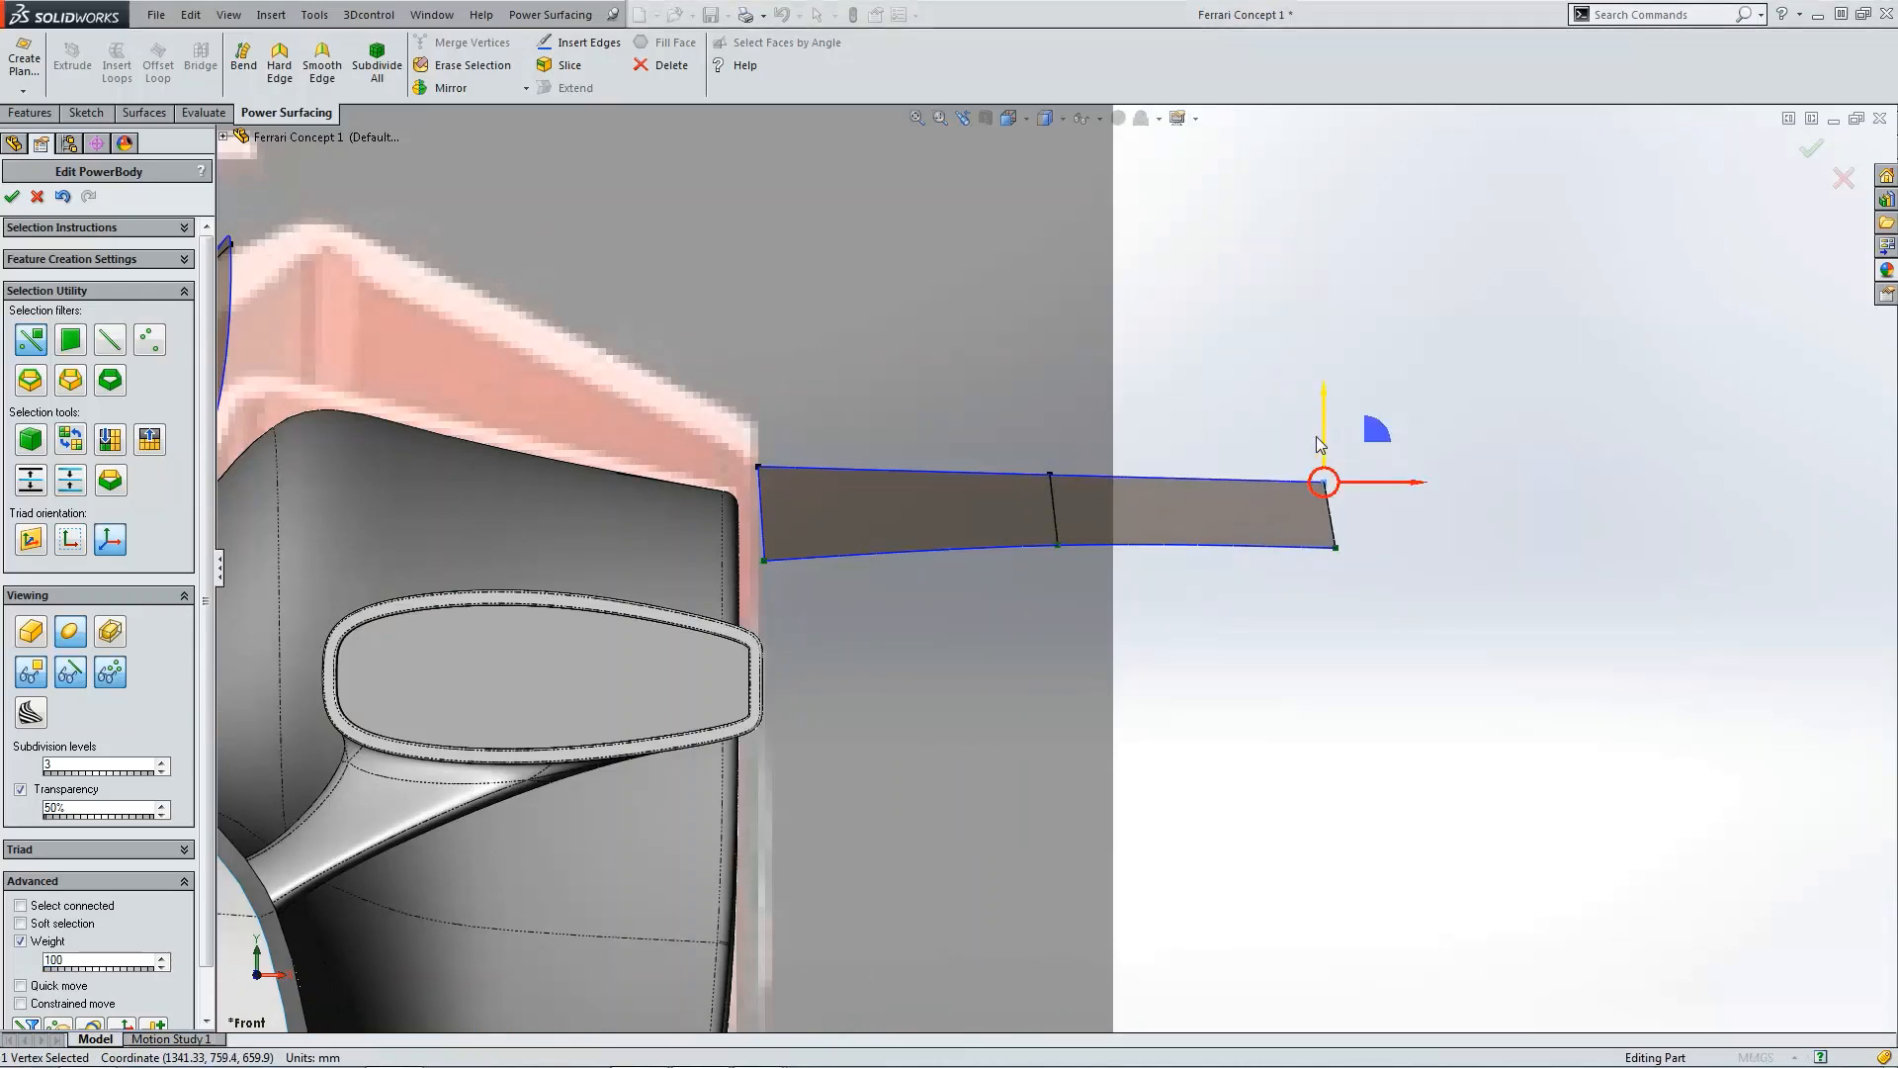
left_click(771, 597)
left_click_drag(779, 579, 768, 498)
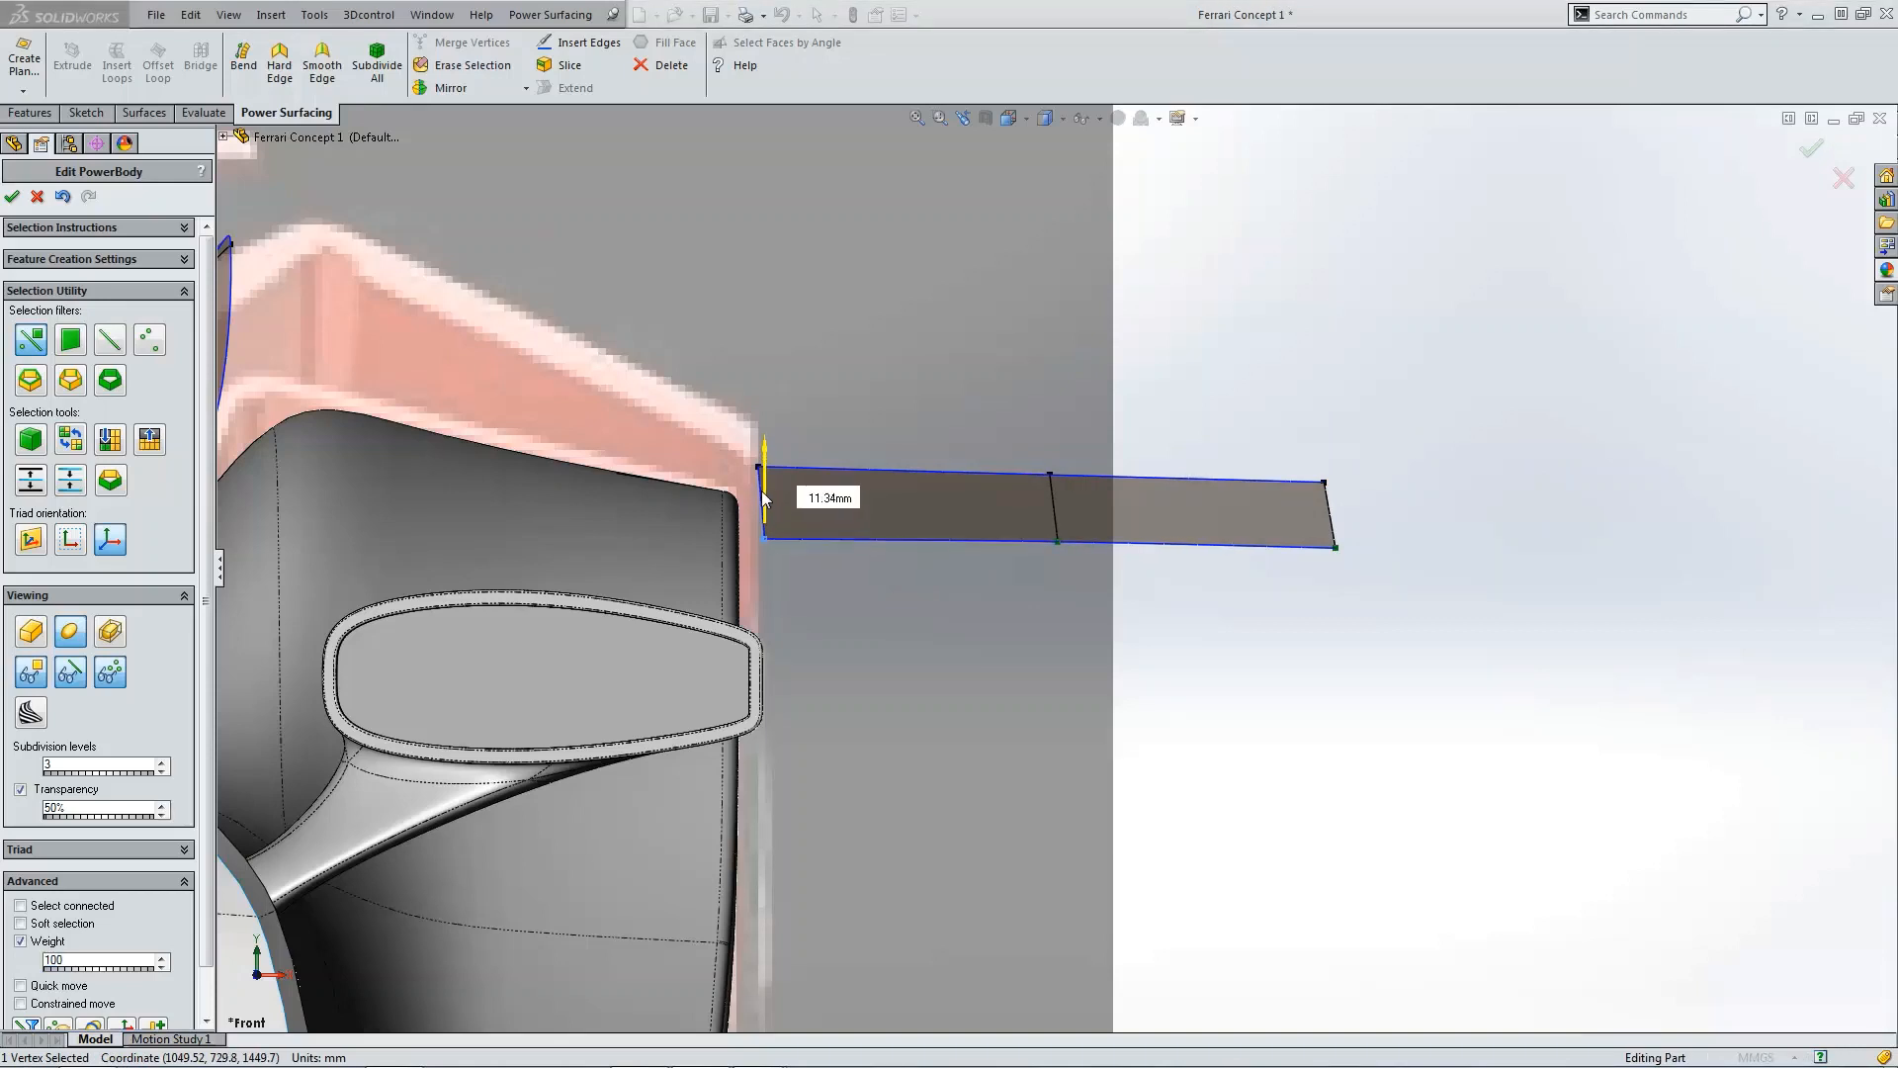
left_click(809, 606)
left_click(765, 466)
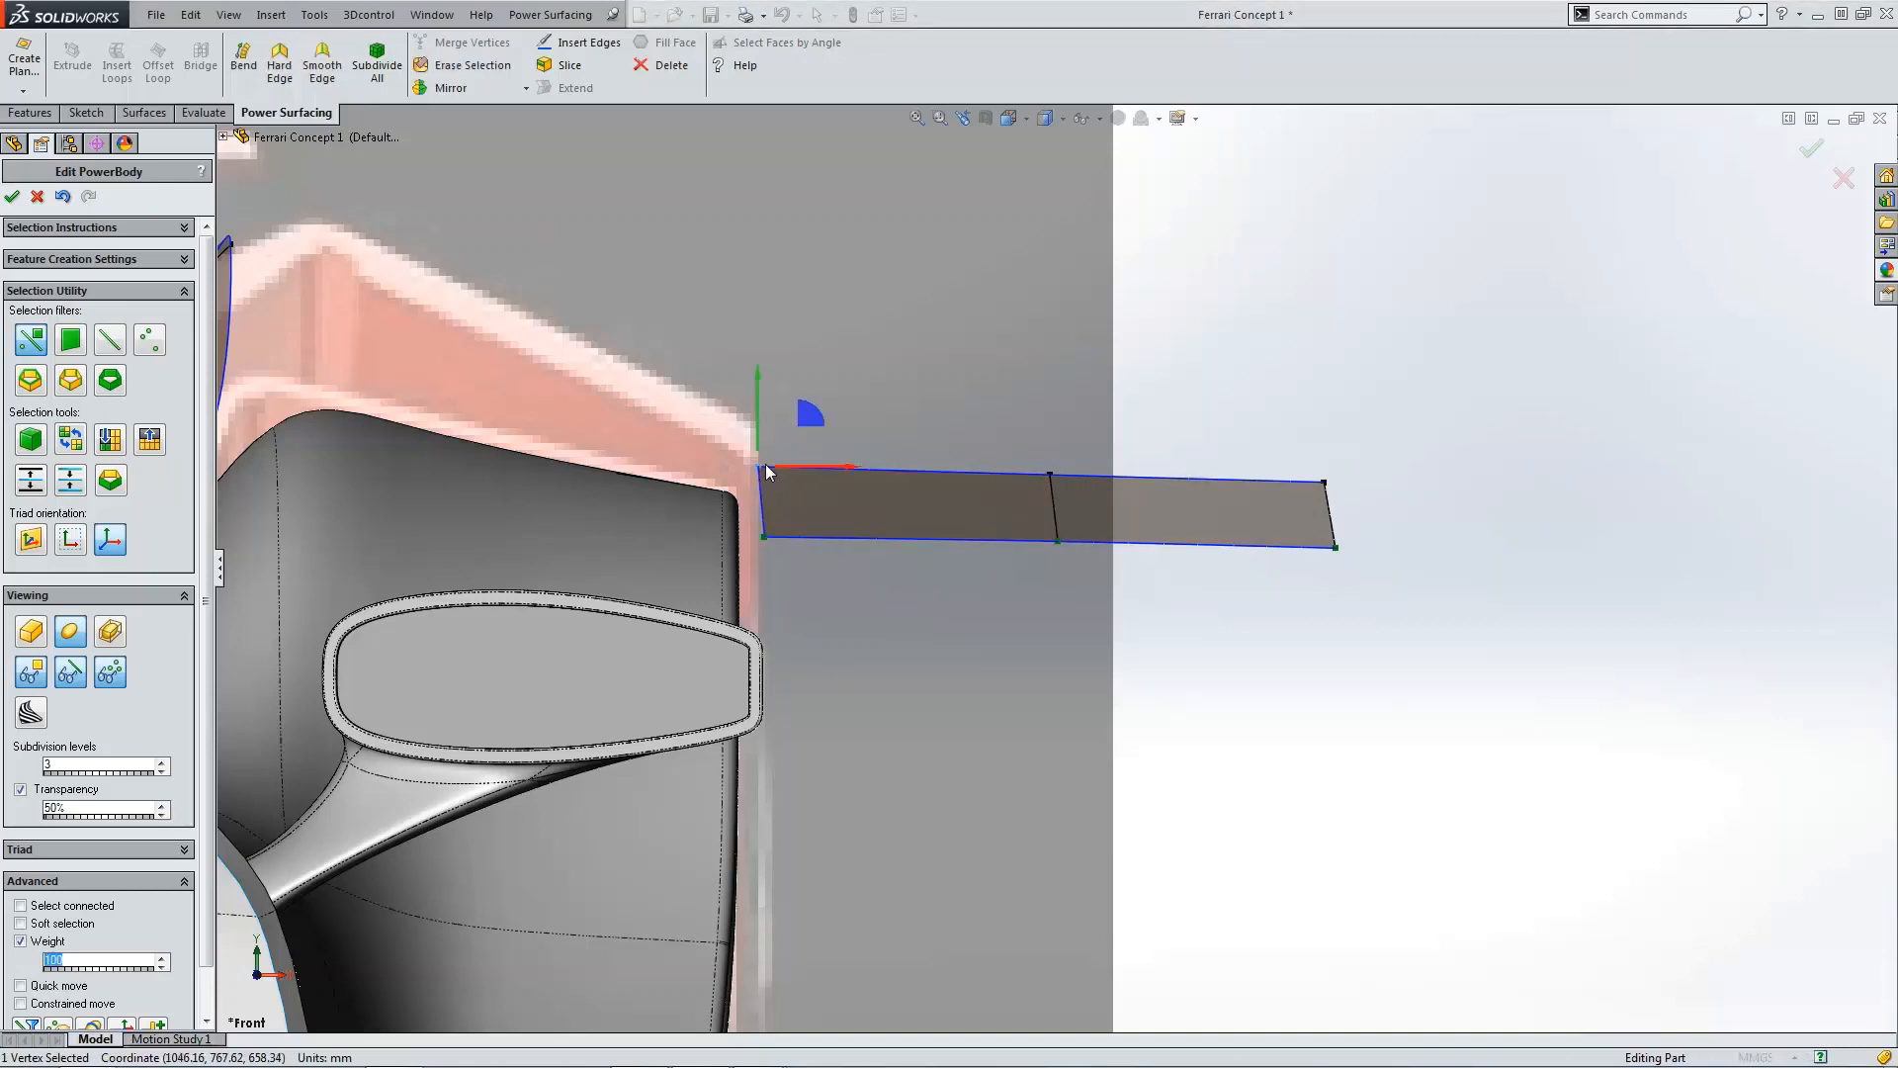
left_click_drag(800, 420, 805, 420)
left_click(1159, 712)
Step: Insert three crosswise edges across the outer piece, dividing it into four rows
key("ctrl+5")
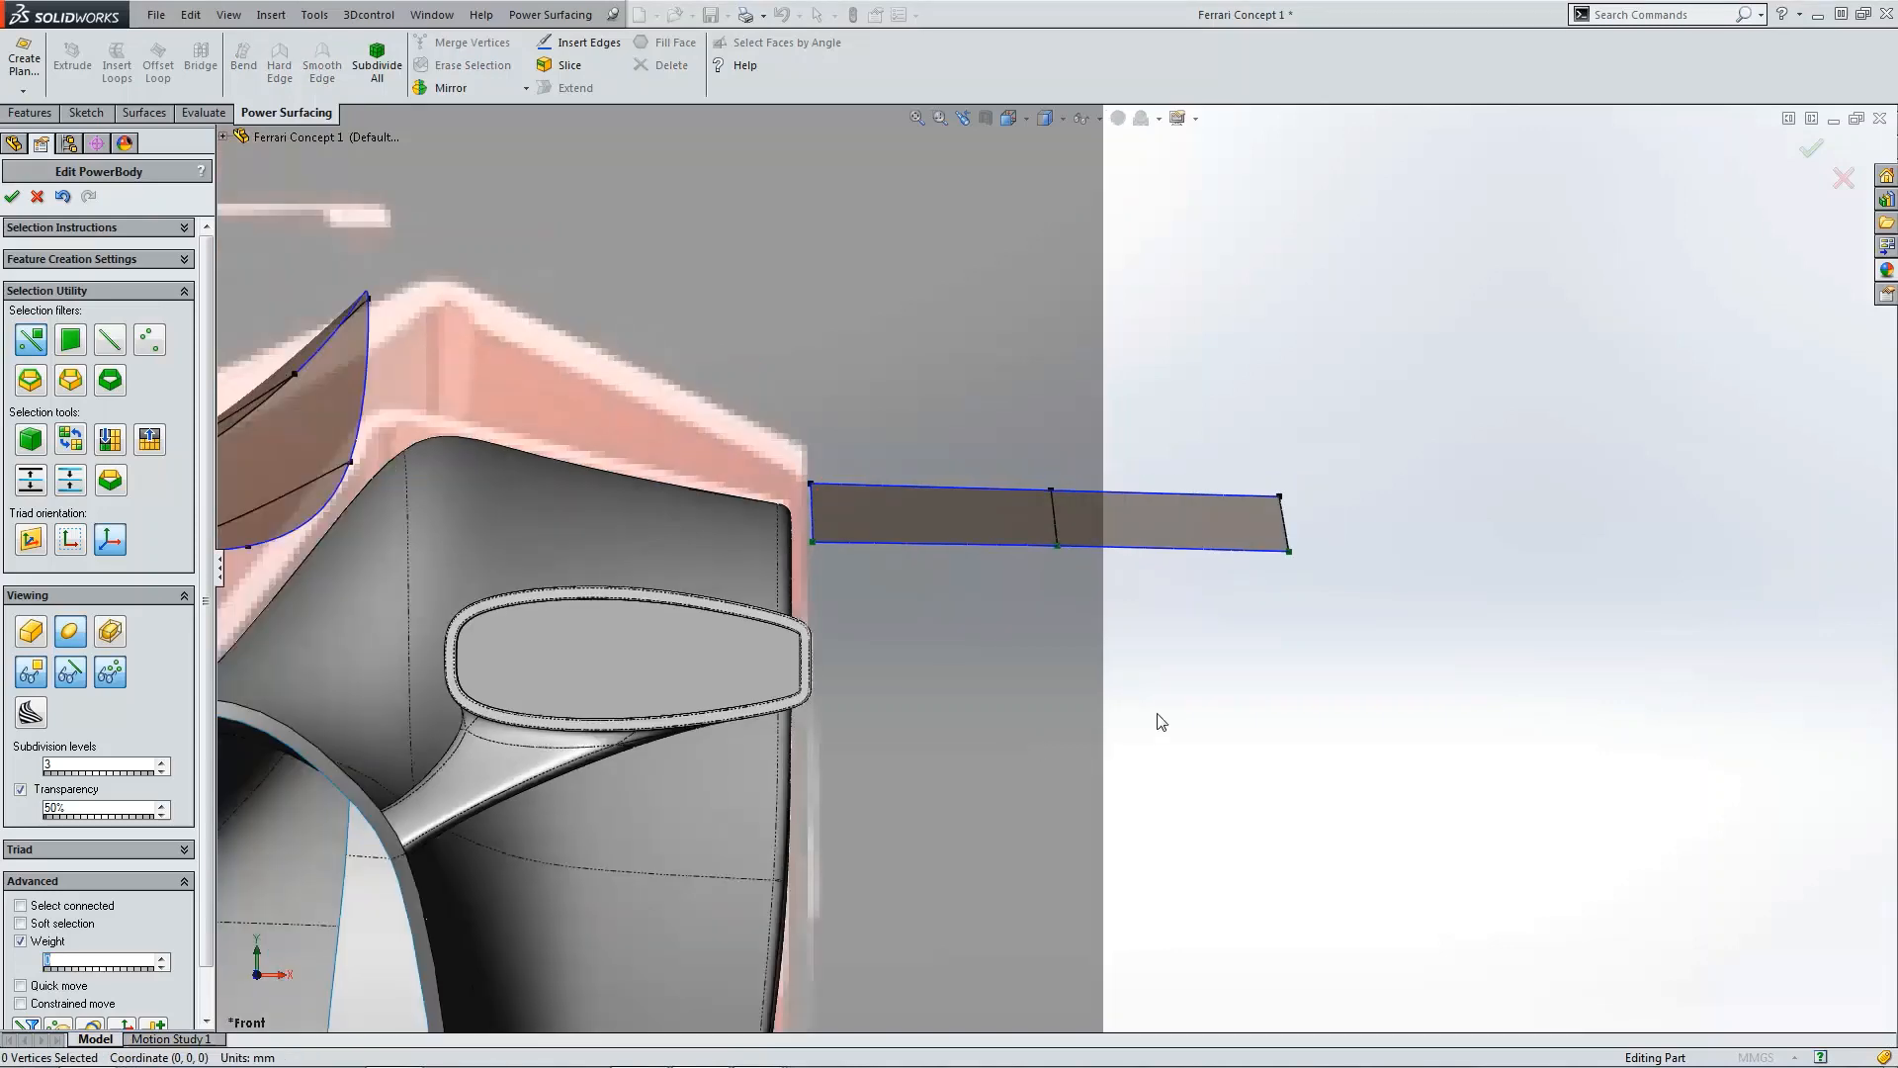
scroll(1264, 654, "down", 4)
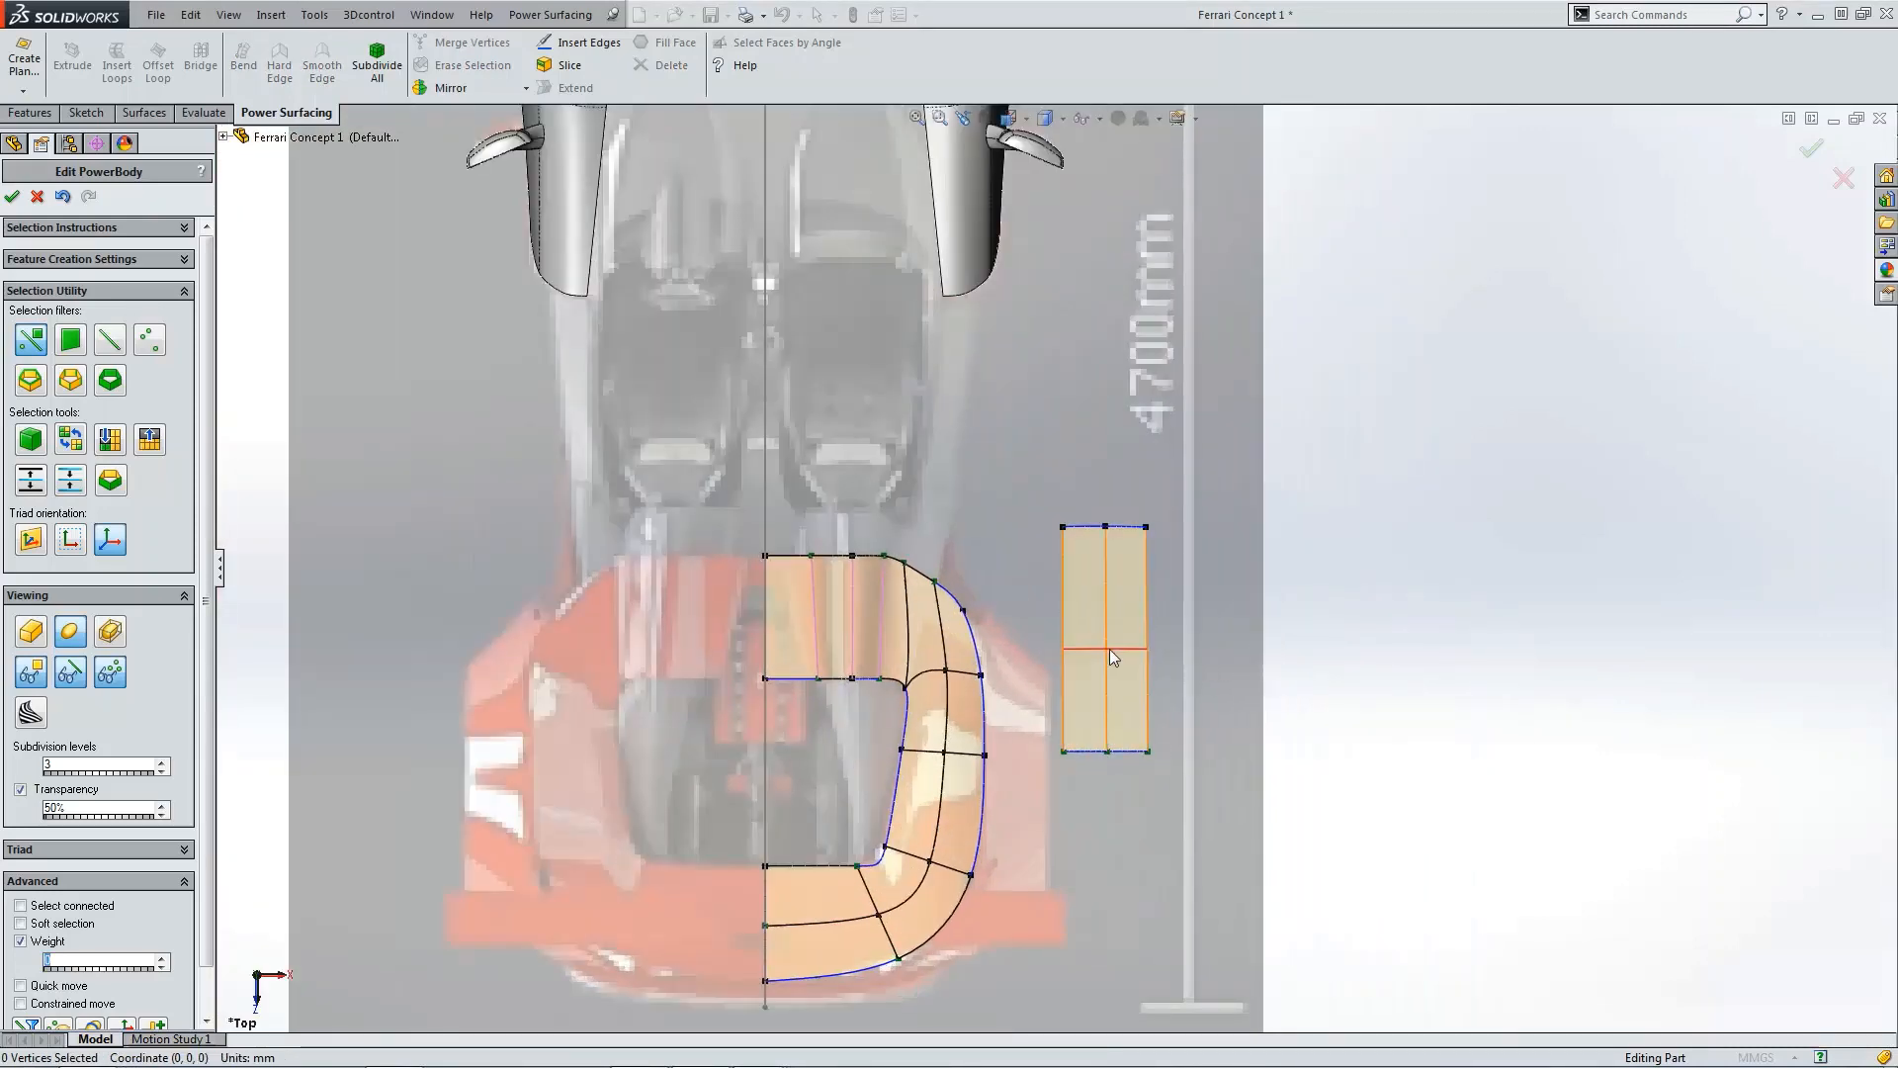
left_click(1109, 639)
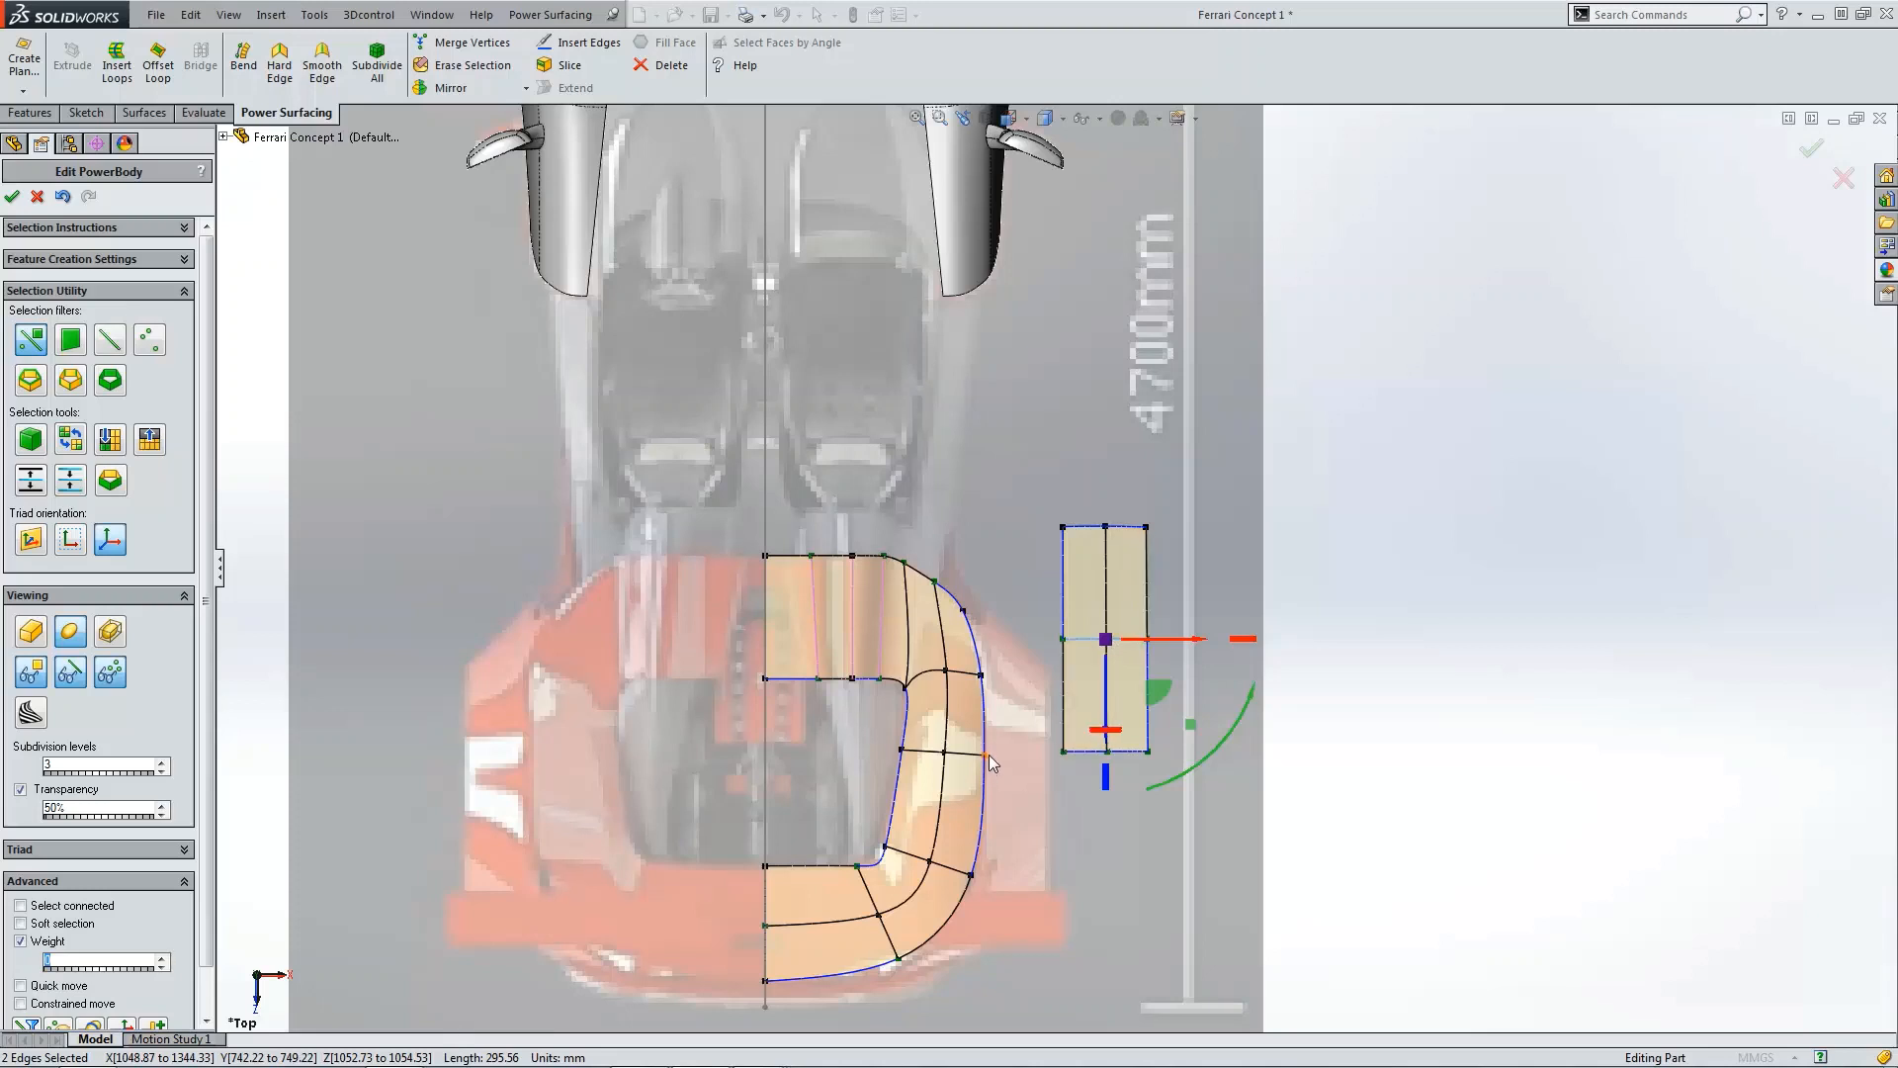
left_click(1071, 586)
left_click(1070, 585)
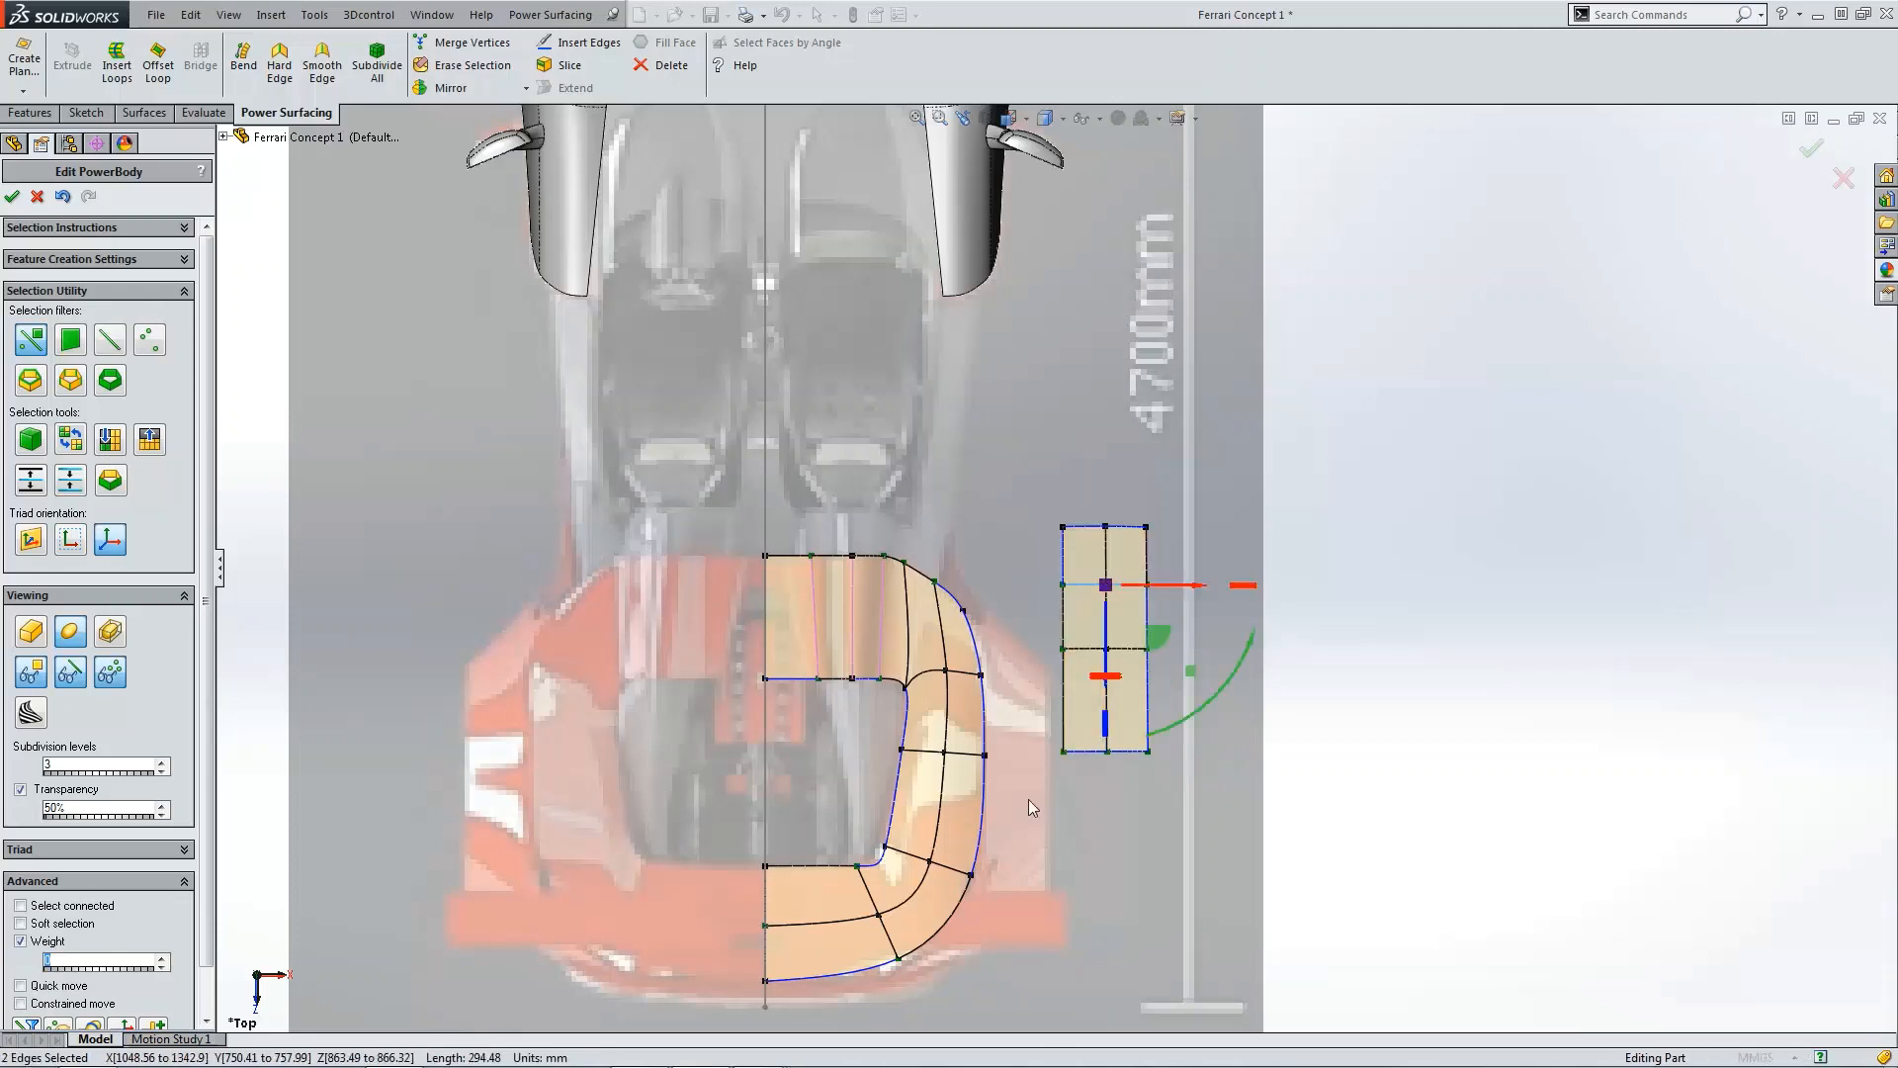
left_click(1066, 702)
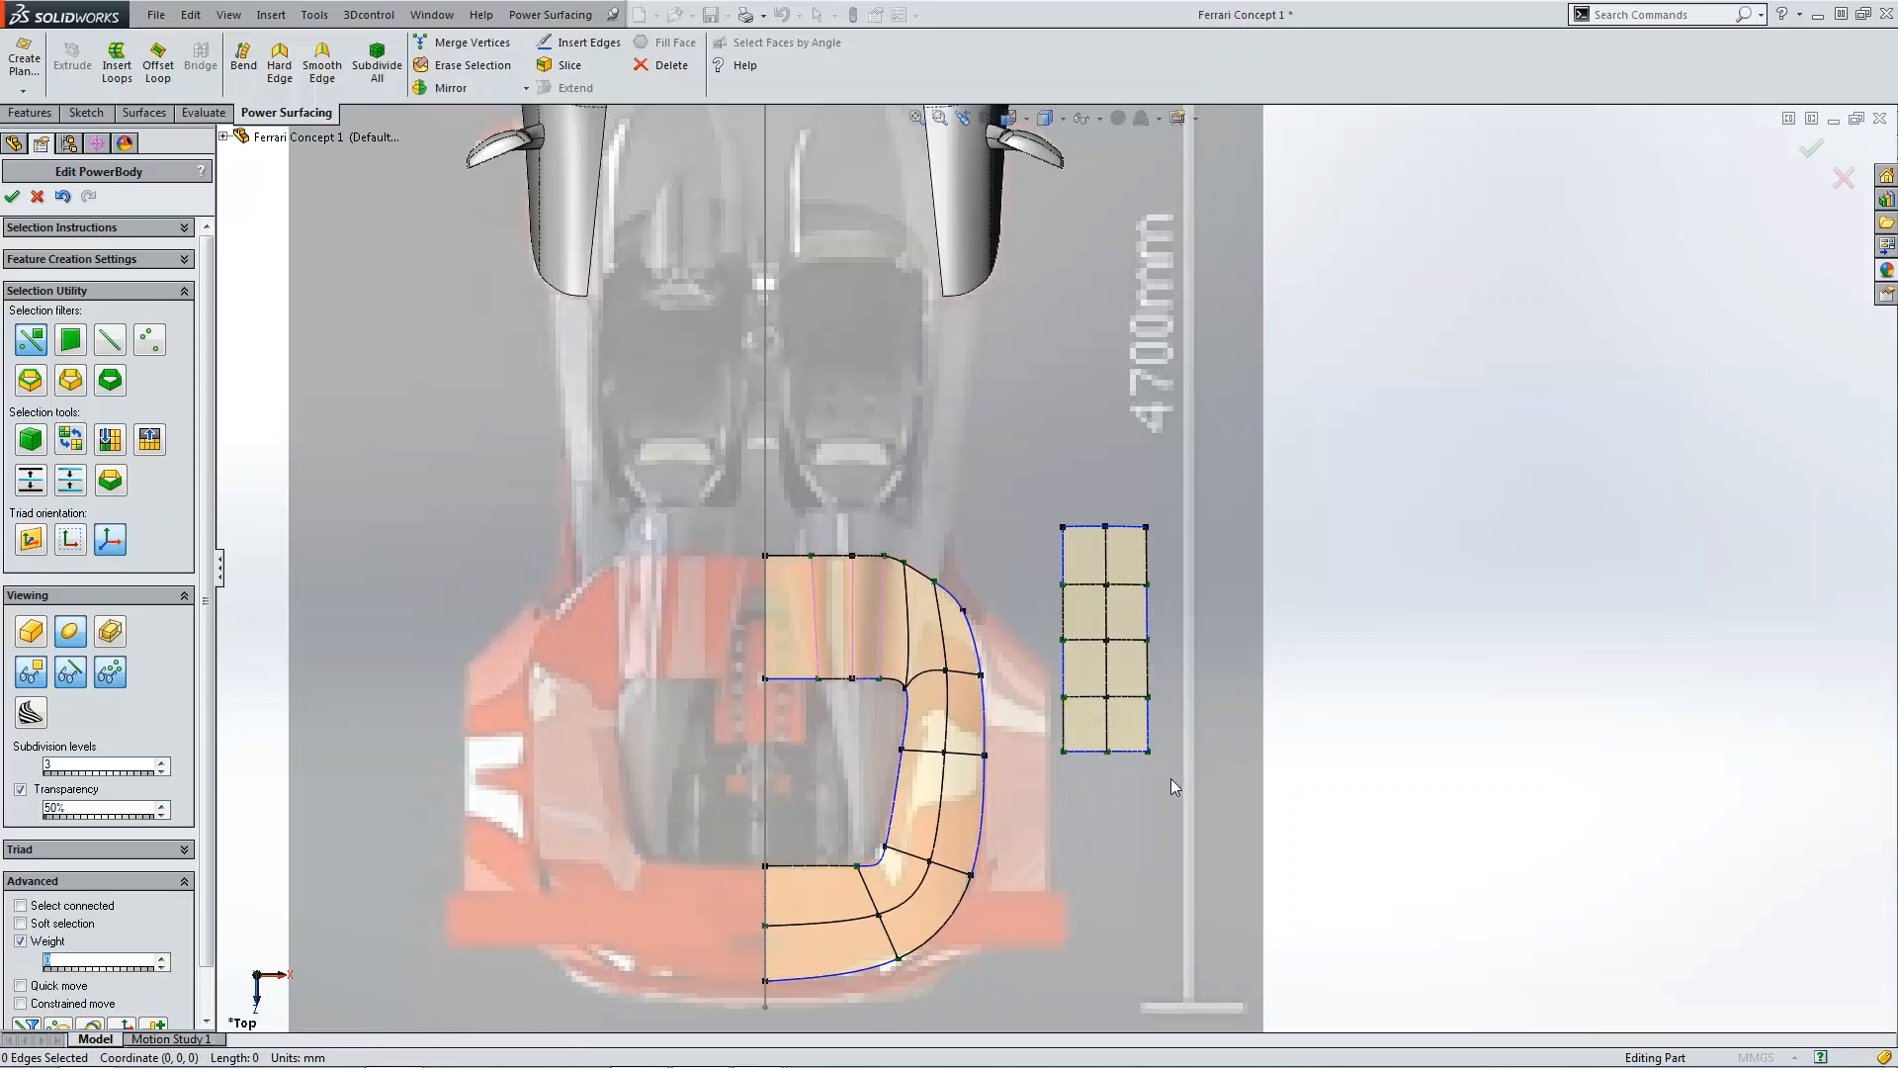
left_click(1196, 786)
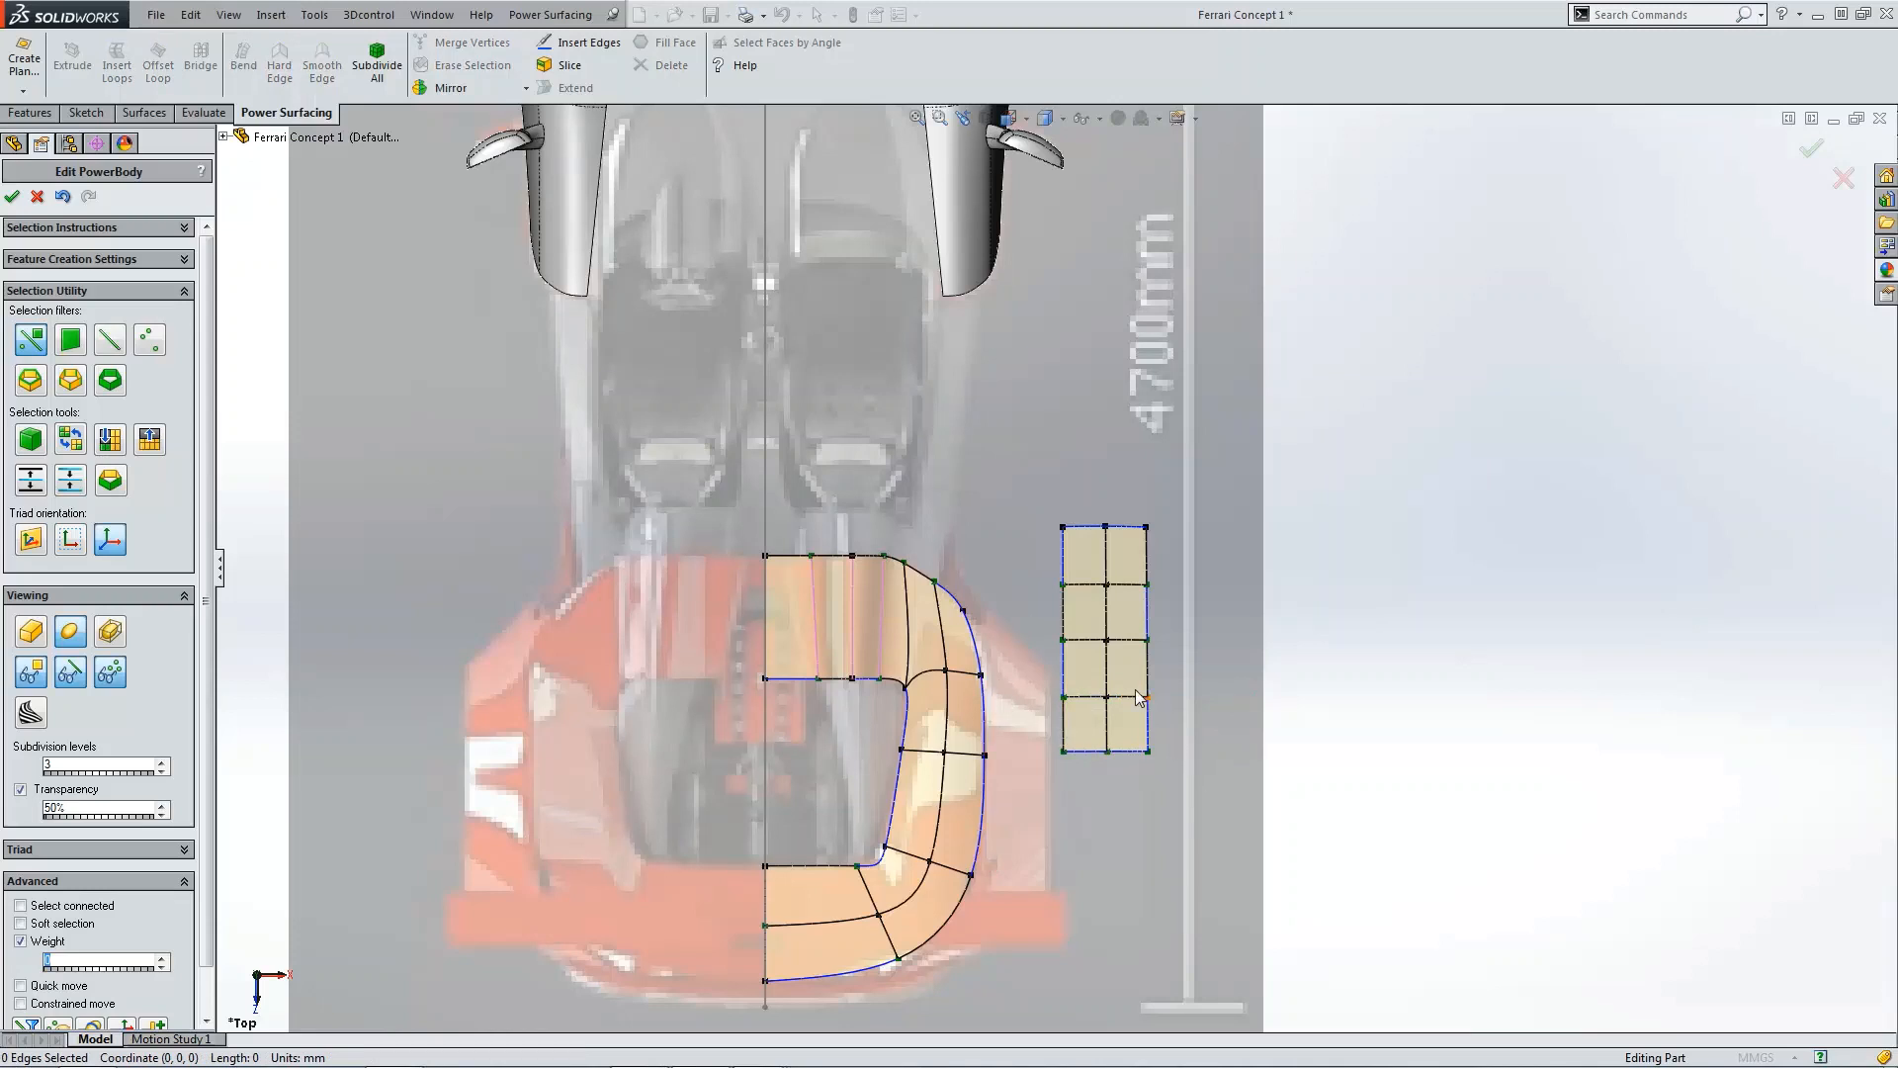
Step: Move the whole outer piece inward and rearward so it sits alongside the deck's outer edge
key("ctrl+4")
scroll(947, 620, "down", 4)
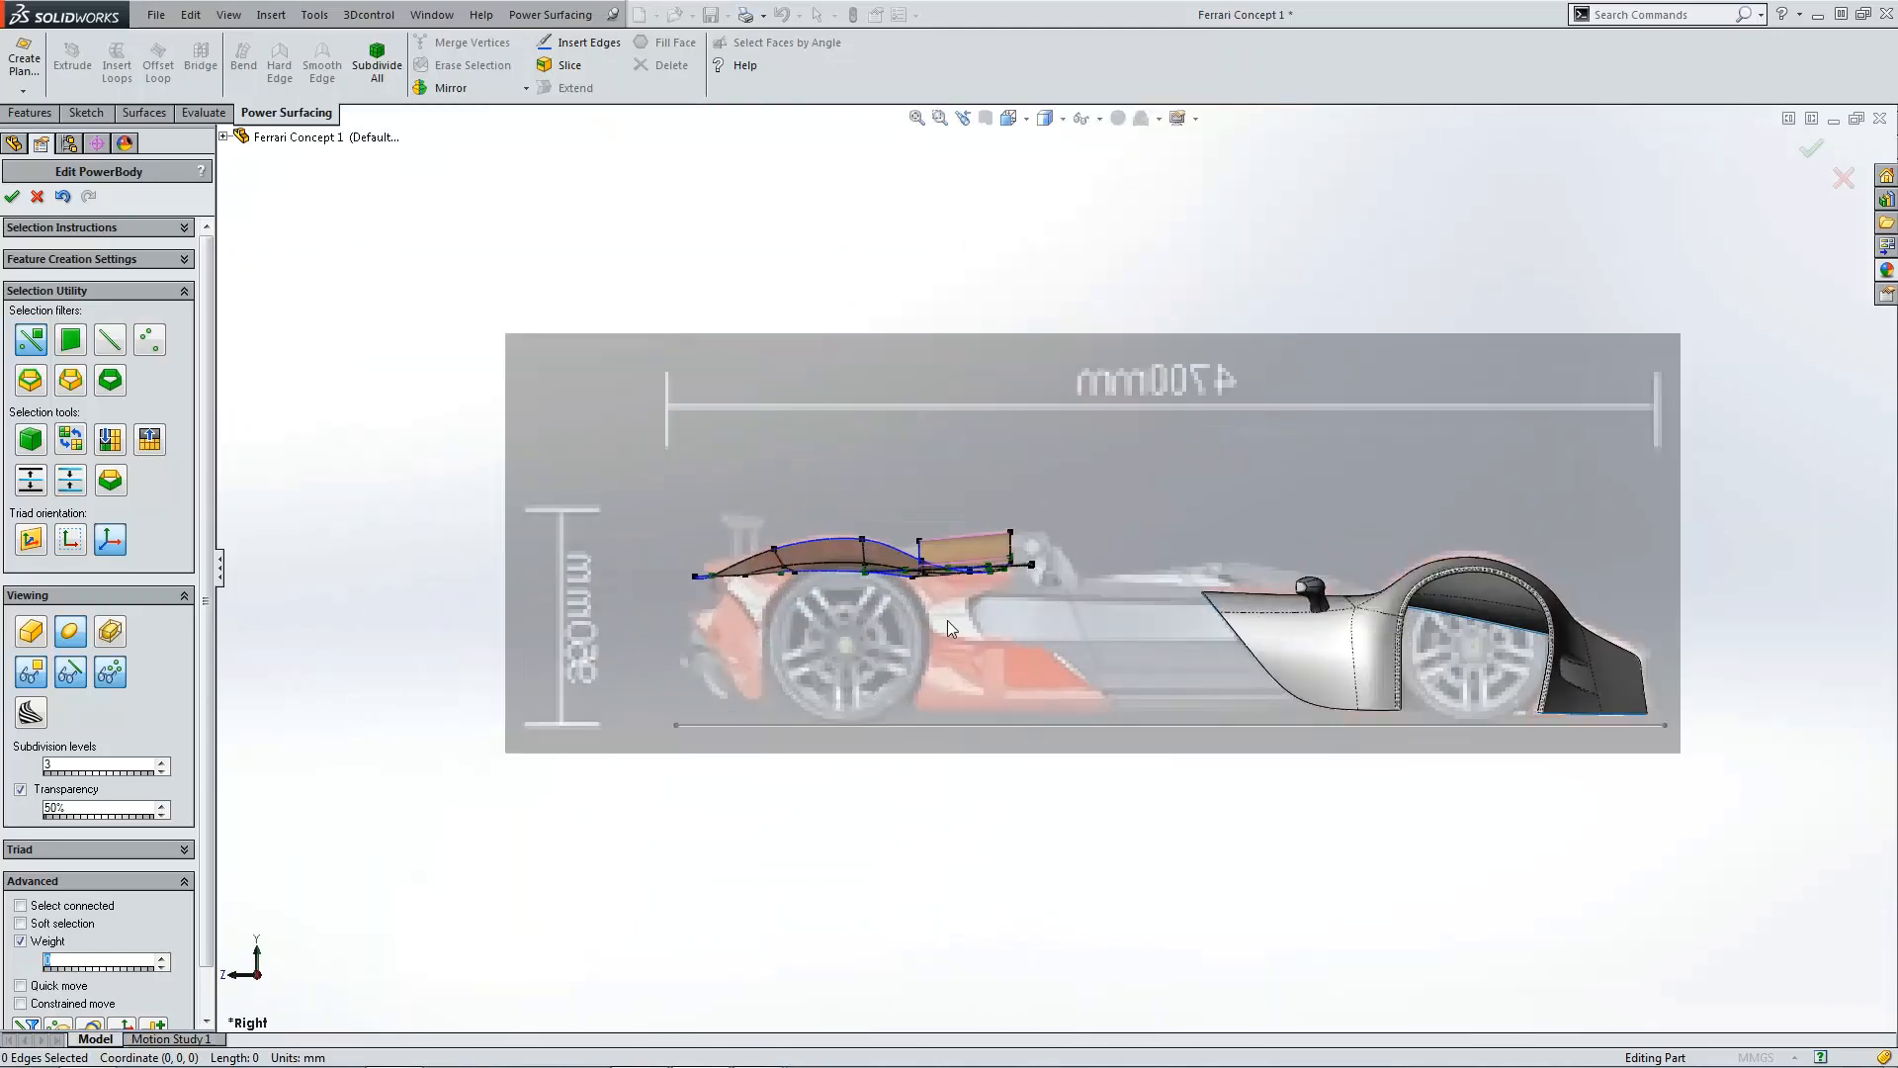
scroll(930, 554, "down", 3)
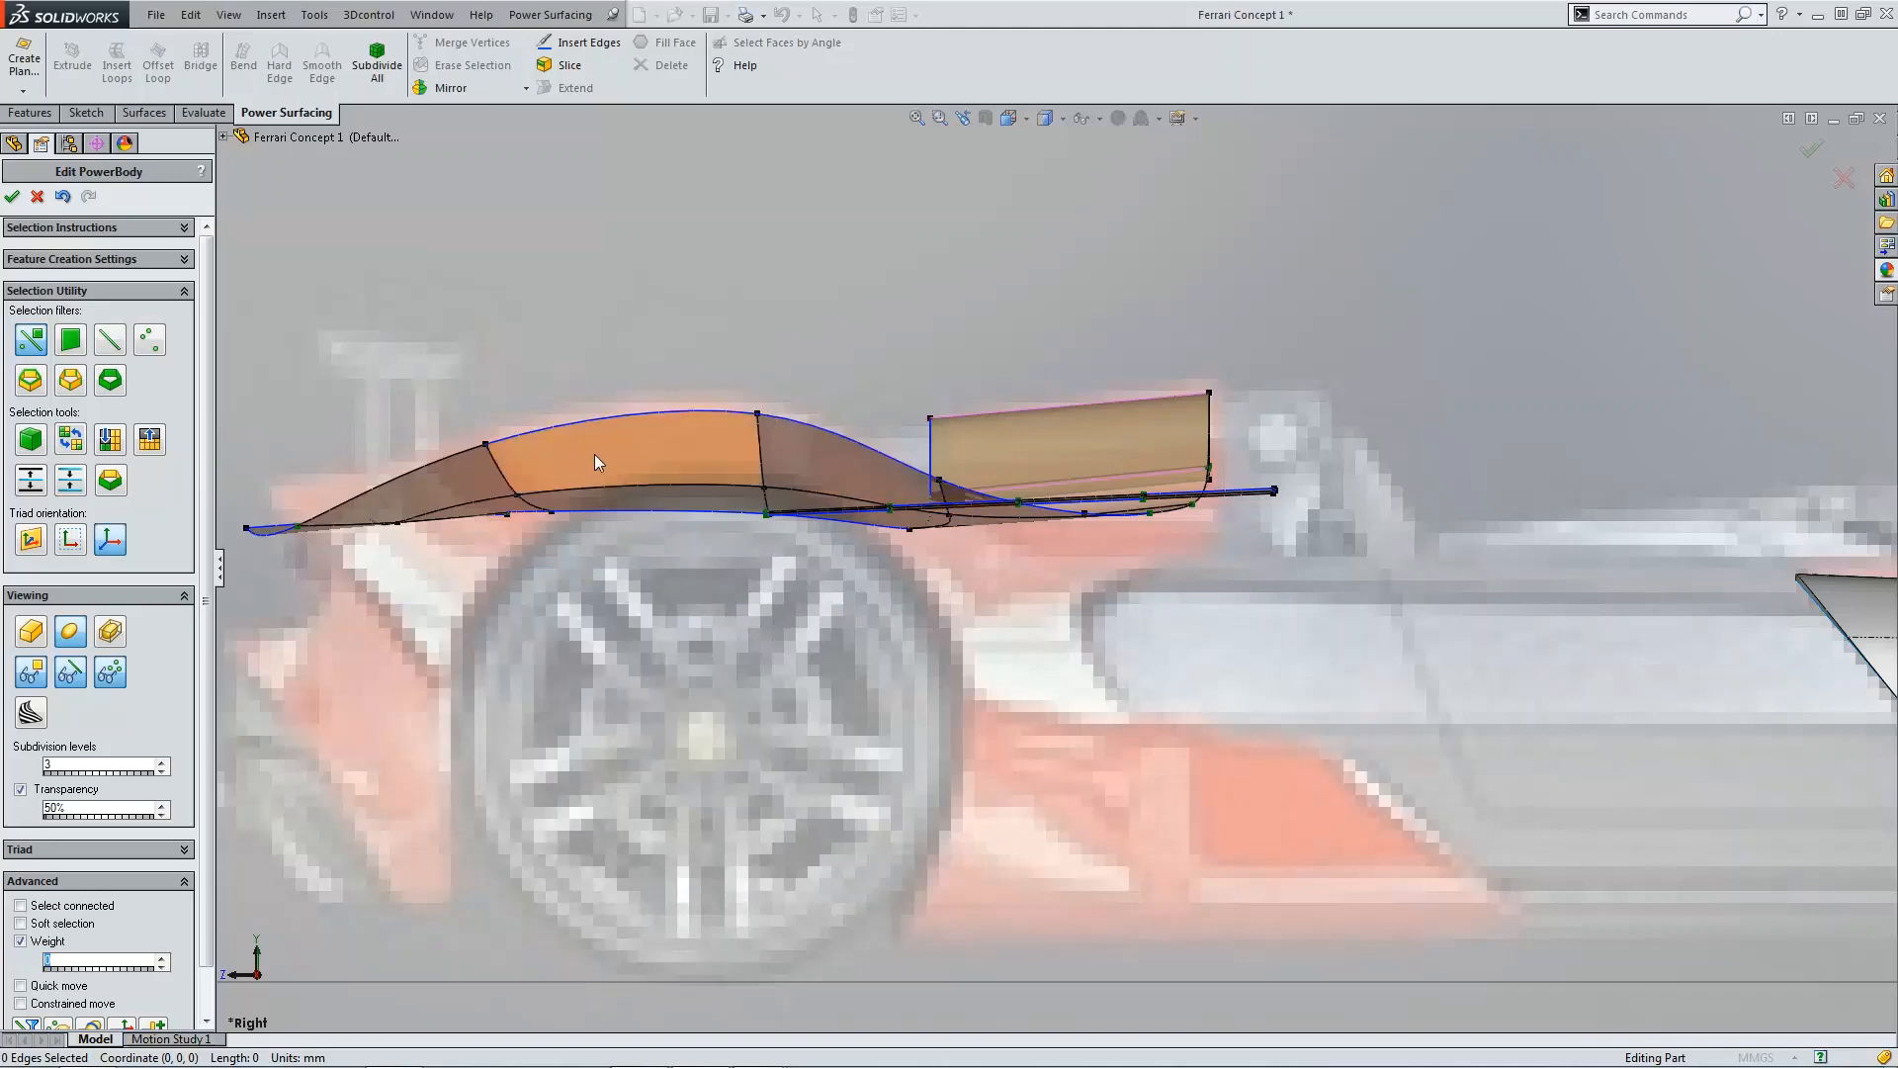
key("ctrl+5")
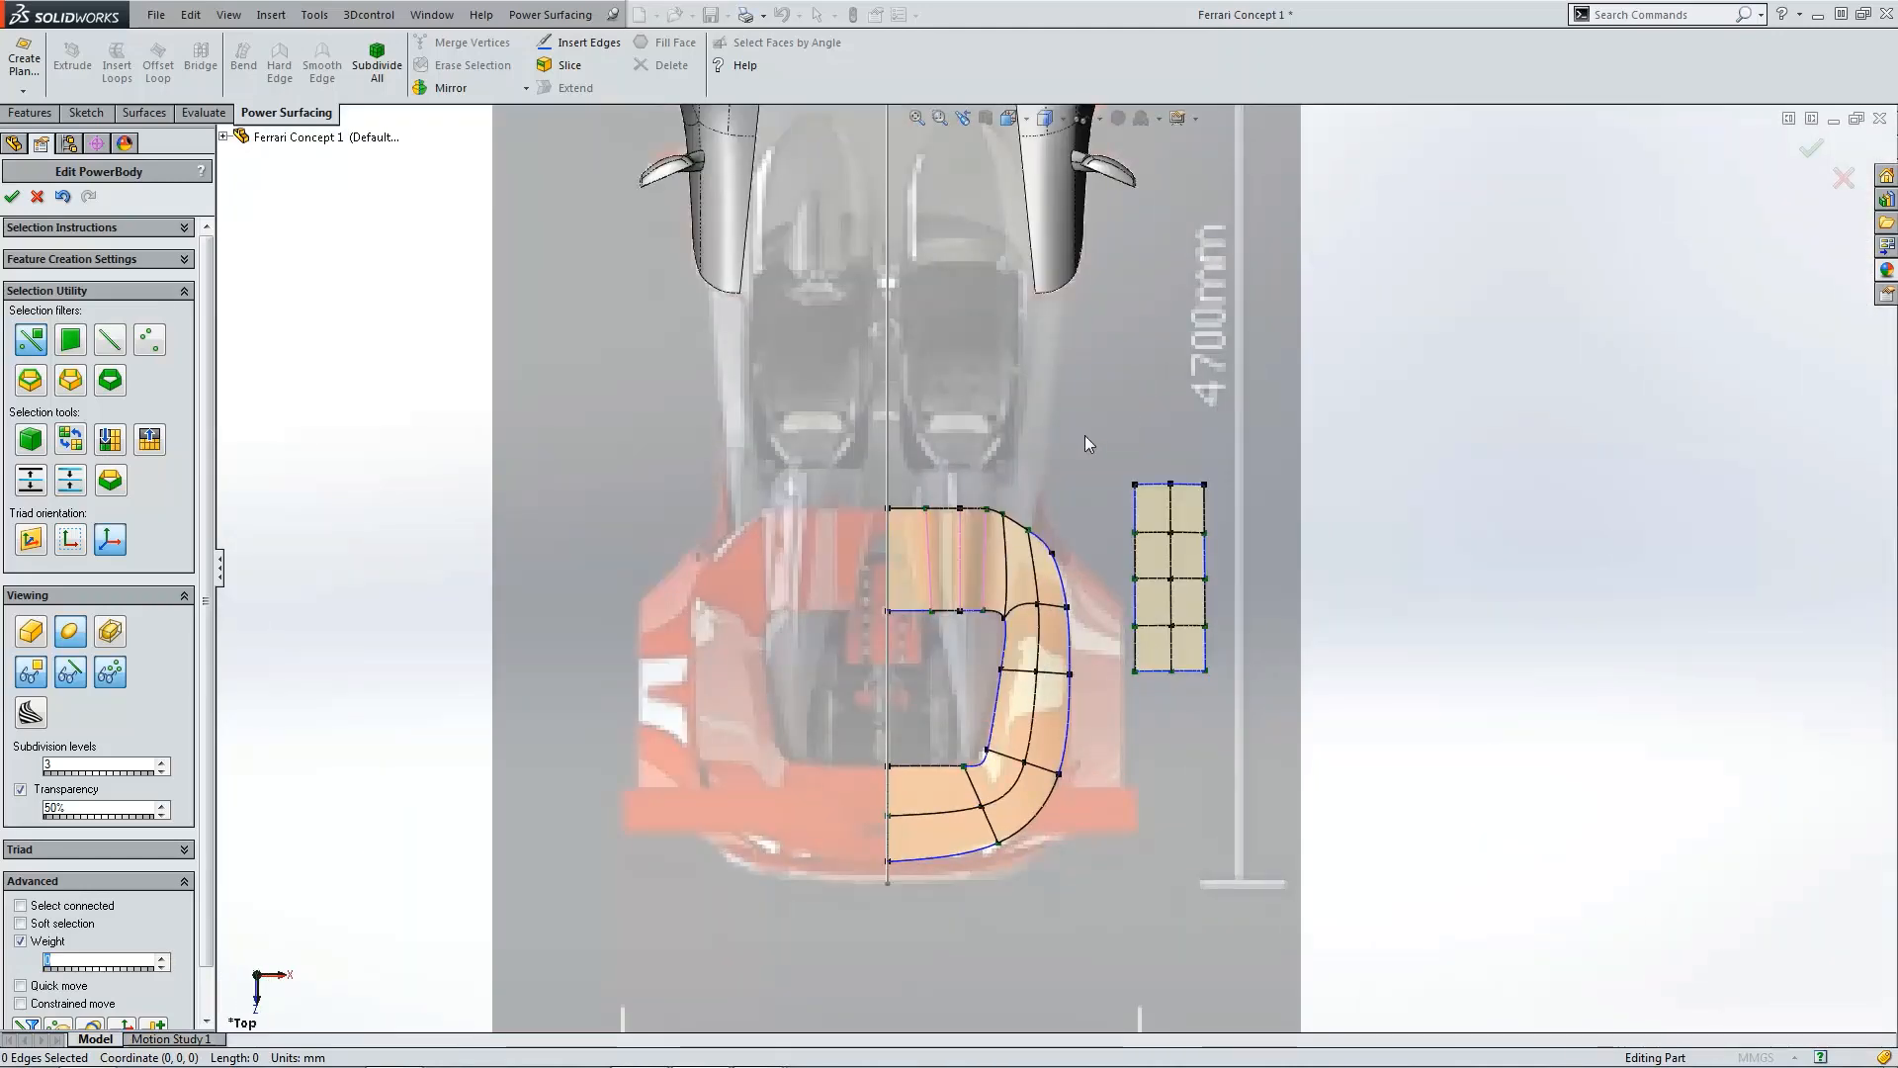
left_click_drag(1084, 435, 1267, 721)
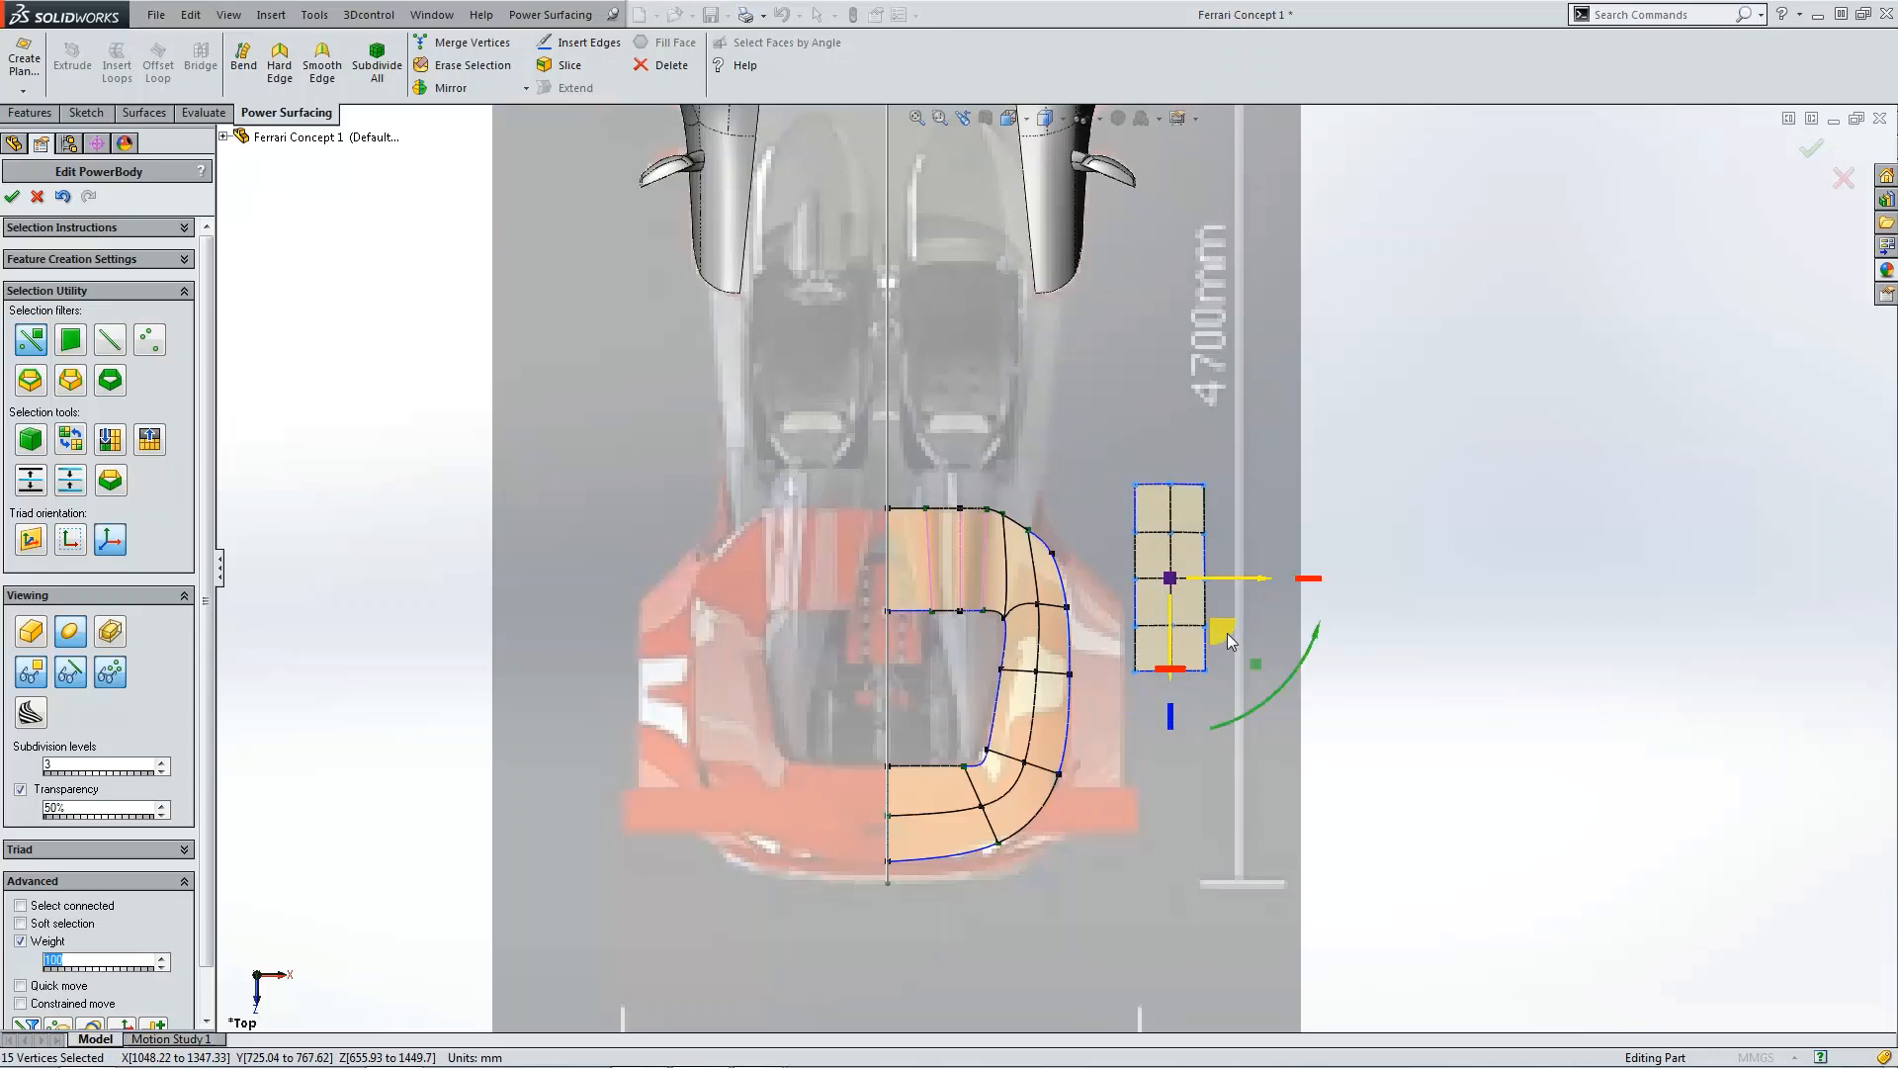
left_click_drag(1228, 635, 1168, 730)
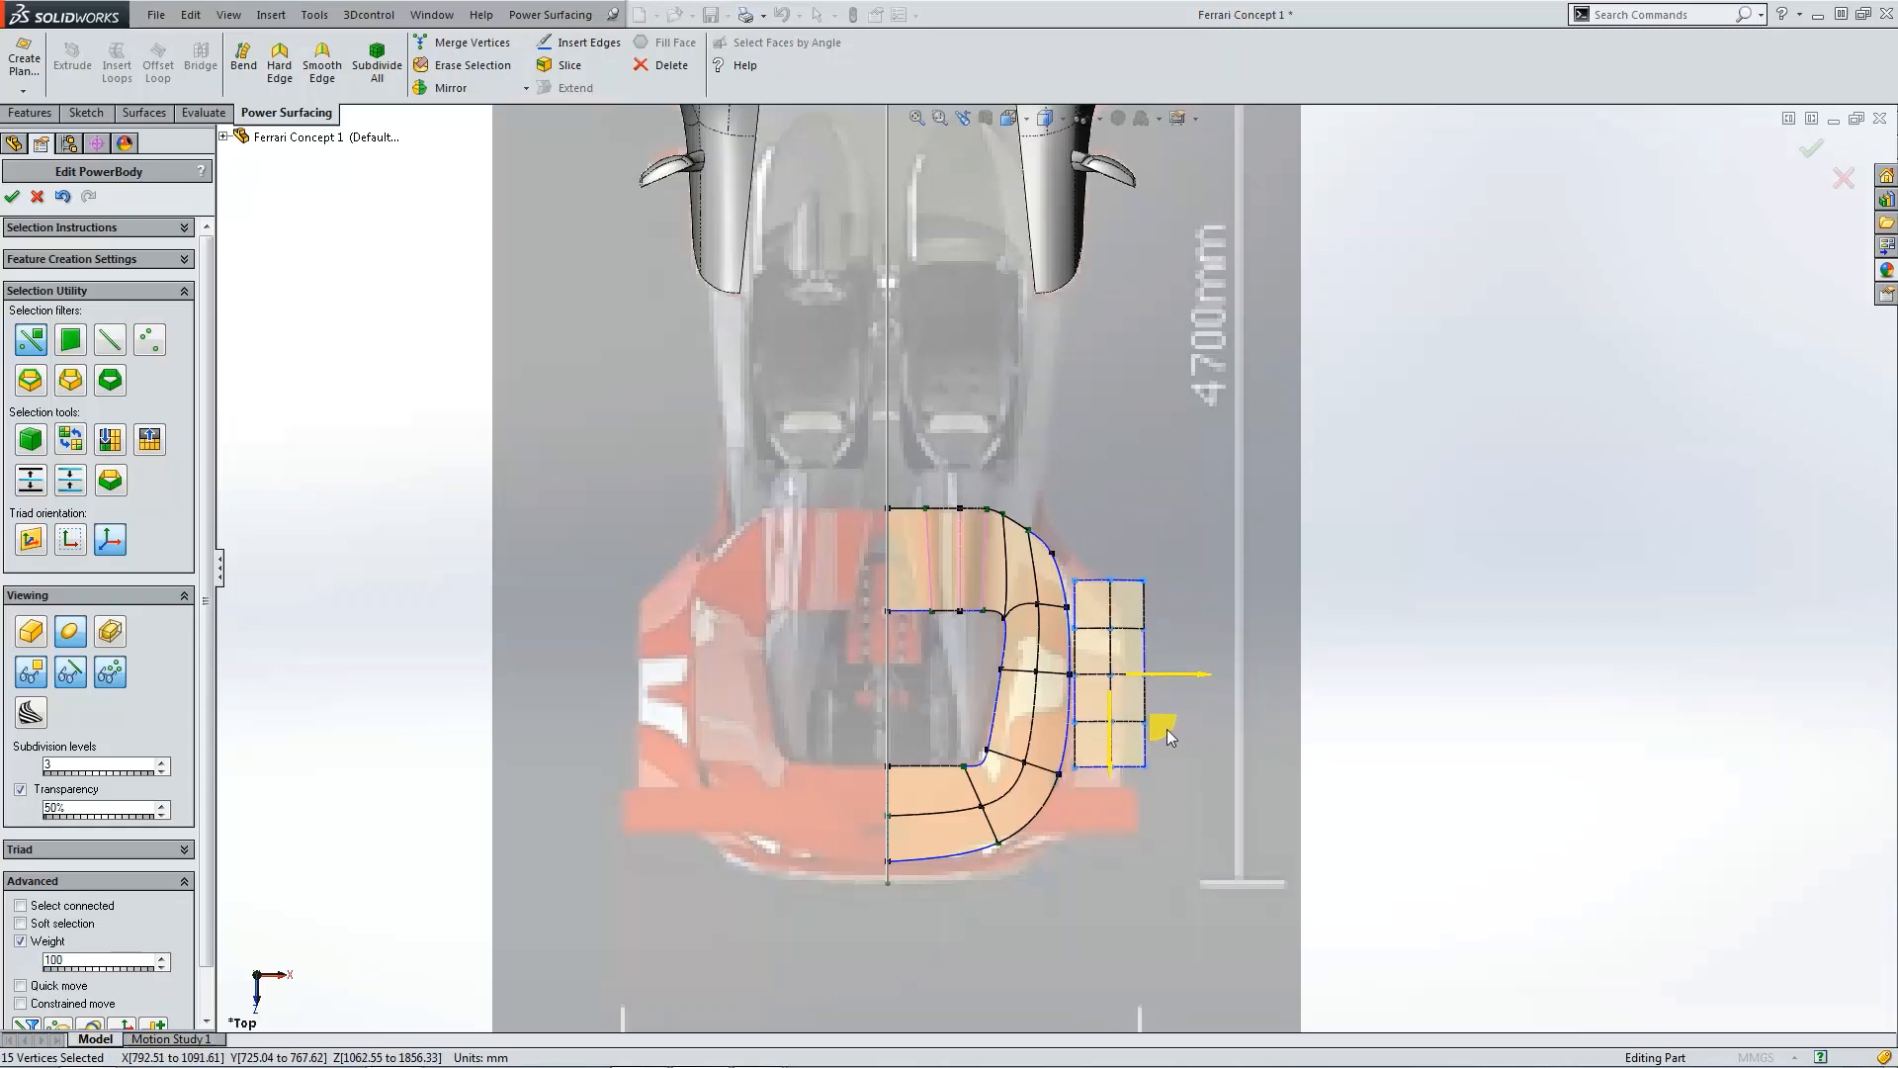
left_click(1404, 697)
Step: Stretch the outer piece lengthwise toward the rear so it spans most of the deck's side
scroll(1071, 618, "down", 2)
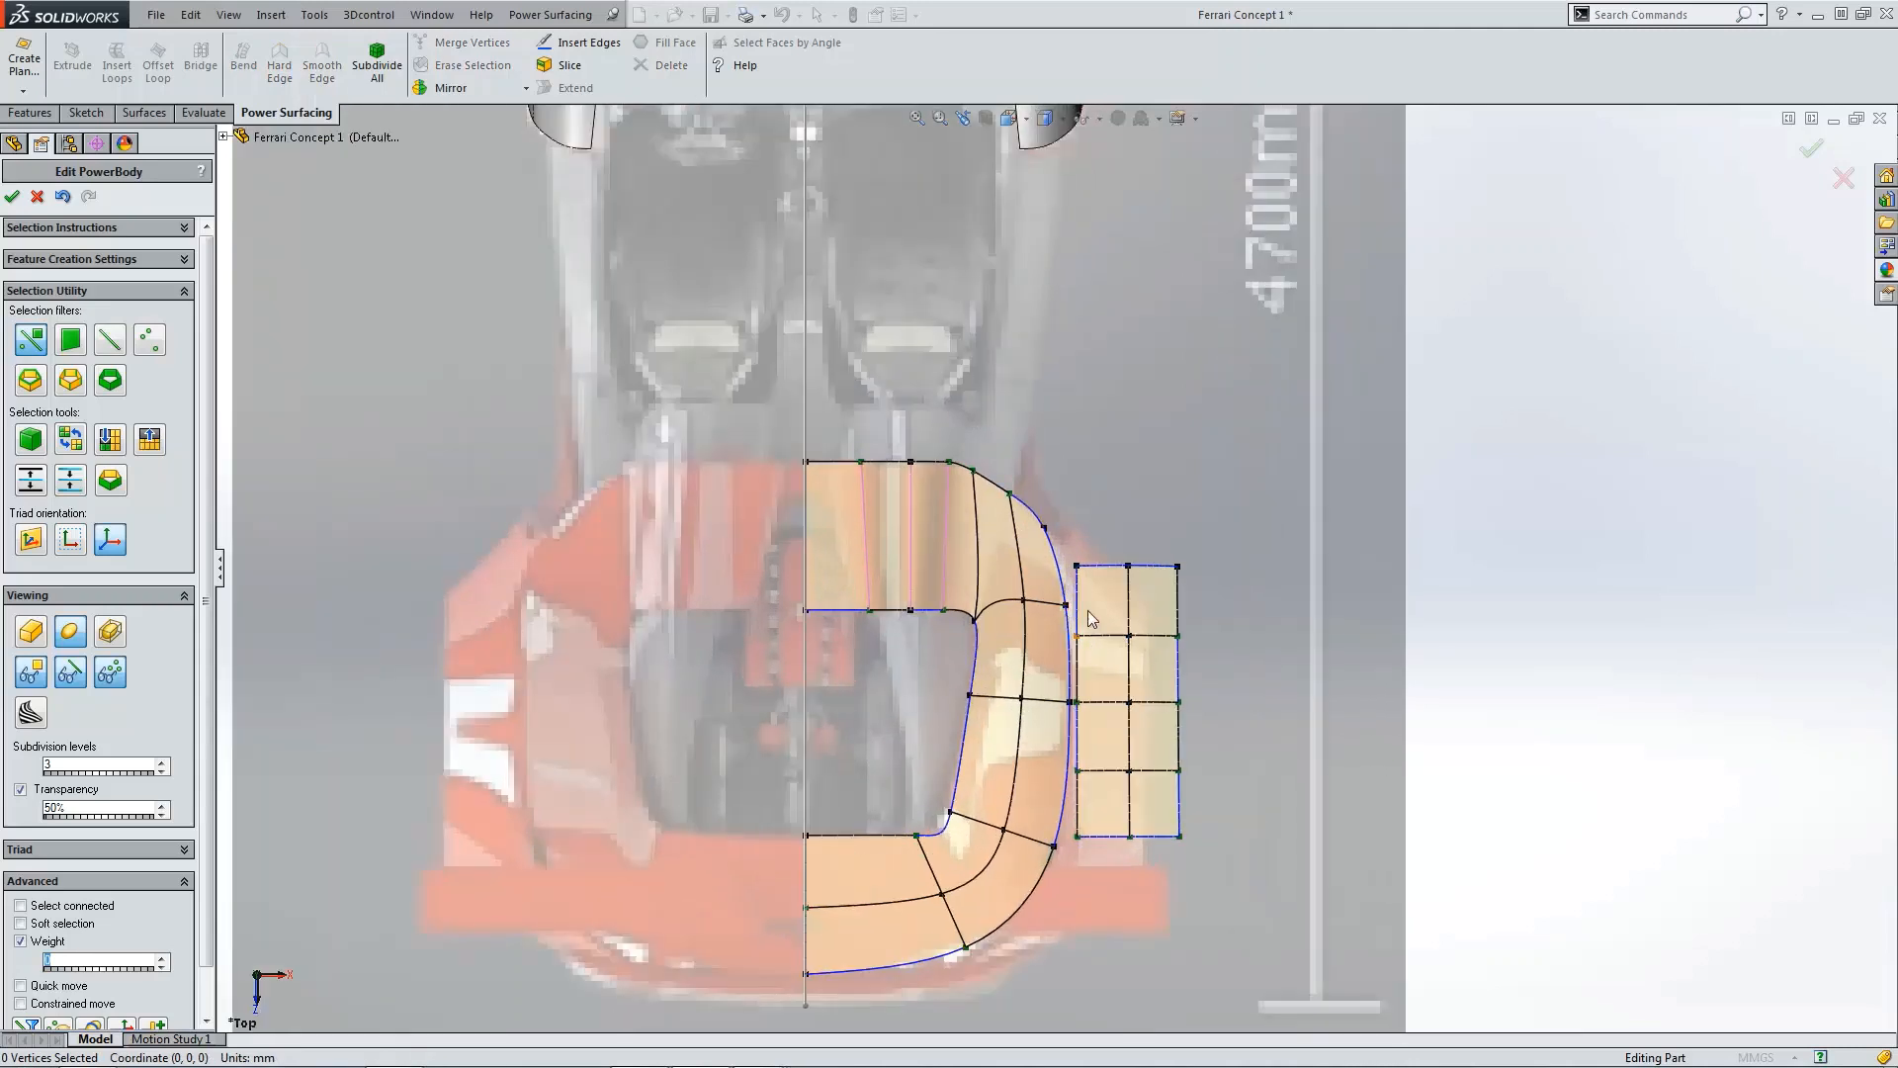
left_click_drag(1068, 548, 1055, 829)
scroll(1143, 645, "down", 2)
scroll(1232, 709, "up", 3)
scroll(1097, 743, "down", 3)
left_click(1098, 744)
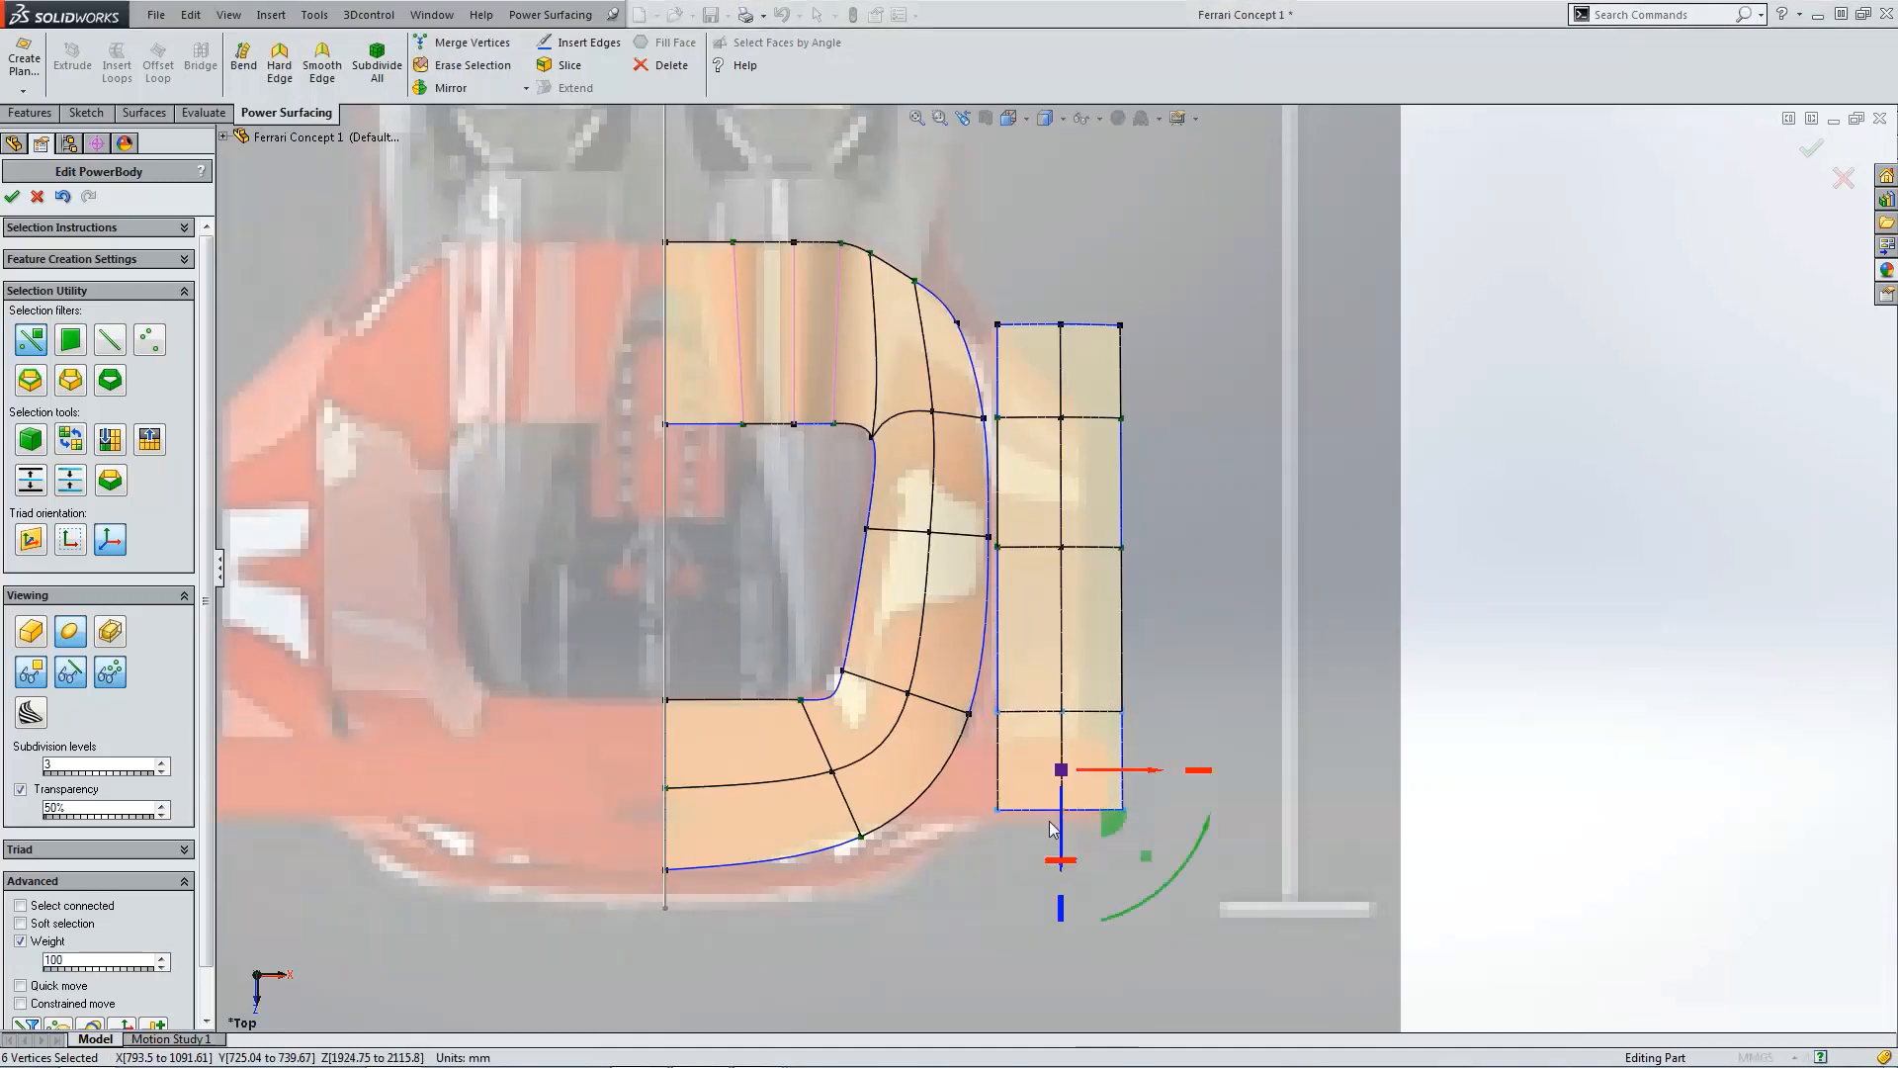
left_click(1202, 653)
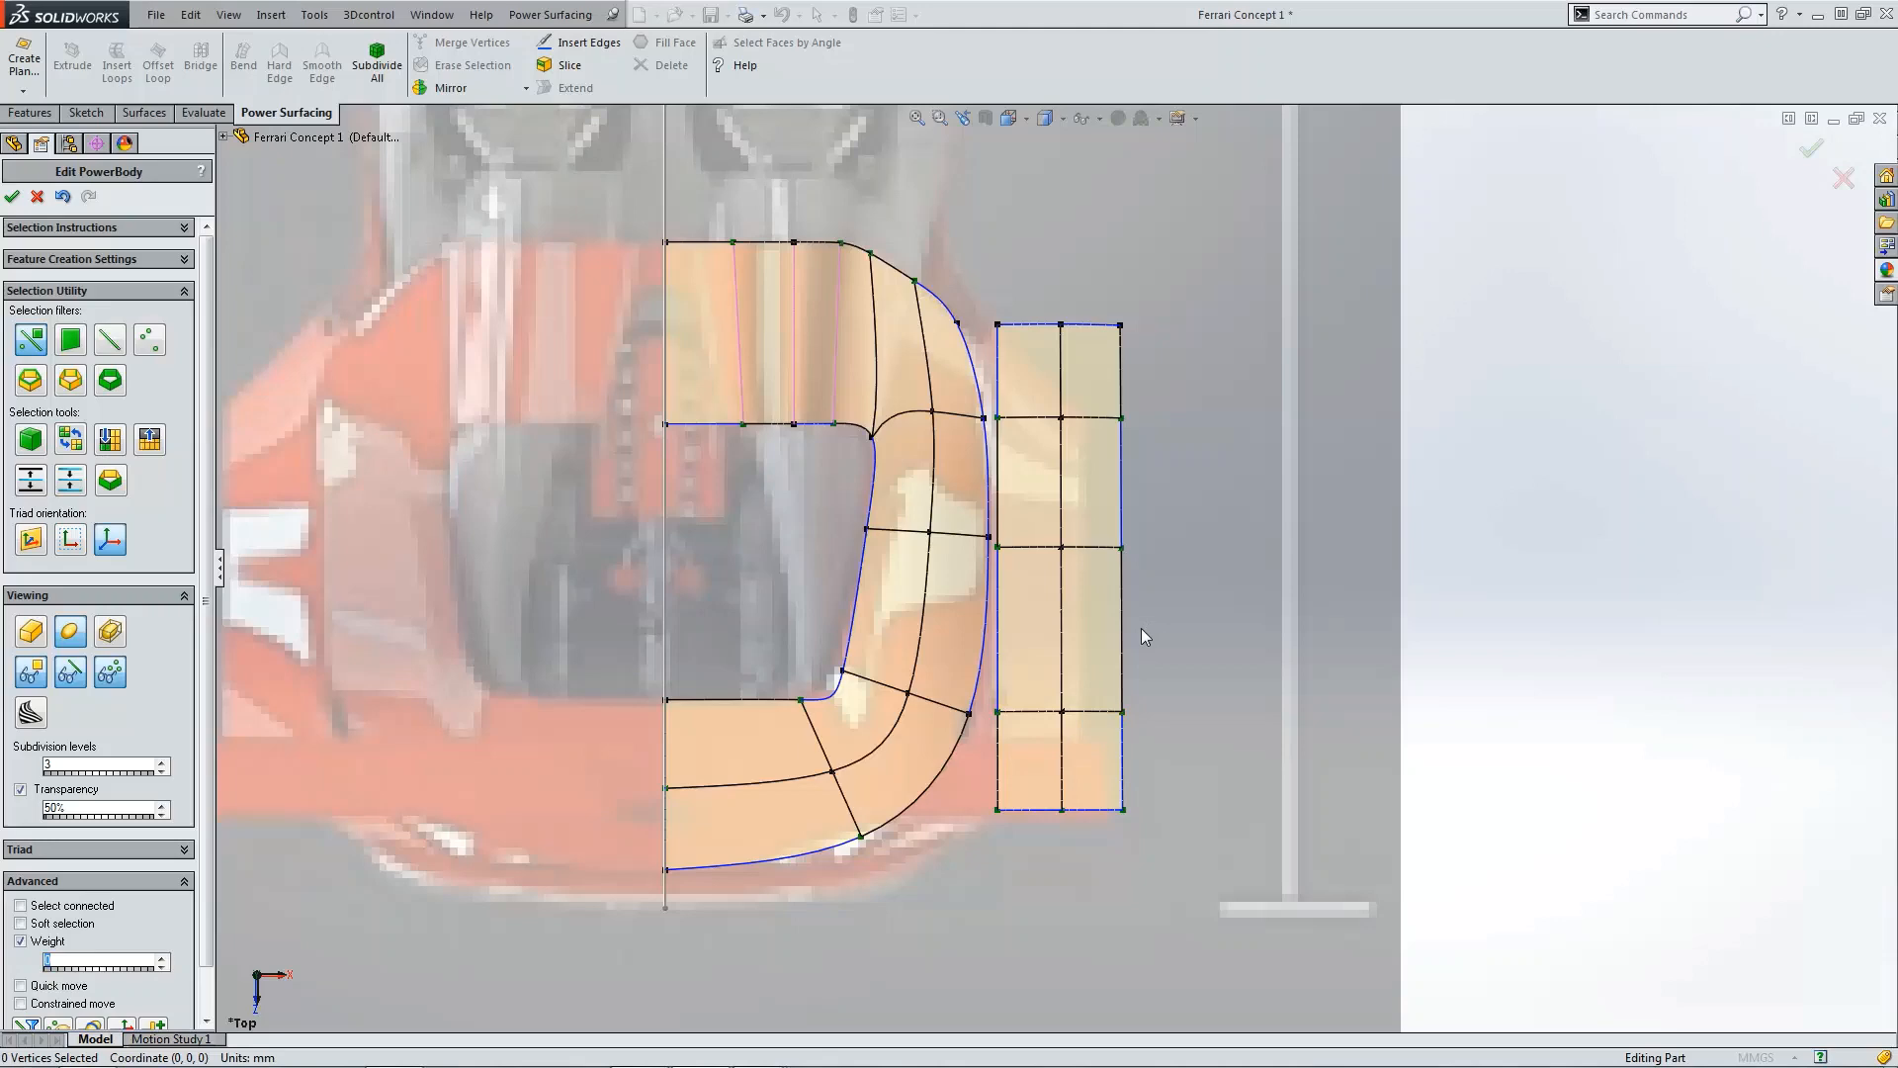
Step: Select all faces of the outer strip and Bend it about 153° into an arch curving downward around the rear wheel
key("ctrl+4")
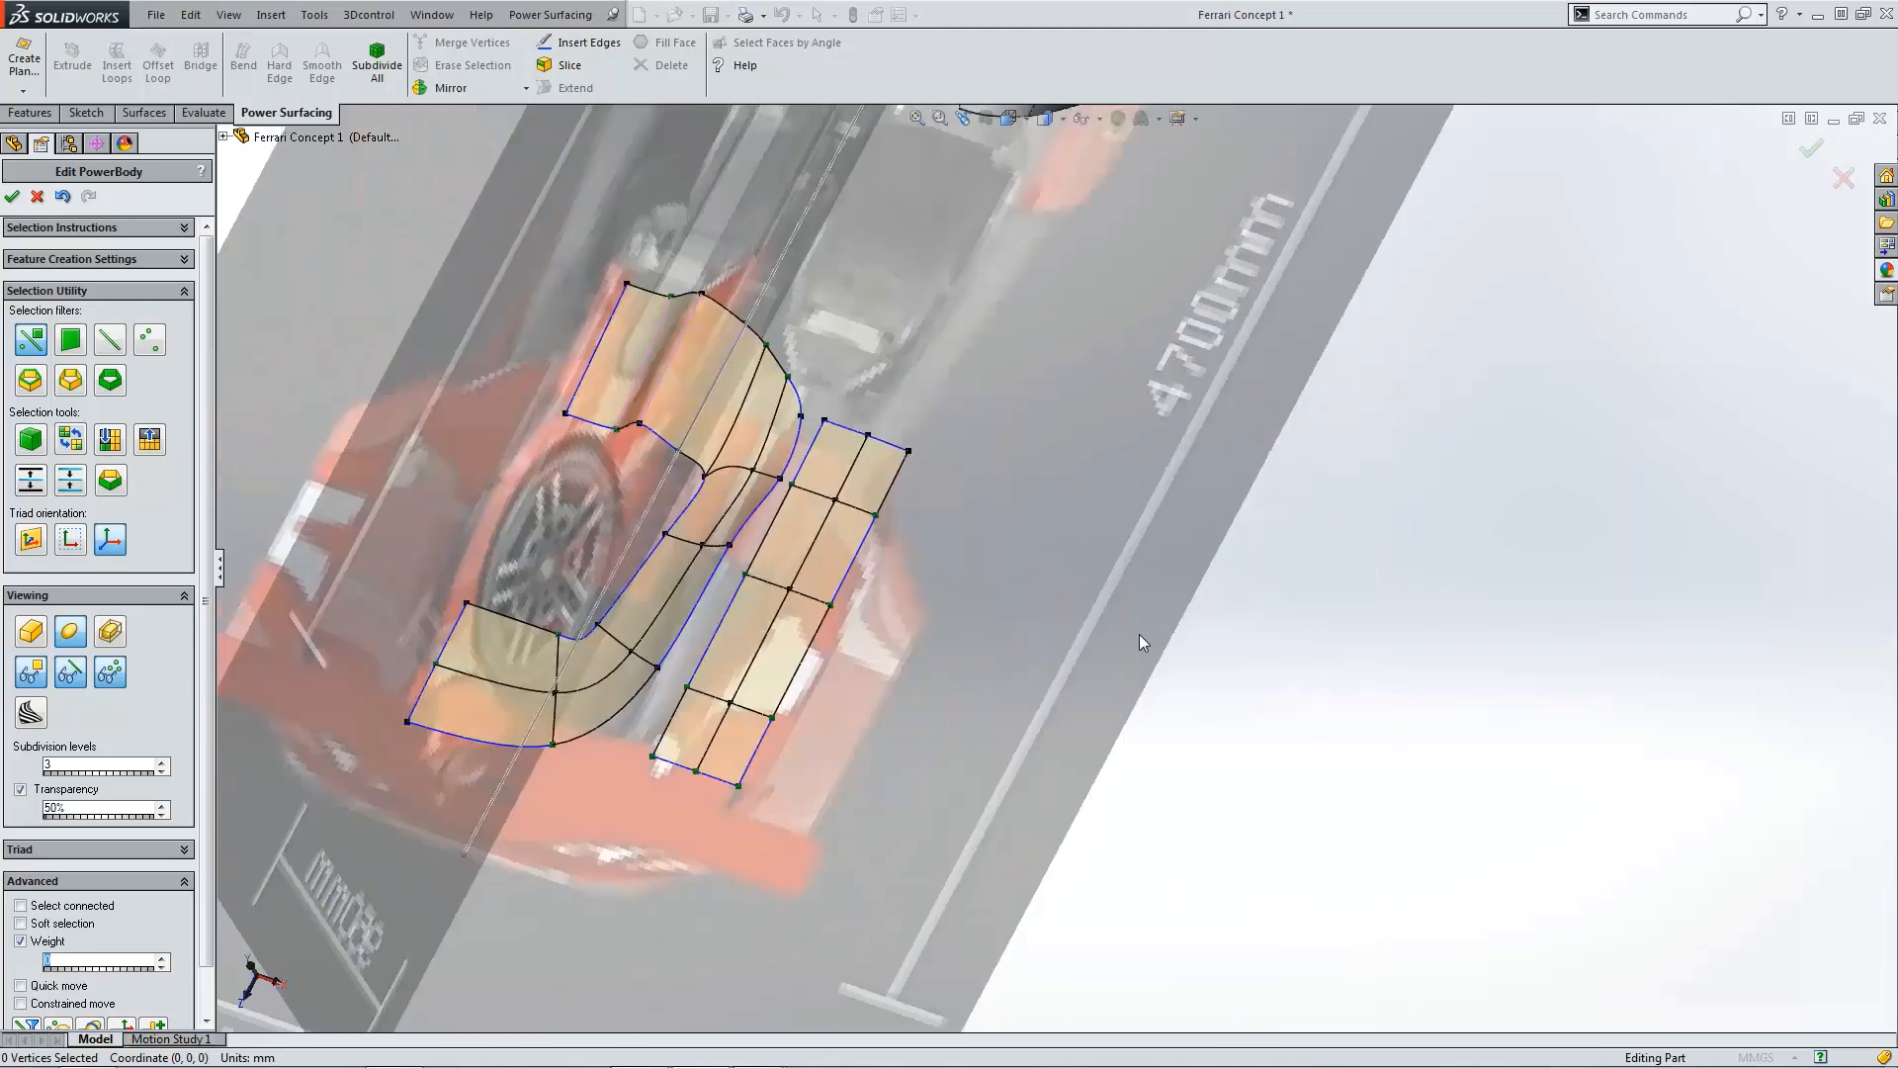
scroll(876, 589, "down", 8)
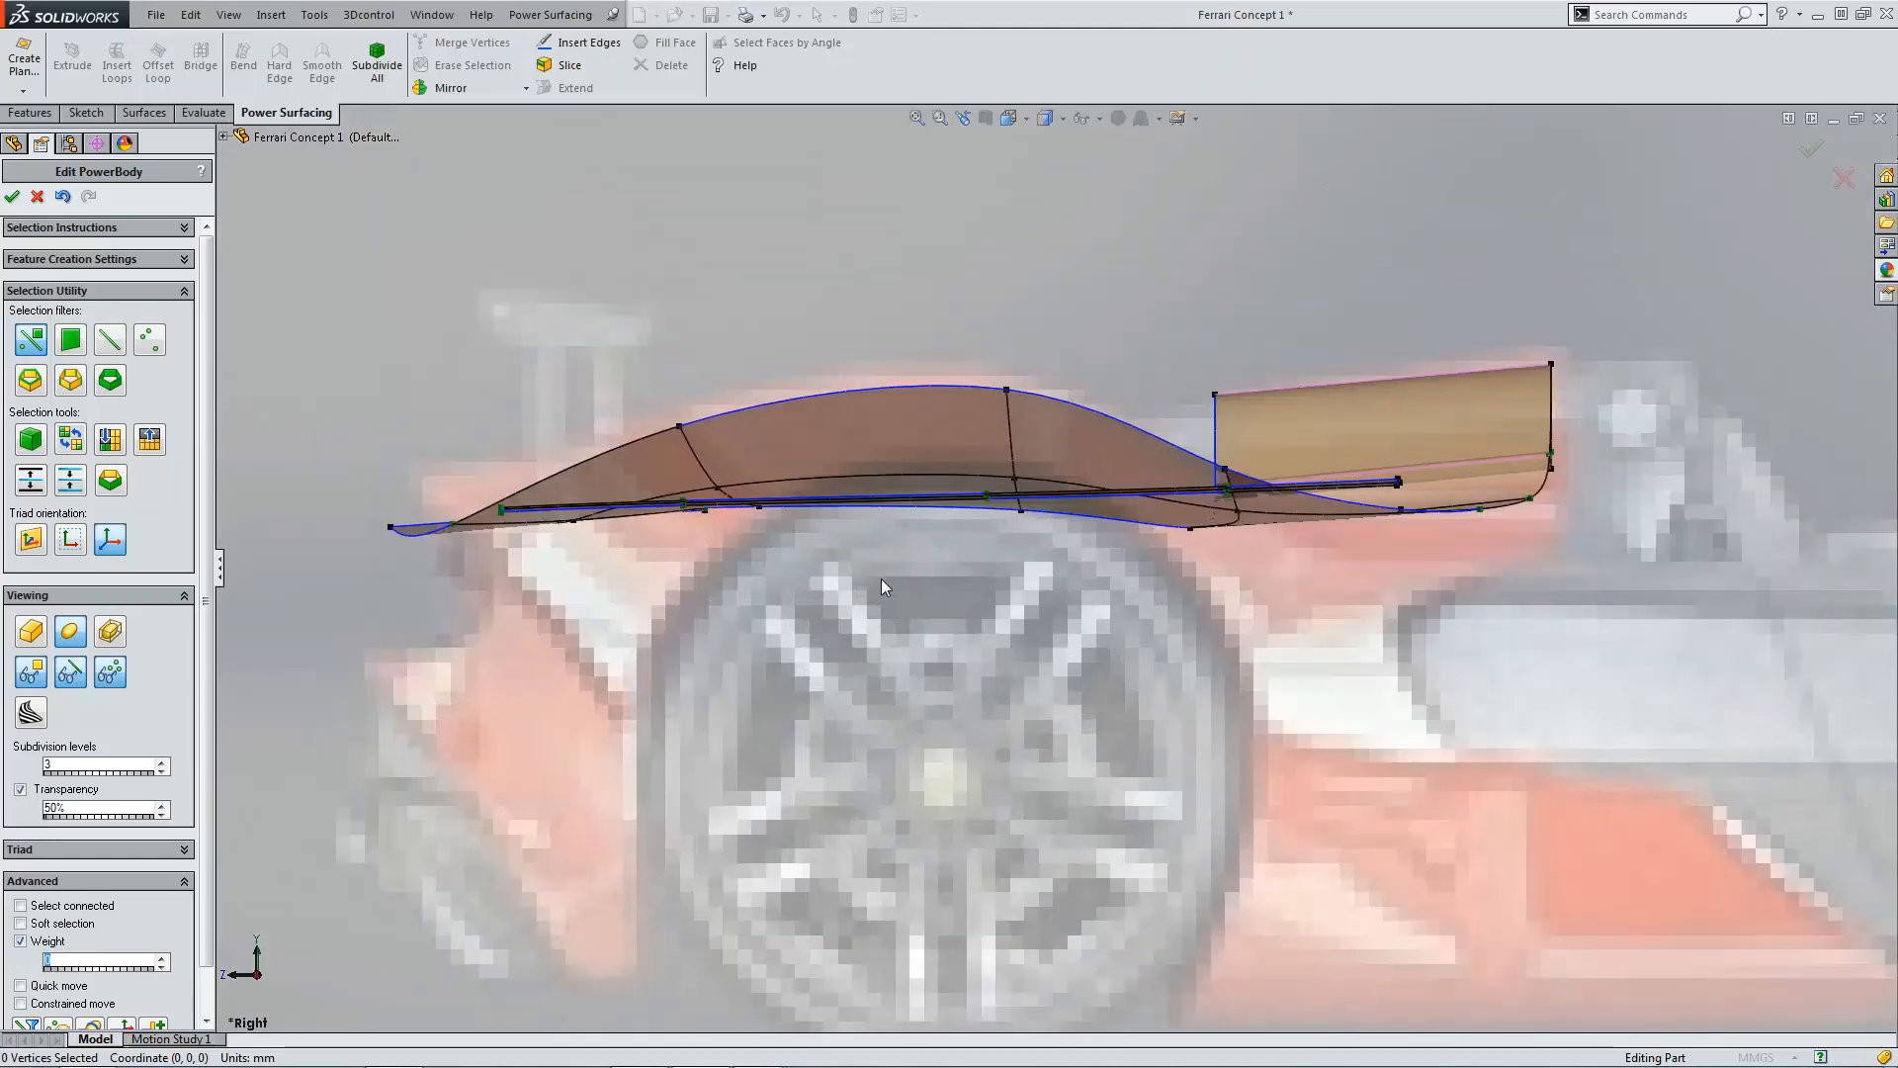
key("ctrl+5")
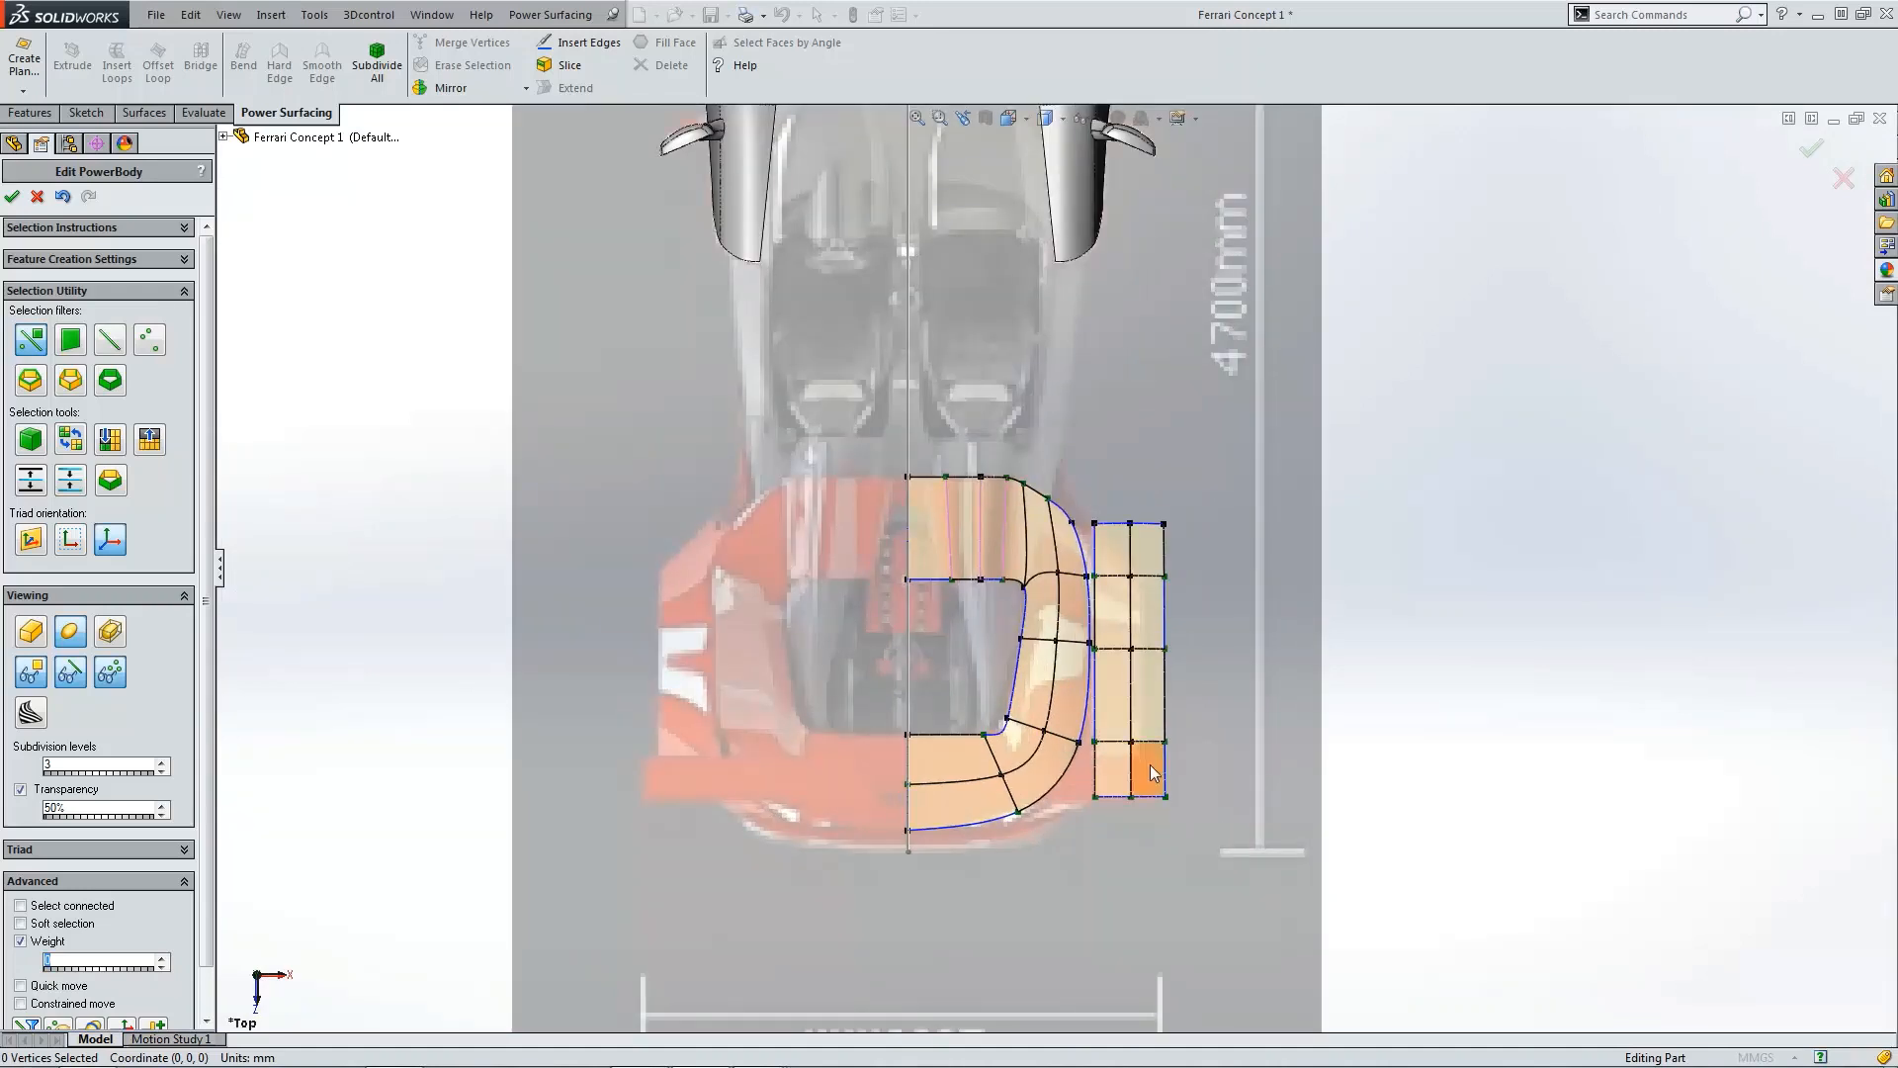
scroll(1147, 763, "down", 3)
left_click(1131, 734)
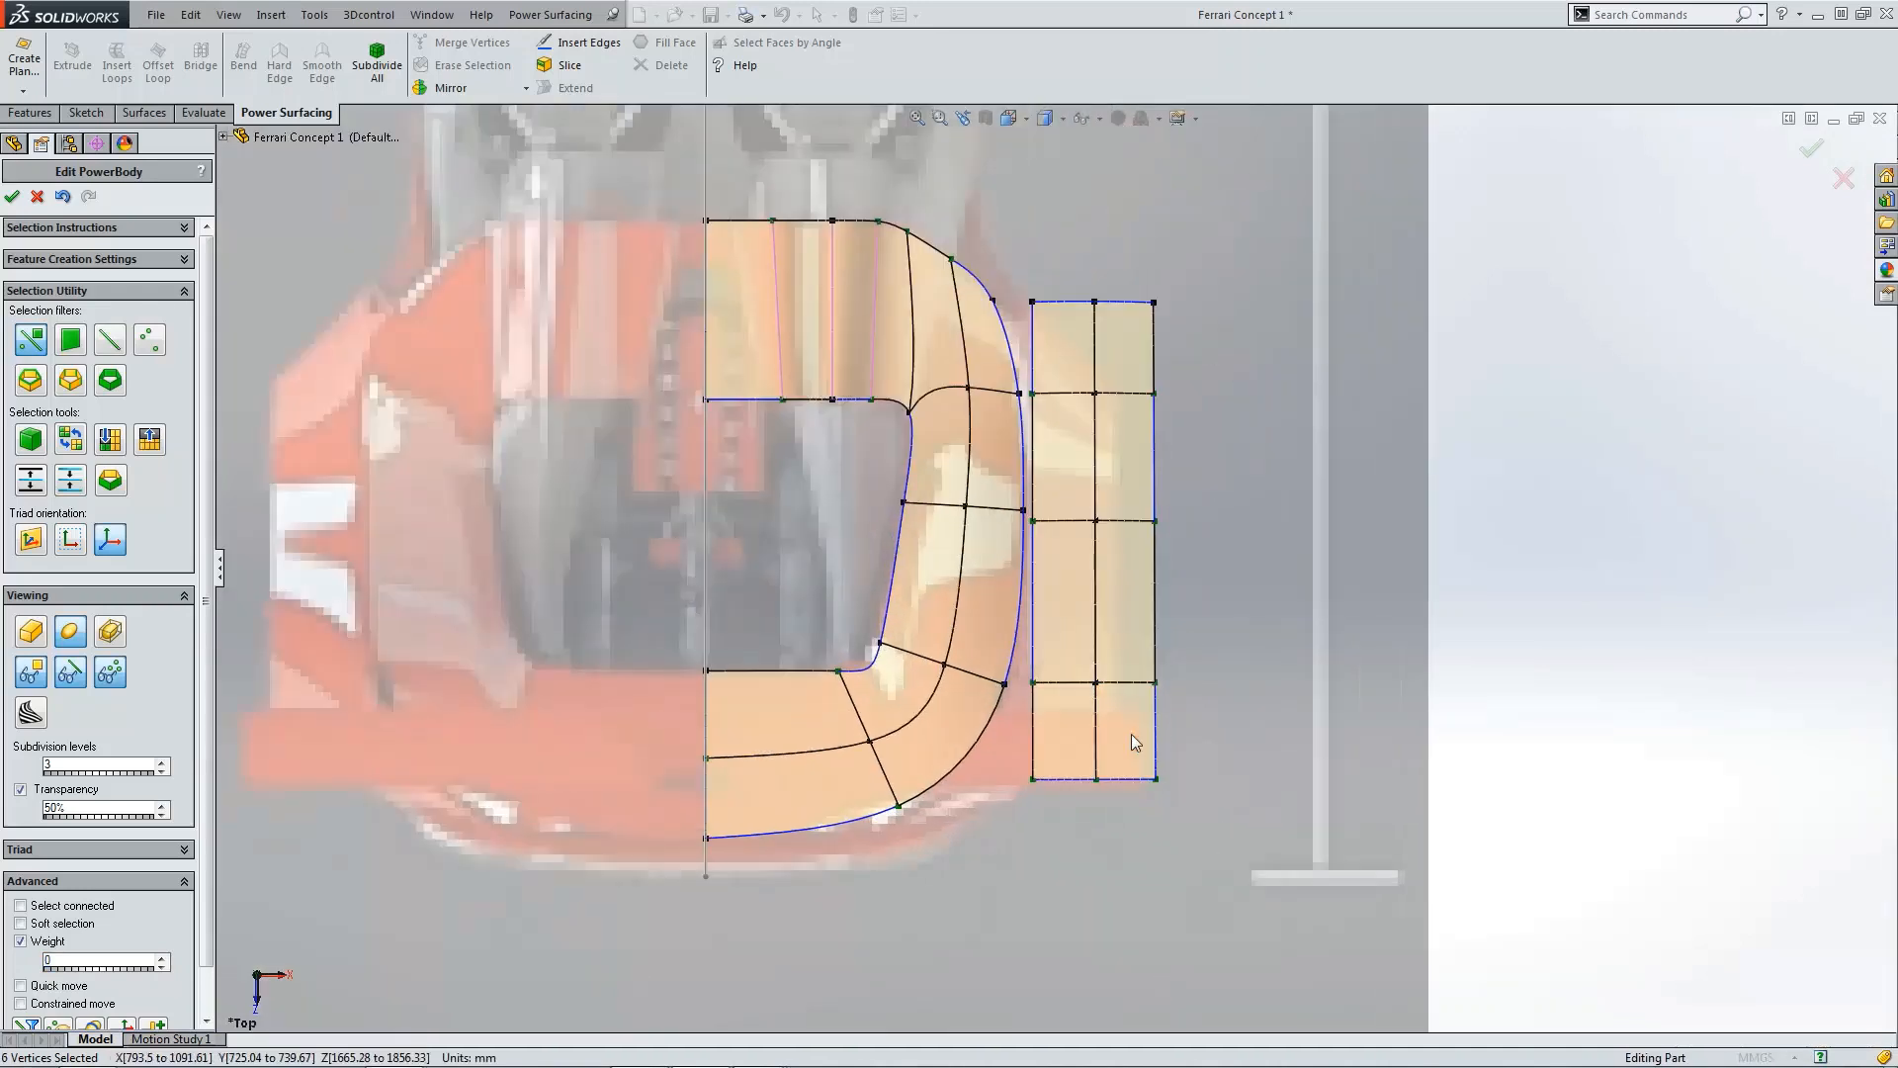
left_click(1077, 724)
left_click(1128, 732, "ctrl")
left_click(1137, 638, "ctrl")
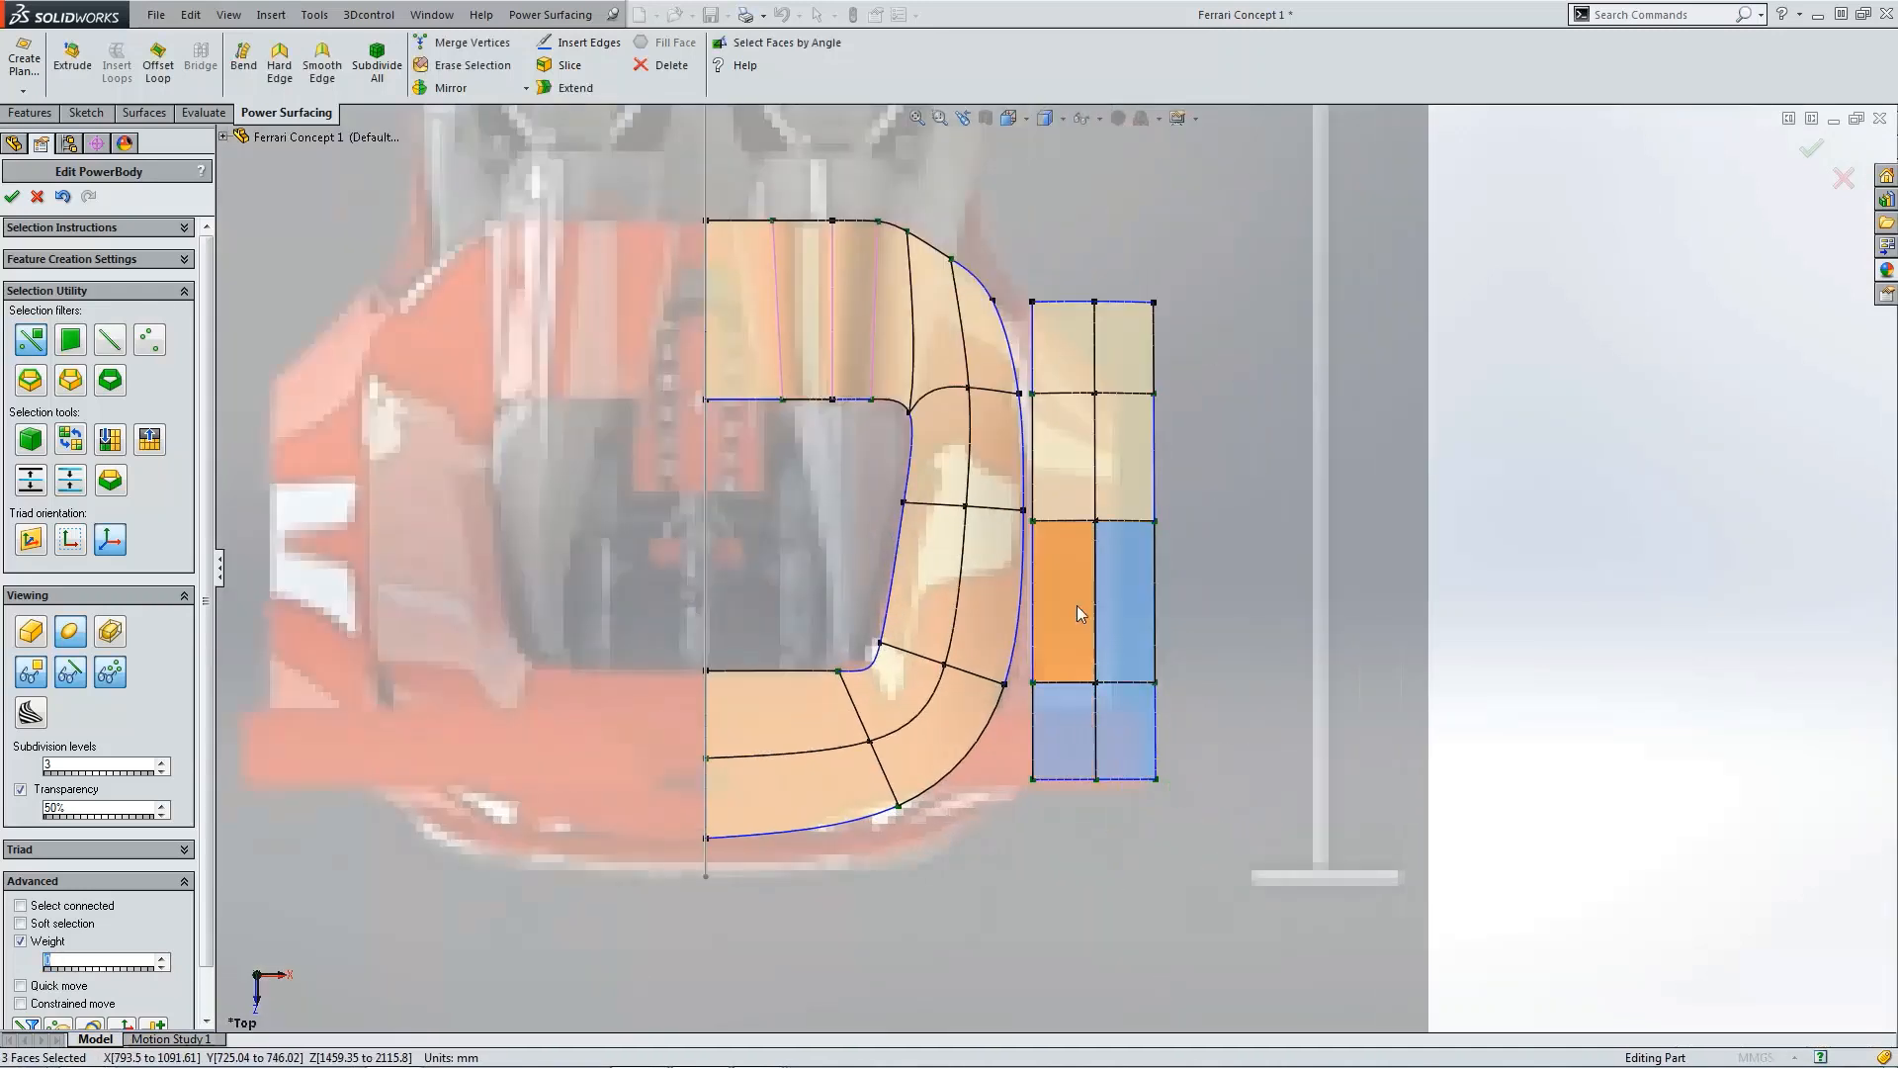
left_click(1076, 605, "ctrl")
left_click(1118, 364, "ctrl")
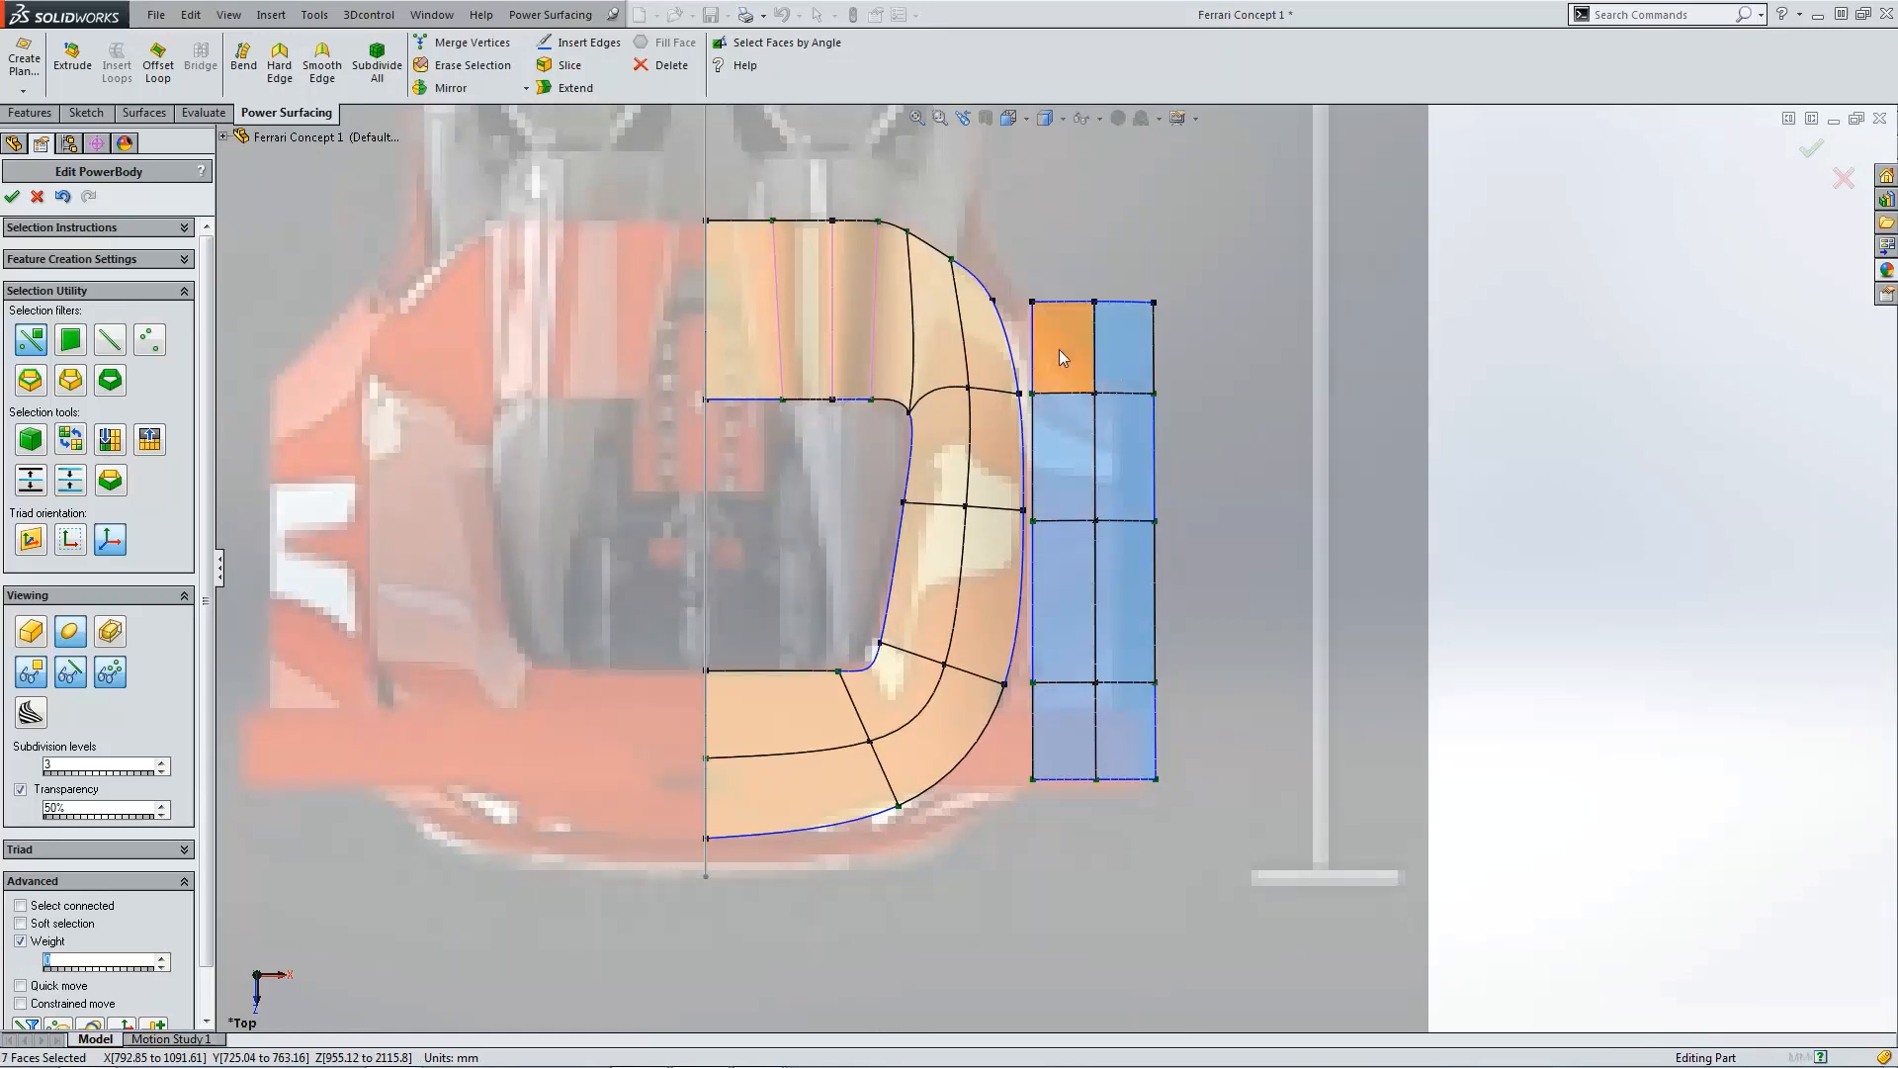
left_click(1059, 348, "ctrl")
key("ctrl+4")
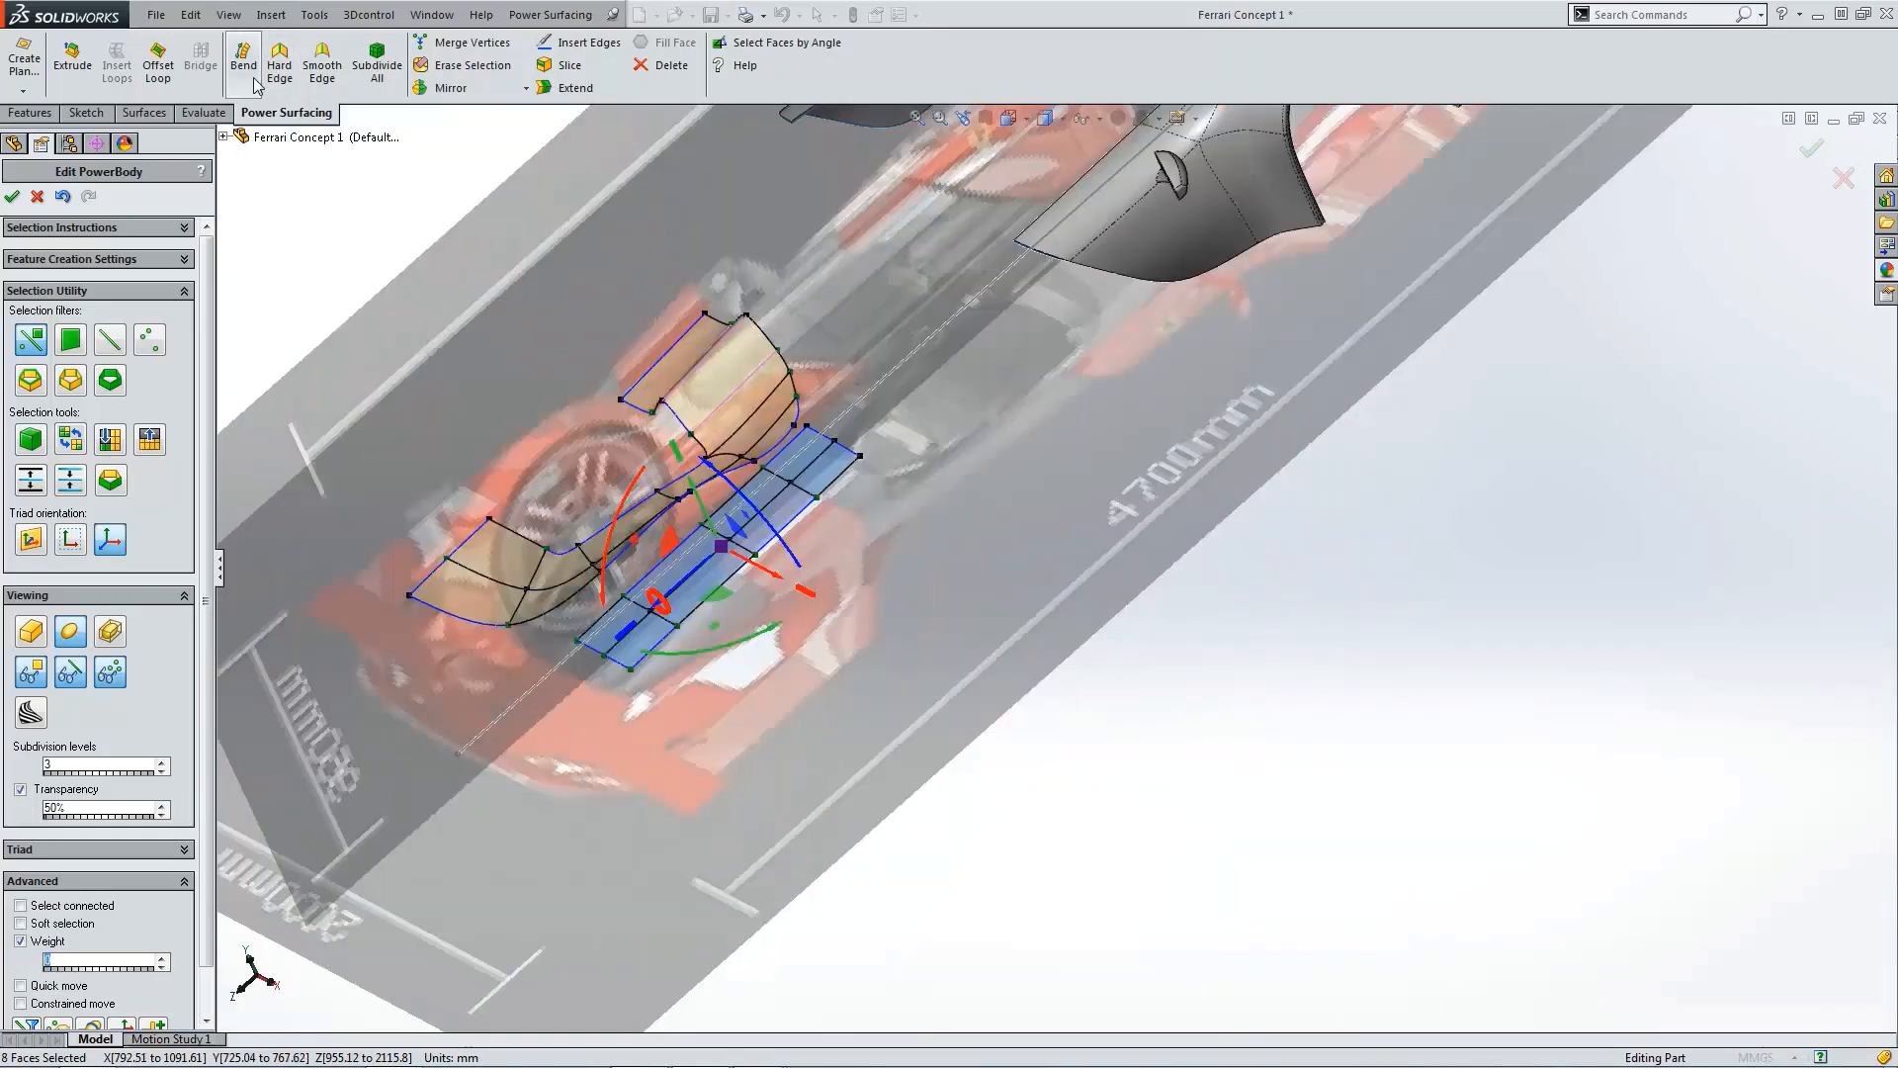
left_click(243, 59)
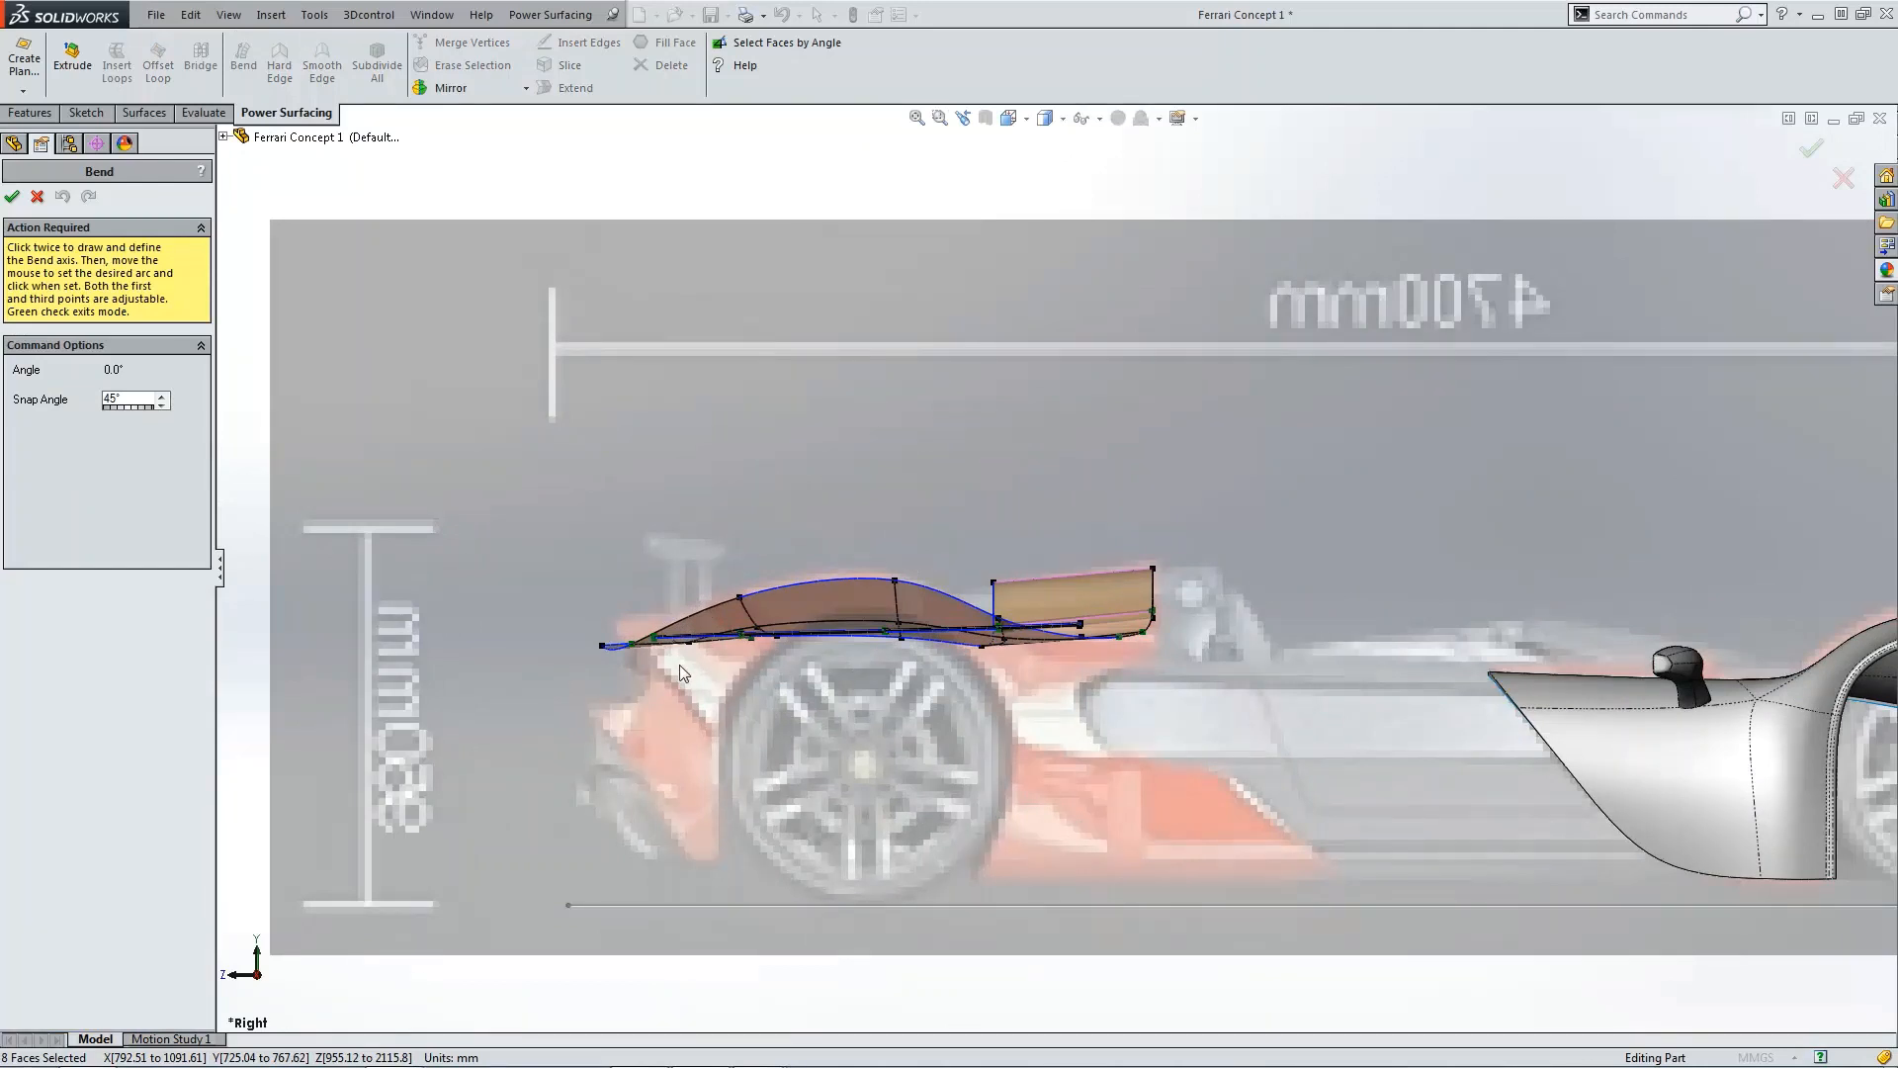
left_click(665, 662)
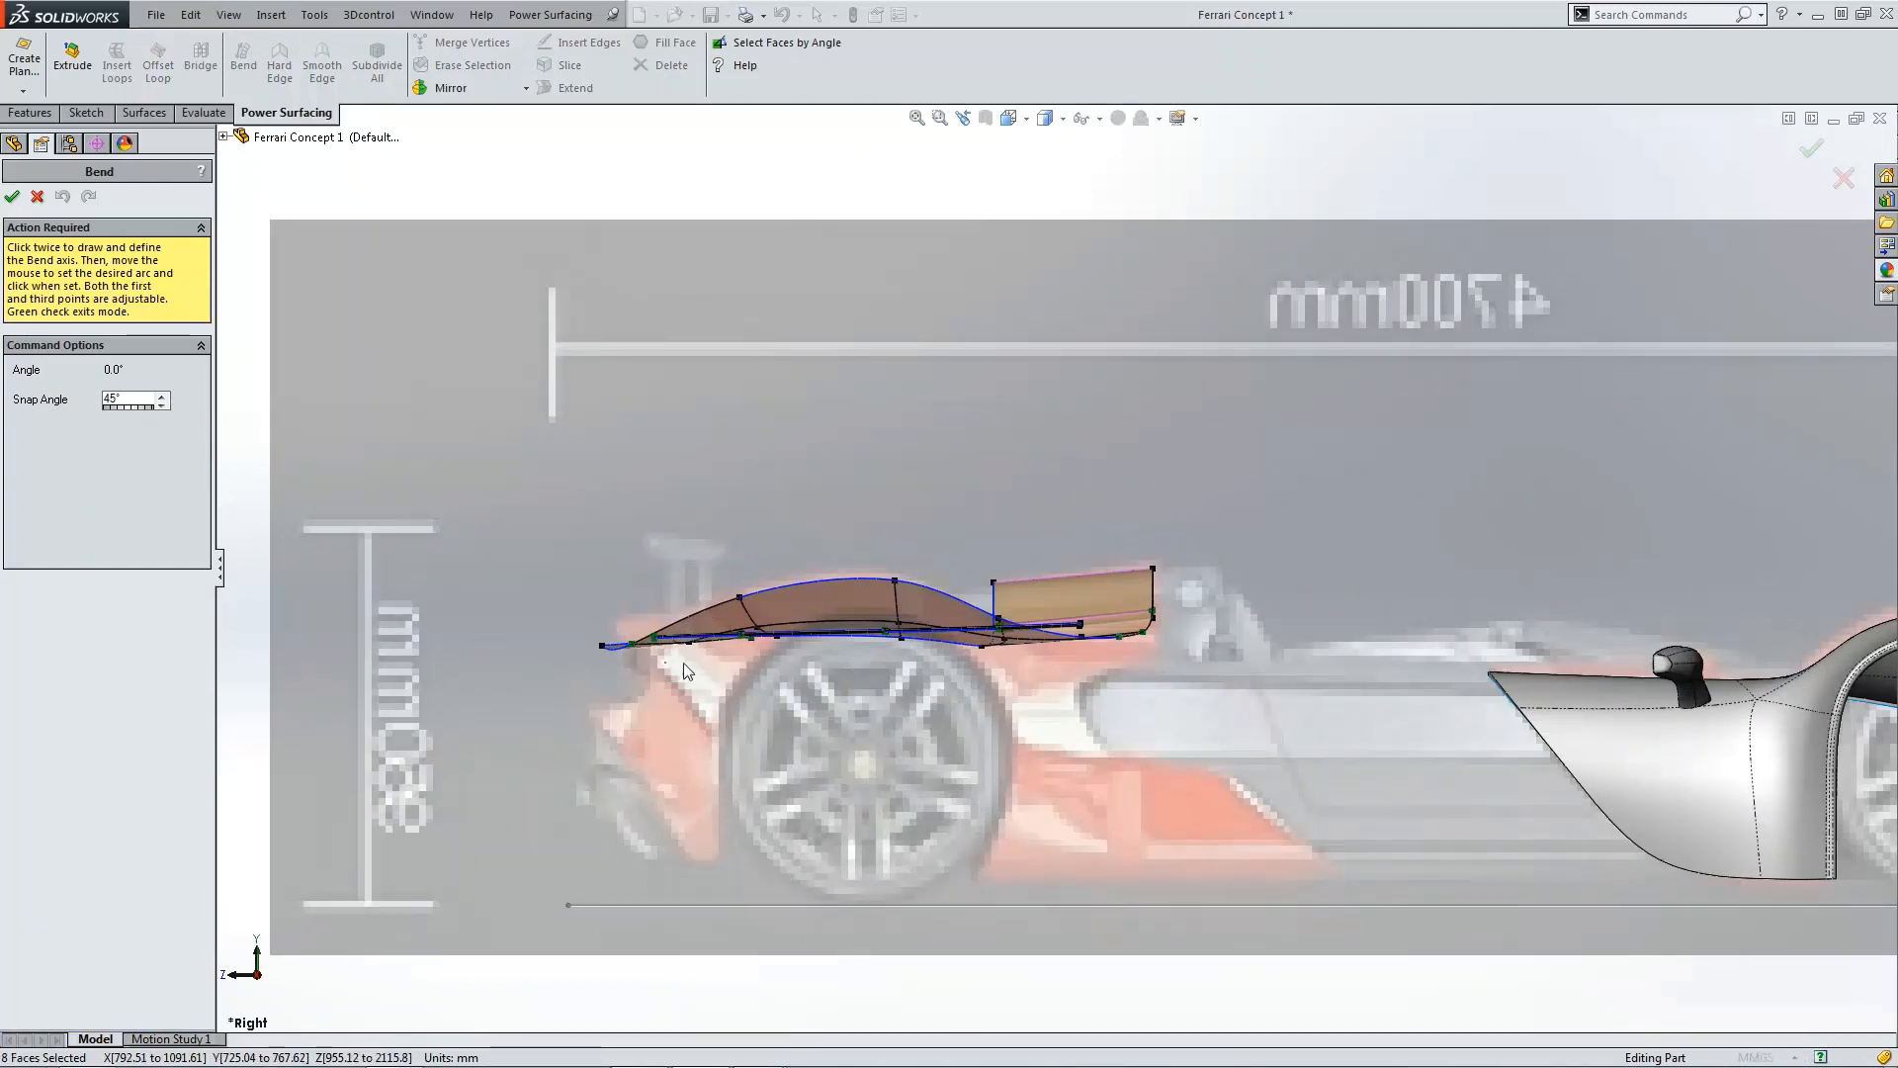
left_click(1060, 663)
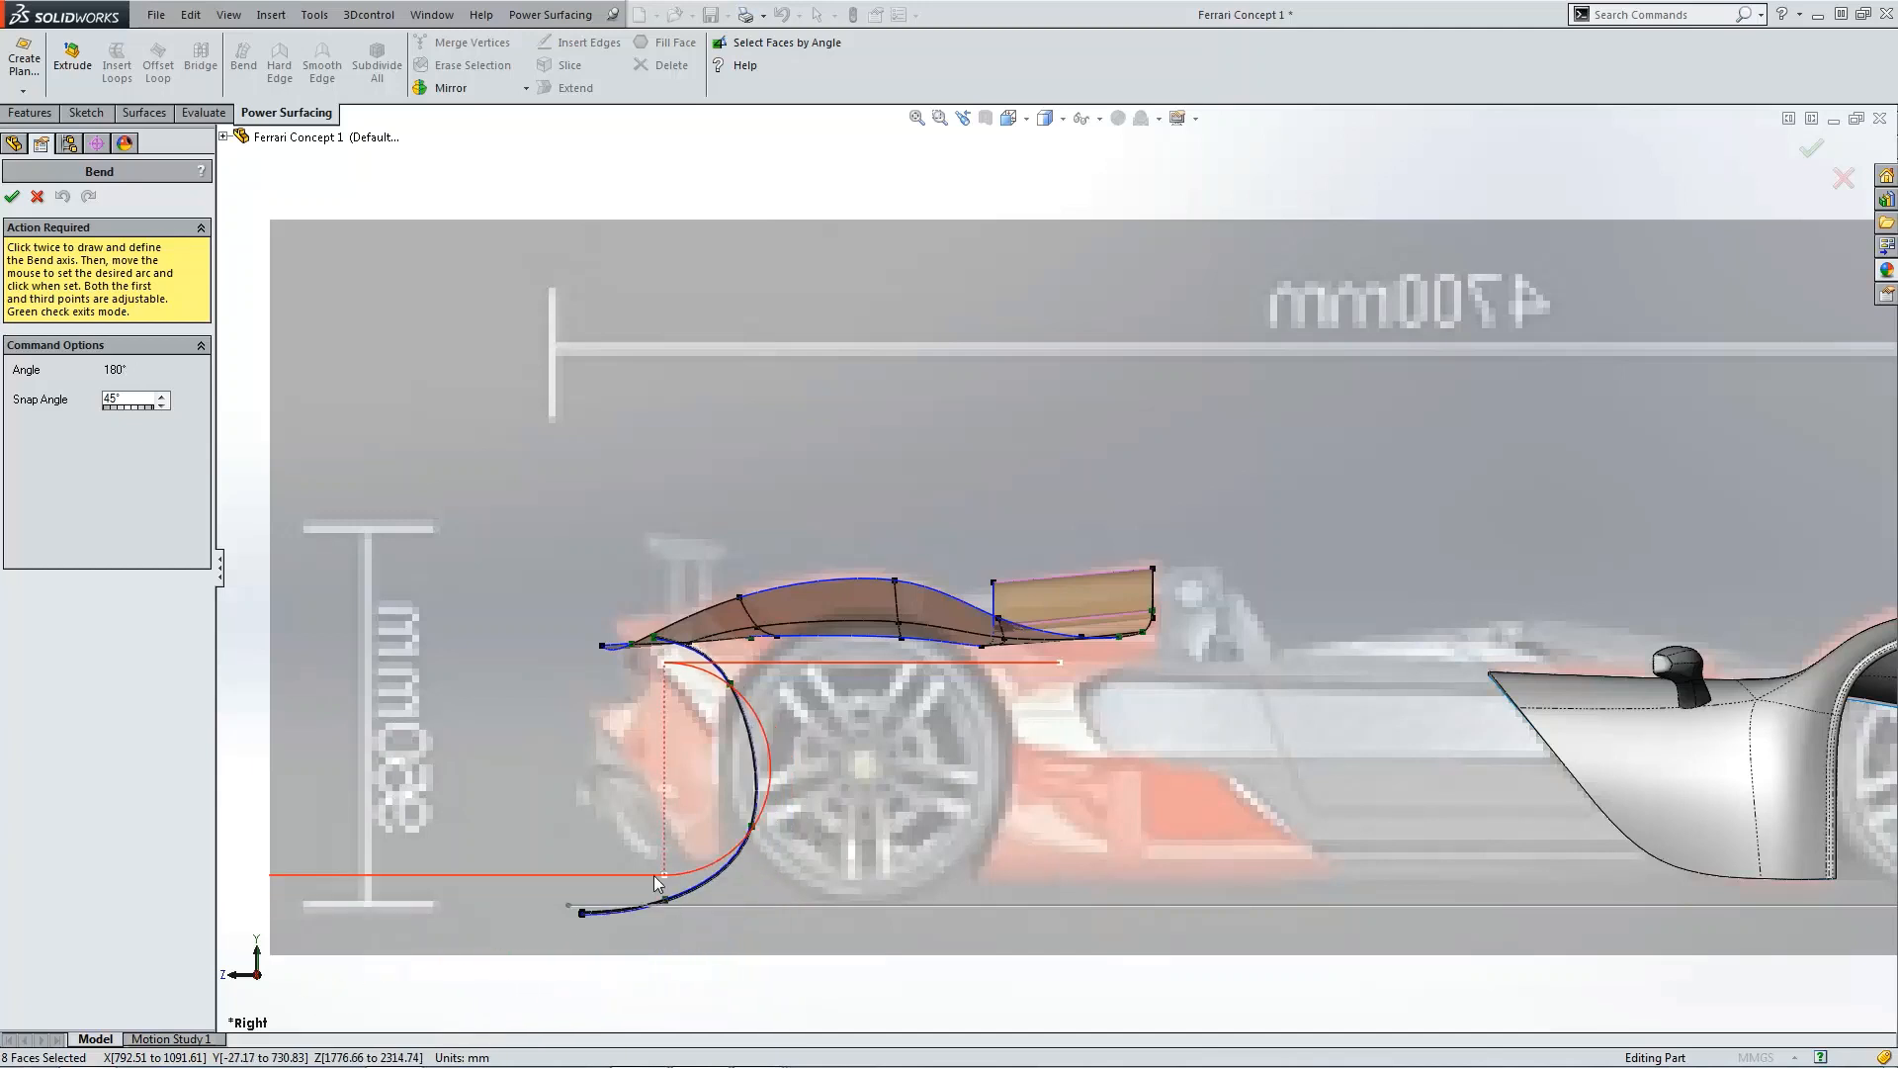
left_click(716, 878)
left_click(12, 196)
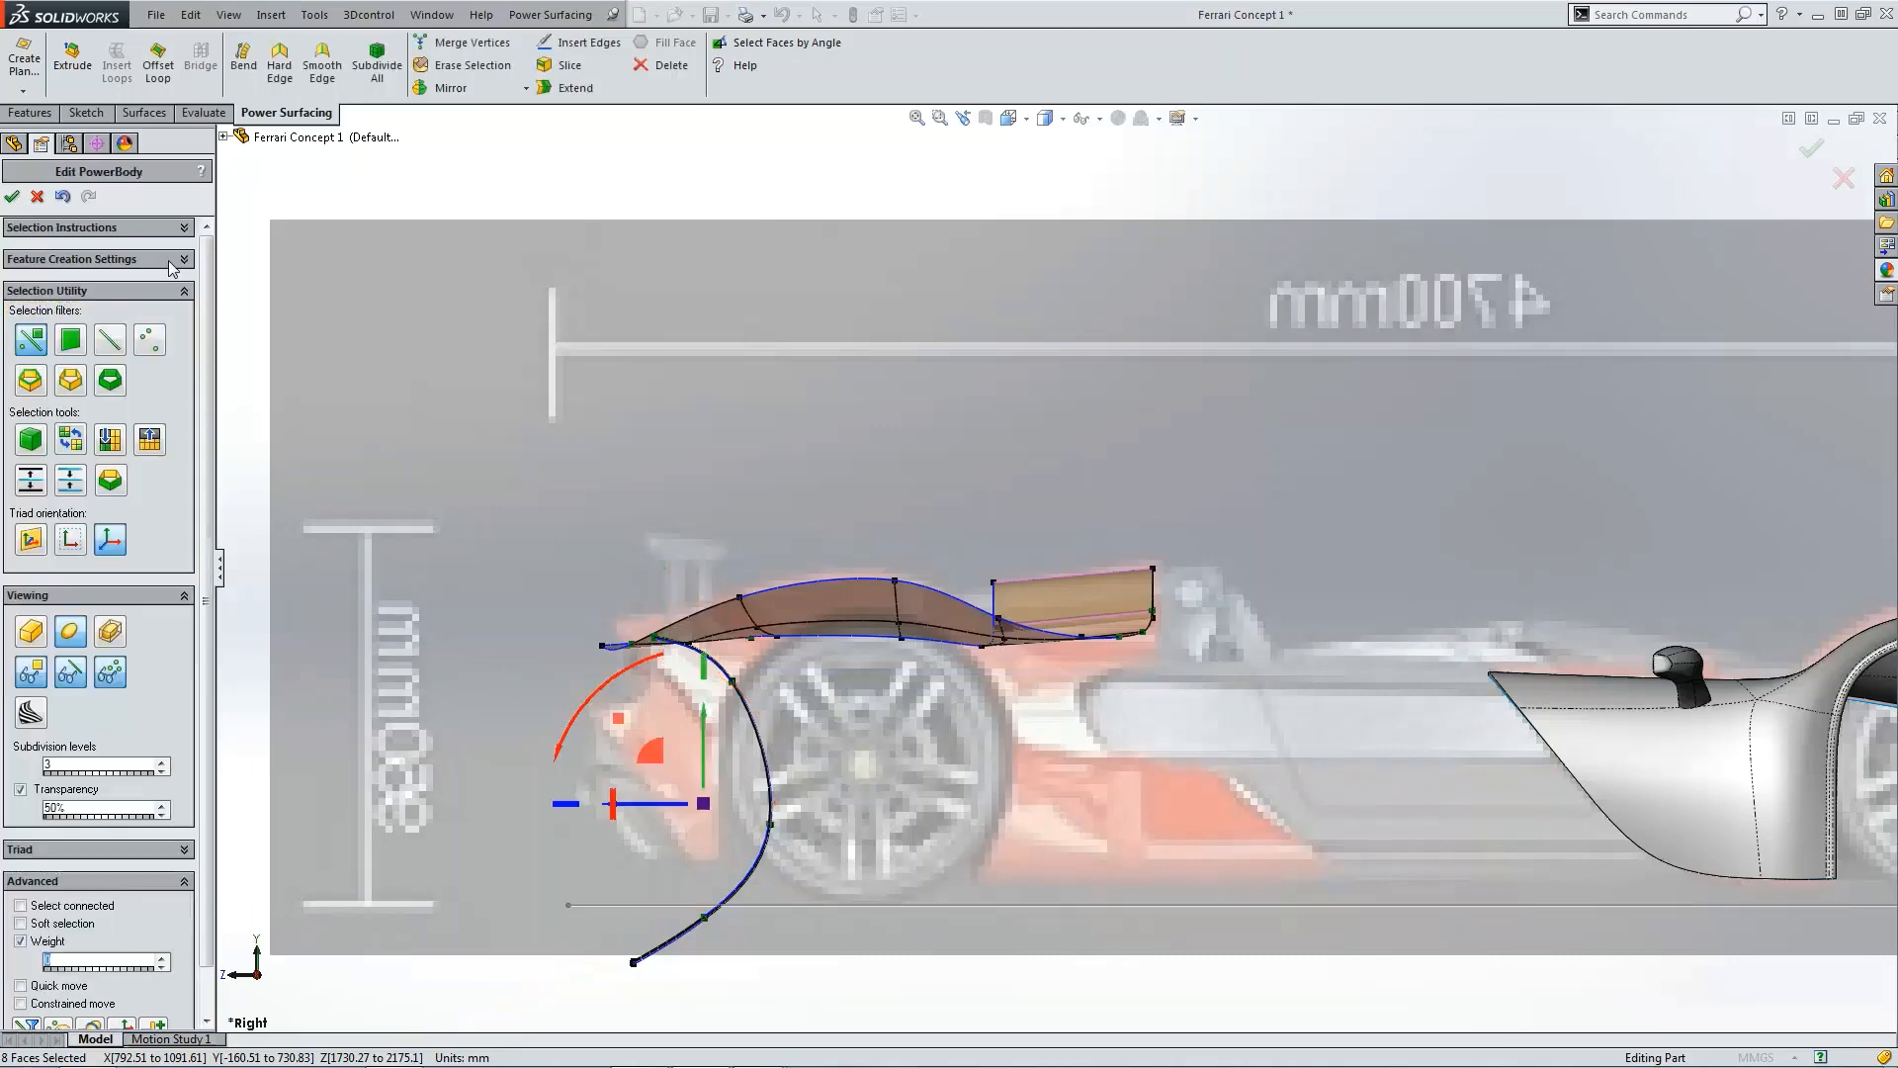
Step: Move the whole bent strip upward and rearward so it arches over the rear wheel beside the deck
key("ctrl+5")
scroll(1124, 798, "down", 2)
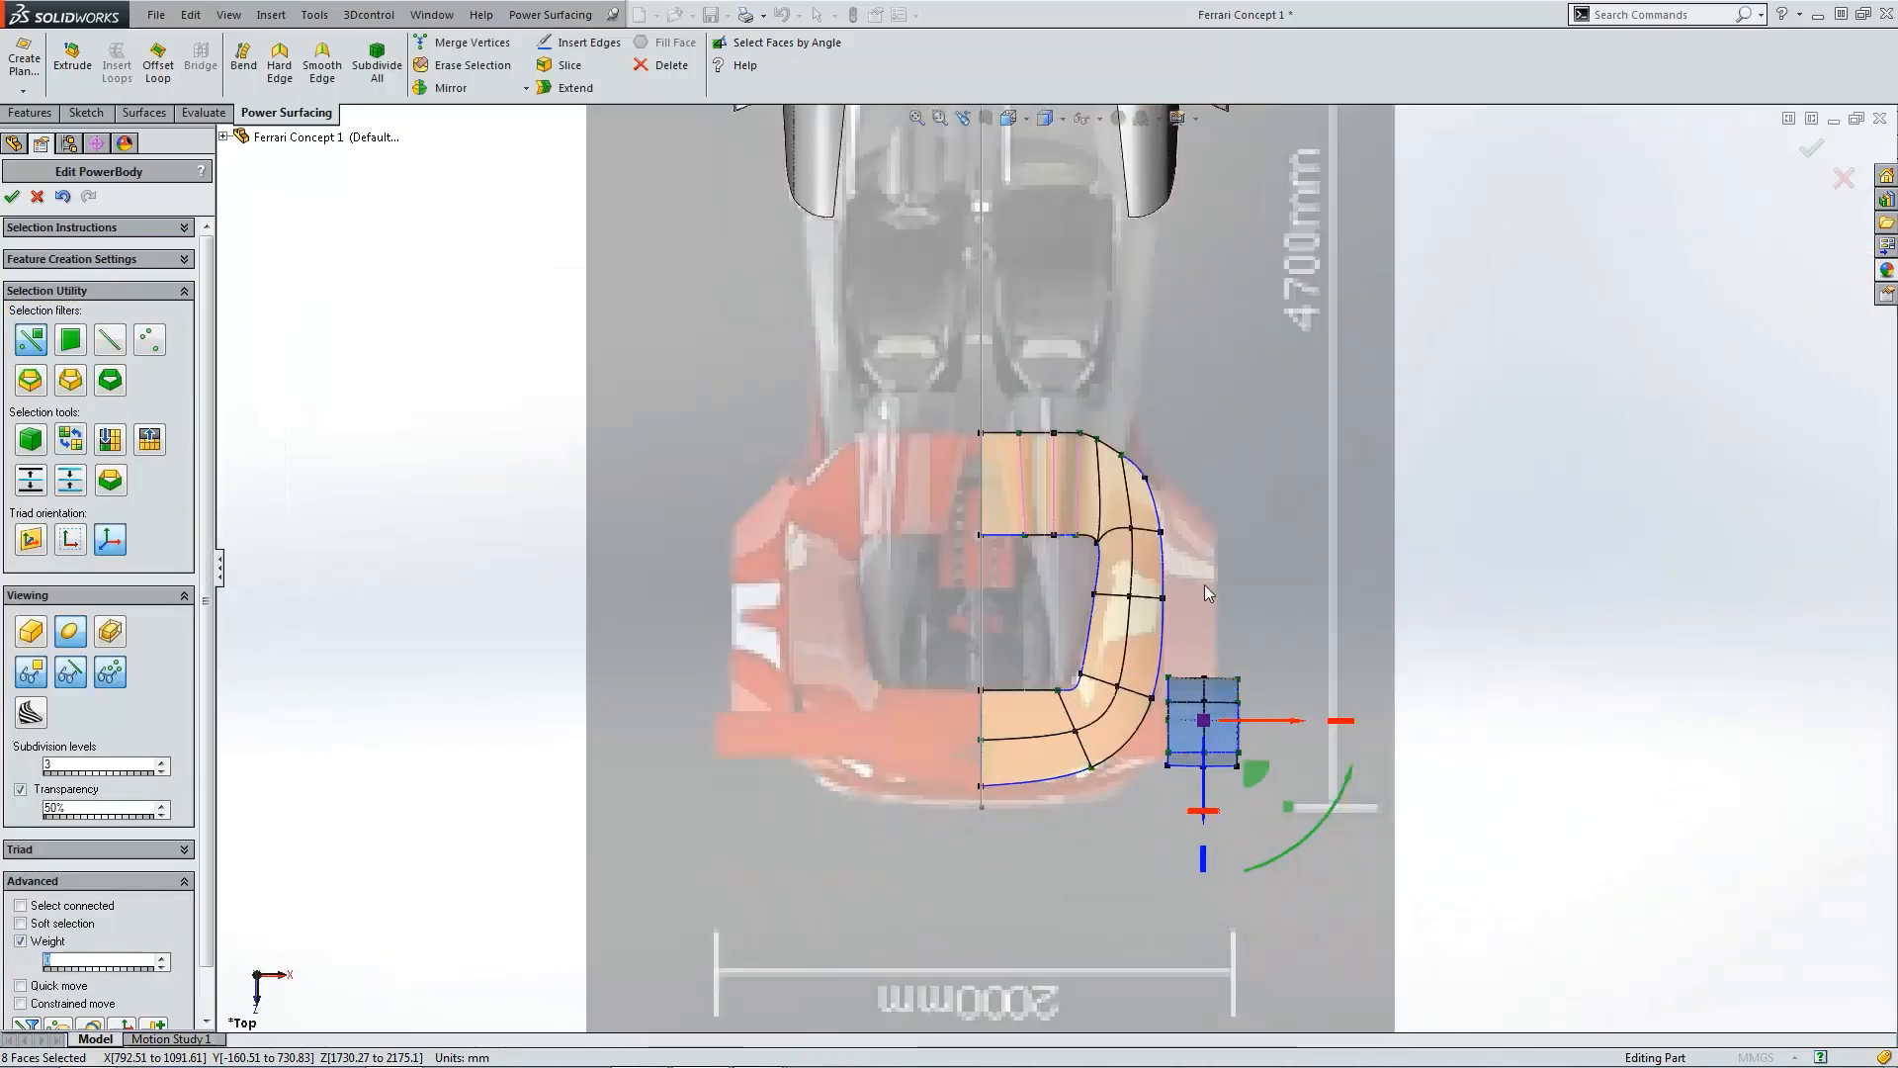
left_click(1204, 585)
scroll(1167, 664, "down", 2)
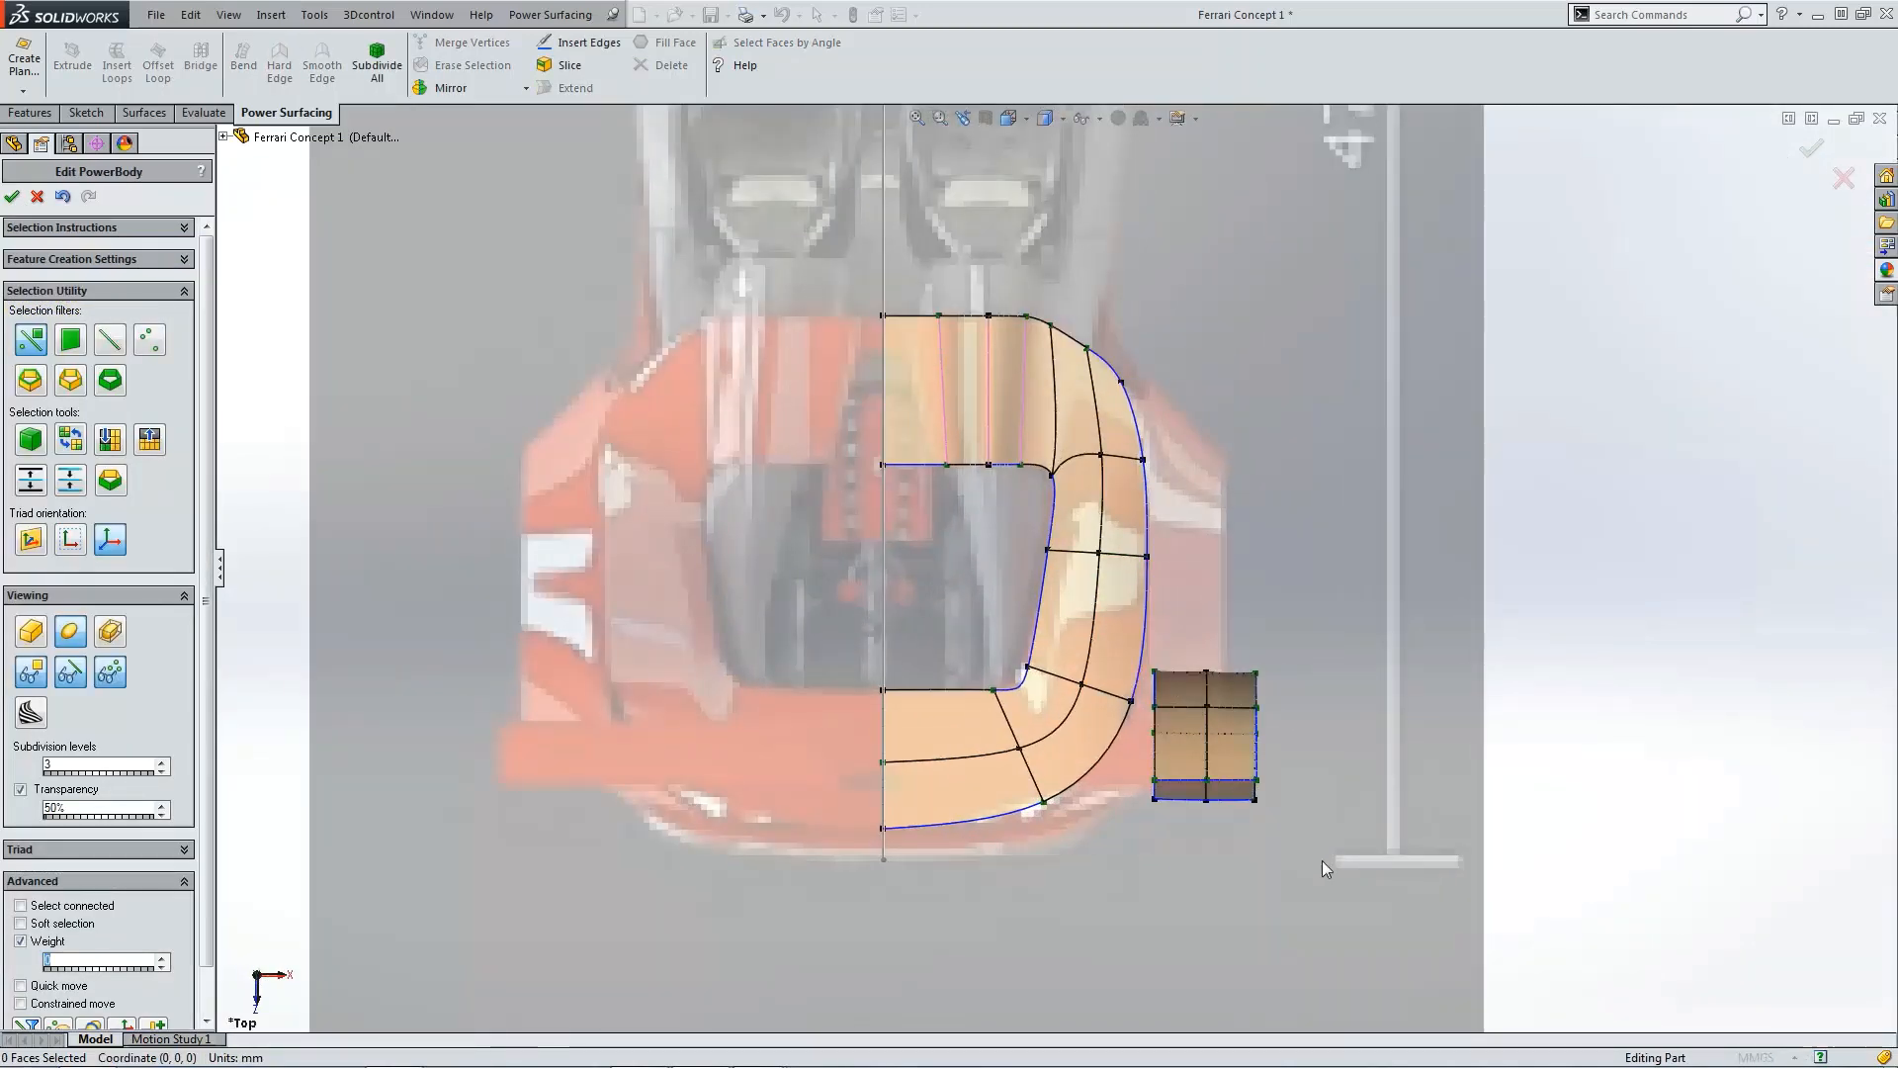
left_click_drag(1321, 860, 1164, 653)
key("ctrl+1")
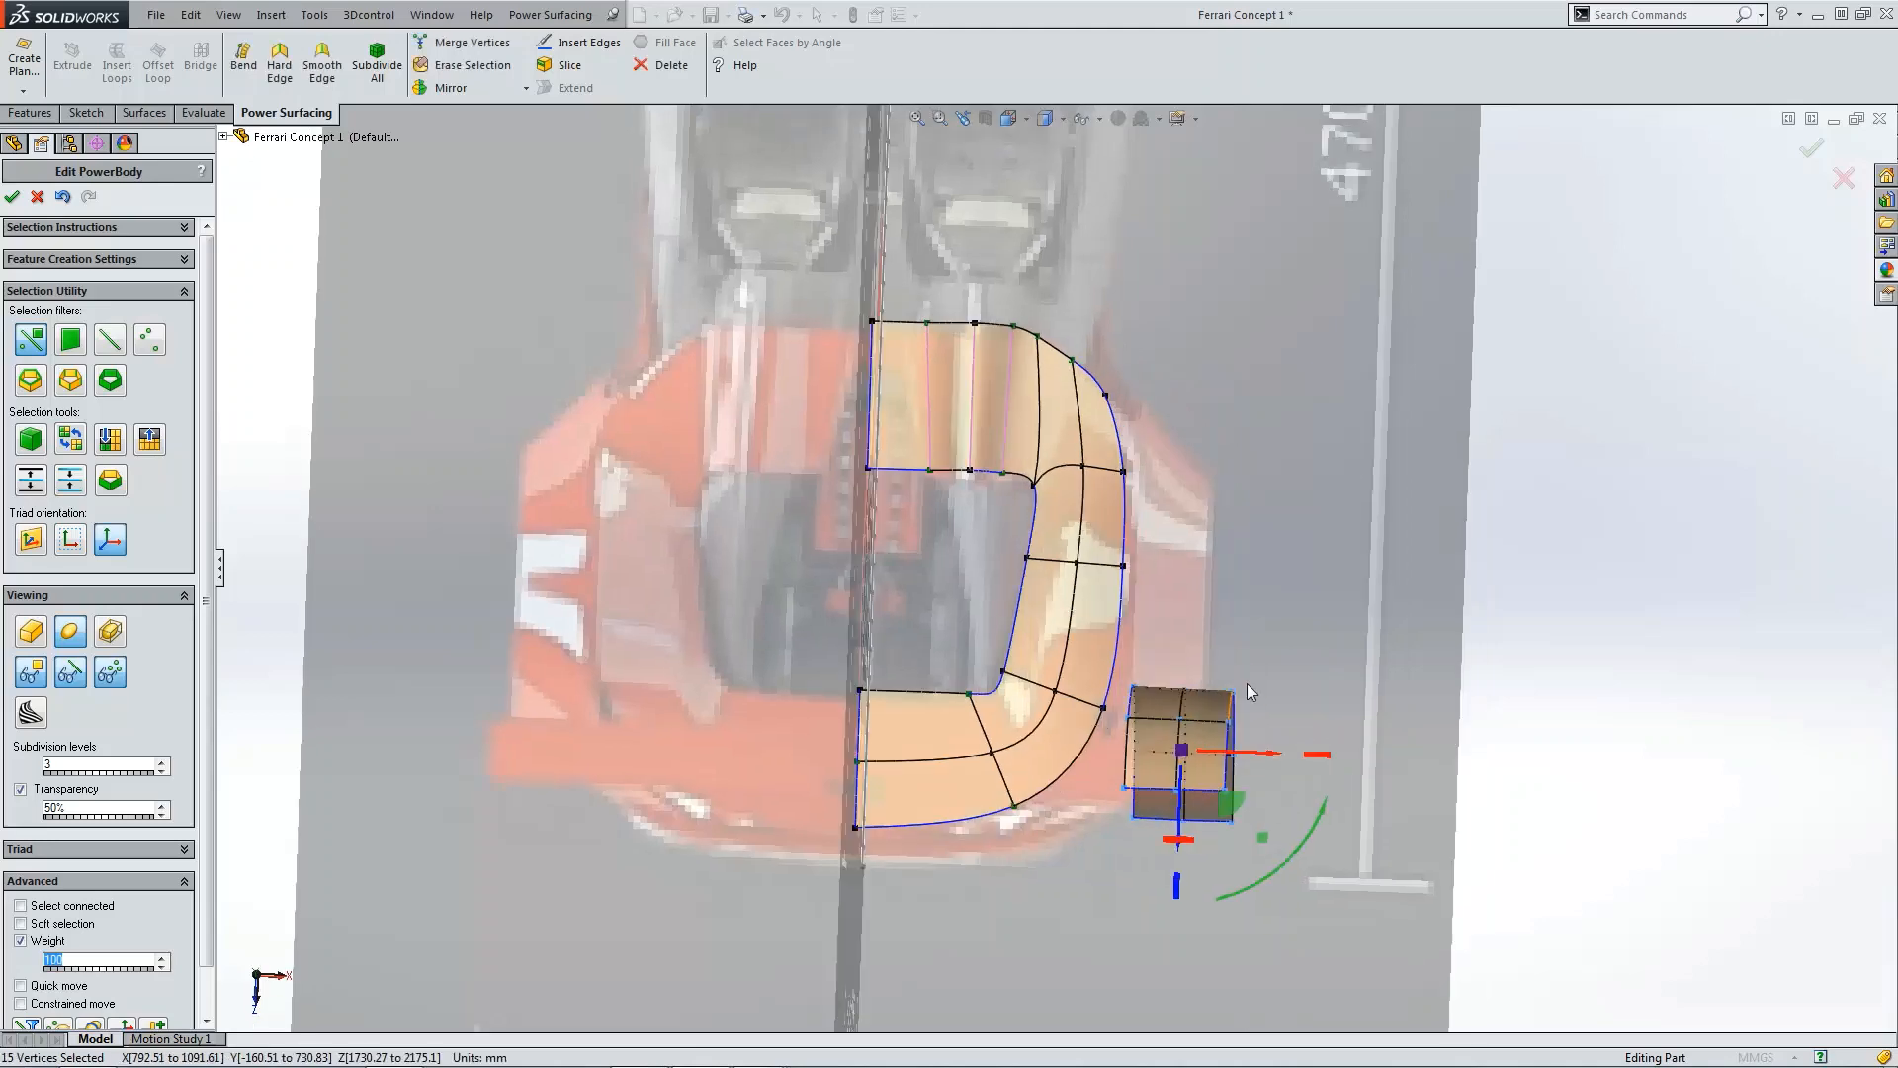
scroll(953, 639, "down", 2)
left_click_drag(576, 565, 538, 751)
left_click(660, 702)
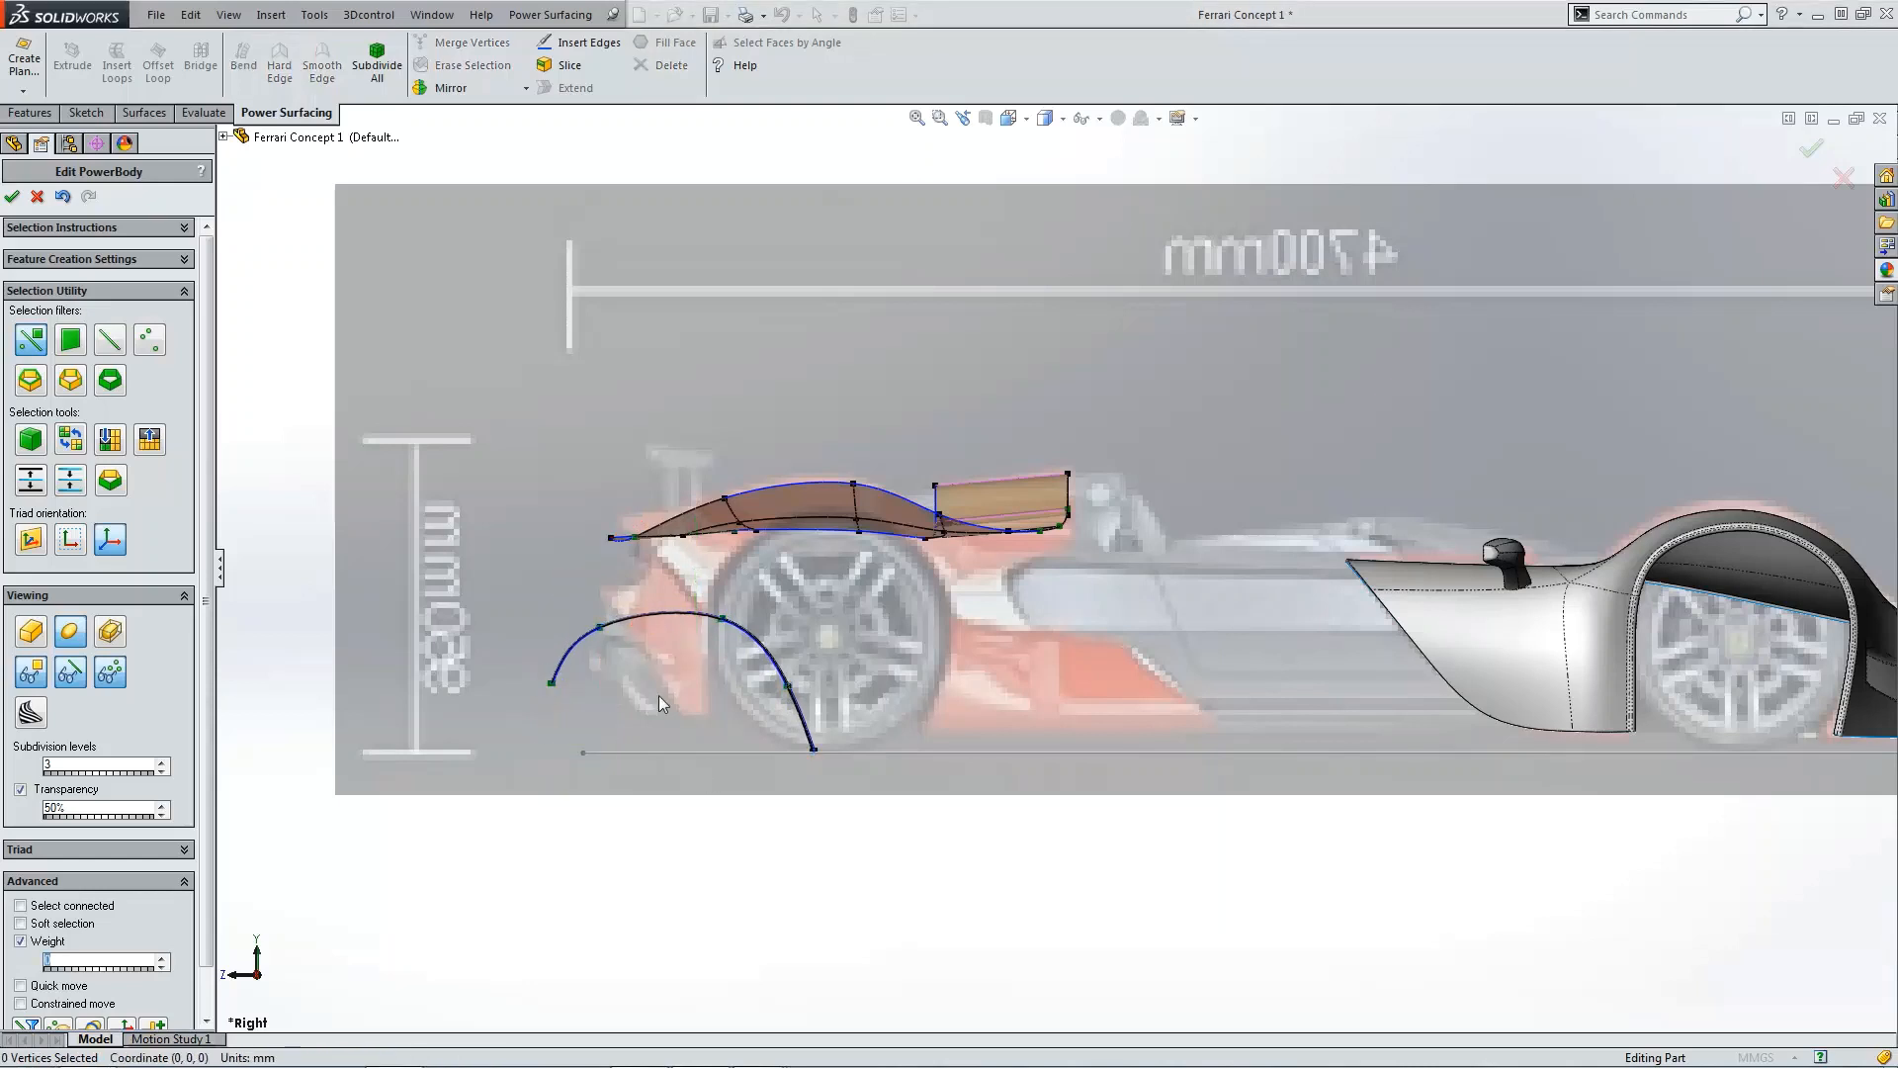
left_click_drag(492, 553, 862, 785)
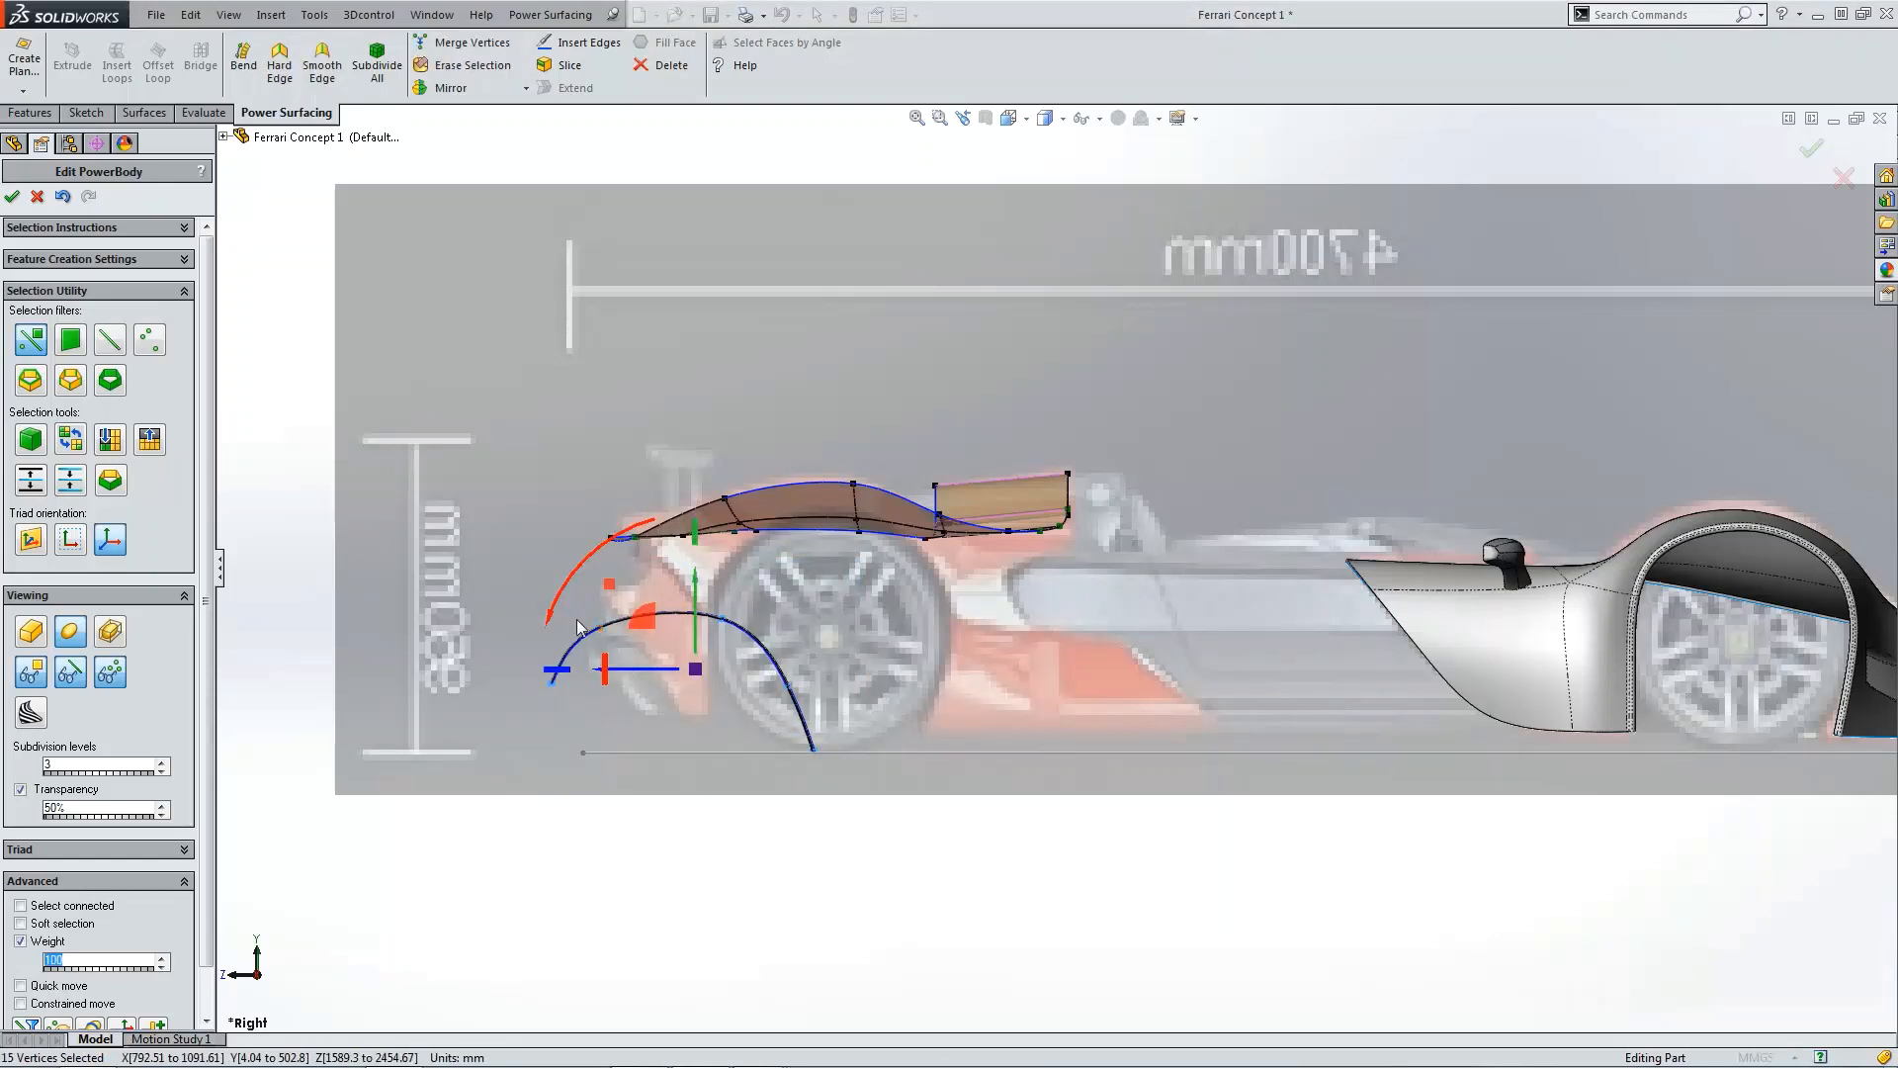
left_click_drag(638, 618, 765, 485)
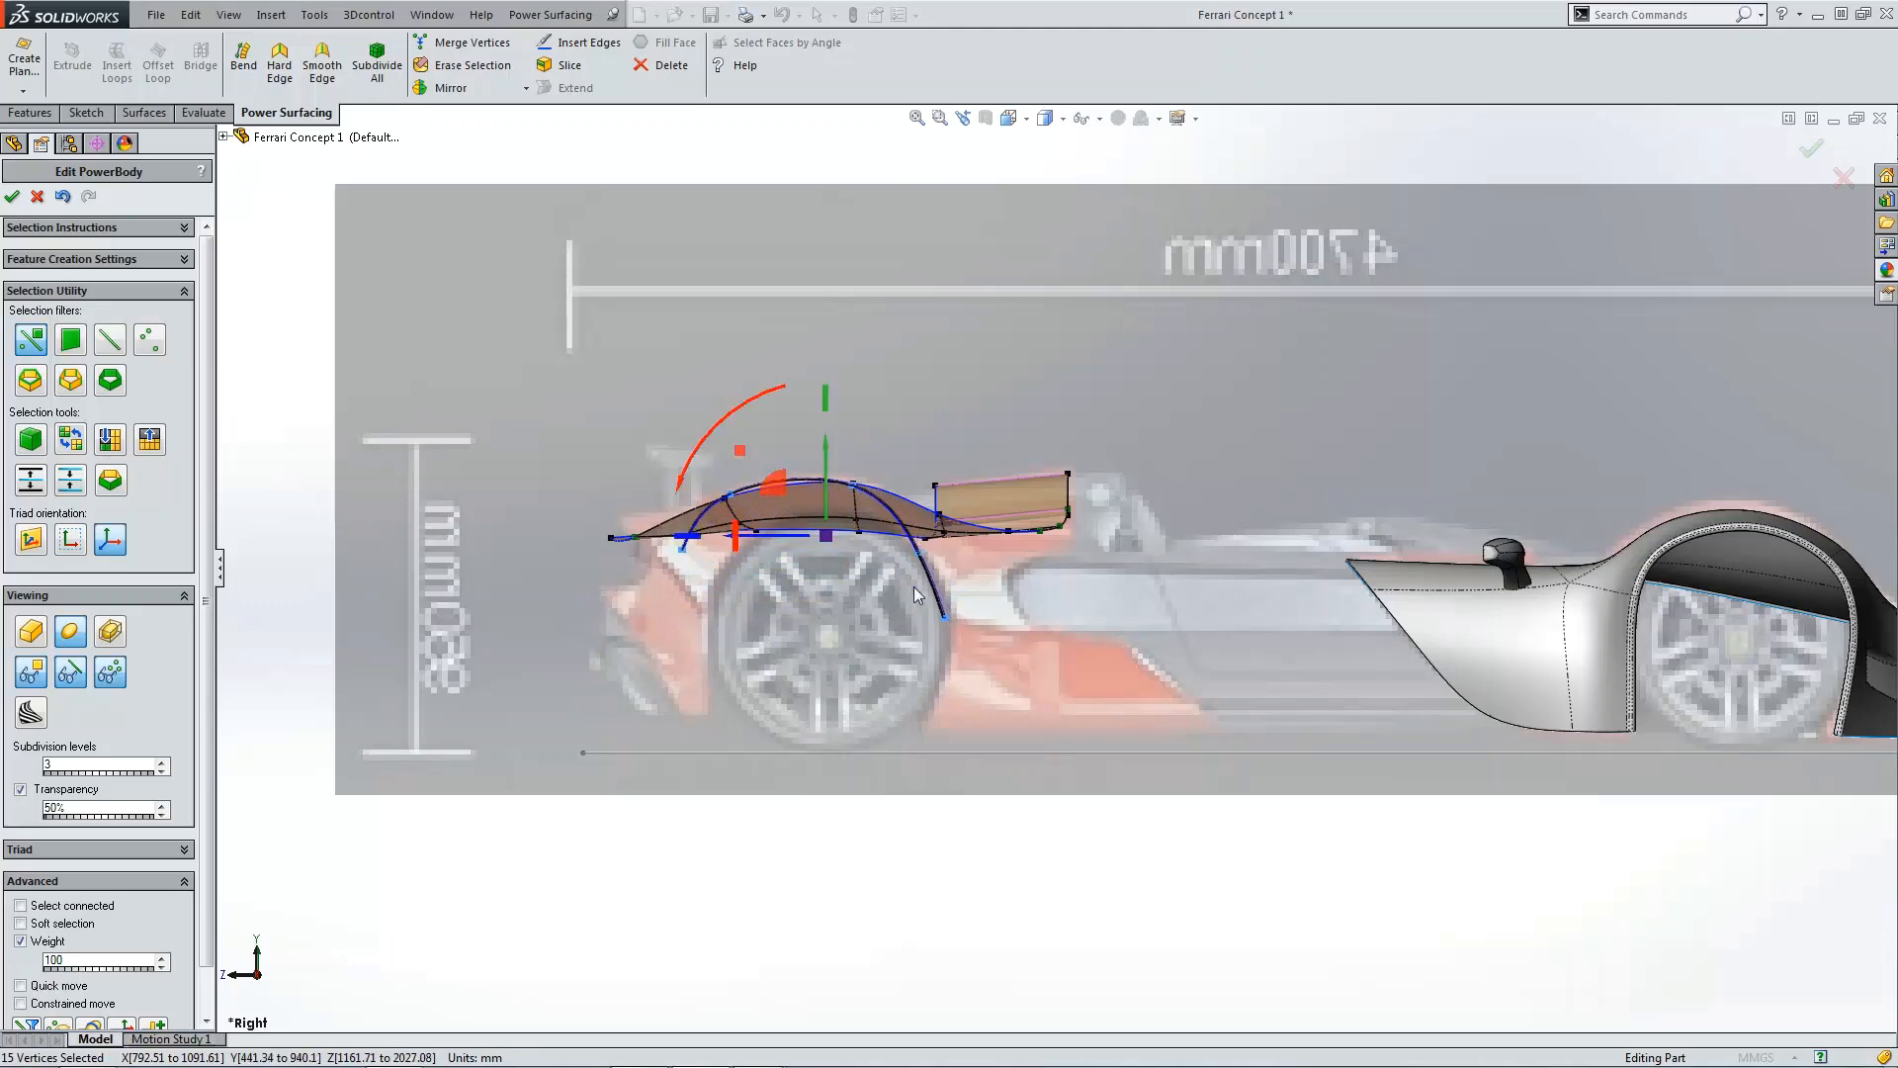
left_click(959, 668)
Step: In the top view, shift the strip's middle and outer vertex columns inward to make the strip narrower
key("f")
key("ctrl+5")
scroll(1144, 686, "down", 8)
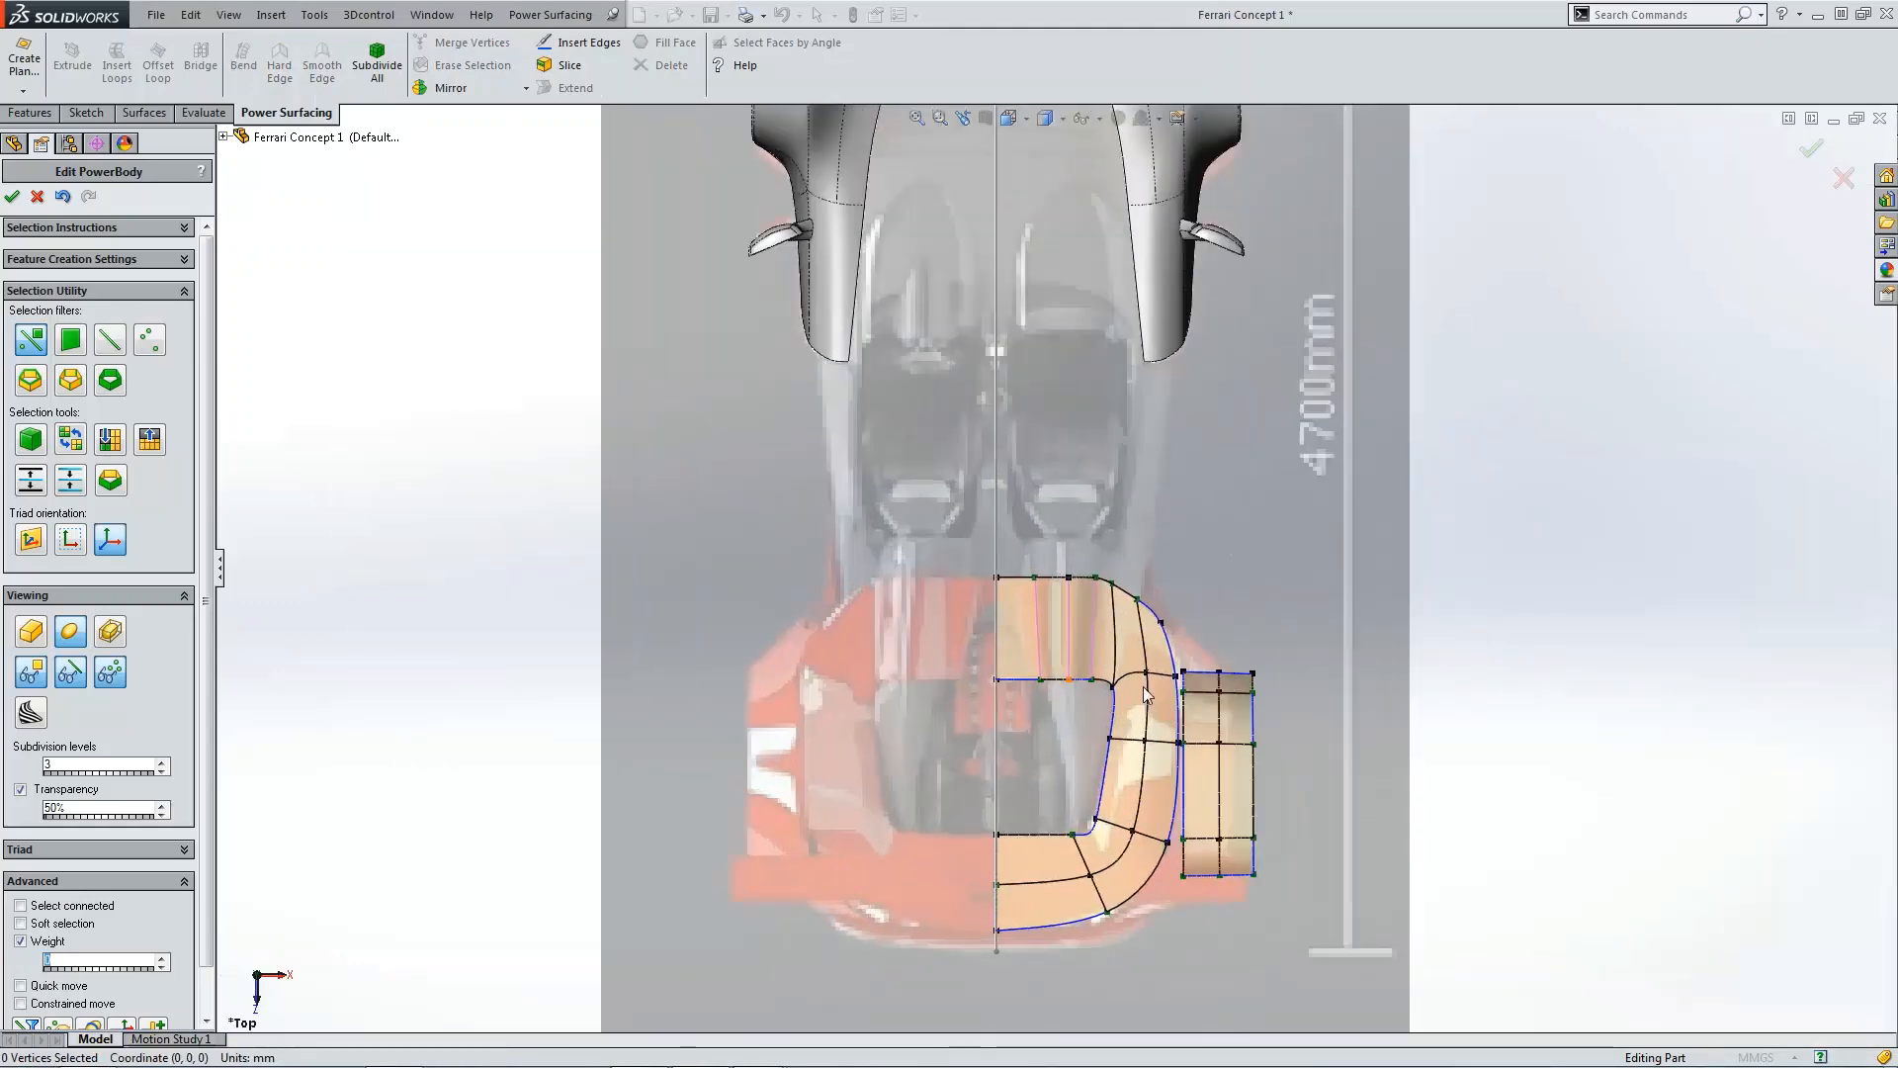
scroll(1189, 668, "down", 2)
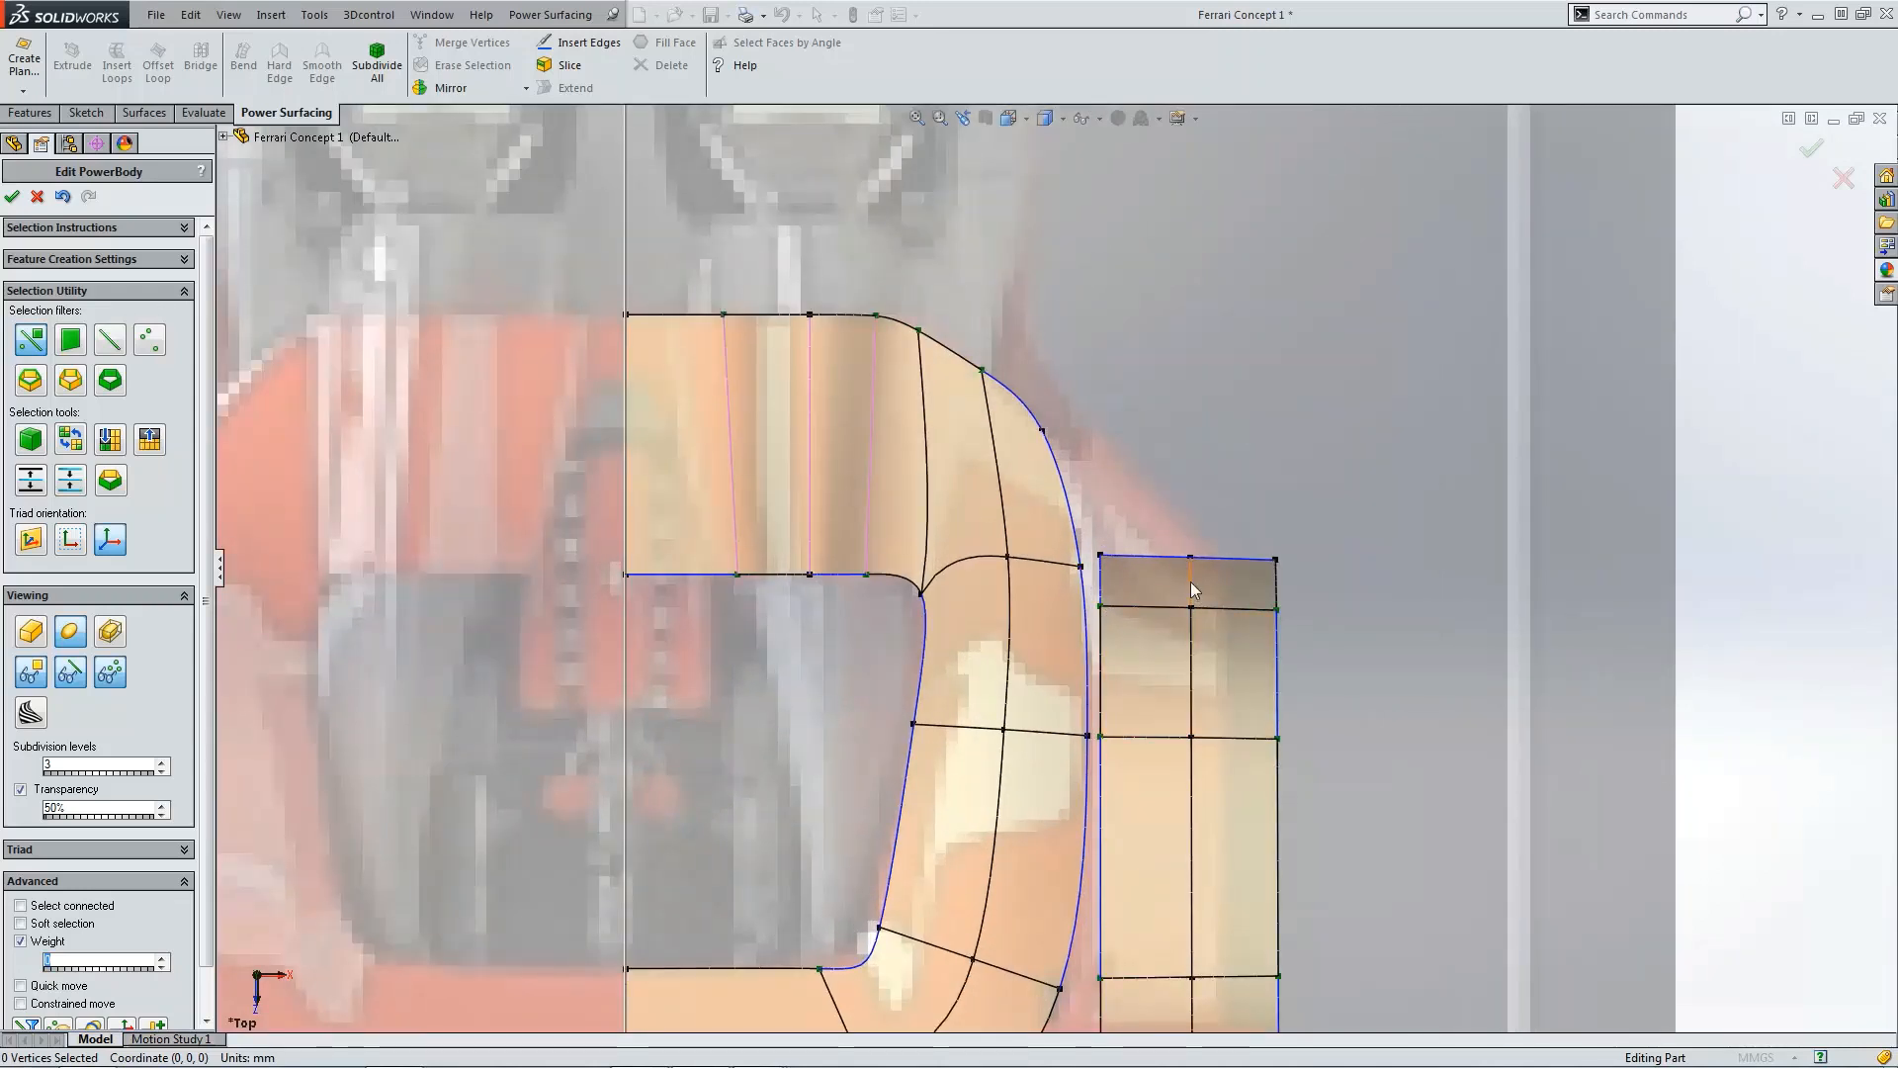
scroll(1171, 572, "up", 3)
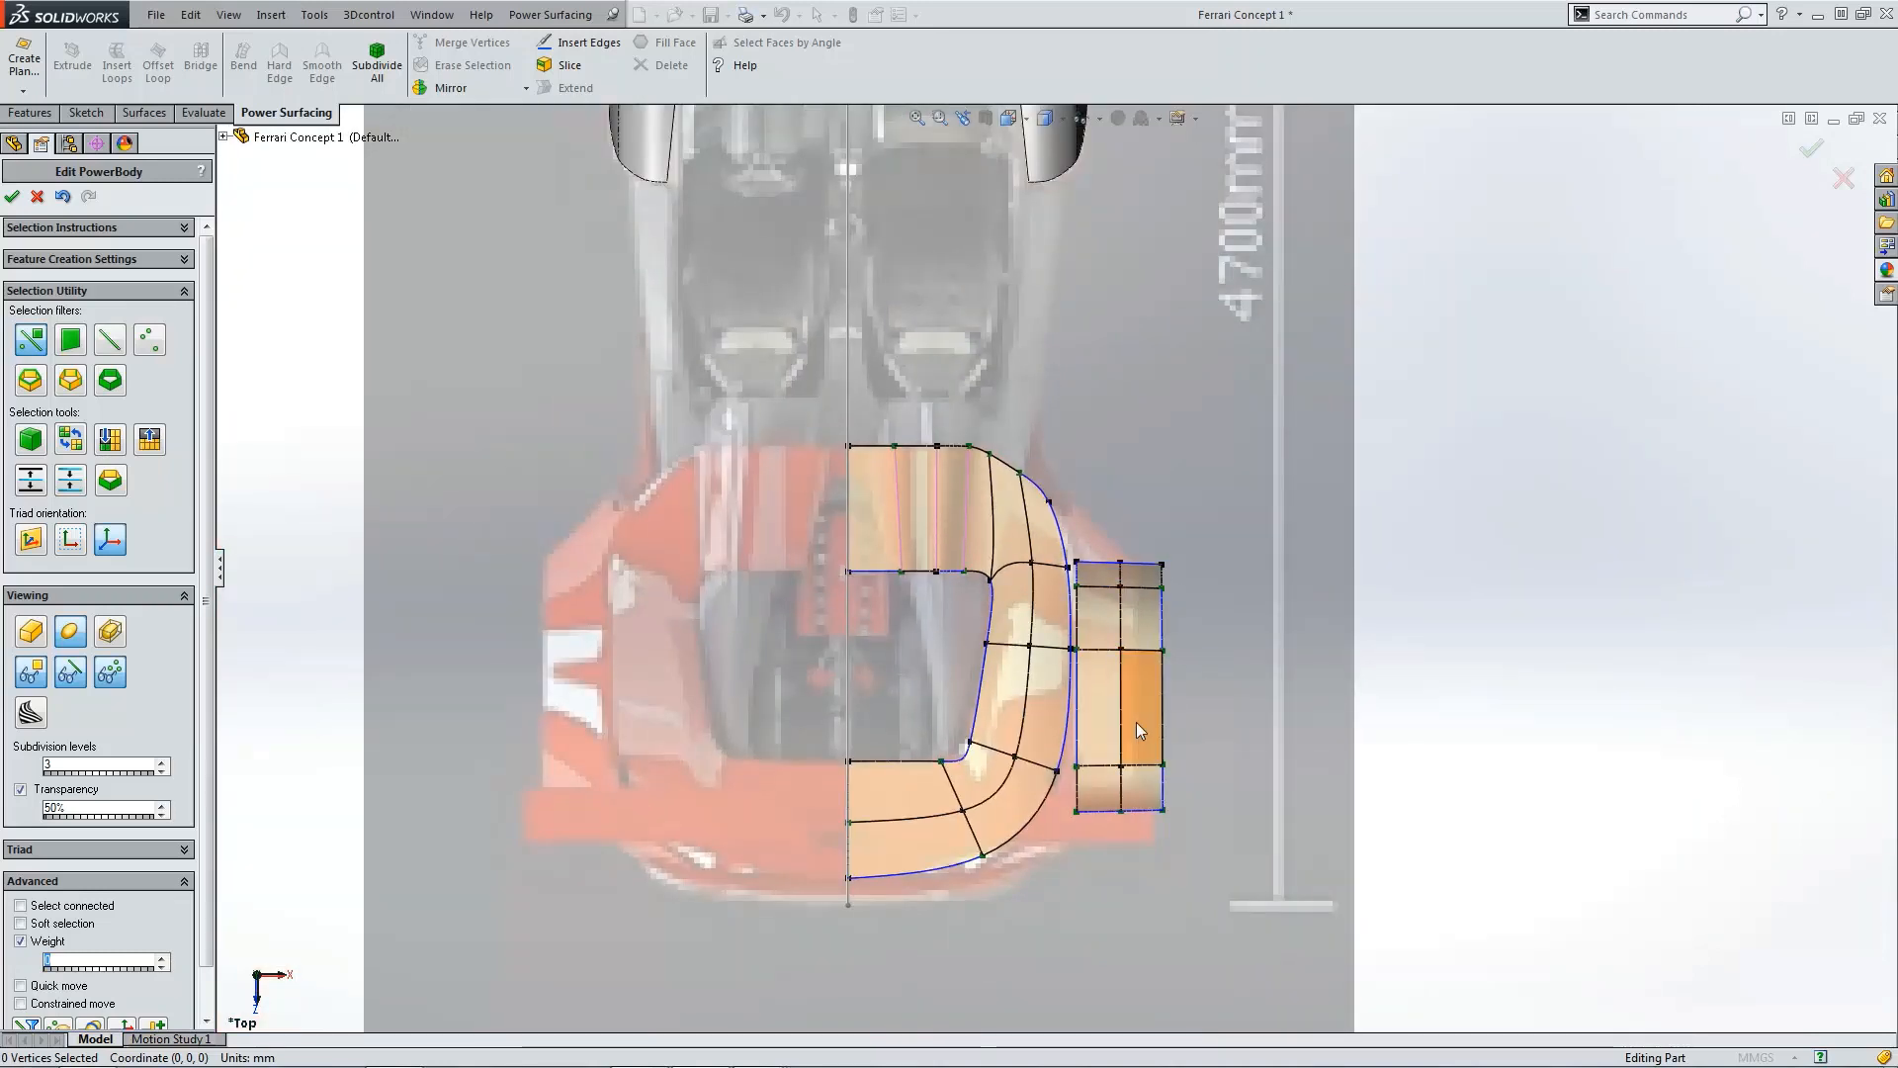
scroll(1153, 772, "down", 2)
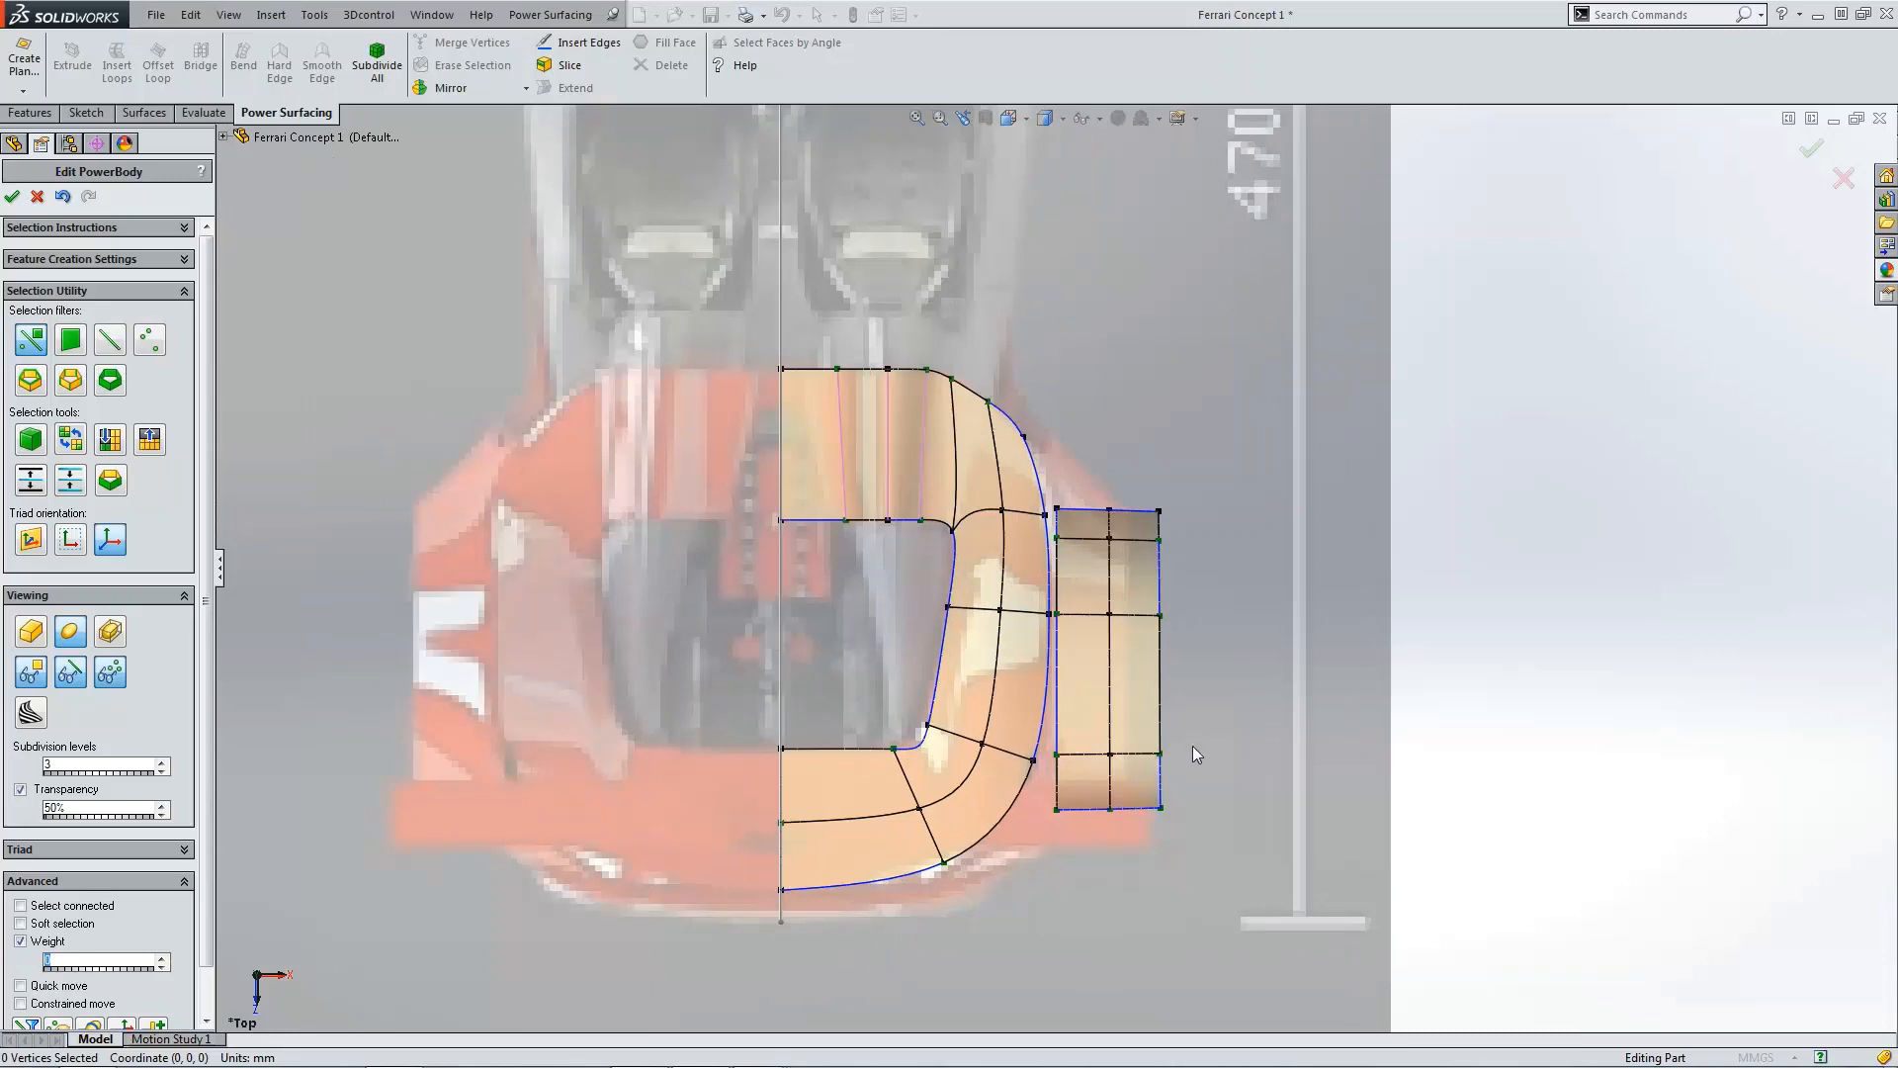
left_click_drag(1194, 737, 1046, 818)
left_click(1213, 654)
scroll(1212, 655, "down", 2)
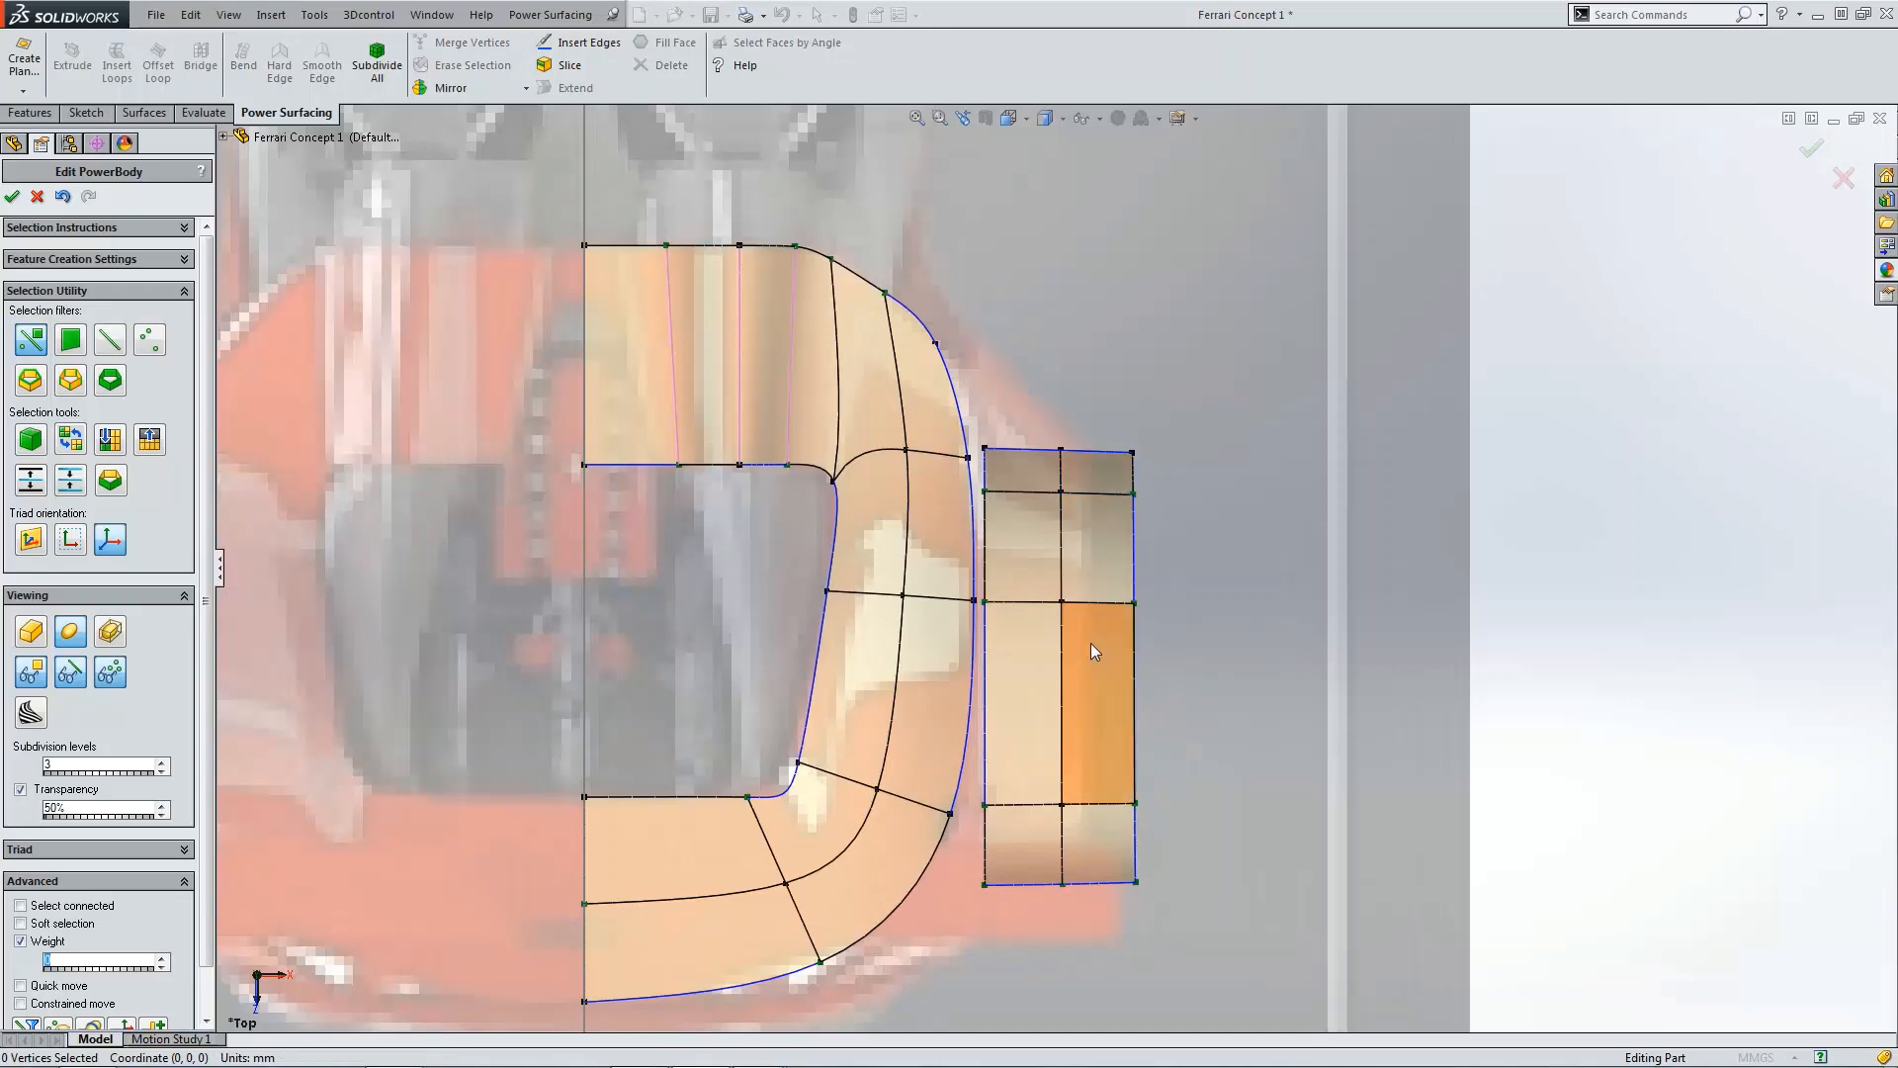
left_click_drag(1030, 407, 1091, 910)
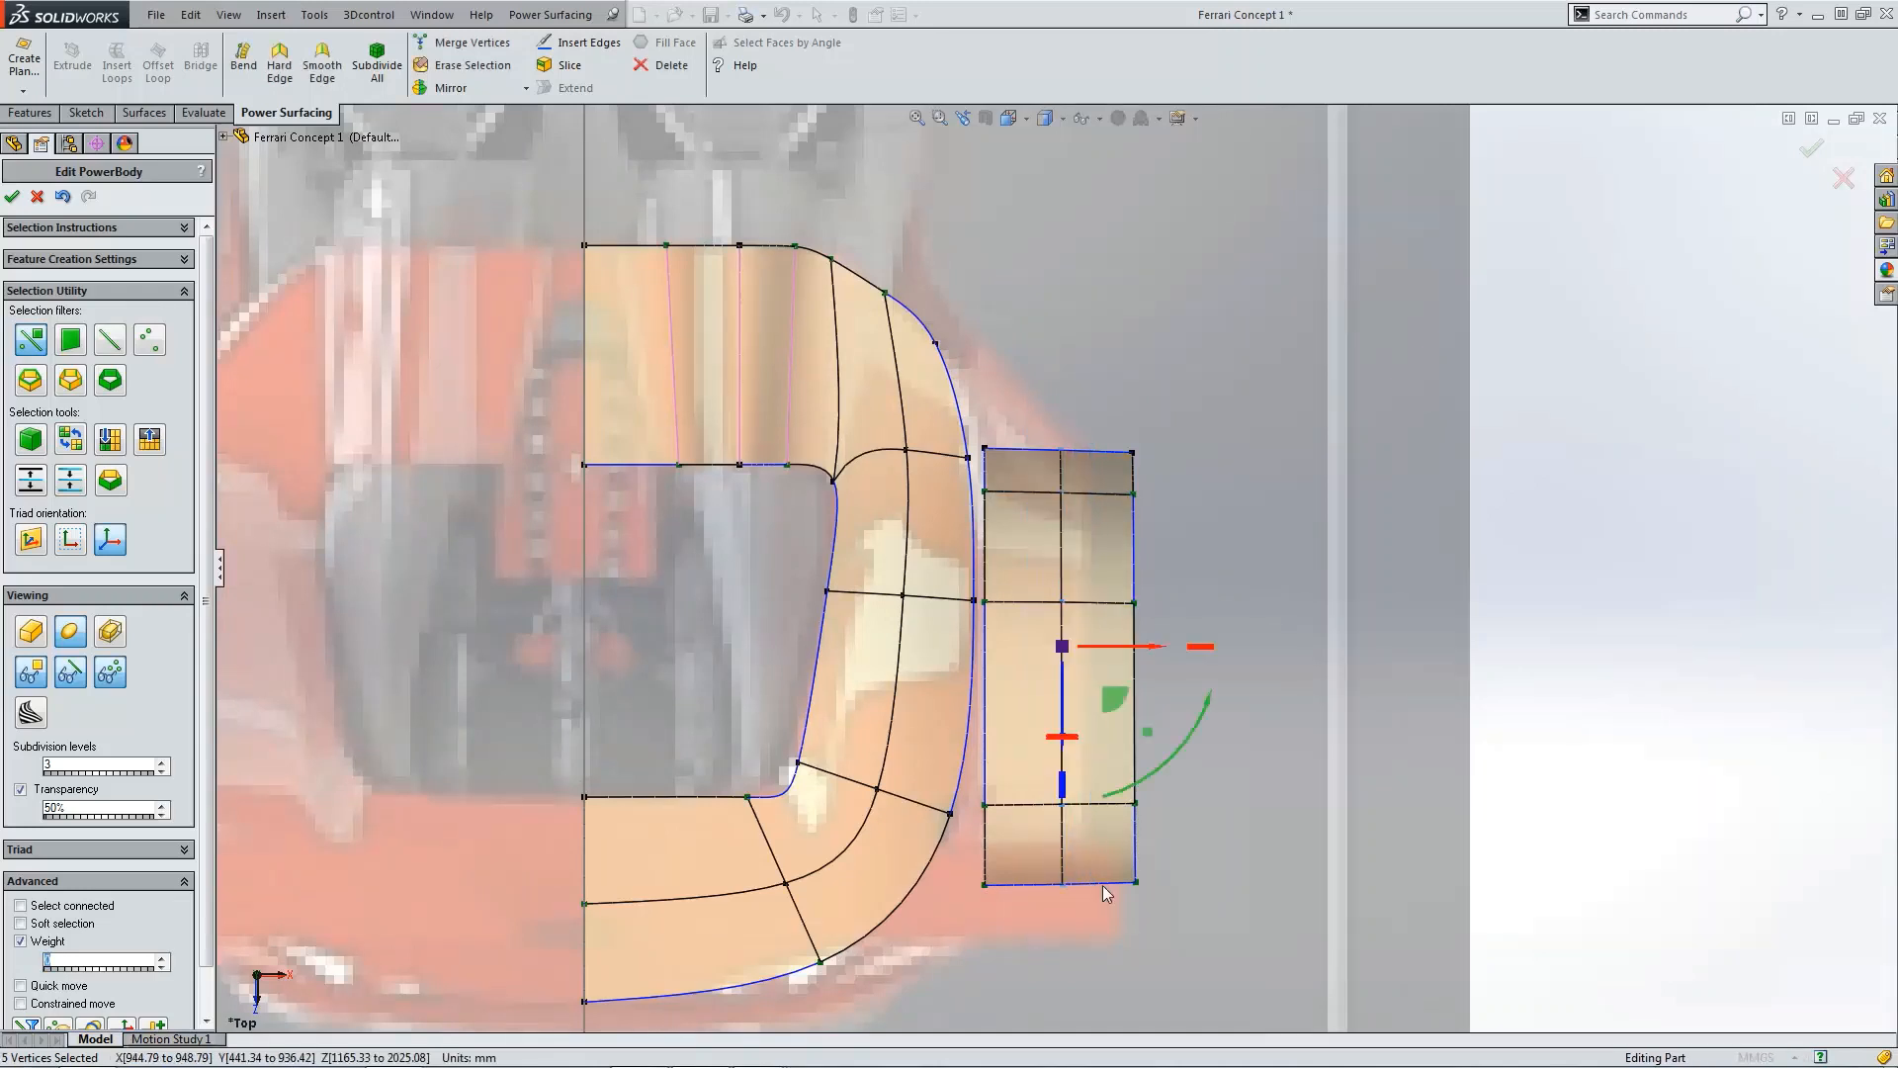
left_click_drag(1150, 653, 1117, 653)
left_click(1117, 433)
left_click_drag(1093, 417, 1167, 916)
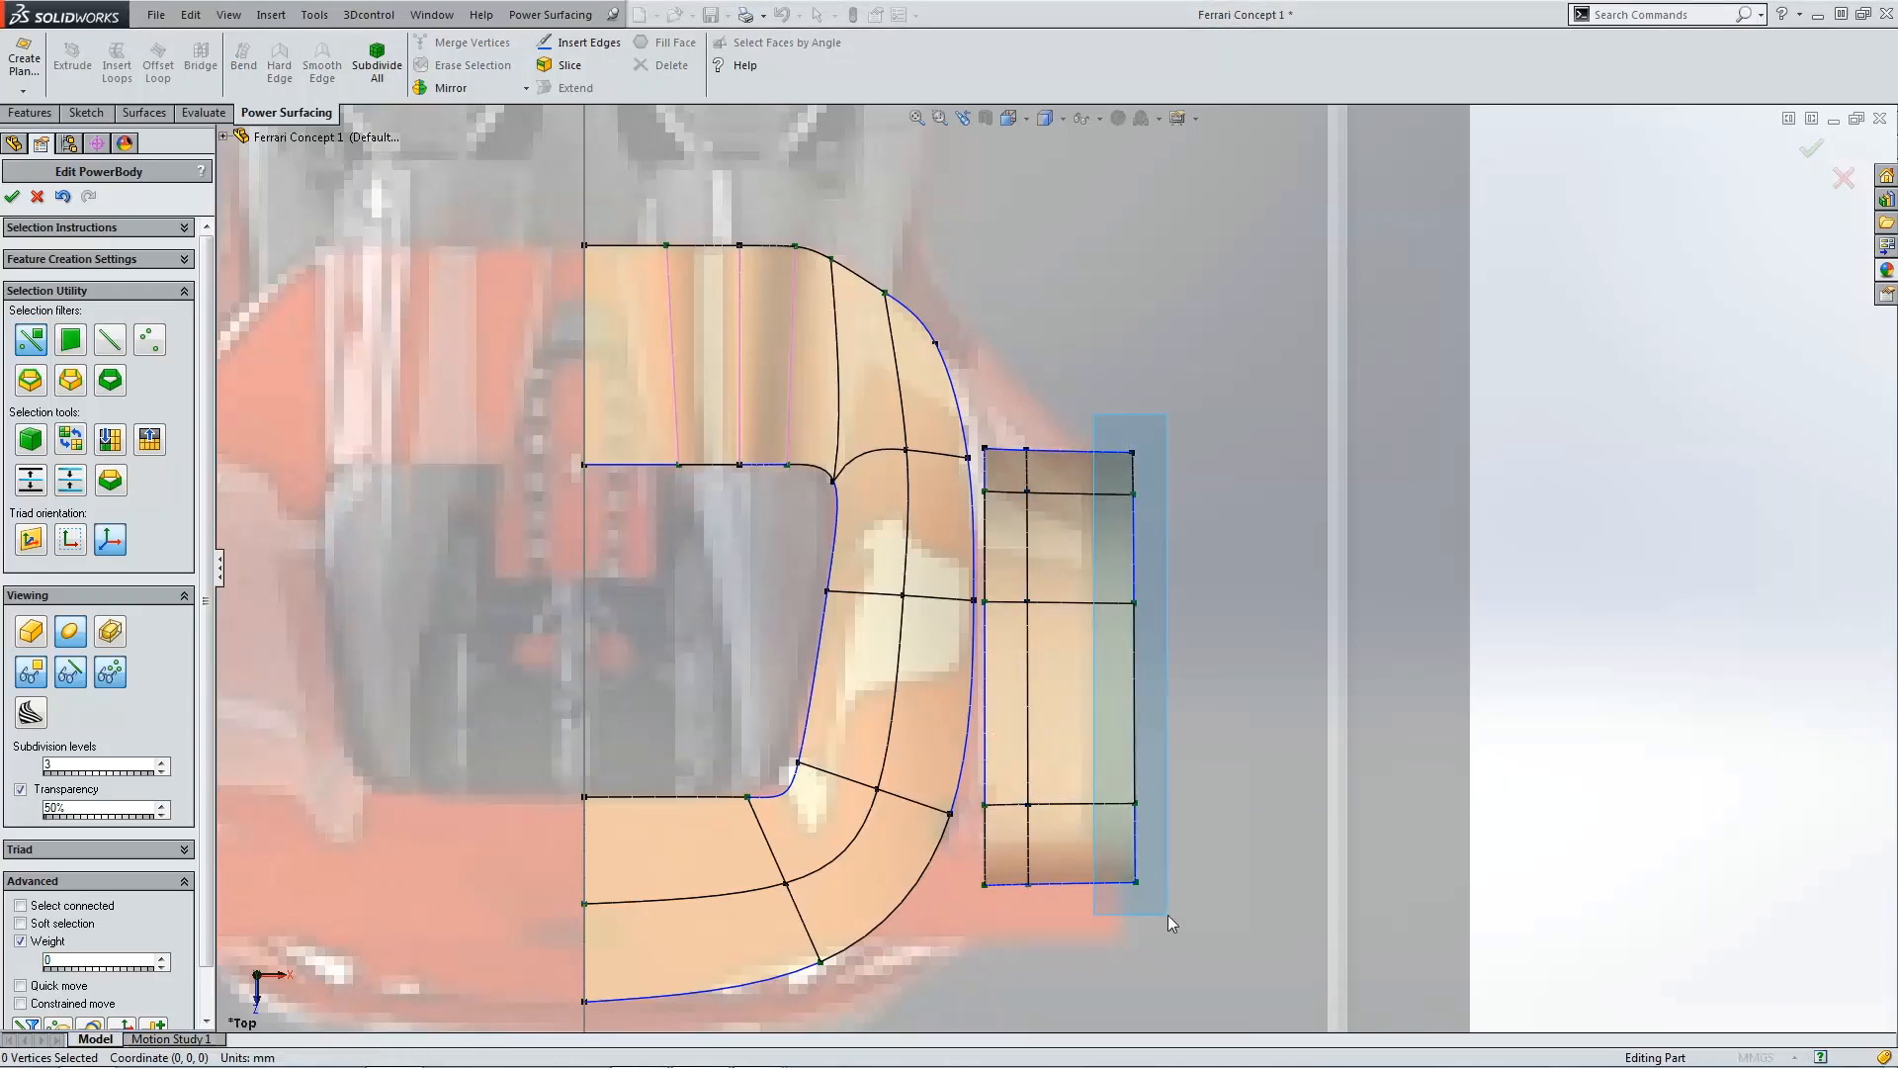
left_click_drag(1212, 652, 1168, 655)
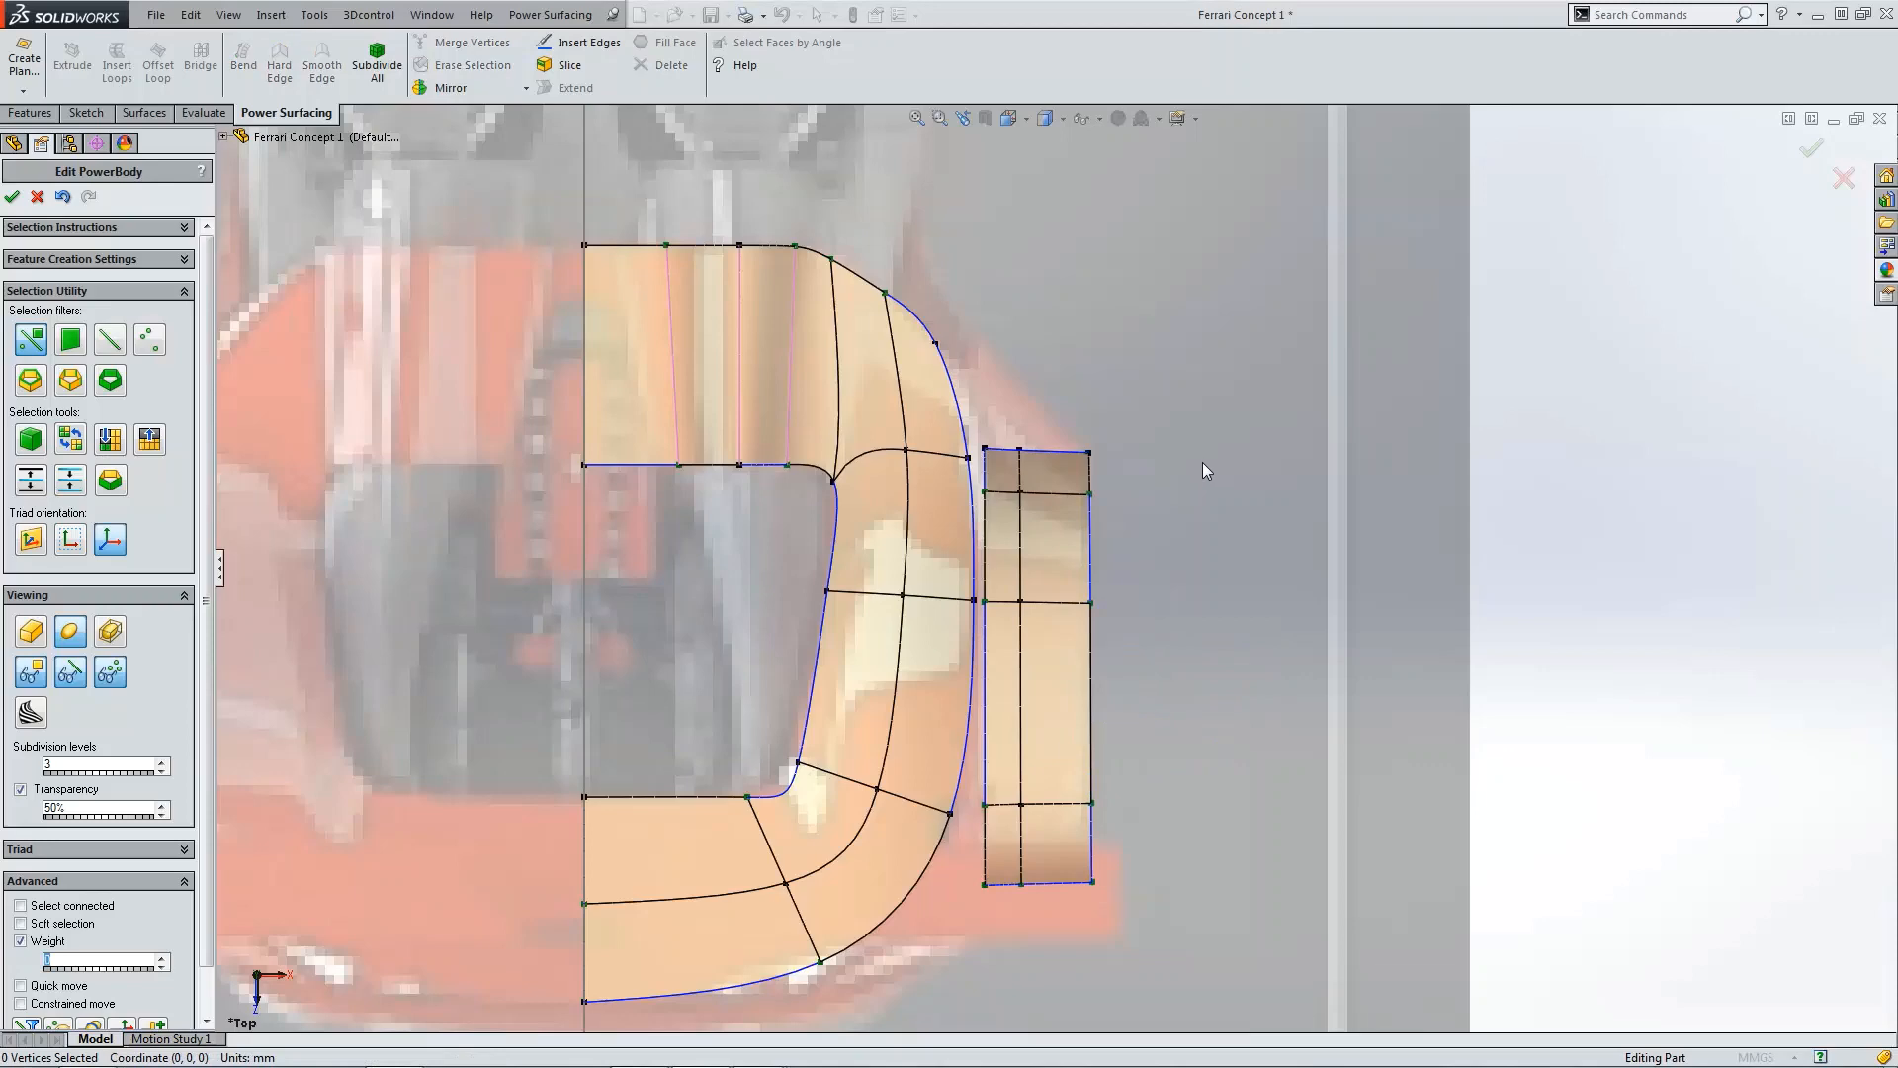
Step: In the front view, lower the strip's outer edge vertices so its top slopes down toward the outside
key("ctrl+1")
scroll(1276, 568, "down", 5)
scroll(1283, 544, "down", 3)
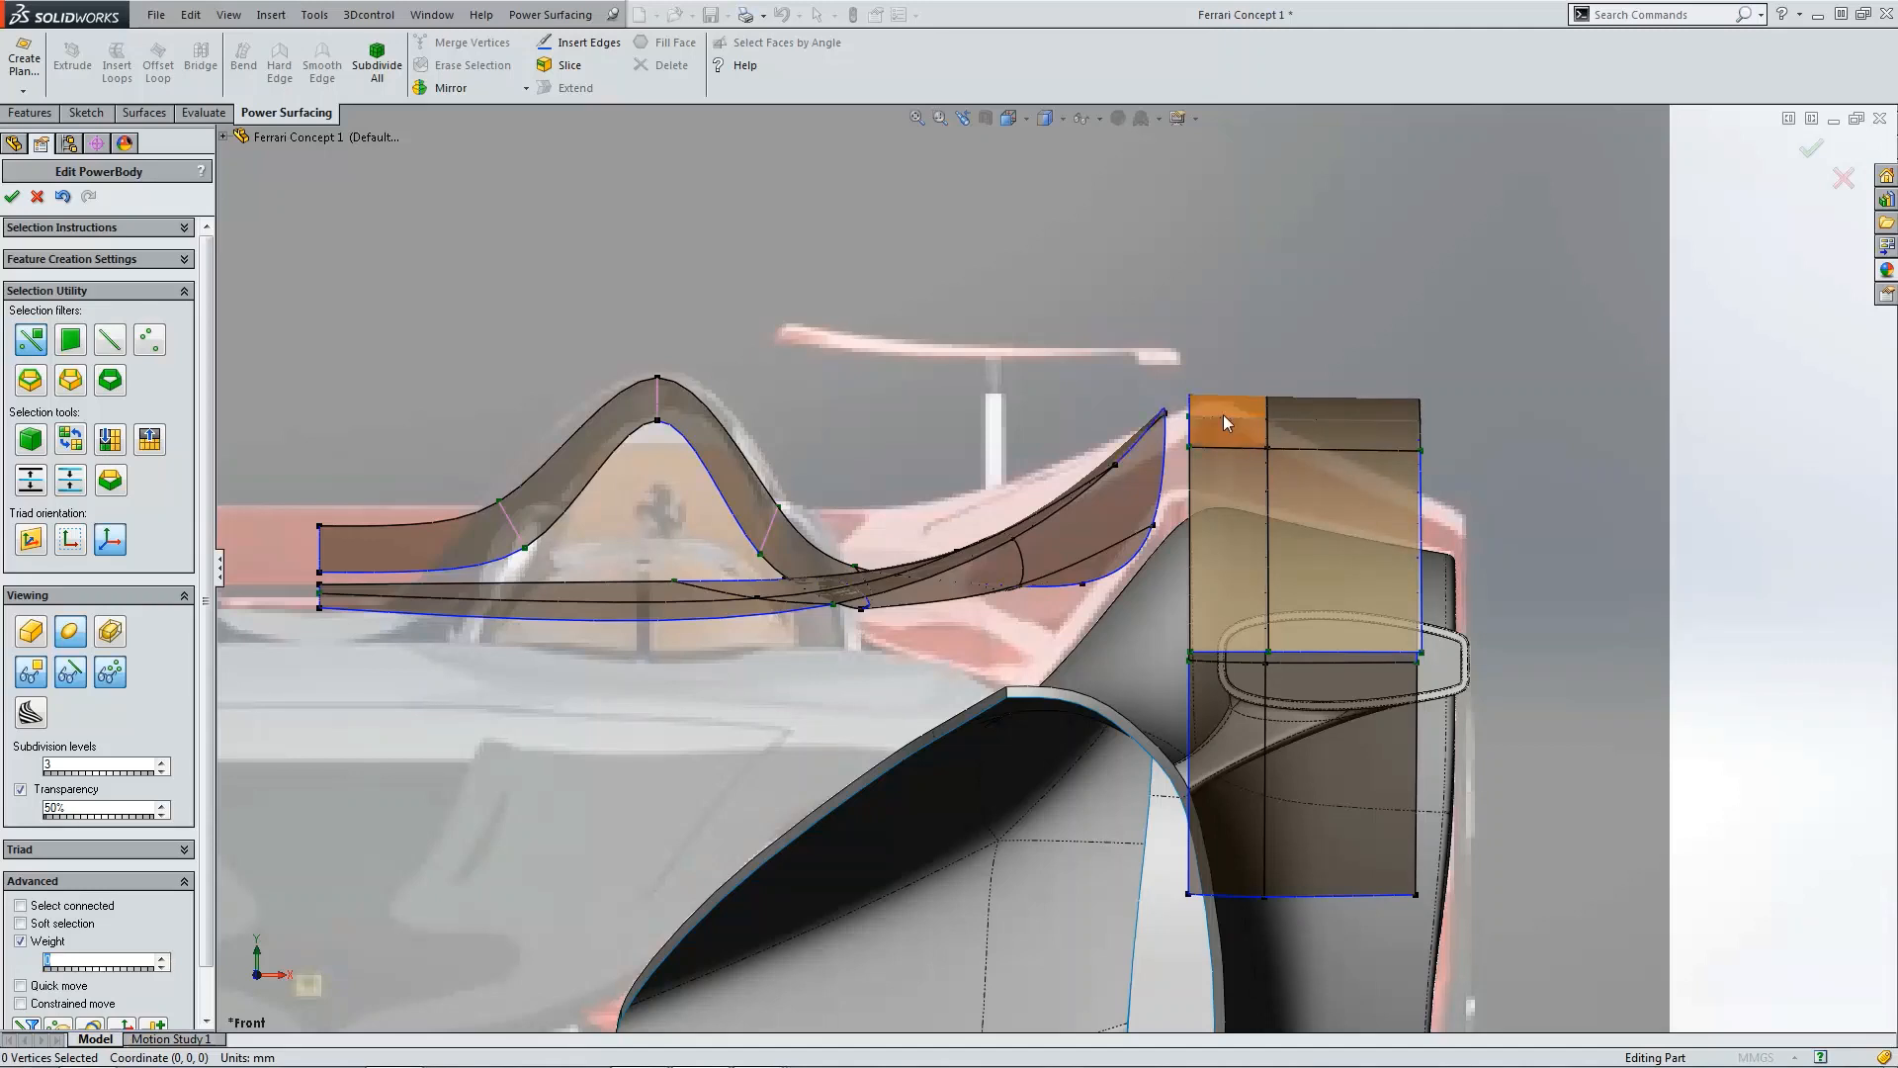
left_click_drag(1387, 370, 1453, 923)
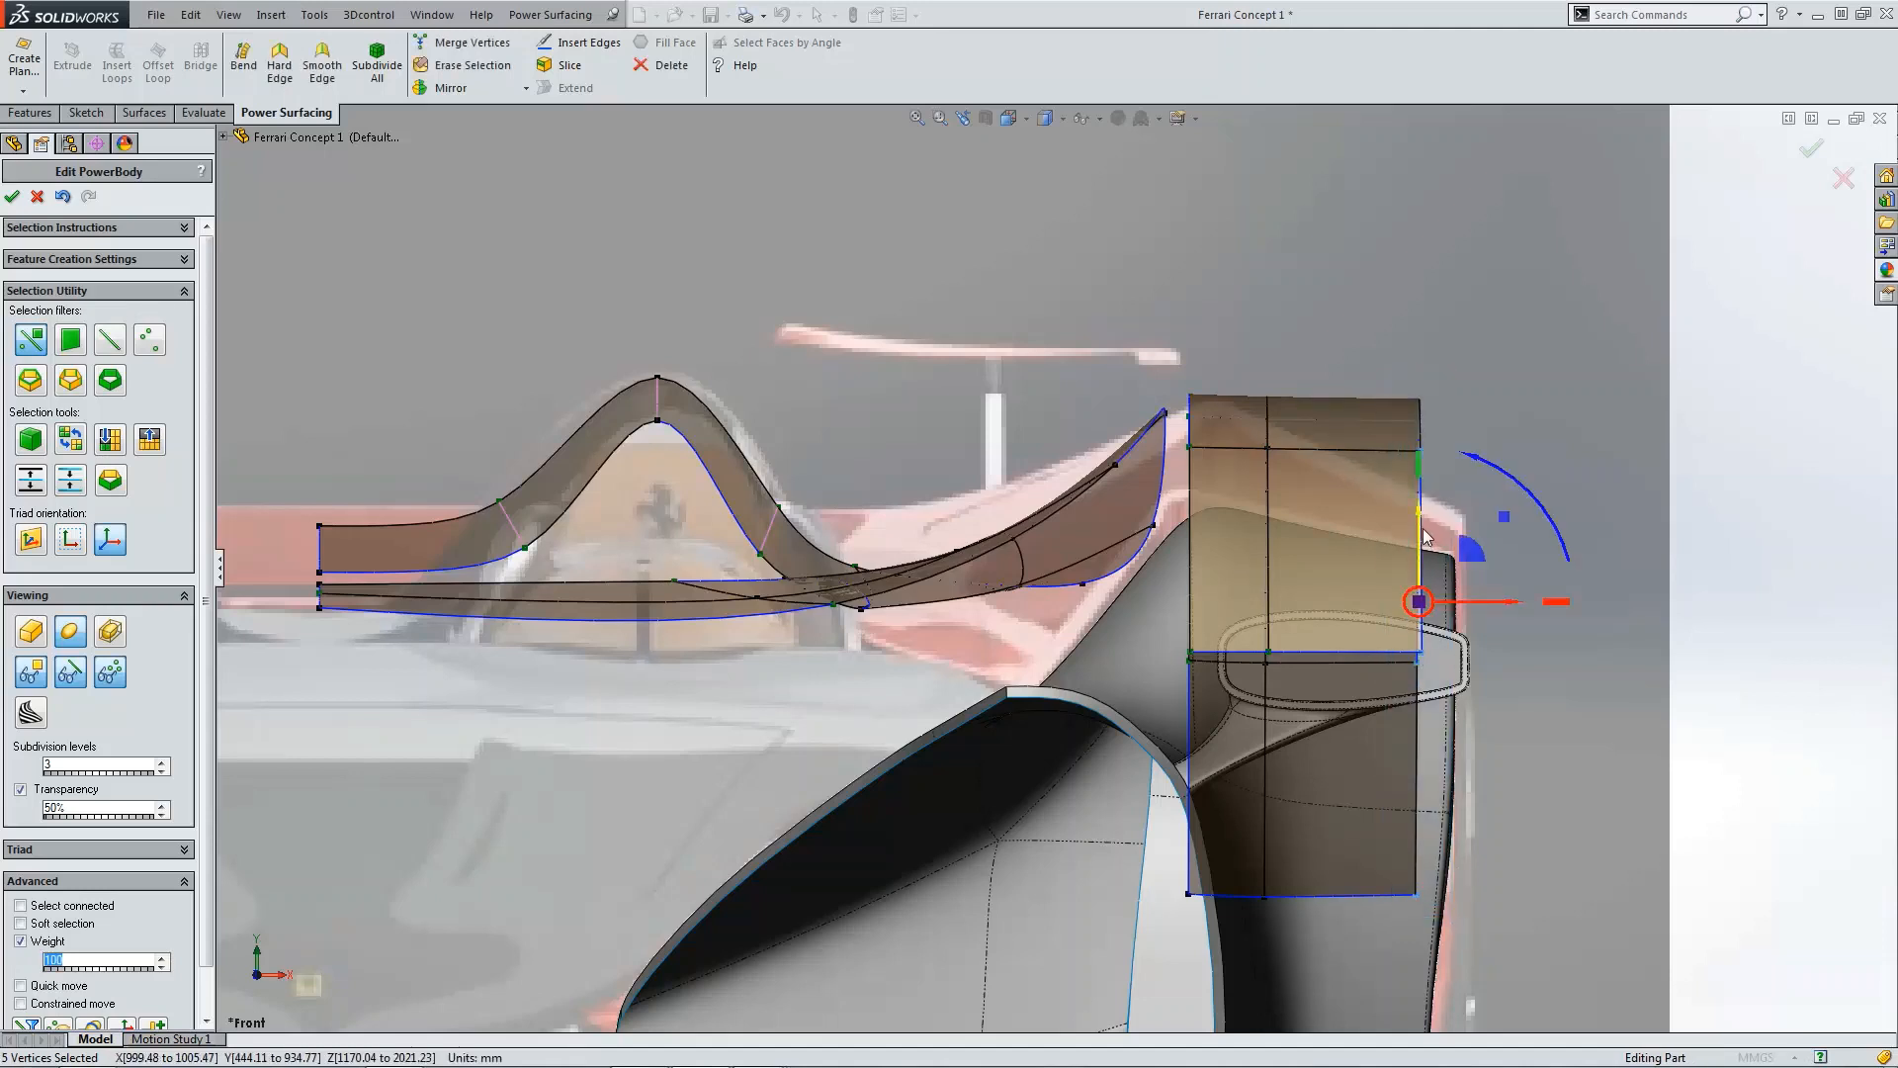
left_click_drag(1421, 534, 1437, 626)
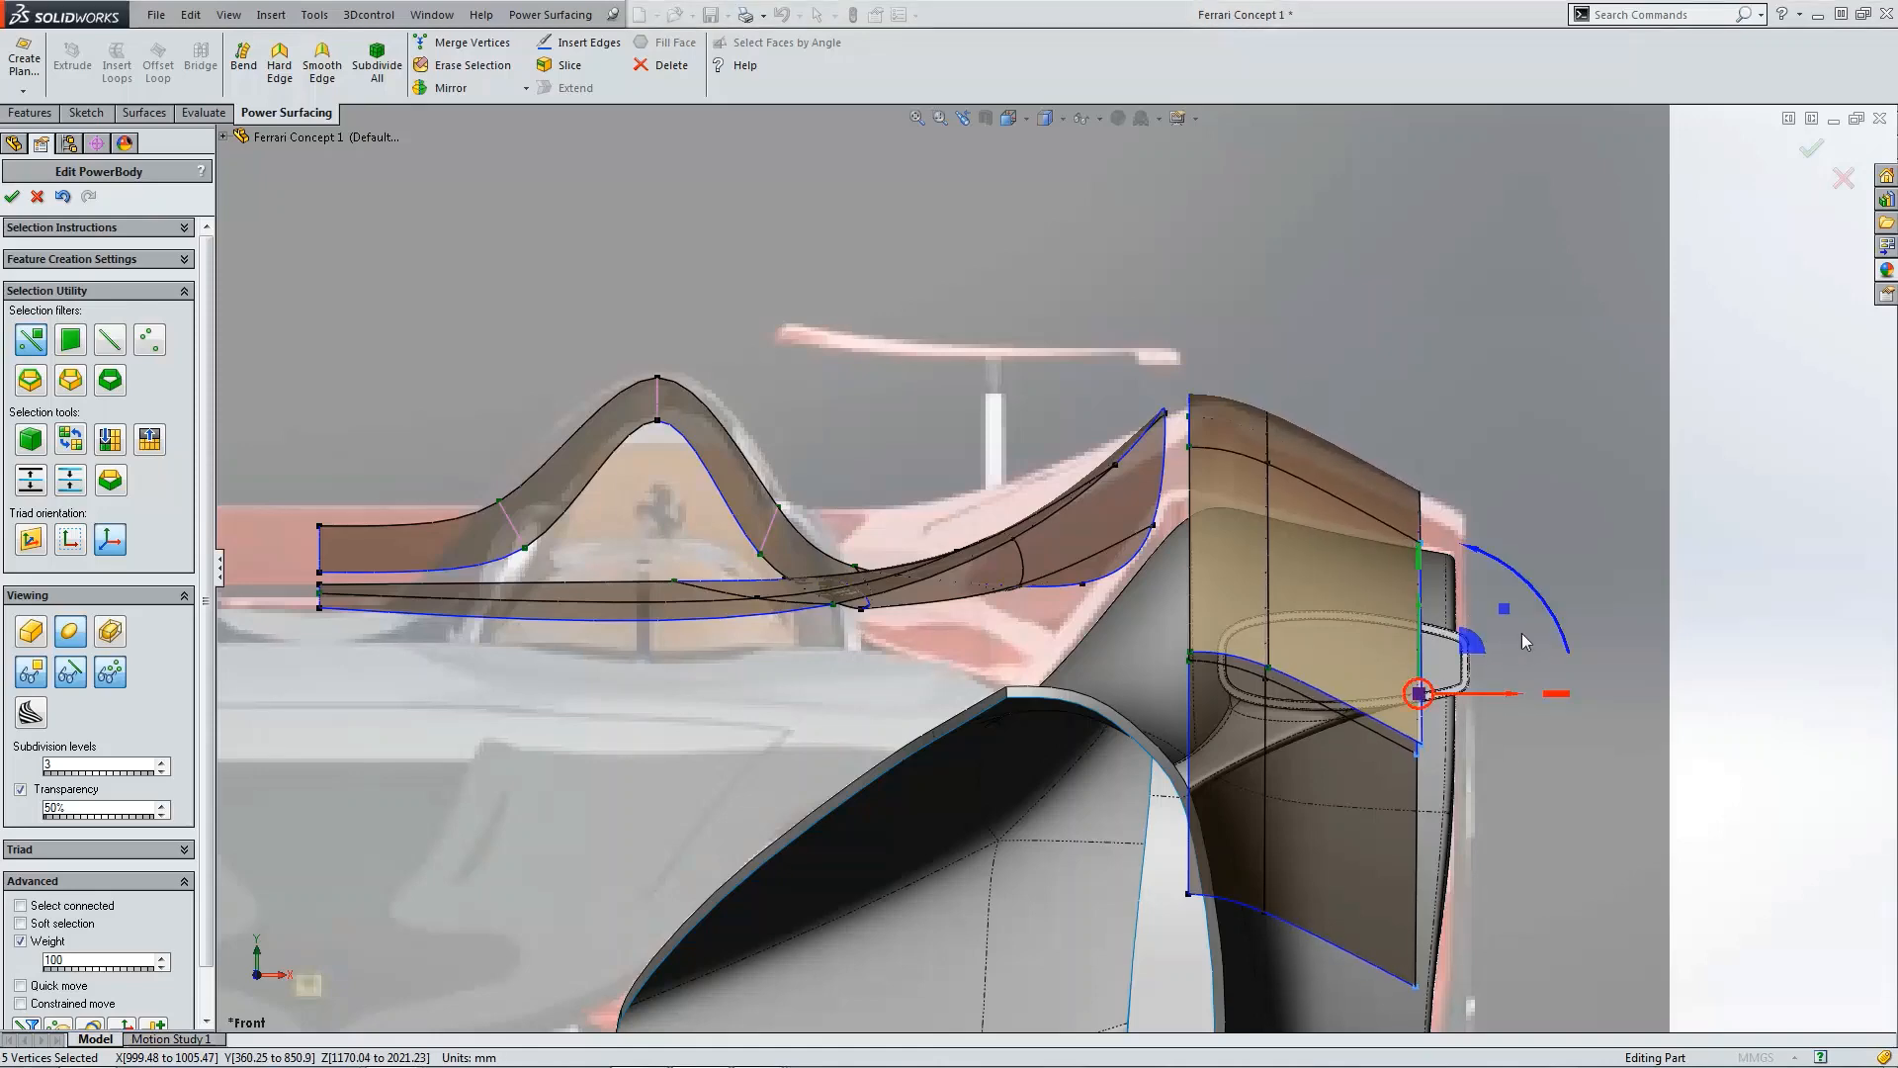
scroll(1544, 629, "up", 4)
left_click(1544, 628)
Step: In the side view, move the arch's front vertices rearward and a rear vertex forward to follow the wheel opening
key("ctrl+4")
scroll(888, 627, "down", 5)
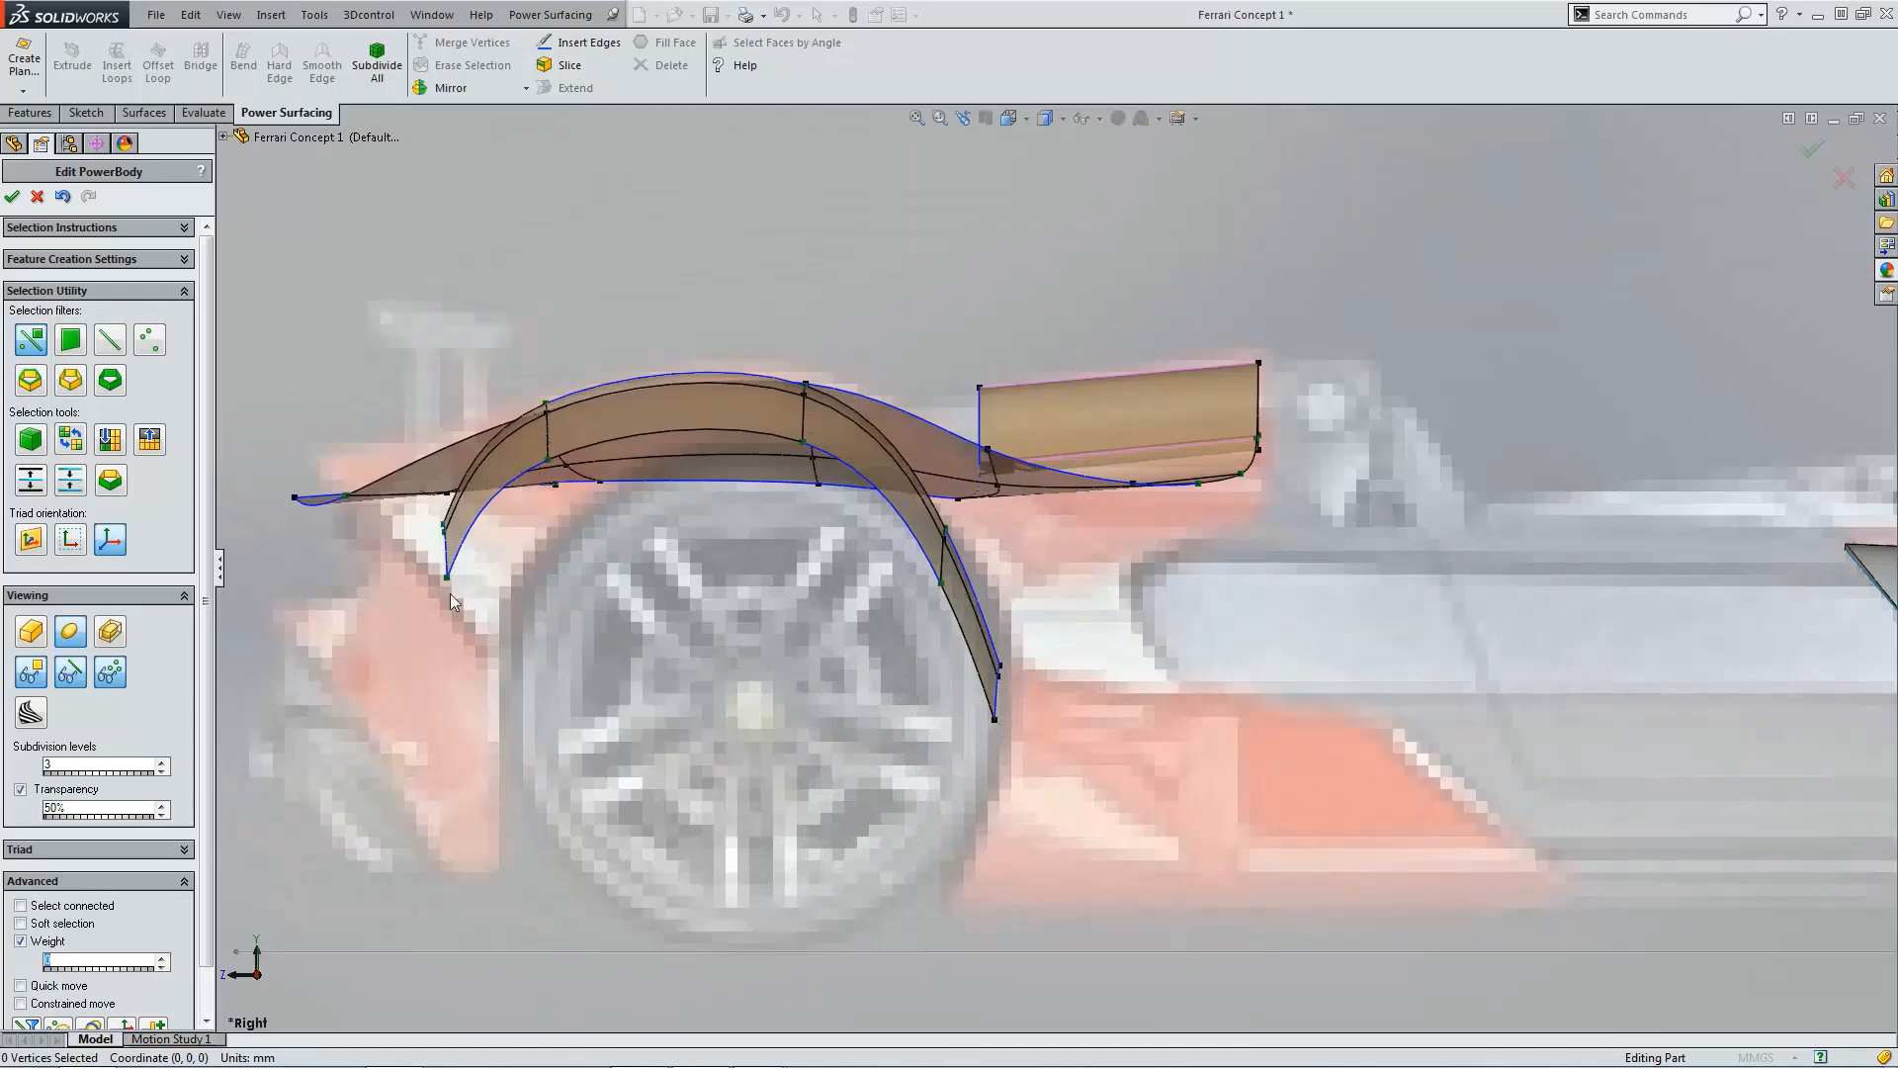
left_click(447, 578)
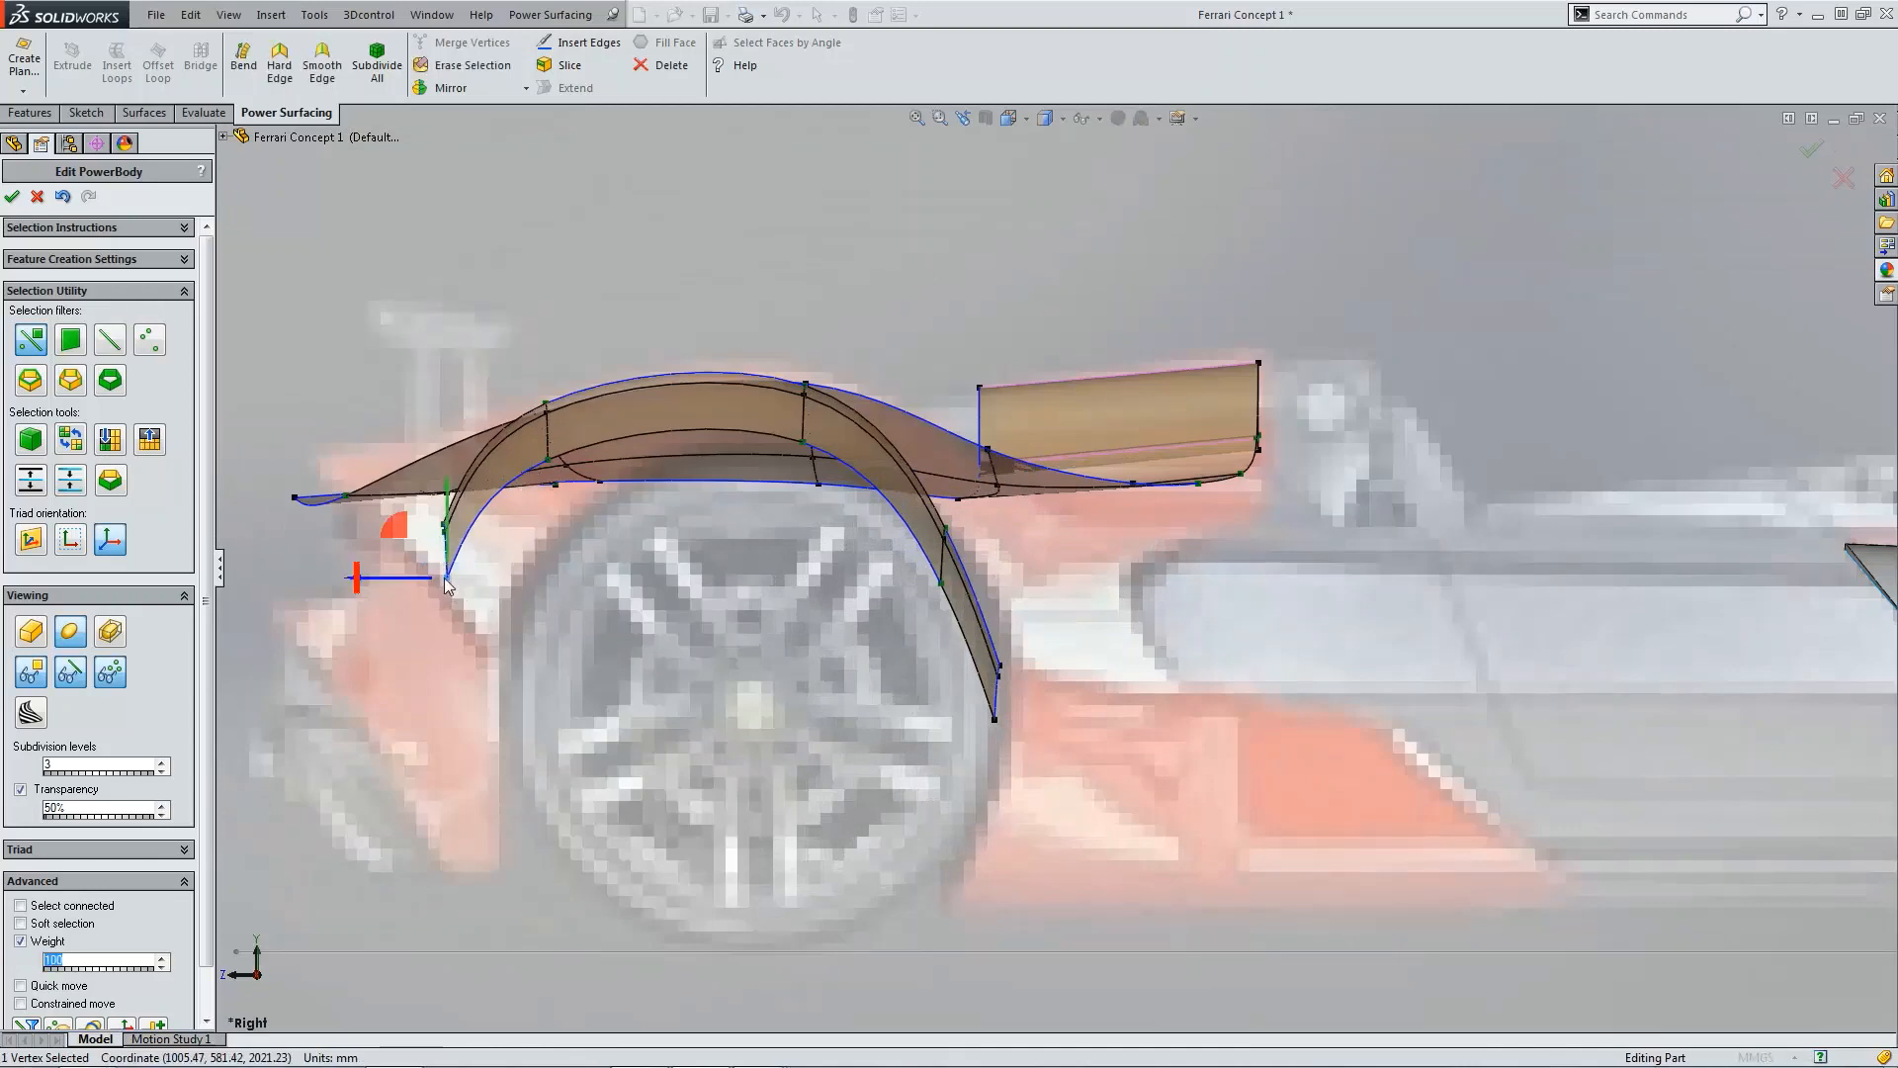
left_click_drag(407, 583, 436, 587)
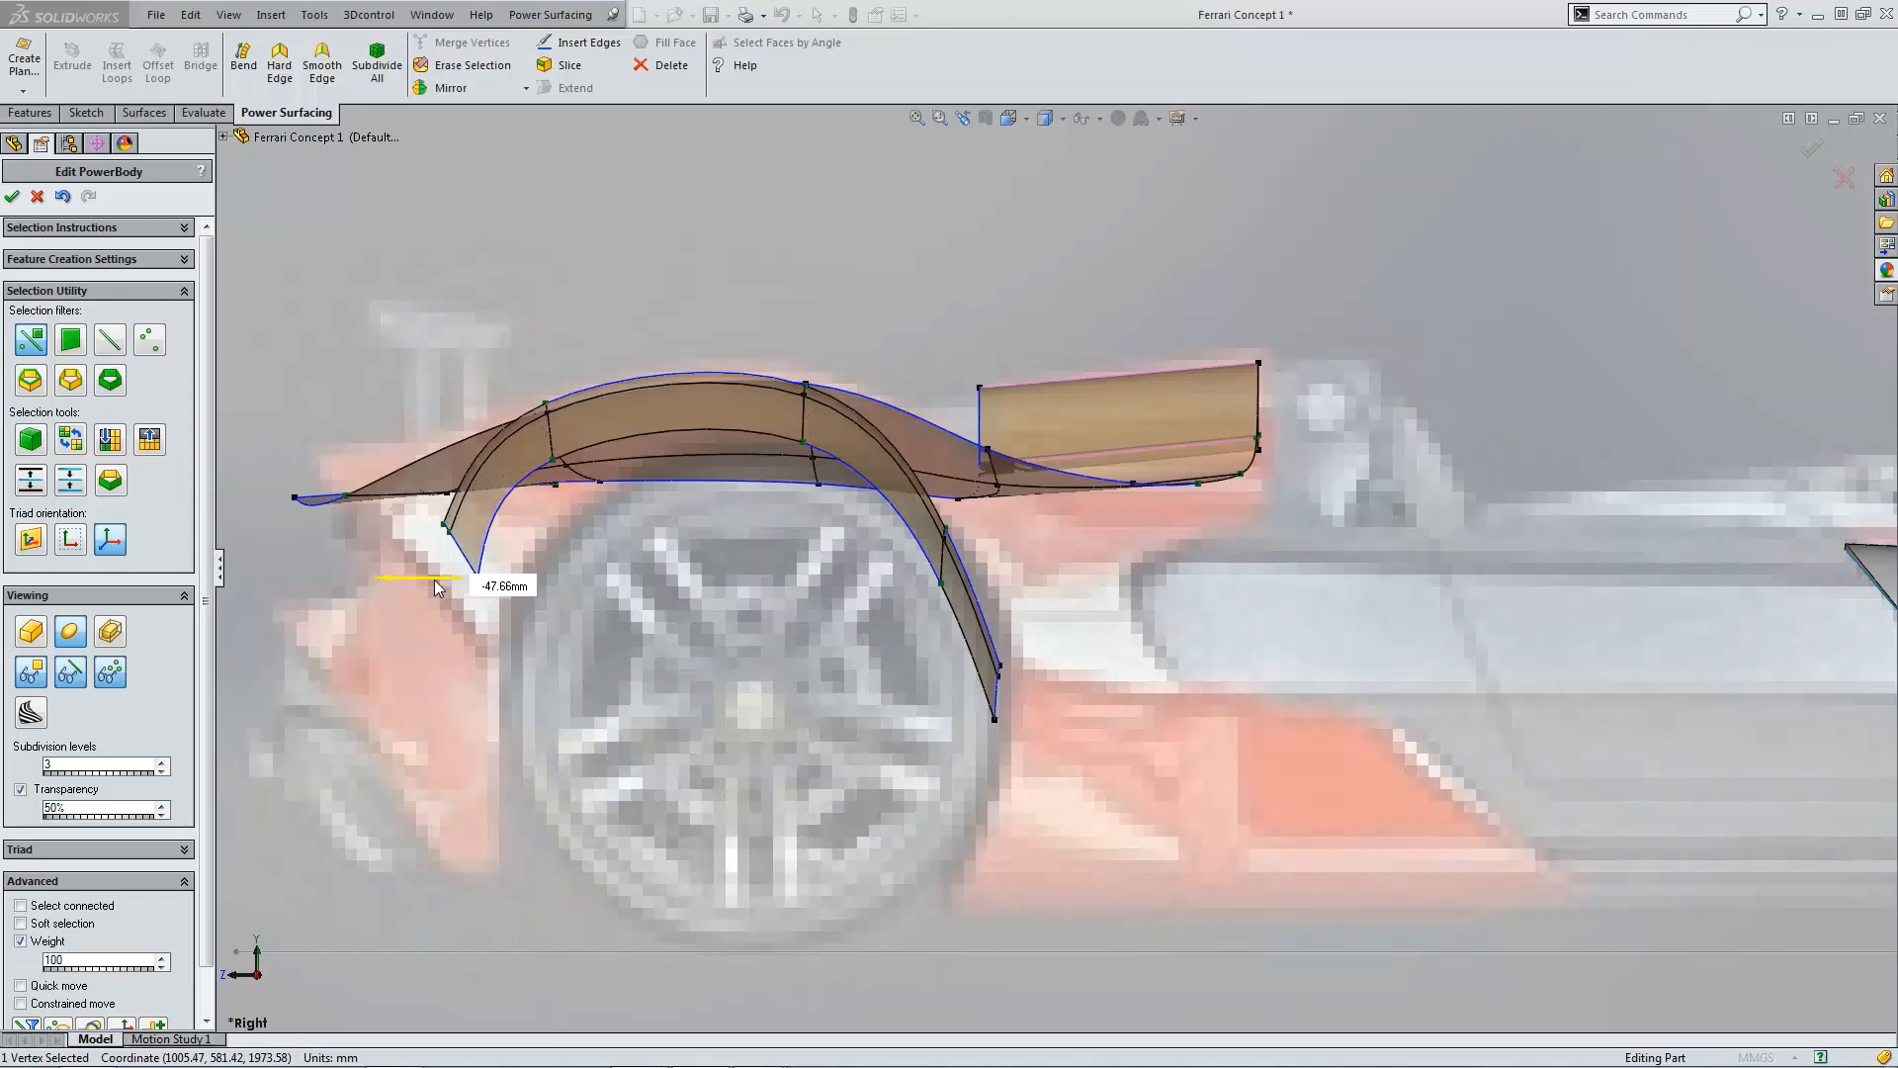
left_click(552, 458)
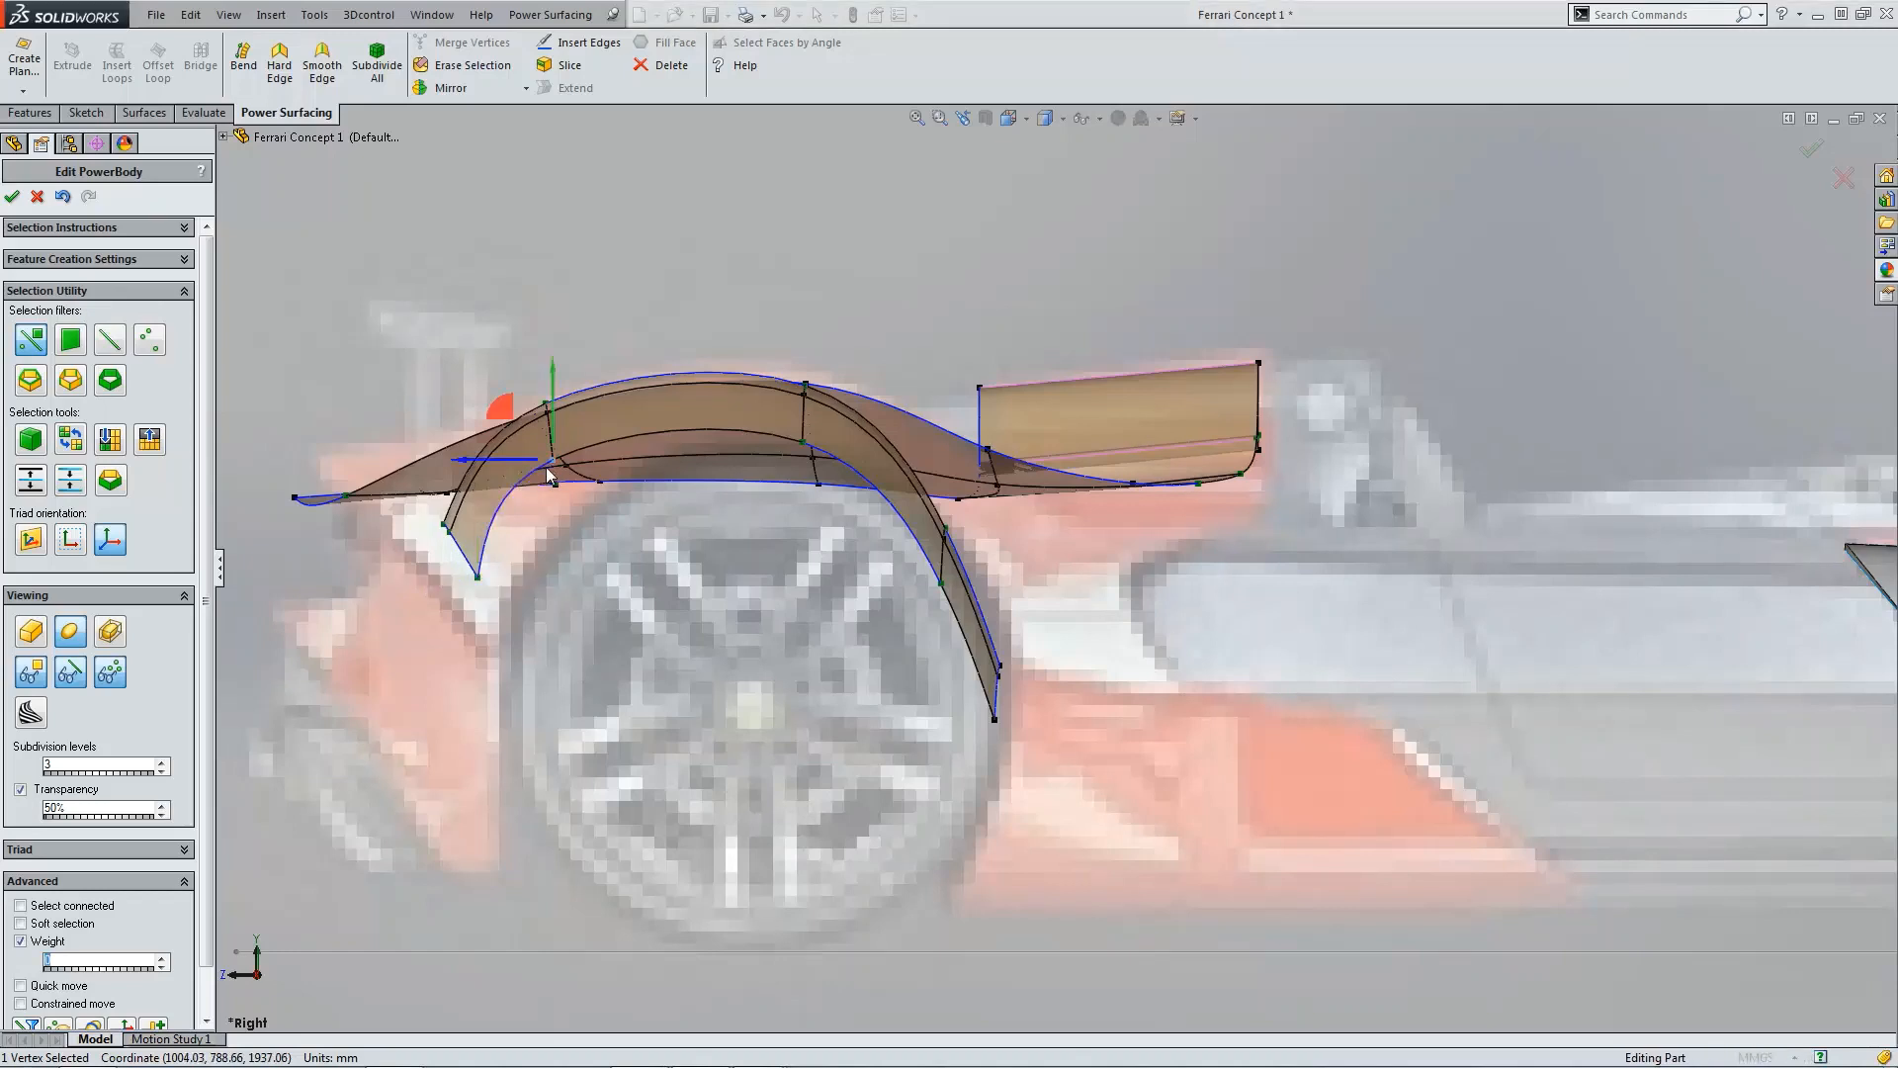
left_click_drag(505, 427, 529, 427)
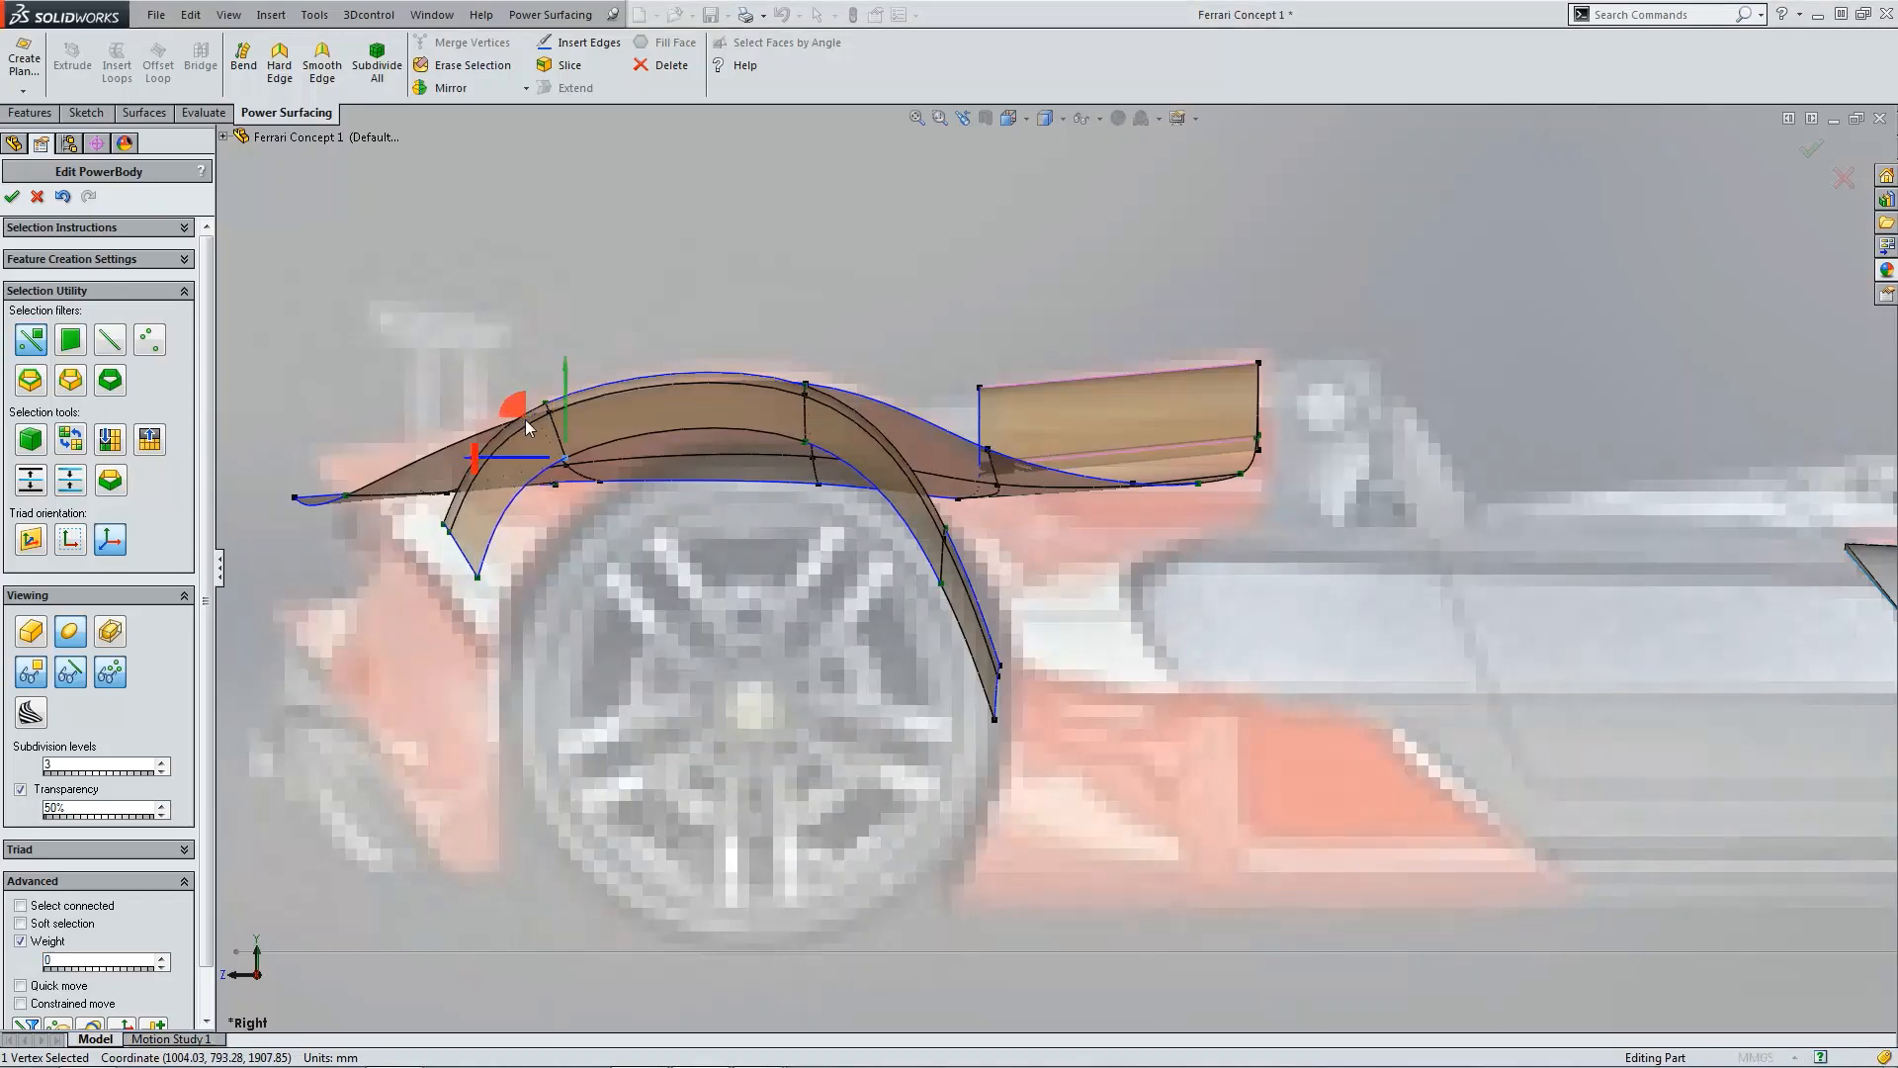
left_click(817, 446)
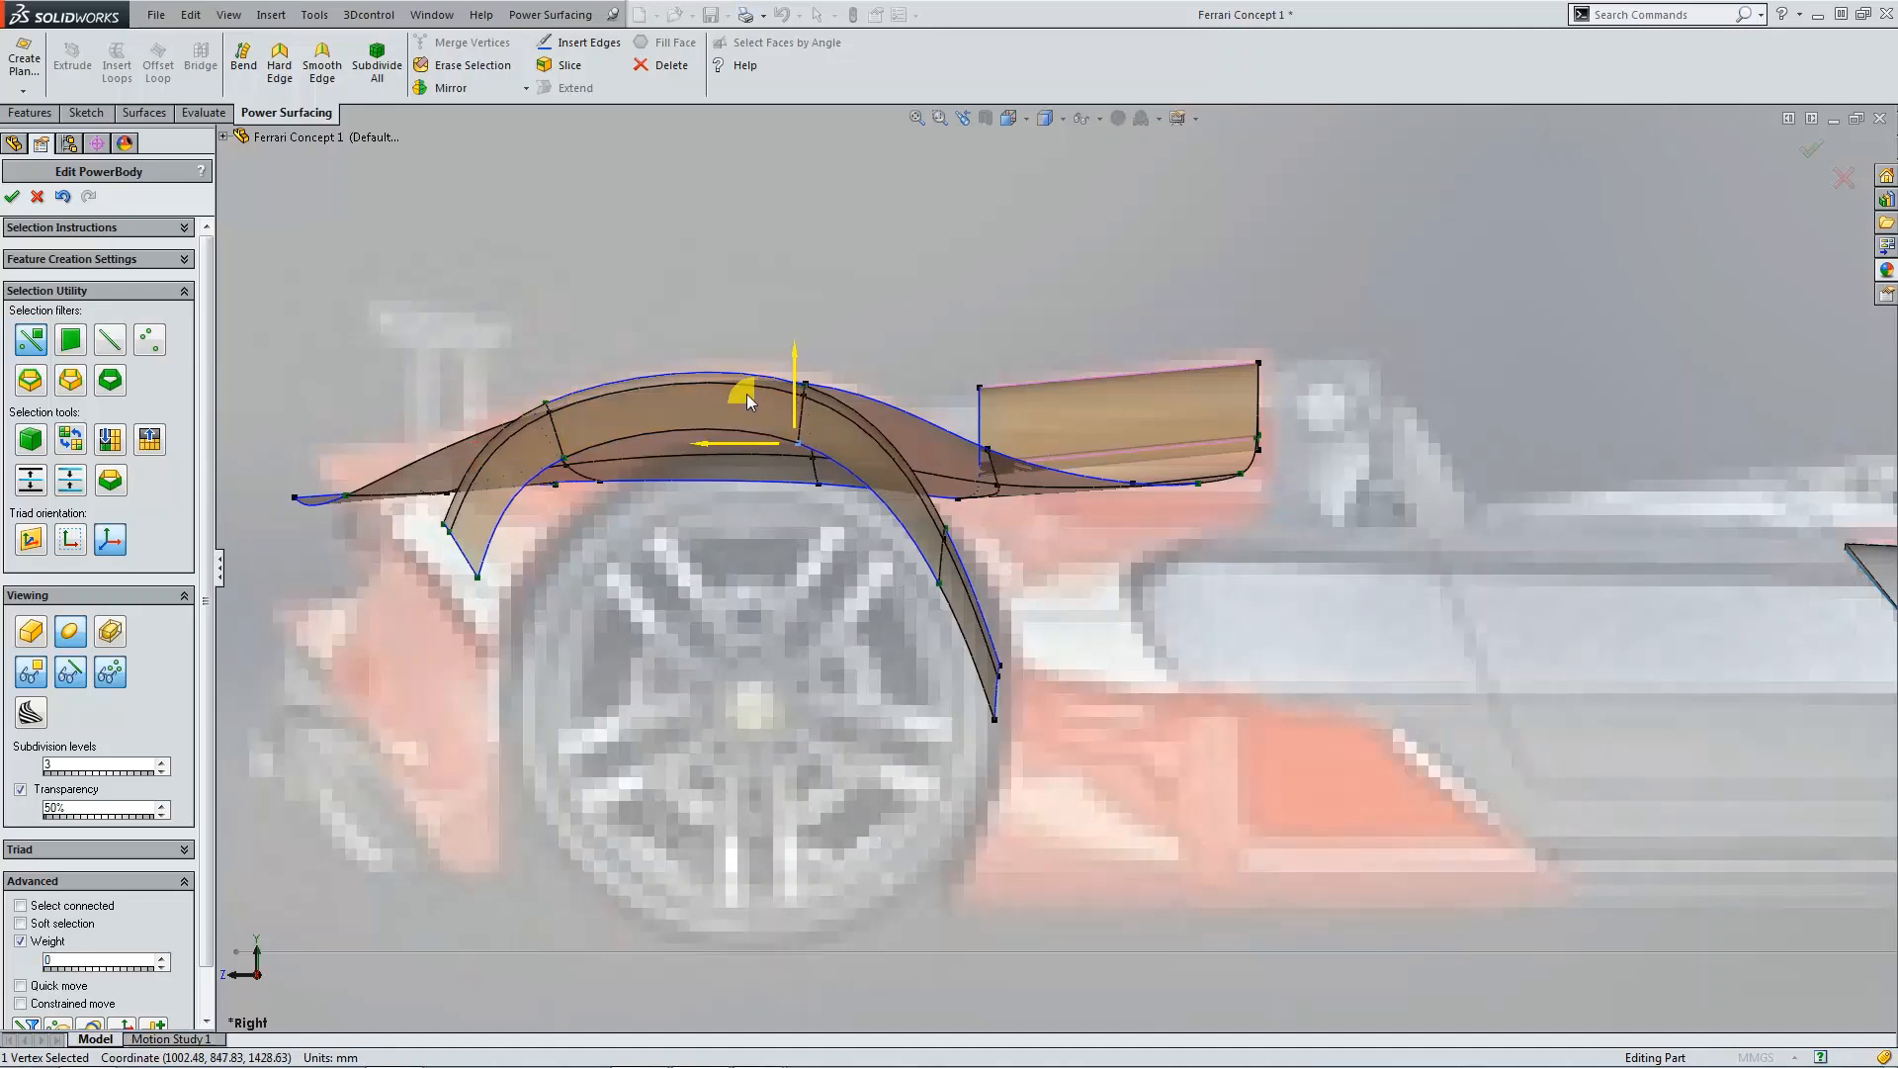
left_click(938, 584)
left_click_drag(905, 530, 874, 532)
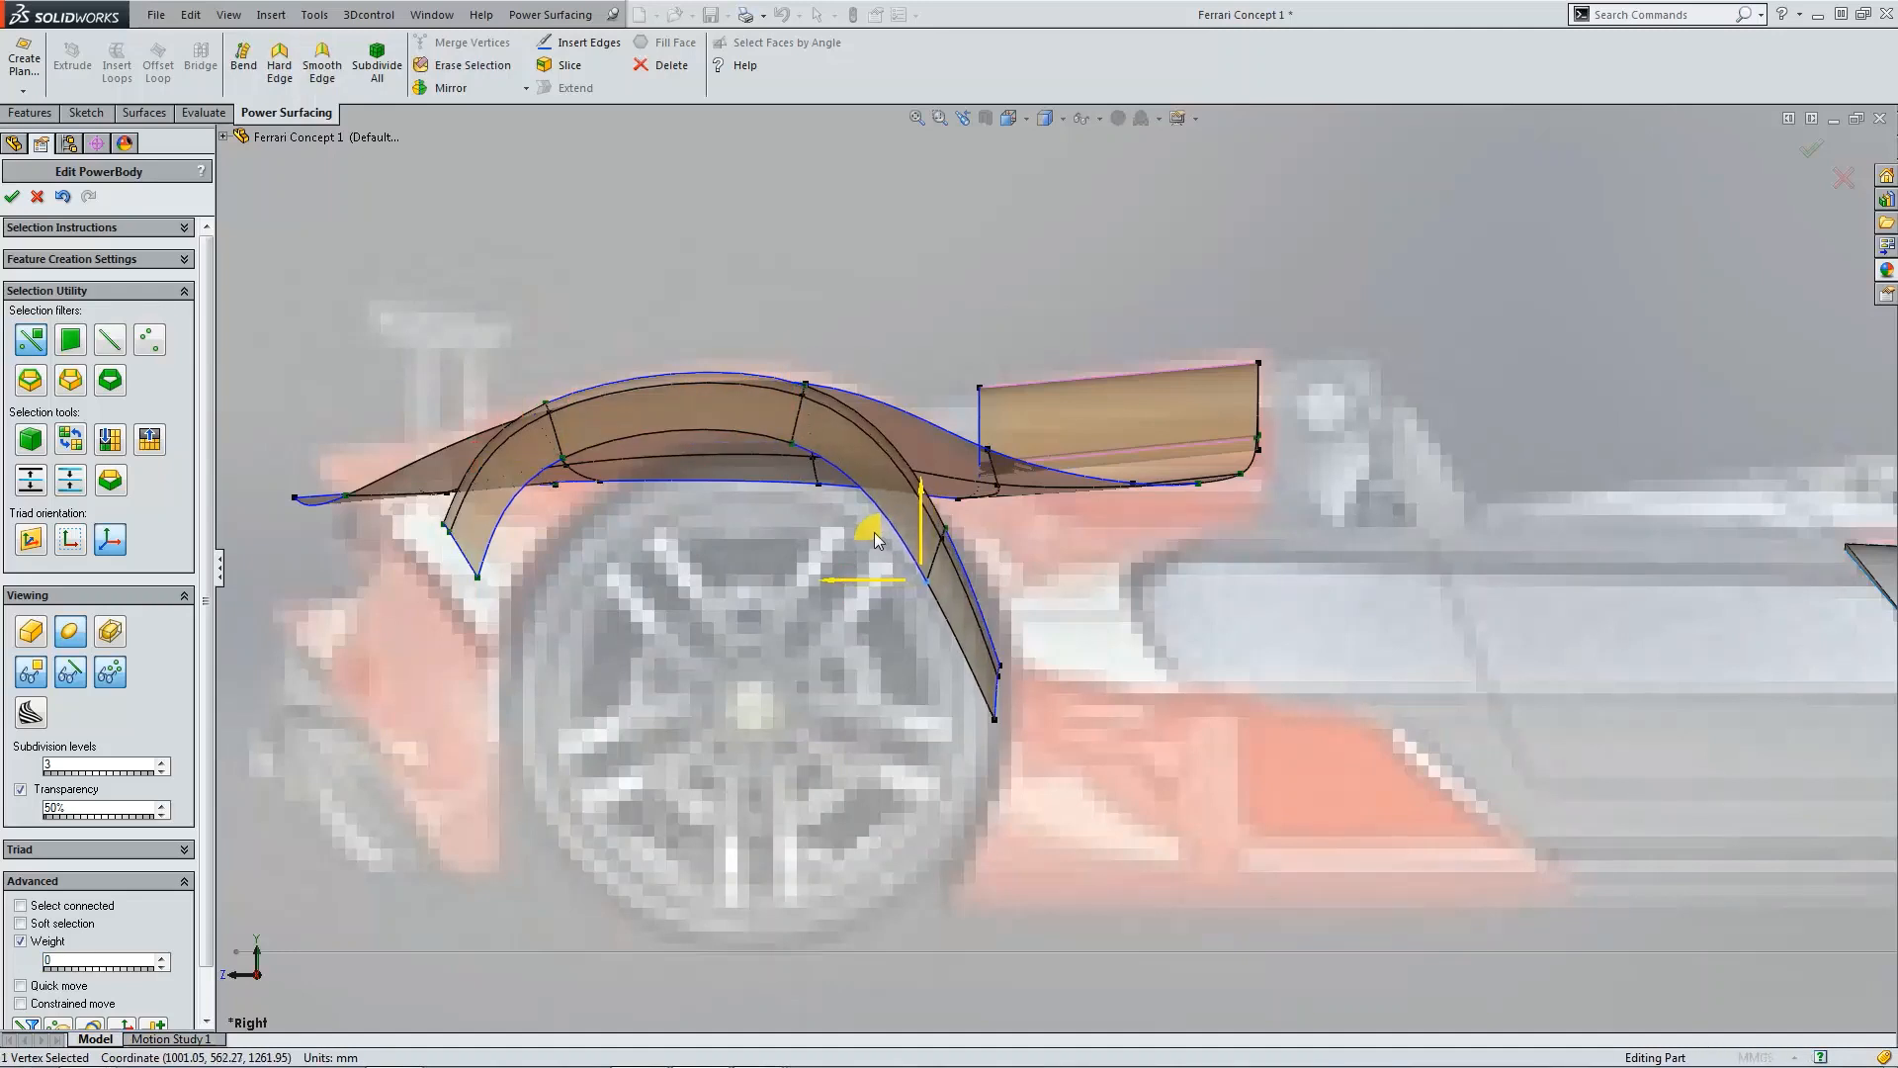
Step: In the side view, move the arch's rear leg vertices rearward so the strip follows the rear wheel opening
left_click(965, 686)
scroll(989, 562, "down", 2)
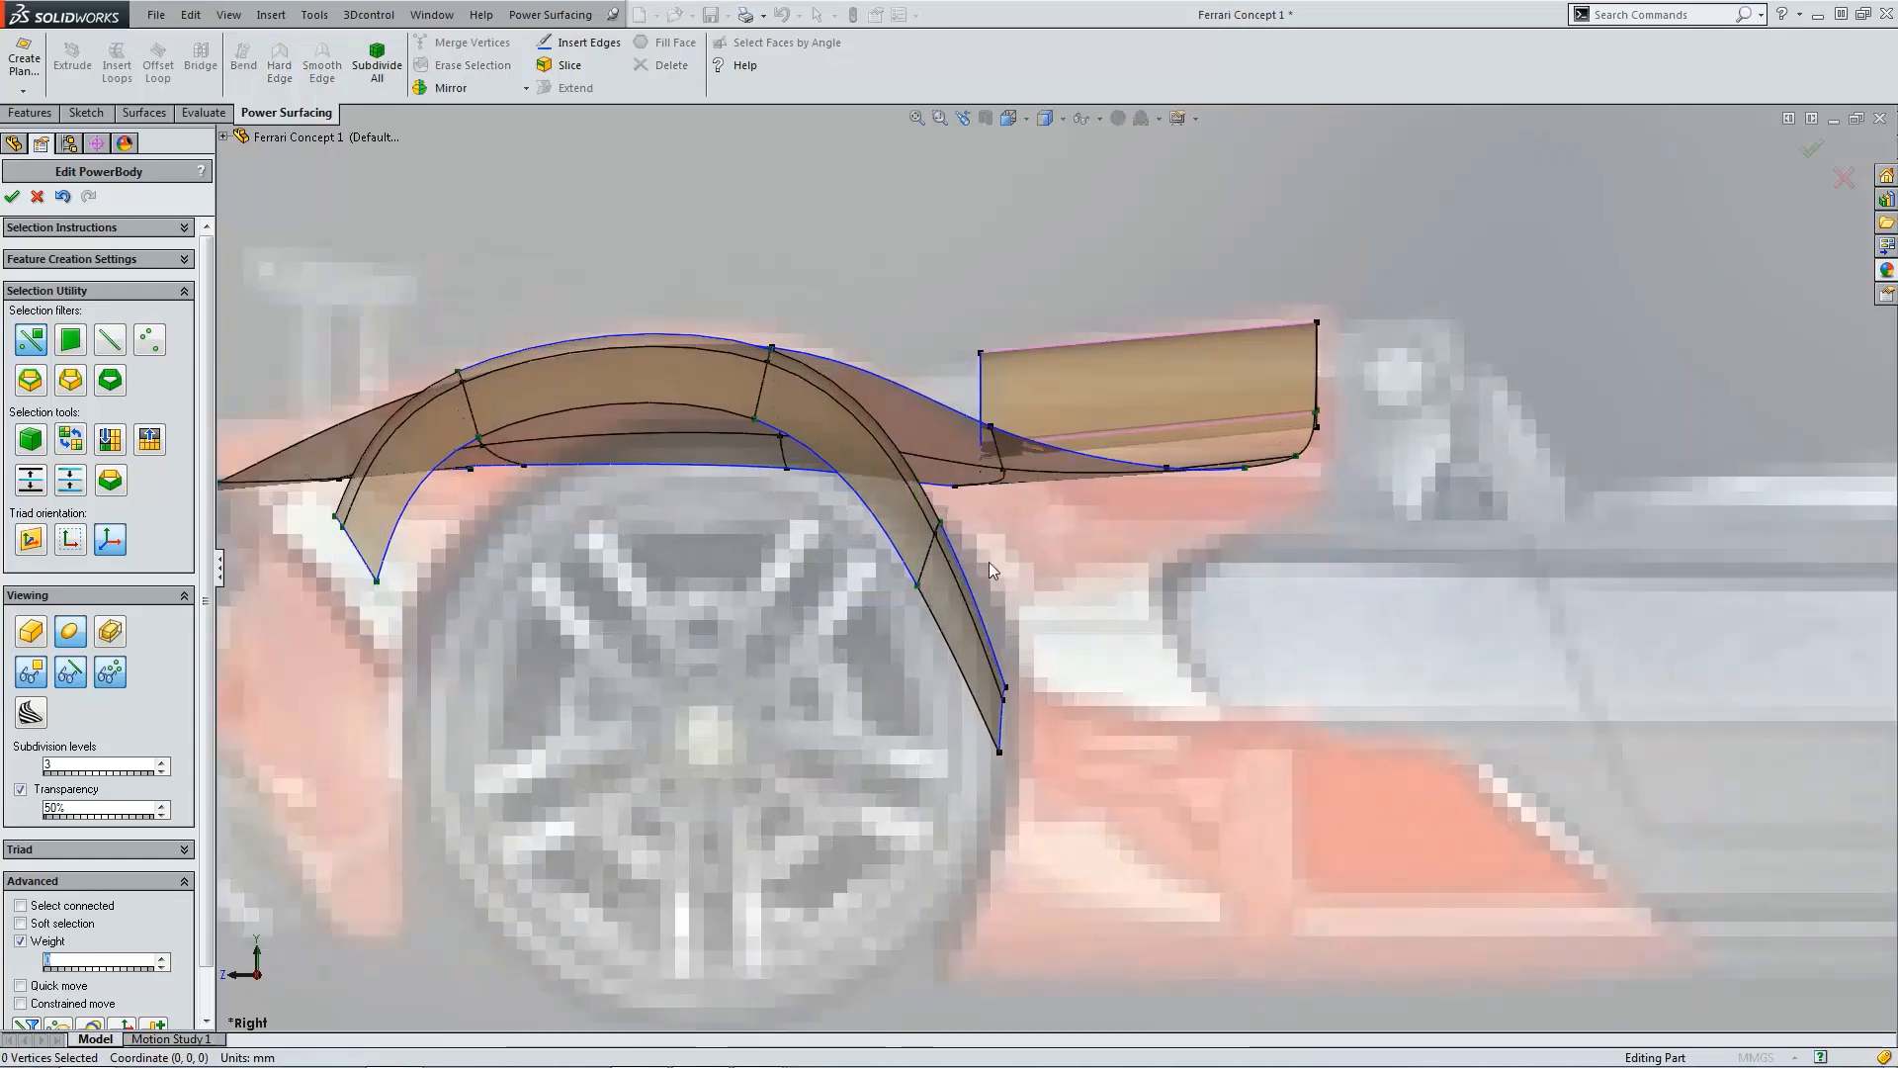
double_click(867, 515)
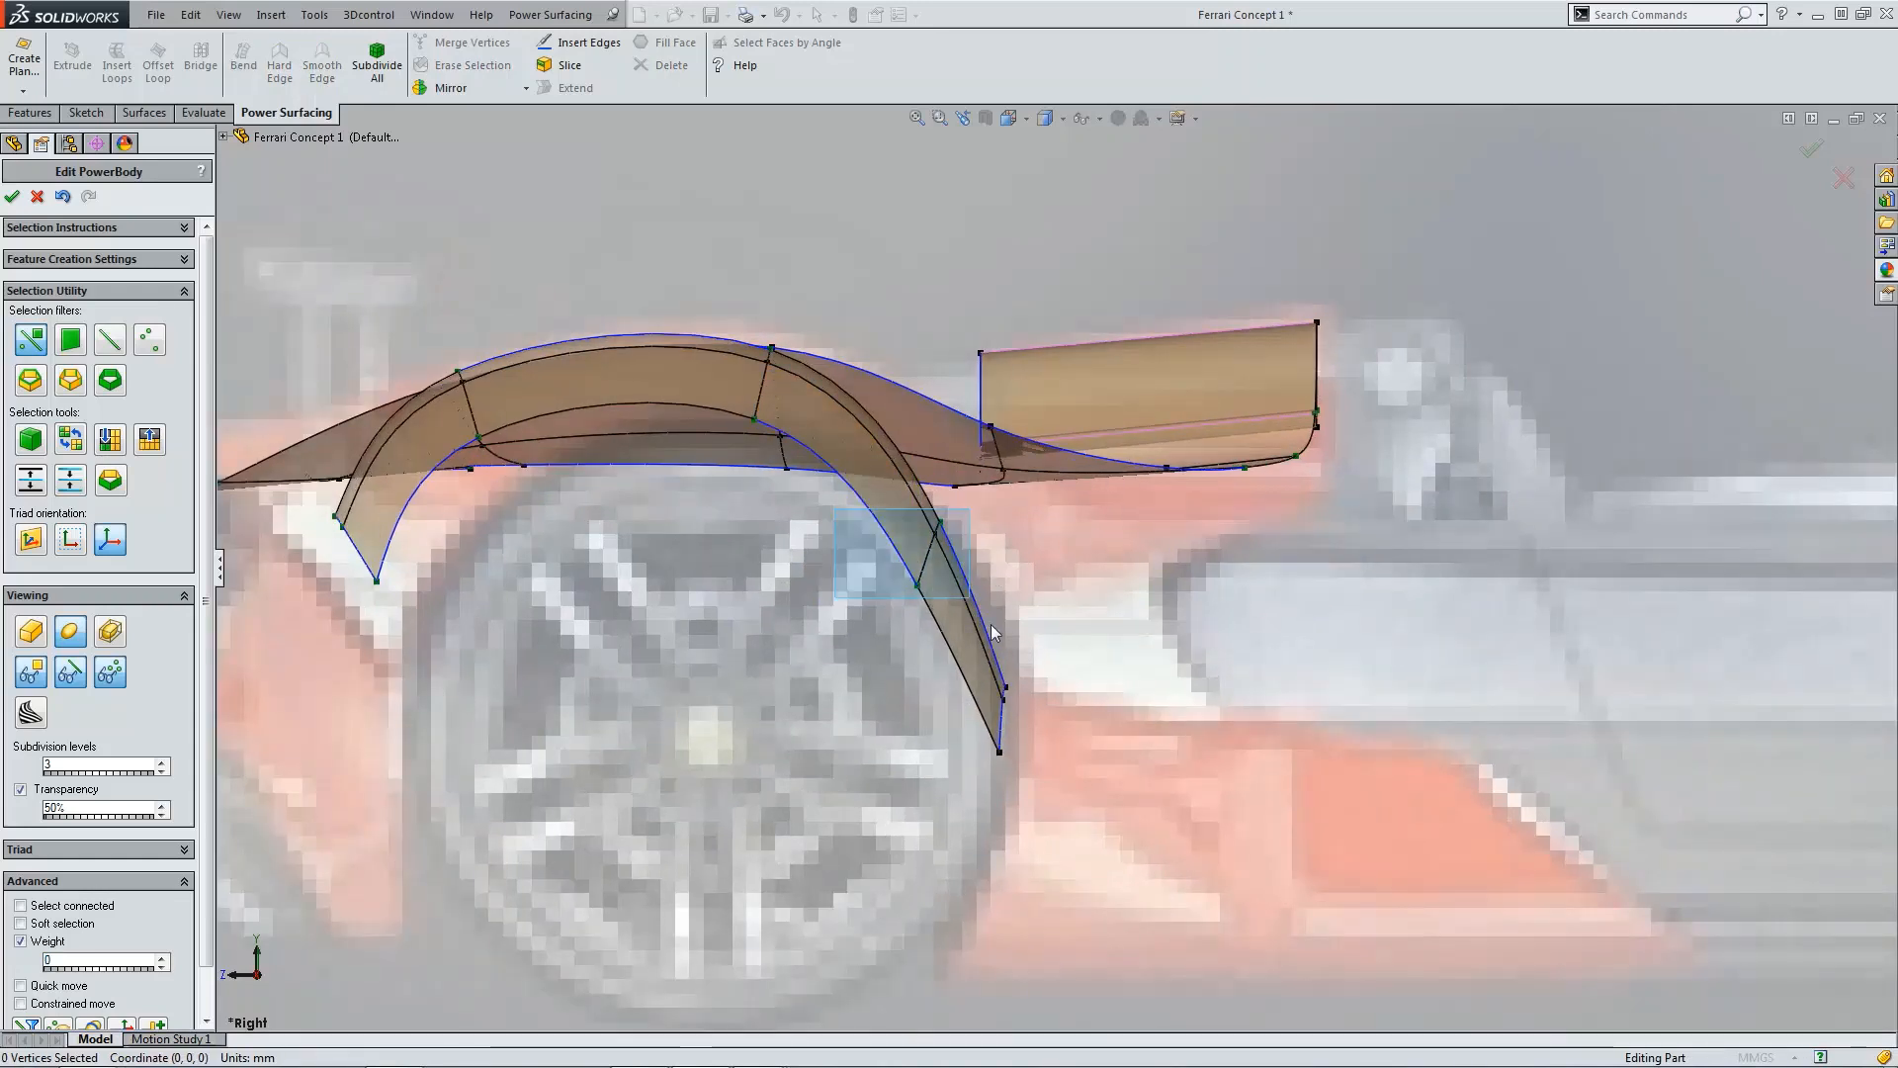
left_click_drag(919, 582, 990, 552)
left_click_drag(979, 629, 1153, 753)
left_click_drag(1035, 636, 975, 629)
left_click(1054, 712)
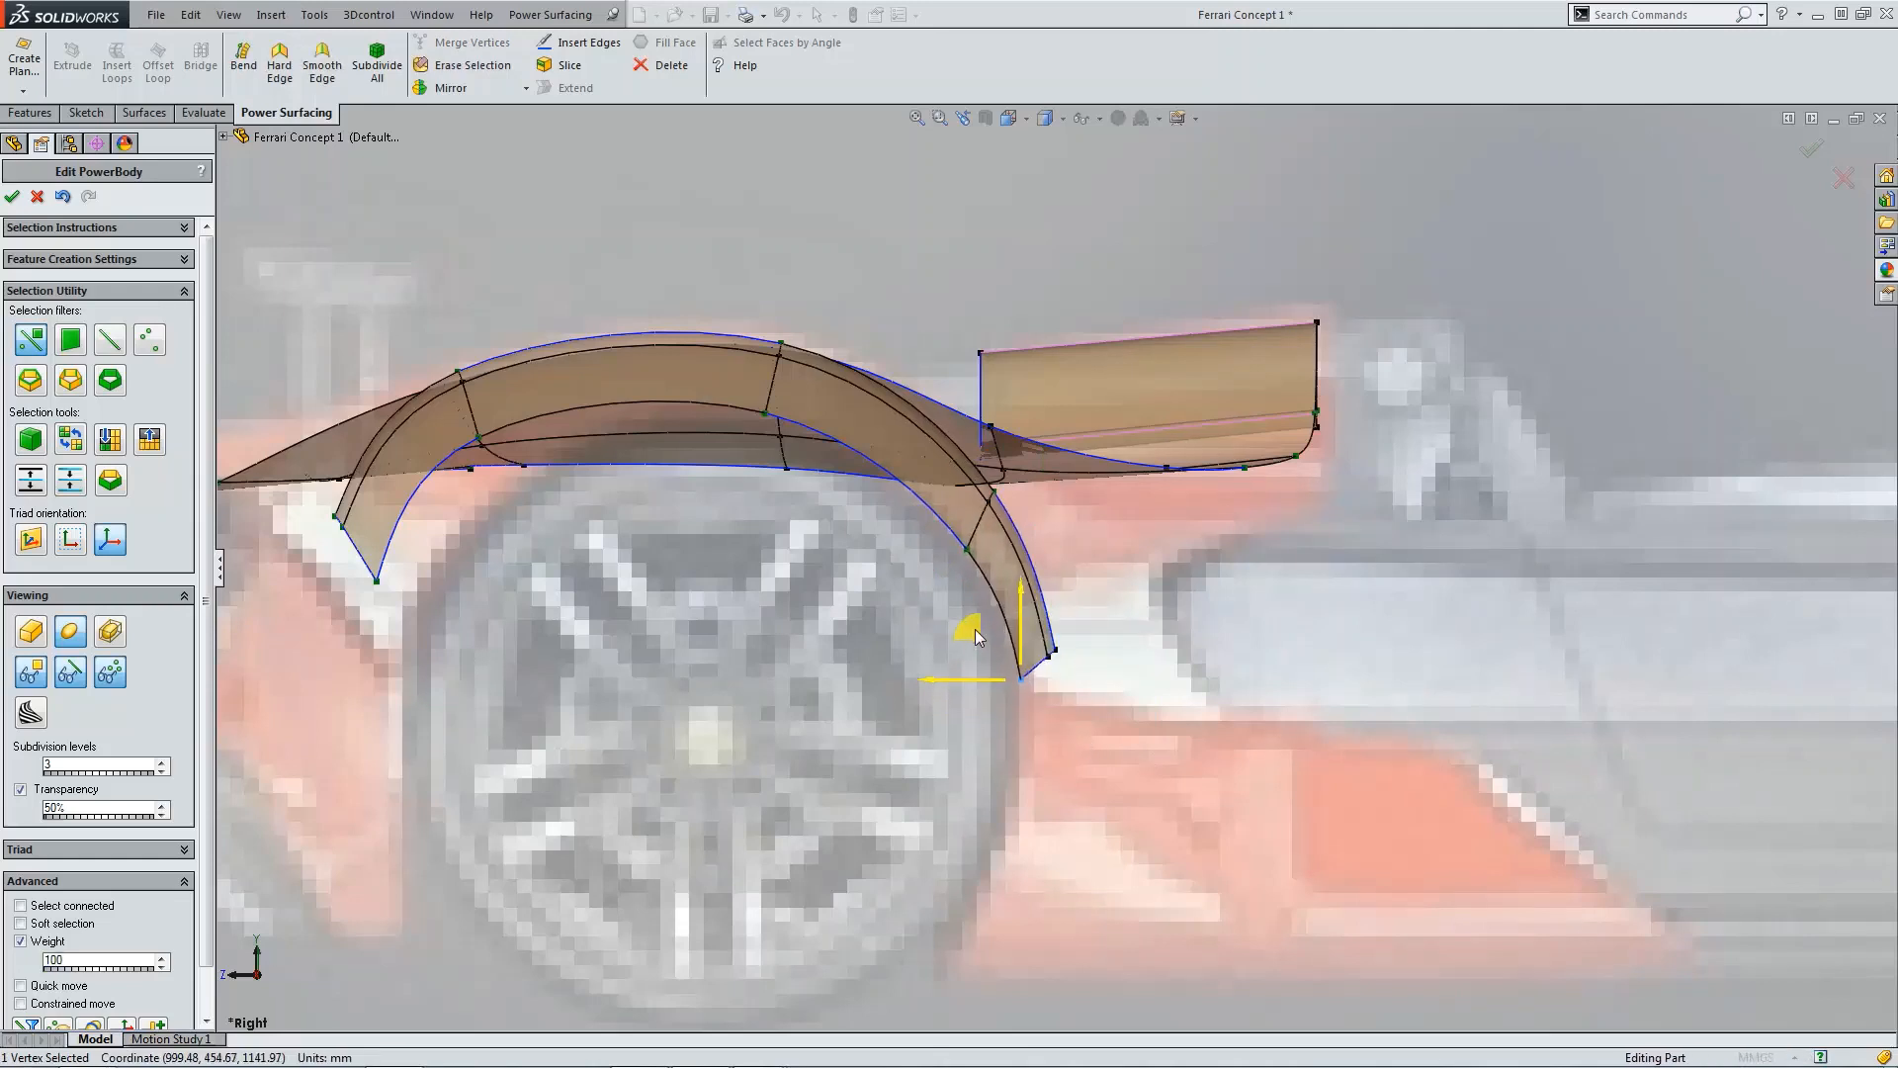
left_click(967, 546)
left_click_drag(916, 498, 921, 488)
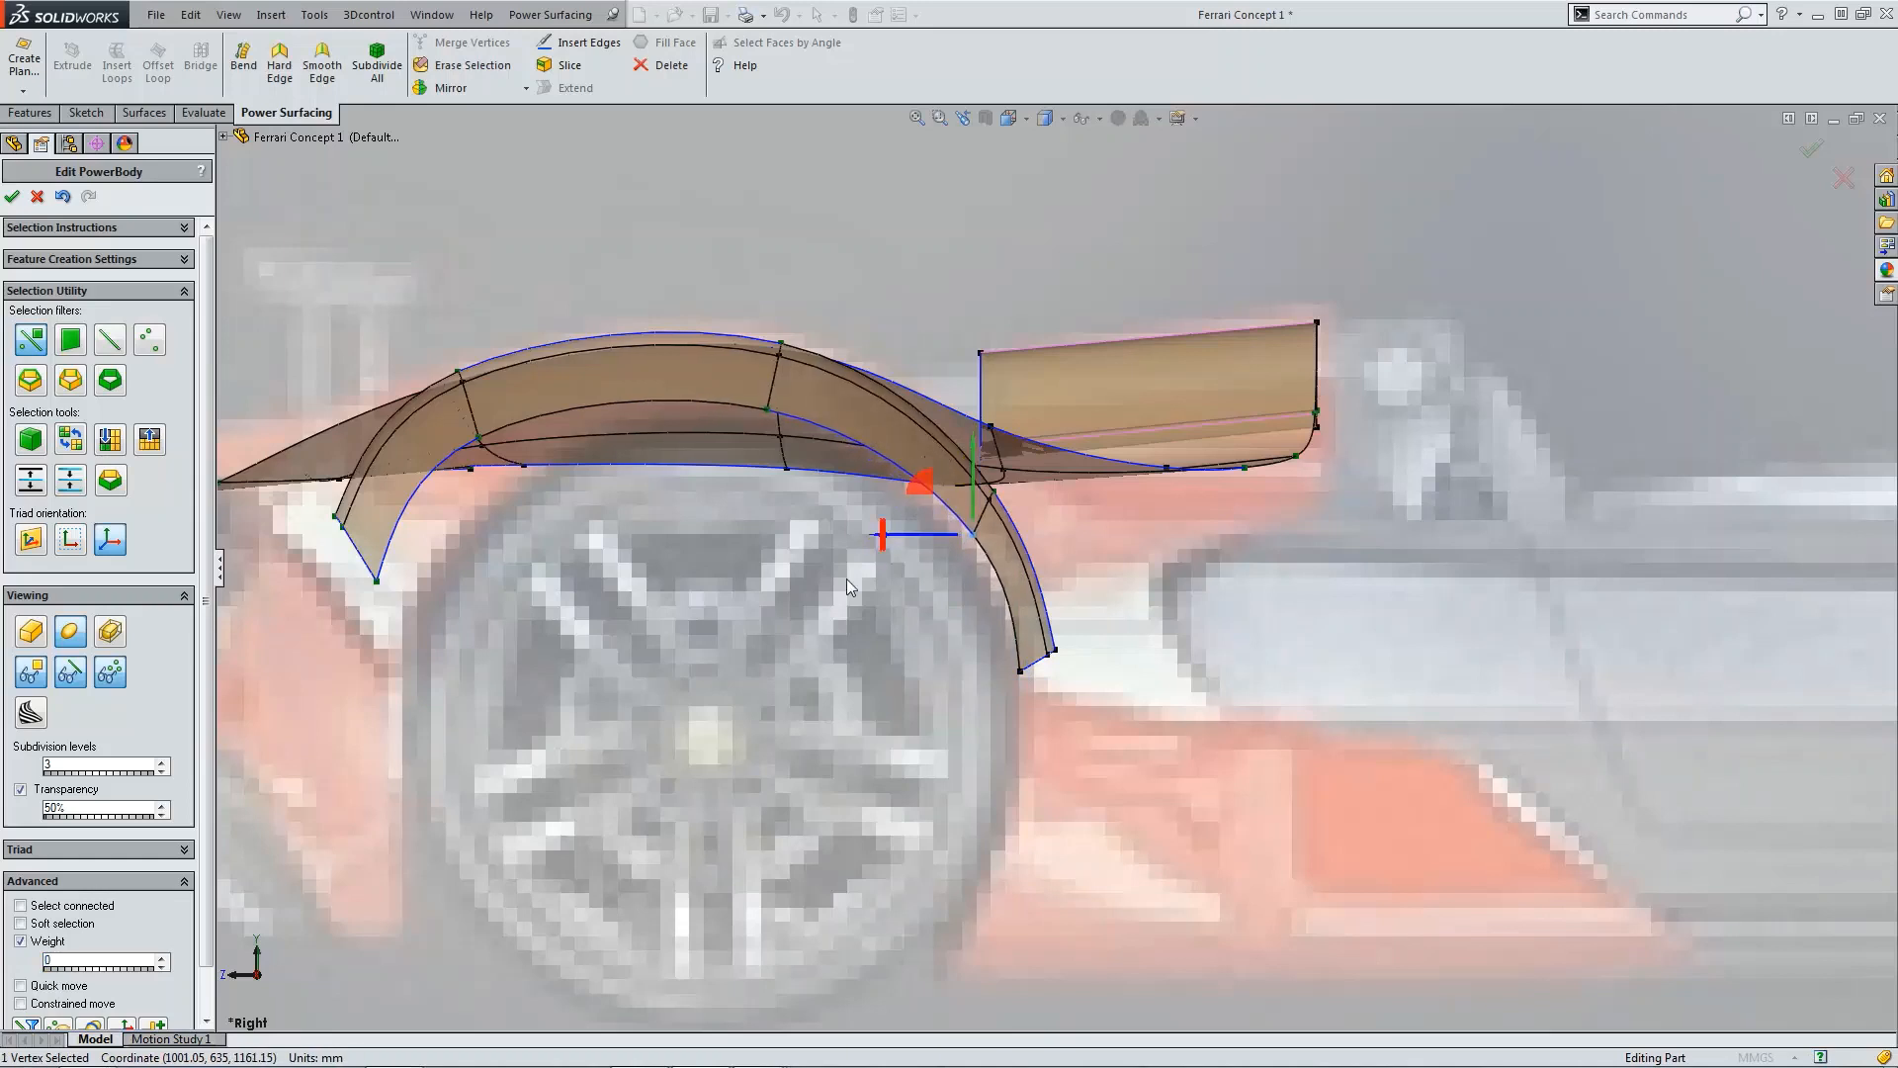
left_click(877, 651)
Step: In the top view, pull the strip's inner front corner vertex forward to taper its leading edge
scroll(876, 650, "up", 3)
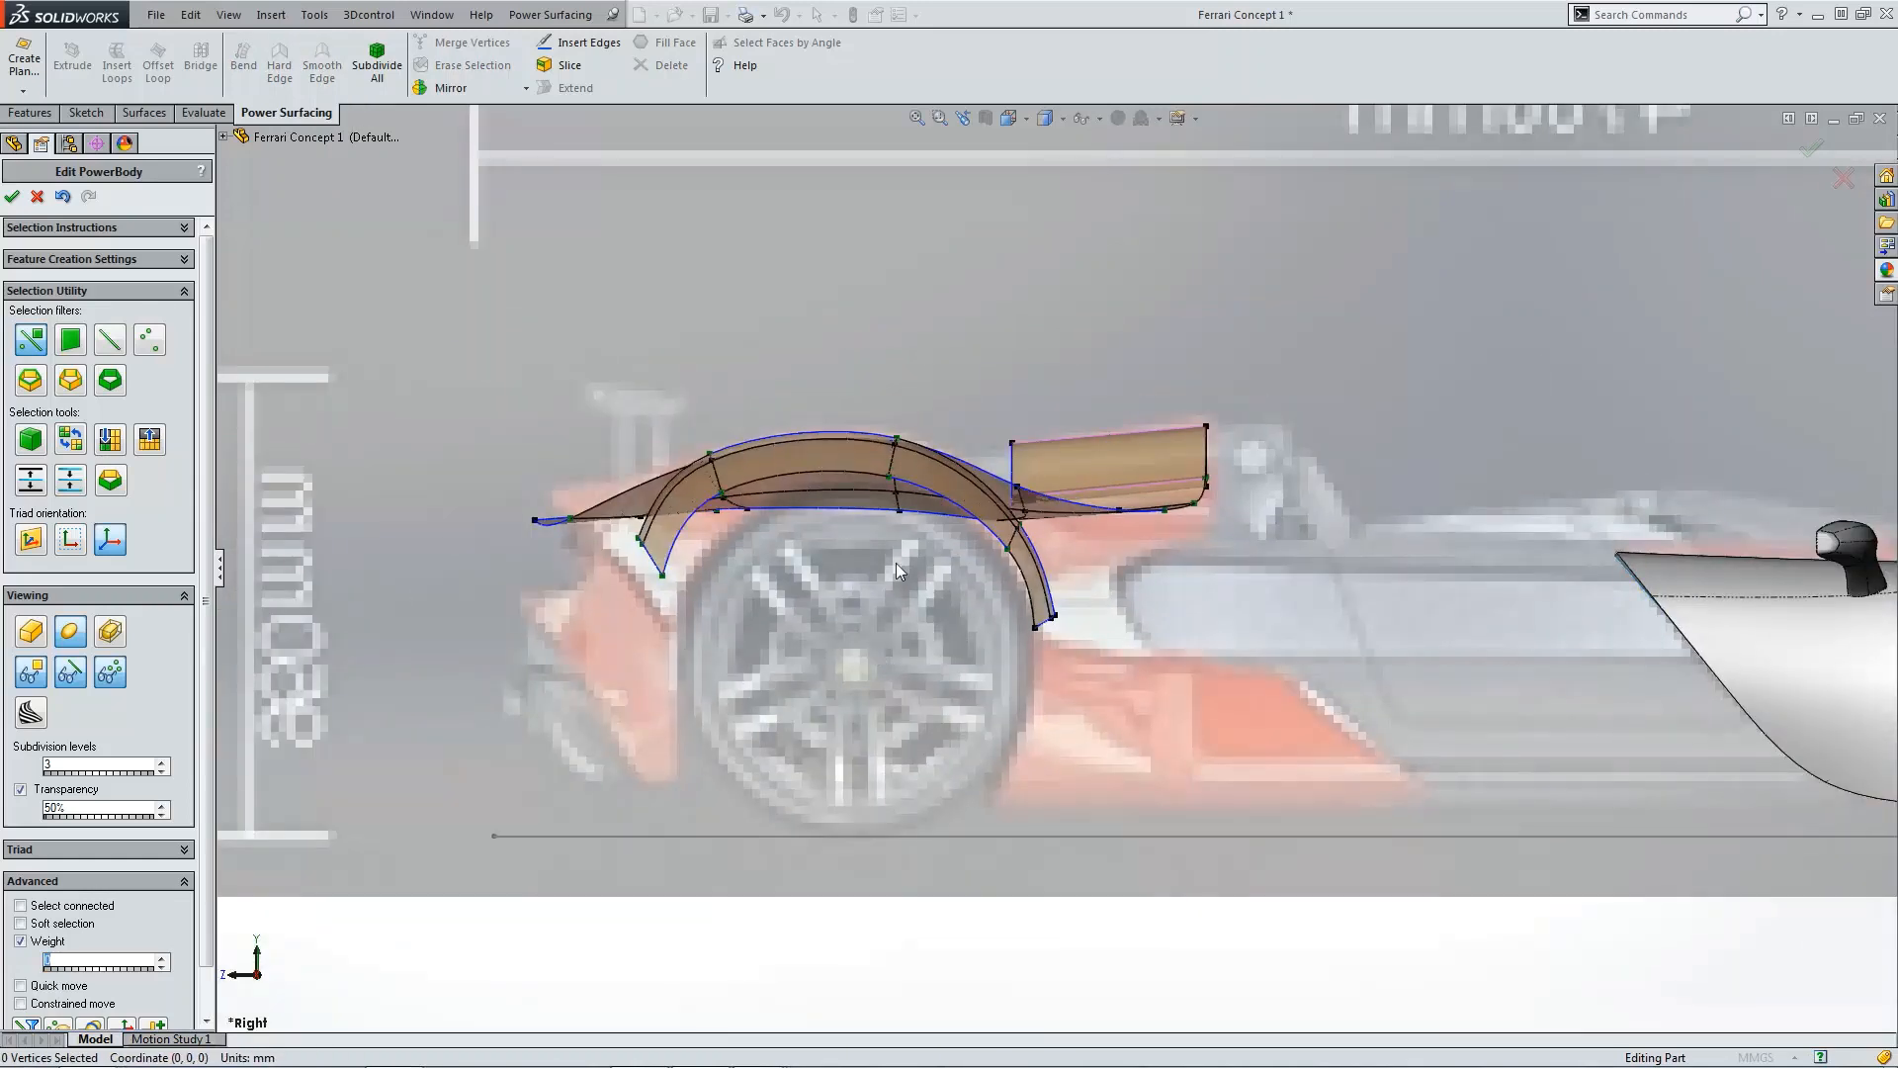
scroll(954, 601, "up", 3)
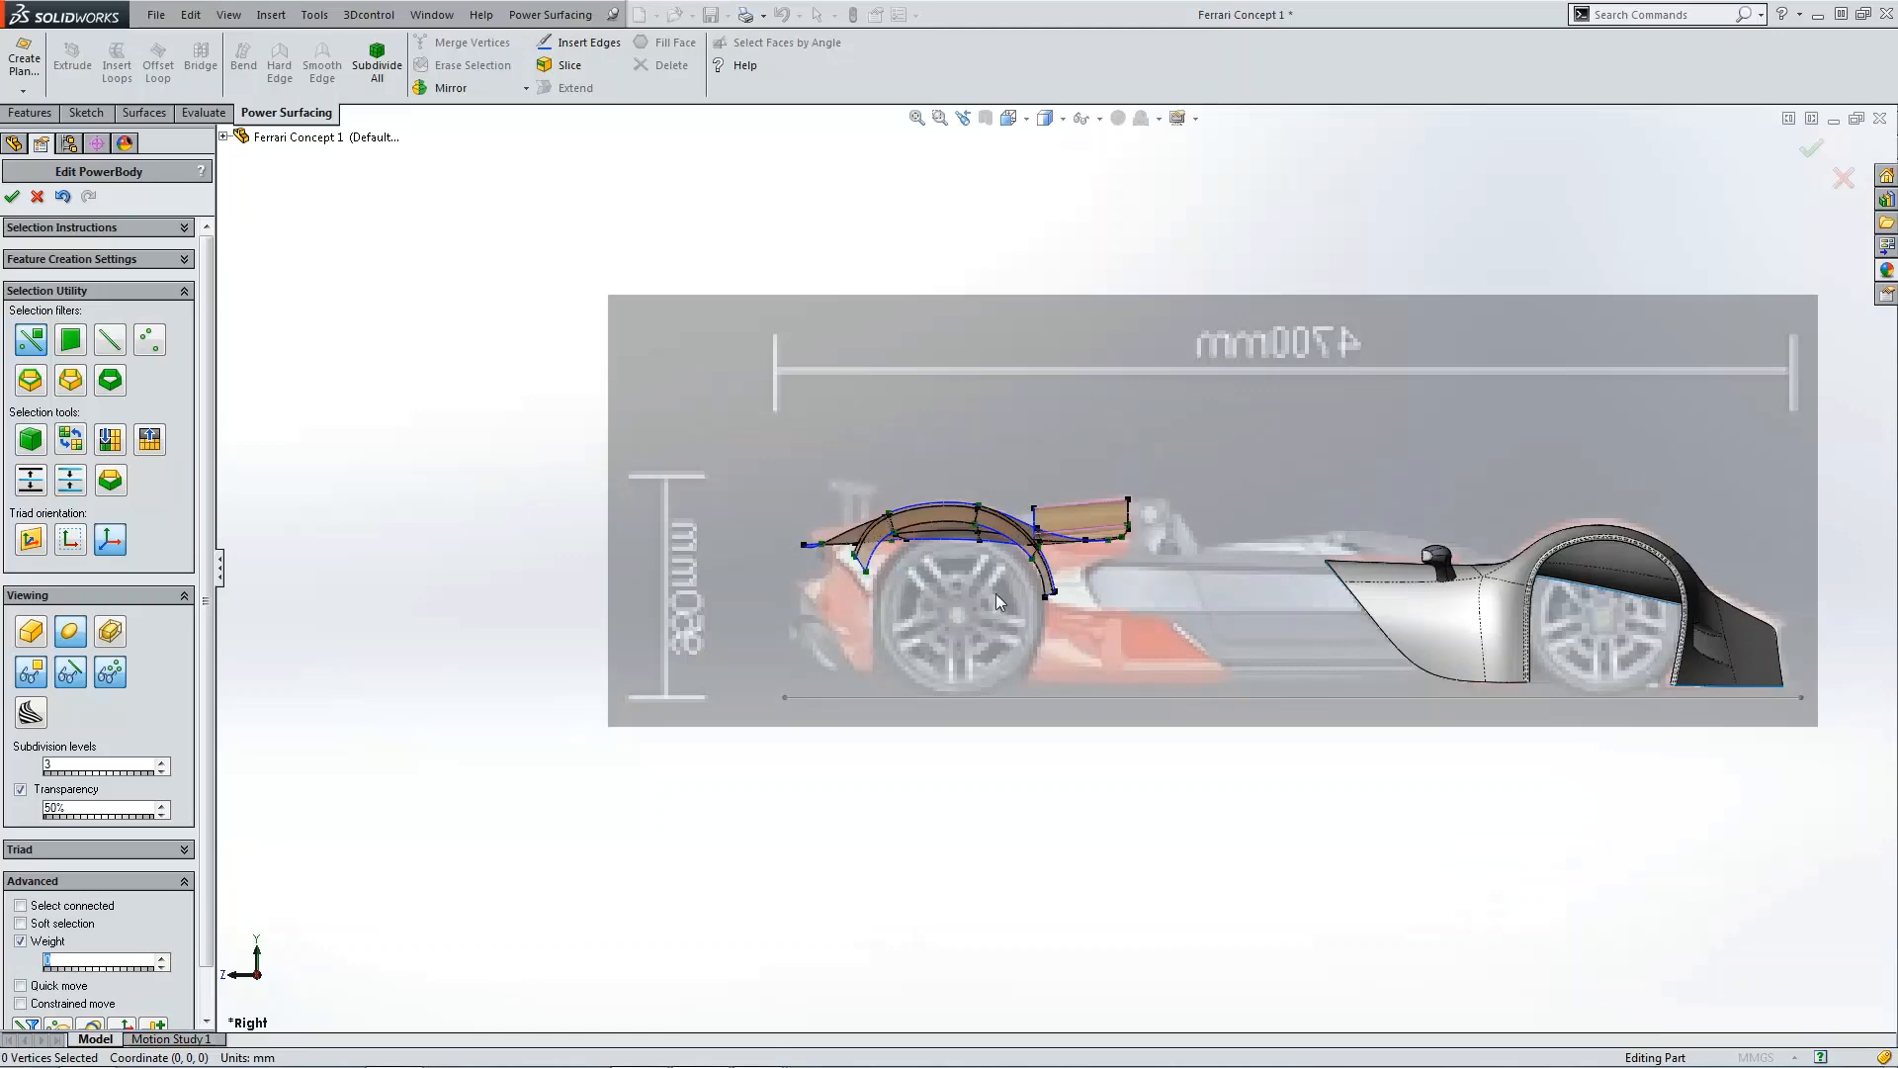
key("ctrl+5")
scroll(1192, 703, "down", 3)
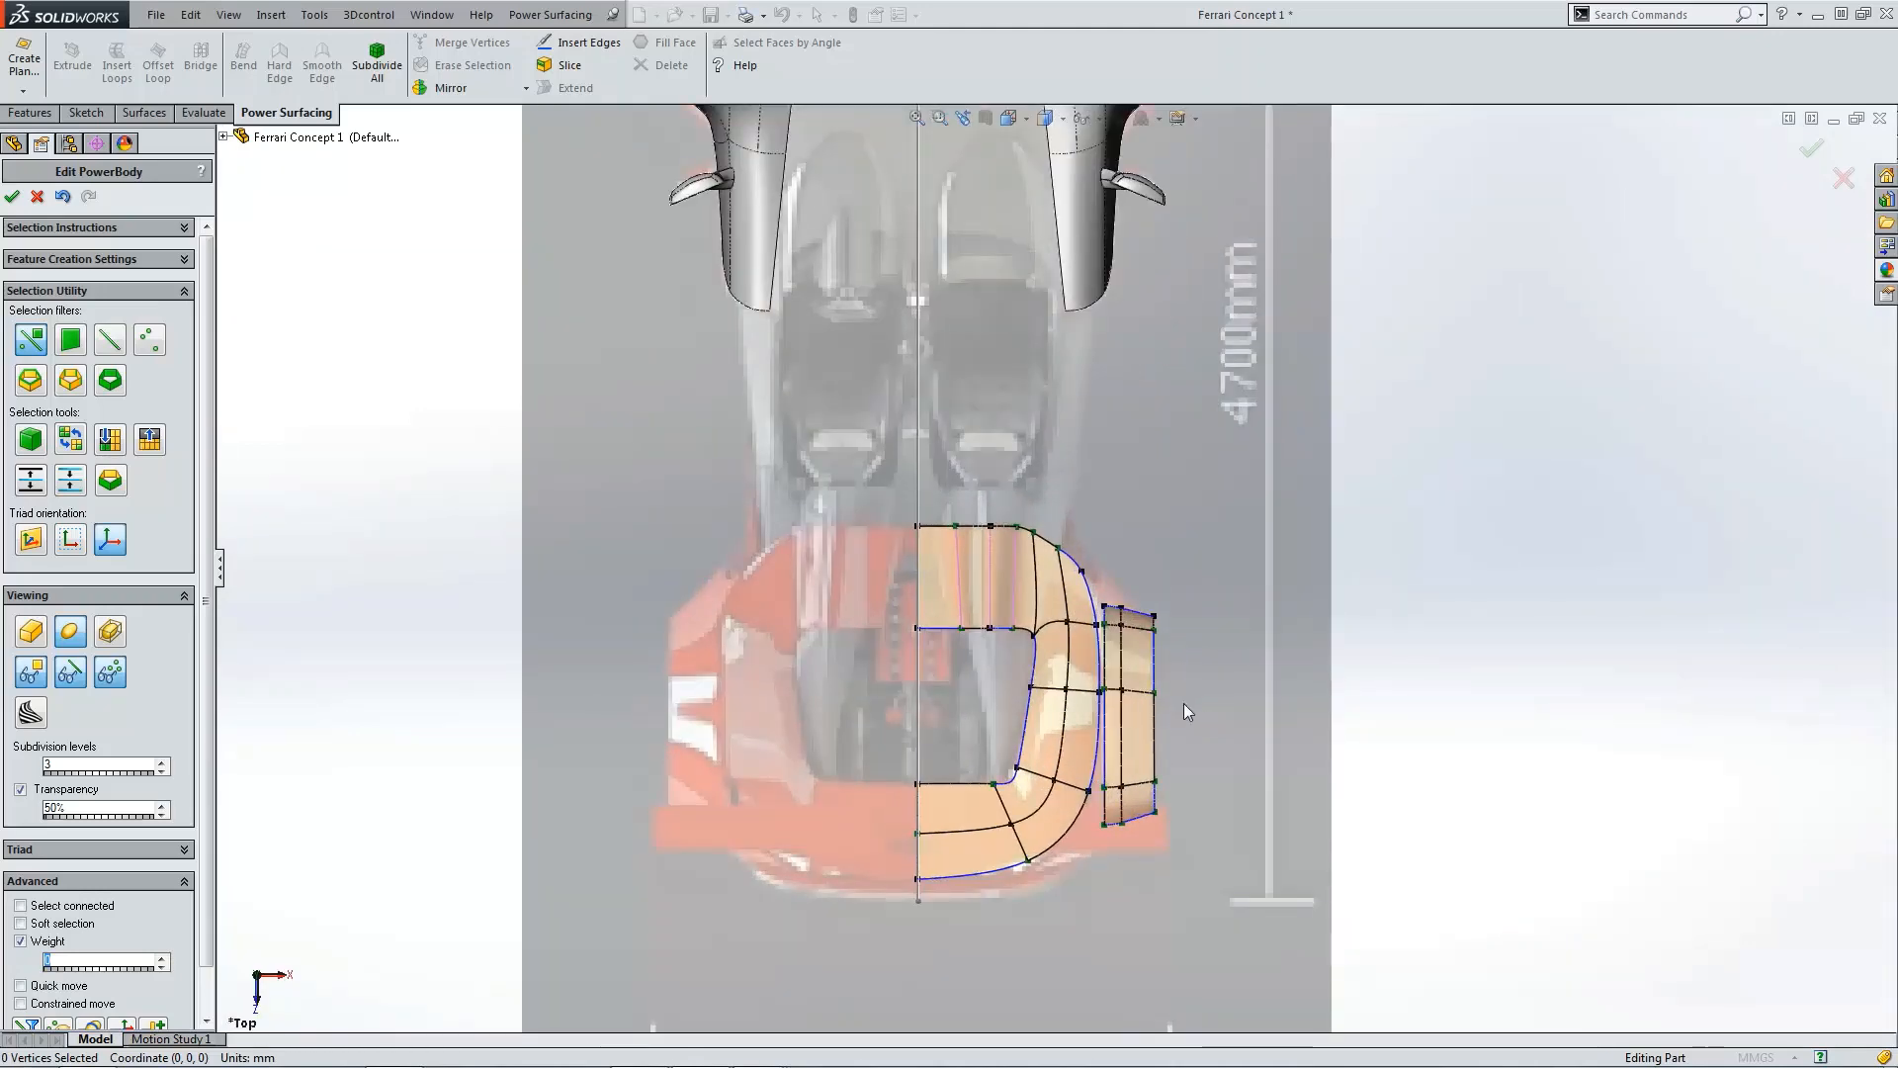
scroll(1181, 697, "down", 2)
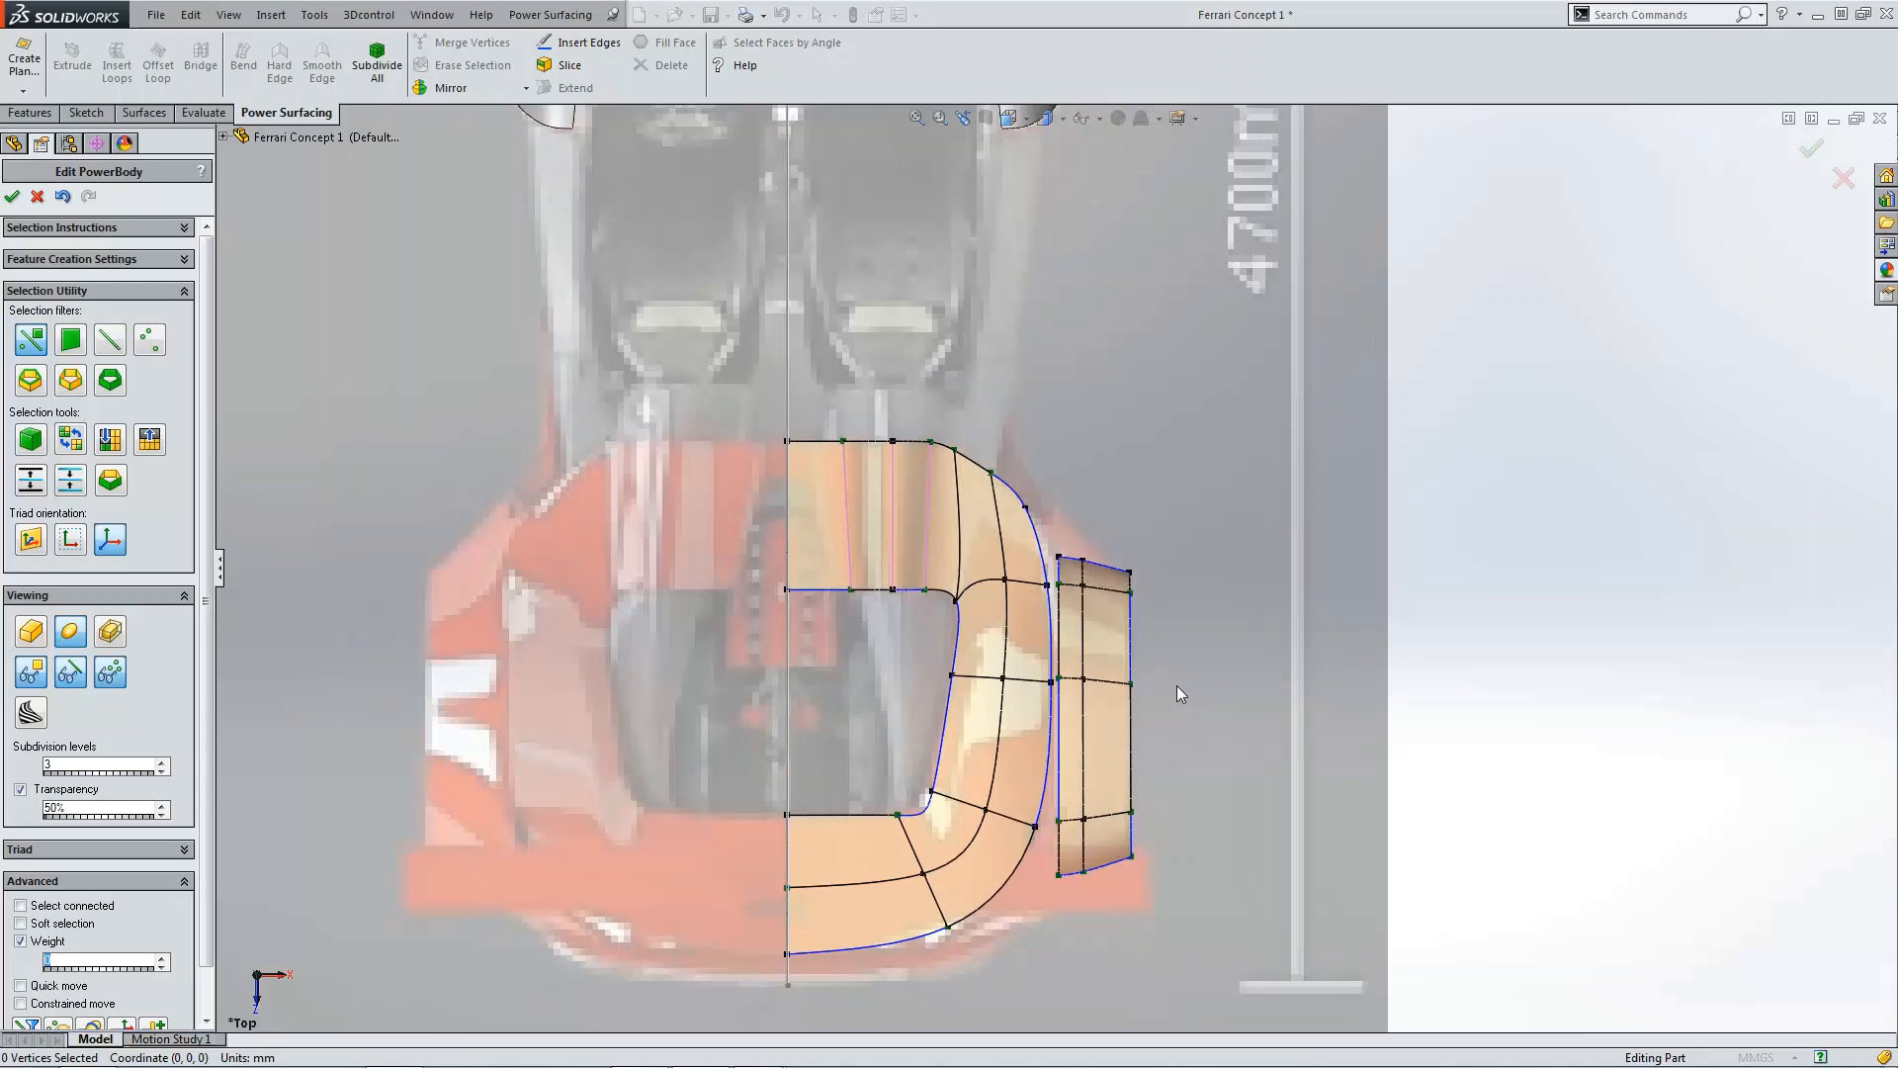
scroll(1177, 685, "down", 2)
scroll(1064, 646, "down", 2)
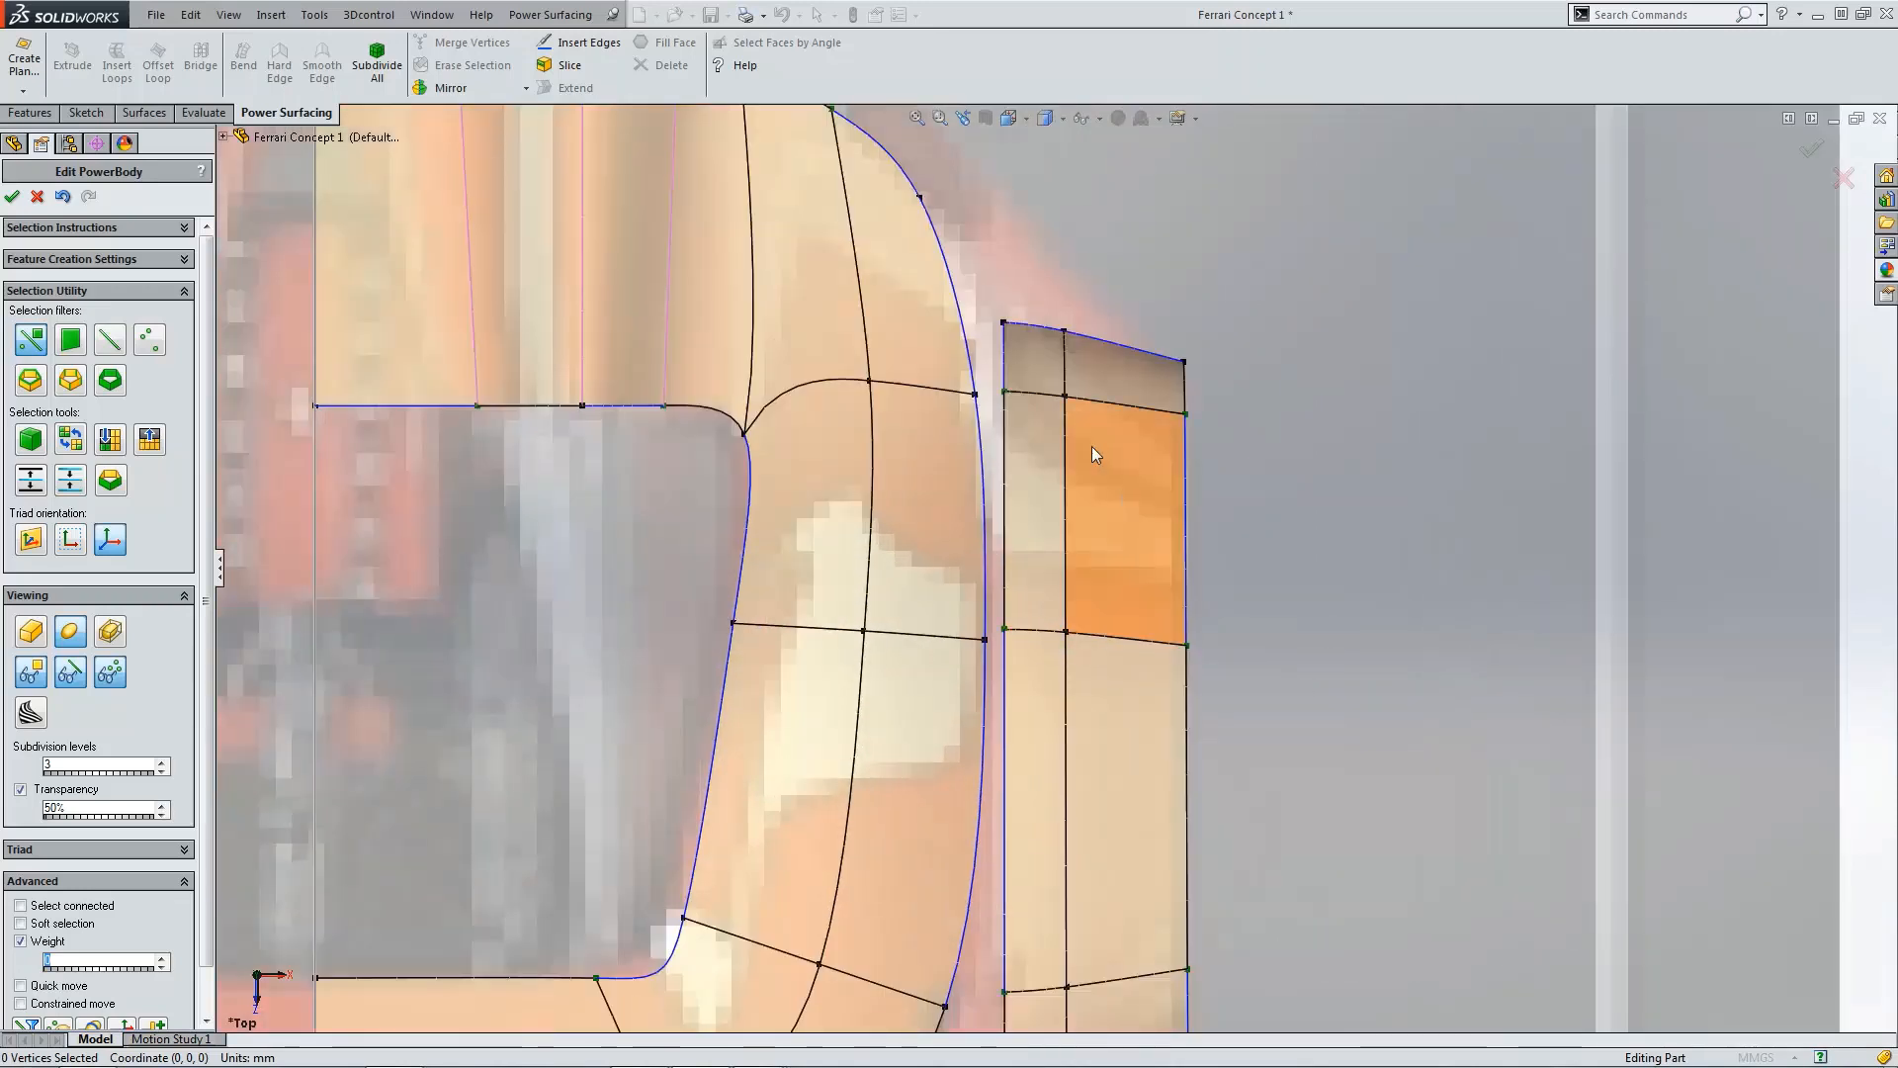
scroll(1173, 443, "up", 4)
scroll(999, 419, "down", 3)
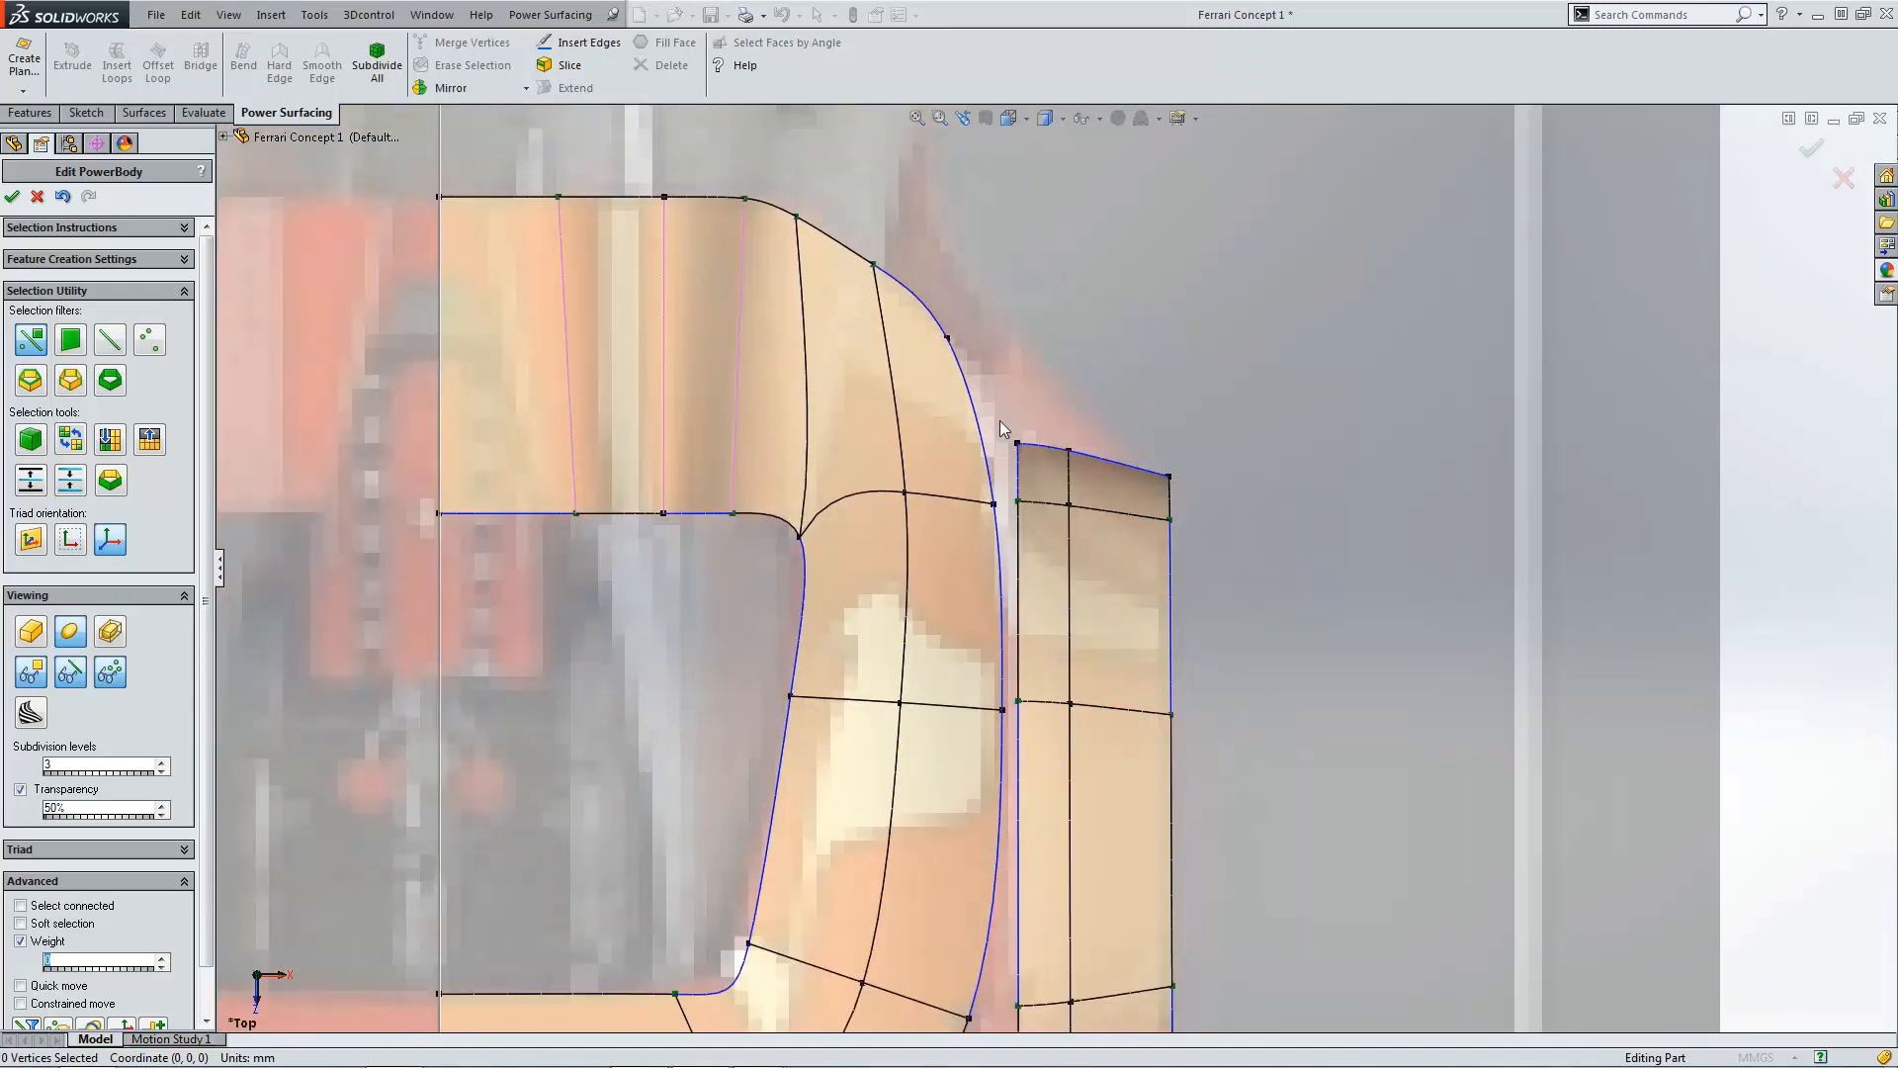
left_click(1018, 446)
left_click_drag(1017, 482, 1073, 445)
key("Escape")
left_click(1071, 438)
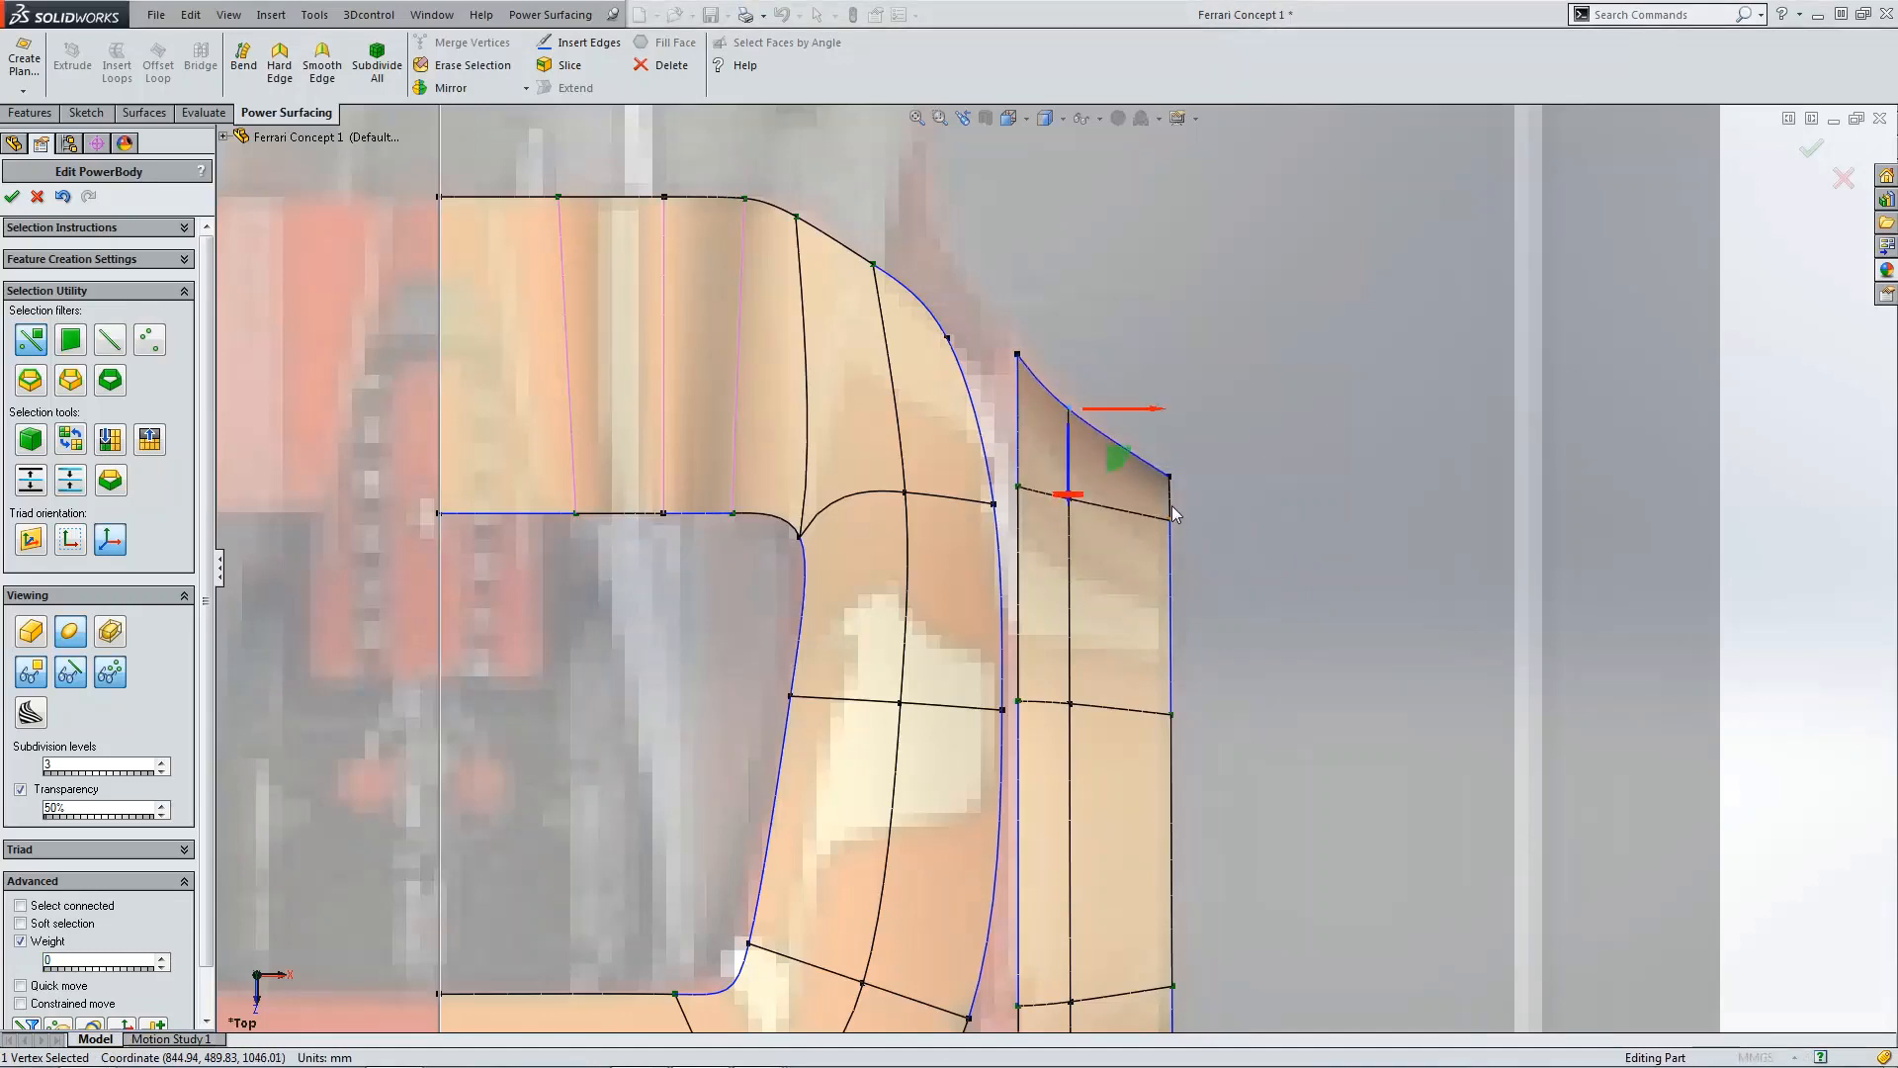
left_click(1204, 583)
Step: Merge a vertex on the strip's inner edge with the neighbouring vertex on the deck's outer edge
scroll(1014, 704, "down", 2)
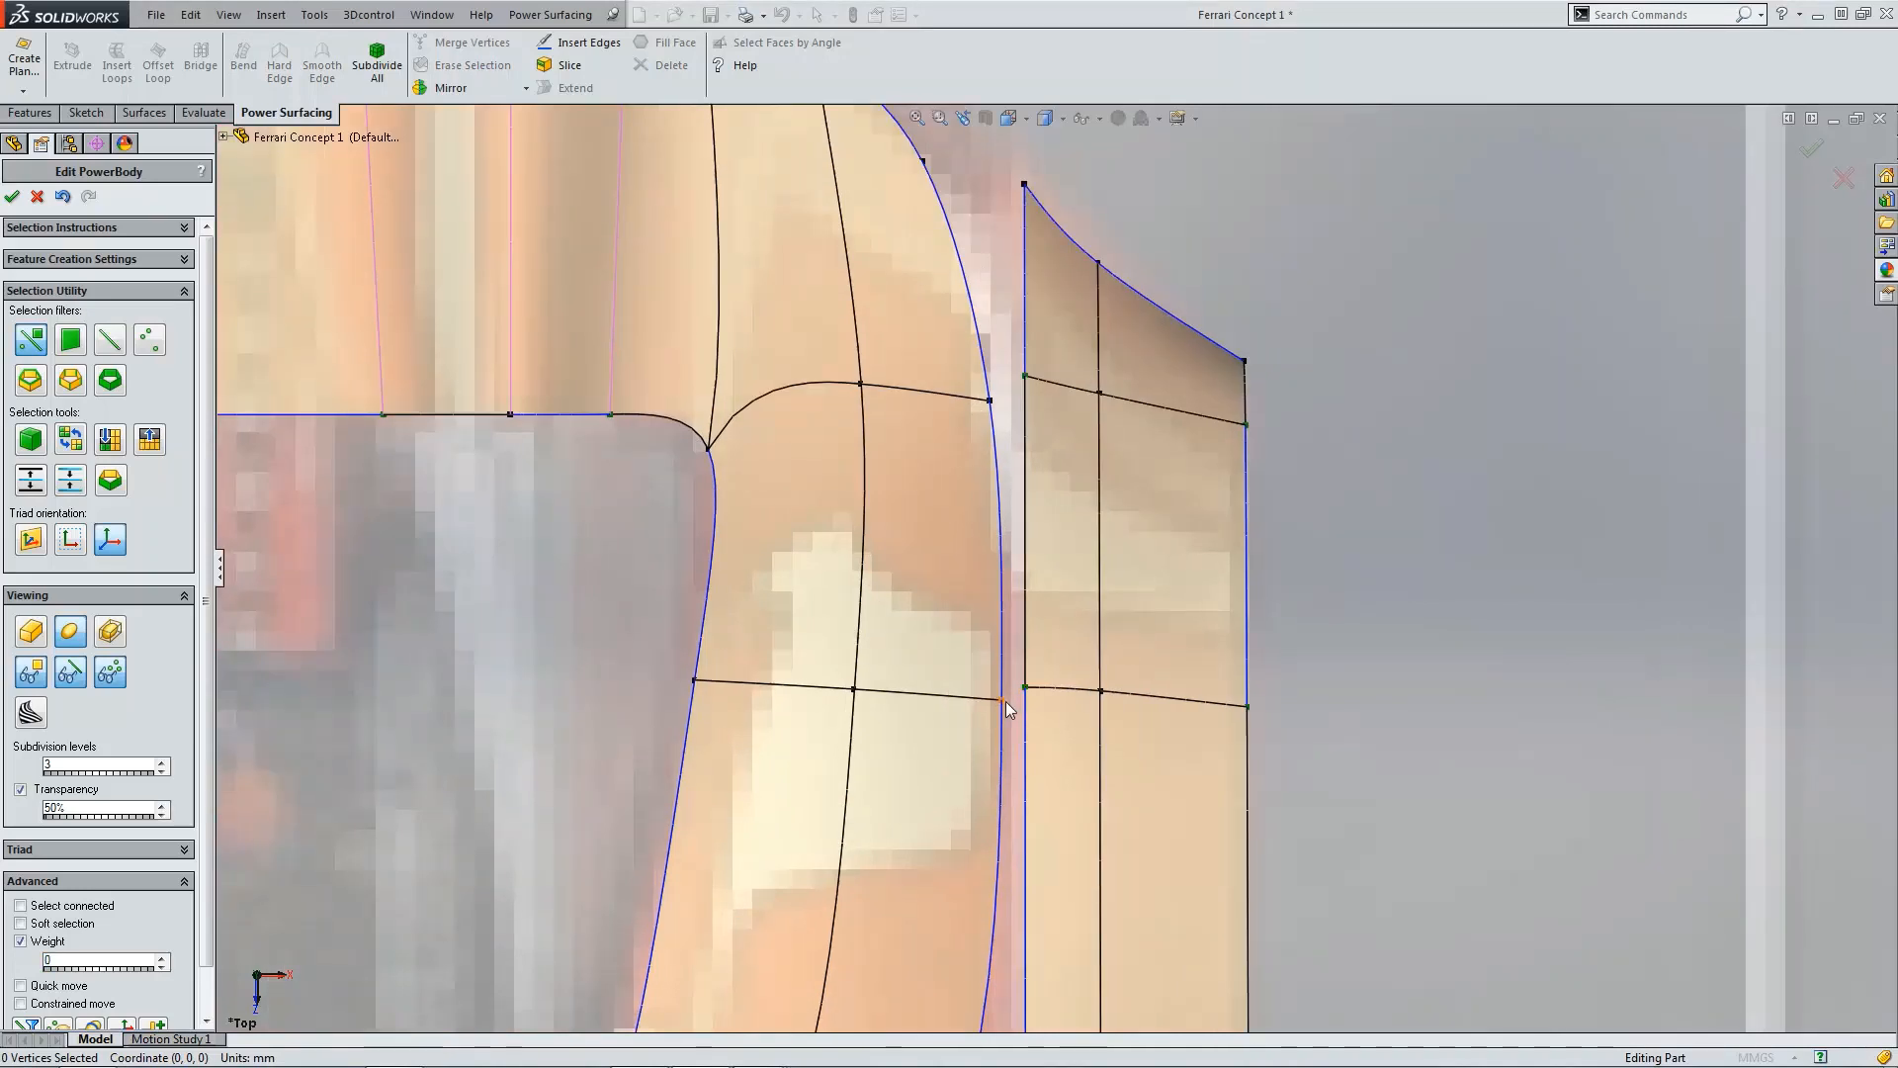
left_click(1004, 701)
scroll(1006, 702, "up", 2)
scroll(1065, 649, "down", 1)
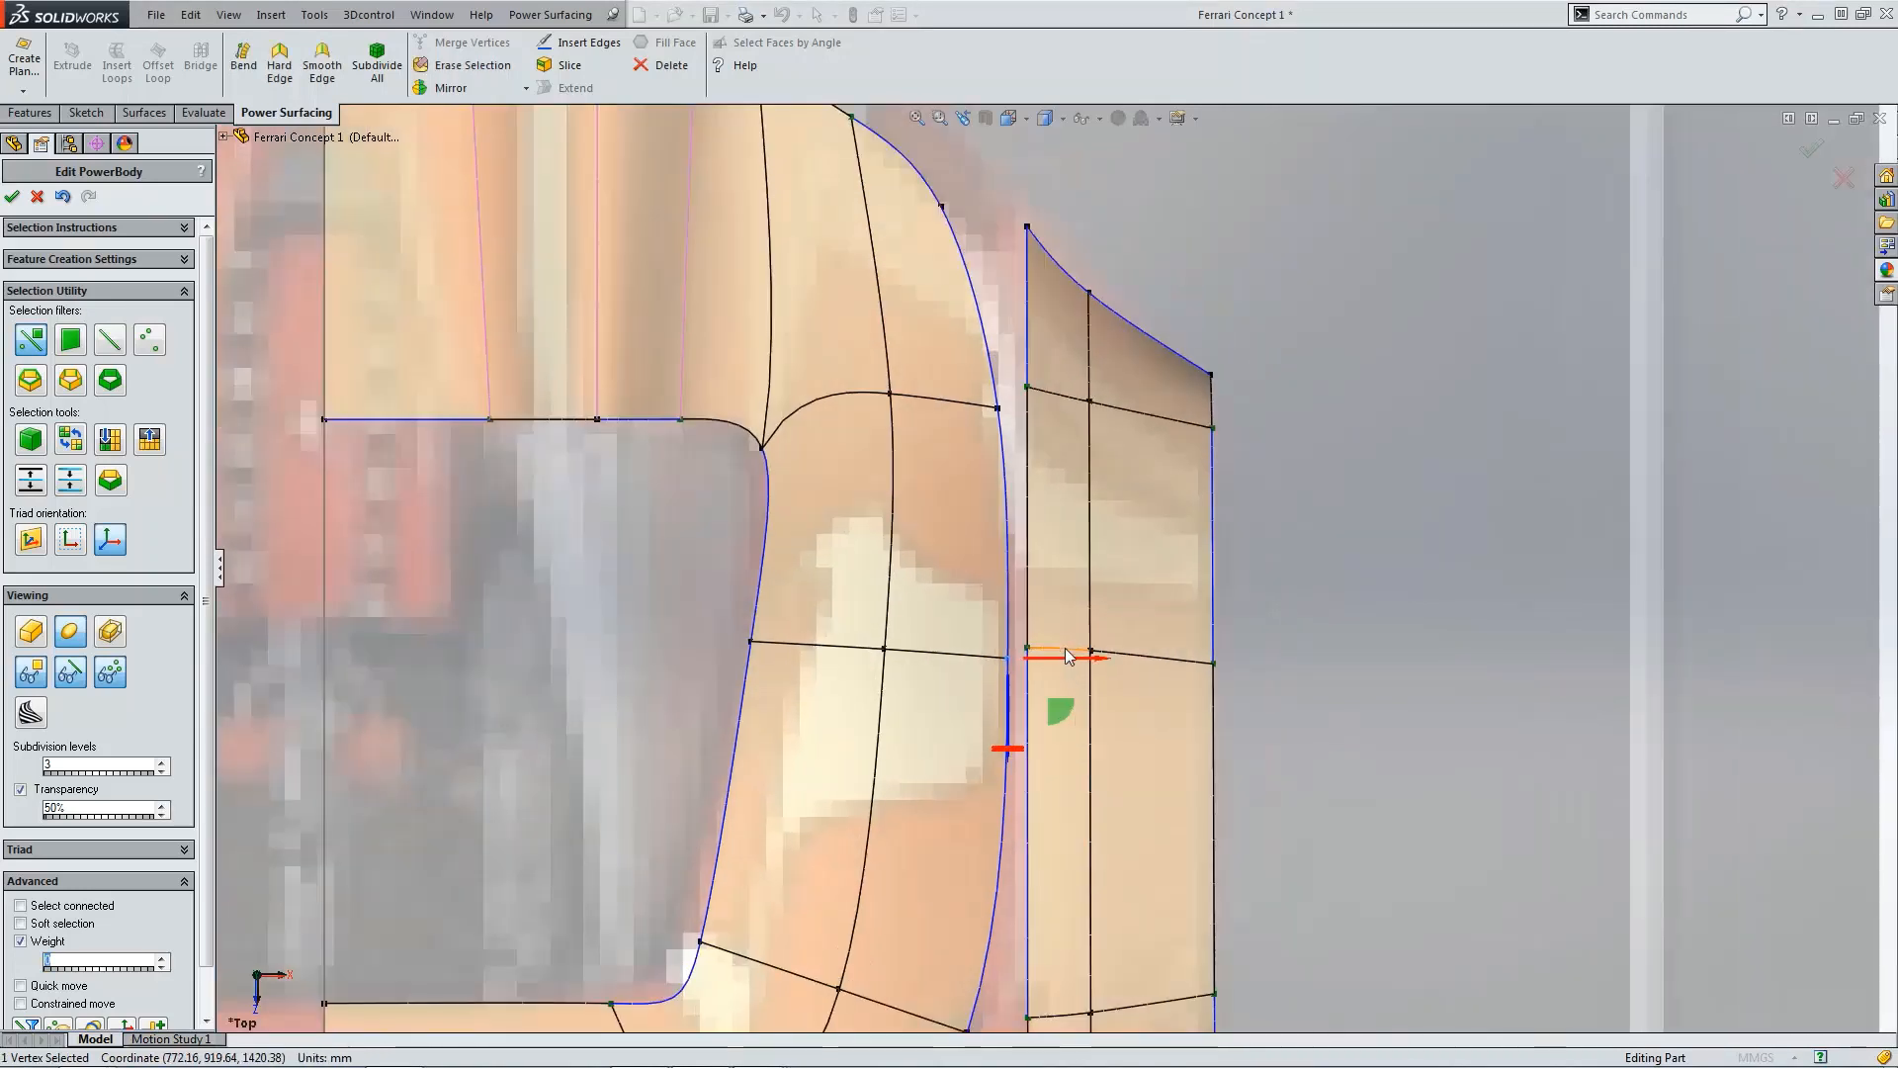
left_click(1028, 650, "ctrl")
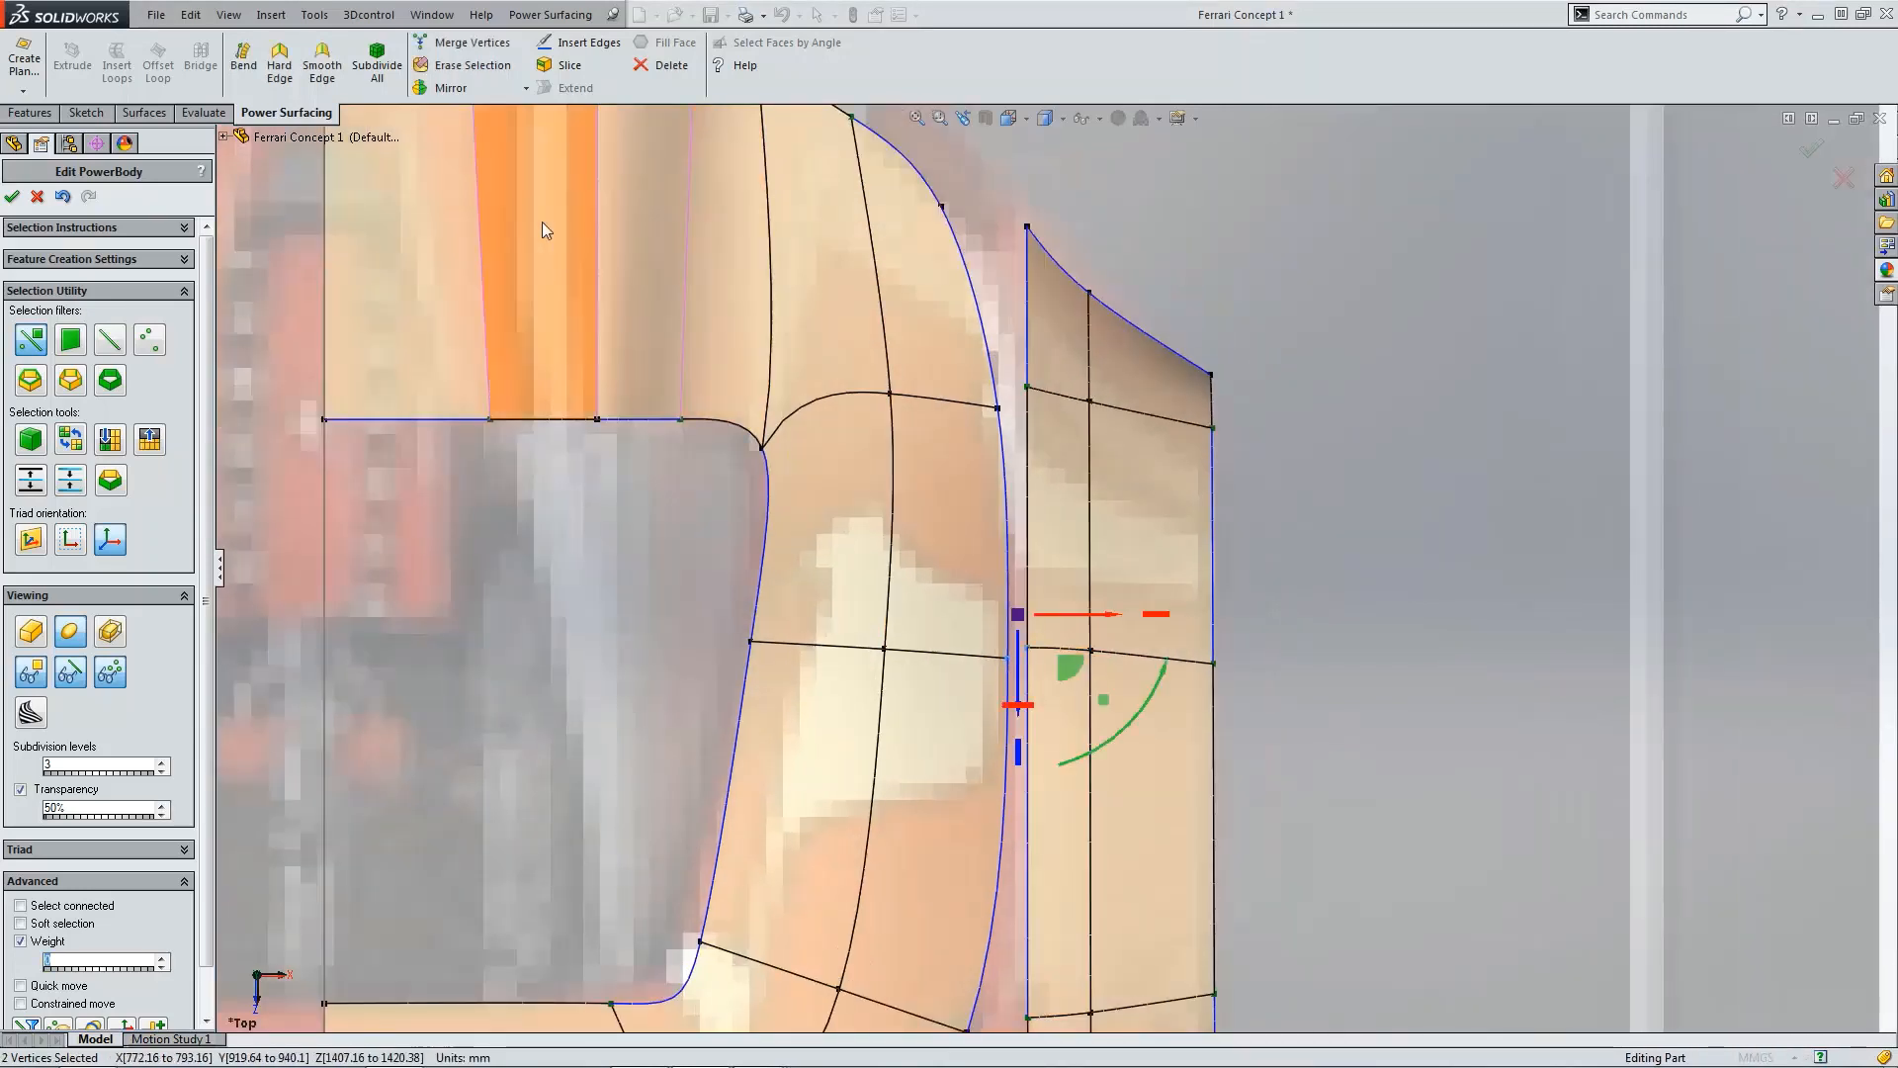
left_click(450, 45)
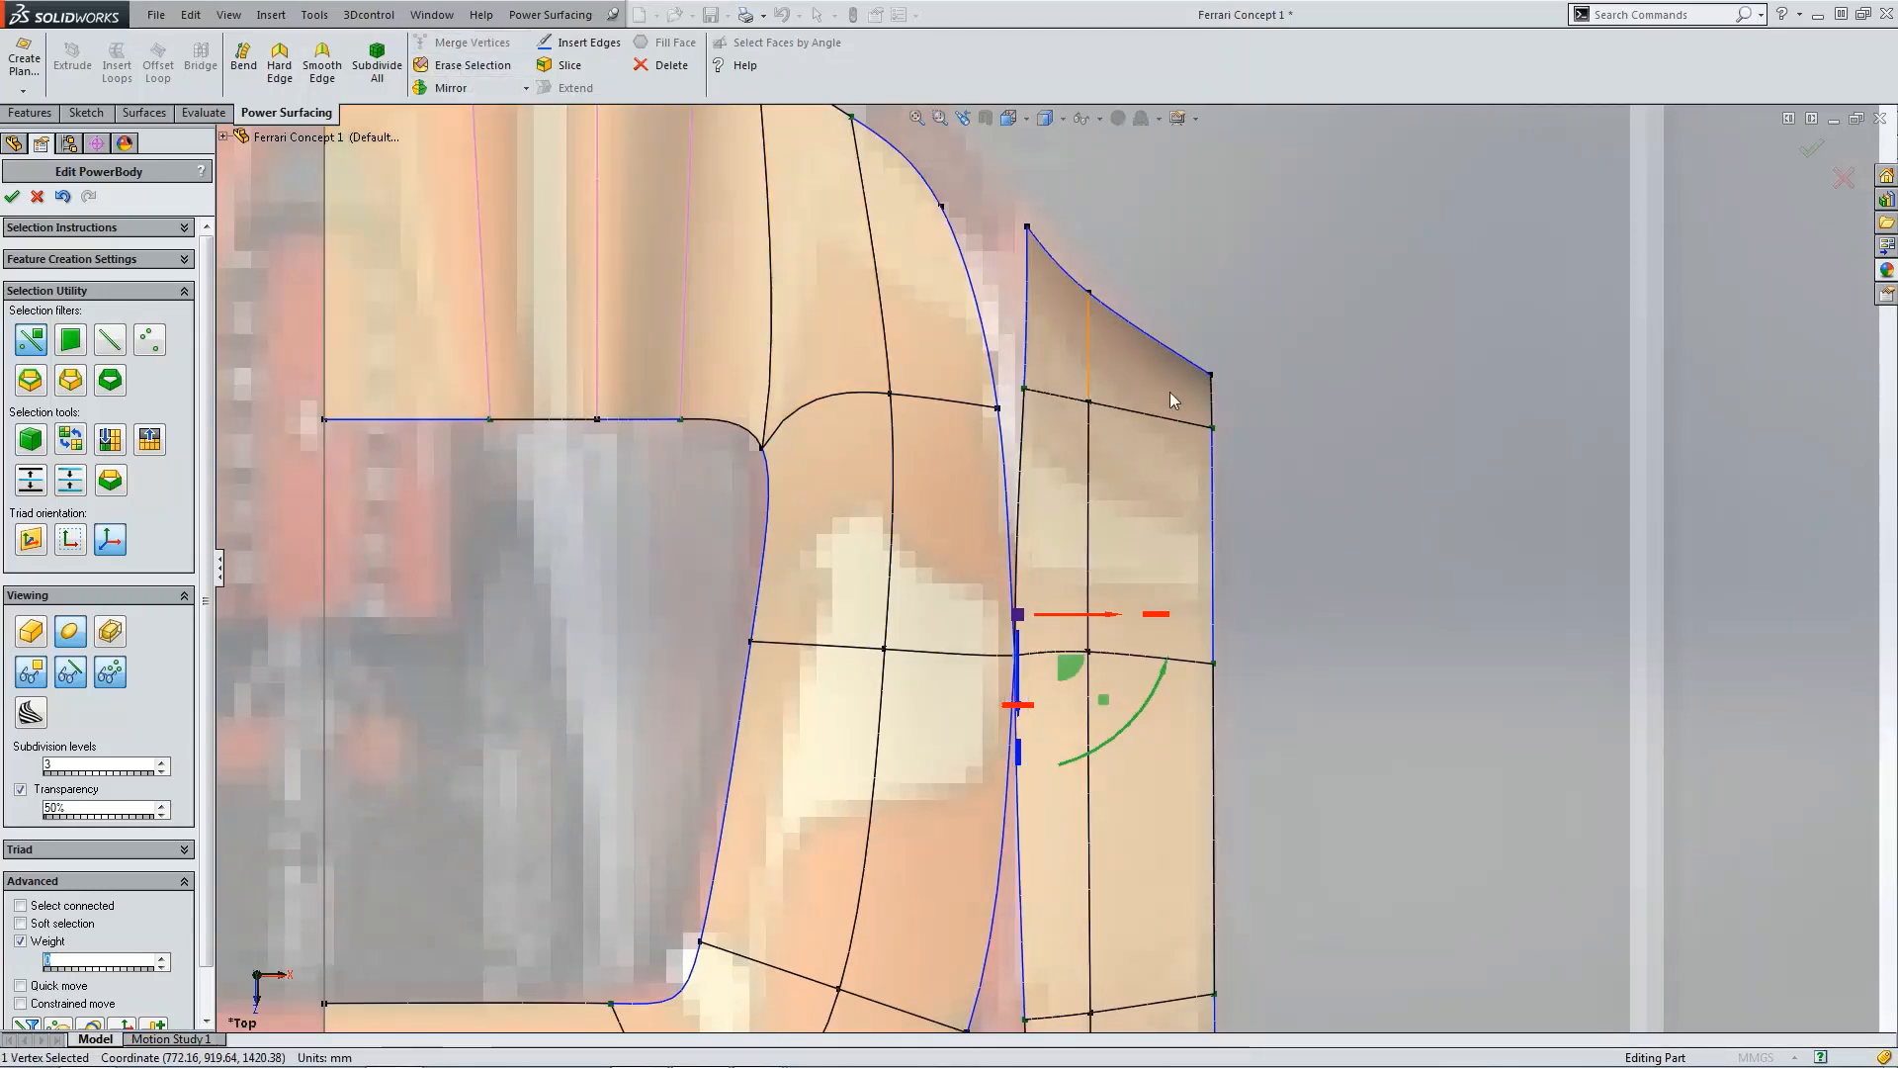
left_click(1351, 503)
Step: Merge the strip's rear inner corner vertex with the adjacent vertex on the deck's rear outer edge
key("ctrl+1")
scroll(1303, 547, "down", 5)
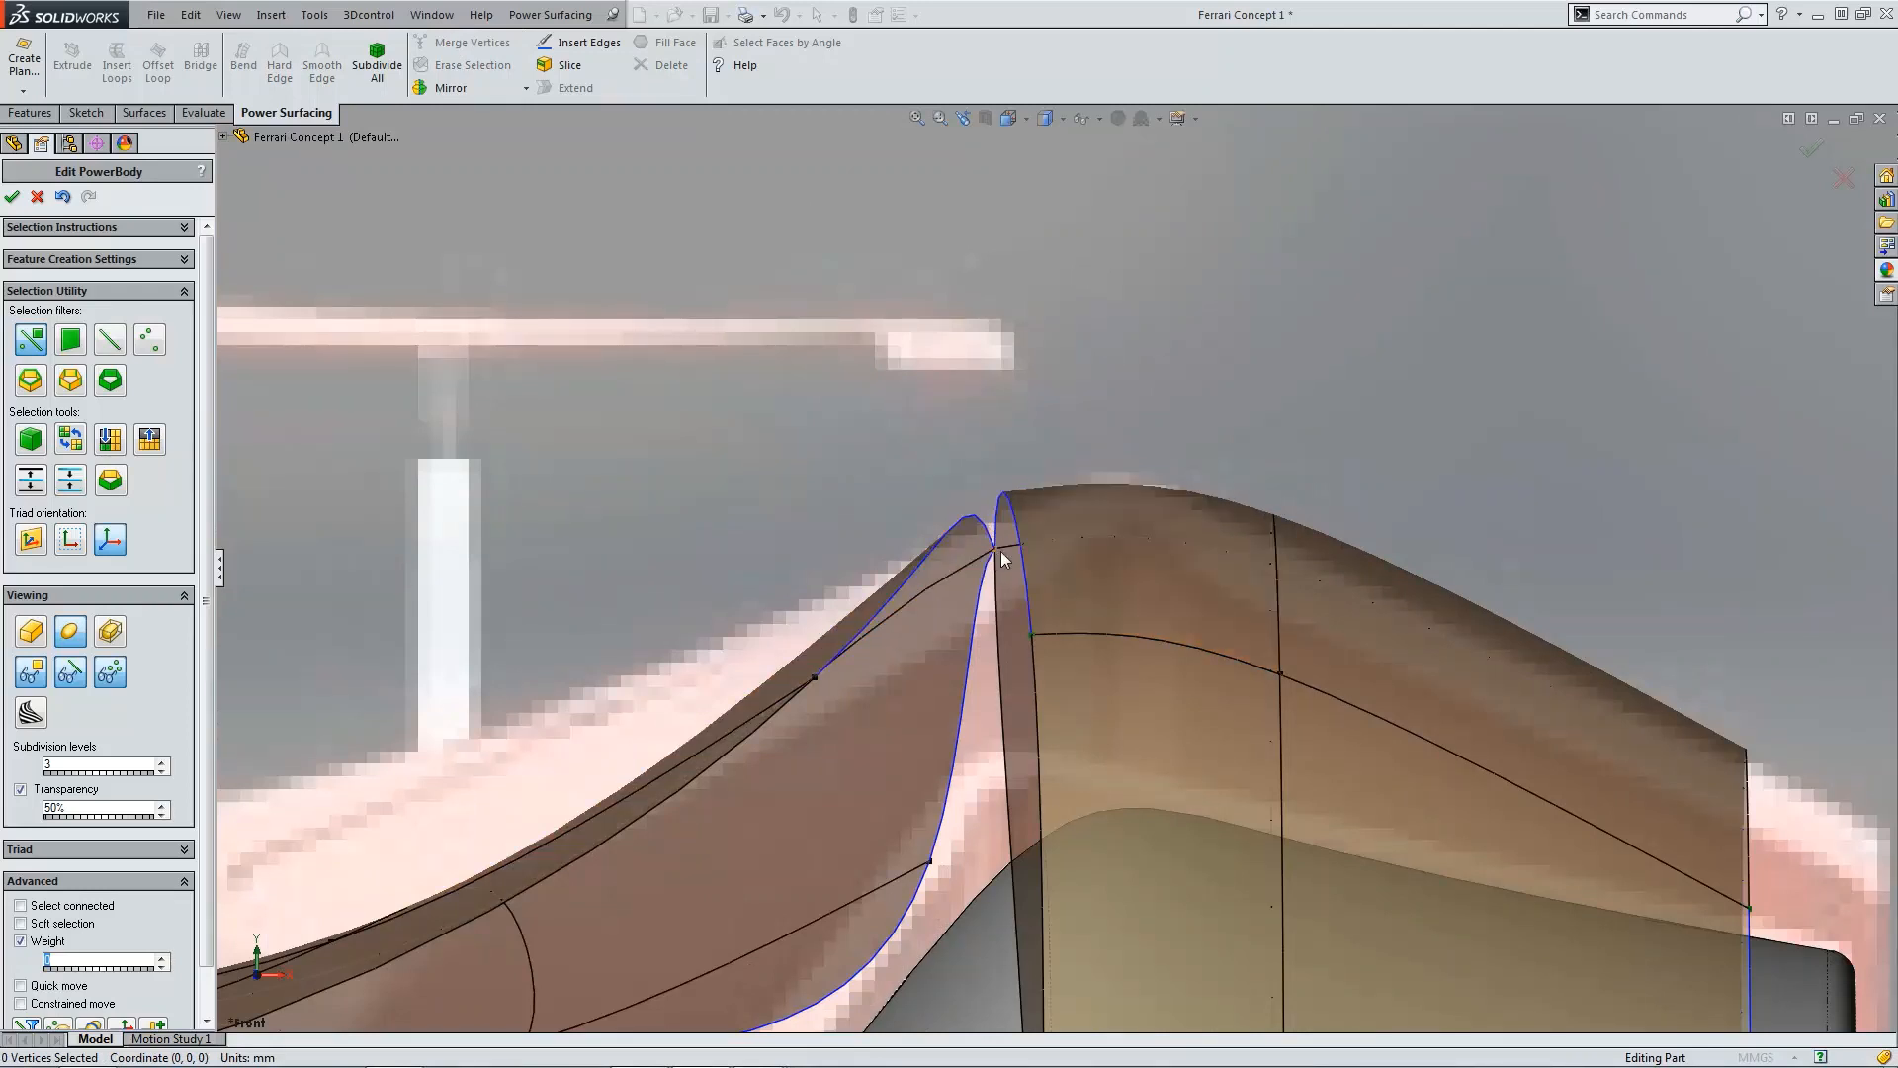
key("ctrl+5")
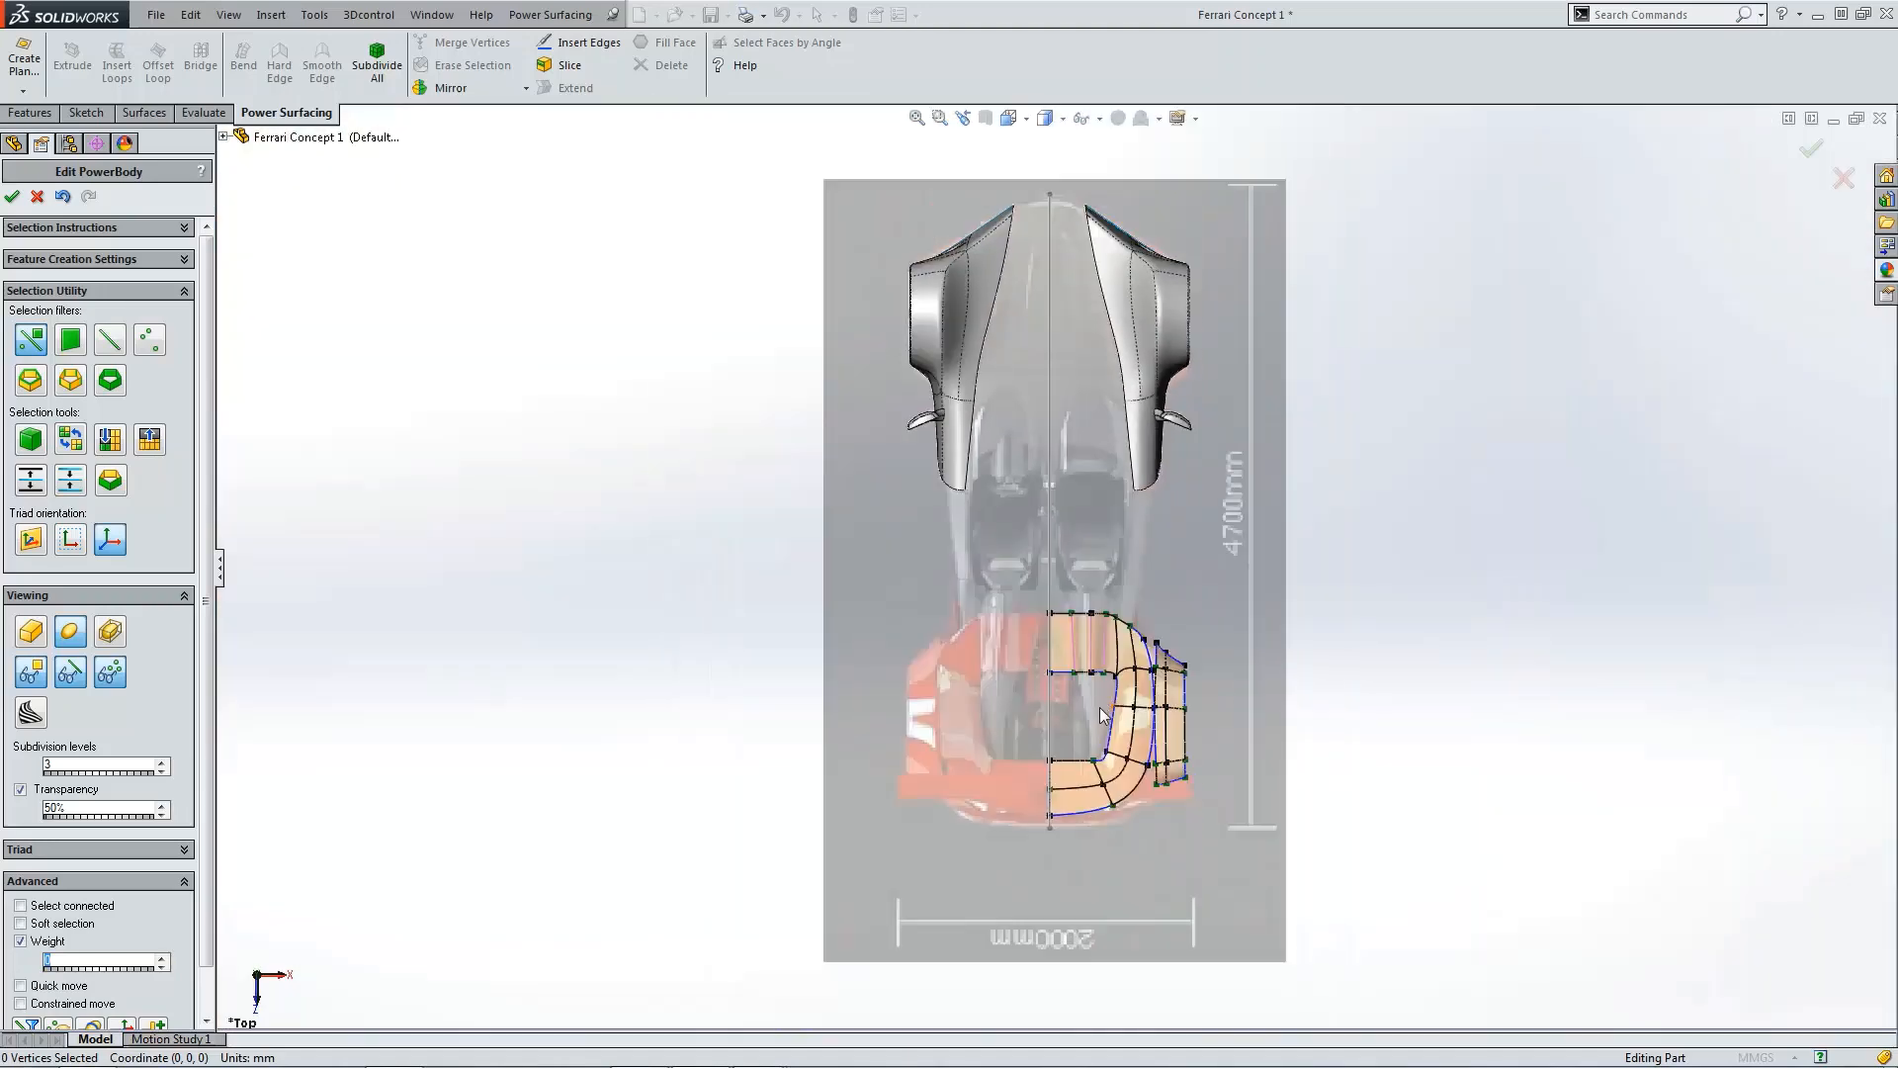
scroll(1137, 744, "down", 6)
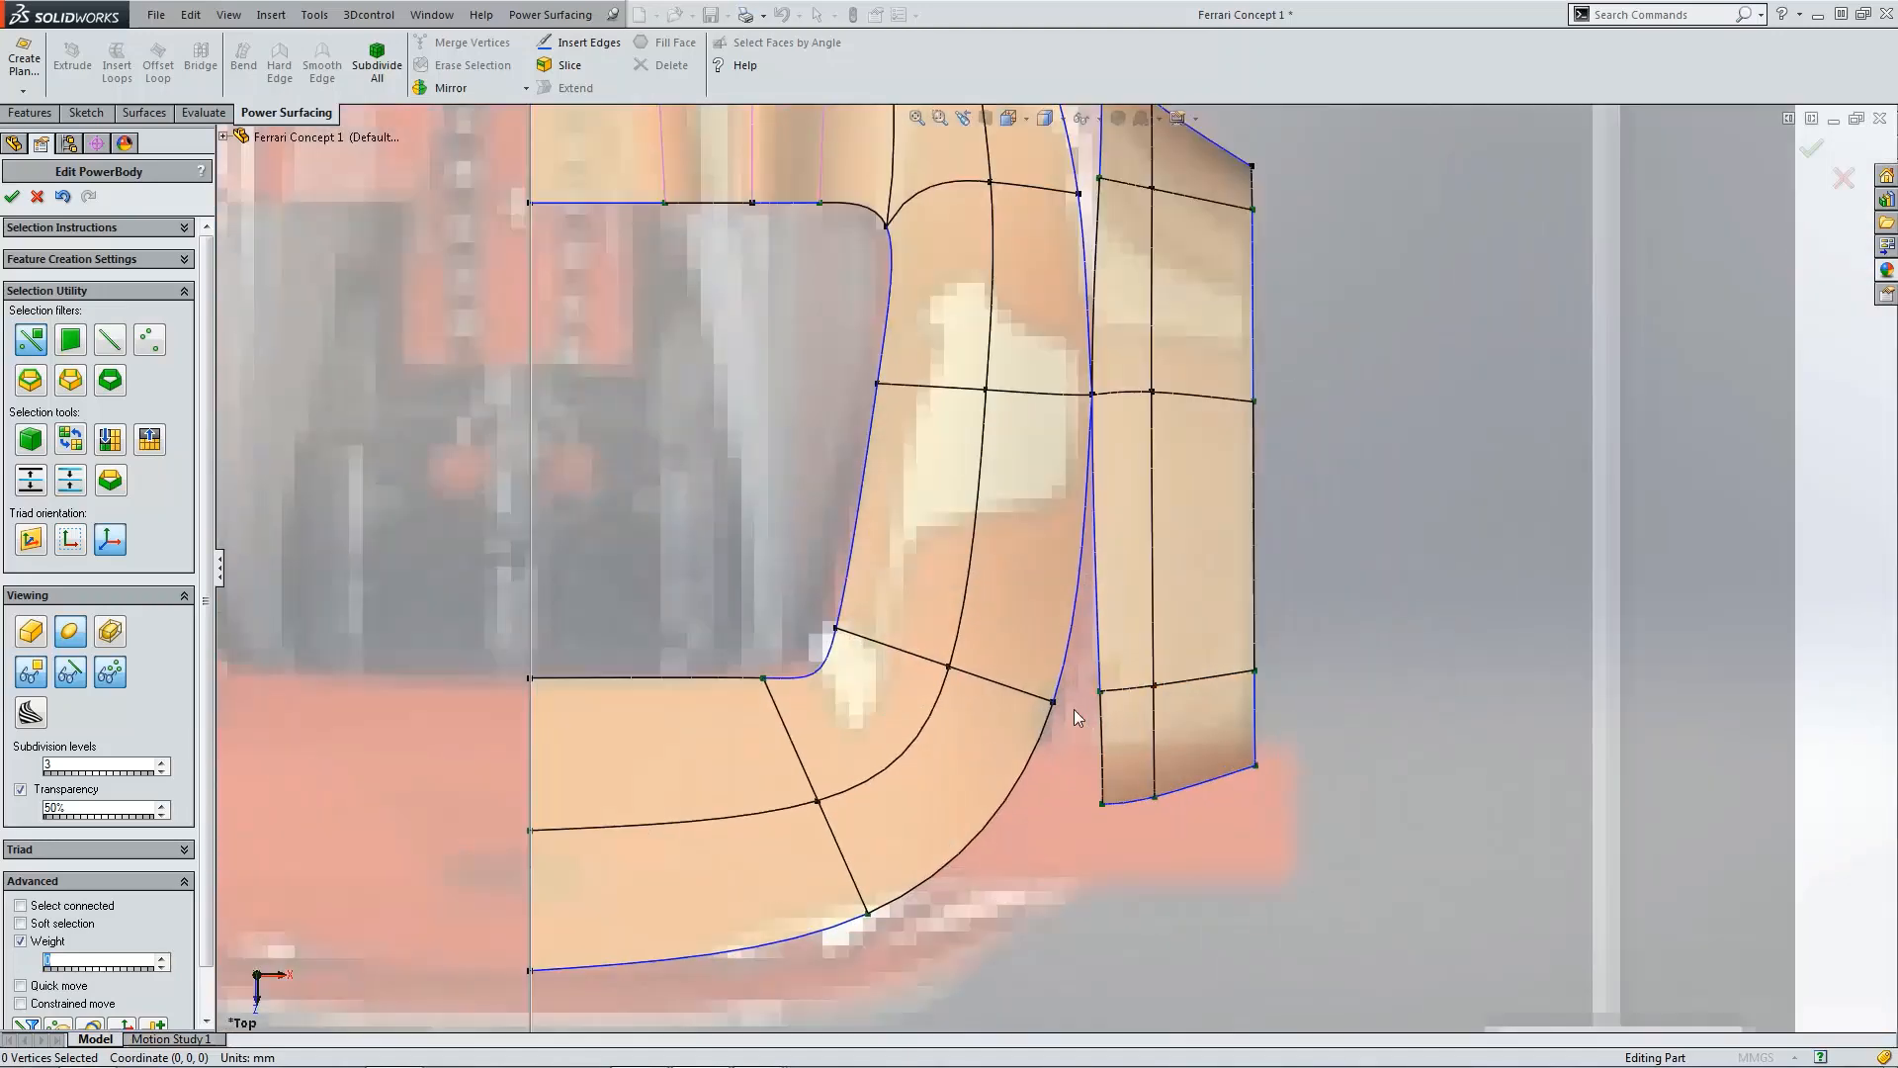
left_click(1052, 703)
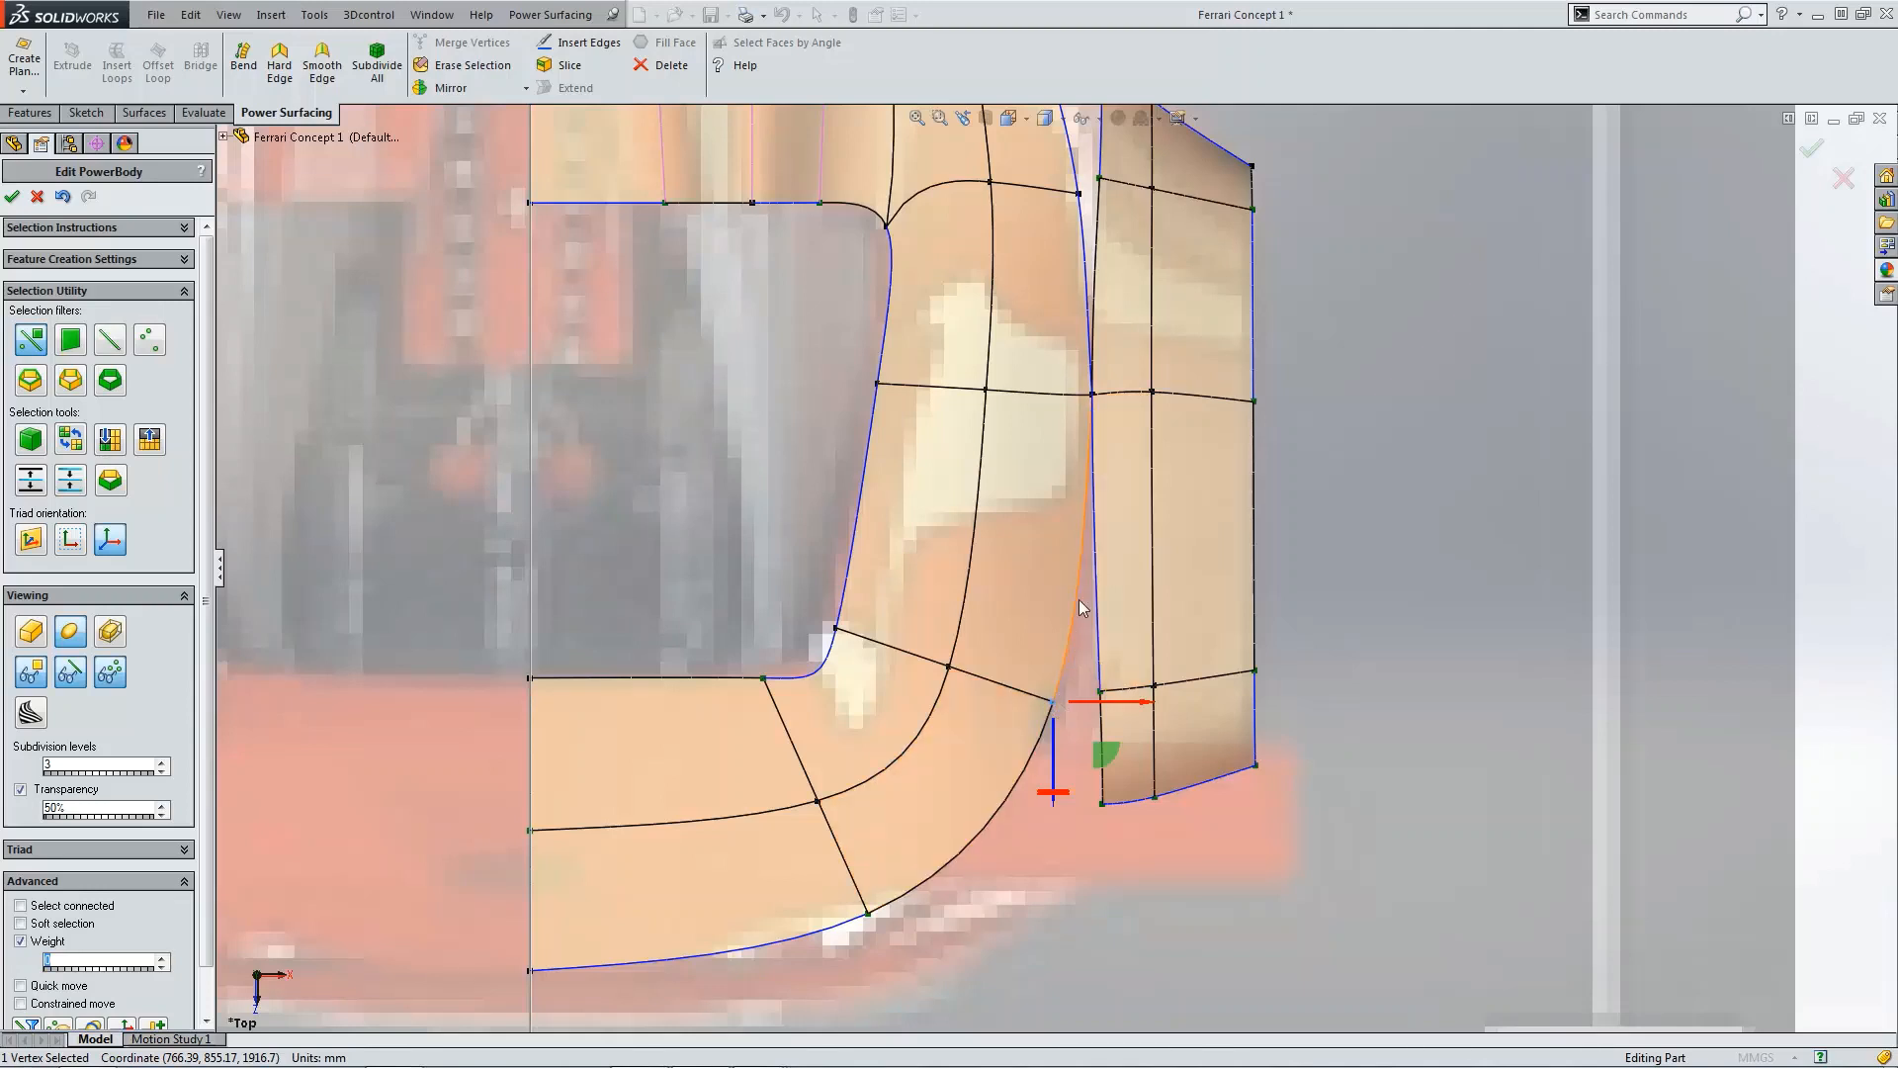
left_click(1358, 617)
scroll(1035, 710, "down", 2)
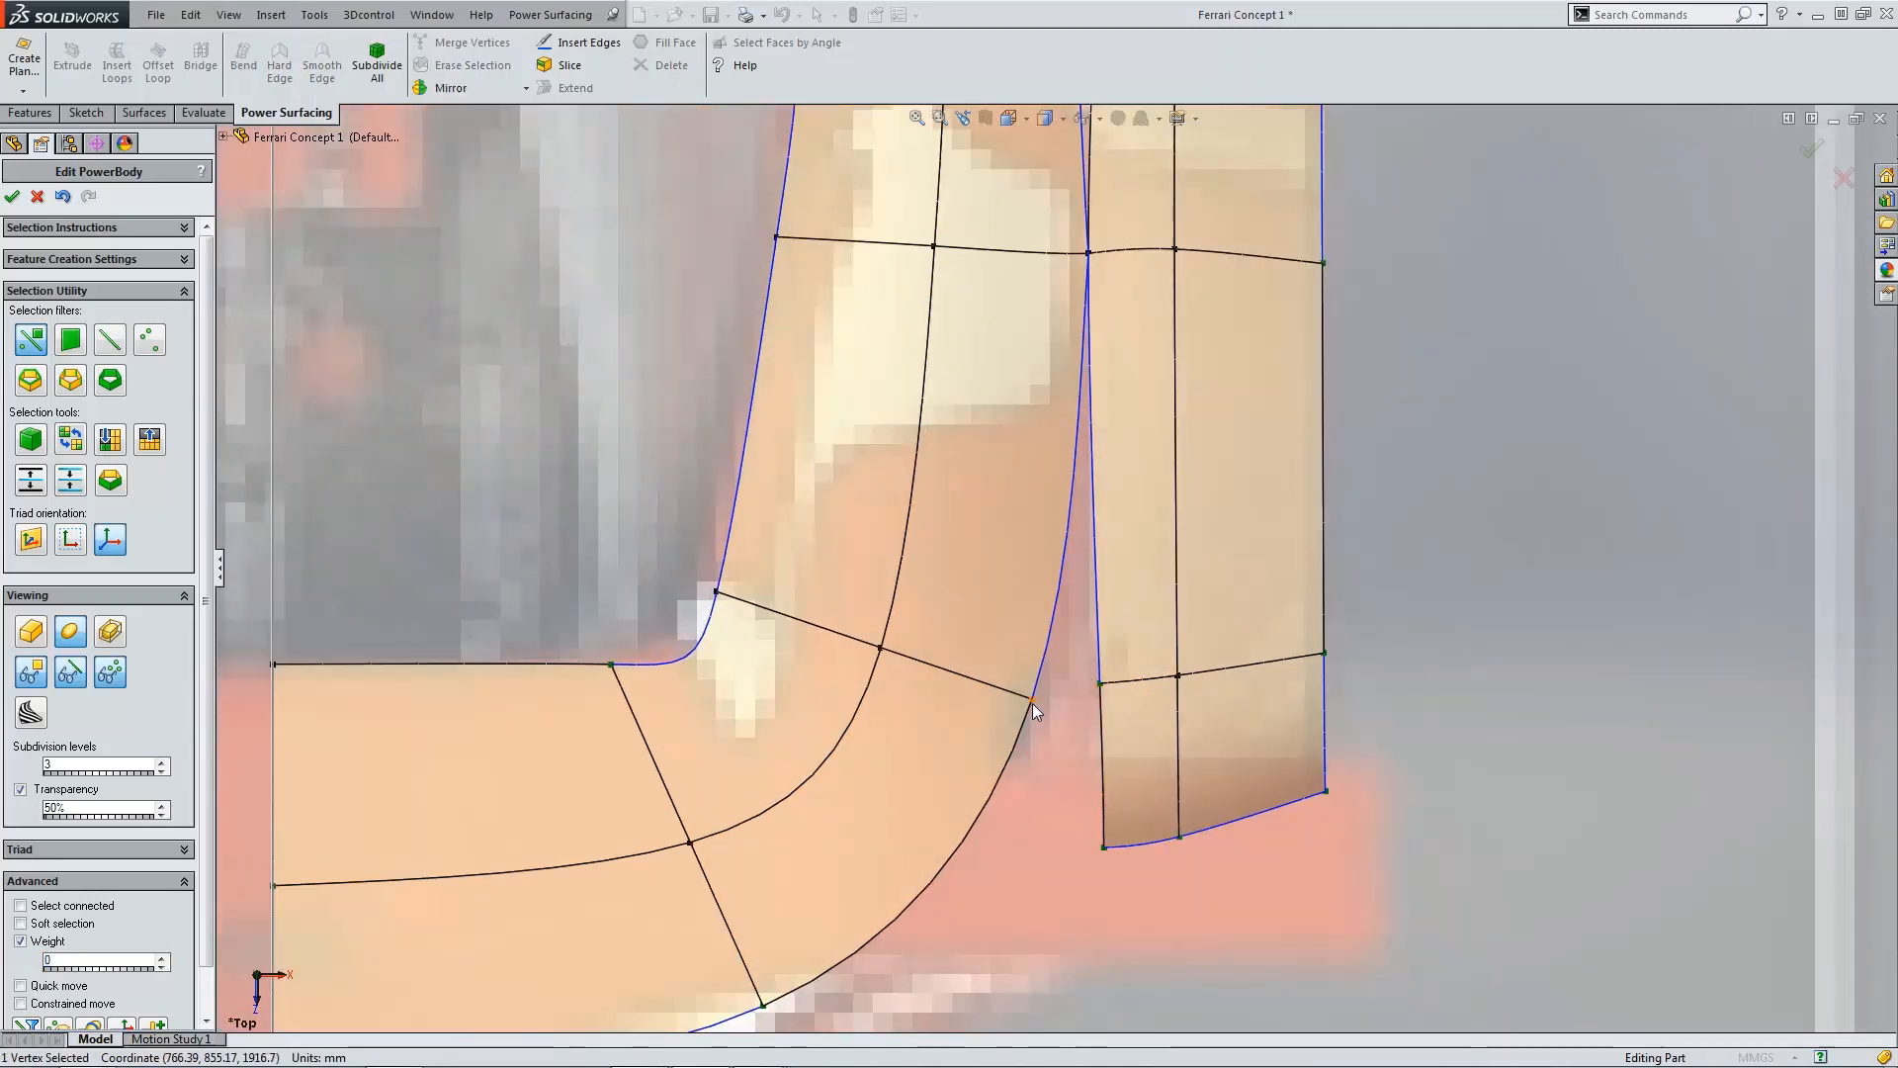
left_click(1032, 702)
left_click_drag(1073, 695, 1151, 731)
key("Escape")
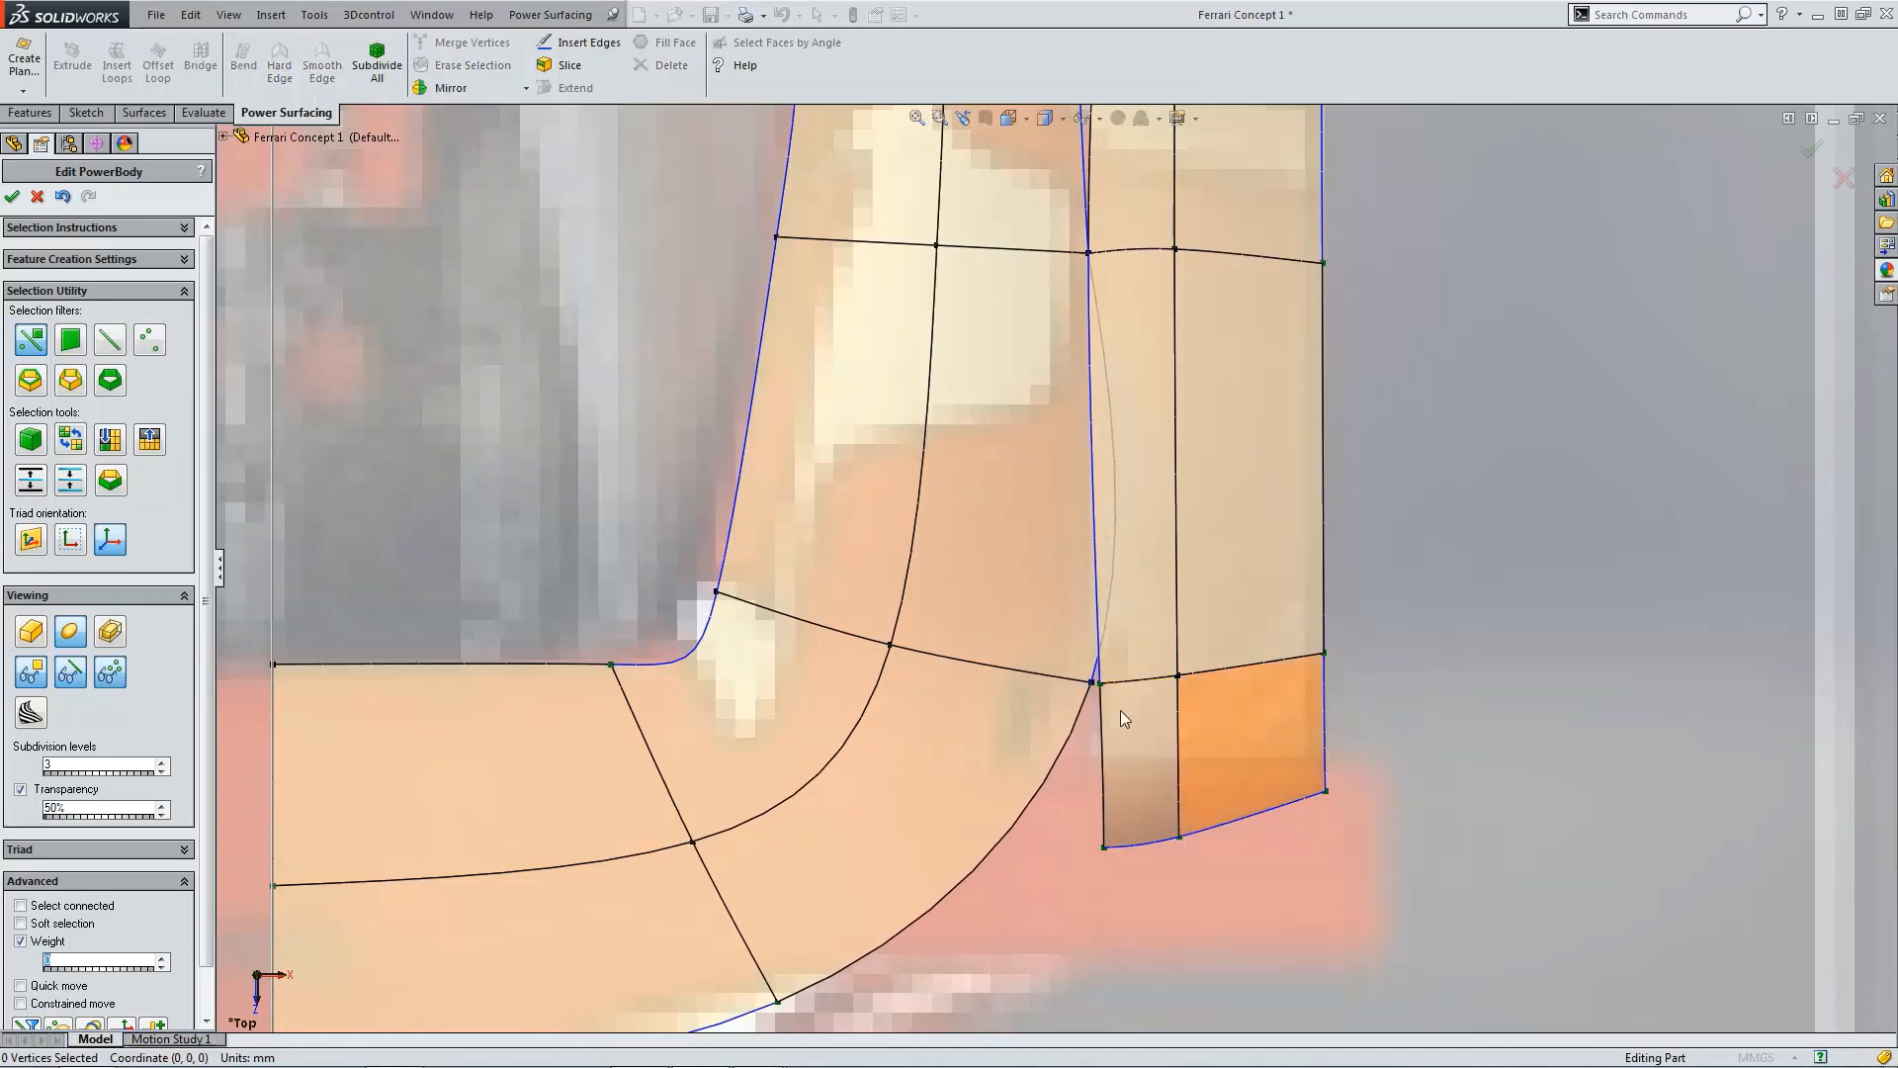
scroll(1087, 661, "down", 6)
left_click(1125, 603)
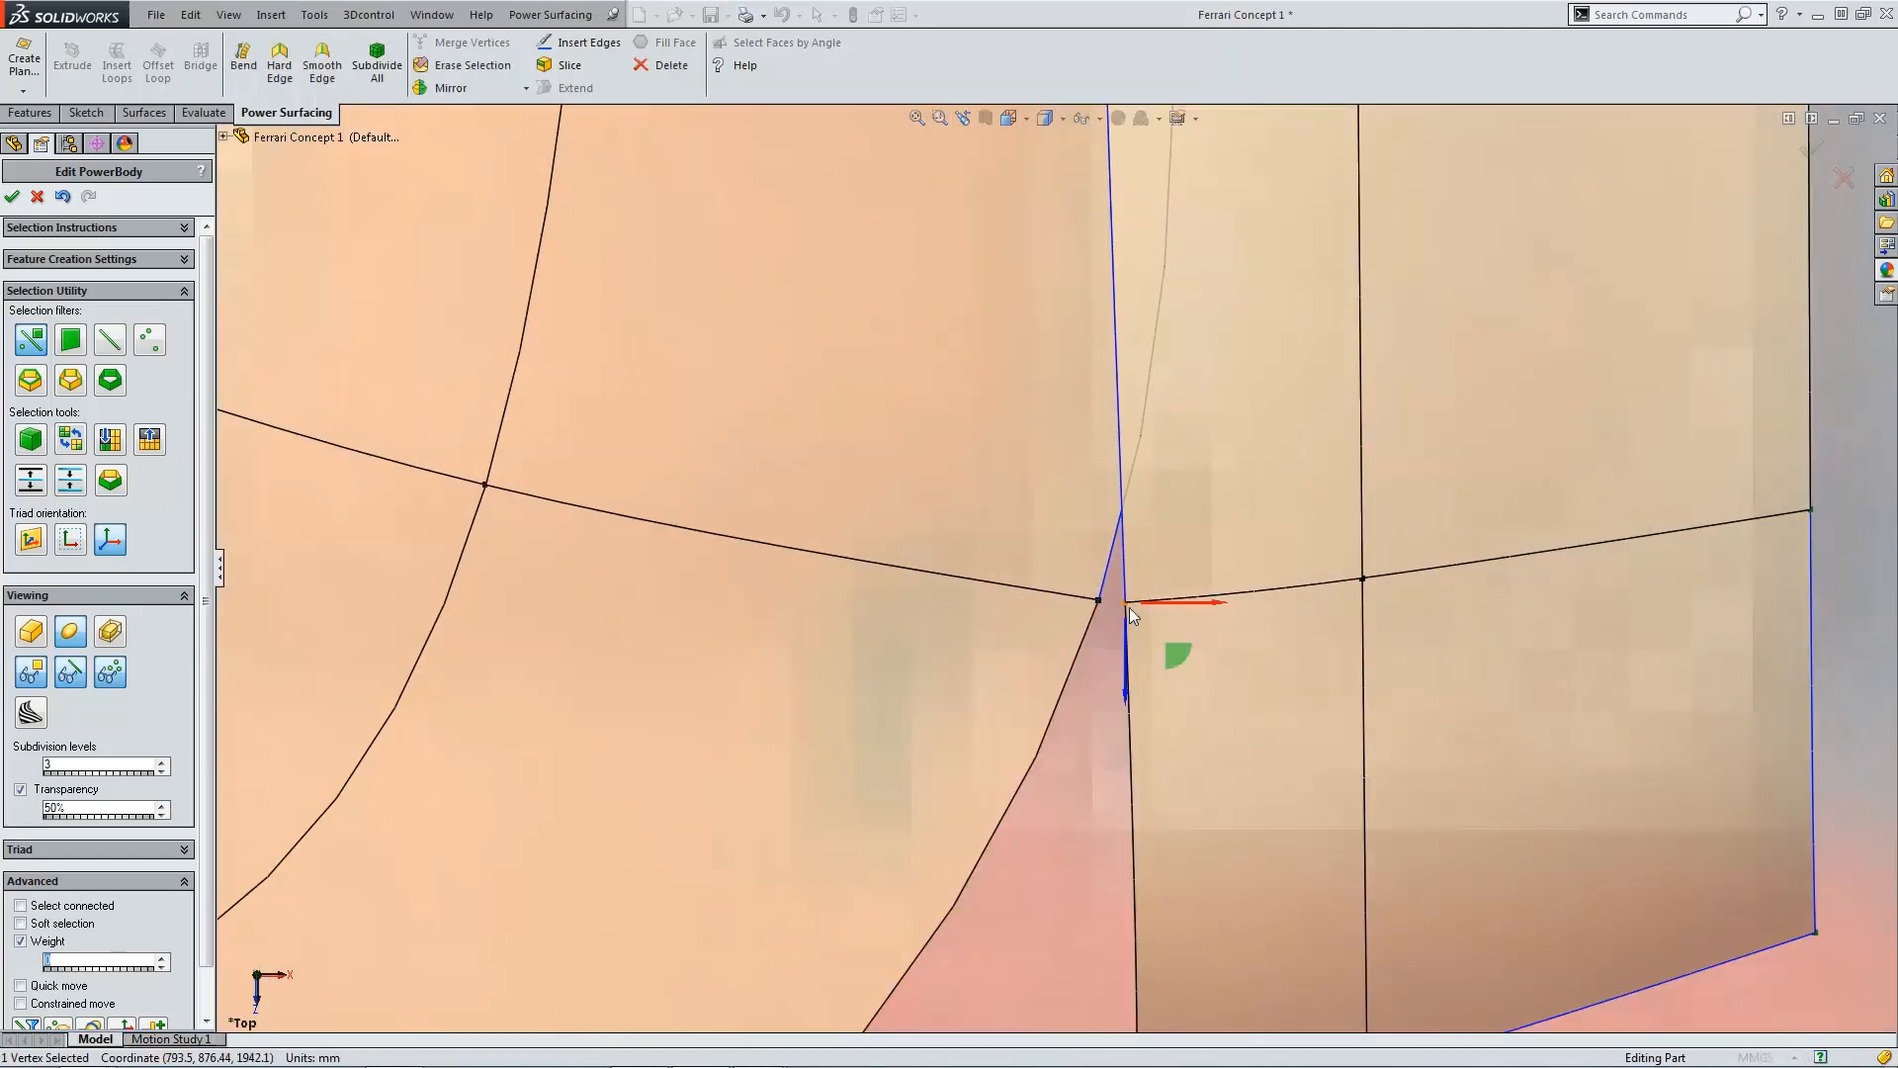
left_click(1099, 600, "ctrl")
left_click(514, 54)
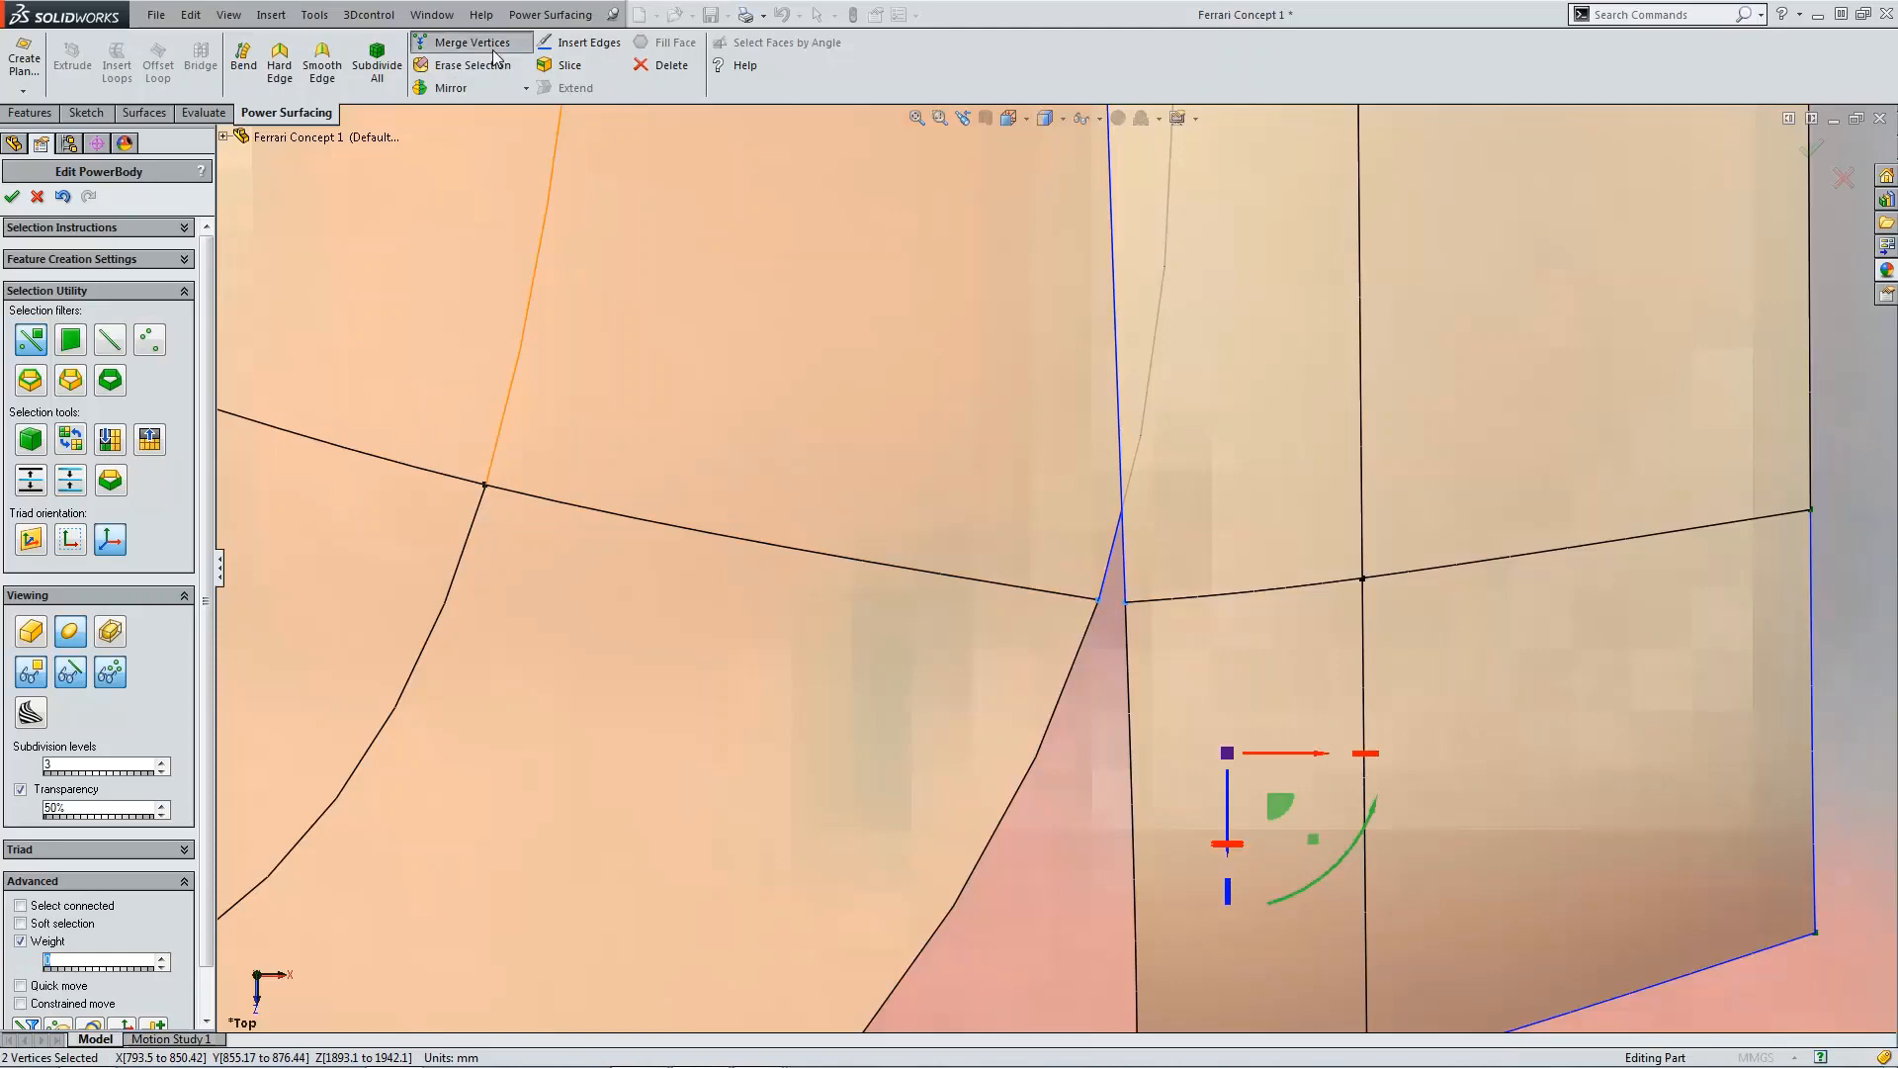
scroll(898, 264, "up", 6)
scroll(1203, 507, "up", 3)
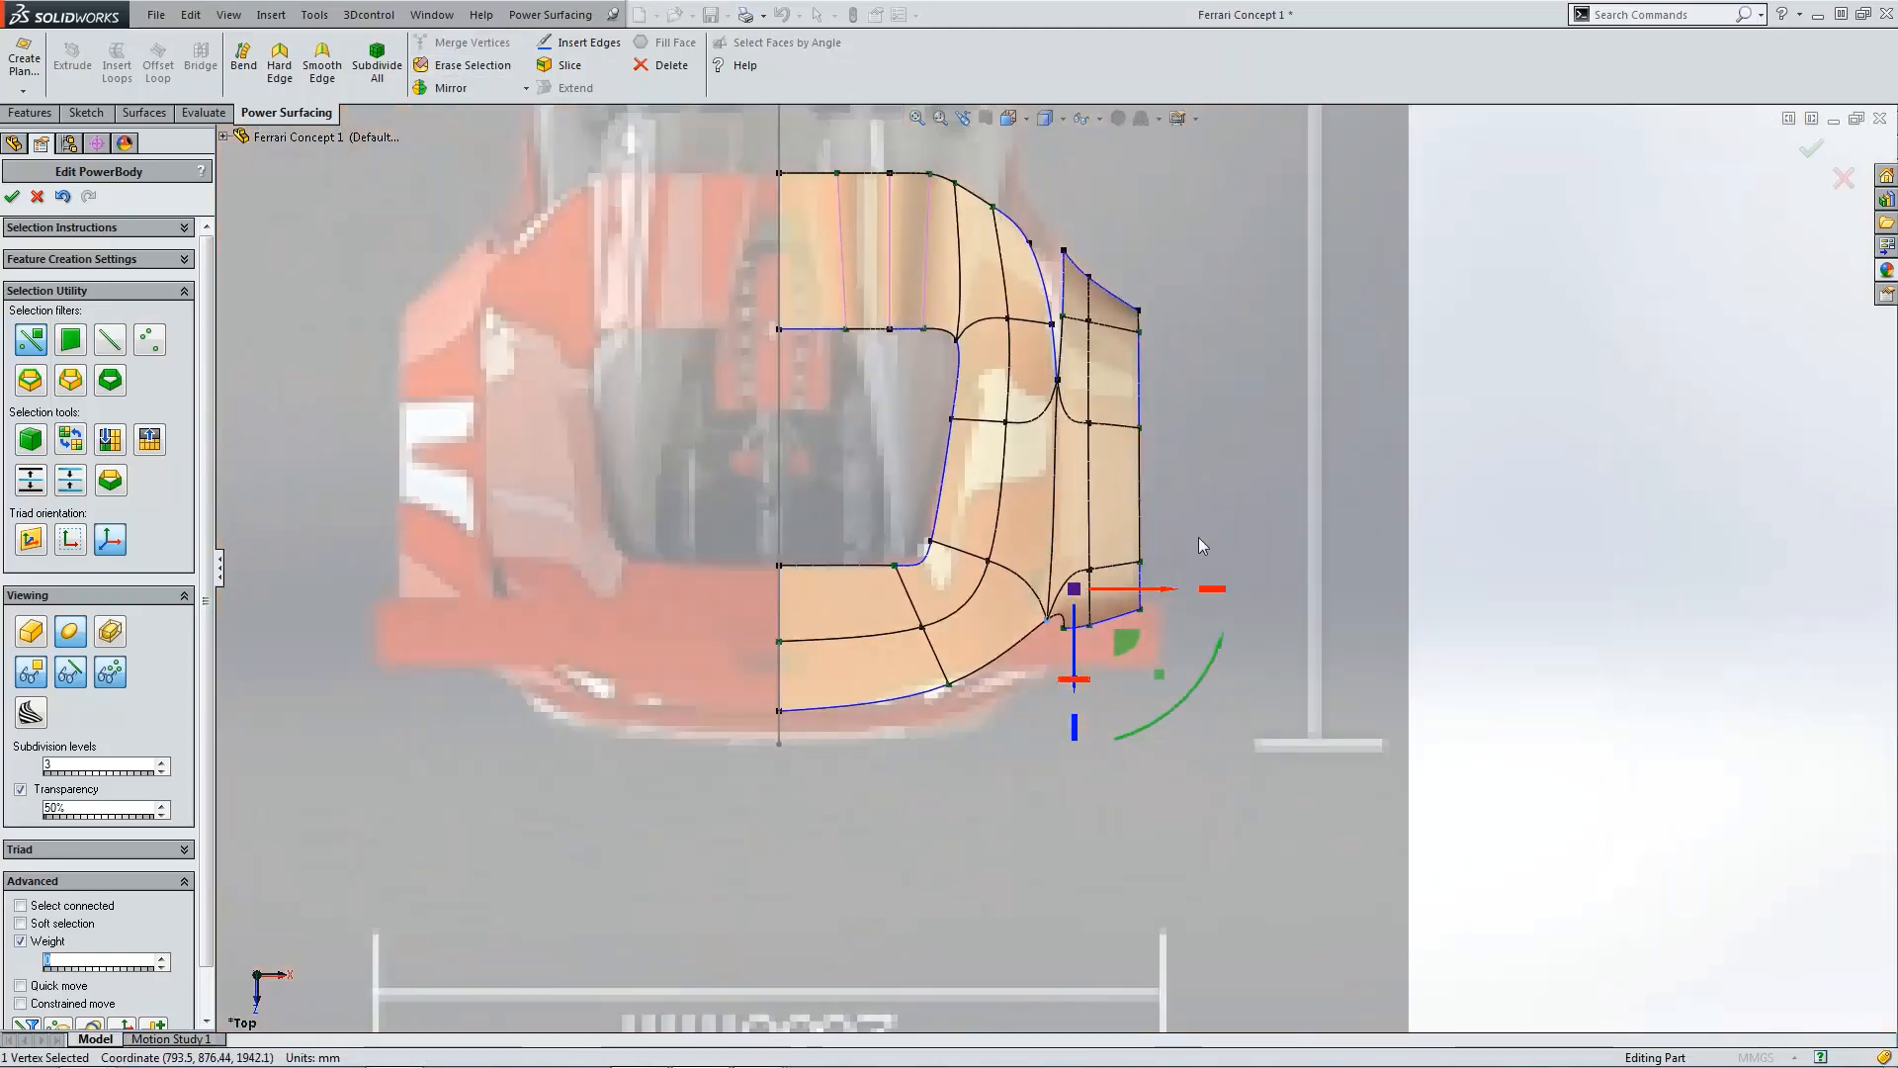
Step: Inspect the new junction between the strip and the deck in the front and top views
scroll(1064, 502, "down", 1)
middle_click_drag(1064, 502, 1304, 494)
key("ctrl+1")
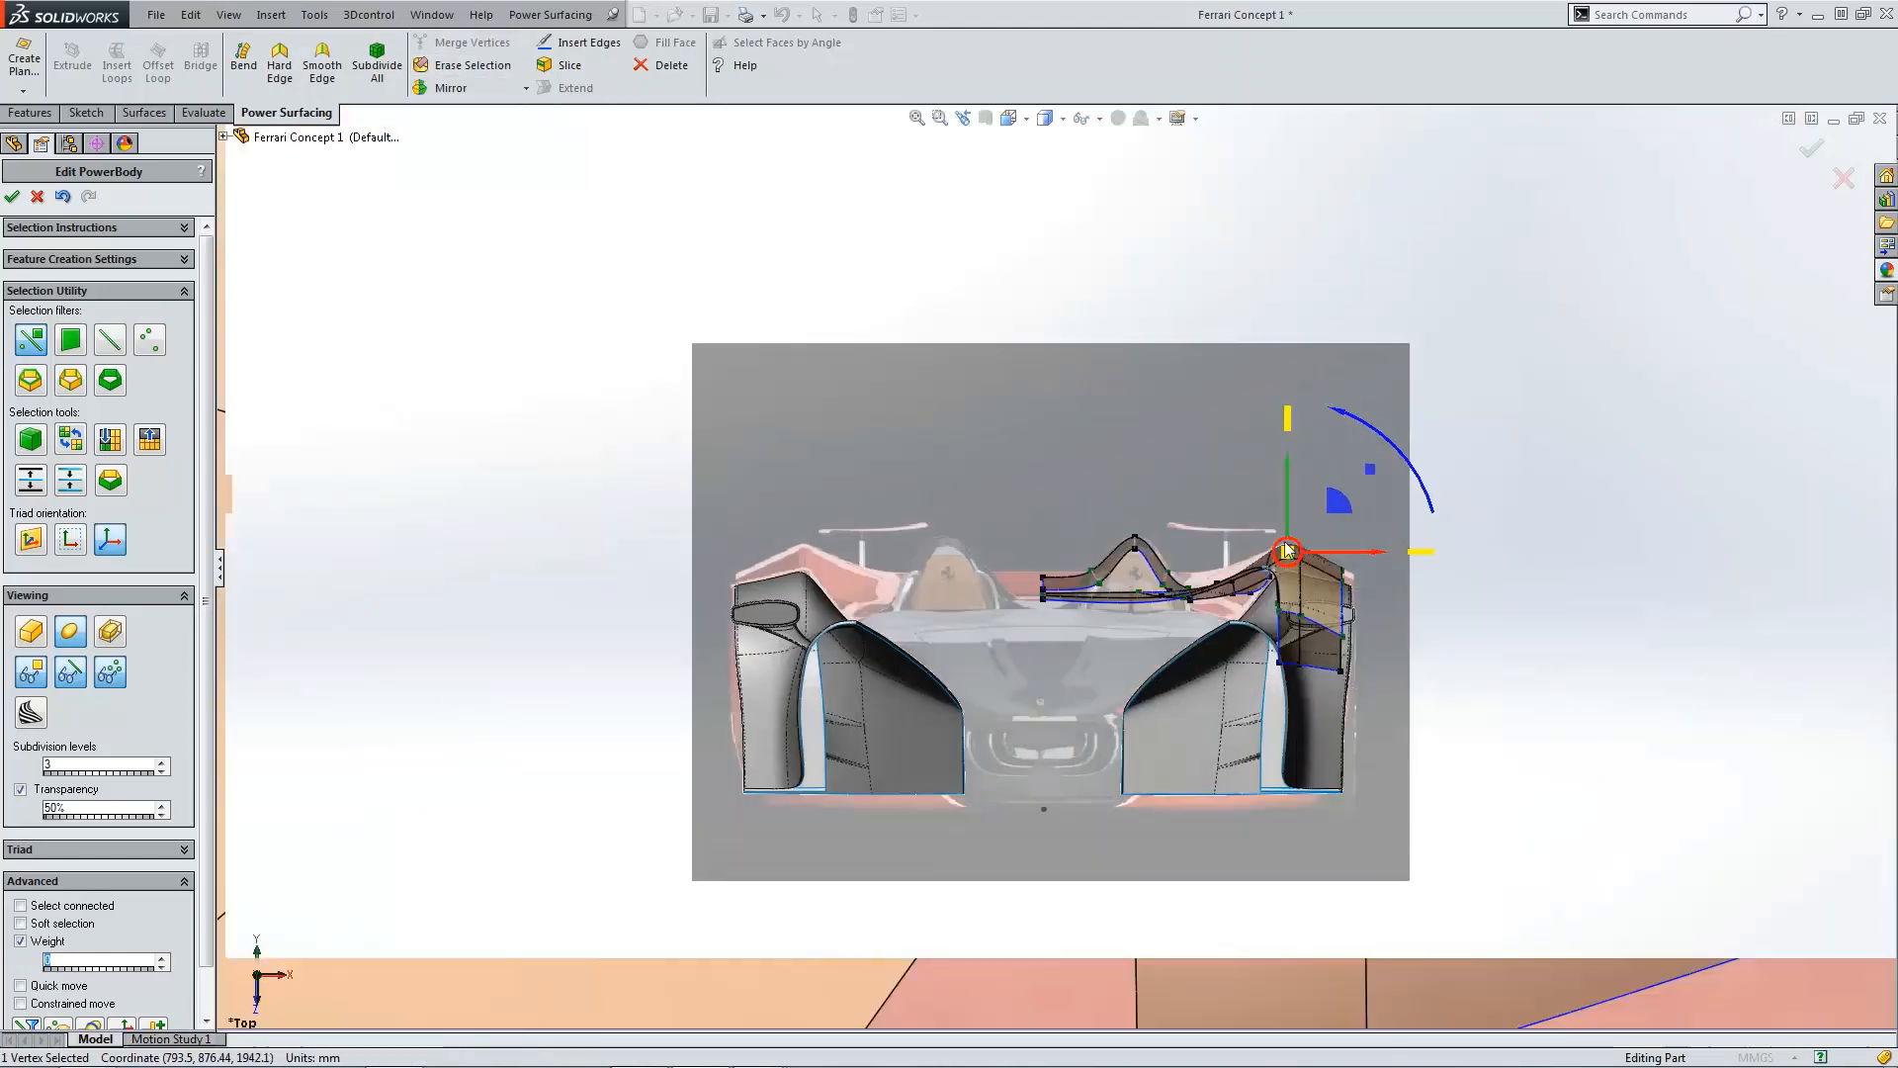
scroll(1306, 542, "down", 6)
scroll(1218, 595, "down", 3)
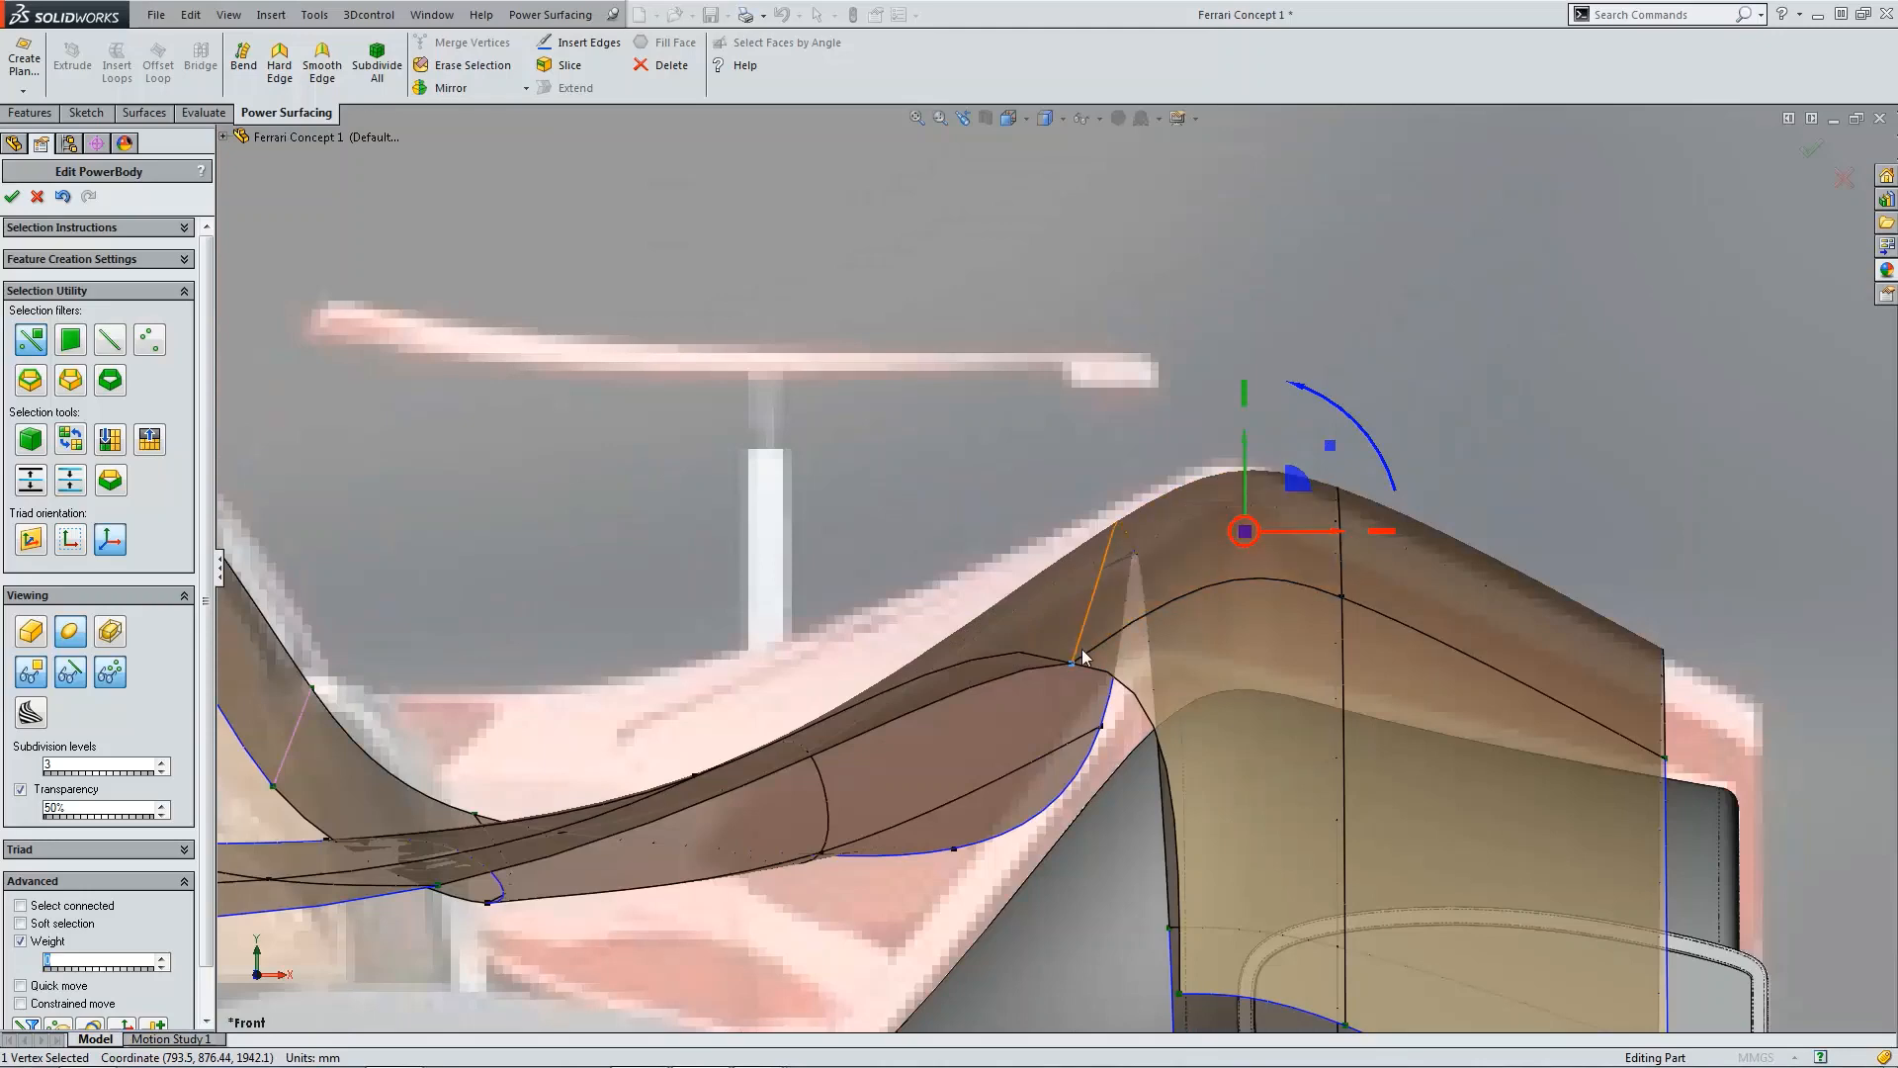
scroll(1293, 590, "up", 2)
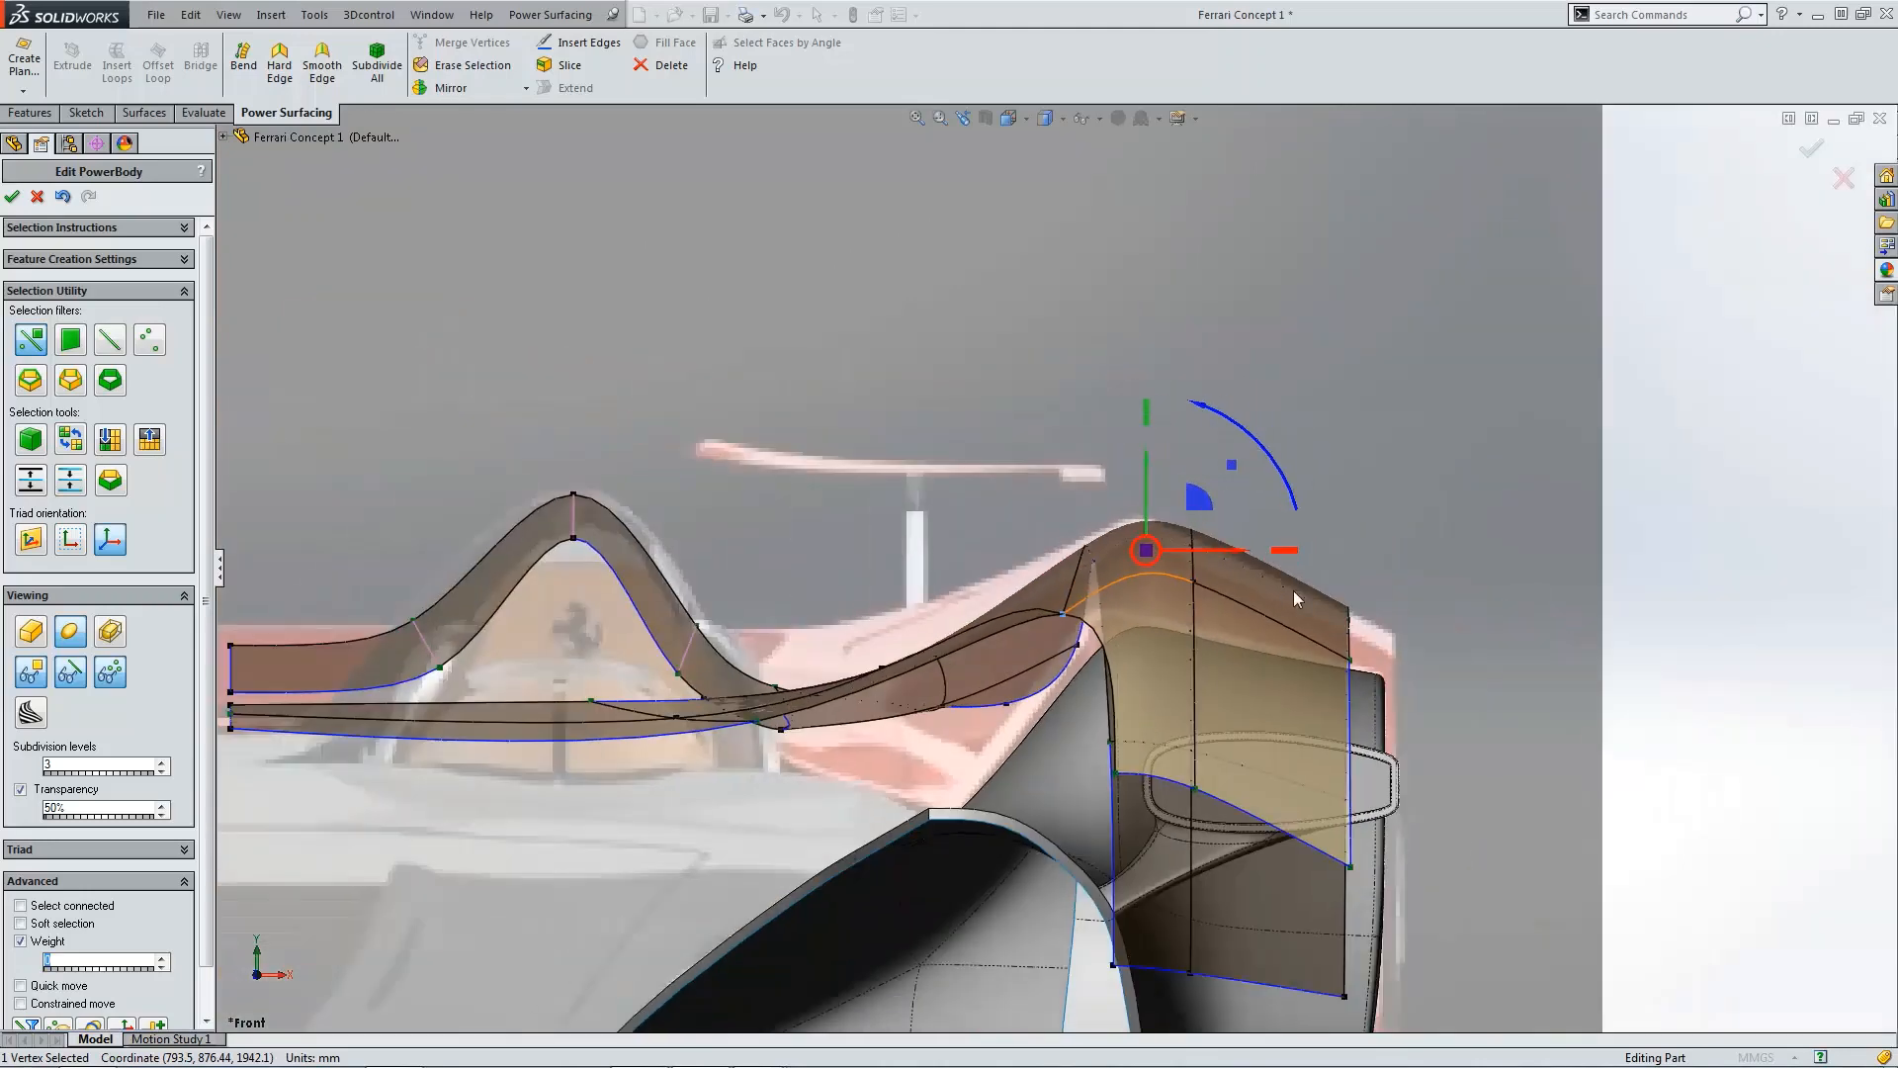
key("ctrl+5")
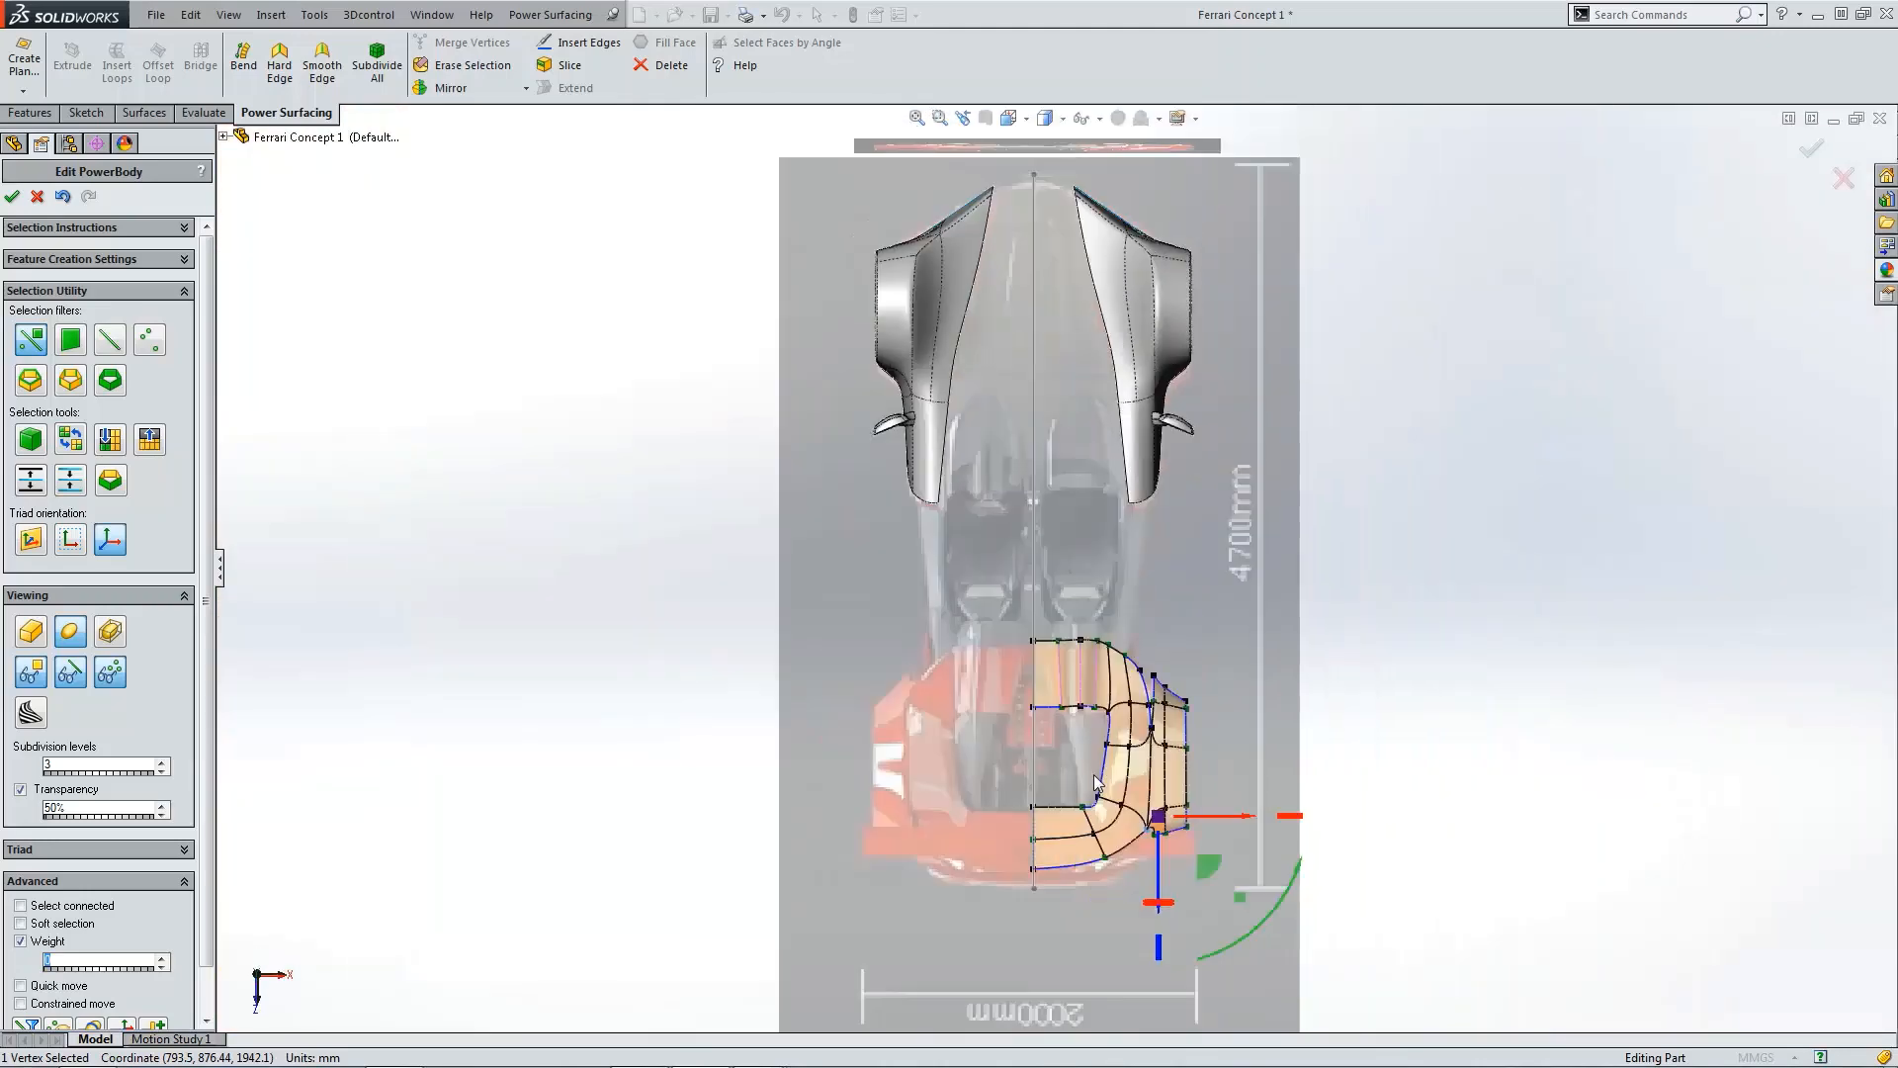
scroll(1098, 782, "down", 8)
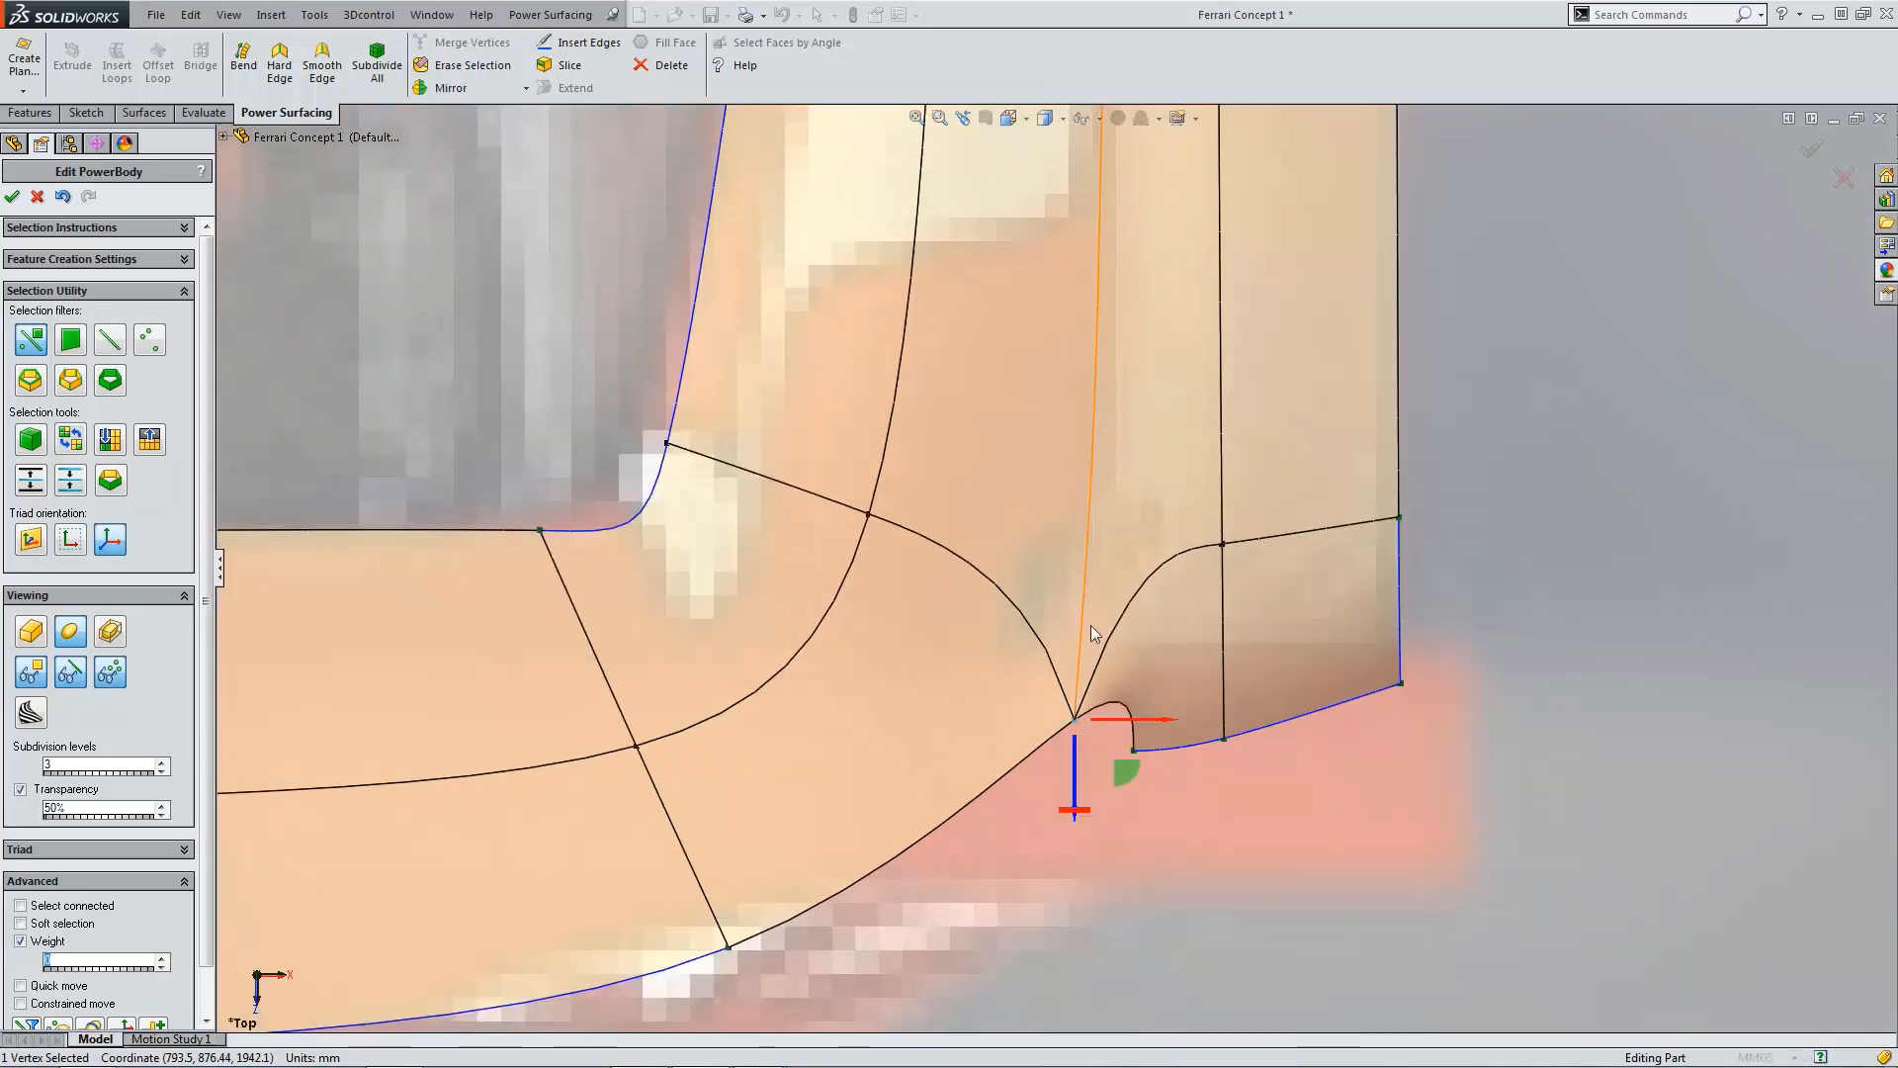
scroll(1090, 625, "up", 3)
scroll(1150, 571, "up", 3)
scroll(1068, 400, "down", 4)
Step: In the top view, reposition the strip's front inner junction vertex to smooth its join with the deck
left_click(1067, 398)
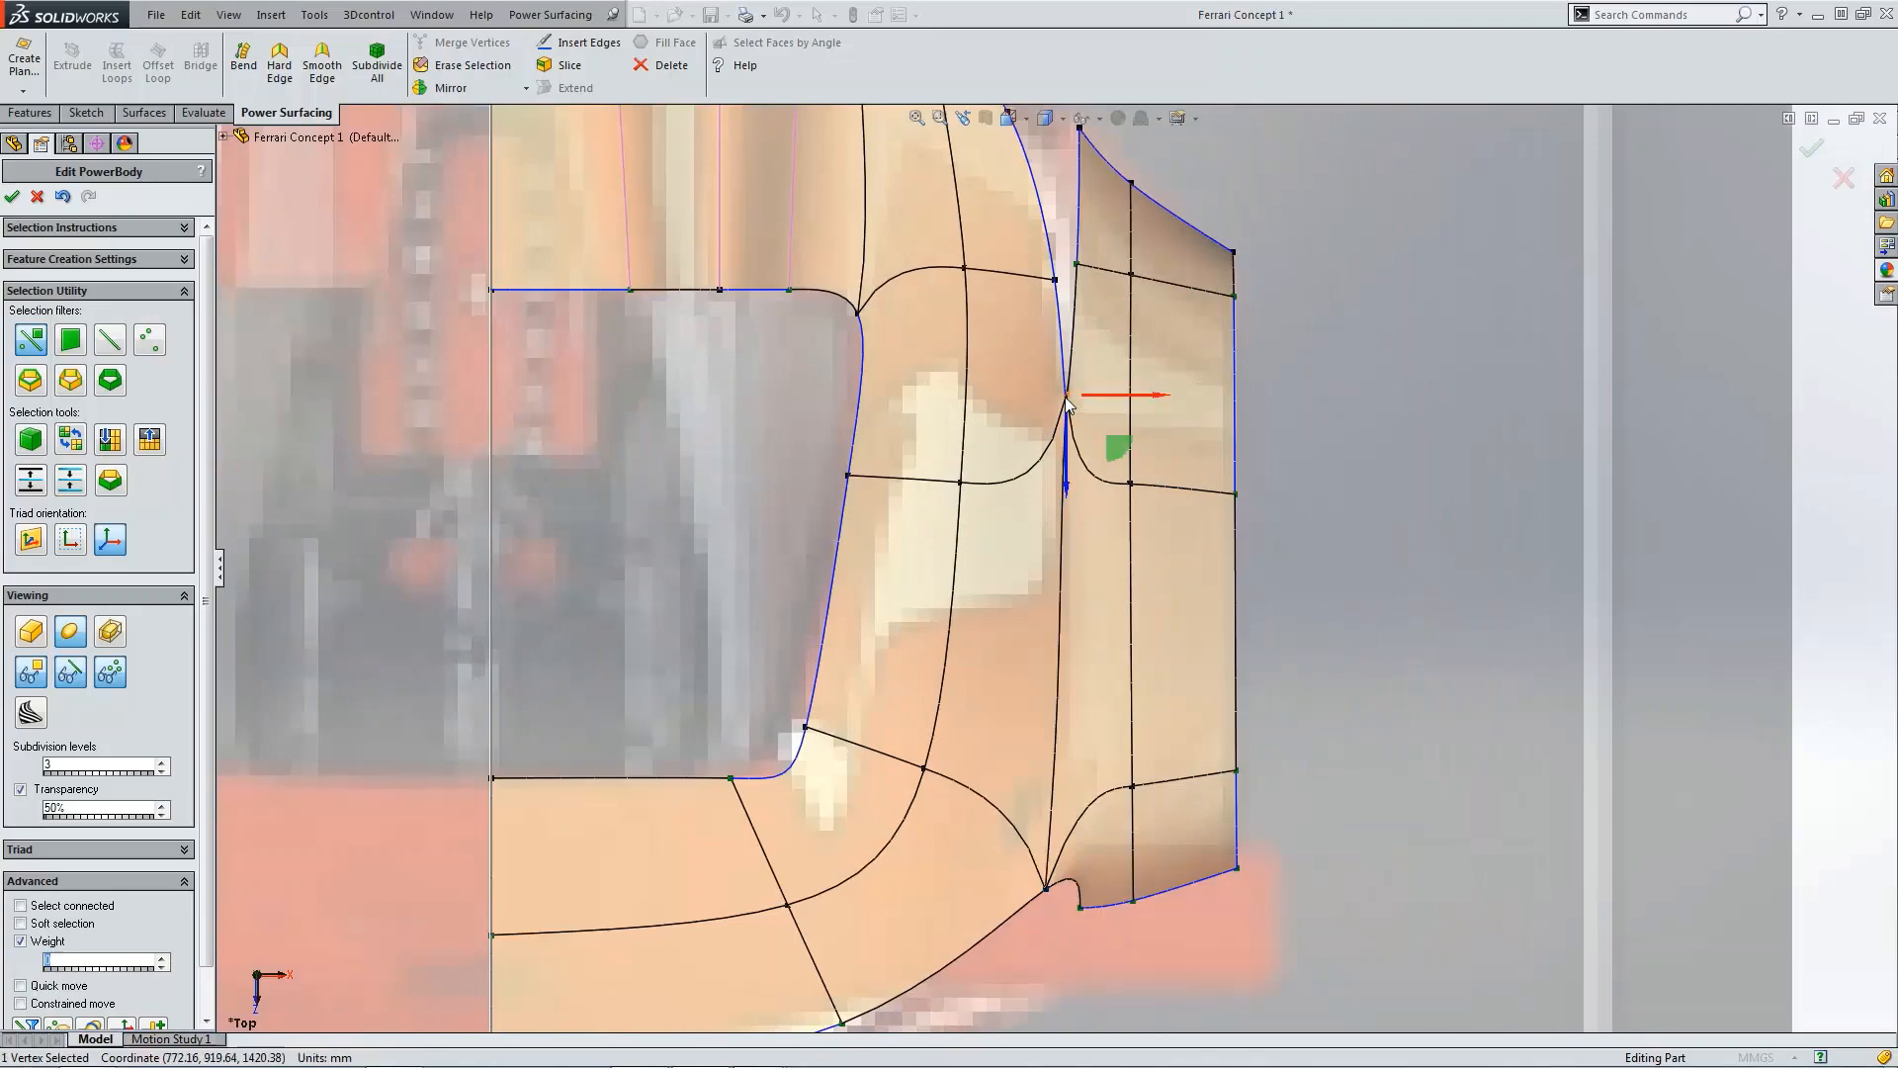
scroll(1075, 457, "up", 4)
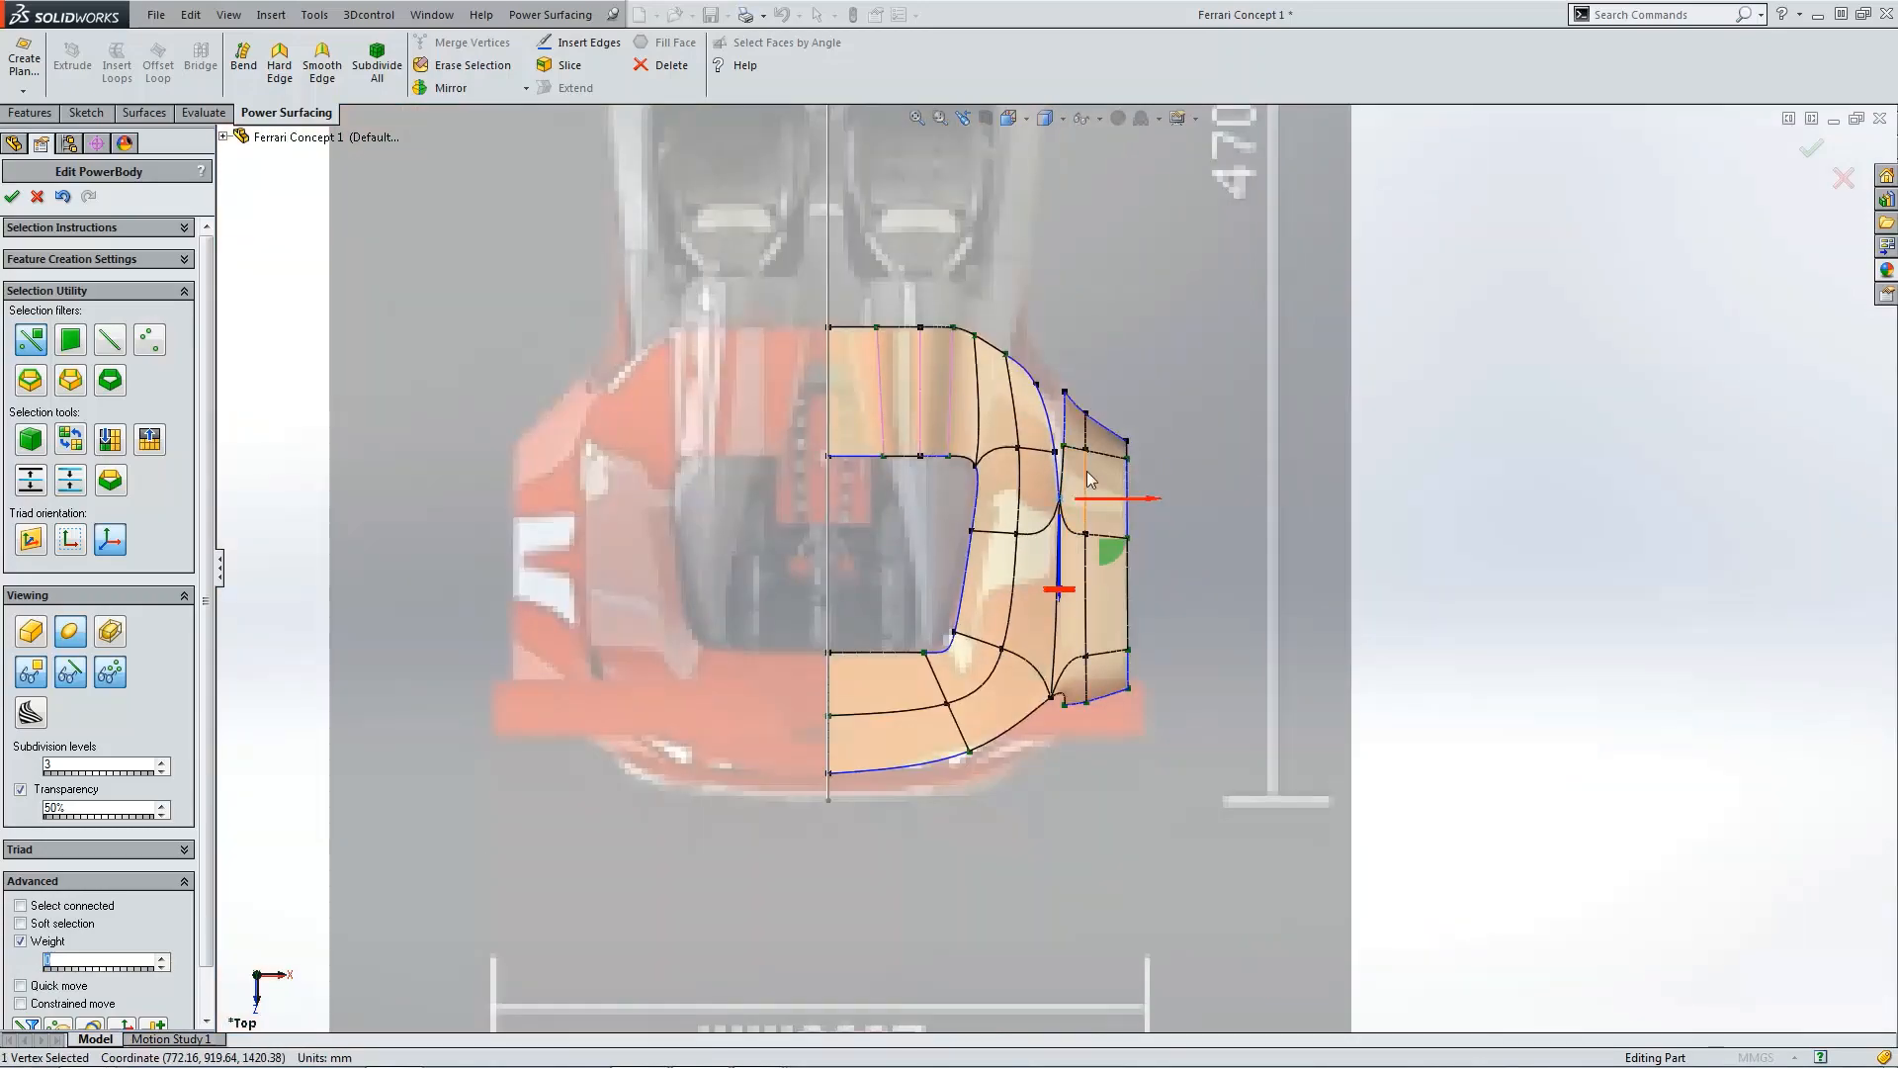
middle_click_drag(1088, 470, 1094, 520)
middle_click_drag(975, 561, 1159, 415)
scroll(1151, 400, "down", 2)
middle_click_drag(1124, 353, 1207, 378)
scroll(1207, 378, "down", 1)
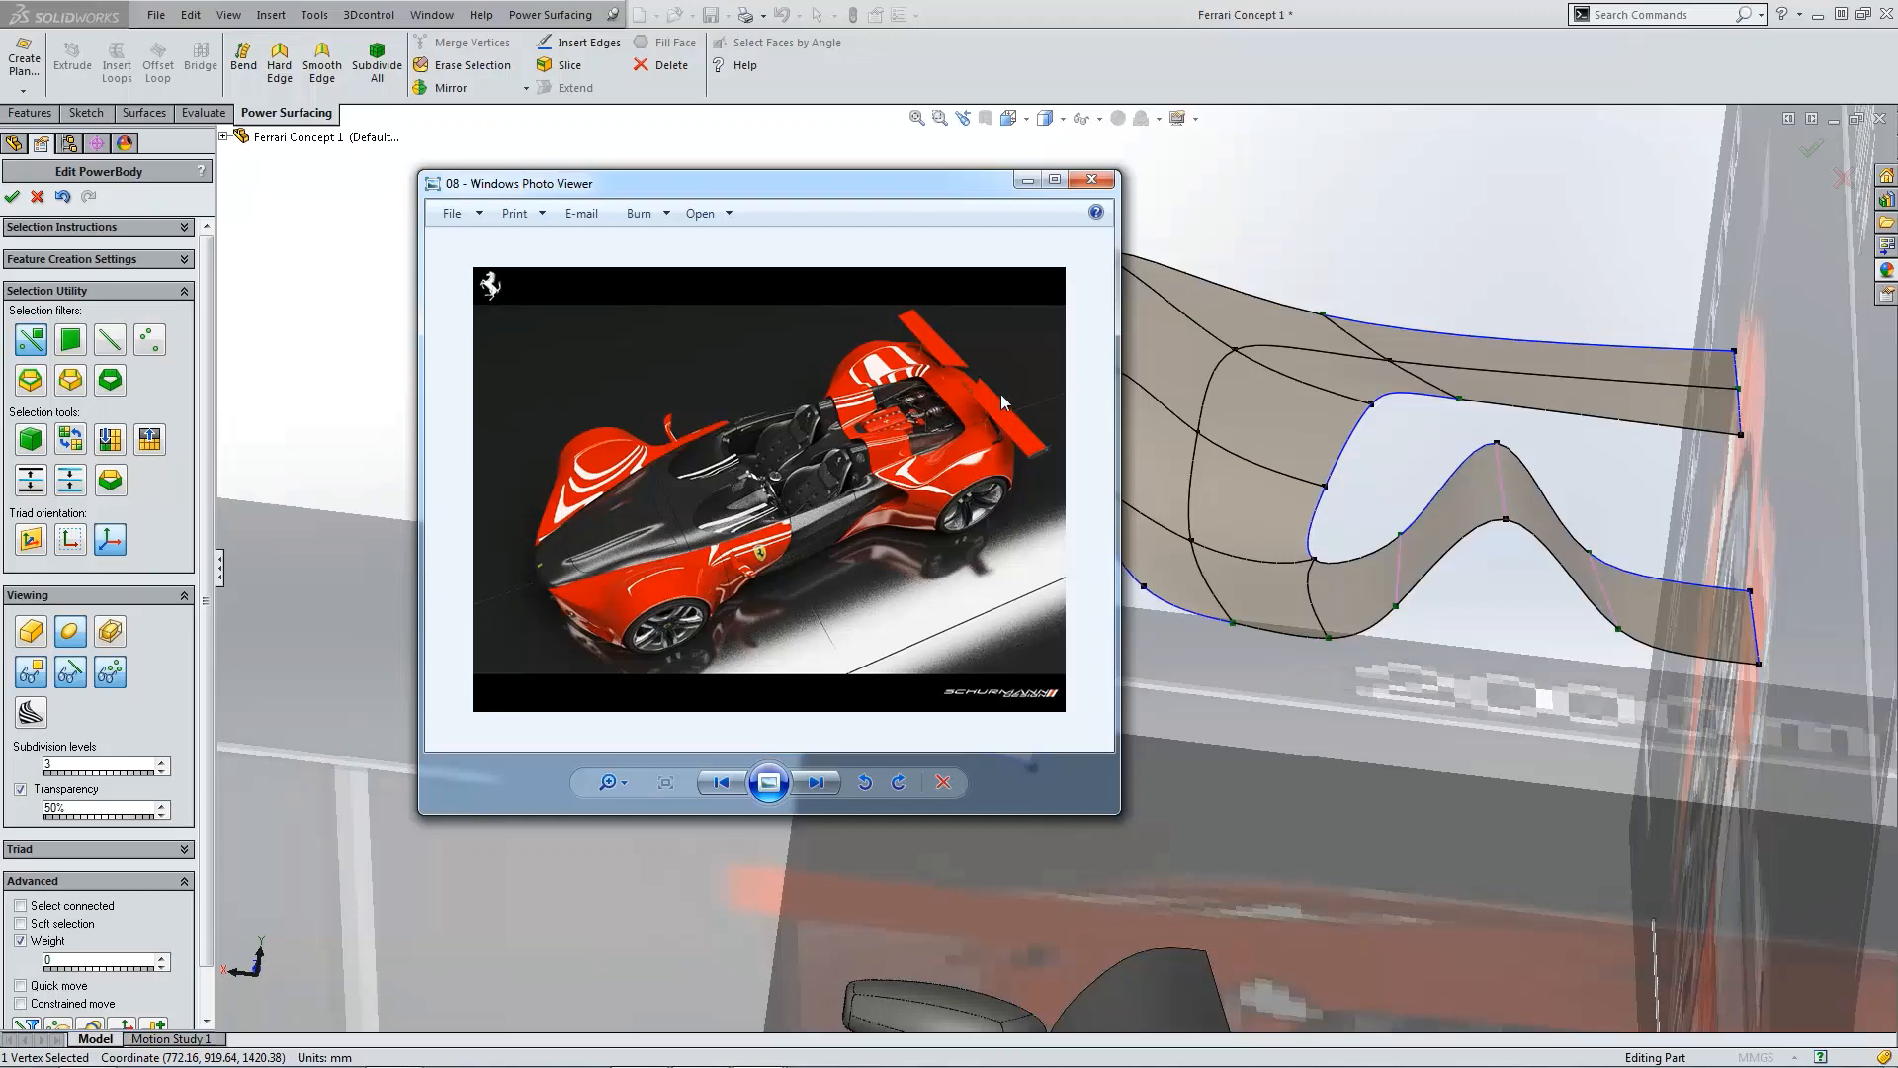
Step: Move the reference photo window aside and orbit around the joined fender surfaces to inspect them
left_click_drag(855, 188, 0, 222)
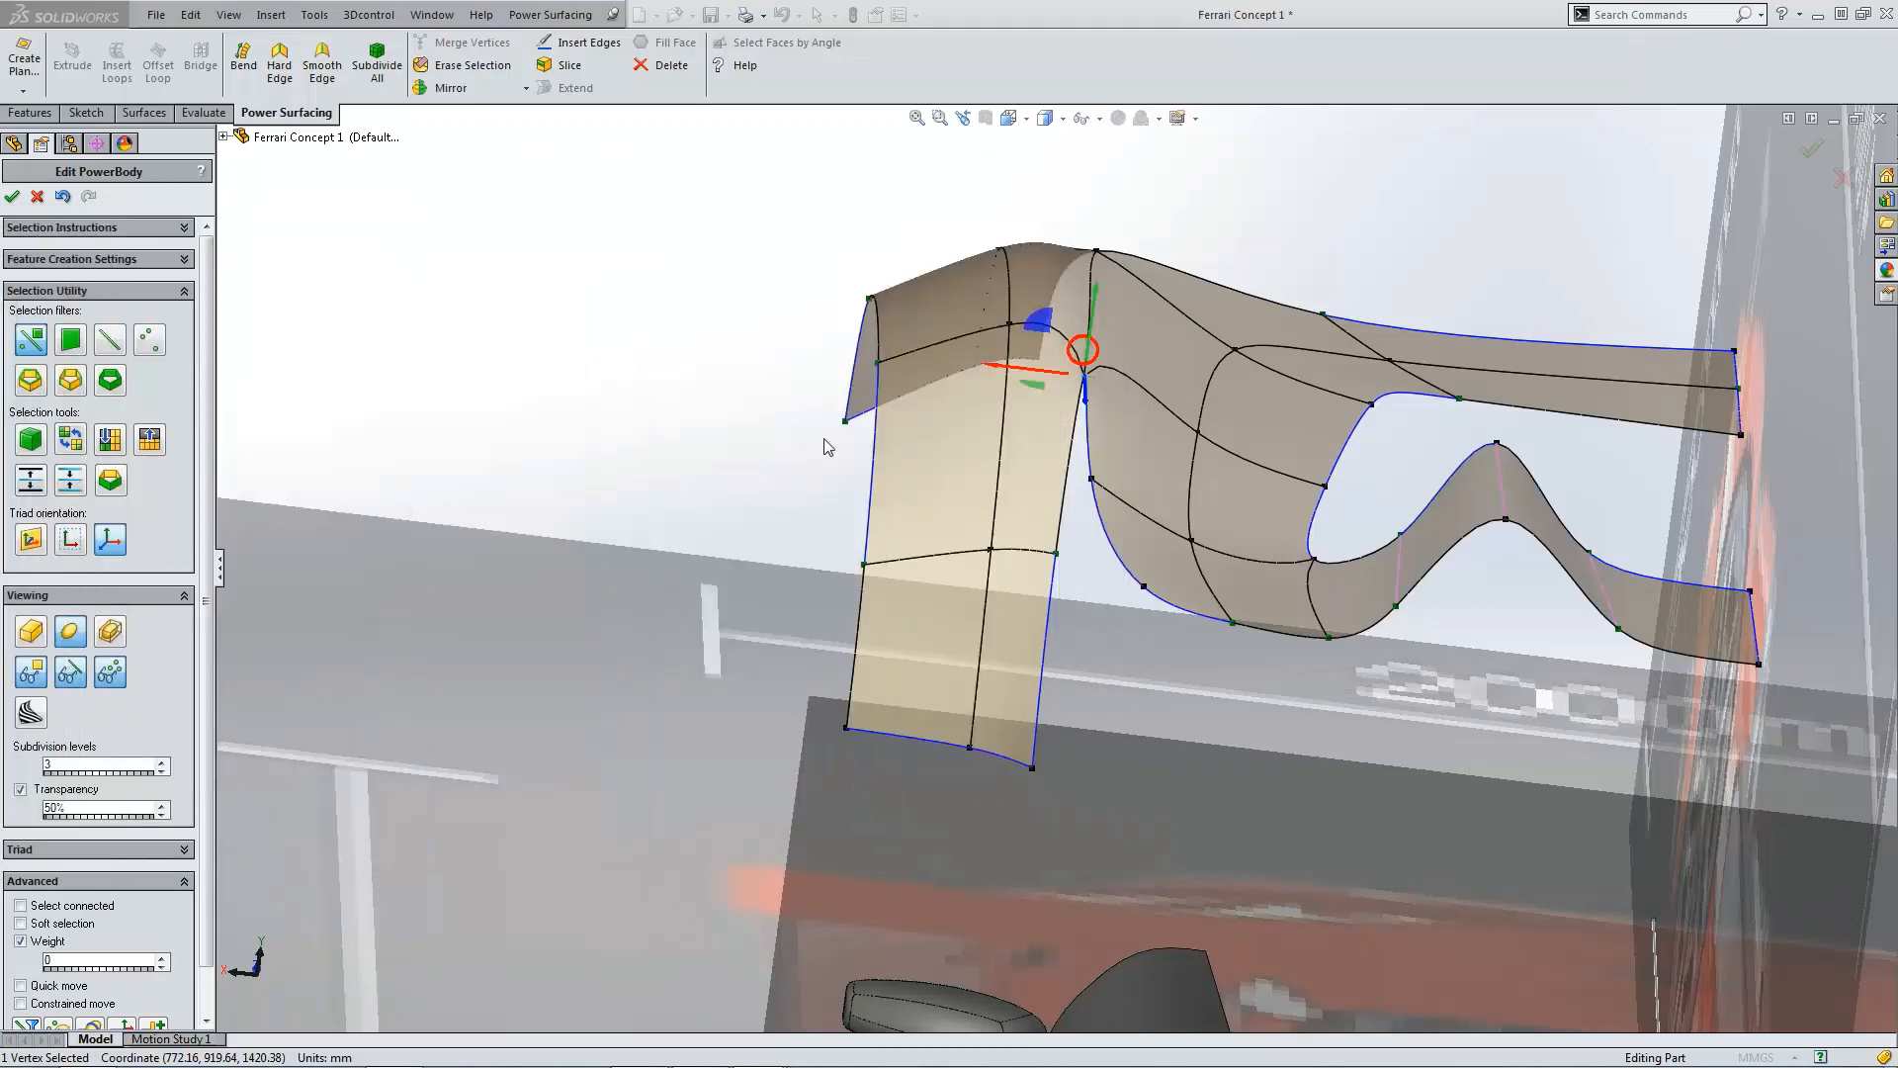
middle_click_drag(1237, 585, 1124, 567)
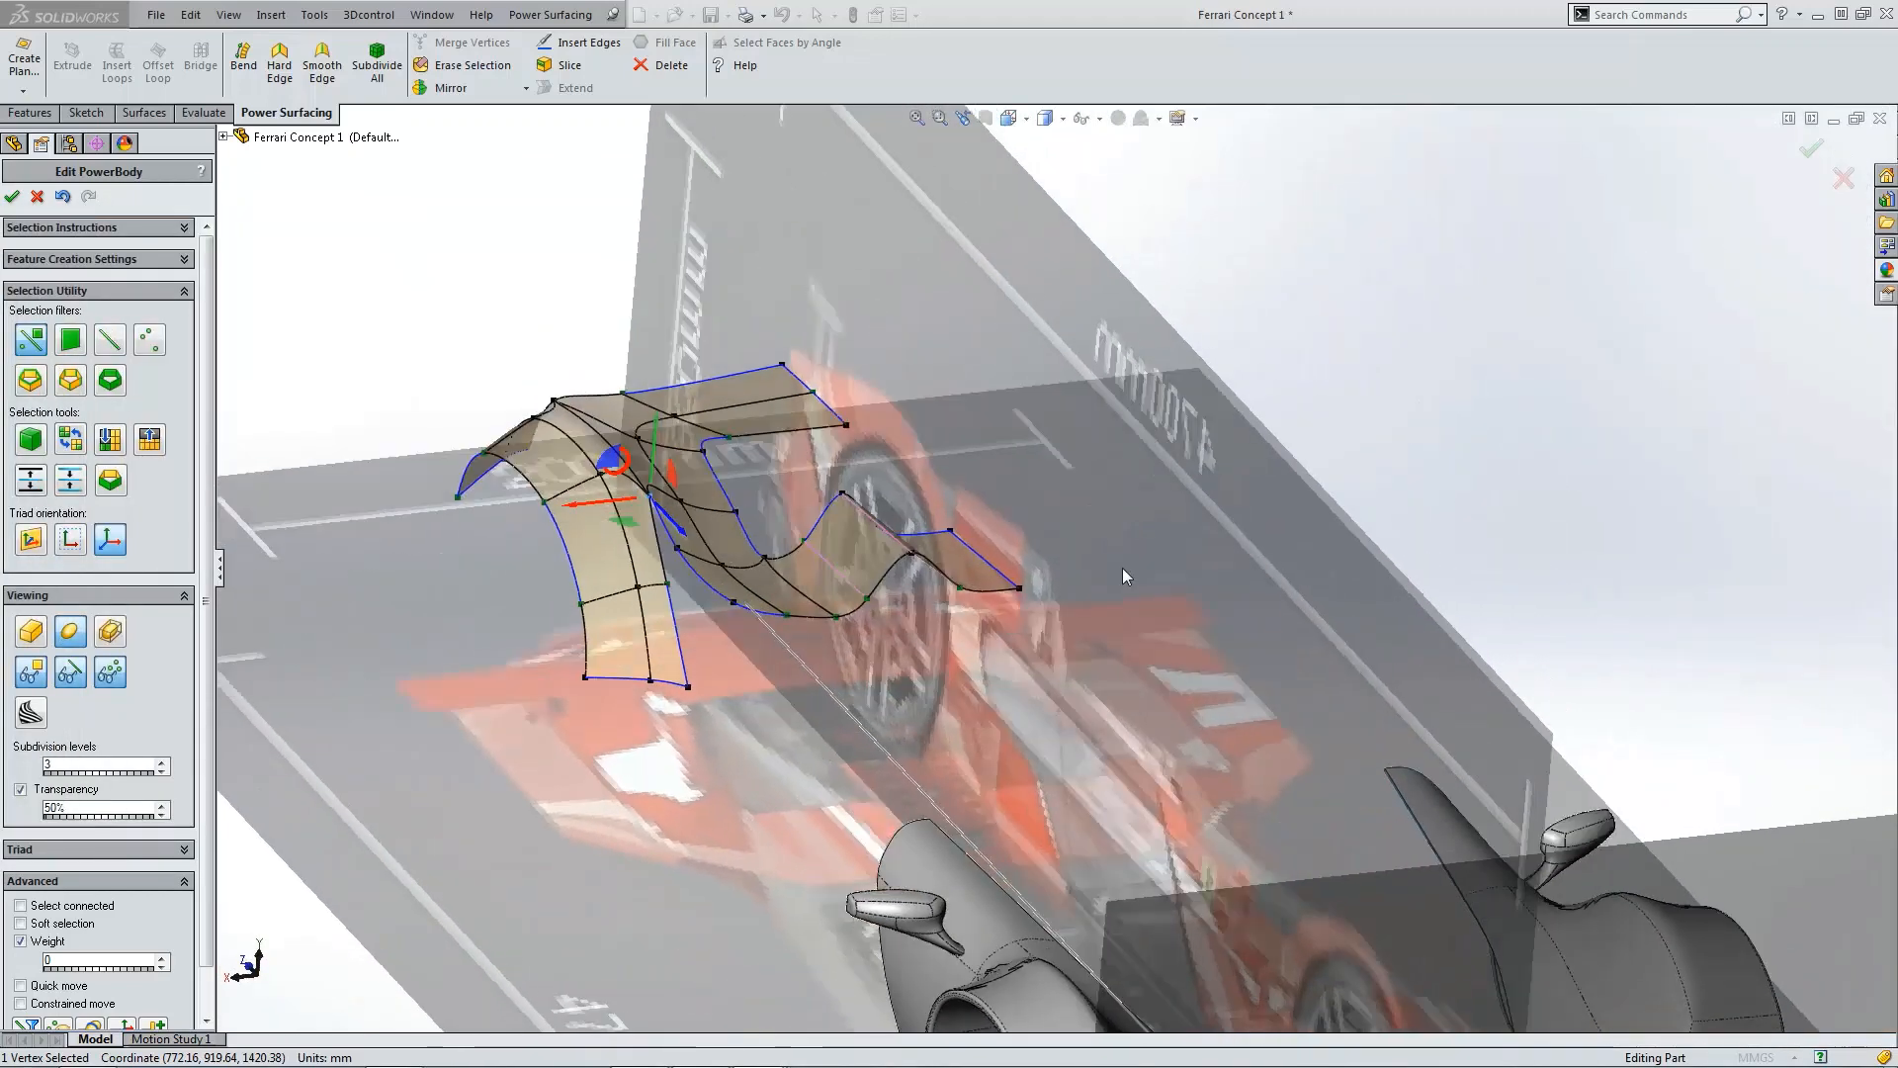
key("ctrl+5")
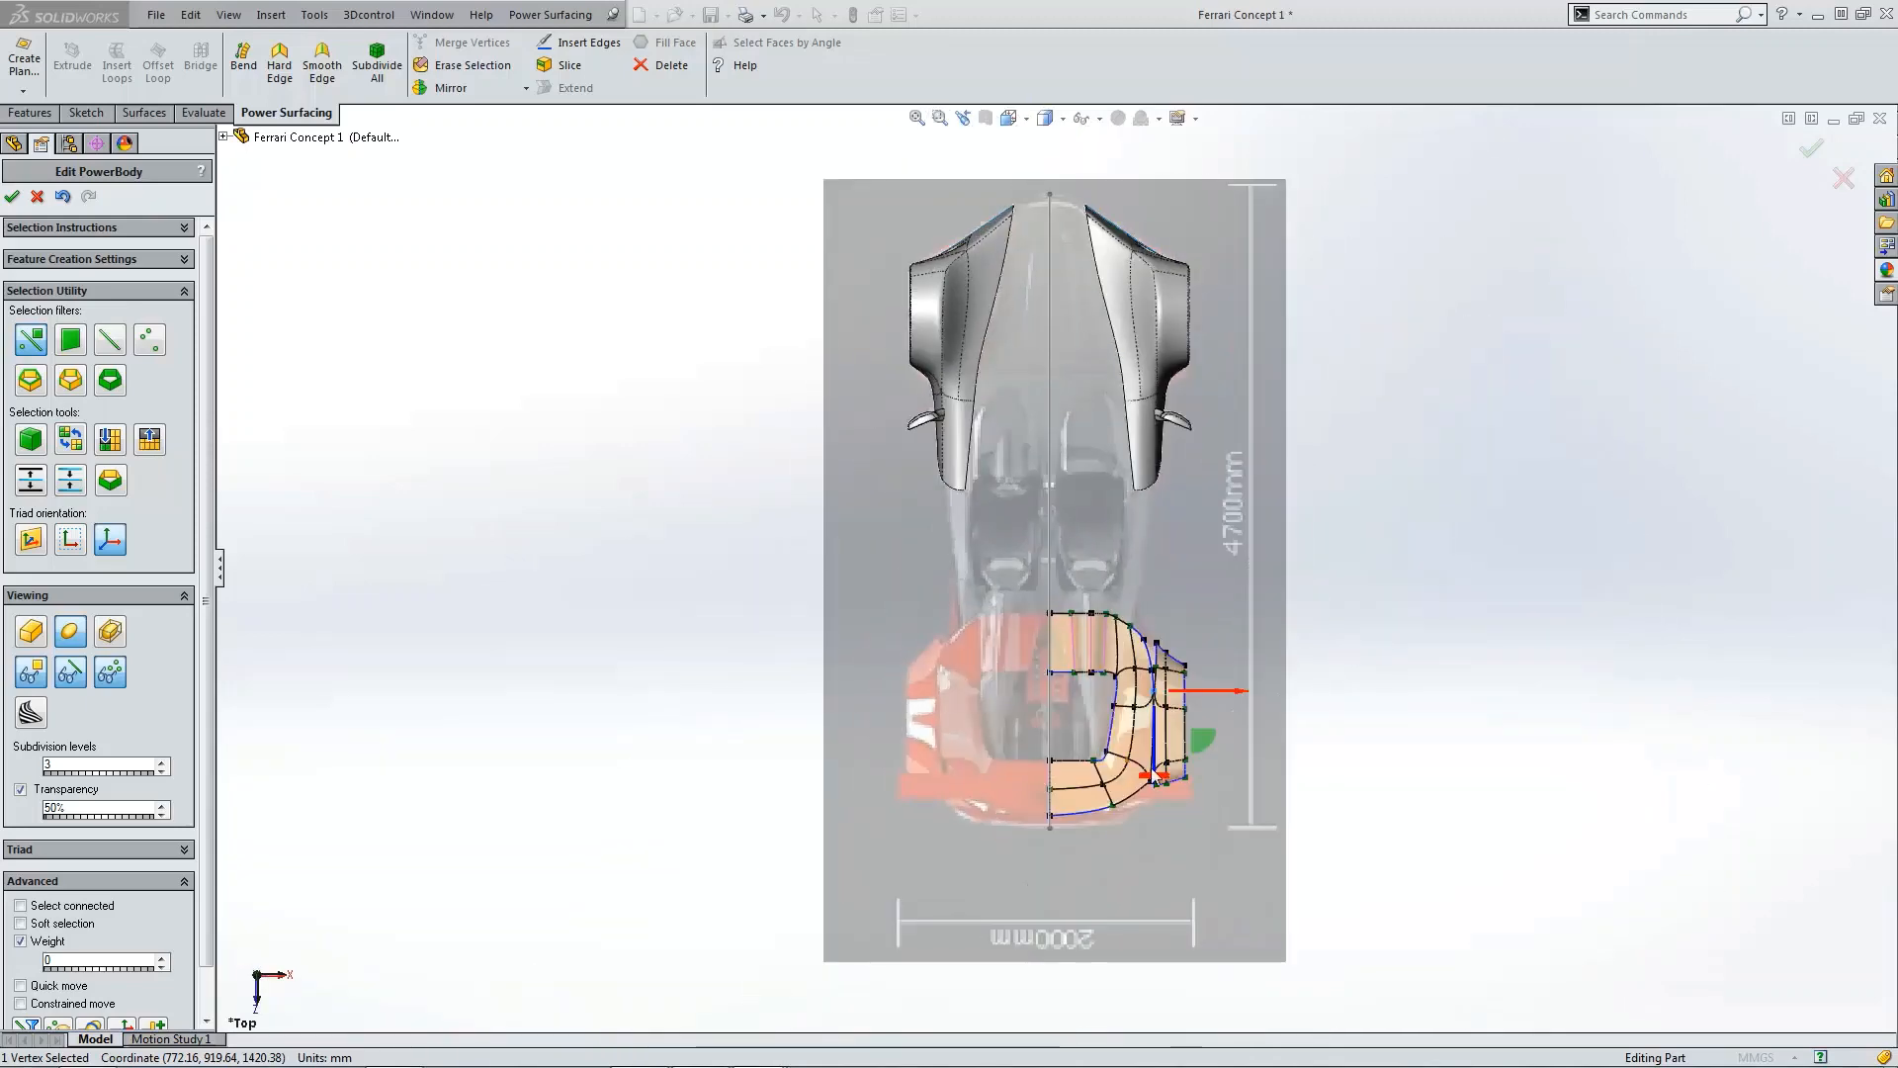
Step: In the top view, move the strip's inner vertex at the deck junction about 106 mm forward
left_click(1248, 847)
scroll(1247, 846, "down", 8)
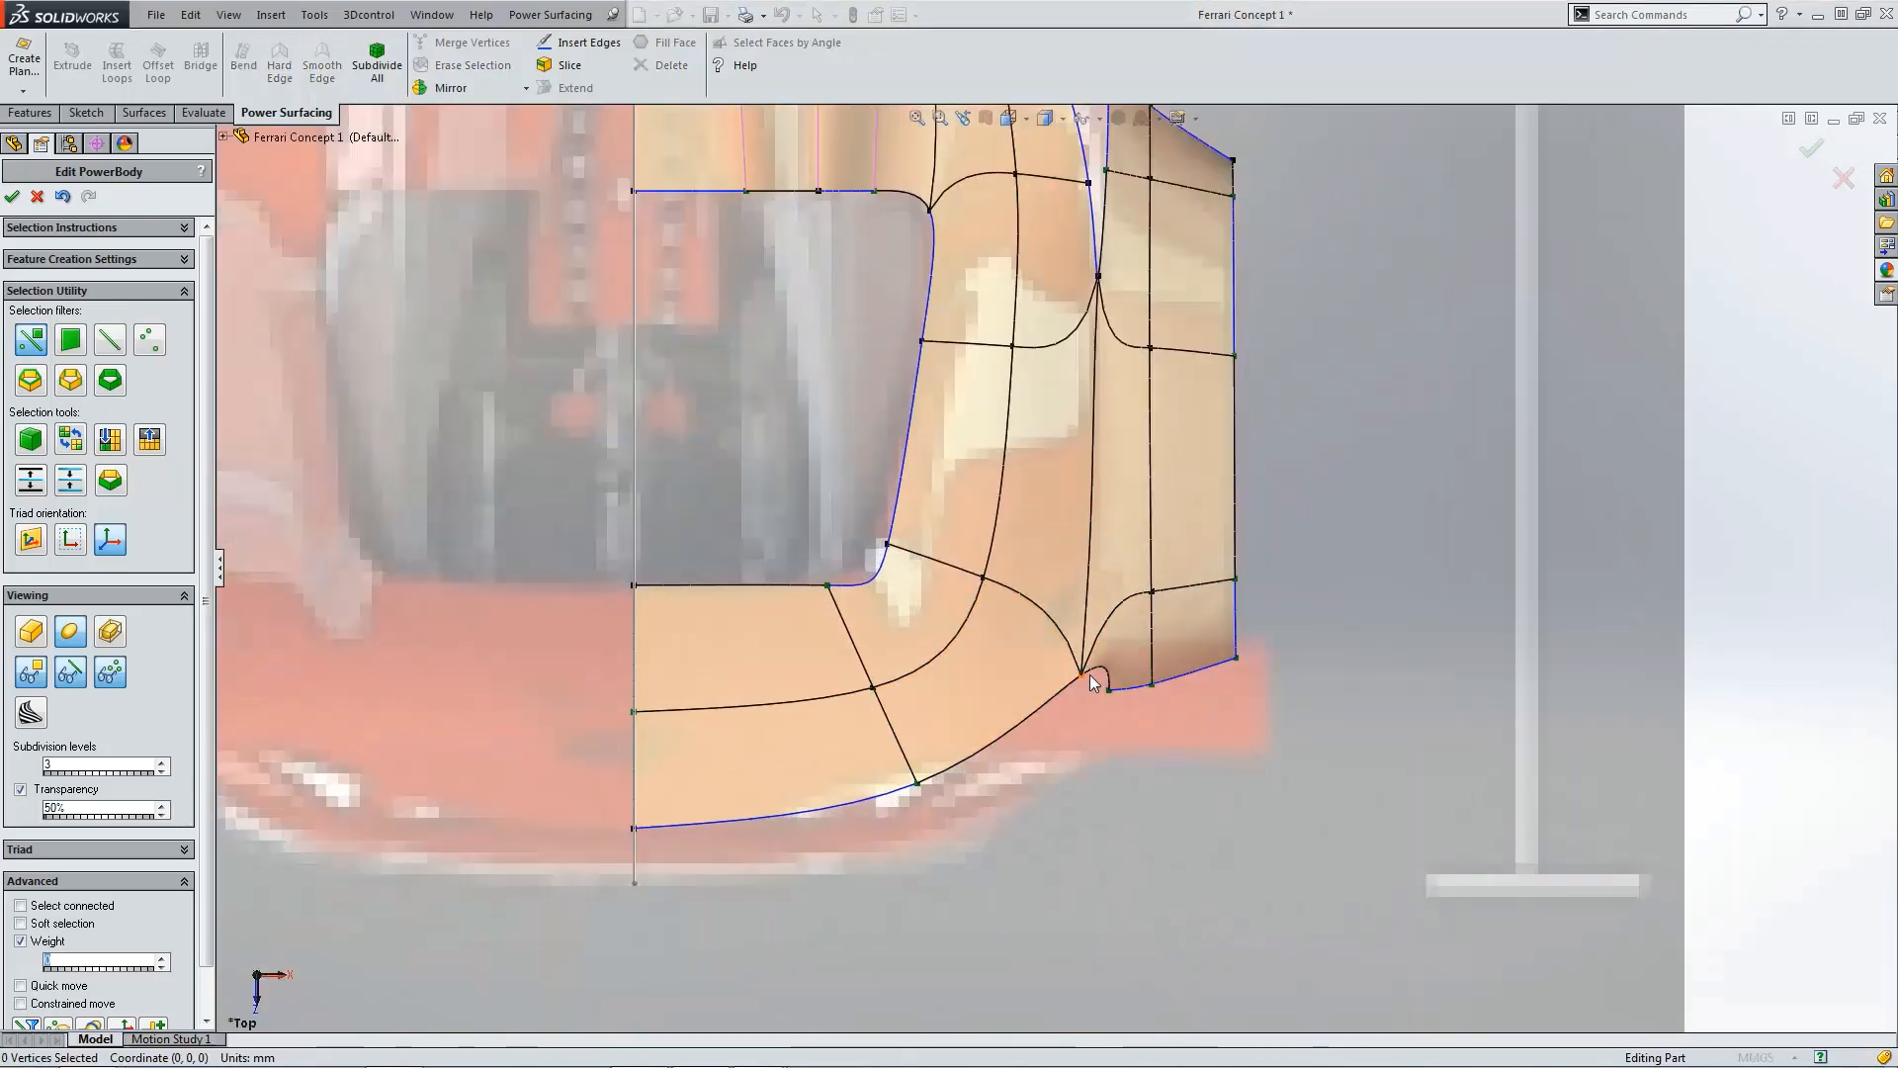
left_click(1086, 676)
left_click_drag(1088, 697, 1087, 645)
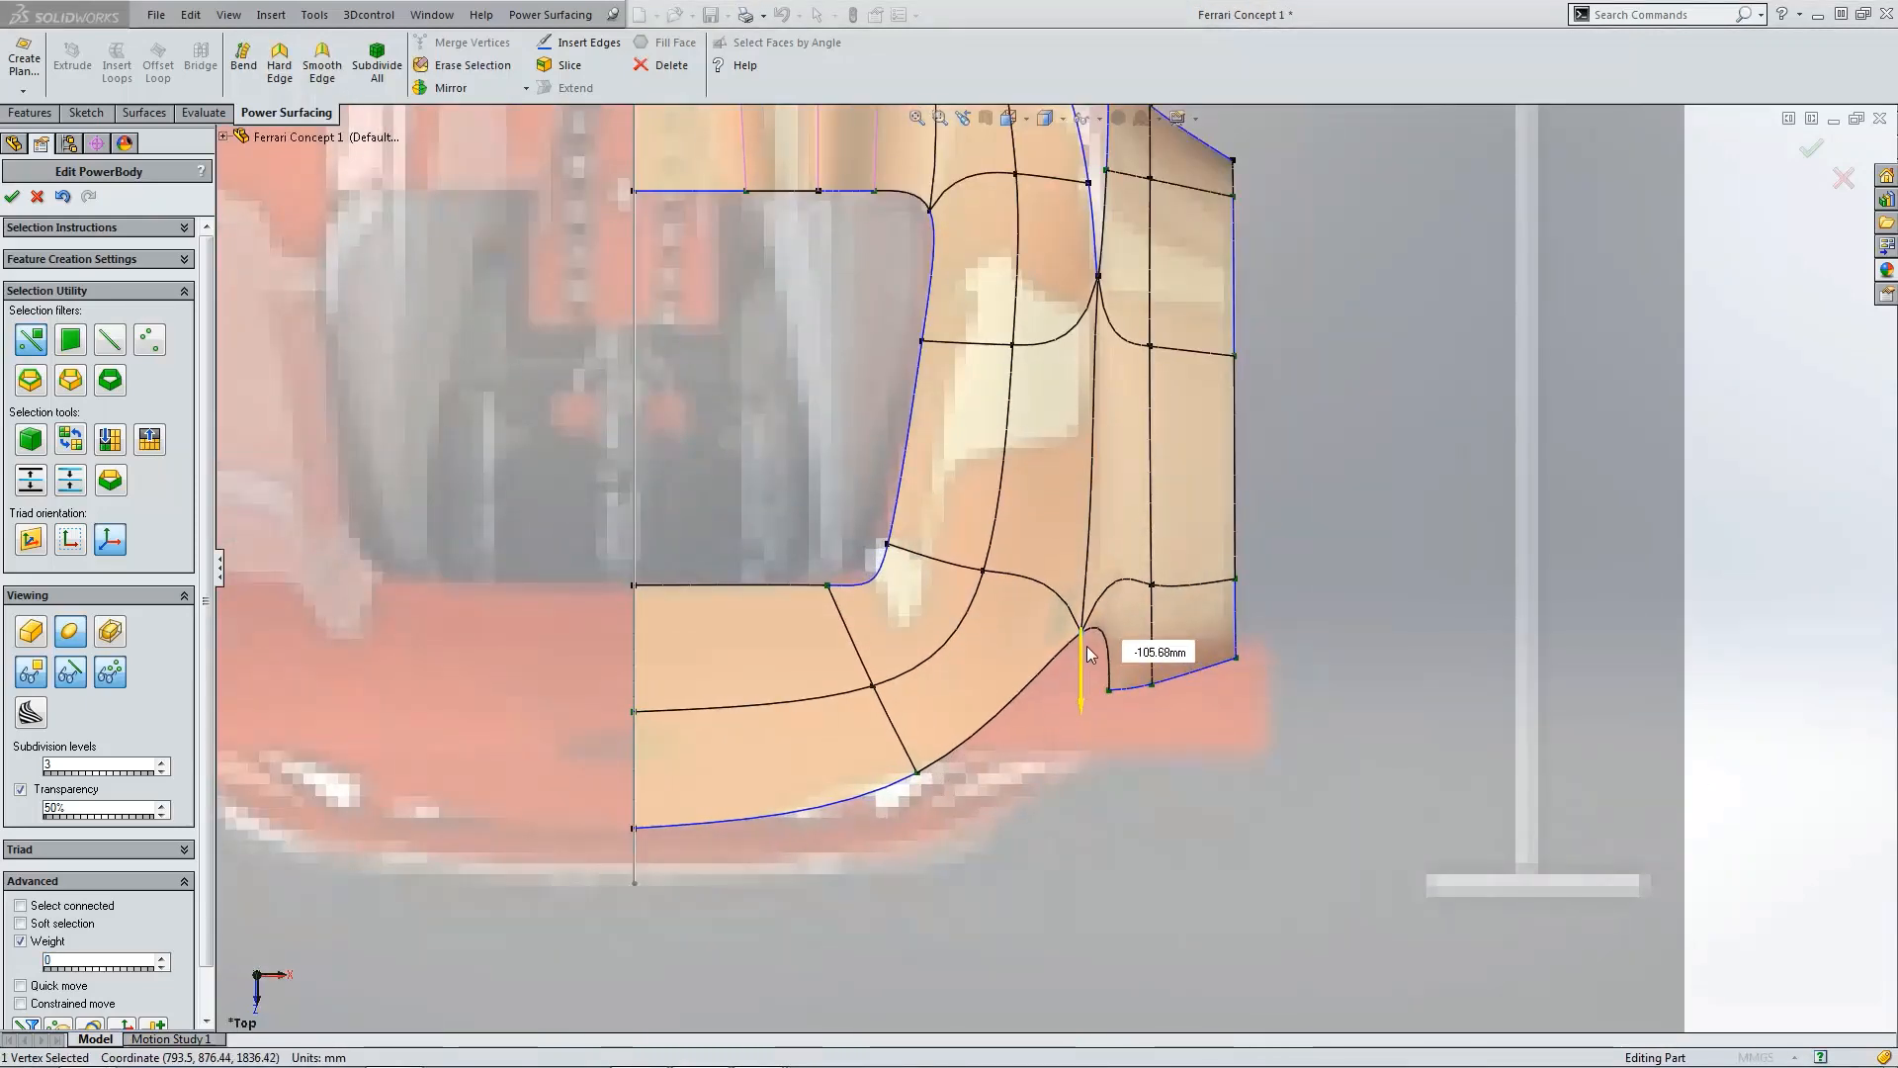
left_click(1288, 783)
Step: Zoom and orbit around the strip and deck junction to examine it in 3D
scroll(1284, 752, "up", 5)
scroll(1143, 637, "down", 7)
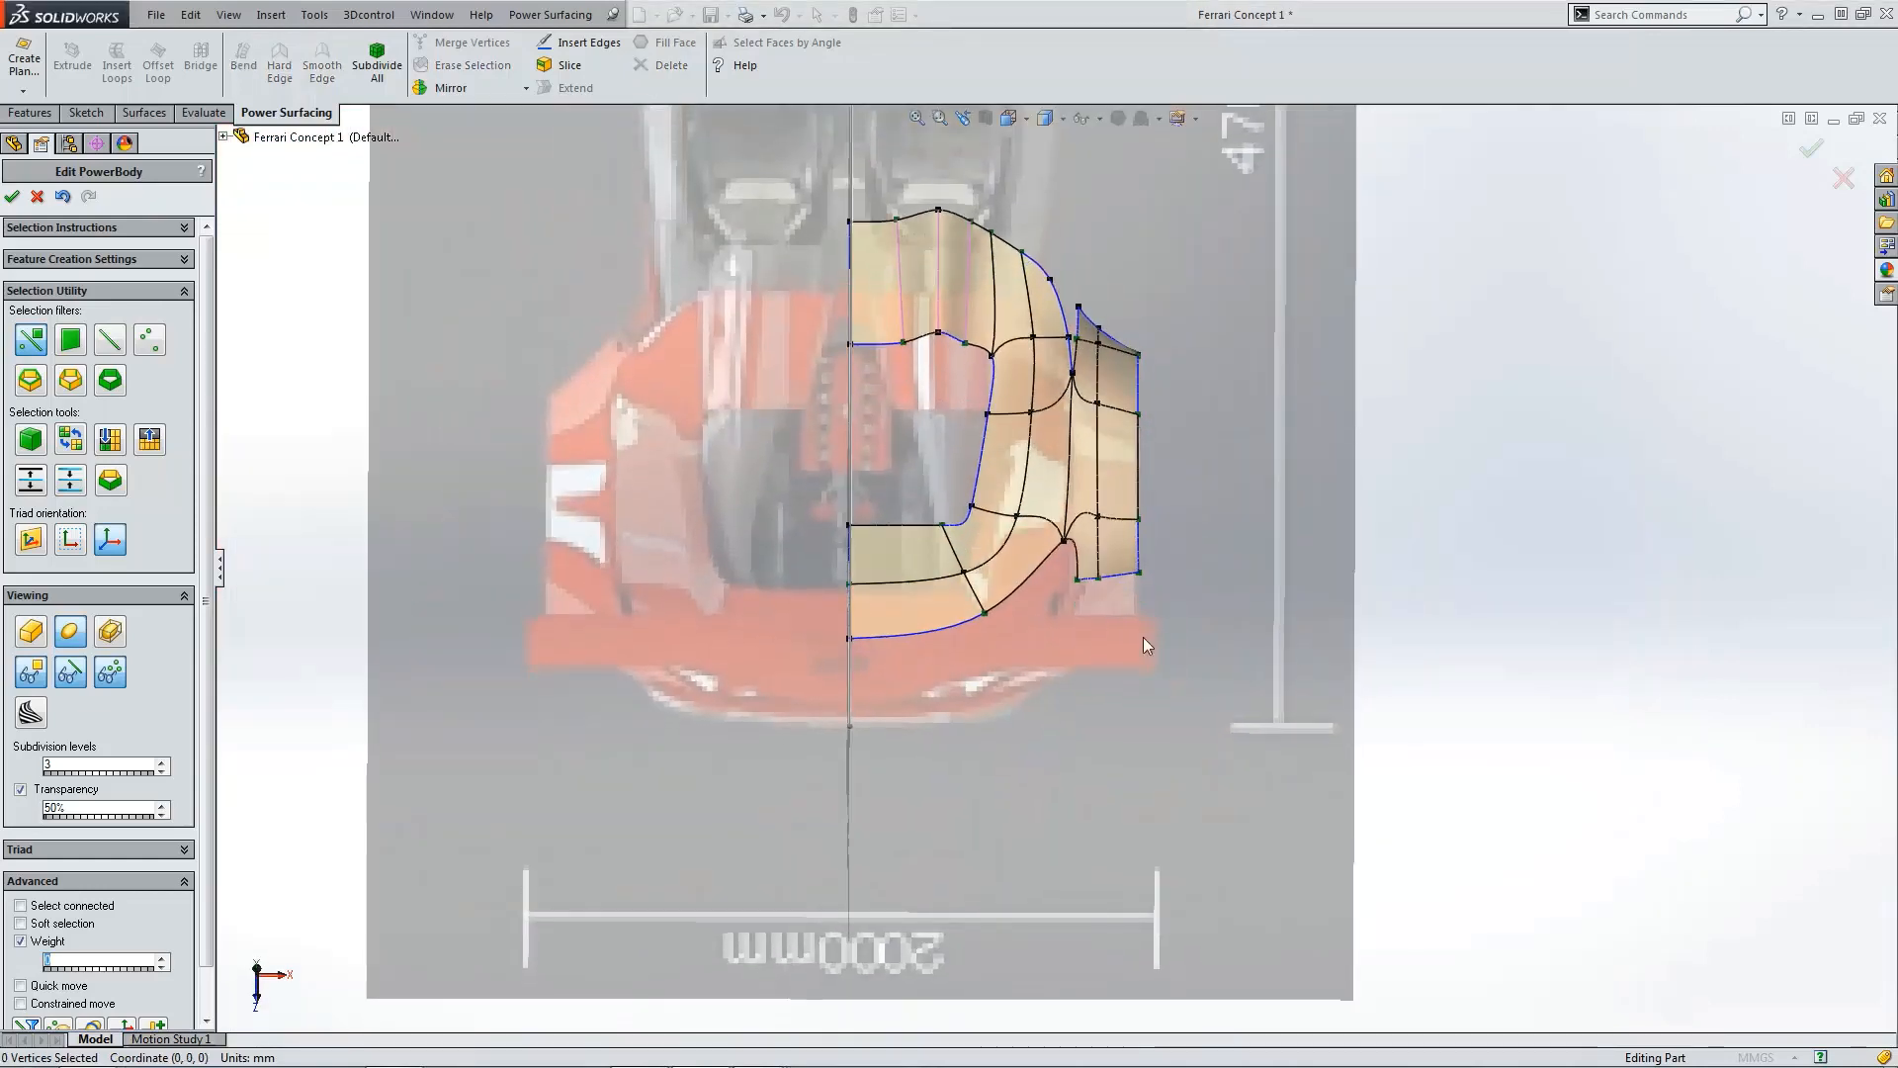
scroll(1088, 389, "up", 4)
scroll(1115, 752, "down", 4)
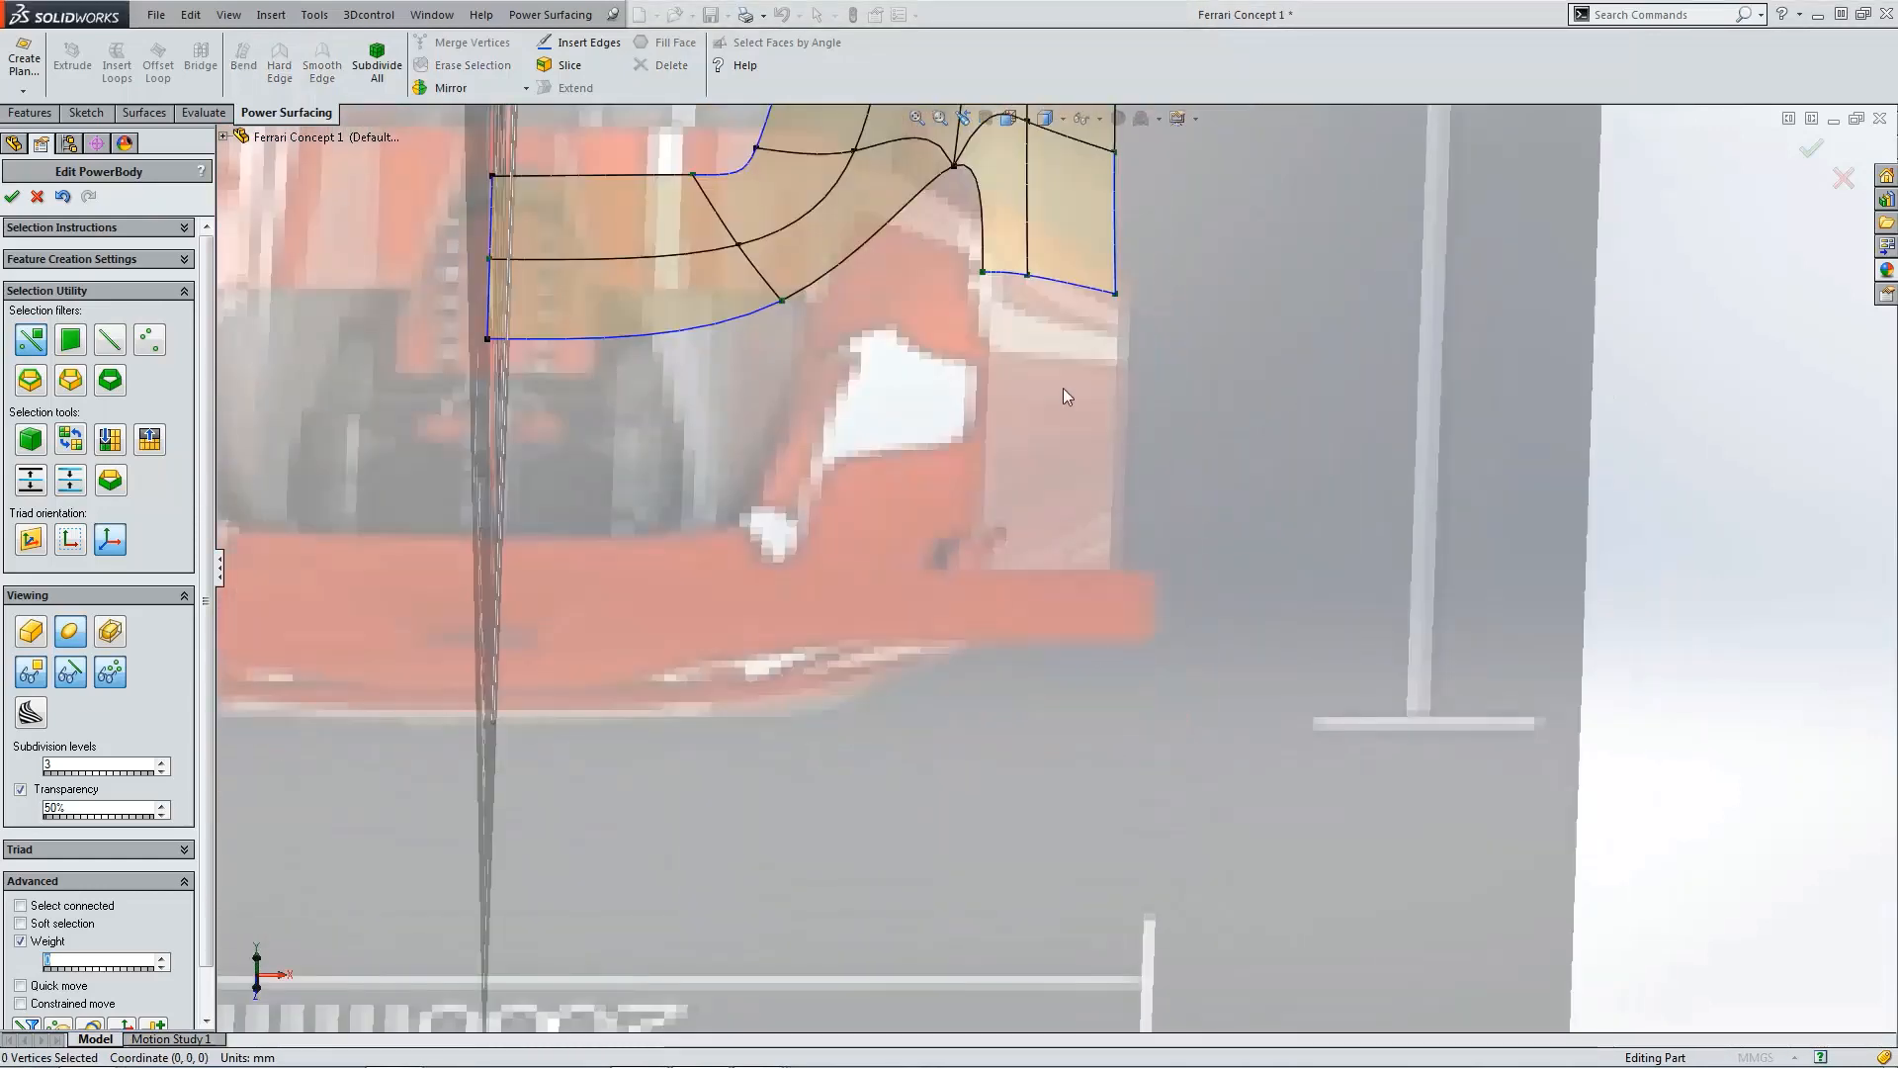
middle_click_drag(1038, 188, 1025, 435)
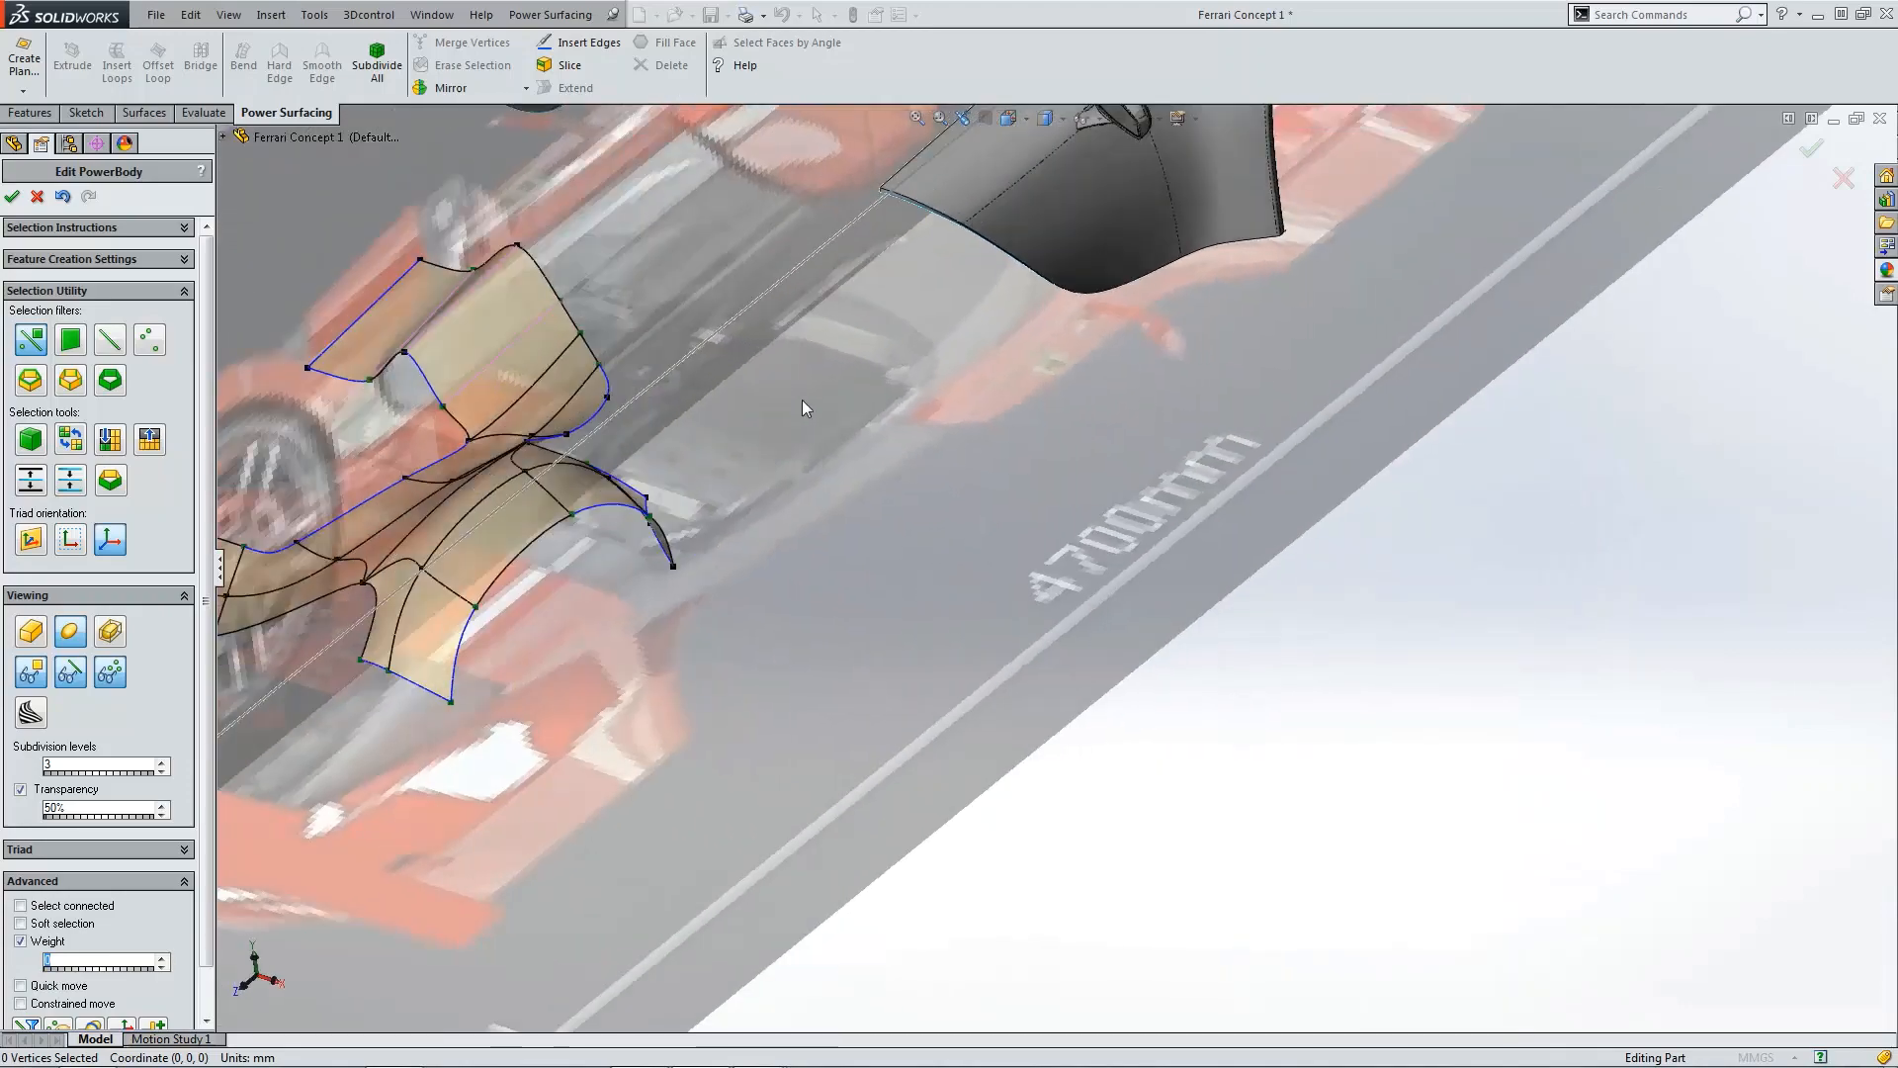
middle_click_drag(803, 400, 912, 437)
scroll(674, 317, "down", 3)
scroll(793, 380, "up", 4)
scroll(912, 437, "down", 5)
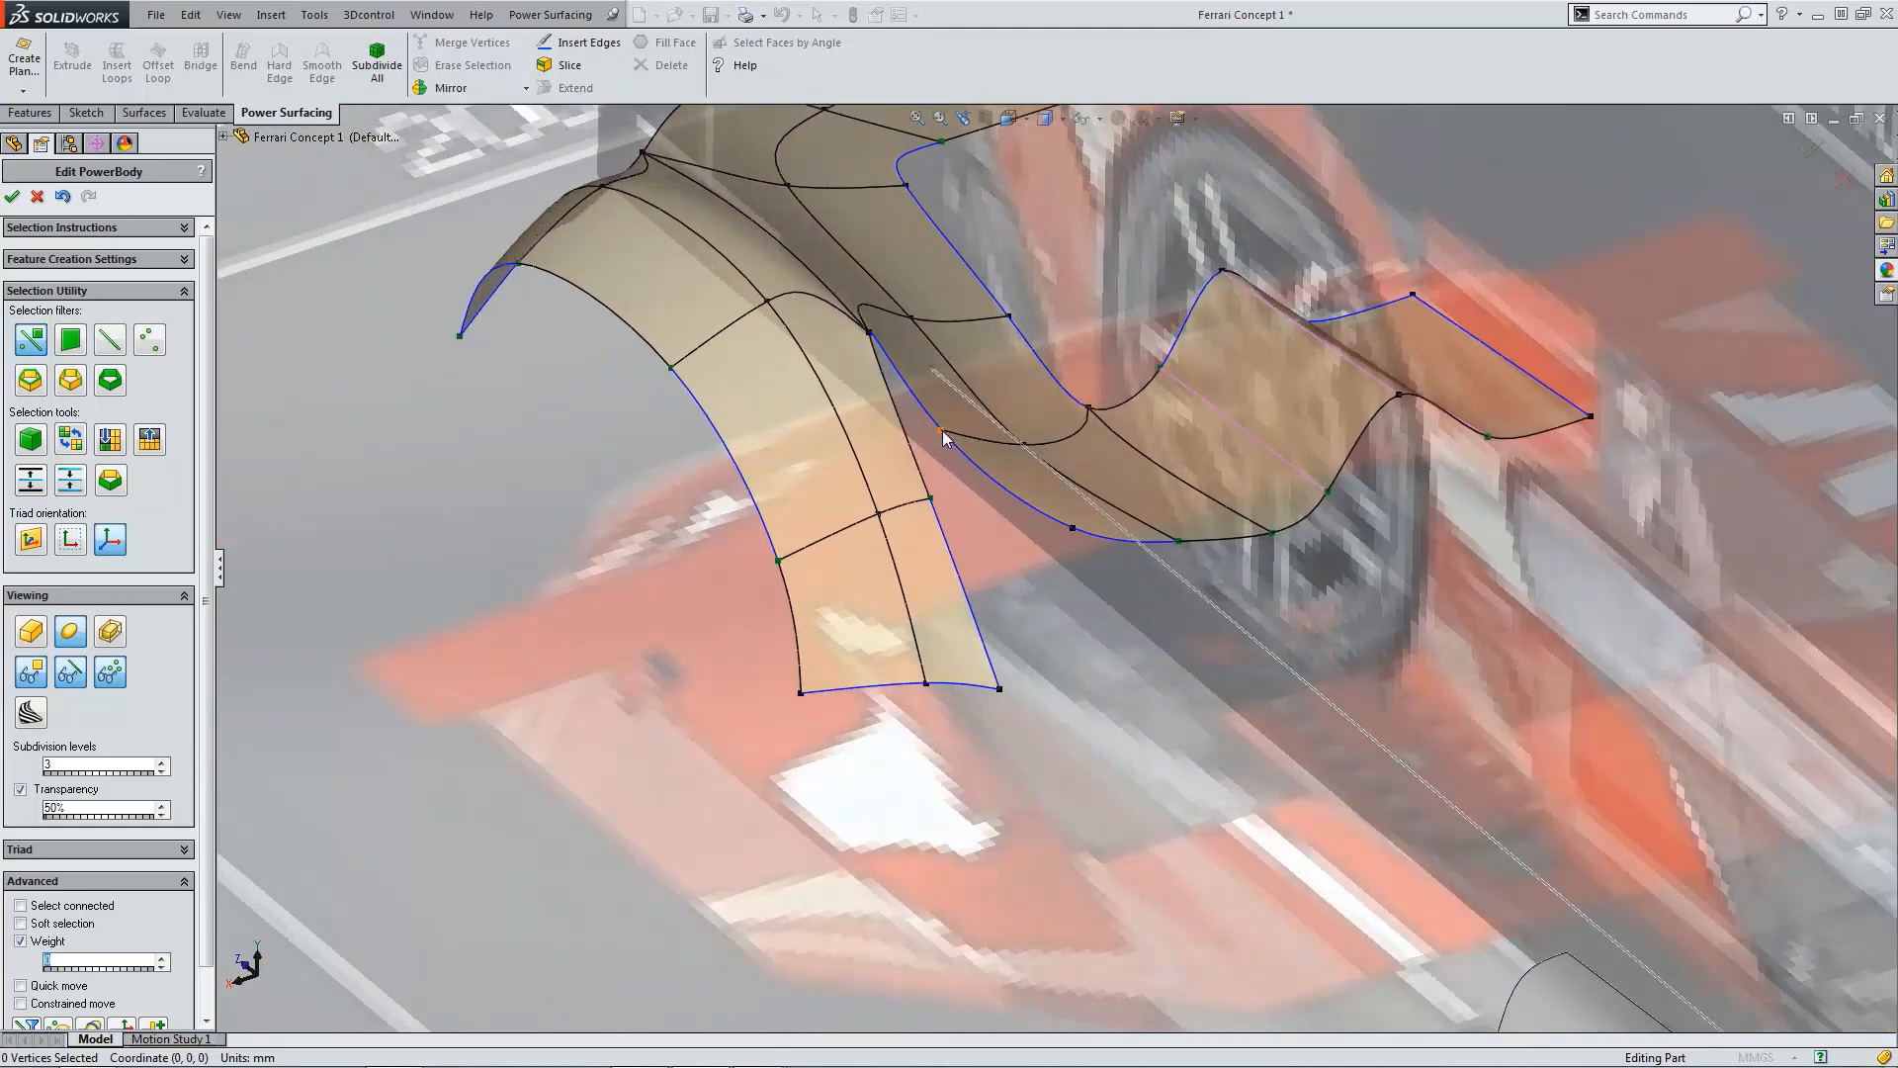
Step: Merge the strip's lower inner vertex with the adjacent deck vertex and nudge the merged vertex into place
left_click(944, 438)
left_click(939, 492)
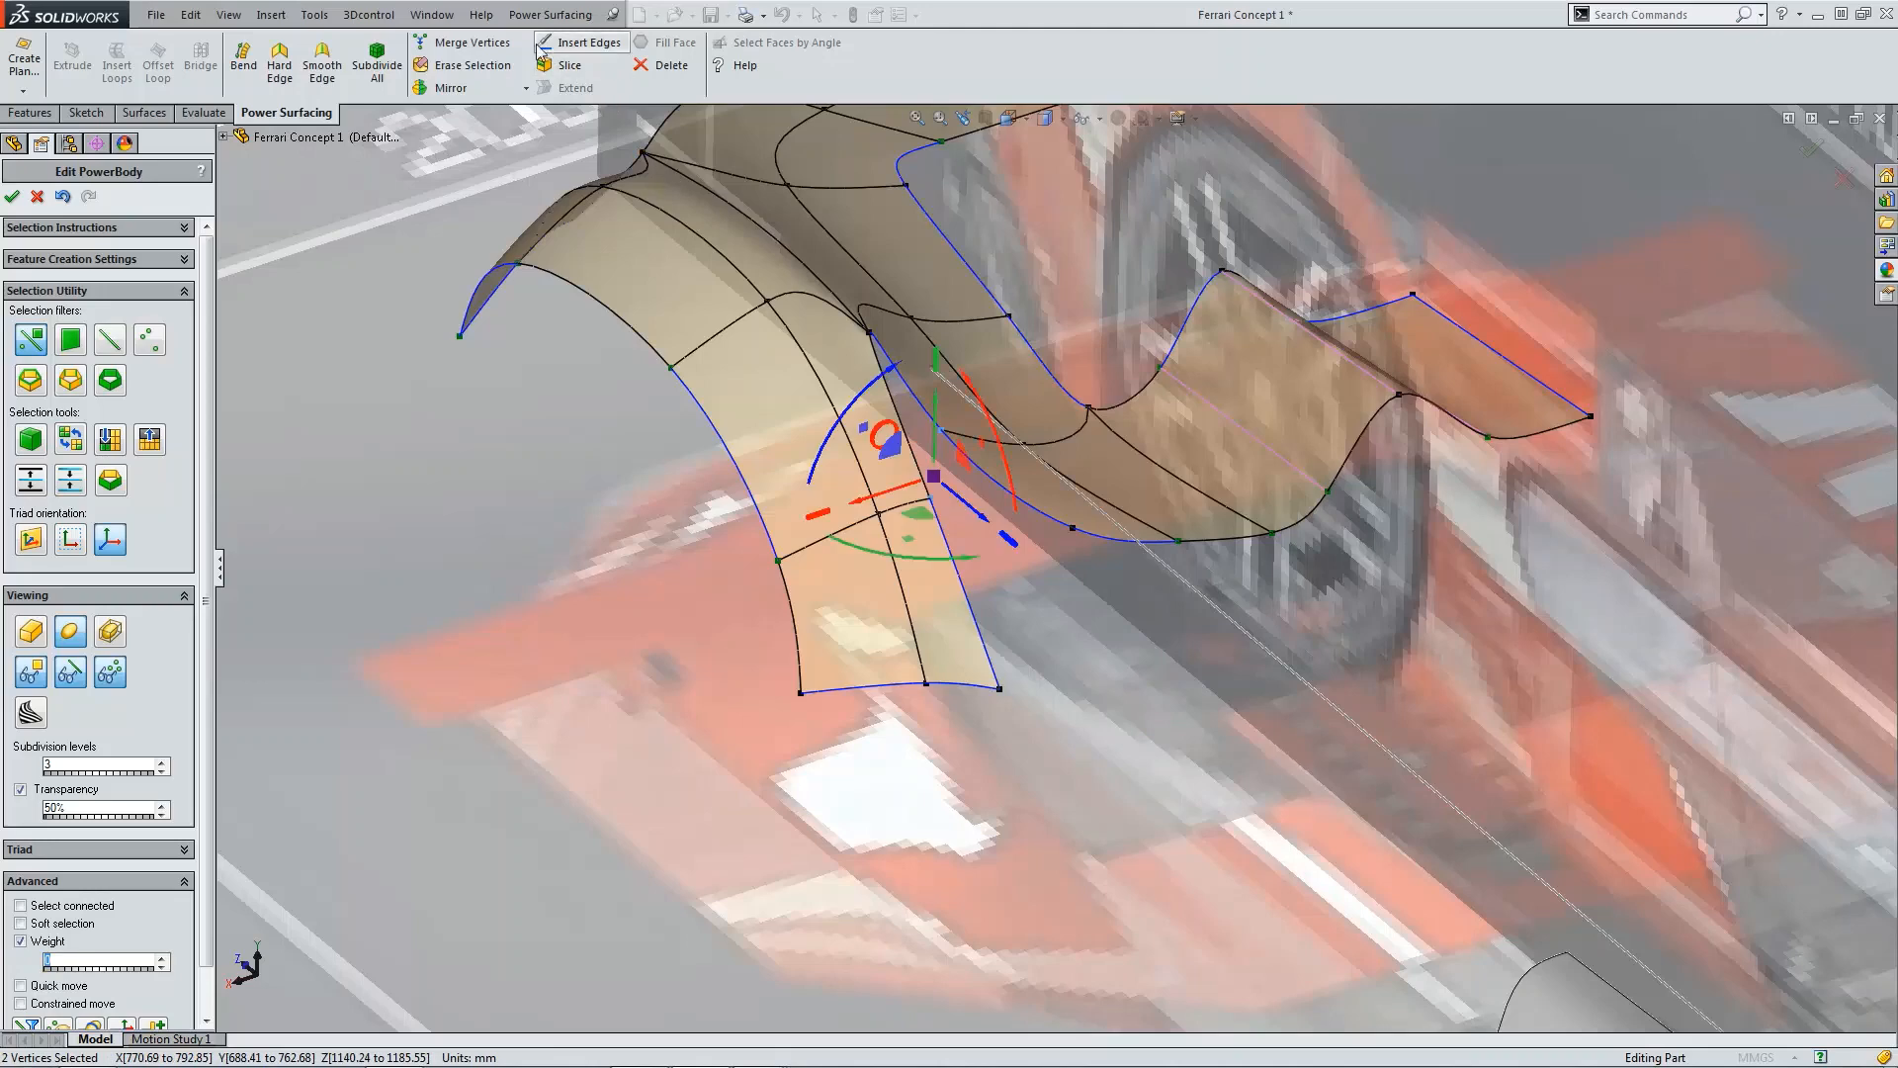
left_click(465, 43)
scroll(988, 521, "up", 1)
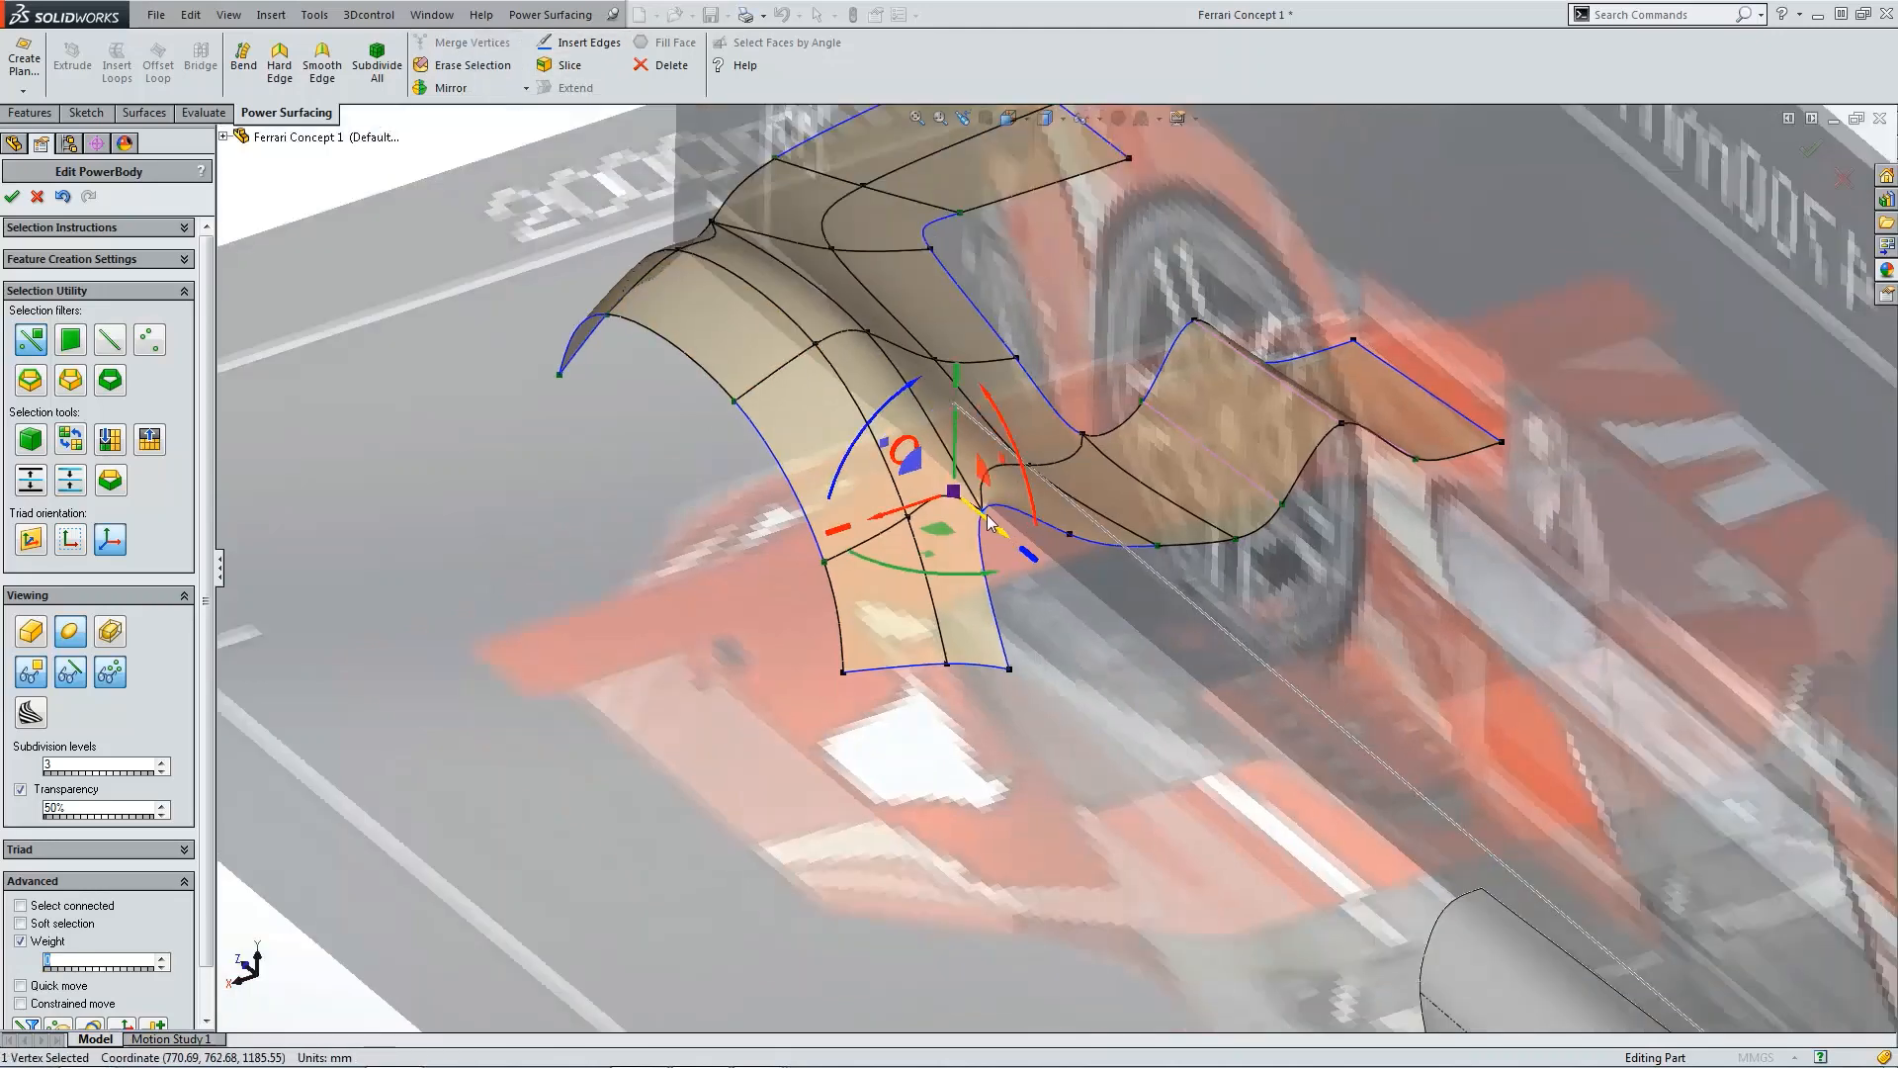
middle_click_drag(989, 521, 949, 529)
Step: Merge the next strip vertex along the junction with its neighbouring deck edge vertex
scroll(1122, 542, "up", 3)
scroll(1123, 543, "down", 3)
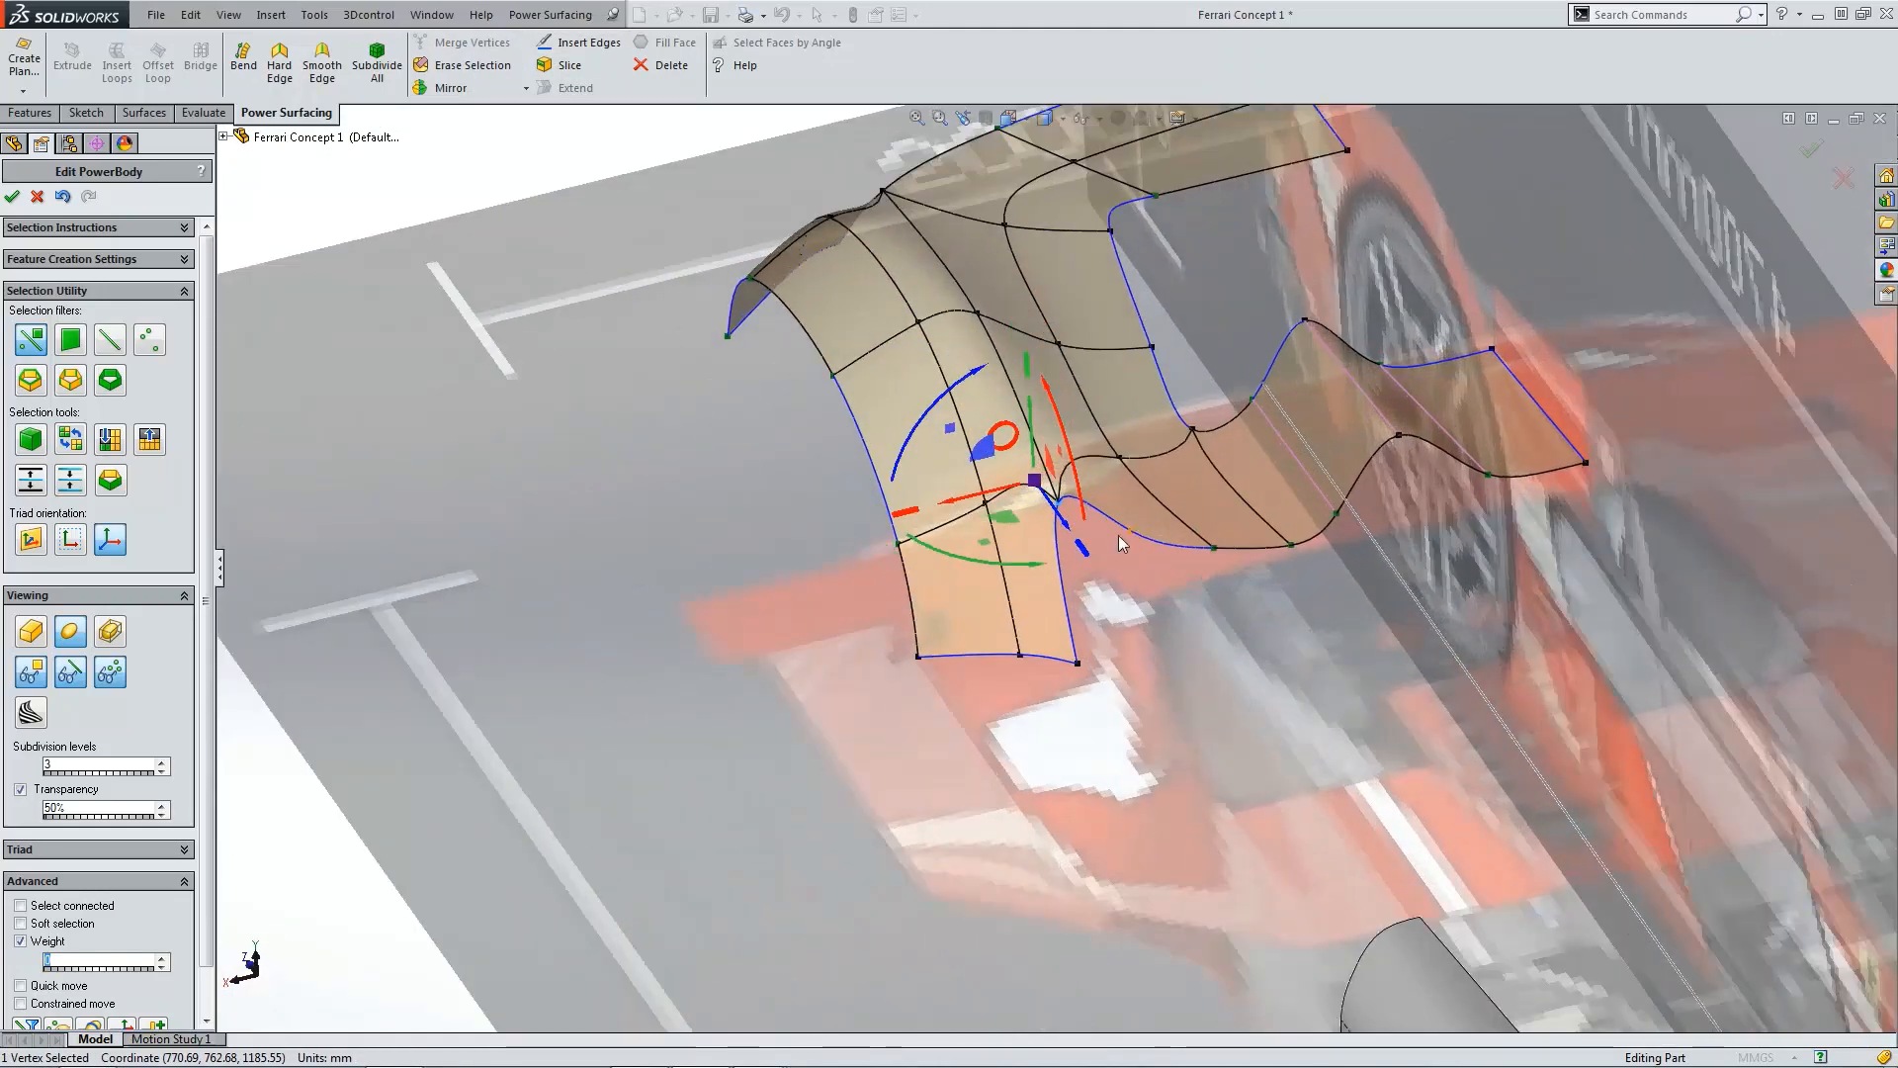
left_click(1129, 534)
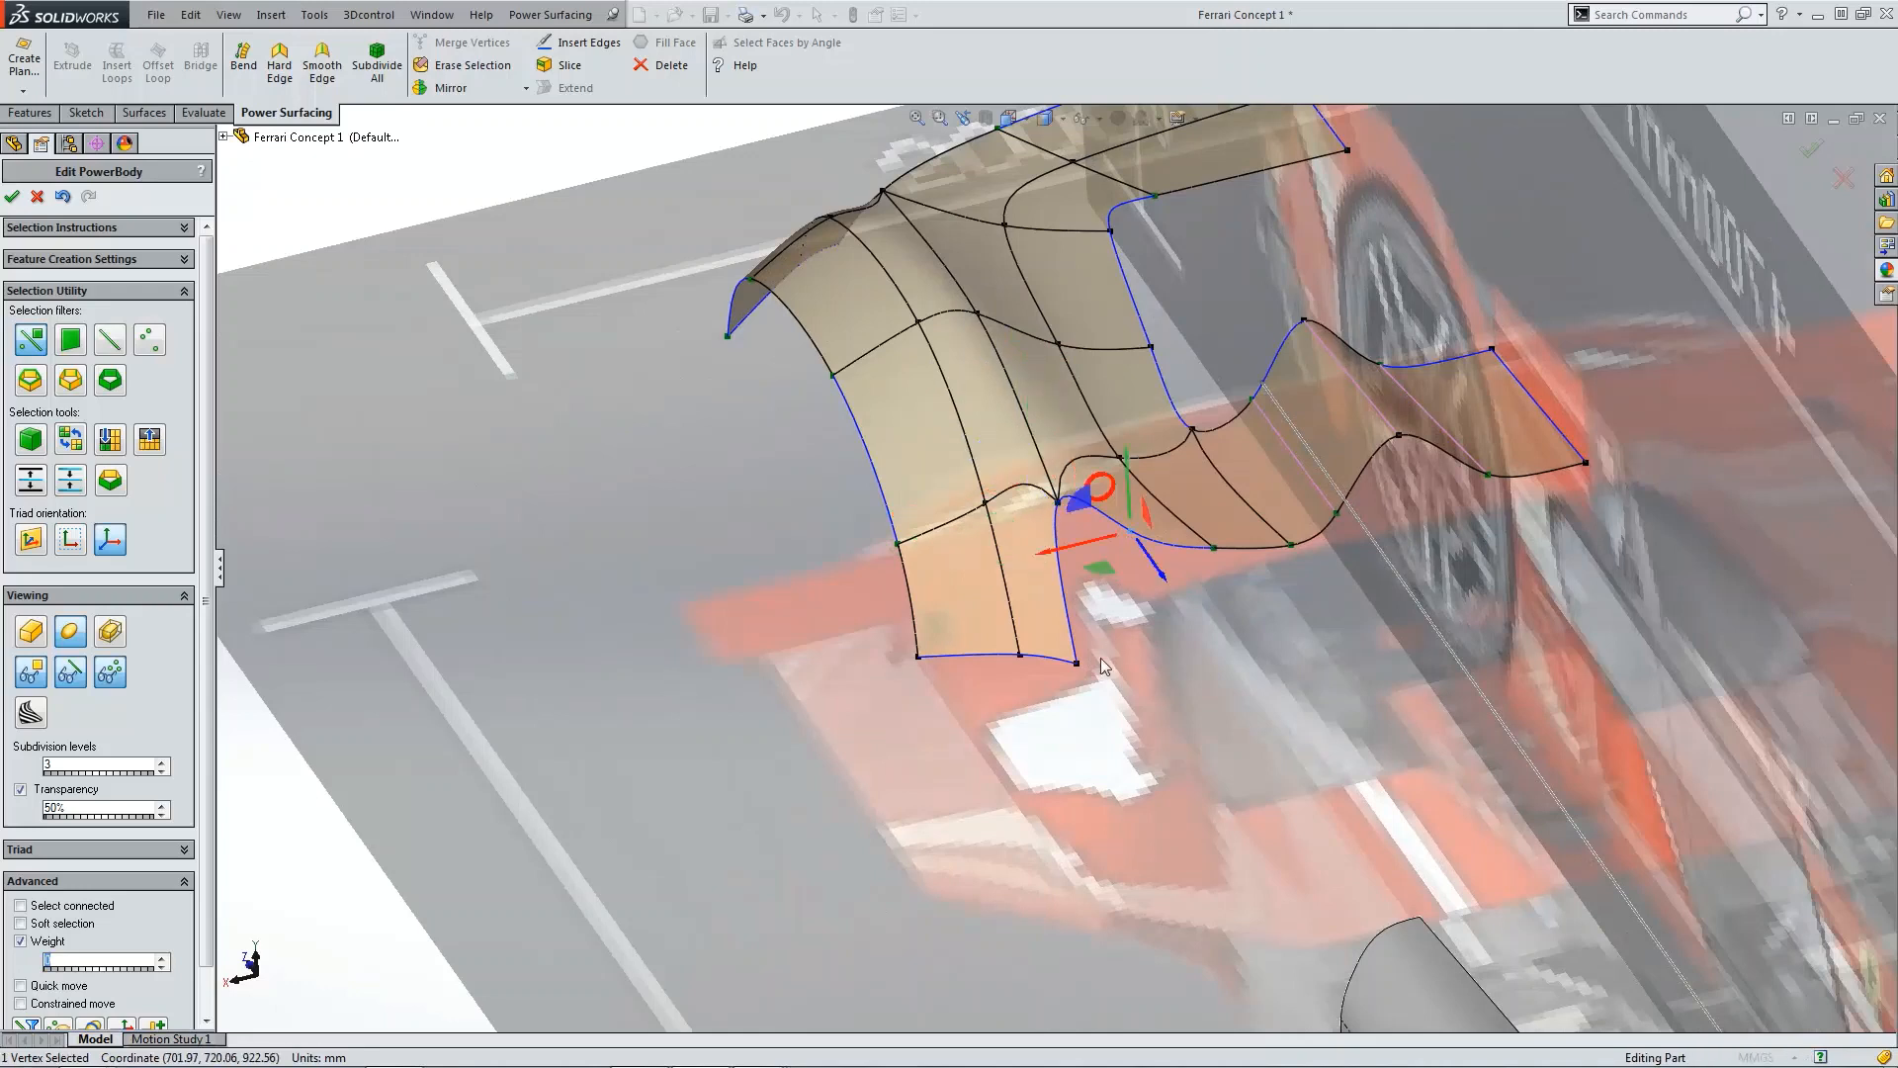
left_click(1077, 663, "ctrl")
left_click(465, 42)
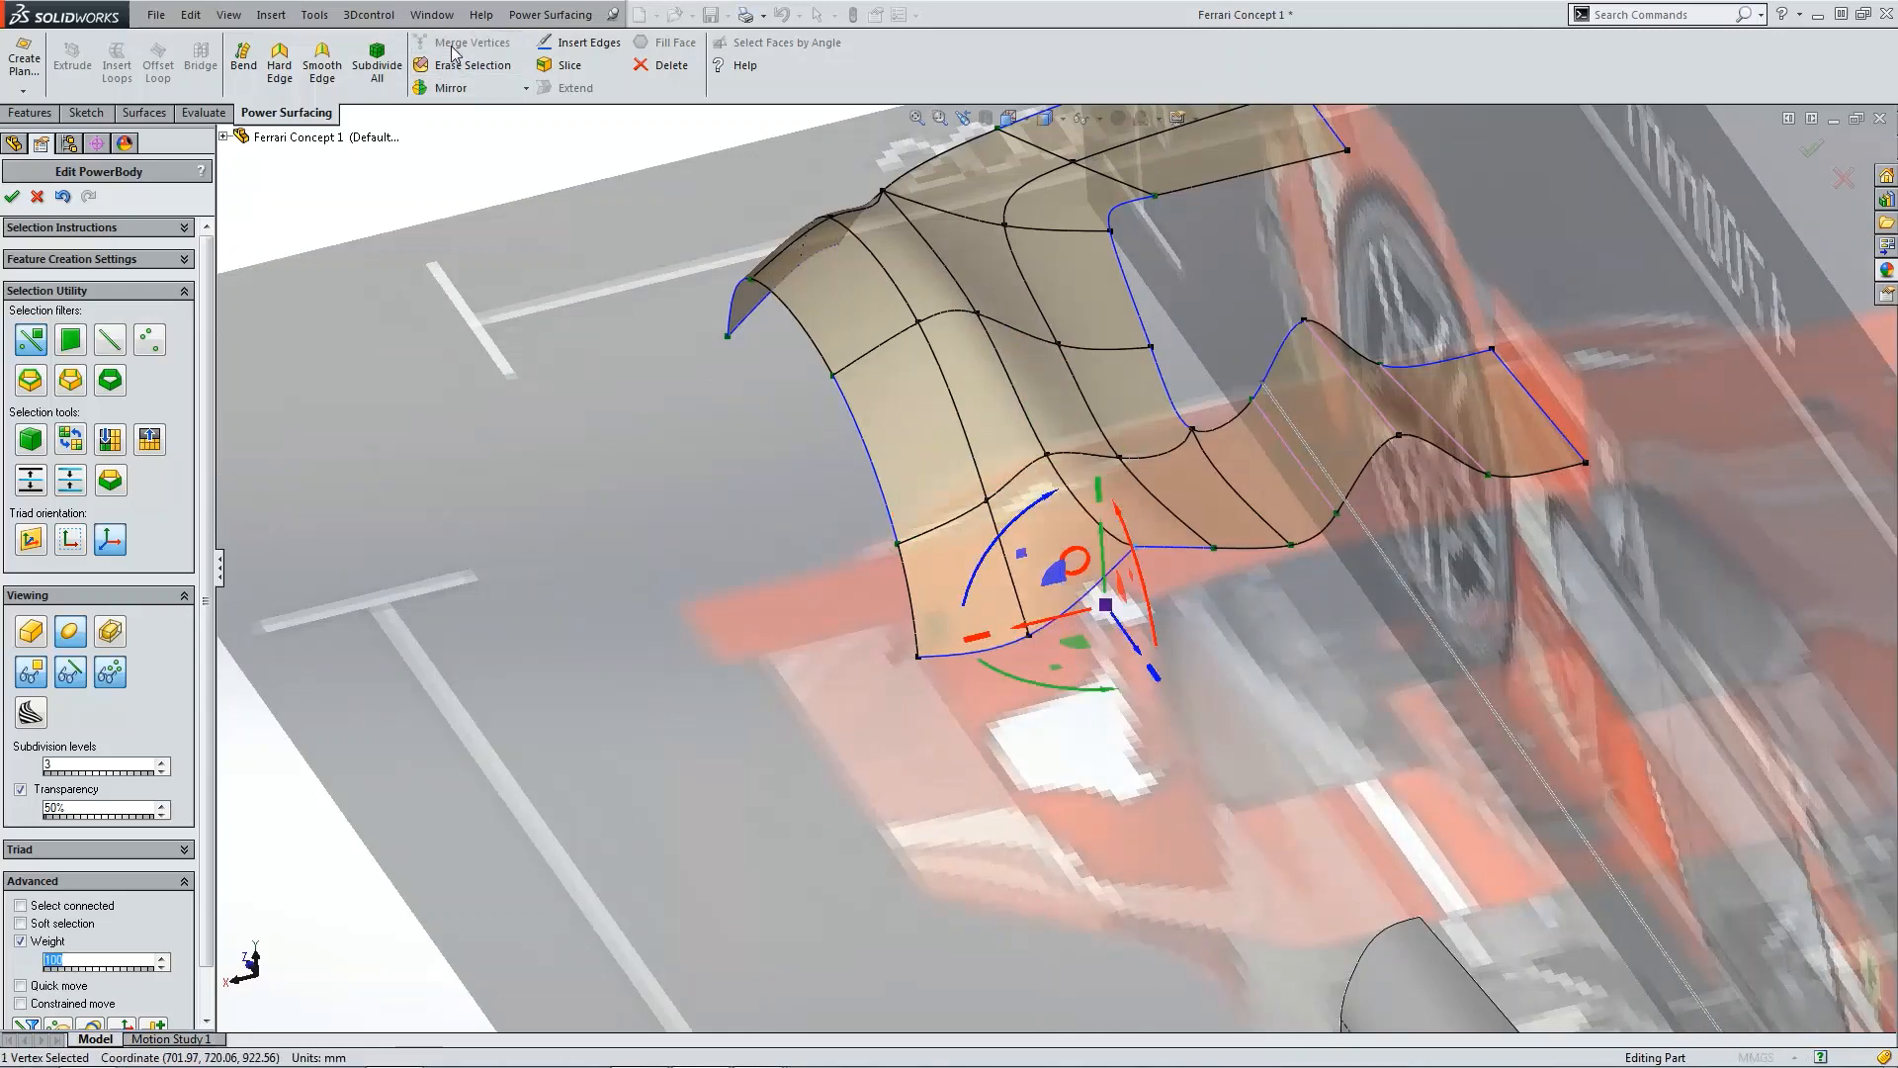
Step: Set the weight of the merged junction vertex to 0
left_click(438, 296)
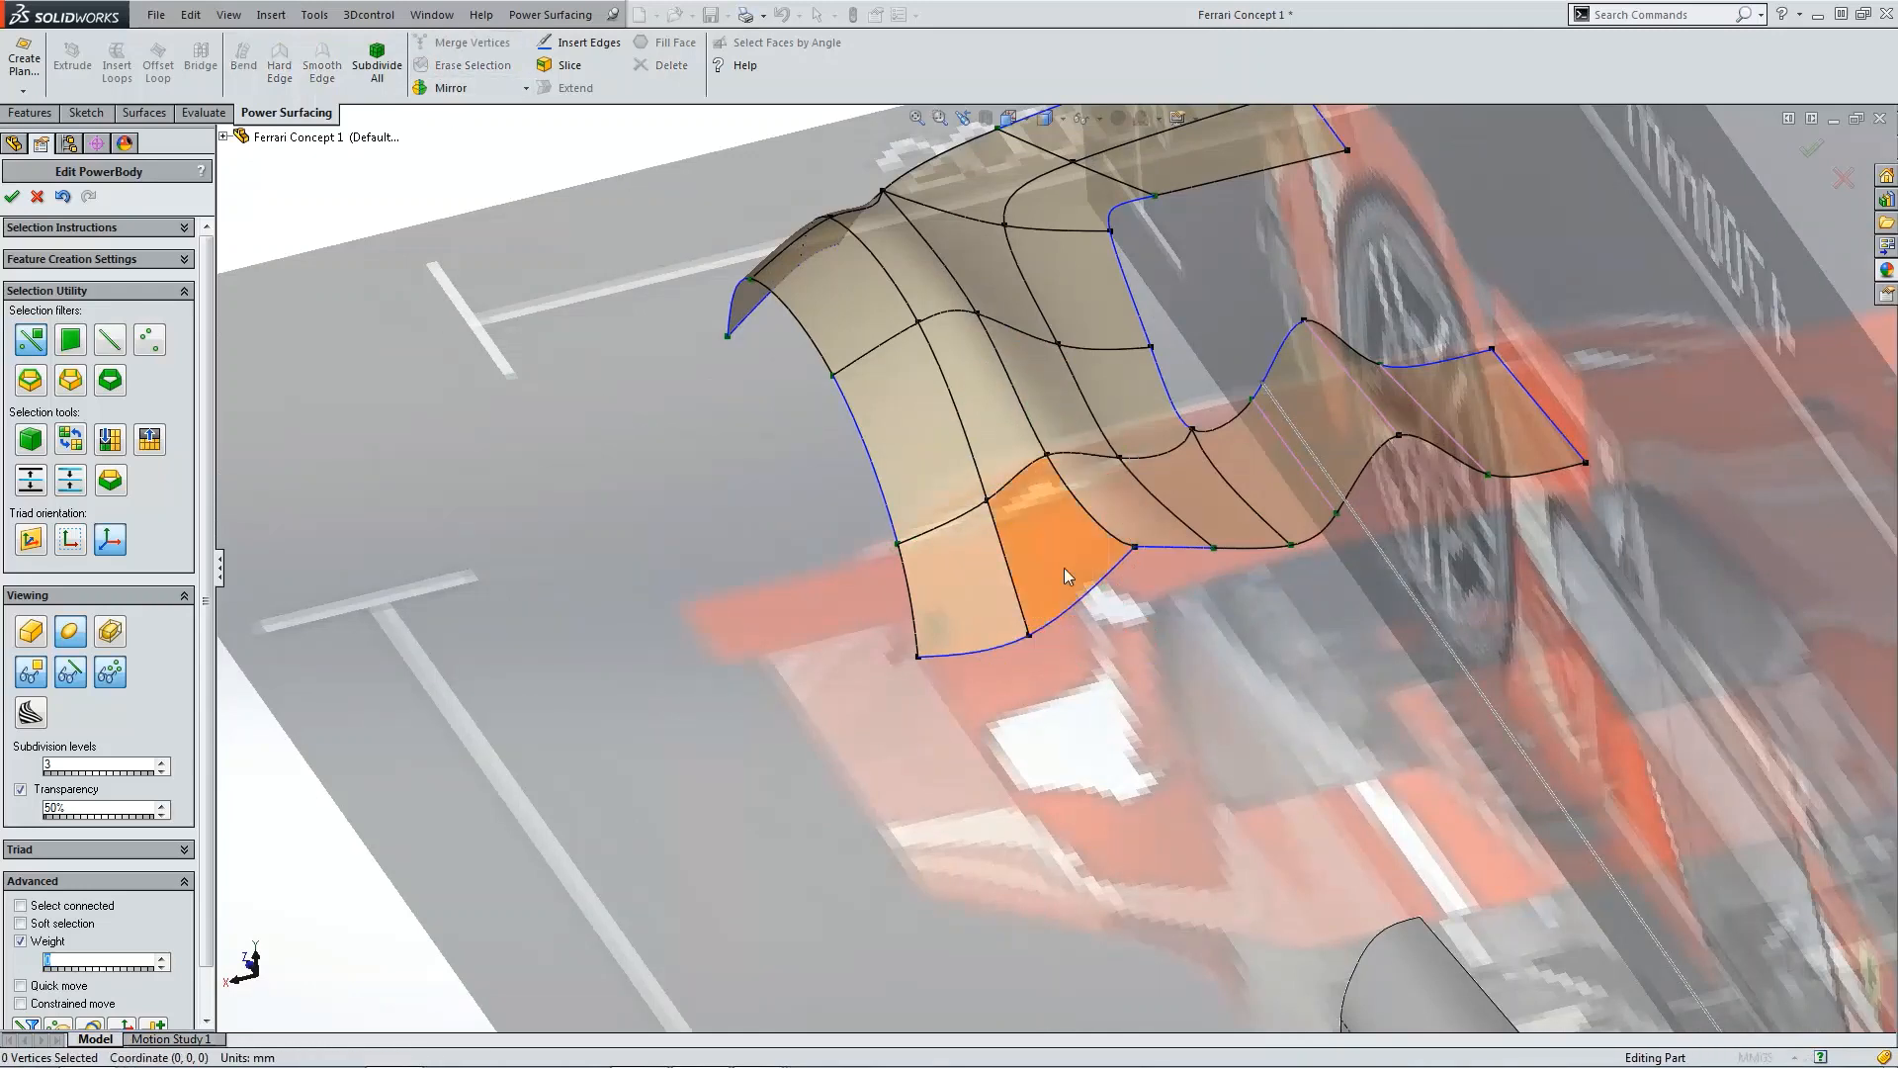
left_click(1137, 548)
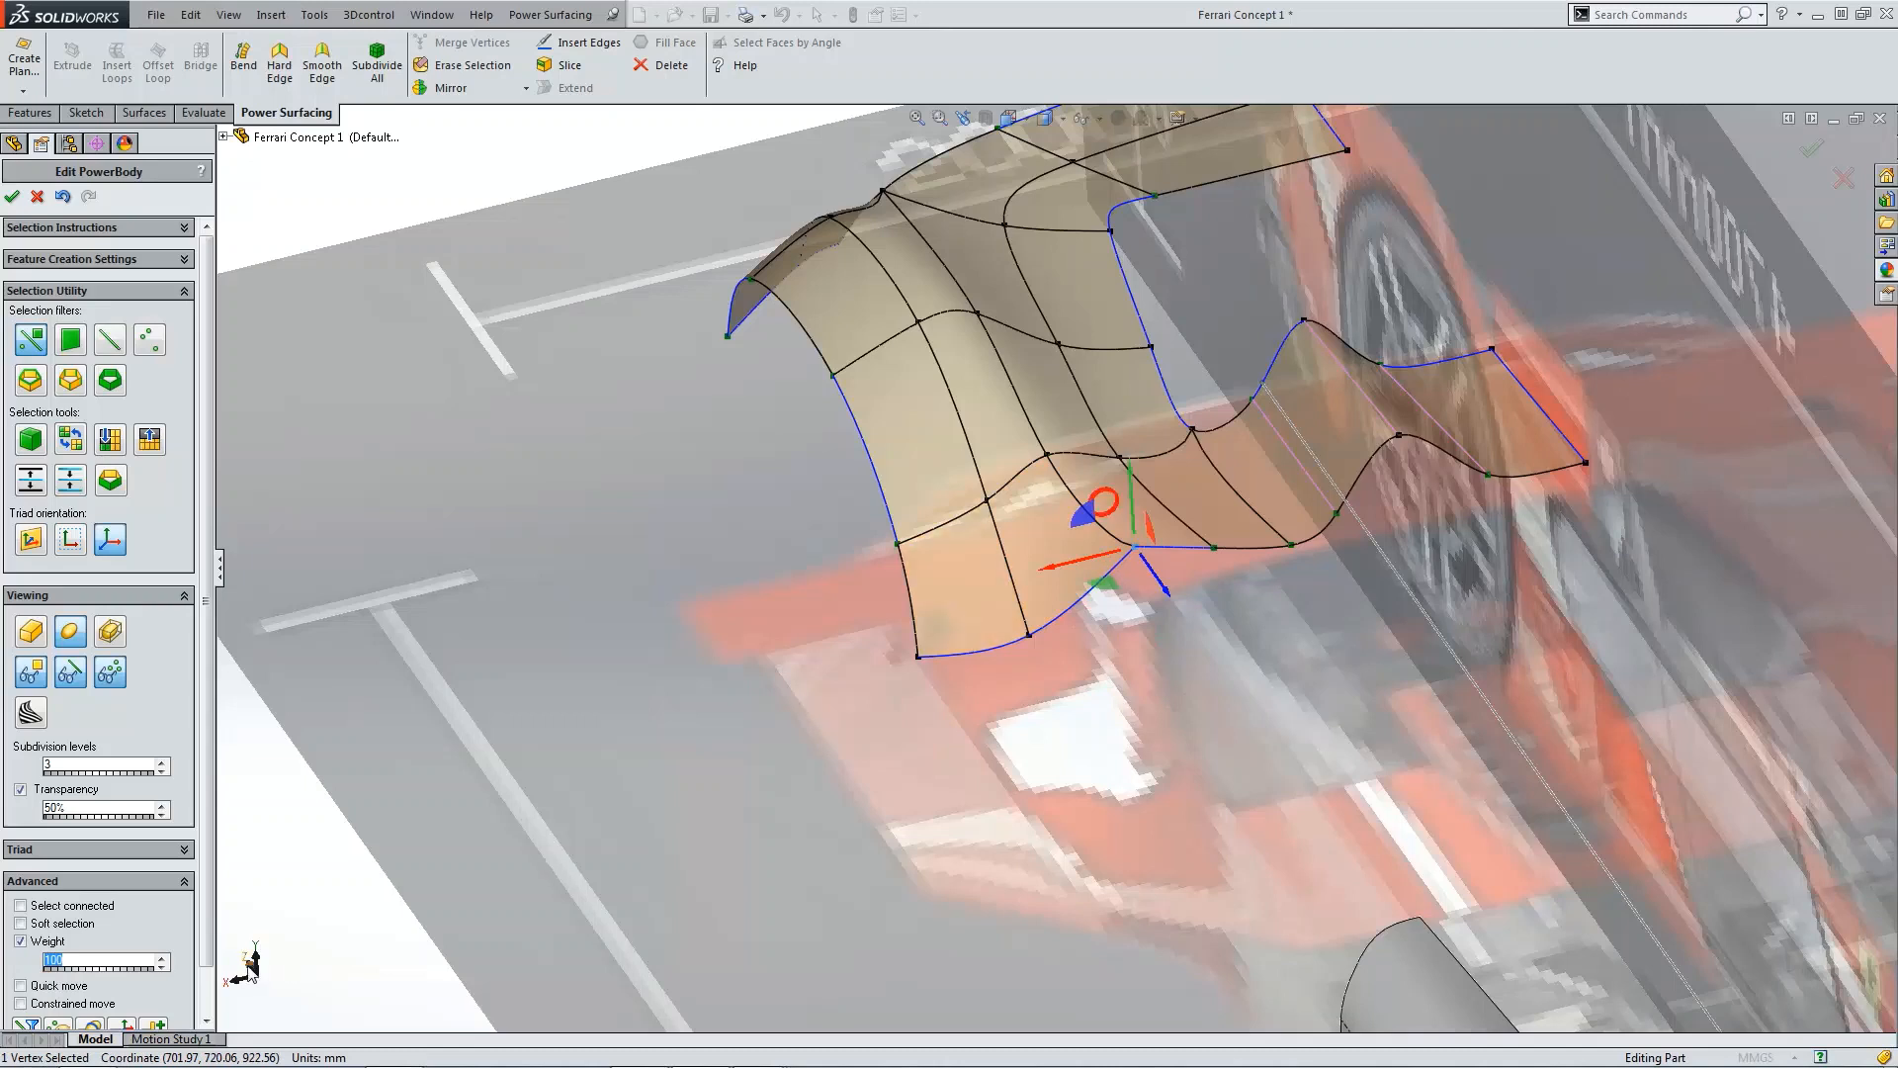
type("0")
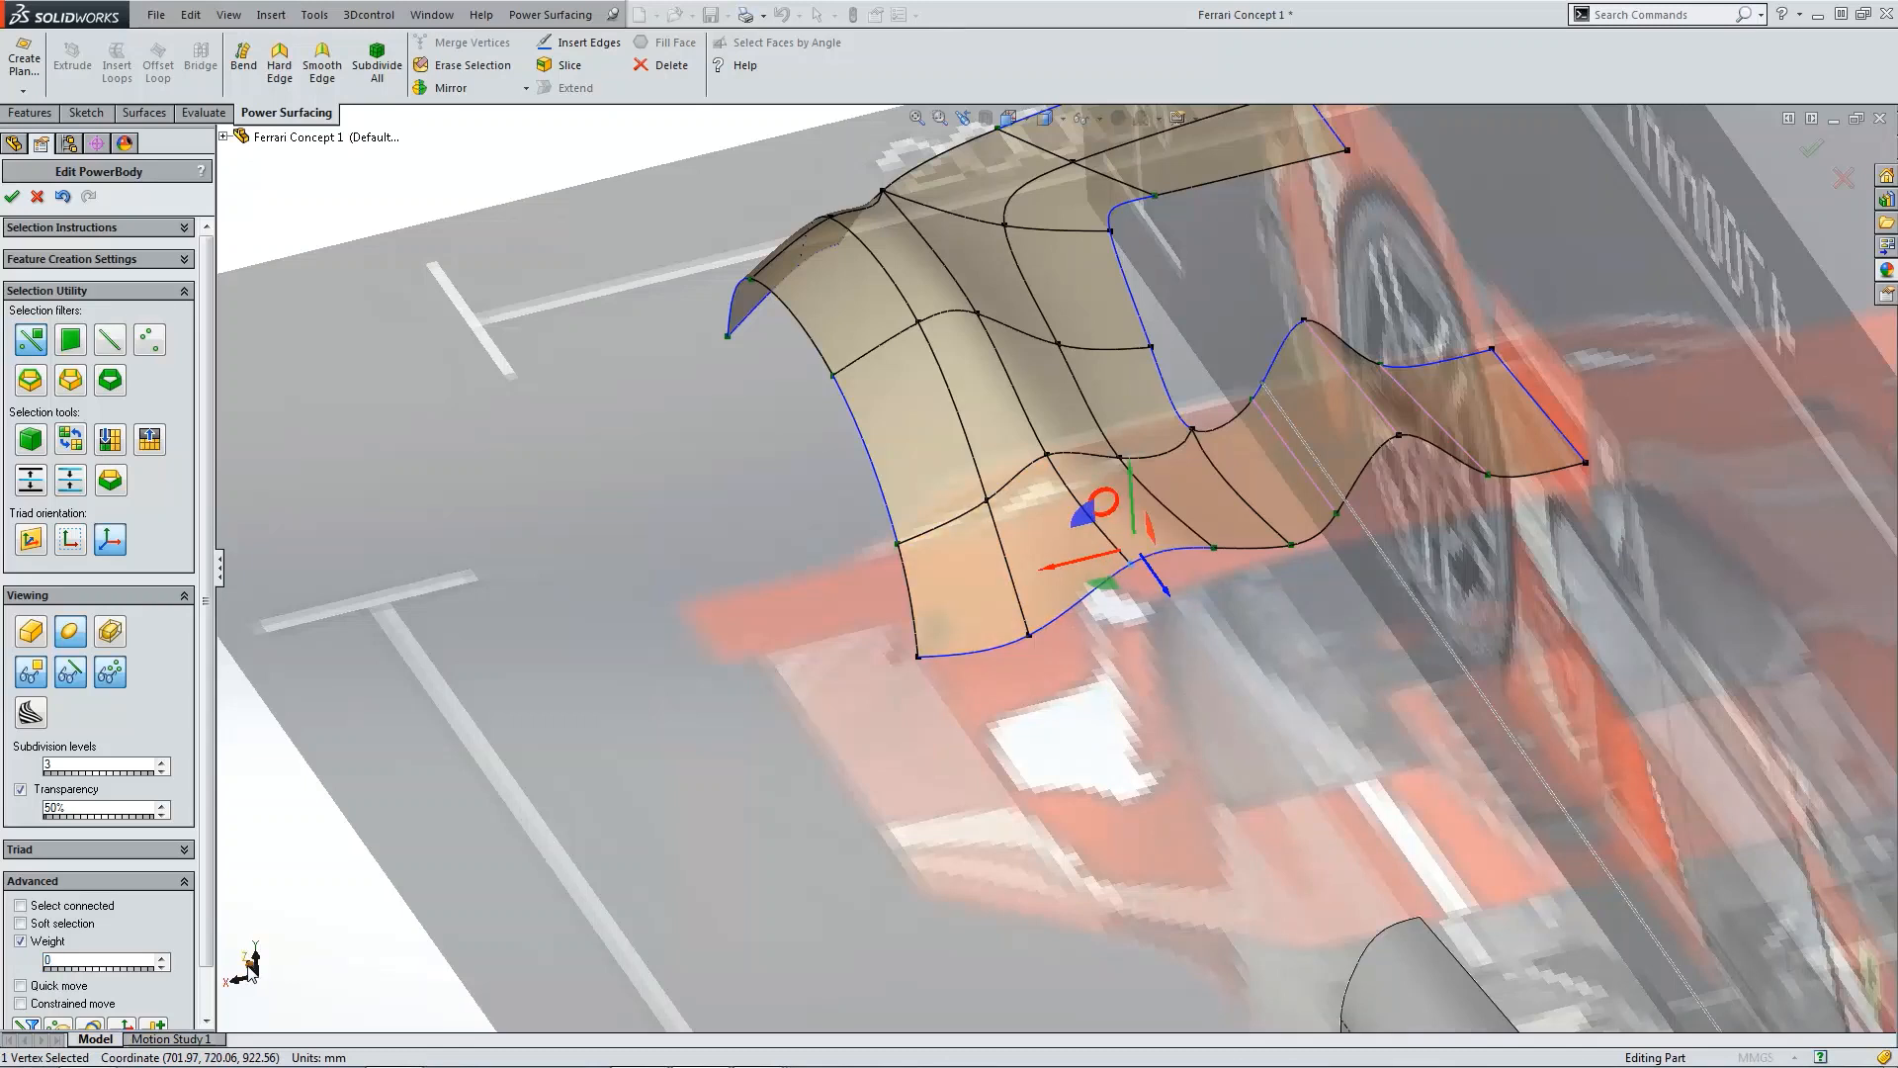
Step: Review the joined fender cage from top, right and isometric views and accept the PowerBody edit
left_click(249, 965)
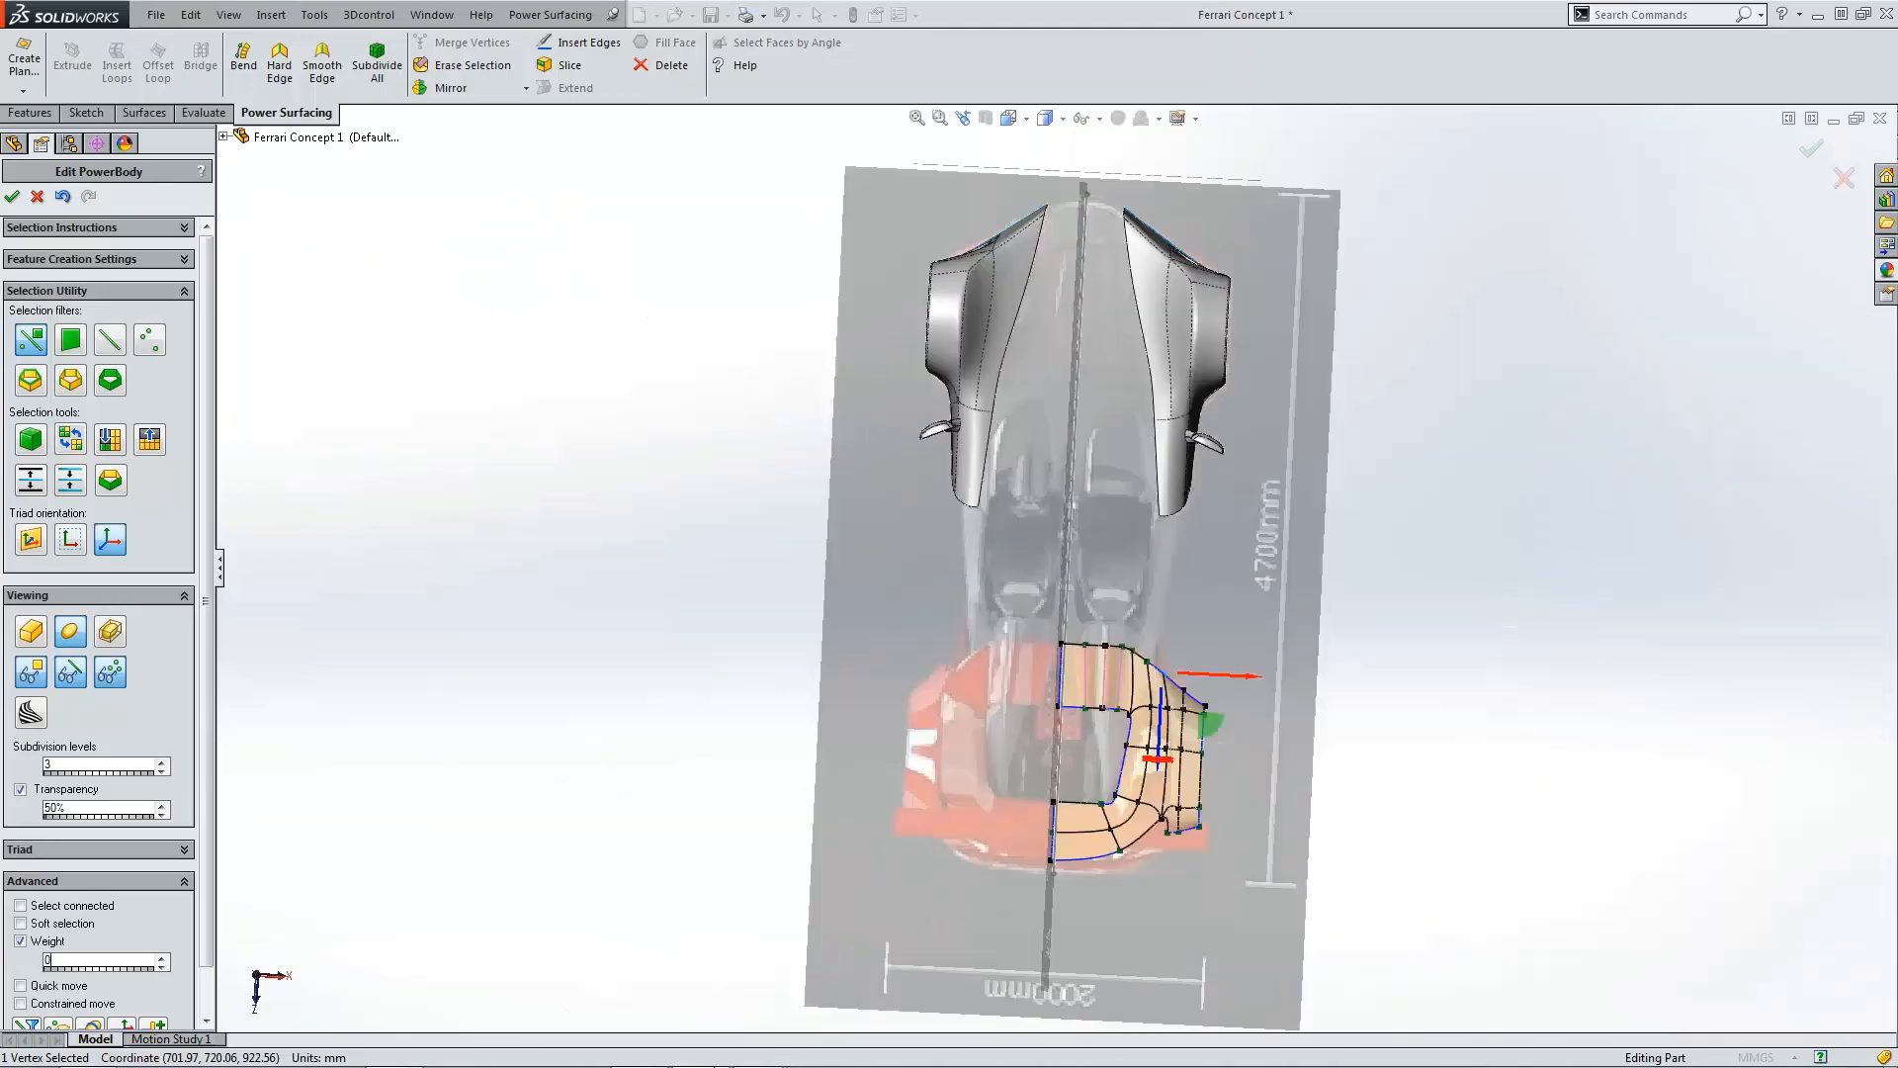
left_click(1369, 737)
scroll(1200, 674, "down", 5)
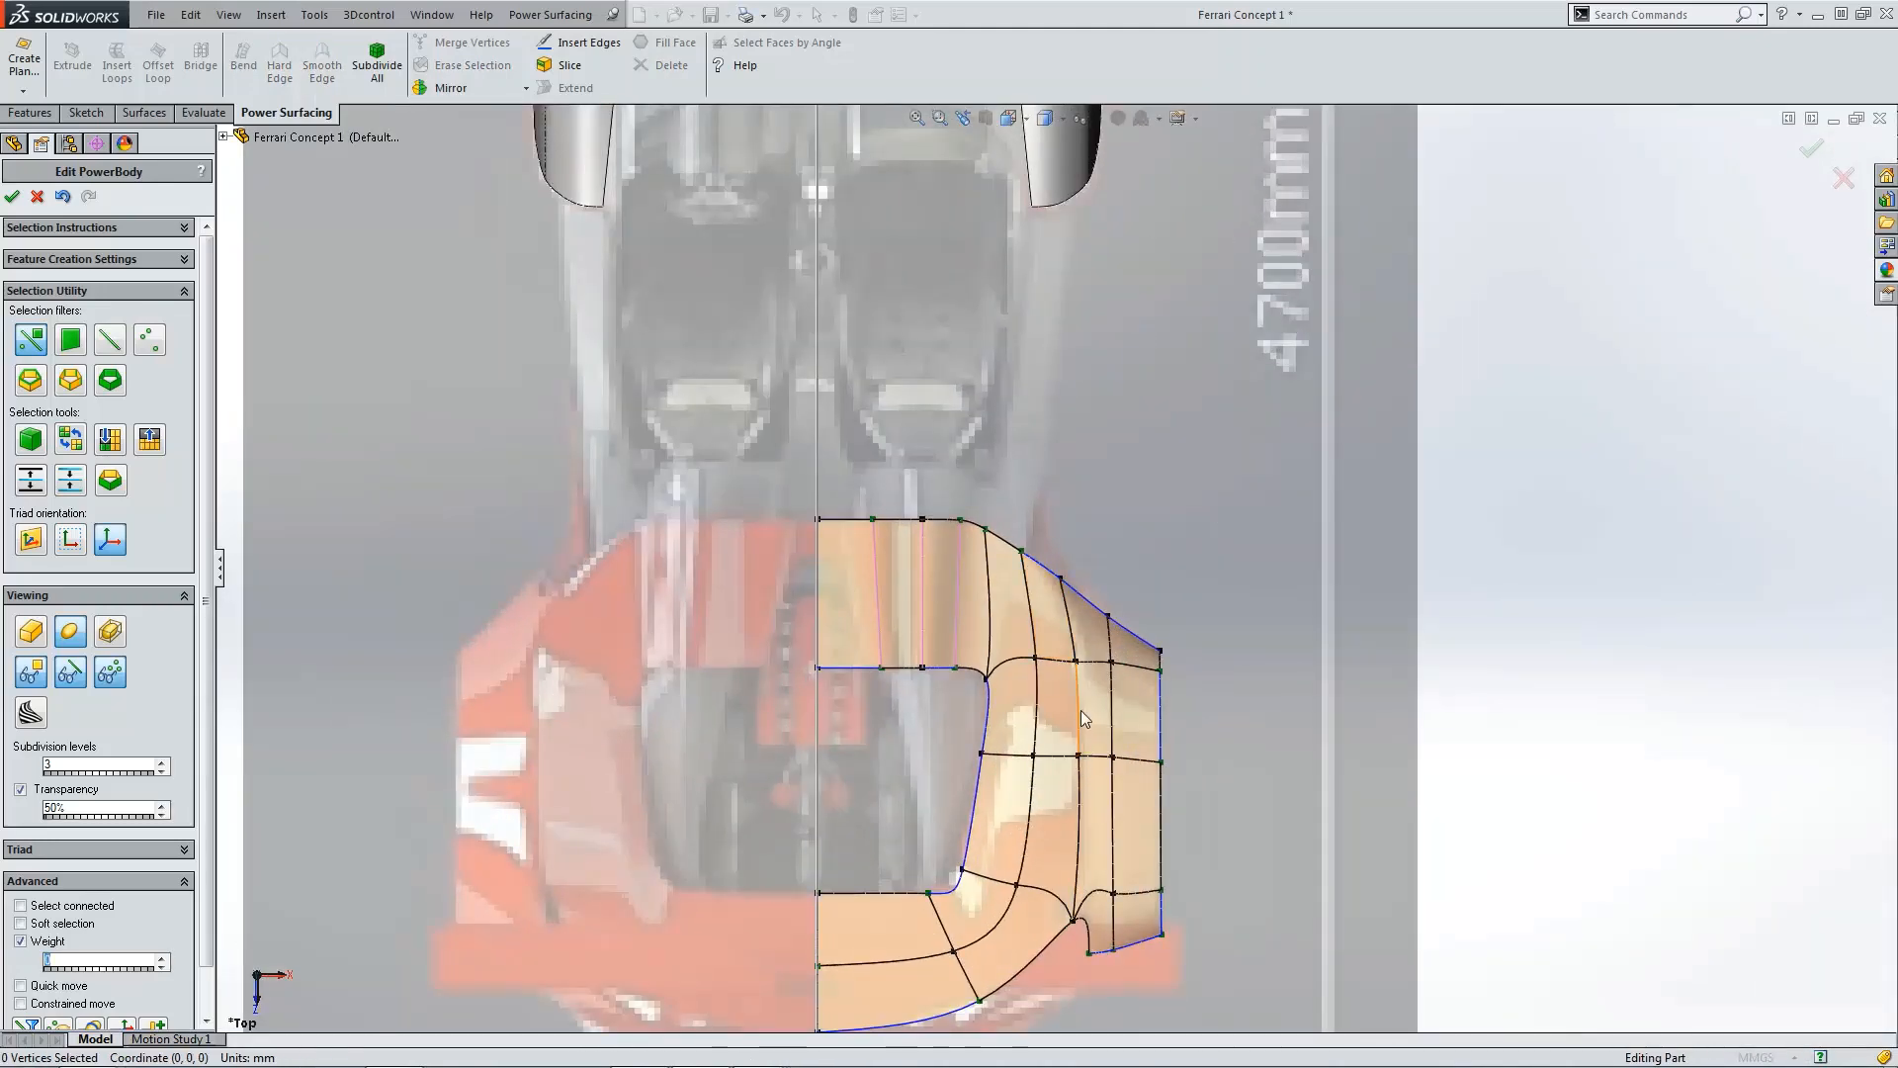
scroll(1078, 629, "down", 2)
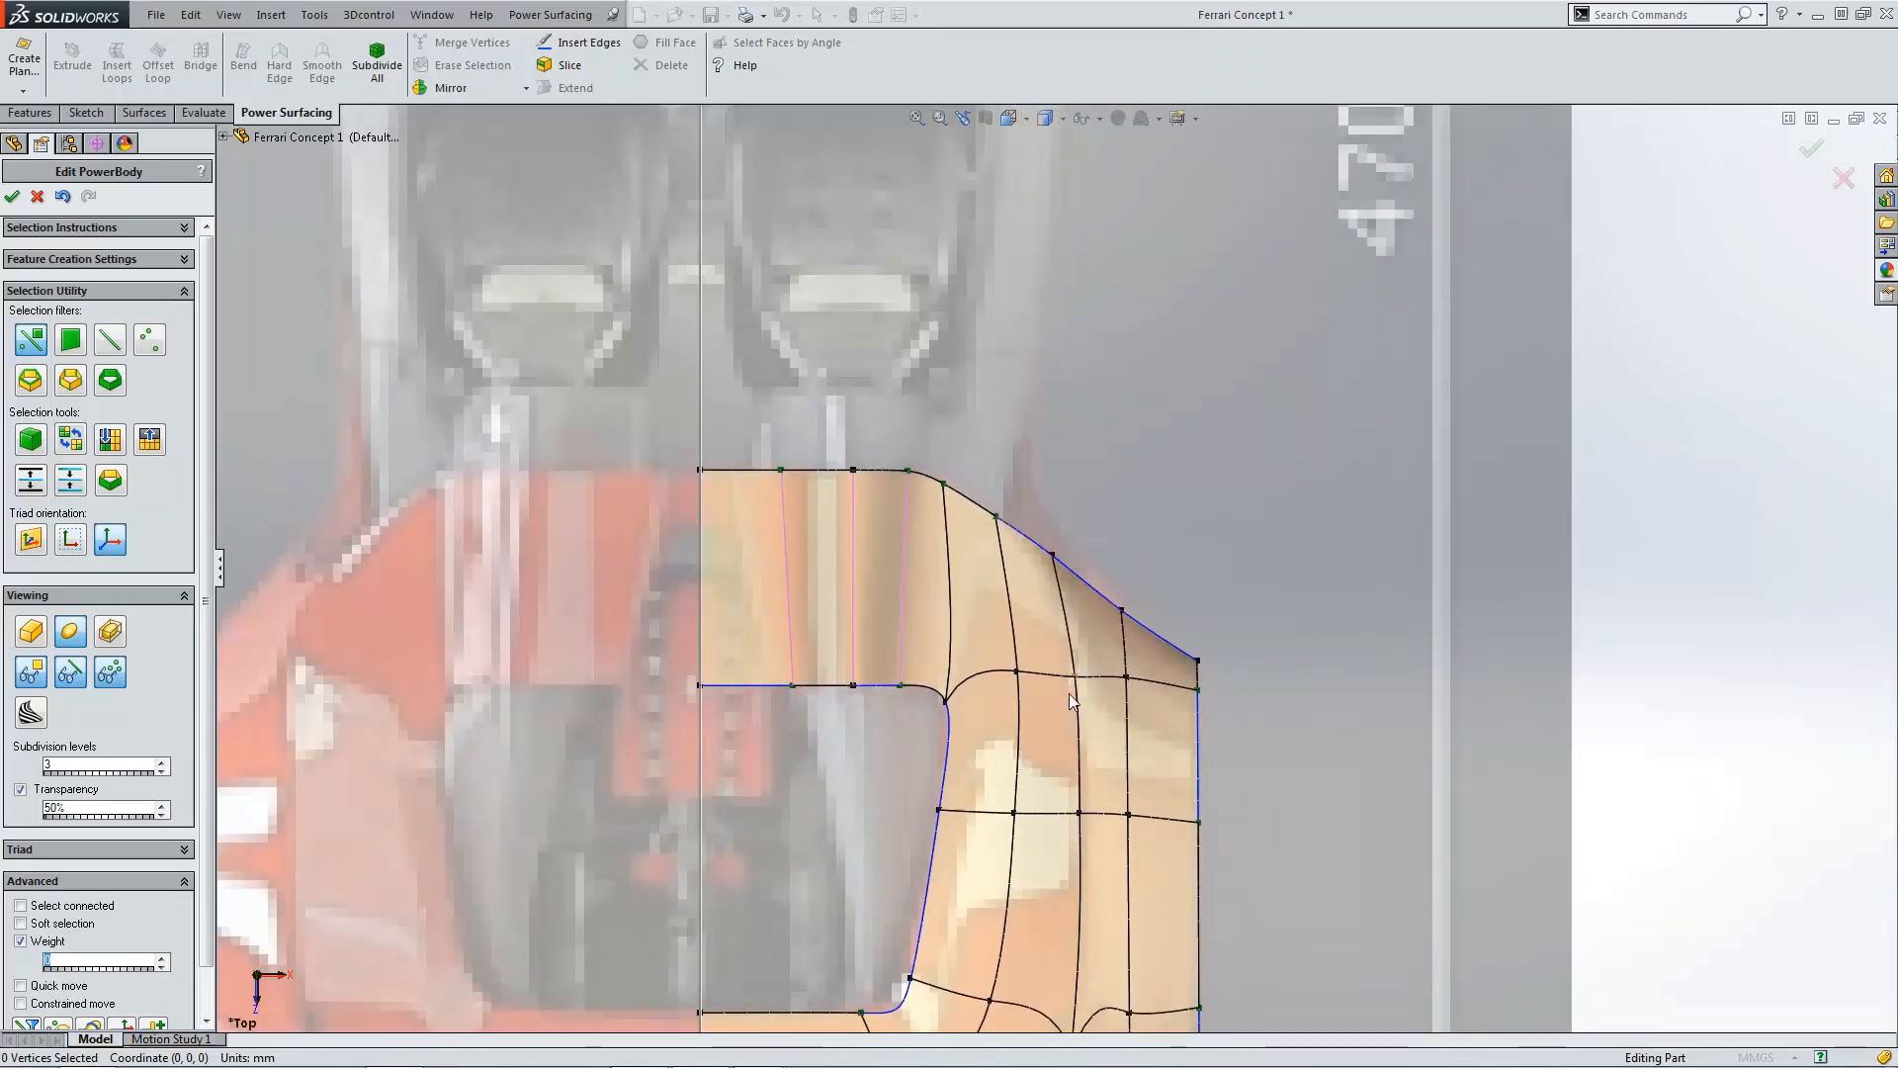
left_click(1057, 579)
left_click(1031, 537, "ctrl")
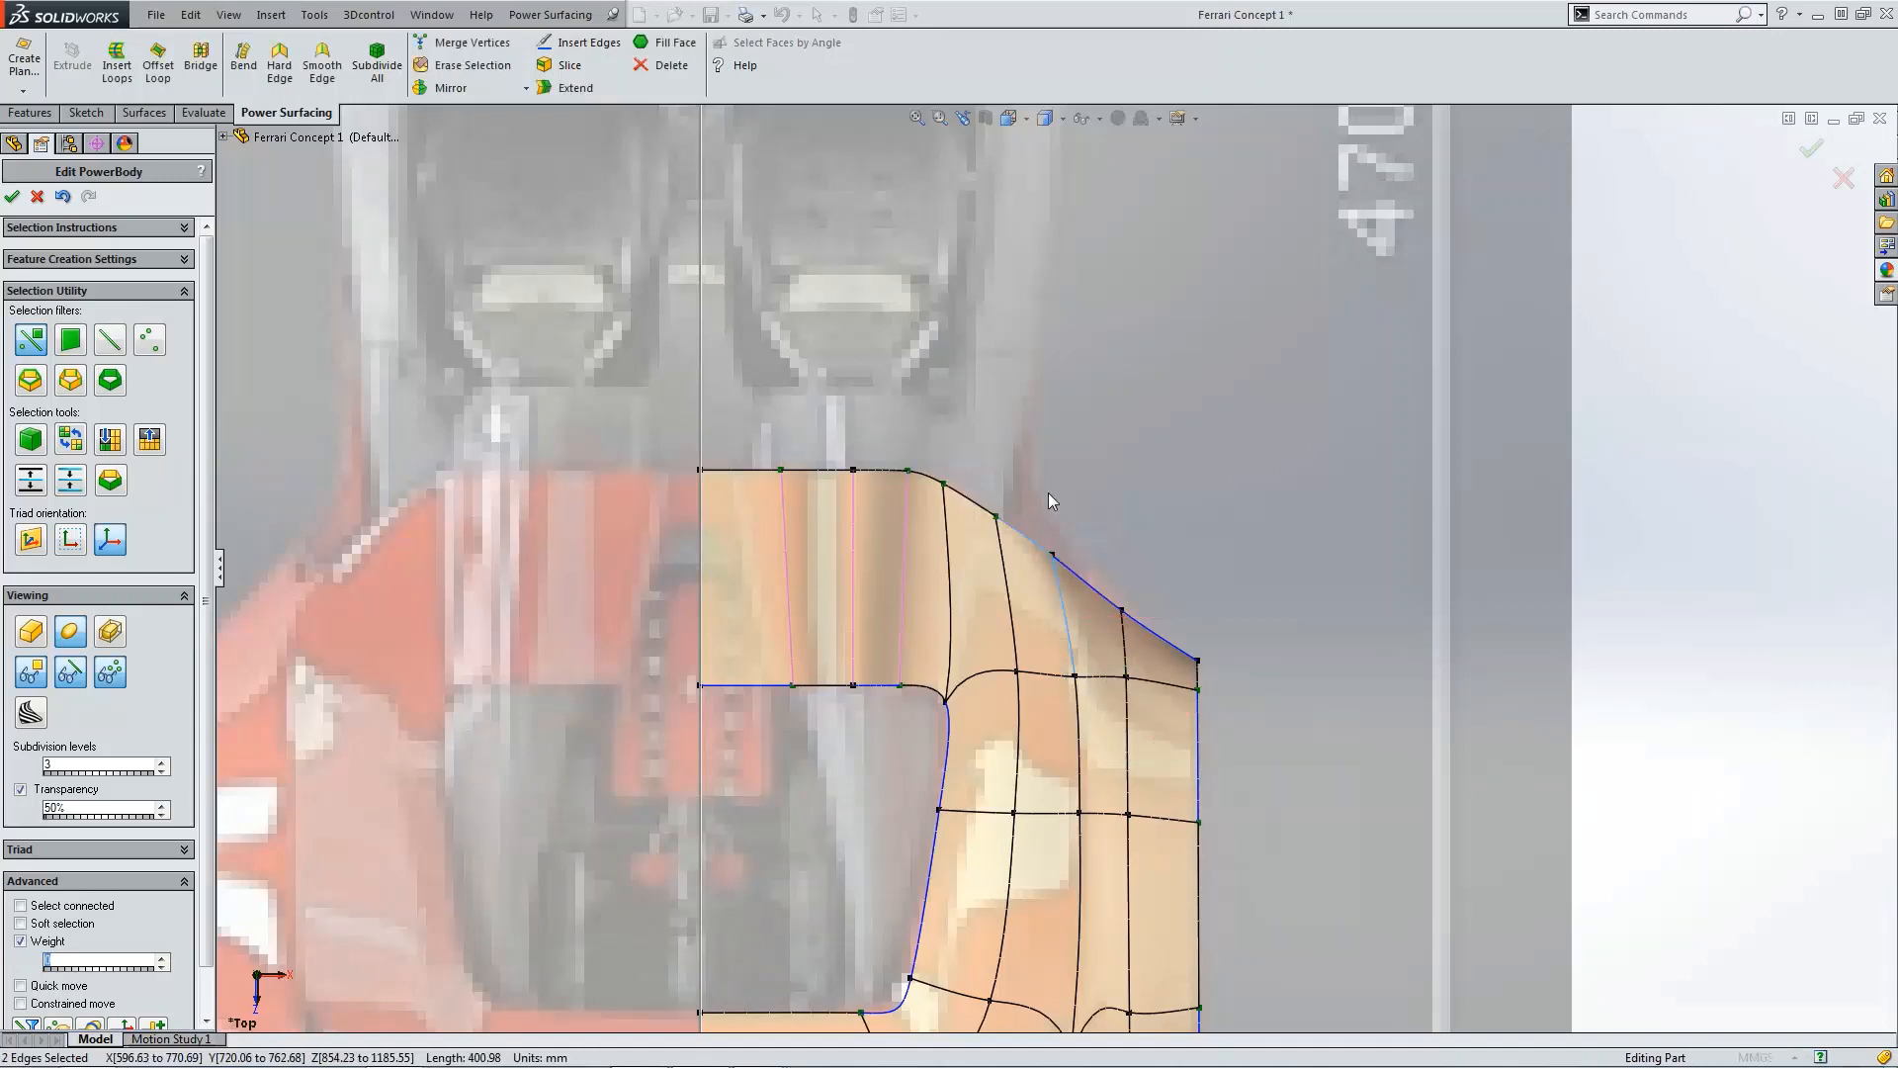
left_click(1102, 536)
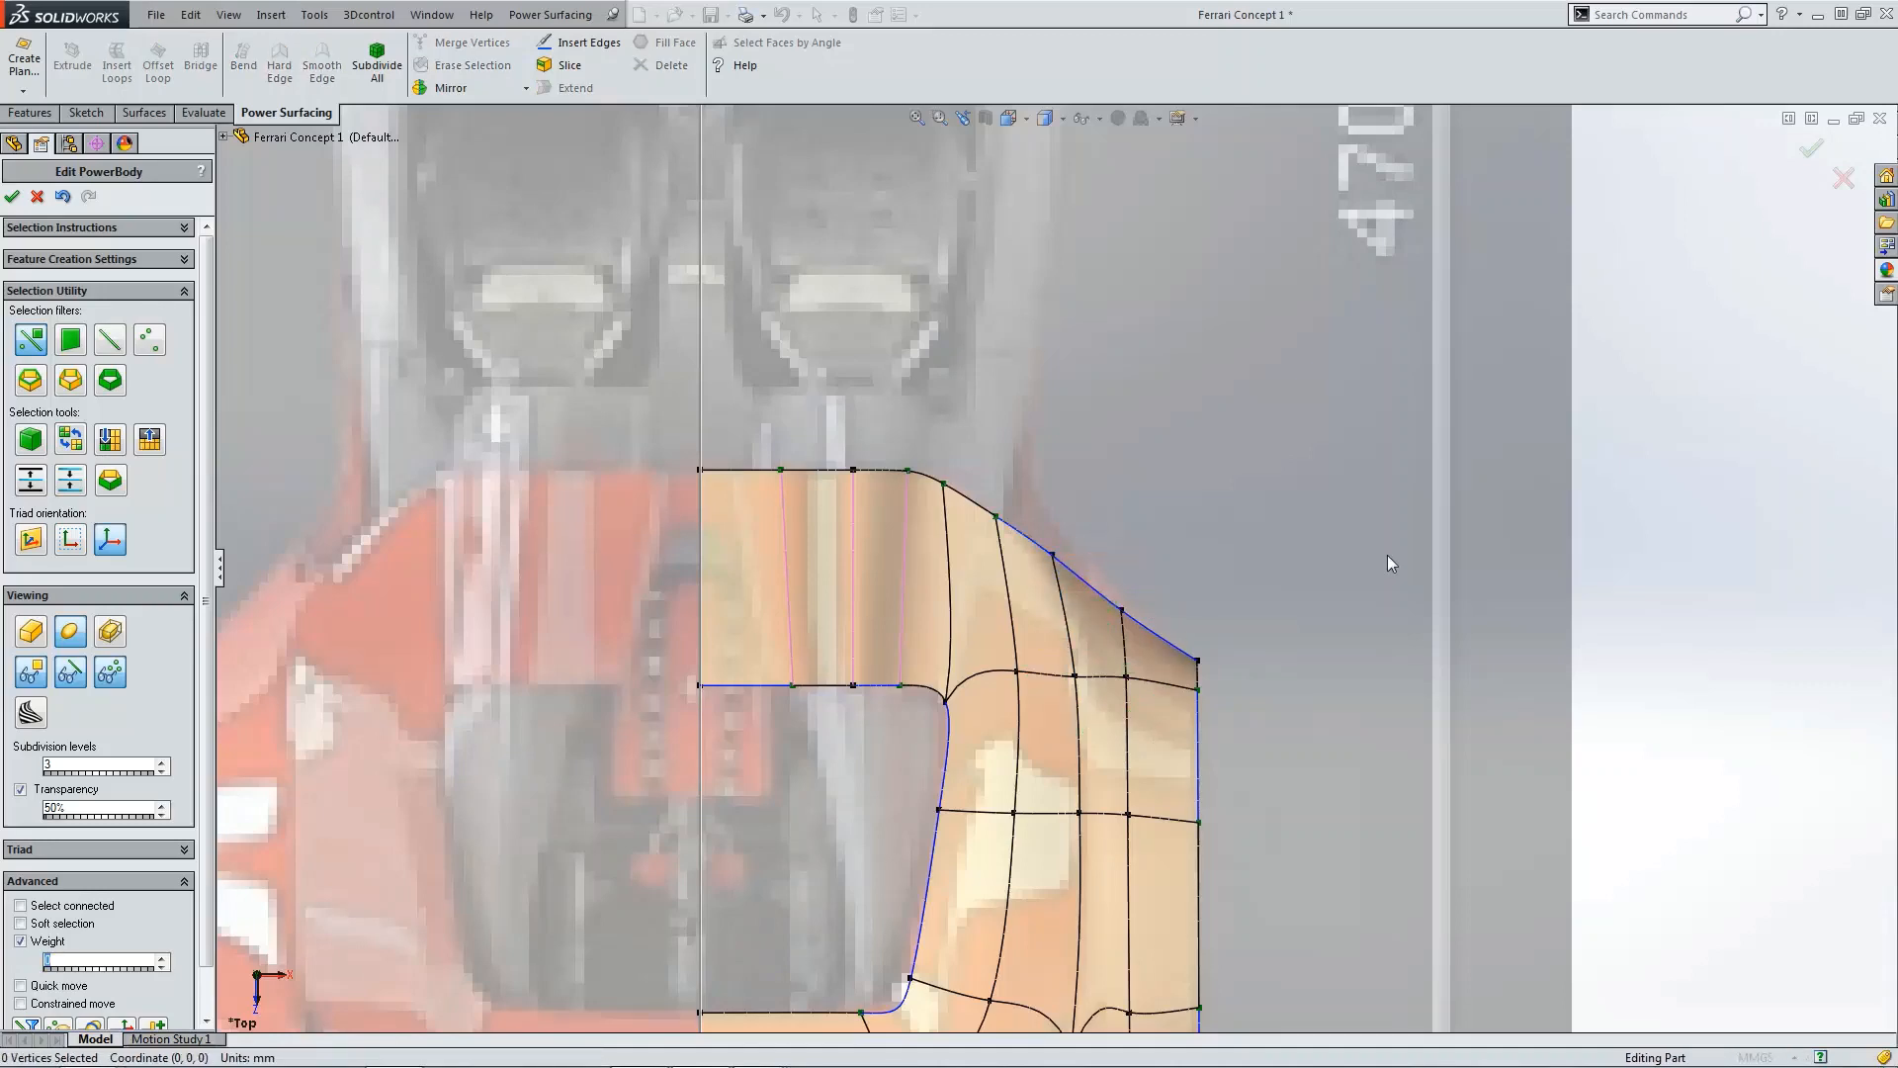
key("z")
key("ctrl+4")
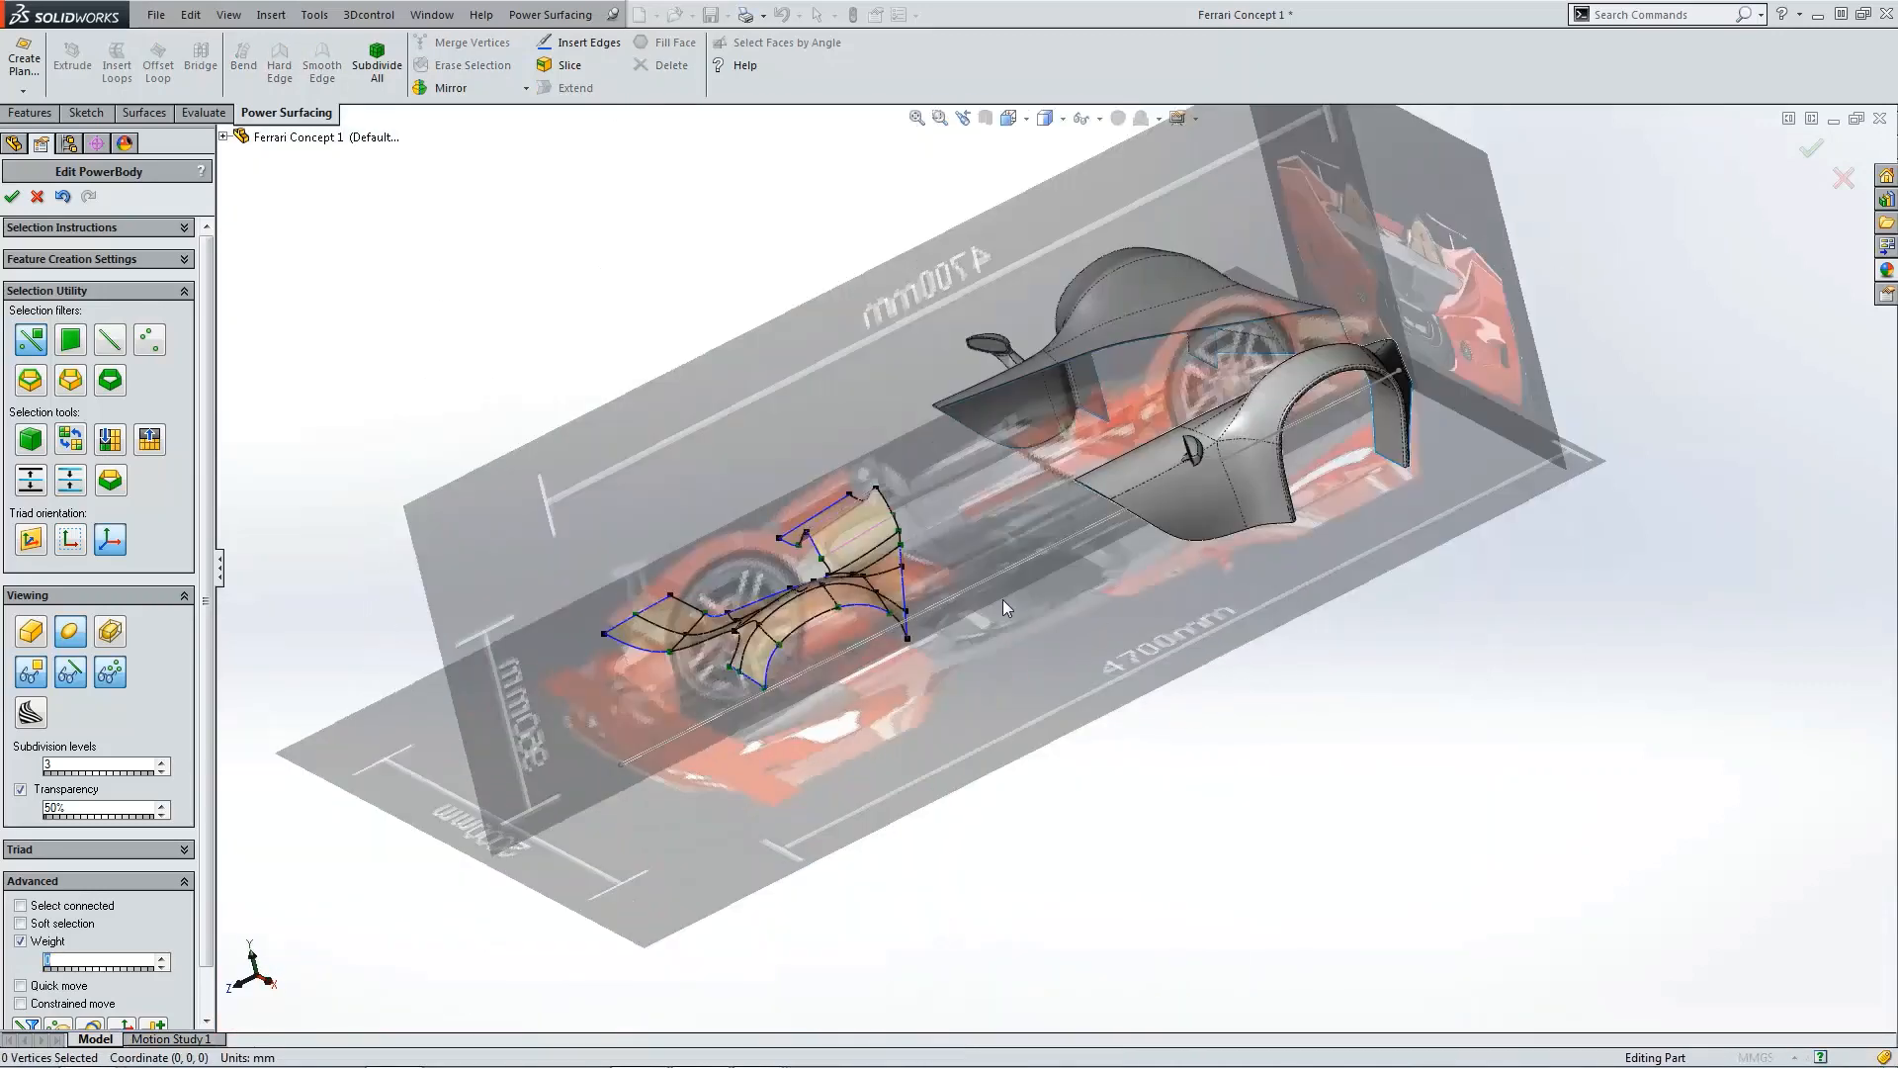
scroll(948, 633, "down", 5)
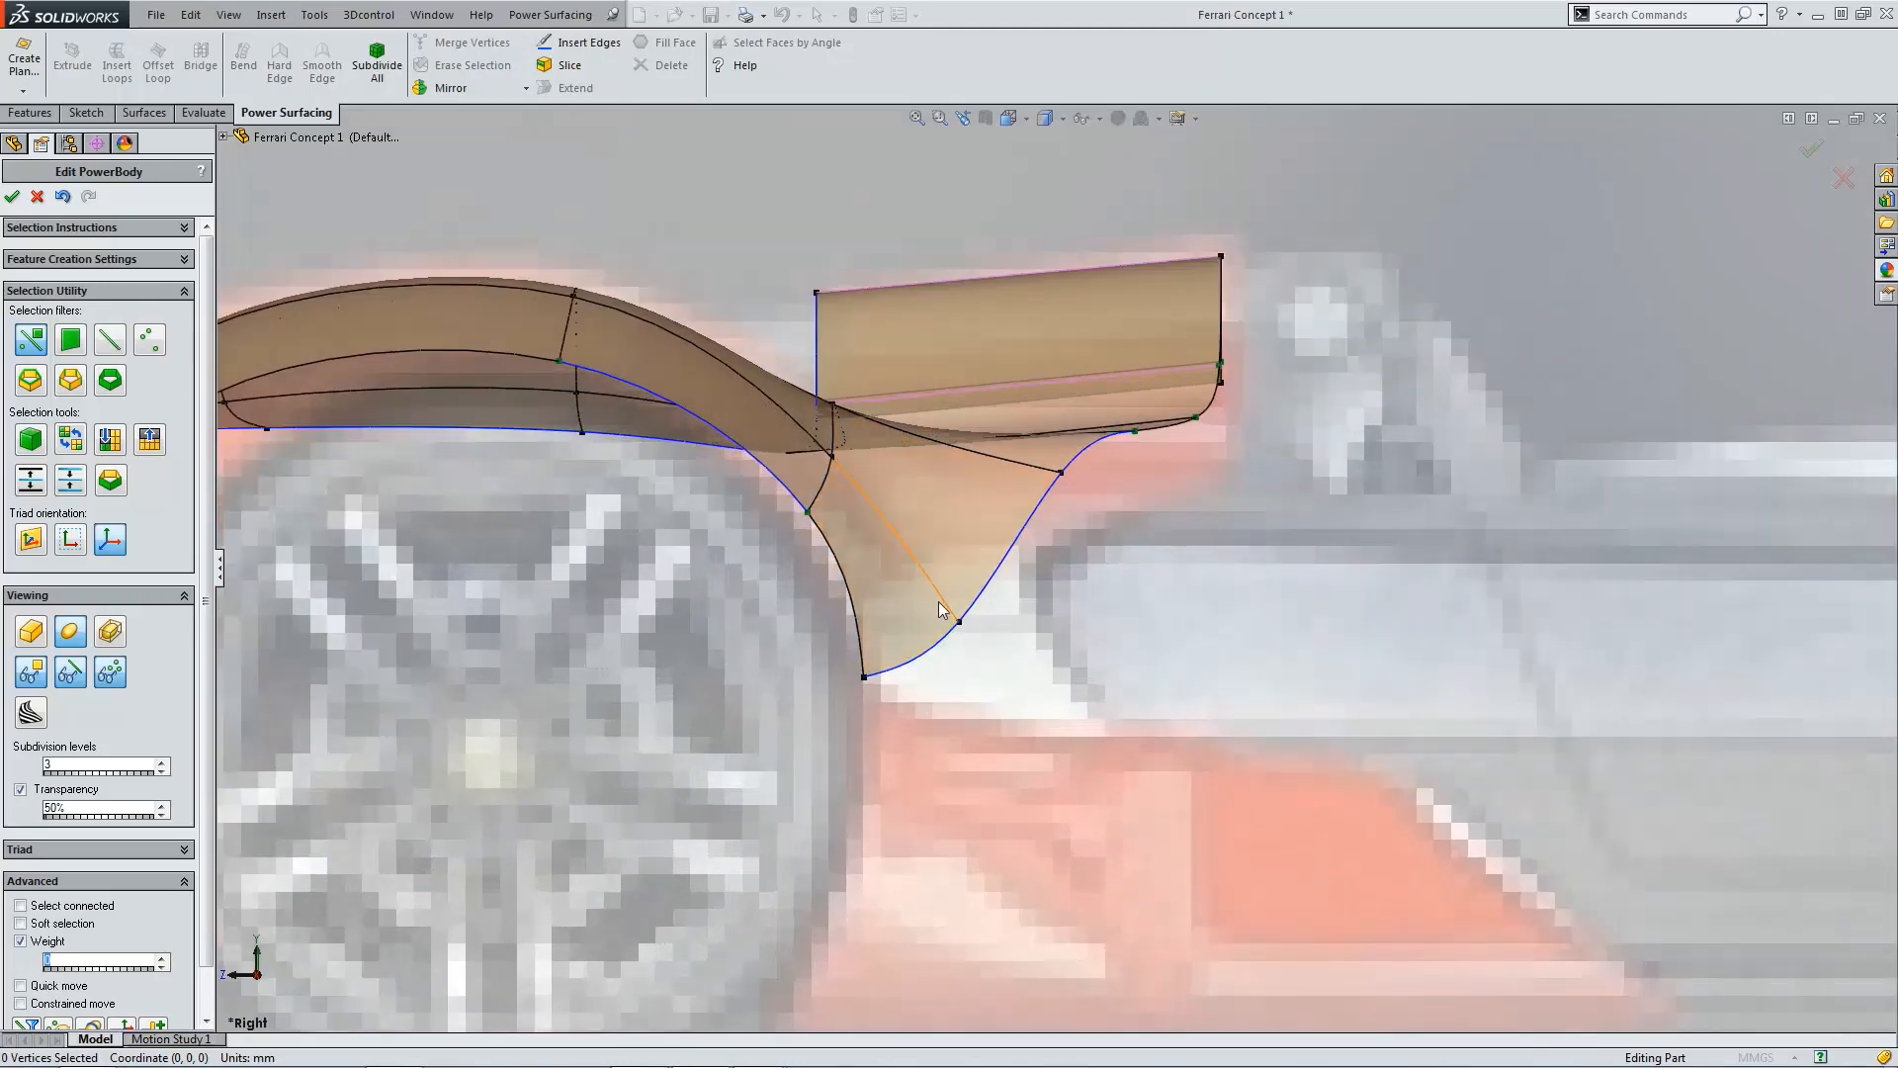
scroll(1018, 623, "up", 8)
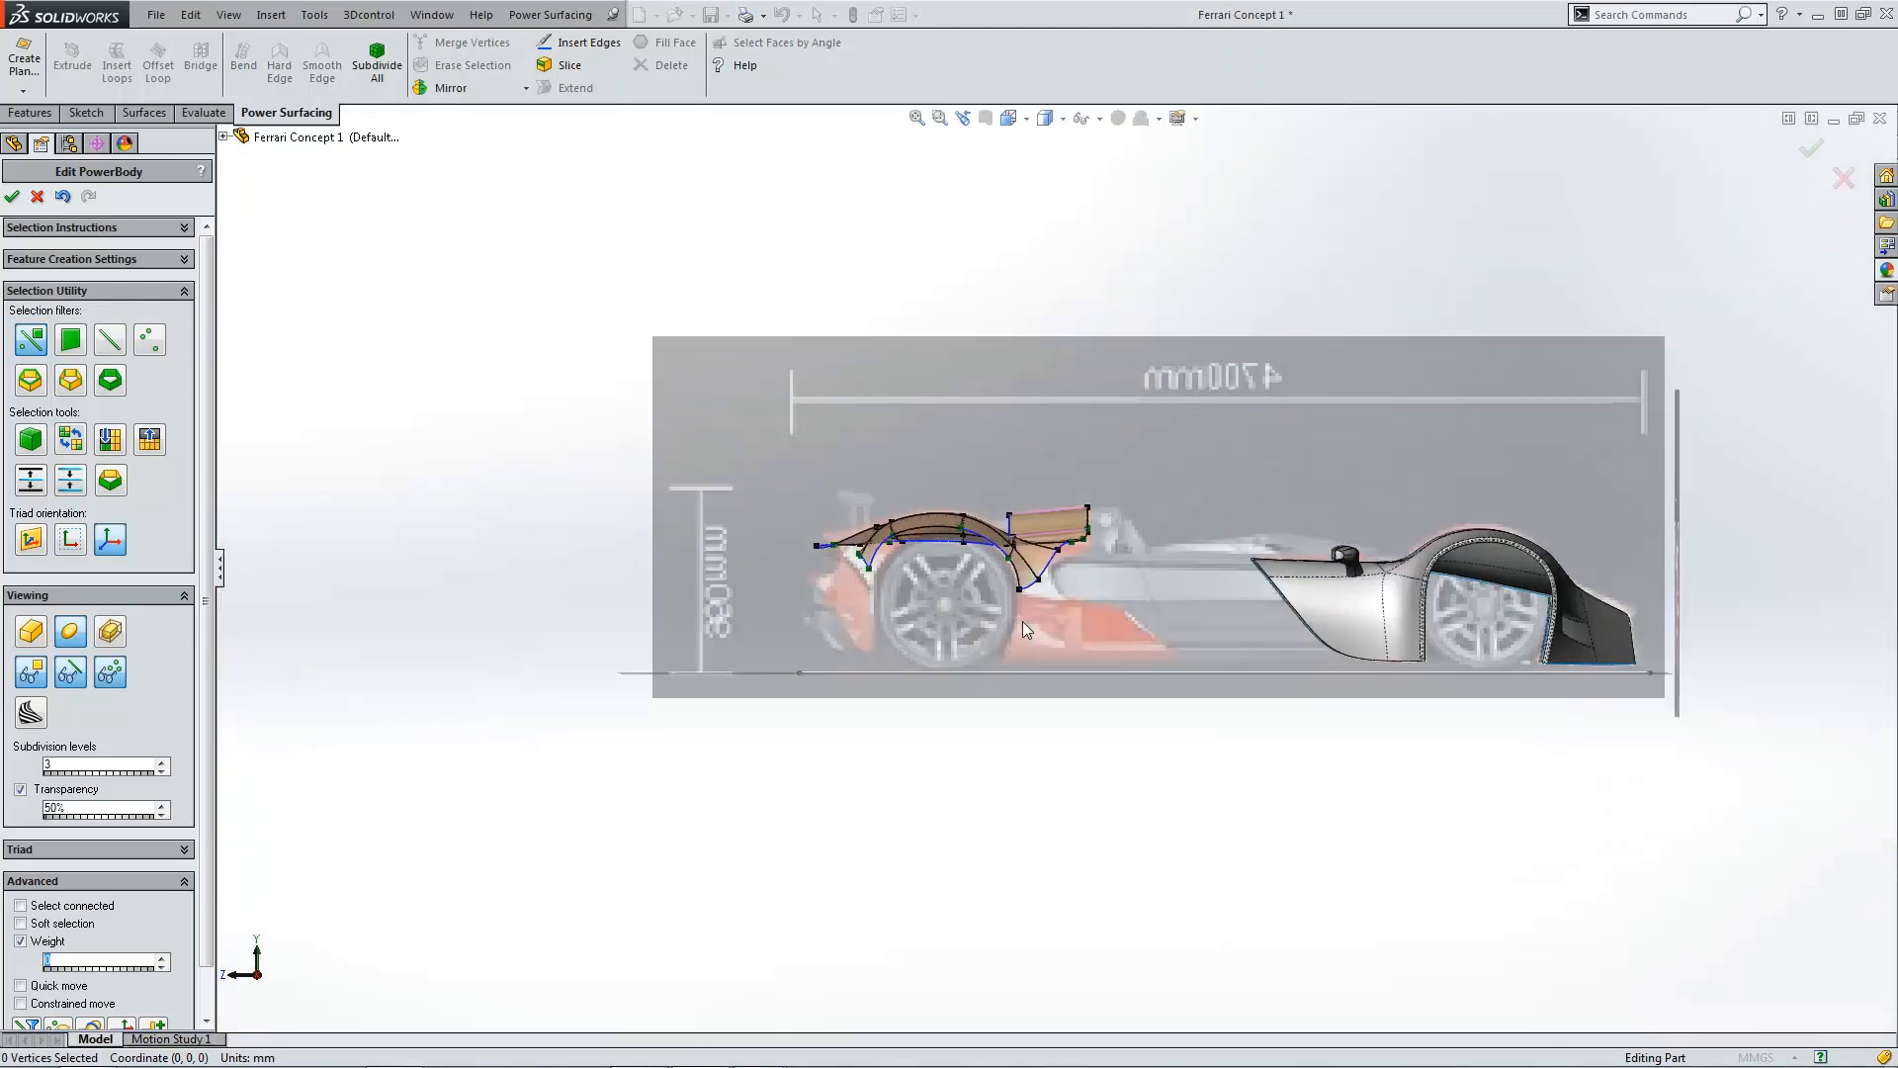
key("ctrl+7")
key("ctrl+5")
scroll(1141, 709, "down", 5)
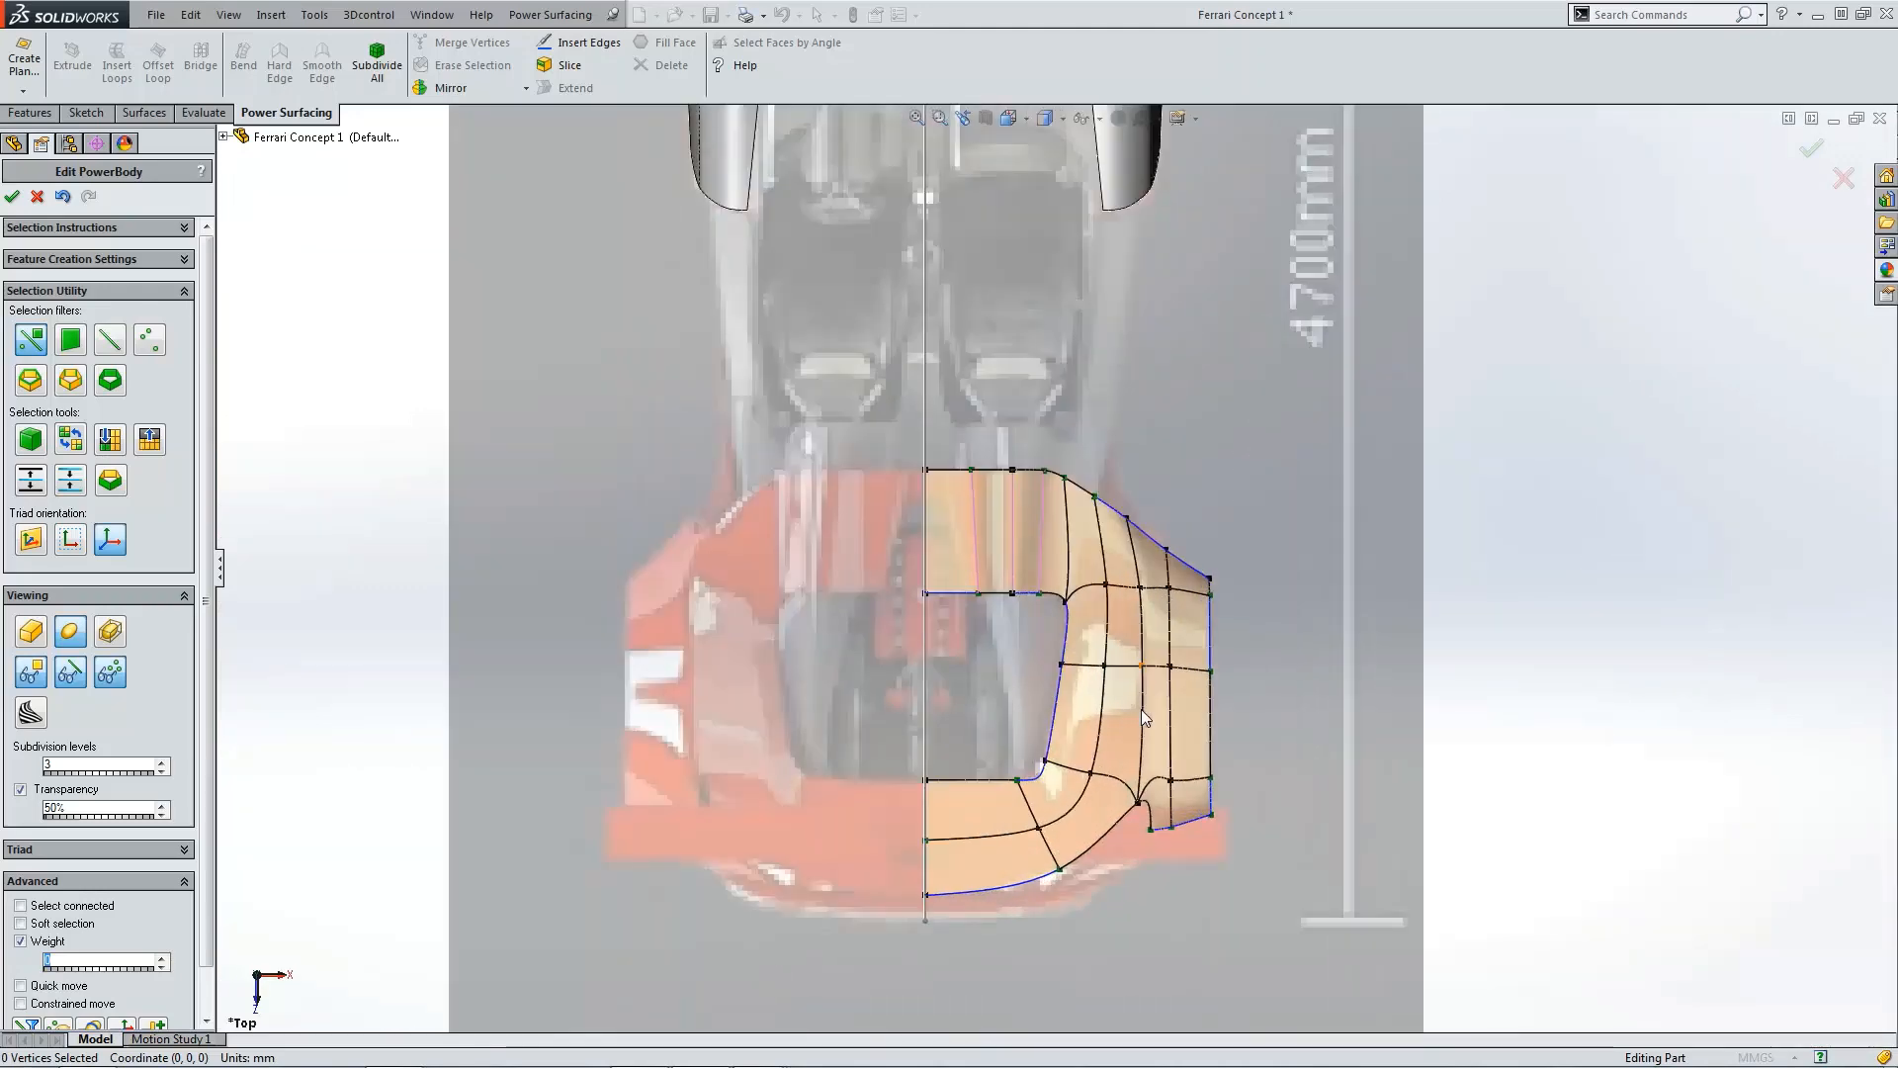
scroll(1141, 709, "up", 3)
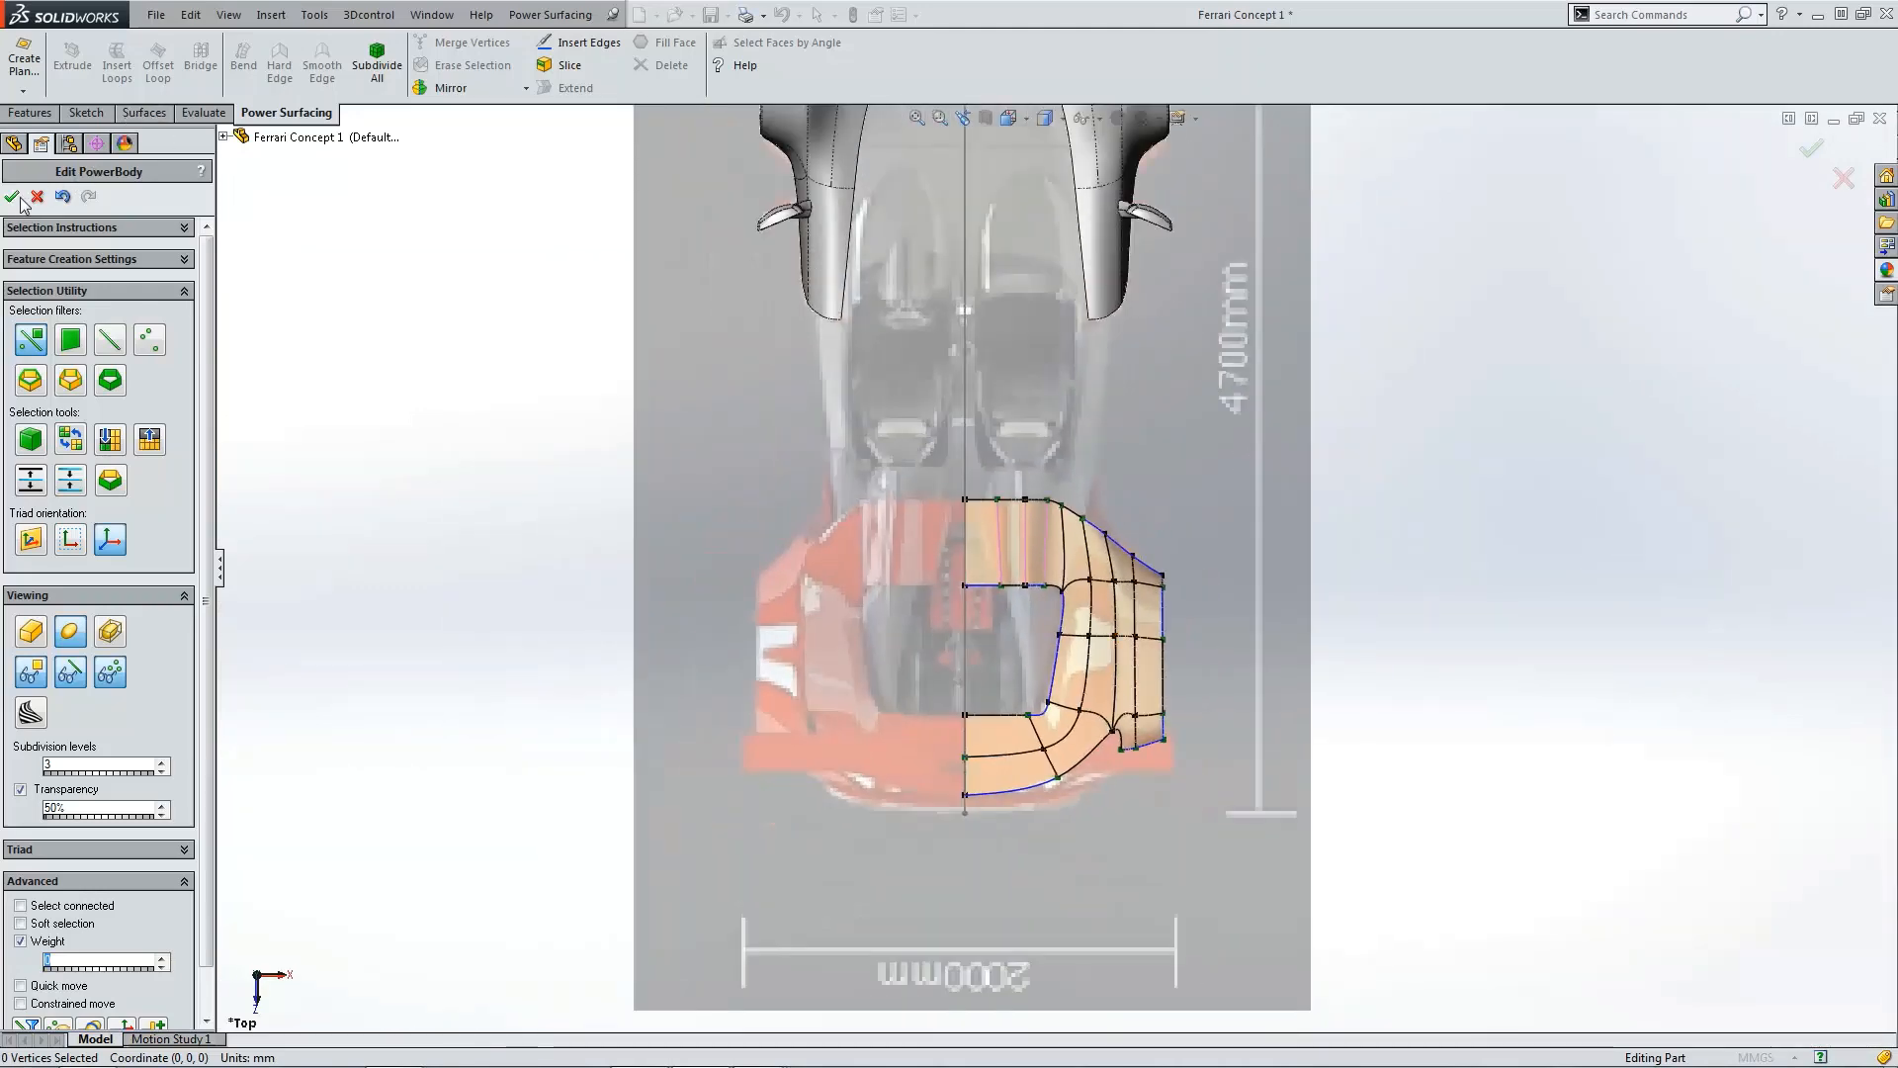
left_click(17, 198)
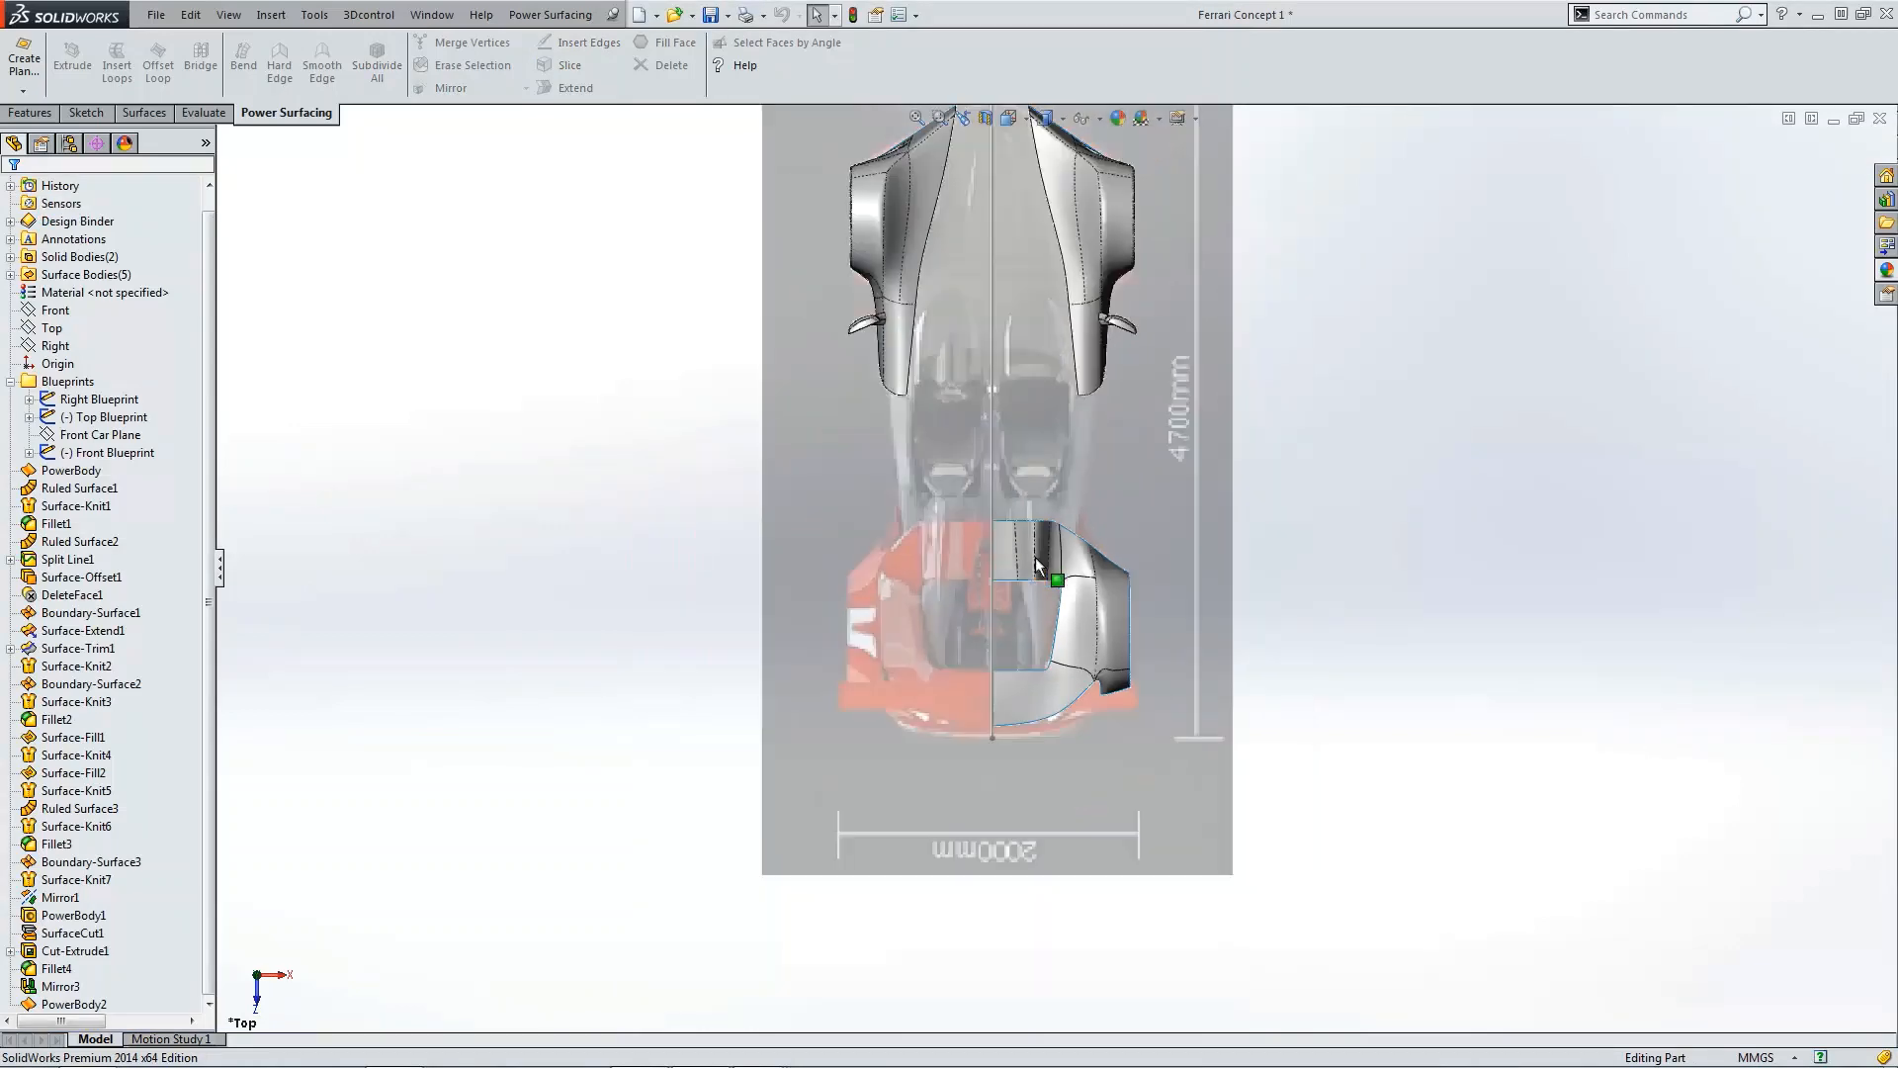
Step: Inspect the finished rear fender body from isometric, front and right views
middle_click_drag(1035, 556, 1005, 625)
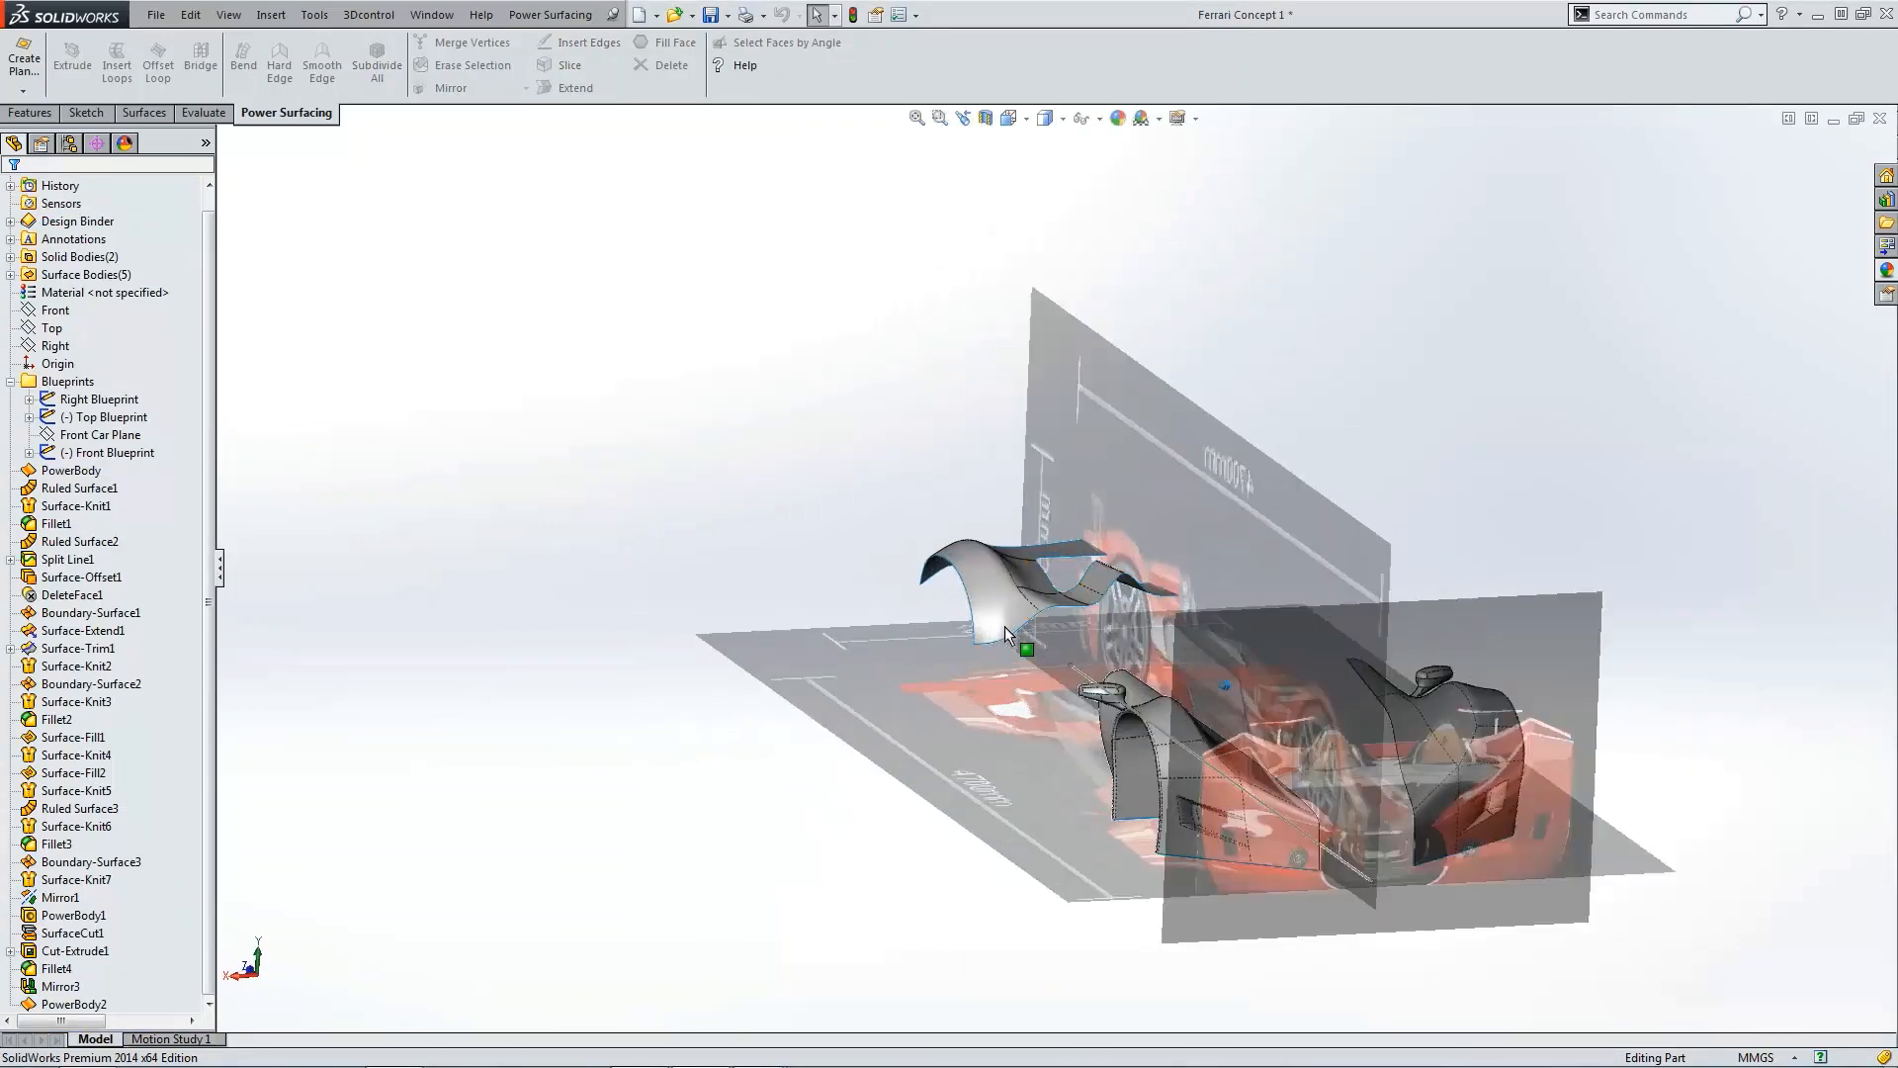
scroll(1004, 626, "down", 6)
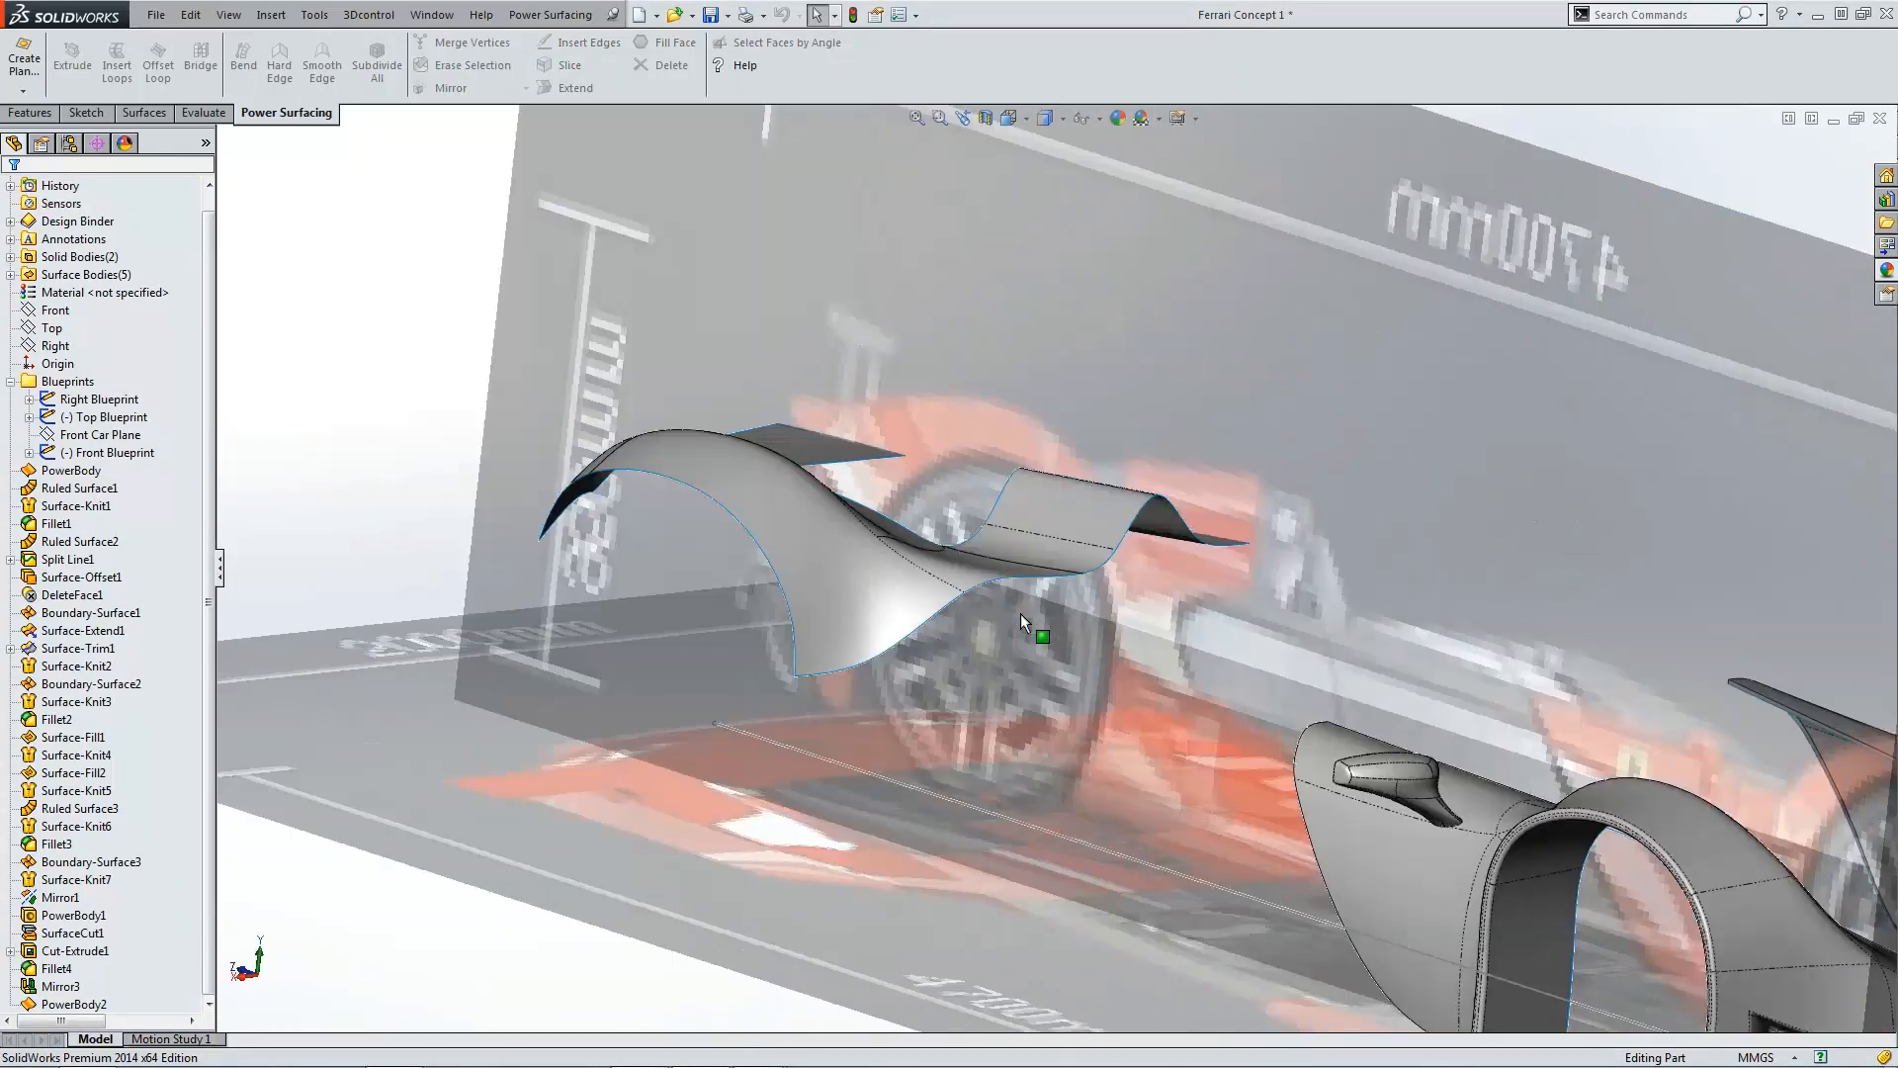
key("ctrl+1")
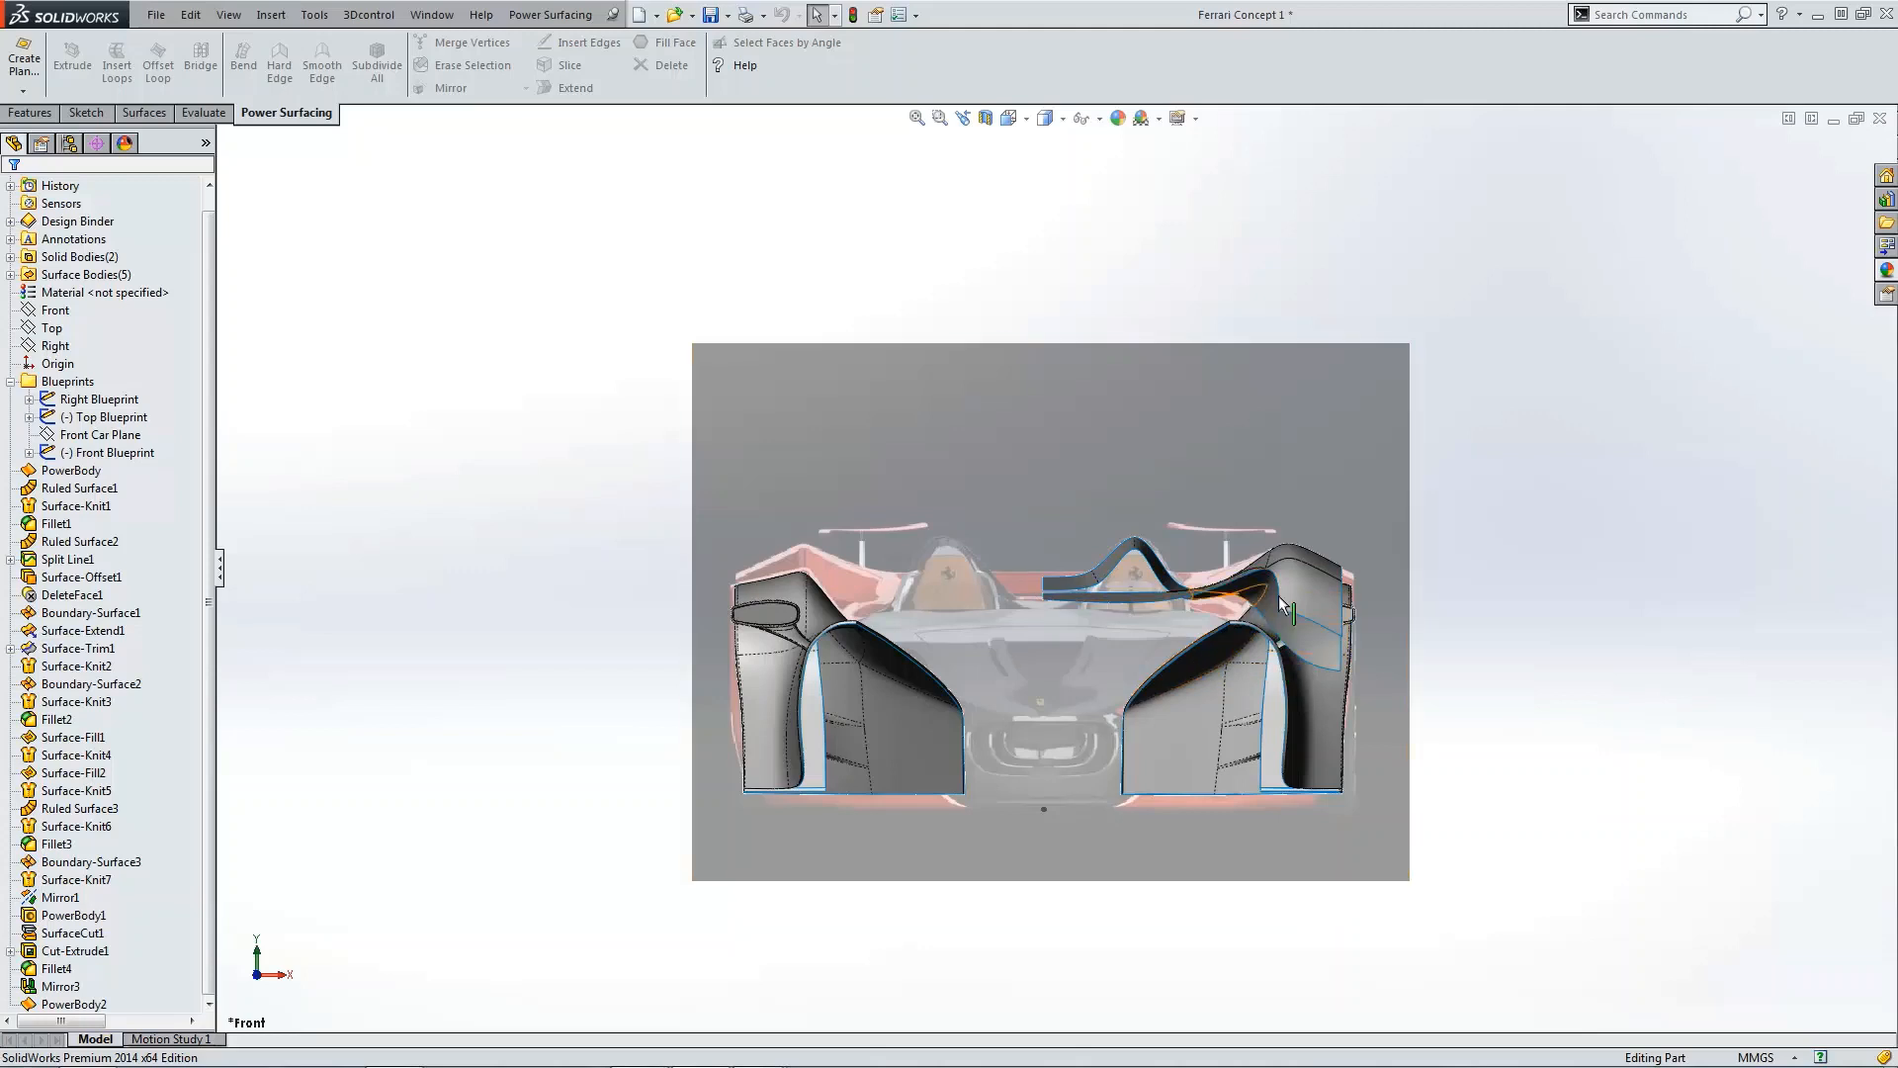
scroll(1290, 555, "down", 2)
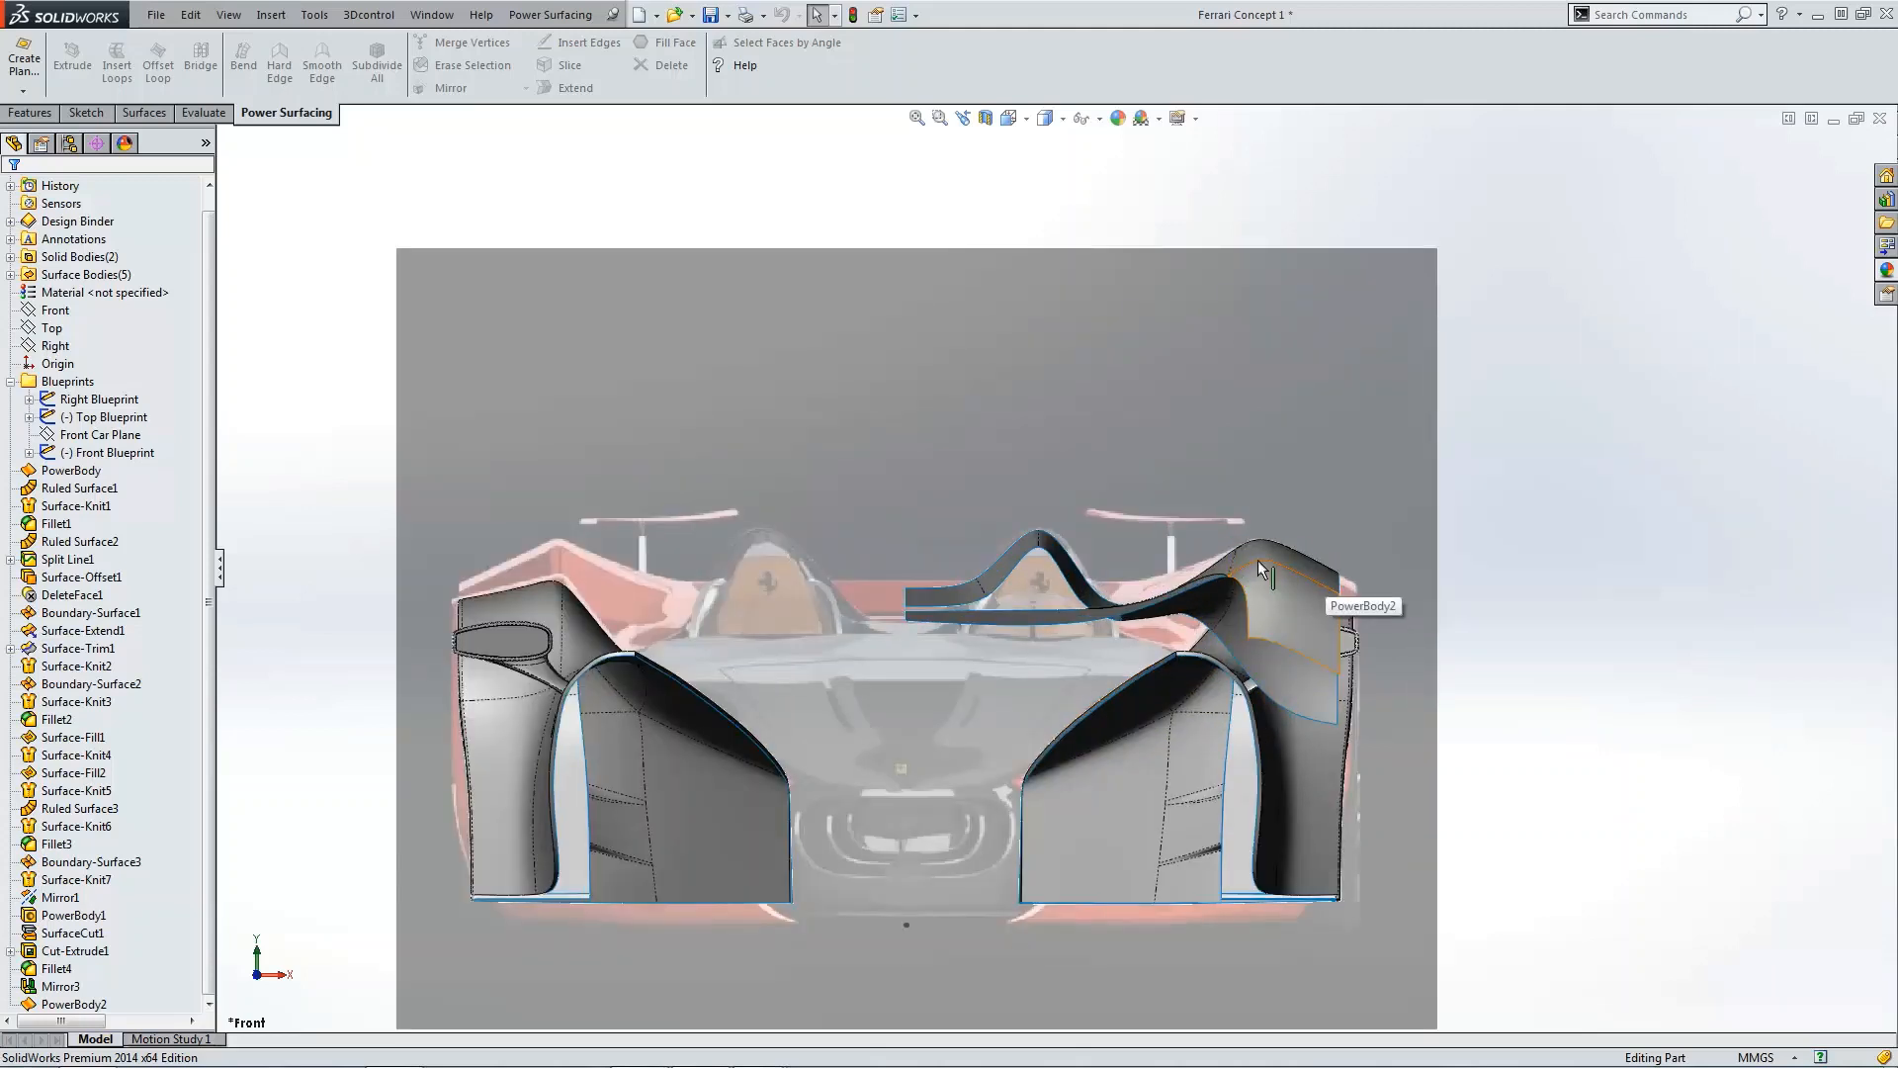
key("ctrl+4")
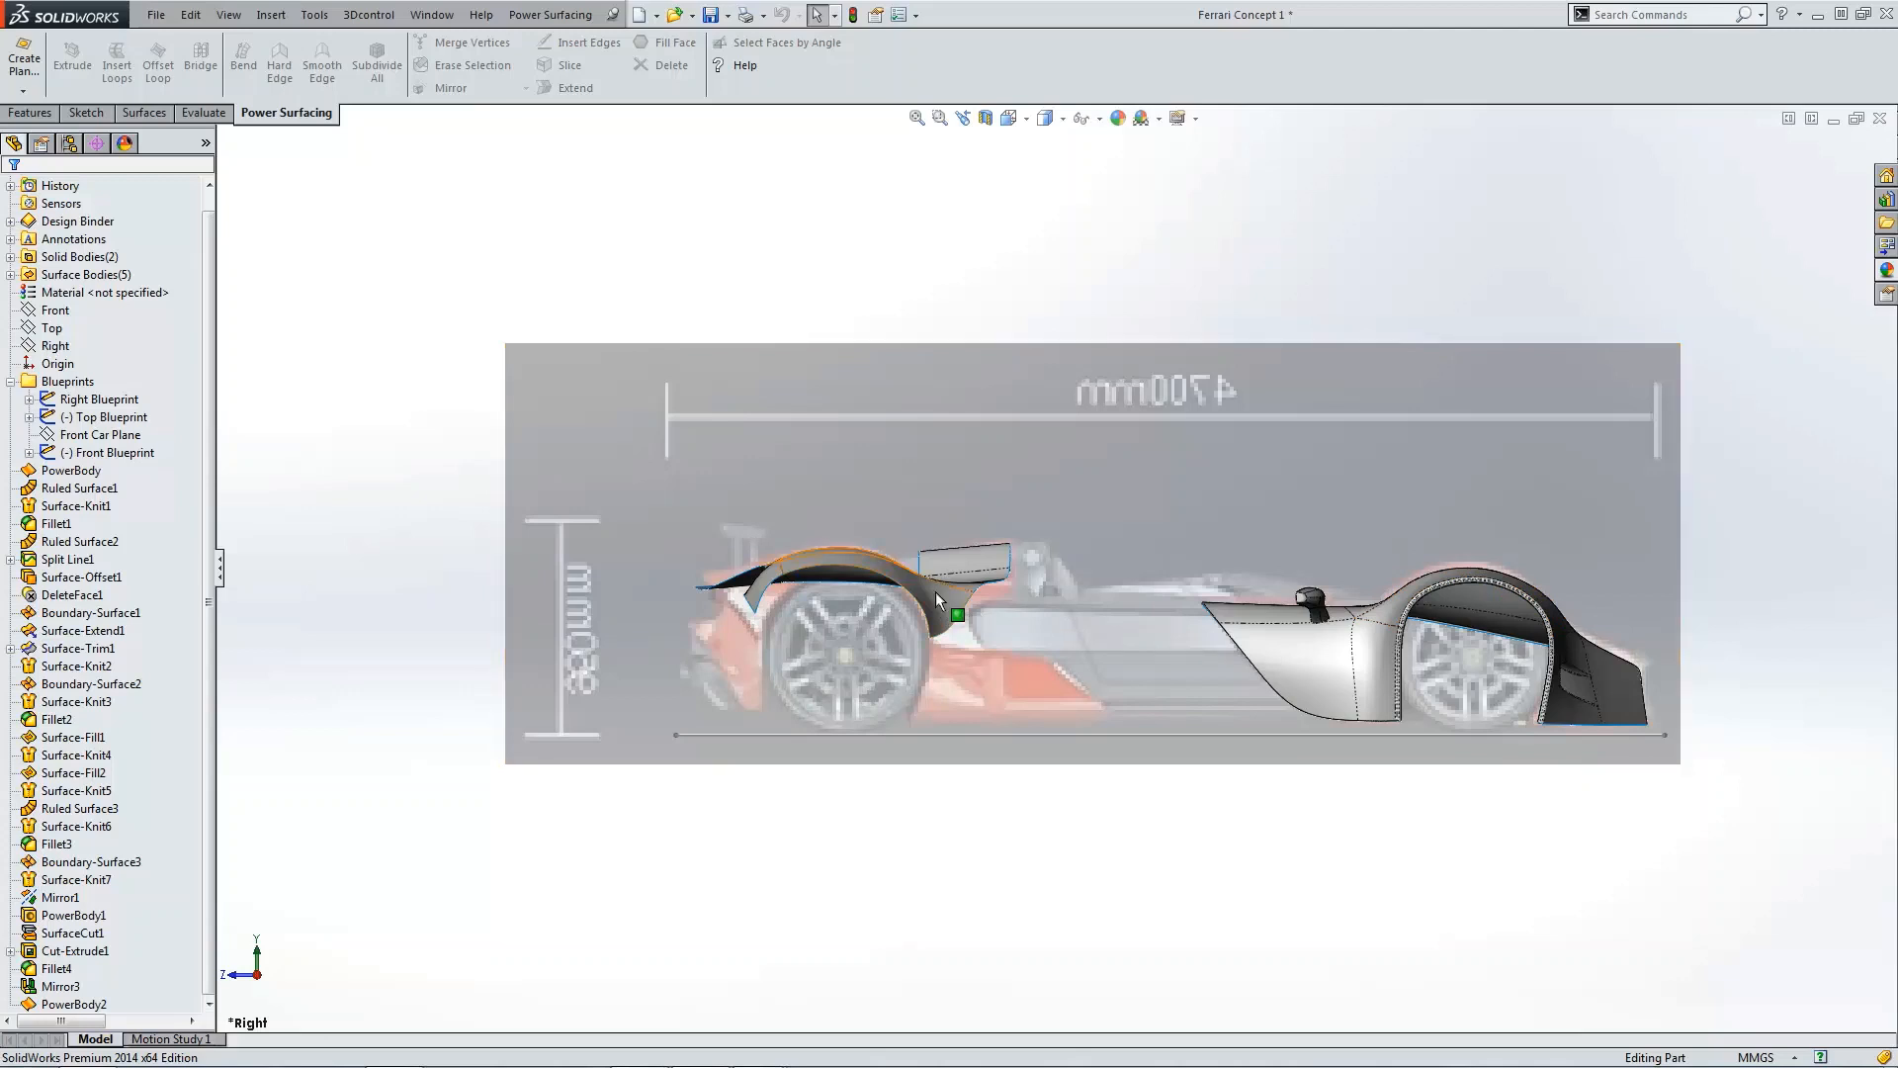
scroll(979, 593, "down", 2)
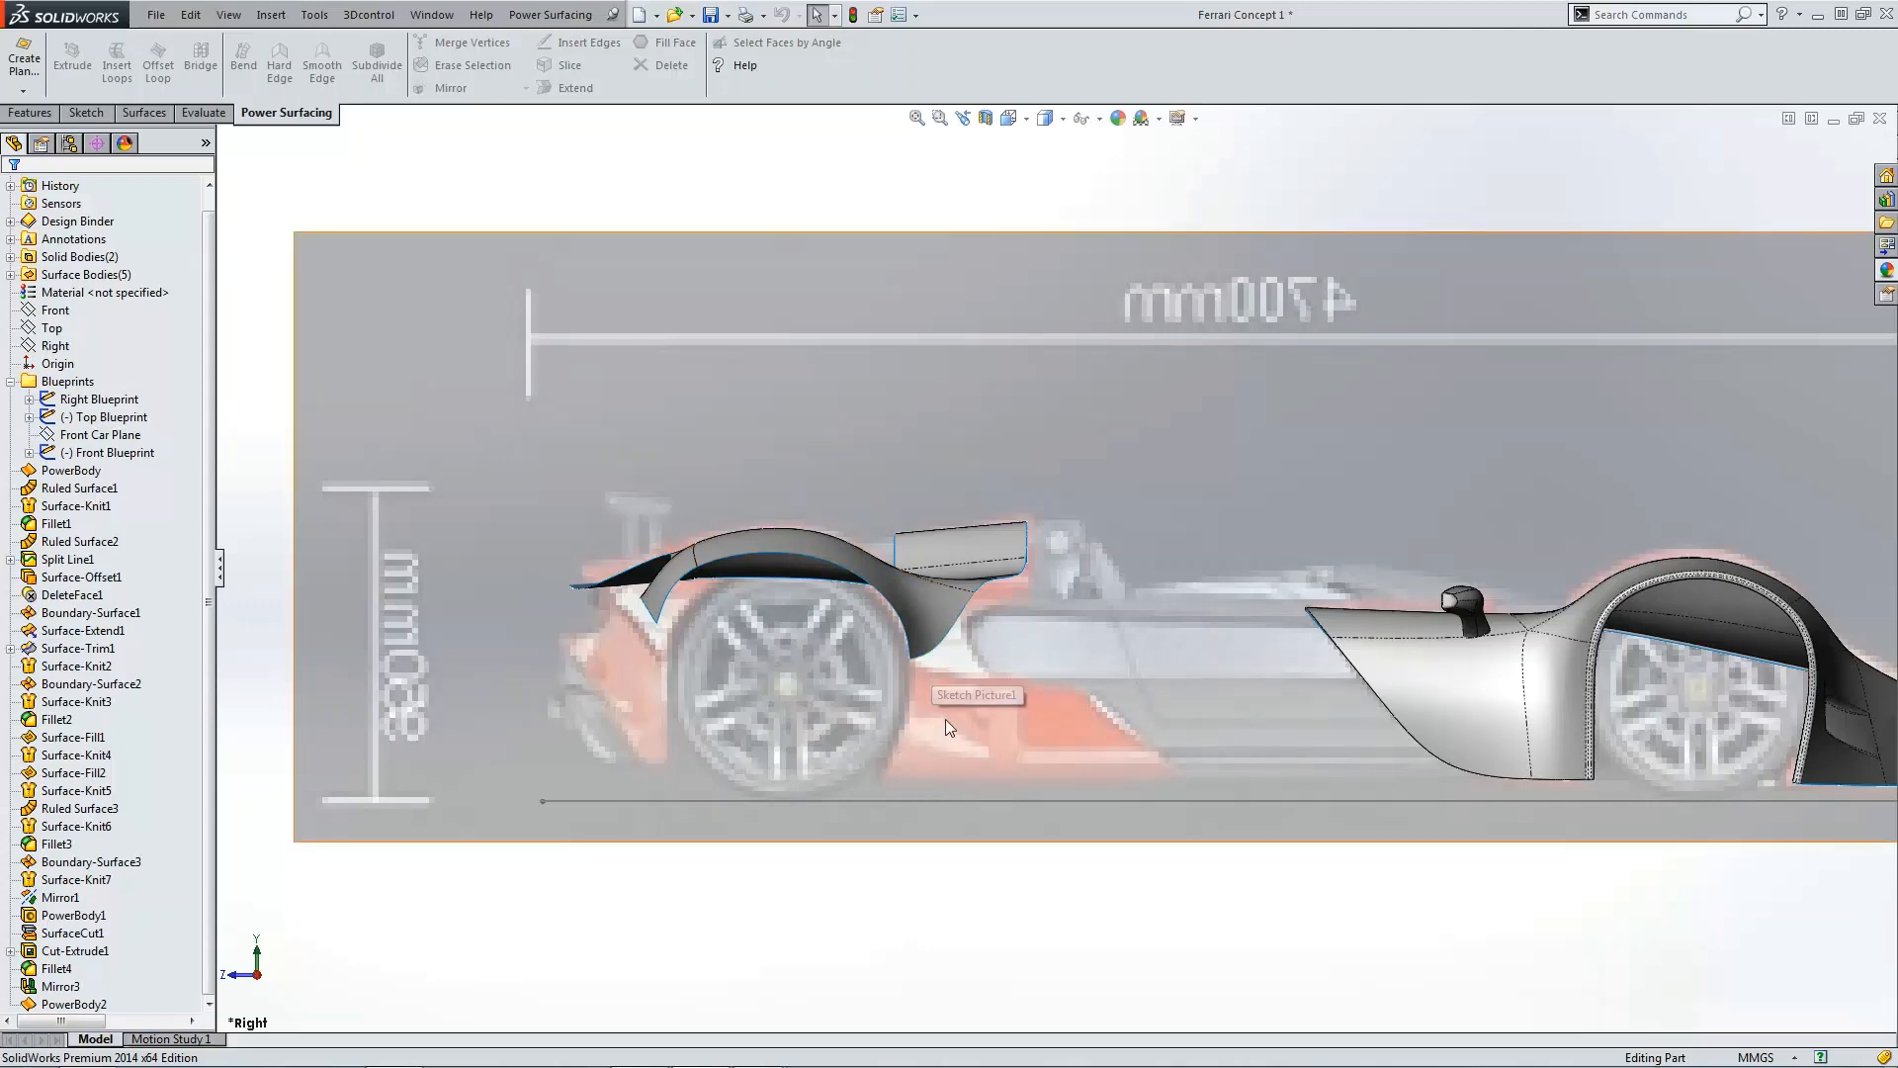
scroll(951, 714, "up", 3)
middle_click_drag(967, 704, 1024, 730)
Step: Save the part
left_click(711, 16)
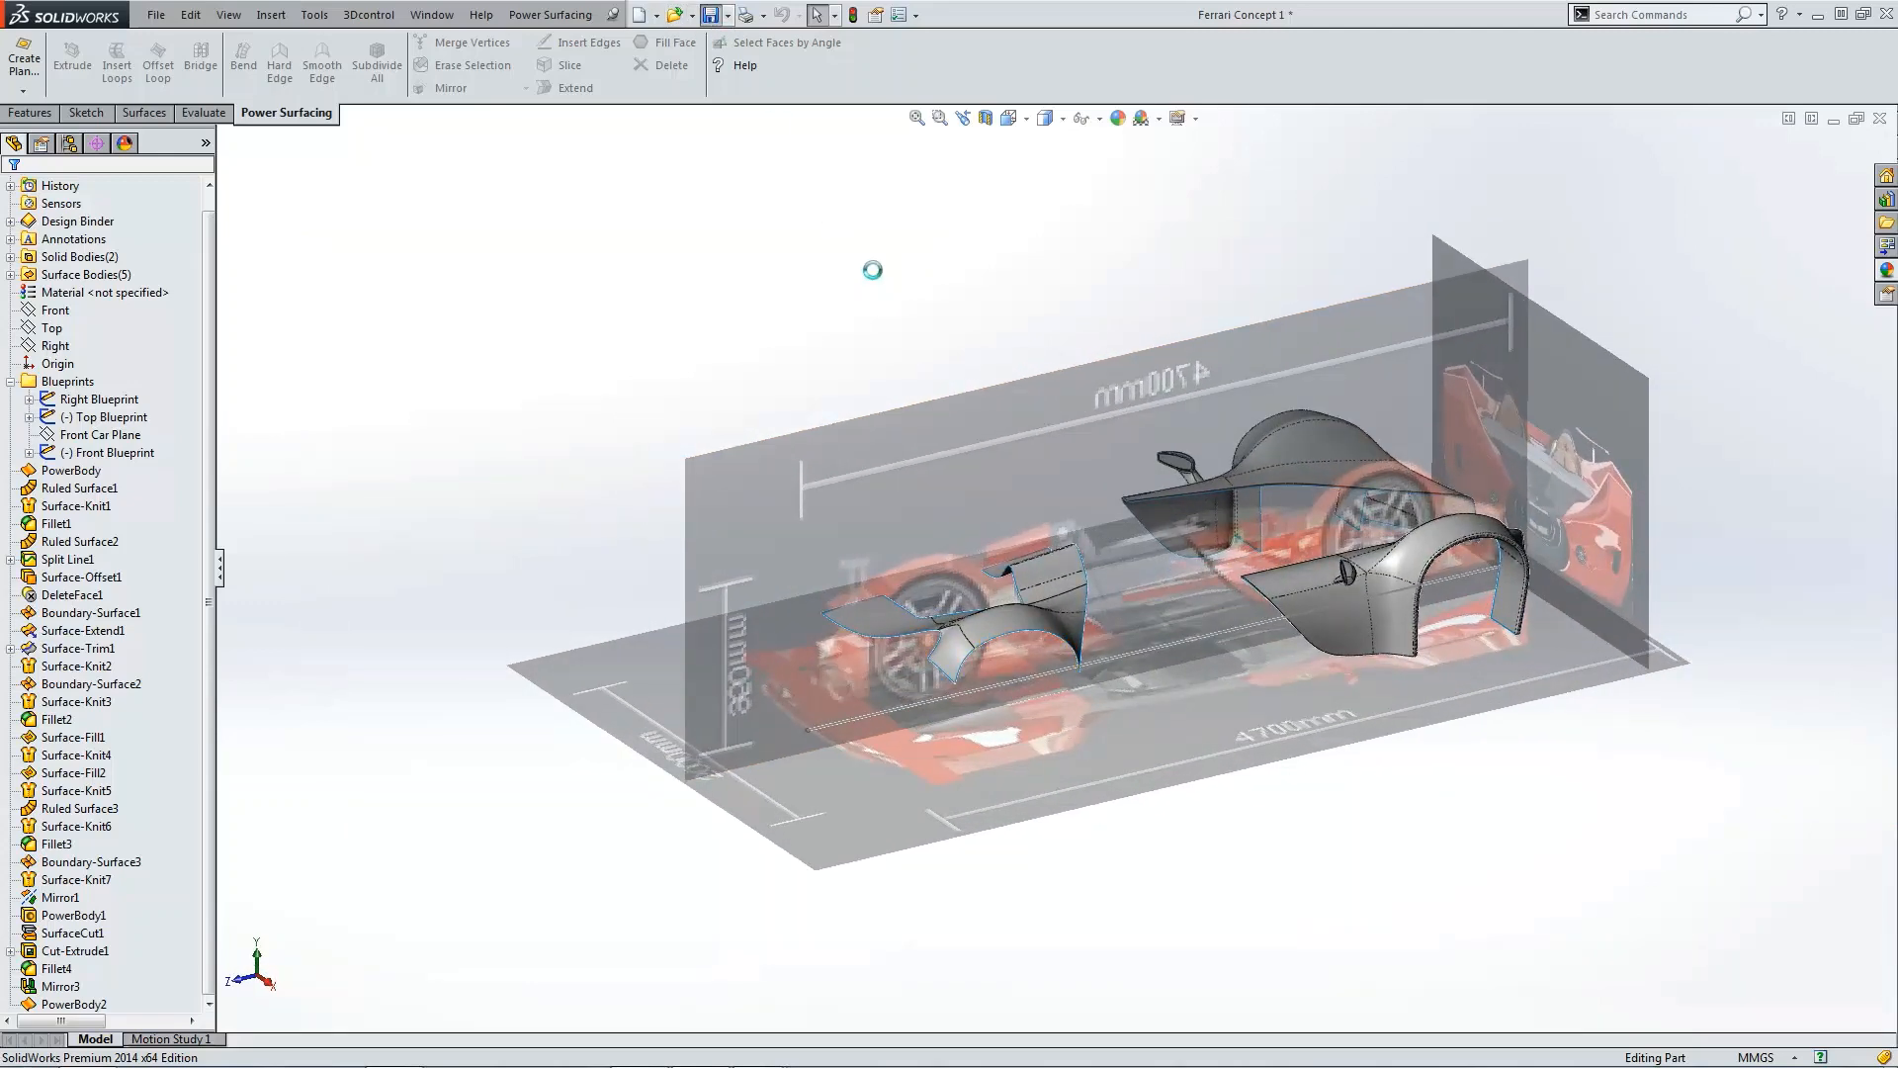
key("ctrl+5")
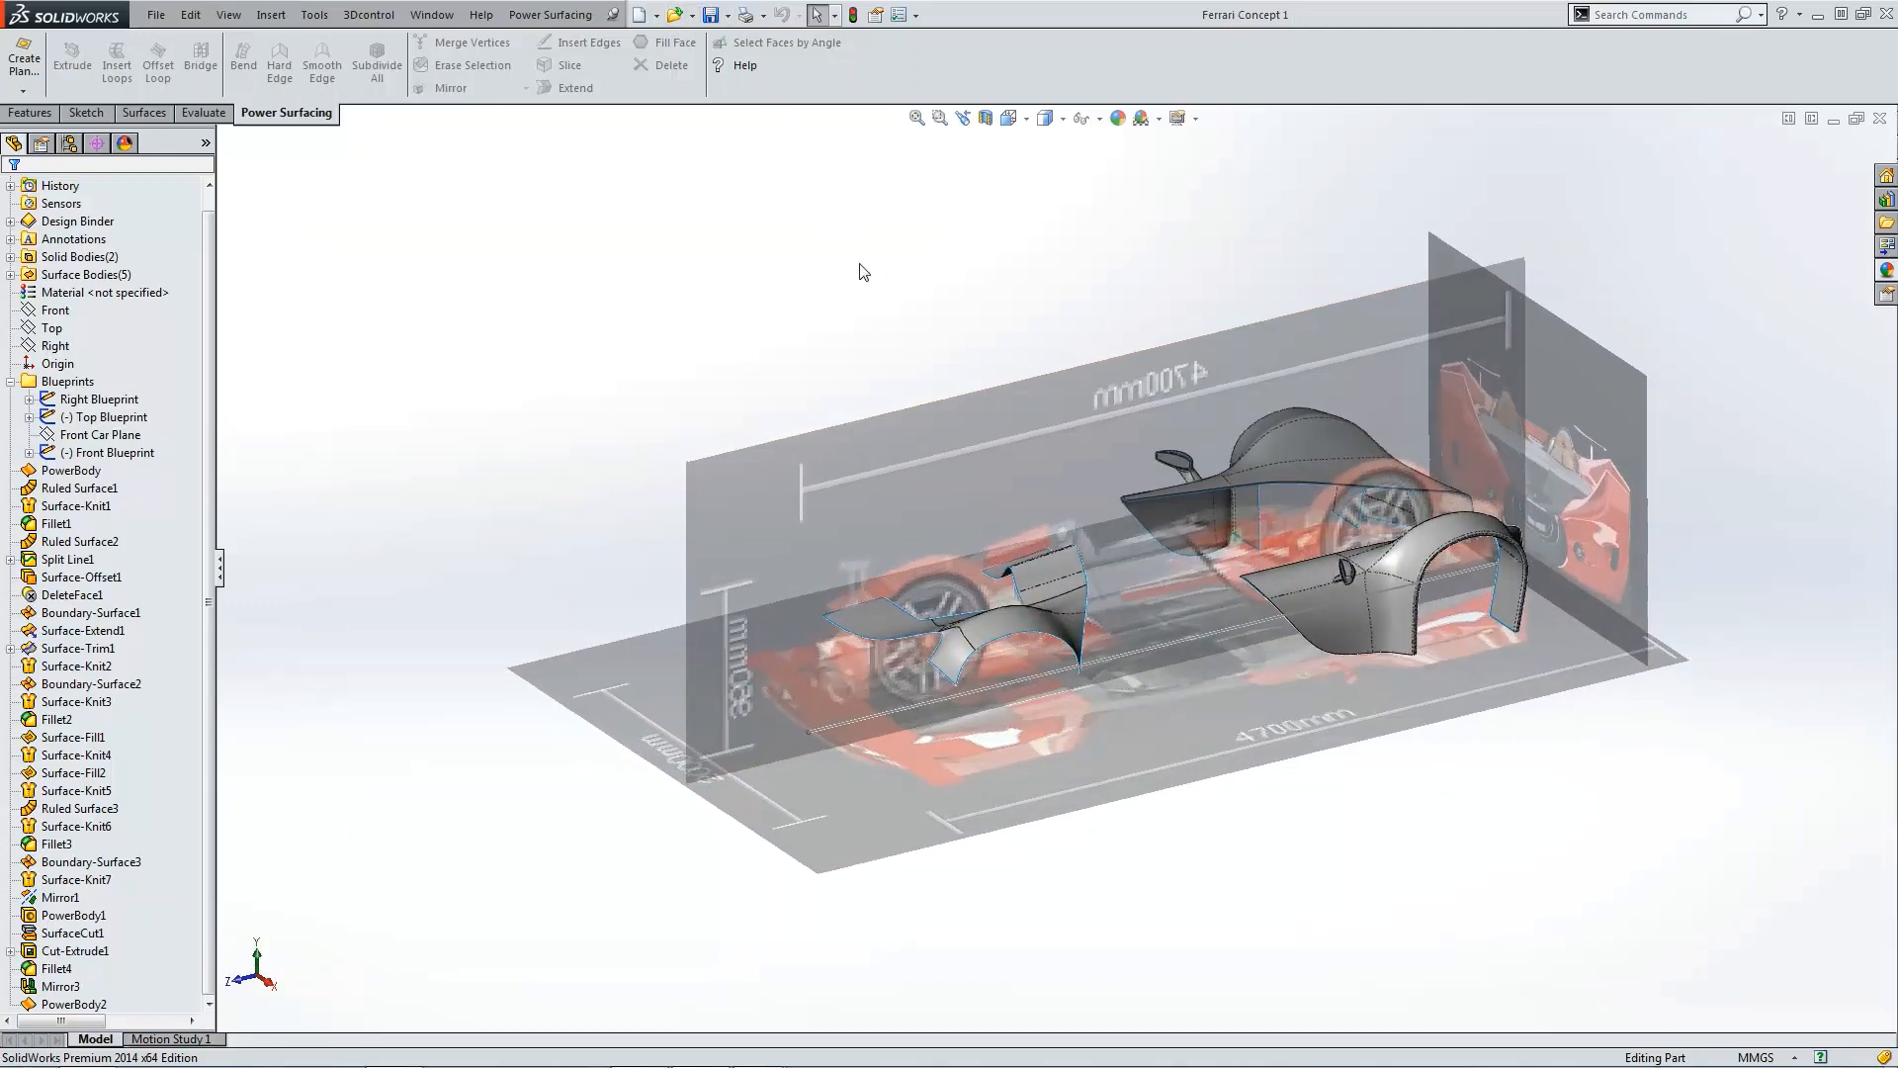
scroll(1196, 682, "down", 3)
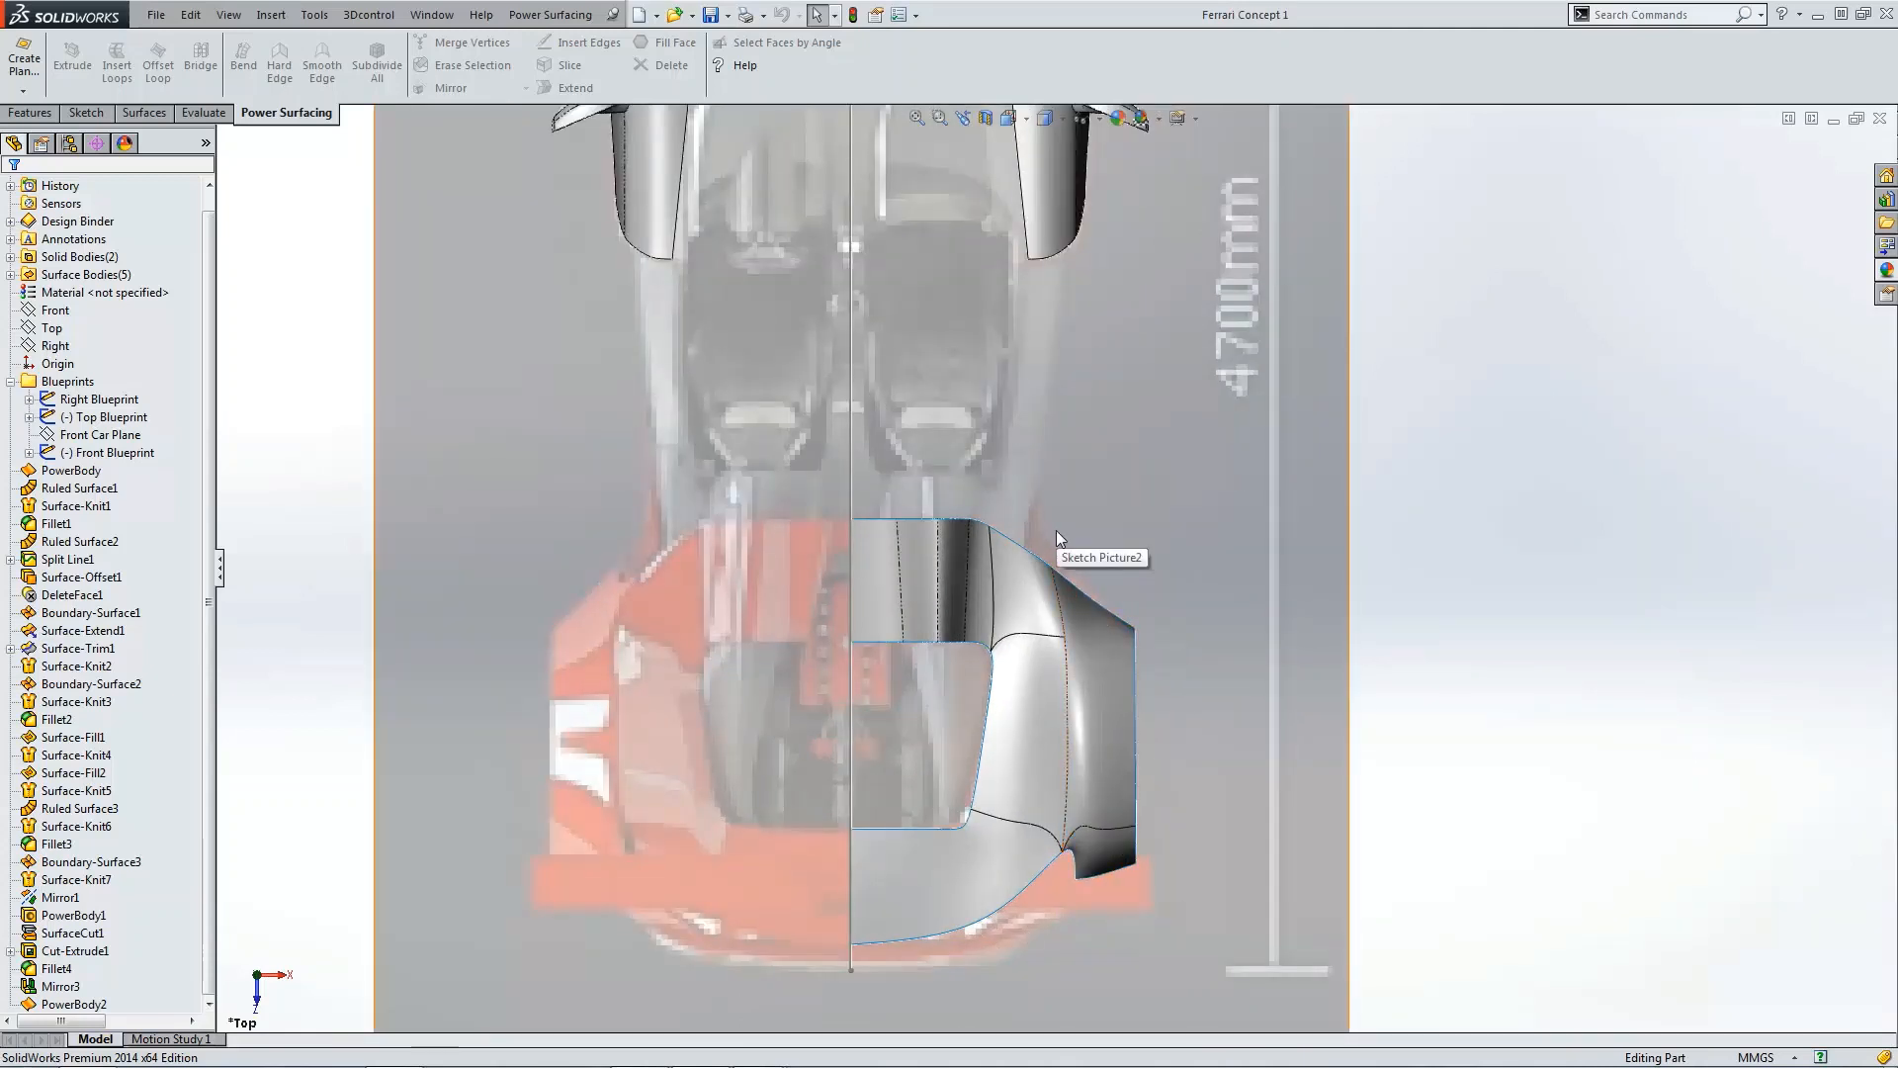
key("ctrl+4")
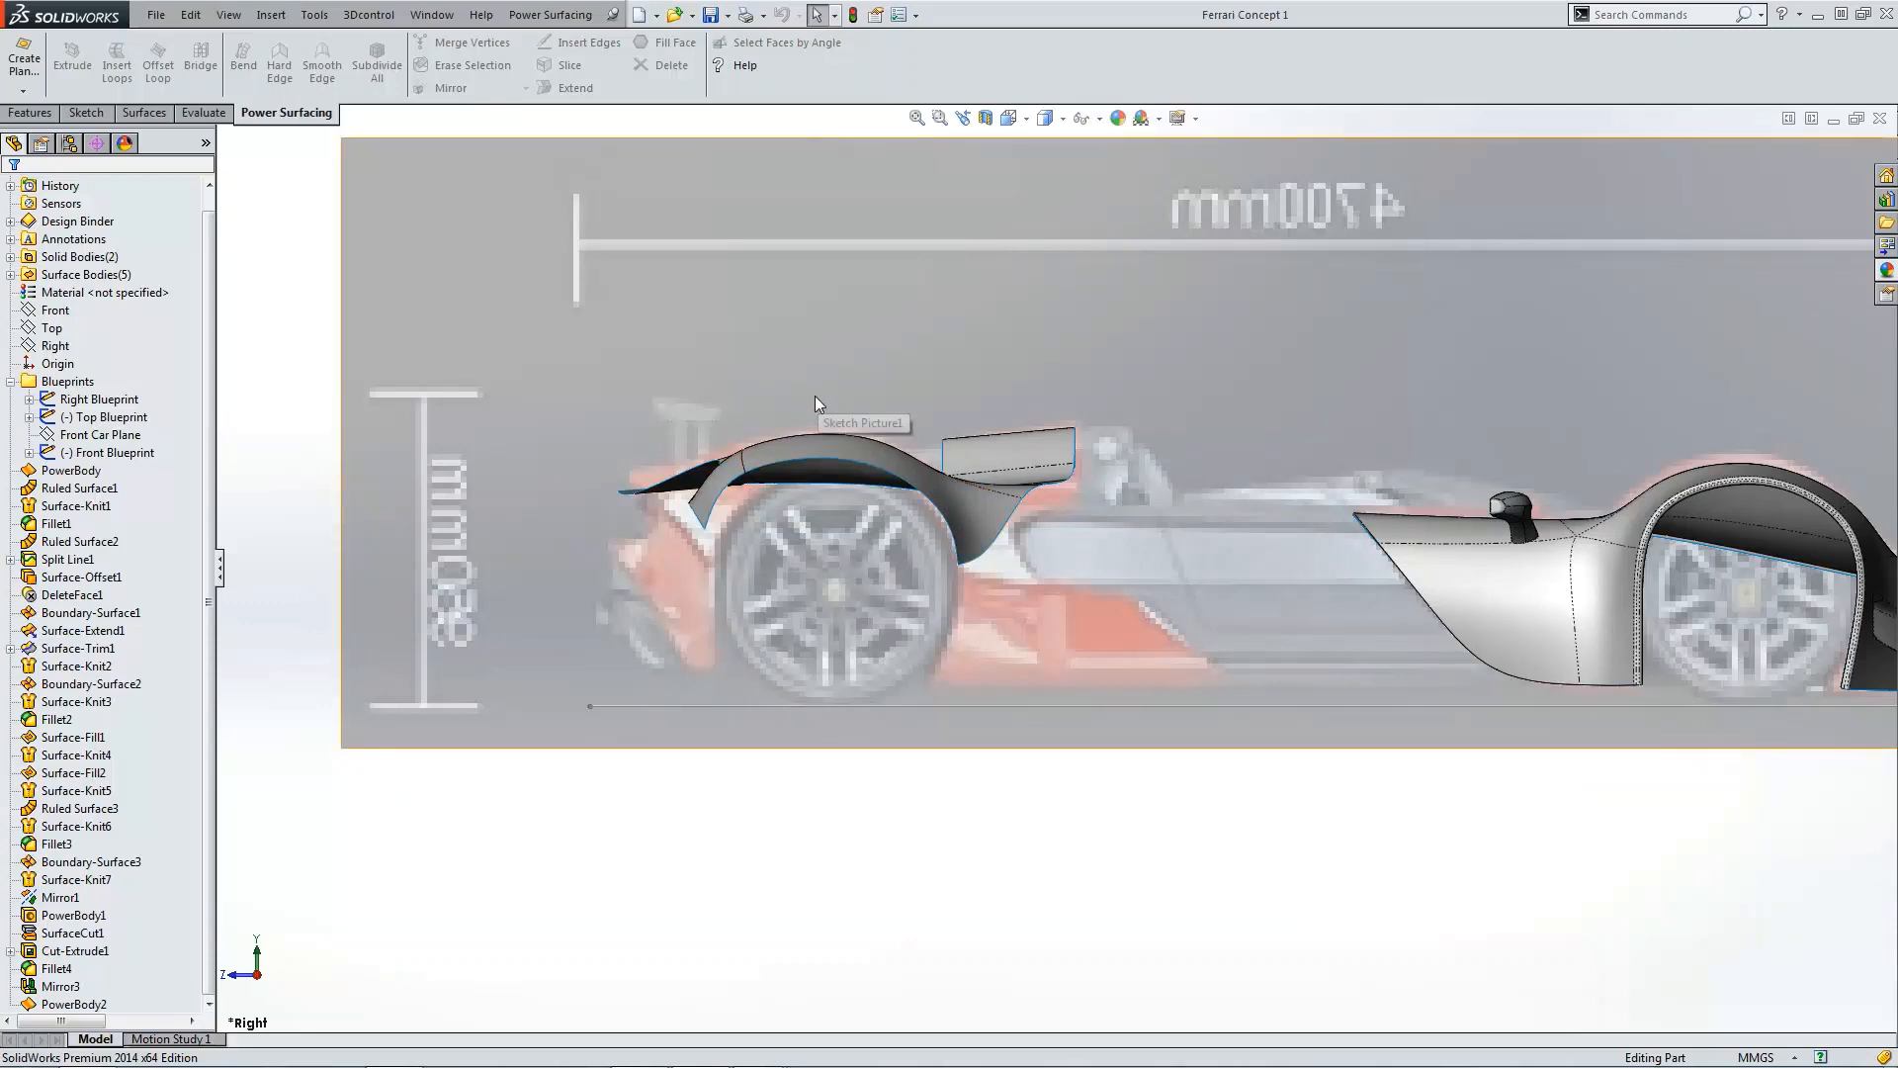
Step: Select the new fender body and examine it in the isometric and top views
left_click(775, 449)
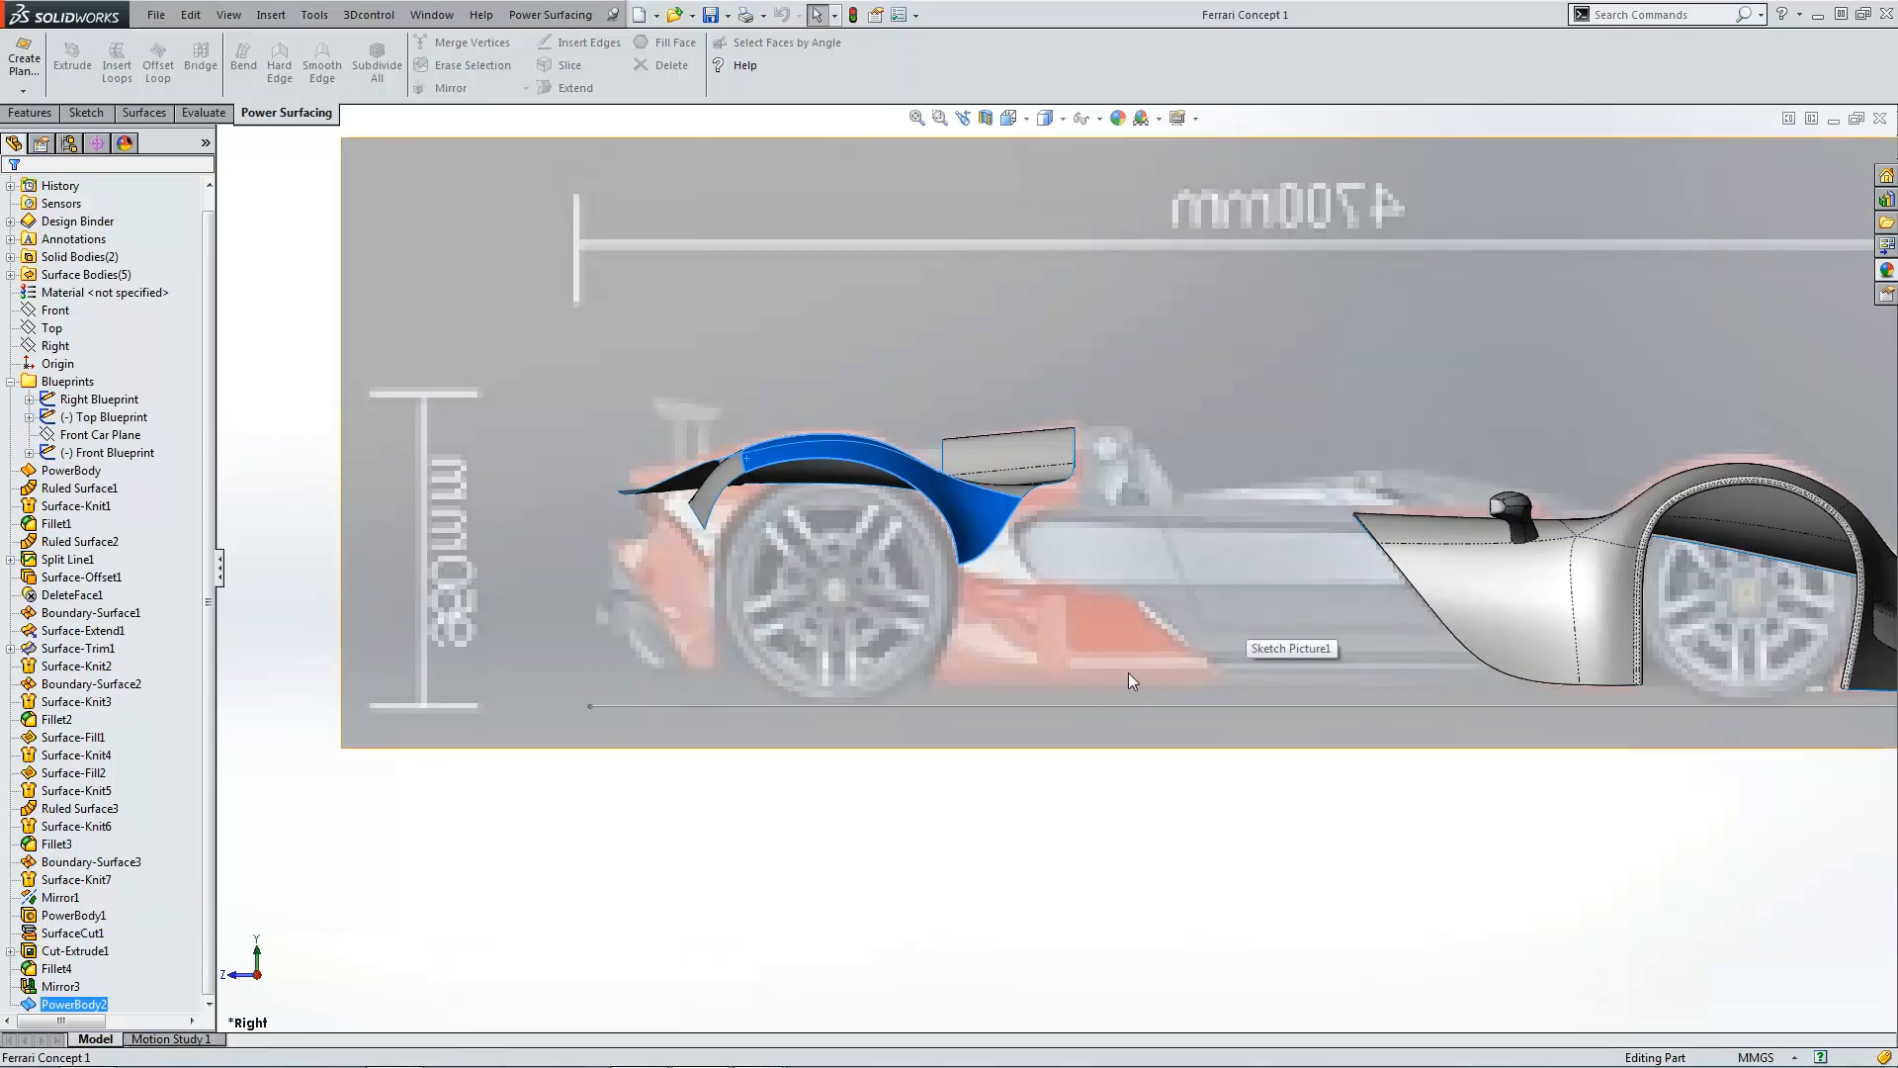
mouse_move(1308, 558)
middle_mouse_down()
mouse_move(761, 574)
mouse_move(834, 589)
middle_mouse_up()
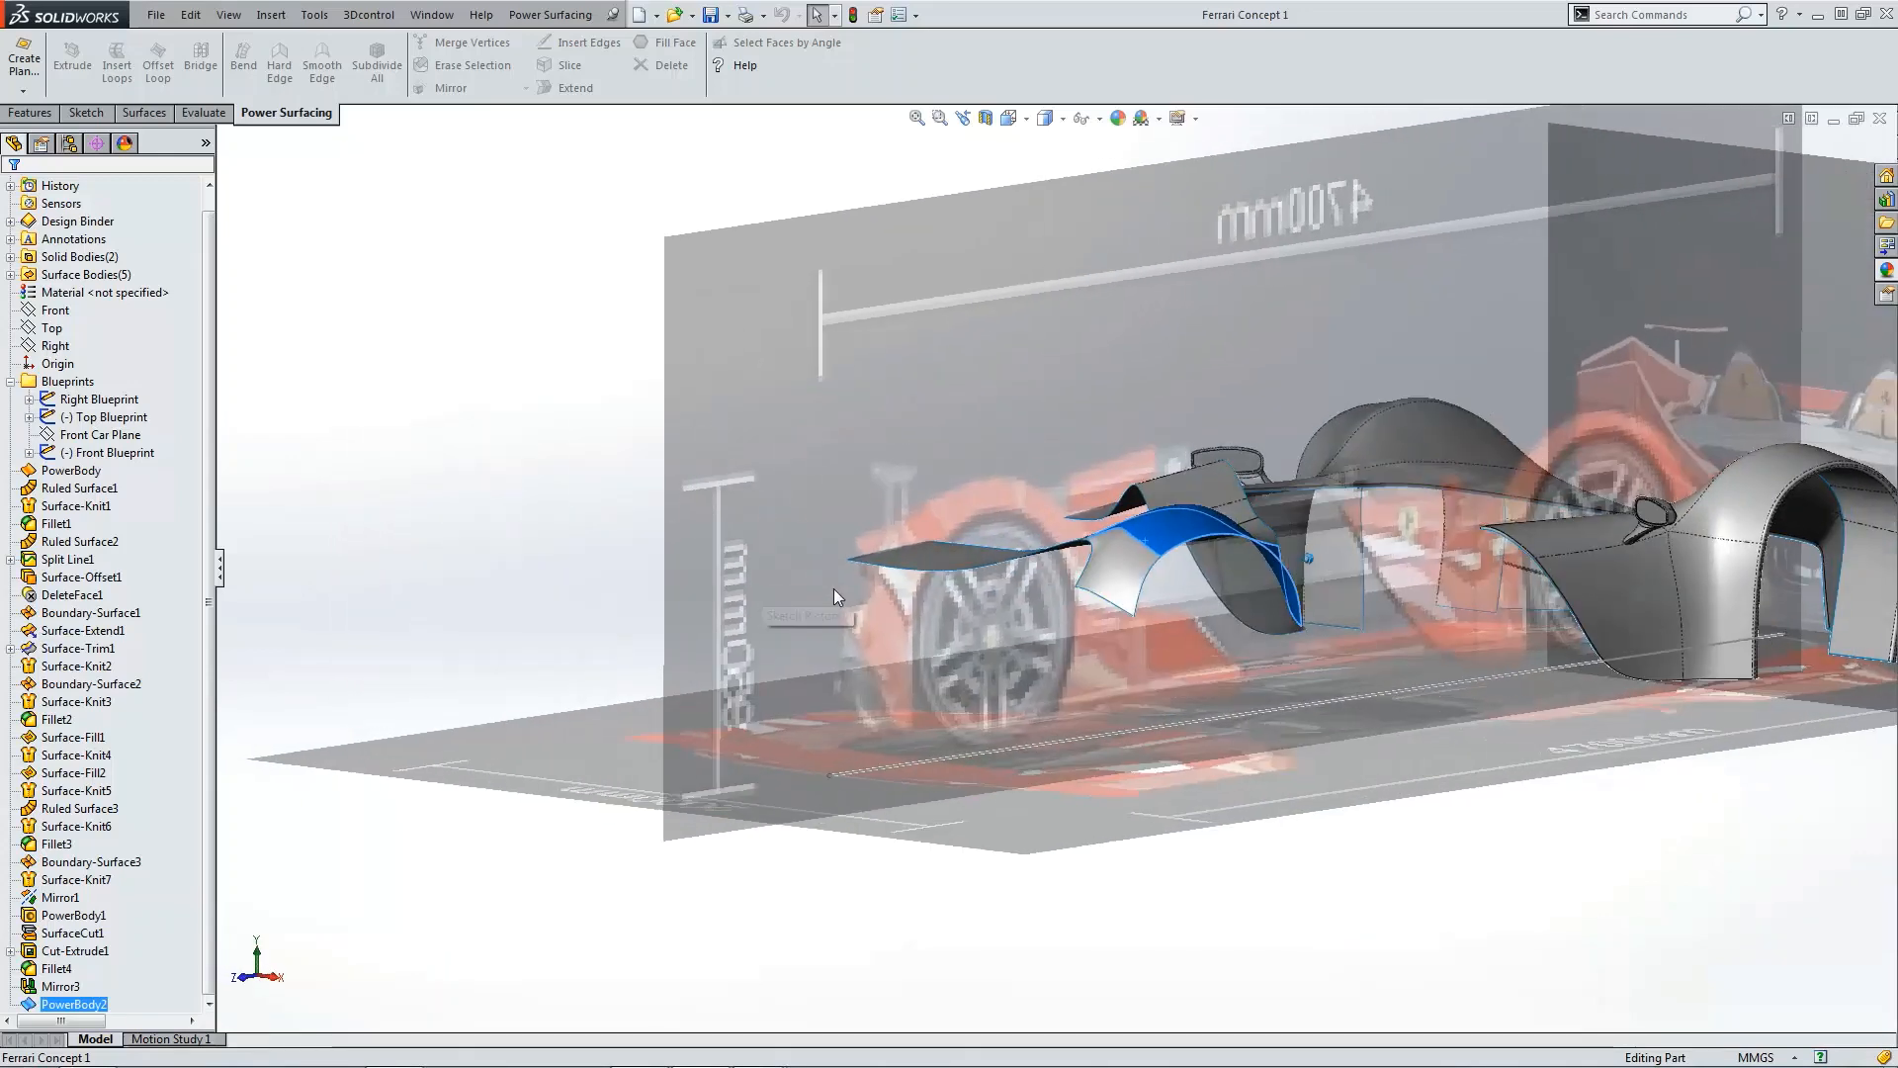
key("ctrl+5")
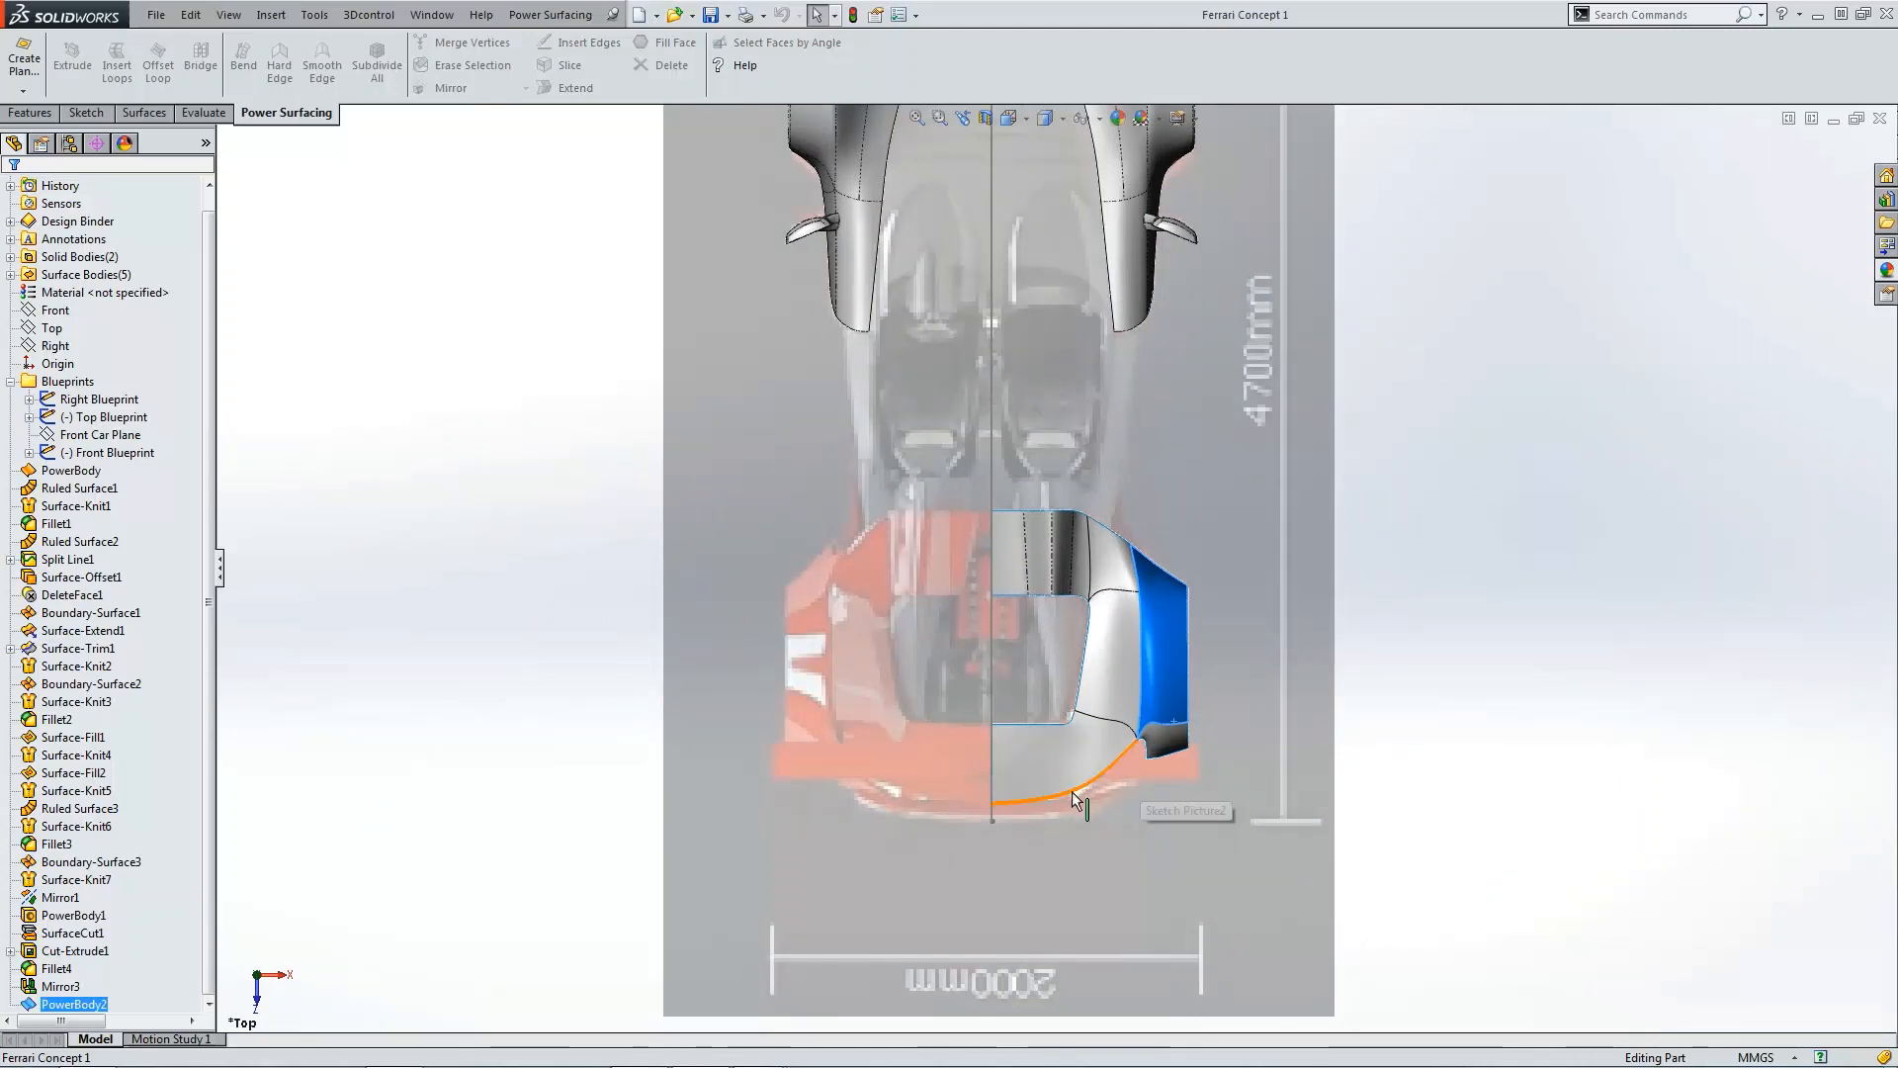
scroll(1072, 791, "down", 1)
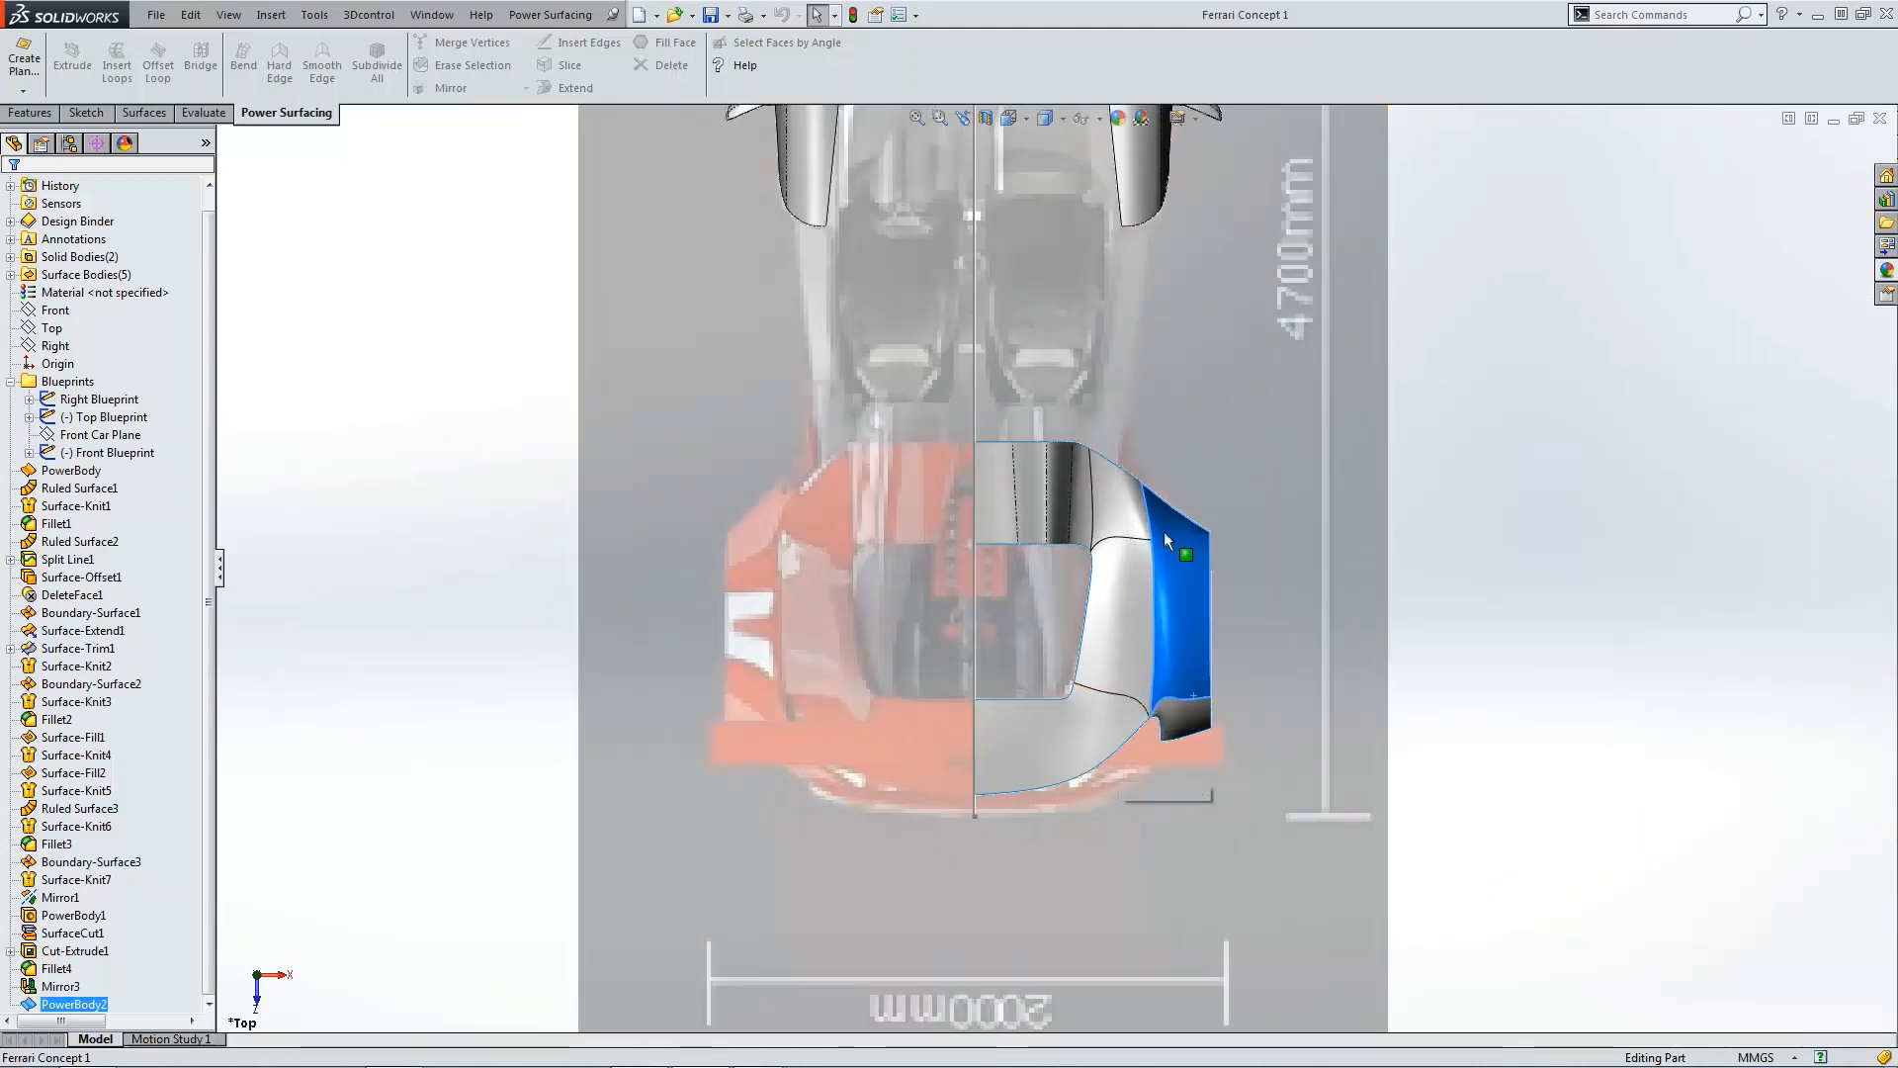
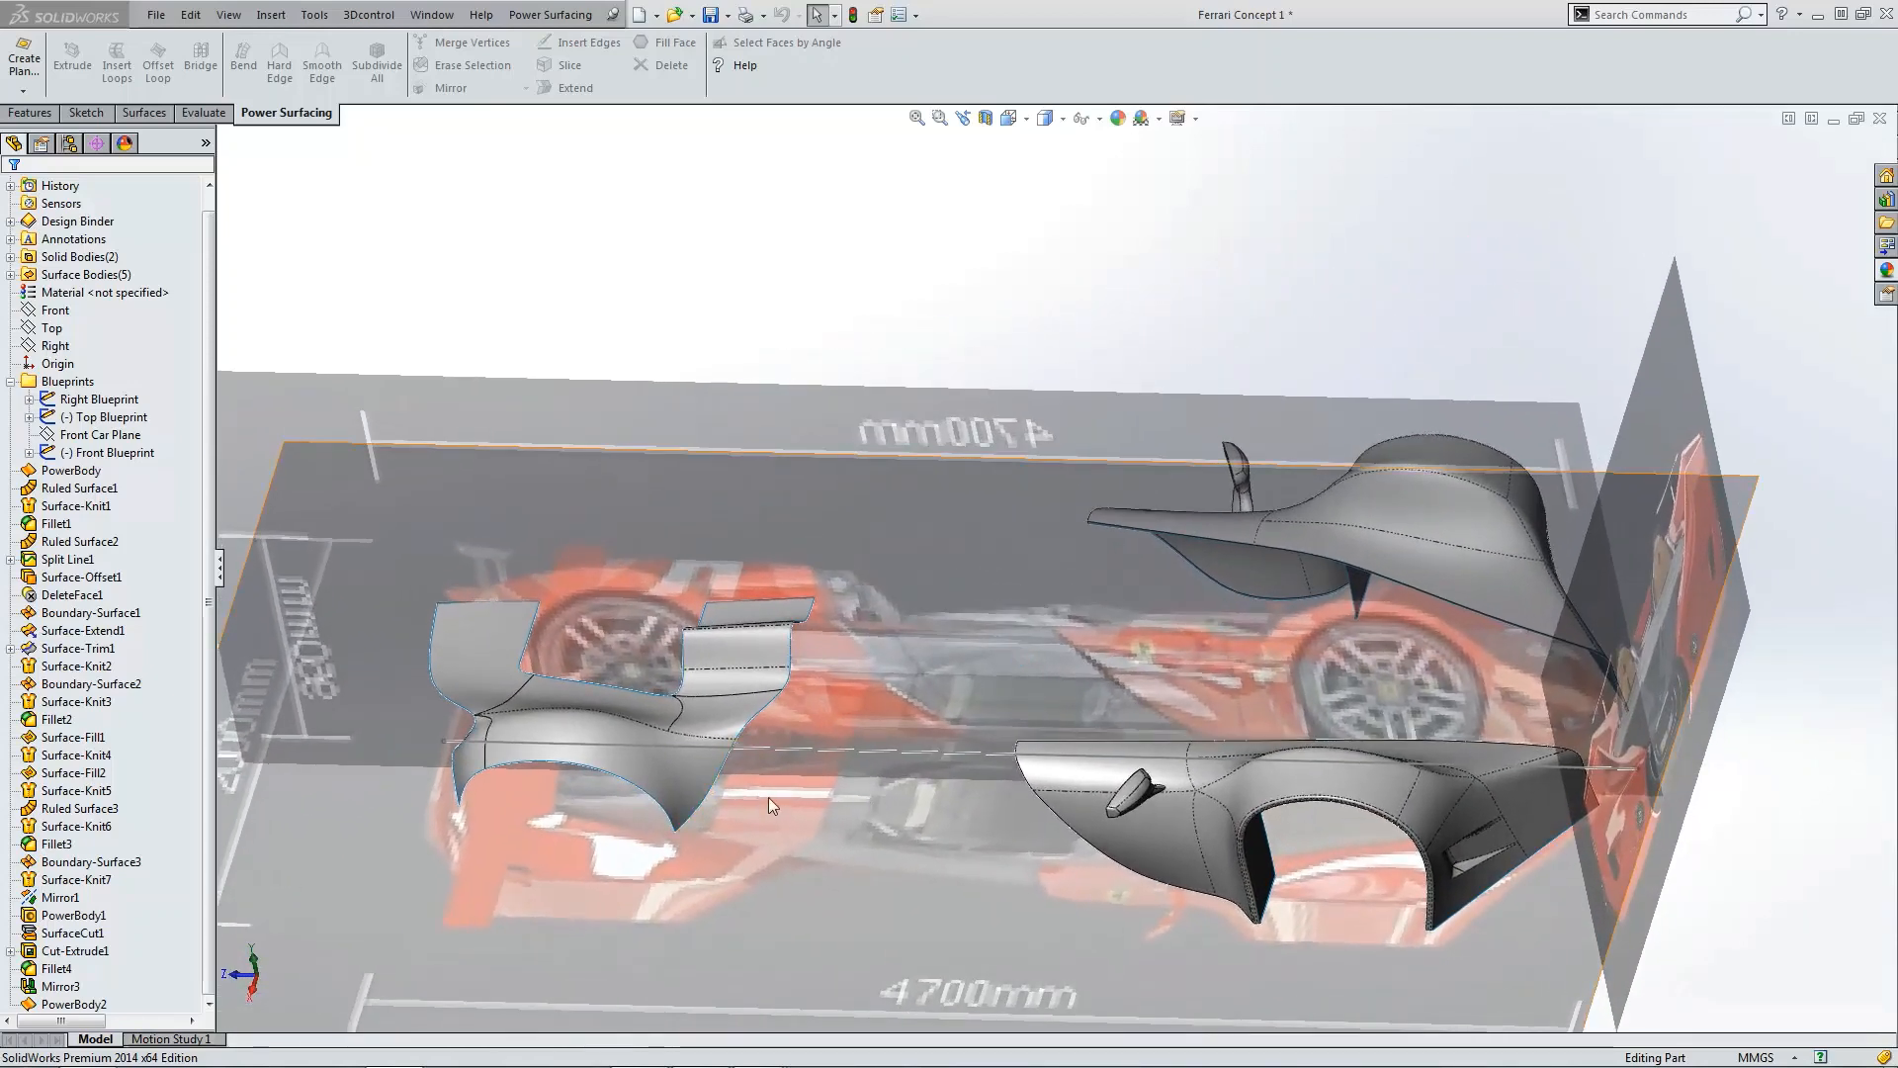
Step: Open the second PowerBody feature for editing
key("ctrl+1")
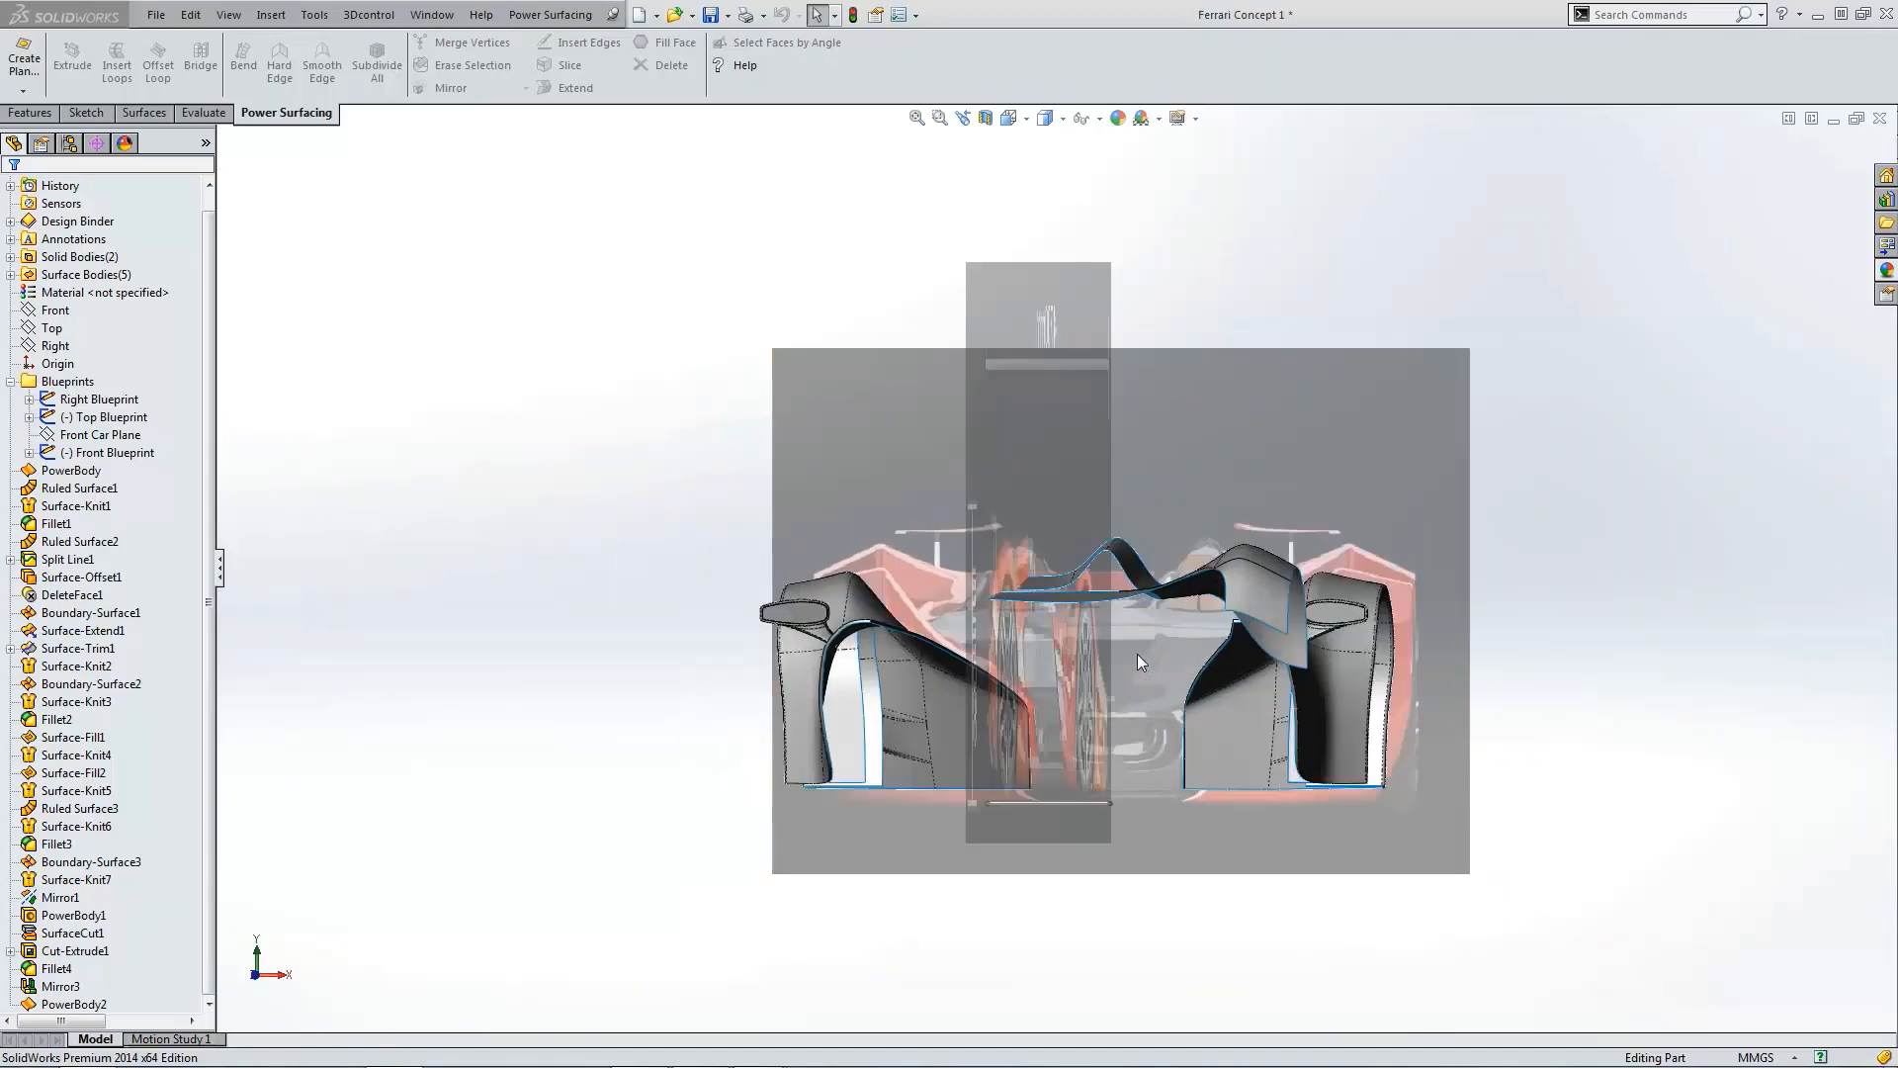
key("ctrl+4")
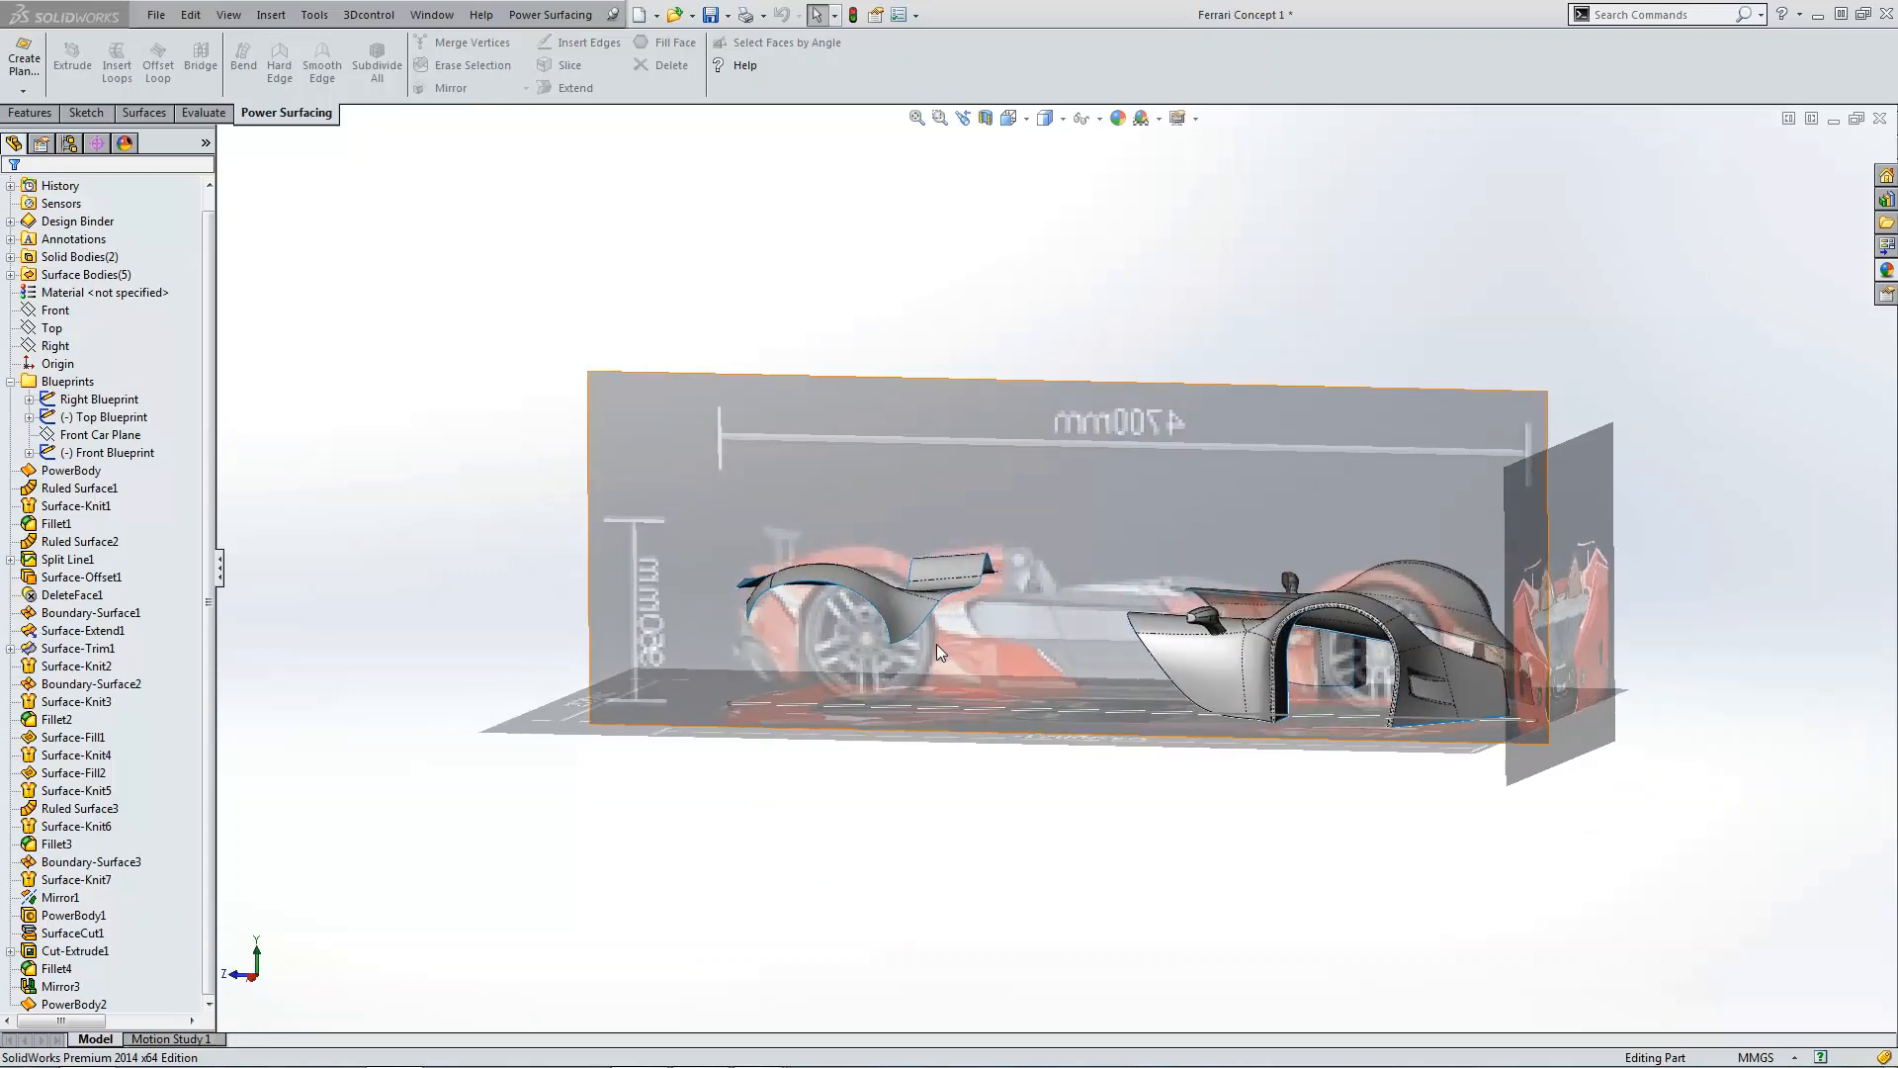
left_click(73, 1003)
left_click(117, 951)
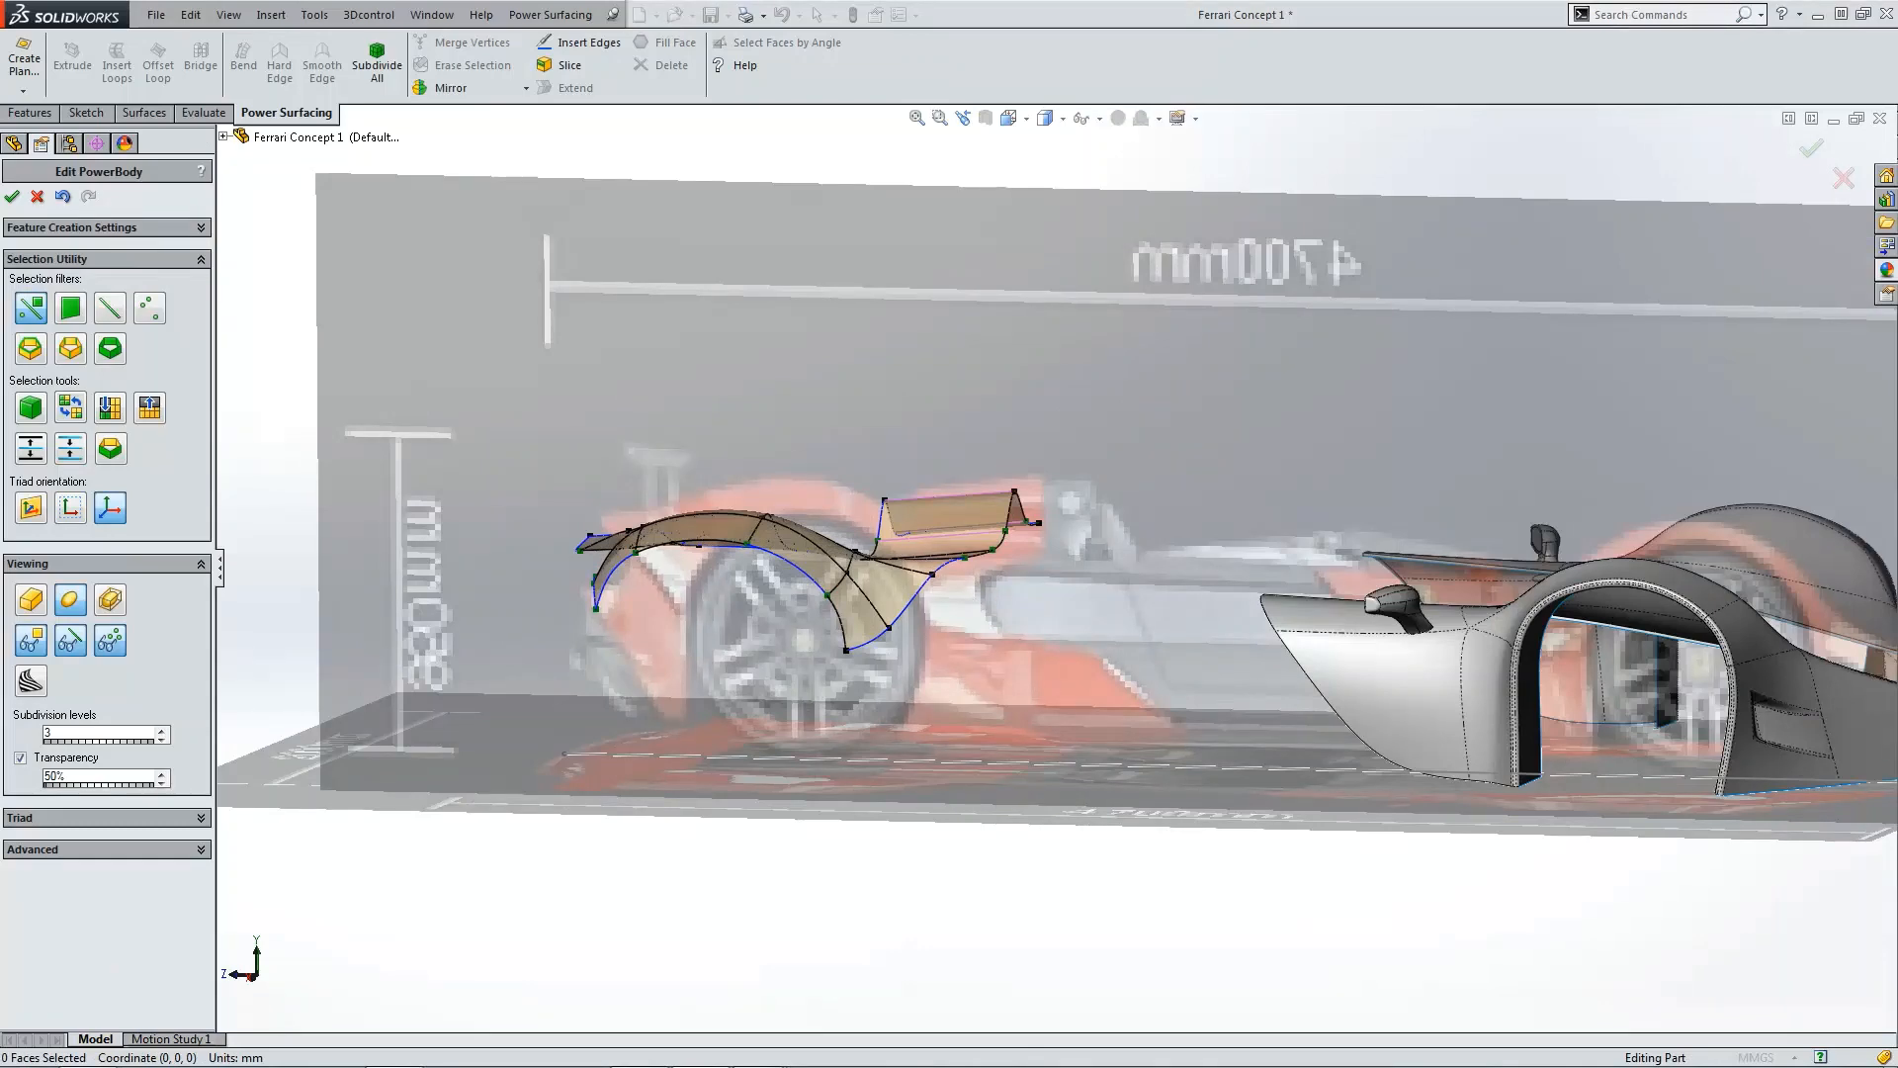
Step: Bring up the reference photos of the Ferrari concept car alongside the model
left_click_drag(0, 326, 1046, 192)
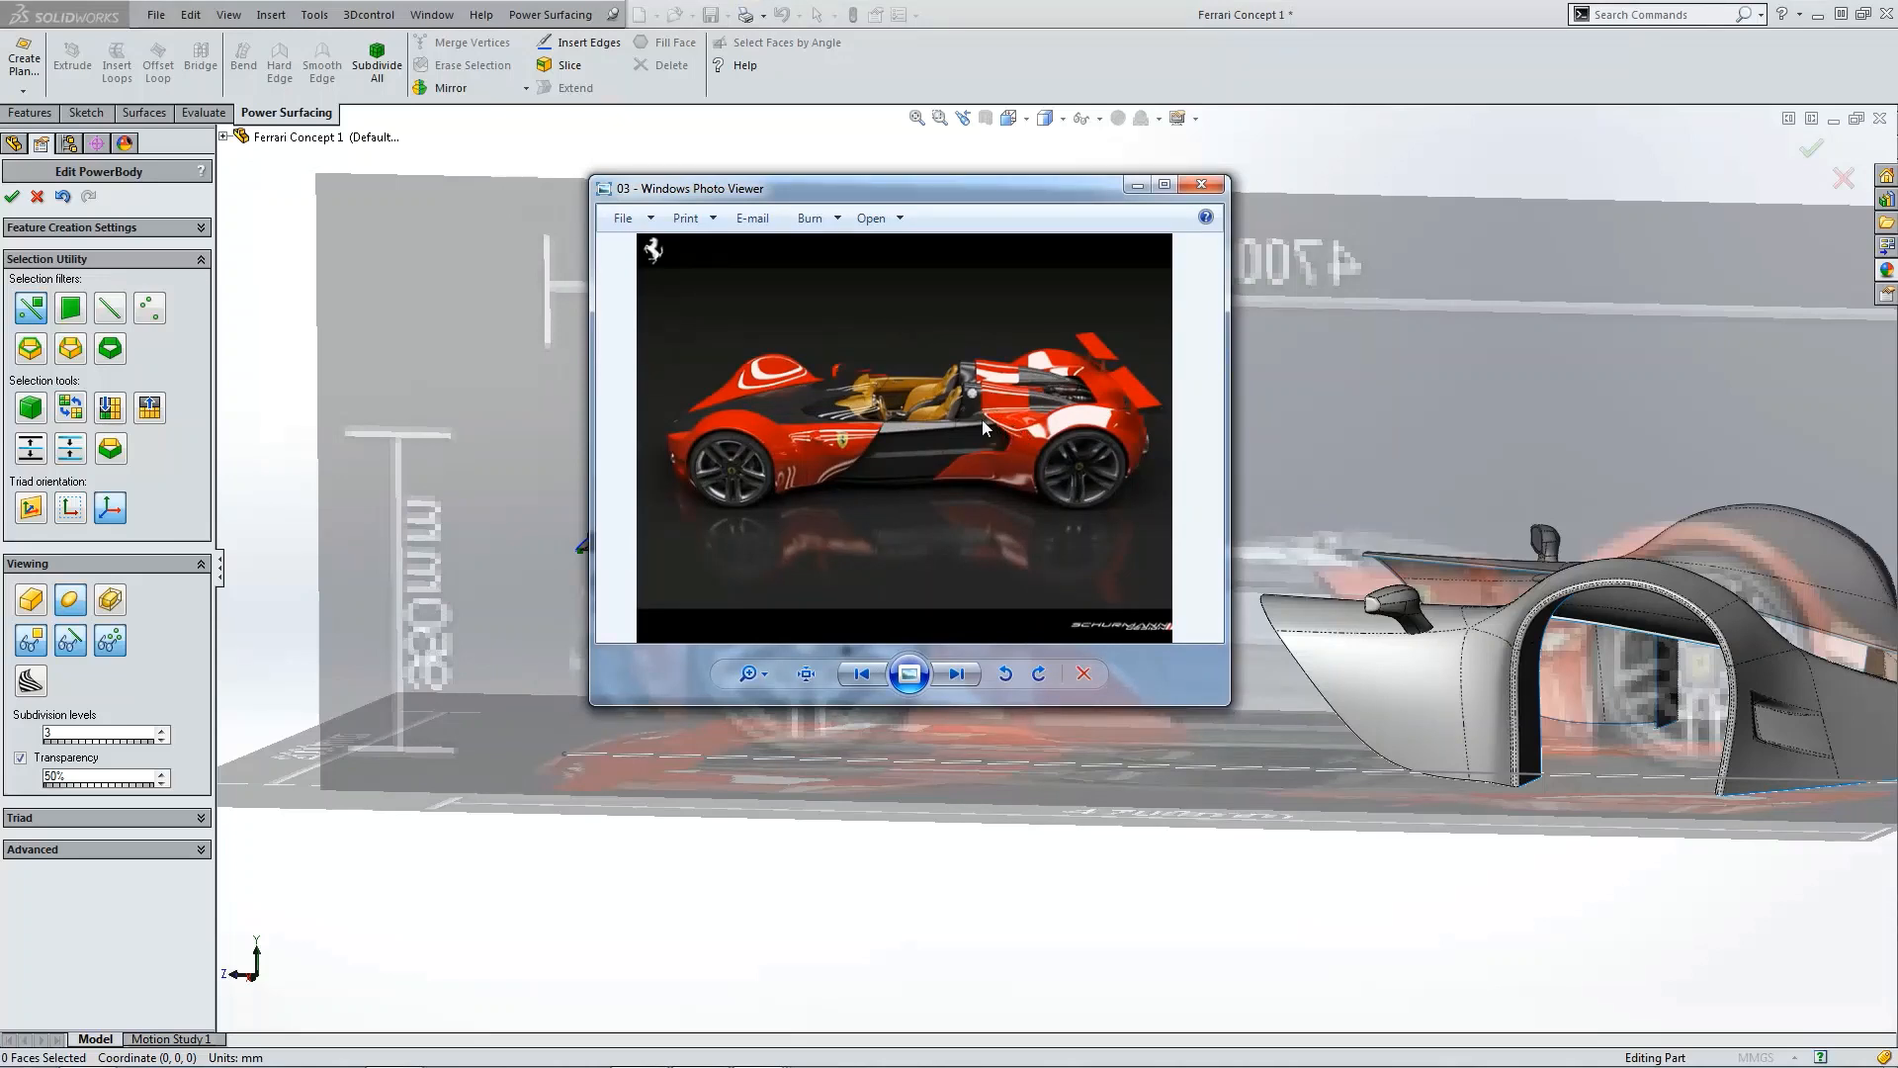
left_click_drag(0, 356, 1157, 274)
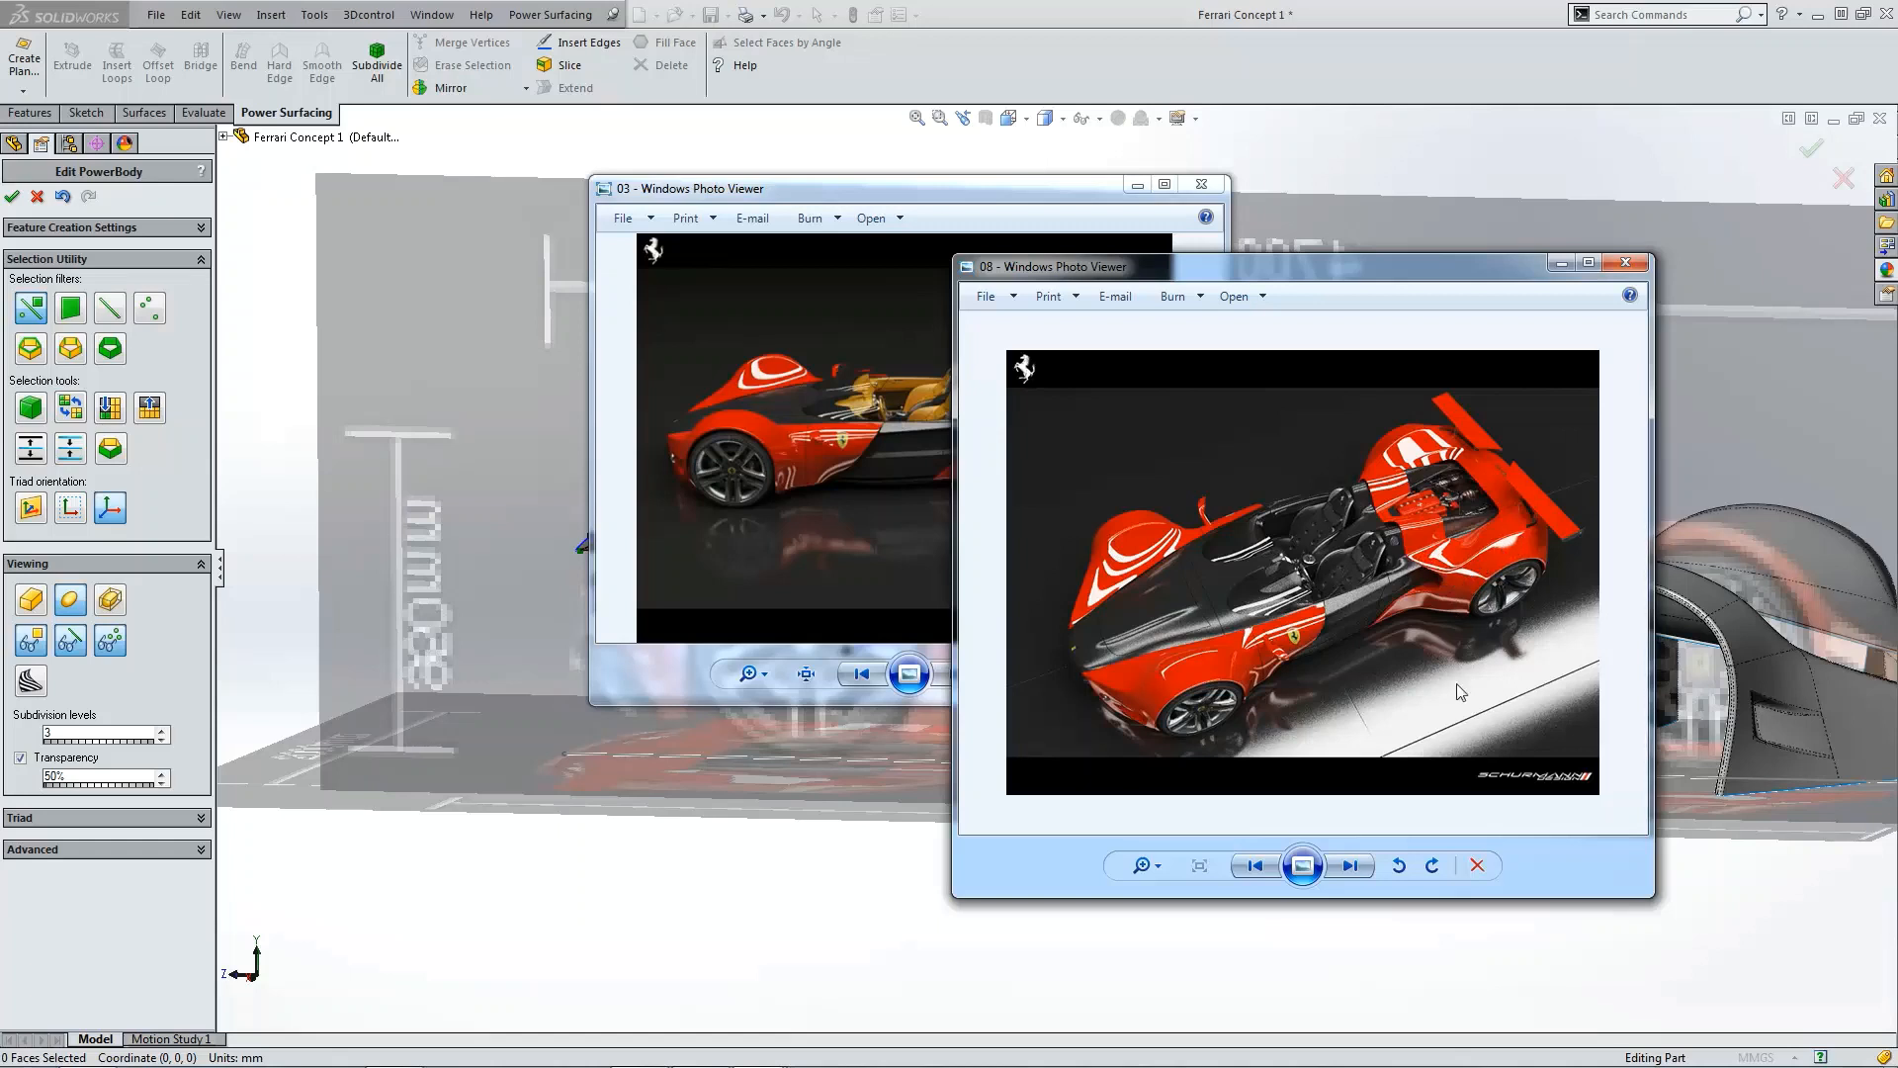
left_click_drag(1144, 867, 1156, 829)
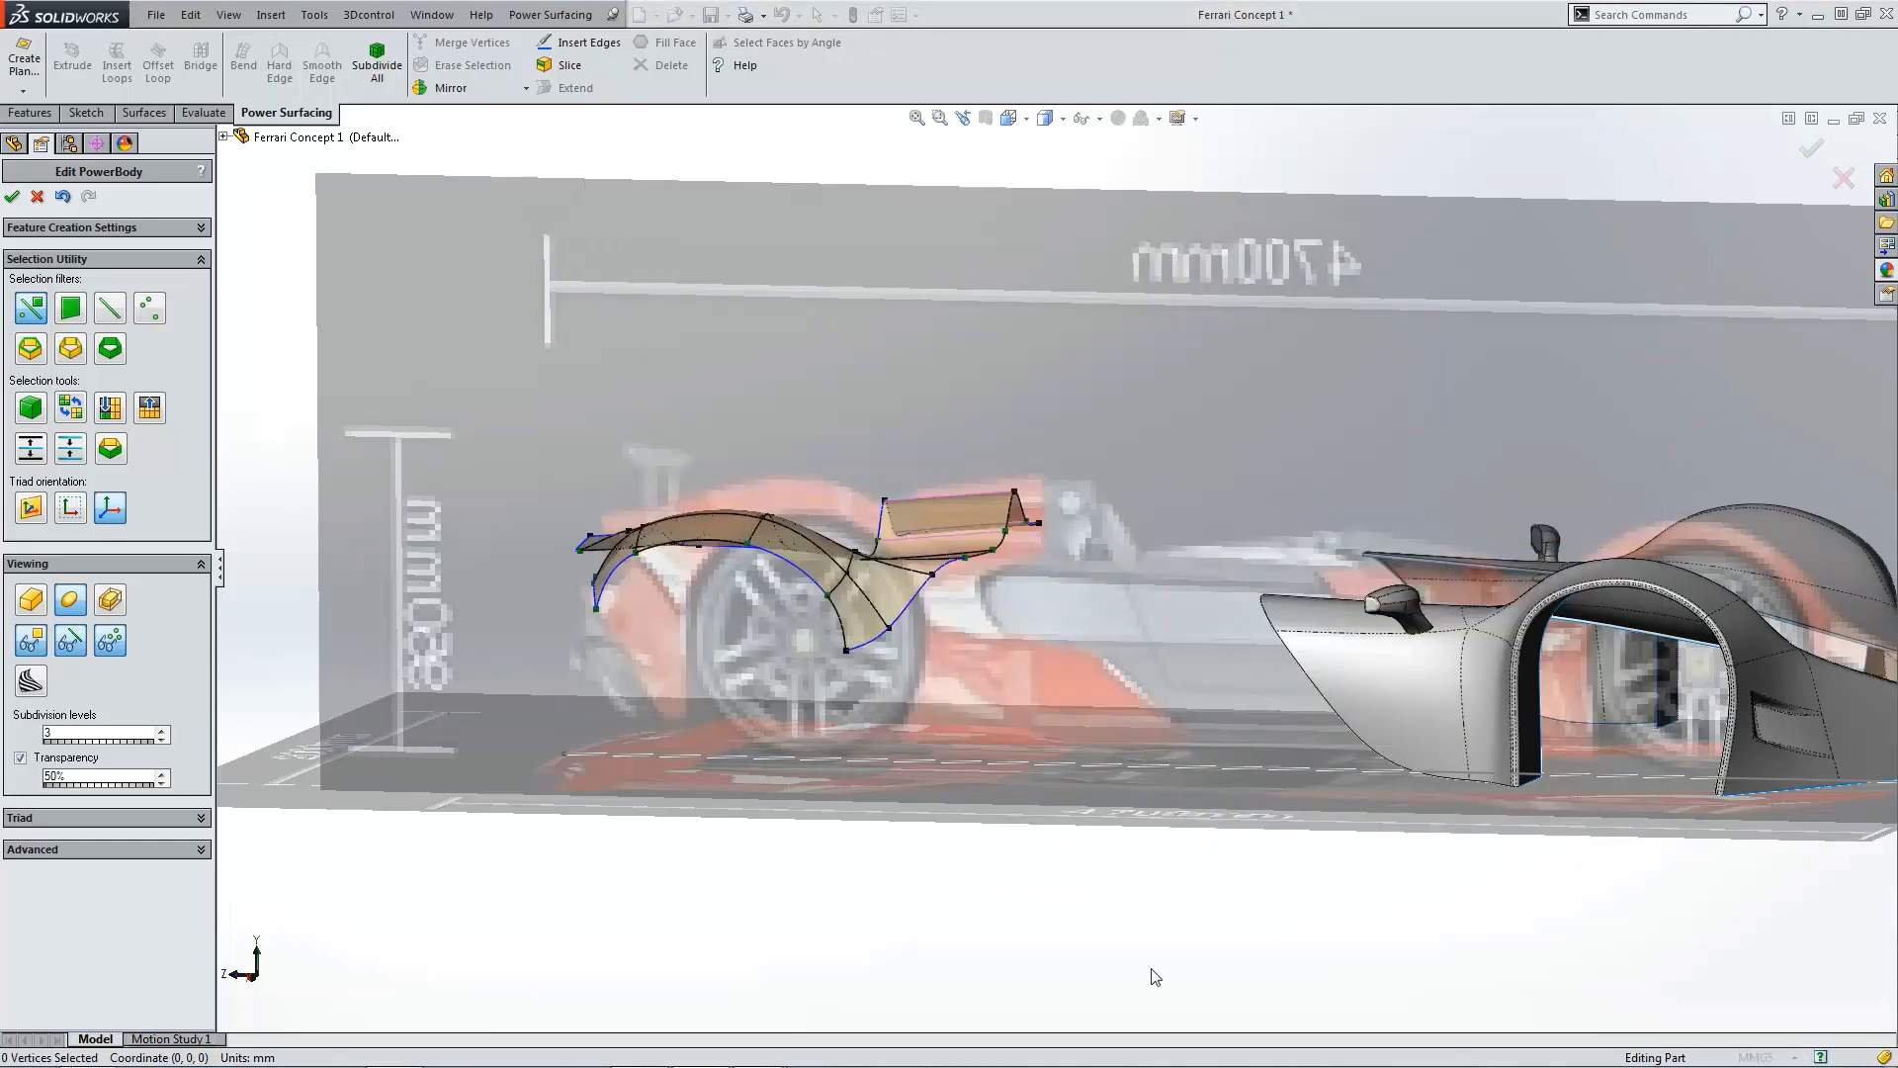
mouse_move(447, 1065)
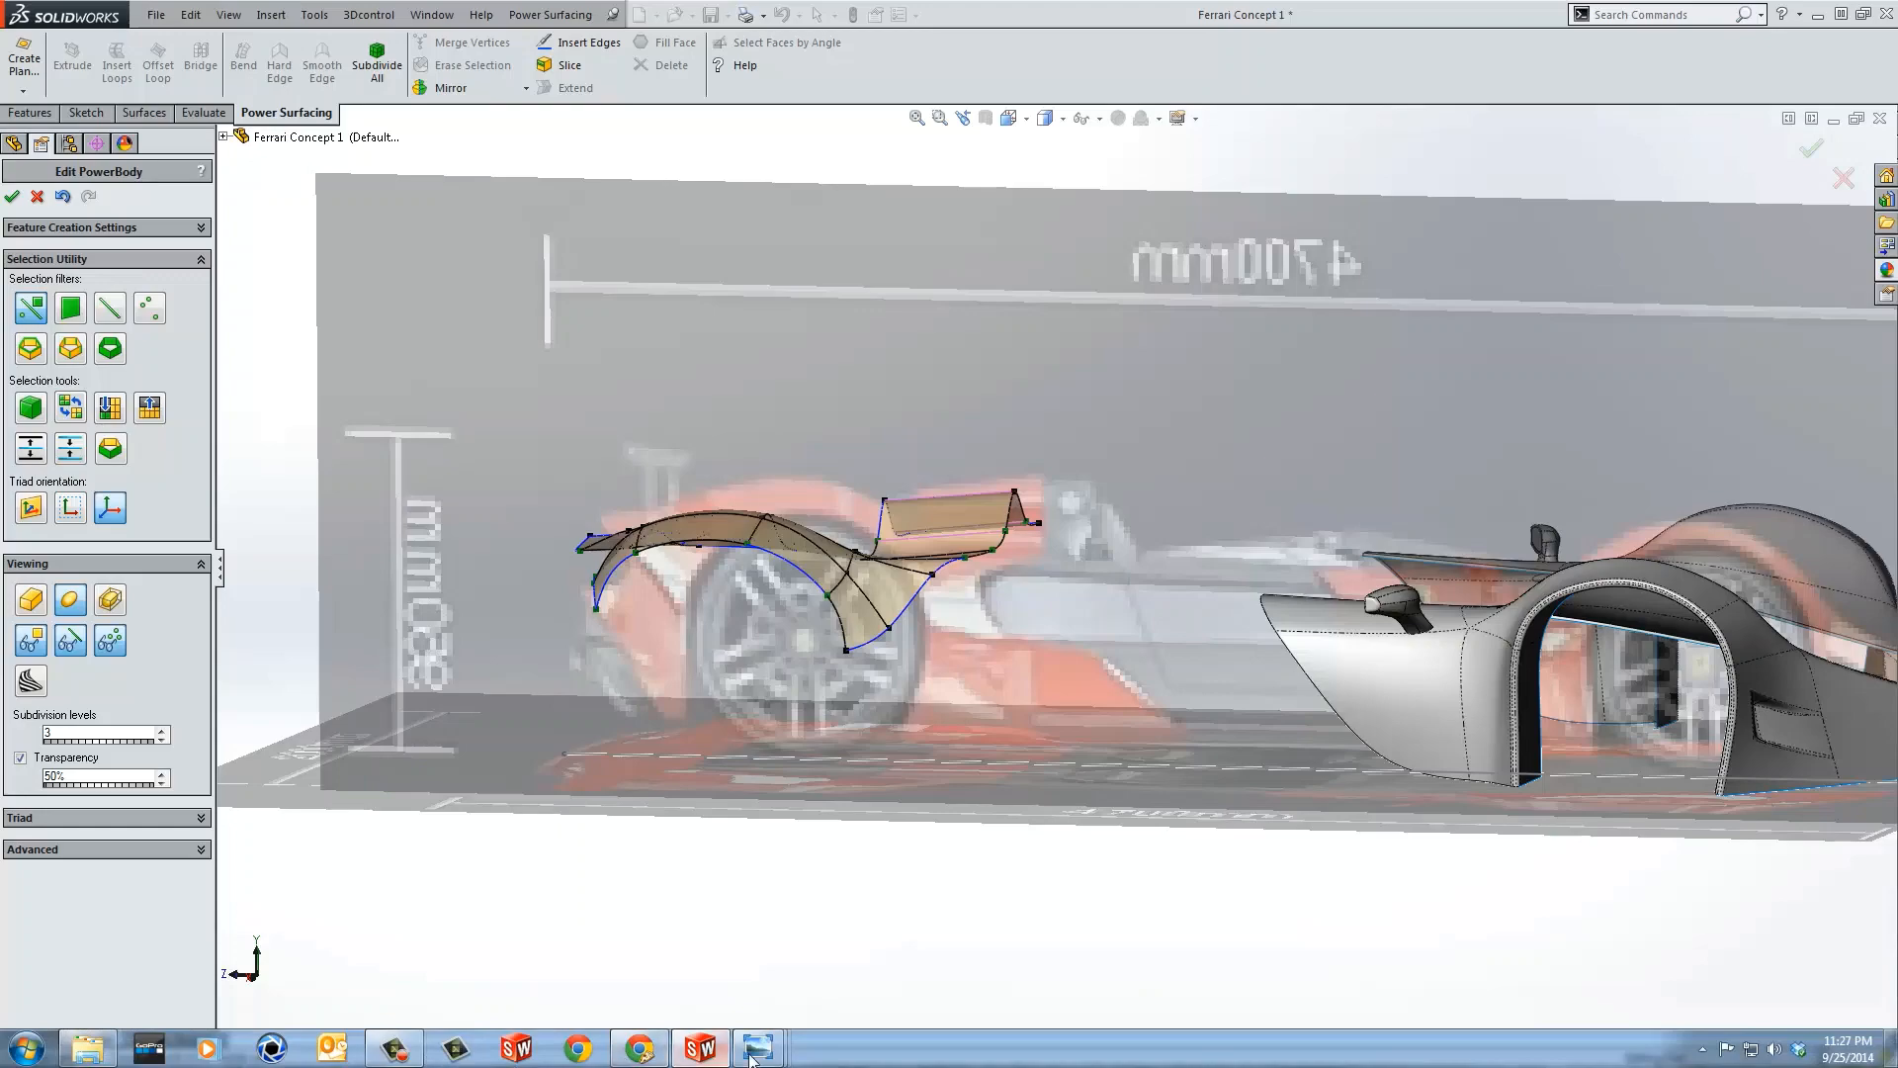
mouse_move(757, 1048)
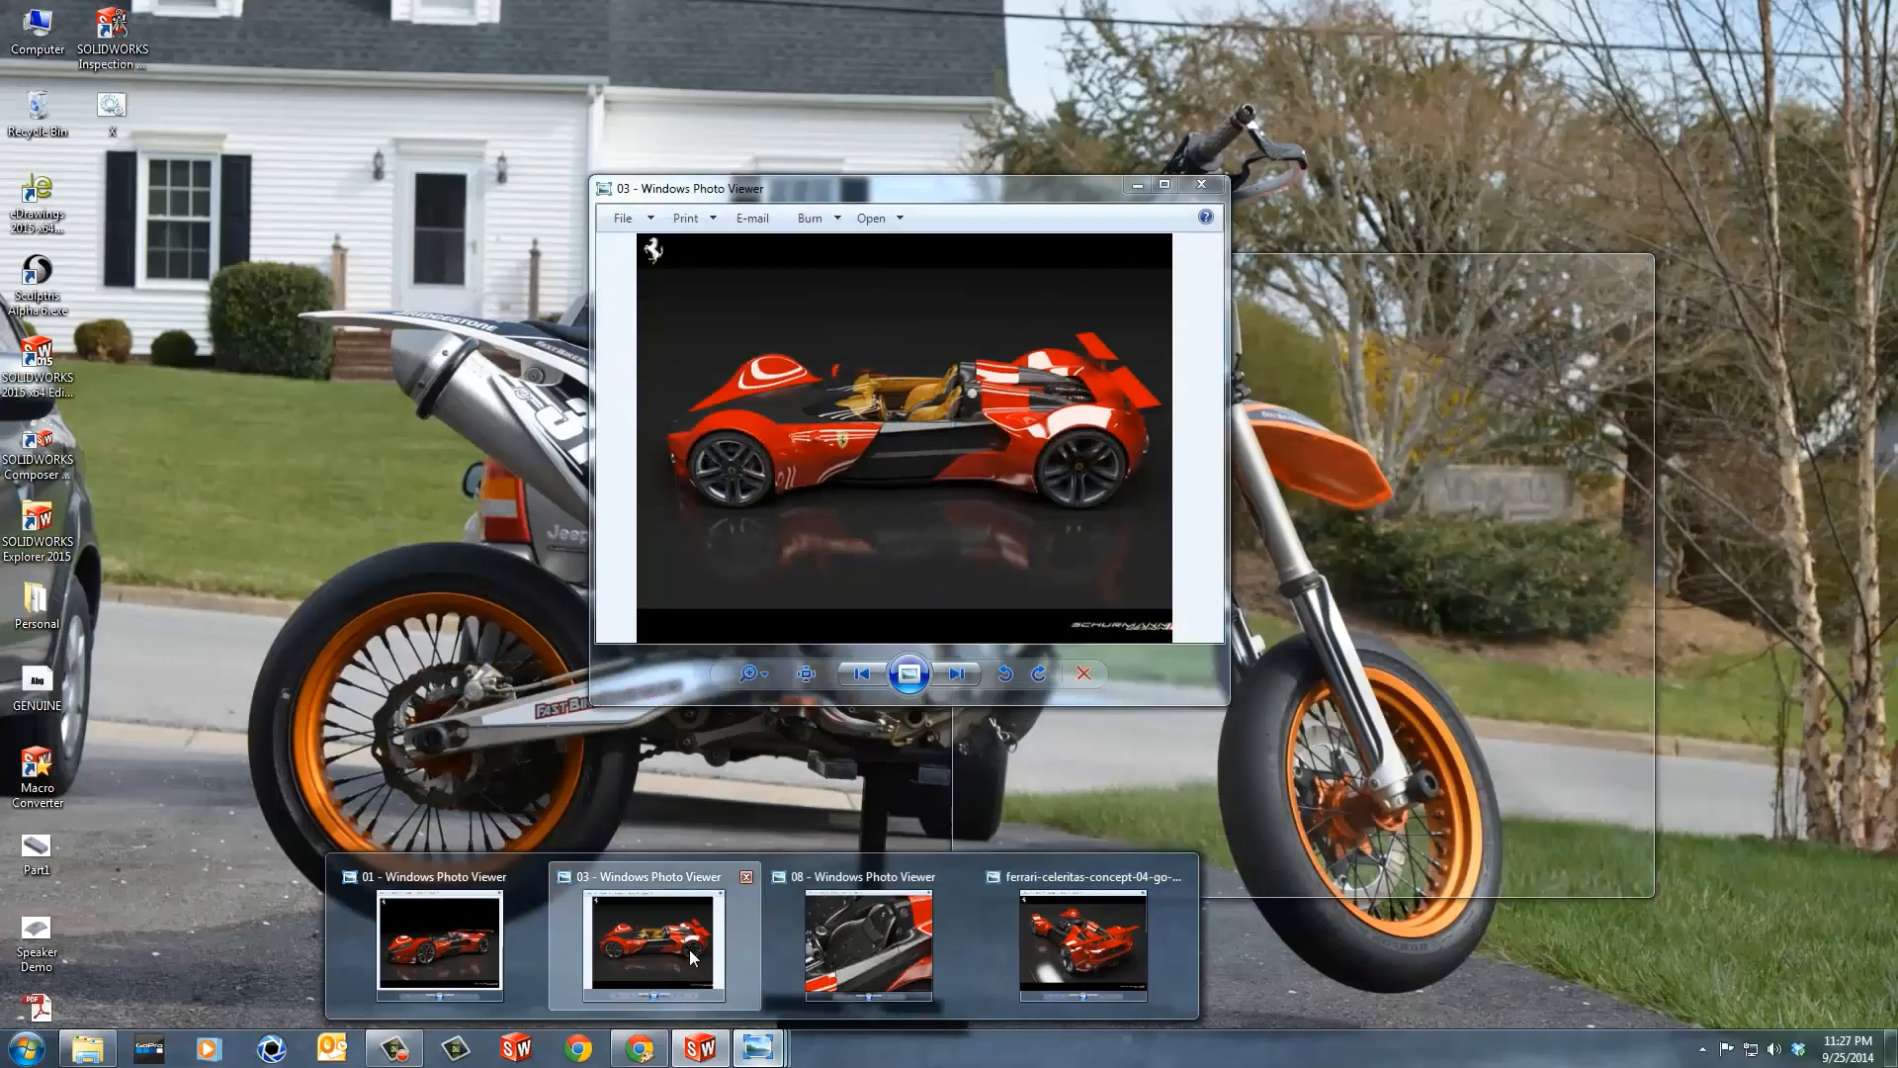
left_click(691, 949)
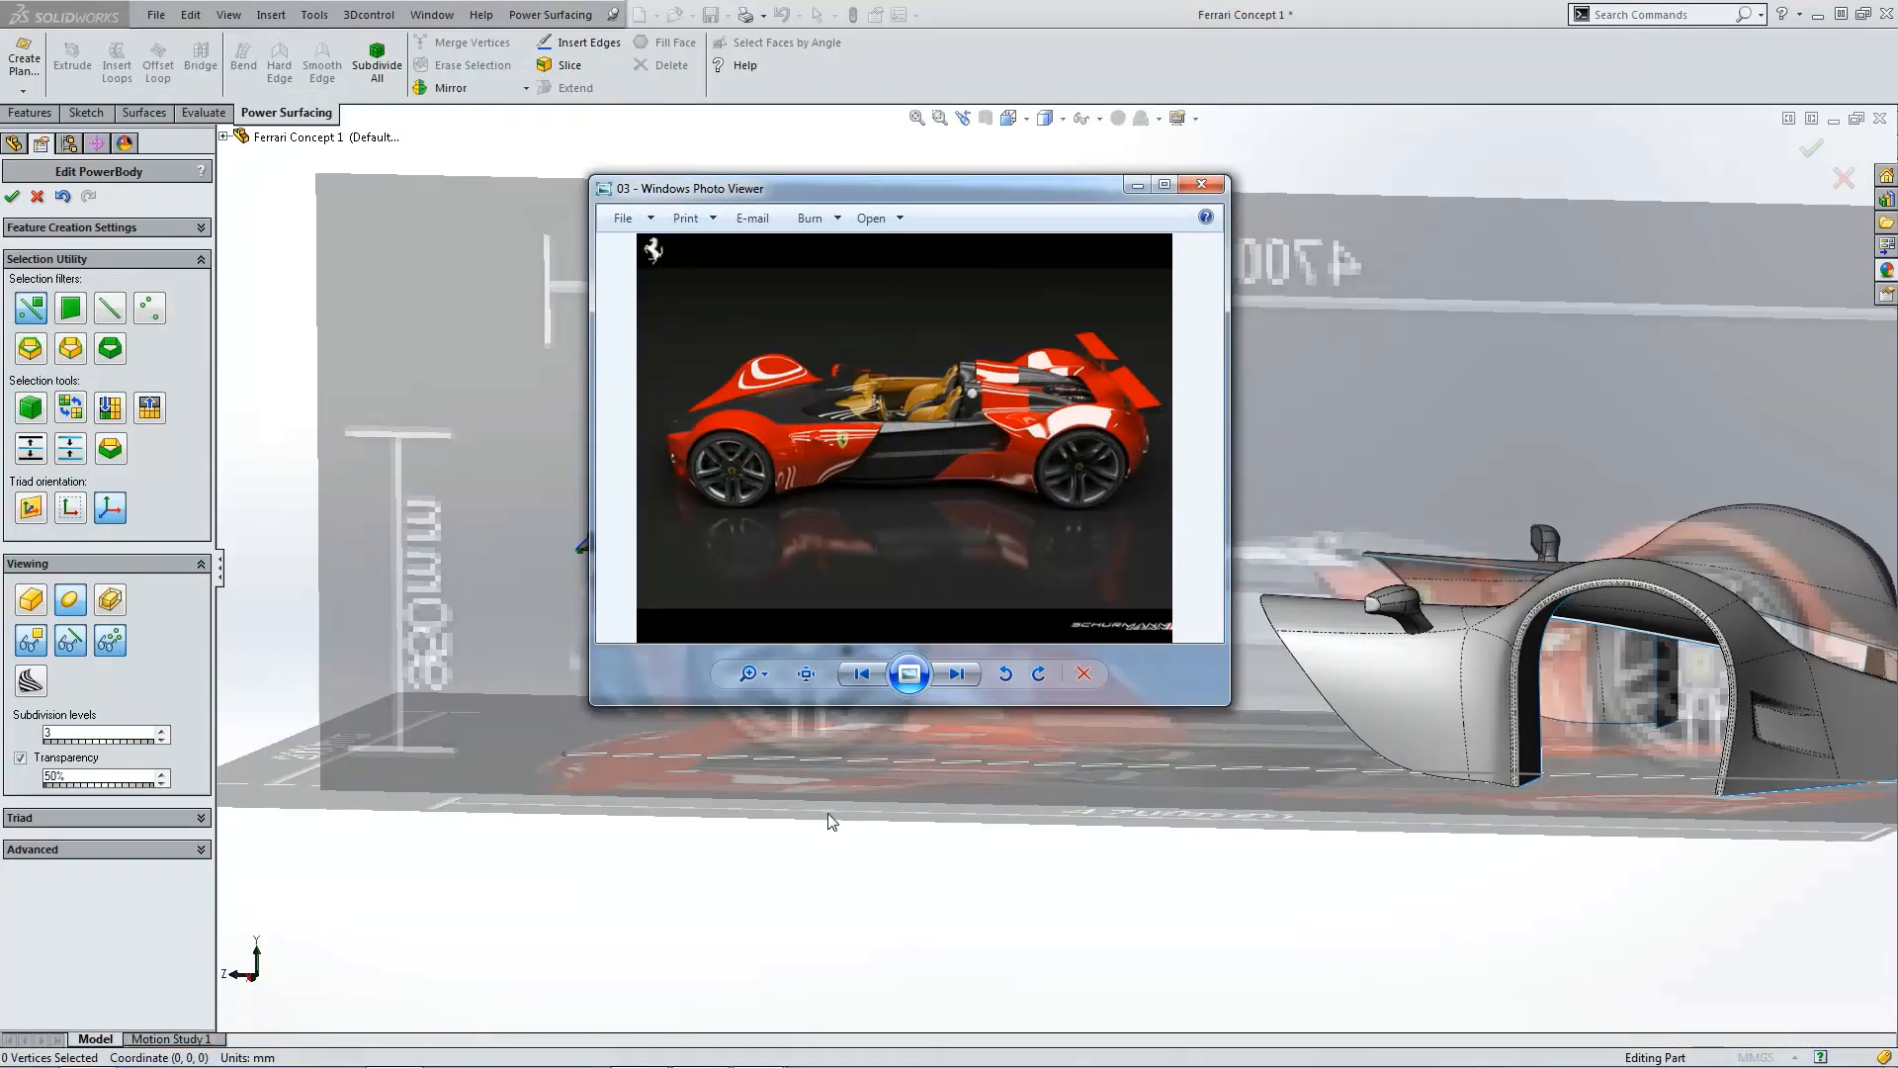
mouse_move(633, 1063)
mouse_move(757, 1048)
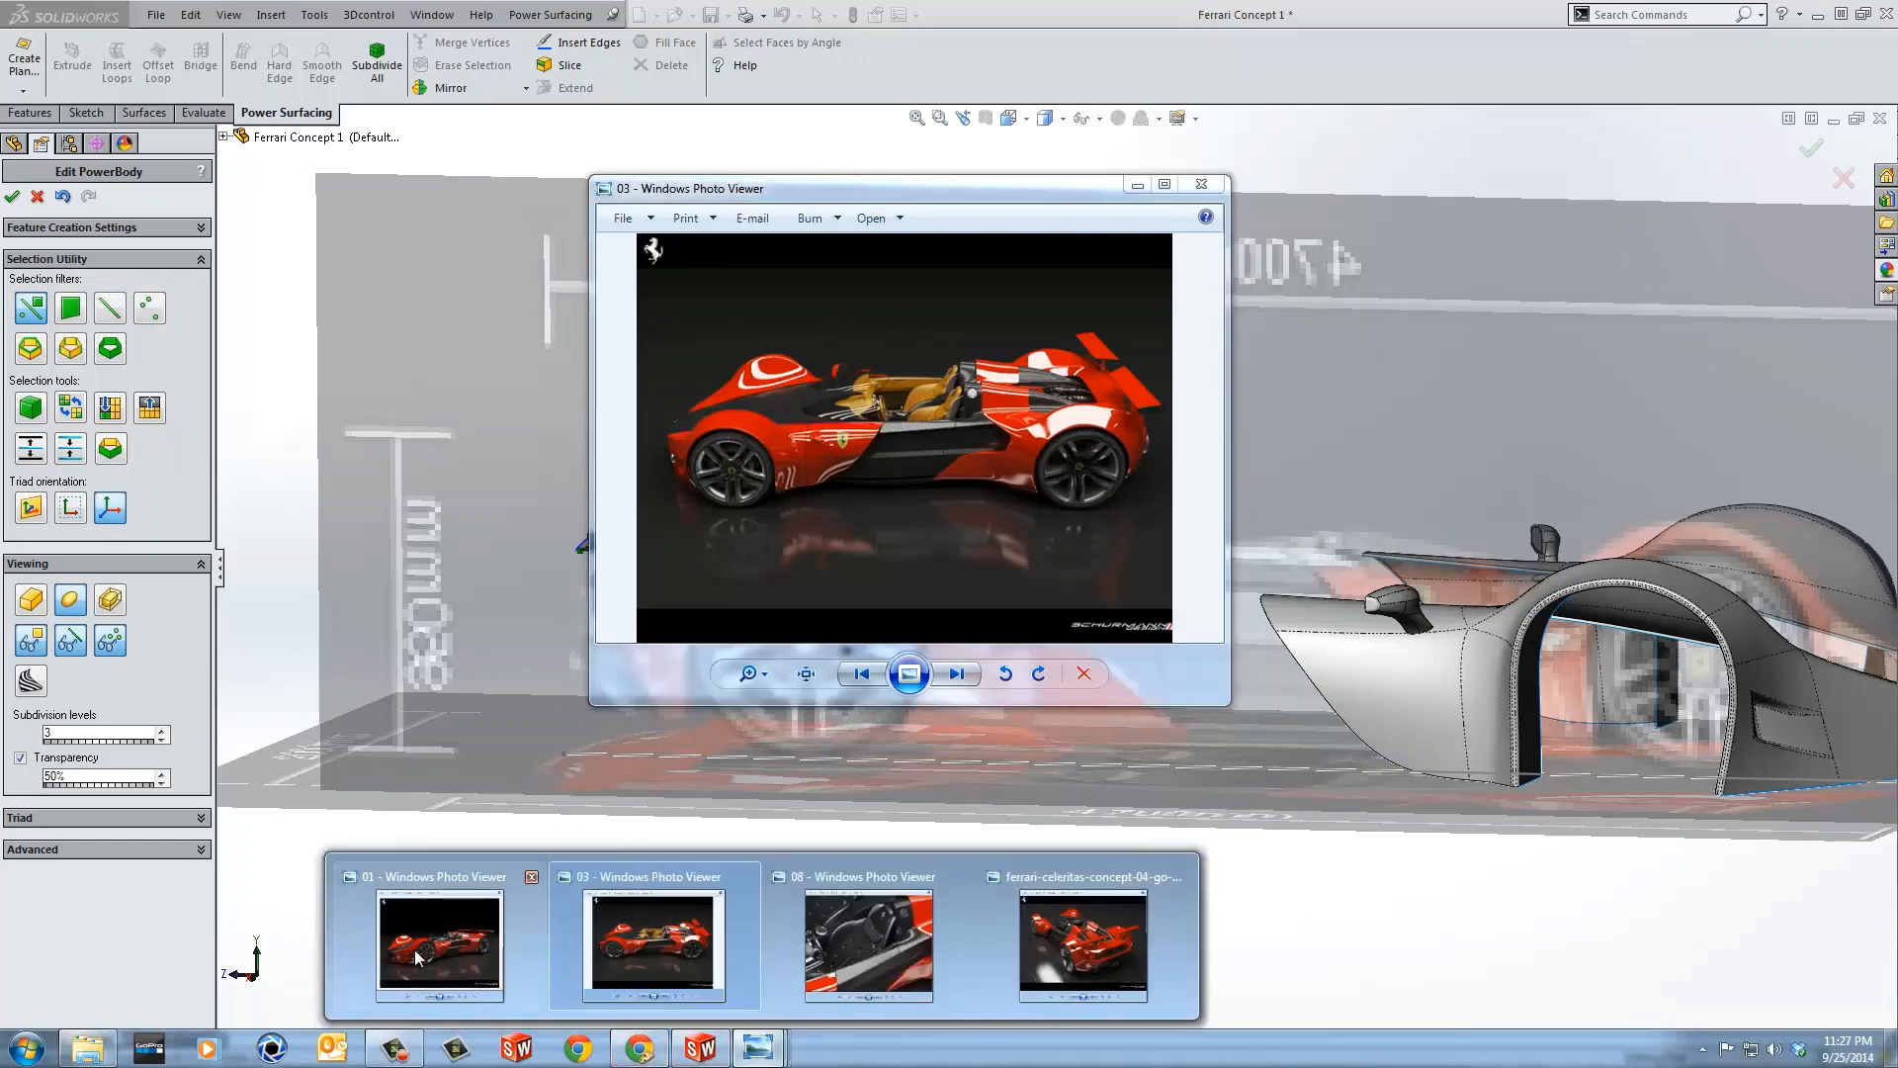
Step: Zoom and pan the side-view reference photo to examine the rear fender behind the wheel
left_click(749, 673)
left_click_drag(752, 680, 768, 644)
left_click_drag(926, 520, 968, 460)
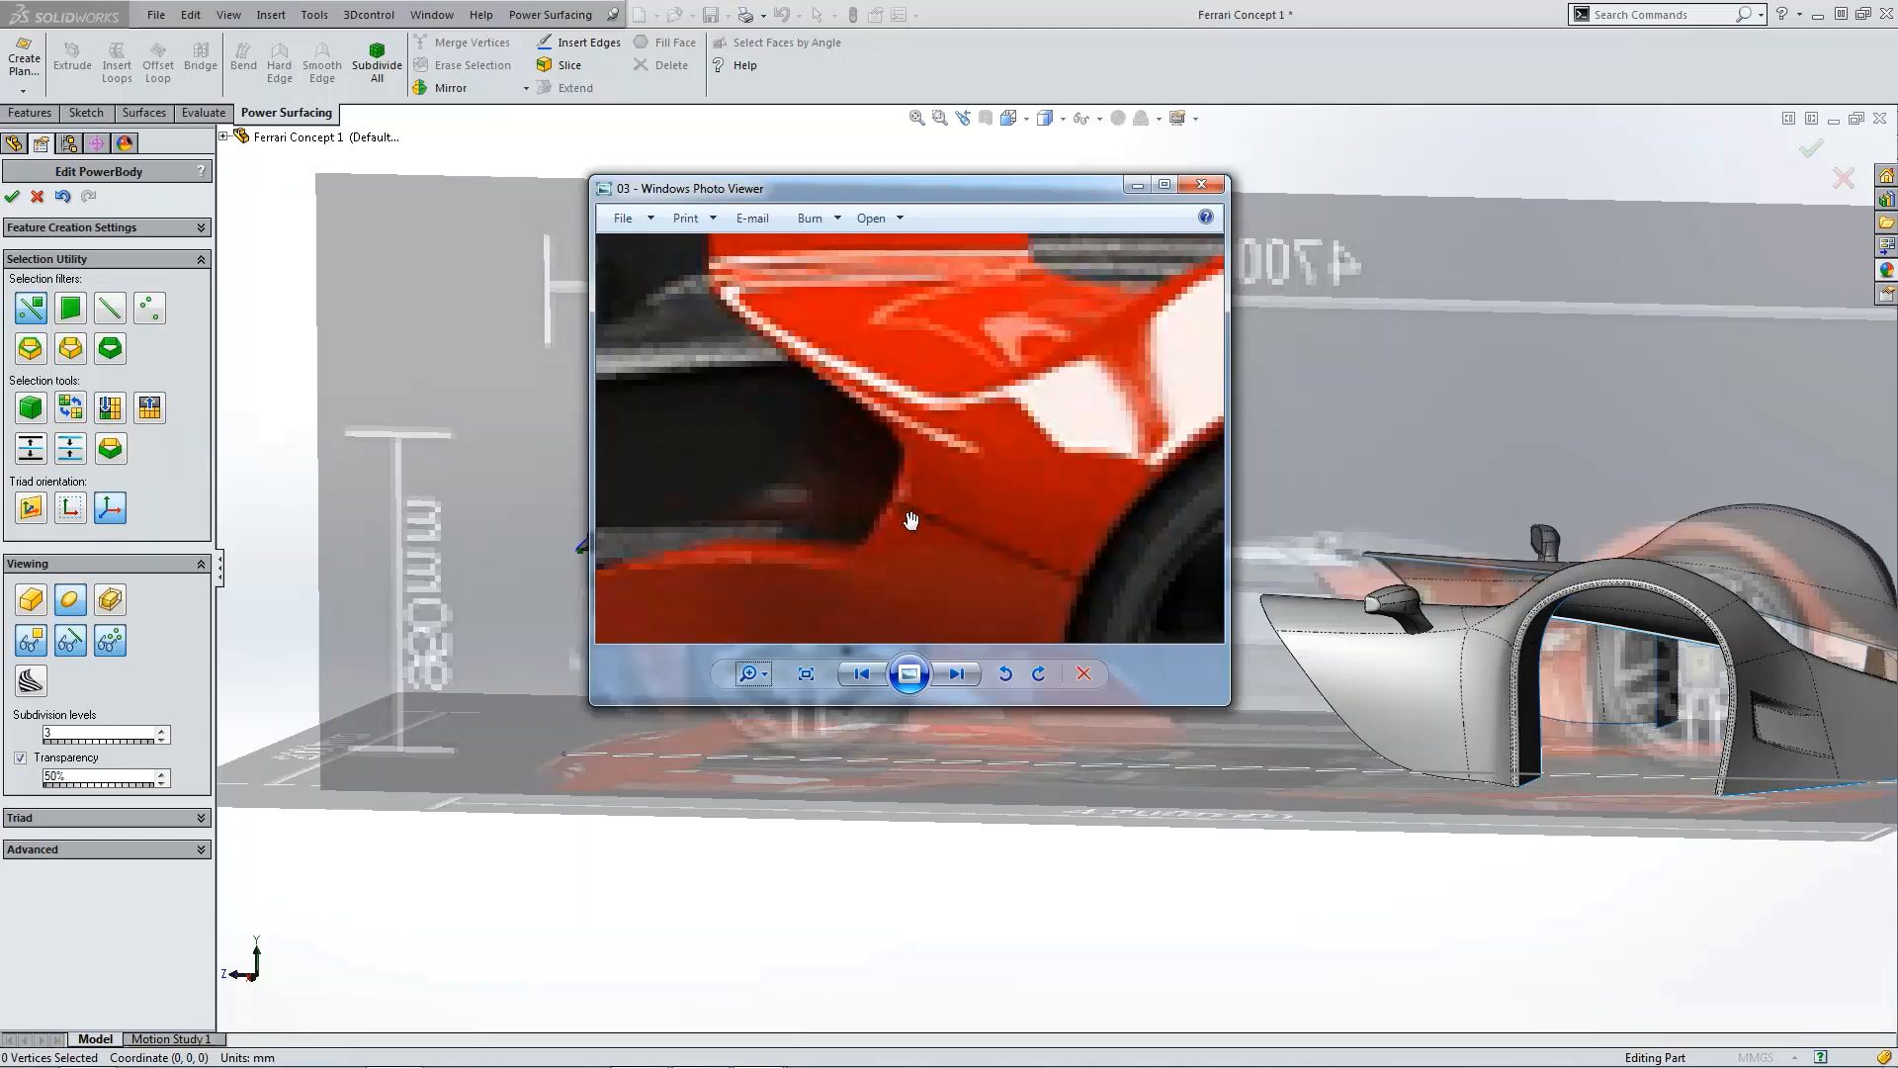
left_click_drag(971, 515, 1097, 360)
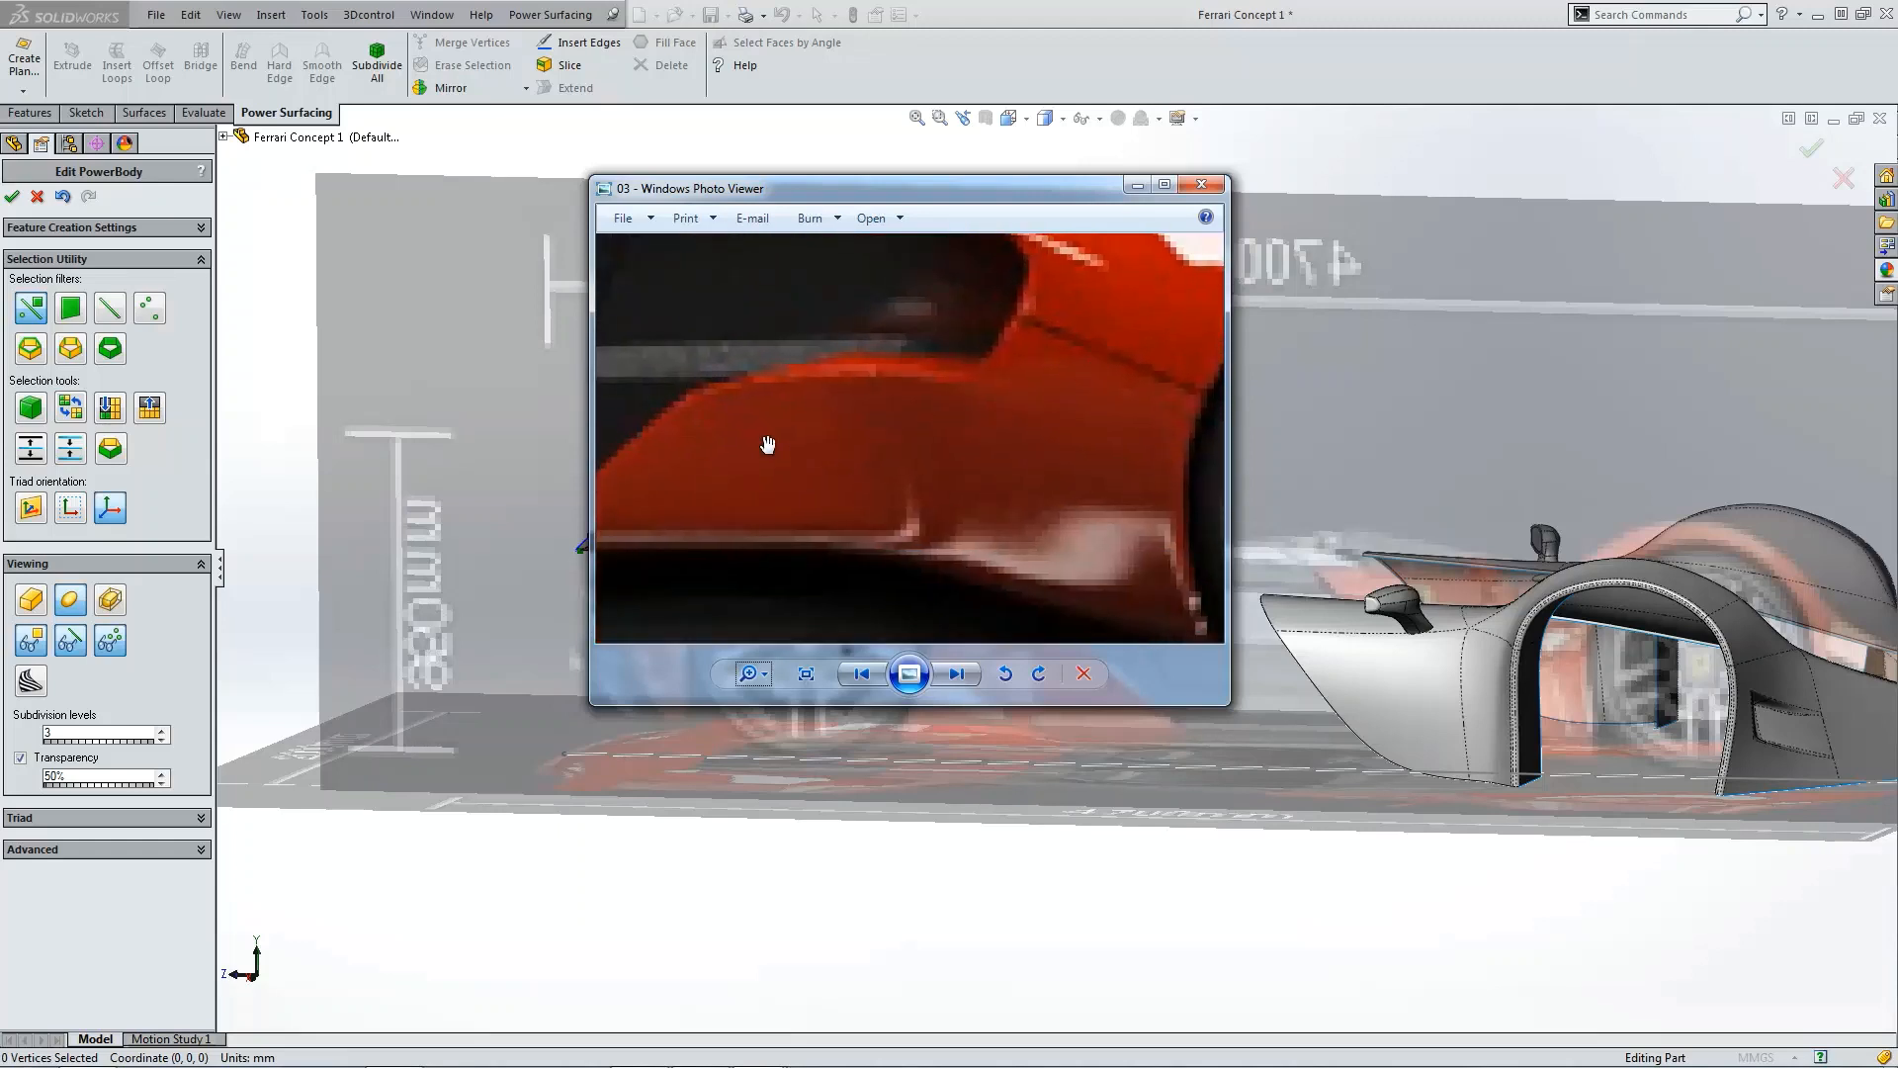
left_click_drag(1064, 466, 894, 555)
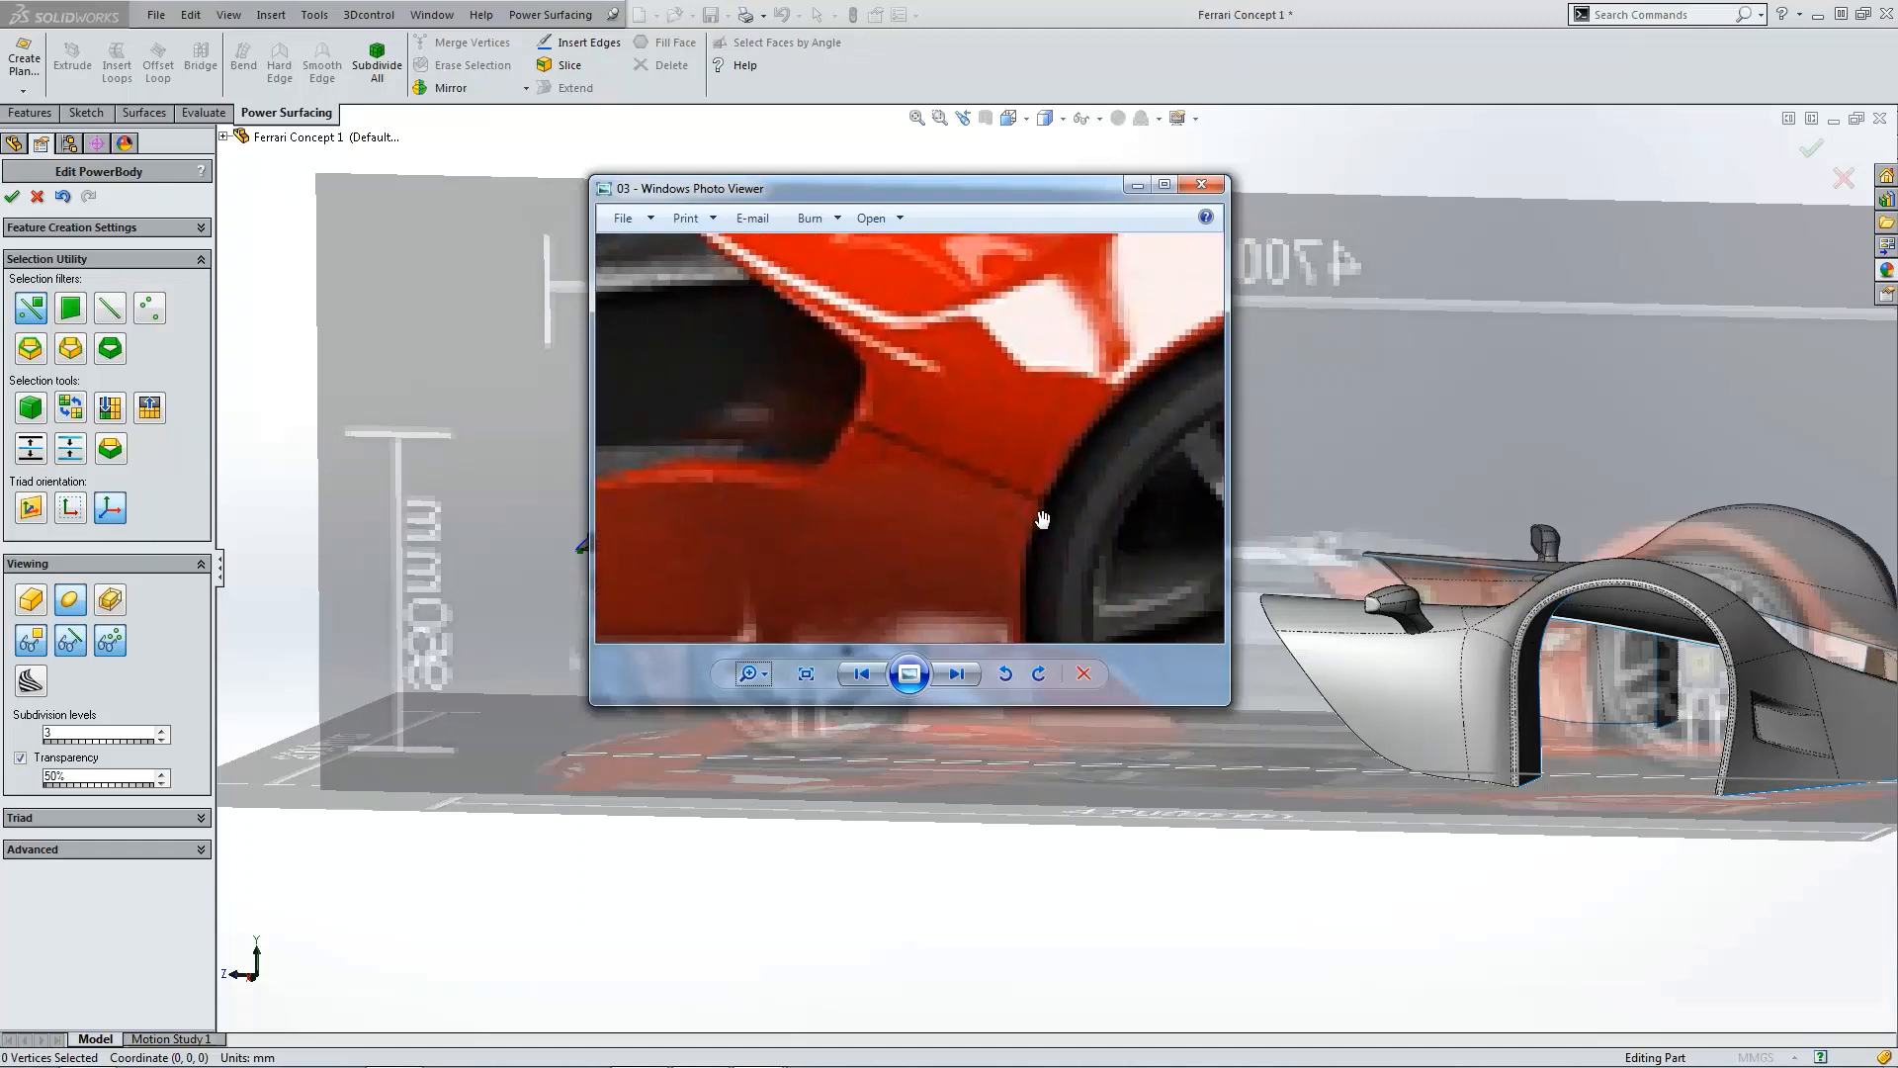
left_click_drag(1043, 518, 1033, 475)
left_click(748, 673)
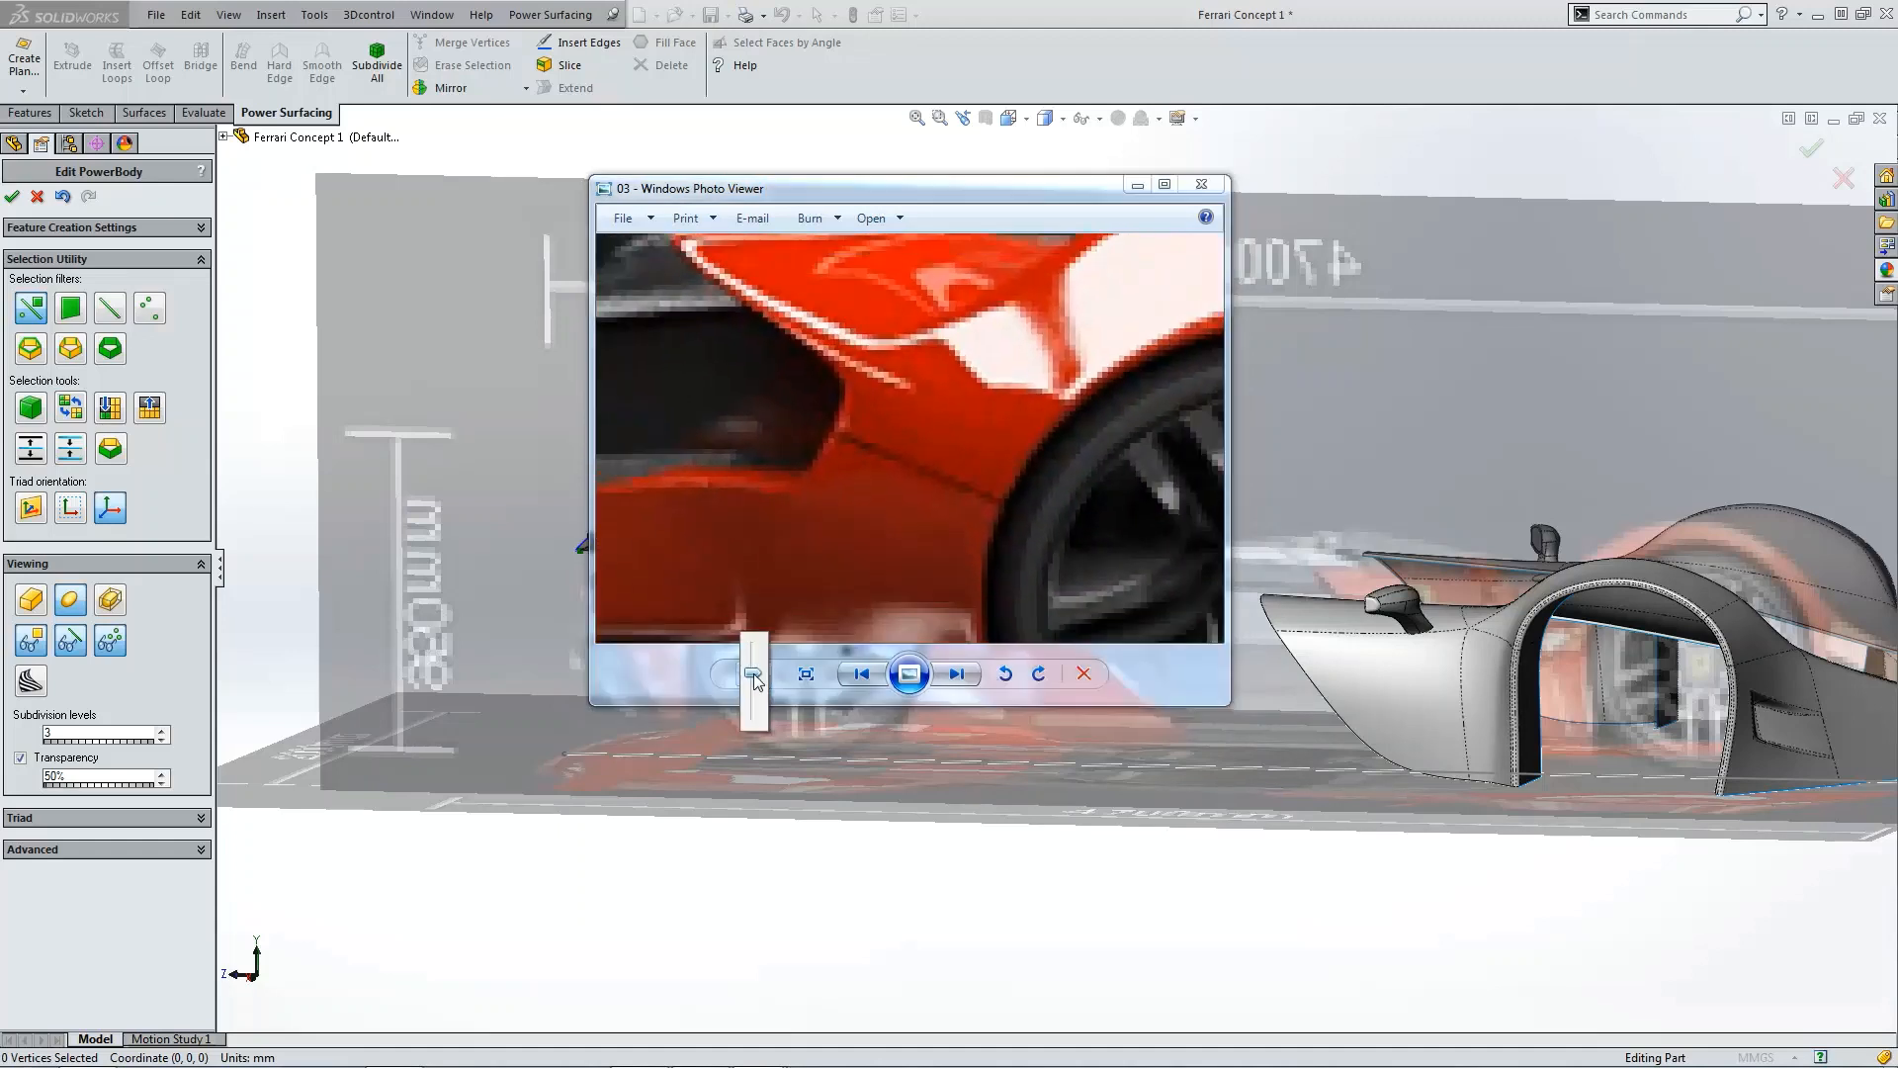
left_click_drag(754, 673, 755, 704)
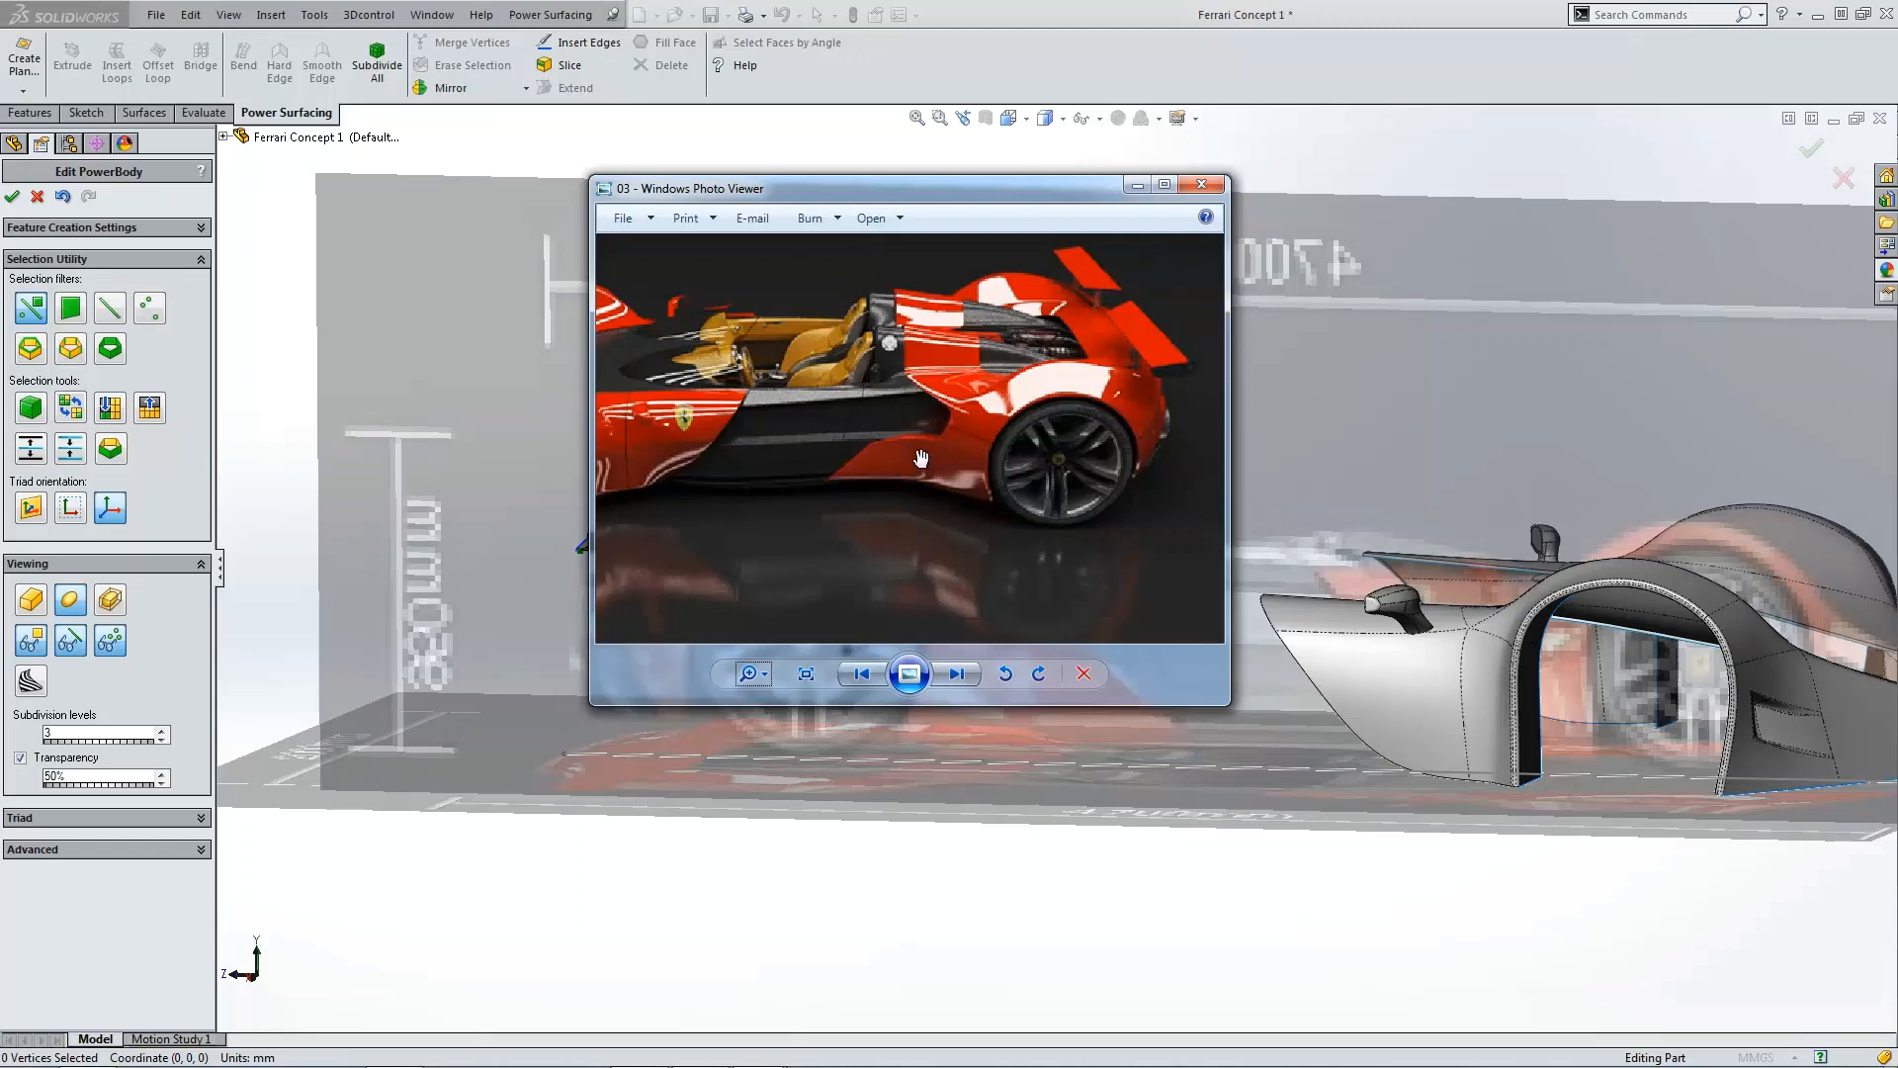
left_click_drag(1087, 203, 0, 395)
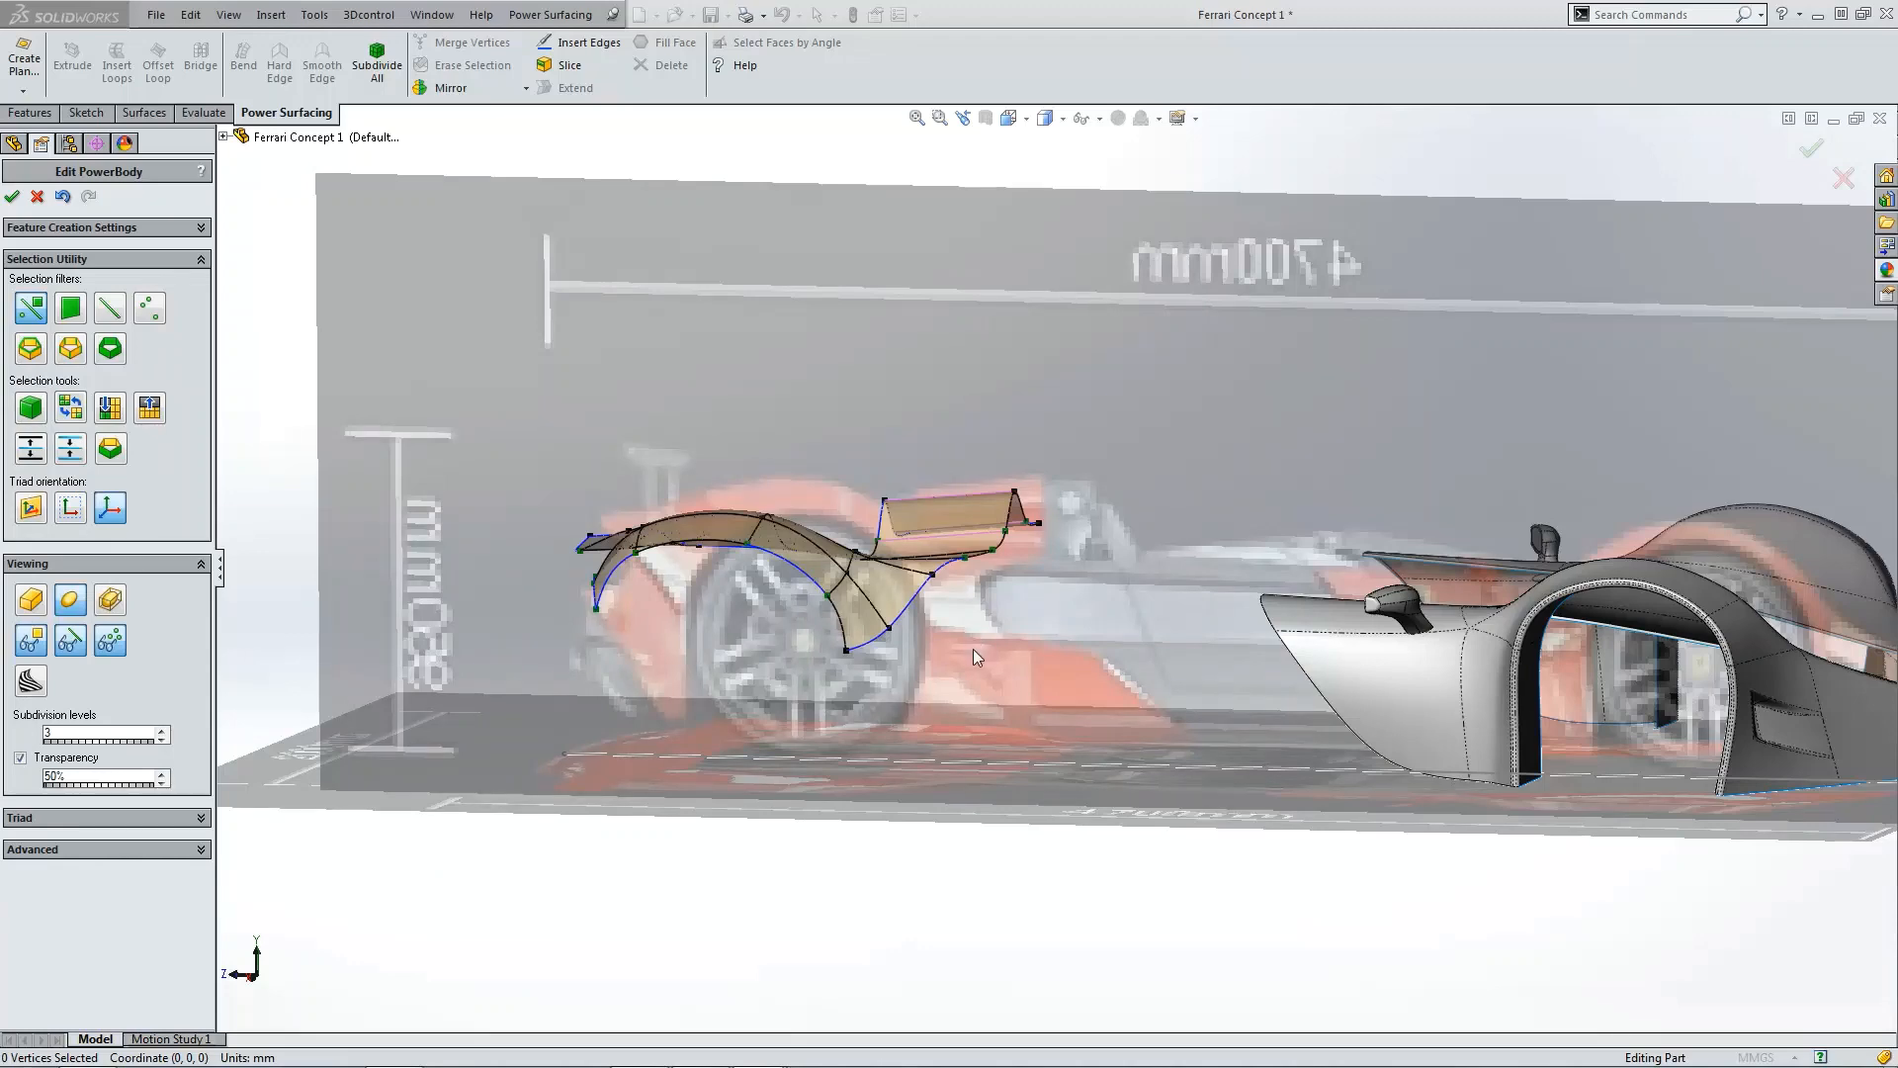
Step: Extend the lower edge of the rear fender surface downward by 500 mm
key("ctrl+4")
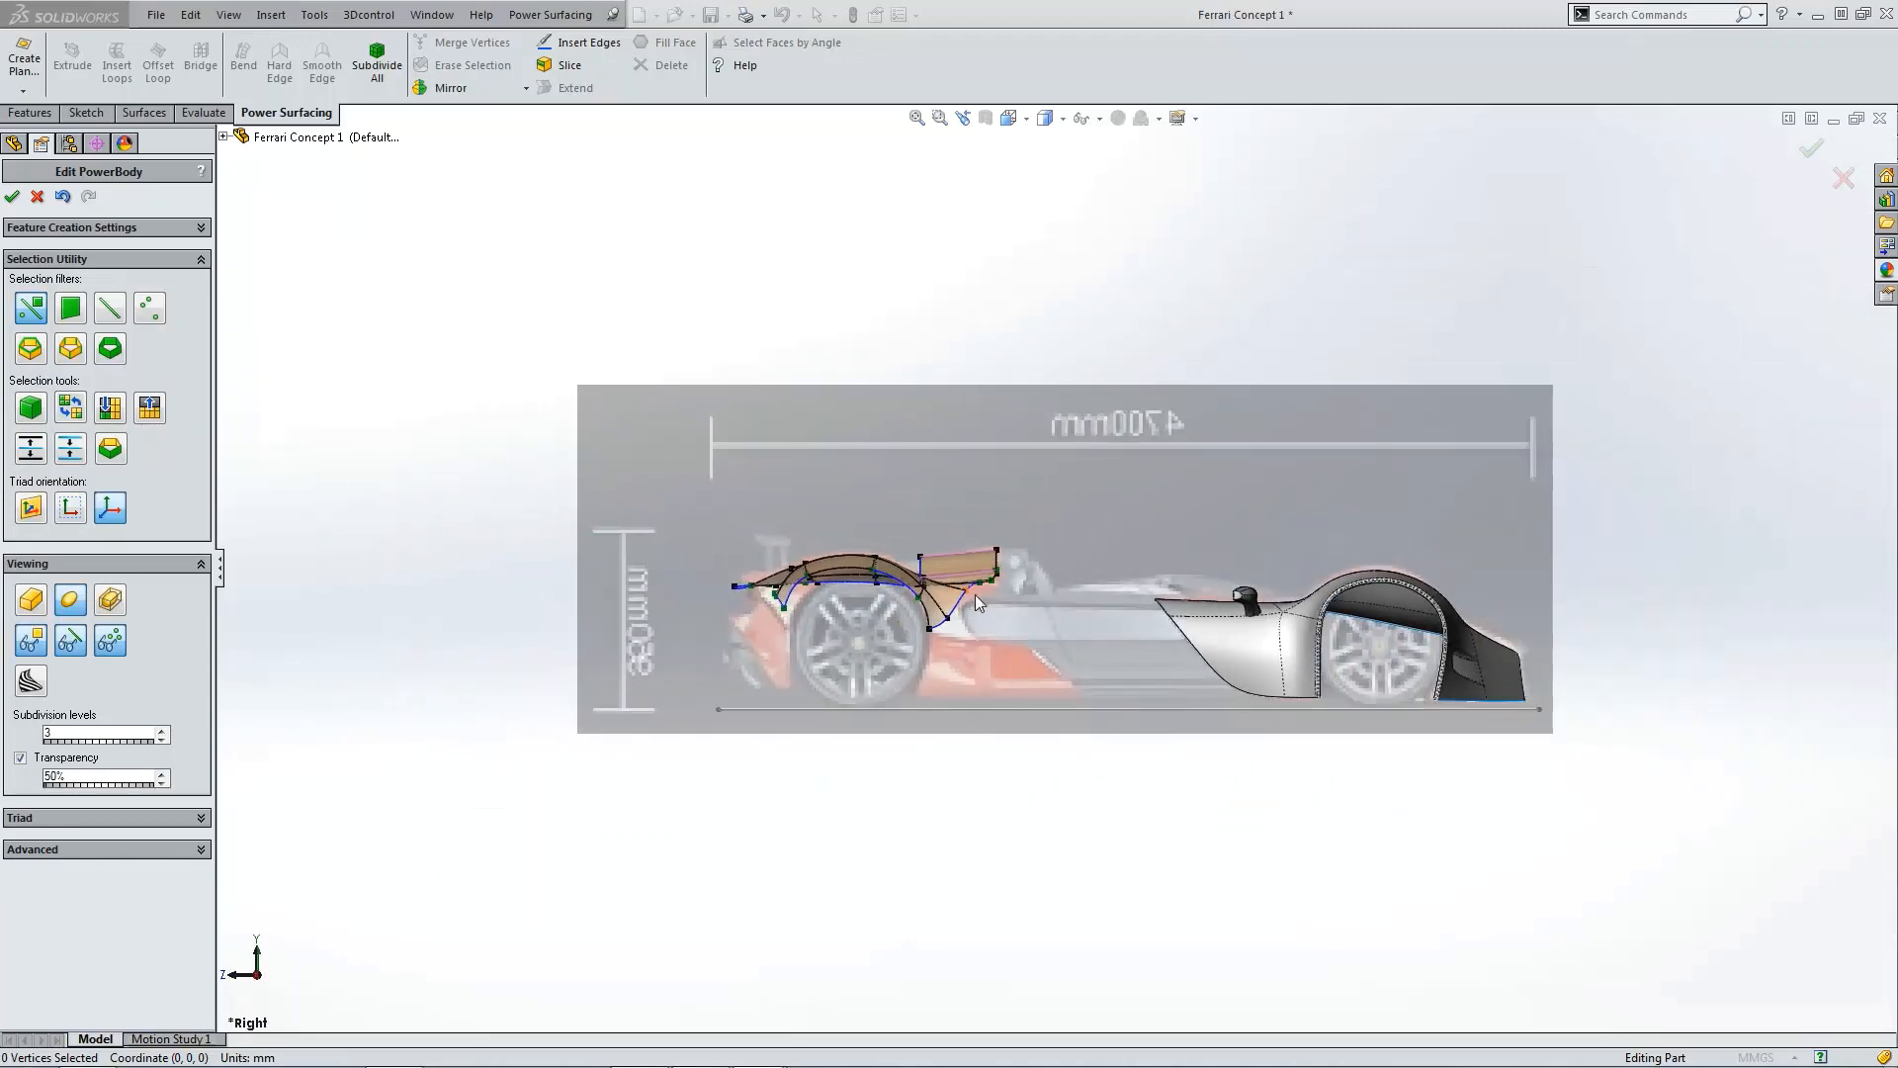
scroll(985, 608, "down", 5)
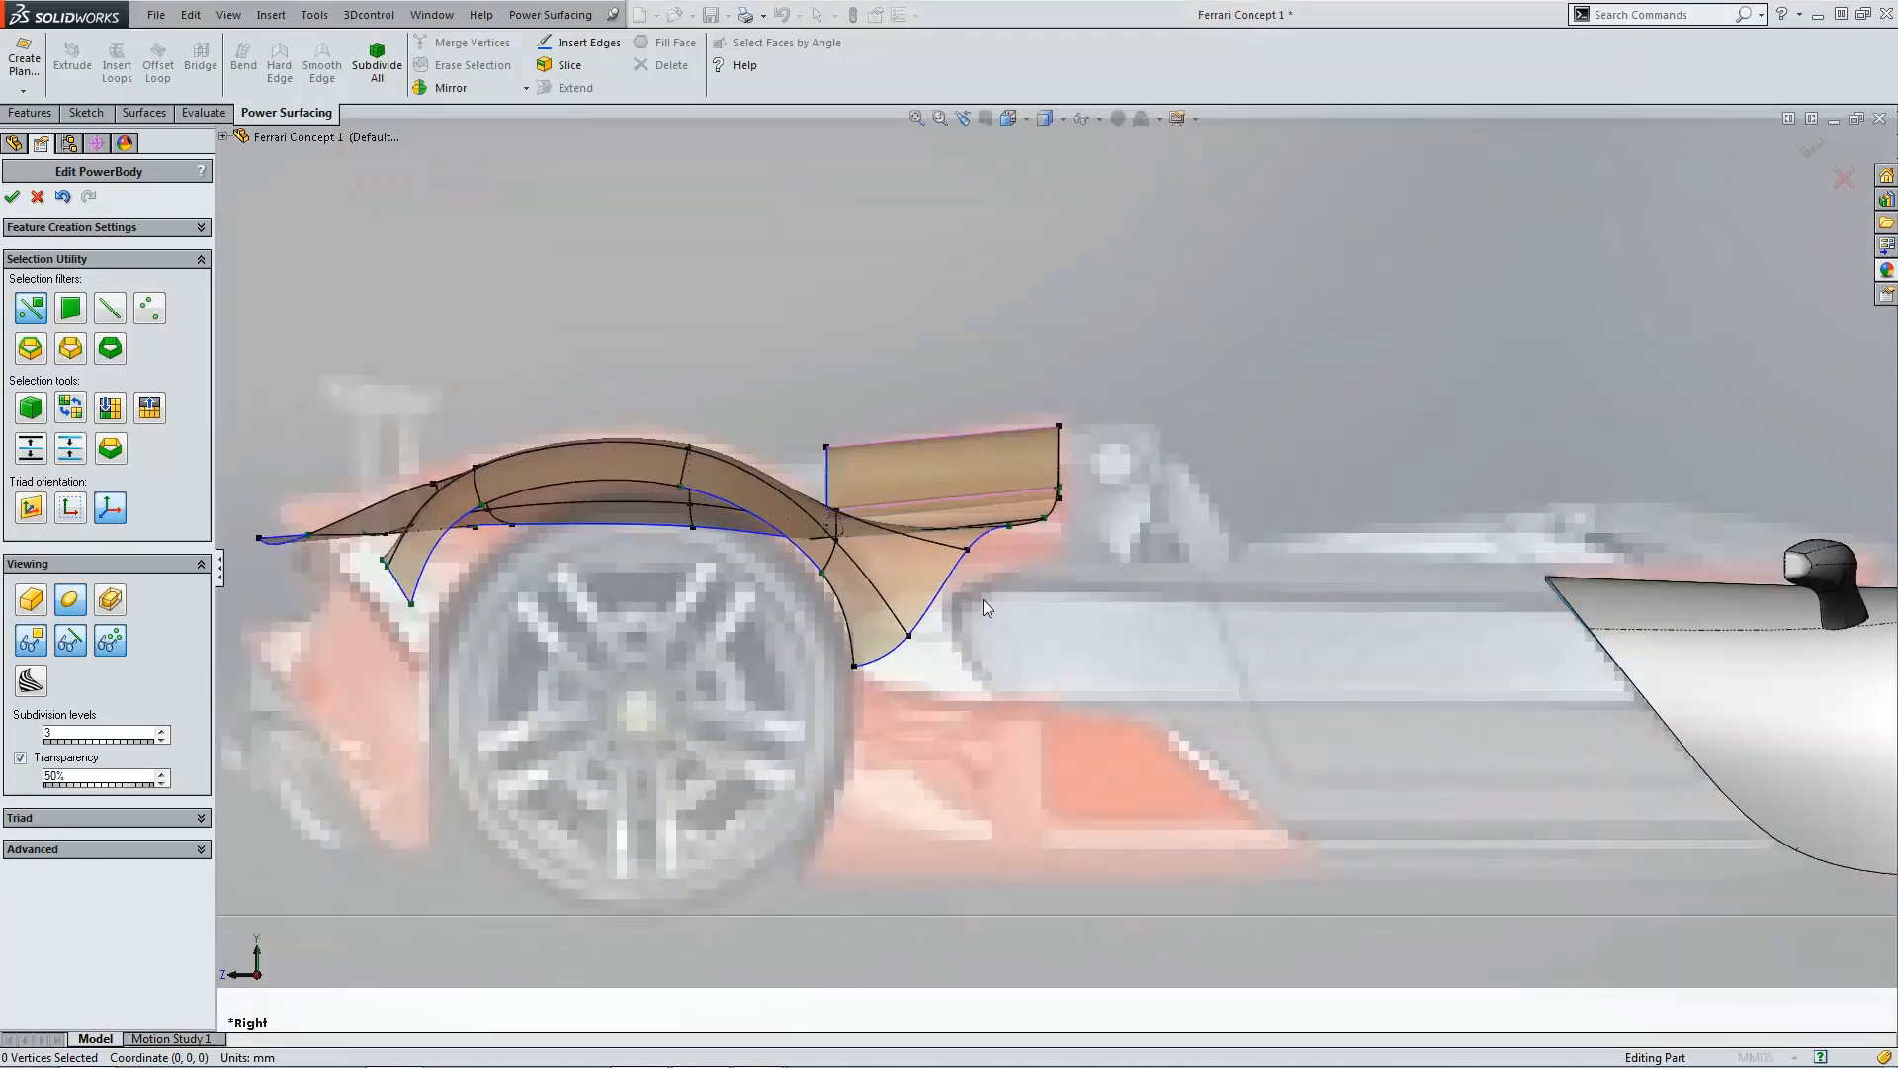
key("ctrl+5")
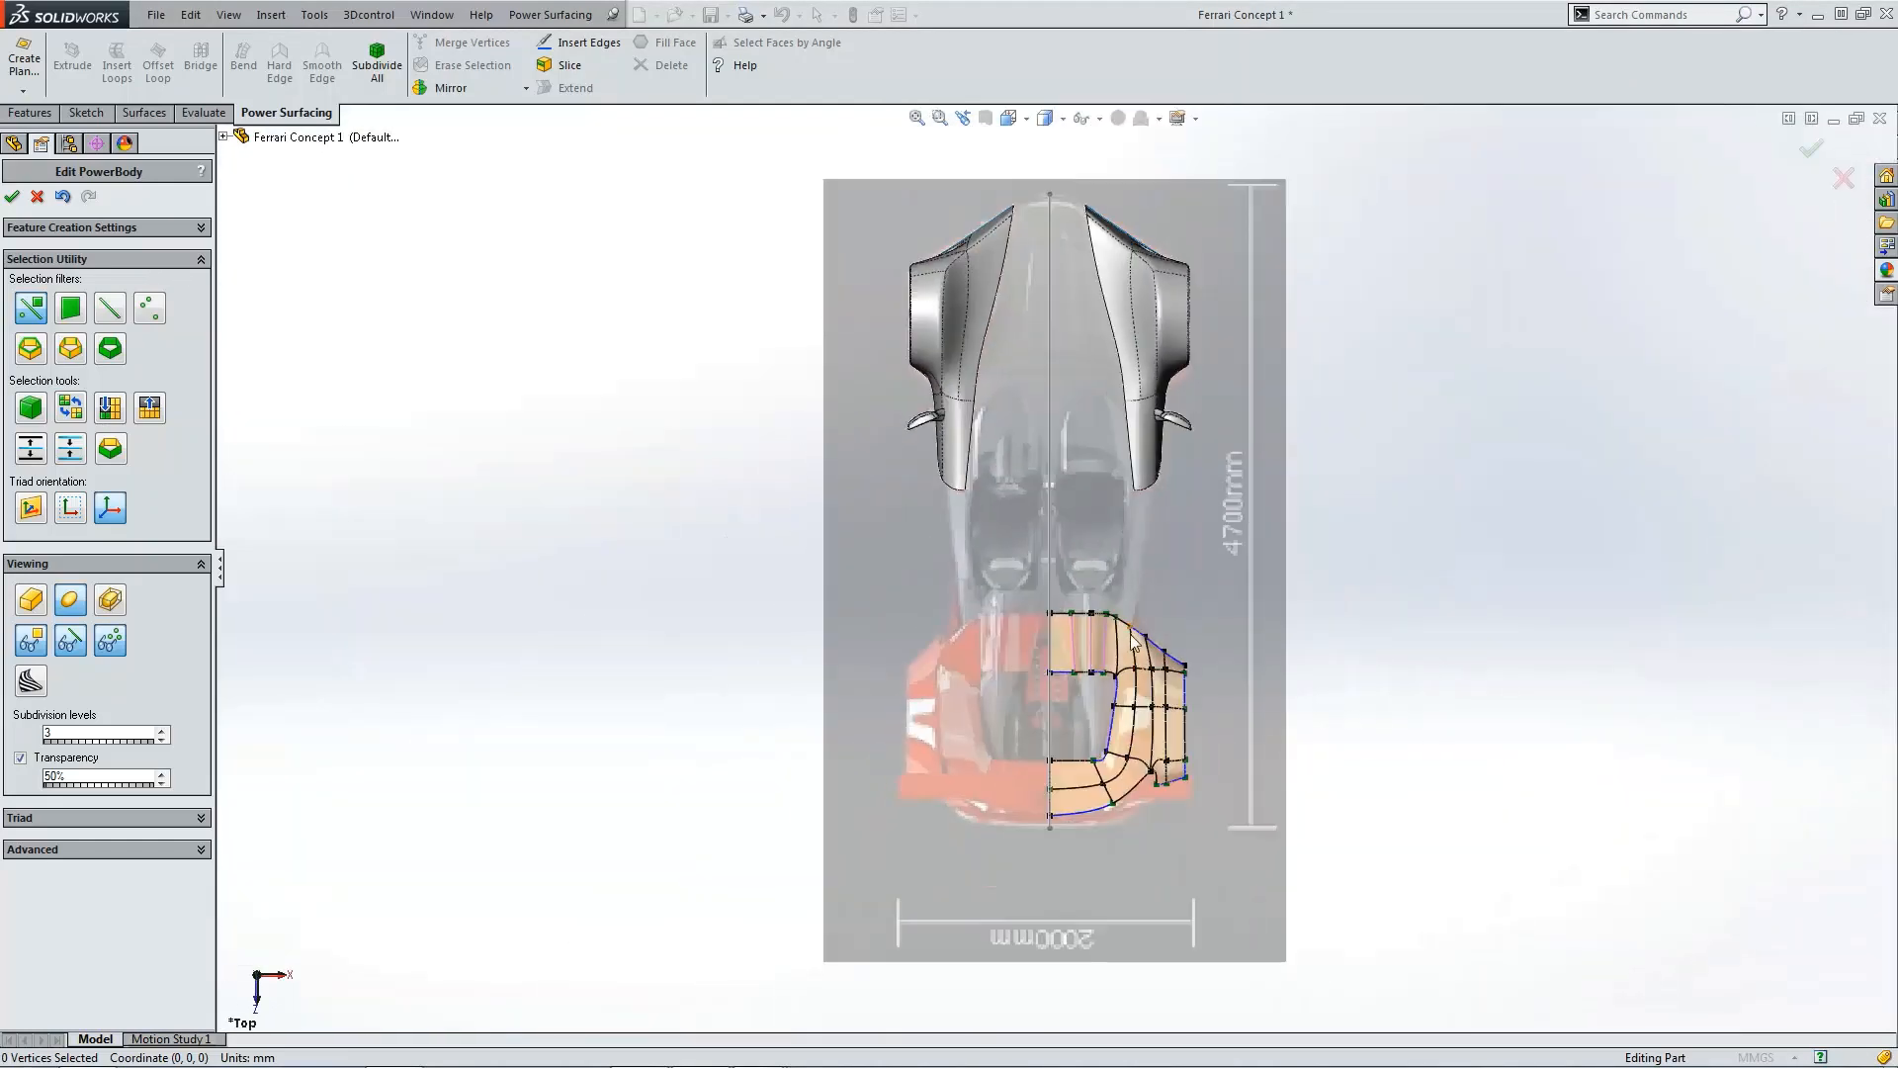
scroll(1121, 617, "down", 2)
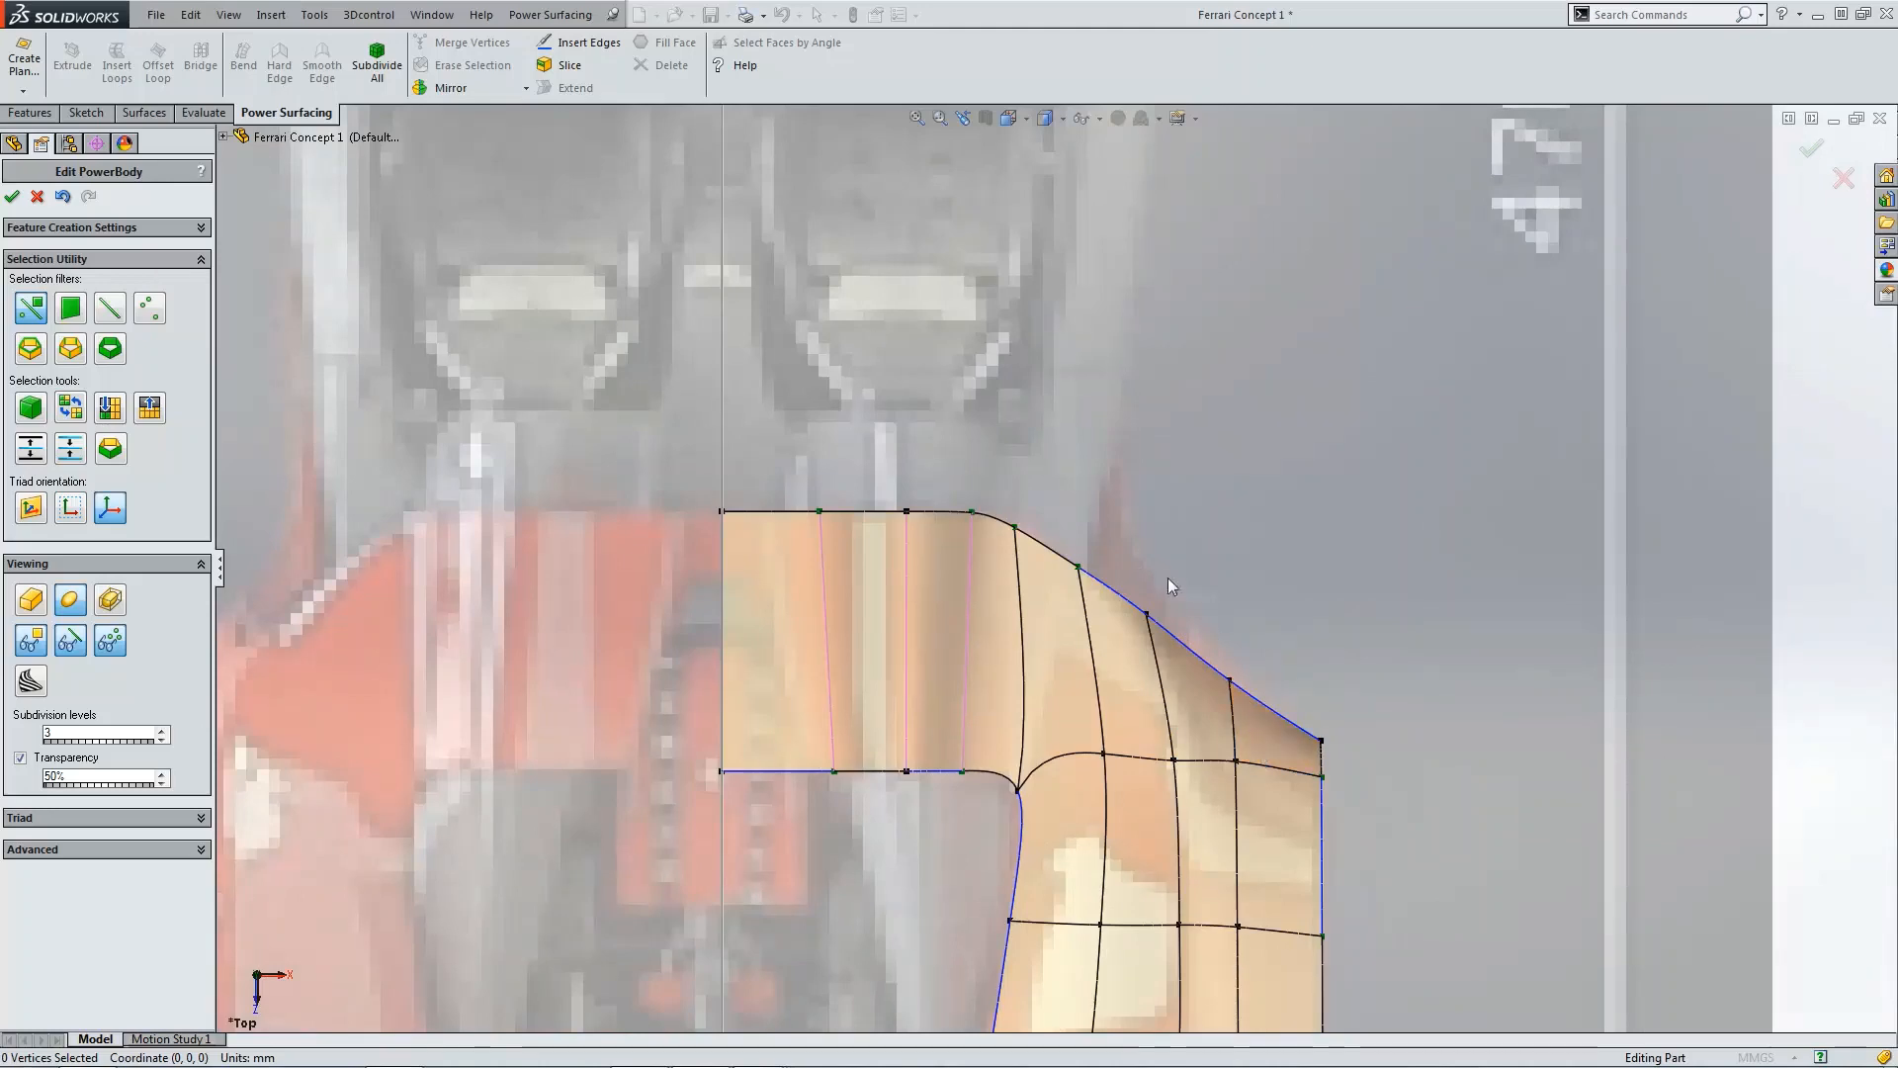
key("ctrl+4")
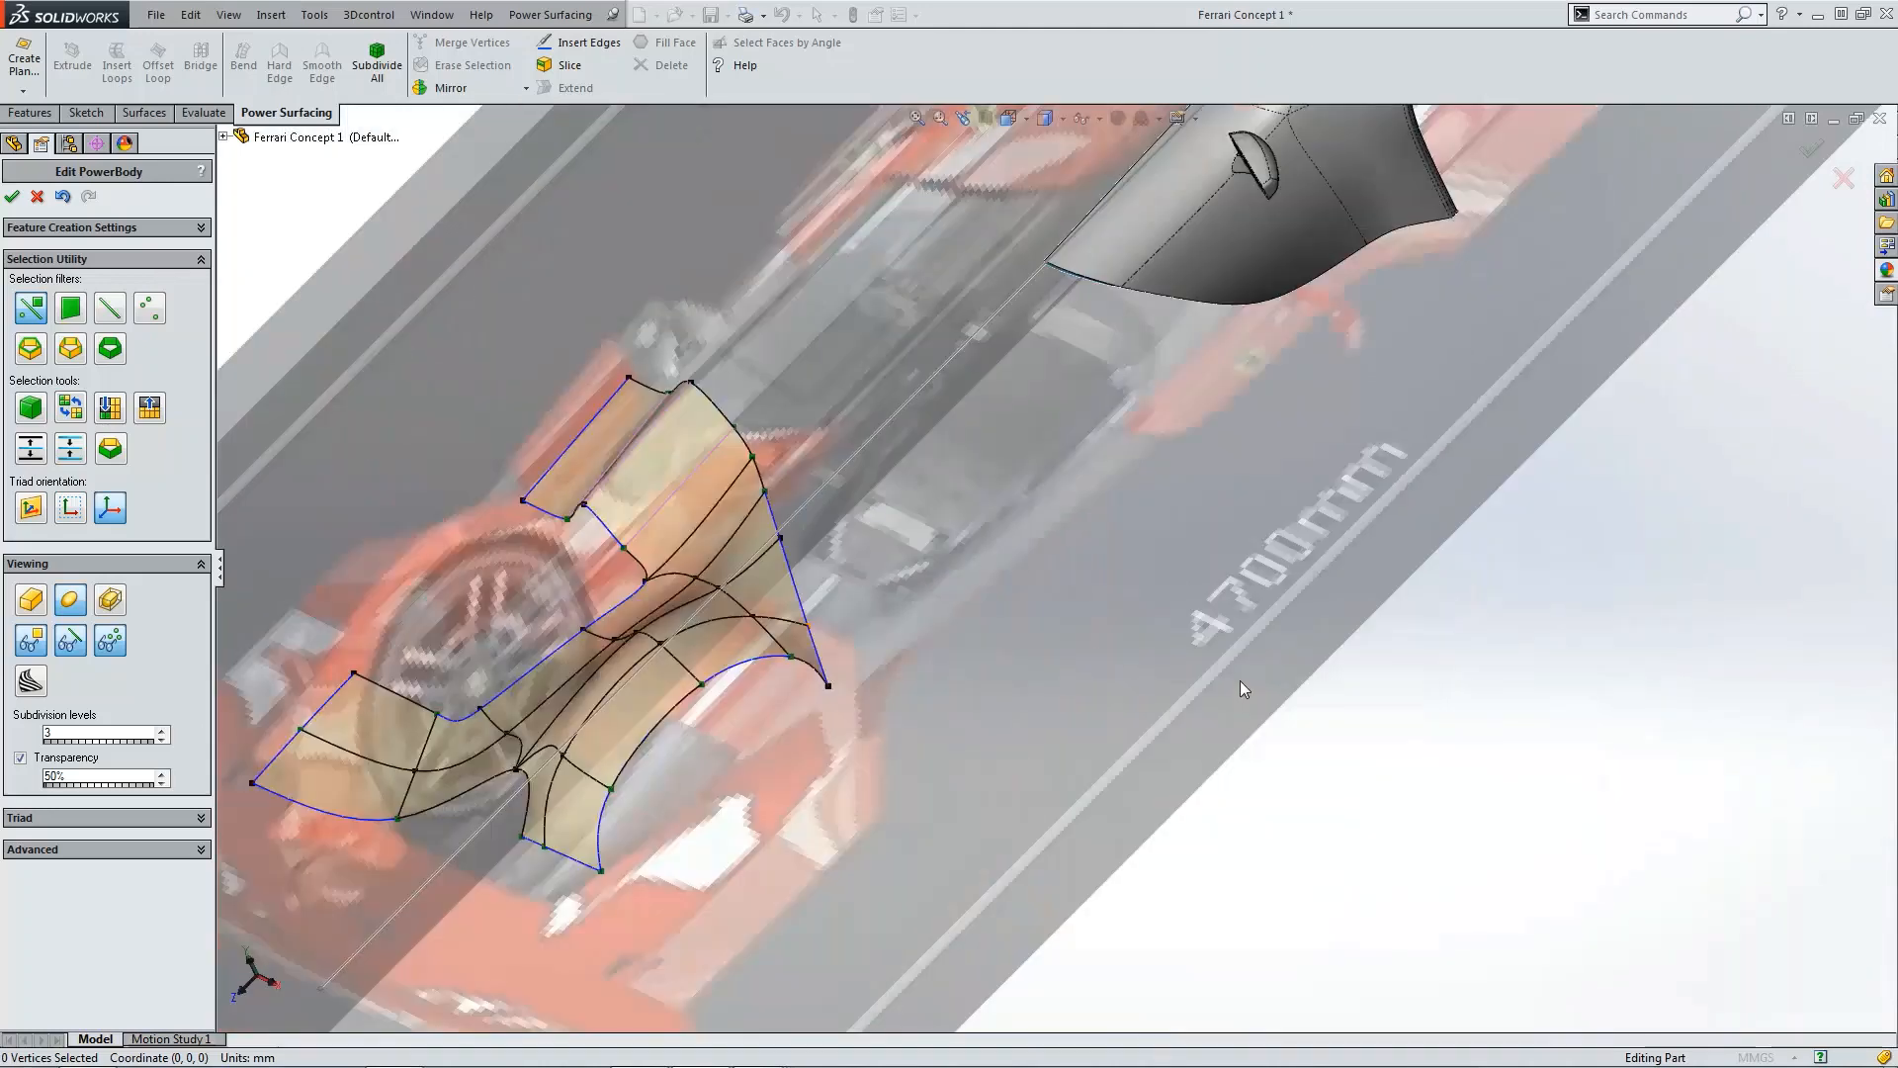
scroll(969, 613, "down", 5)
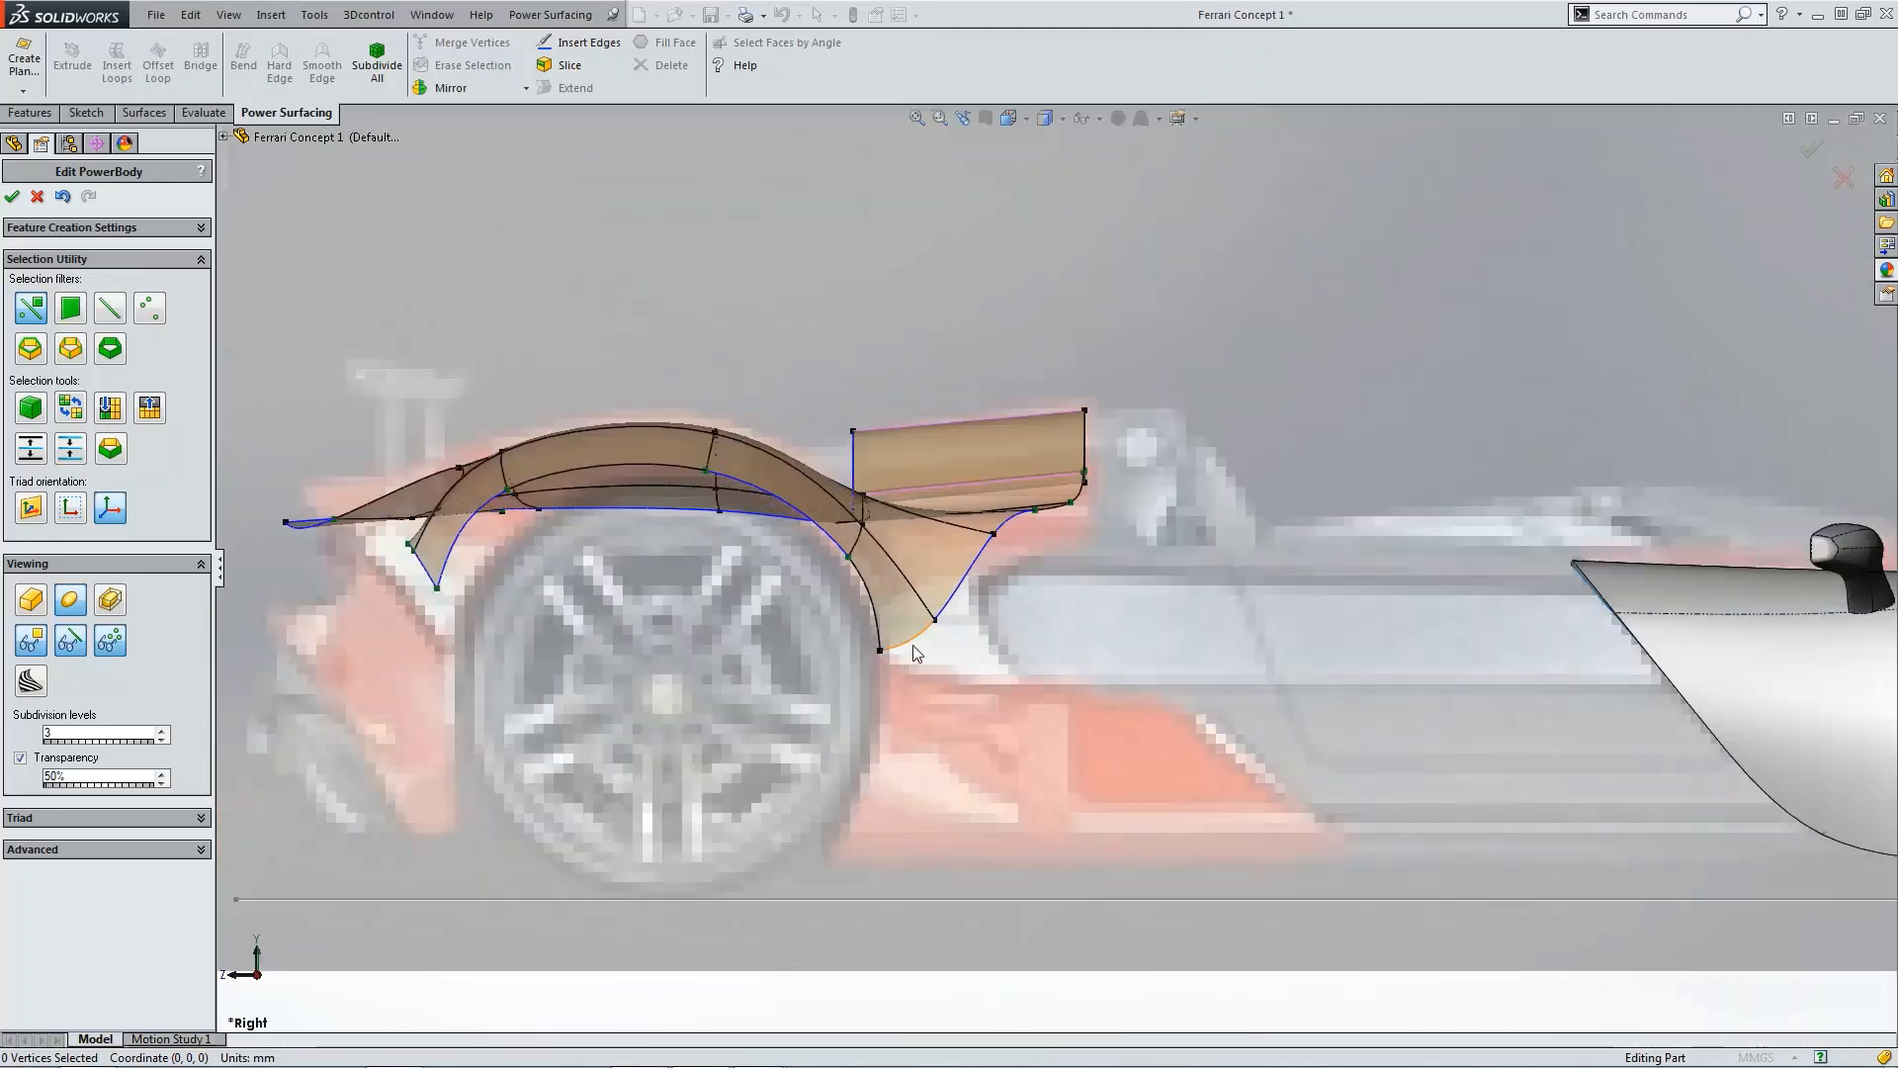
left_click(913, 647)
left_click(577, 89)
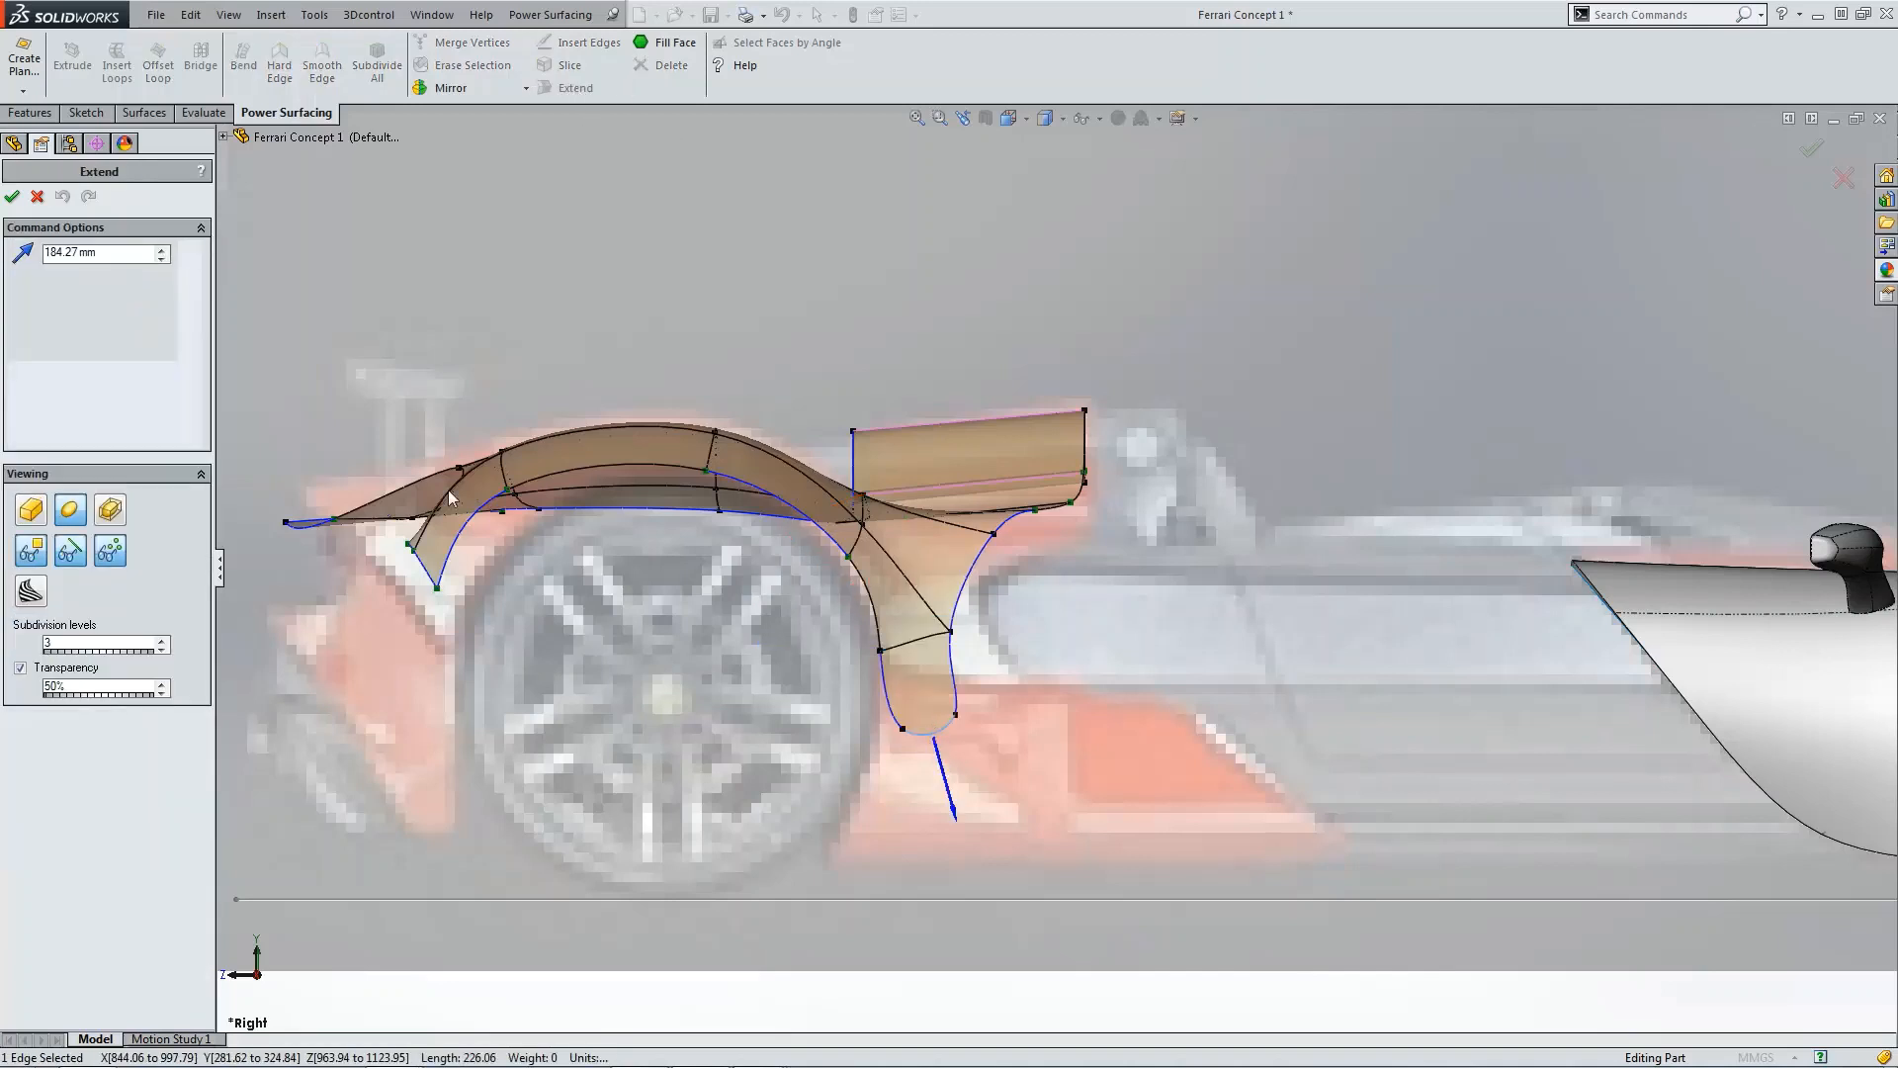
double_click(59, 259)
type("250")
key("Return")
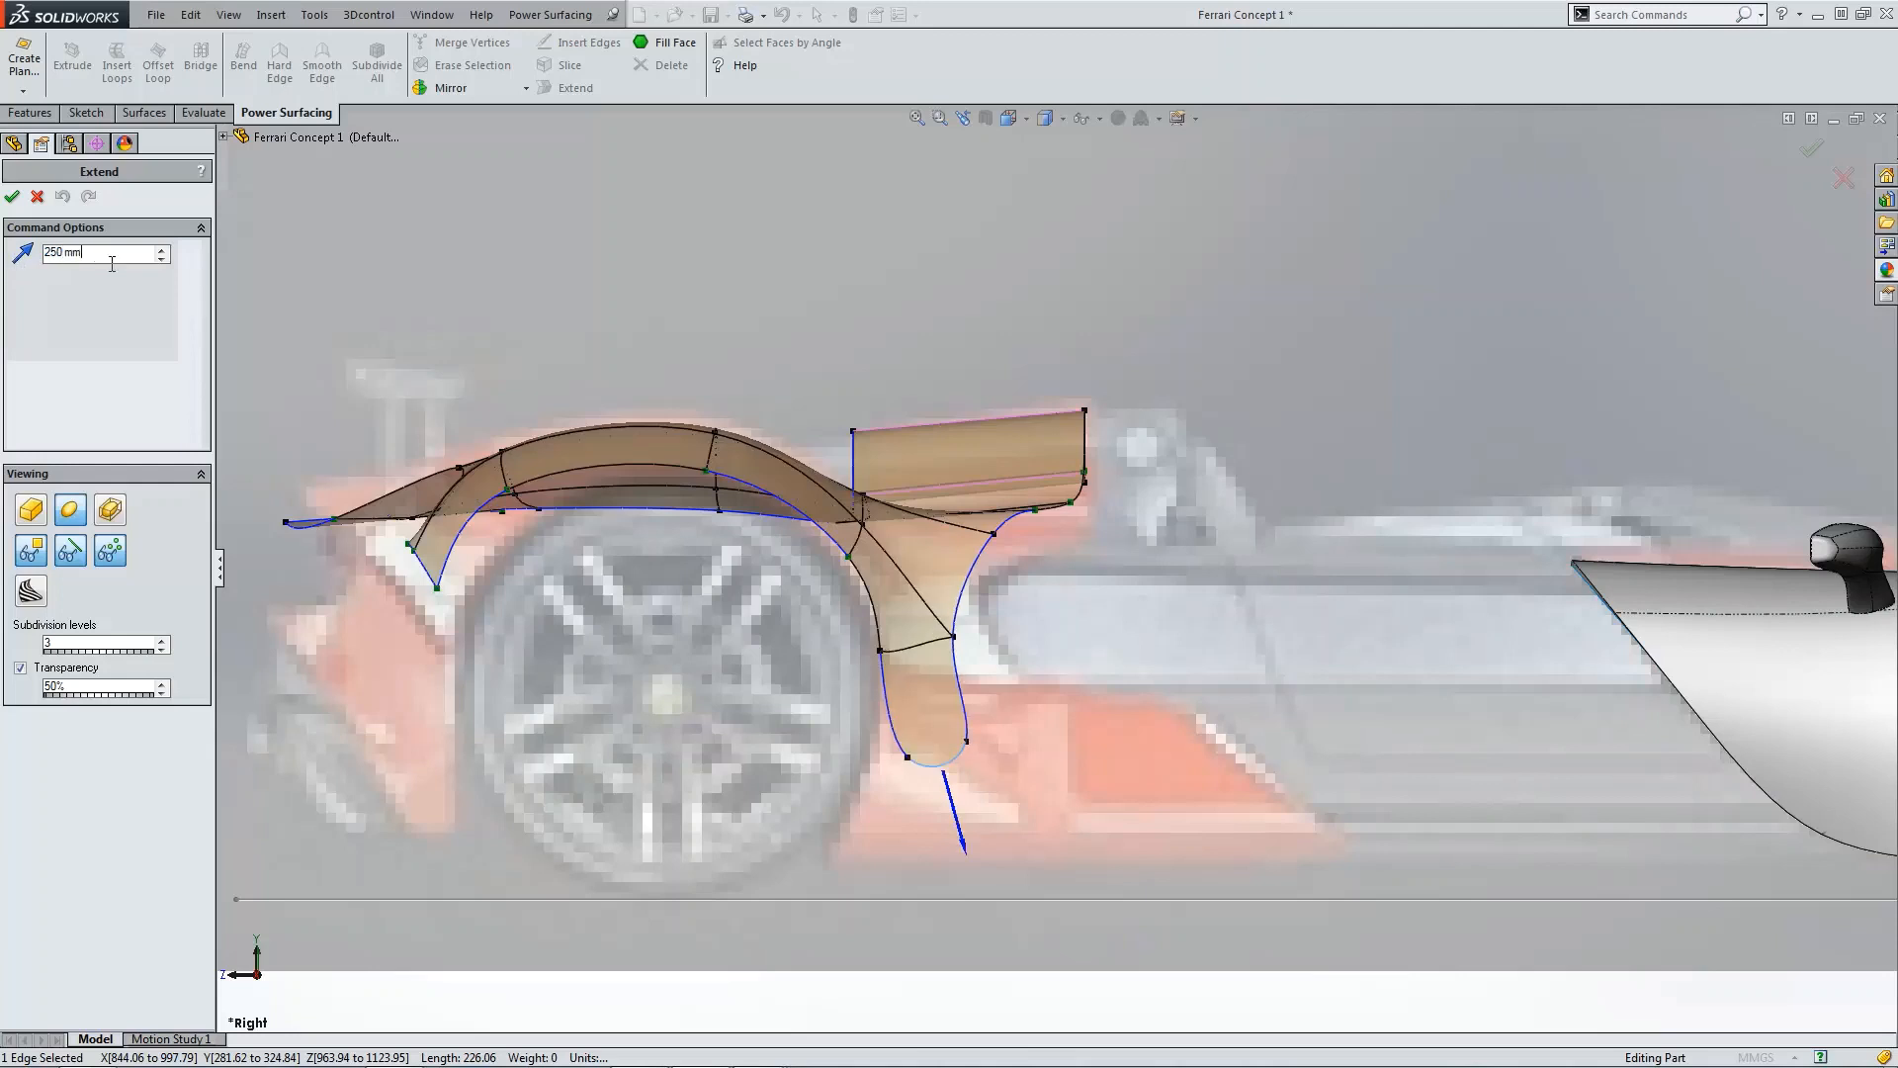
type("500")
key("Return")
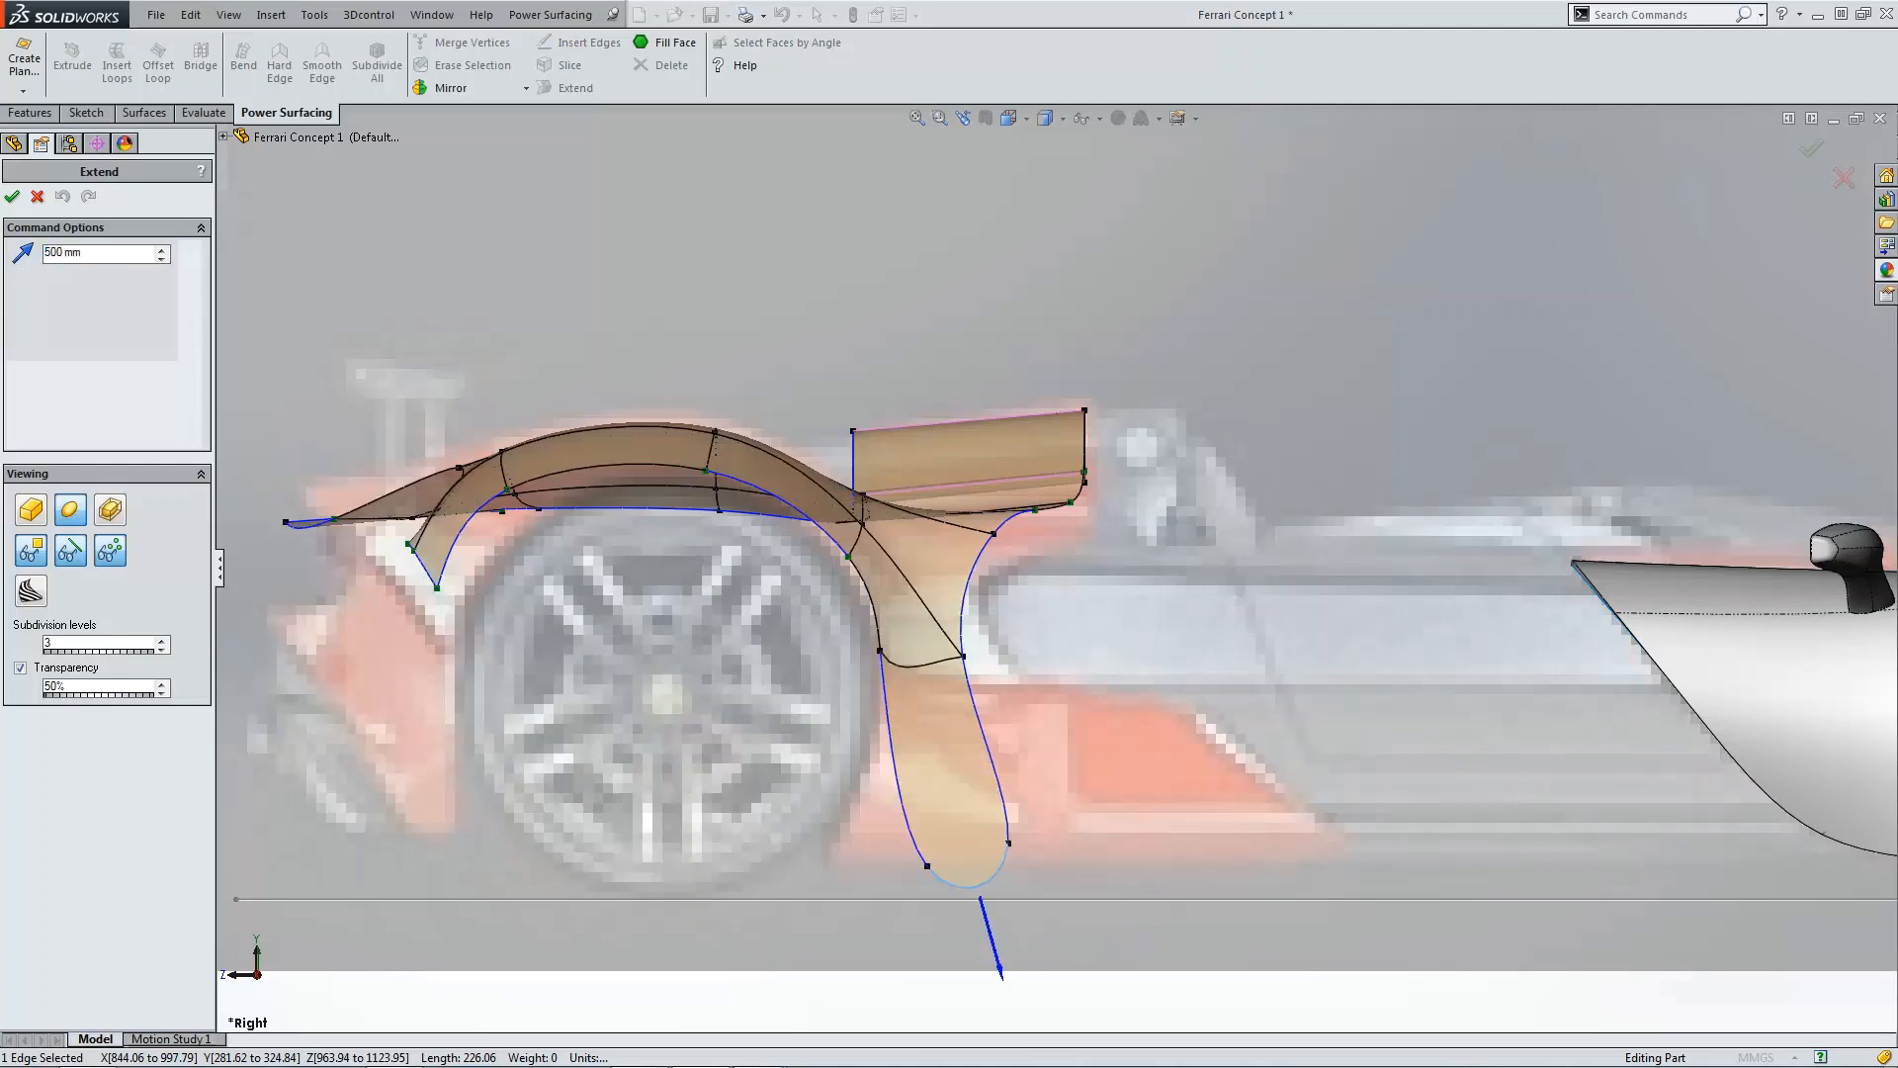
left_click(12, 196)
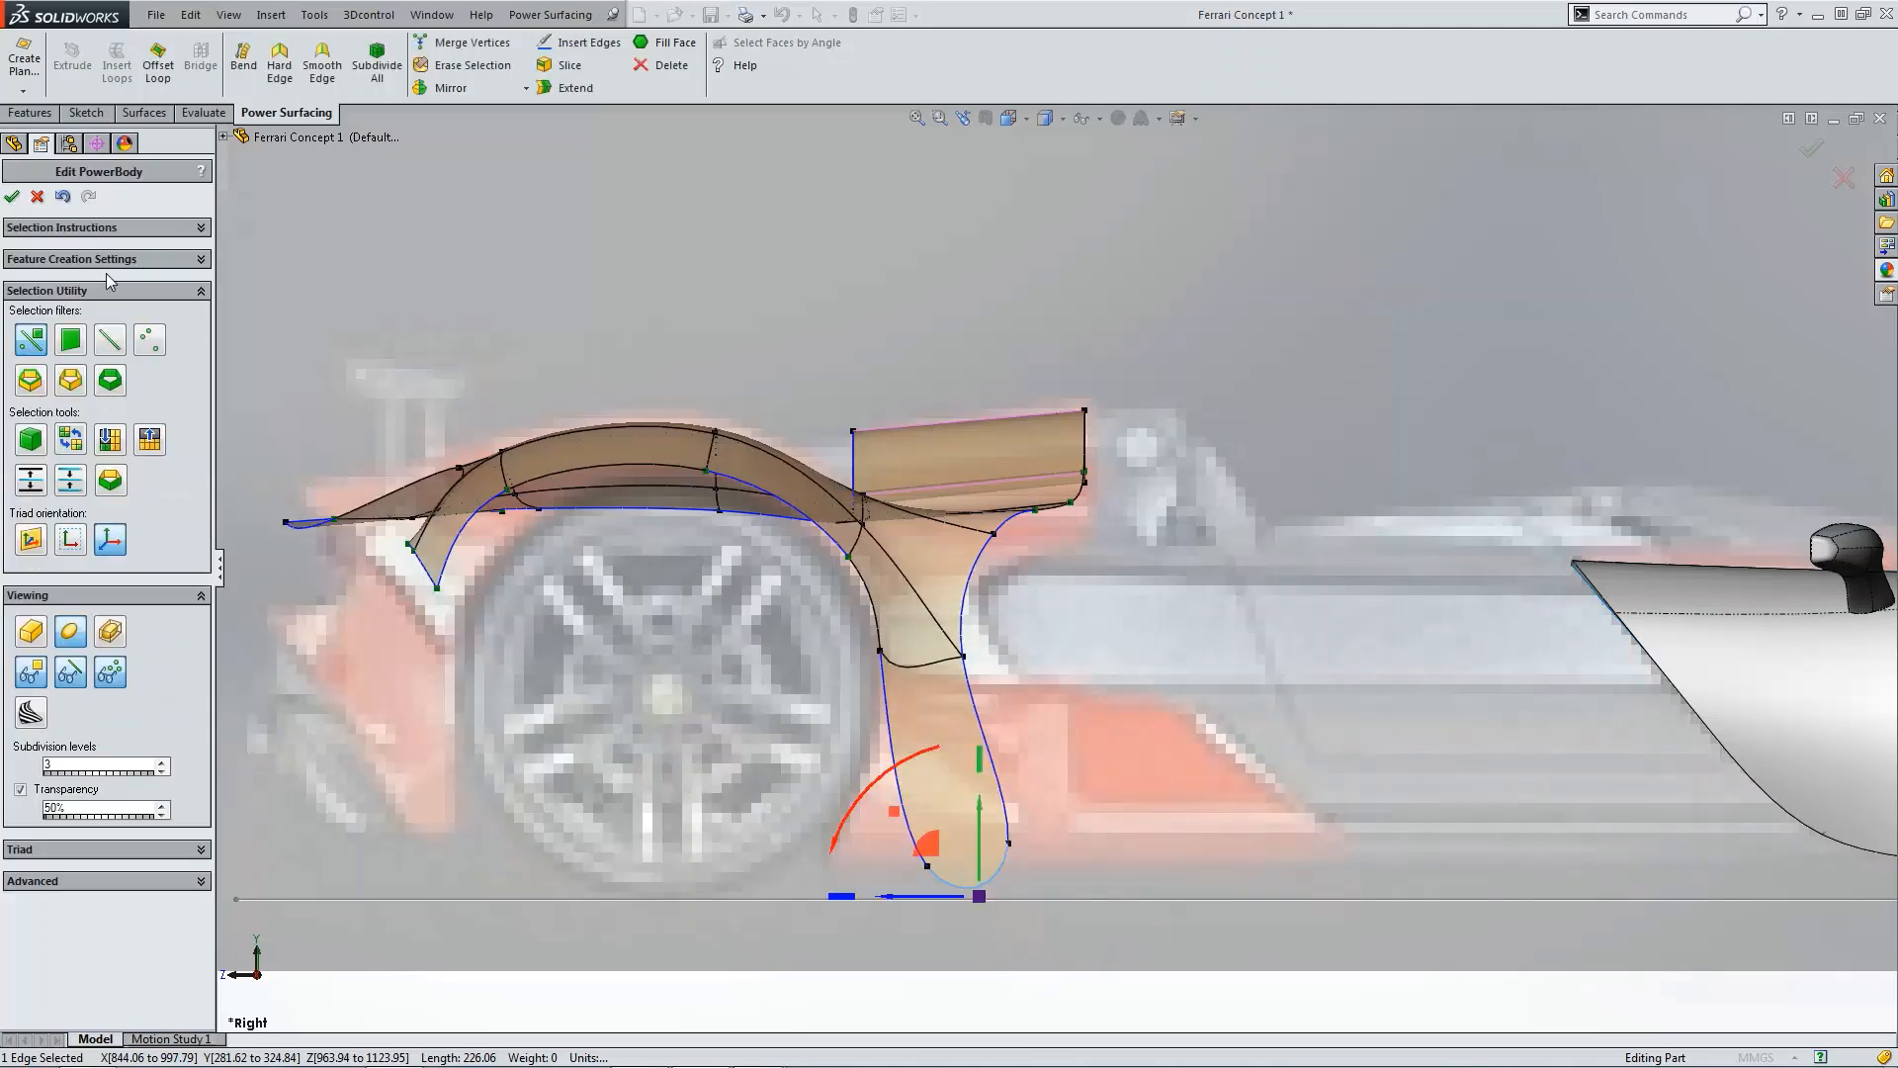
Step: Make the two bottom vertices of the extended fender panel hard edges
left_click(1009, 842)
left_click(929, 867, "ctrl")
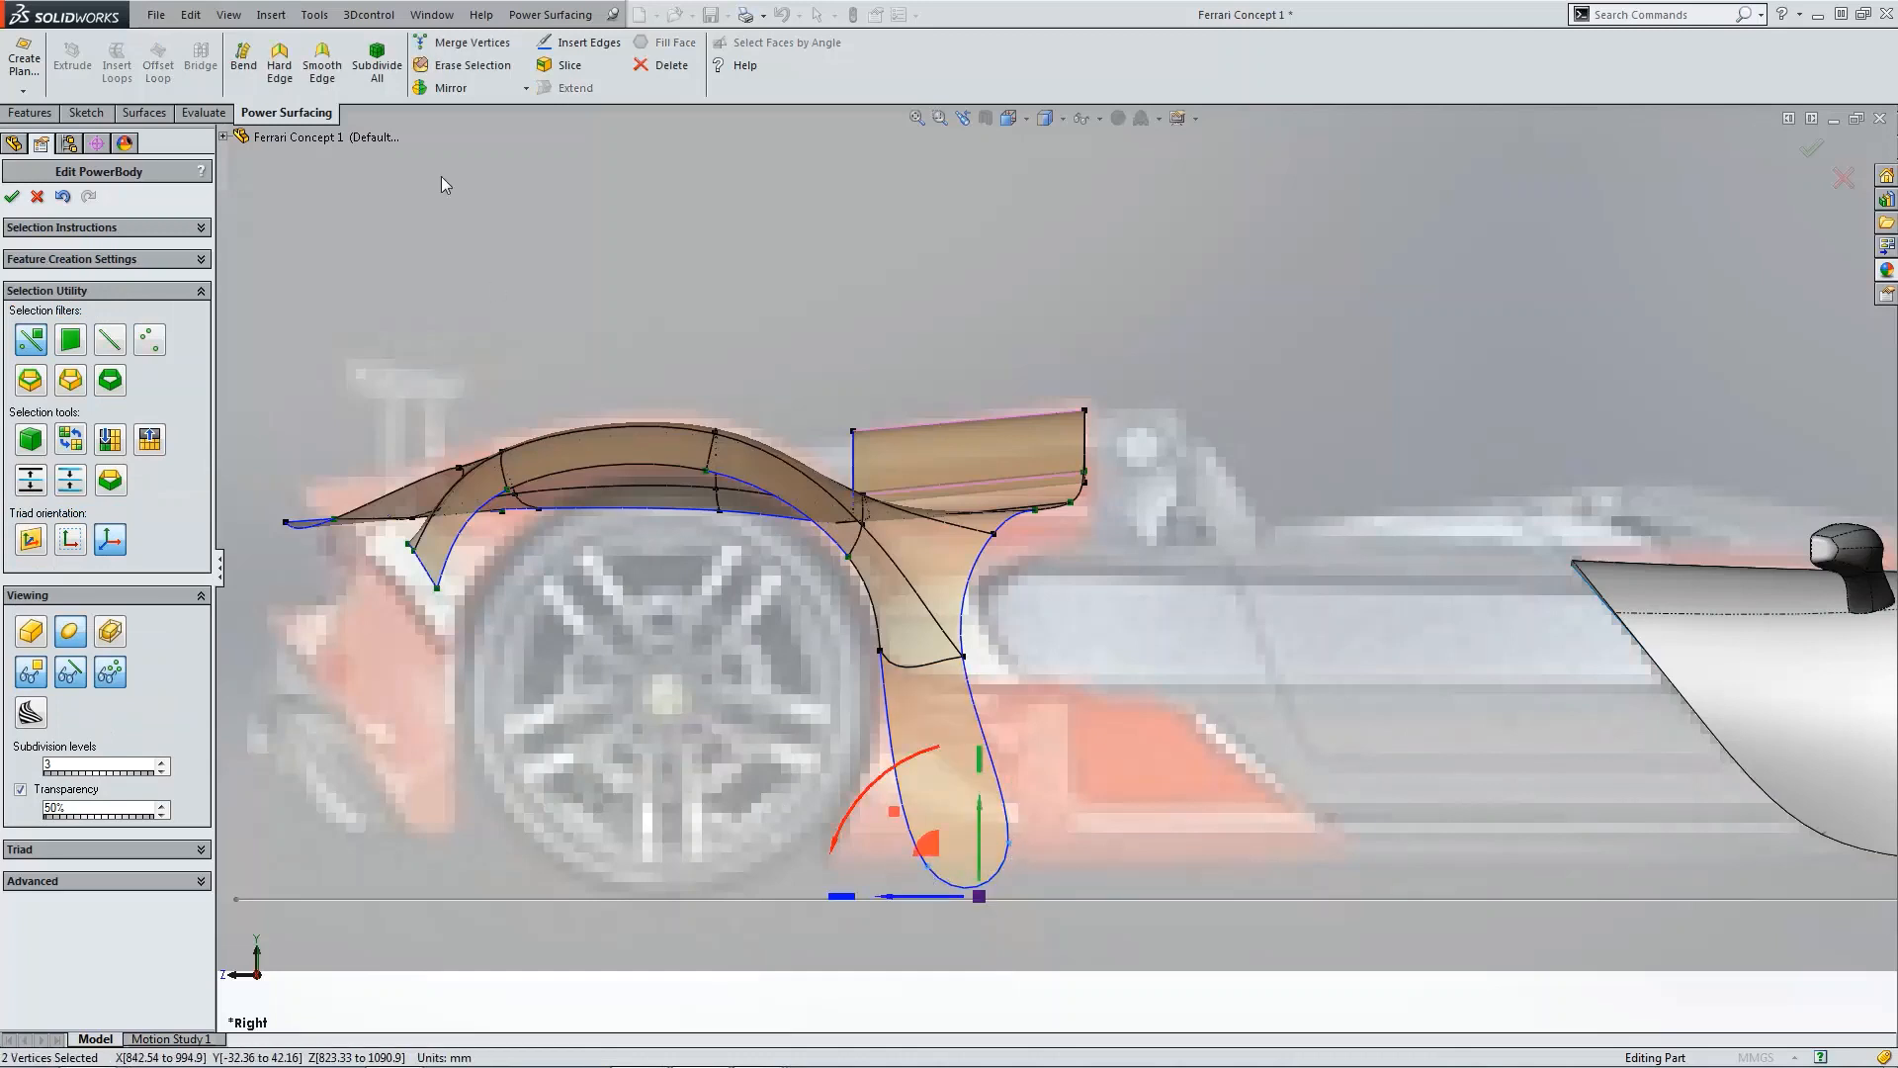
left_click(296, 69)
Step: Enable vertex weighting and set the weight of the front vertex above the extension to 0
left_click(882, 654)
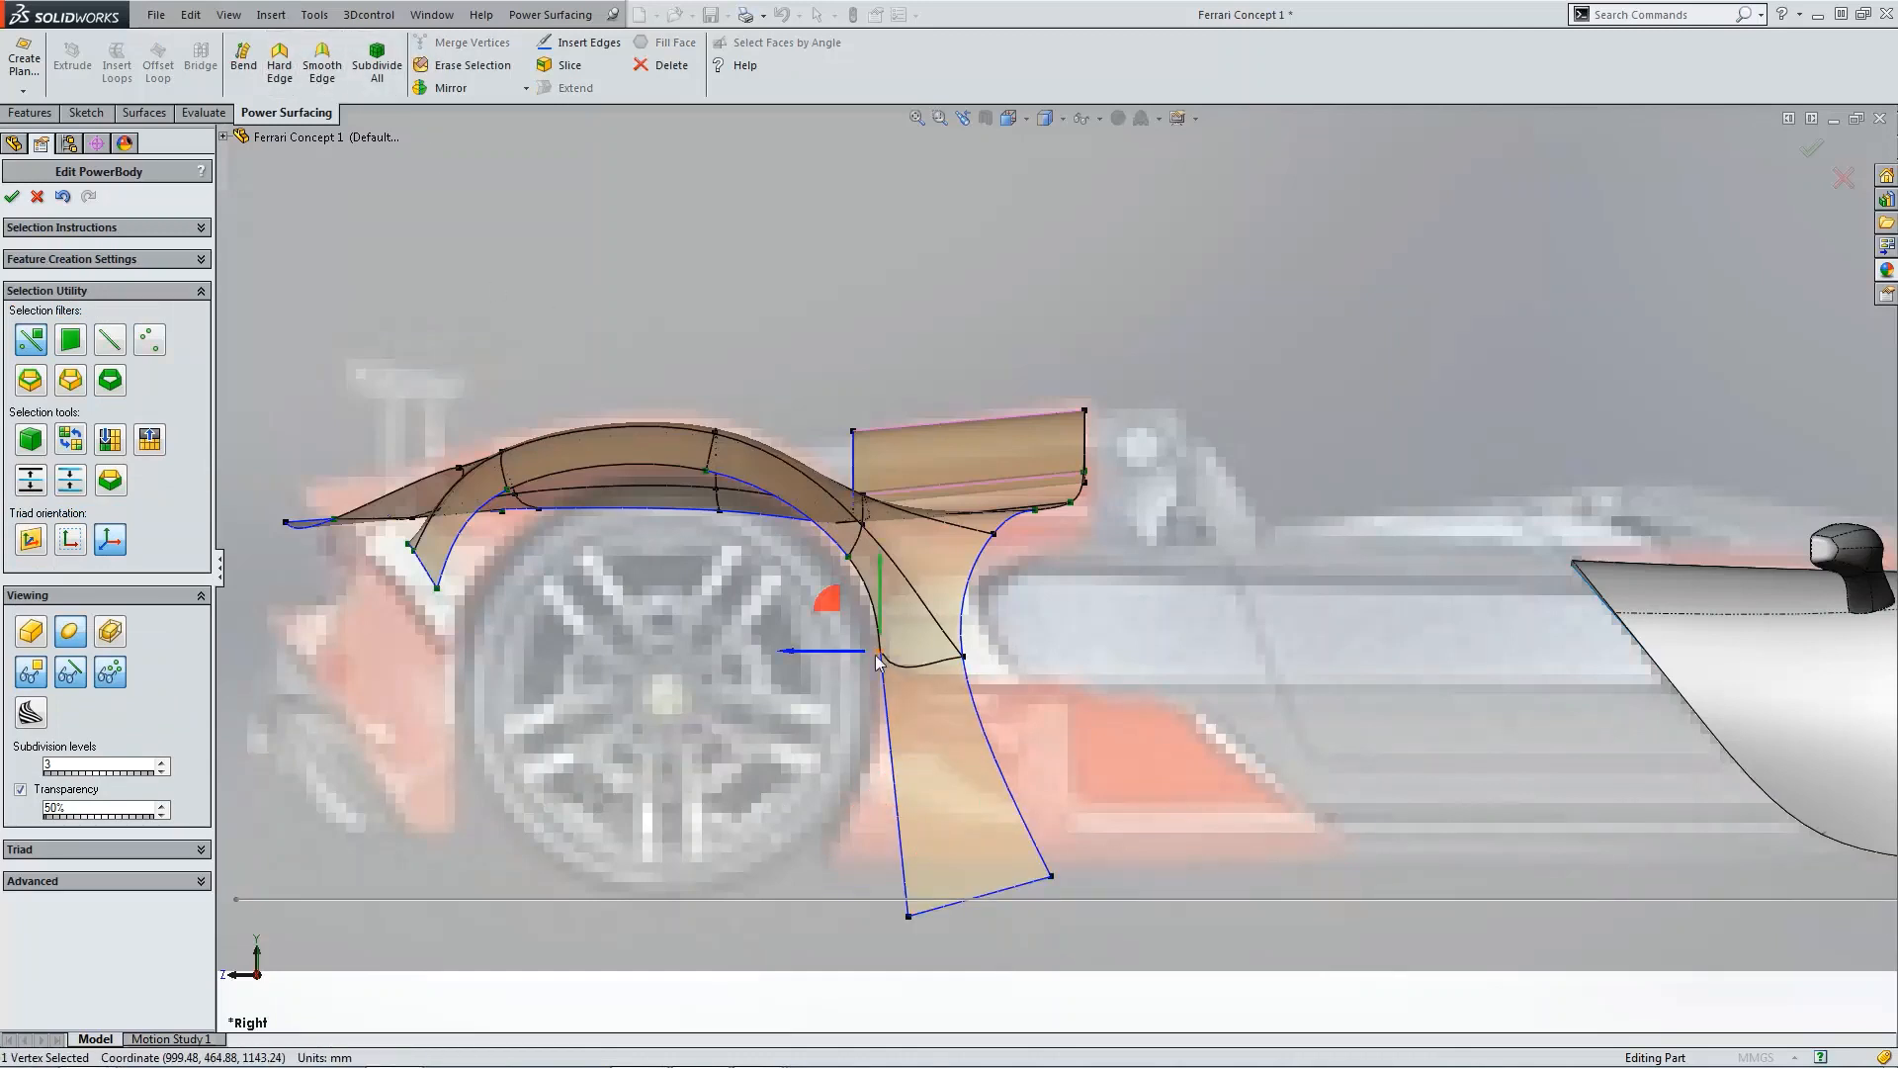
left_click(171, 886)
left_click(21, 892)
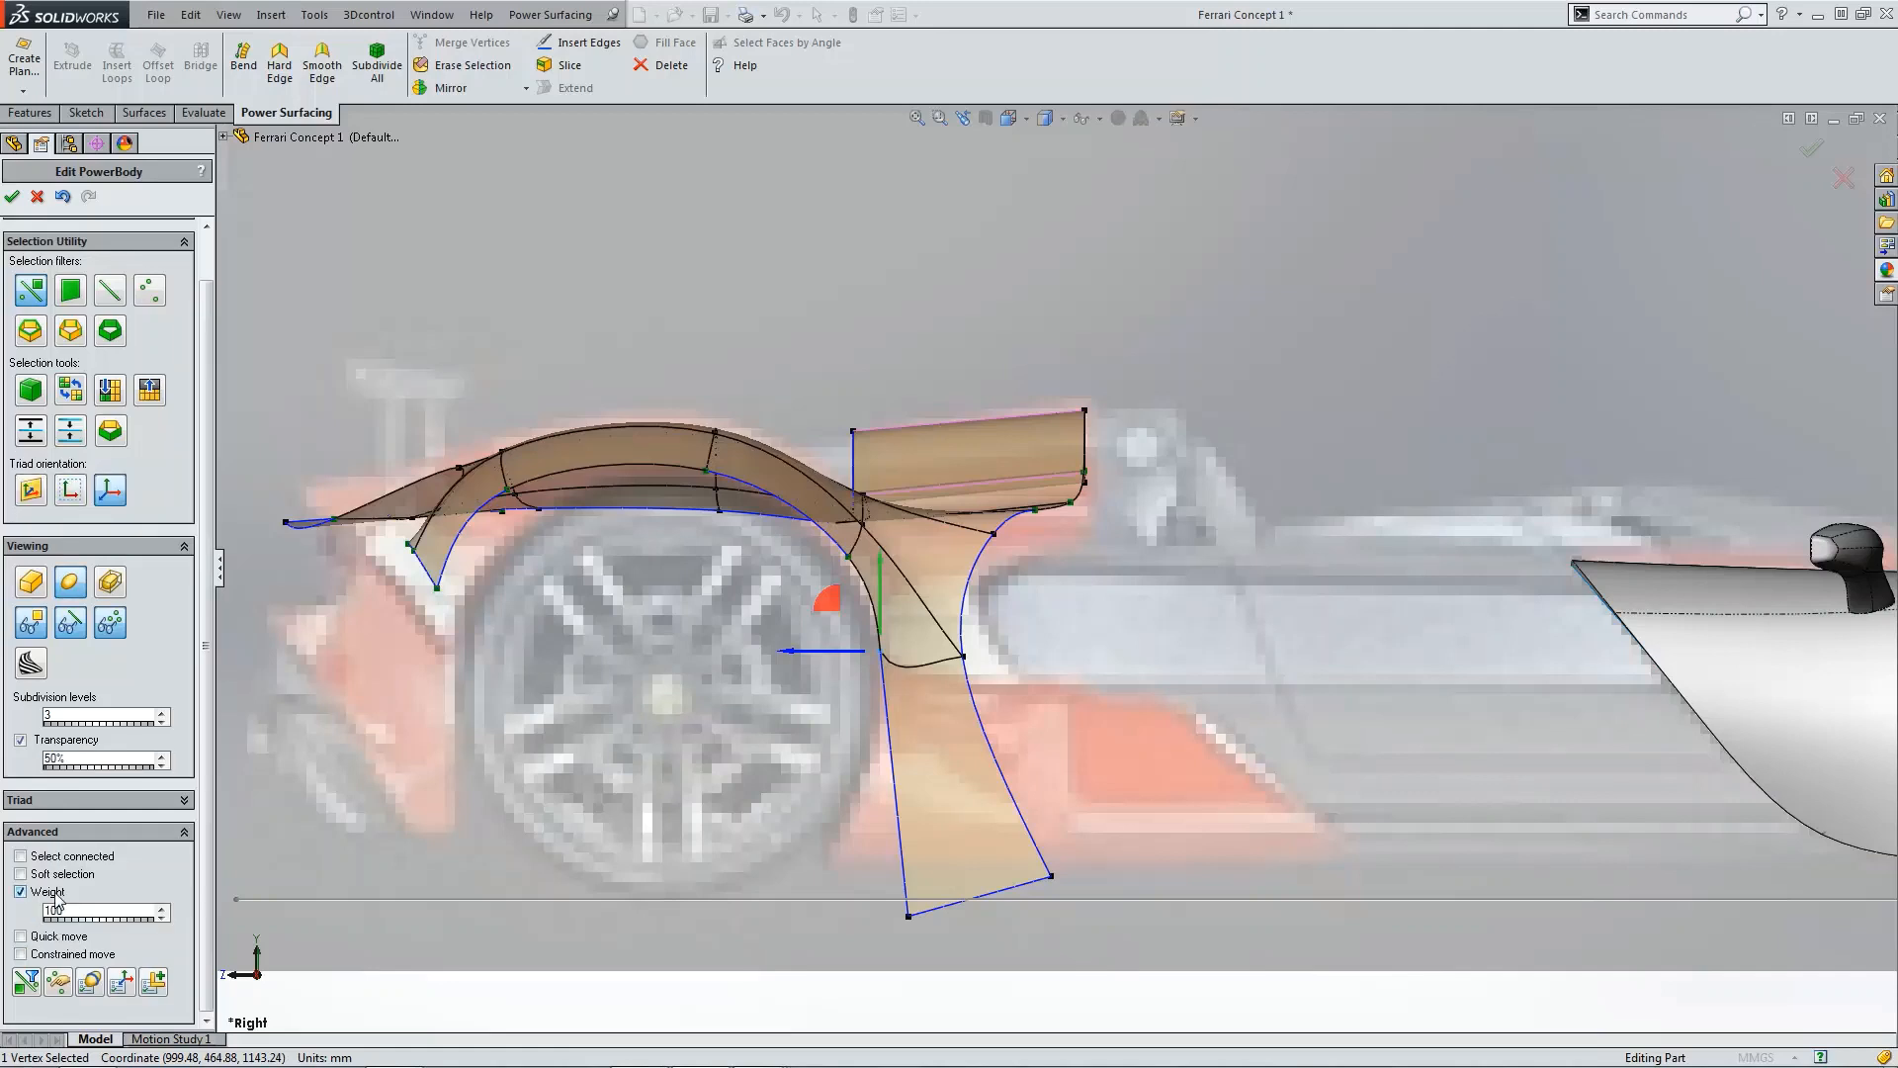
type("0")
Step: Move the extension's bottom front vertex forward and down toward the wheel, about 40 px left
left_click(966, 658)
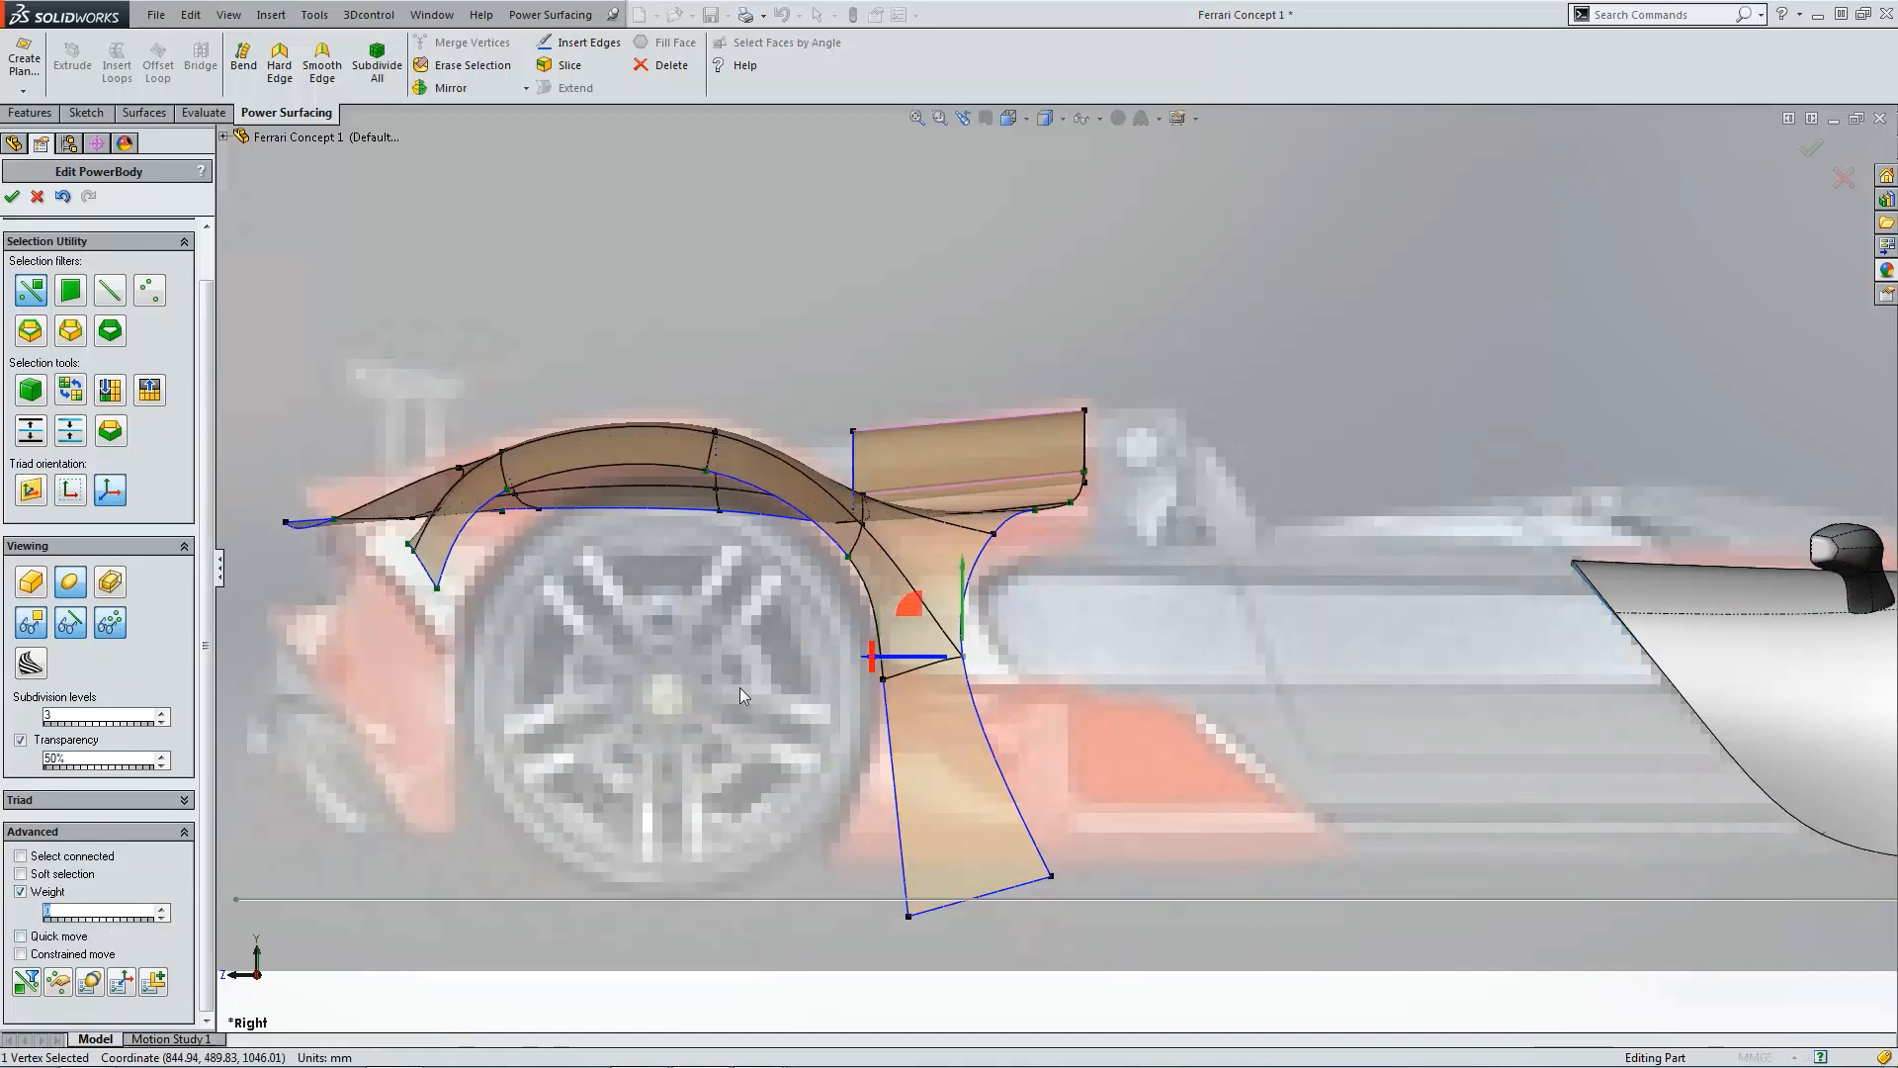
left_click(990, 537)
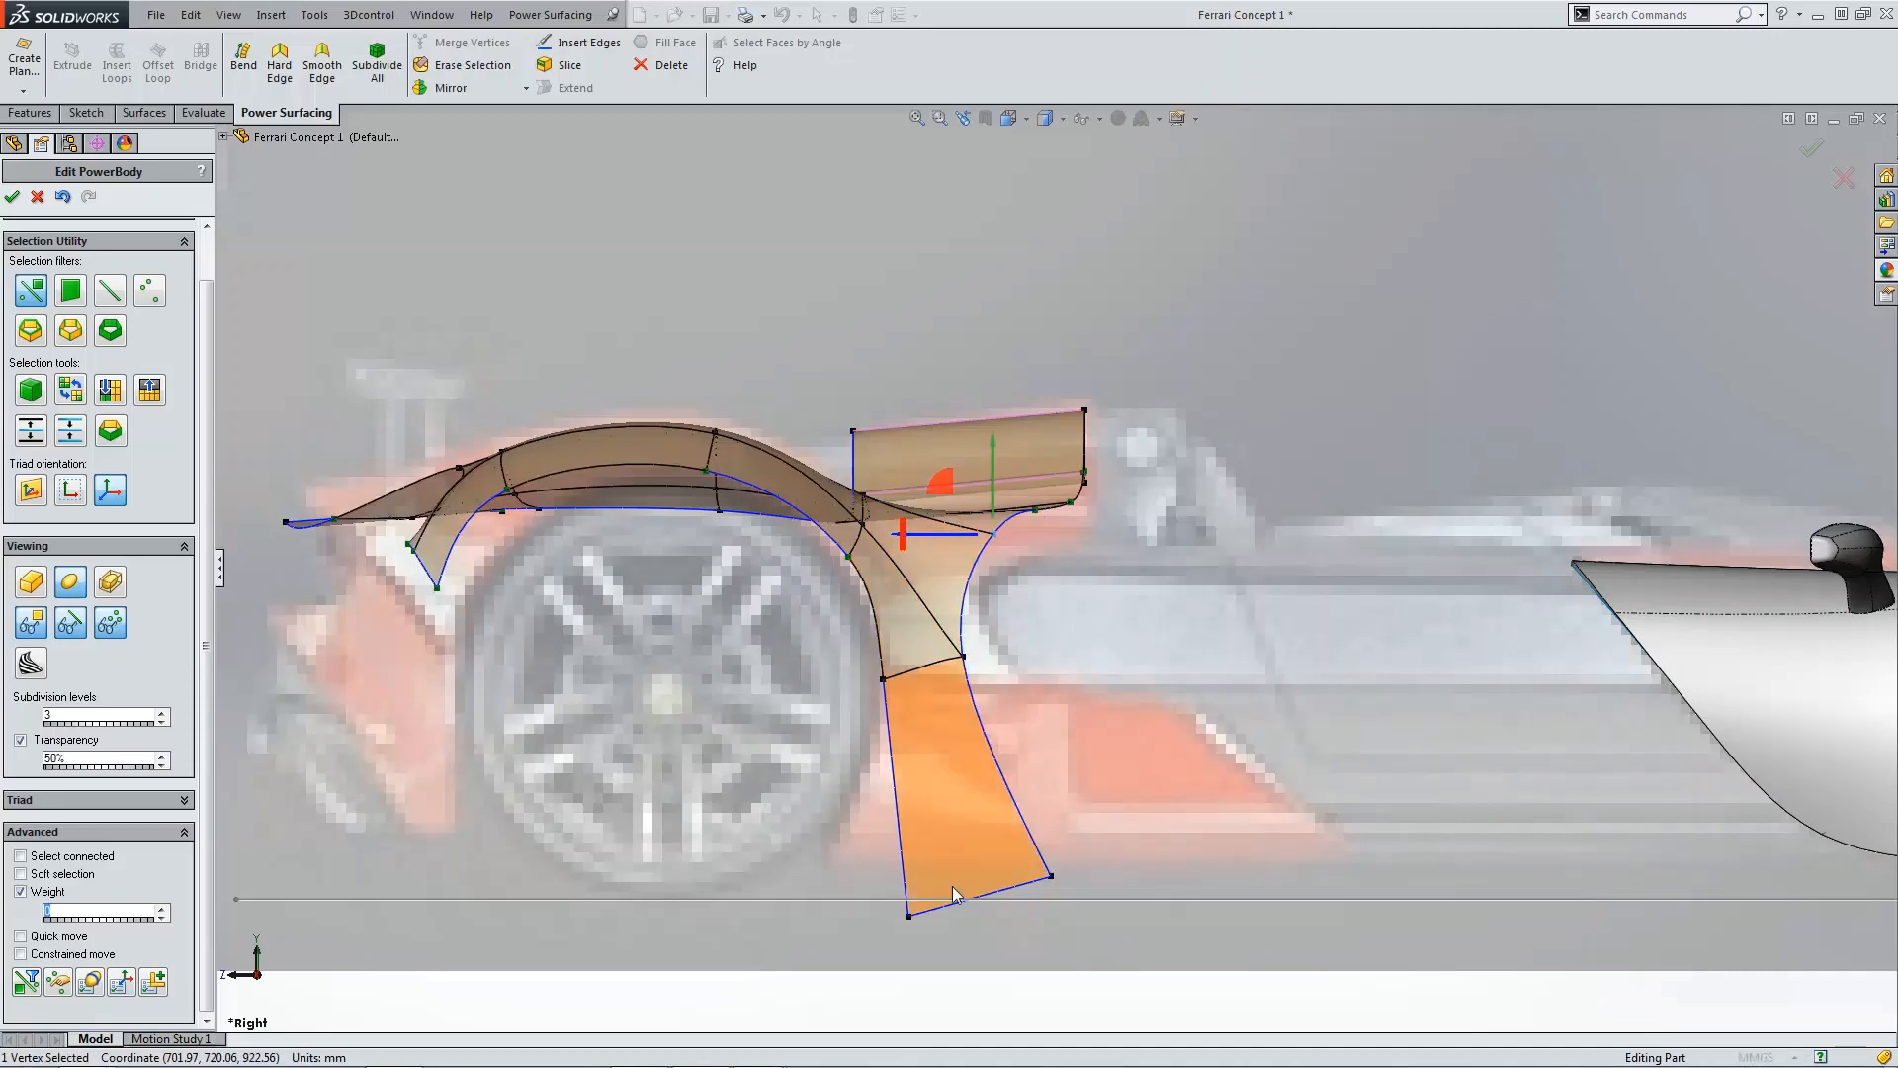
left_click(908, 914)
left_click(1051, 876)
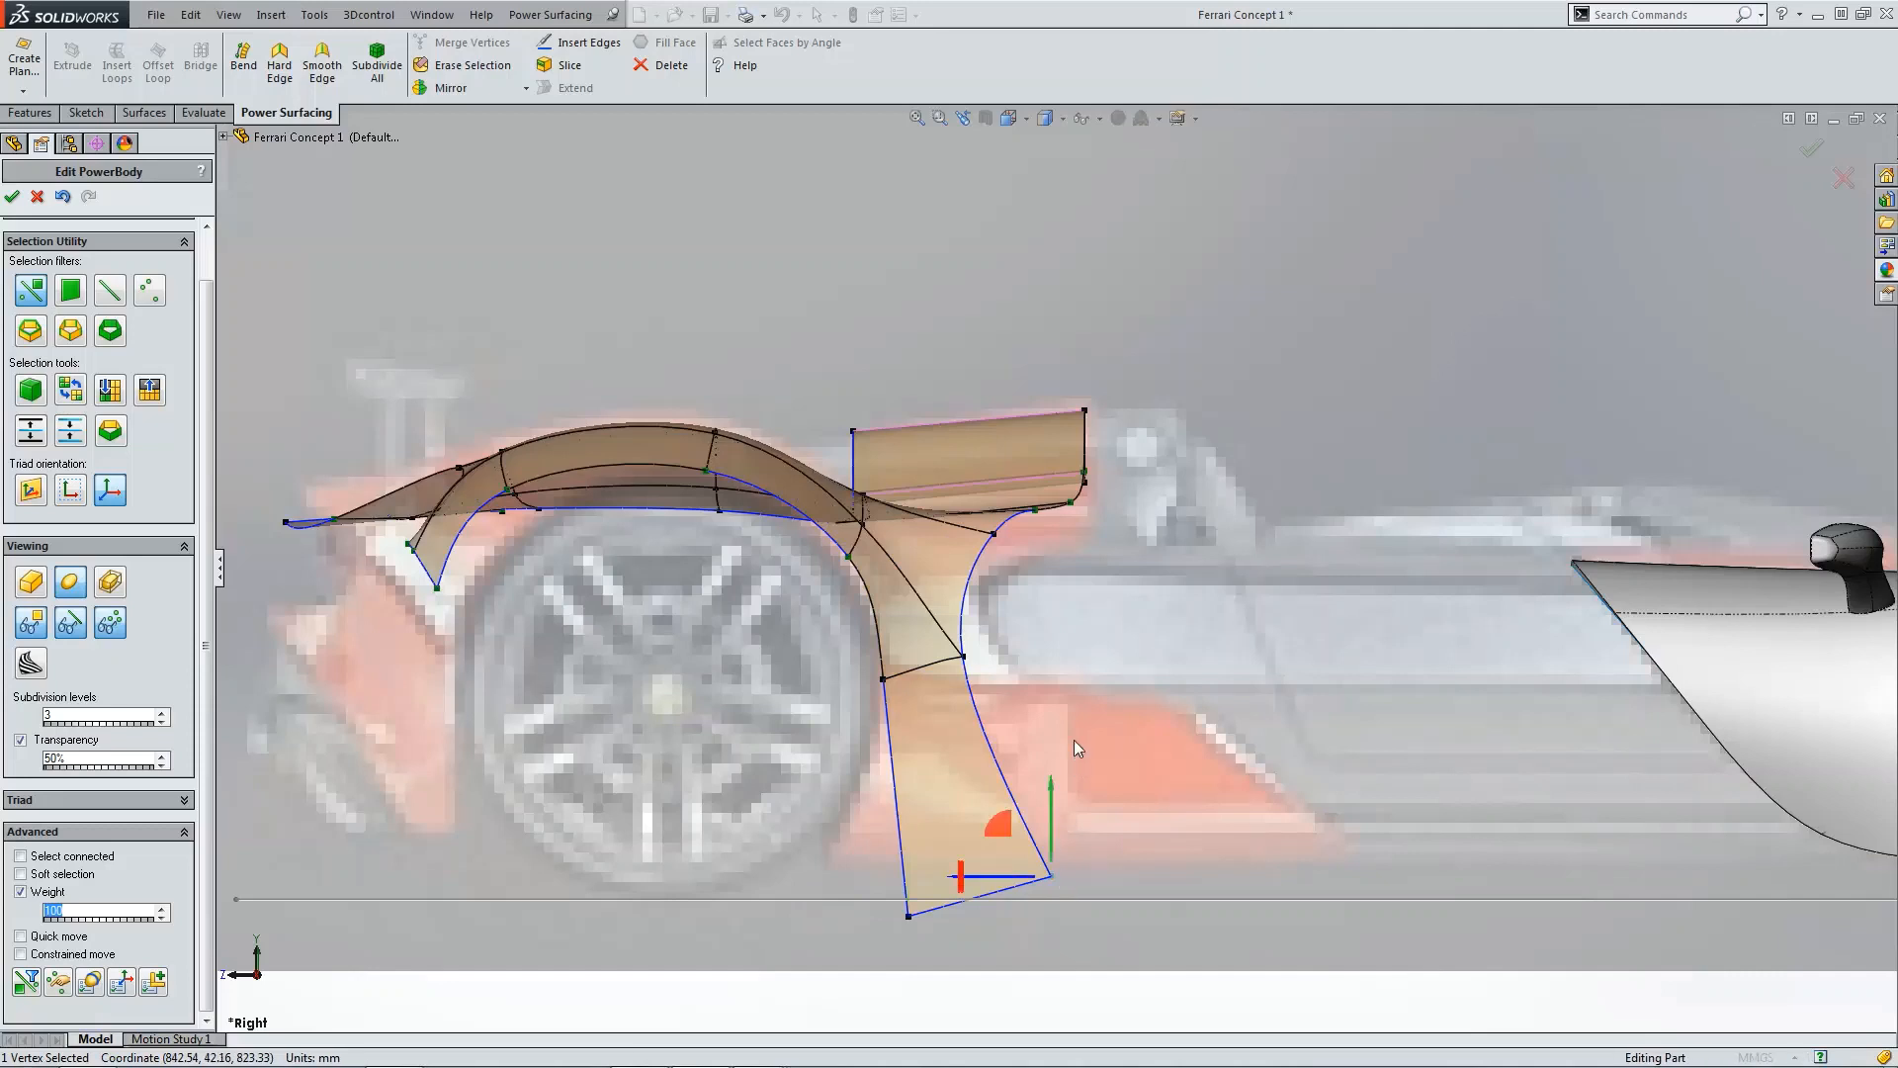
left_click(1073, 739)
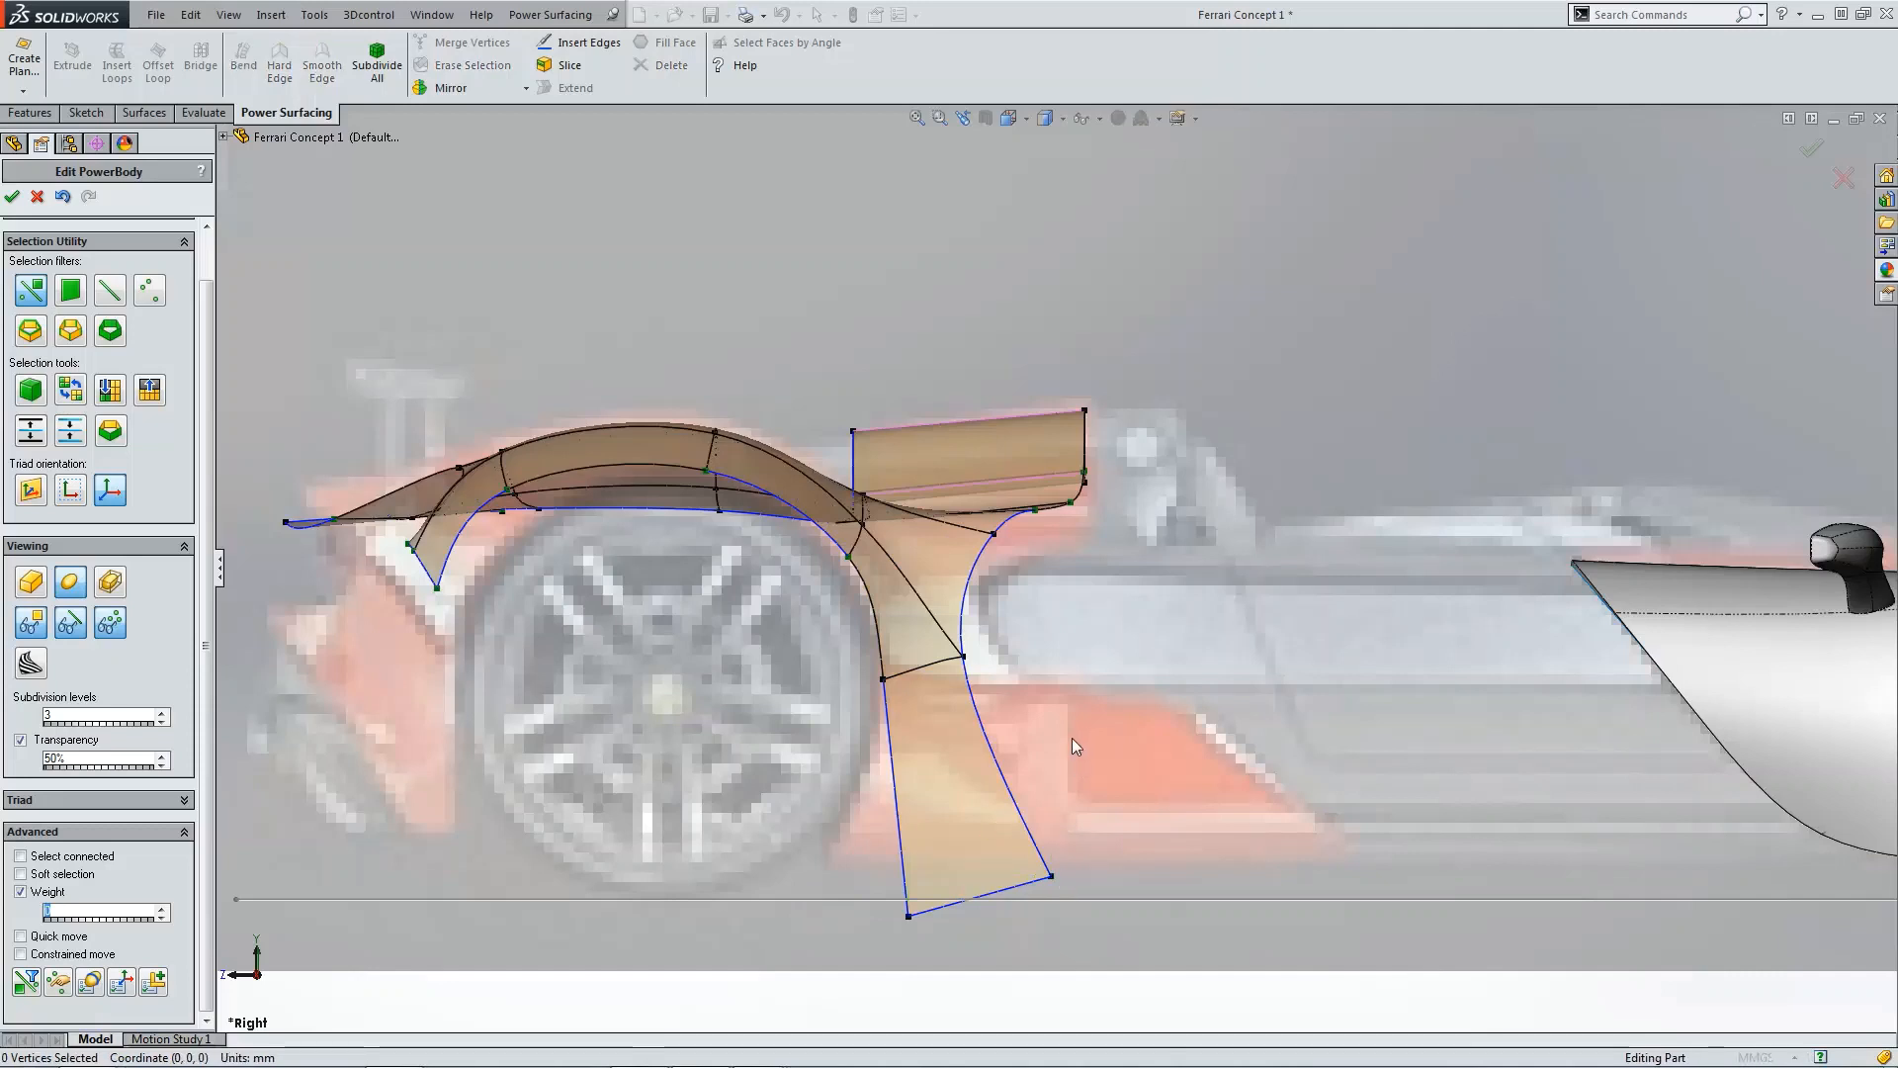
left_click(909, 917)
left_click_drag(856, 872, 780, 823)
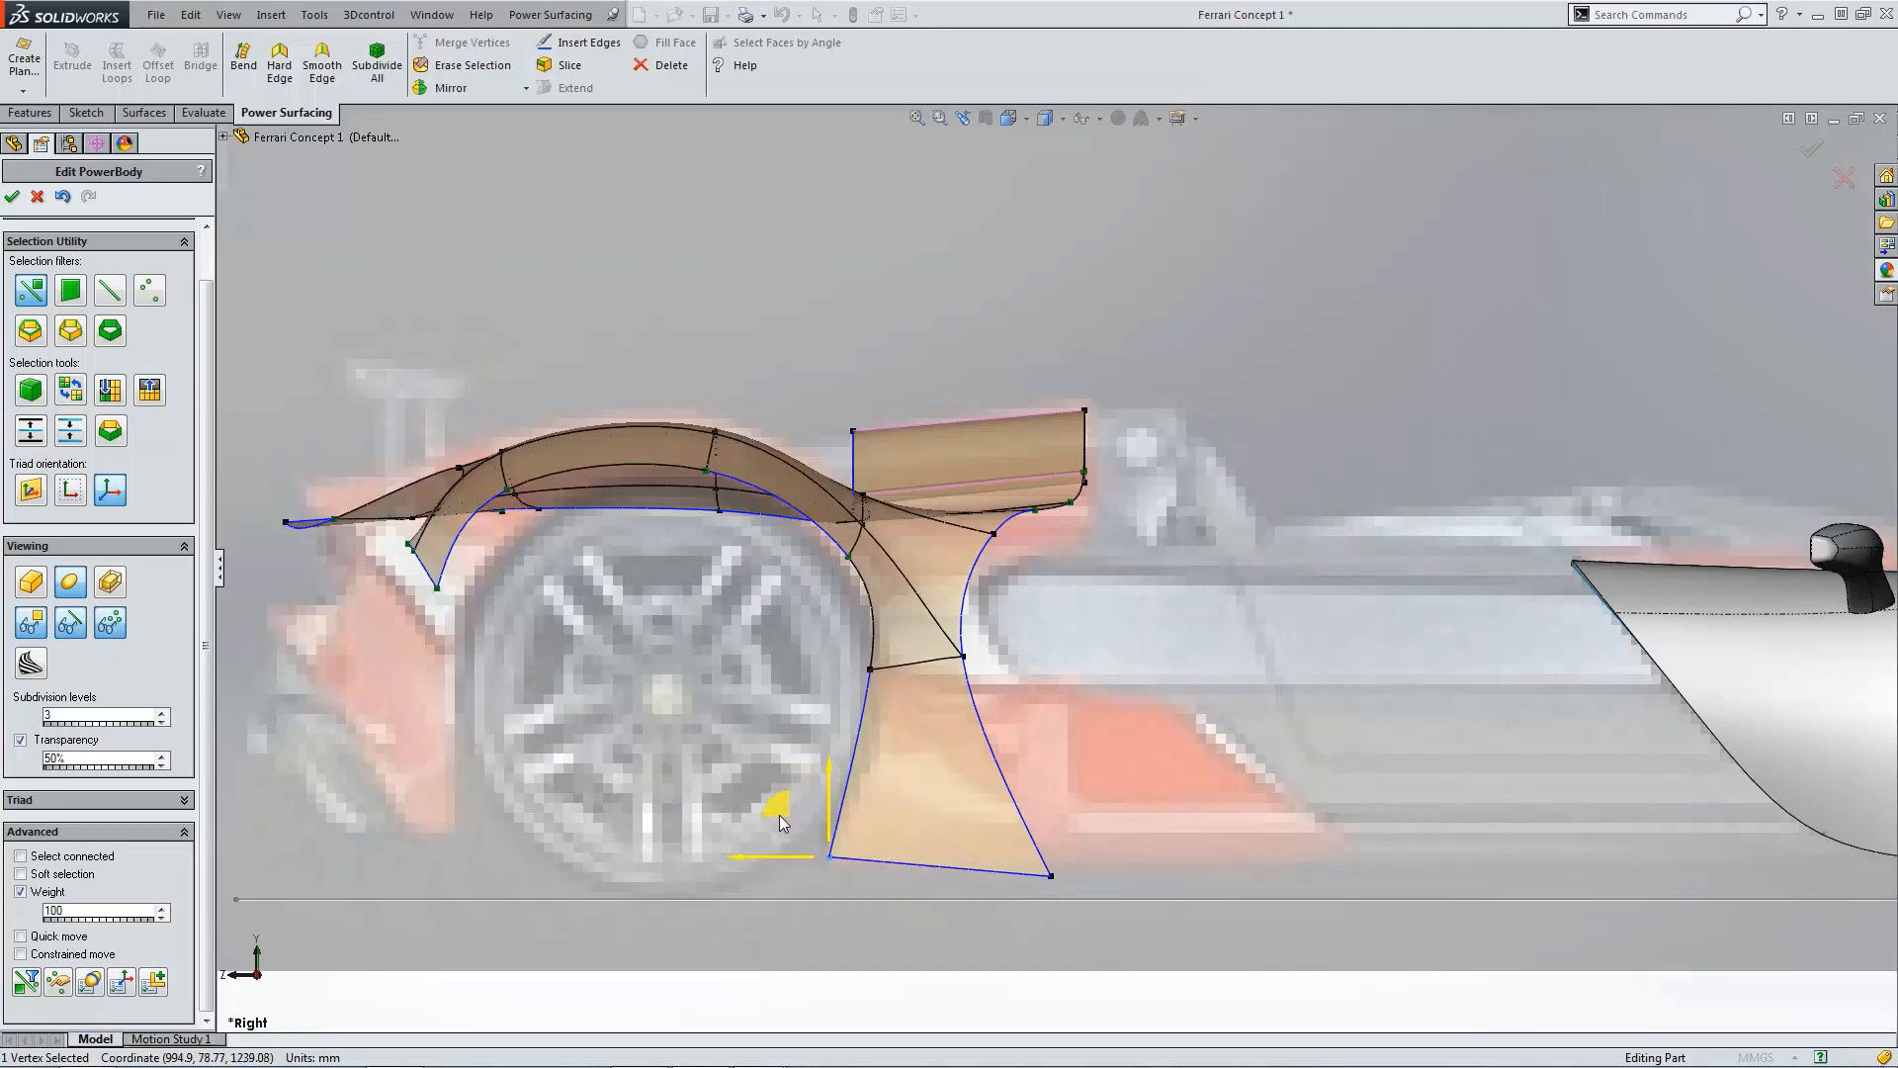
left_click(1051, 875)
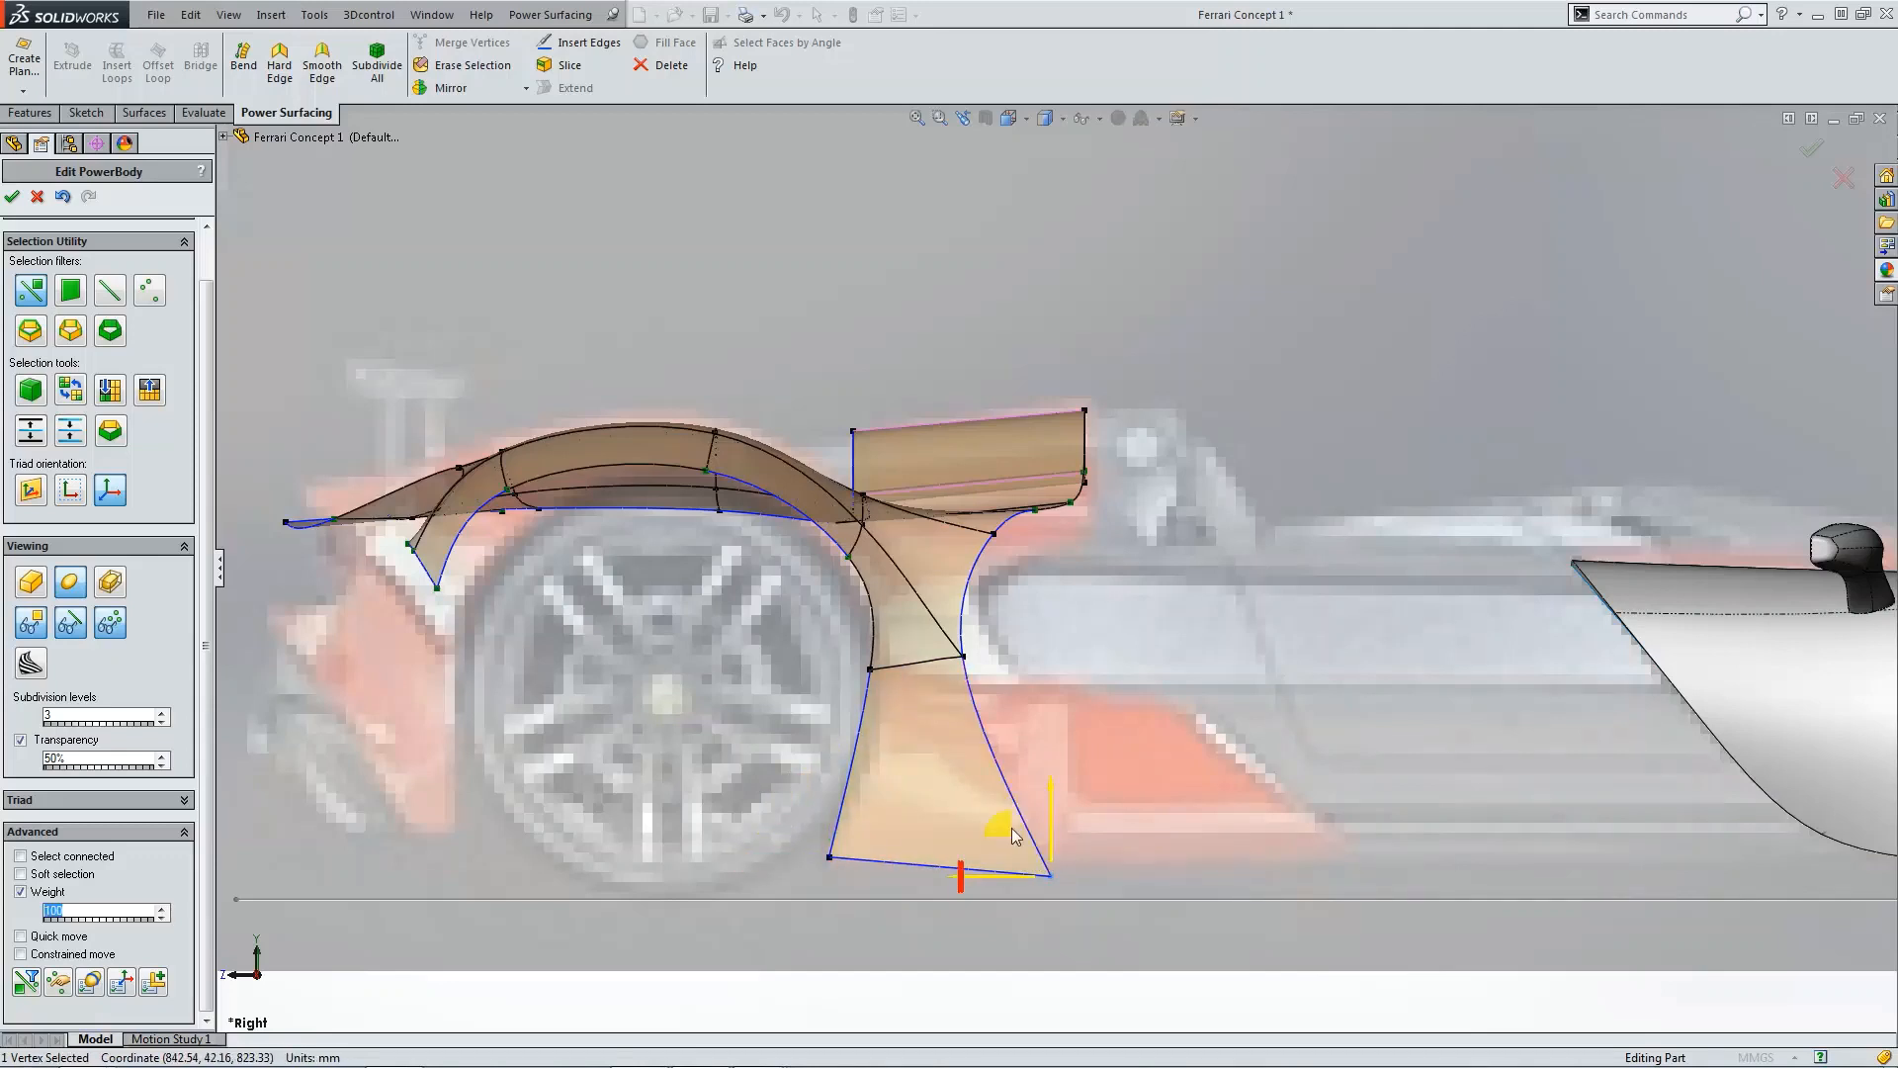
Step: Move the extension's bottom rear vertex rearward along the sill, then pull it inward toward the body in top view
left_click_drag(1013, 836, 1303, 821)
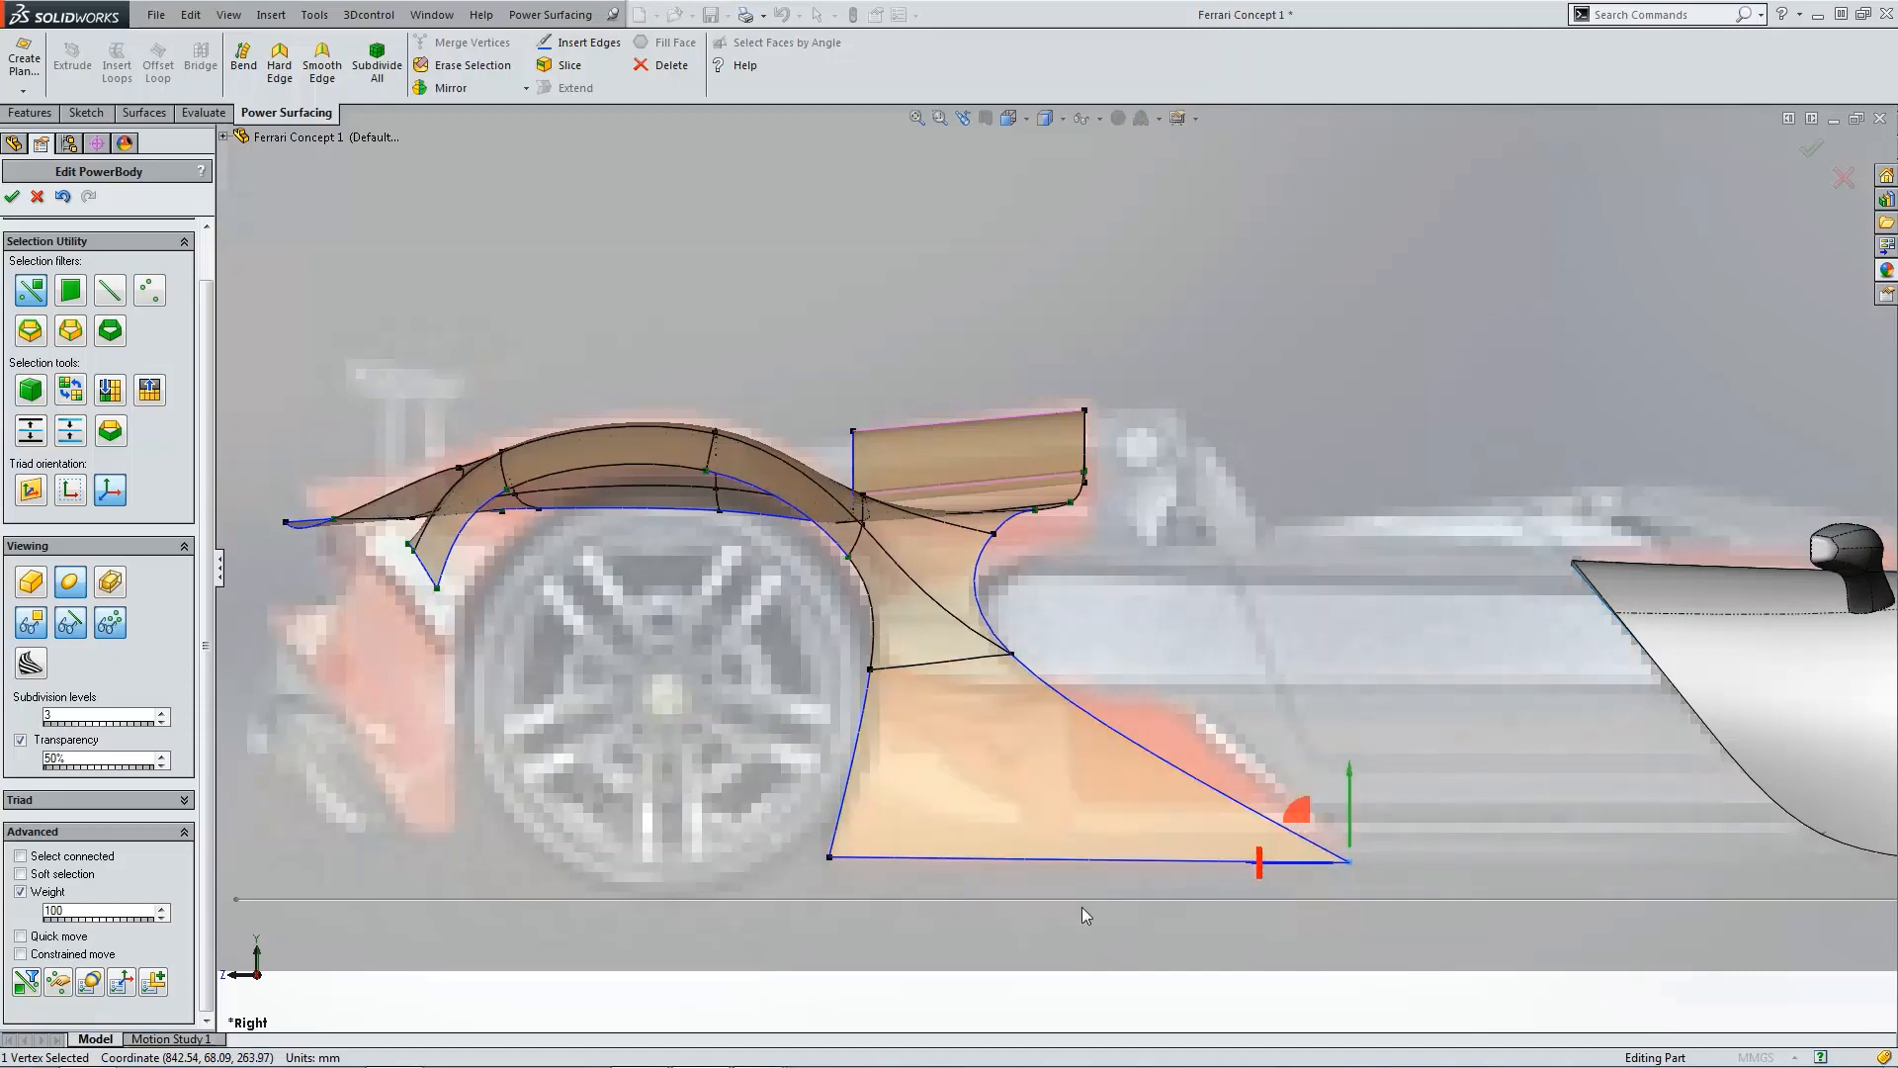
left_click(923, 913)
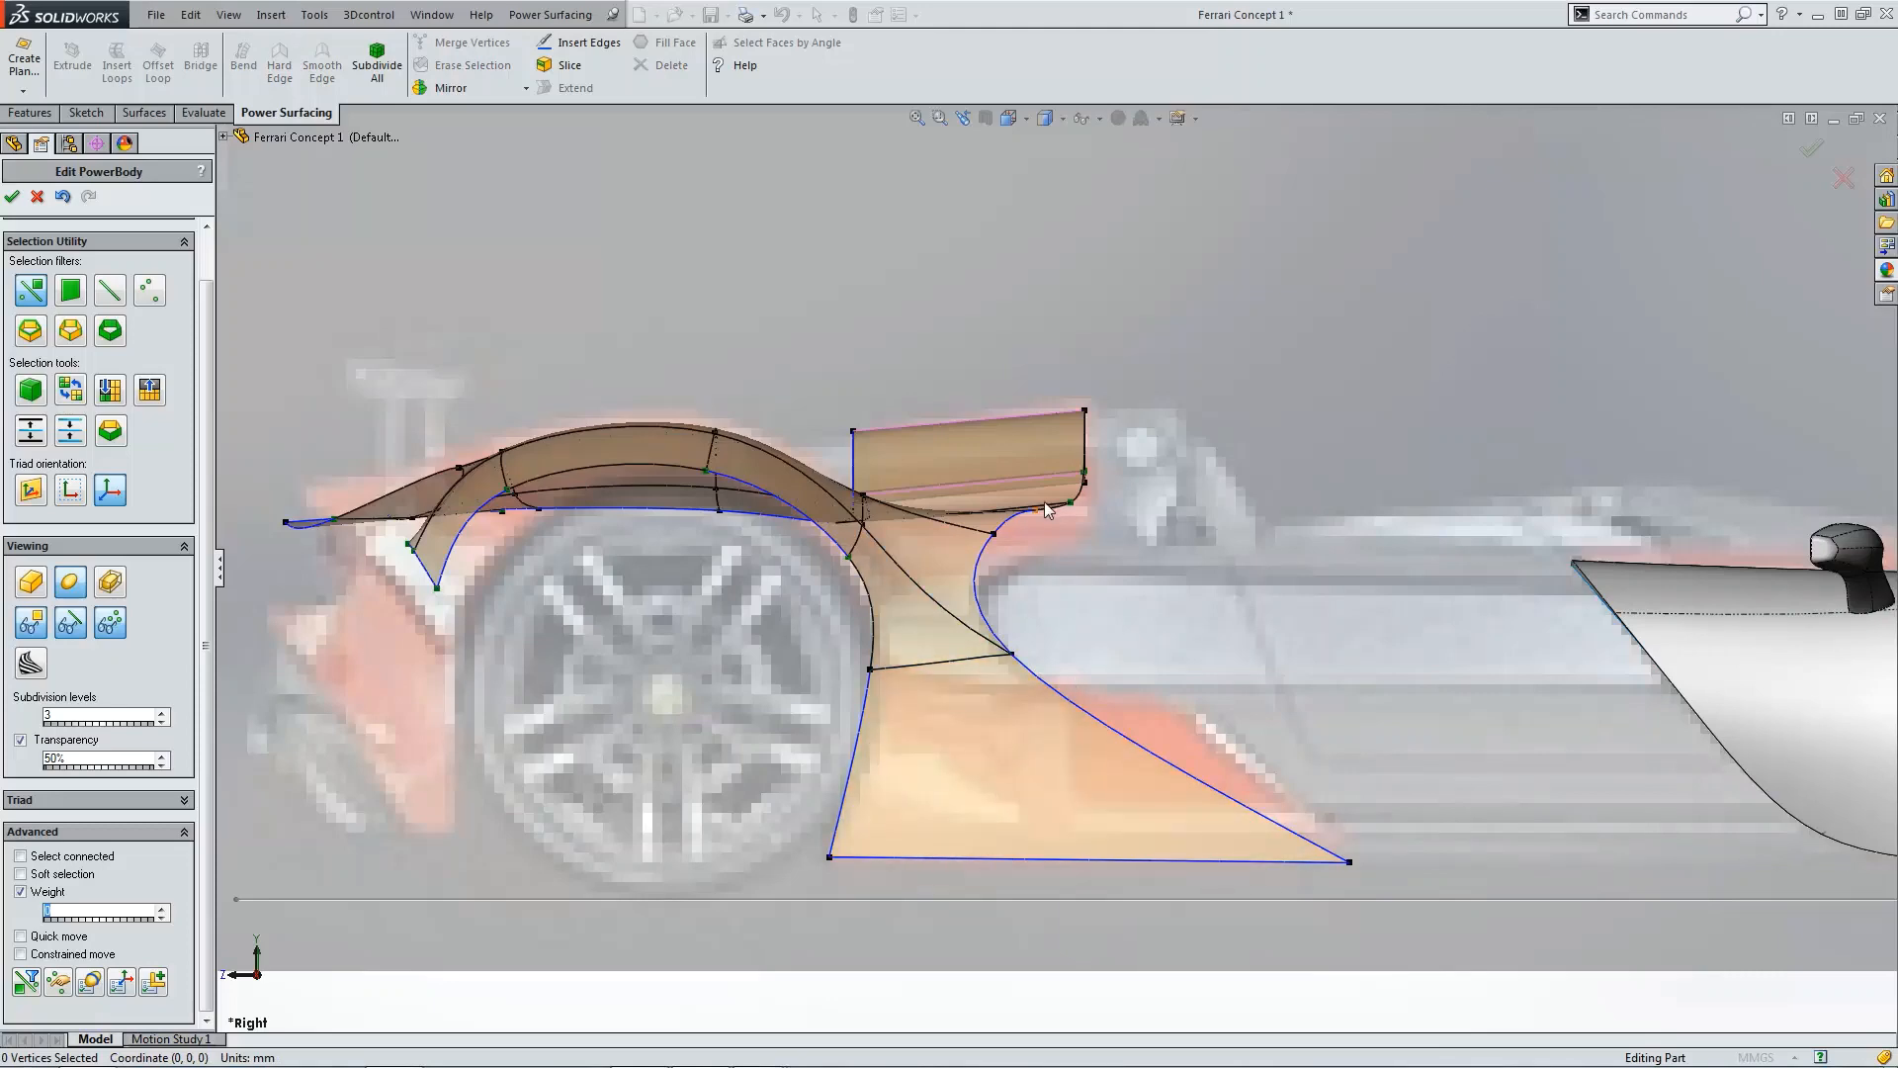
key("ctrl+5")
scroll(1173, 573, "down", 5)
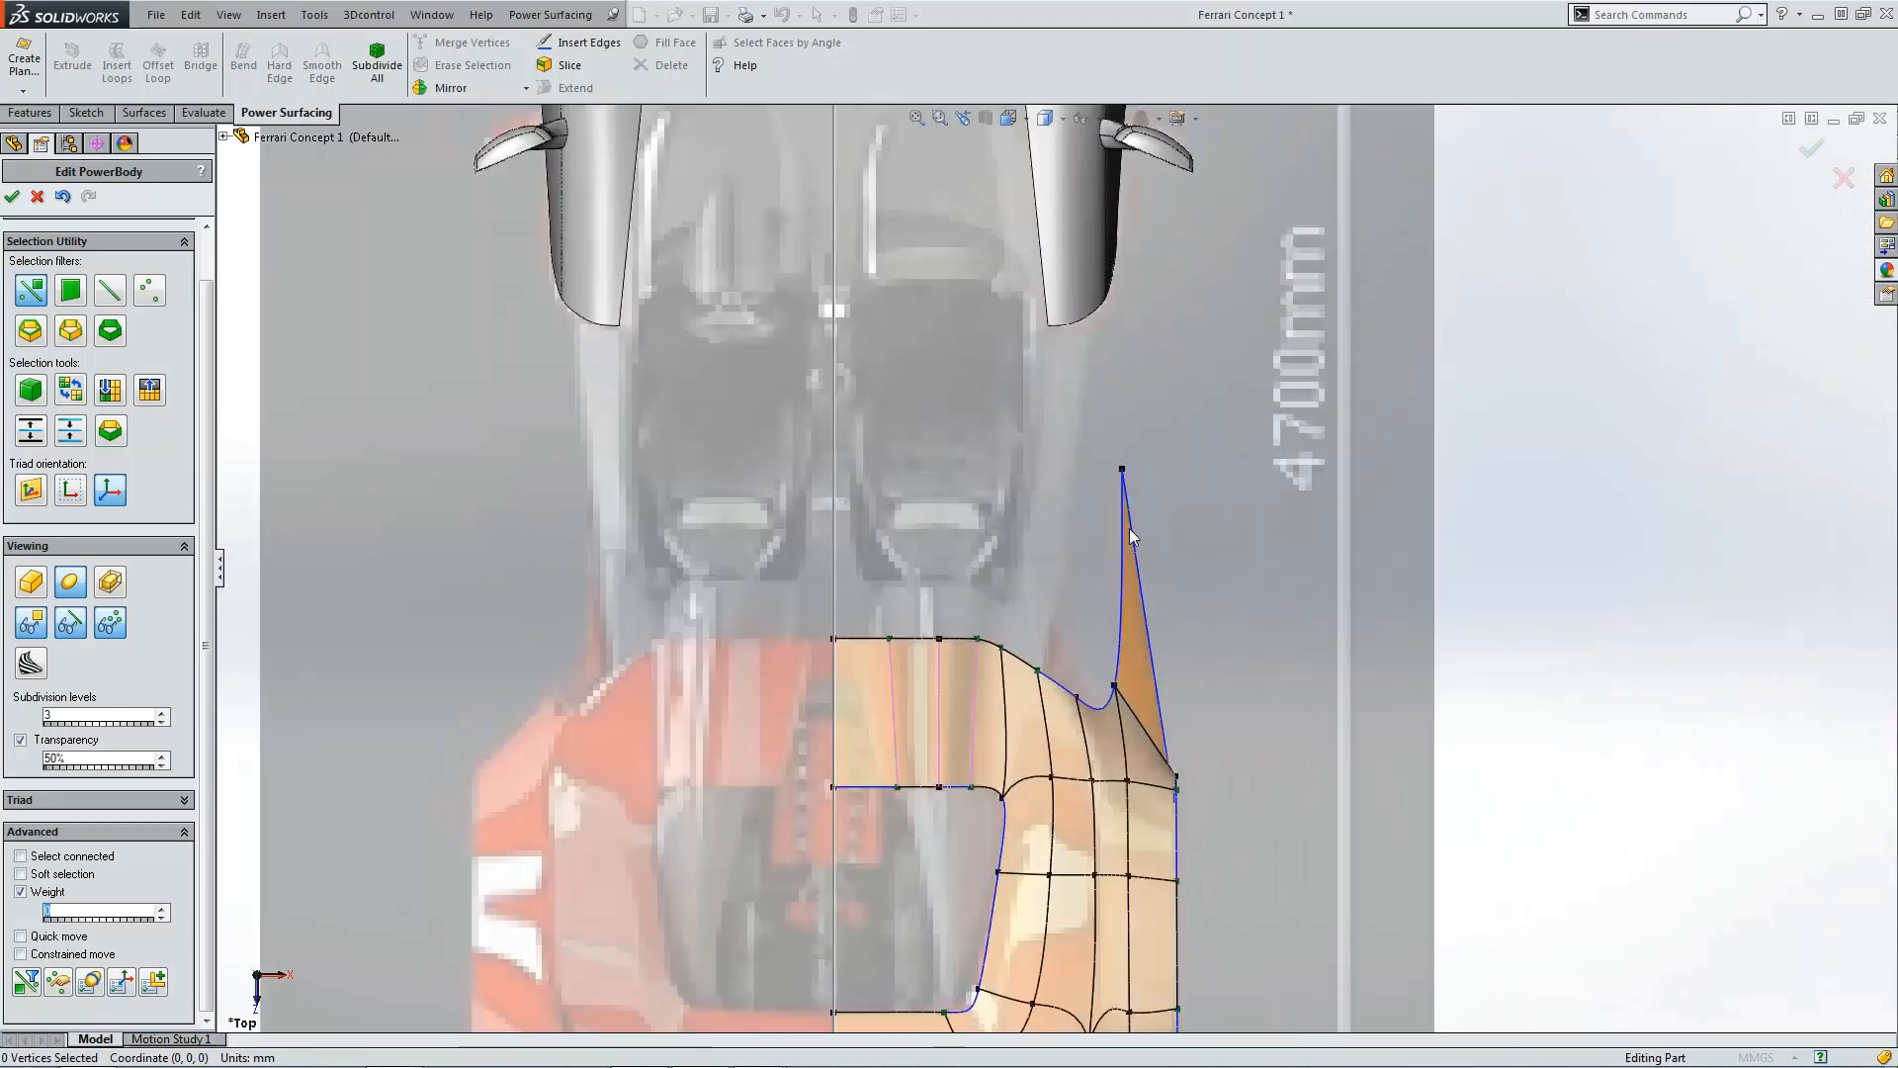
left_click(1123, 468)
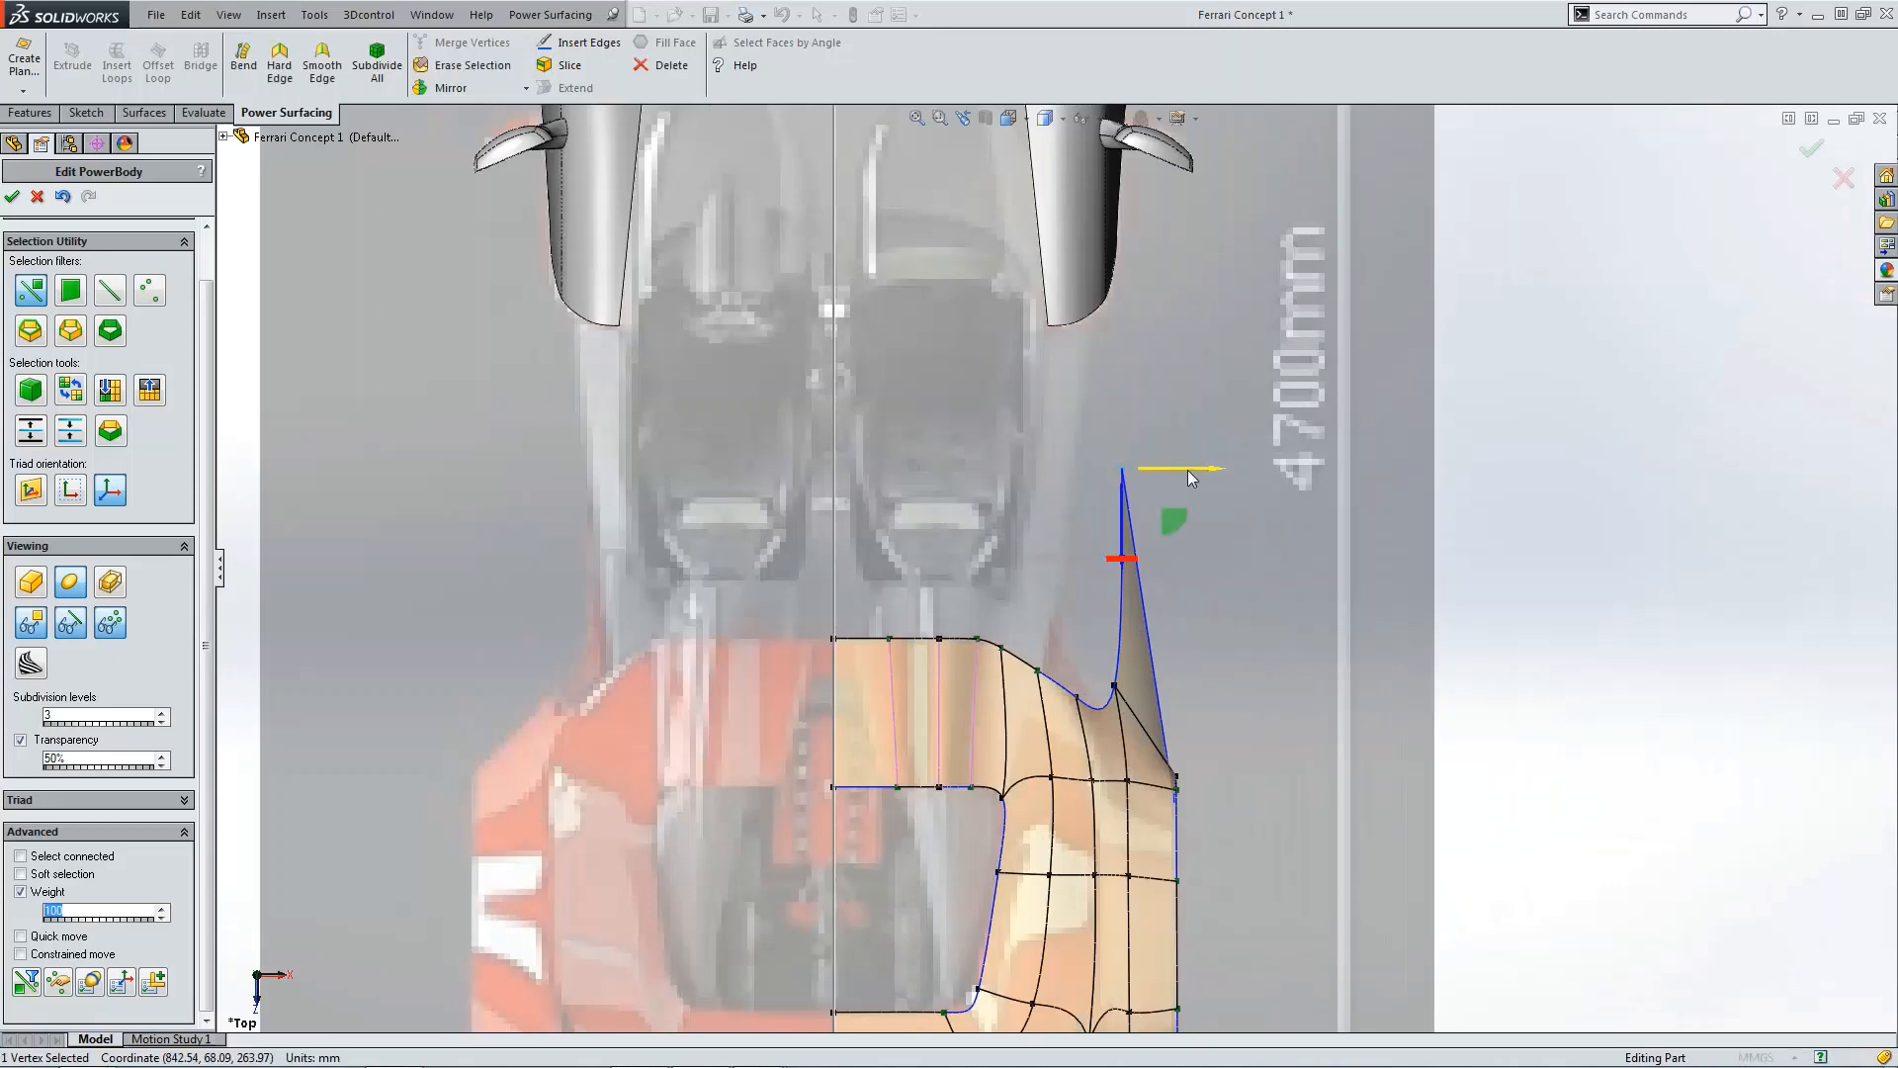
left_click_drag(1187, 471, 1128, 485)
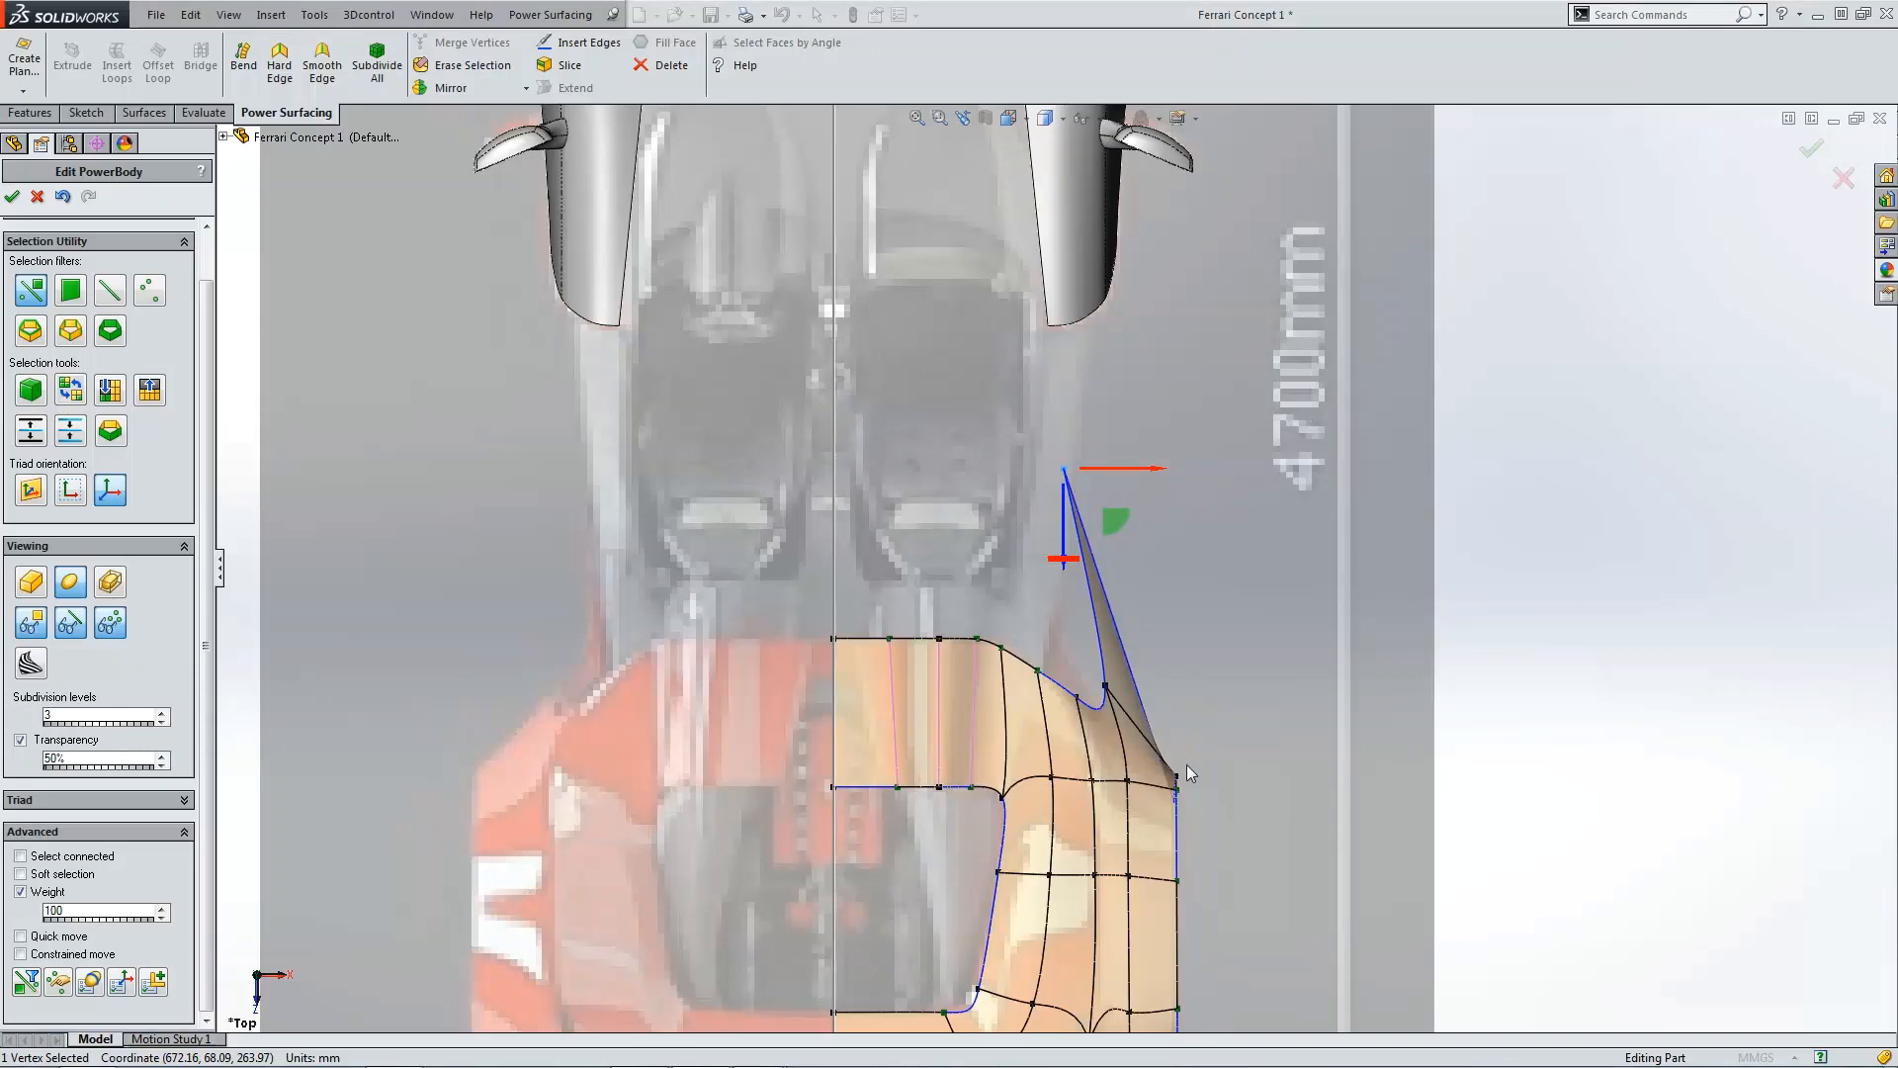
key("ctrl+4")
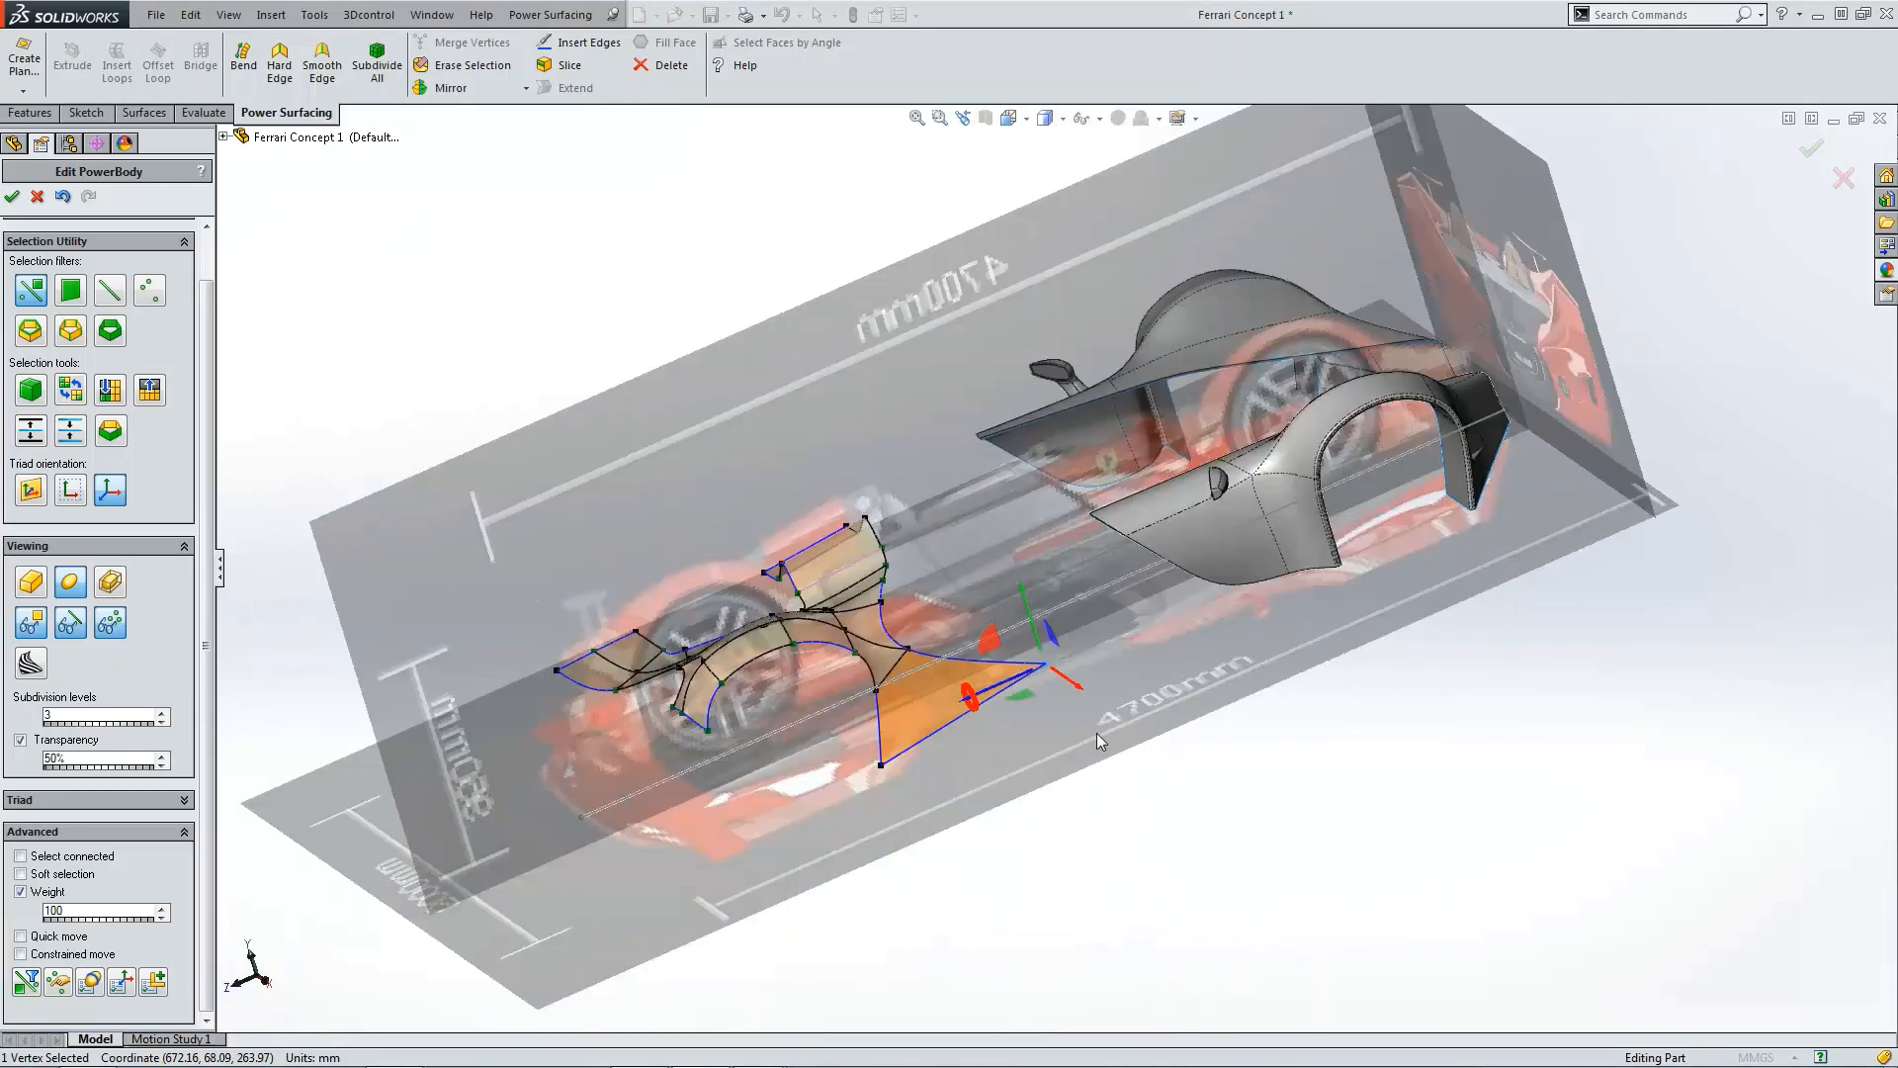
Step: Reposition the extension's bottom front vertex, shifting it in side view and outward in top view
left_click(951, 727)
scroll(957, 699, "down", 3)
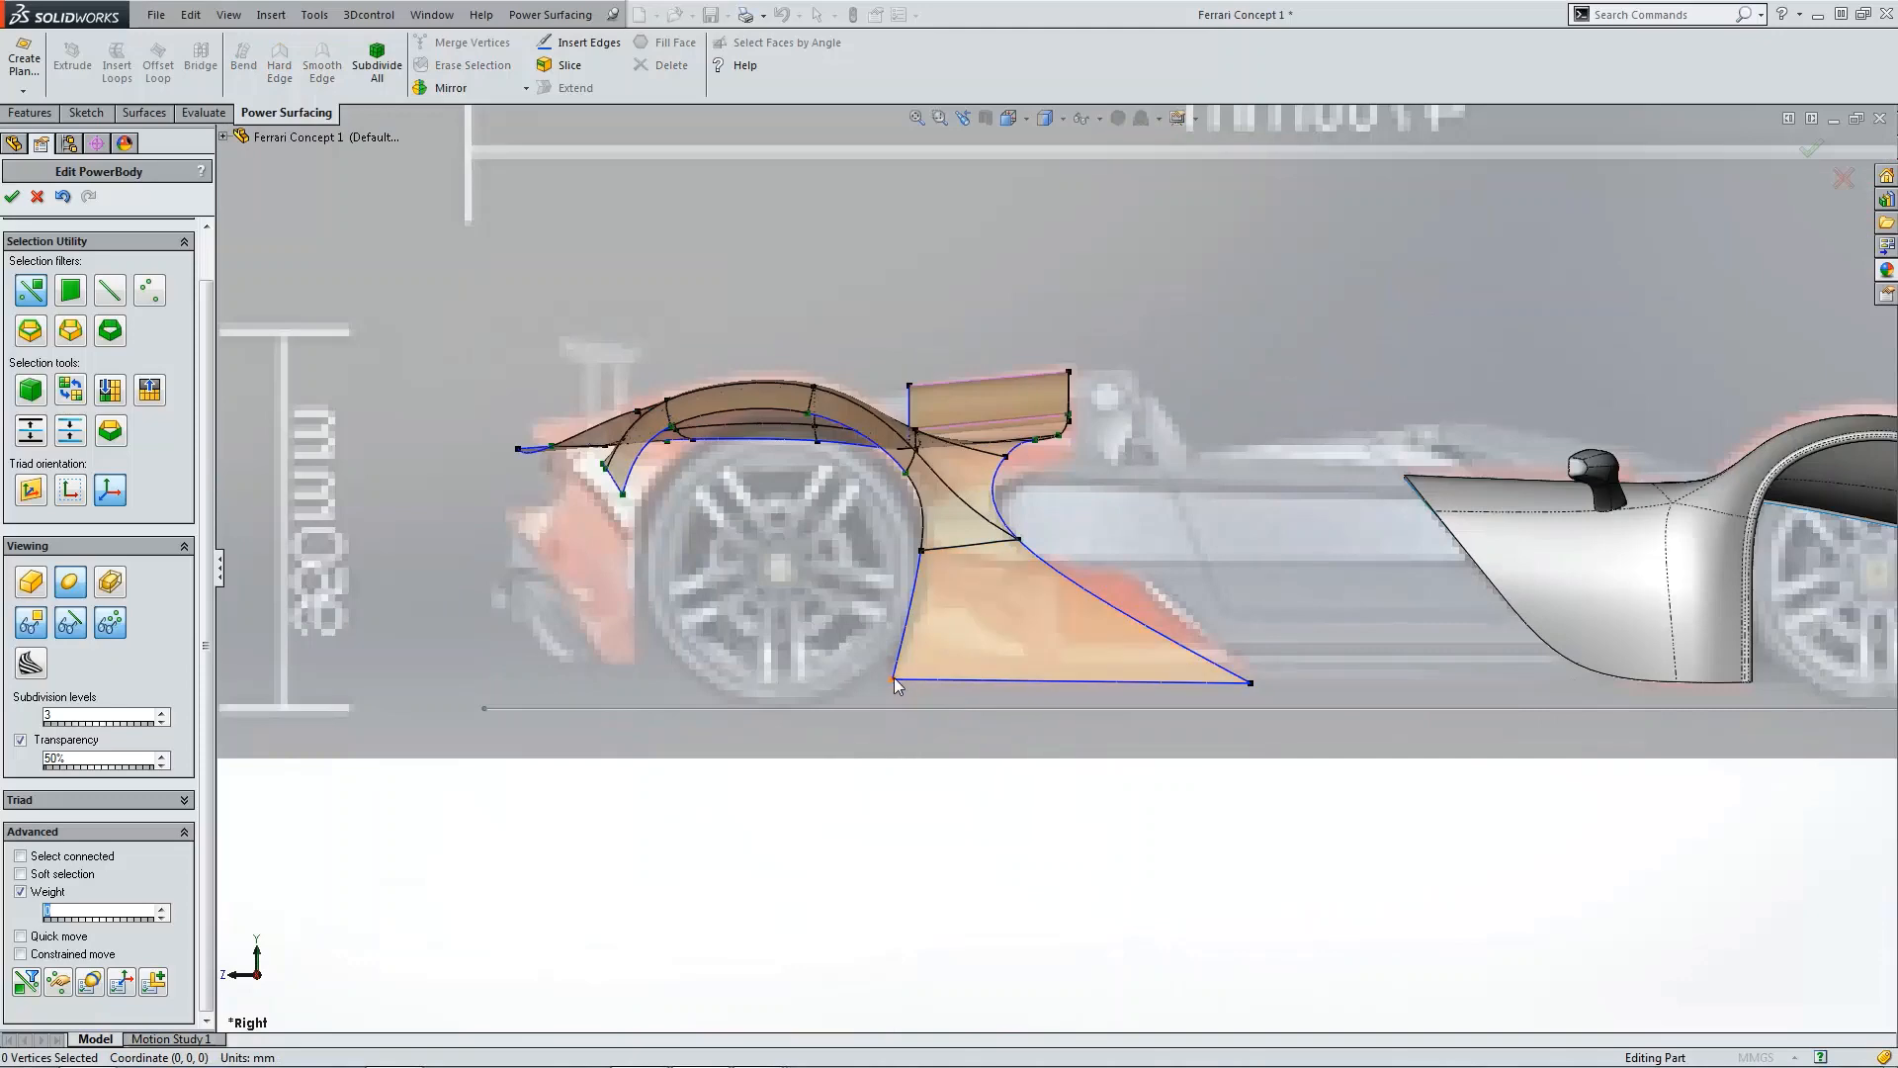
left_click(895, 682)
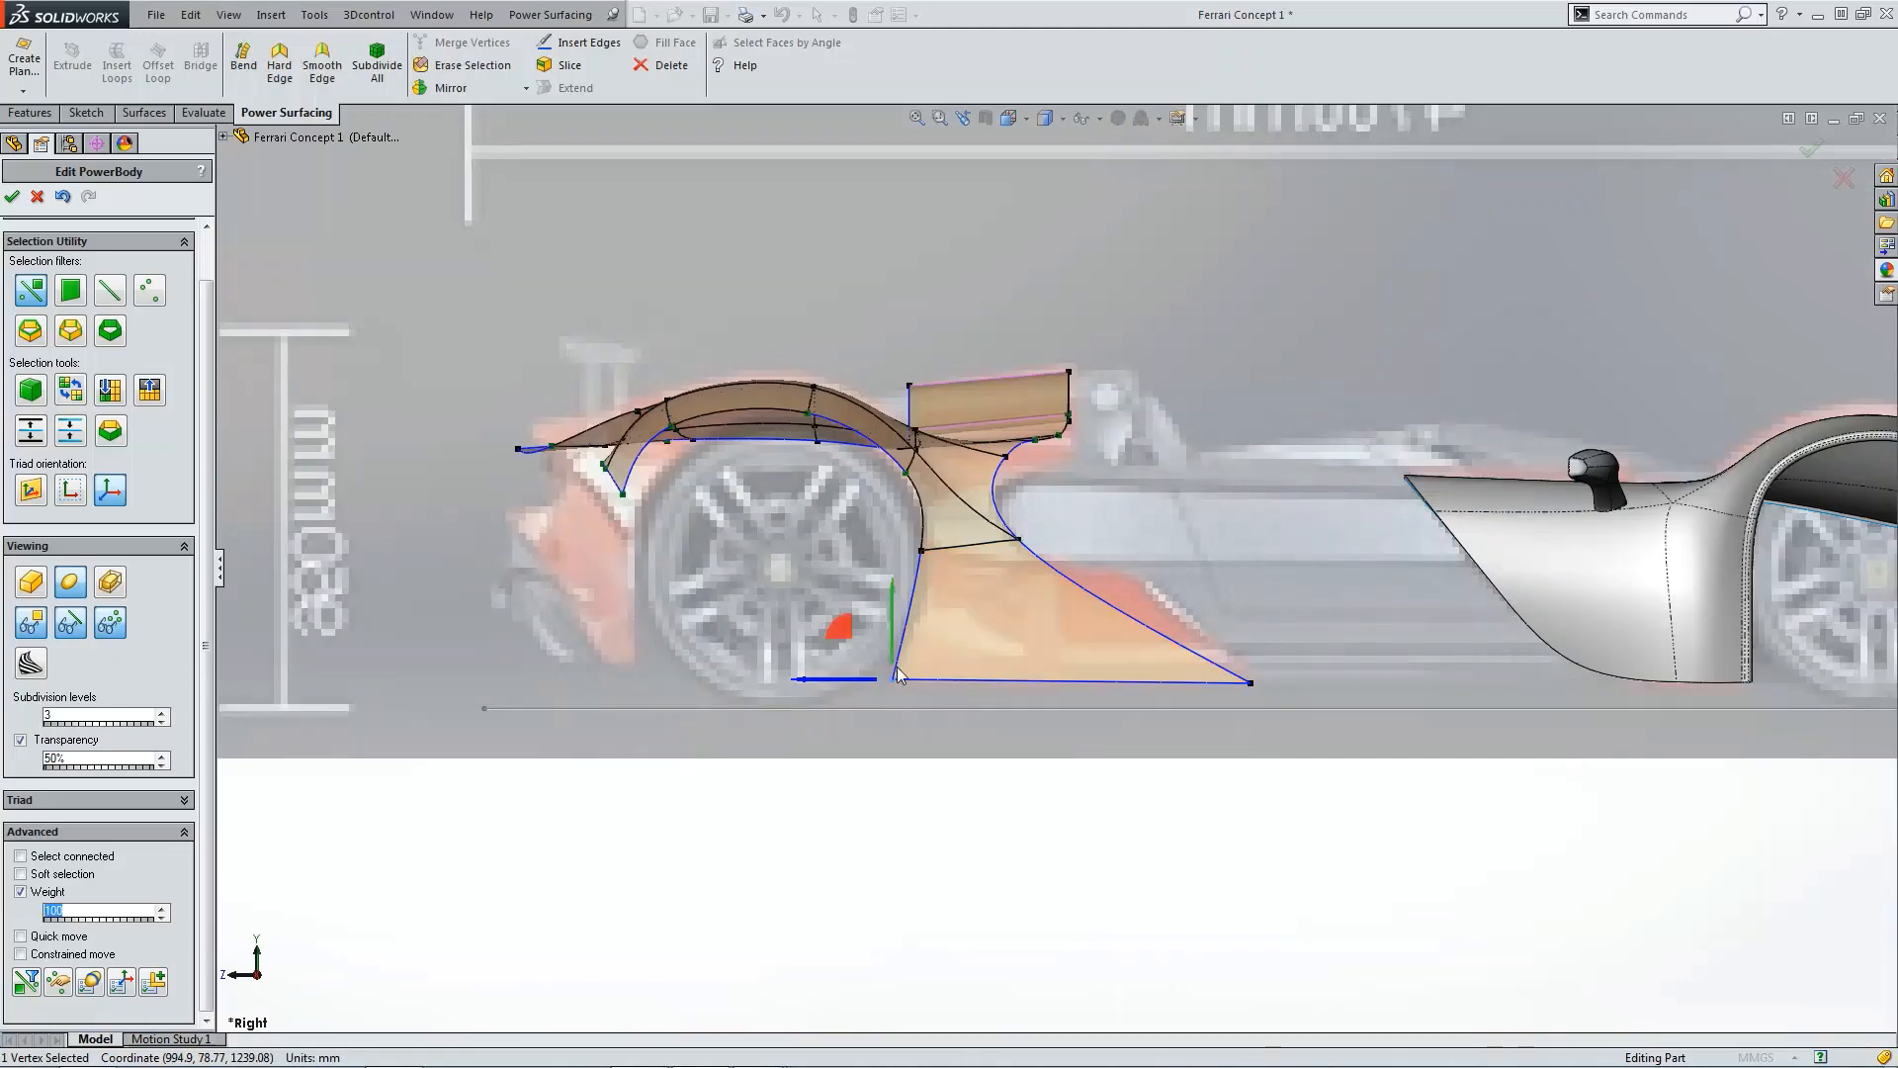
middle_click_drag(897, 684, 1131, 749)
key("ctrl+5")
scroll(1173, 626, "down", 8)
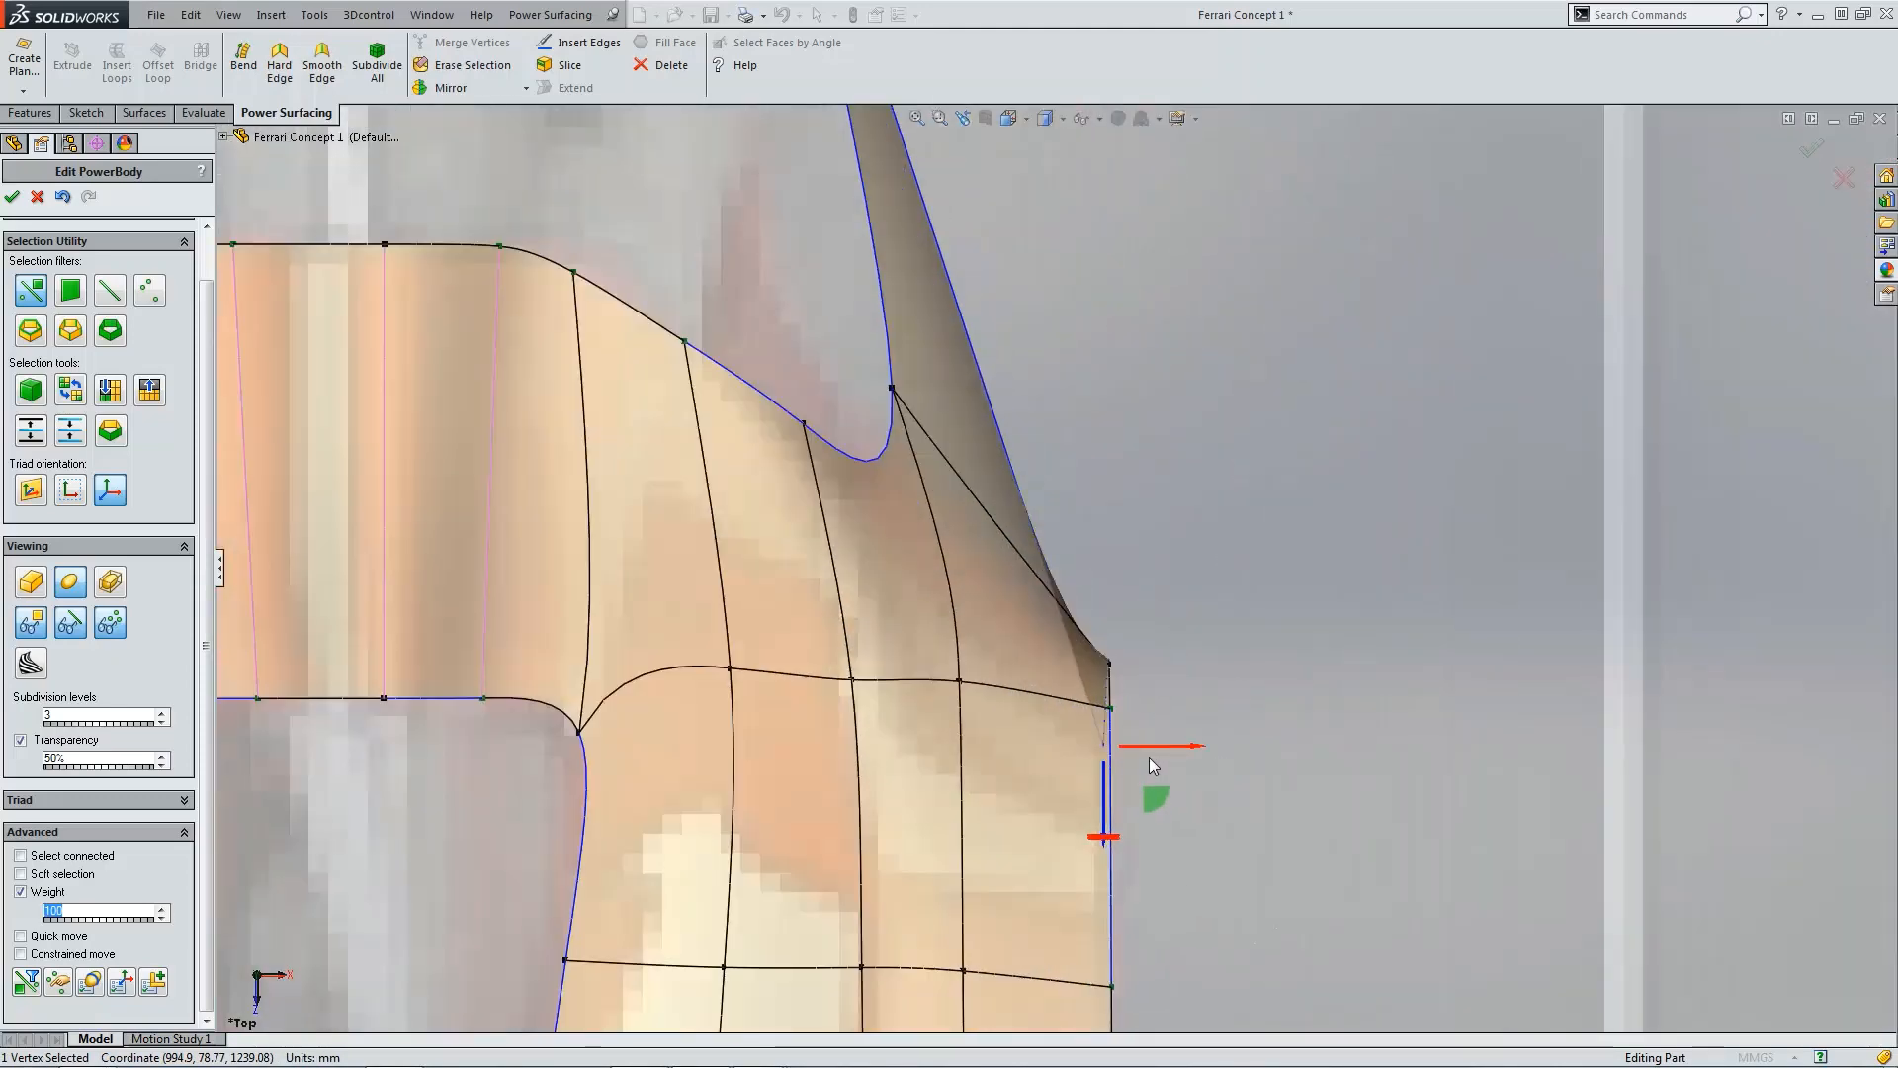
left_click_drag(1151, 746, 1190, 713)
left_click(1204, 605)
scroll(1196, 610, "up", 4)
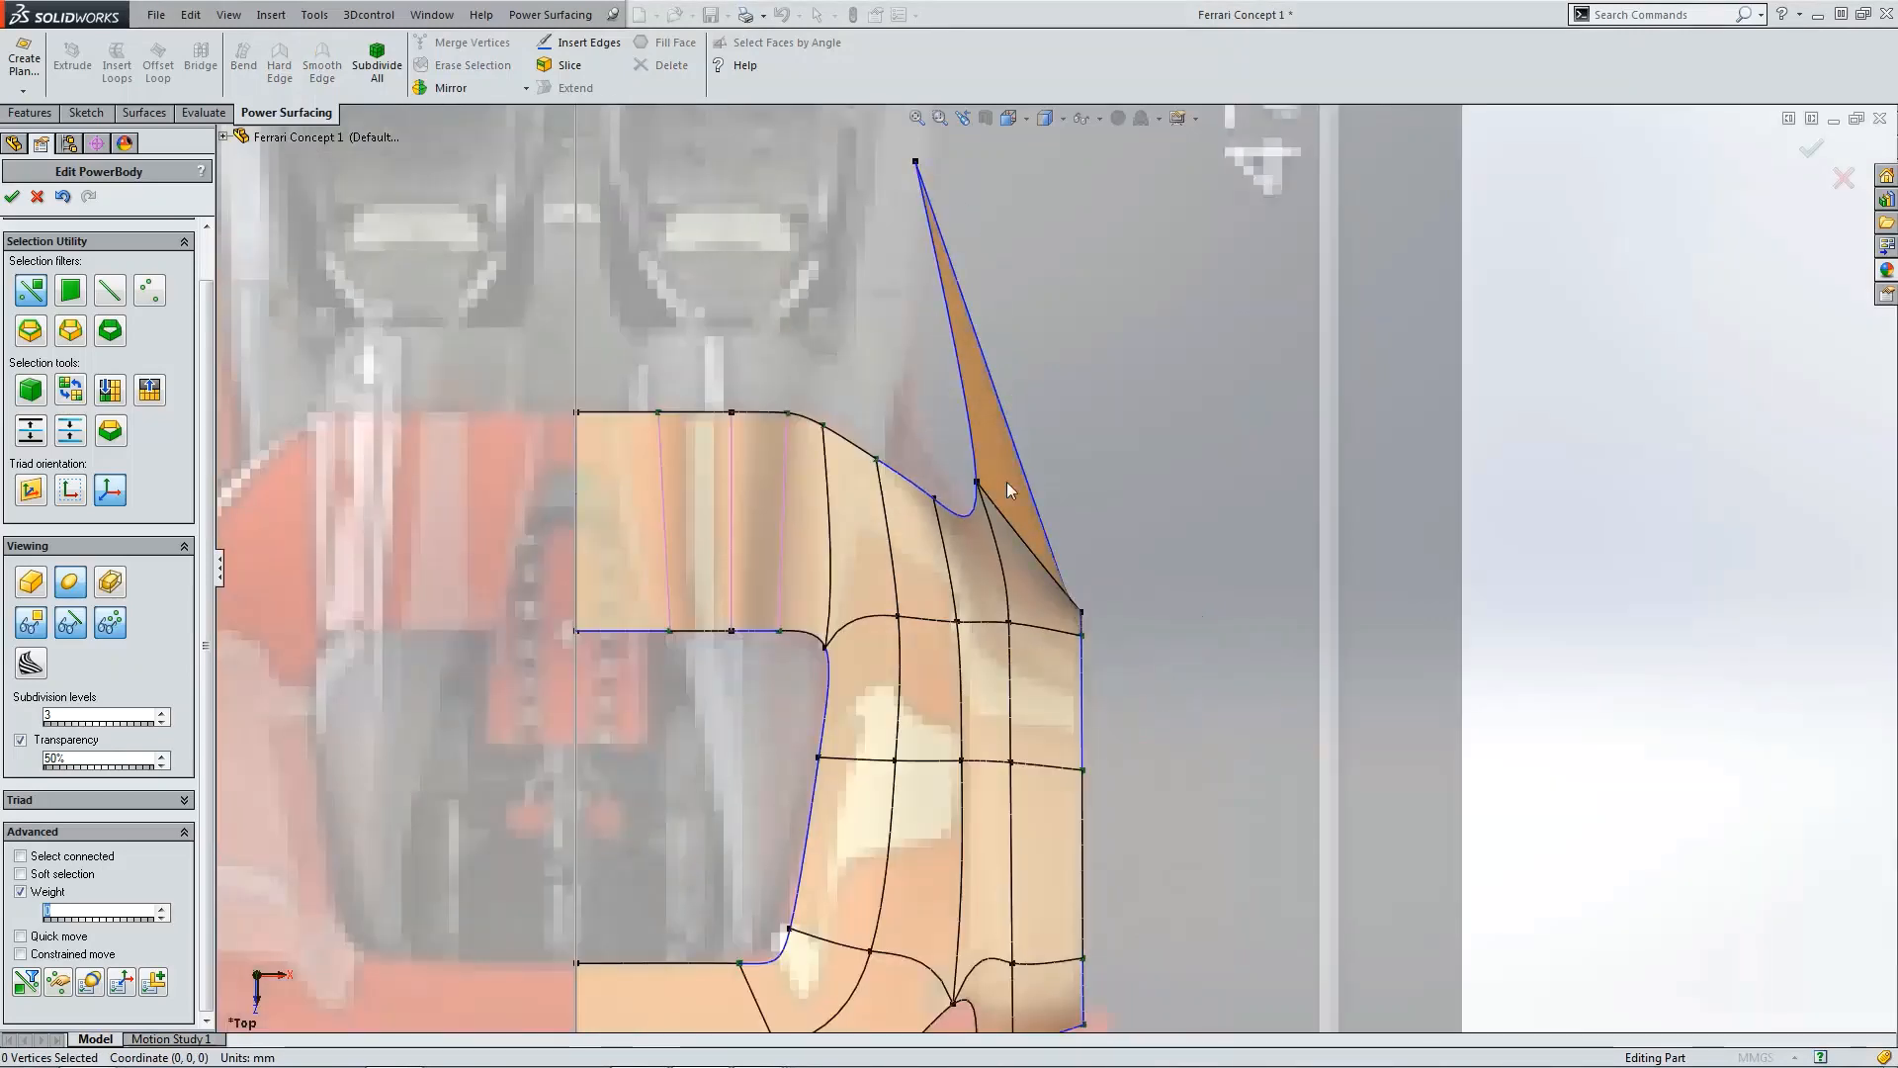
Step: Nudge the front vertex of the new horizontal edge and the arch vertex above it slightly rearward to follow the wheel arch
key("ctrl+4")
scroll(994, 674, "down", 7)
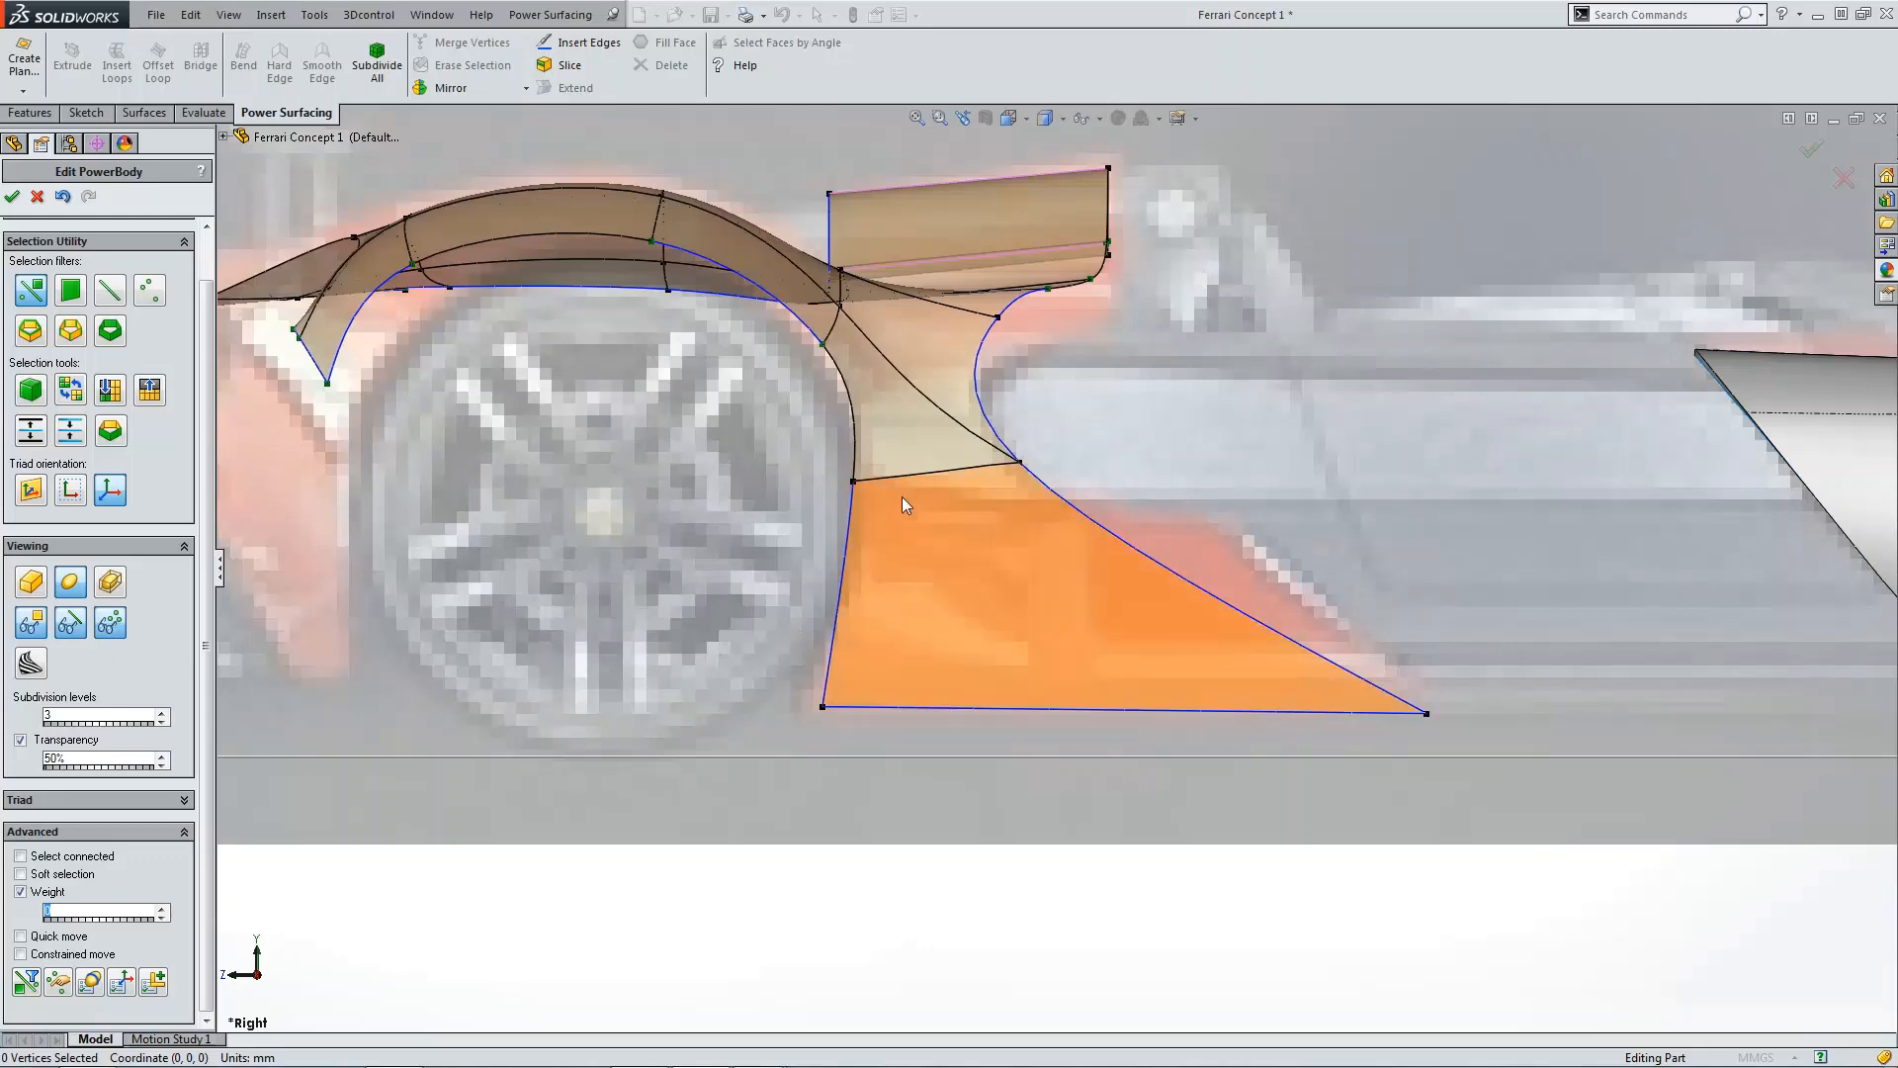
left_click(843, 579)
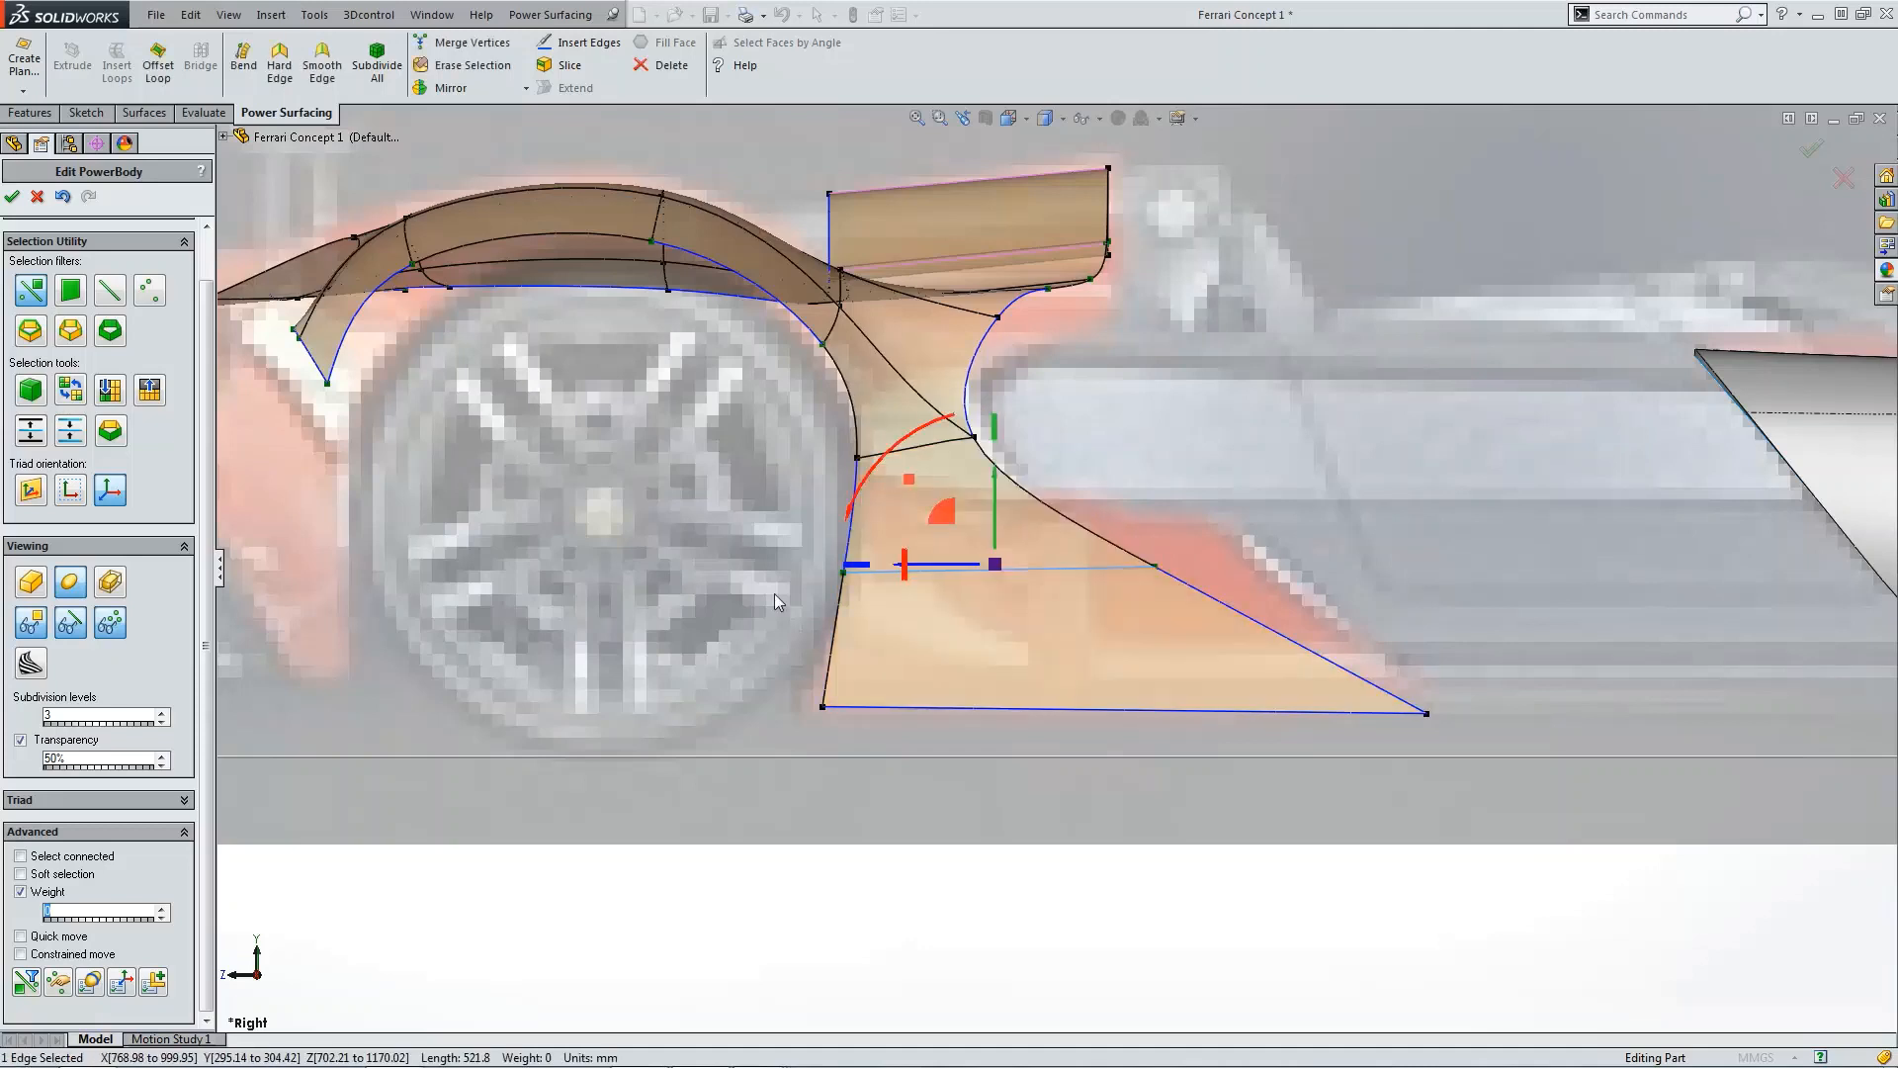
left_click(774, 594)
left_click(843, 574)
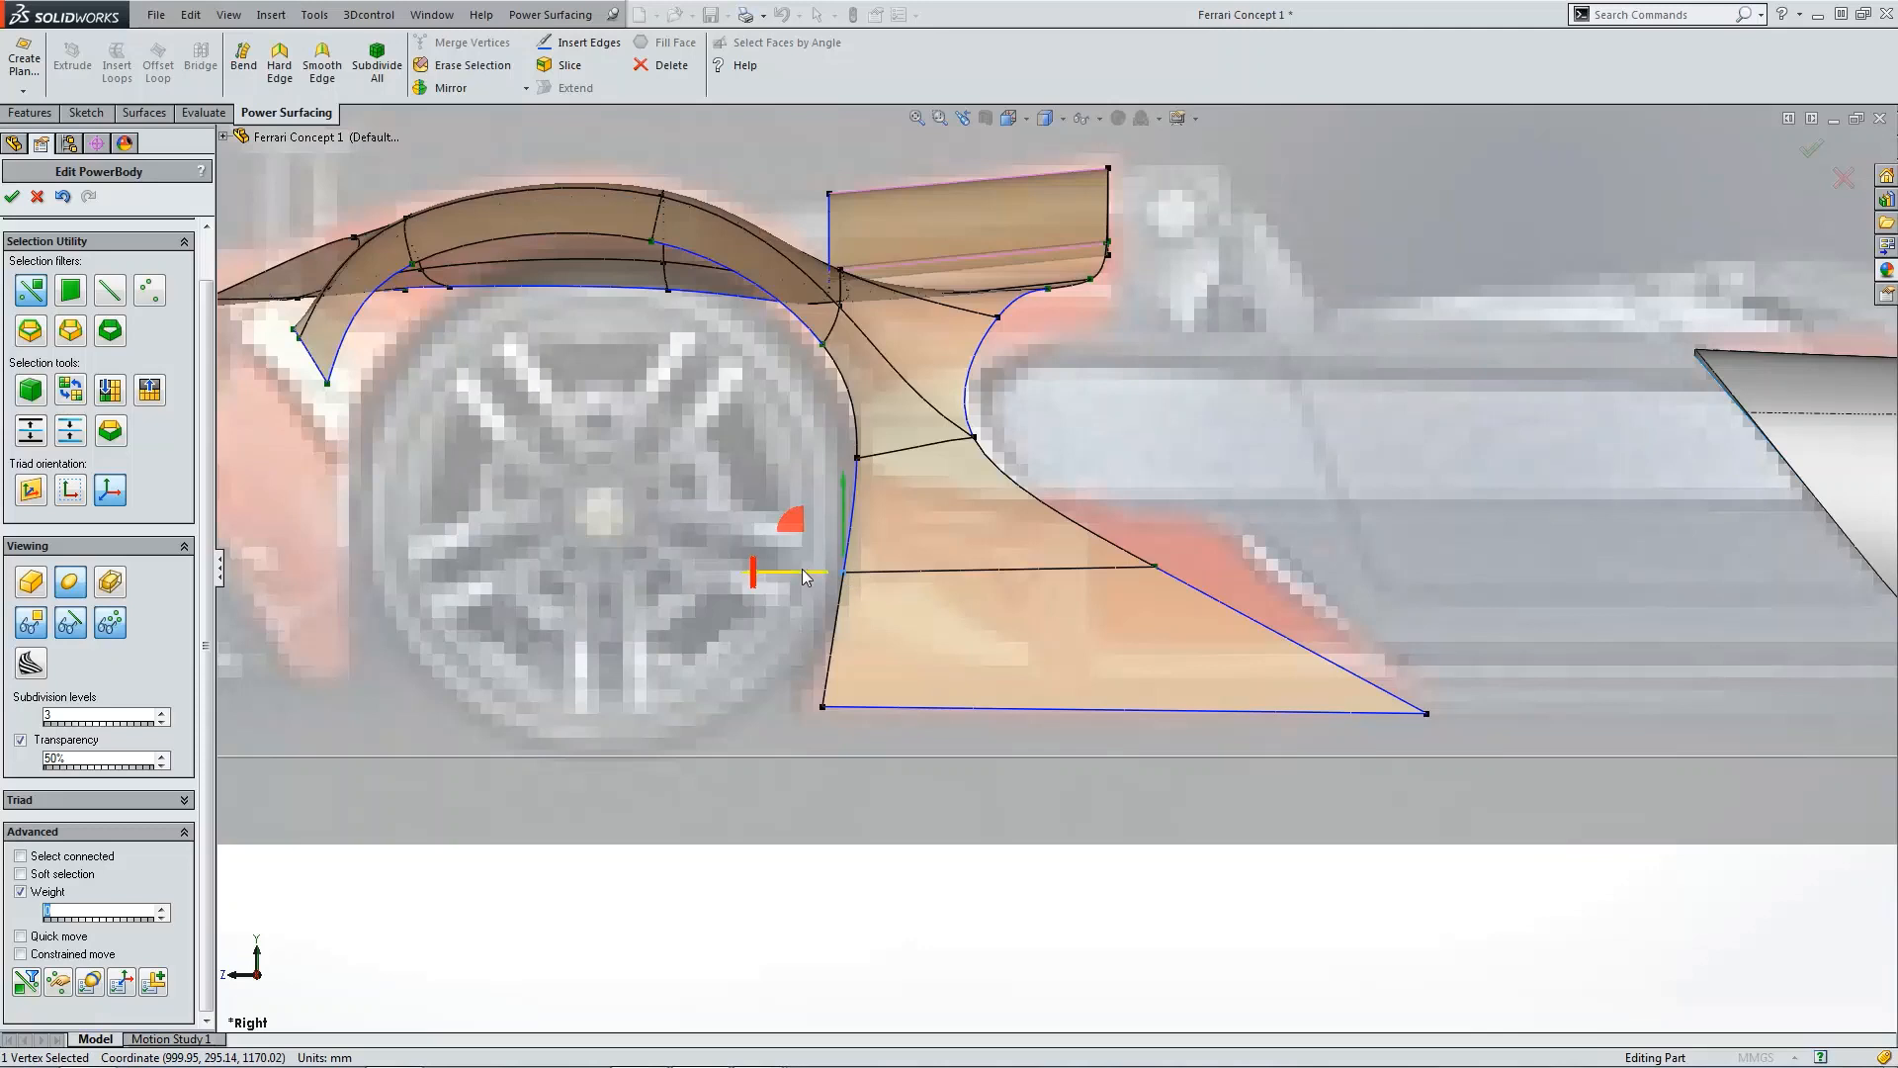
left_click_drag(803, 578, 818, 578)
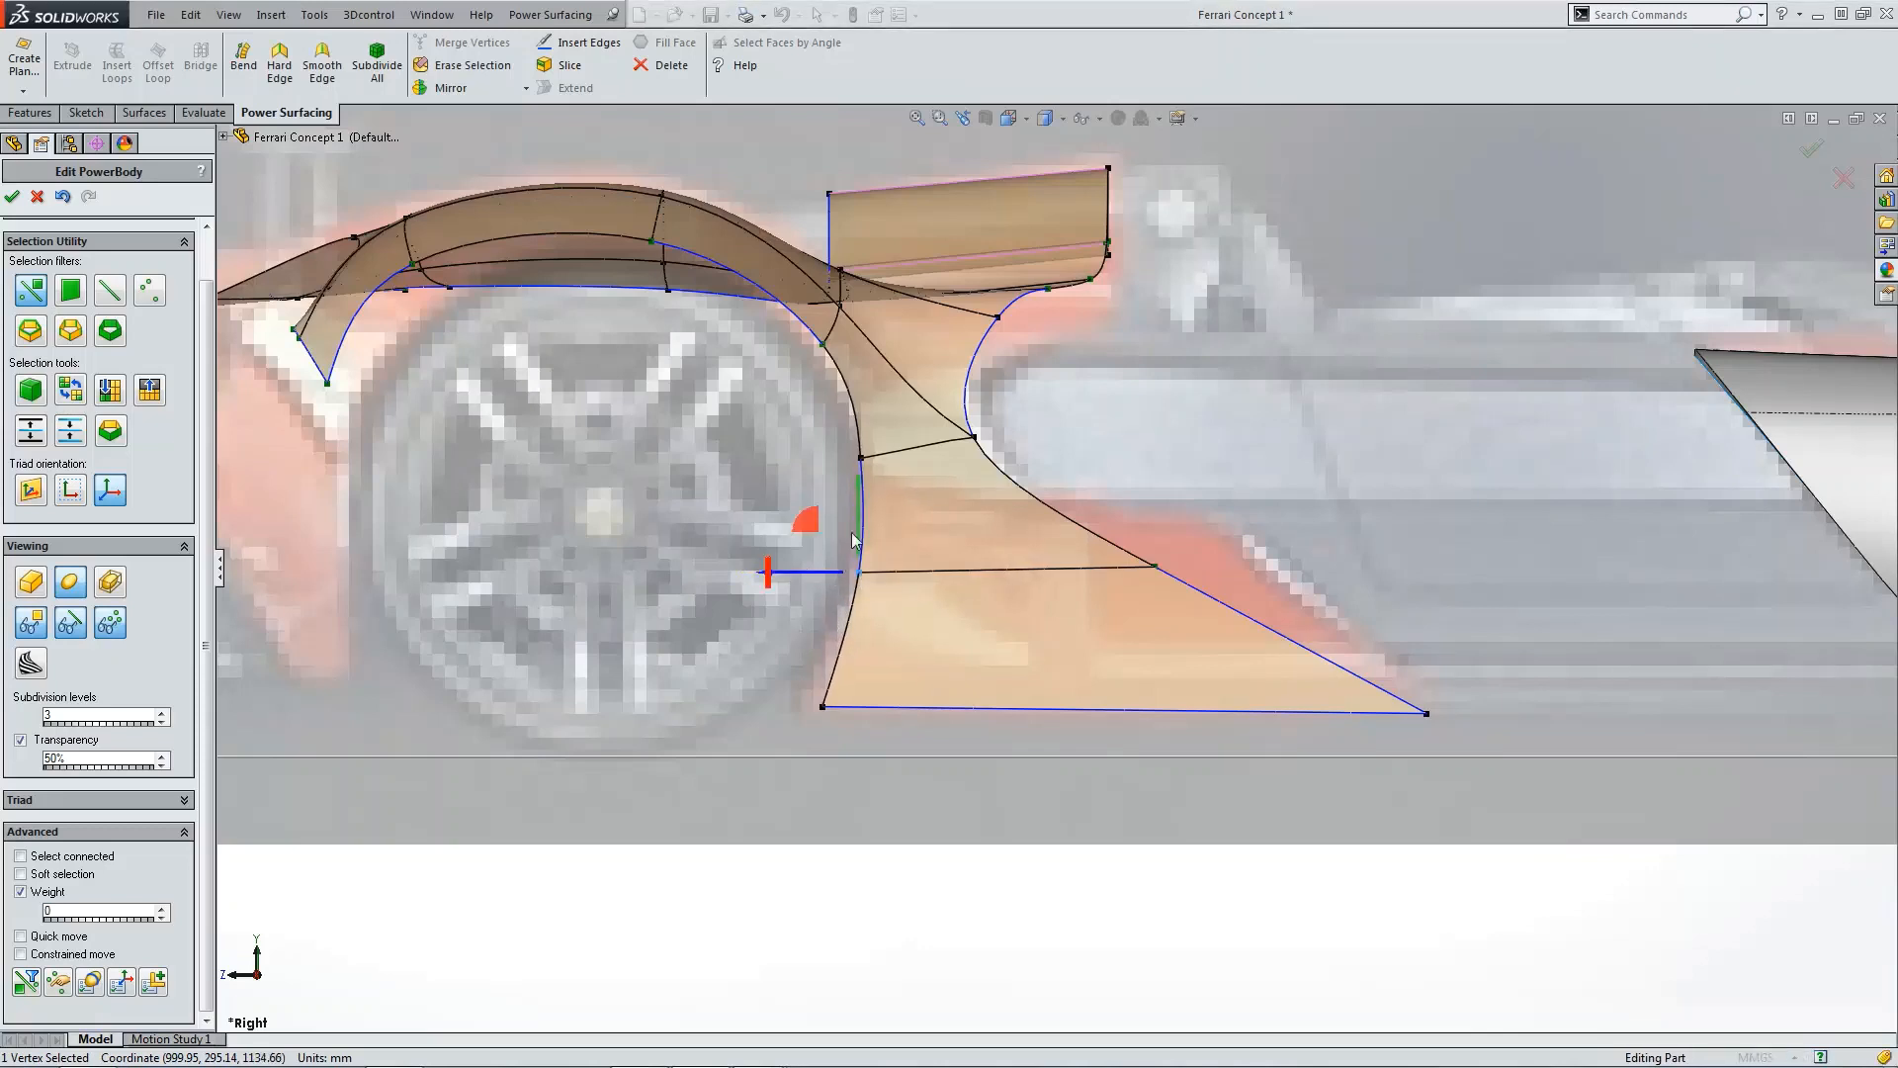
left_click(864, 459)
mouse_move(833, 459)
left_mouse_down()
mouse_move(866, 414)
mouse_move(868, 456)
left_mouse_up()
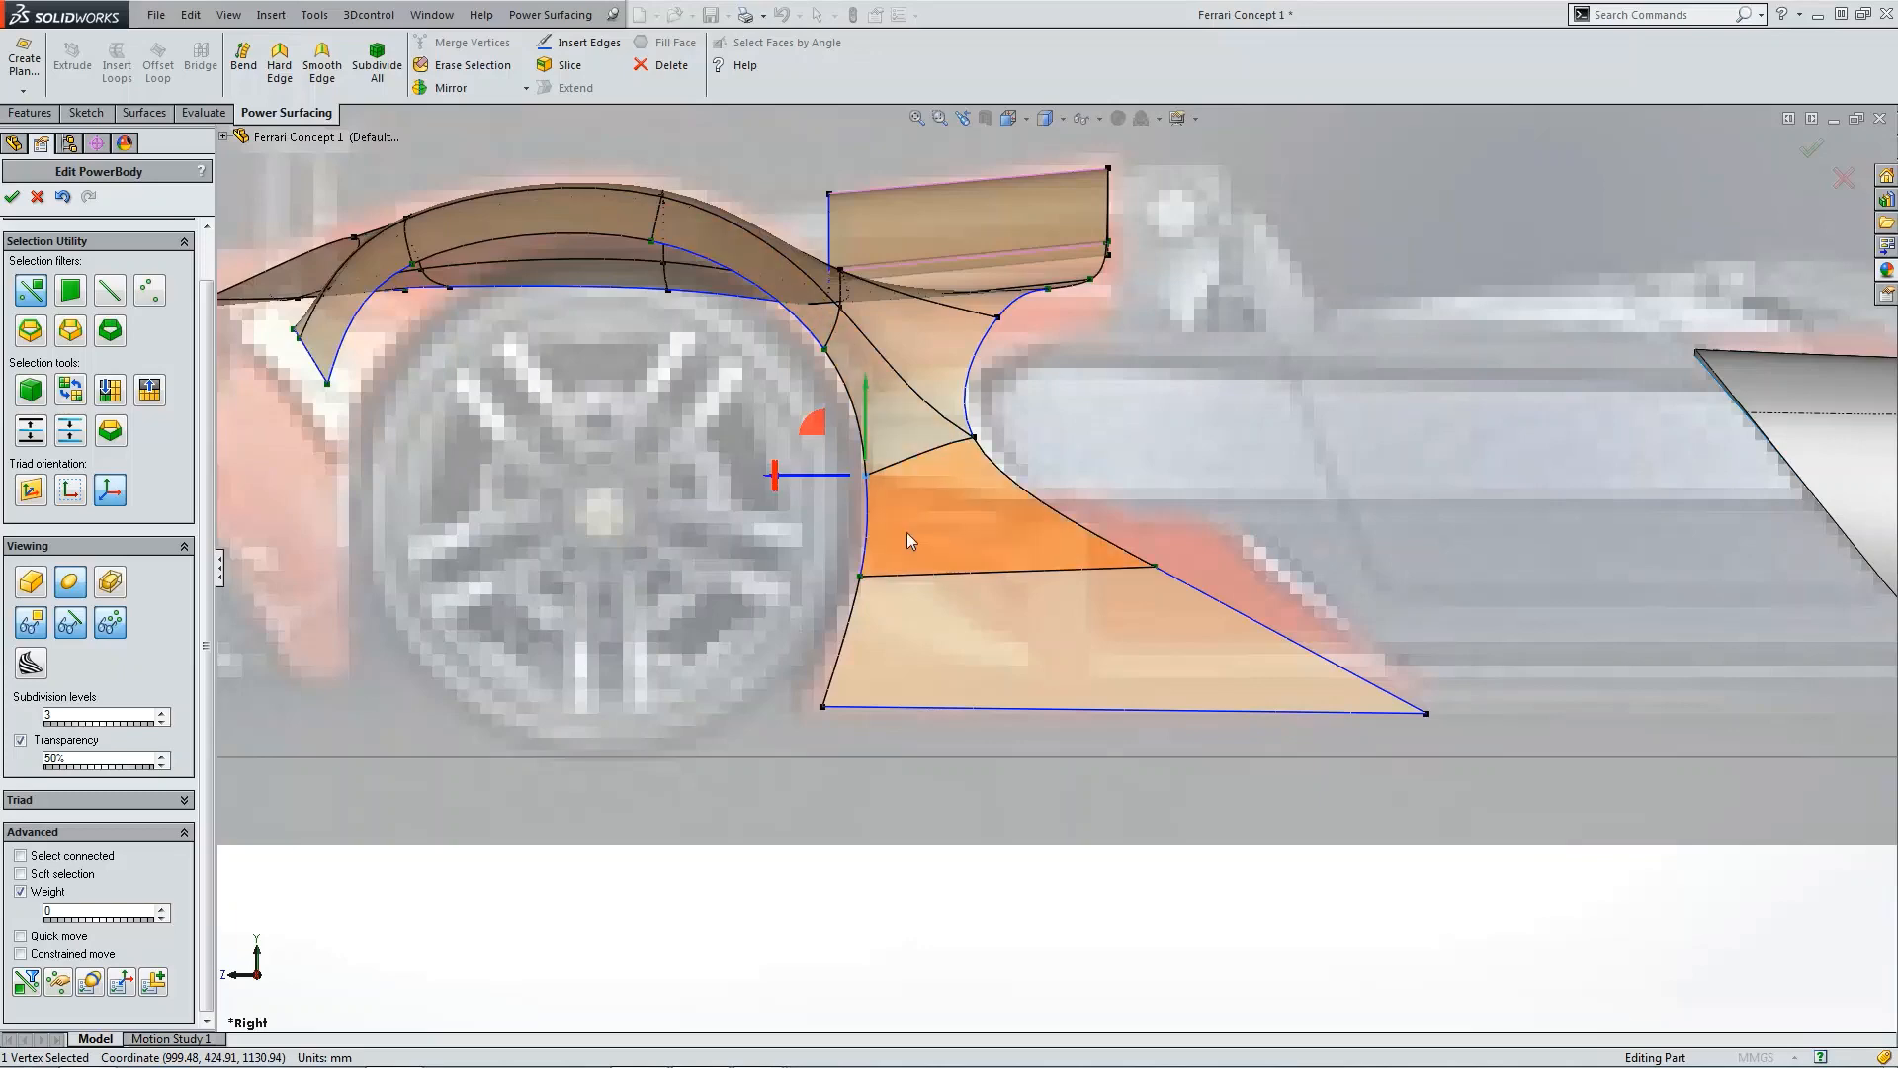
Step: In top view, move the selected wheel-arch vertex inward toward the body side
key("ctrl+5")
scroll(1175, 655, "down", 6)
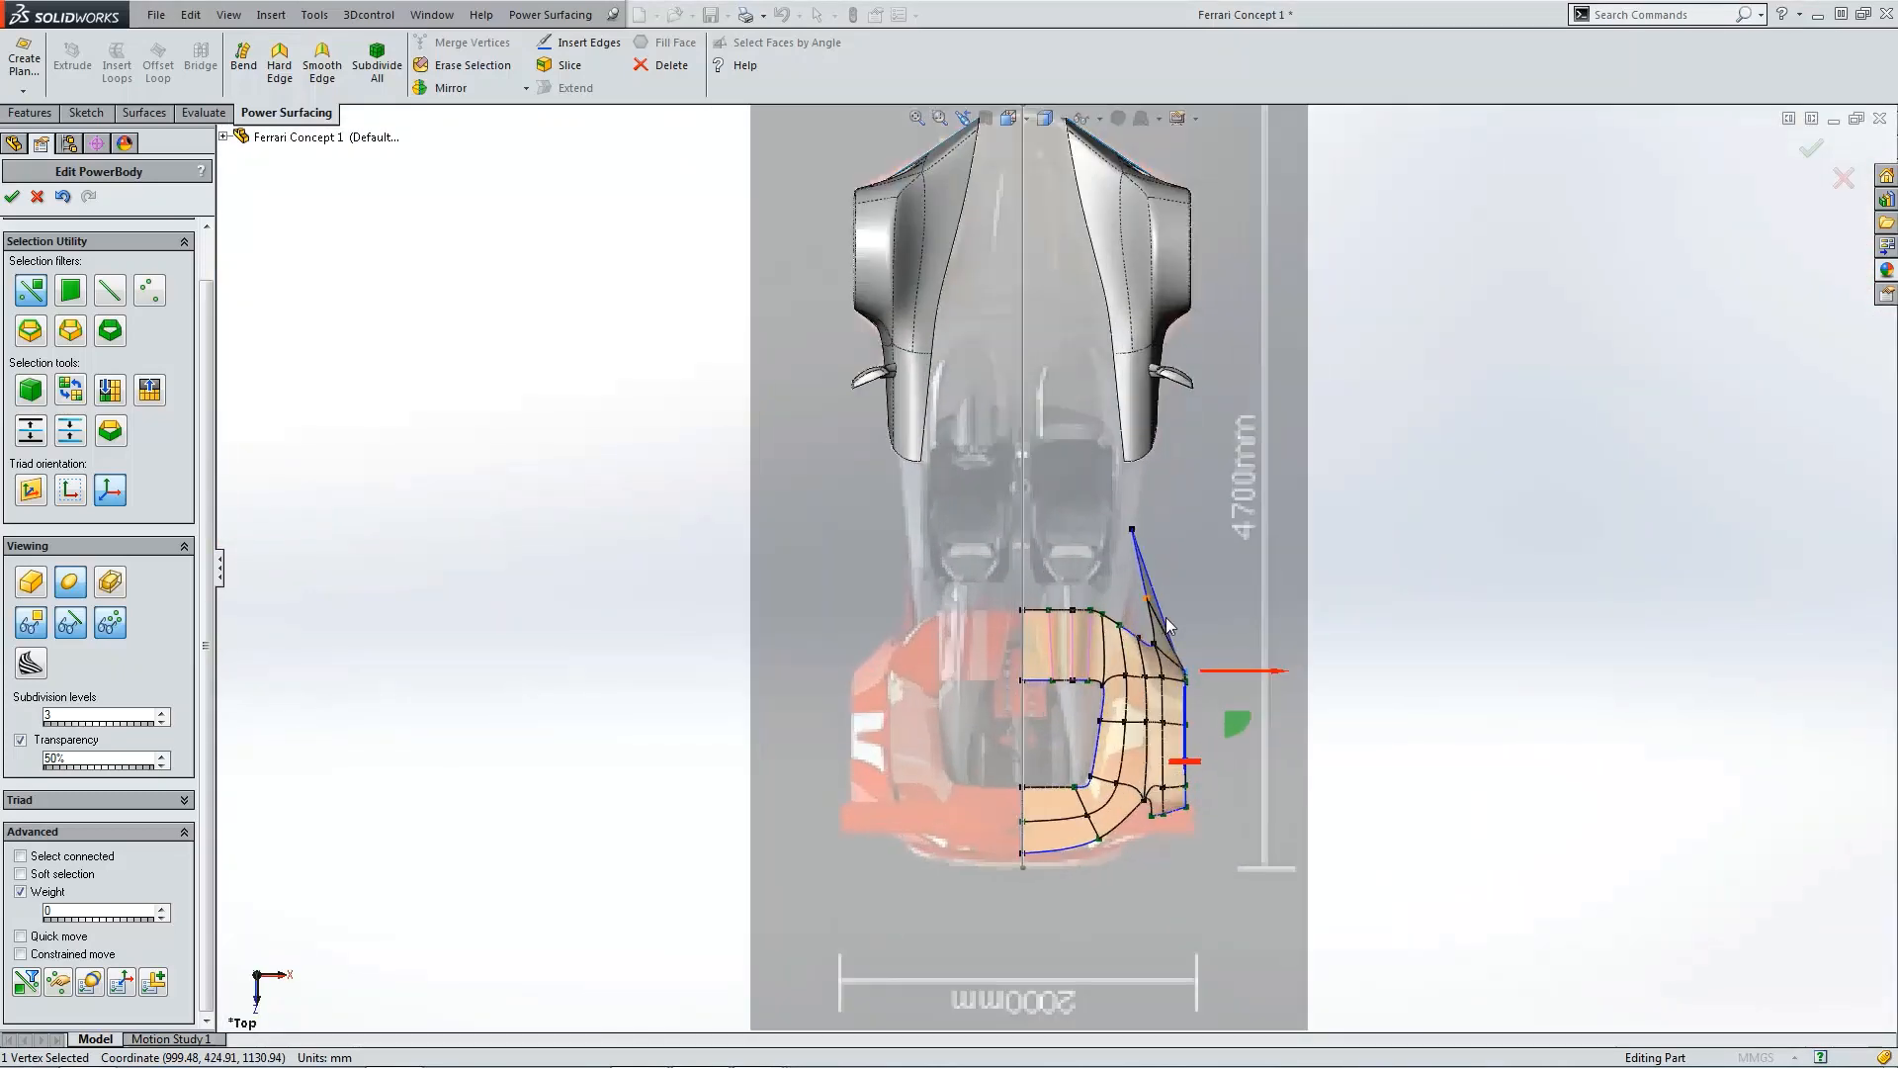
scroll(1175, 655, "down", 1)
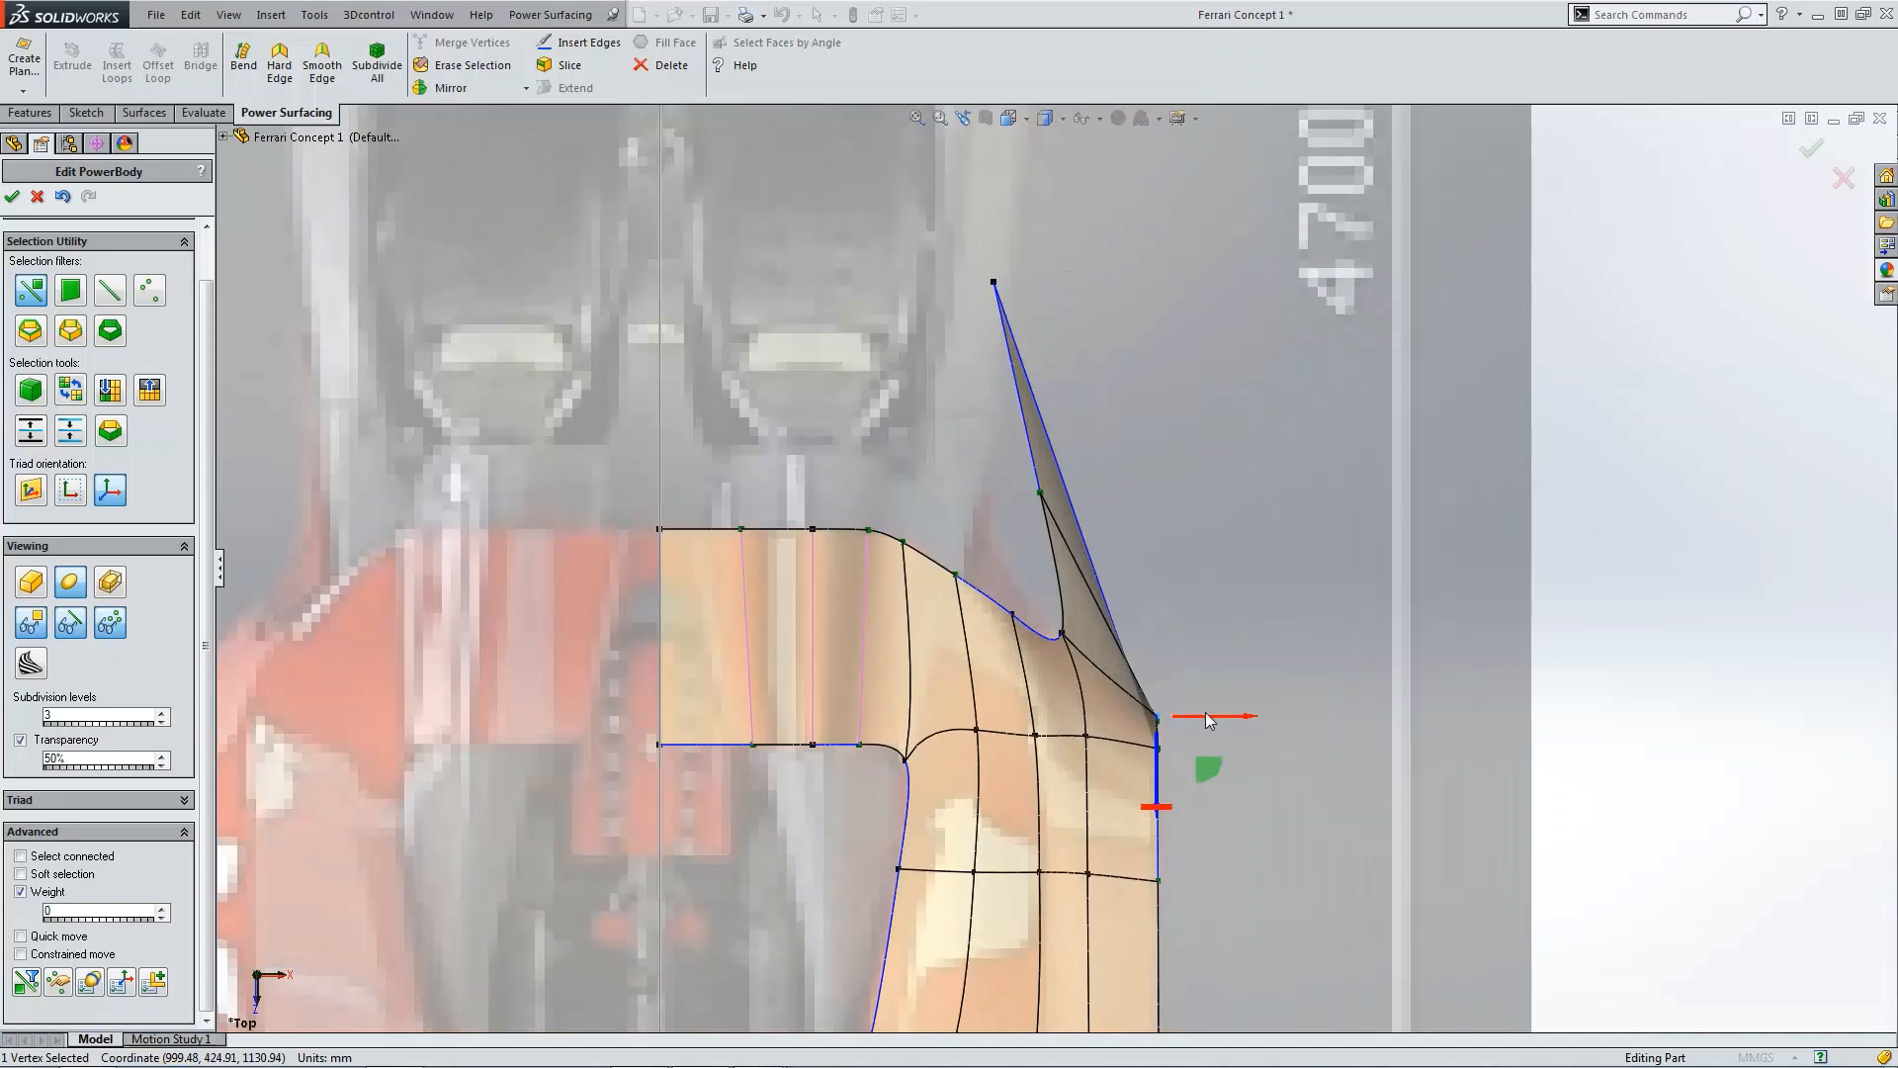
mouse_move(1203, 715)
left_mouse_down()
mouse_move(917, 714)
mouse_move(1205, 727)
left_mouse_up()
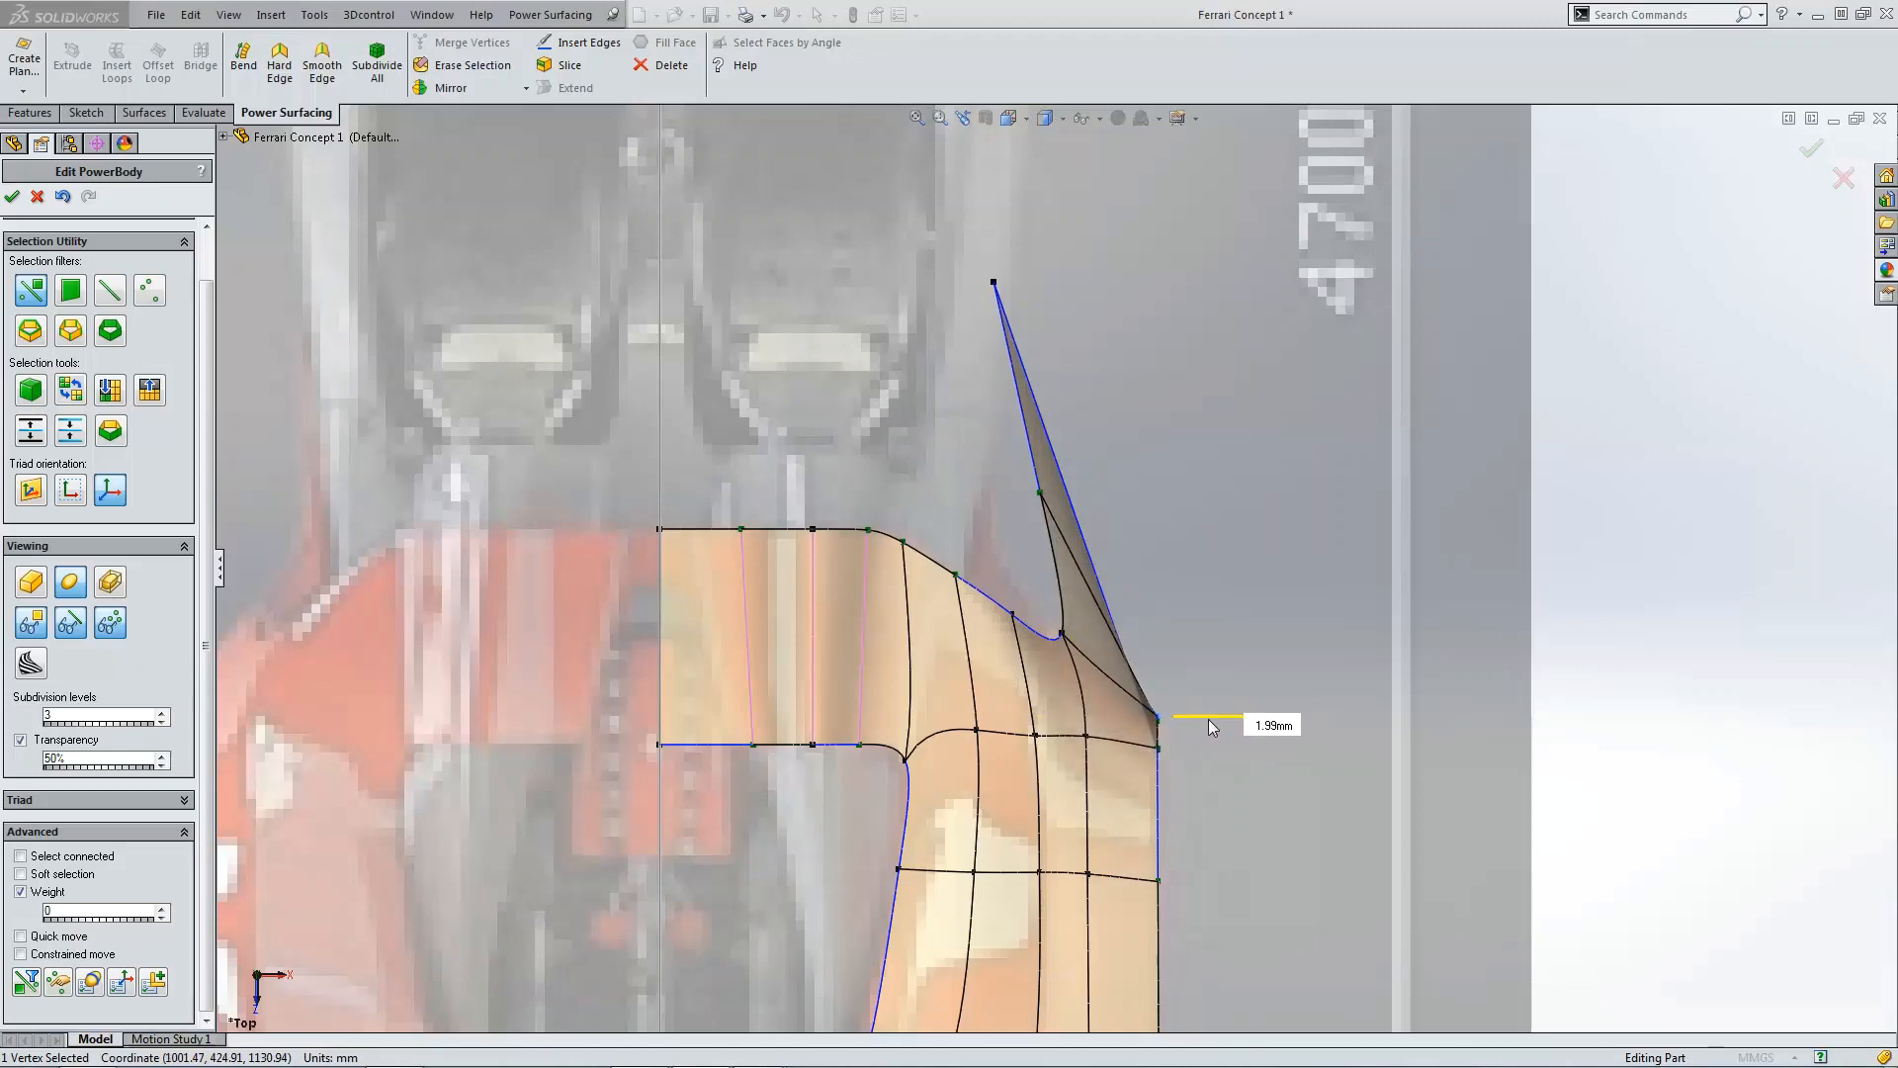
left_click_drag(1214, 727, 1162, 714)
key("ctrl+4")
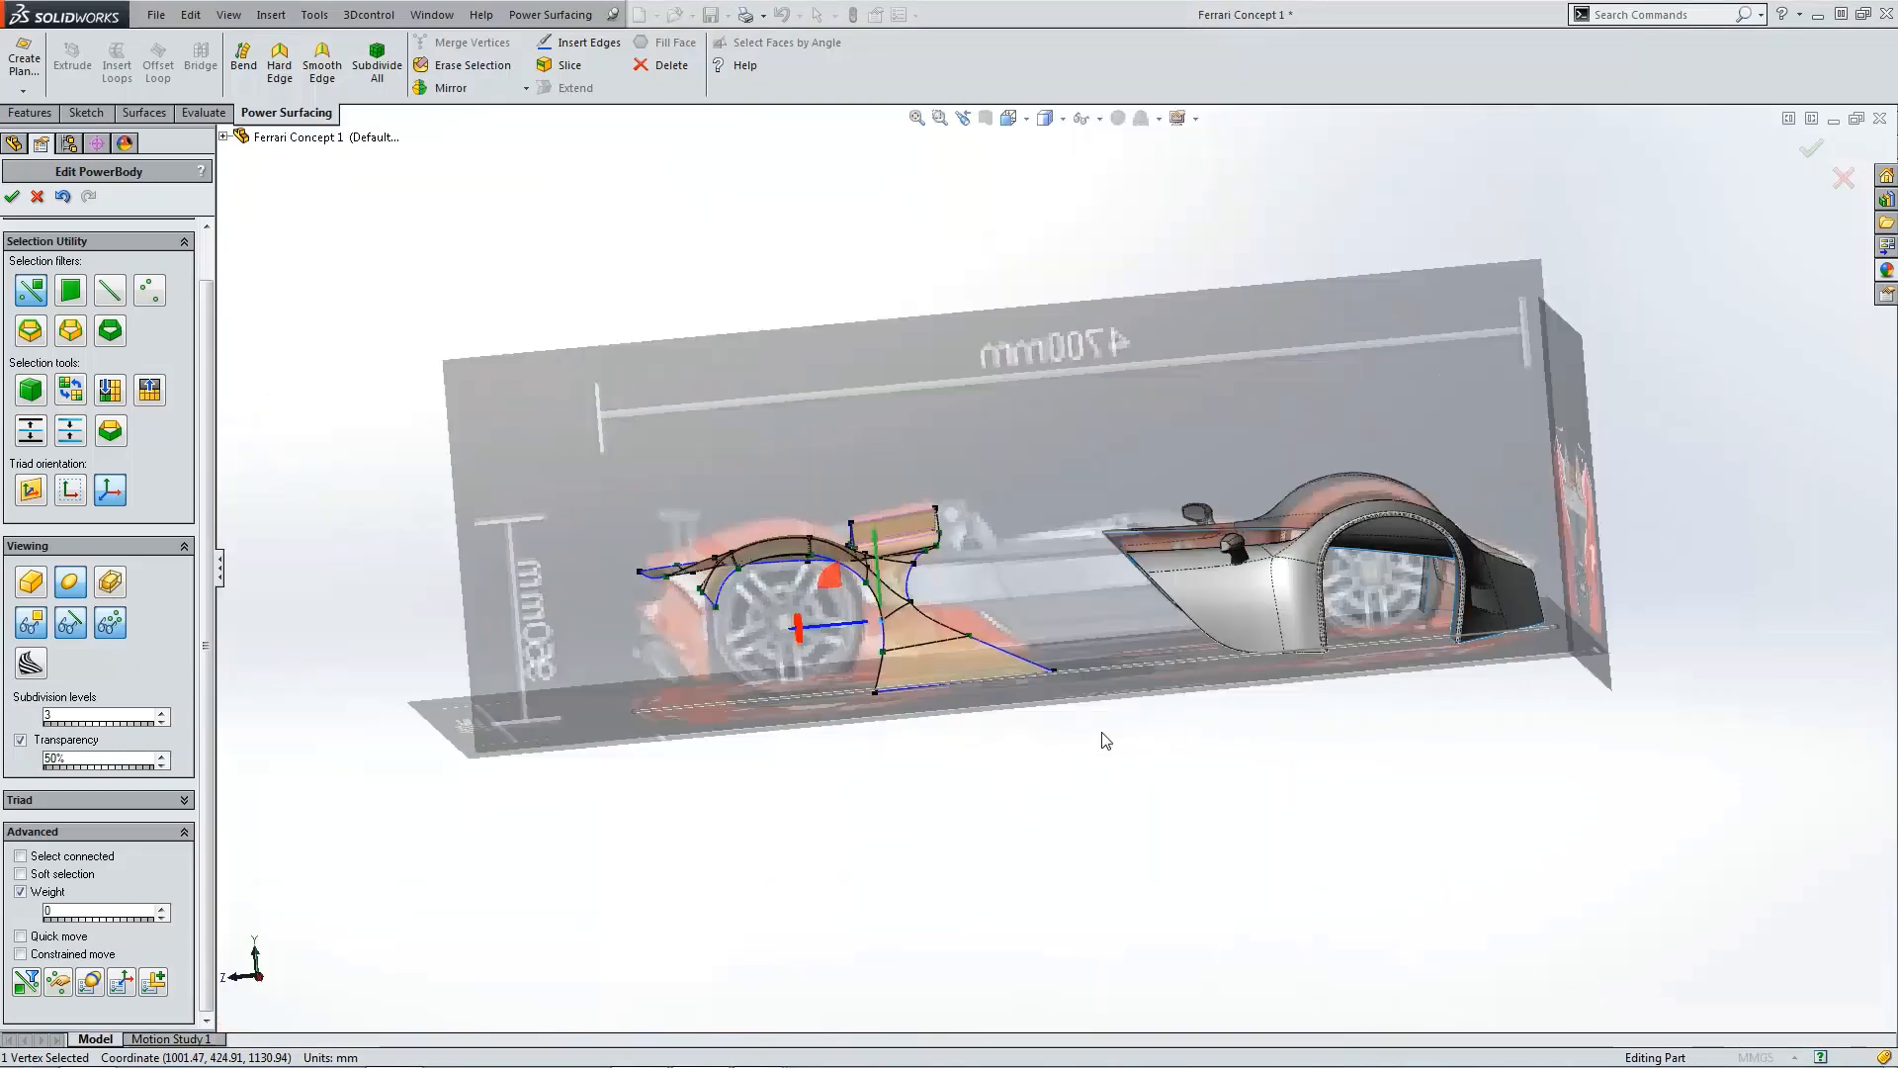
Step: Move the rear vertex of the new horizontal edge inward toward the body in top view
scroll(870, 544, "down", 4)
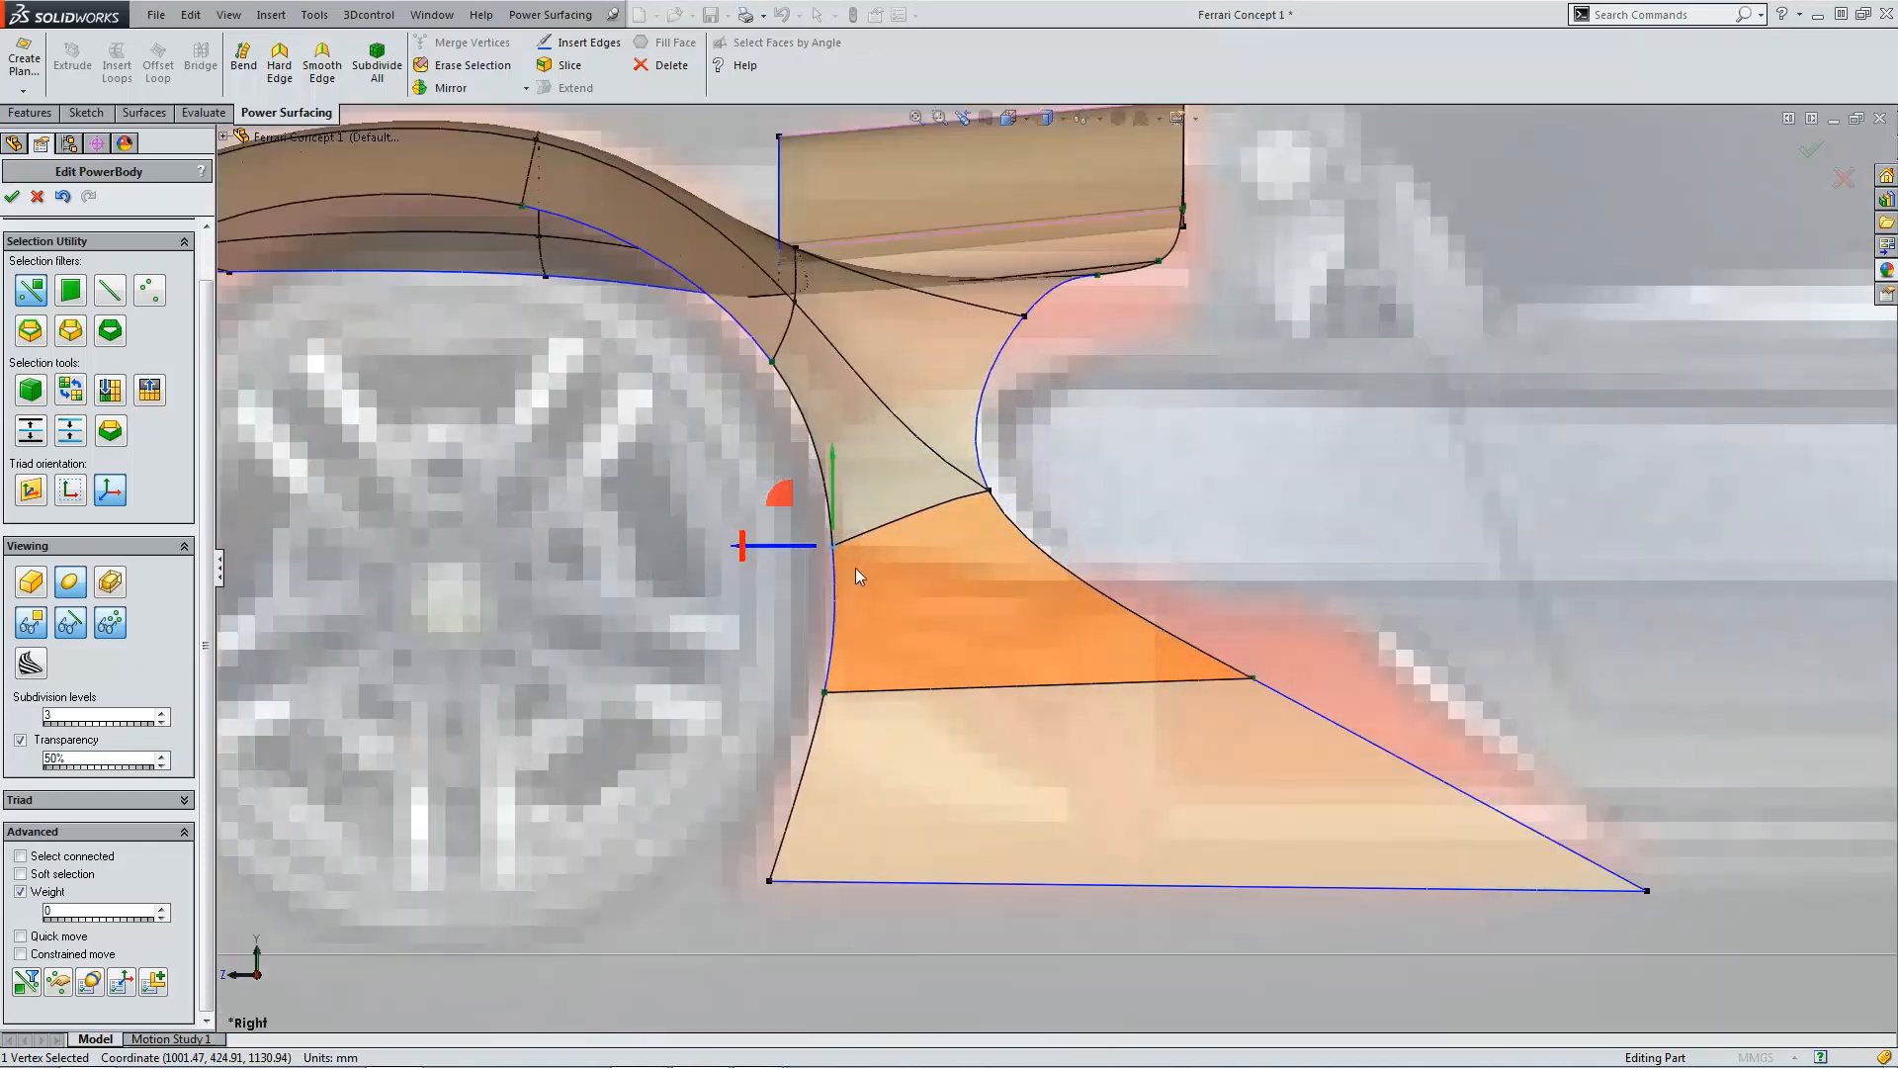
scroll(856, 568, "down", 2)
scroll(1009, 643, "up", 4)
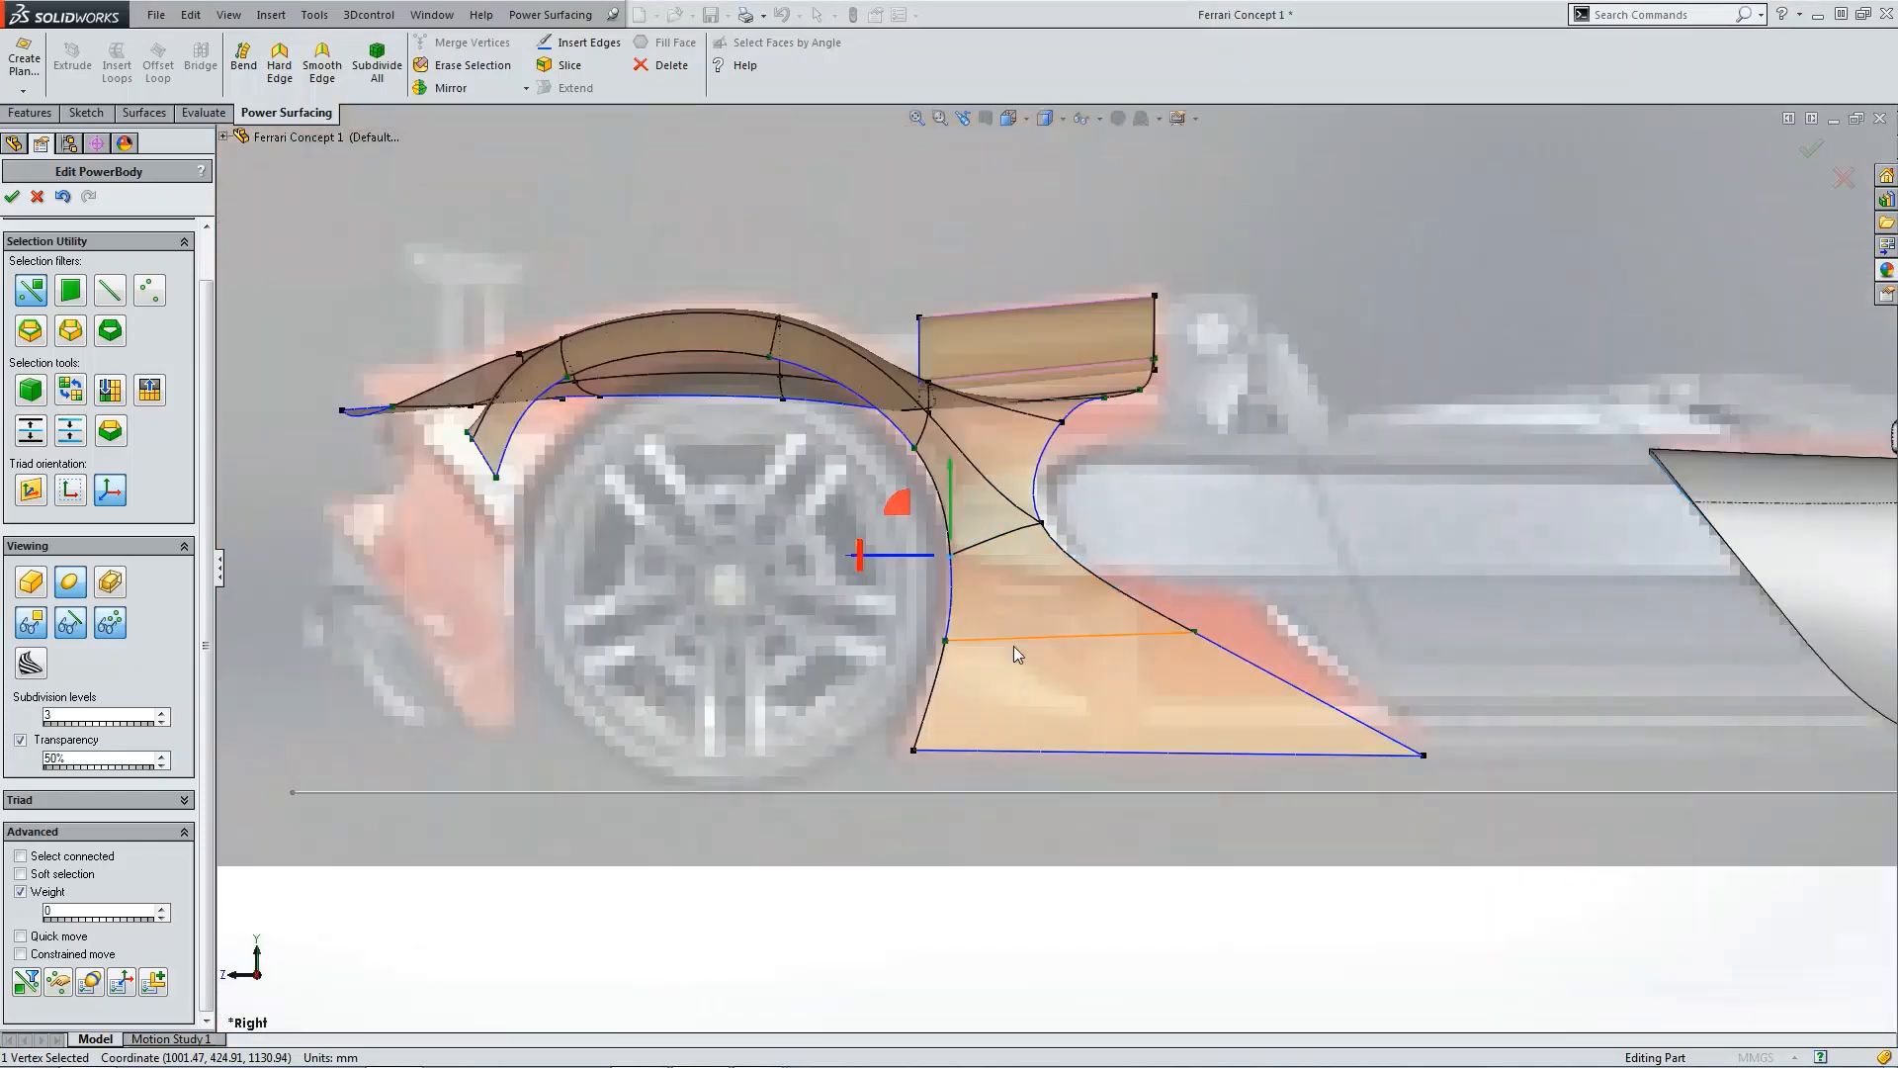
left_click(1193, 633)
key("ctrl+5")
scroll(1108, 567, "down", 5)
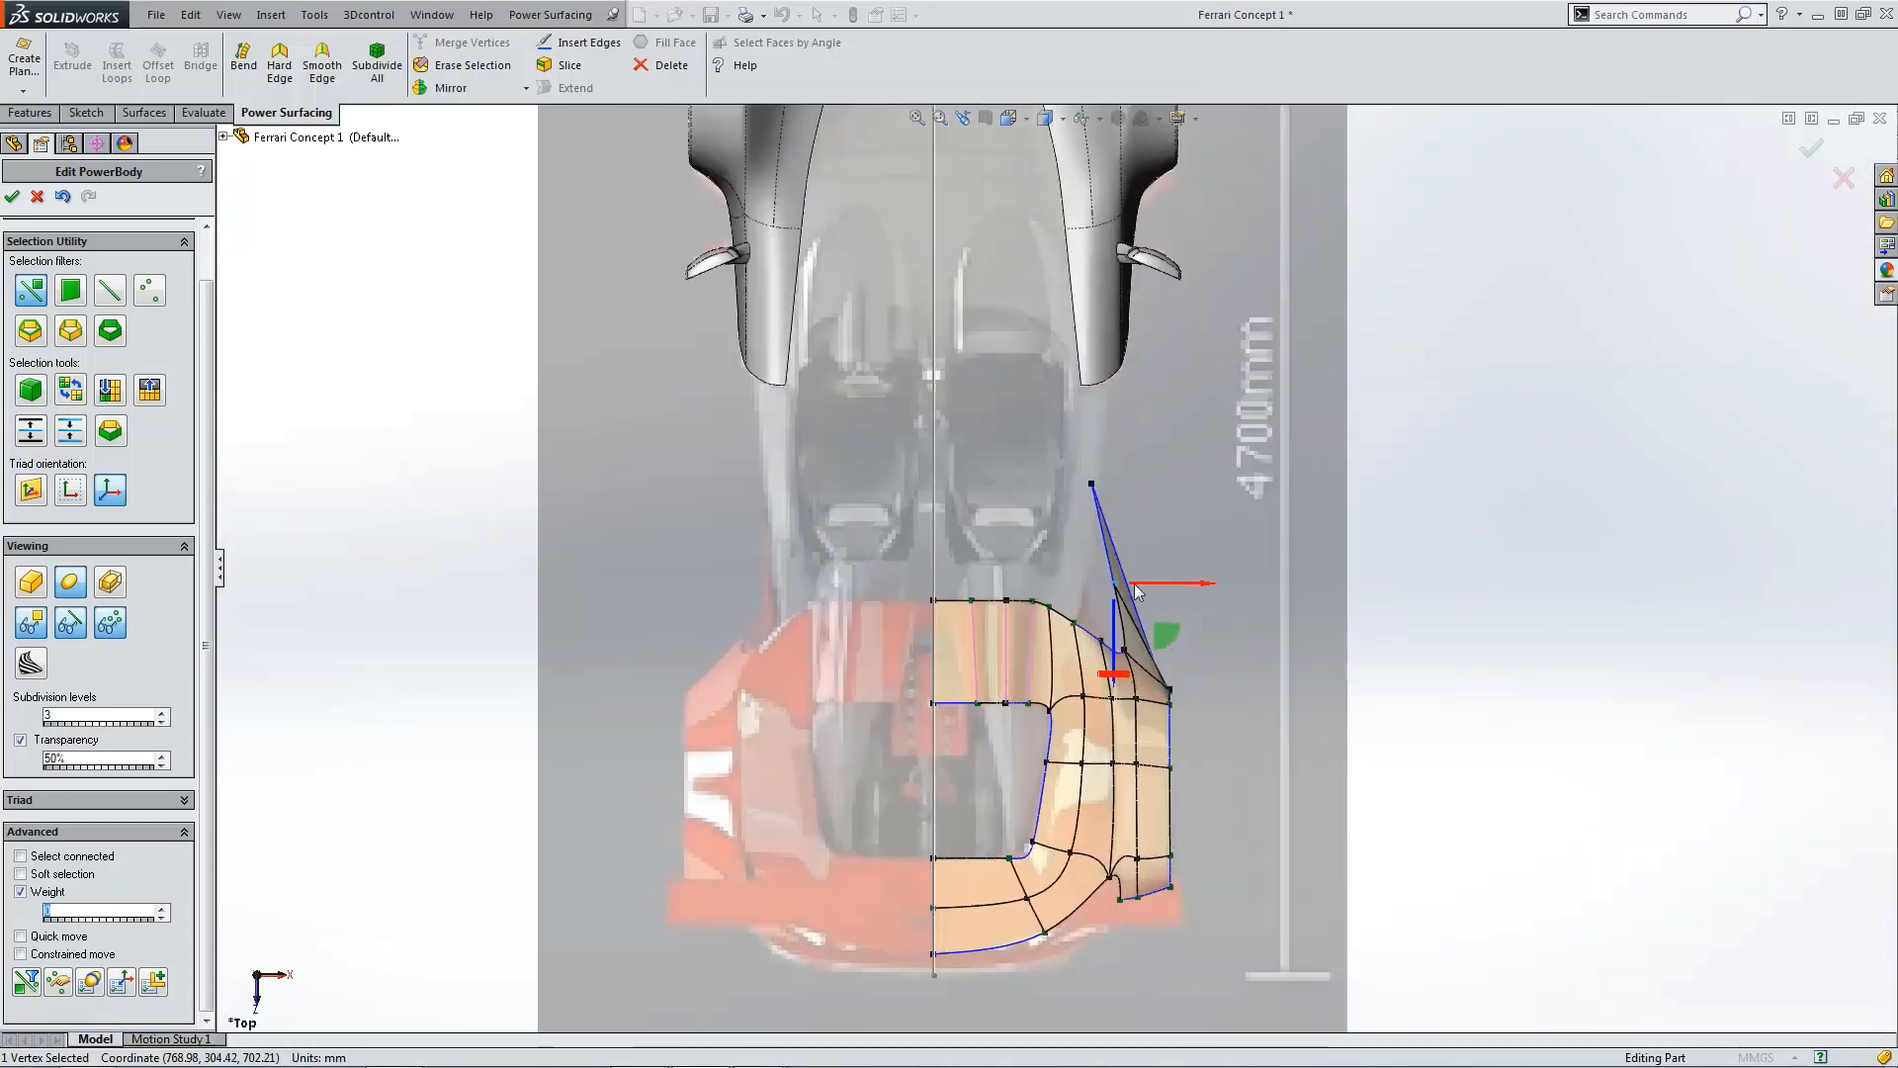
left_click_drag(1148, 611, 1075, 625)
left_click(1266, 645)
key("ctrl+4")
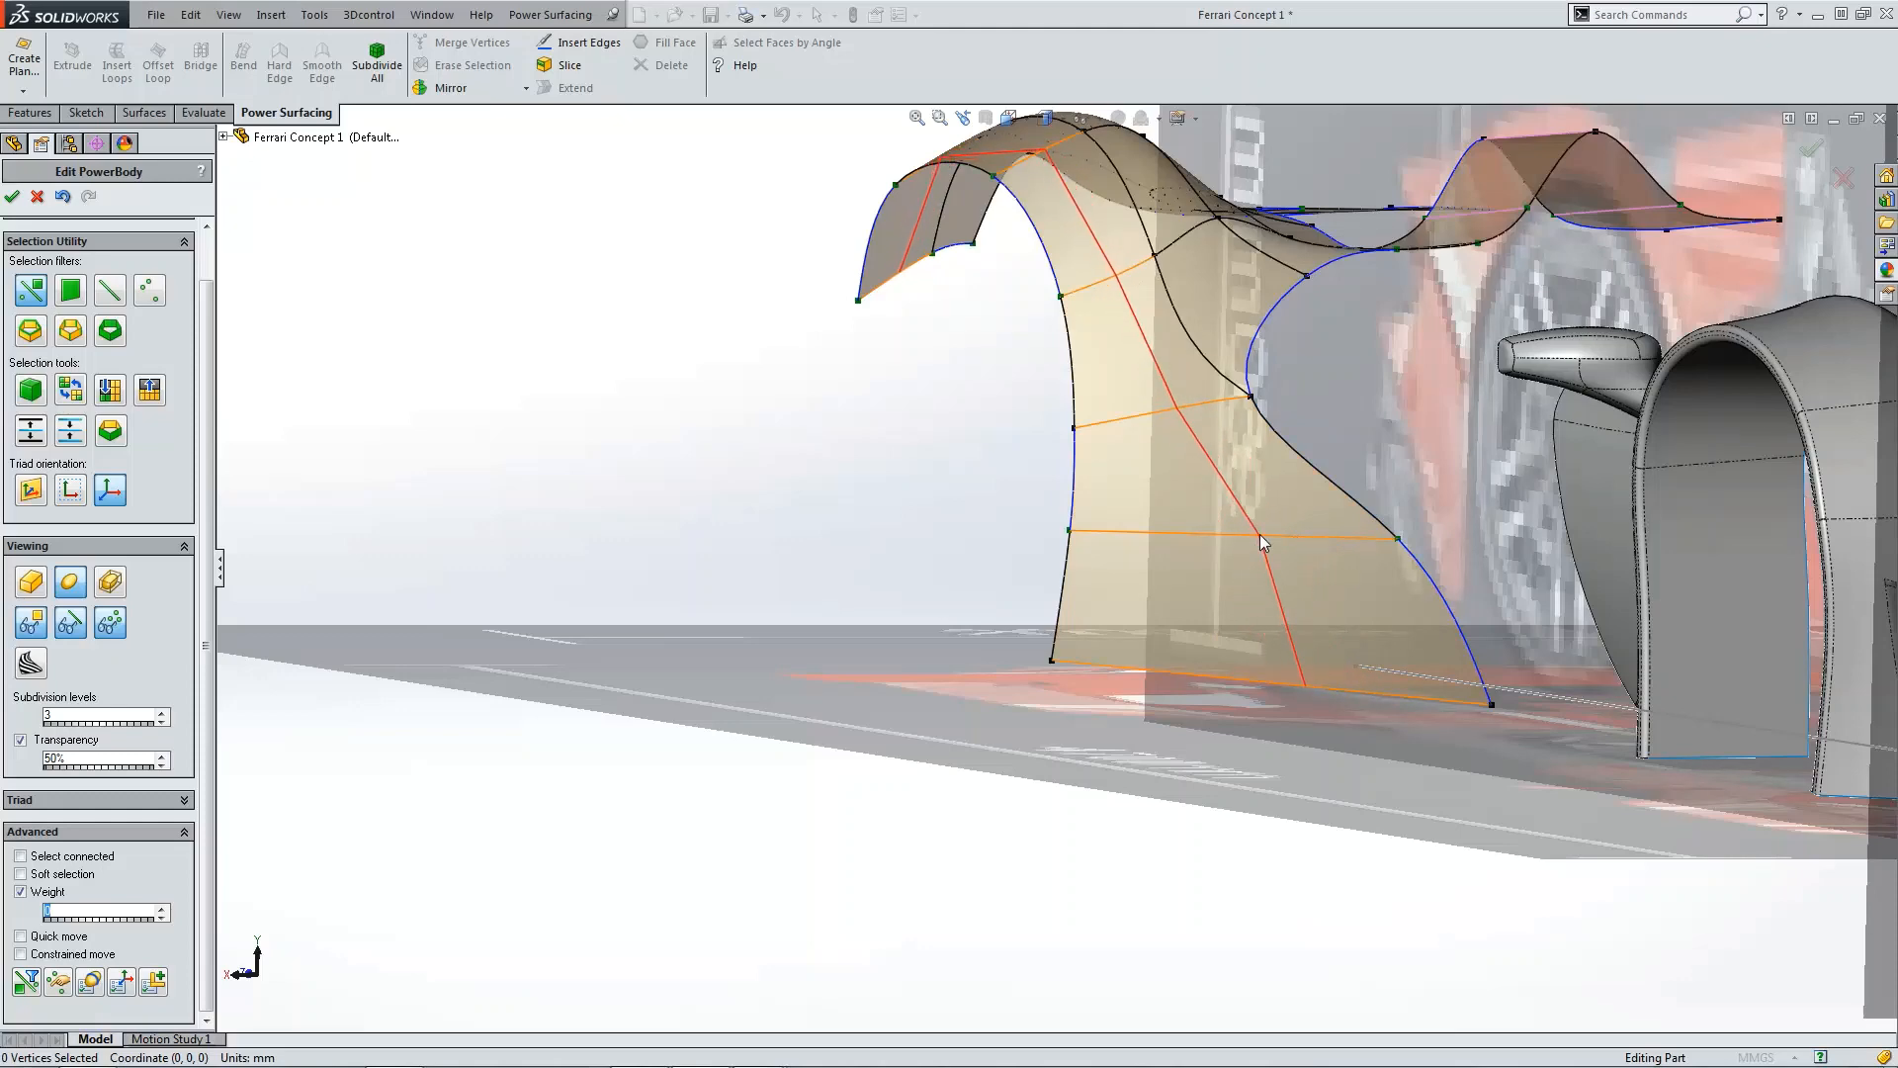
Step: Insert a vertical edge from the arch vertex down through the extension to its bottom edge
key("ctrl+4")
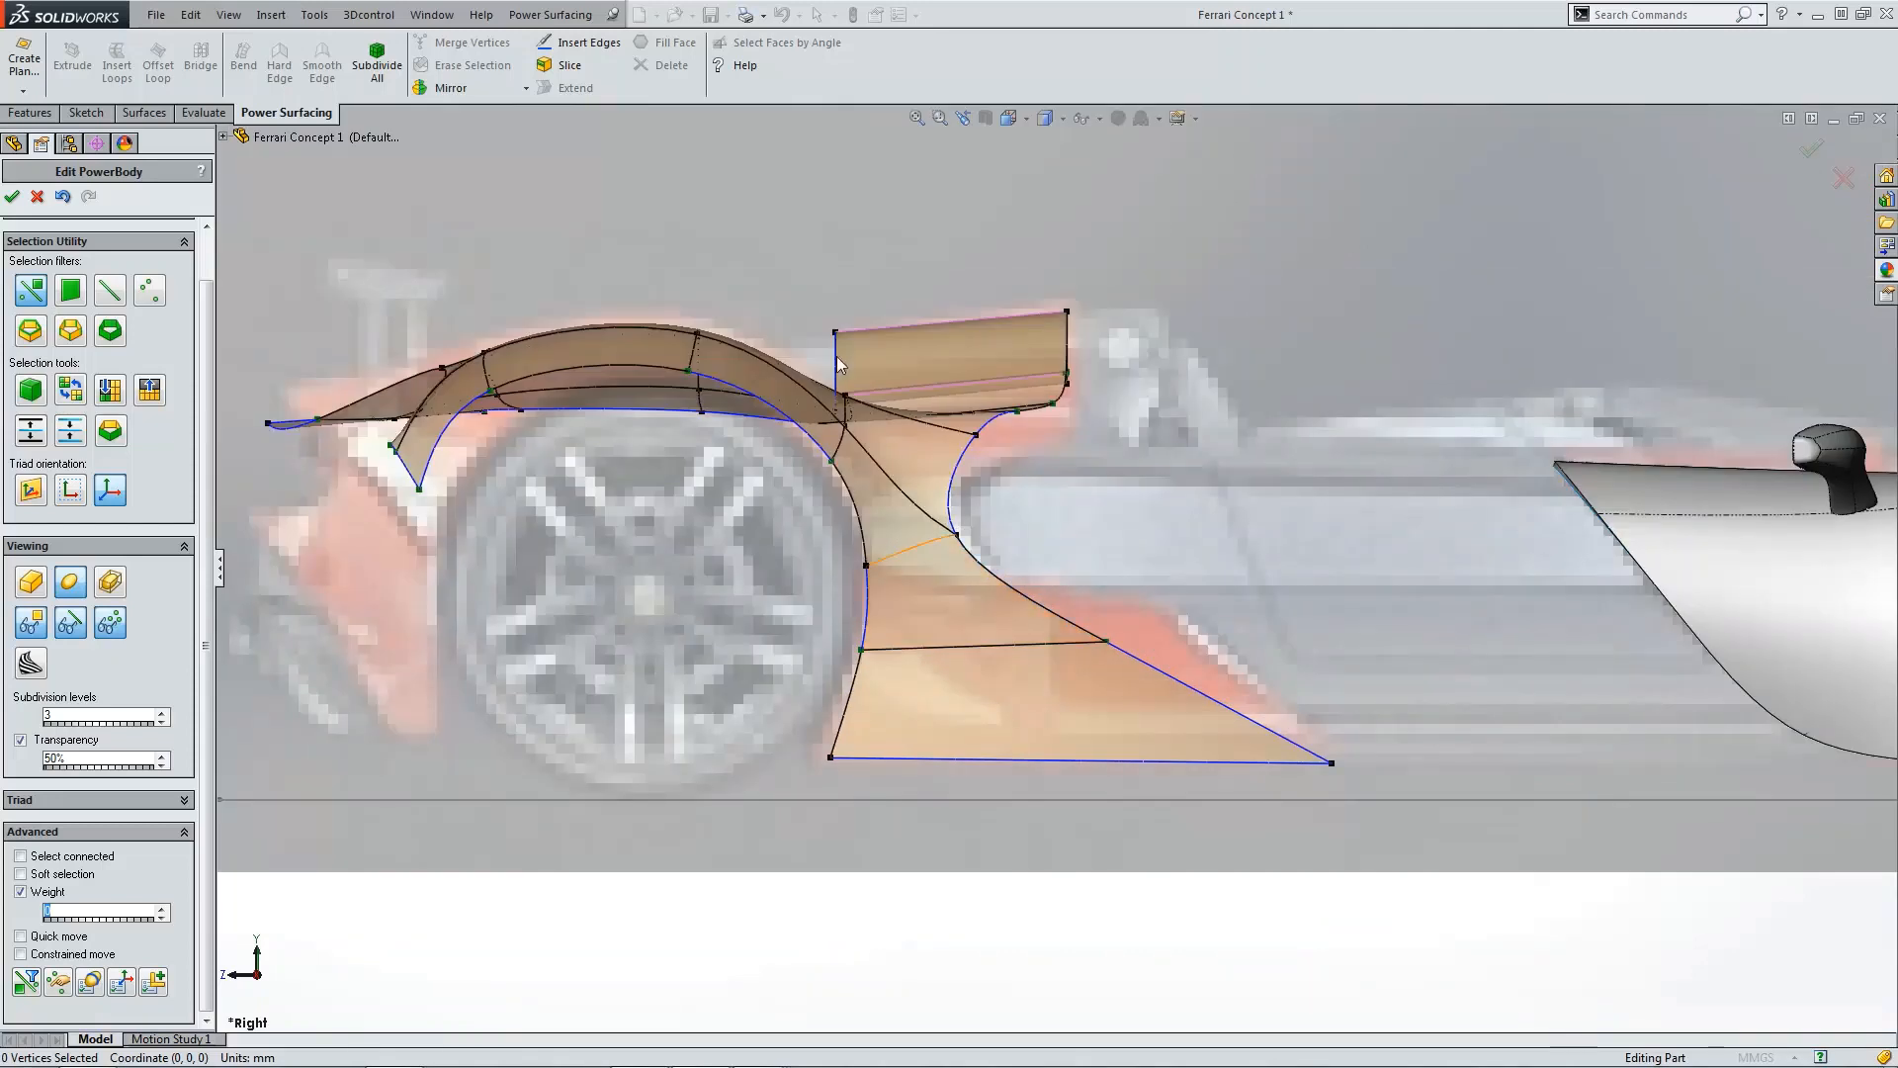
left_click(584, 43)
left_click(956, 536)
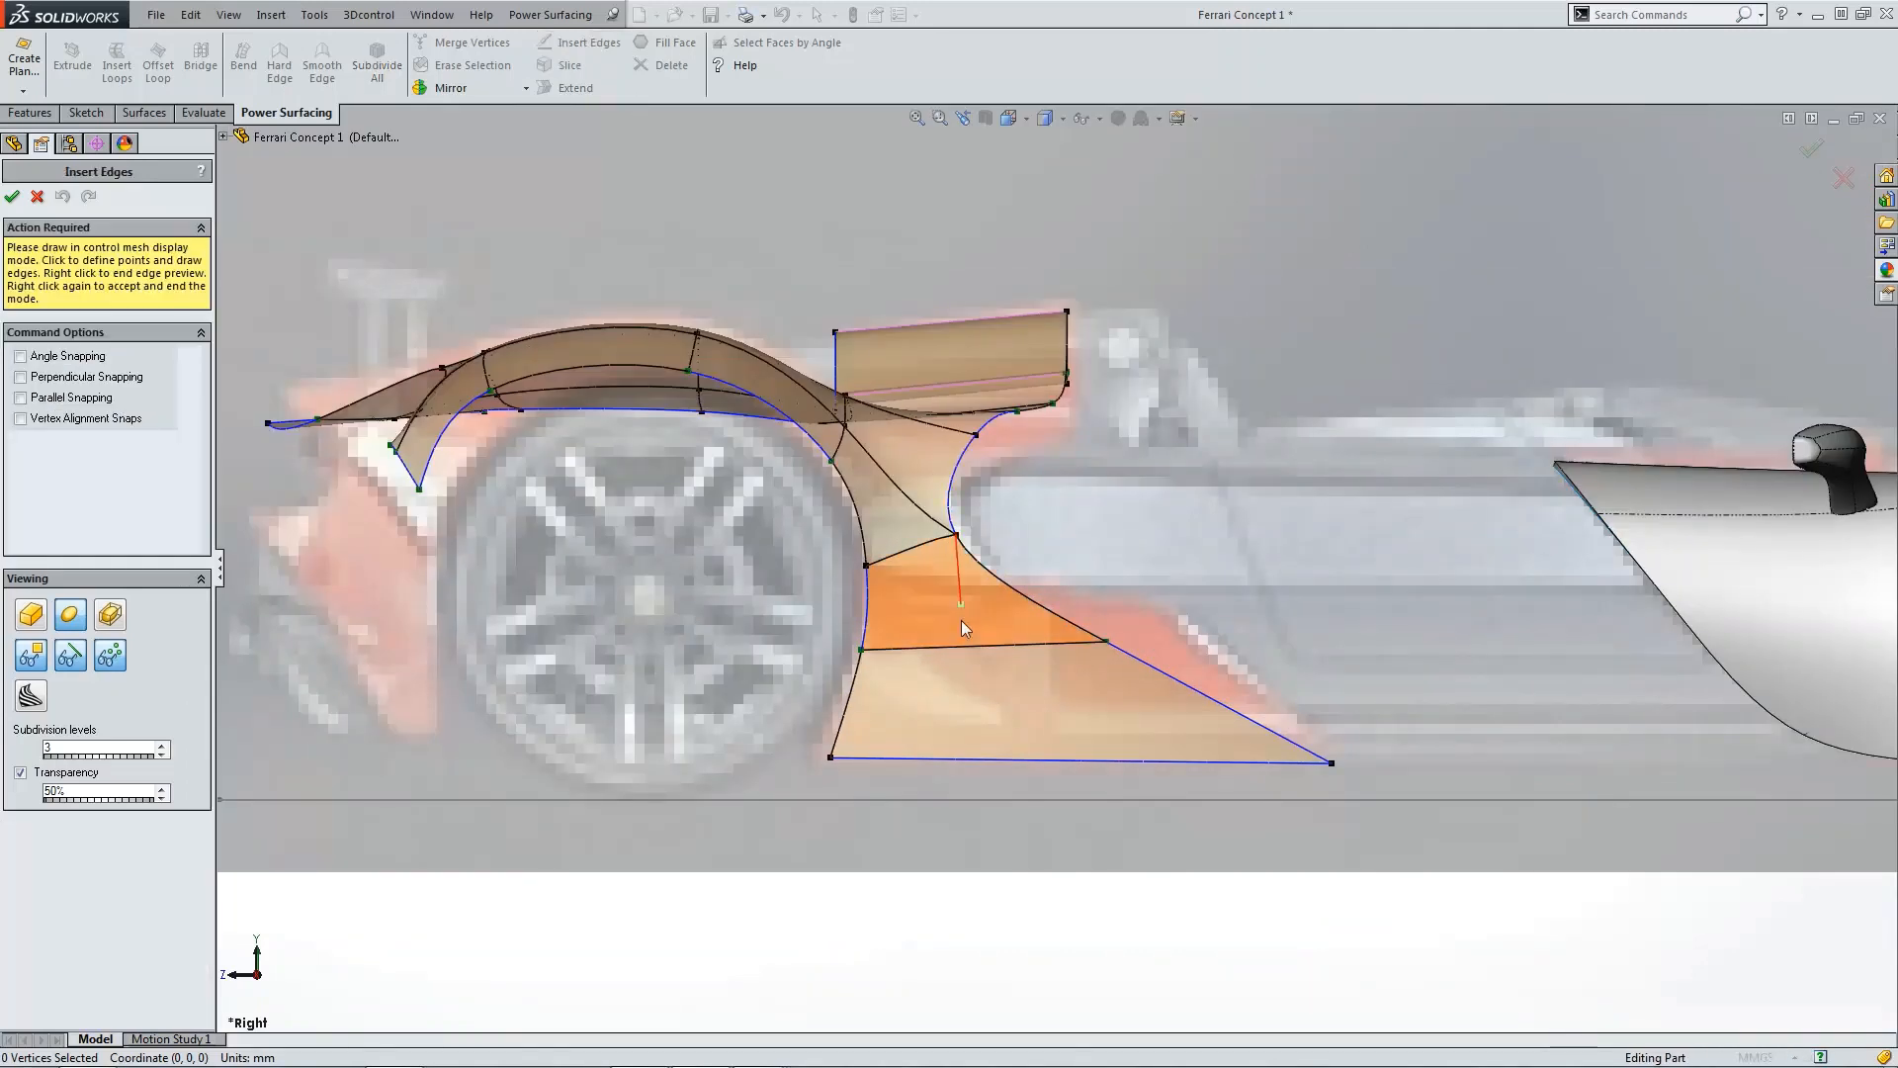
left_click(953, 649)
left_click(961, 757)
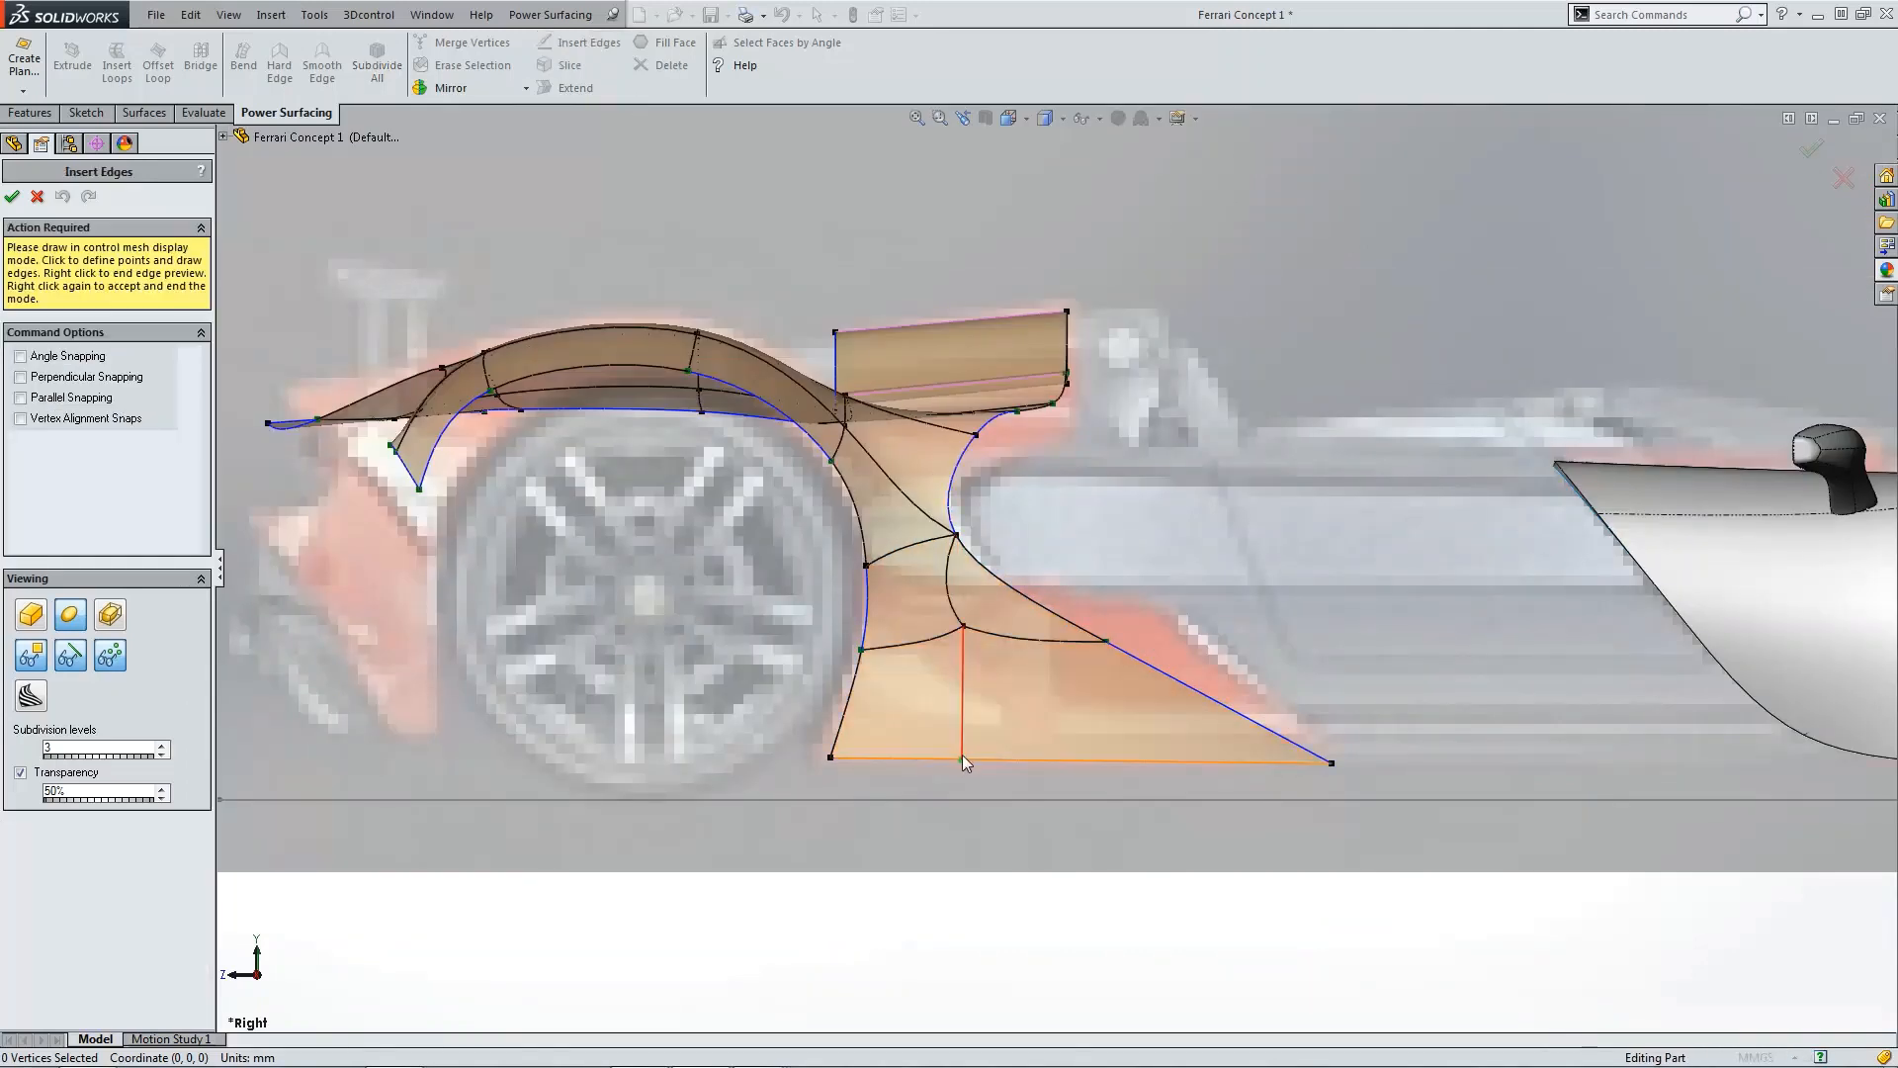
right_click(964, 756)
right_click(970, 733)
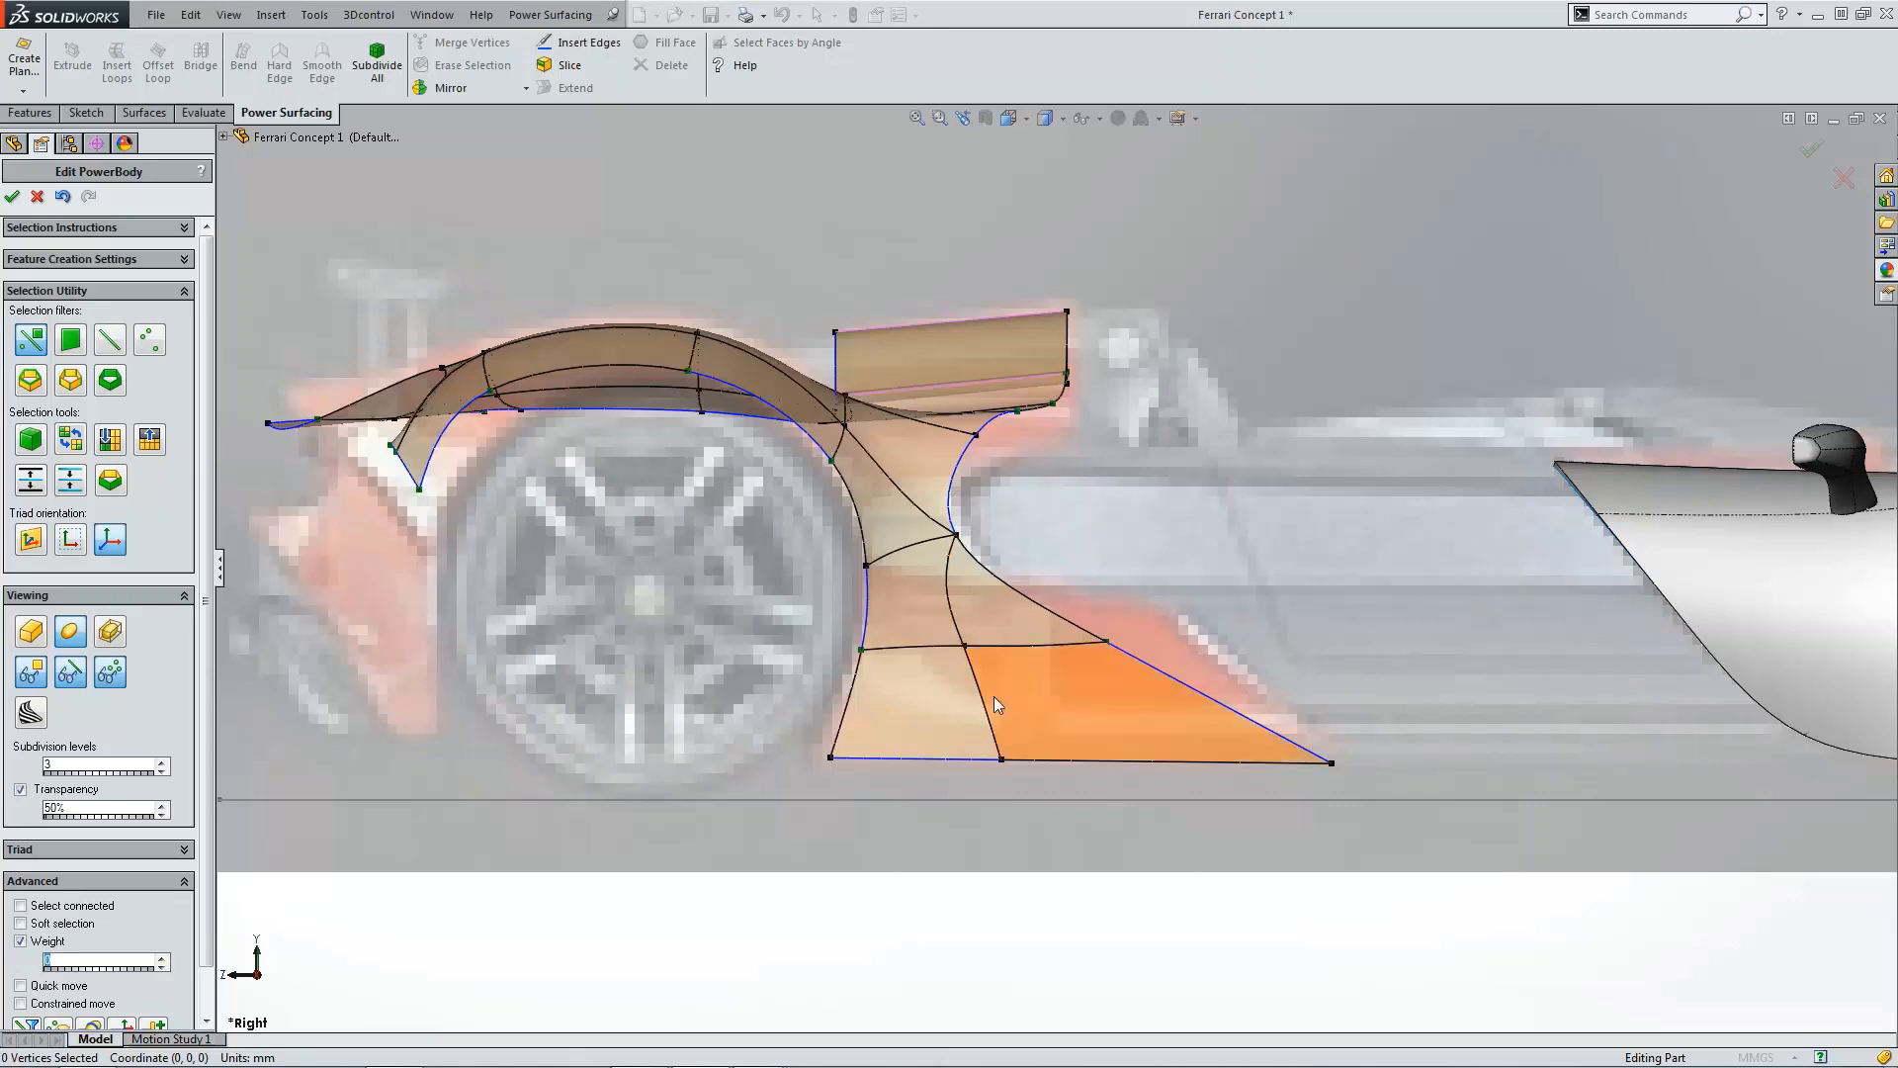
Step: Move the bottom and middle vertices of the new vertical edge forward toward the wheel
left_click(1004, 760)
left_click_drag(967, 768, 920, 767)
left_click(956, 649)
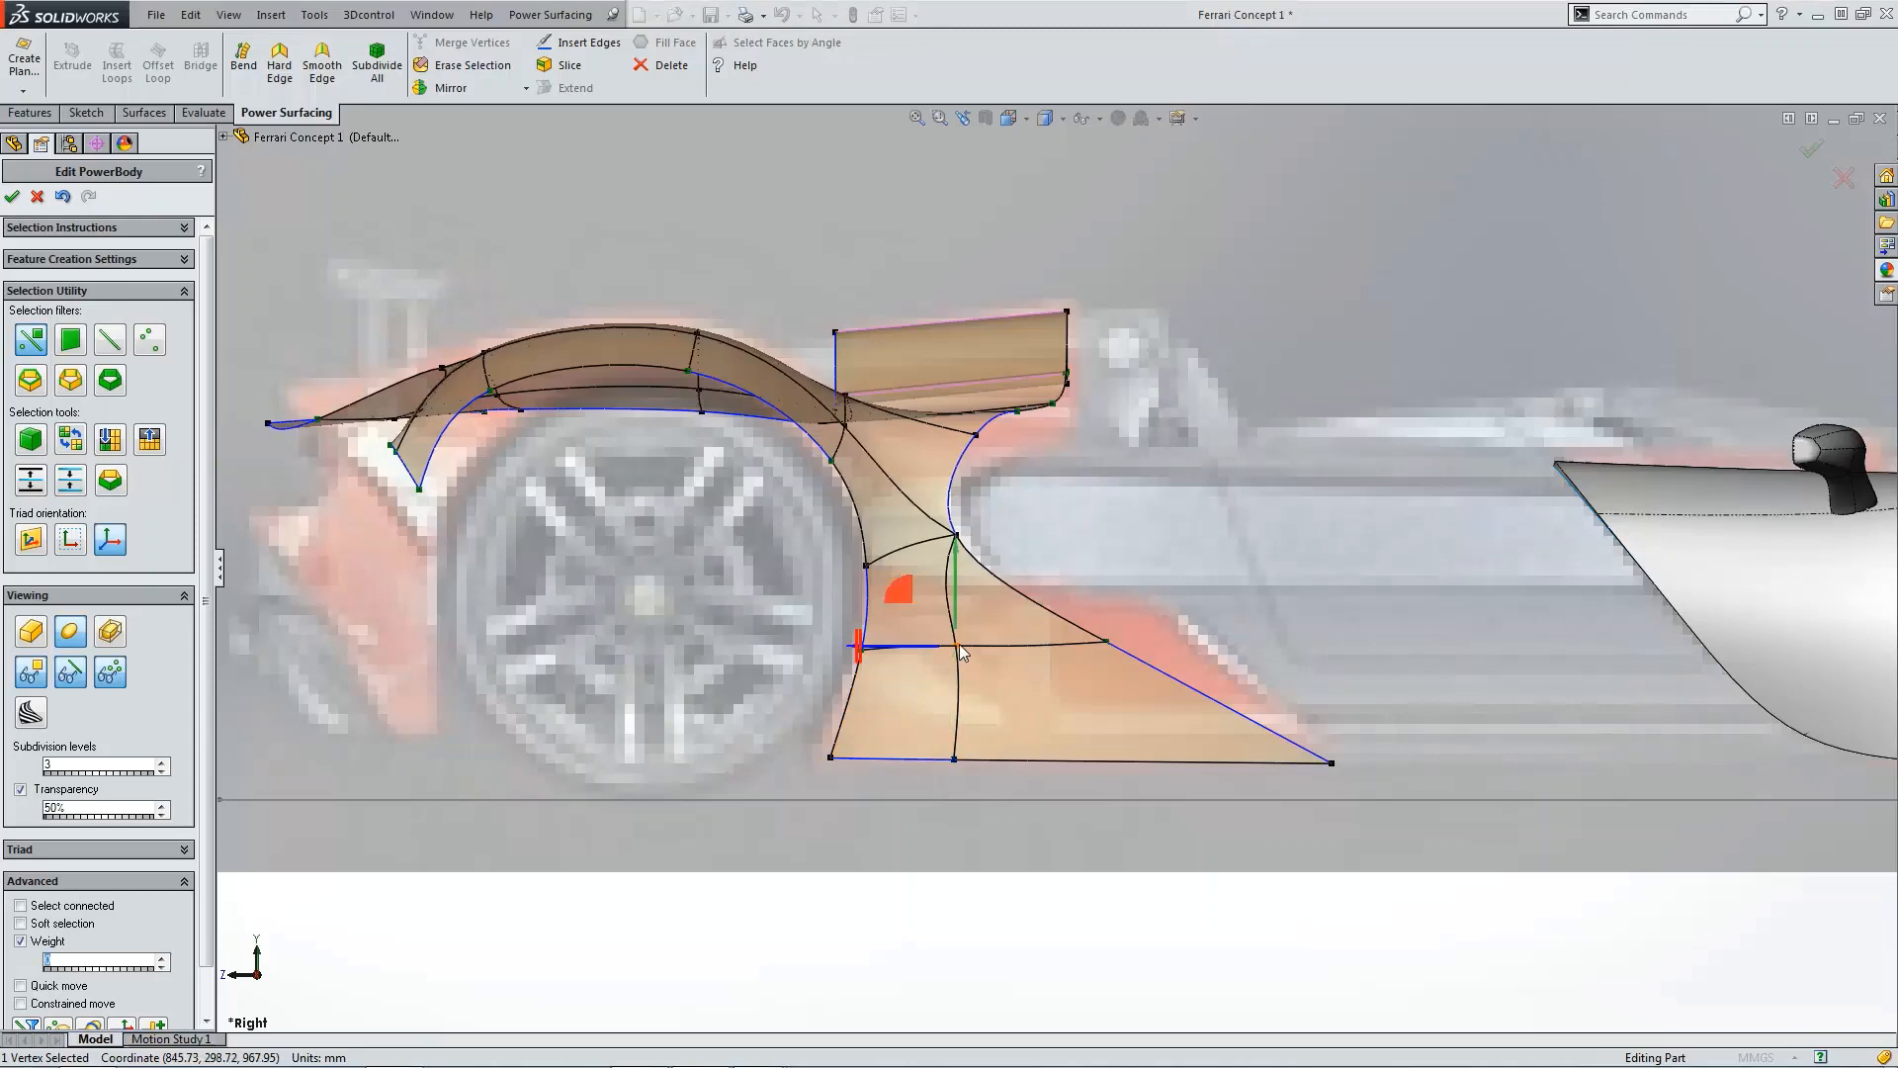
left_click_drag(929, 649, 911, 650)
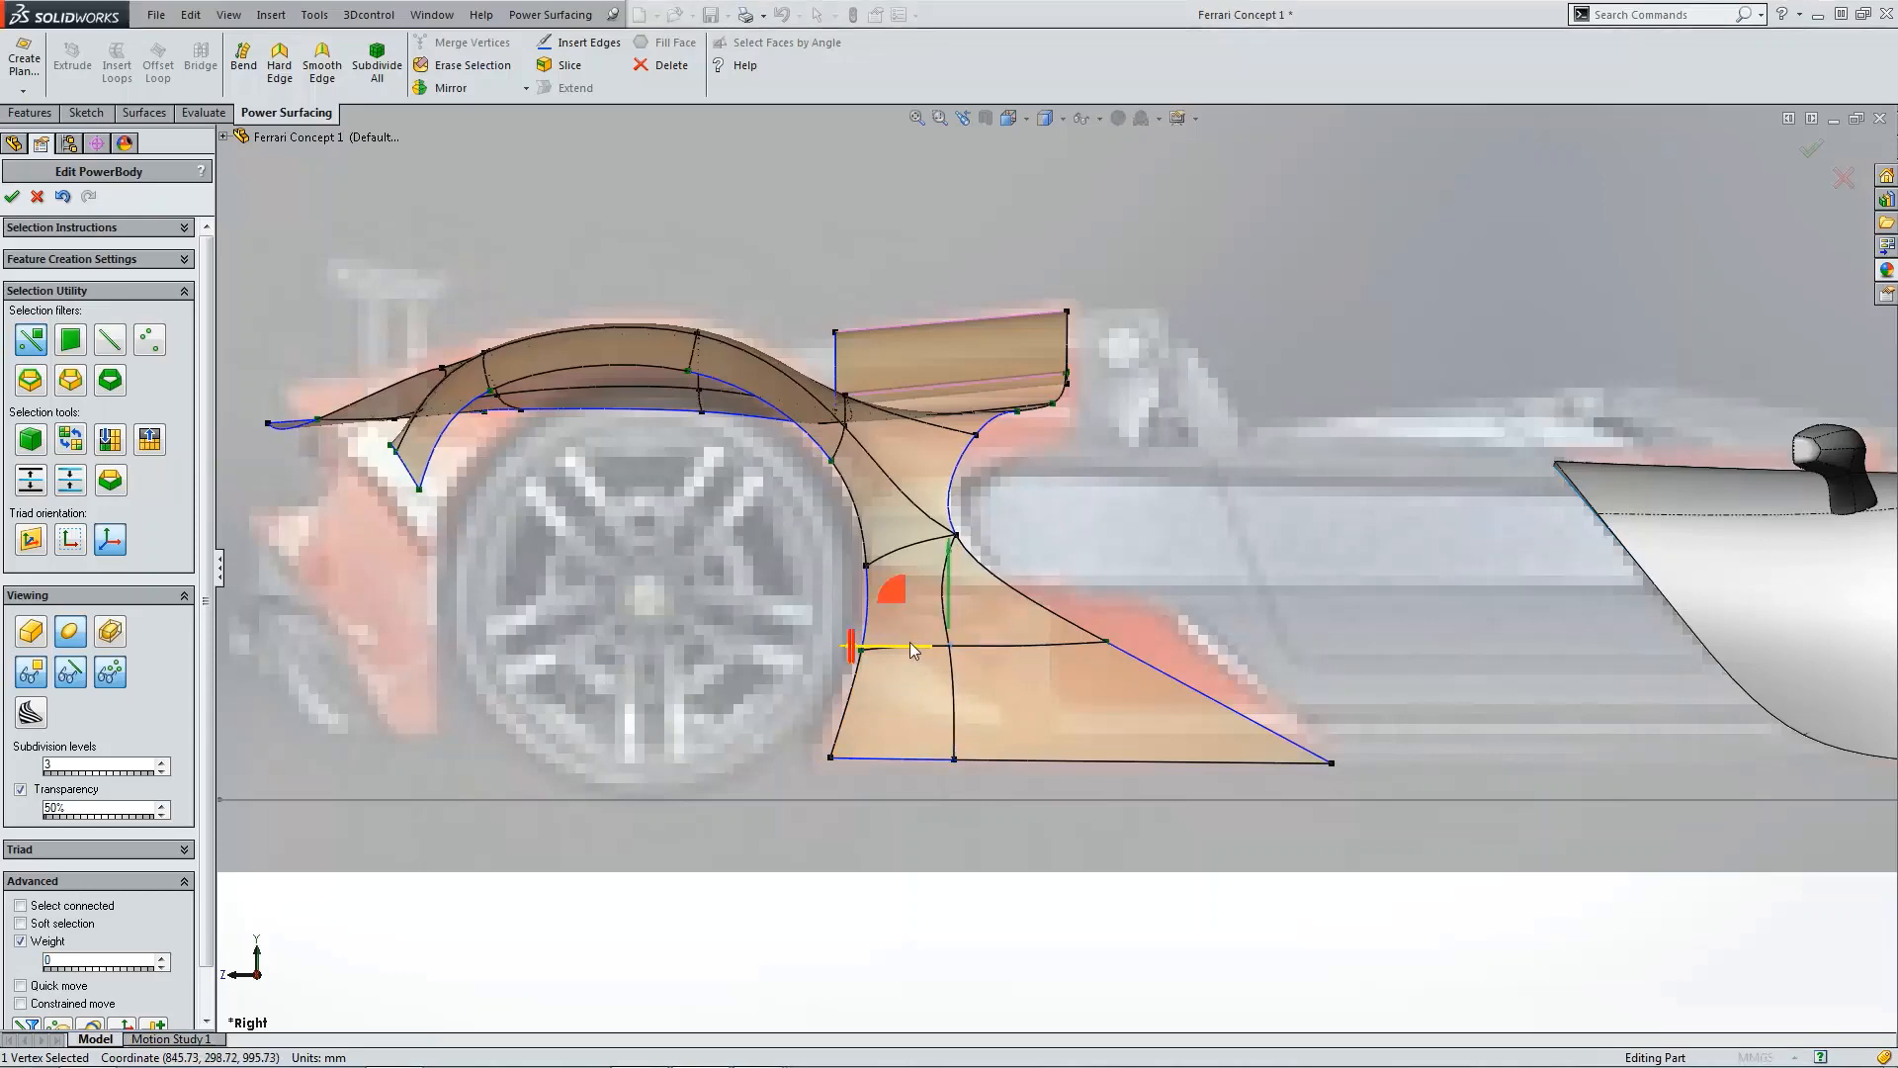
Step: In top view, pull the vertex at the rear fin junction inward toward the body
scroll(1154, 524, "up", 2)
key("ctrl+5")
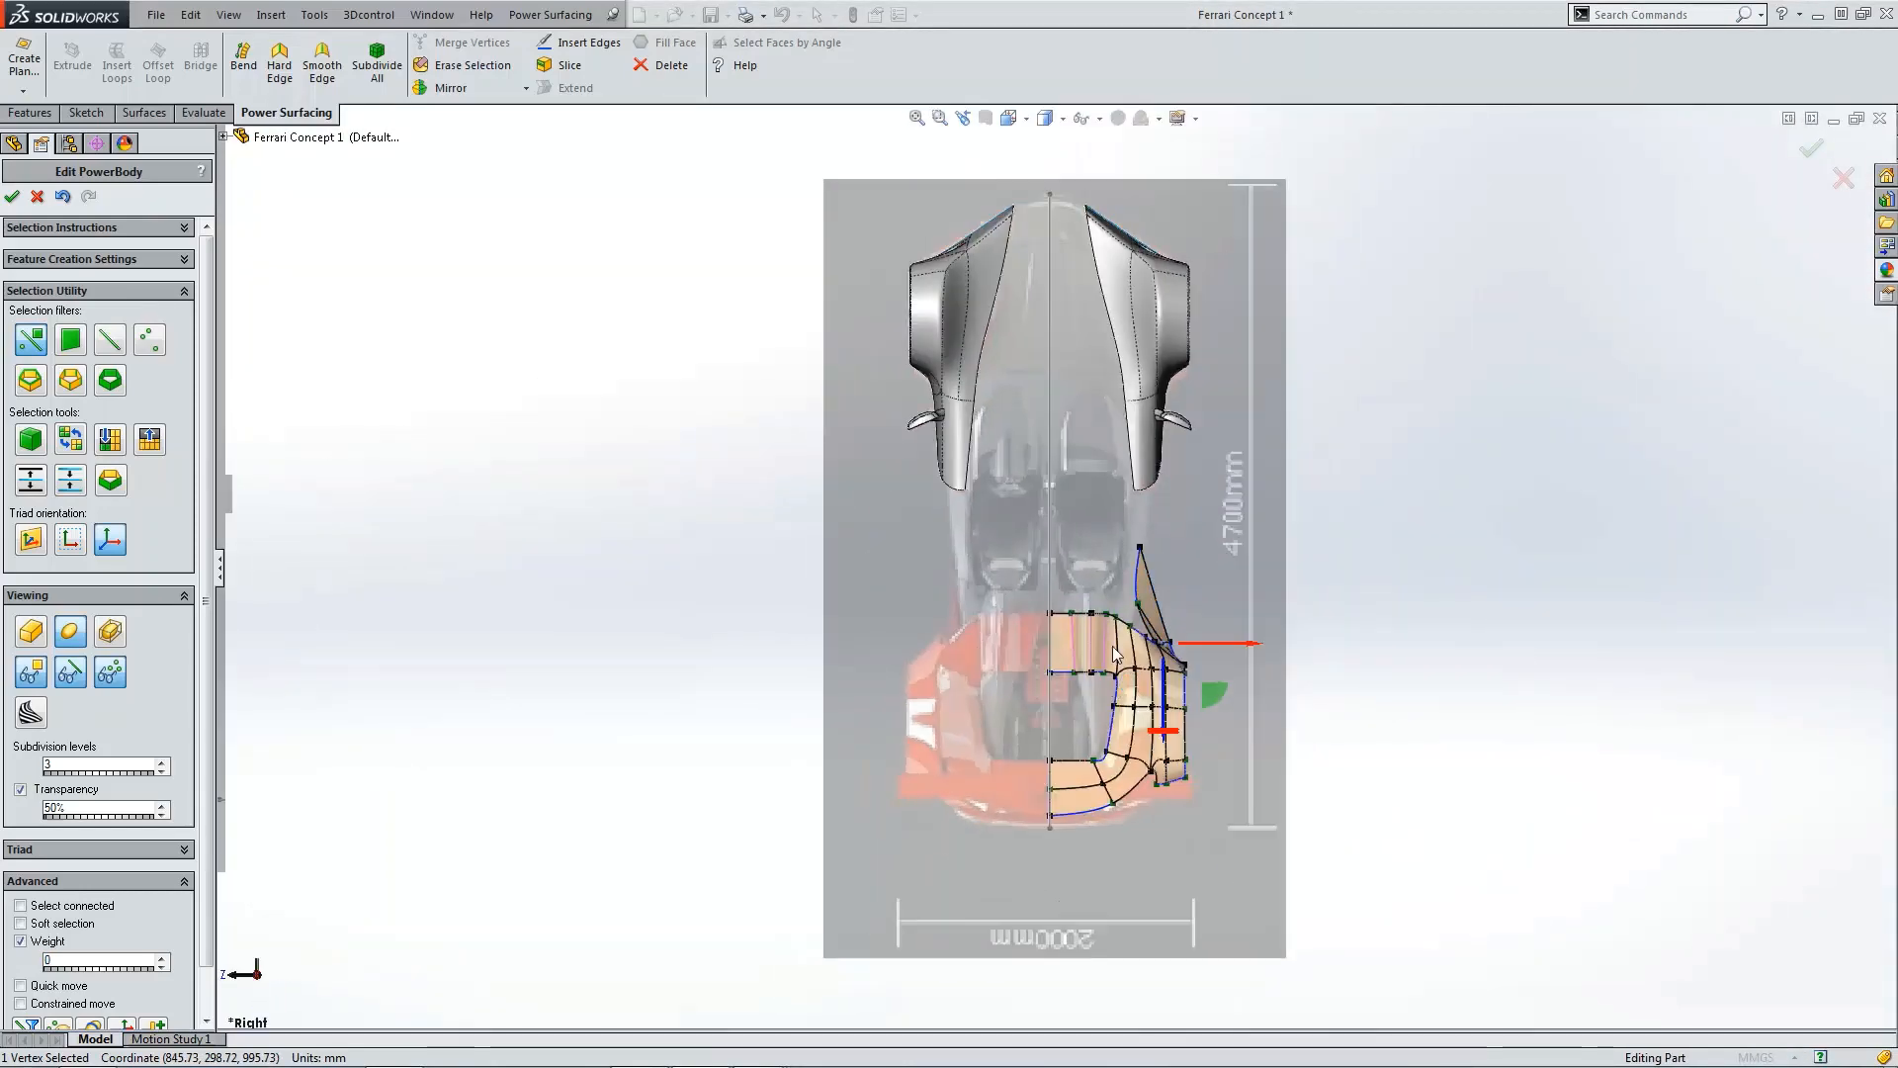
scroll(1125, 653, "down", 4)
scroll(1256, 617, "down", 5)
left_click(1136, 591)
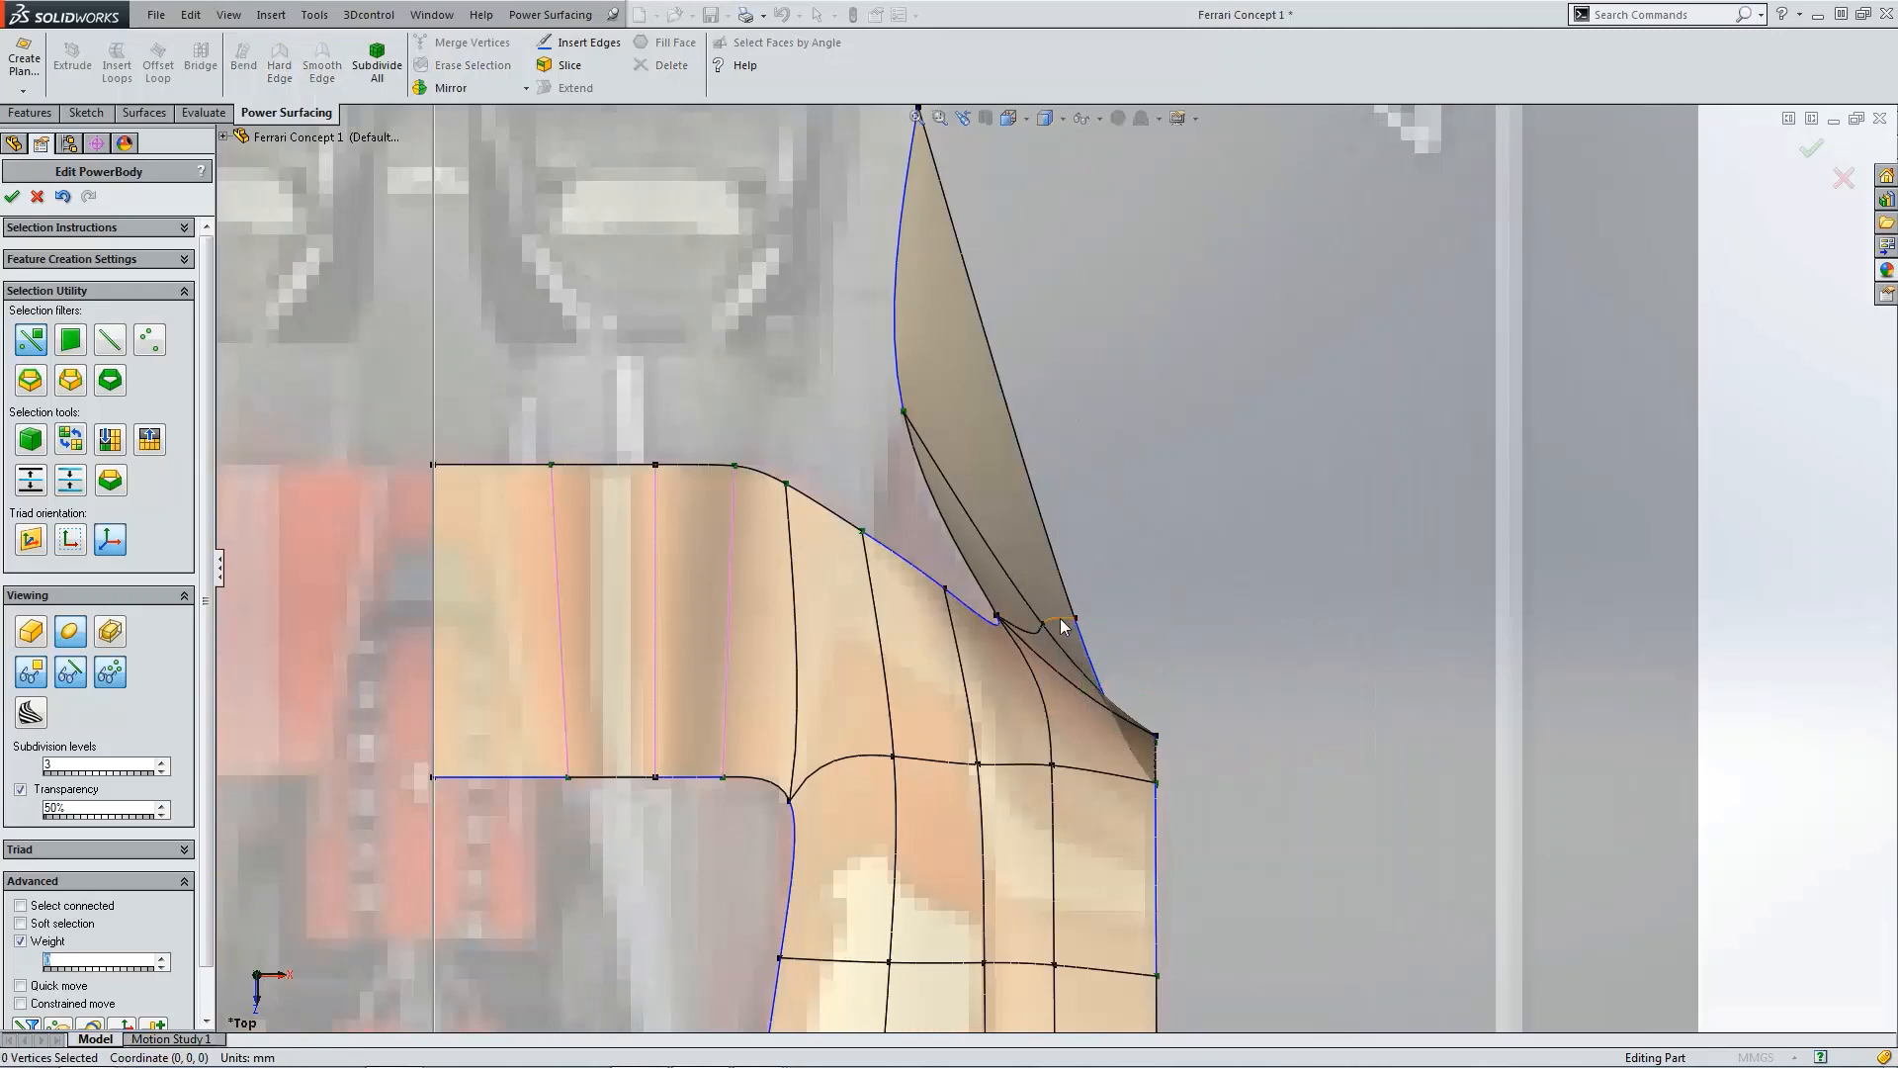
left_click(1062, 623)
left_click_drag(1136, 675, 1039, 677)
Step: Select the short edge near the fin junction and shift it inward to smooth the transition
left_click(1139, 556)
middle_click_drag(1137, 557, 971, 639)
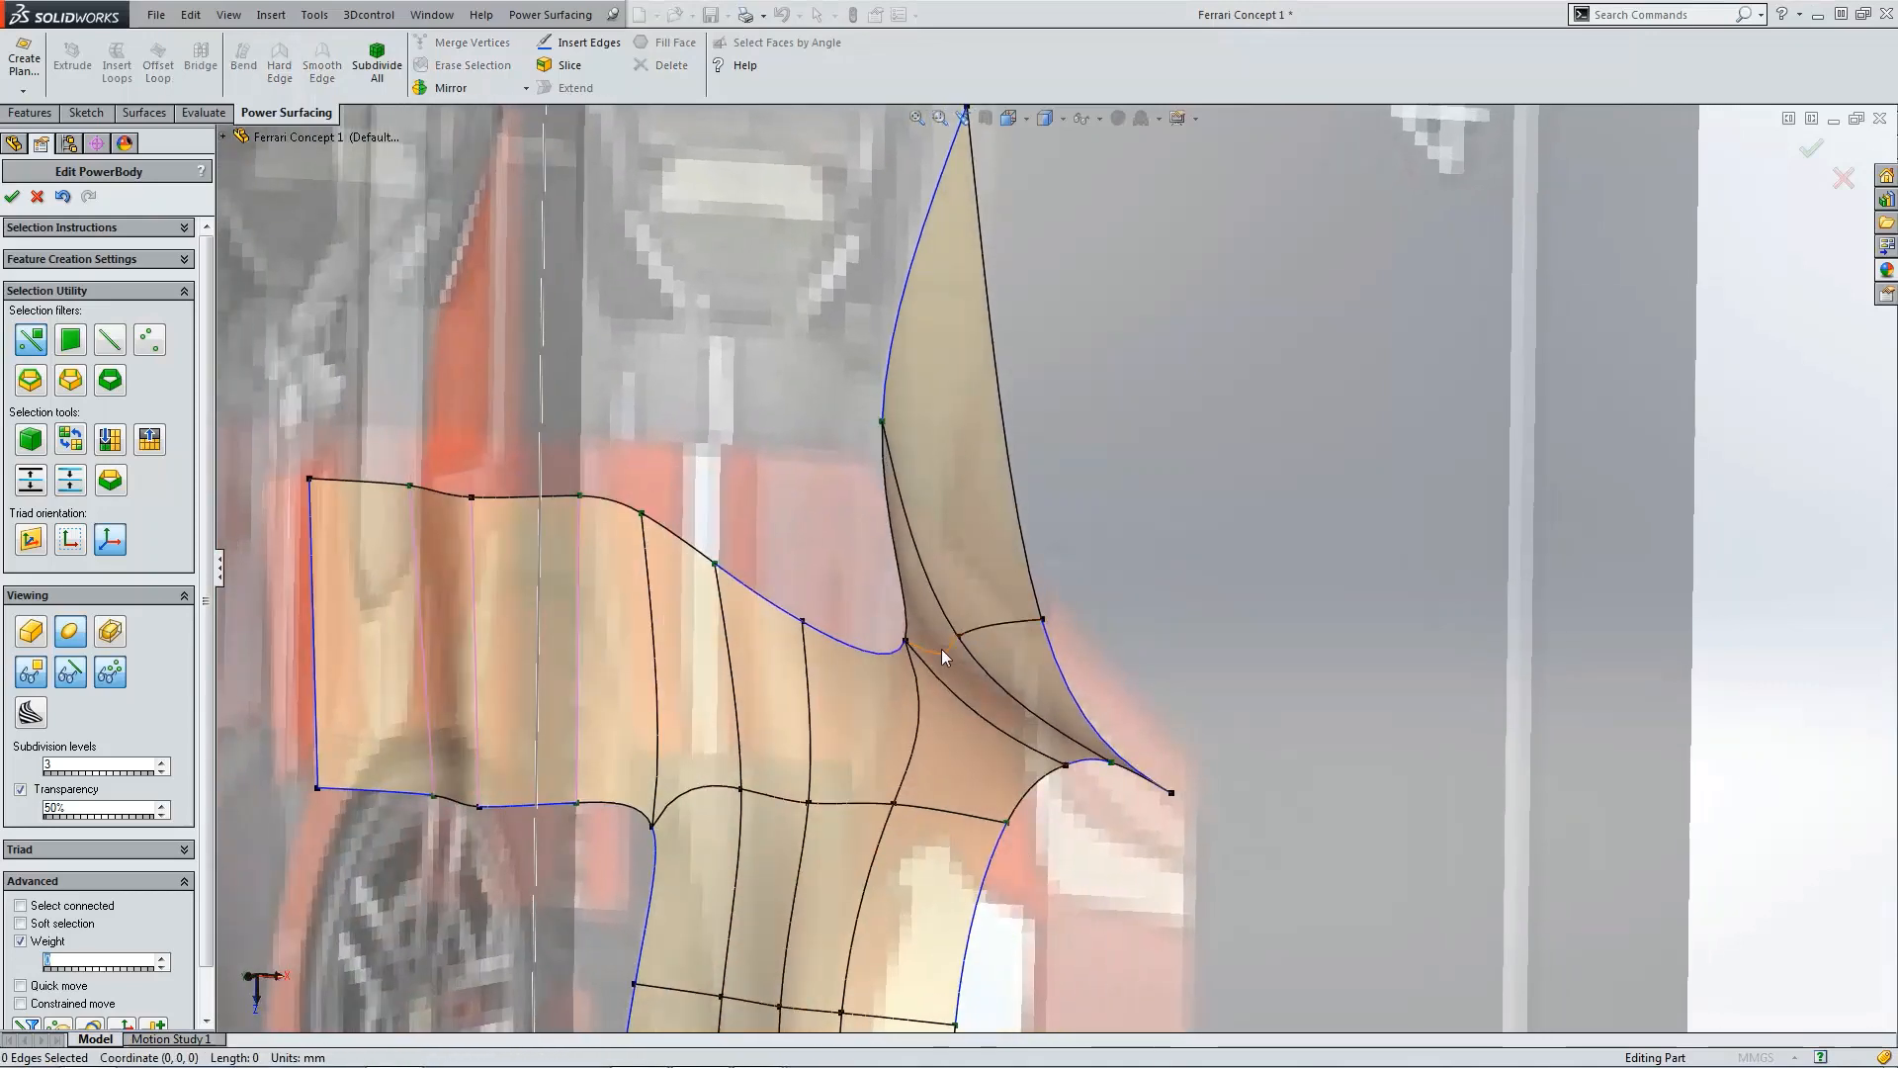
left_click(942, 650)
left_click_drag(995, 673, 974, 676)
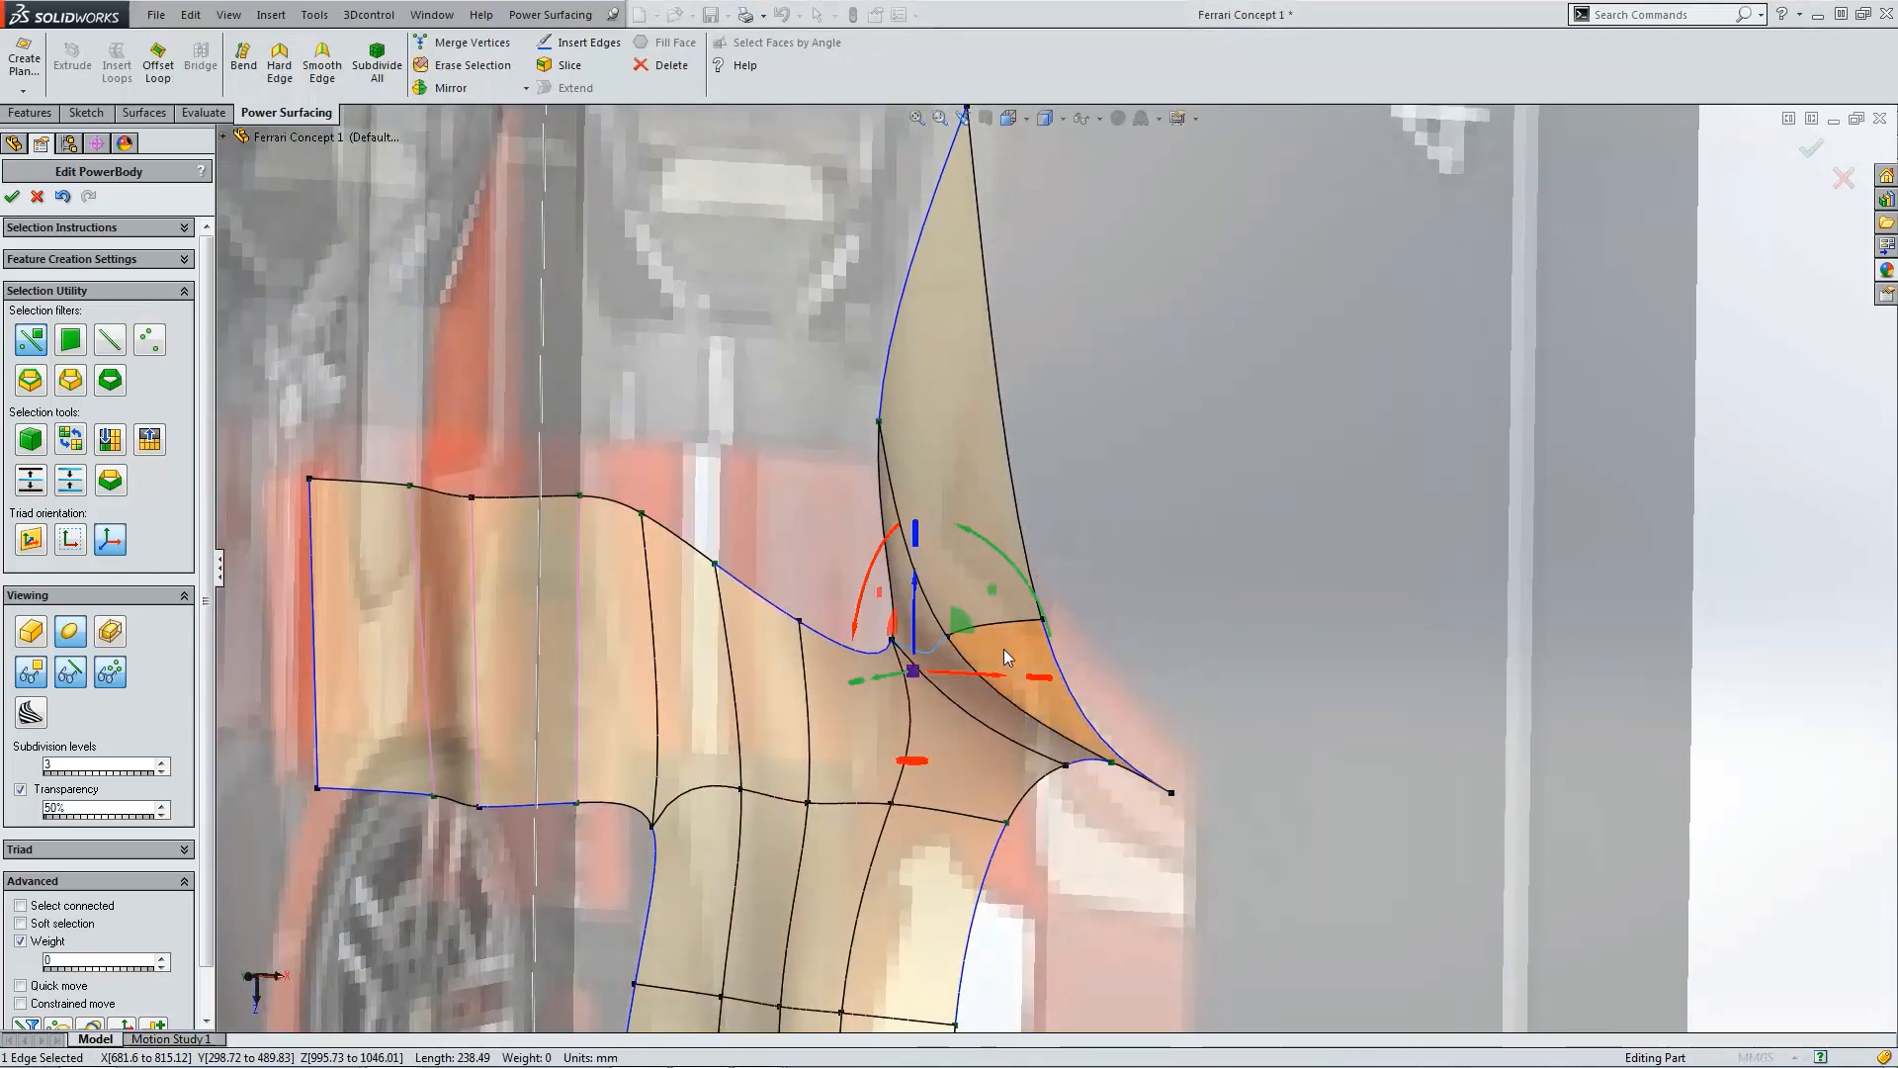
left_click(1165, 538)
key("ctrl+4")
scroll(980, 650, "down", 6)
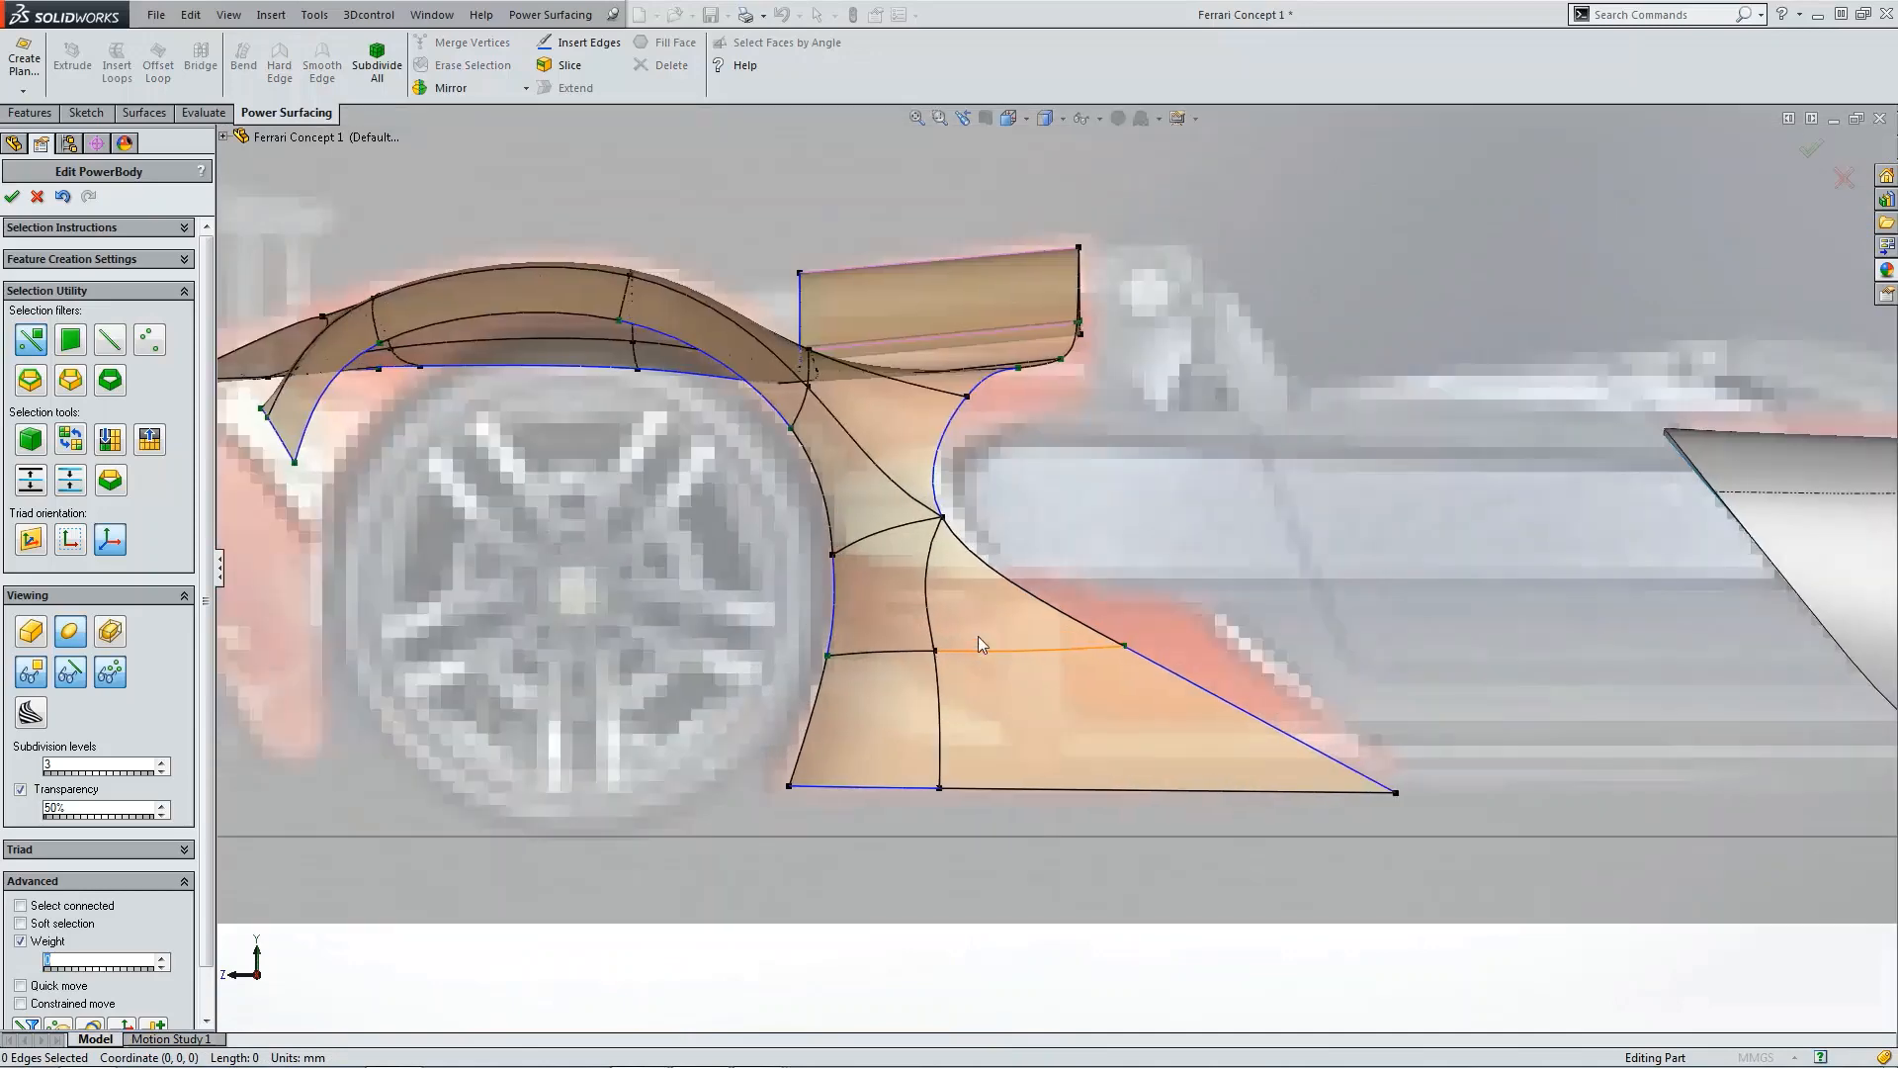
key("ctrl+2")
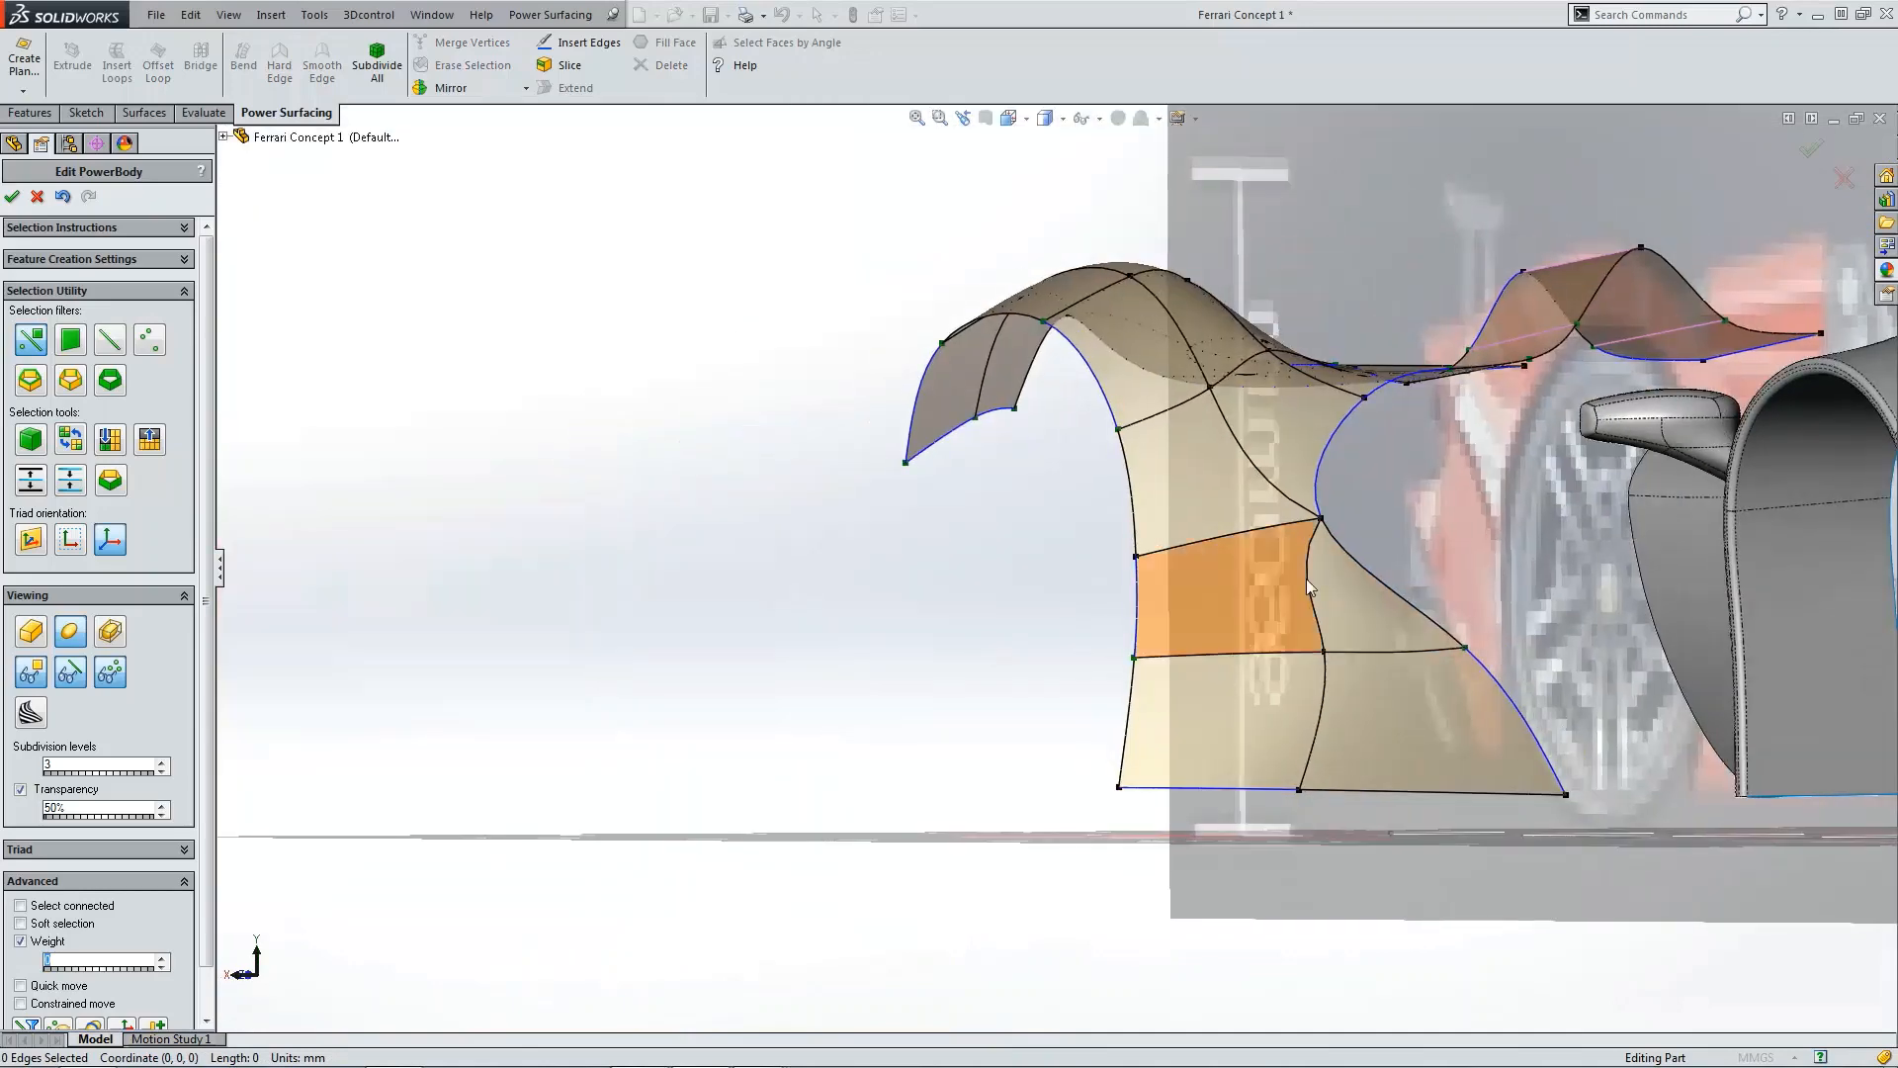
Step: Undo the last several edits to the rear fender mesh
scroll(1307, 584, "down", 3)
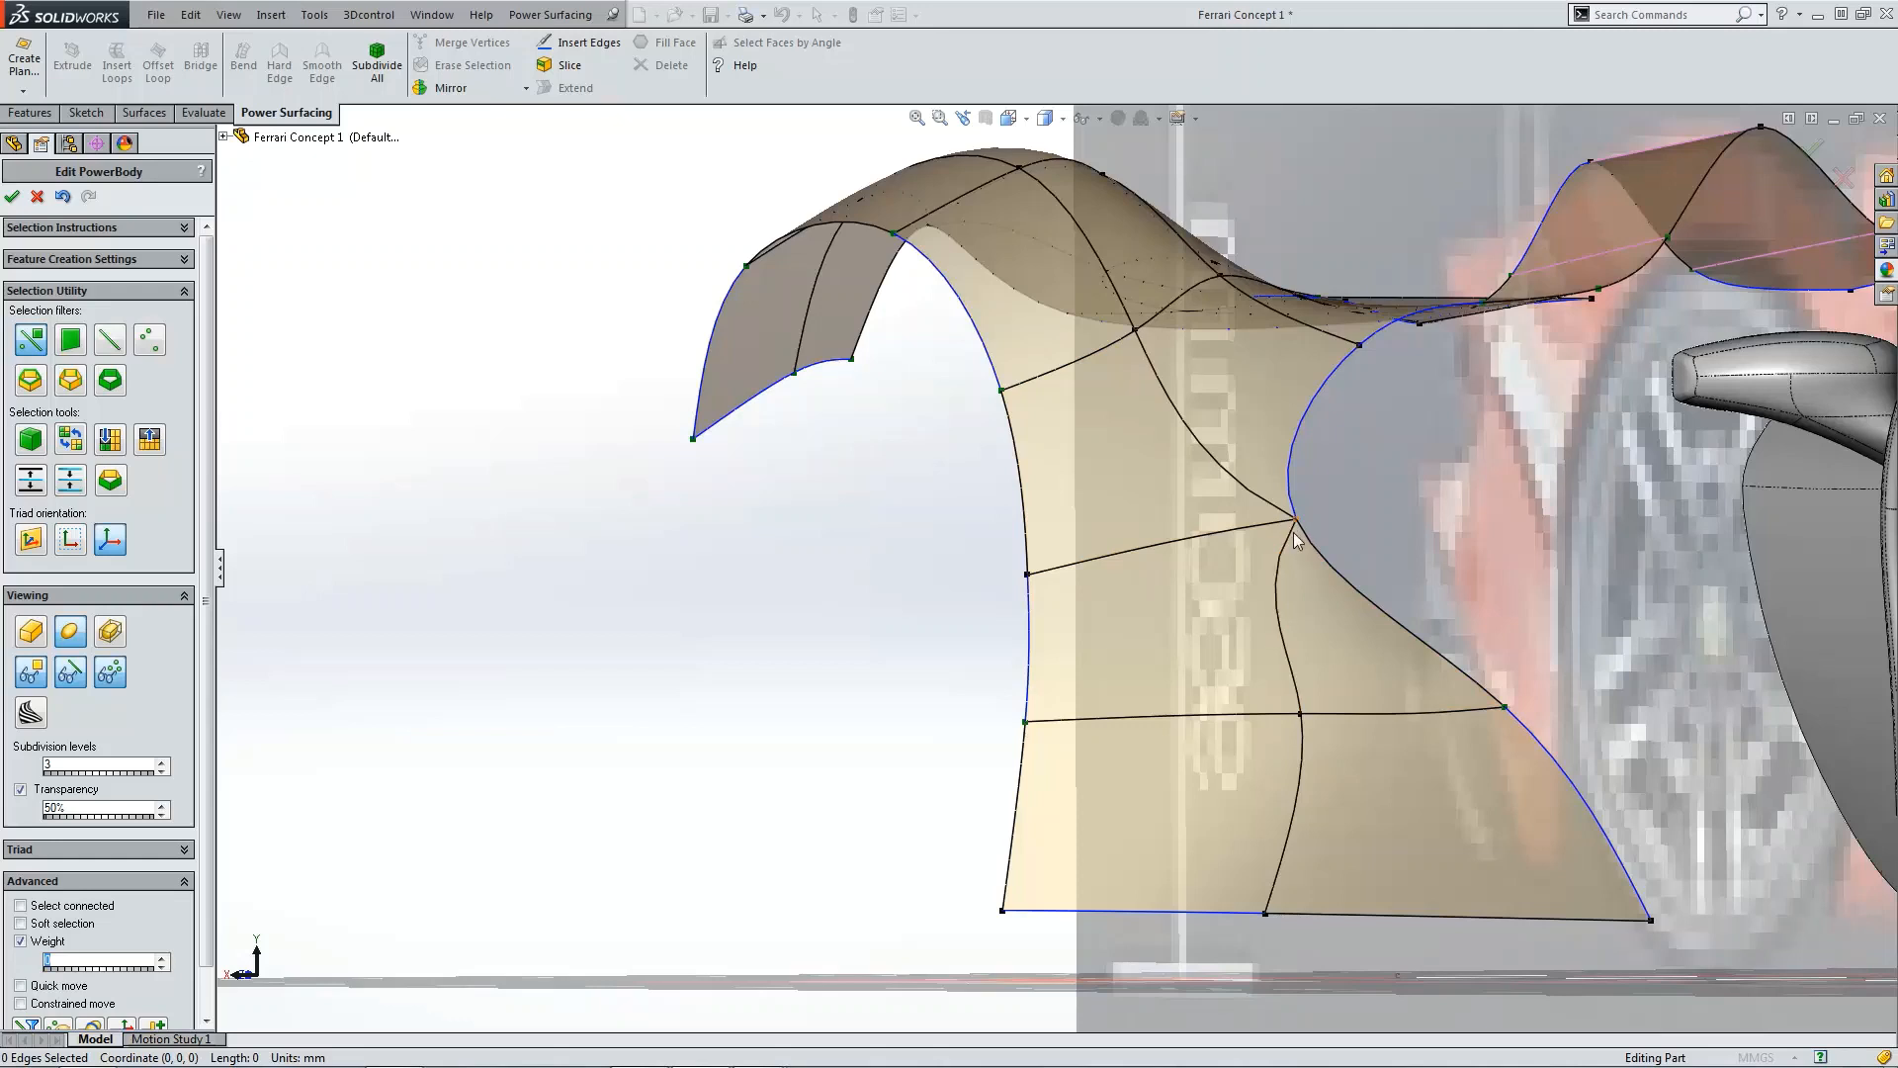
left_click(65, 197)
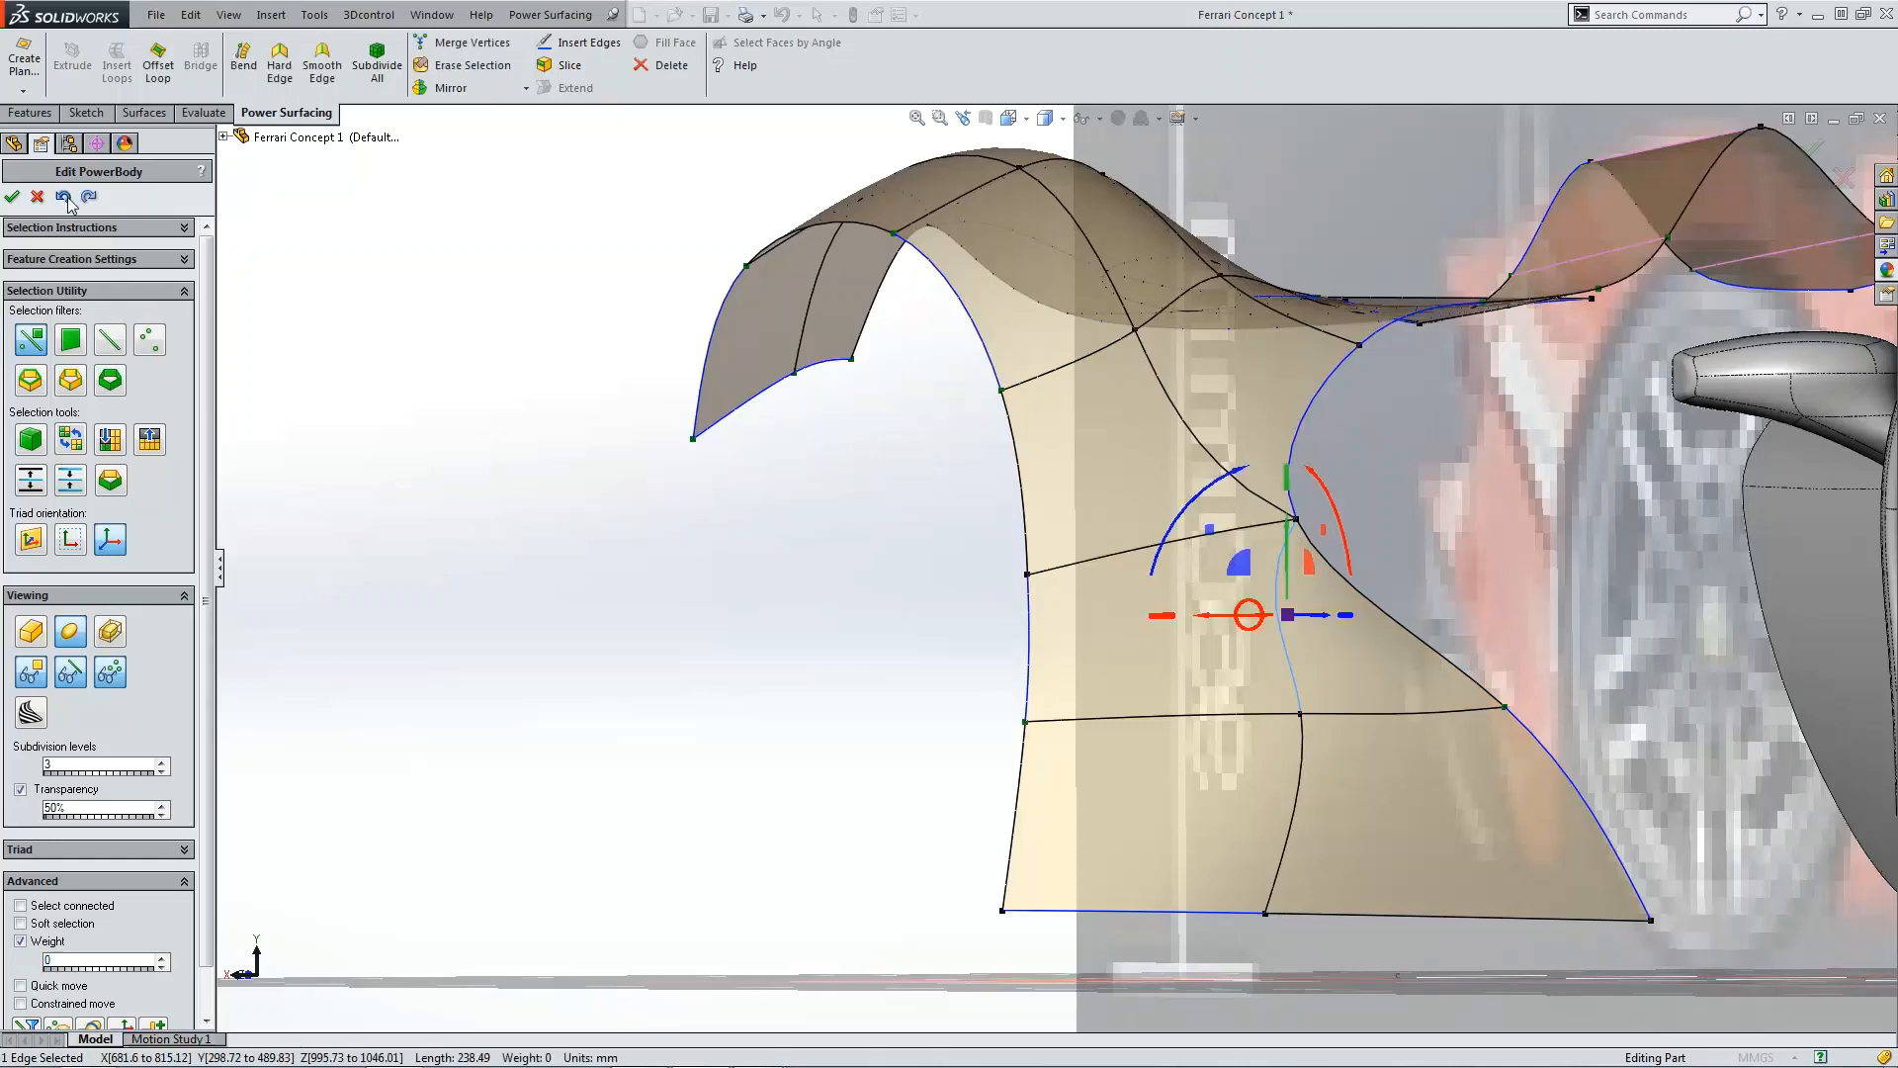
left_click(65, 197)
left_click(65, 196)
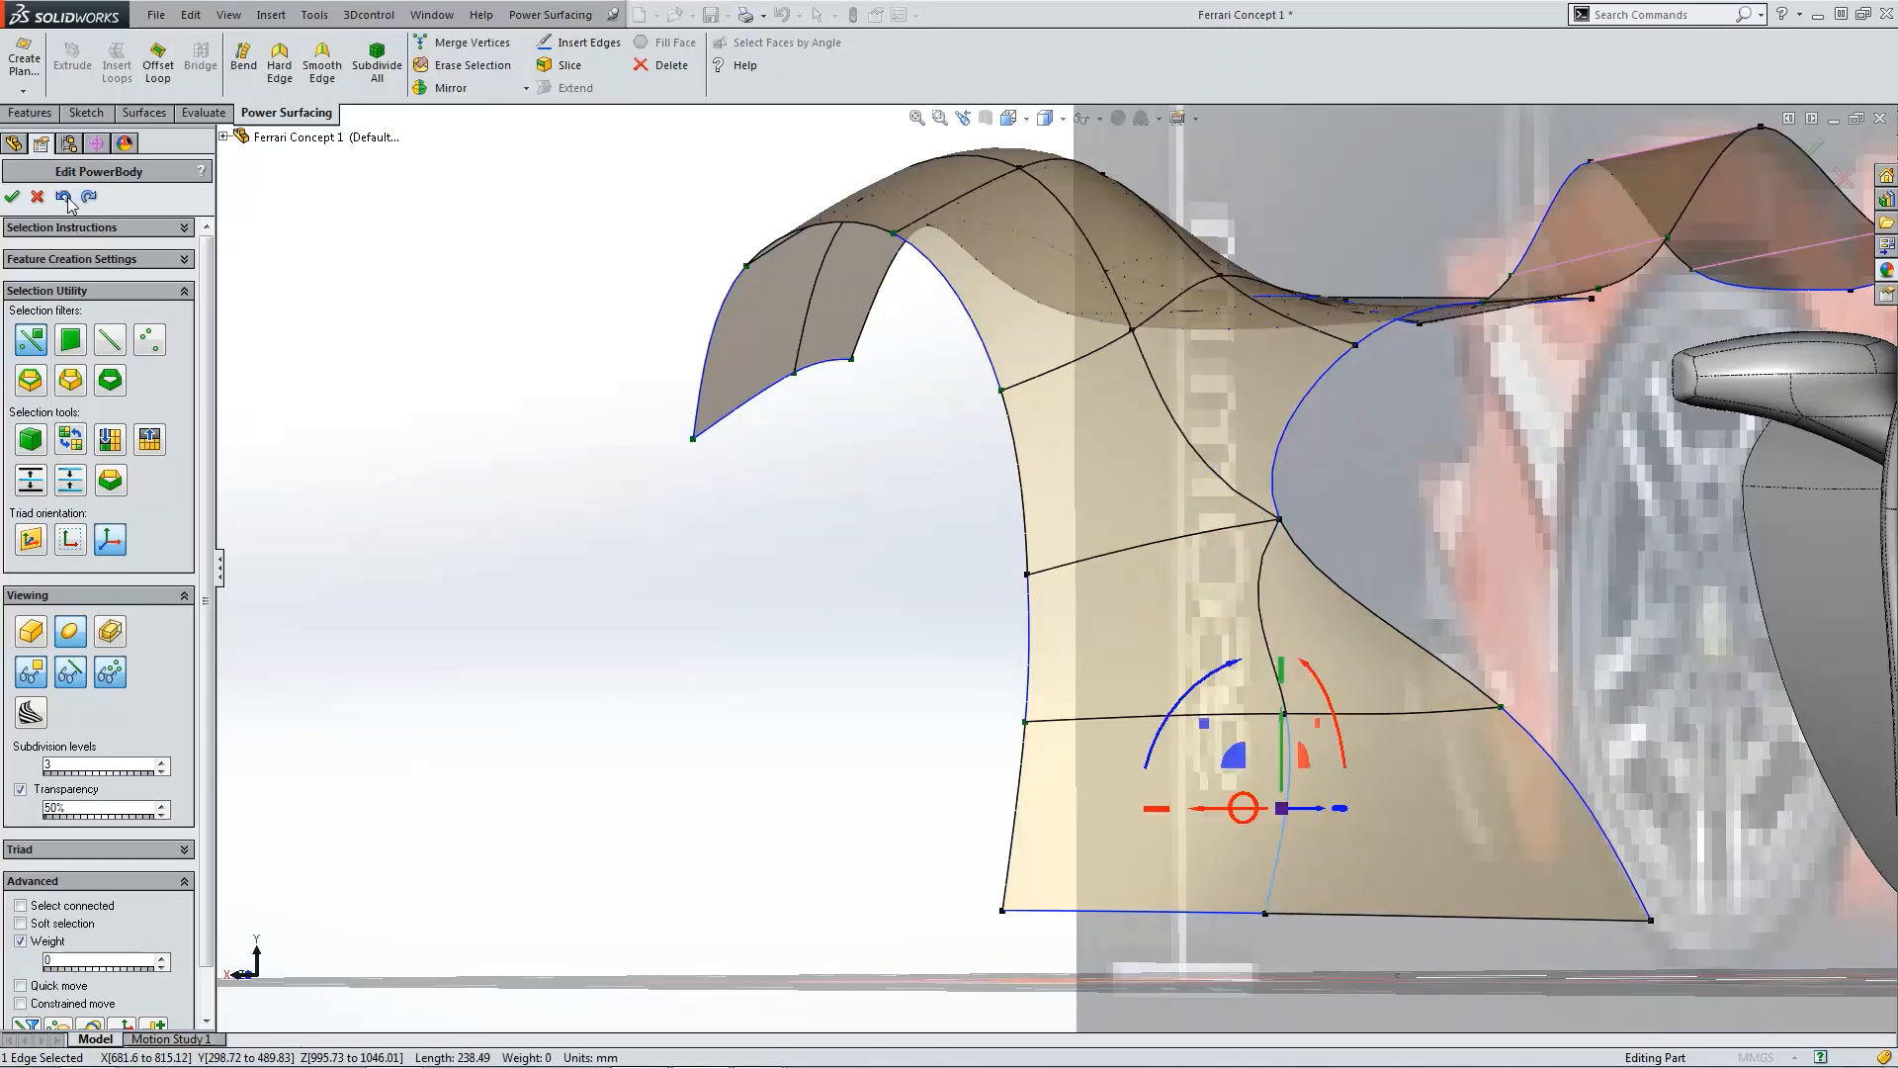
left_click(65, 197)
left_click(65, 197)
left_click(65, 197)
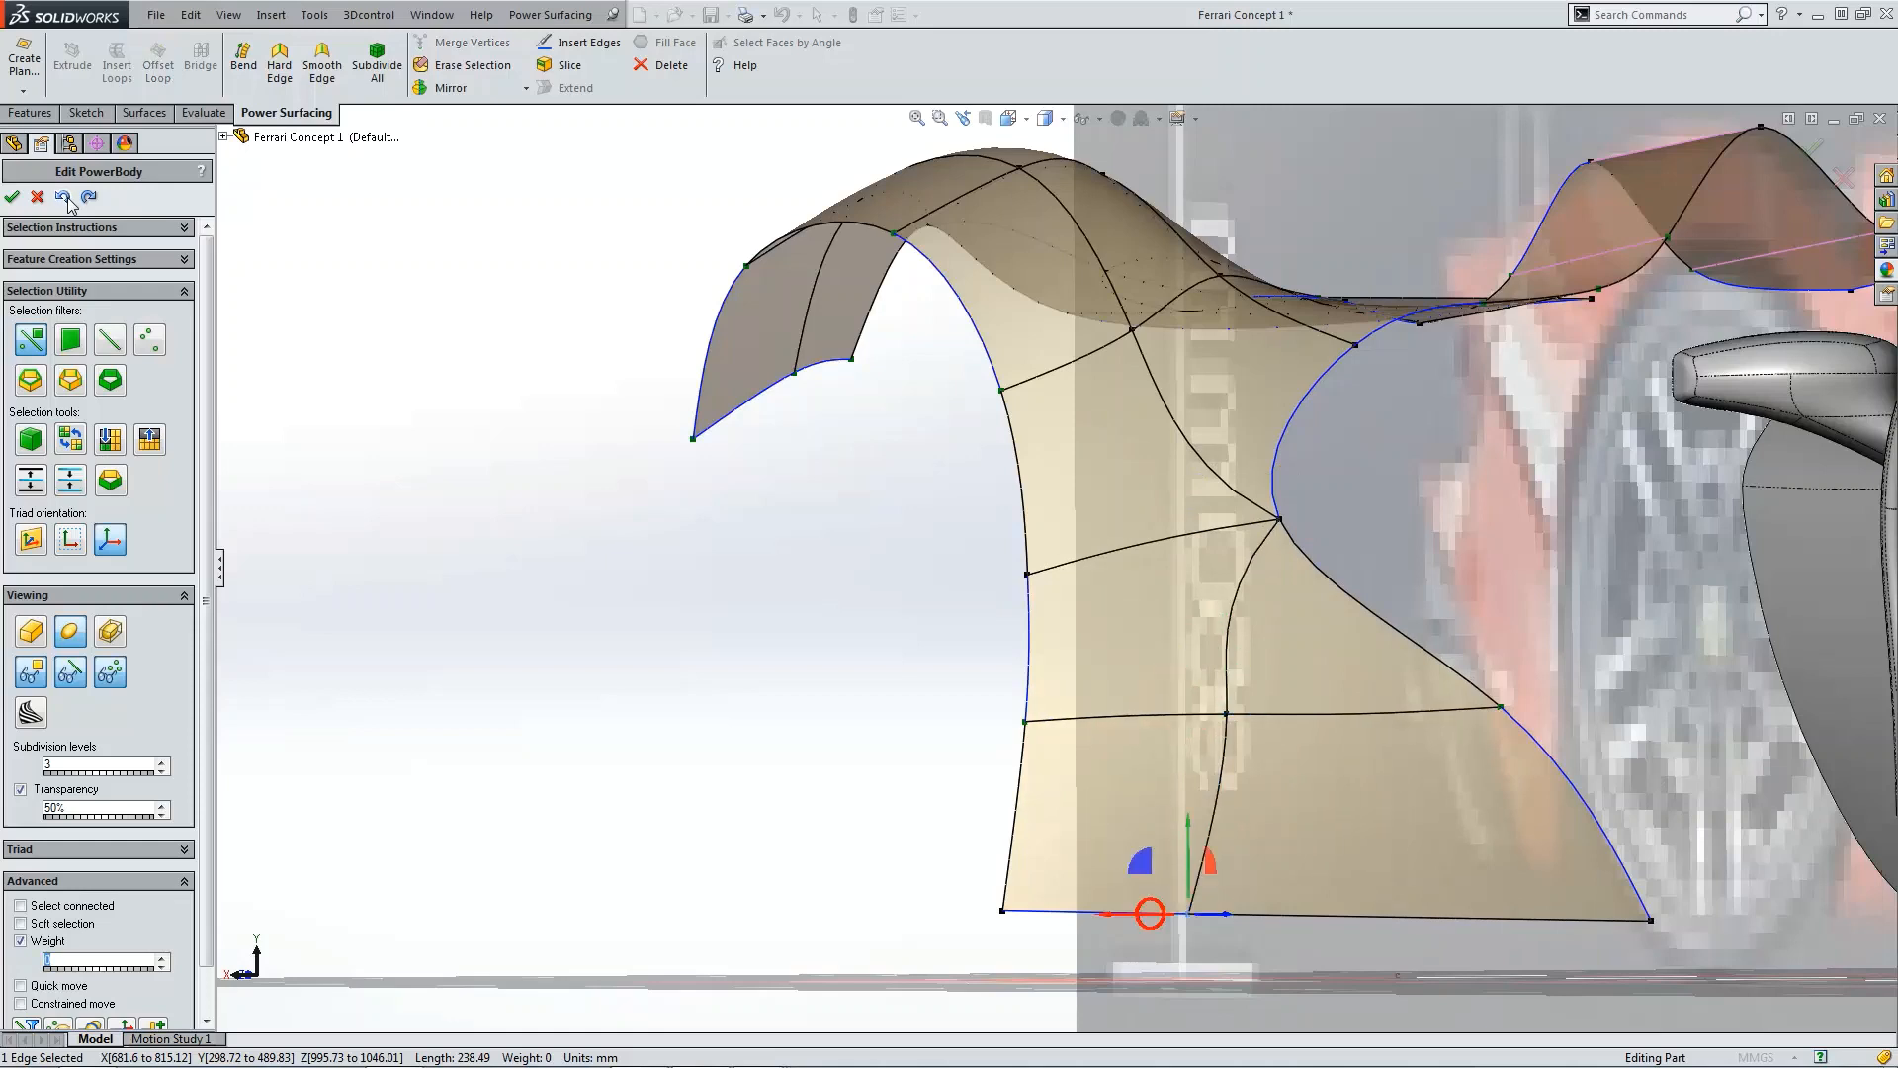
left_click(66, 197)
left_click(65, 196)
left_click(66, 197)
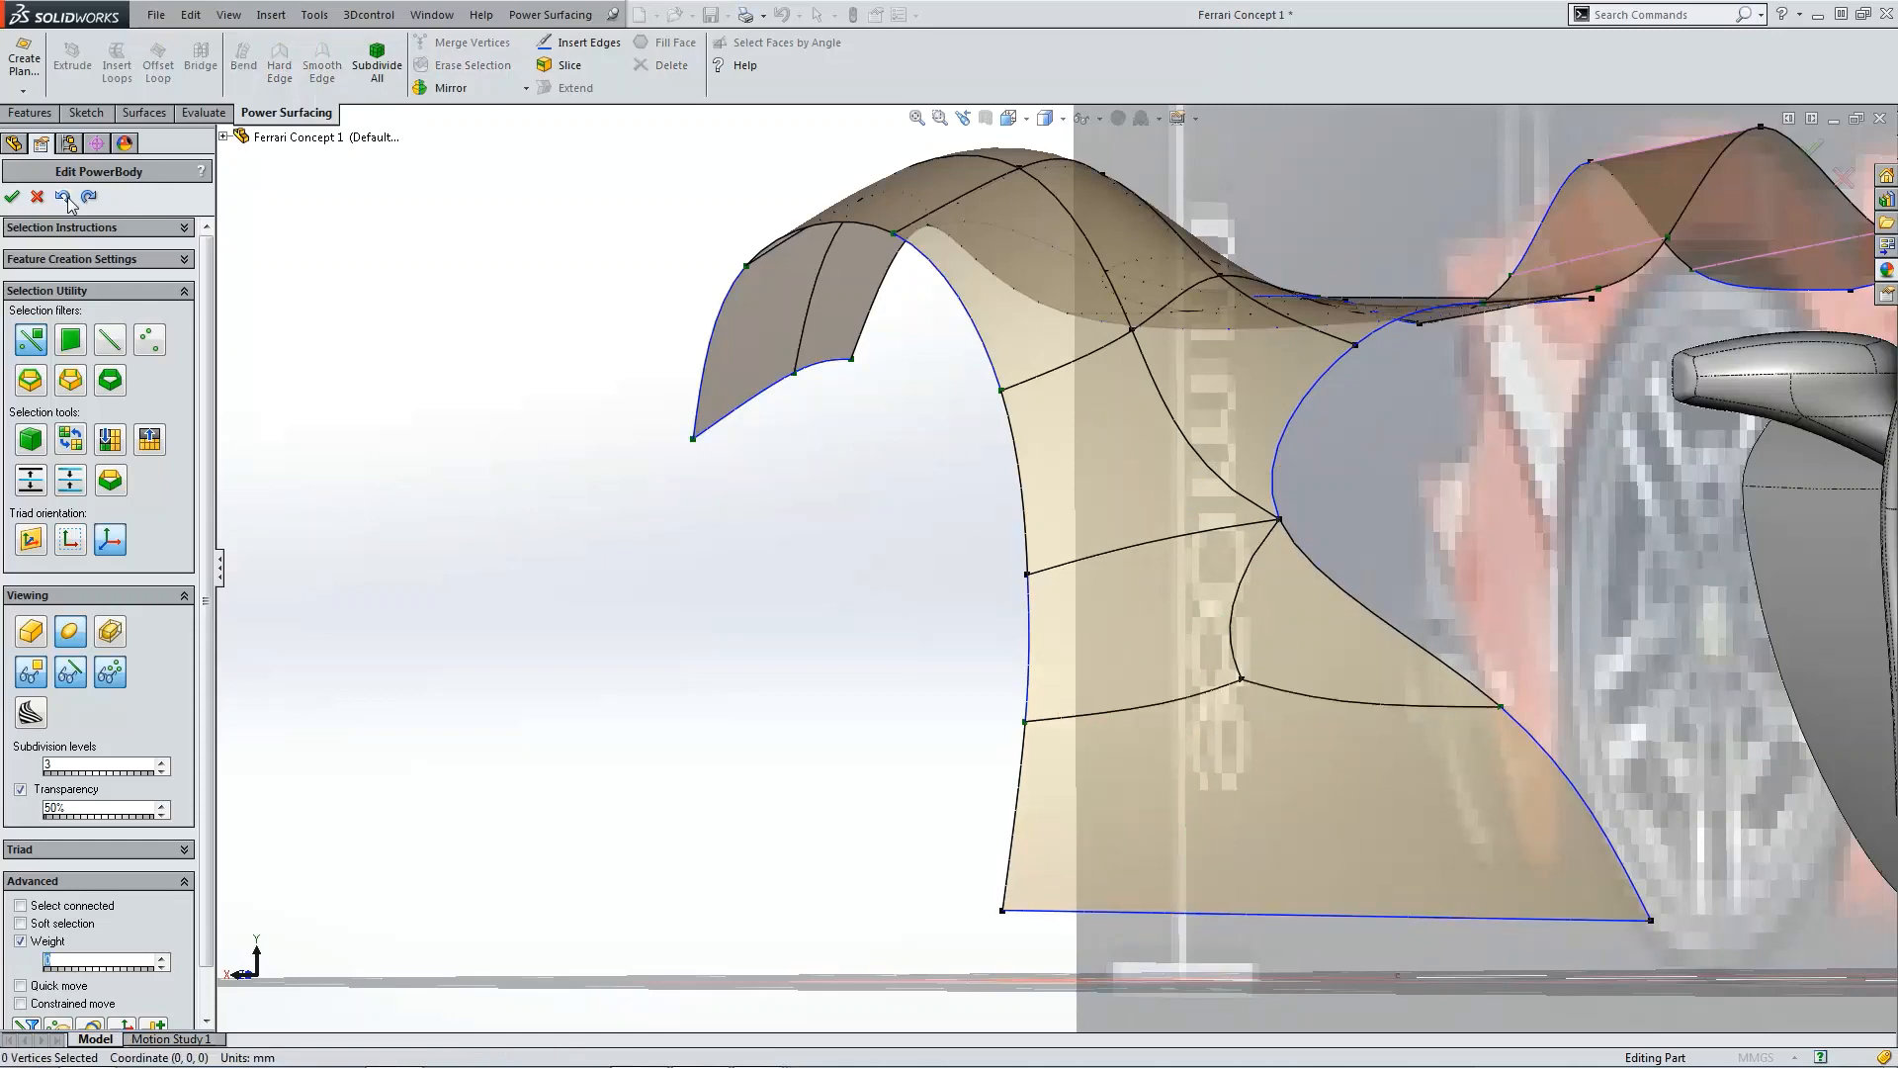
left_click(65, 197)
scroll(1137, 659, "up", 5)
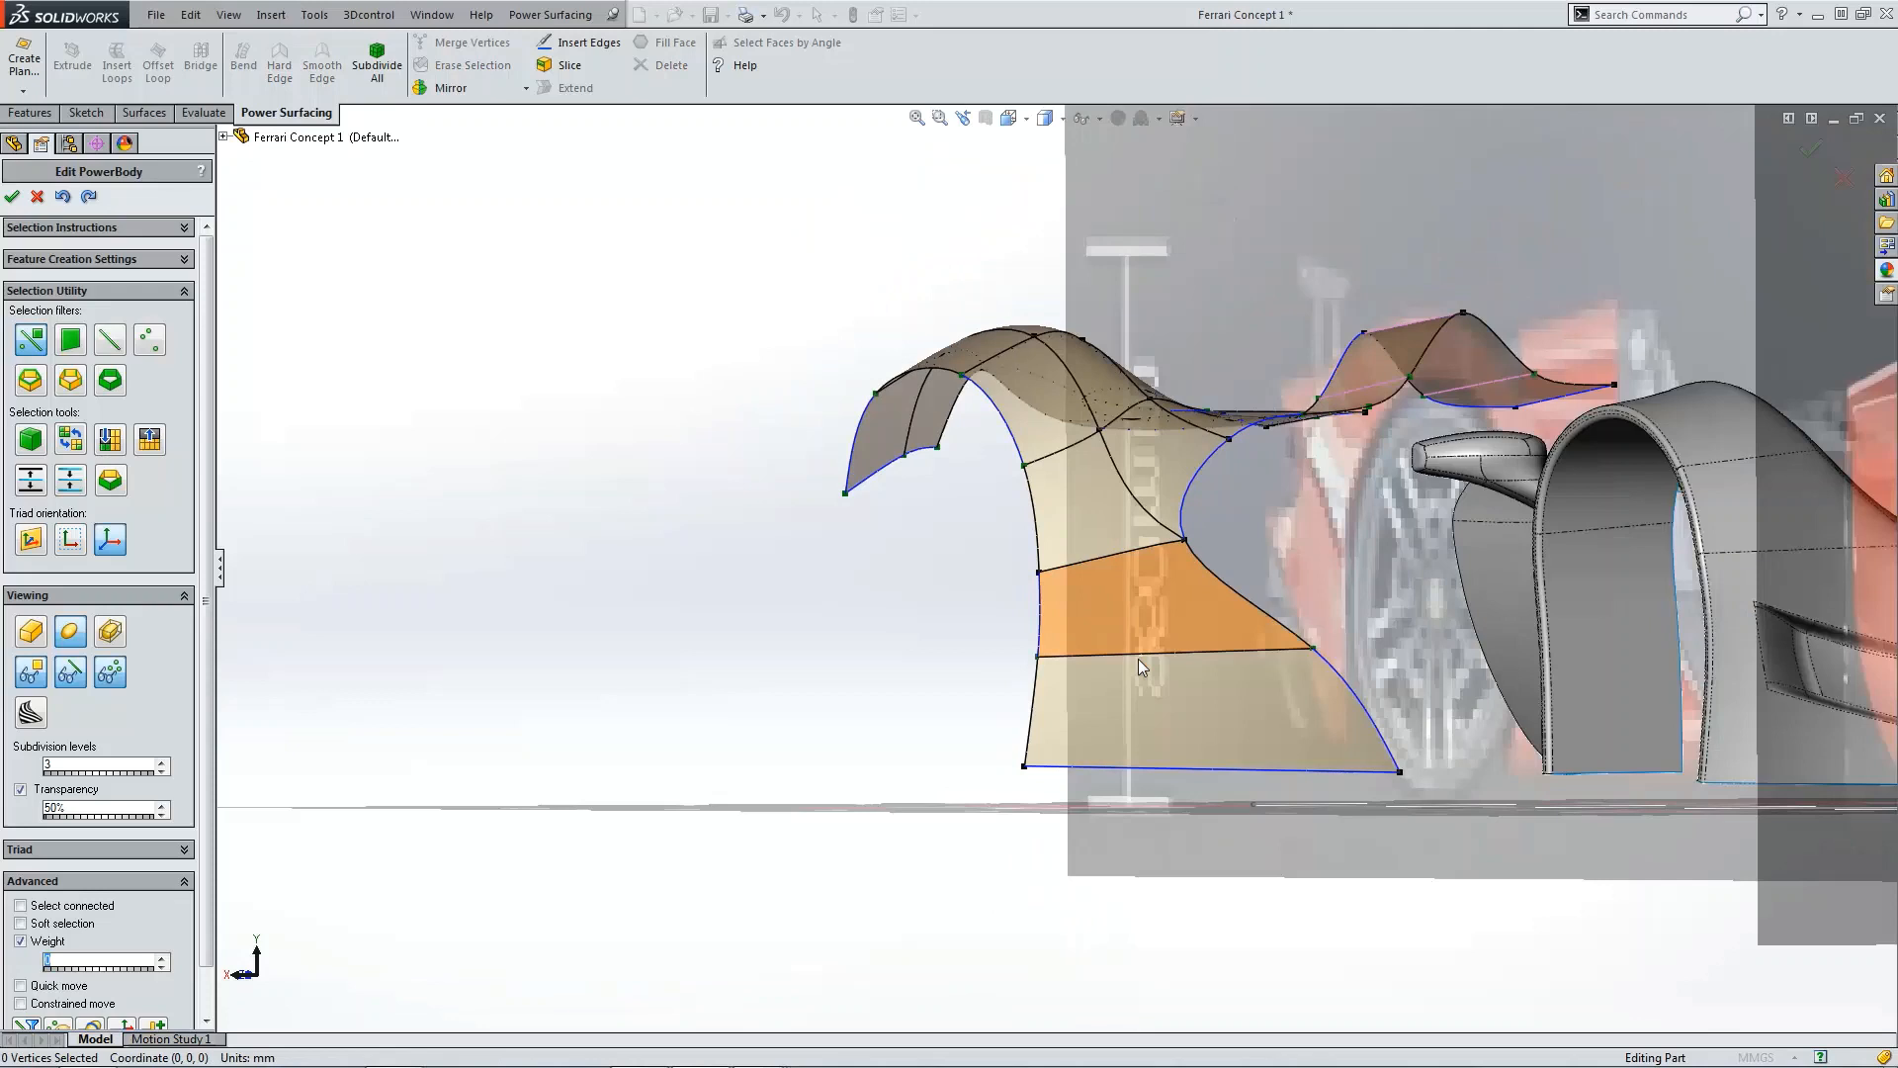
left_click(1177, 771)
left_click(874, 708)
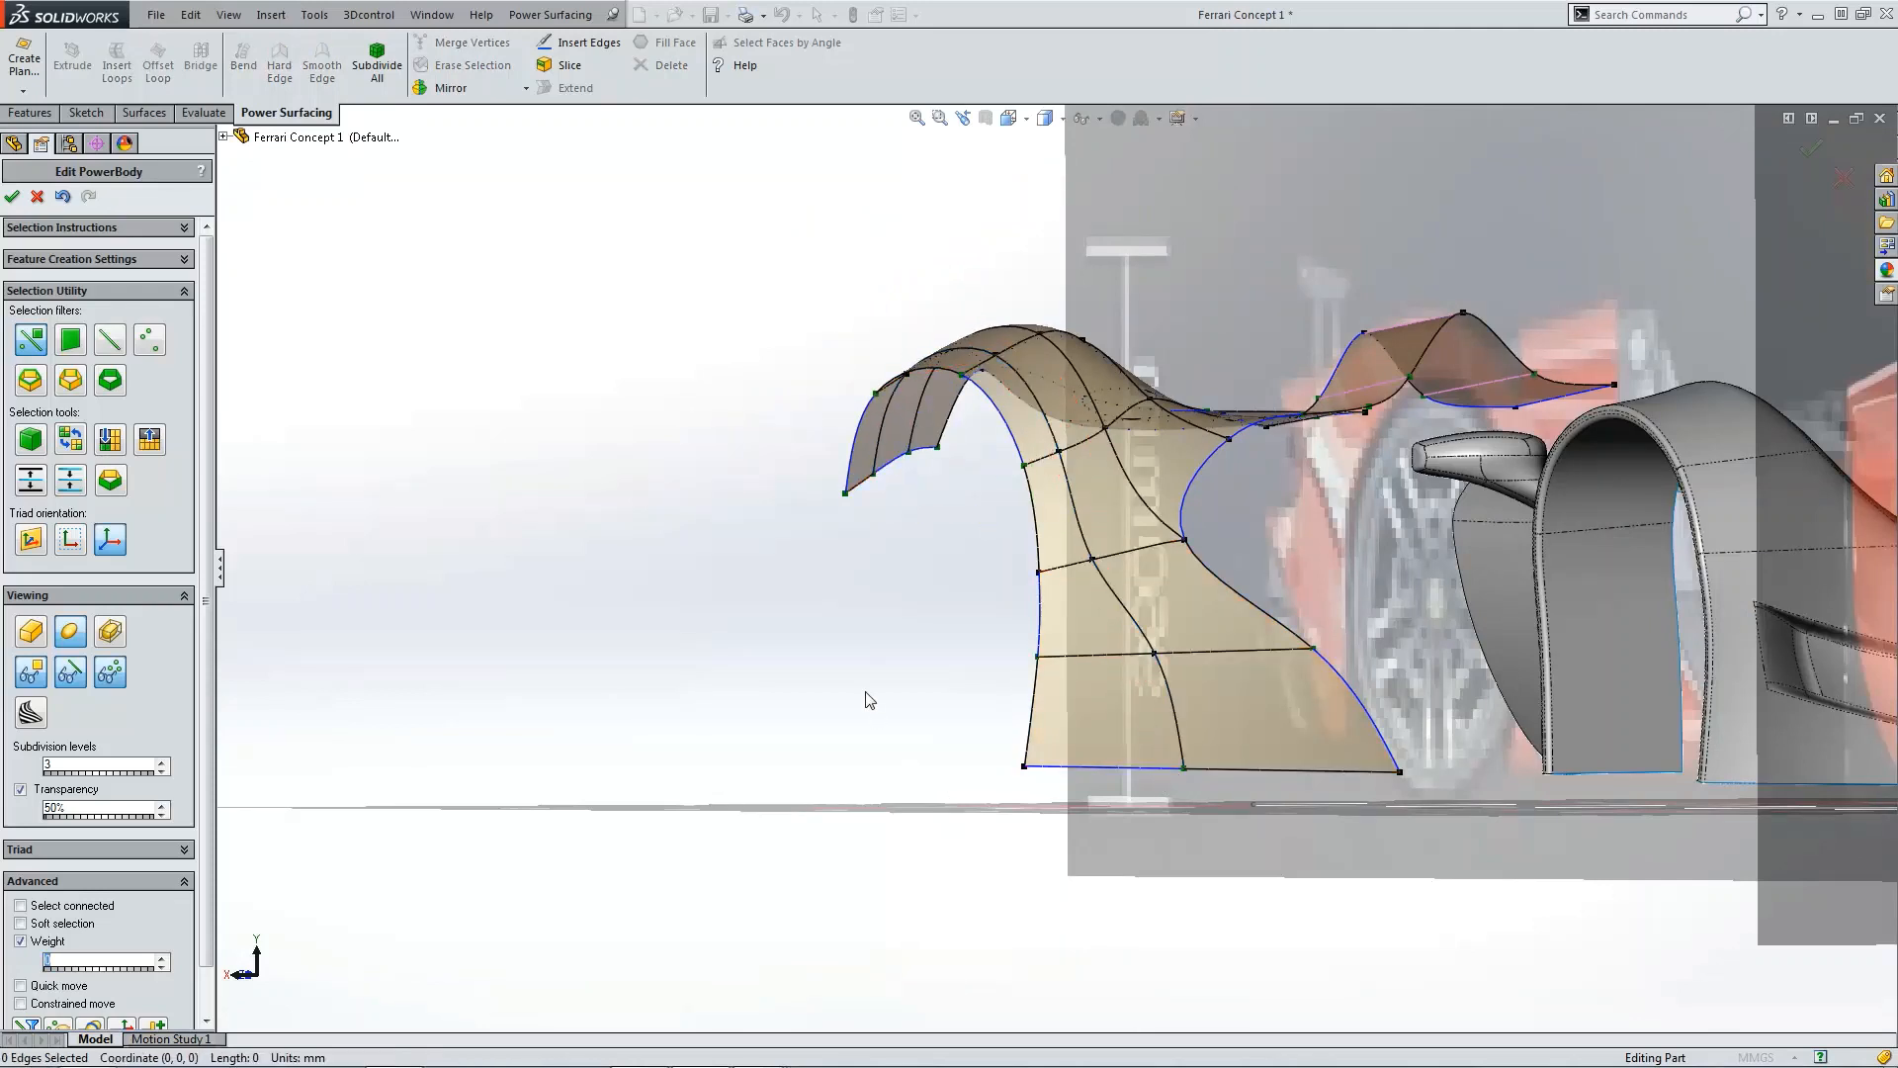
Step: In top view, shift the edge along the fin junction inward toward the body
key("ctrl+5")
scroll(1123, 567, "down", 5)
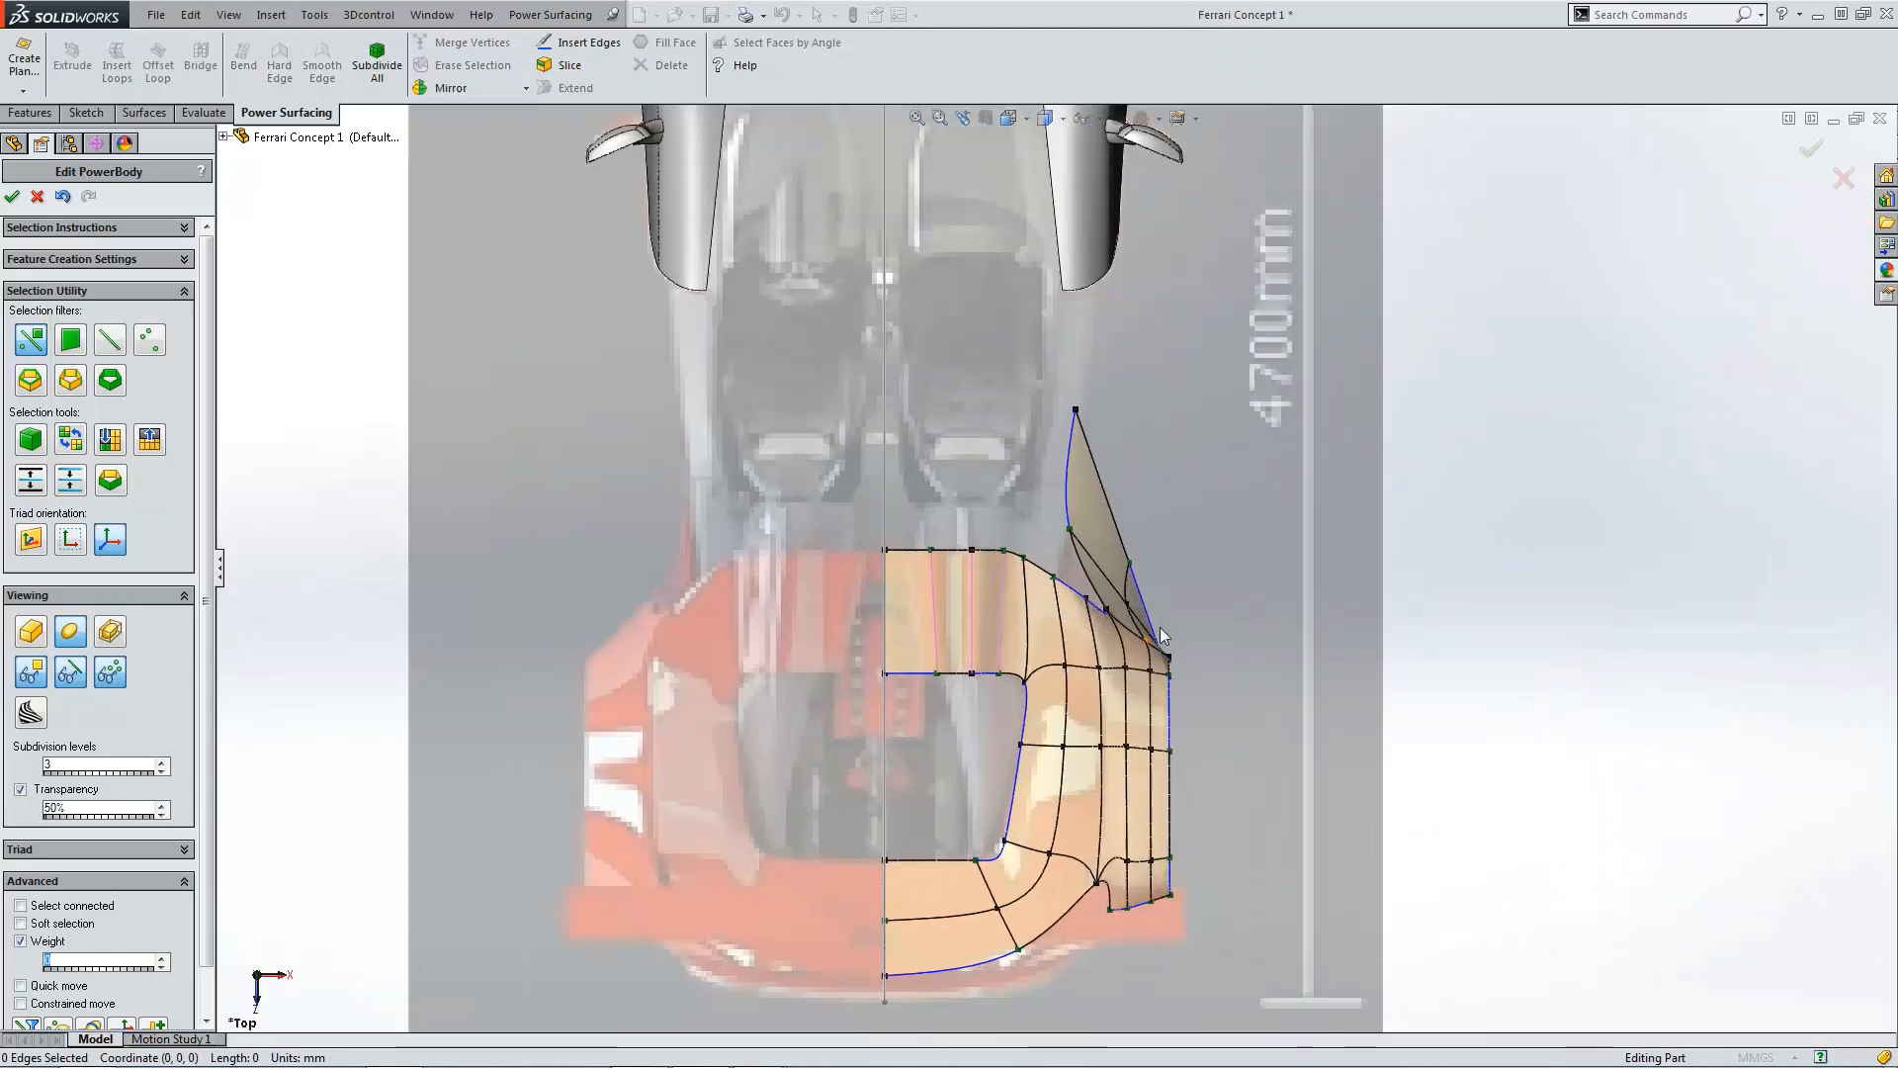
left_click(1117, 605)
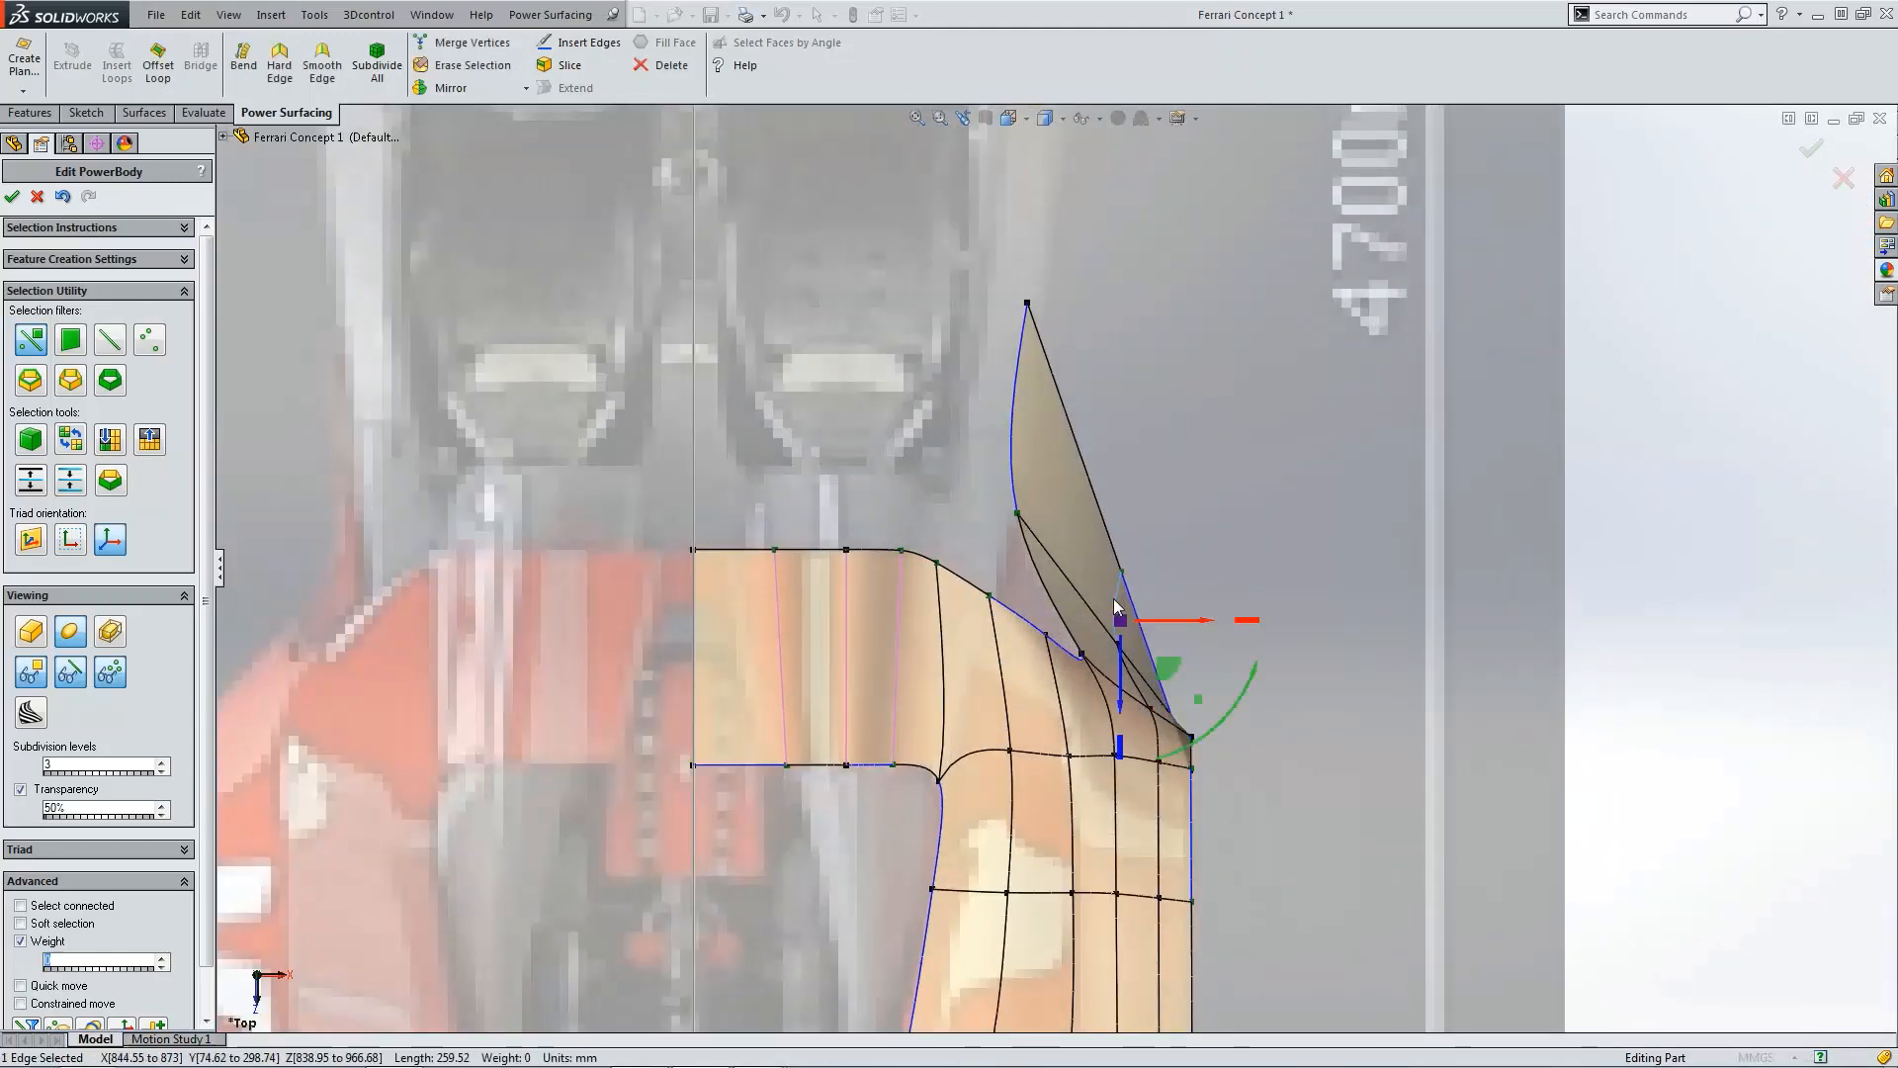
left_click_drag(1153, 626, 1070, 631)
scroll(1189, 858, "up", 5)
scroll(1114, 794, "down", 4)
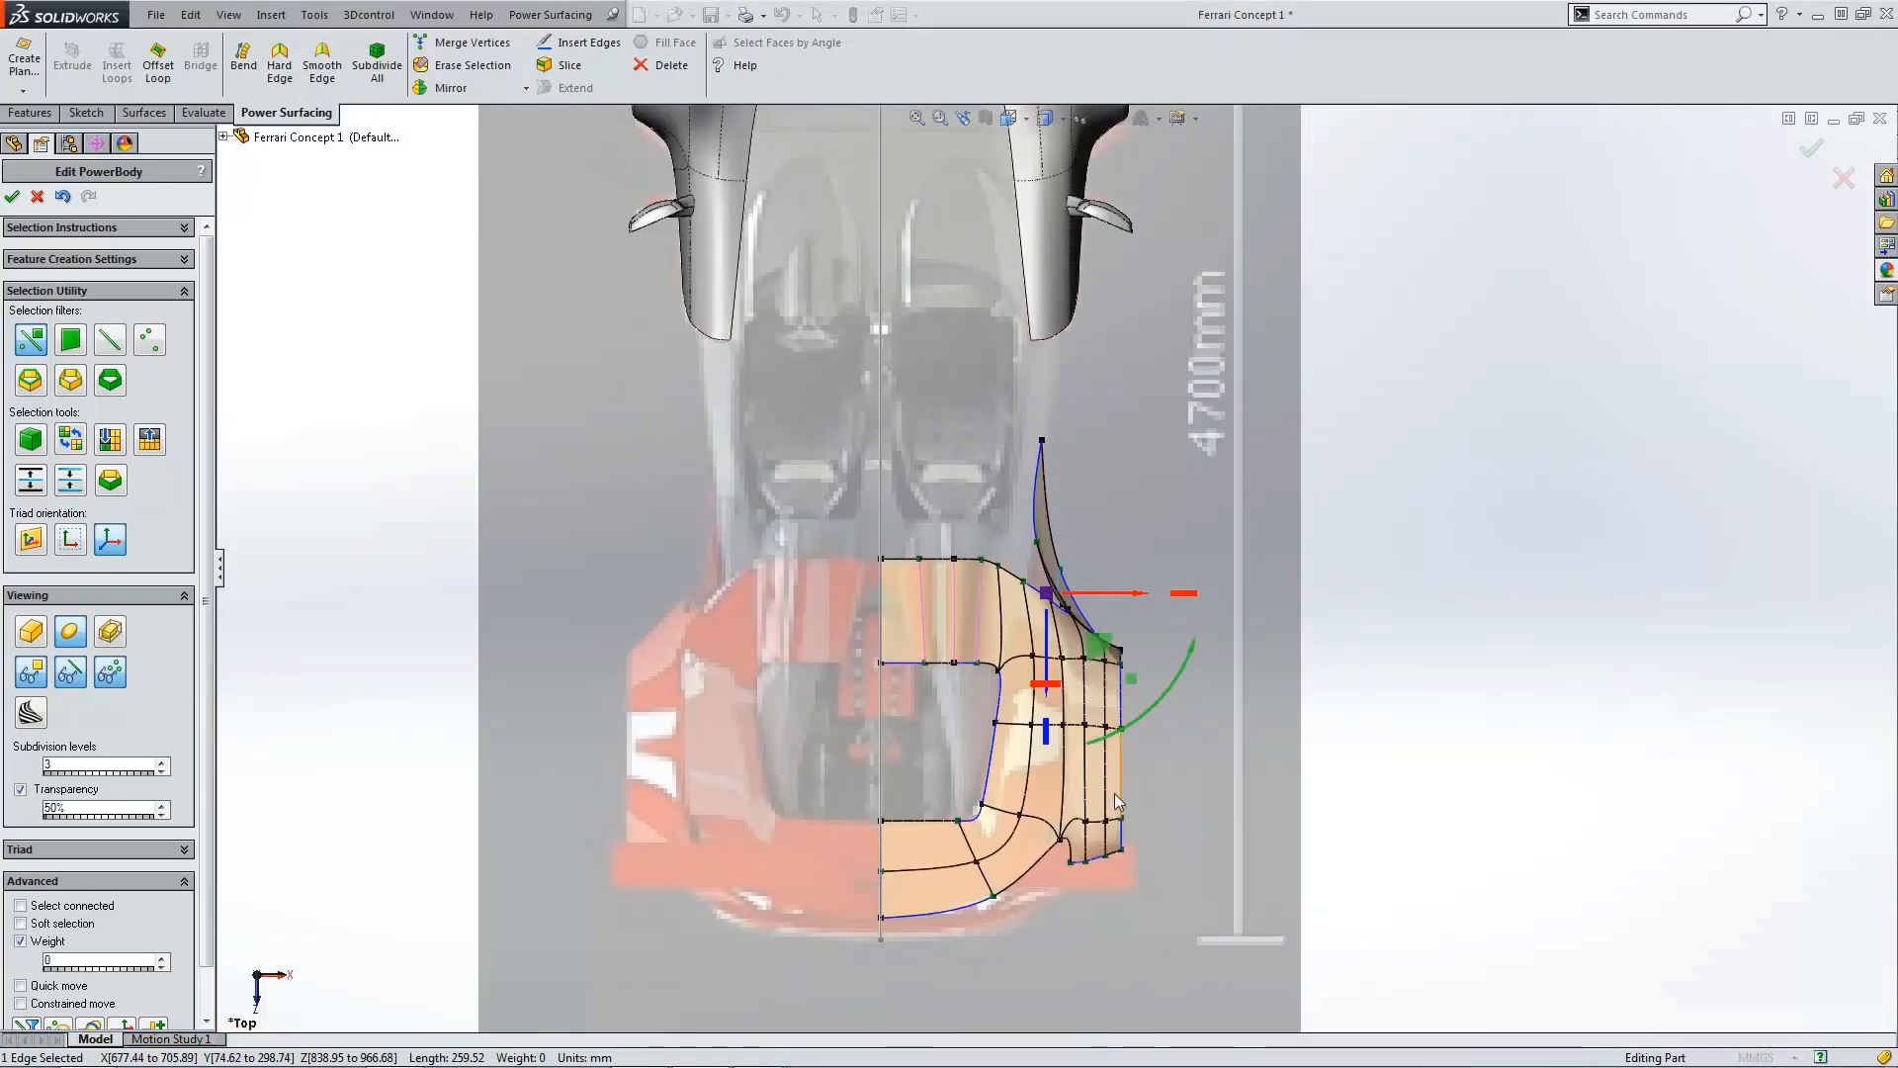
Step: In side view, slide the middle vertex of the lower horizontal edge rearward
key("ctrl+4")
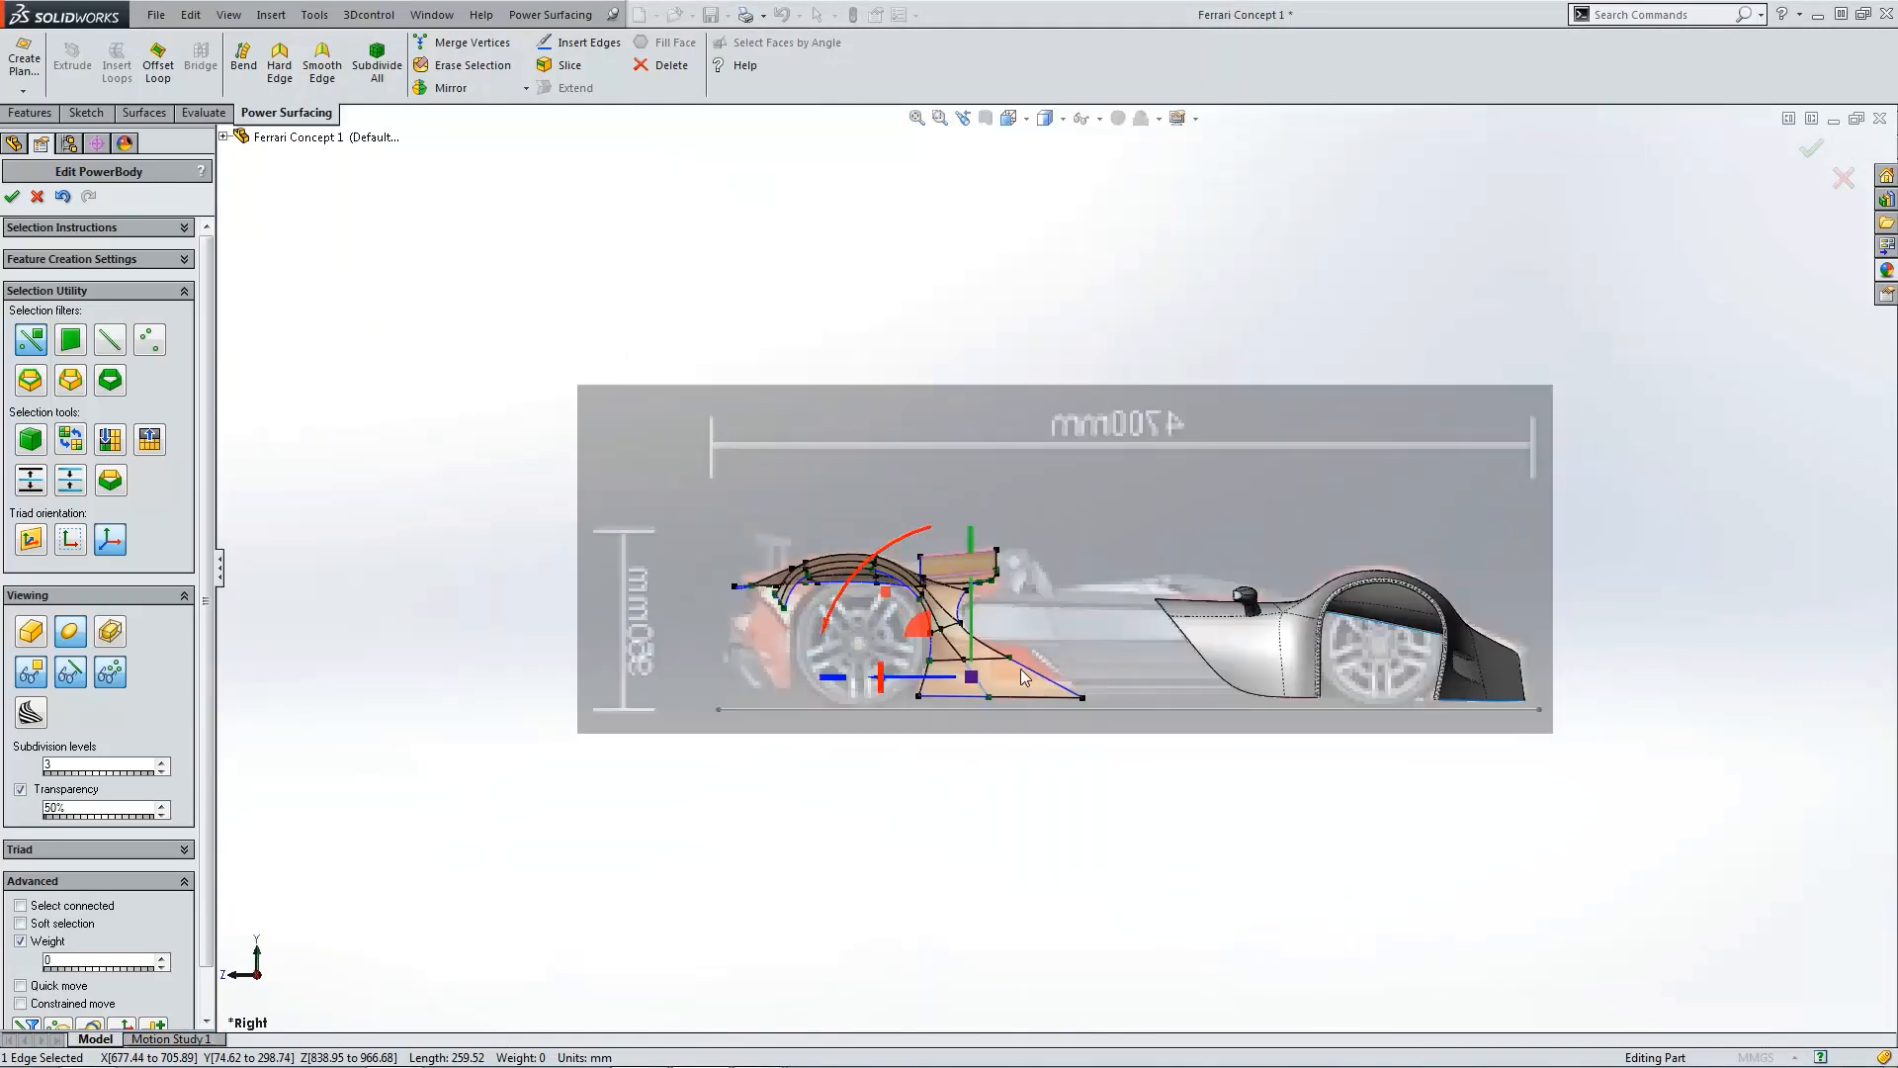
scroll(1021, 669, "down", 6)
scroll(883, 553, "down", 2)
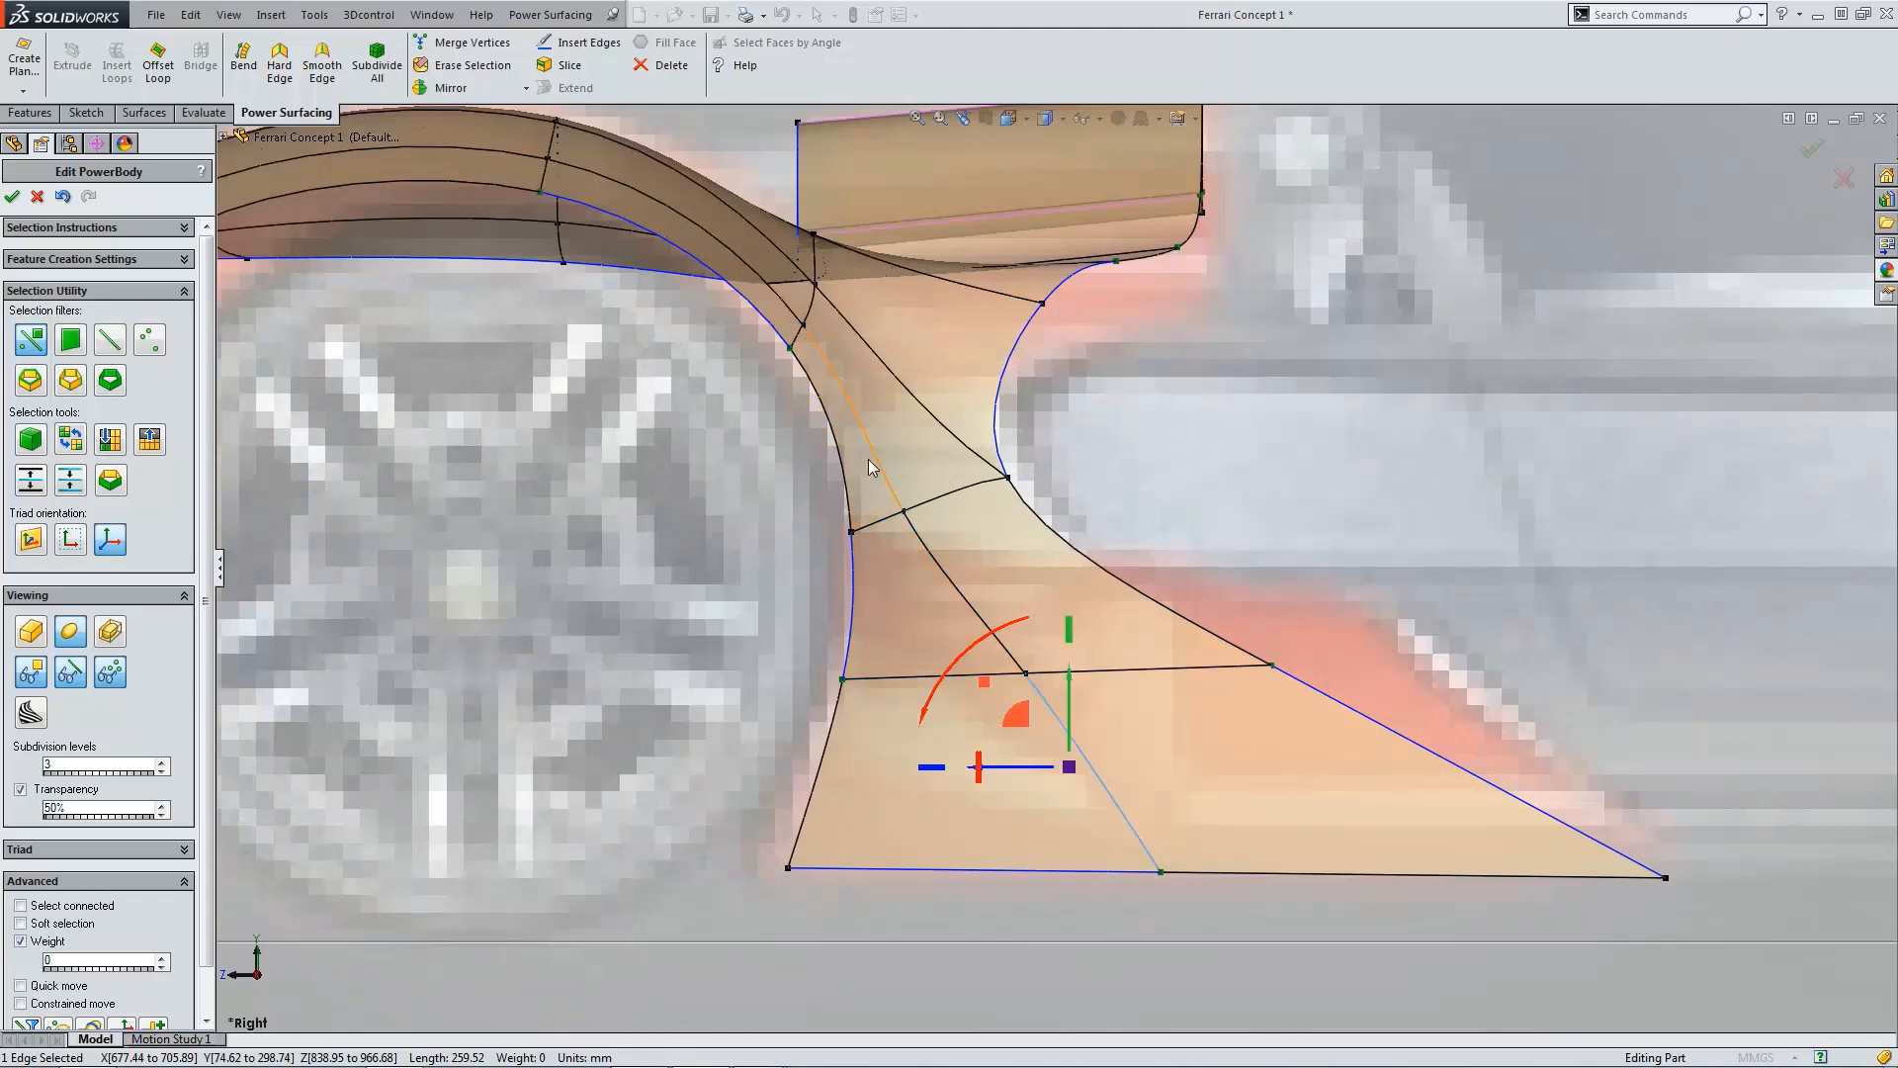
left_click(1295, 558)
left_click(1028, 674)
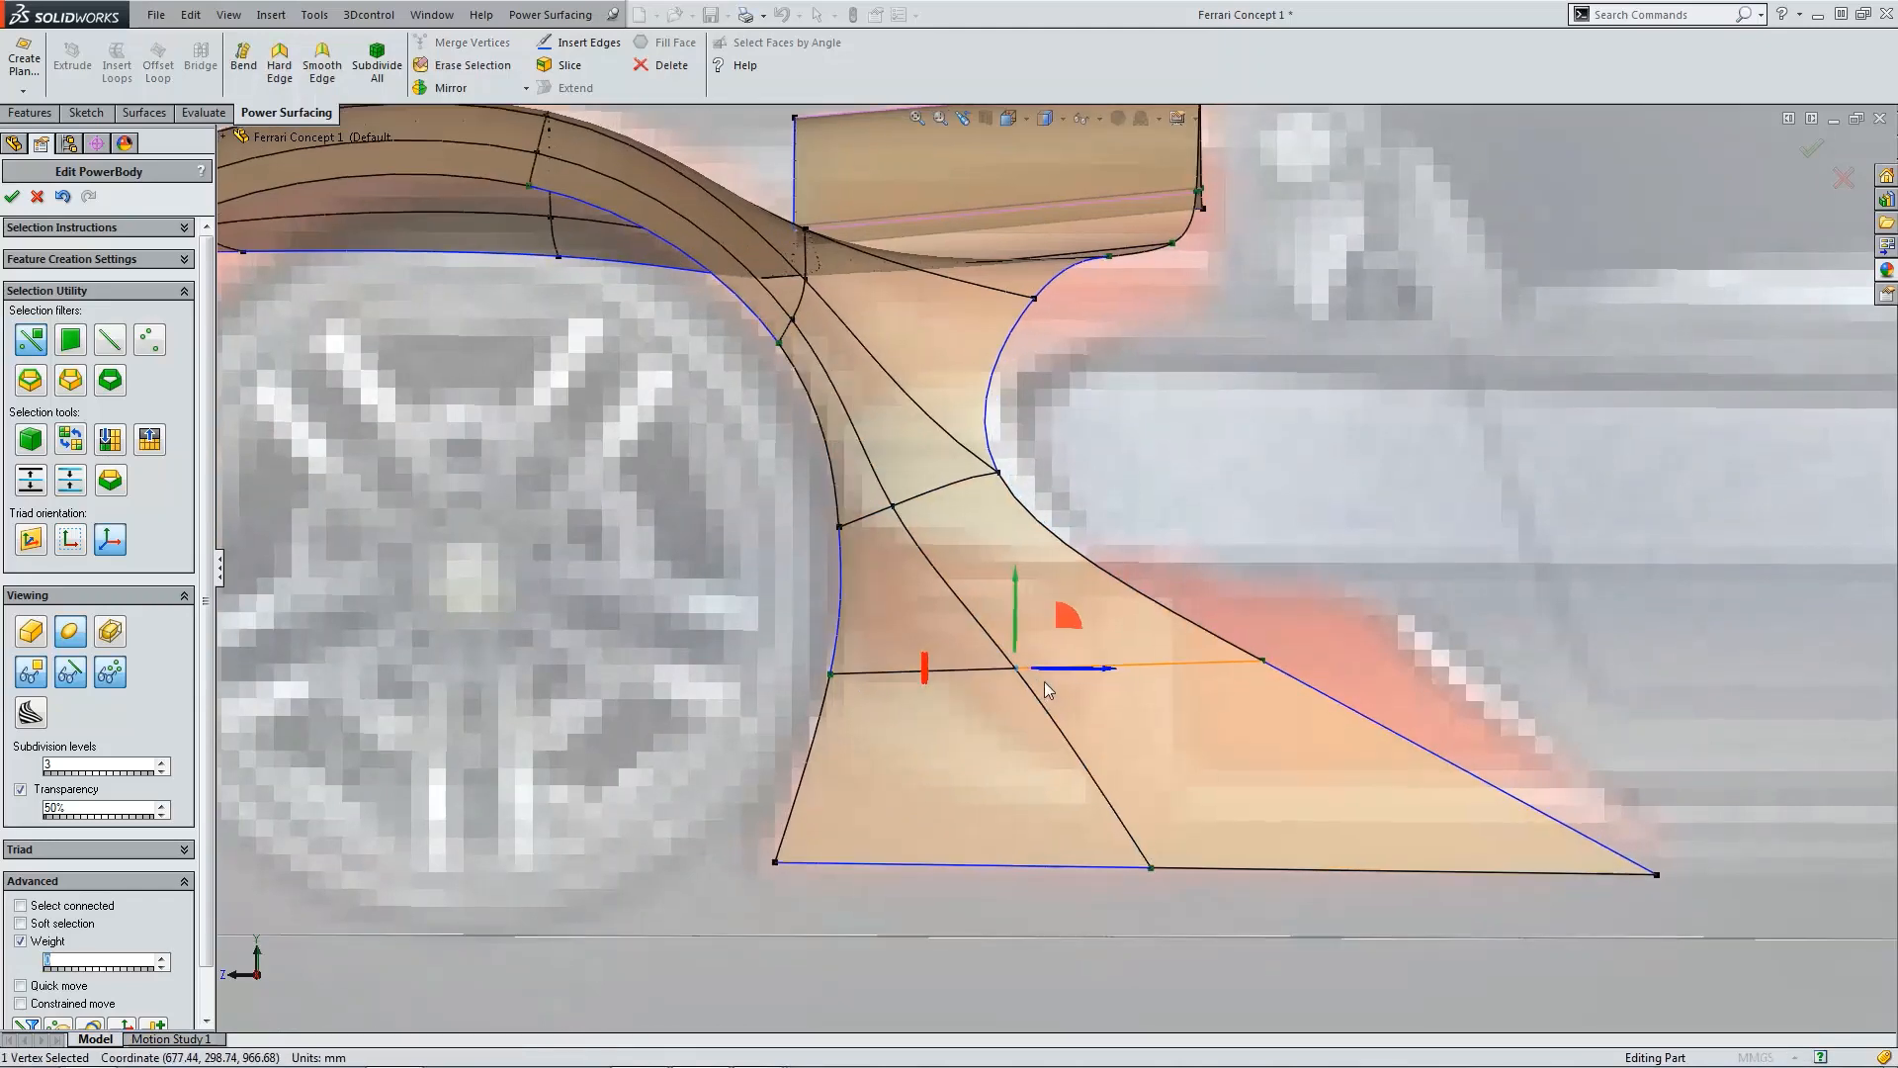
middle_click_drag(1029, 674, 1212, 621)
scroll(1078, 664, "up", 4)
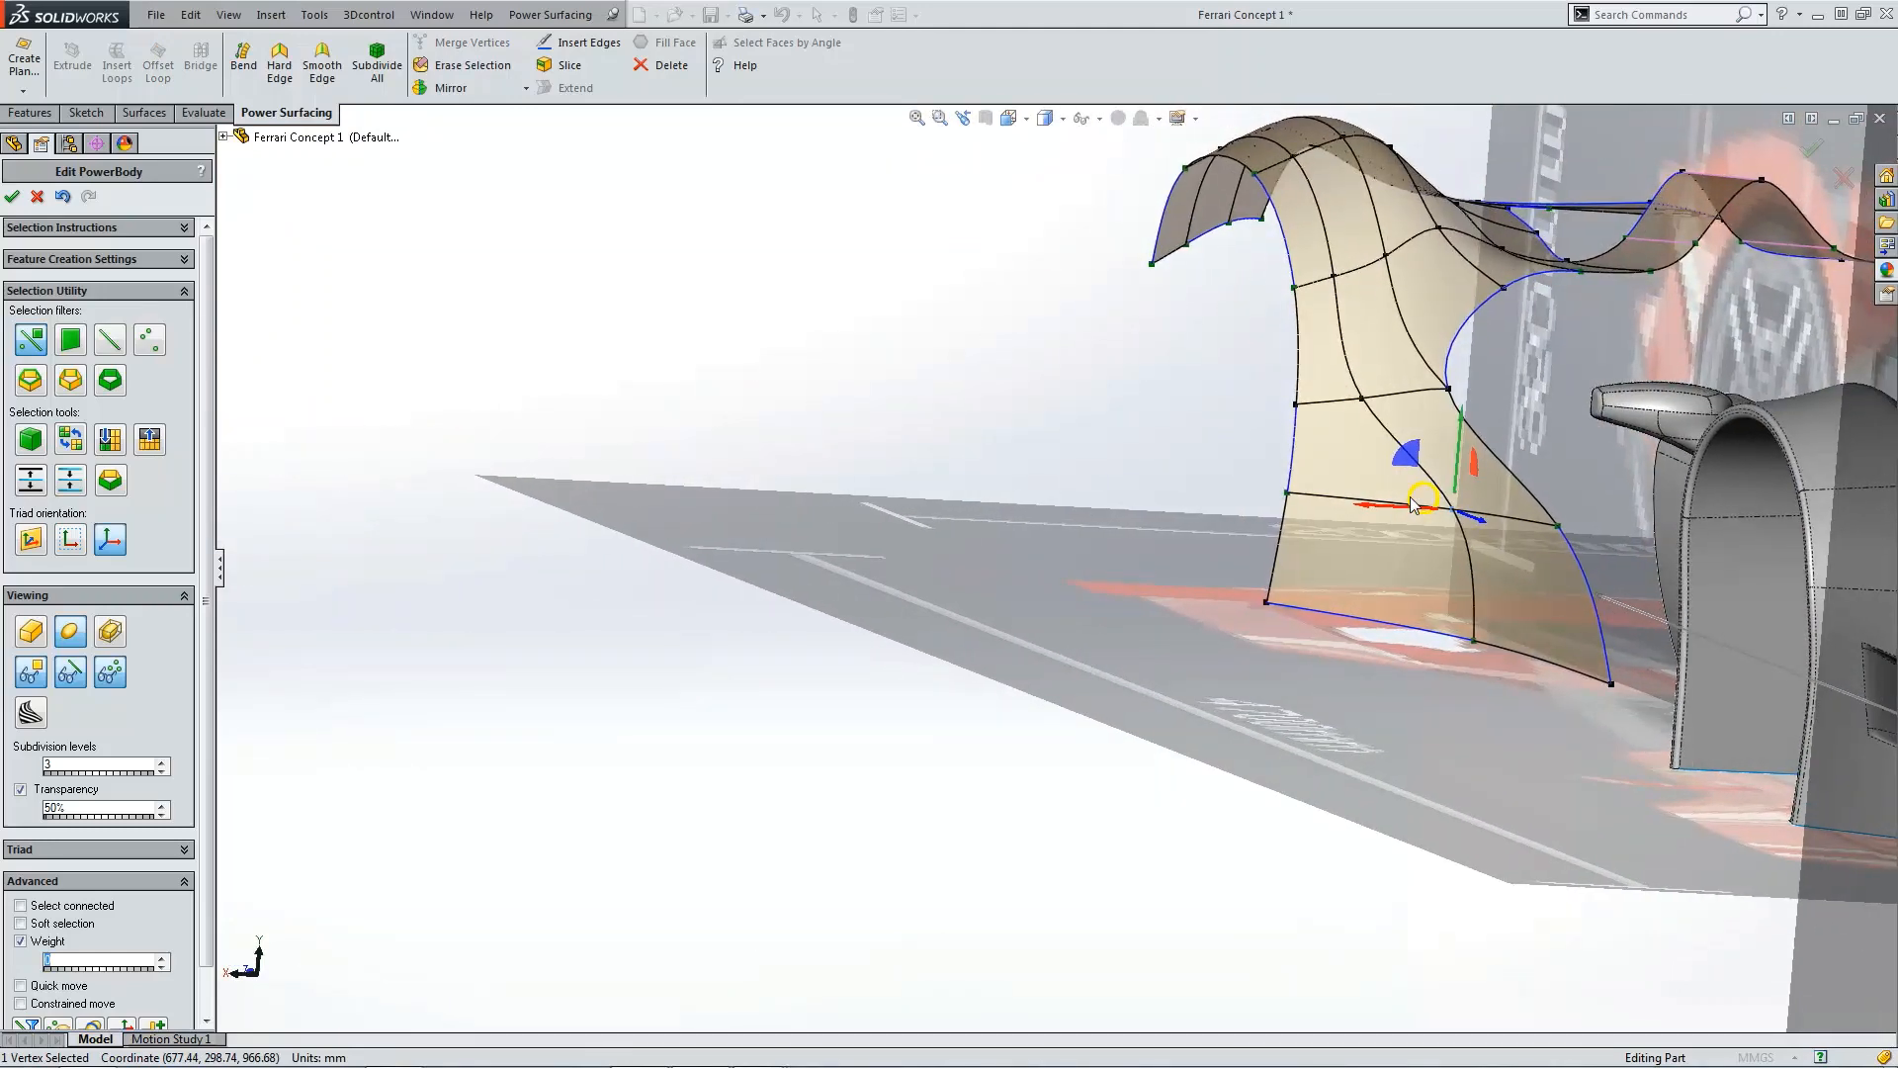
Step: Pull a vertex on the fender's middle row outward from the body
scroll(1394, 455, "up", 2)
middle_click_drag(1394, 454, 1297, 408)
scroll(1295, 405, "down", 3)
scroll(1303, 427, "up", 2)
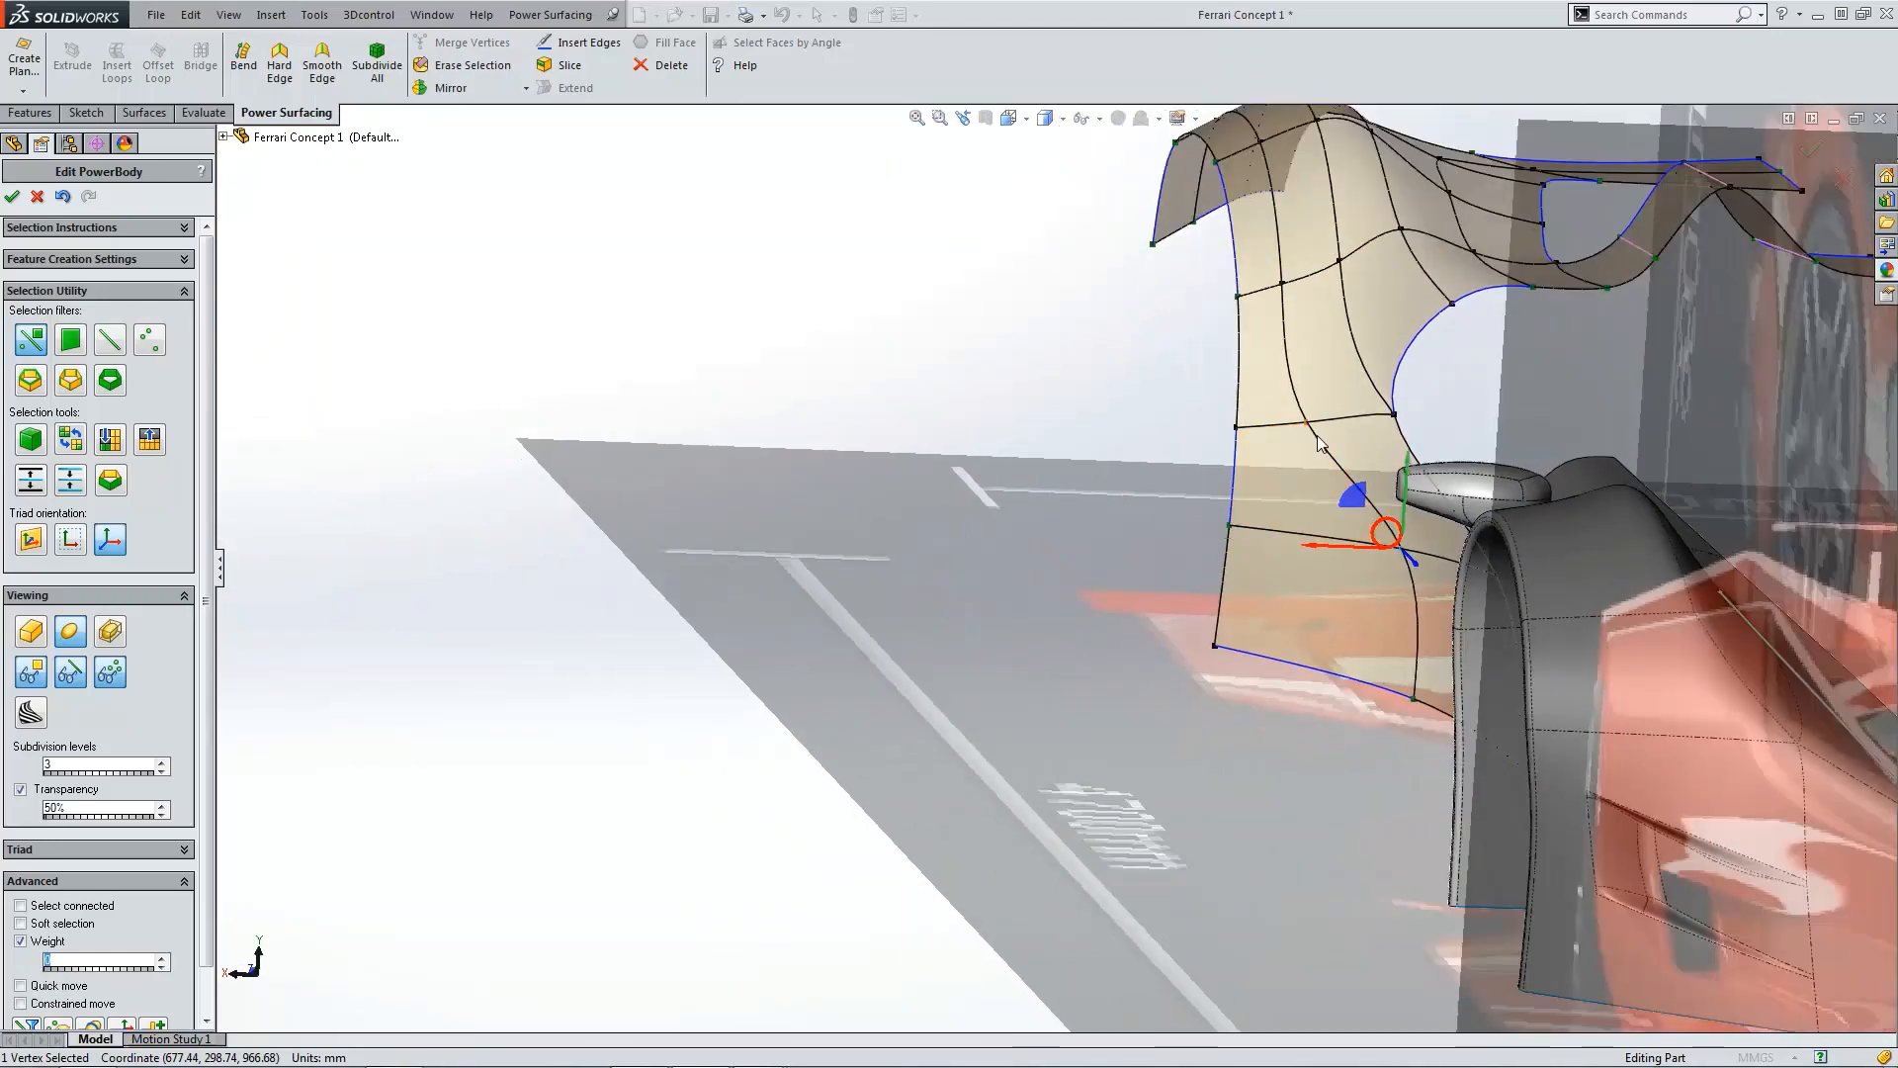
scroll(1303, 435, "up", 2)
scroll(1187, 490, "down", 4)
left_click(1163, 487)
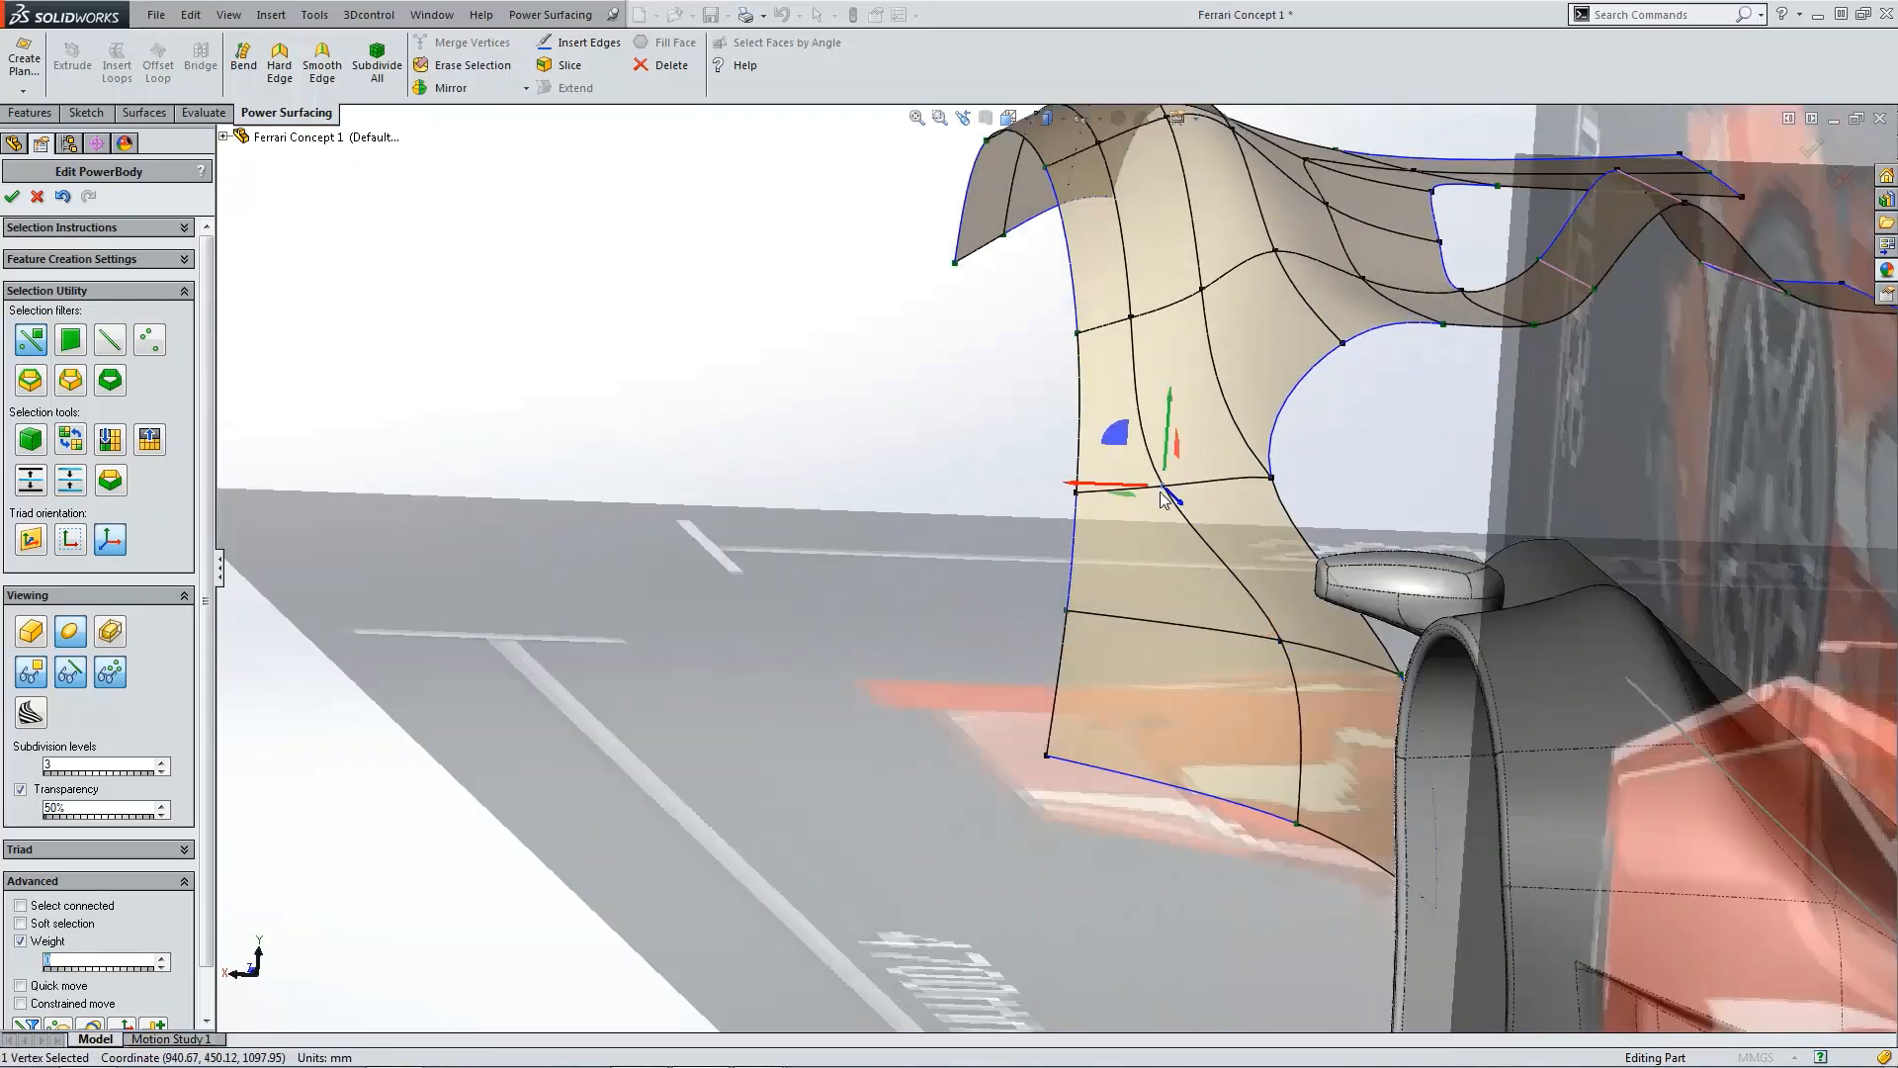
left_click_drag(1120, 485, 1169, 485)
scroll(1265, 599, "up", 2)
Step: In top view, pull the vertex at the fin junction inward toward the body
key("ctrl+5")
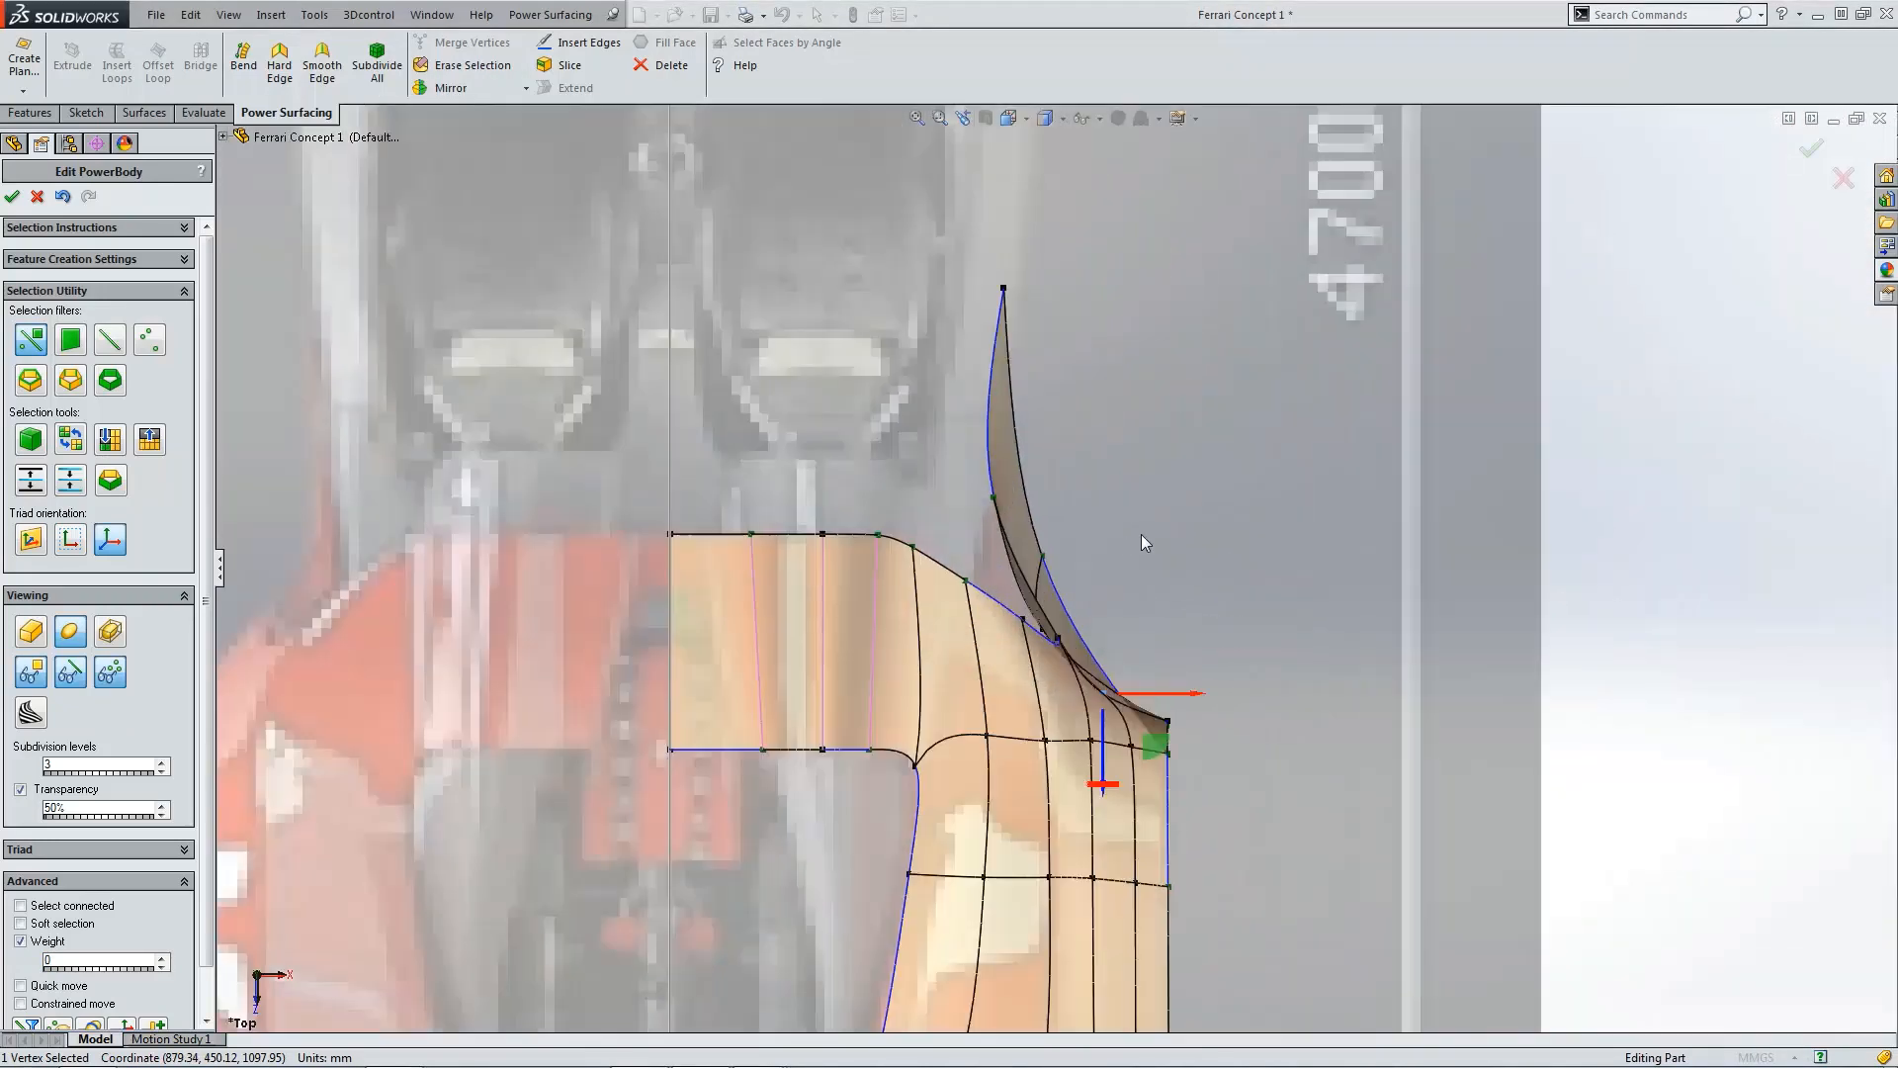
left_click(1145, 532)
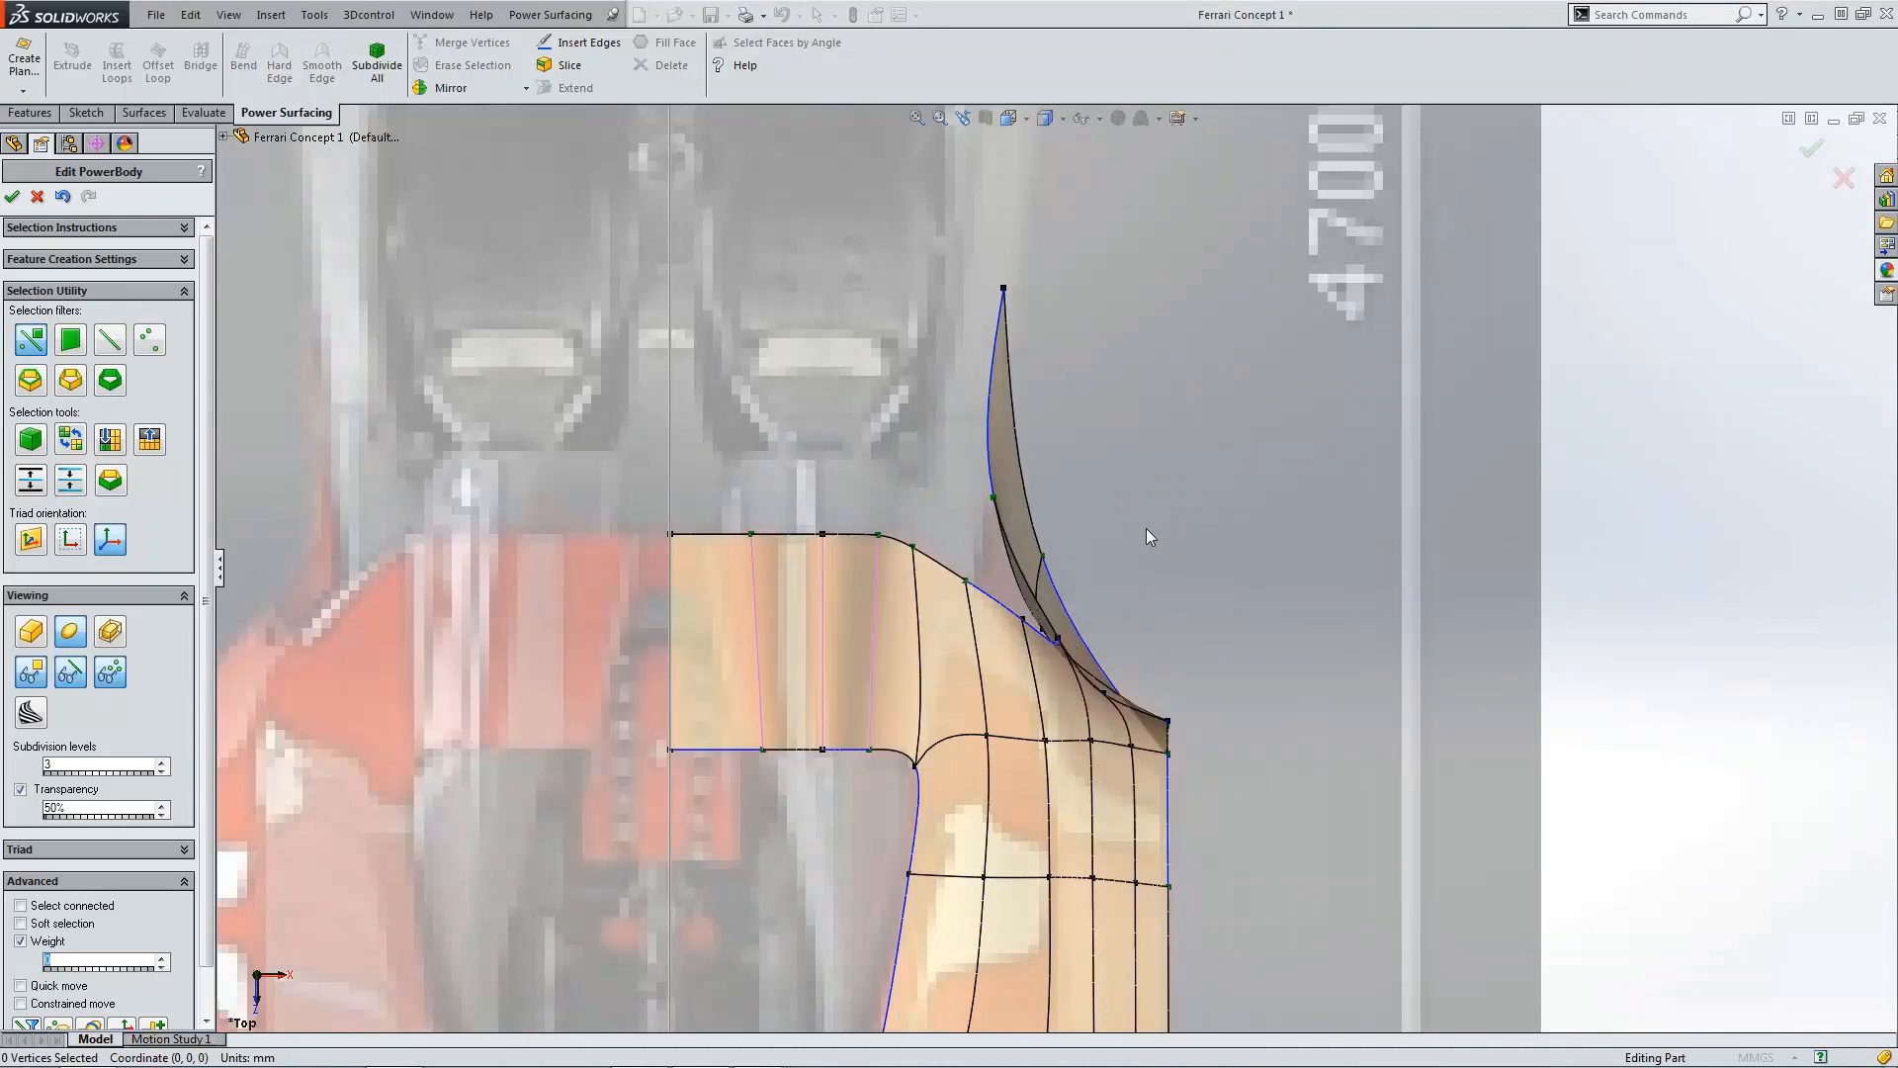
scroll(1048, 638, "down", 5)
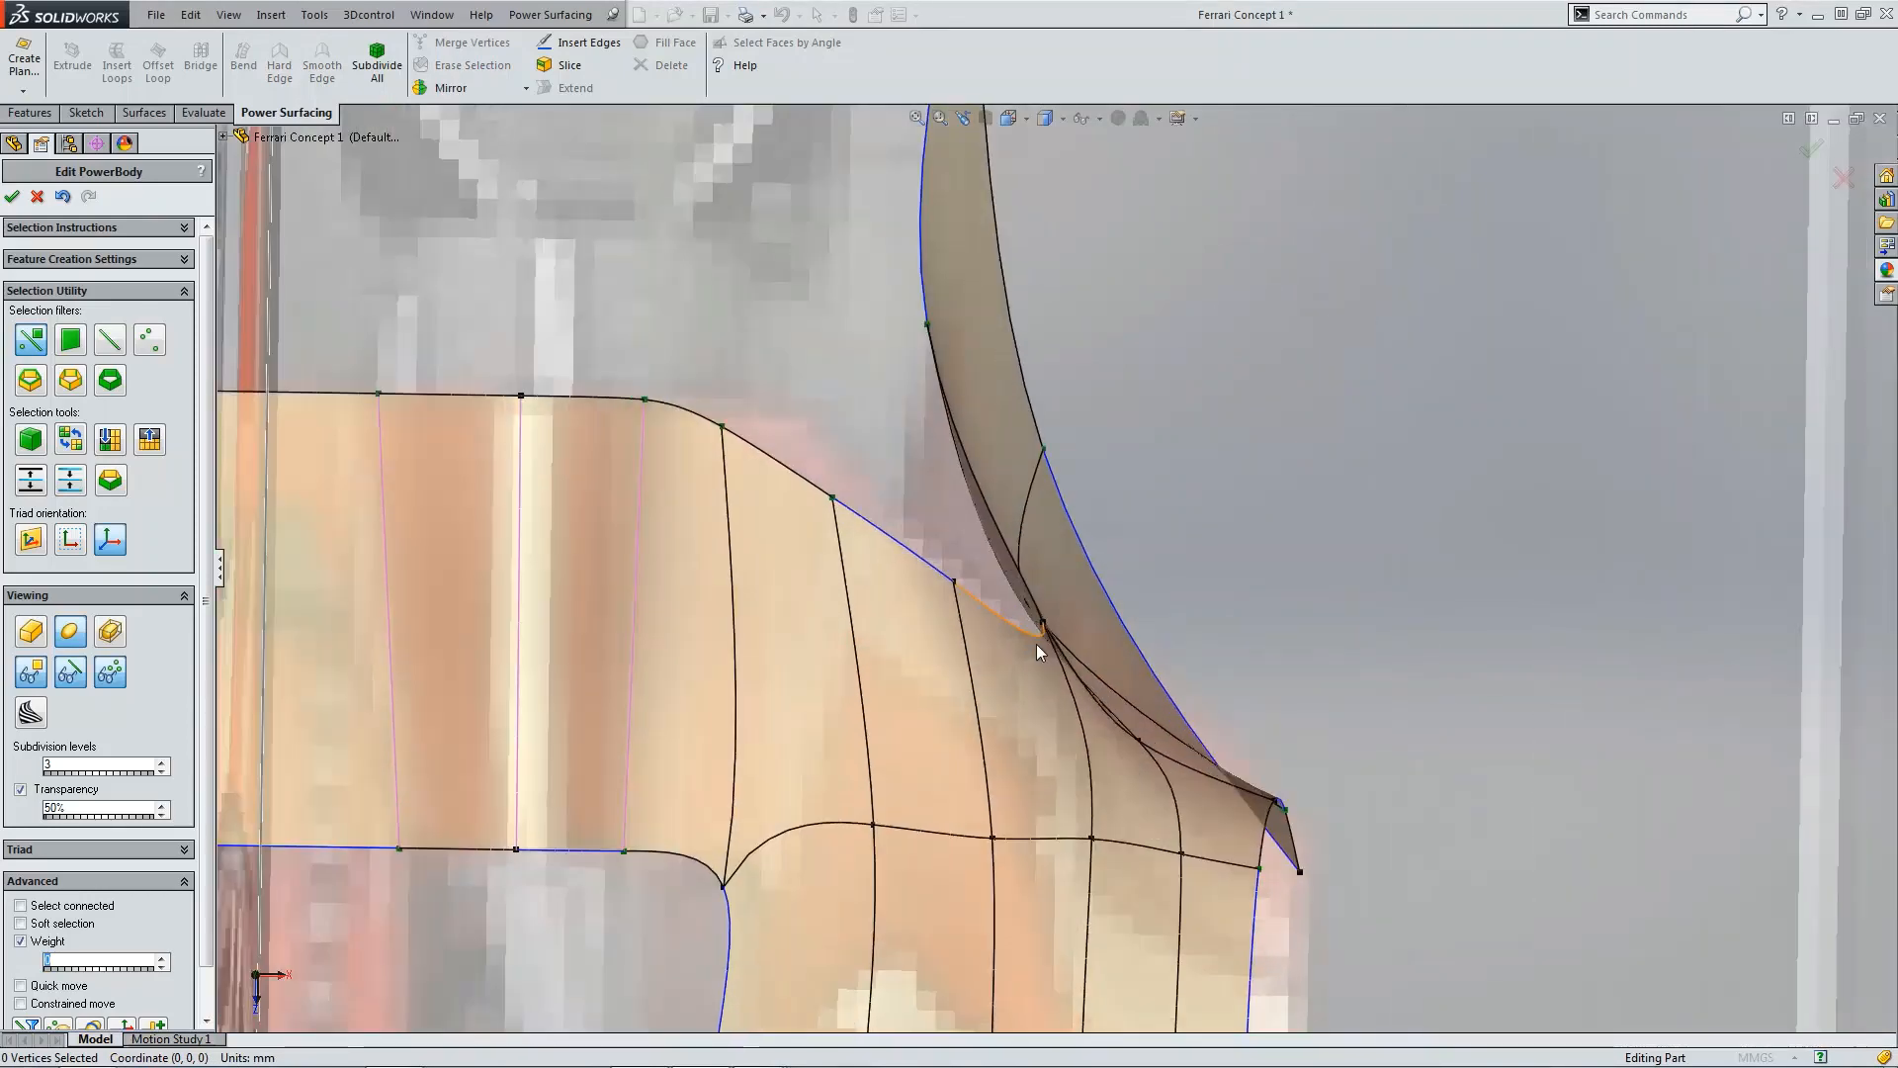
scroll(1039, 629, "down", 1)
left_click(1023, 626)
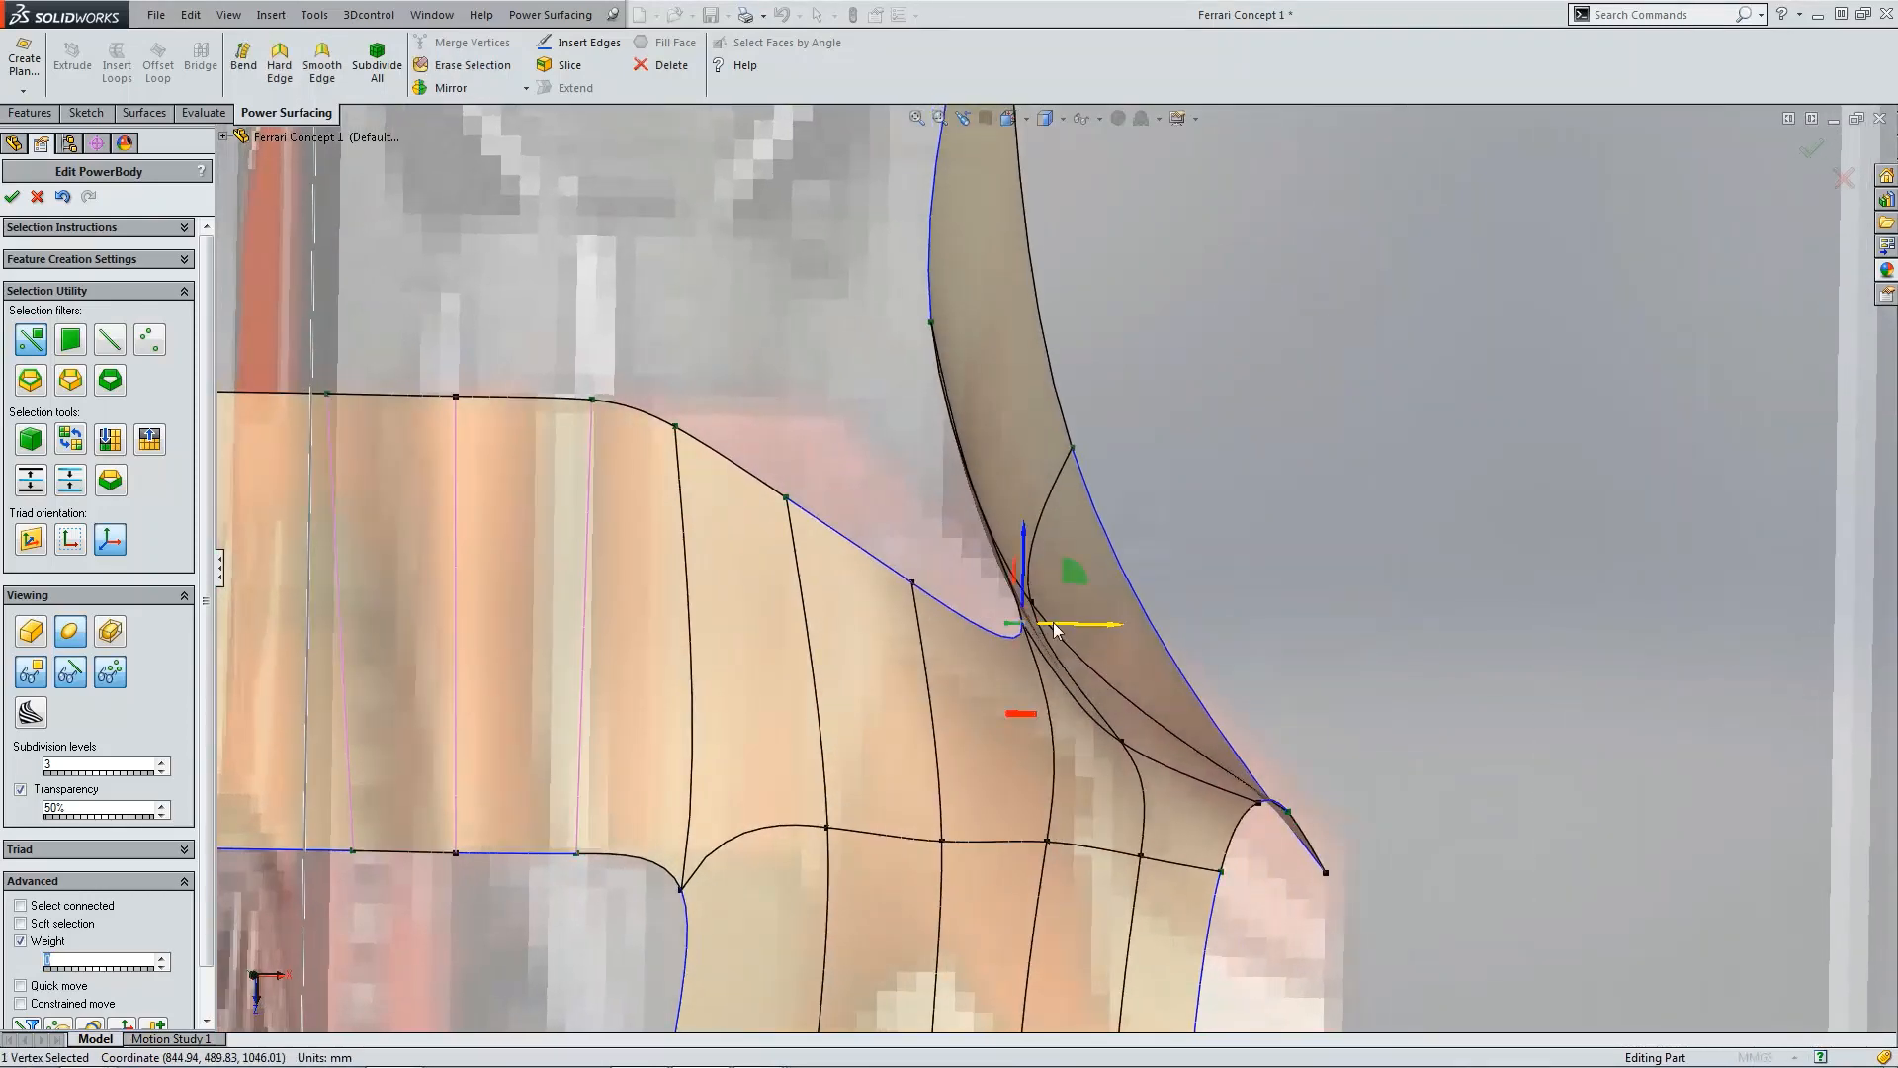
left_click_drag(1054, 630, 1014, 630)
Step: Pull two neighbouring vertices along the fin junction inward to smooth the curve
scroll(1189, 631, "up", 9)
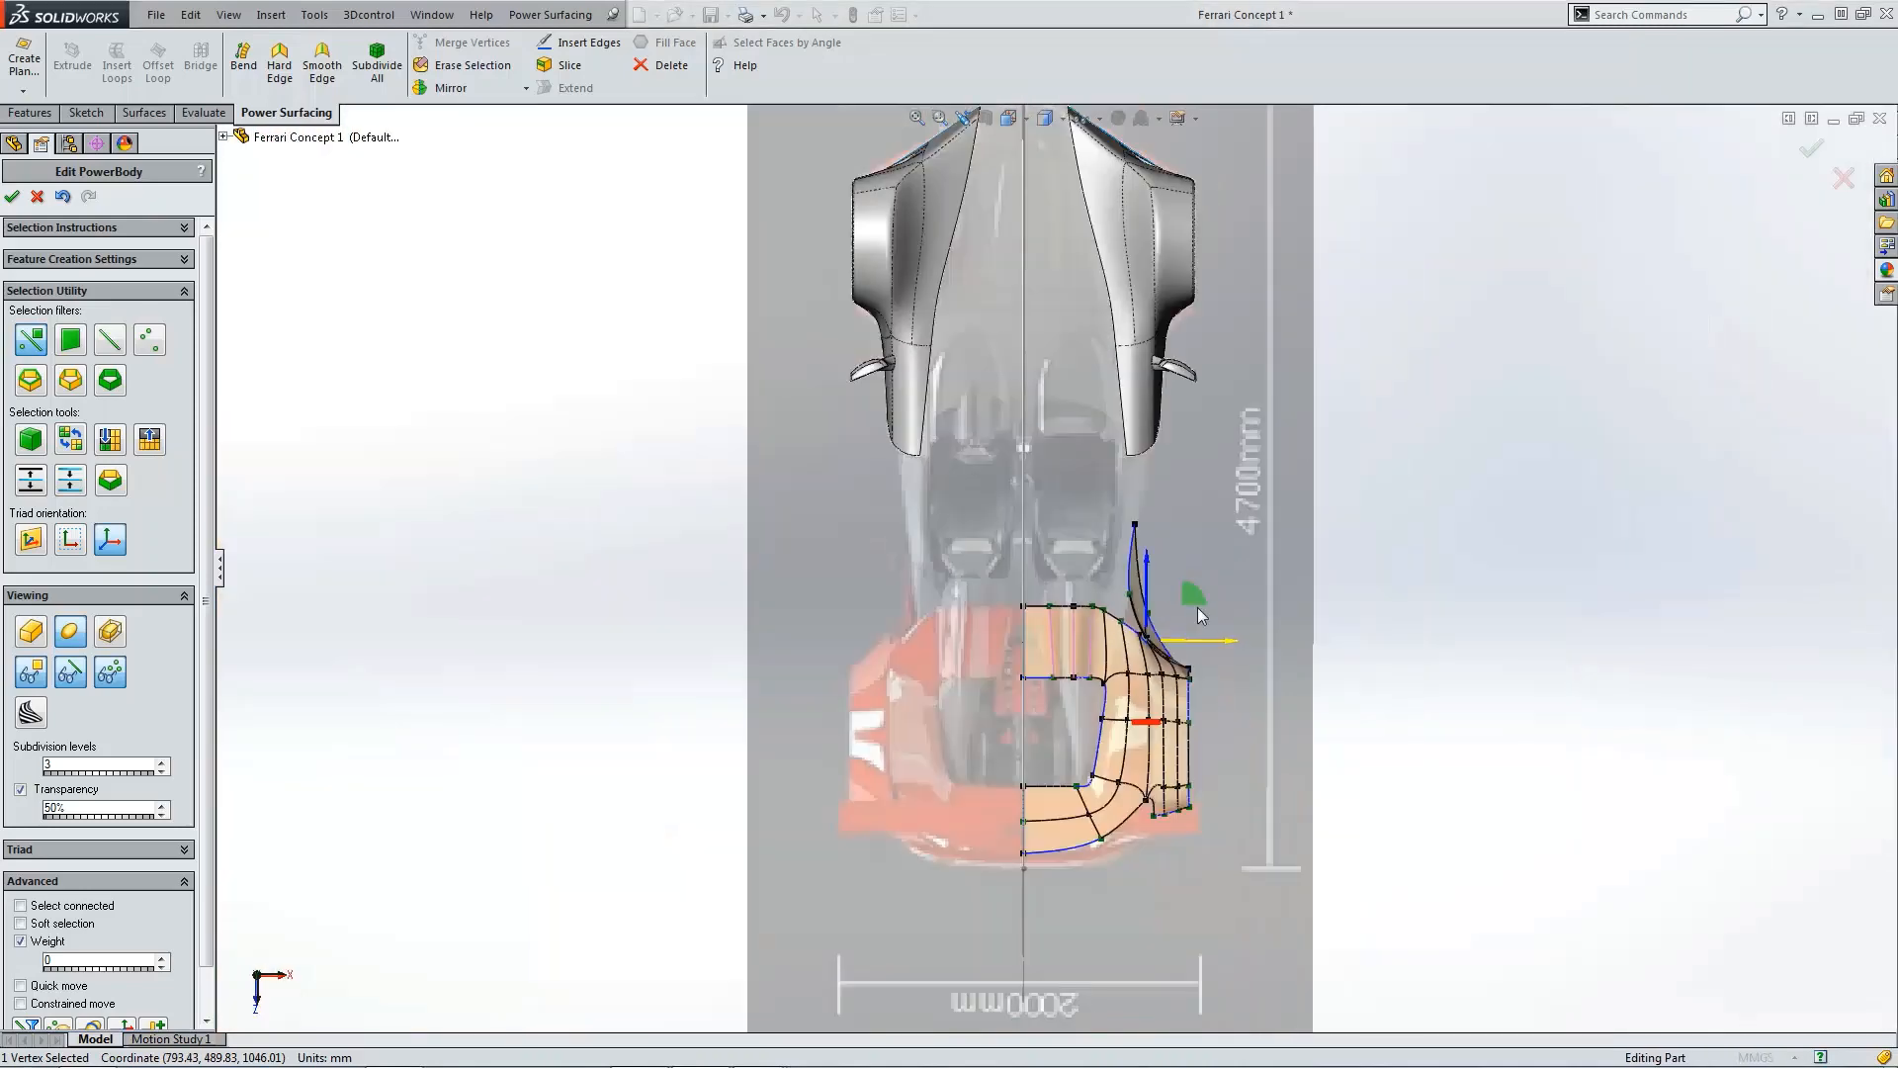
scroll(1100, 626, "down", 10)
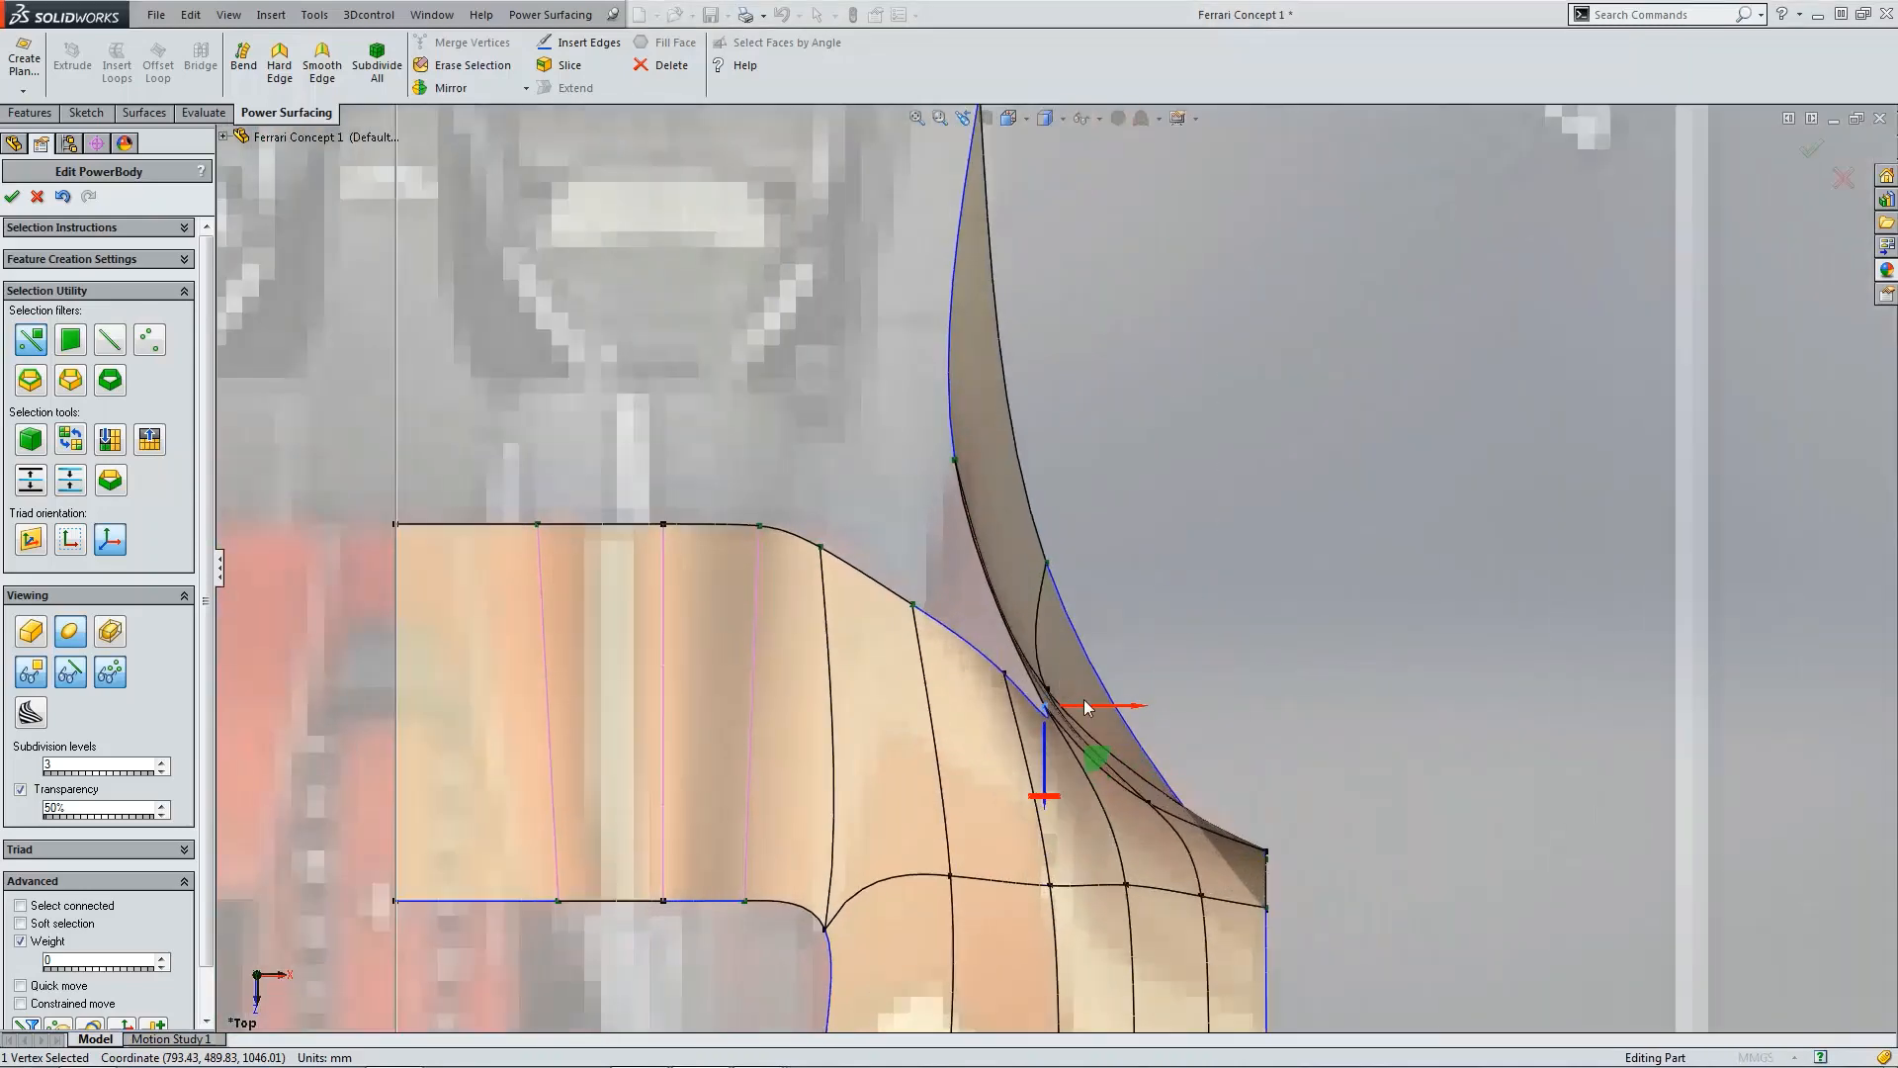
left_click_drag(1086, 706, 1056, 711)
left_click(1005, 674)
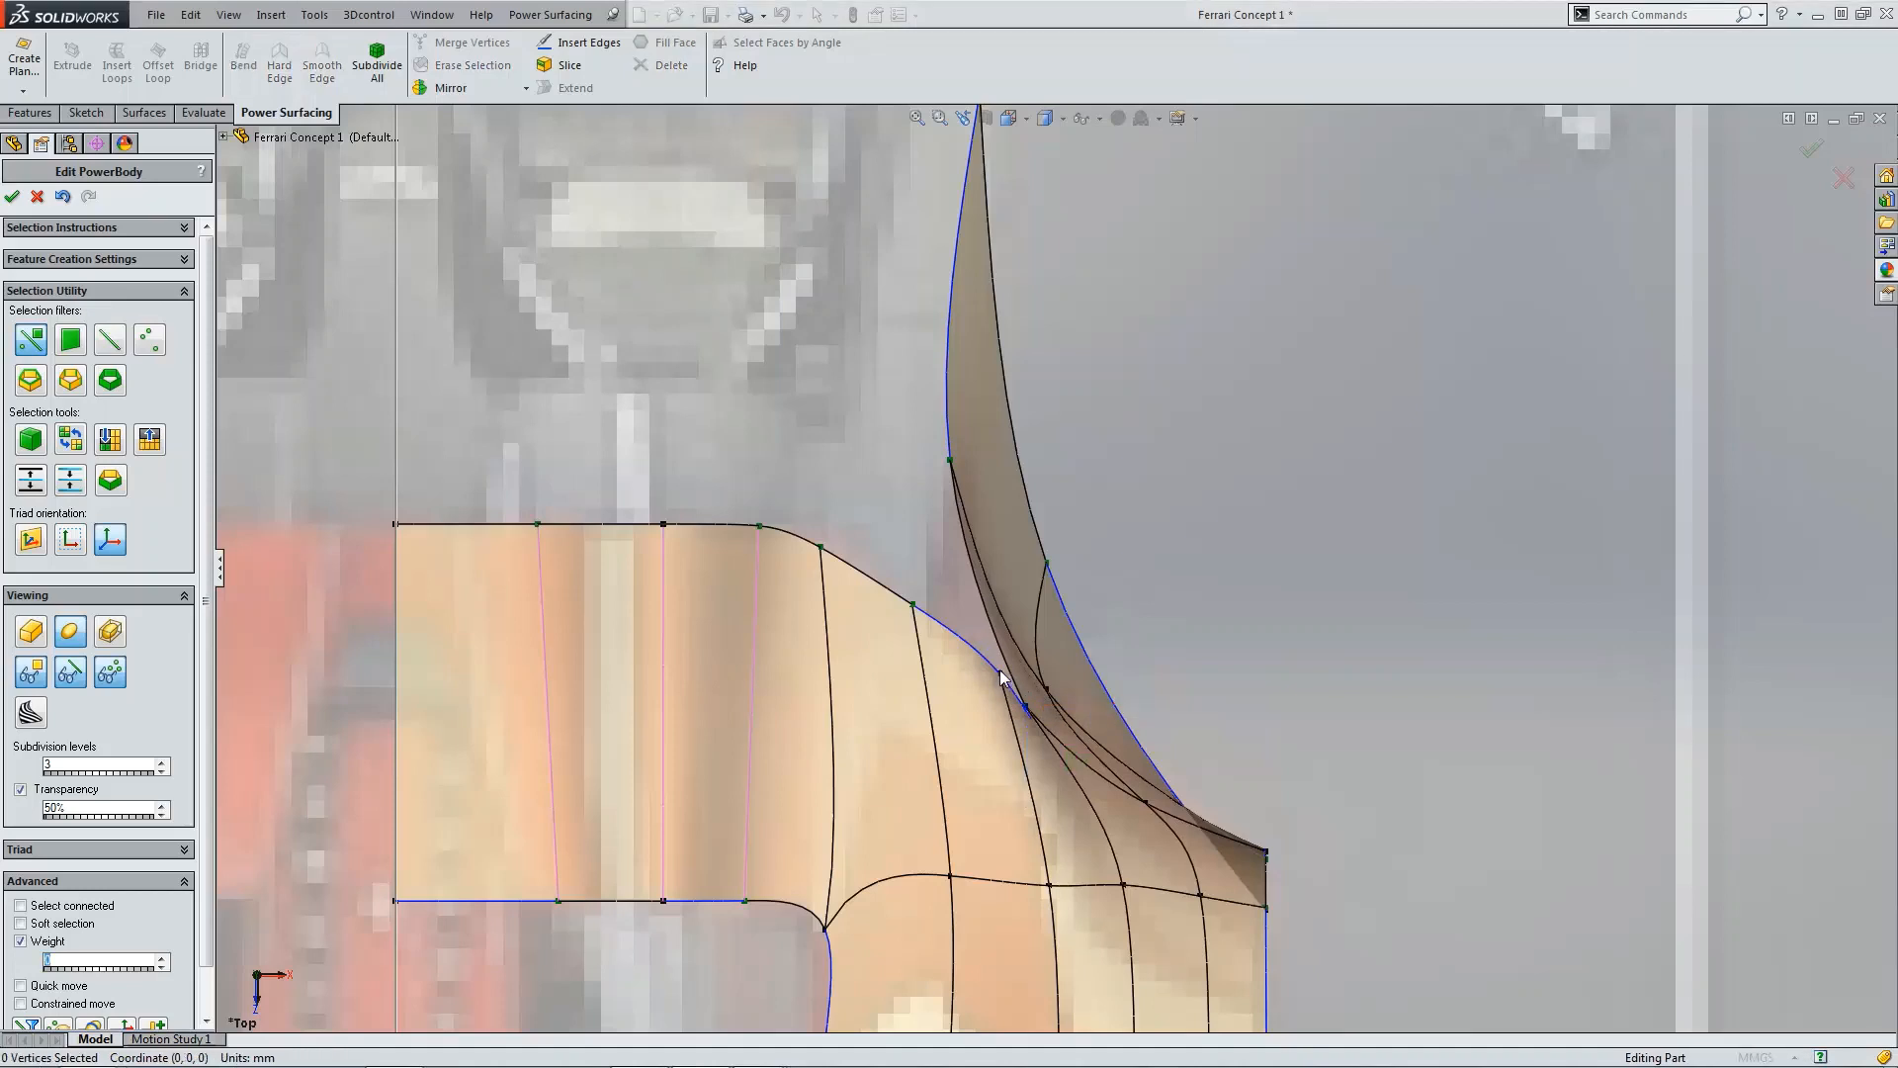
scroll(1001, 677, "down", 2)
left_click(1017, 667)
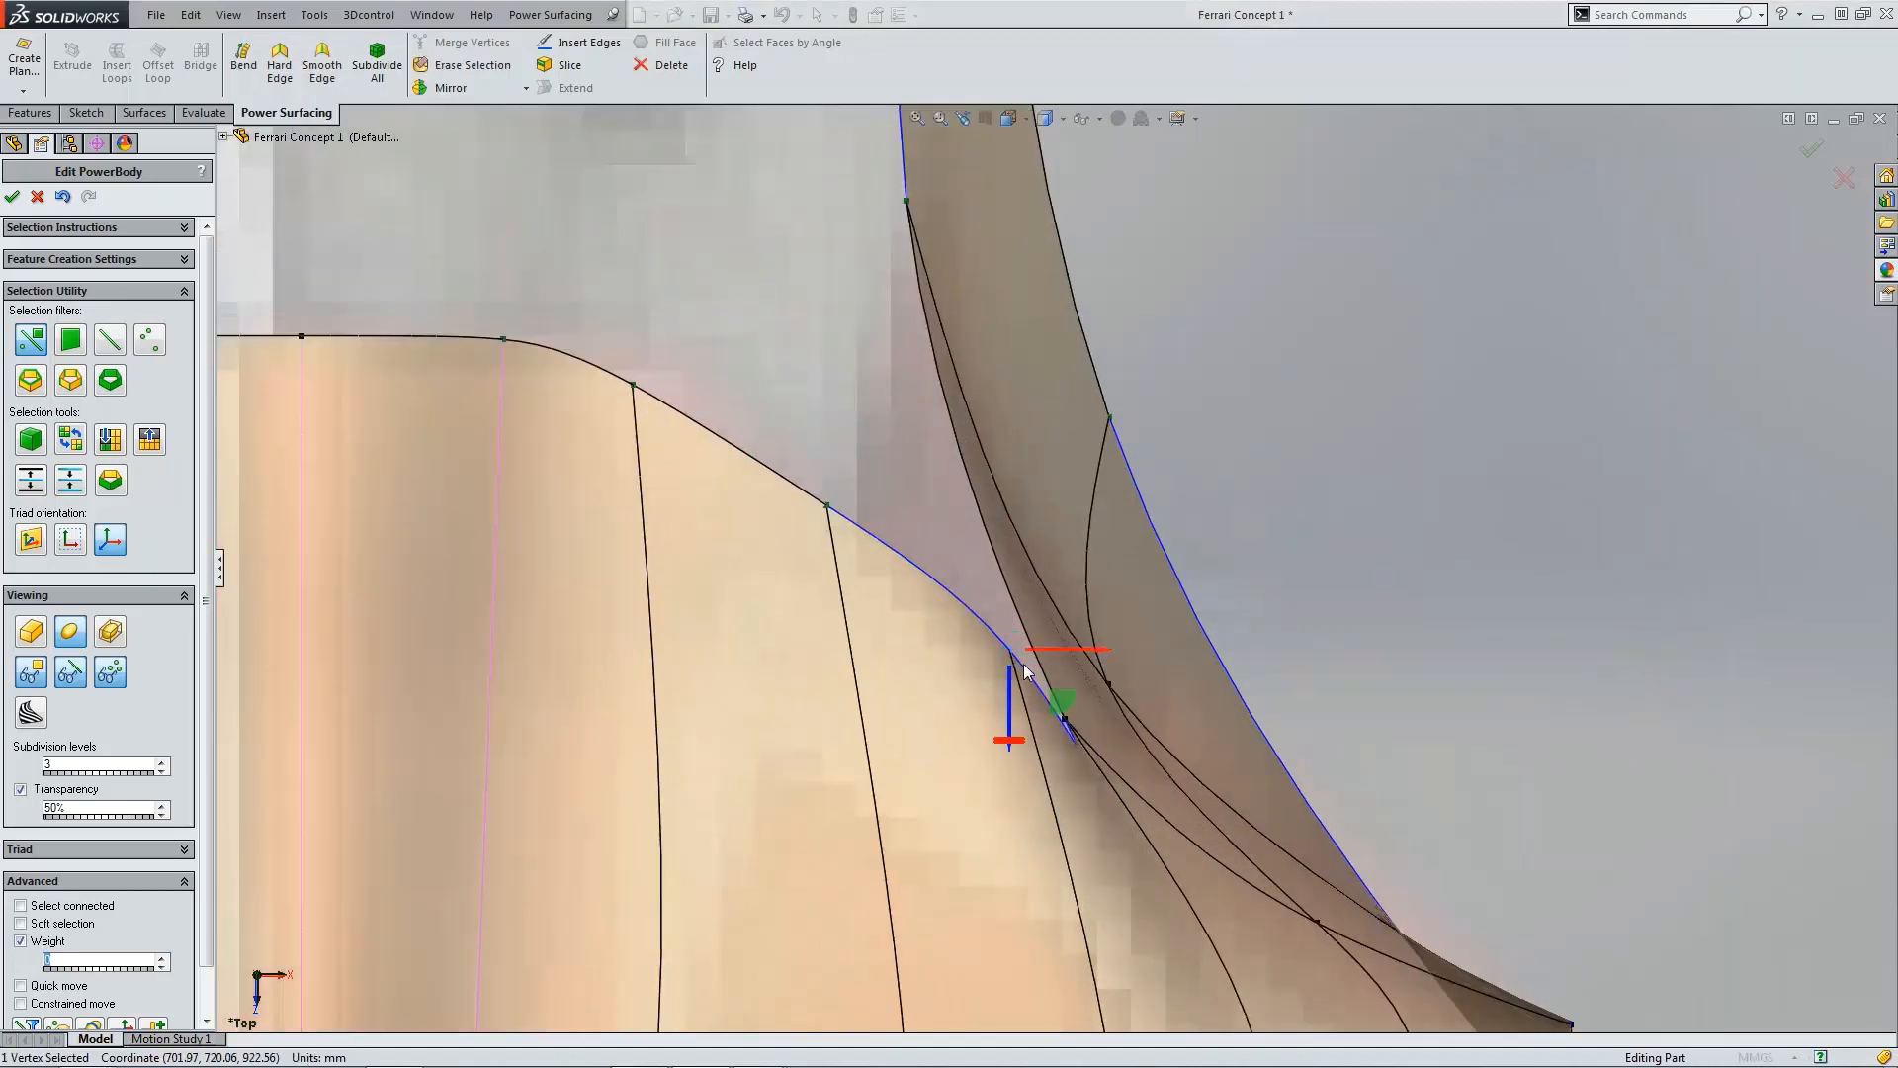
left_click_drag(1049, 661, 982, 659)
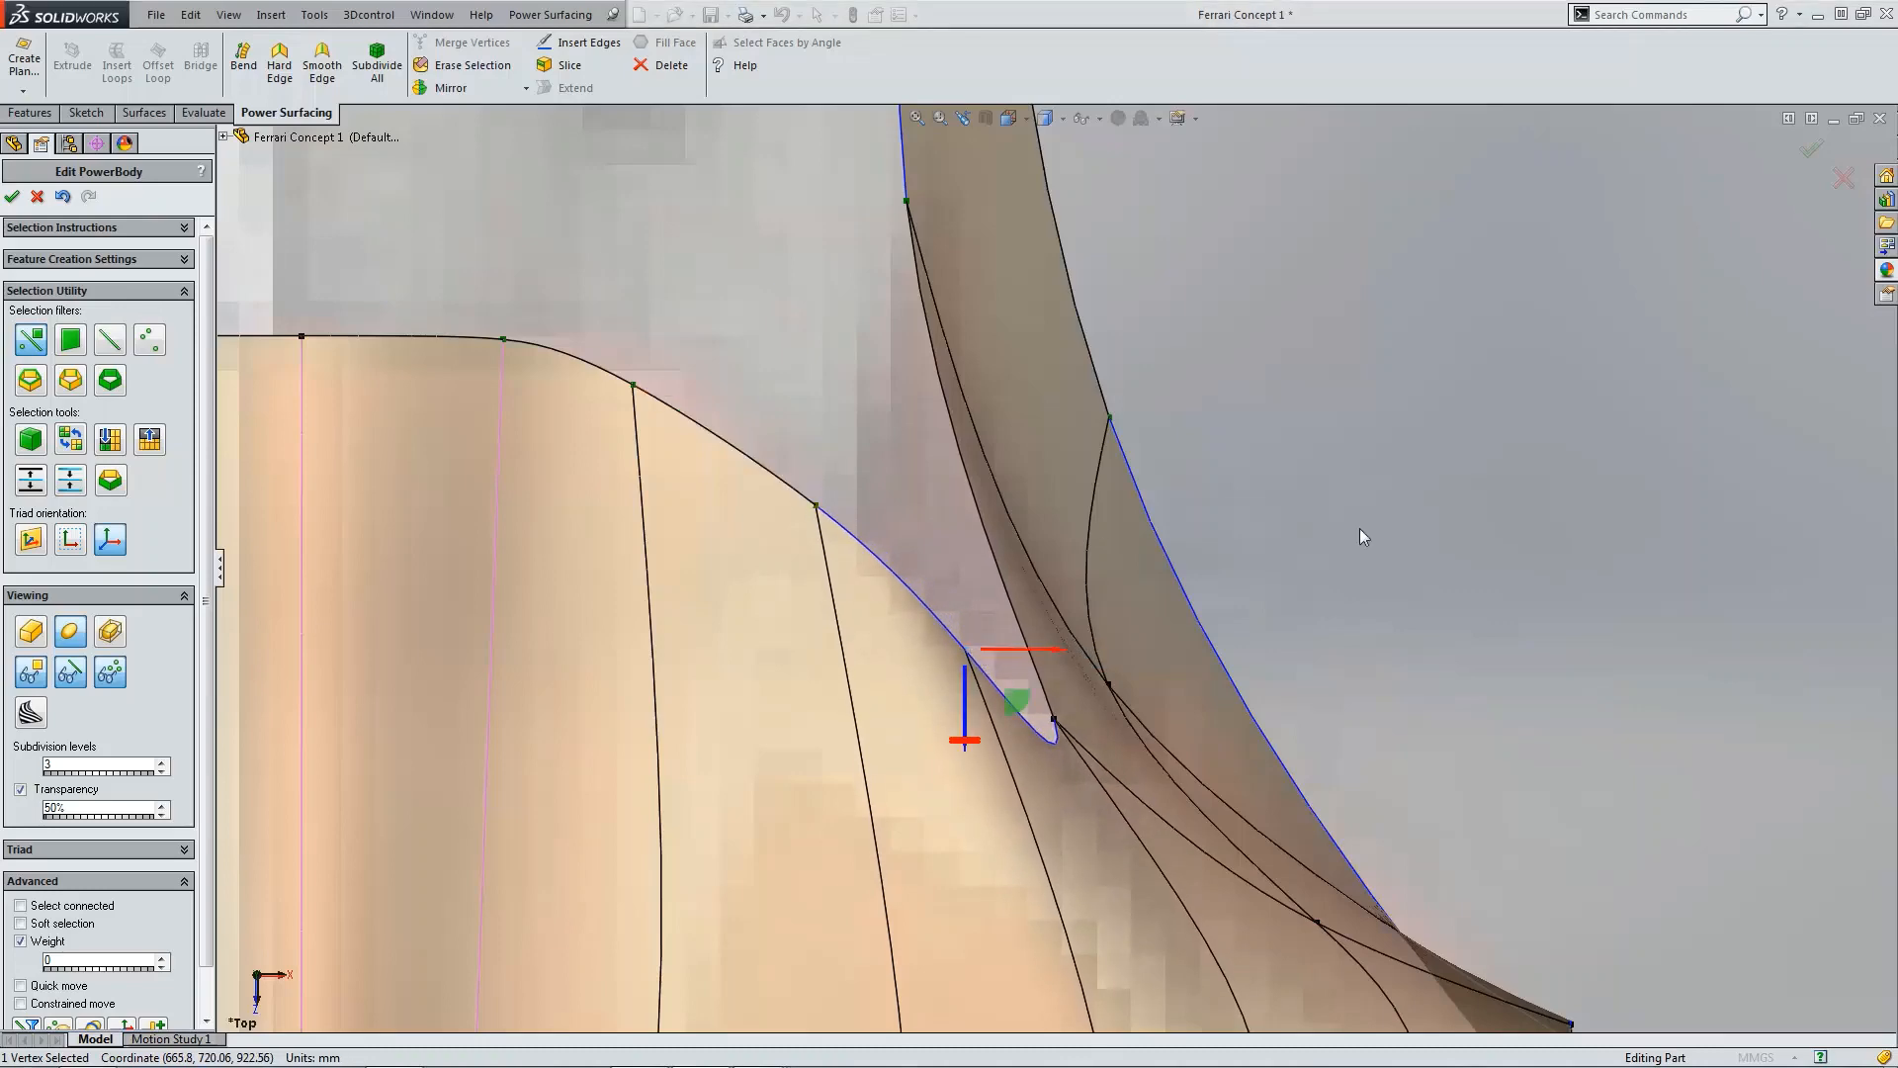
Step: Hide the control cage to show only the smooth fender surface
key("ctrl+4")
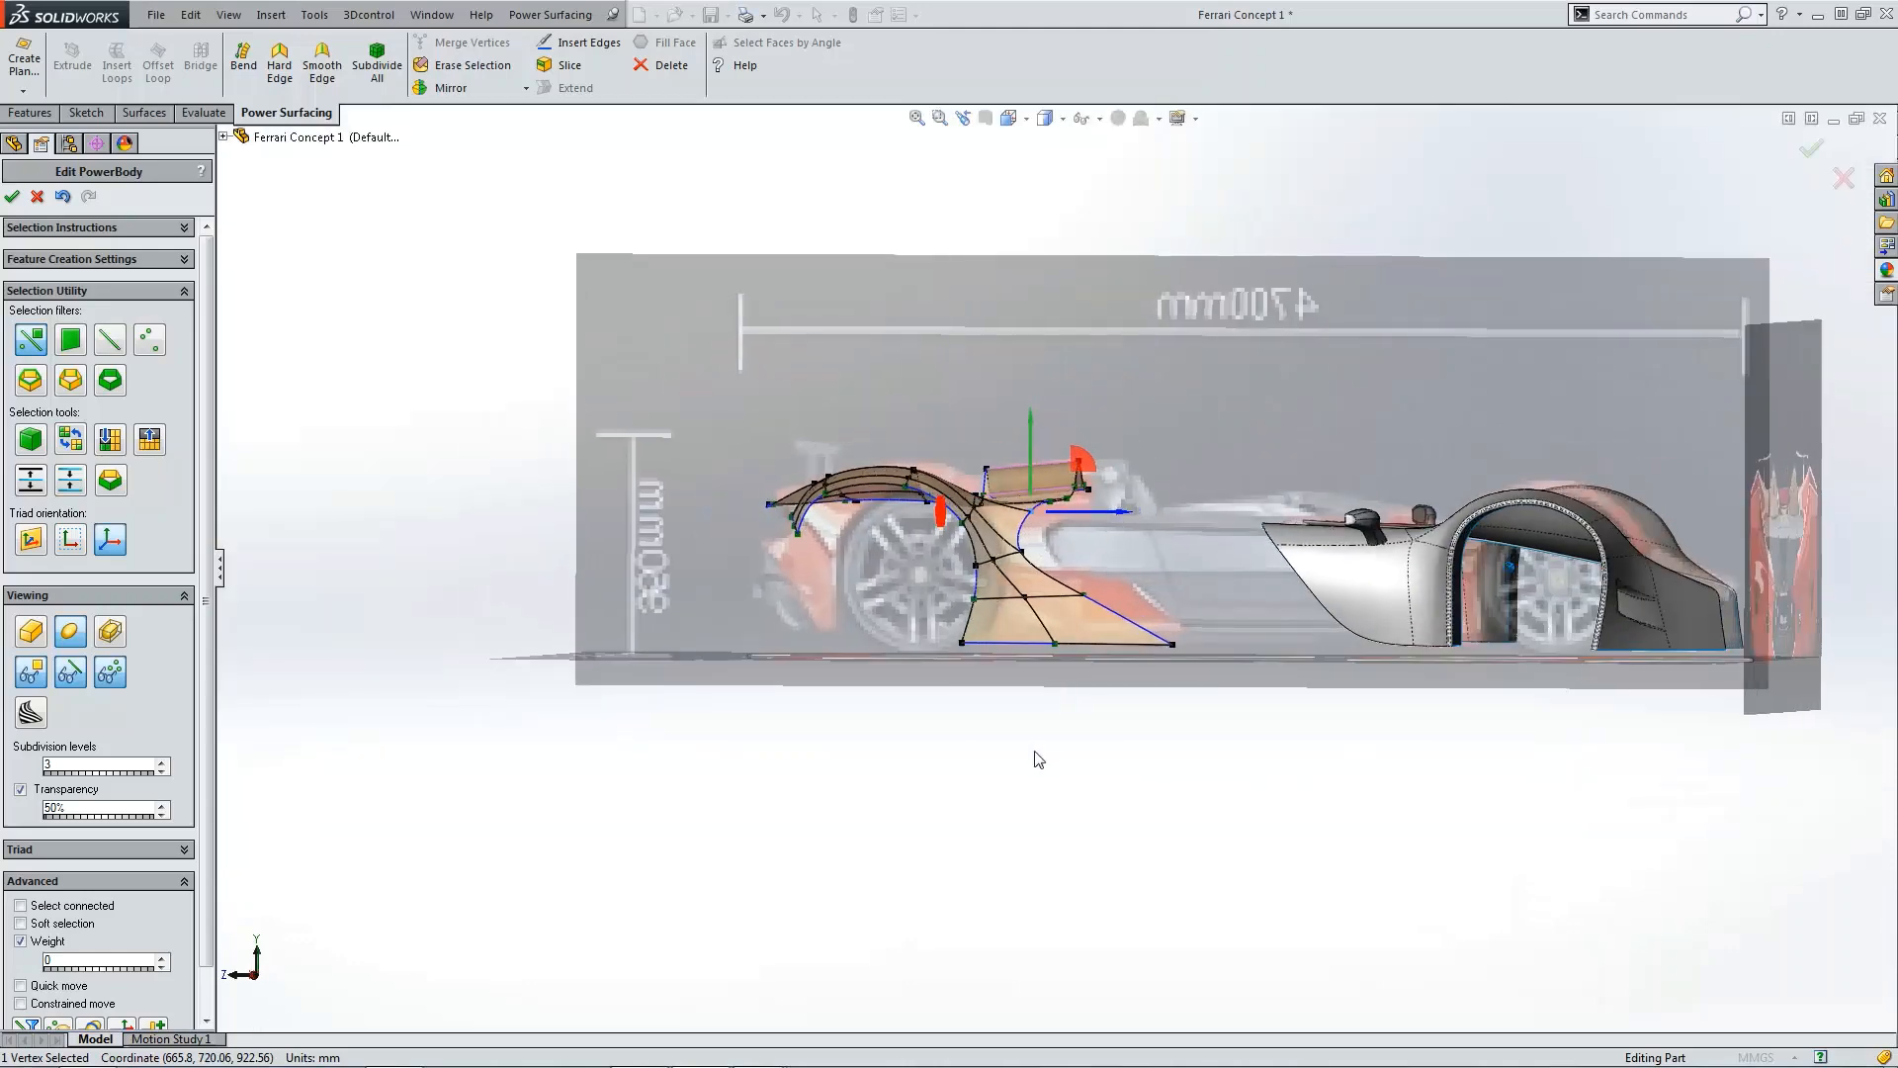
left_click(1032, 749)
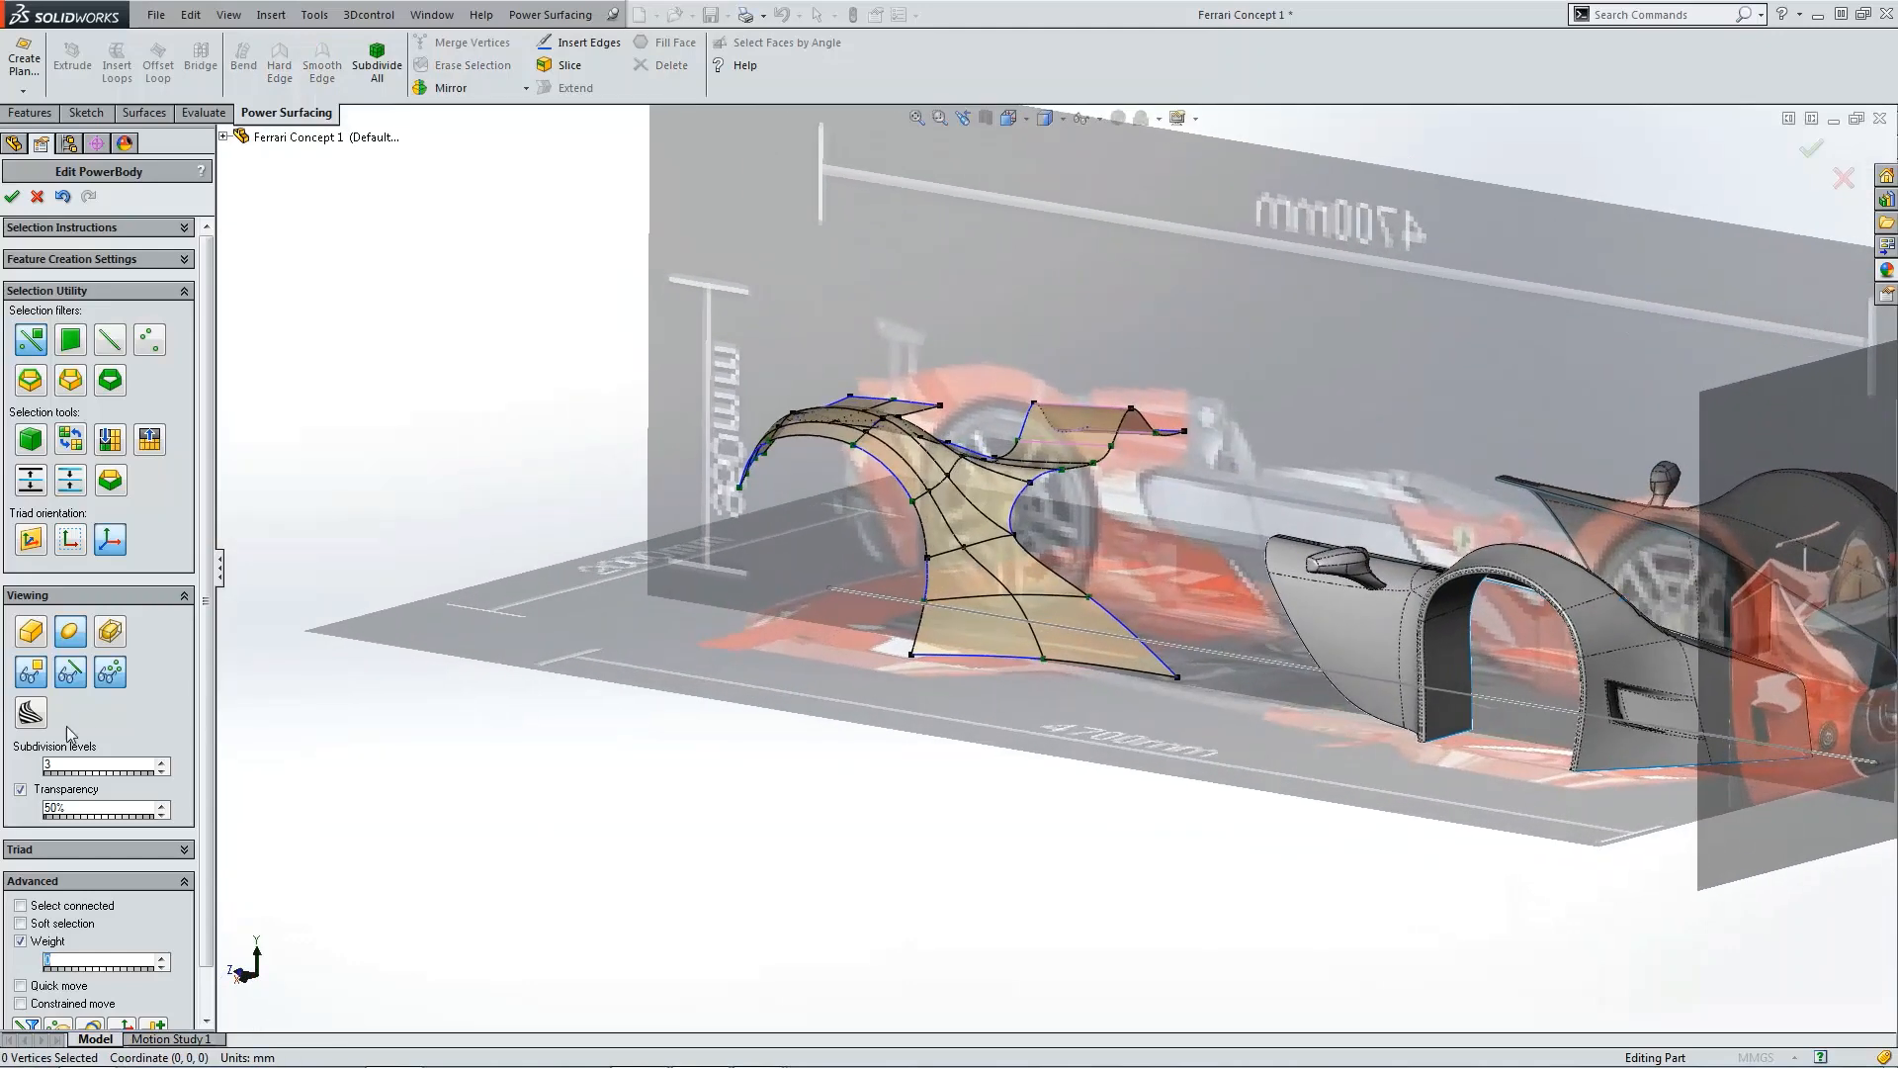
left_click(109, 674)
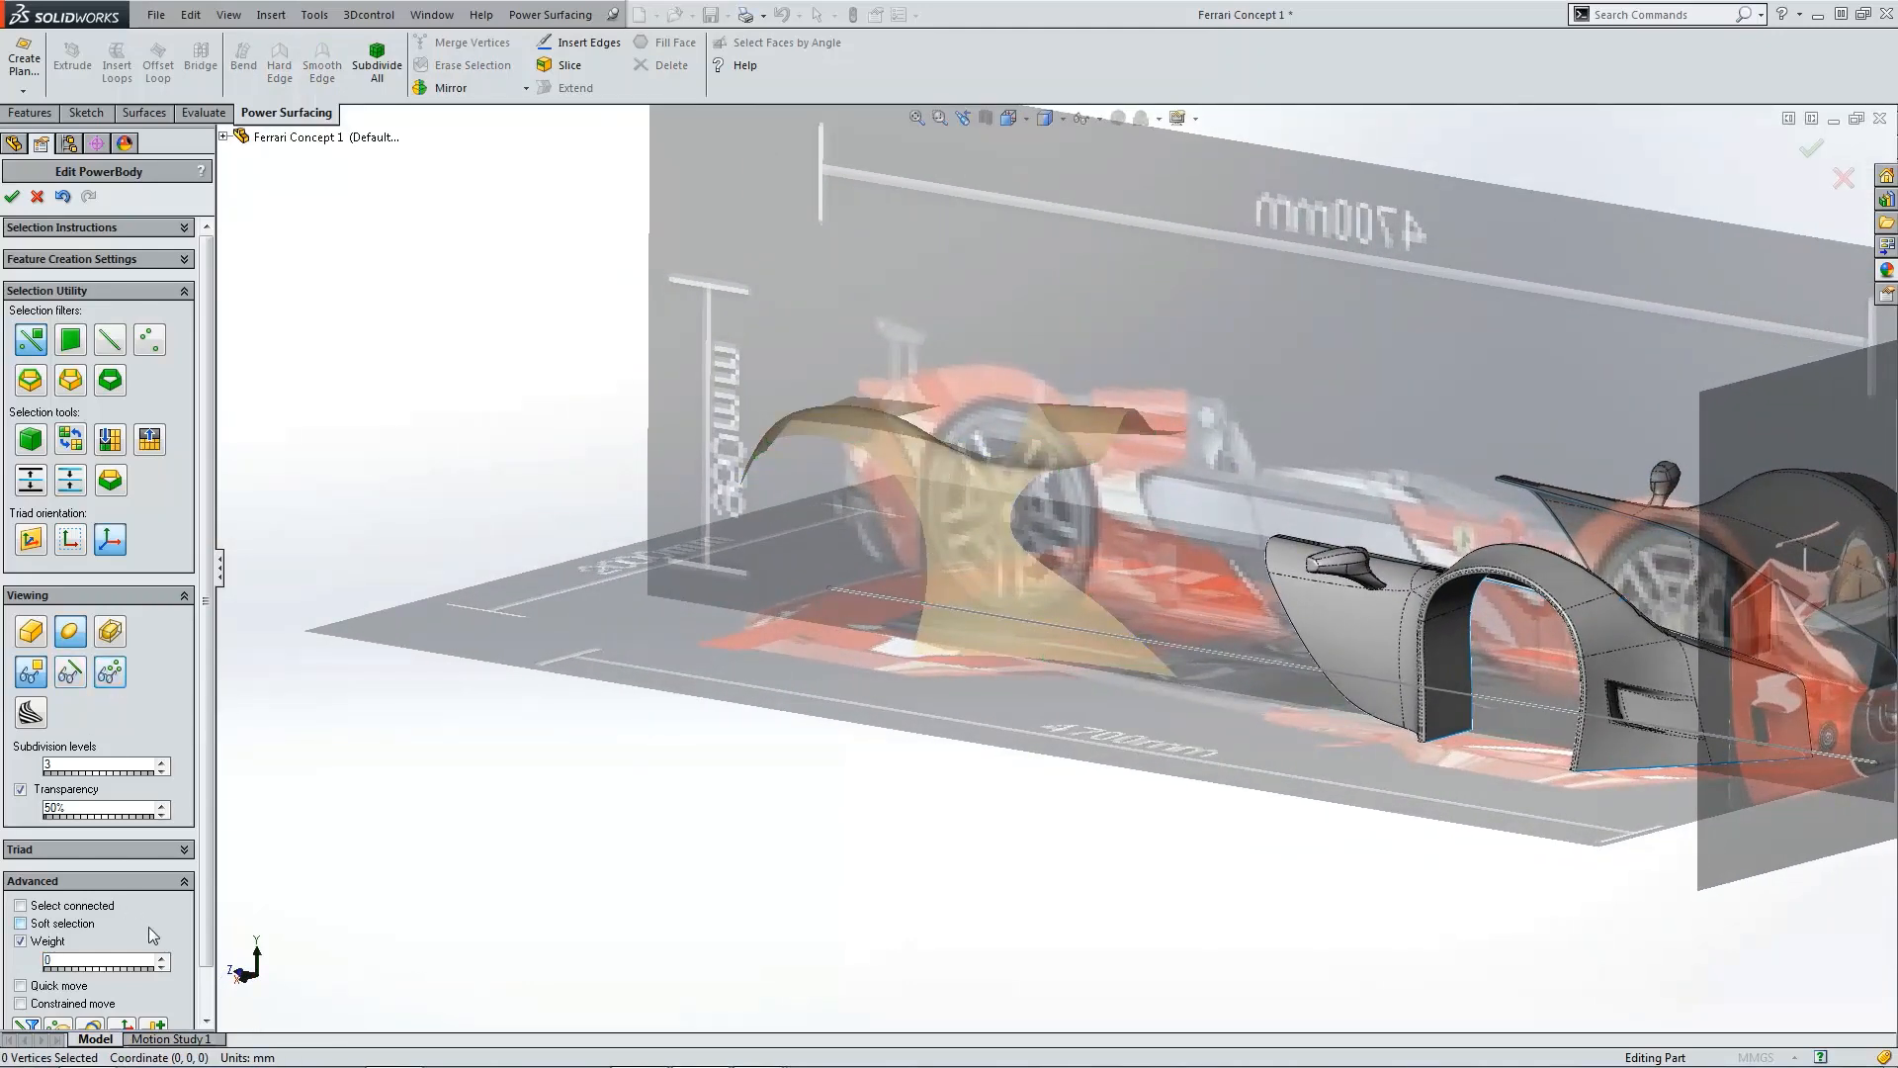
Step: Turn on section curves with 26 sections in the X and Y directions only
scroll(205, 949, "down", 2)
left_click(90, 983)
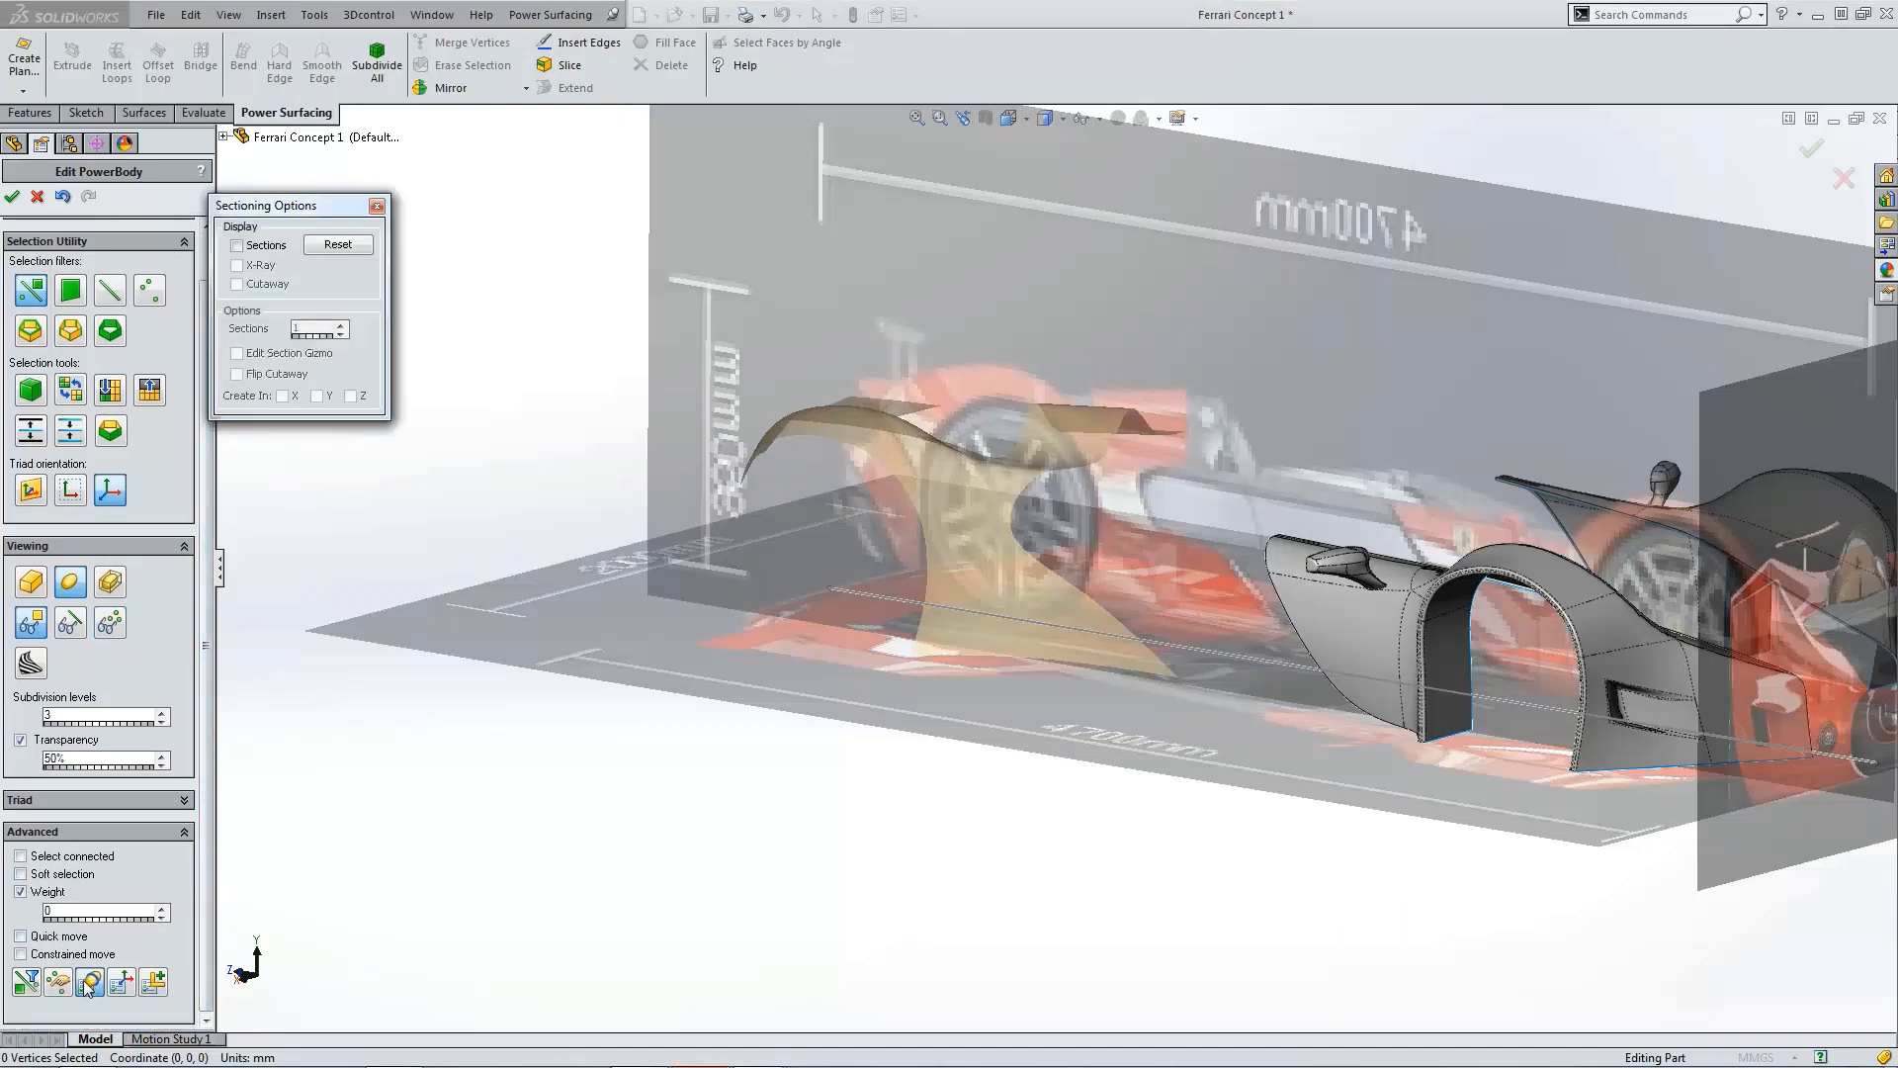
left_click(263, 250)
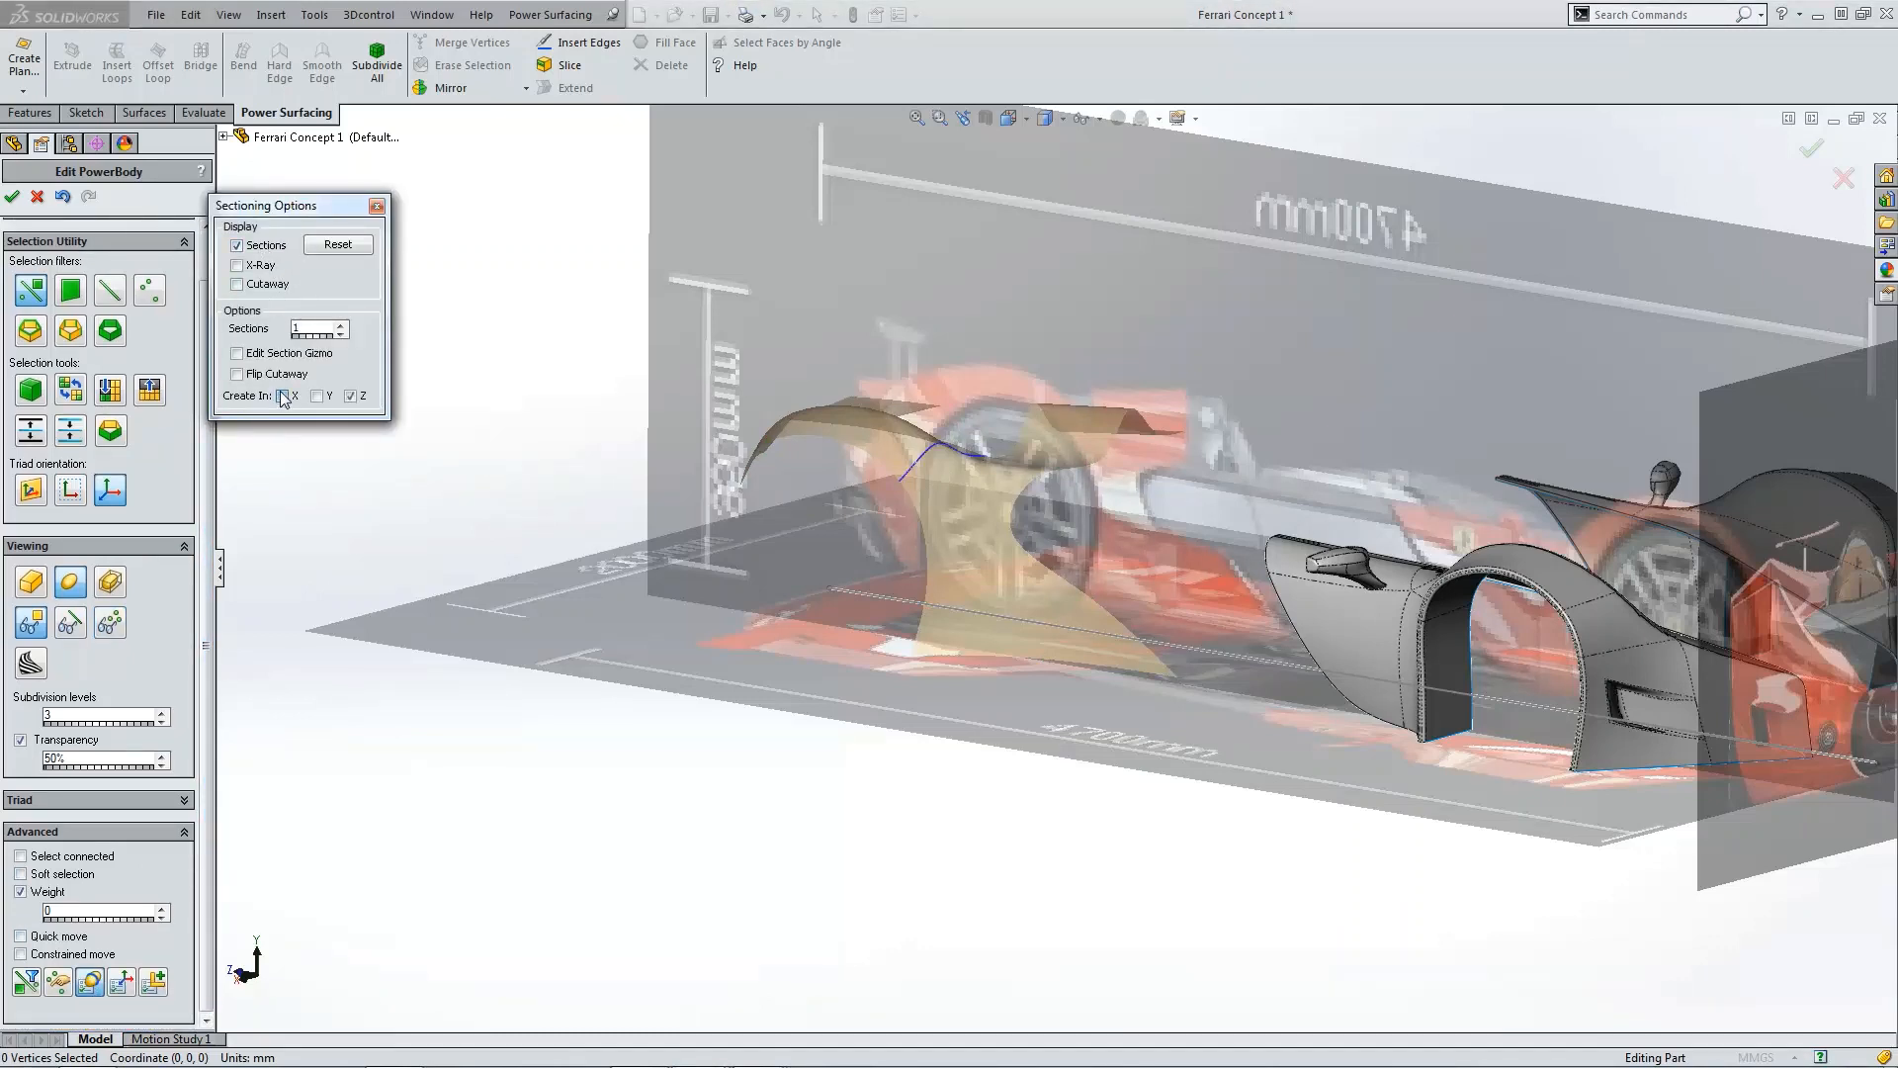
left_click(341, 327)
left_click_drag(306, 337, 326, 342)
left_click(317, 397)
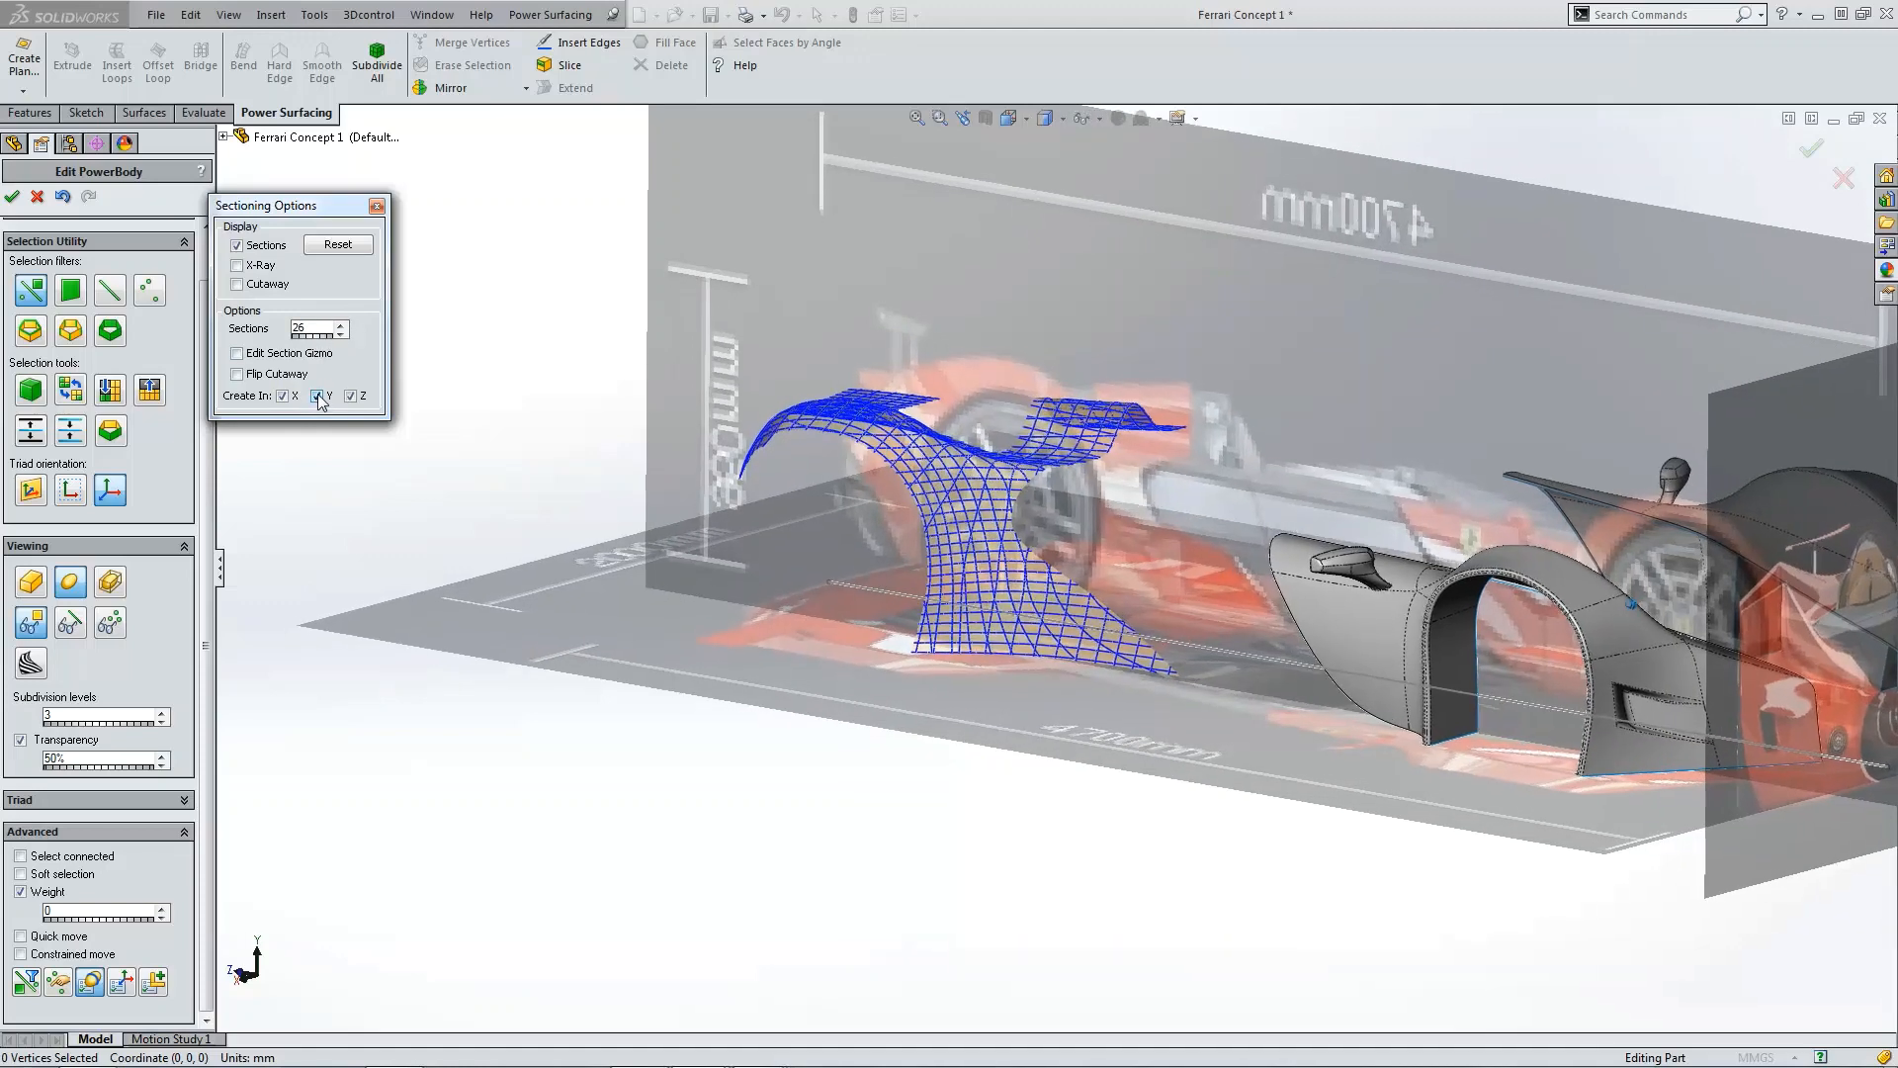
left_click(283, 396)
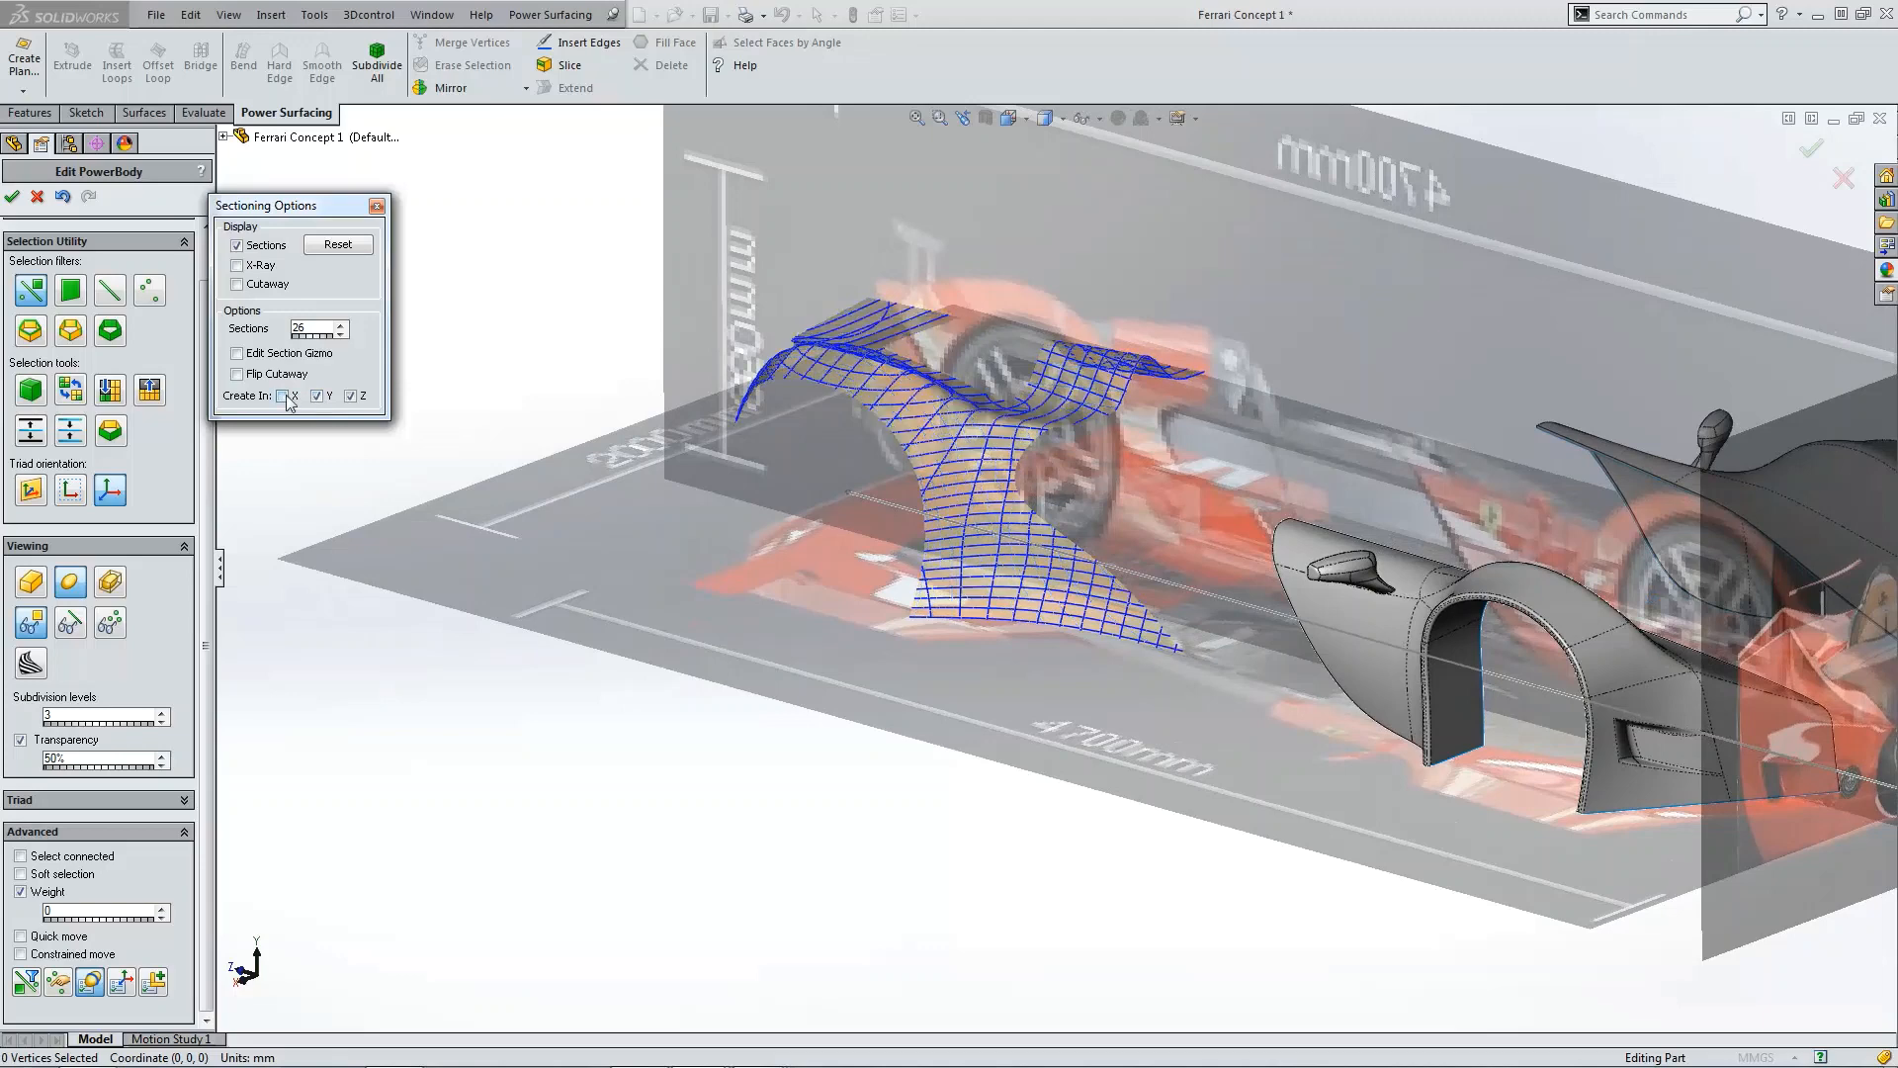
left_click(284, 397)
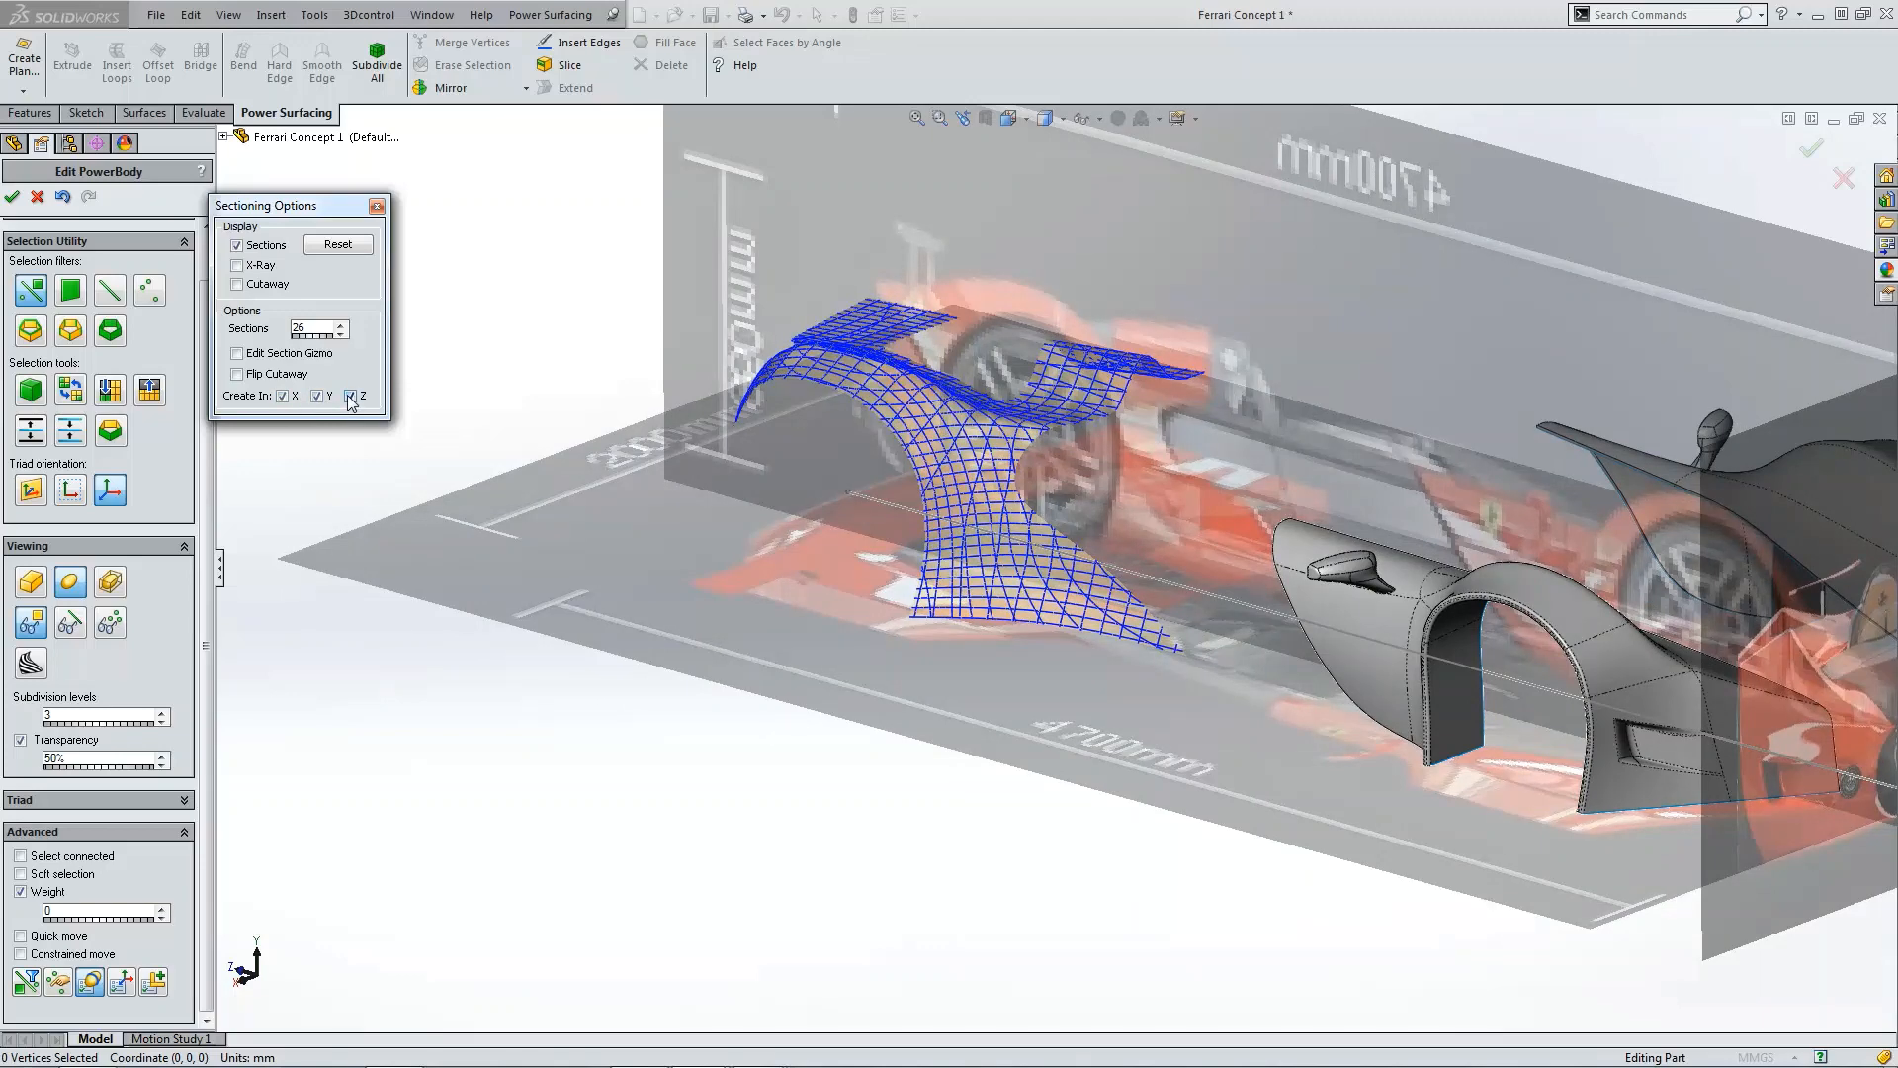
left_click(350, 397)
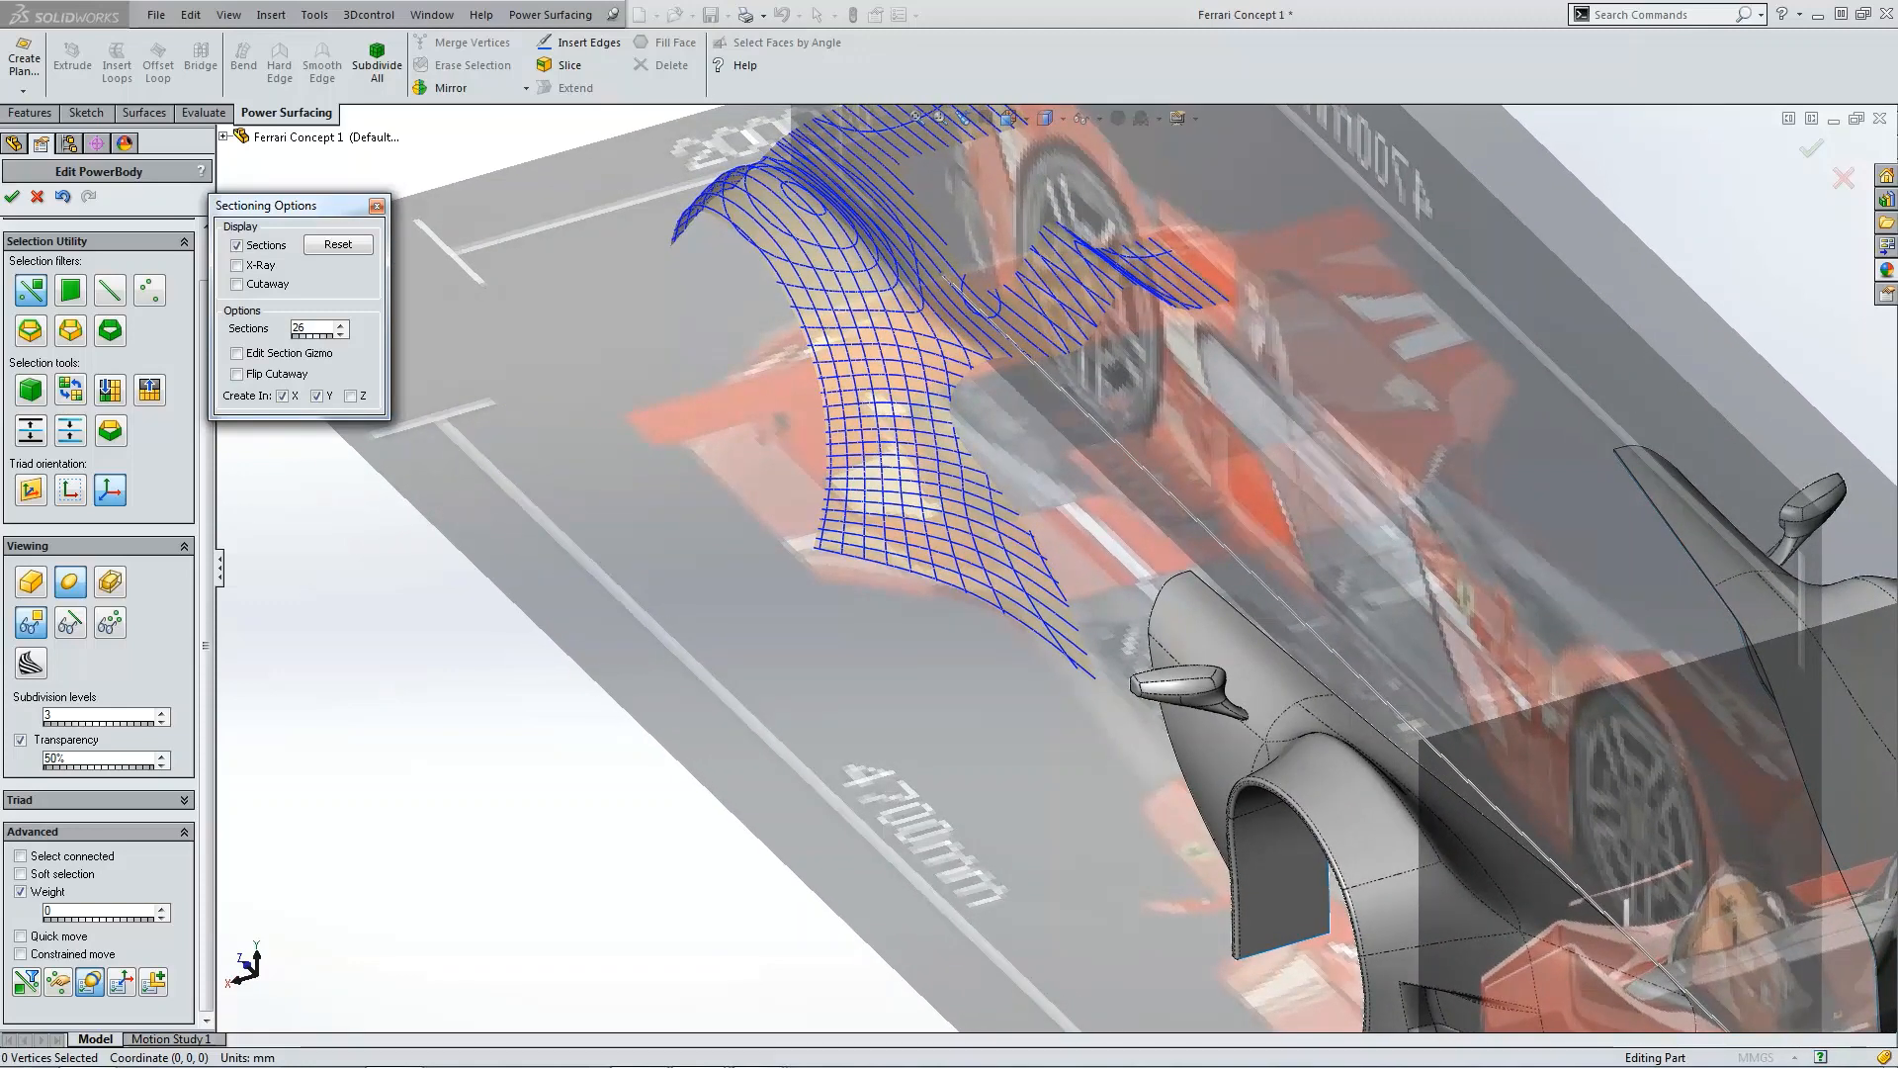
Step: Bring the reference photo of the car into view beside the model
left_click_drag(0, 366, 761, 418)
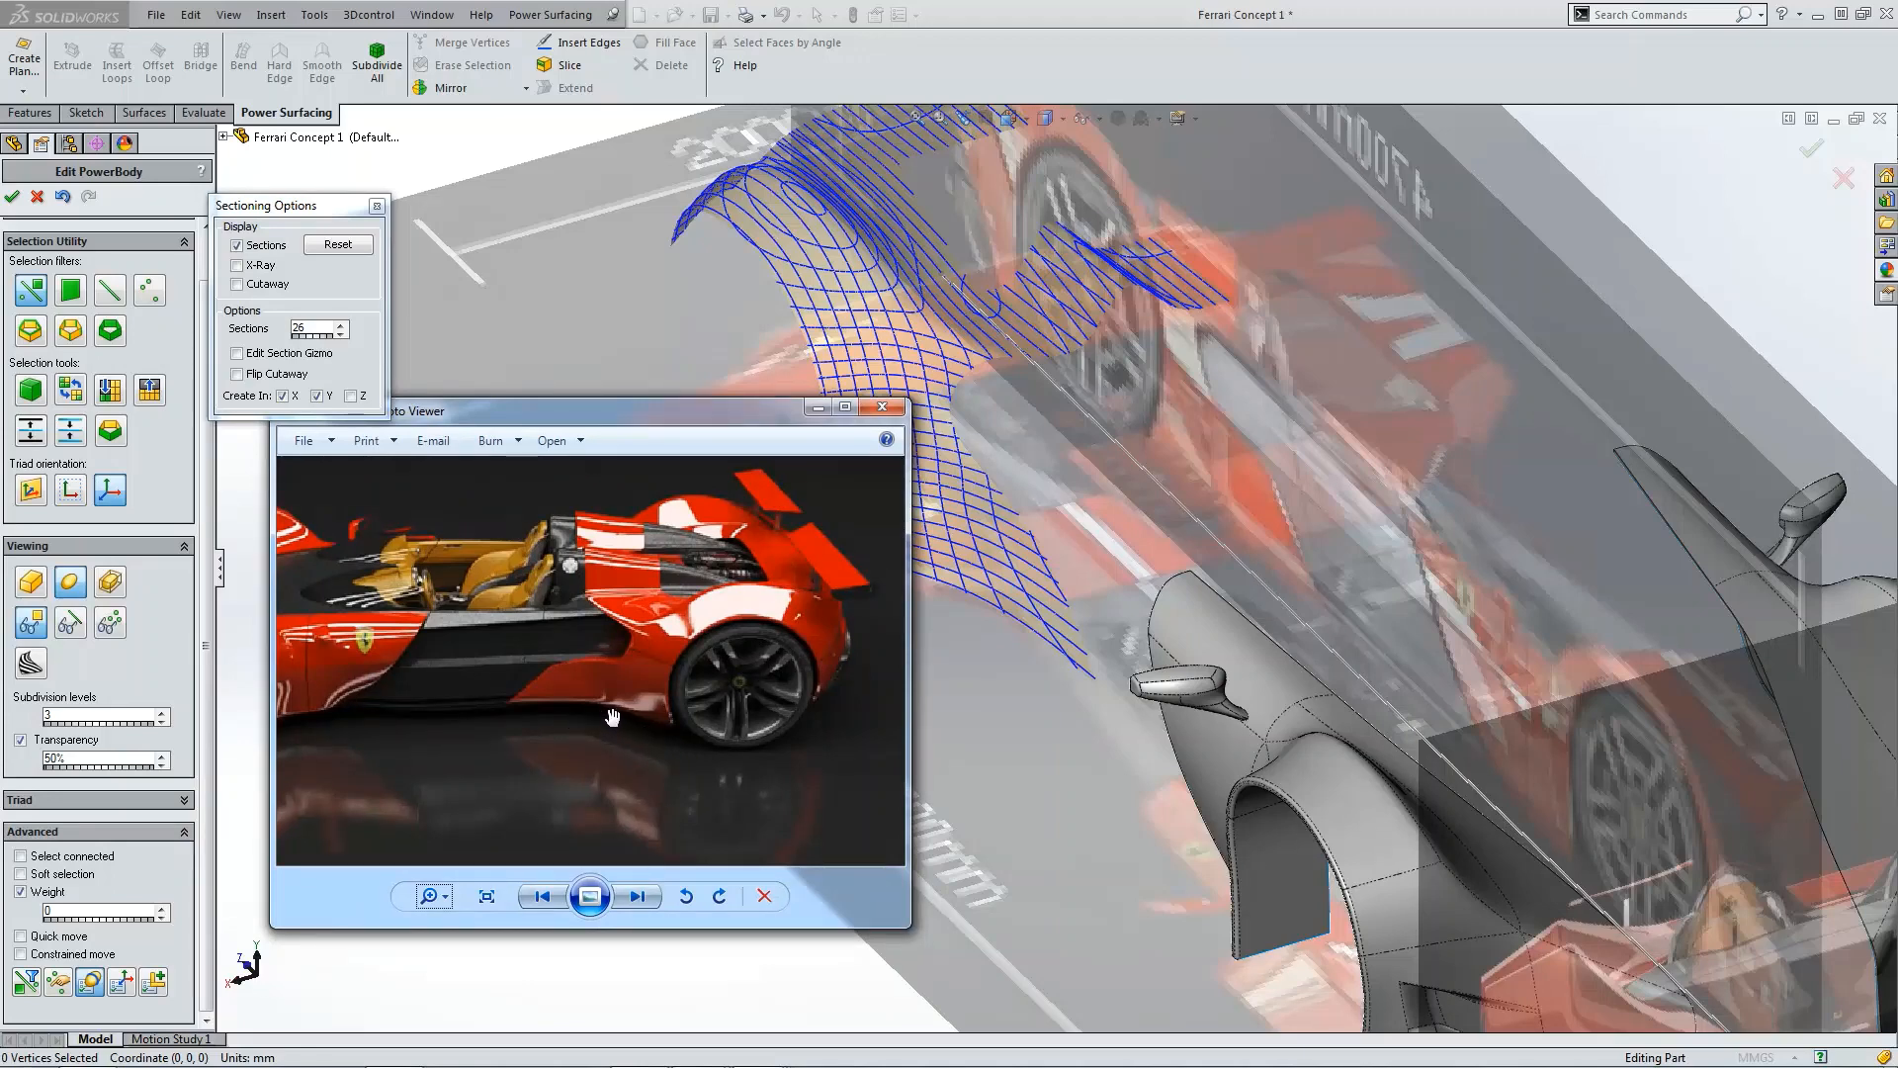
Step: Move the reference photo out of the way, turn off section curves and show the control cage again
left_click_drag(658, 412, 536, 503)
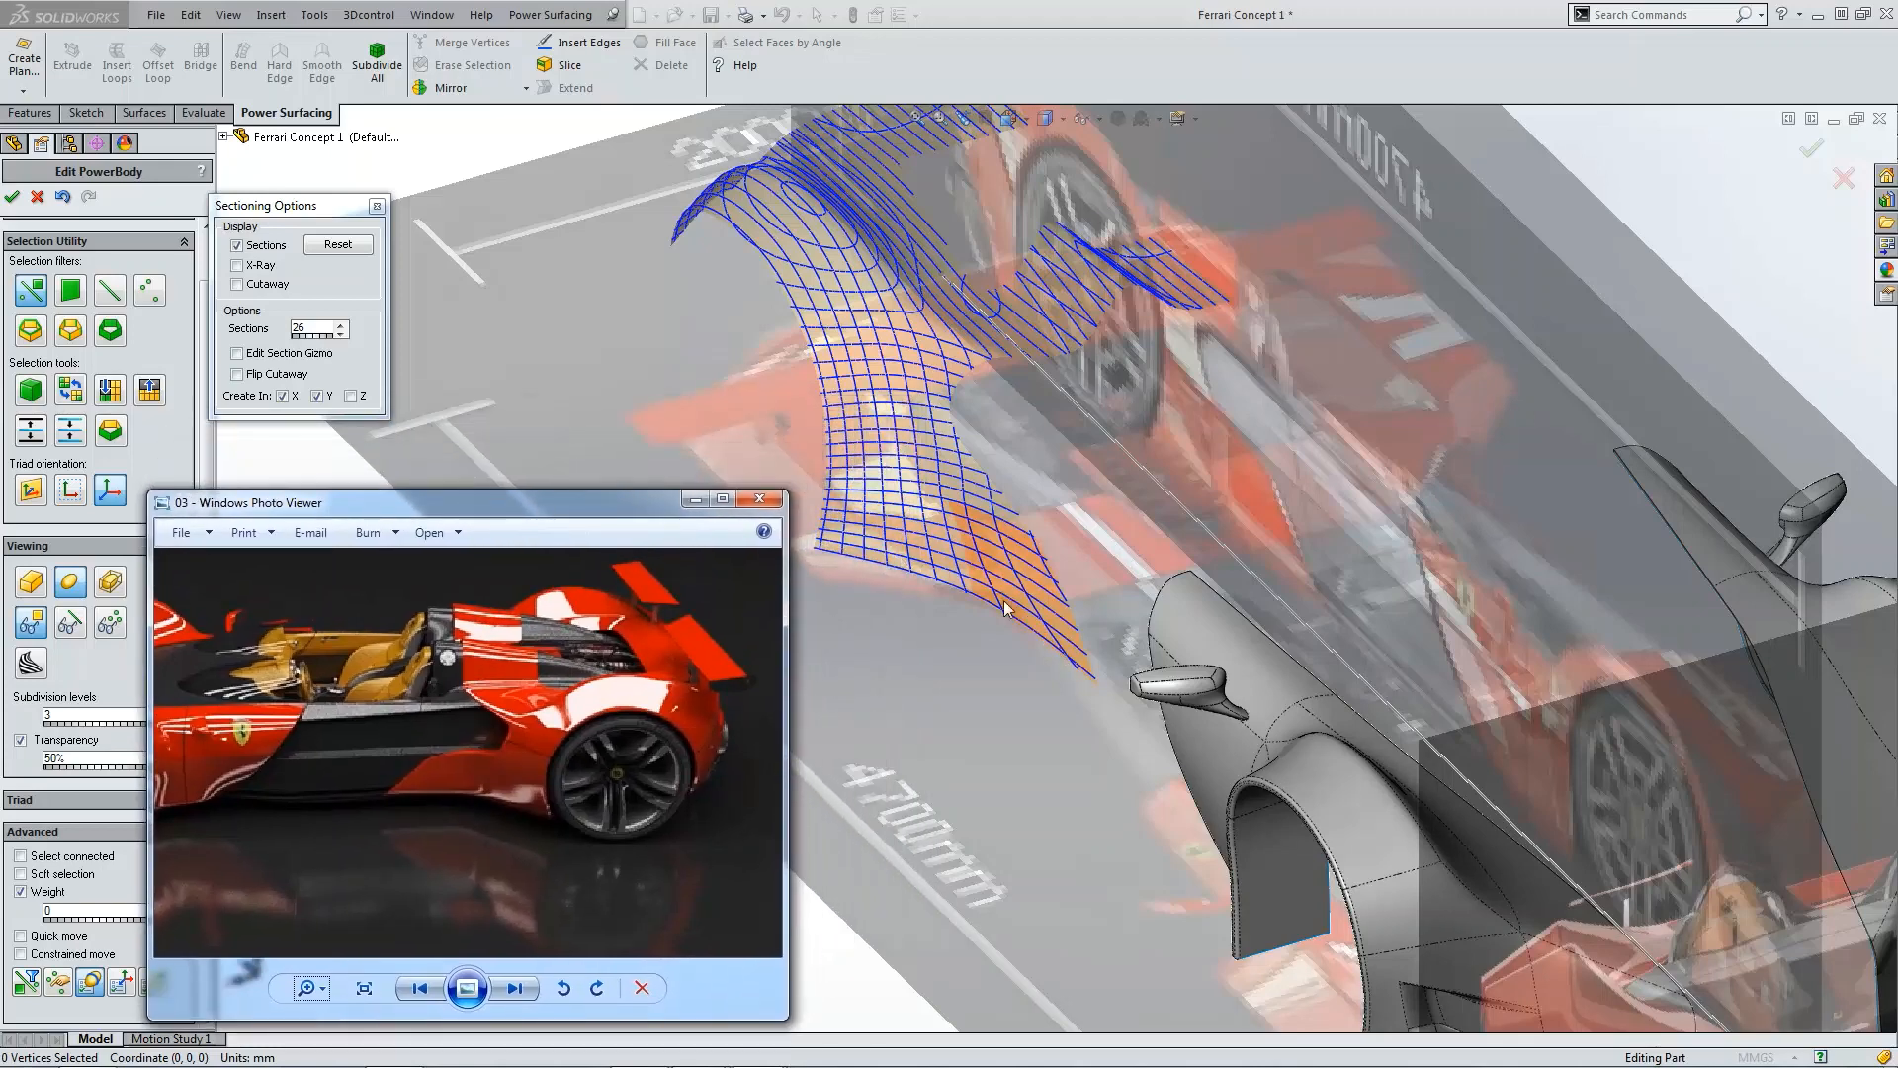
left_click_drag(619, 506, 0, 514)
left_click(256, 248)
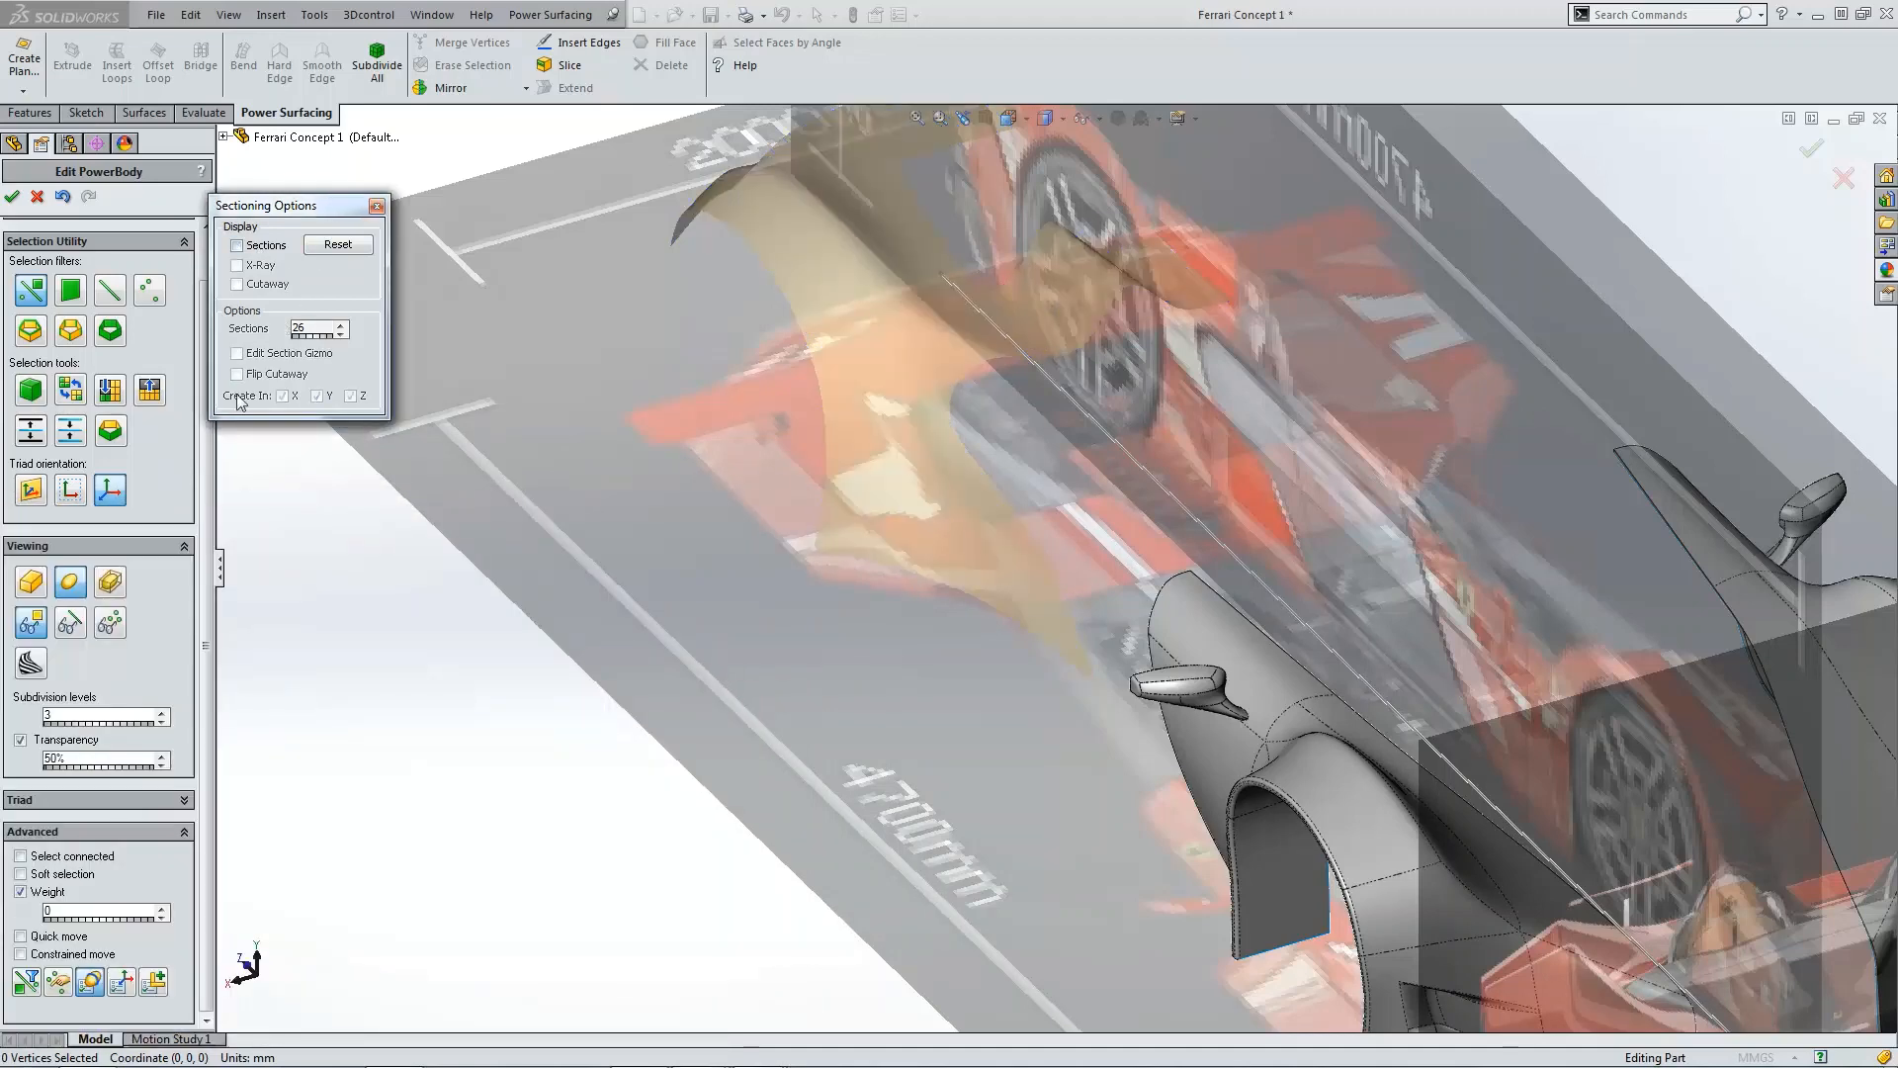
left_click(70, 623)
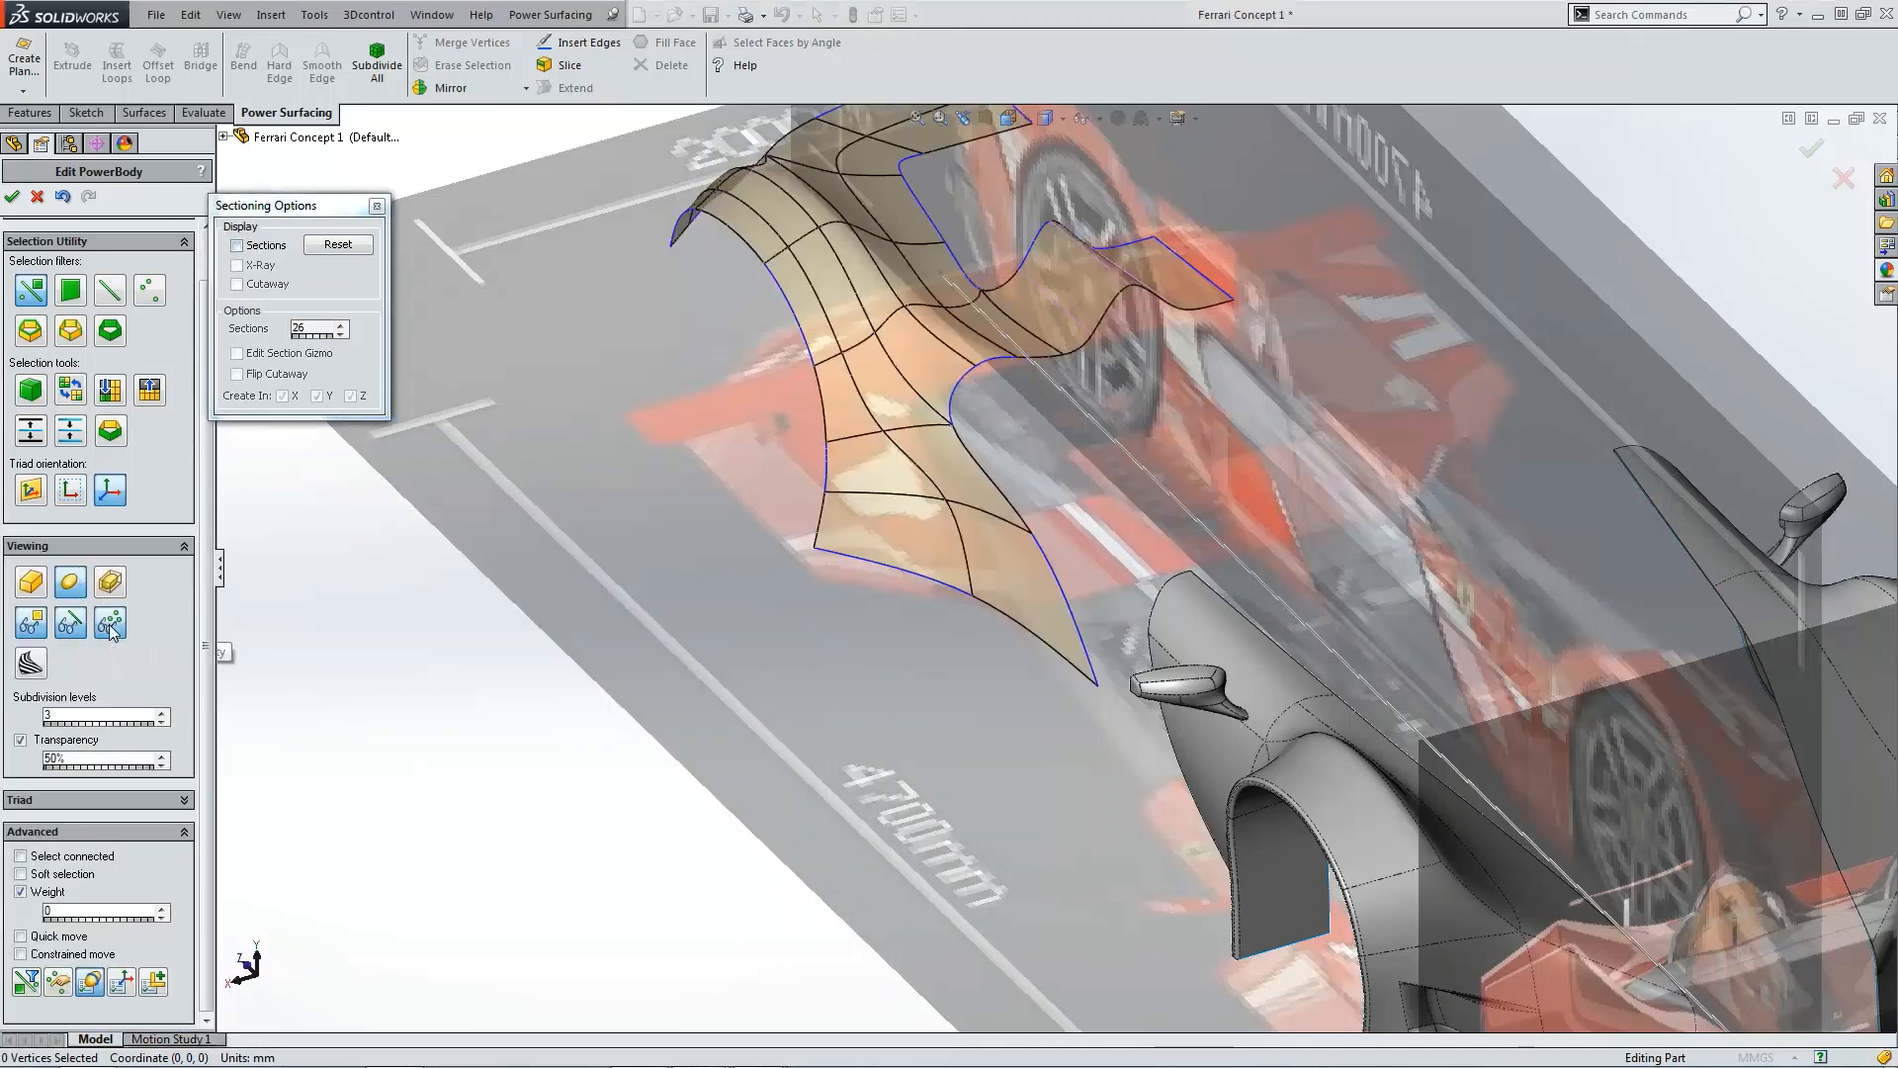
left_click(377, 206)
Step: In the side view, pull a vertex on the fender's lower rear edge up and back to curve that edge
key("ctrl+4")
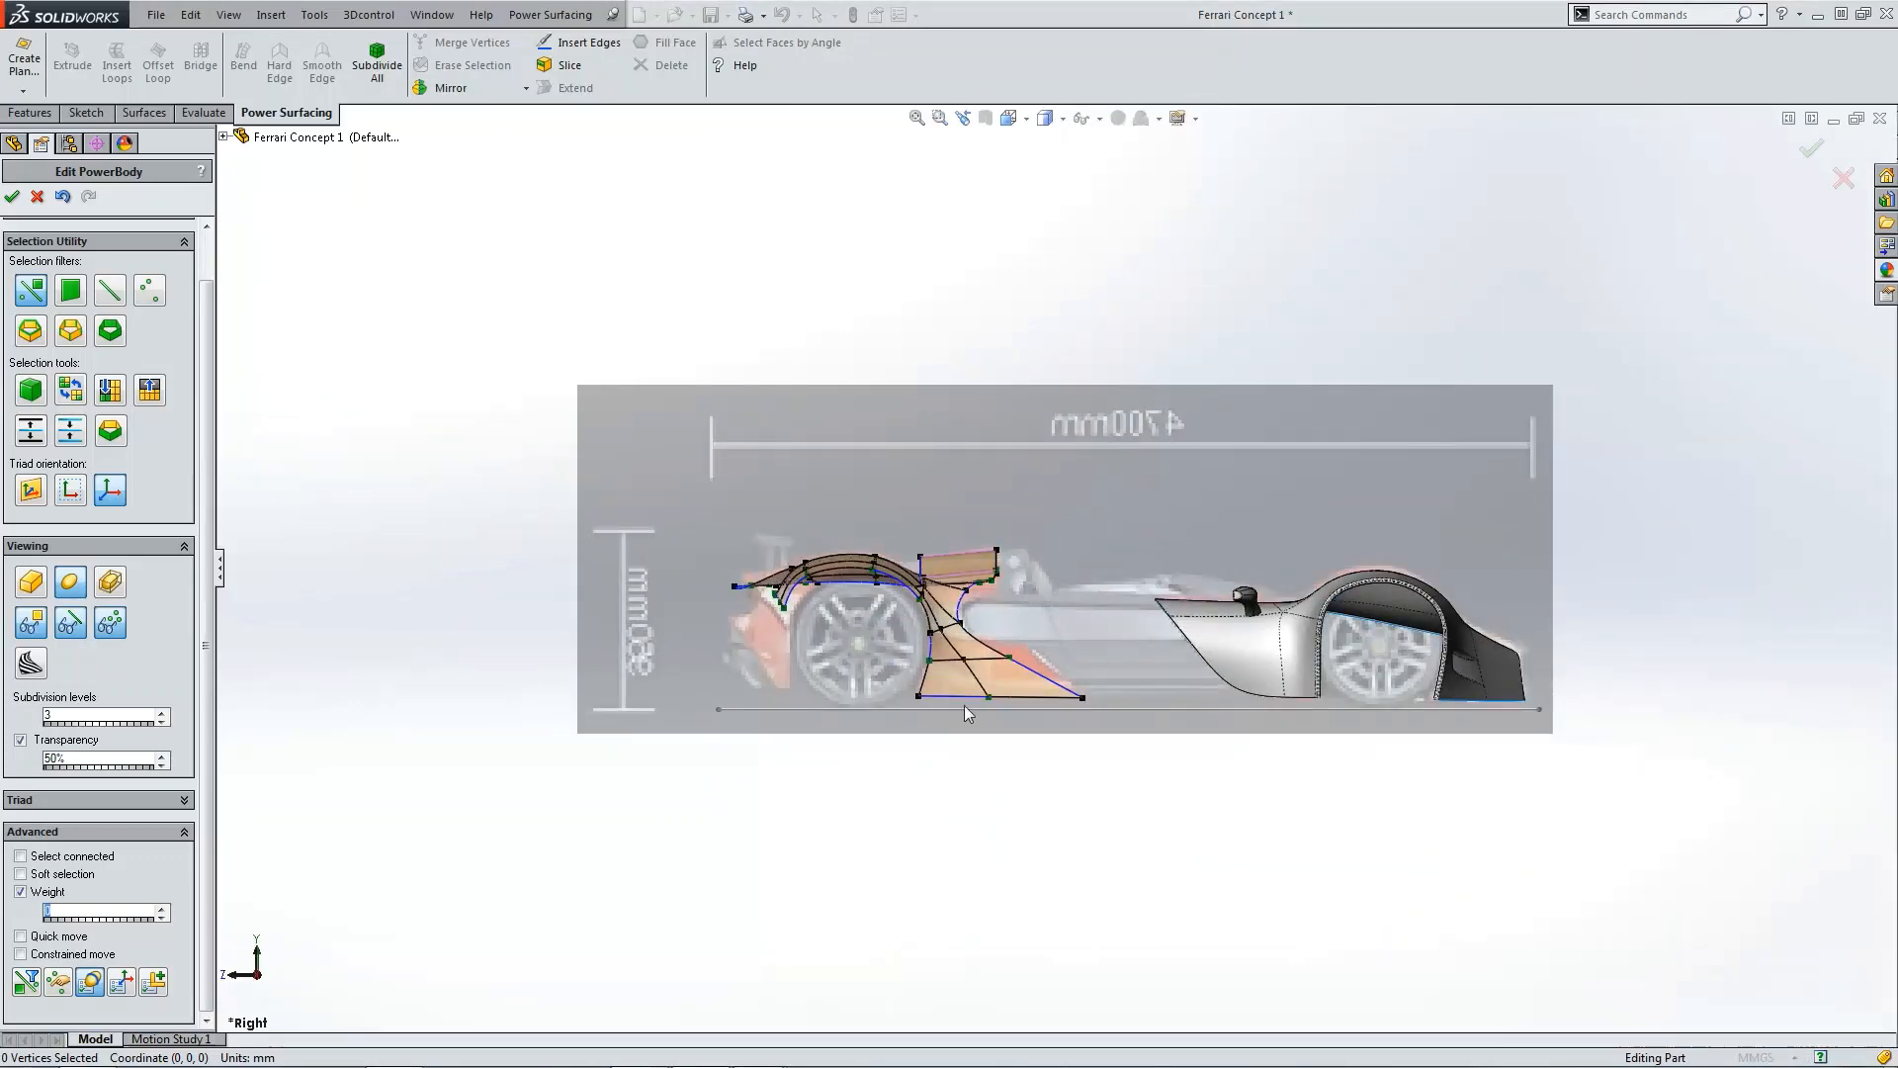
scroll(1101, 575, "down", 5)
left_click(1058, 643)
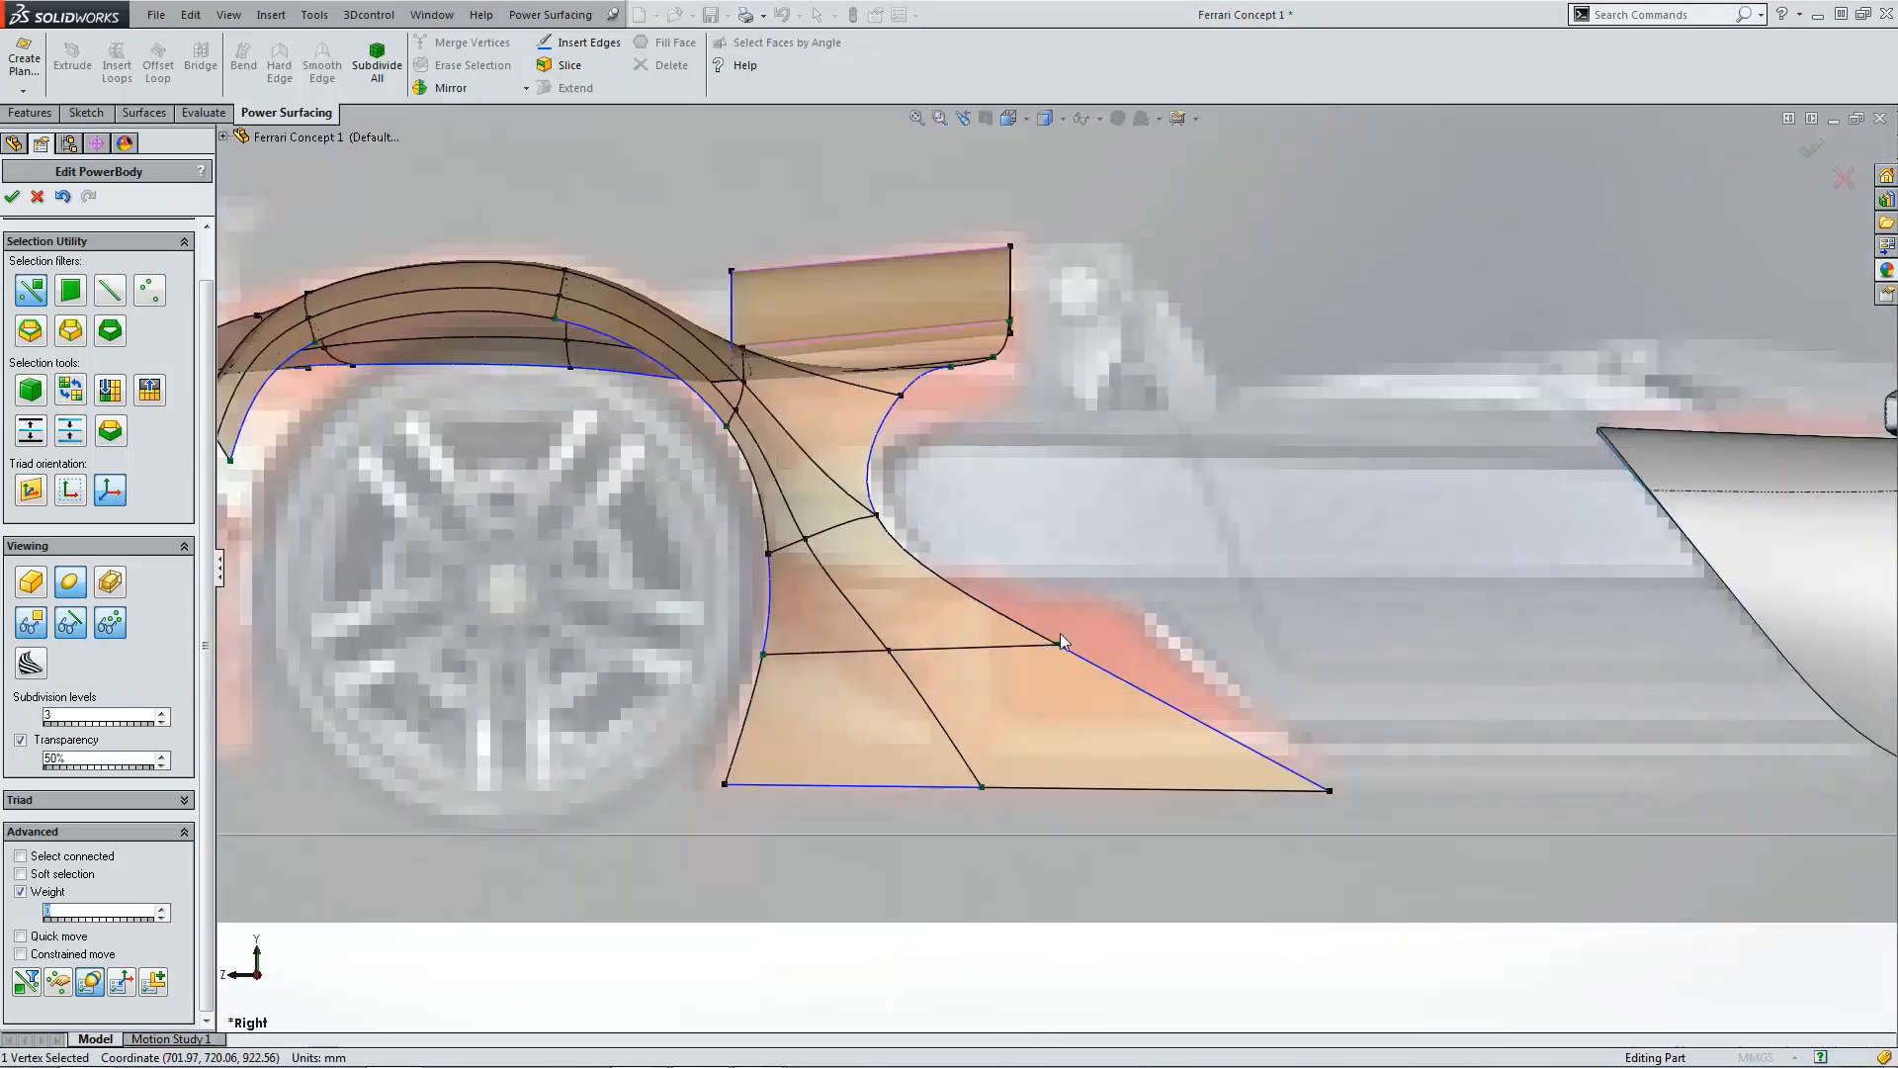
left_click_drag(1008, 599, 1129, 548)
scroll(982, 509, "up", 2)
scroll(982, 508, "down", 2)
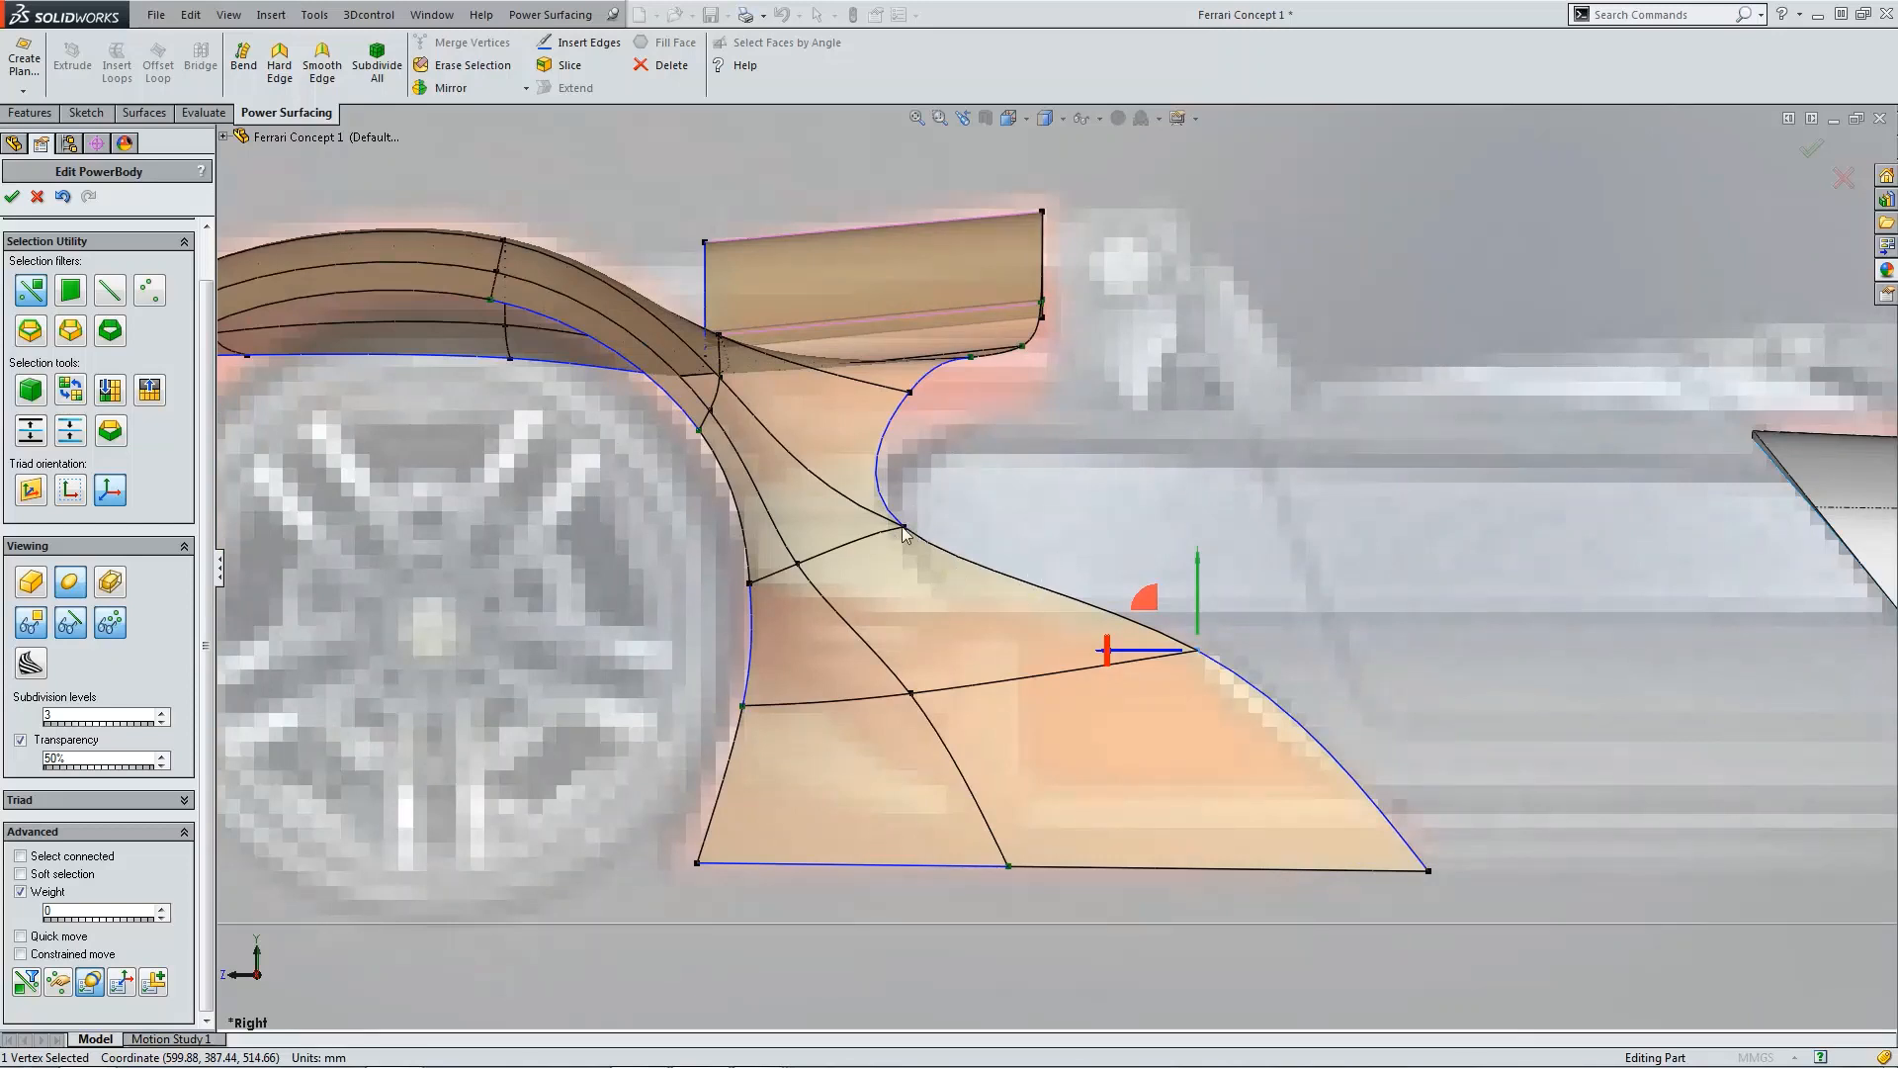
Step: Pull the vertex at the bottom of the cut-out curve behind the wheel downward
left_click(899, 521)
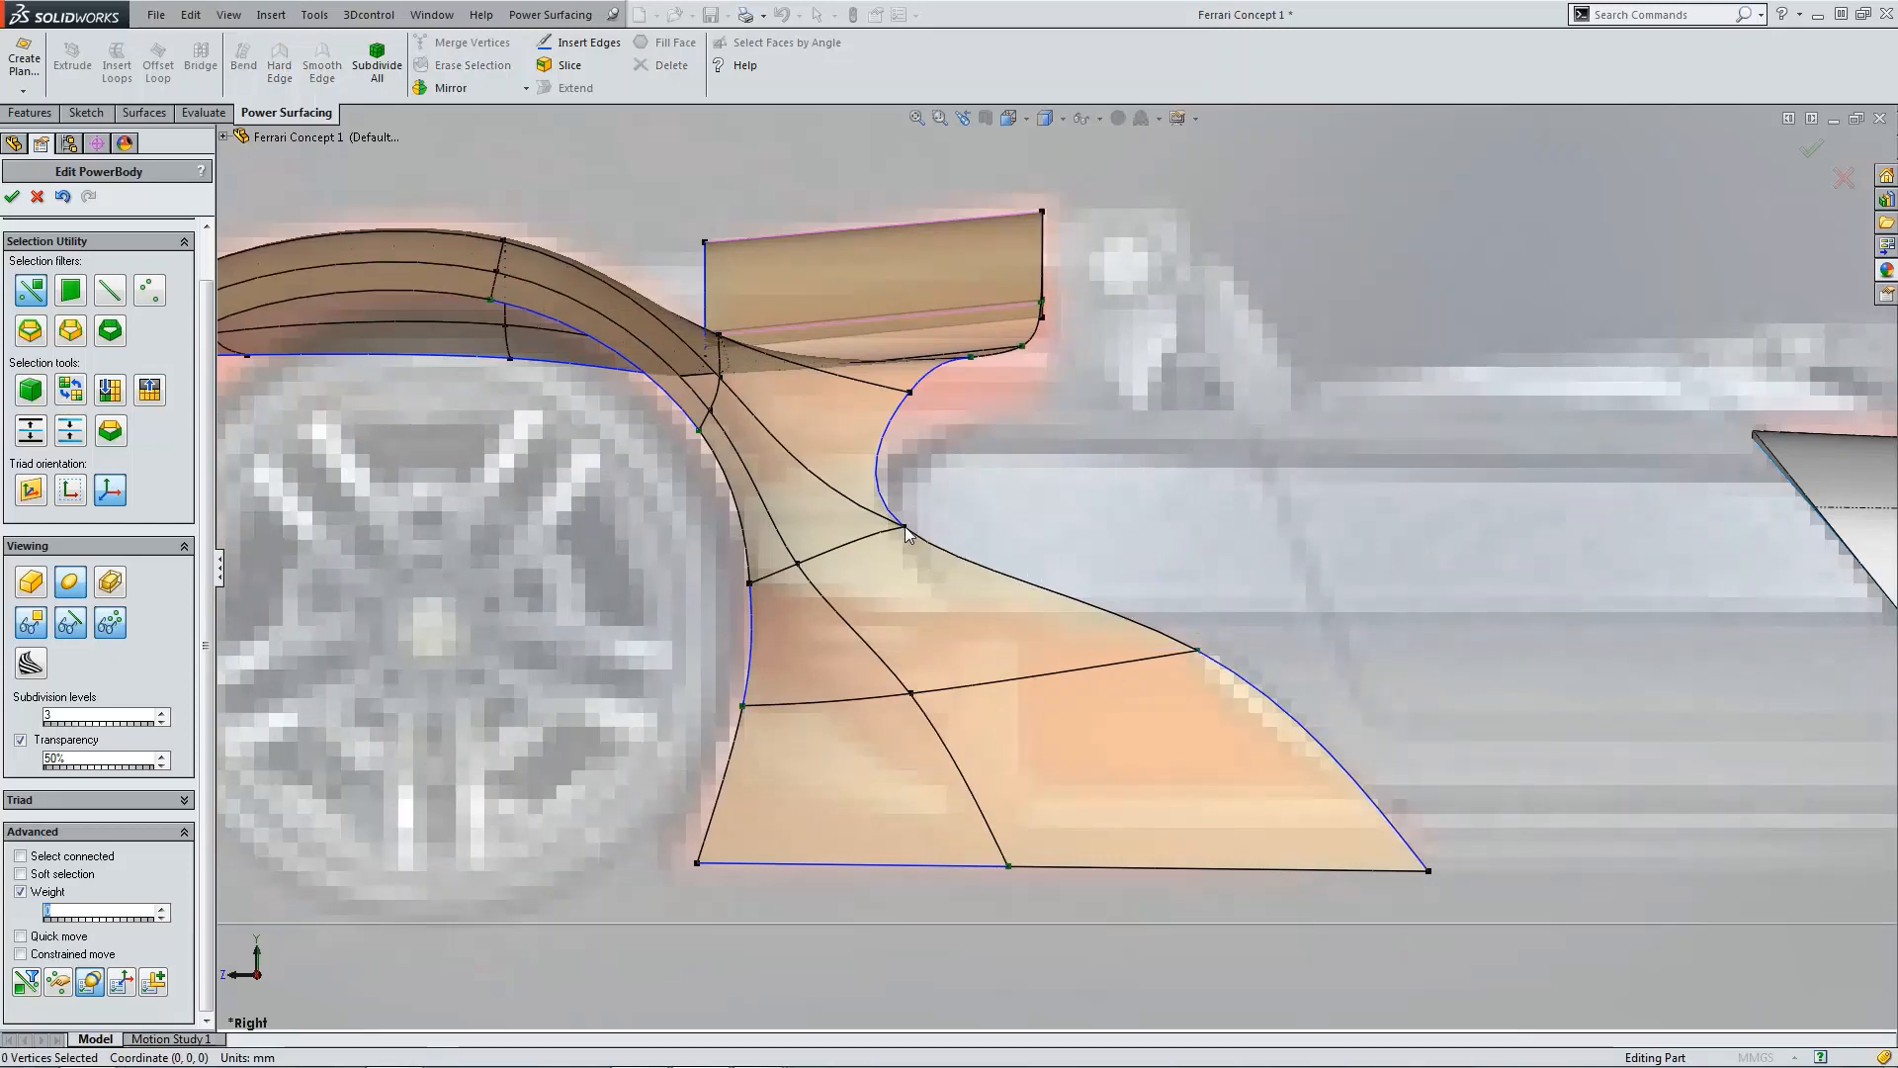
left_click(911, 529)
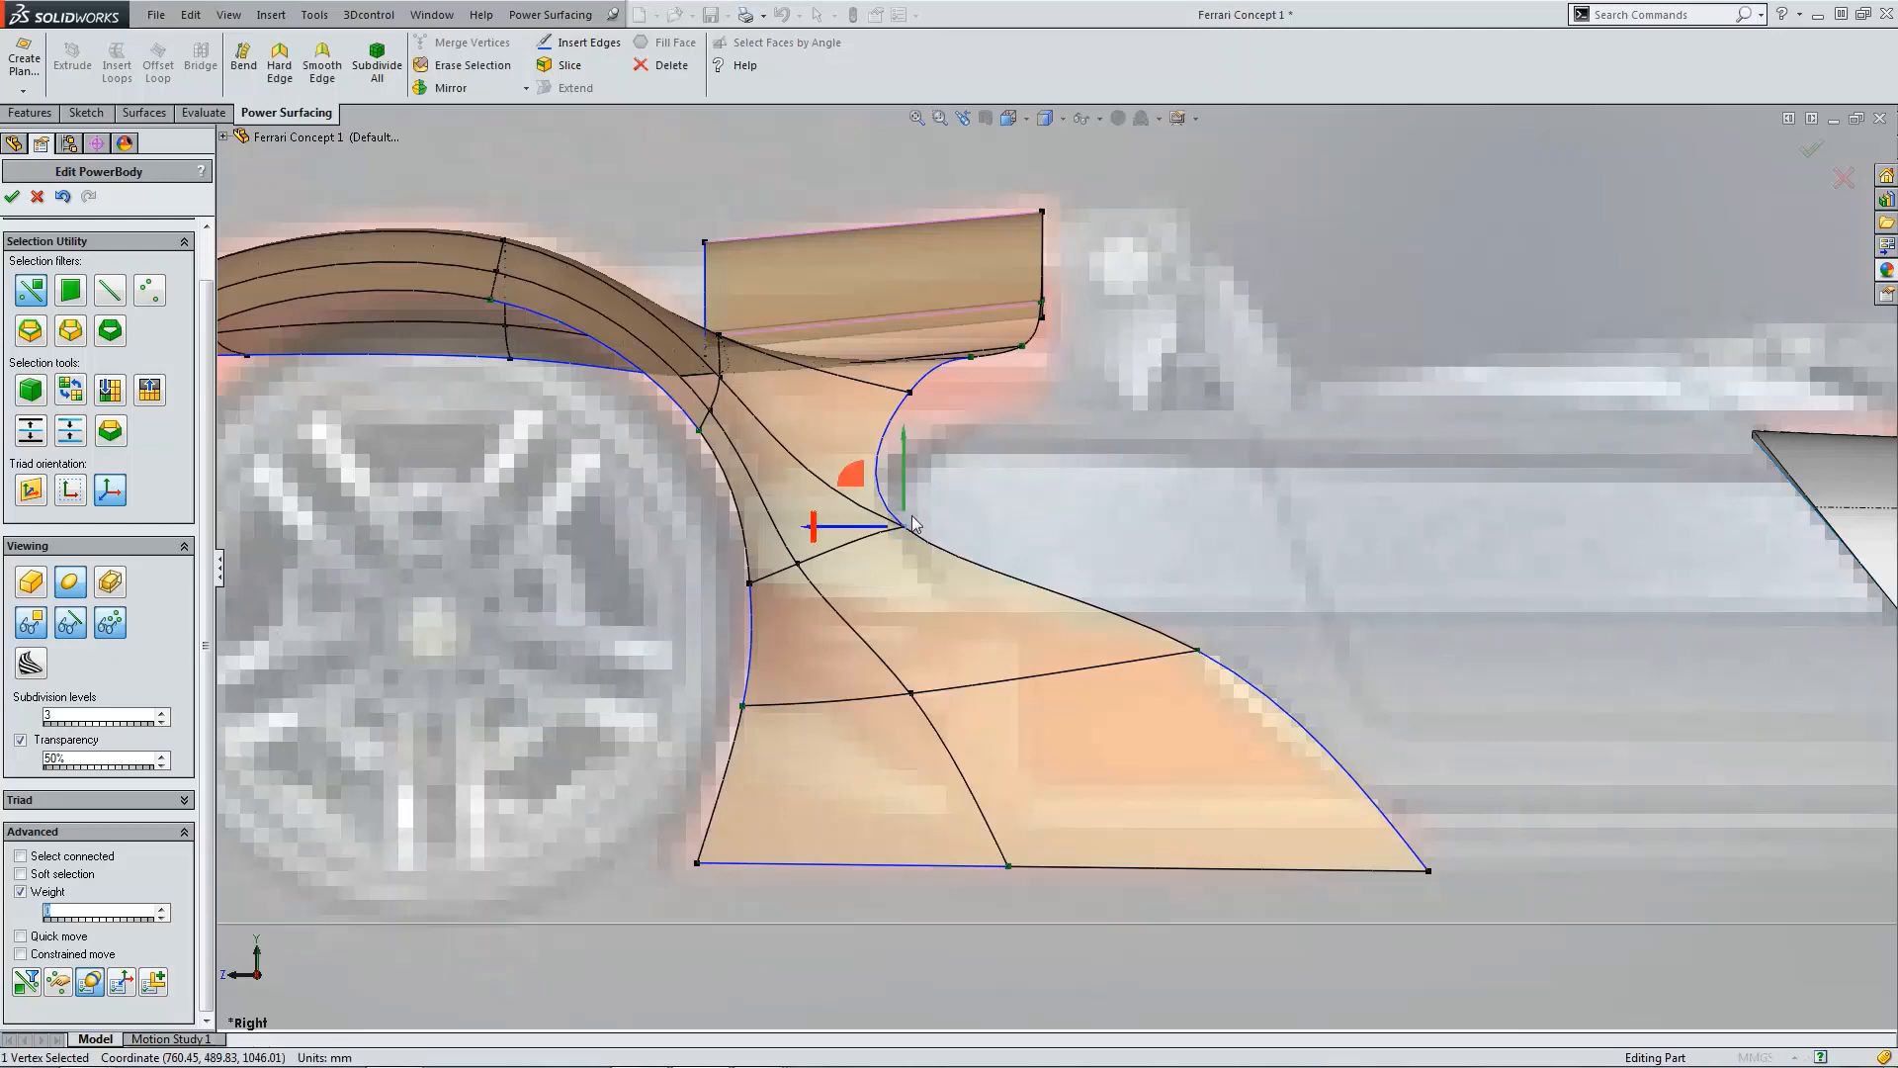
left_click_drag(862, 474, 886, 551)
scroll(989, 462, "up", 2)
scroll(984, 461, "down", 3)
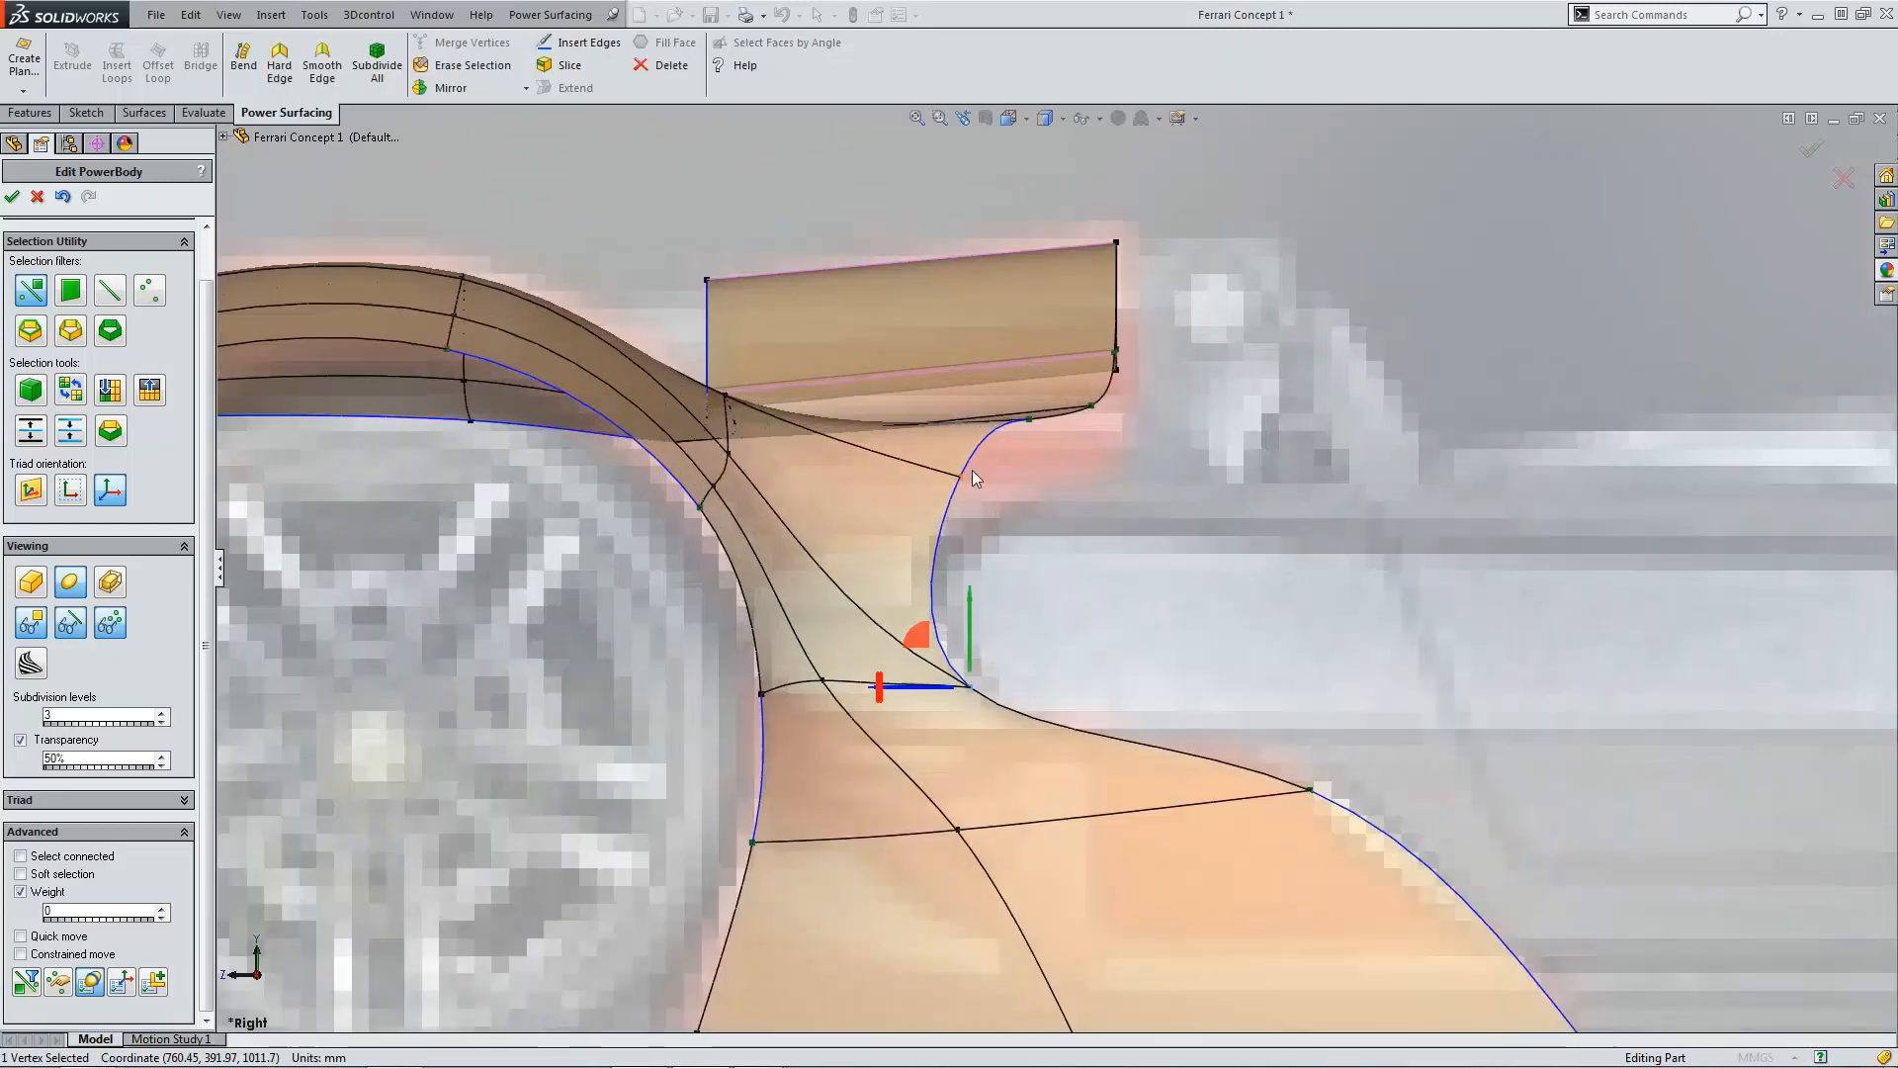
Step: Lower the vertices along the upper cut-out curve beneath the wing to reshape the opening
left_click(958, 476)
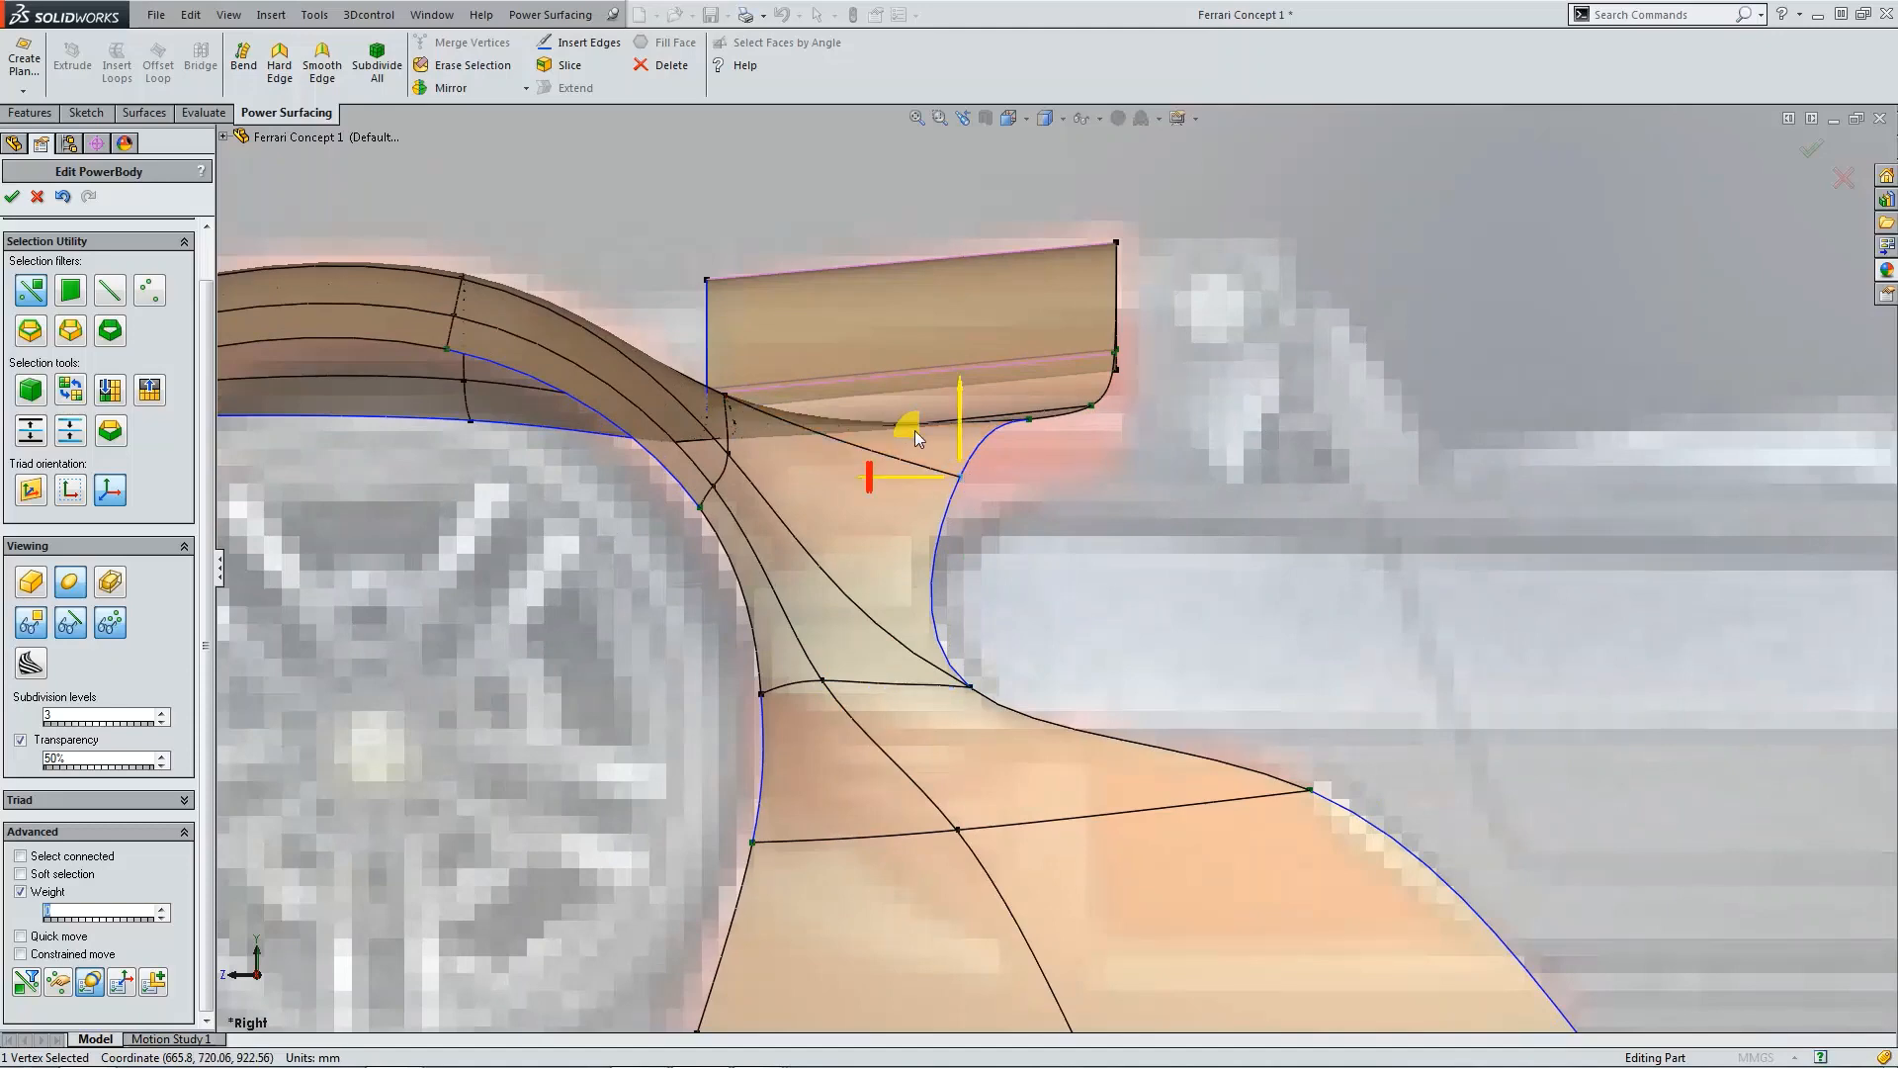
left_click_drag(916, 435, 900, 488)
scroll(1047, 481, "up", 2)
scroll(1030, 485, "down", 2)
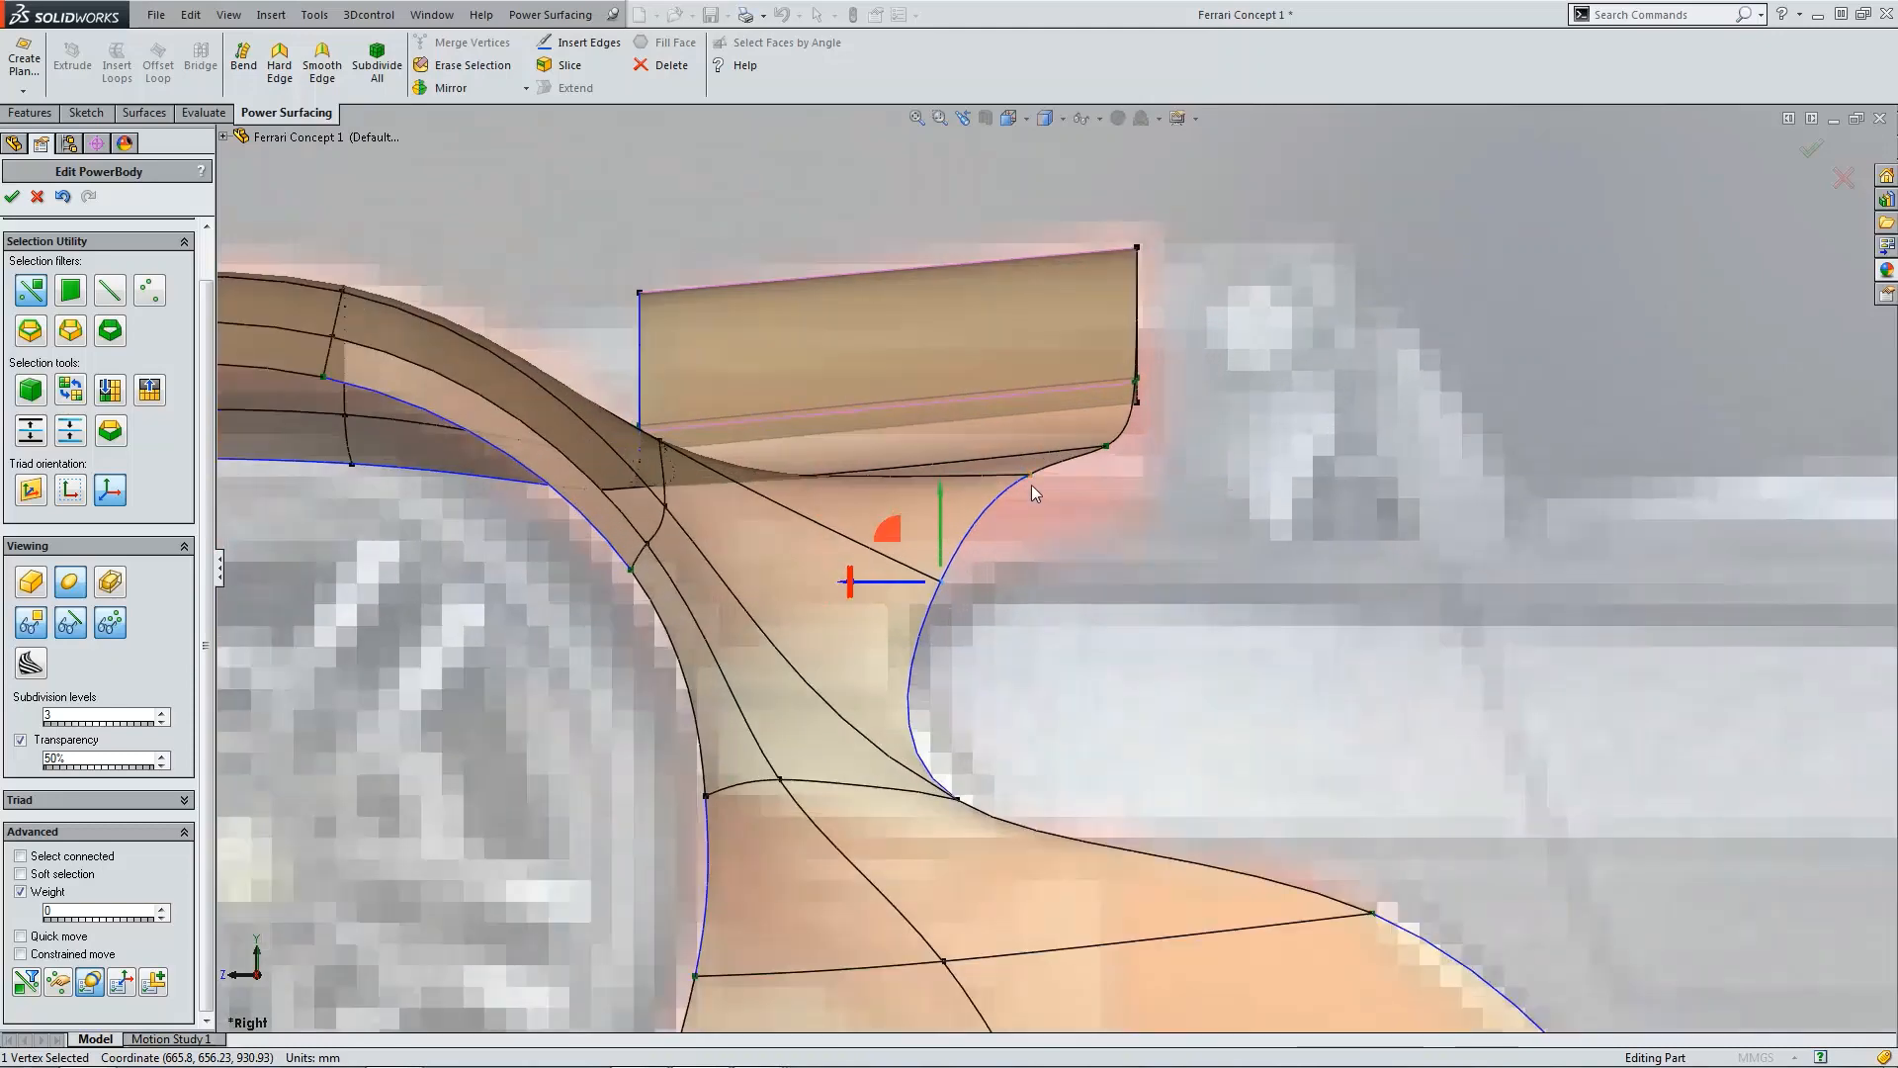
left_click_drag(1031, 482, 1029, 548)
left_click(1139, 491)
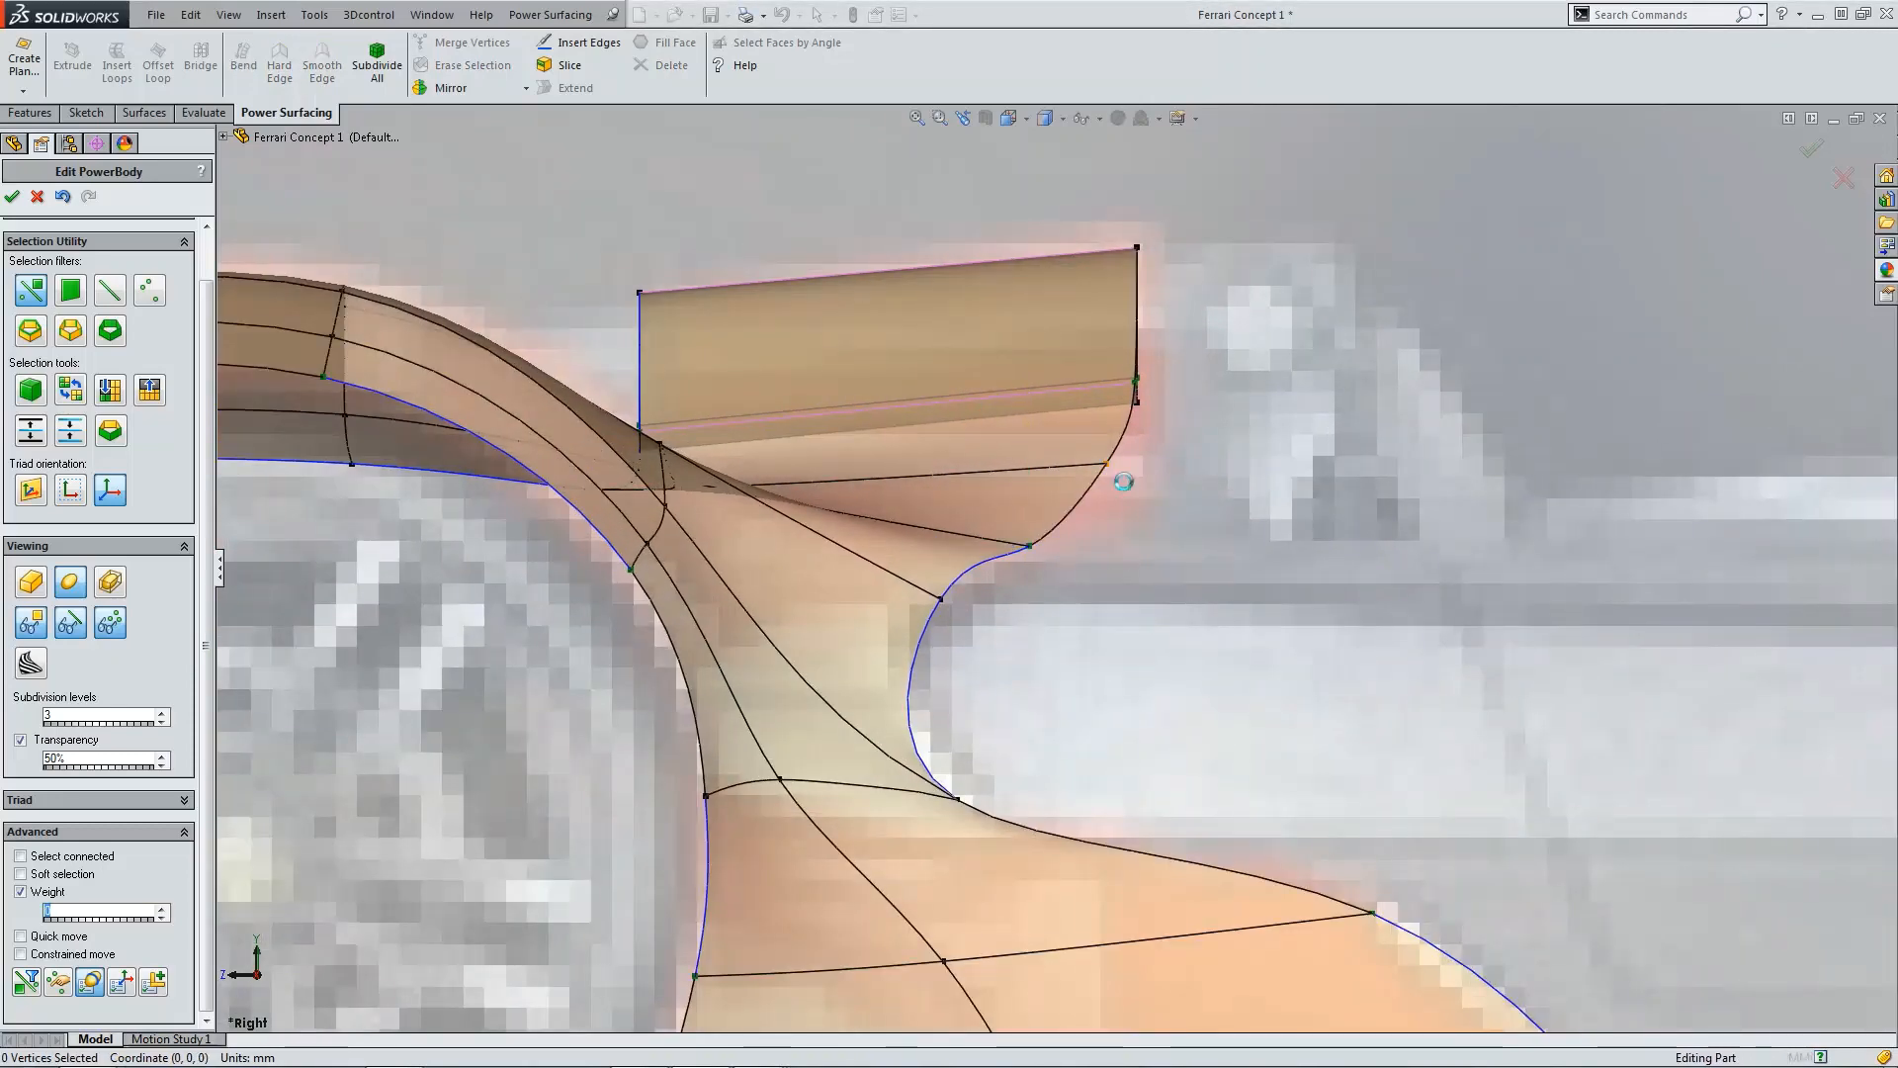
left_click(1108, 465)
left_click_drag(1064, 427, 1078, 454)
key("f")
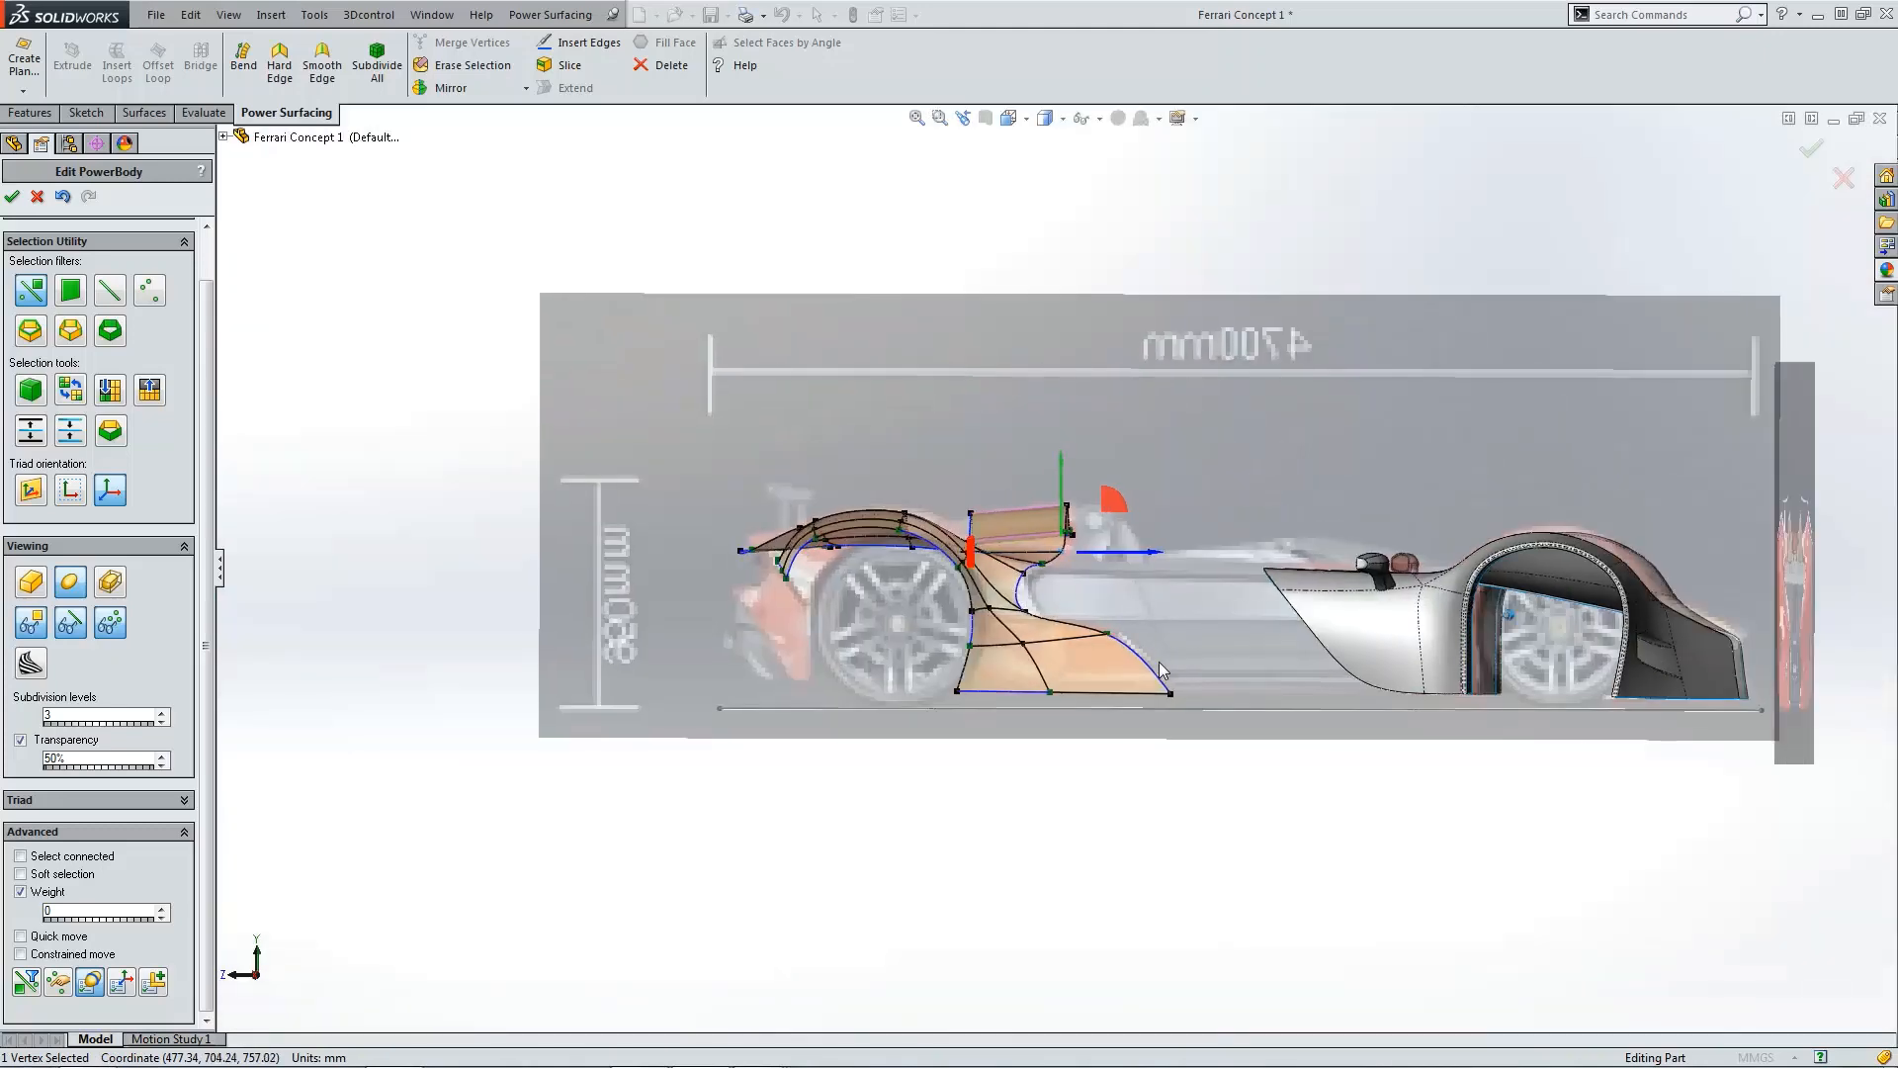
Step: Examine the fin junction of the fender from the top view
left_click(1123, 703)
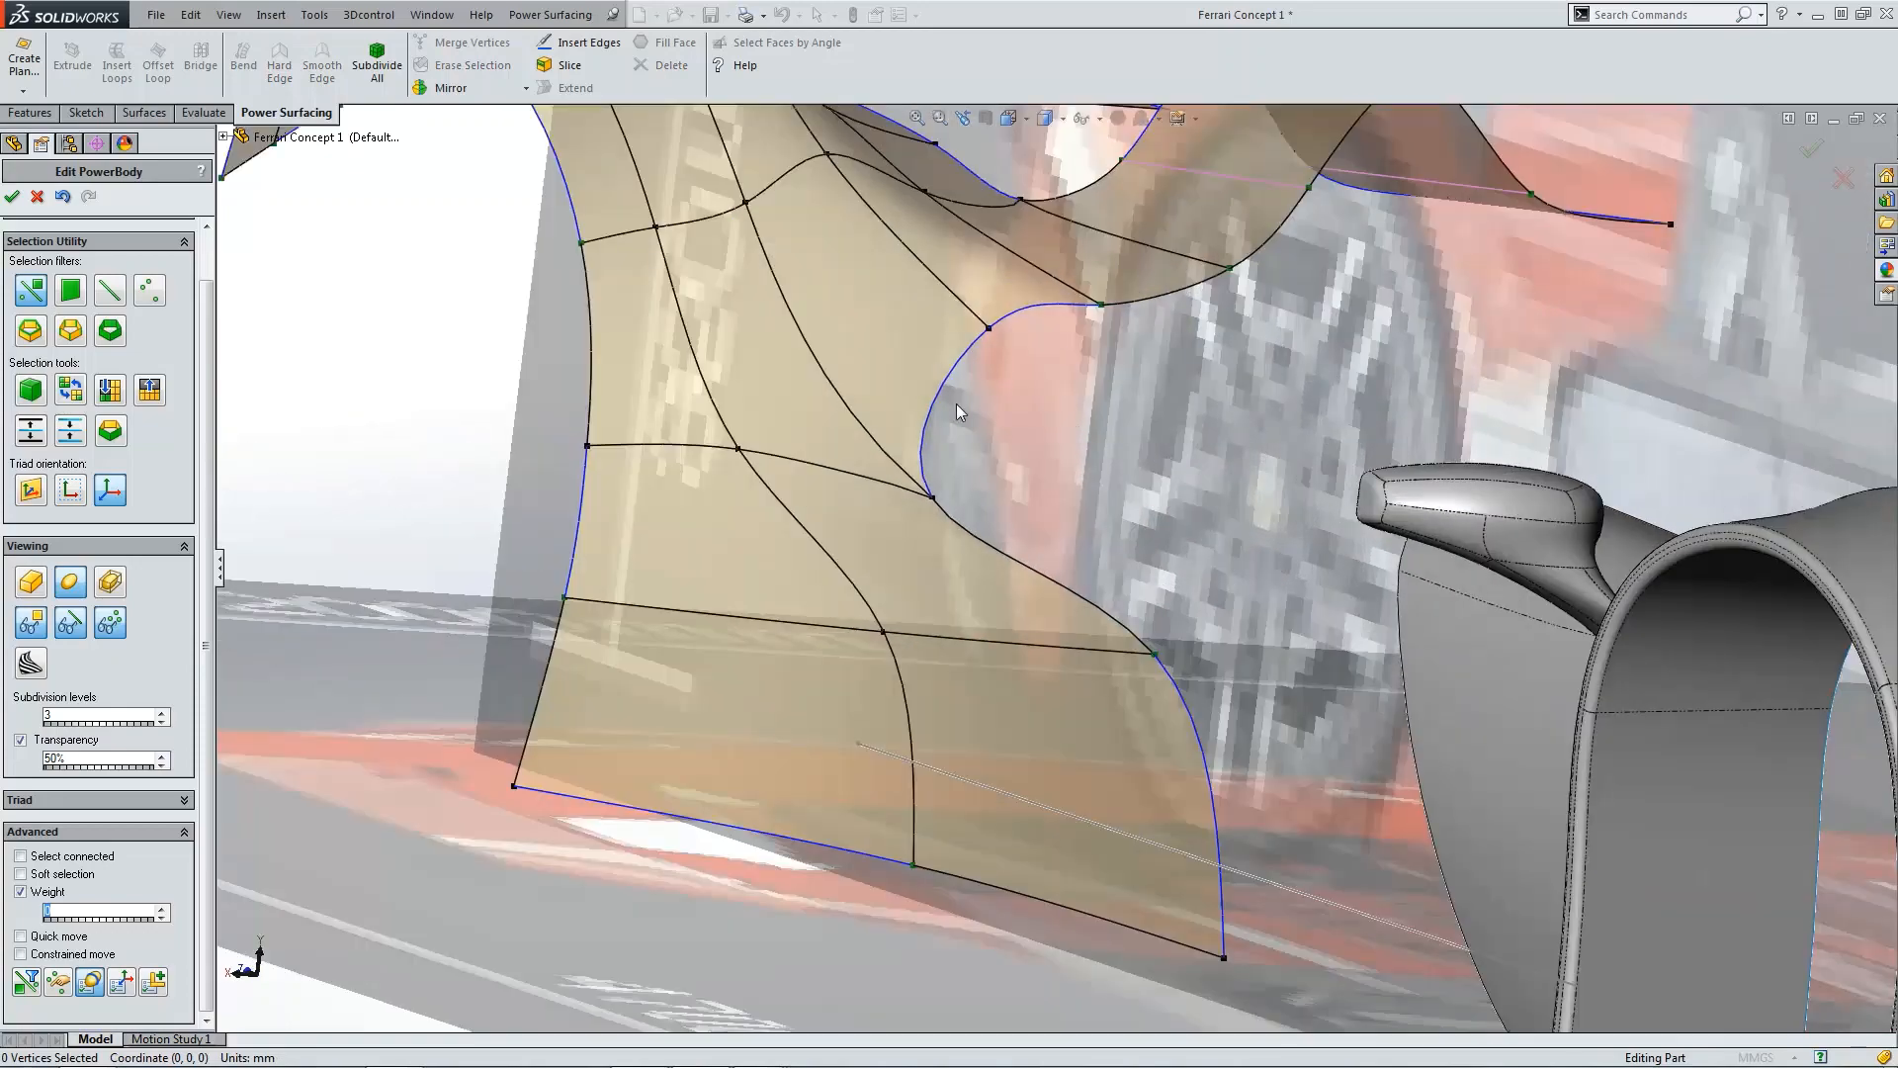
key("ctrl+5")
scroll(1127, 613, "down", 6)
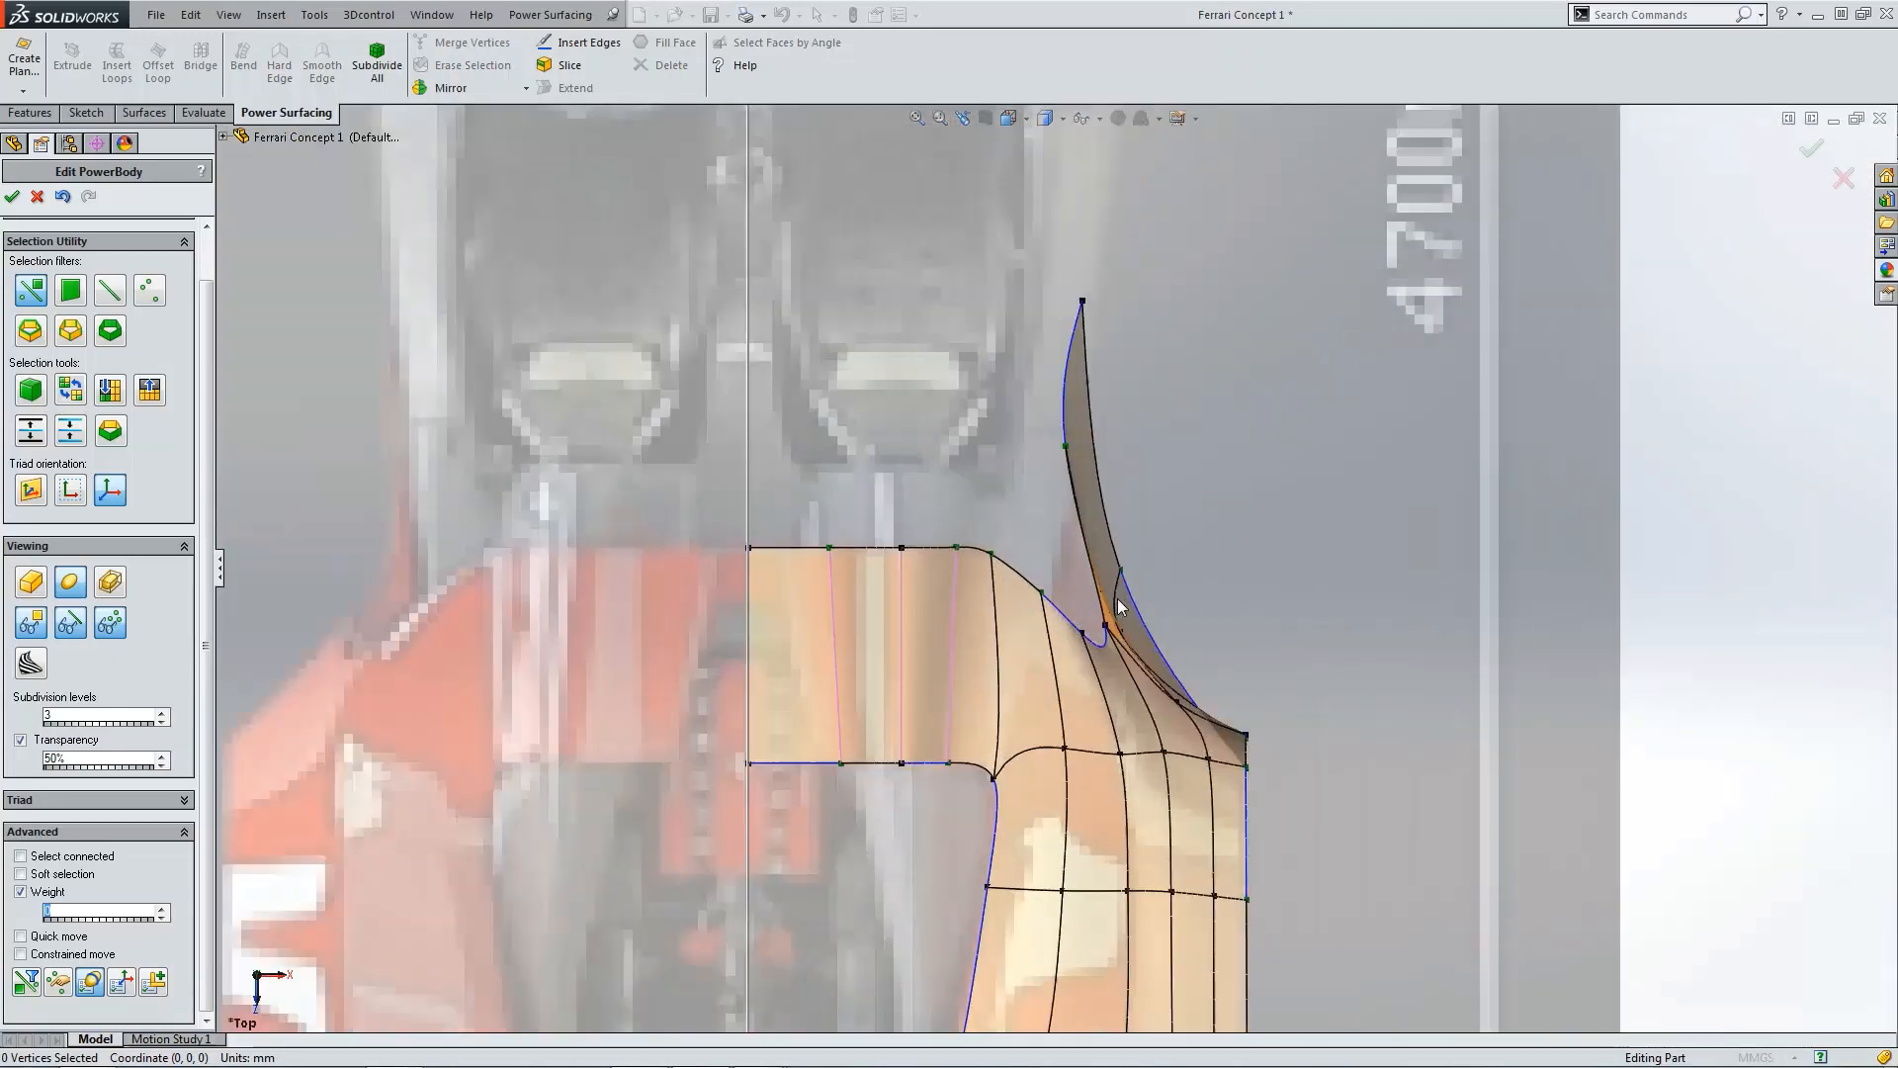
scroll(1120, 606, "down", 2)
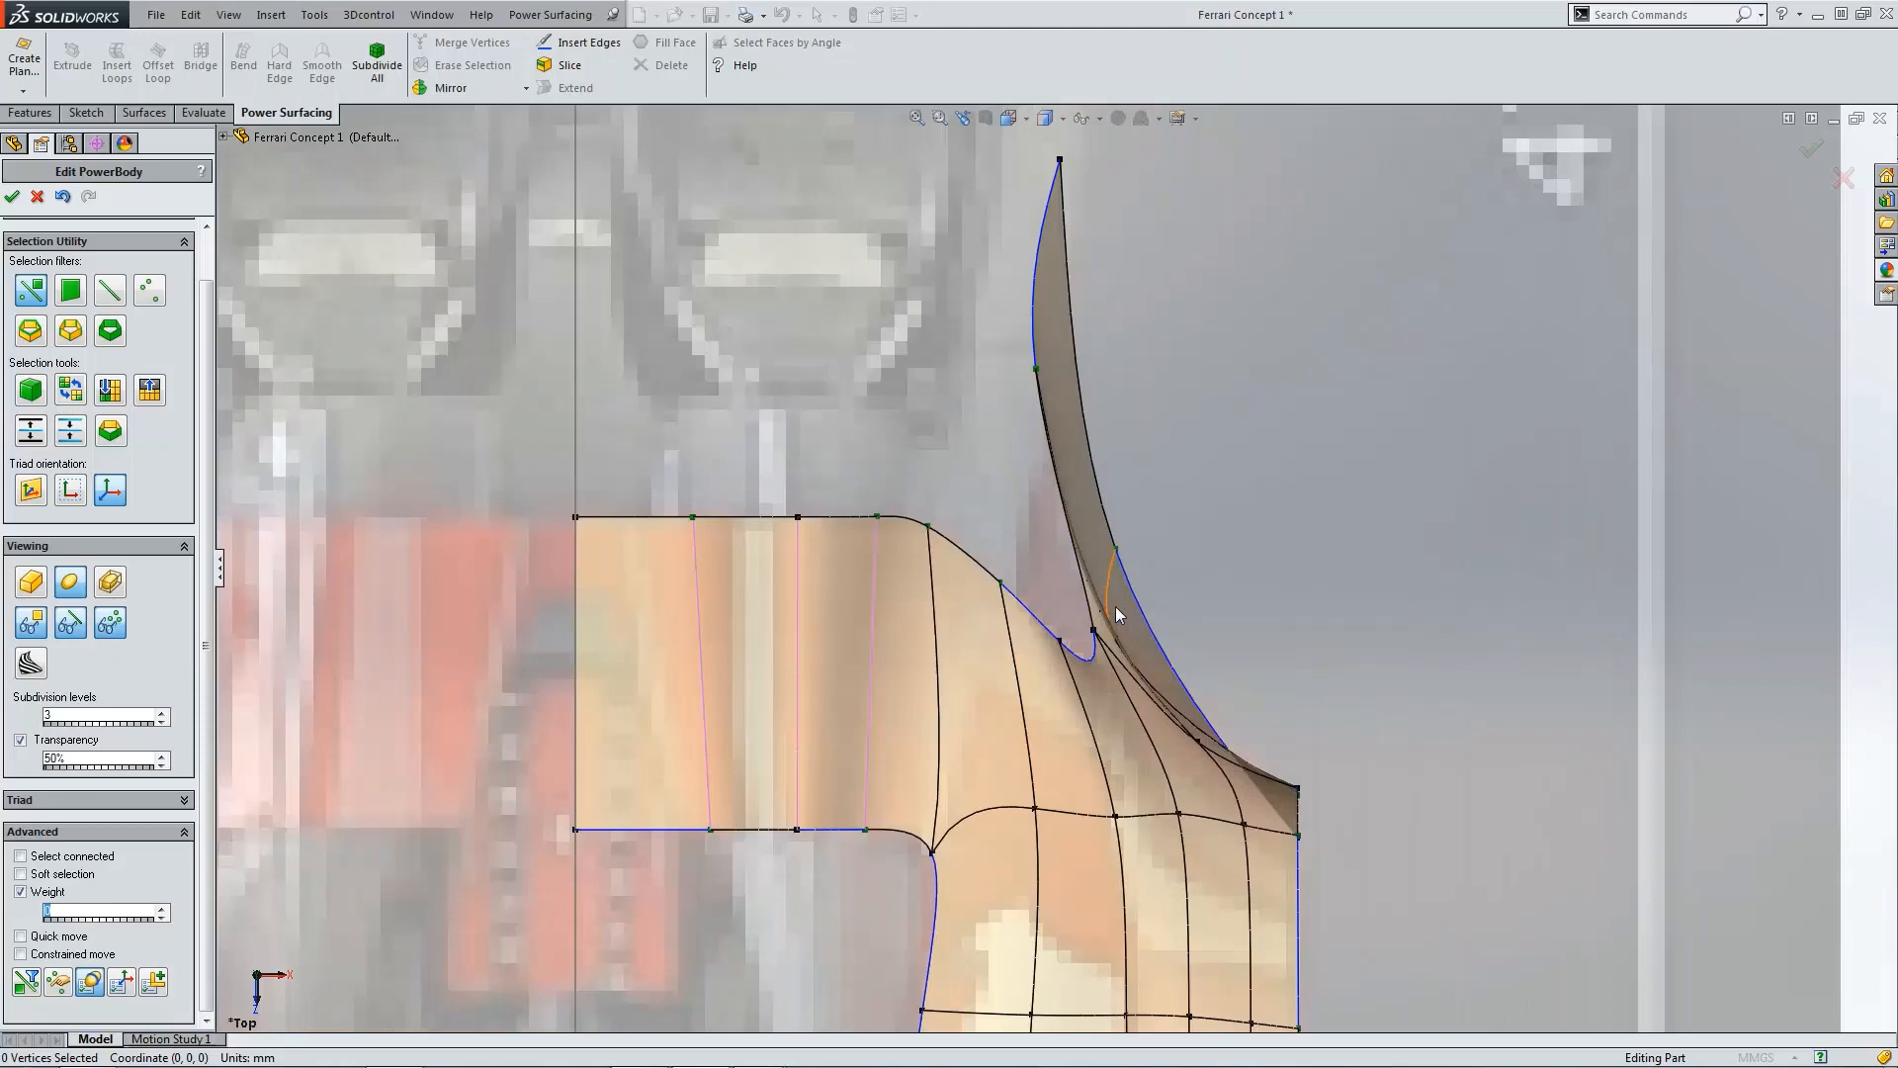
scroll(1153, 662, "up", 1)
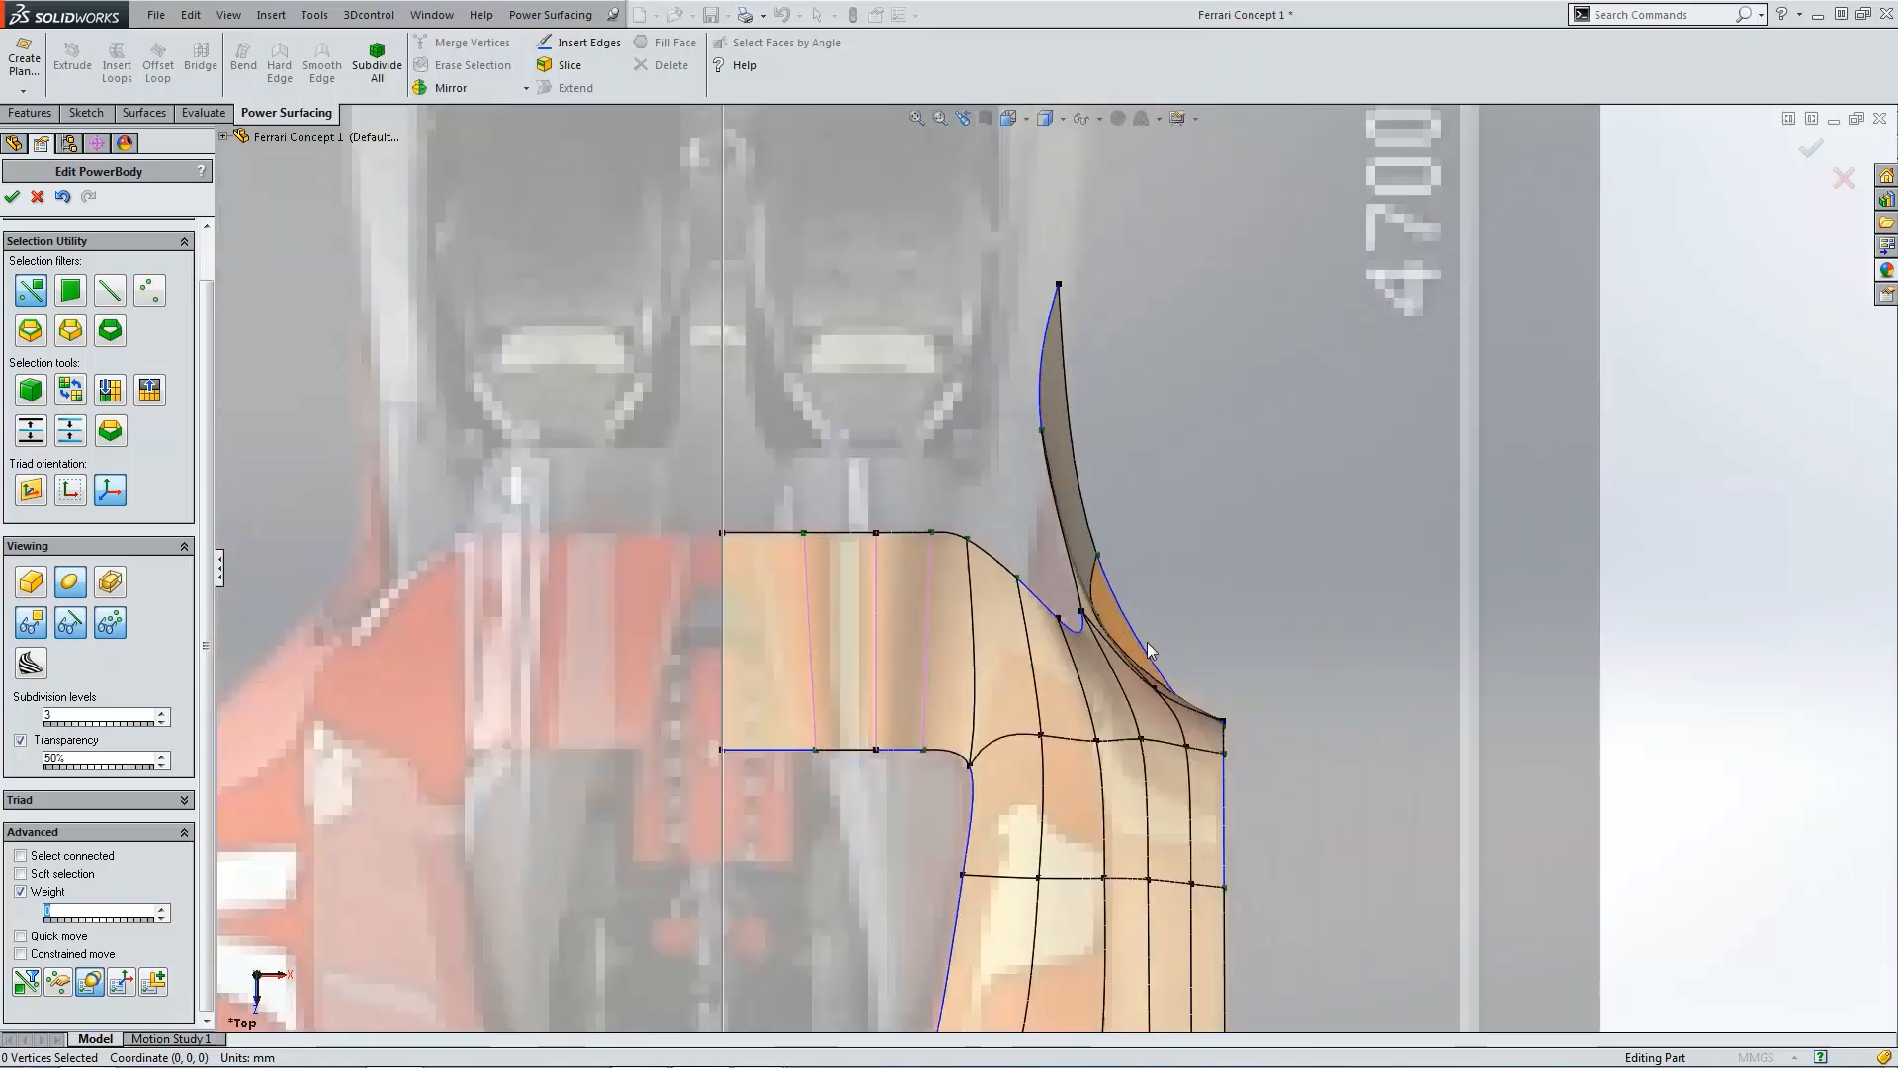
scroll(1147, 643, "down", 4)
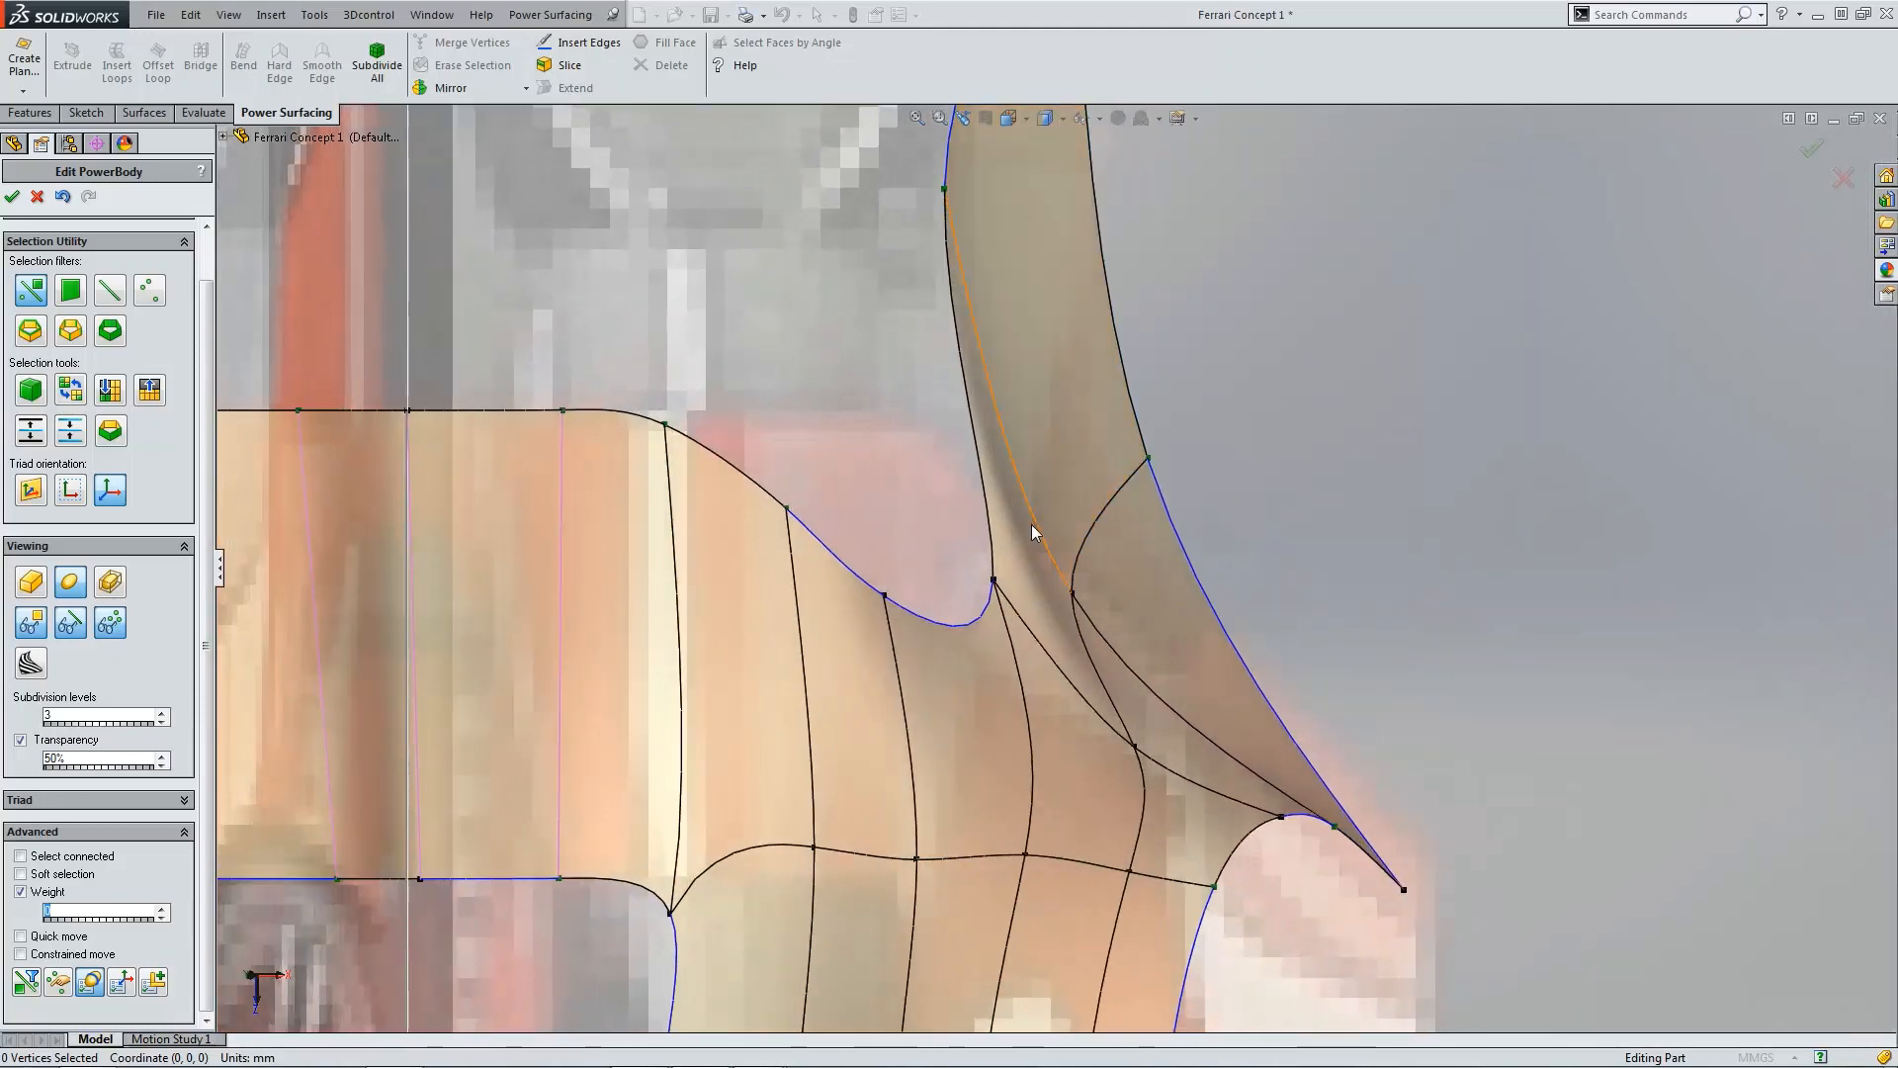
middle_click_drag(1081, 650, 995, 597)
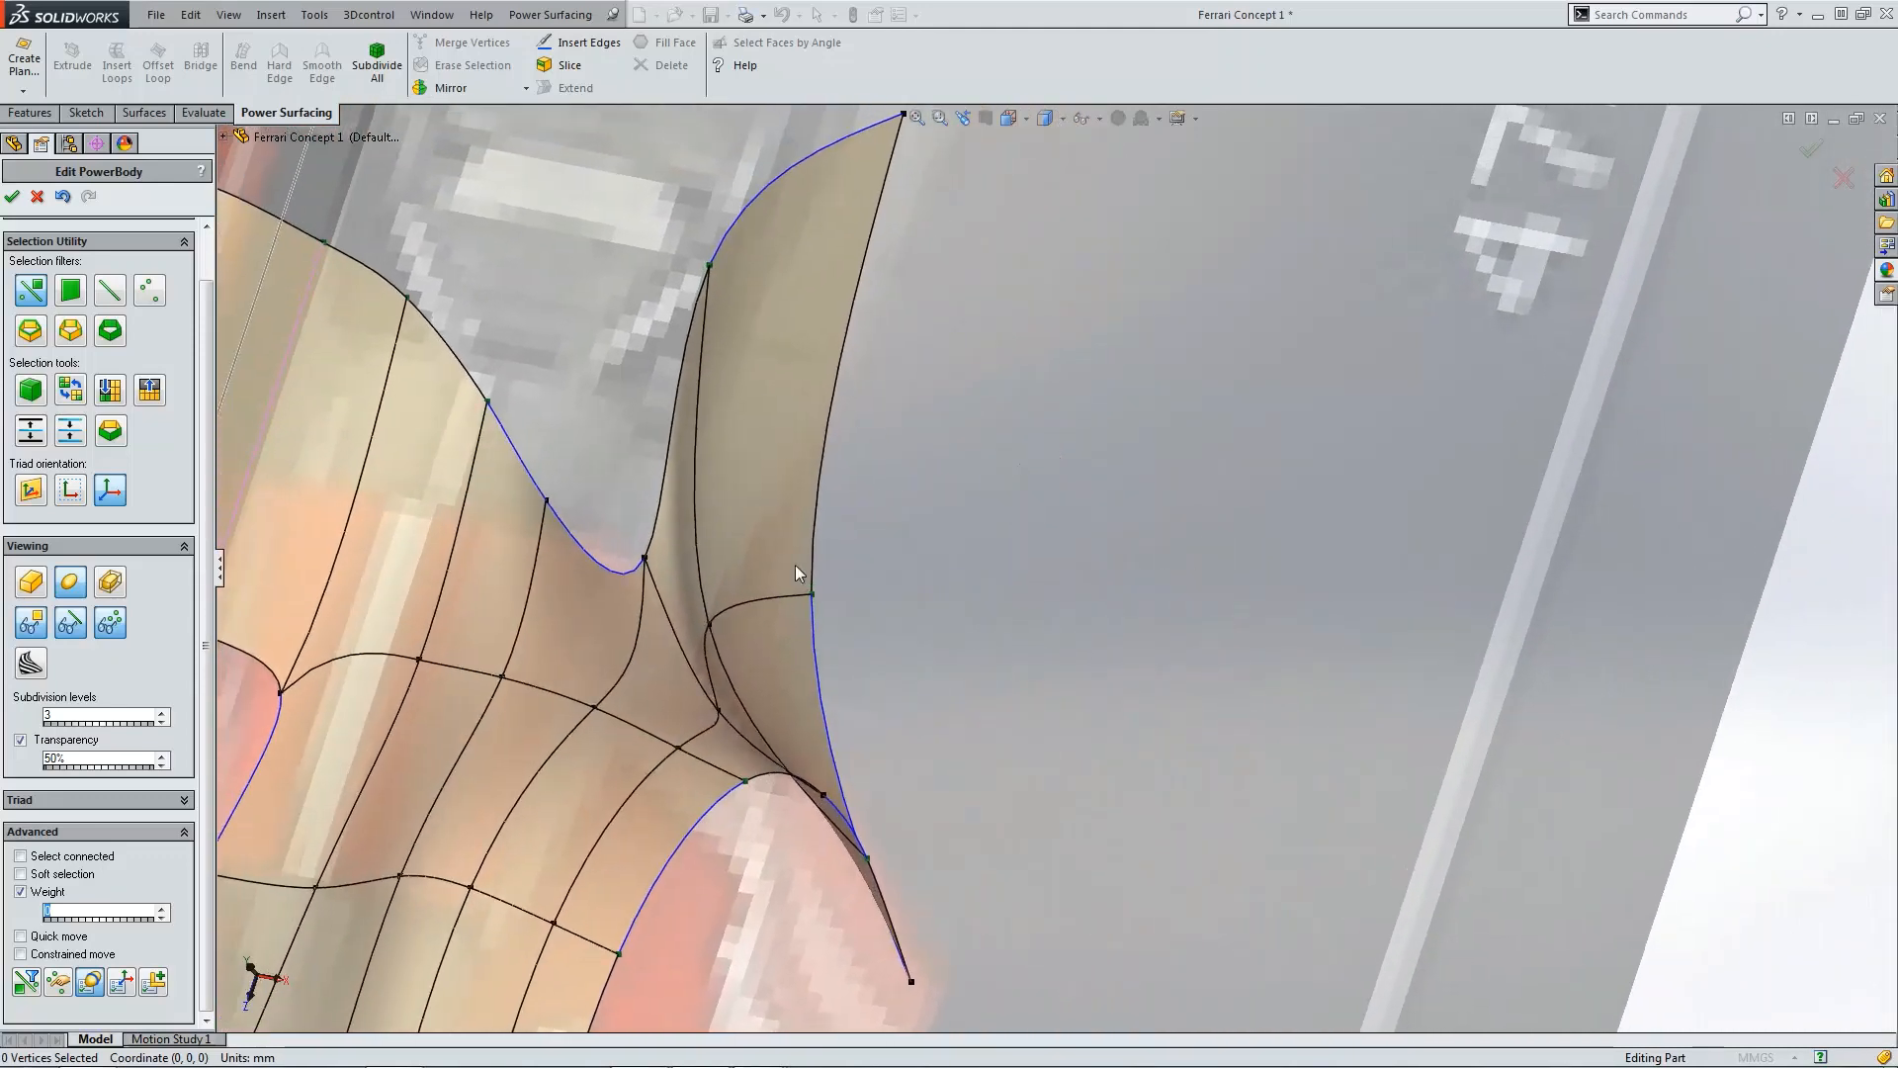
Step: In the top view, pull the notch vertex at the fin junction slightly inward
key("ctrl+5")
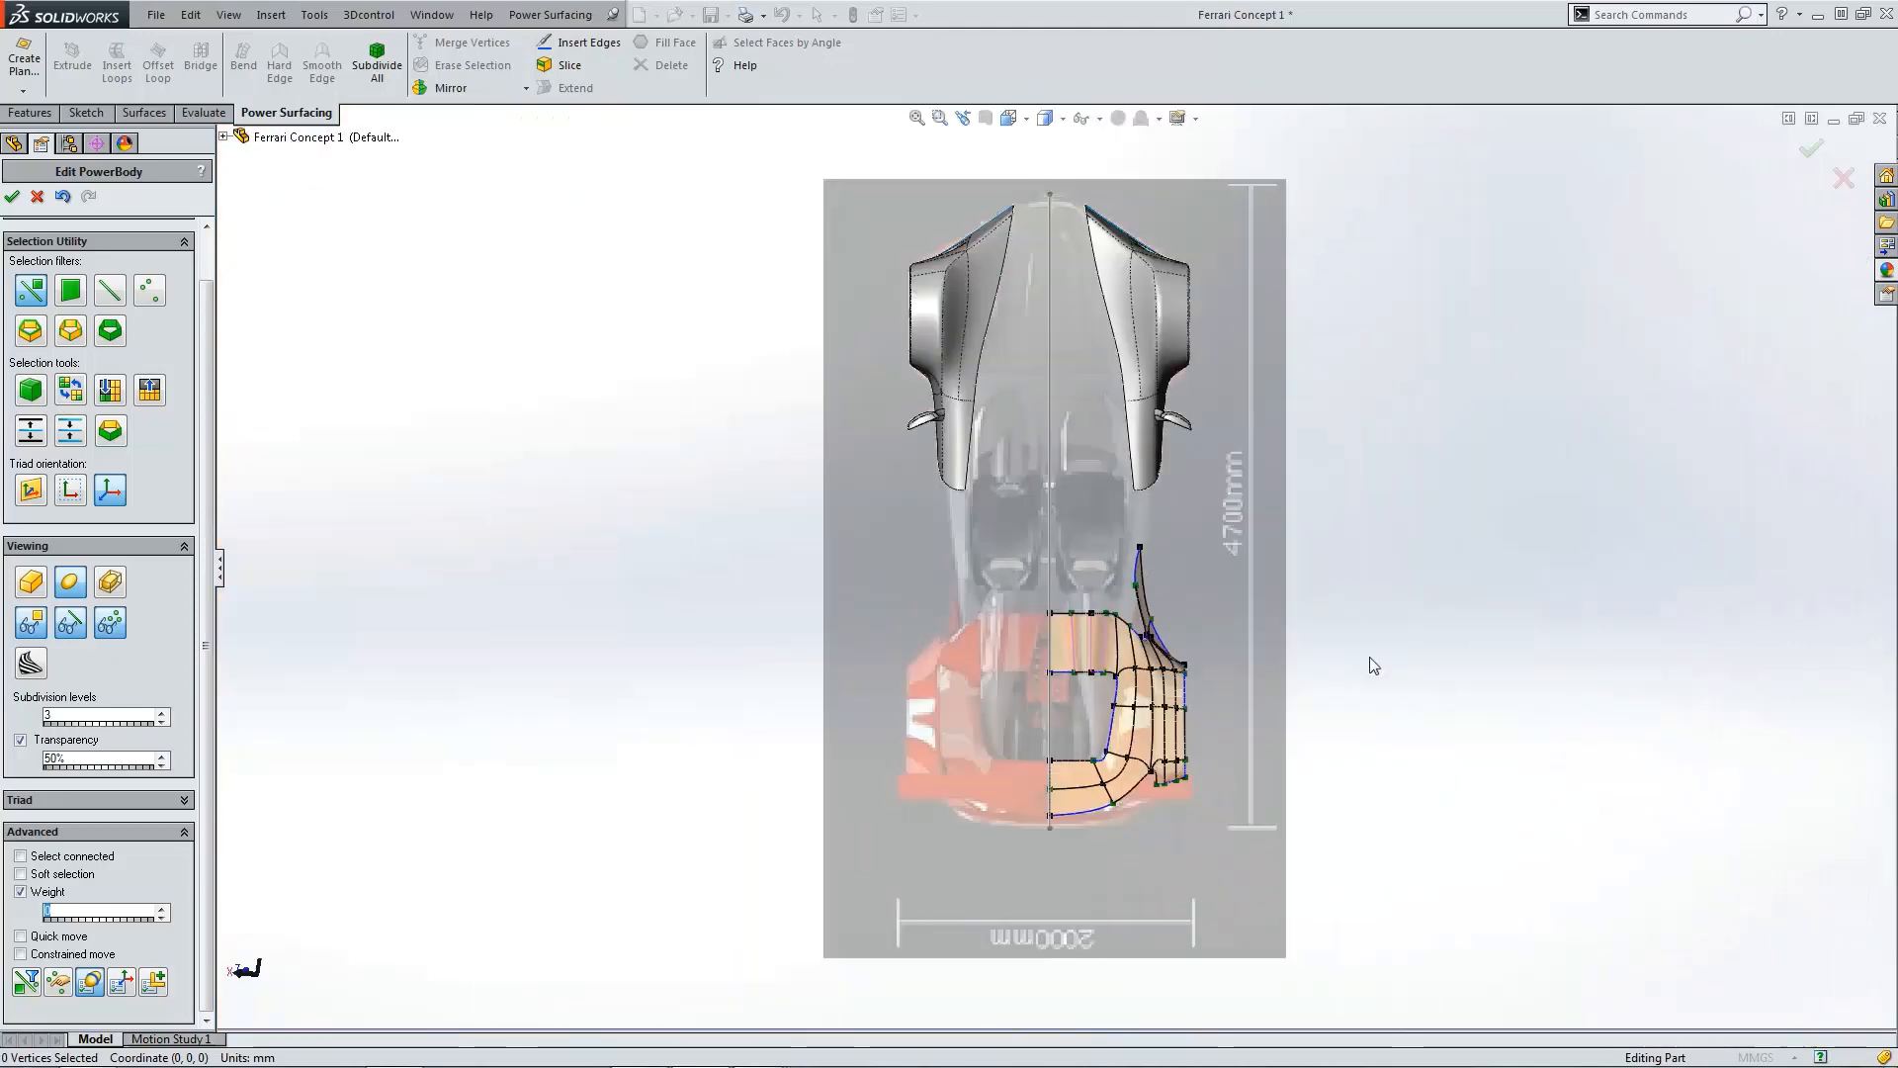
scroll(1231, 652, "down", 10)
left_click(956, 538)
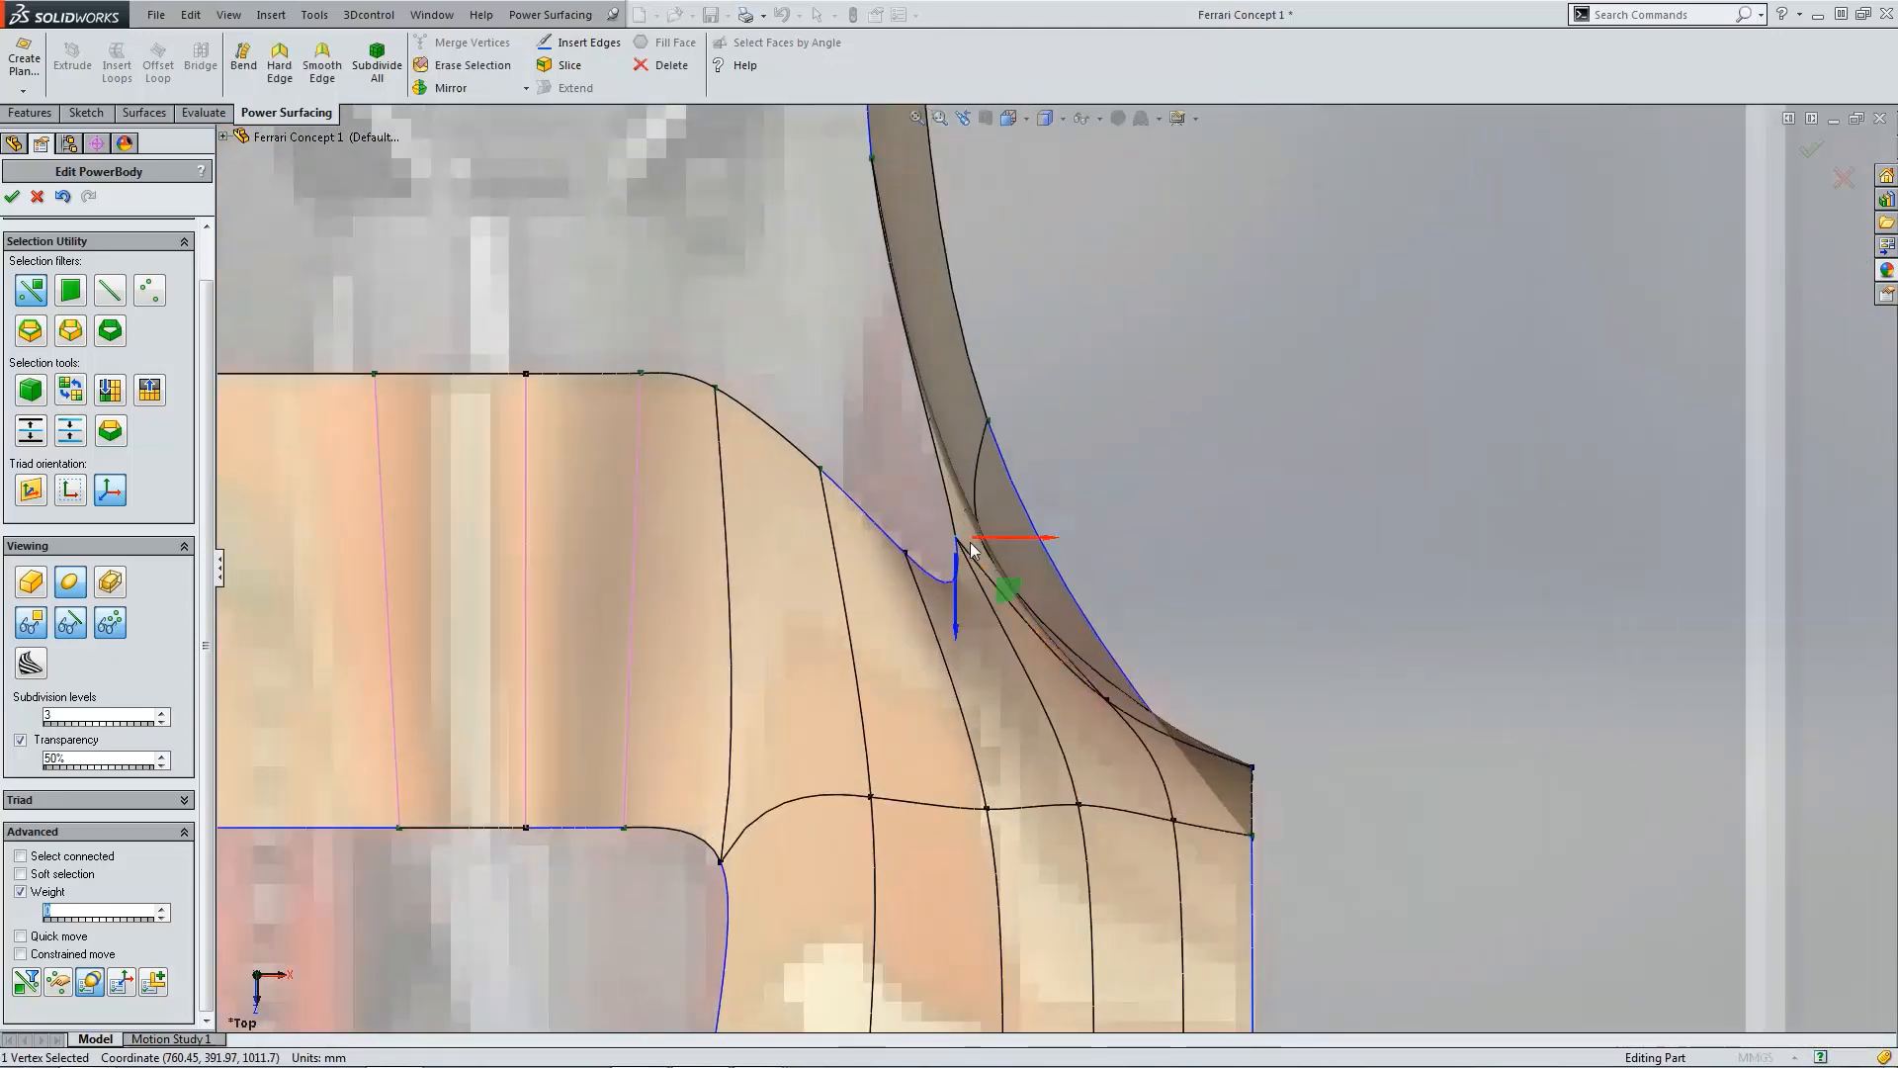
scroll(1007, 539, "down", 1)
mouse_move(1006, 536)
left_mouse_down()
mouse_move(1033, 539)
mouse_move(947, 542)
mouse_move(1006, 544)
mouse_move(980, 551)
left_mouse_up()
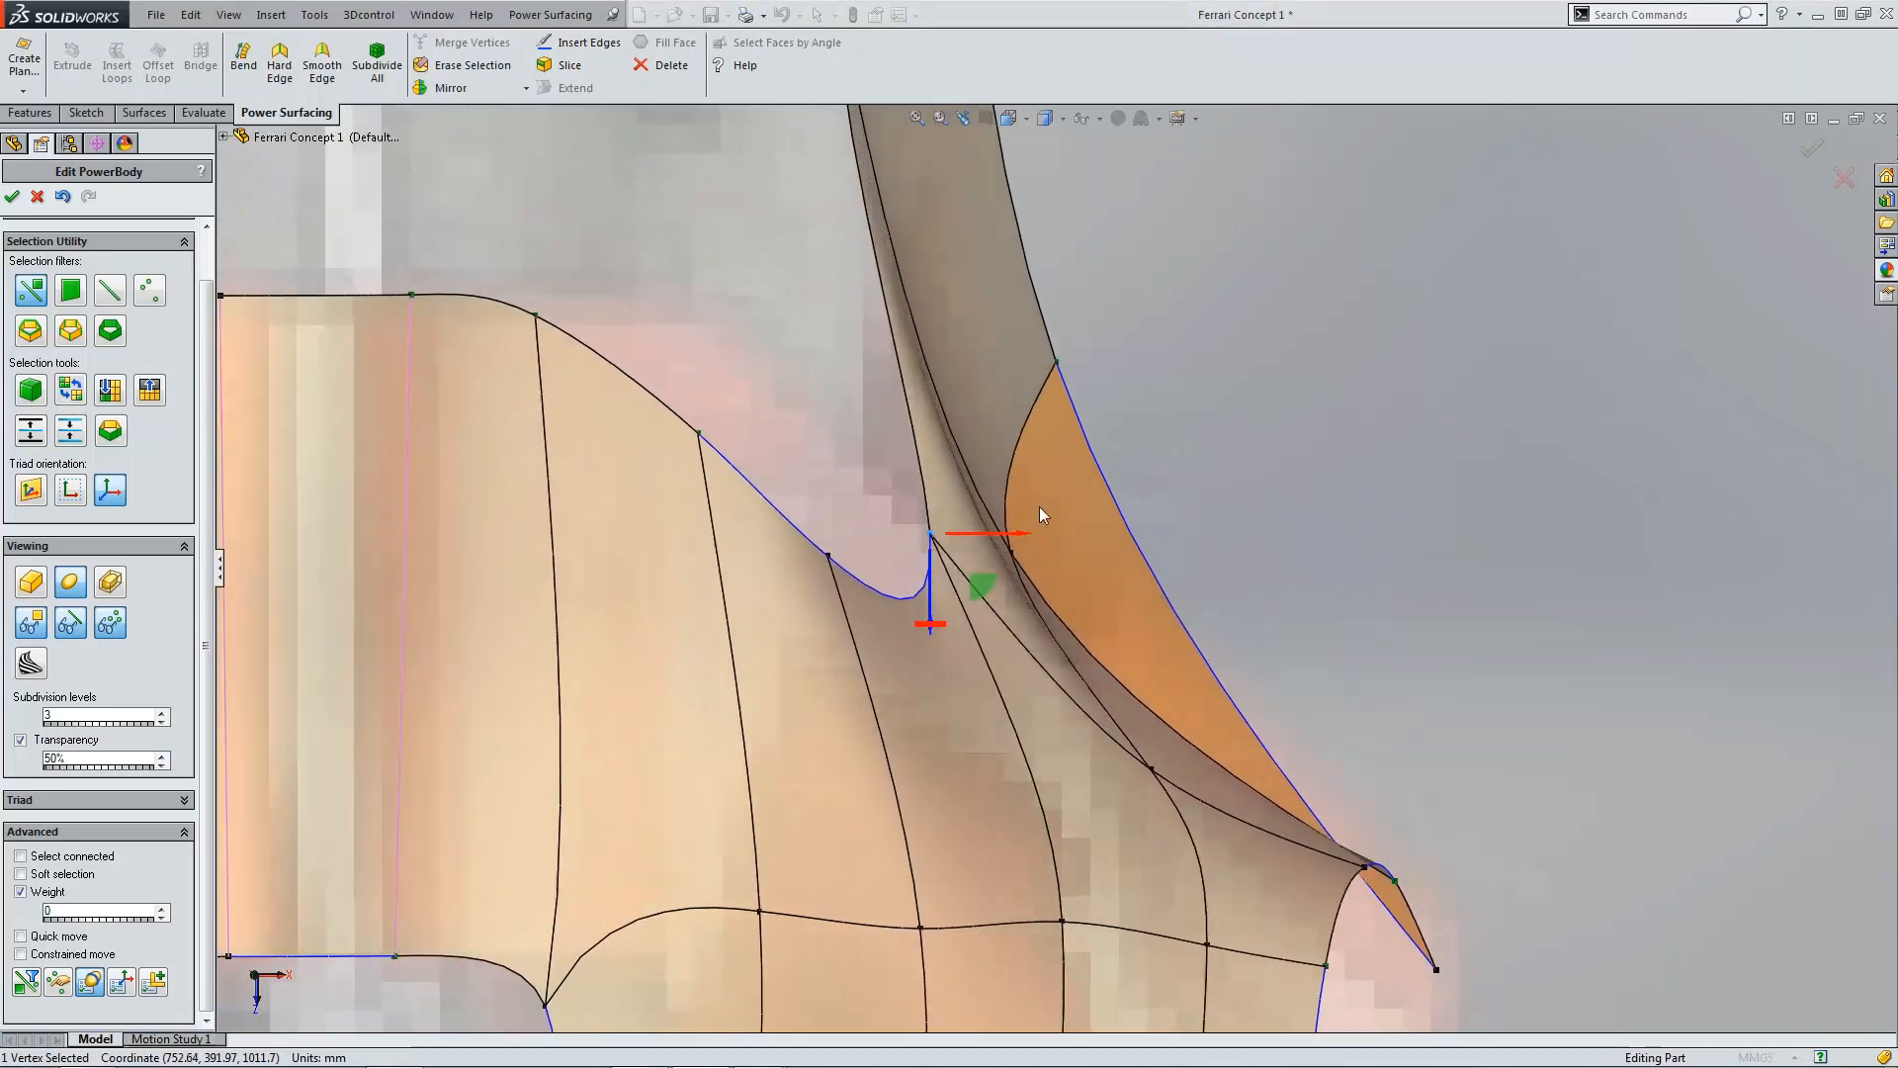
Step: Push the neighbouring vertex on the fin outward to widen the junction curve
left_click(1018, 549)
left_click(1018, 549)
left_click_drag(1025, 551, 1113, 546)
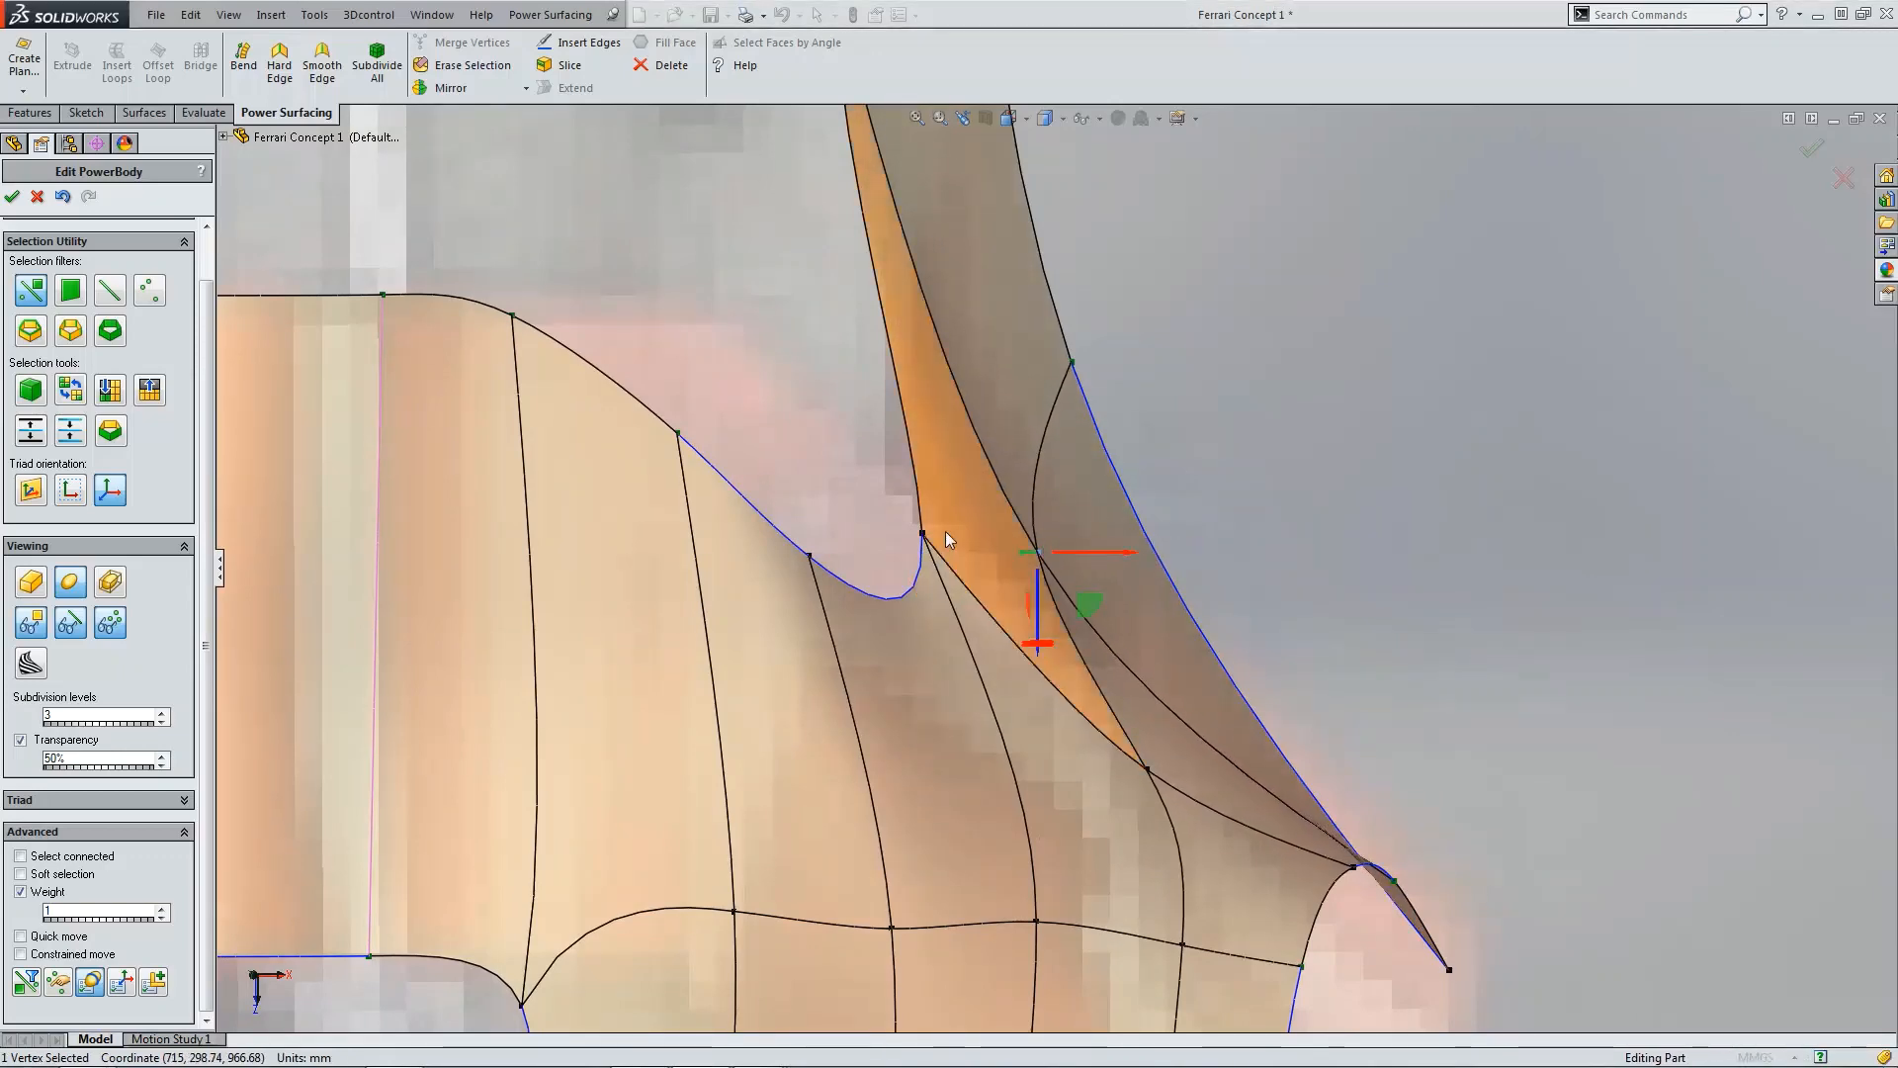
scroll(1052, 565, "up", 3)
key("ctrl+4")
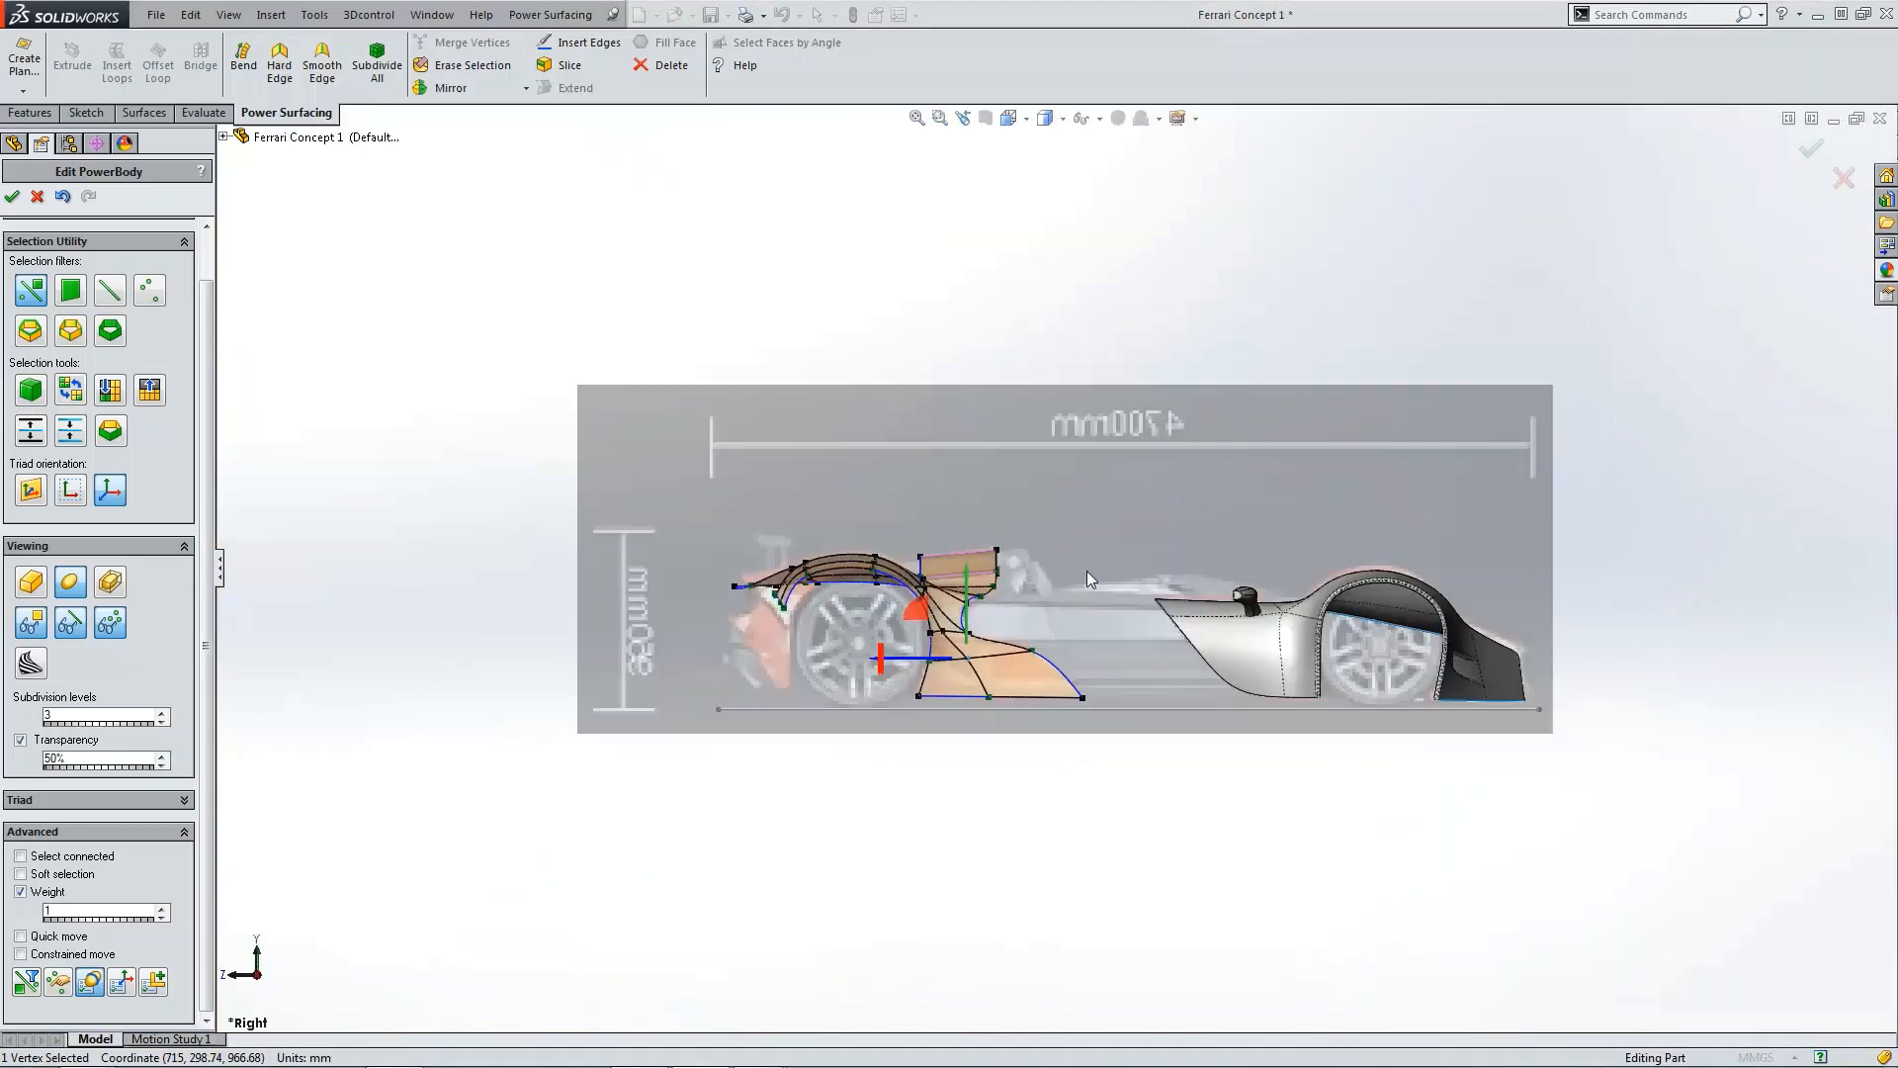
Step: Turn section curves back on and hide the control cage to inspect the smooth fender surface
left_click(1085, 747)
scroll(958, 610, "down", 7)
middle_click_drag(959, 602, 964, 605)
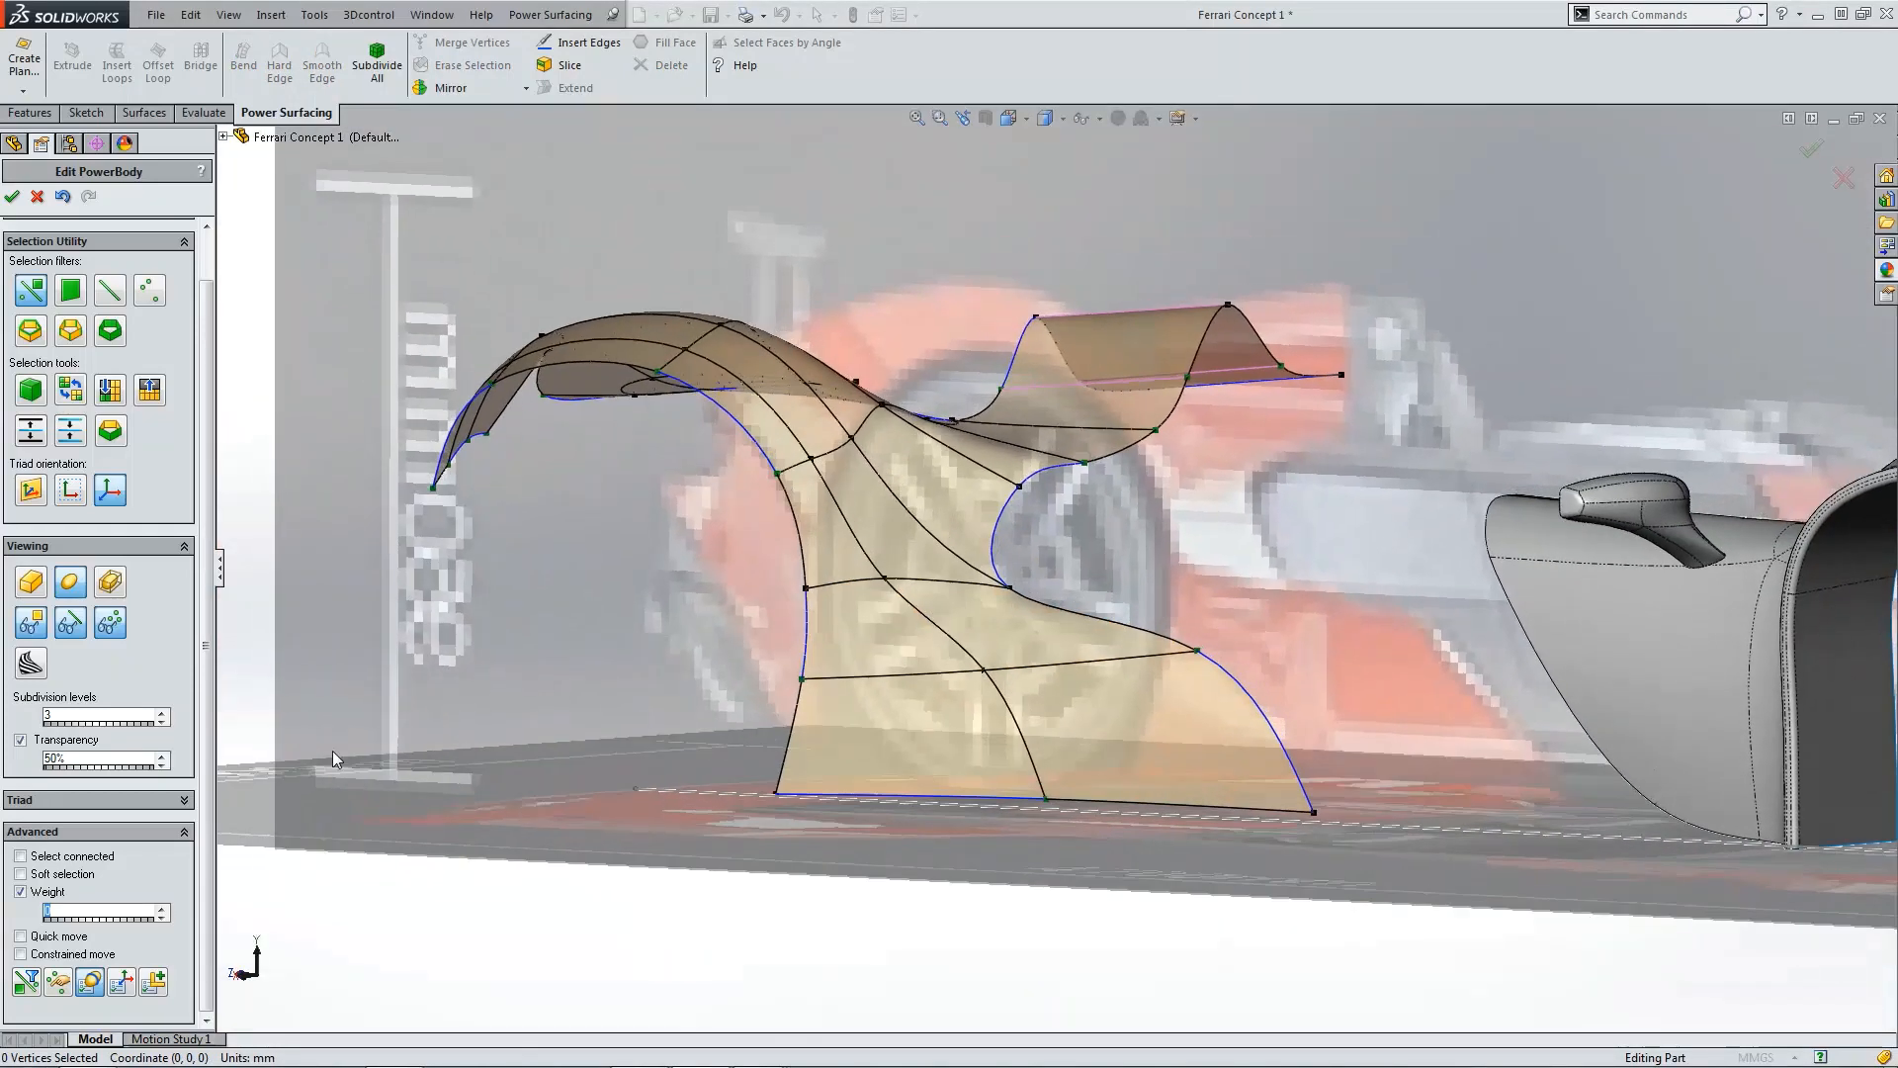
left_click(90, 982)
left_click(237, 245)
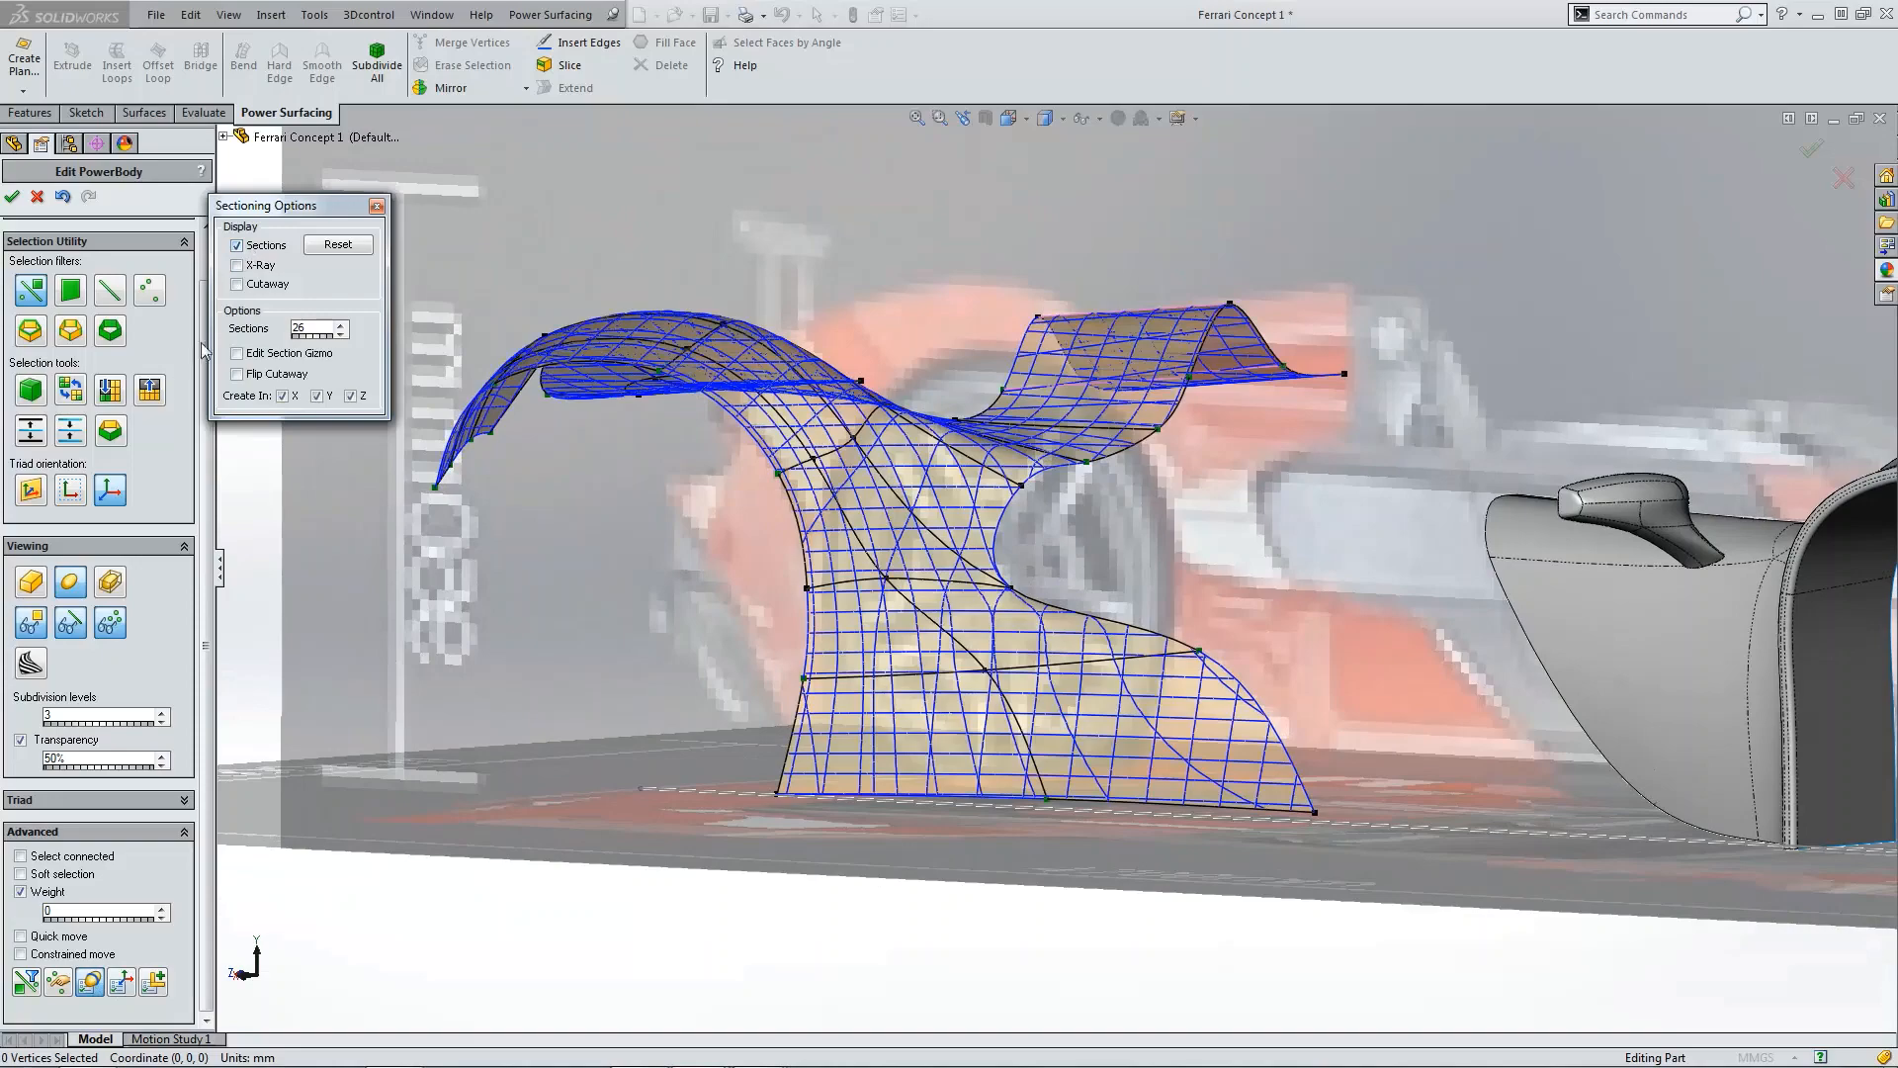
left_click(85, 619)
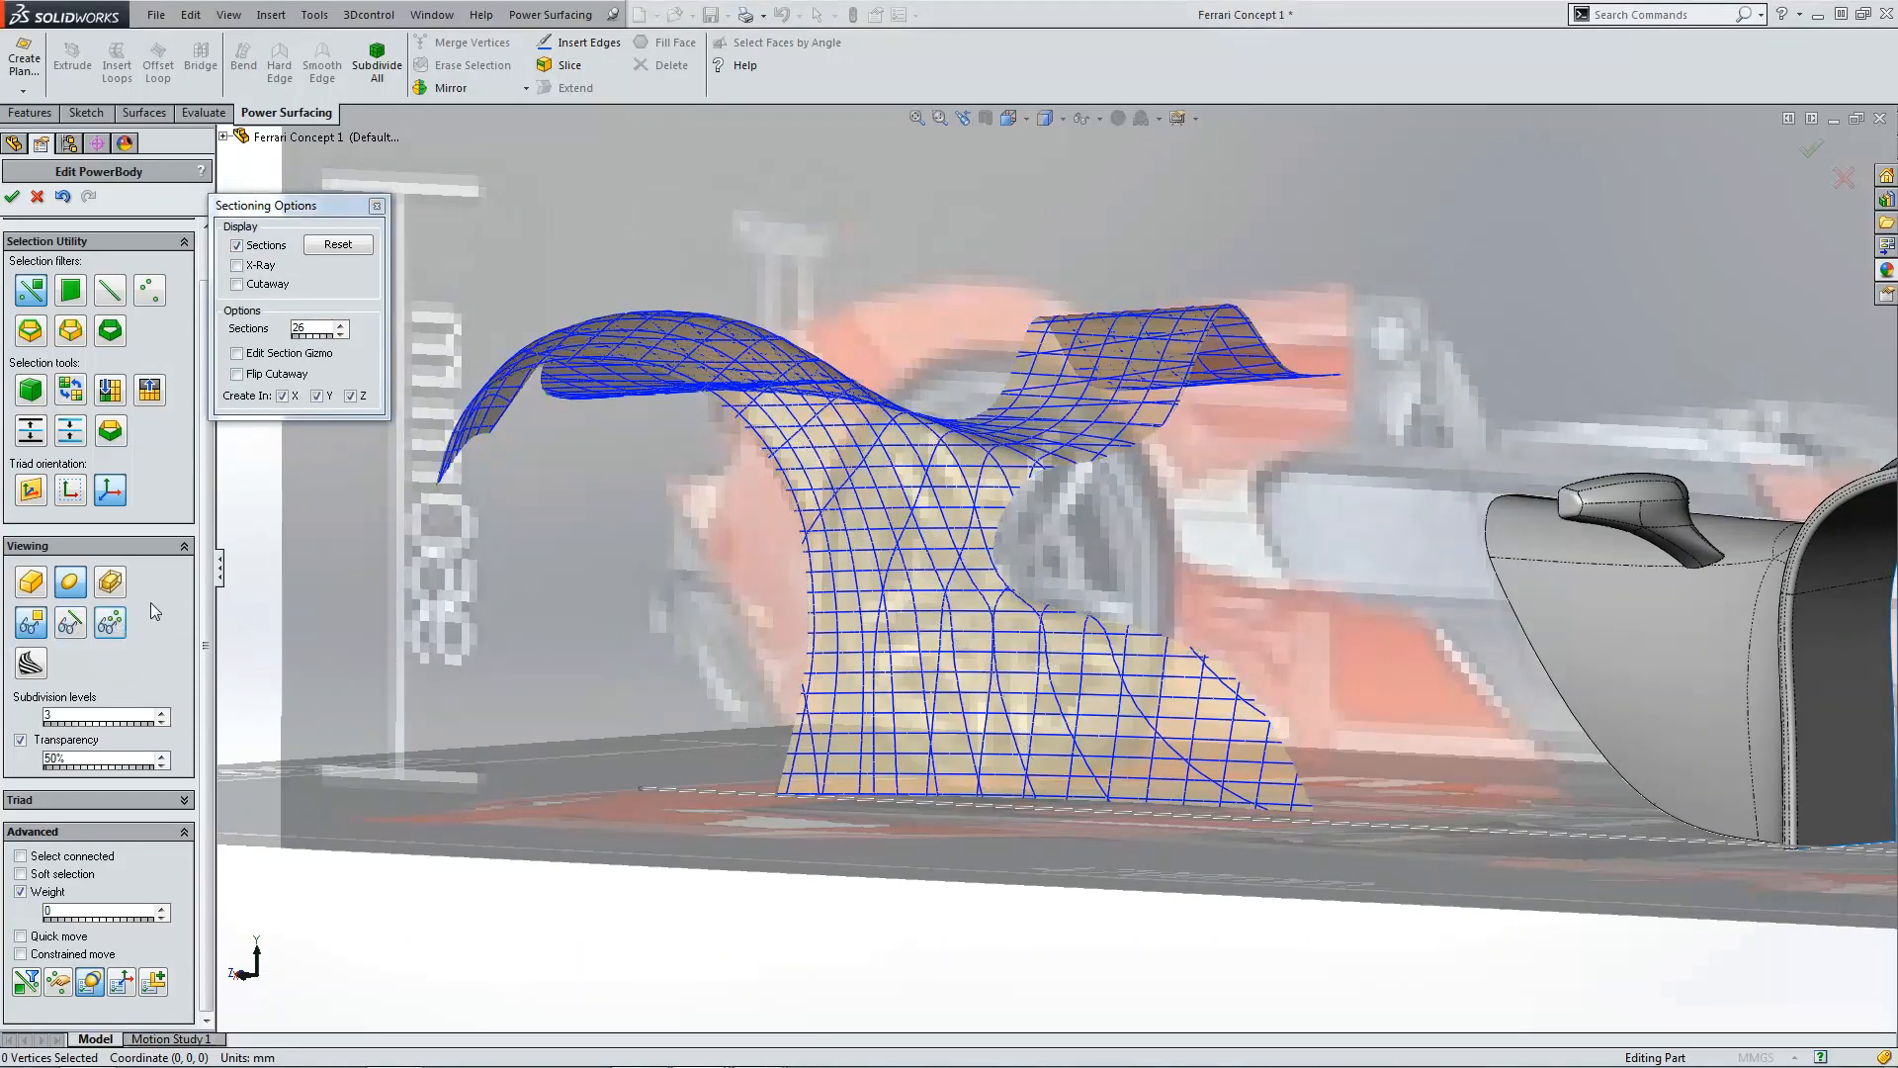
scroll(566, 555, "down", 3)
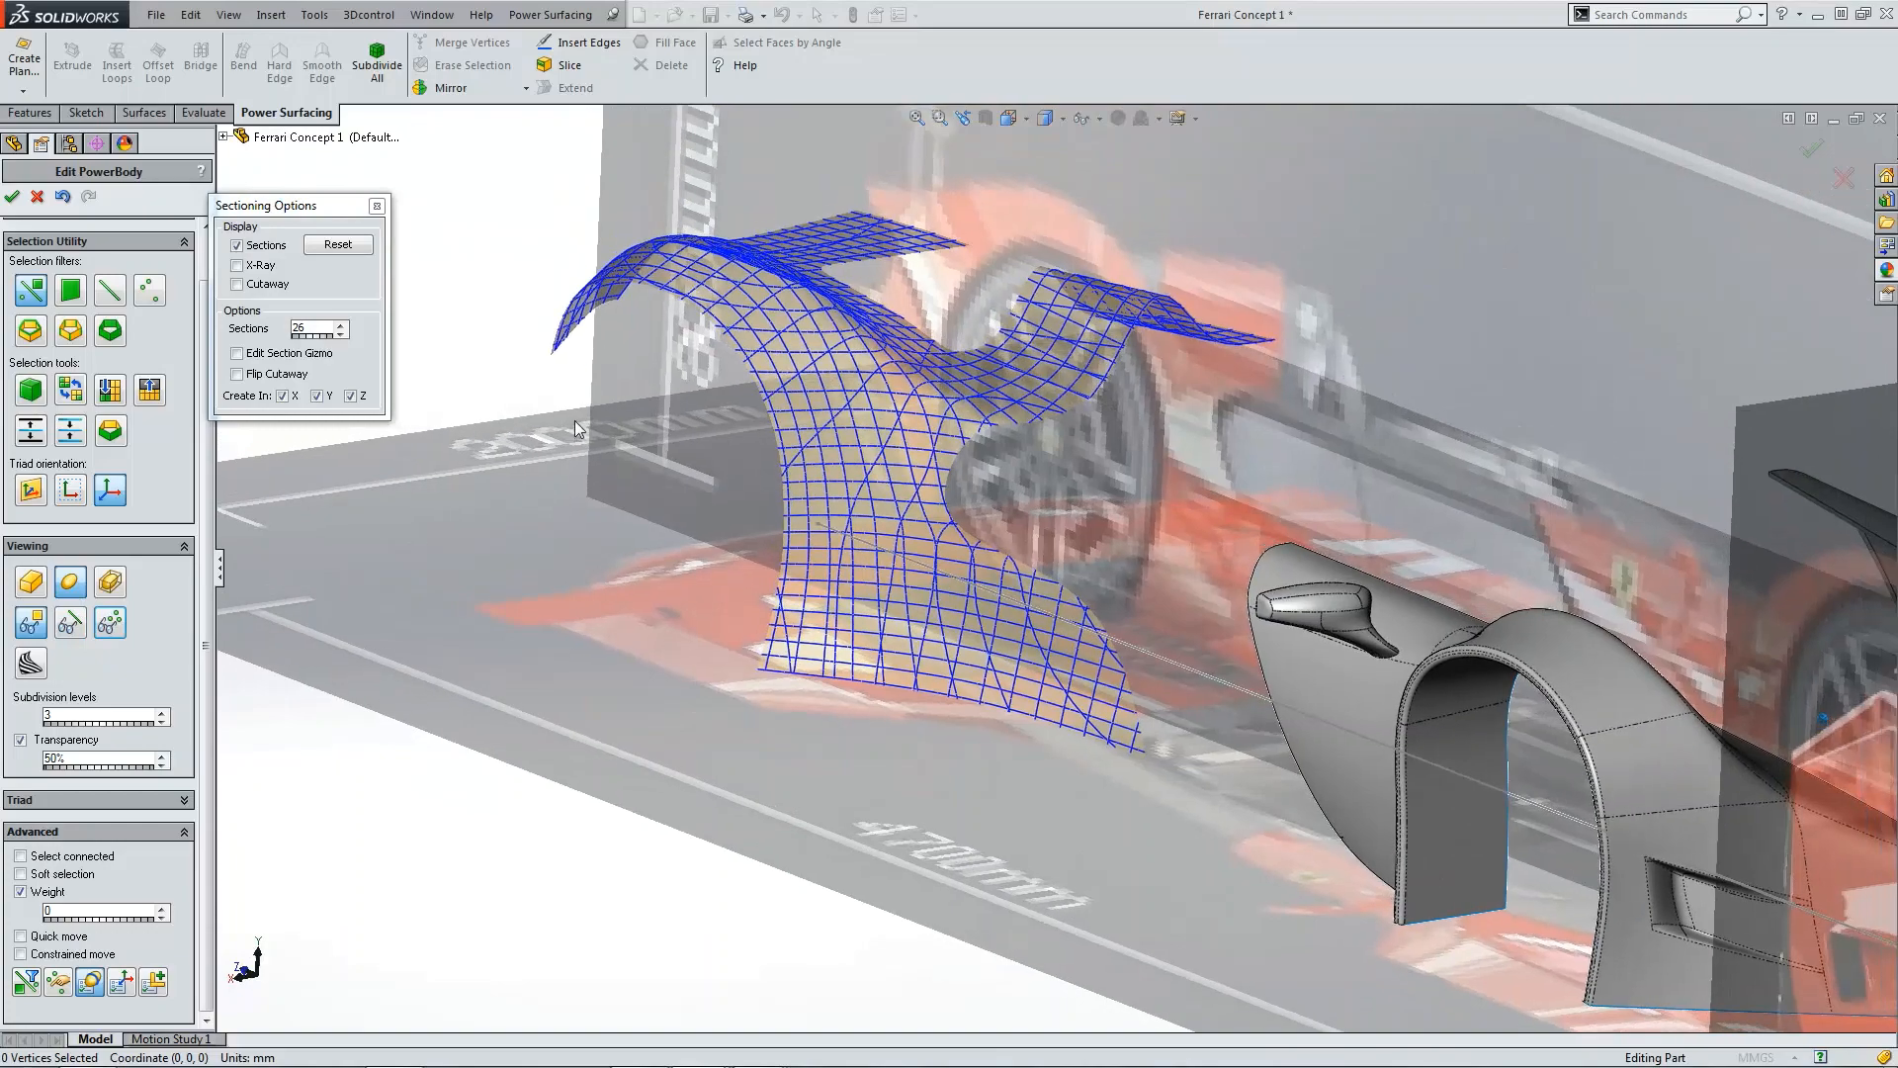
Step: Increase the section count to 32 and create sections in X and Y only
left_click(344, 325)
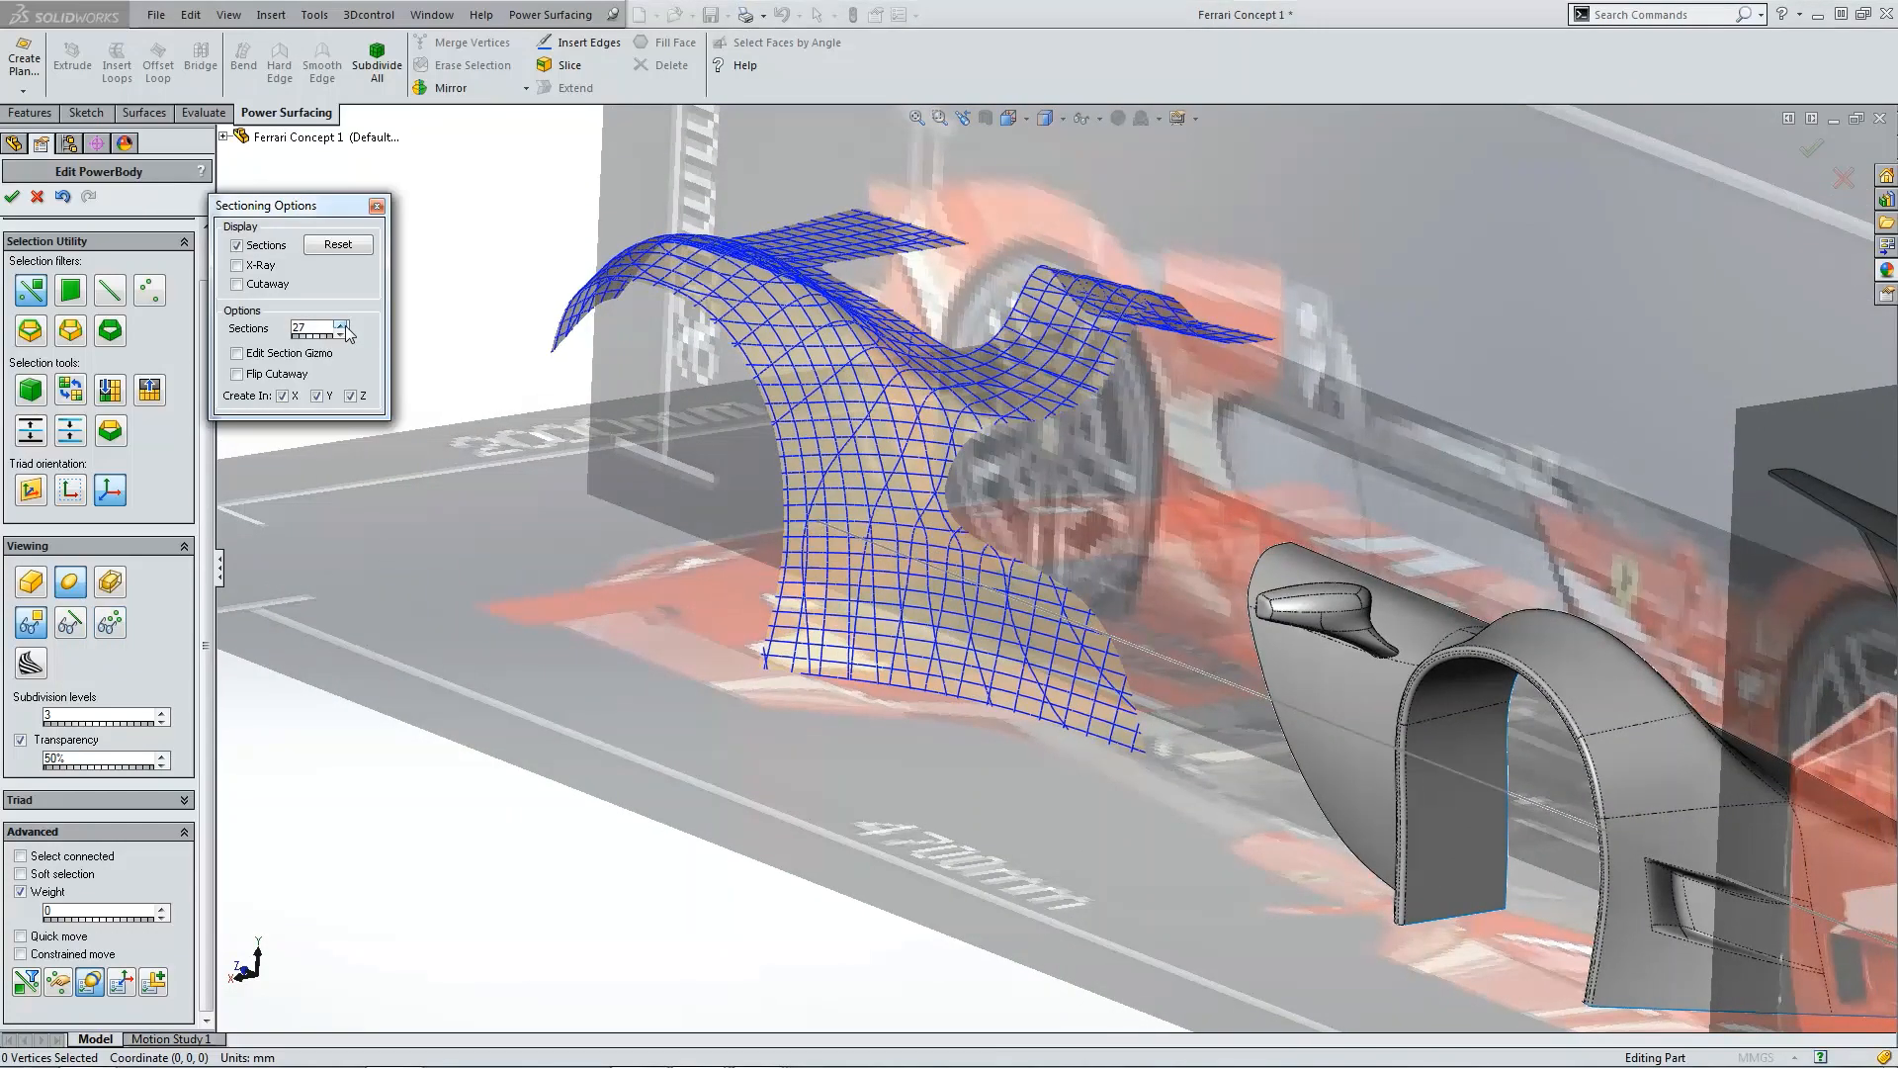
left_click(344, 326)
left_click(344, 326)
left_click(344, 326)
left_click(343, 325)
left_click(343, 325)
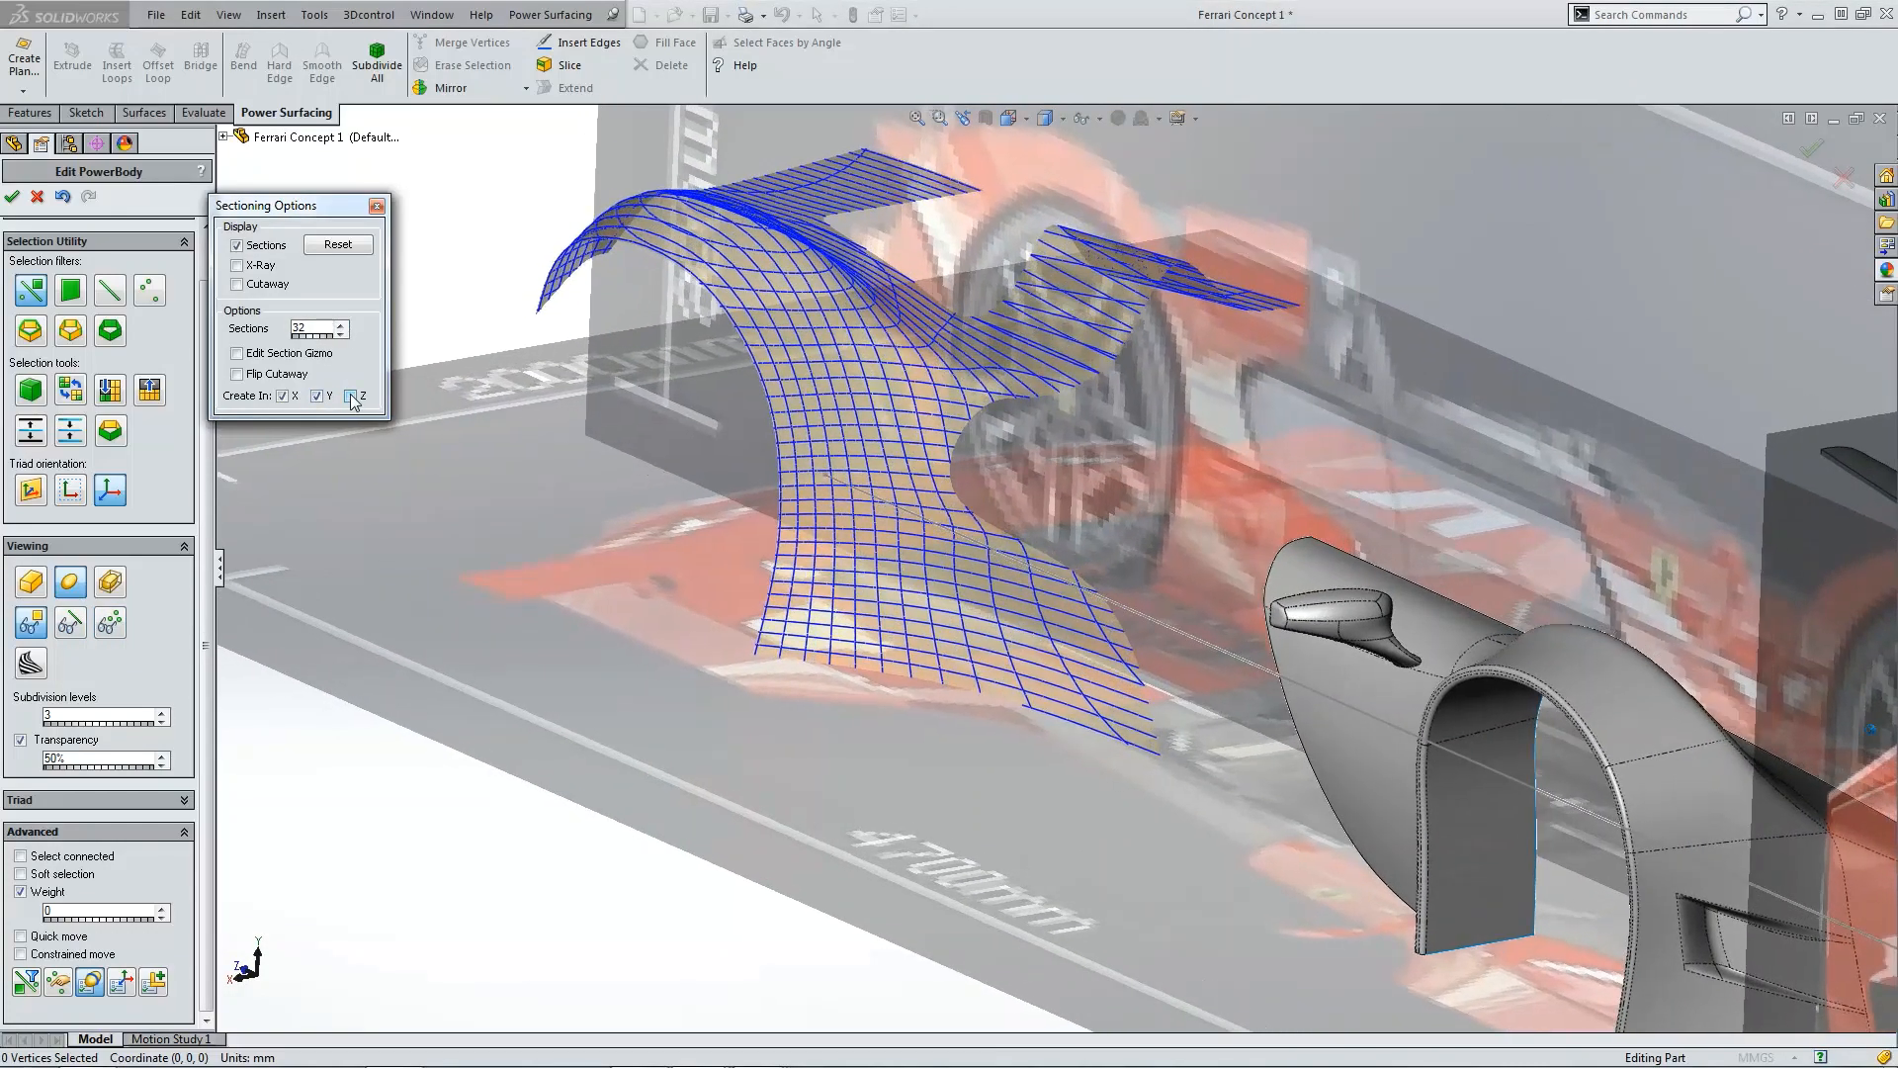
left_click(351, 396)
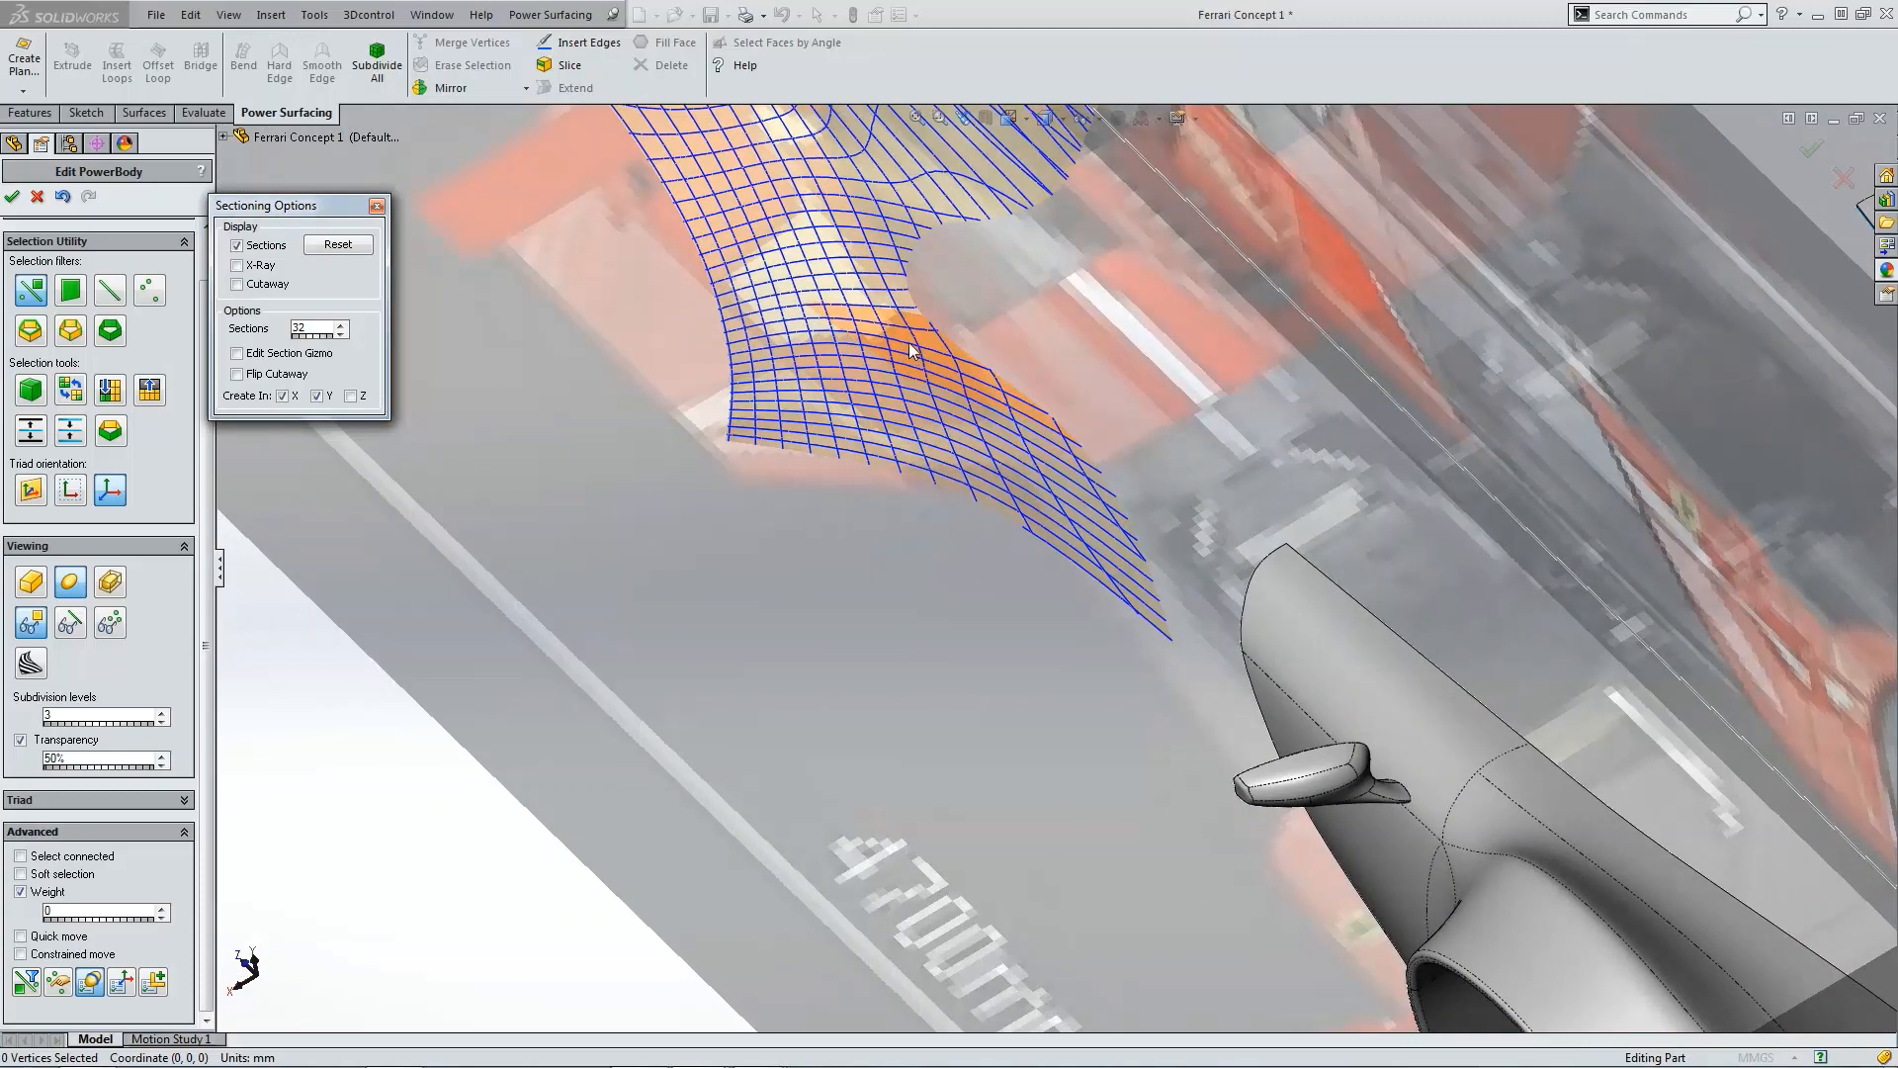
Step: Inspect the section curves on the fender from the side and perspective views
key("ctrl+4")
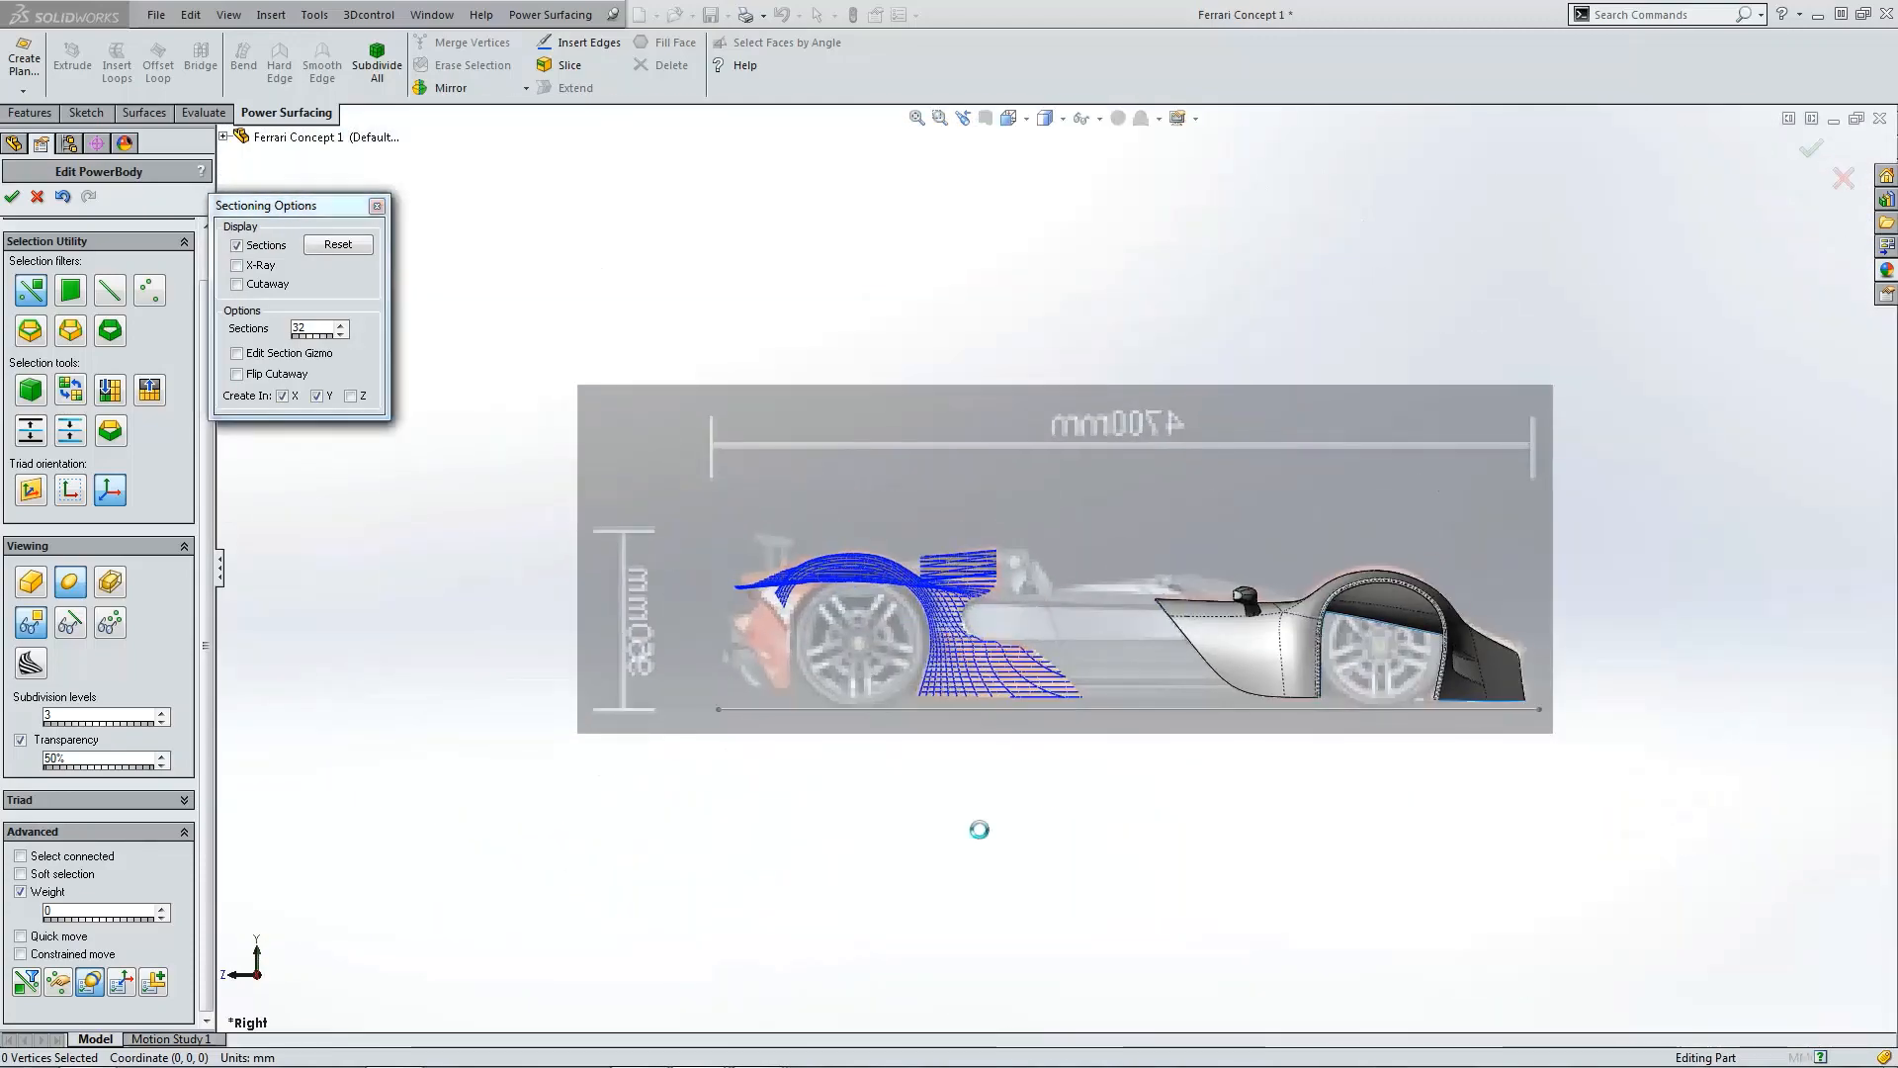
scroll(955, 687, "down", 9)
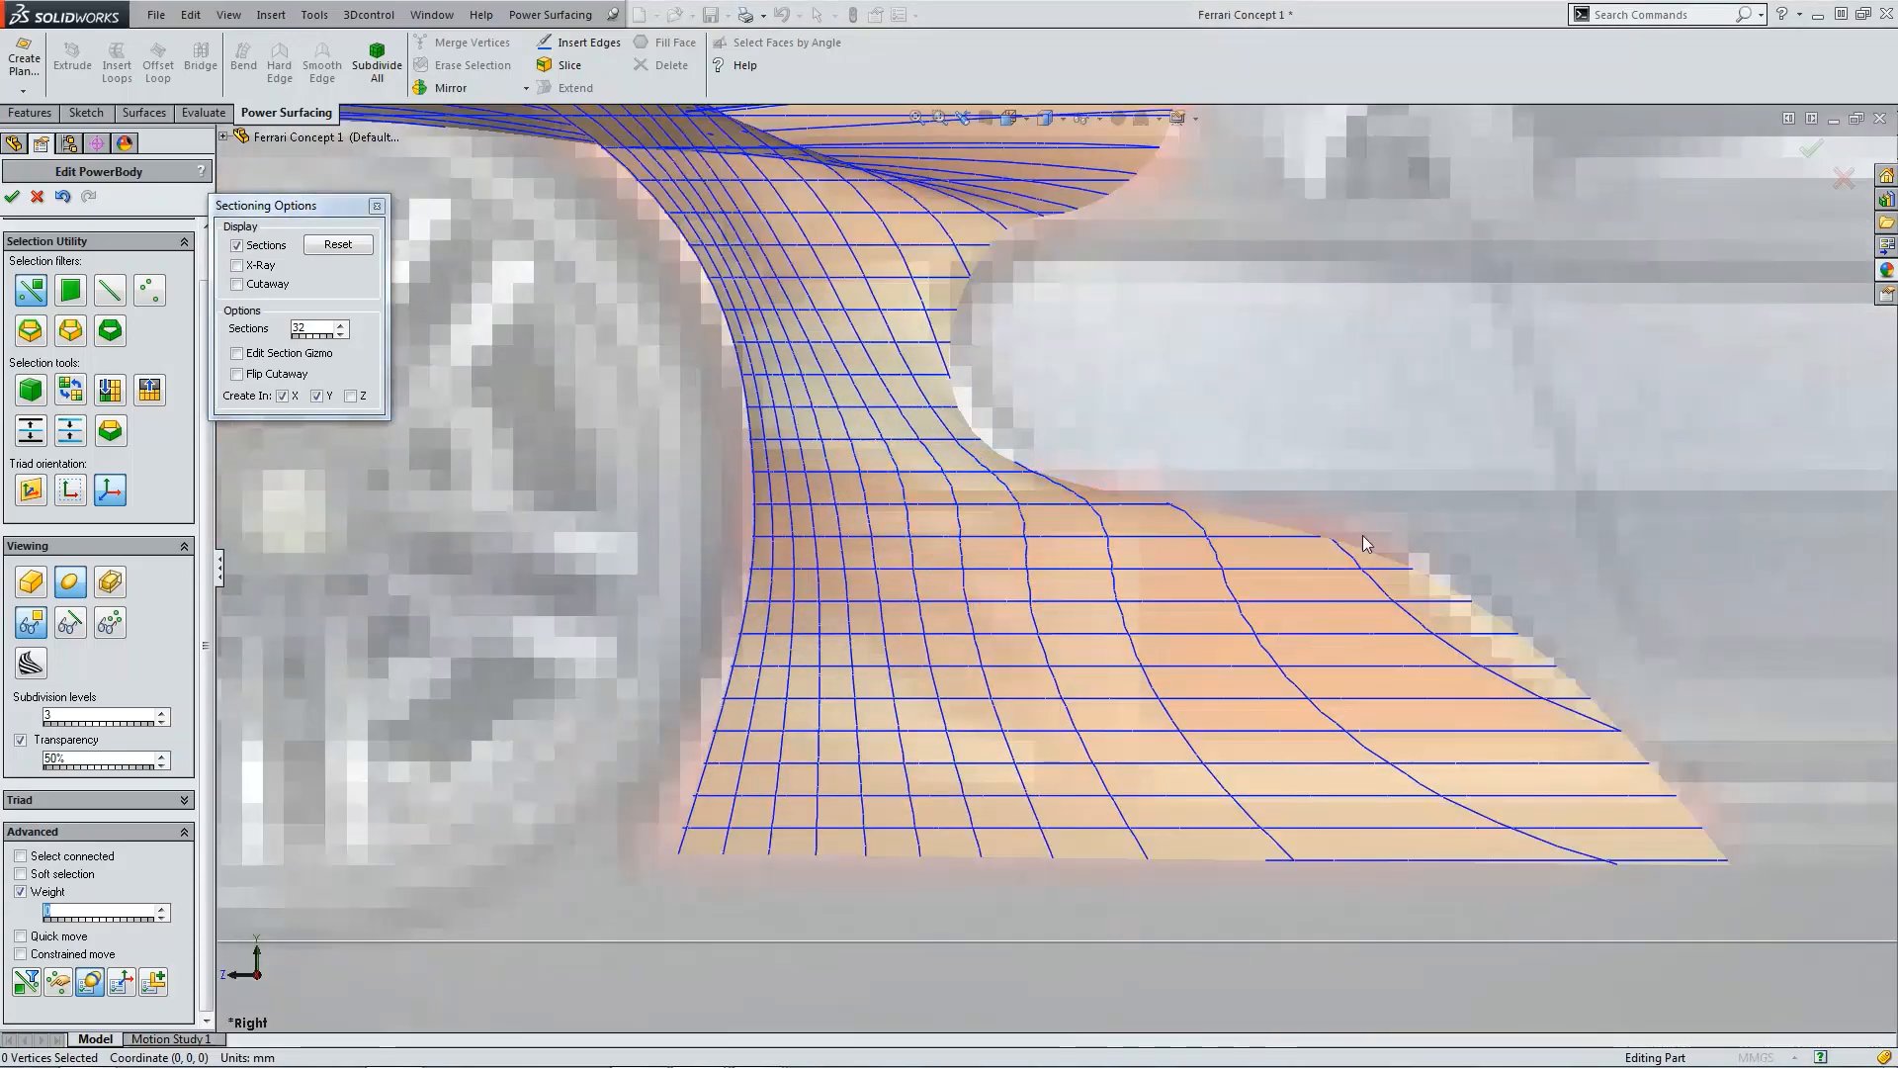
middle_click_drag(1138, 546, 791, 534)
scroll(1297, 487, "up", 4)
scroll(1298, 486, "down", 3)
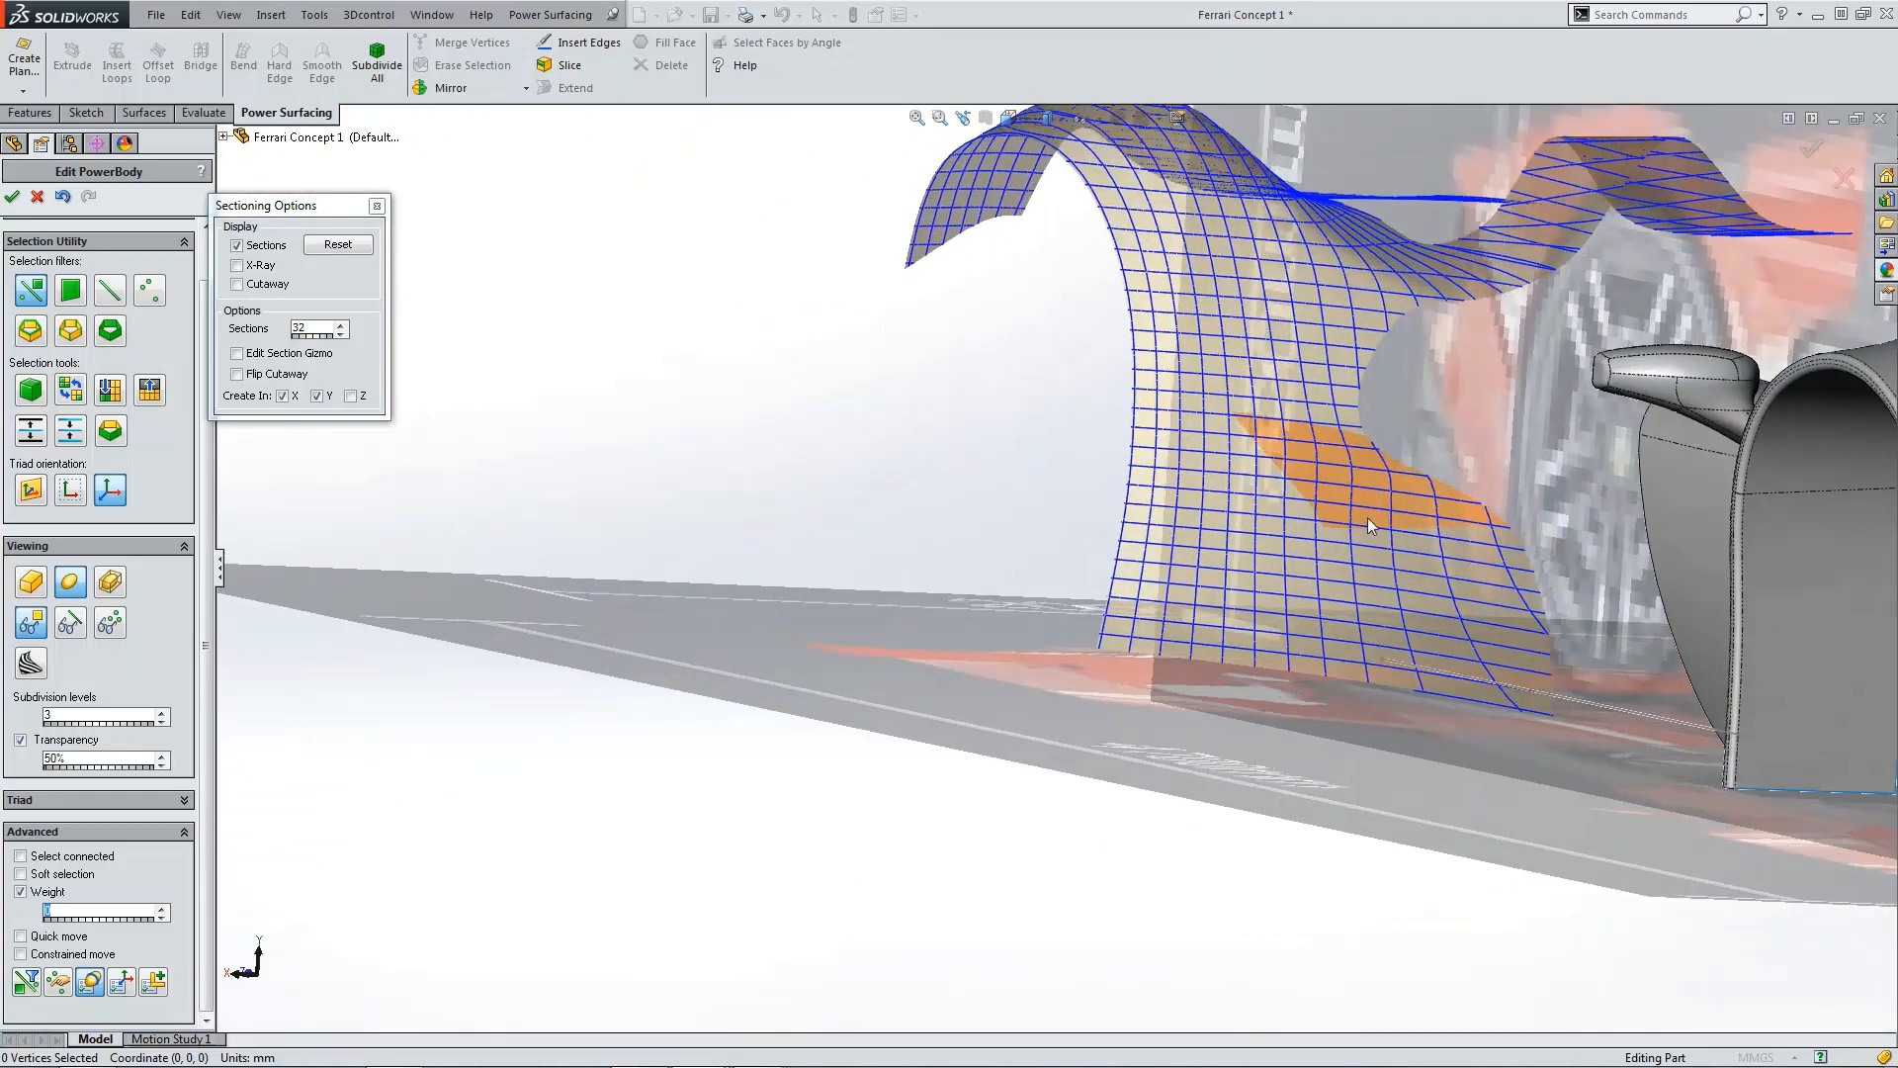
scroll(696, 471, "down", 4)
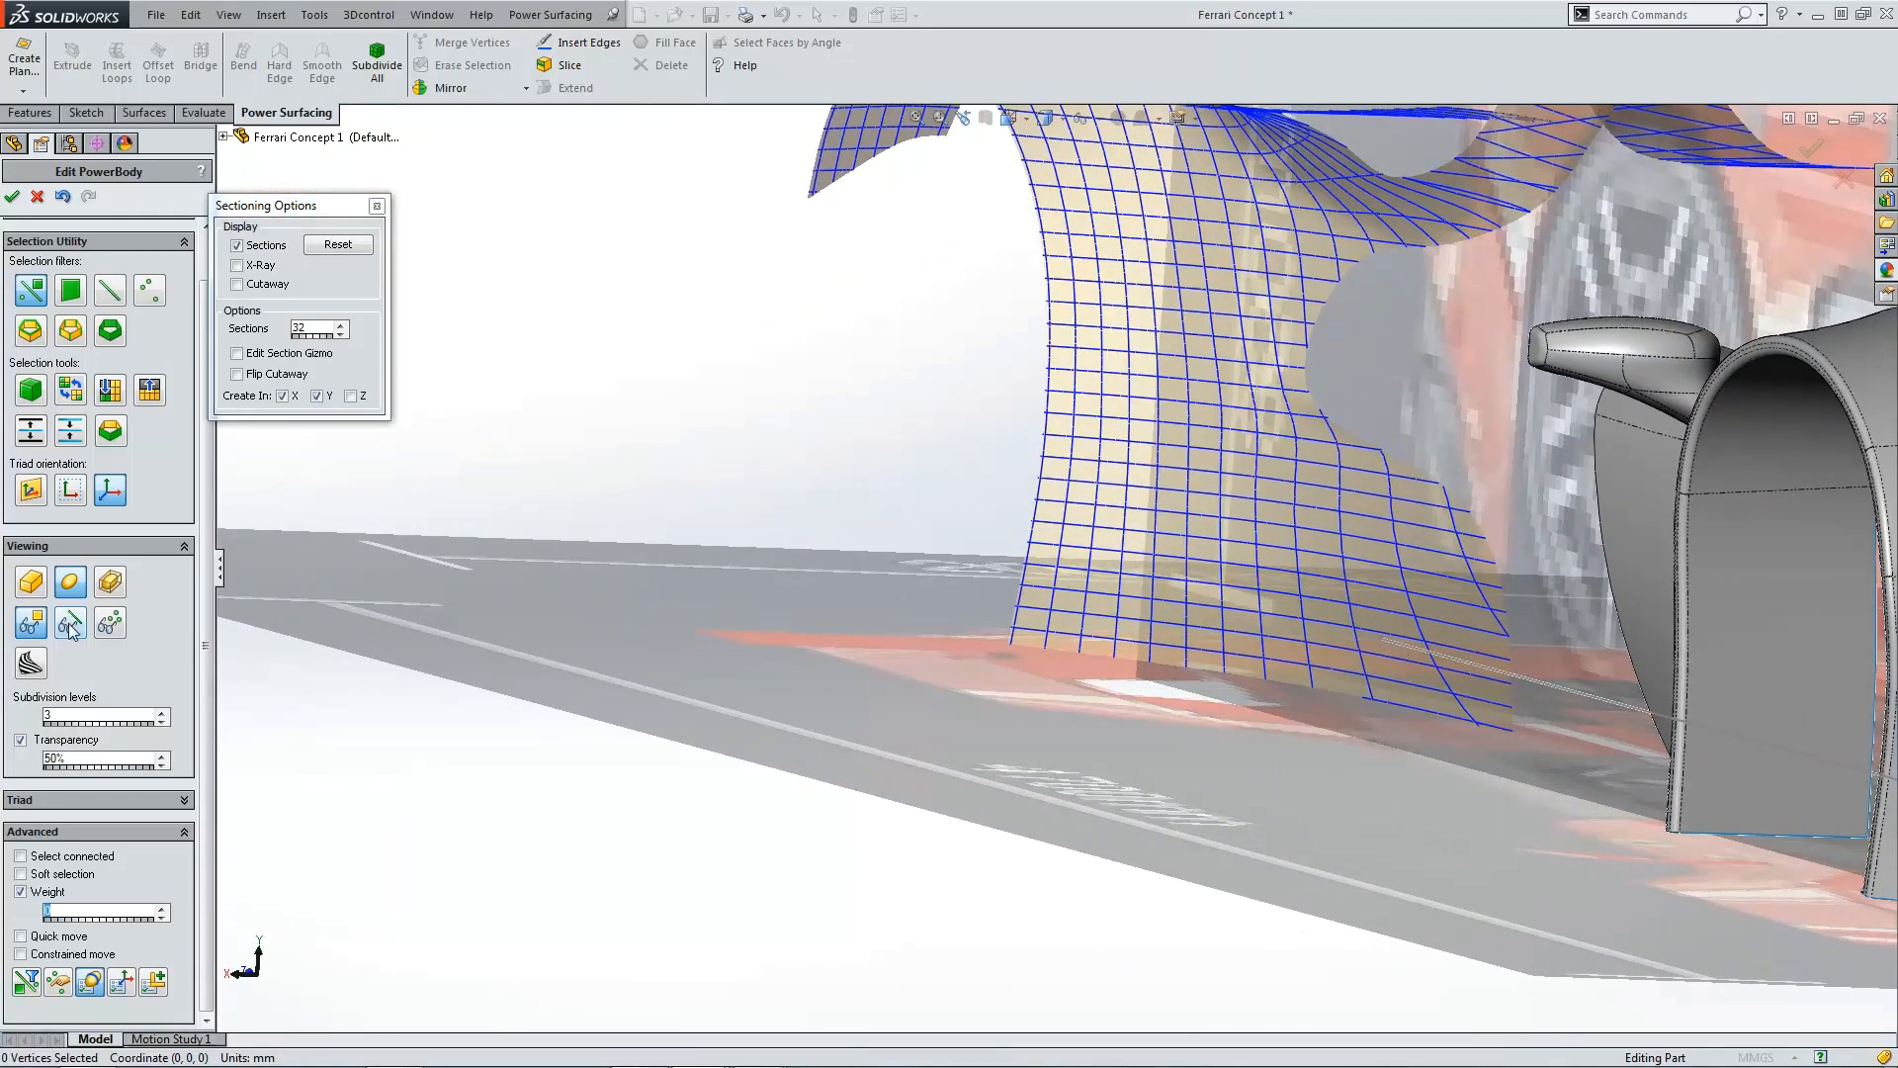
Step: Show the control cage again, switch off the section curves and close the sectioning options
left_click(70, 623)
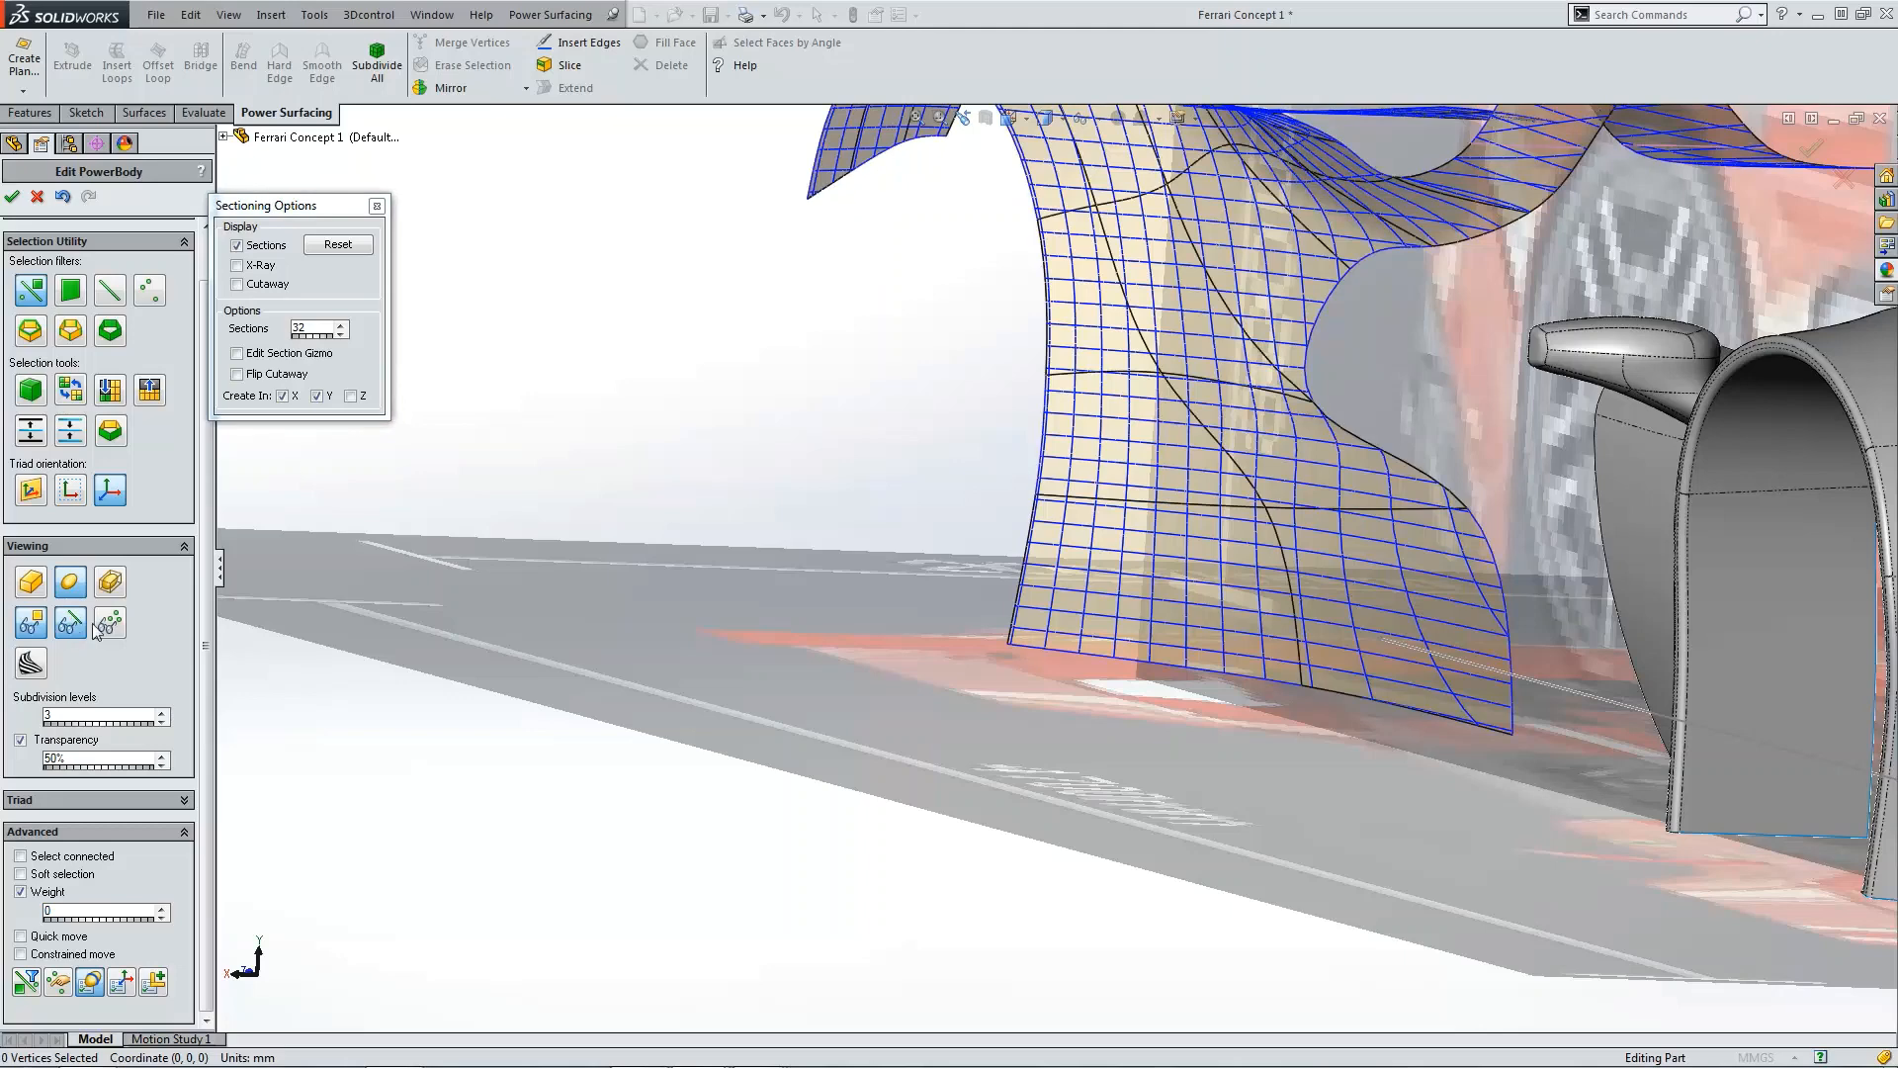
left_click(238, 247)
left_click(376, 206)
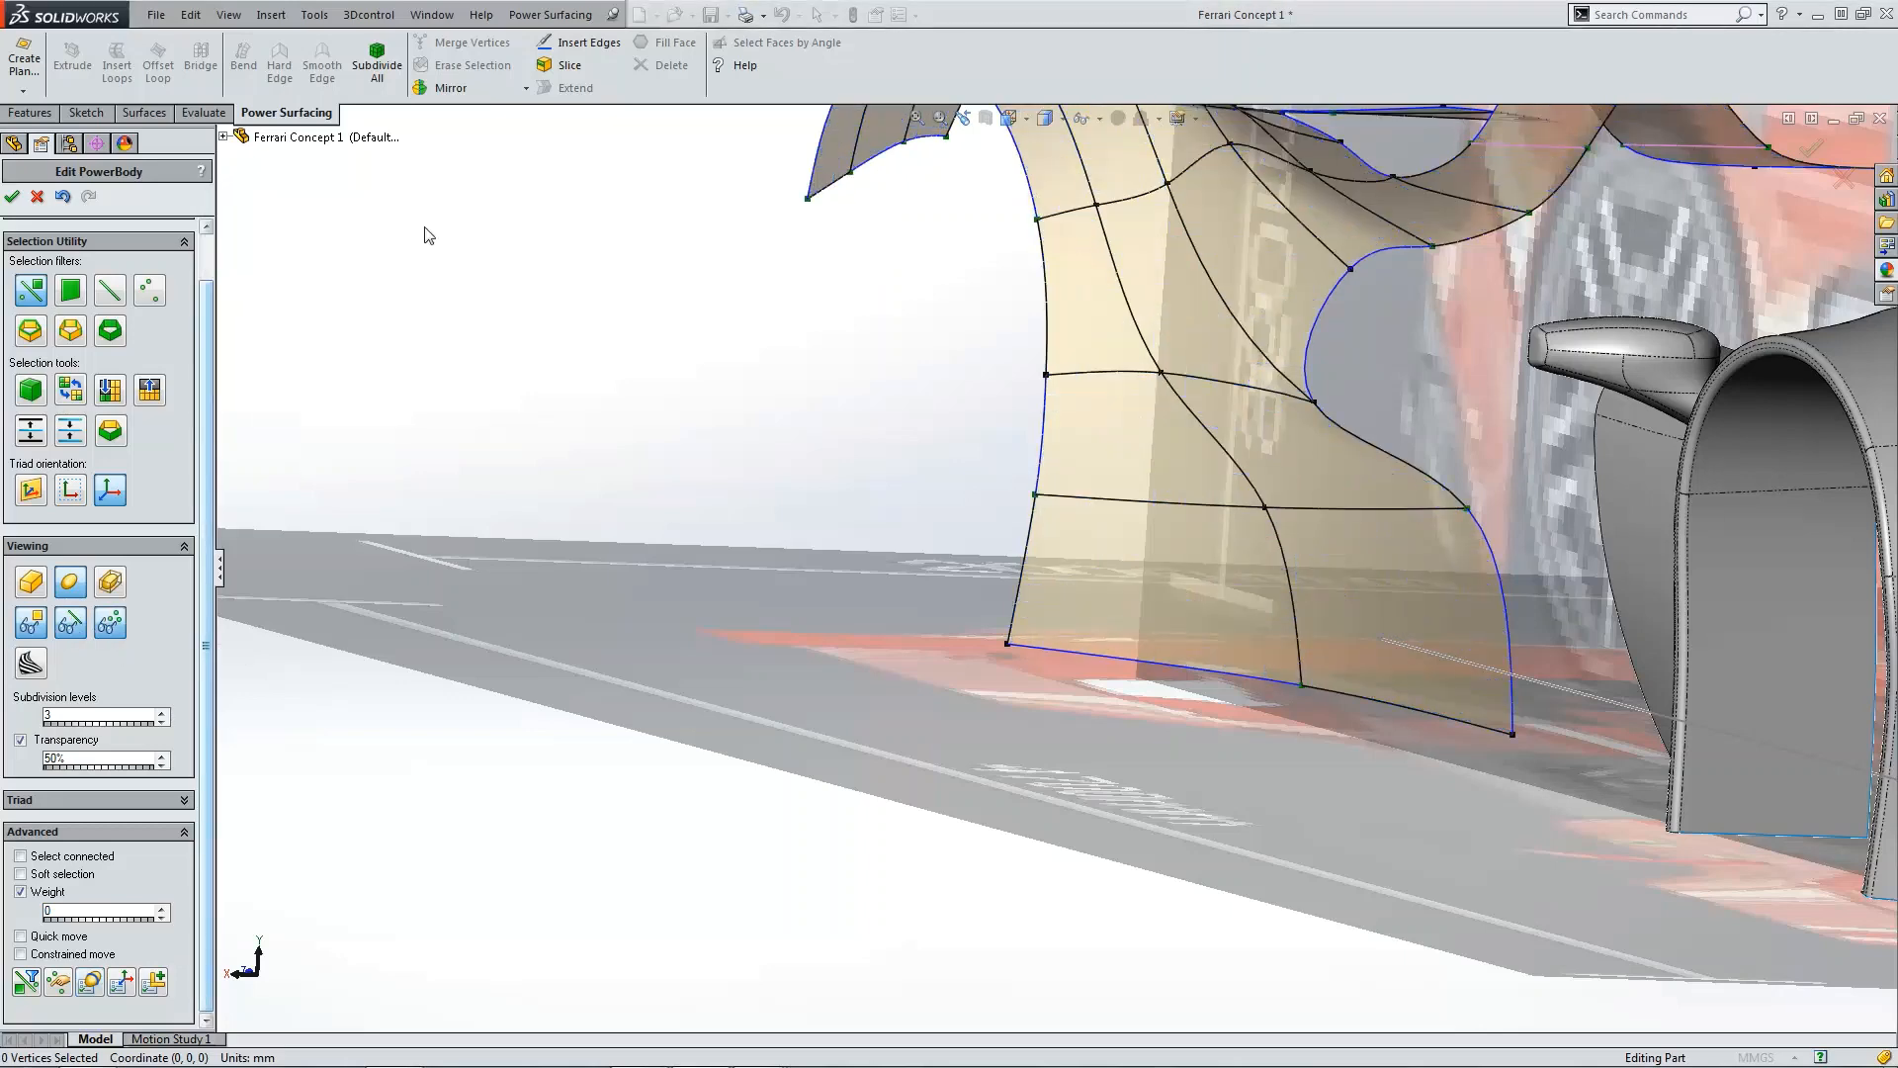
Step: In the top view, pull the fin's middle vertex slightly outward to refine its curve
scroll(947, 519, "up", 4)
middle_click_drag(947, 519, 1178, 504)
scroll(1151, 489, "down", 3)
scroll(1151, 489, "down", 5)
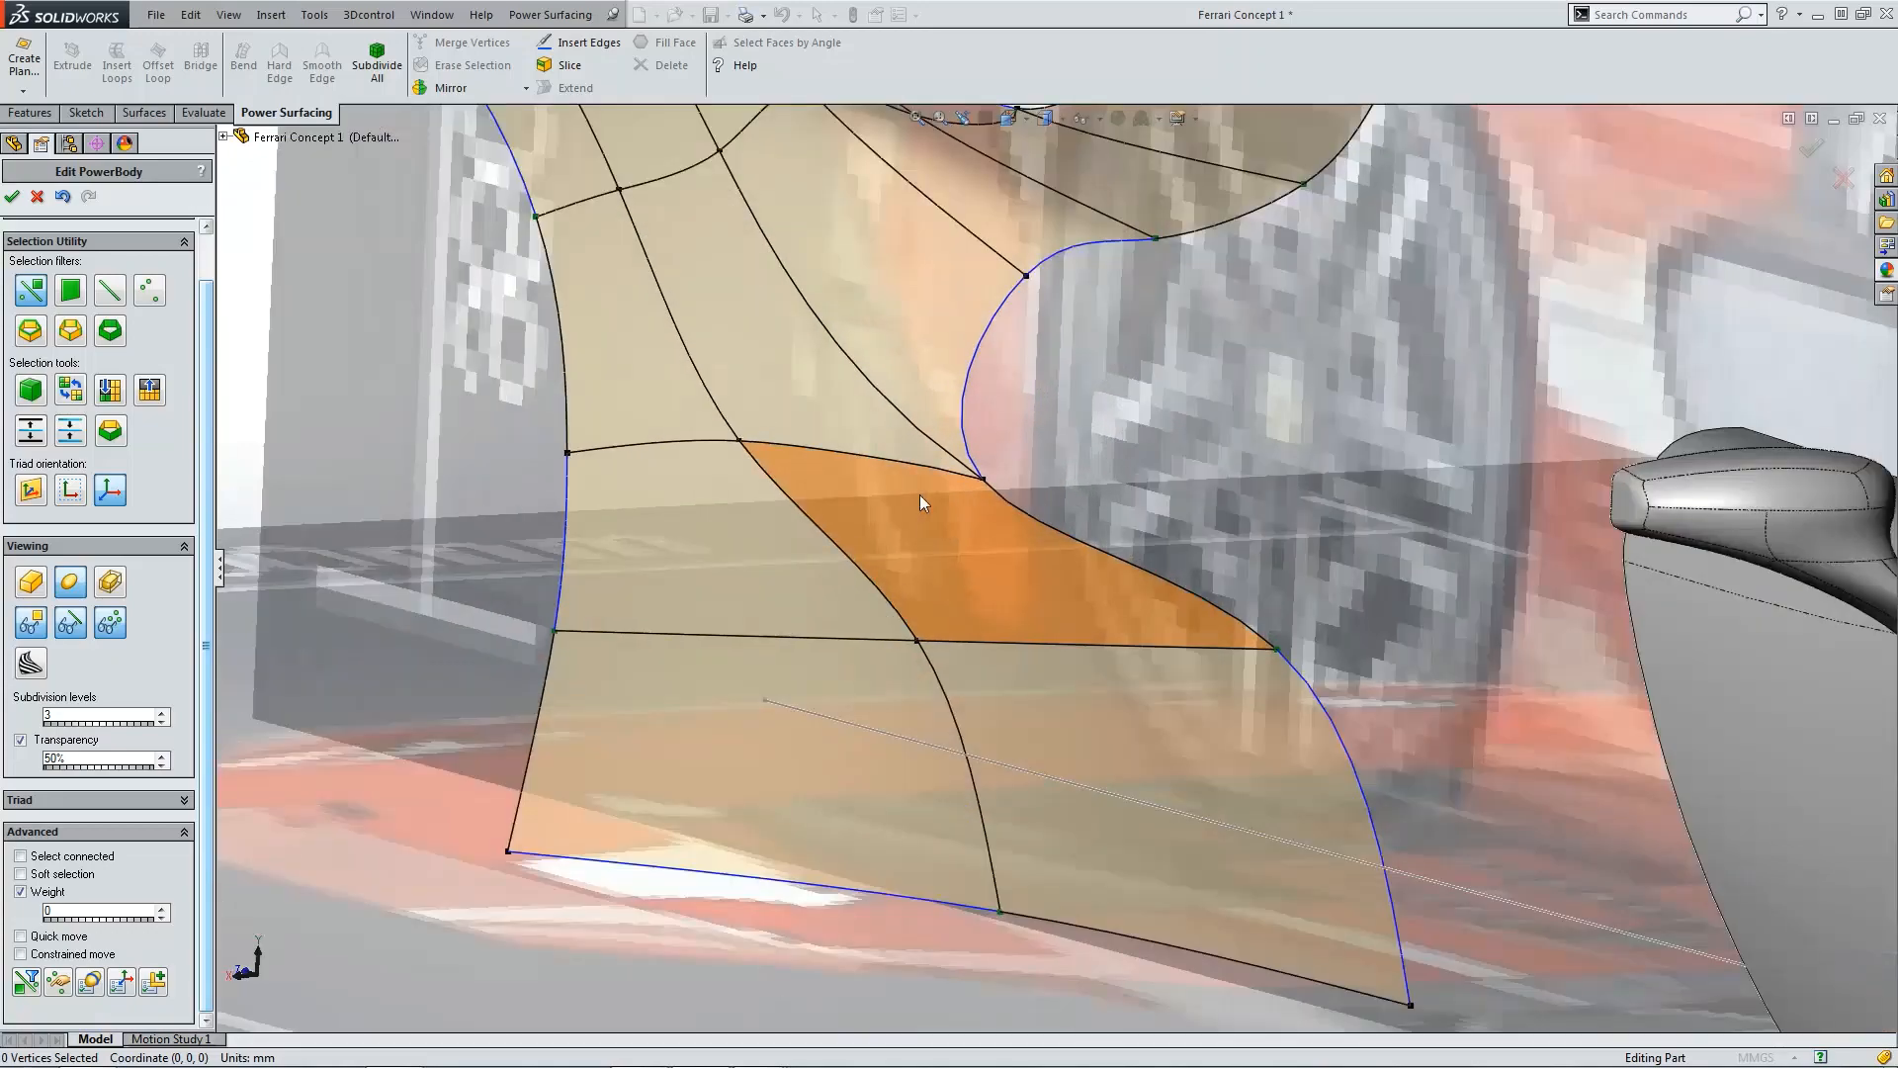
scroll(1060, 473, "up", 2)
scroll(1101, 530, "down", 2)
key("f")
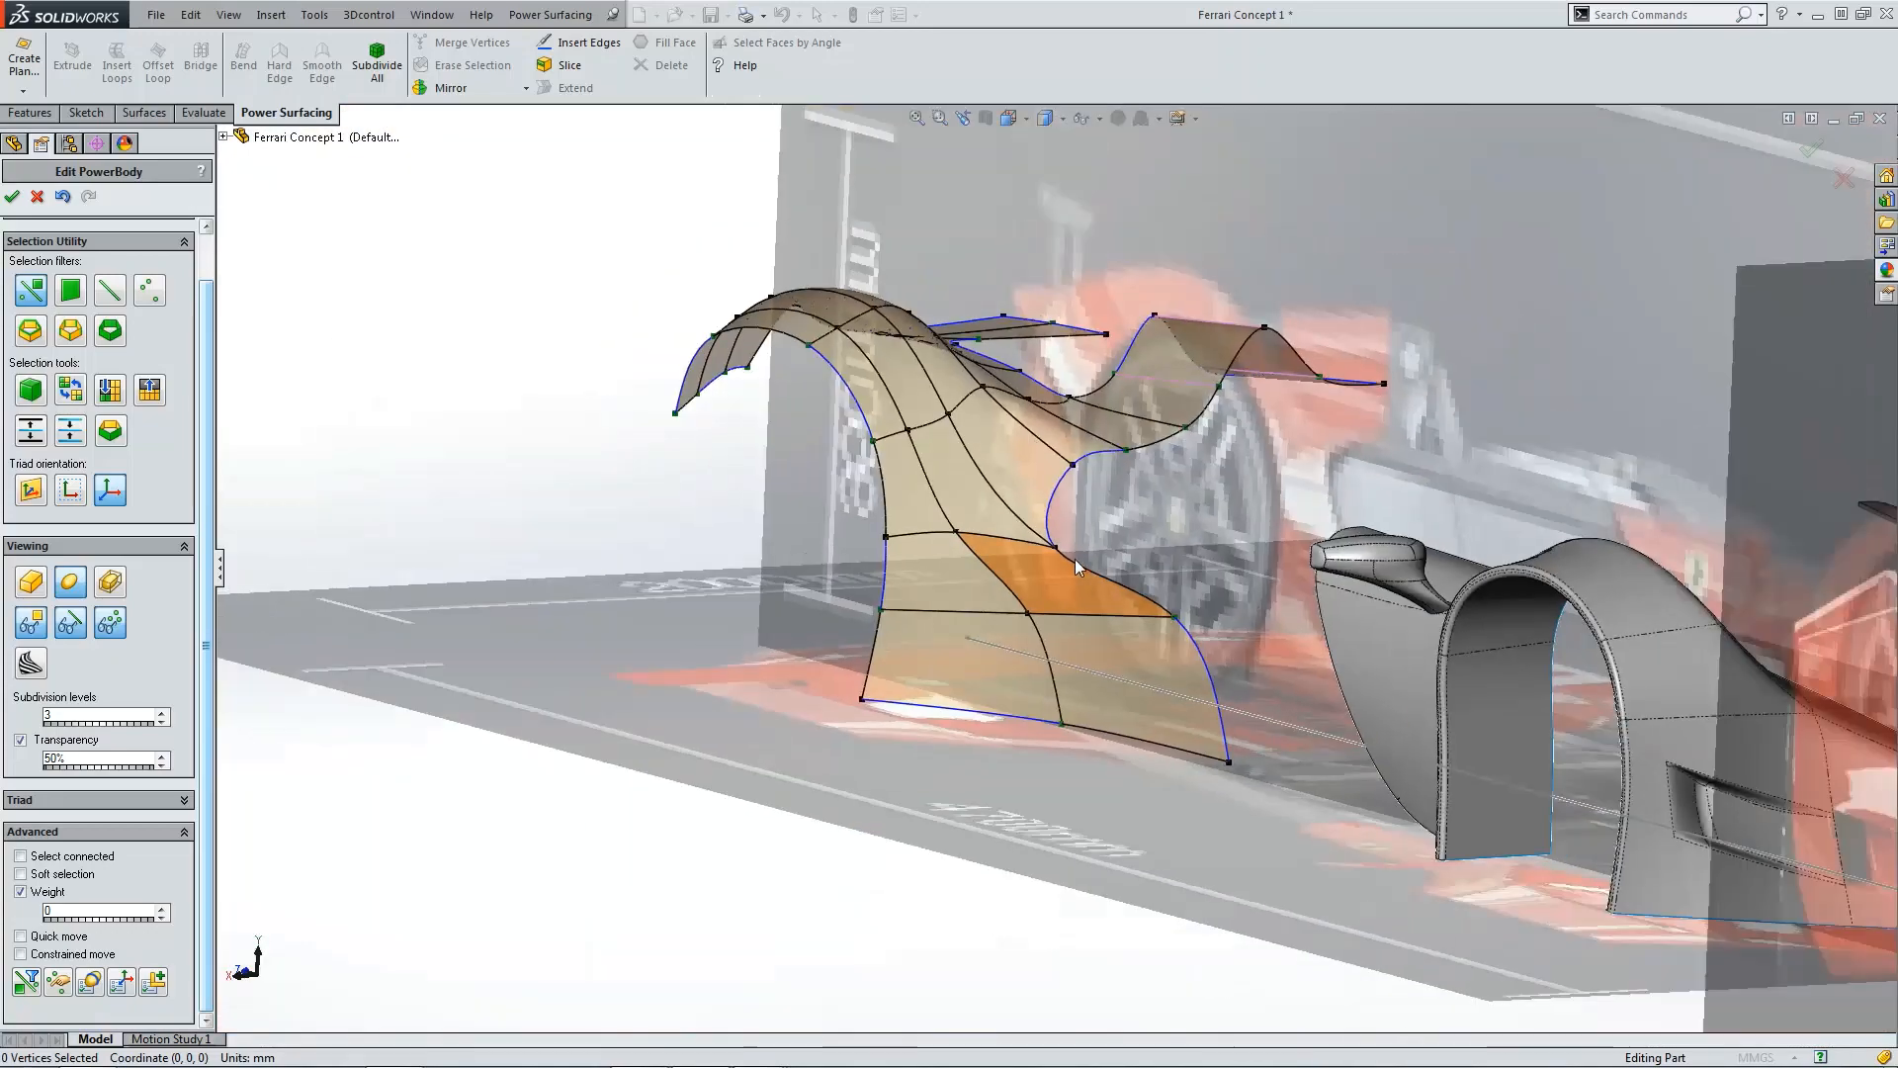
key("ctrl+7")
key("ctrl+5")
scroll(1094, 610, "down", 6)
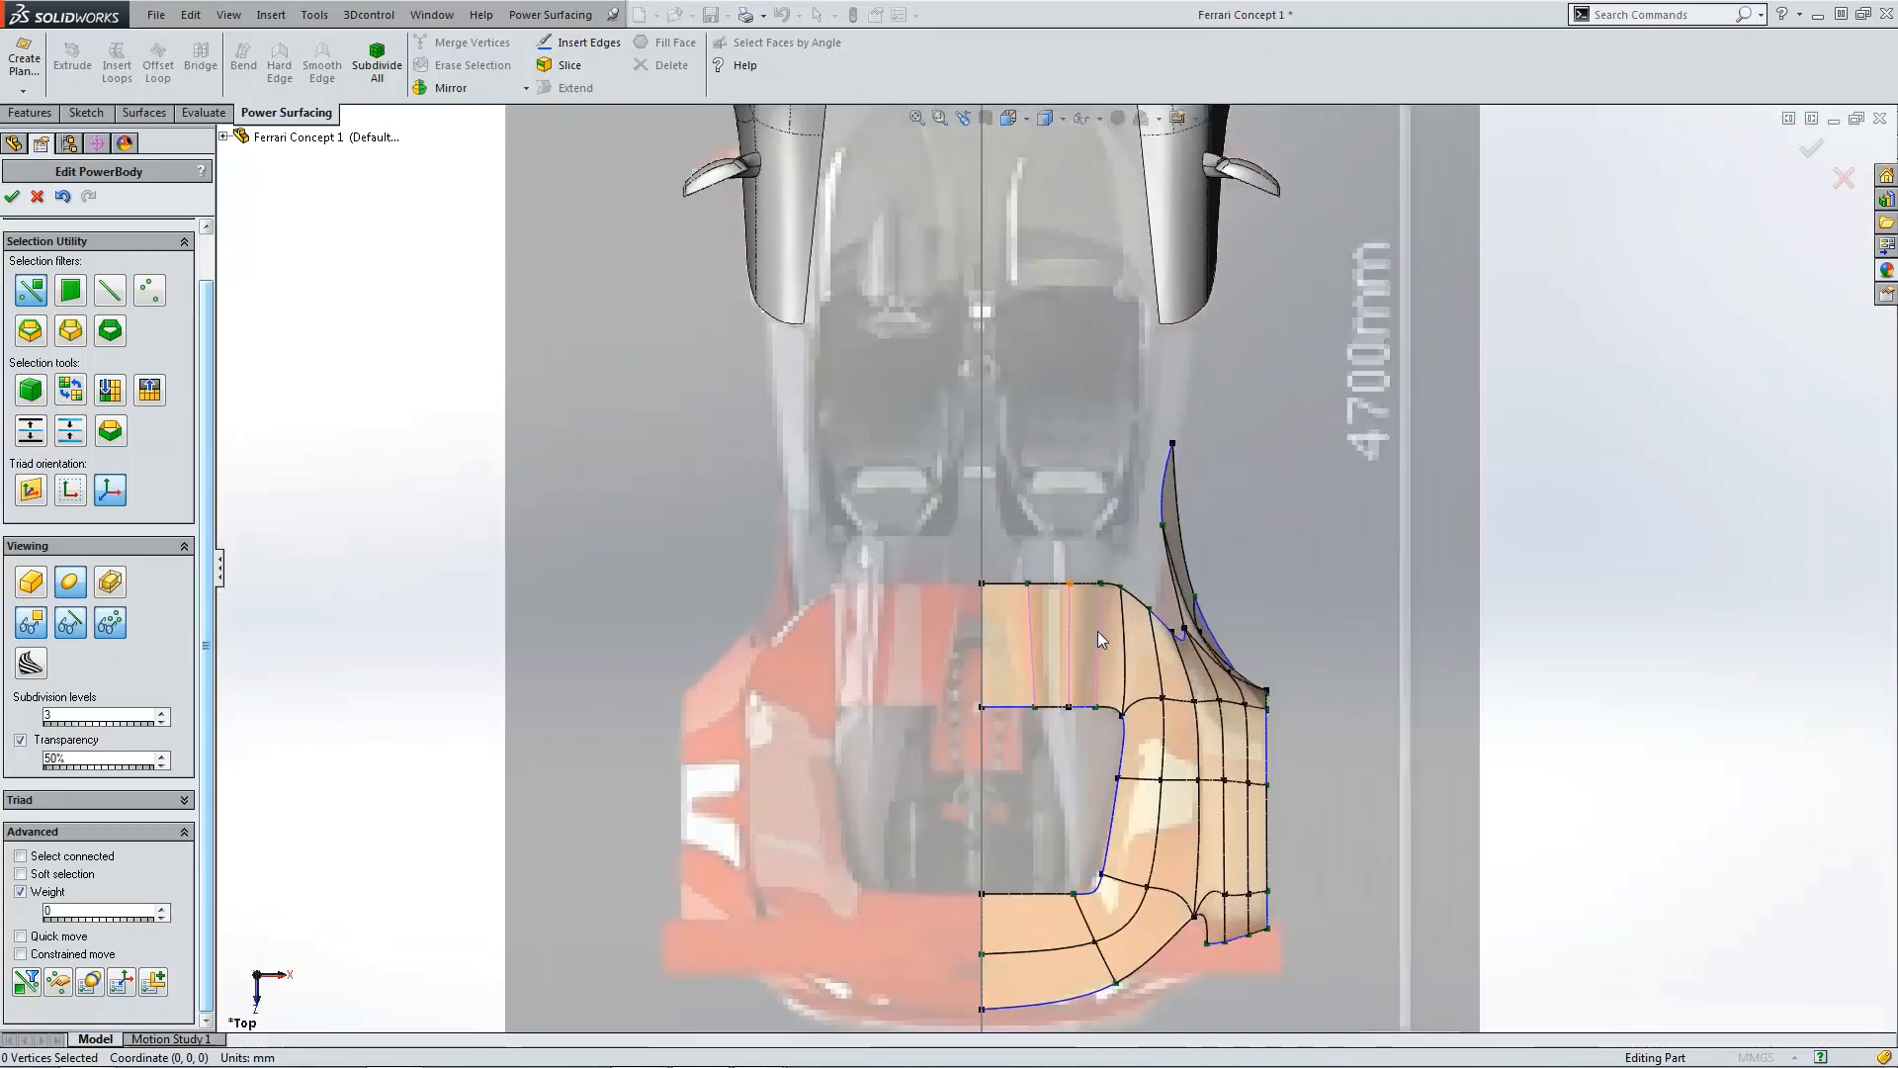
scroll(1114, 658, "up", 4)
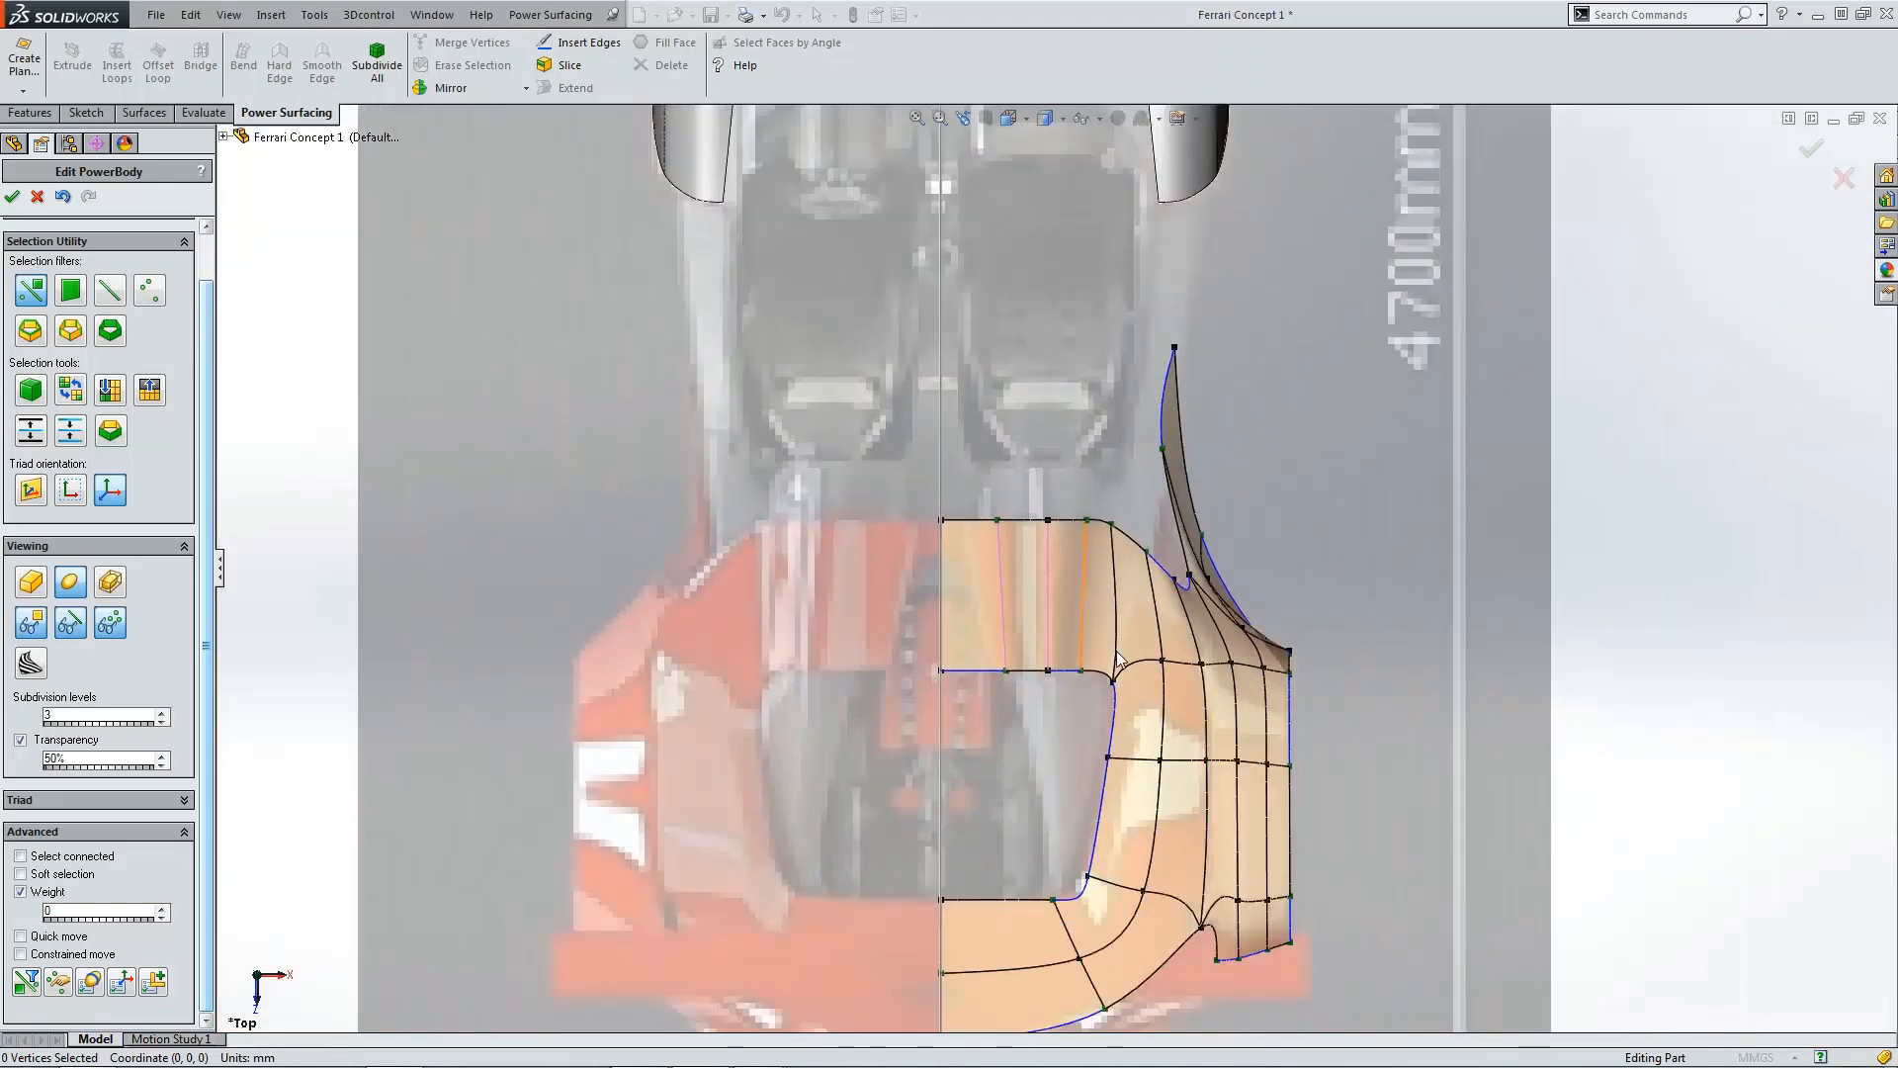
scroll(1172, 559, "down", 3)
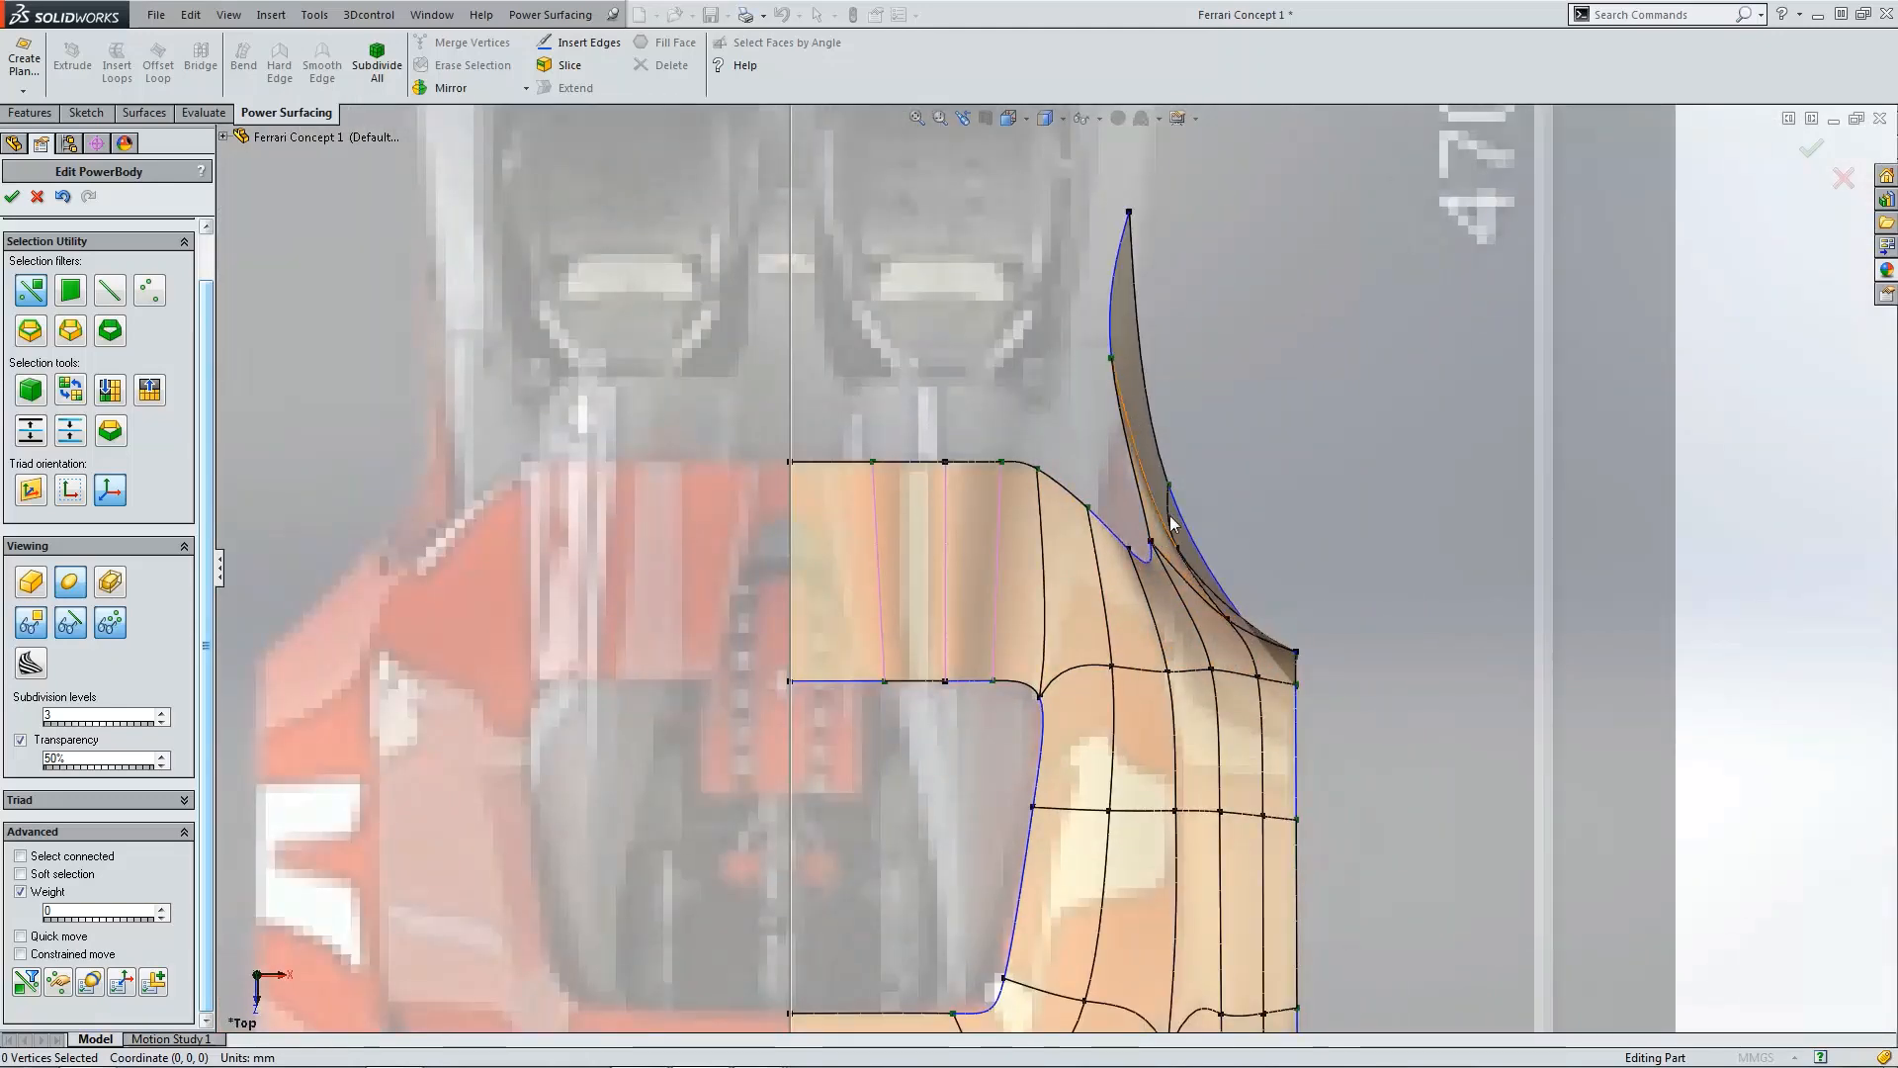
scroll(1151, 308, "down", 2)
left_click(1094, 382)
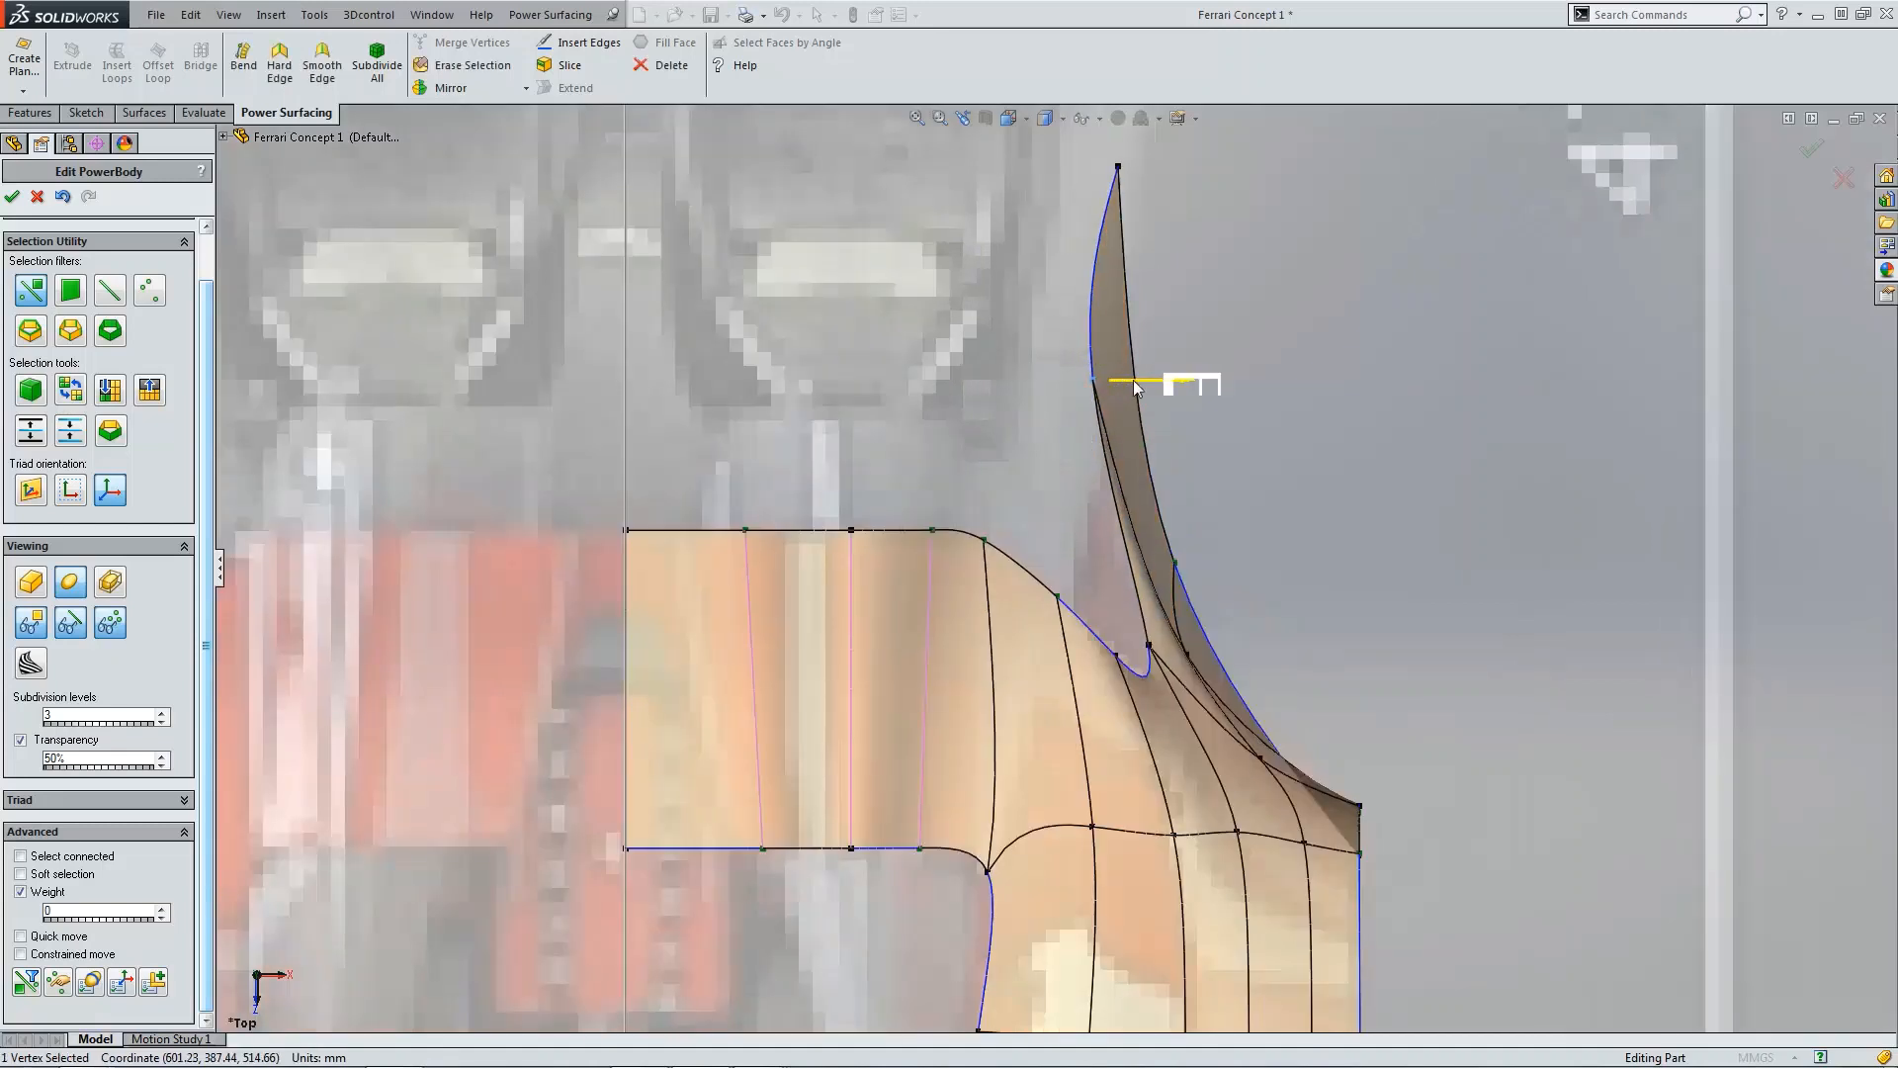
left_click_drag(1135, 387, 1159, 384)
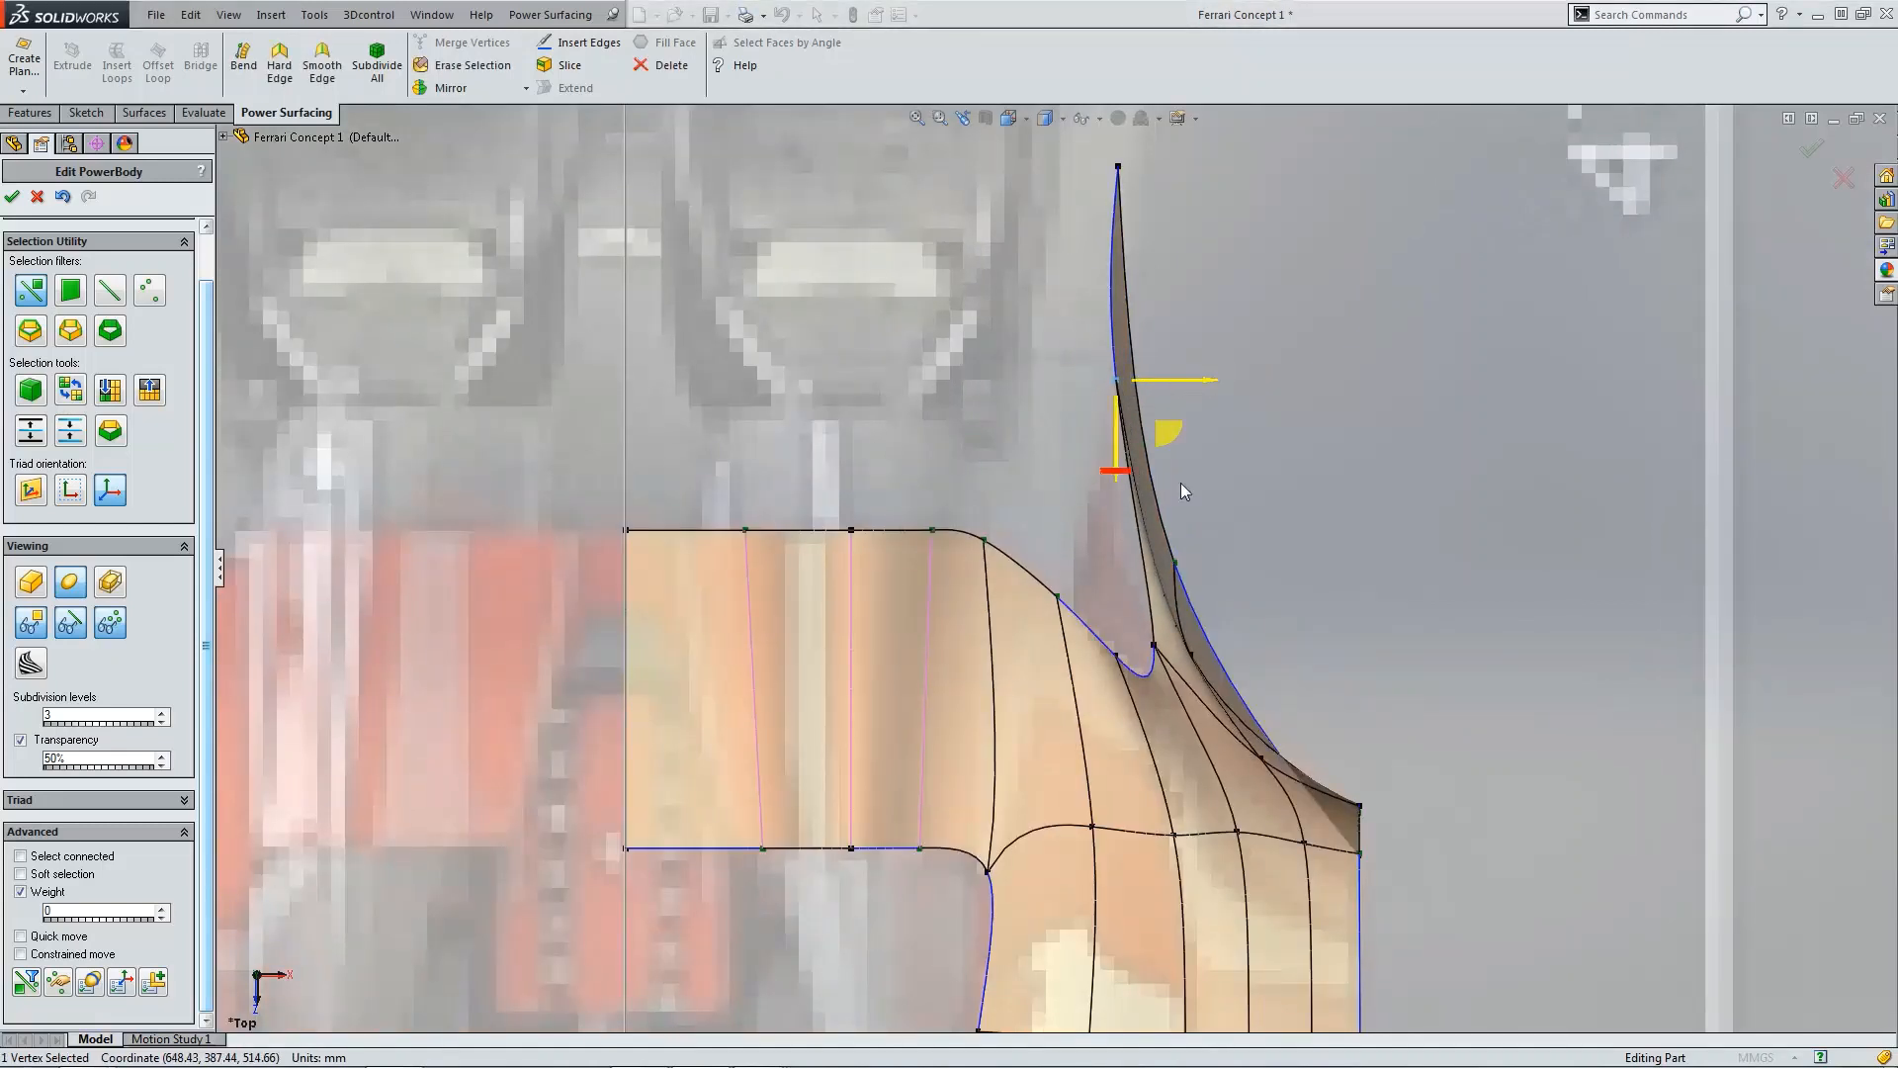
Step: Nudge the edge and vertex where the fin meets the fender to tighten the junction curve
scroll(1187, 682, "down", 2)
left_click(1128, 677)
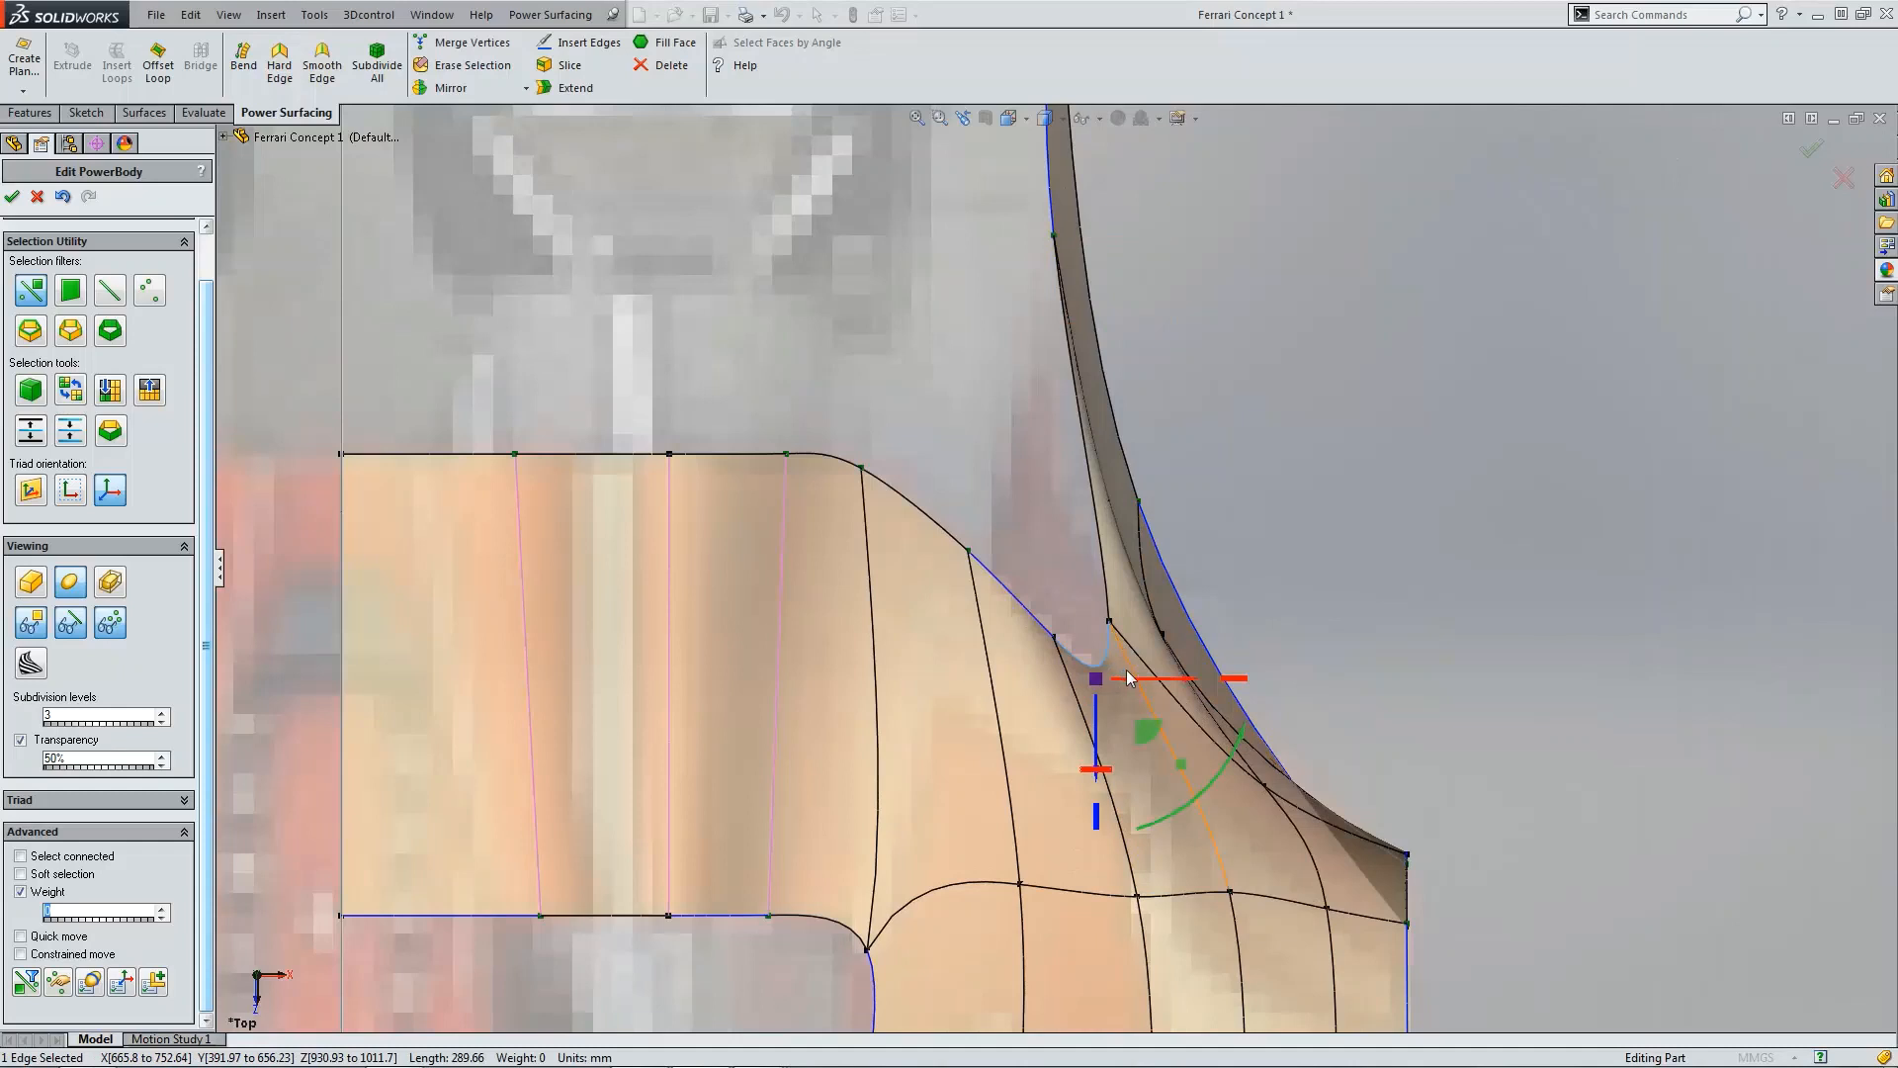
left_click_drag(1128, 676, 1134, 677)
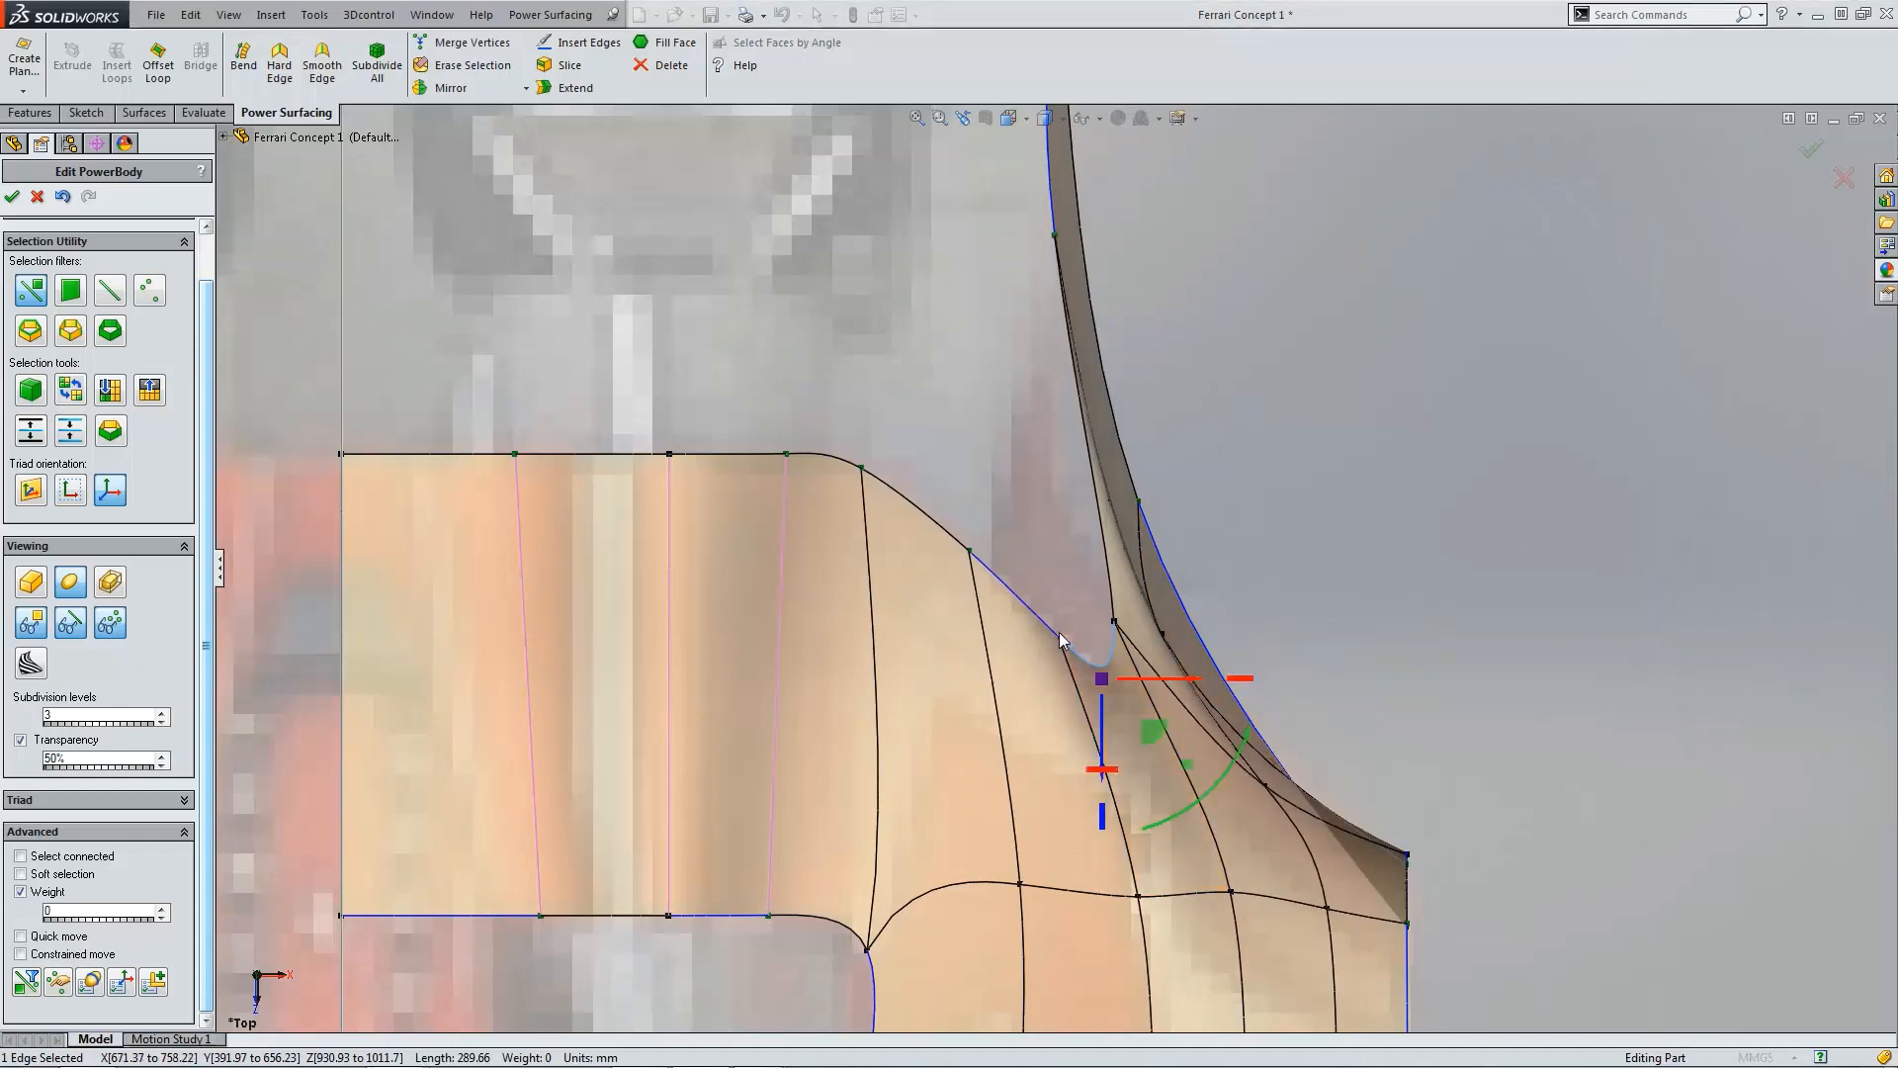
left_click(1060, 640)
left_click(1115, 621)
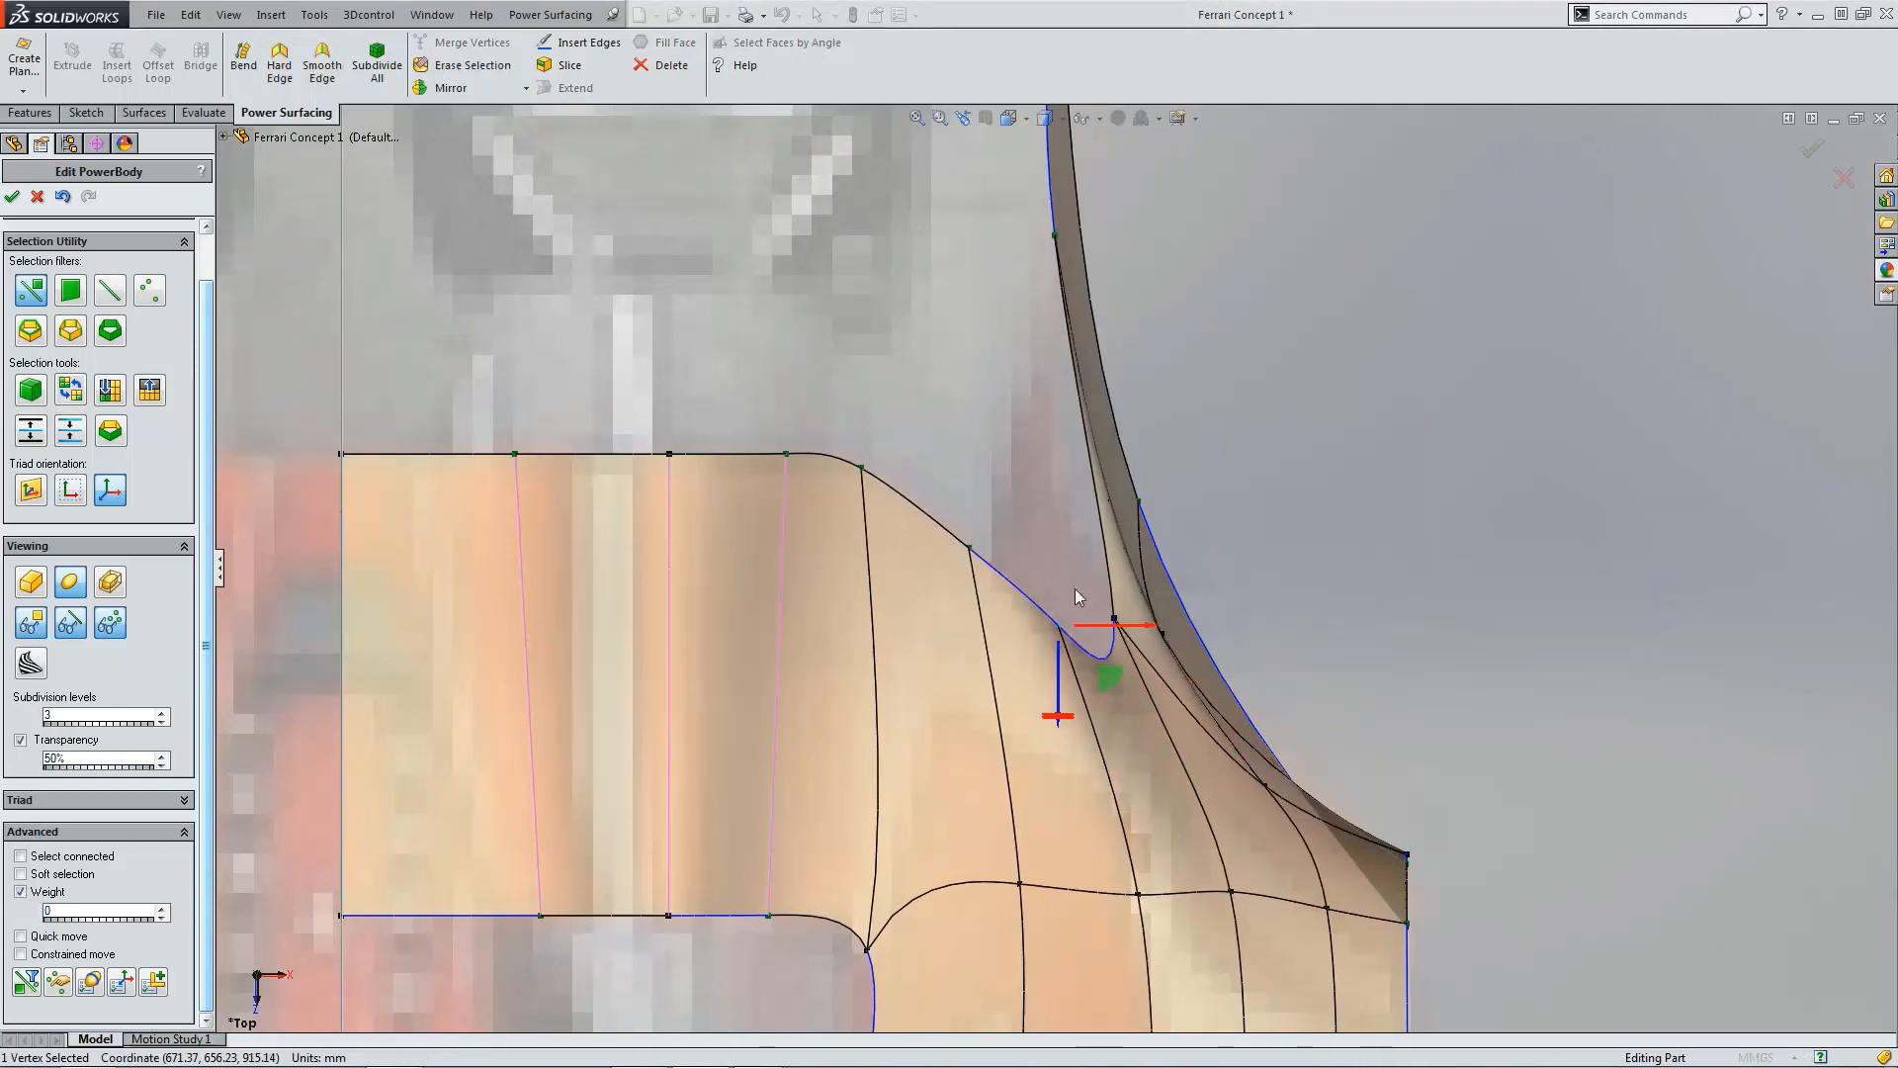
left_click_drag(1155, 672, 1150, 660)
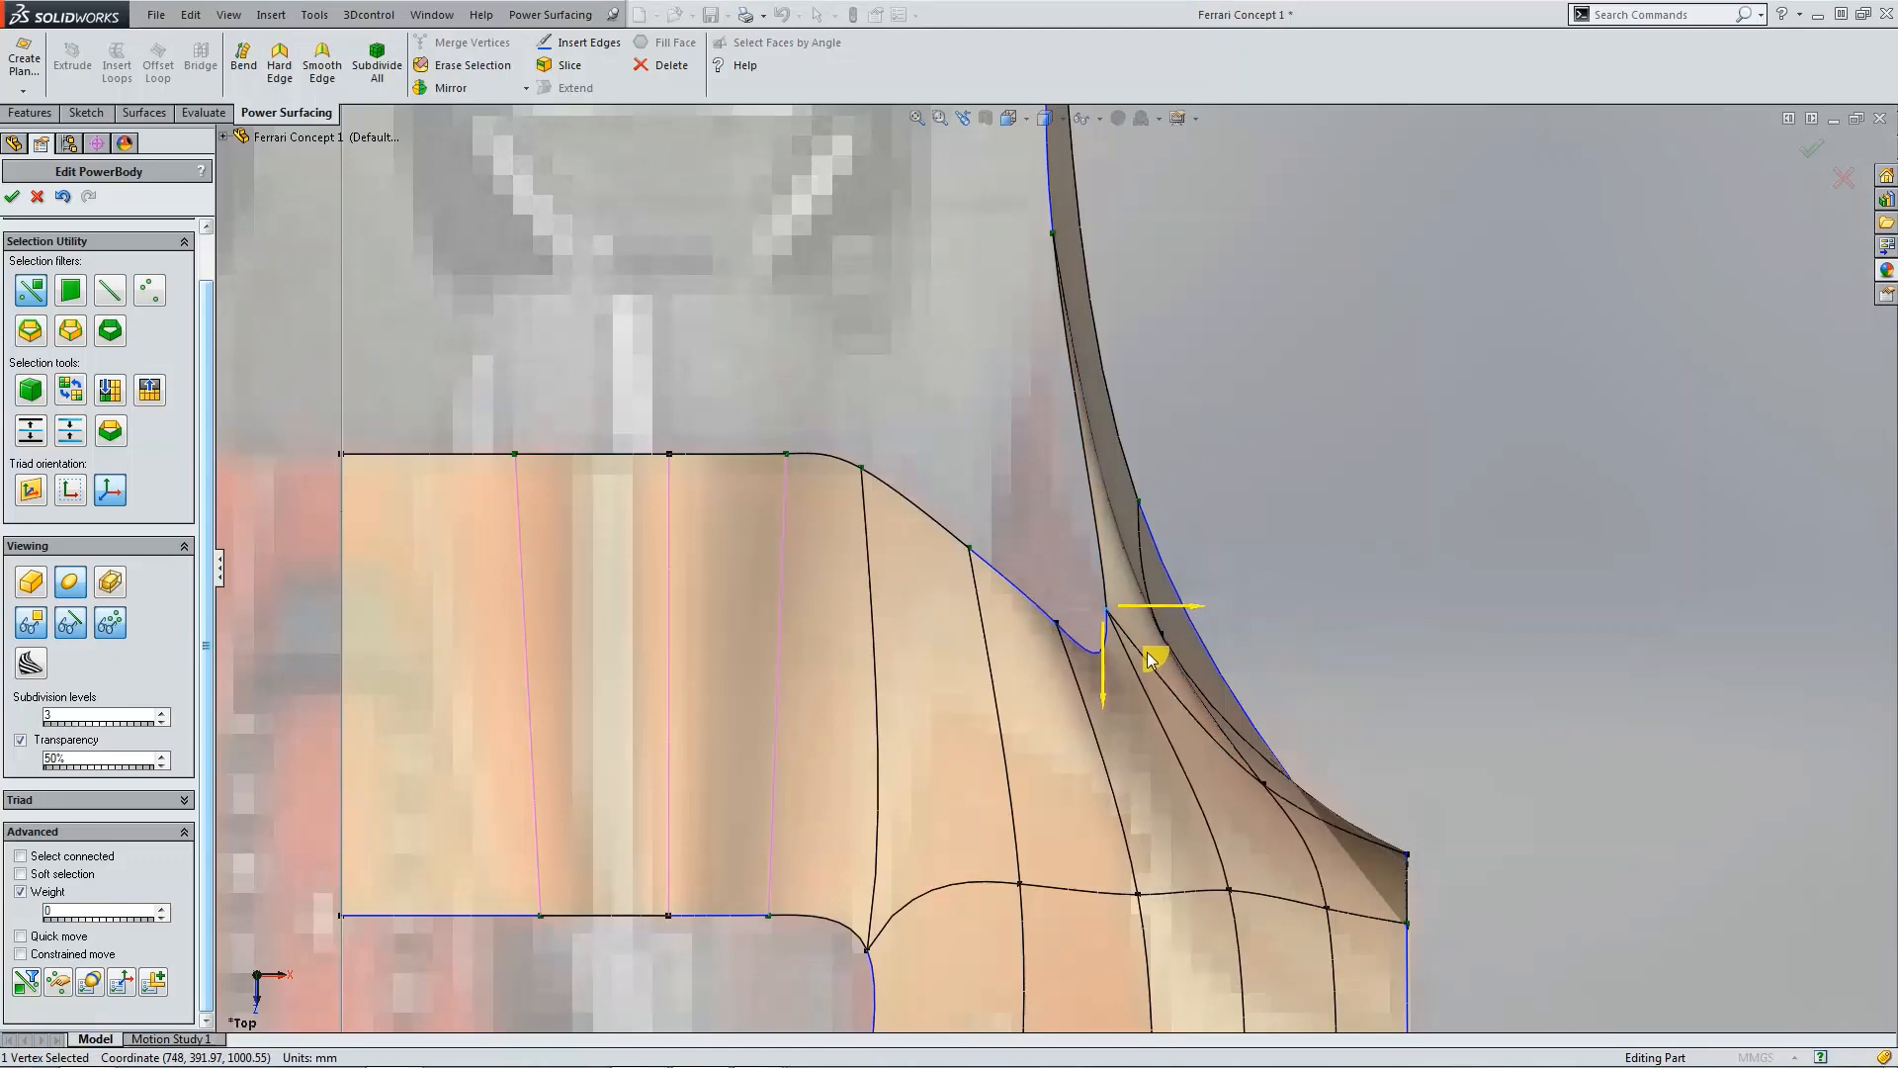
left_click(1272, 780)
left_click_drag(1315, 839, 1270, 840)
left_click(1347, 717)
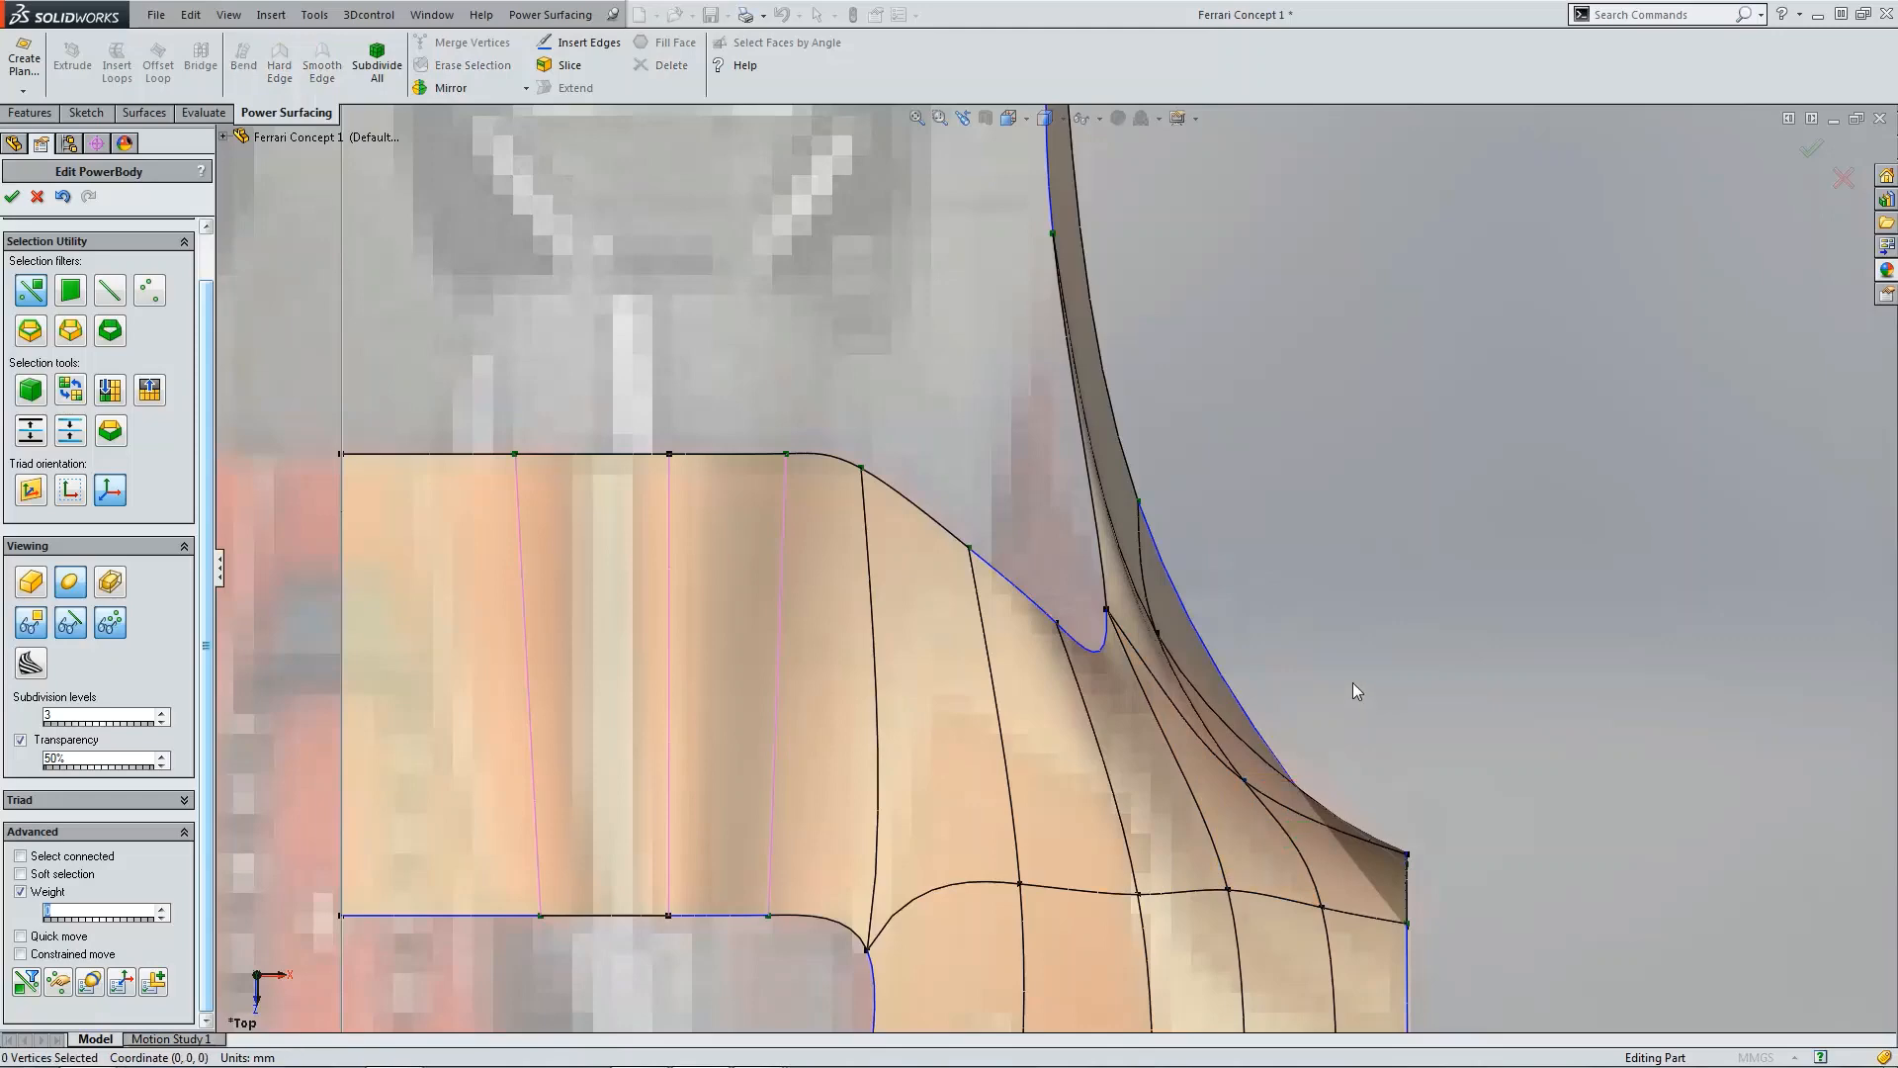
Step: Examine the fin-to-fender junction vertices from the side view
key("ctrl+4")
scroll(979, 661, "down", 4)
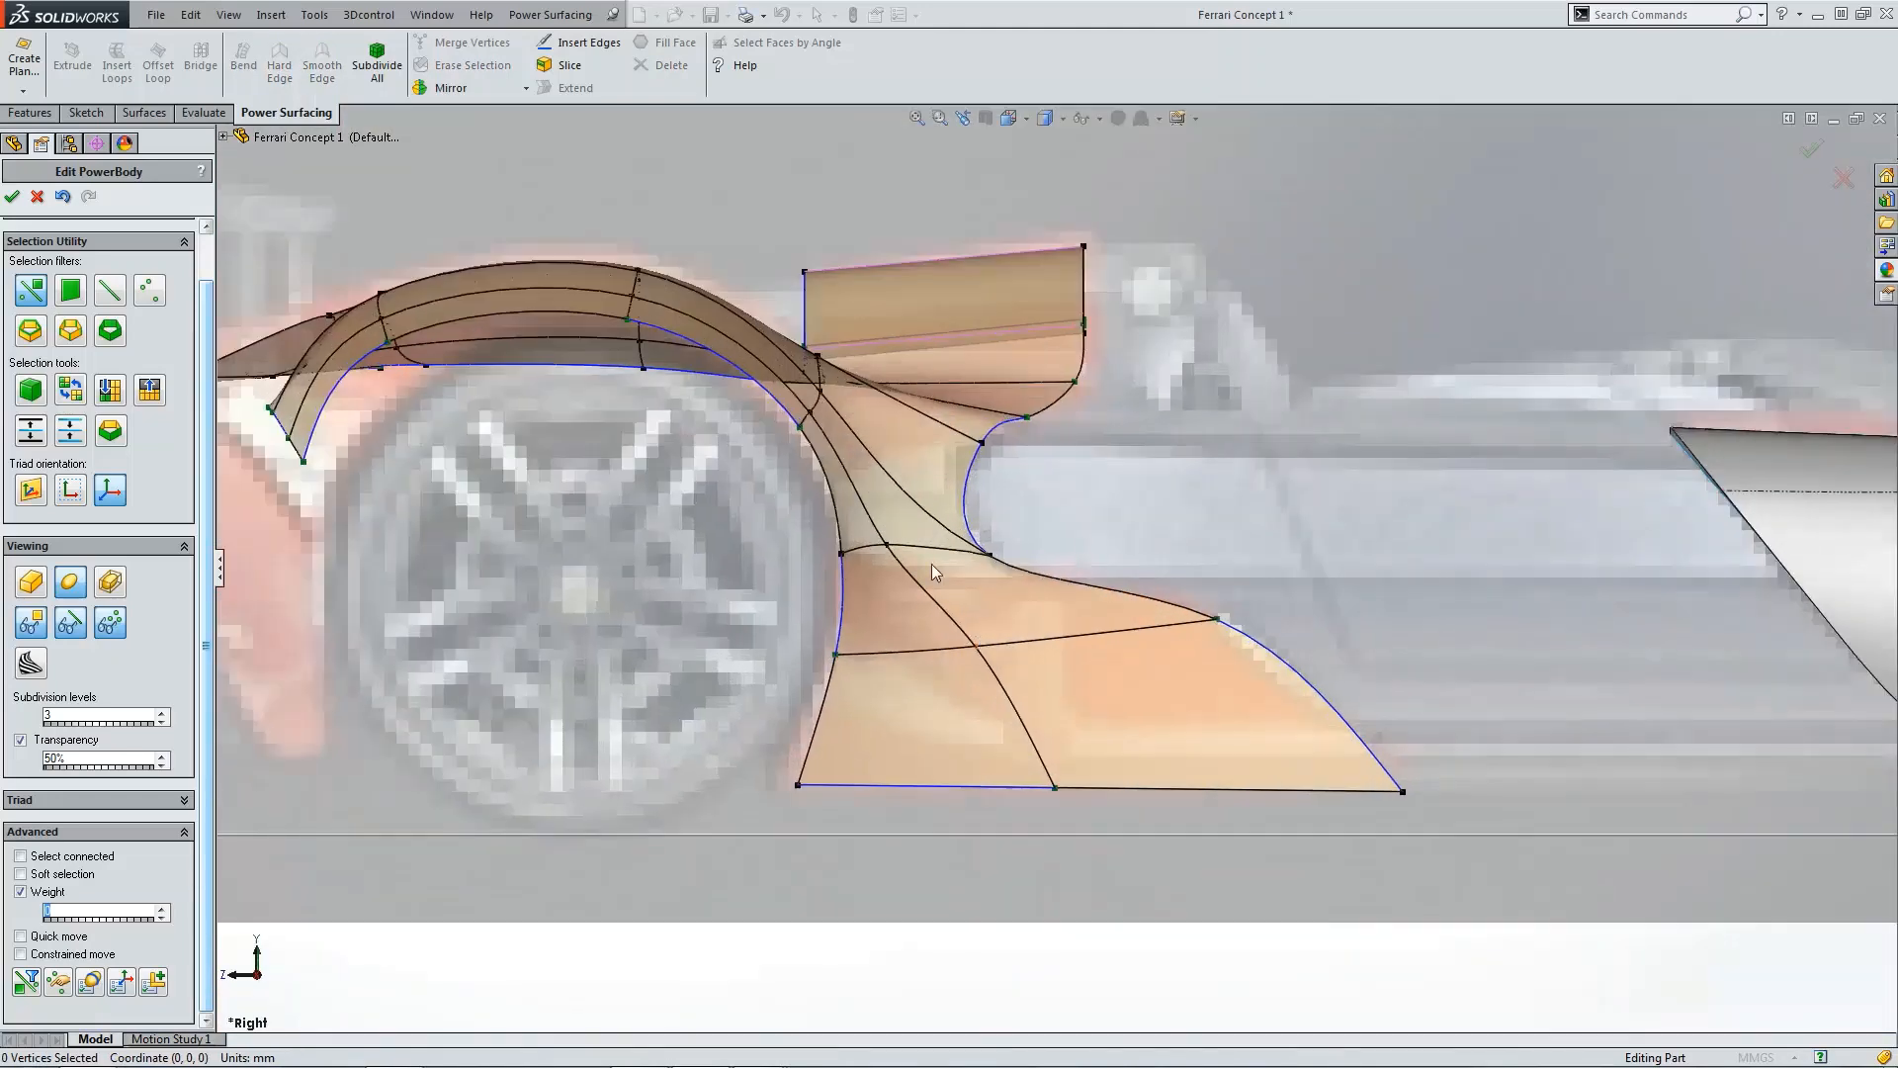
left_click(889, 552)
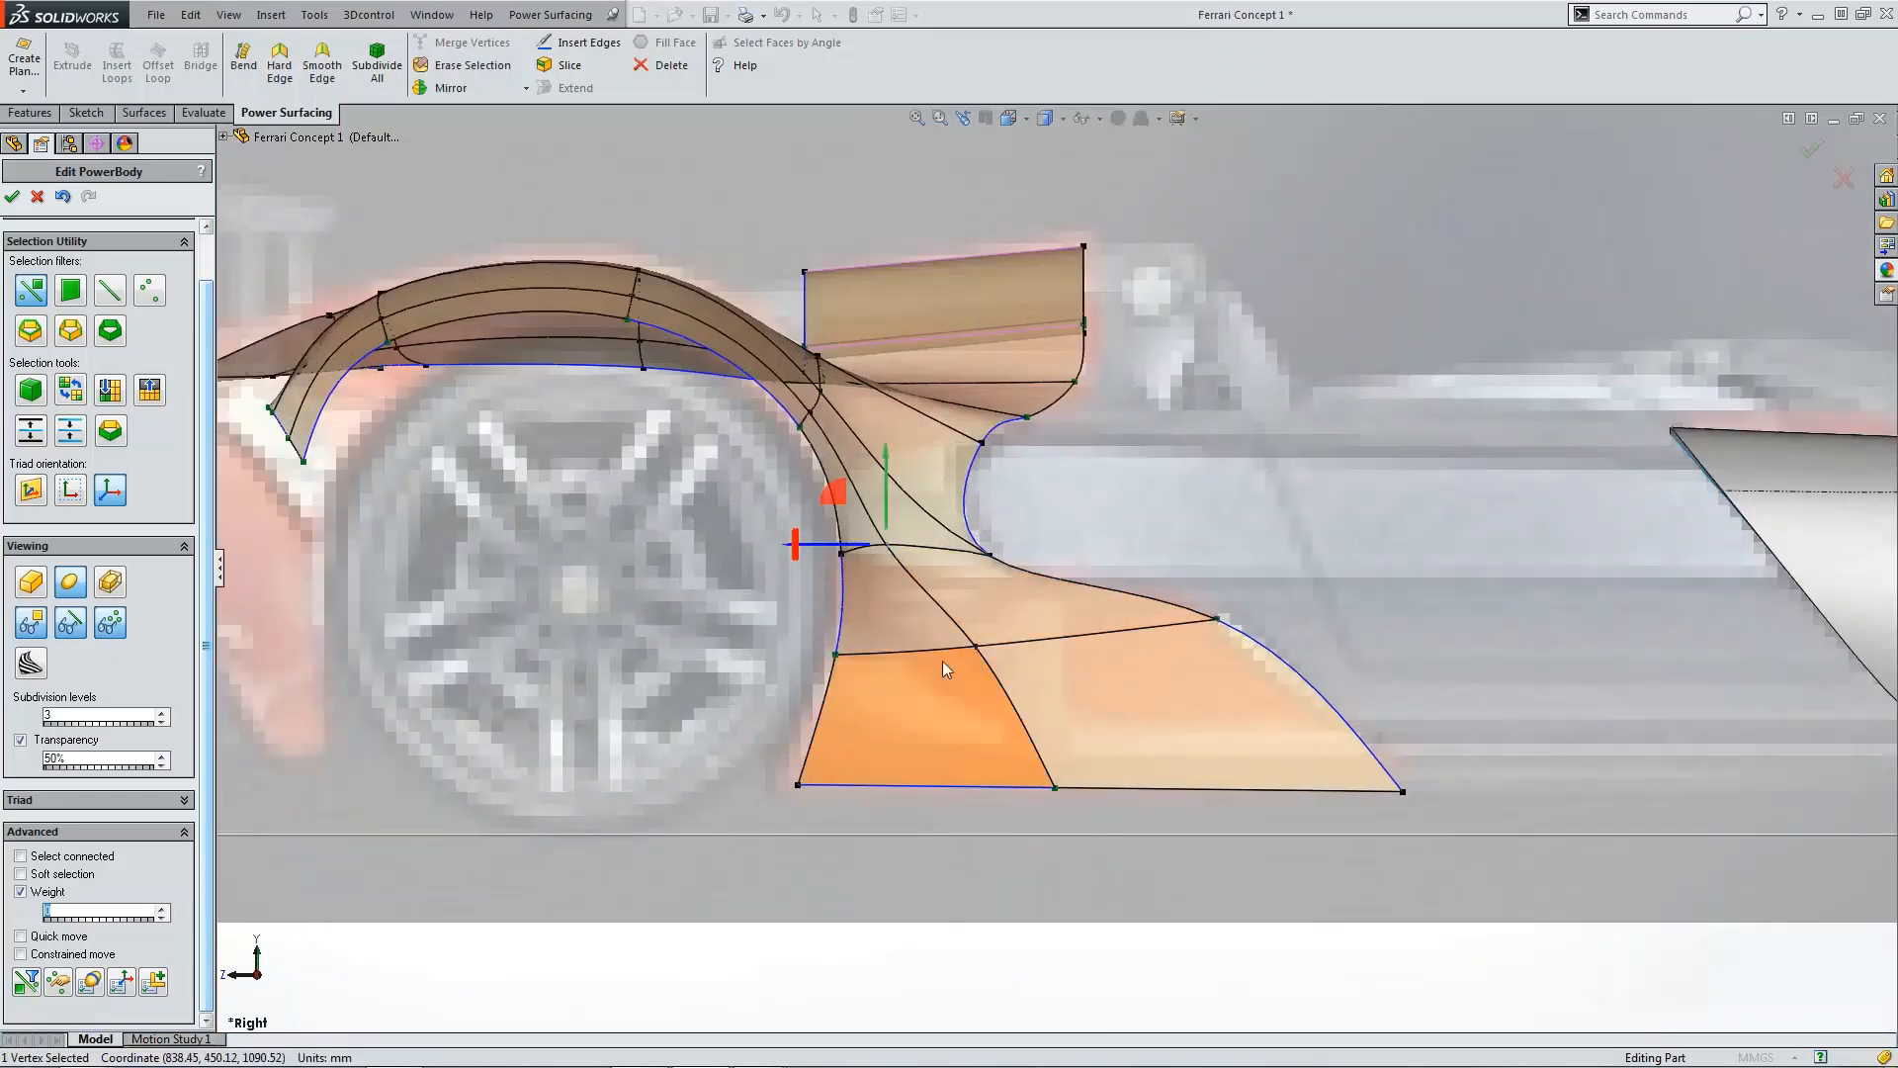
left_click(979, 647)
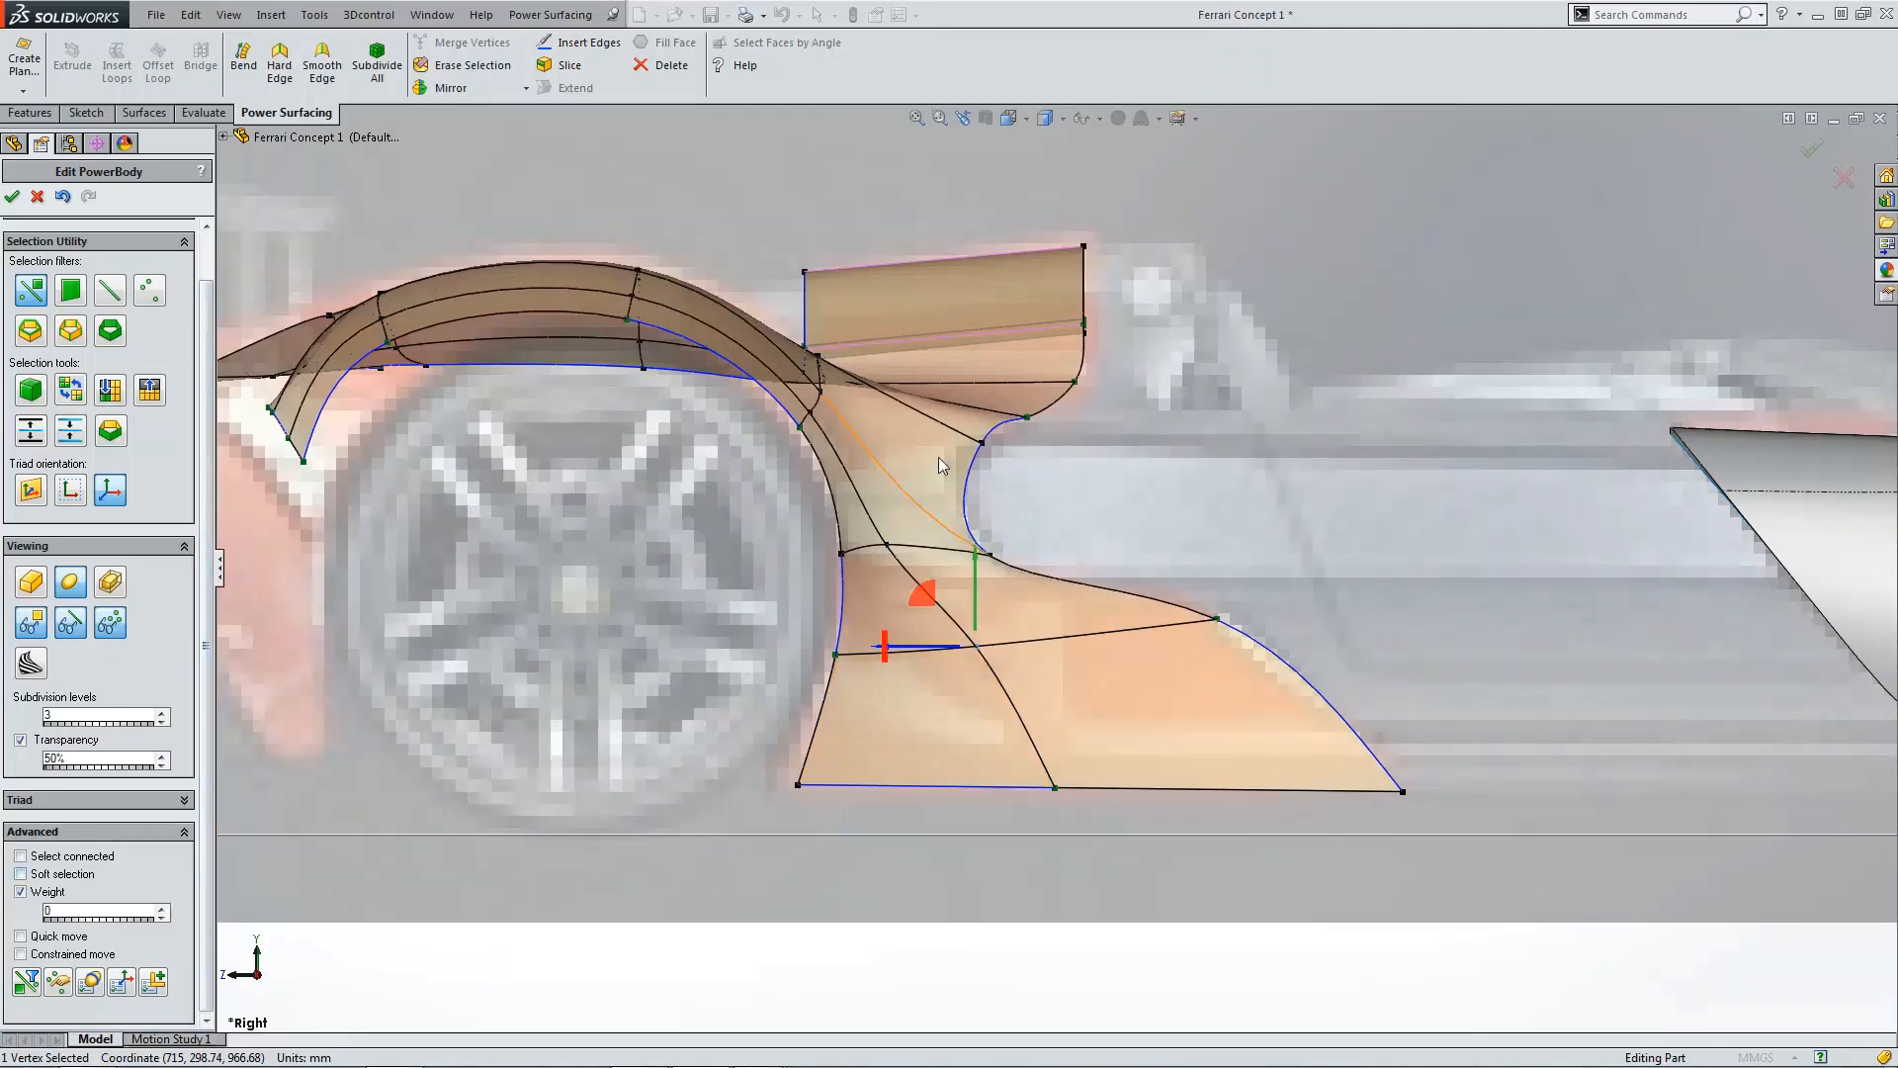
left_click(1019, 557)
left_click(990, 555)
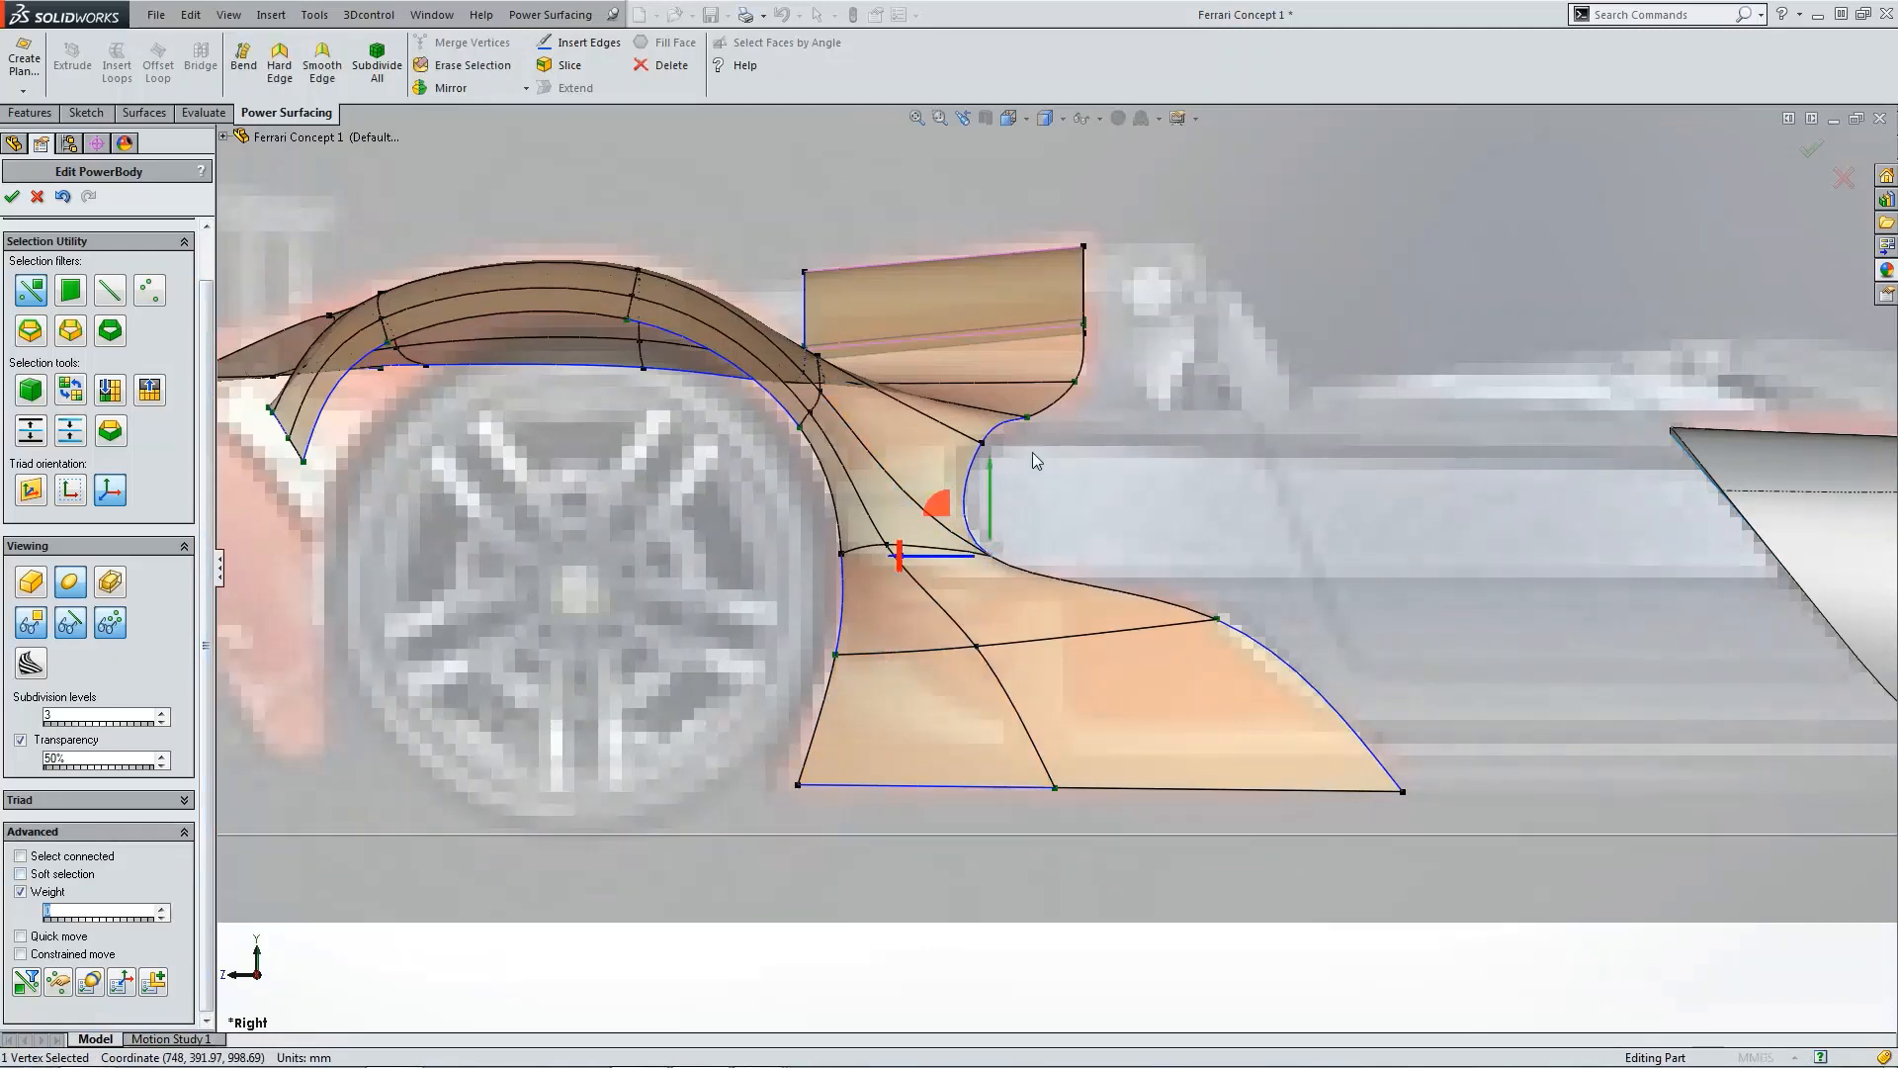
left_click(990, 447)
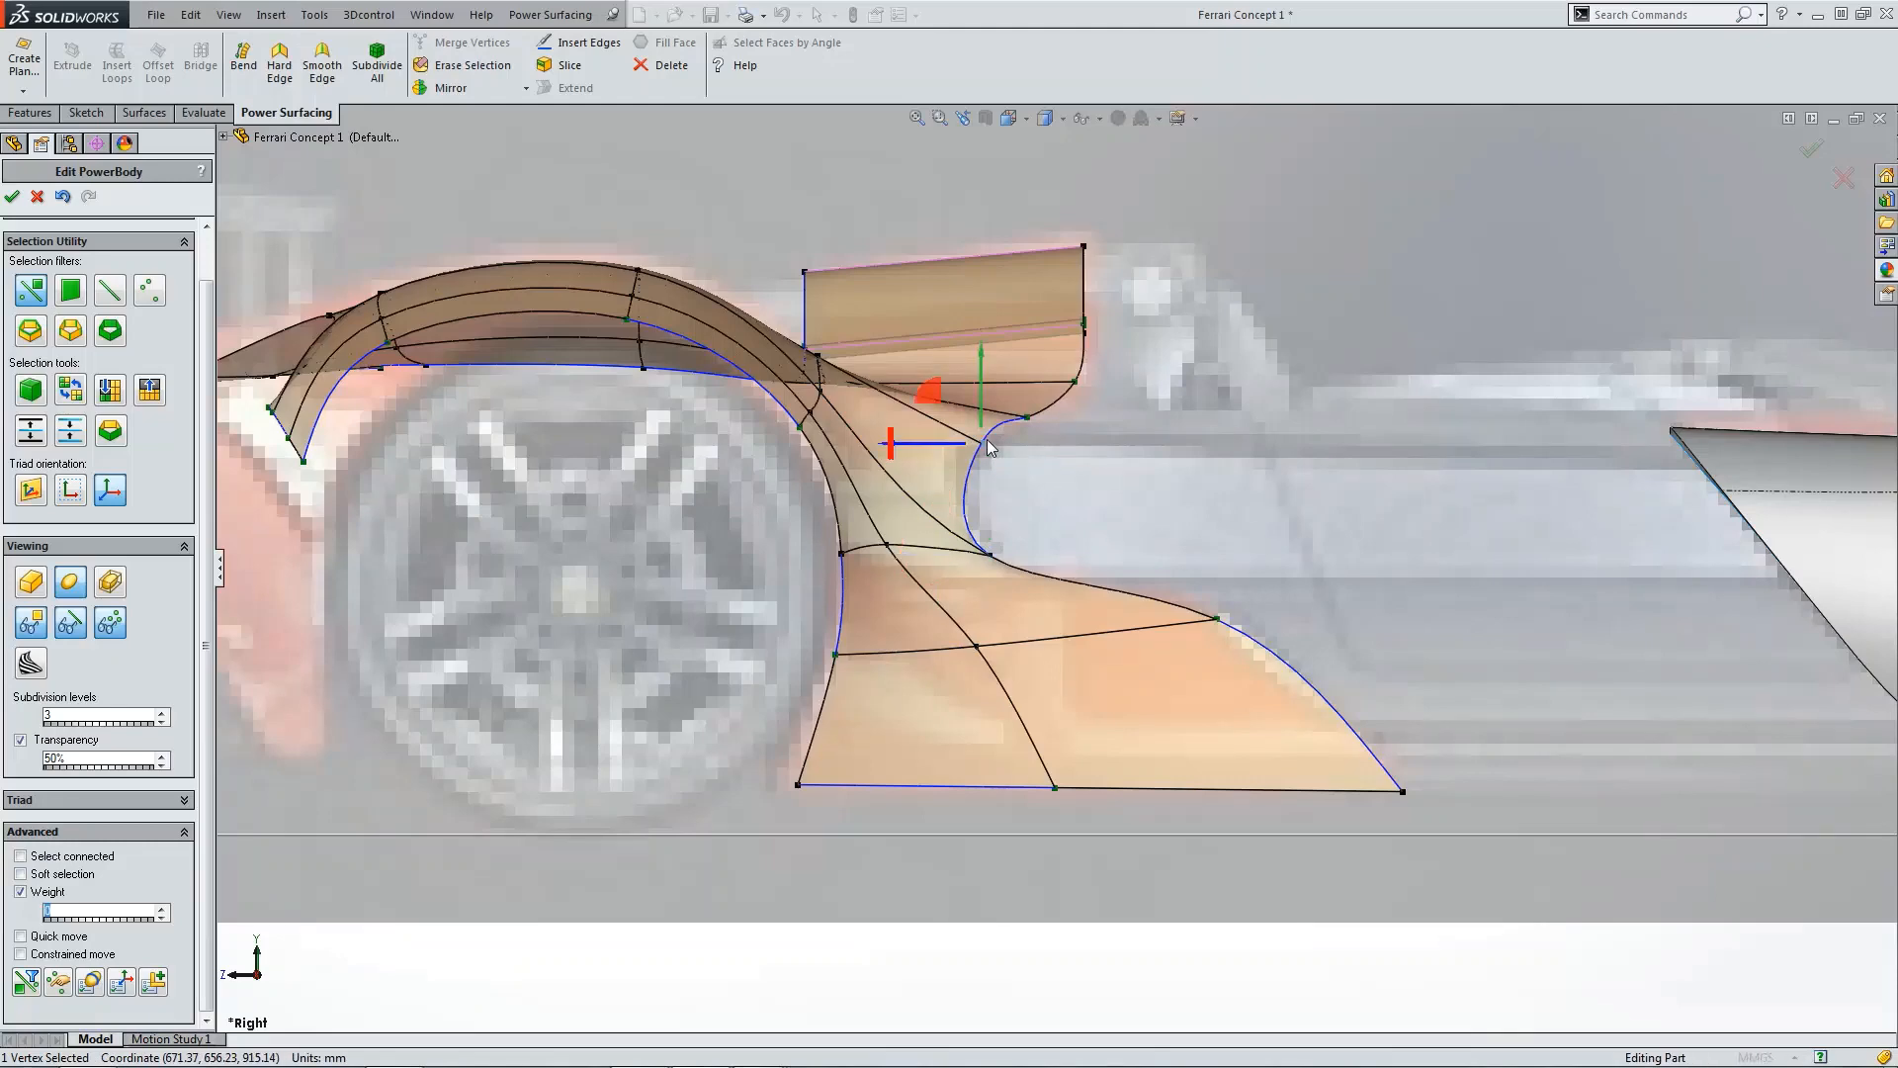
left_click(1169, 531)
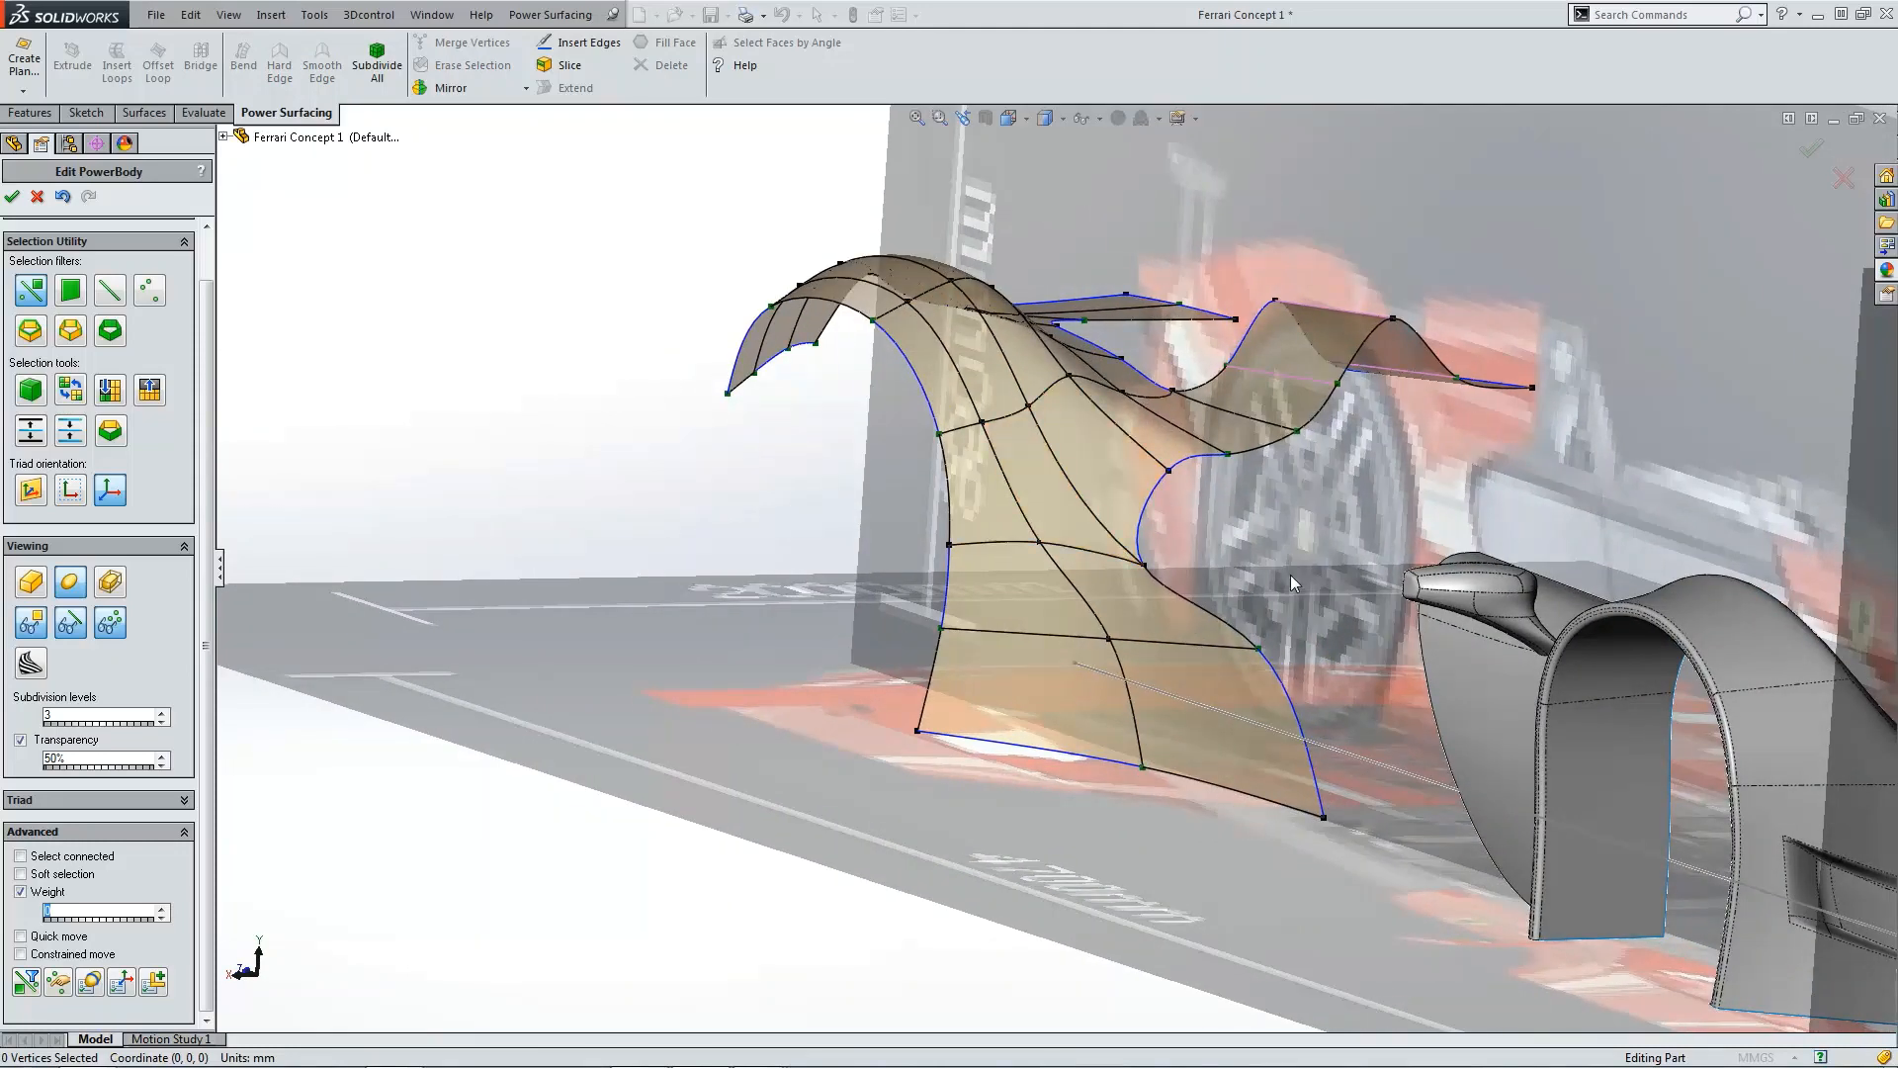
Step: Set the crease weight of the fender edge at the fin junction to 25 in the top view
key("ctrl+5")
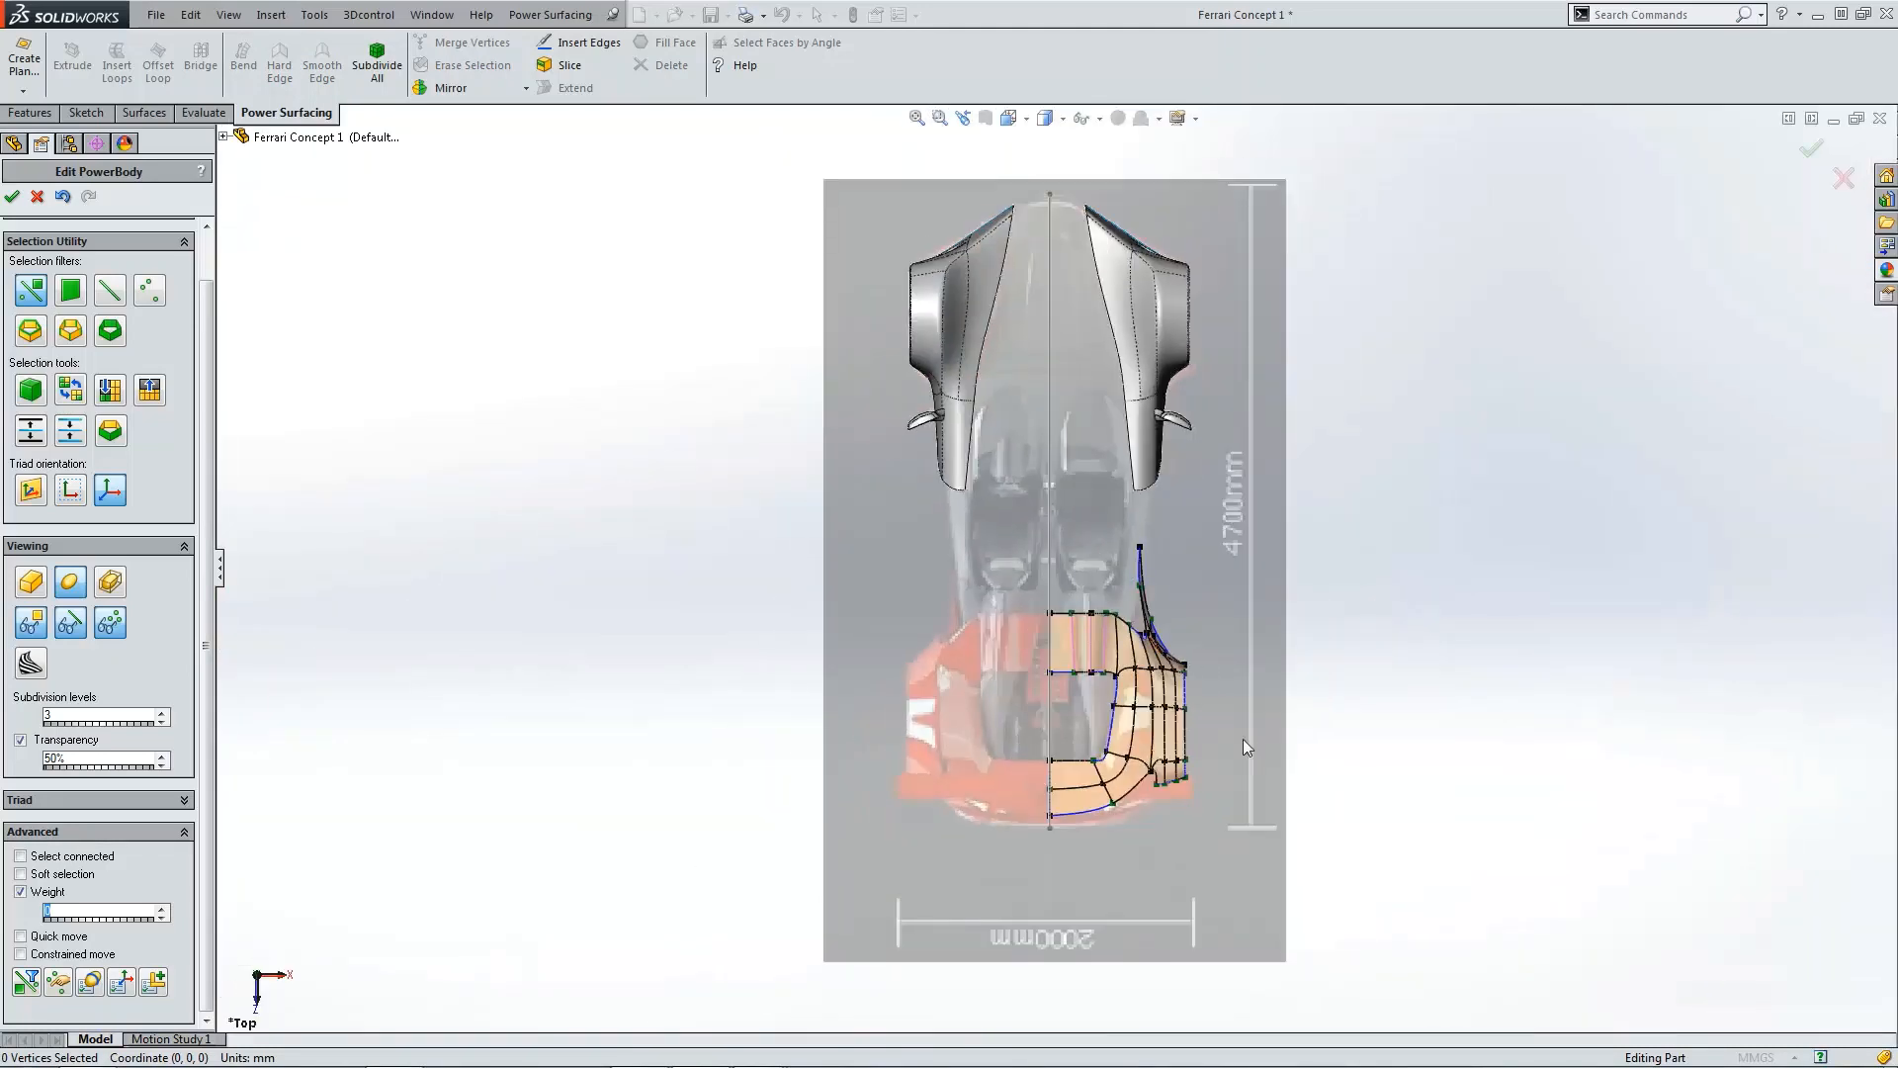
scroll(1147, 662, "down", 5)
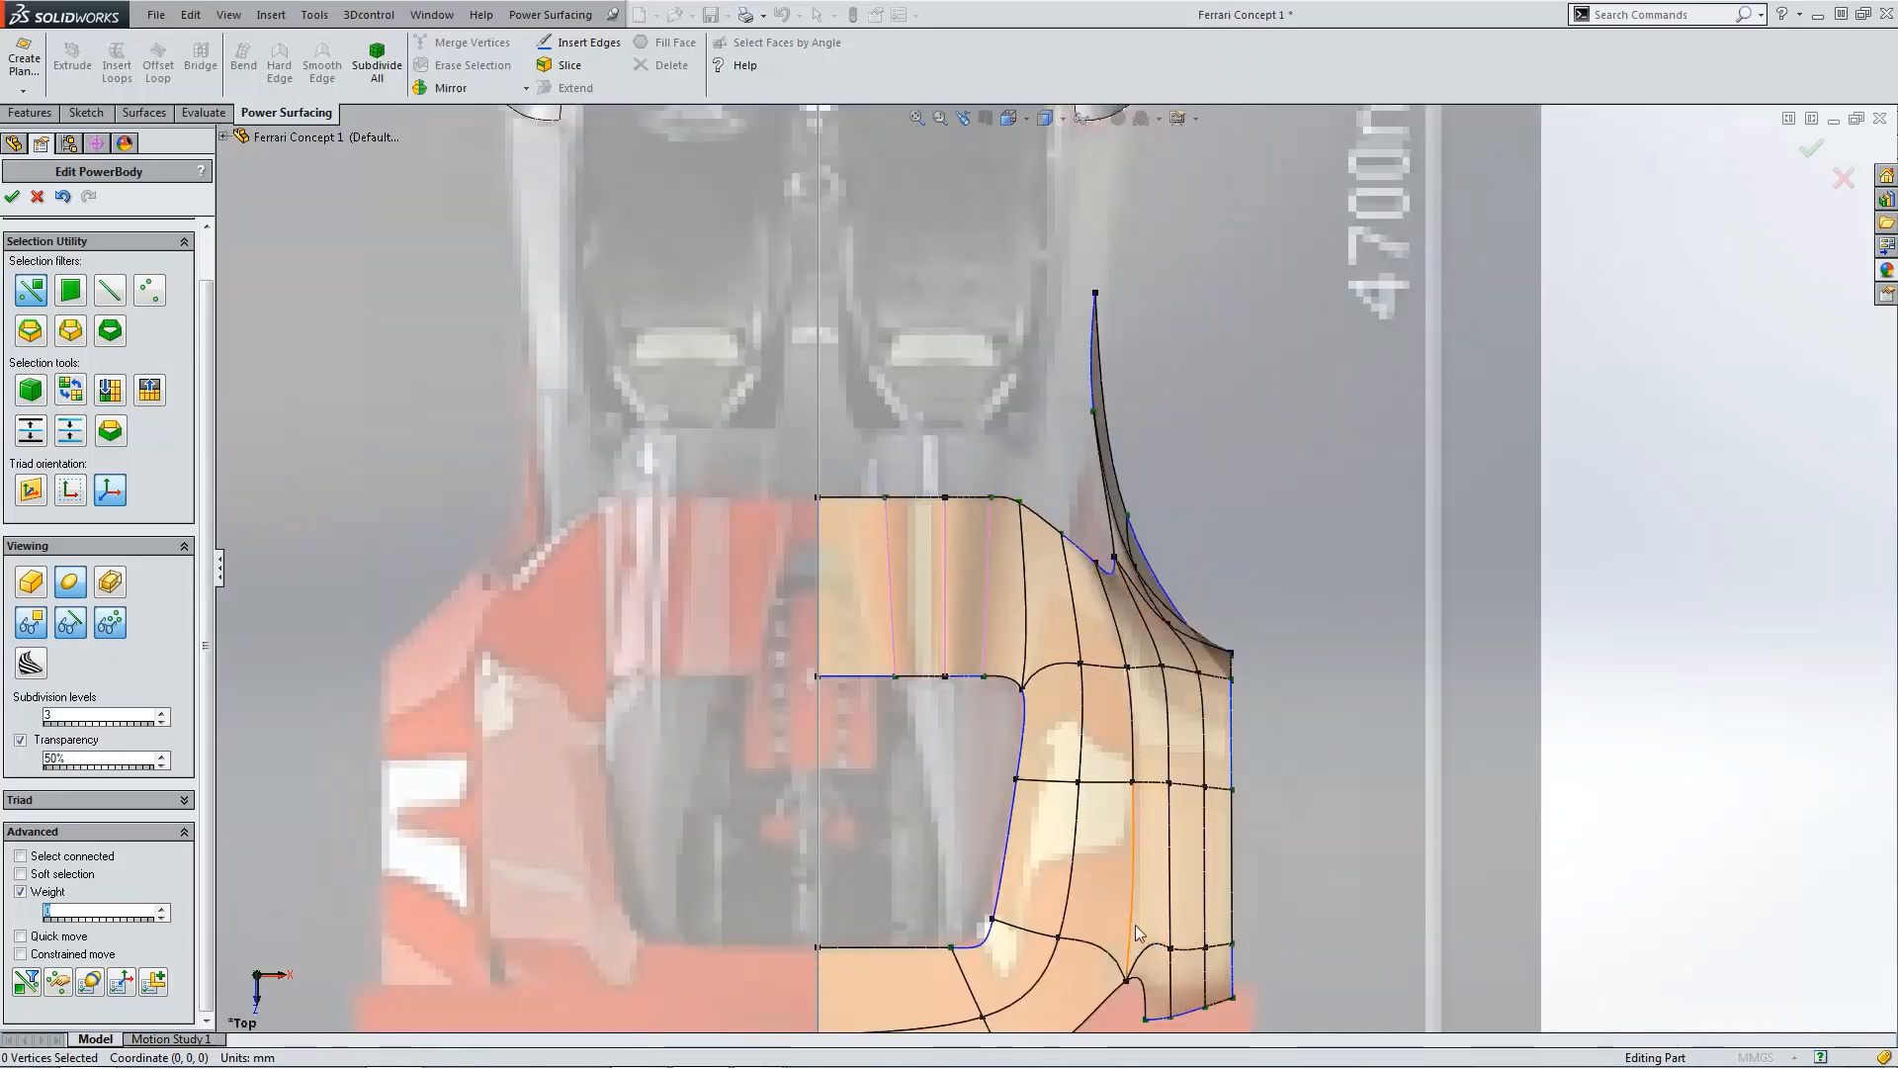
left_click(1110, 611)
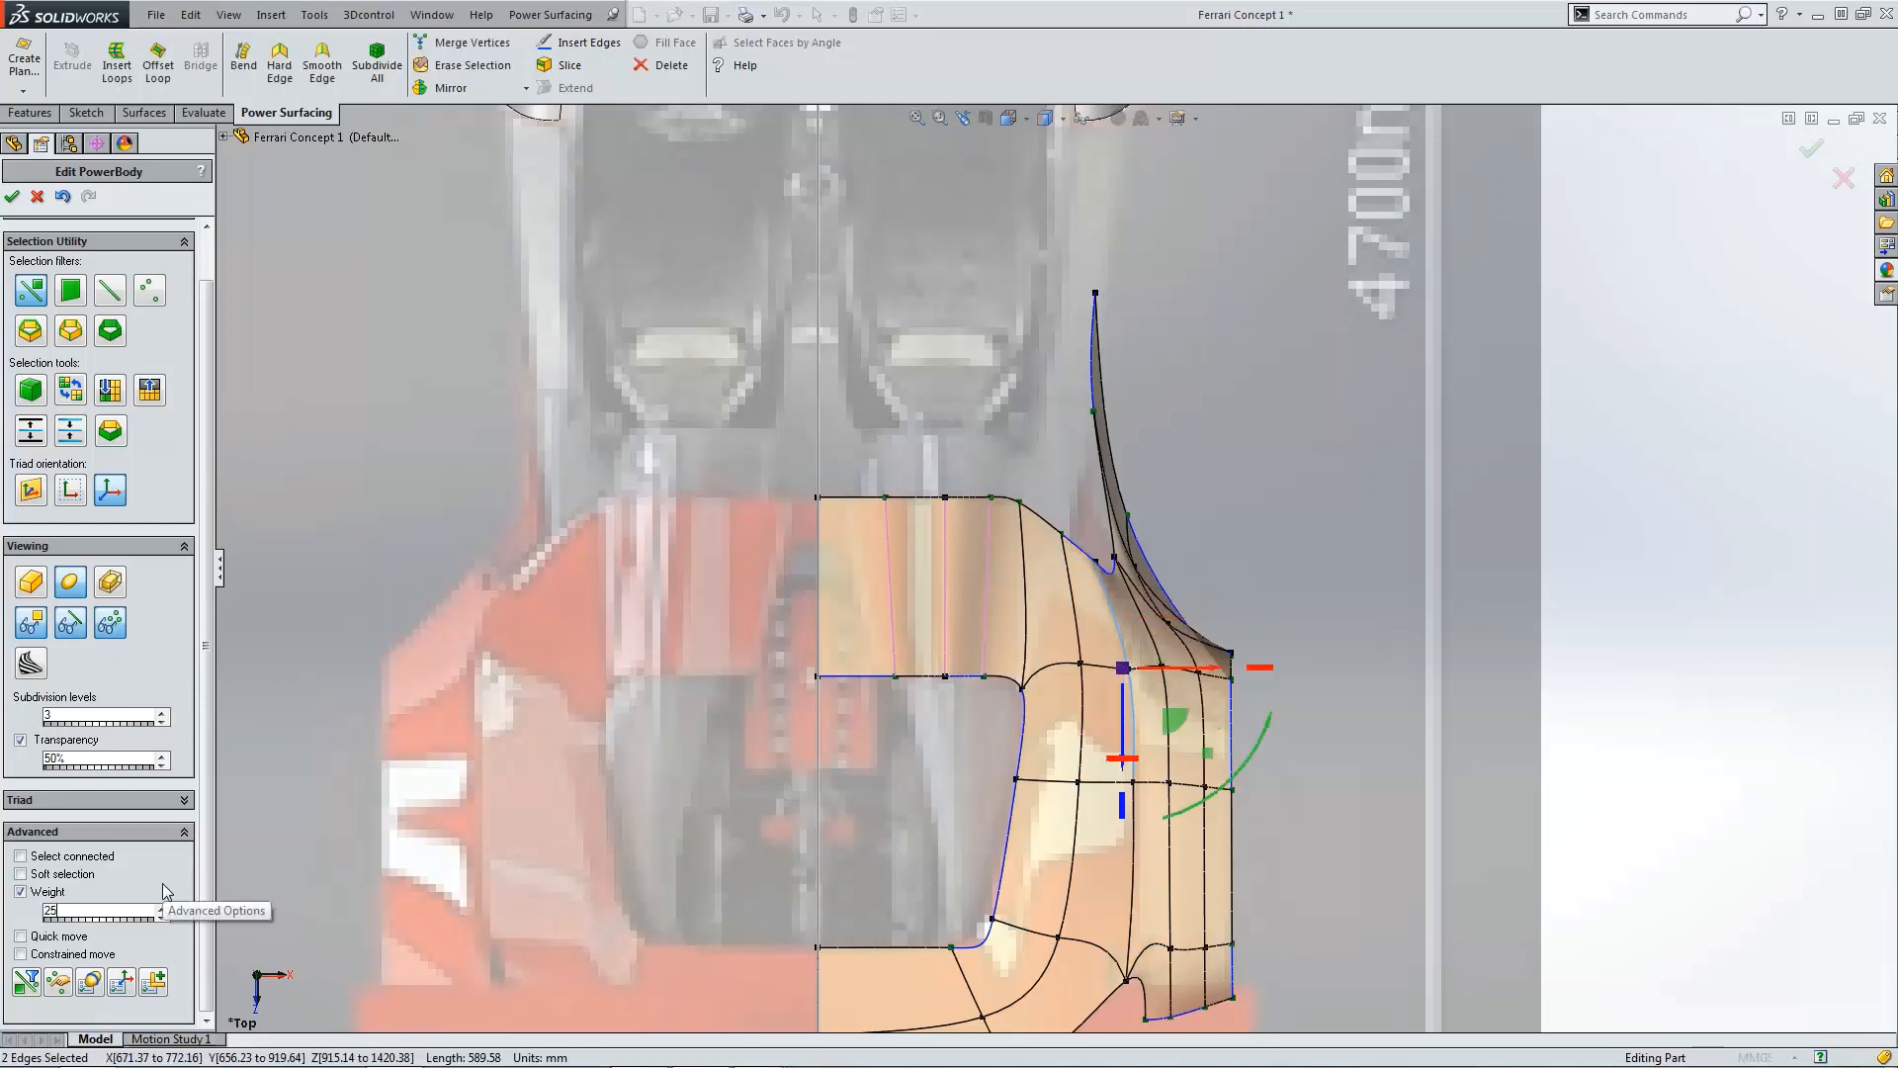
left_click(1327, 550)
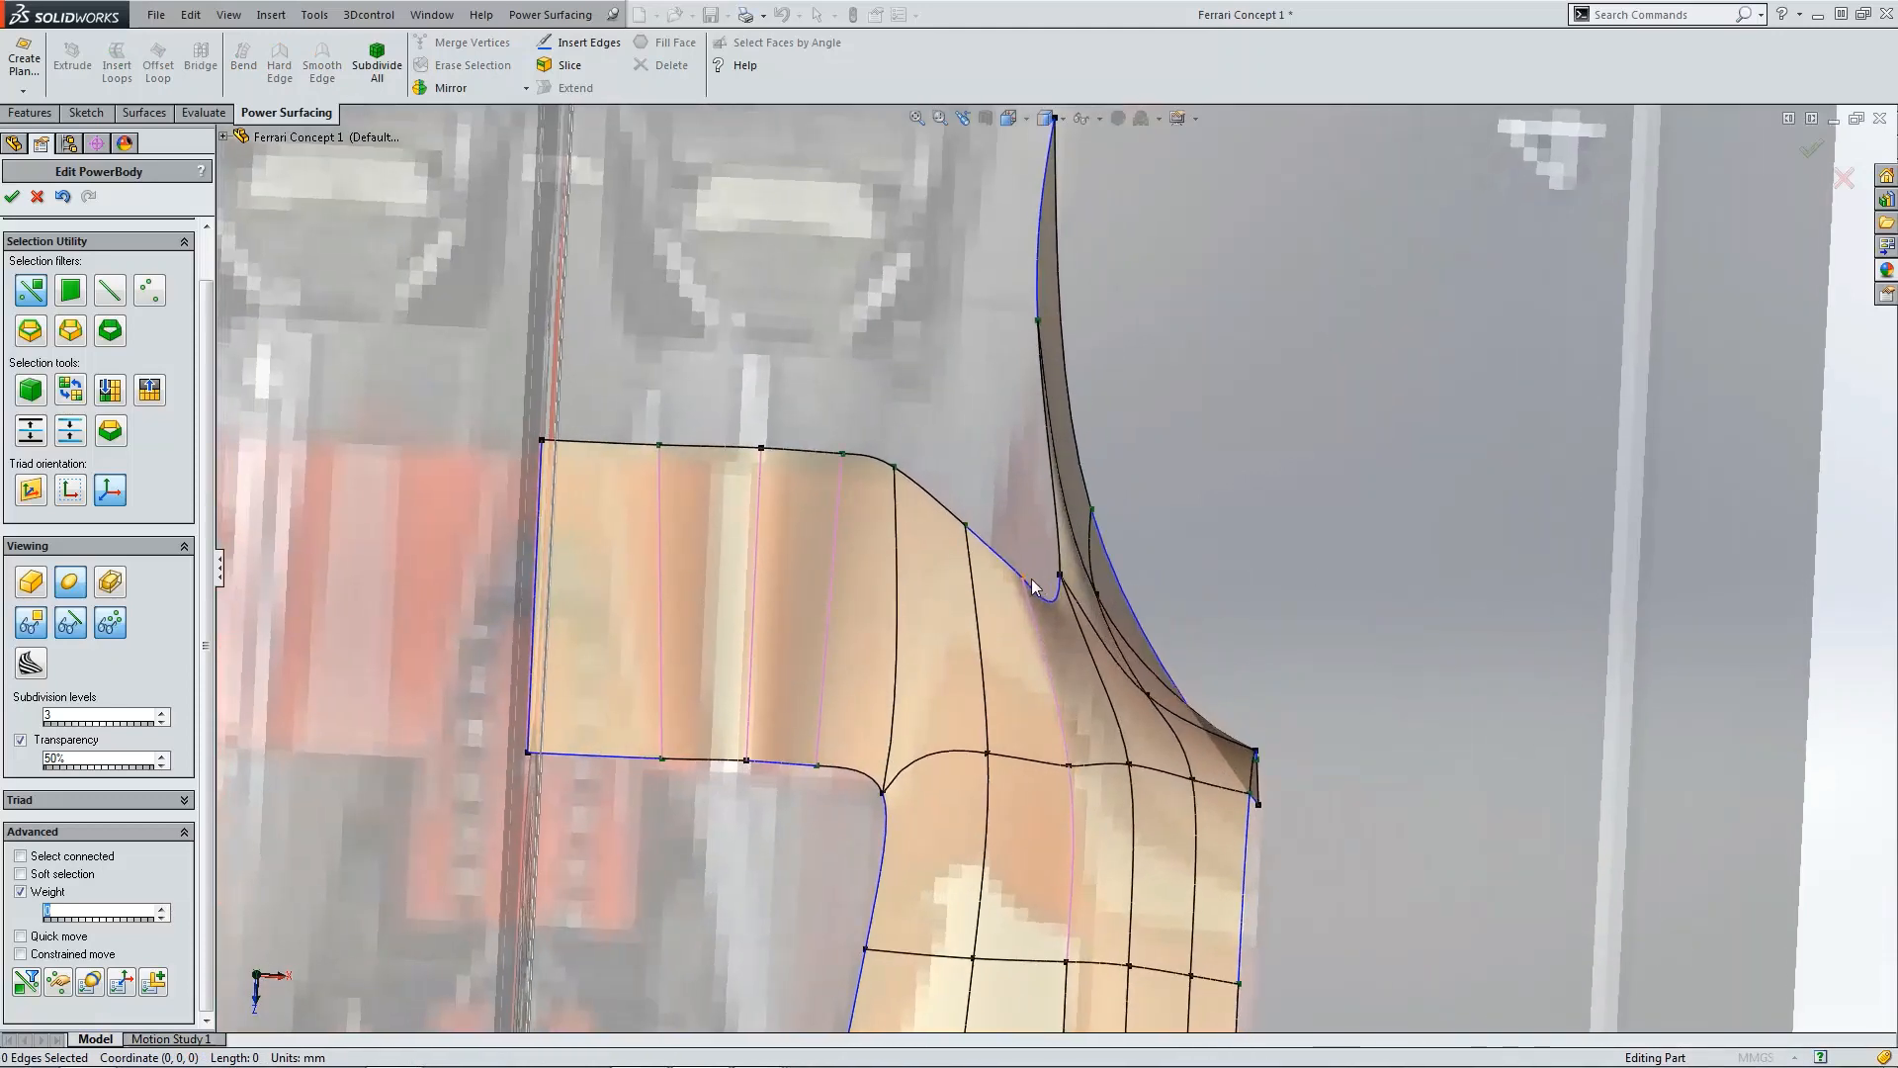
key("ctrl+5")
scroll(1132, 627, "down", 9)
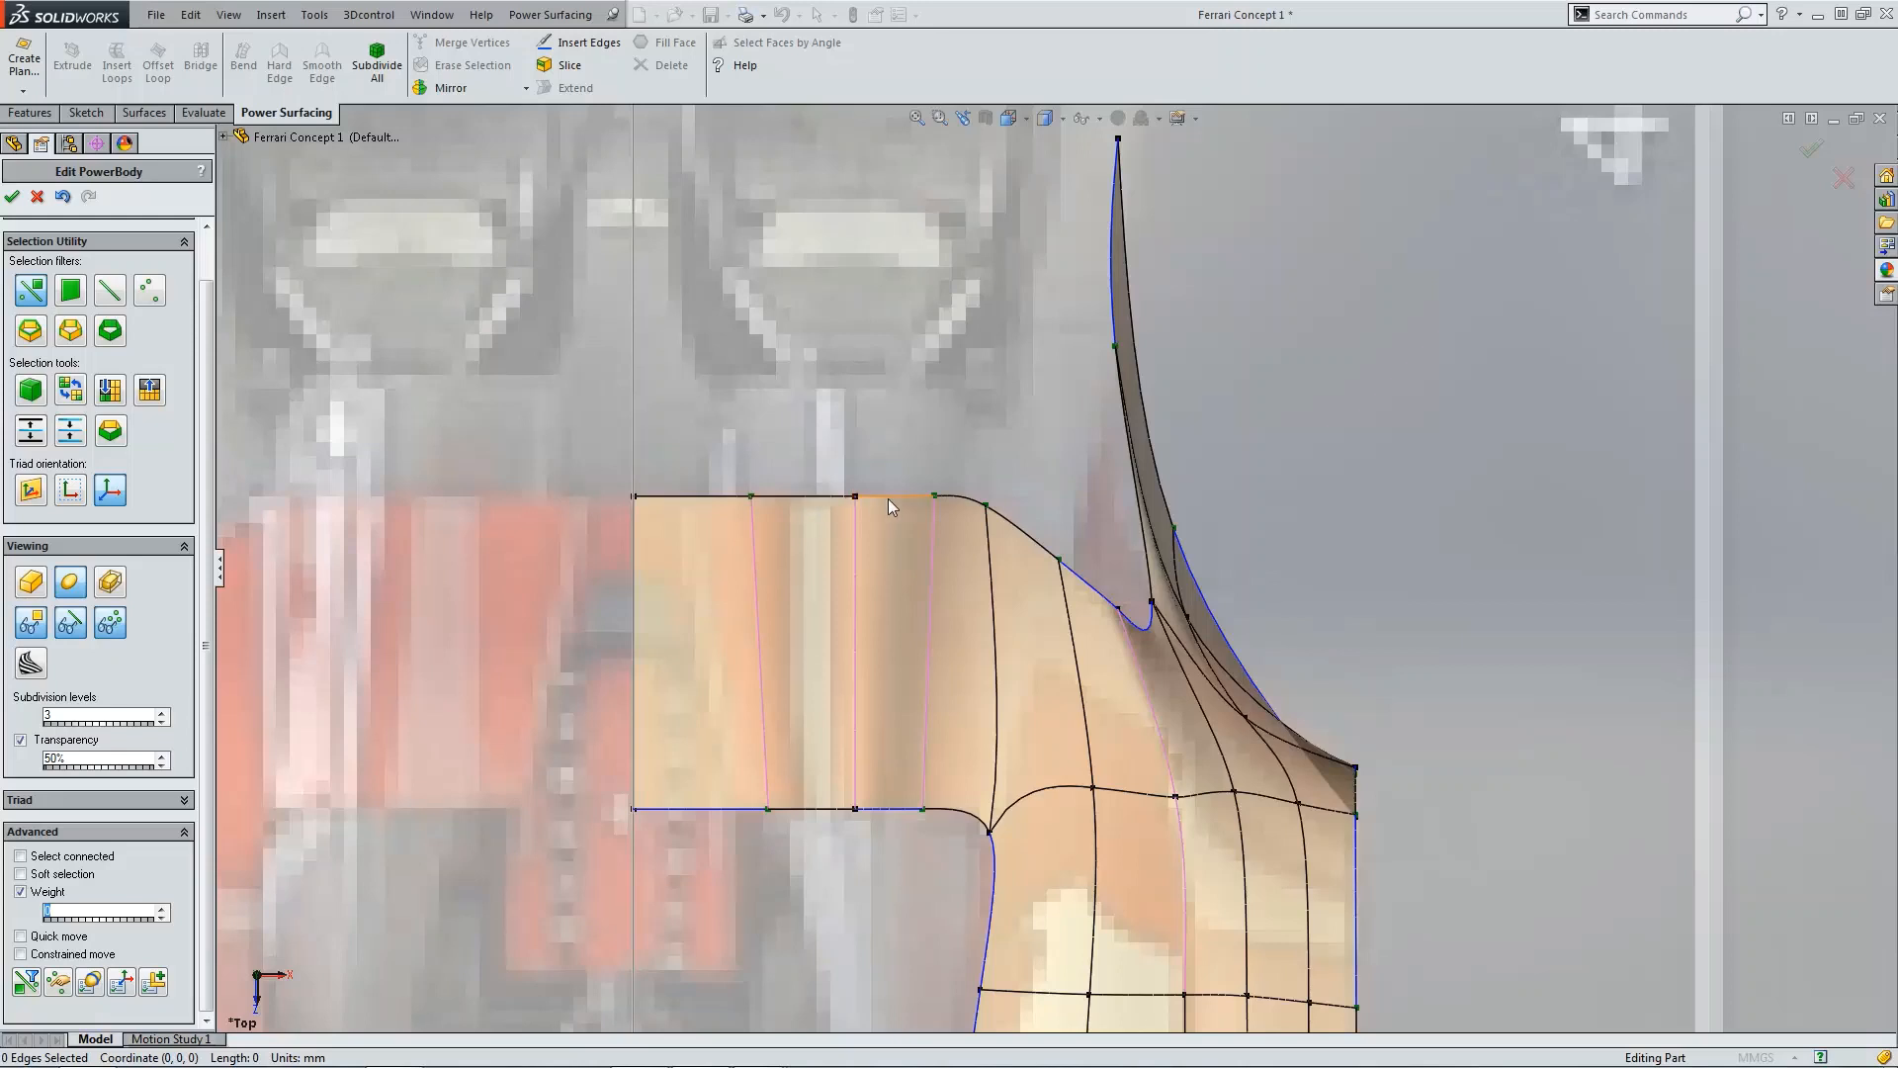
left_click(1123, 619)
mouse_move(1179, 660)
left_mouse_down()
mouse_move(1149, 661)
mouse_move(1159, 643)
left_mouse_up()
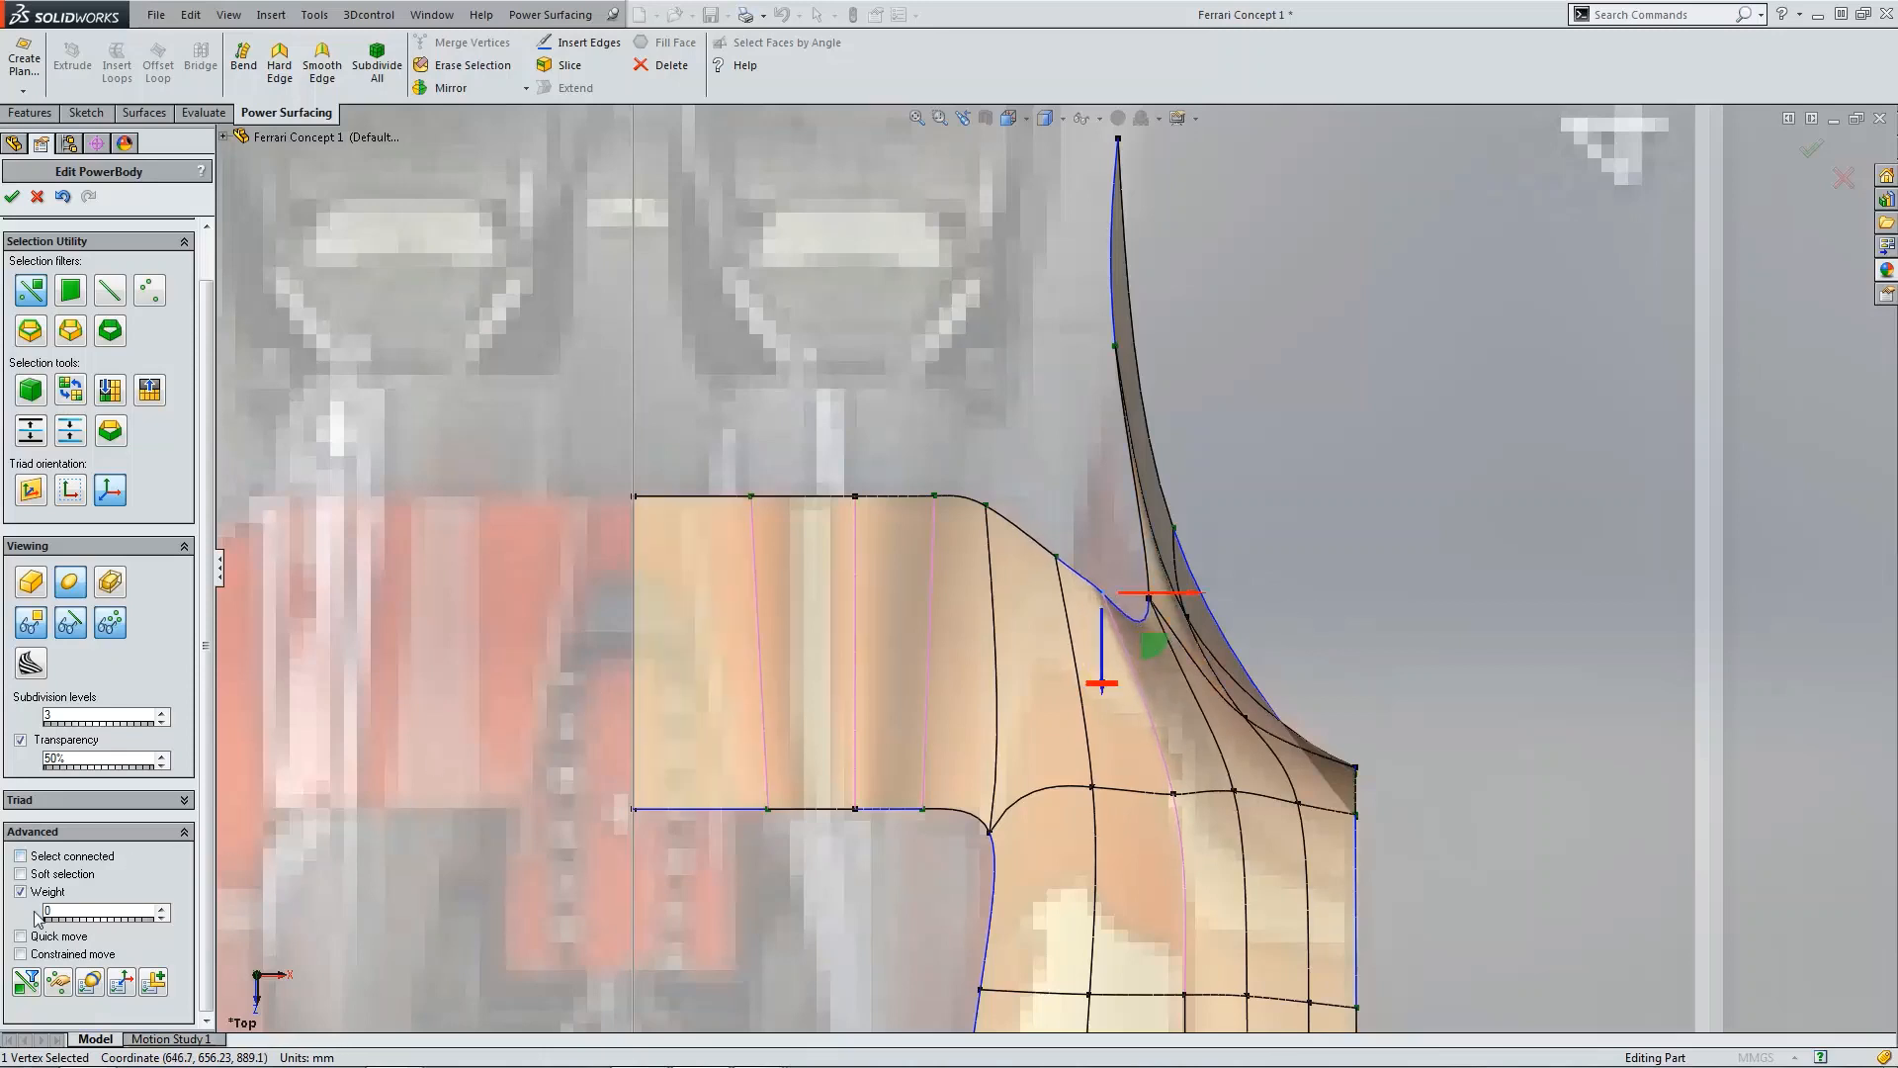
type("25")
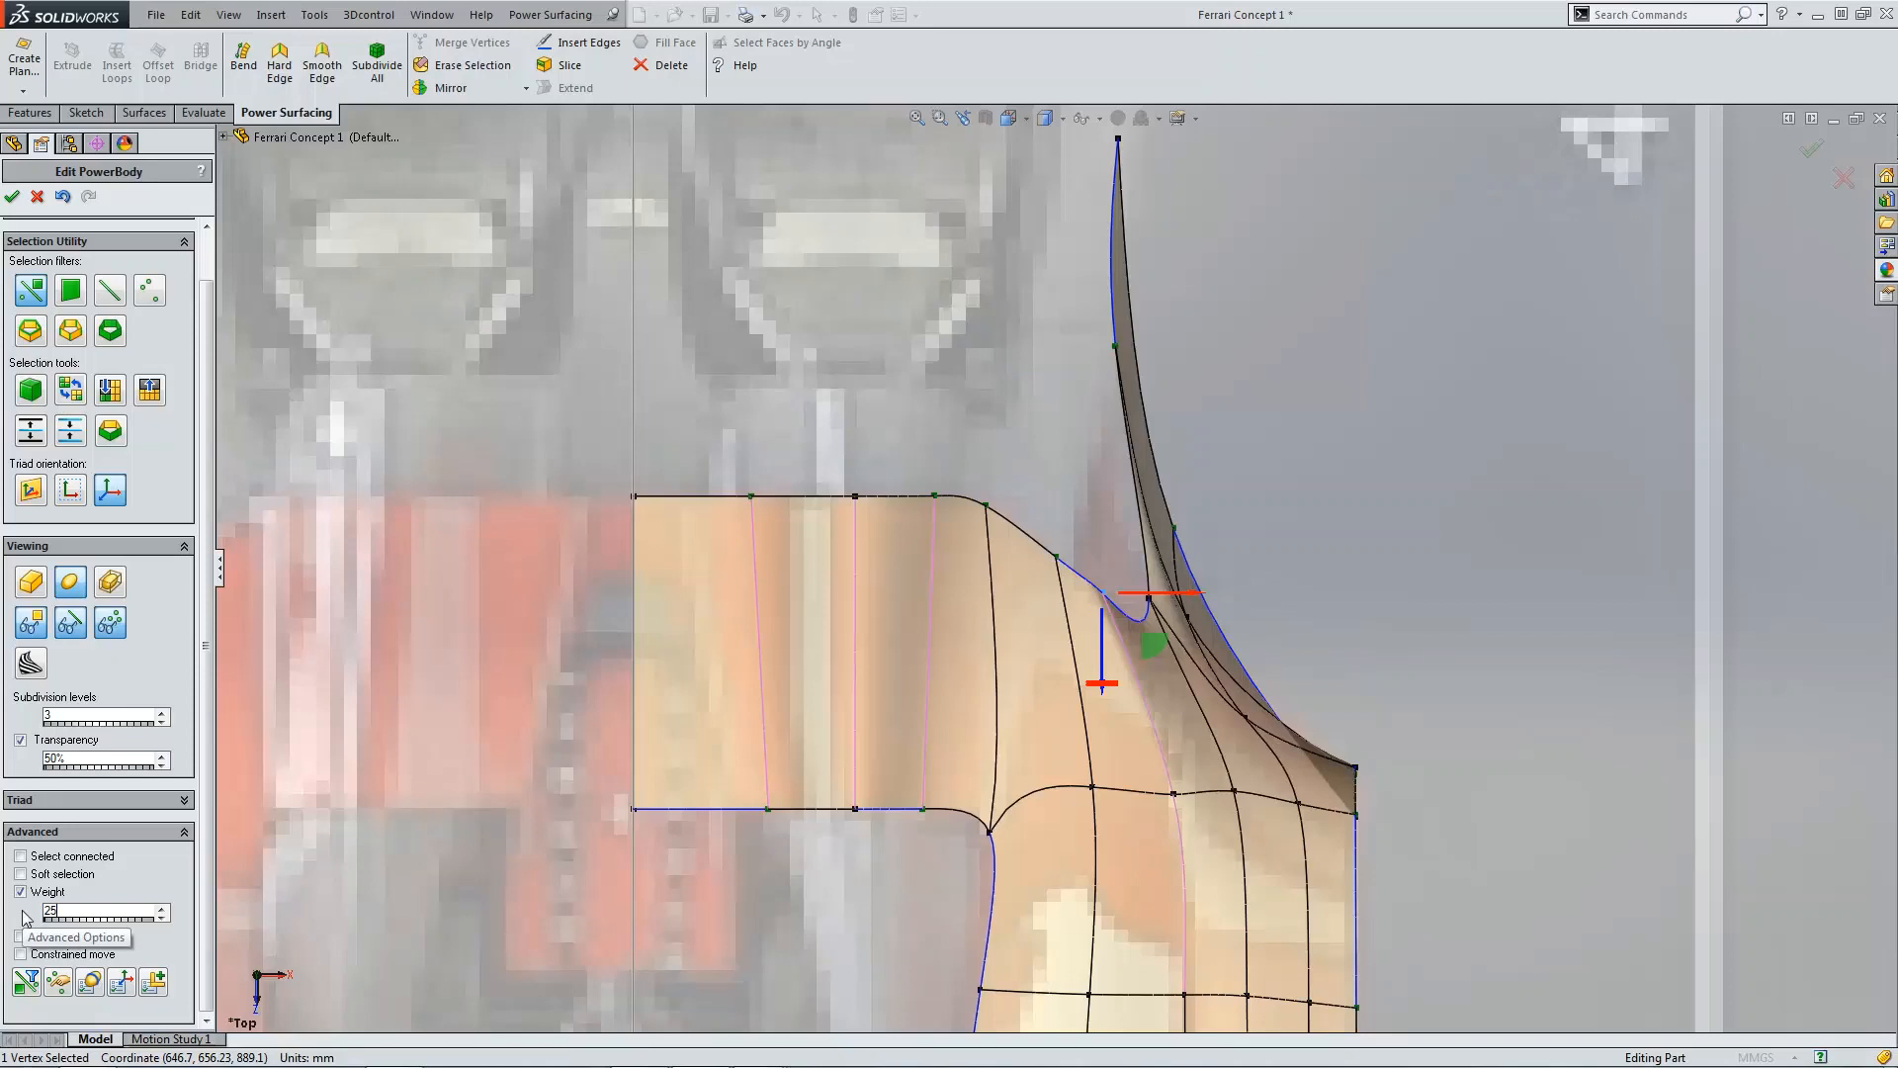
scroll(1167, 599, "down", 5)
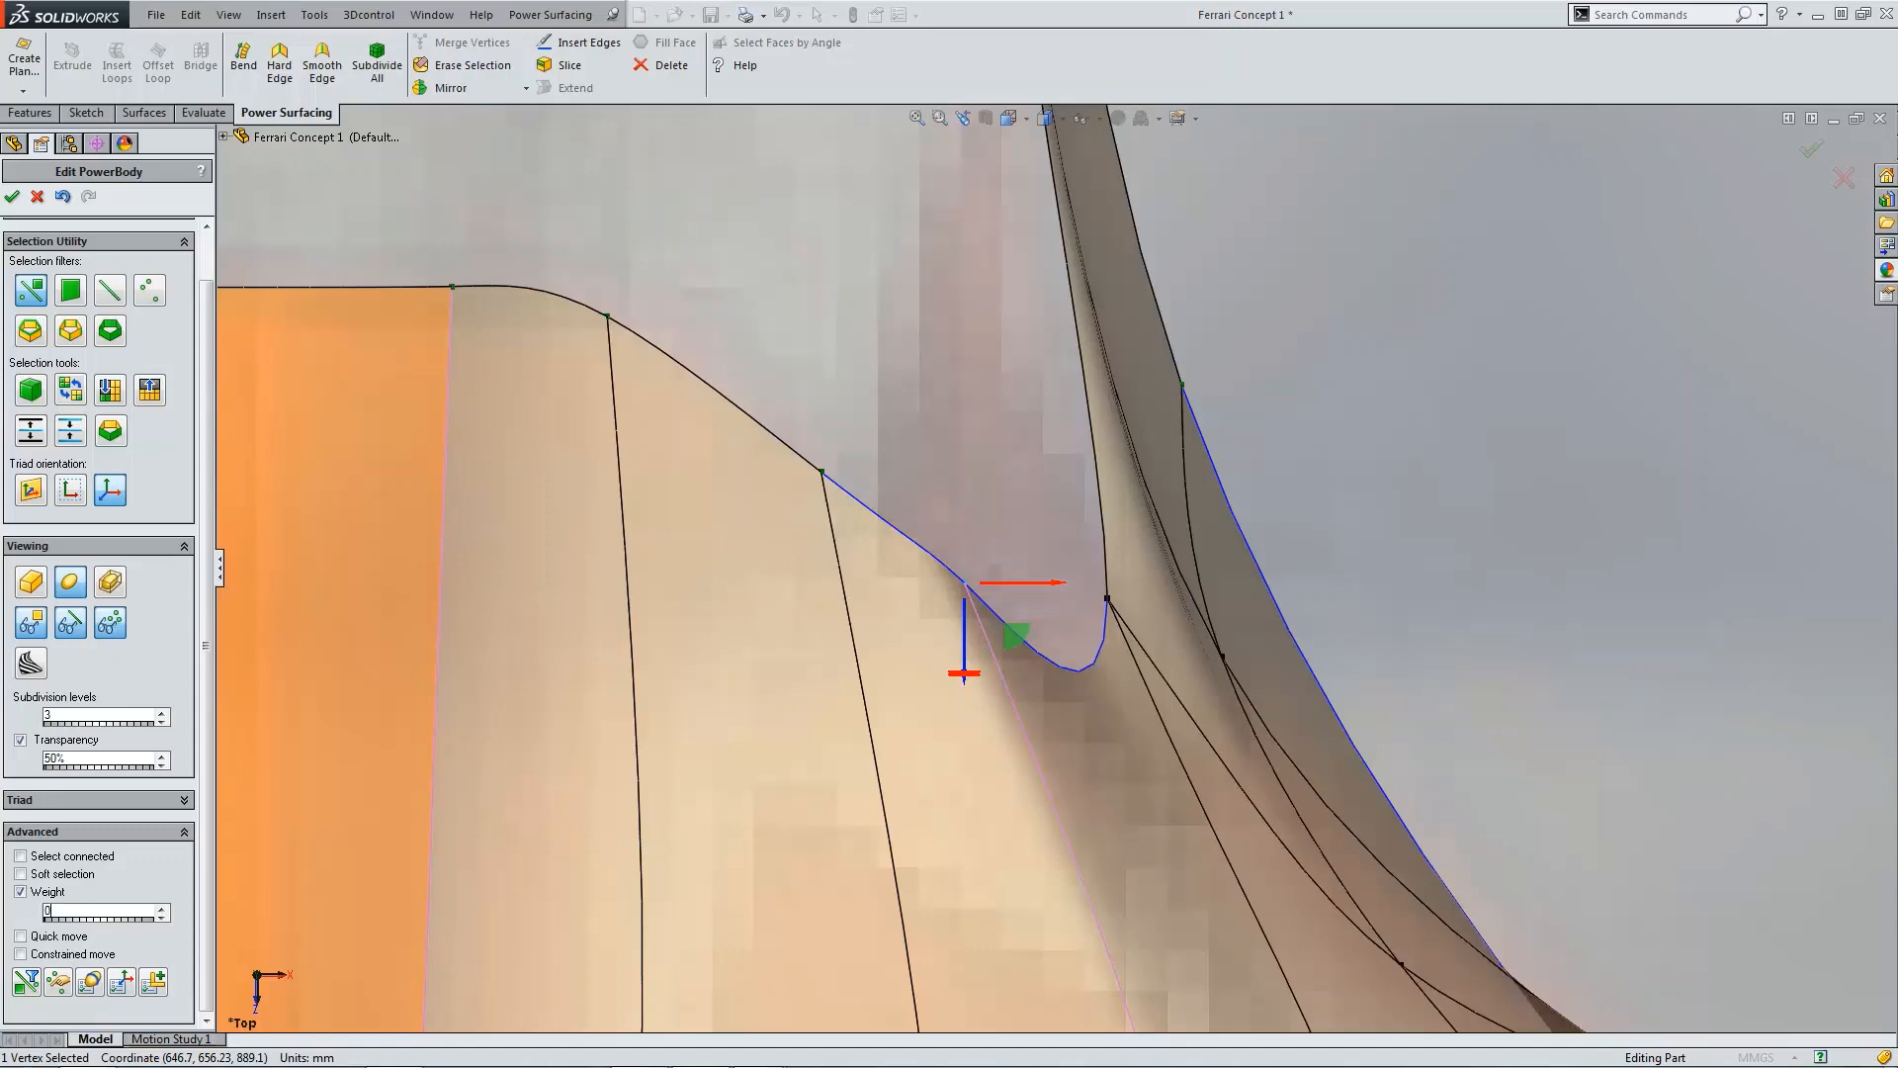
Step: Examine the weighted junction edge up close in the top view
left_click(950, 572)
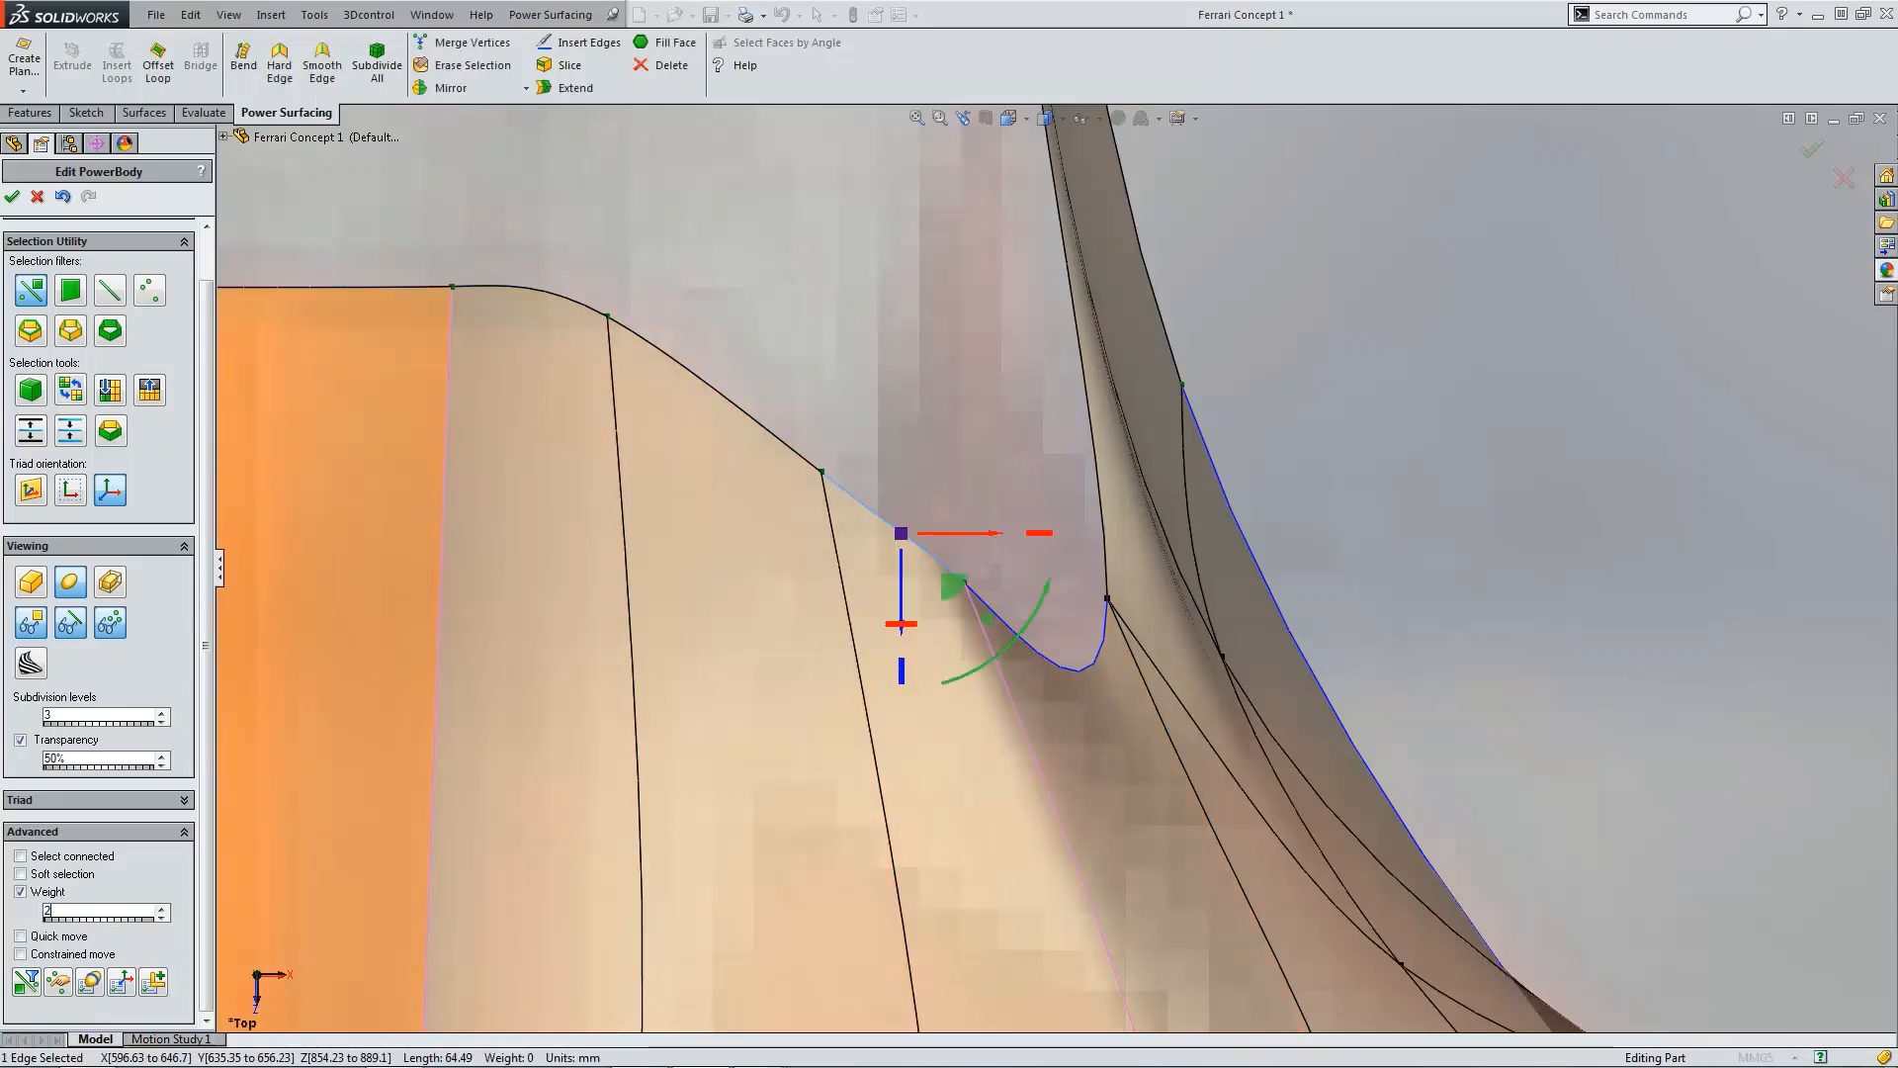
left_click(1477, 495)
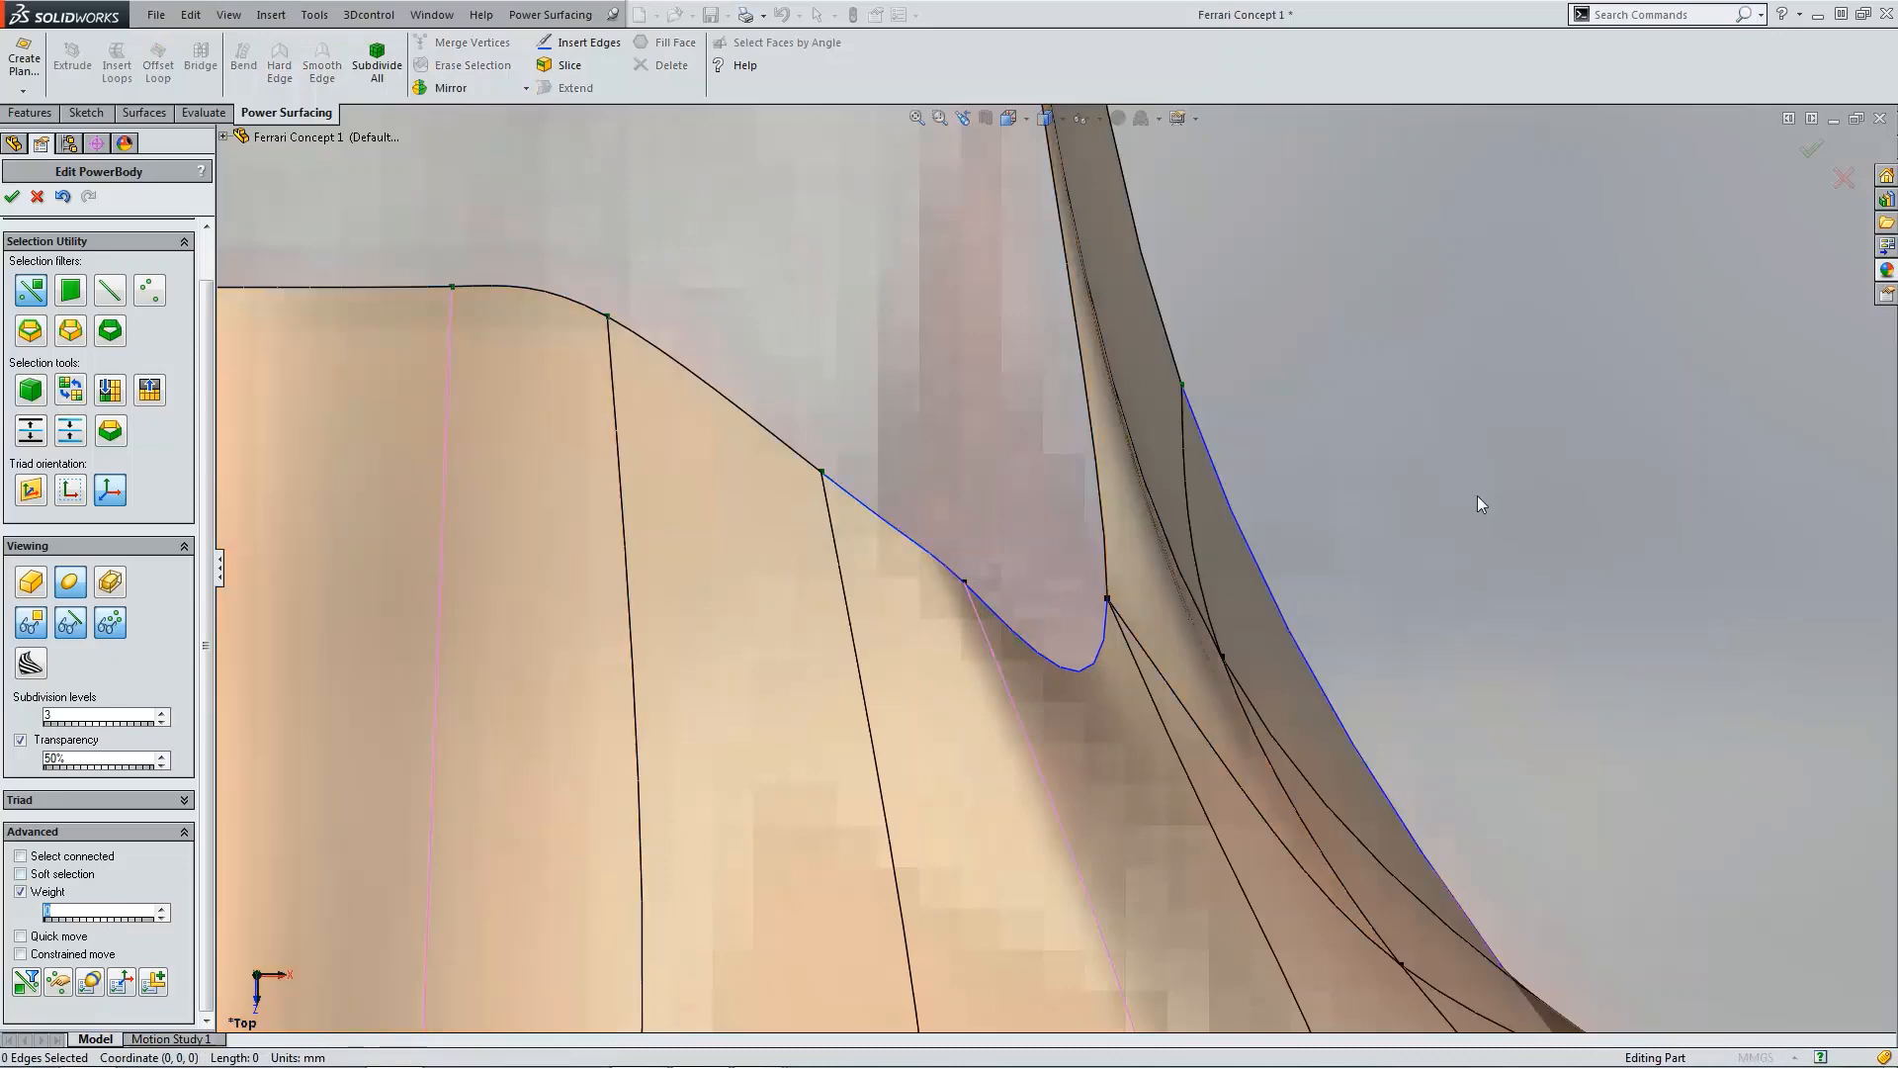
scroll(1473, 498, "up", 3)
middle_click_drag(1466, 501, 1059, 613)
scroll(1048, 618, "up", 3)
scroll(957, 613, "down", 3)
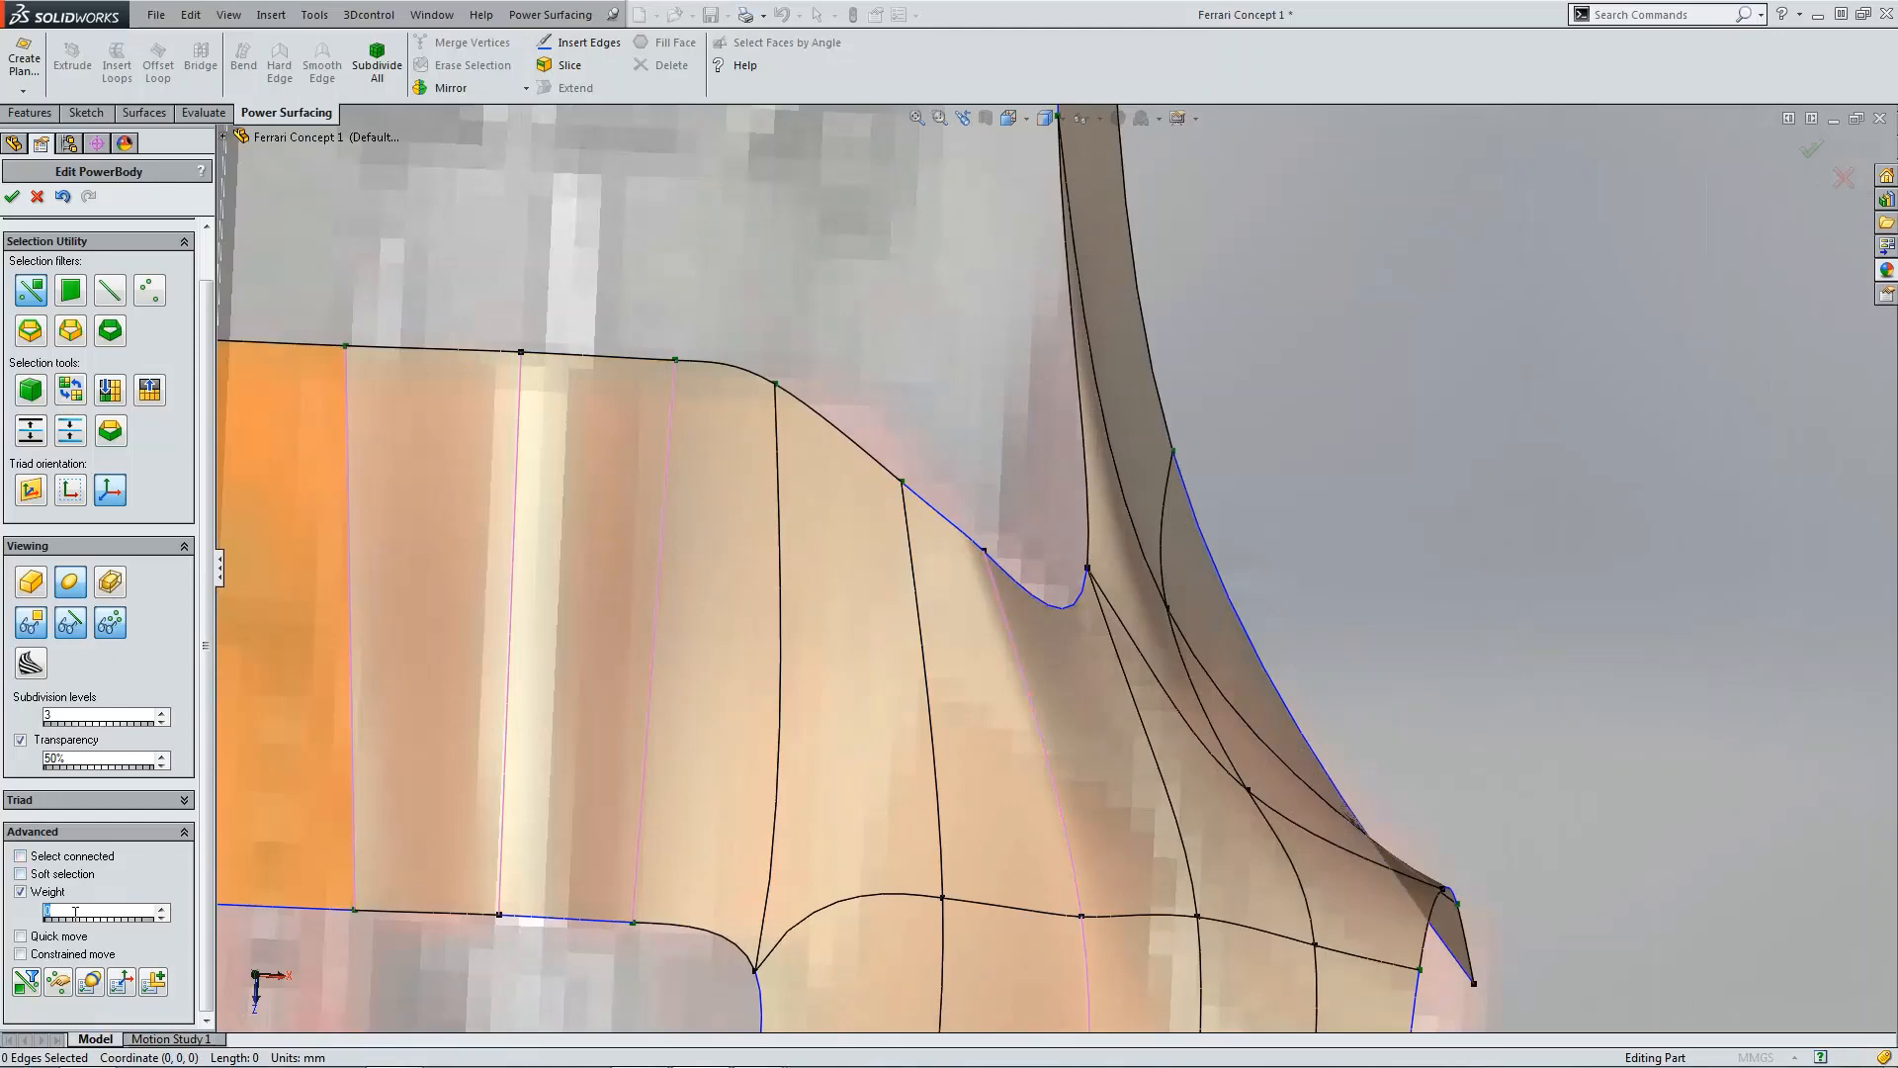
left_click(947, 524)
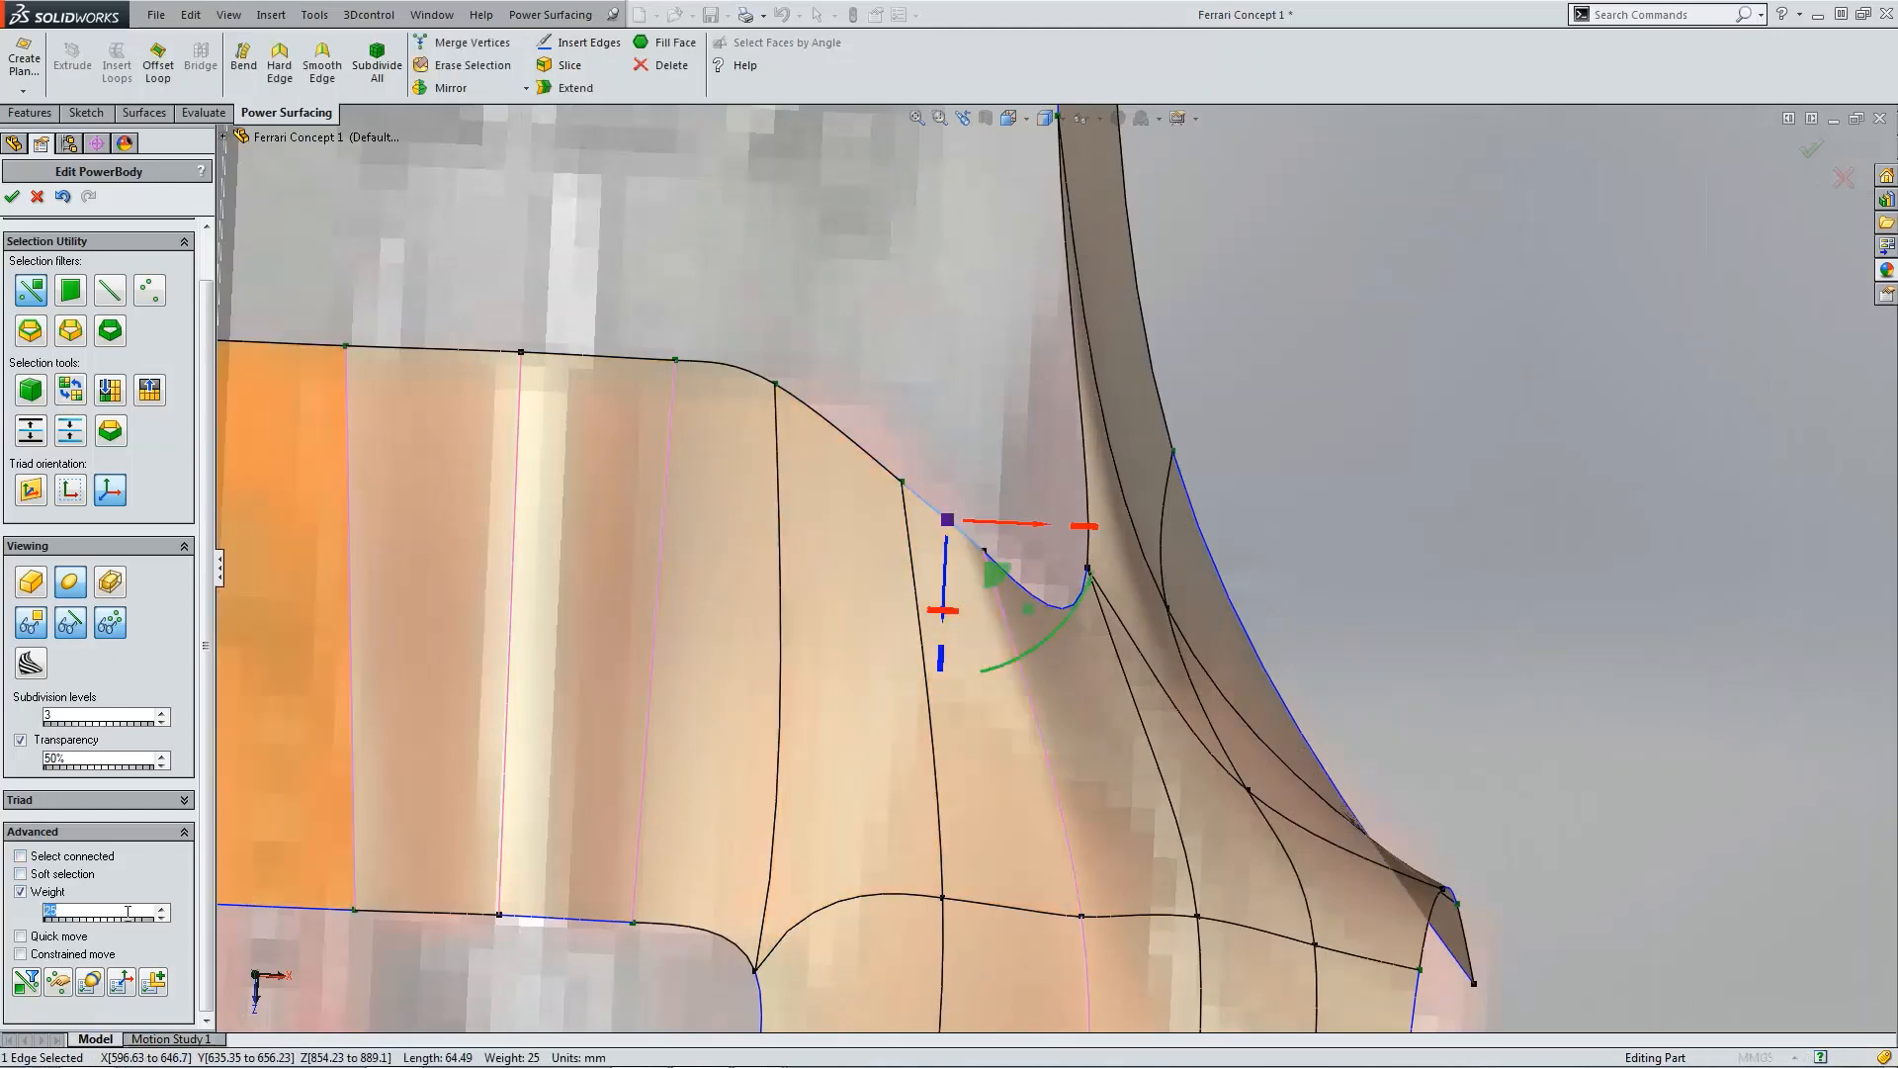
left_click(1499, 576)
scroll(1503, 574, "up", 7)
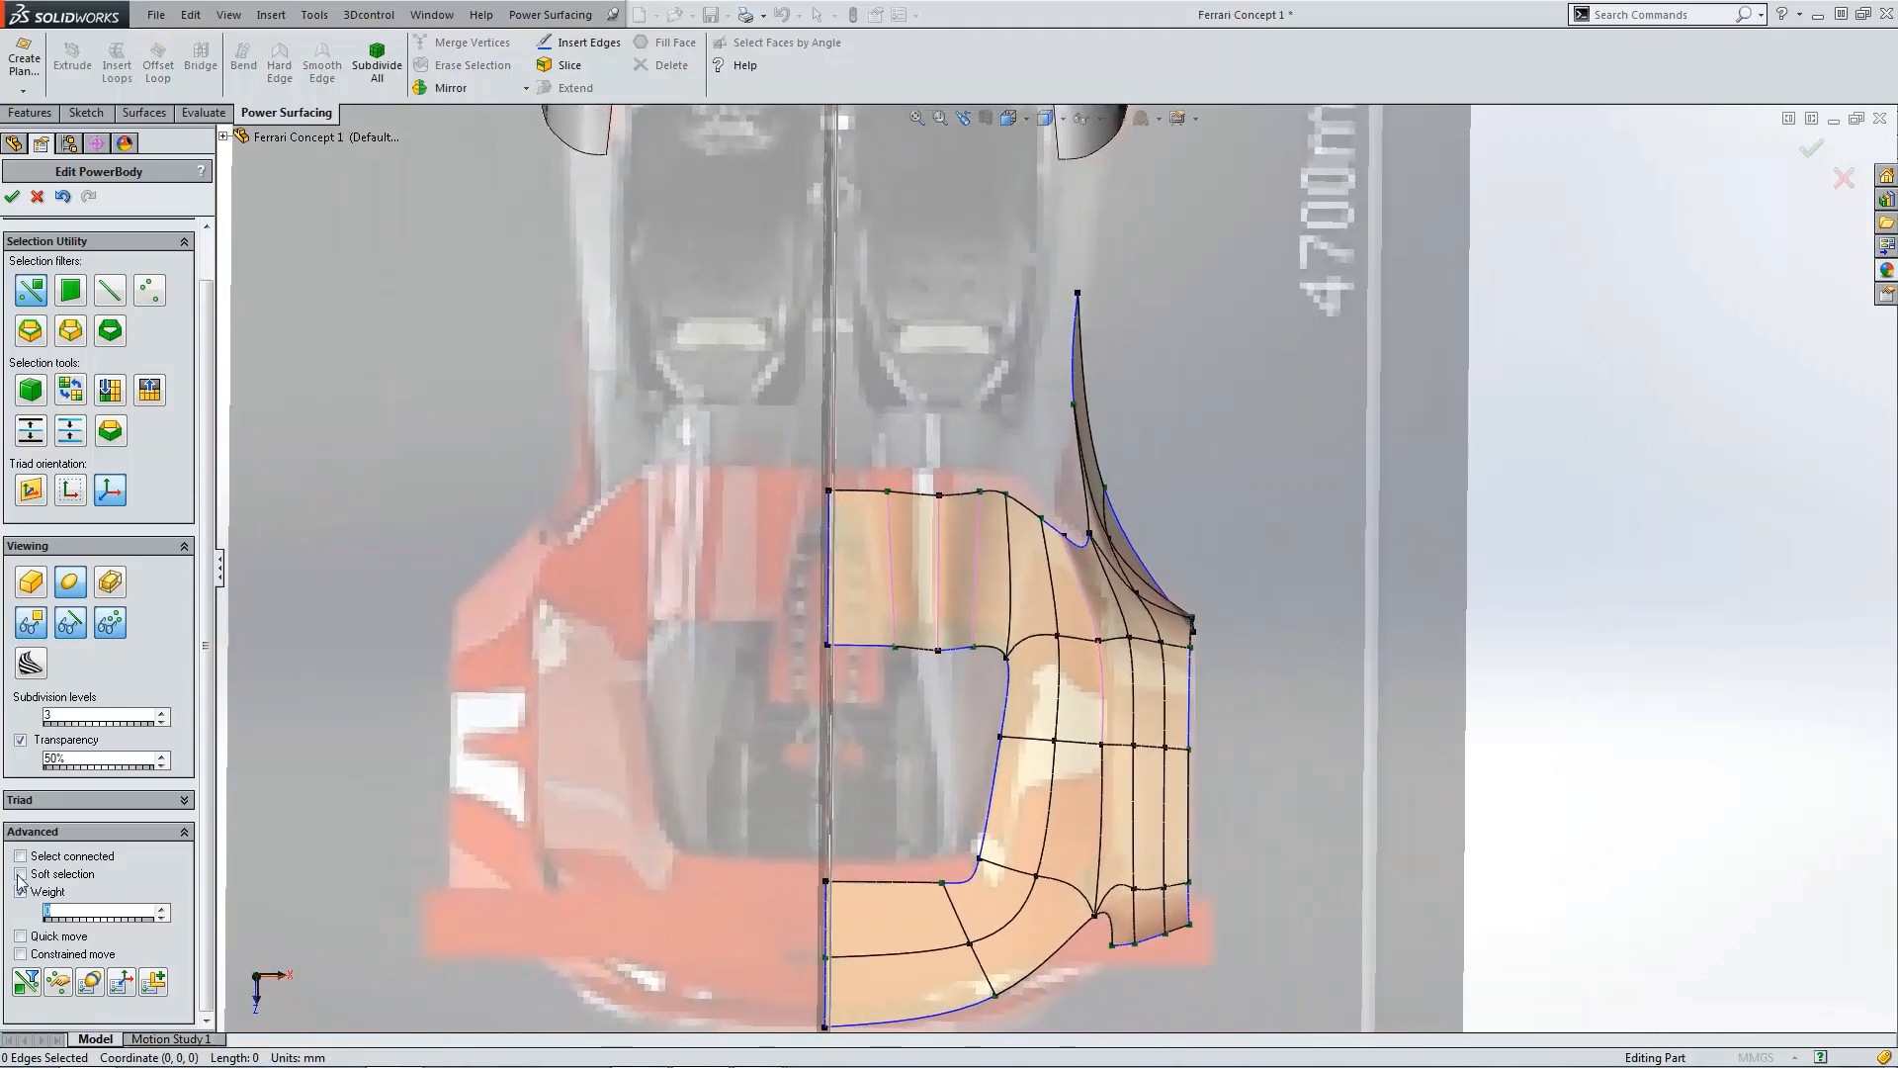
Step: Hide the control cage and turn on zebra stripes to check the fender surface's smoothness
left_click(112, 625)
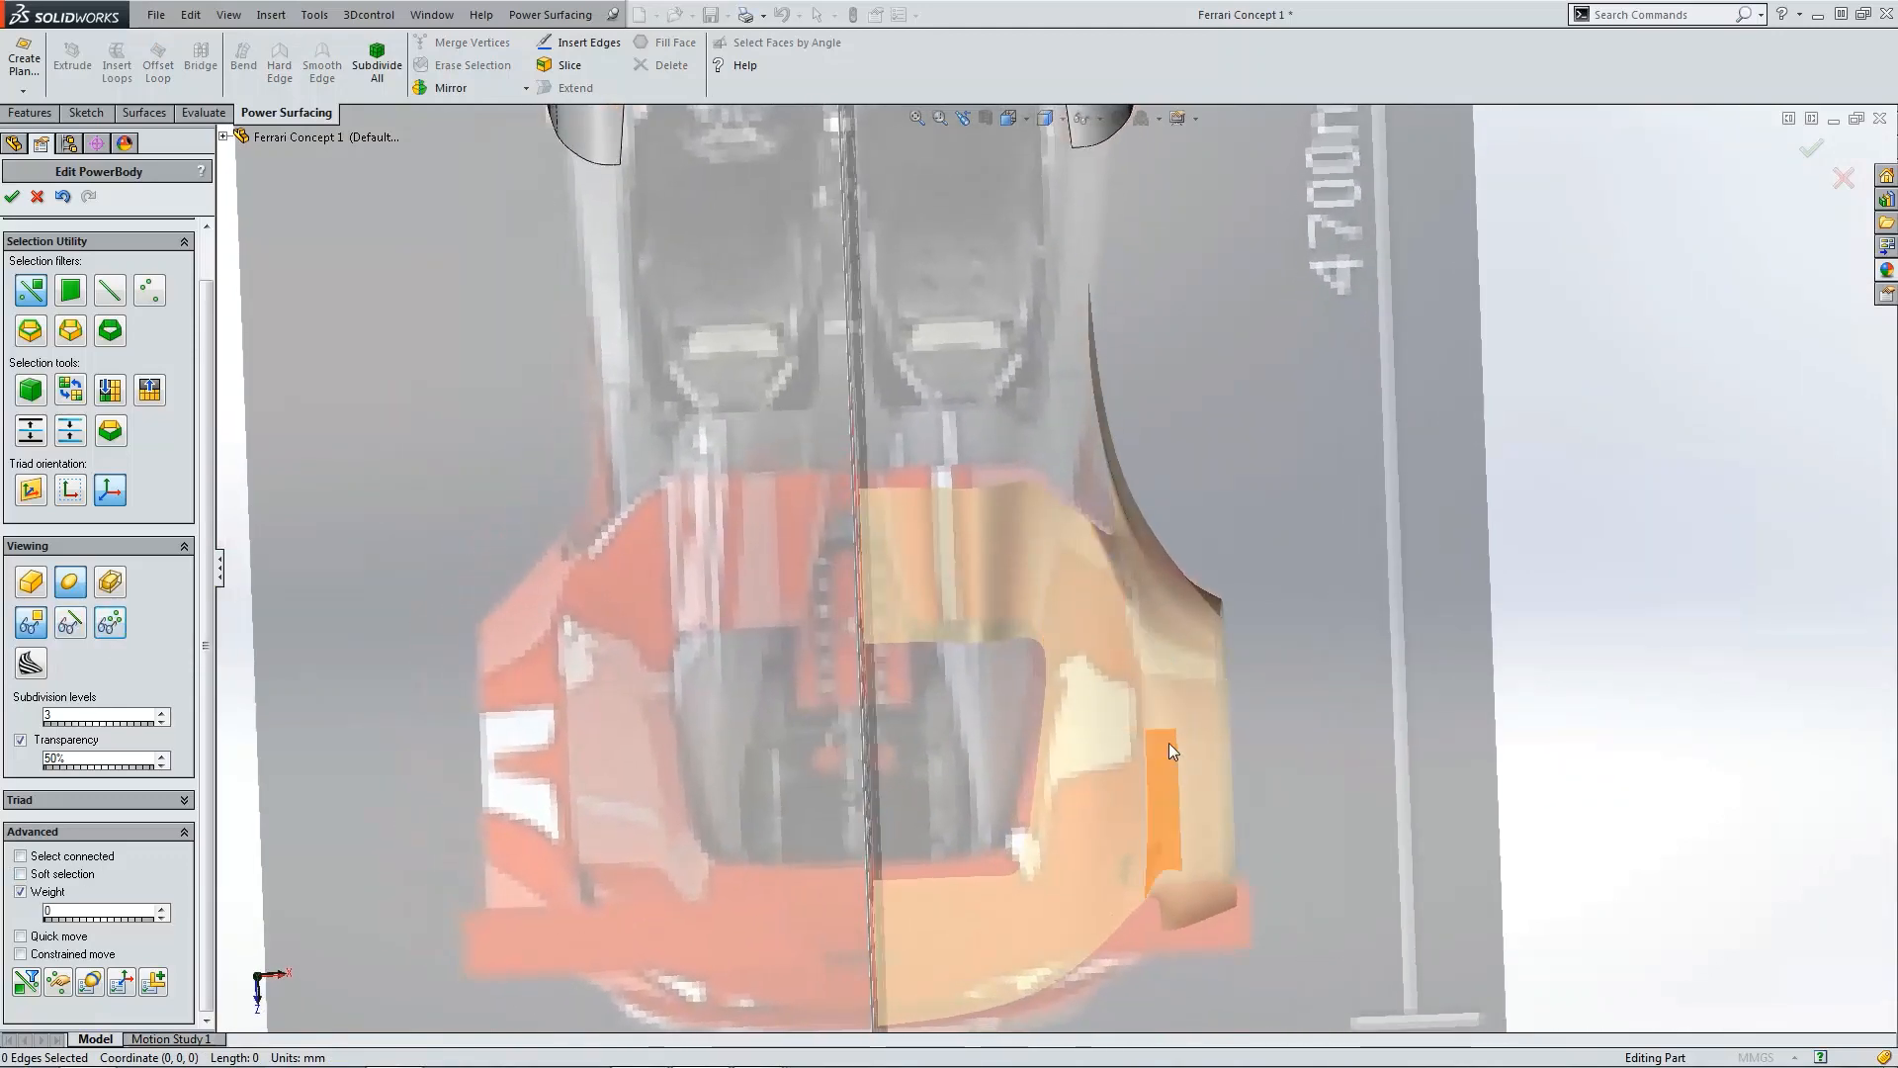
left_click(29, 666)
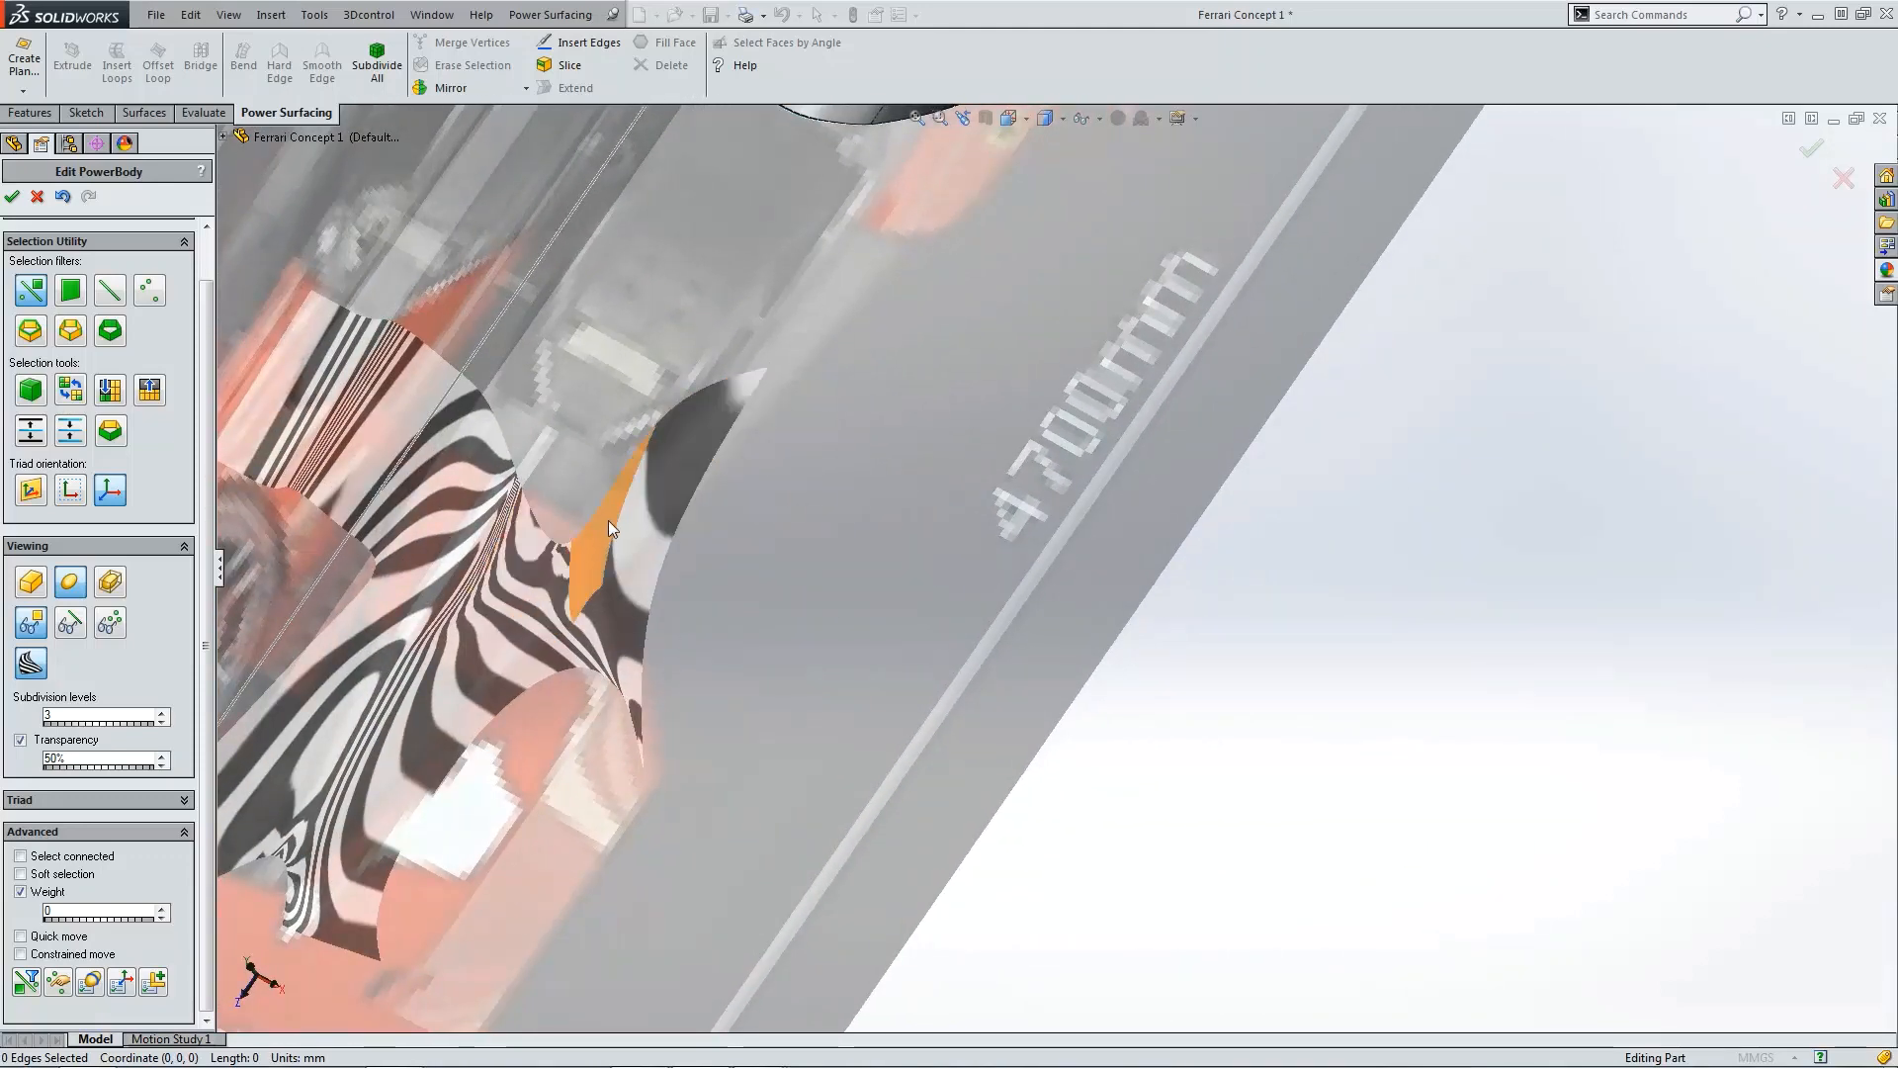
Step: Turn off zebra stripes, show the control cage again, and examine the fin-to-fender junction from the side and several 3D angles
left_click(31, 662)
left_click(70, 622)
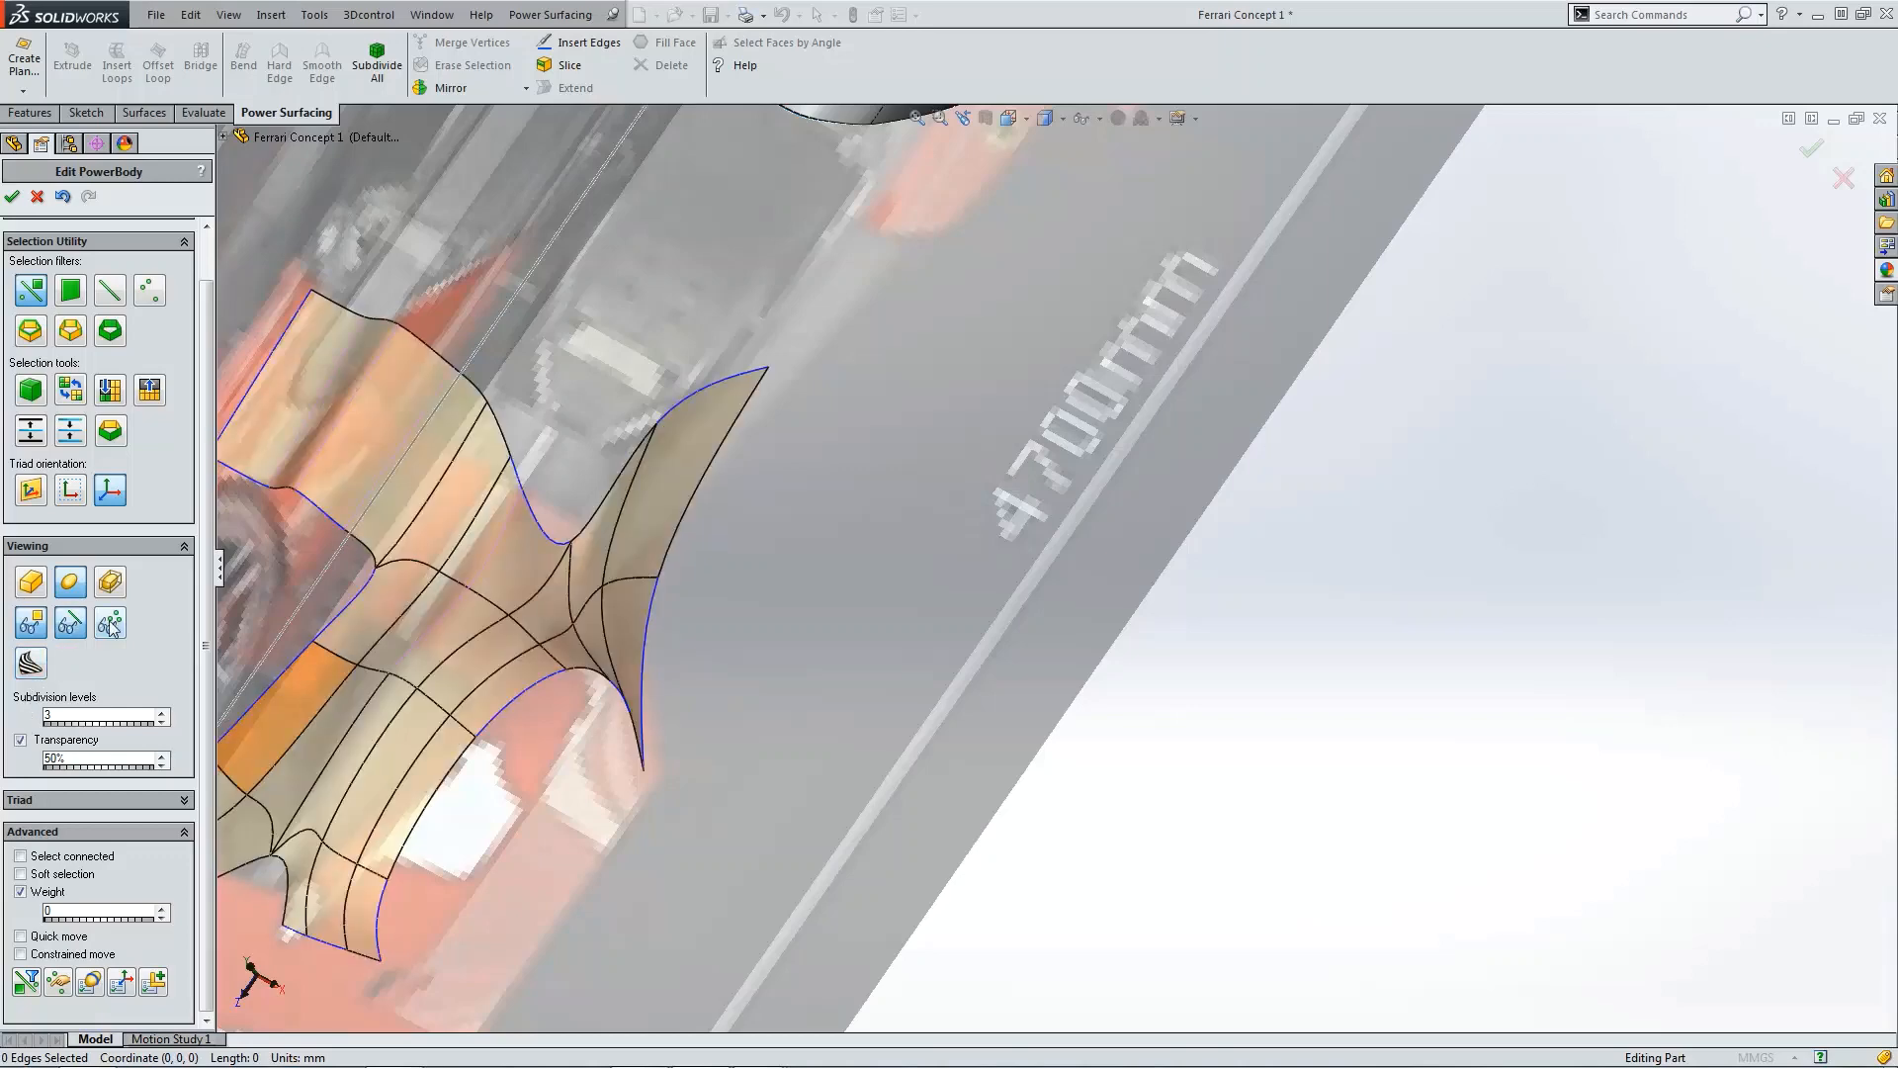
left_click(110, 622)
key("ctrl+4")
scroll(924, 599, "down", 5)
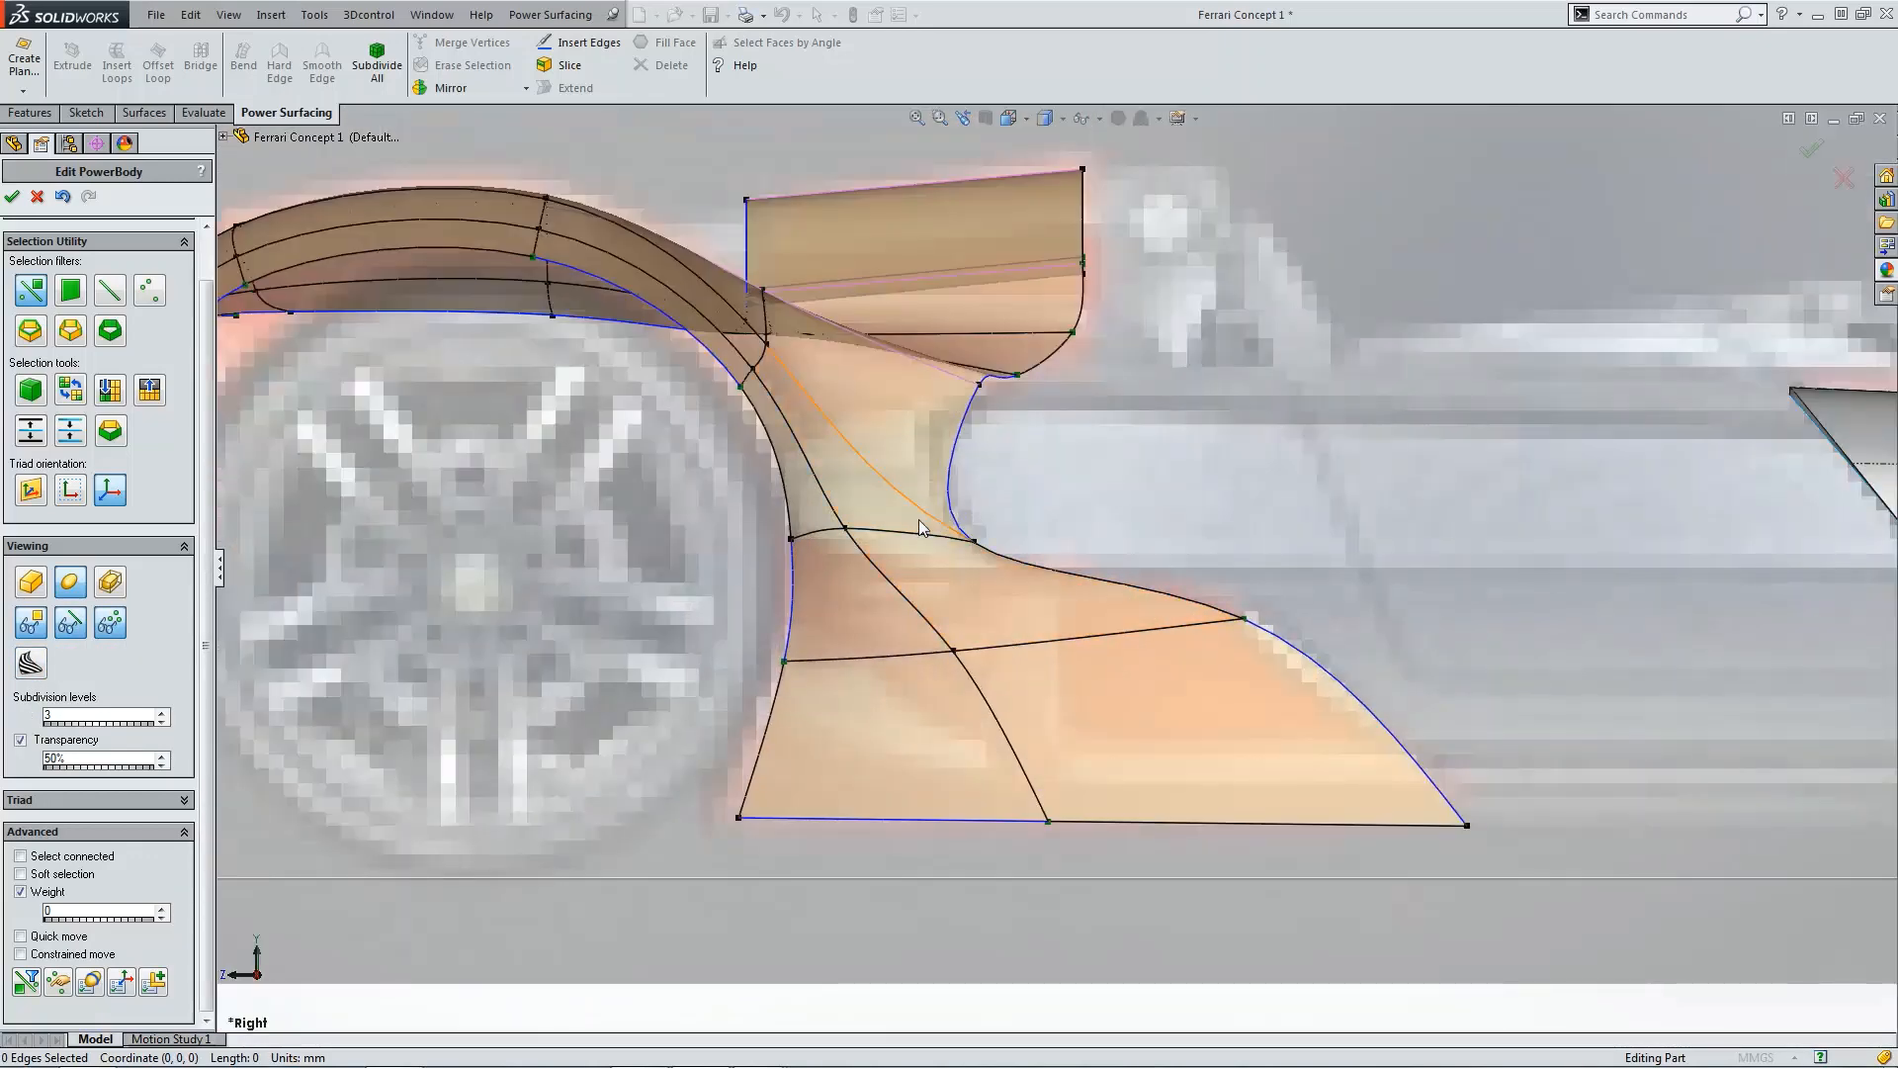
scroll(917, 522, "up", 6)
middle_click_drag(921, 567, 963, 603)
scroll(1081, 593, "down", 6)
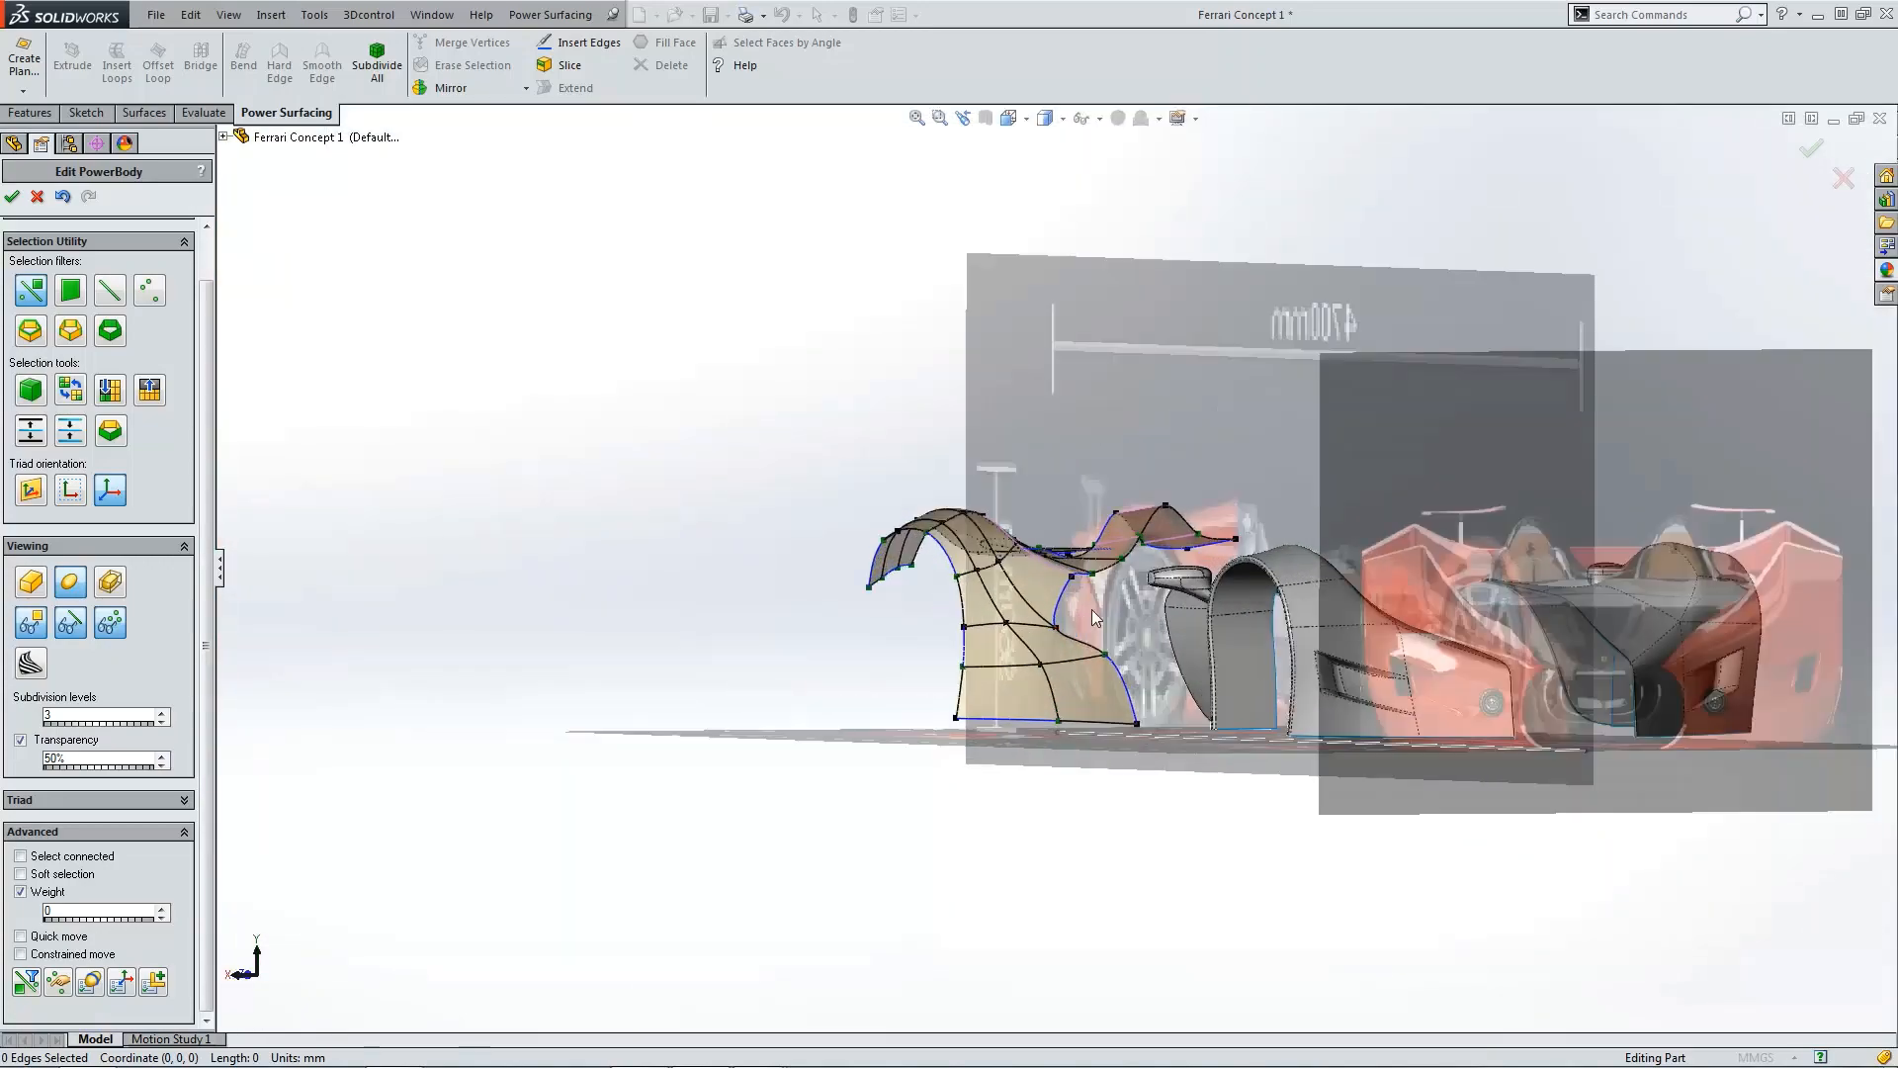
middle_click_drag(1100, 591, 1153, 593)
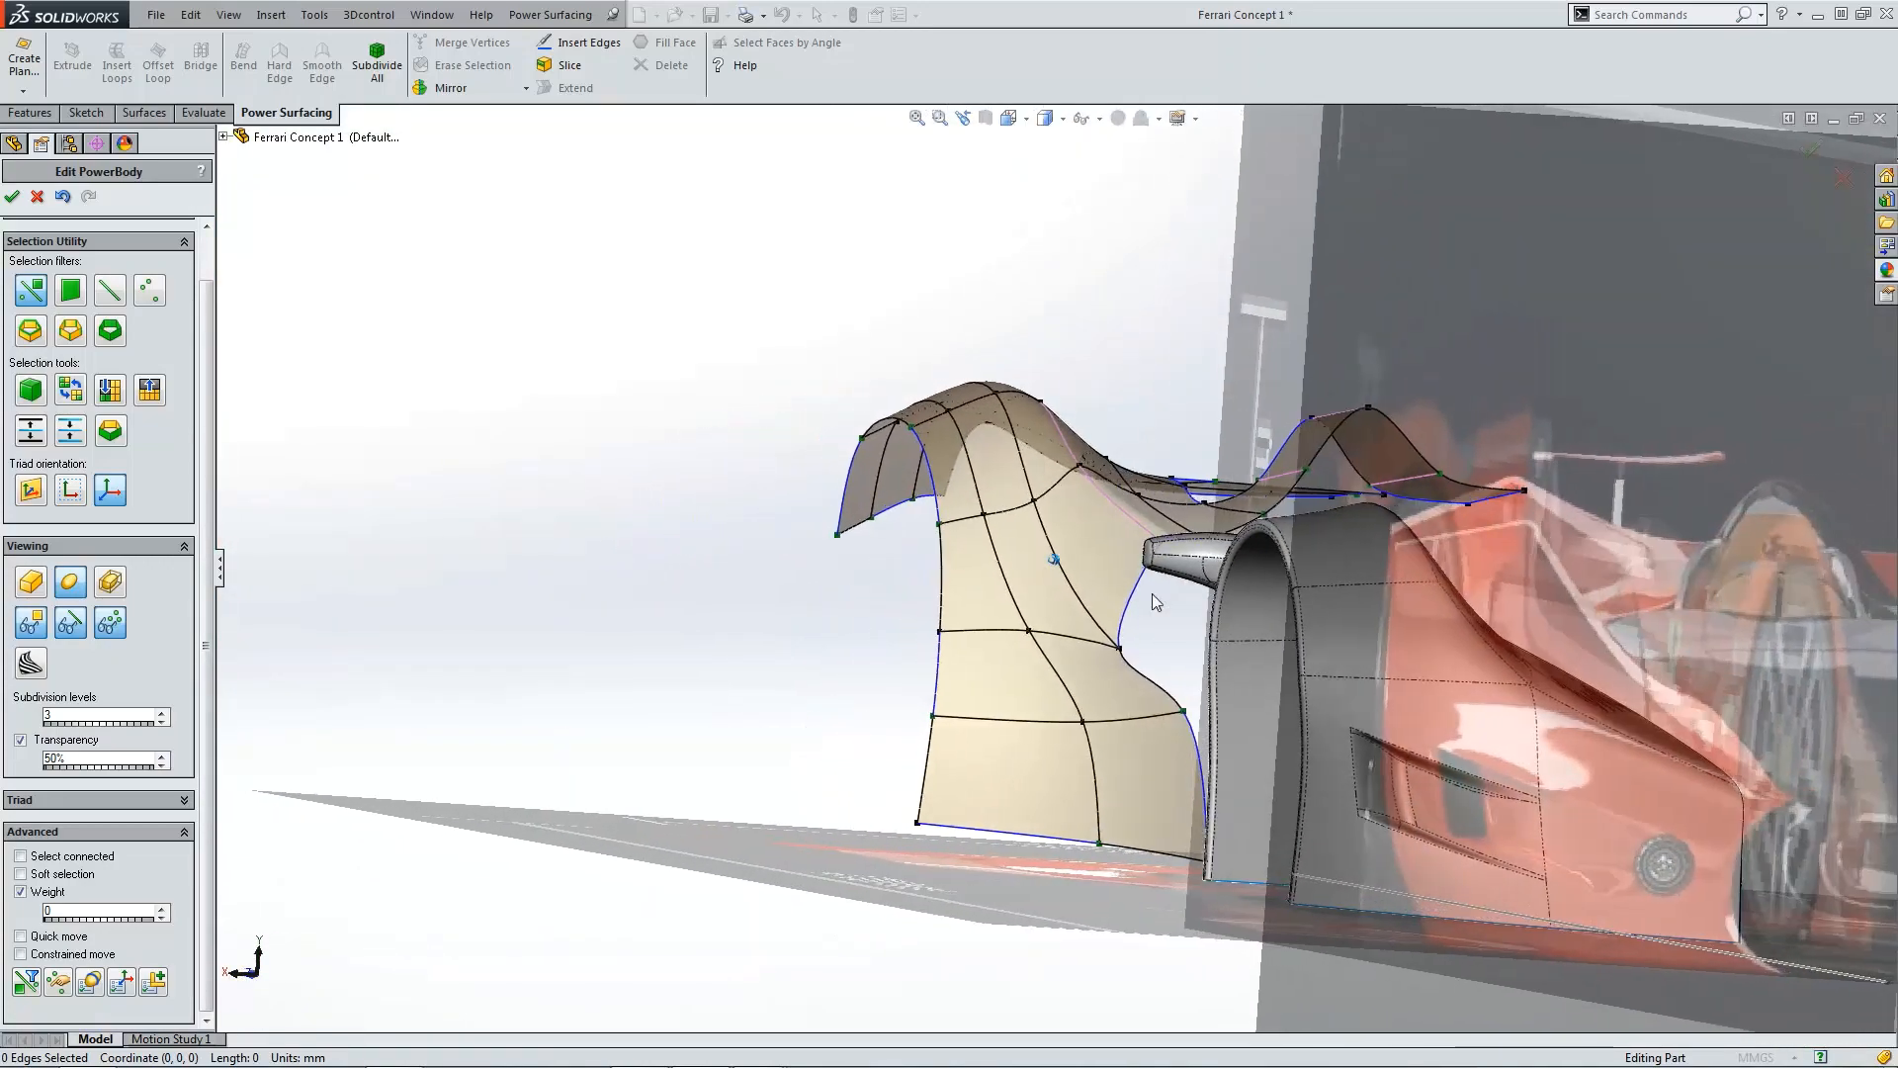
scroll(1127, 625, "down", 5)
middle_click_drag(1077, 653, 981, 589)
scroll(978, 588, "down", 2)
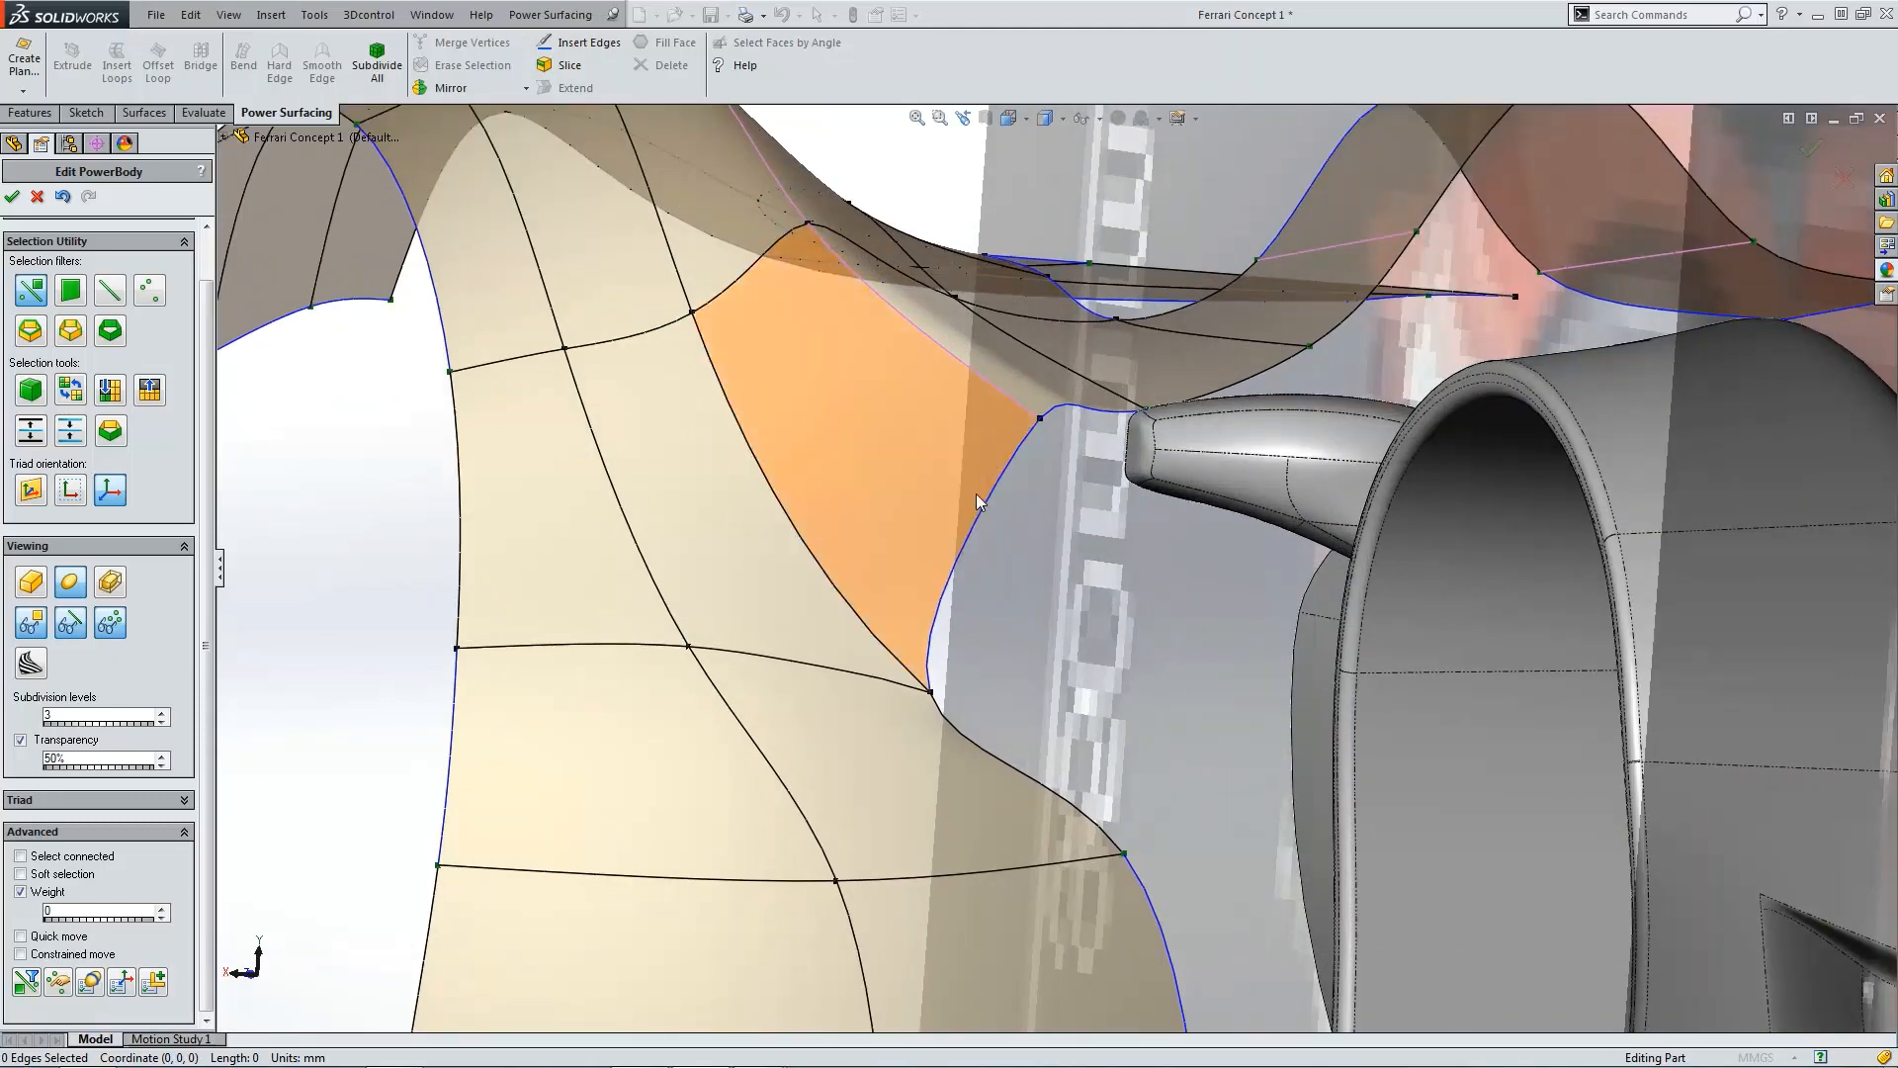
scroll(989, 621, "up", 7)
middle_click_drag(989, 621, 1115, 794)
Step: Reposition the fin's junction vertex on the inner curve in the top view to smooth the fender transition
key("ctrl+5")
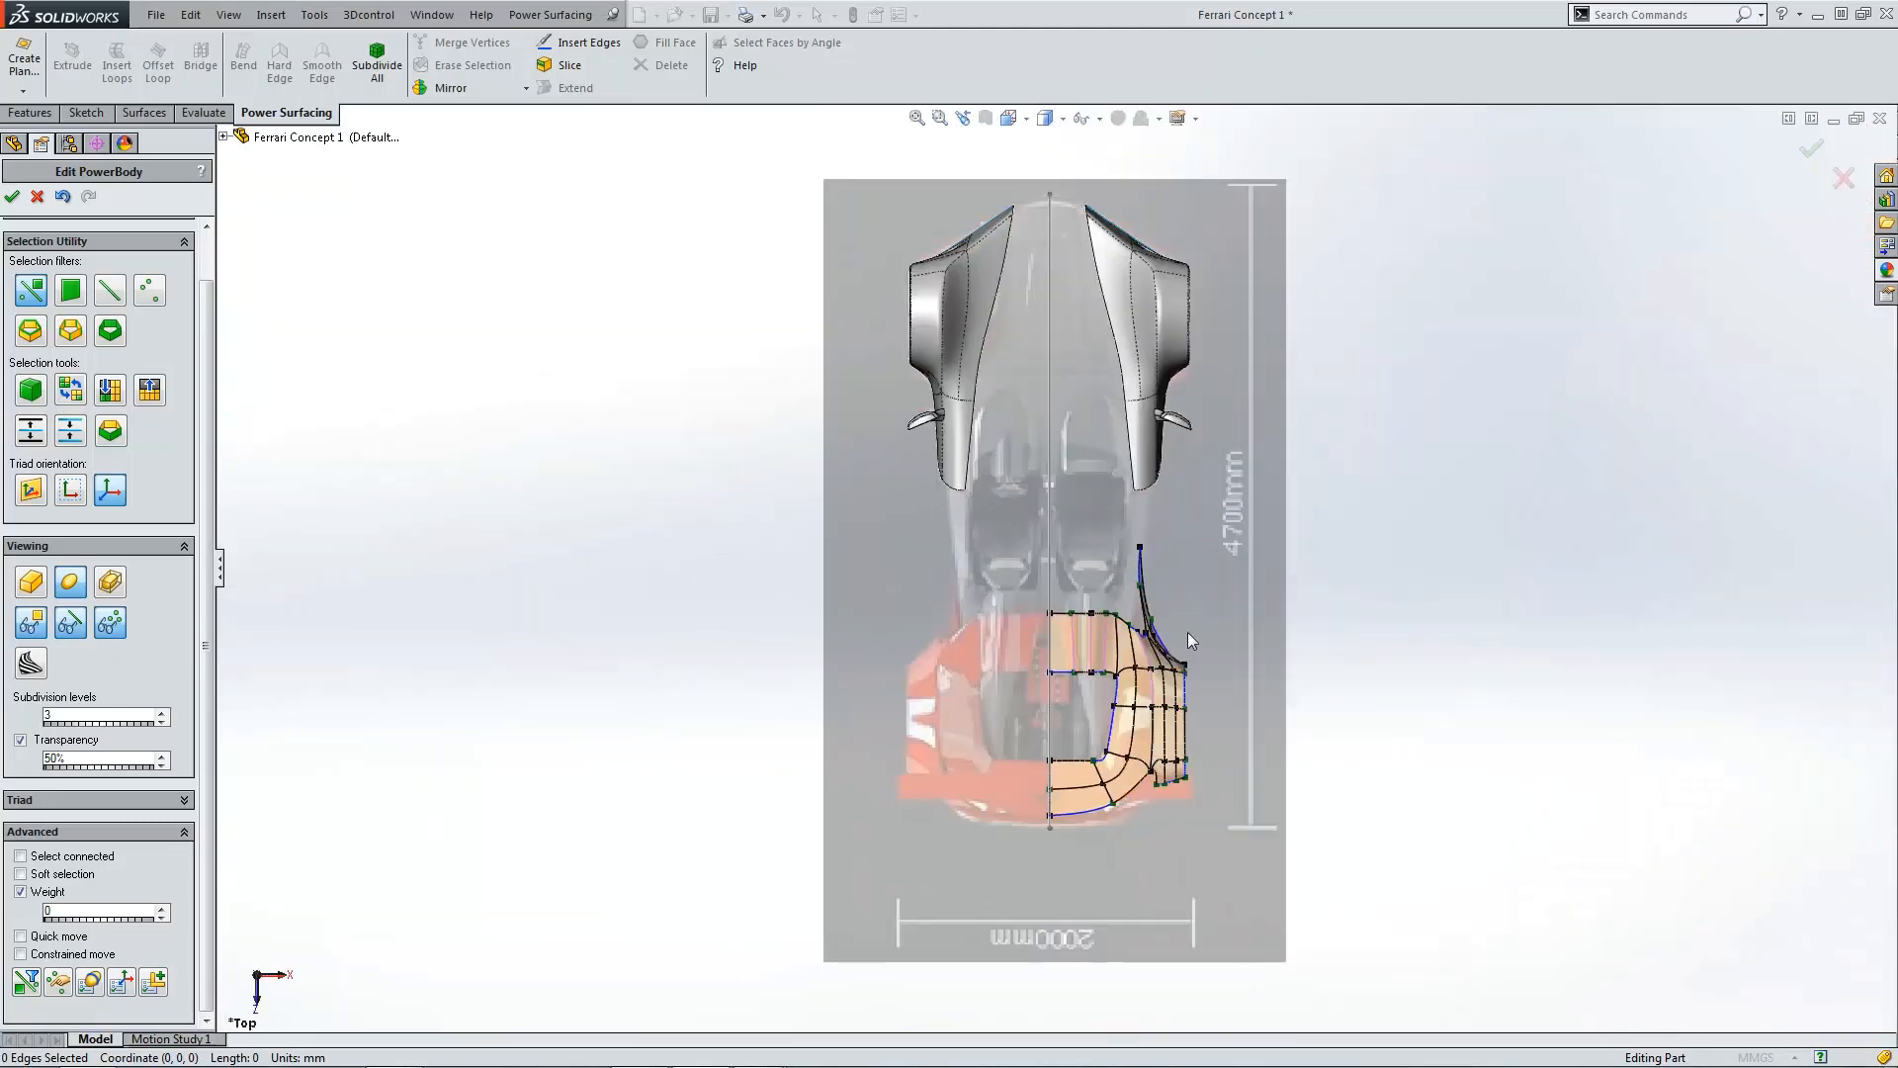
scroll(1137, 623, "down", 6)
left_click(1070, 599)
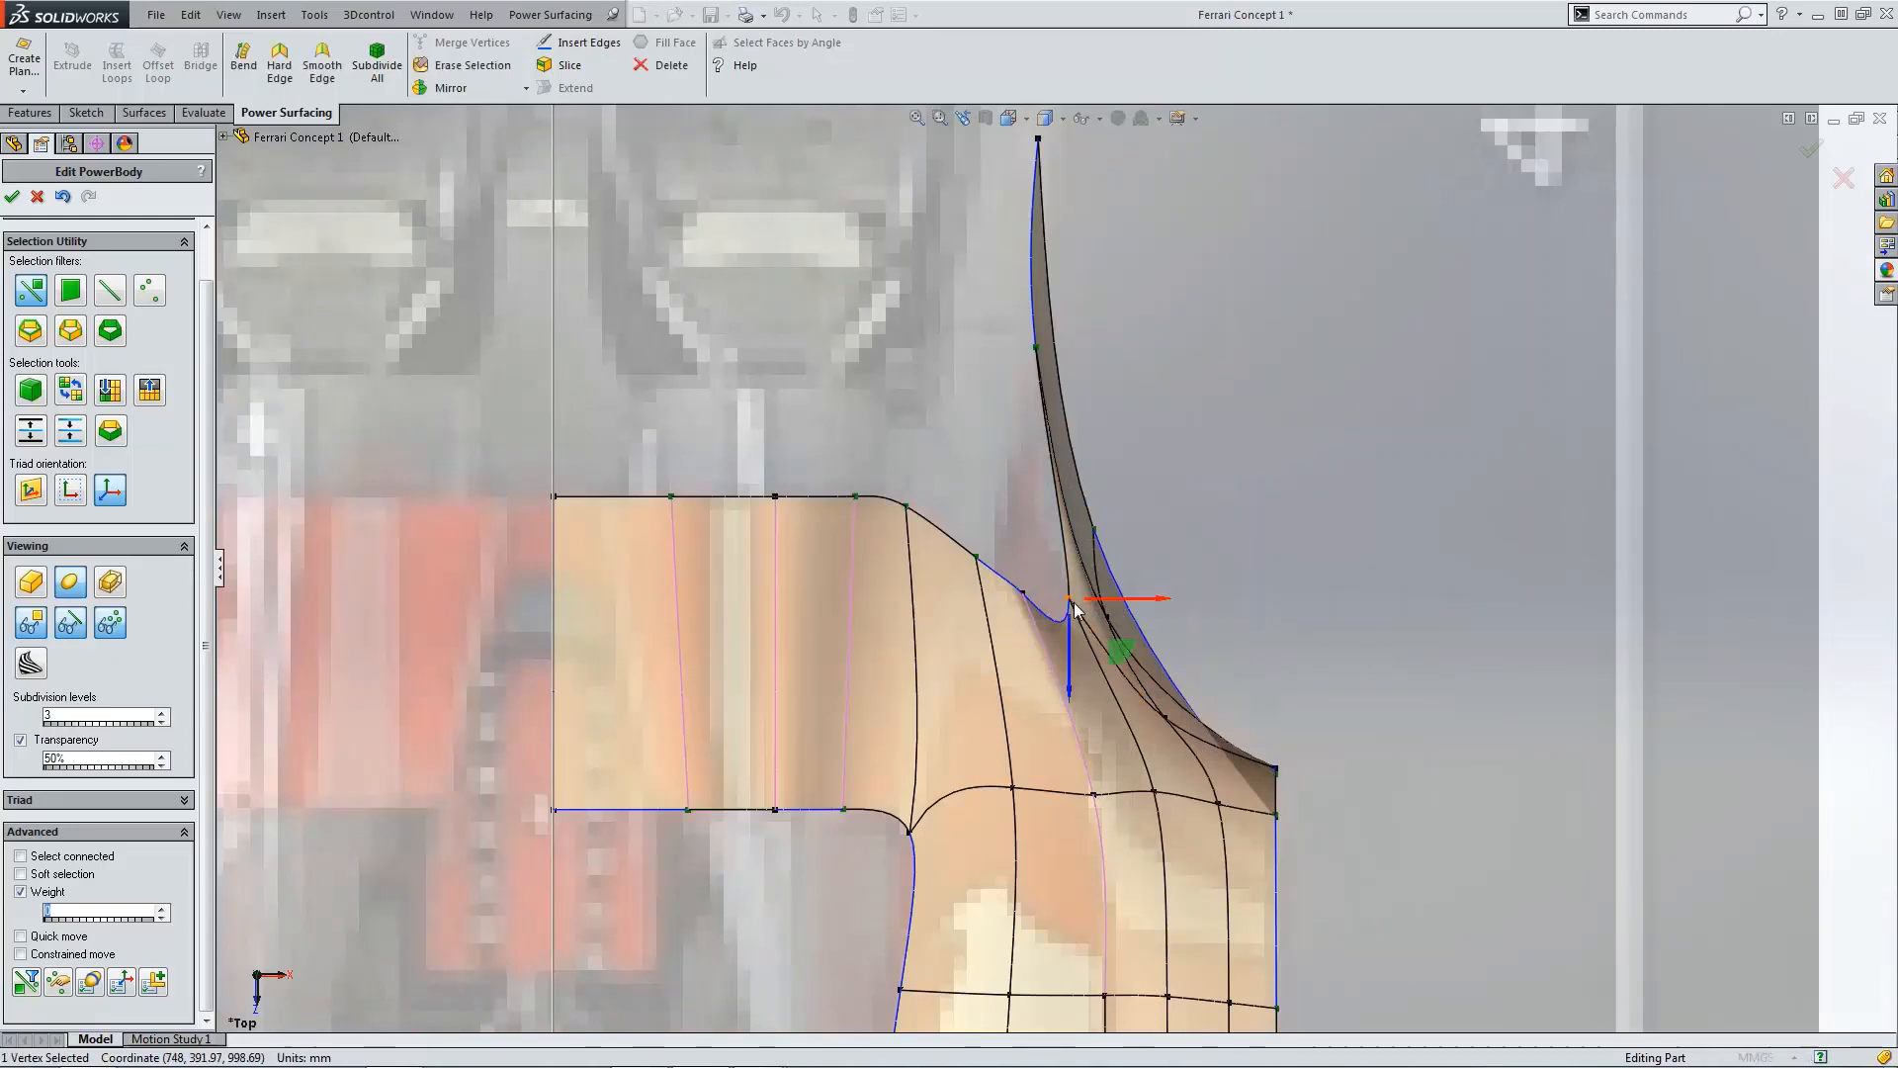
left_click_drag(1105, 607, 1085, 675)
left_click(1032, 599)
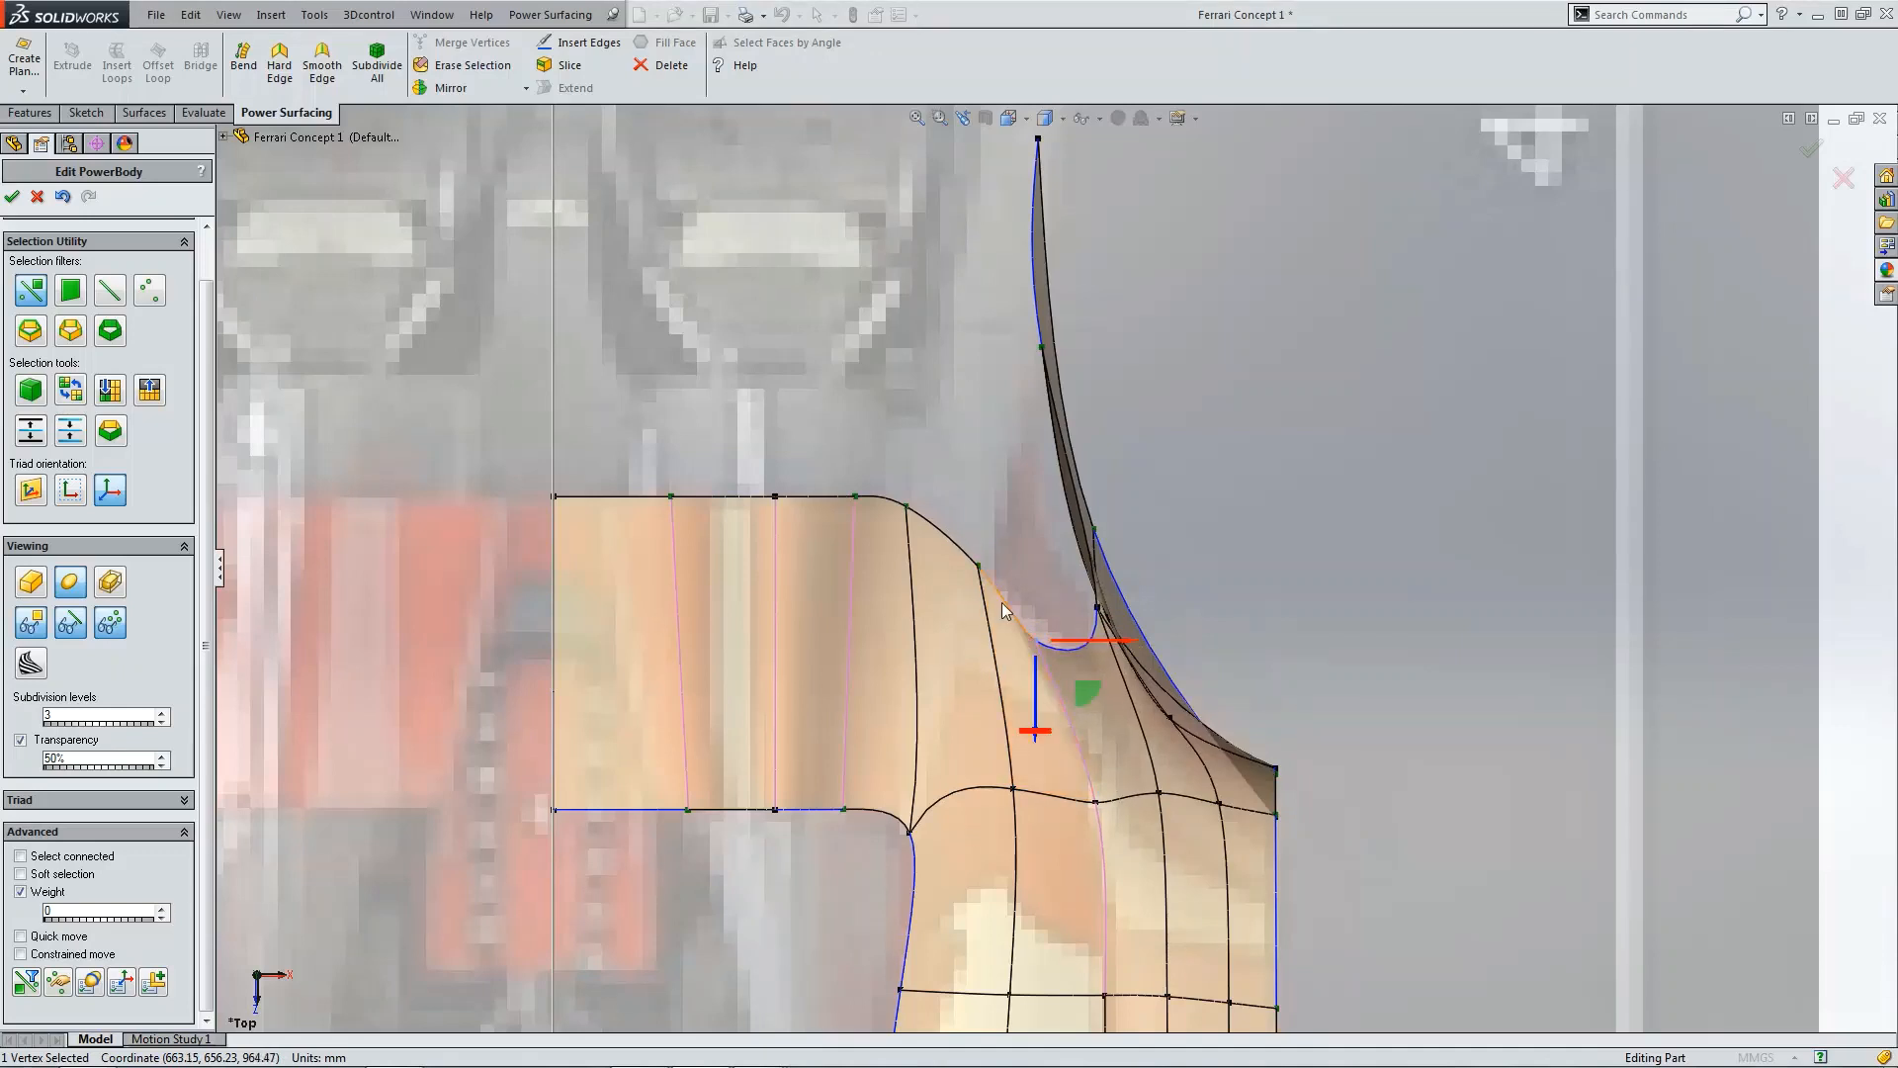
left_click(1190, 554)
Step: Examine the vertex at the lower corner of the fin's inner curve from the side and in 3D
key("ctrl+4")
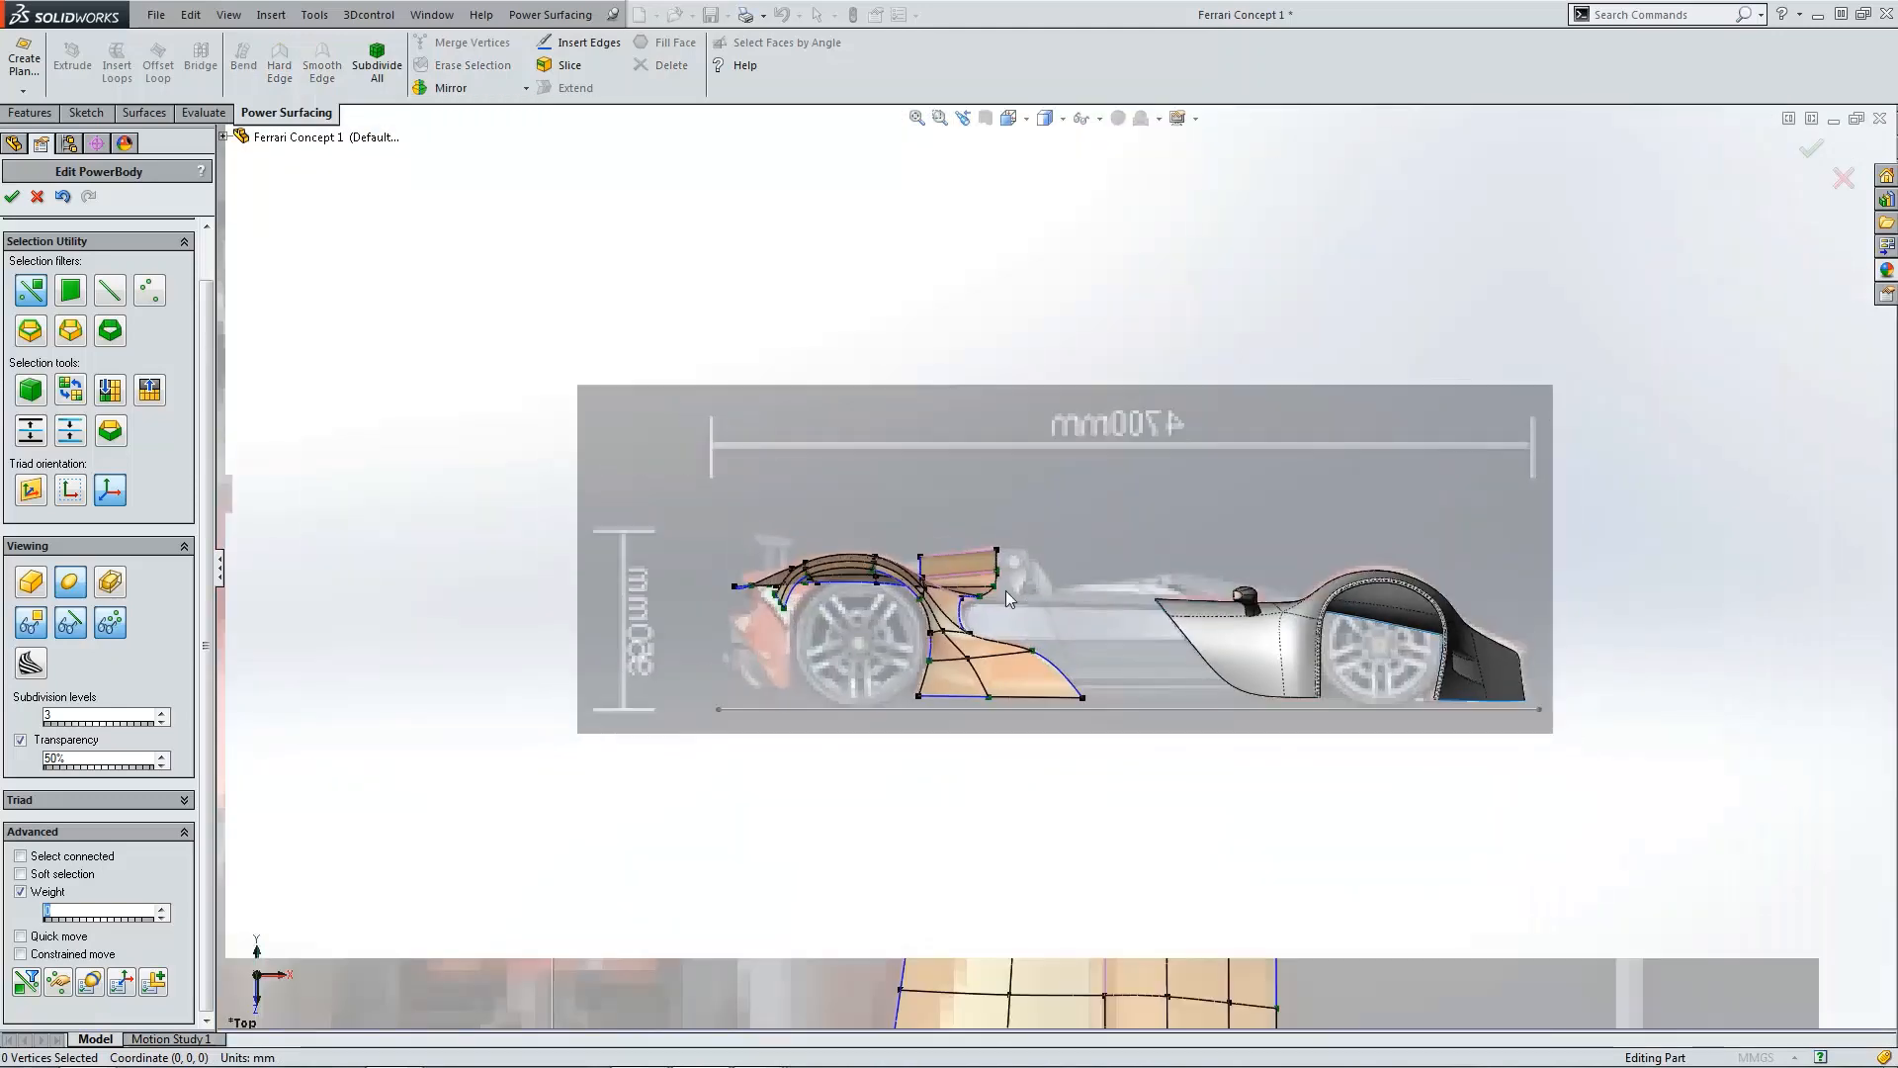
scroll(989, 613, "down", 6)
scroll(949, 611, "down", 6)
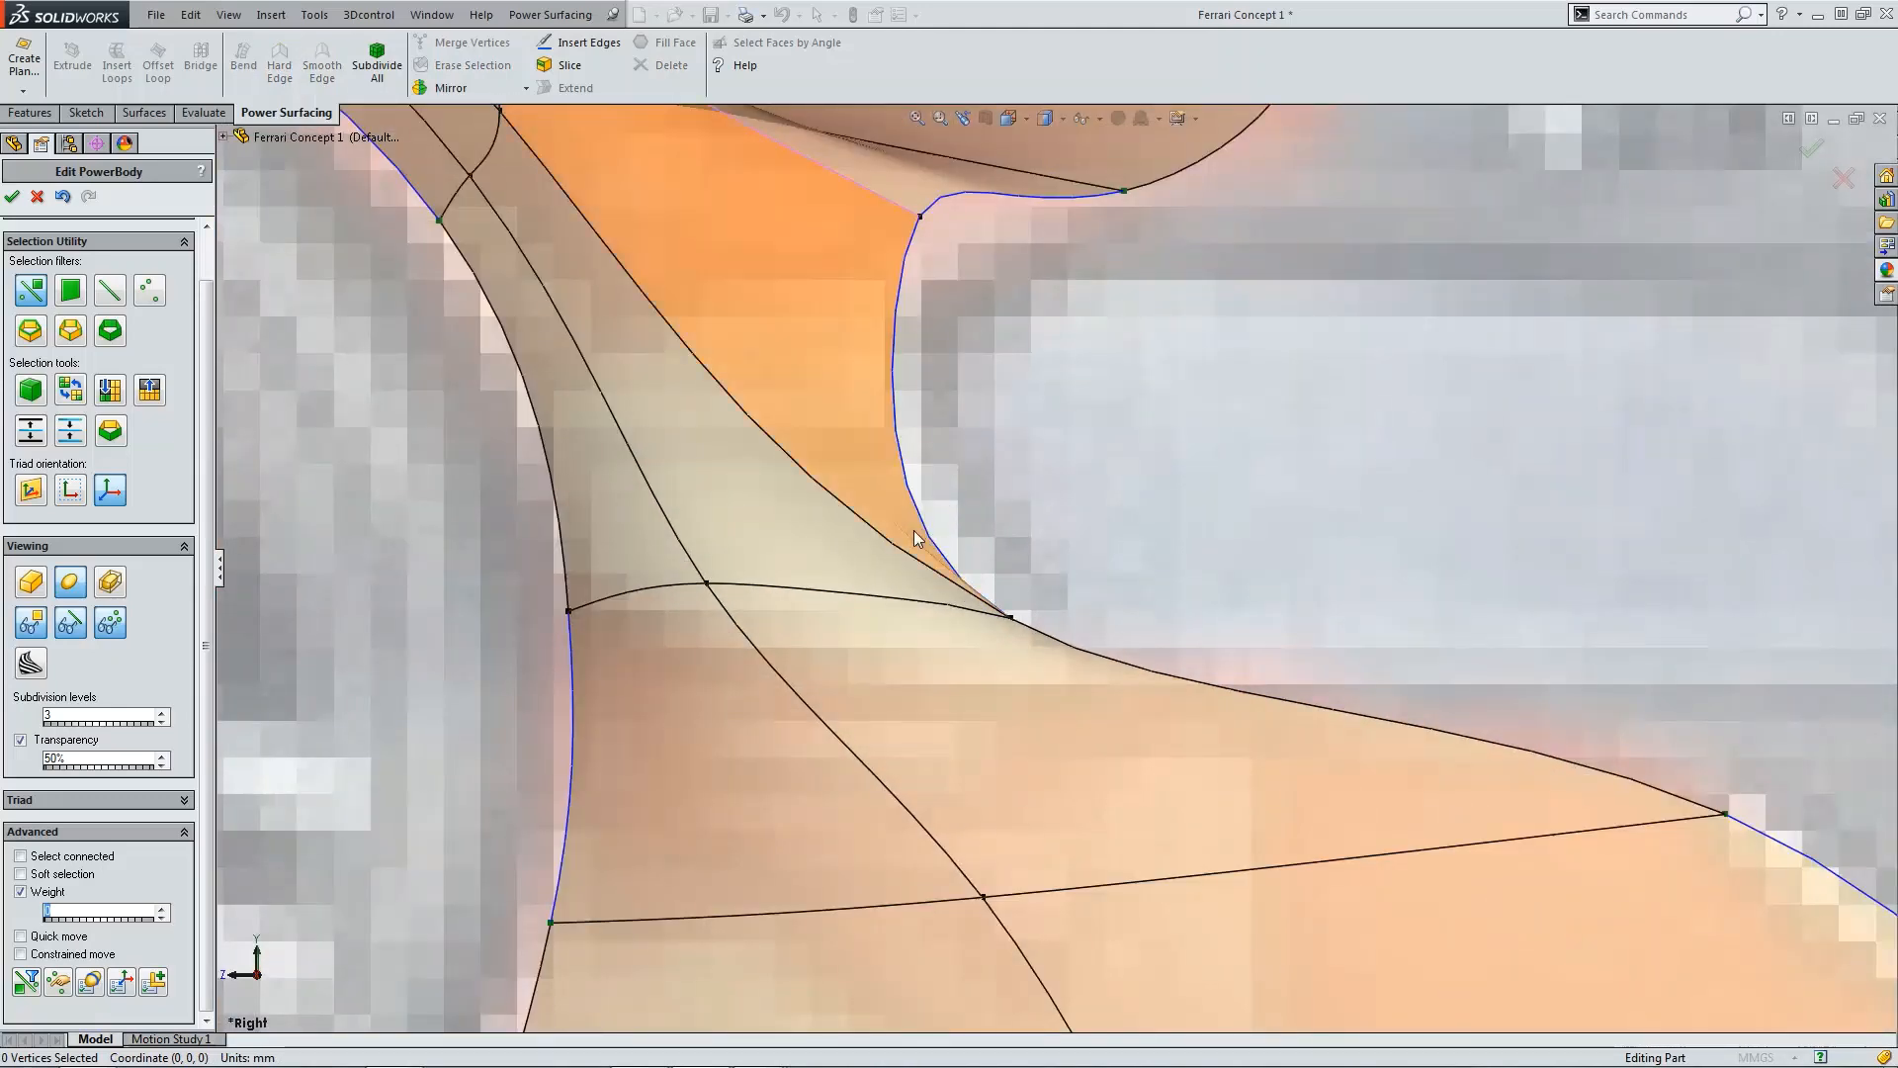
scroll(1077, 548, "up", 5)
scroll(981, 606, "down", 5)
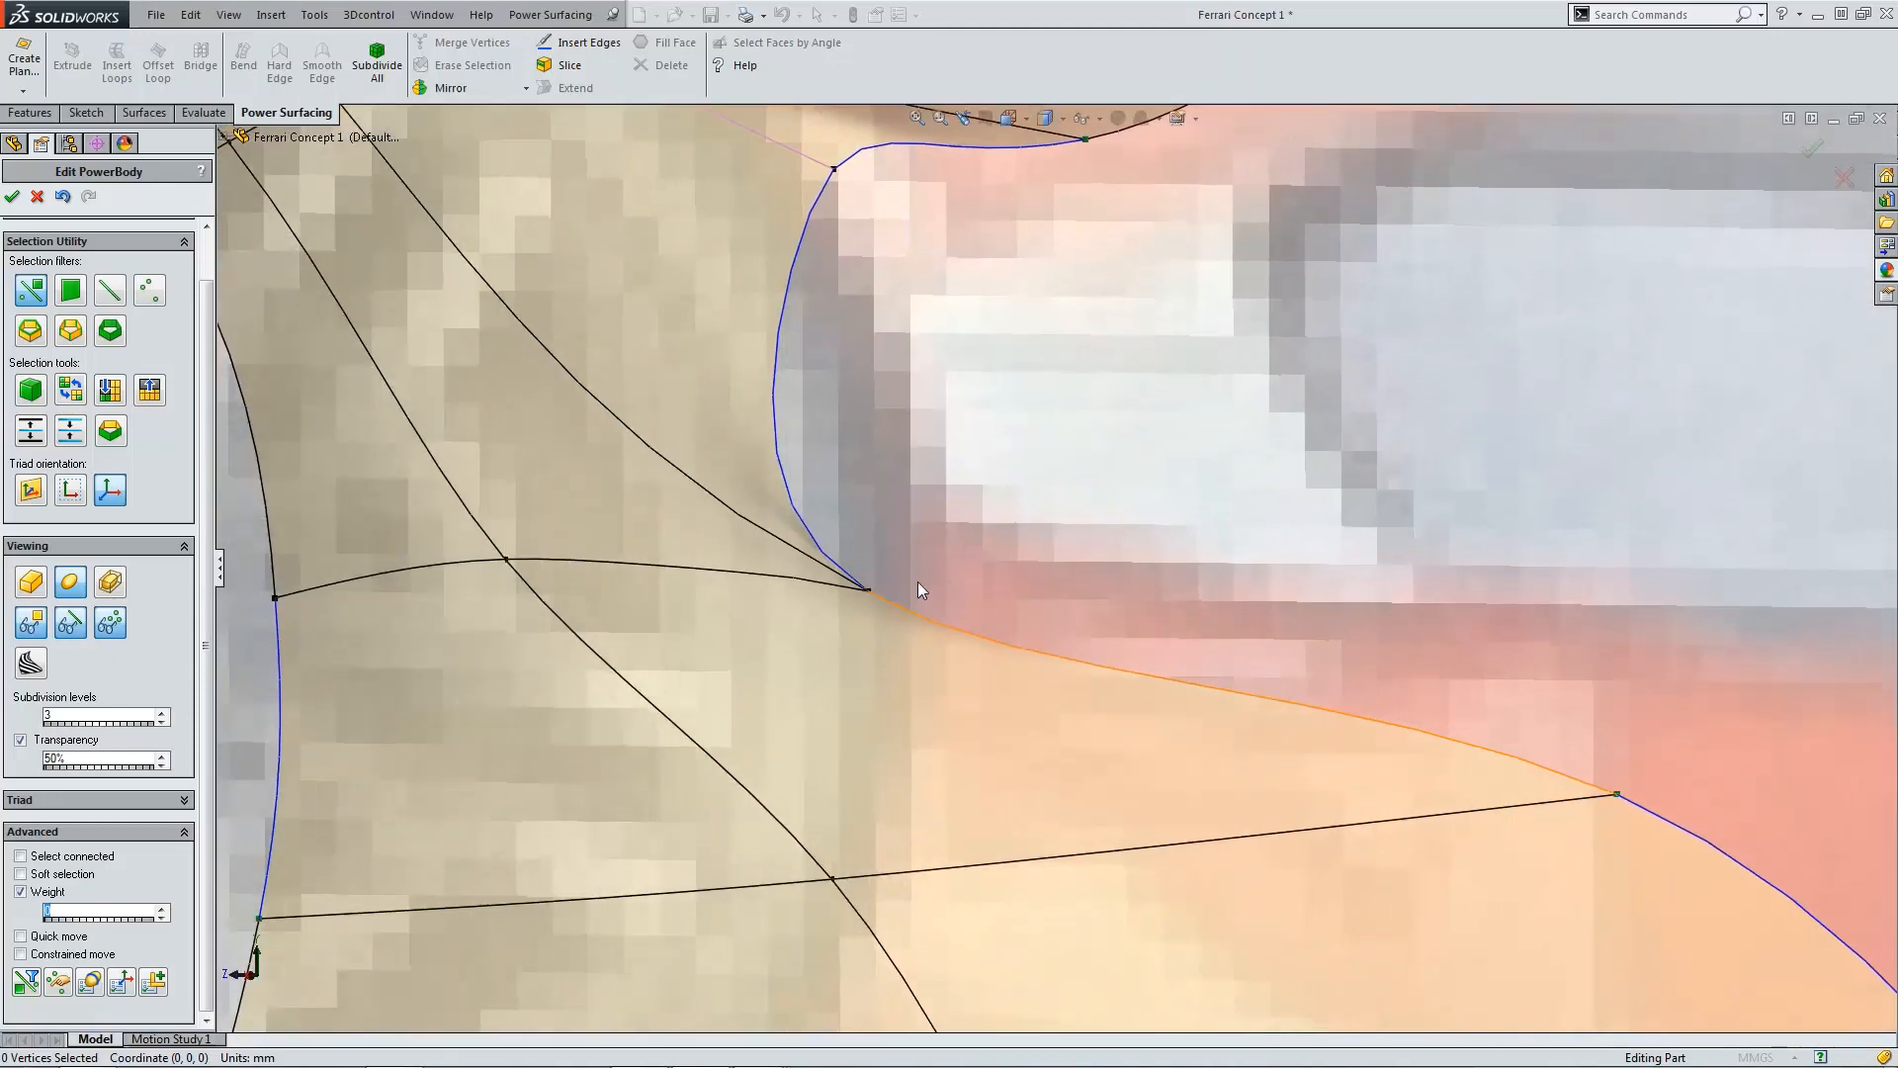
left_click(868, 592)
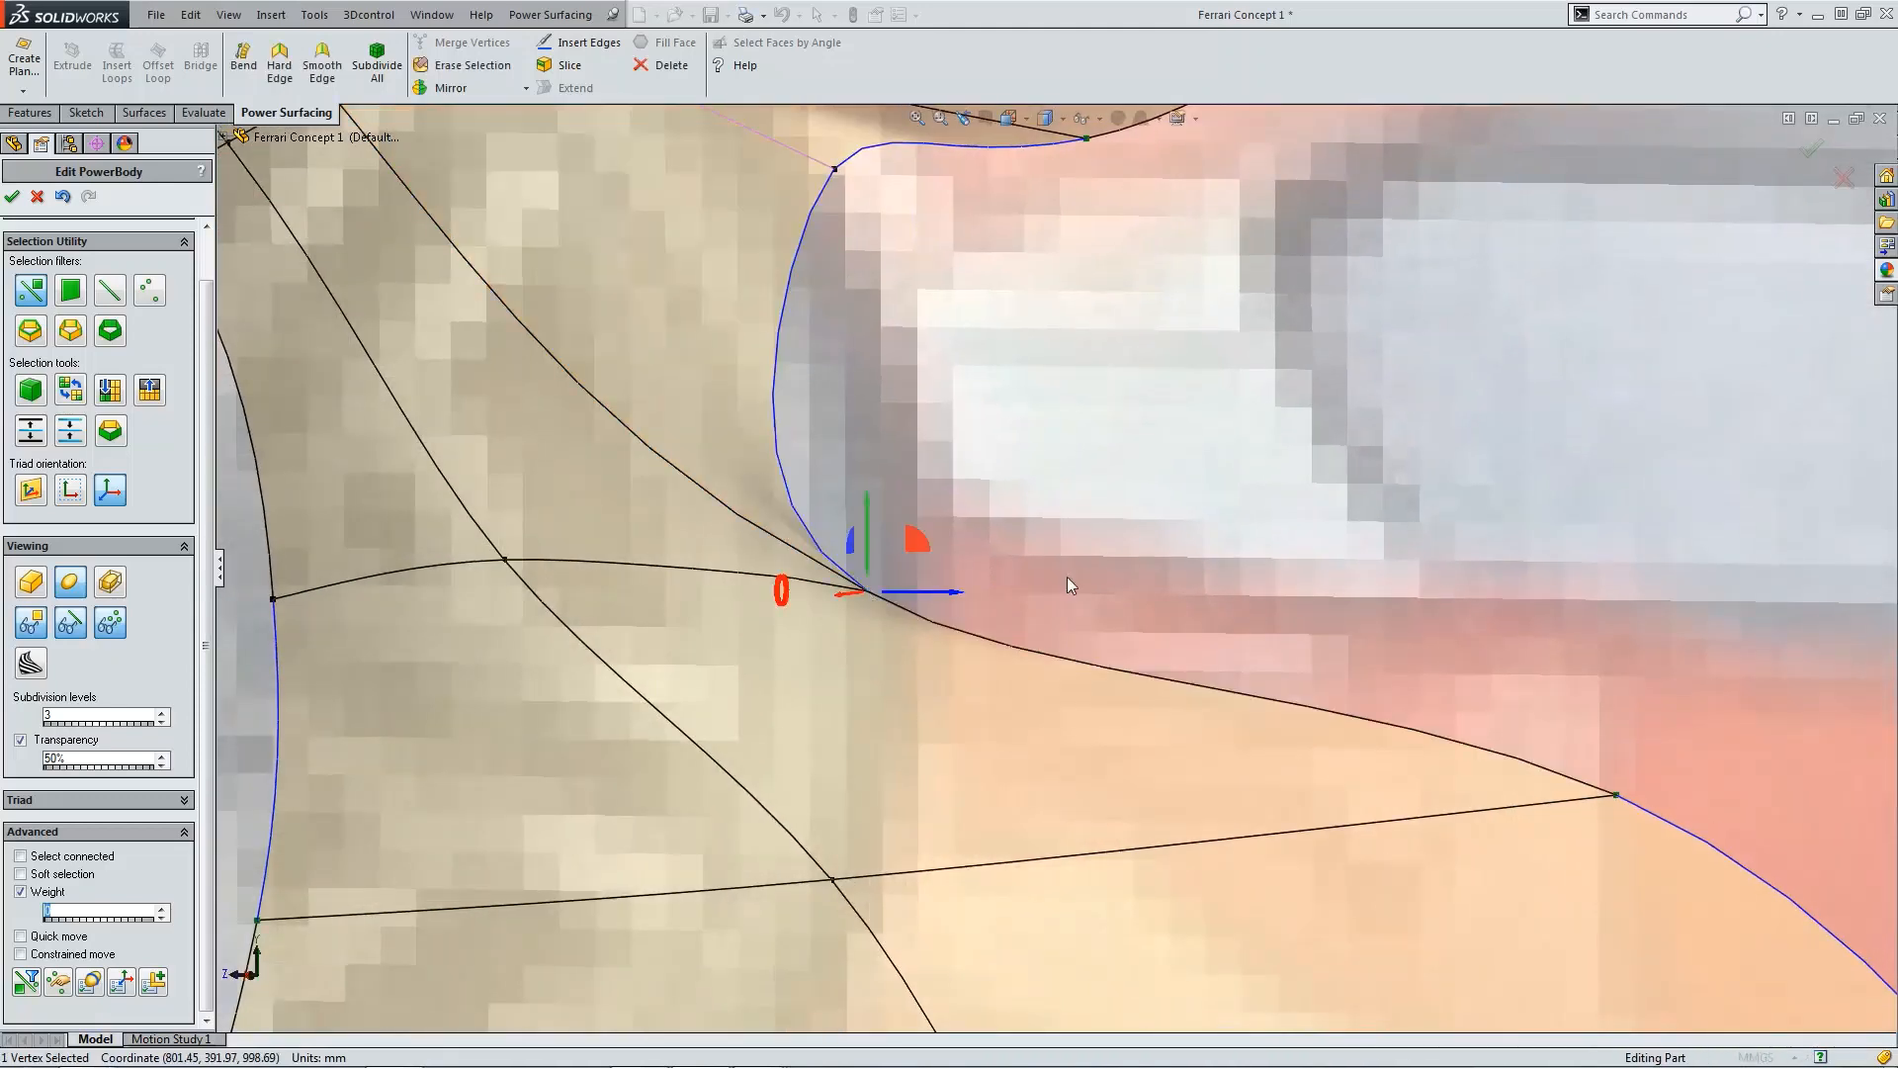
scroll(1066, 578, "up", 6)
middle_click_drag(1065, 566, 1100, 529)
scroll(1106, 484, "down", 3)
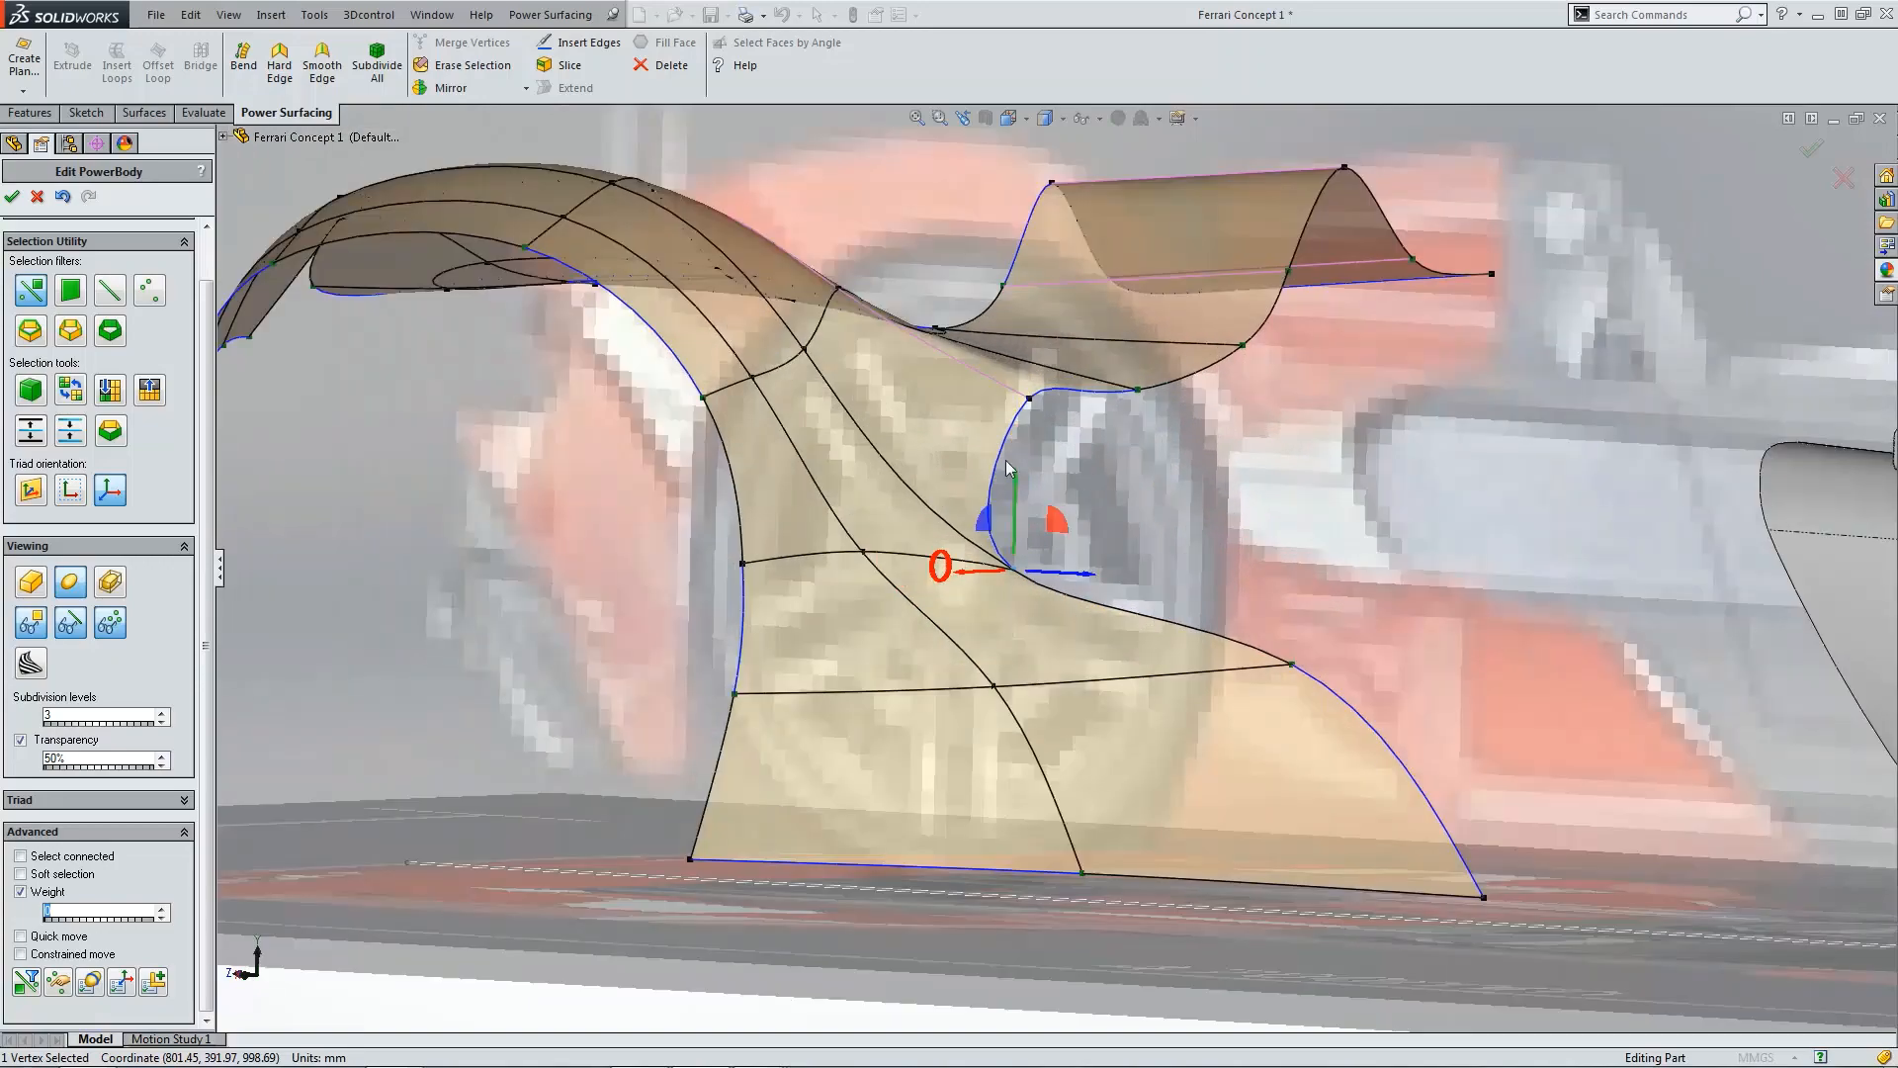
Step: Bring up the reference photo of the car to compare against the rear fender shape, then minimize it
left_click(993, 497)
middle_click_drag(908, 596, 1242, 478)
scroll(1357, 530, "up", 4)
middle_click_drag(1356, 530, 1357, 530)
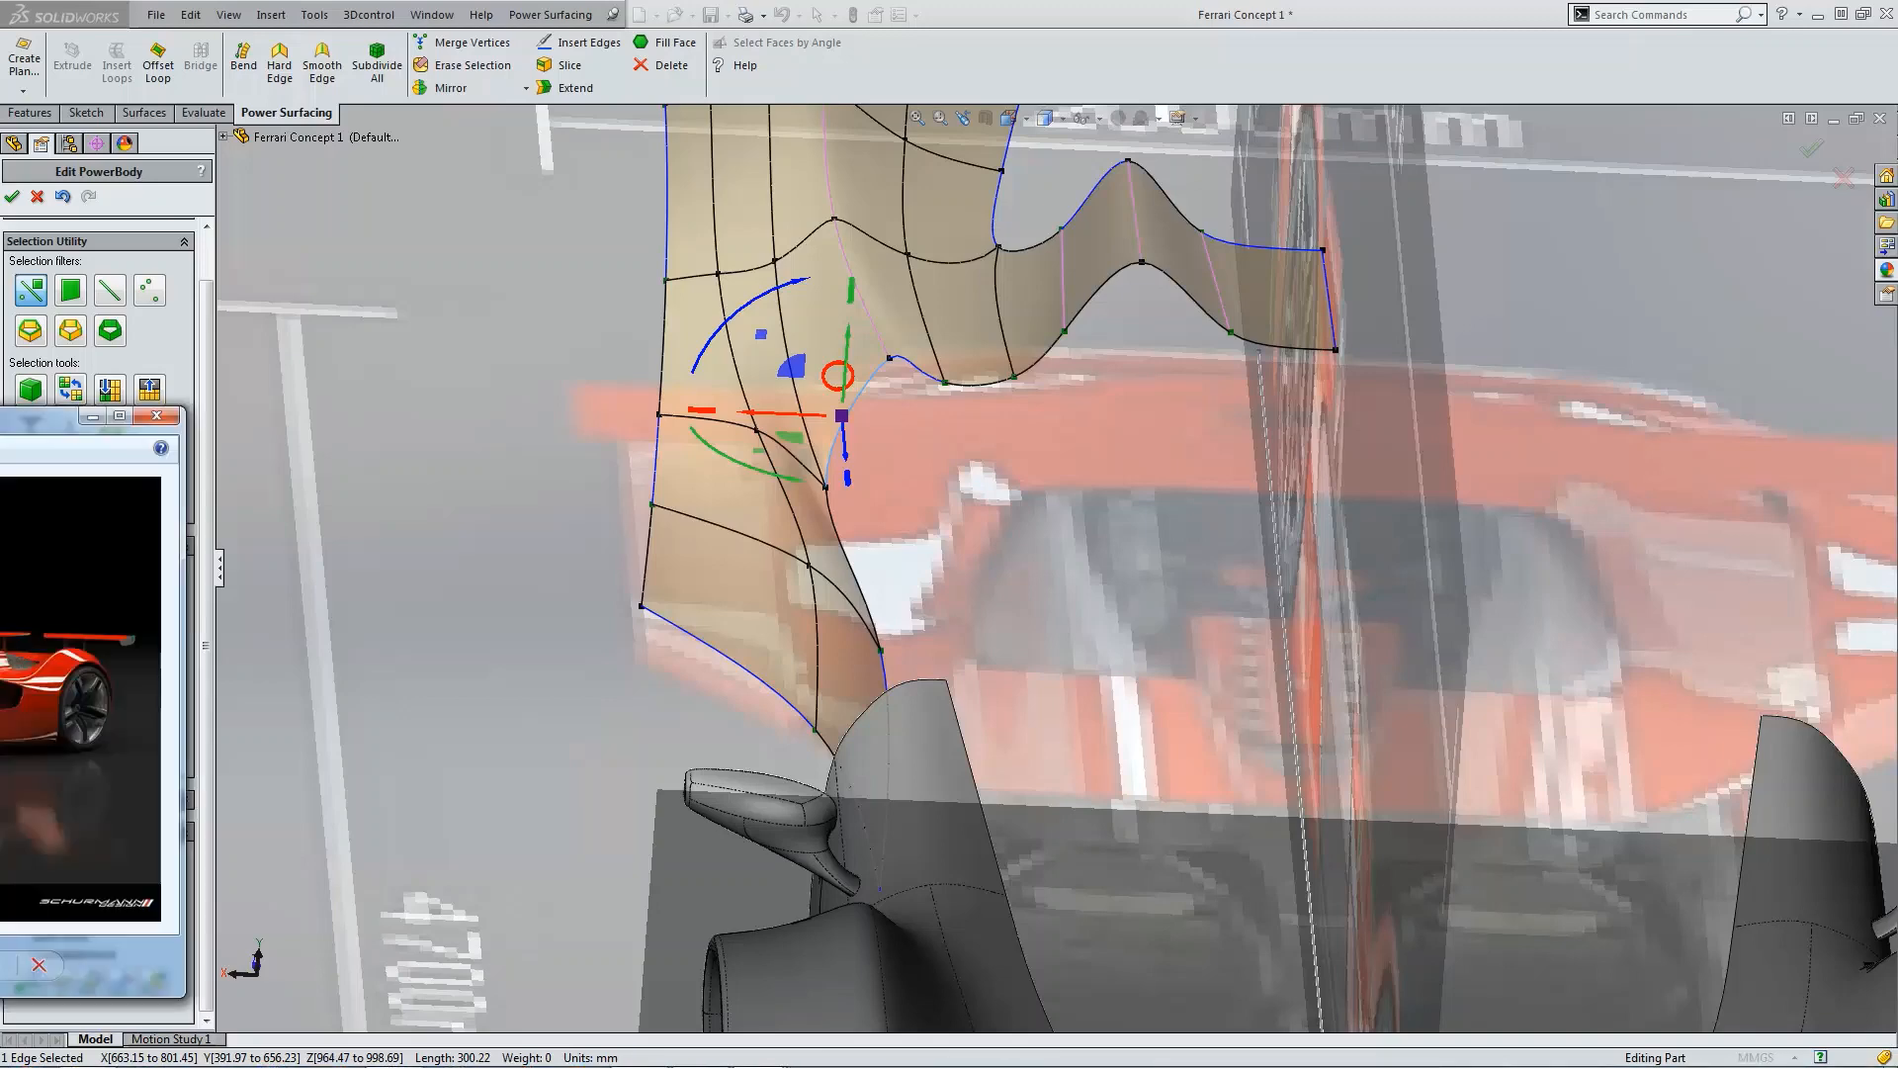
left_click_drag(0, 410, 1224, 315)
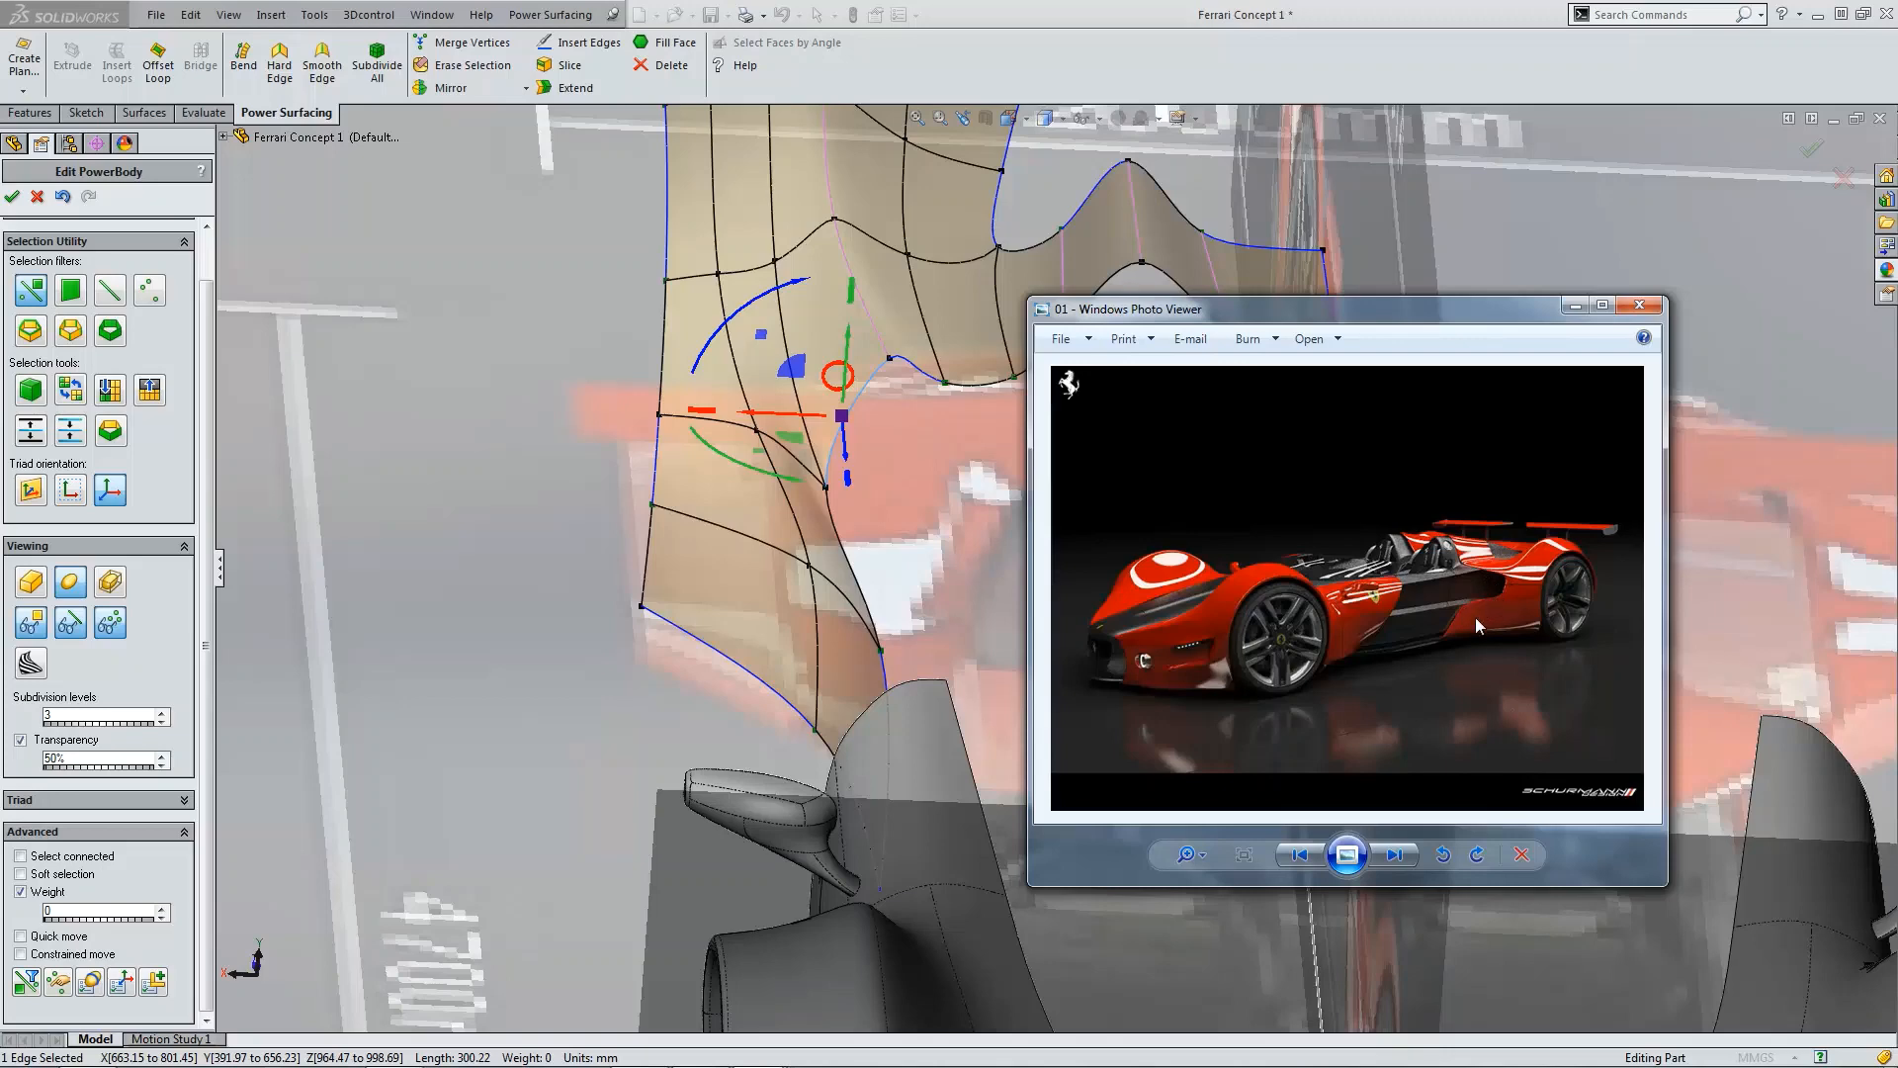
left_click(1576, 307)
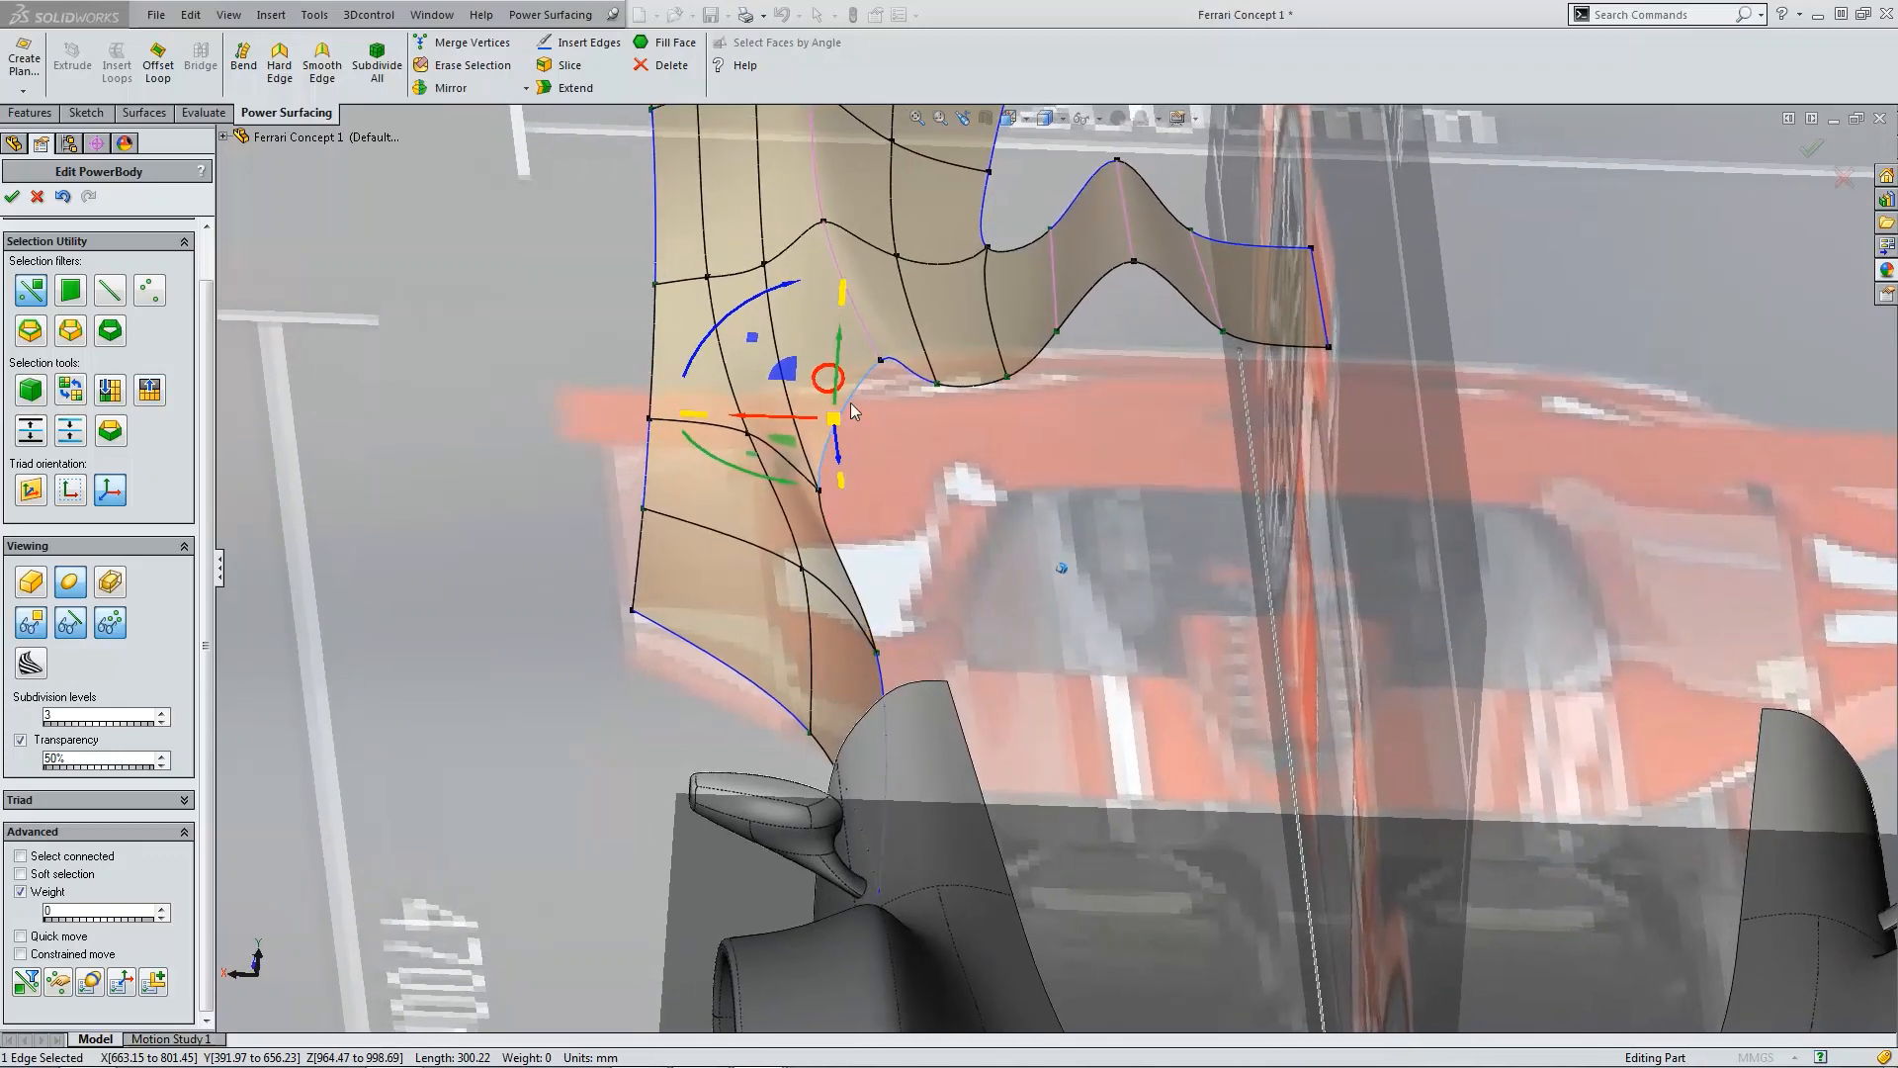
Step: Adjust the vertices along the fin's inner edge where it meets the fender surface
left_click(467, 339)
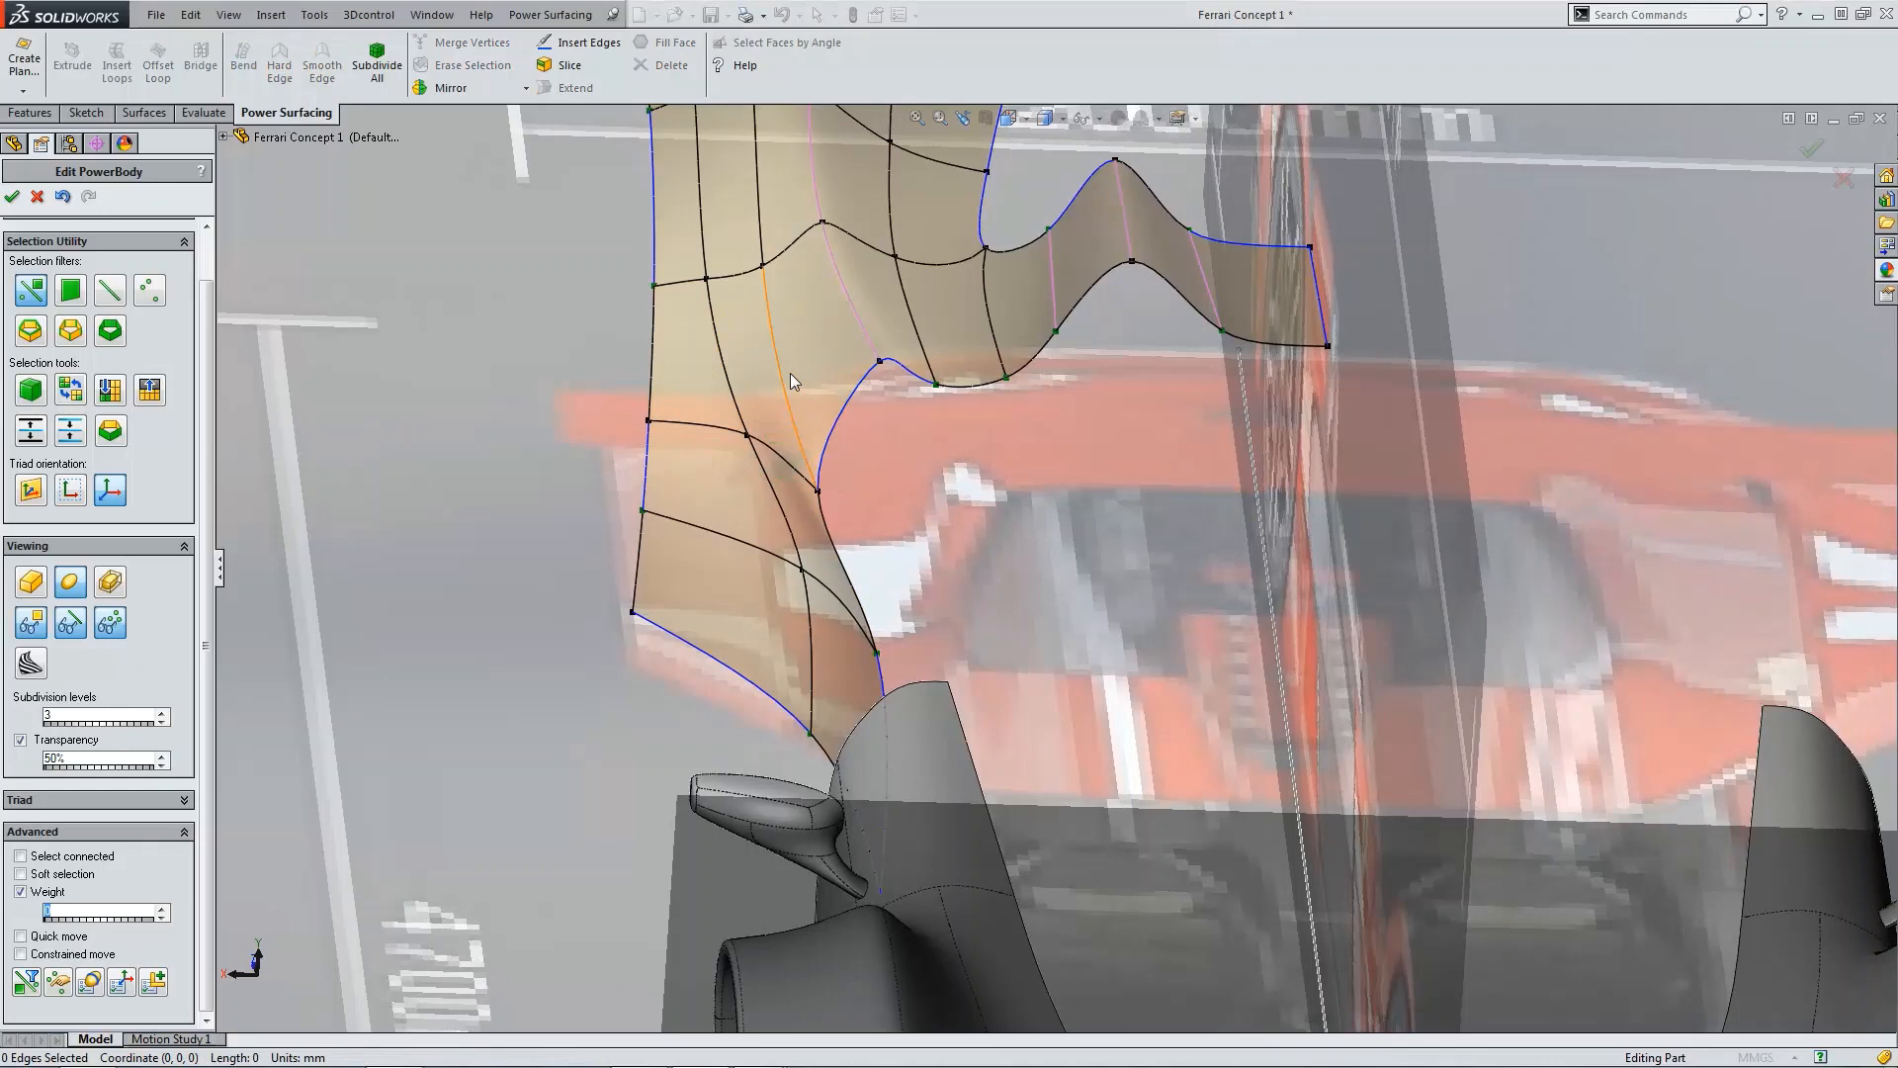
left_click_drag(791, 372, 843, 421)
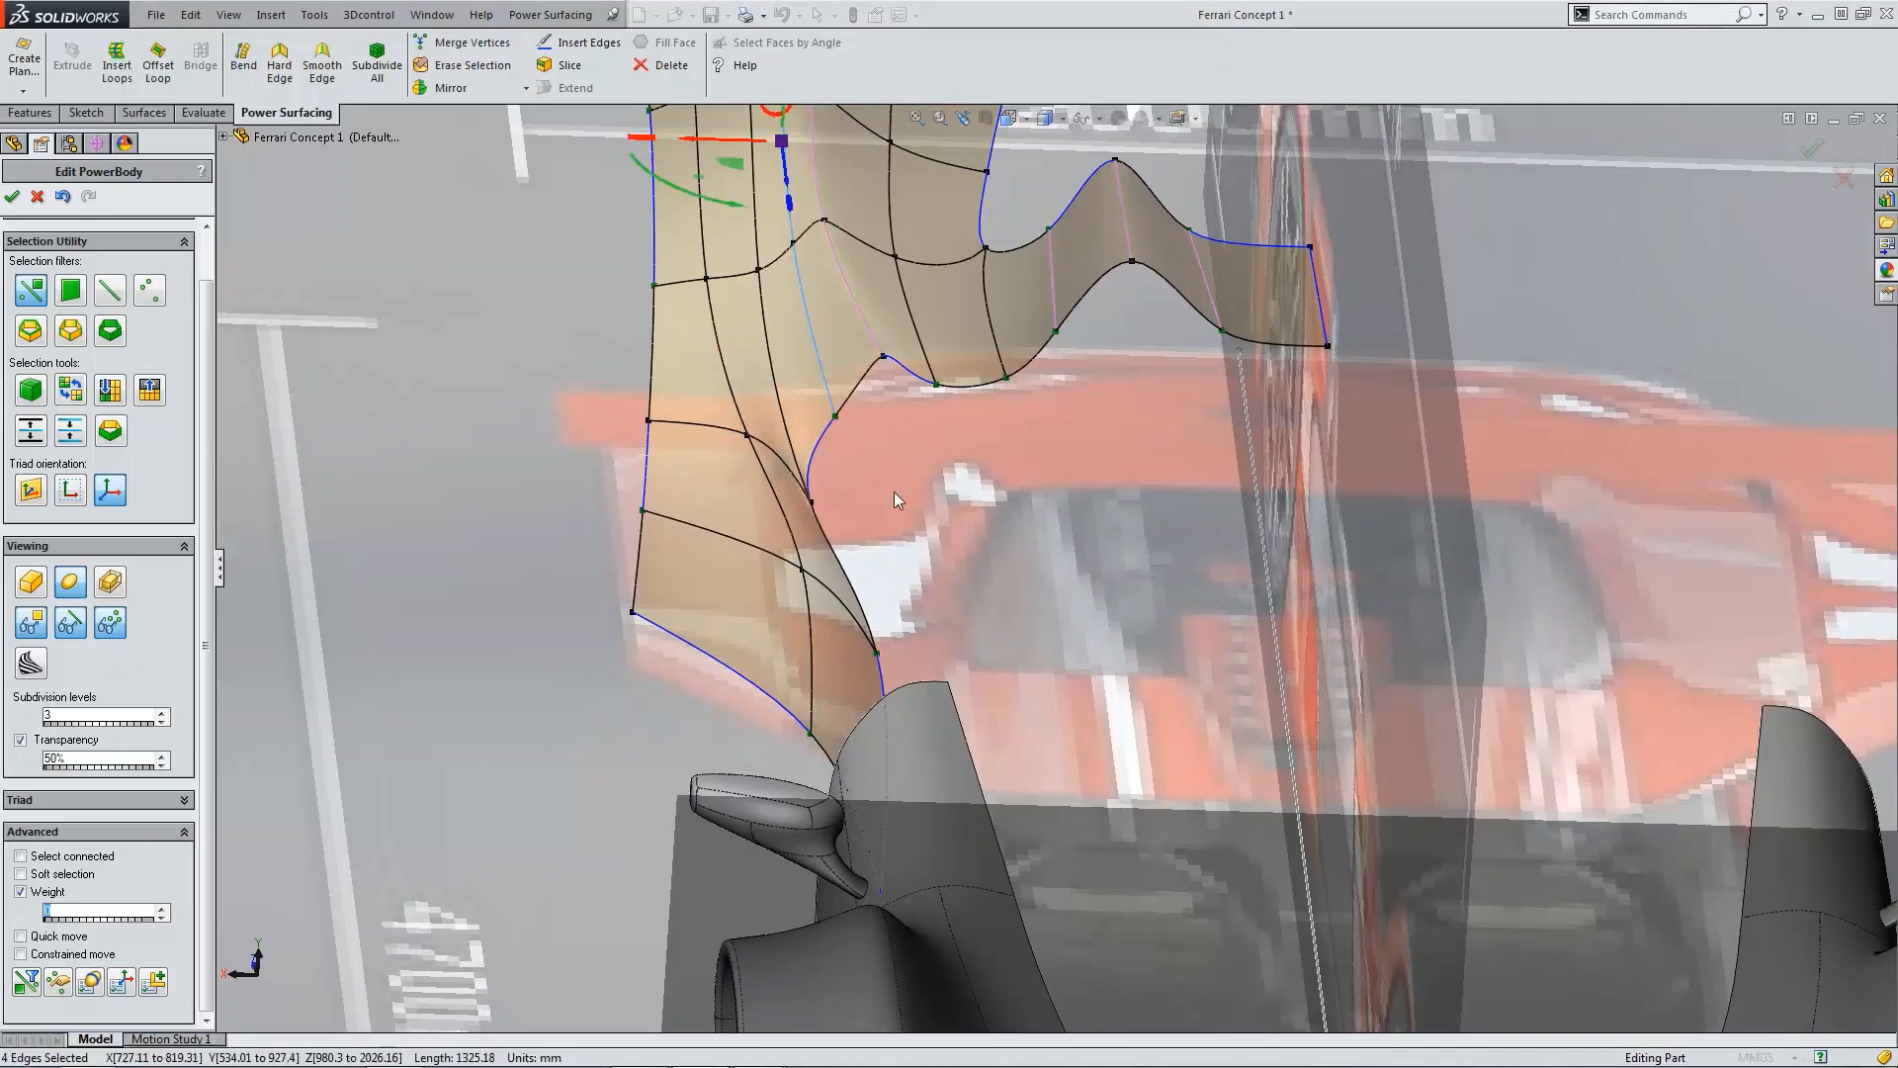
left_click(815, 506)
left_click_drag(779, 513, 786, 423)
left_click(846, 417)
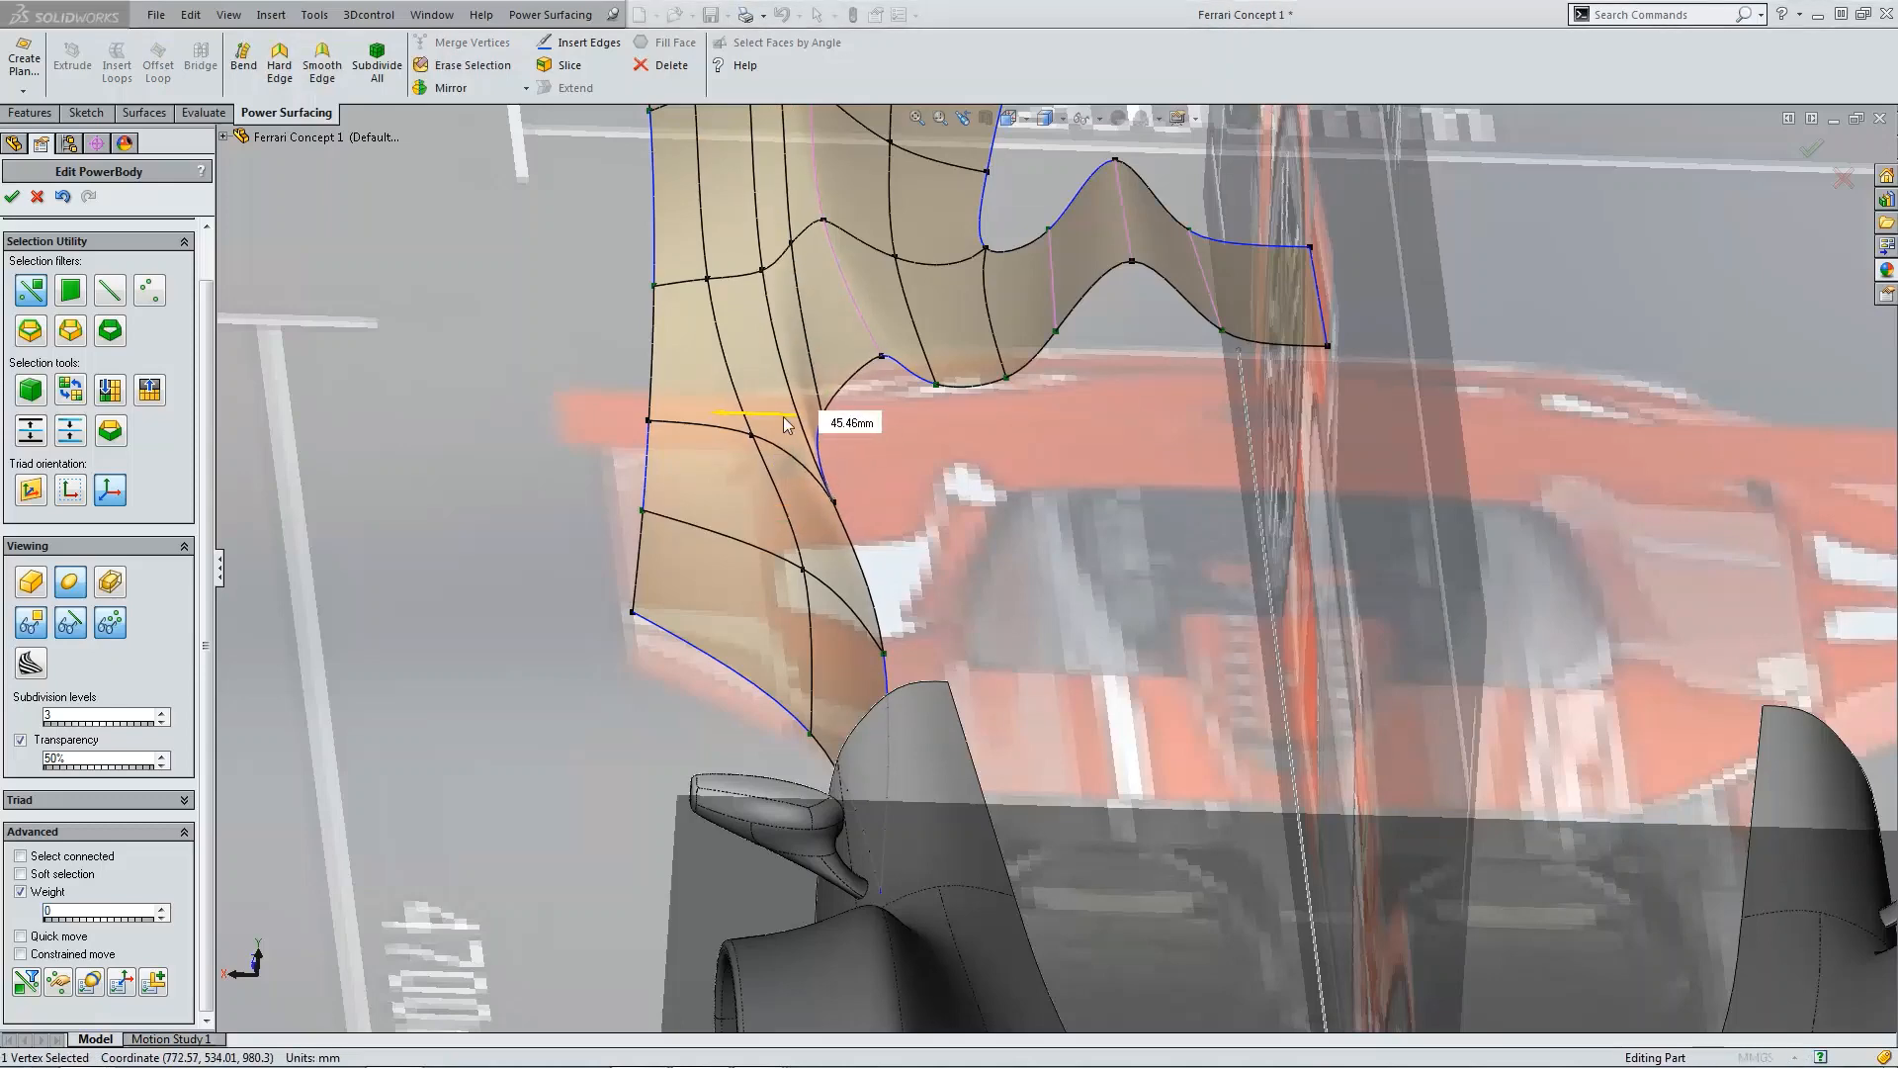
middle_click_drag(924, 470, 619, 536)
left_click_drag(560, 542, 600, 493)
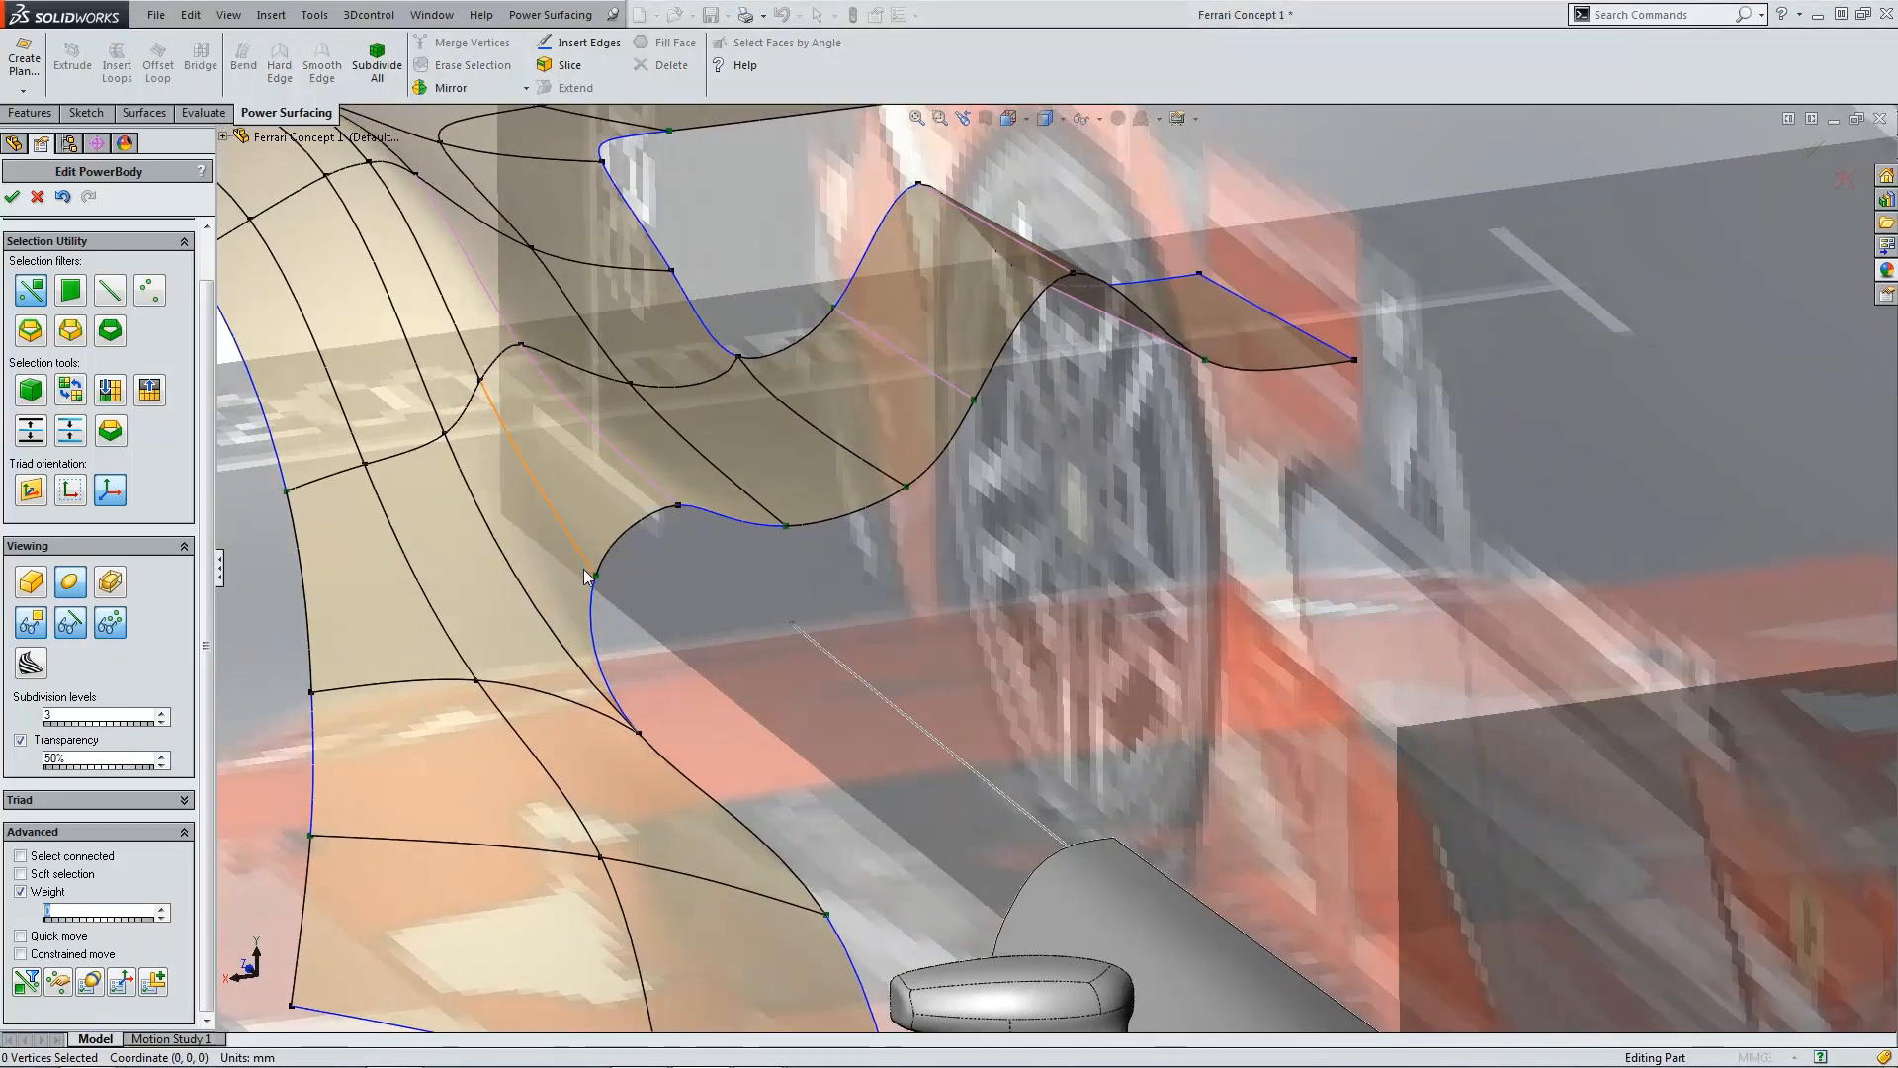
left_click_drag(579, 585, 531, 581)
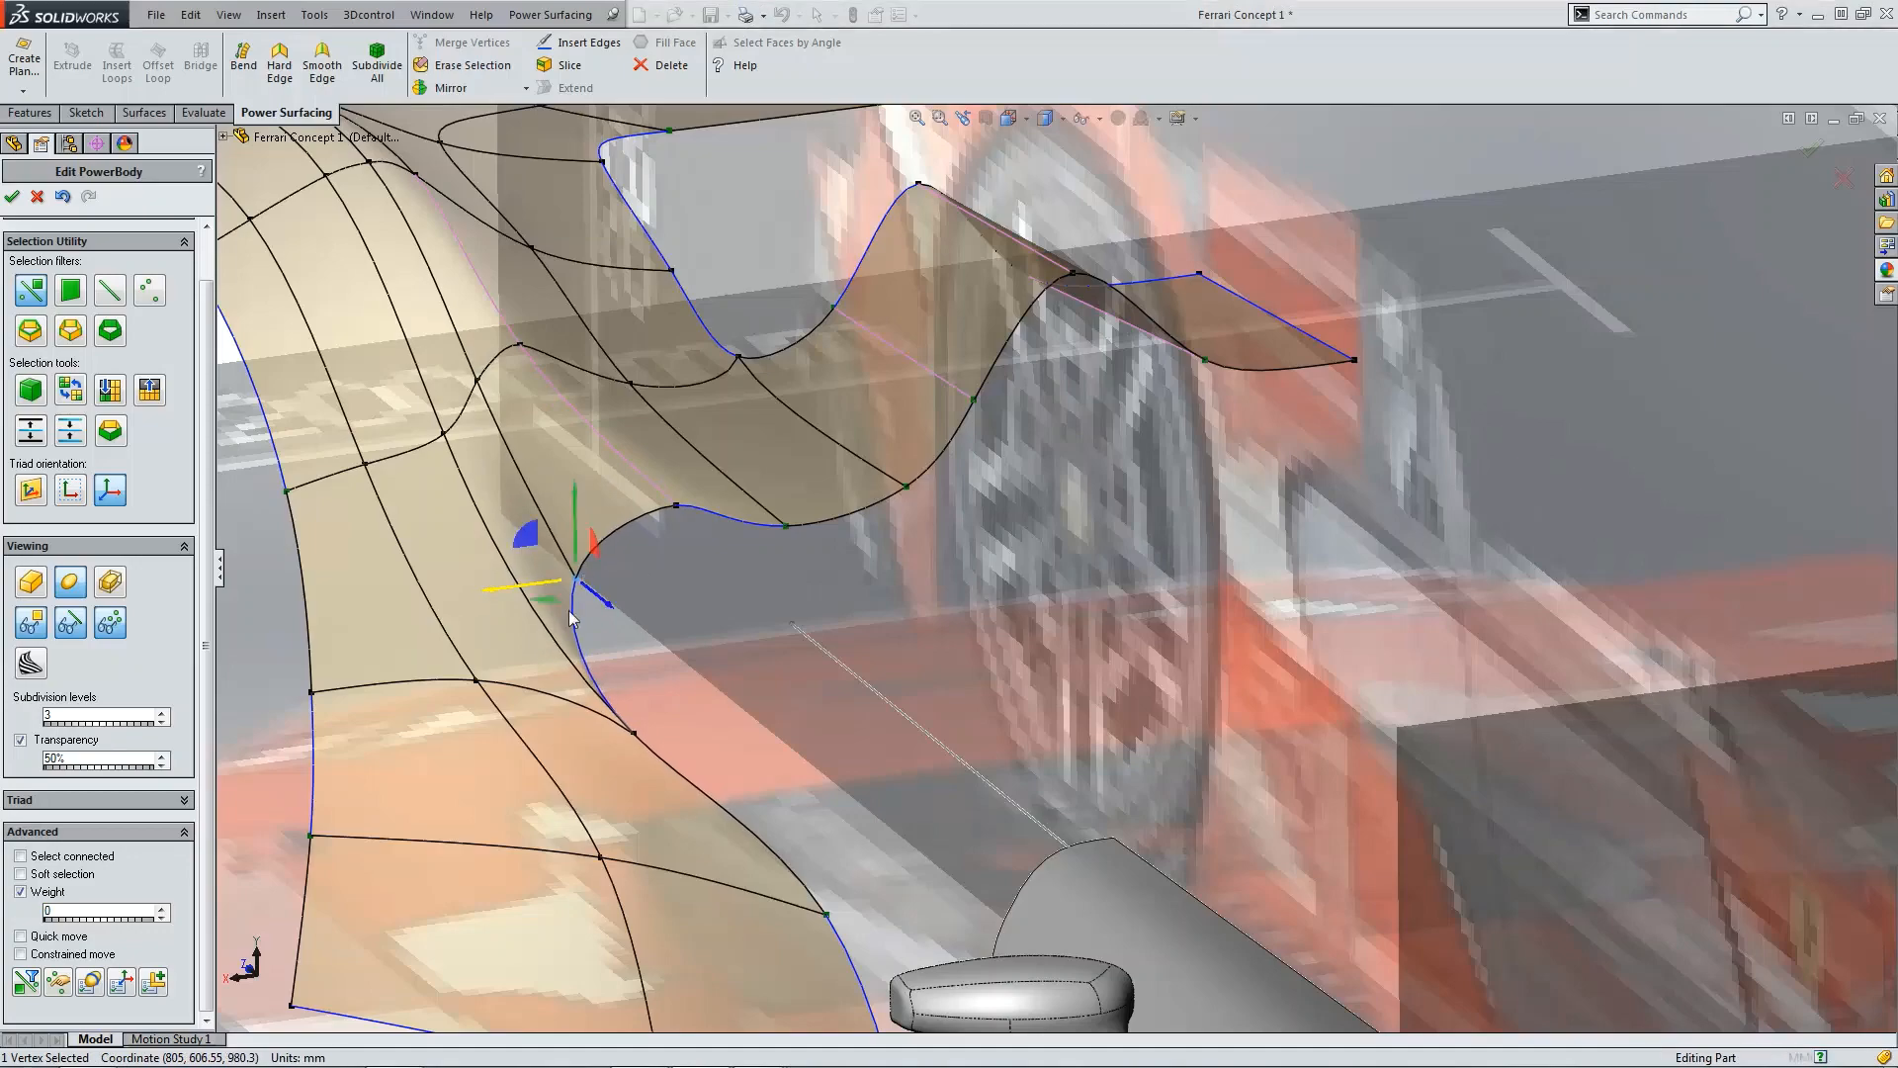
middle_click_drag(553, 593, 836, 562)
key("ctrl+4")
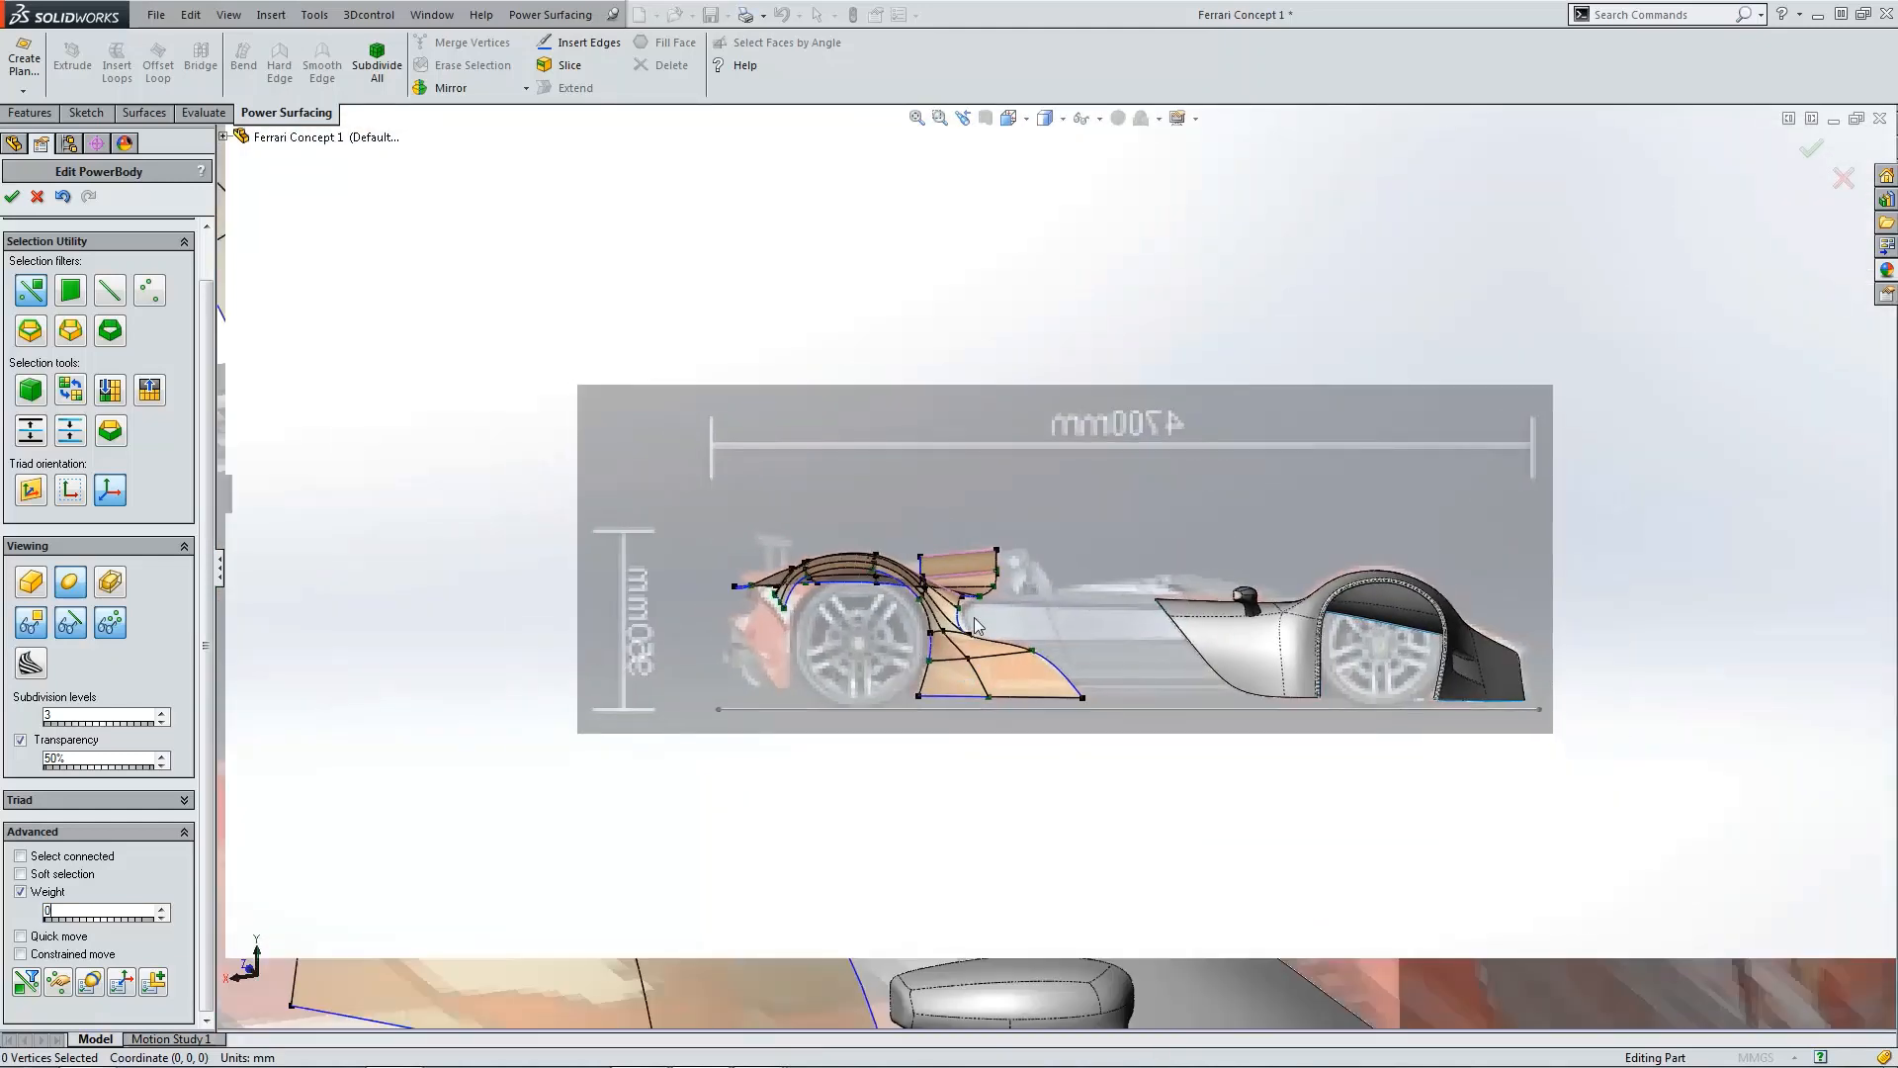
Step: Reposition the vertex where the fin's inner curve meets the fender in the side view
scroll(987, 633, "down", 5)
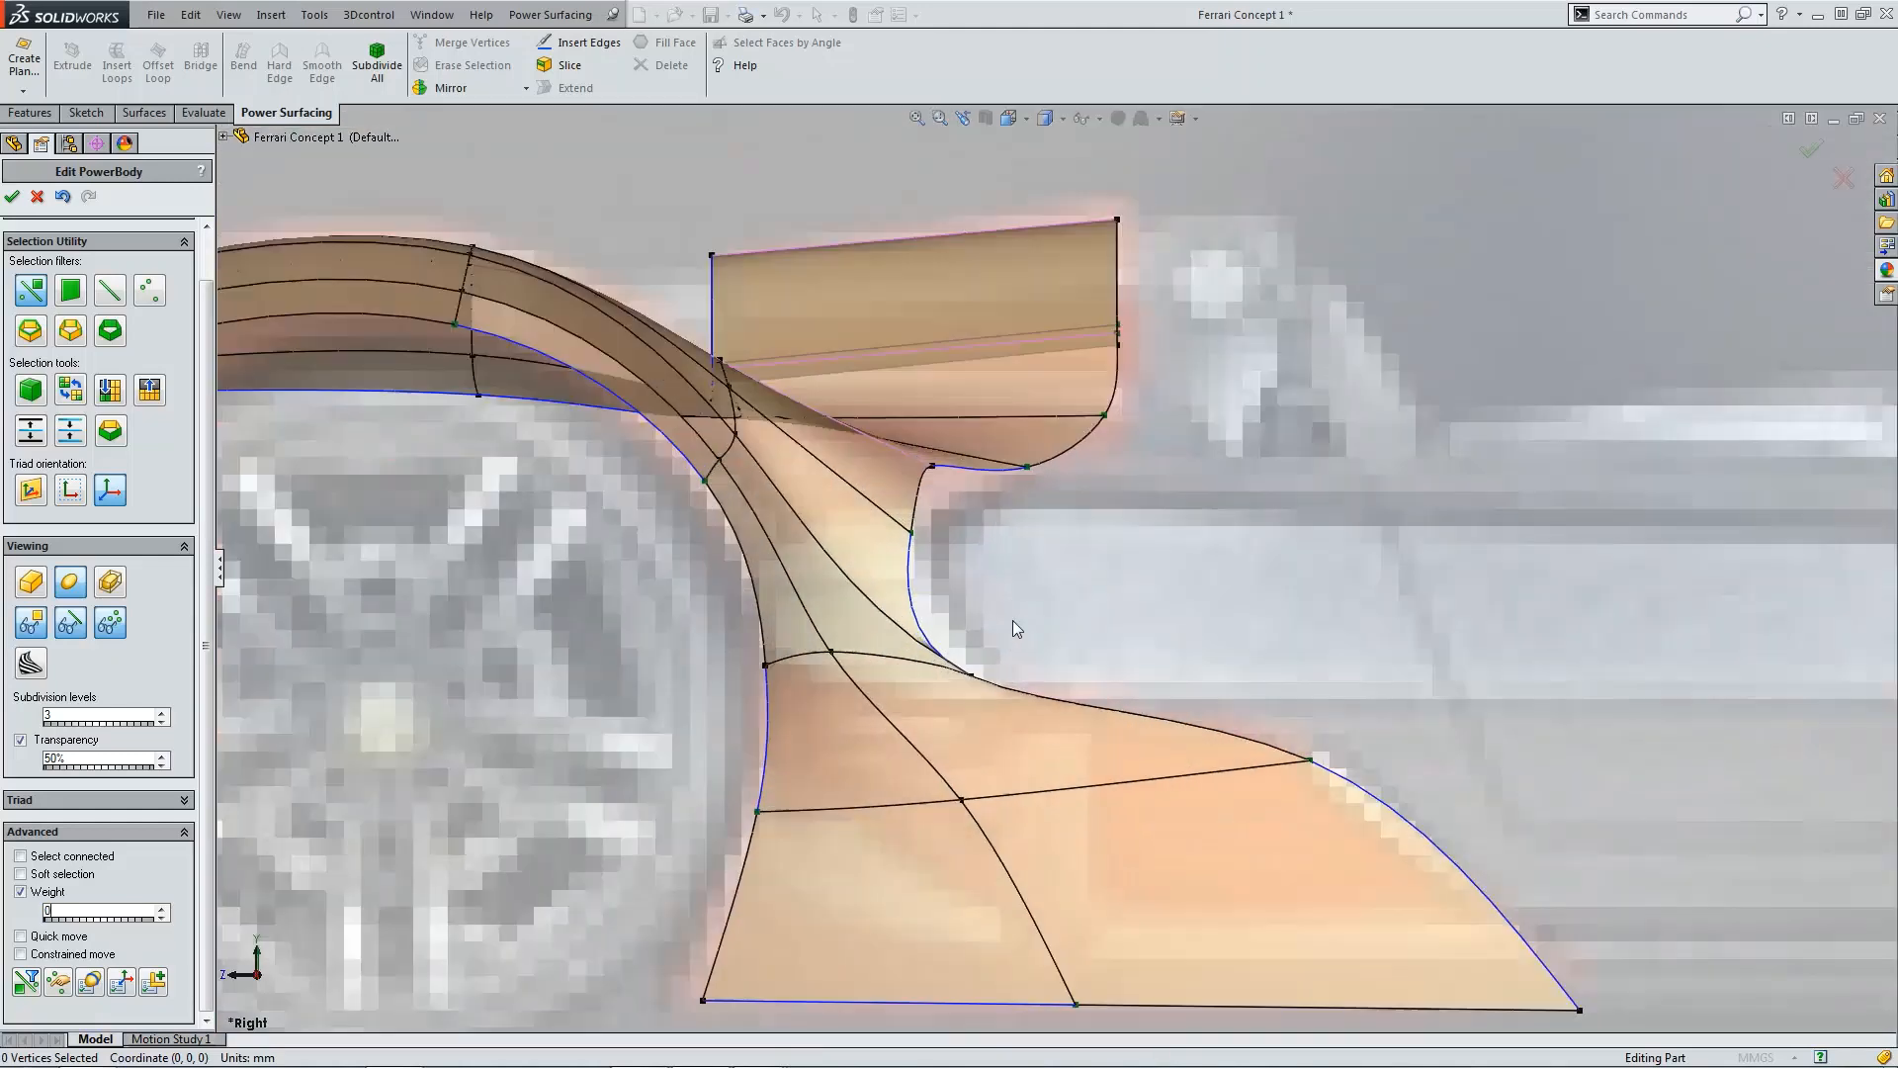
left_click(911, 533)
left_click(969, 680)
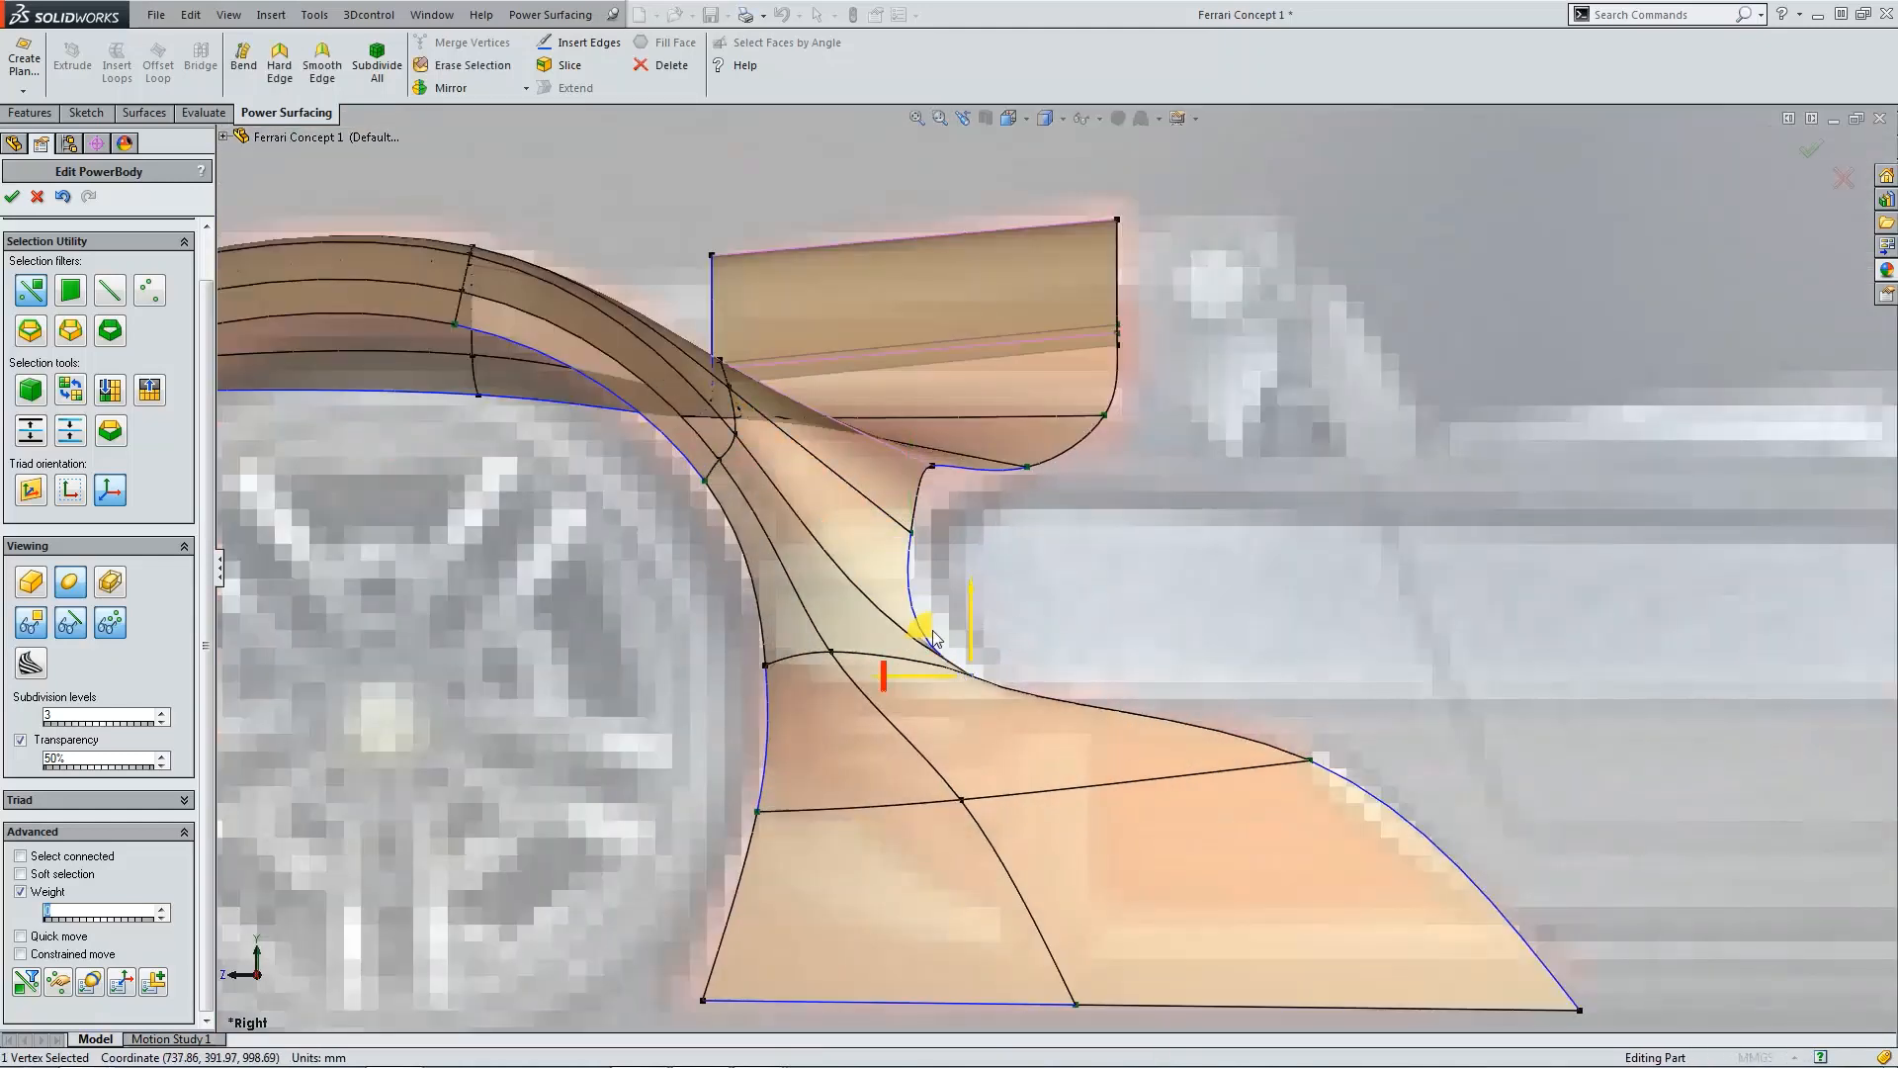
left_click_drag(926, 629, 975, 605)
left_click(1084, 643)
Step: Erase the diagonal edge running across the fin's inner face in the side view
scroll(1084, 643, "up", 3)
scroll(981, 605, "down", 10)
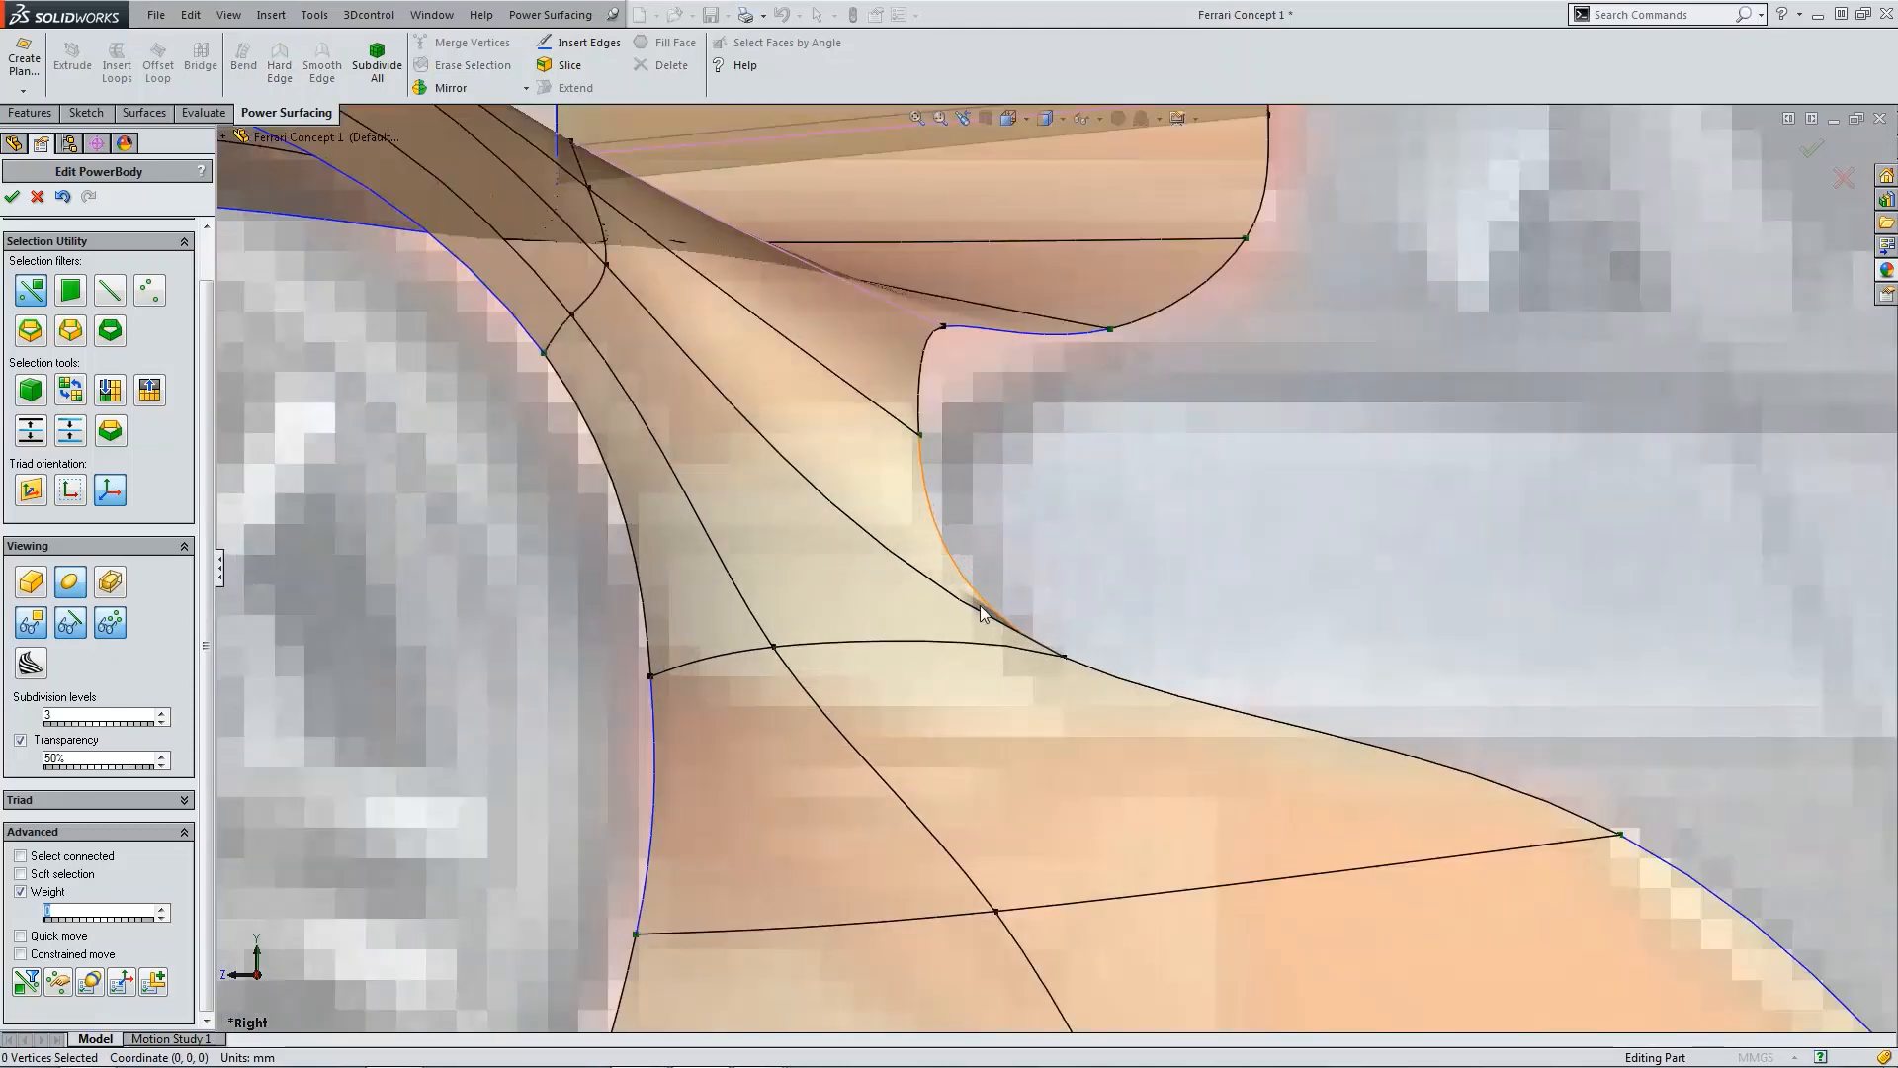
scroll(1034, 633, "up", 8)
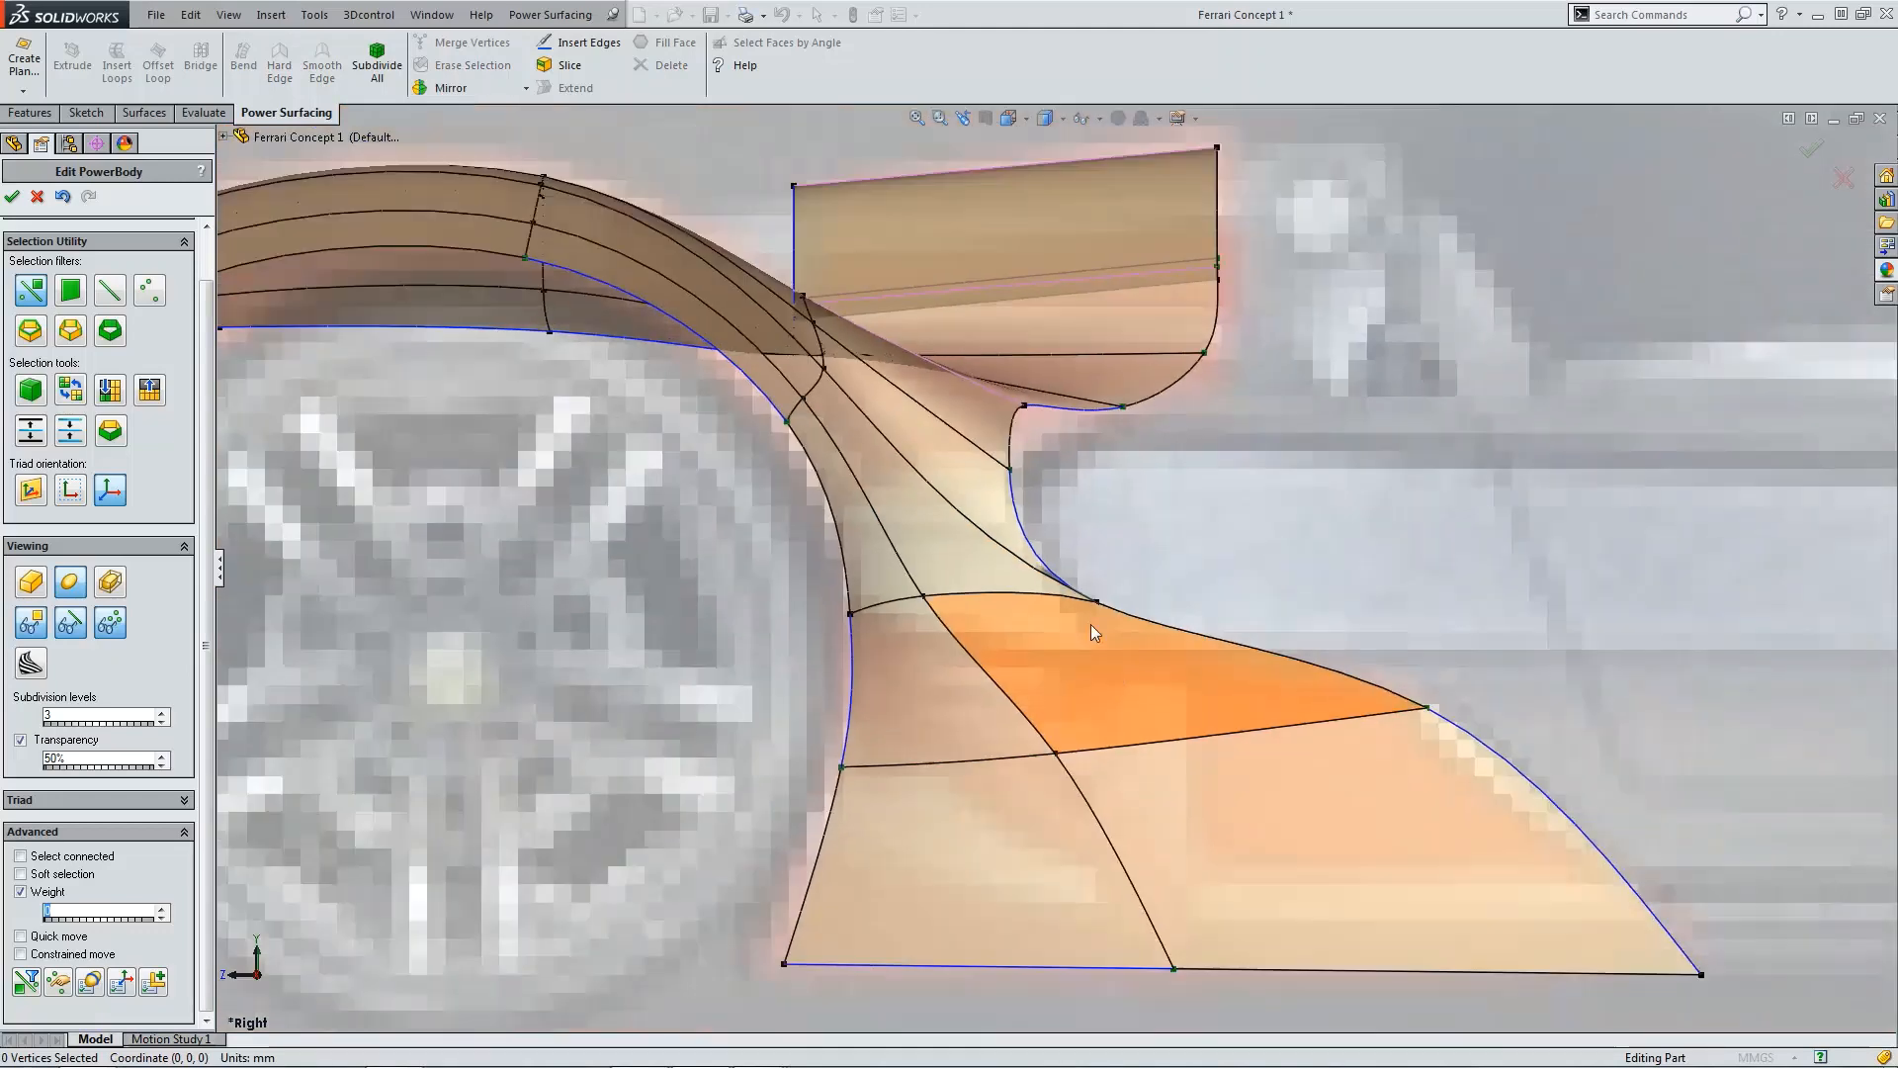
scroll(1043, 565, "down", 2)
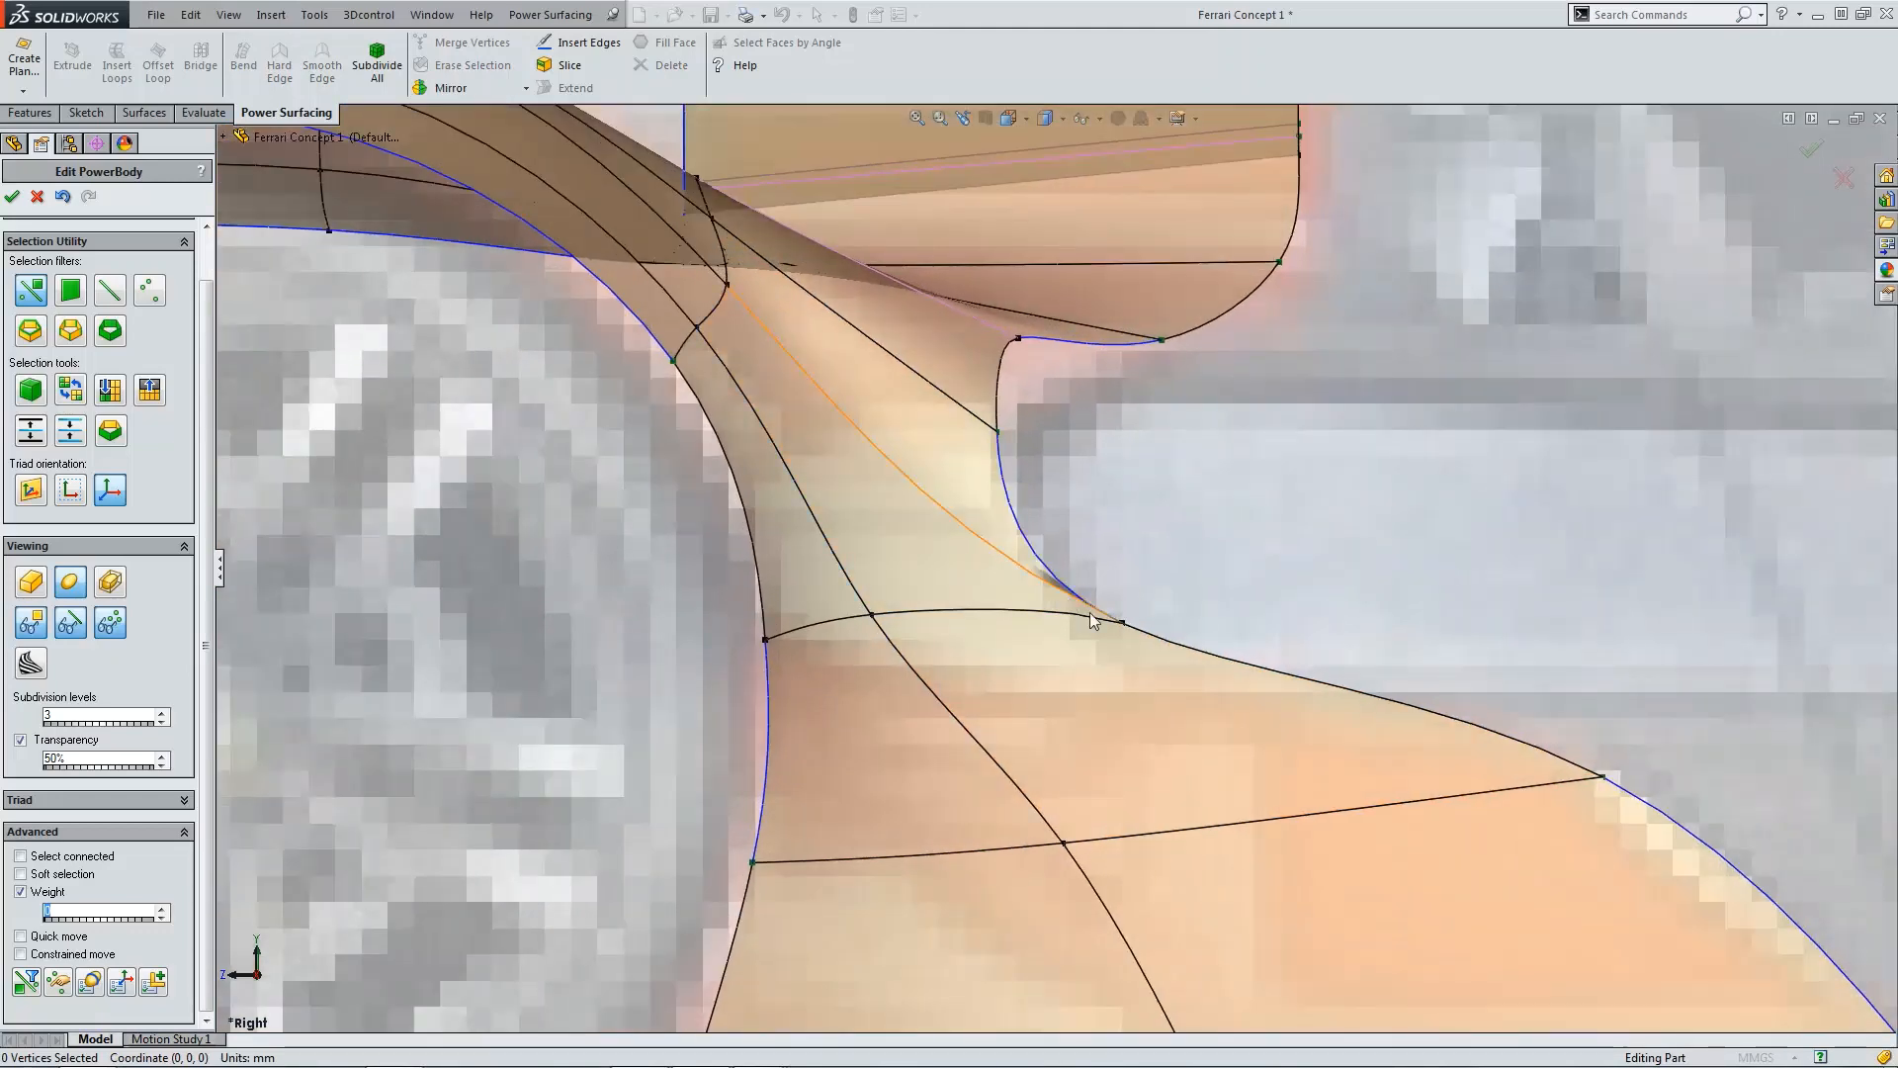
left_click(984, 550)
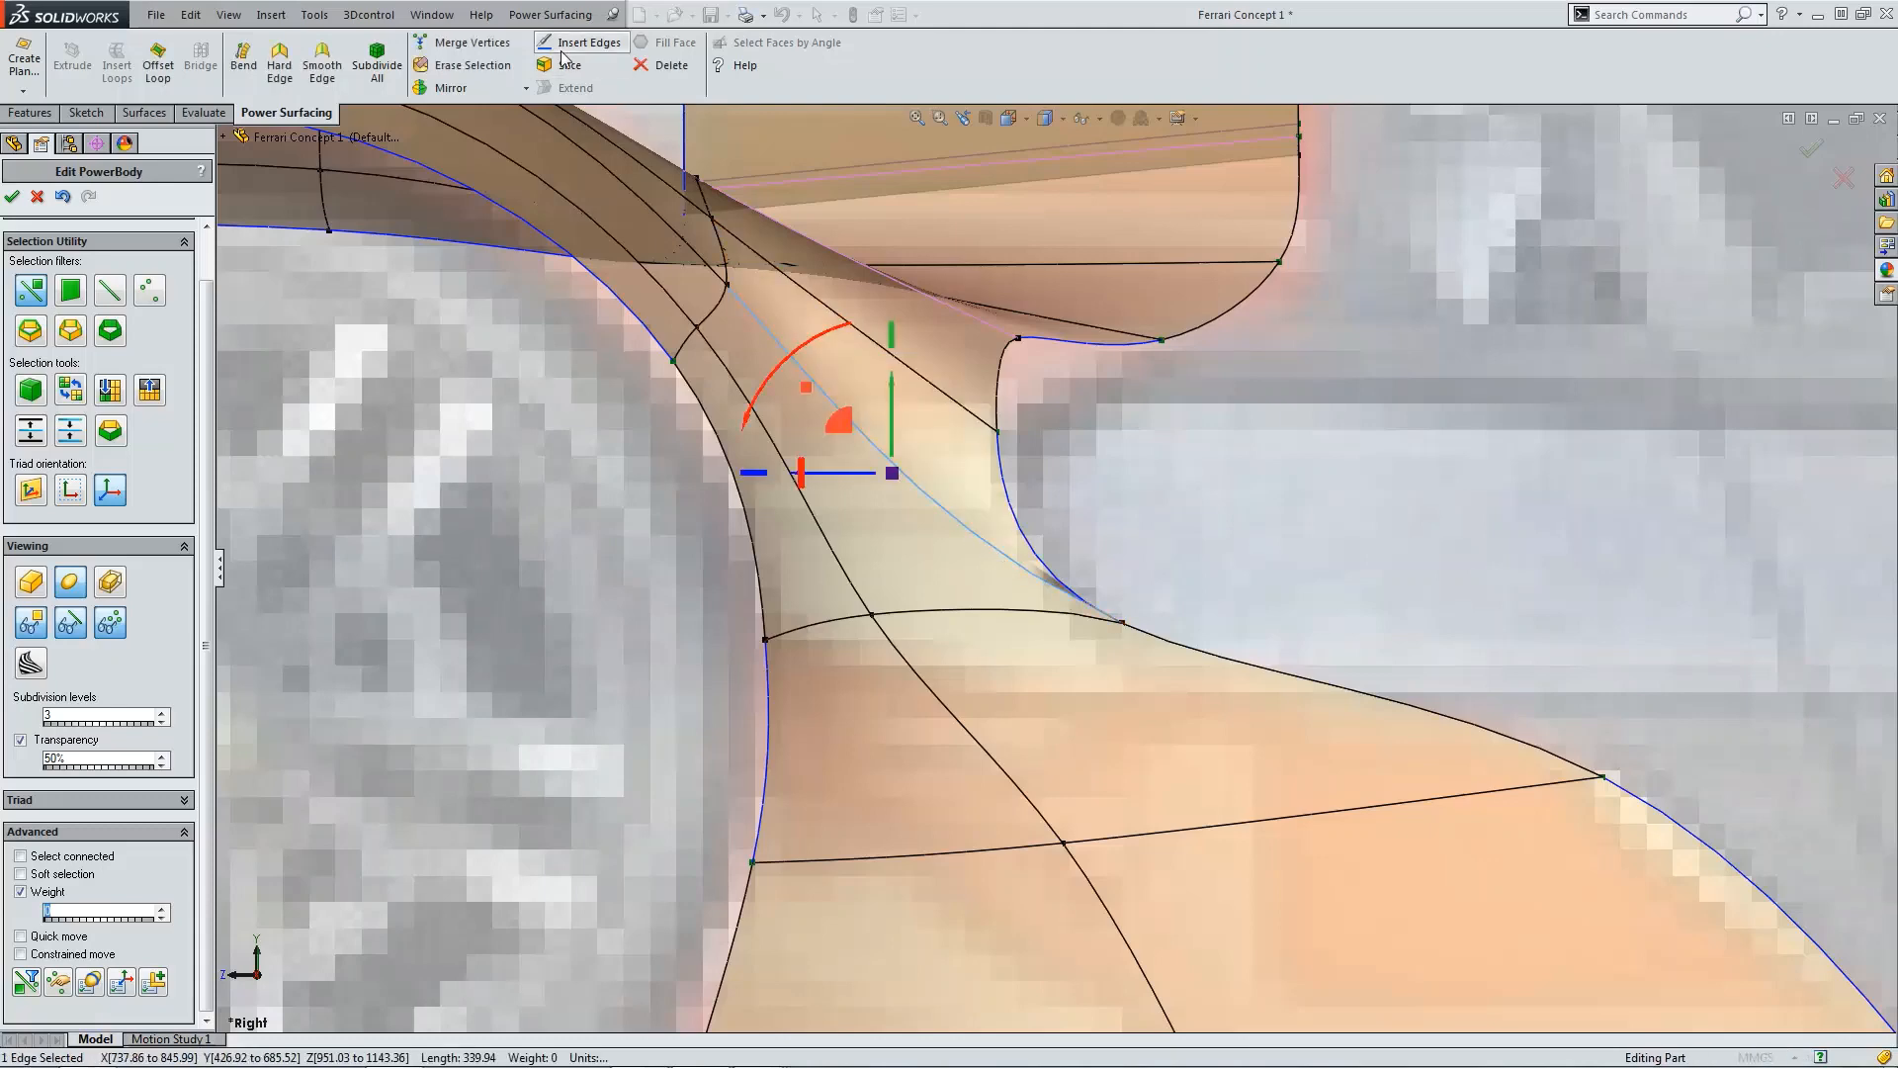
left_click(472, 65)
Step: Erase two edges on the upper fender surface near the fin junction
scroll(1179, 631, "up", 3)
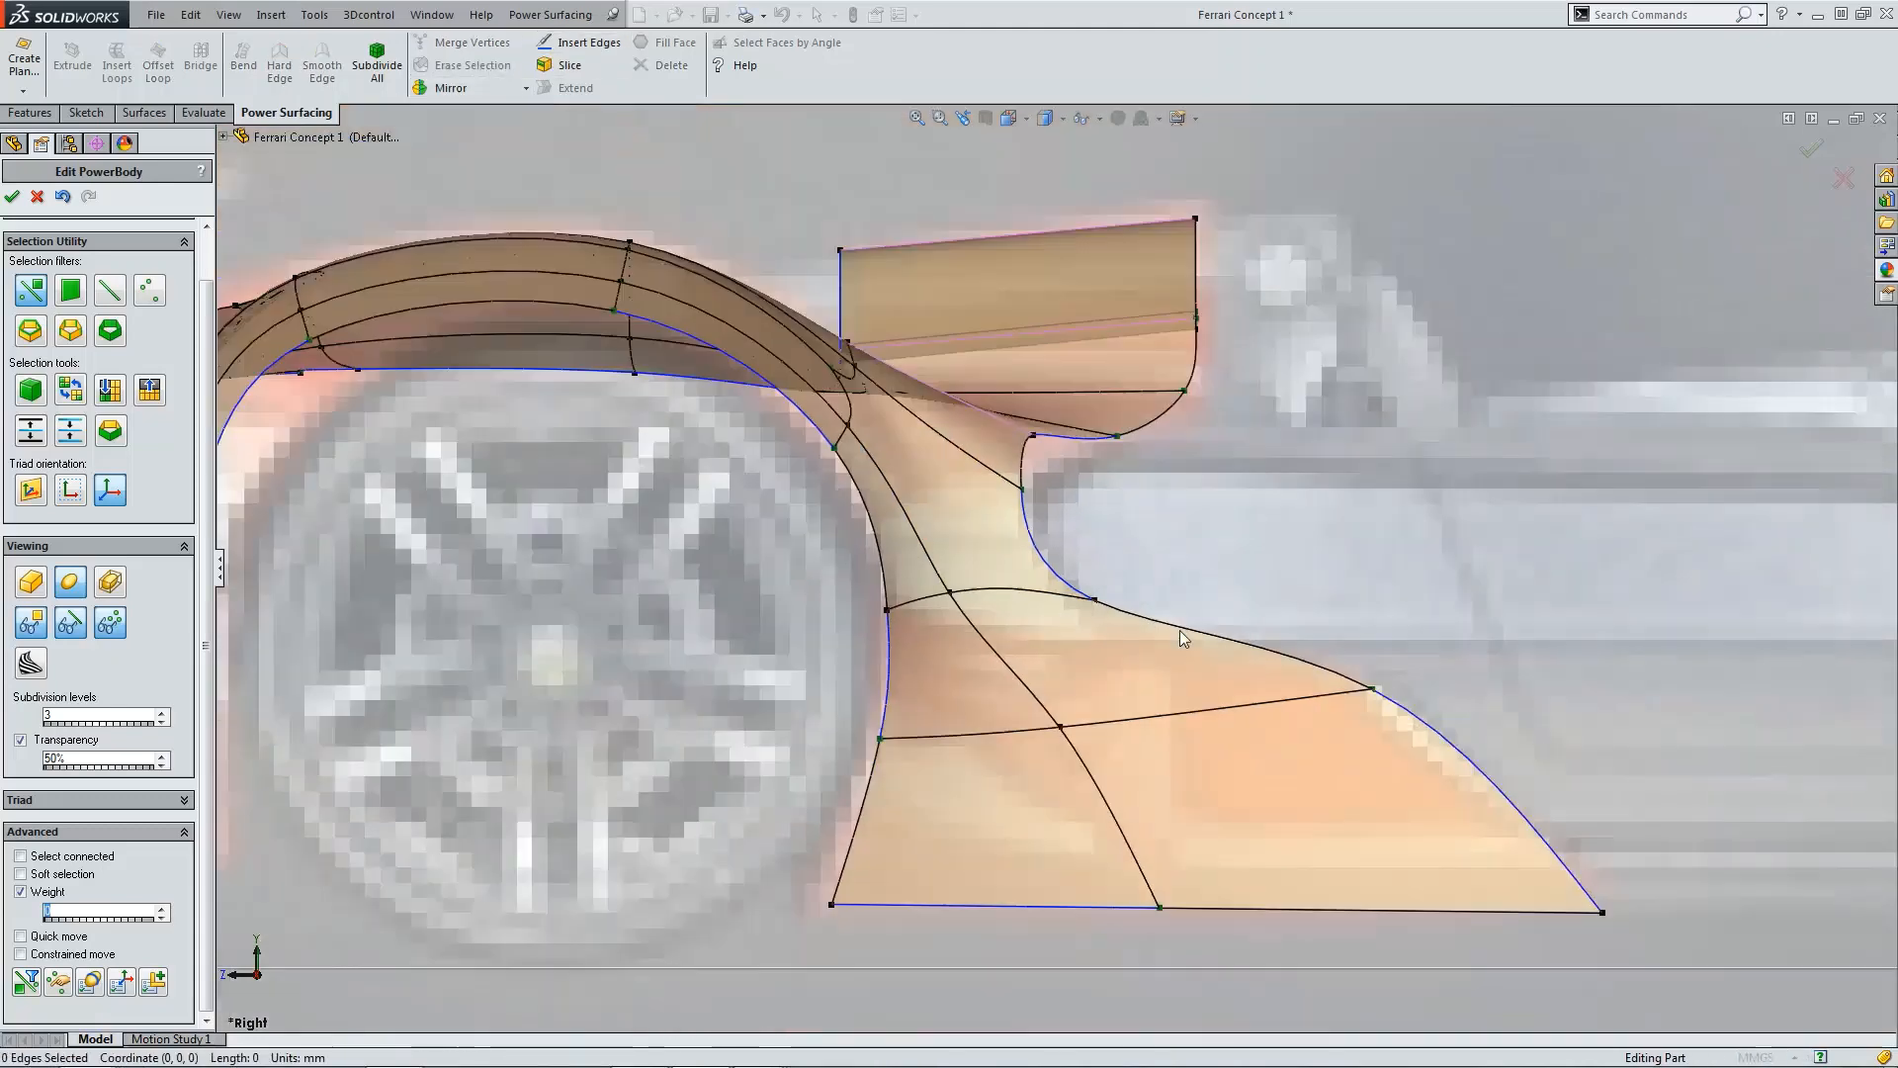
middle_click_drag(1178, 633, 971, 500)
scroll(959, 619, "down", 1)
scroll(975, 611, "up", 3)
scroll(971, 500, "down", 3)
scroll(876, 365, "up", 3)
middle_click_drag(877, 366, 884, 384)
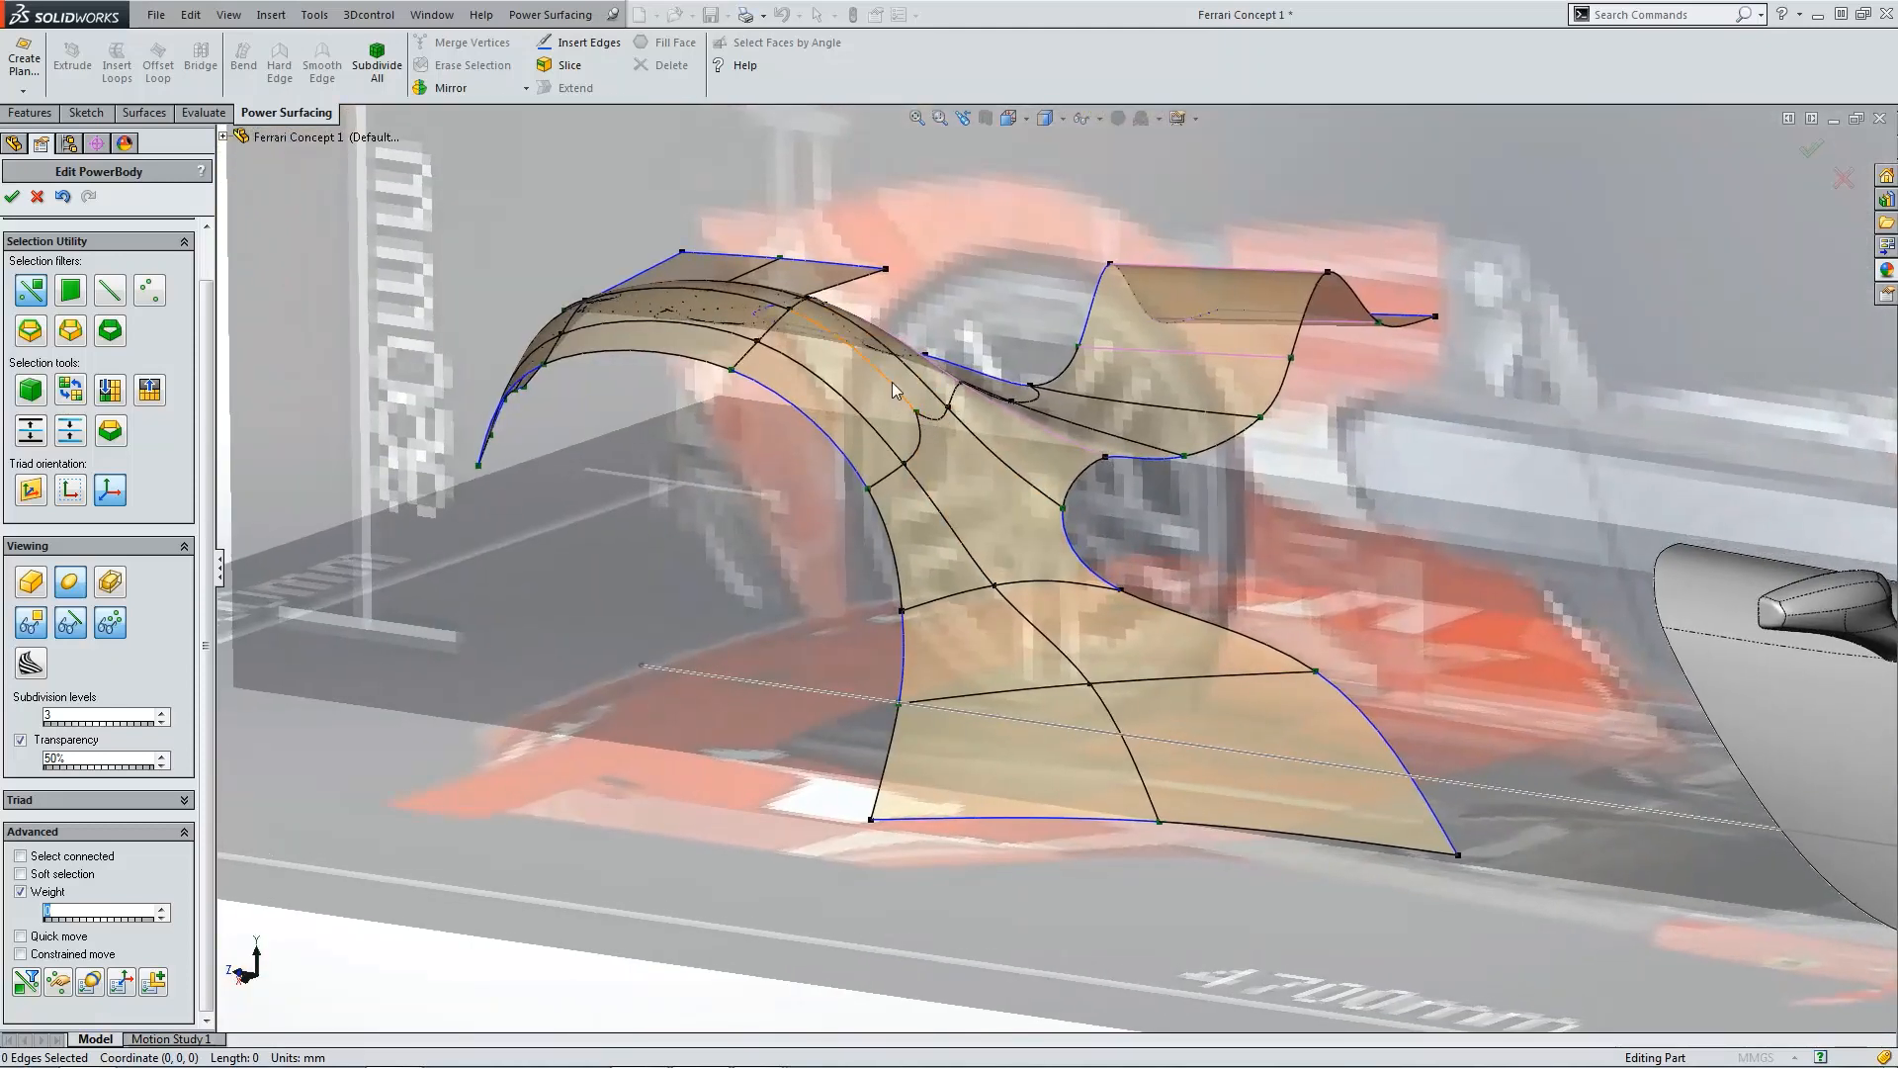
left_click(892, 382)
left_click(437, 66)
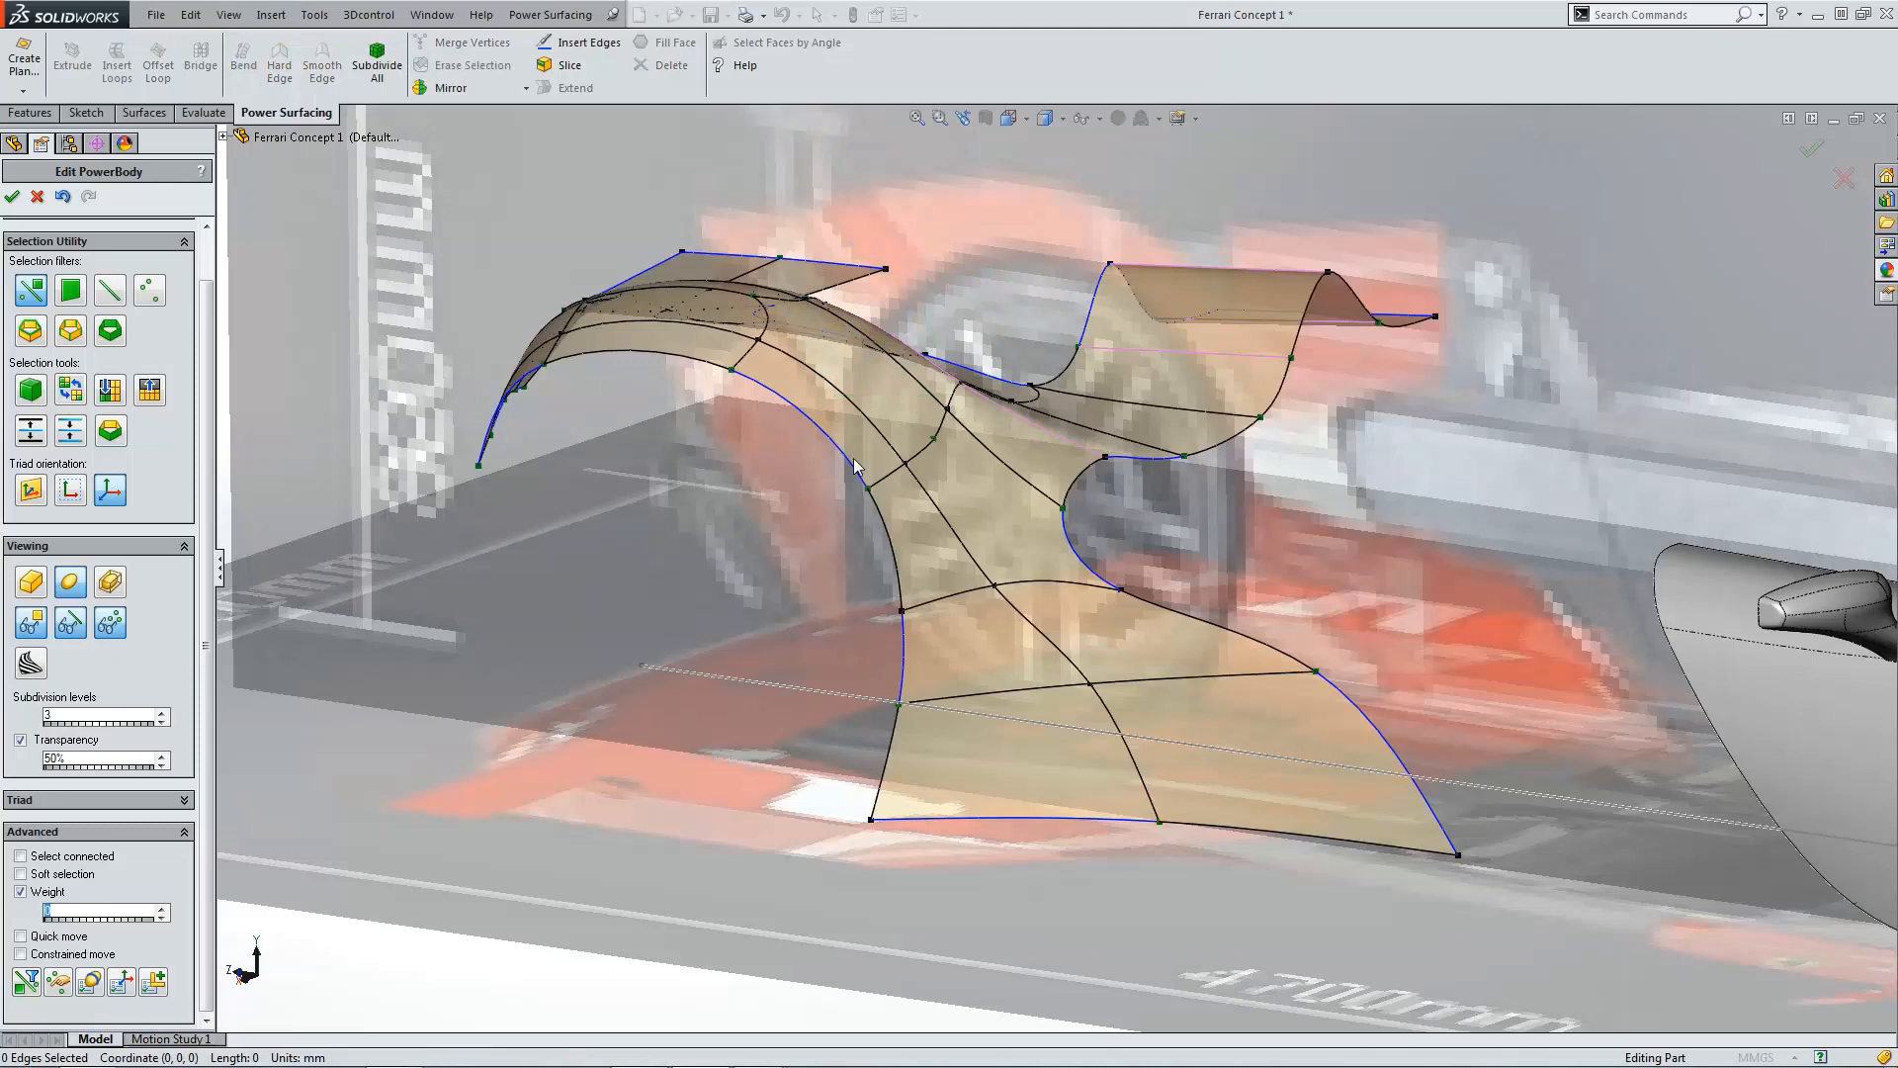
left_click(941, 441)
left_click(469, 67)
Step: Erase another edge running along the top of the fender arch near the fin
scroll(892, 422, "up", 3)
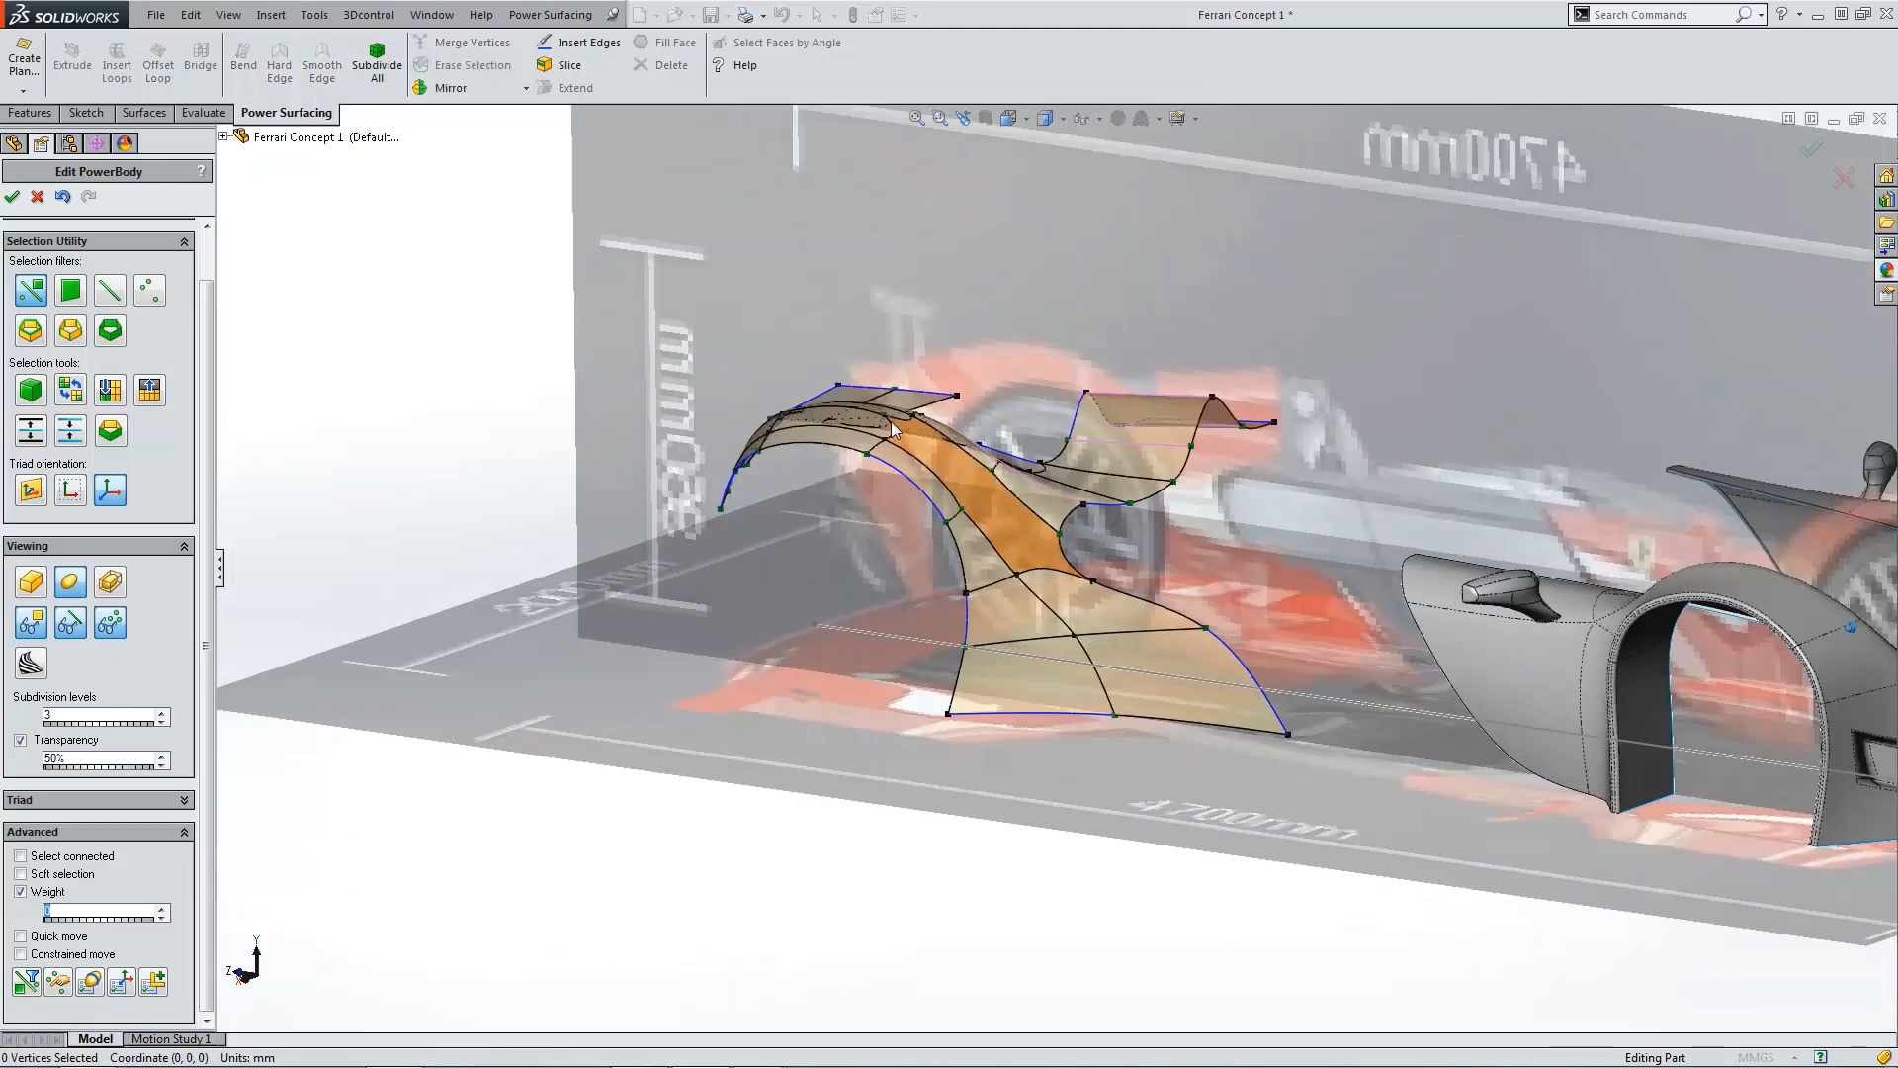
scroll(892, 523, "down", 5)
left_click(854, 518)
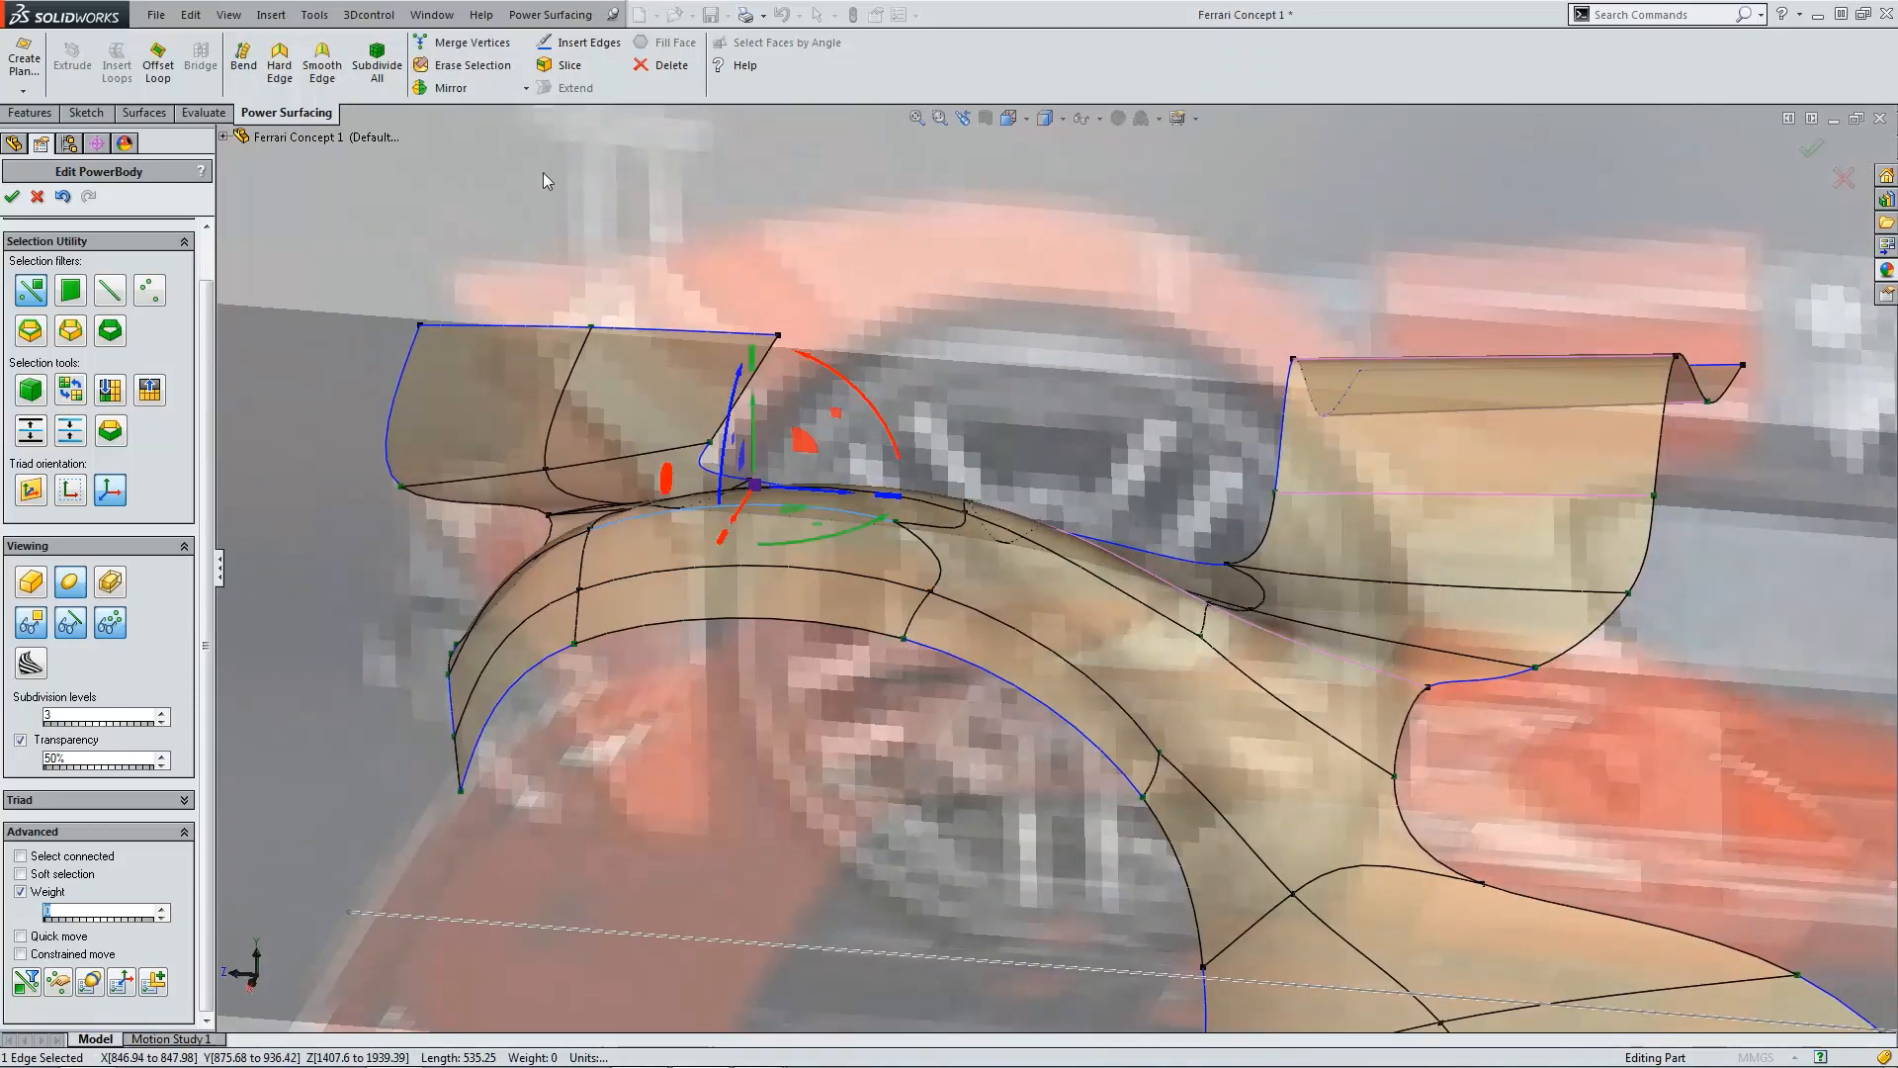
left_click(457, 67)
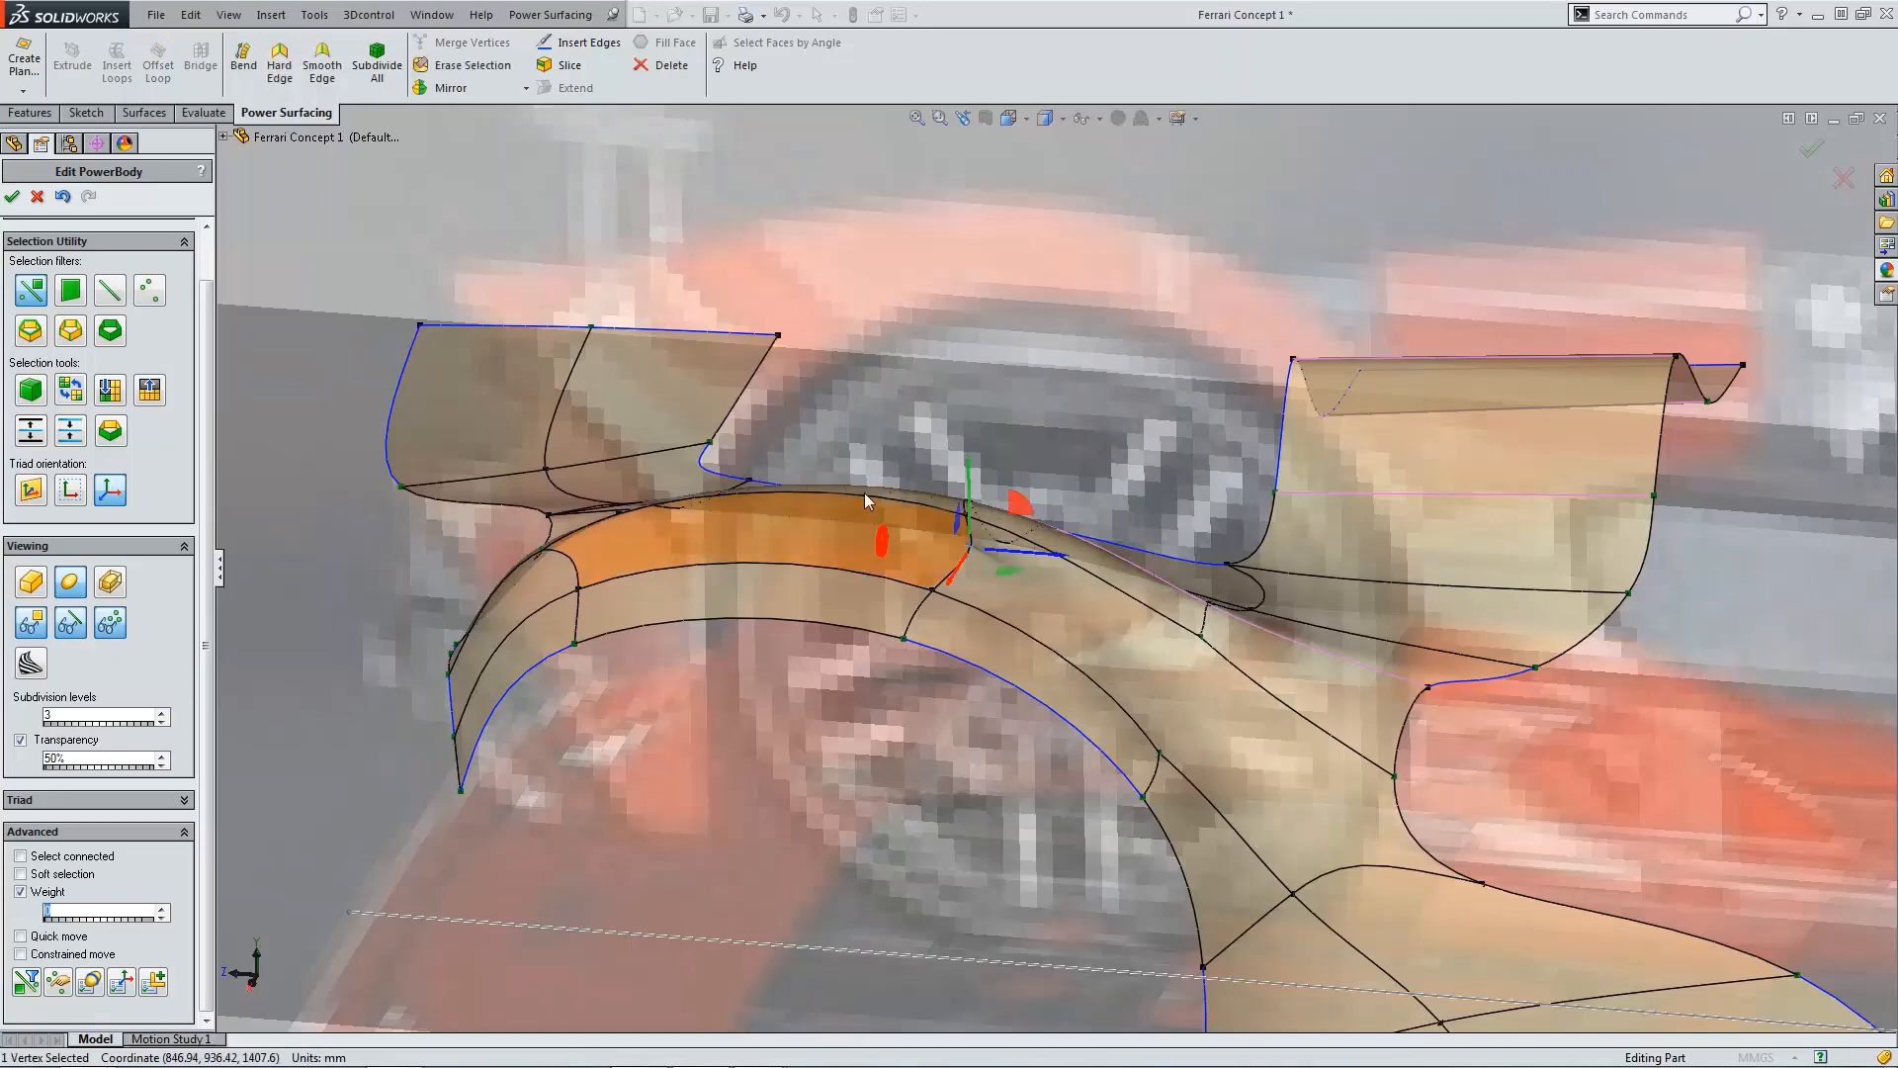
scroll(936, 489, "up", 5)
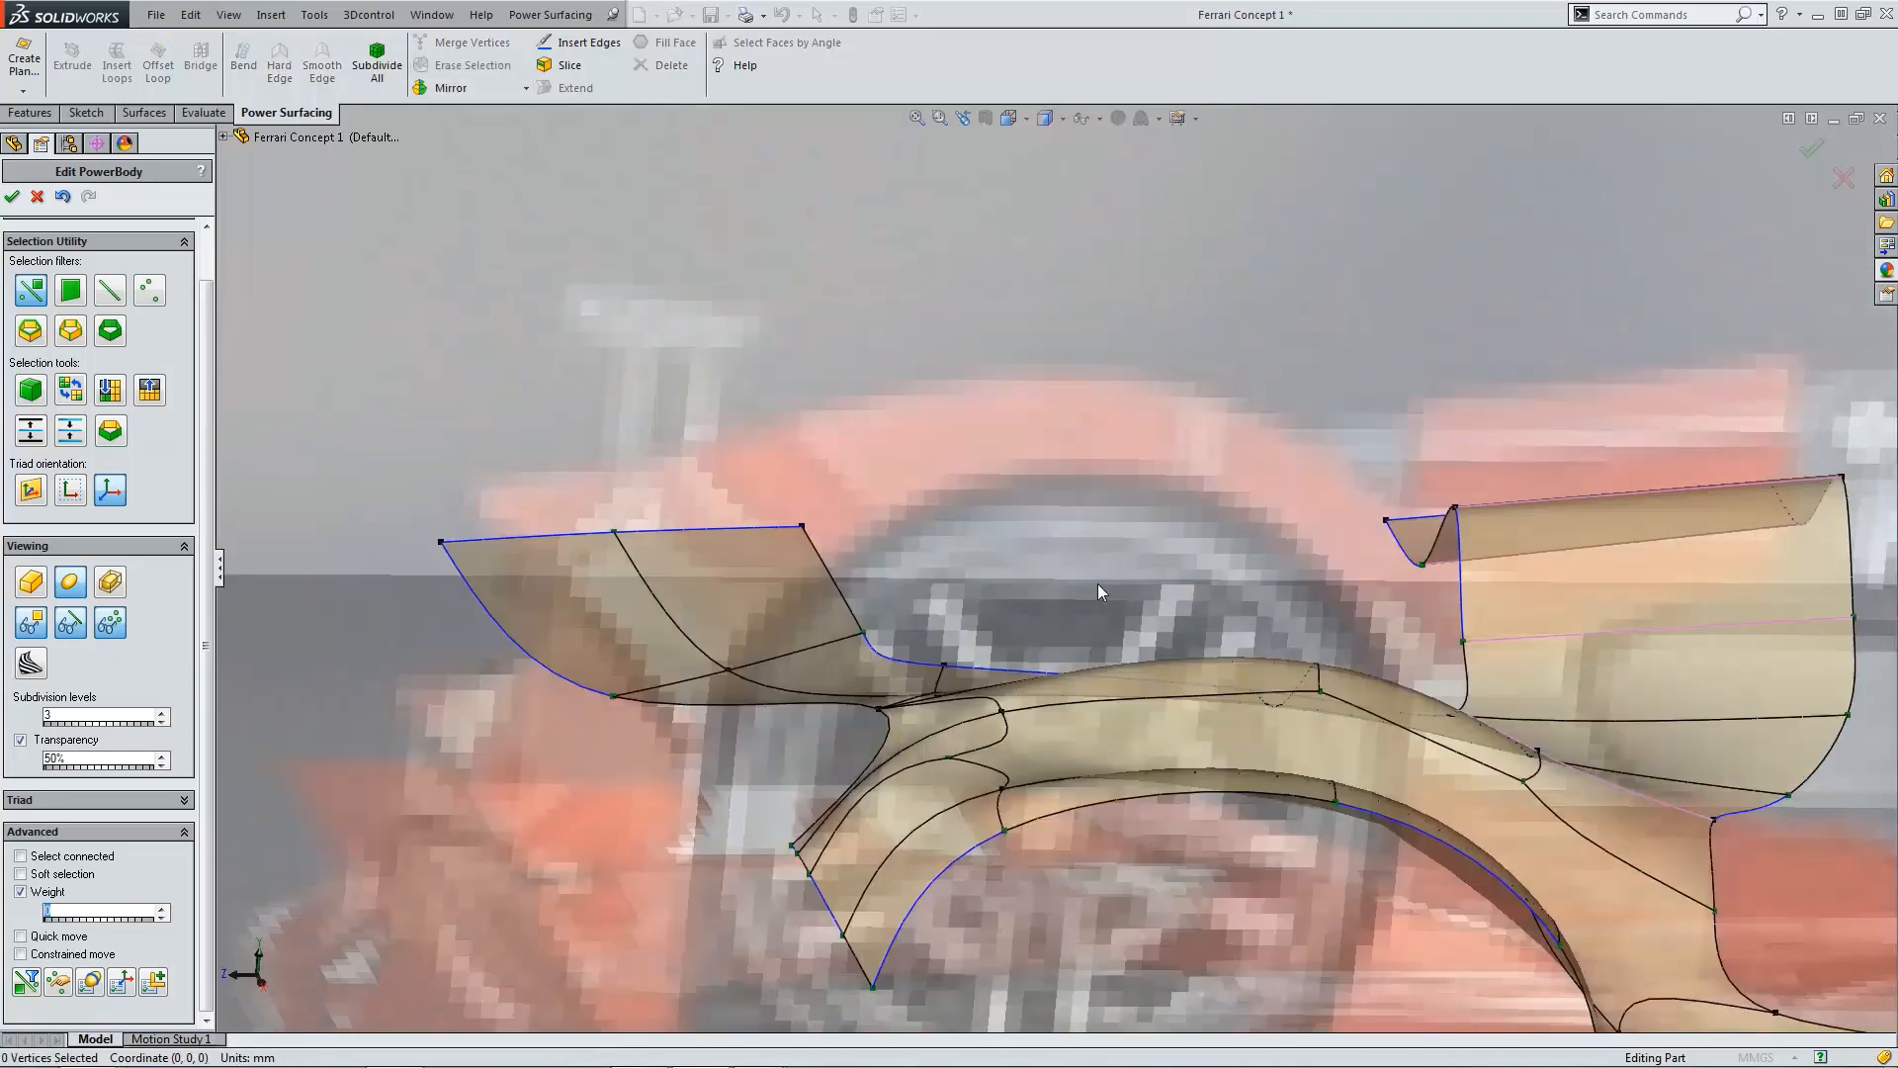
Step: Erase the vertex and its edge running up the fin's rear face near the fender junction
scroll(1214, 644, "up", 3)
scroll(1267, 615, "down", 8)
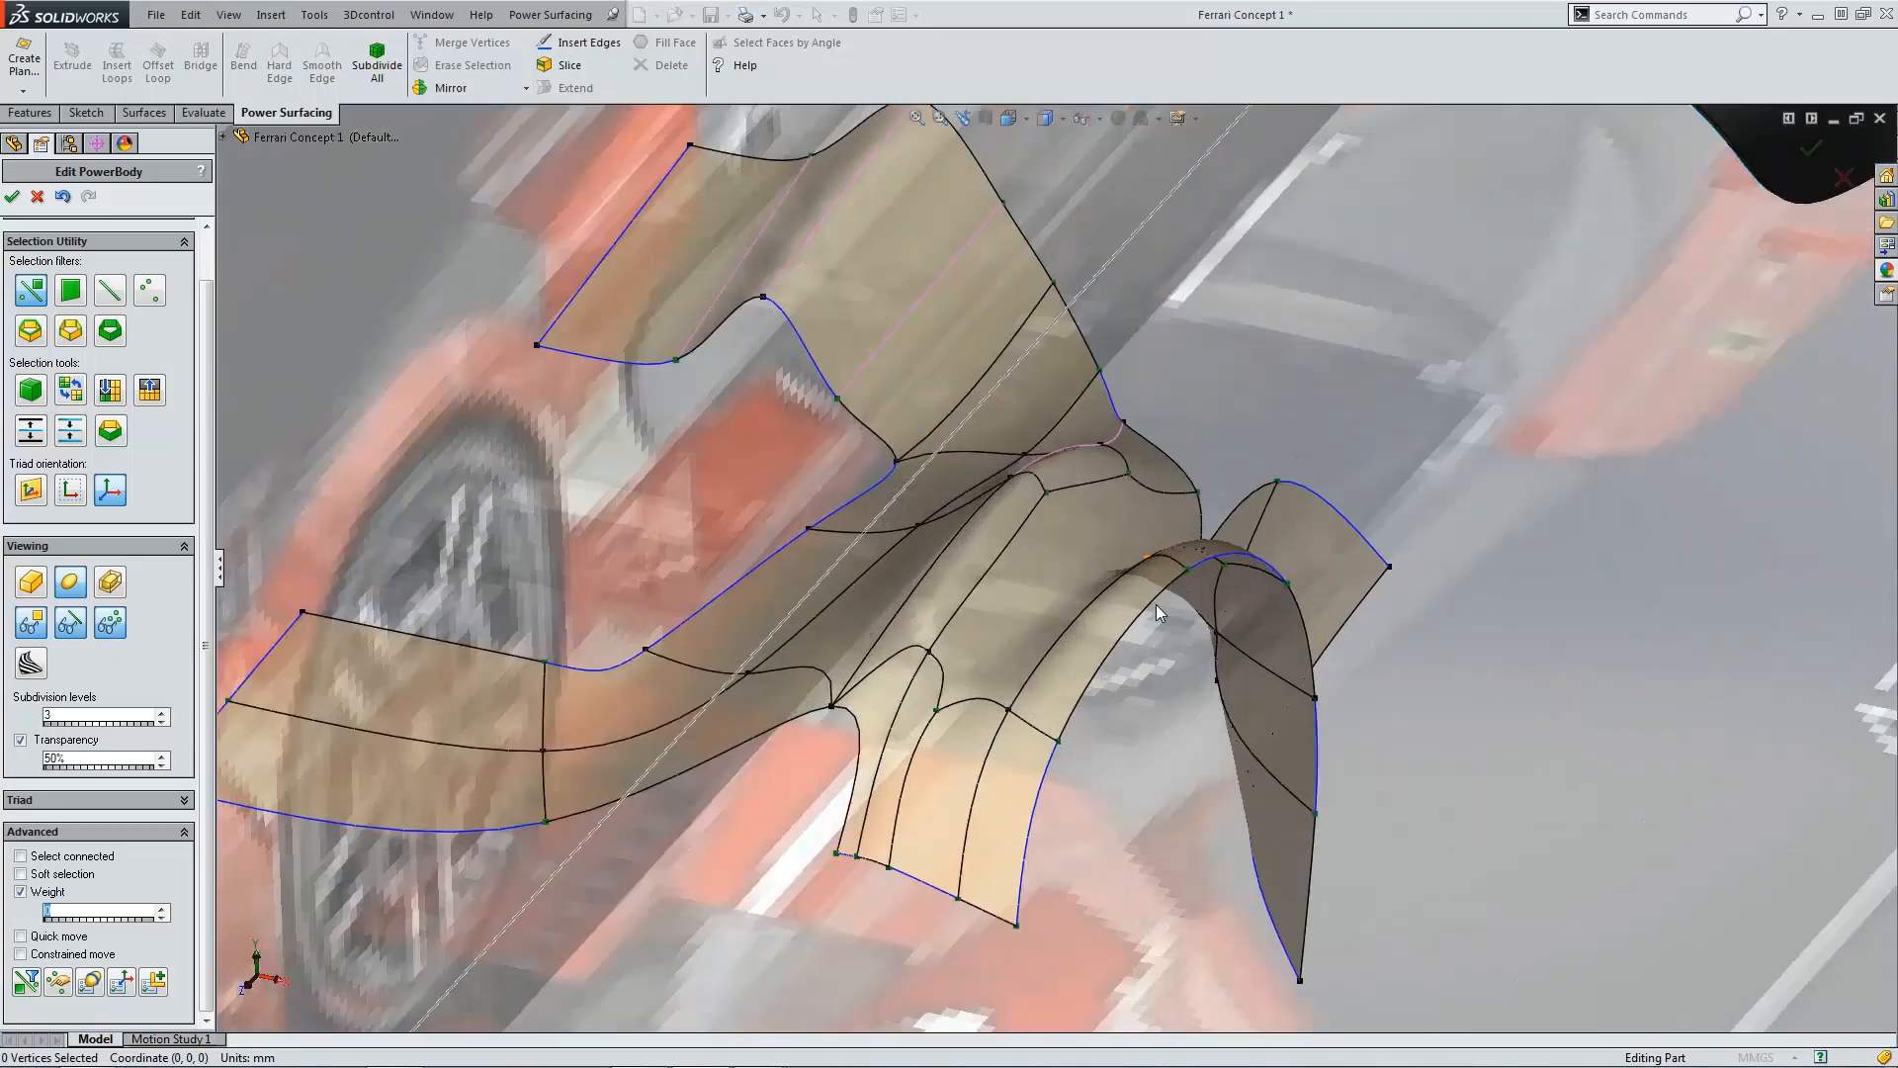
scroll(1260, 664, "up", 5)
scroll(1315, 660, "down", 8)
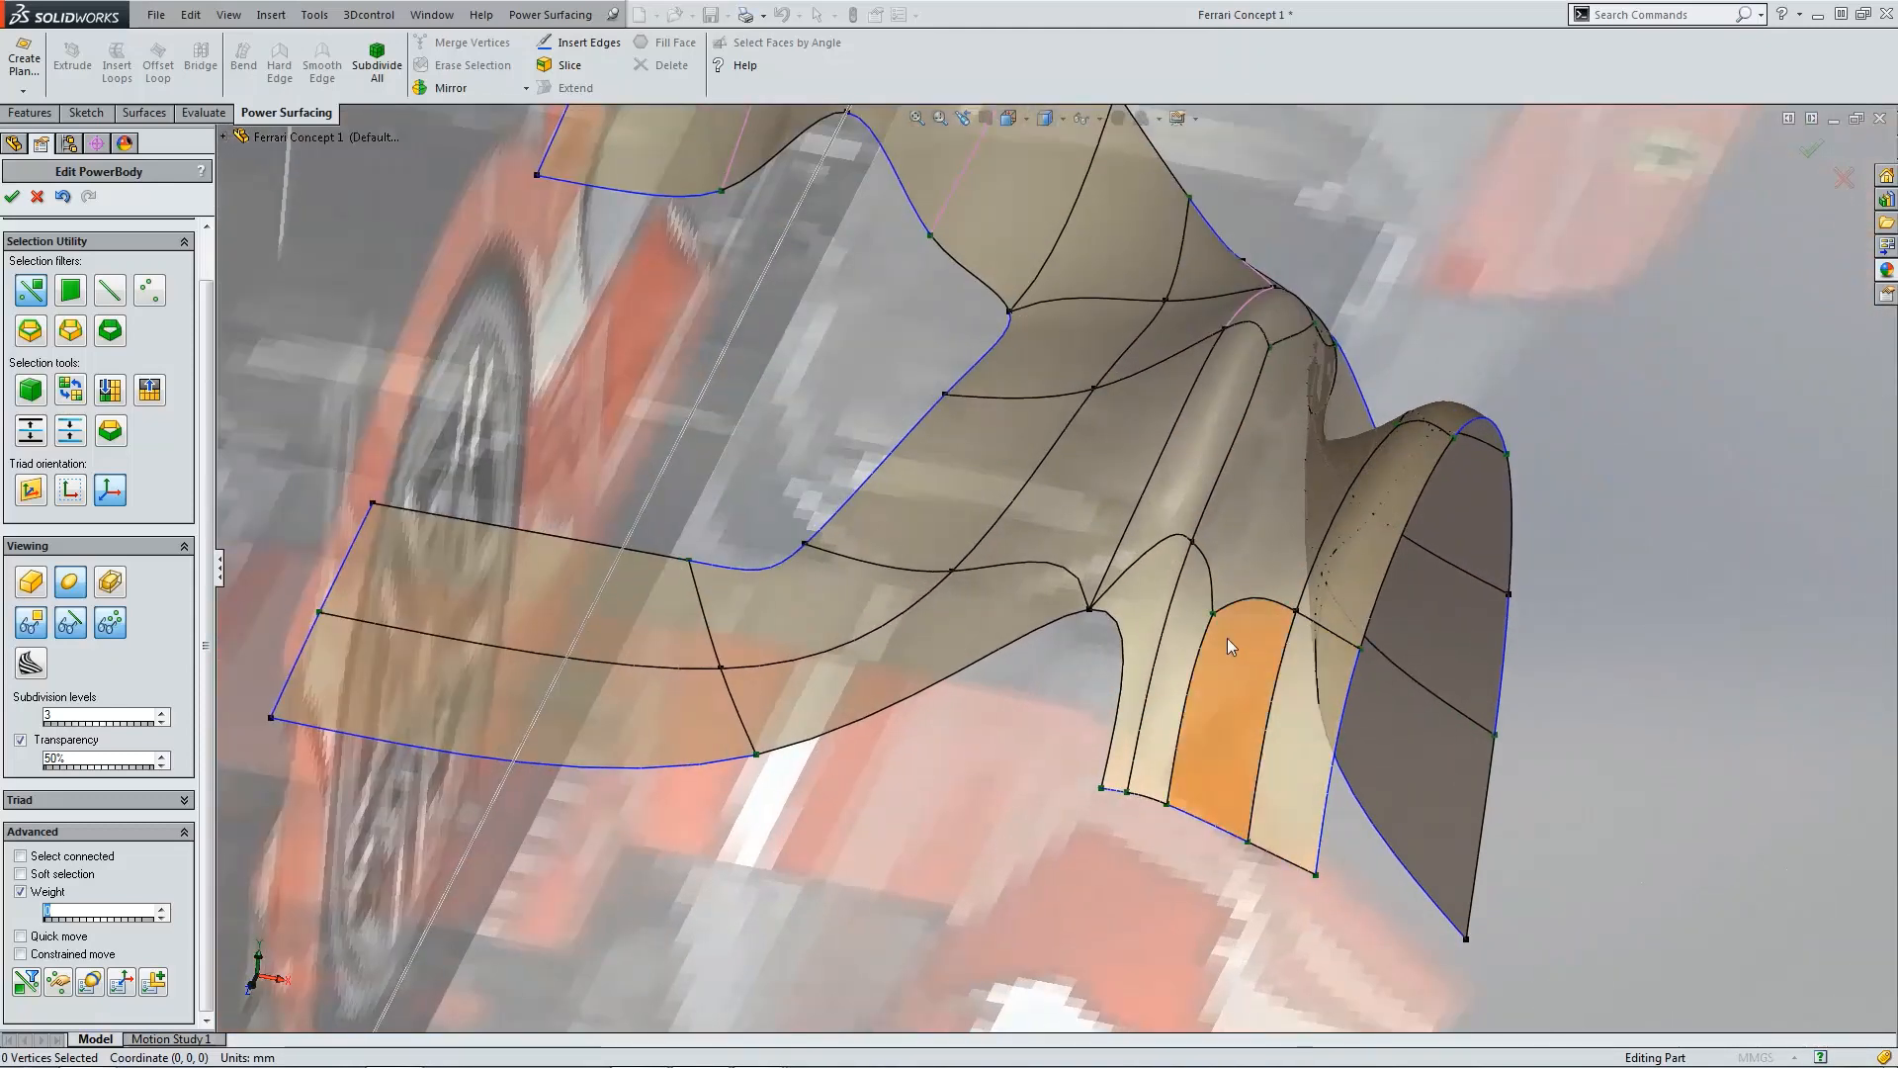
left_click(1200, 634)
left_click(279, 83)
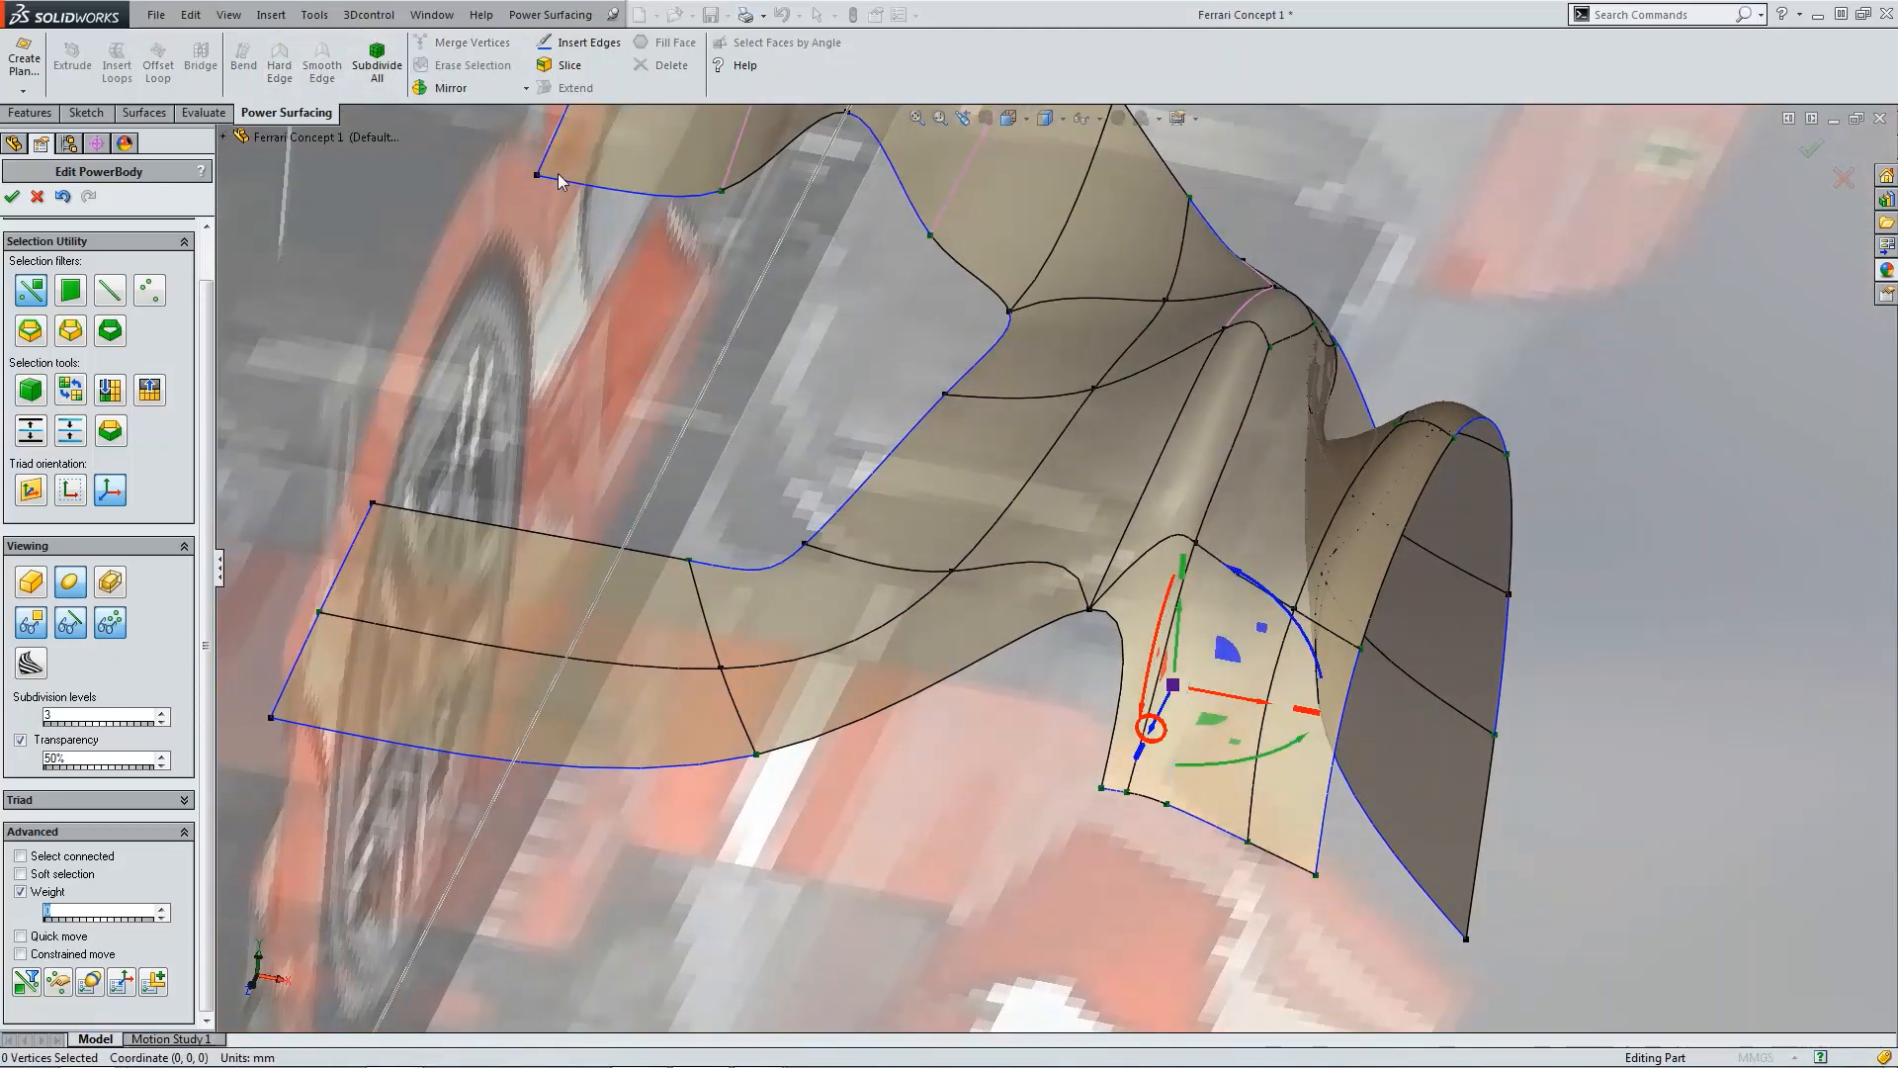
left_click(1238, 583)
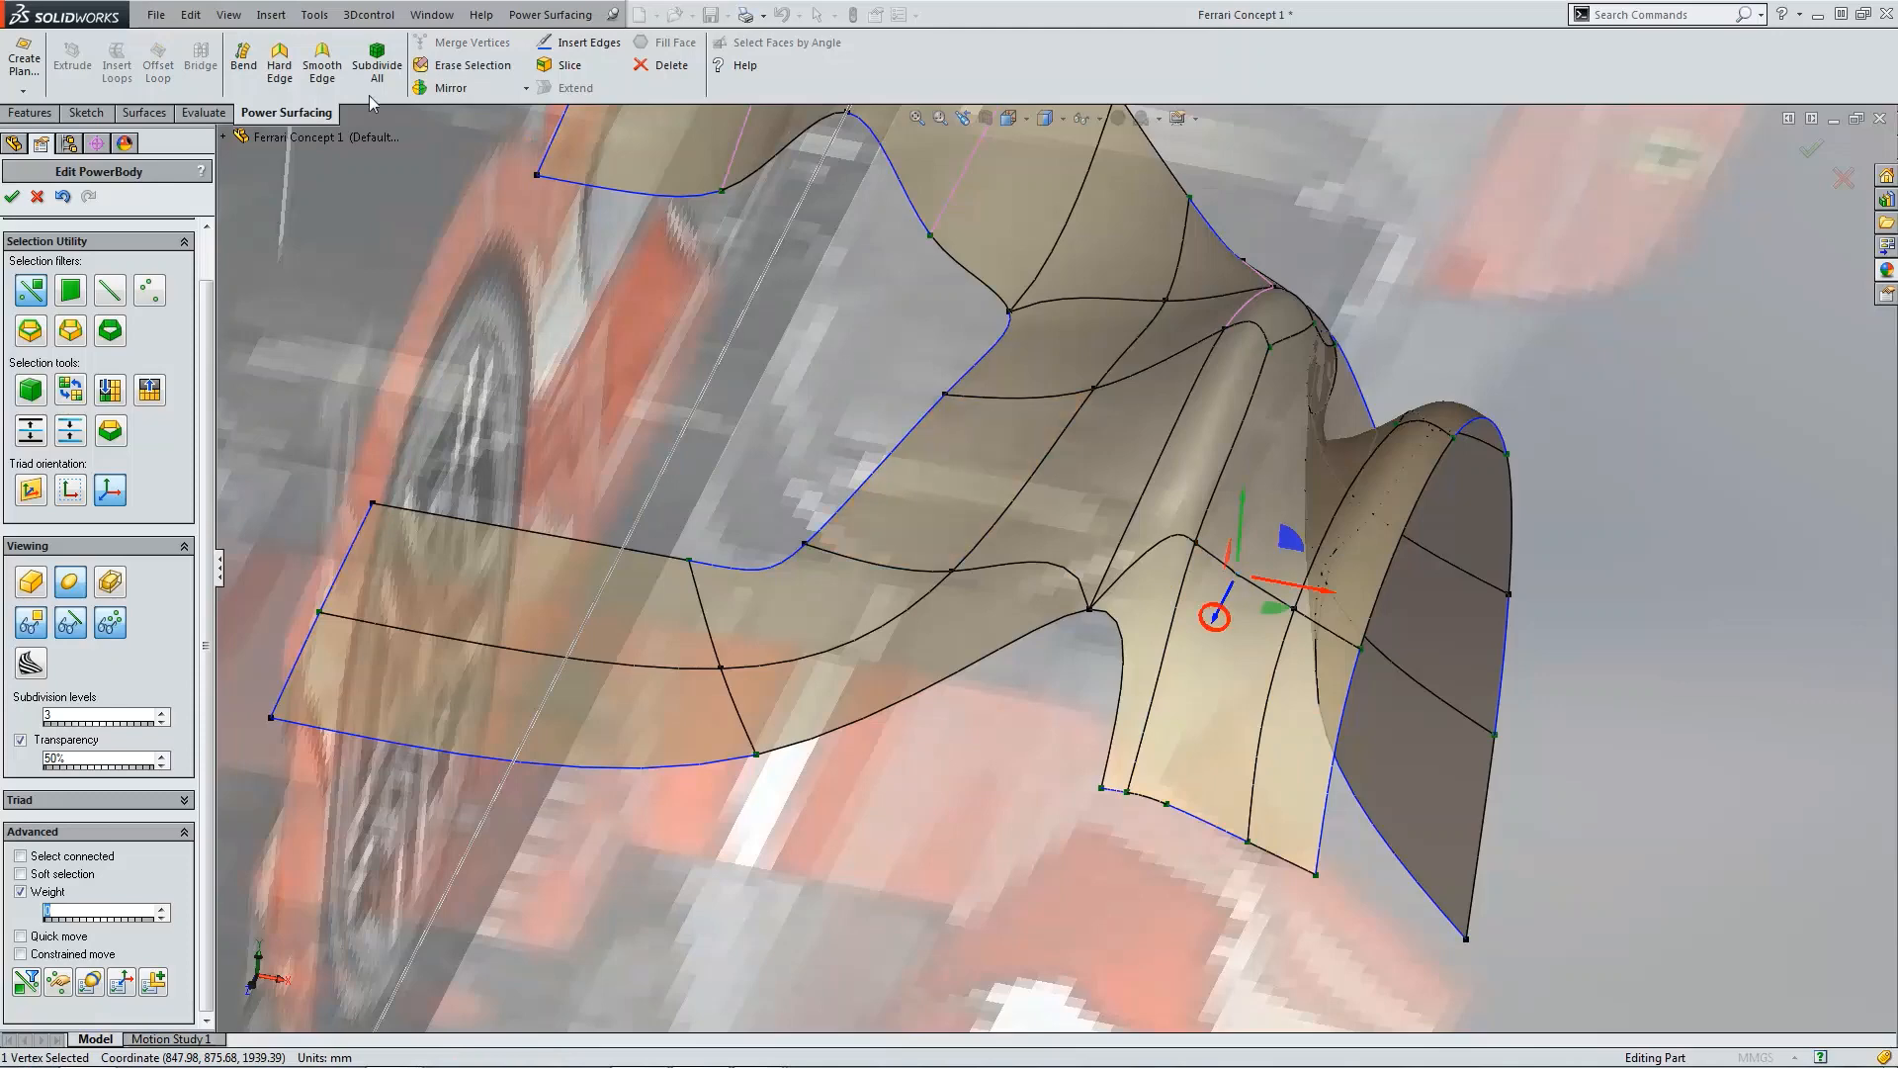
left_click(465, 69)
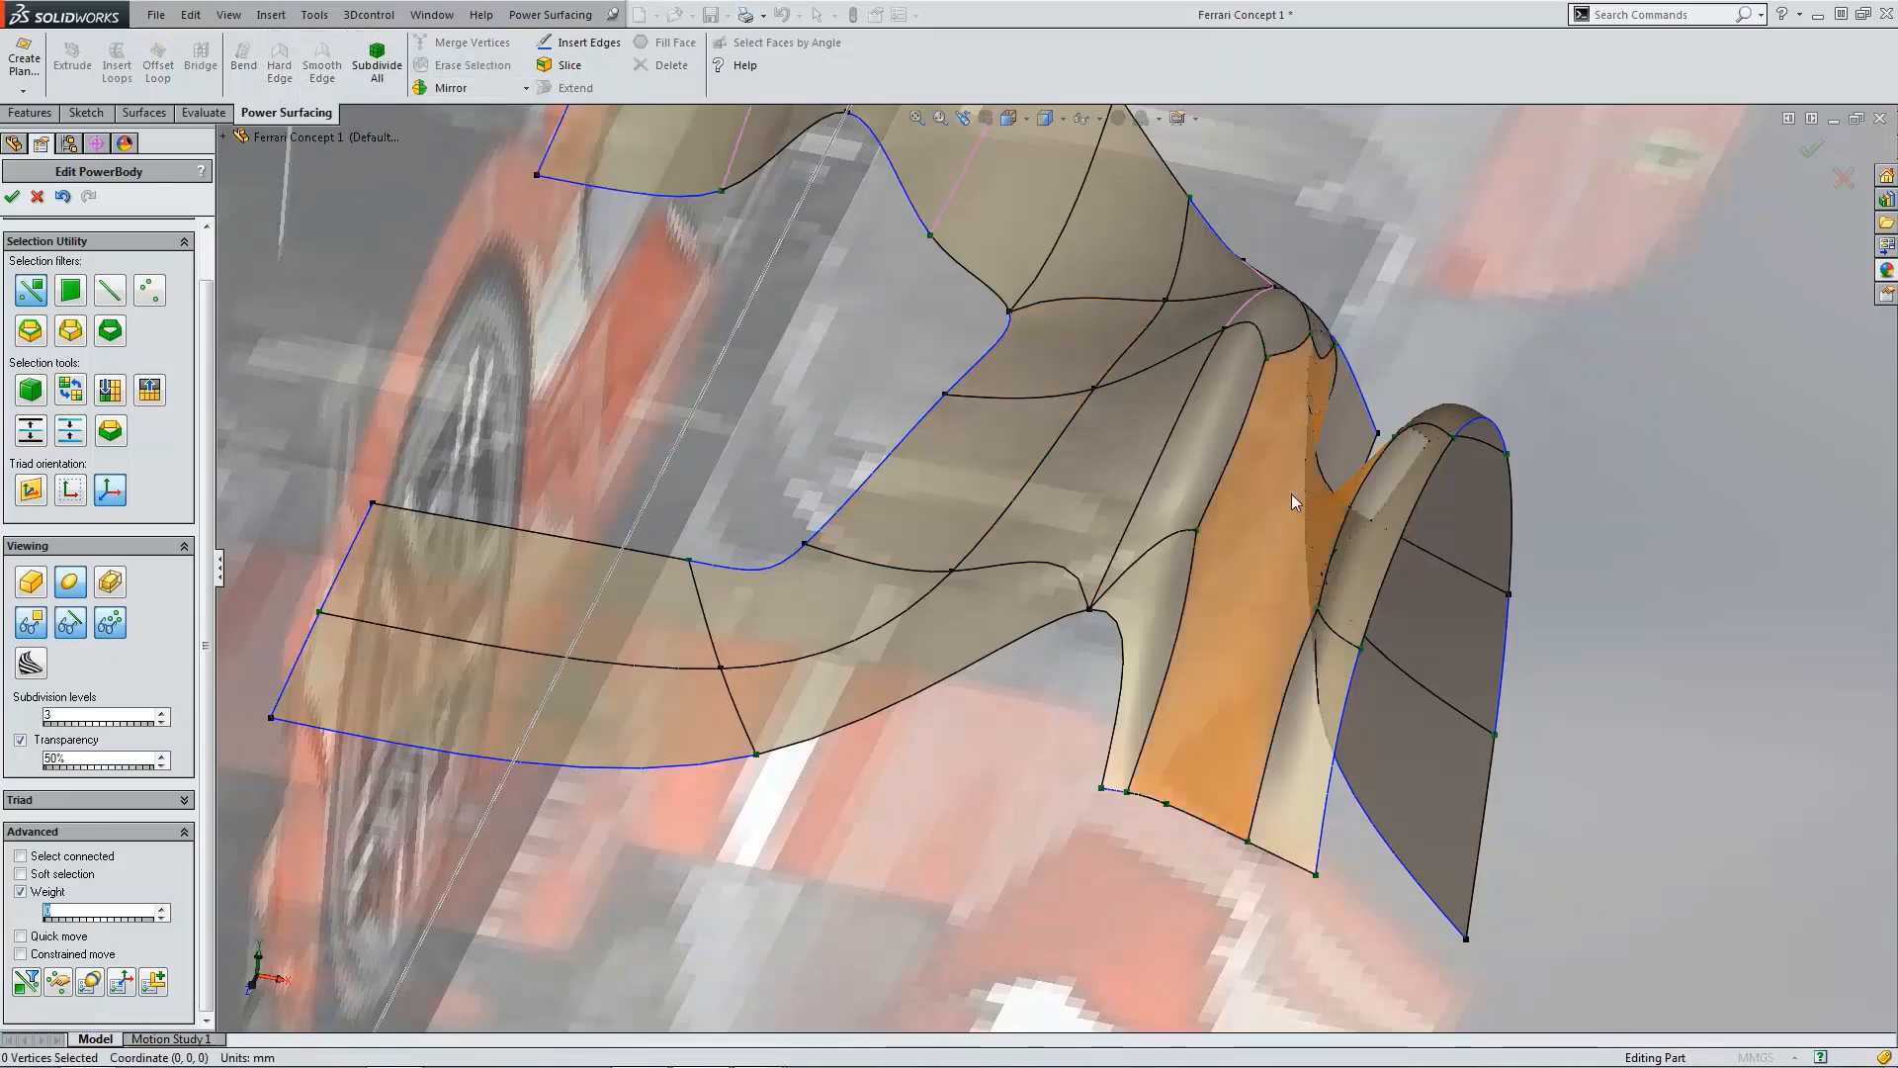
Step: Erase the vertex on the bottom edge of the fin's rear face
scroll(1296, 499, "up", 3)
middle_click_drag(1296, 498, 1374, 574)
scroll(1385, 578, "down", 4)
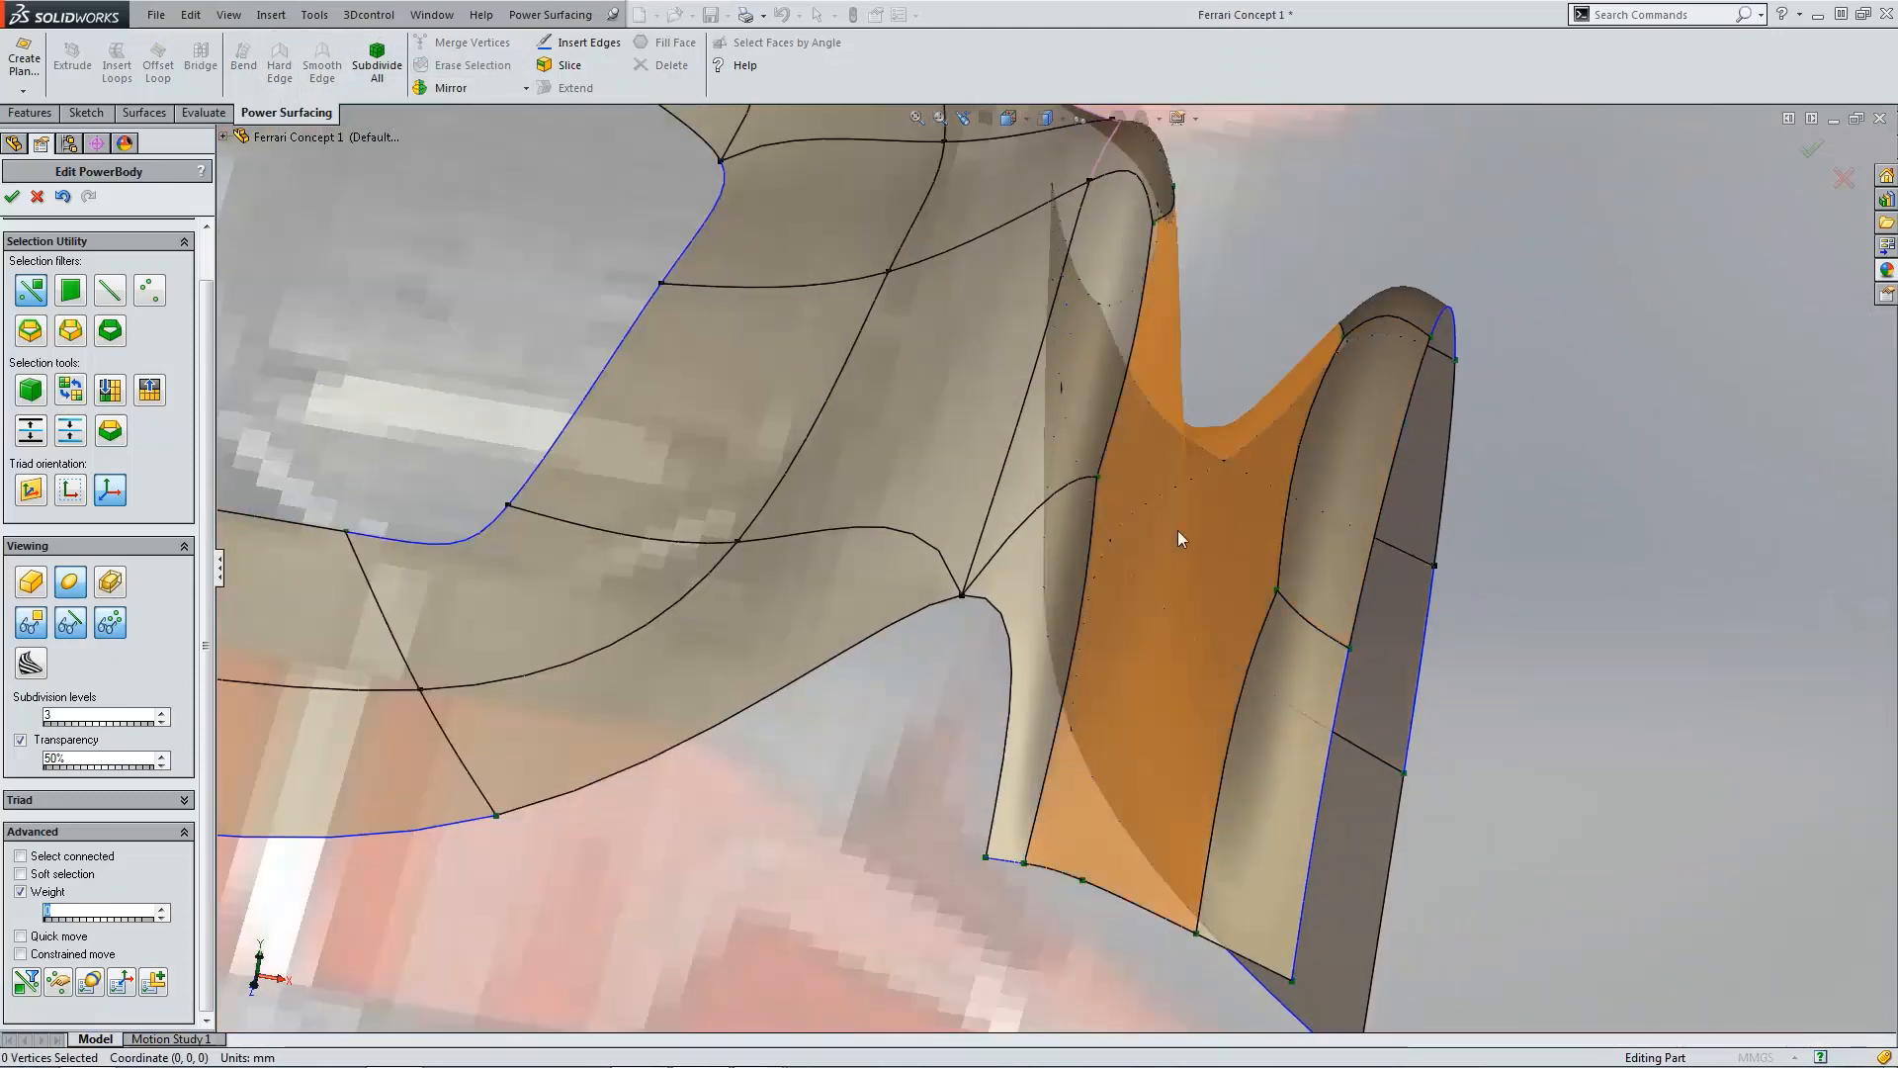
left_click(935, 887)
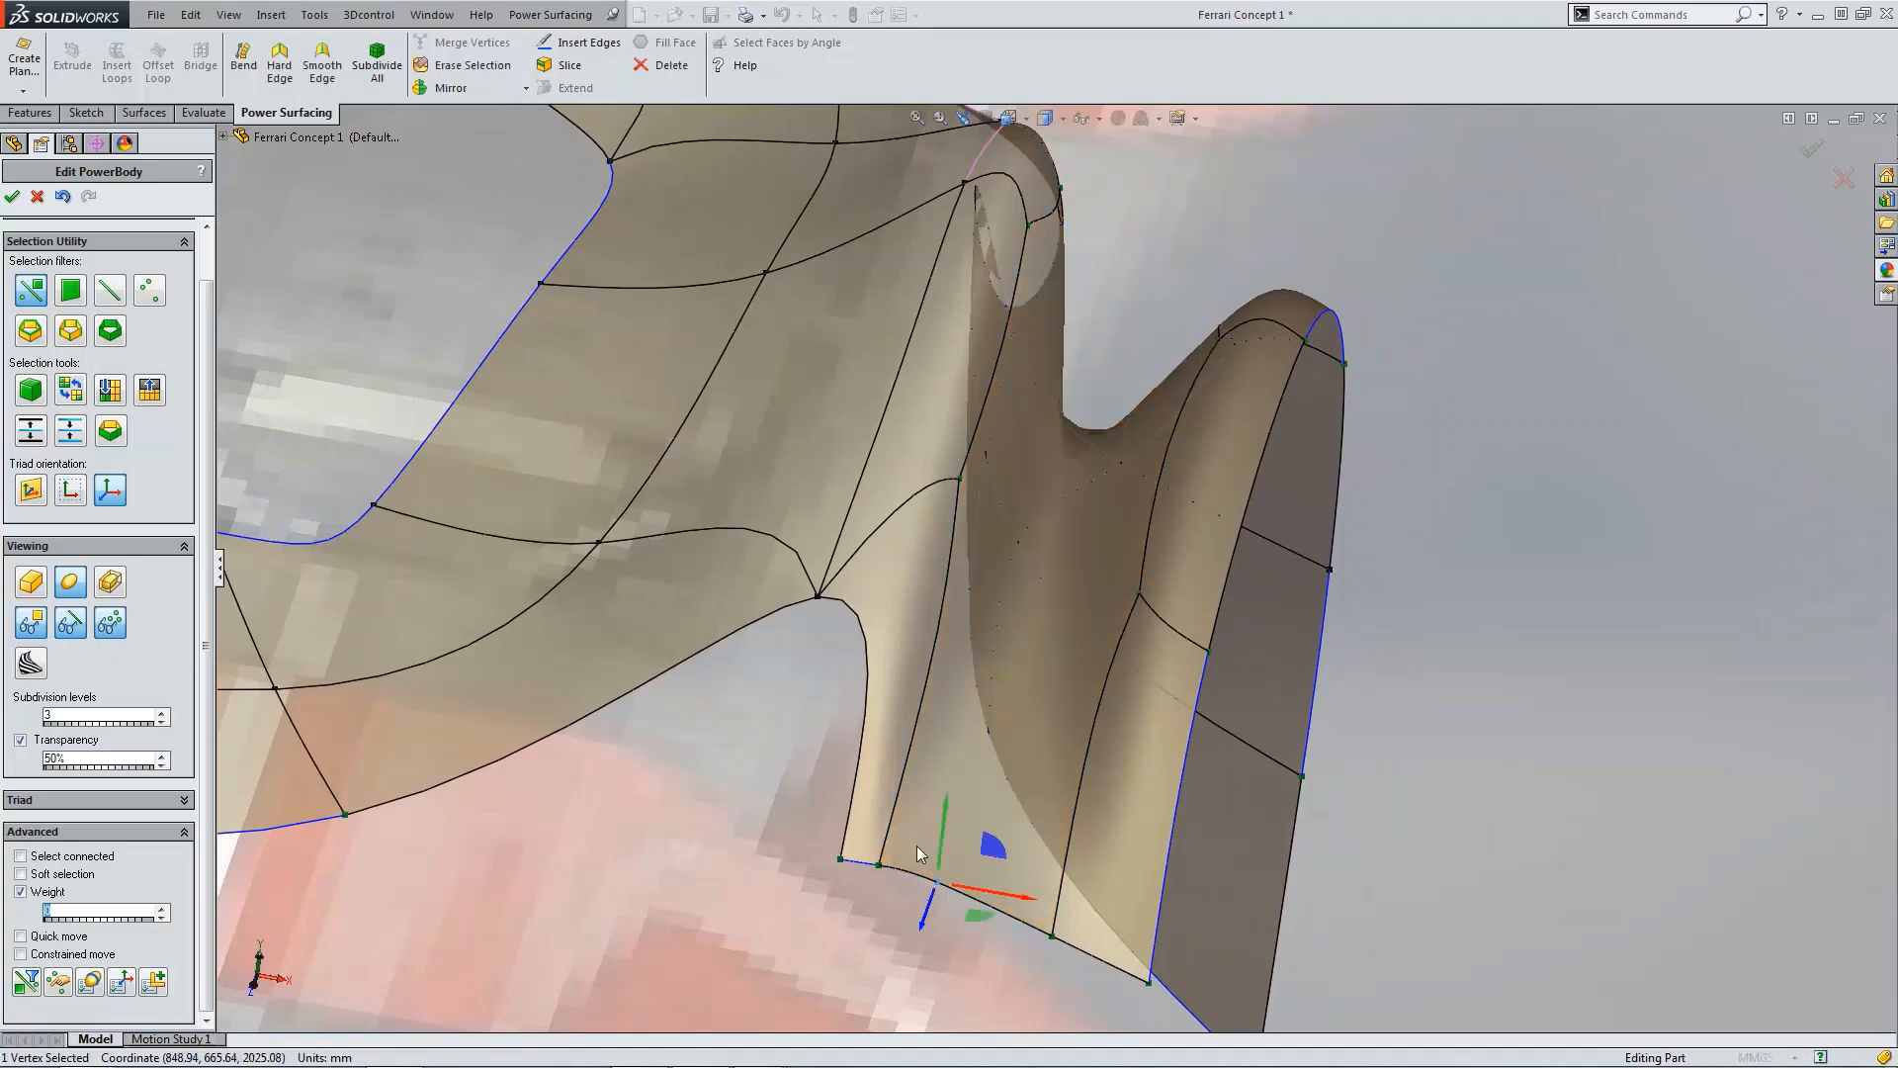
left_click(478, 69)
scroll(1213, 443, "up", 5)
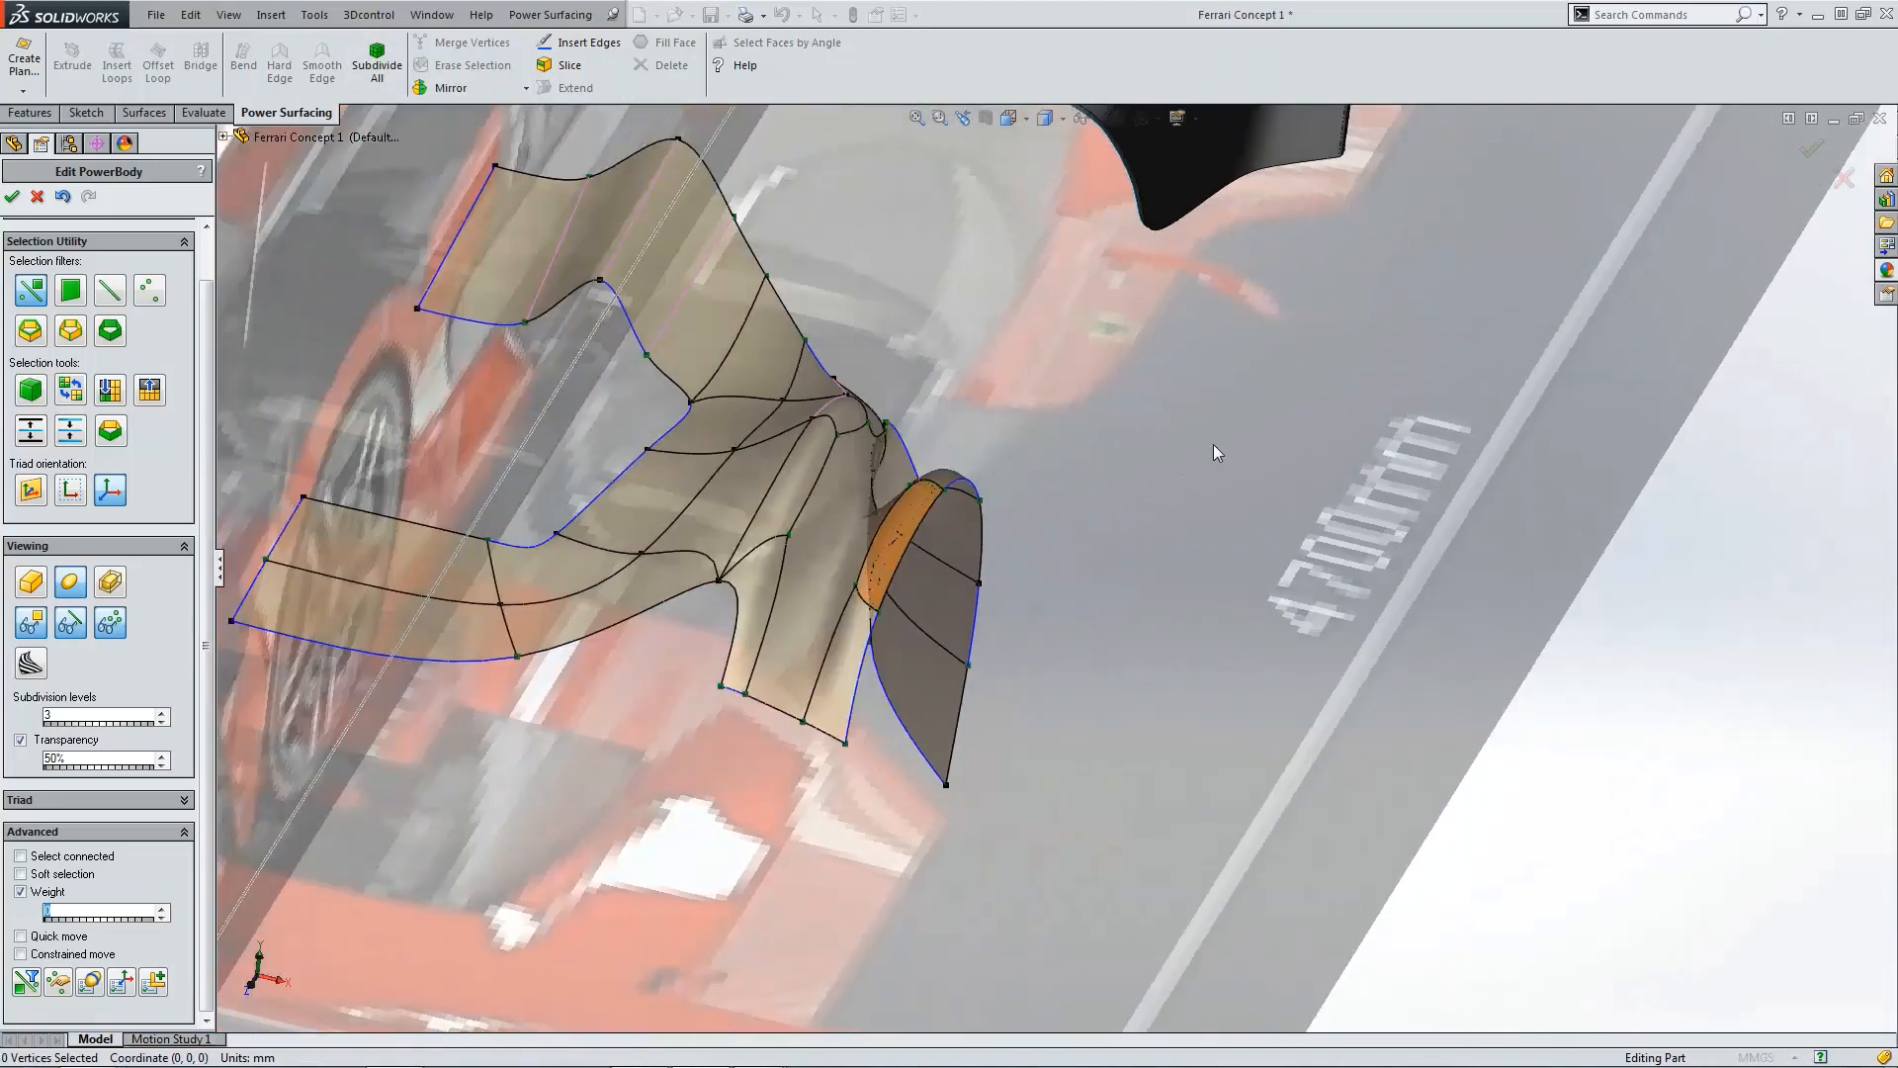
Step: Insert Edges across the flared lip of the fender arch near its front end
middle_click_drag(1213, 443, 670, 480)
scroll(670, 480, "up", 4)
scroll(668, 481, "down", 10)
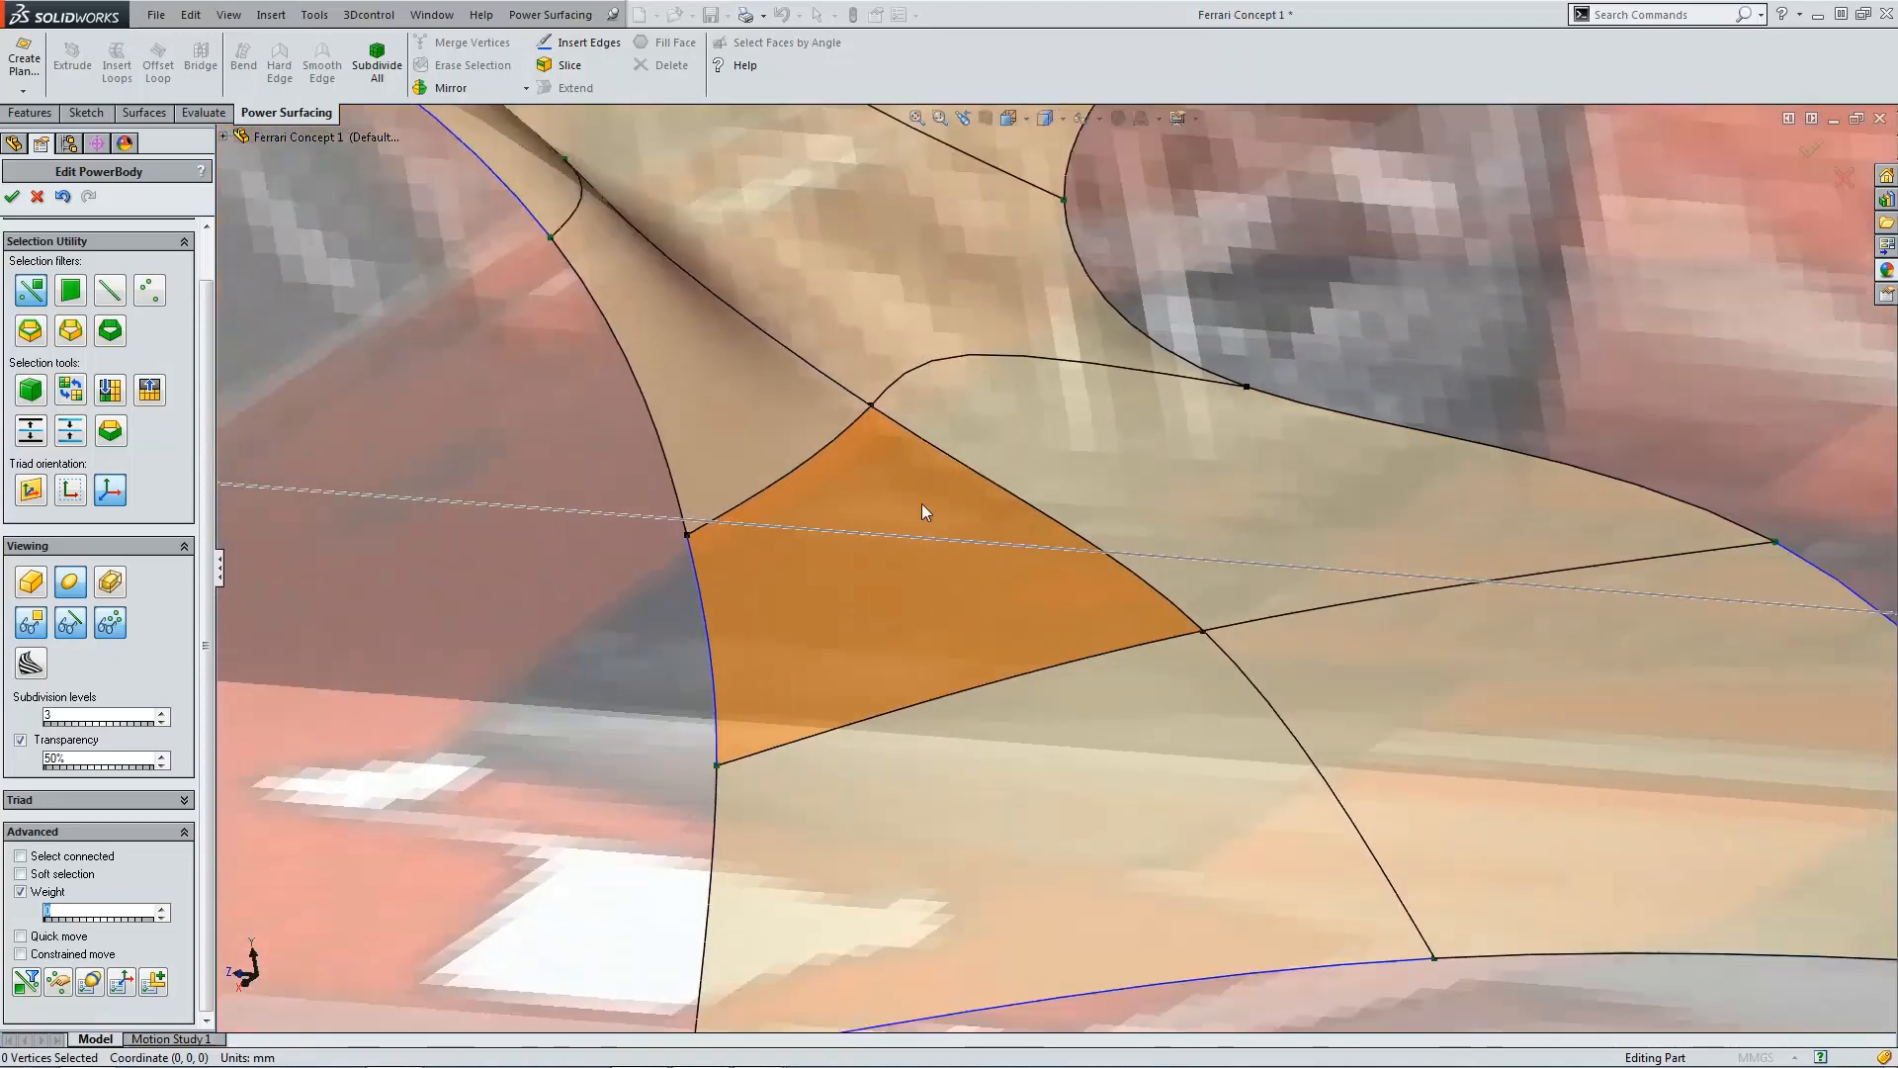
scroll(922, 502, "up", 6)
middle_click_drag(949, 490, 1018, 455)
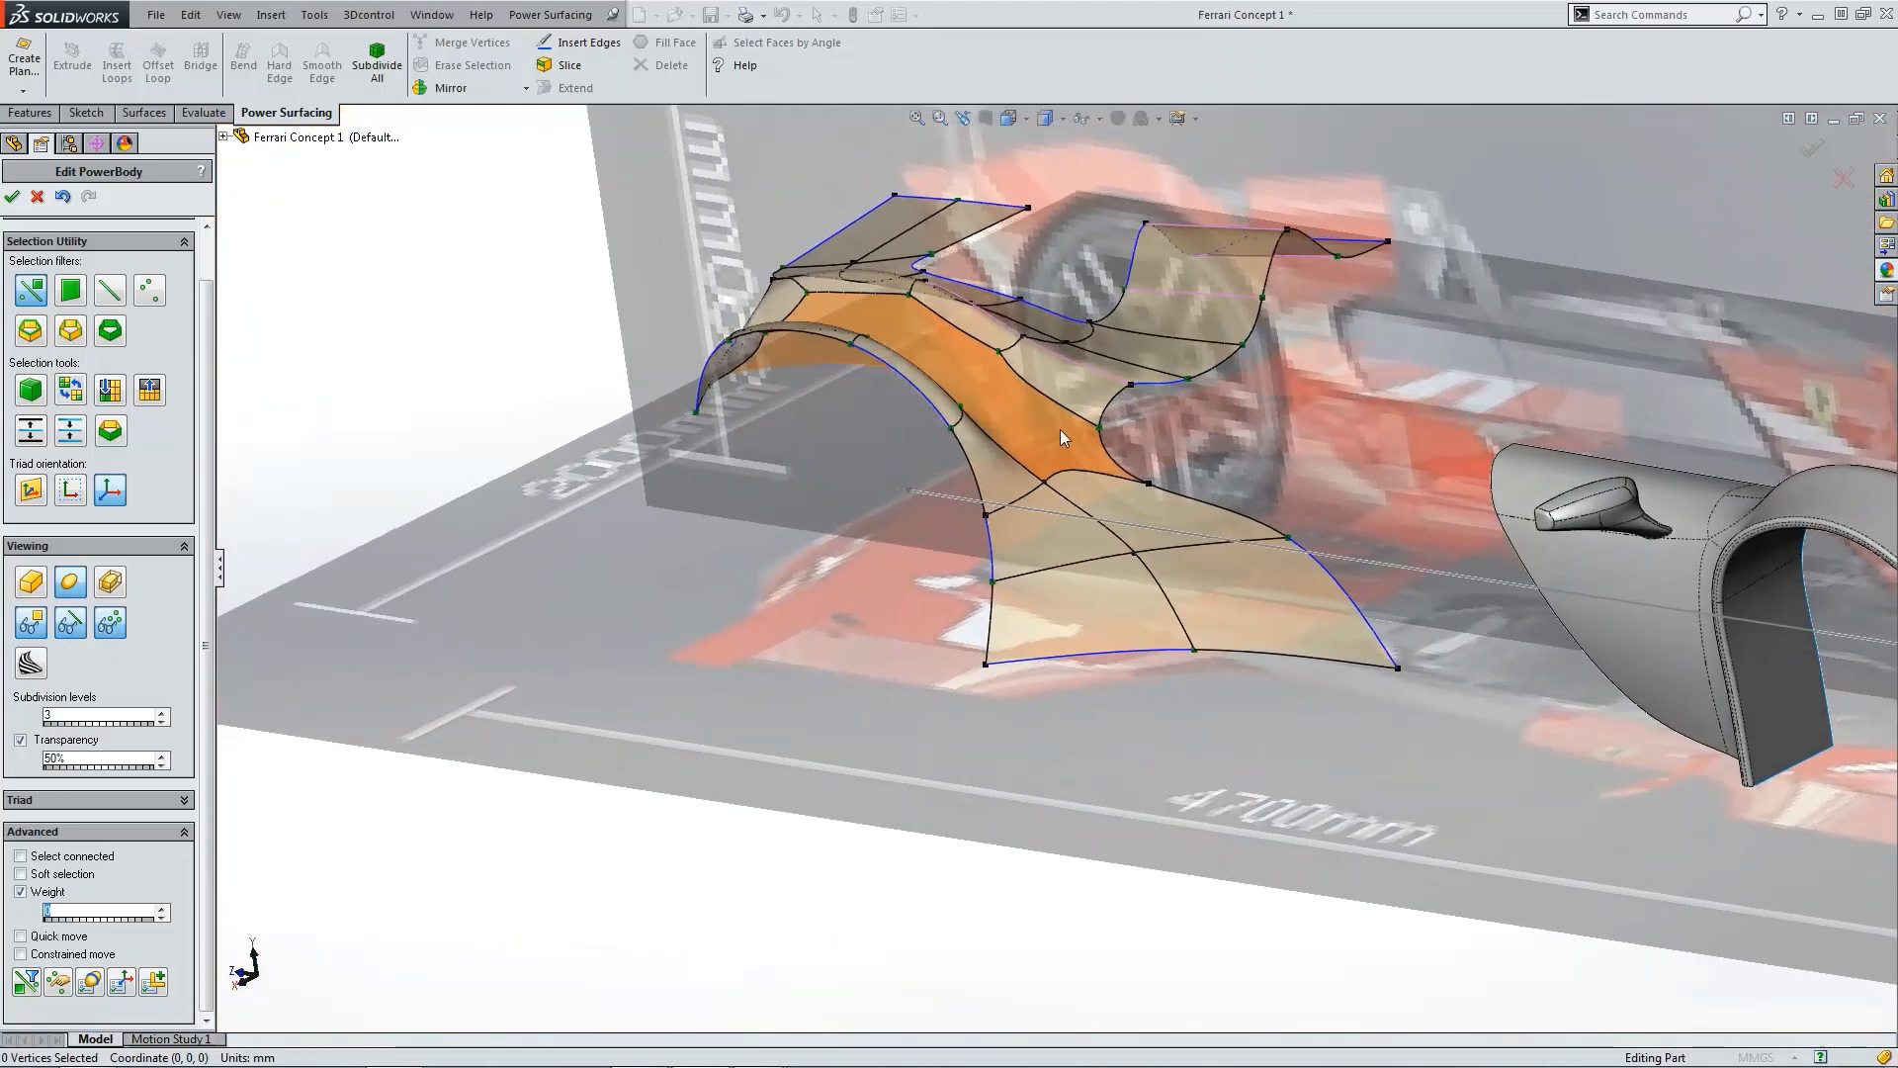
scroll(1060, 429, "down", 4)
middle_click_drag(852, 441, 901, 431)
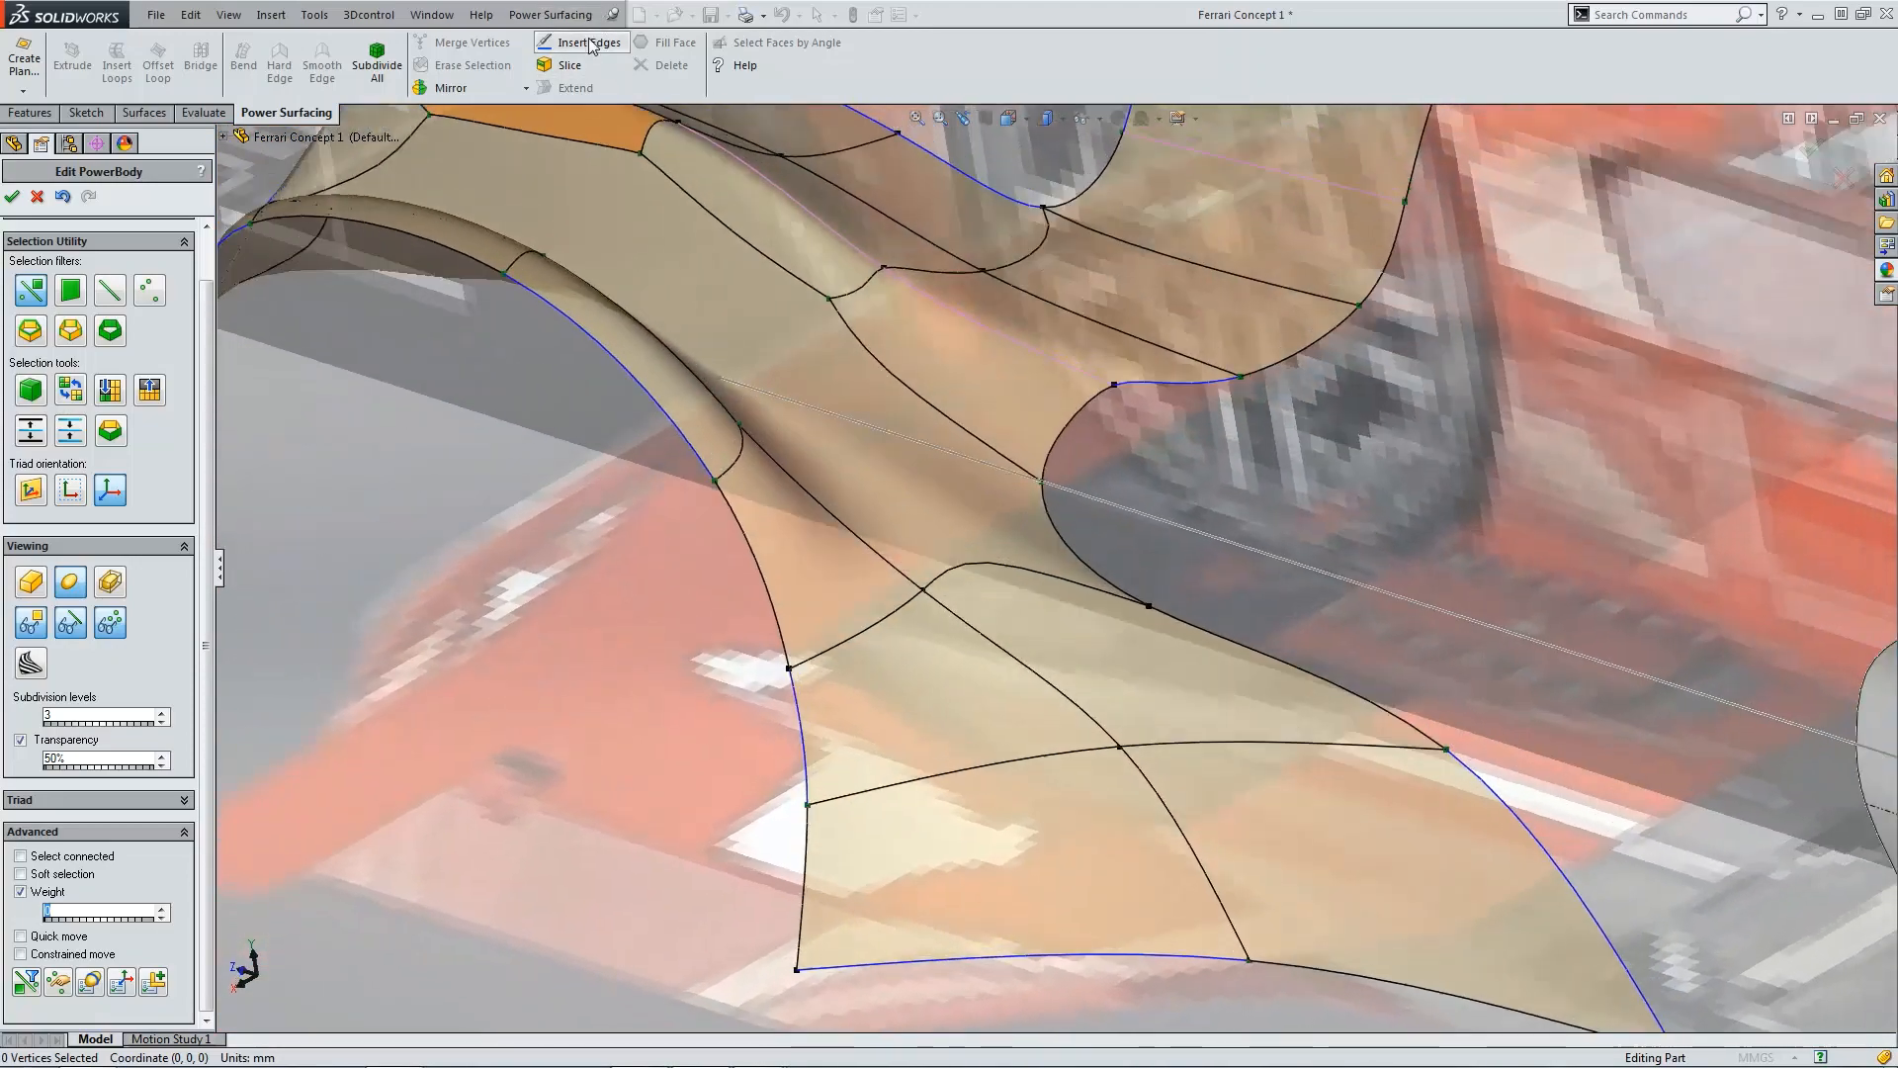
left_click(589, 42)
left_click(704, 465)
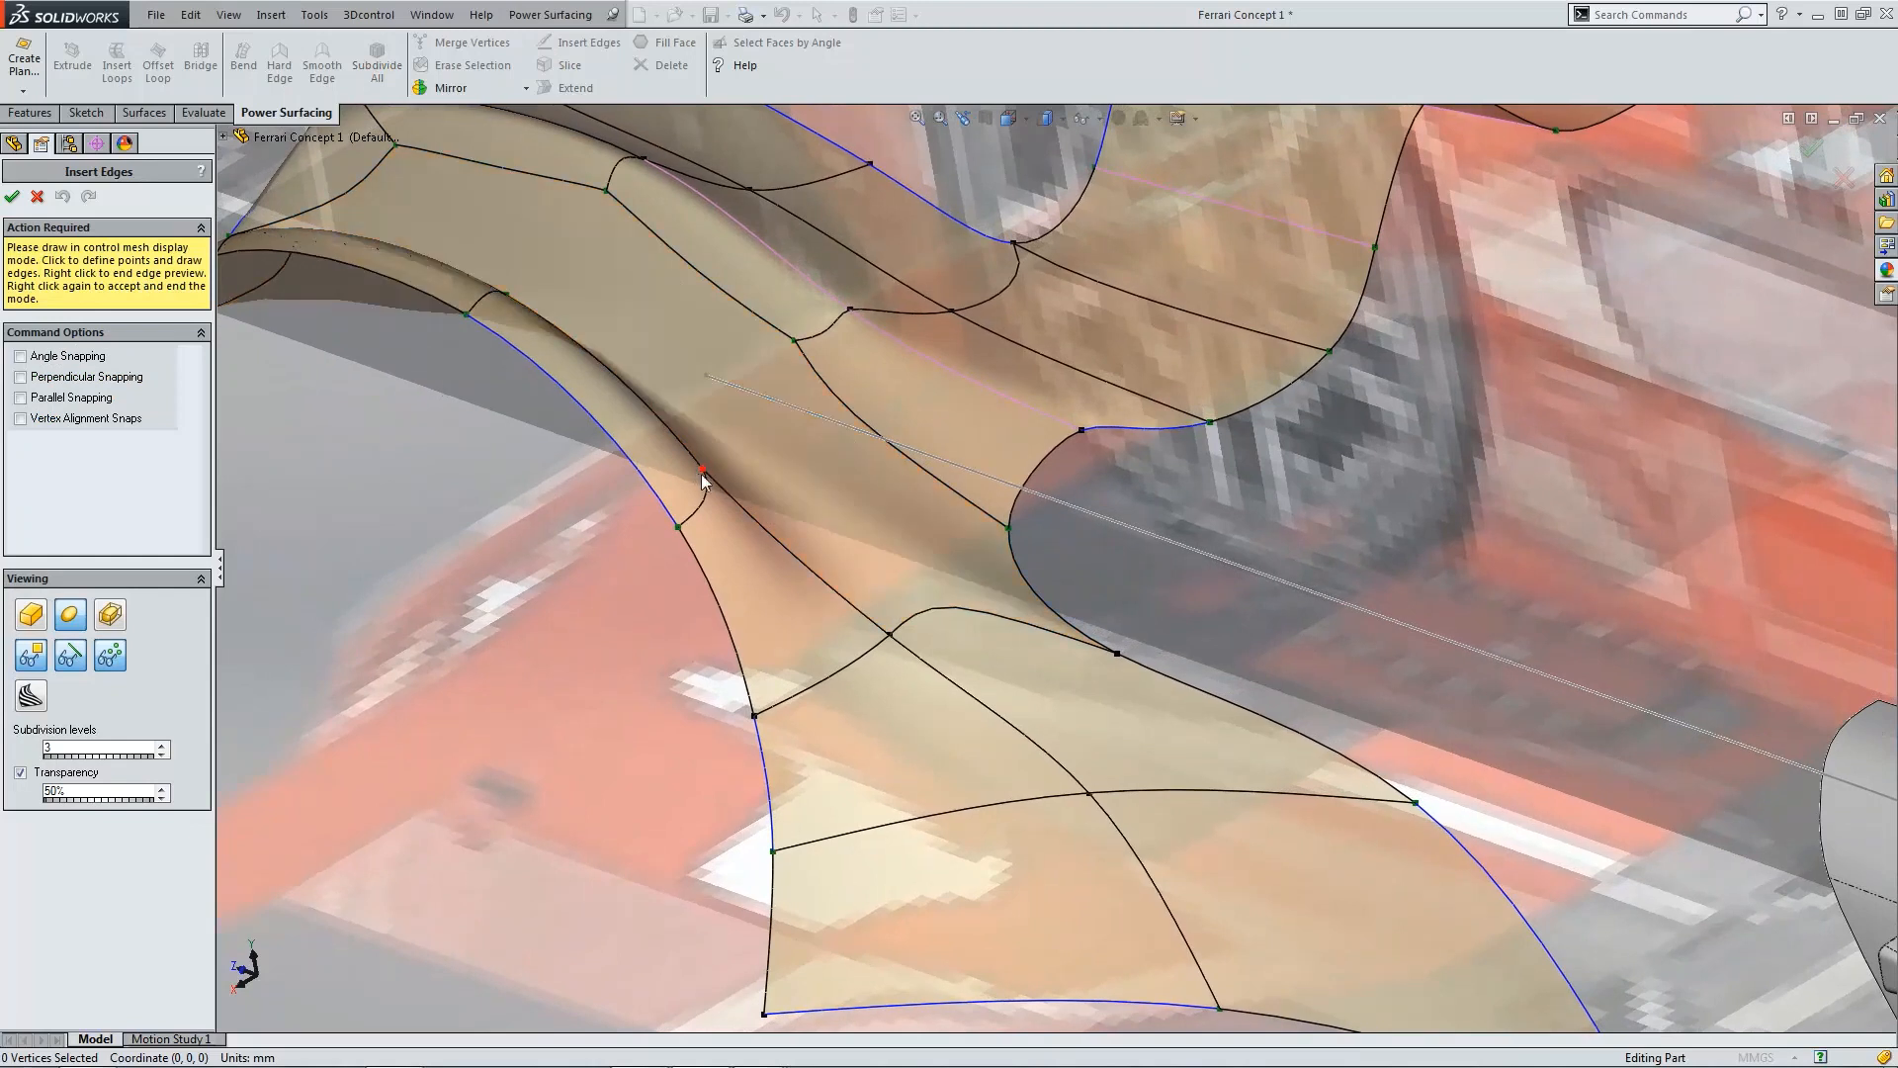
left_click(795, 343)
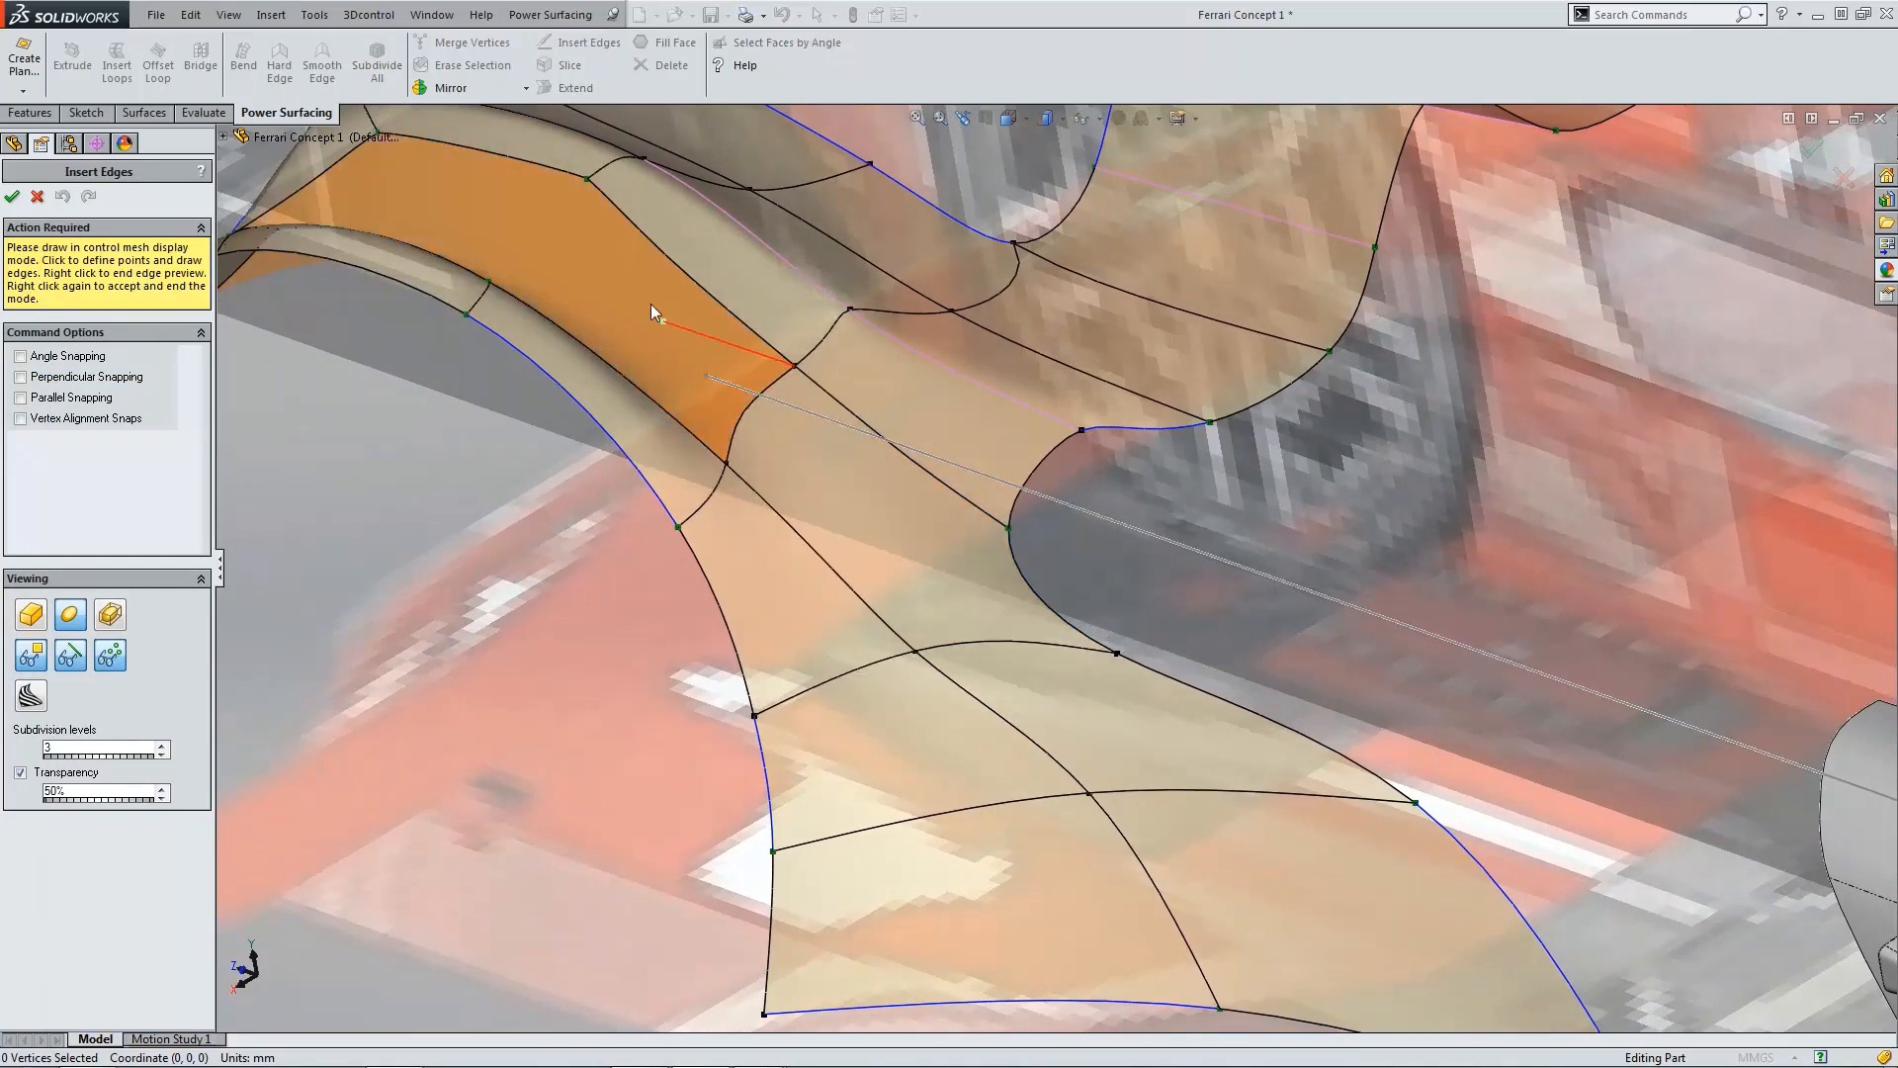
left_click(490, 281)
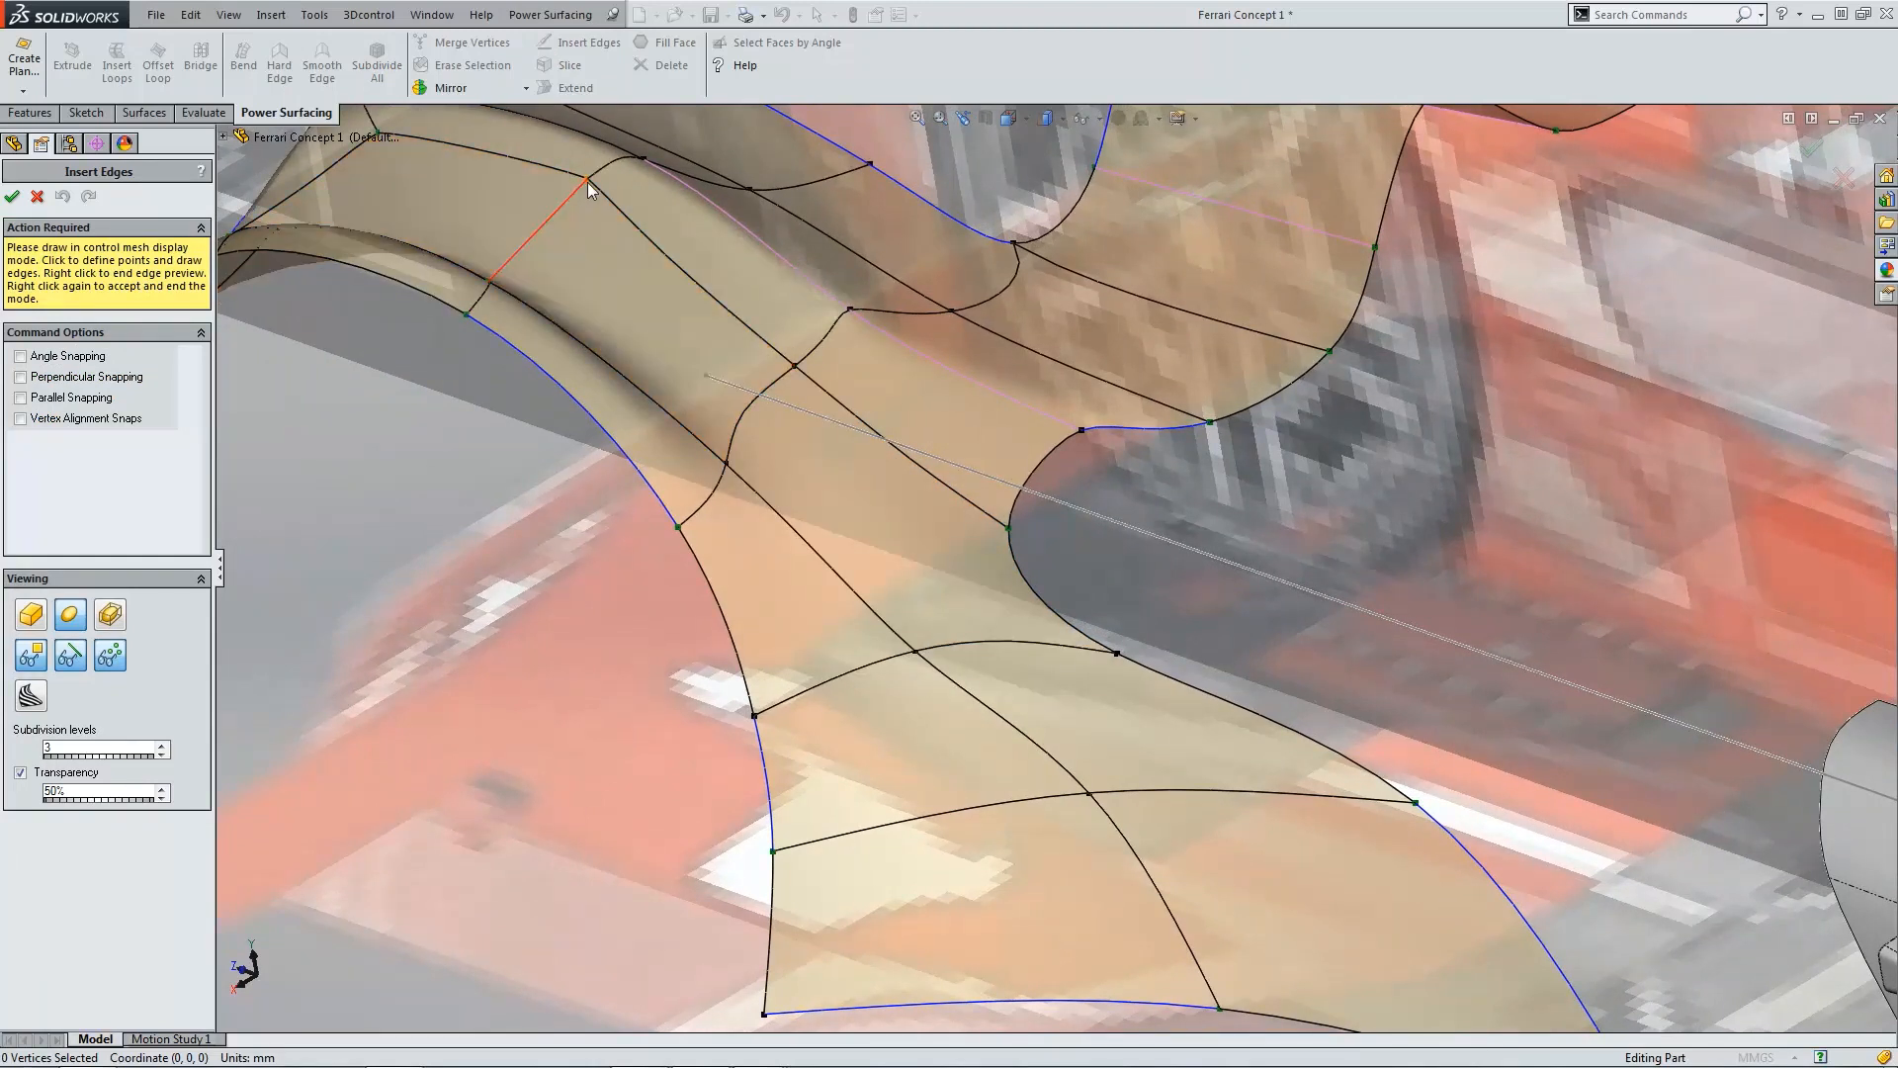
left_click(588, 180)
right_click(608, 245)
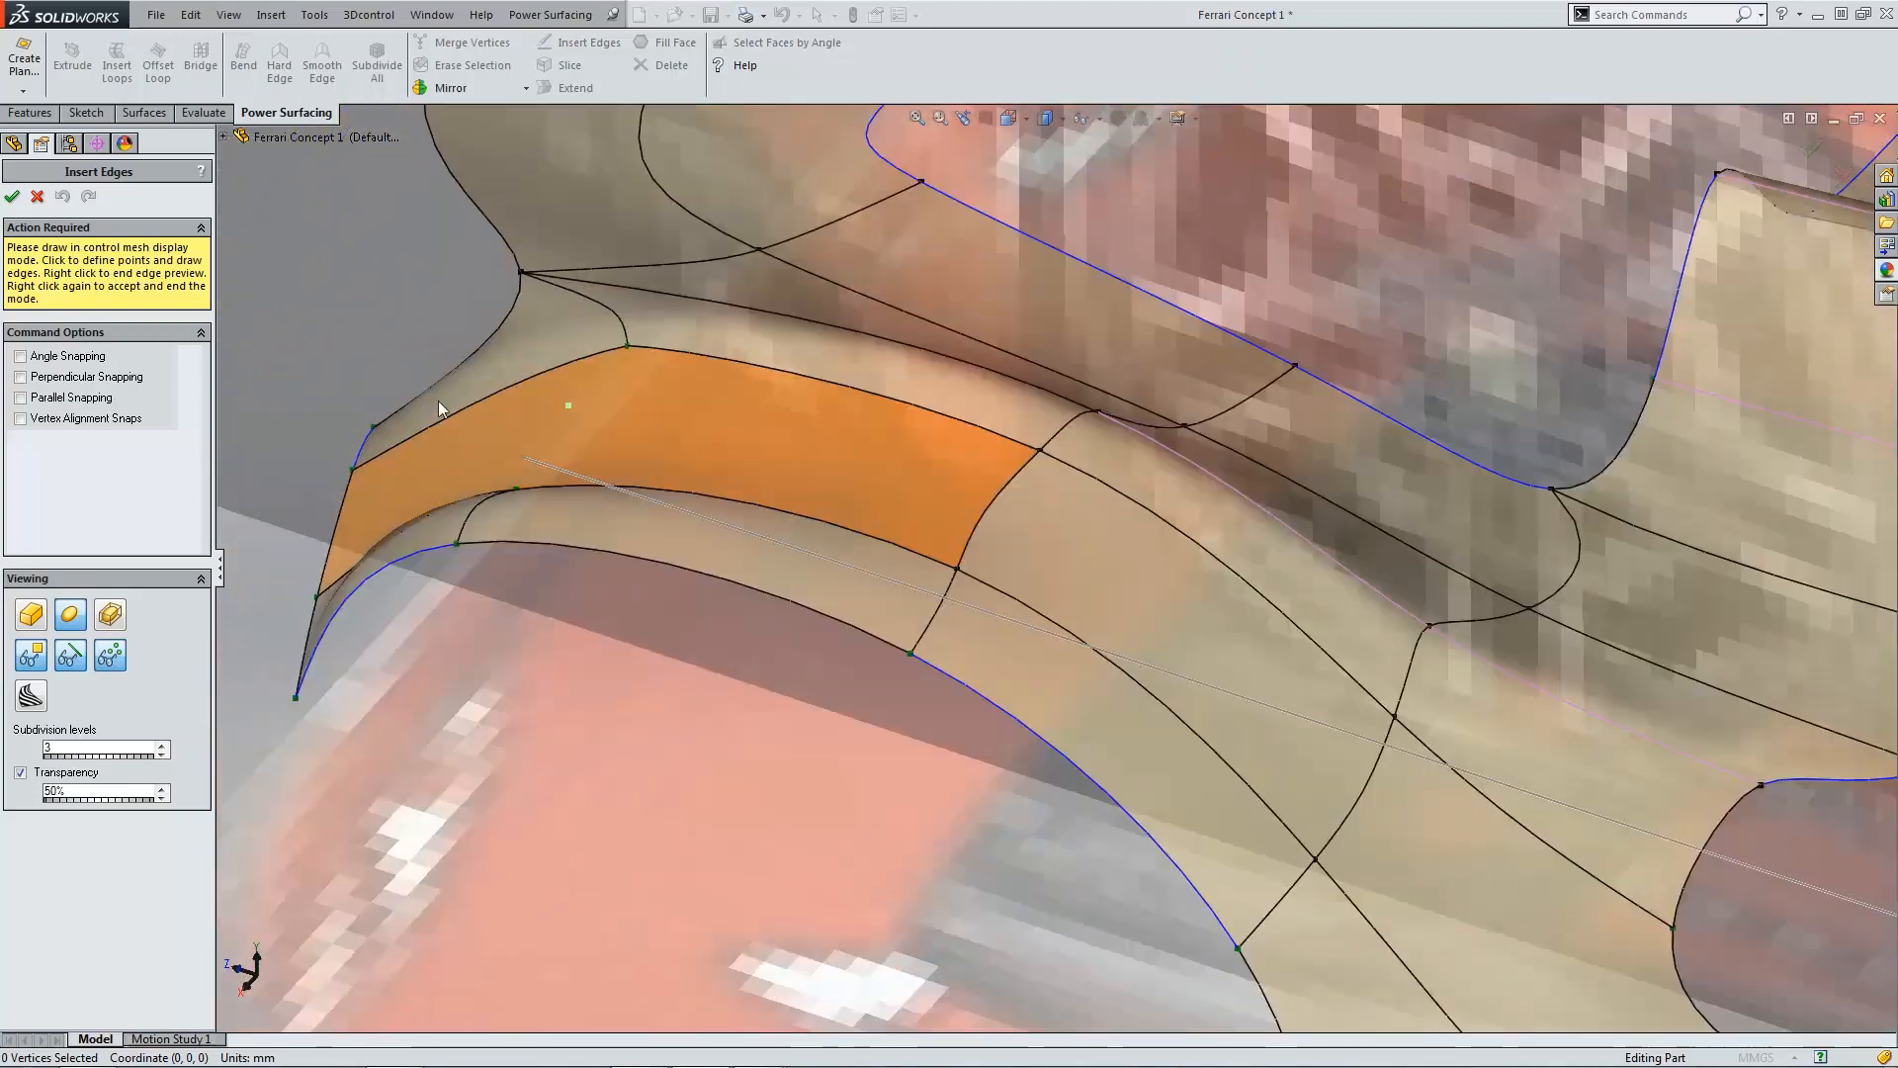
Step: Insert another edge across the arch lip and accept the Insert Edges command
left_click(518, 490)
left_click(629, 347)
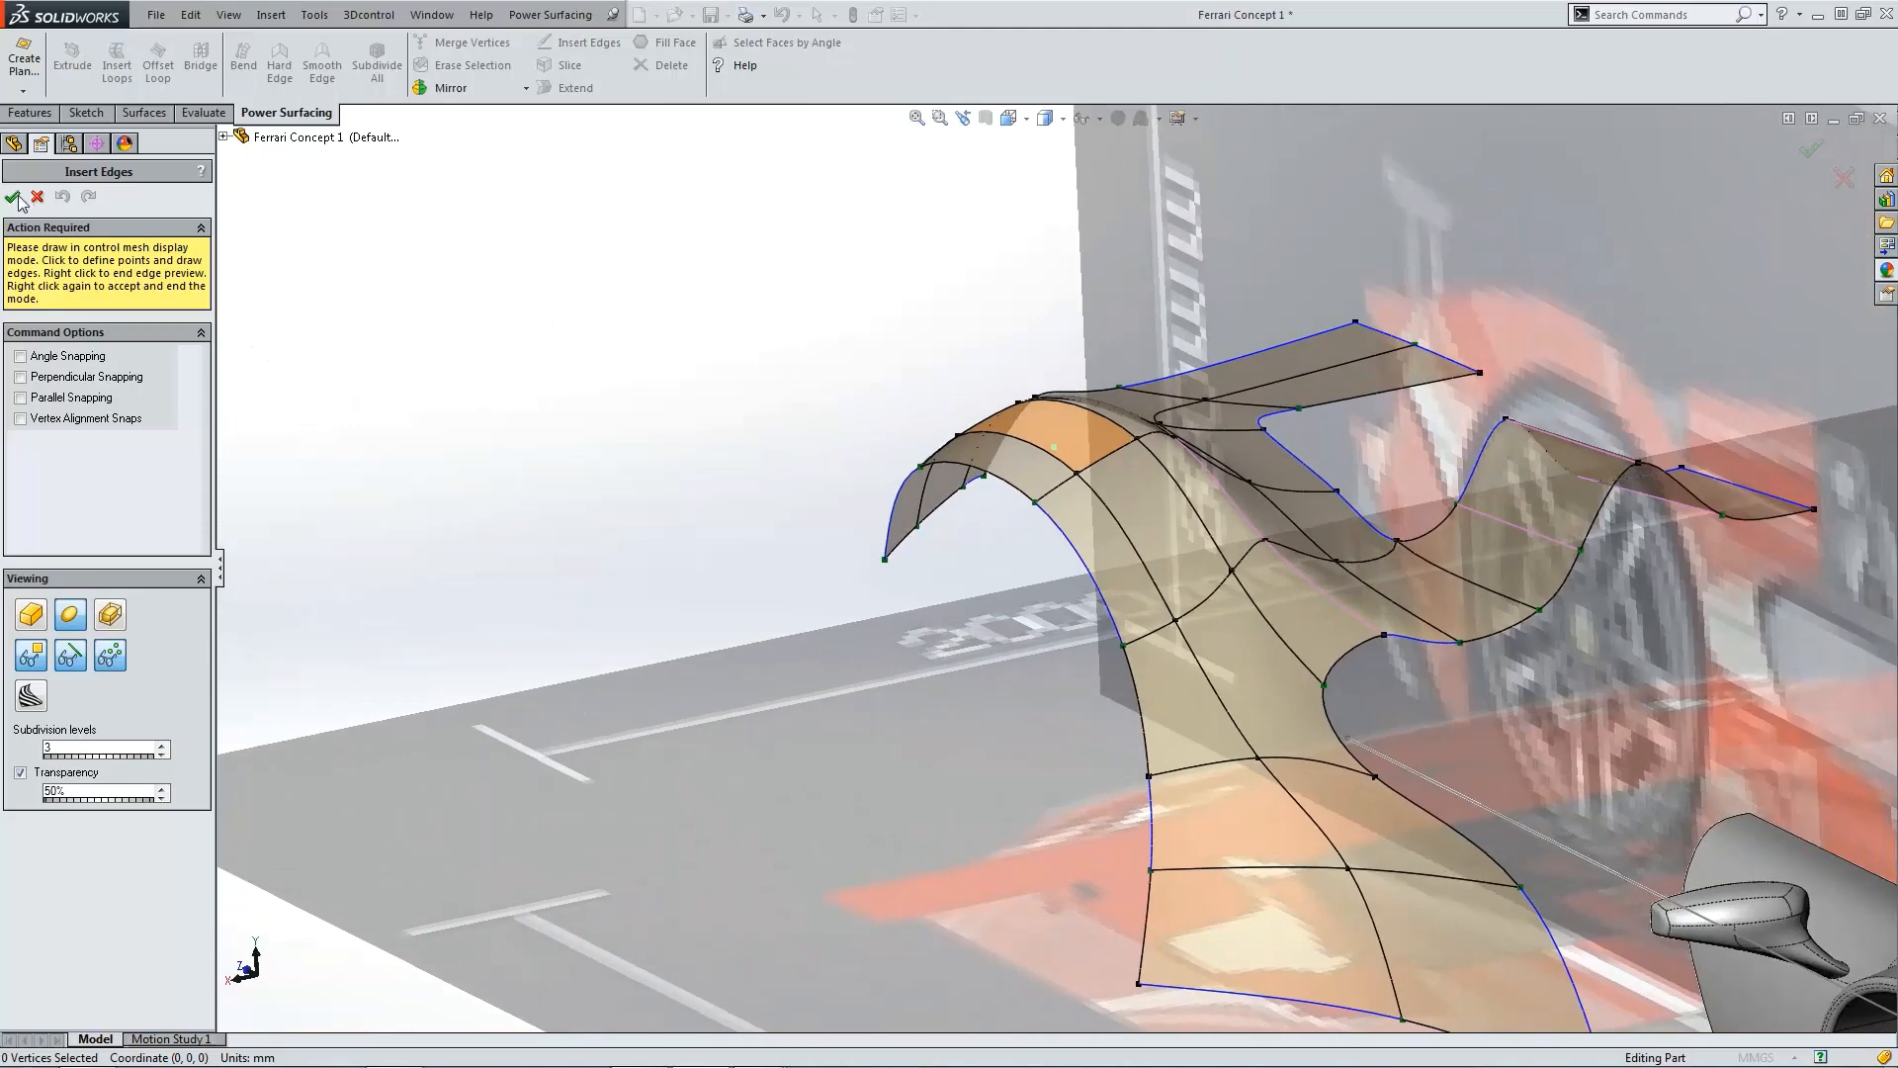
left_click(14, 197)
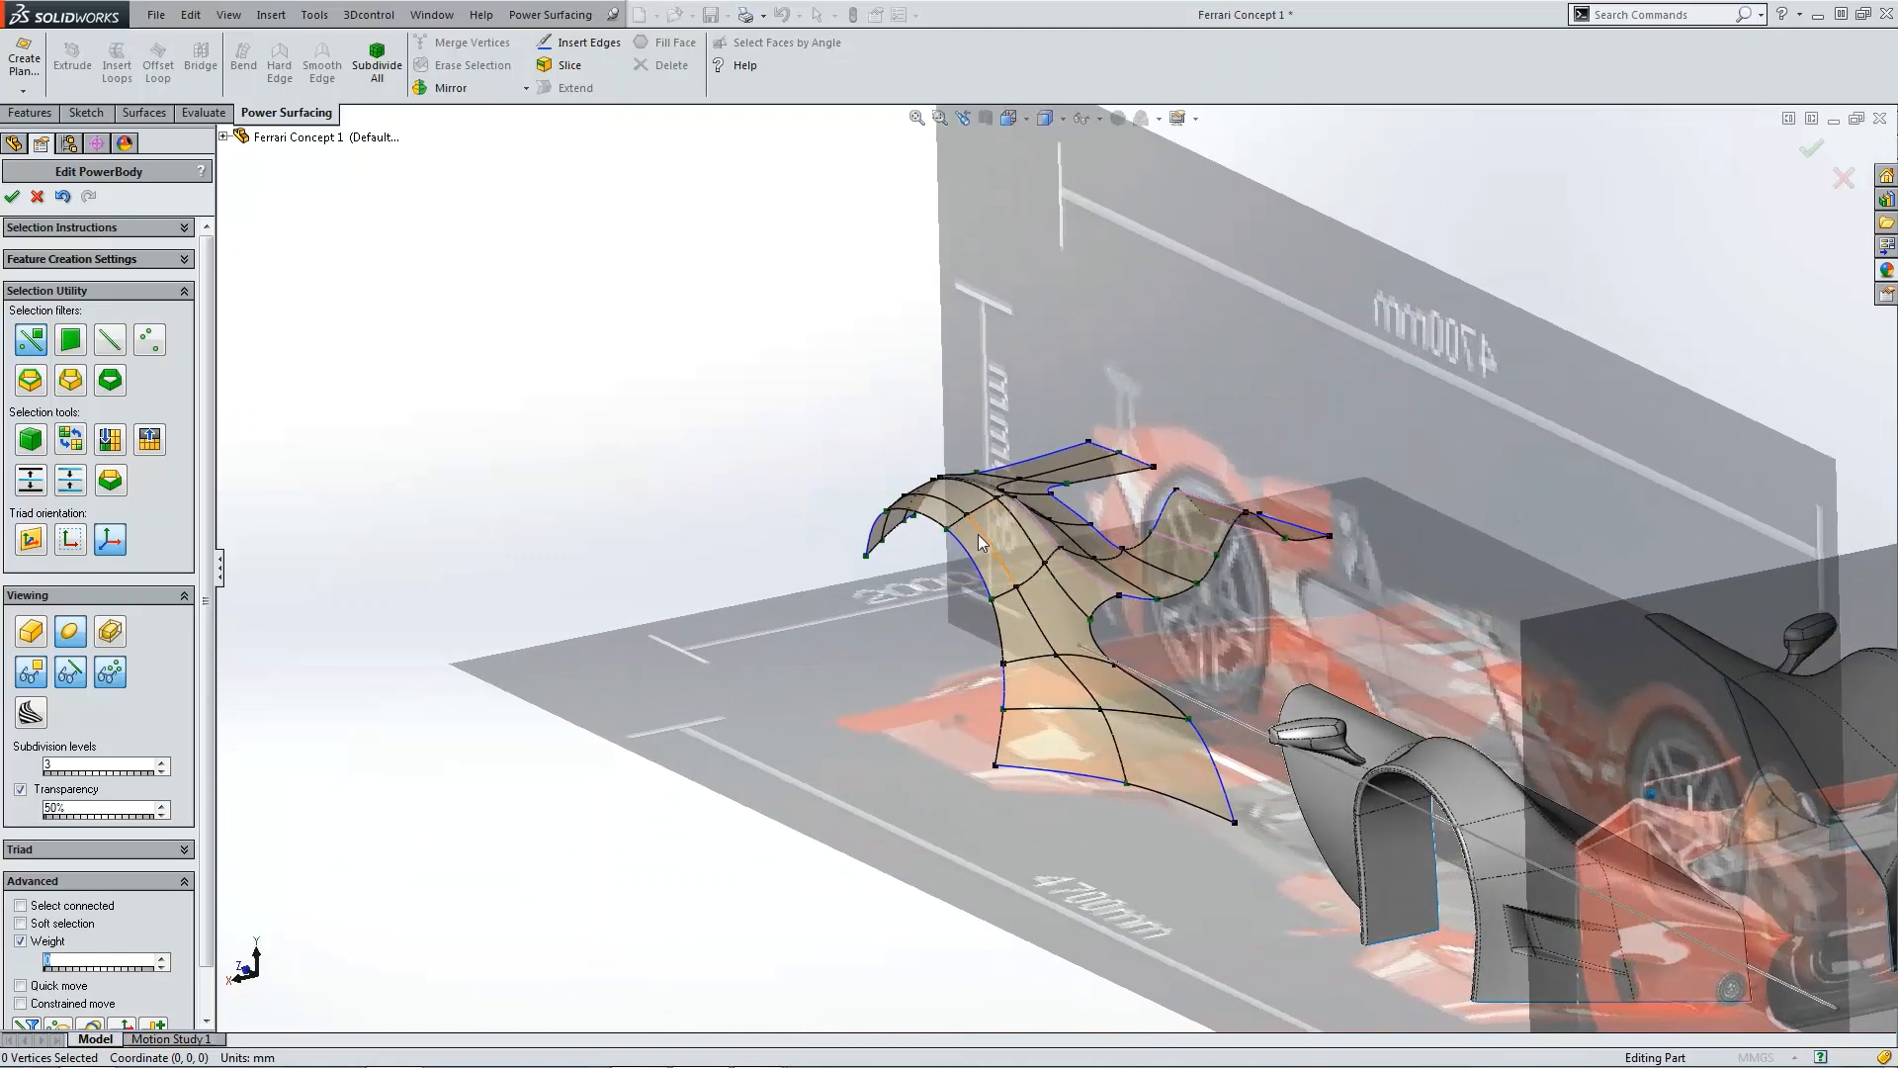
Step: Inspect the rear fender against the blueprints in the top and front views
key("ctrl+5")
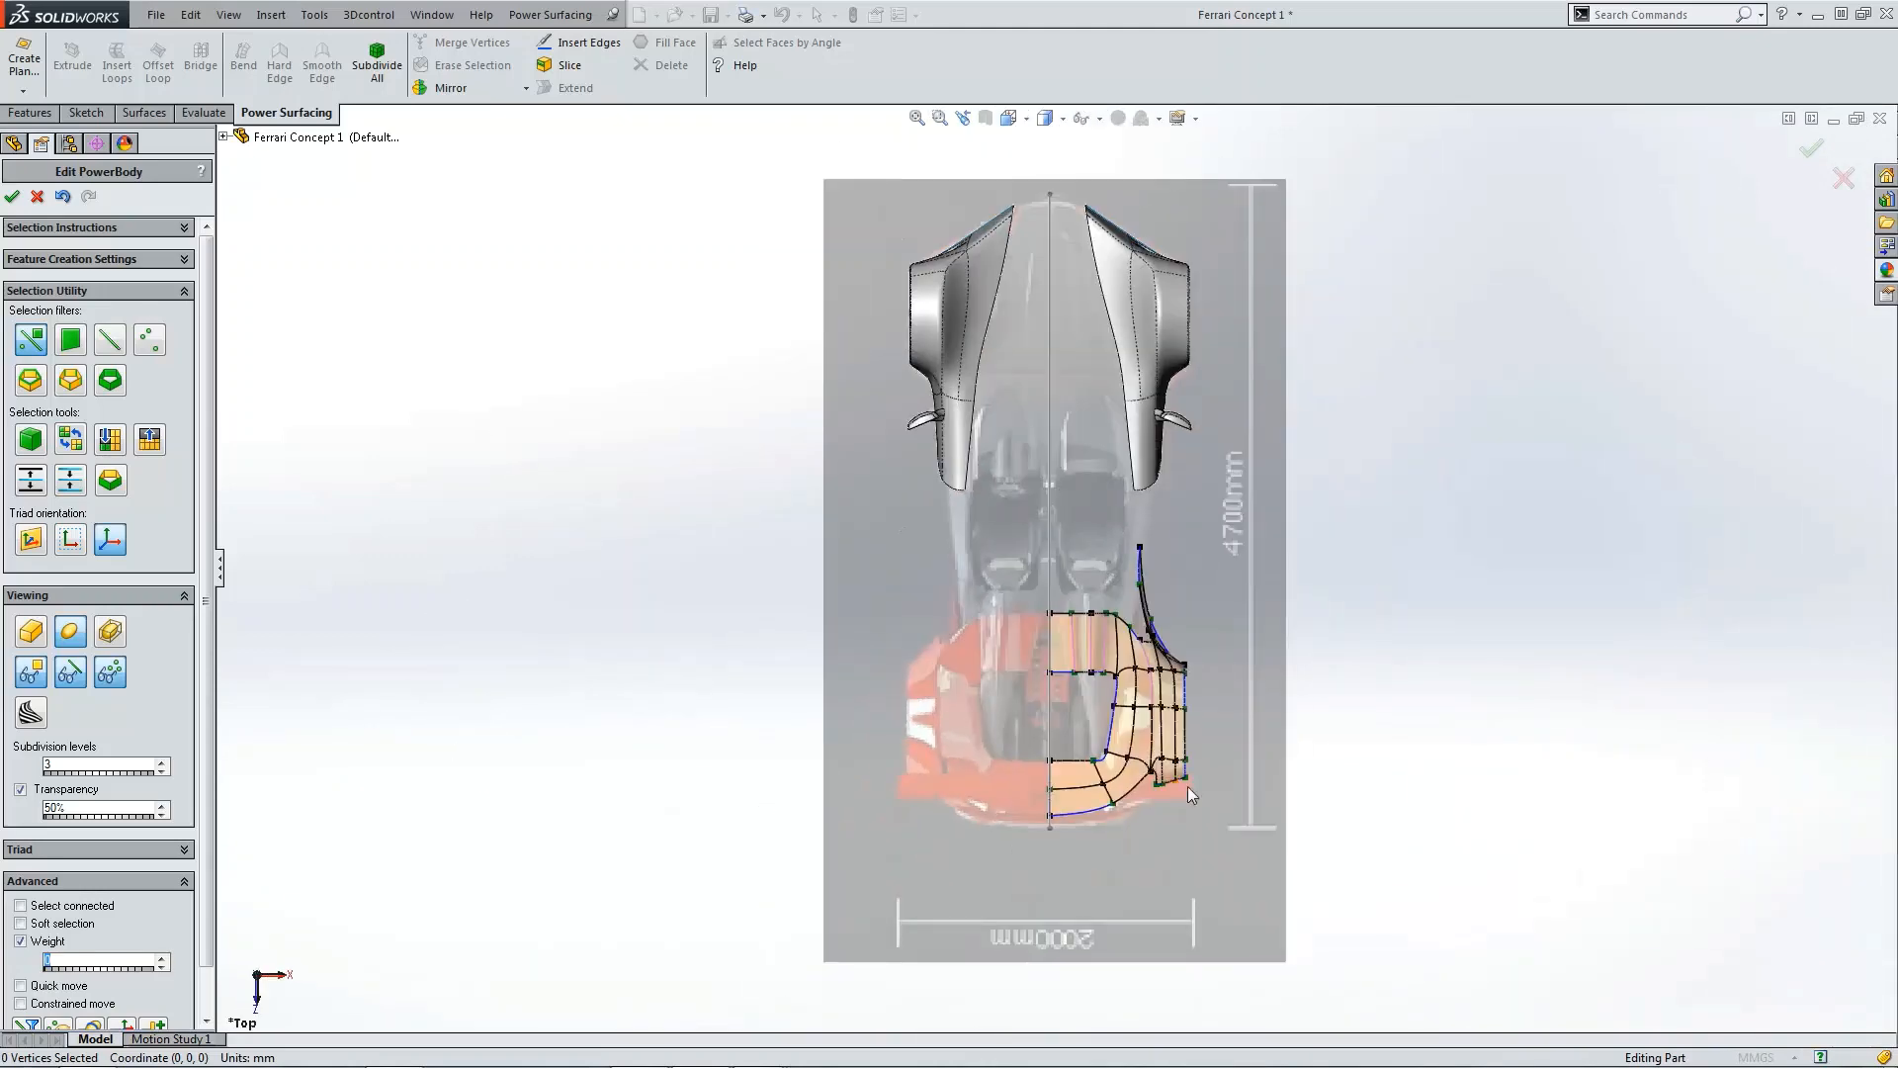
scroll(1155, 691, "down", 7)
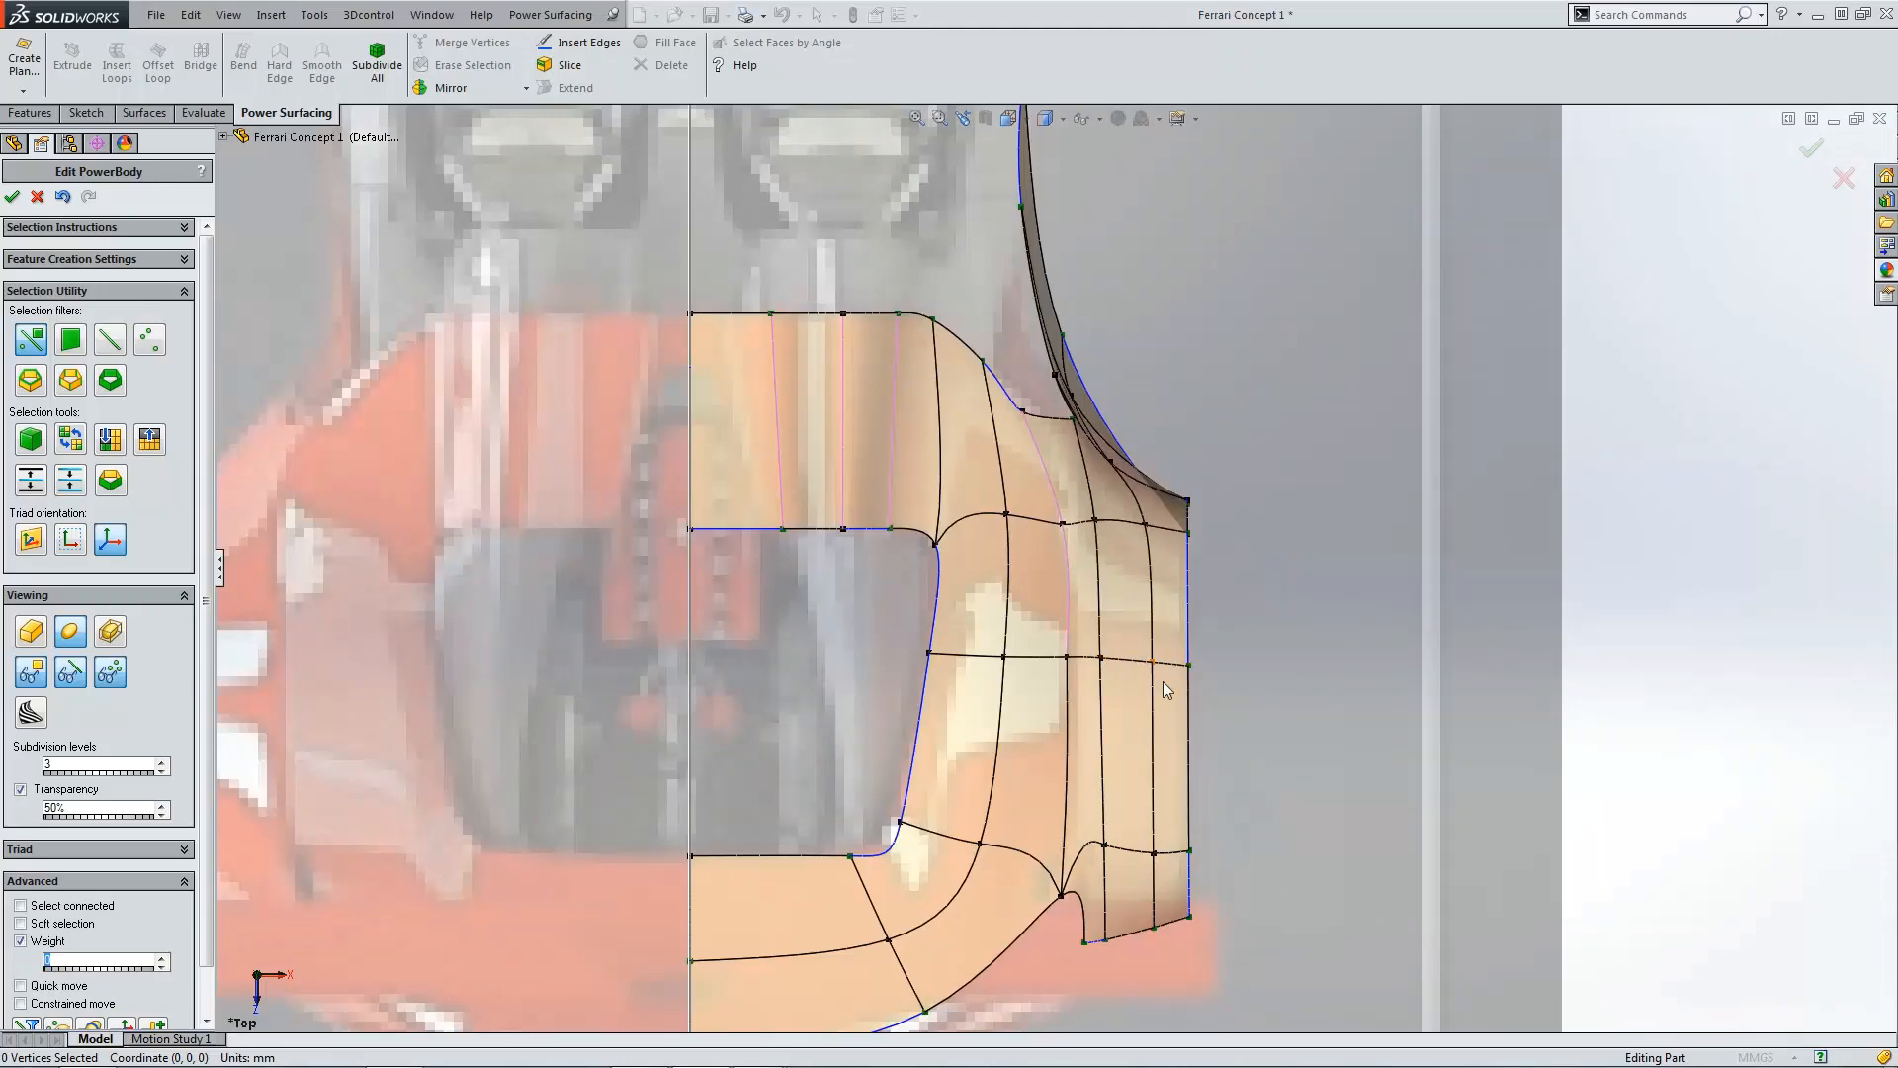
key("ctrl+1")
scroll(1285, 596, "down", 5)
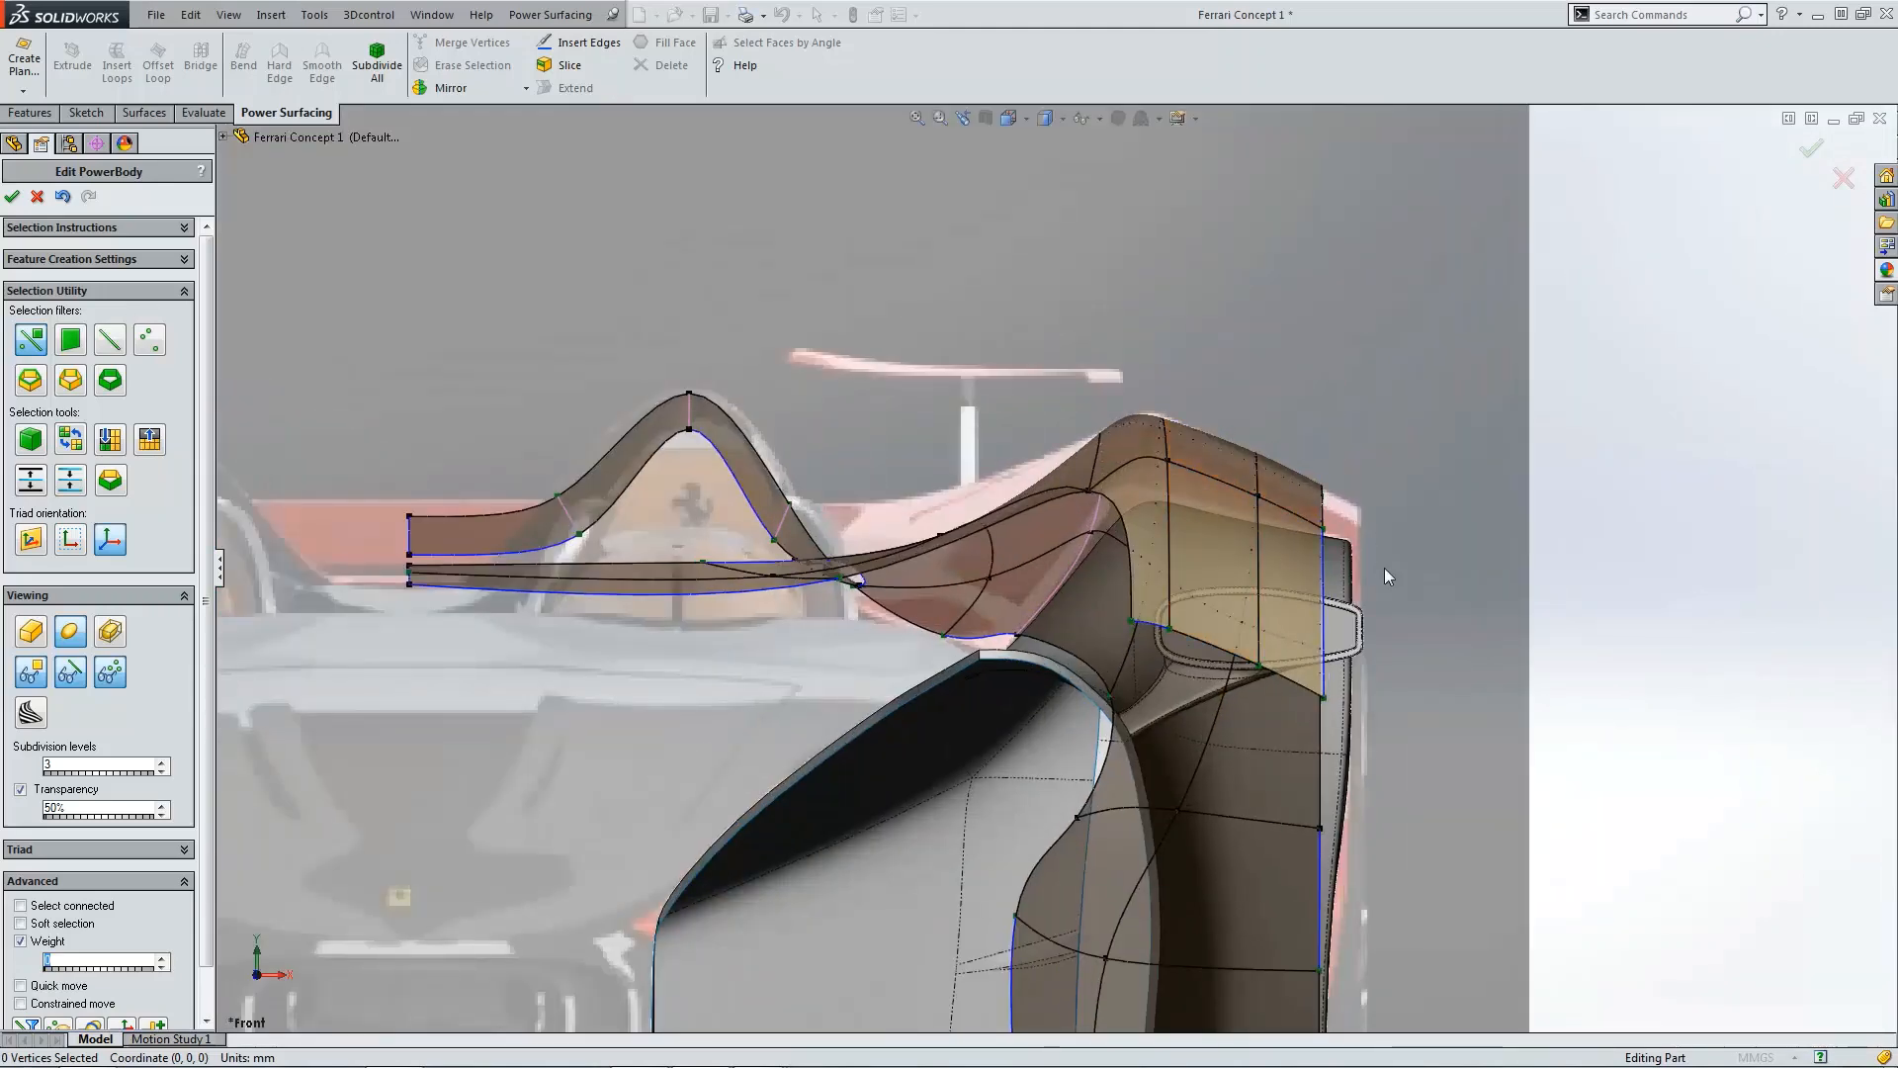
key("f")
scroll(1377, 583, "down", 5)
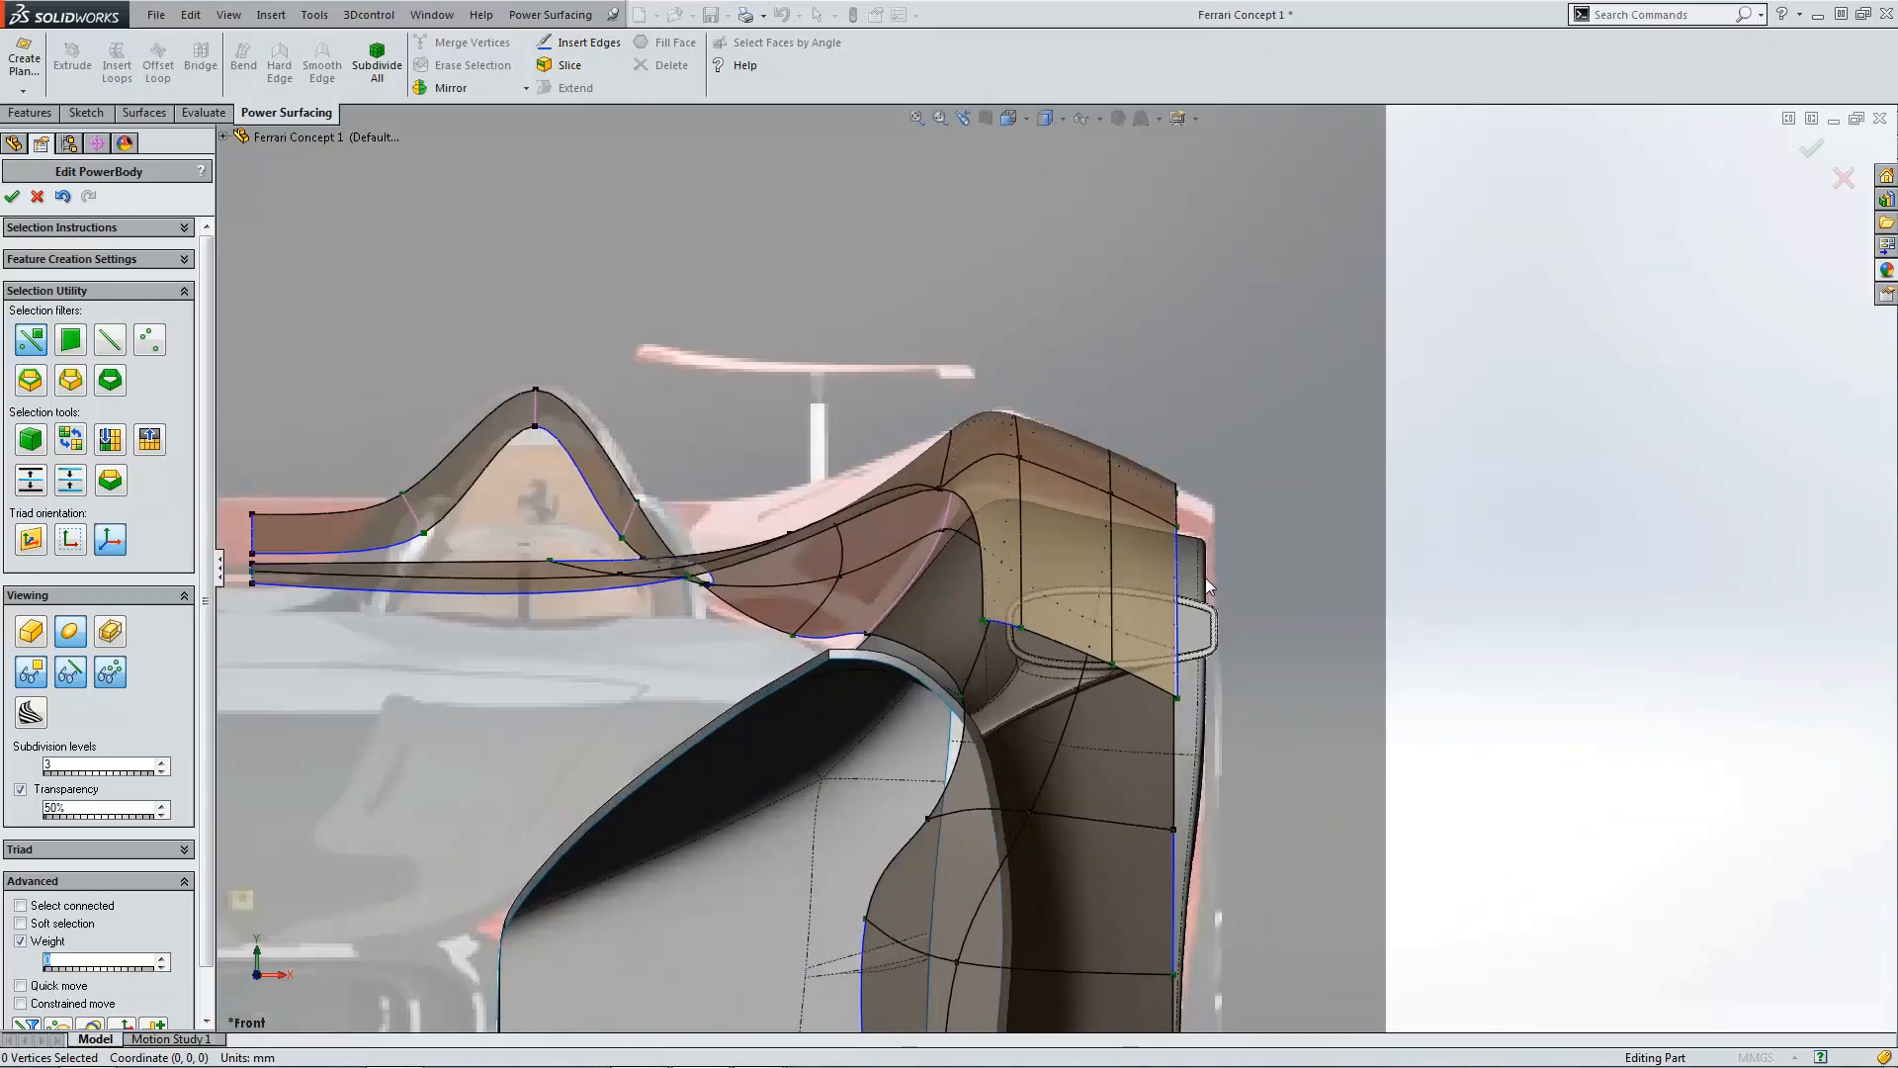
key("f")
scroll(1167, 554, "down", 5)
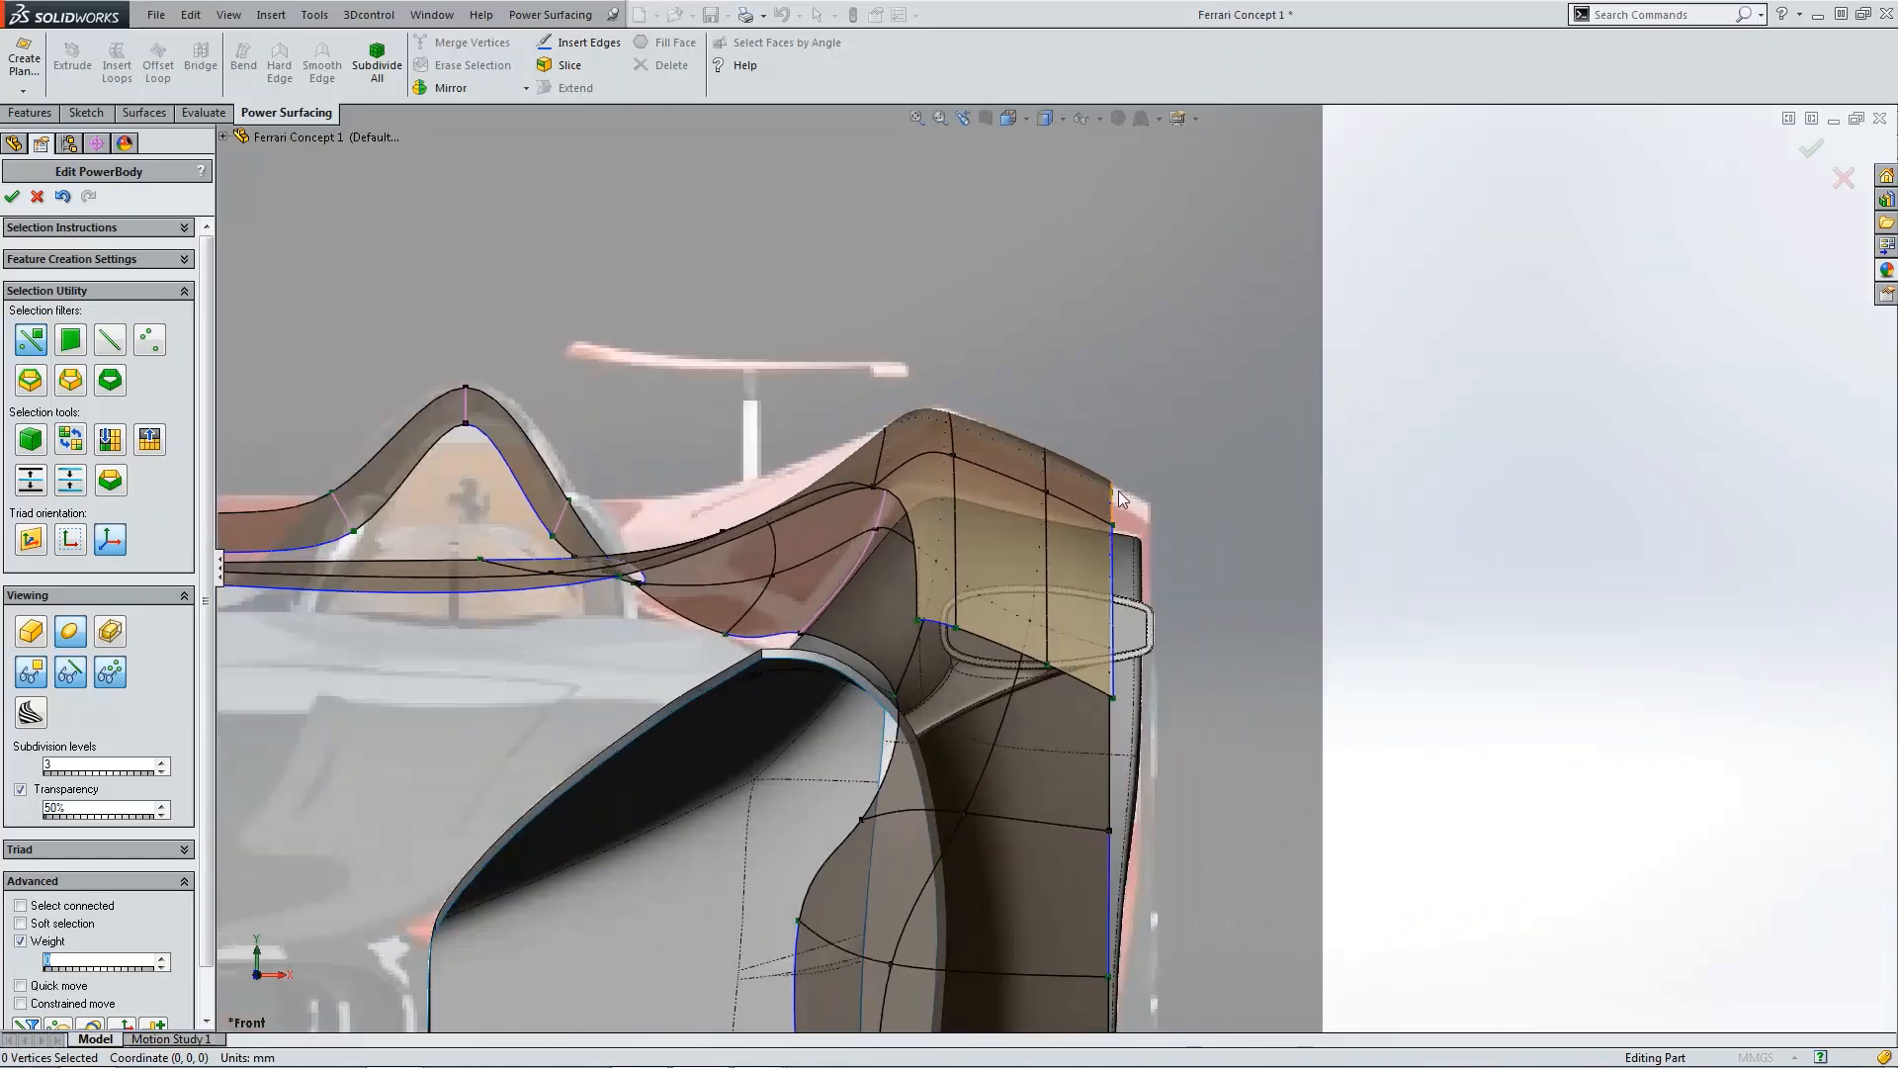
scroll(1149, 530, "up", 5)
key("ctrl+5")
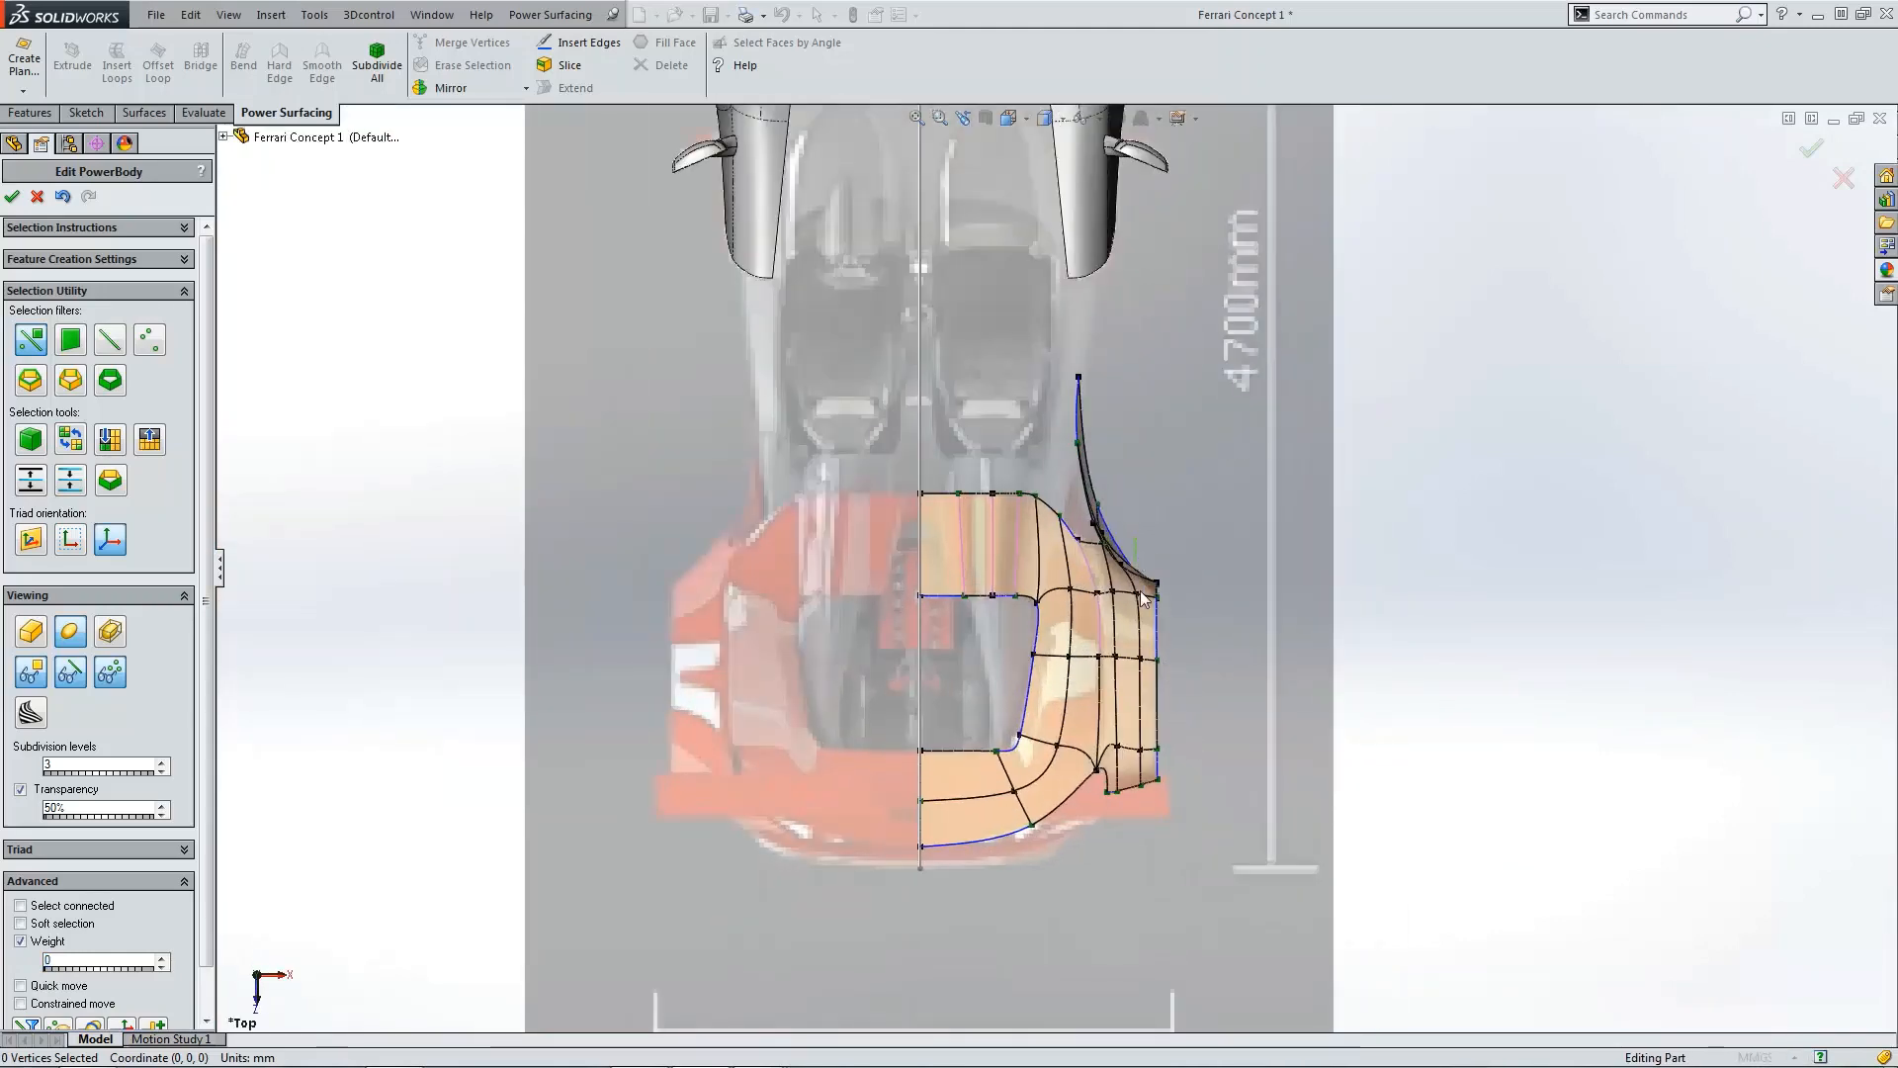
Step: Select the vertices along the fender's outer rear side in the top view and move them outward in the front view
left_click_drag(1137, 538, 1194, 784)
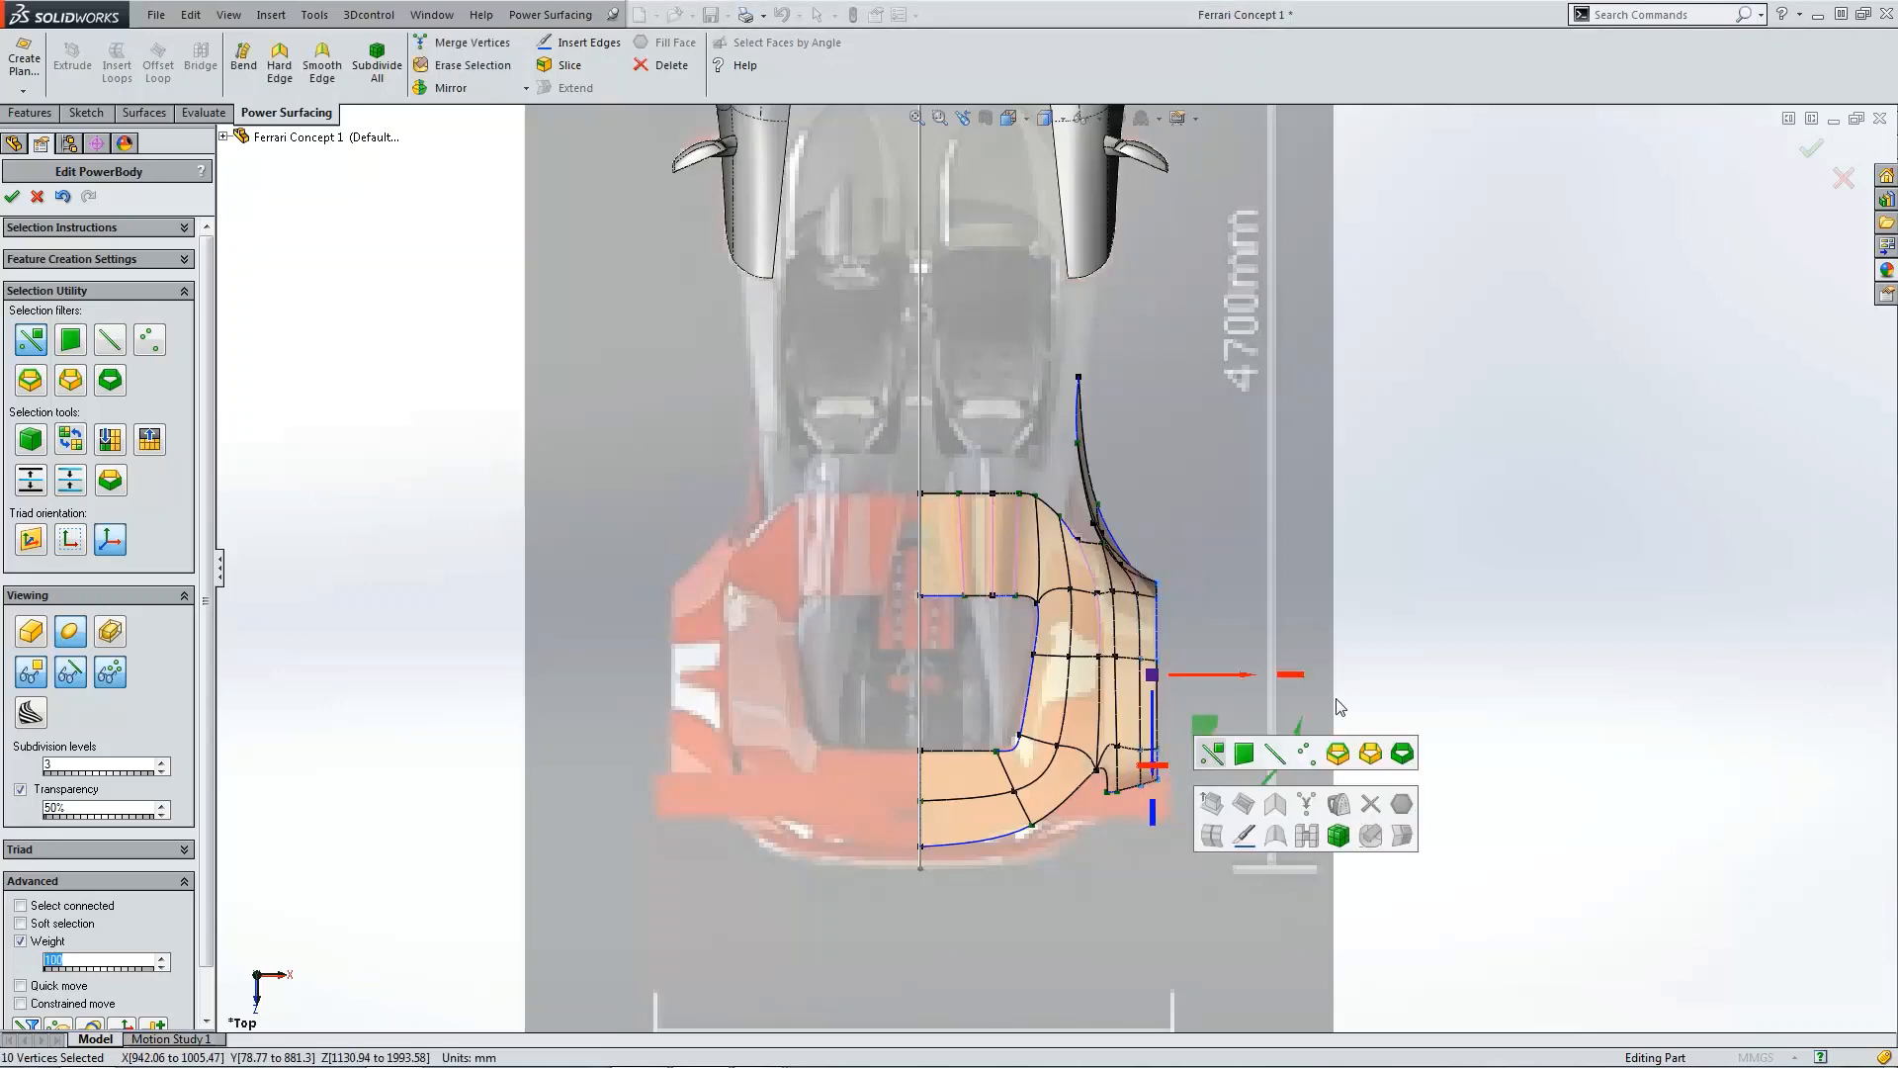
left_click(1202, 637)
scroll(1202, 637, "down", 3)
left_click_drag(1108, 522, 1195, 864)
key("ctrl+1")
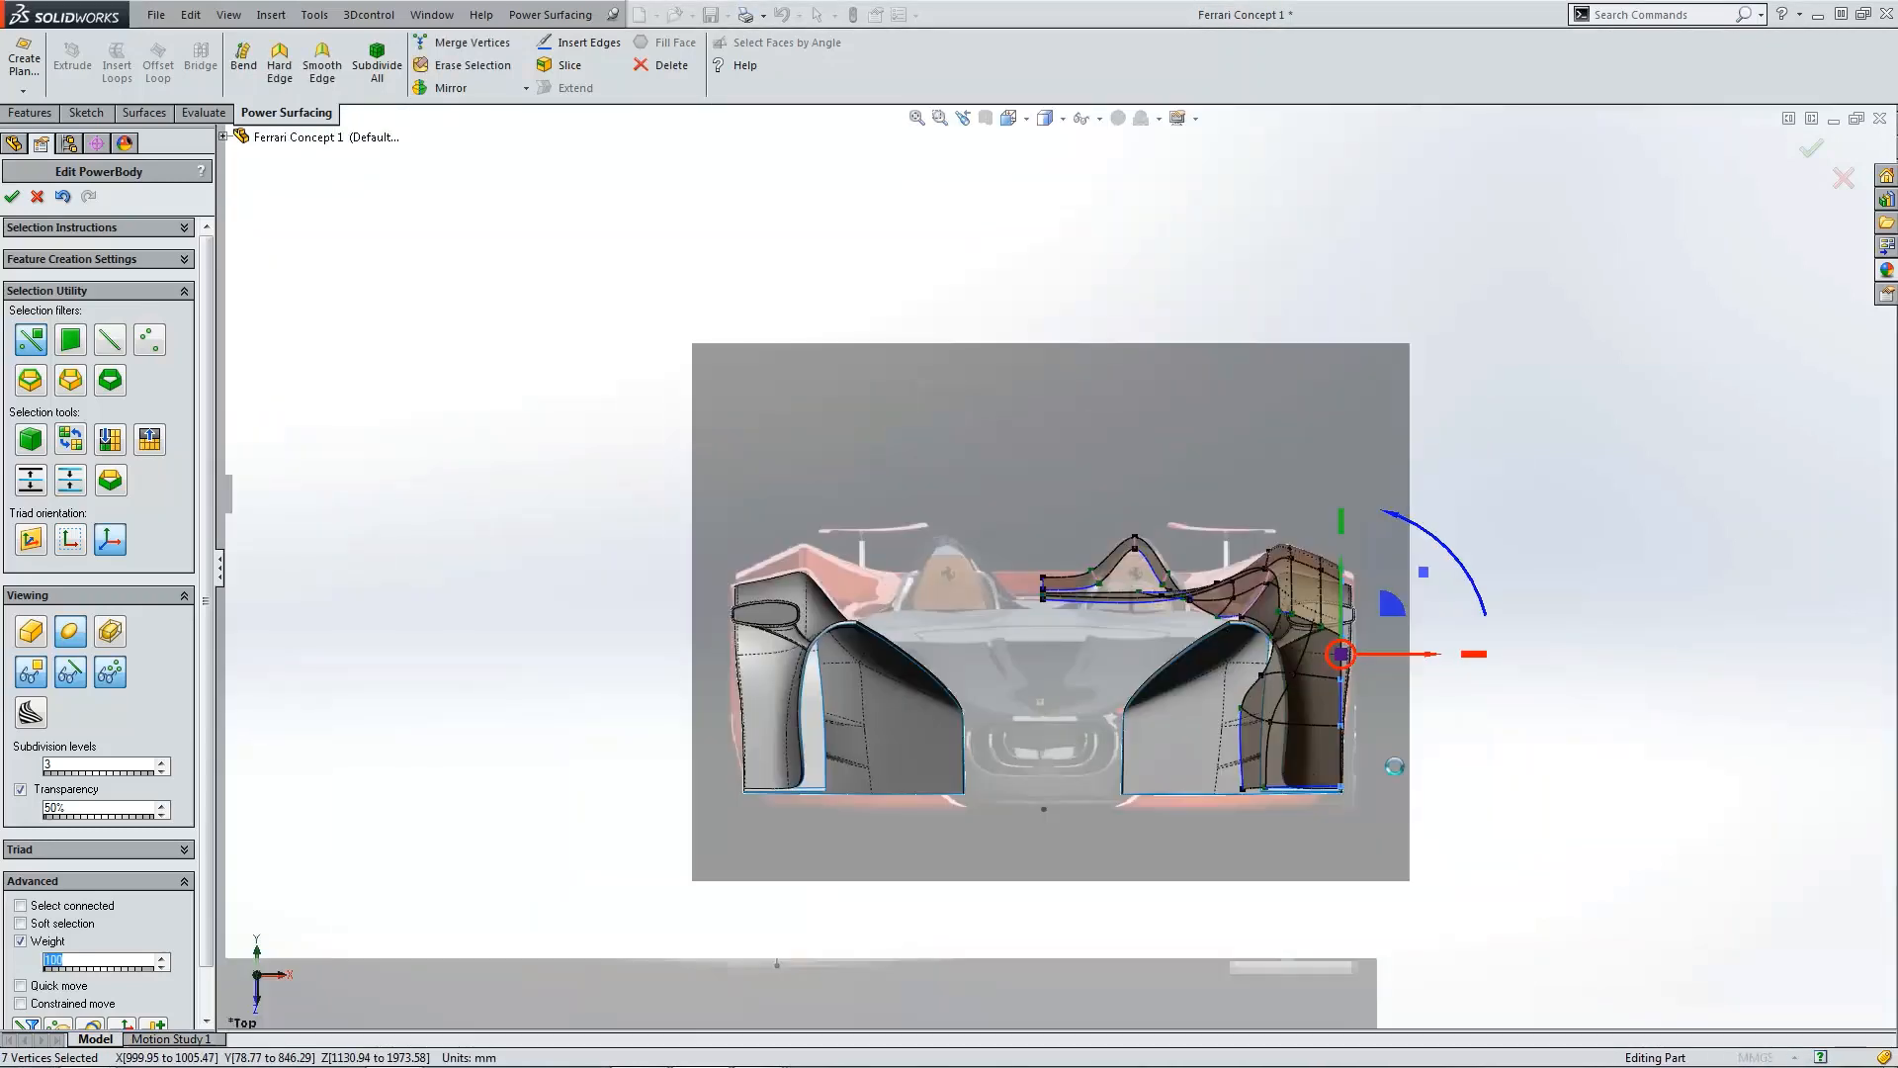
scroll(1348, 656, "down", 5)
left_click_drag(1308, 572, 1335, 569)
left_click(1300, 371)
scroll(1236, 447, "down", 5)
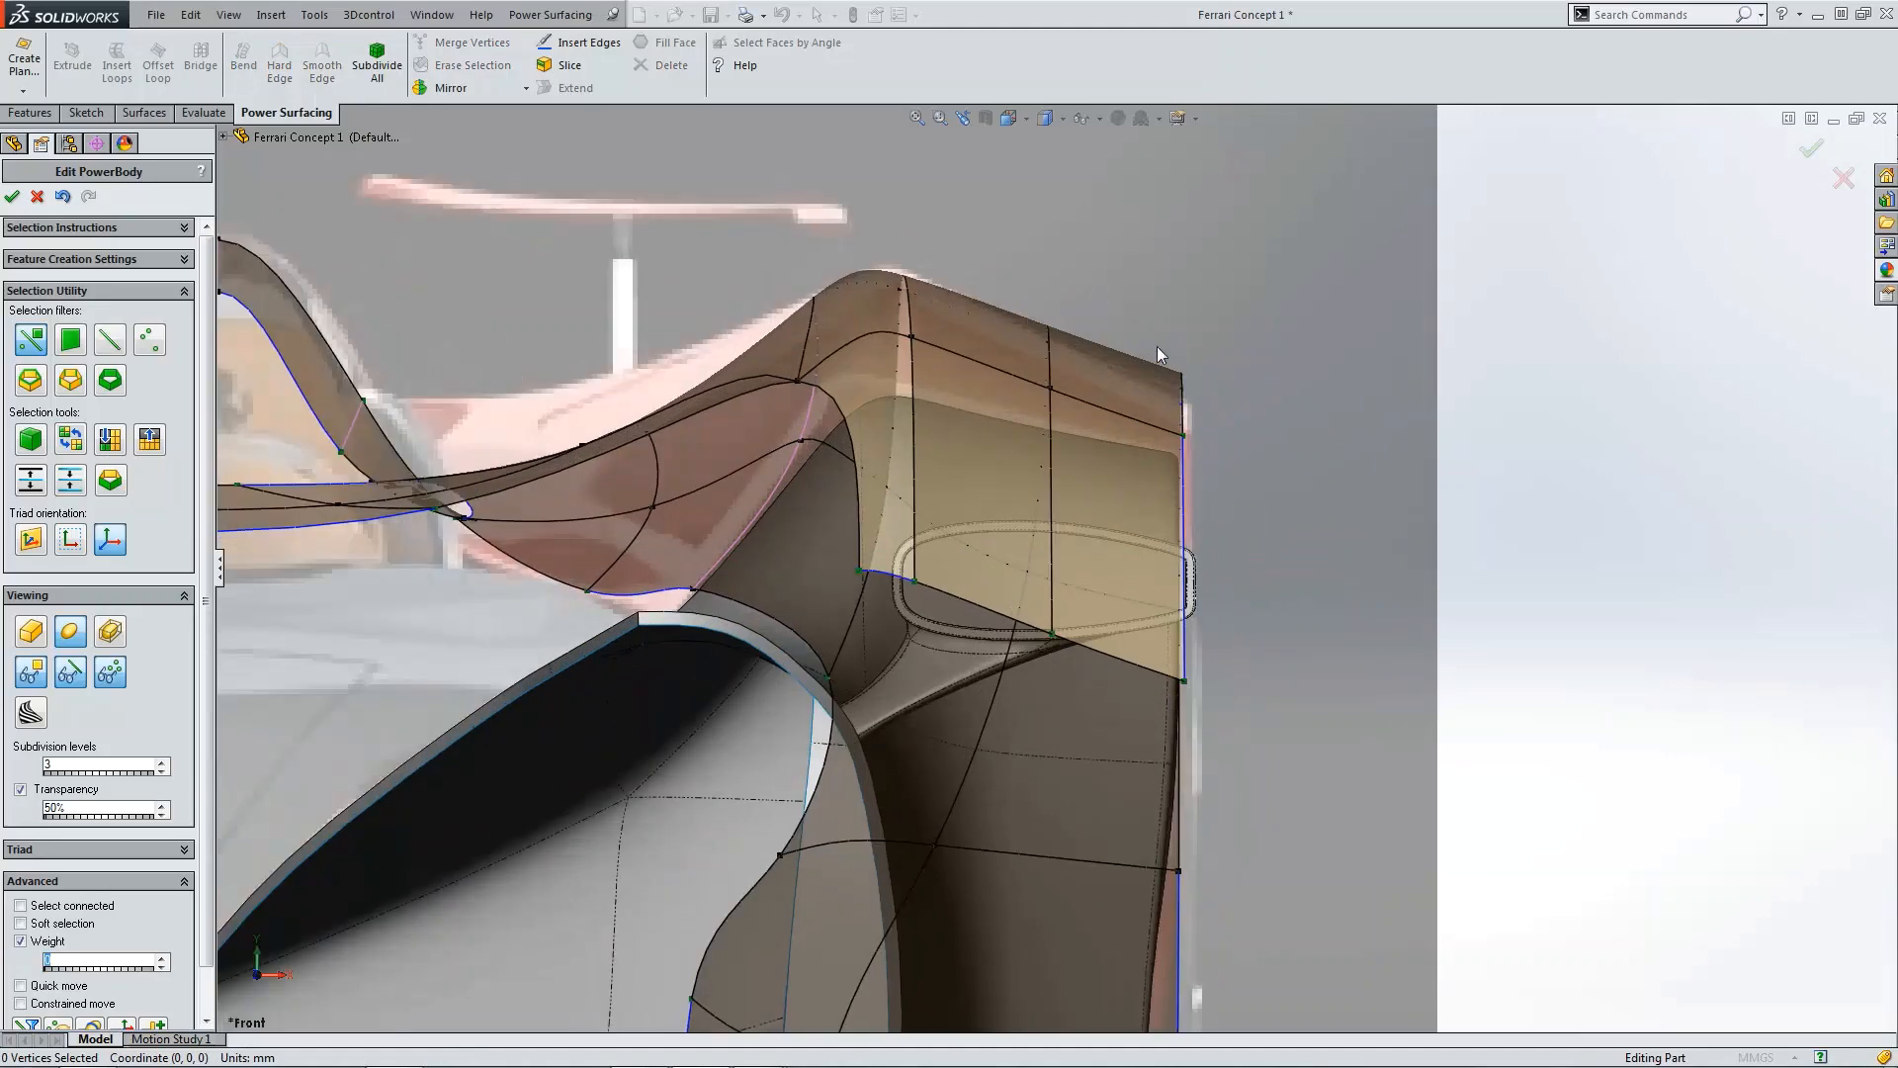
Step: Lower the two vertices at the fender's top outer corner slightly in the front view
left_click_drag(1216, 472, 1216, 472)
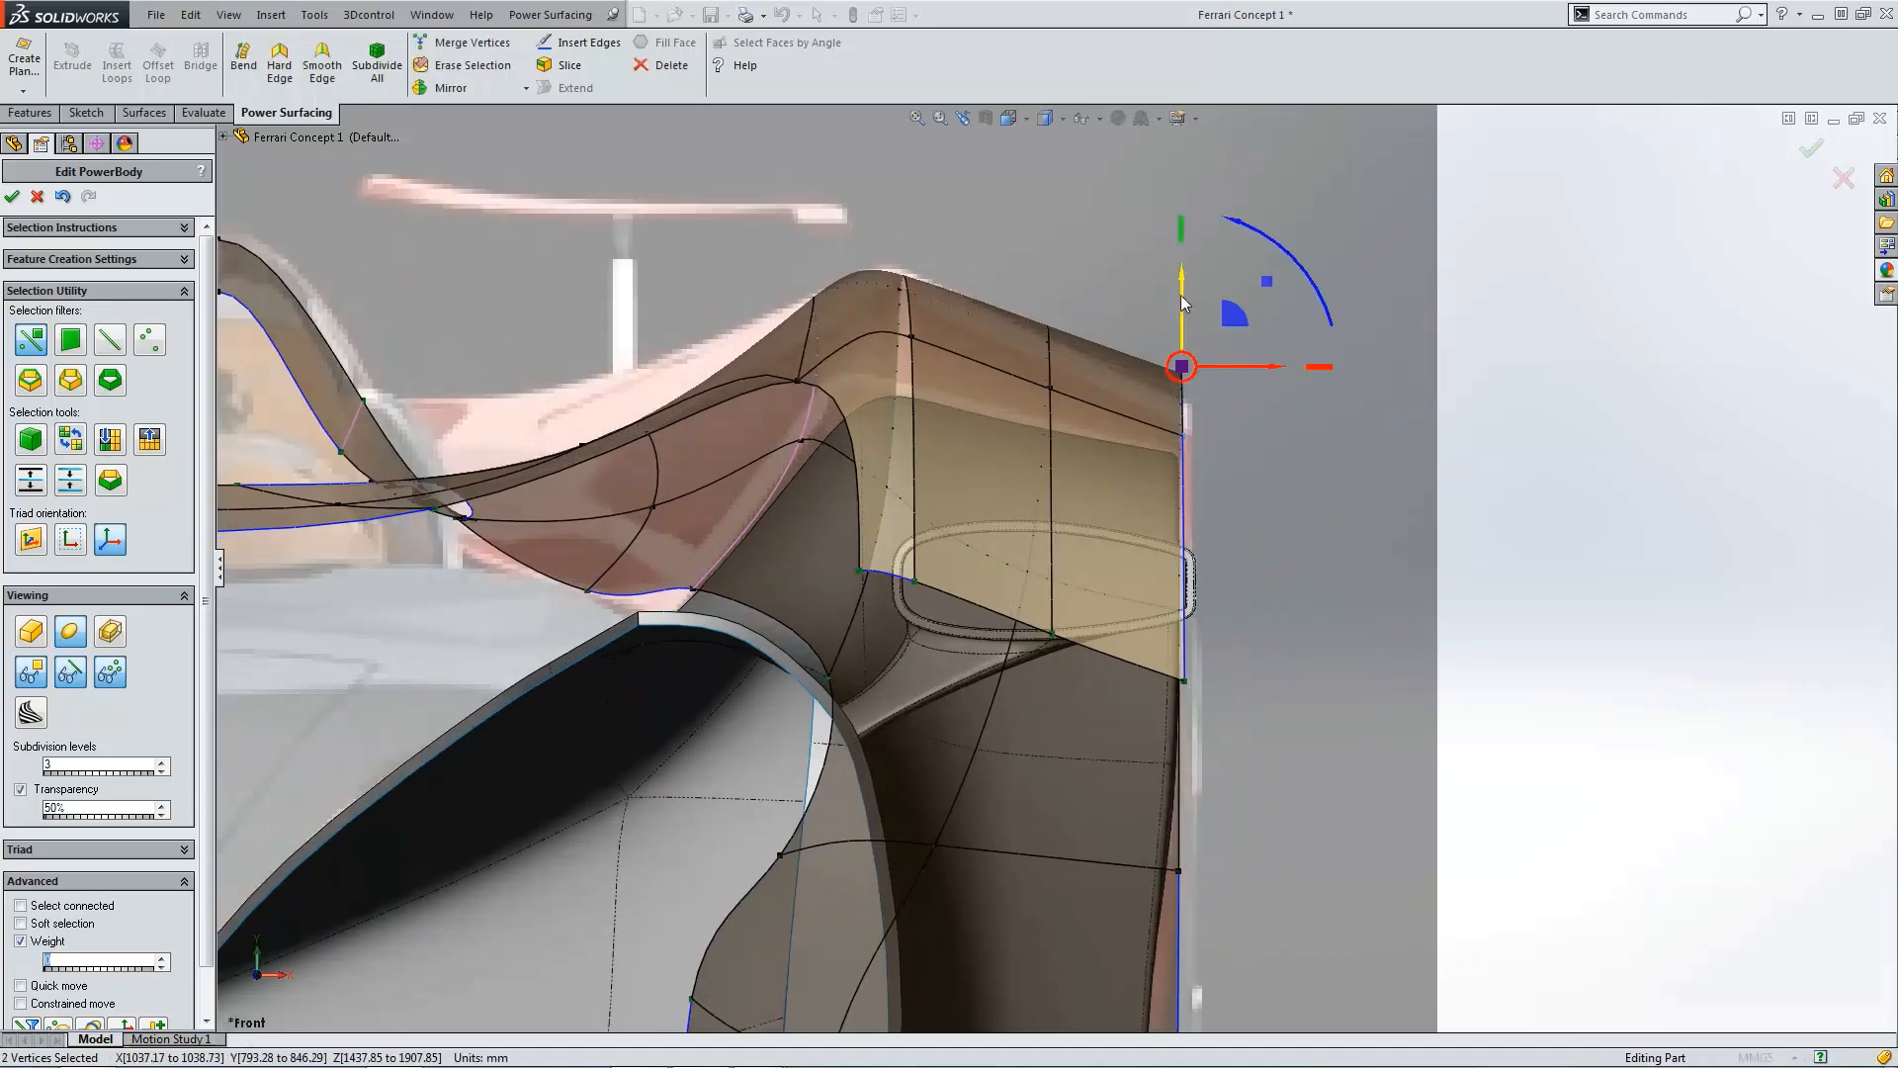
left_click_drag(1184, 303, 1188, 324)
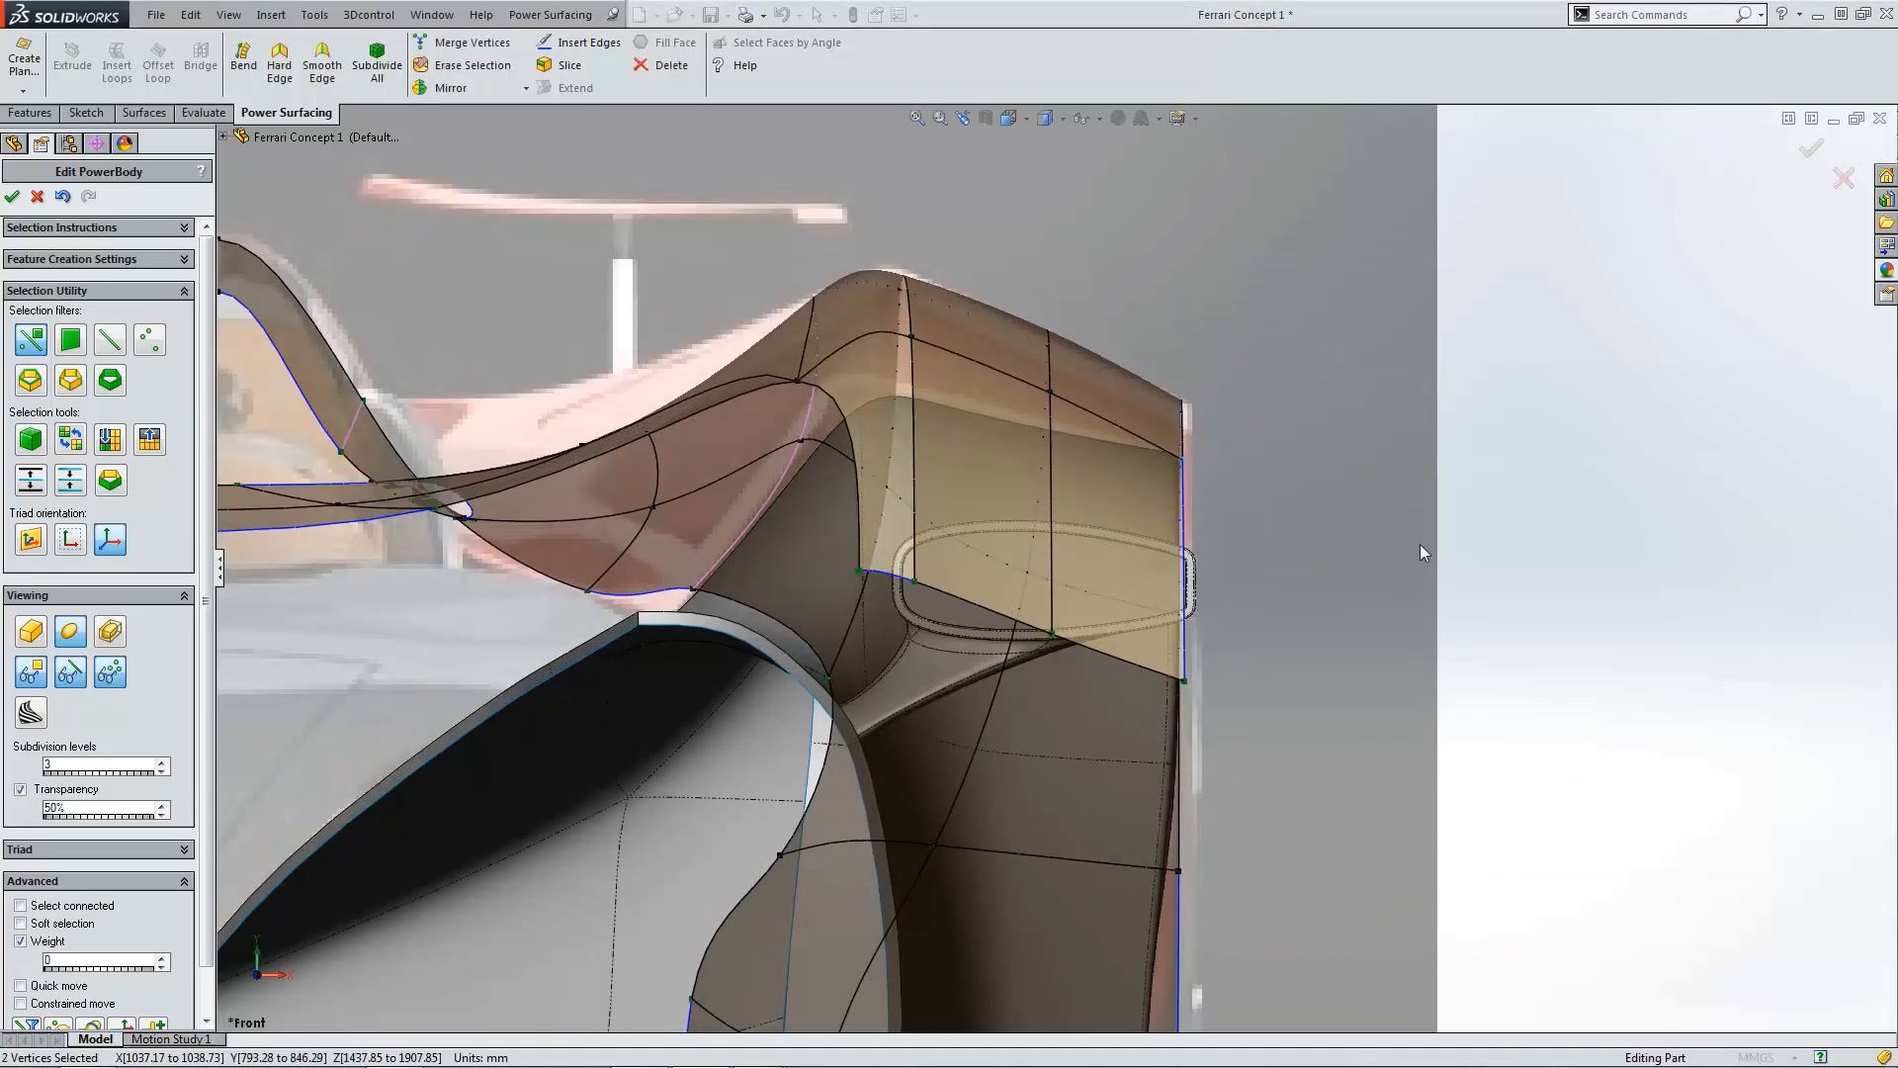
left_click(1420, 550)
Step: Review the fender shape in the top and side views
key("ctrl+5")
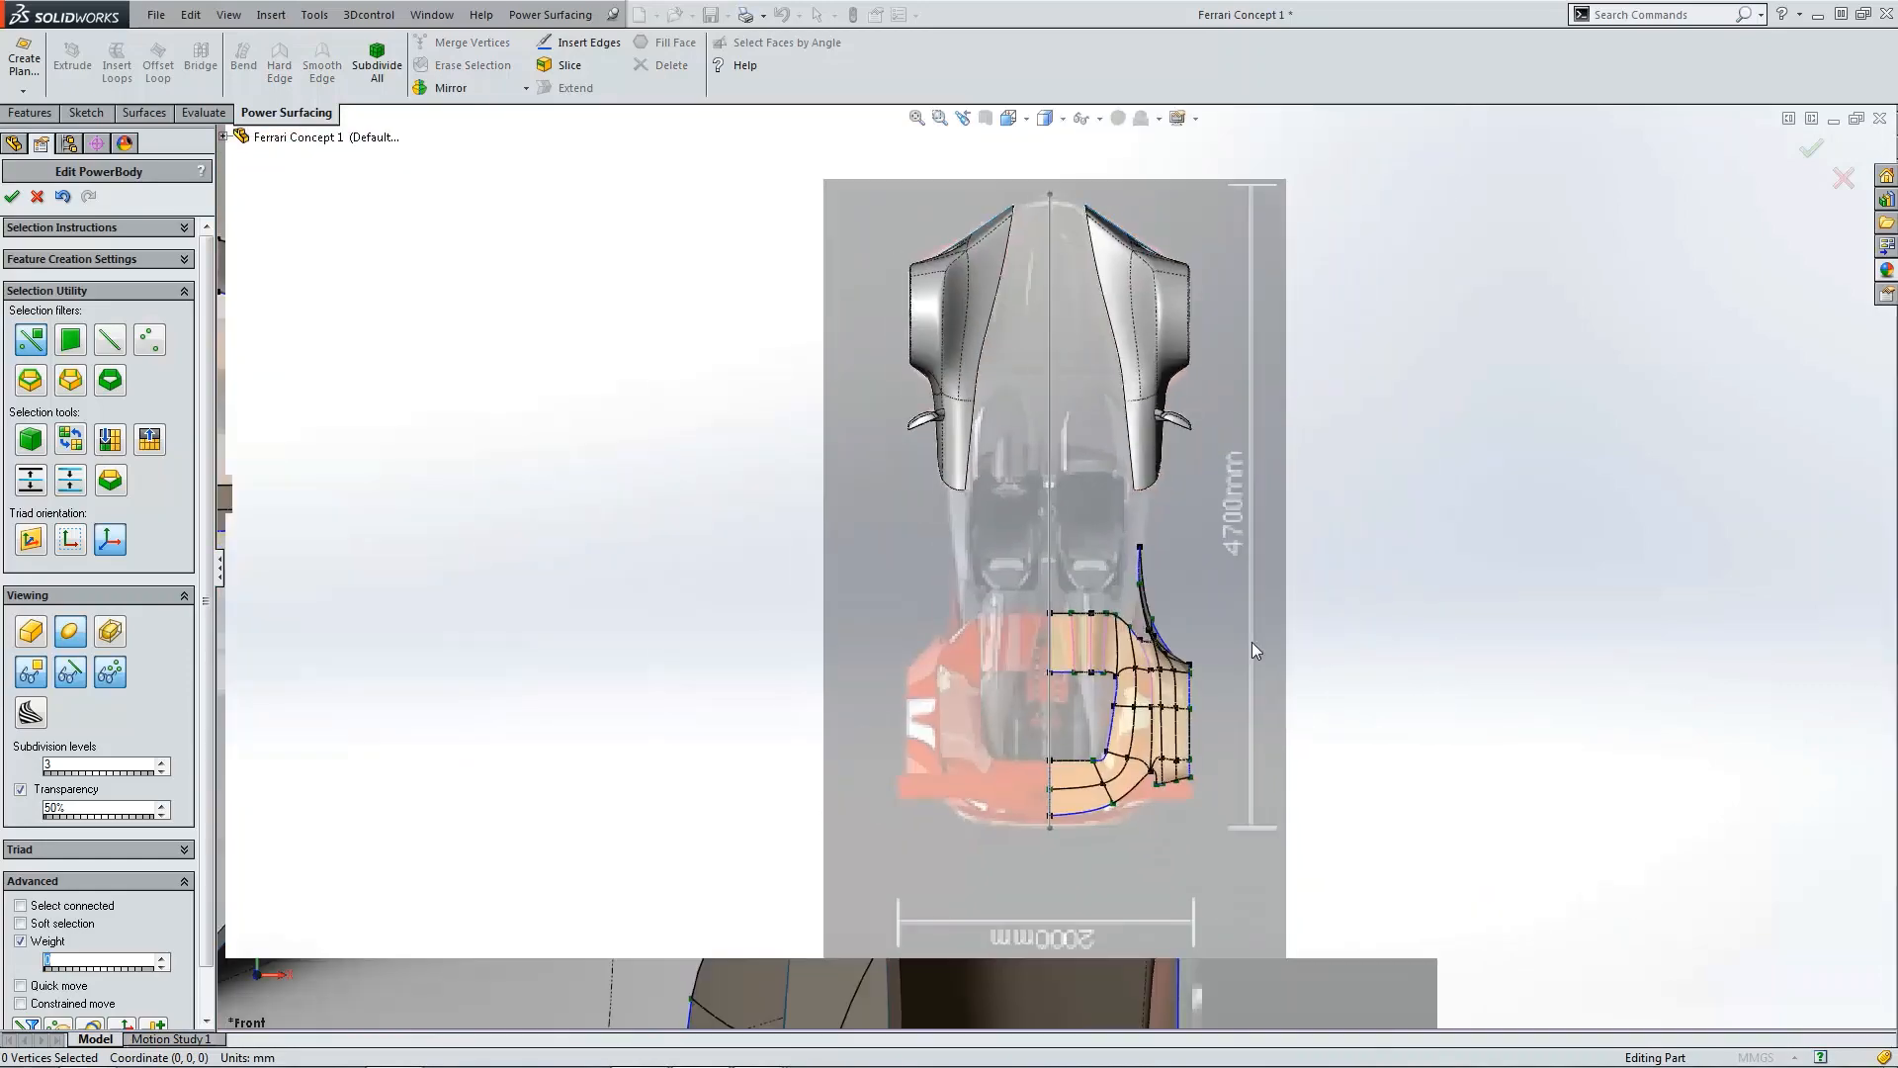
scroll(1248, 647, "down", 8)
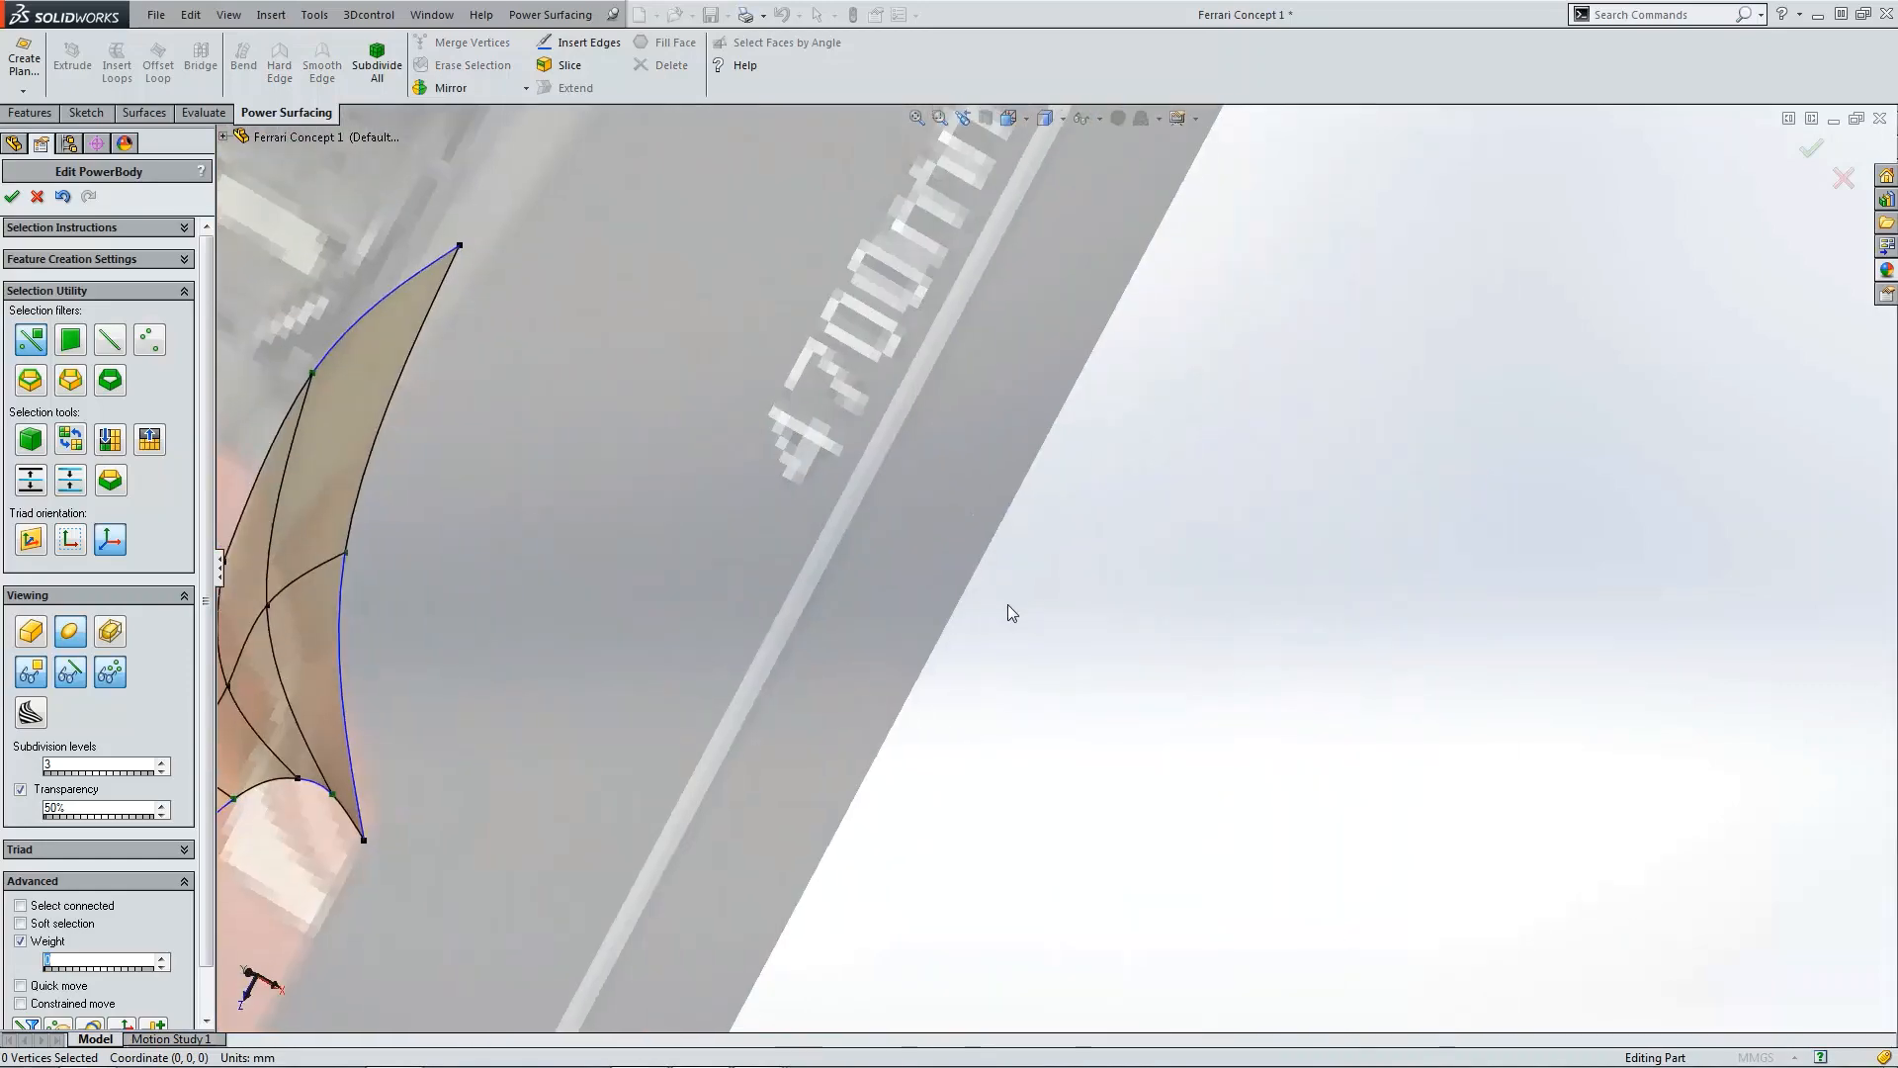
key("ctrl+4")
scroll(933, 649, "down", 6)
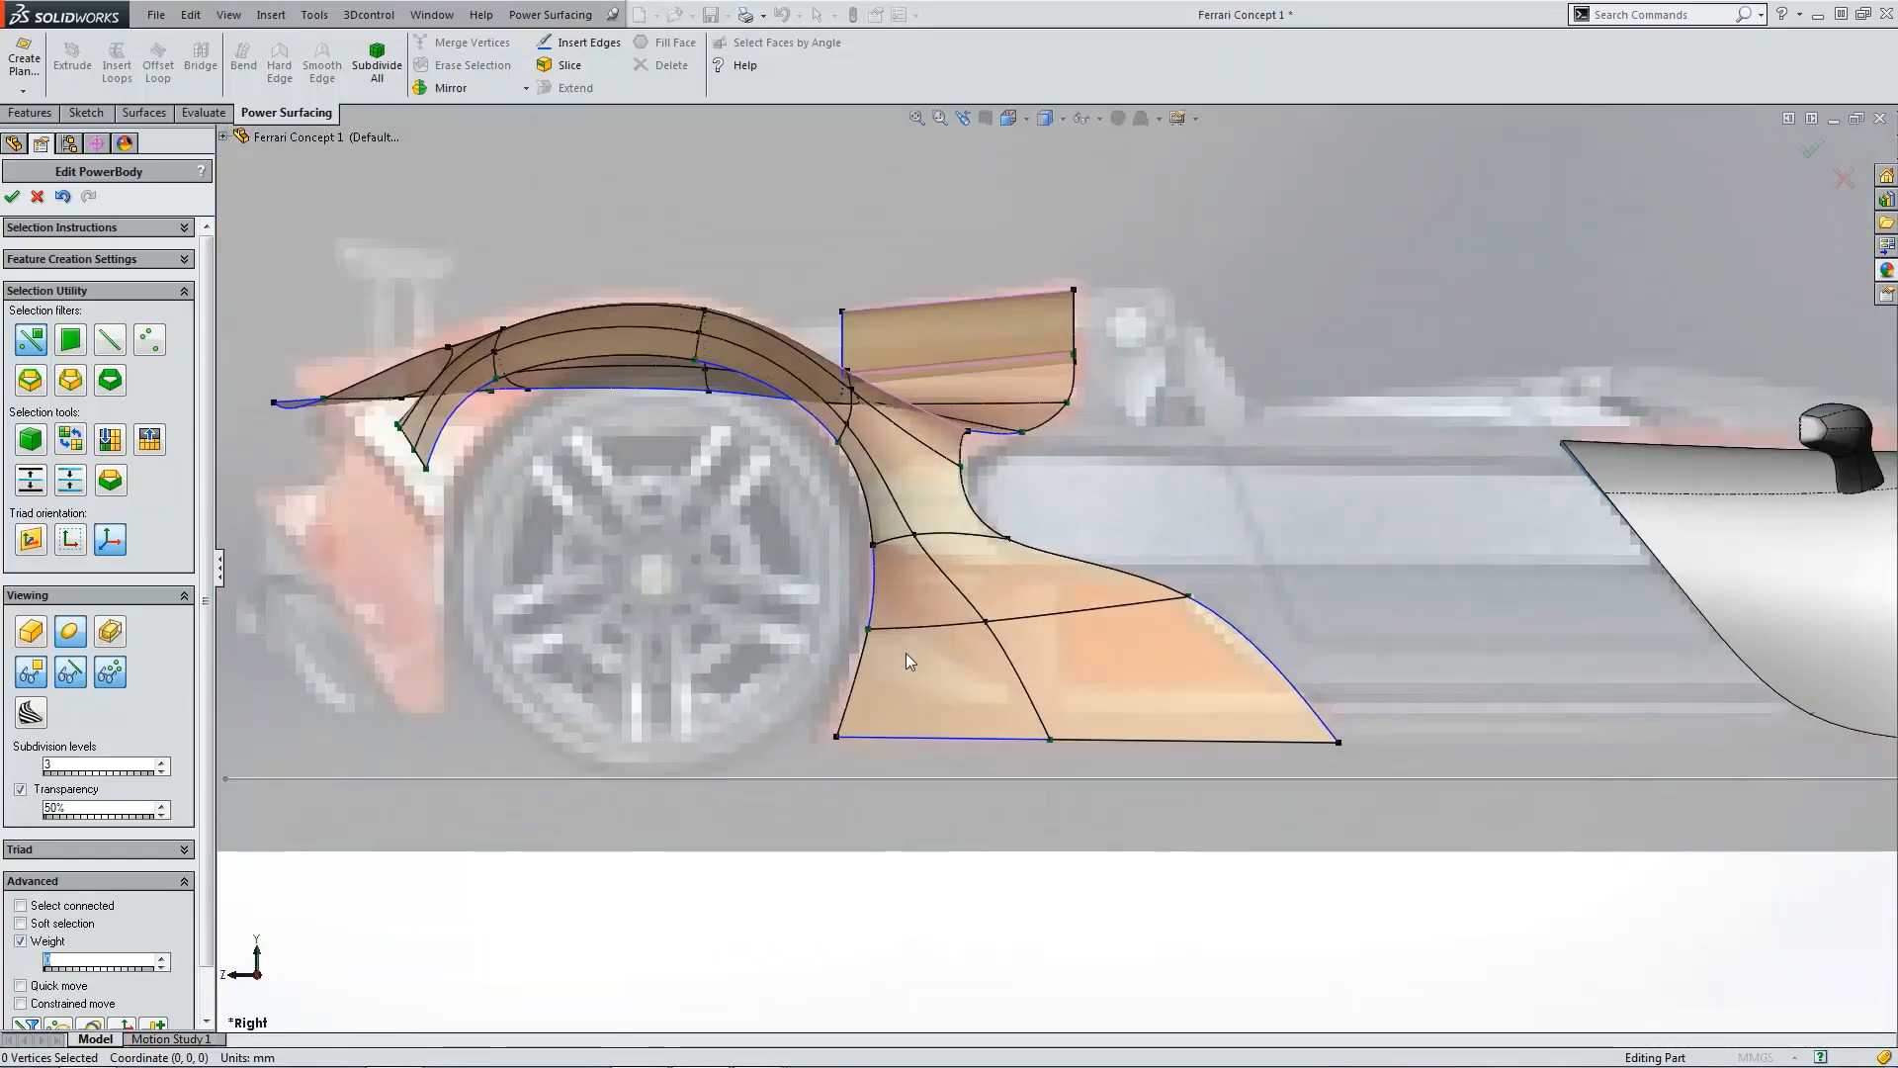
middle_click_drag(906, 653, 1122, 678)
key("ctrl+4")
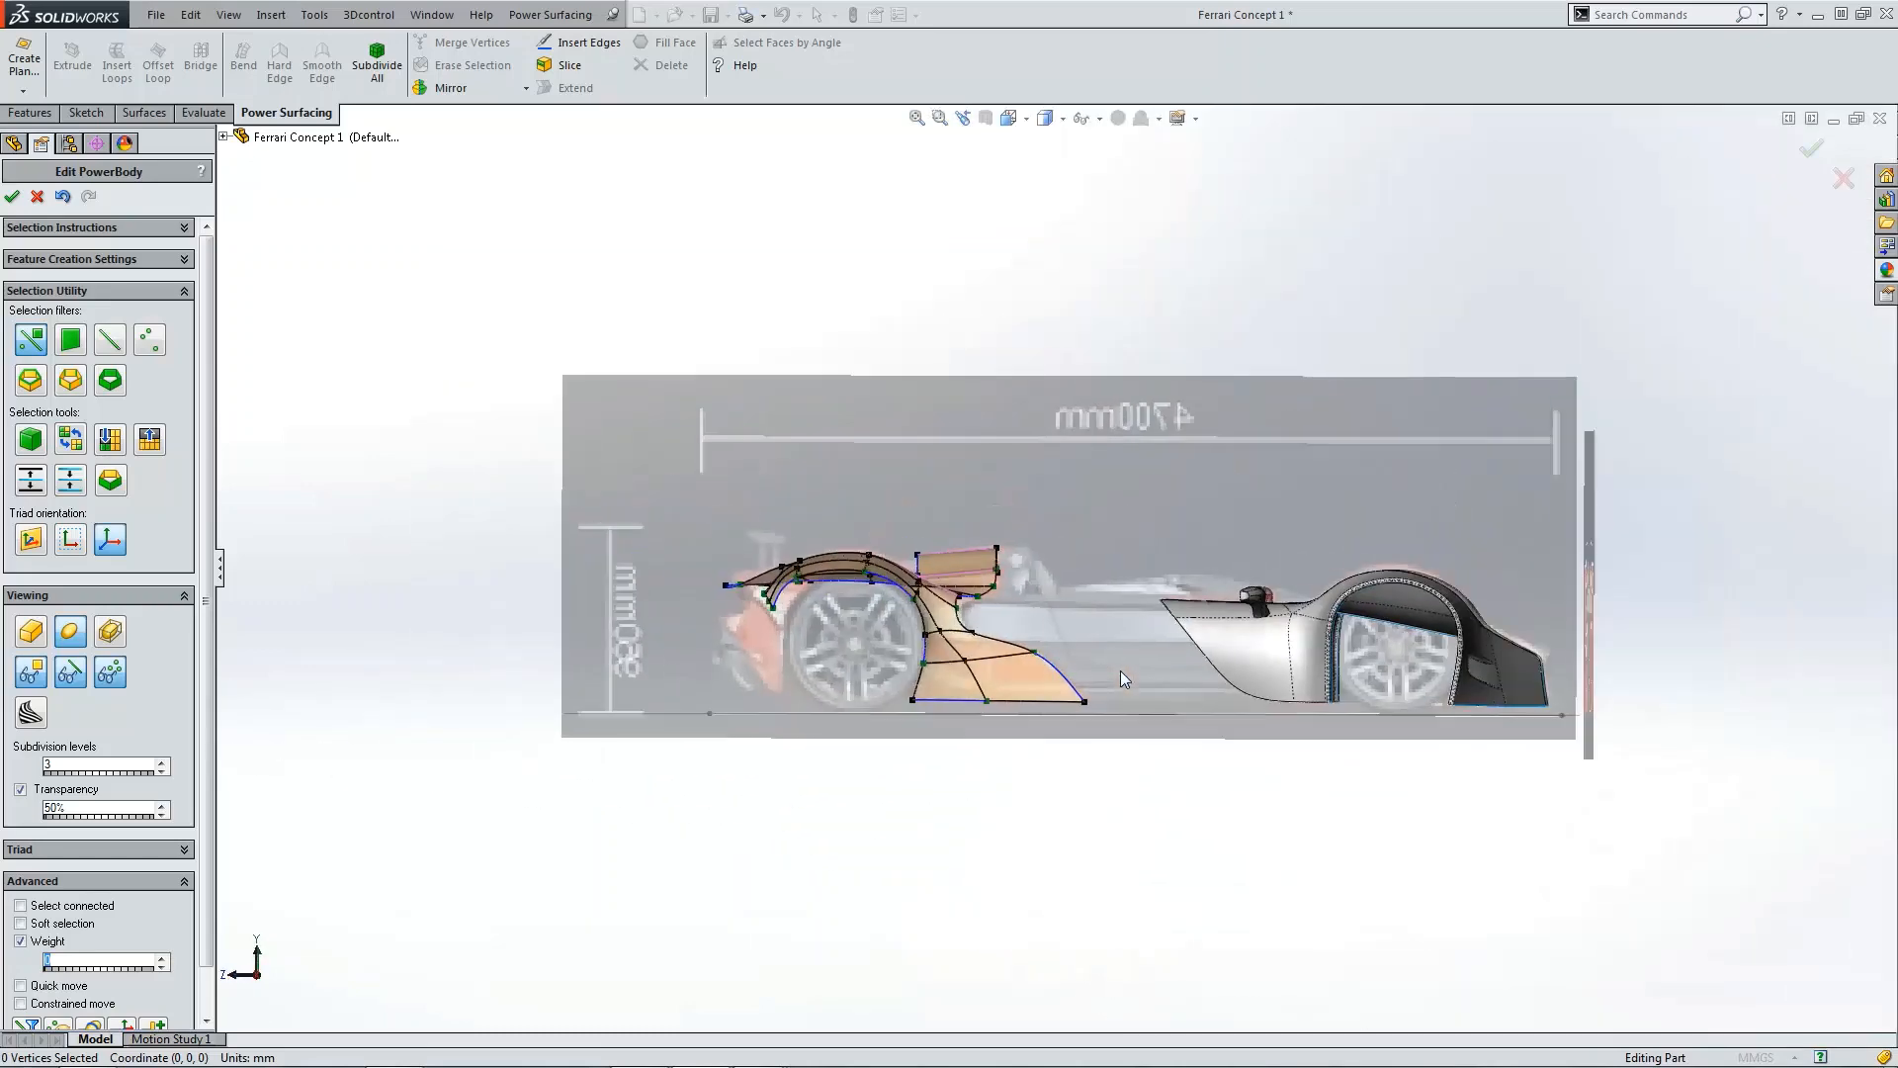
key("ctrl+5")
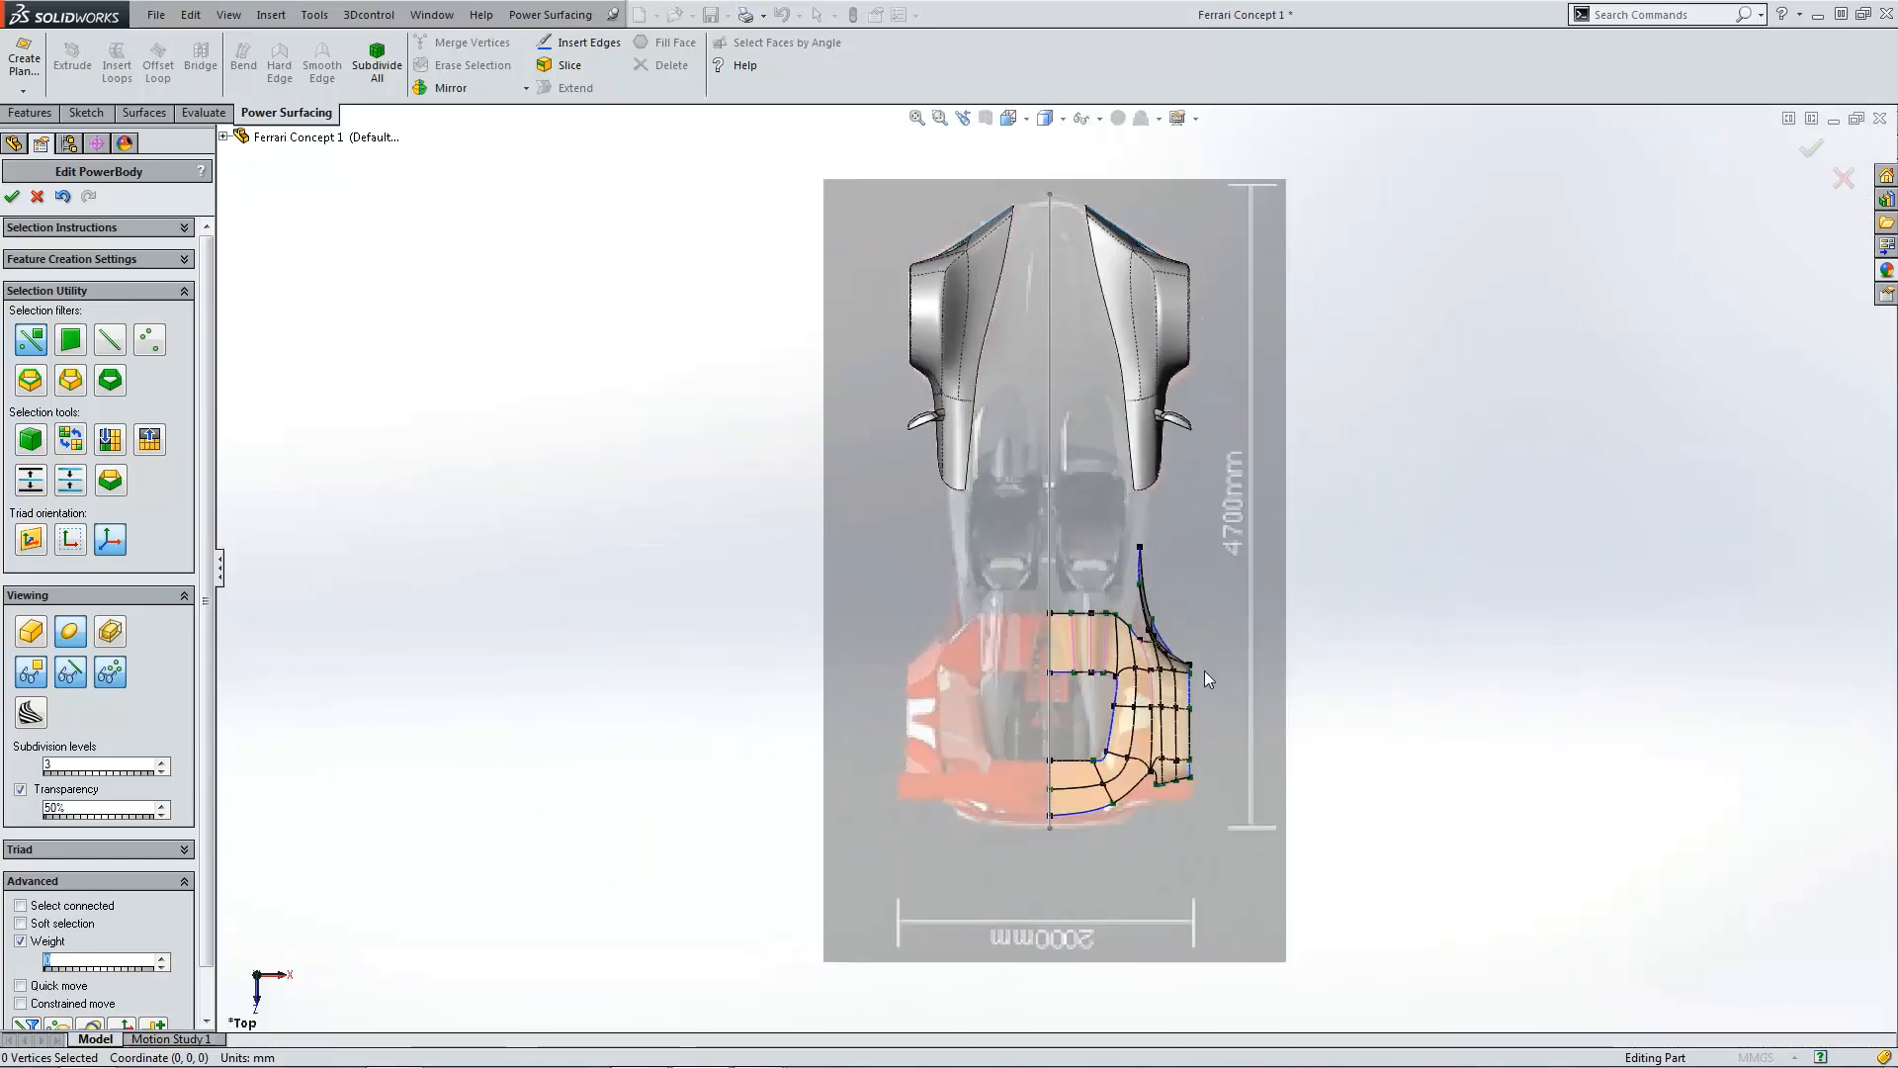
scroll(1143, 637, "down", 6)
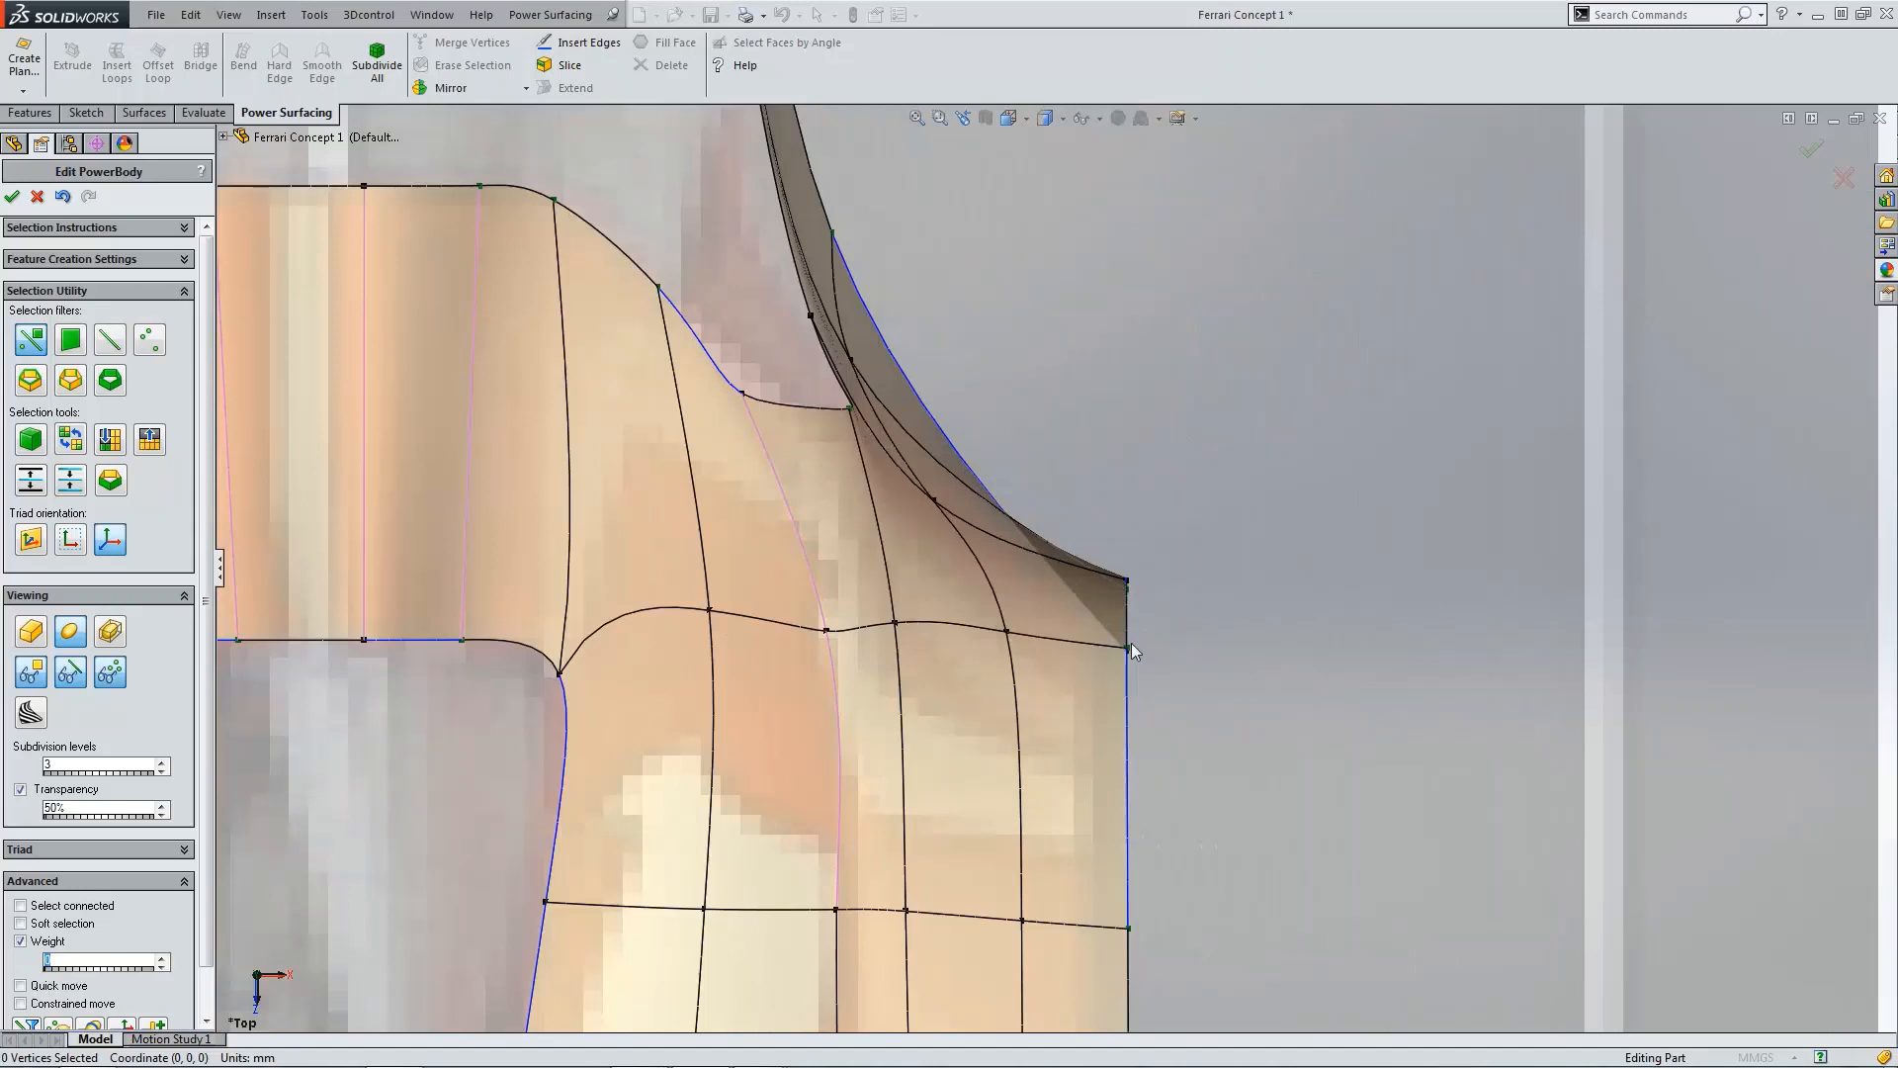
middle_click_drag(1130, 592, 929, 732)
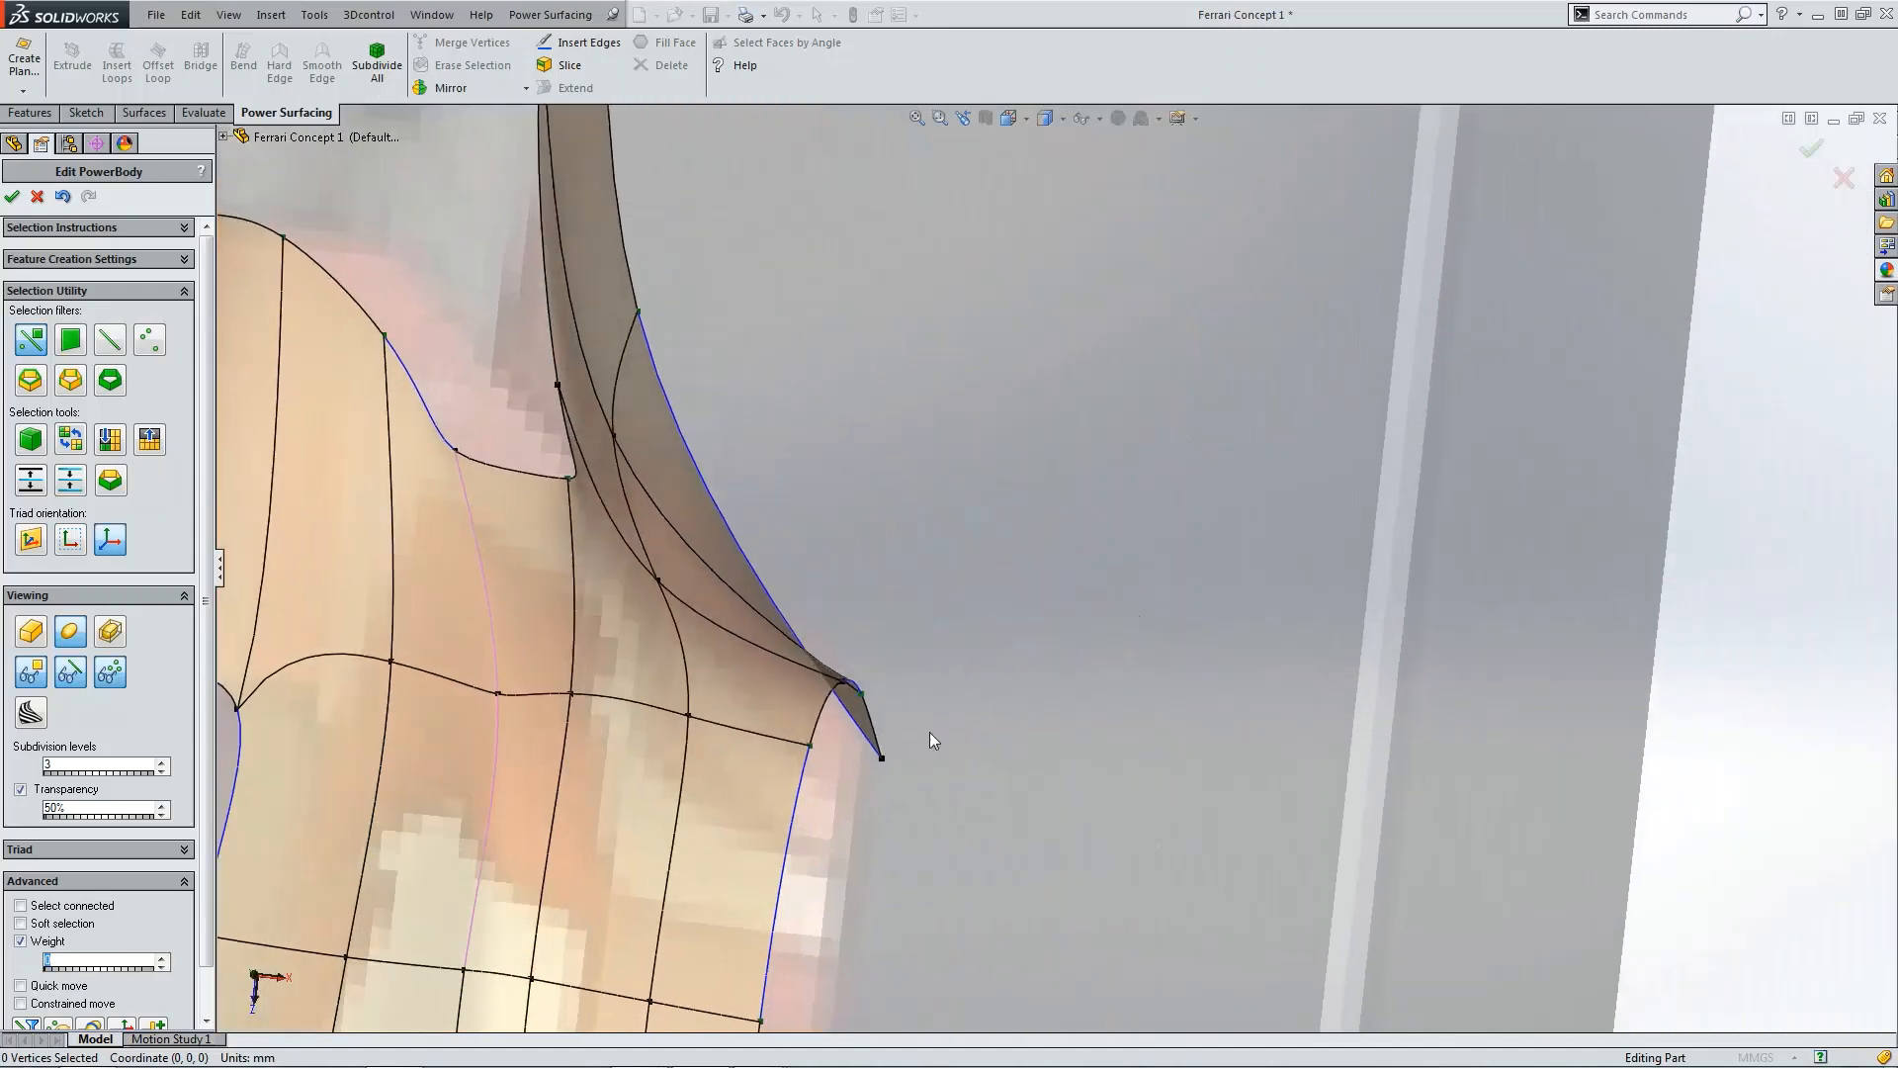
Step: Adjust the vertex at the fender's lower outer rear tip in the front view
left_click(882, 760)
left_click_drag(880, 811, 888, 763)
left_click(945, 608)
Step: Review the fender shape against the blueprints in the side and 3D views
key("ctrl+4")
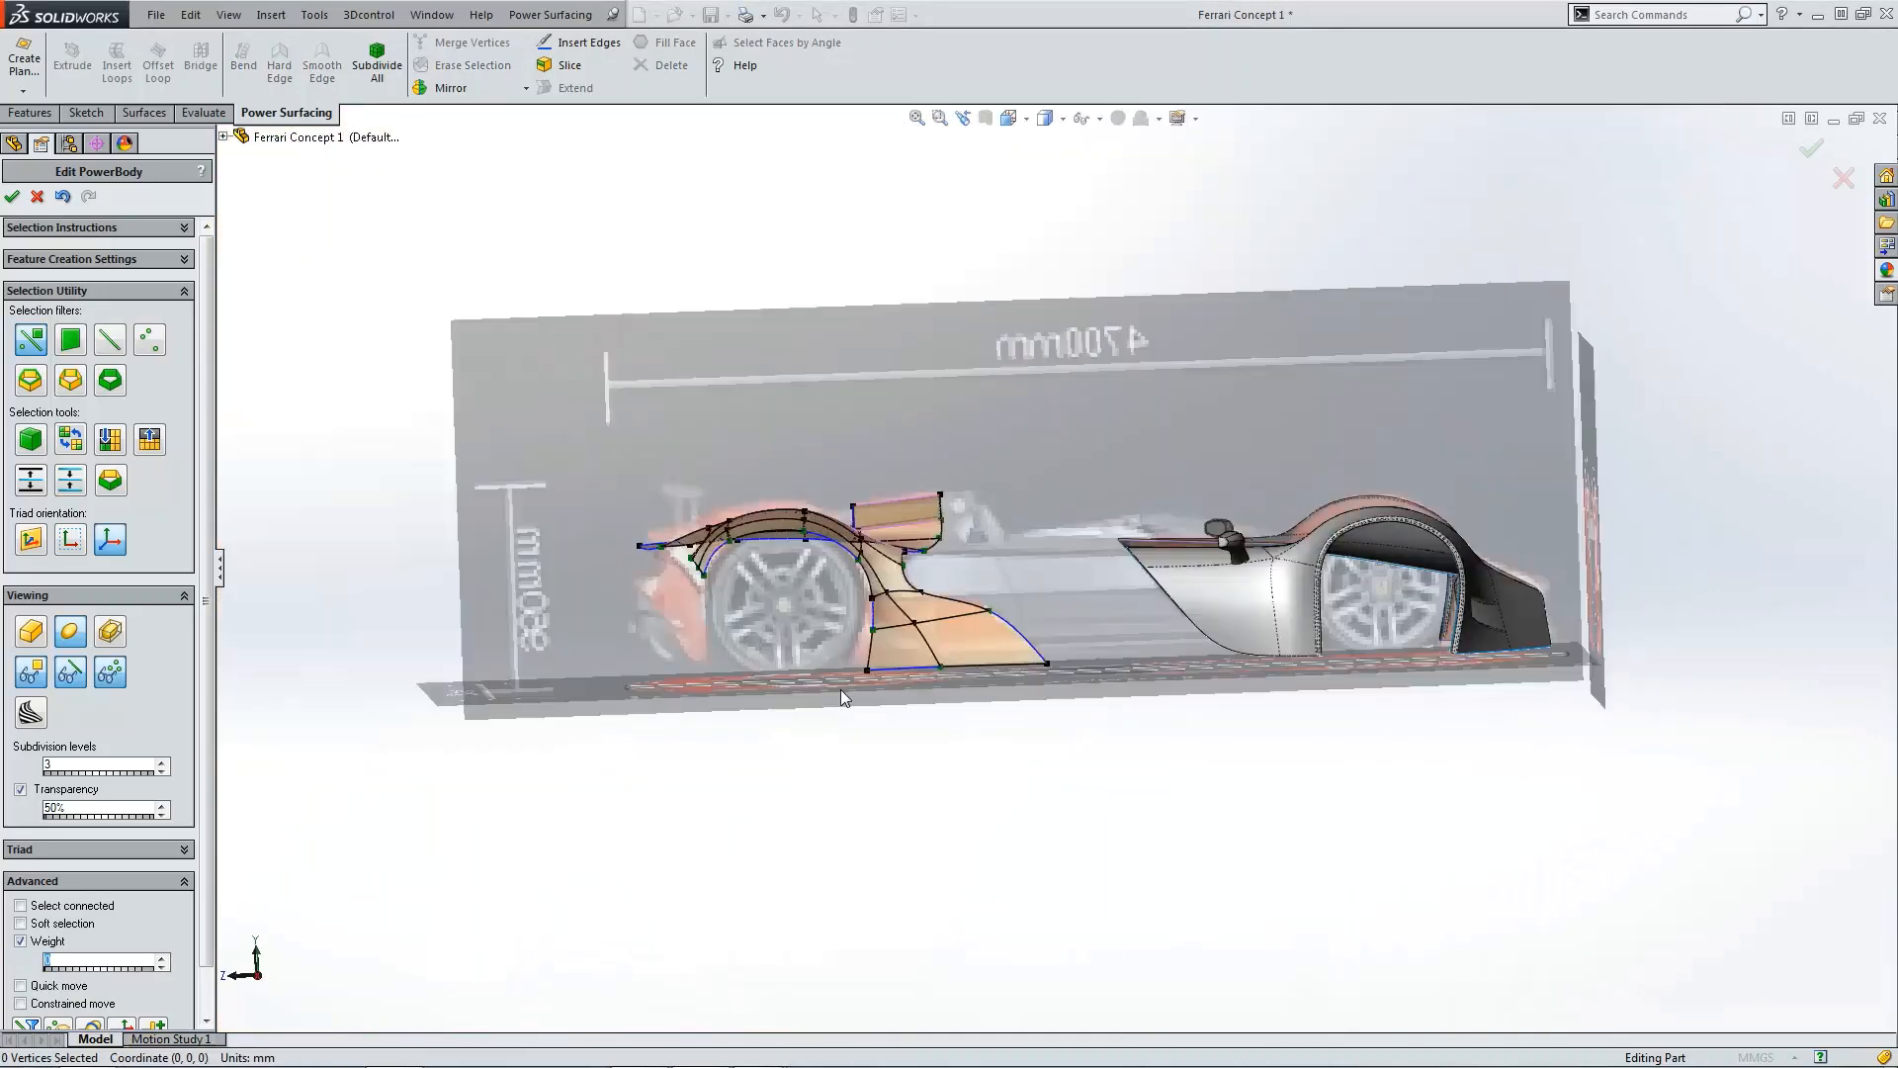
scroll(900, 700, "down", 6)
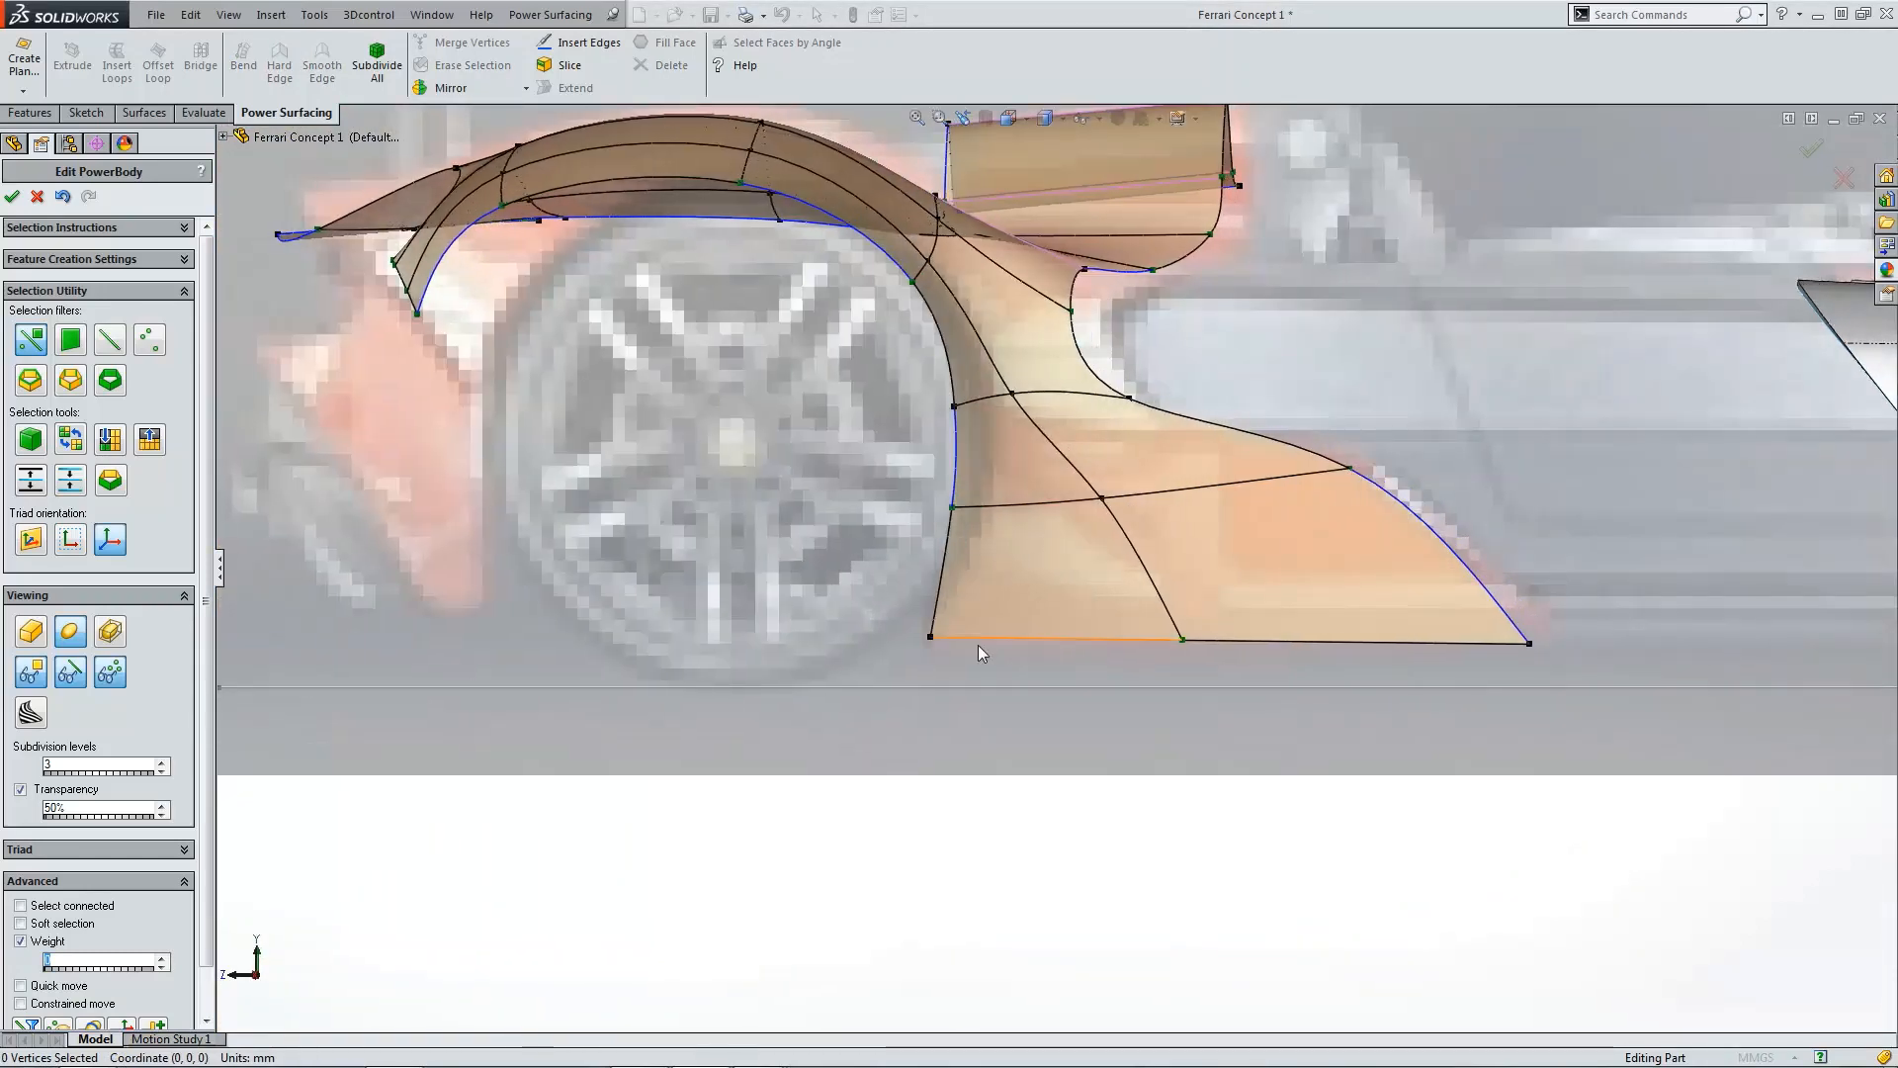
key("ctrl+4")
scroll(1023, 649, "down", 6)
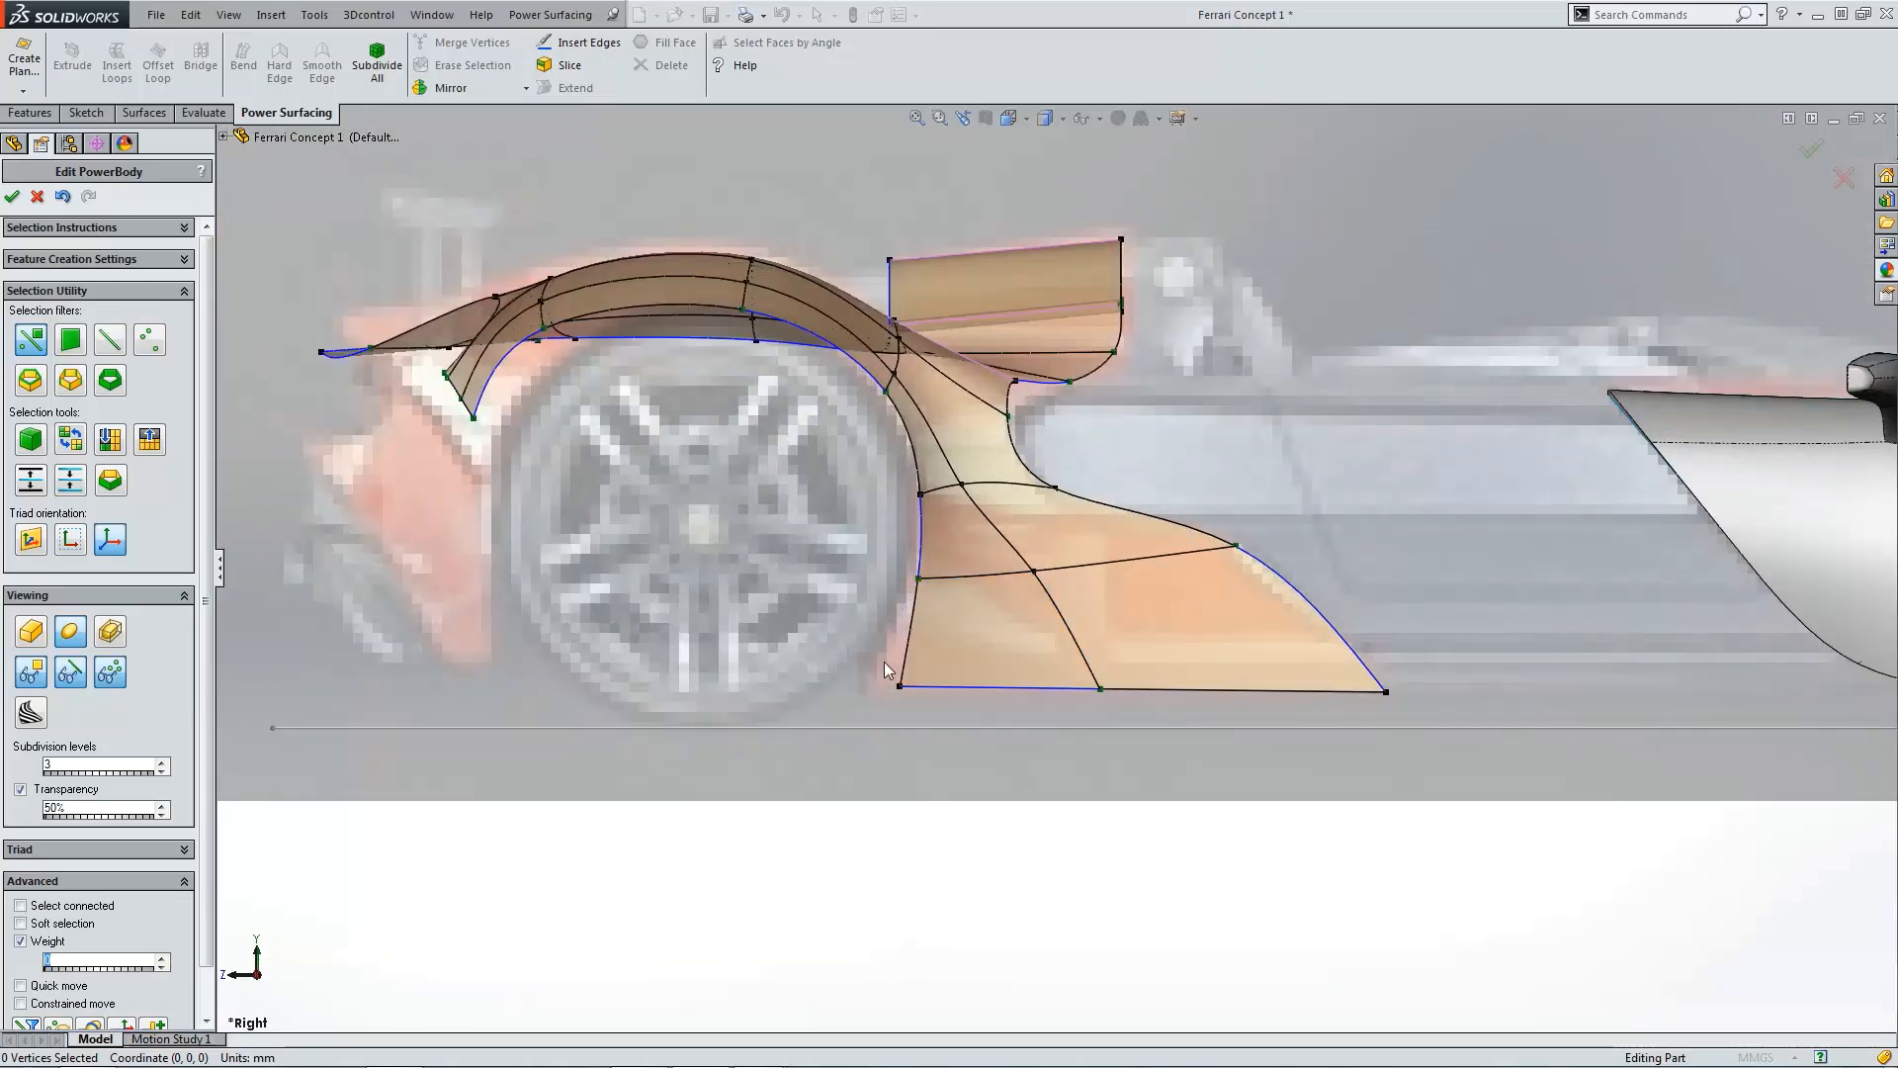
scroll(1084, 605, "up", 3)
middle_click_drag(1085, 605, 1212, 474)
scroll(1104, 491, "down", 3)
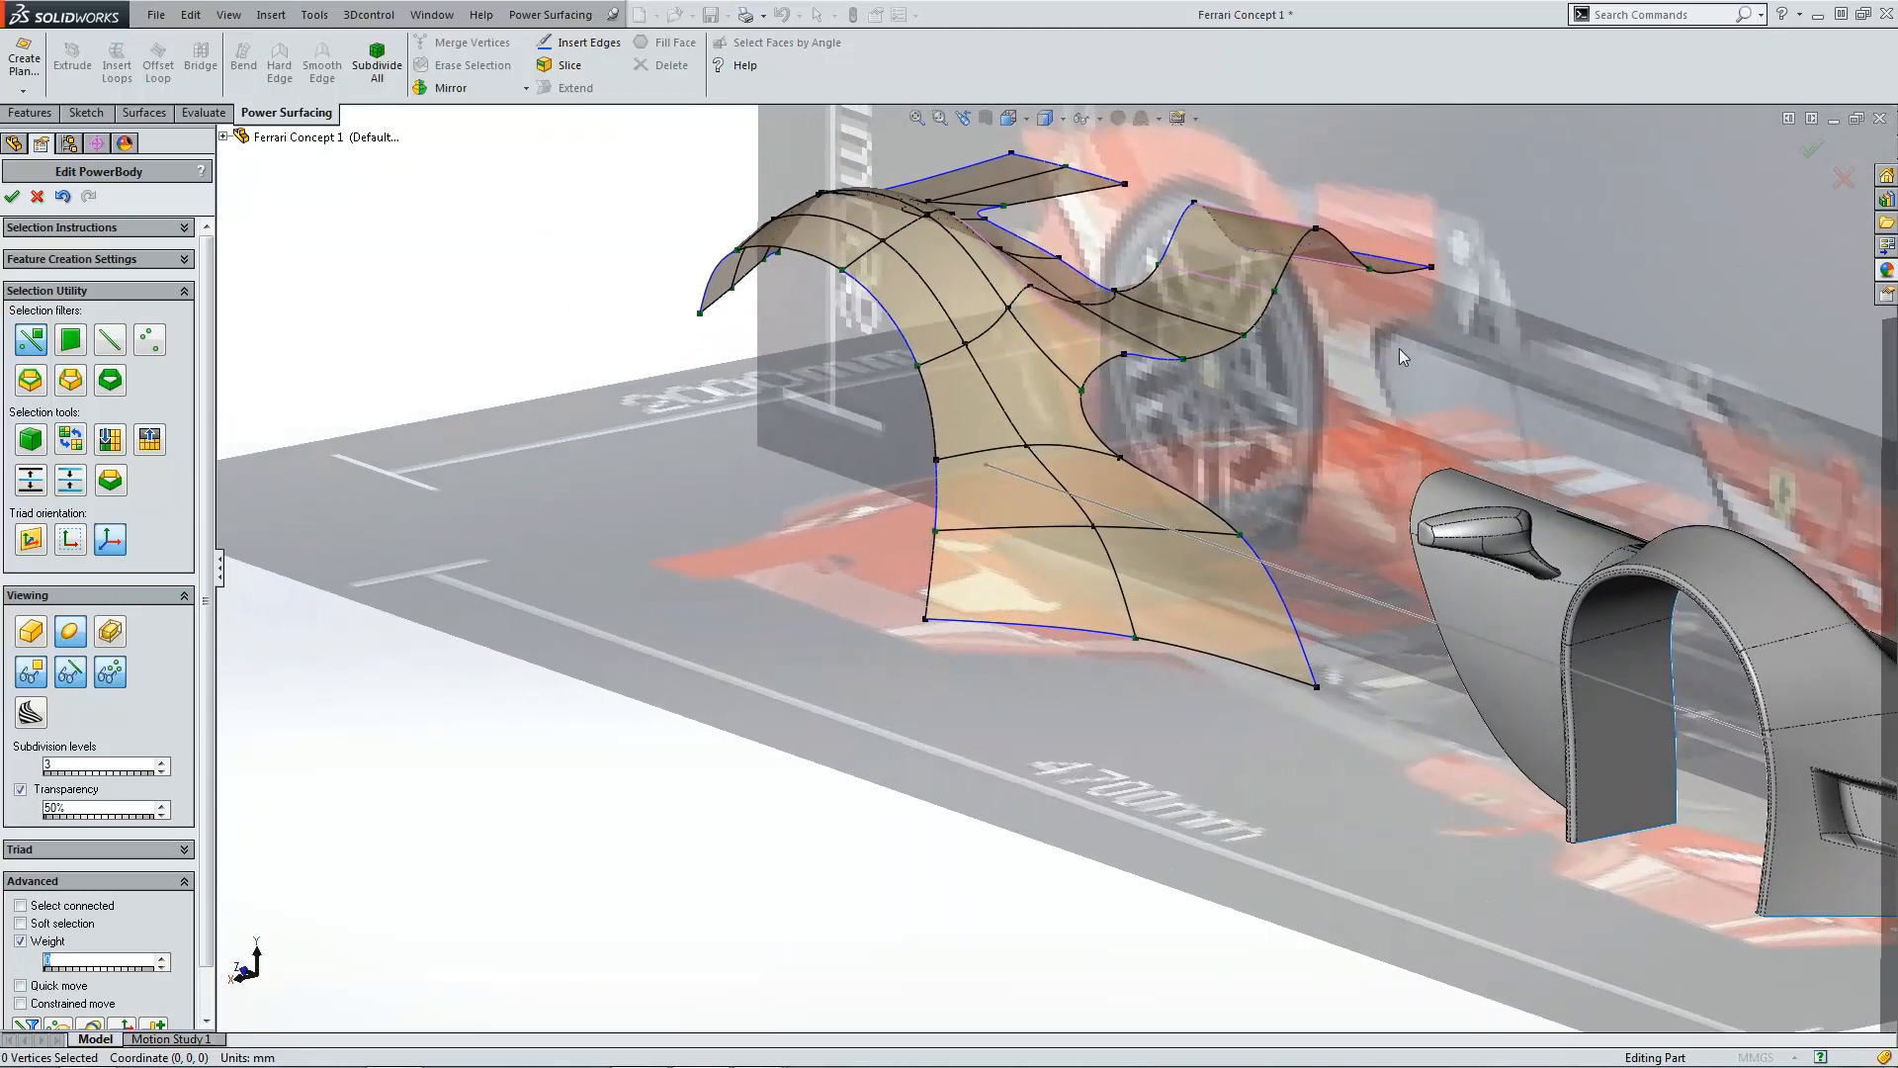
middle_click_drag(1379, 360, 1133, 340)
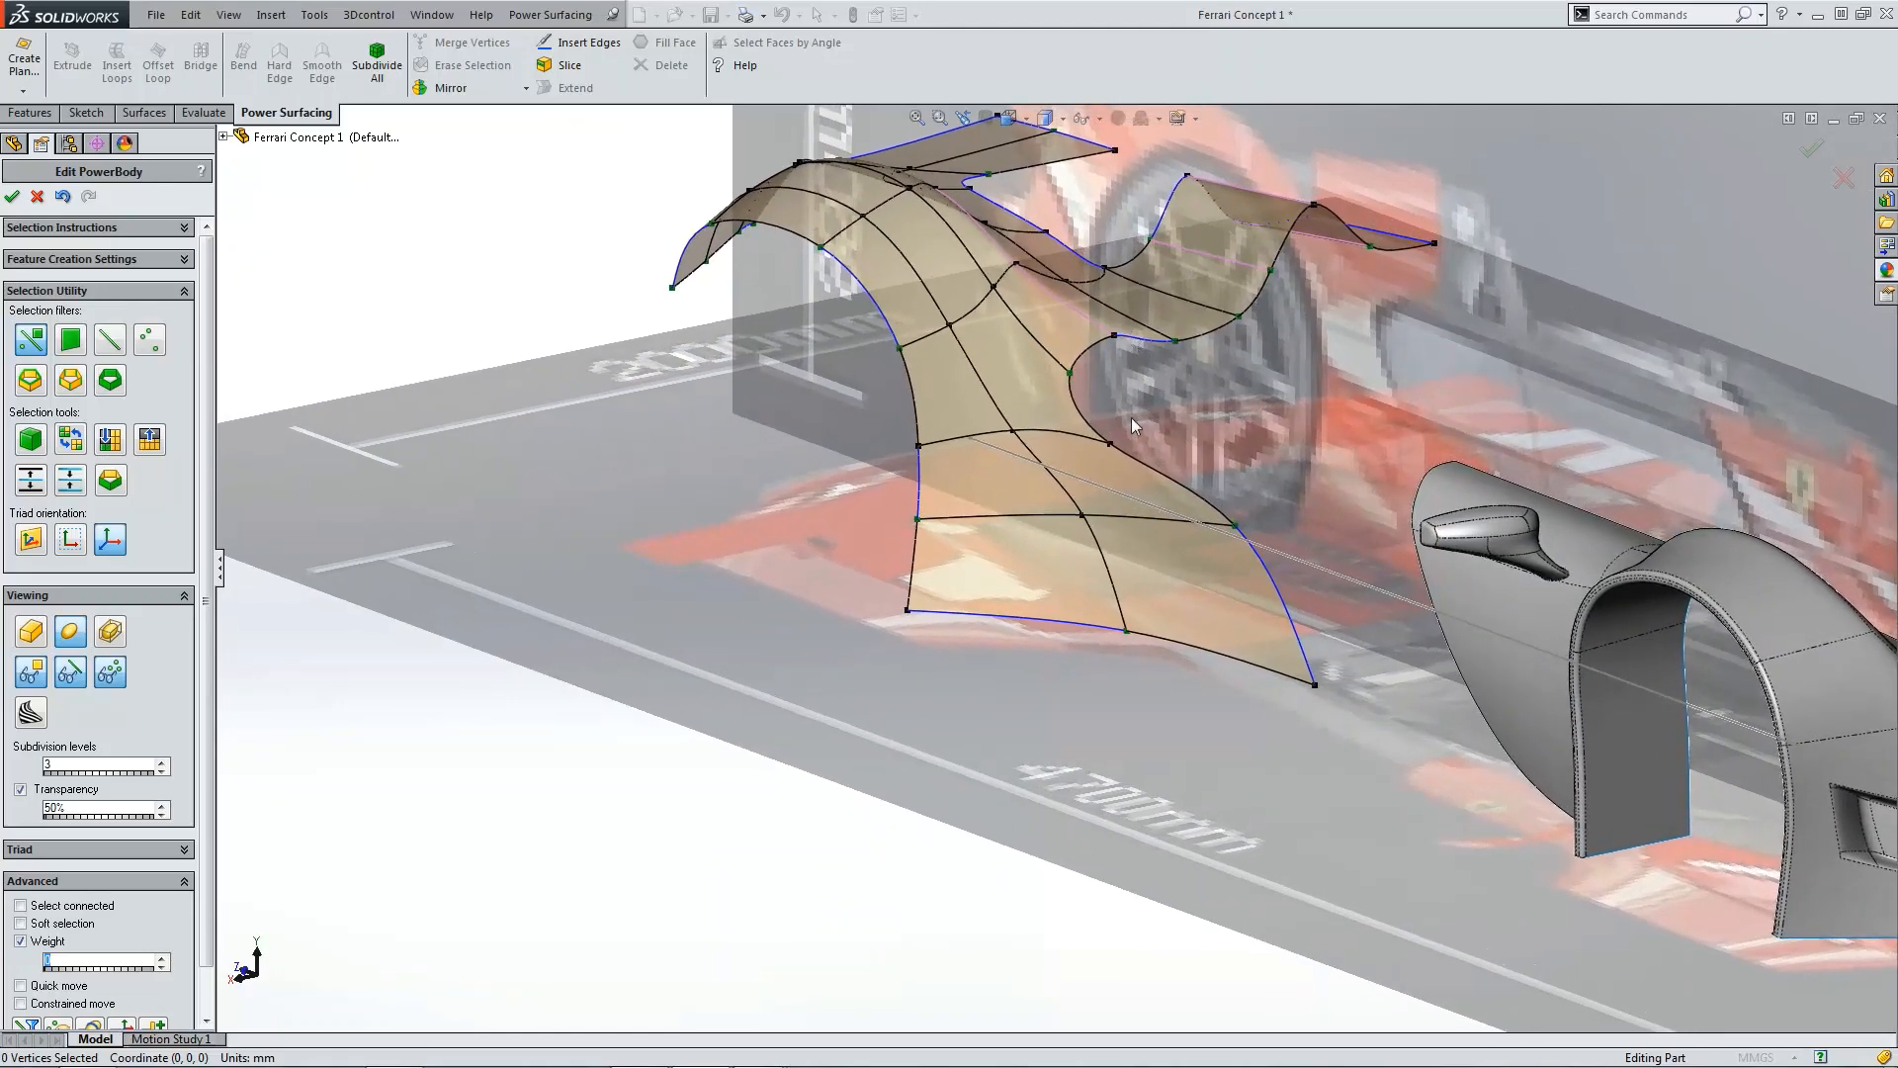
key("ctrl+4")
scroll(1009, 599, "down", 5)
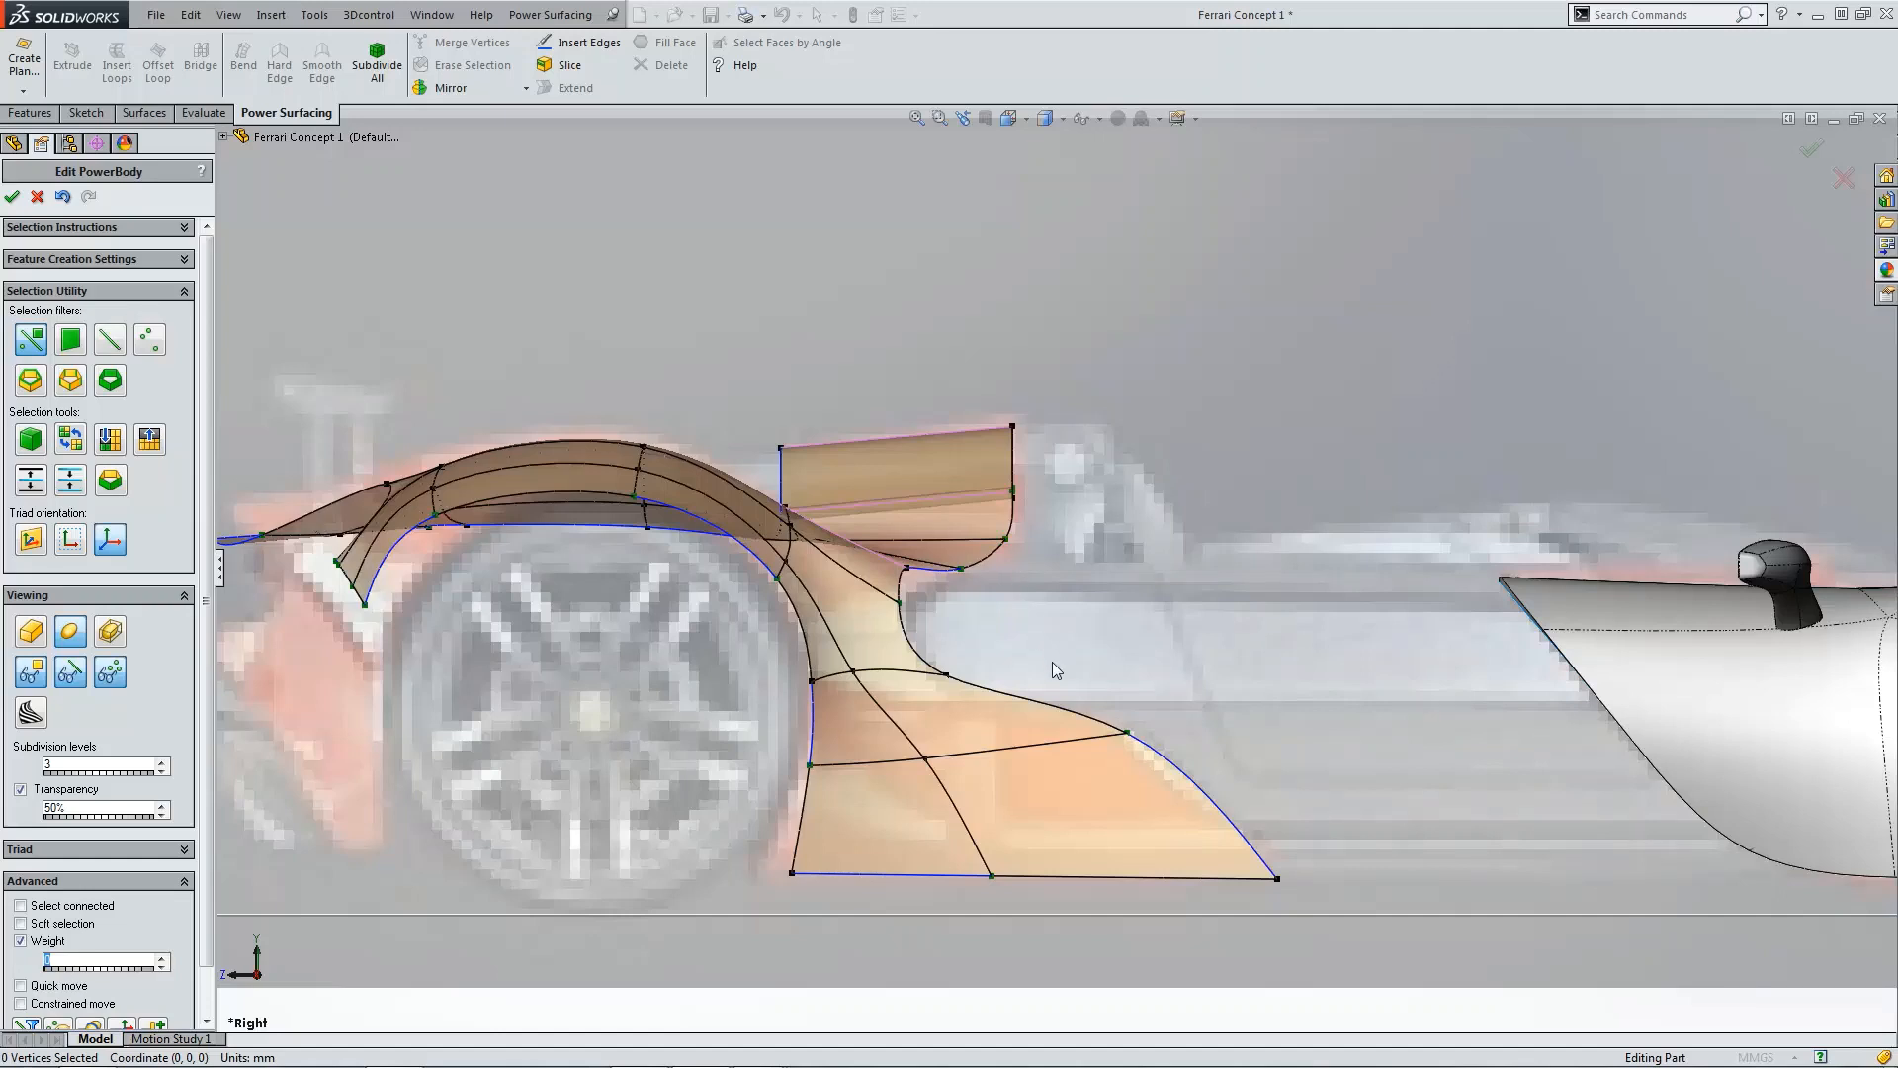
scroll(1059, 656, "up", 2)
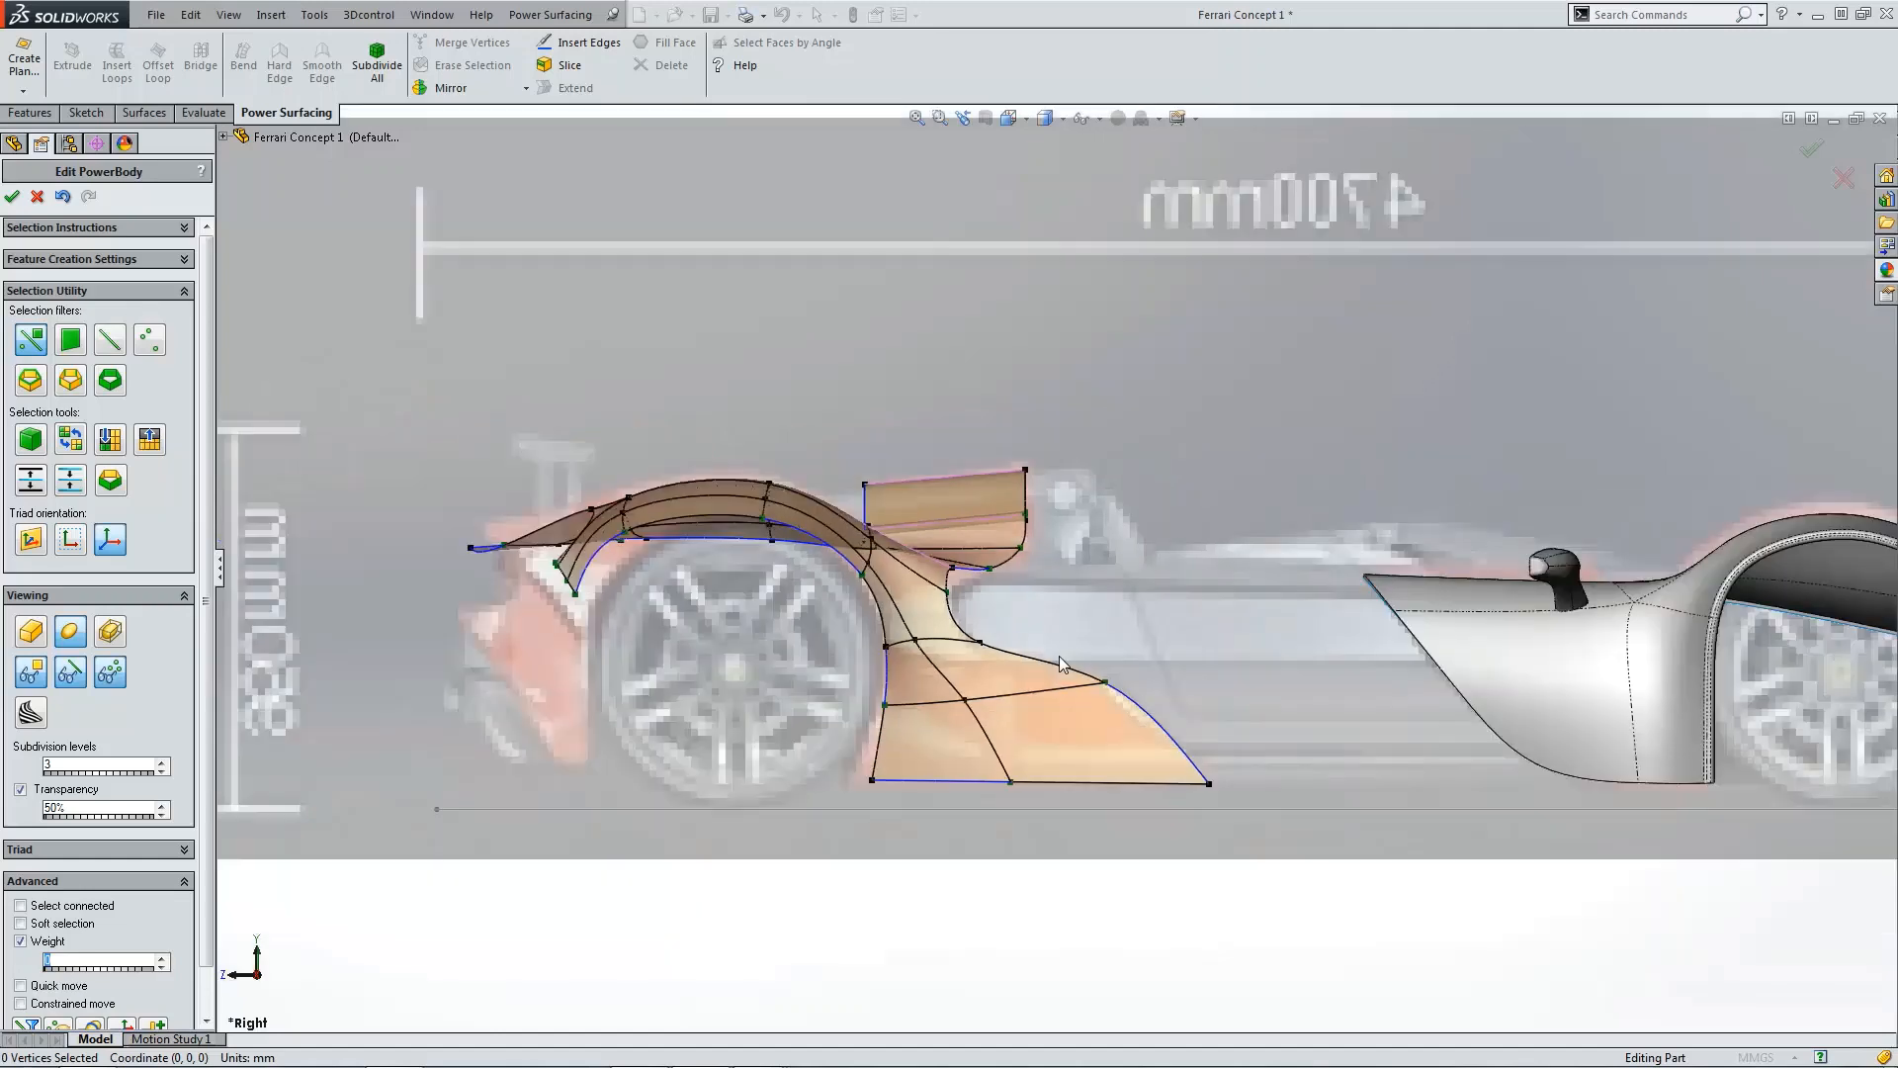
middle_click_drag(1059, 656, 943, 474)
scroll(960, 619, "down", 1)
scroll(960, 619, "down", 1)
scroll(1087, 482, "up", 5)
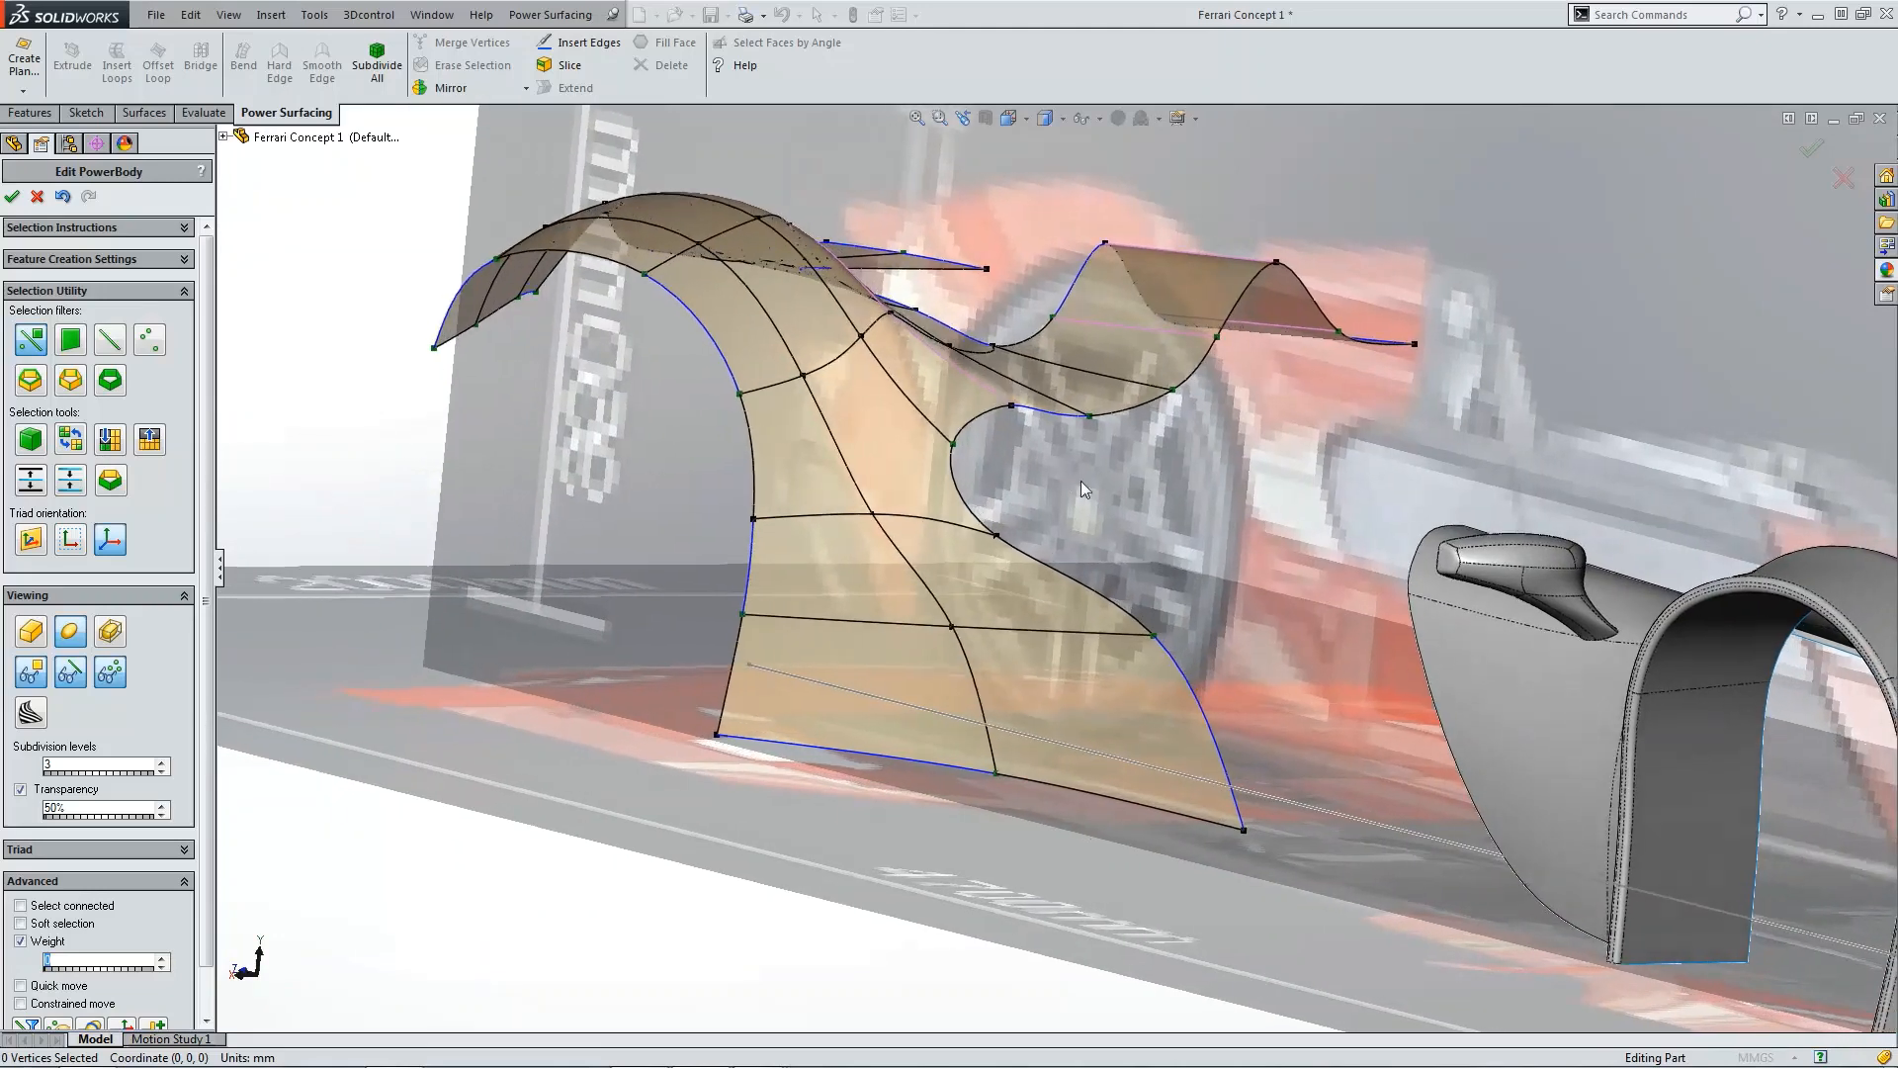
scroll(1103, 482, "down", 1)
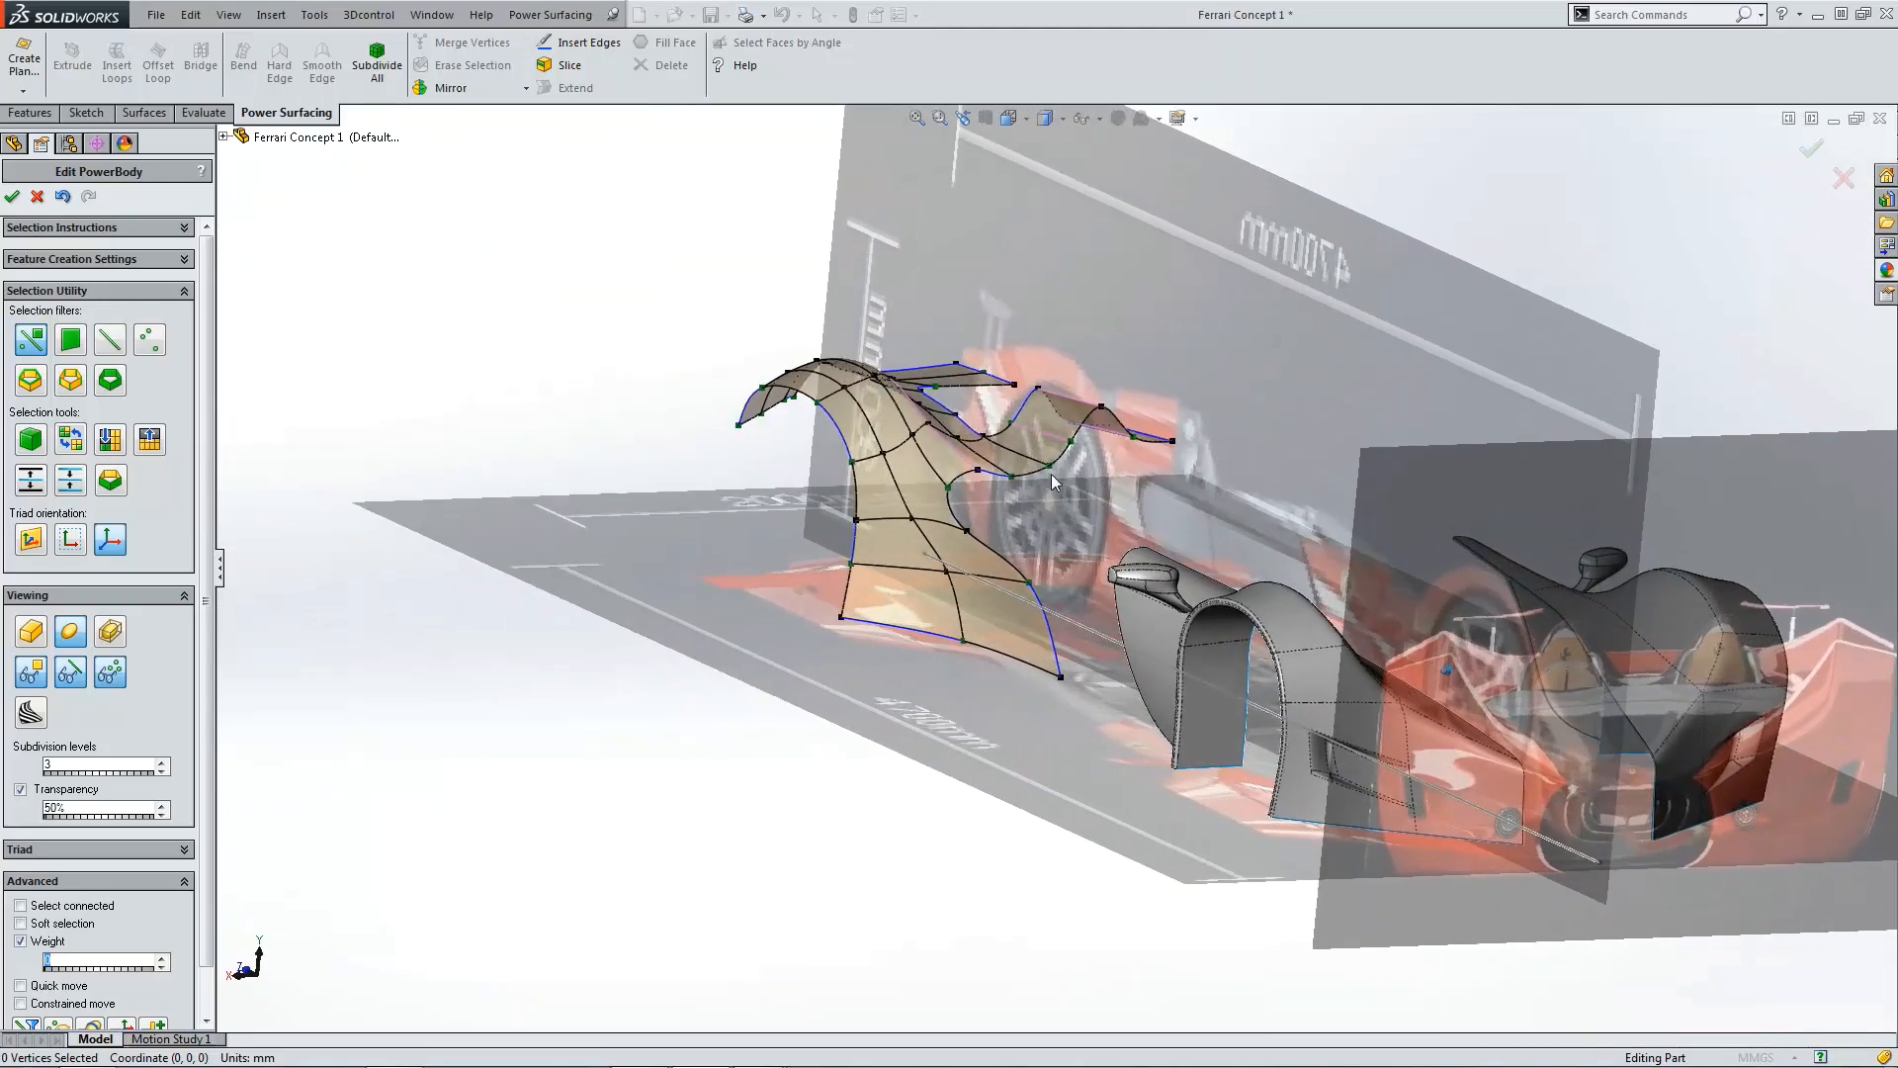
Step: Finish editing the PowerBody and save the part
left_click(13, 197)
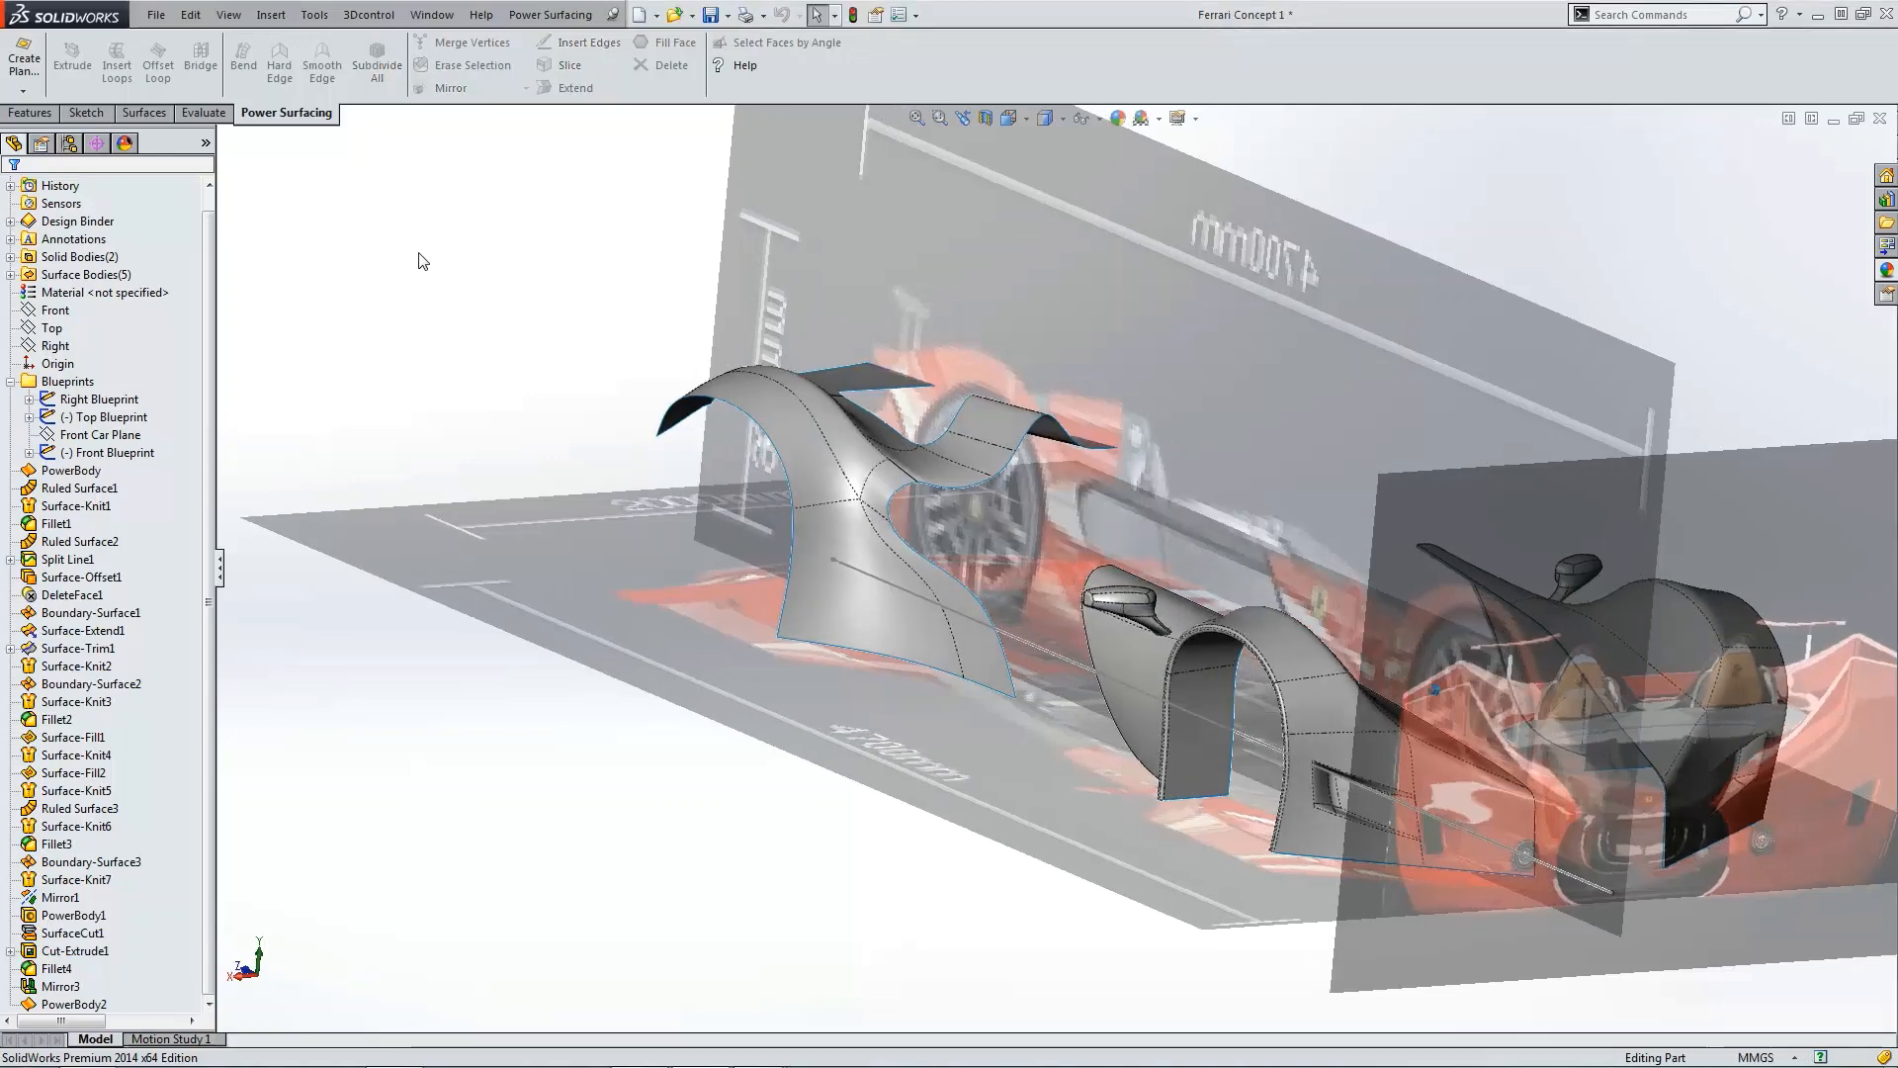
left_click(710, 17)
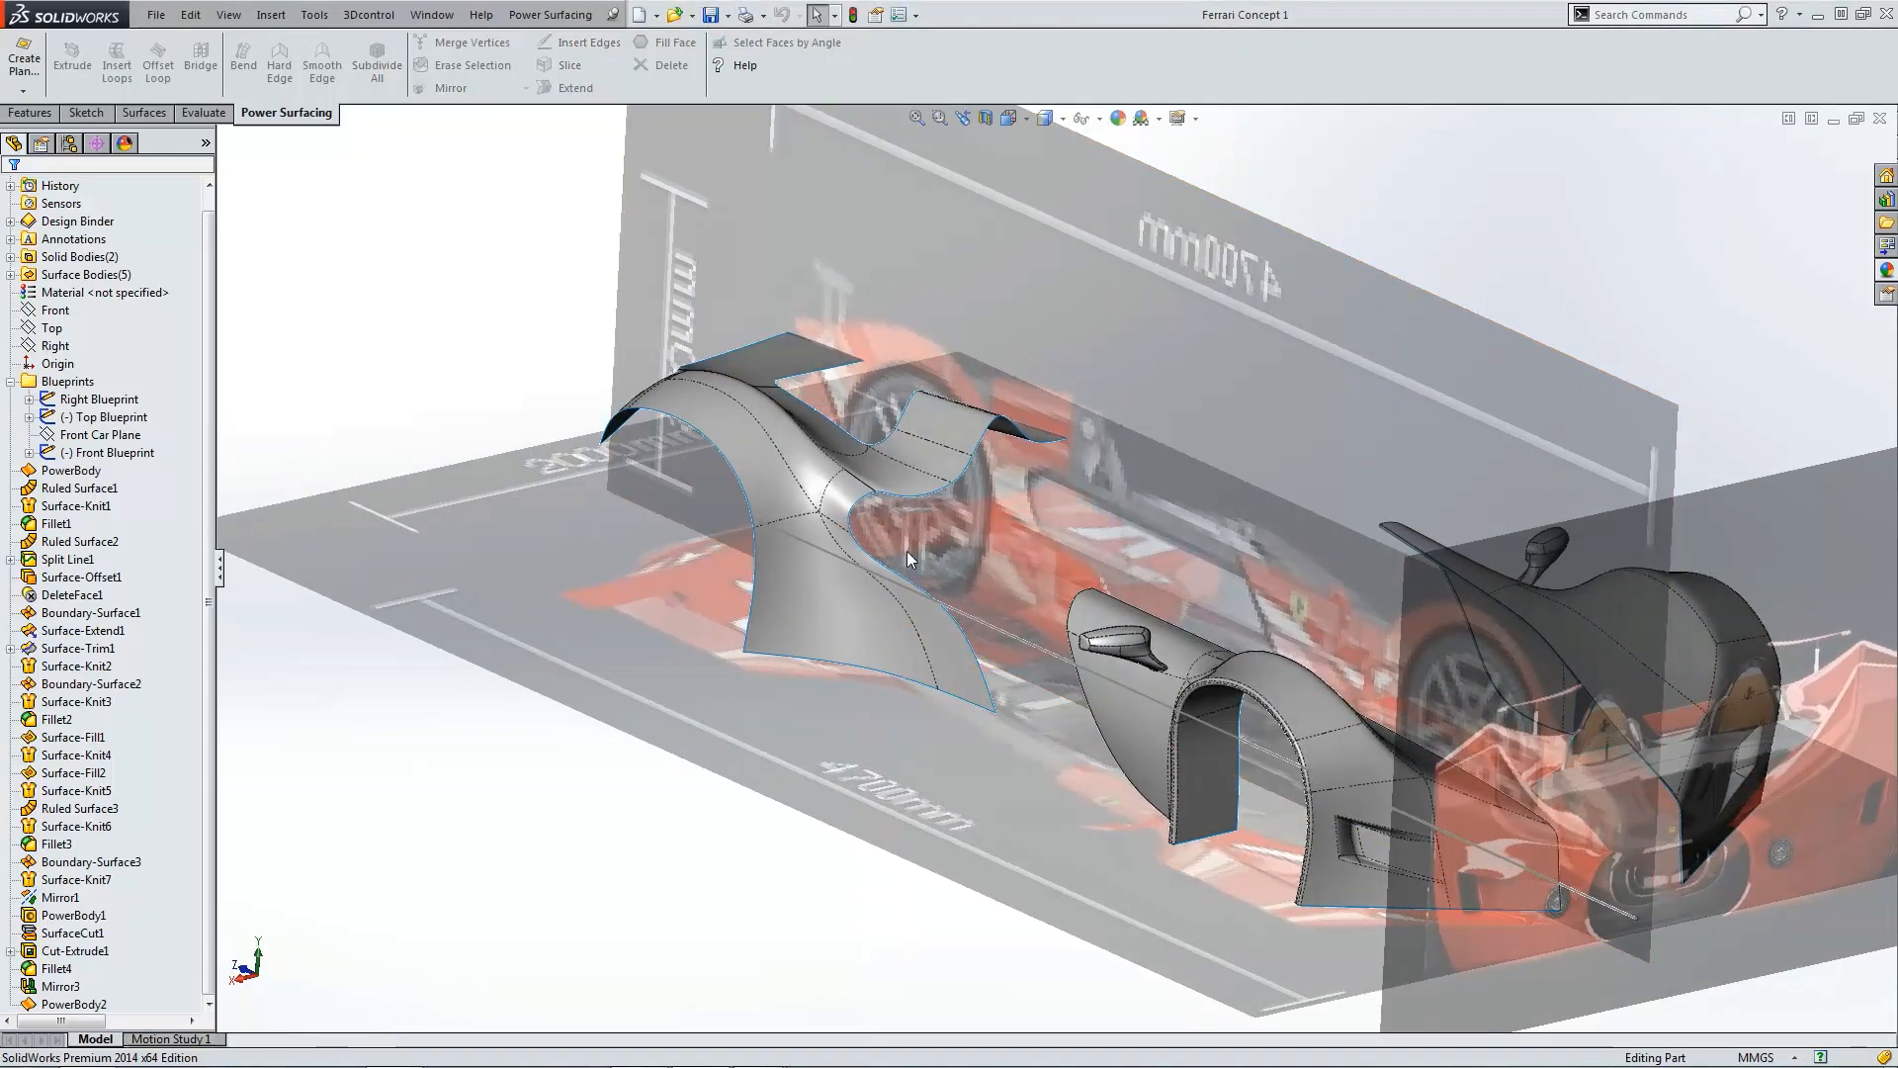
Step: Inspect the finished fender surface closely in the top view
key("ctrl+5")
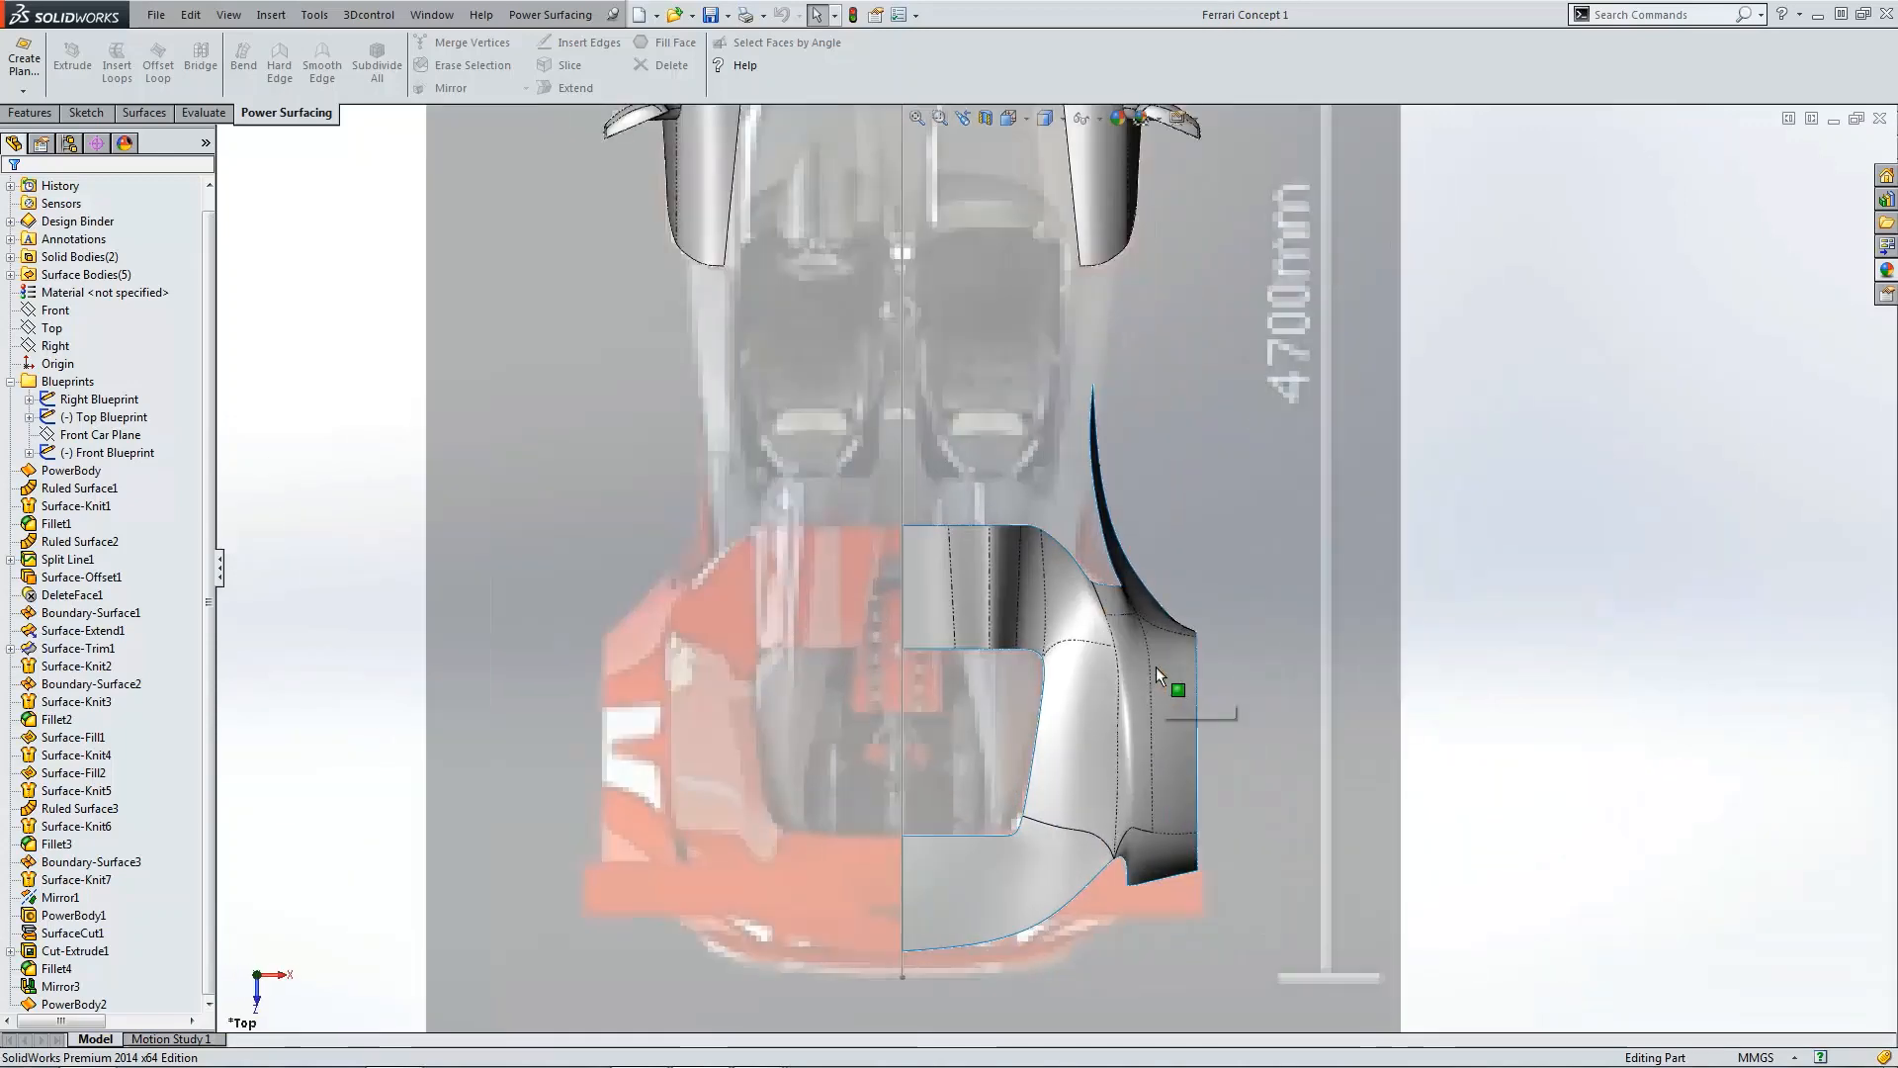
scroll(1155, 667, "down", 5)
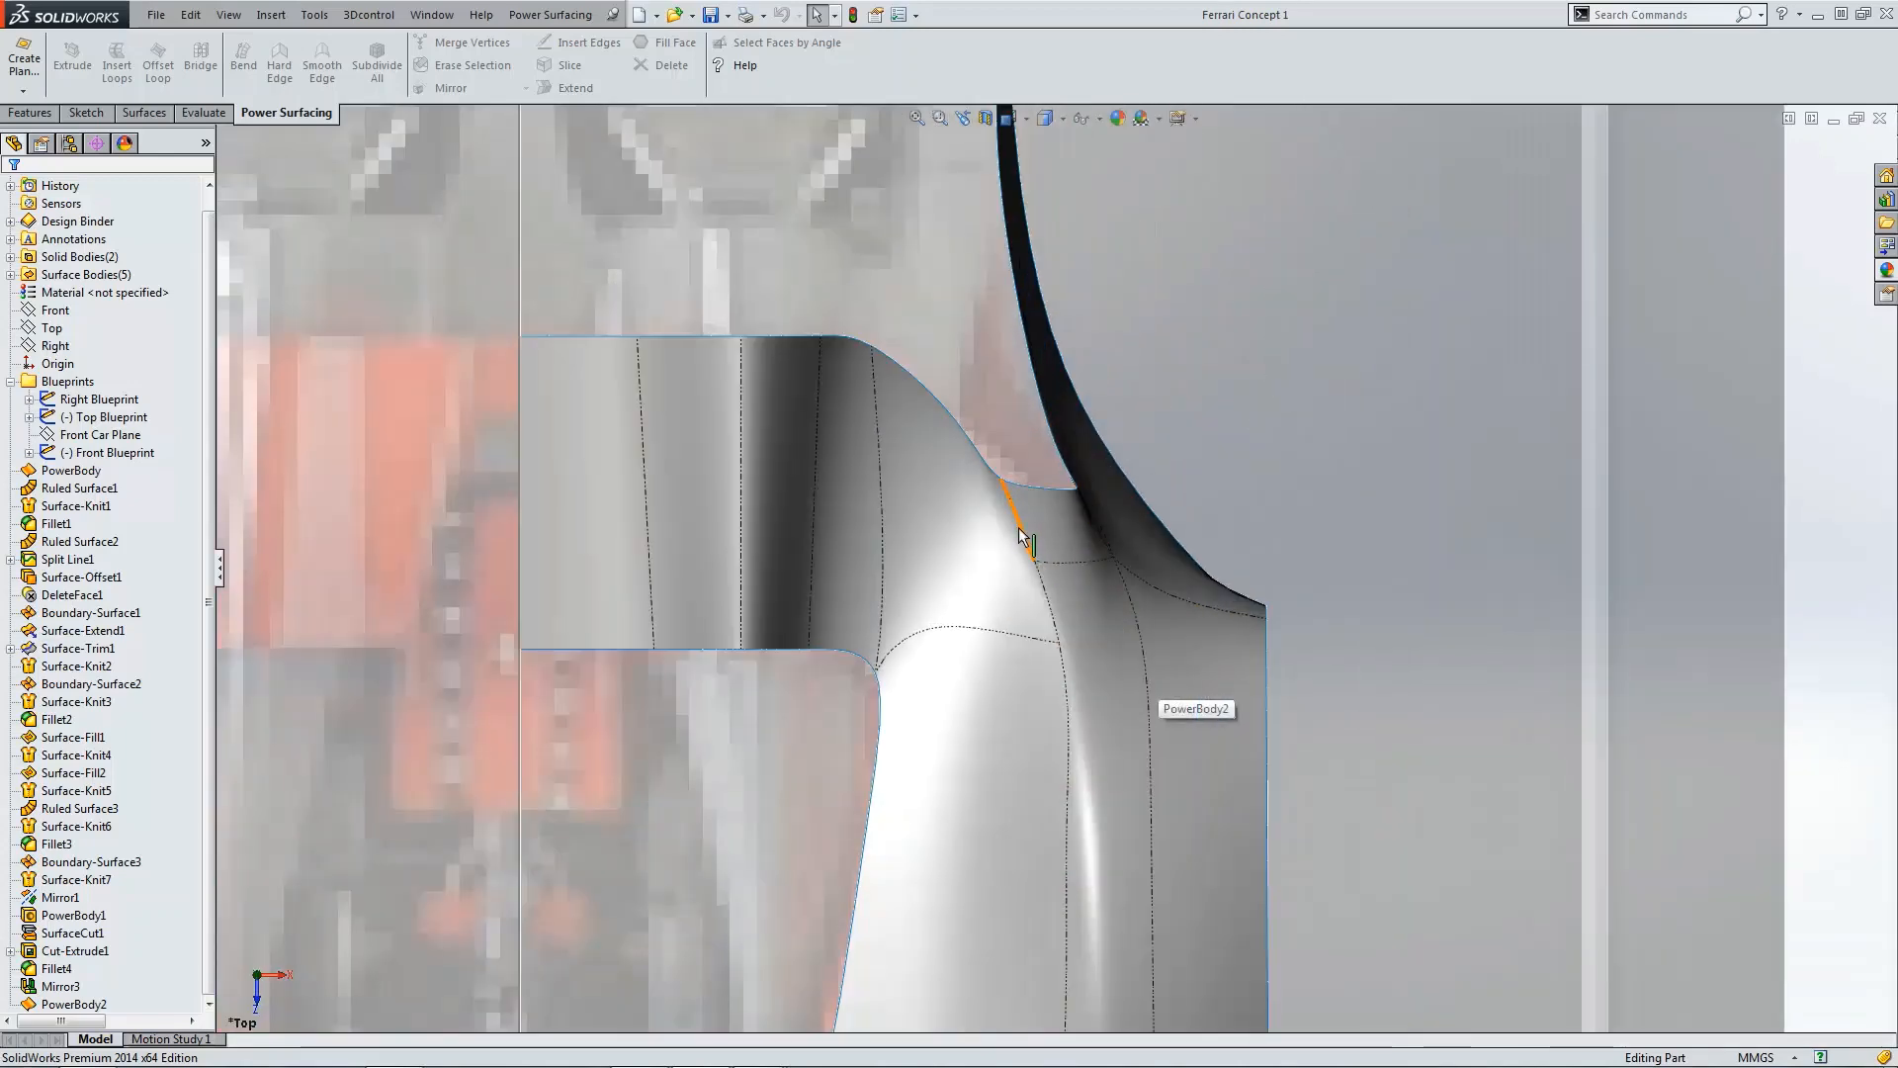
left_click(1042, 528)
scroll(1046, 557, "down", 6)
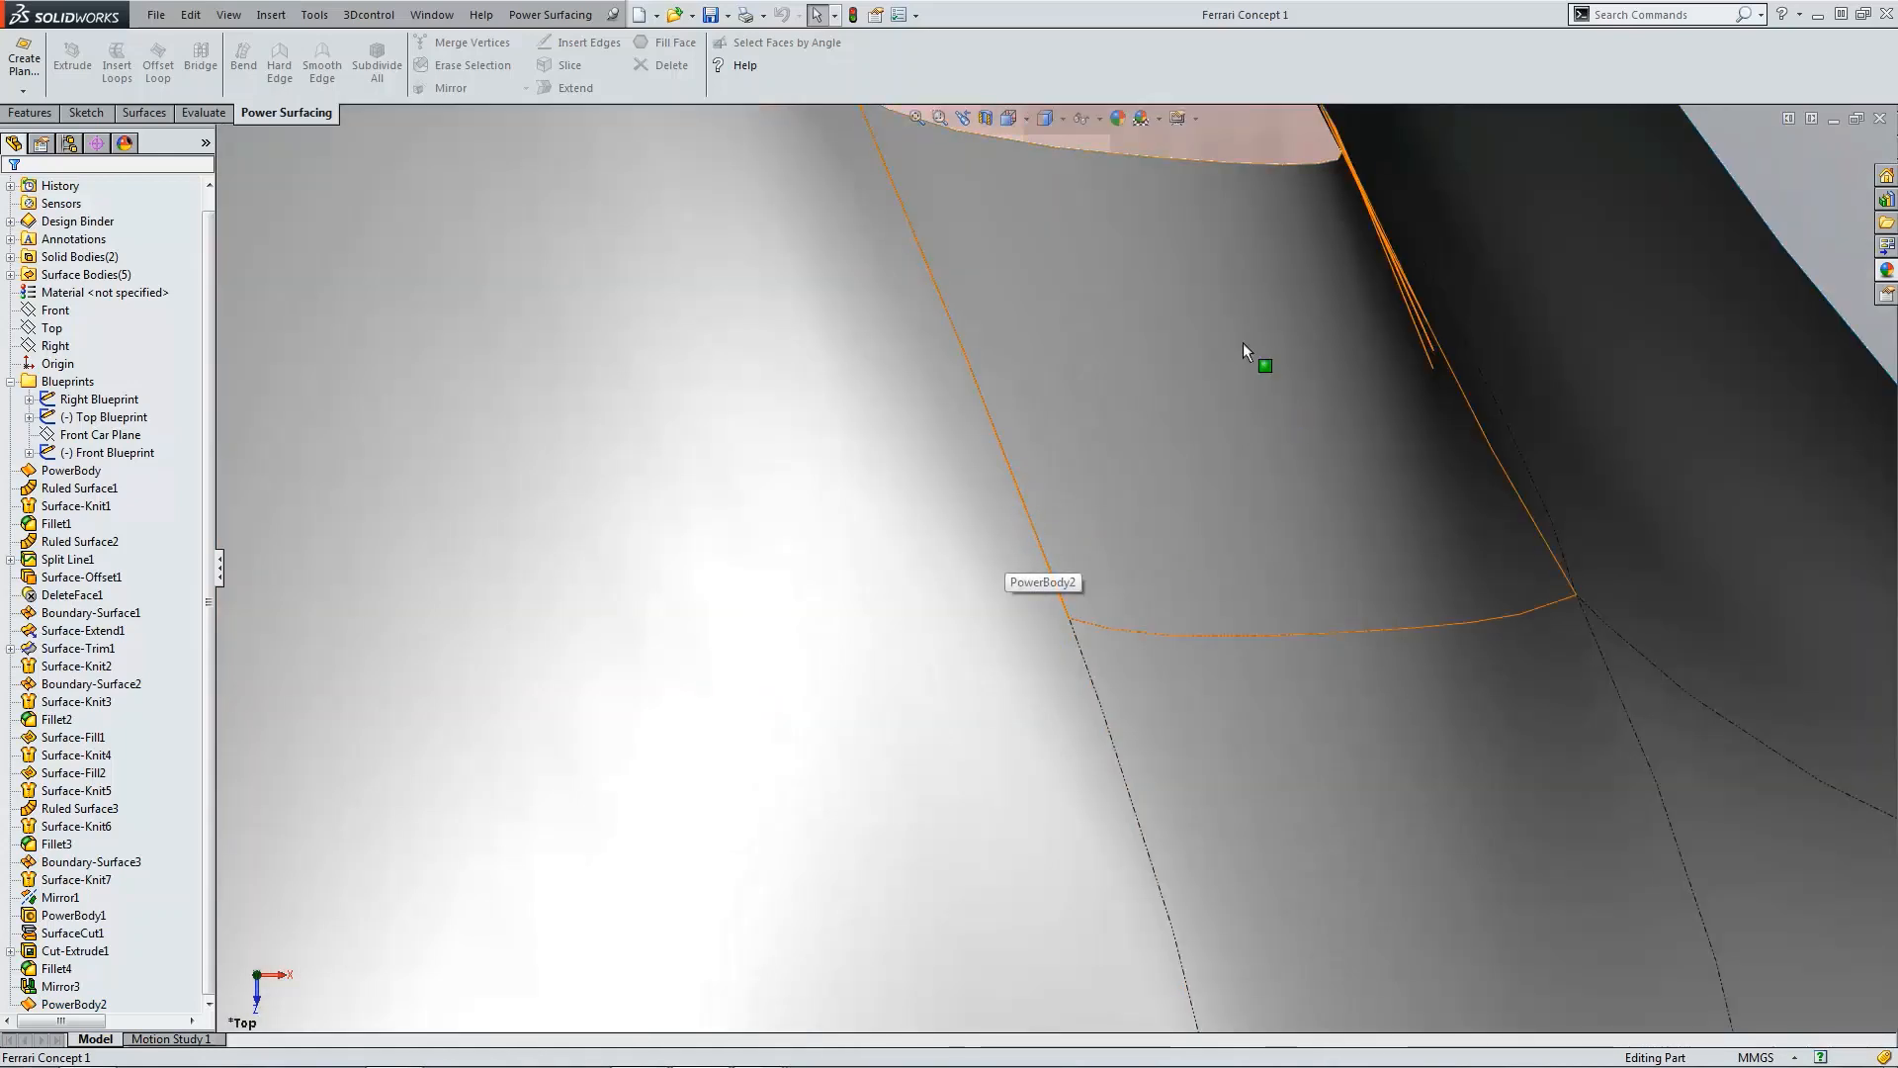
scroll(1210, 139, "up", 4)
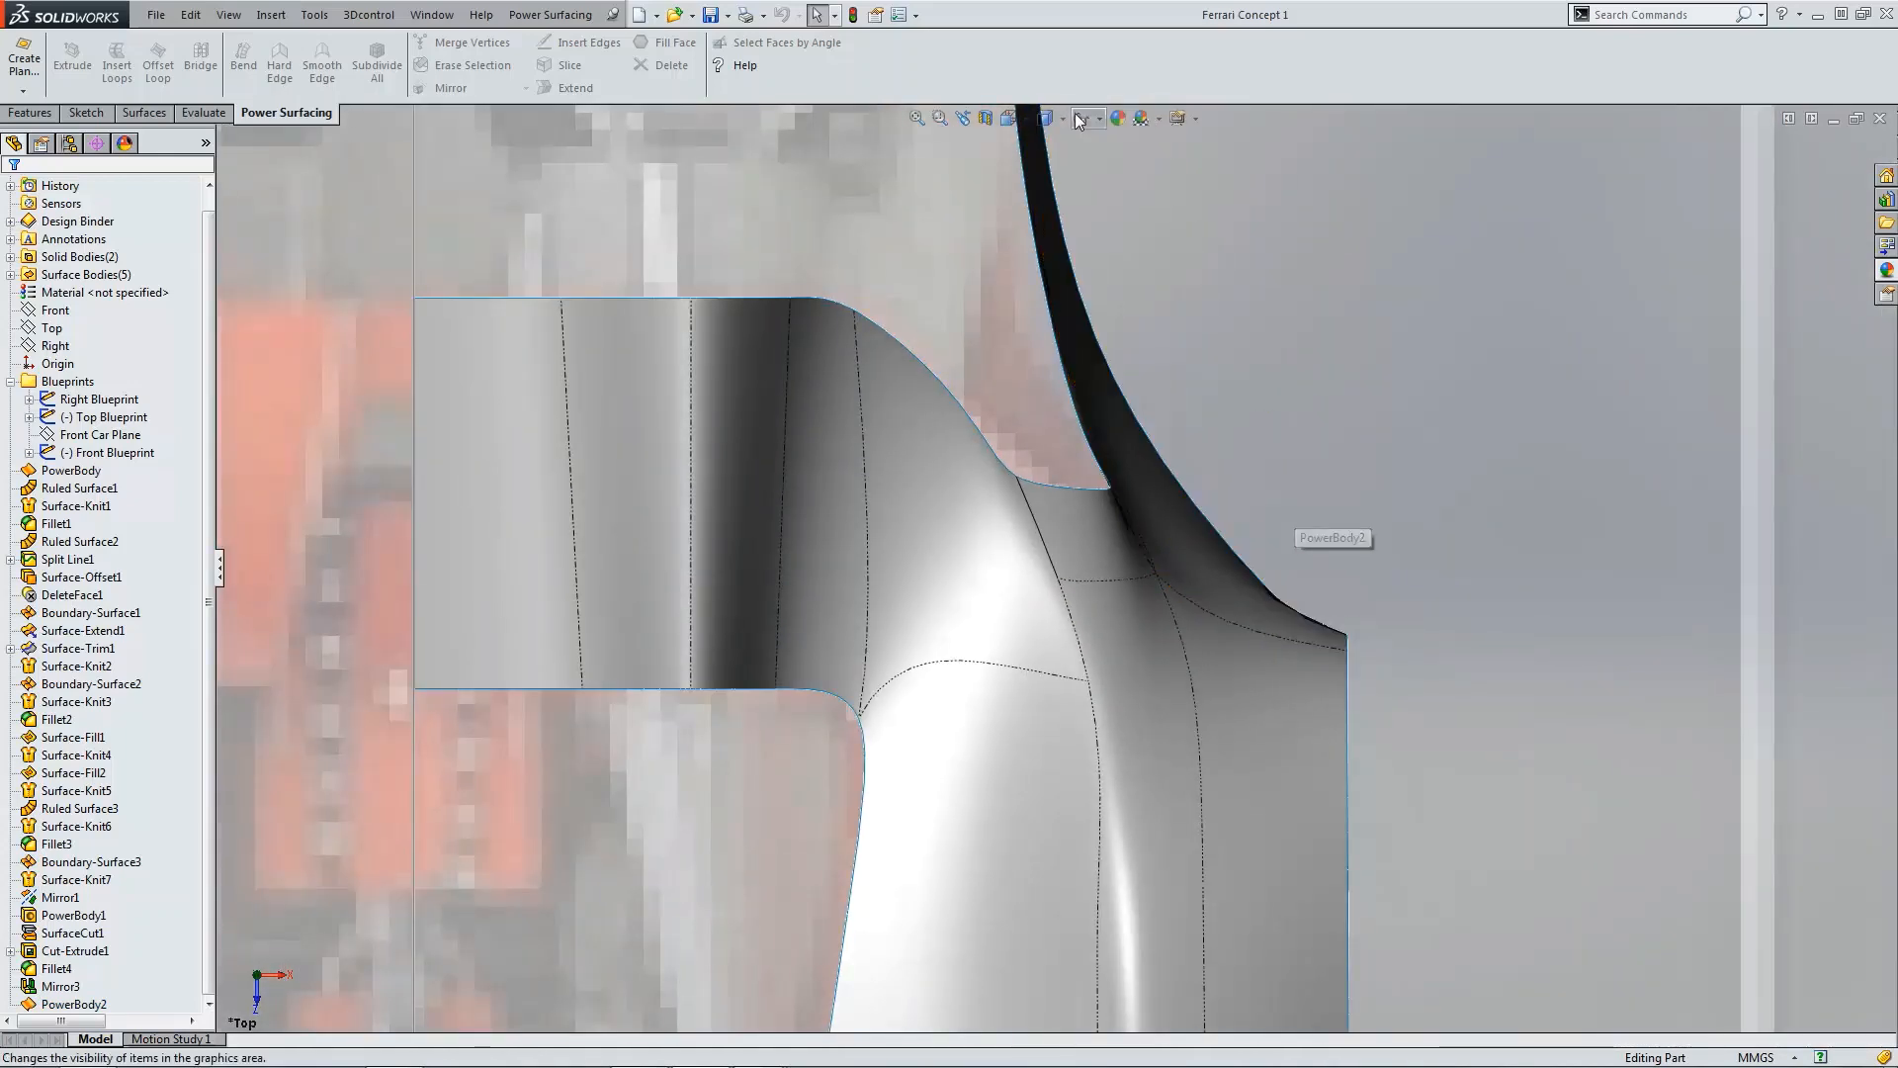
Step: Hide the display of edges on the surfaces in the graphics area
left_click(1079, 120)
left_click(1052, 140)
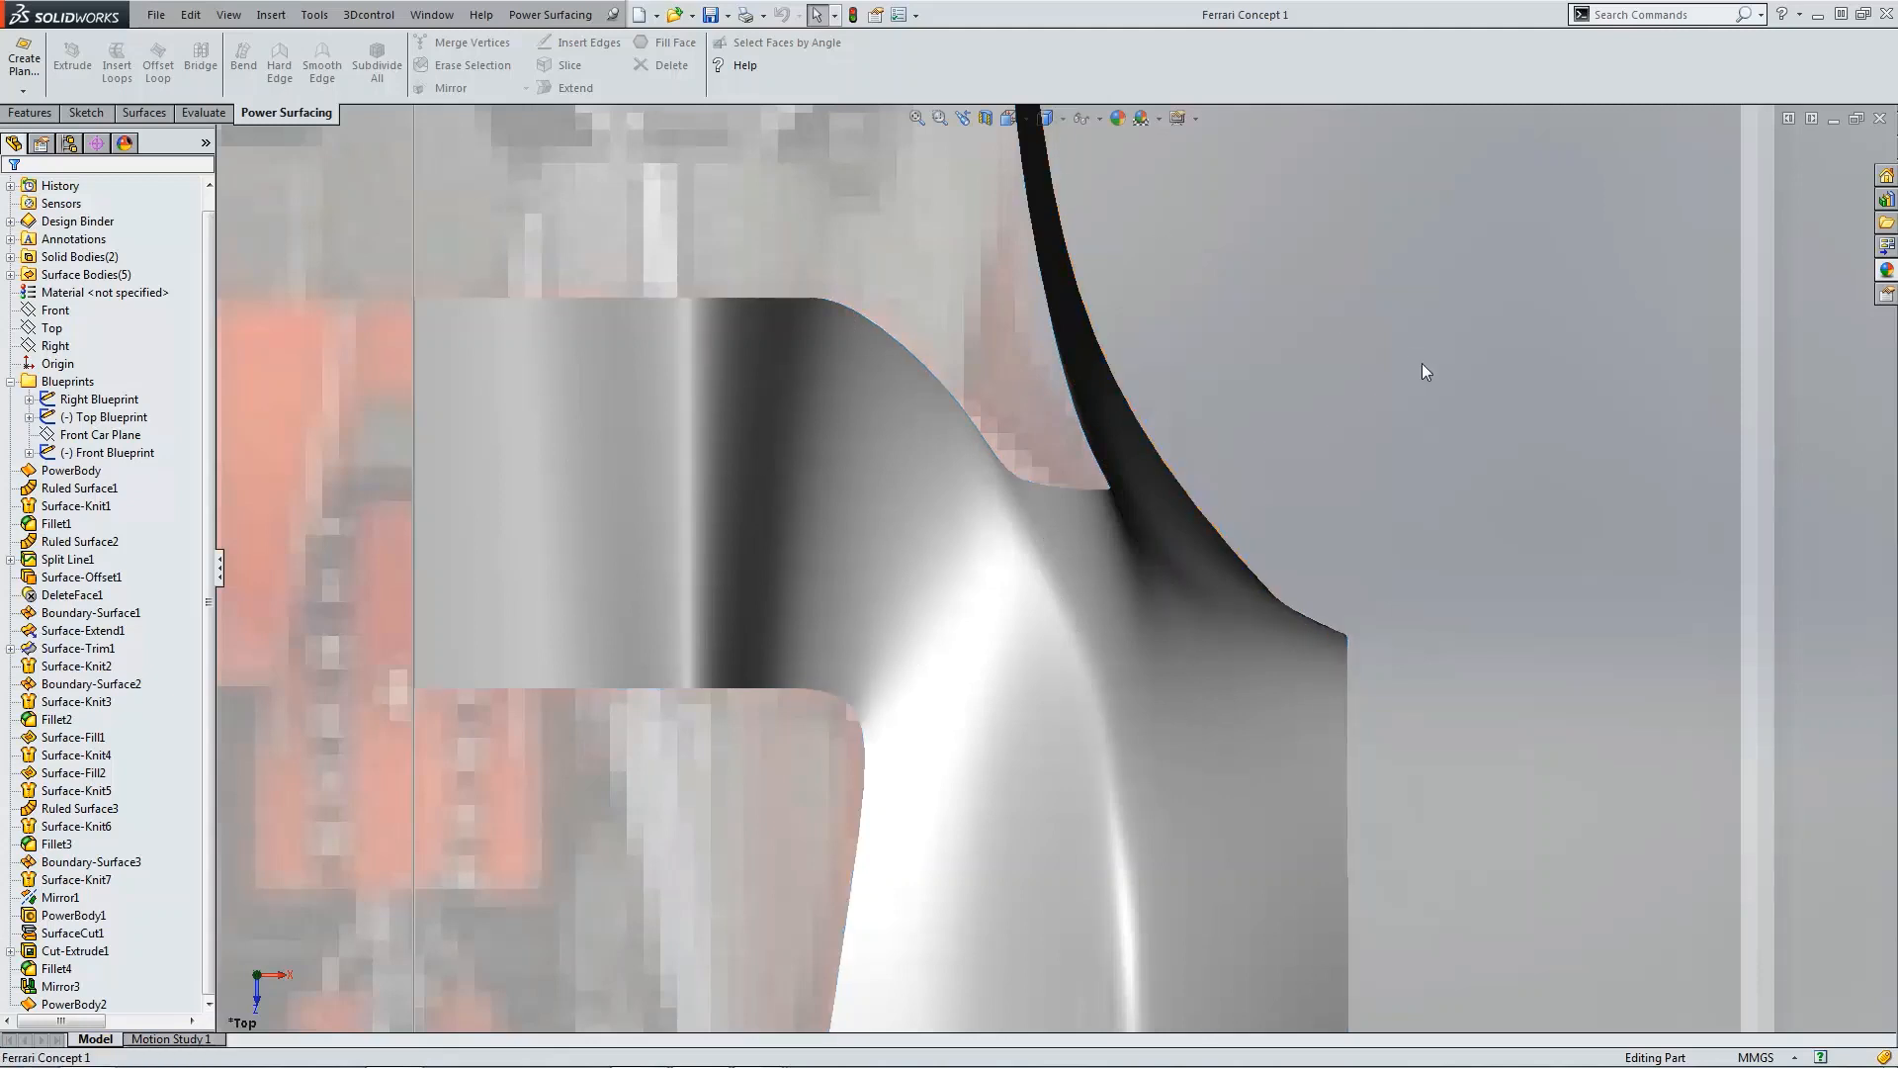
scroll(1424, 371, "up", 4)
scroll(1177, 755, "up", 2)
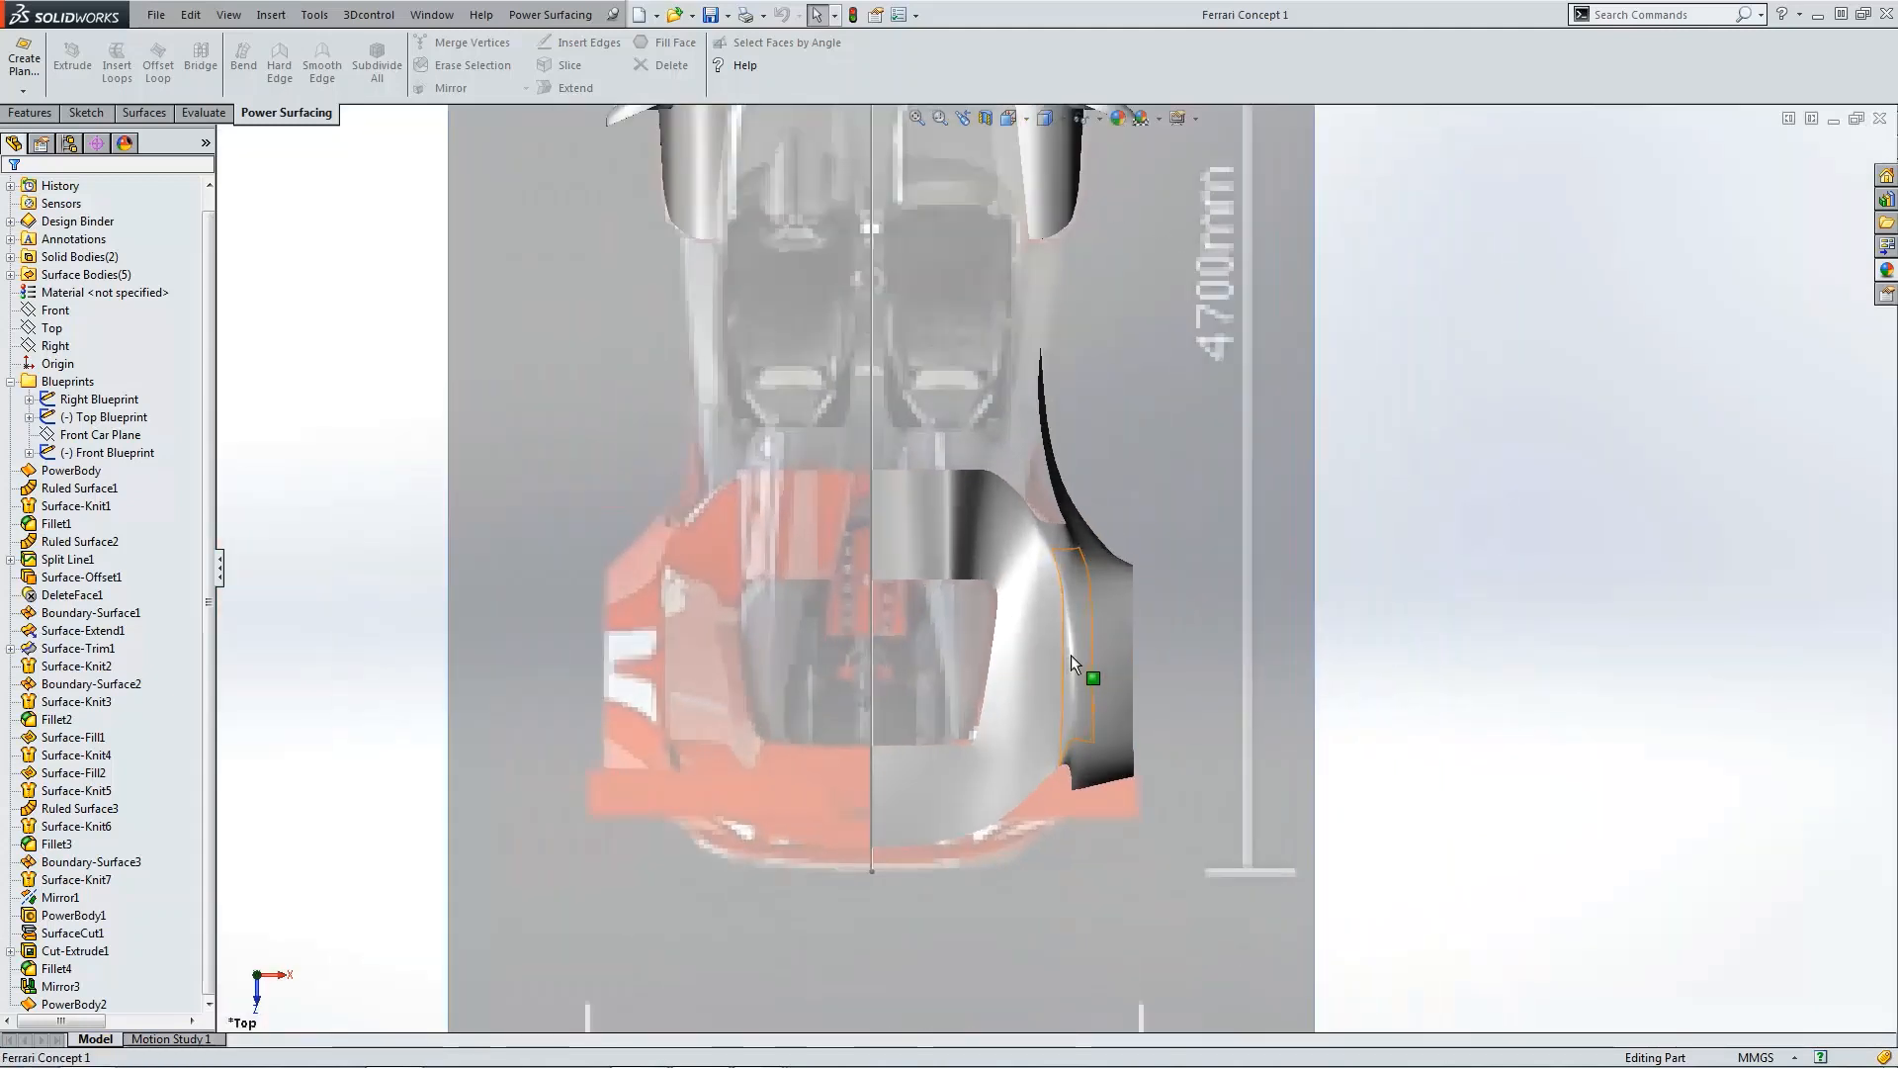
scroll(1062, 656, "down", 2)
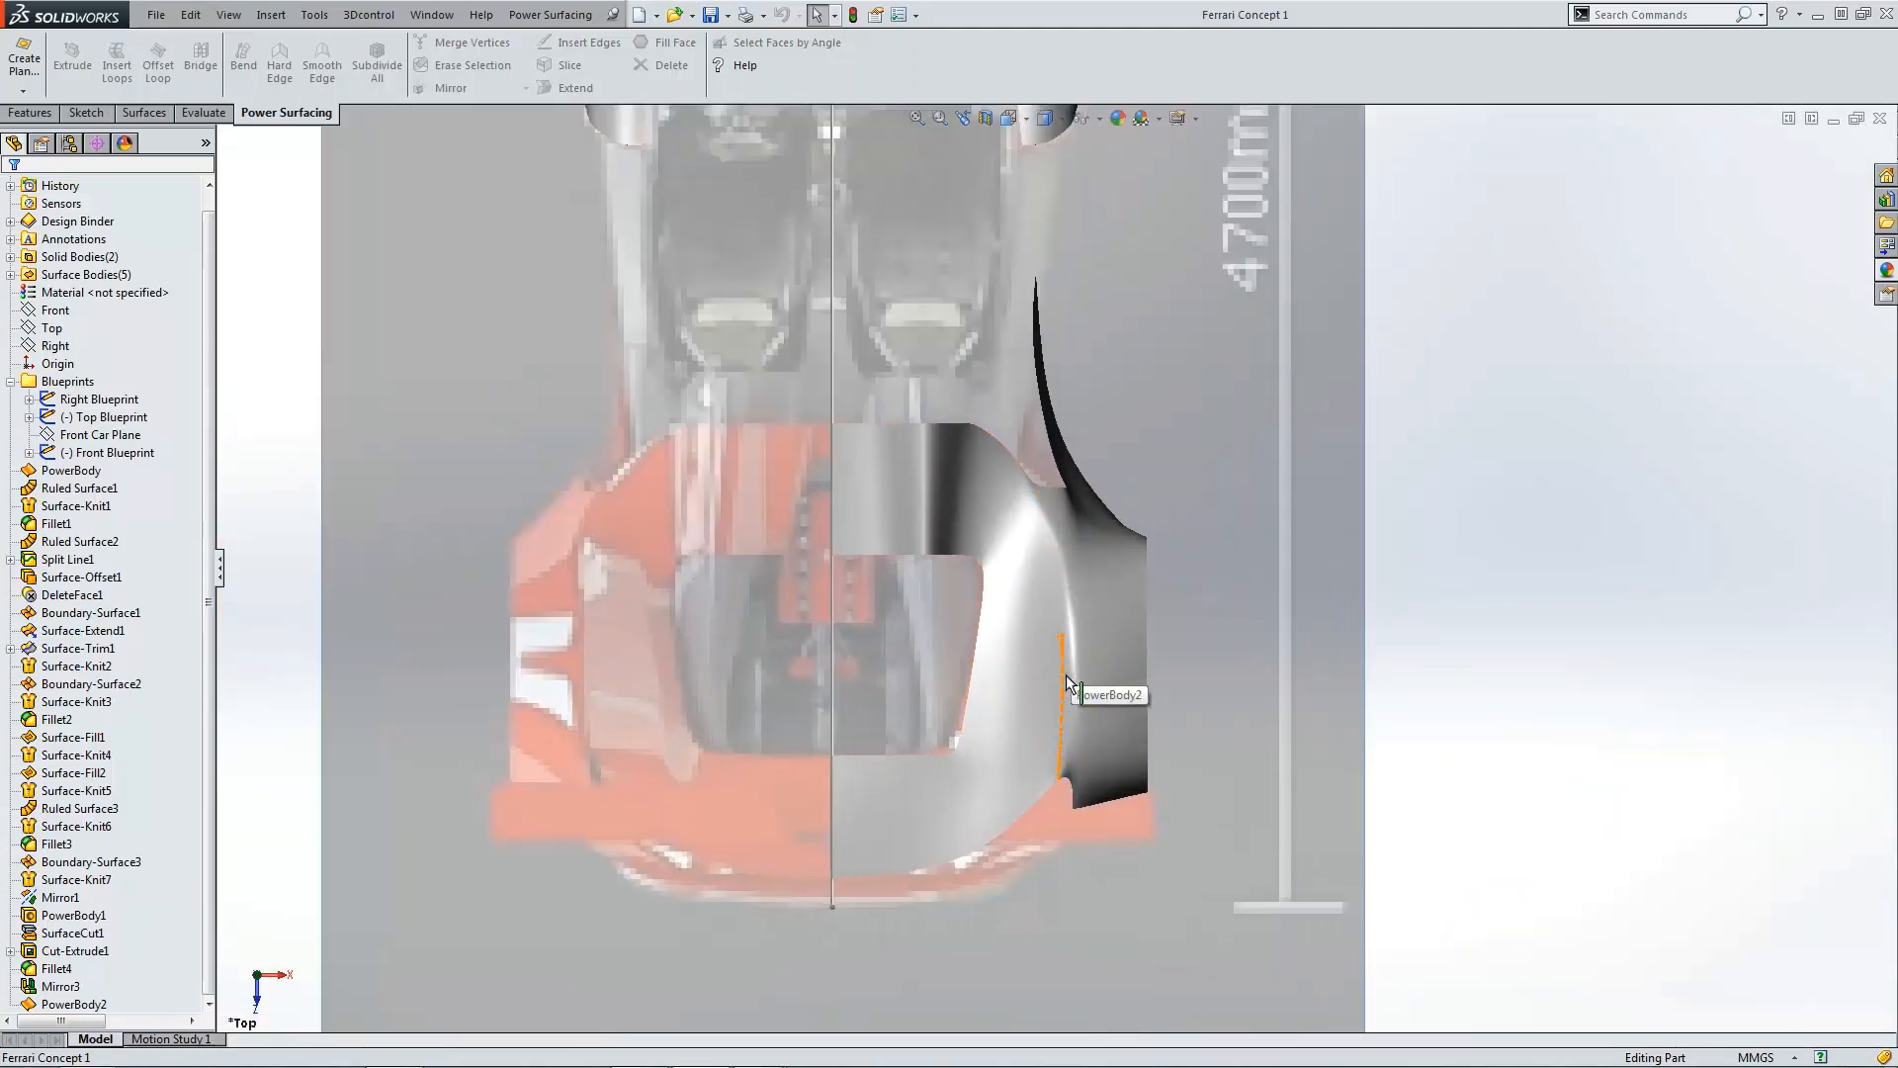
Step: Examine the fender surface from different angles for smoothness and creases
left_click(925, 460)
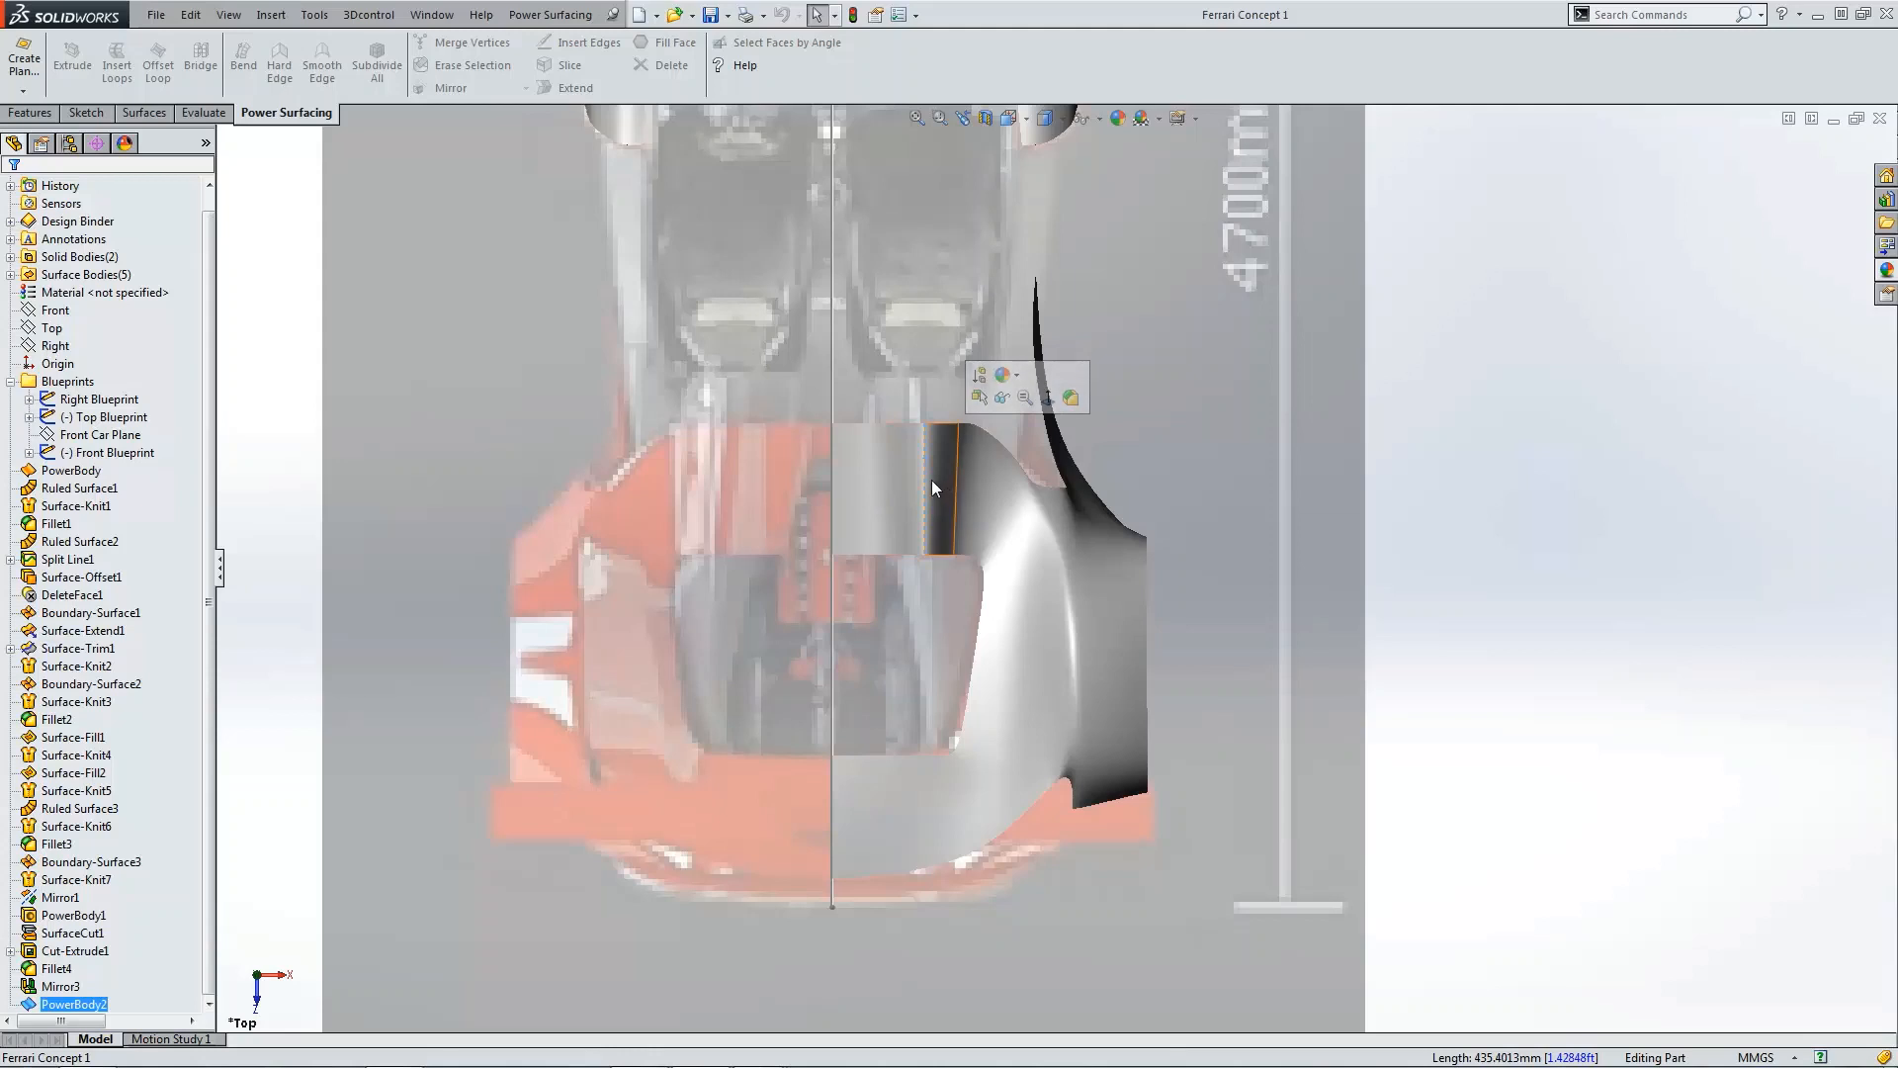
left_click(1280, 582)
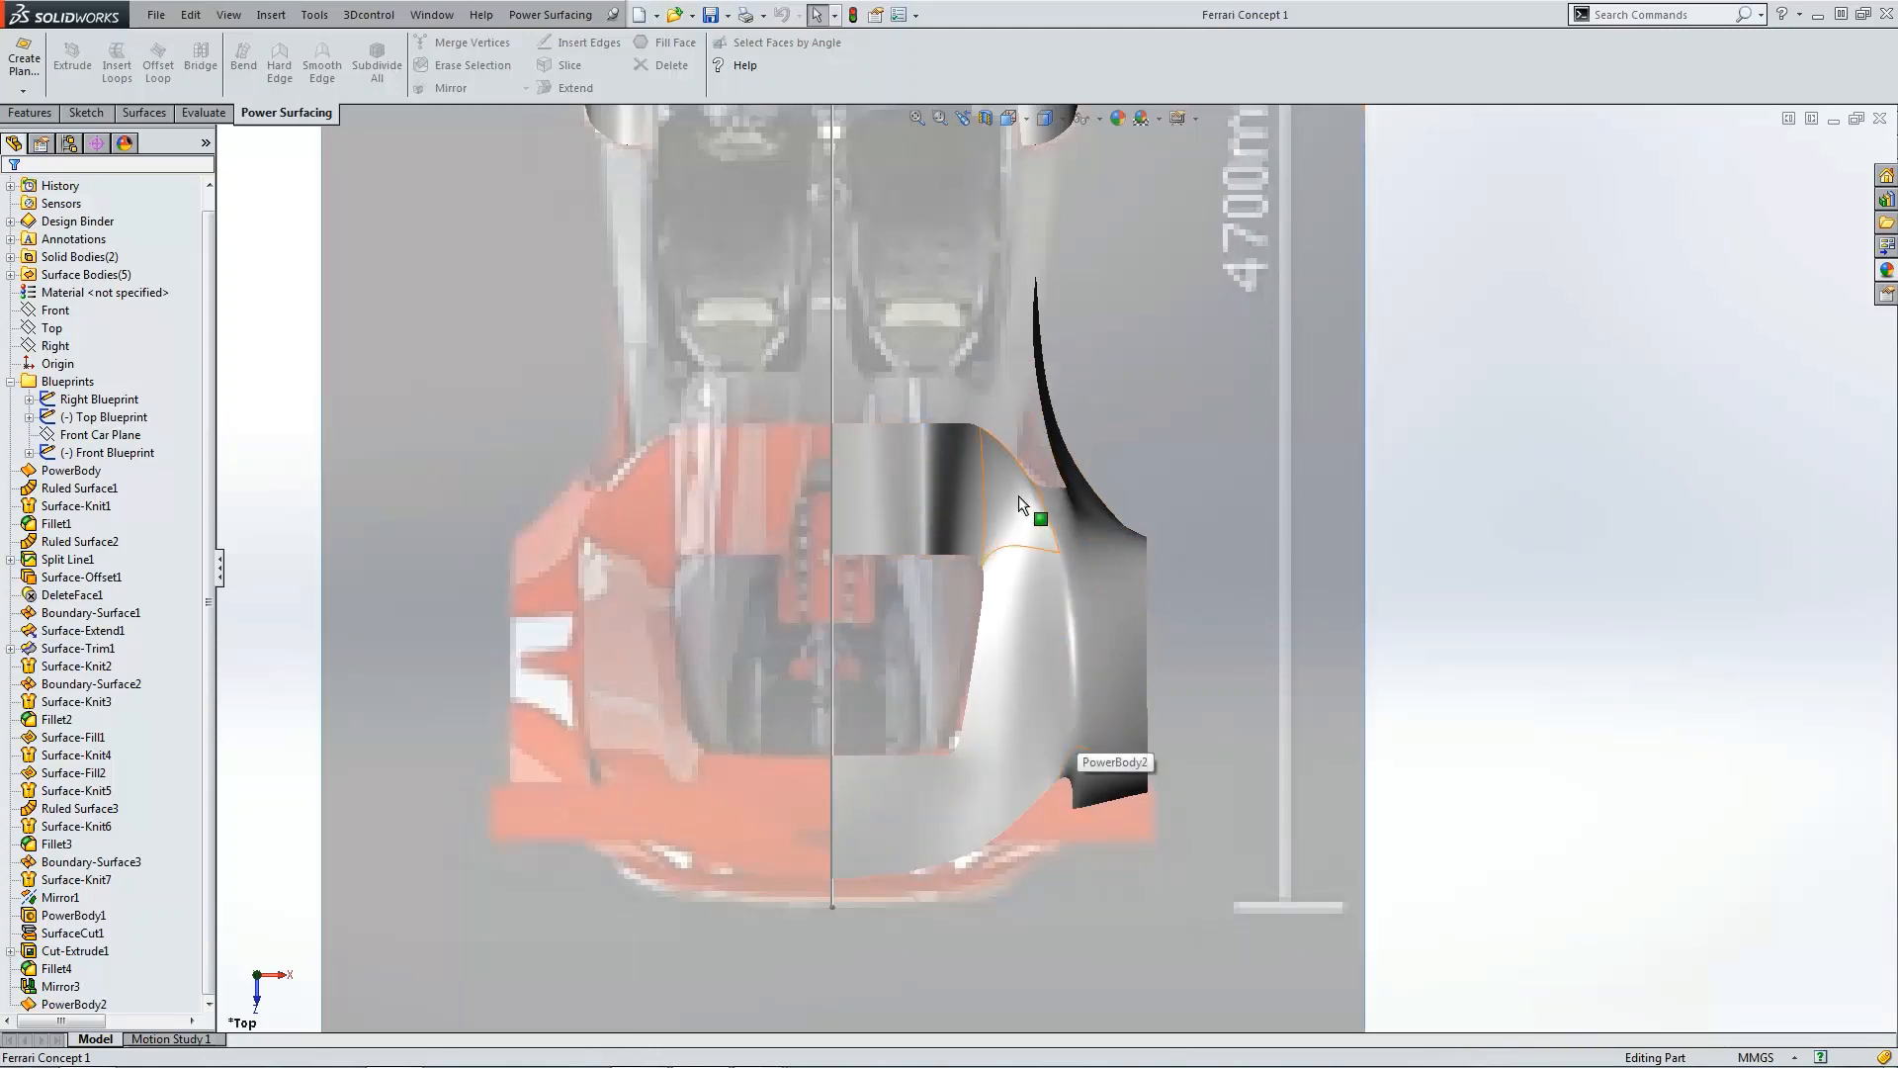
scroll(884, 821, "up", 3)
middle_click_drag(884, 821, 1097, 737)
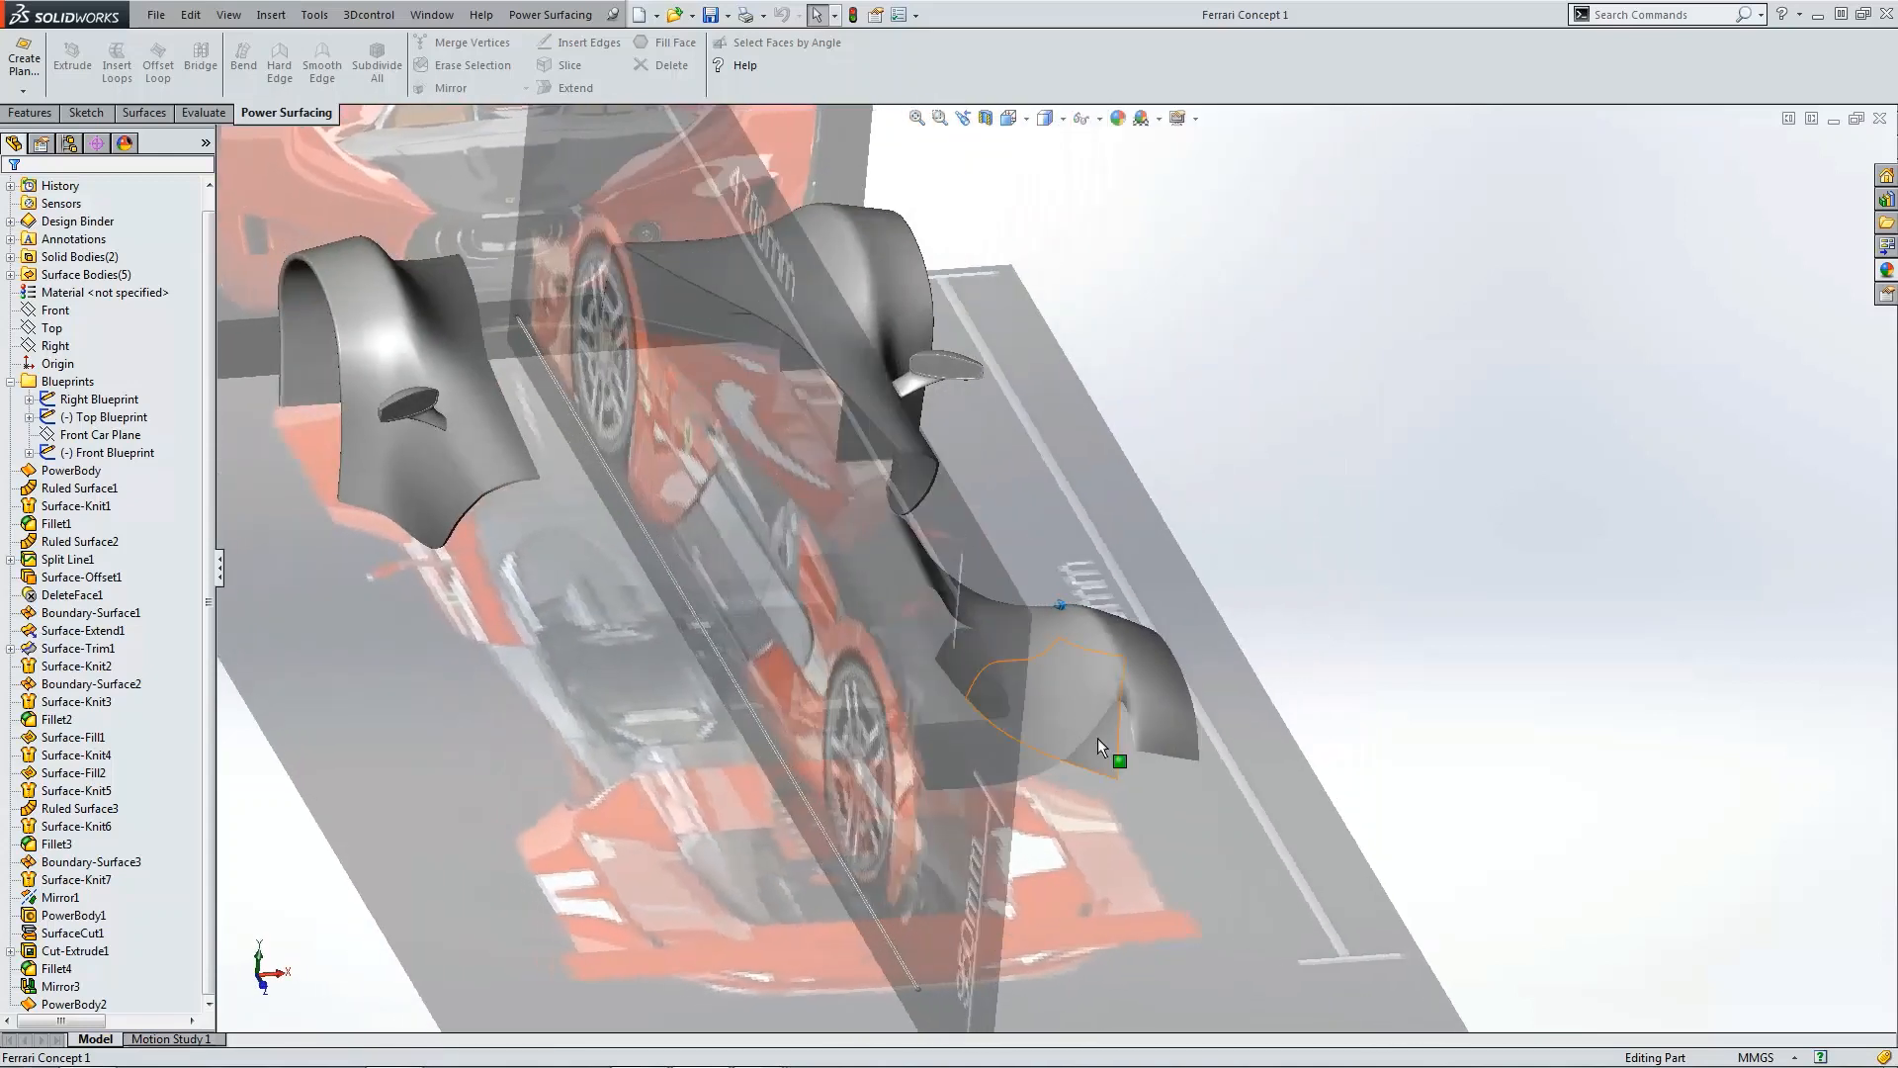
scroll(1097, 692, "down", 4)
scroll(1088, 648, "down", 6)
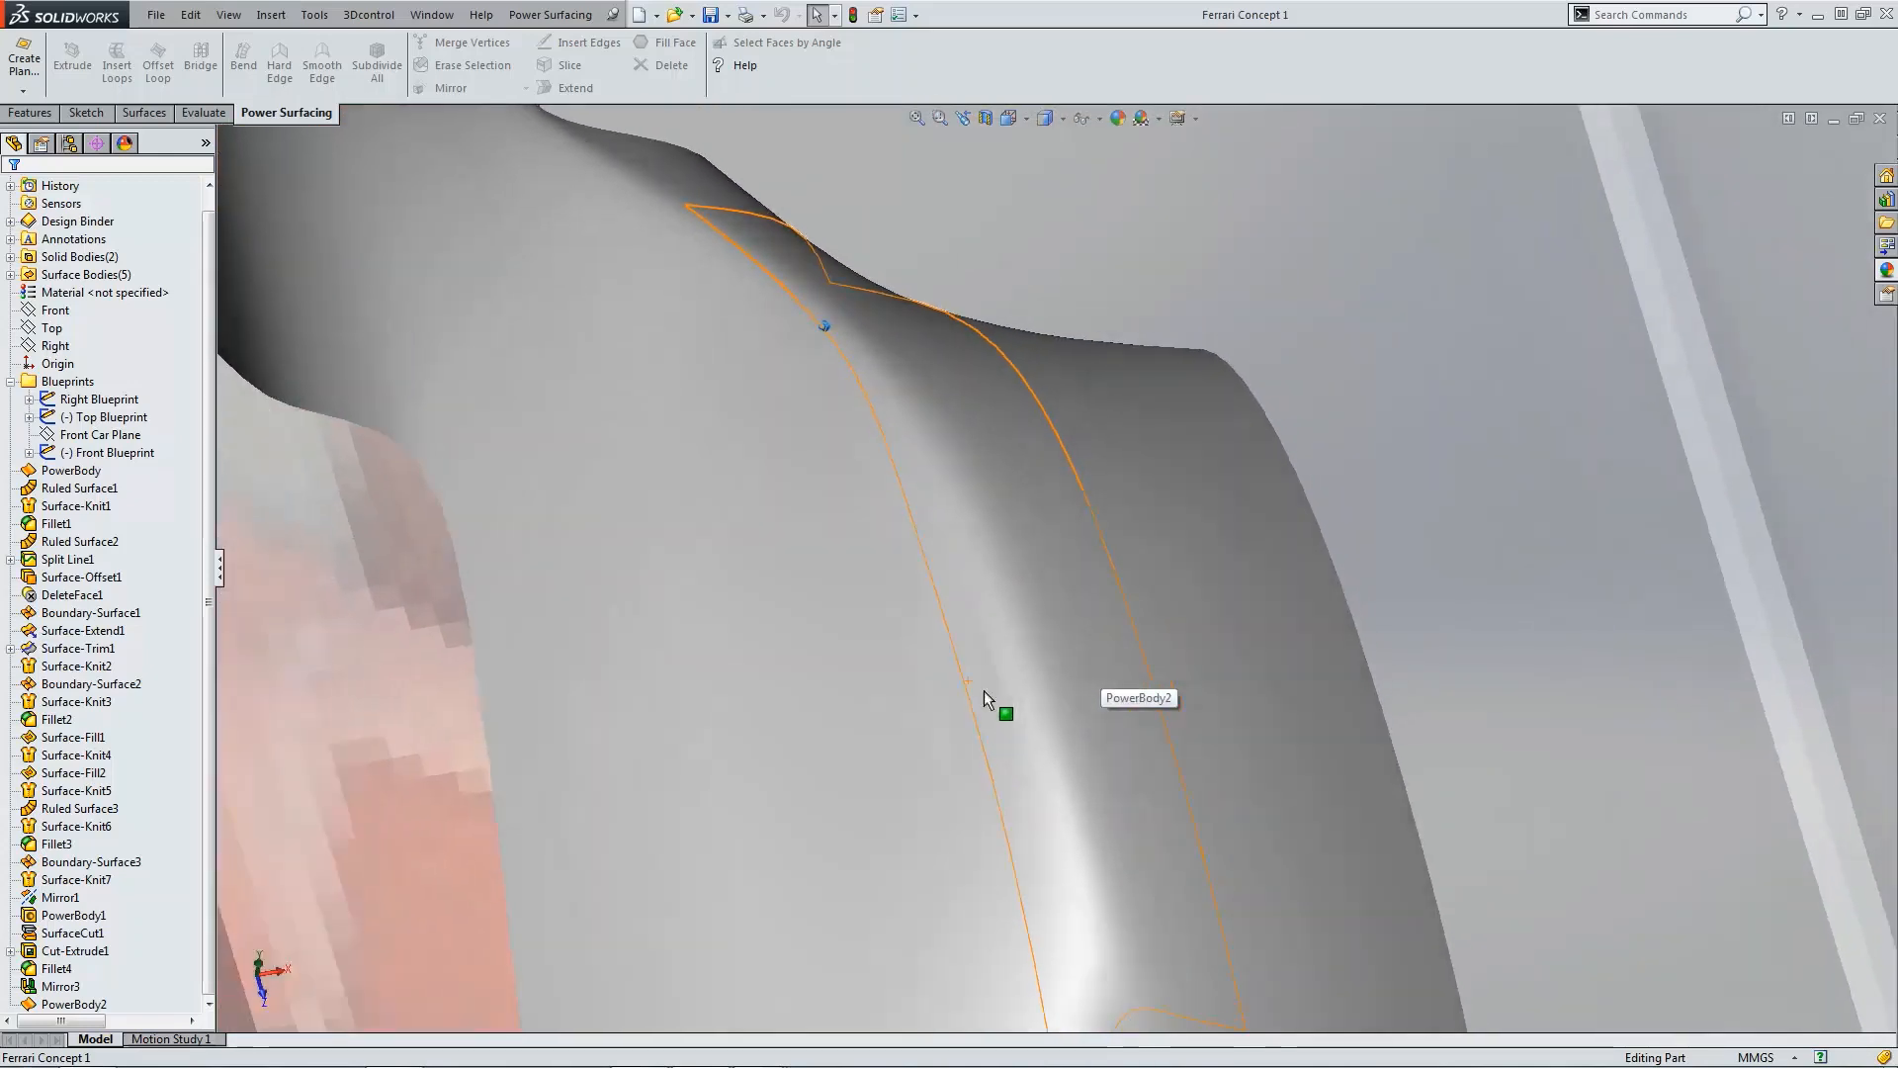
scroll(949, 695, "down", 3)
scroll(938, 696, "up", 6)
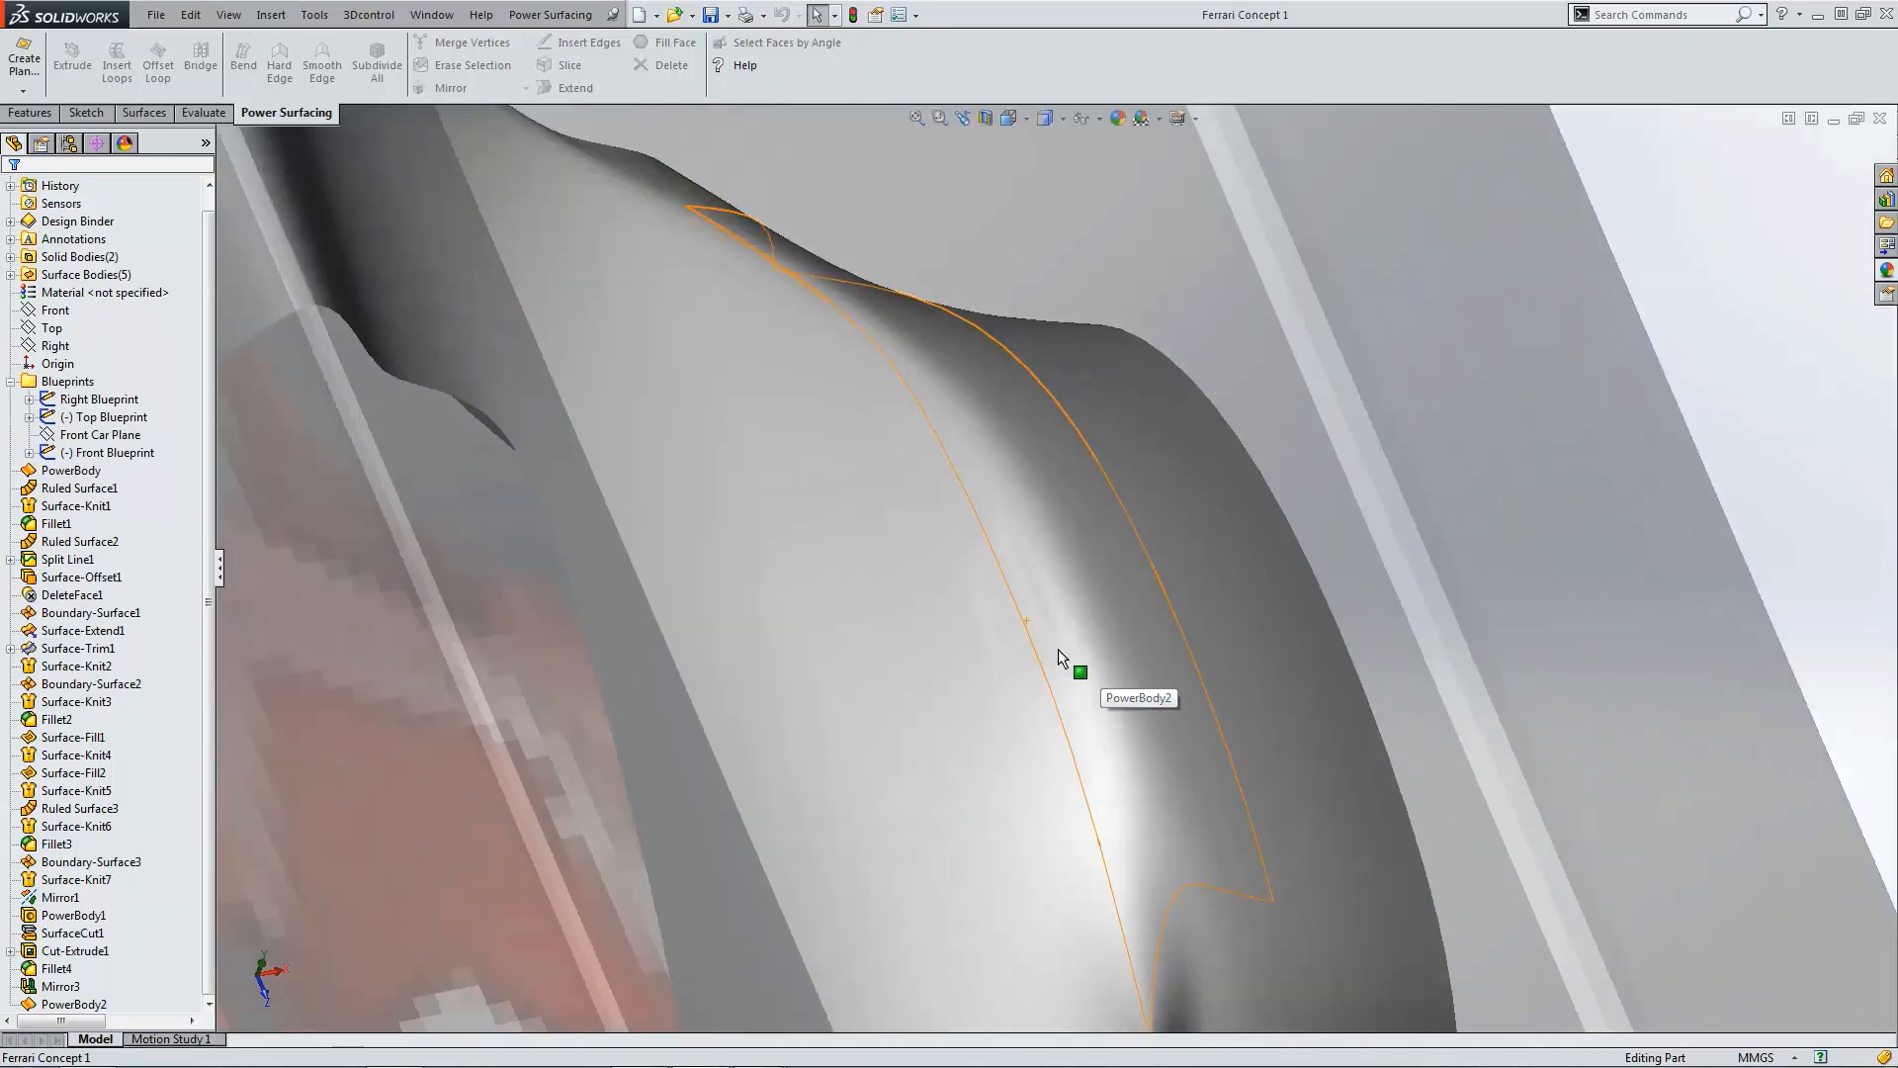
middle_click_drag(1058, 649, 1018, 632)
scroll(1021, 633, "up", 3)
scroll(1050, 597, "up", 3)
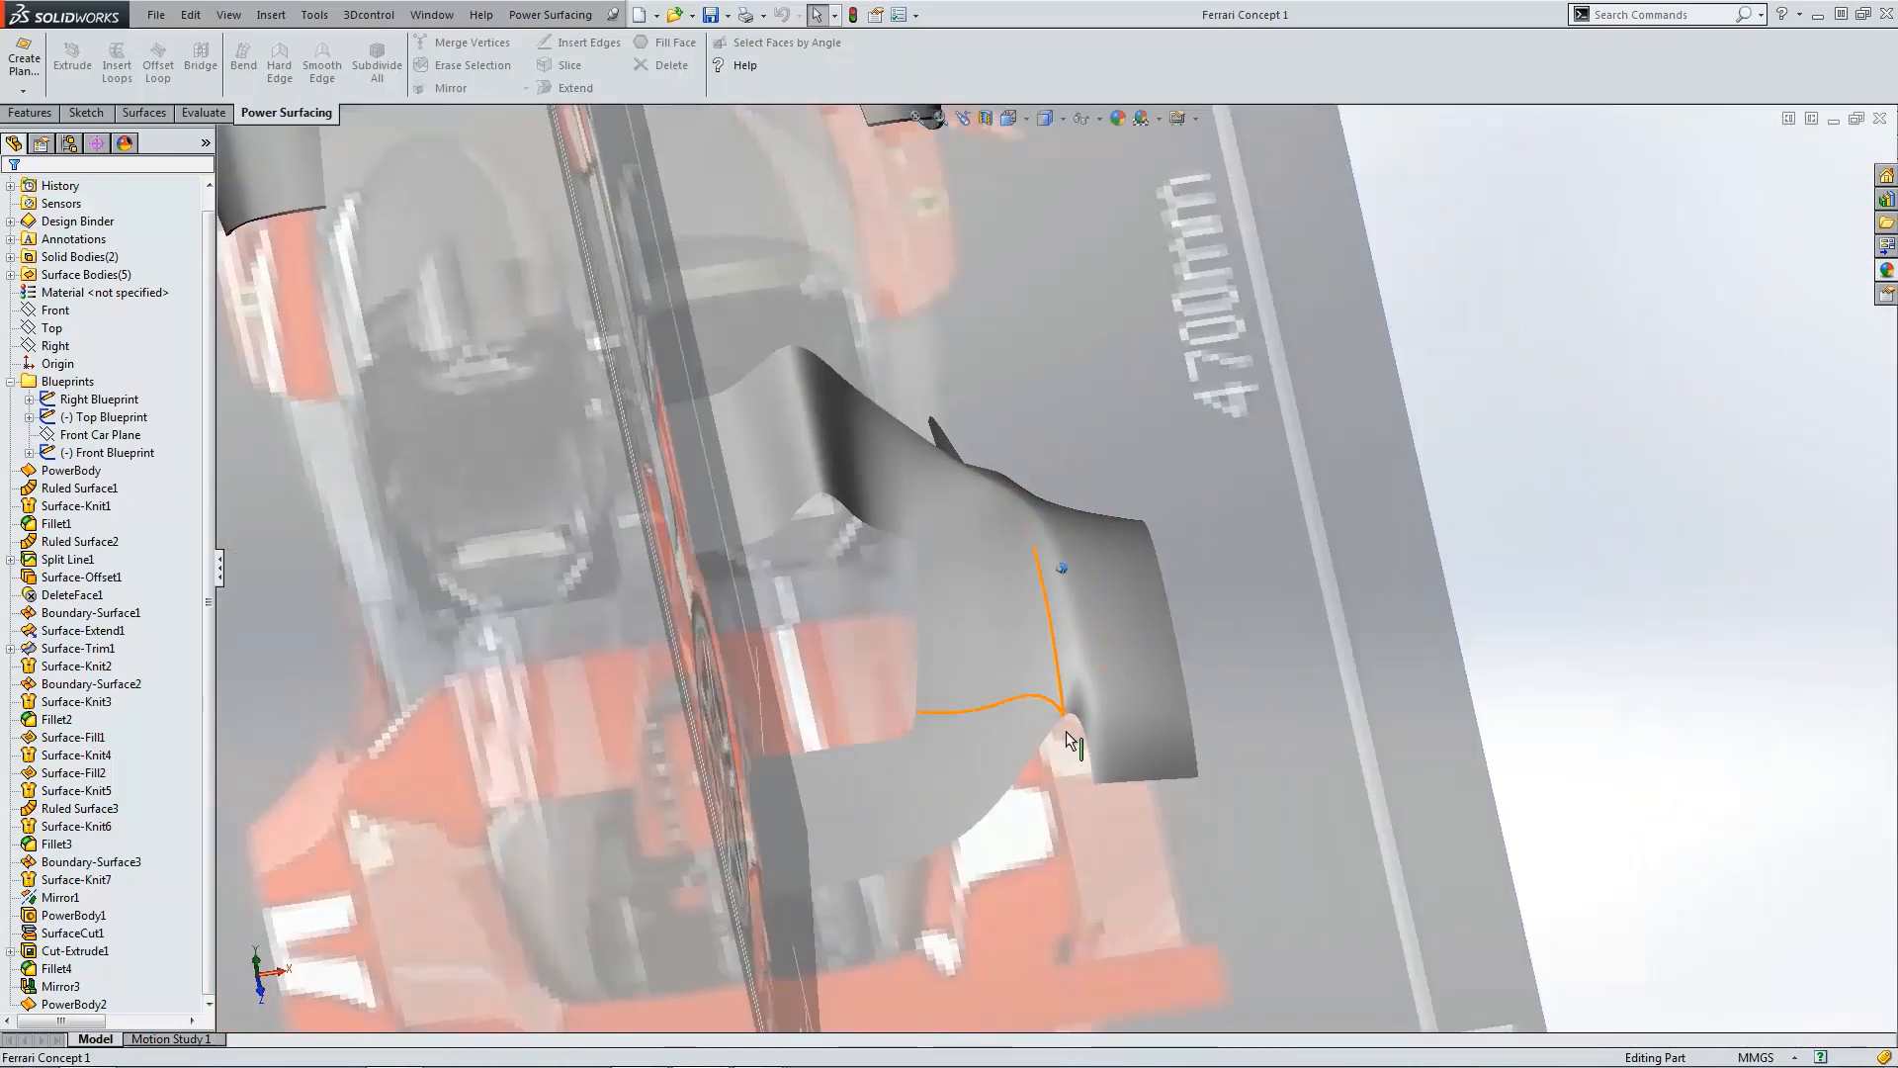
scroll(1065, 734, "down", 3)
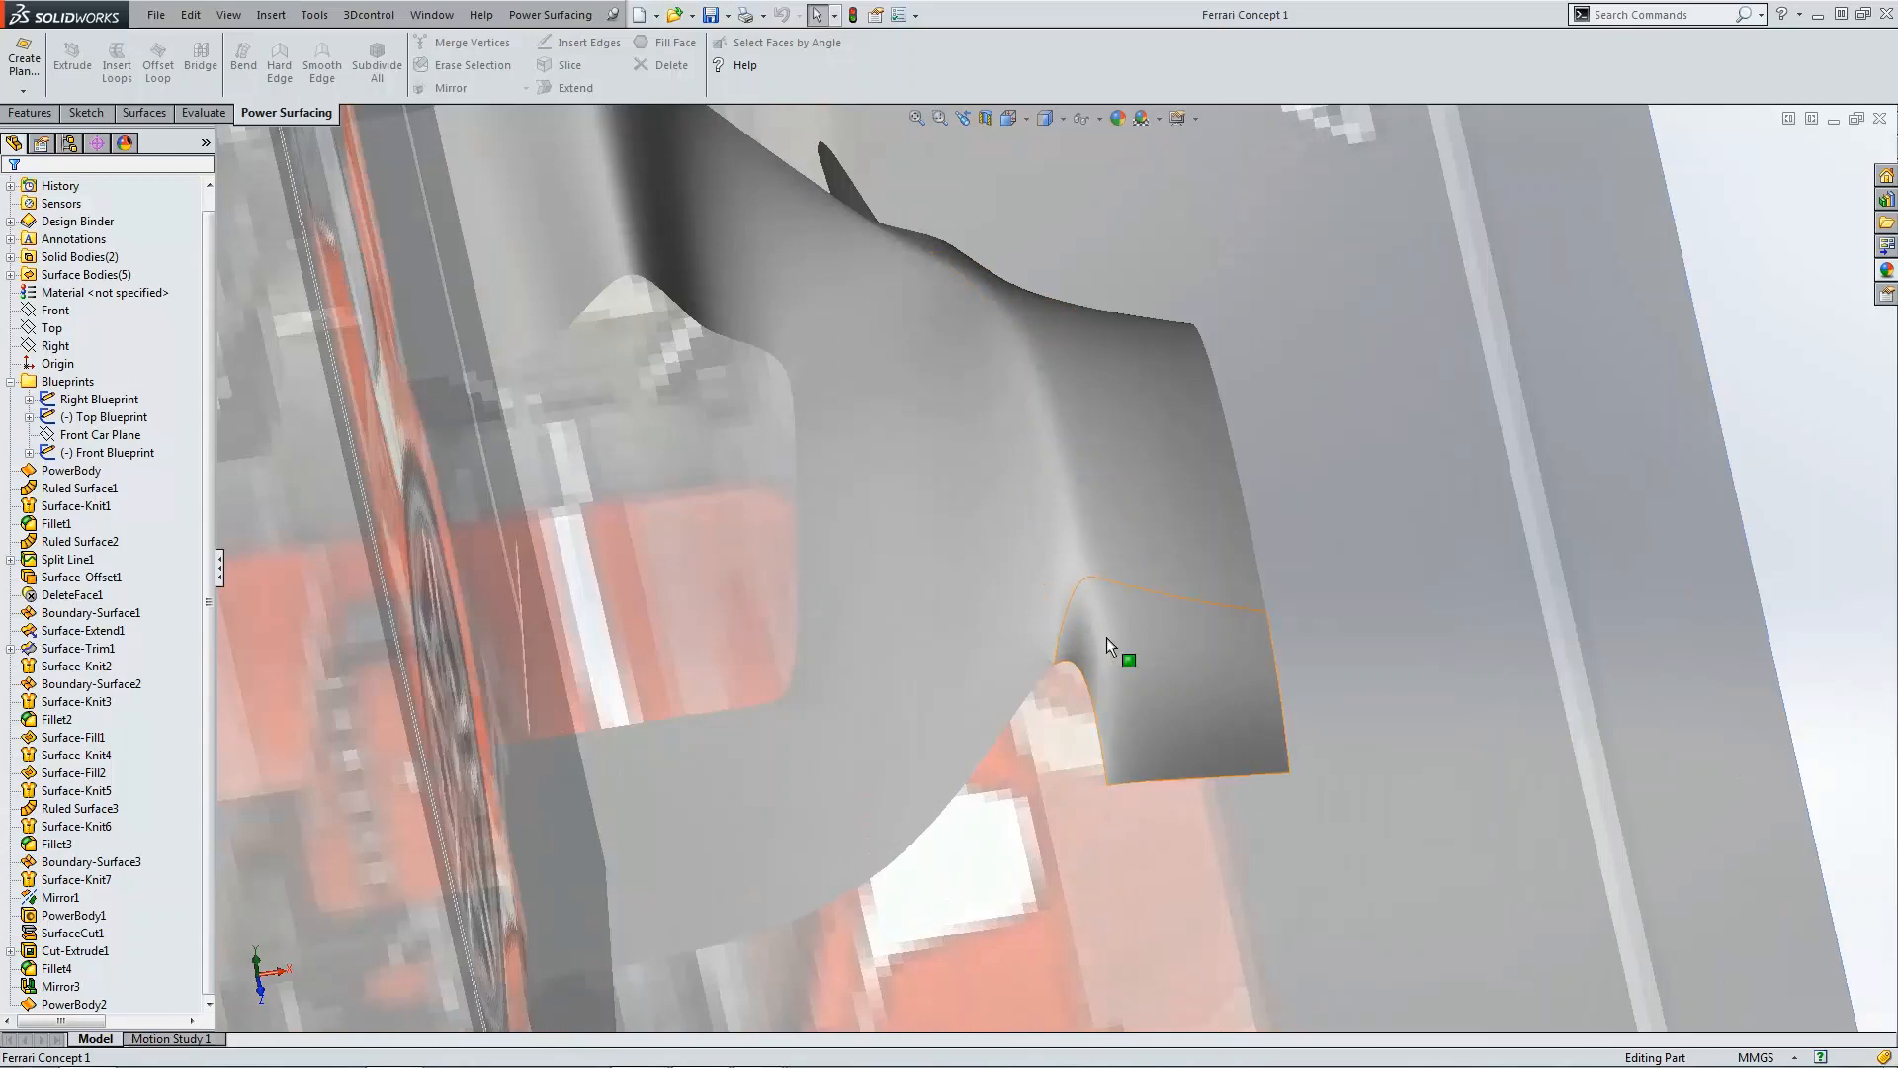
scroll(1018, 435, "down", 5)
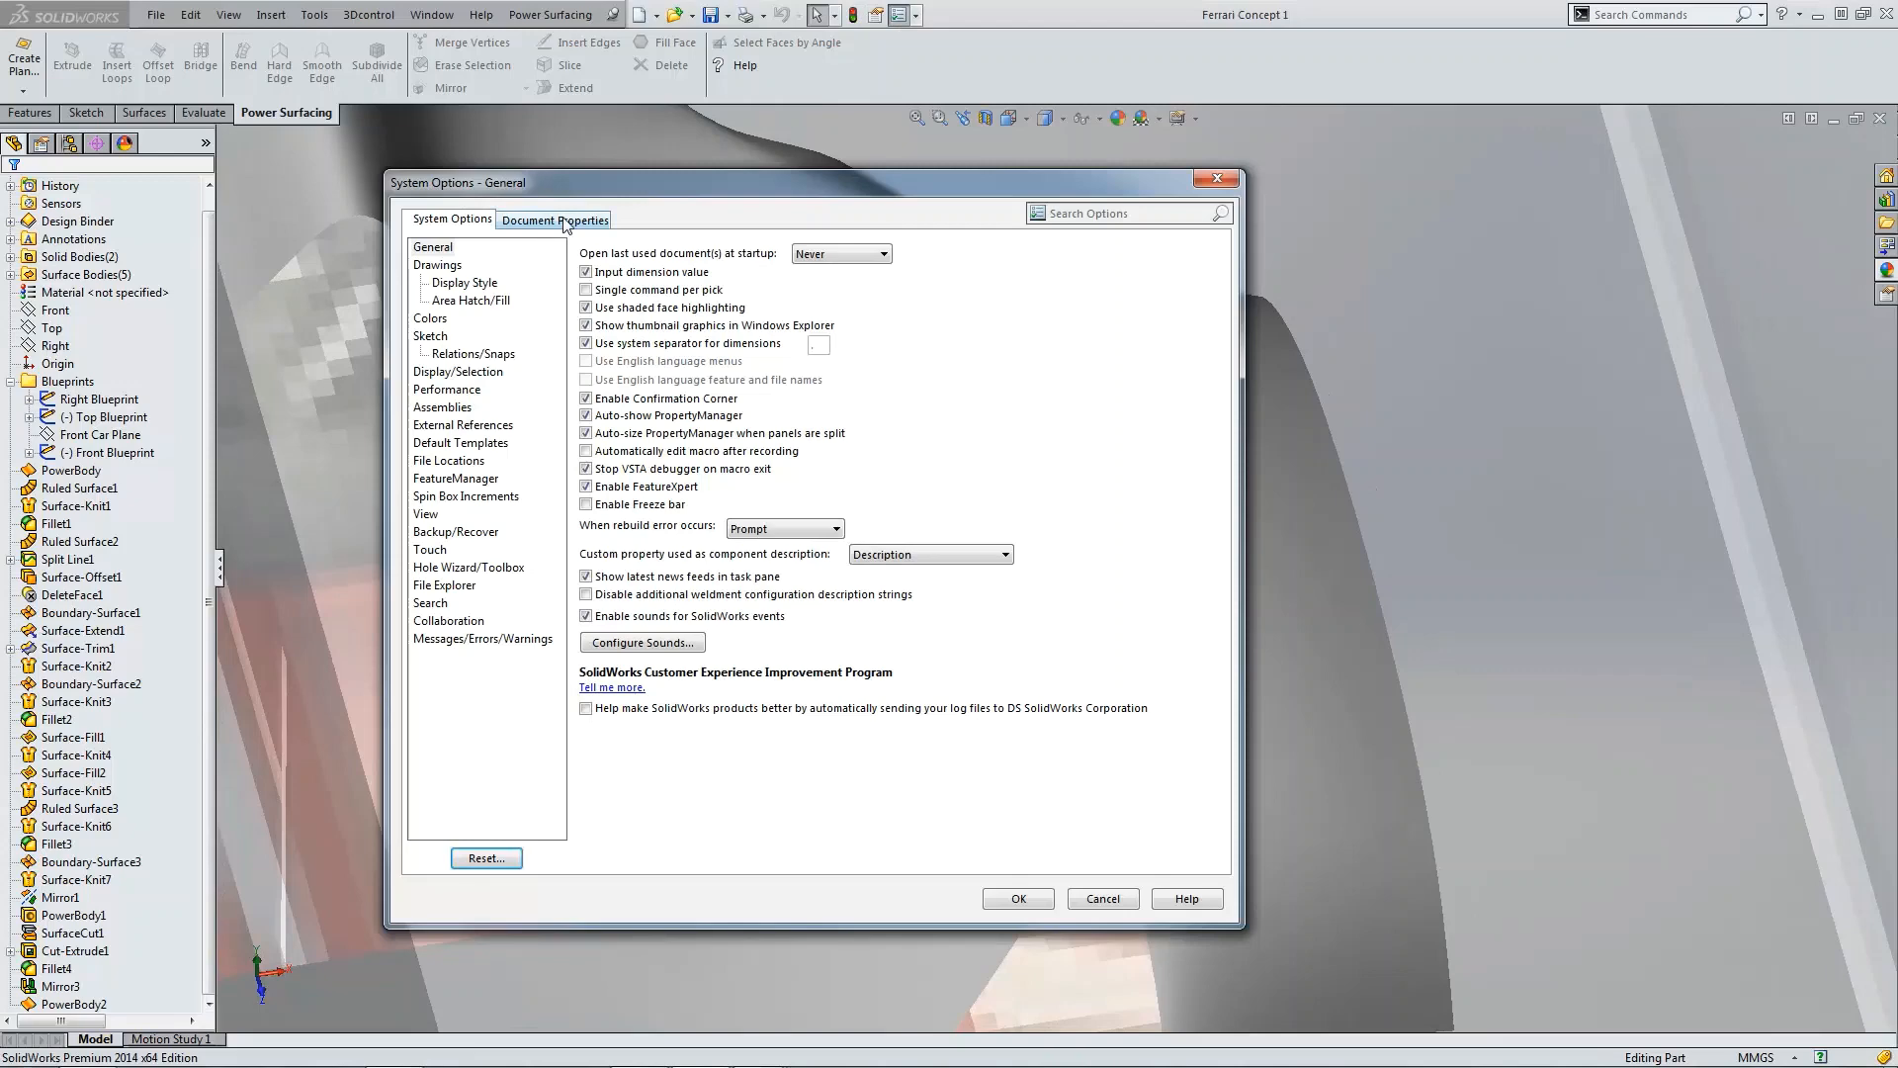
Step: Check the document's image quality settings and close the dialog
left_click(567, 221)
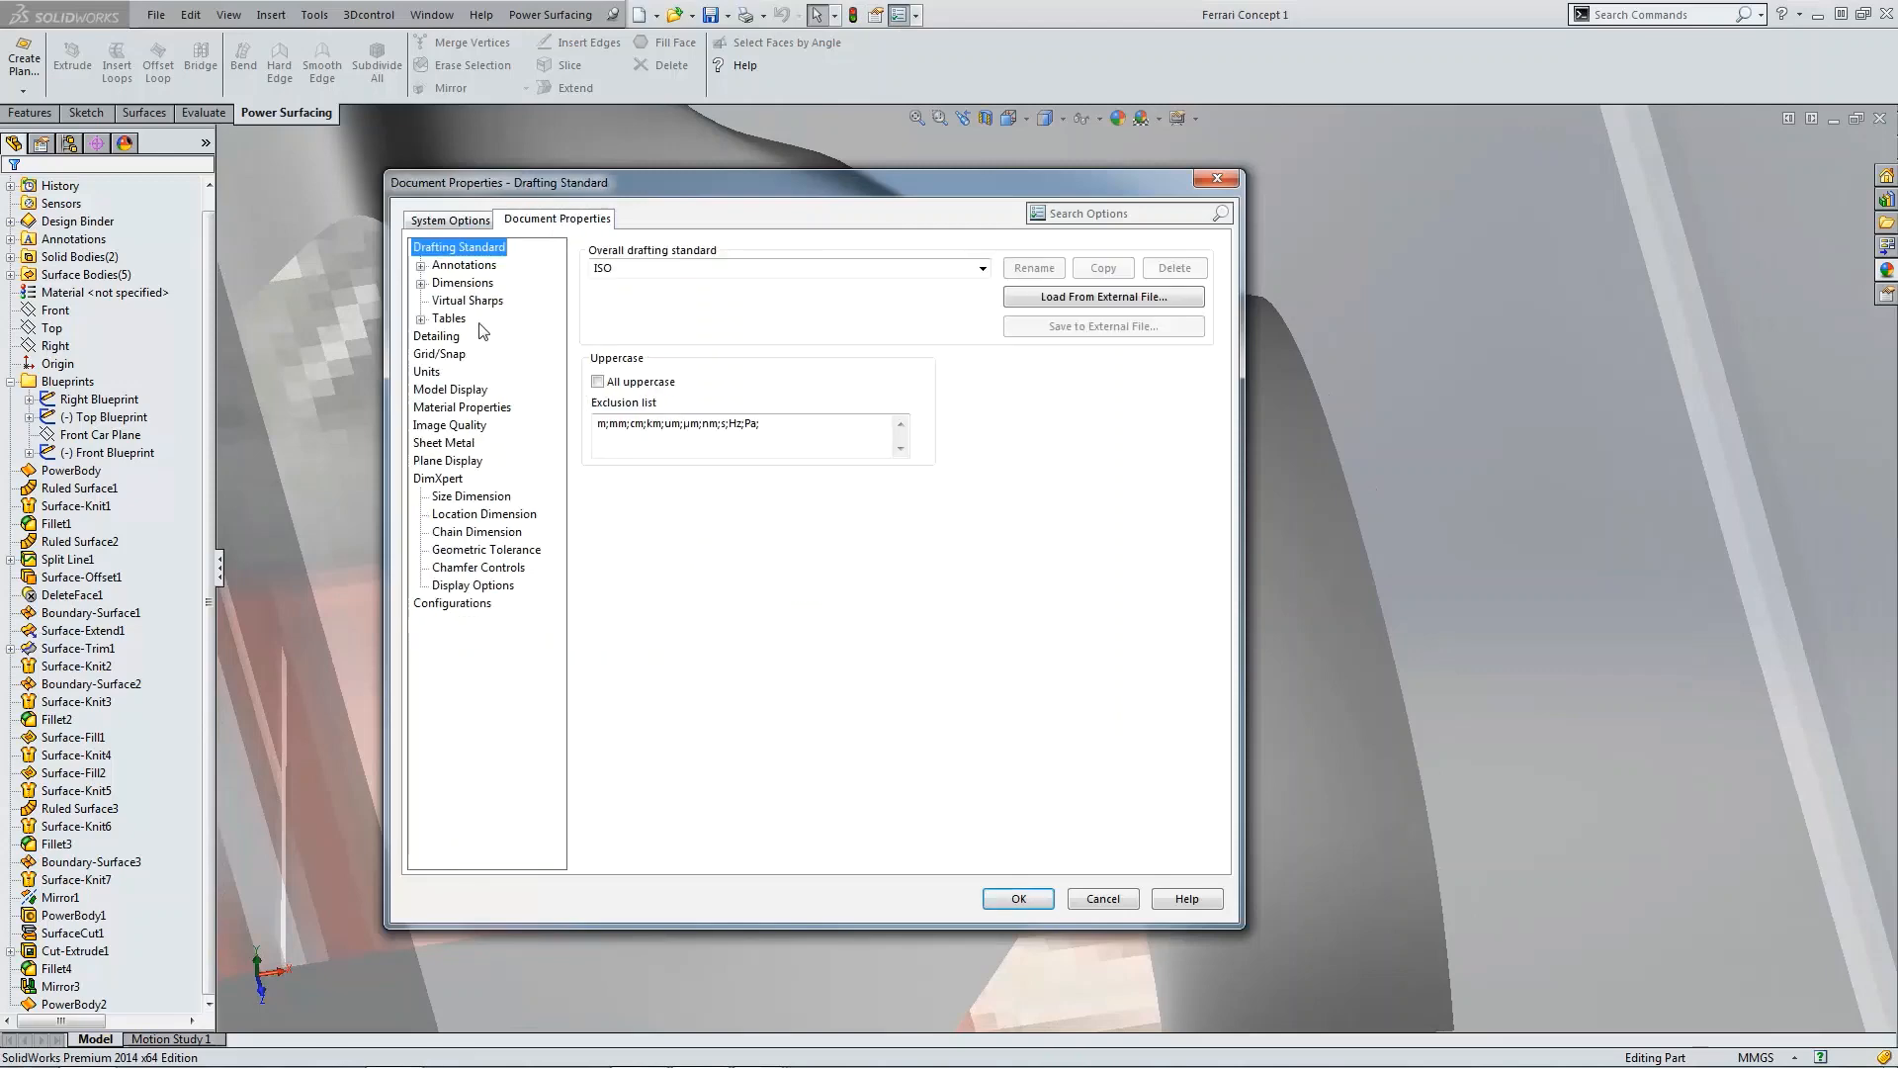
left_click(480, 428)
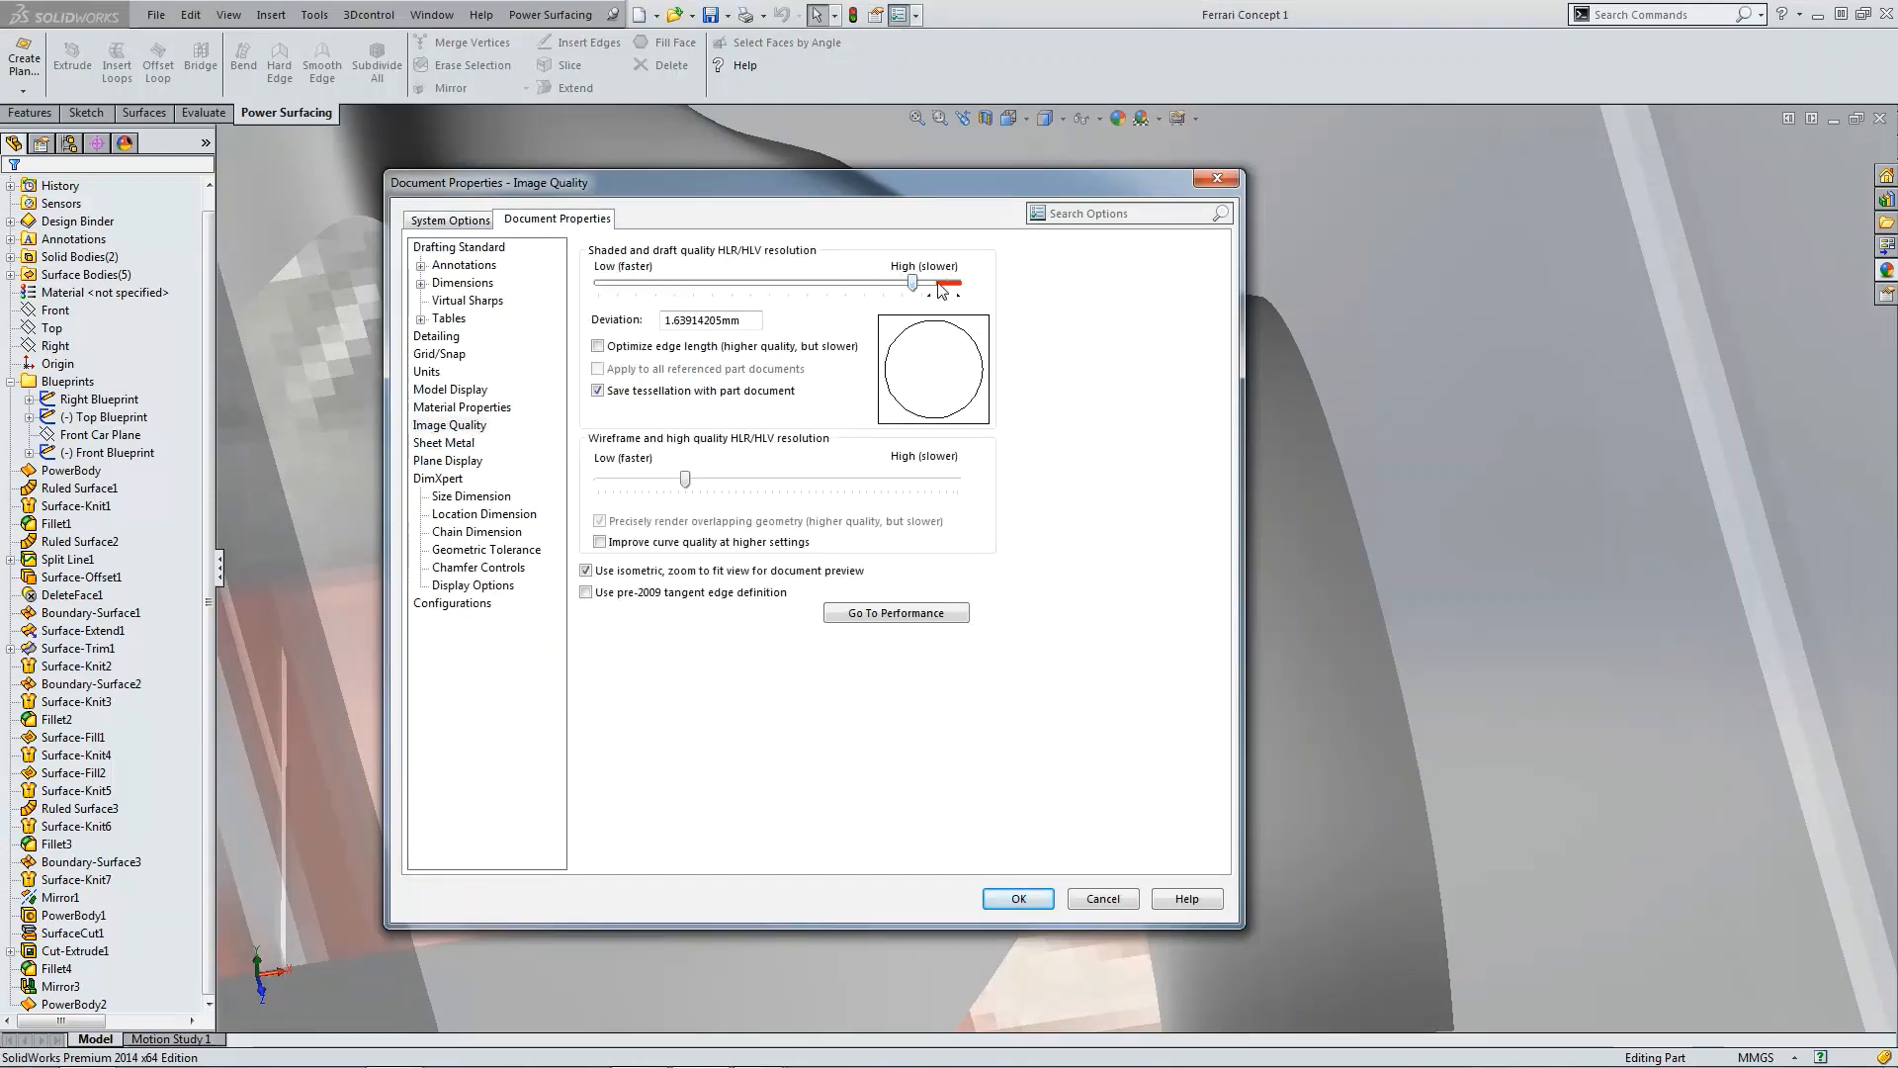
left_click(1018, 898)
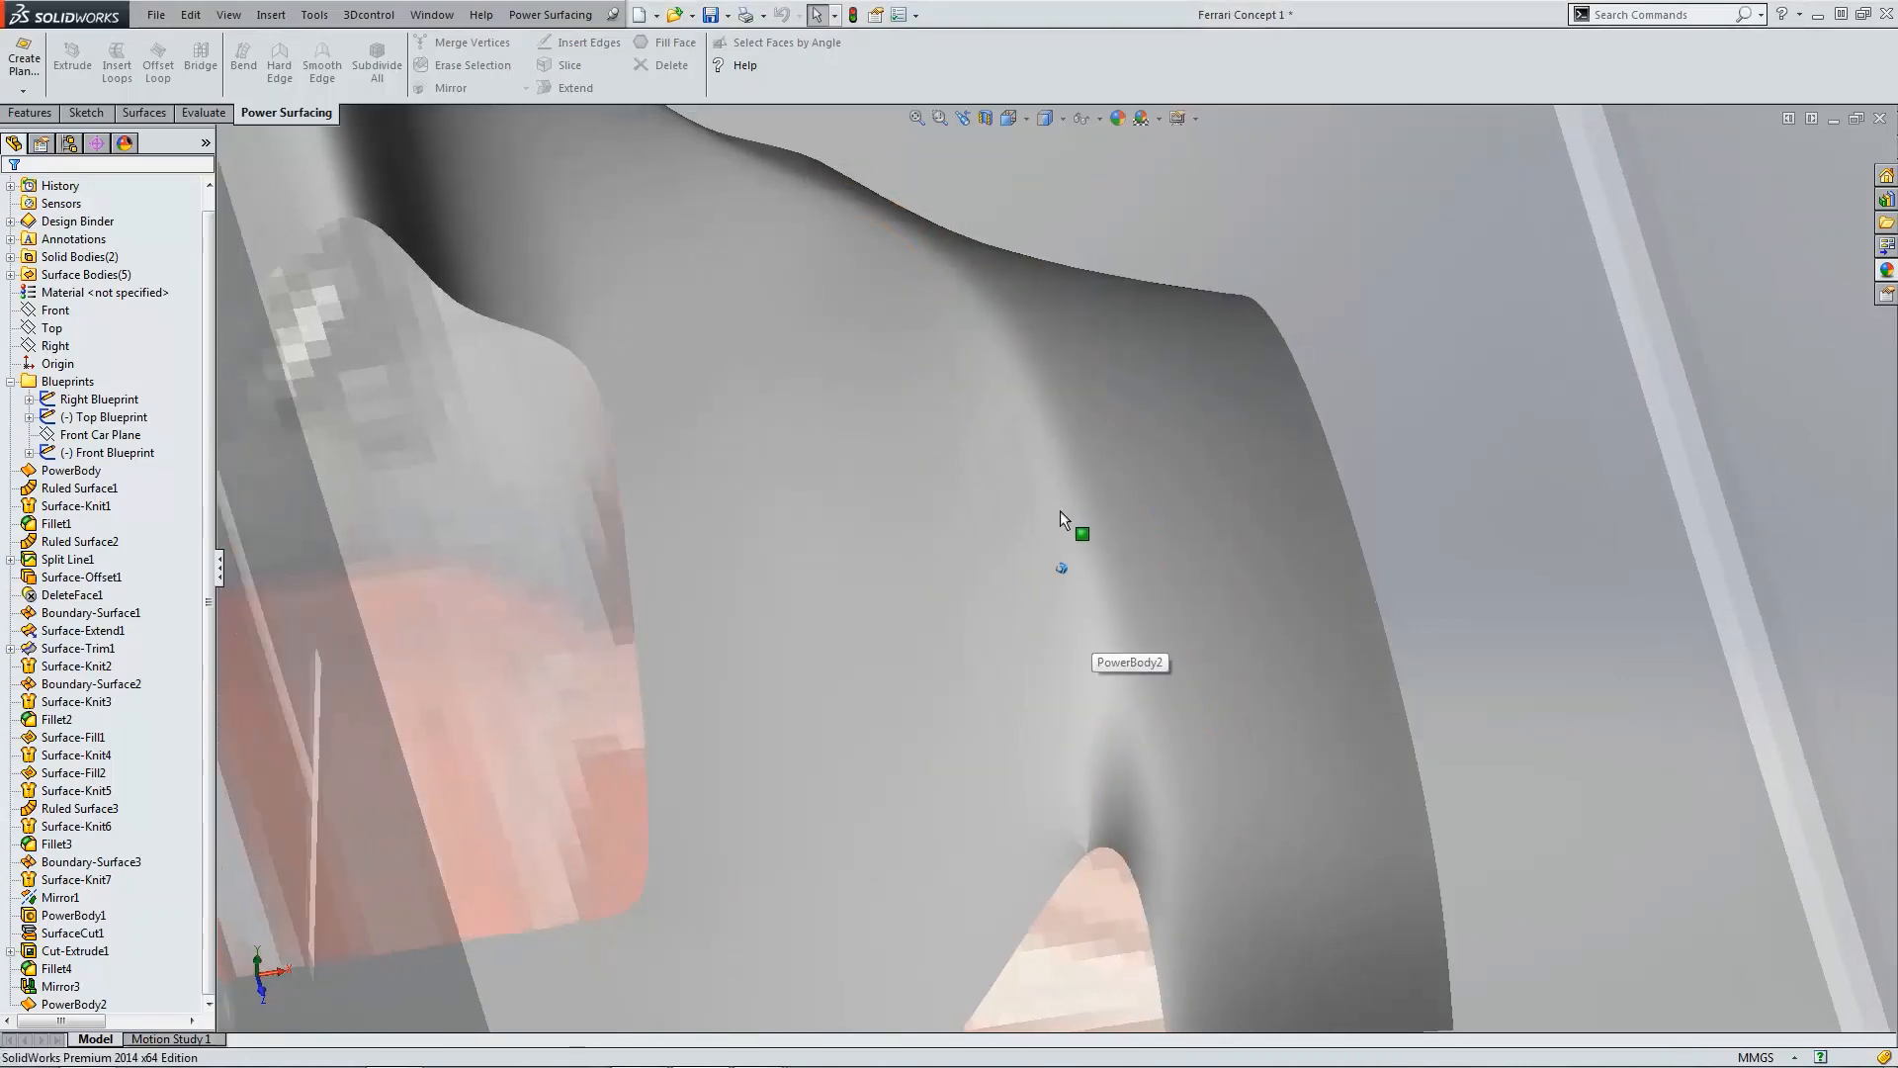
Step: Inspect the fender faces in the top, side and 3D views
key("ctrl+5")
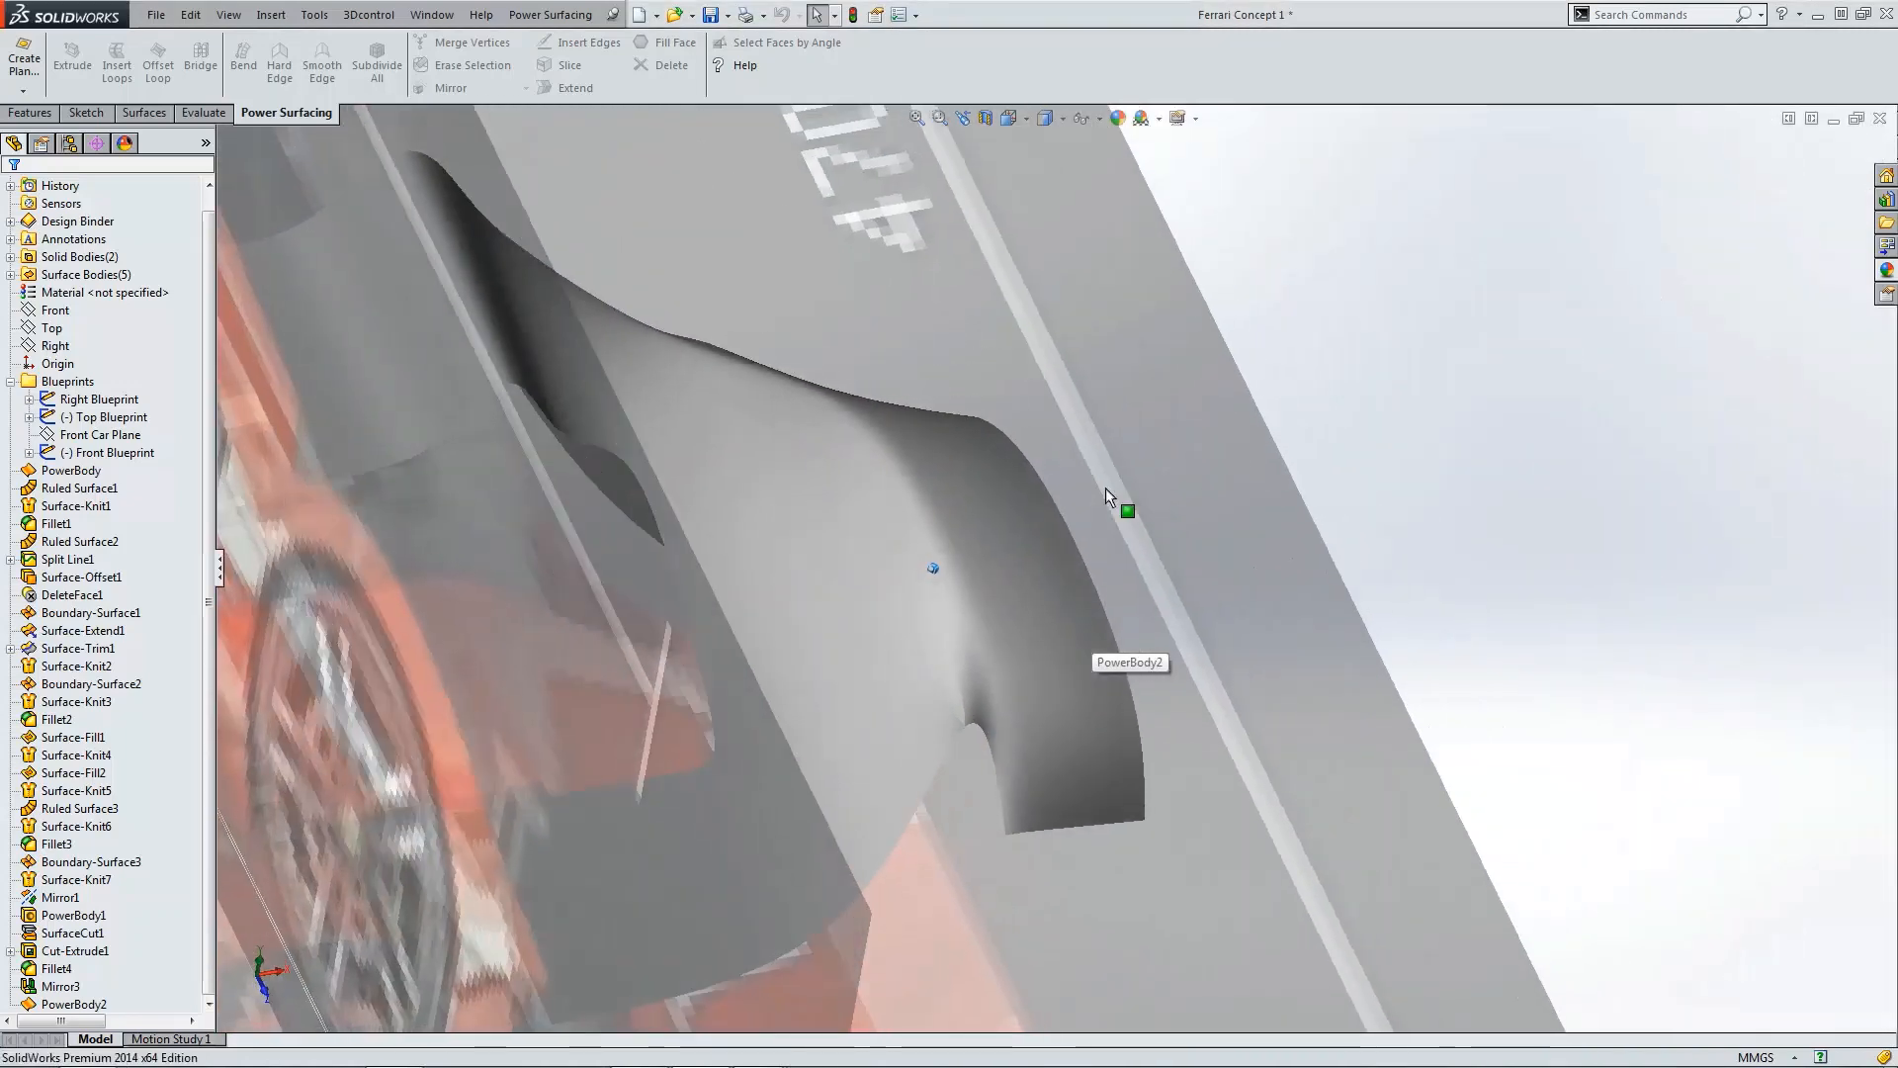
scroll(1131, 674, "down", 8)
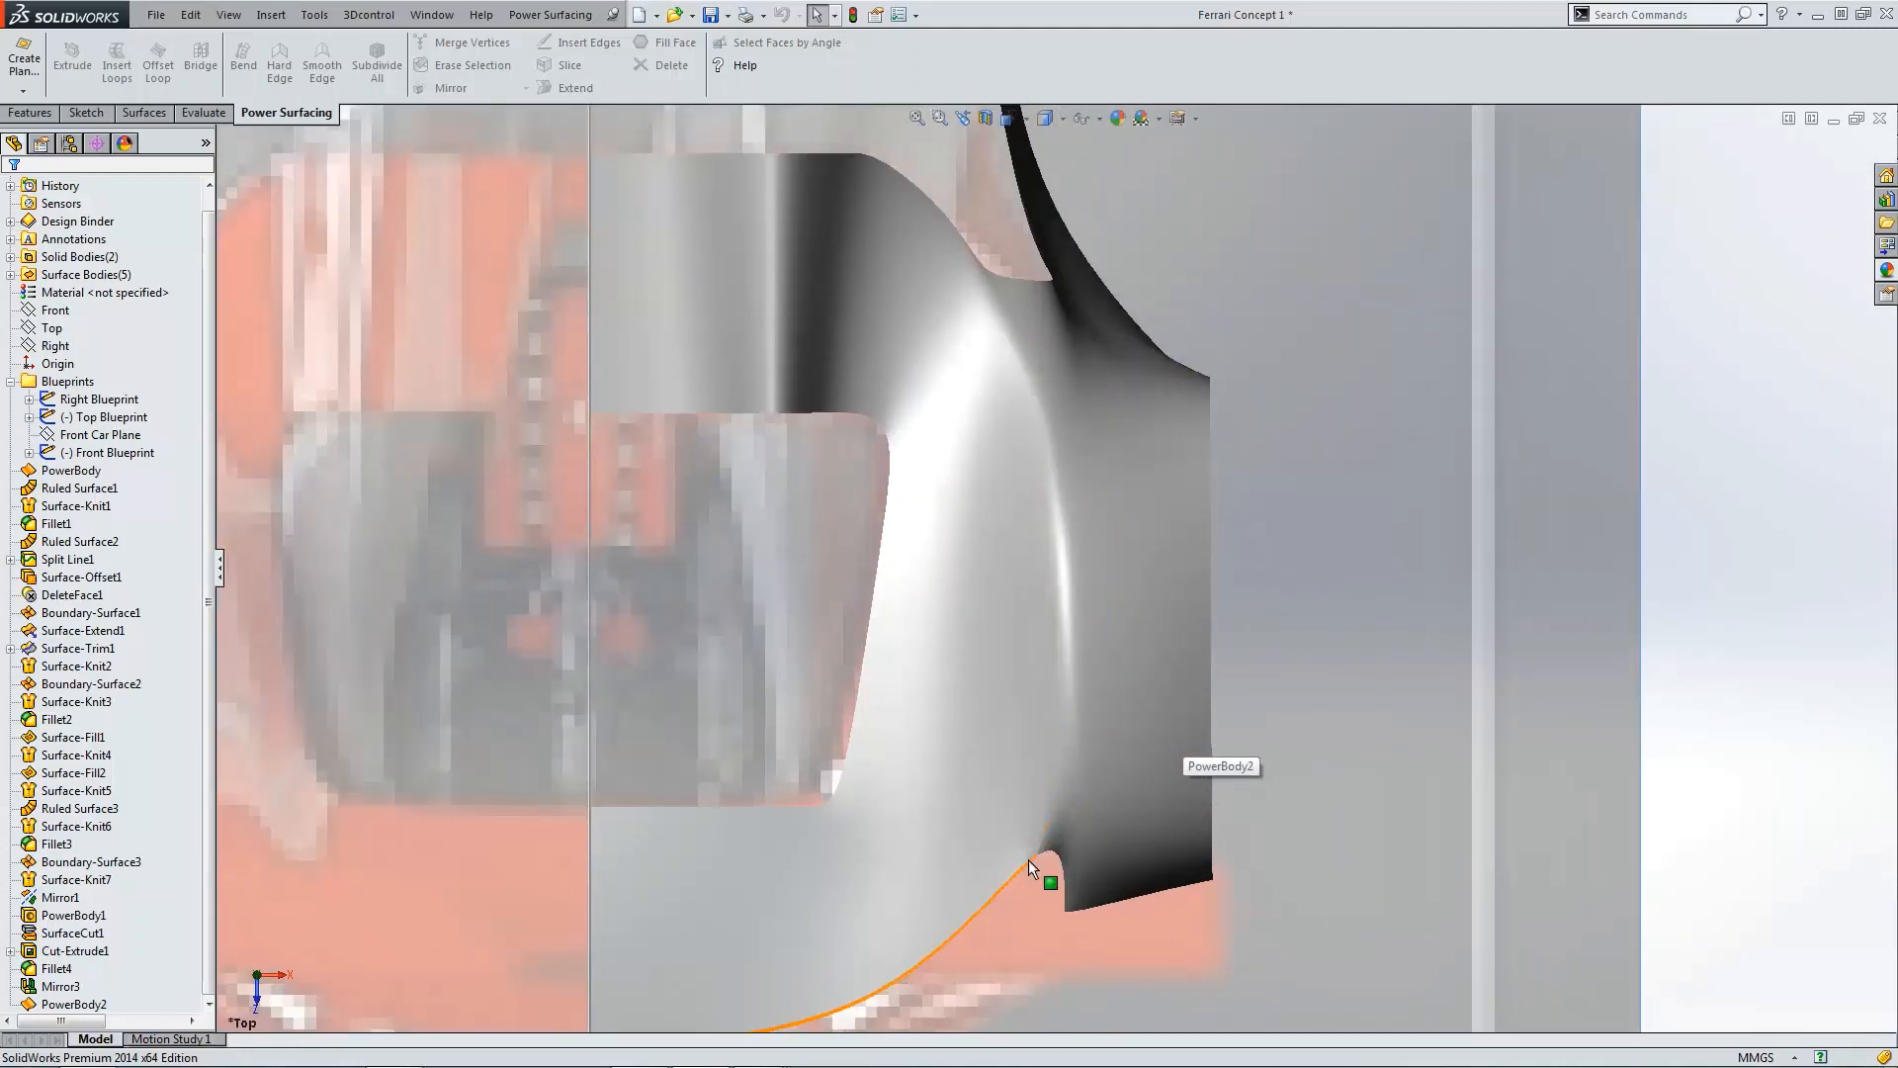
left_click(1042, 638)
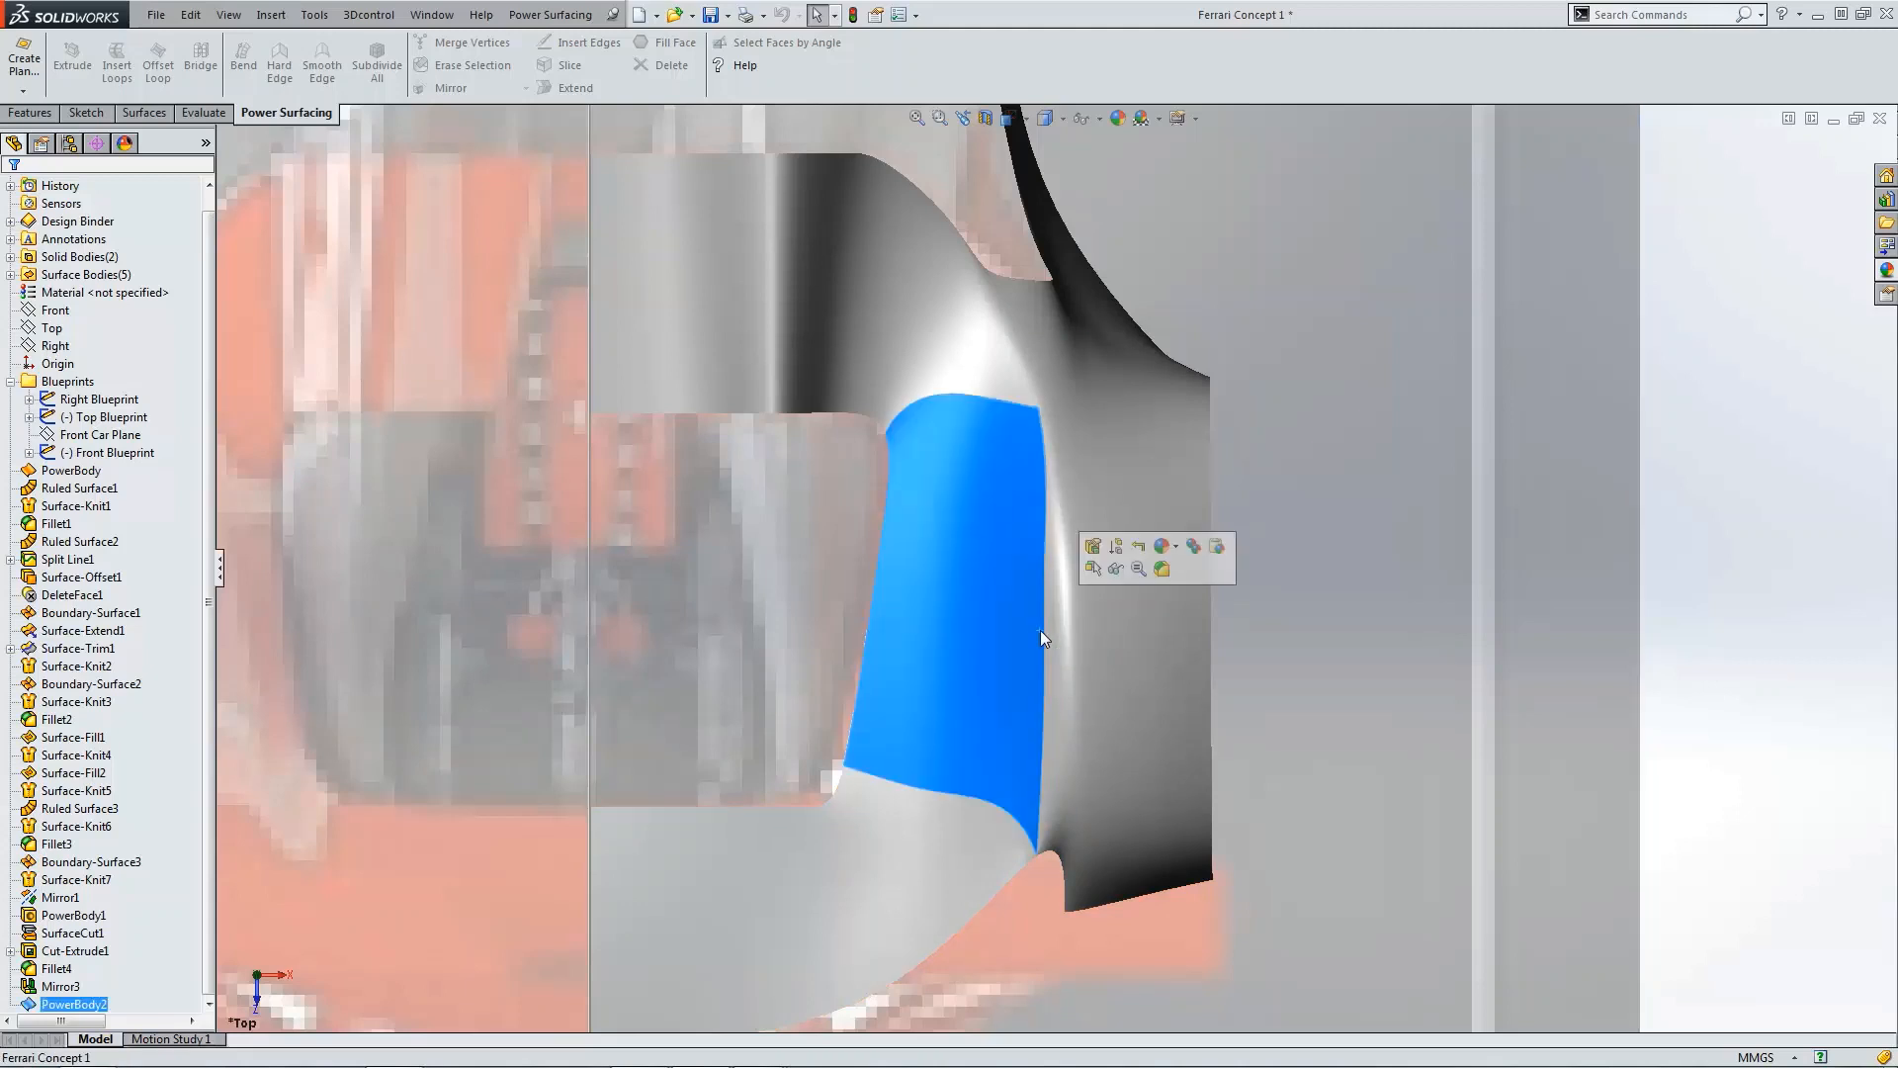
left_click(1049, 633)
left_click(1047, 633)
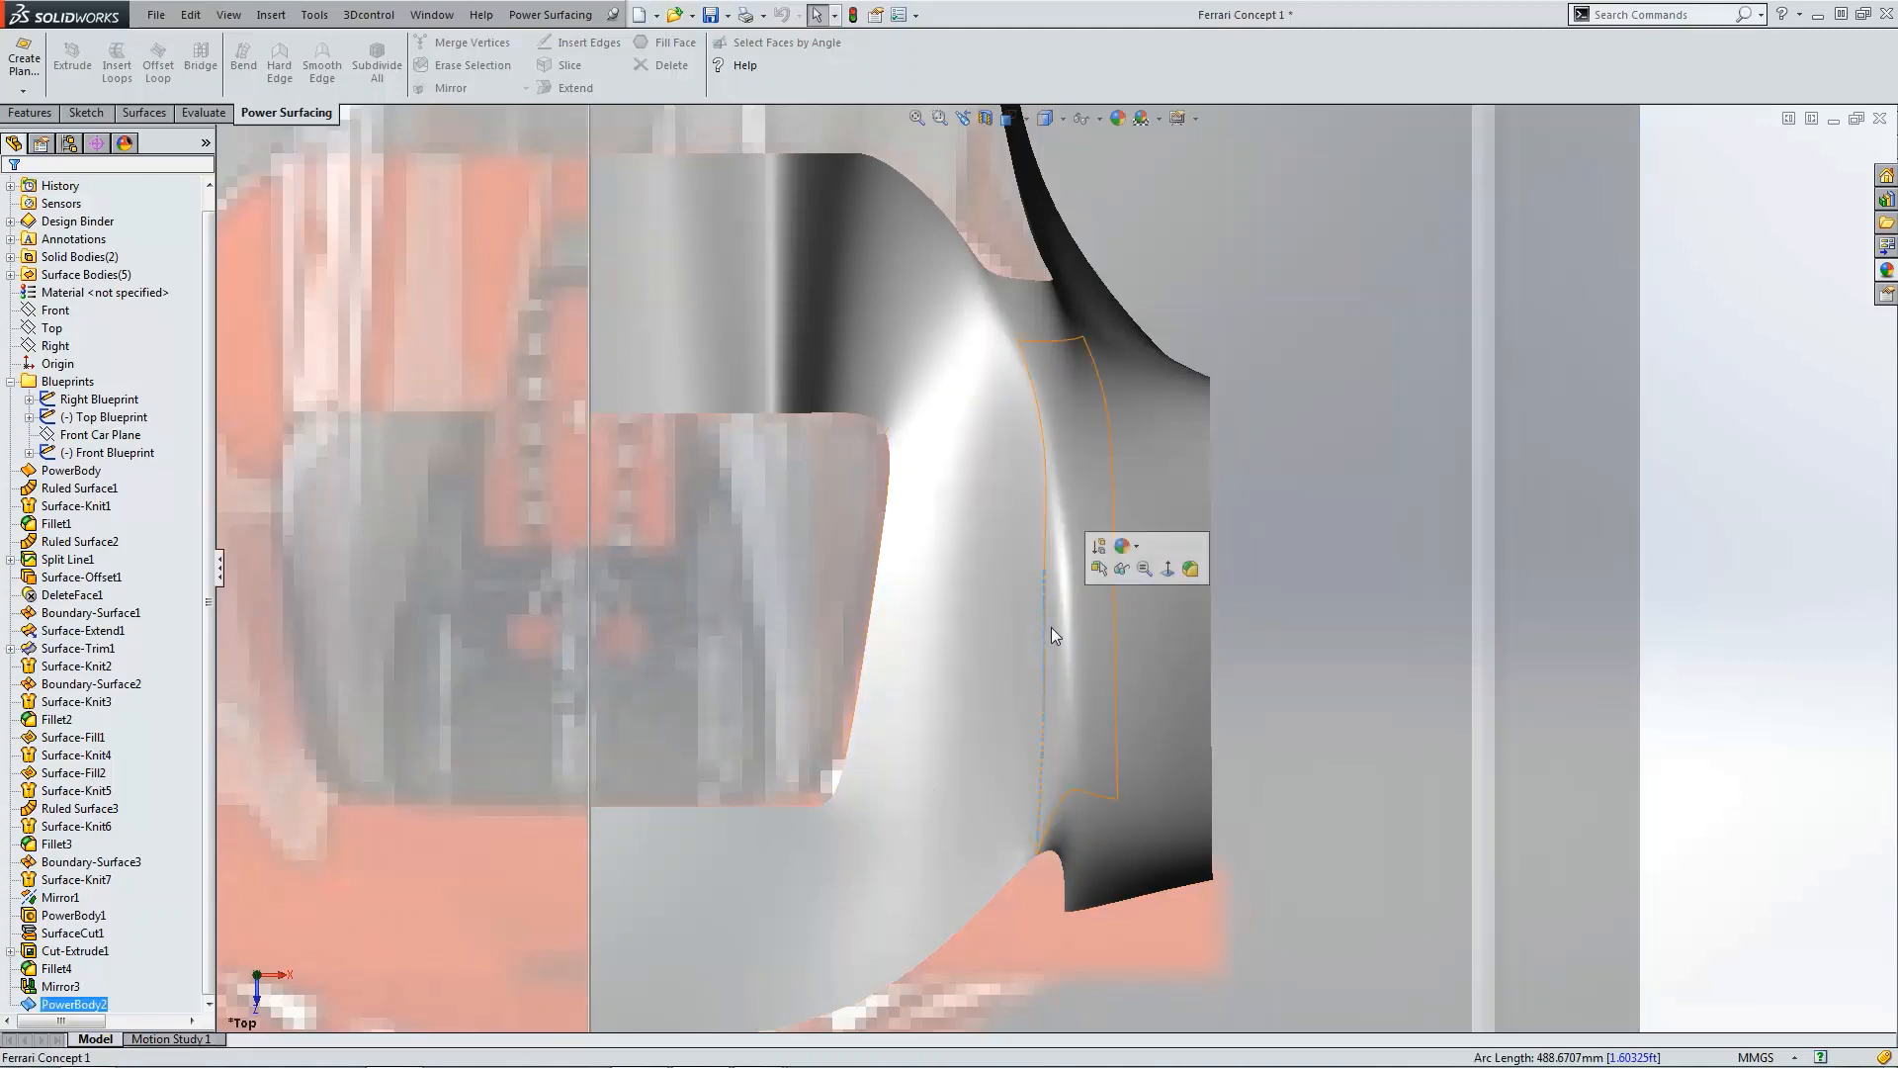
left_click(1681, 607)
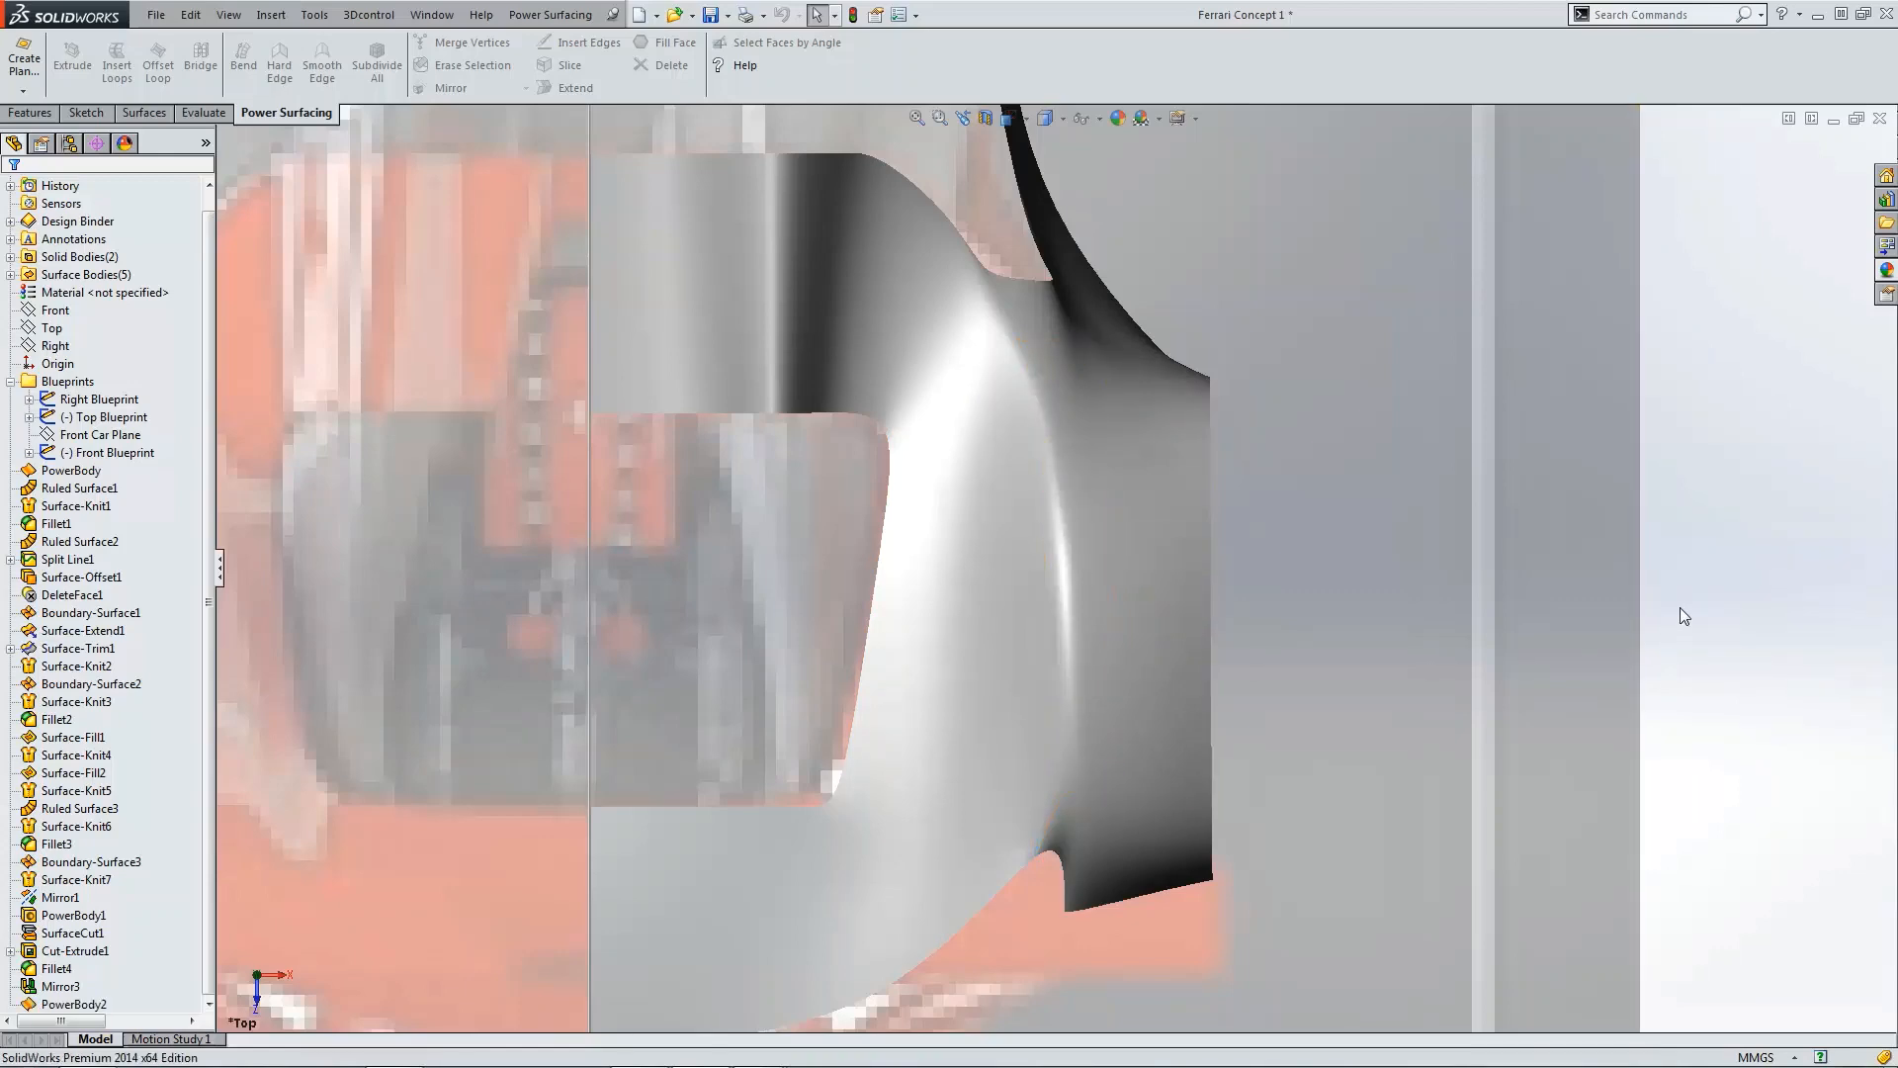
key("ctrl+4")
scroll(939, 591, "down", 7)
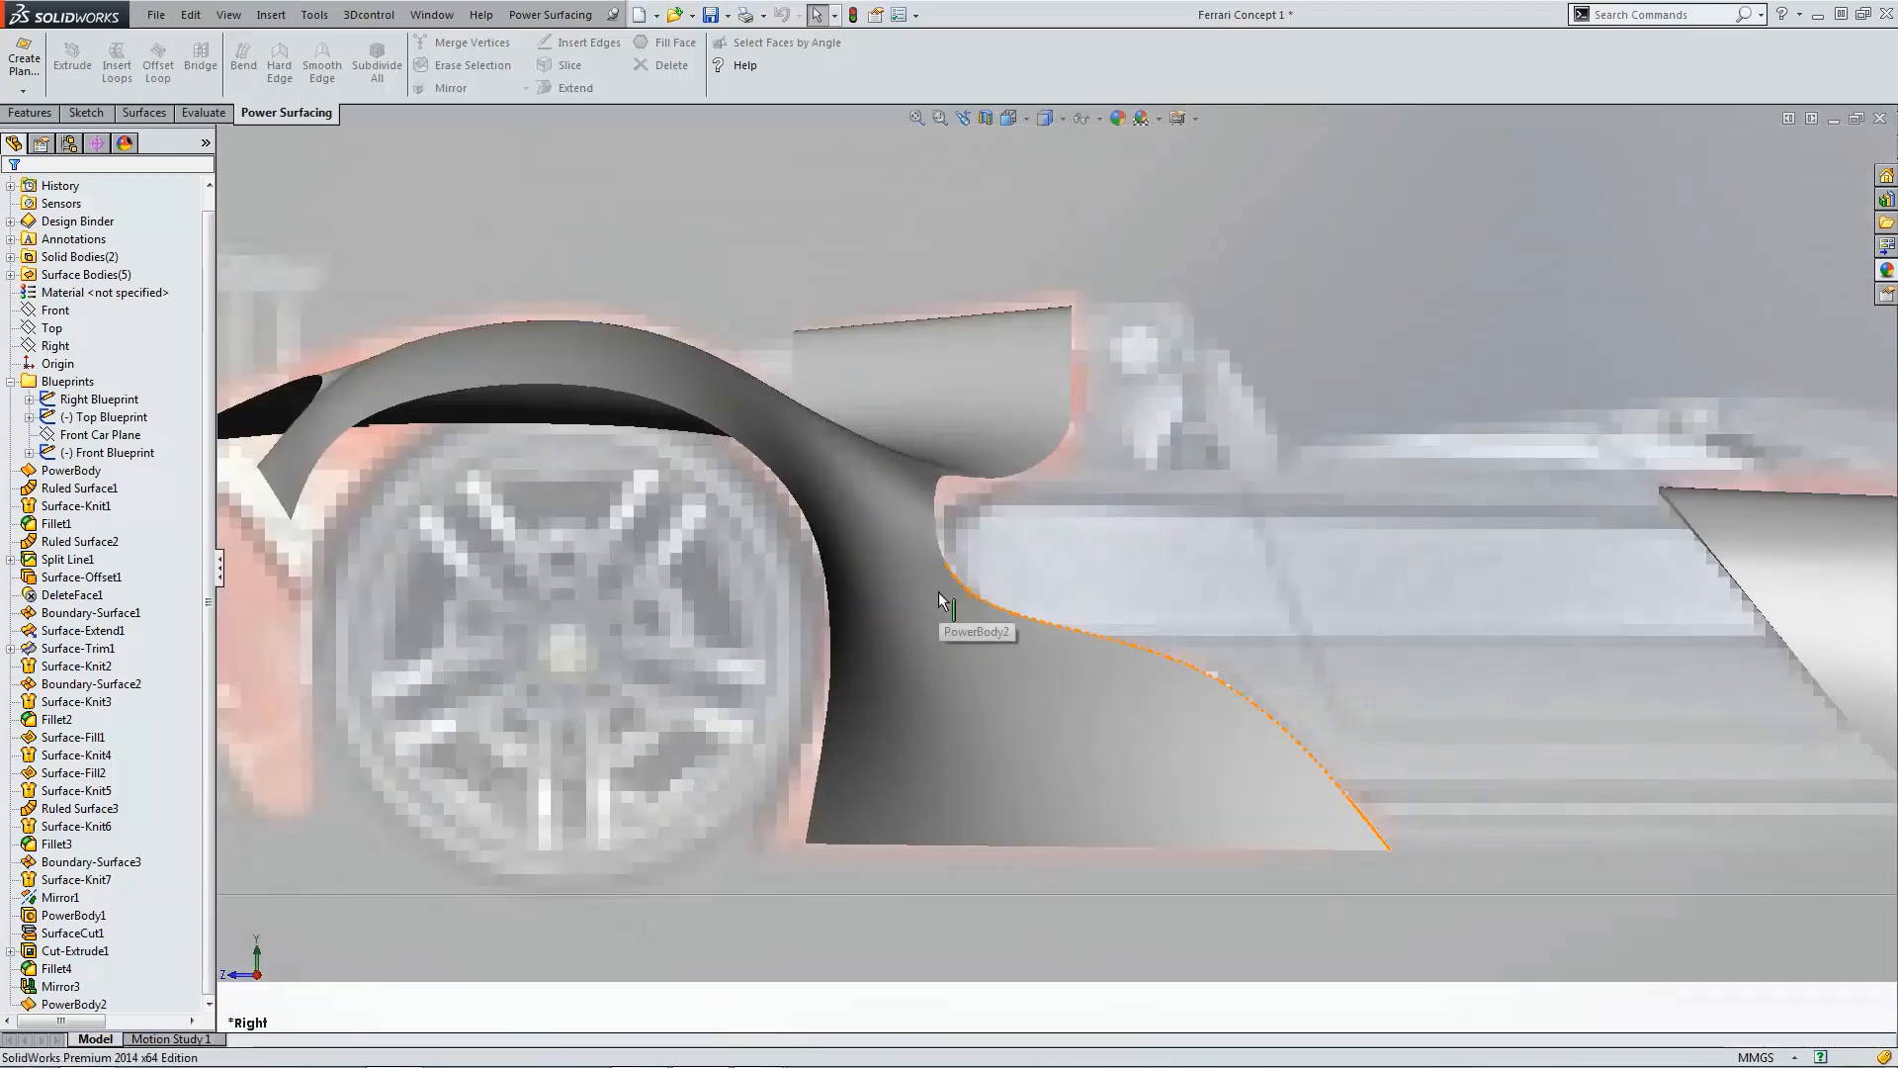
mouse_move(909, 470)
middle_mouse_down()
mouse_move(892, 500)
mouse_move(1024, 447)
mouse_move(979, 588)
mouse_move(933, 458)
mouse_move(979, 494)
mouse_move(1018, 484)
middle_mouse_up()
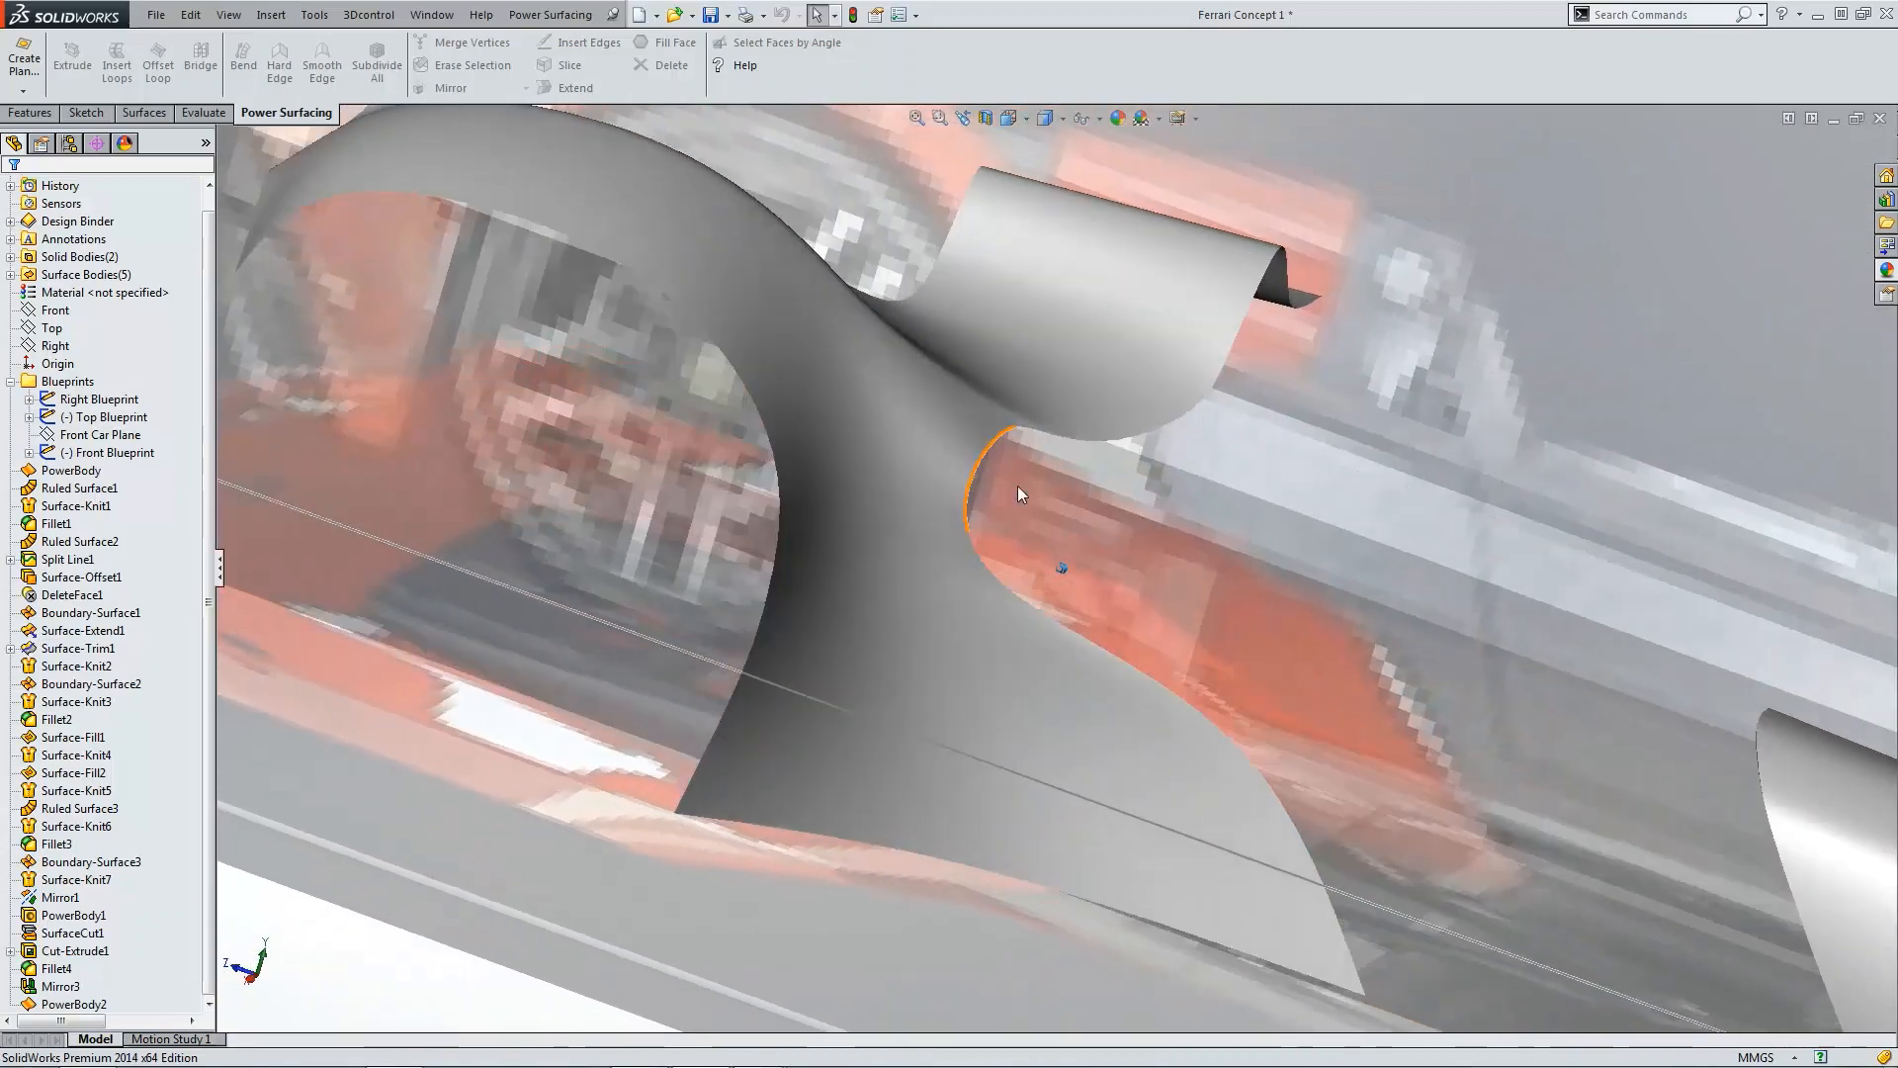
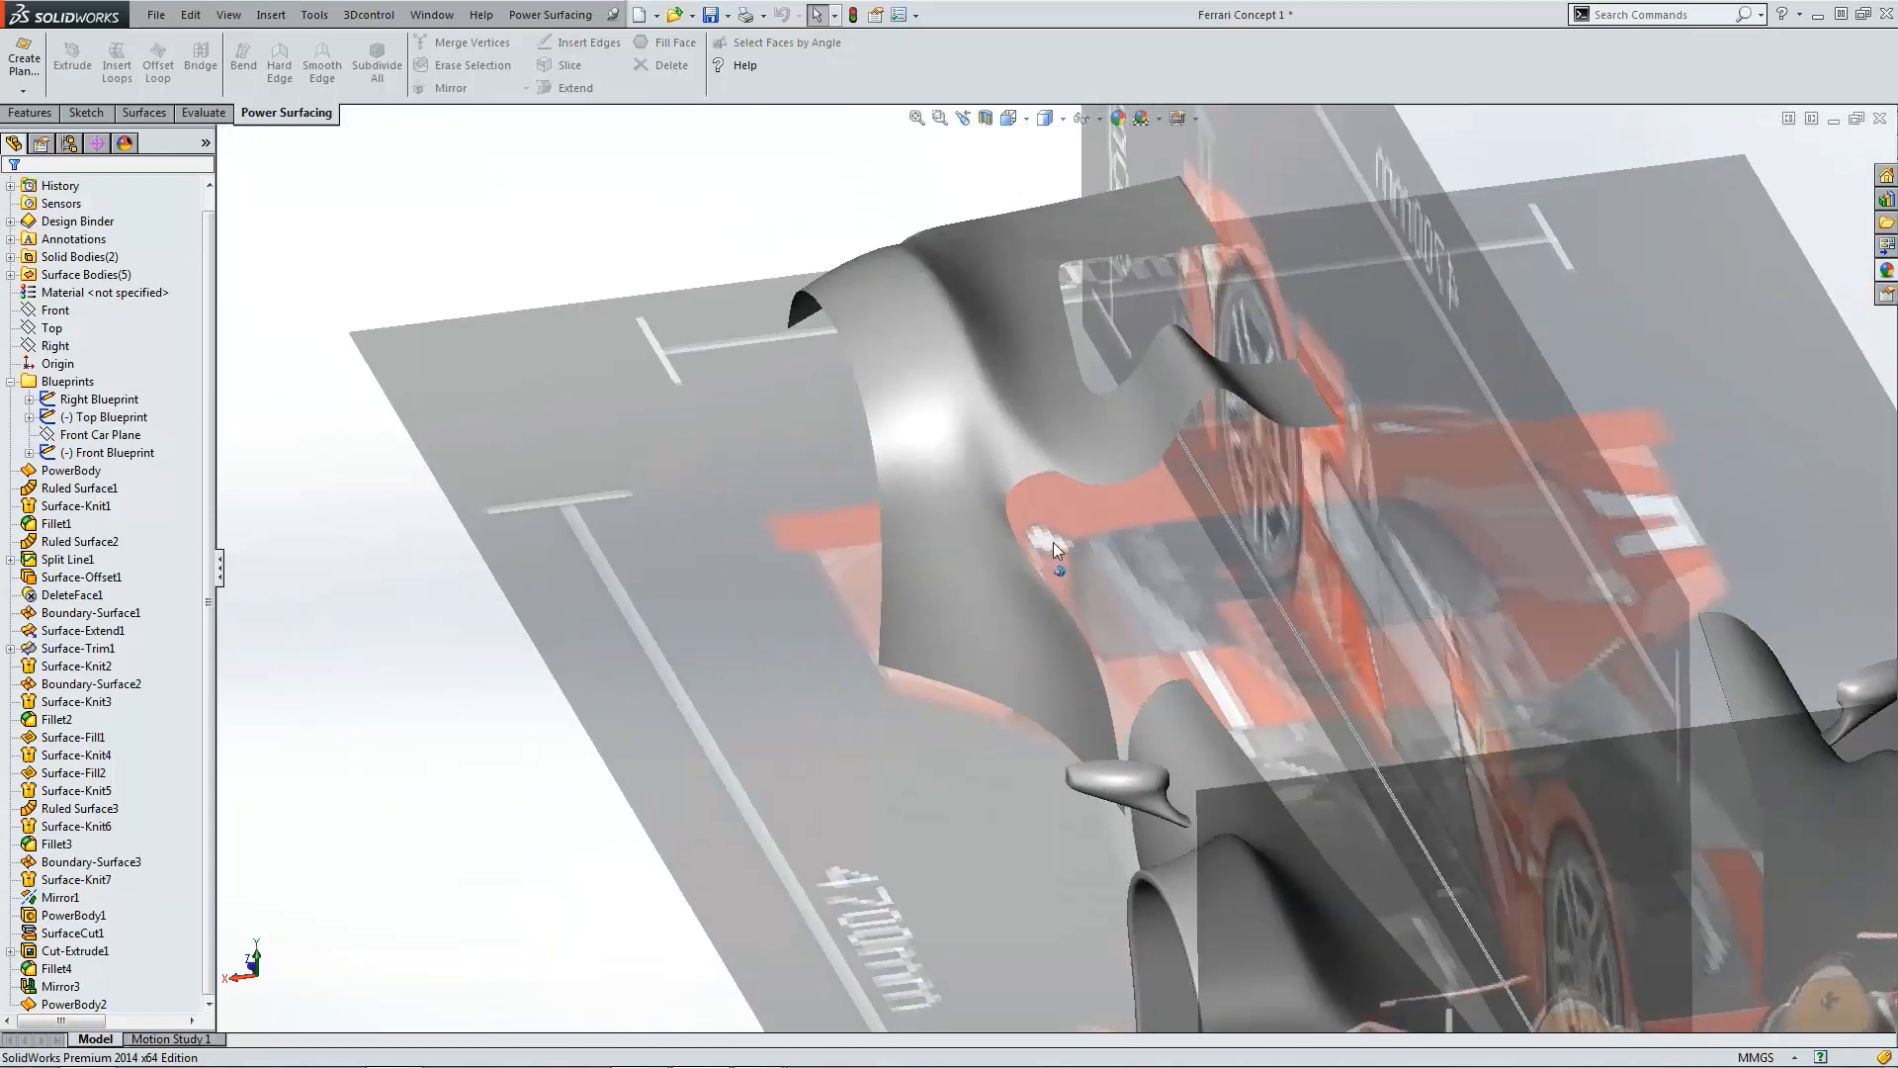
Step: Edit the PowerBody2 feature and slightly reposition the horizontal edge across the lower fender
left_click(74, 1003)
left_click(85, 951)
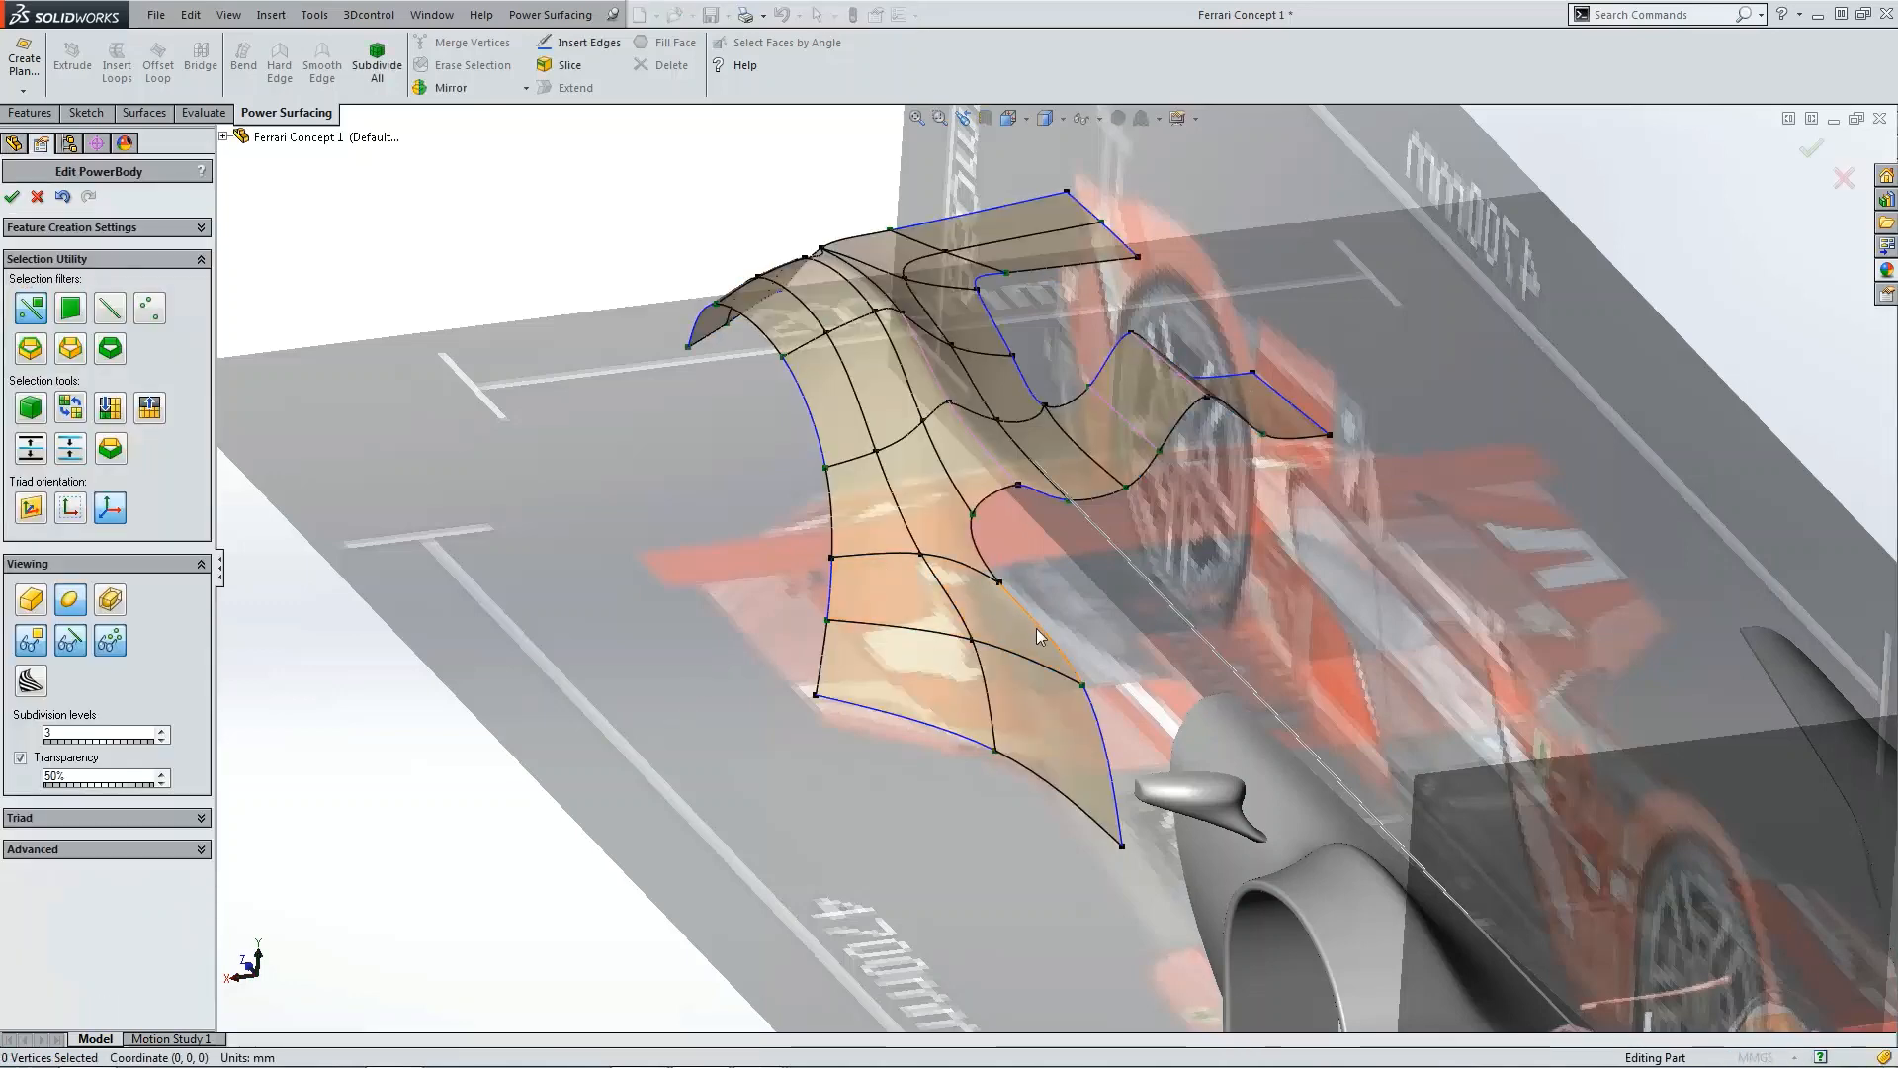
left_click(1036, 627)
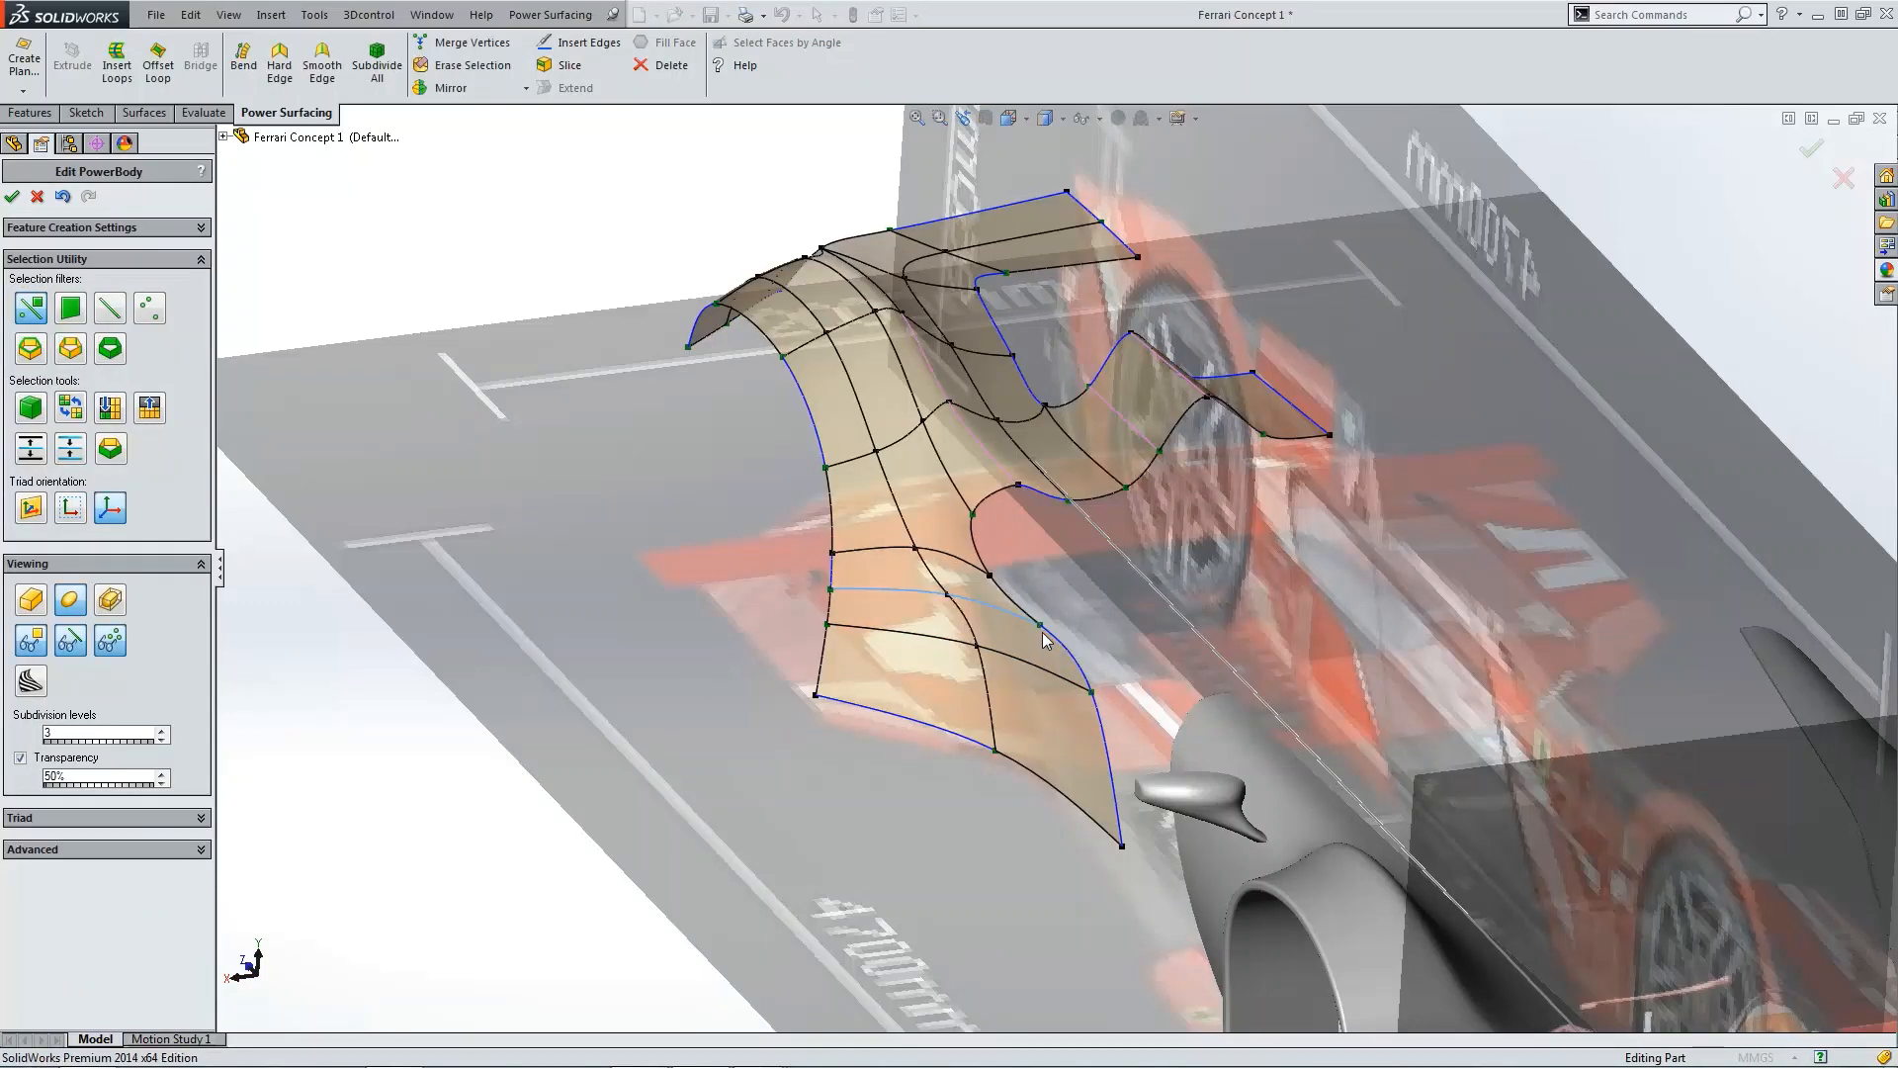
left_click(878, 845)
scroll(977, 570, "down", 4)
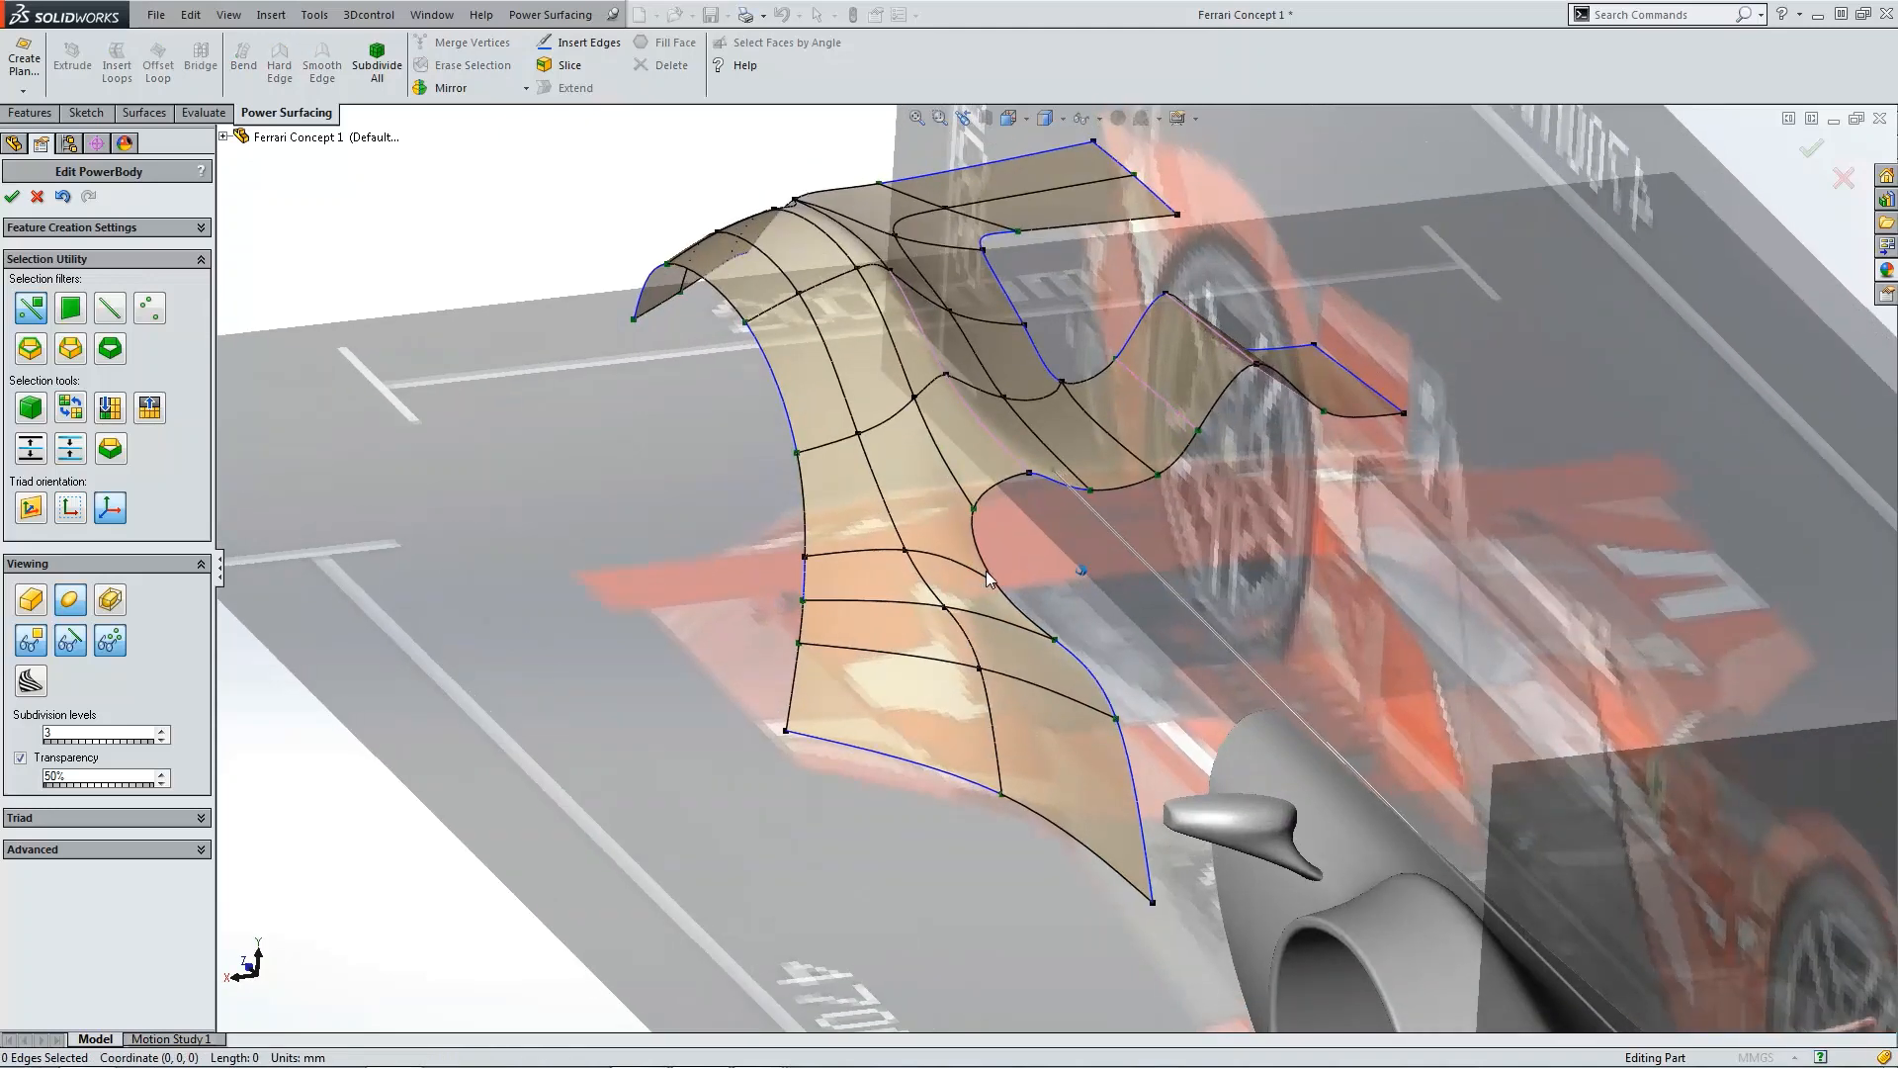
left_click(976, 570)
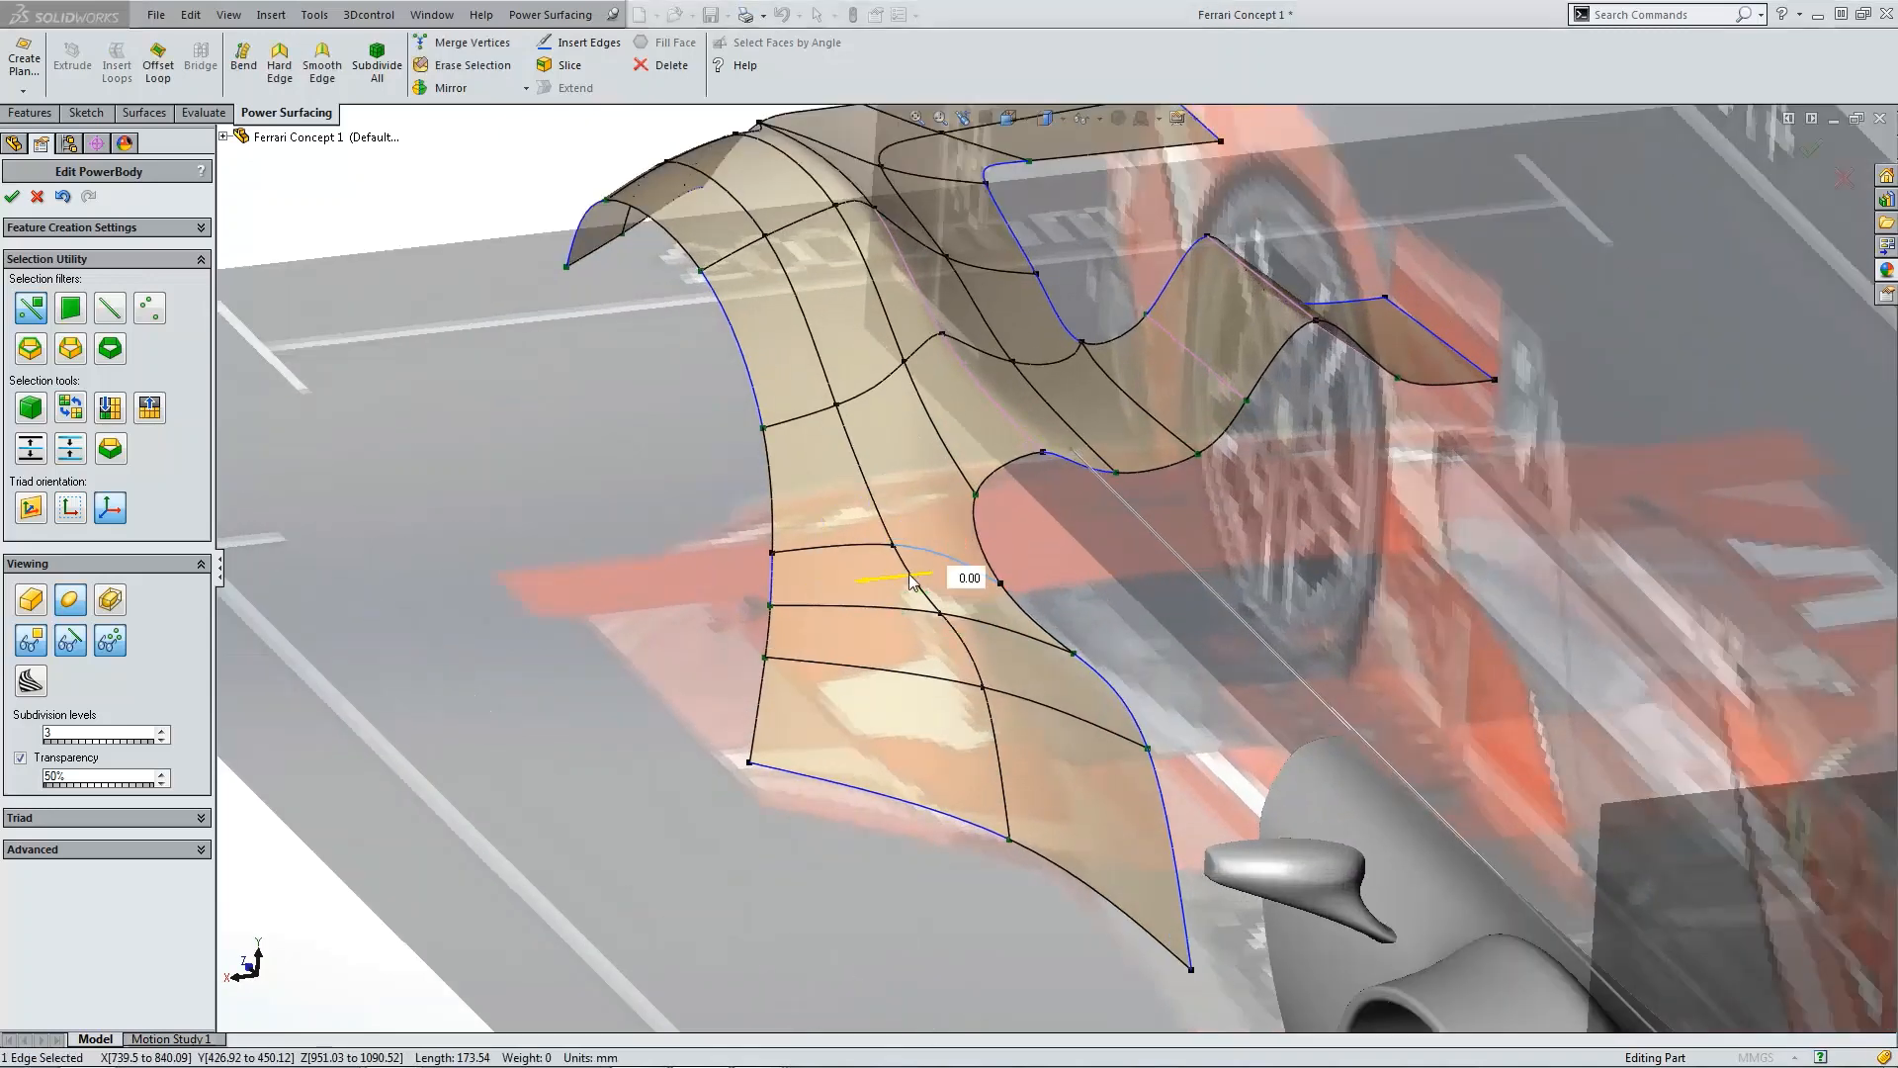
left_click_drag(895, 577, 886, 581)
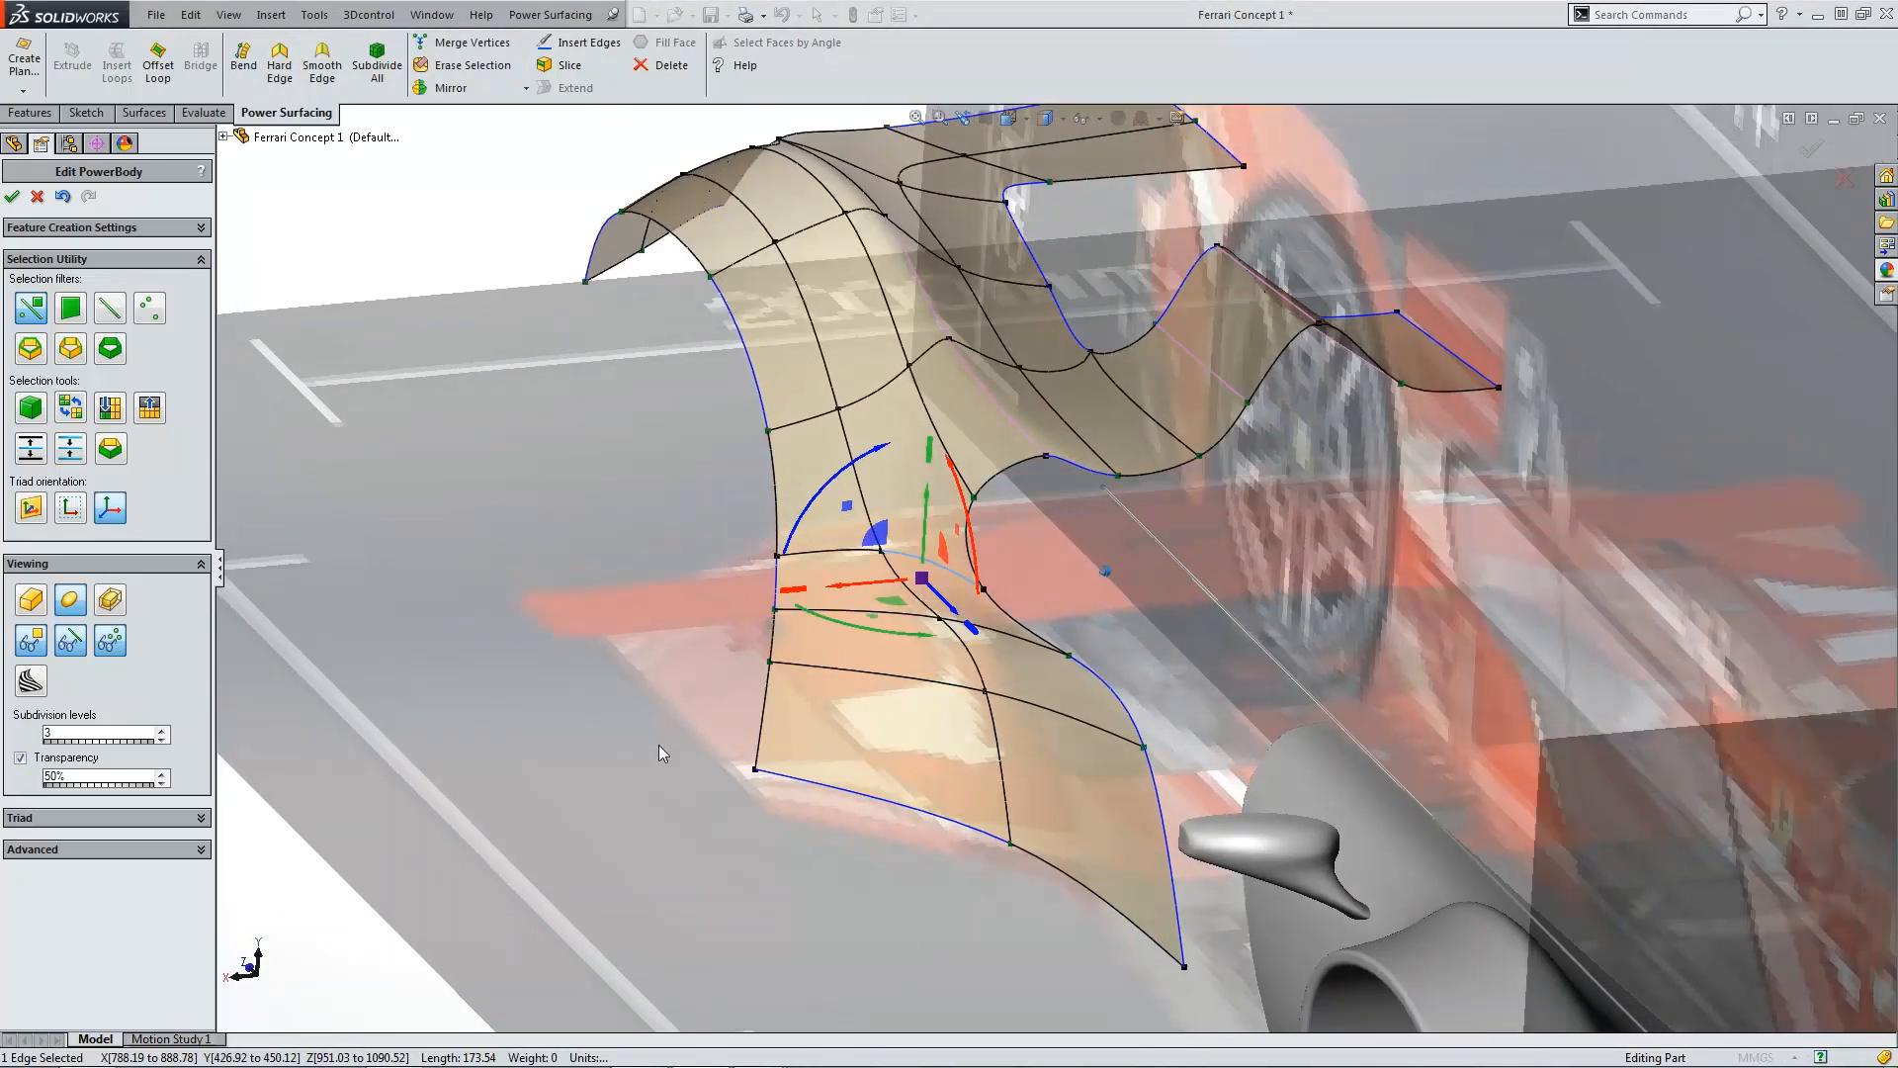
left_click(658, 743)
middle_click_drag(657, 740, 767, 679)
middle_click_drag(911, 660, 924, 647)
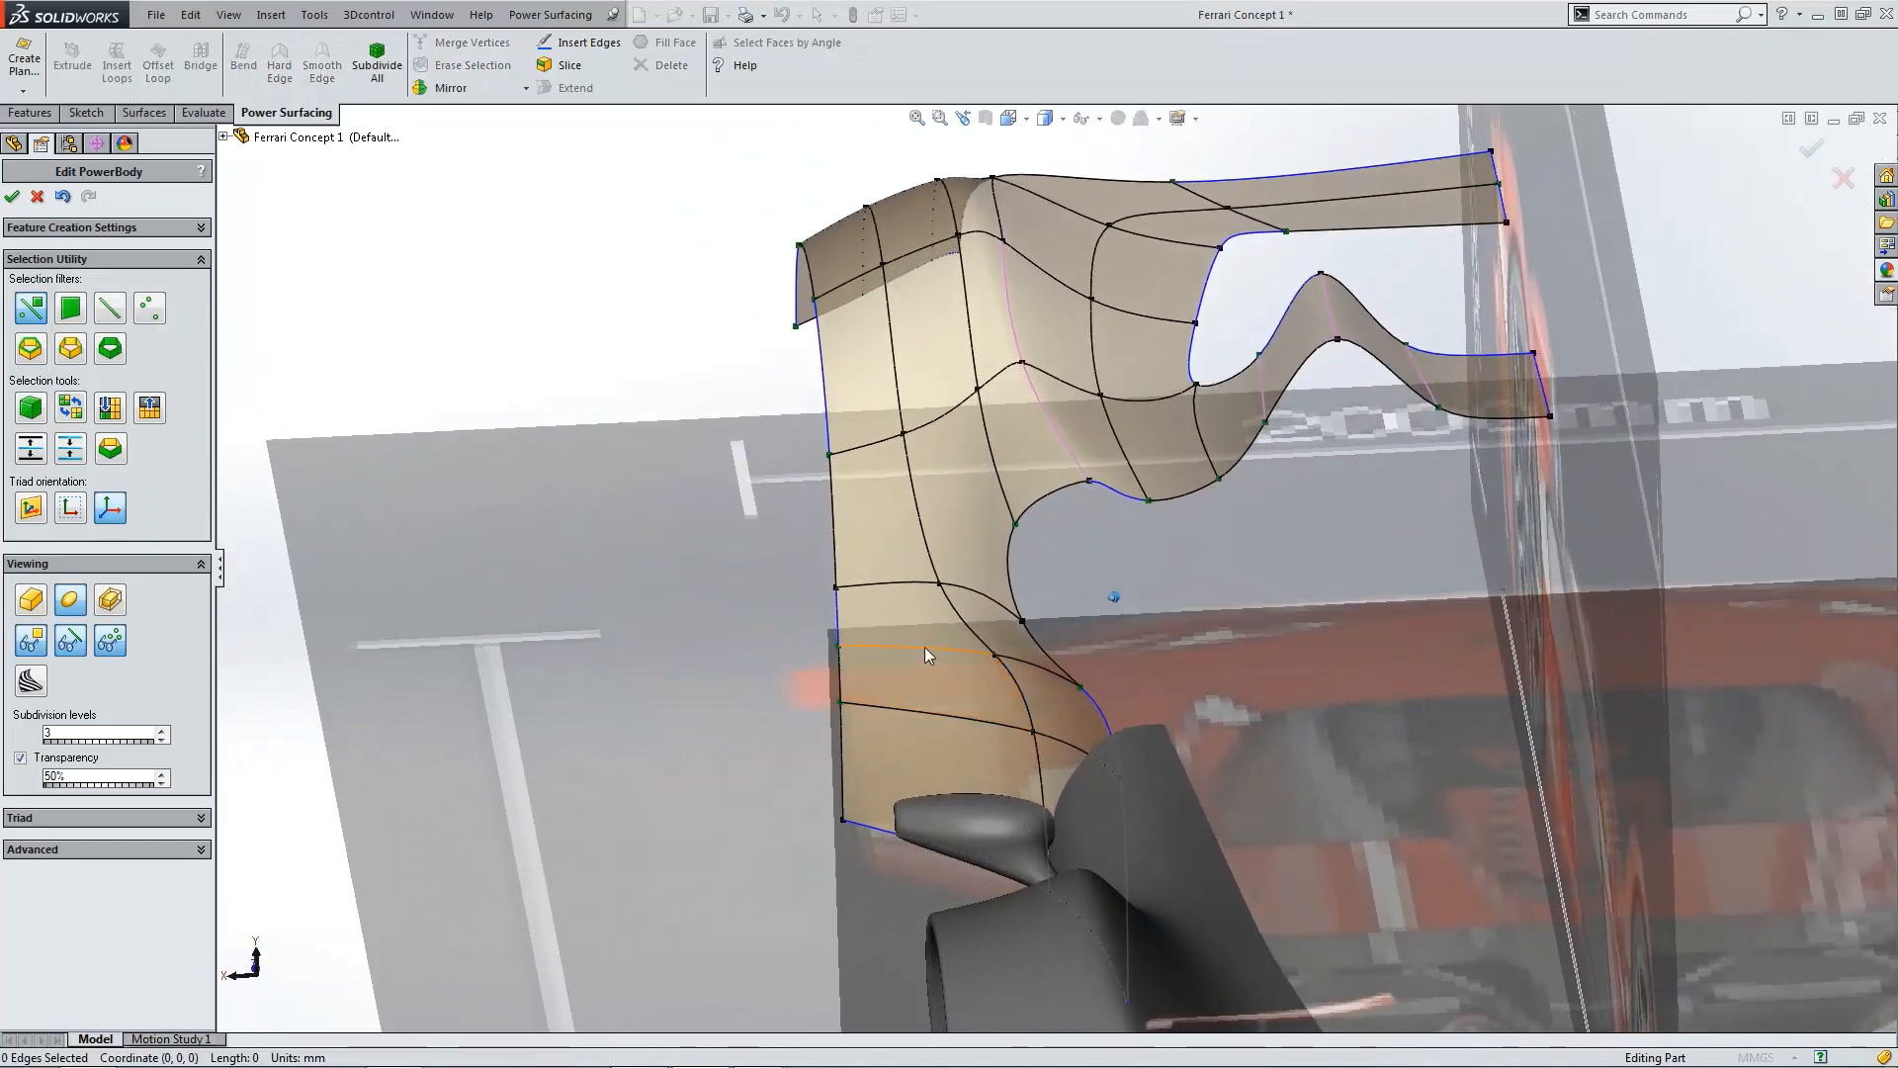
Step: Hide the Surface-Offset1 surface body from the feature tree
scroll(977, 638, "up", 3)
left_click(223, 136)
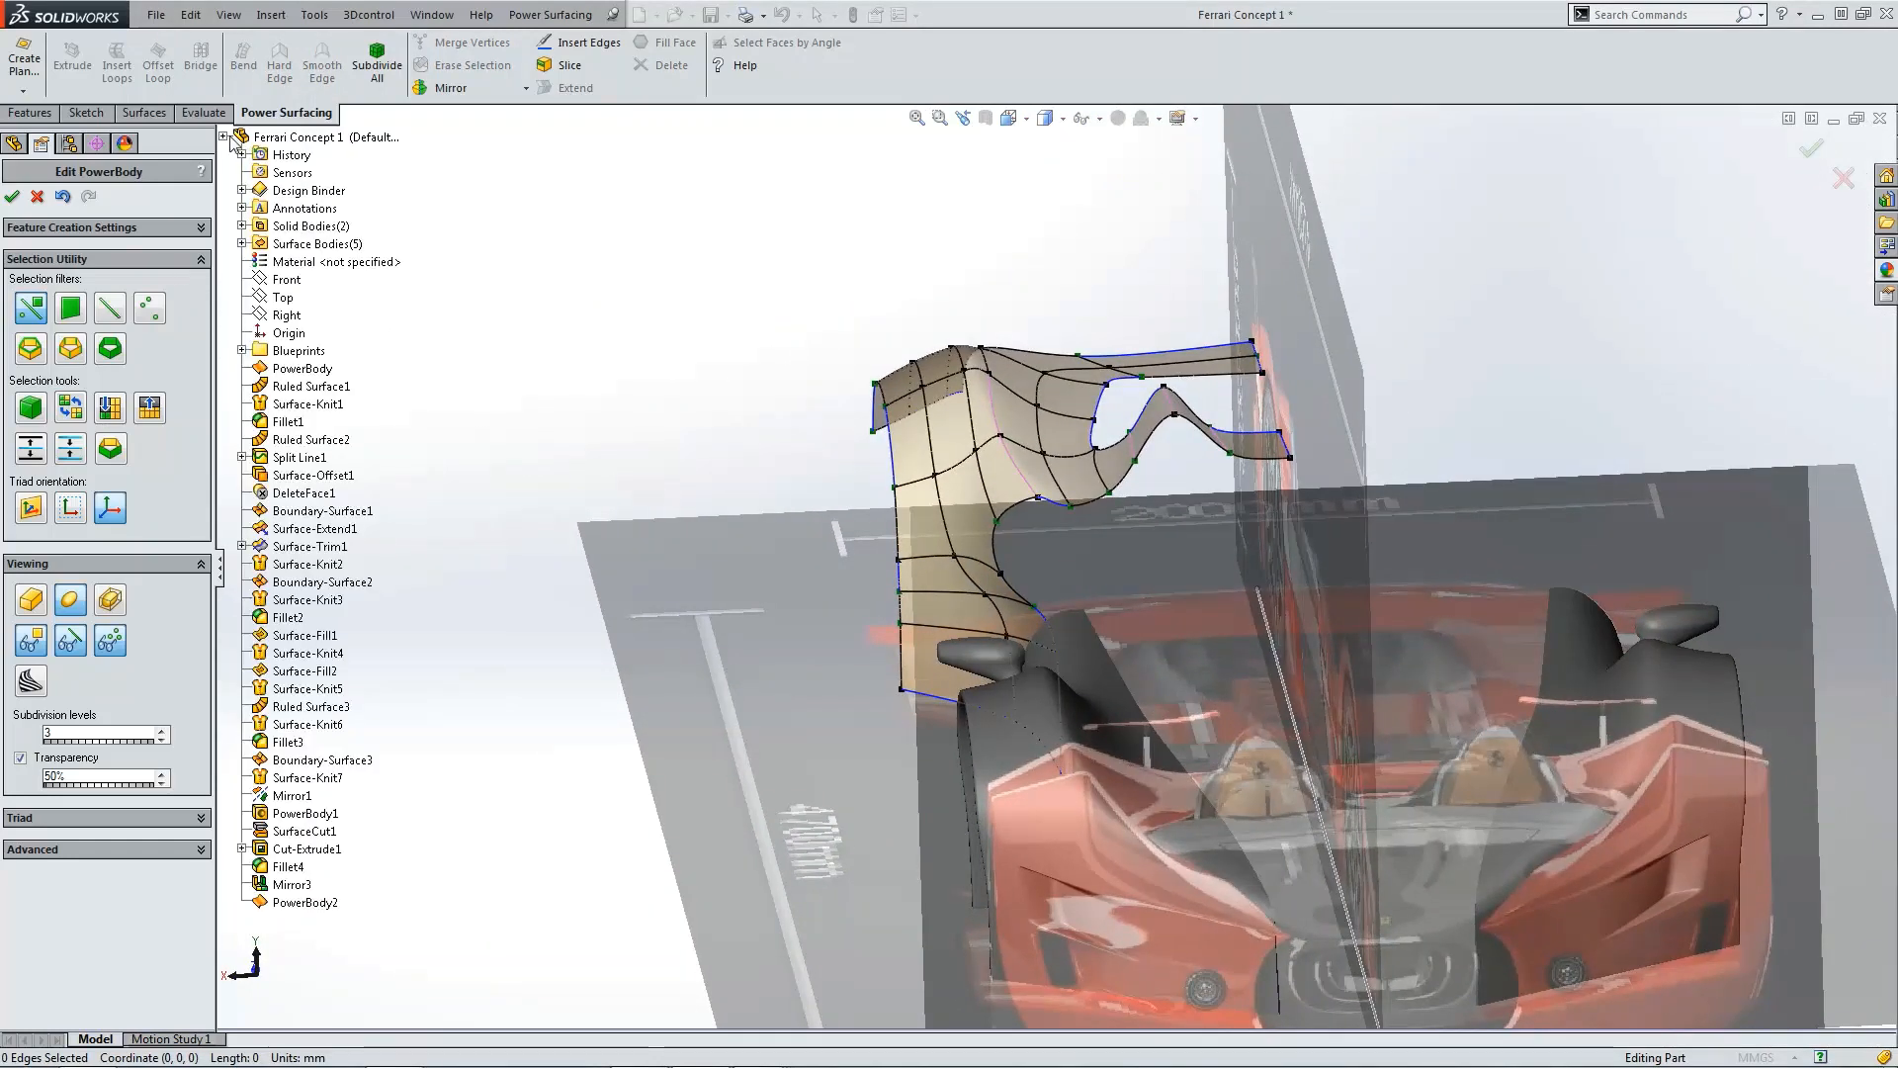
left_click(241, 243)
left_click(317, 287)
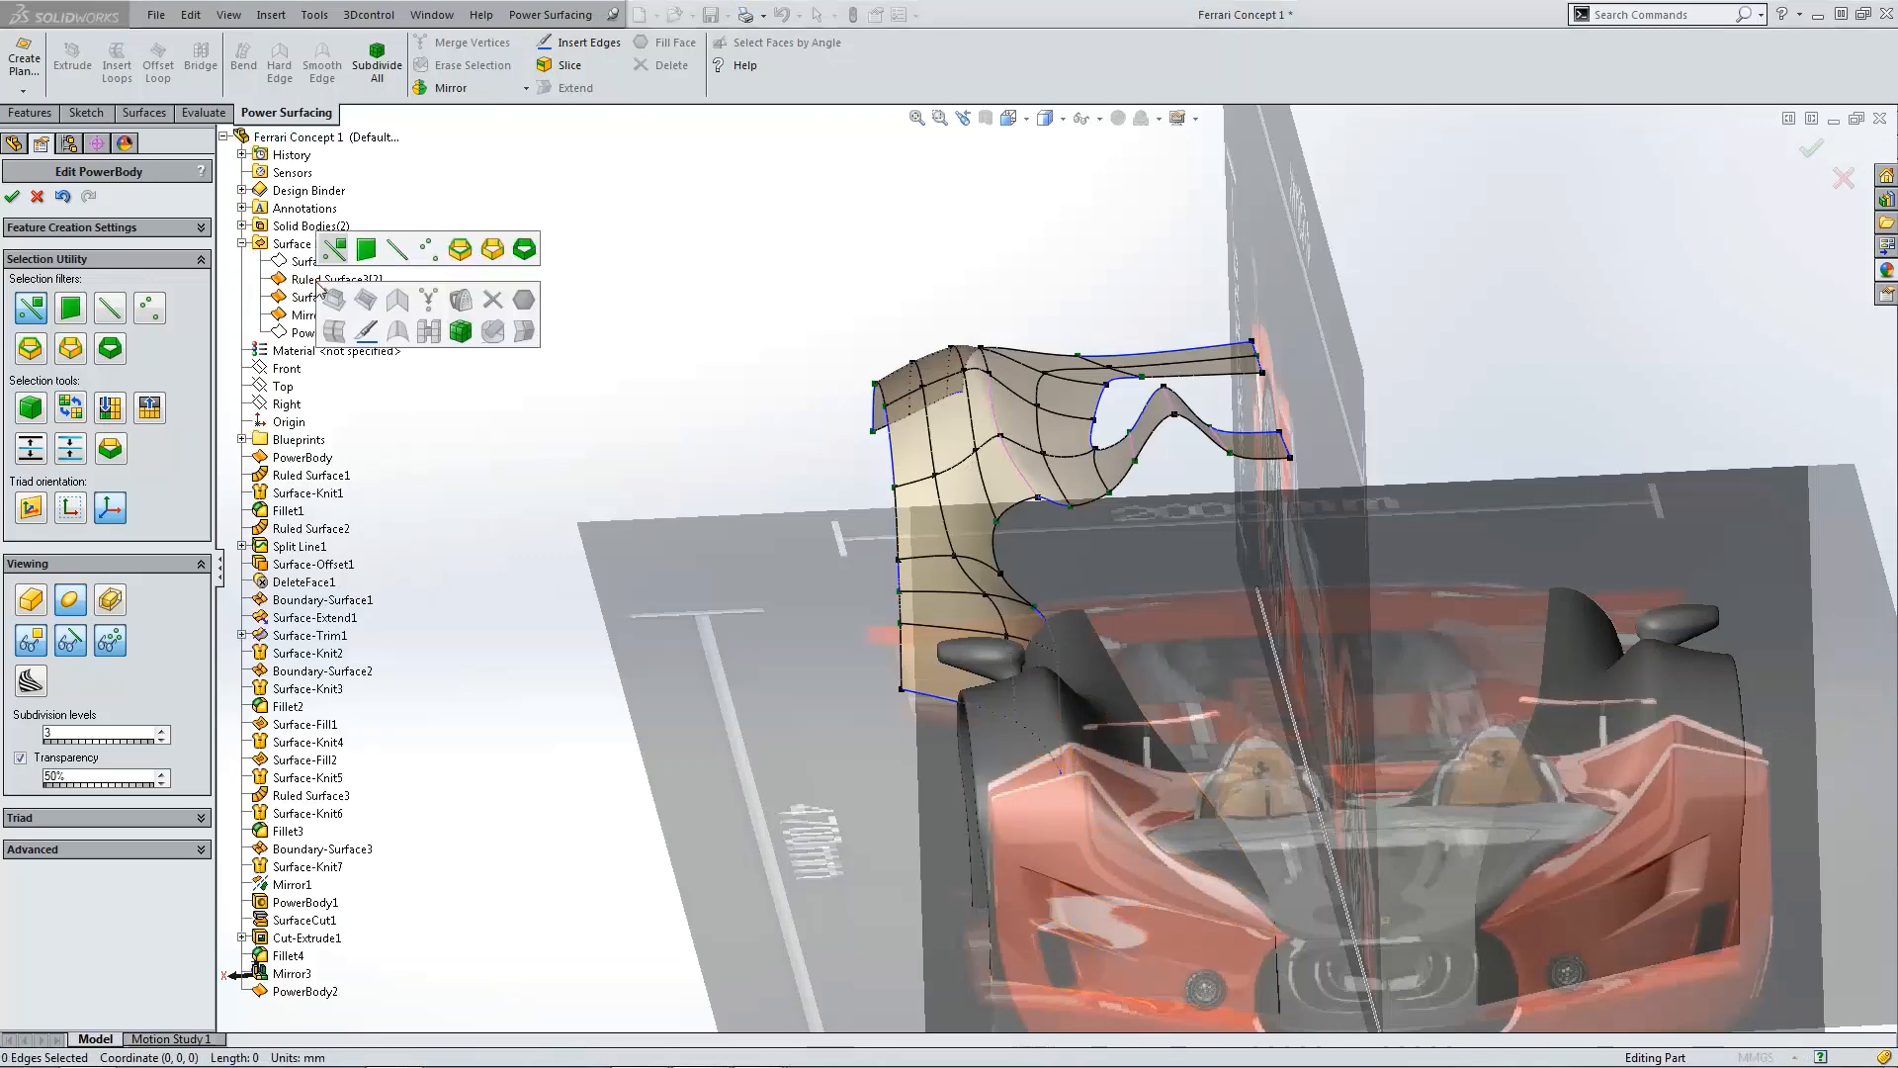
left_click(280, 281)
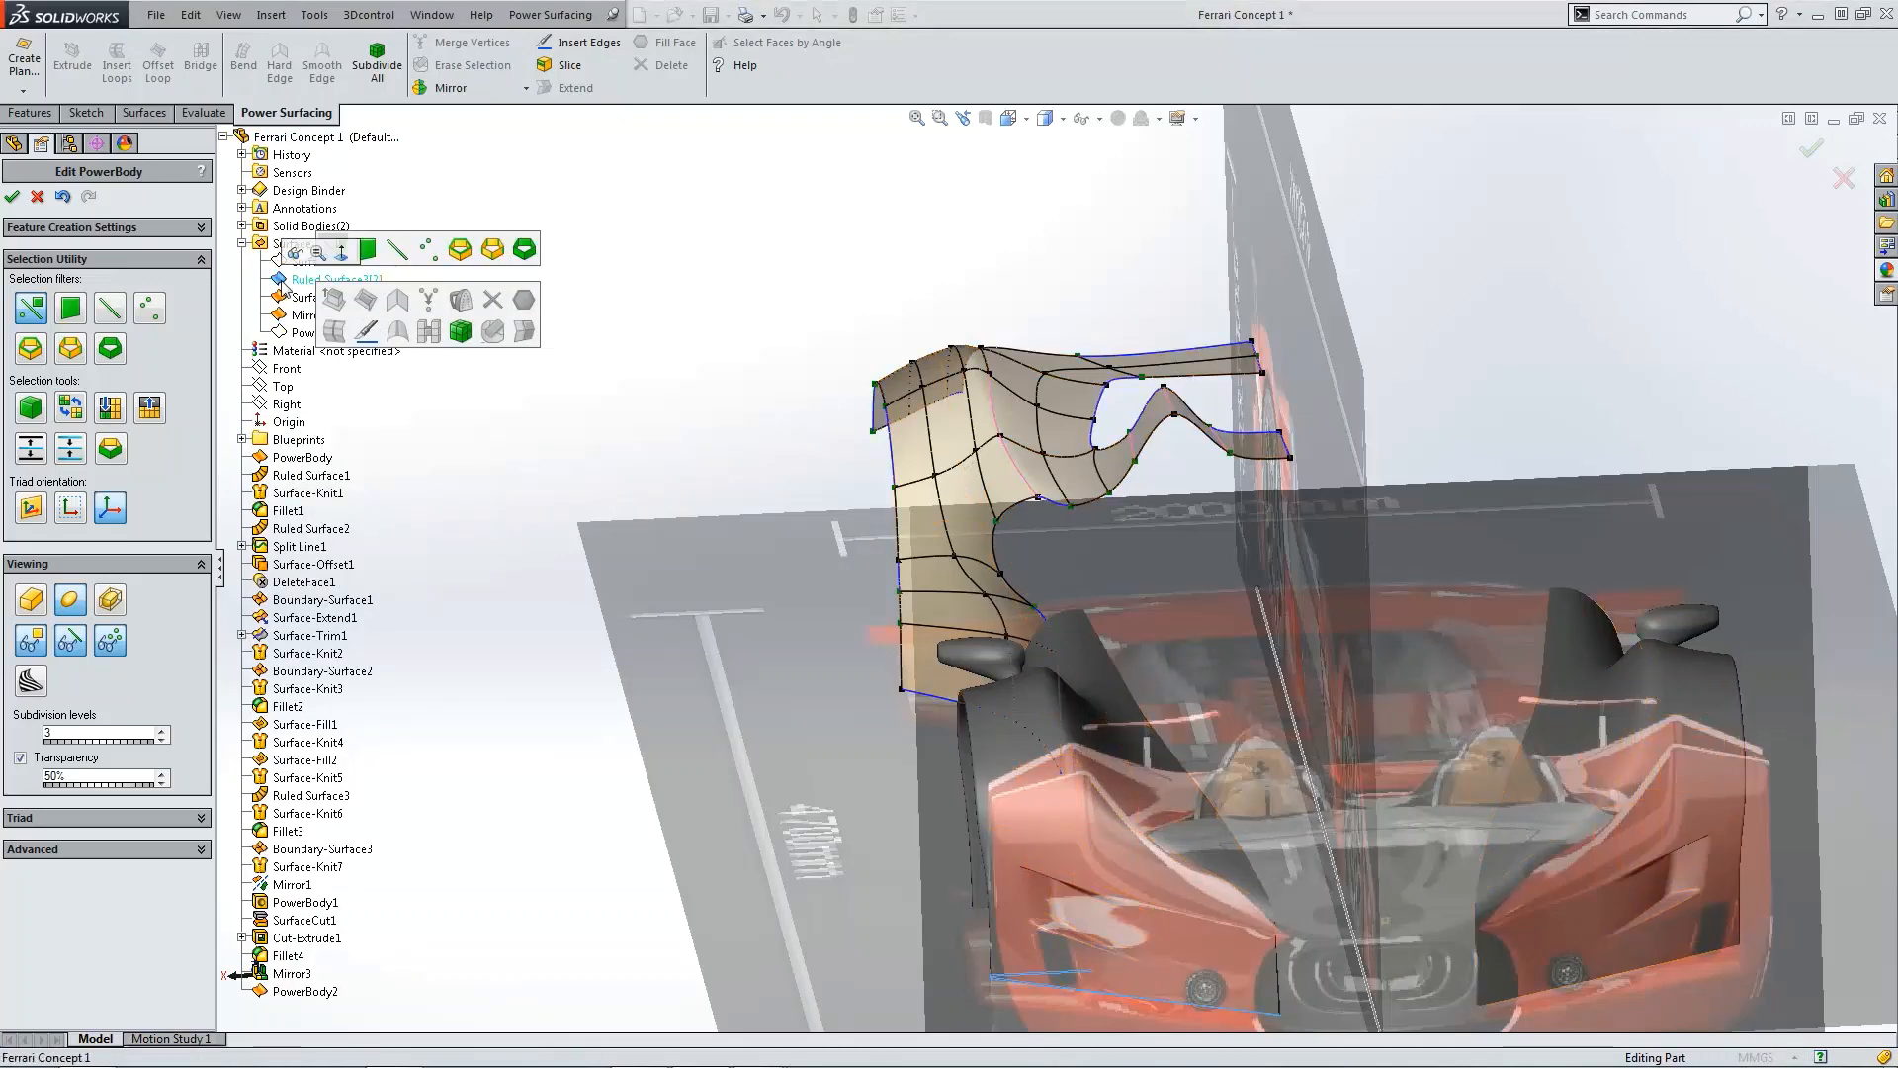
left_click(294, 255)
left_click(224, 137)
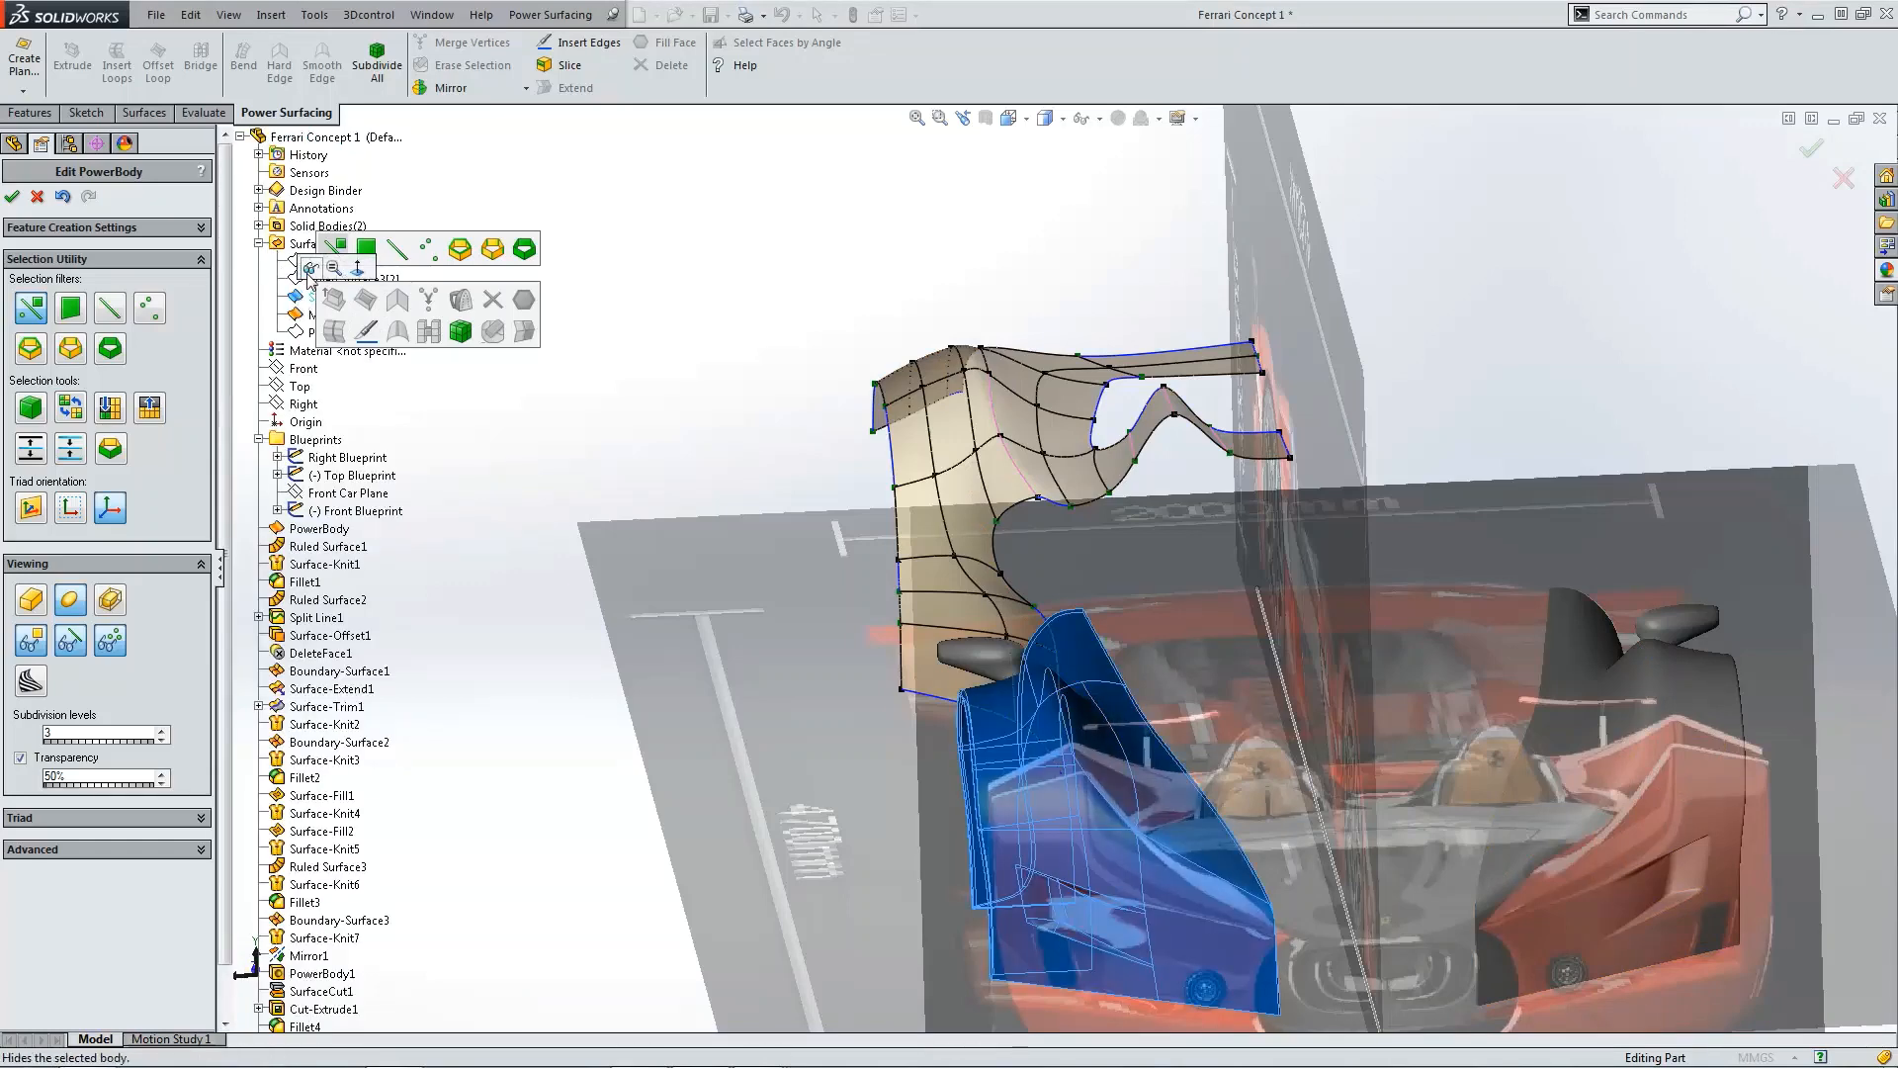
left_click(310, 268)
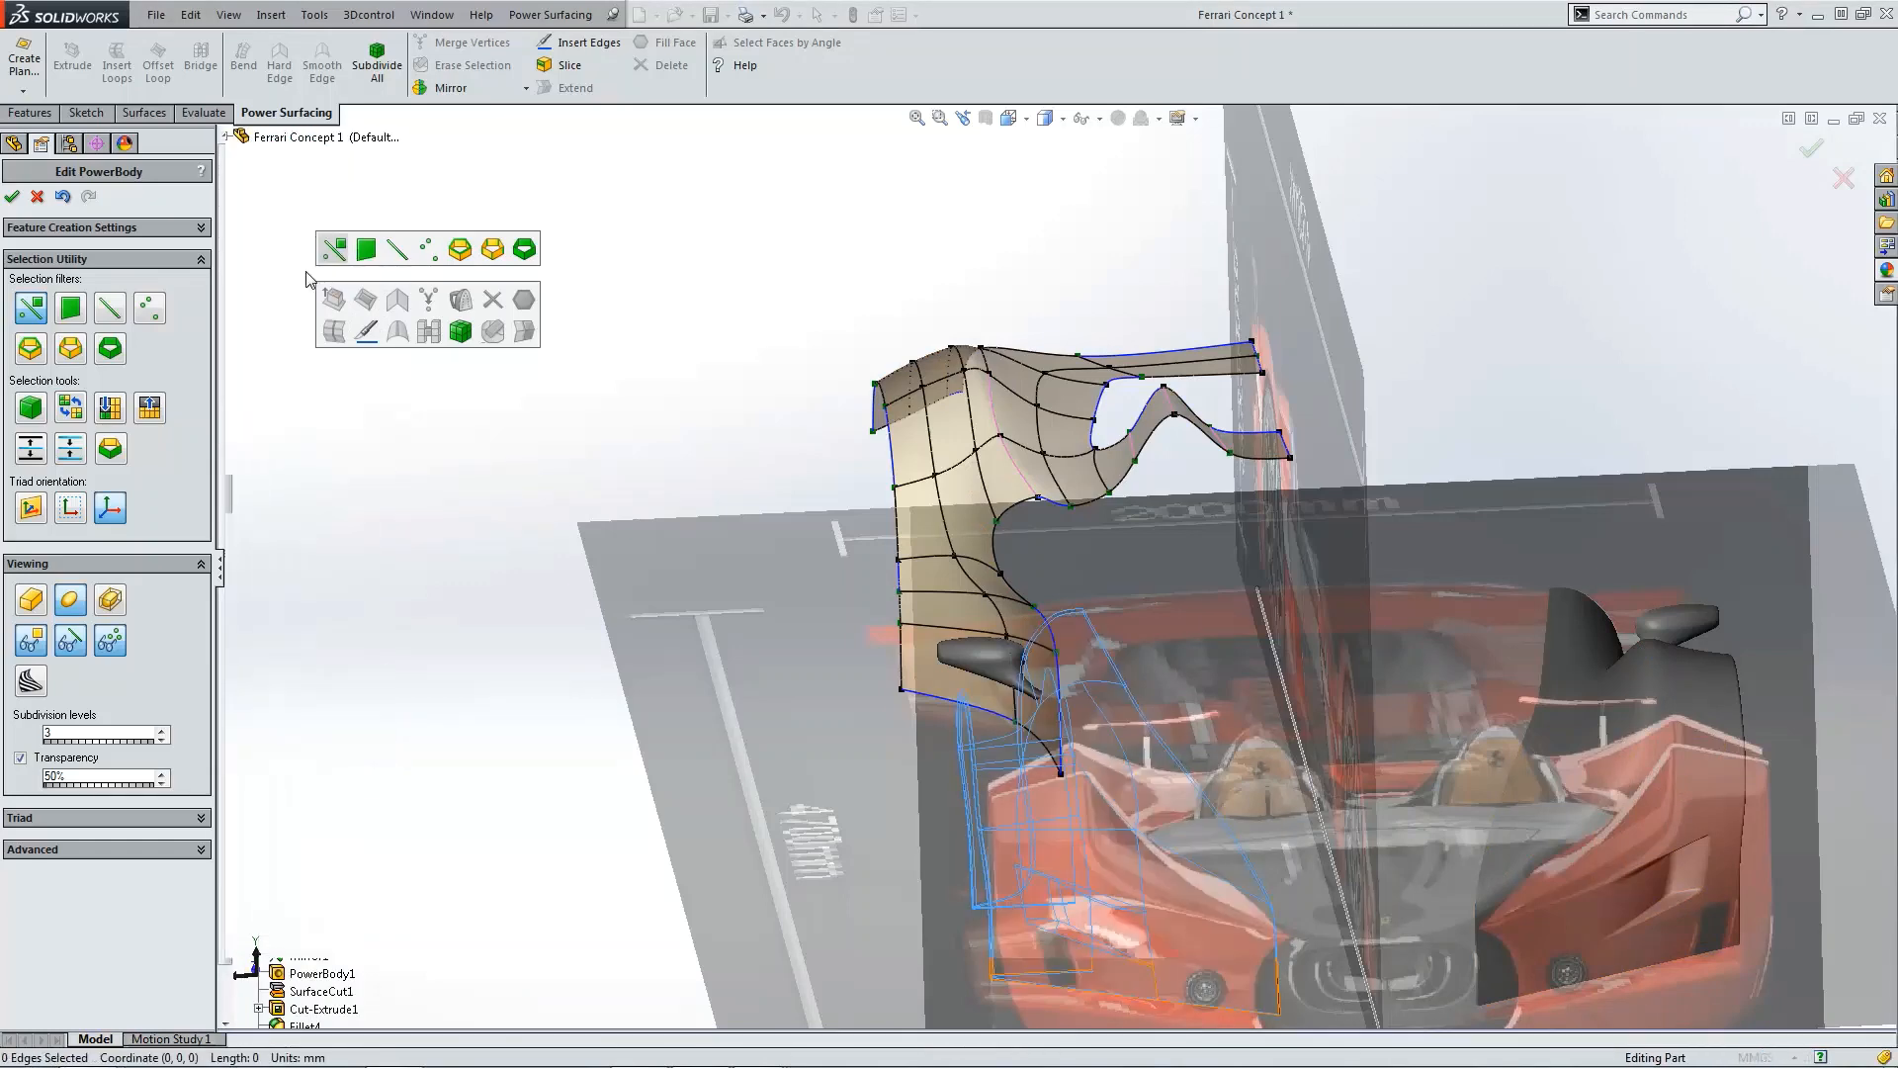
Step: Hide the PowerBody1 solid body
left_click(224, 136)
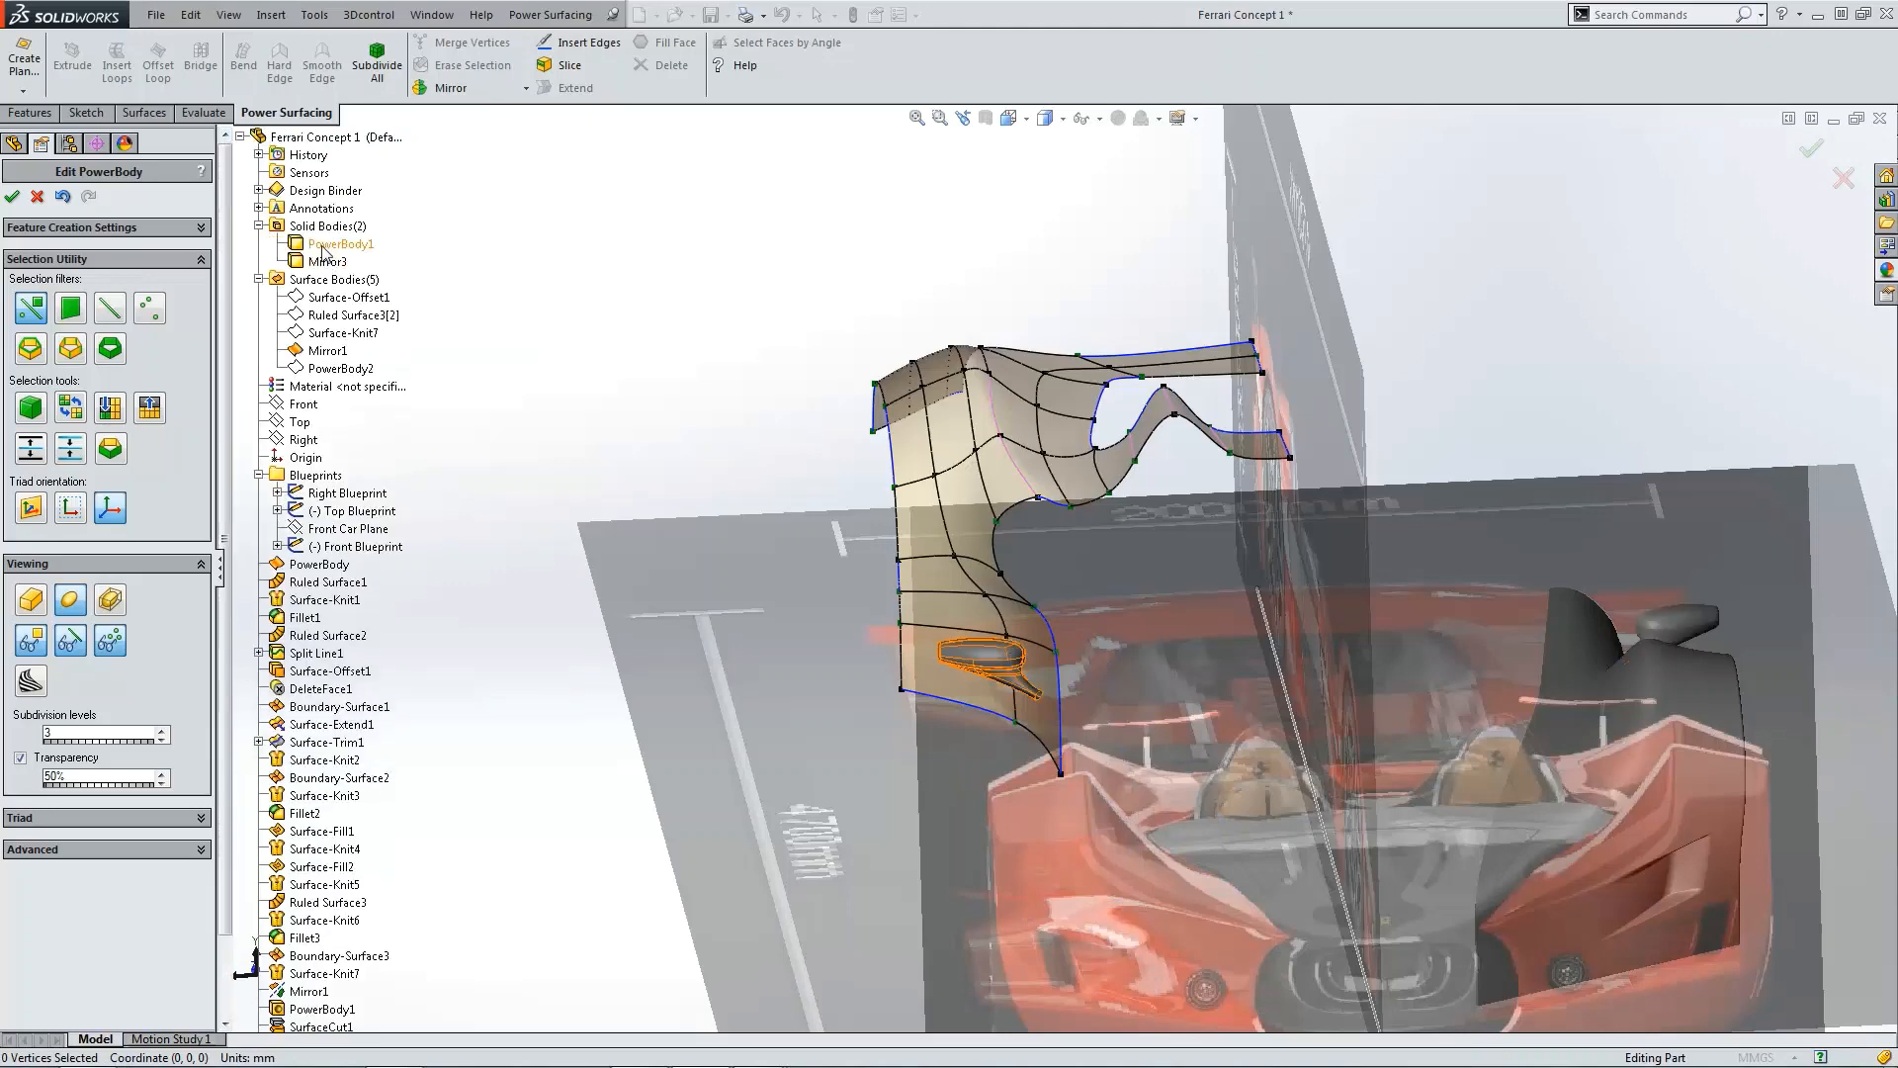
left_click(323, 248)
left_click(334, 215)
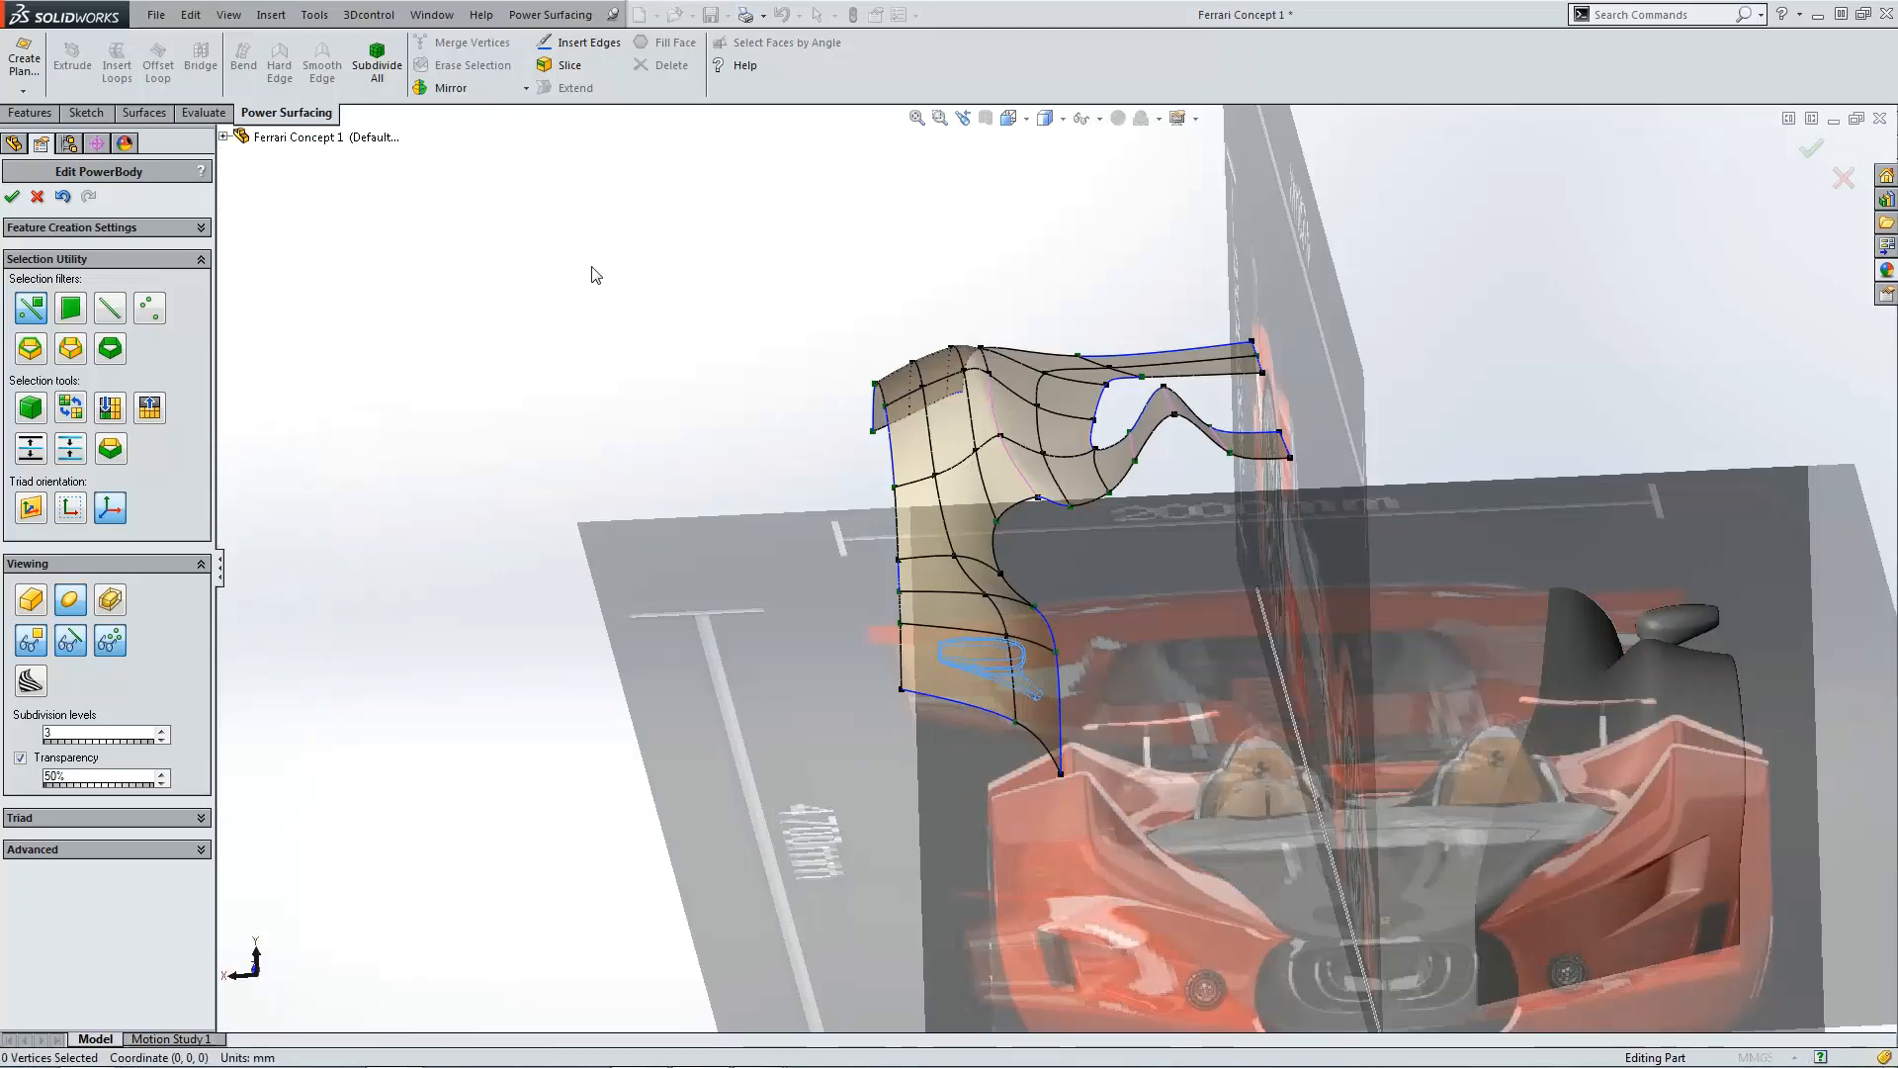
Step: Hide the (-) Front Blueprint while viewing the model from the back
key("ctrl+1")
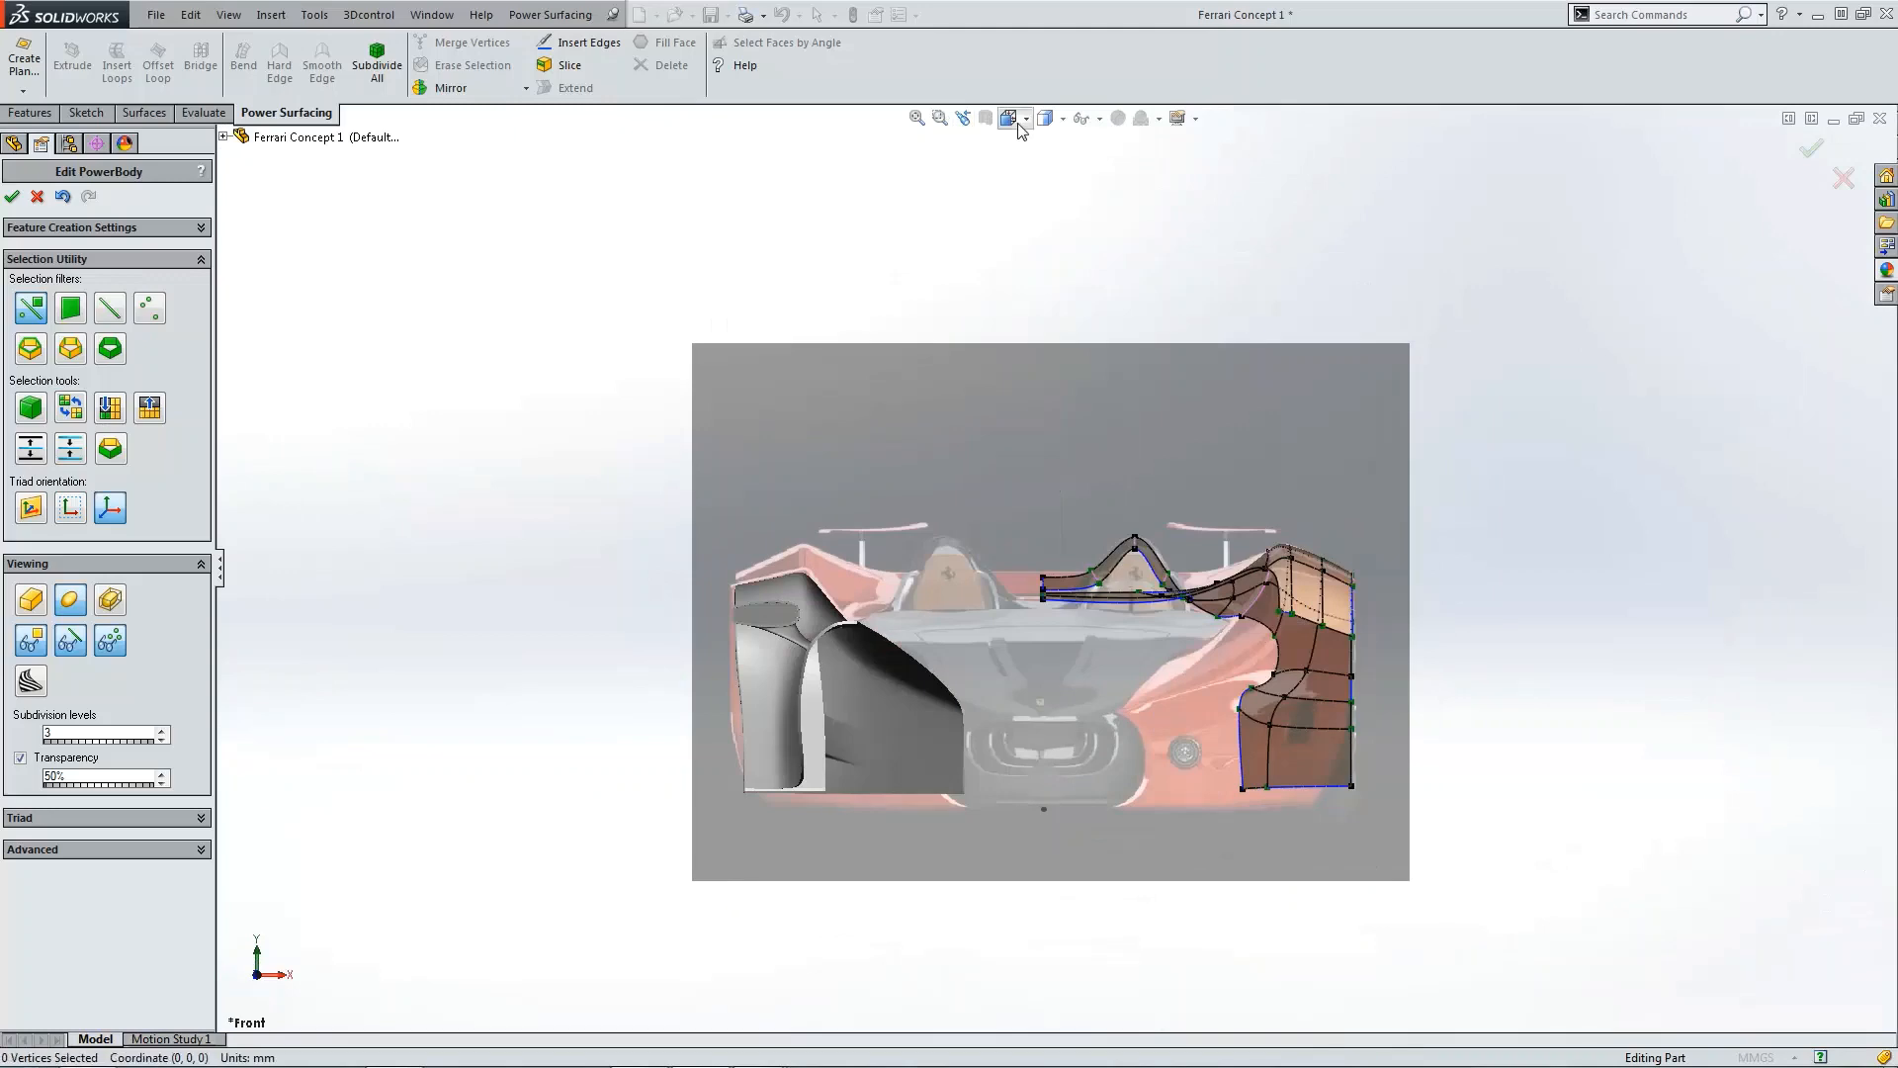
left_click(1010, 117)
left_click(1085, 191)
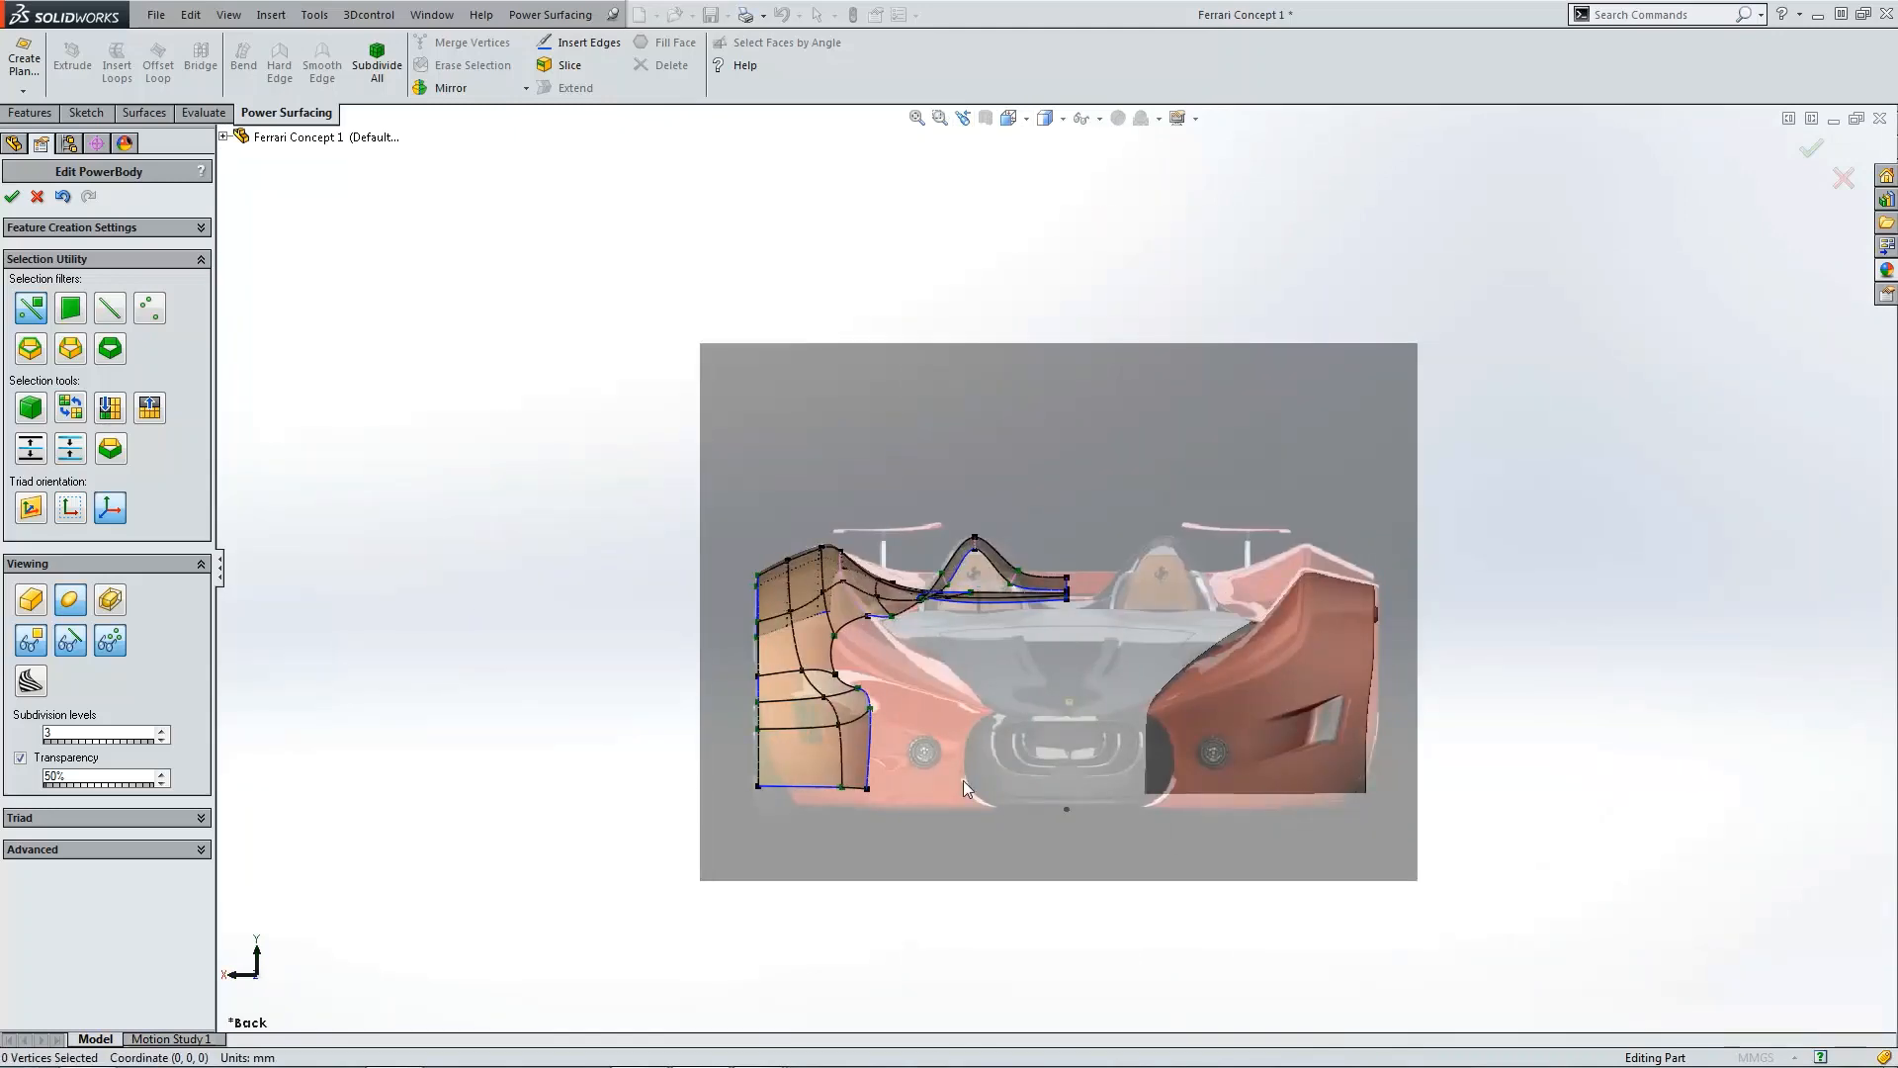
scroll(912, 643, "down", 4)
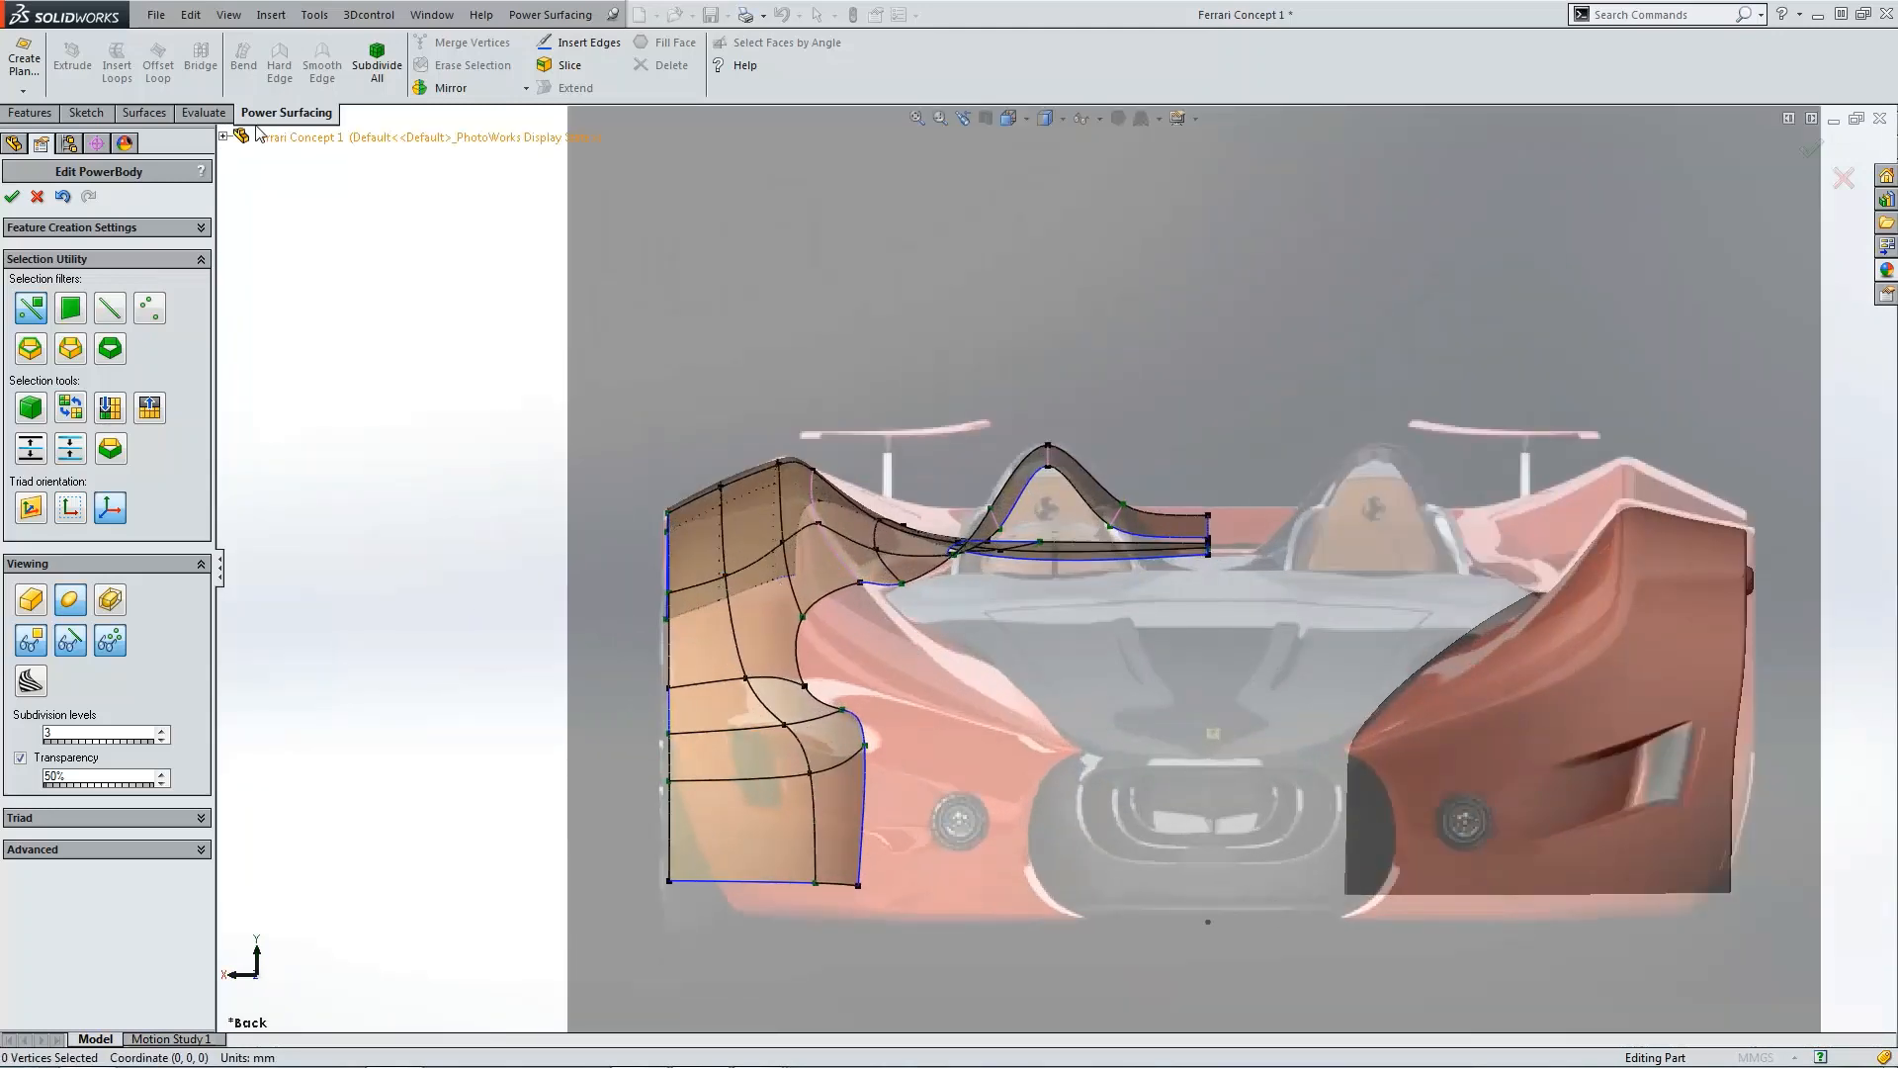
left_click(225, 138)
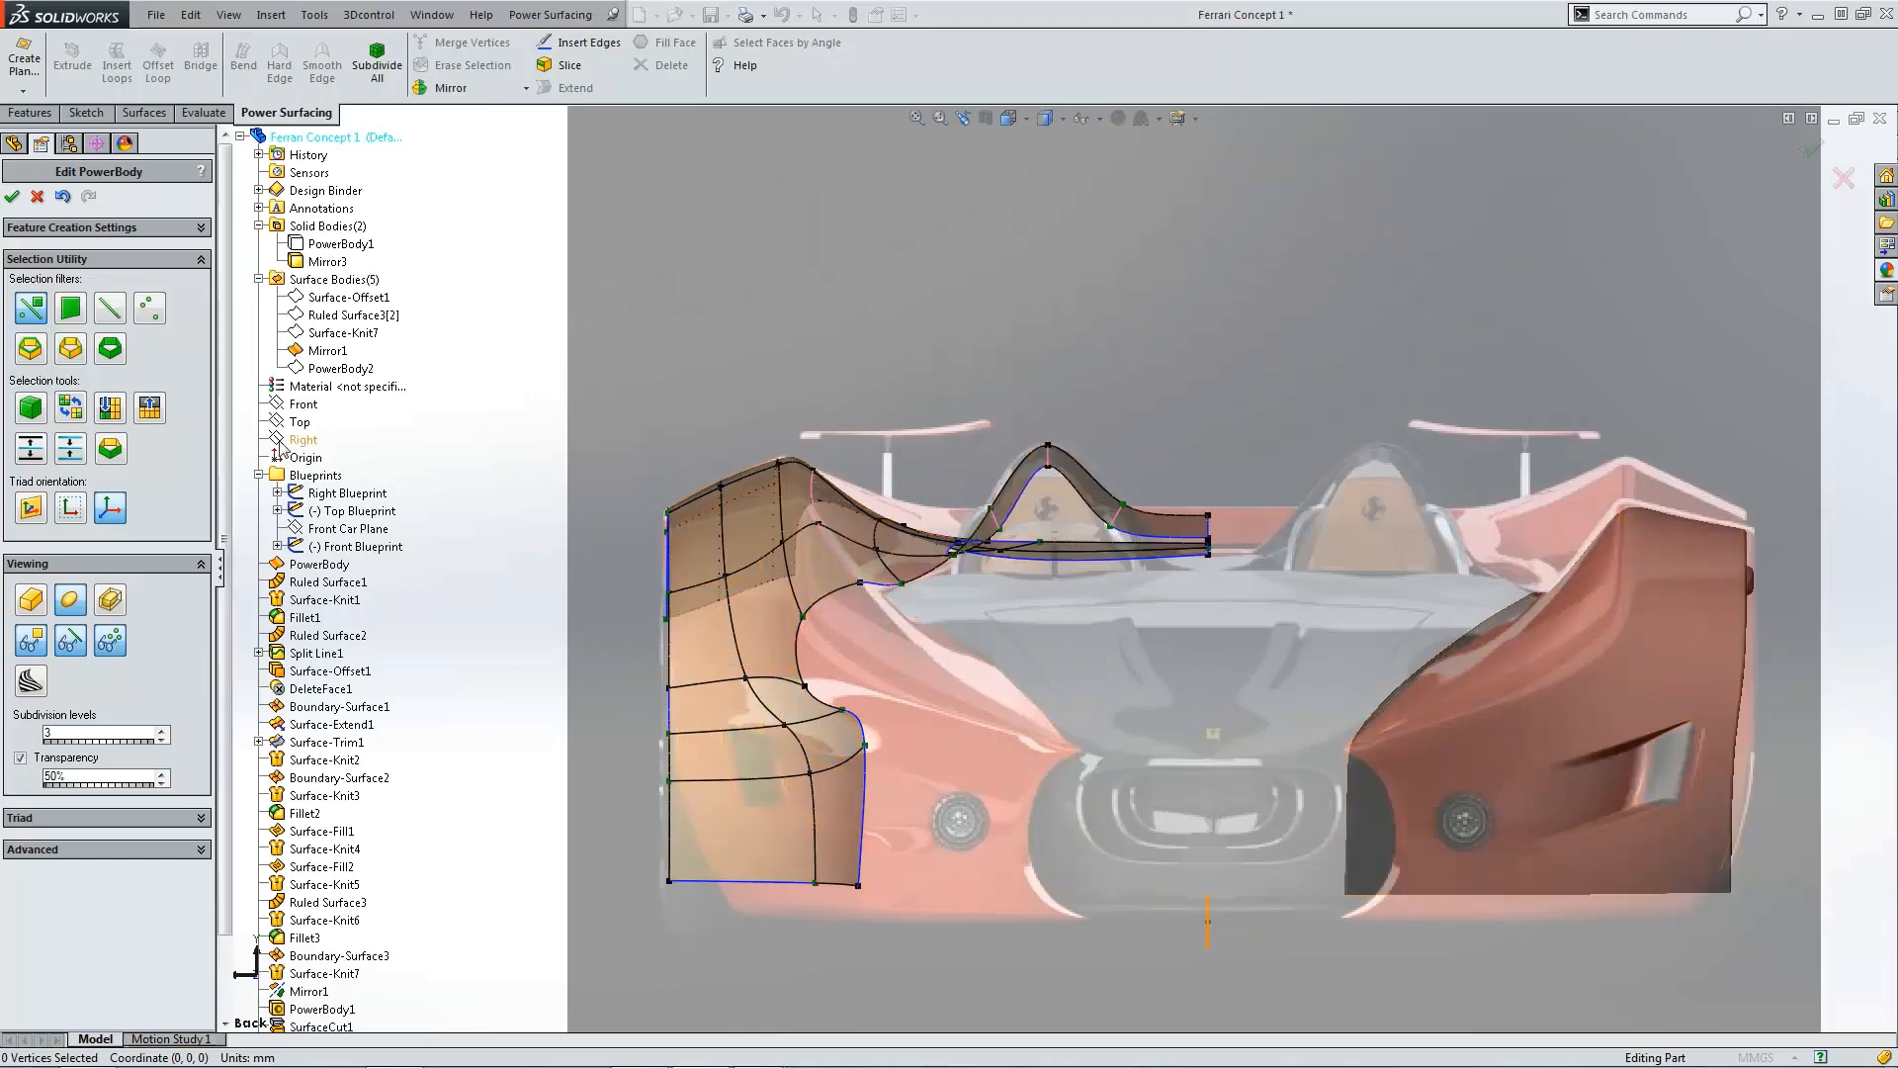
left_click(302, 543)
left_click(325, 517)
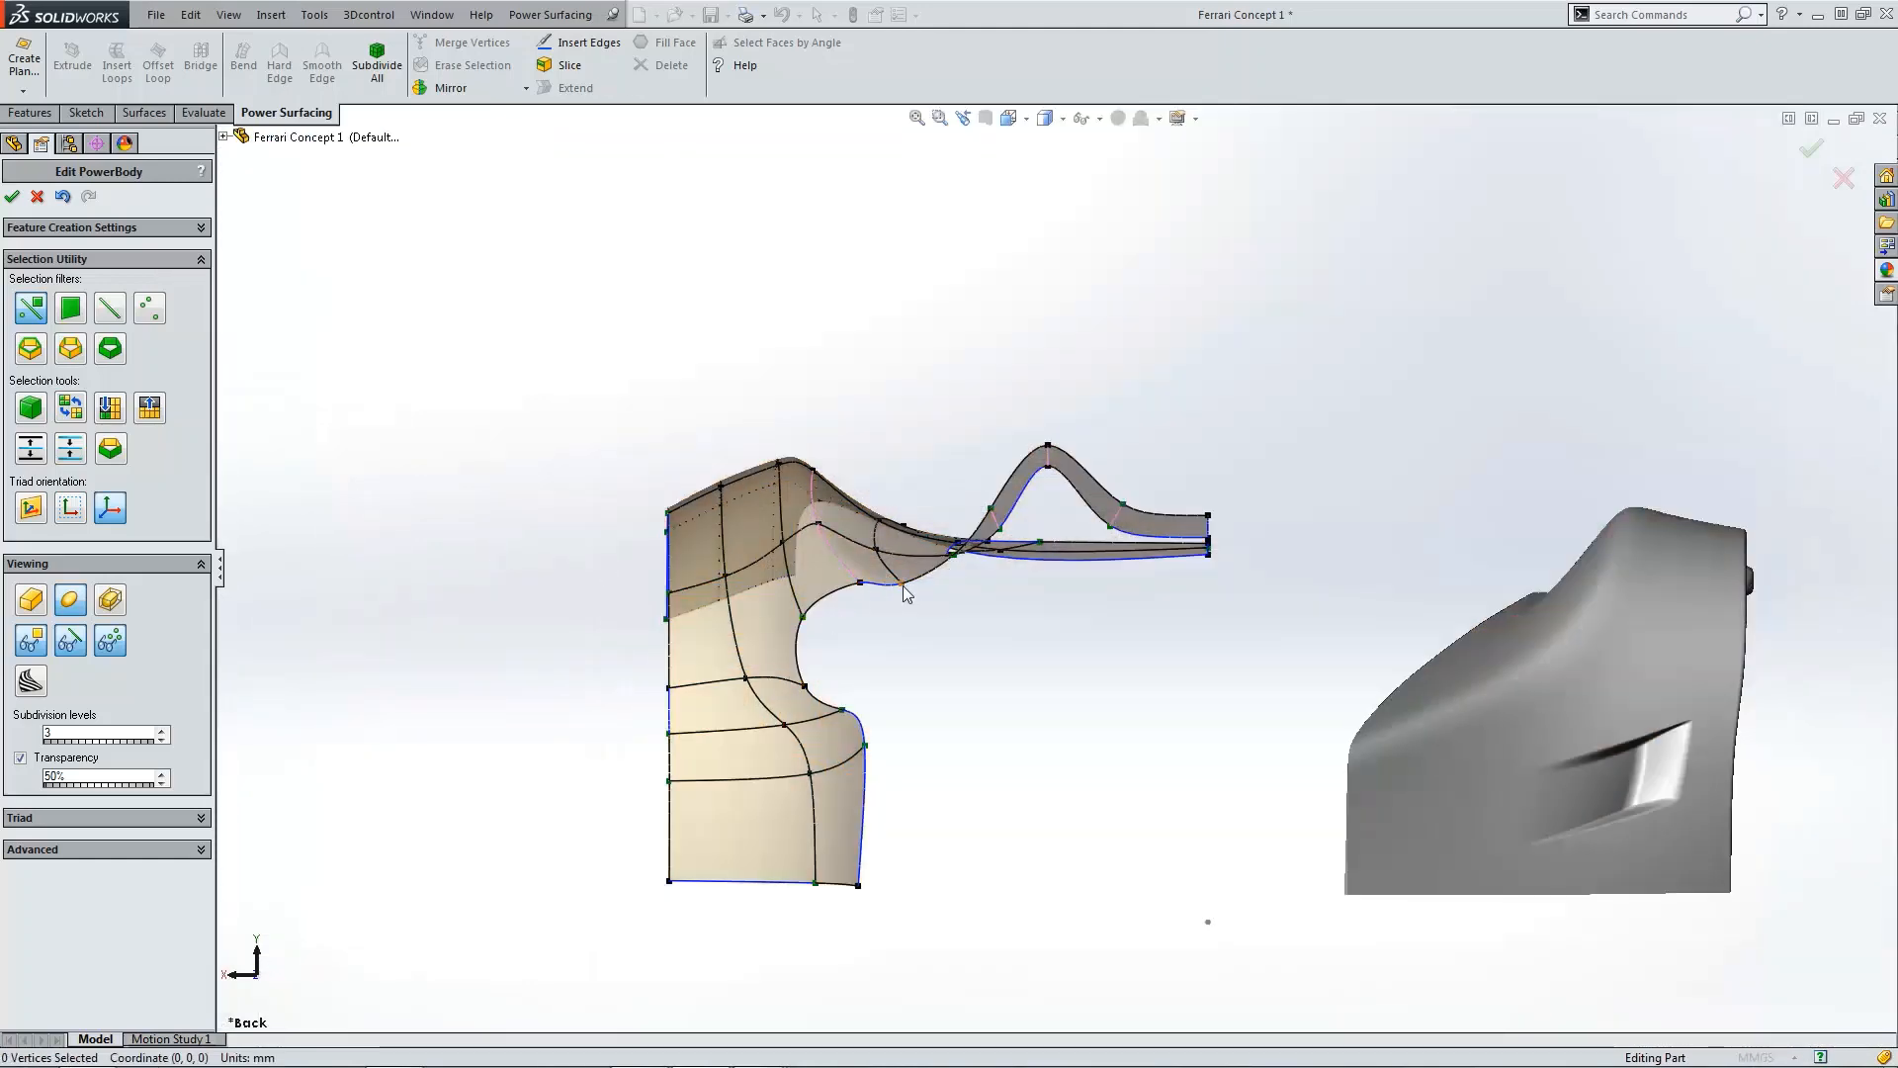
Step: Move the vertex at the lower corner of the fender's curved cutout slightly inward in the back view
middle_click_drag(903, 585, 800, 597)
scroll(878, 605, "up", 4)
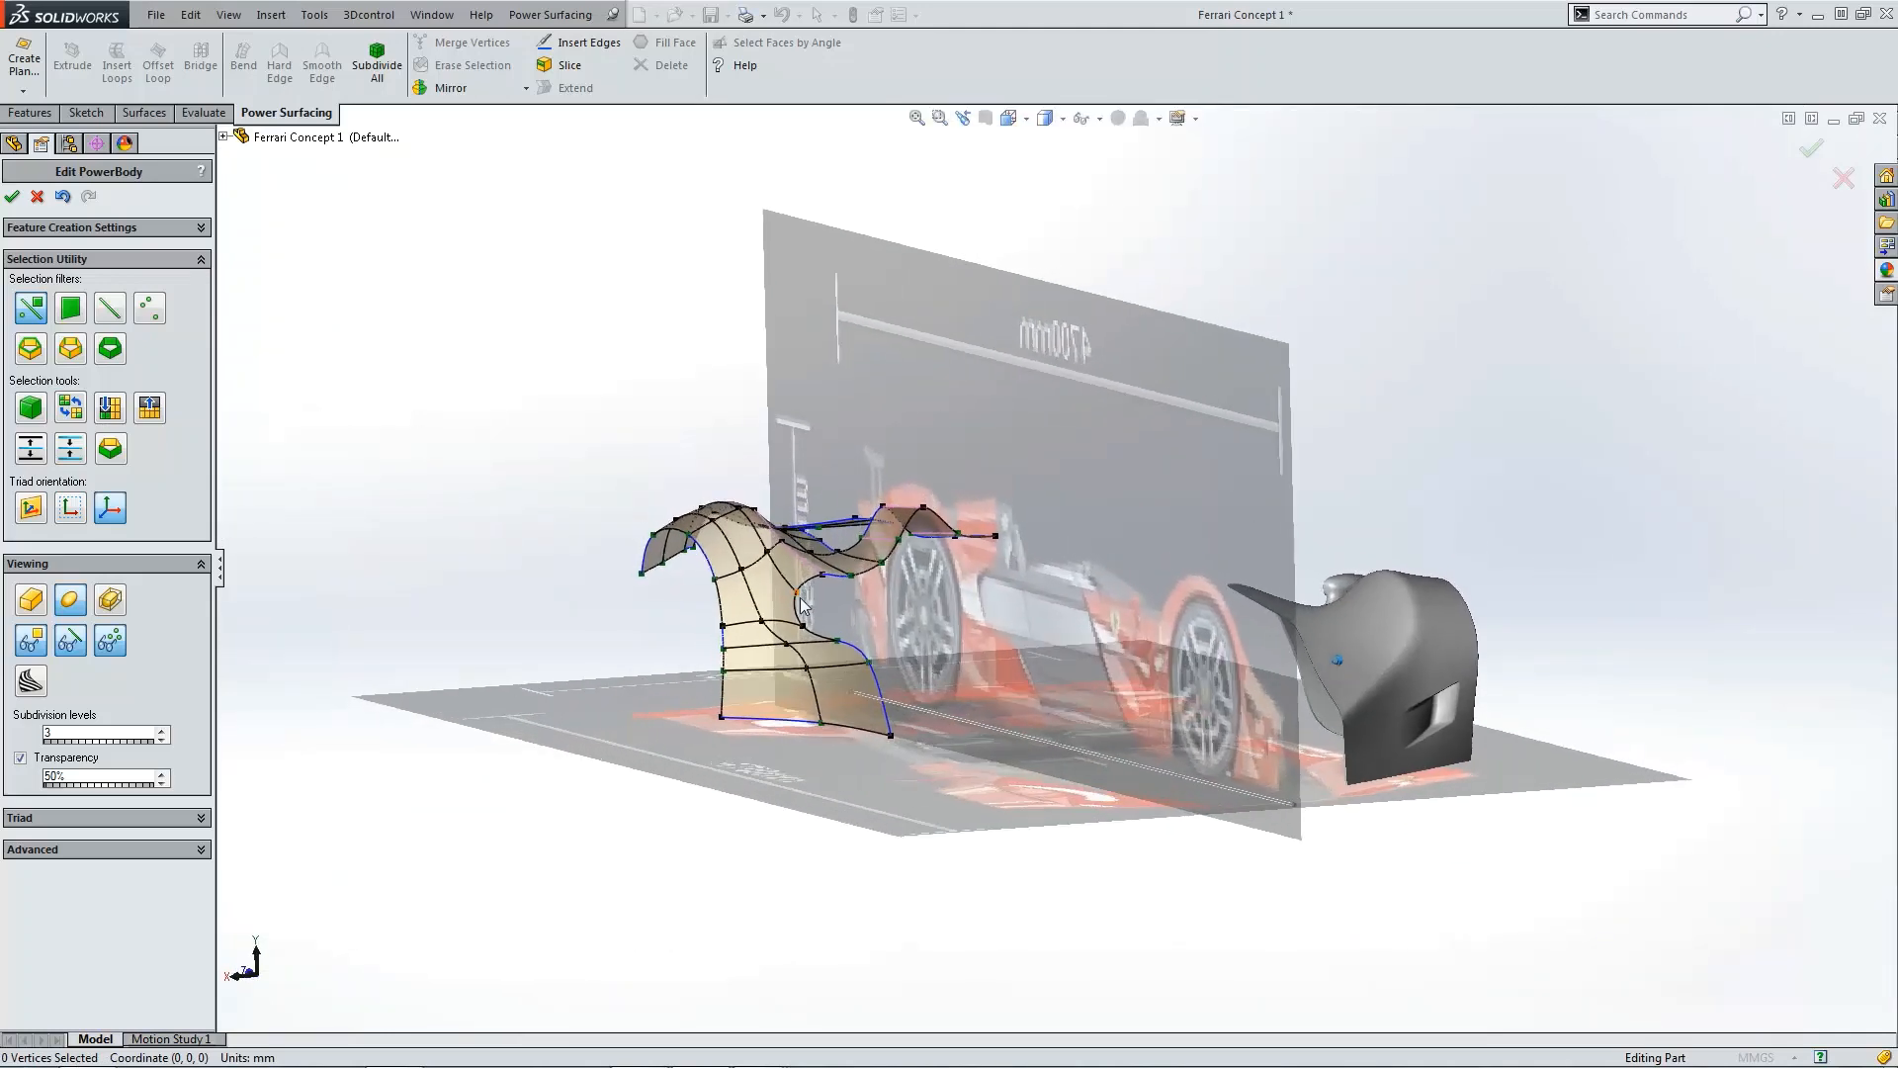
scroll(802, 605, "down", 3)
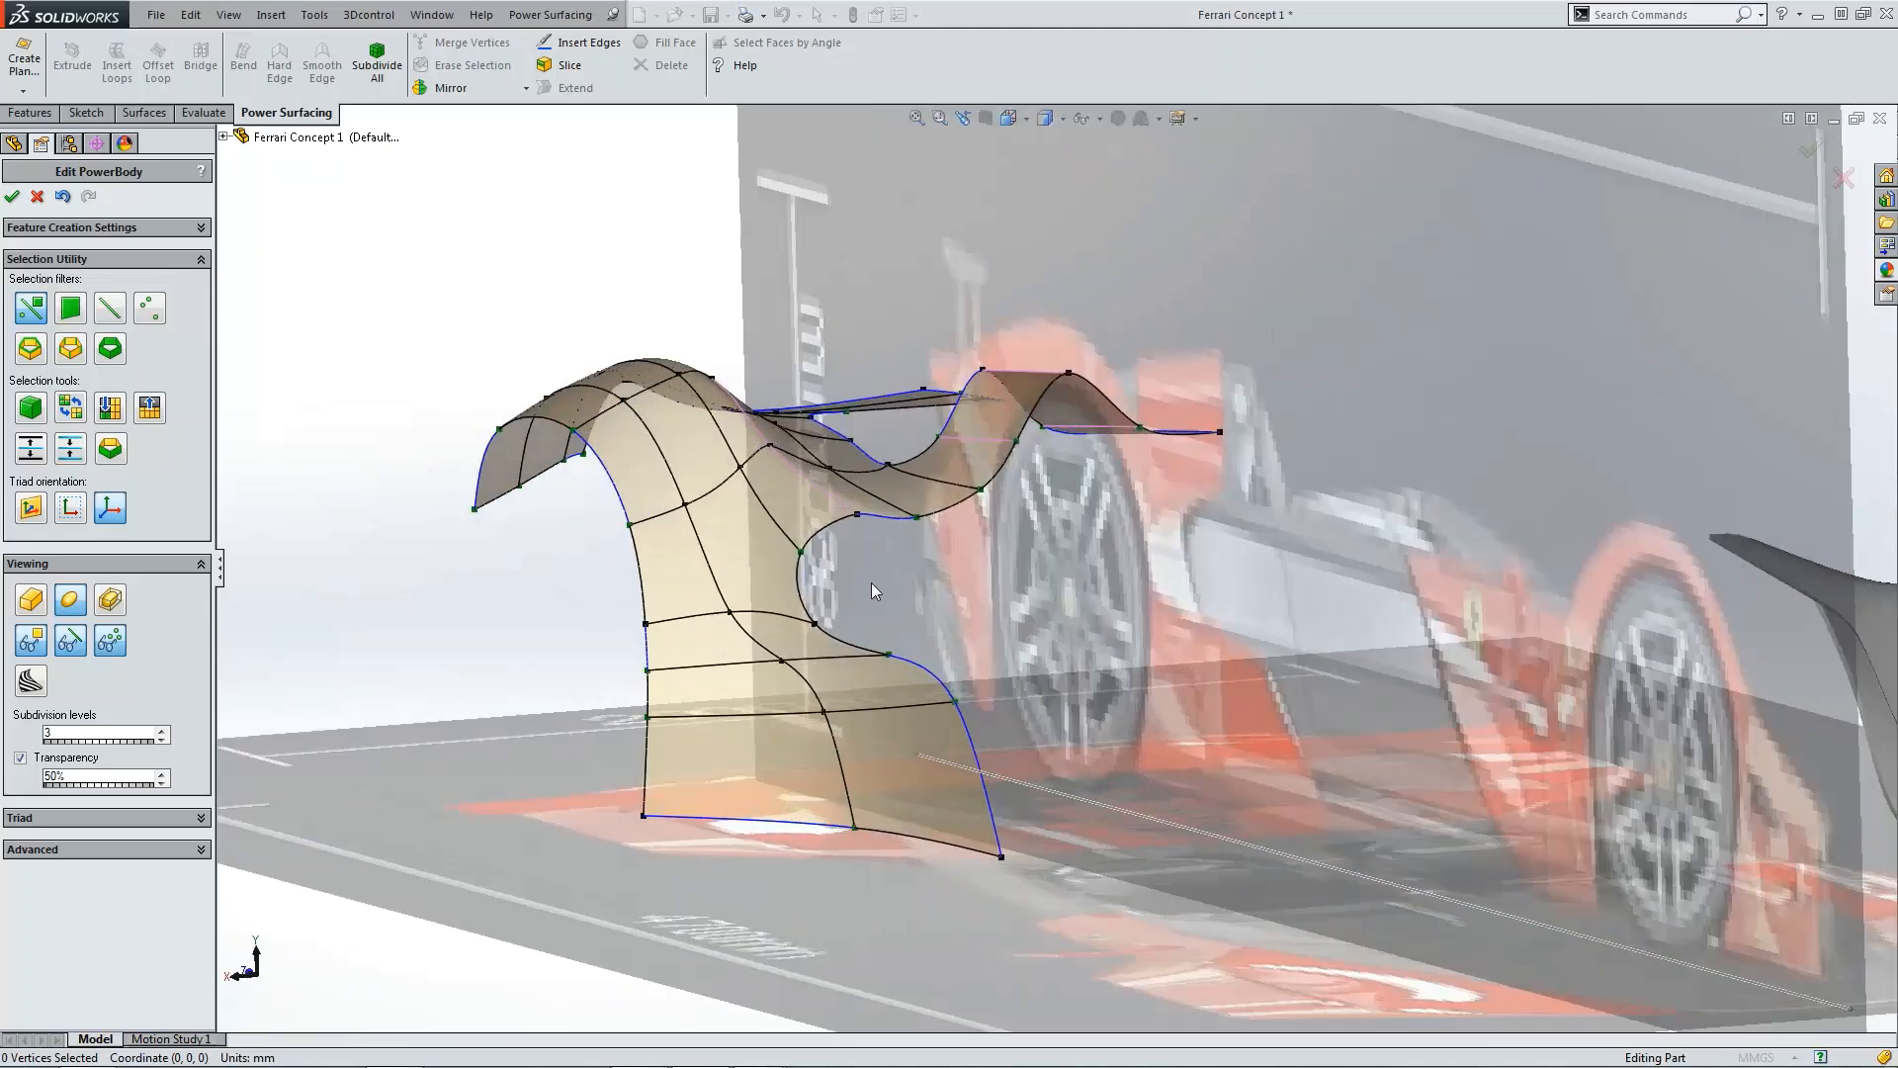
left_click(1026, 119)
left_click(1083, 191)
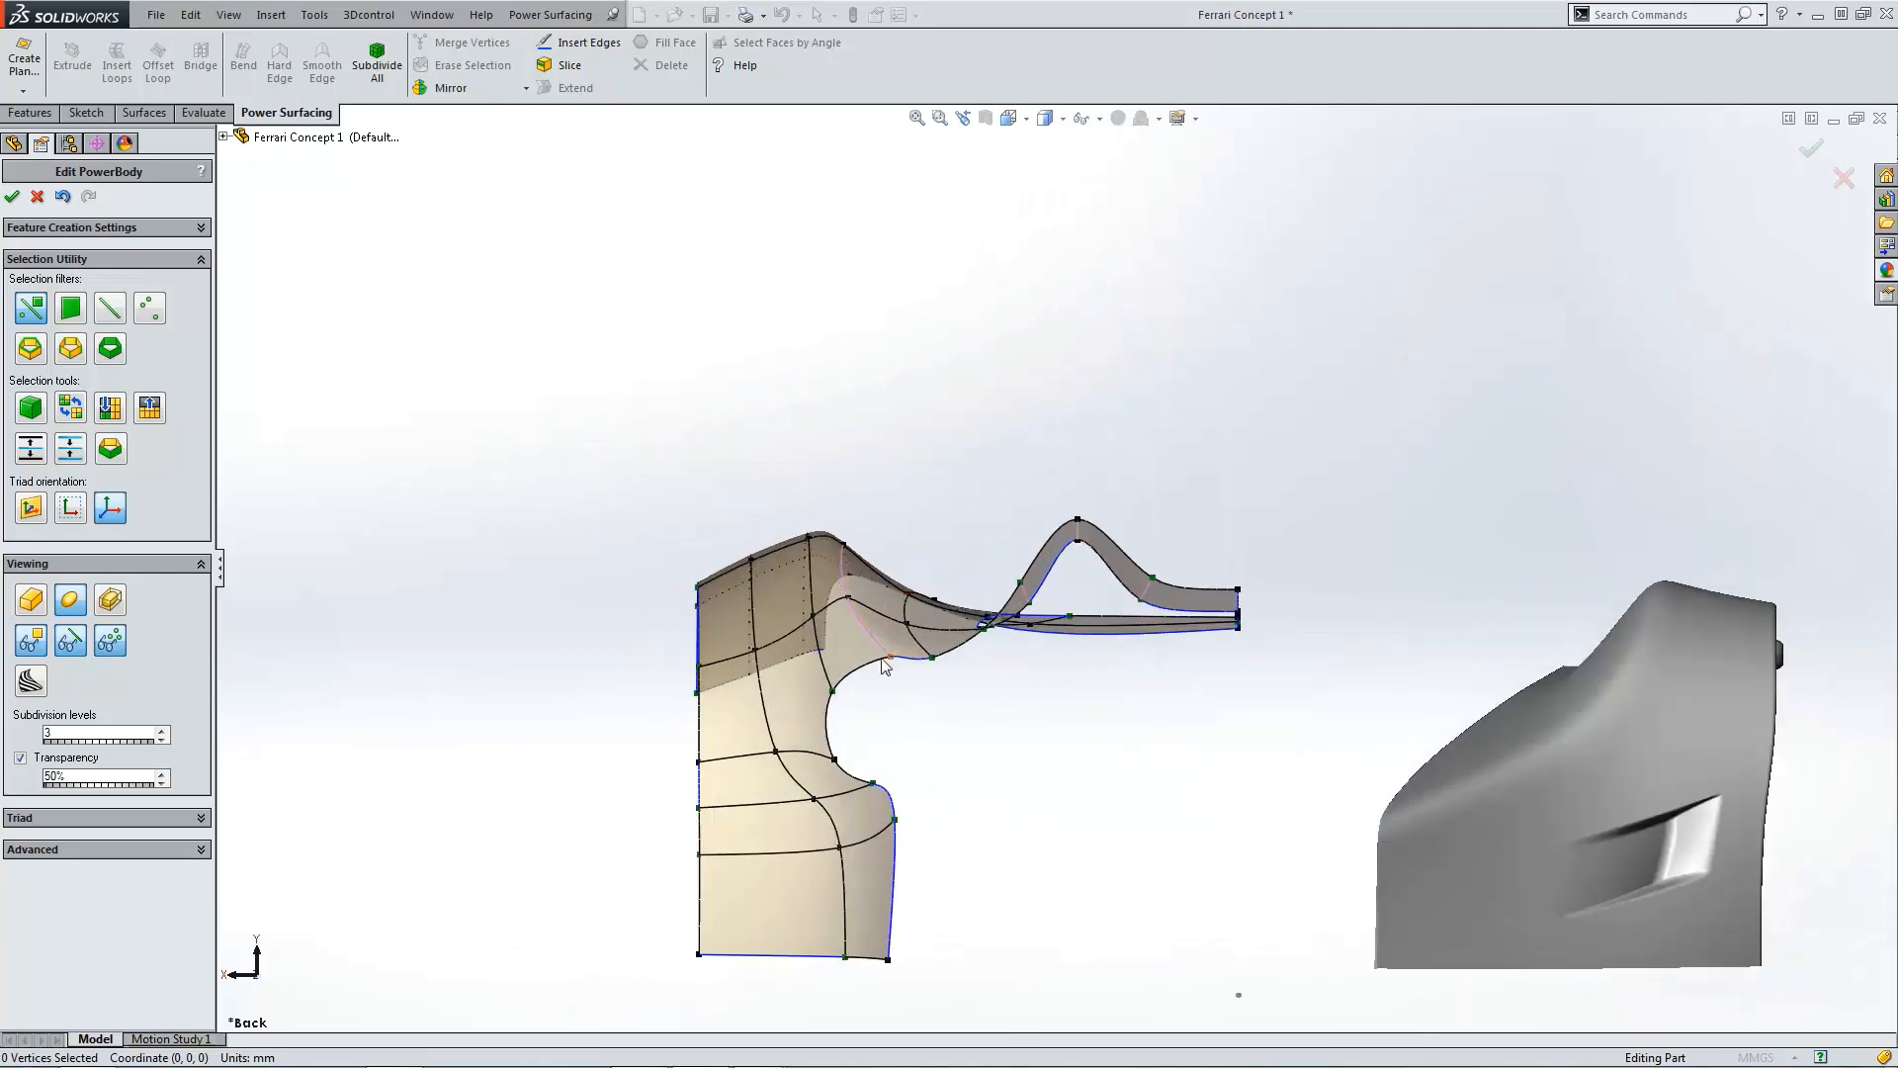
scroll(885, 666, "down", 2)
scroll(910, 821, "down", 2)
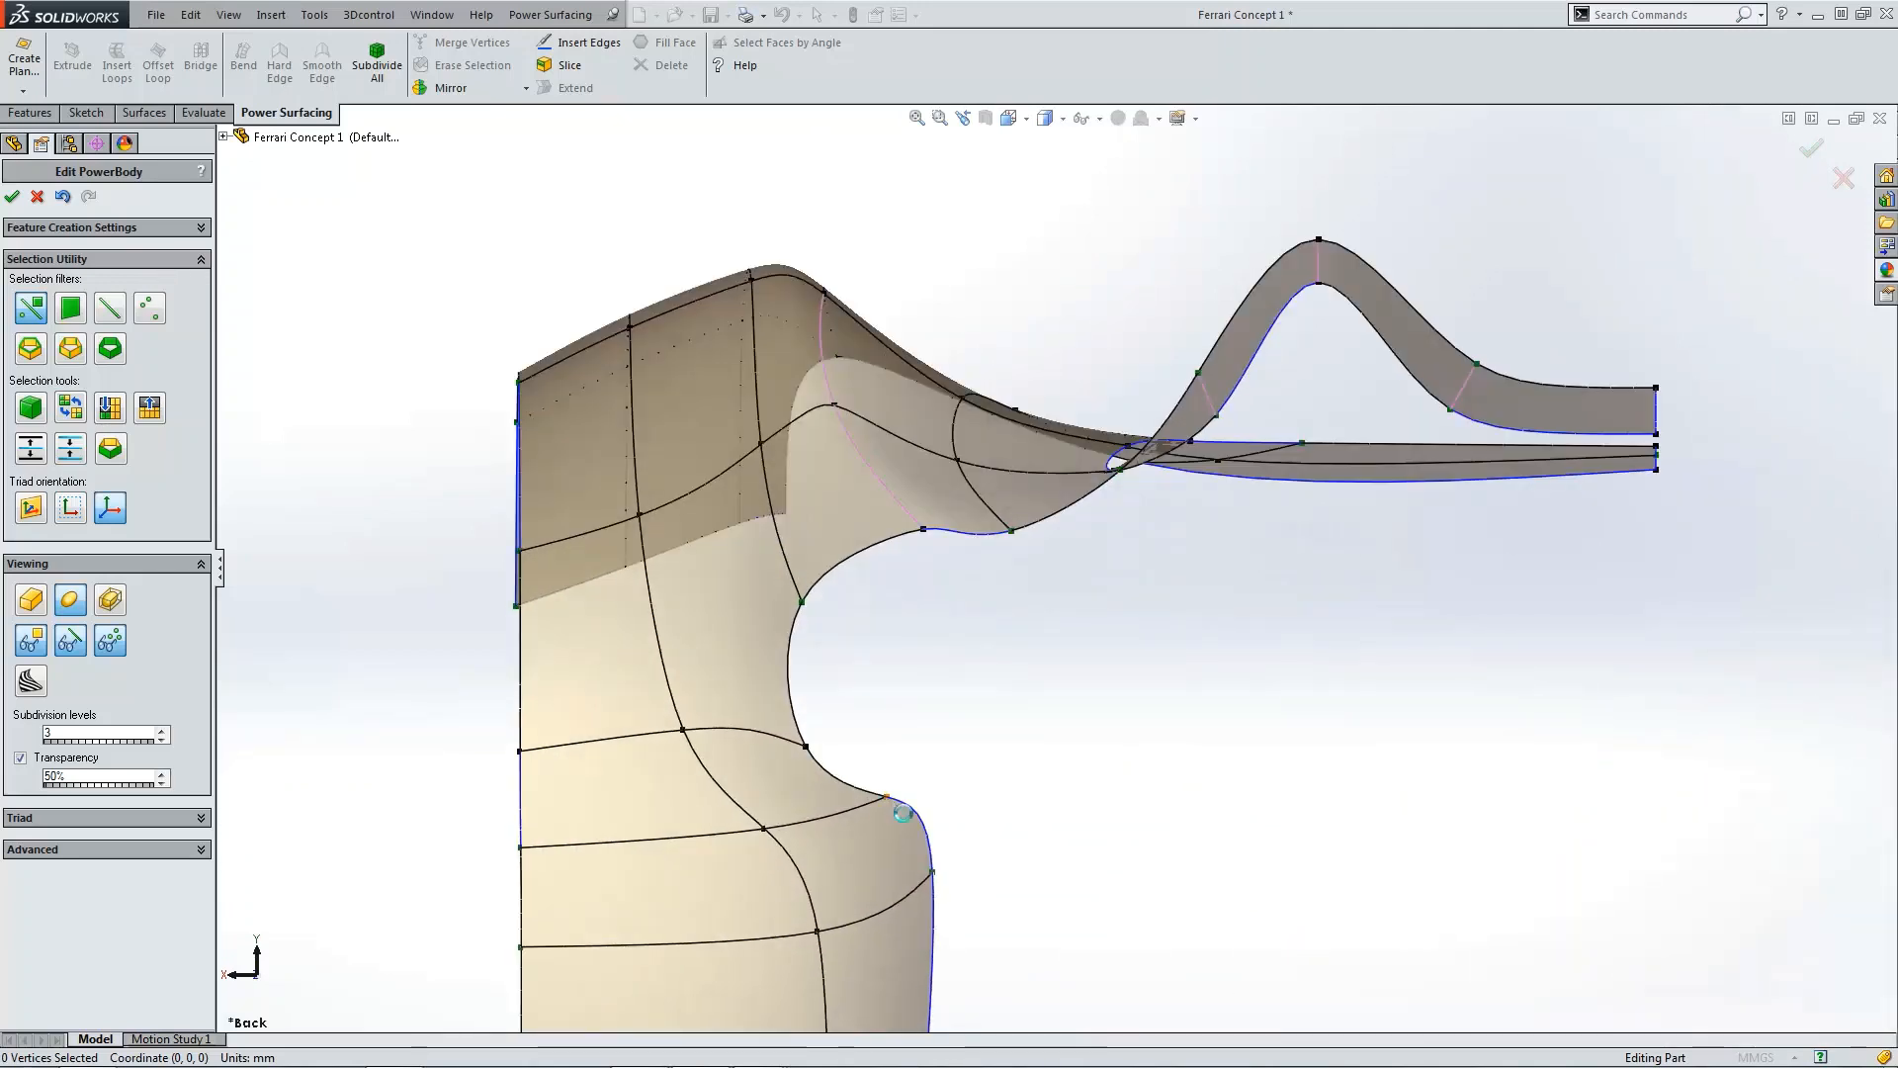
left_click(888, 797)
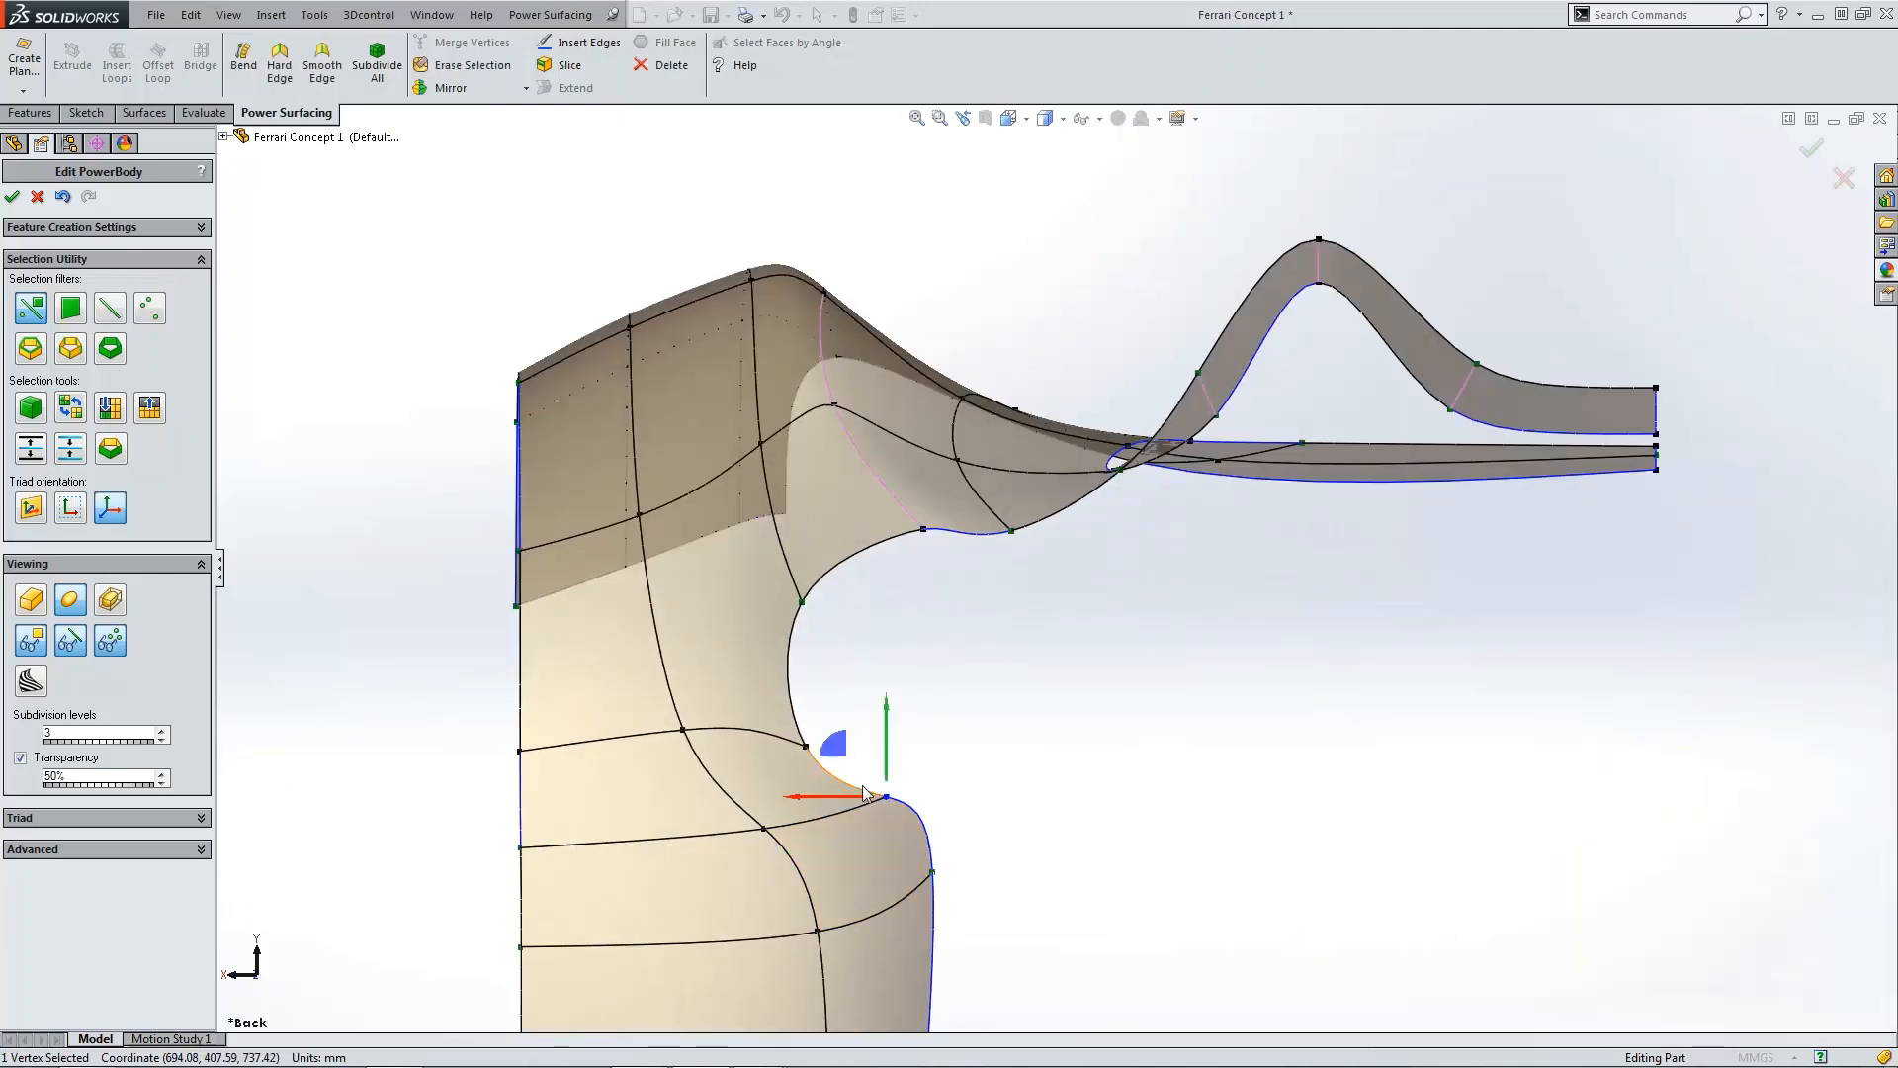
left_click(921, 786)
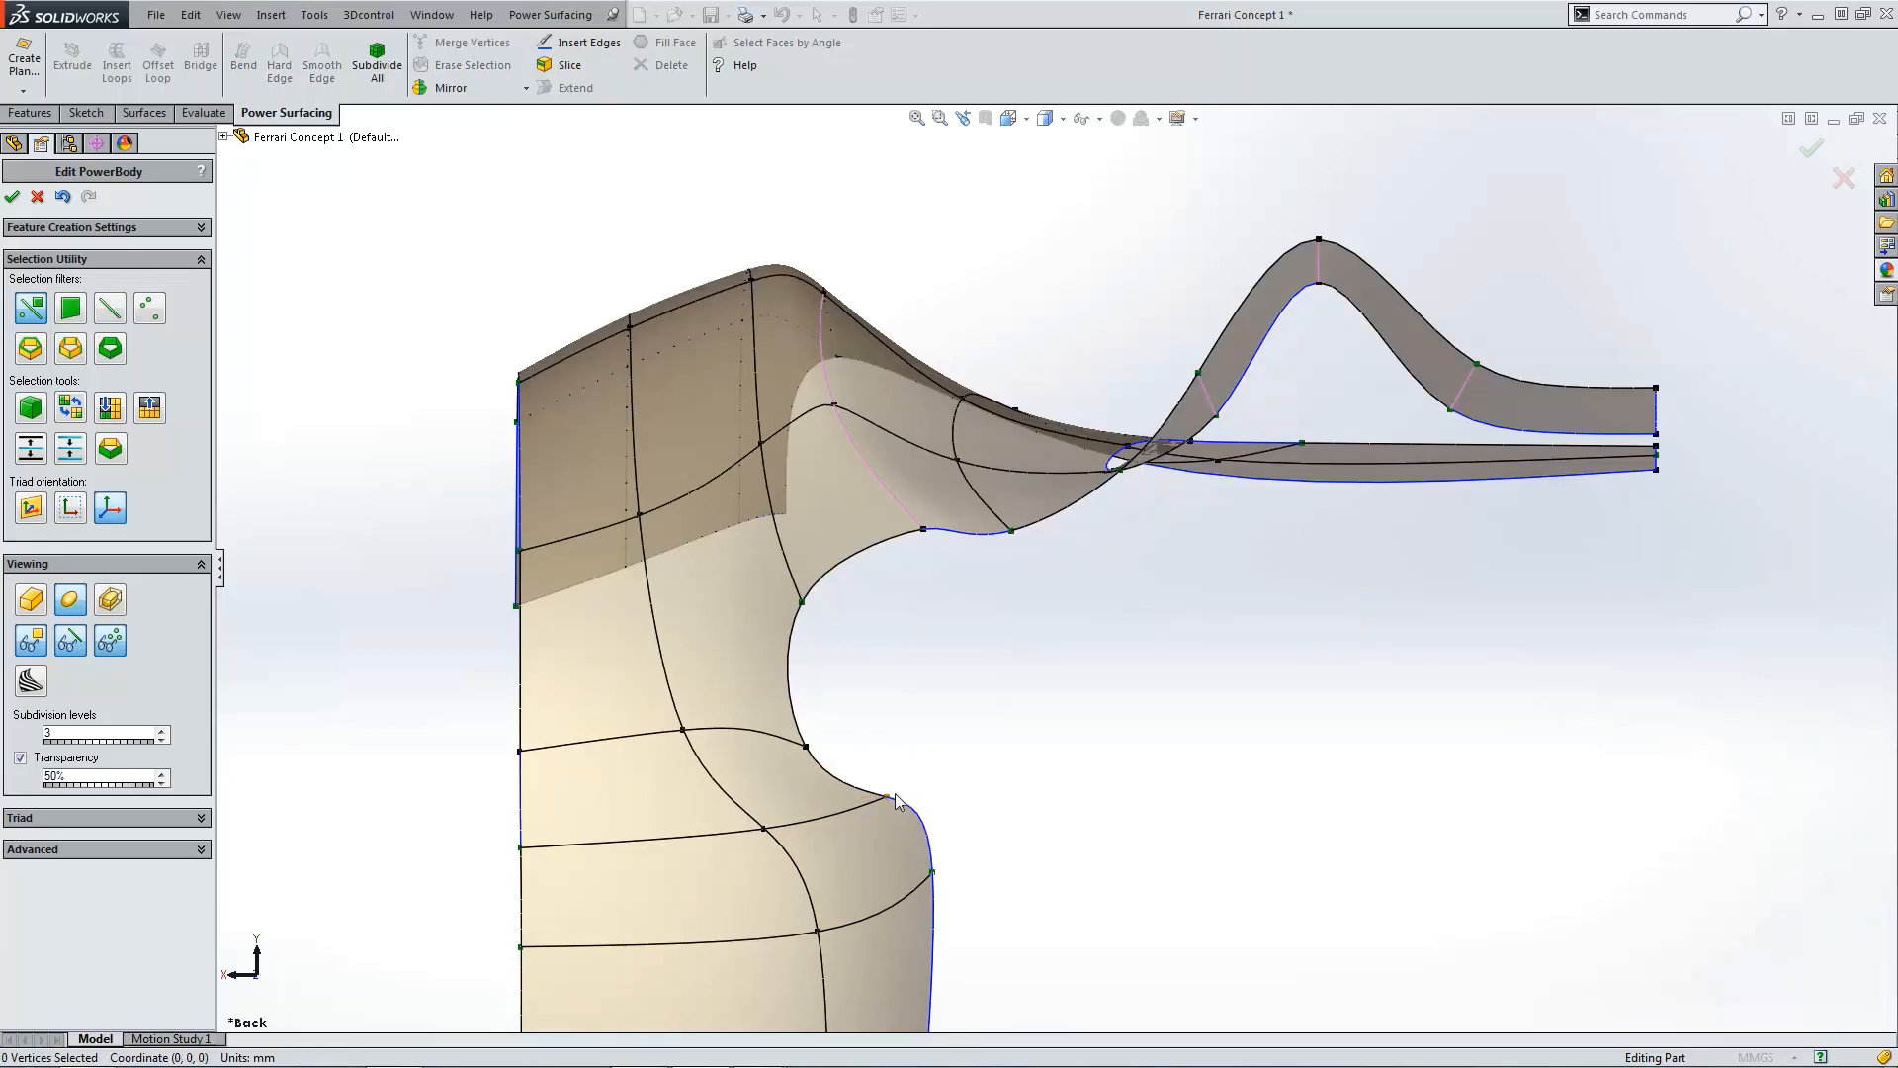
left_click(888, 795)
left_click_drag(856, 803, 805, 789)
Step: Set a weight of 25 on the vertical edge above the fender cutout
left_click(801, 605)
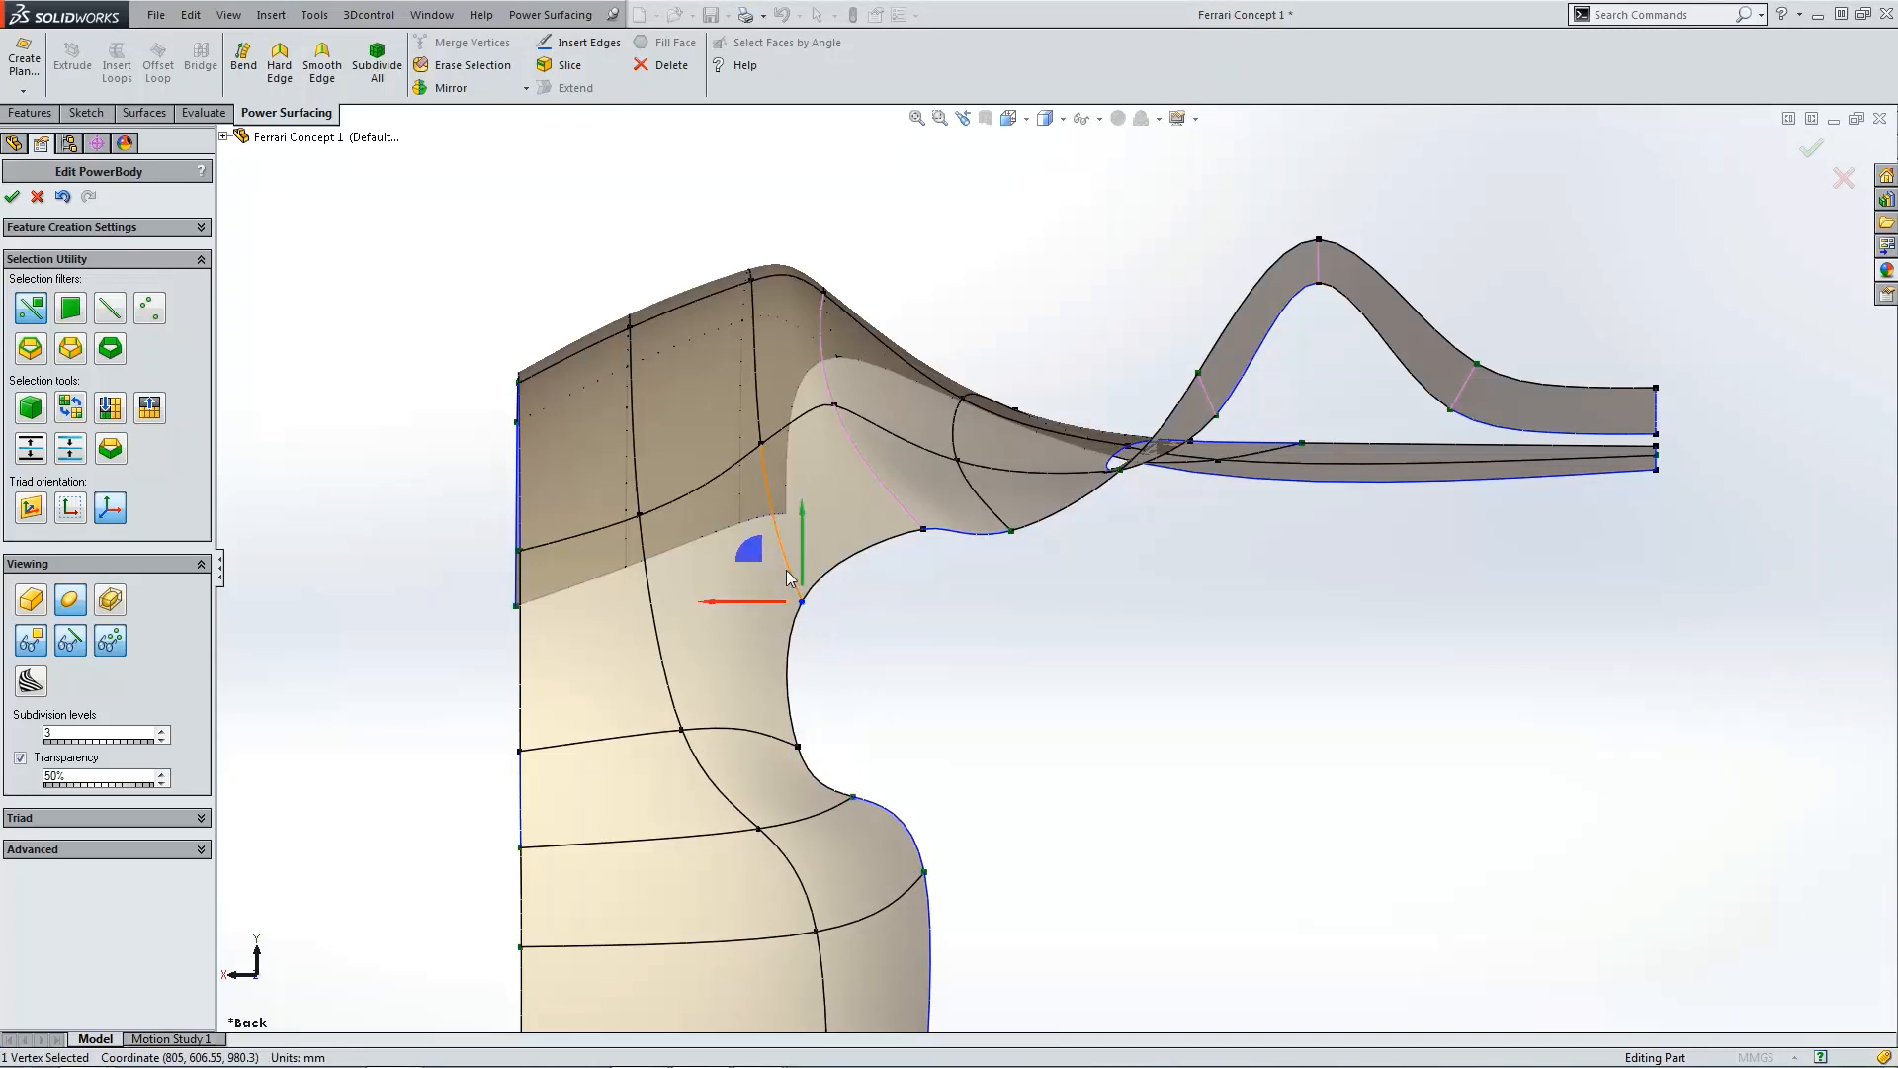
left_click(786, 569)
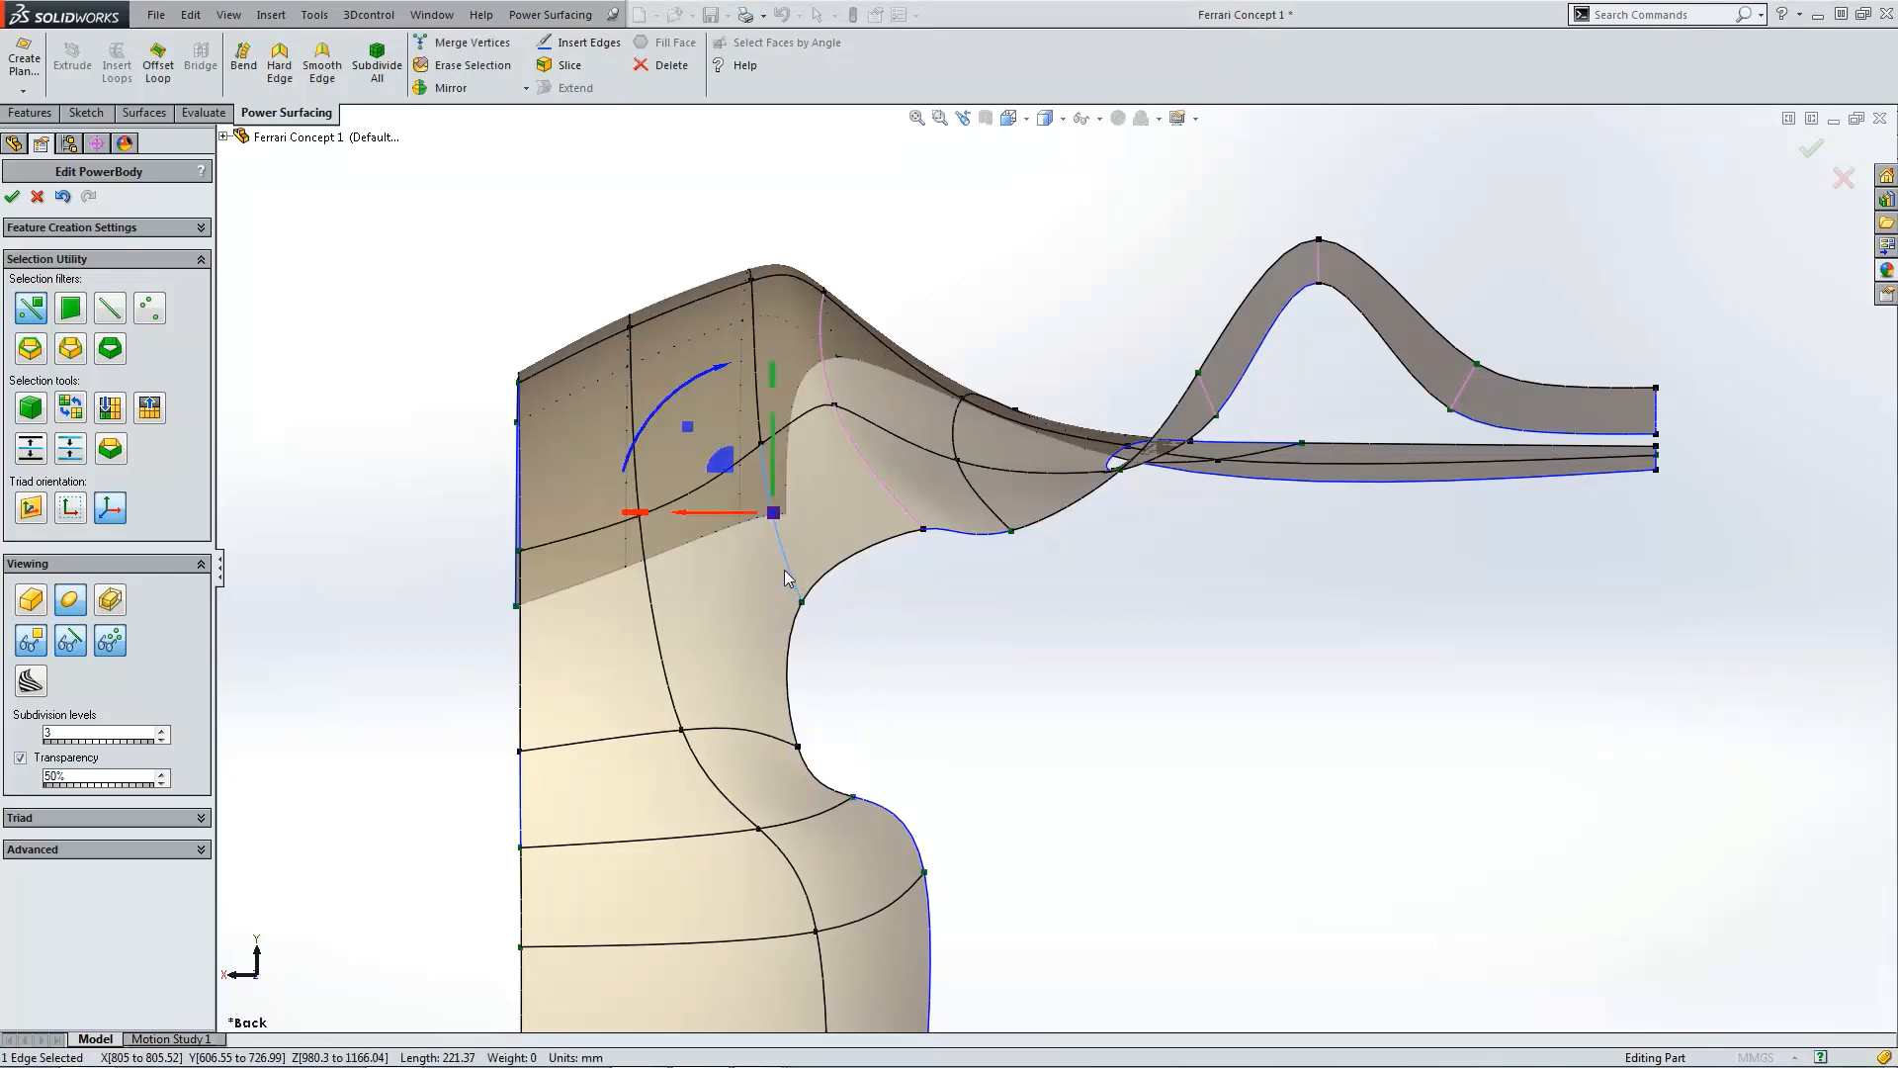
left_click(95, 849)
left_click(20, 892)
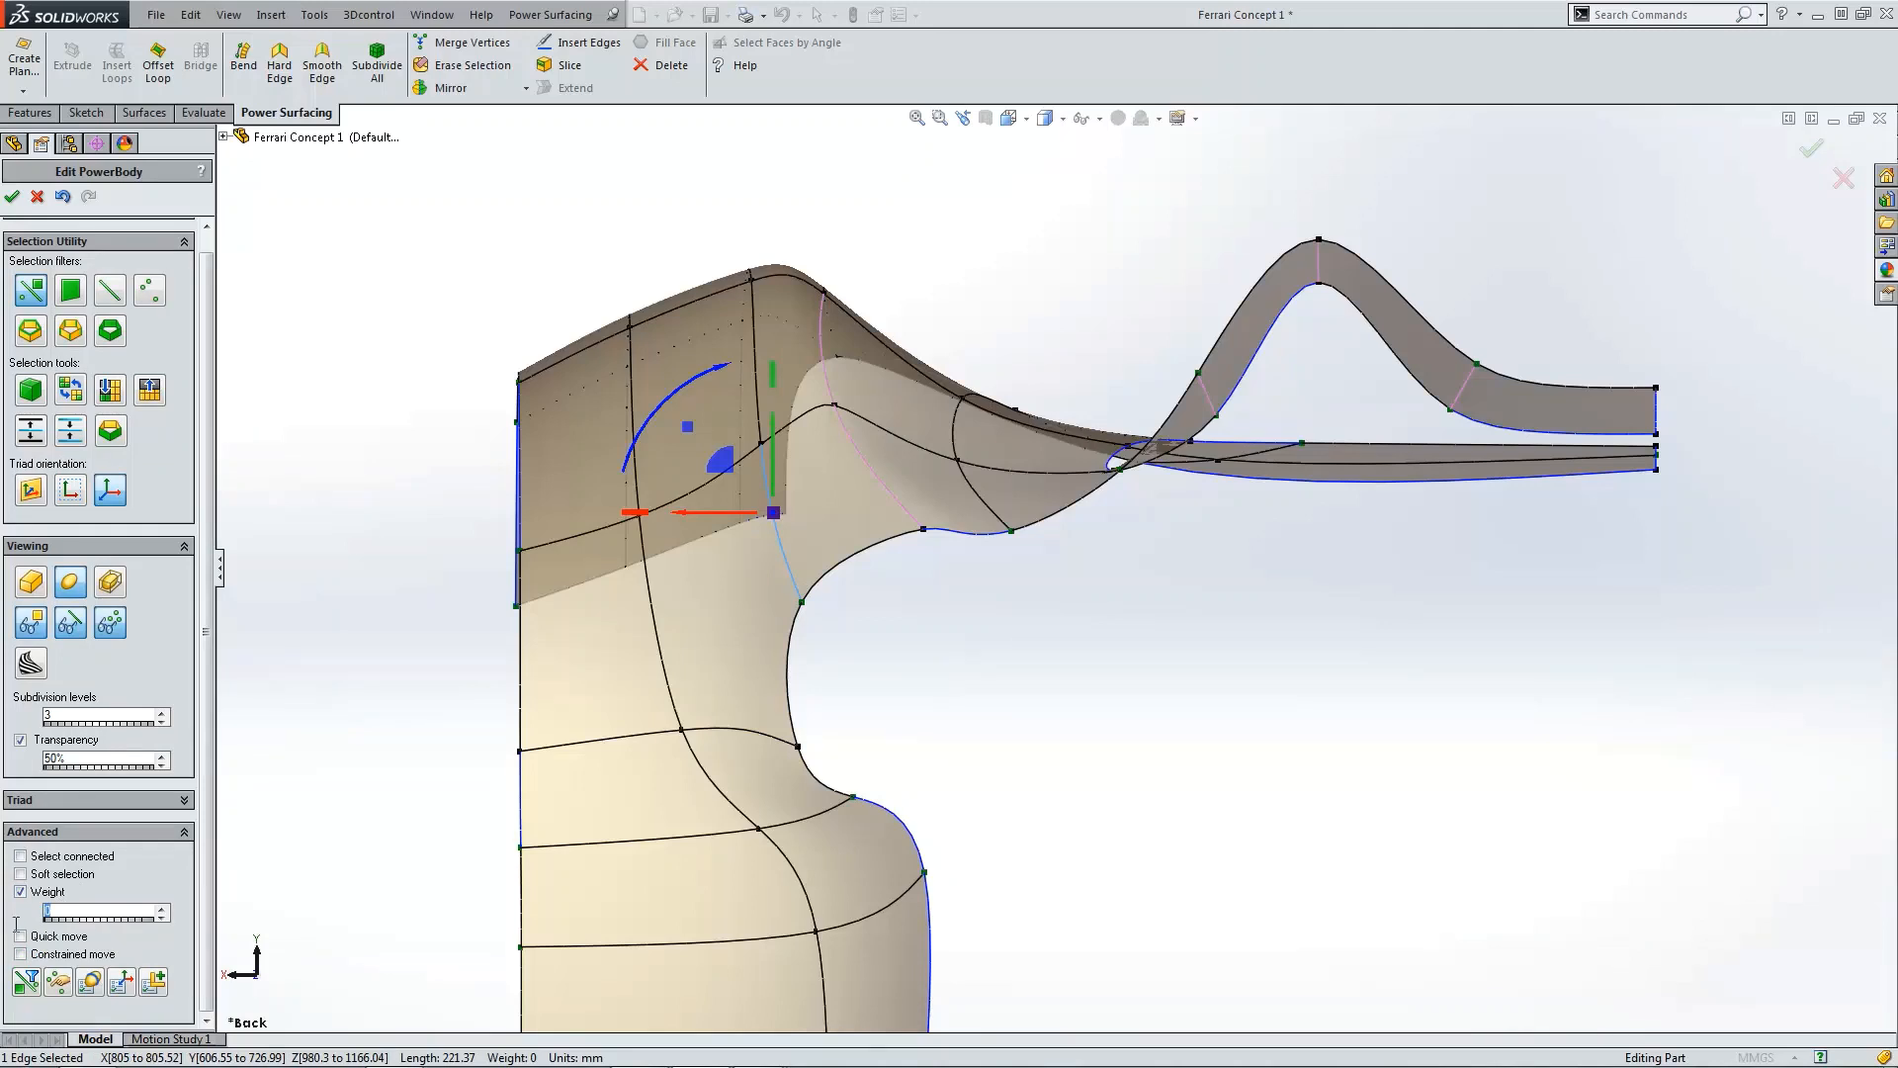
type("25")
left_click(870, 639)
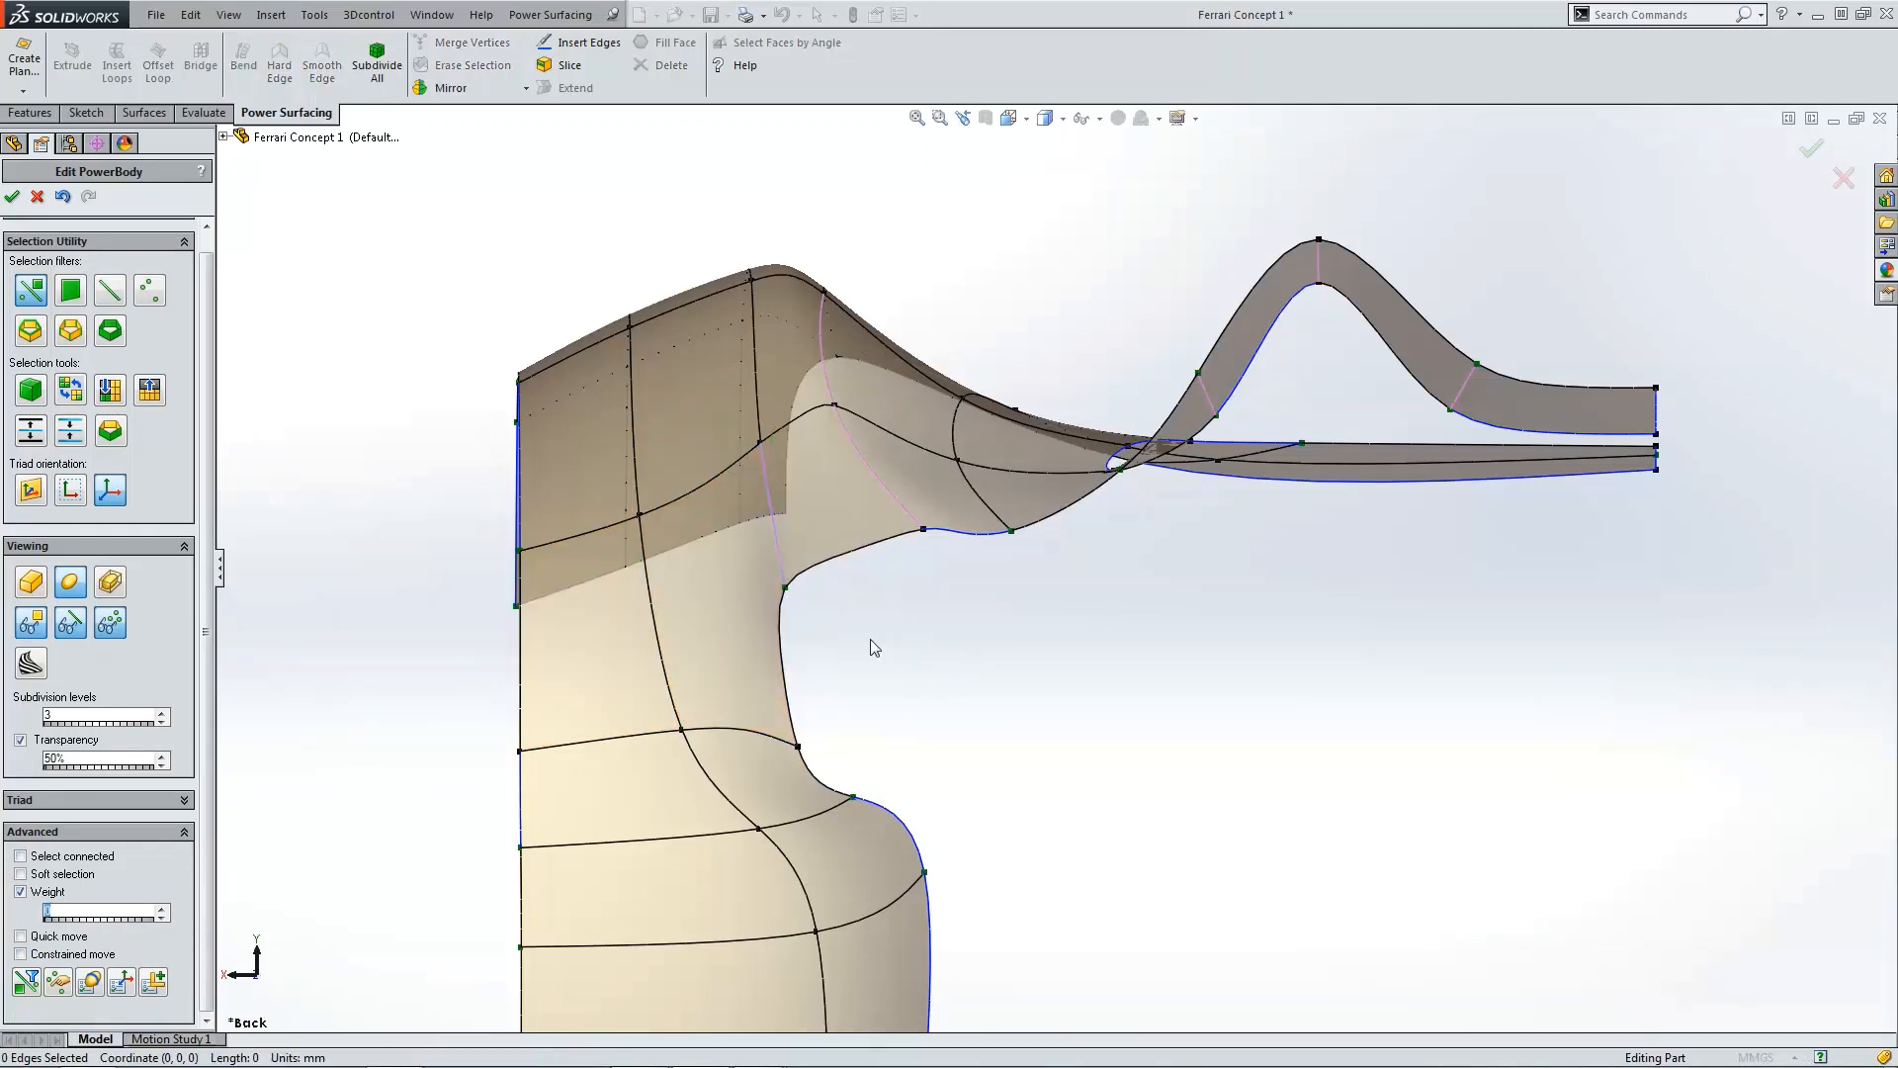
Step: Apply the weight to the horizontal edge at the lower corner of the cutout
scroll(1001, 649, "up", 3)
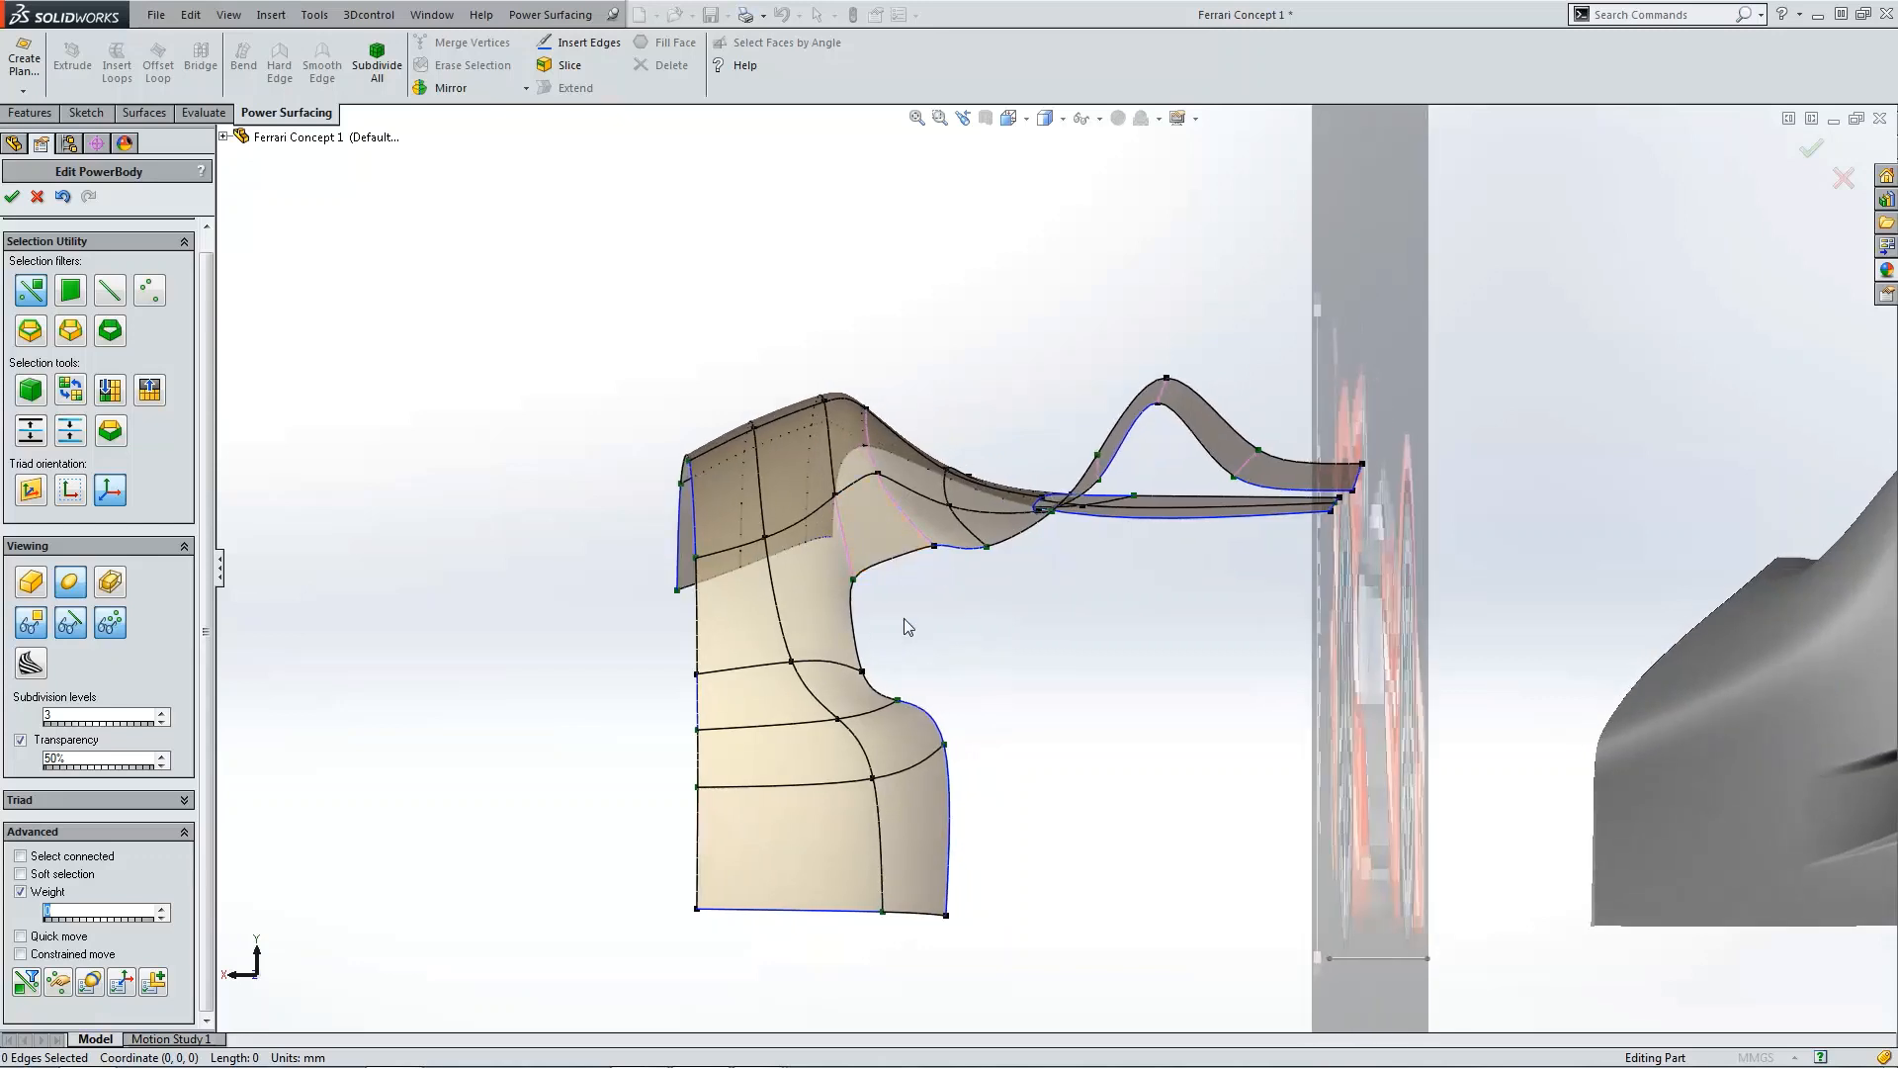
scroll(895, 628, "down", 2)
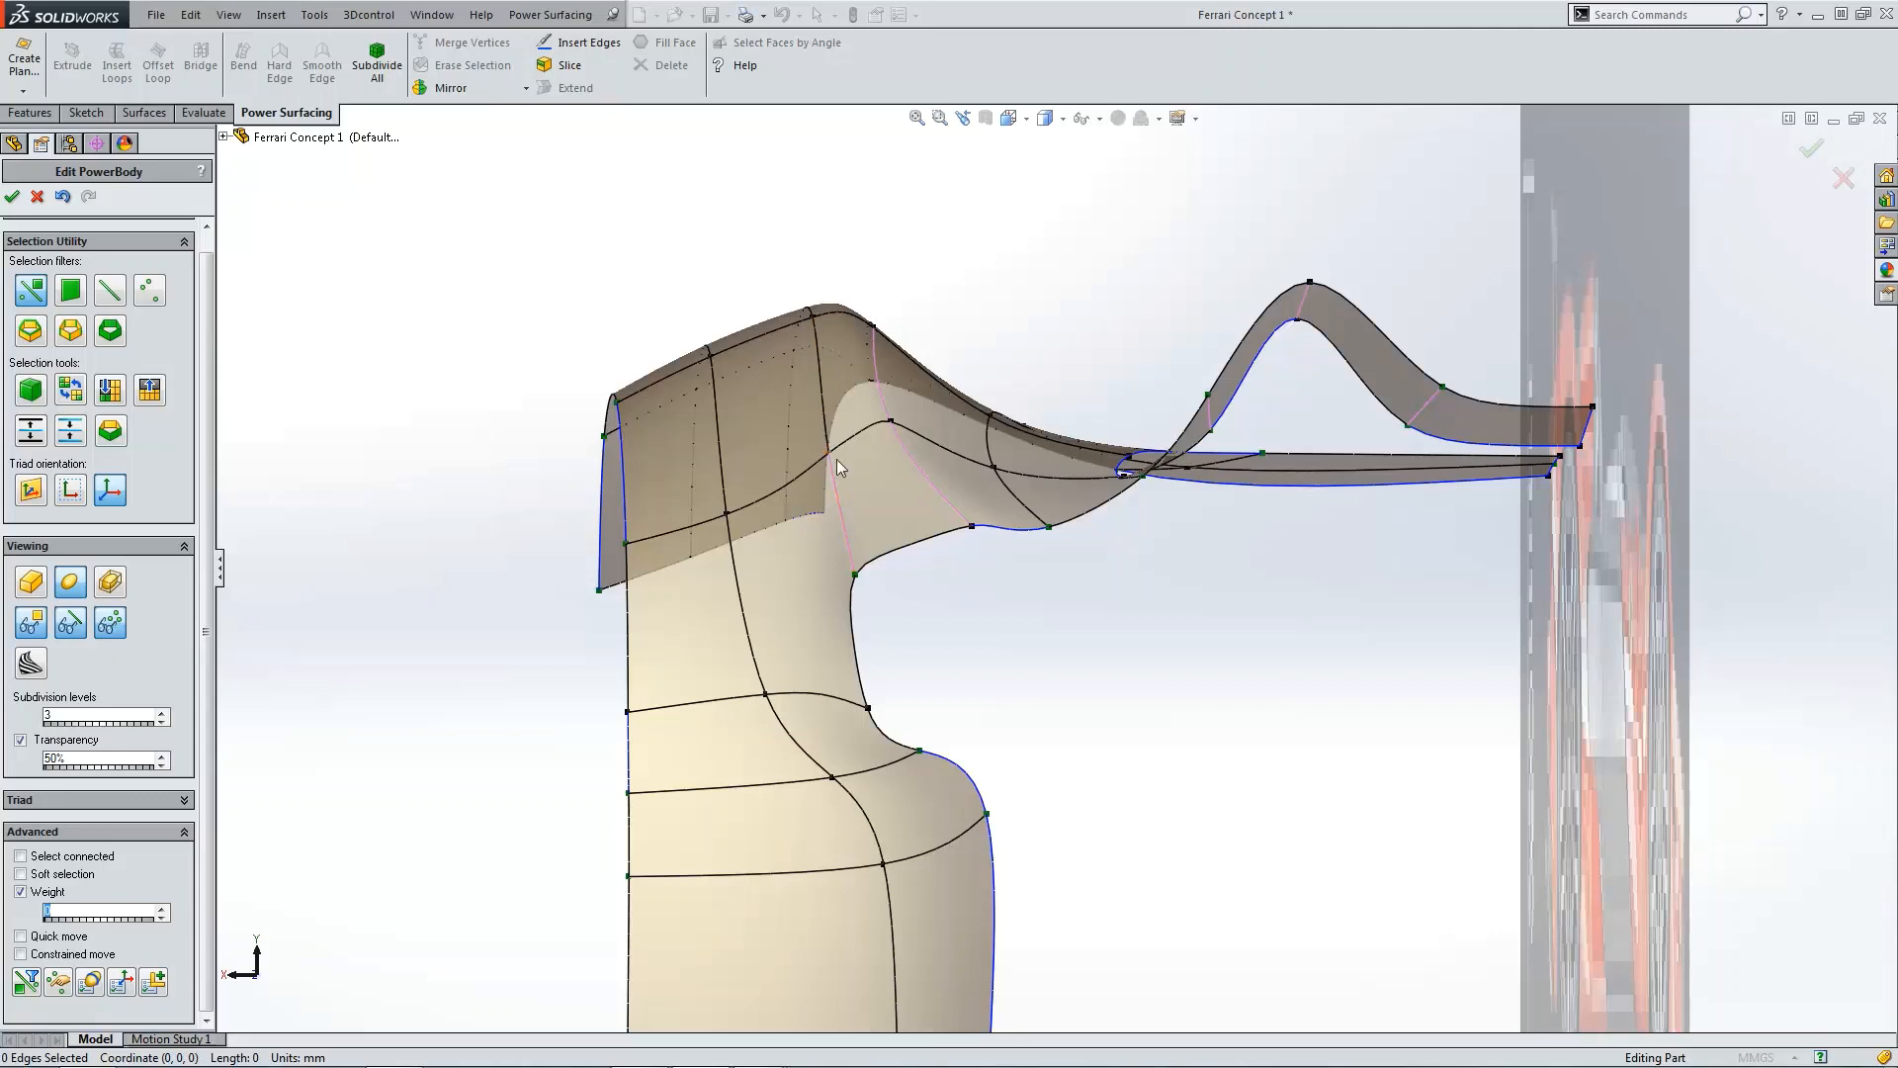
left_click(827, 711)
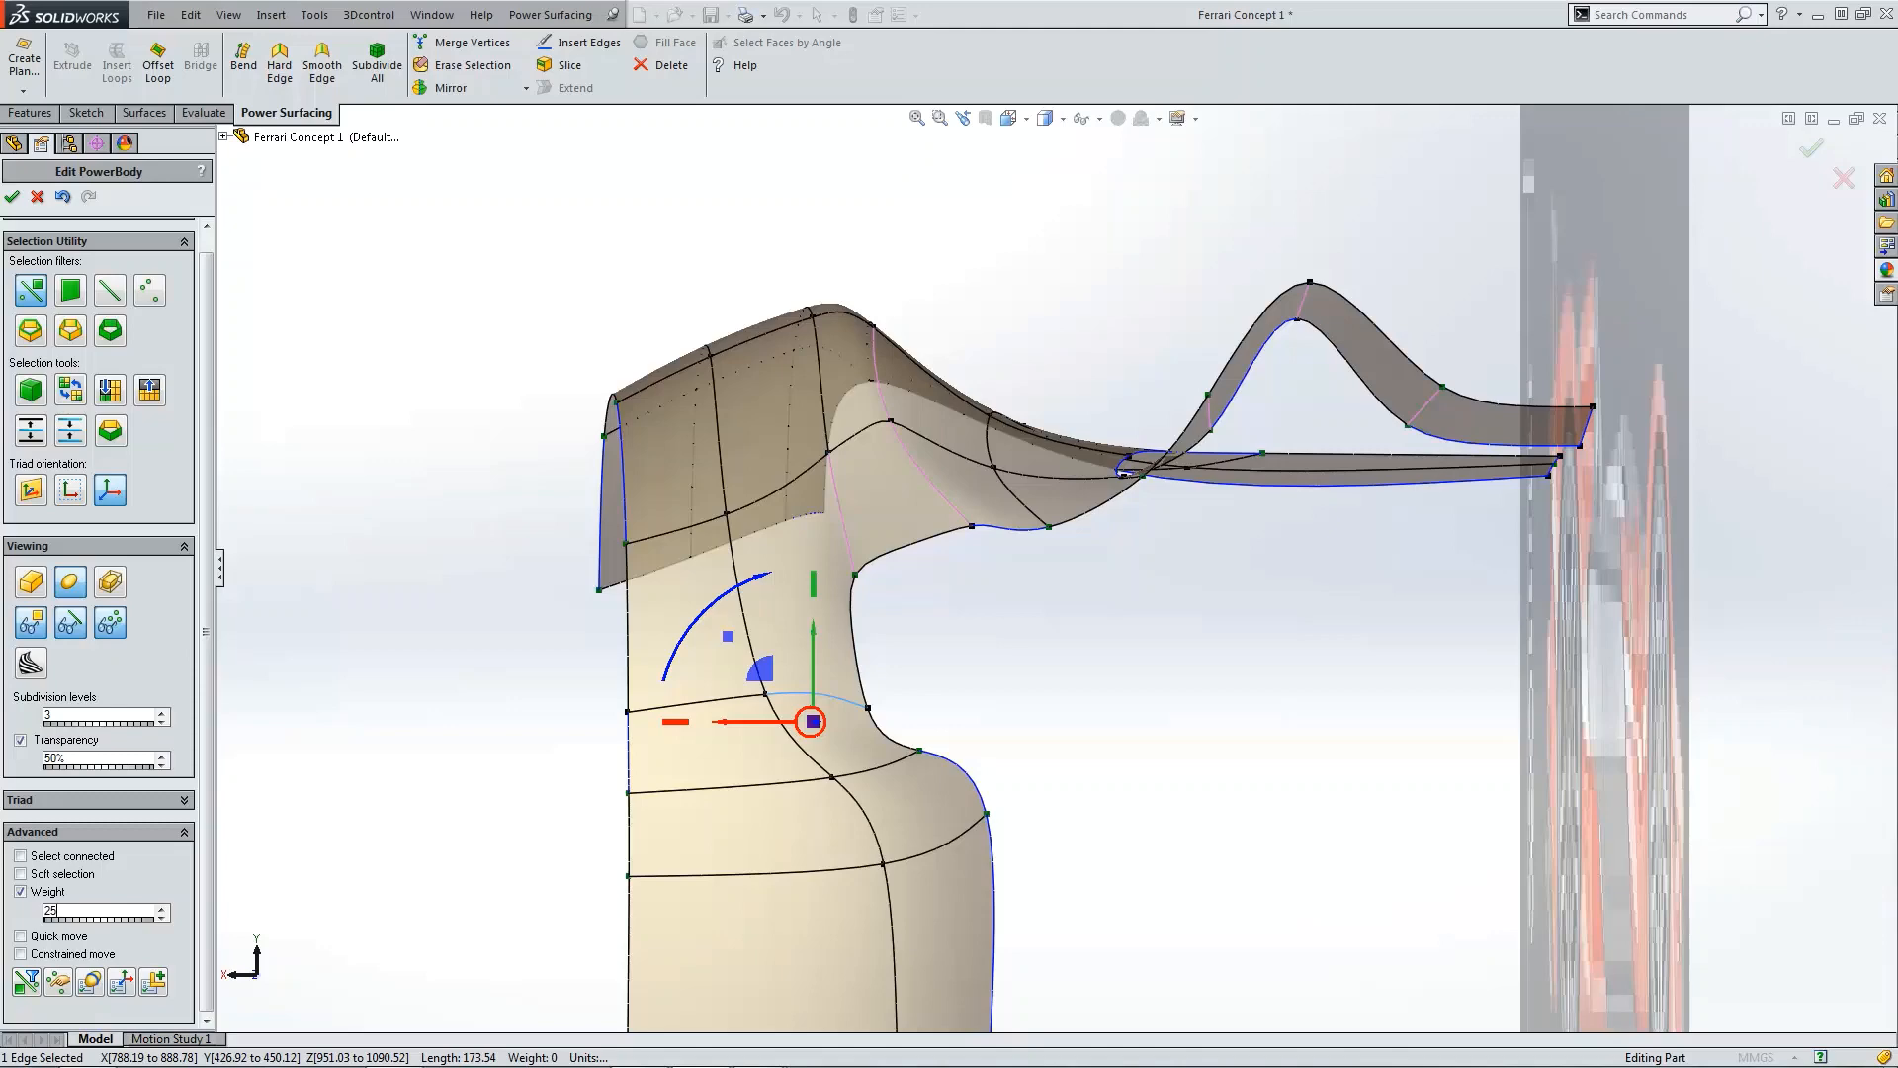
left_click(1016, 642)
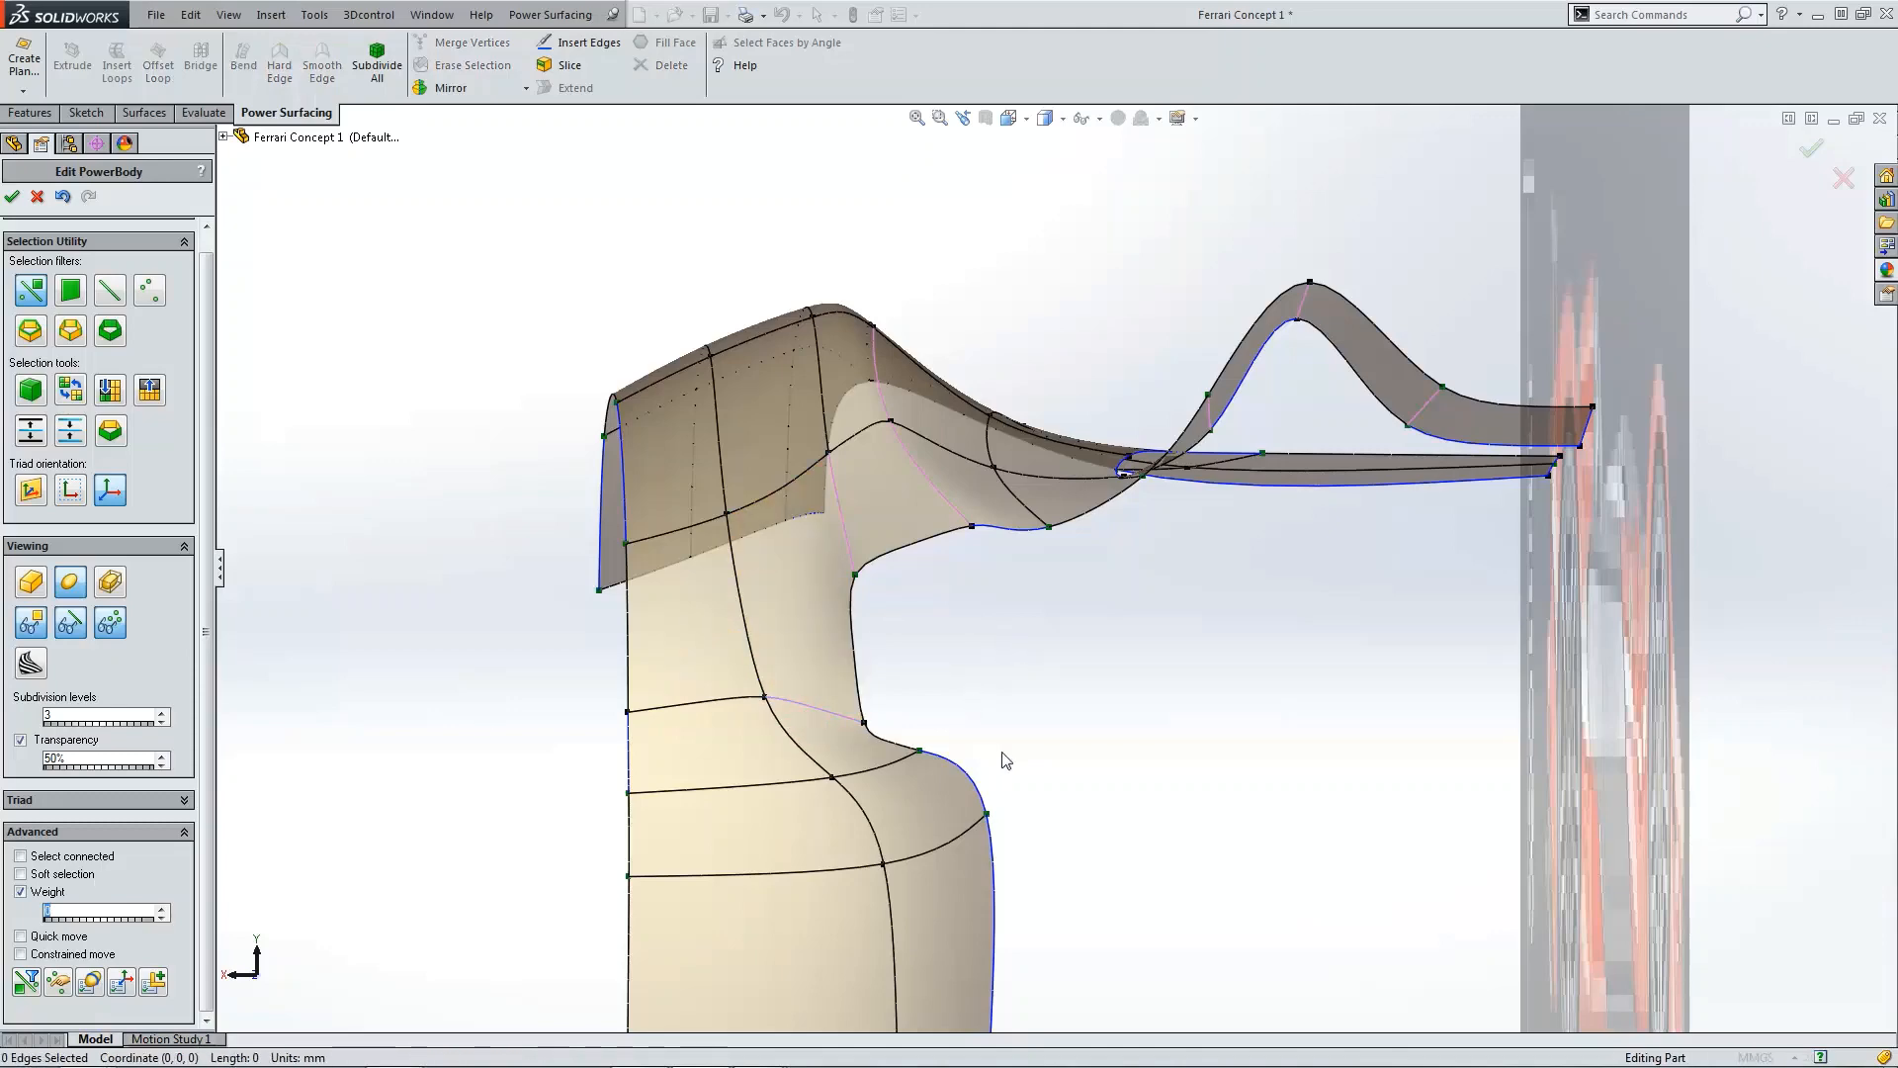
Step: Check the fender in the right side view and an angled 3D view
key("ctrl+4")
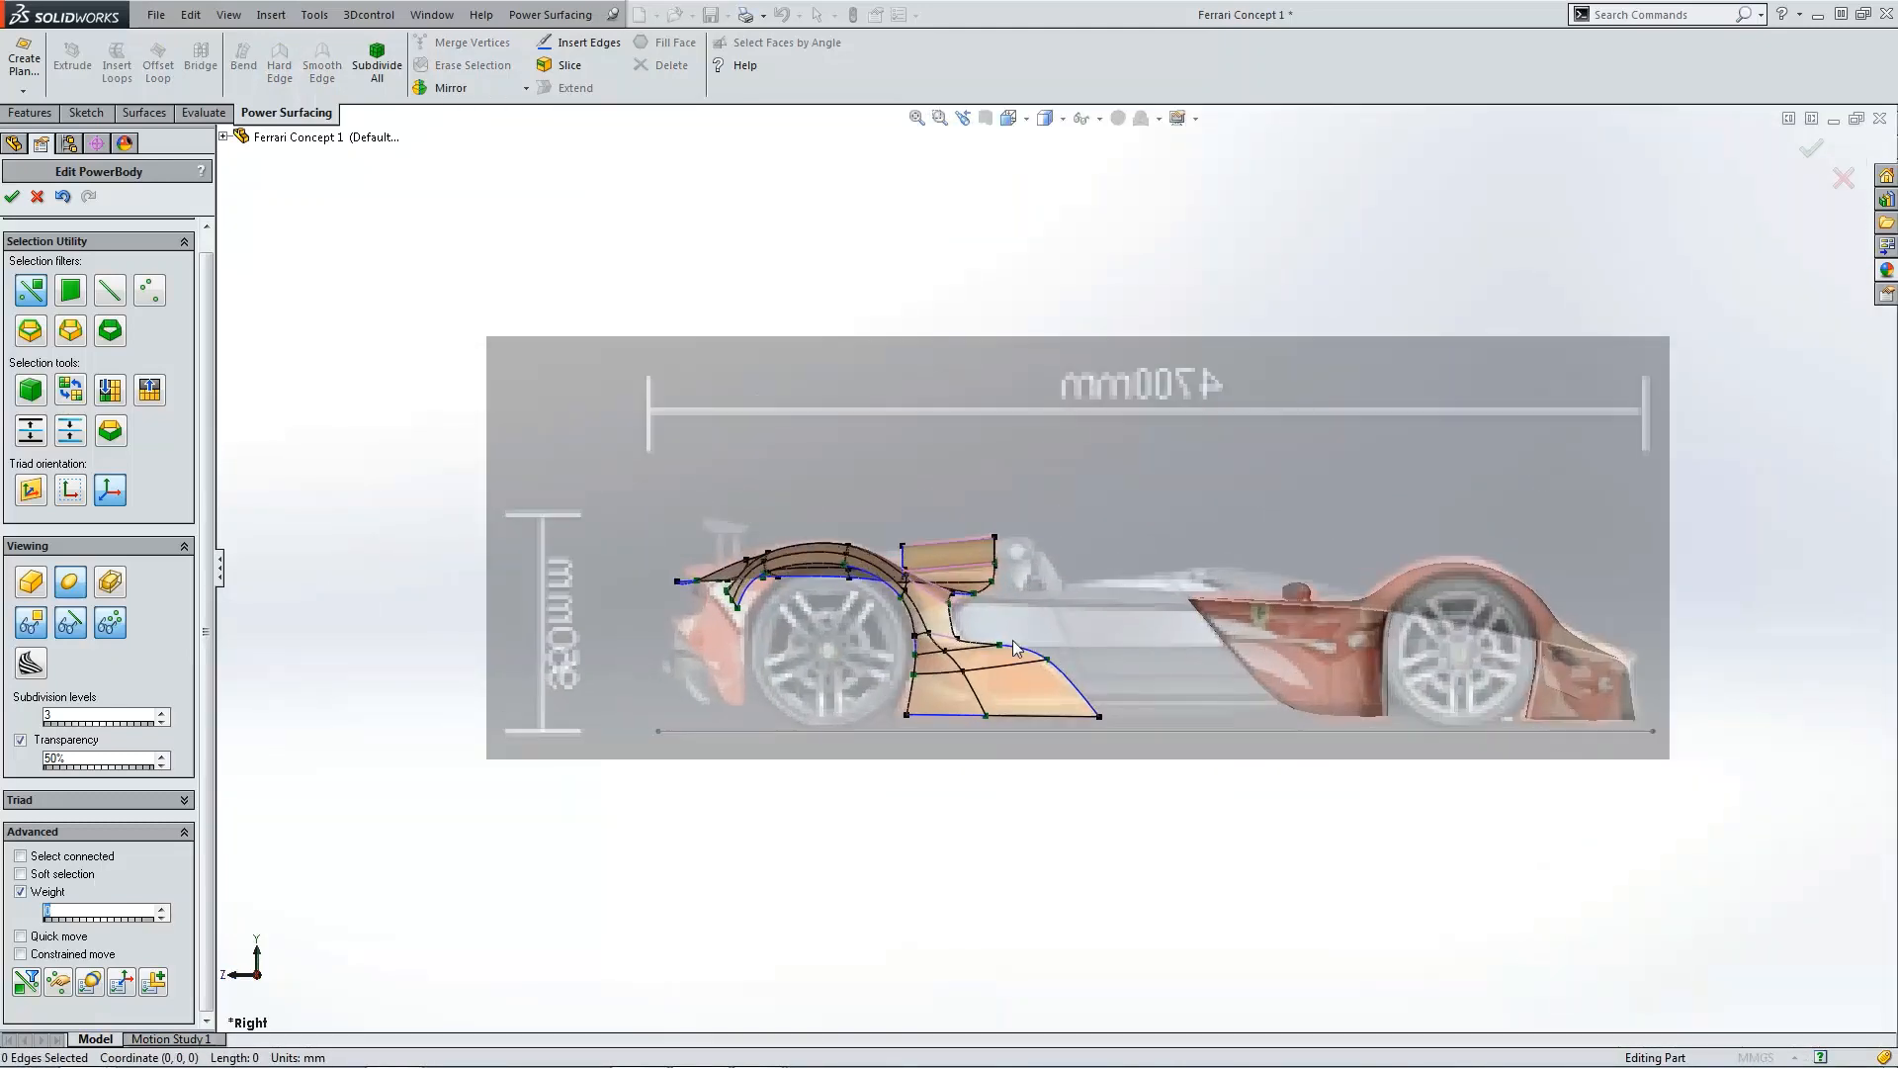
scroll(999, 643, "down", 5)
scroll(1038, 633, "up", 6)
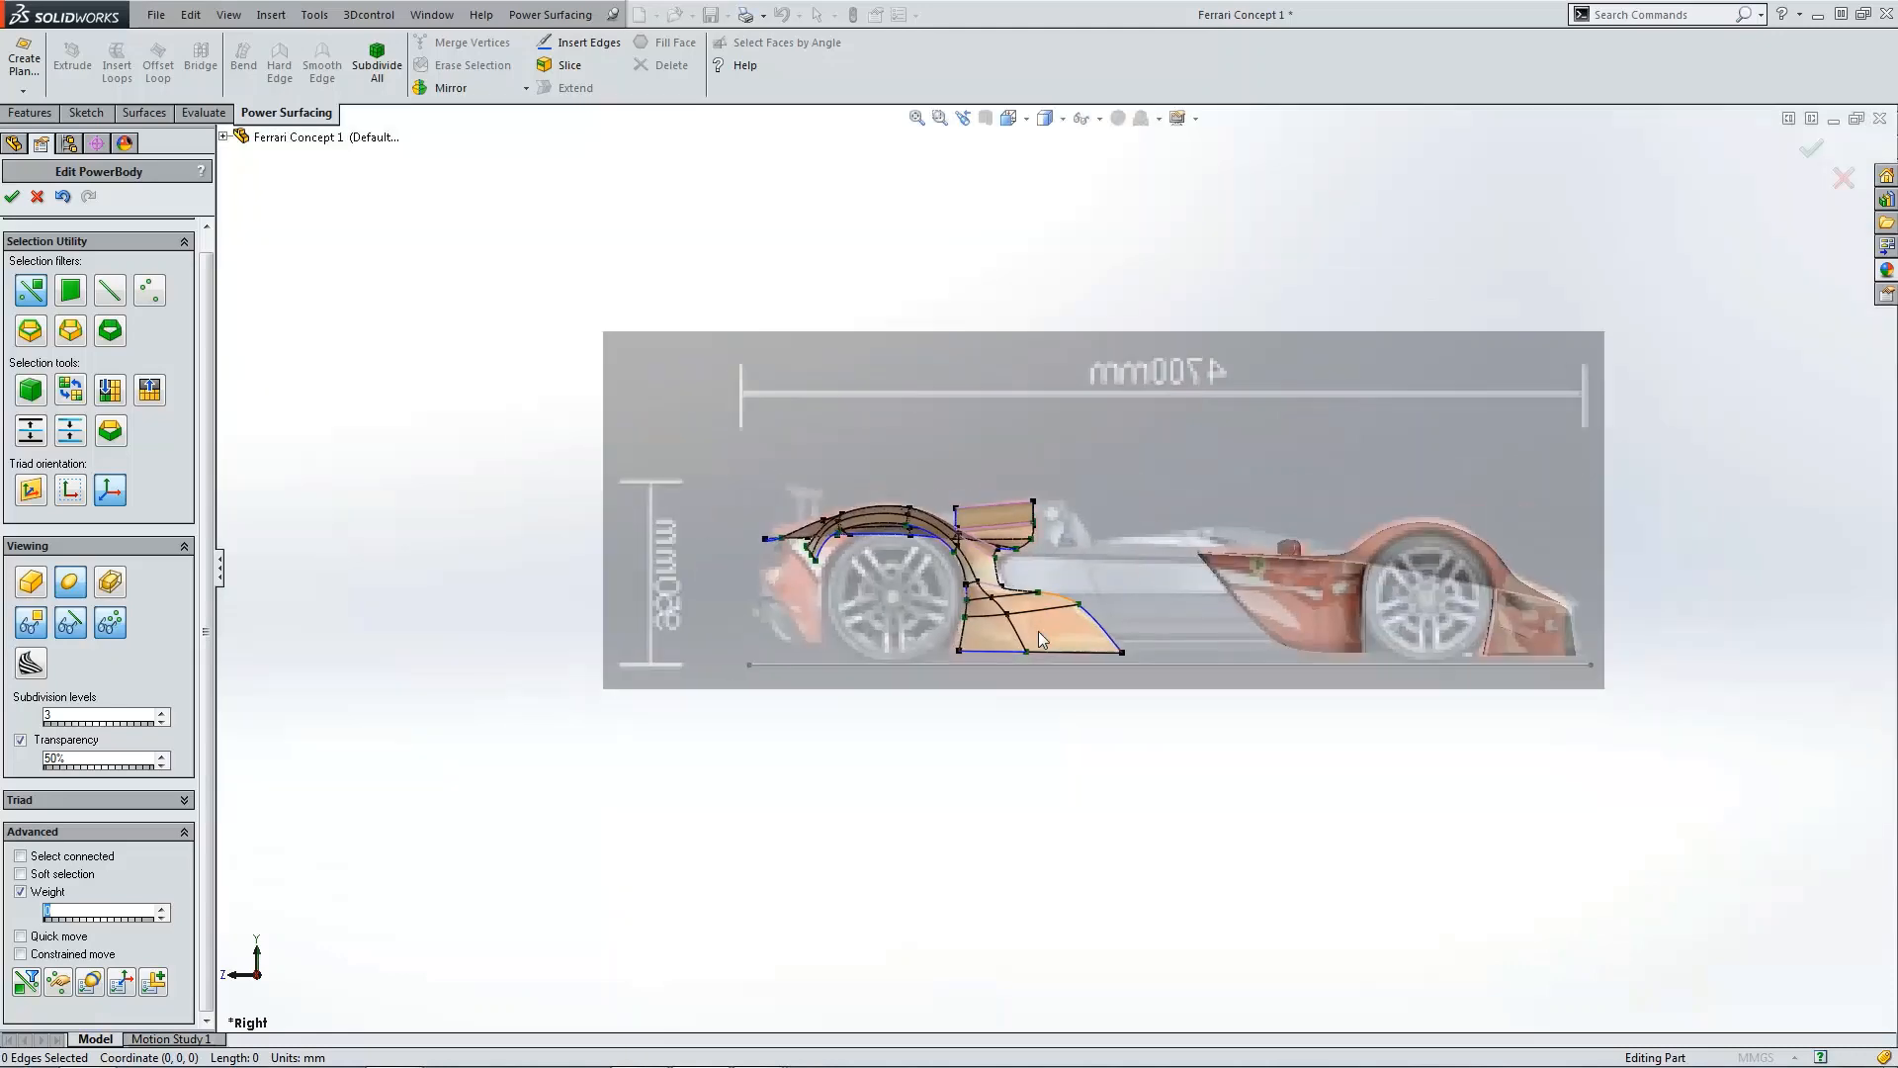
middle_click_drag(1038, 631, 566, 502)
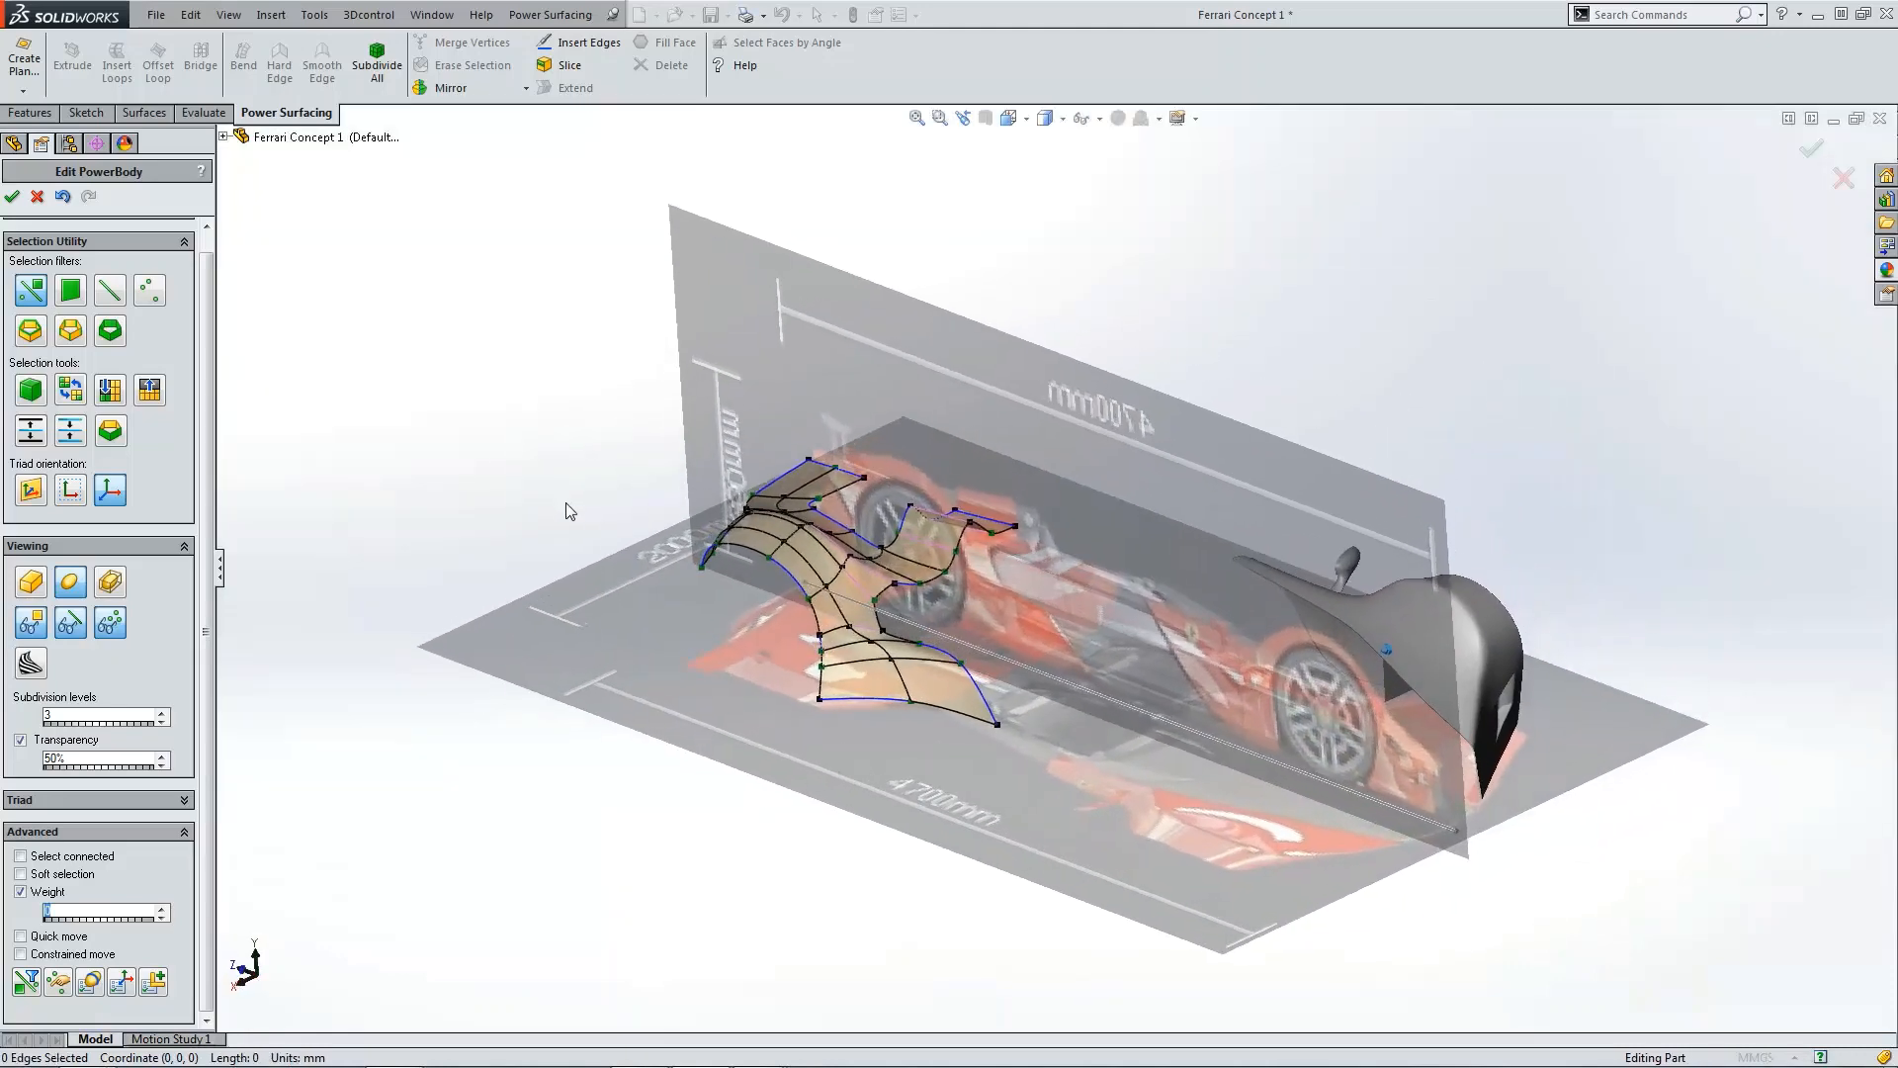
Step: Accept the PowerBody edit and inspect the rebuilt fender surface around the cutout up close
left_click(13, 196)
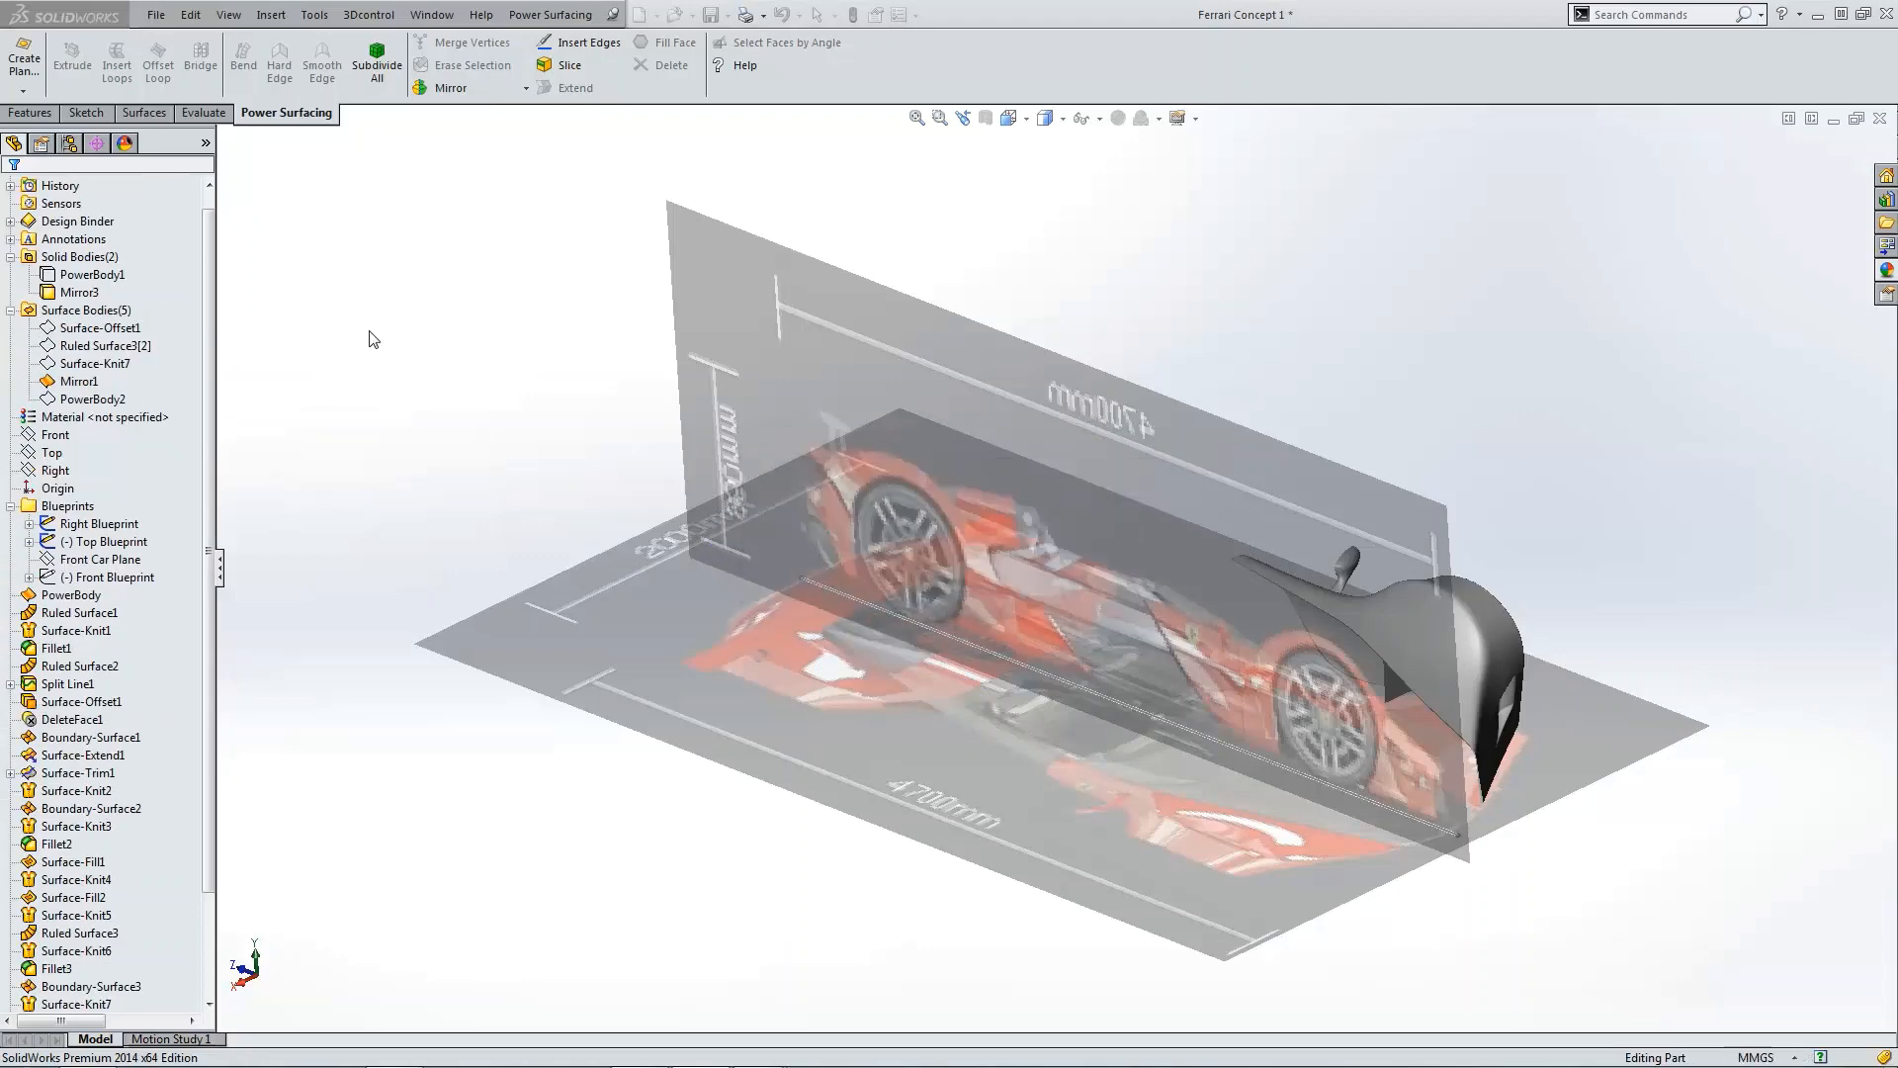
mouse_move(840, 579)
middle_mouse_down()
mouse_move(987, 611)
mouse_move(857, 567)
middle_mouse_up()
scroll(987, 611, "down", 8)
scroll(981, 609, "up", 5)
scroll(967, 651, "down", 5)
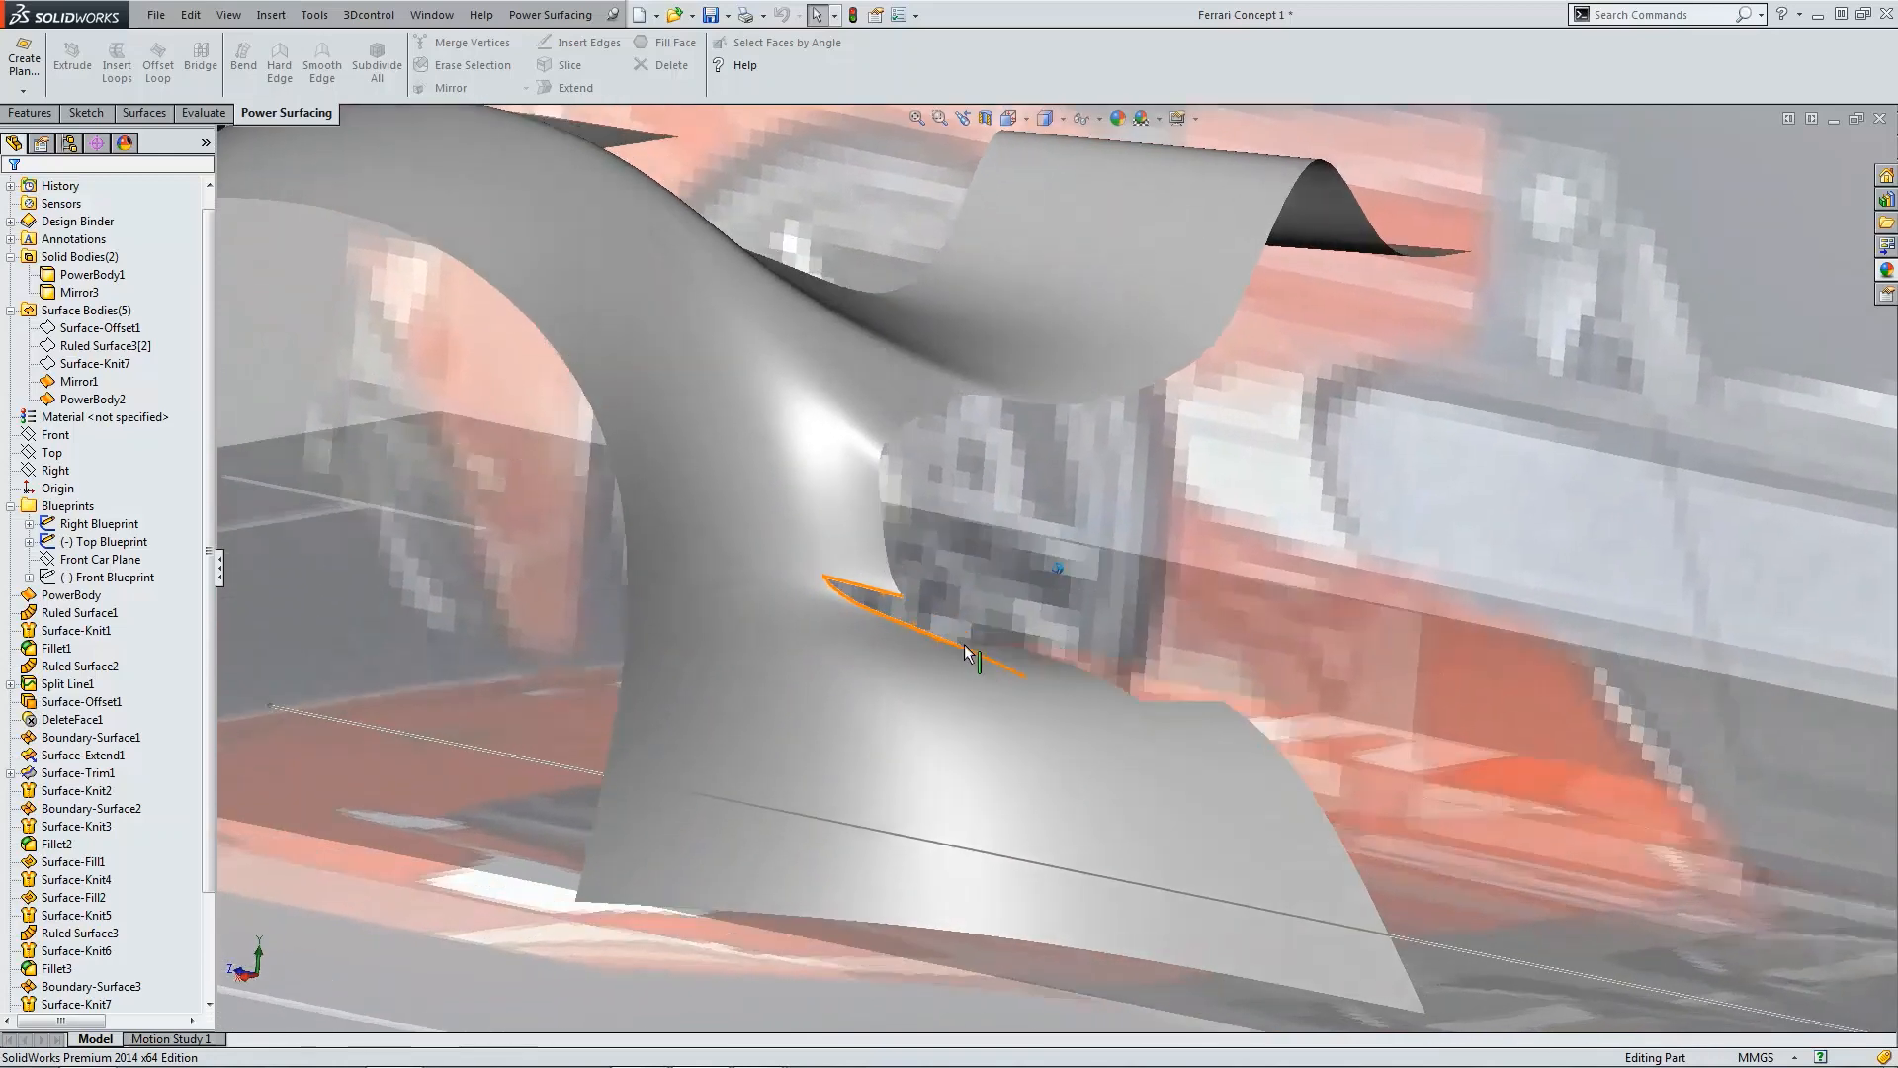
mouse_move(965, 652)
middle_mouse_down()
mouse_move(848, 550)
mouse_move(829, 482)
mouse_move(884, 472)
mouse_move(854, 419)
middle_mouse_up()
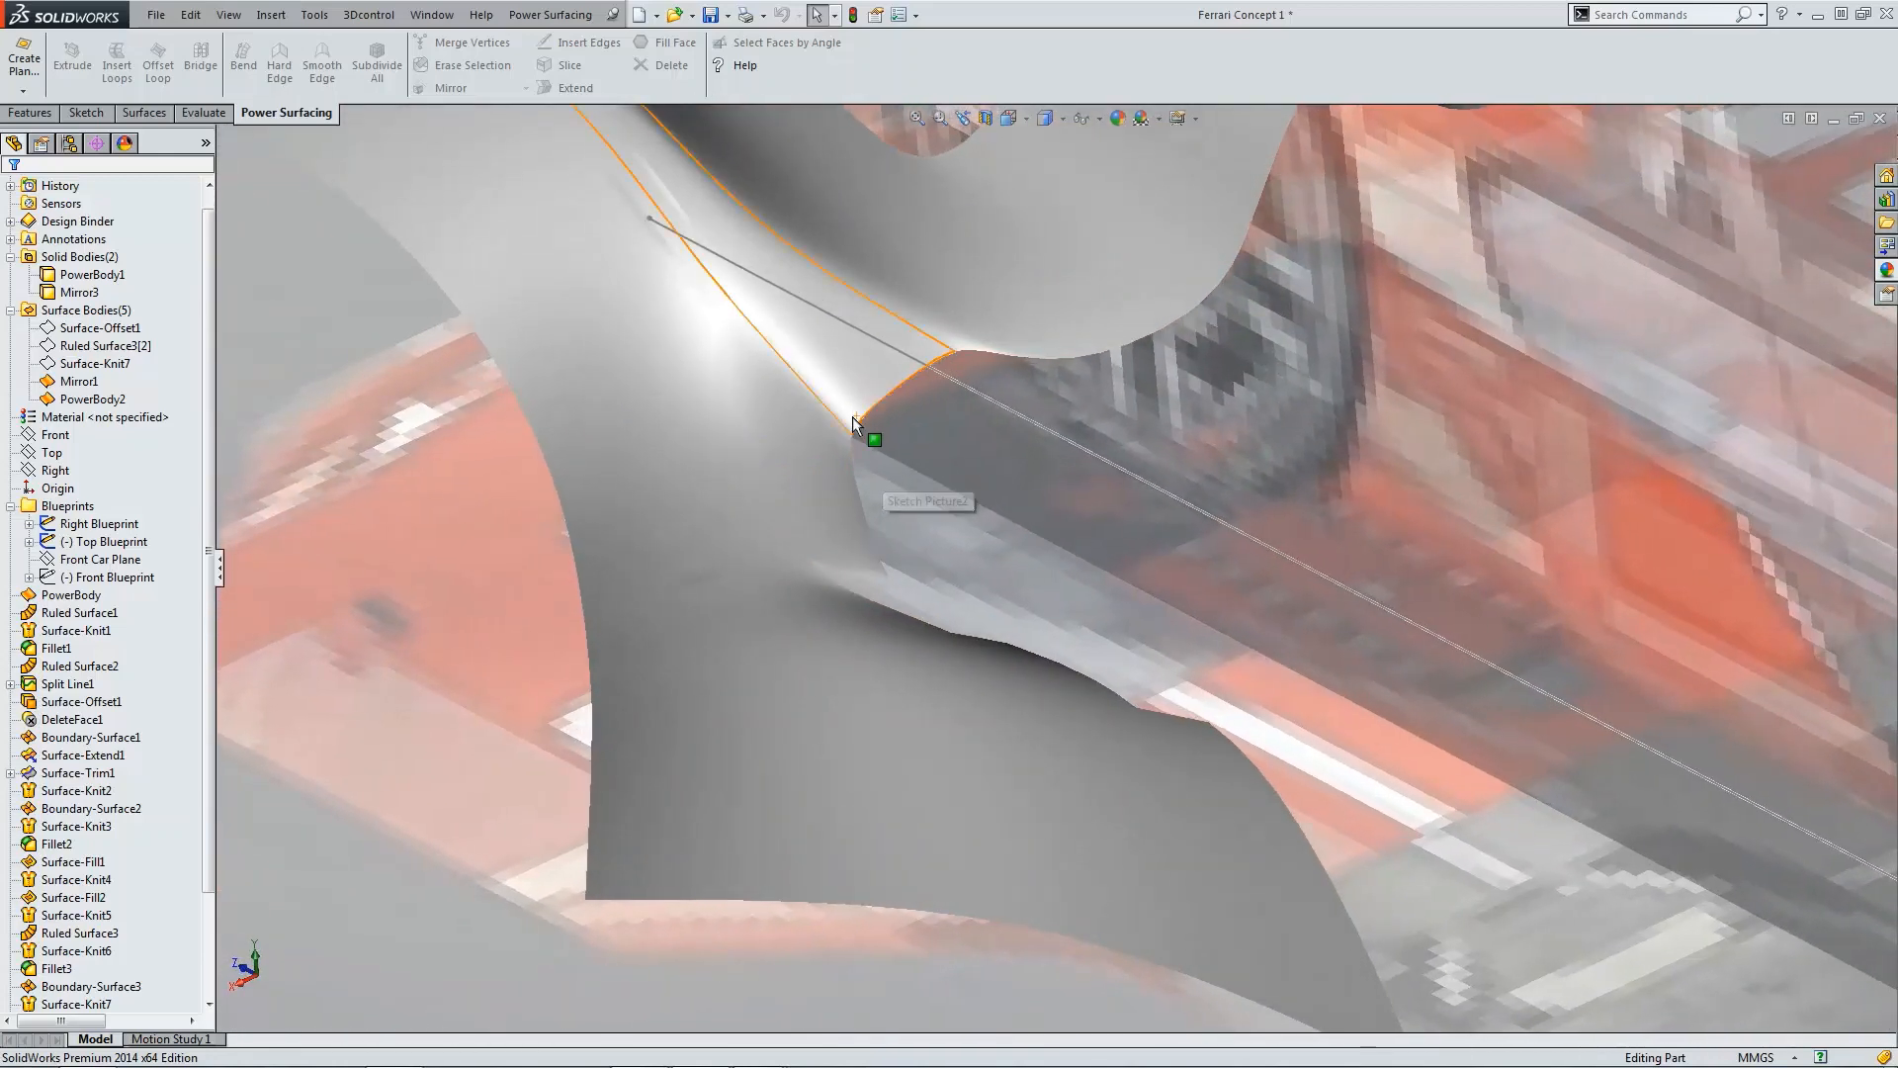
scroll(893, 412, "up", 2)
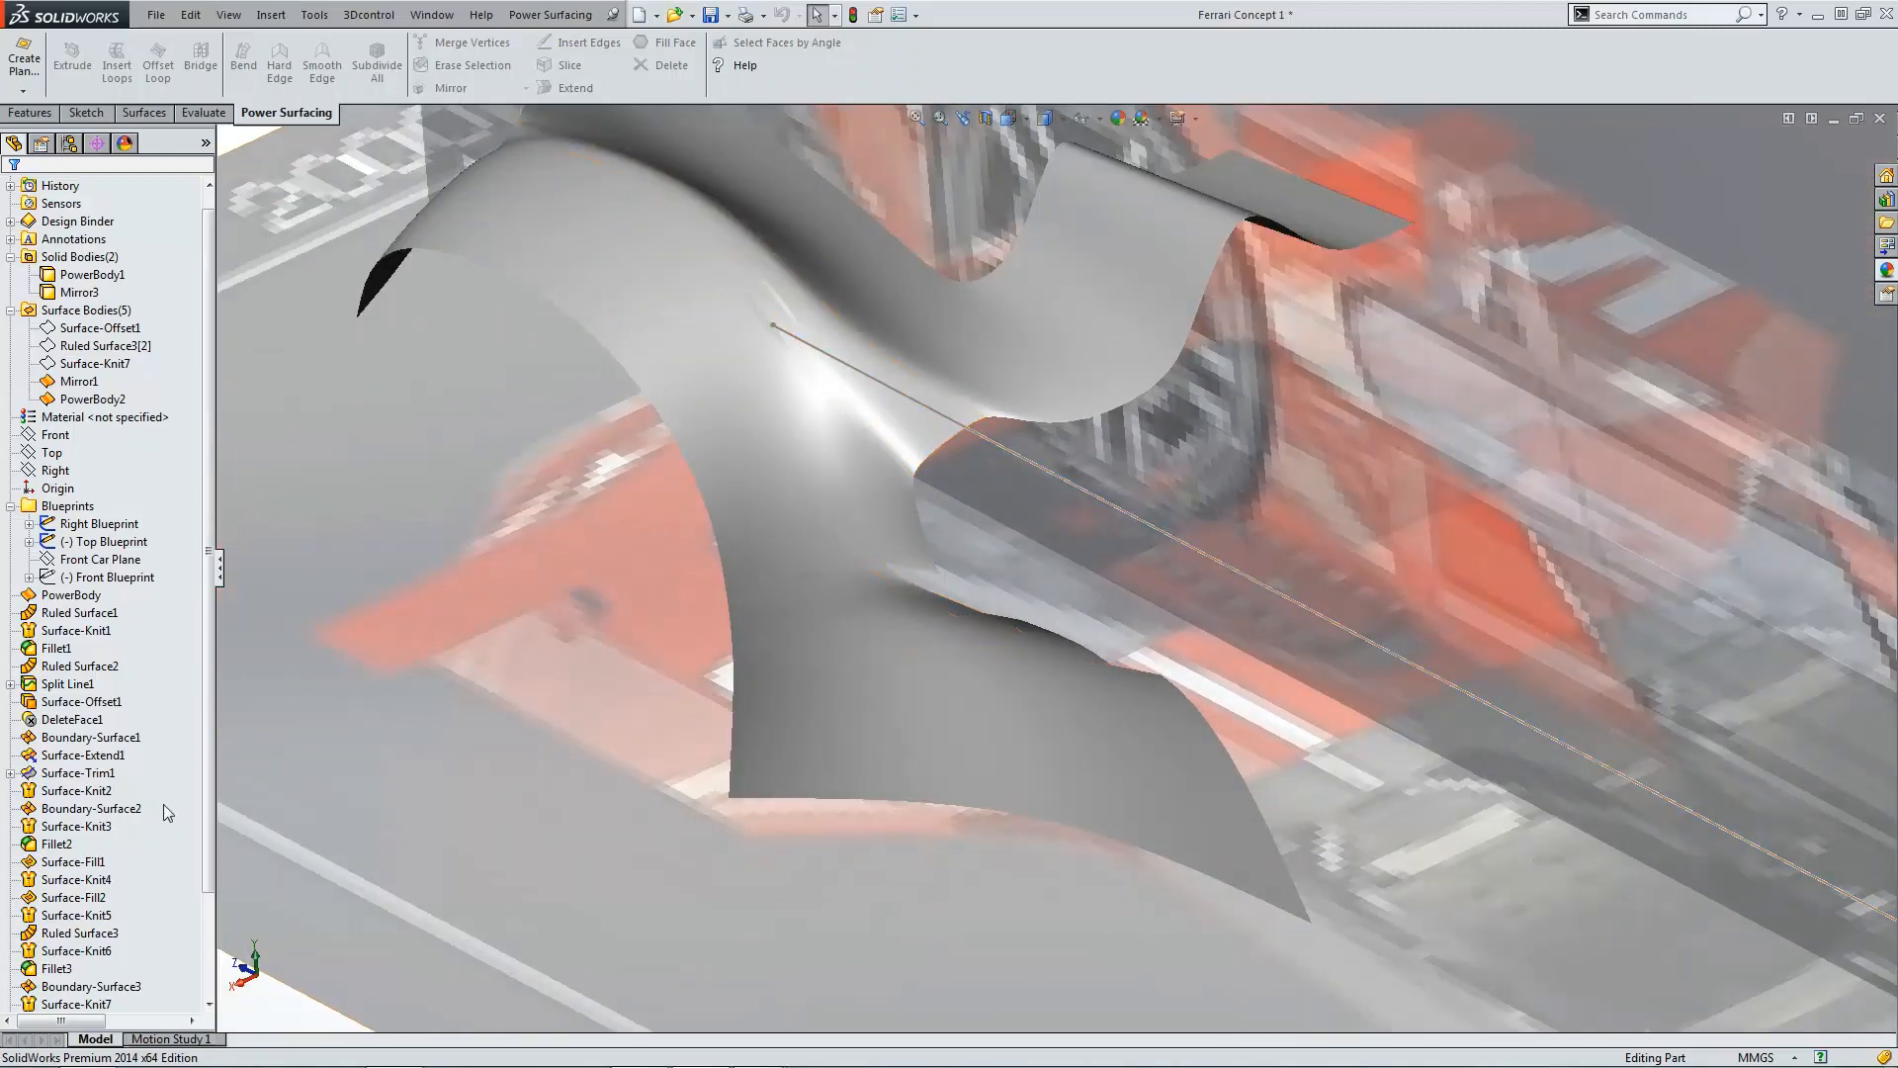
scroll(211, 875, "down", 3)
Step: Reopen PowerBody2 for editing and move the vertex at the cutout's upper corner down about 25 mm in the right view
left_click(74, 1003)
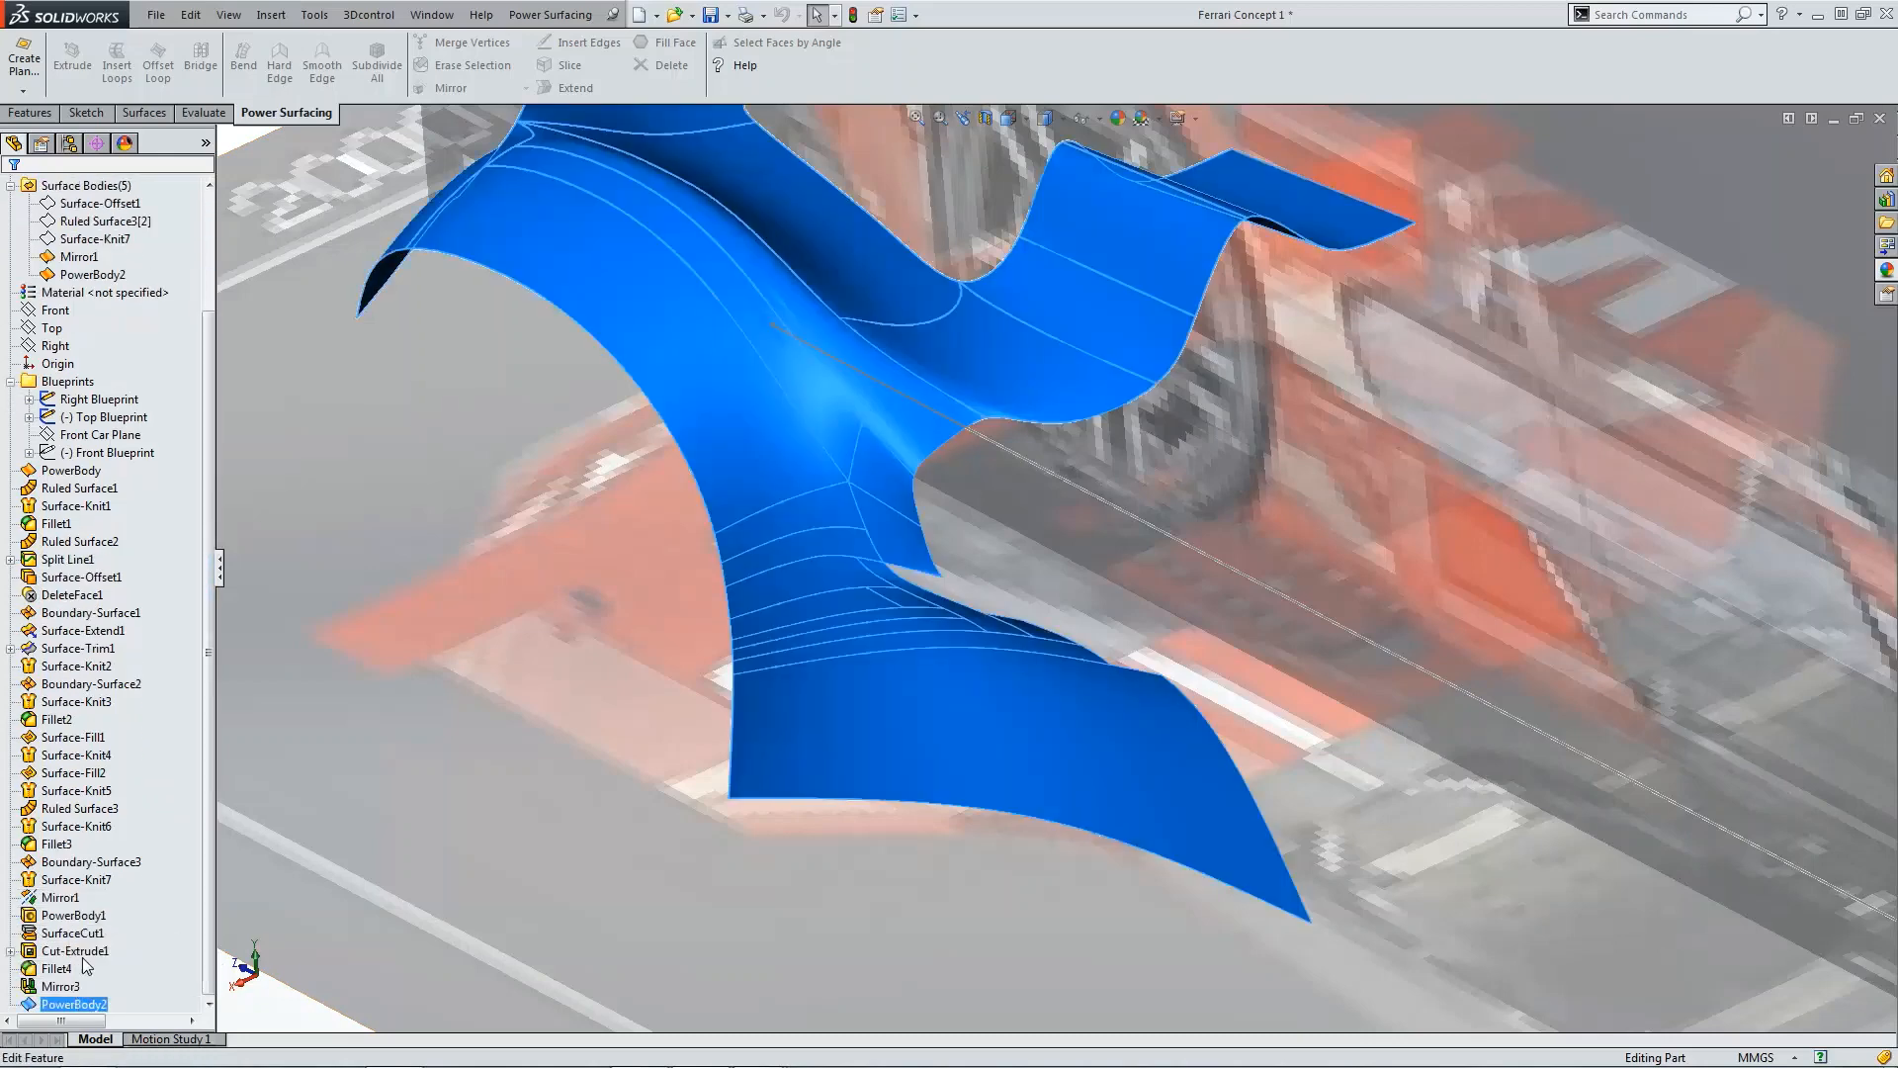
left_click(83, 959)
left_click(880, 444)
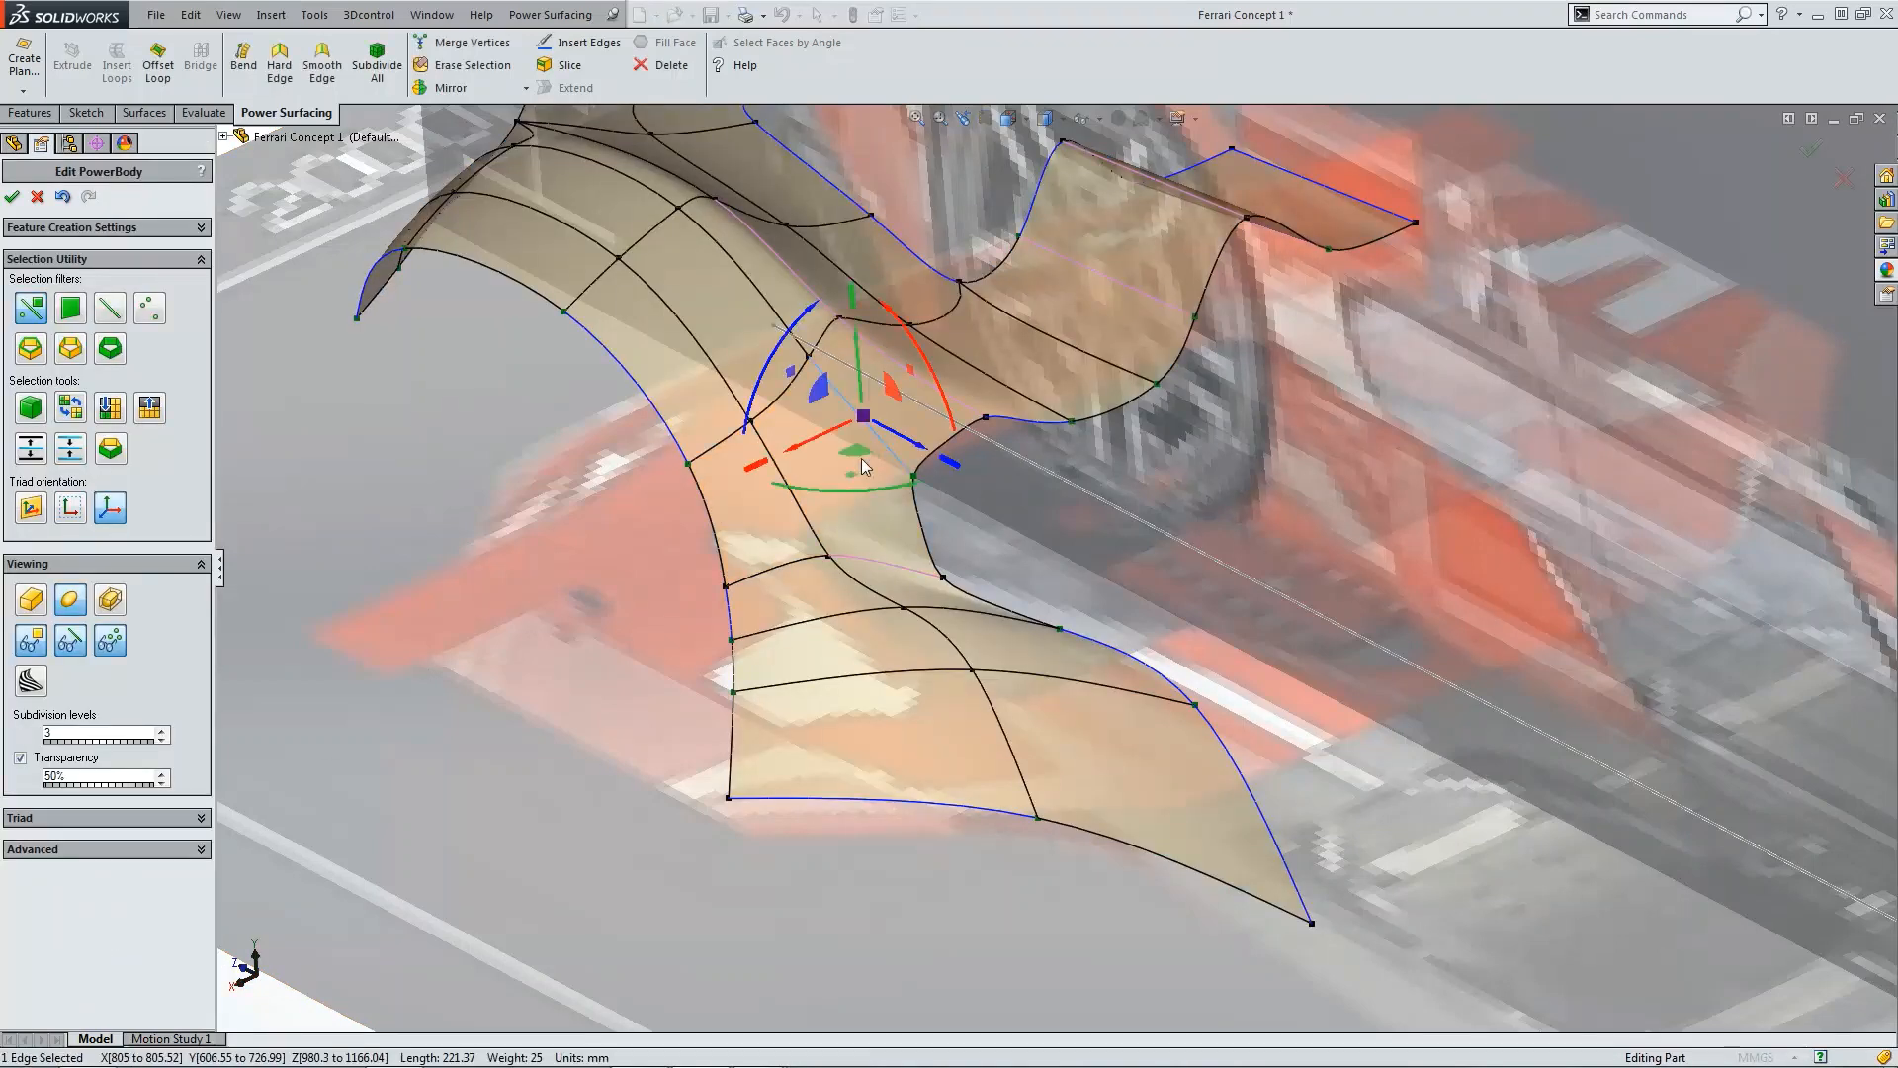
left_click(134, 852)
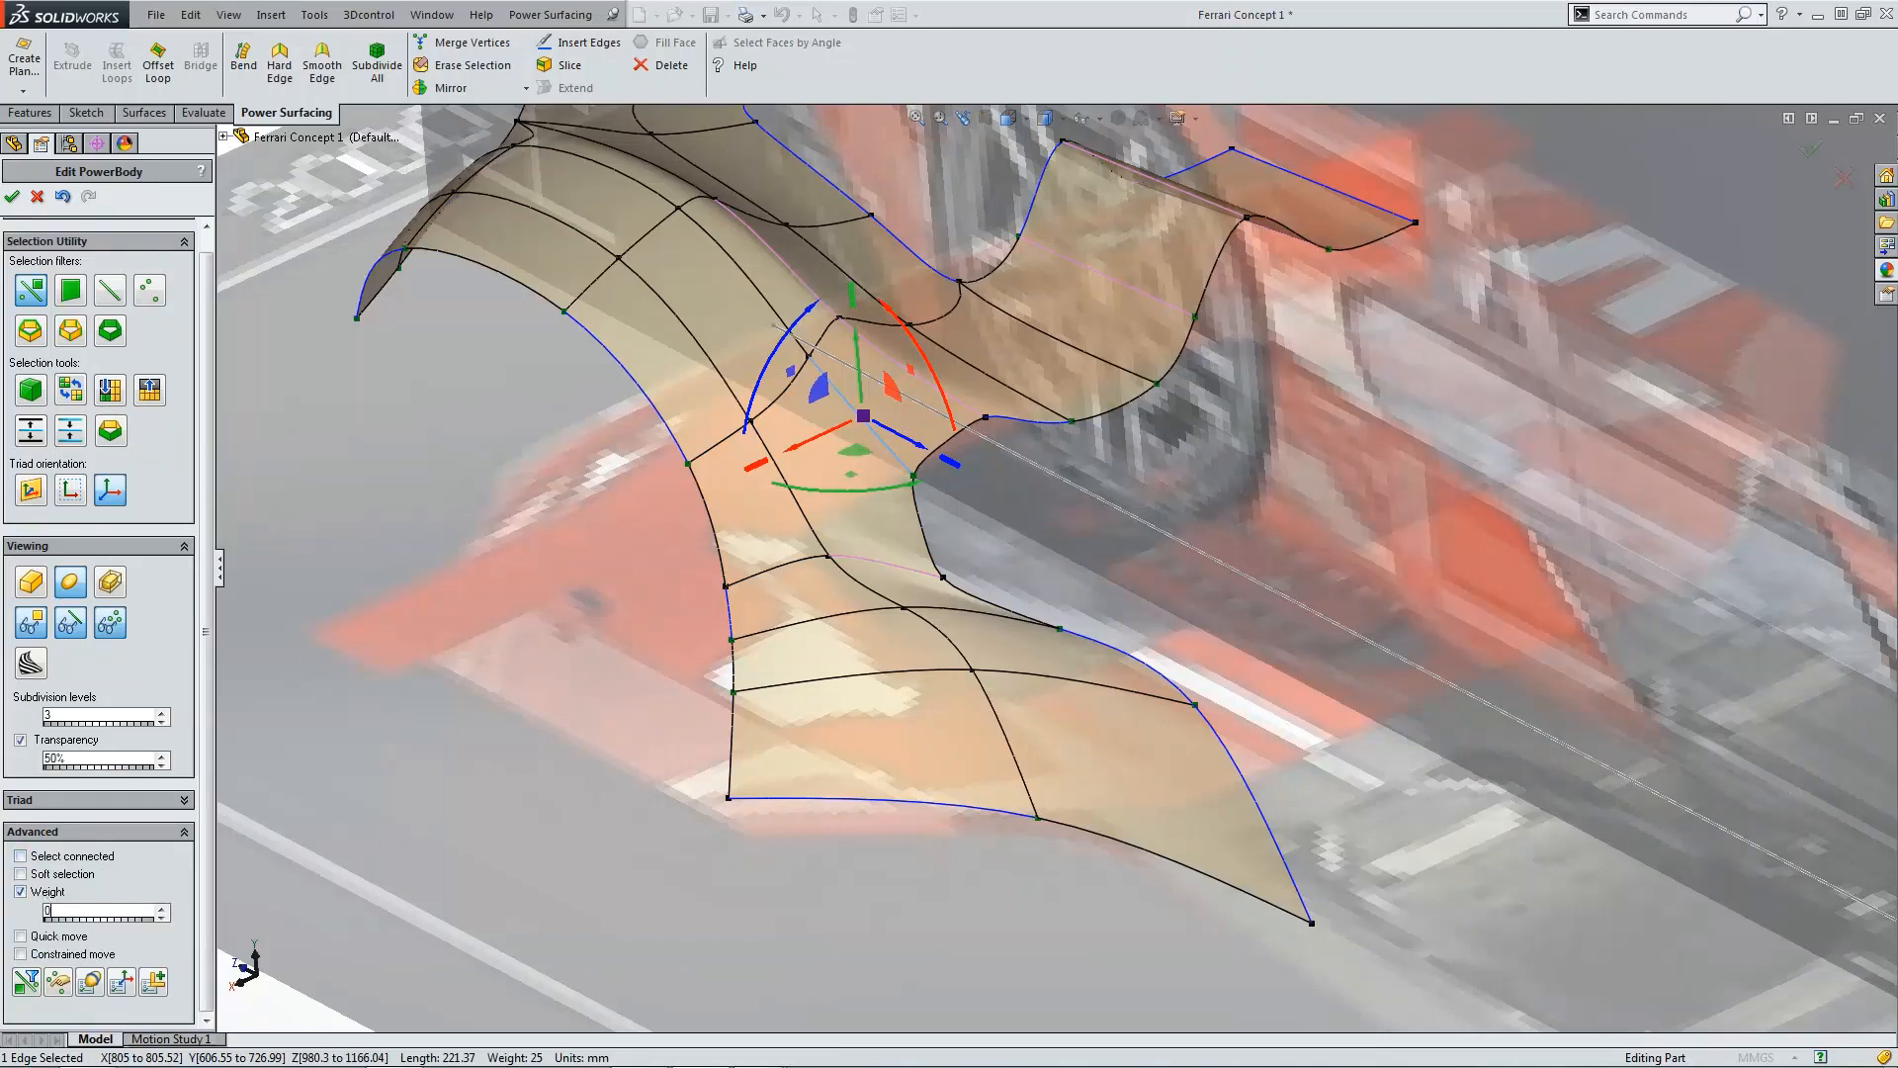
left_click(896, 577)
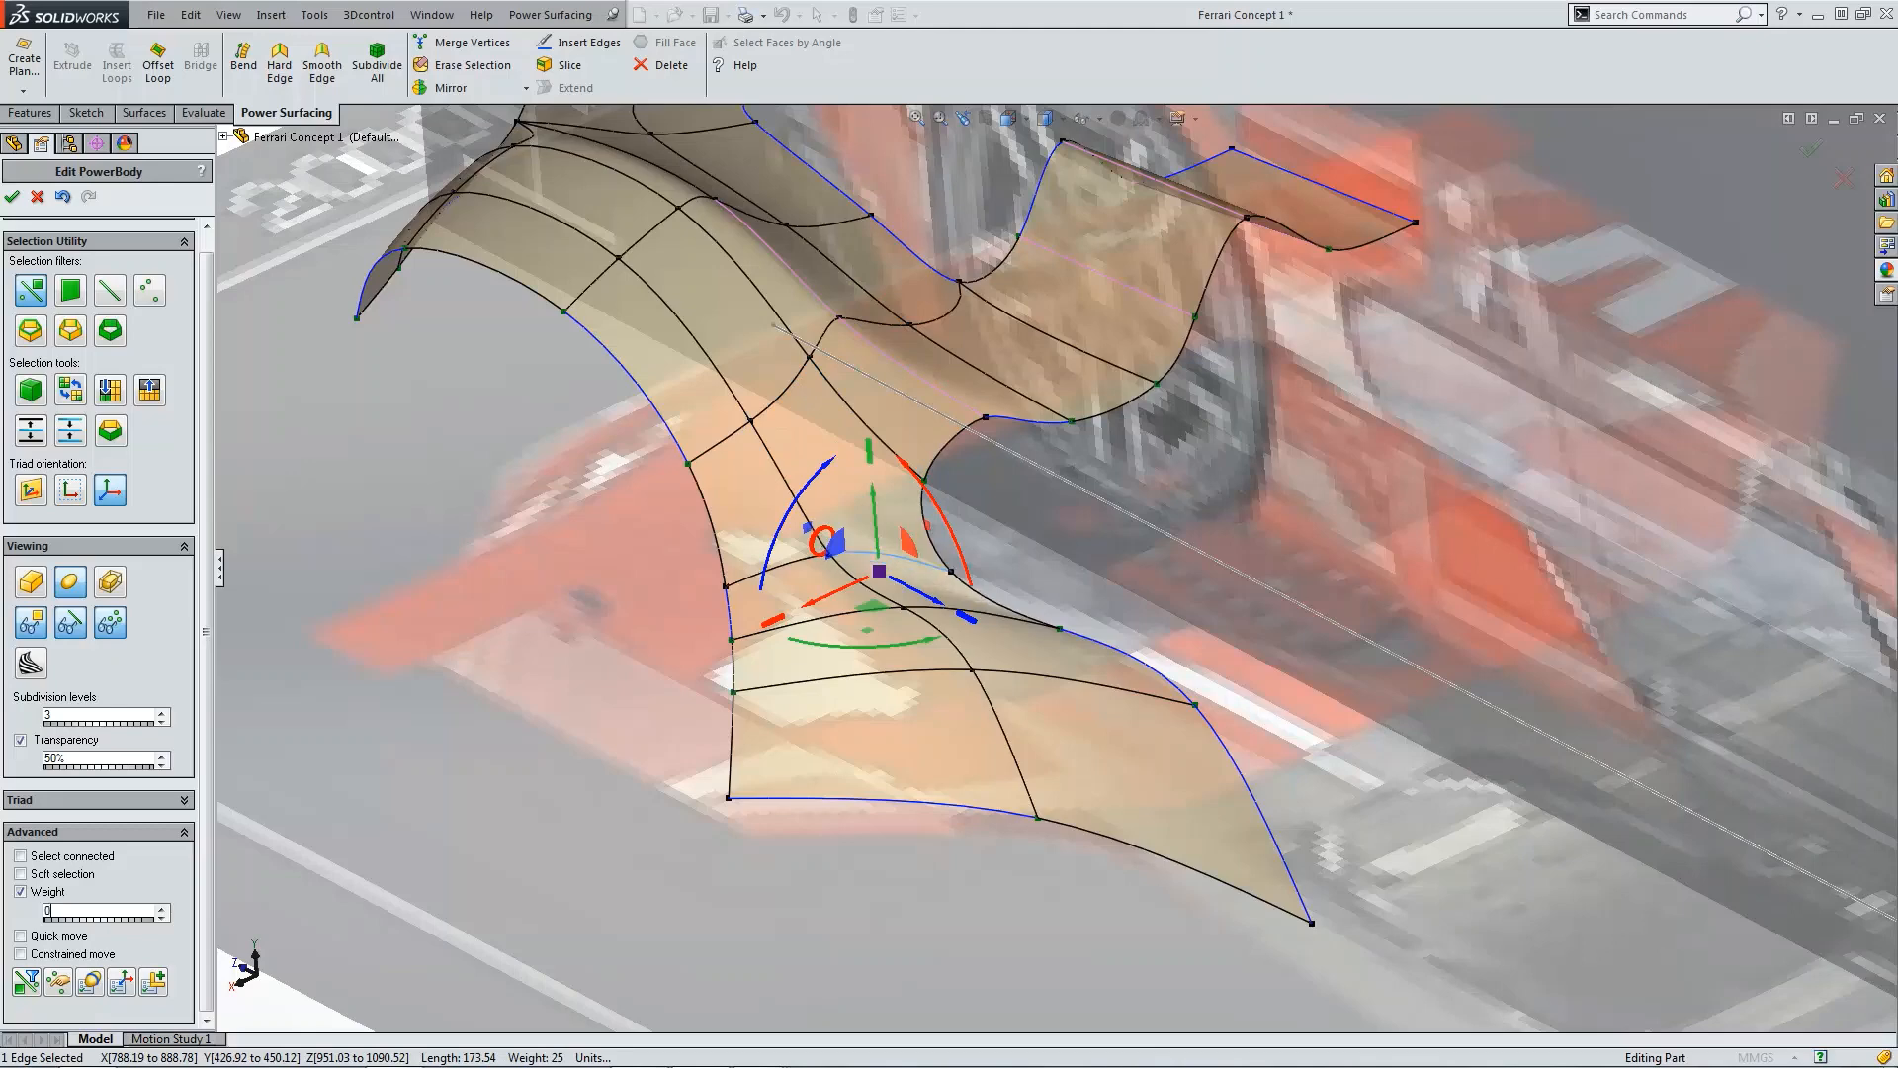
left_click(377, 627)
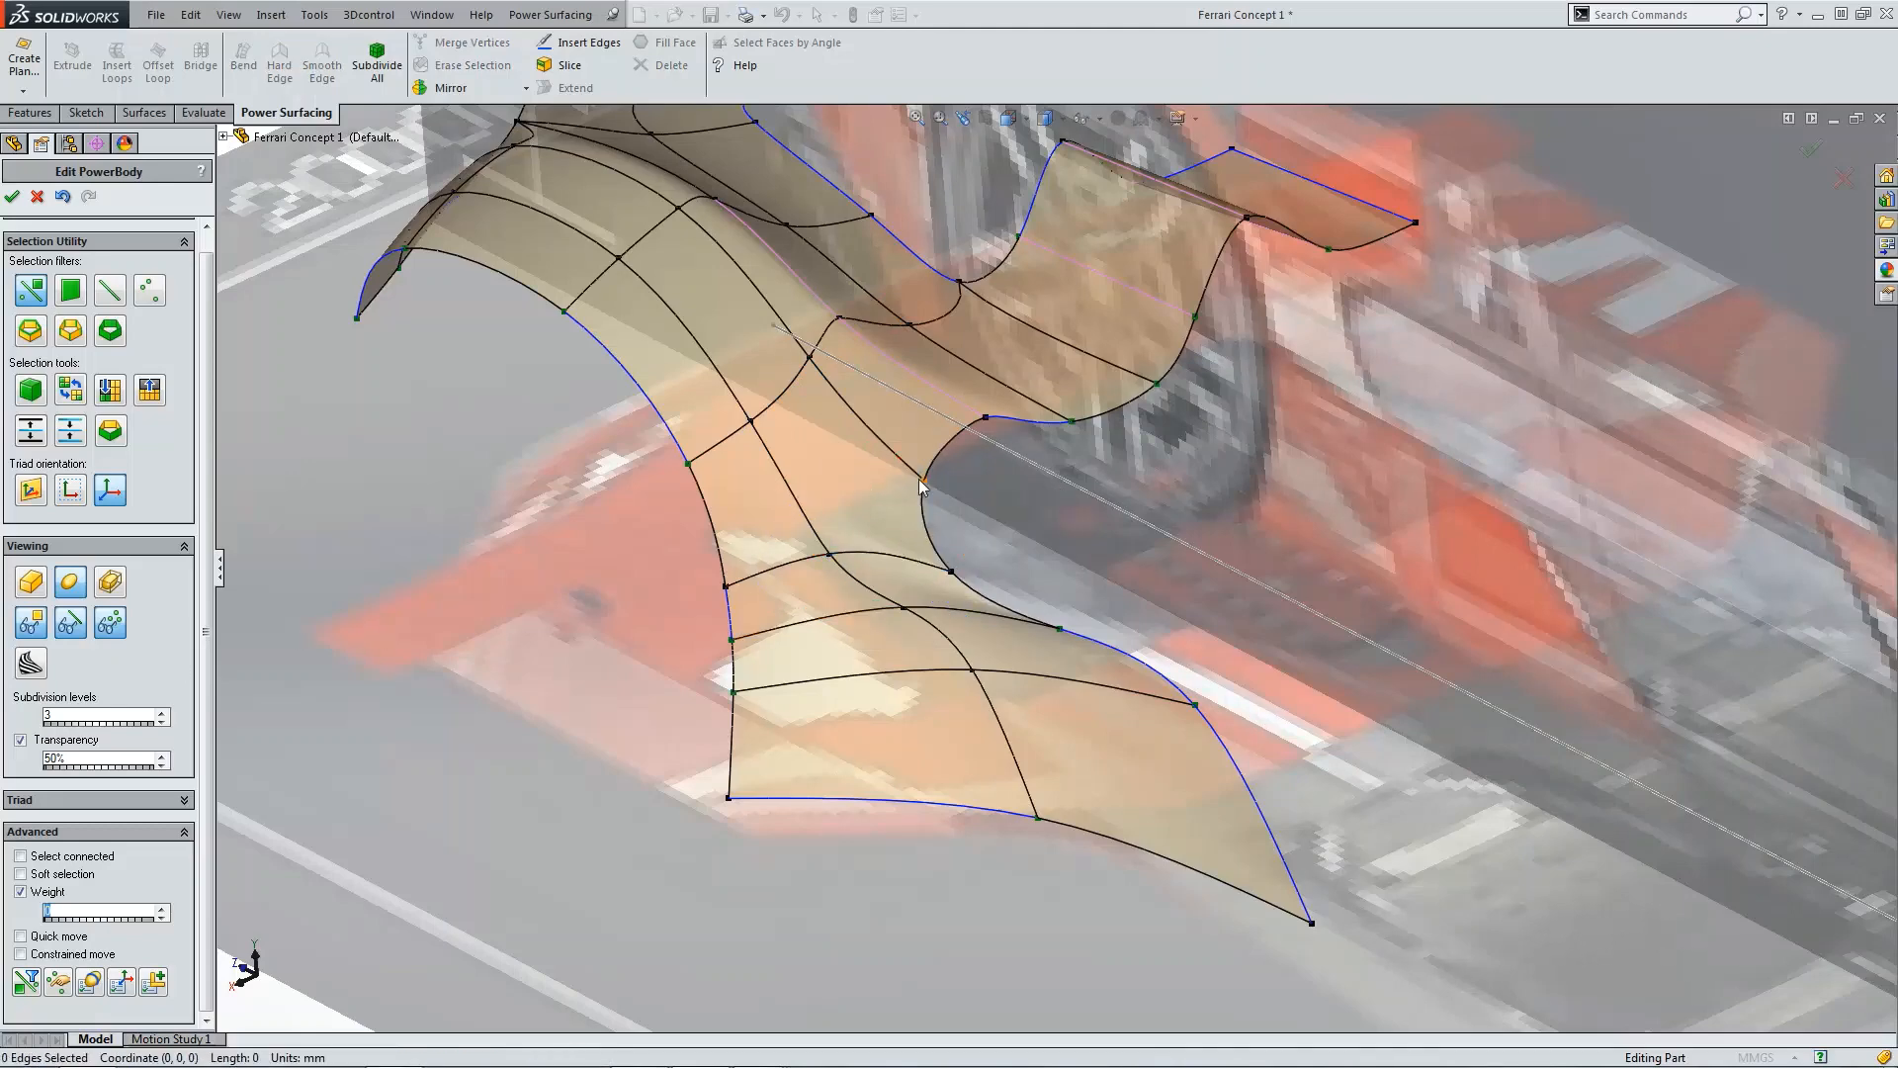
key("ctrl+4")
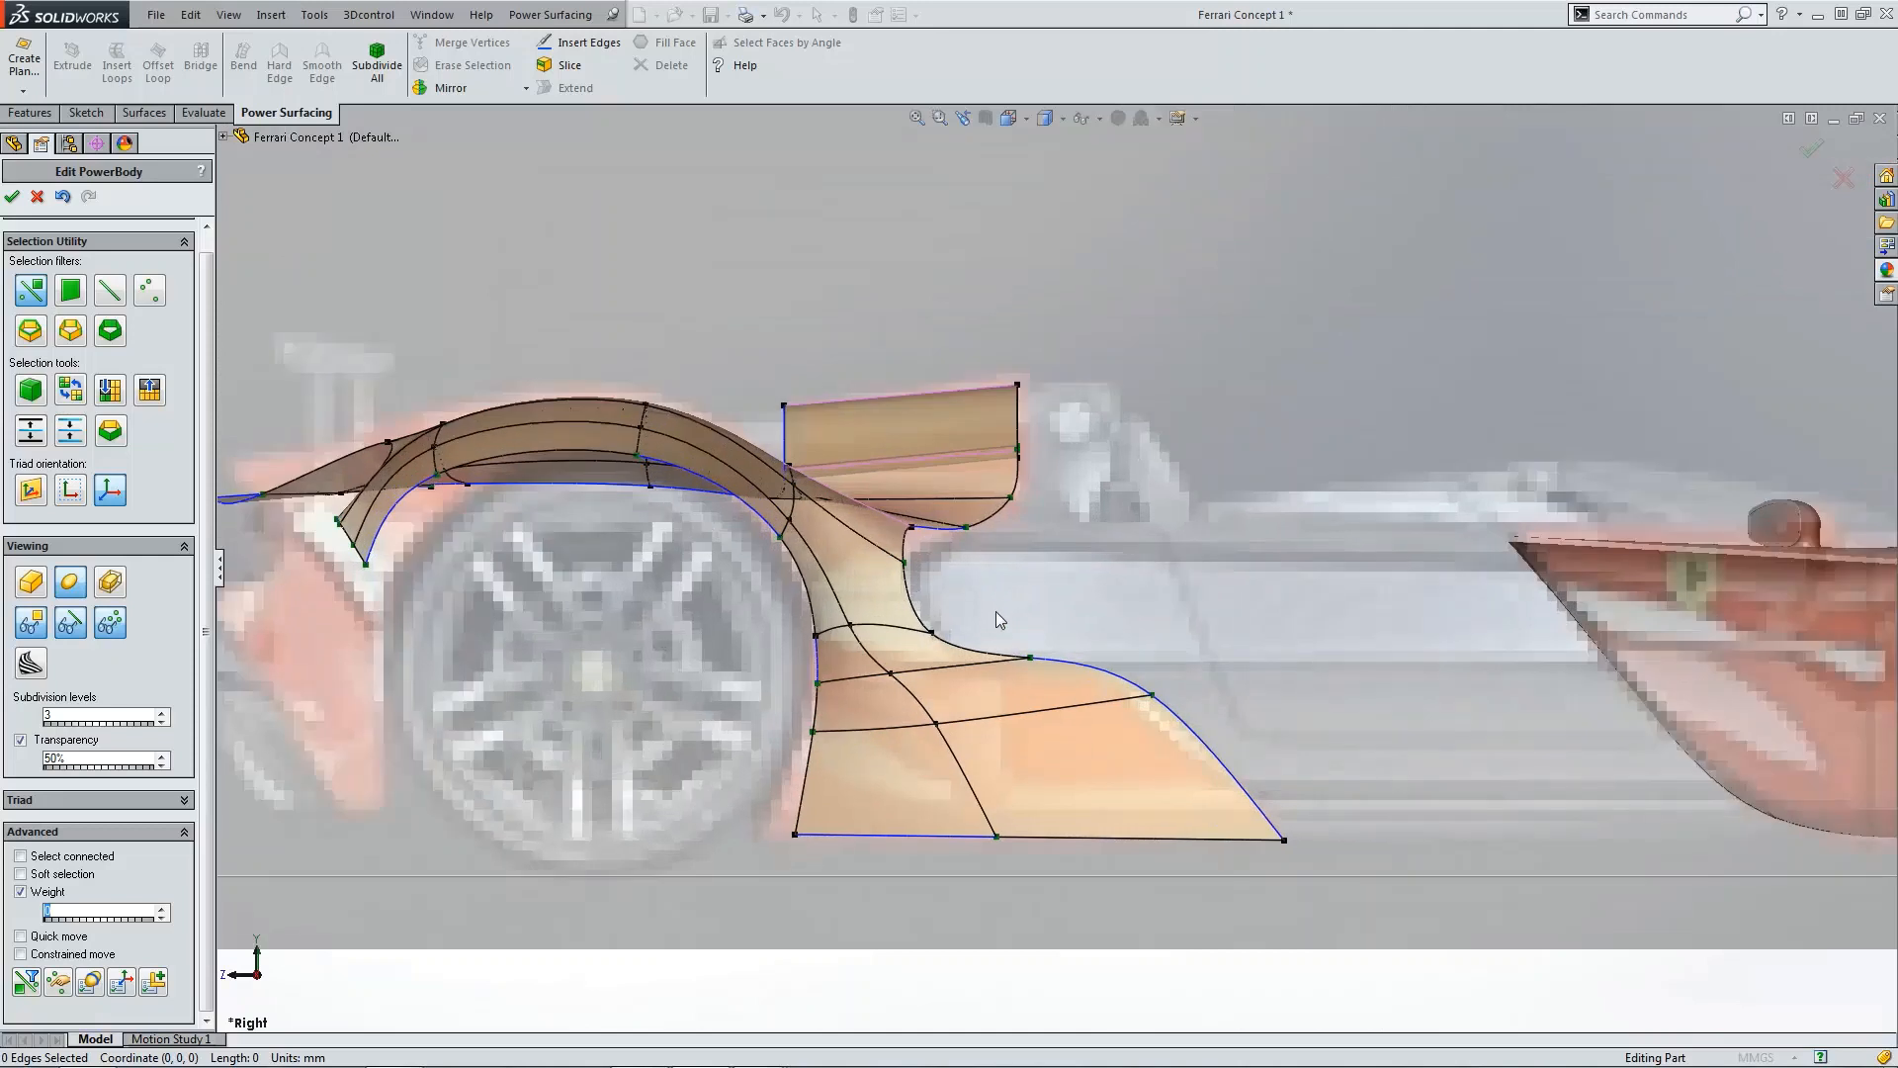
left_click(911, 527)
scroll(954, 558, "down", 3)
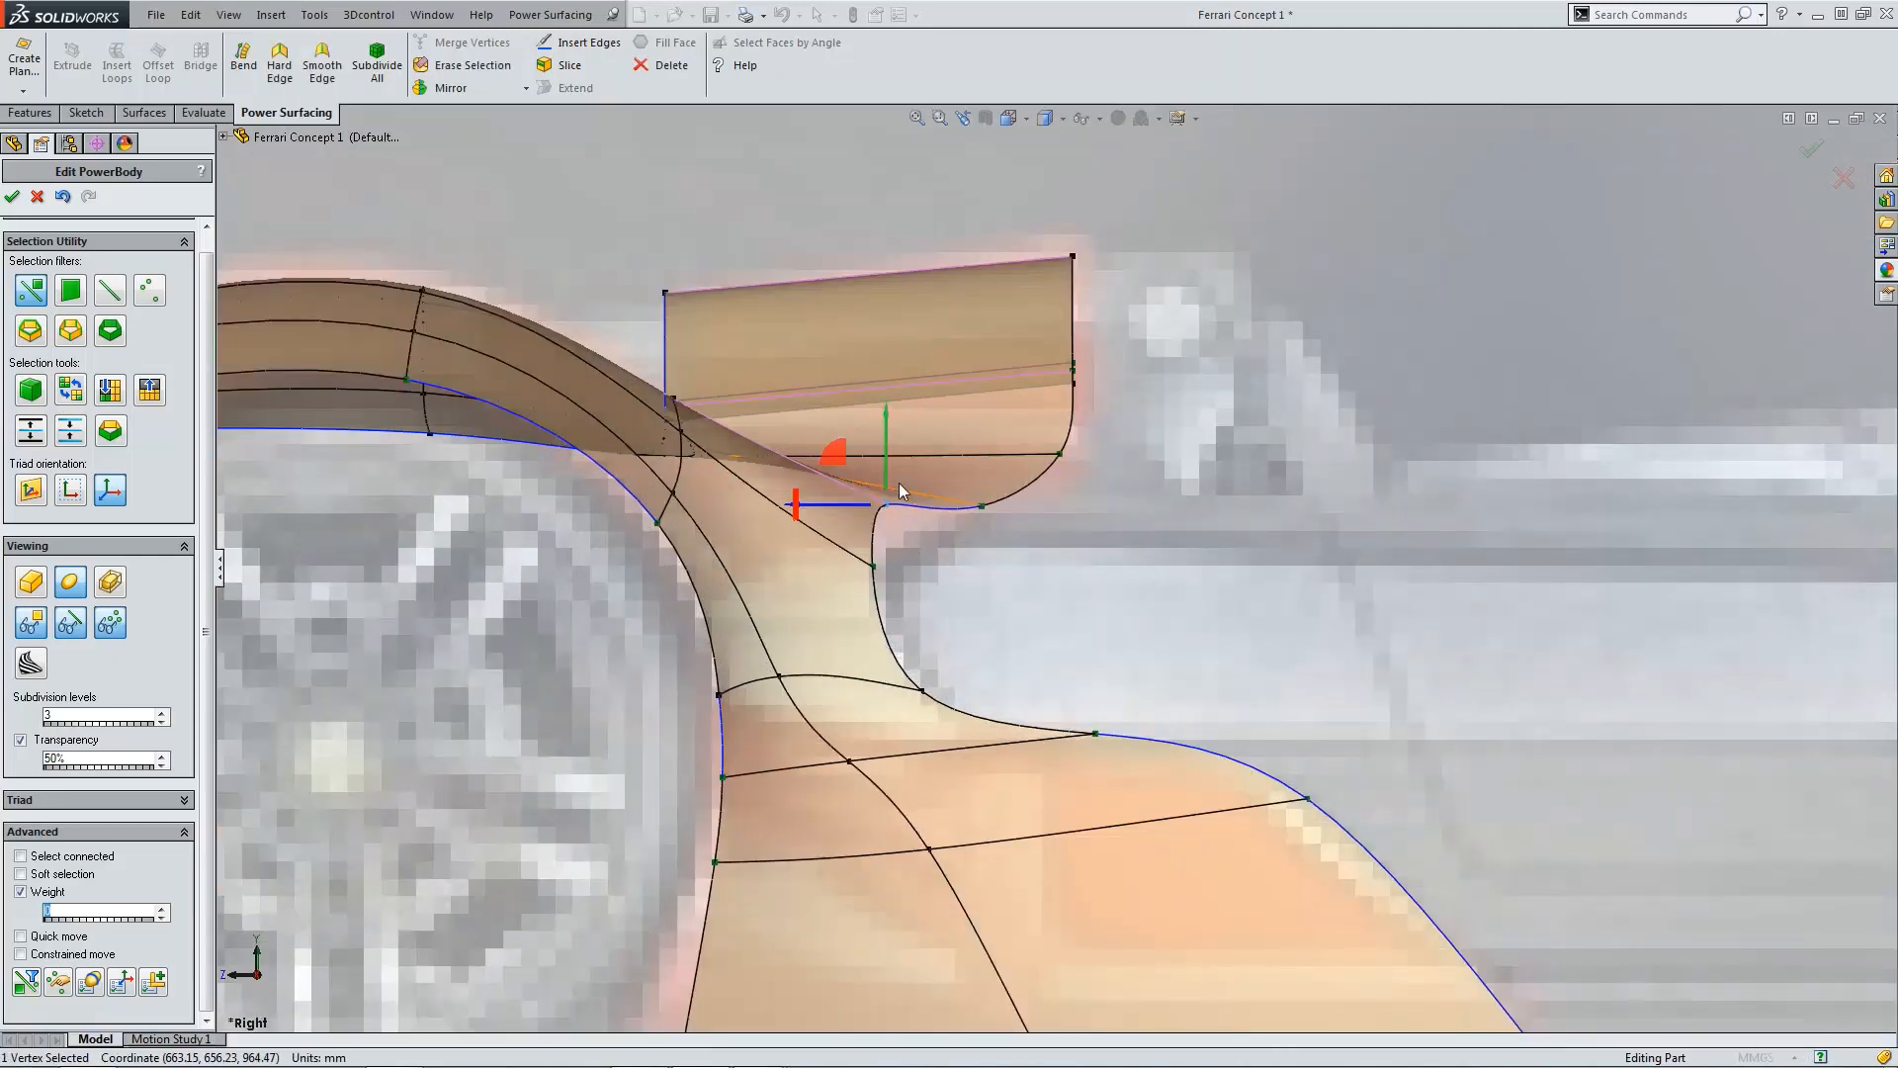
left_click_drag(886, 450, 866, 574)
left_click(873, 569)
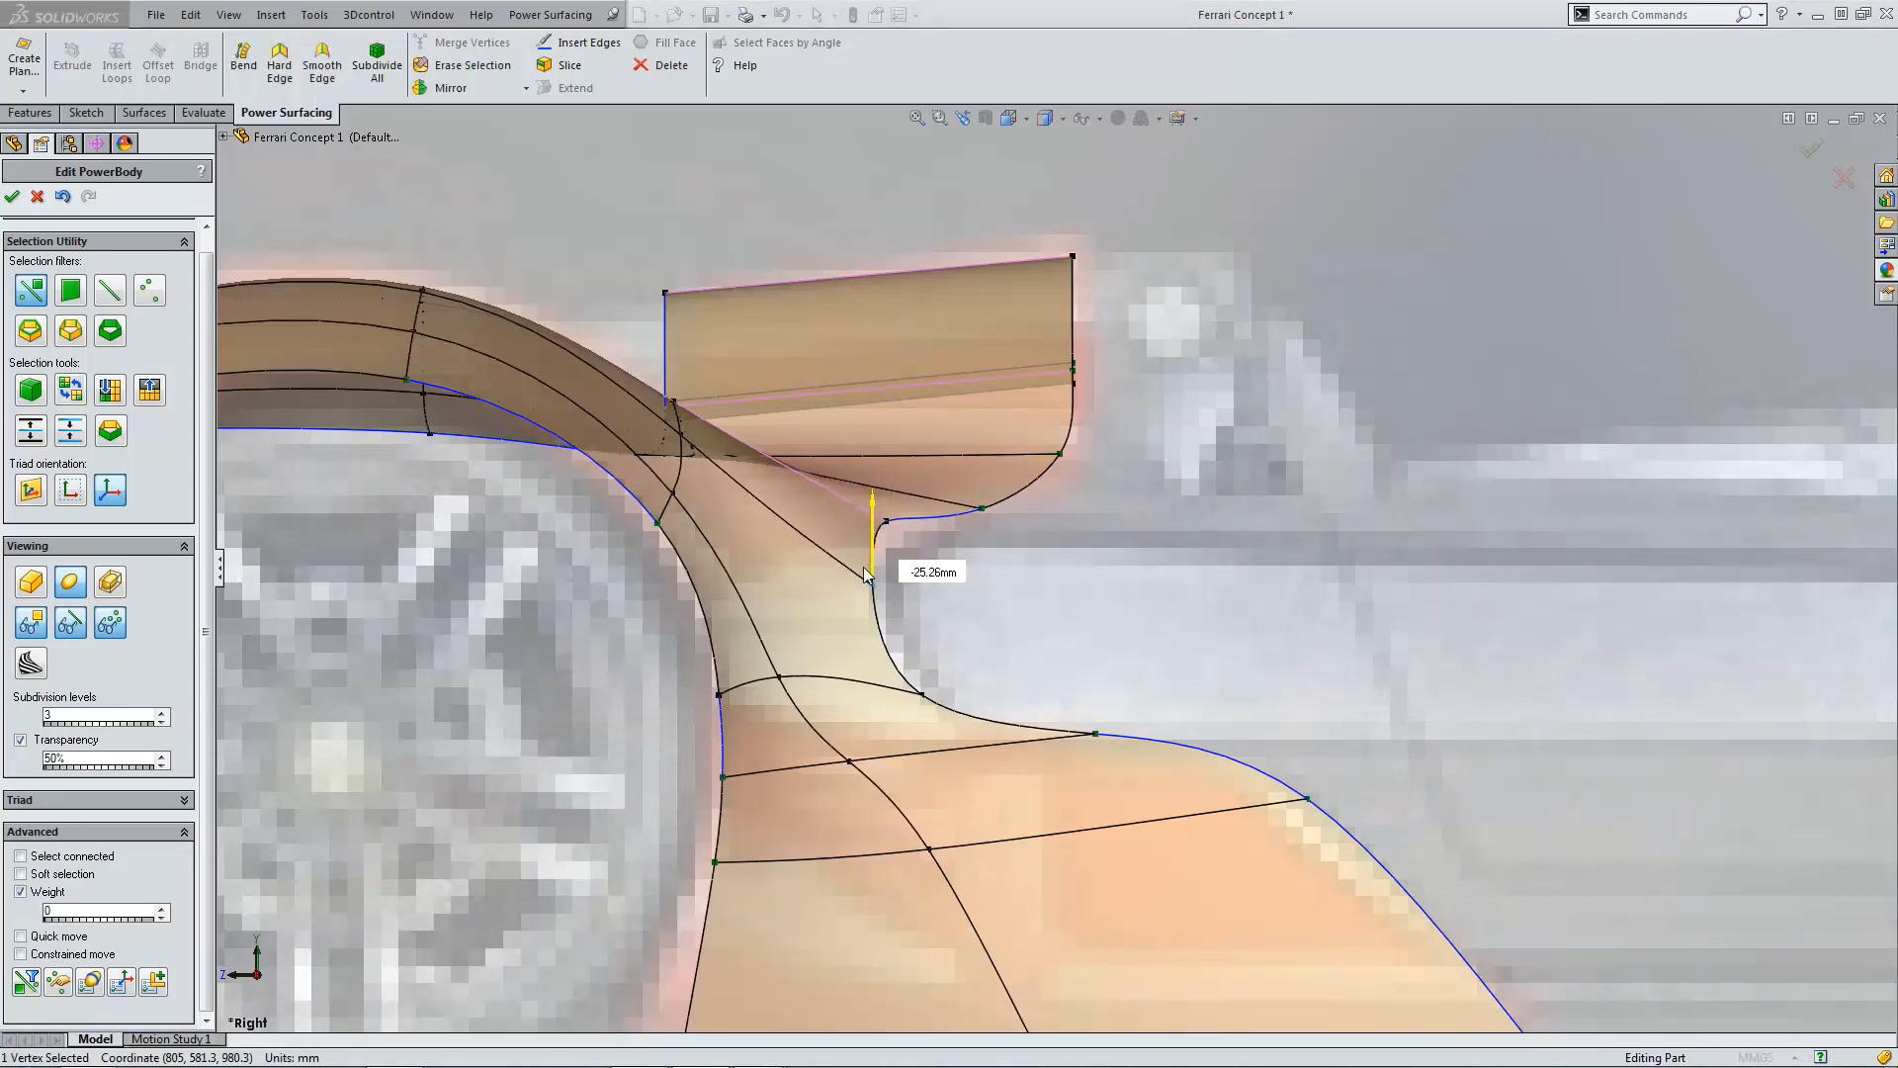
left_click(1032, 609)
Step: Rotate the edge at the lower corner of the fender cutout slightly in the back view
scroll(1030, 609, "up", 9)
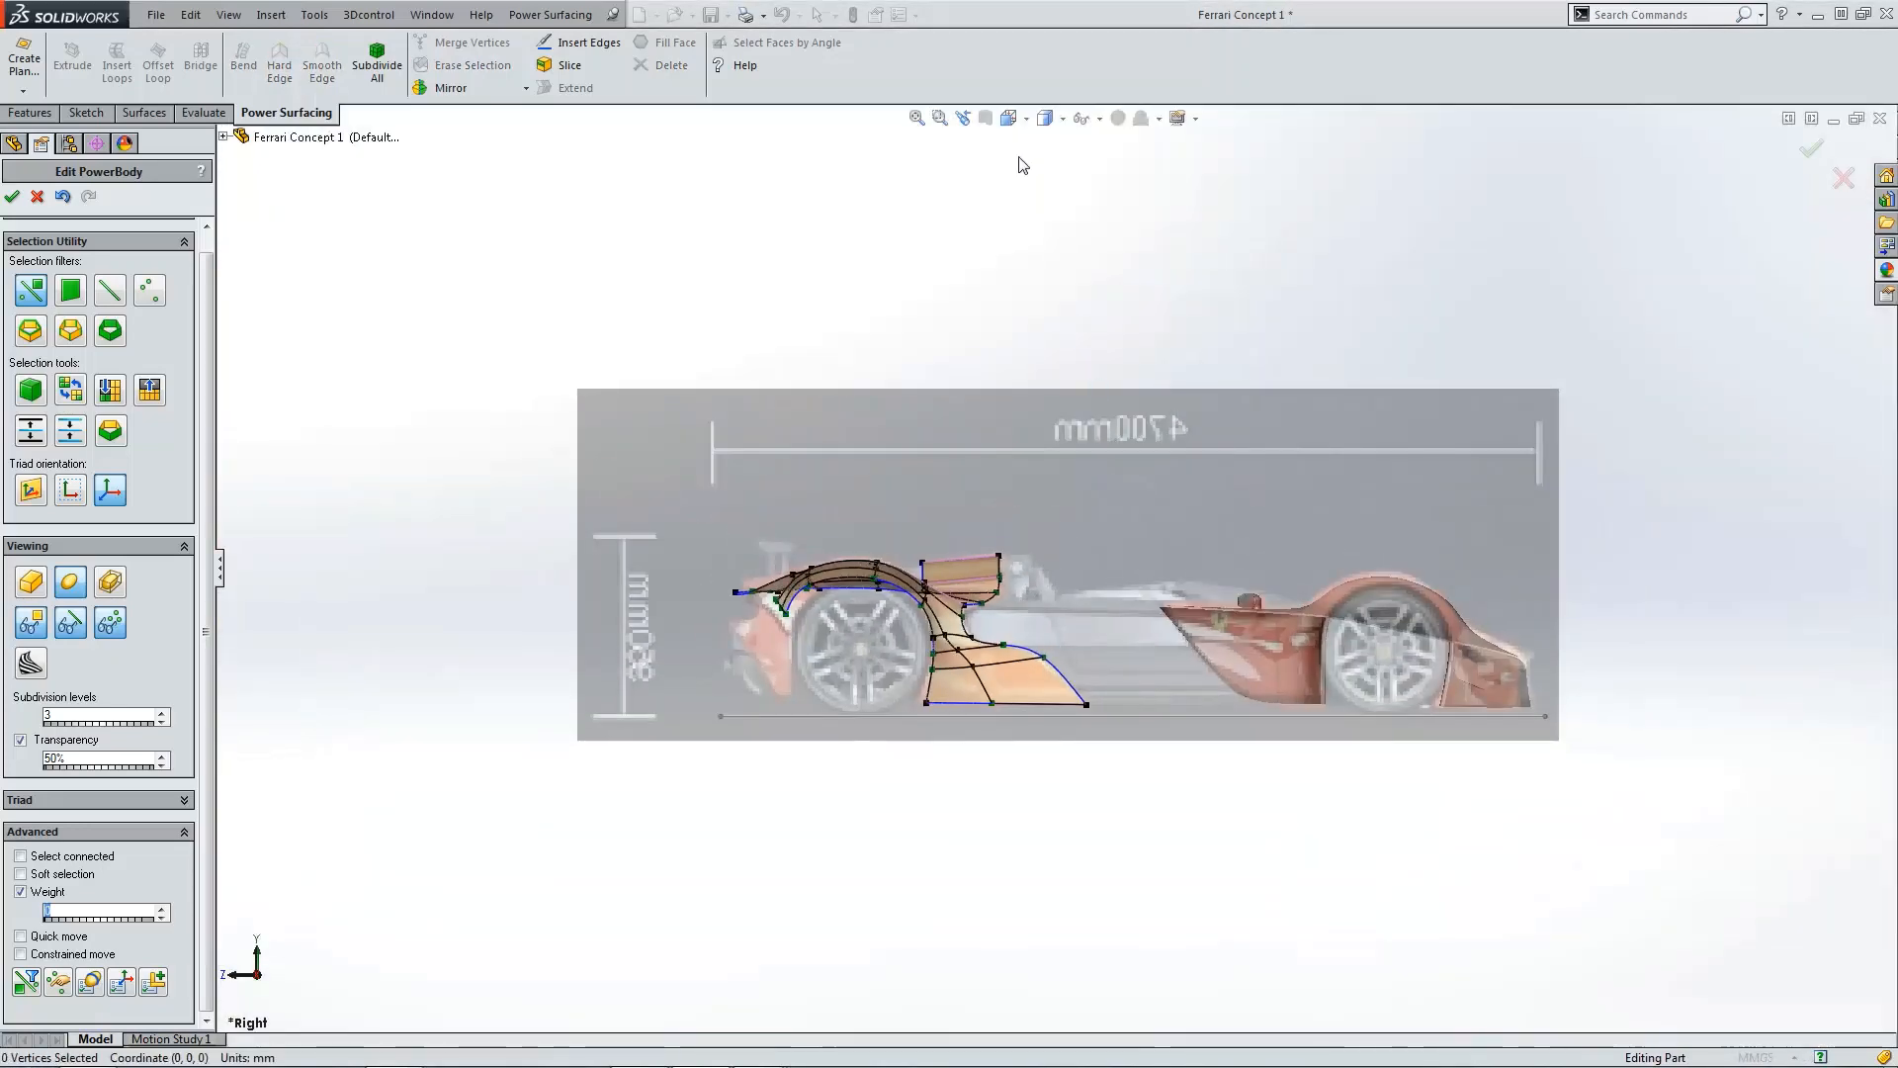
left_click(1009, 120)
left_click(1085, 191)
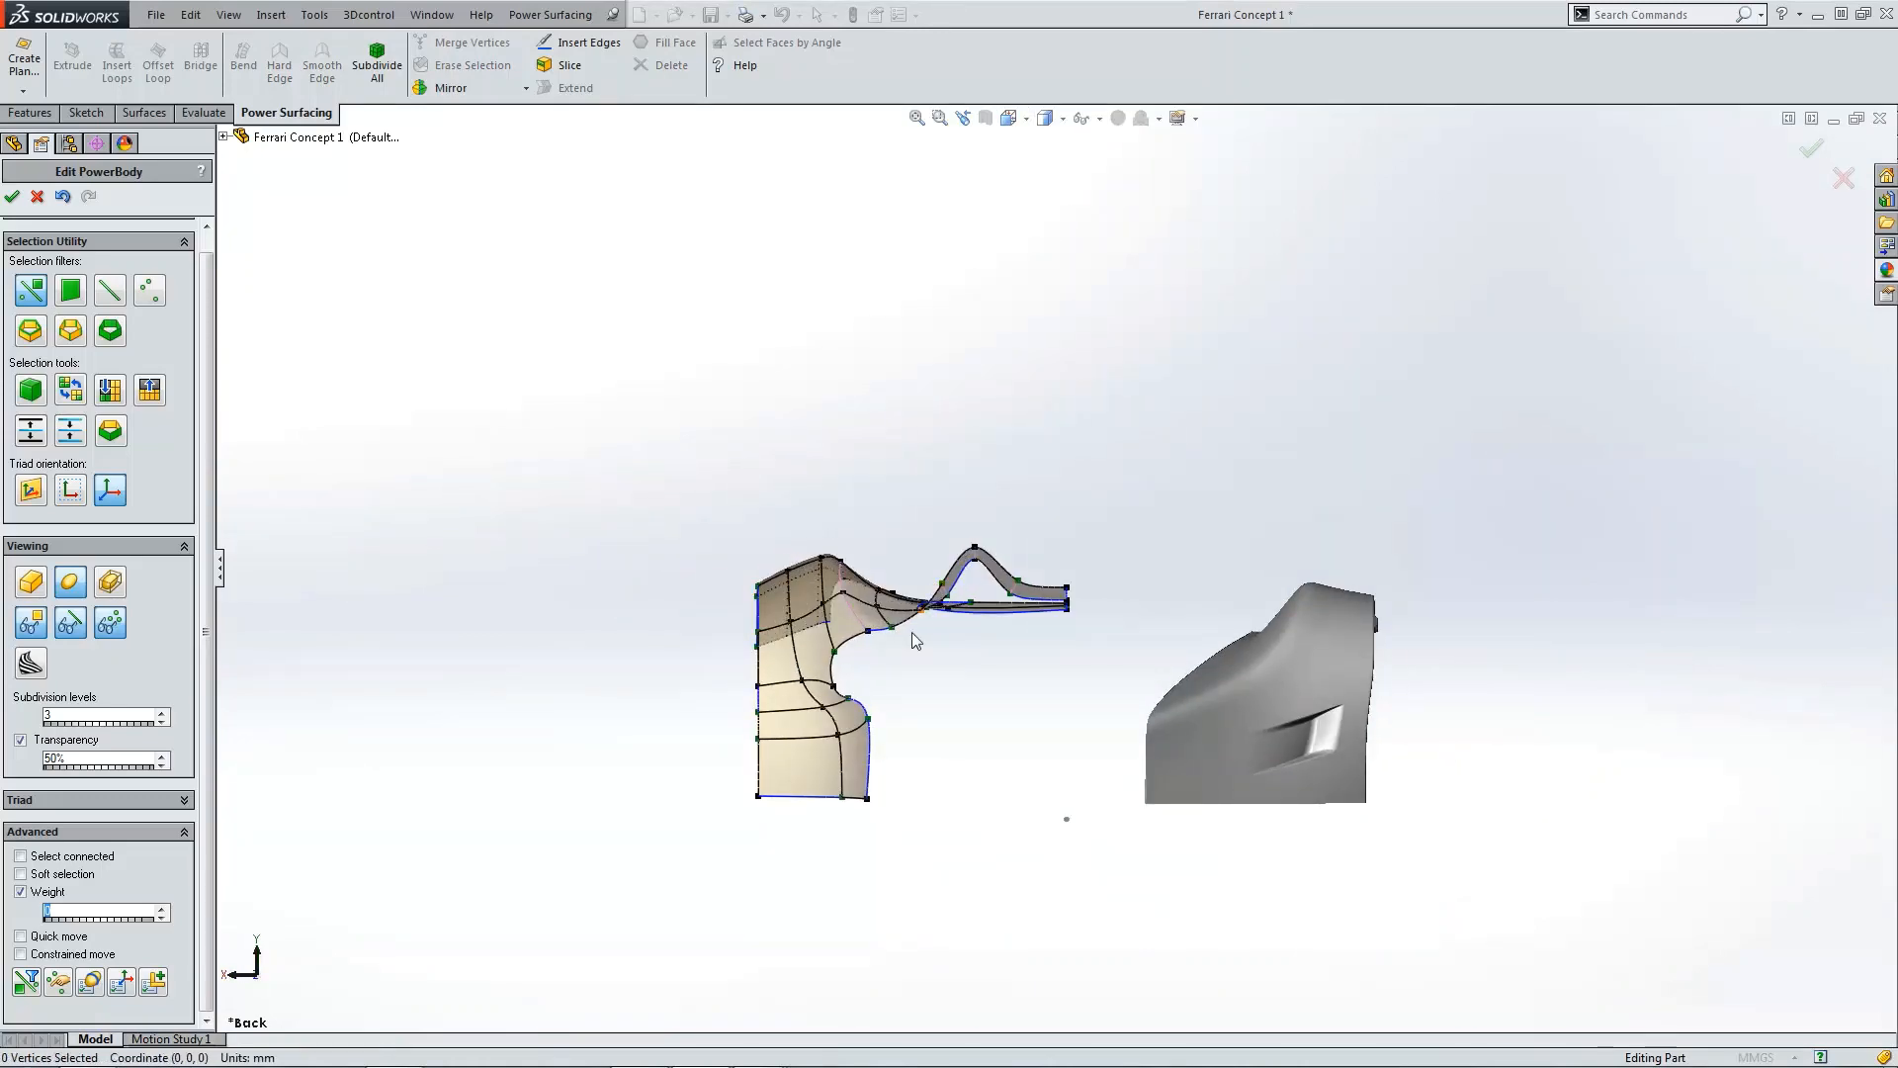
scroll(907, 641, "down", 4)
scroll(907, 649, "down", 2)
scroll(899, 712, "up", 1)
scroll(892, 761, "down", 4)
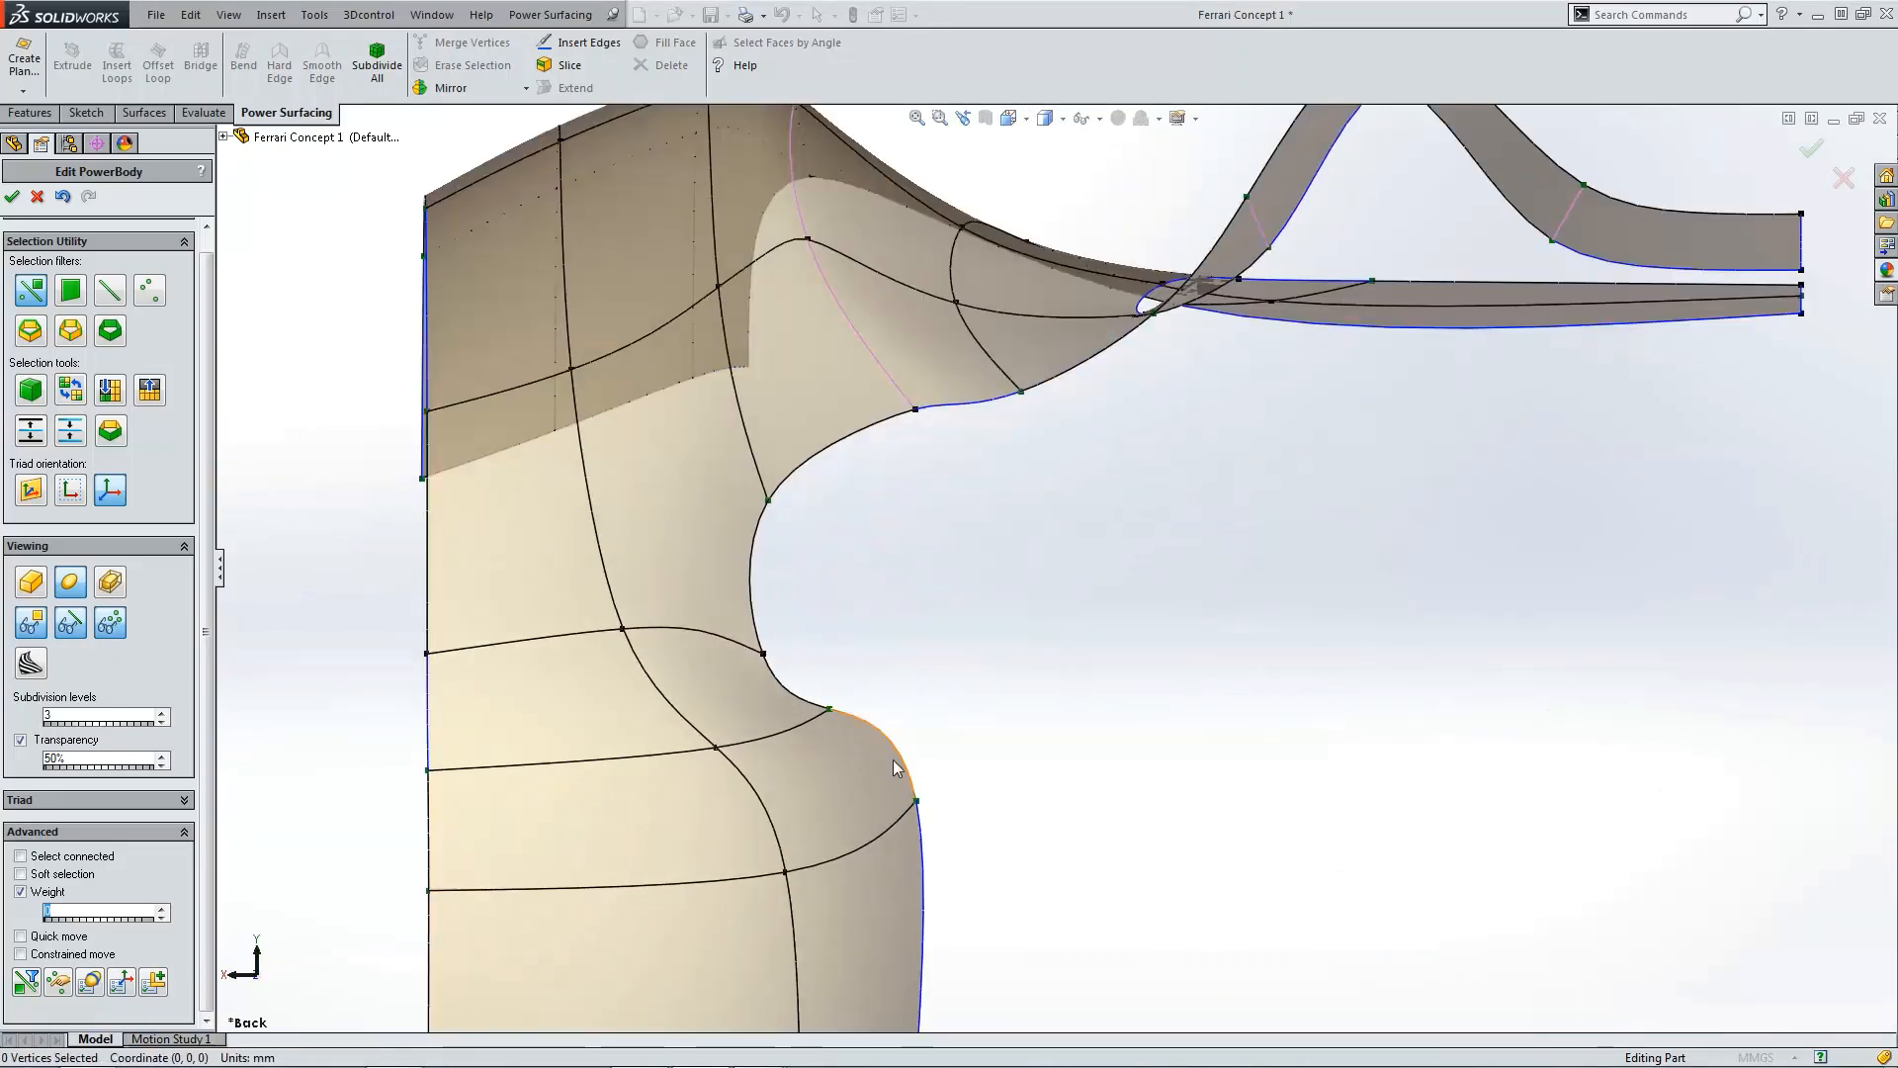
left_click(830, 710)
left_click(847, 720)
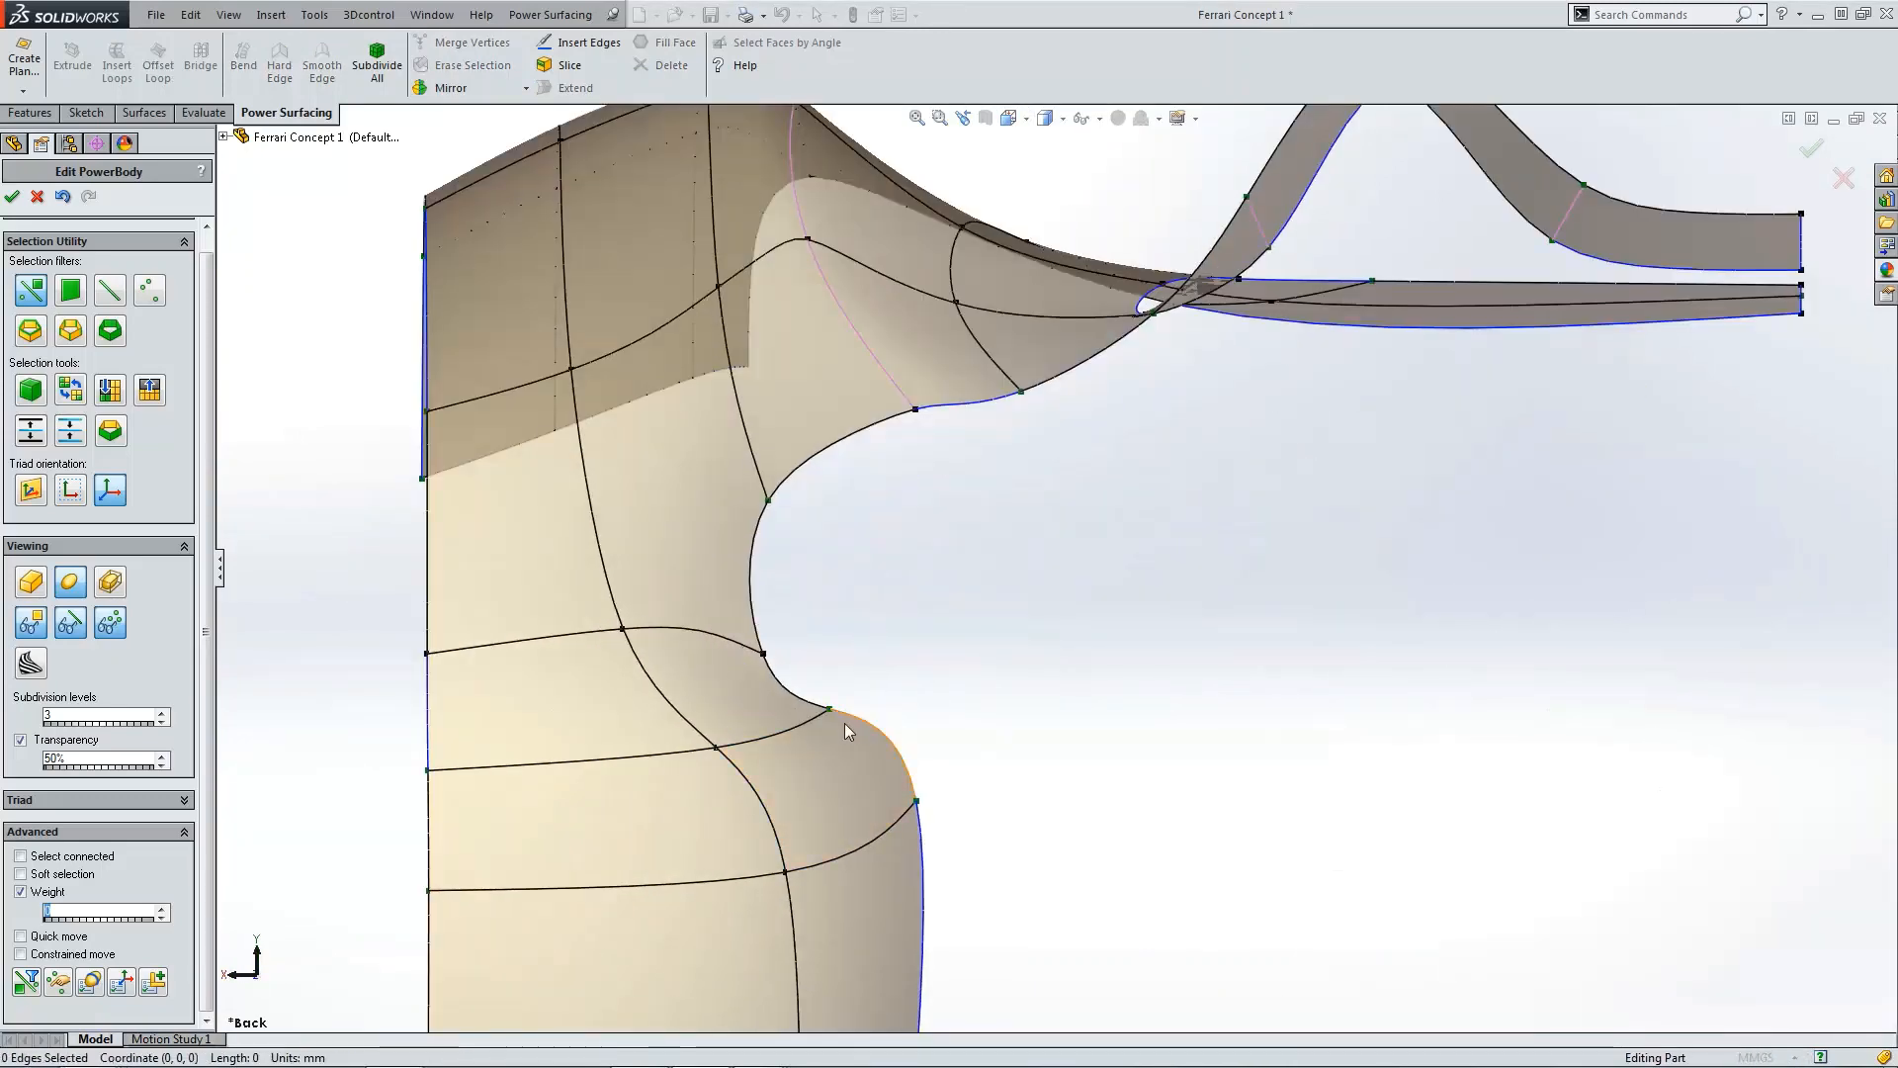
left_click_drag(795, 638, 865, 690)
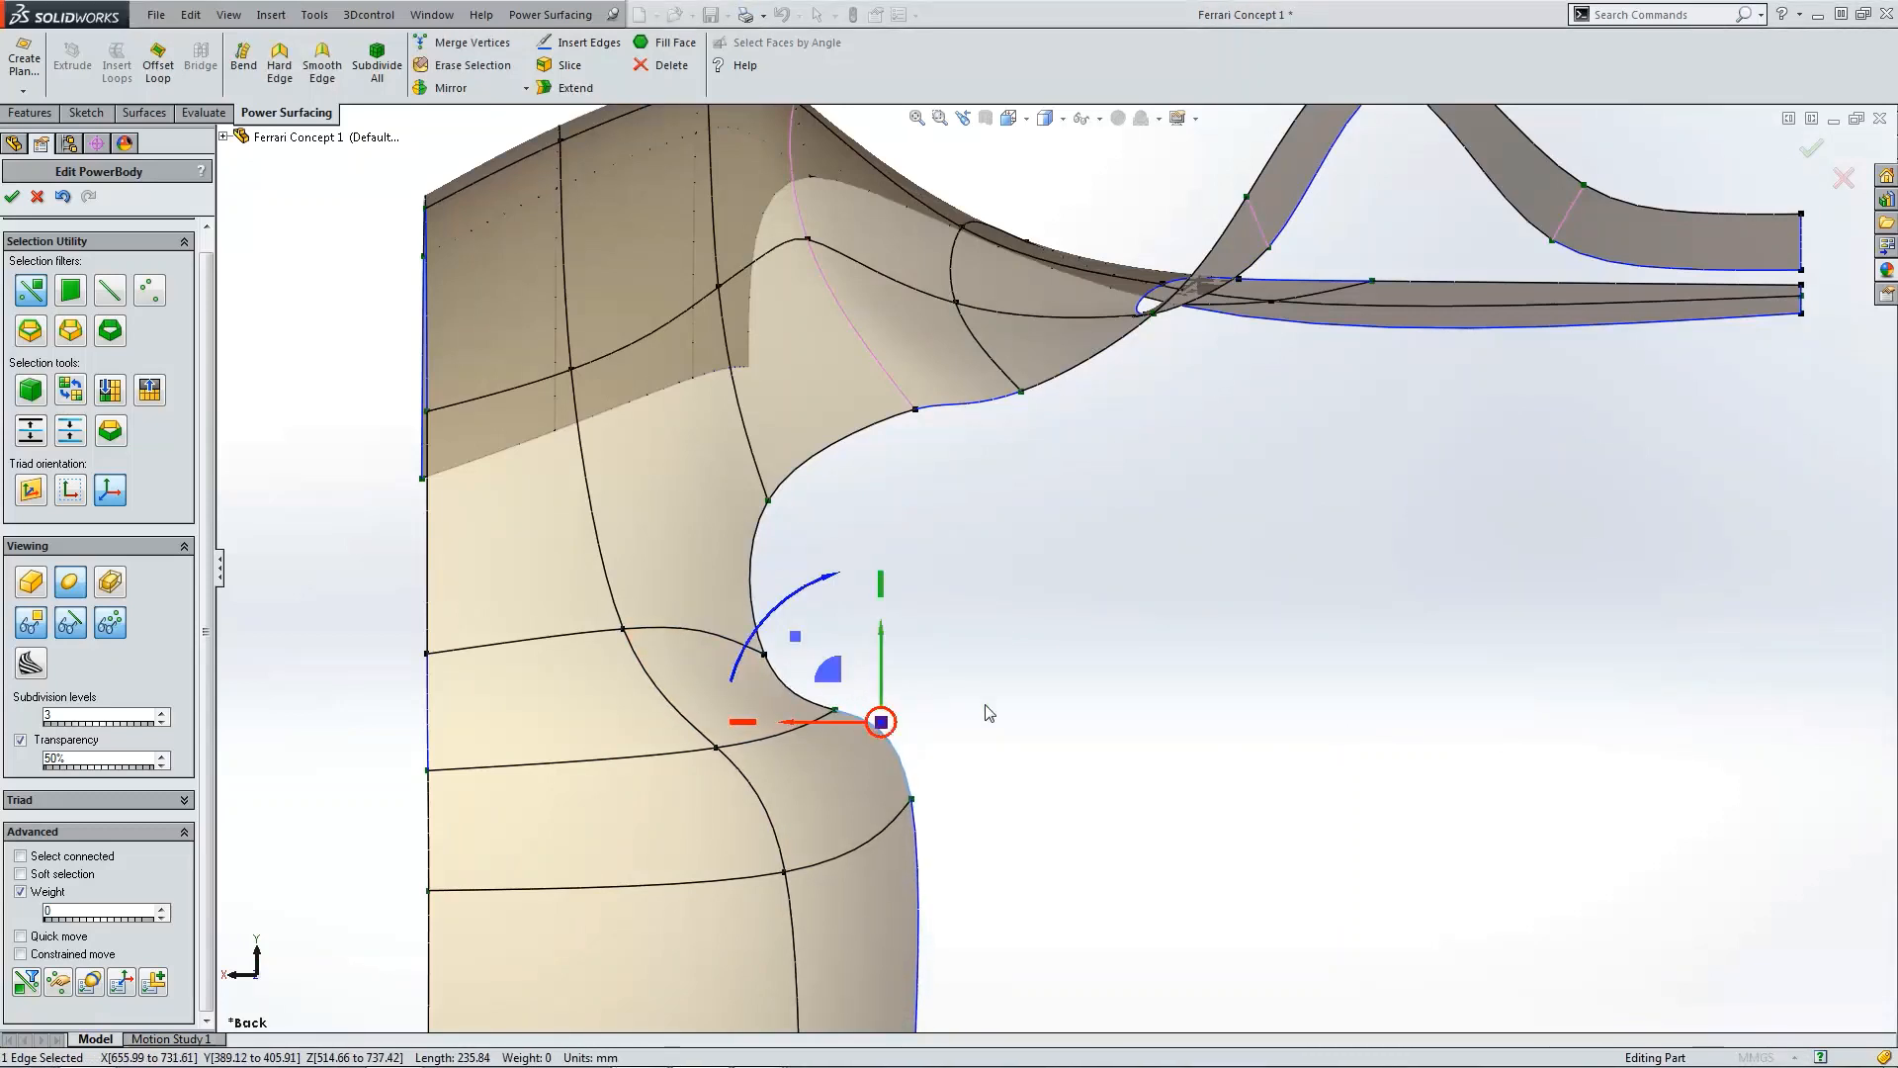
left_click(988, 711)
left_click(765, 655)
left_click_drag(729, 621, 695, 561)
left_click(909, 641)
Step: Check the fender against the blueprint in the right view and accept the PowerBody edit
scroll(908, 641, "up", 4)
scroll(910, 641, "up", 4)
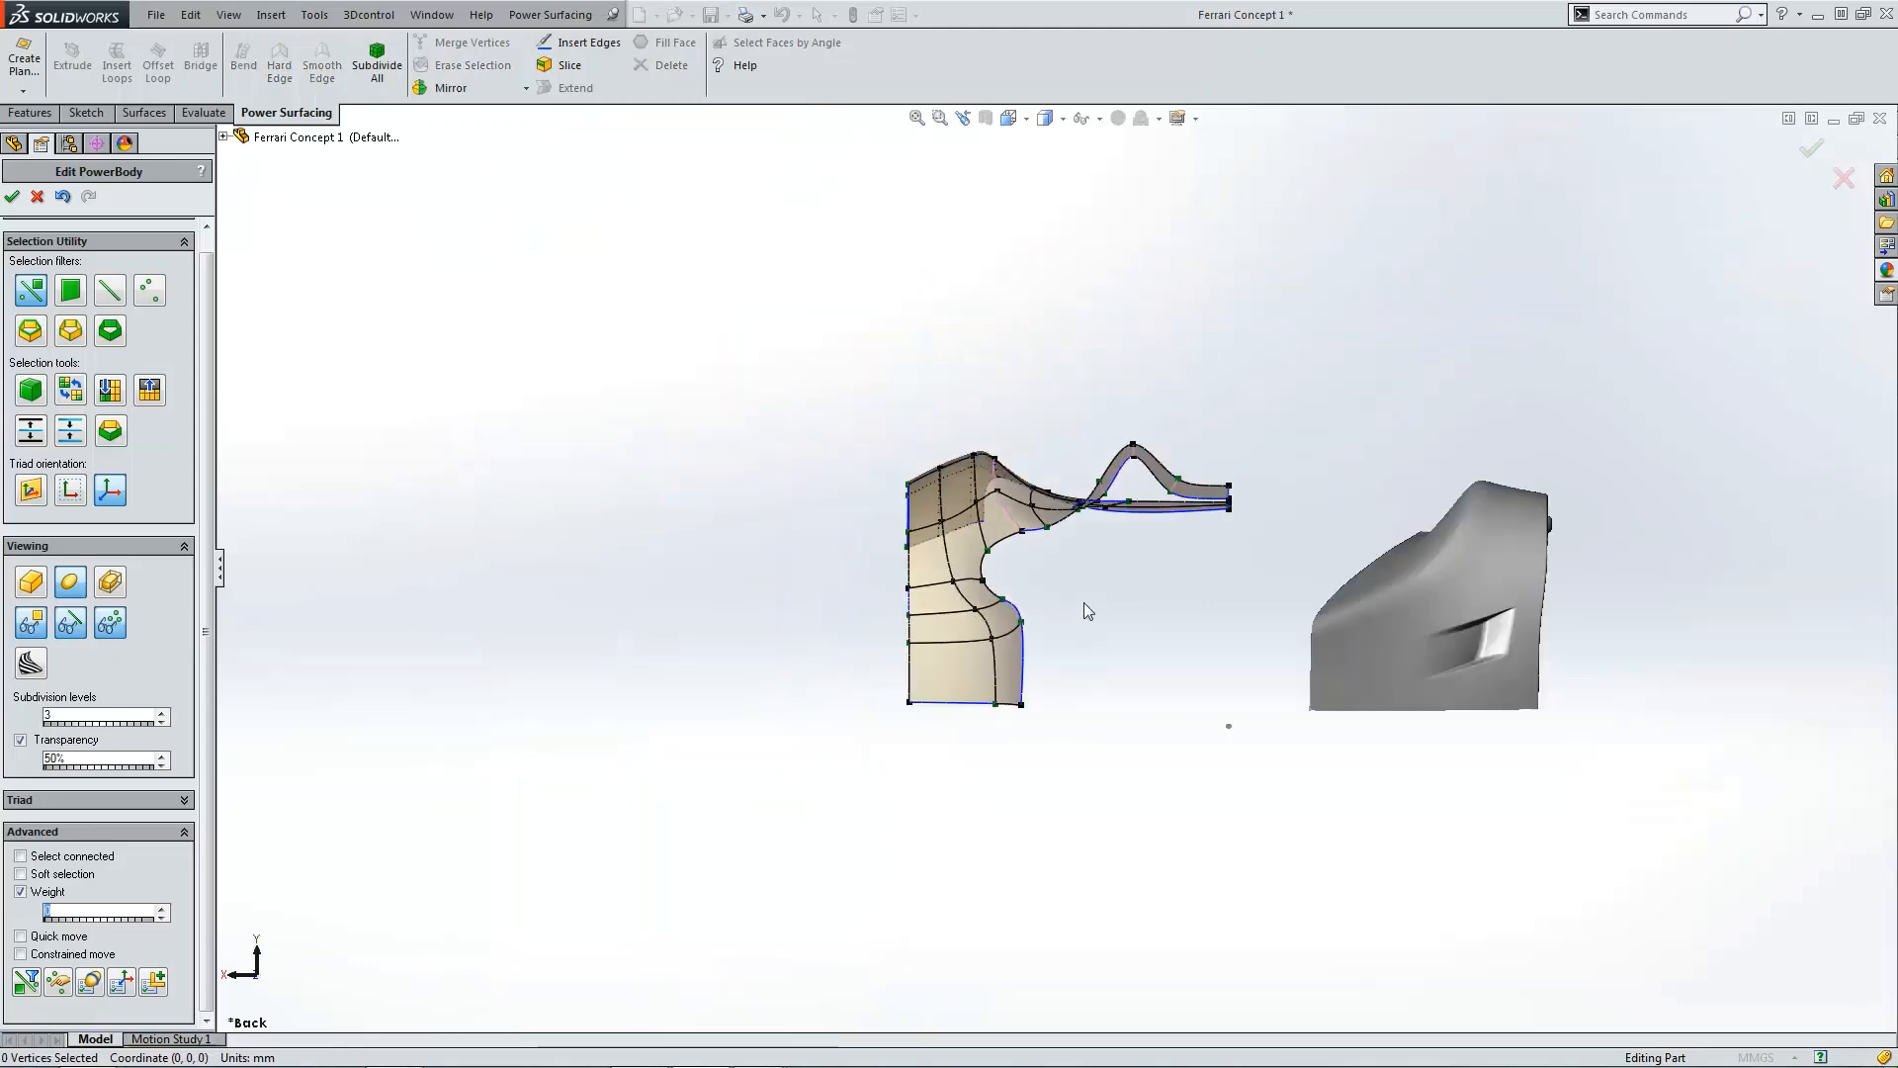
middle_click_drag(1092, 604, 953, 620)
key("ctrl+4")
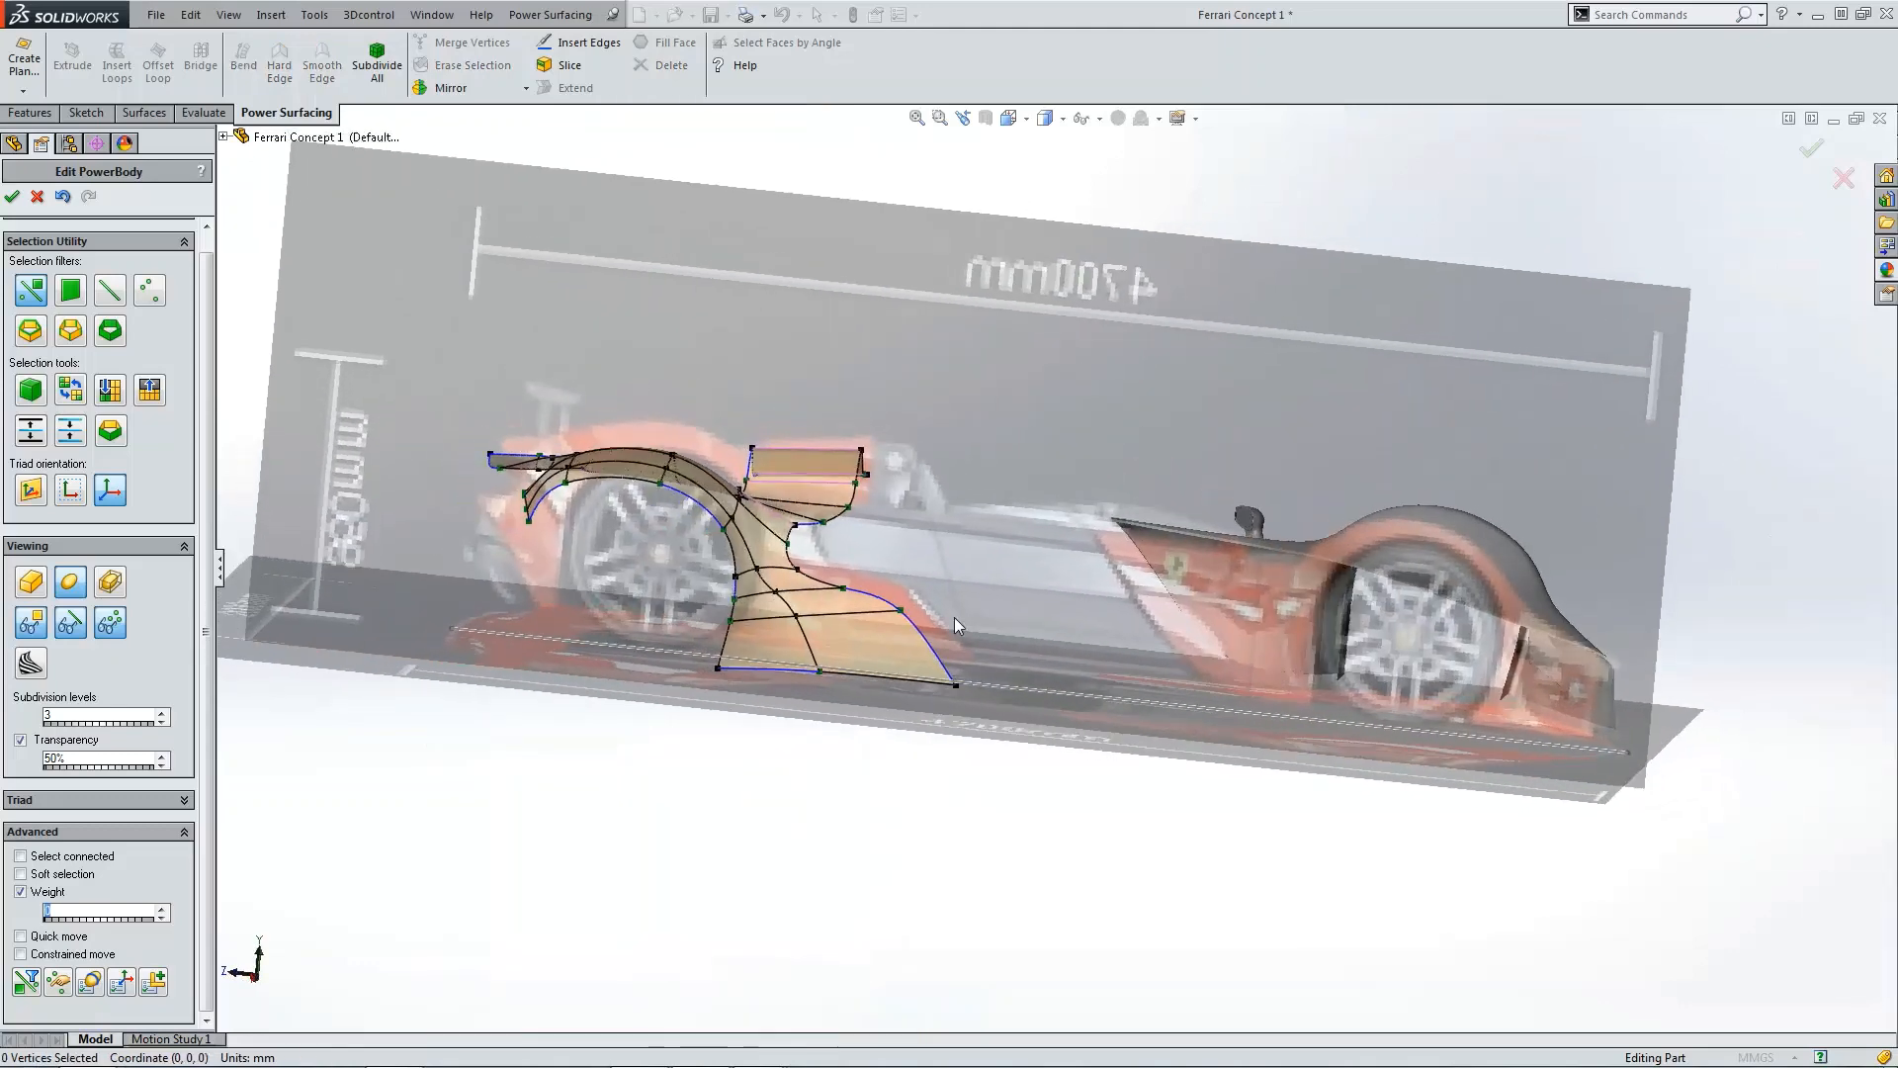
scroll(1026, 627, "down", 4)
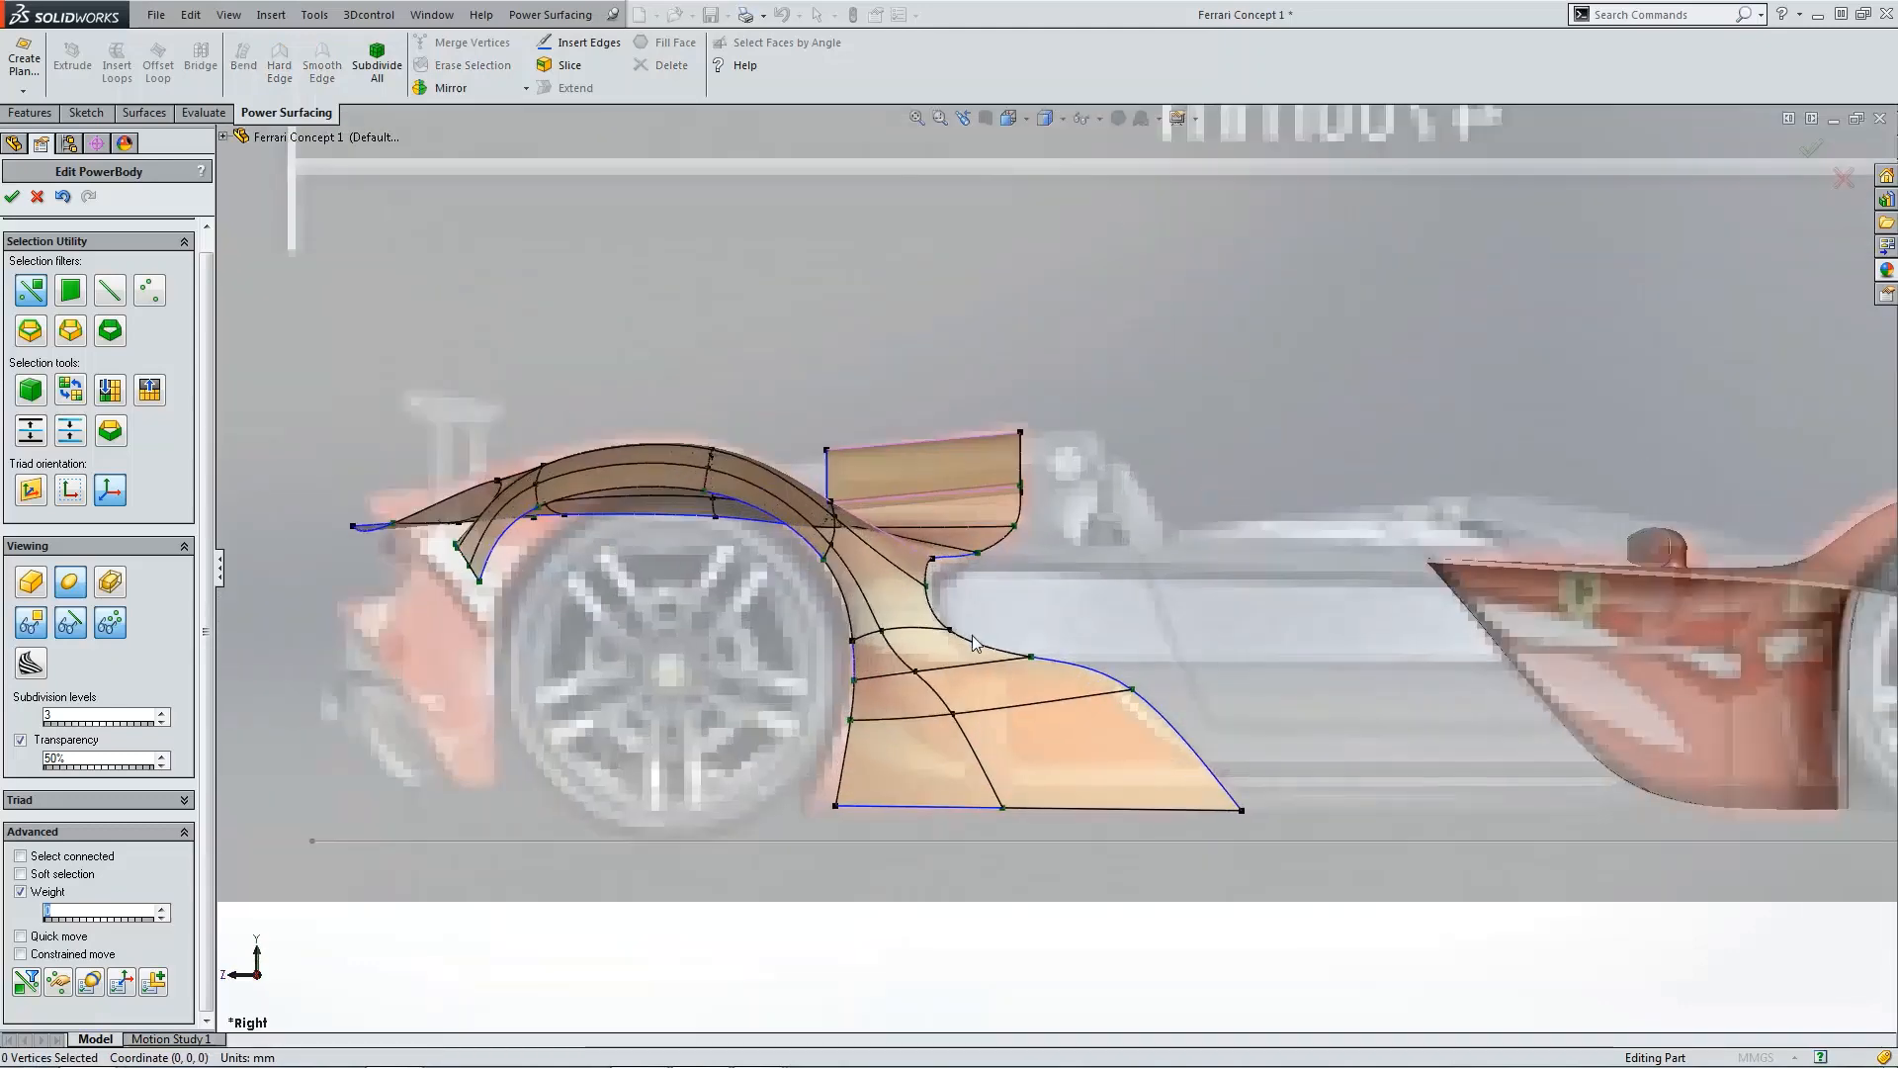
left_click(13, 196)
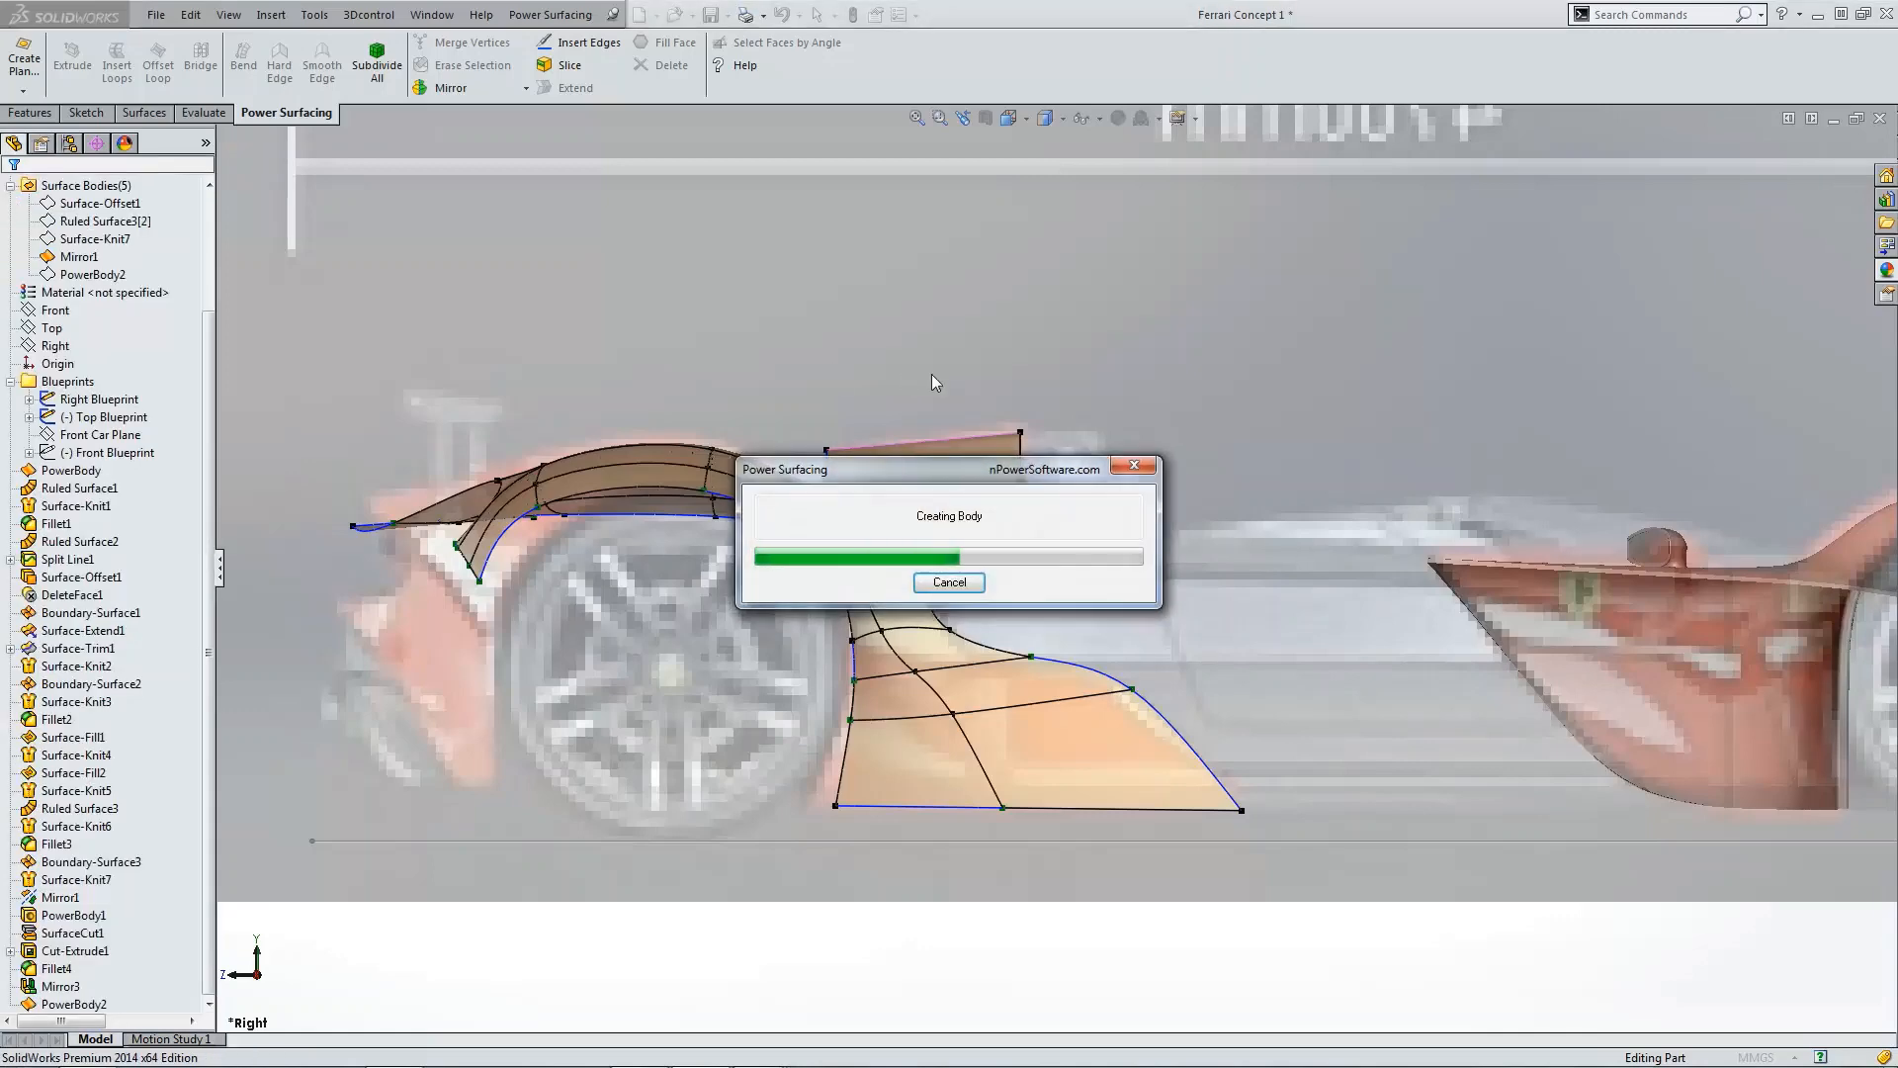
Step: Reopen PowerBody2 and drag the vertex at the cutout's upper inner corner slightly inward
scroll(1109, 504, "up", 4)
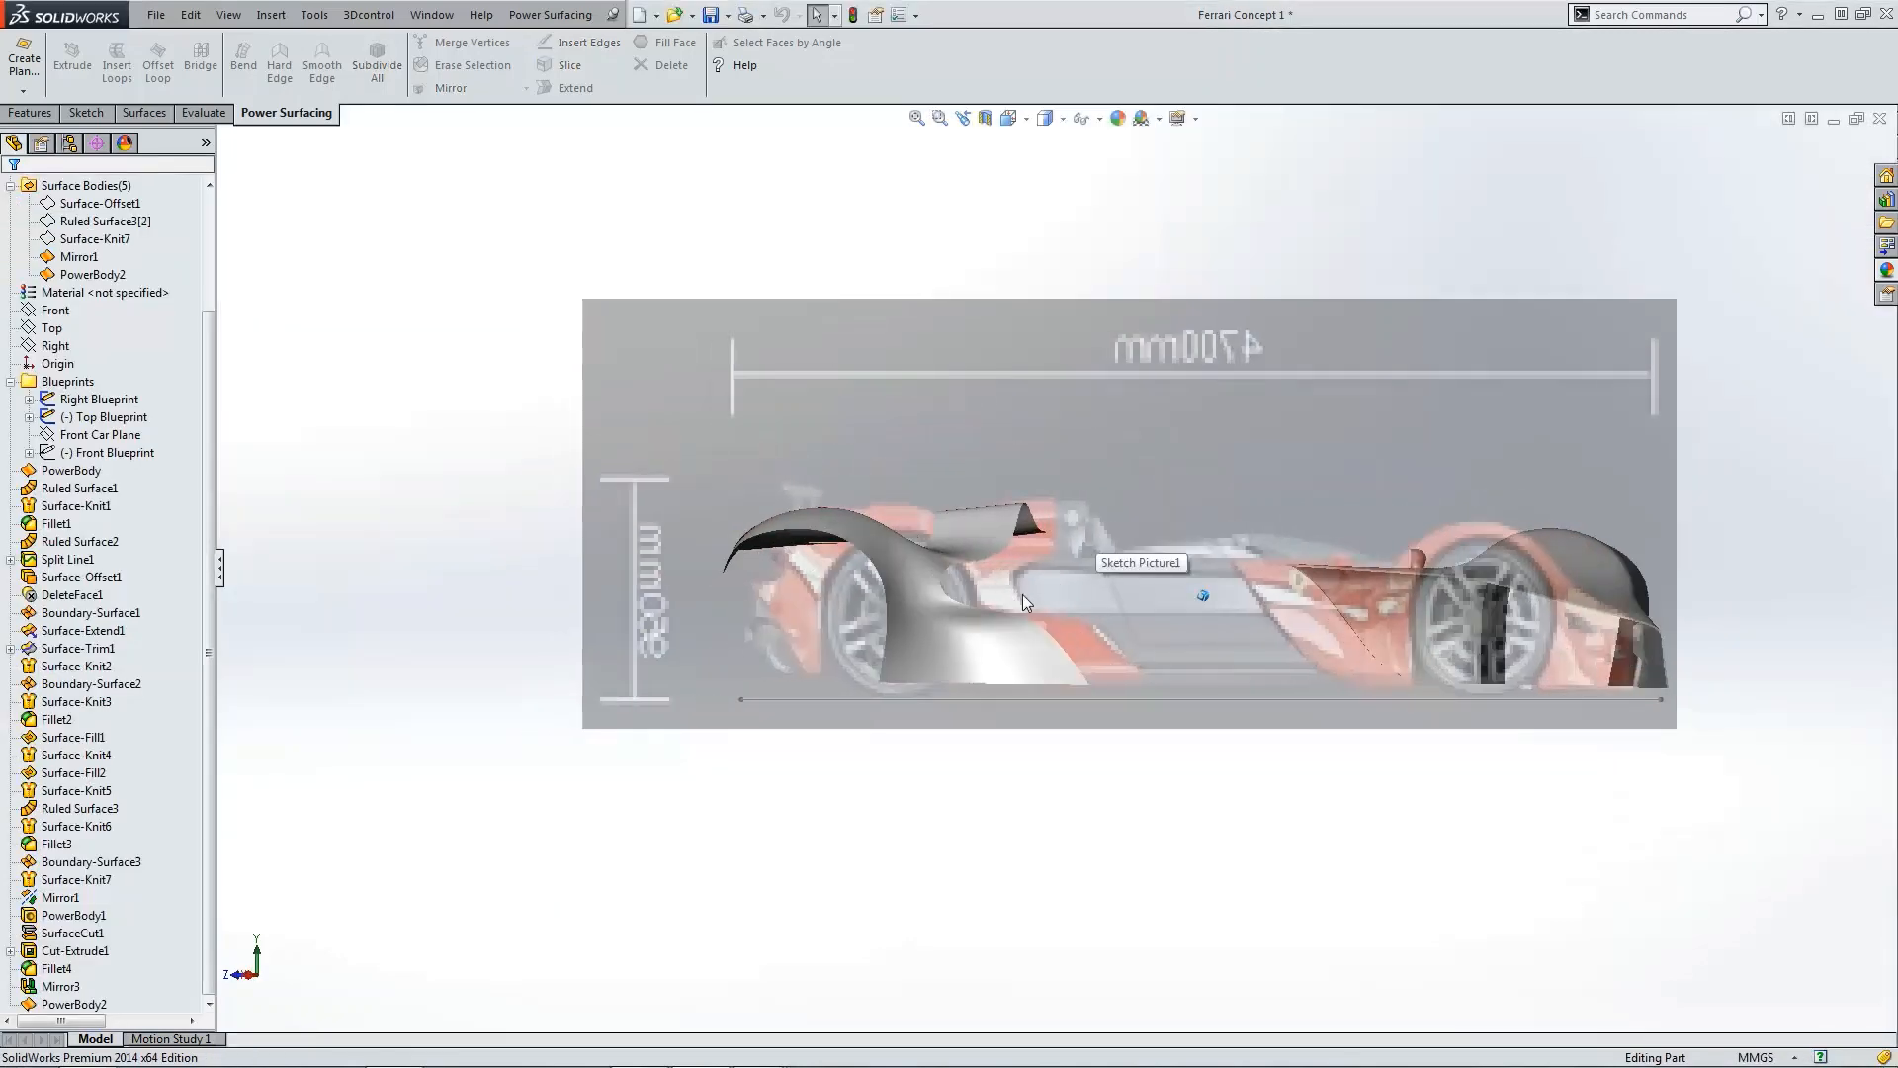
scroll(969, 615, "down", 4)
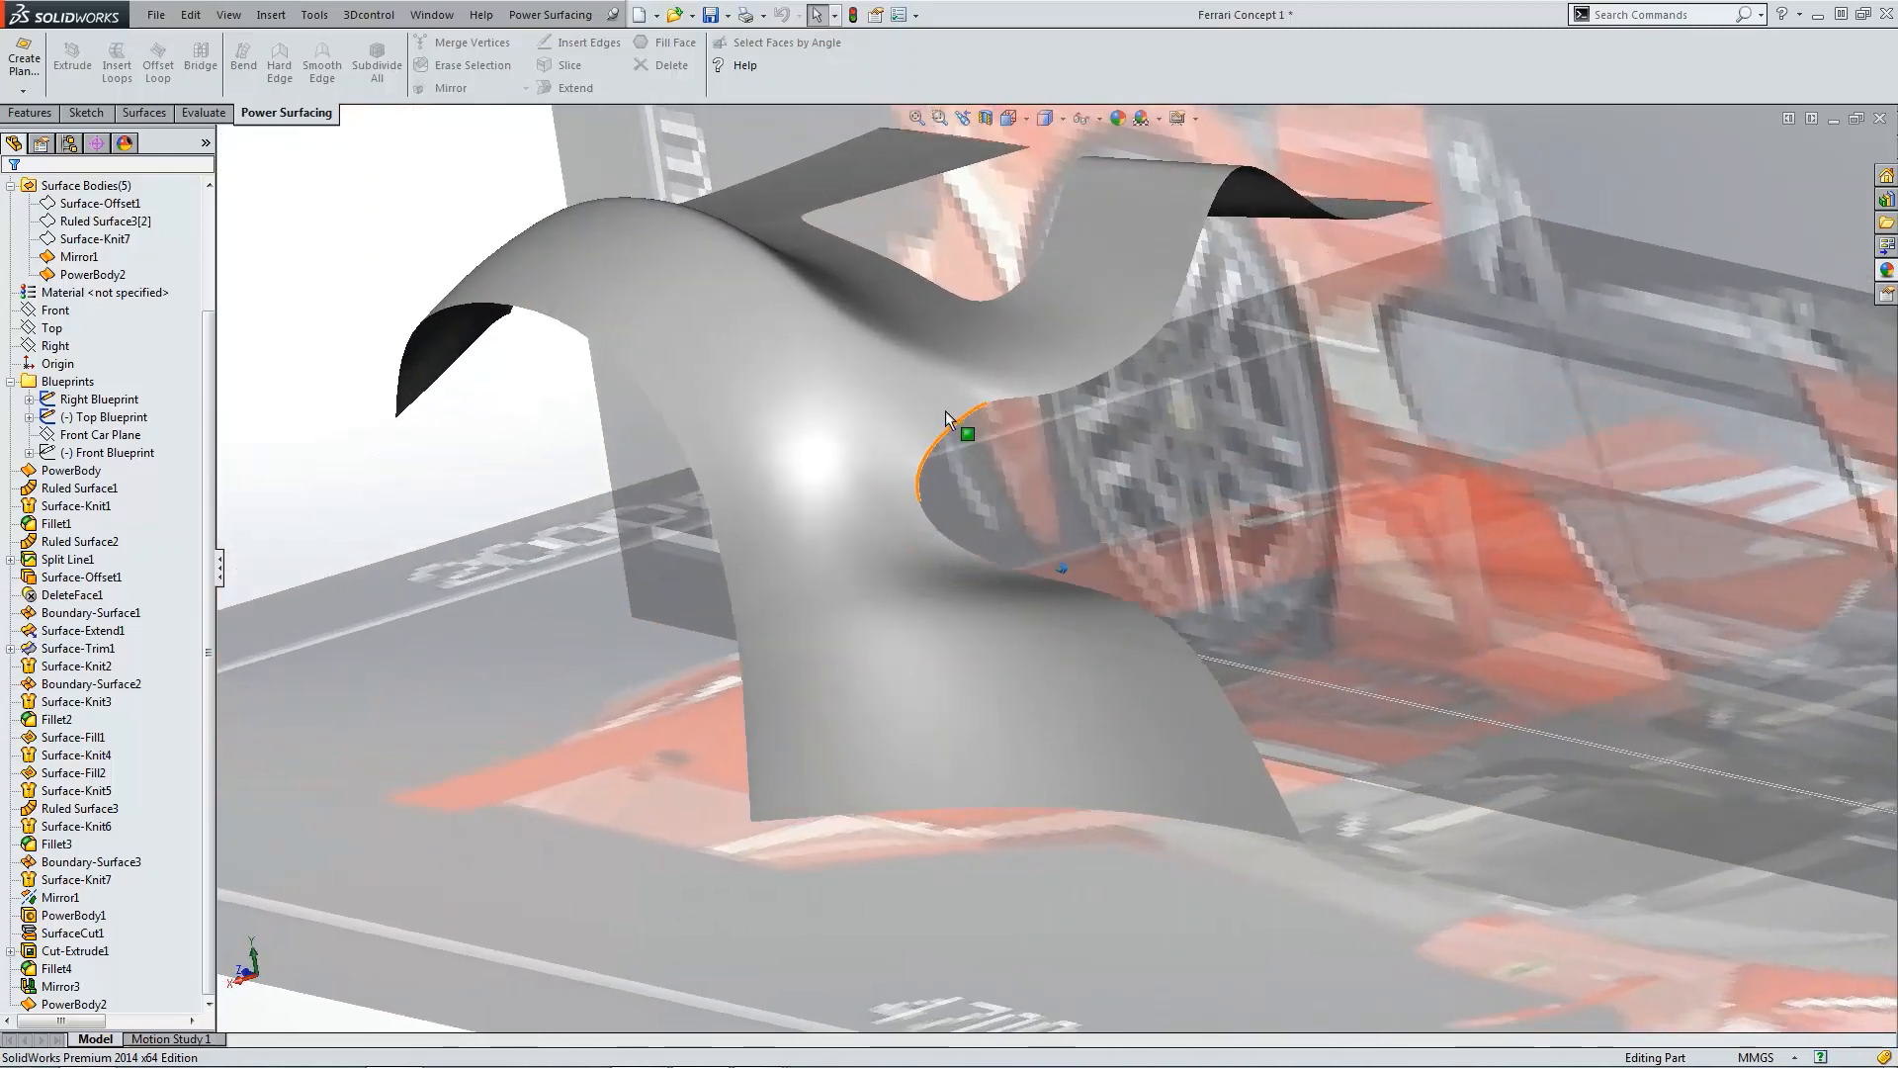
left_click(962, 419)
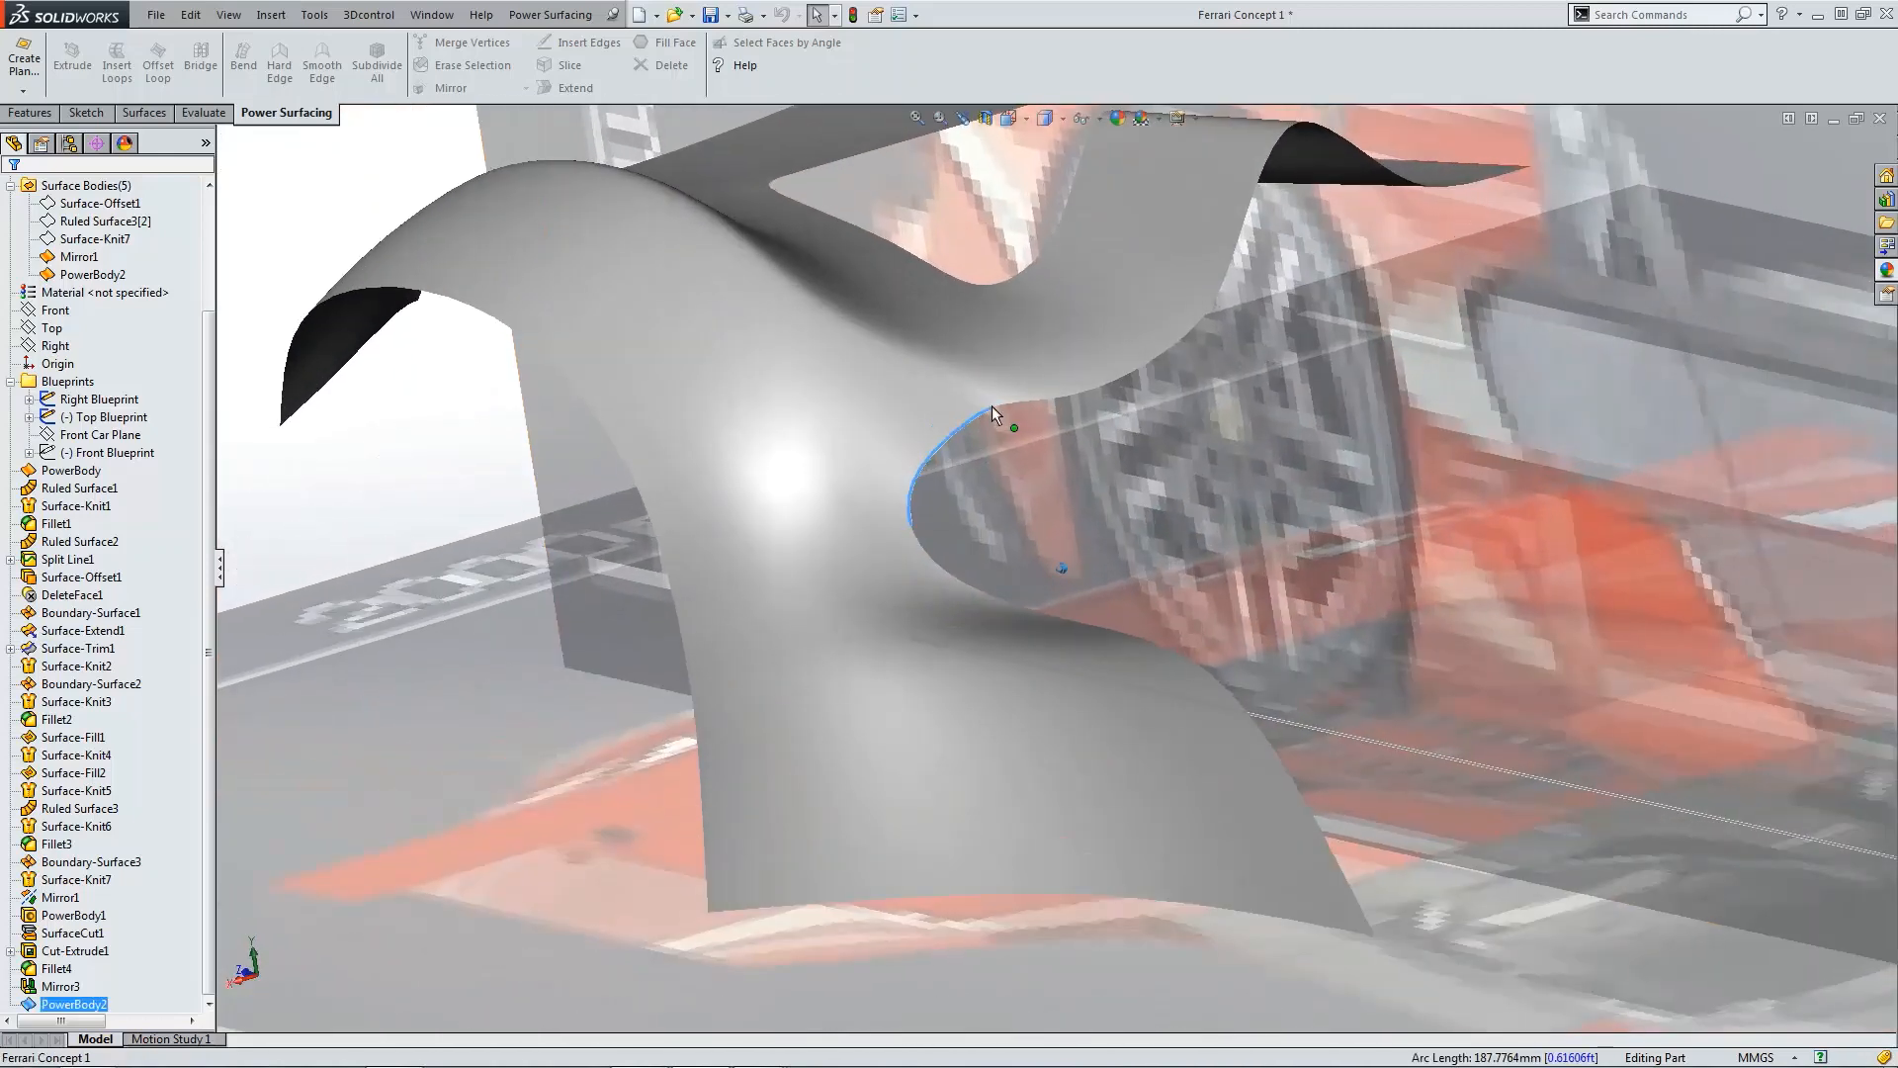
left_click(62, 1003)
left_click(46, 950)
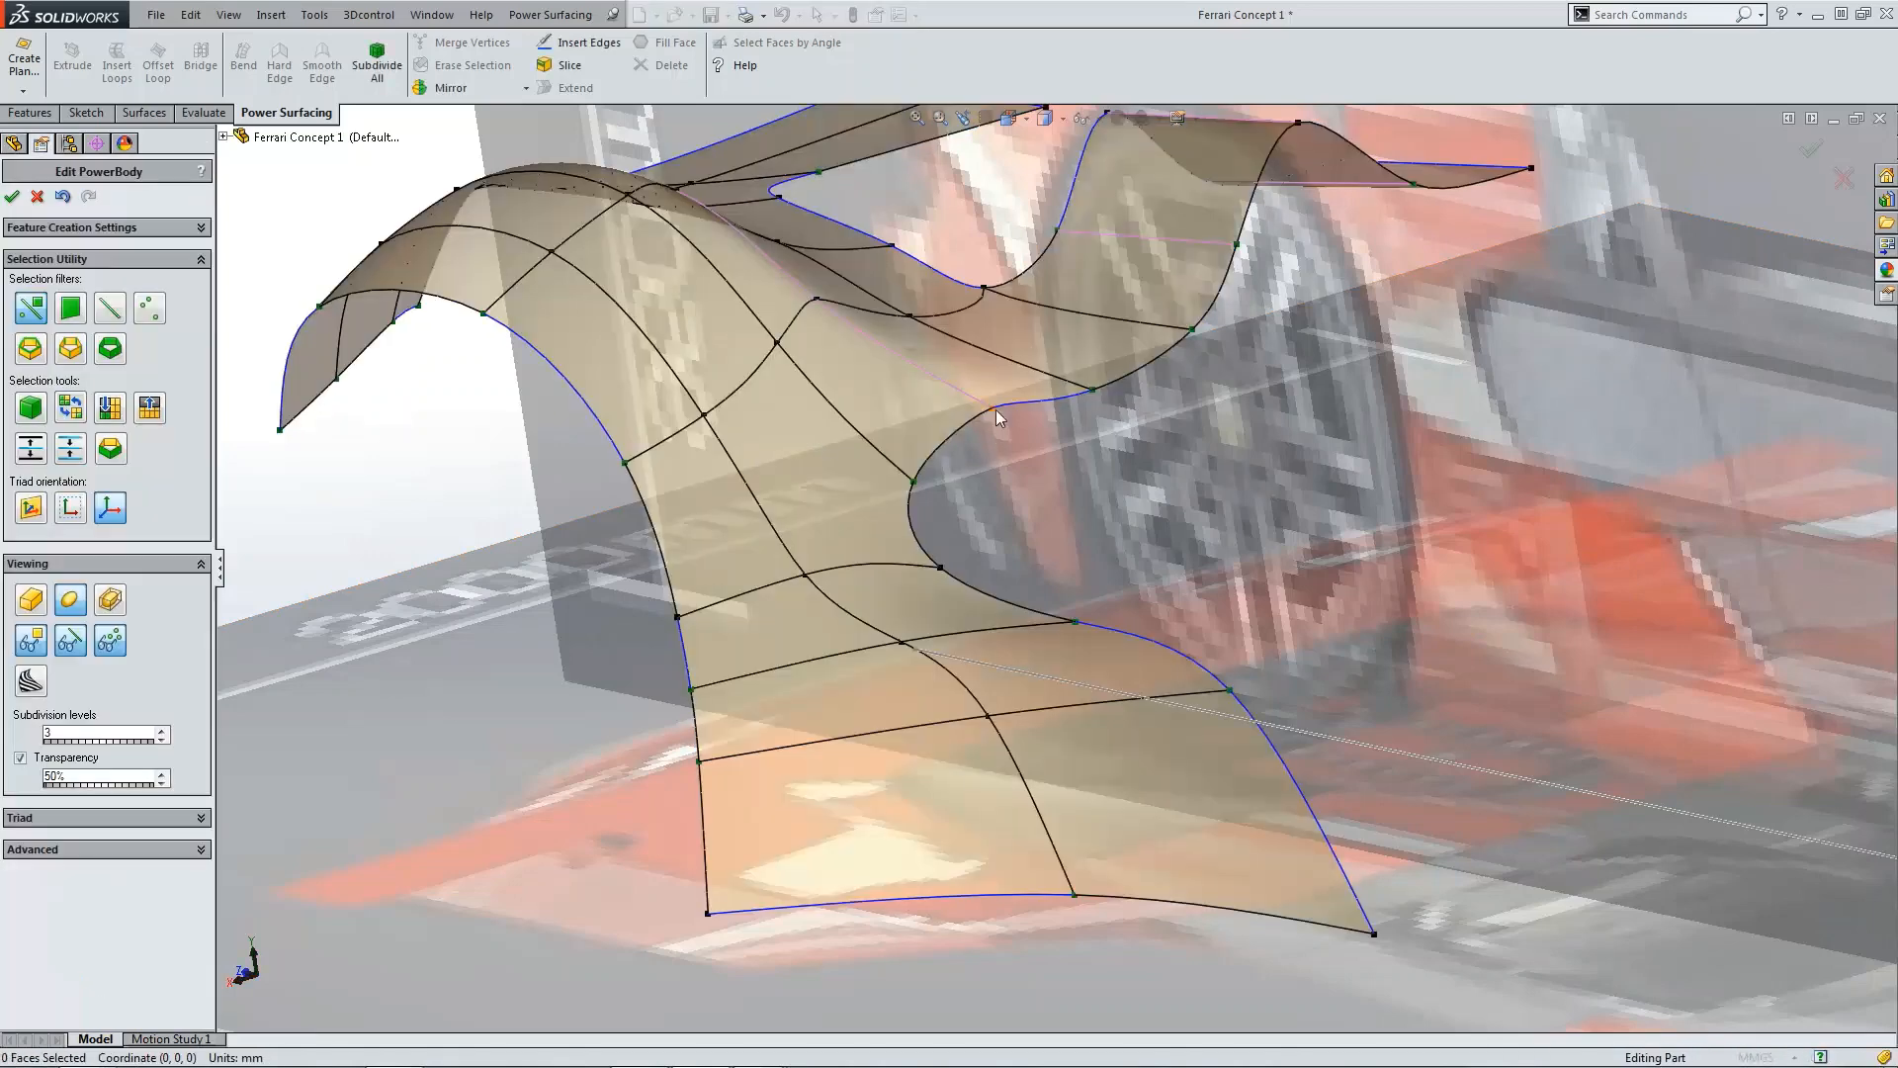
left_click(992, 403)
left_click_drag(994, 405, 917, 463)
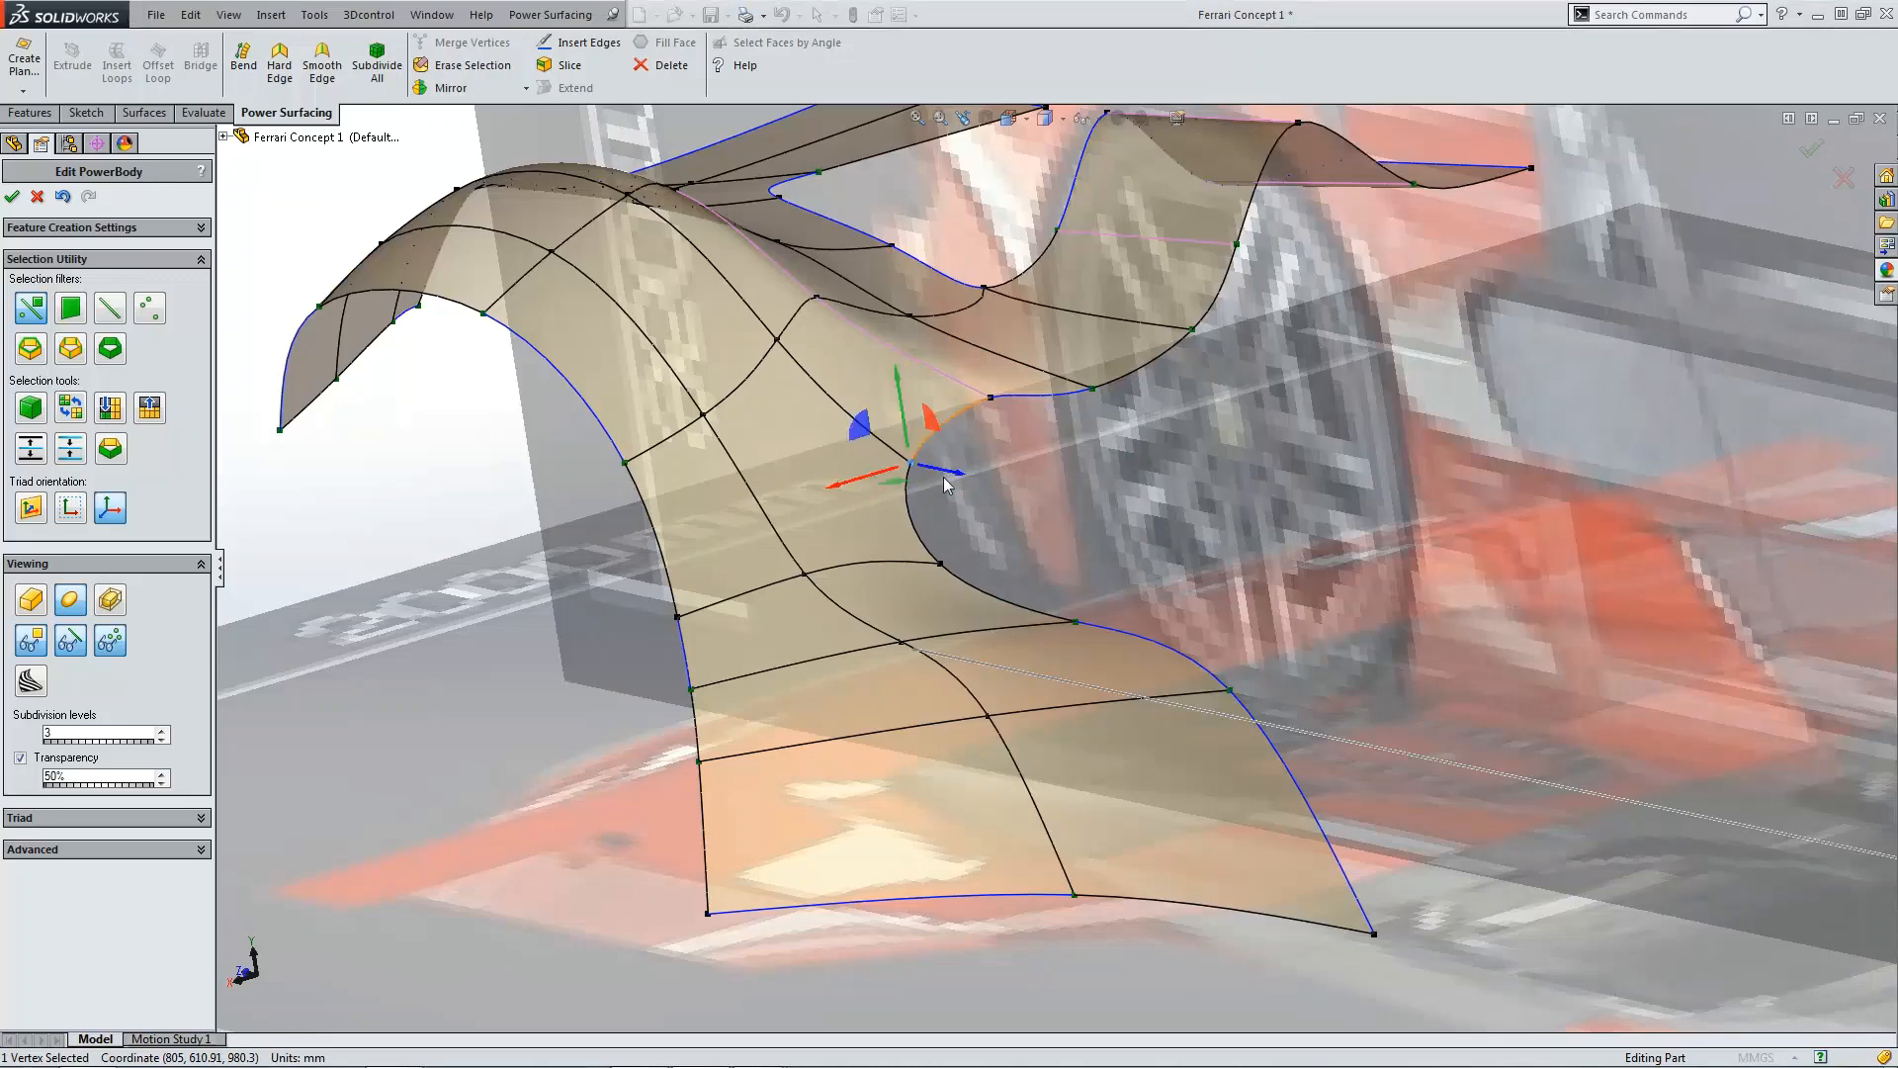
key("Escape")
Step: Compare the fender with the right-side blueprint and accept the PowerBody edit again
key("ctrl+4")
scroll(975, 611, "down", 8)
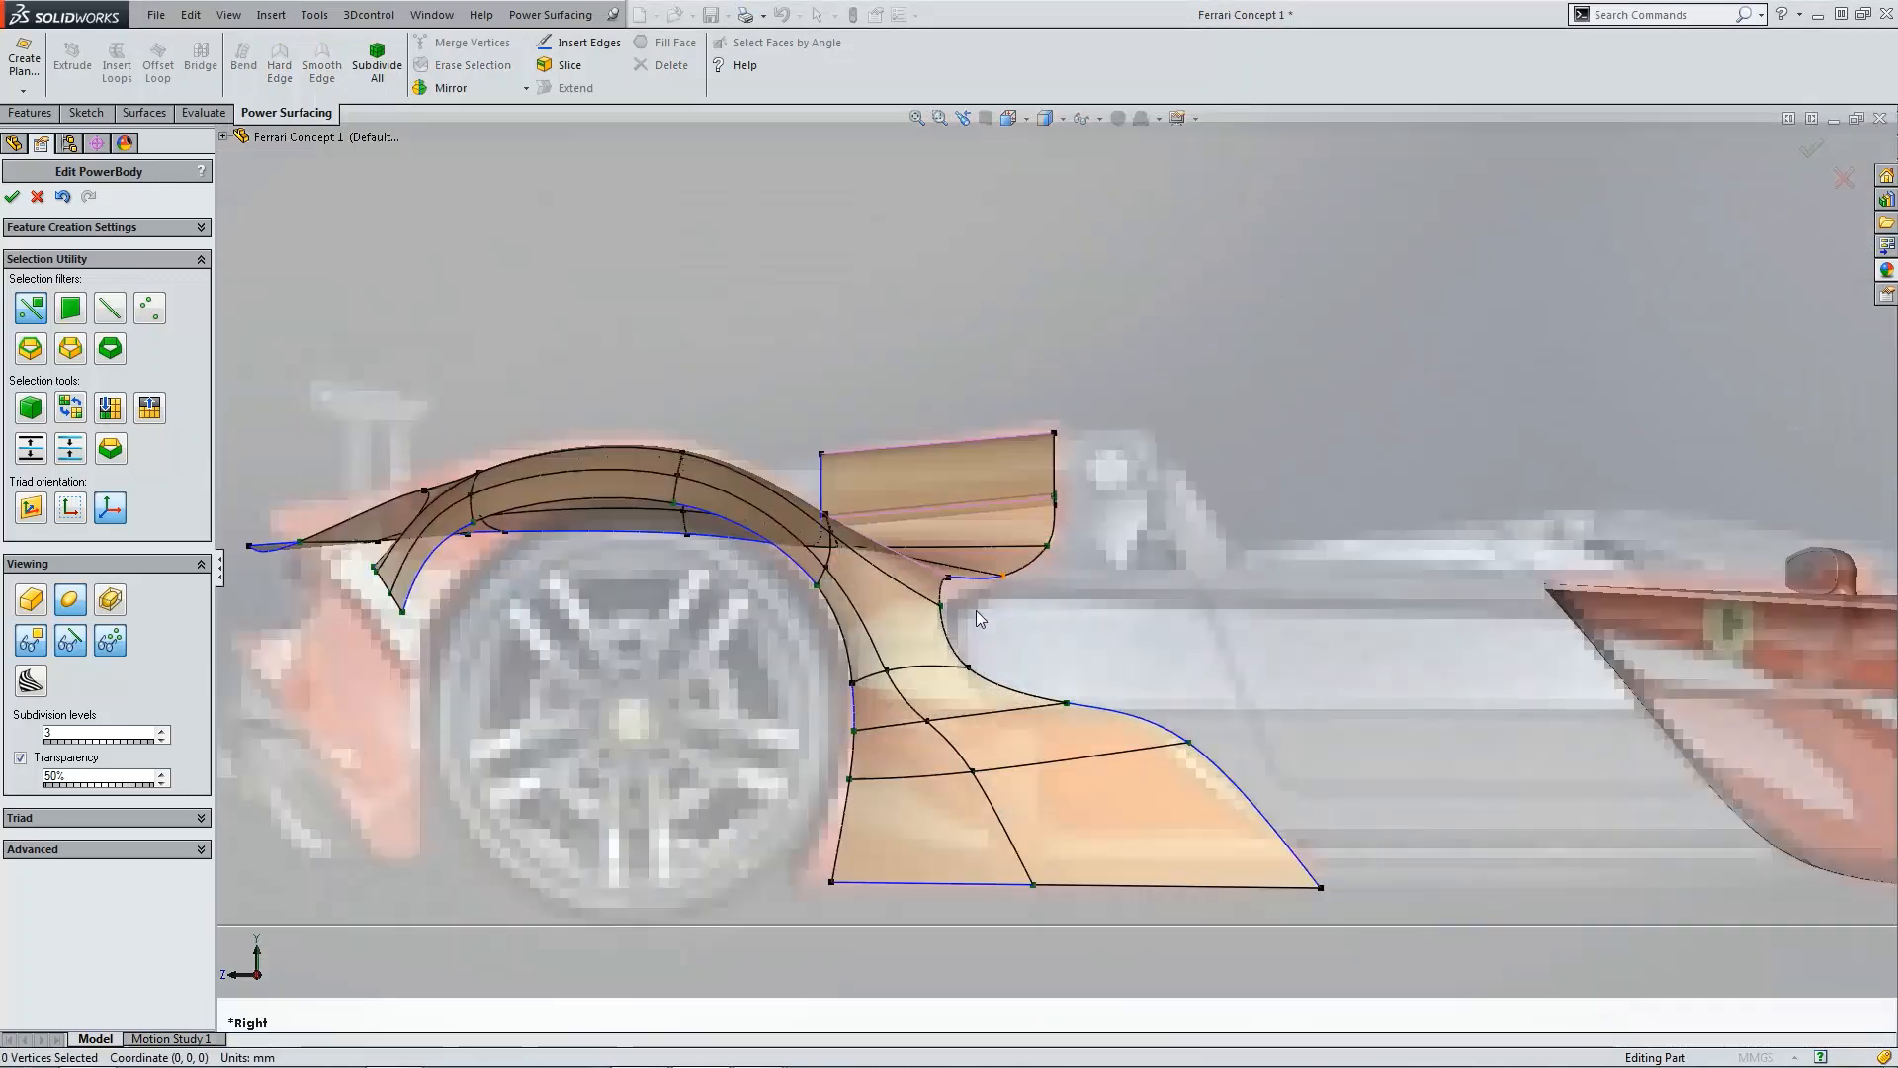
scroll(974, 611, "up", 5)
scroll(1074, 619, "up", 4)
middle_click_drag(605, 362, 545, 413)
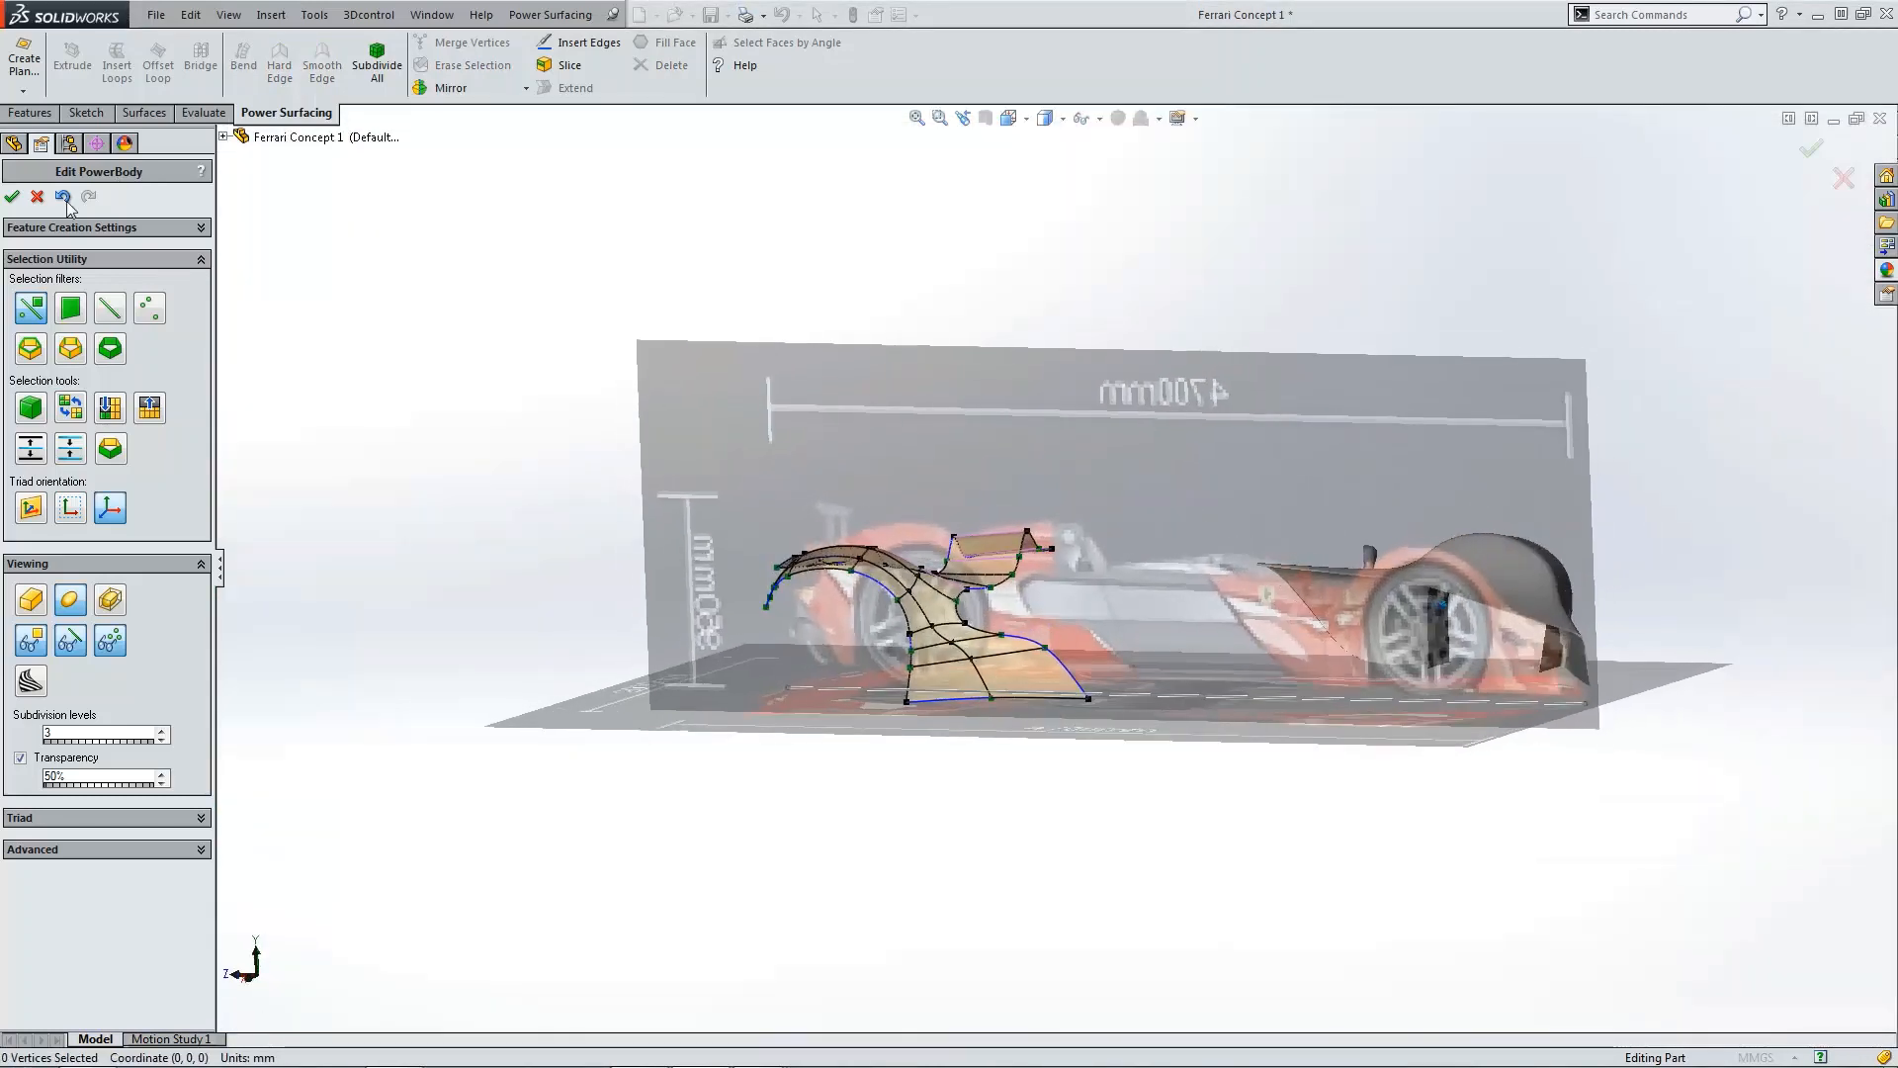
left_click(12, 196)
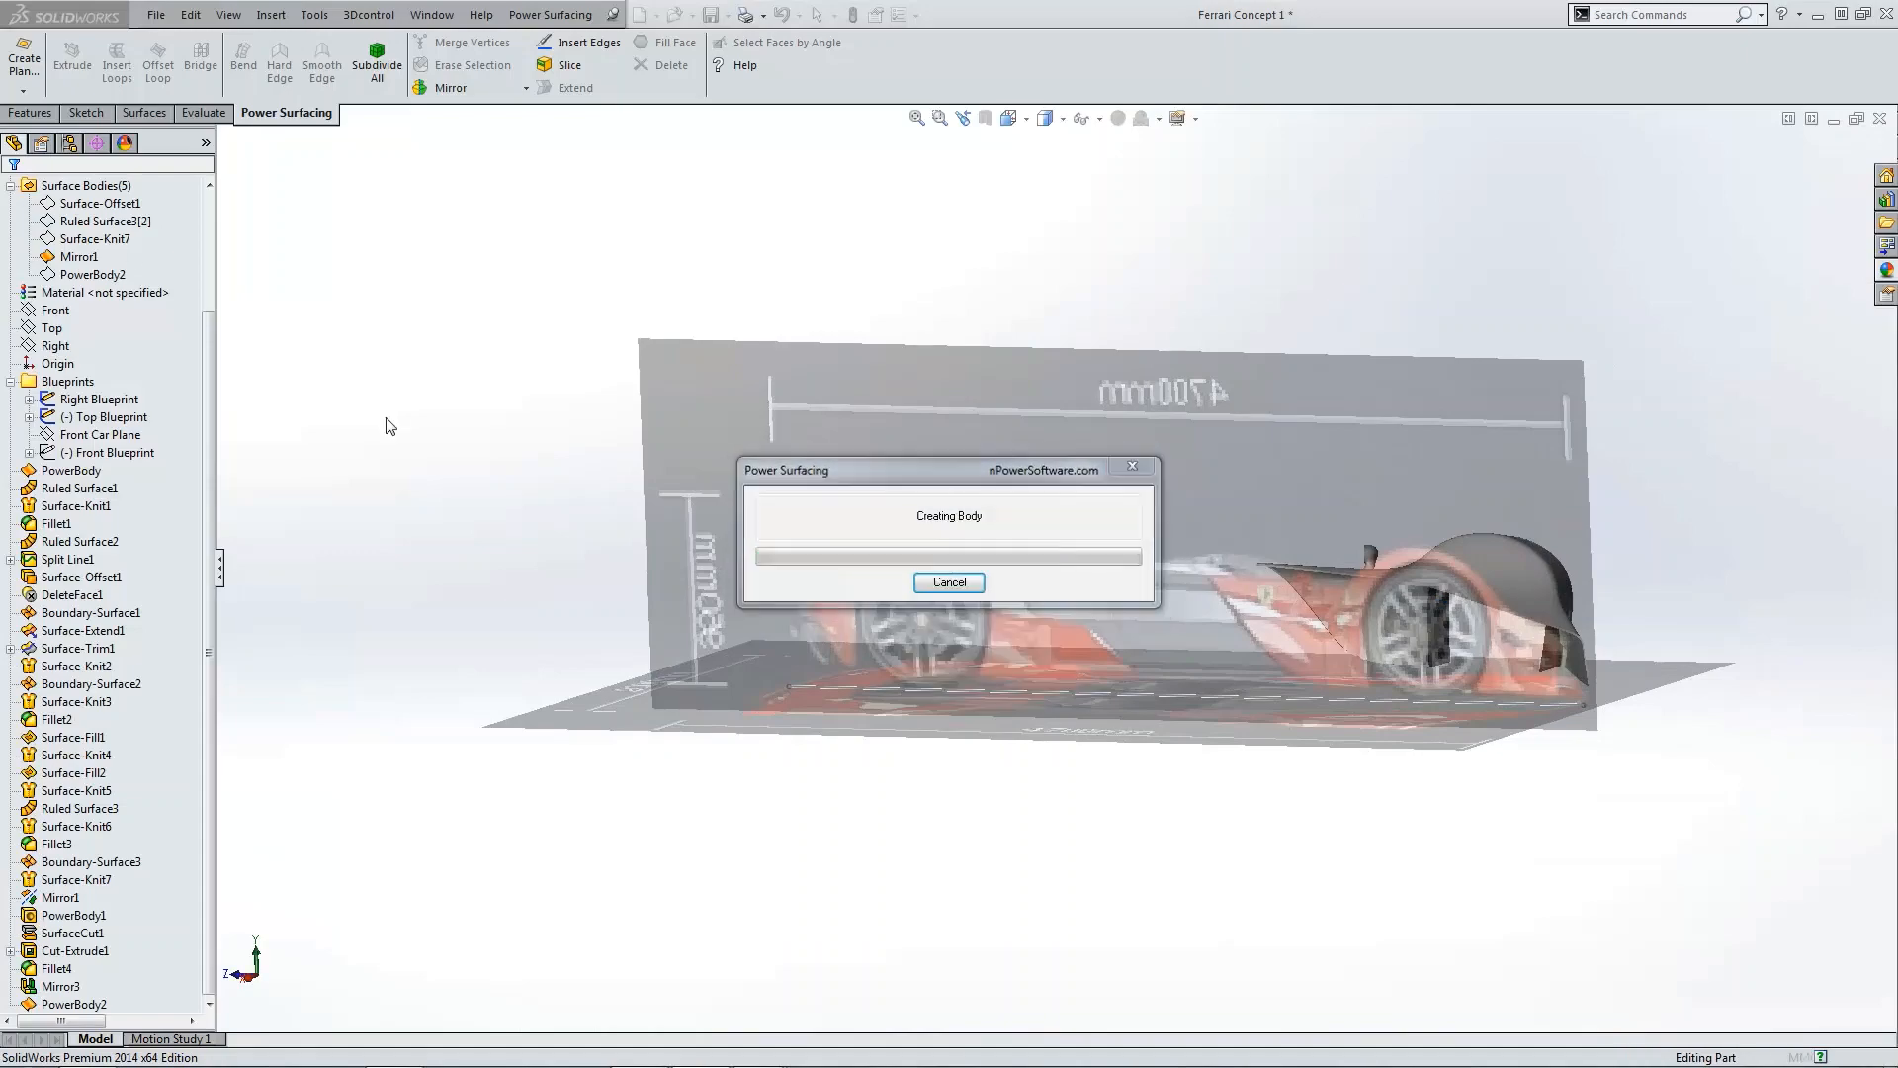
Step: Inspect the finished fender surface from an angled 3D view and the top view
mouse_move(393, 431)
middle_mouse_down()
mouse_move(424, 468)
mouse_move(999, 579)
middle_mouse_up()
scroll(999, 580, "down", 10)
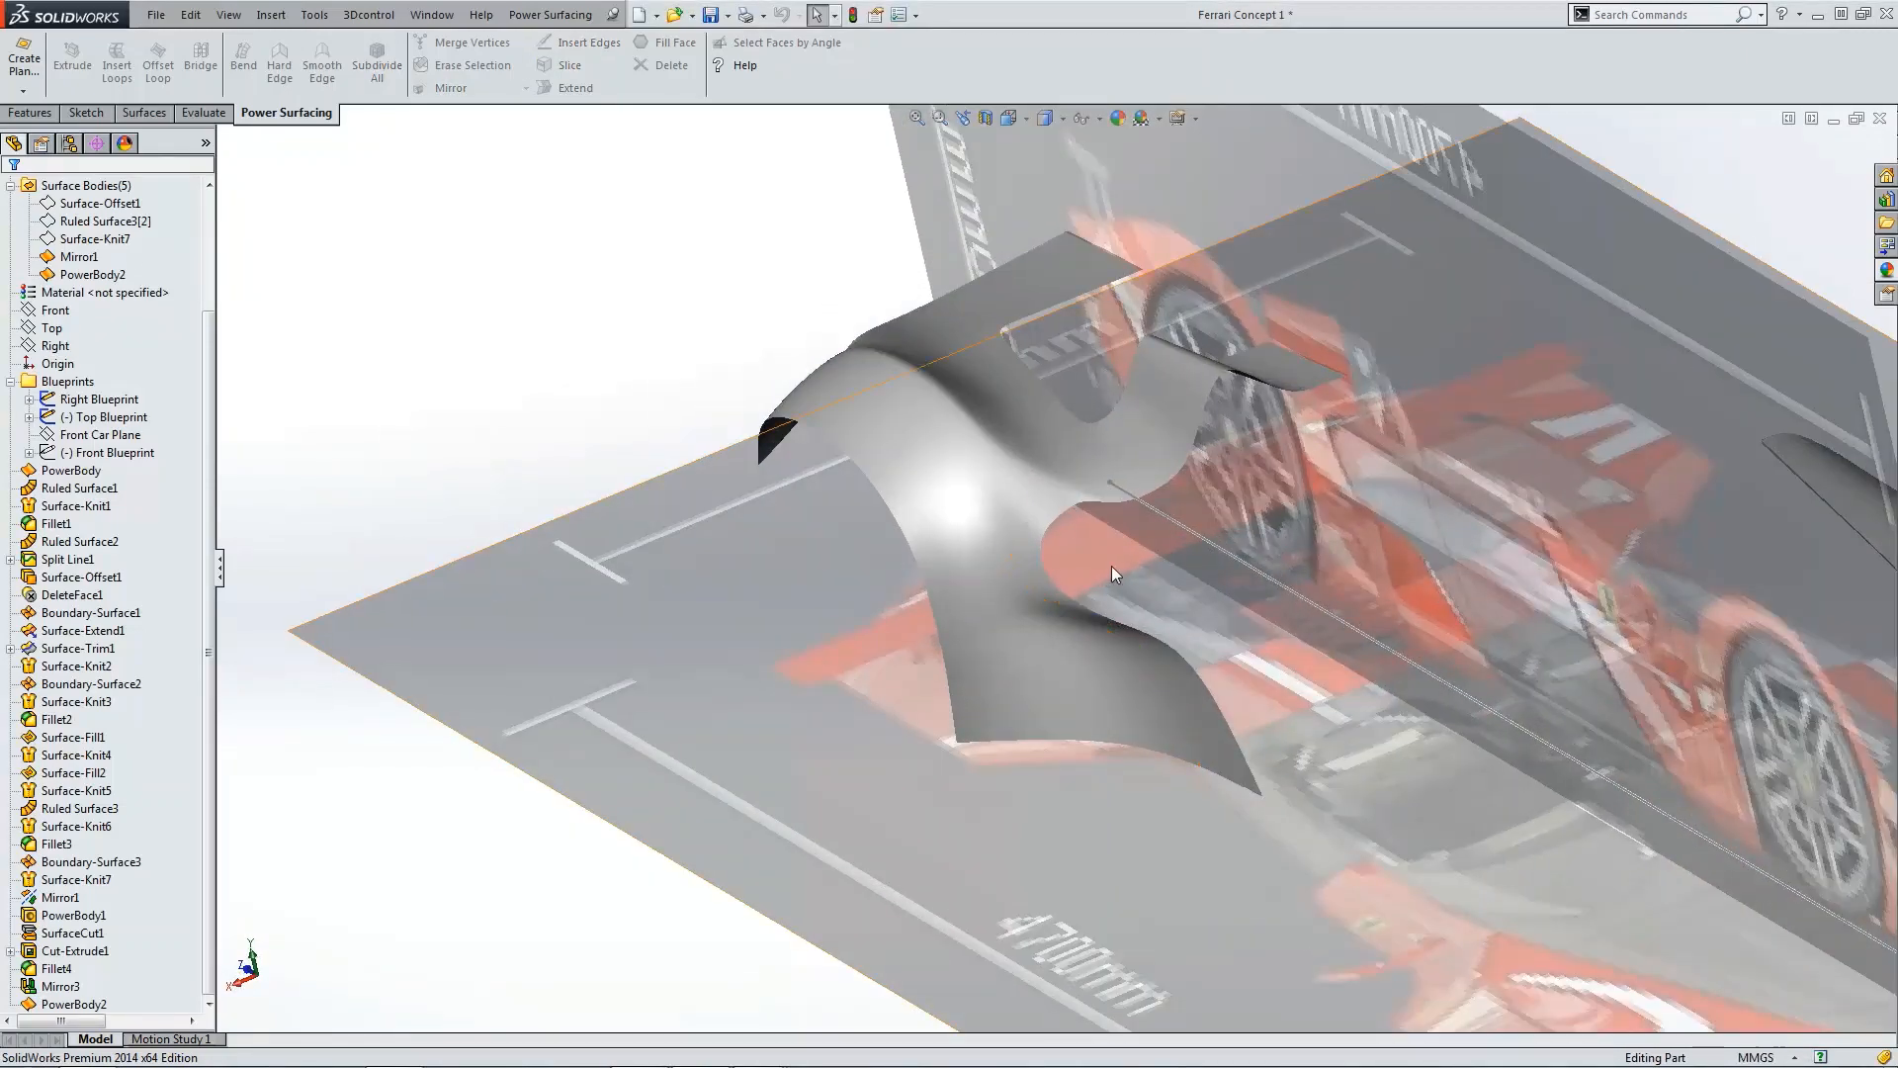
scroll(1121, 591, "up", 8)
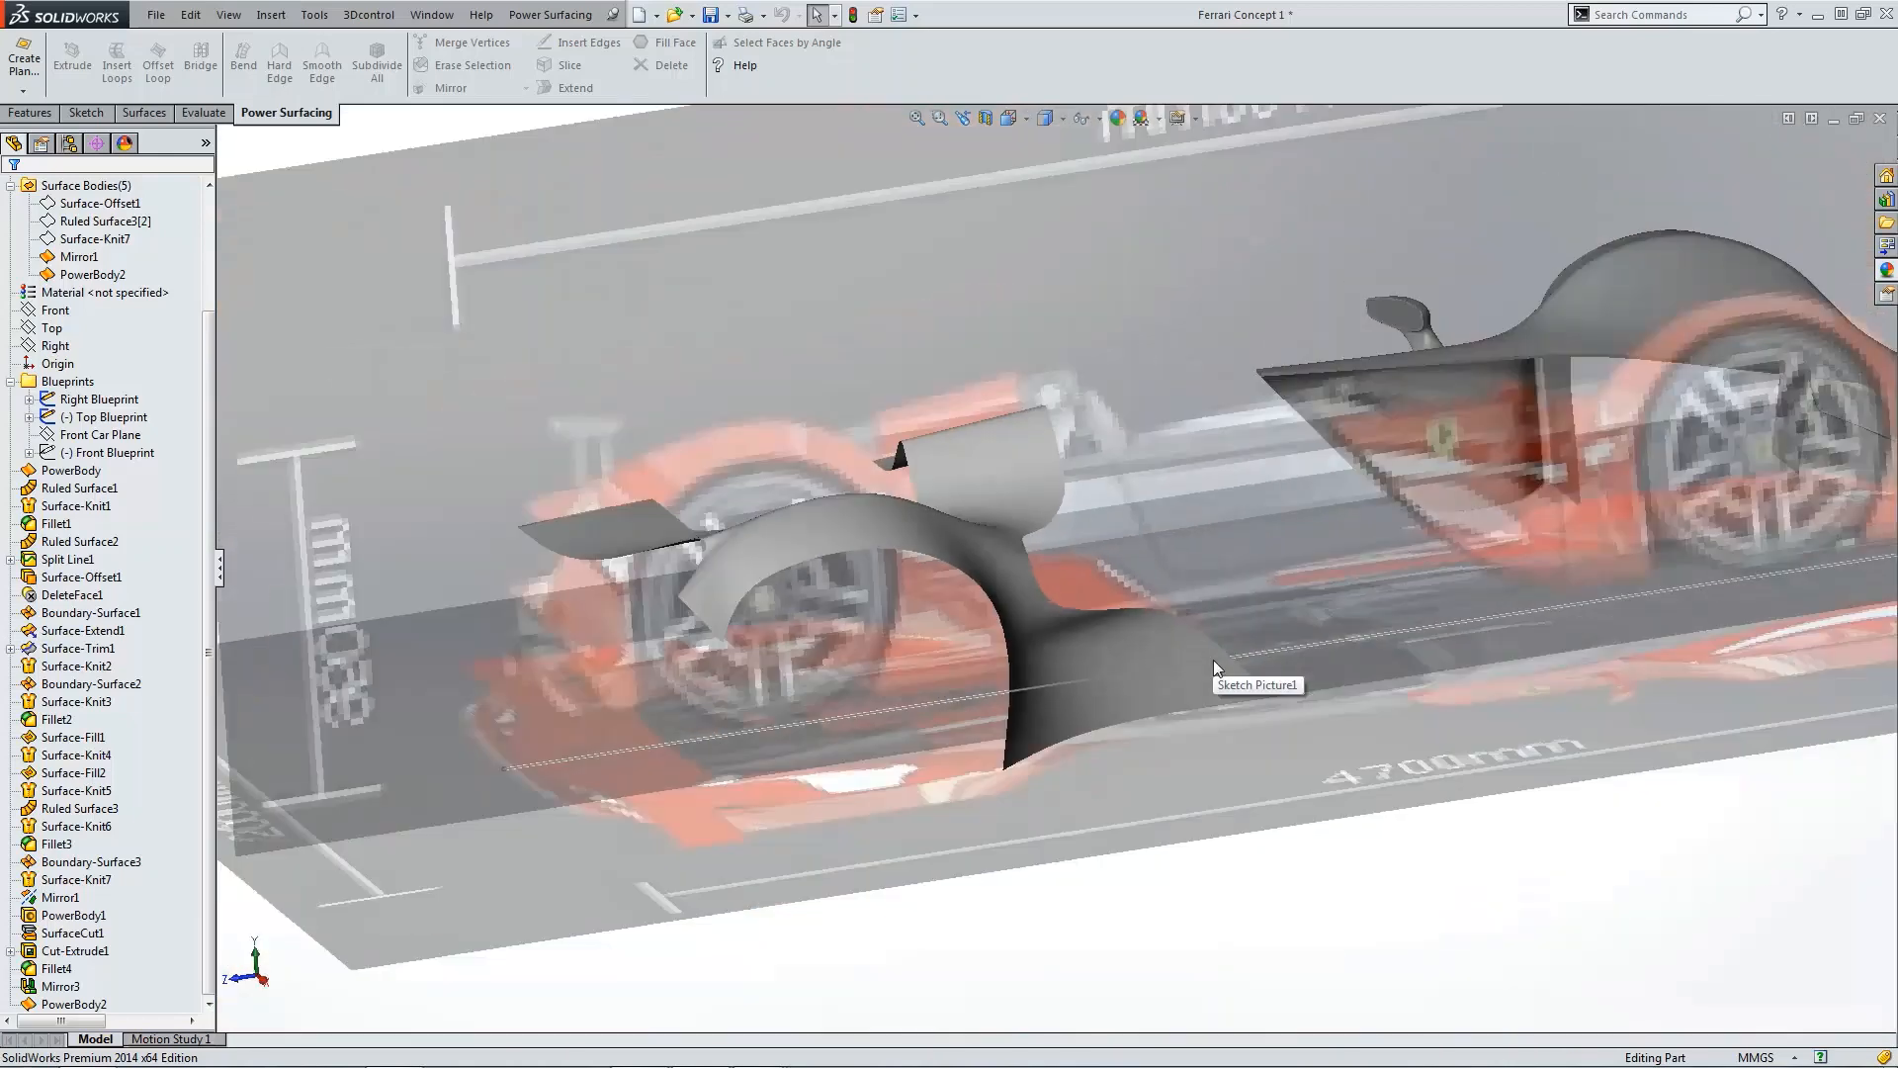
scroll(1207, 661, "down", 2)
mouse_move(1193, 663)
middle_mouse_down()
mouse_move(1196, 686)
mouse_move(1187, 658)
middle_mouse_up()
scroll(1197, 687, "up", 4)
scroll(1120, 657, "down", 4)
scroll(1222, 667, "up", 2)
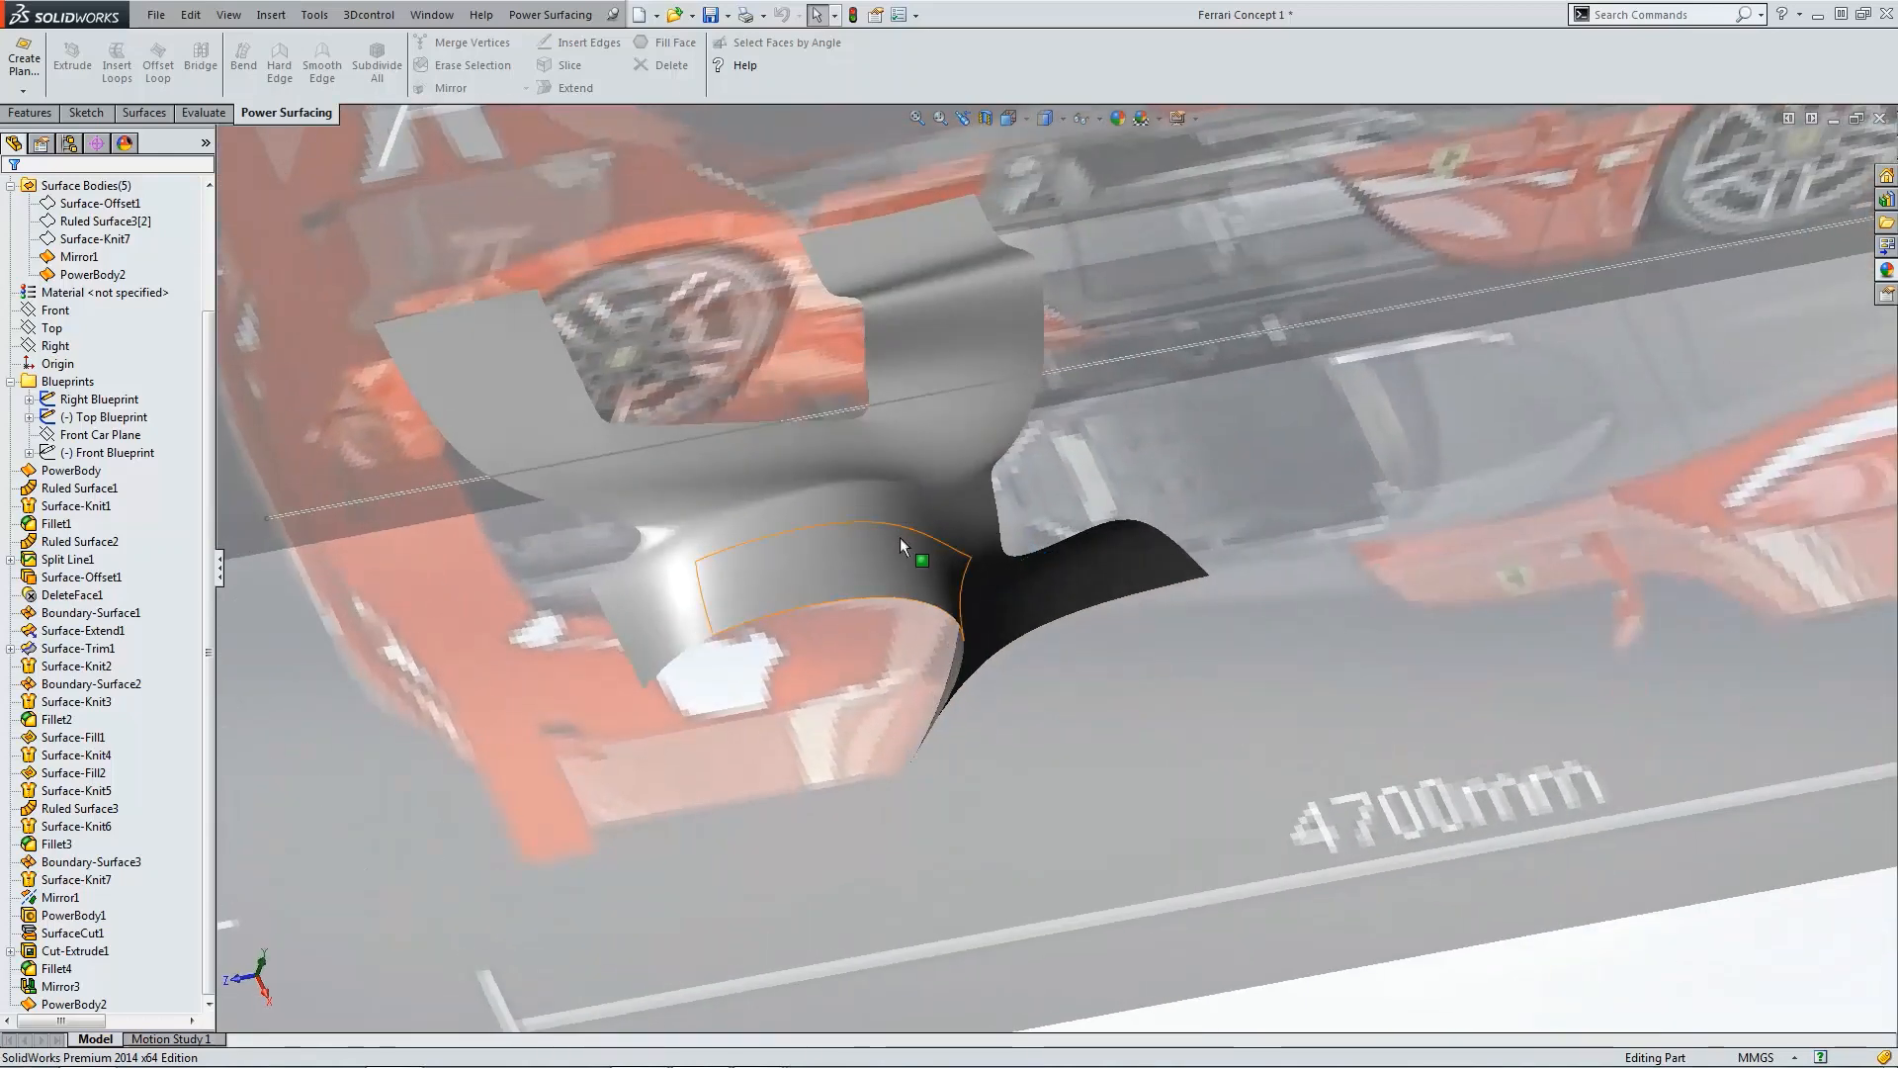
key("ctrl+5")
scroll(1165, 726, "down", 5)
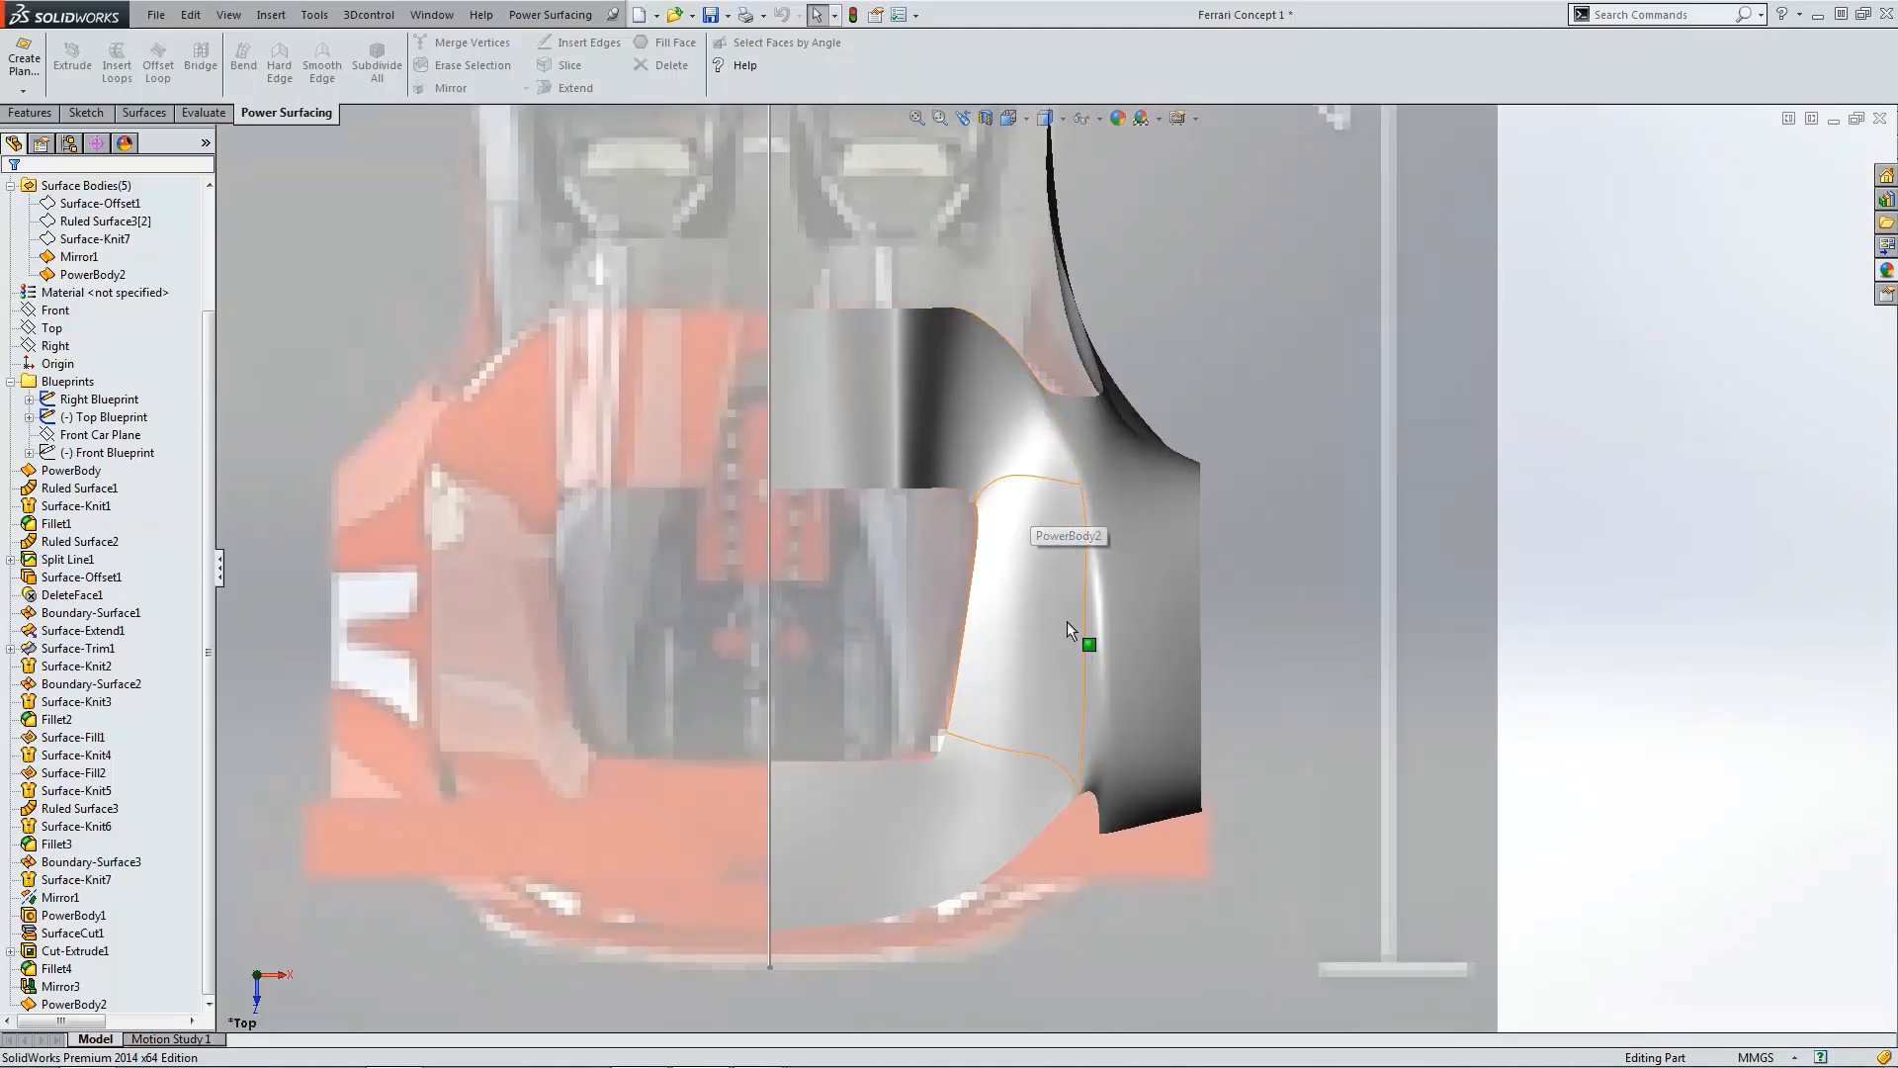
scroll(1091, 661, "down", 2)
scroll(1073, 618, "down", 2)
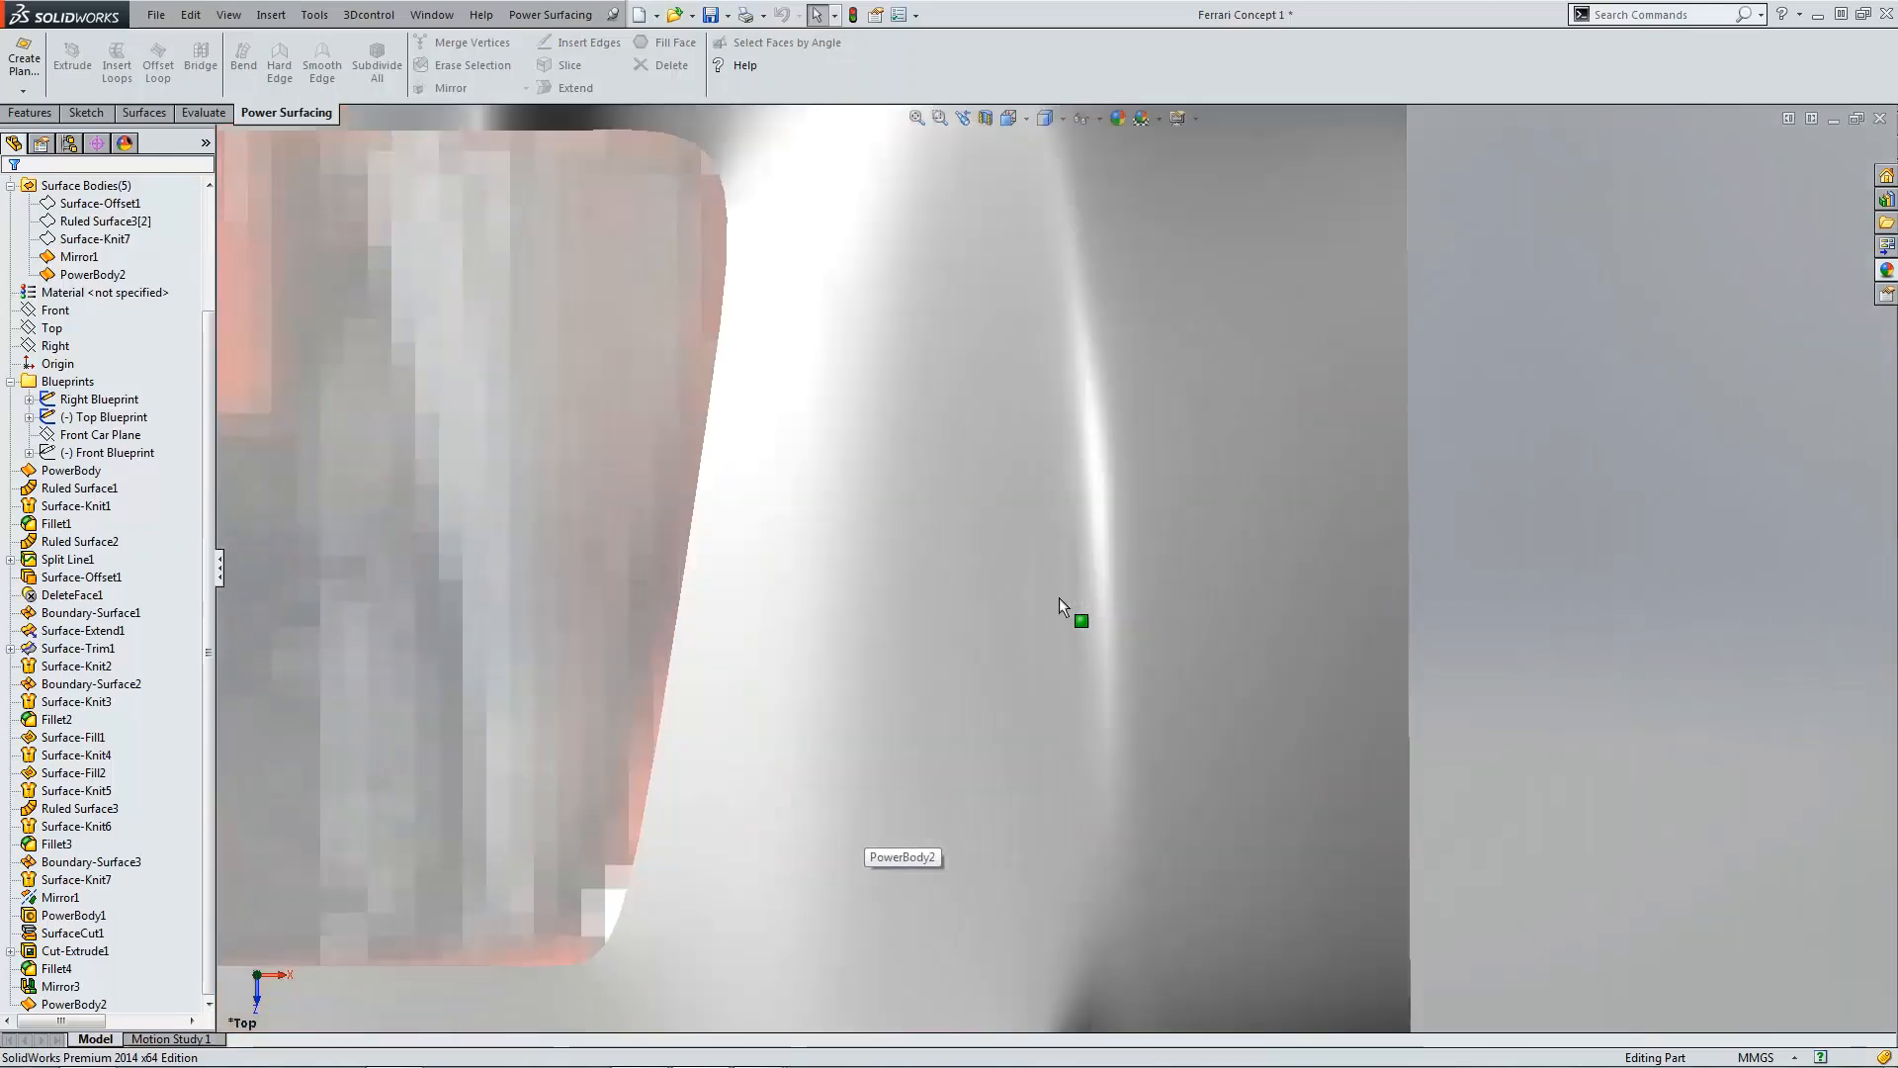
scroll(1080, 605, "up", 3)
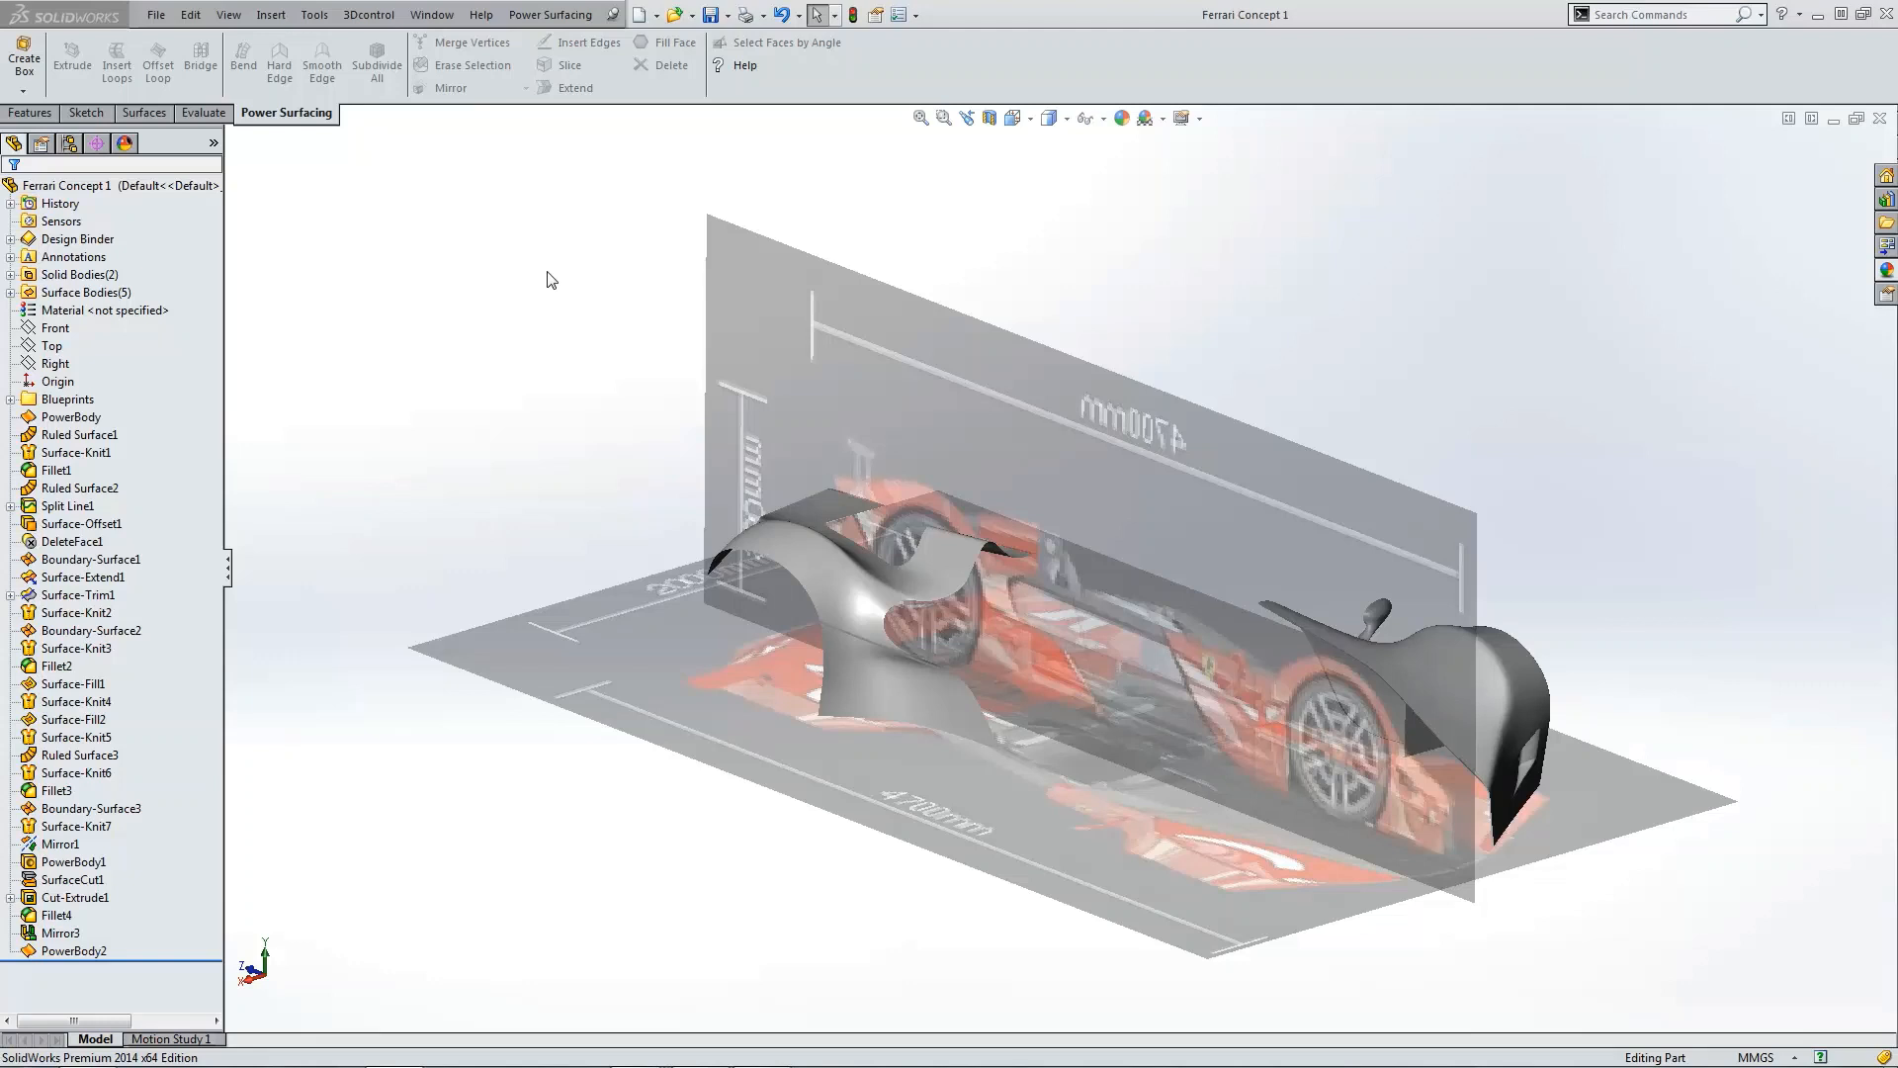
Step: Reopen PowerBody2 for editing after inspecting the fender from angled and top views
middle_click_drag(1670, 648, 916, 732)
scroll(915, 732, "down", 3)
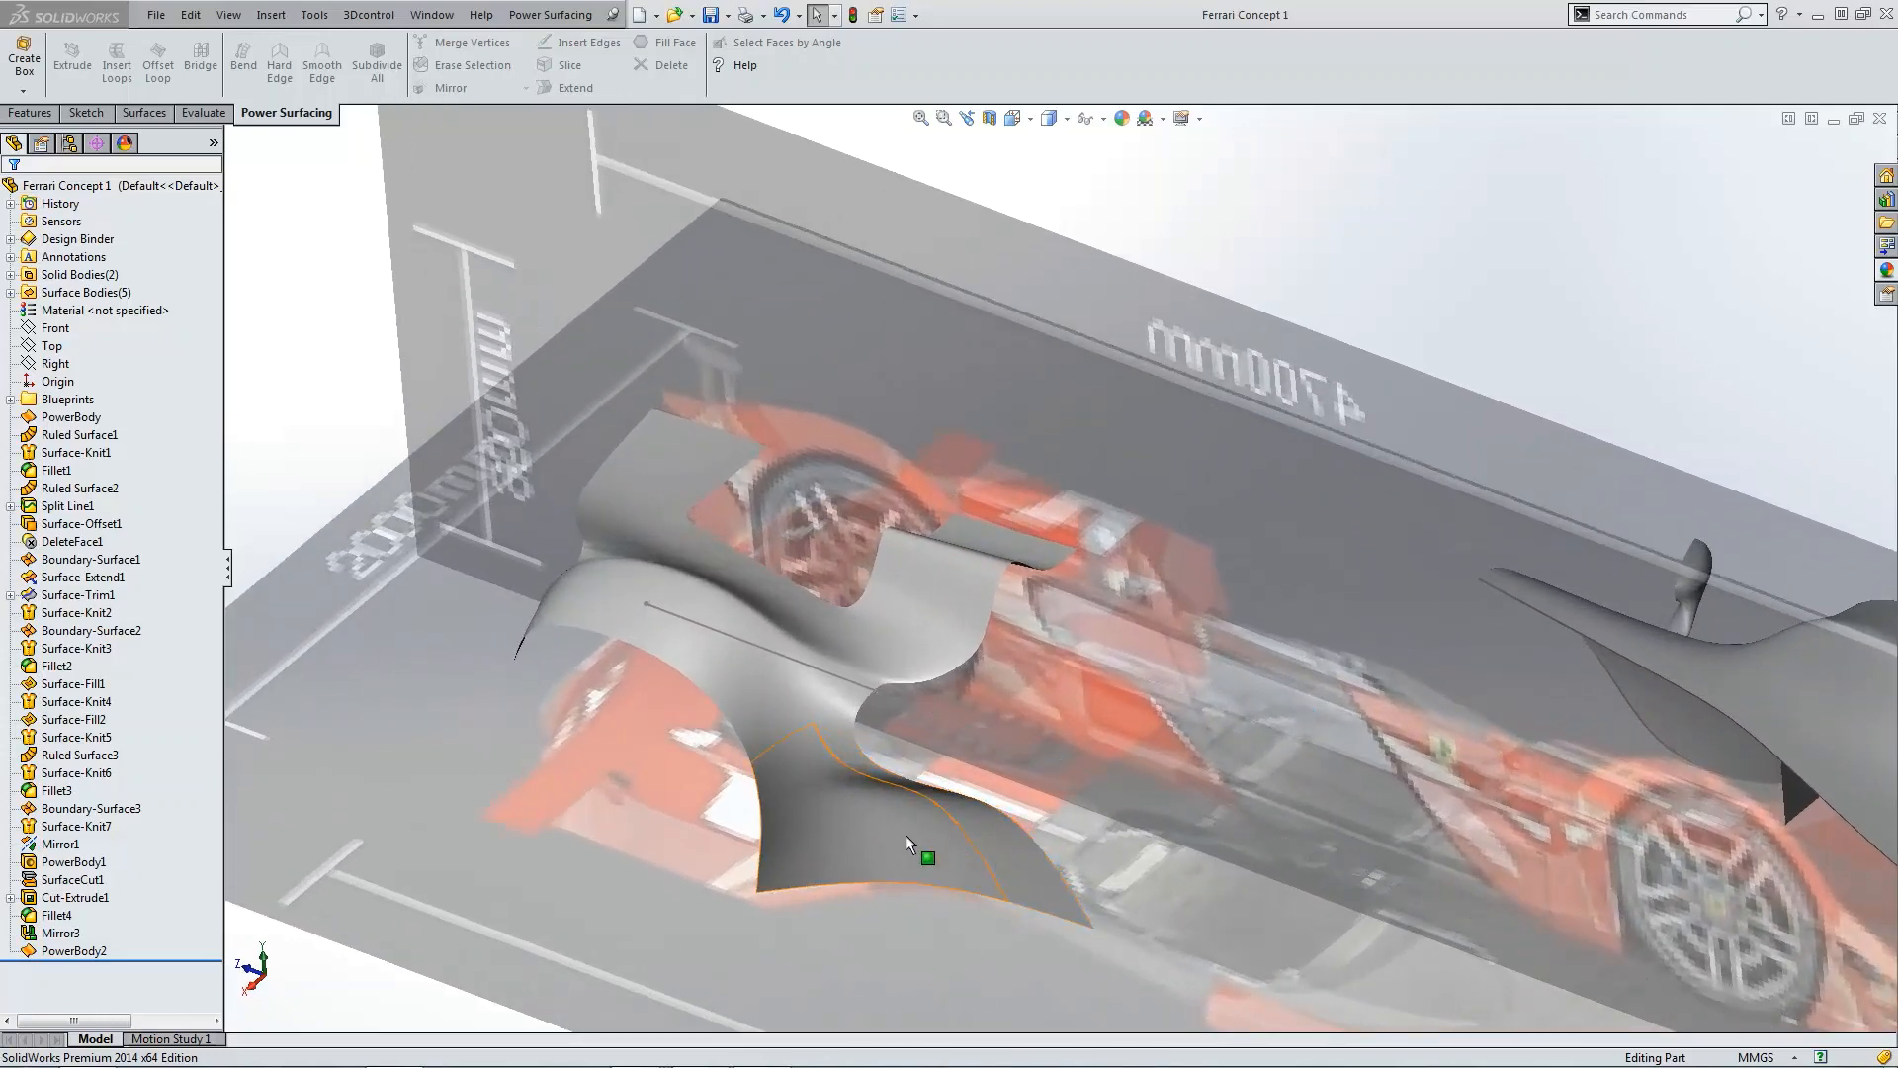
middle_click_drag(875, 684, 573, 641)
middle_click_drag(722, 708, 759, 688)
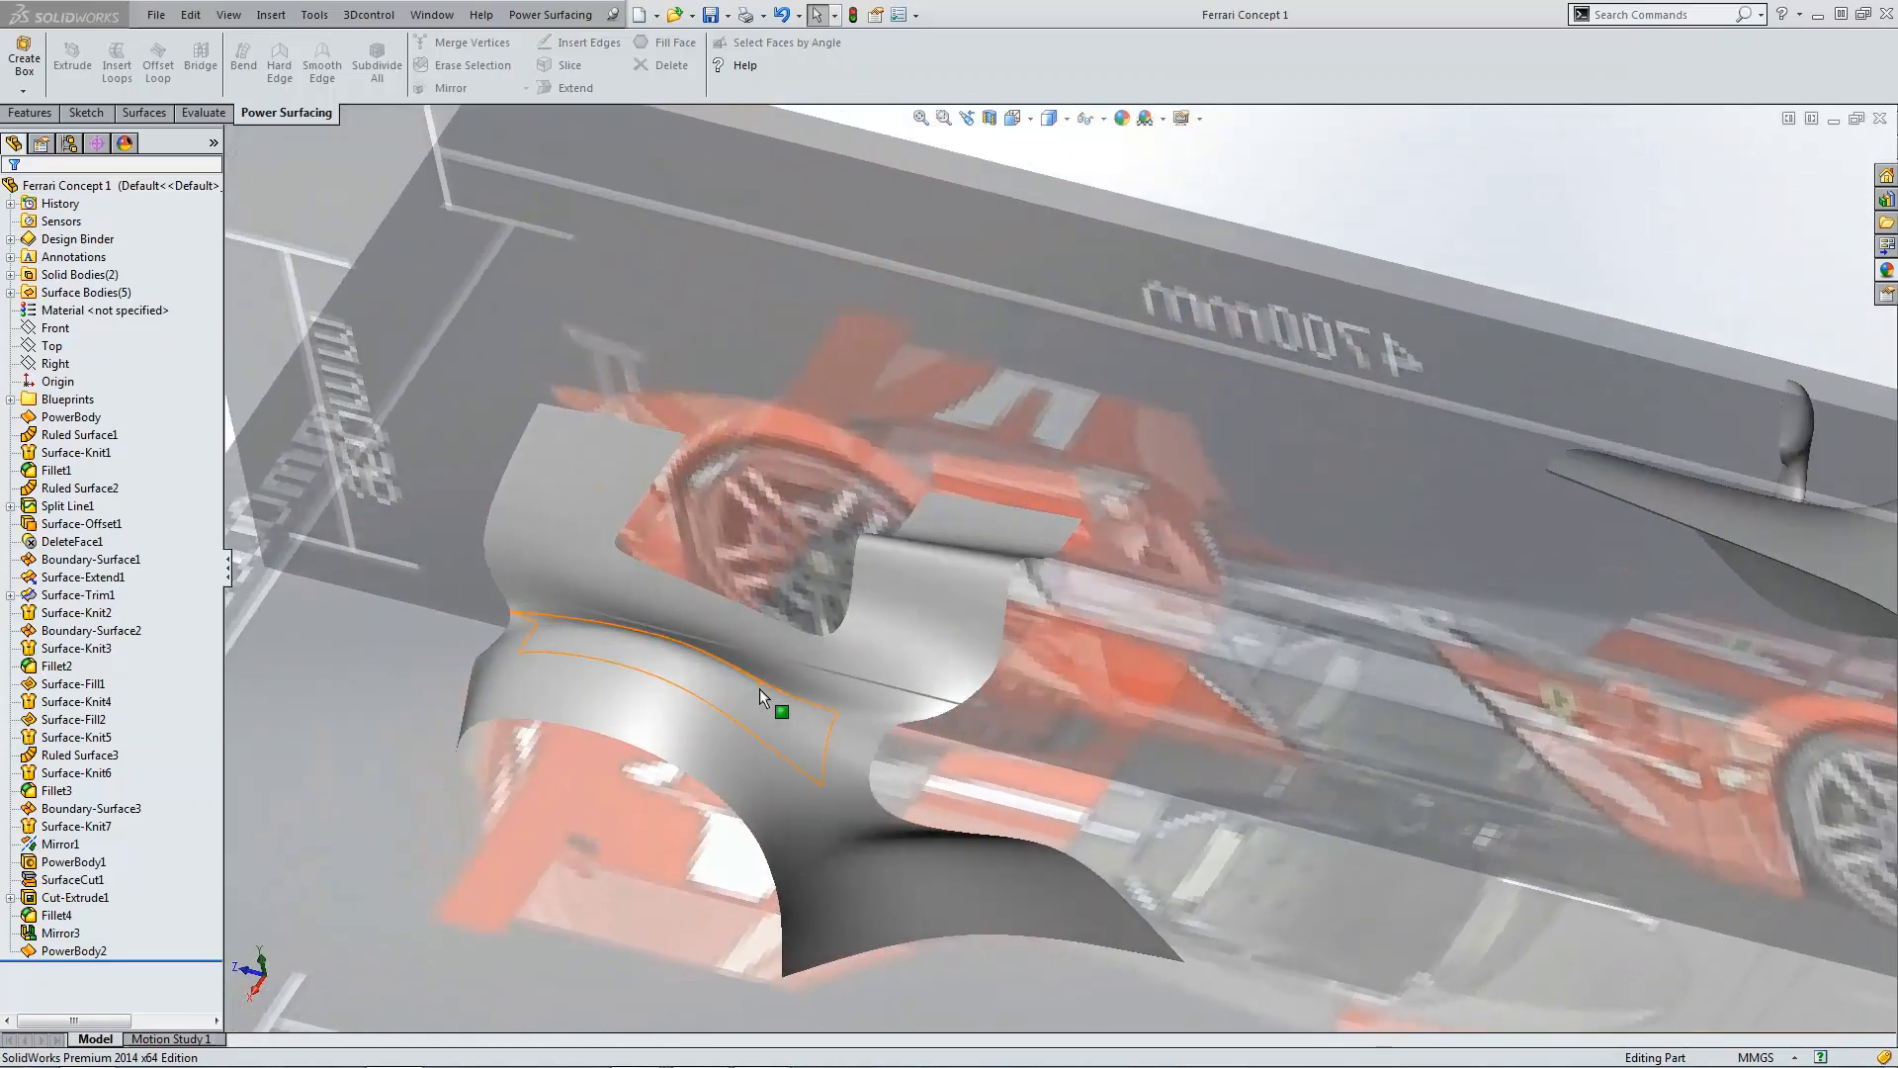
key("ctrl+5")
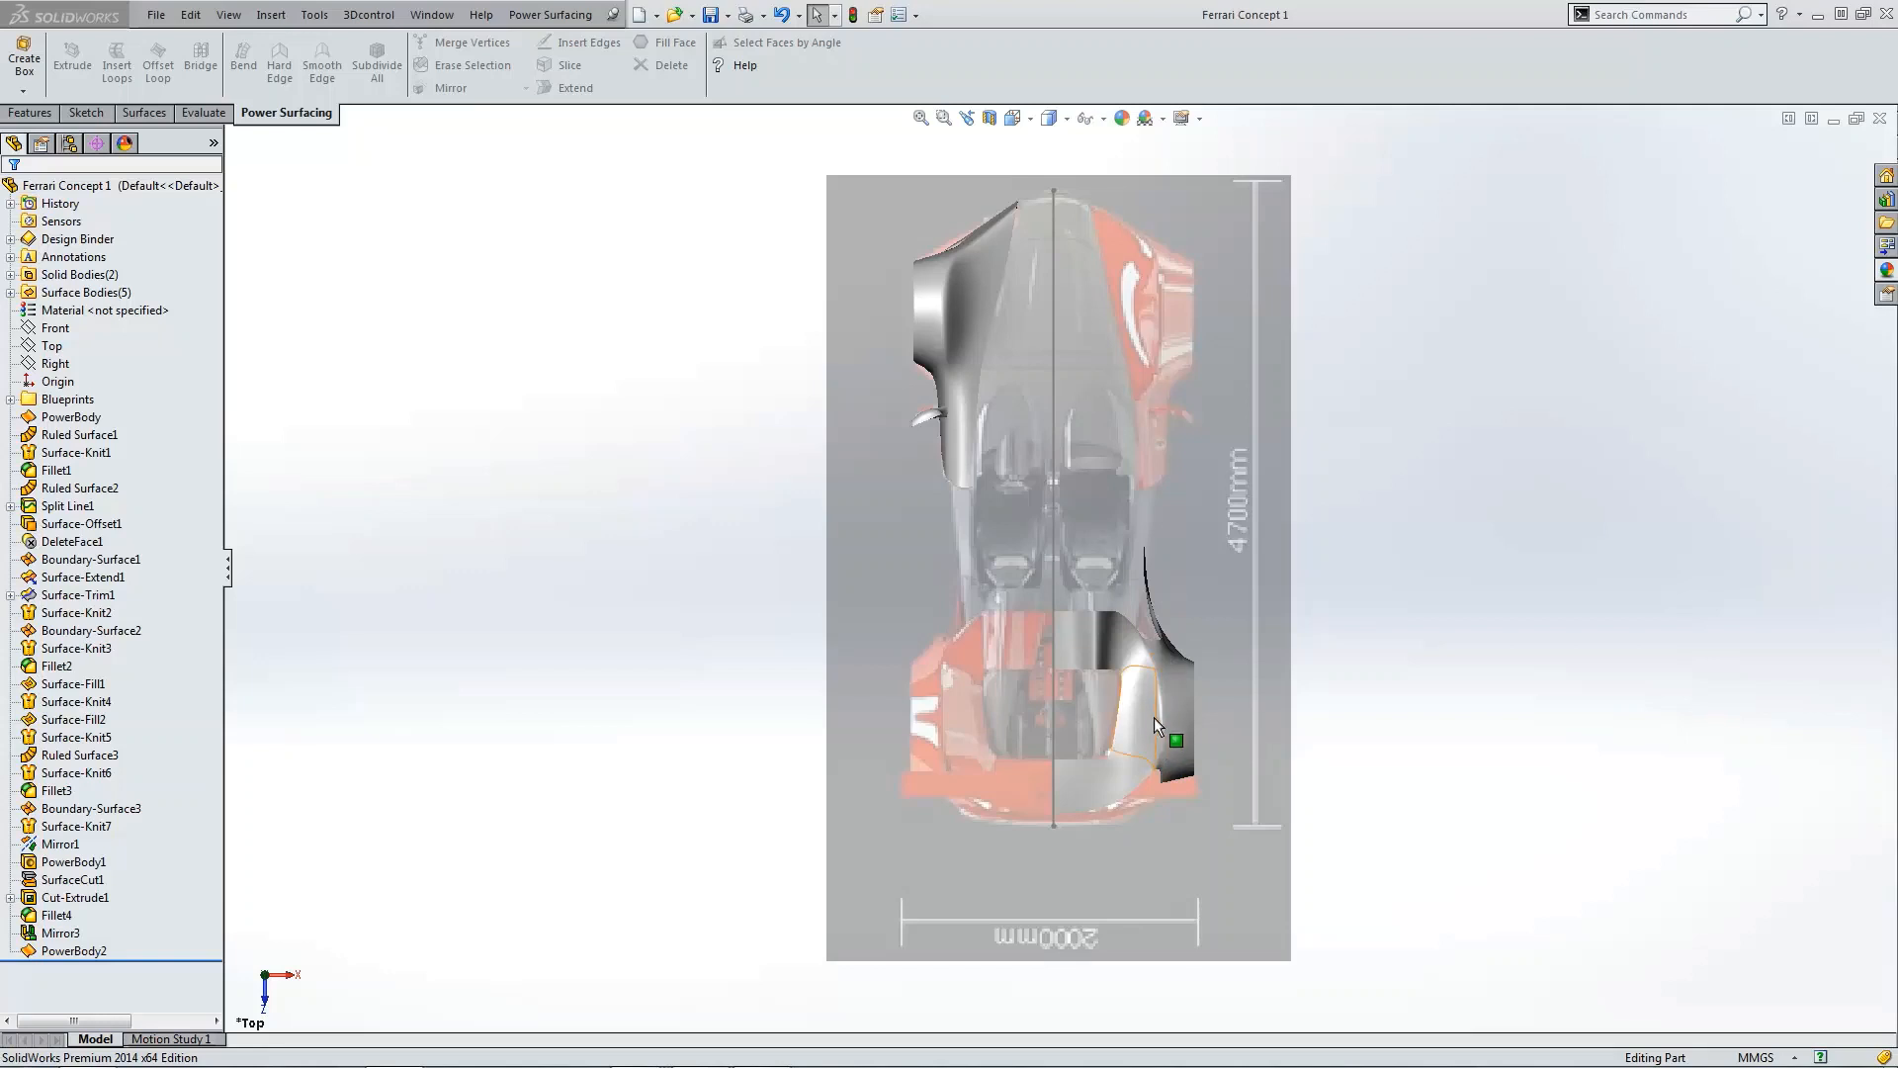
scroll(1161, 787, "down", 5)
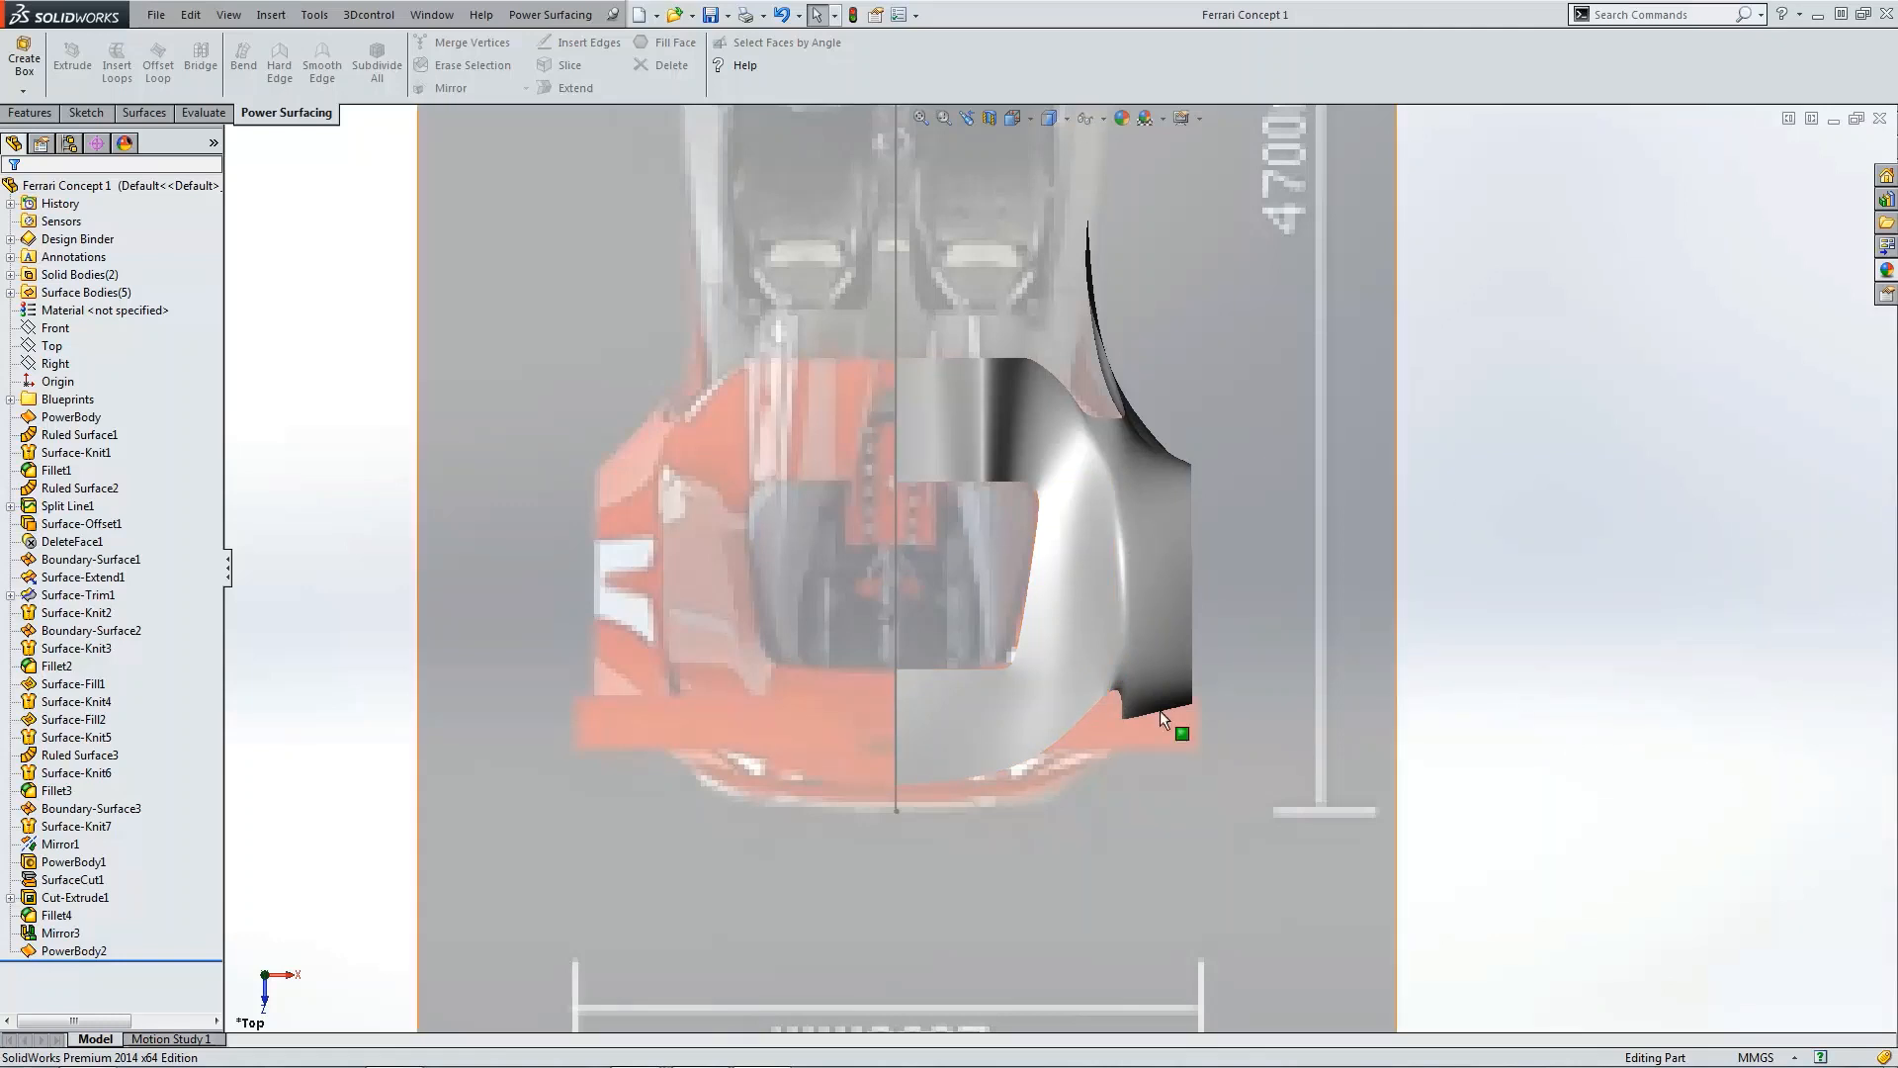
left_click(51, 951)
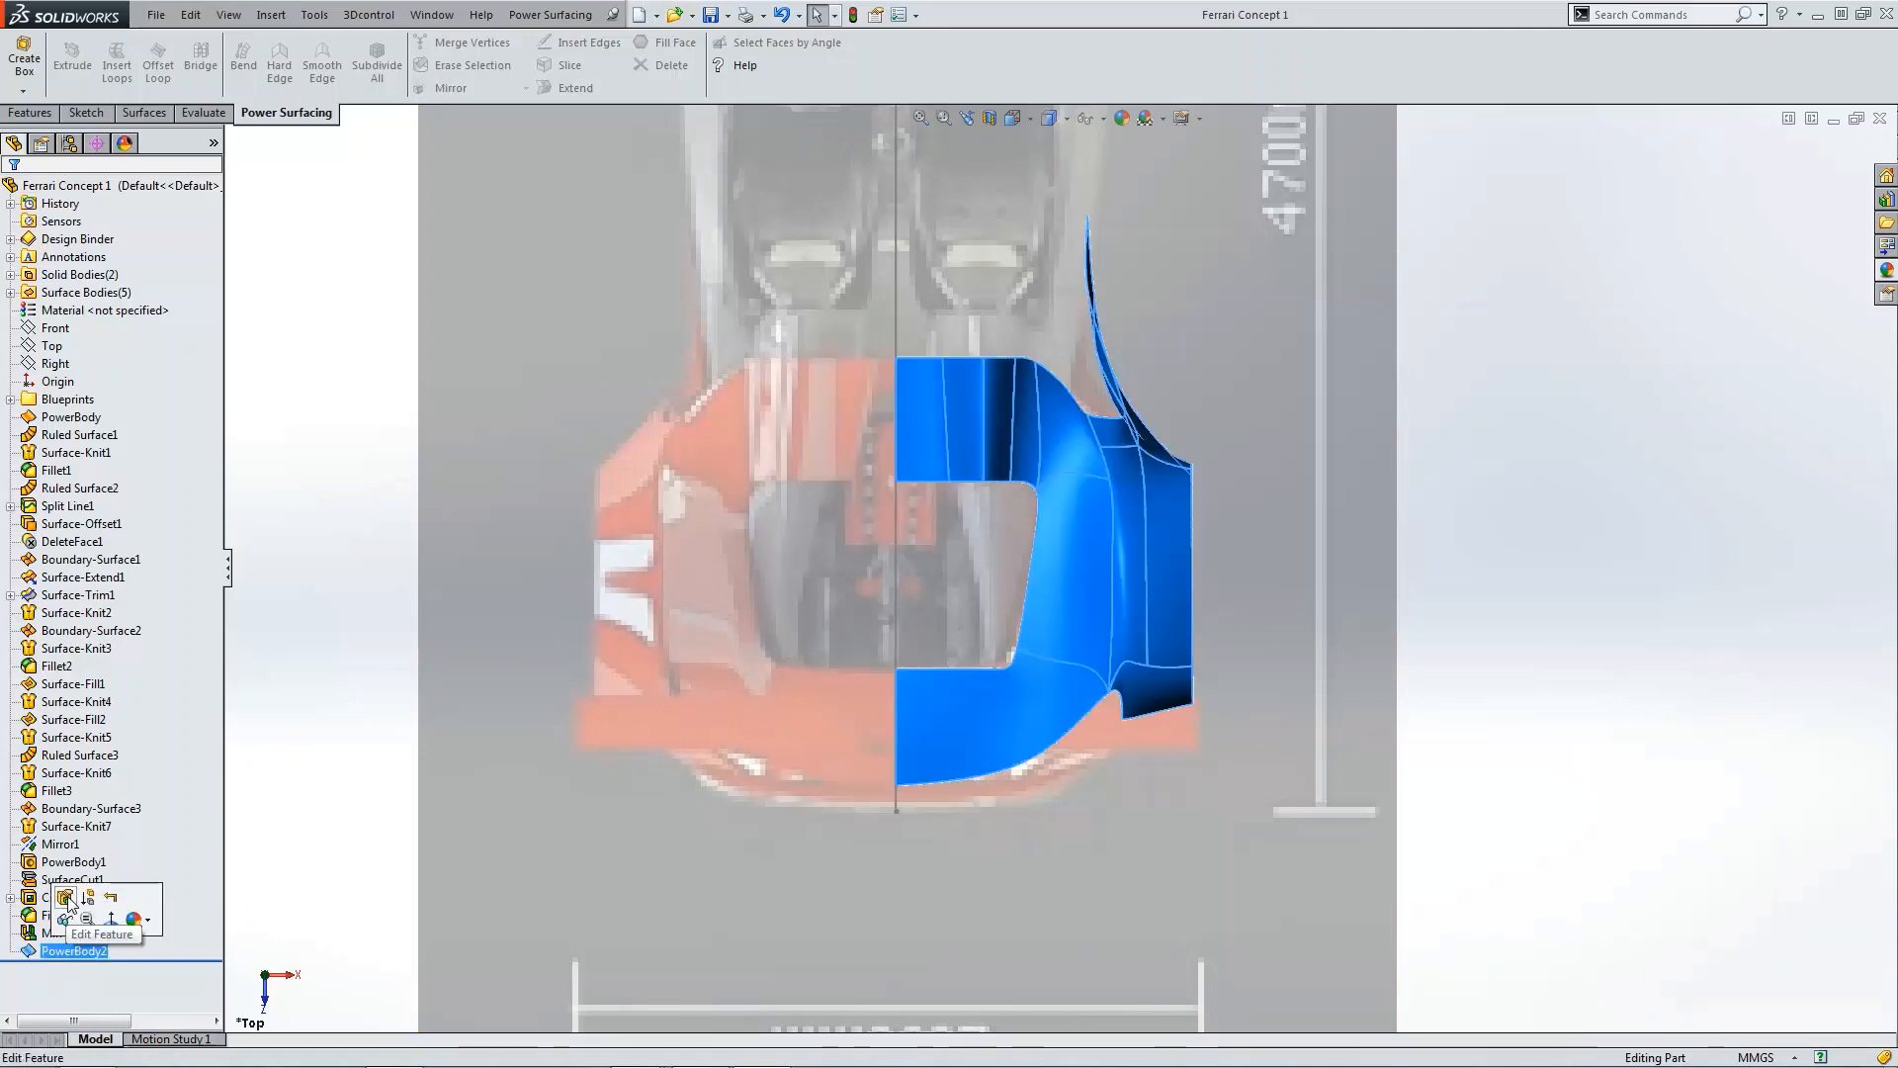
left_click(61, 903)
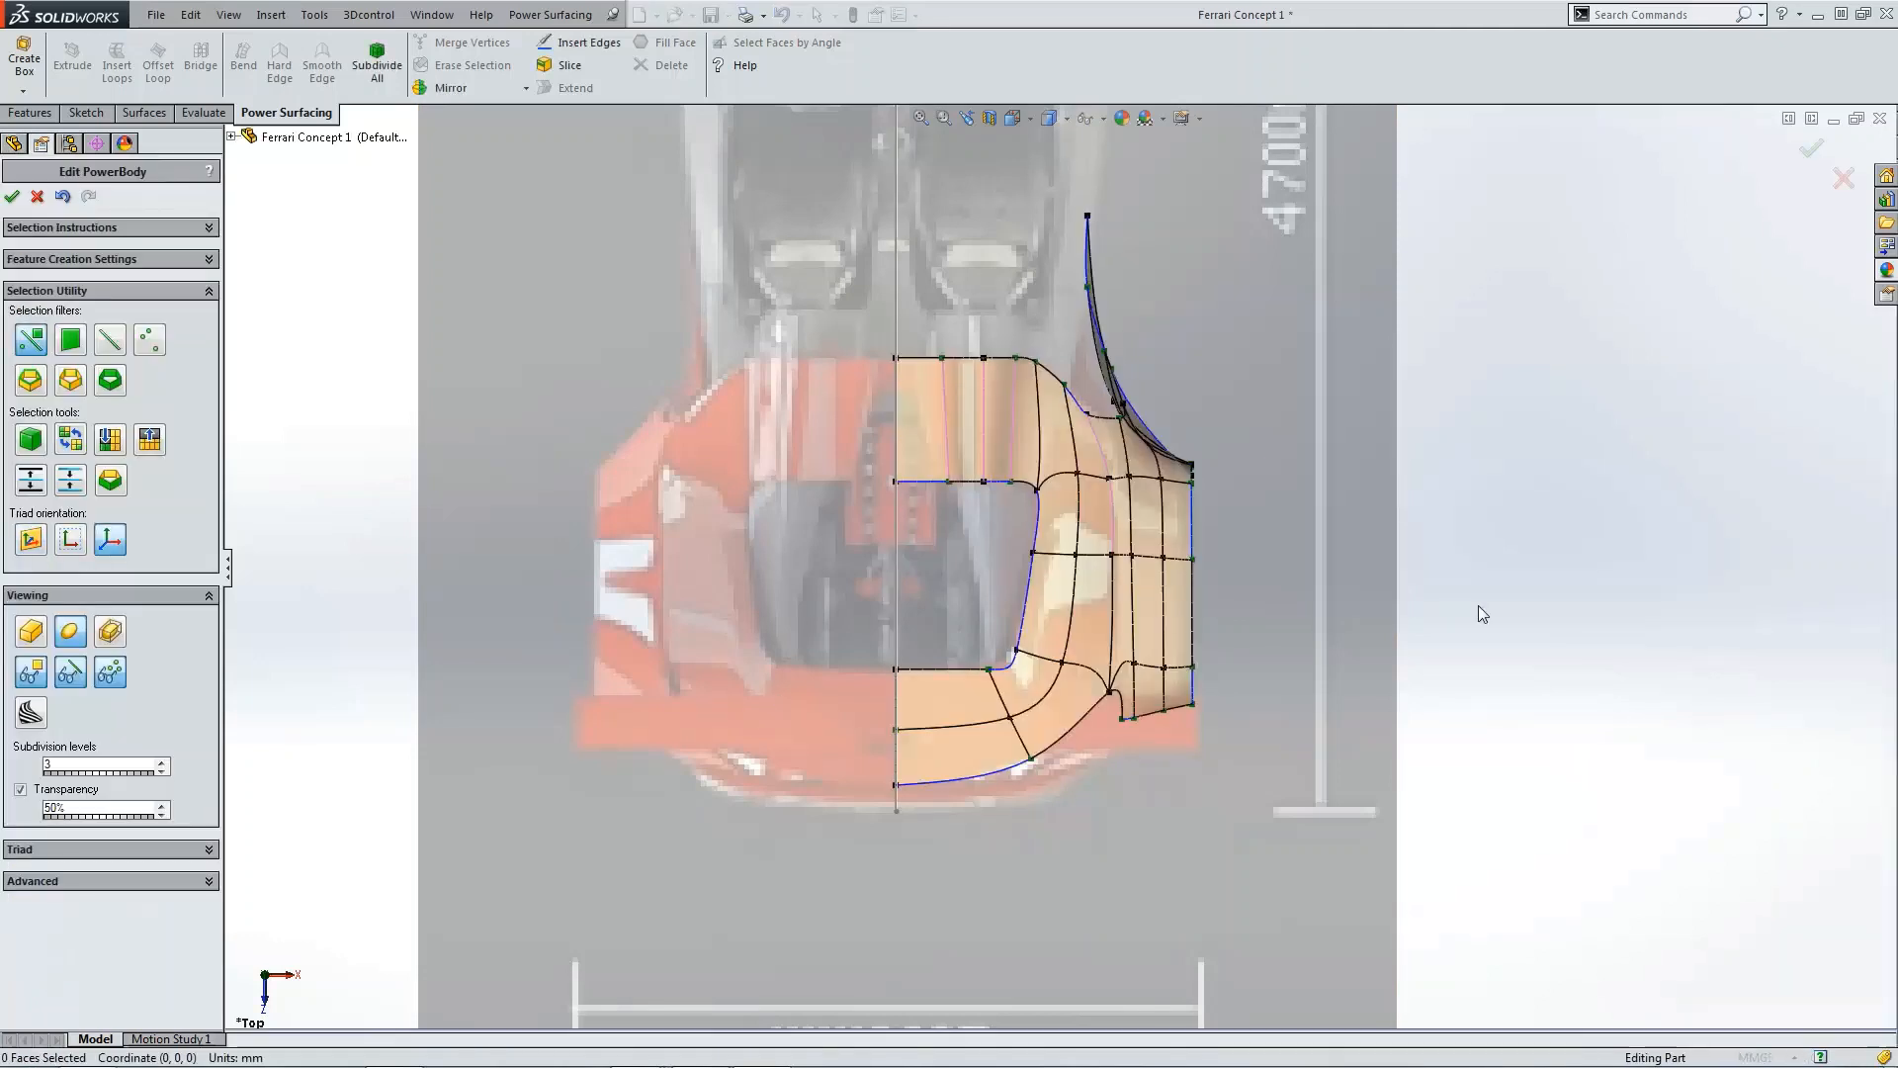
Step: Compare the cage in the isometric view with the rear-quarter reference photo of the car in the image viewer
scroll(1143, 710, "down", 3)
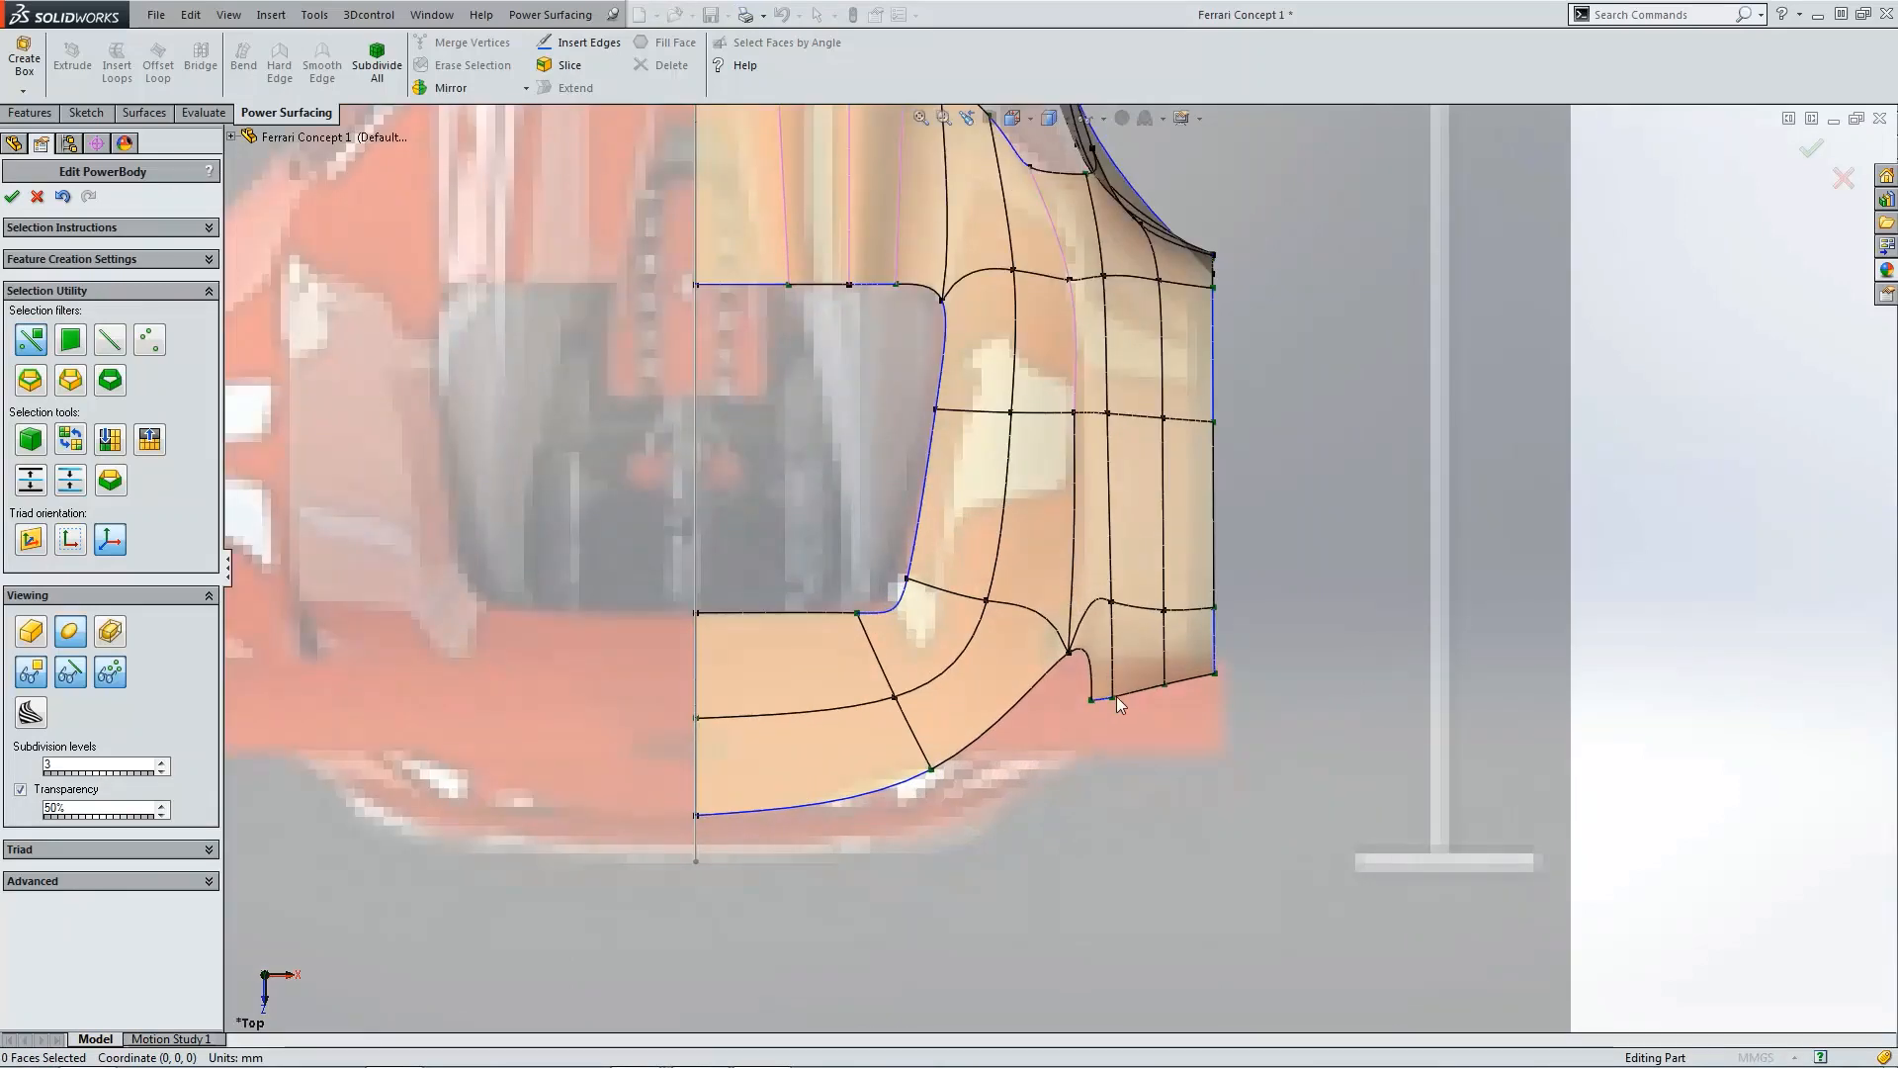
key("ctrl+7")
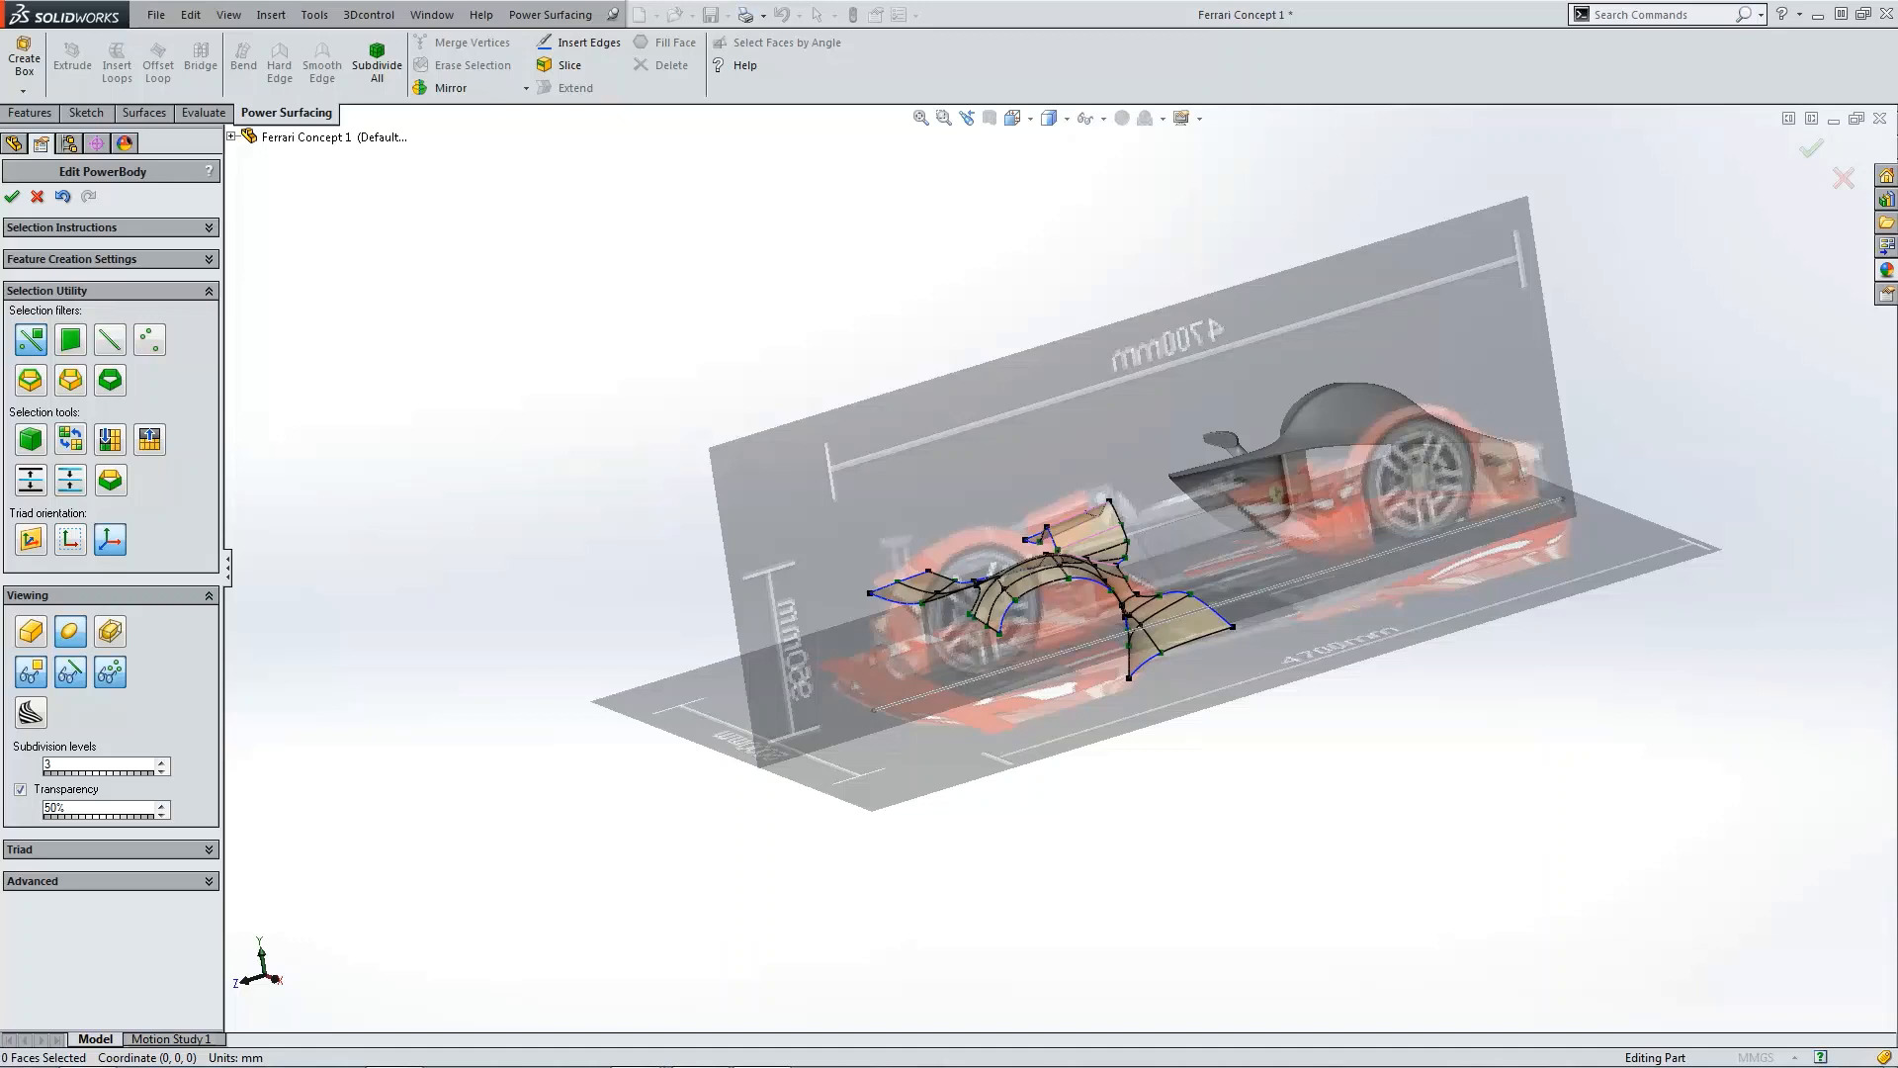
left_click_drag(0, 382, 436, 112)
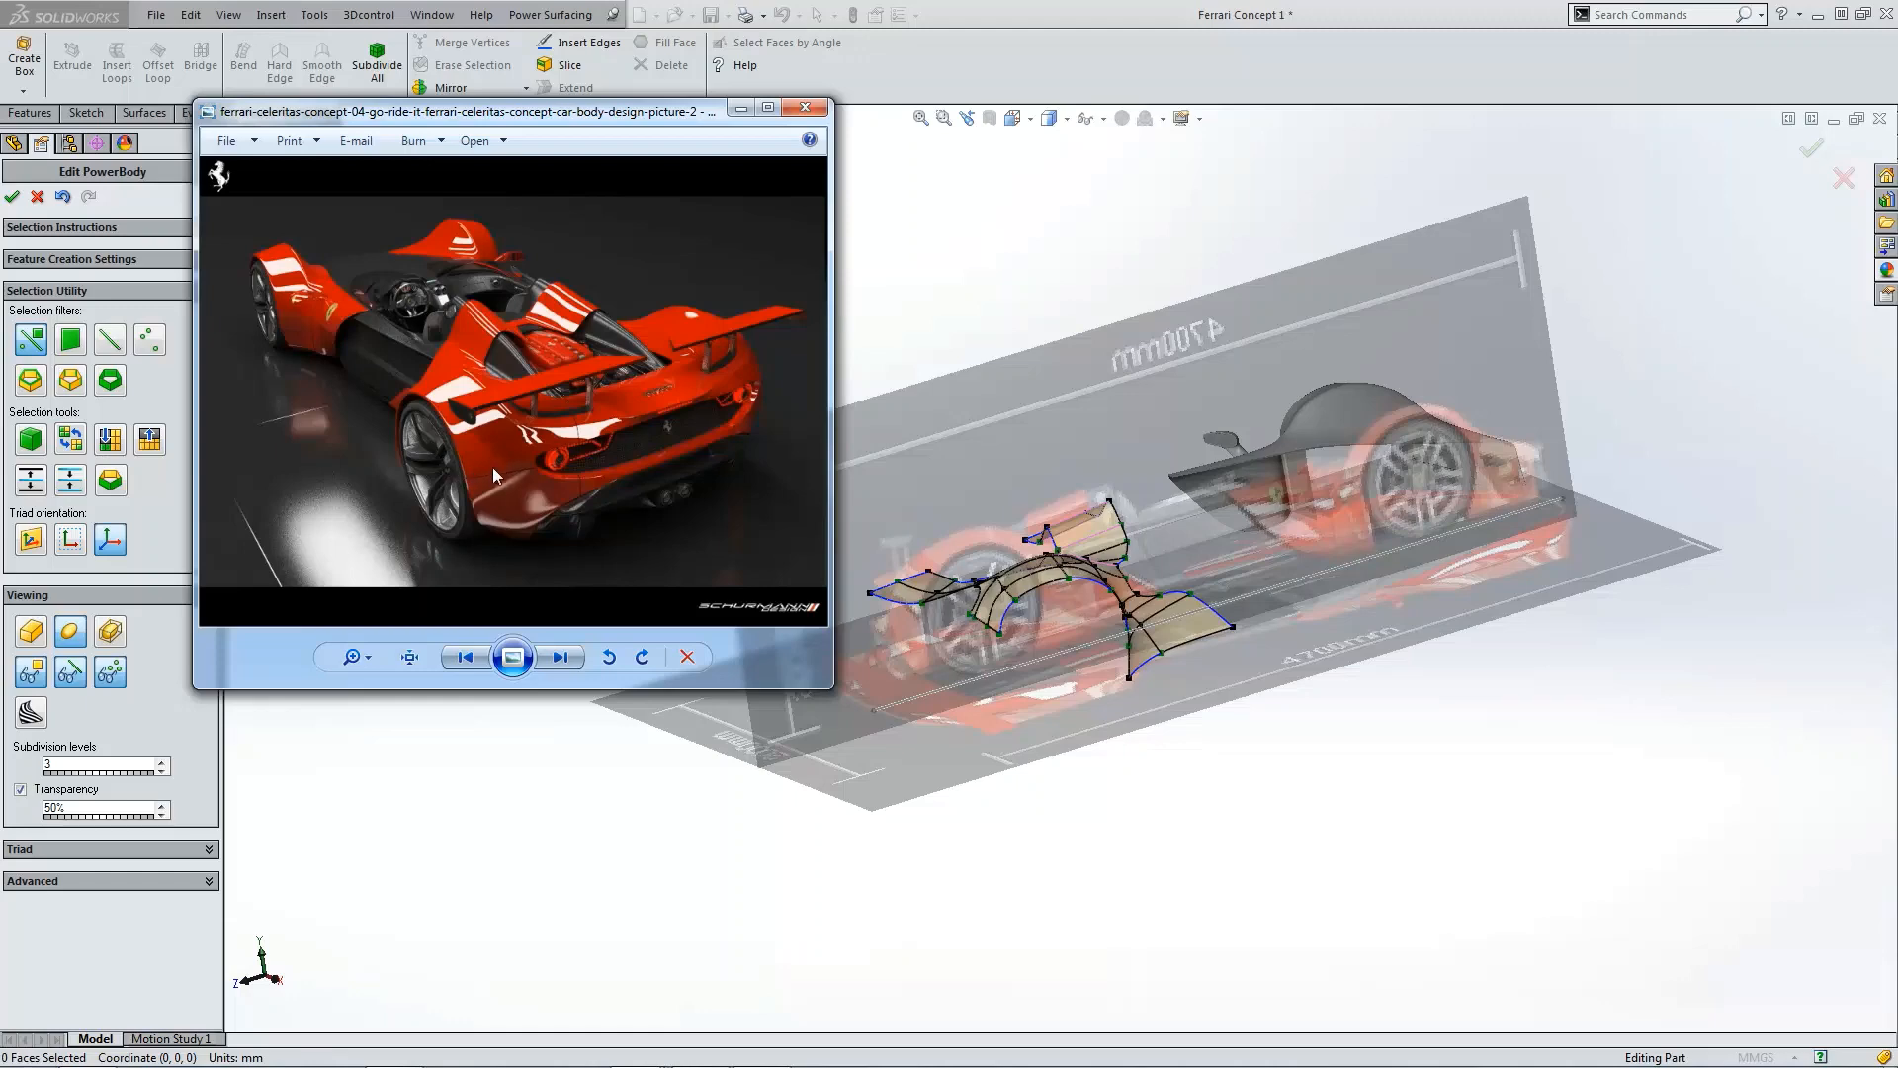
middle_click_drag(871, 608, 1203, 648)
scroll(1155, 668, "down", 1)
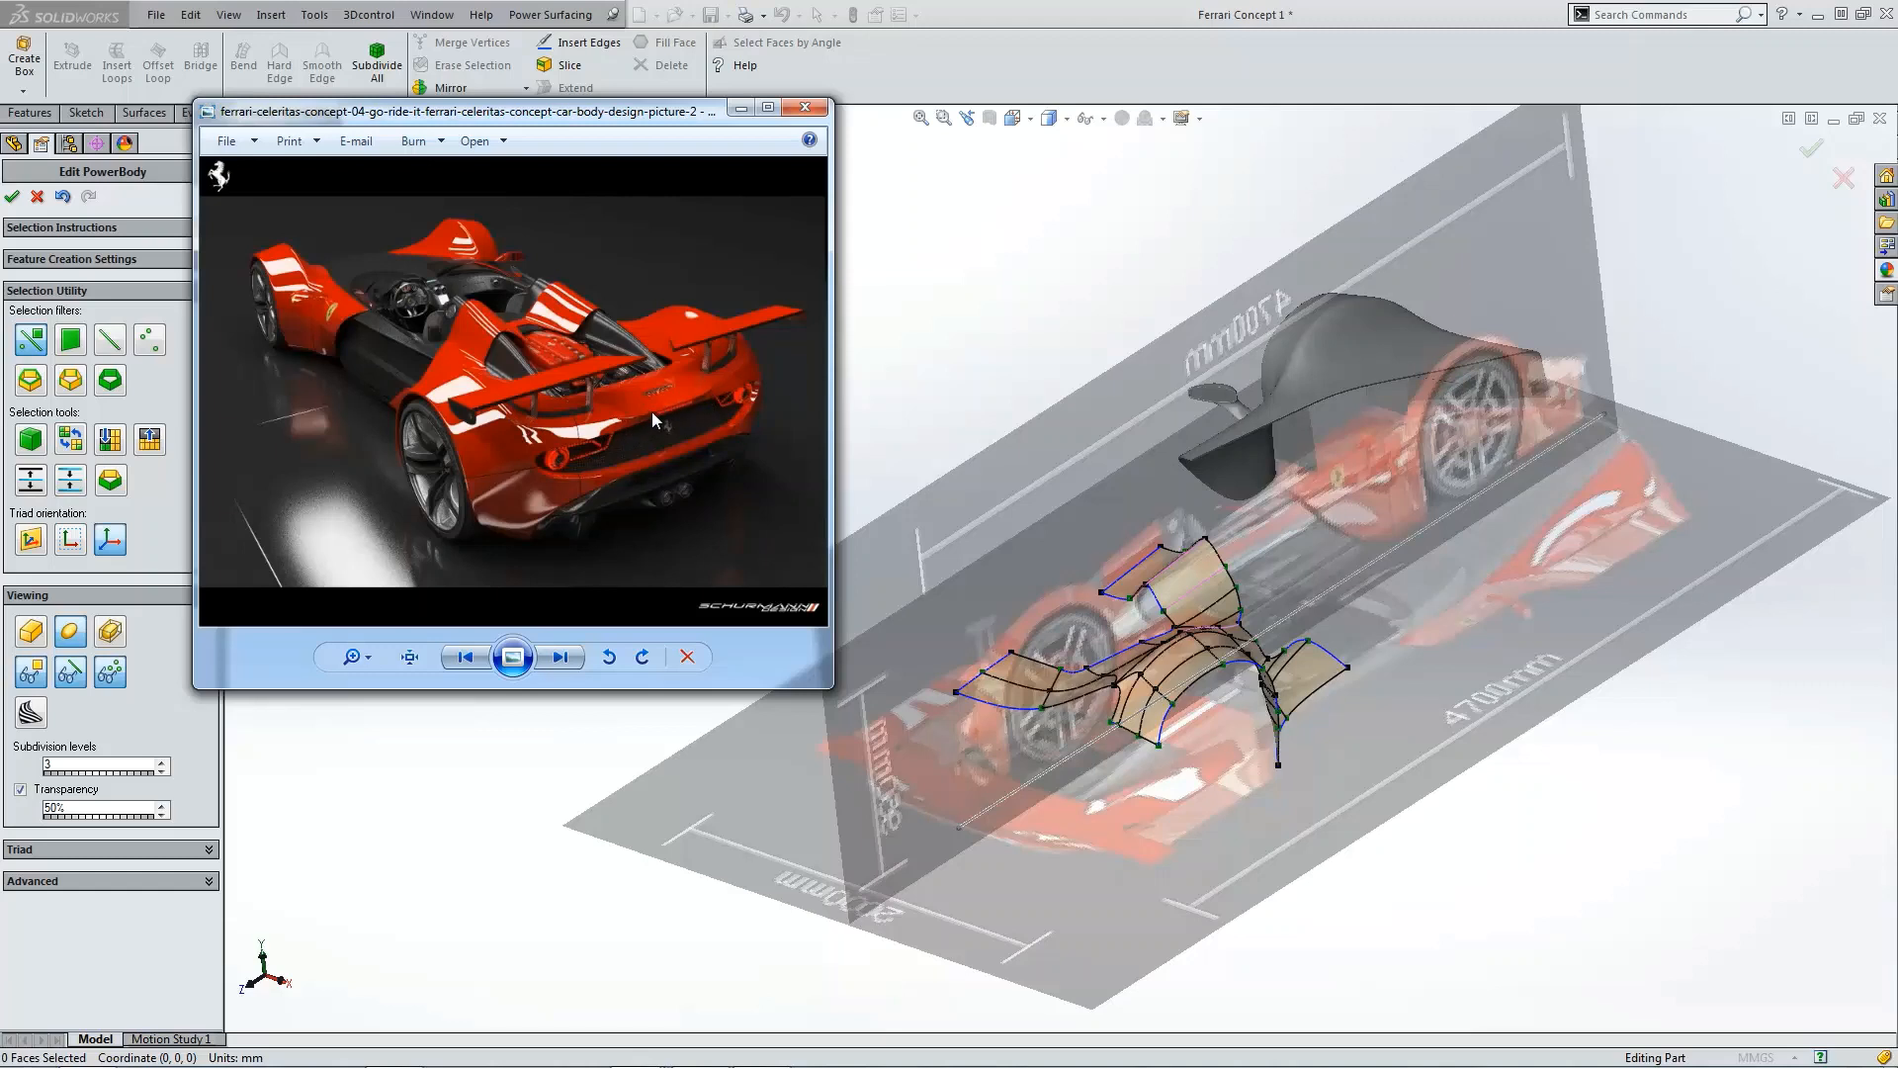
scroll(696, 400, "down", 1)
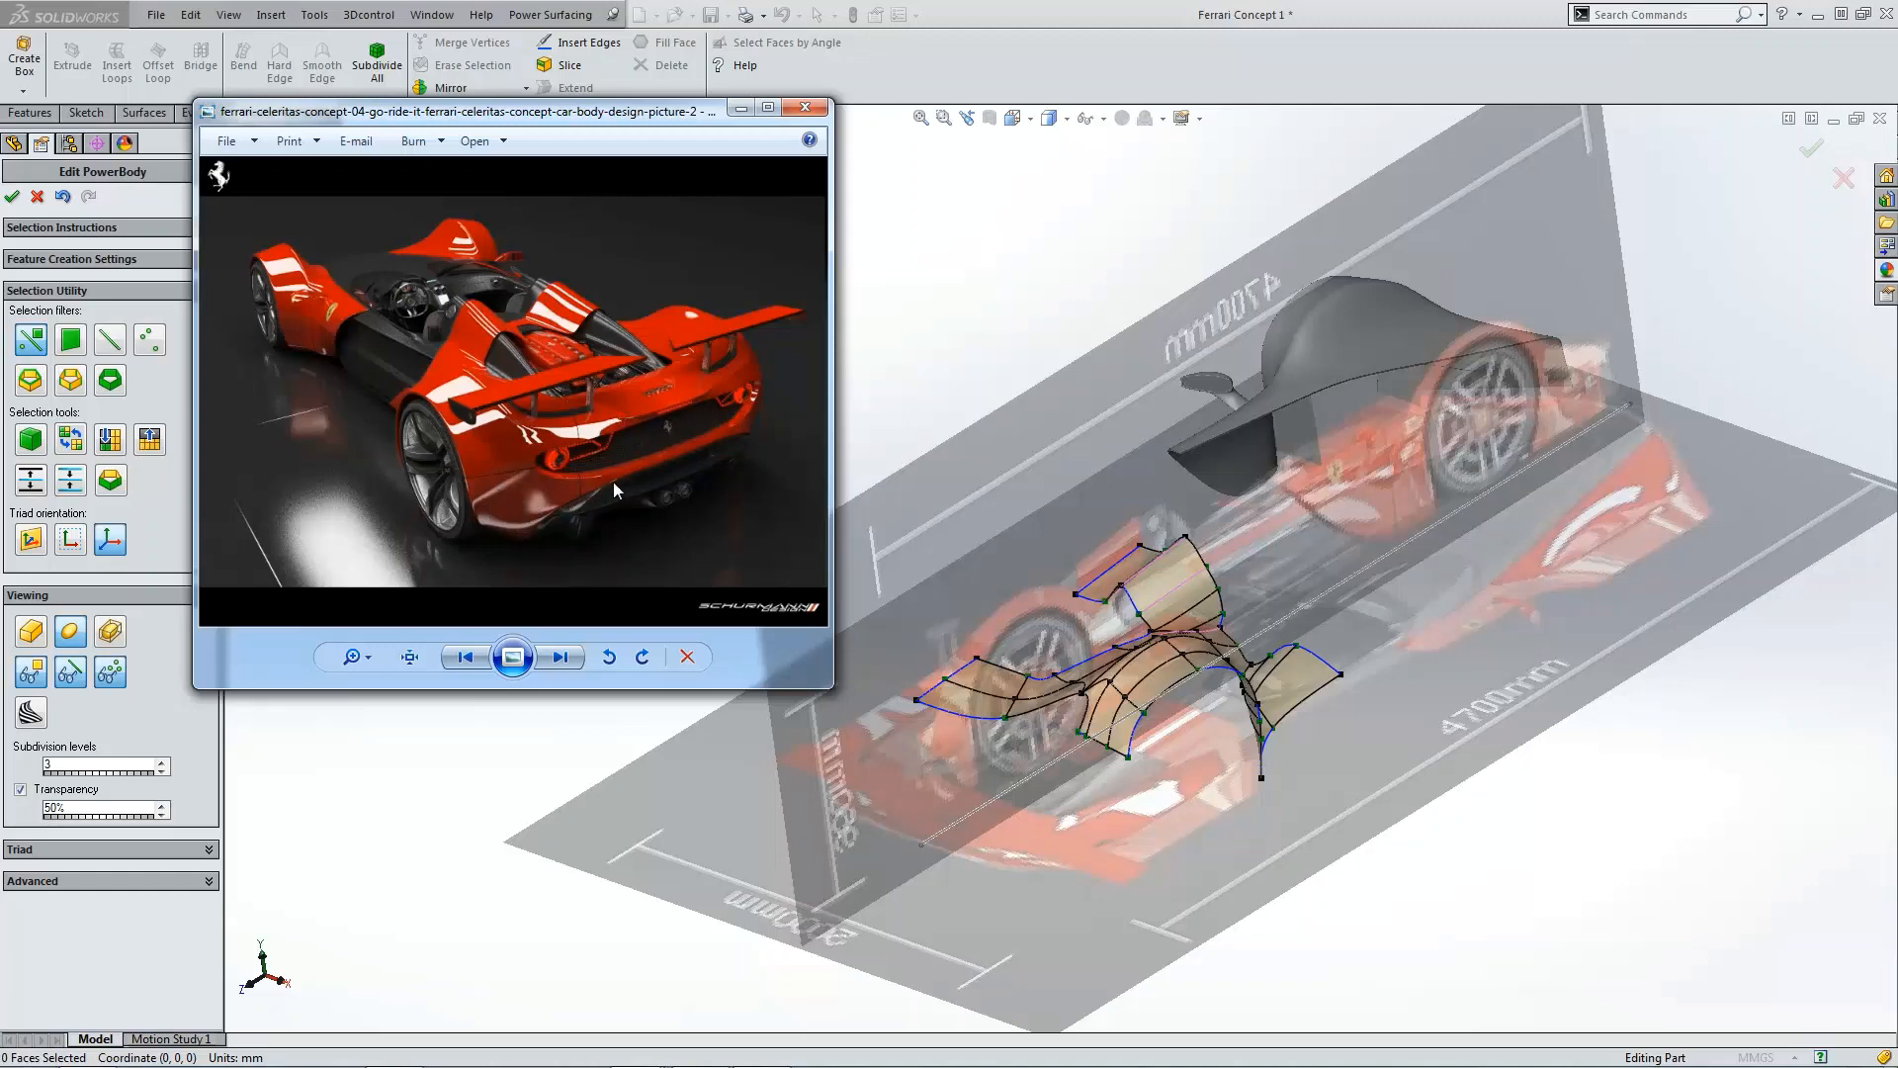
left_click(740, 107)
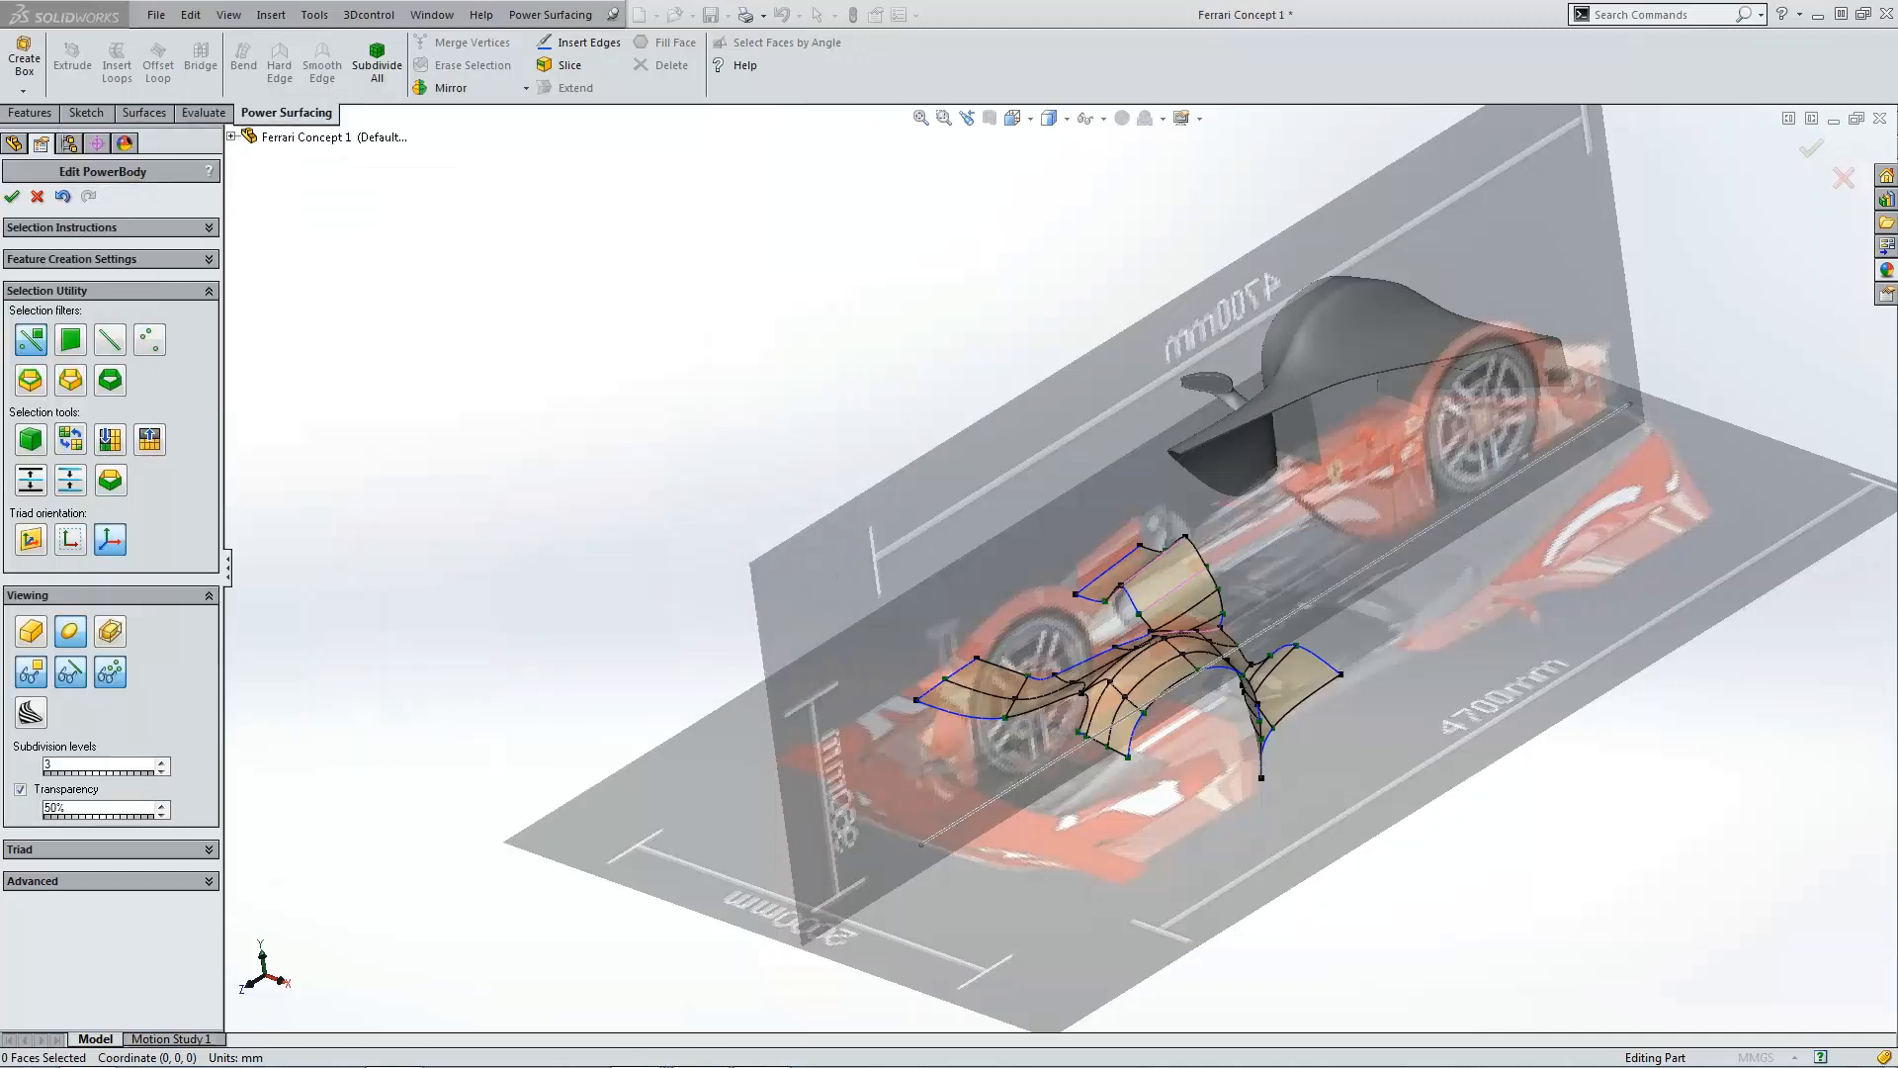
Step: In the top view, drag the two vertices at the side panel's rear notch slightly rearward
middle_click_drag(851, 539, 998, 568)
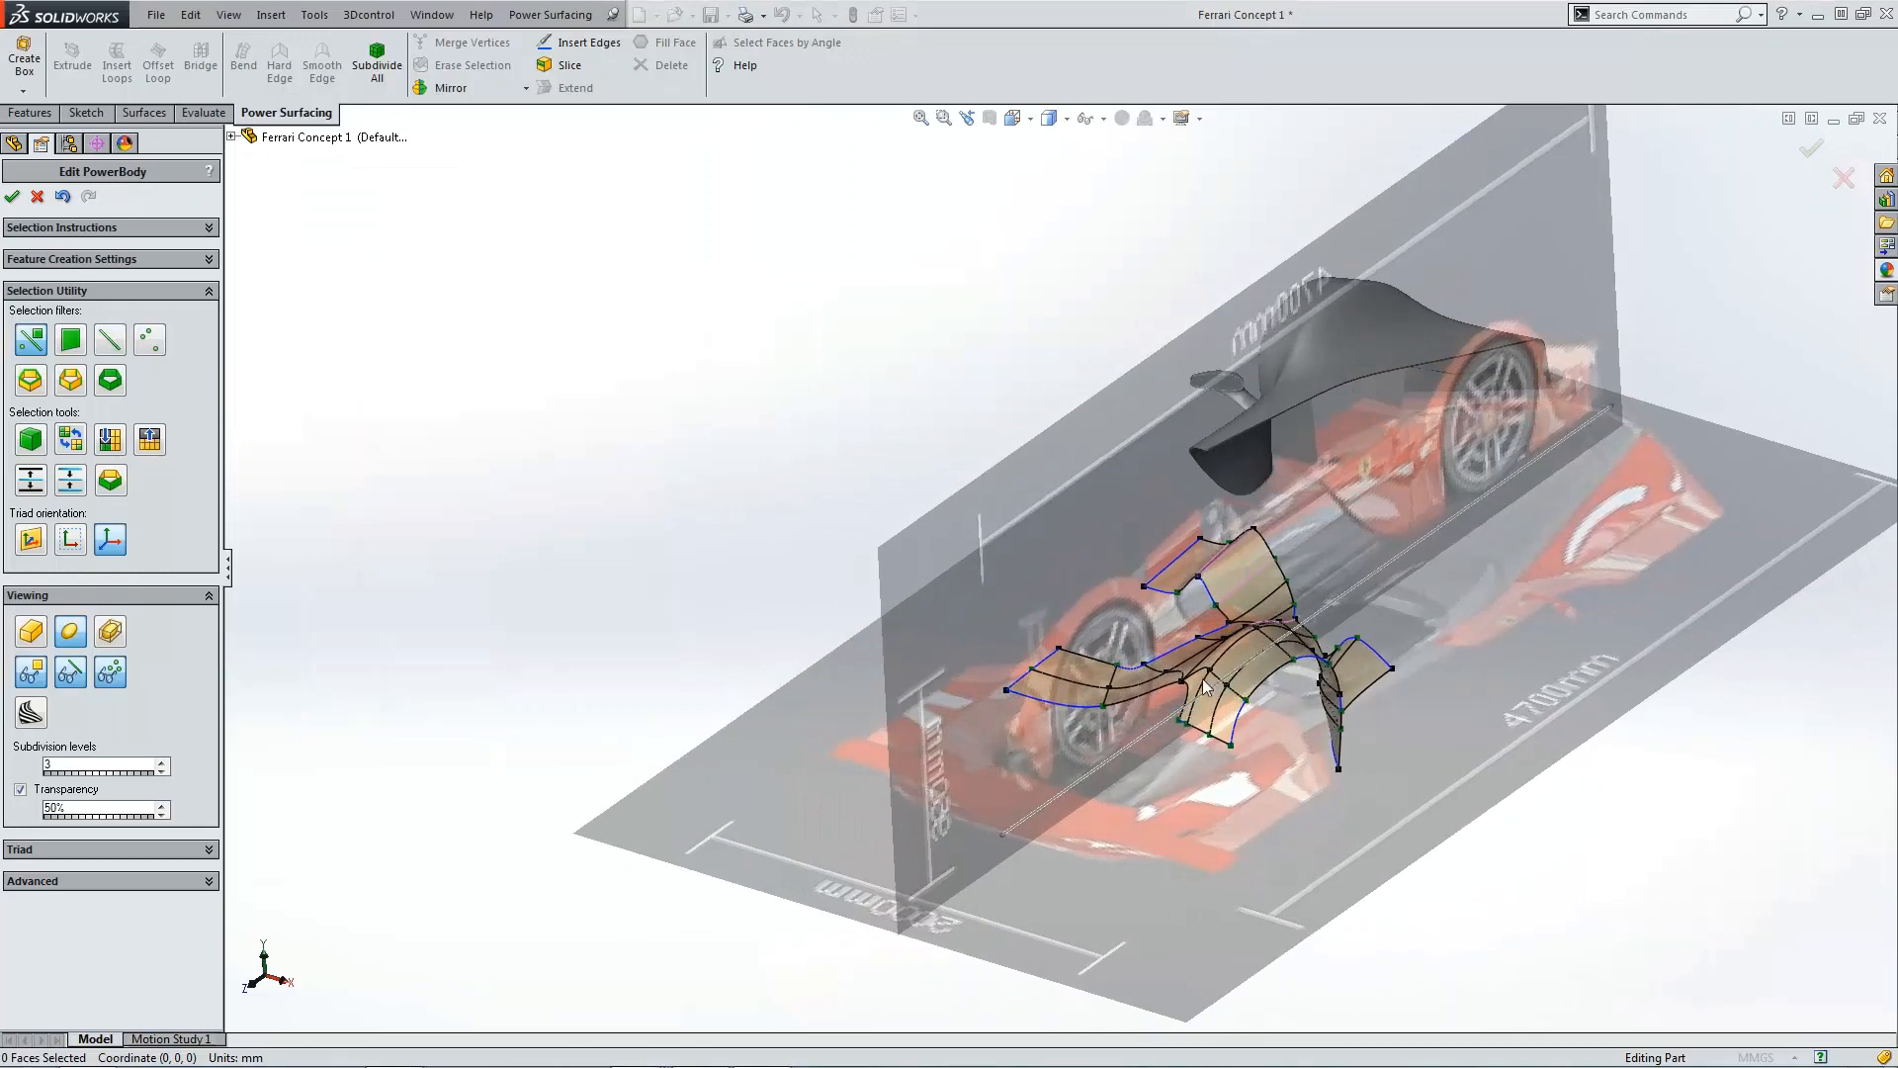
key("ctrl+5")
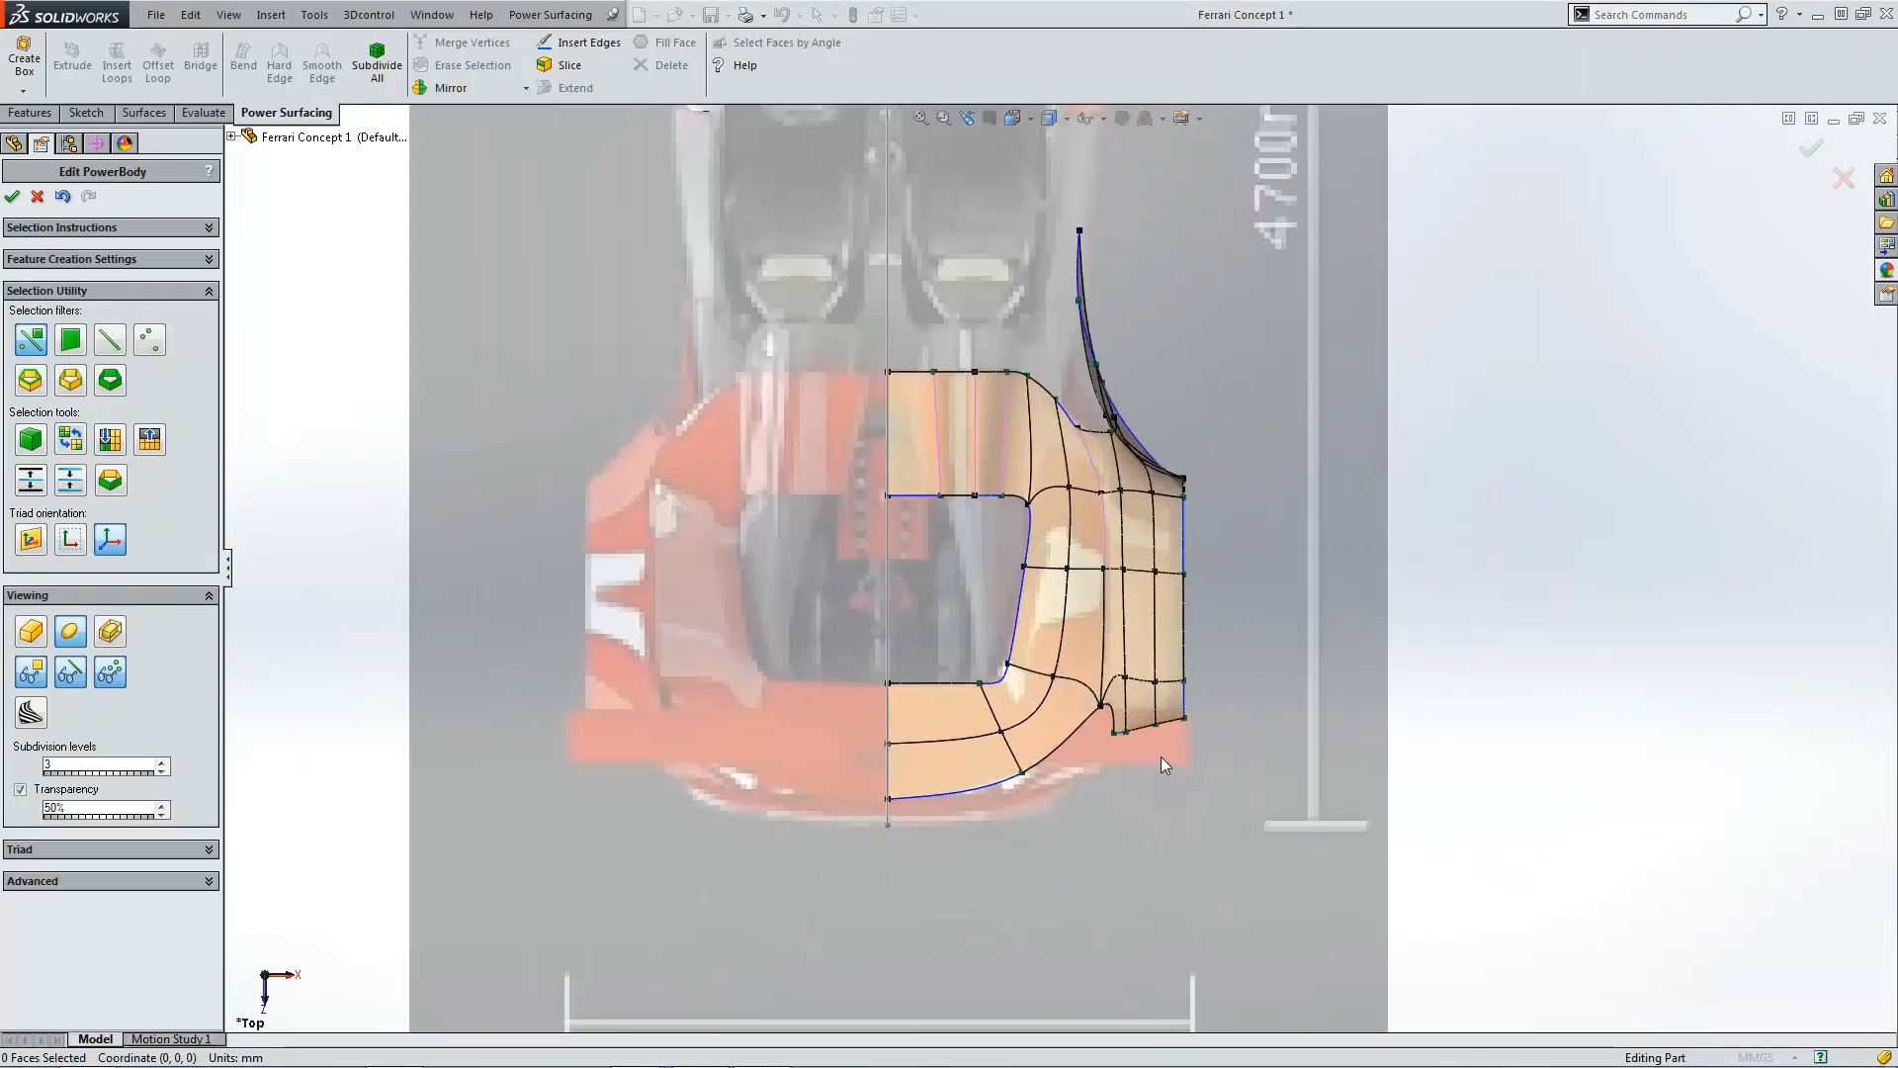
scroll(1161, 757, "down", 3)
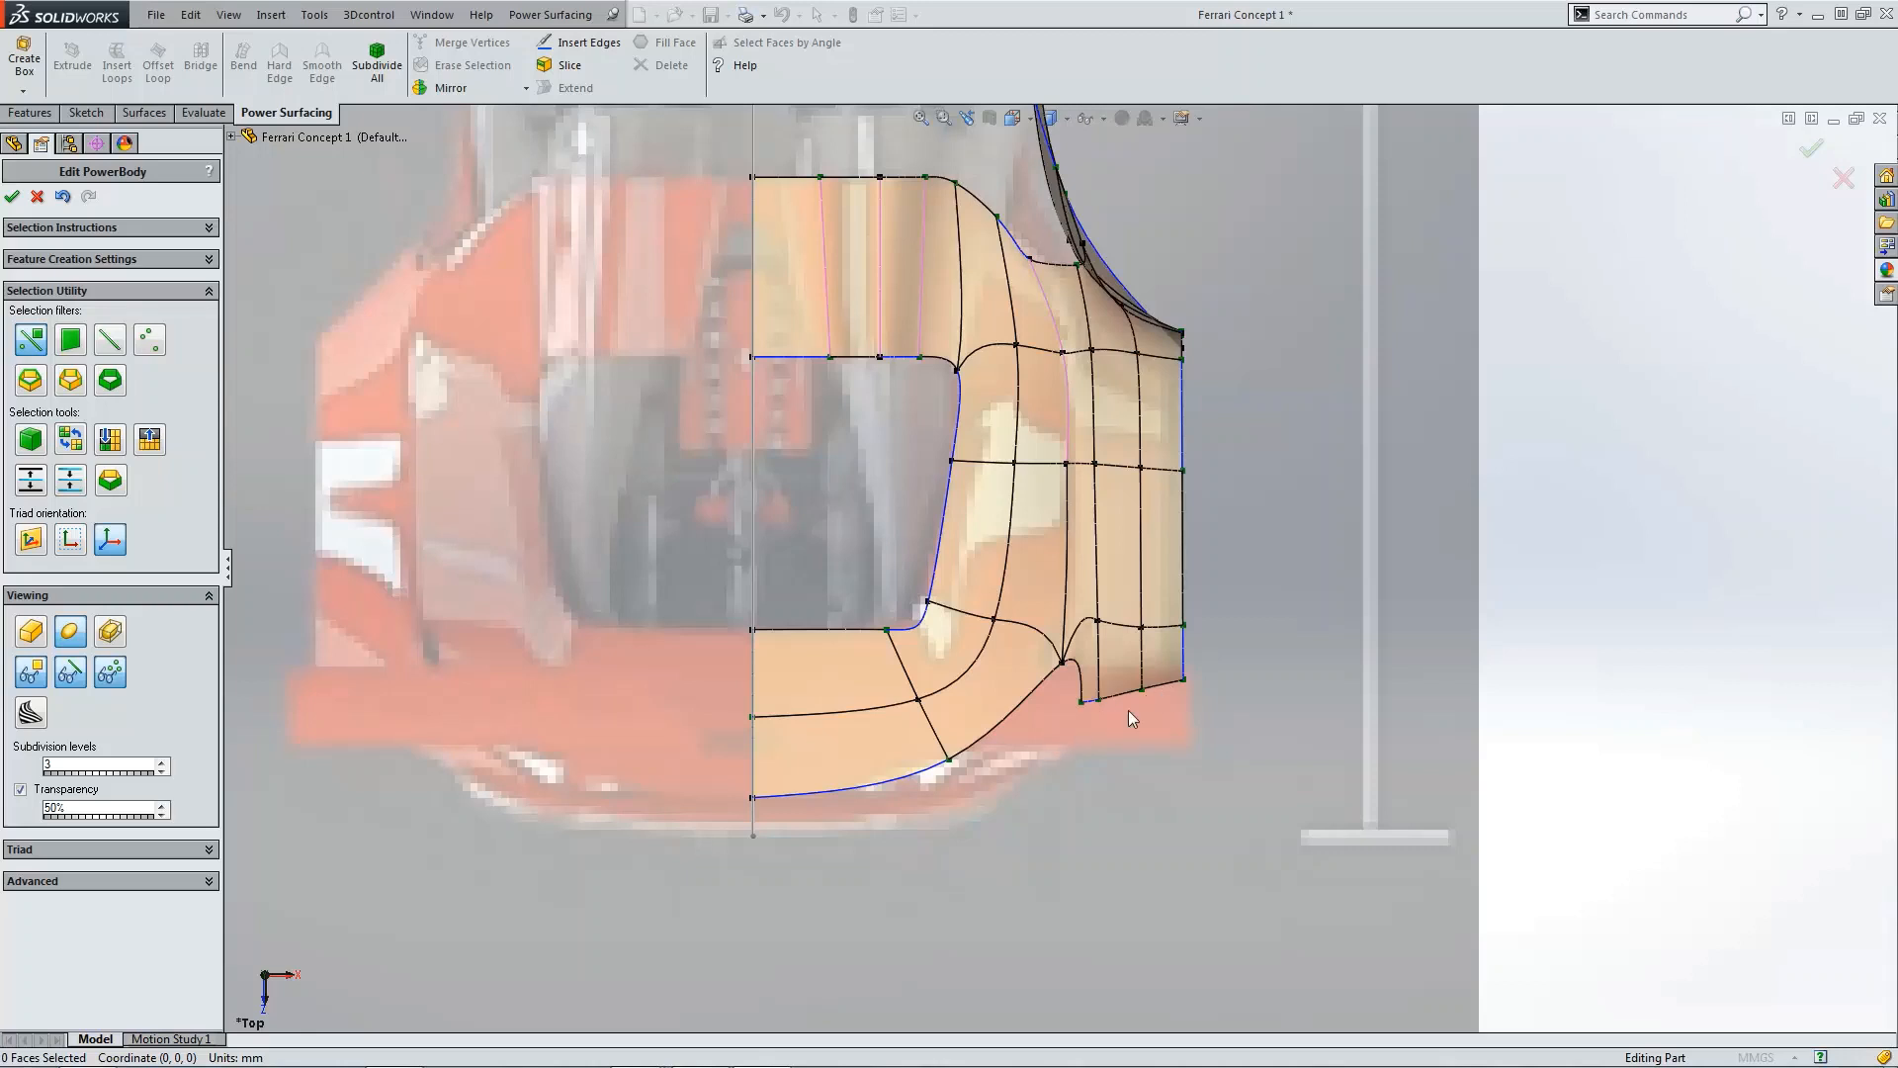
scroll(1131, 708, "down", 3)
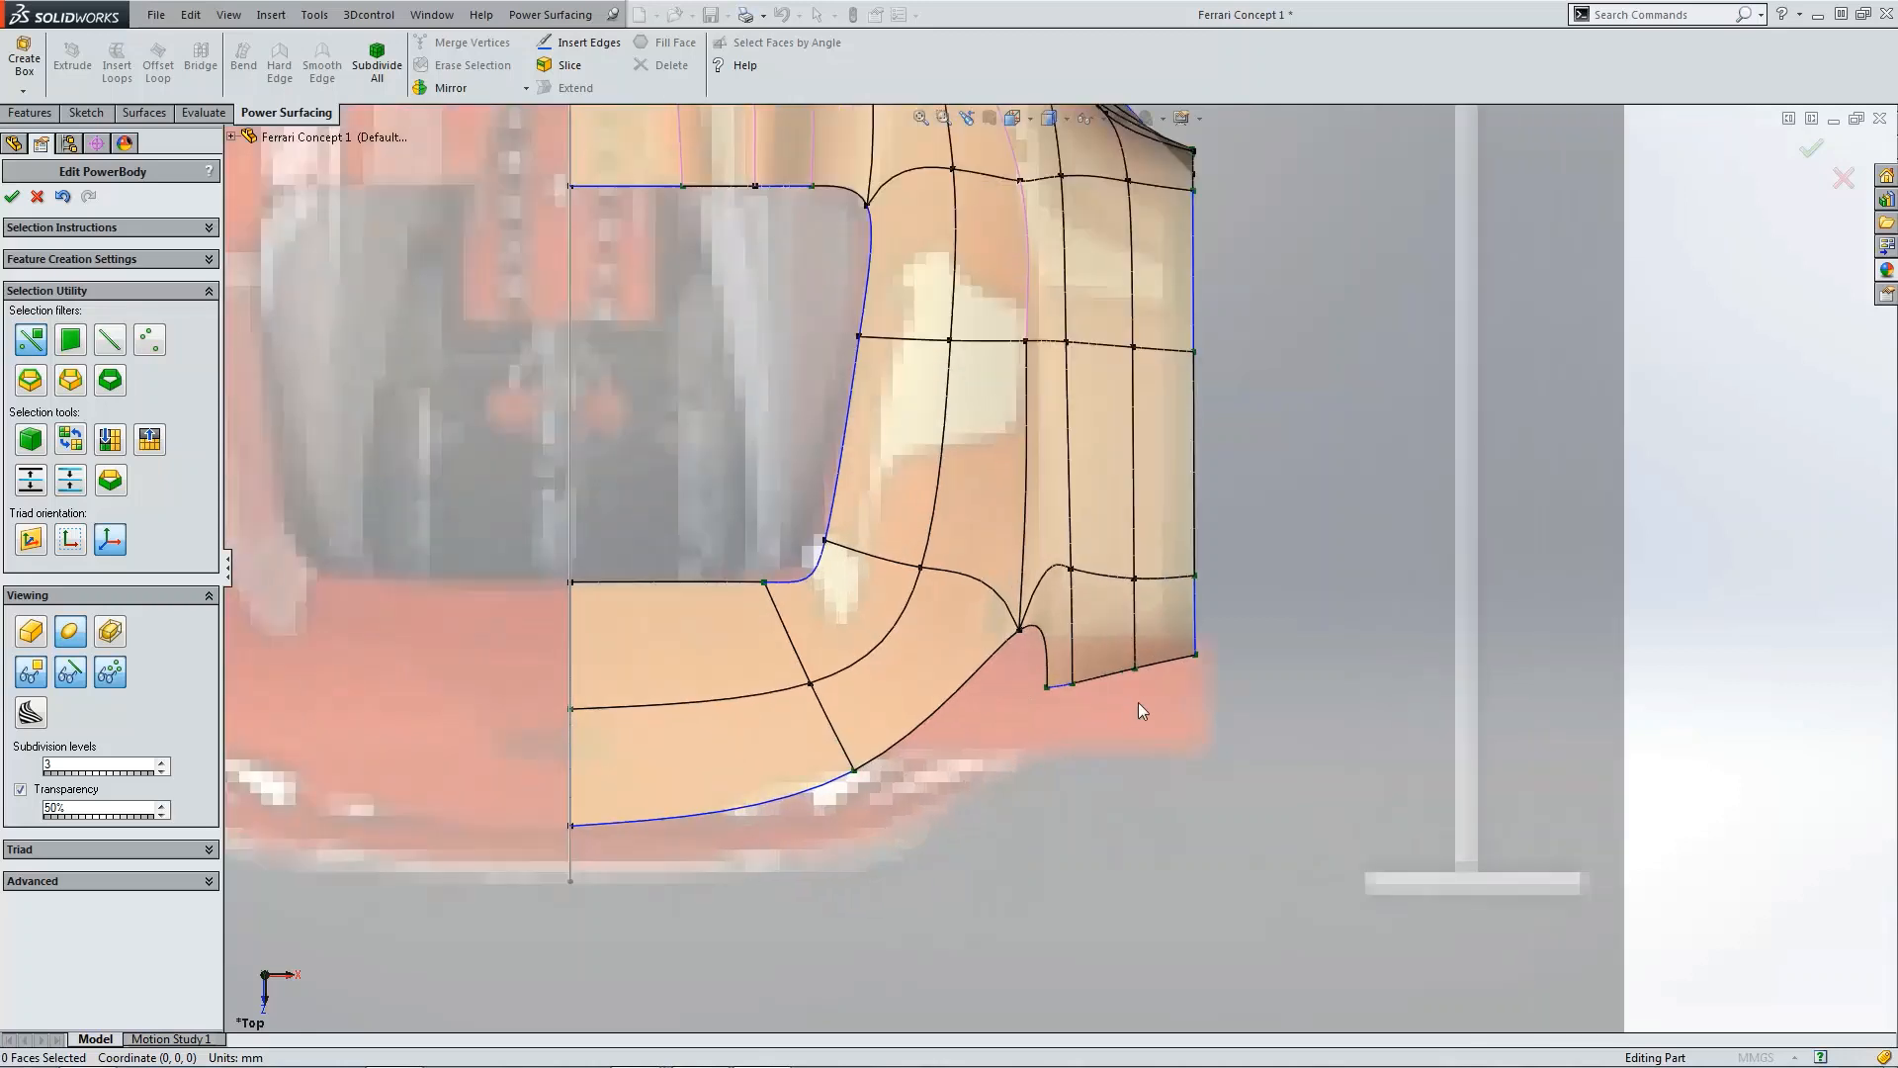
left_click(1058, 691)
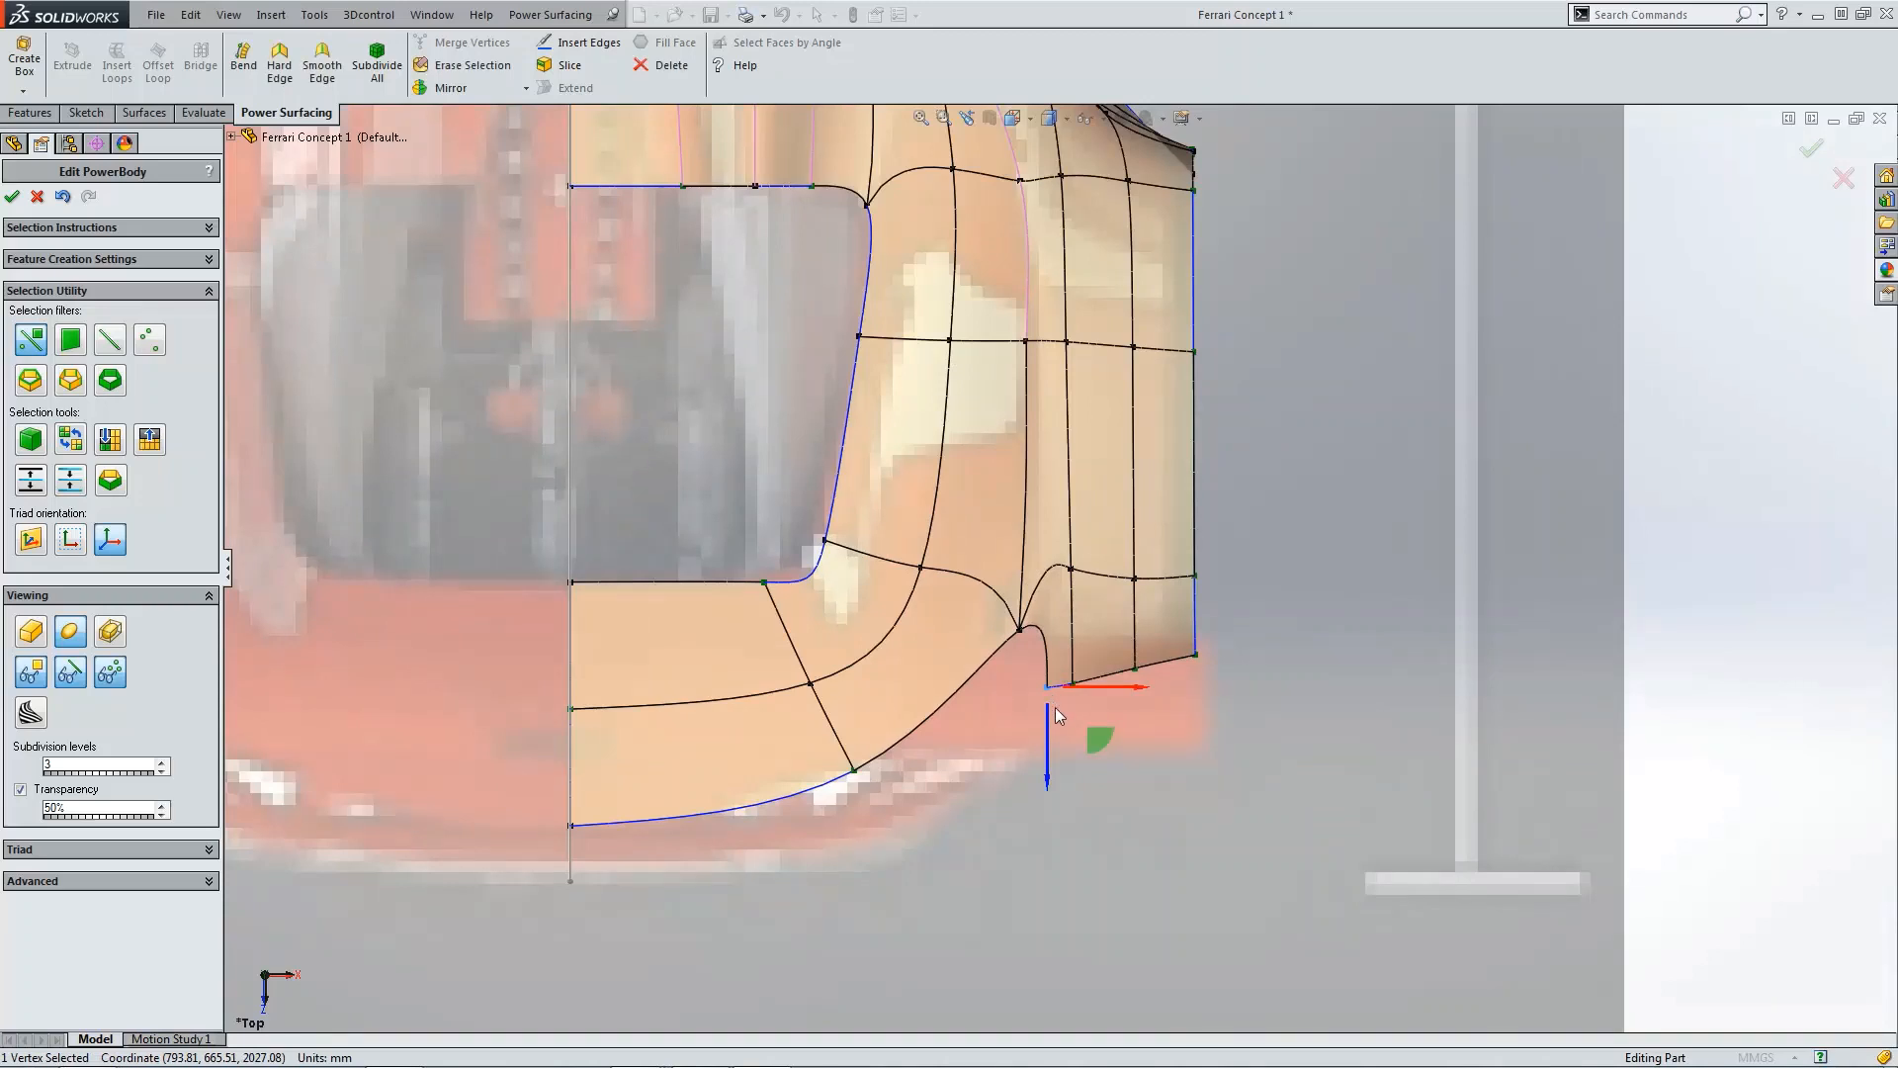
left_click_drag(1055, 708, 1046, 747)
left_click(1182, 691)
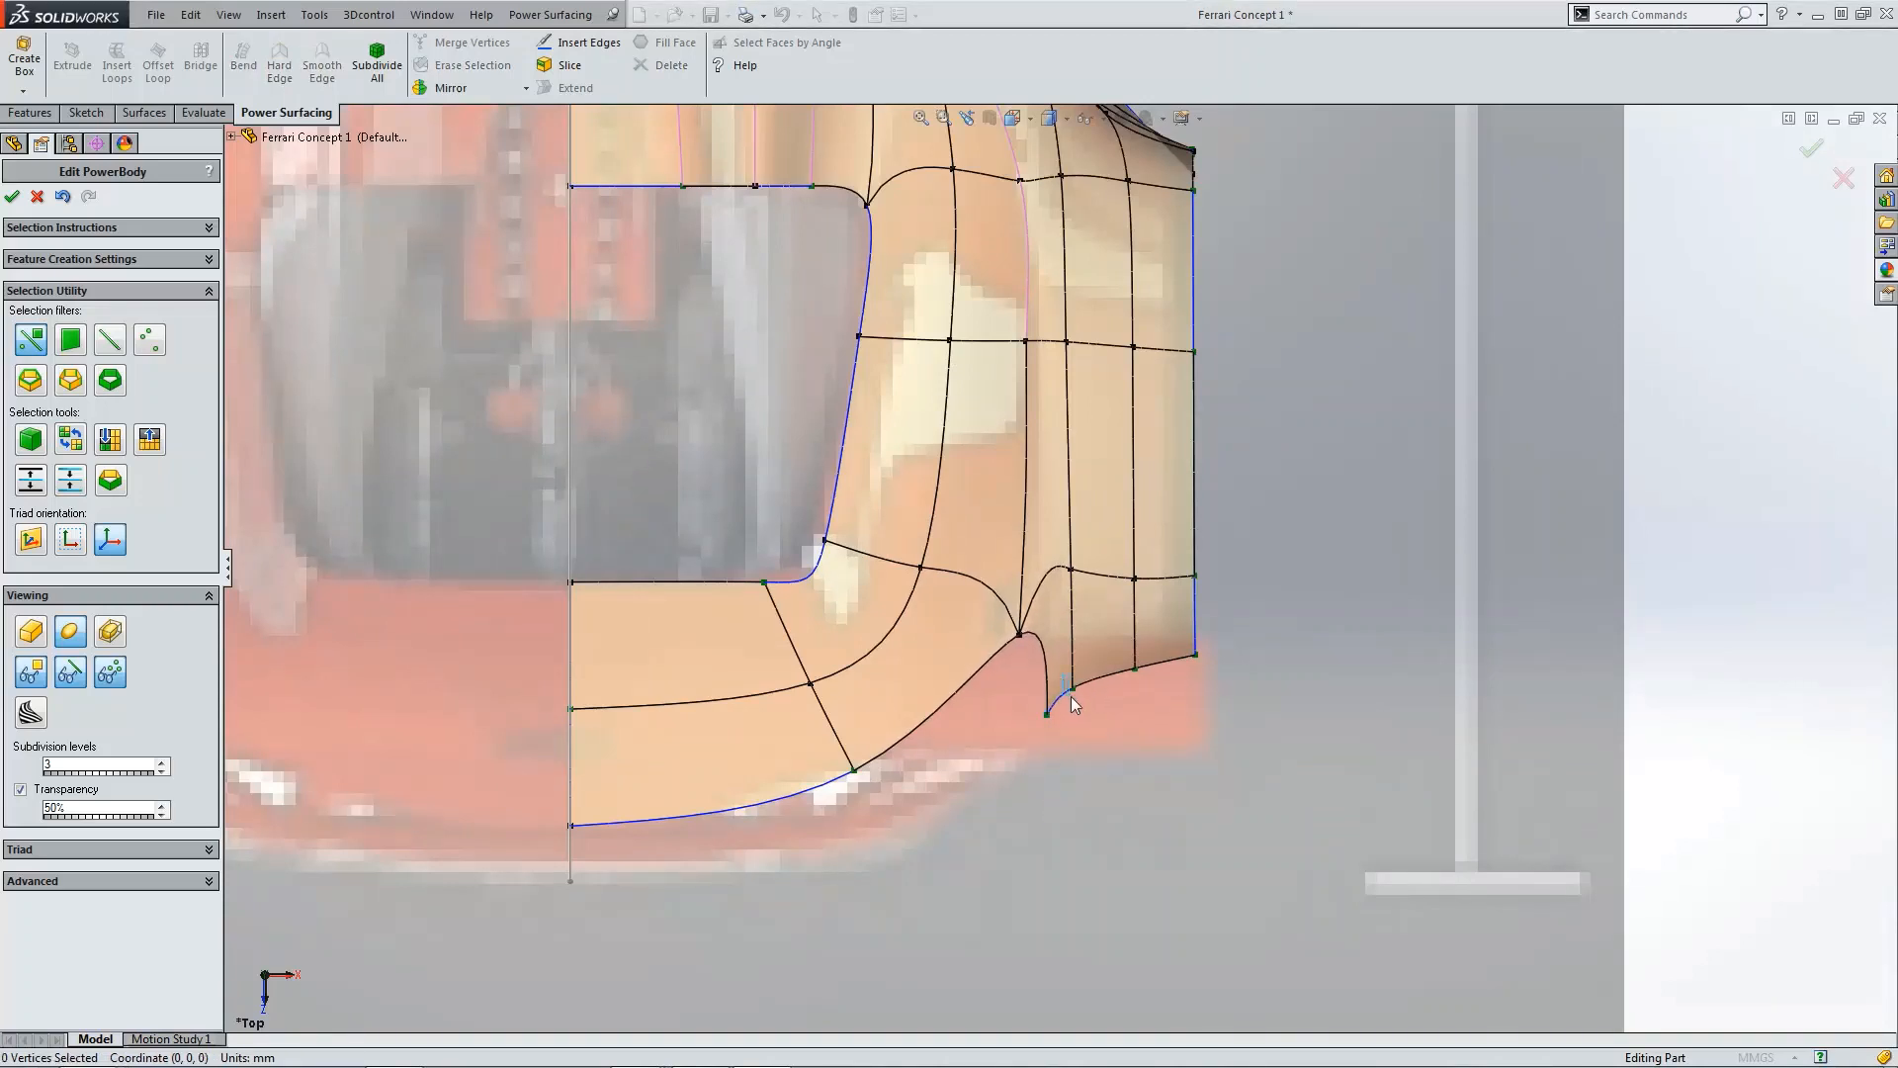
left_click(1072, 696)
left_click_drag(1073, 709, 1078, 724)
left_click(1130, 684)
Step: Check the cage from the front, angled and right views, zooming in on the fender's front tip over the blueprint
key("ctrl+1")
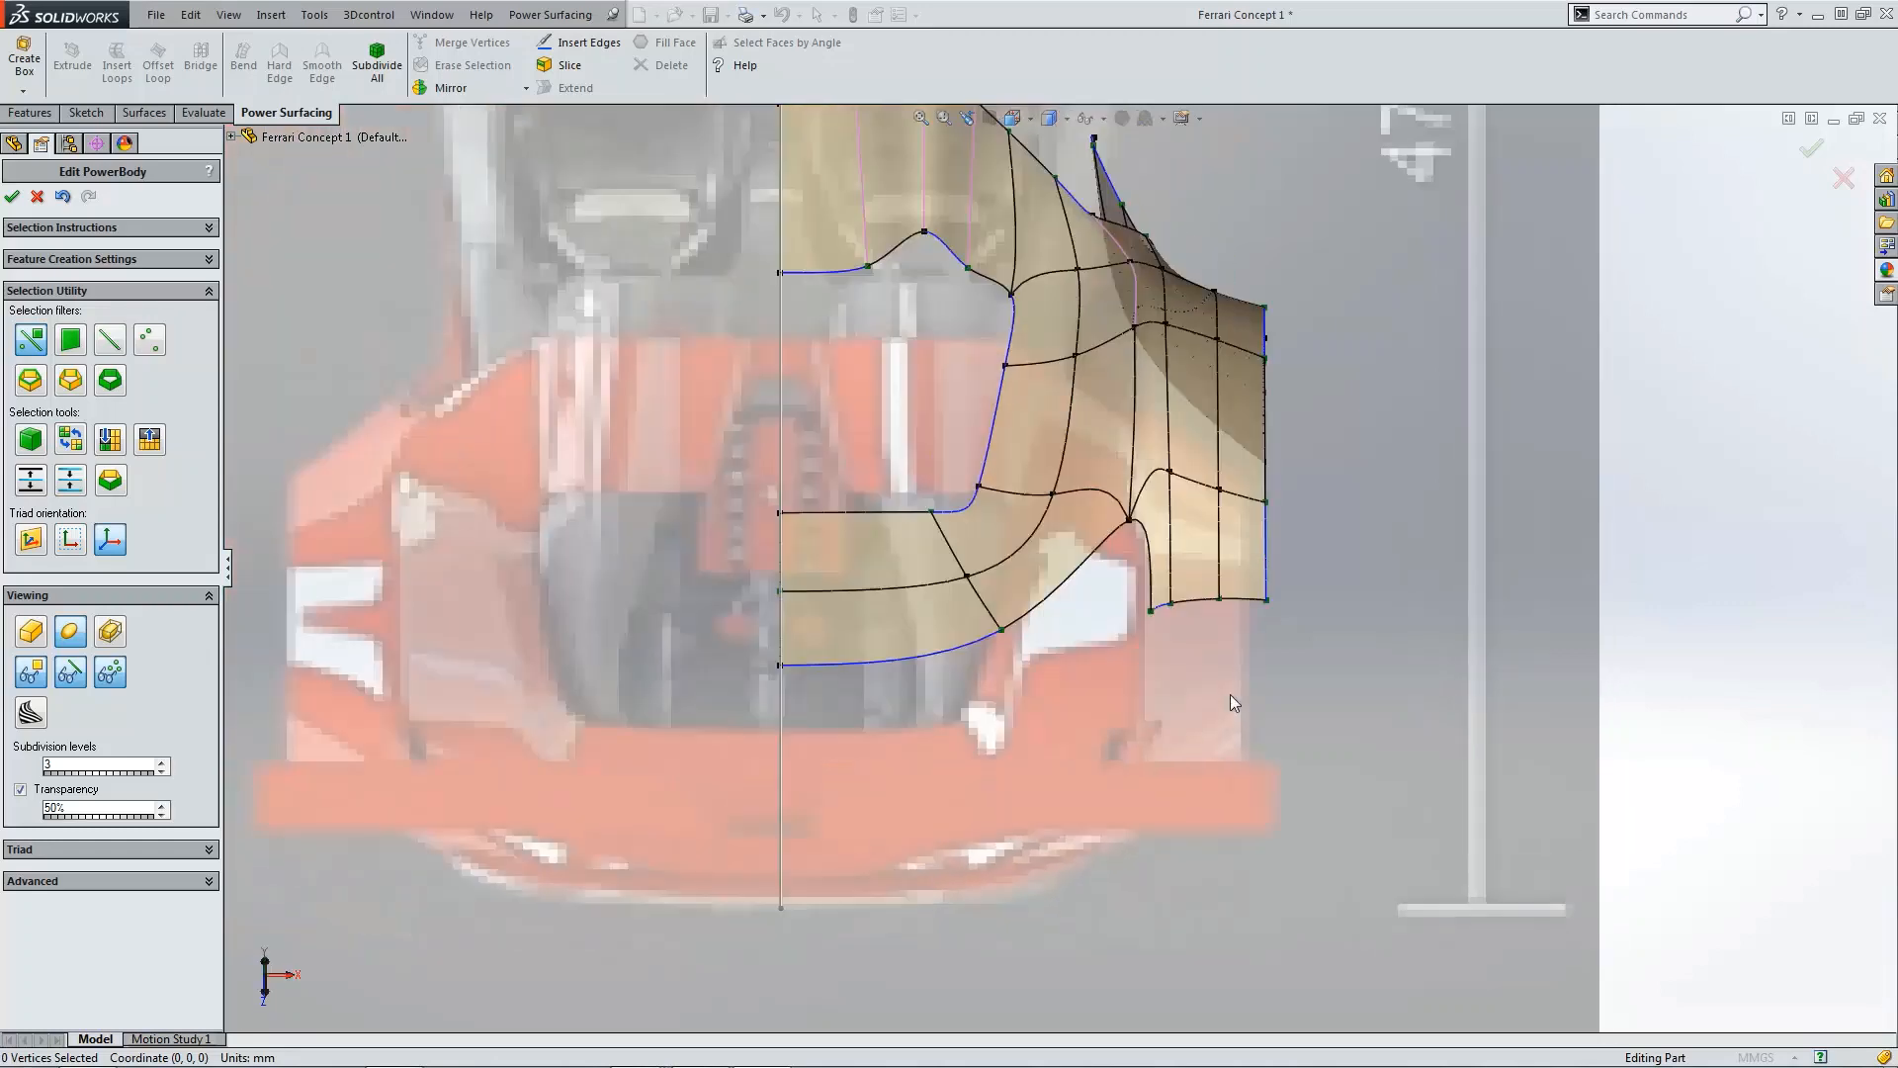
middle_click_drag(1144, 637, 1075, 596)
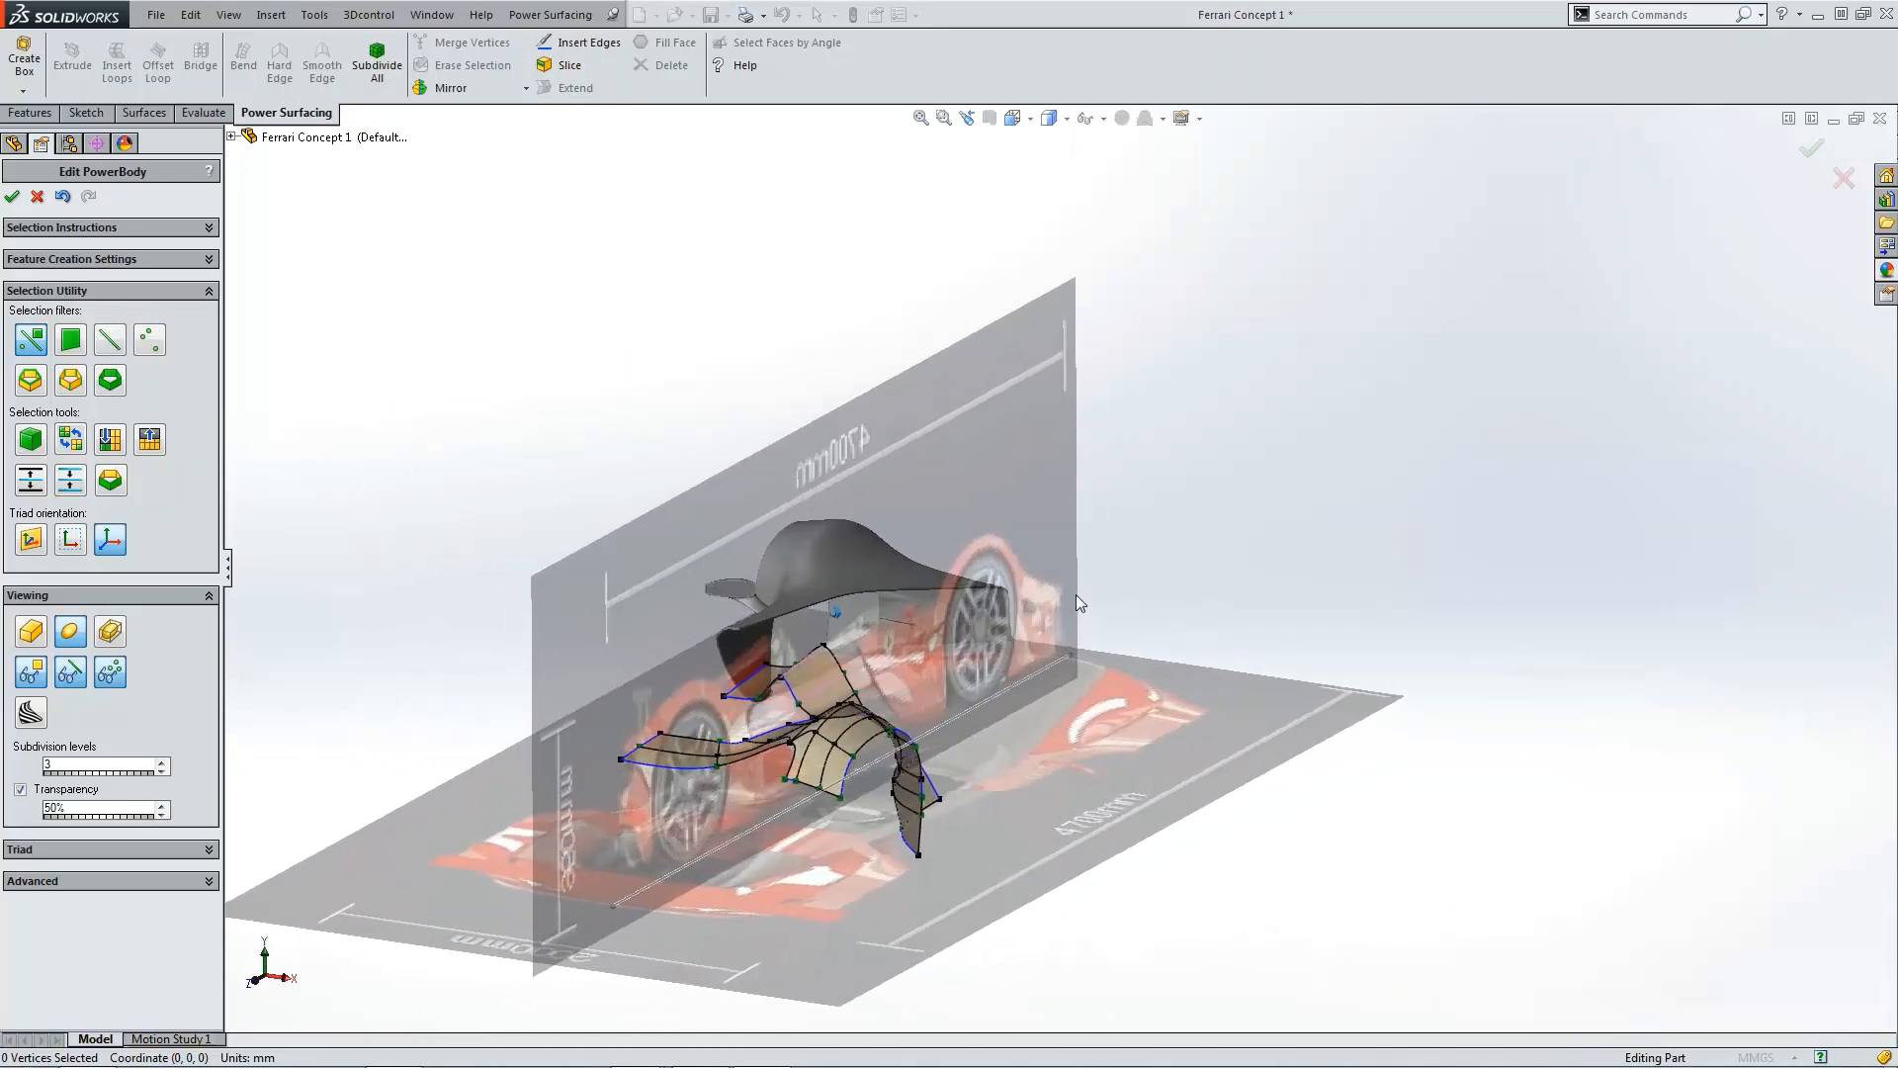
key("ctrl+1")
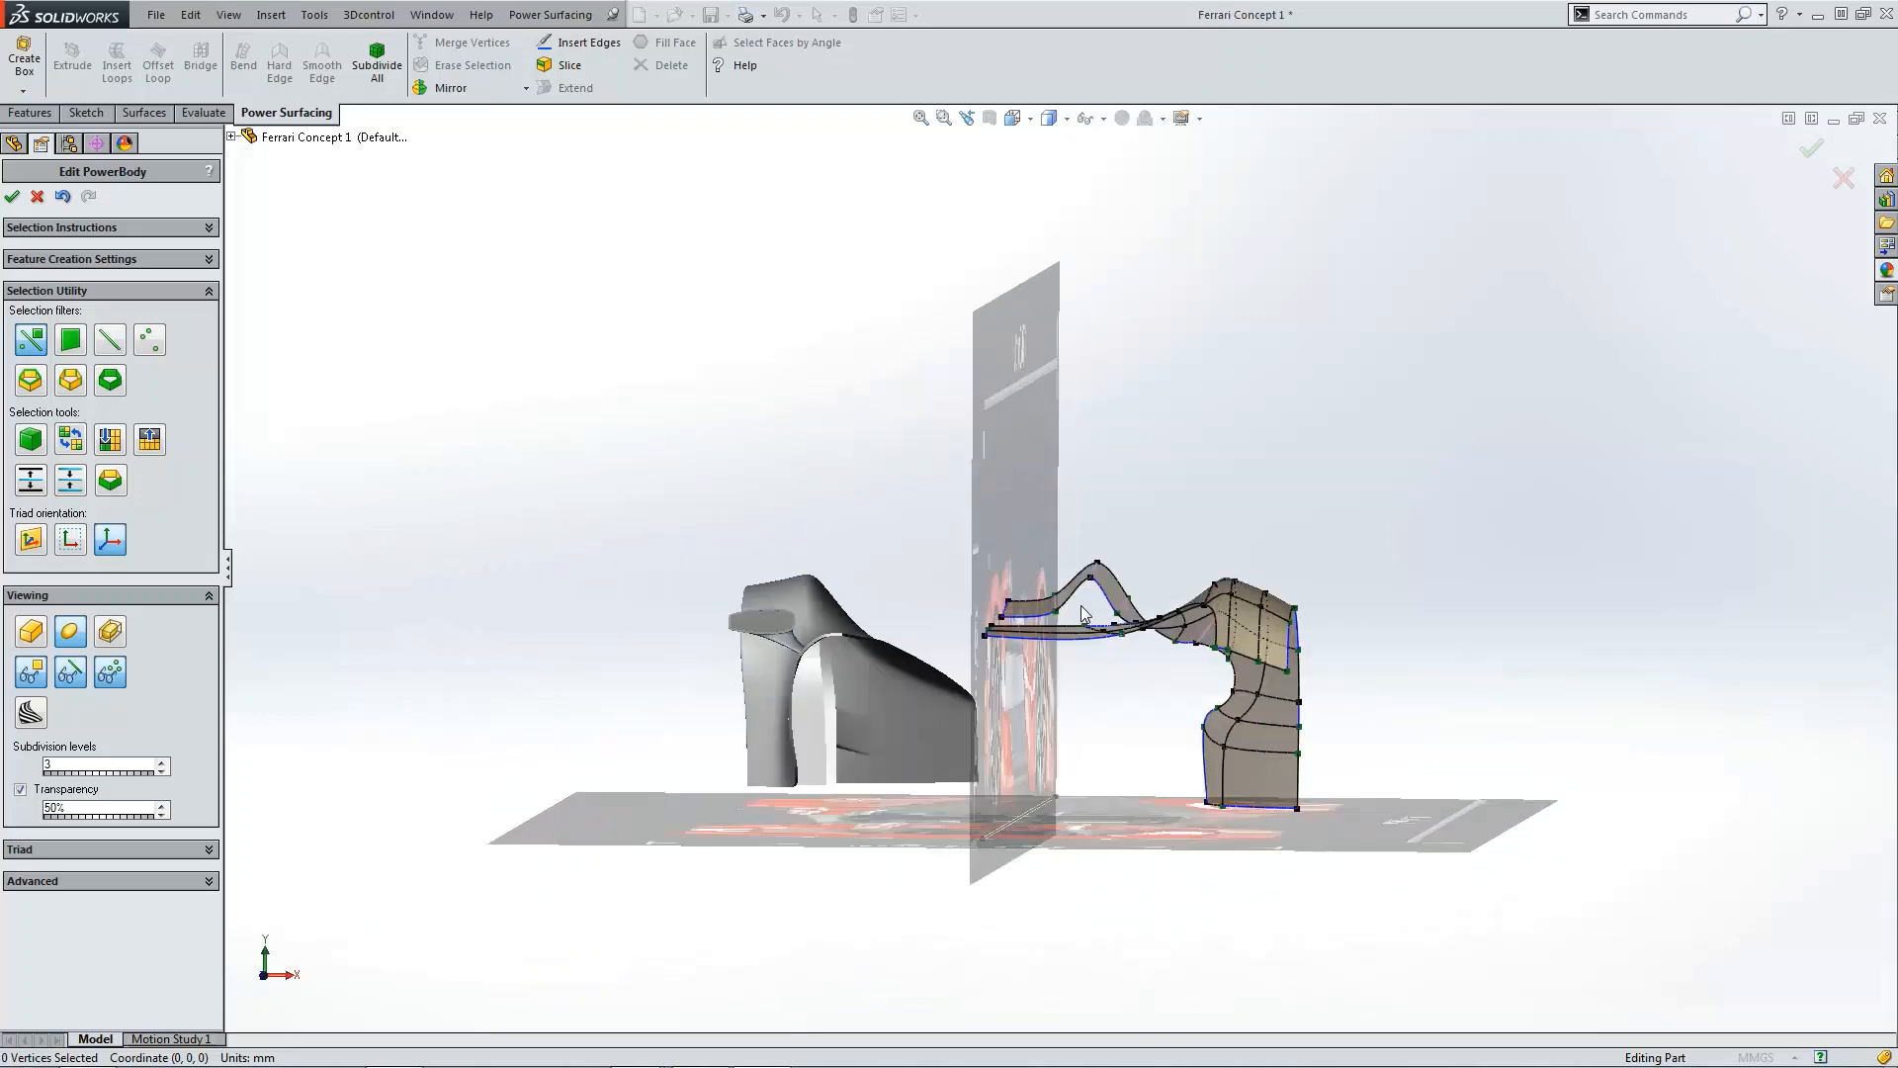
key("ctrl+3")
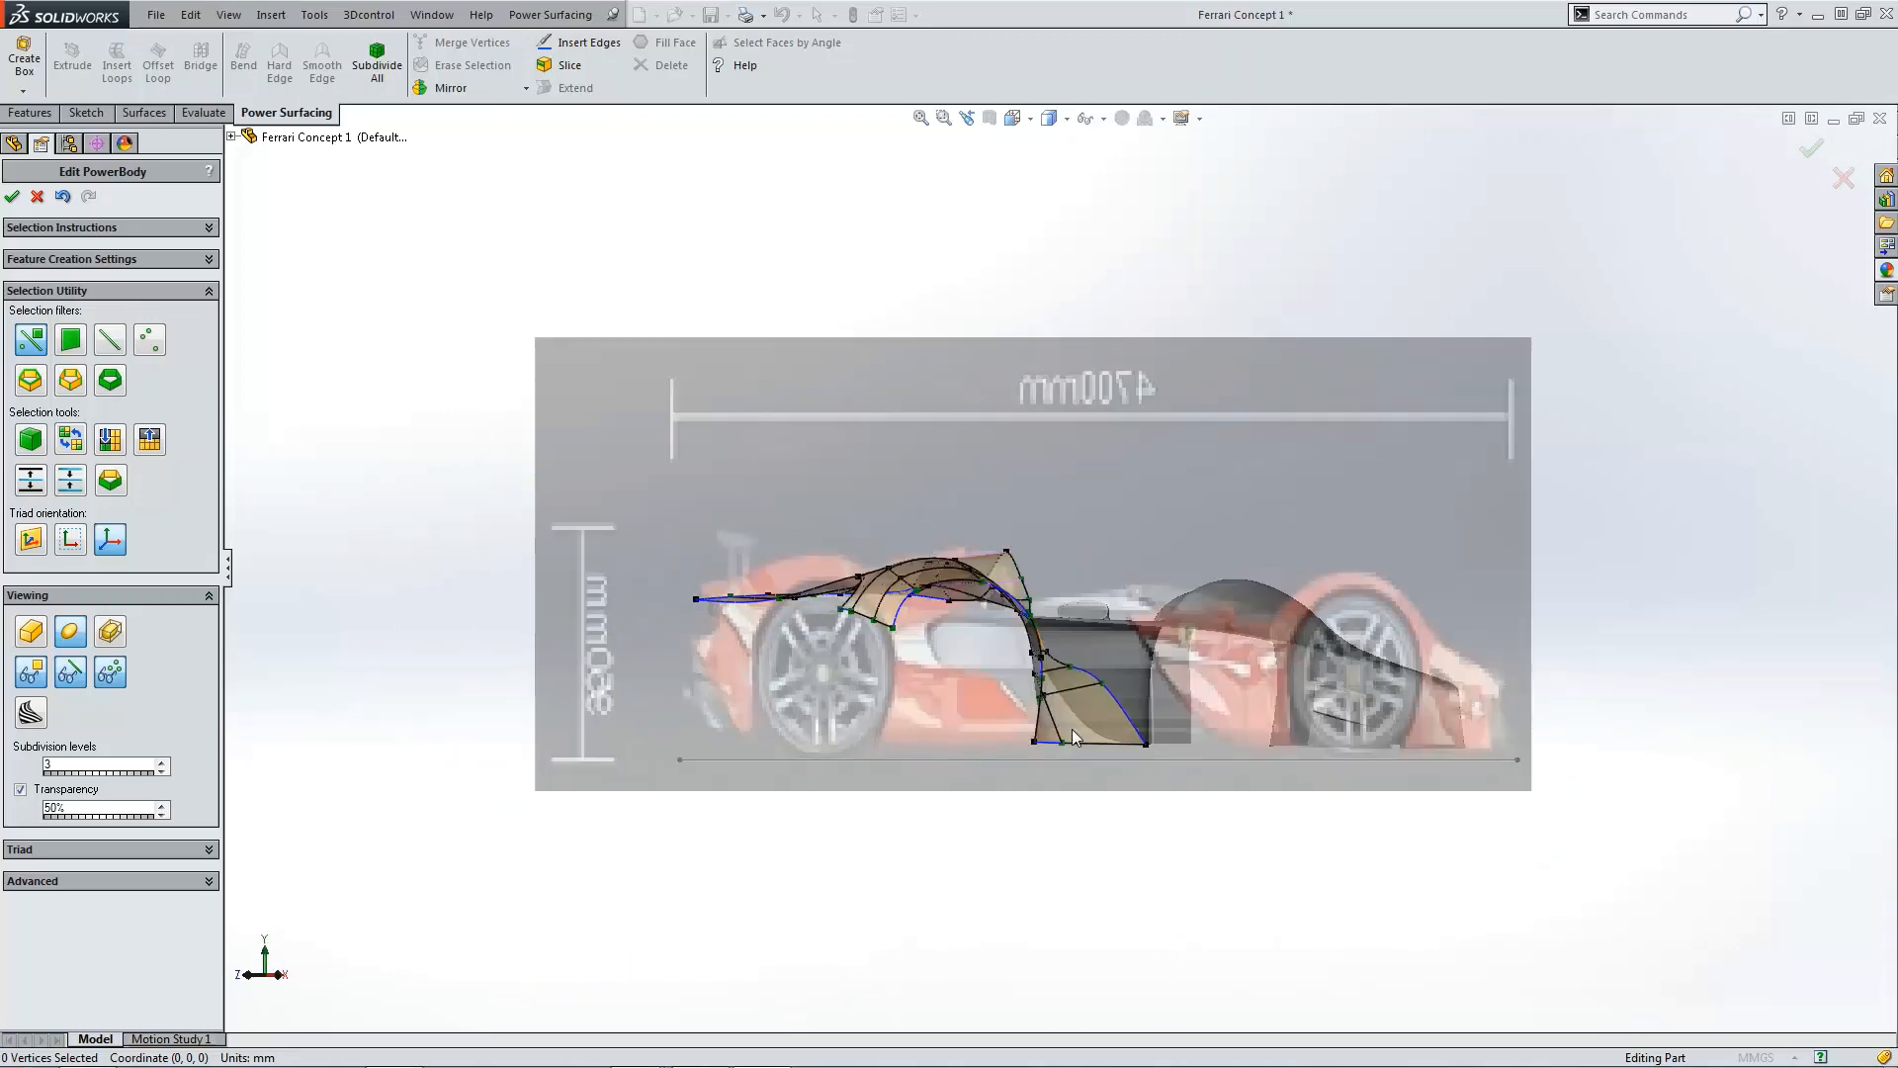
scroll(831, 633, "down", 5)
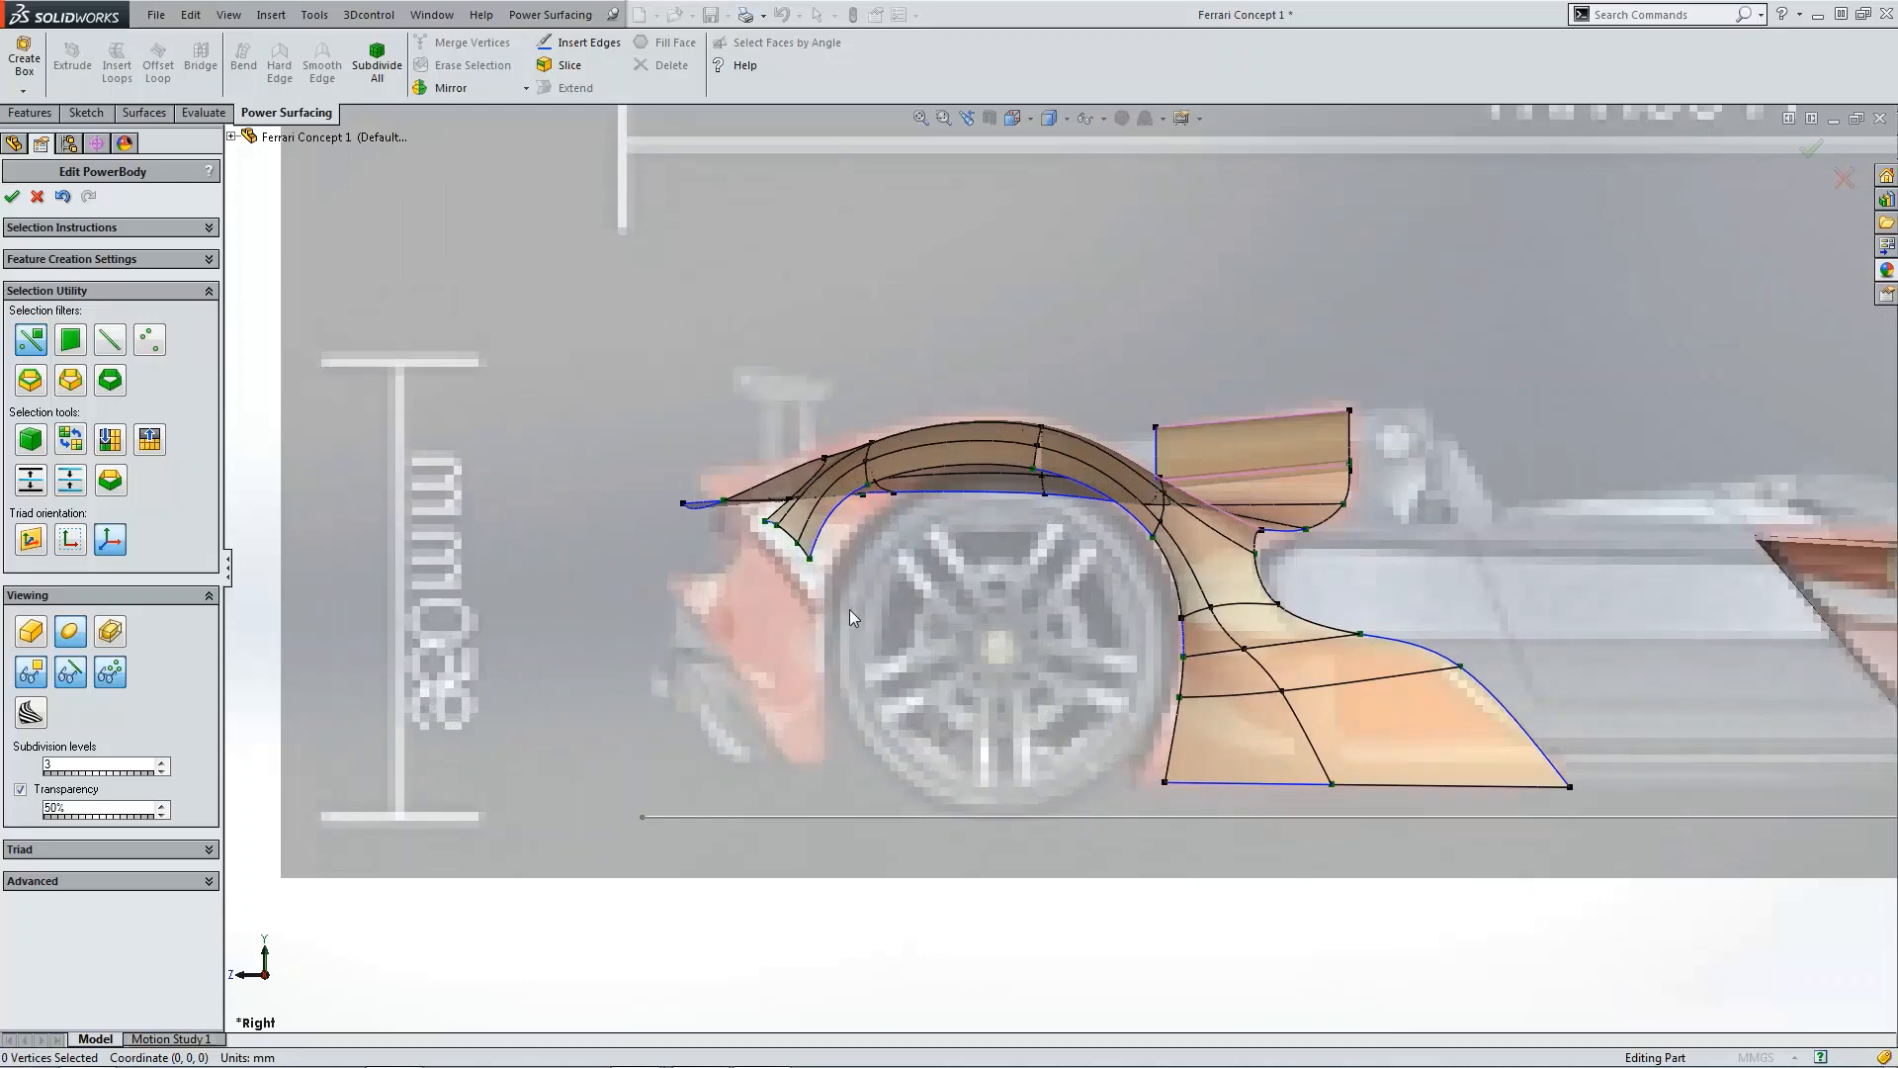
scroll(811, 528, "down", 2)
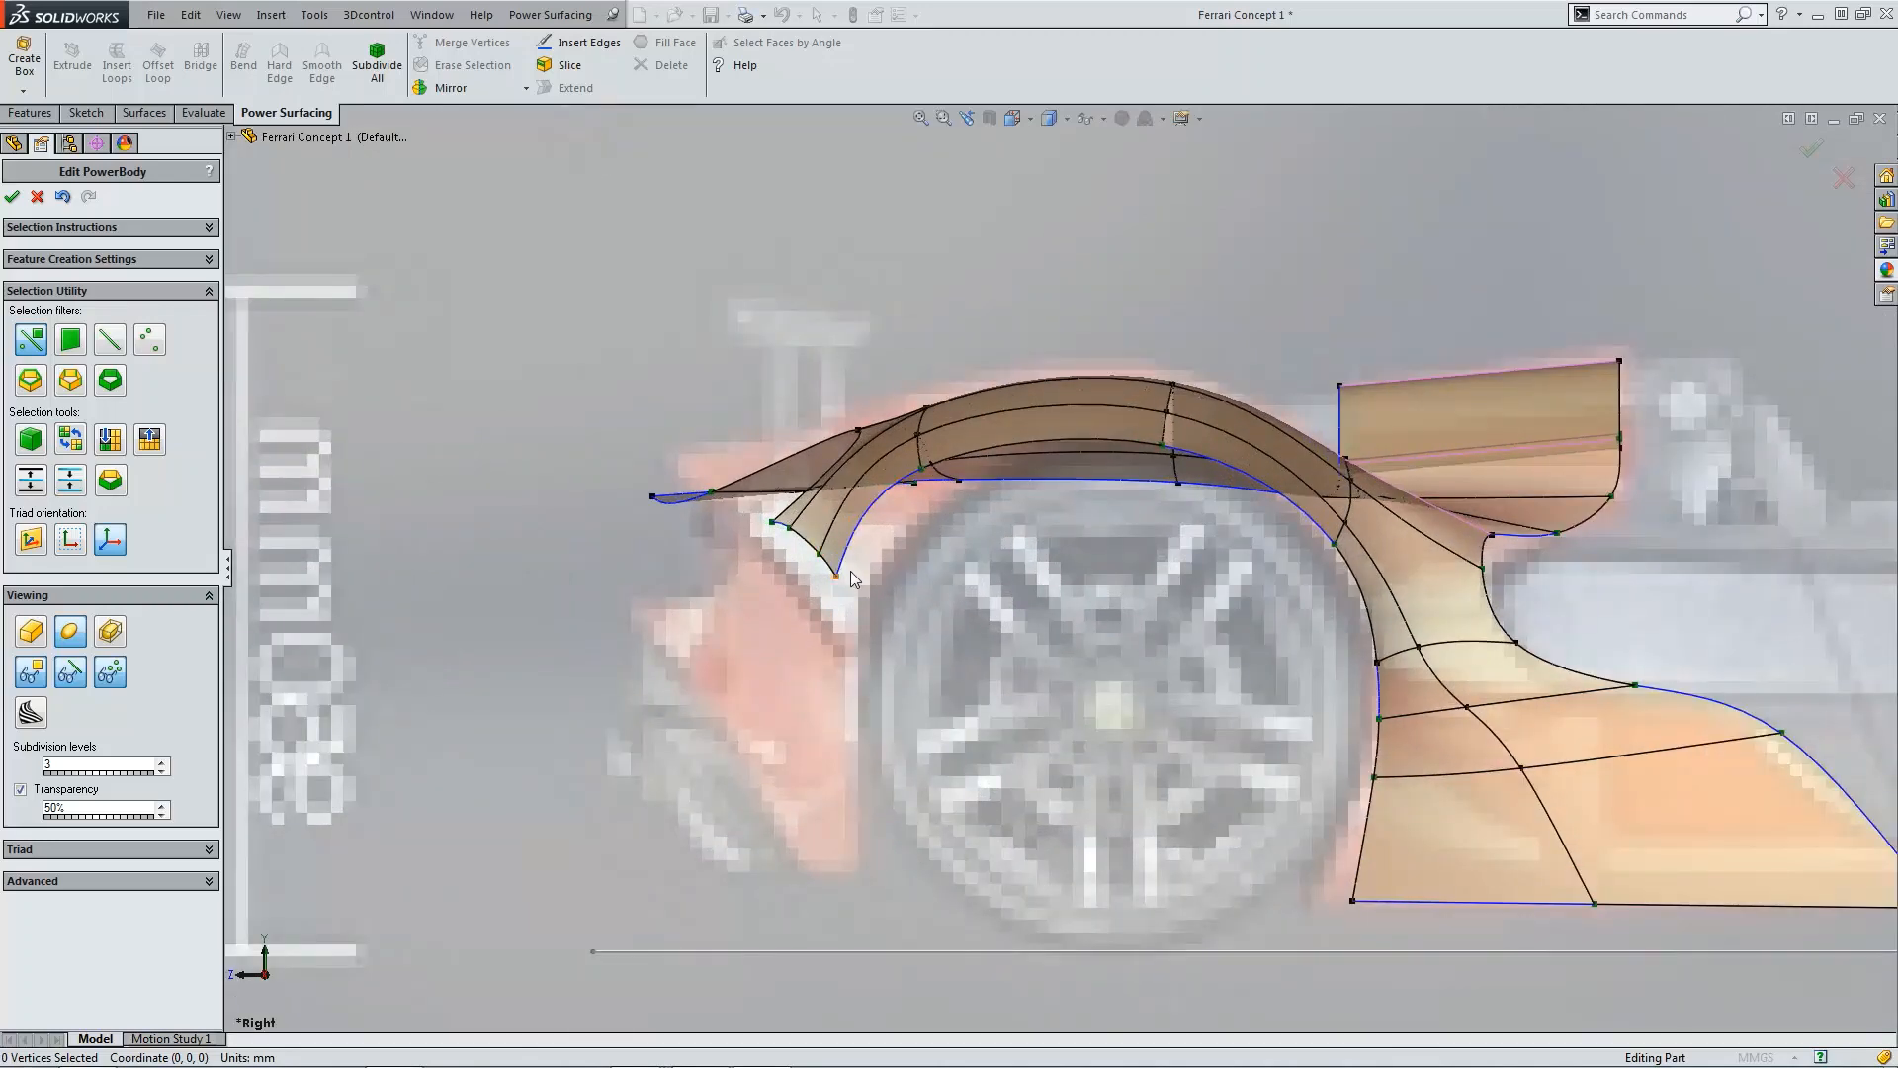
scroll(846, 582, "down", 3)
scroll(846, 582, "down", 1)
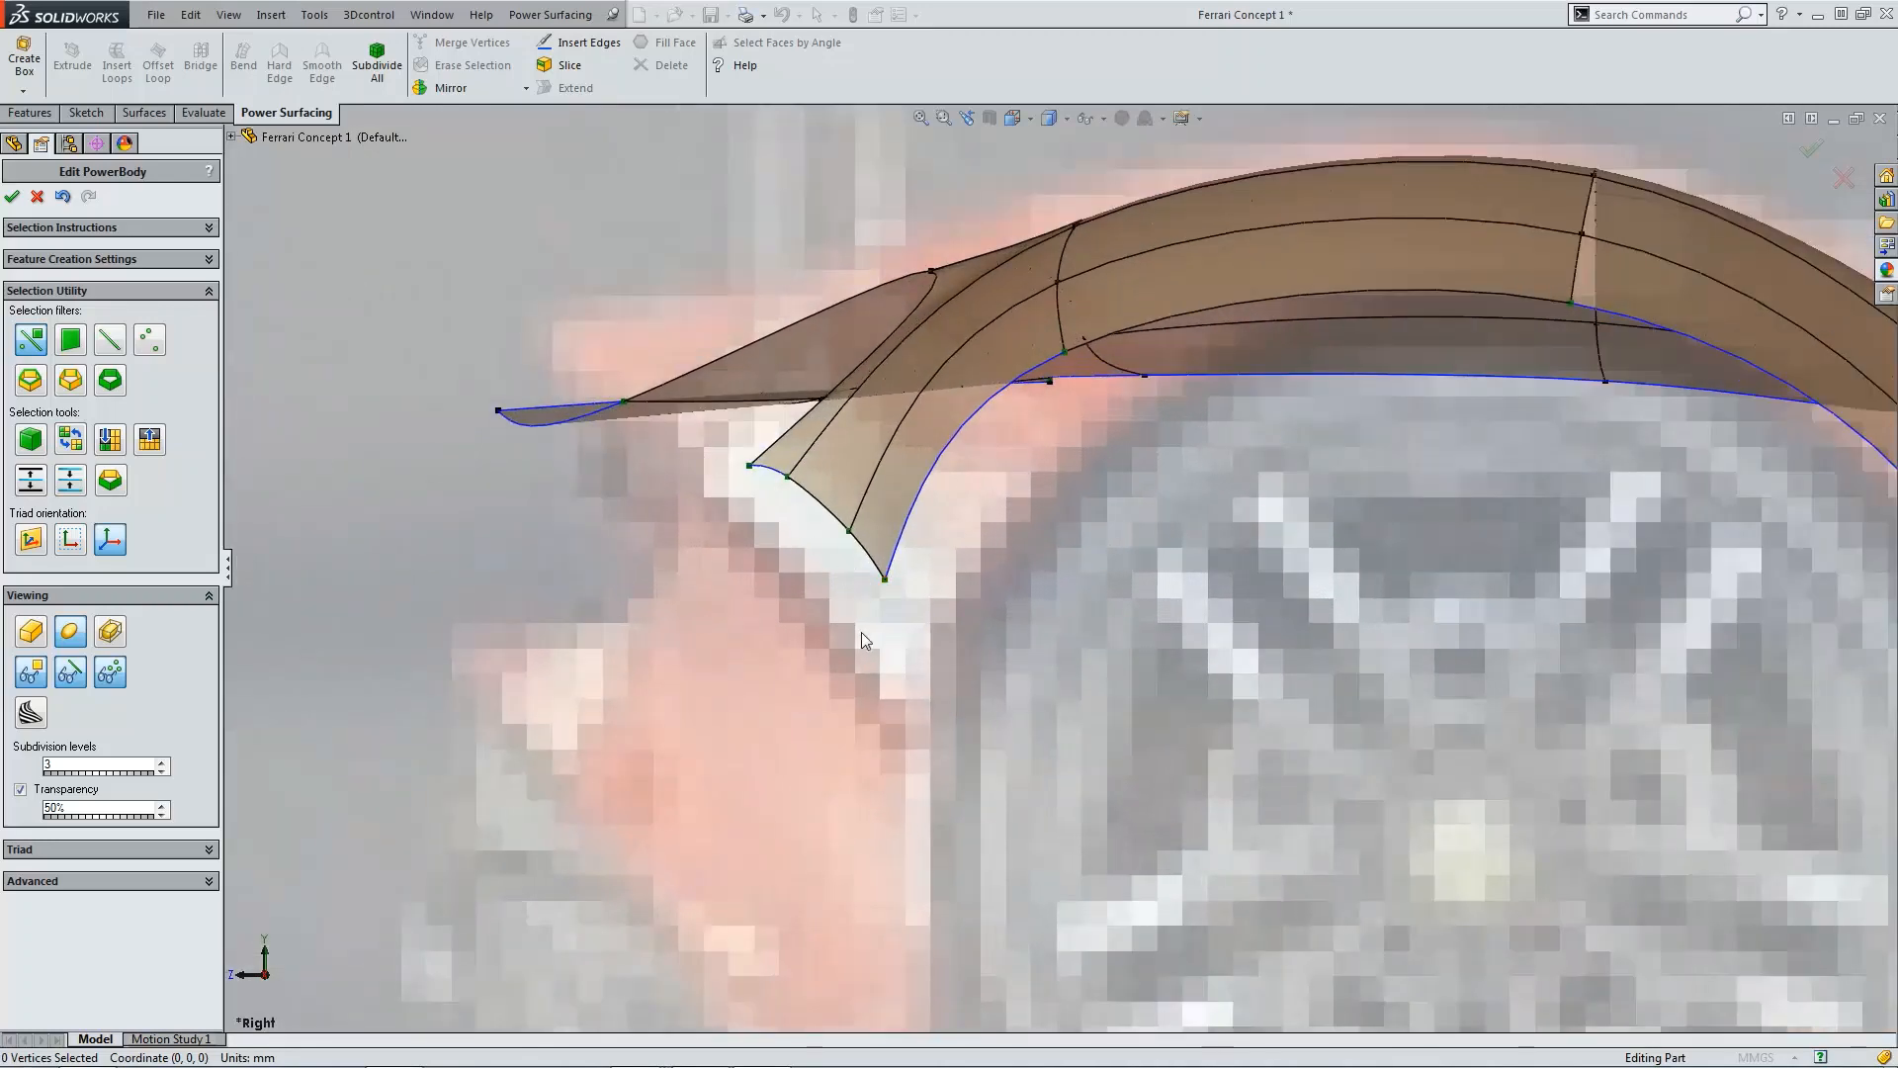
scroll(862, 632, "up", 10)
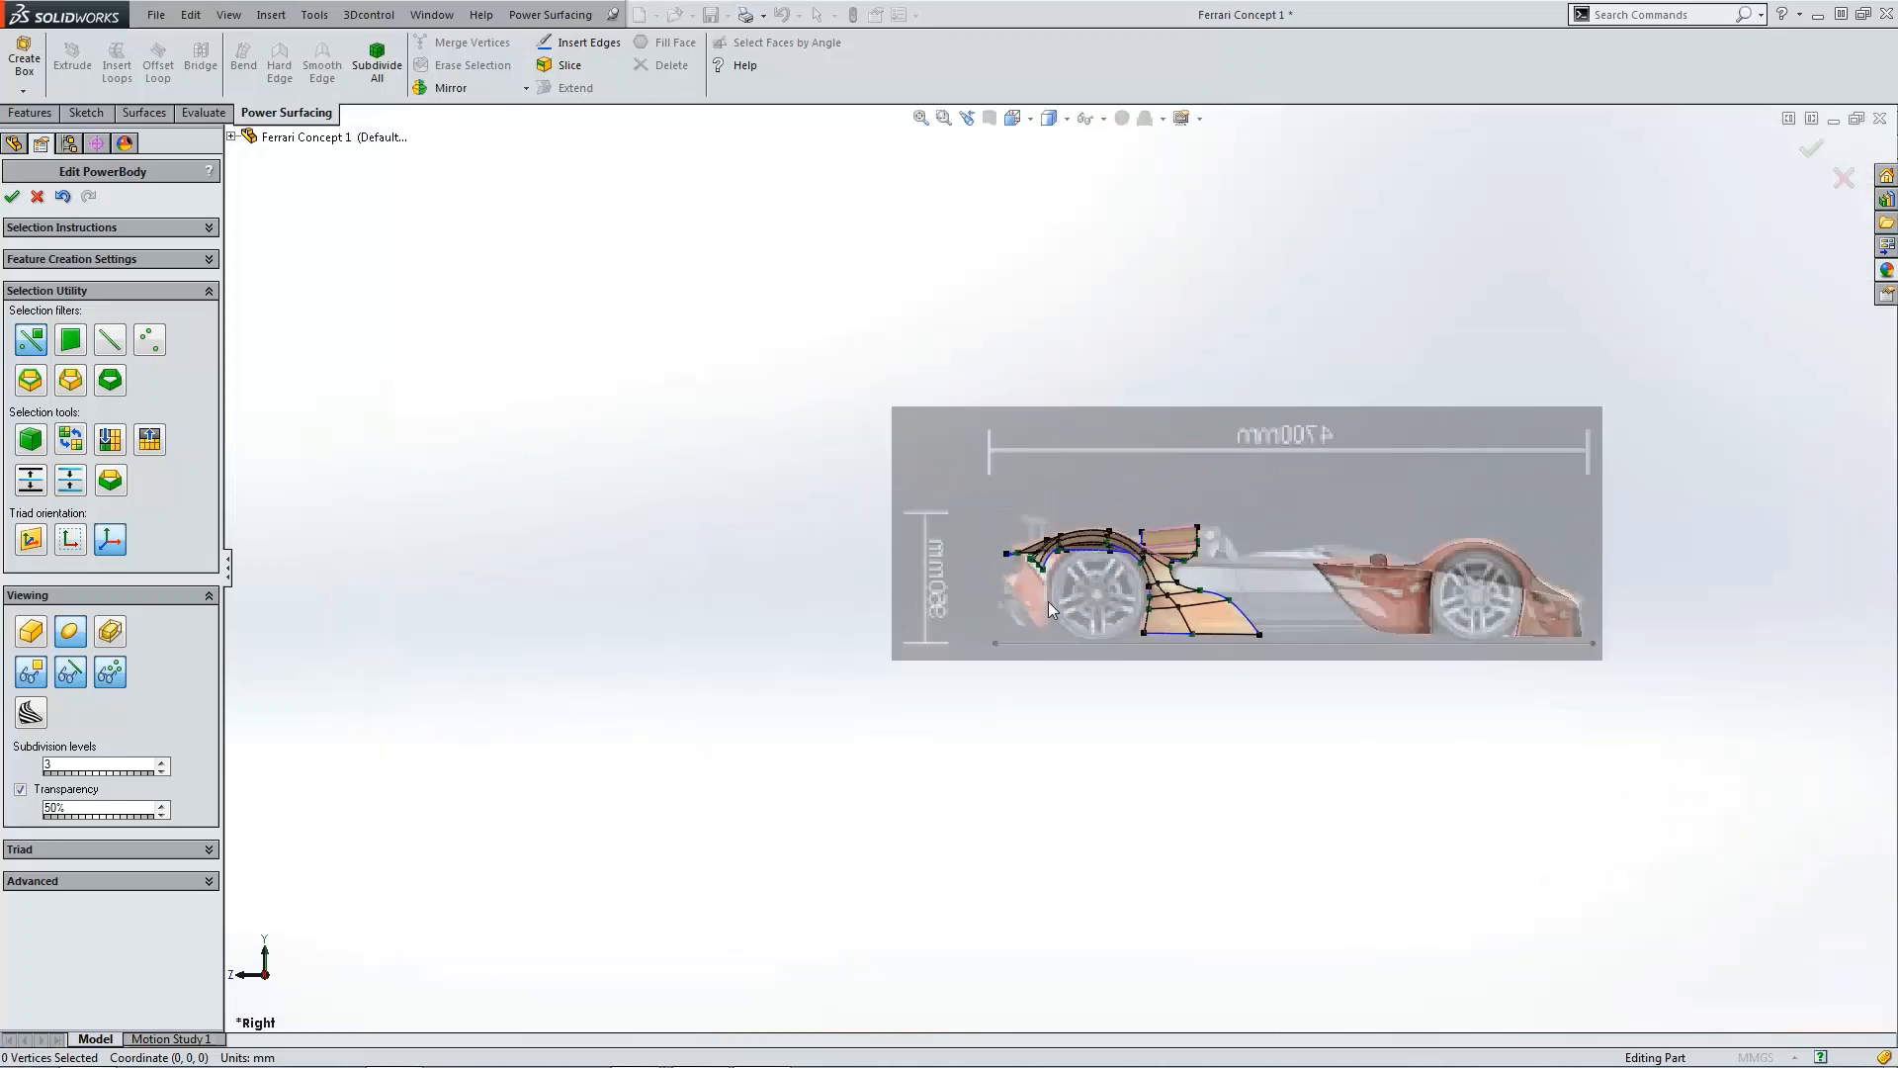
scroll(1296, 571, "down", 3)
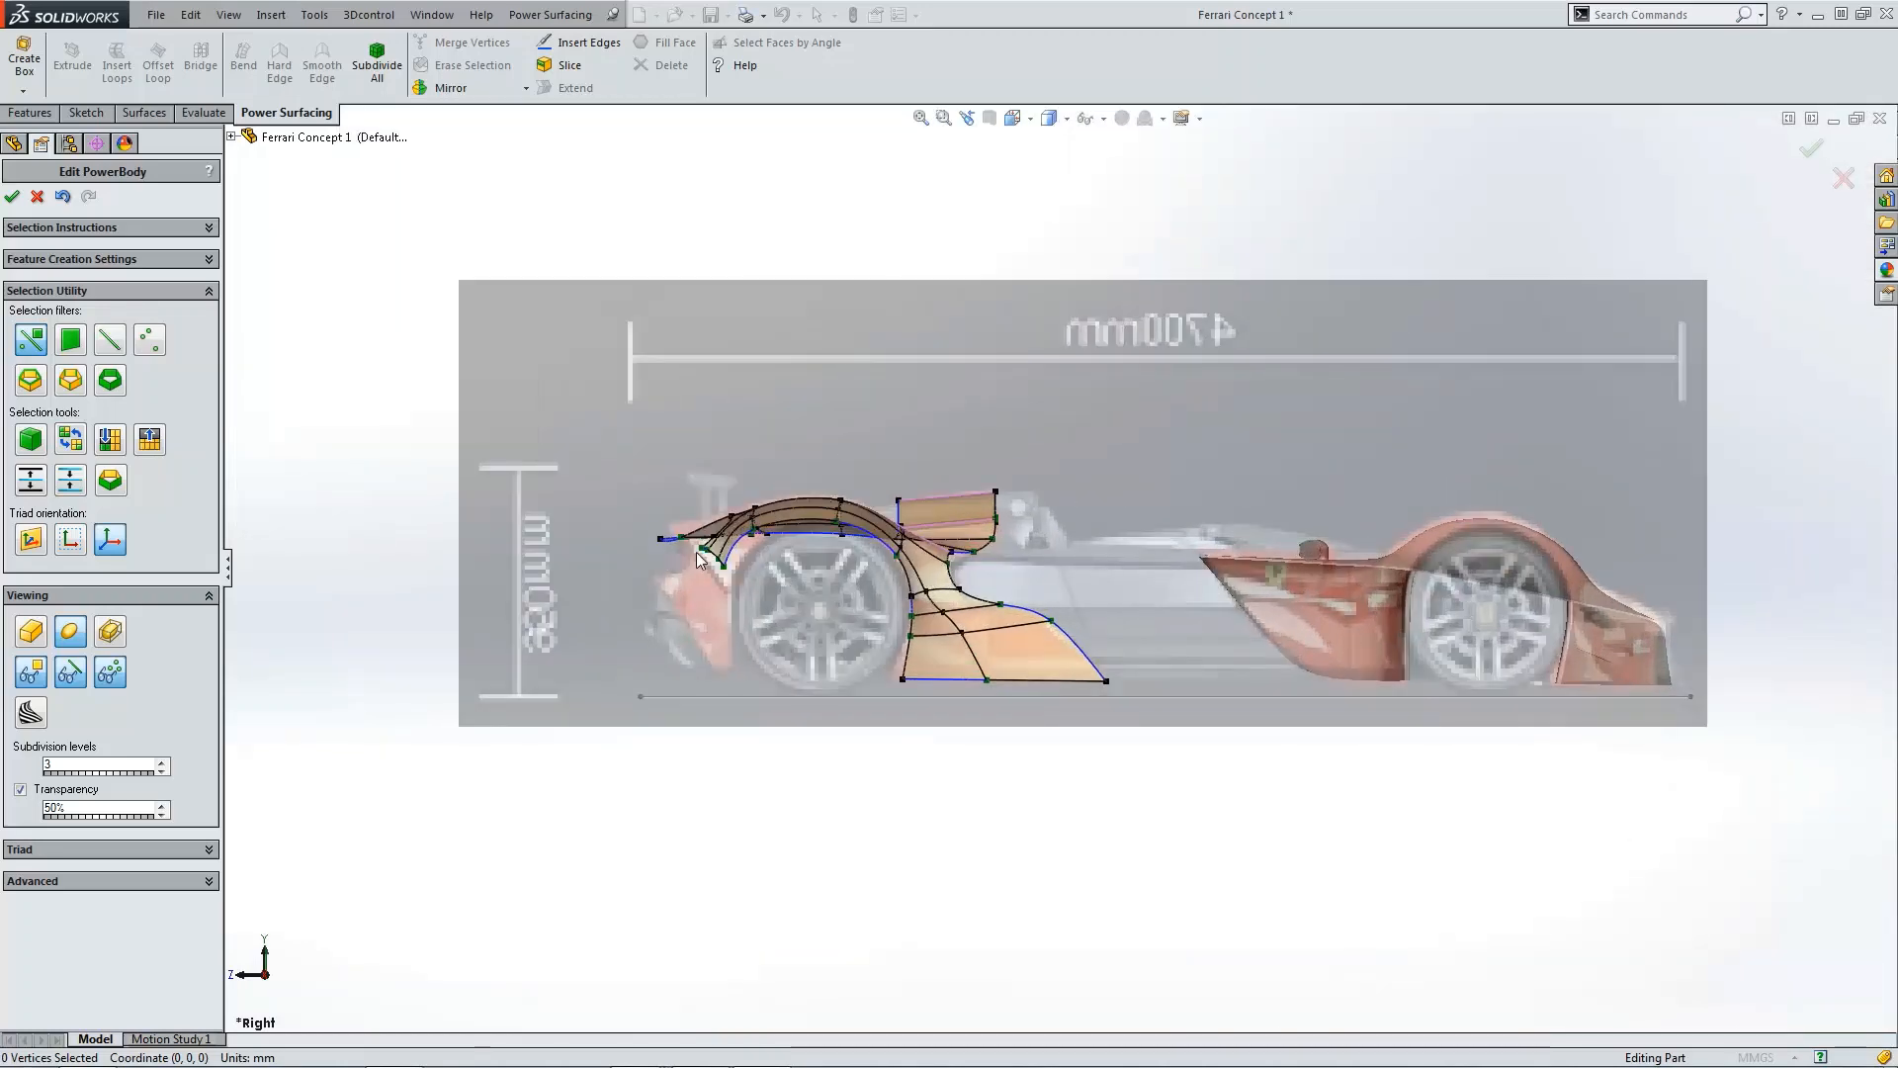
scroll(735, 570, "down", 4)
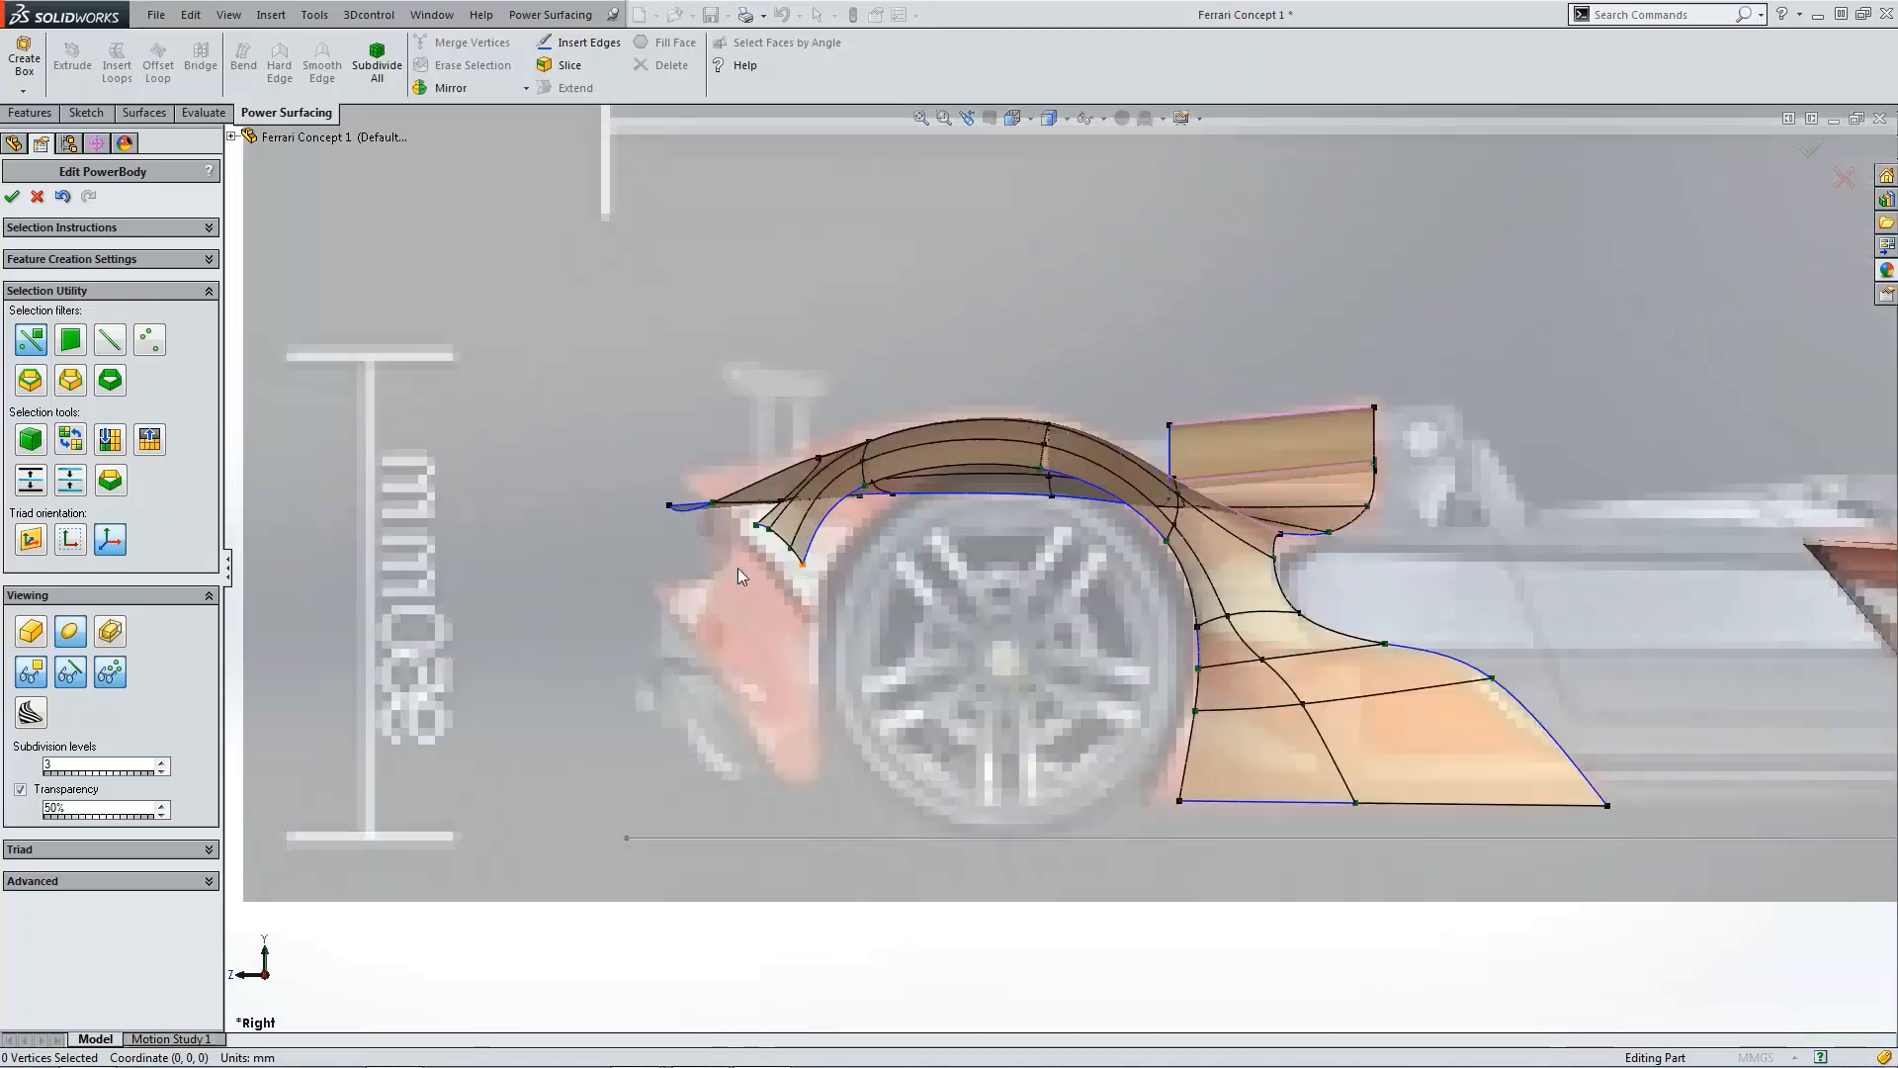
scroll(738, 568, "down", 5)
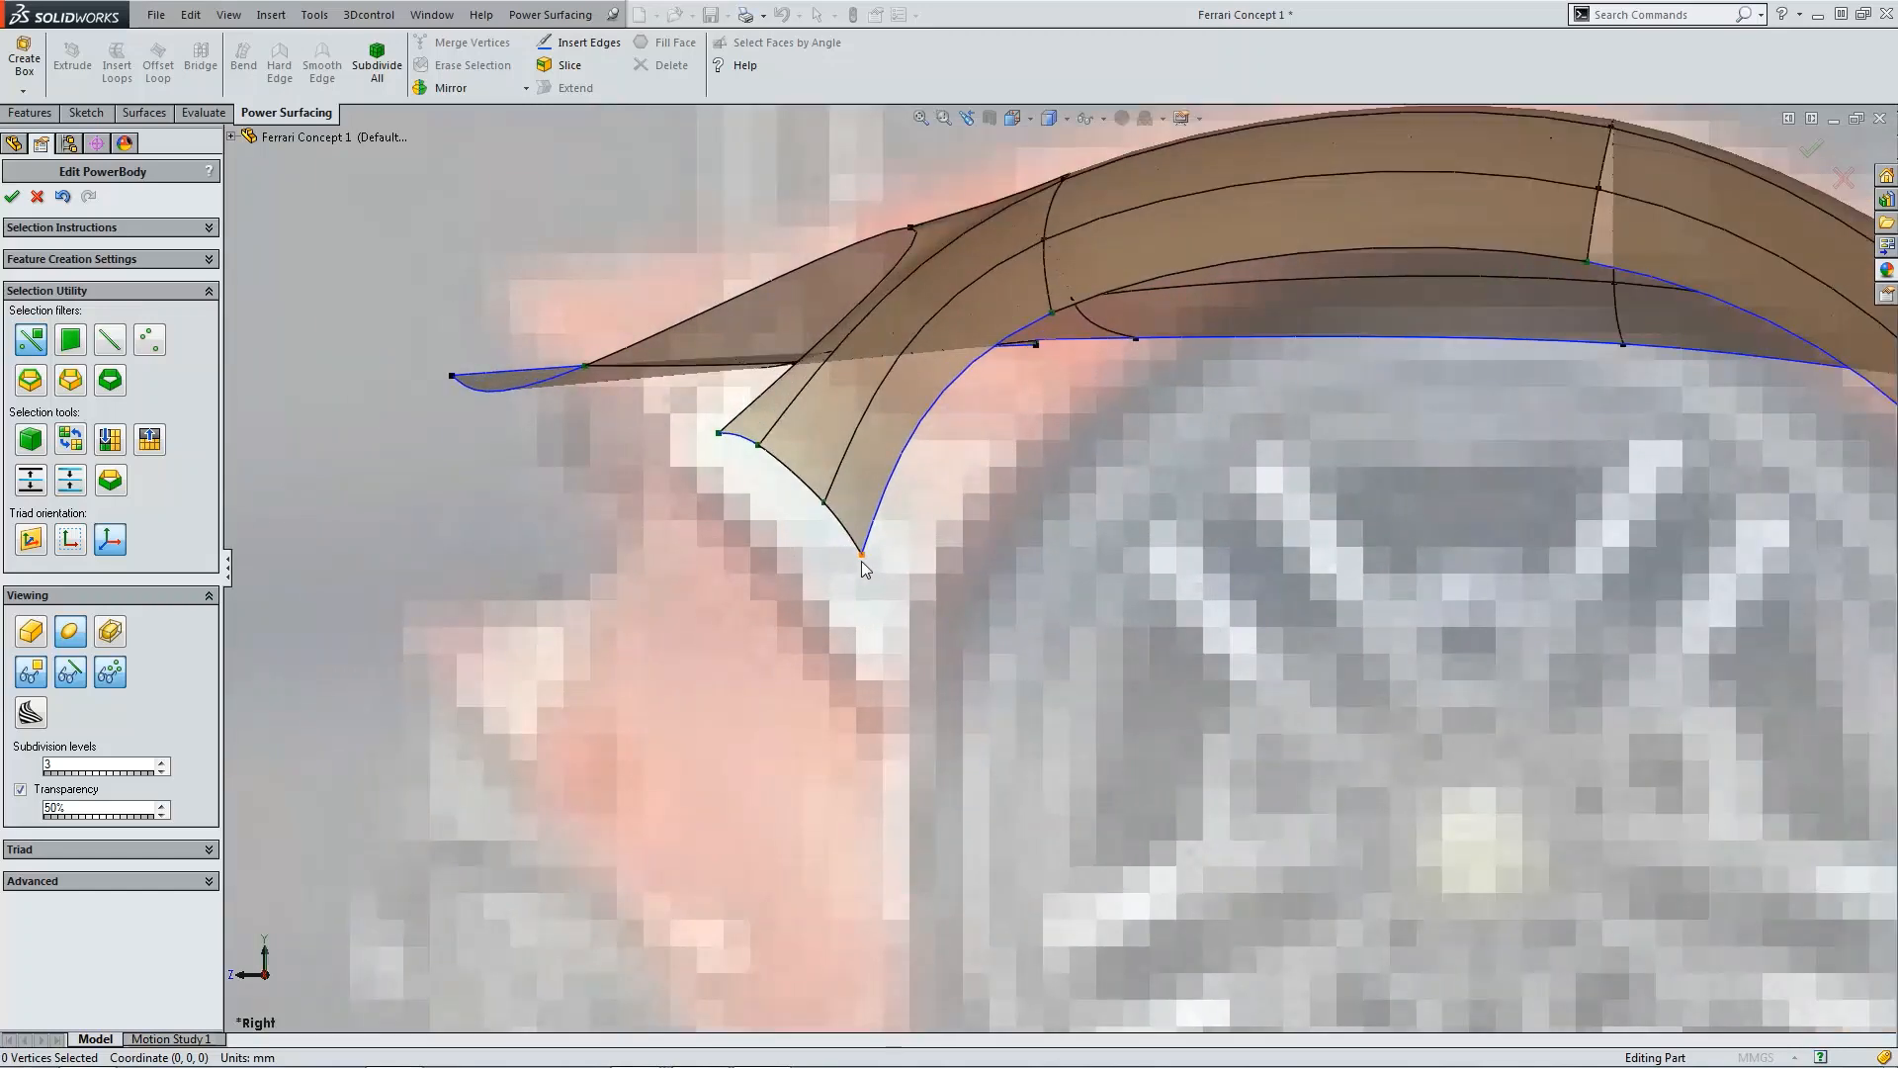
Step: Move the vertices along the front flare's lower edge down and back to follow the wheel arch in the right-side blueprint
left_click(862, 561)
left_click_drag(893, 587, 741, 508)
left_click(718, 469)
left_click(736, 534)
left_click(798, 544)
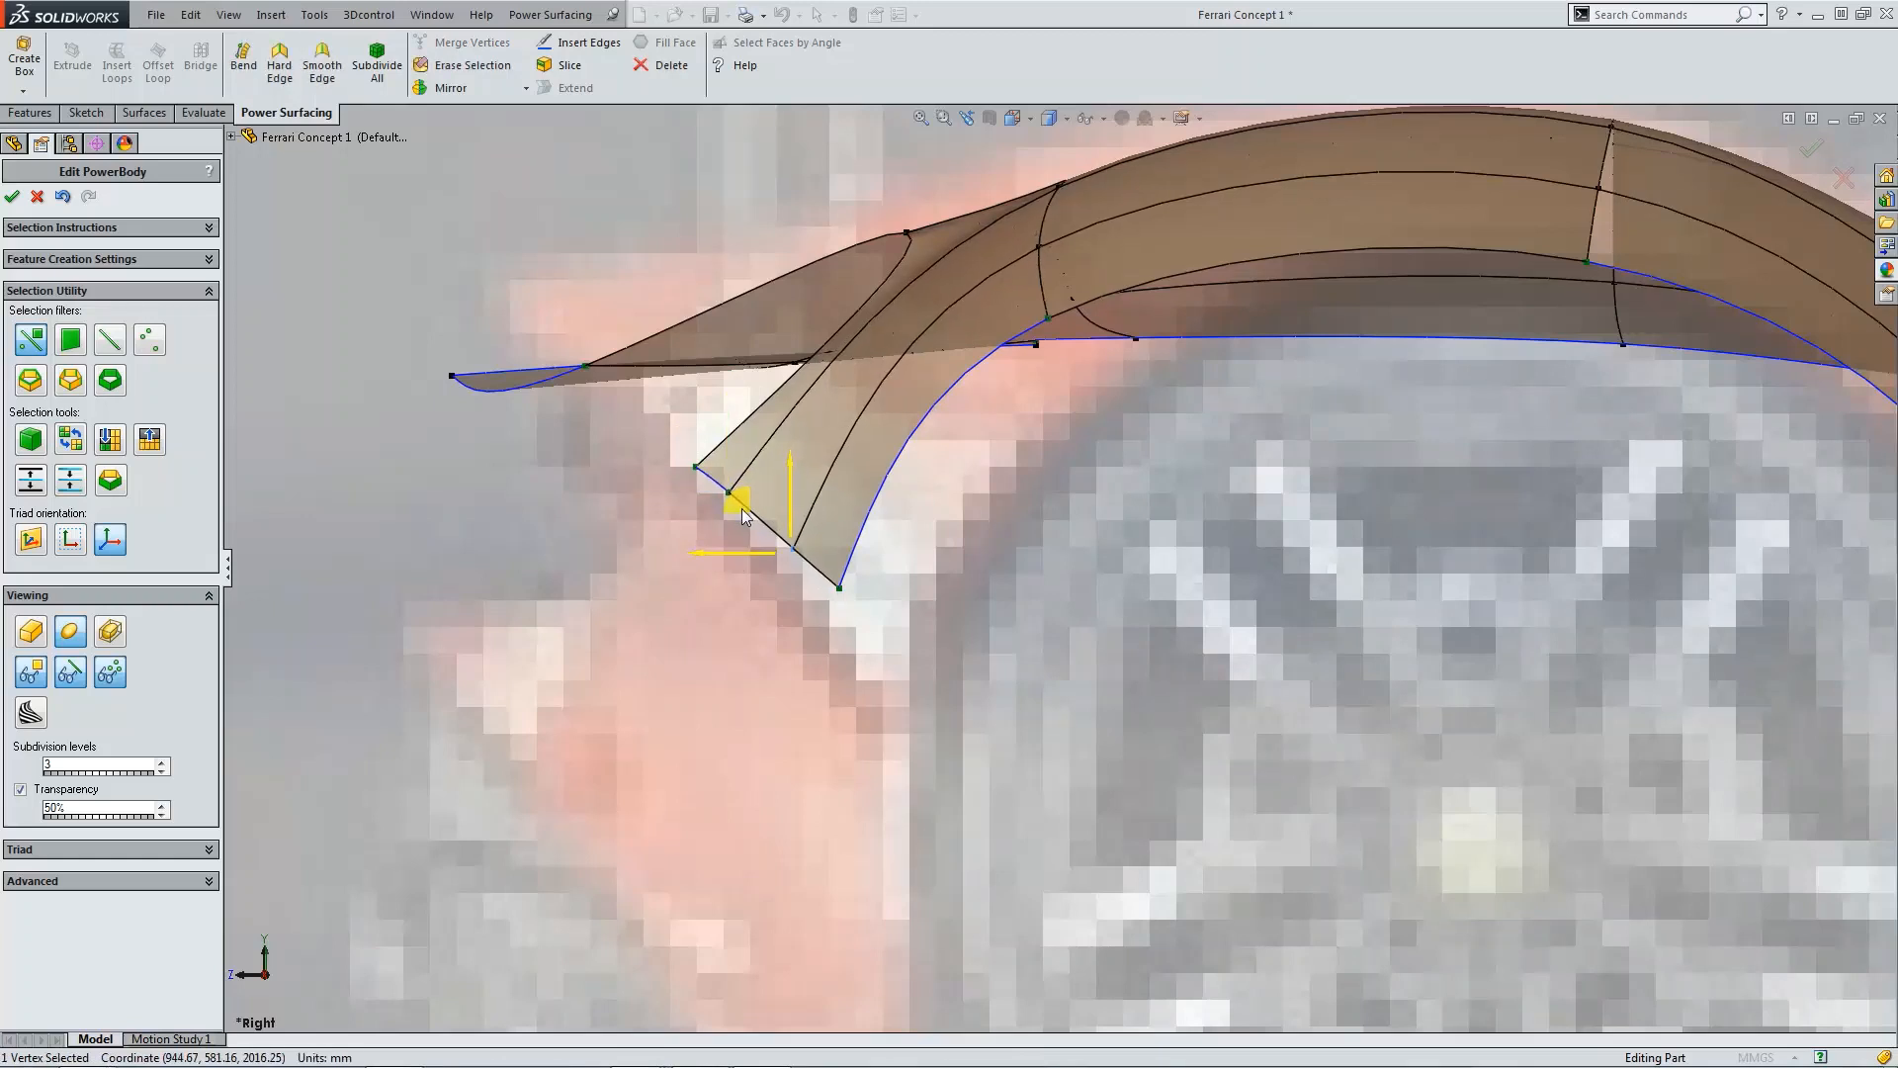
left_click(805, 637)
left_click(838, 591)
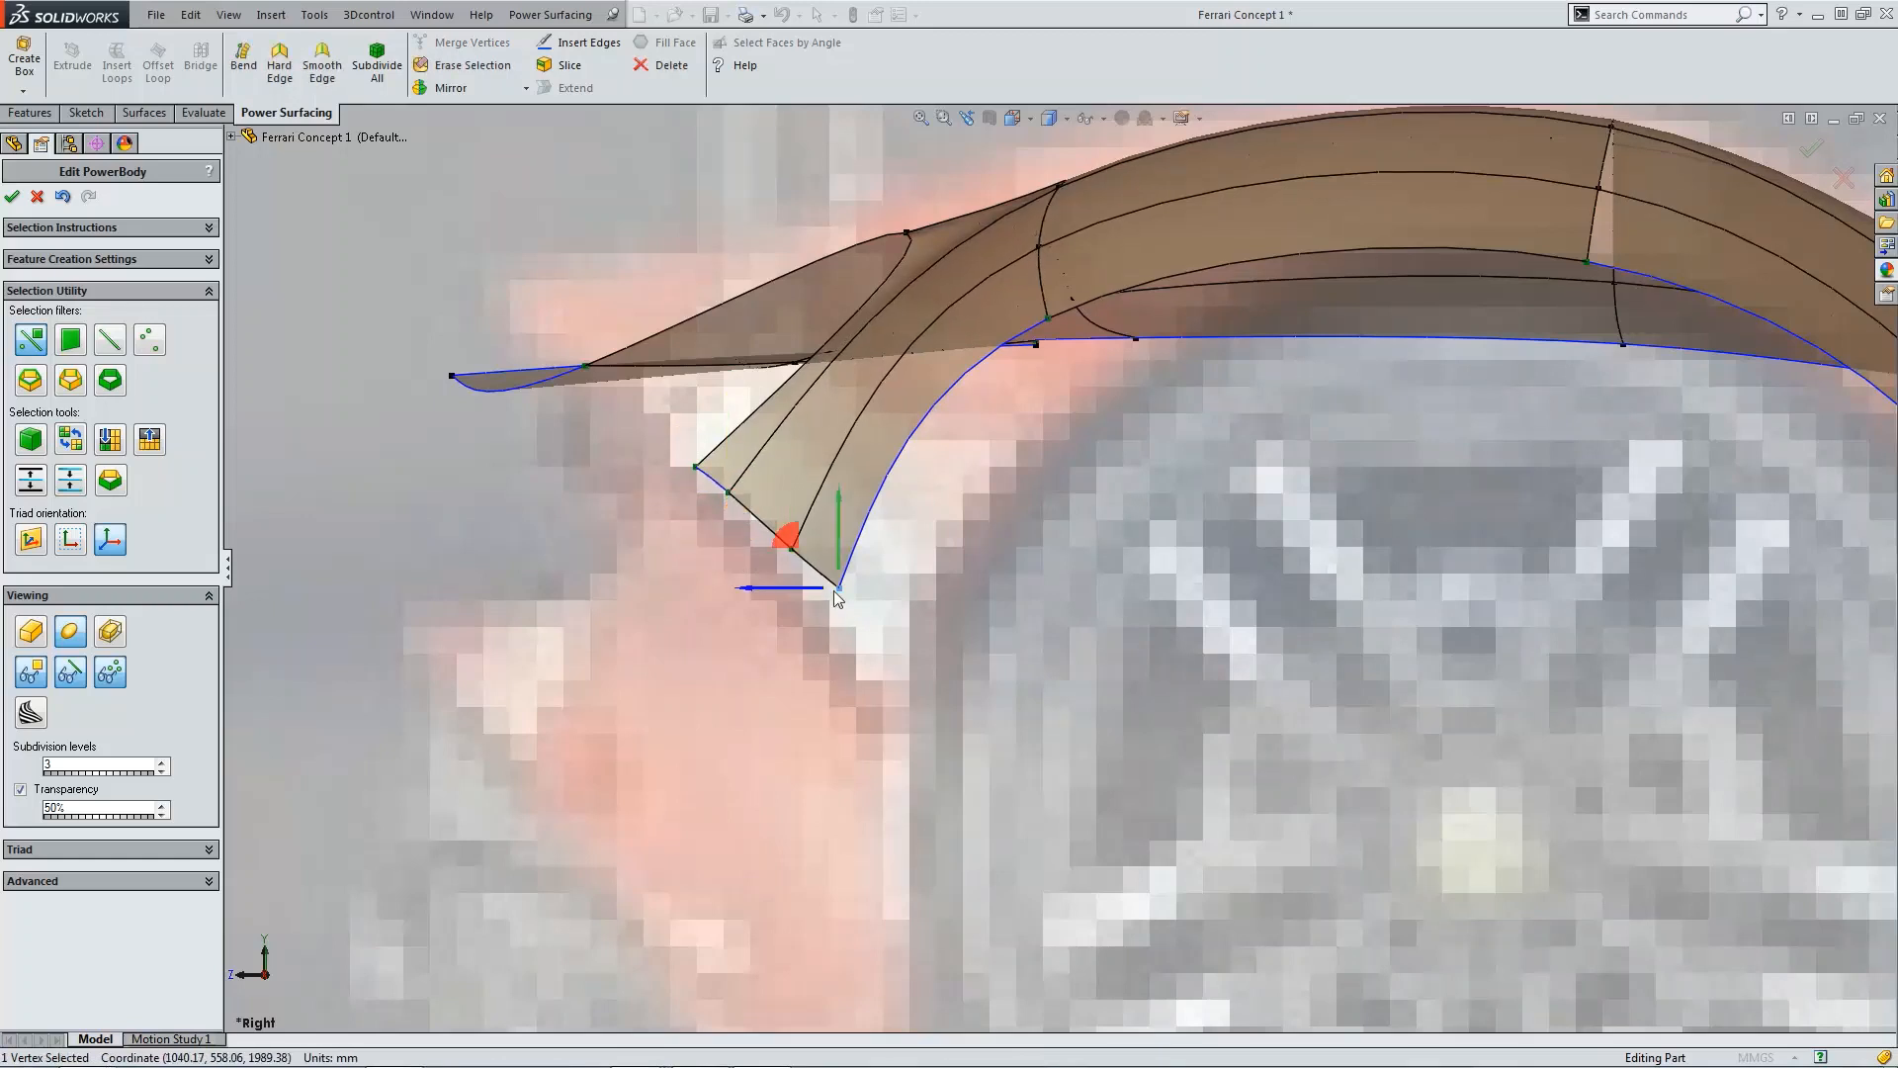
left_click_drag(794, 549, 789, 572)
left_click(1030, 625)
Step: In the right view, drag the front flare's inner-row vertices and lower tip vertex to follow the wheel arch blueprint
scroll(1131, 676, "up", 8)
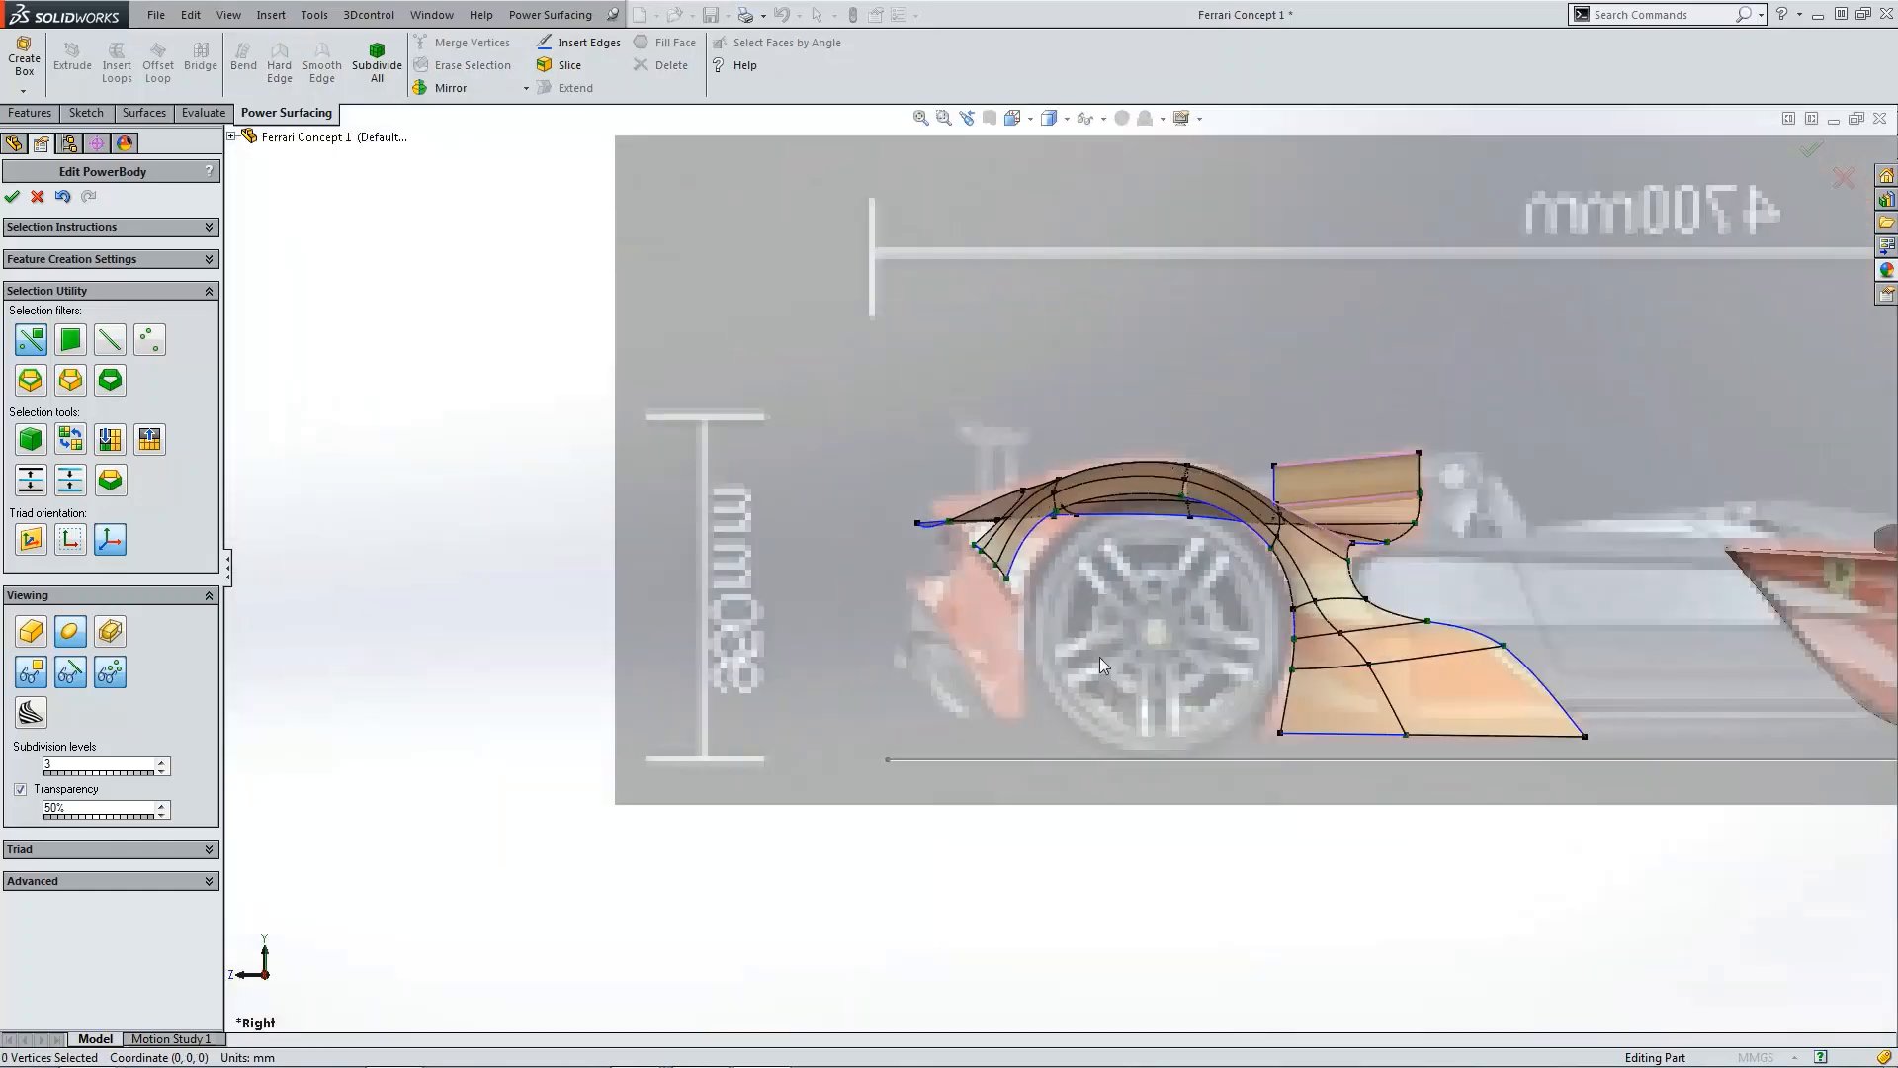
scroll(1078, 632, "down", 4)
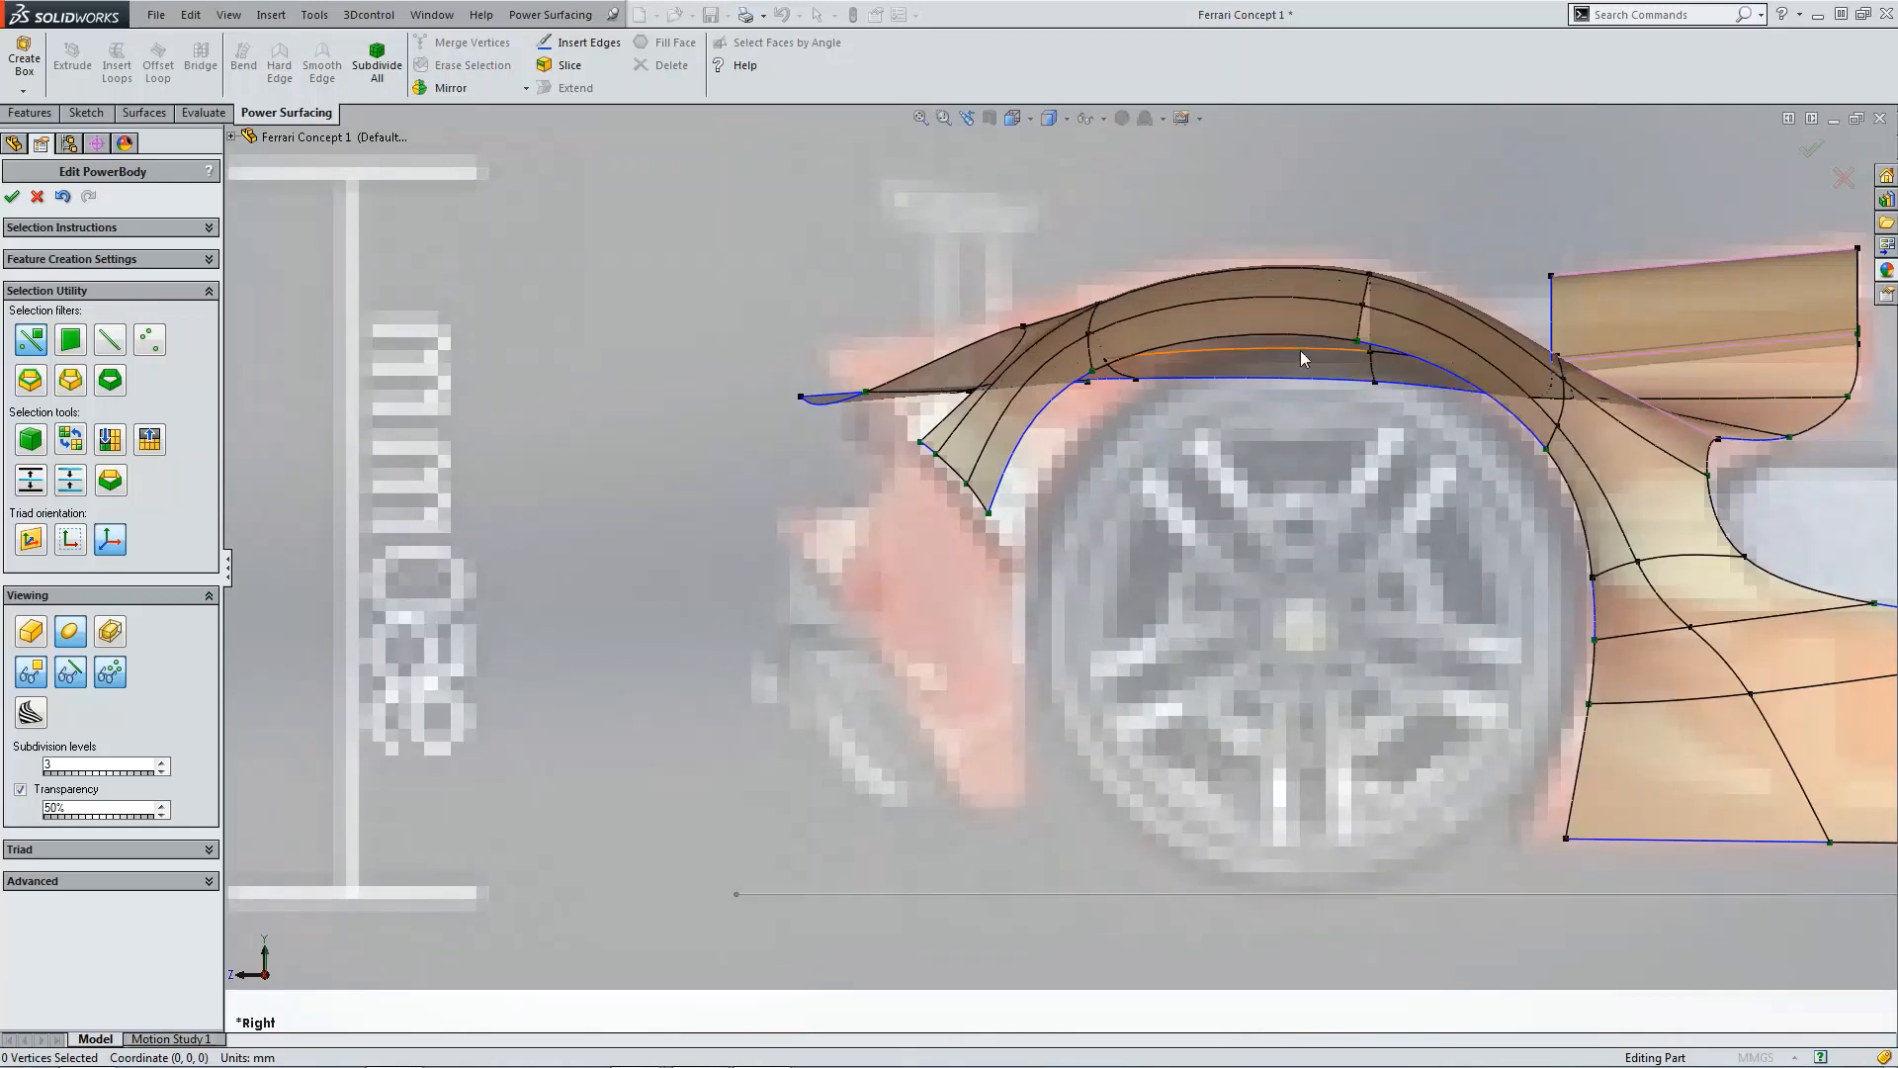
scroll(1254, 371, "down", 3)
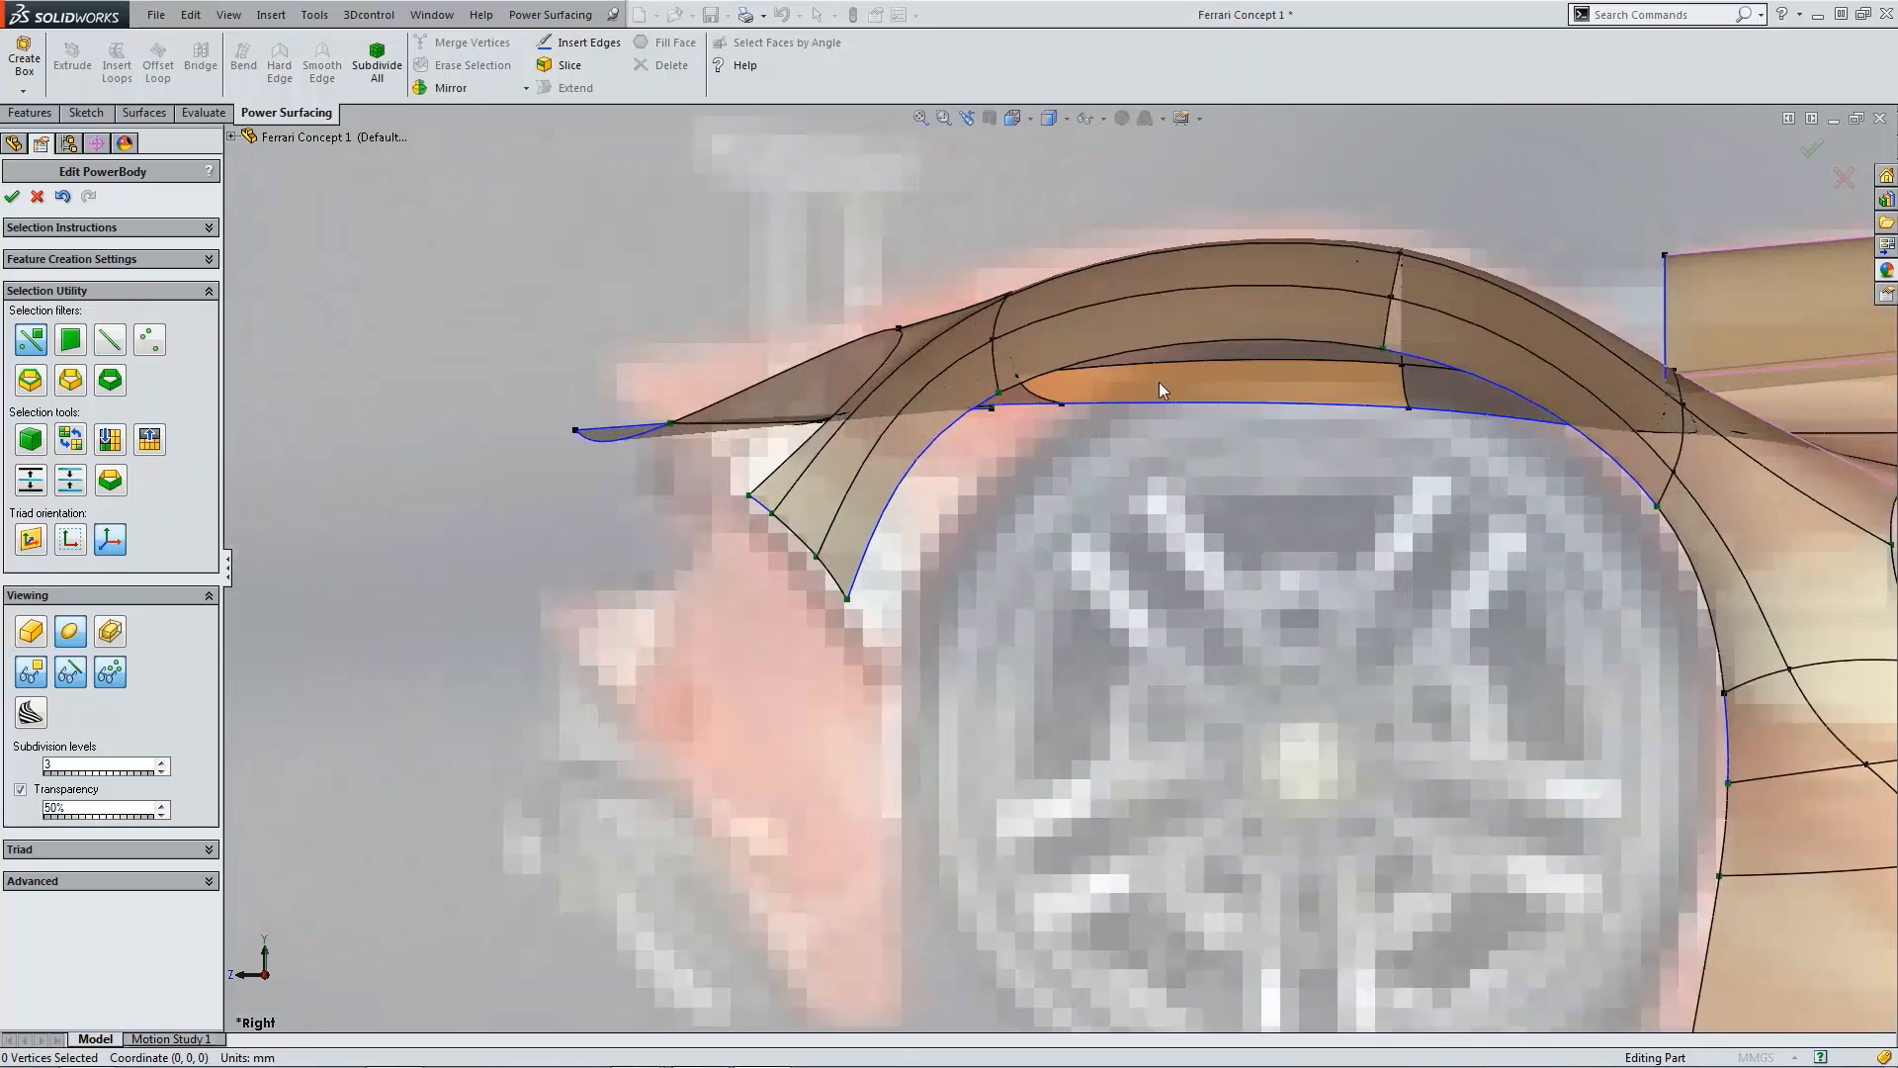
left_click(1000, 393)
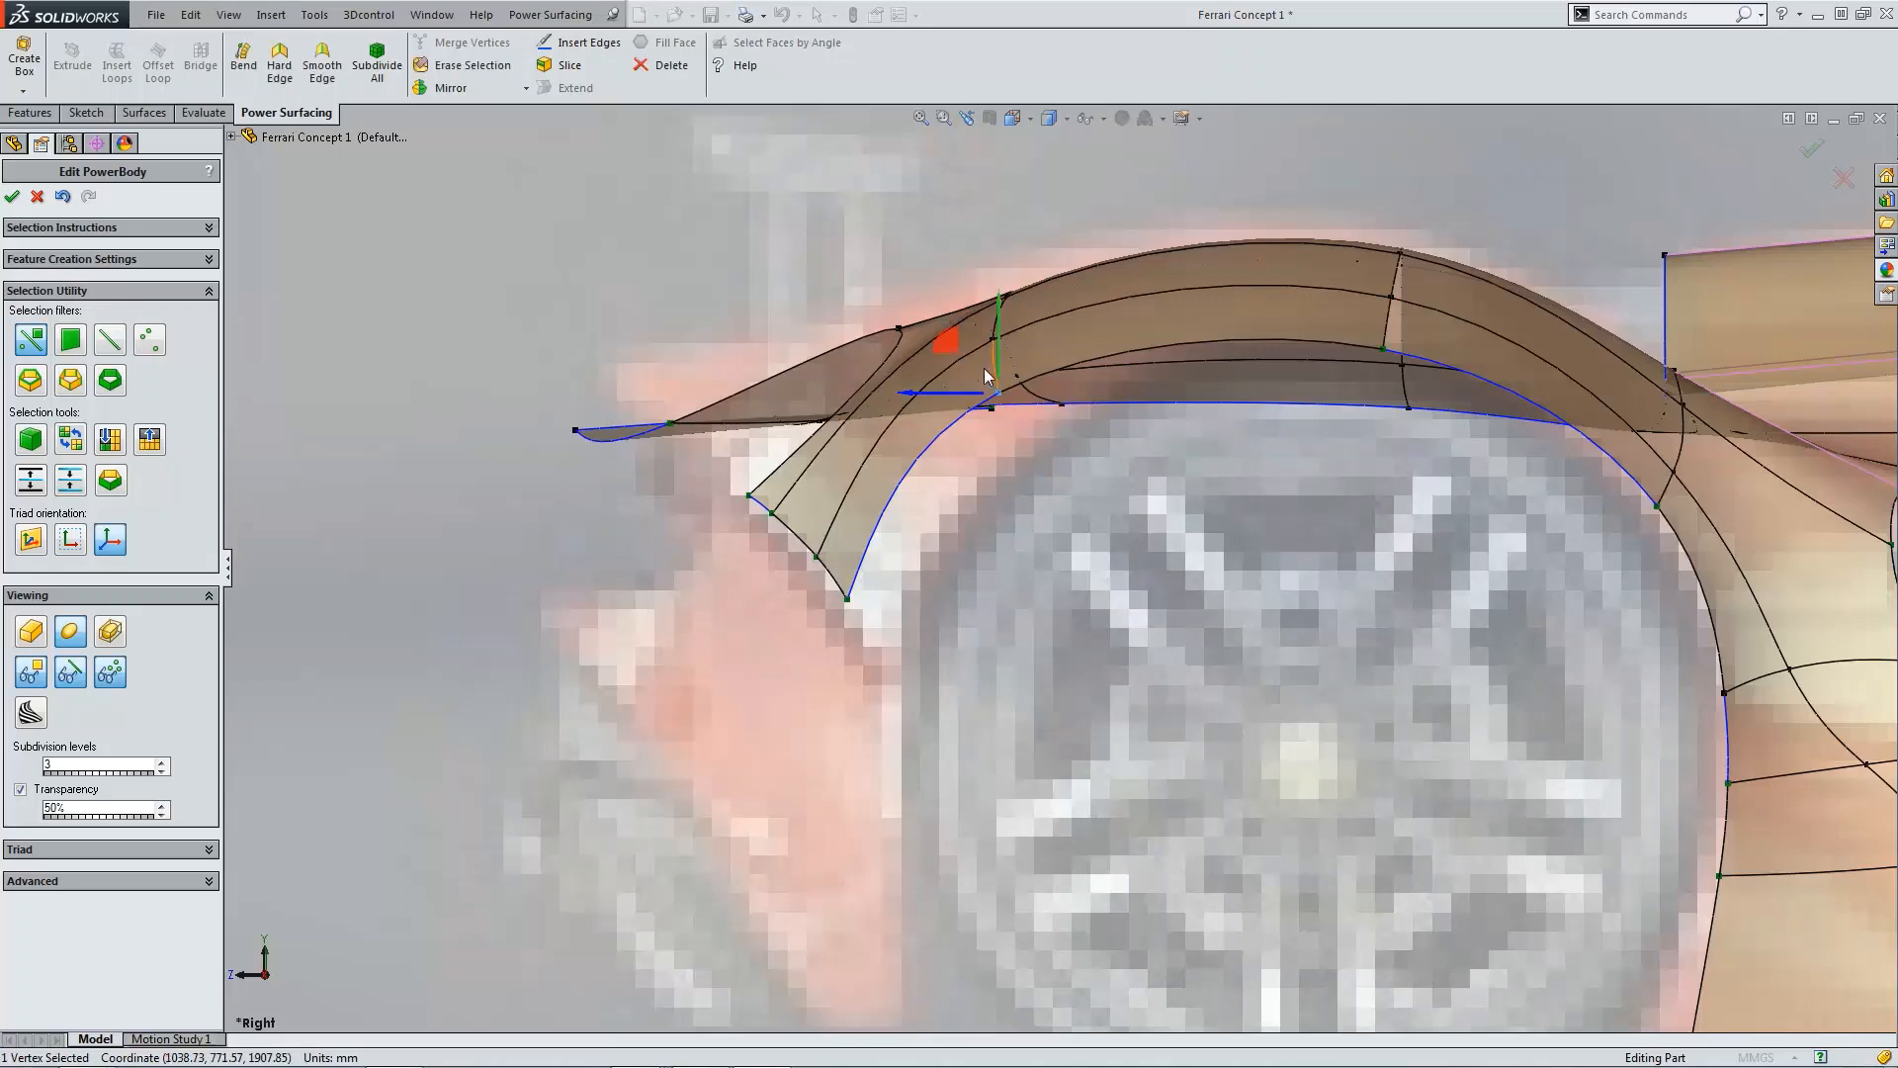
left_click_drag(951, 344, 969, 359)
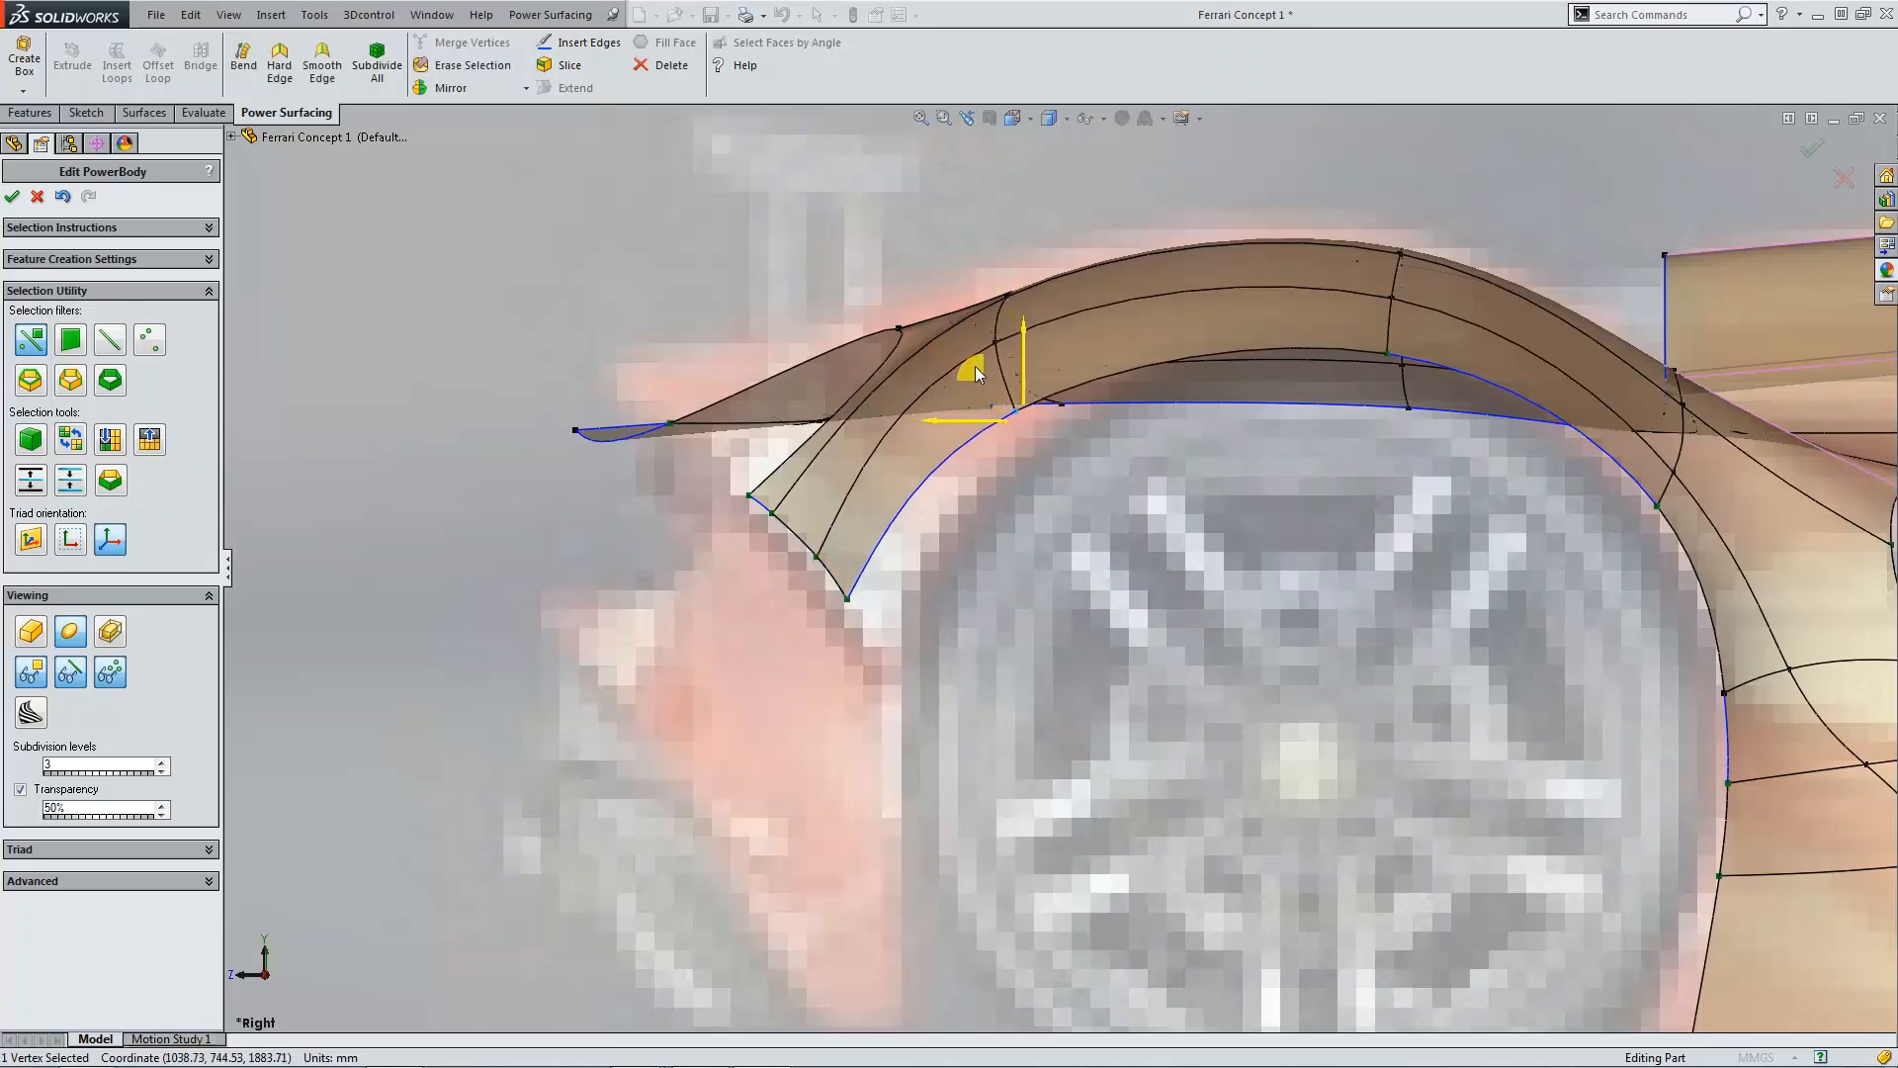
left_click(996, 336)
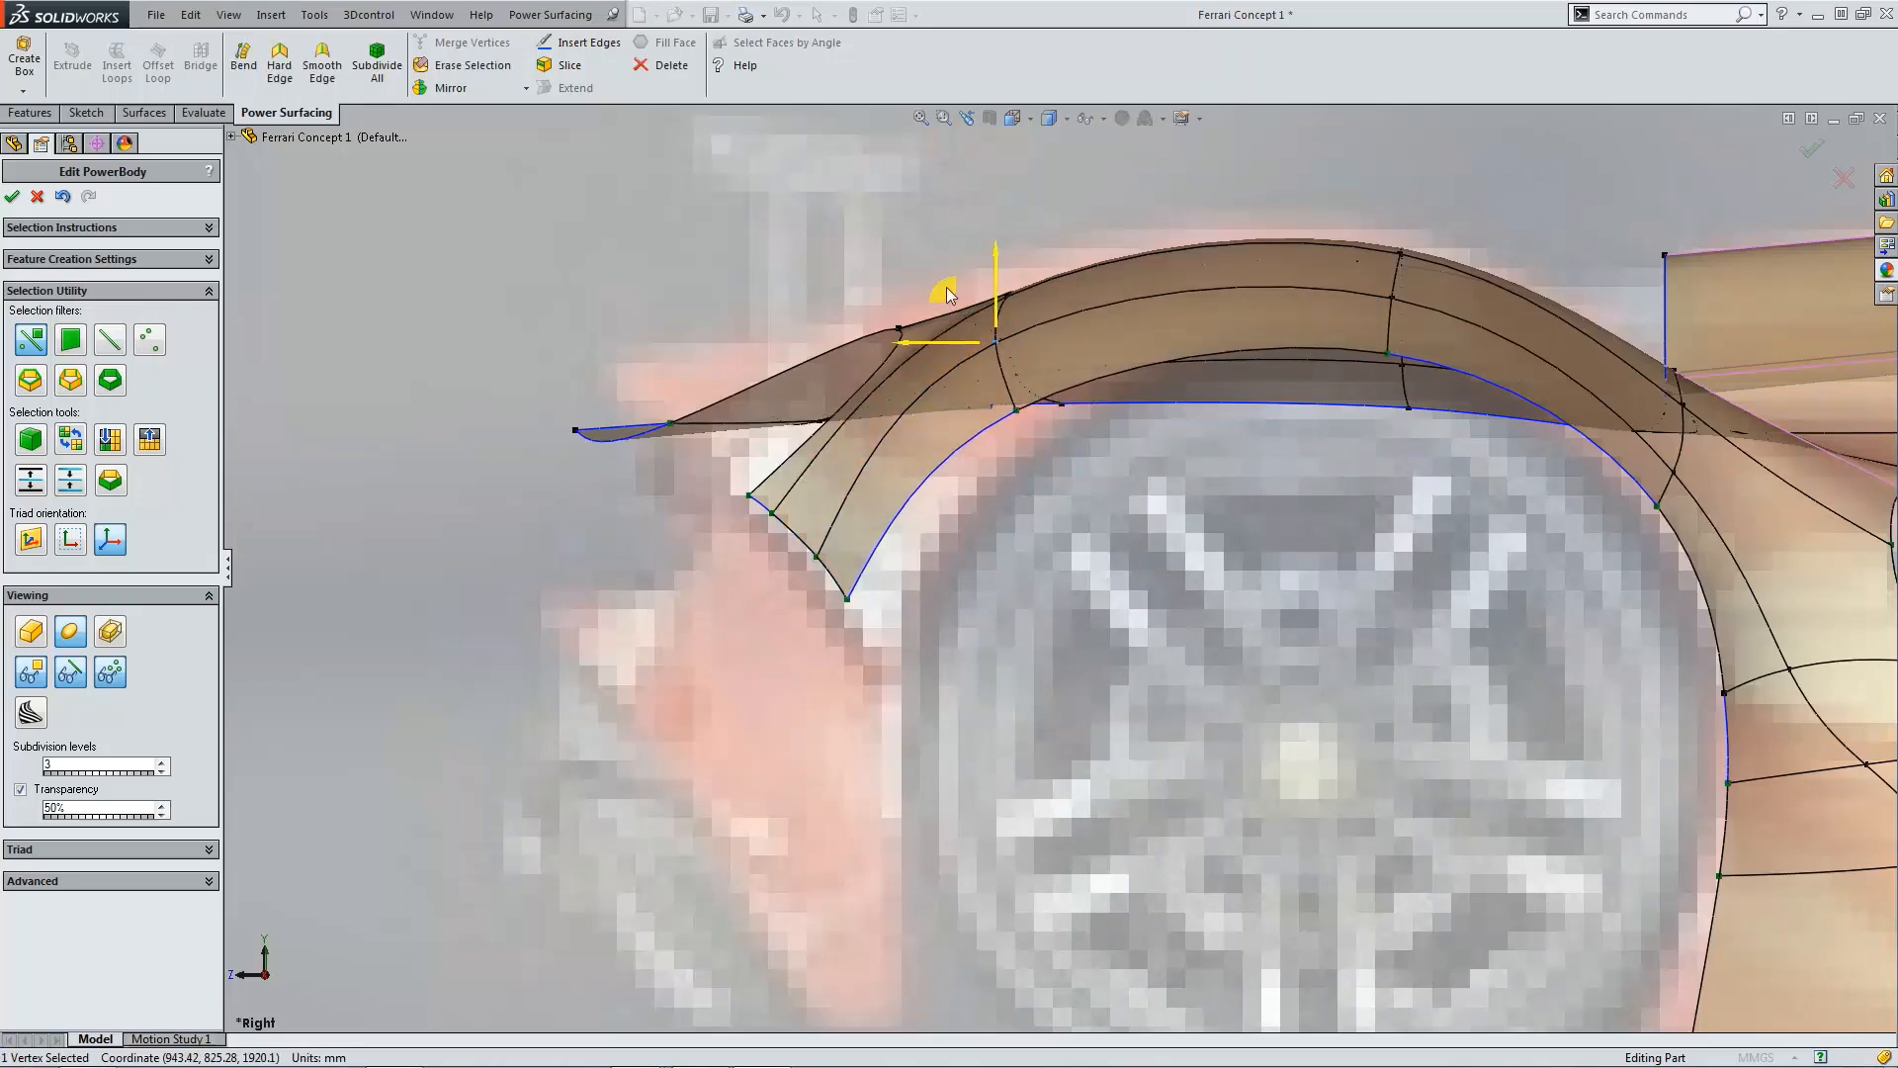
left_click_drag(946, 289, 956, 304)
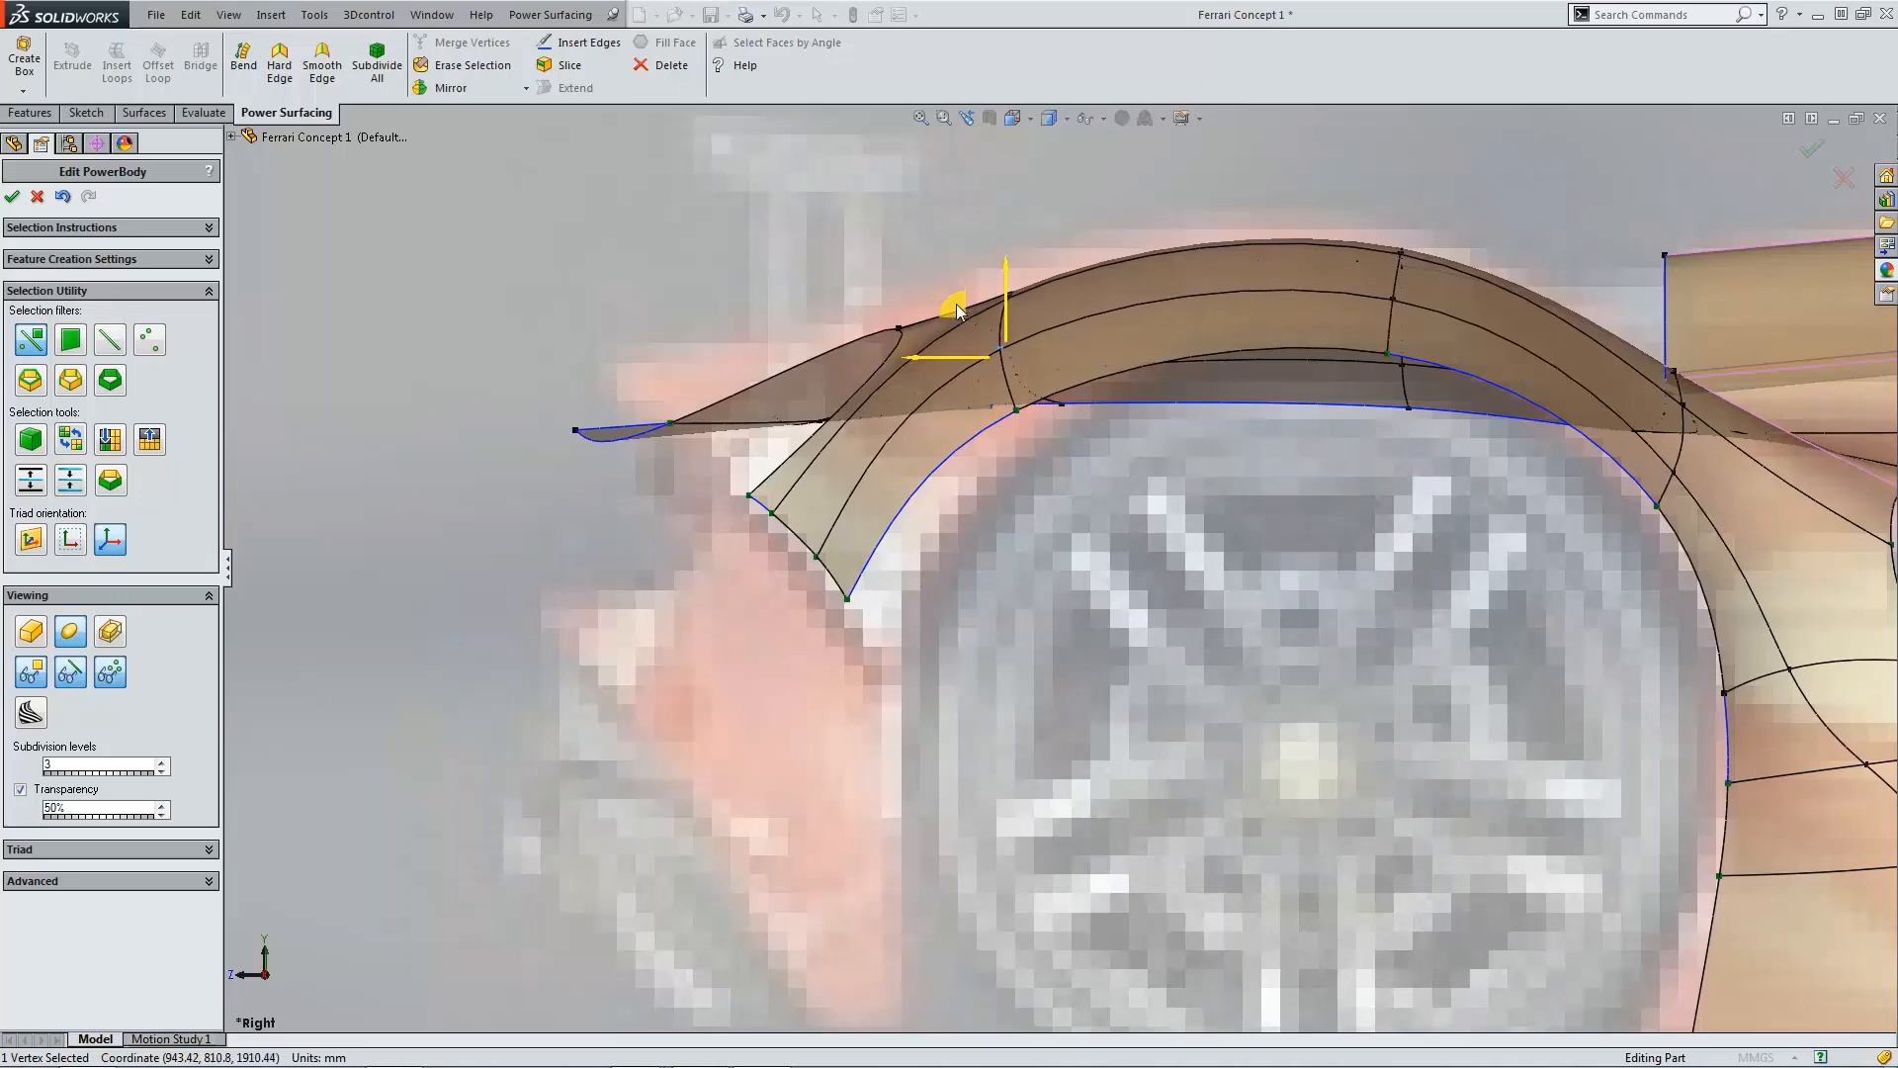
left_click(1011, 403)
left_click_drag(977, 364, 1001, 387)
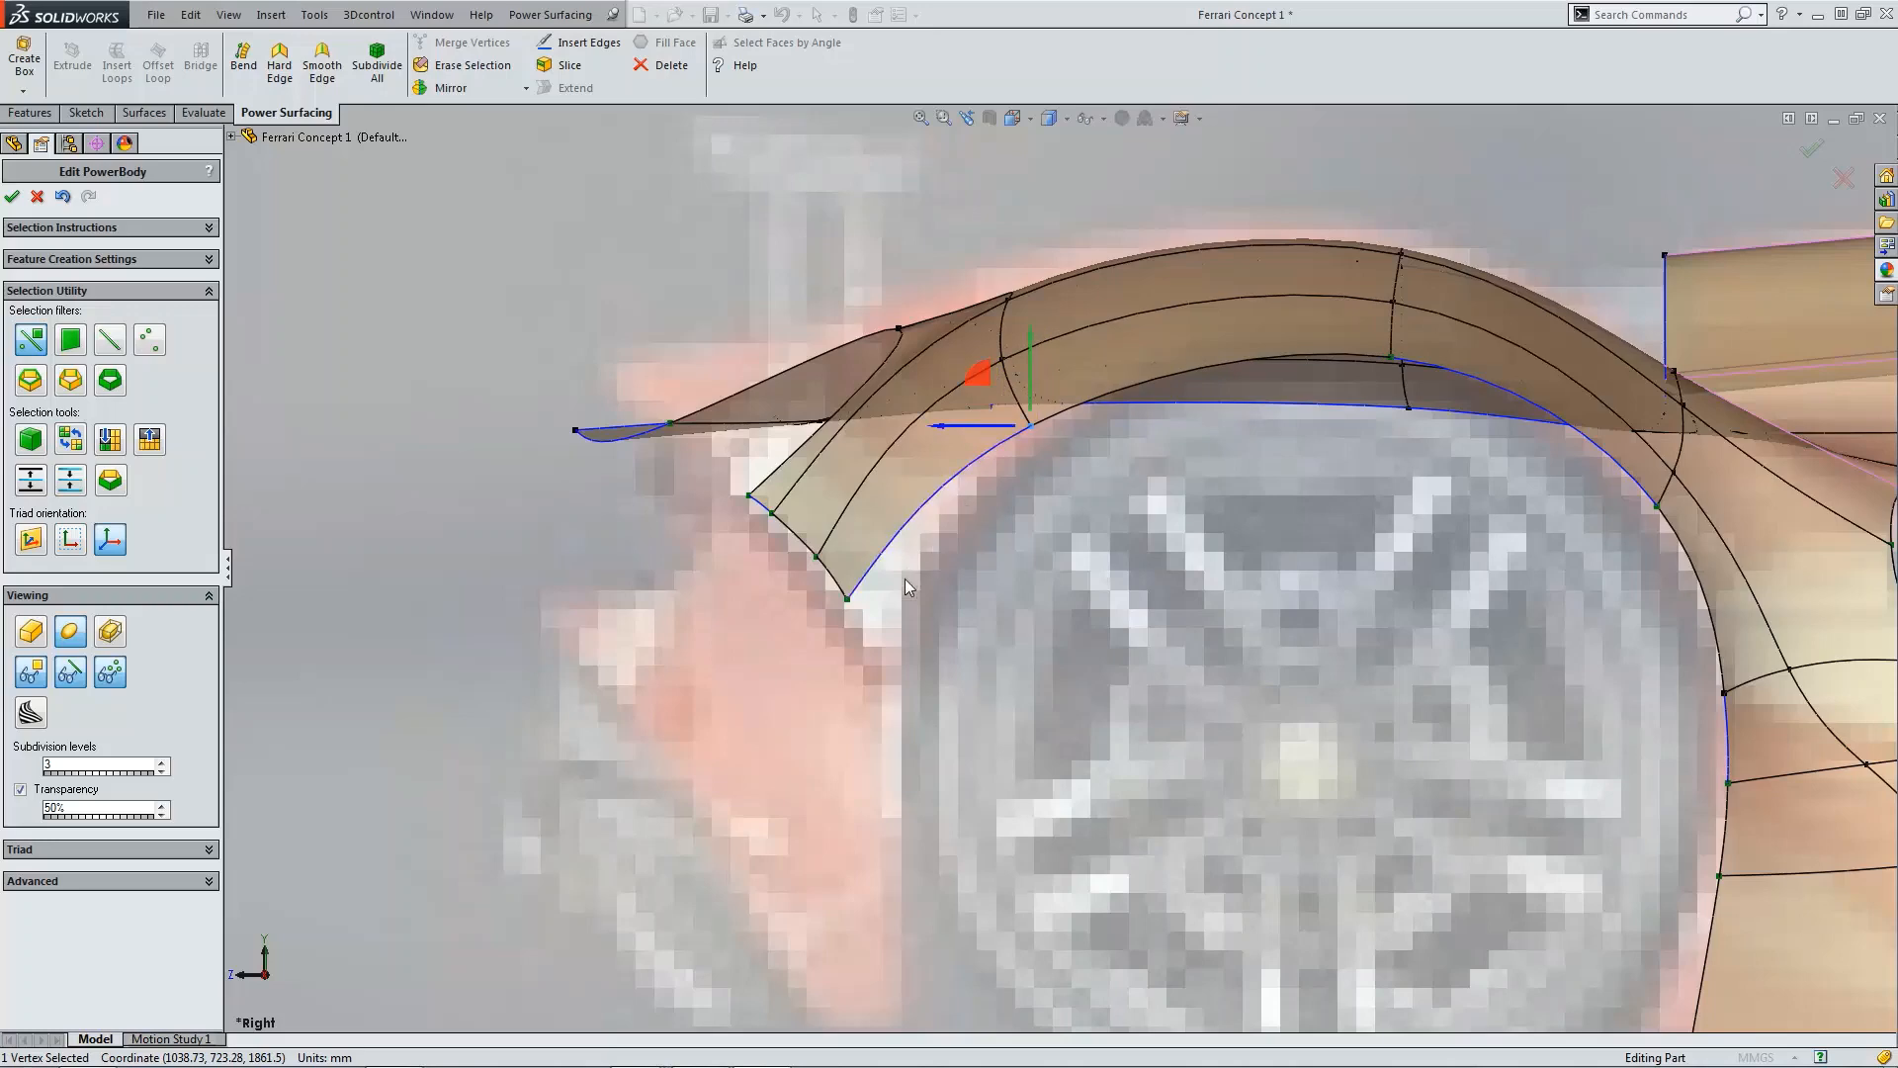
left_click(848, 599)
left_click_drag(827, 553, 844, 597)
scroll(843, 598, "up", 10)
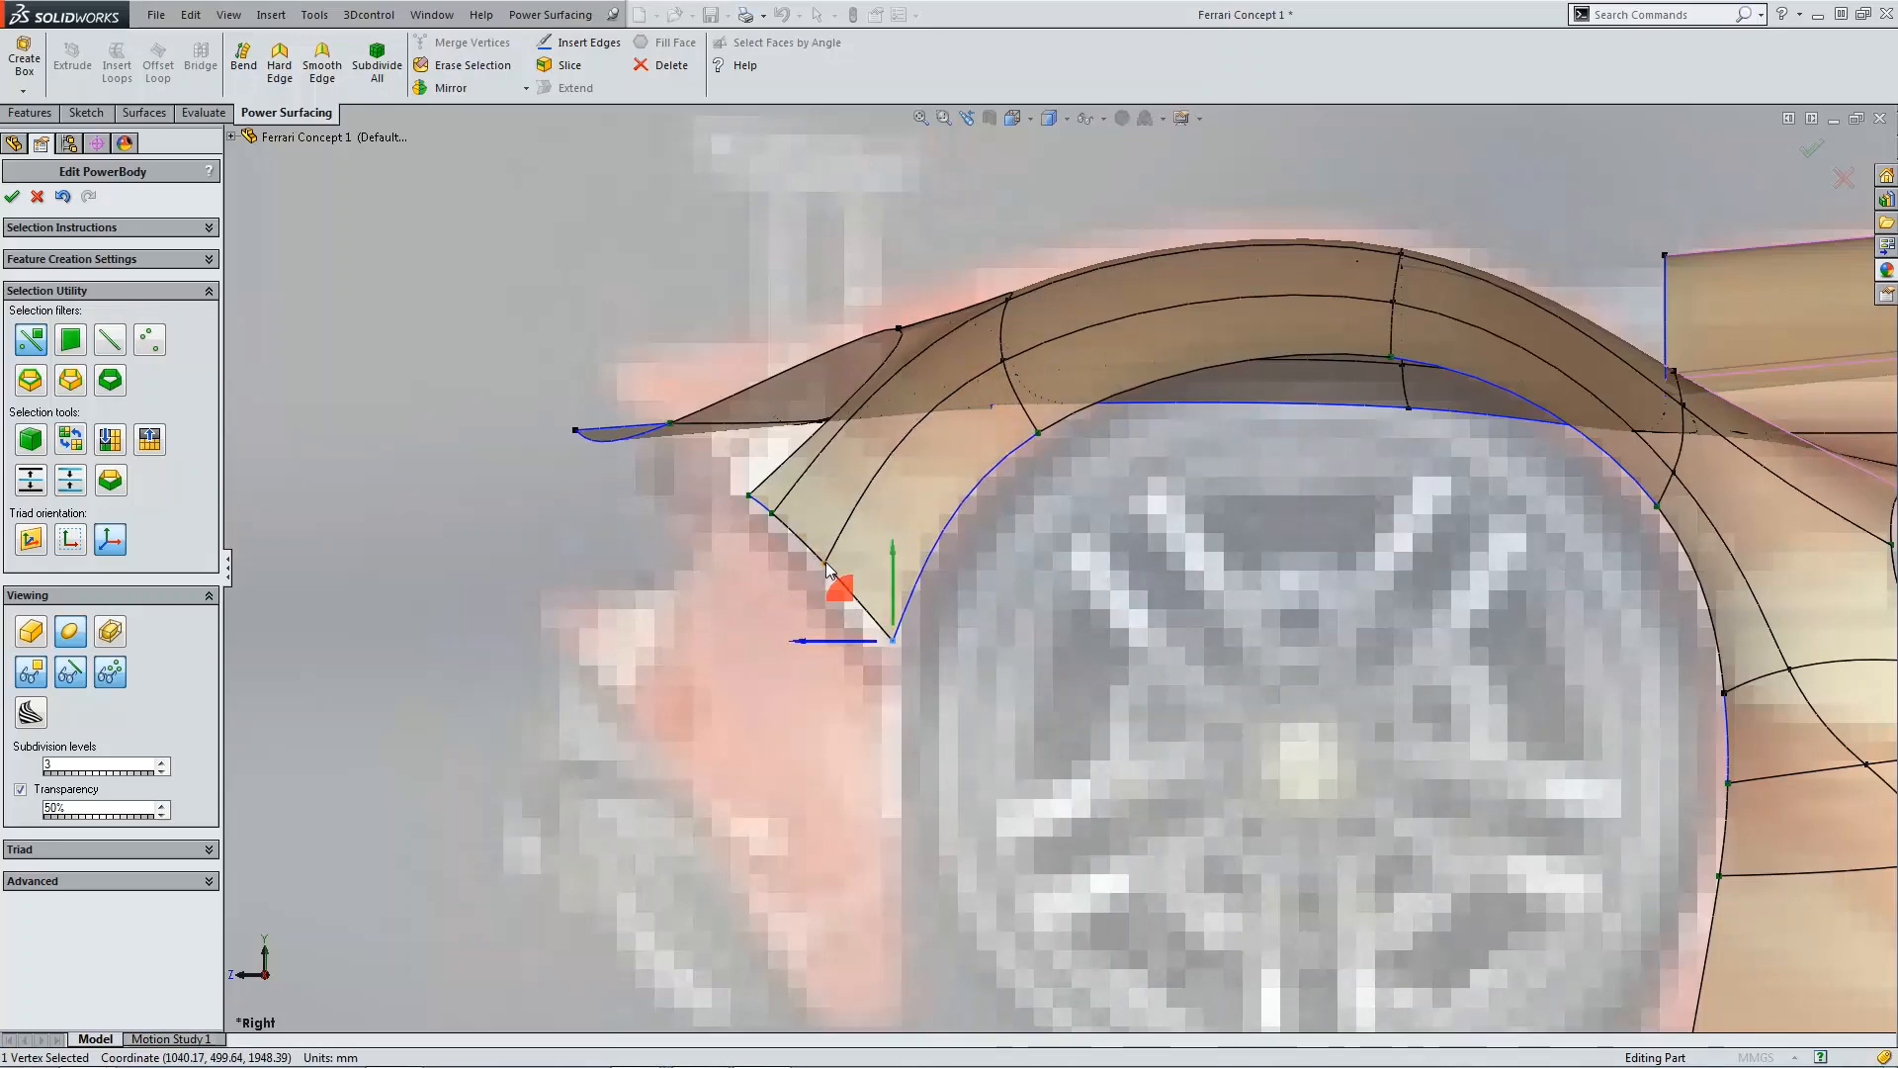
Step: In the front view, drag a vertex on the rear side panel's lower edge slightly downward
key("ctrl+1")
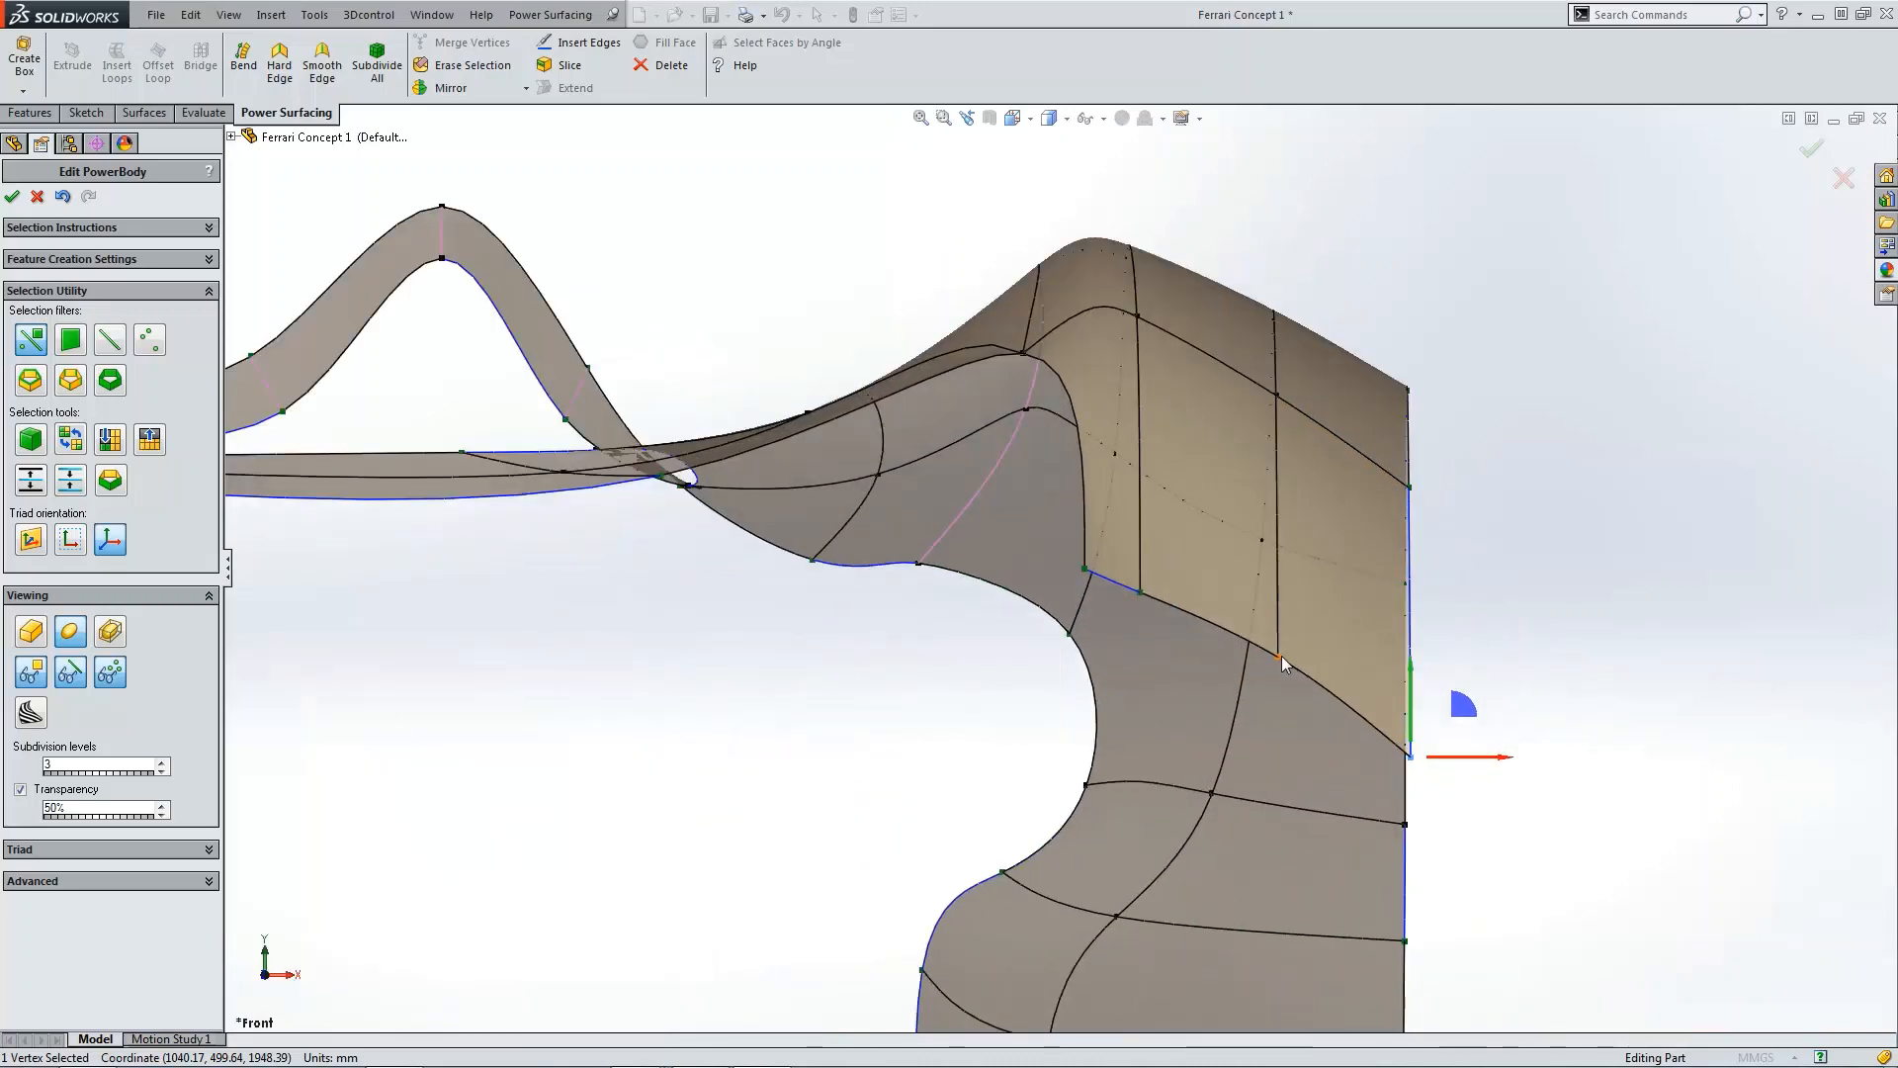
left_click(1281, 656)
left_click_drag(1275, 620, 1275, 646)
scroll(1325, 628, "up", 3)
Step: In the top view, adjust the vertices along the side panel's rear notch edge to smooth its outline
key("ctrl+5")
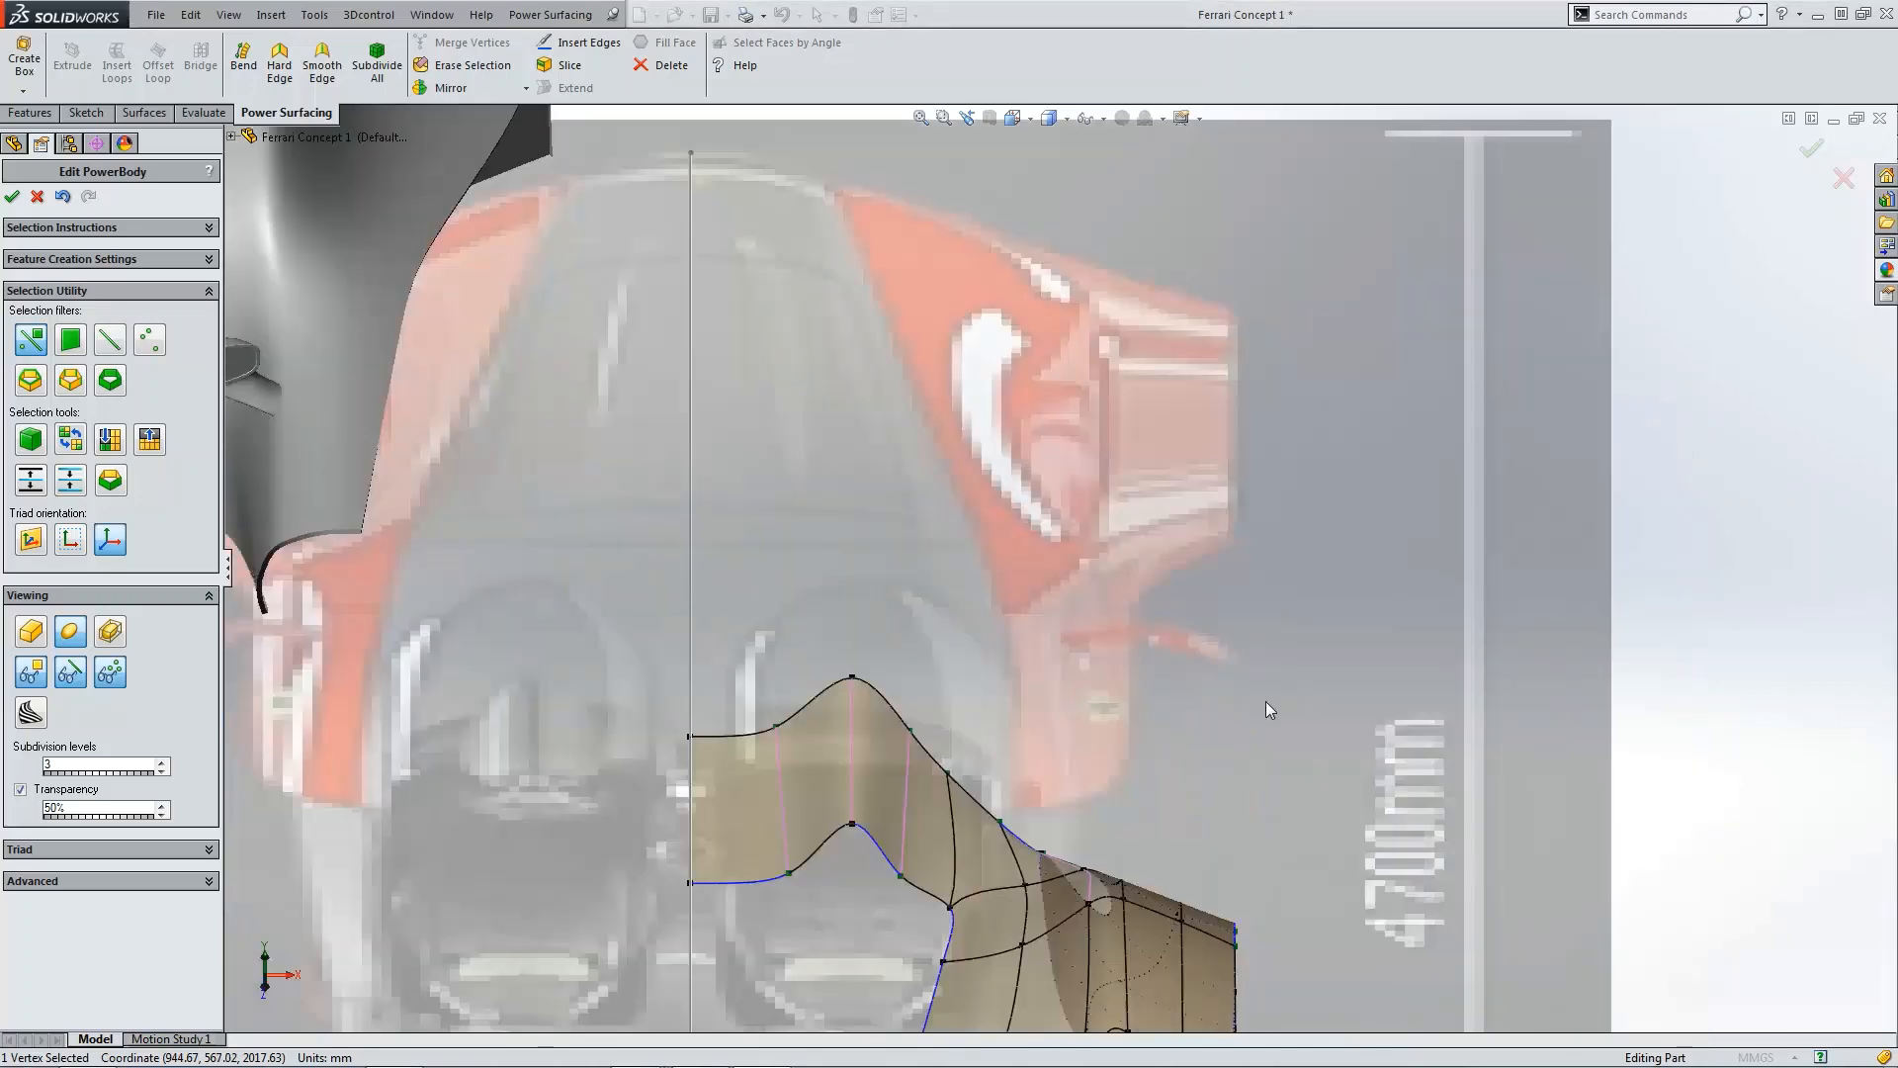
scroll(1189, 822, "down", 8)
scroll(1142, 673, "down", 4)
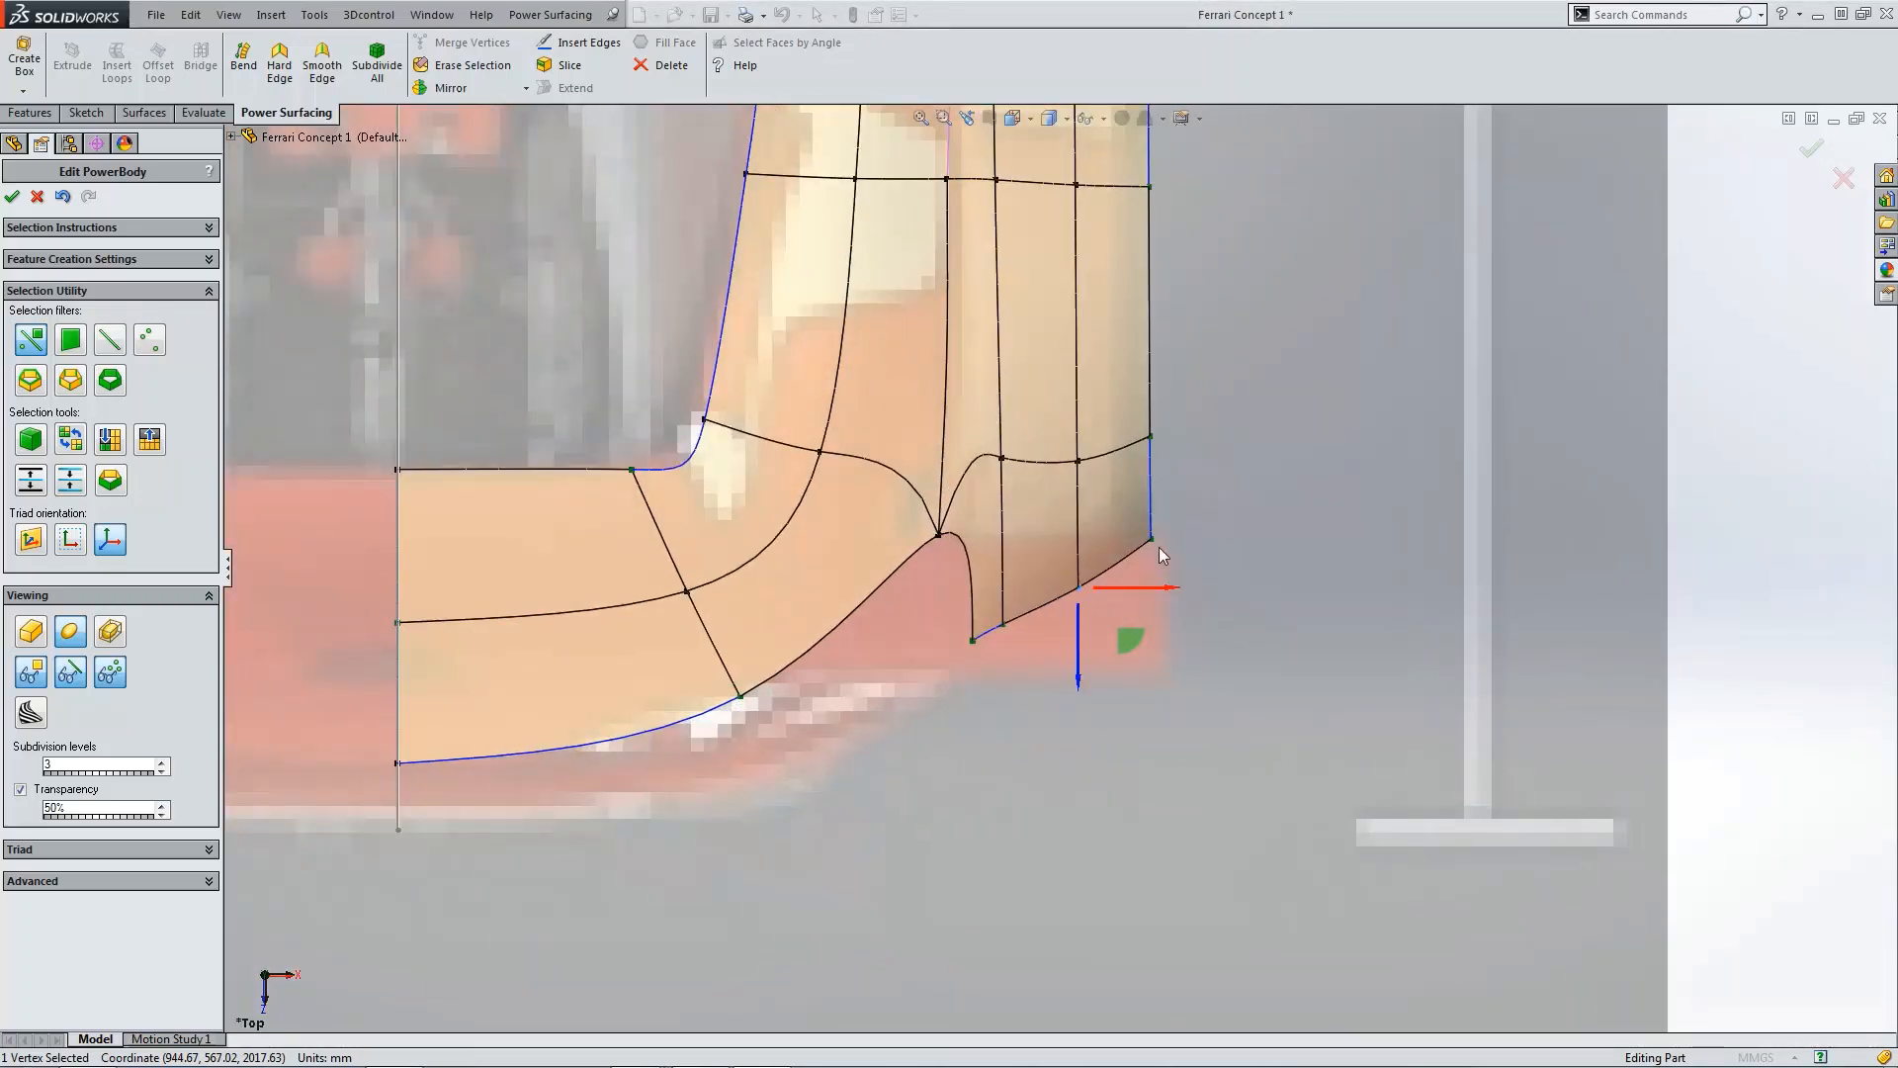
scroll(1034, 621, "down", 2)
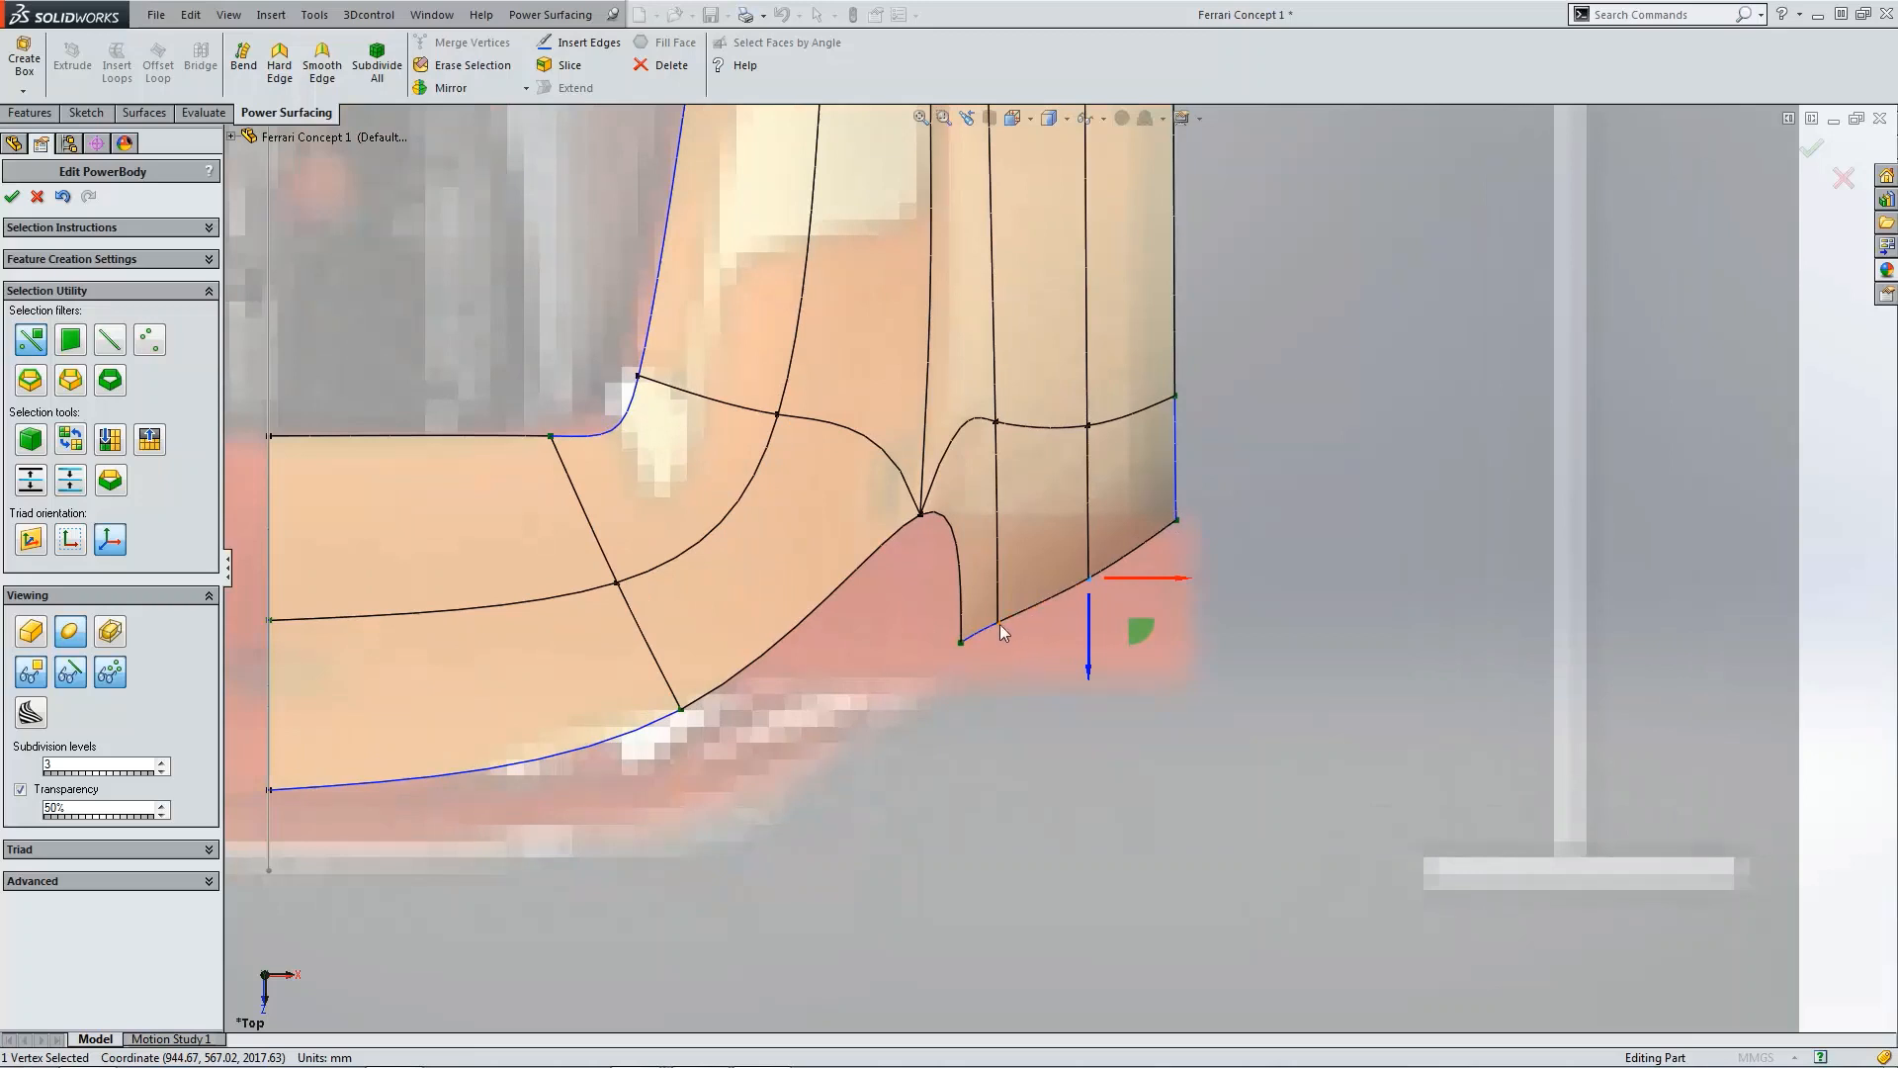
left_click(1000, 625)
left_click(961, 642)
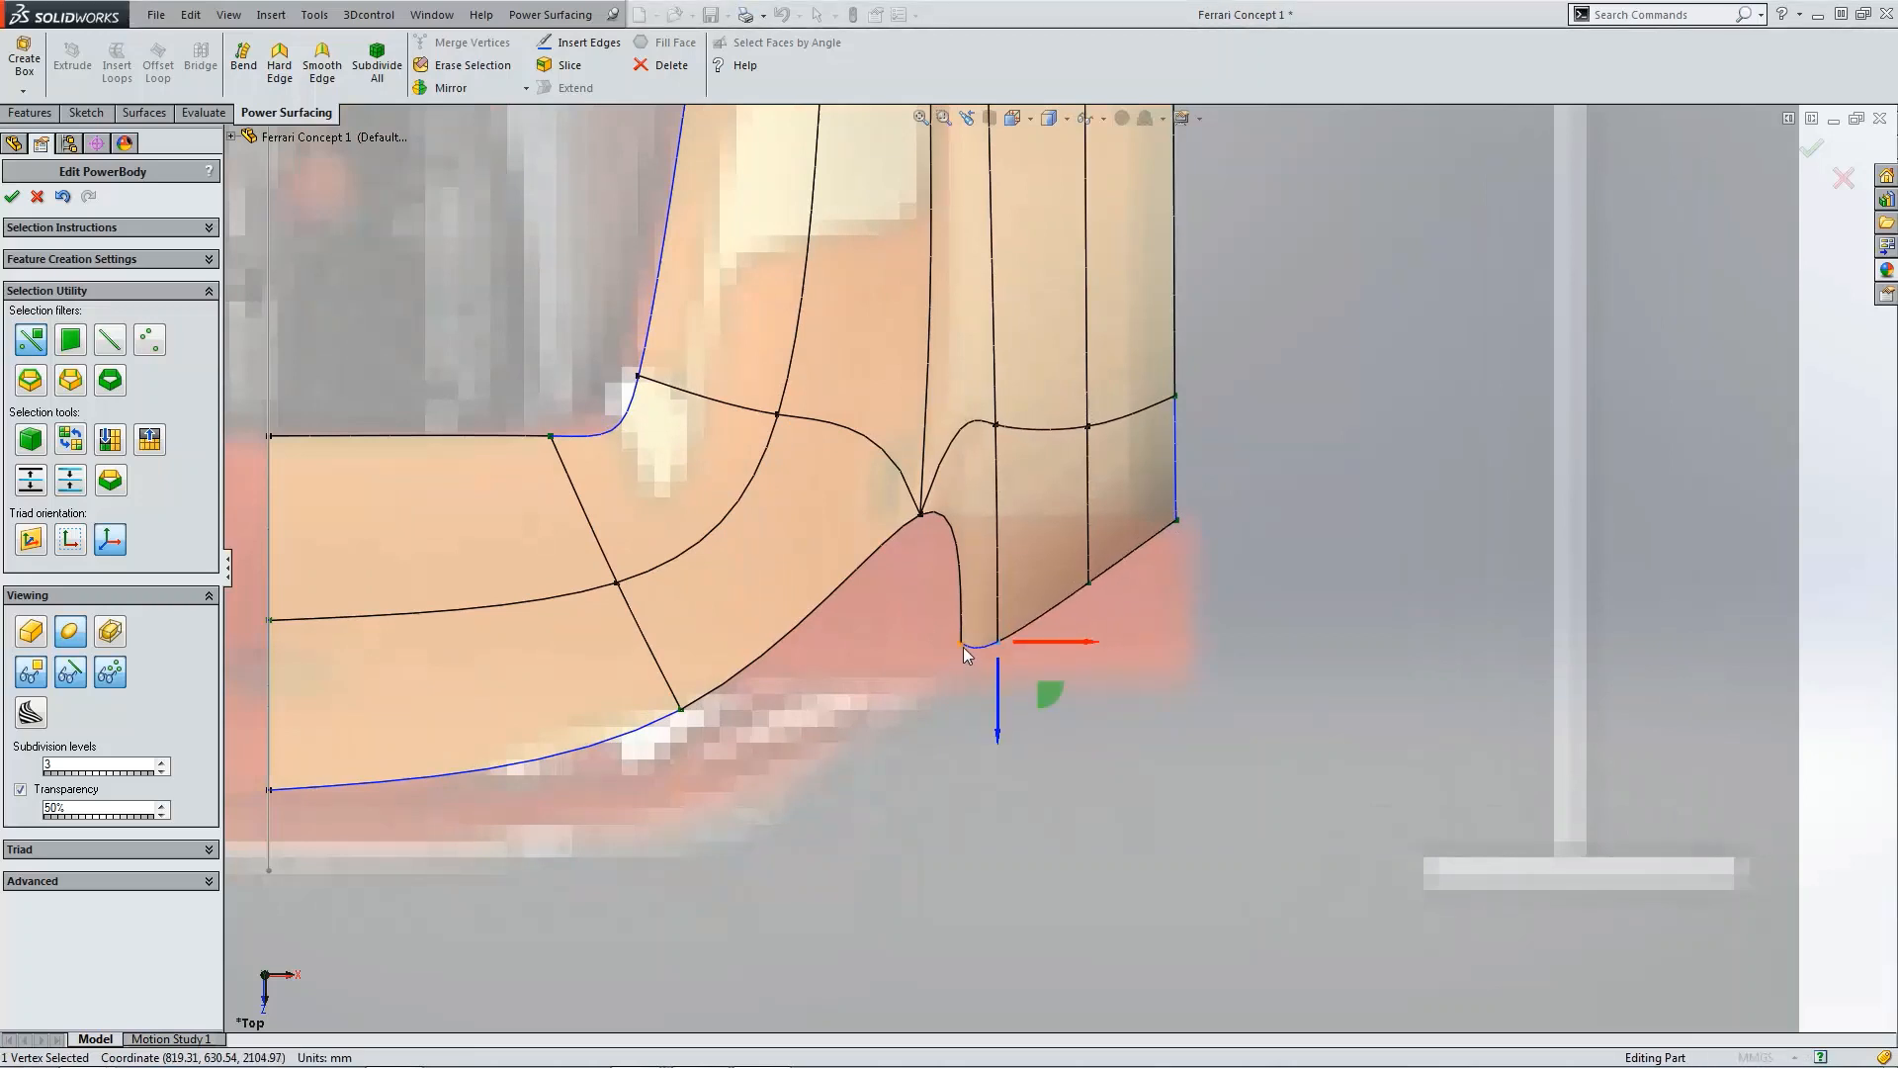
mouse_move(962, 678)
left_mouse_down()
mouse_move(964, 709)
mouse_move(960, 694)
left_mouse_up()
left_click(1046, 646)
left_click(1006, 647)
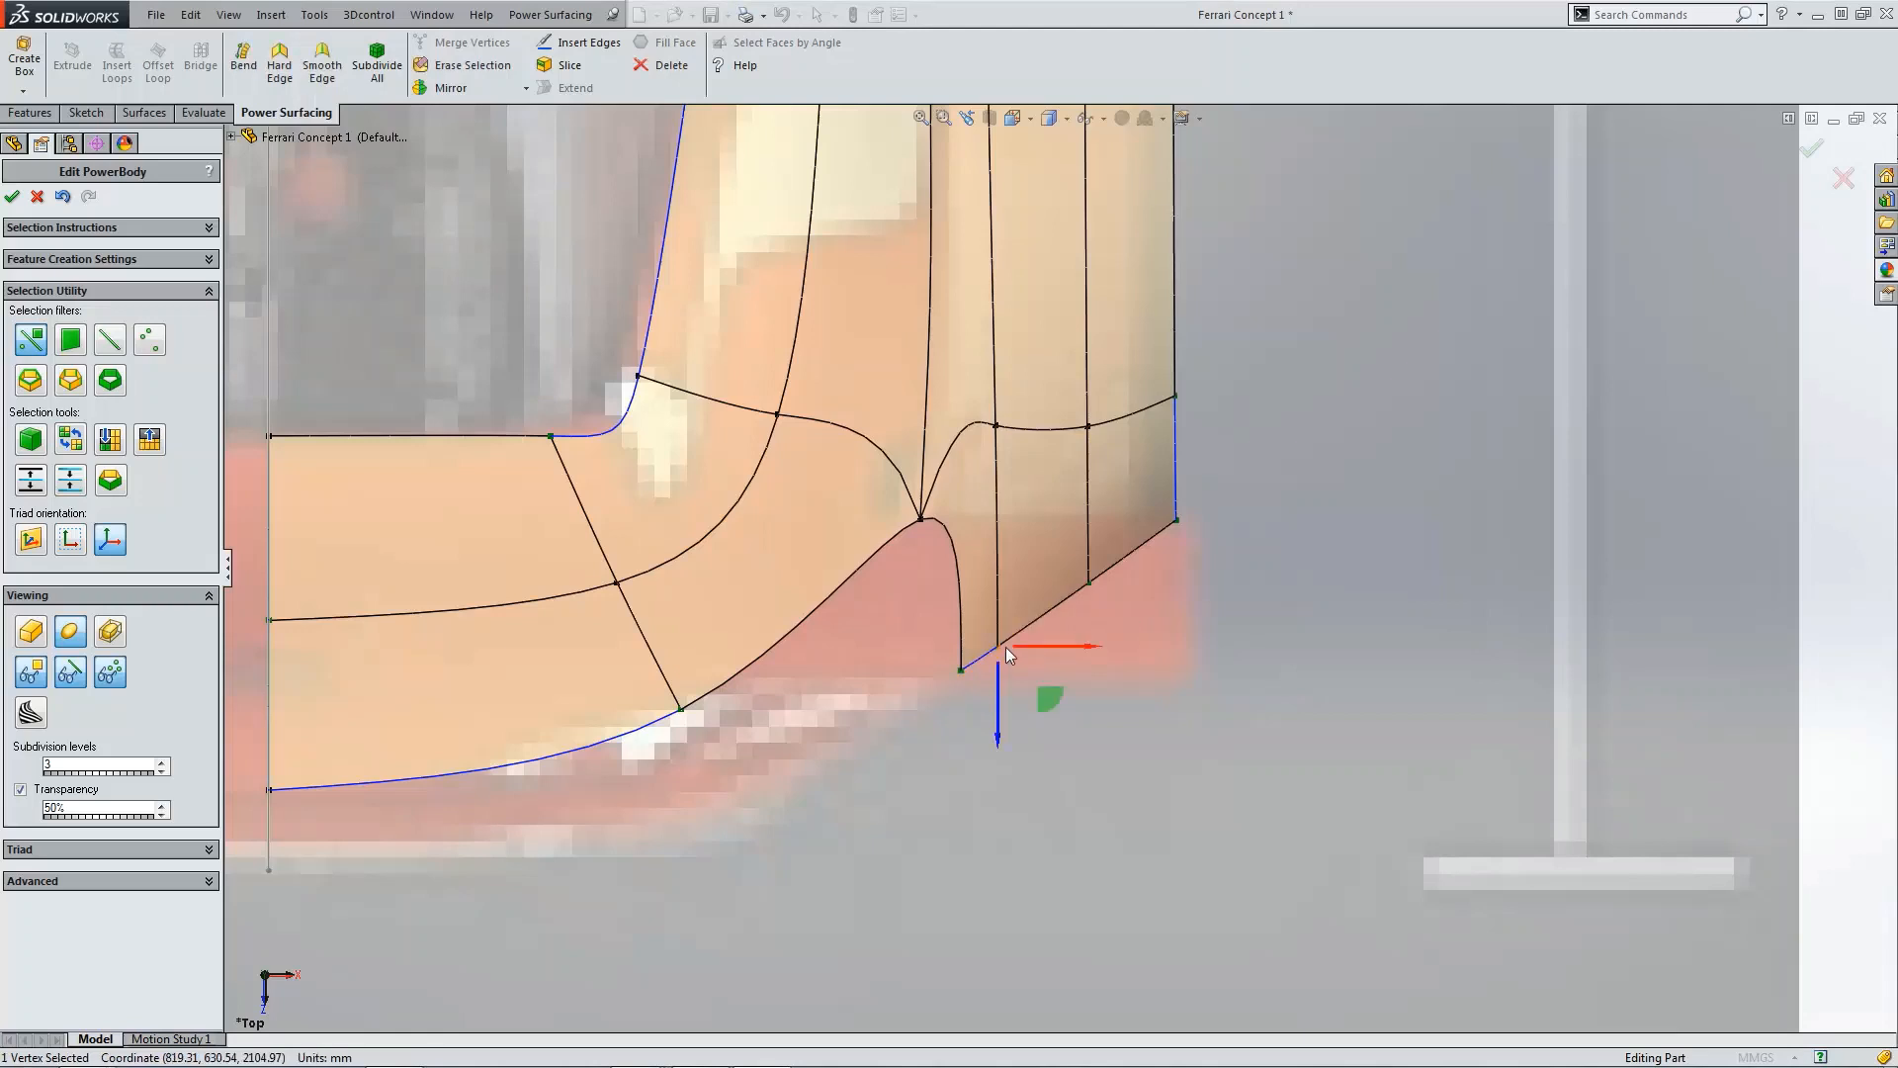
left_click_drag(998, 675, 964, 690)
left_click(939, 702)
left_click(961, 671)
left_click(1159, 599)
left_click(1090, 584)
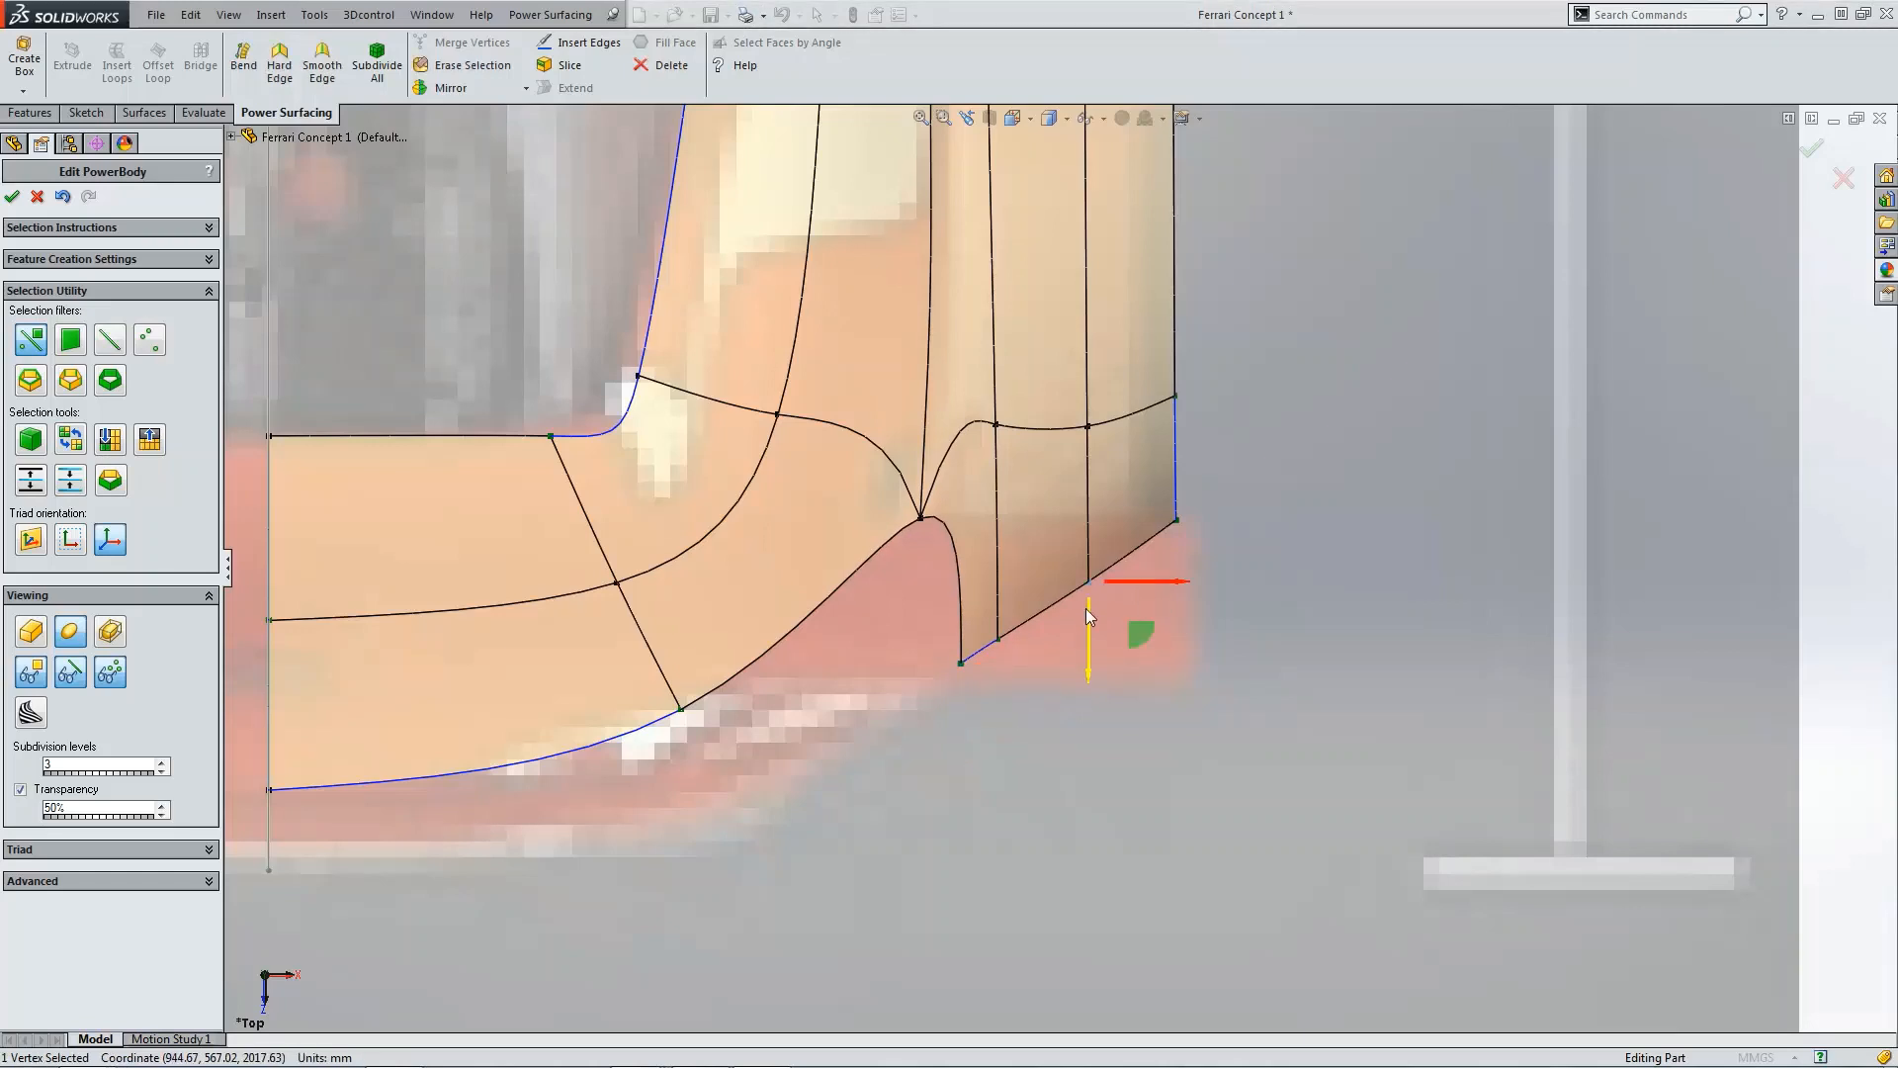
left_click_drag(1085, 608, 1089, 593)
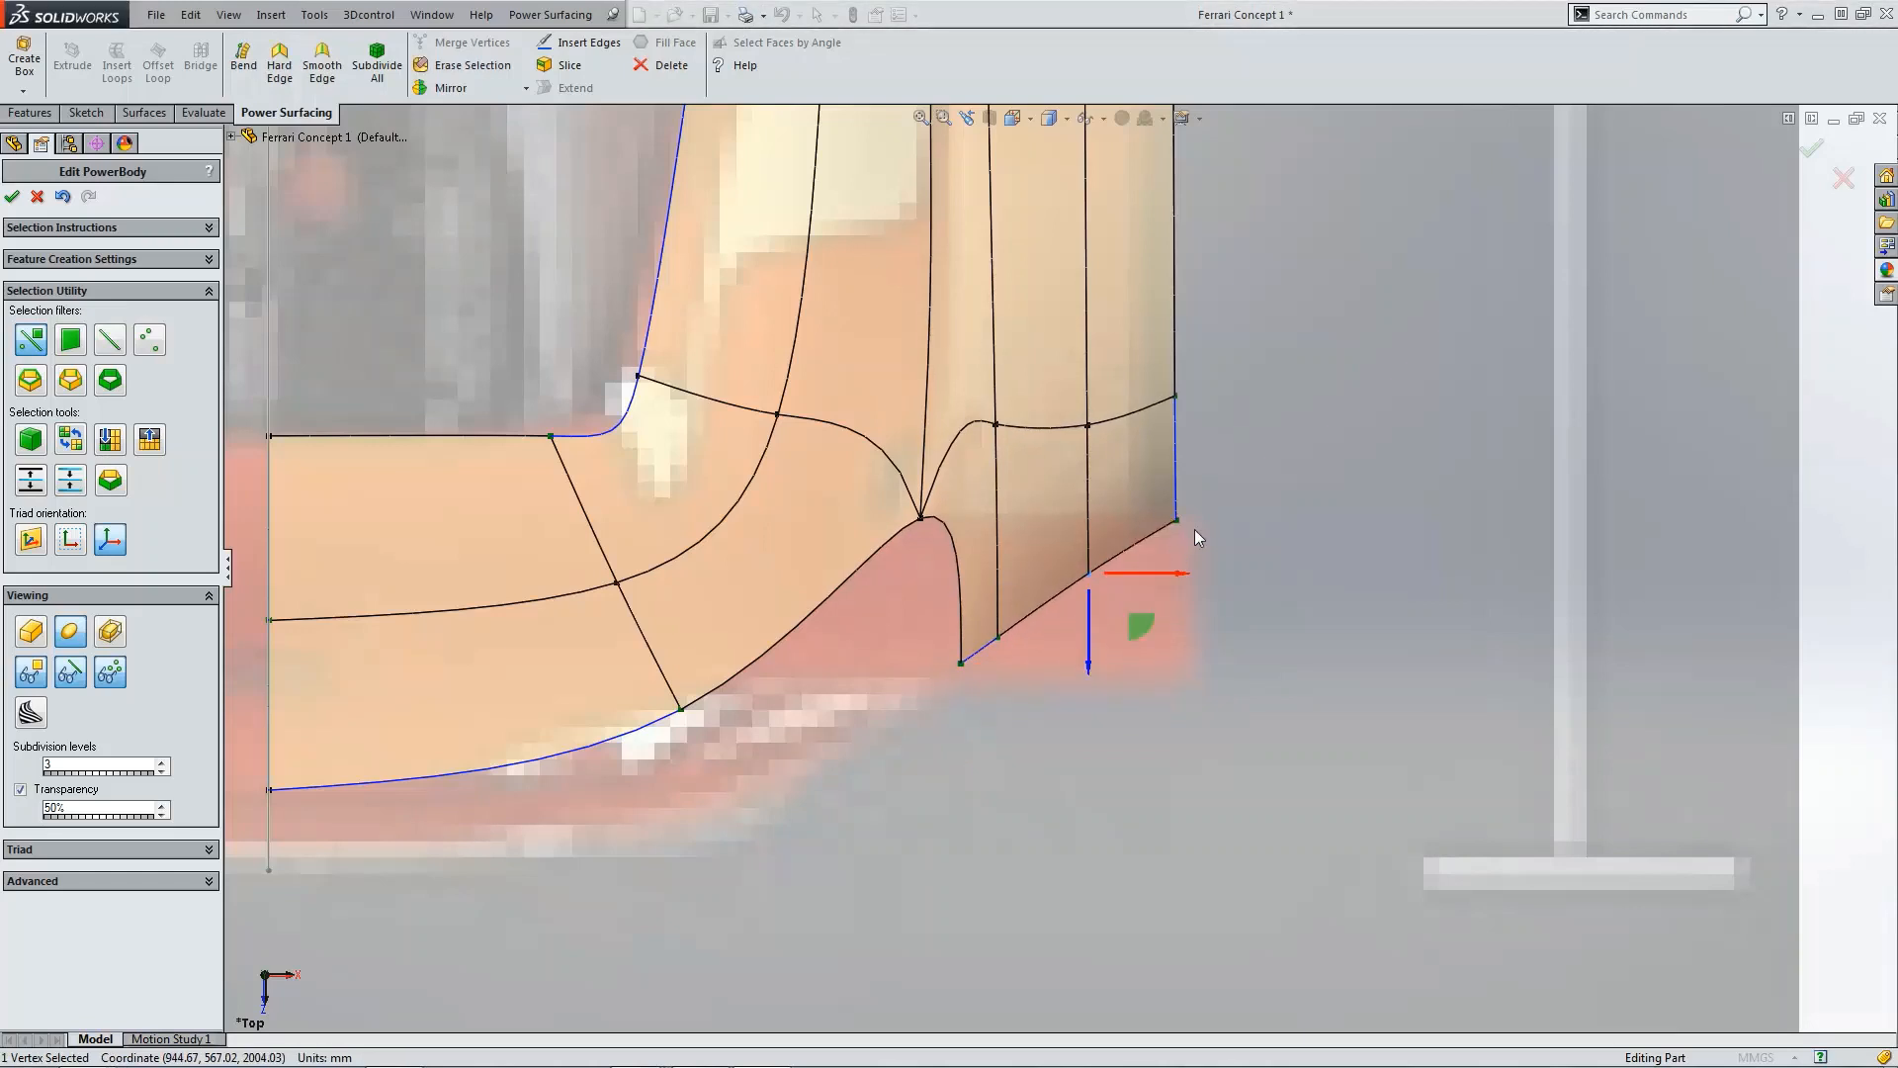
left_click(1052, 734)
Step: In an angled view, drag a vertex on the rear panel's lower edge slightly outward
scroll(1078, 683, "up", 3)
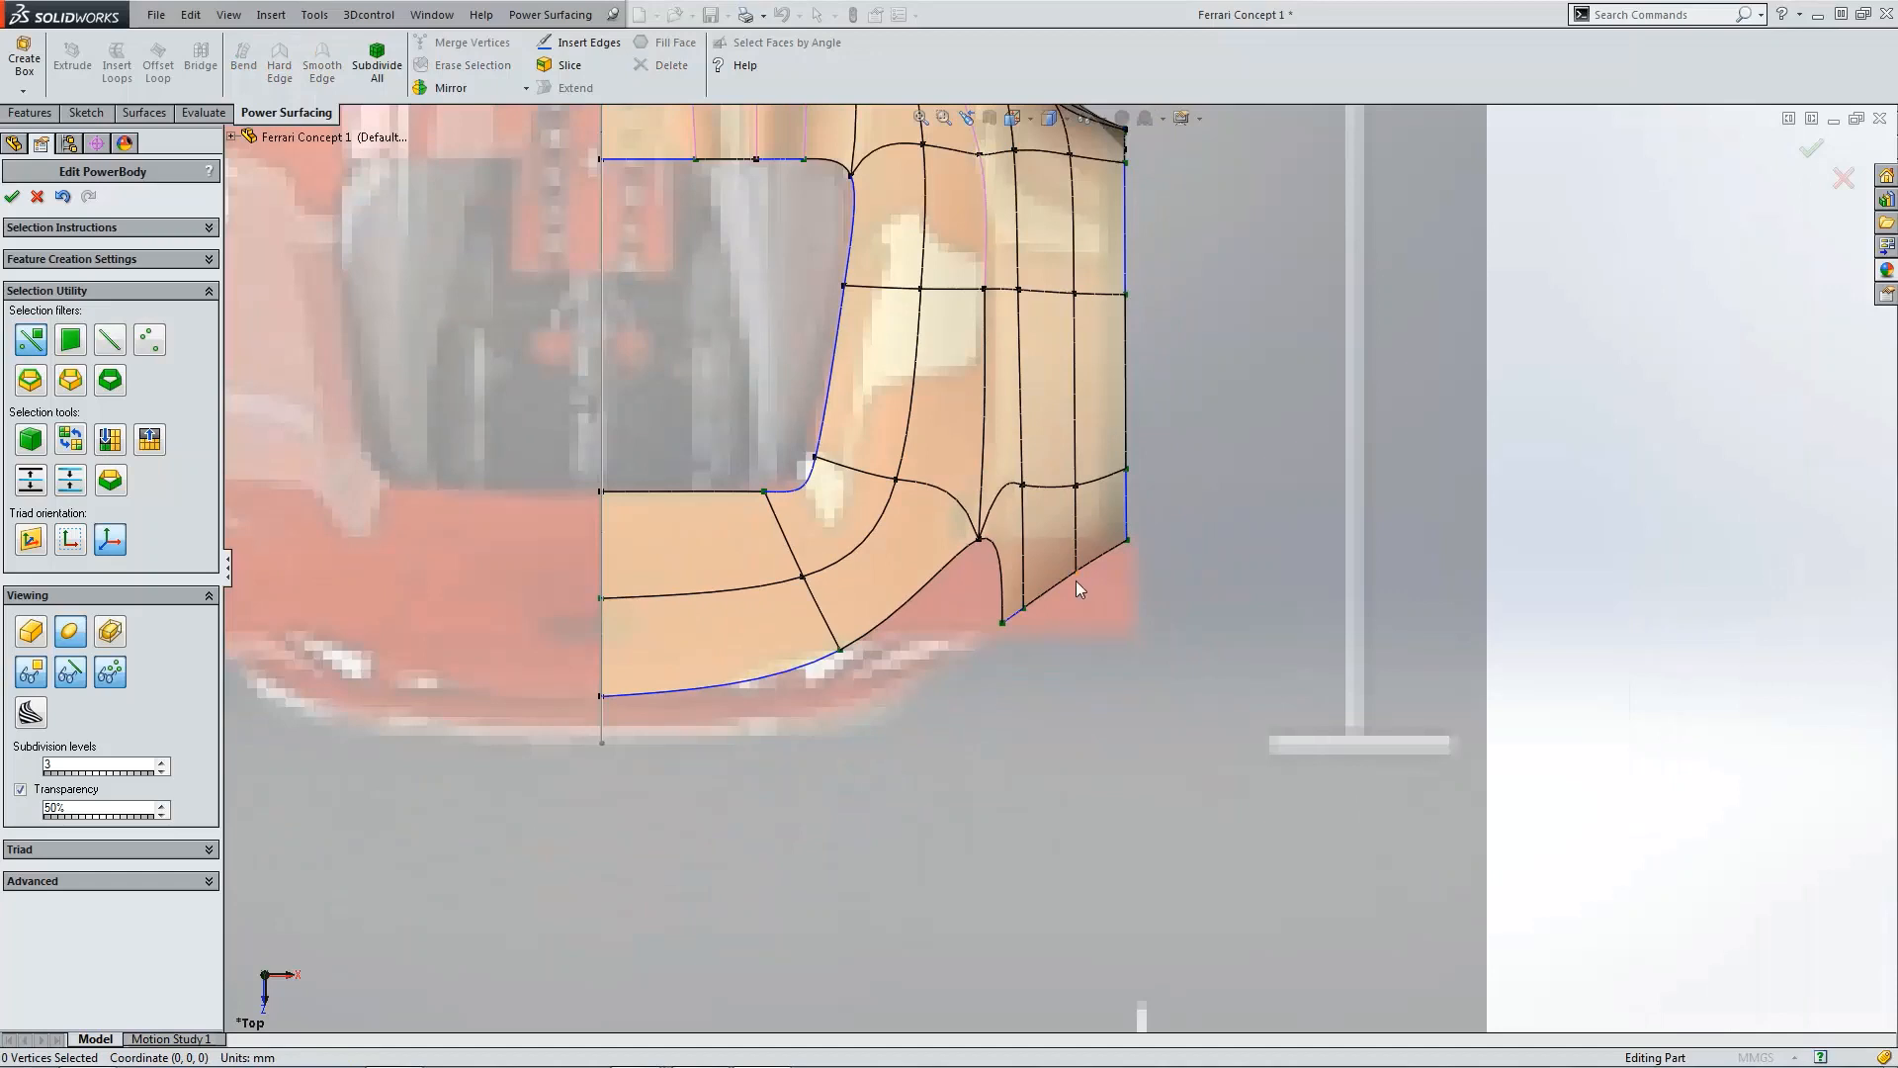
scroll(1076, 582, "up", 3)
scroll(1076, 580, "down", 2)
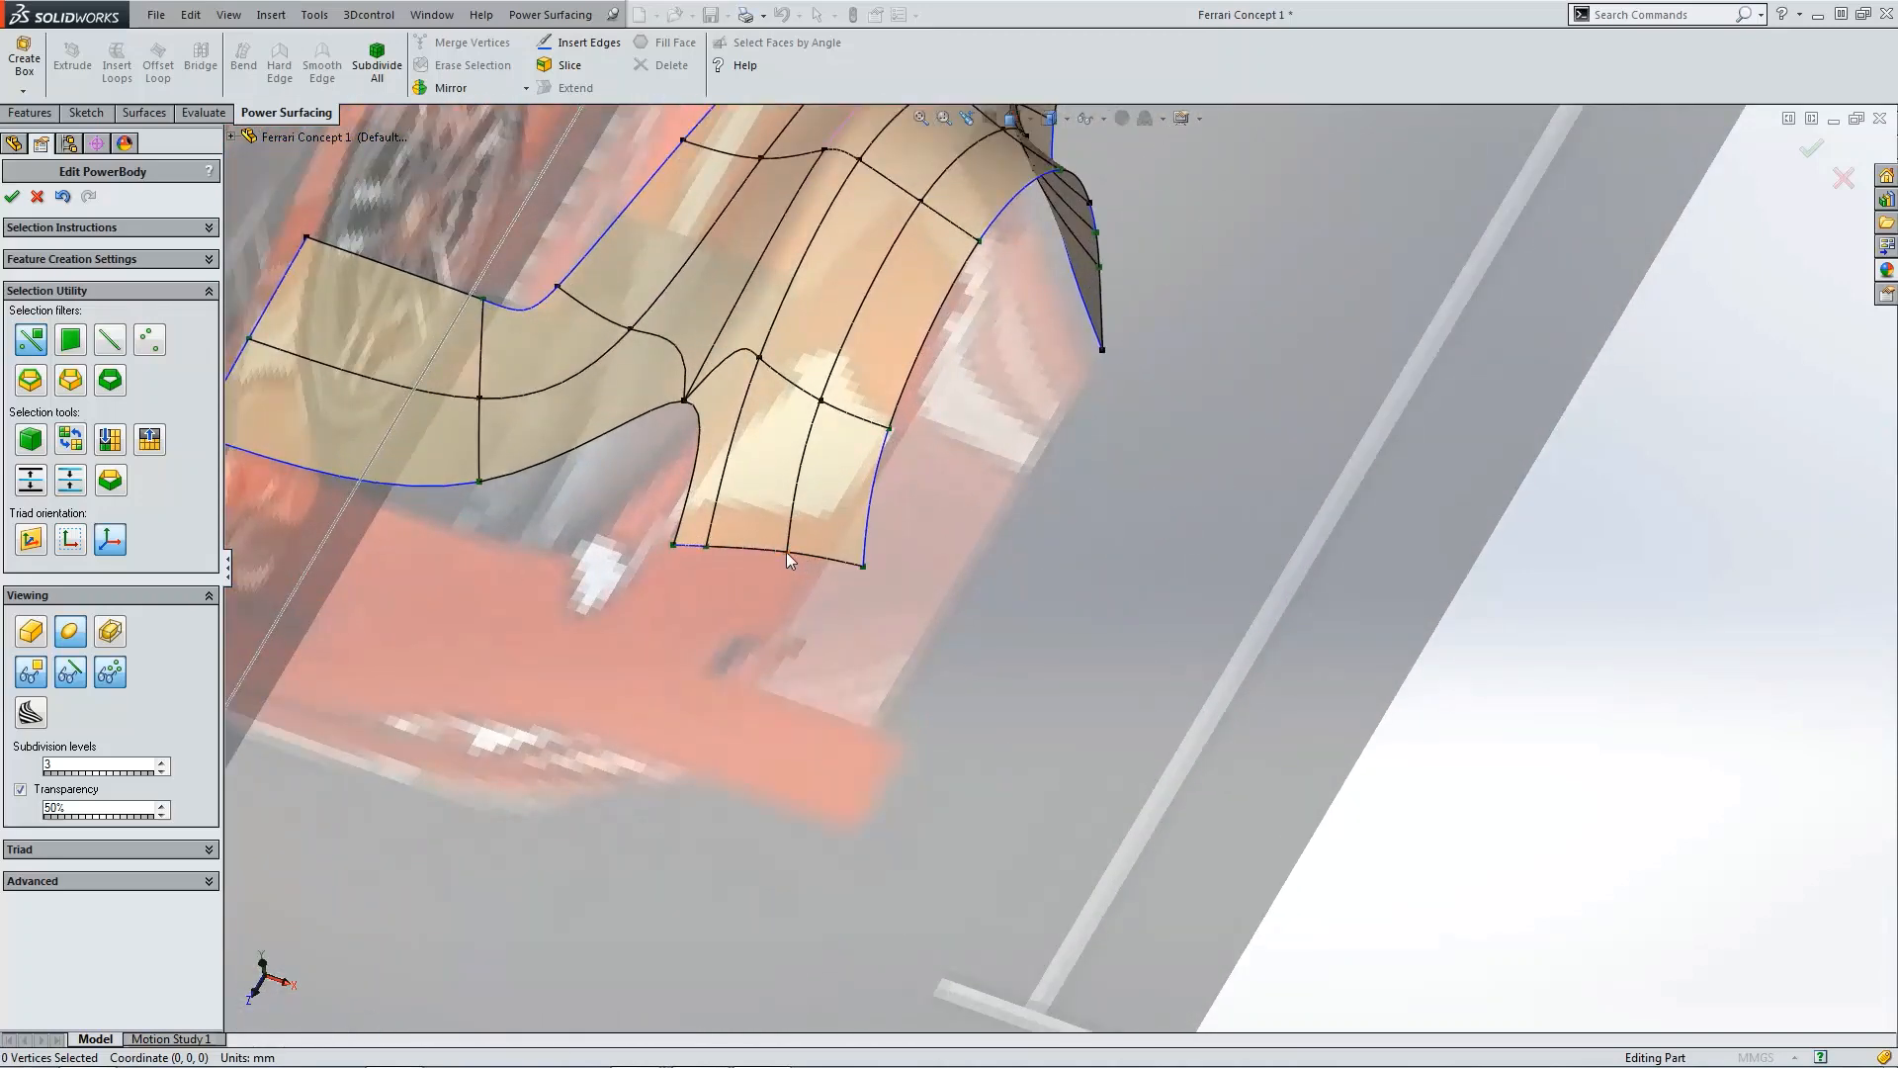
left_click(786, 551)
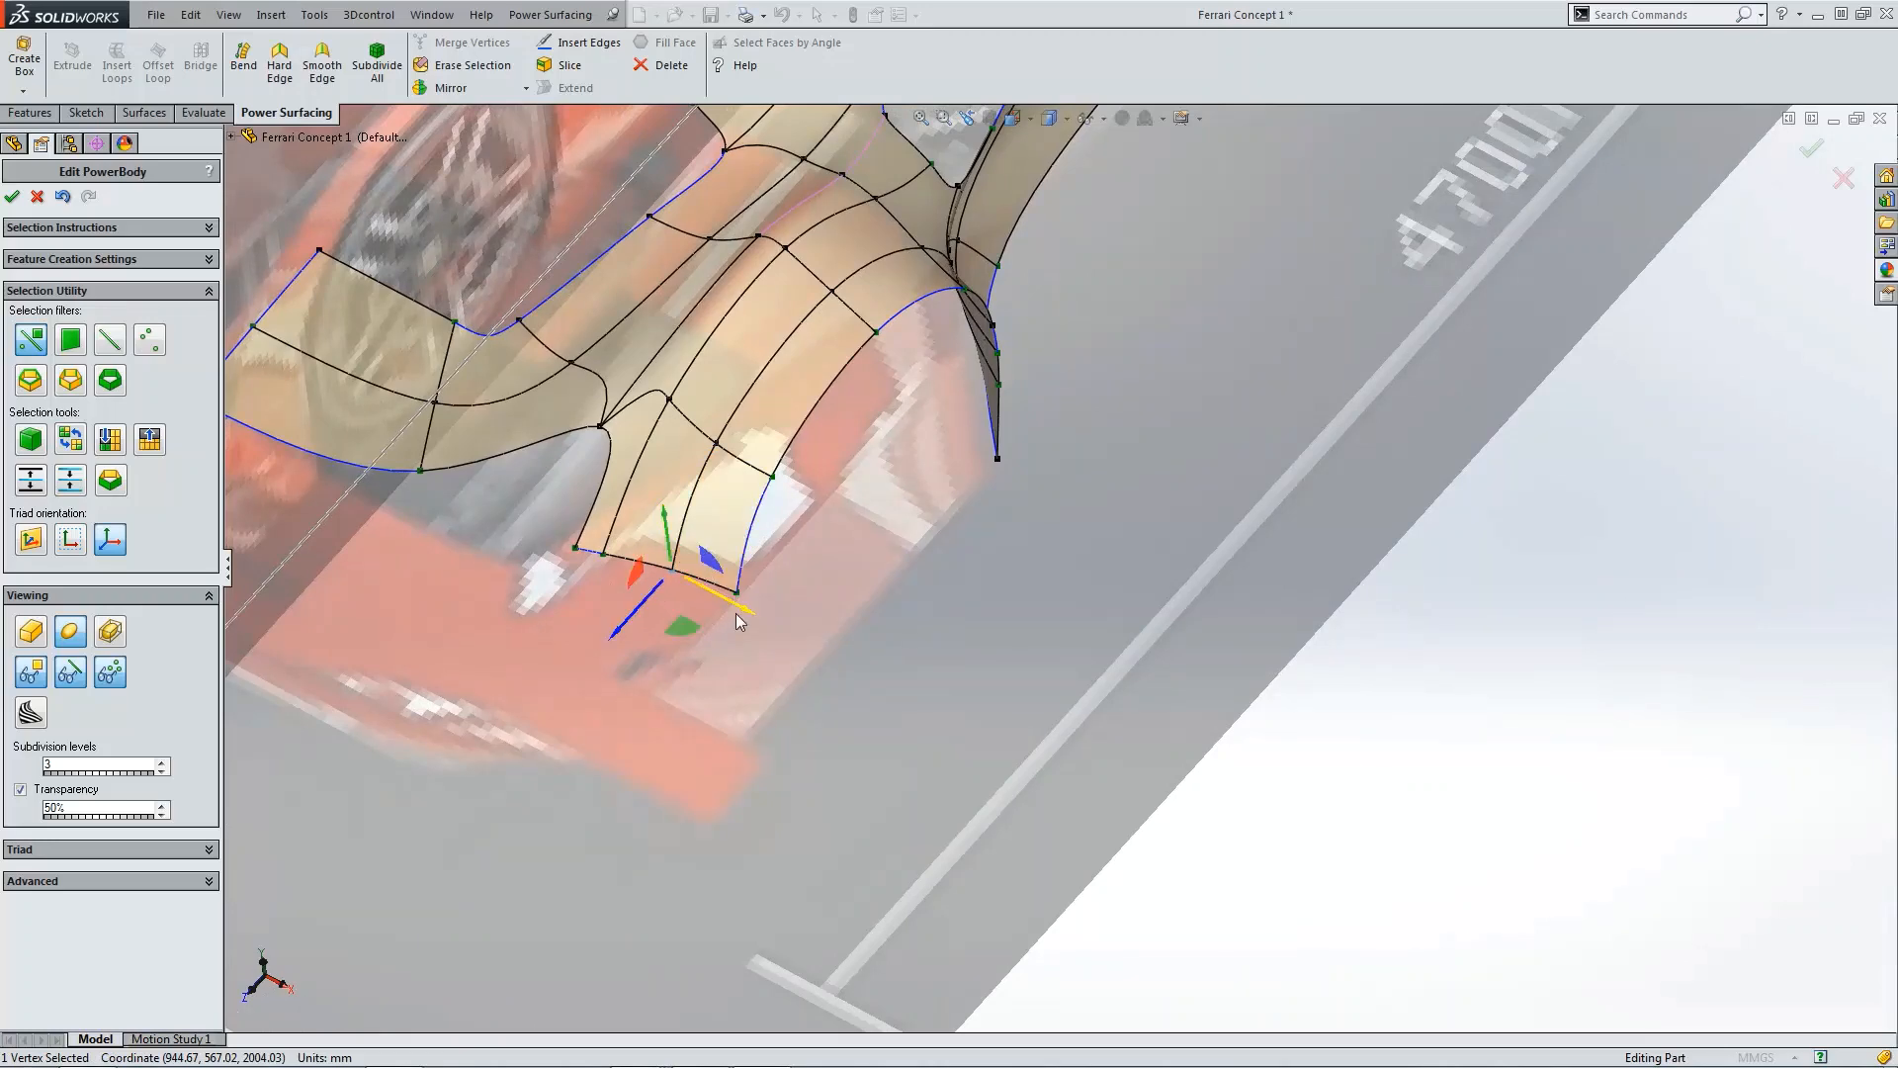
middle_click_drag(725, 604, 746, 611)
scroll(746, 611, "up", 2)
scroll(744, 593, "down", 2)
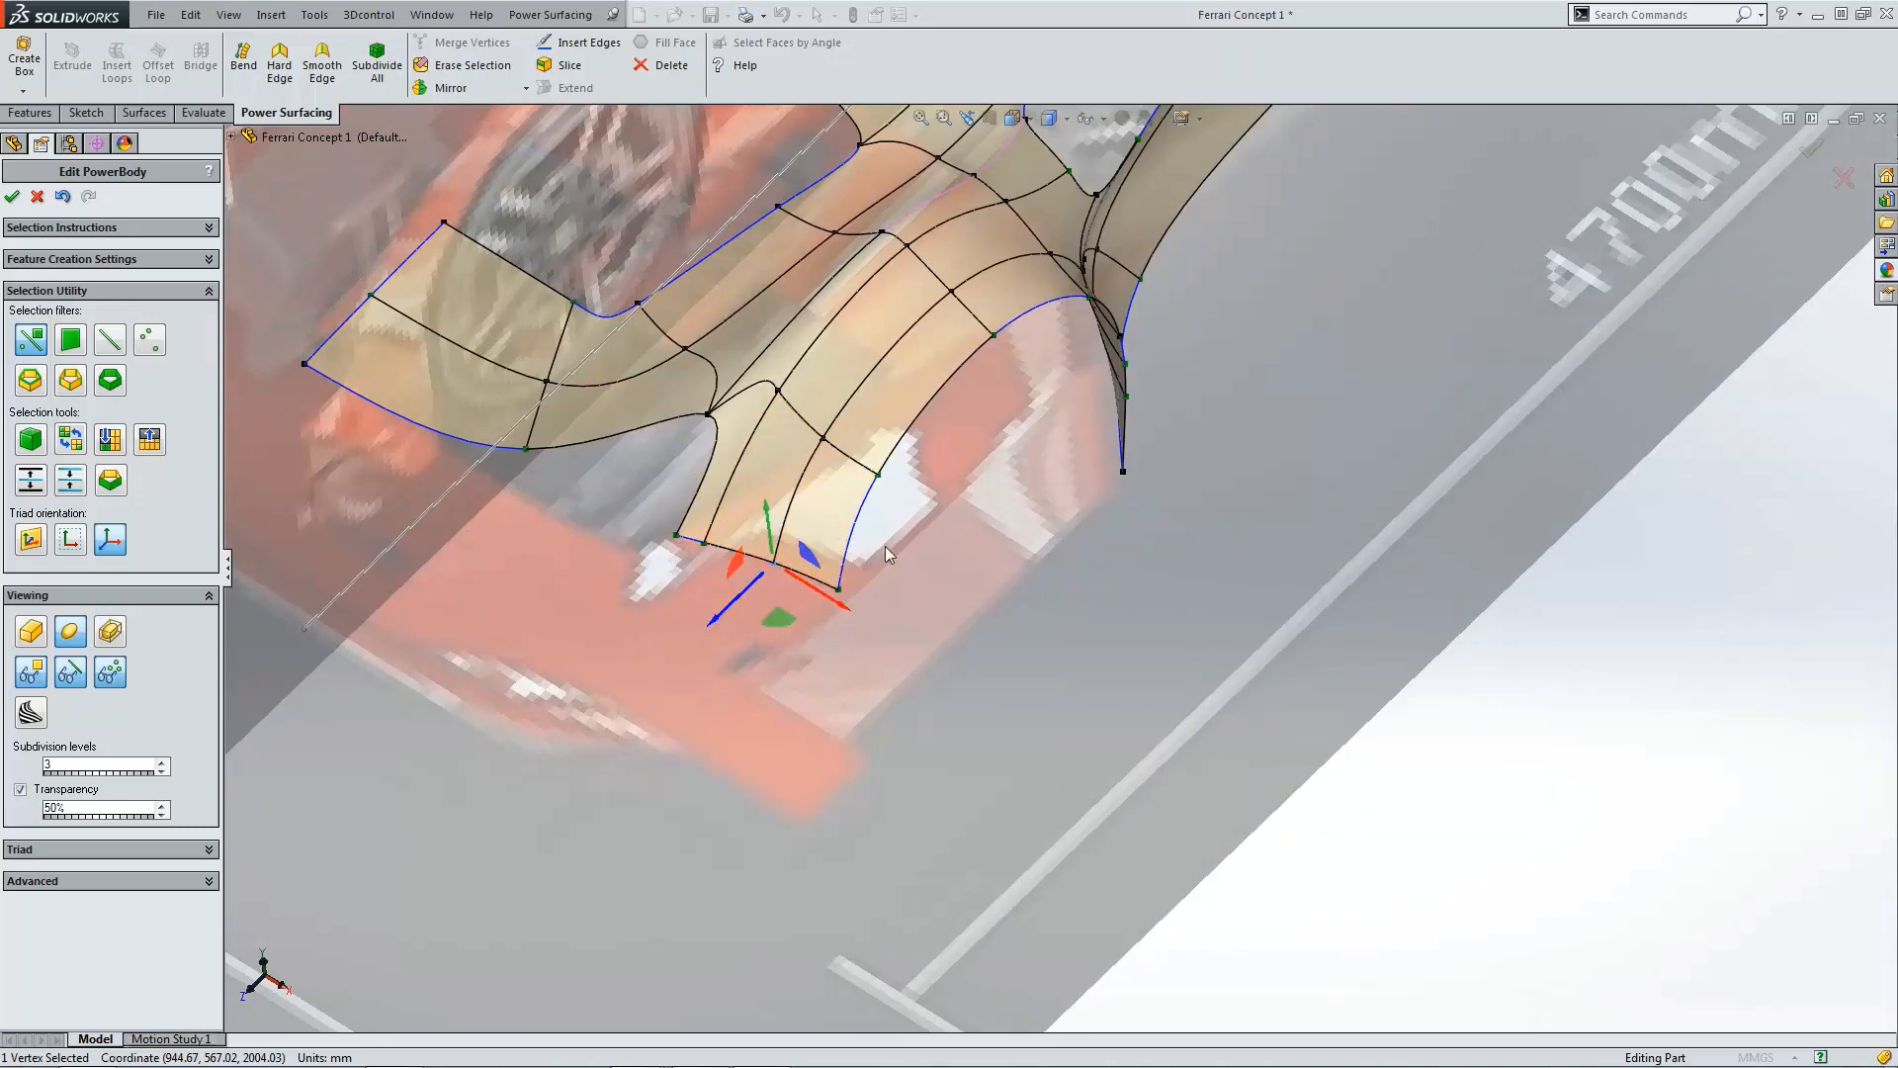
scroll(928, 567, "up", 2)
scroll(929, 565, "up", 3)
Step: Extend the three bottom edges of the rear side panel downward by 500 mm
key("ctrl+1")
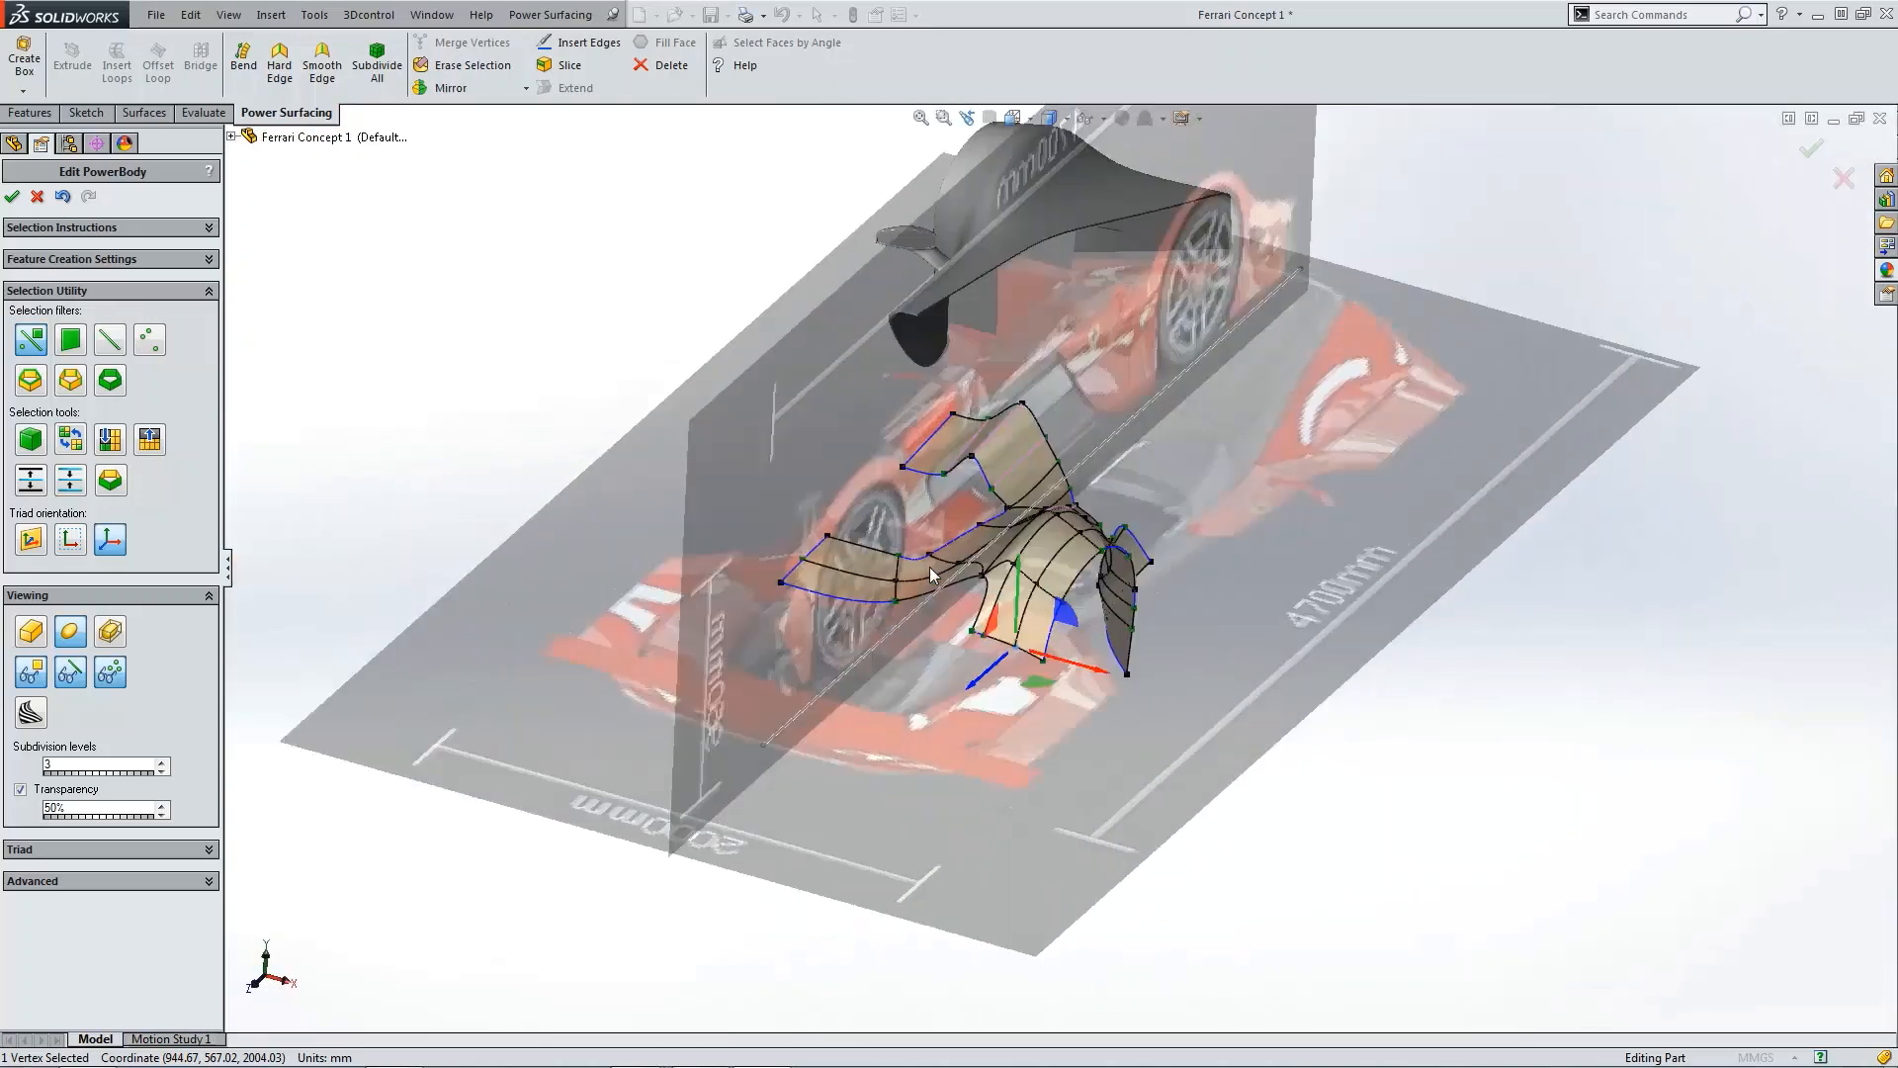
scroll(1325, 693, "down", 3)
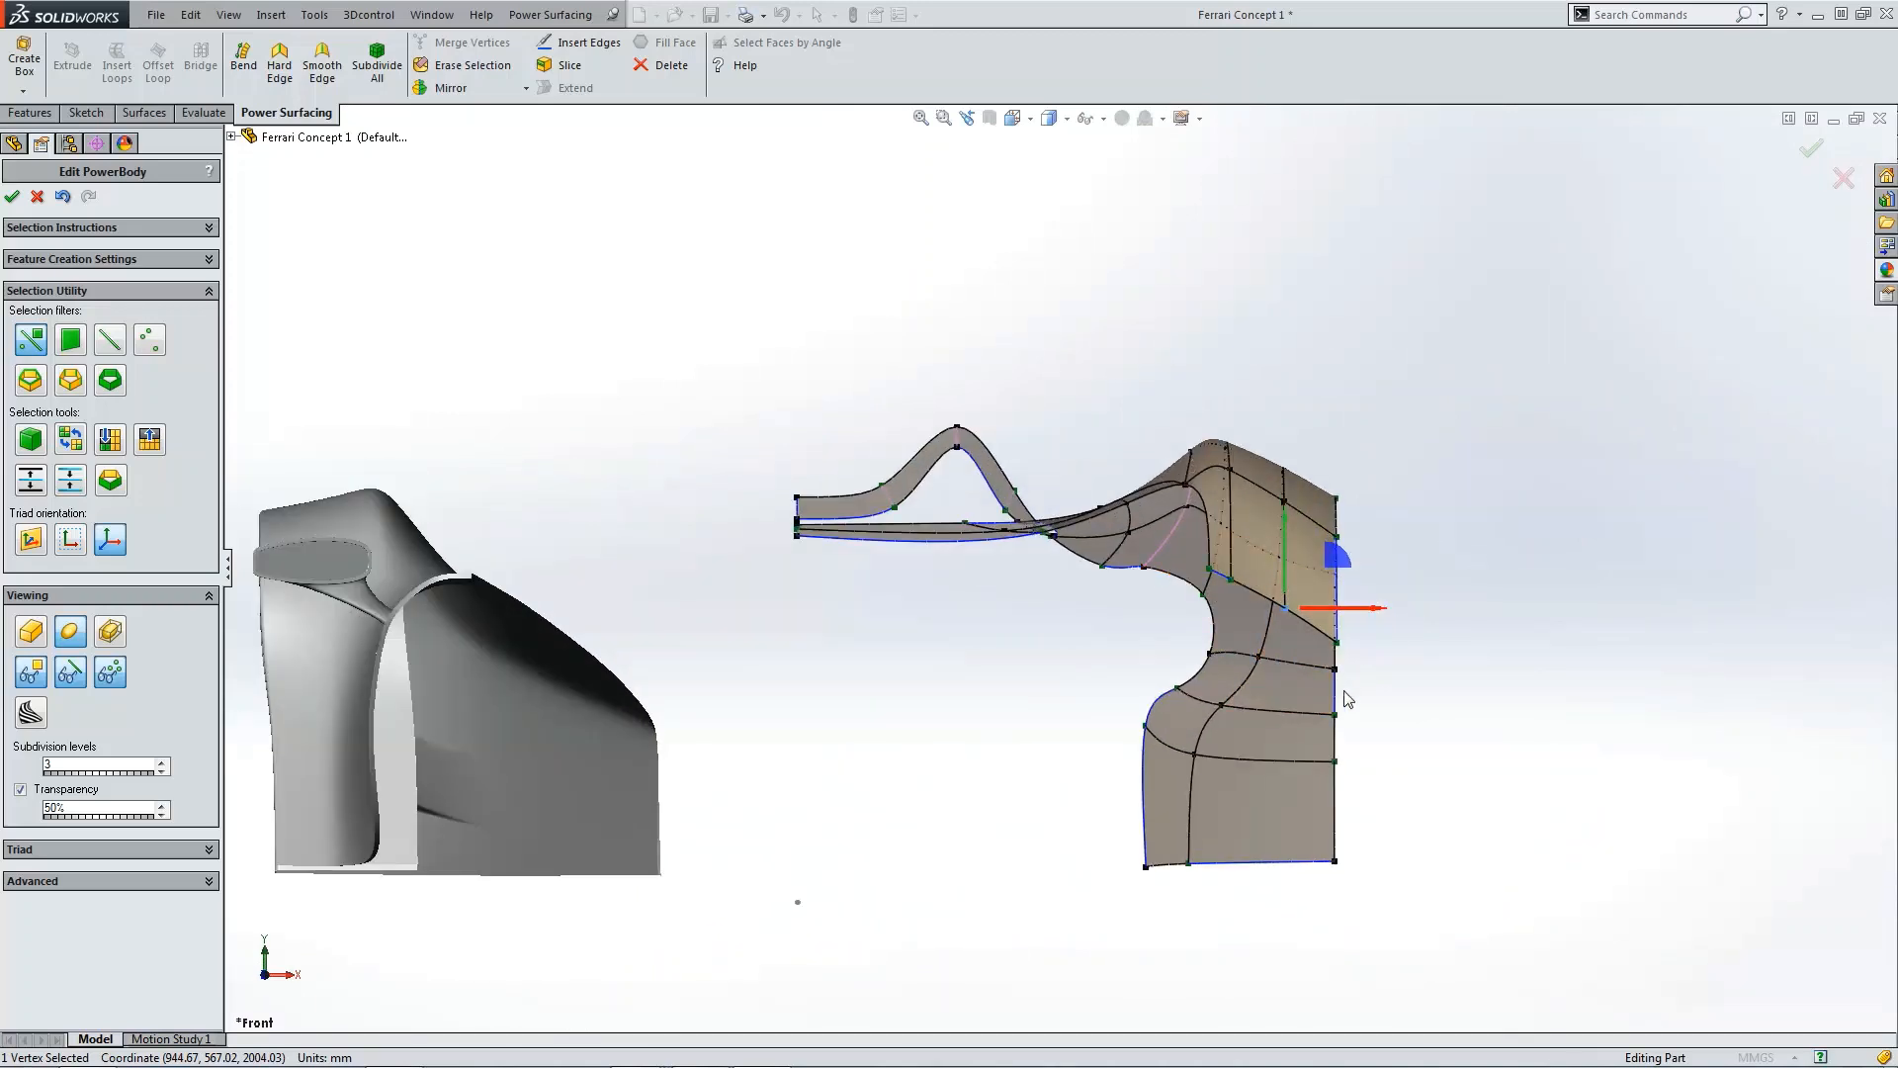
scroll(1346, 694, "up", 4)
middle_click_drag(1264, 717, 1348, 645)
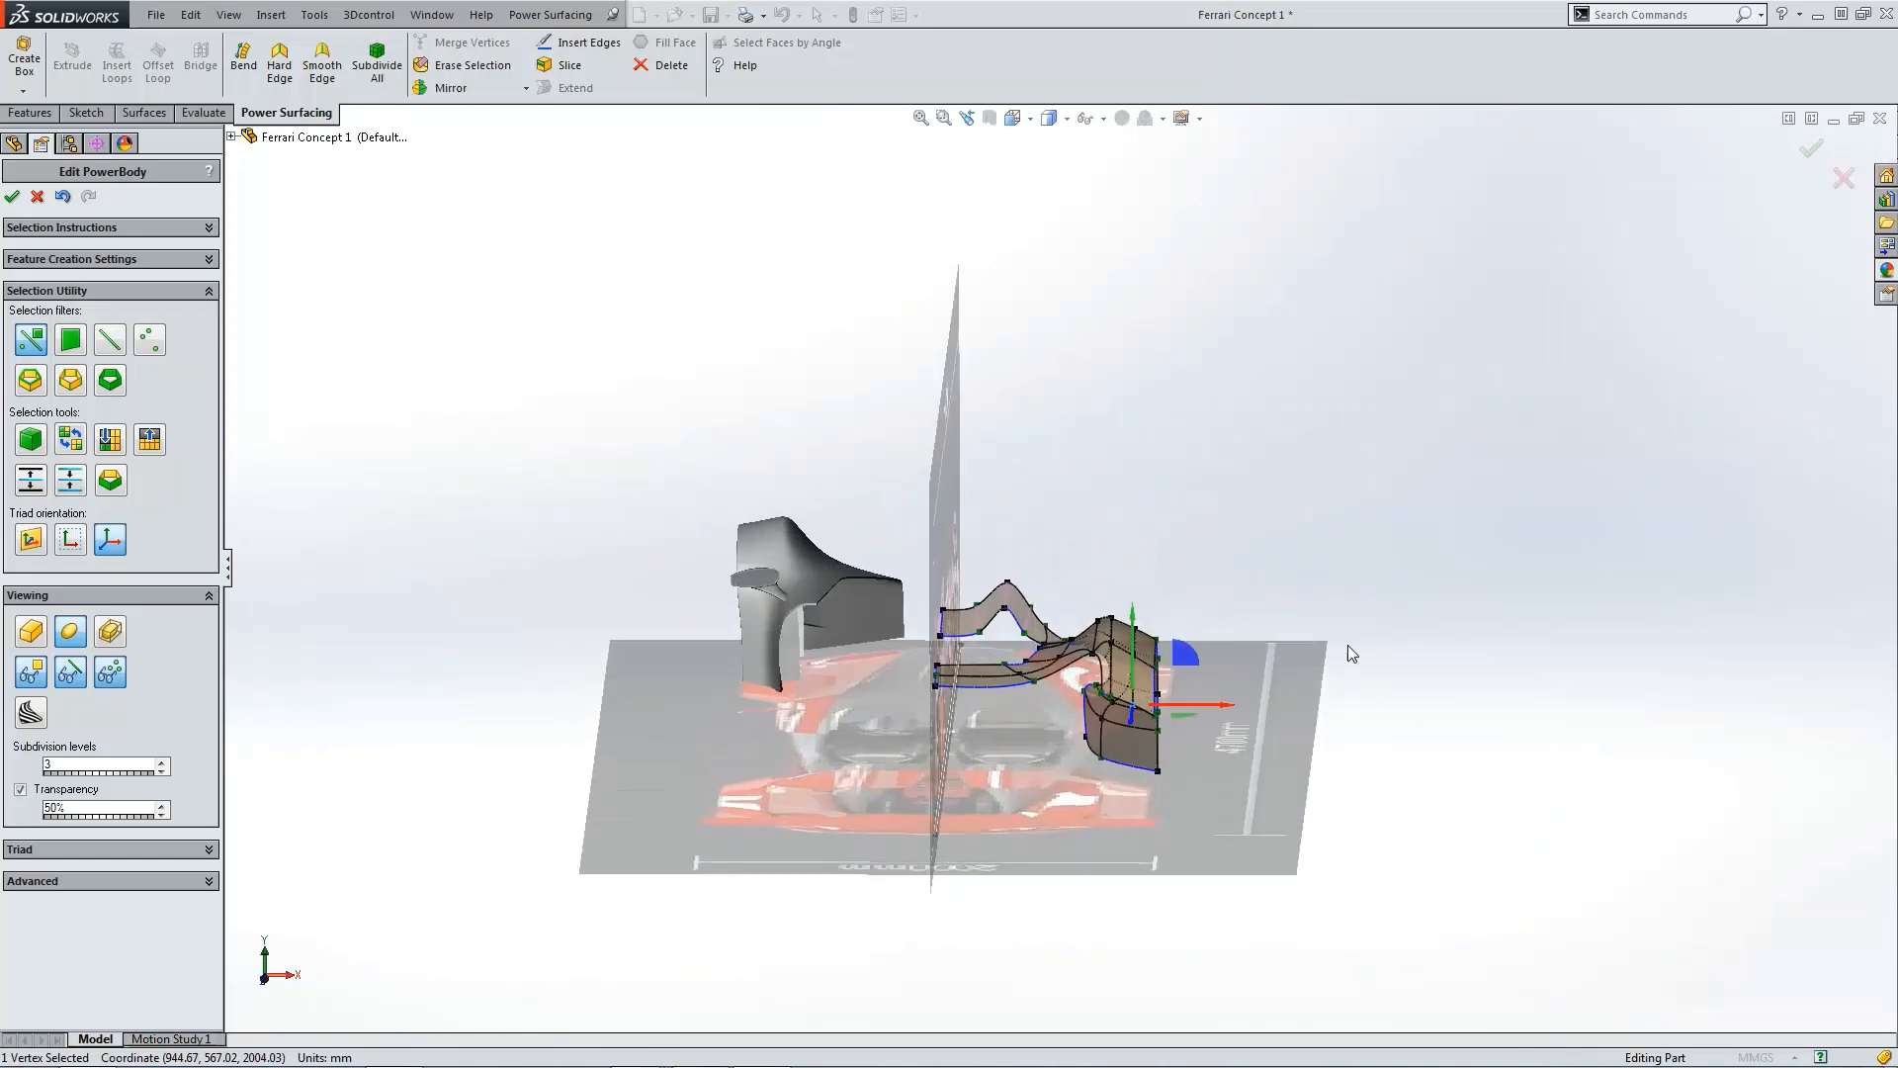
left_click(1349, 645)
scroll(1110, 730, "down", 3)
scroll(1111, 731, "down", 4)
left_click(1184, 655)
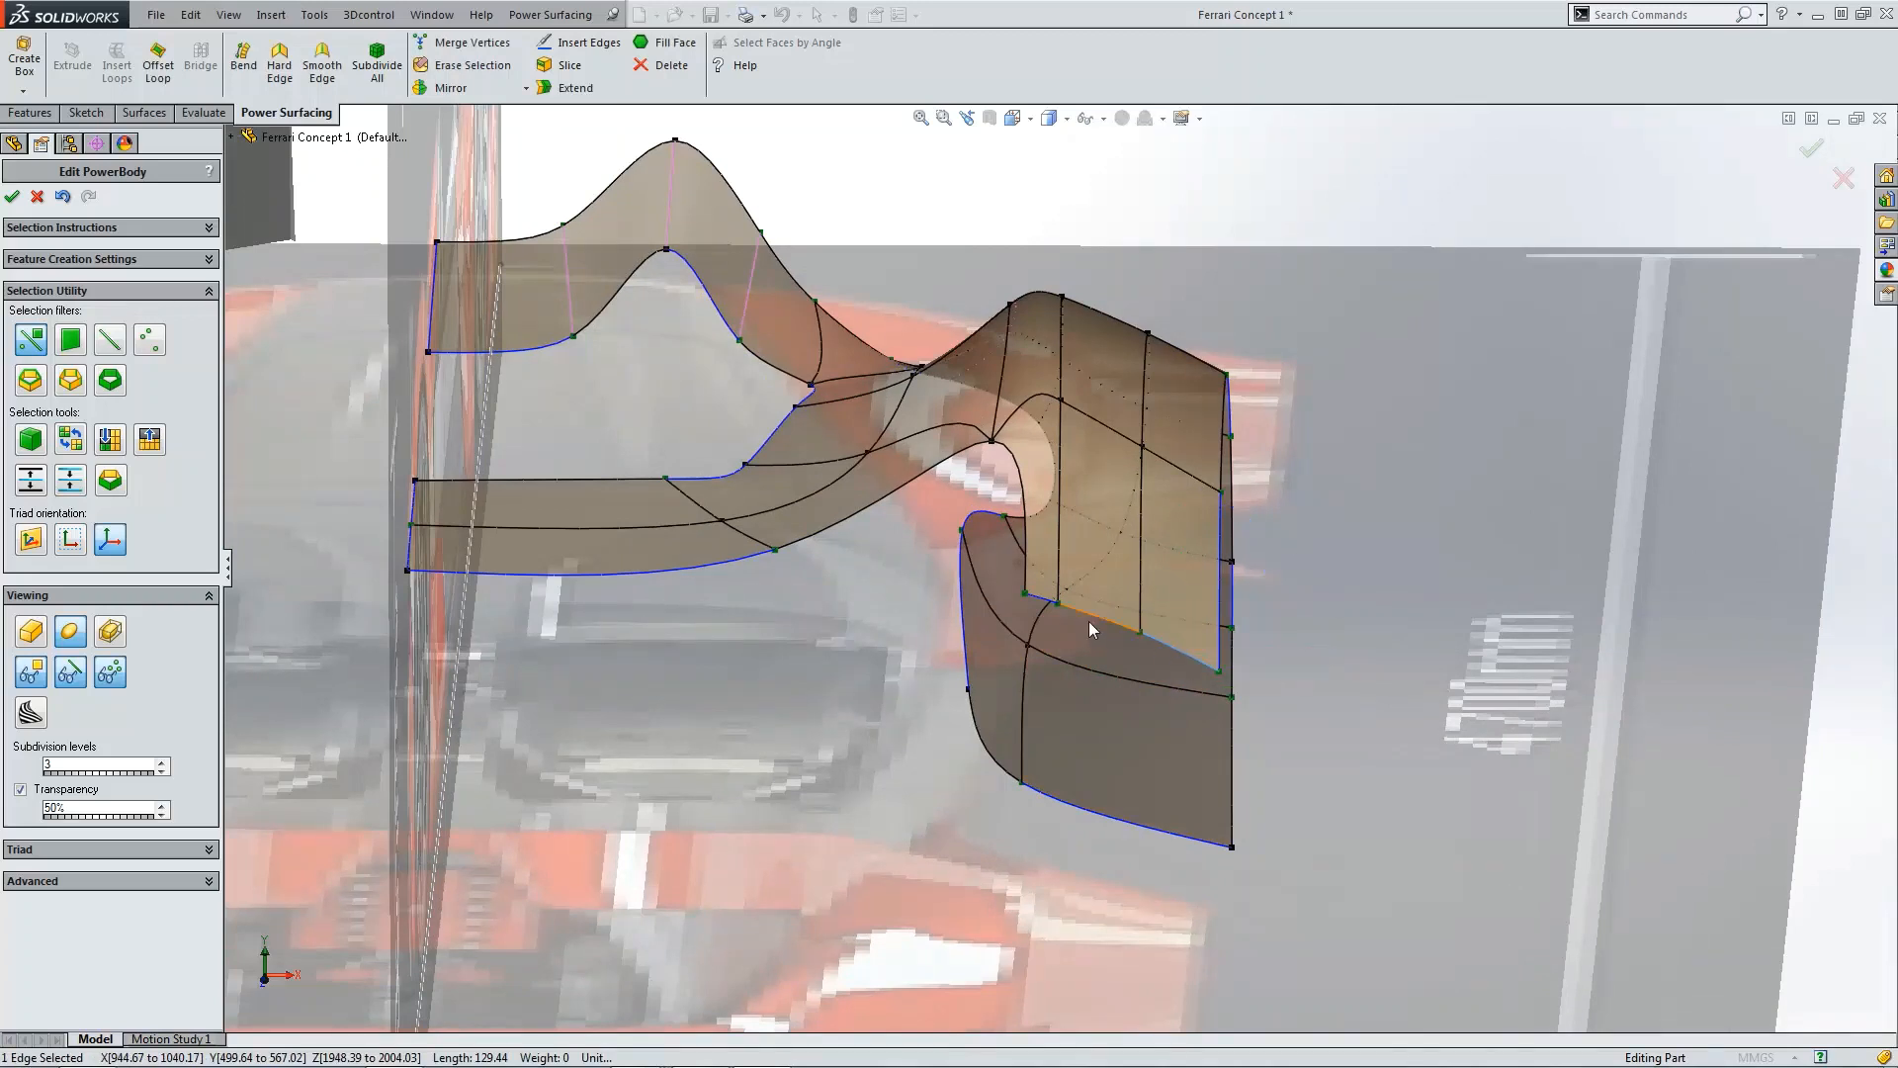
left_click(1088, 616, "ctrl")
left_click(1045, 604, "ctrl")
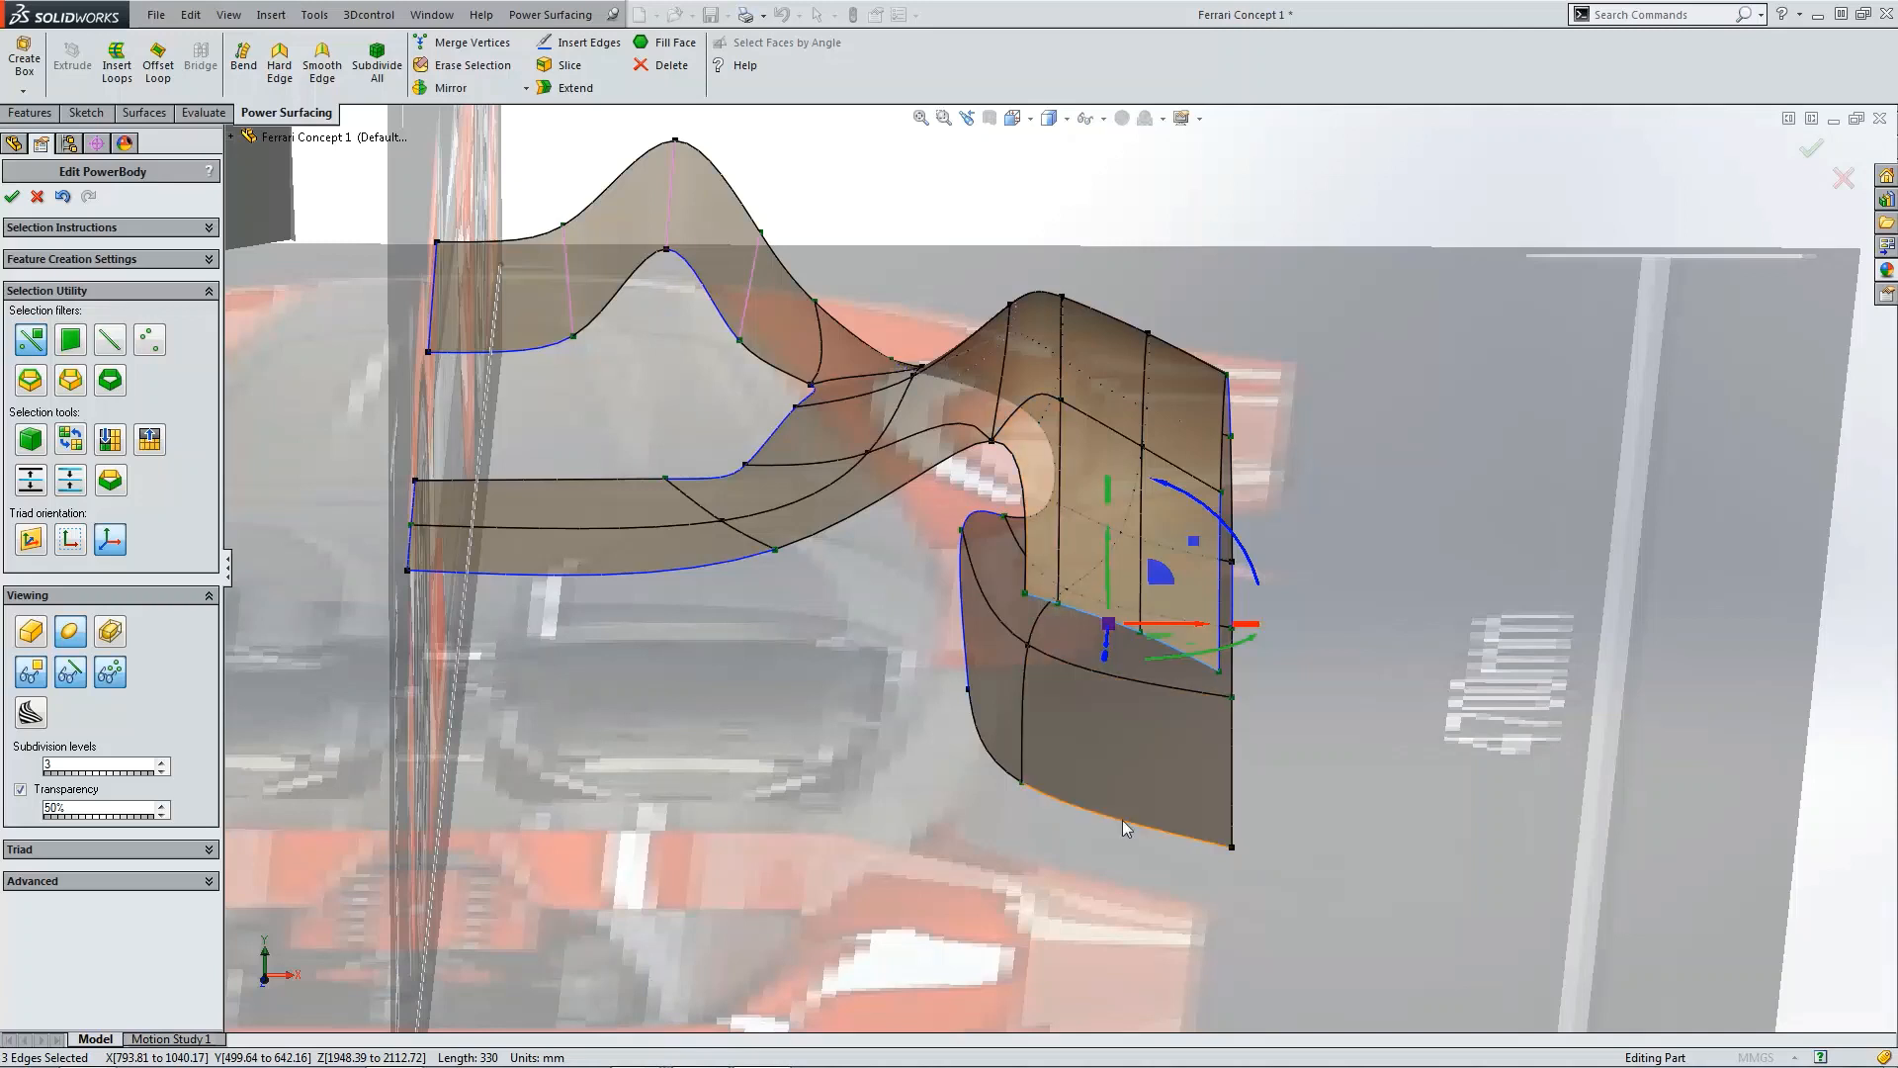
left_click(571, 89)
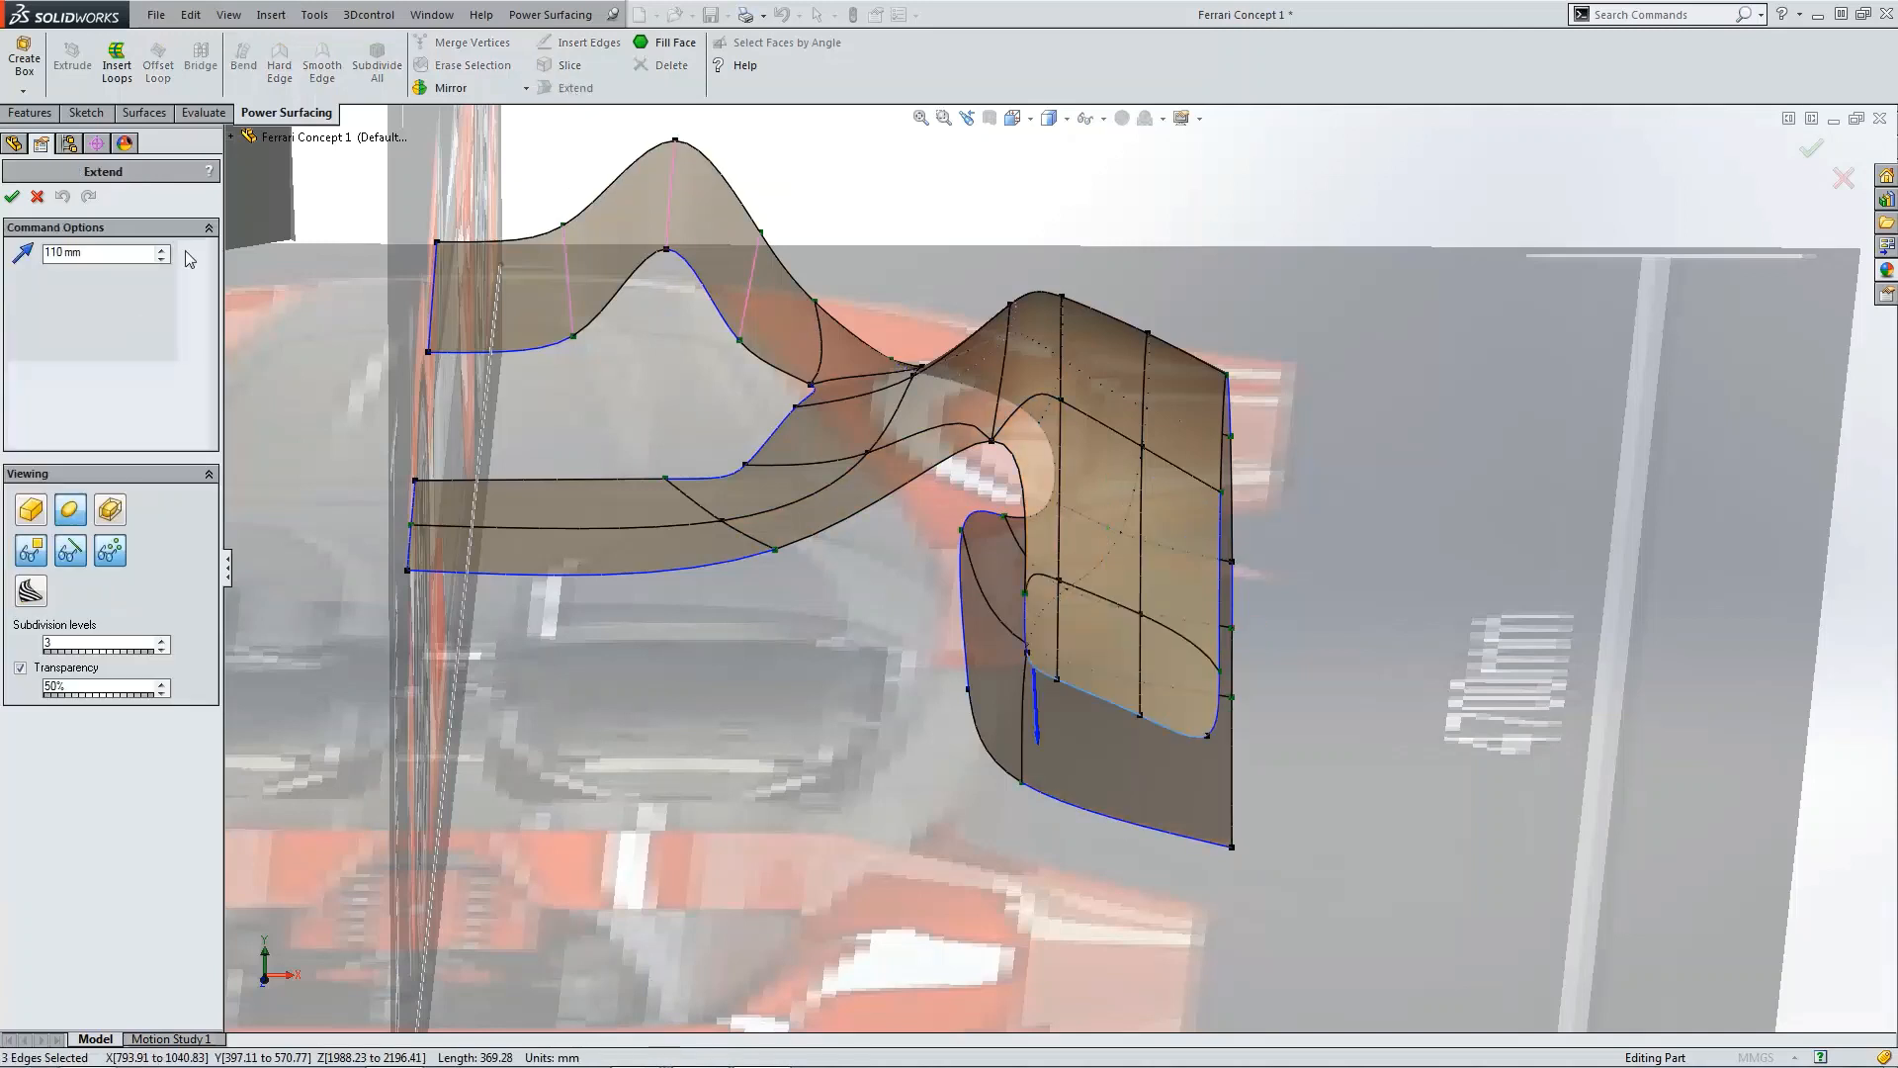
key("ctrl+a")
type("500")
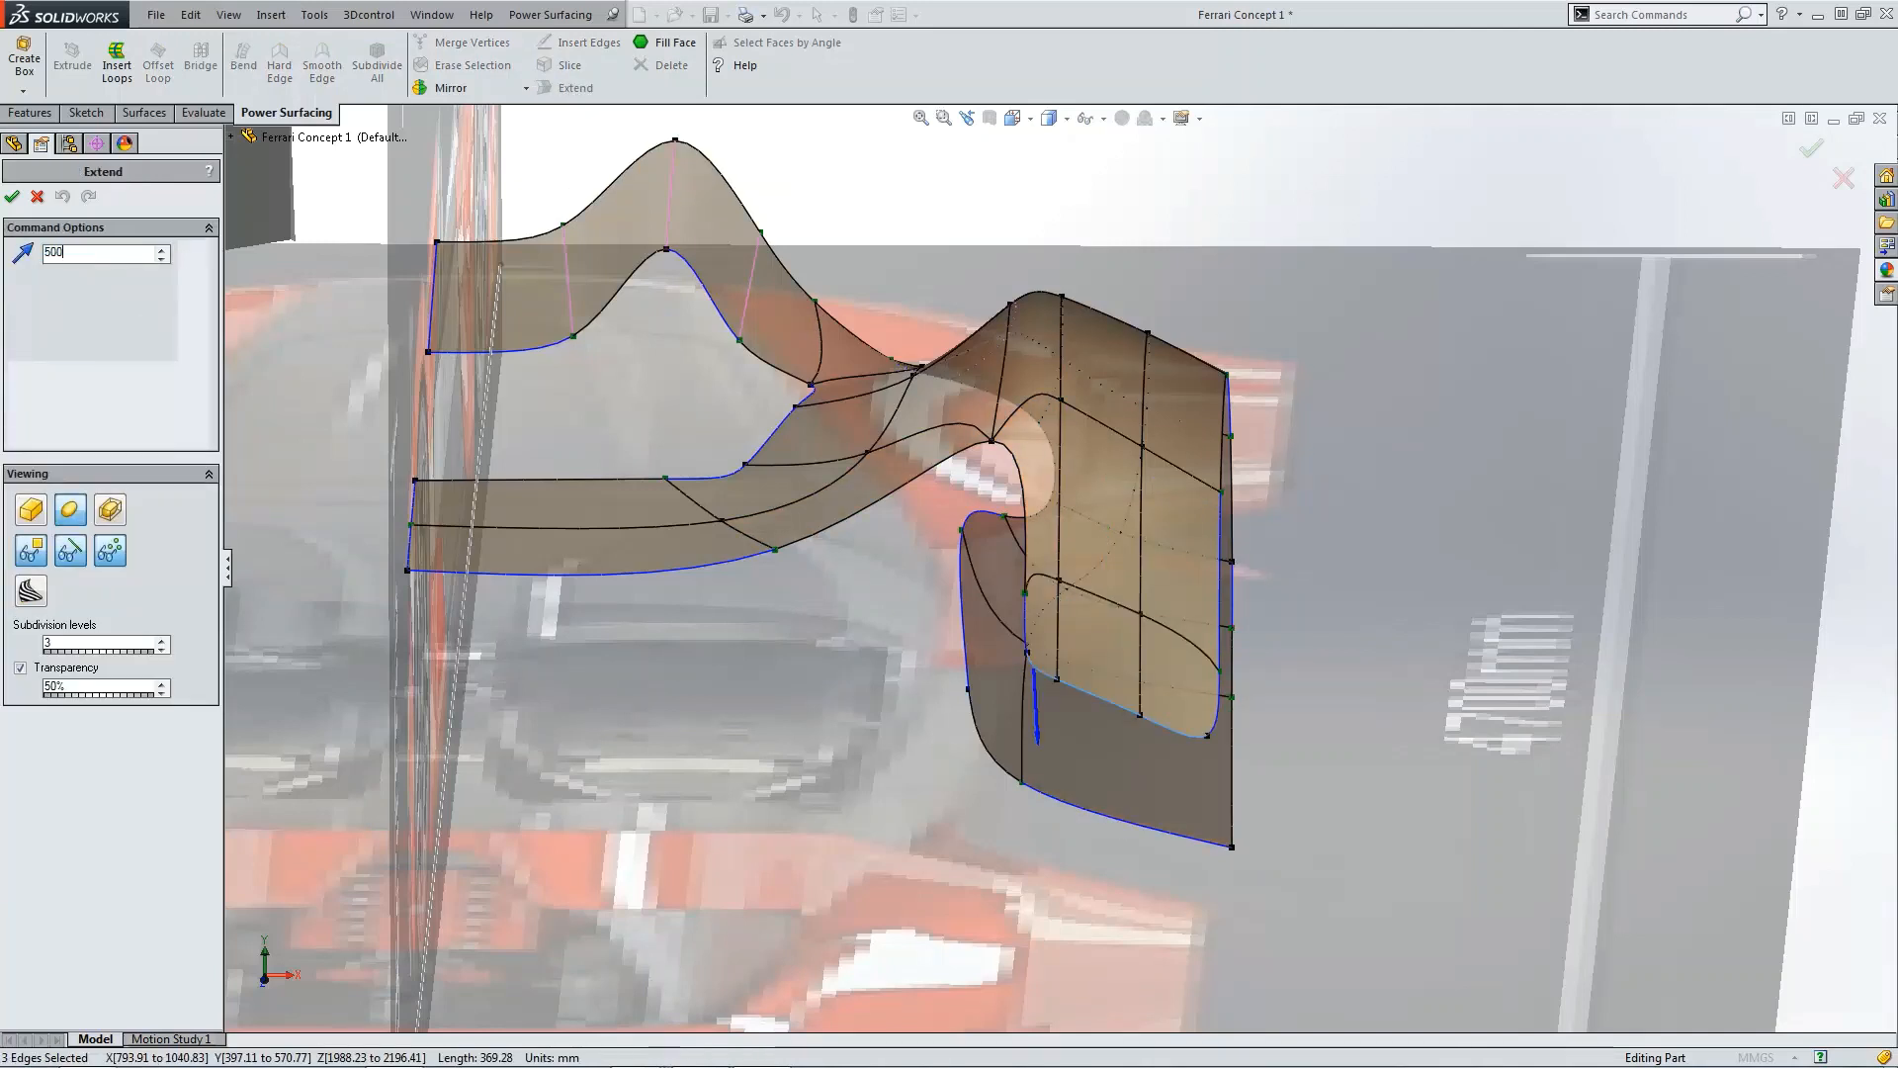
key("Return")
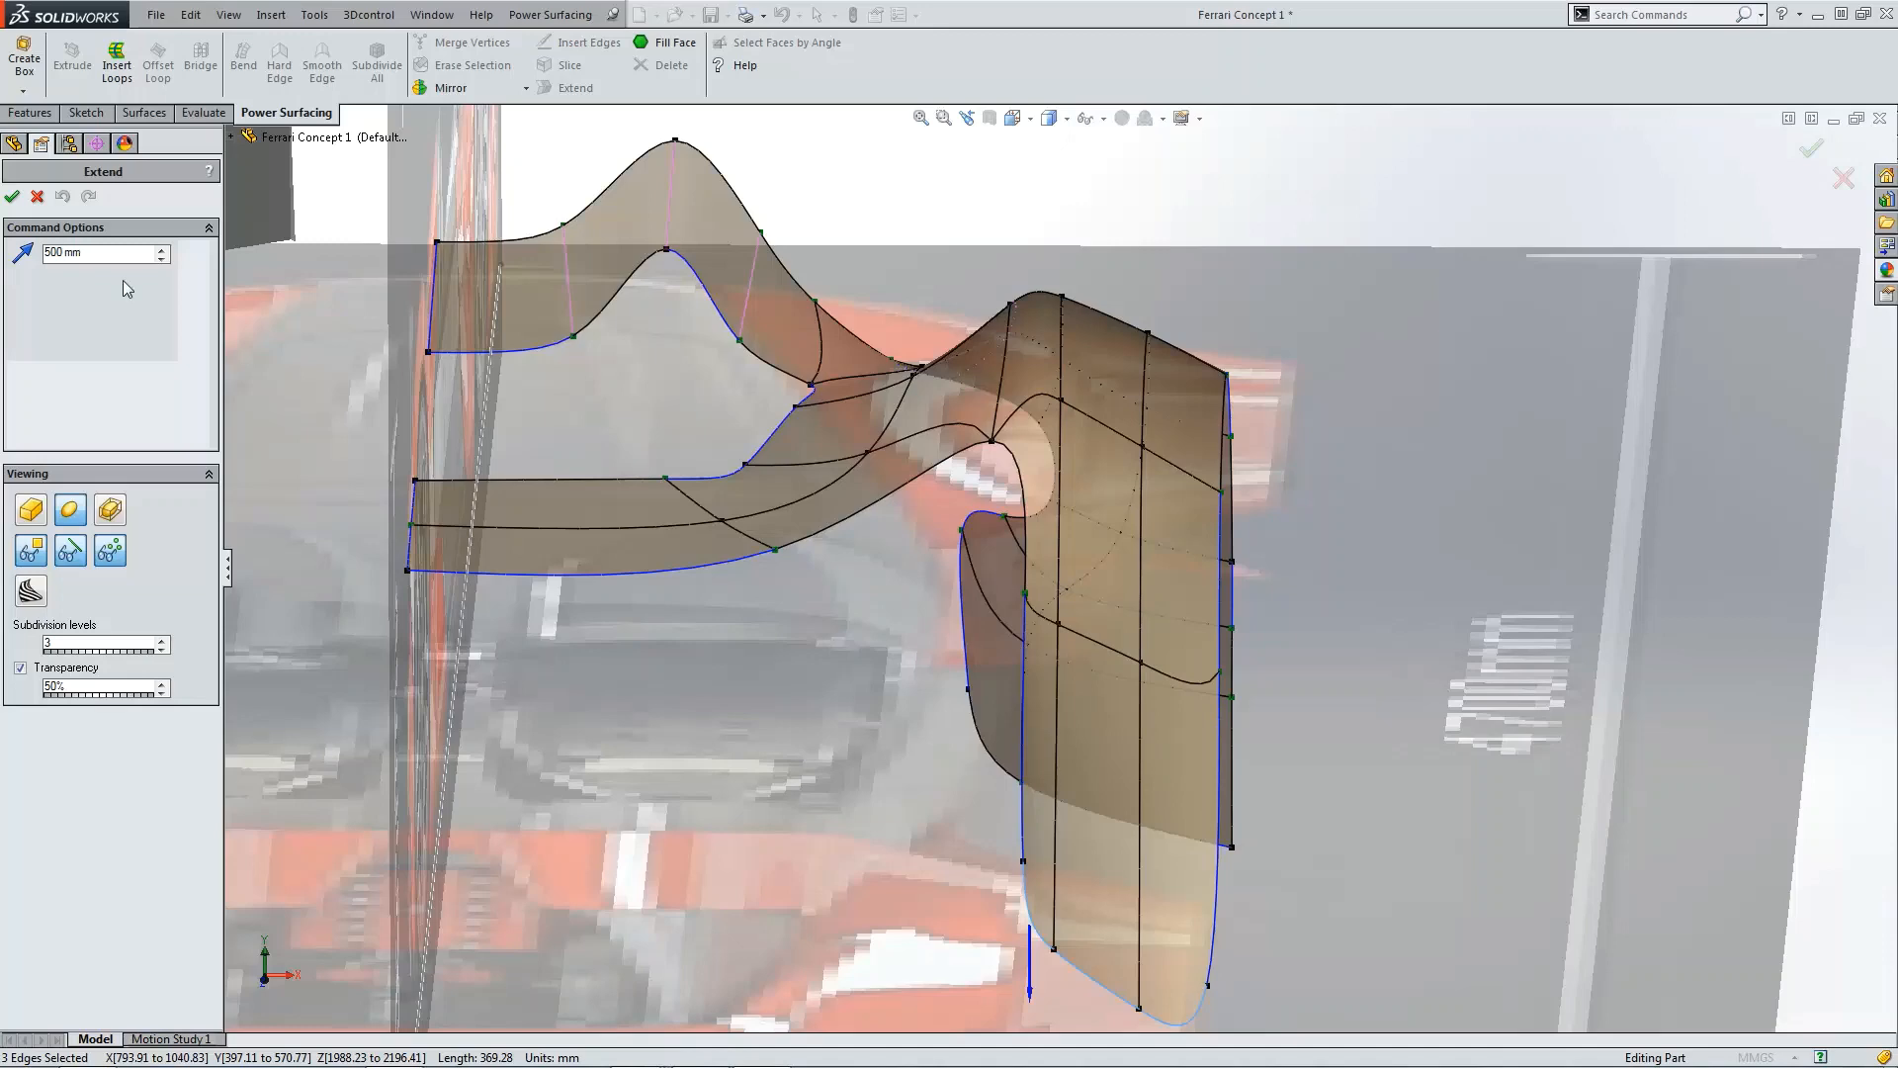
left_click(12, 195)
scroll(1058, 583, "up", 4)
key("Escape")
scroll(1122, 739, "down", 2)
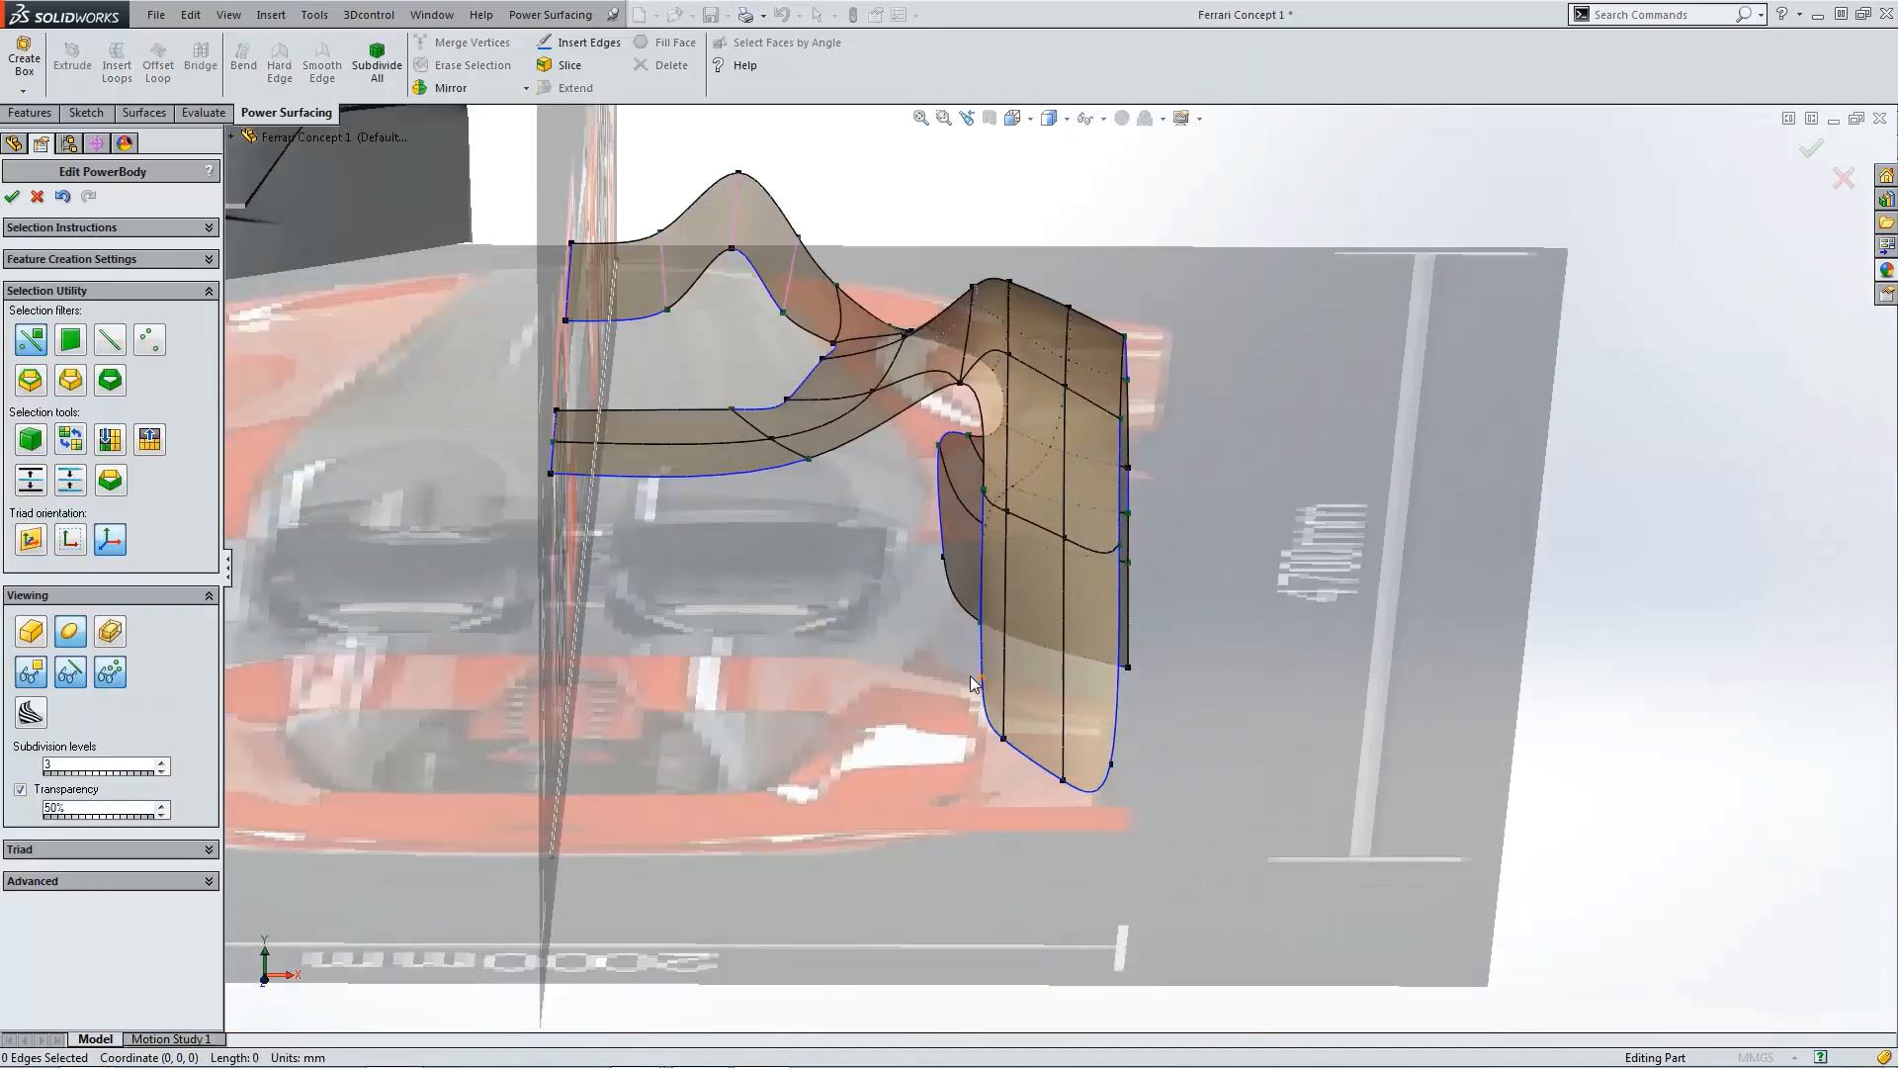
left_click(1059, 760)
left_click(1114, 776, "ctrl")
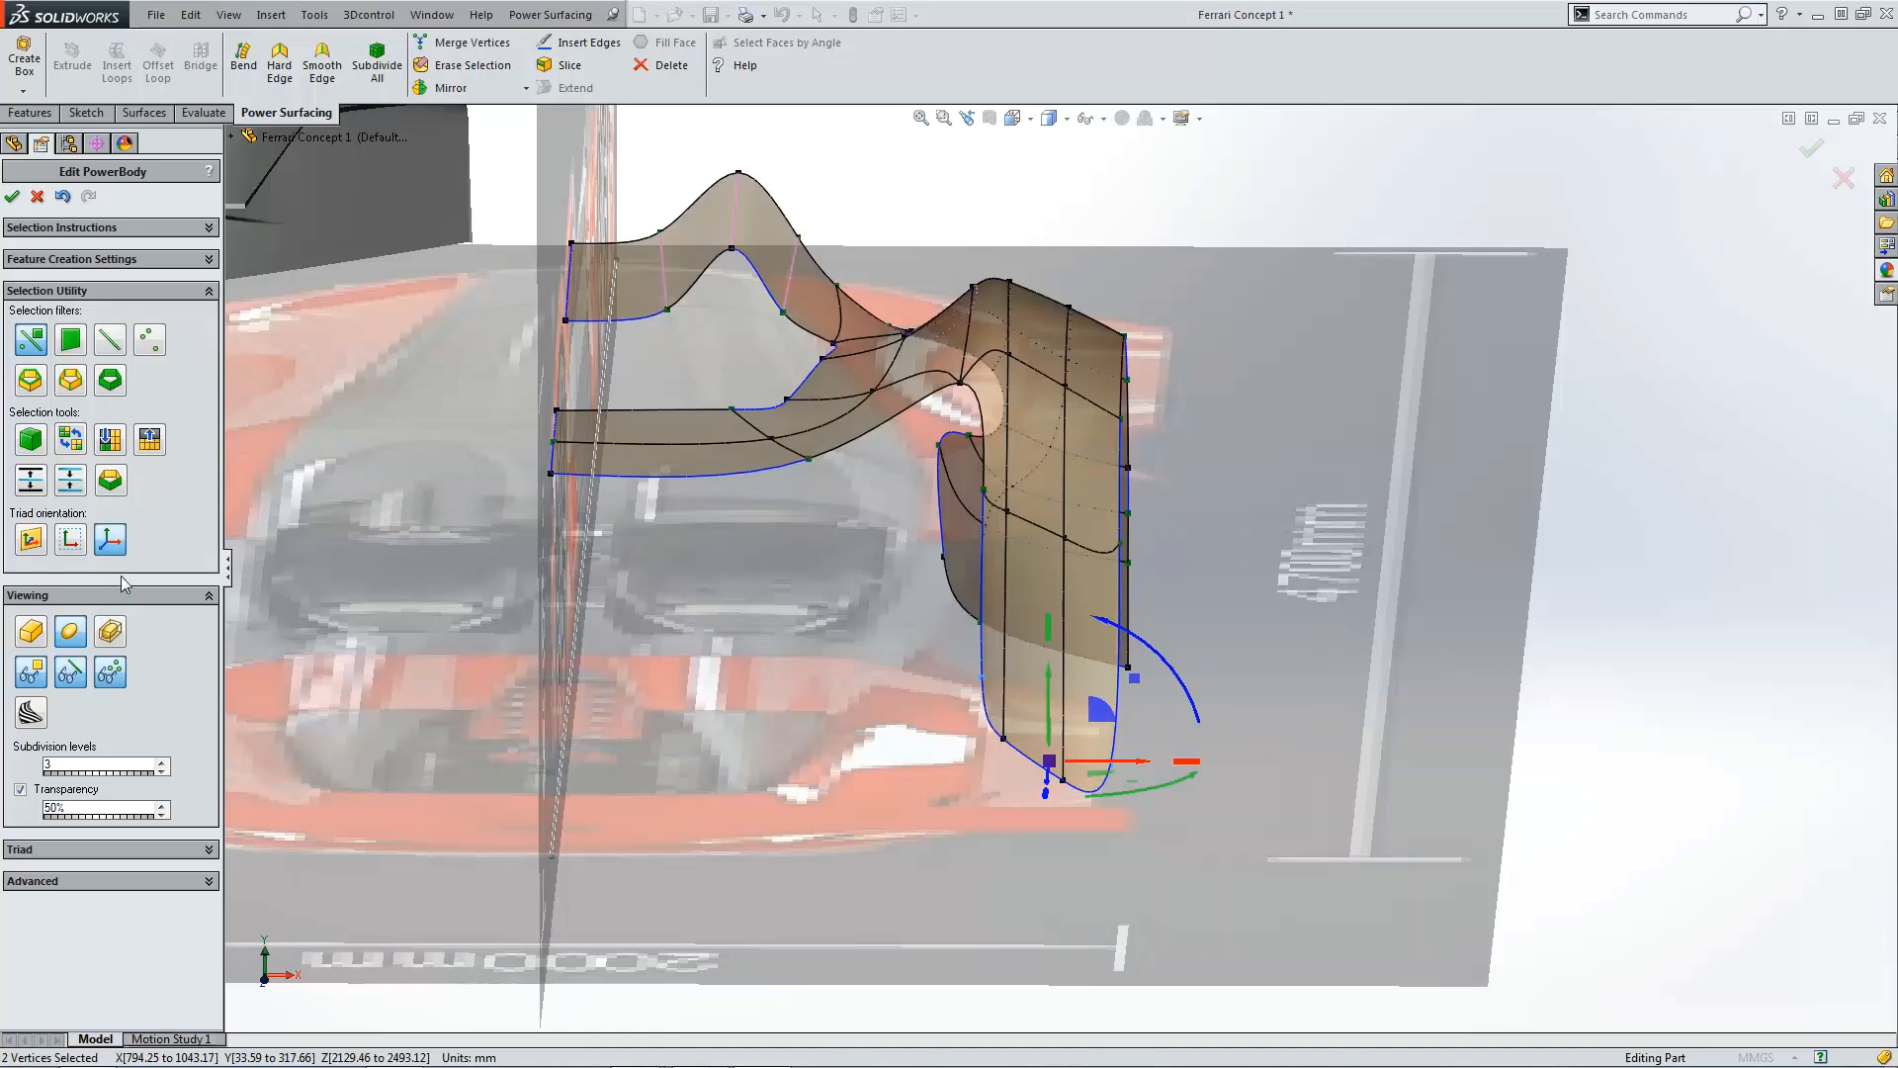
key("Escape")
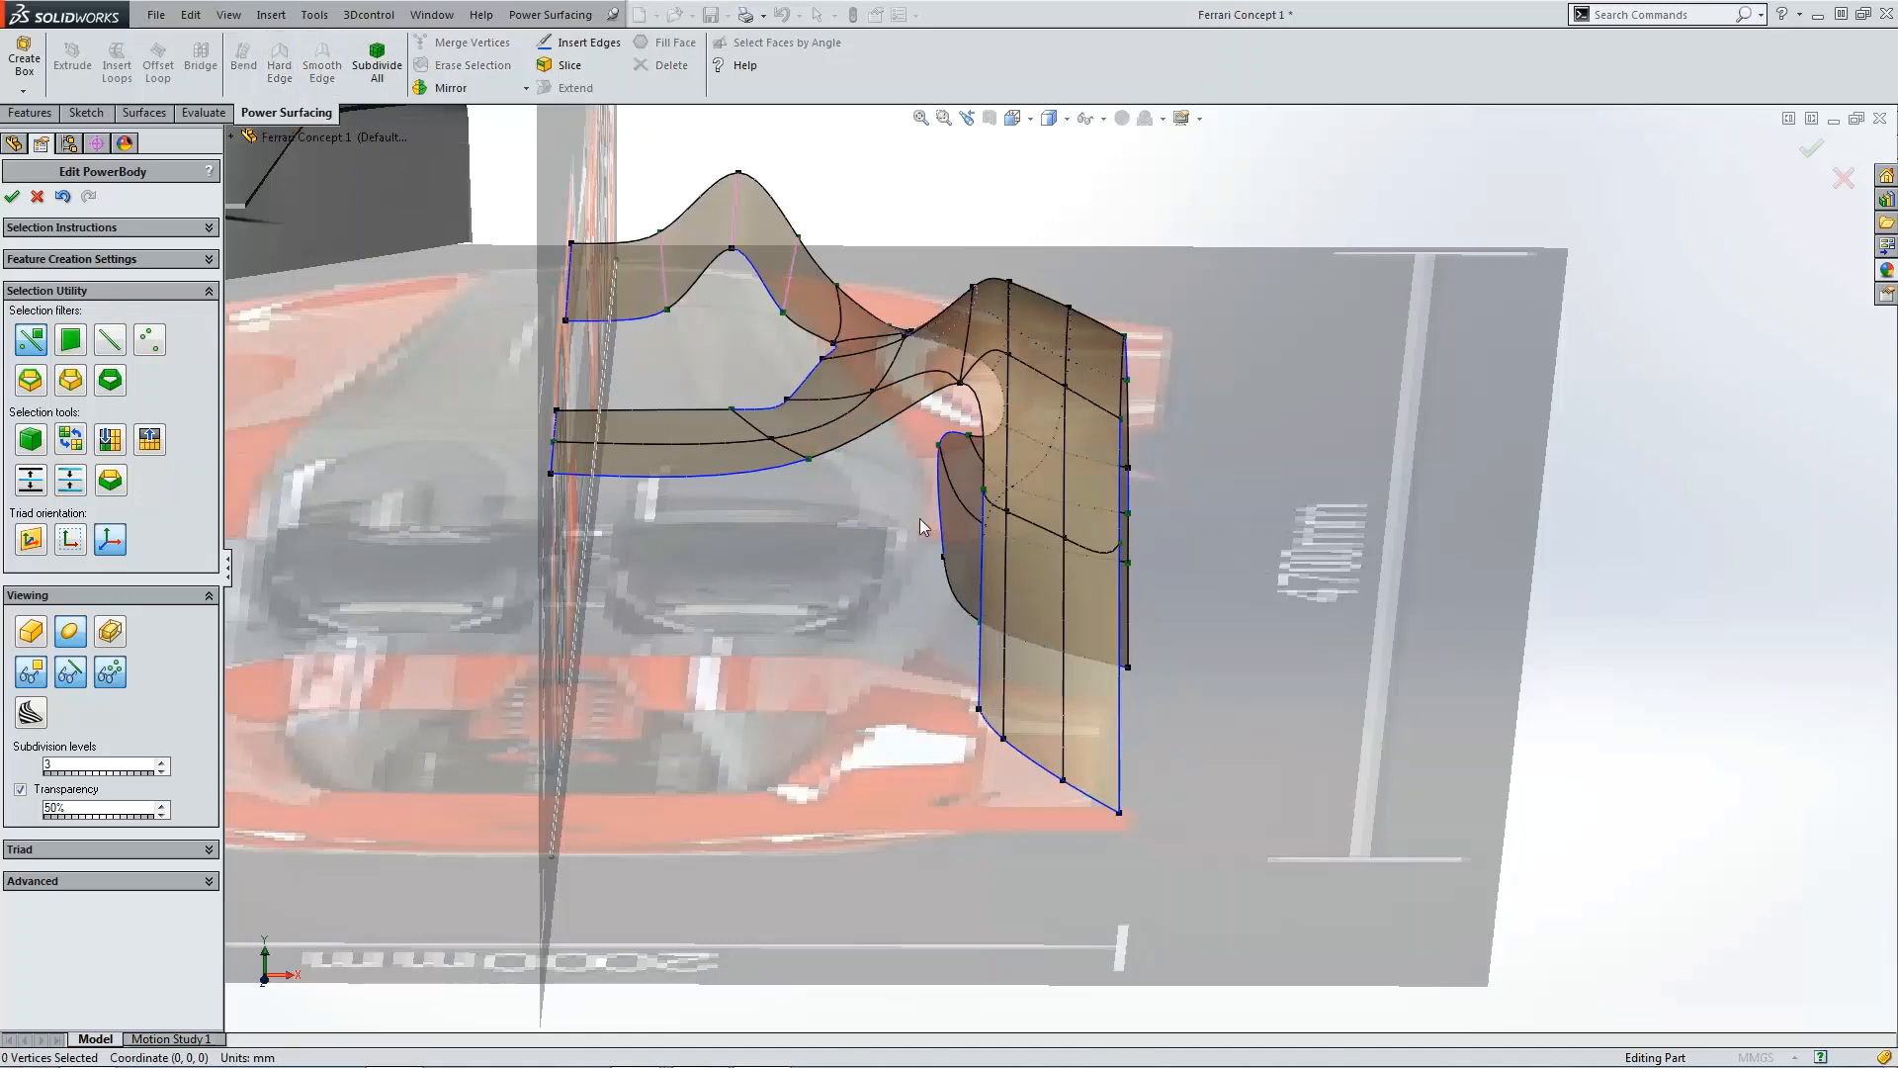
Step: Set the weight of the extended panel's inner upper corner vertex to 0
scroll(890, 500, "down", 2)
left_click(1029, 488)
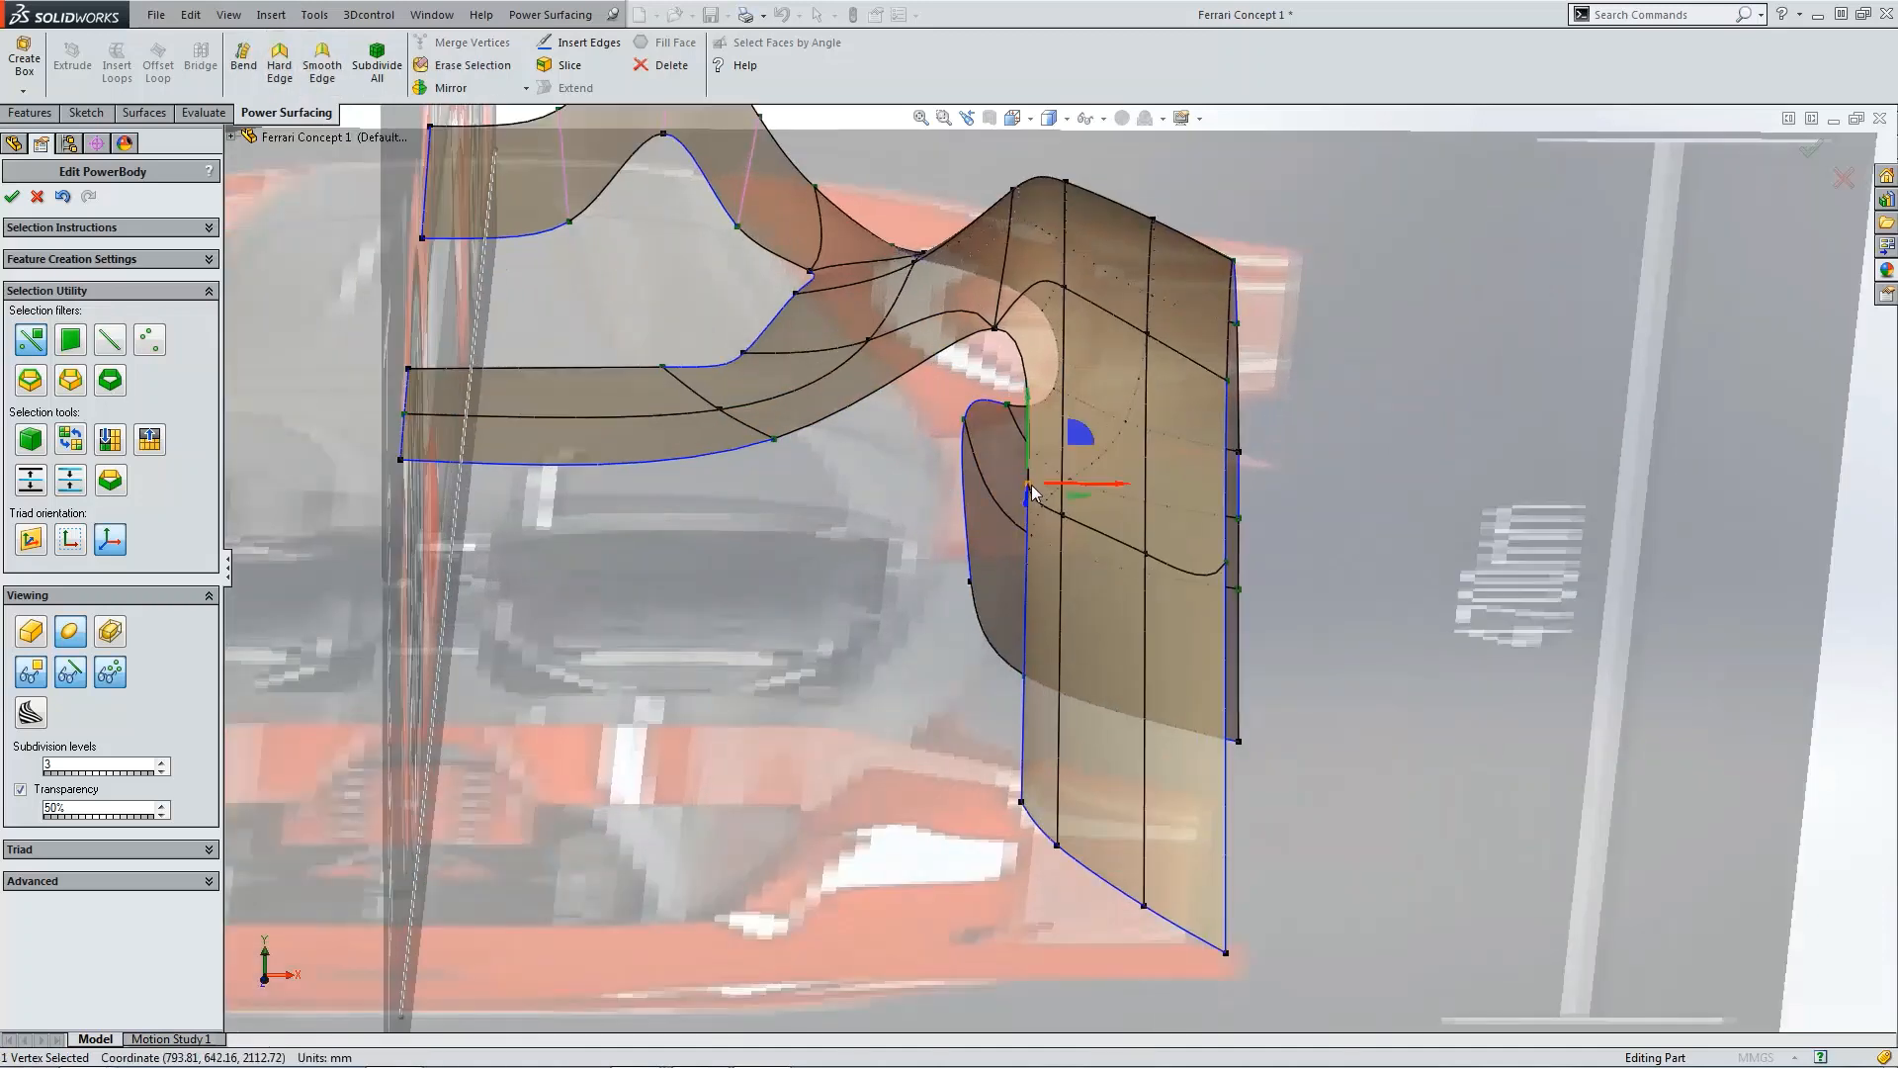
left_click(205, 881)
left_click(47, 897)
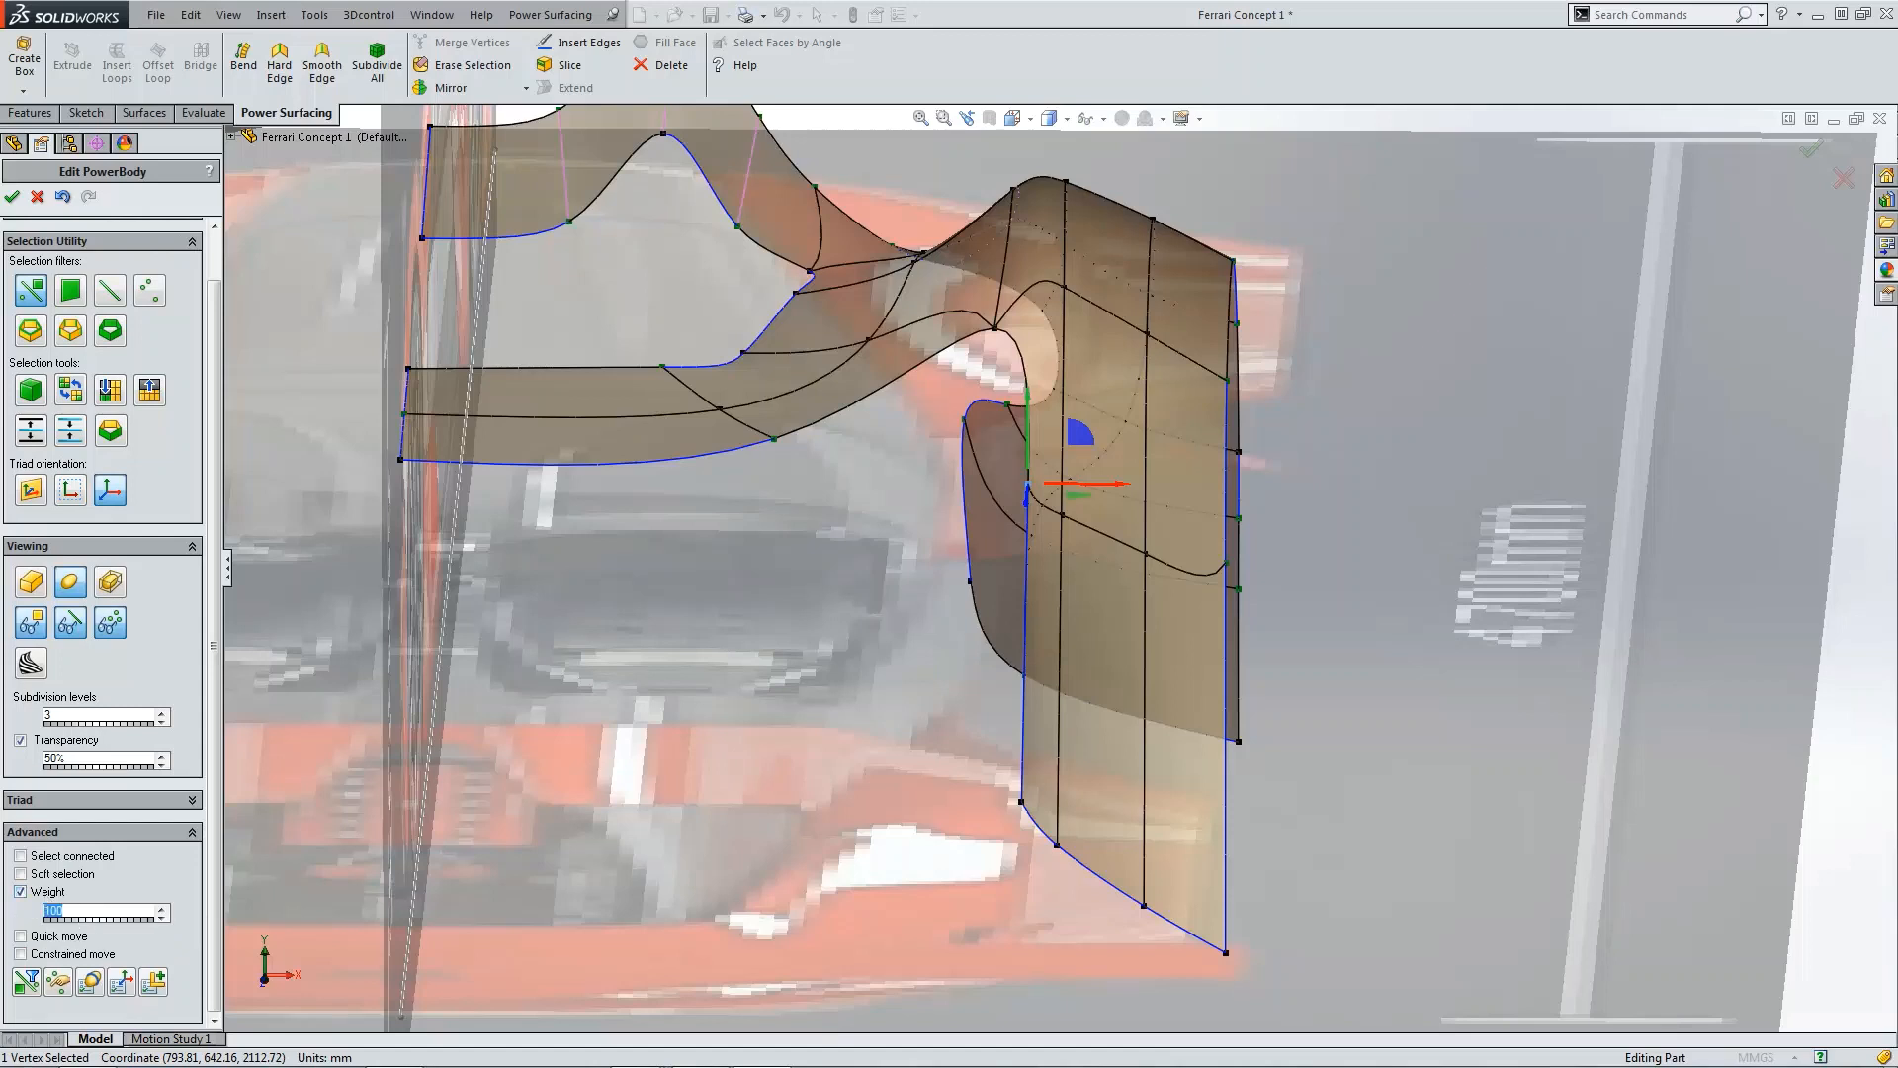
type("0")
left_click(1225, 564)
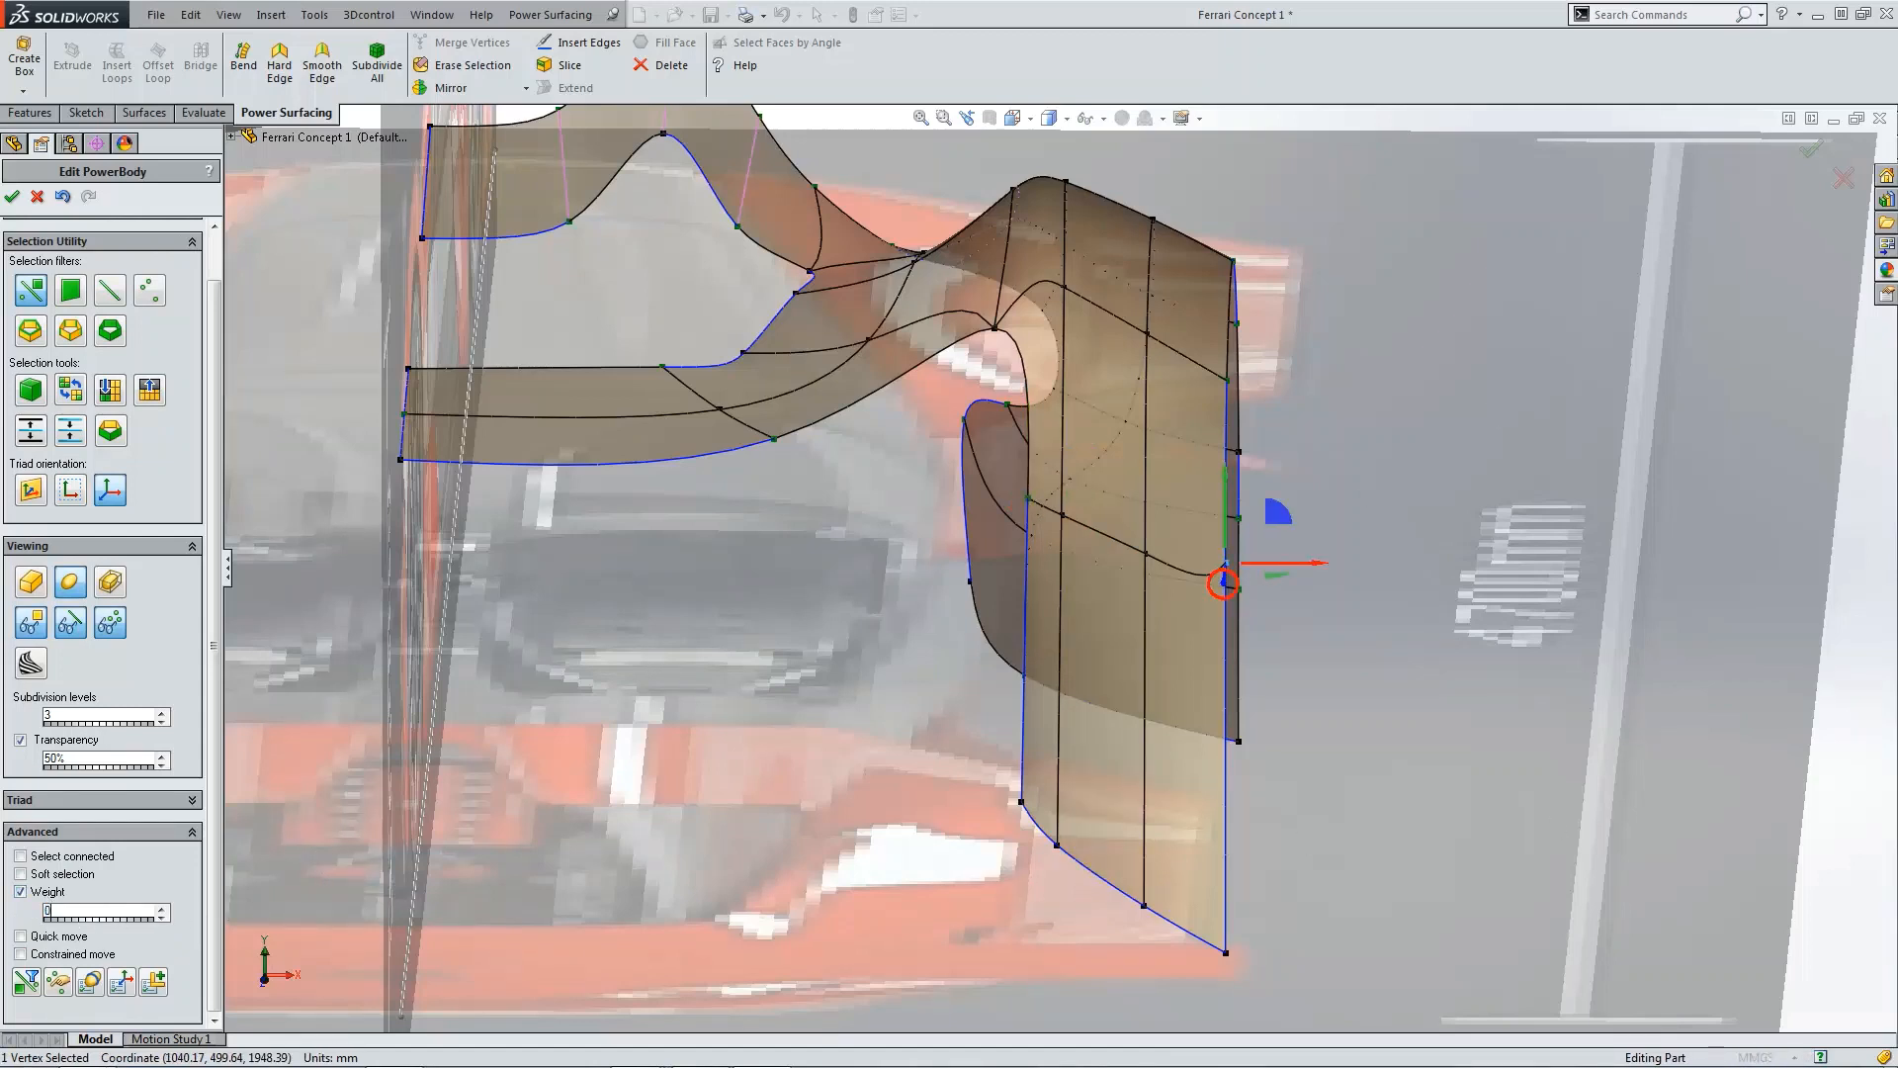
Step: In the right side view, move the lower corner vertex of the fender flap ahead of the wheel arch upward and toward the wheel
left_click(1532, 704)
scroll(1337, 666, "up", 3)
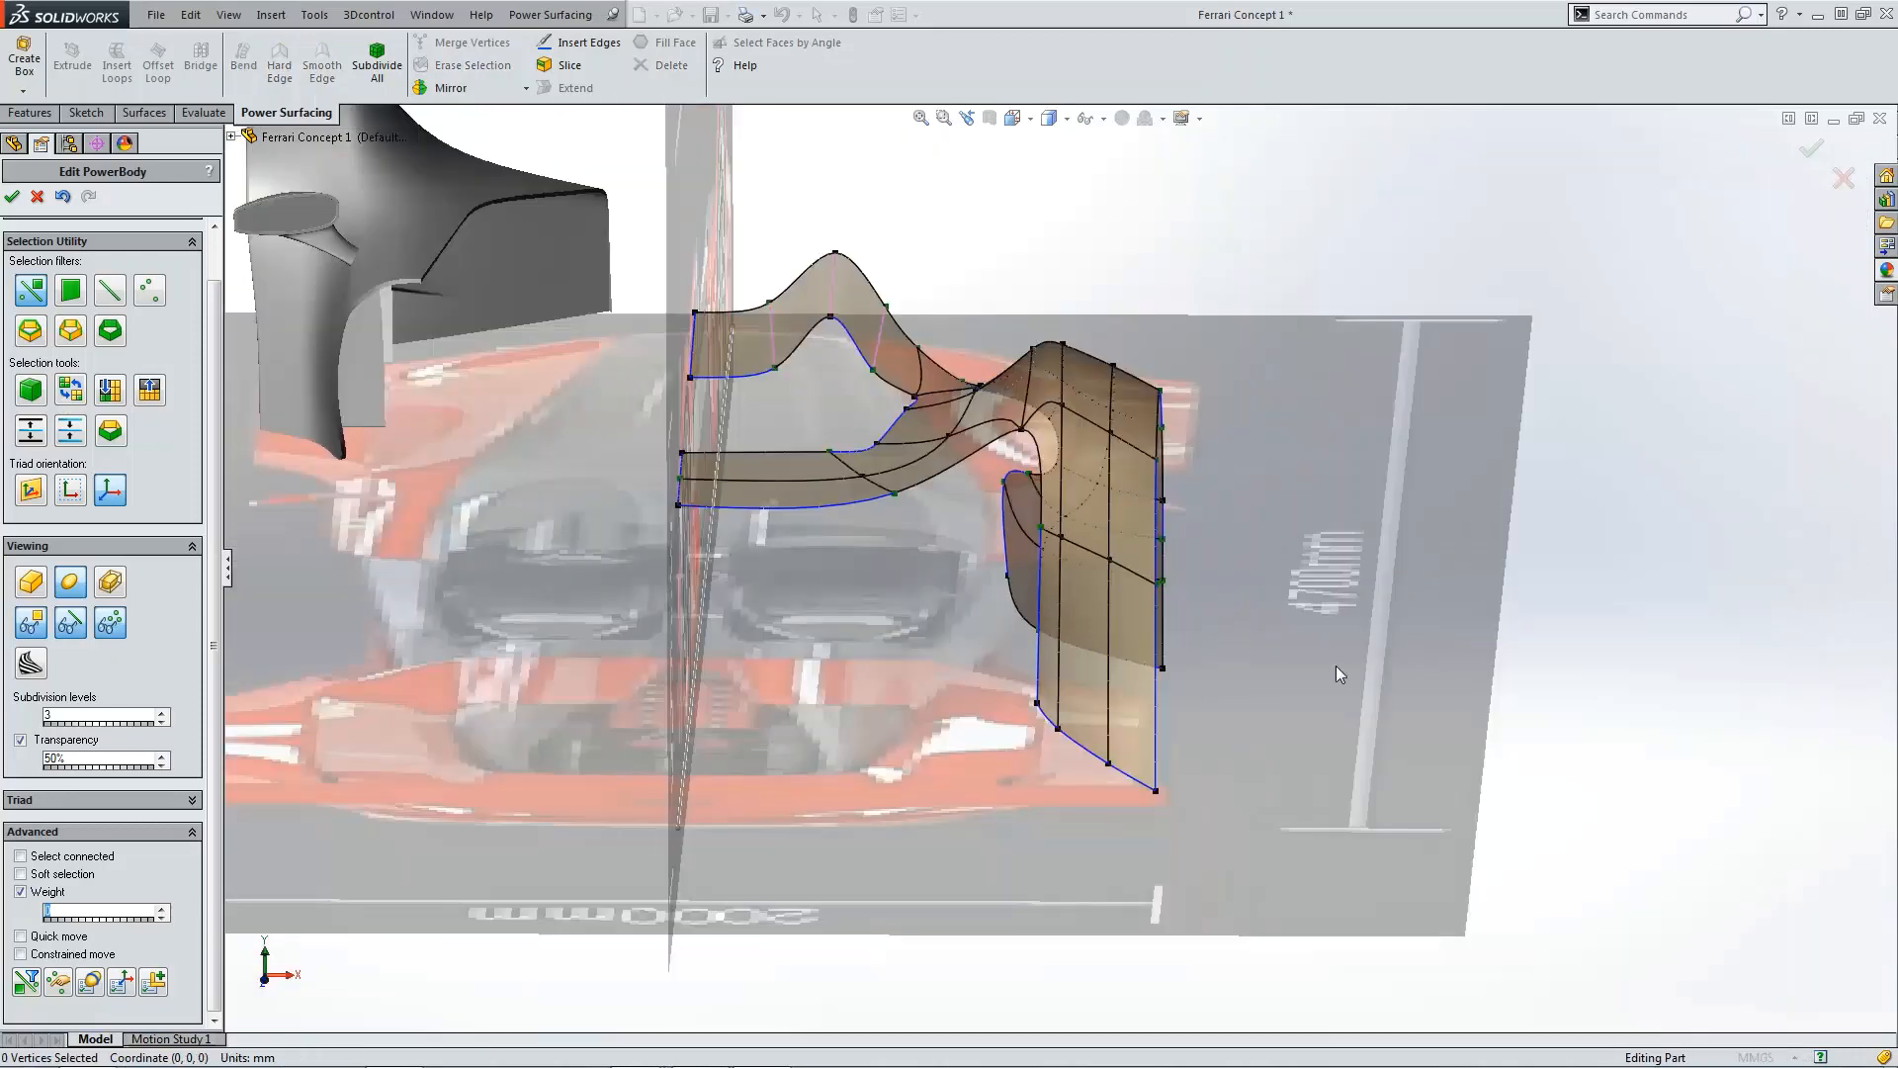
key("ctrl+4")
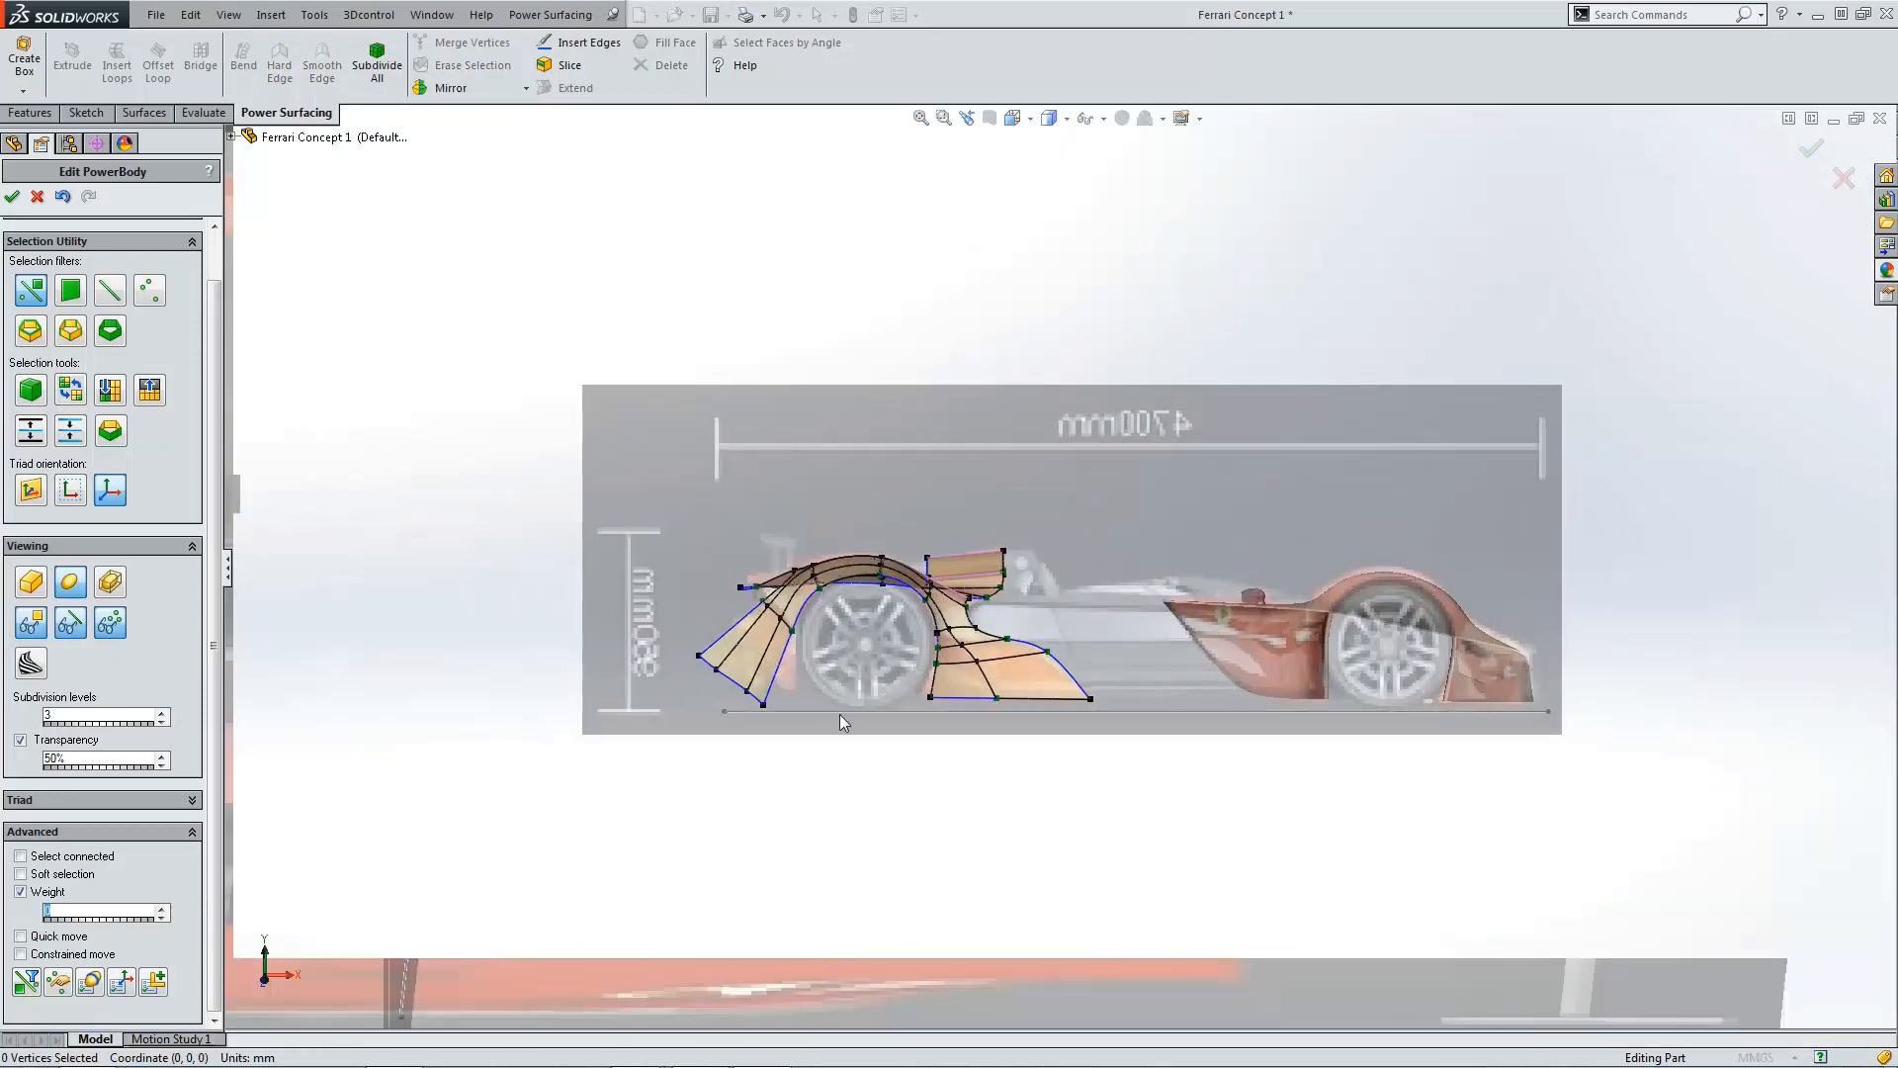
scroll(839, 713, "down", 5)
scroll(833, 685, "up", 3)
scroll(822, 658, "down", 3)
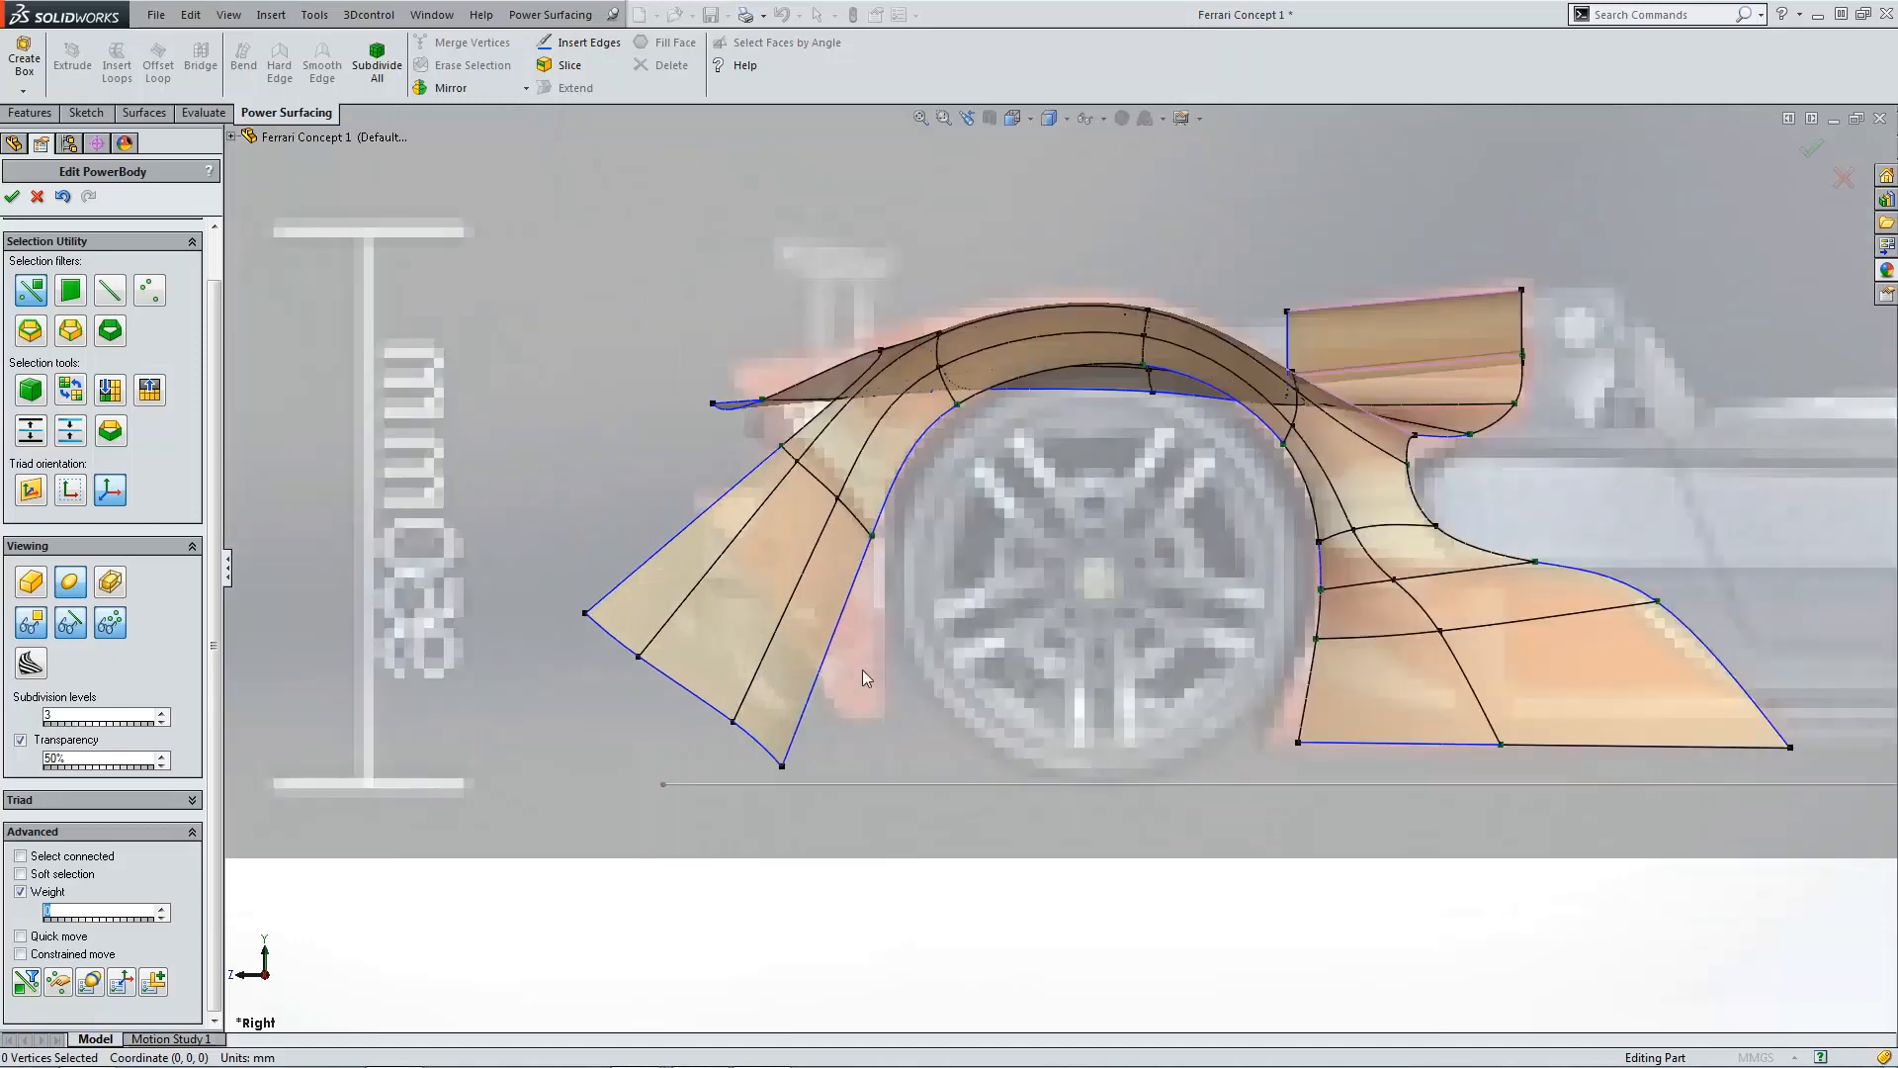
left_click_drag(826, 786, 834, 669)
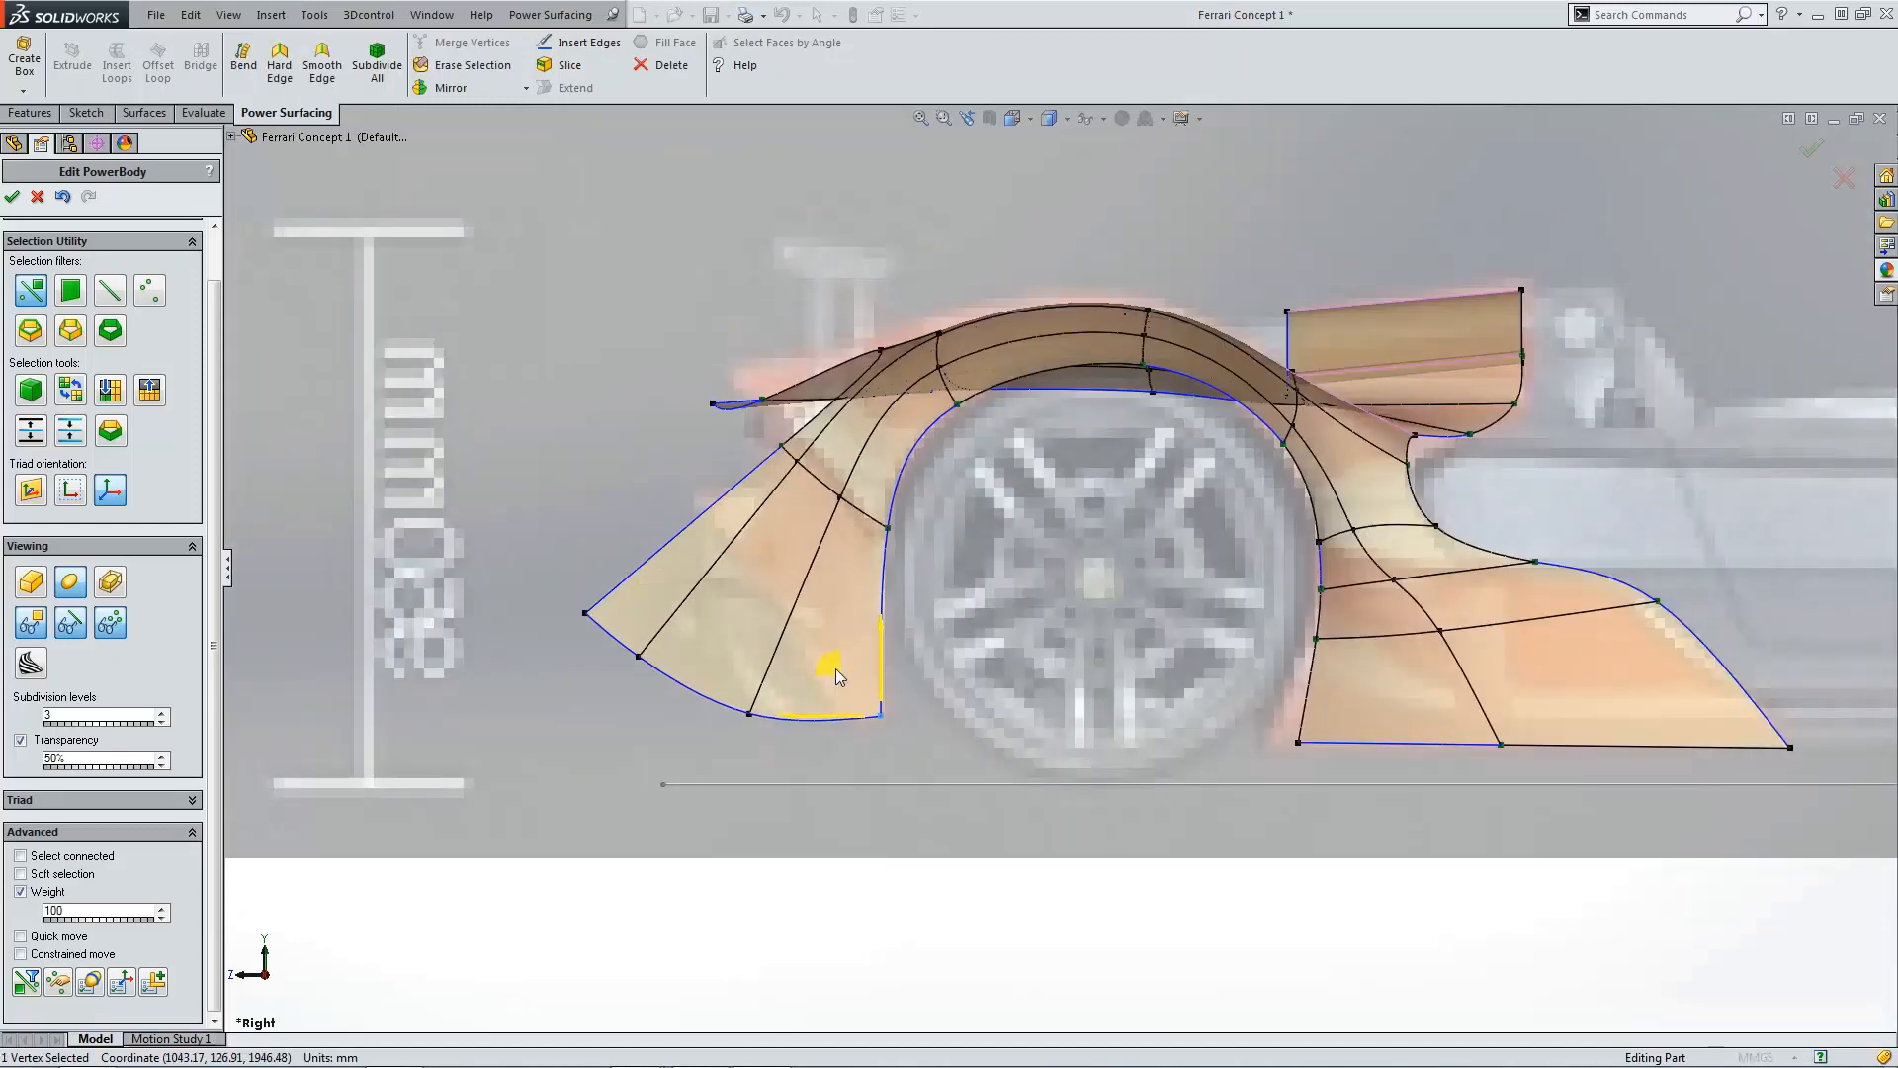
left_click(830, 798)
scroll(836, 702, "down", 1)
left_click(724, 712)
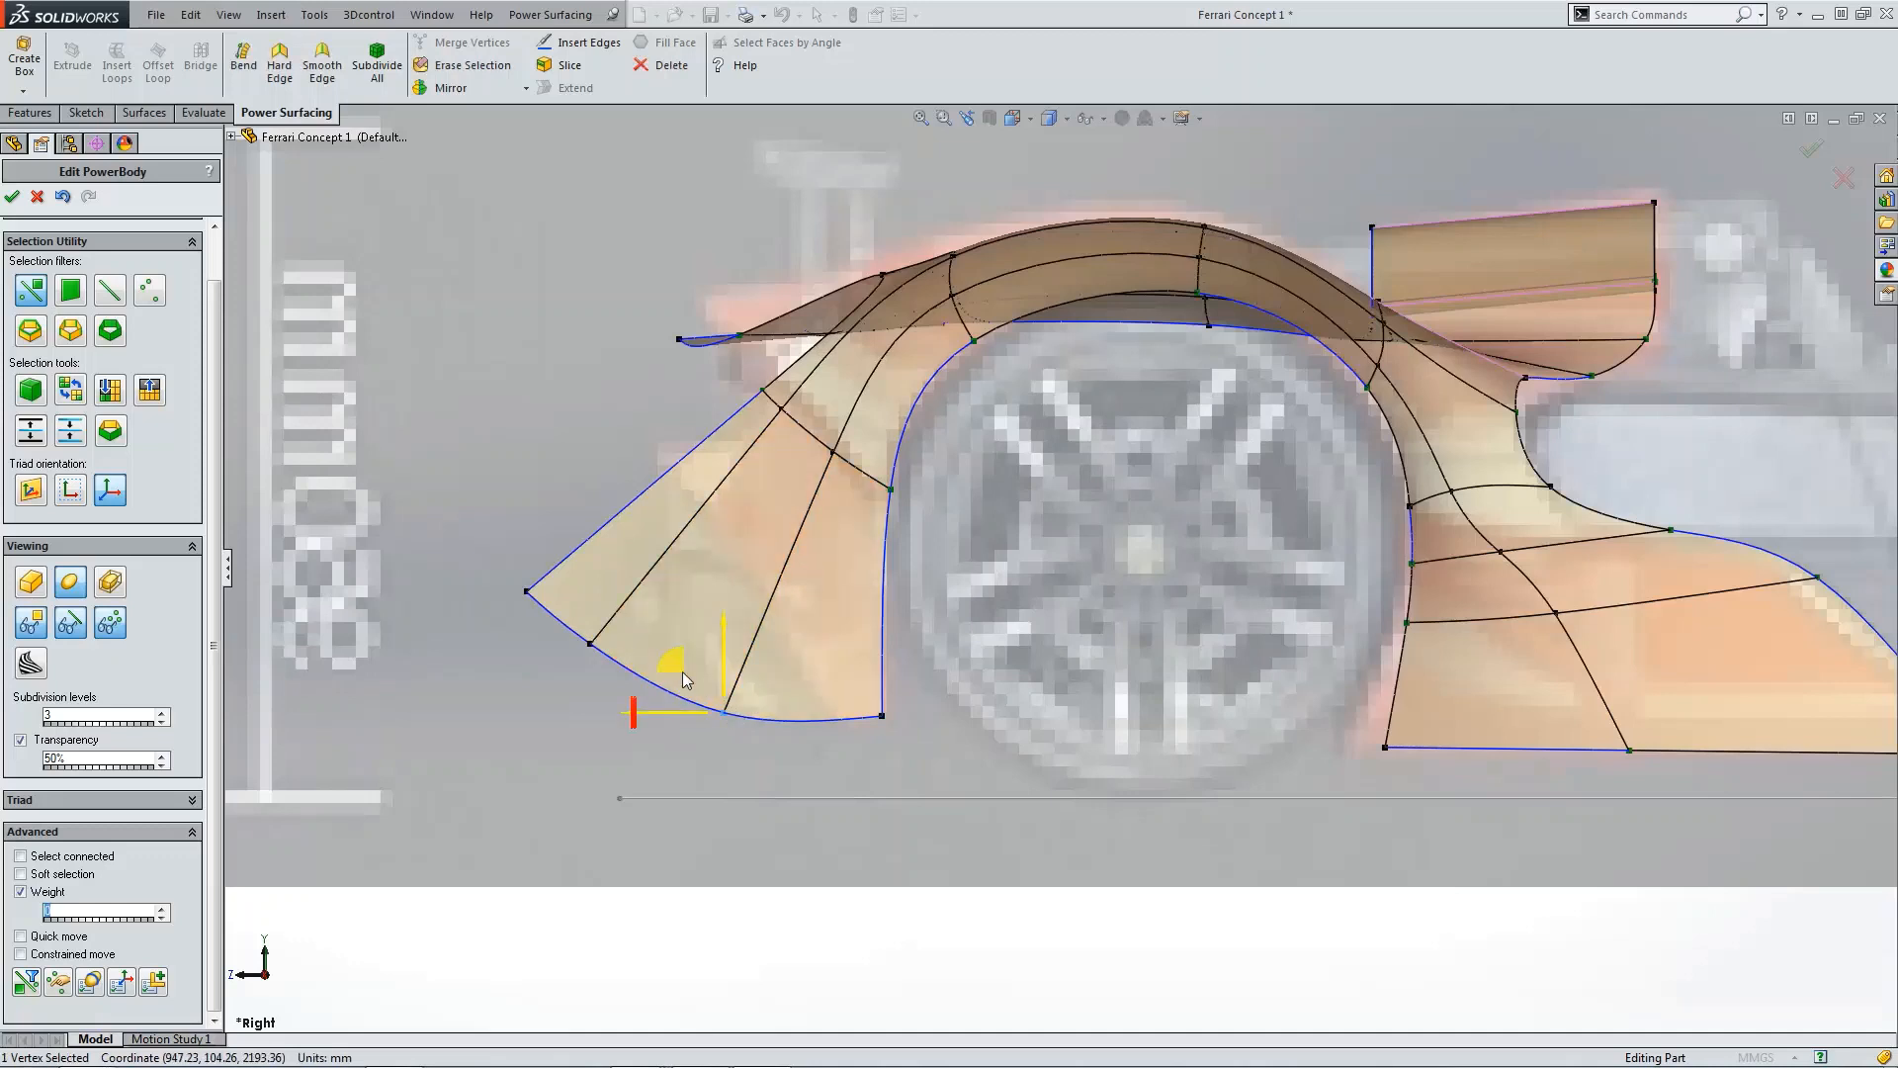
left_click_drag(683, 670, 793, 588)
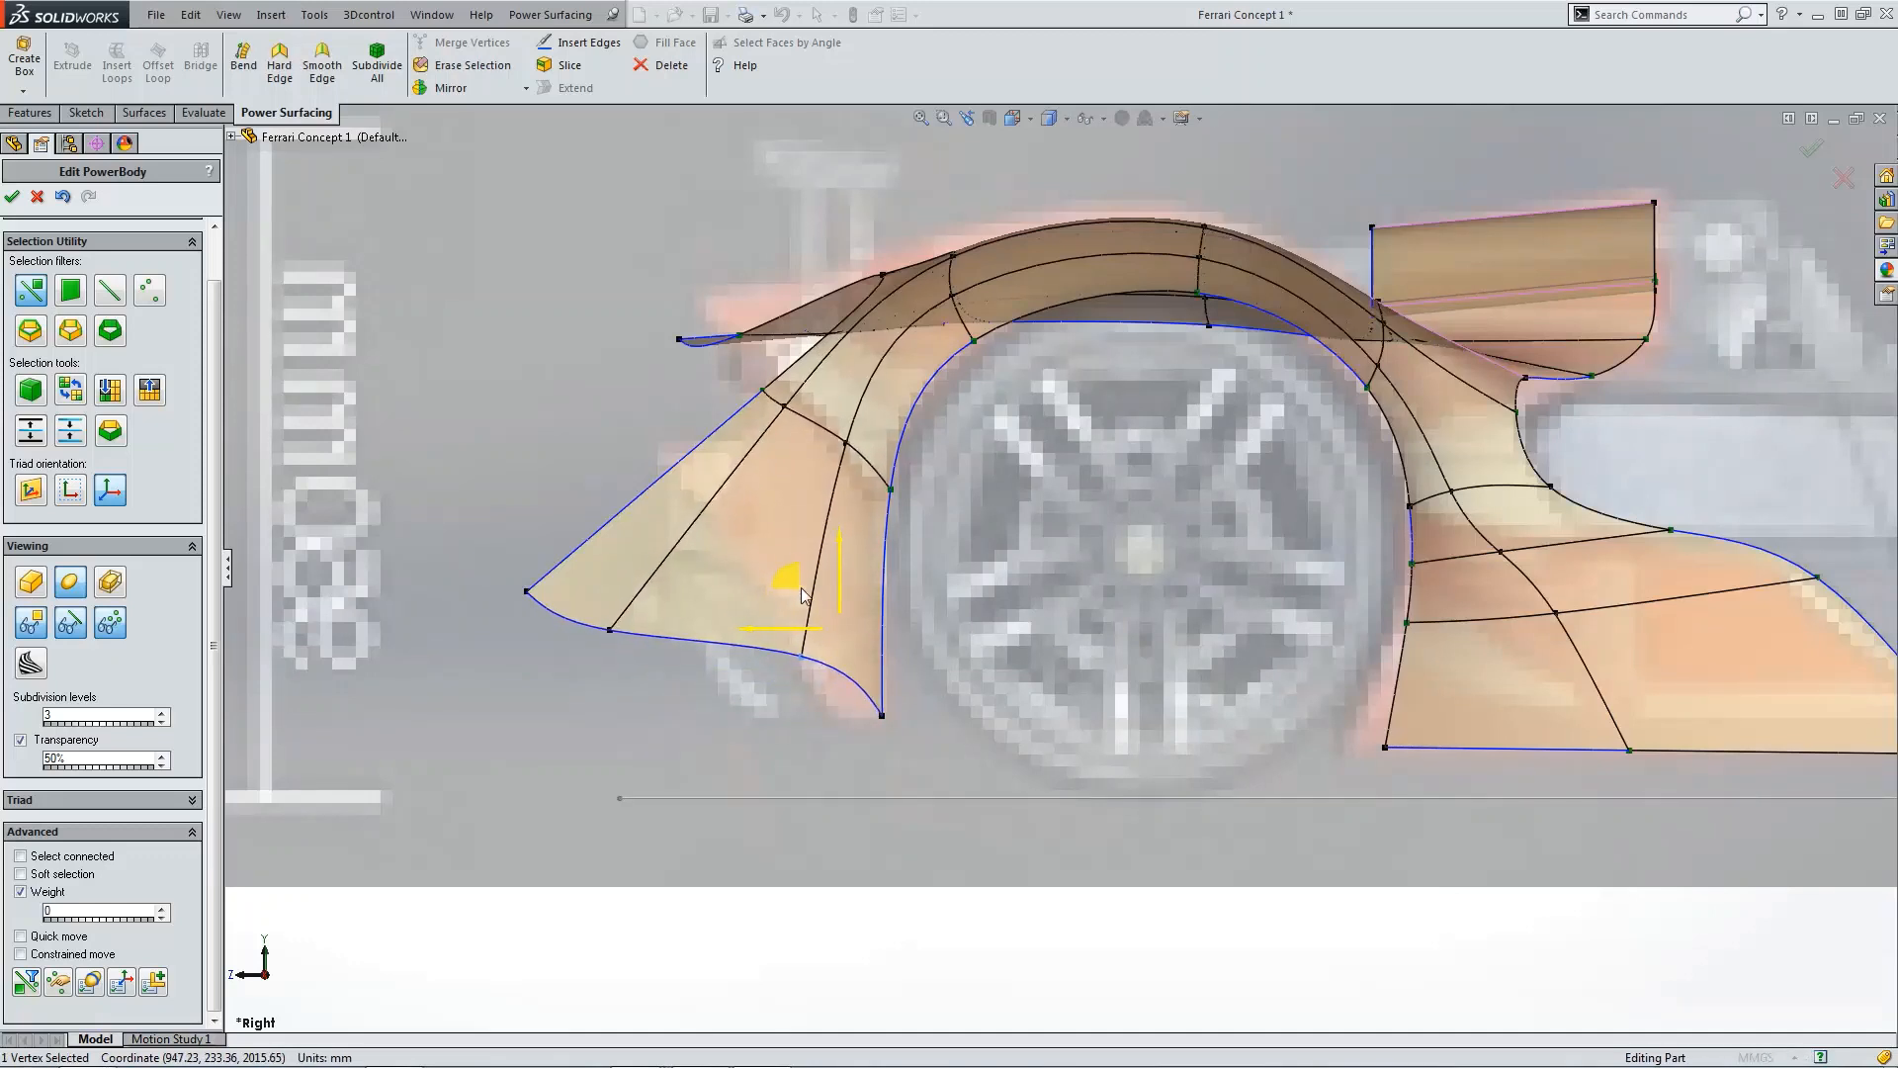
Step: Move the flap's outer tip vertex upward and inward to shorten the flap
left_click(655, 639)
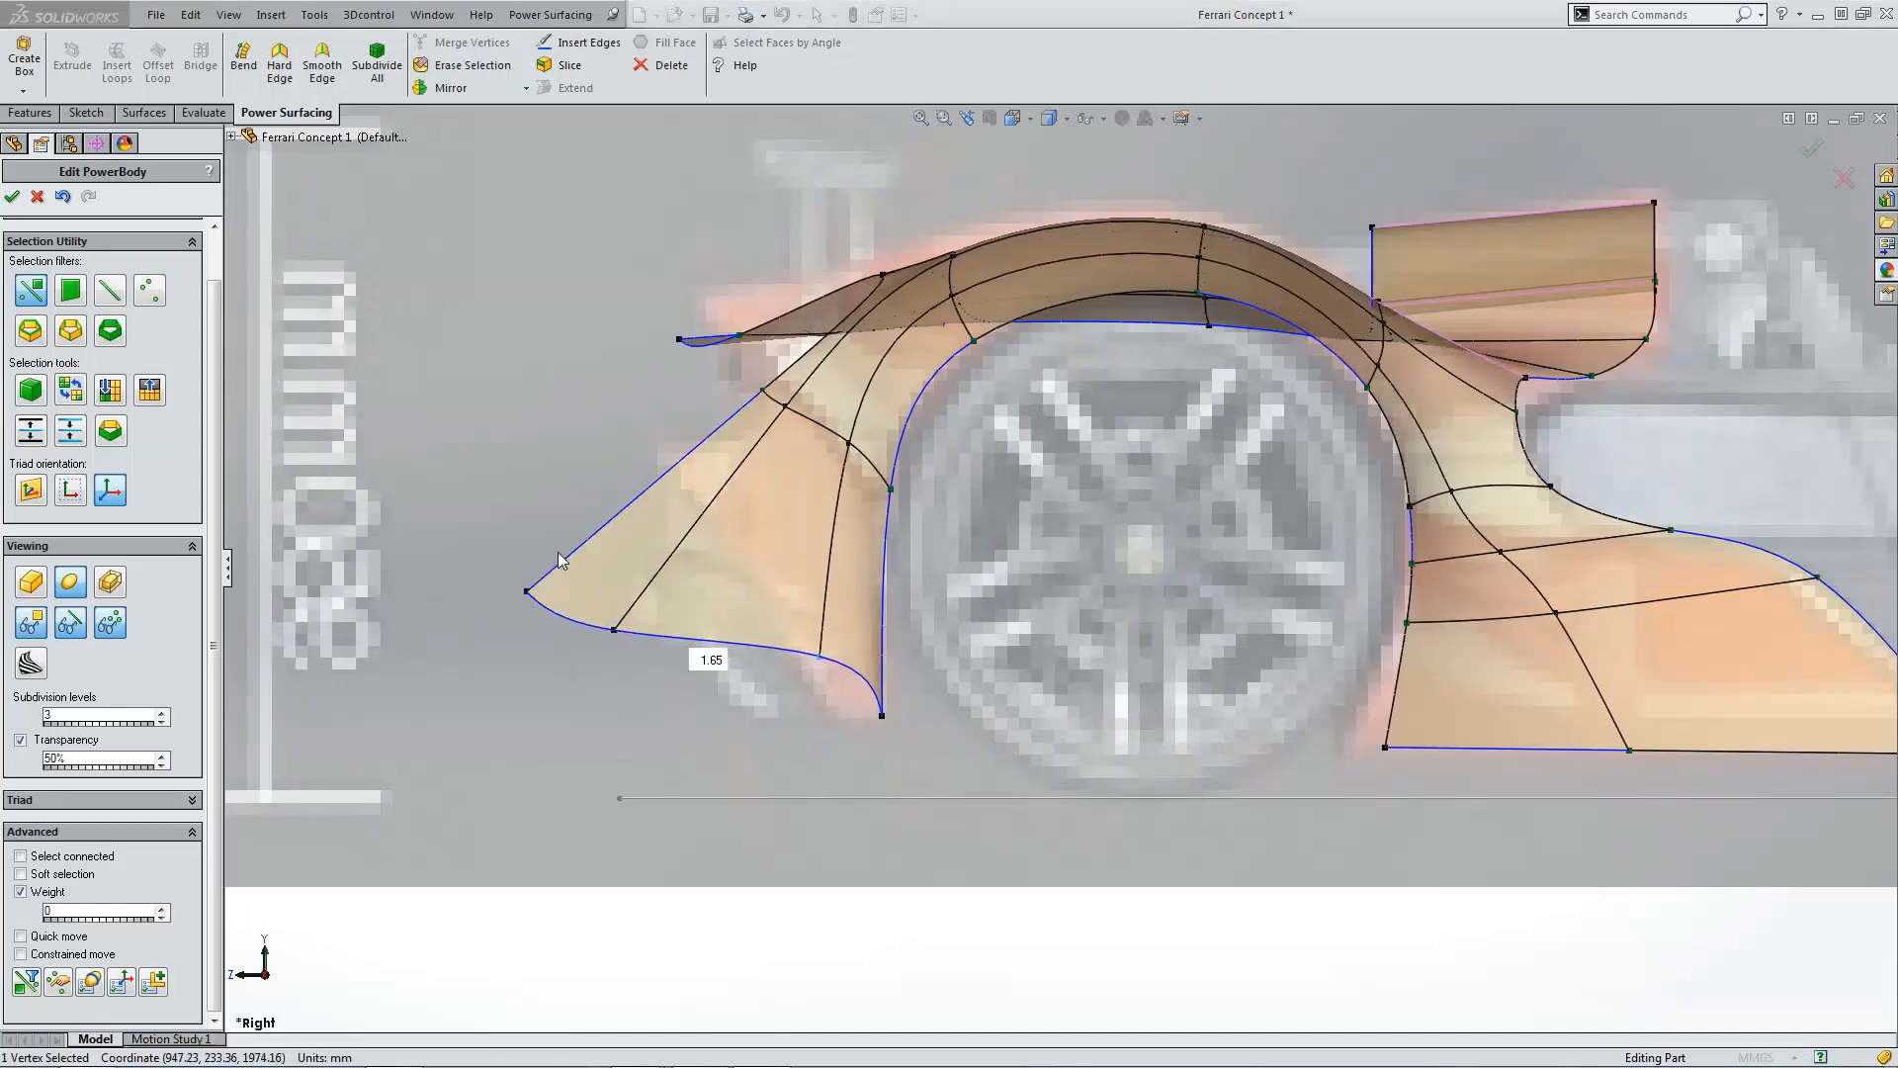
left_click(518, 601)
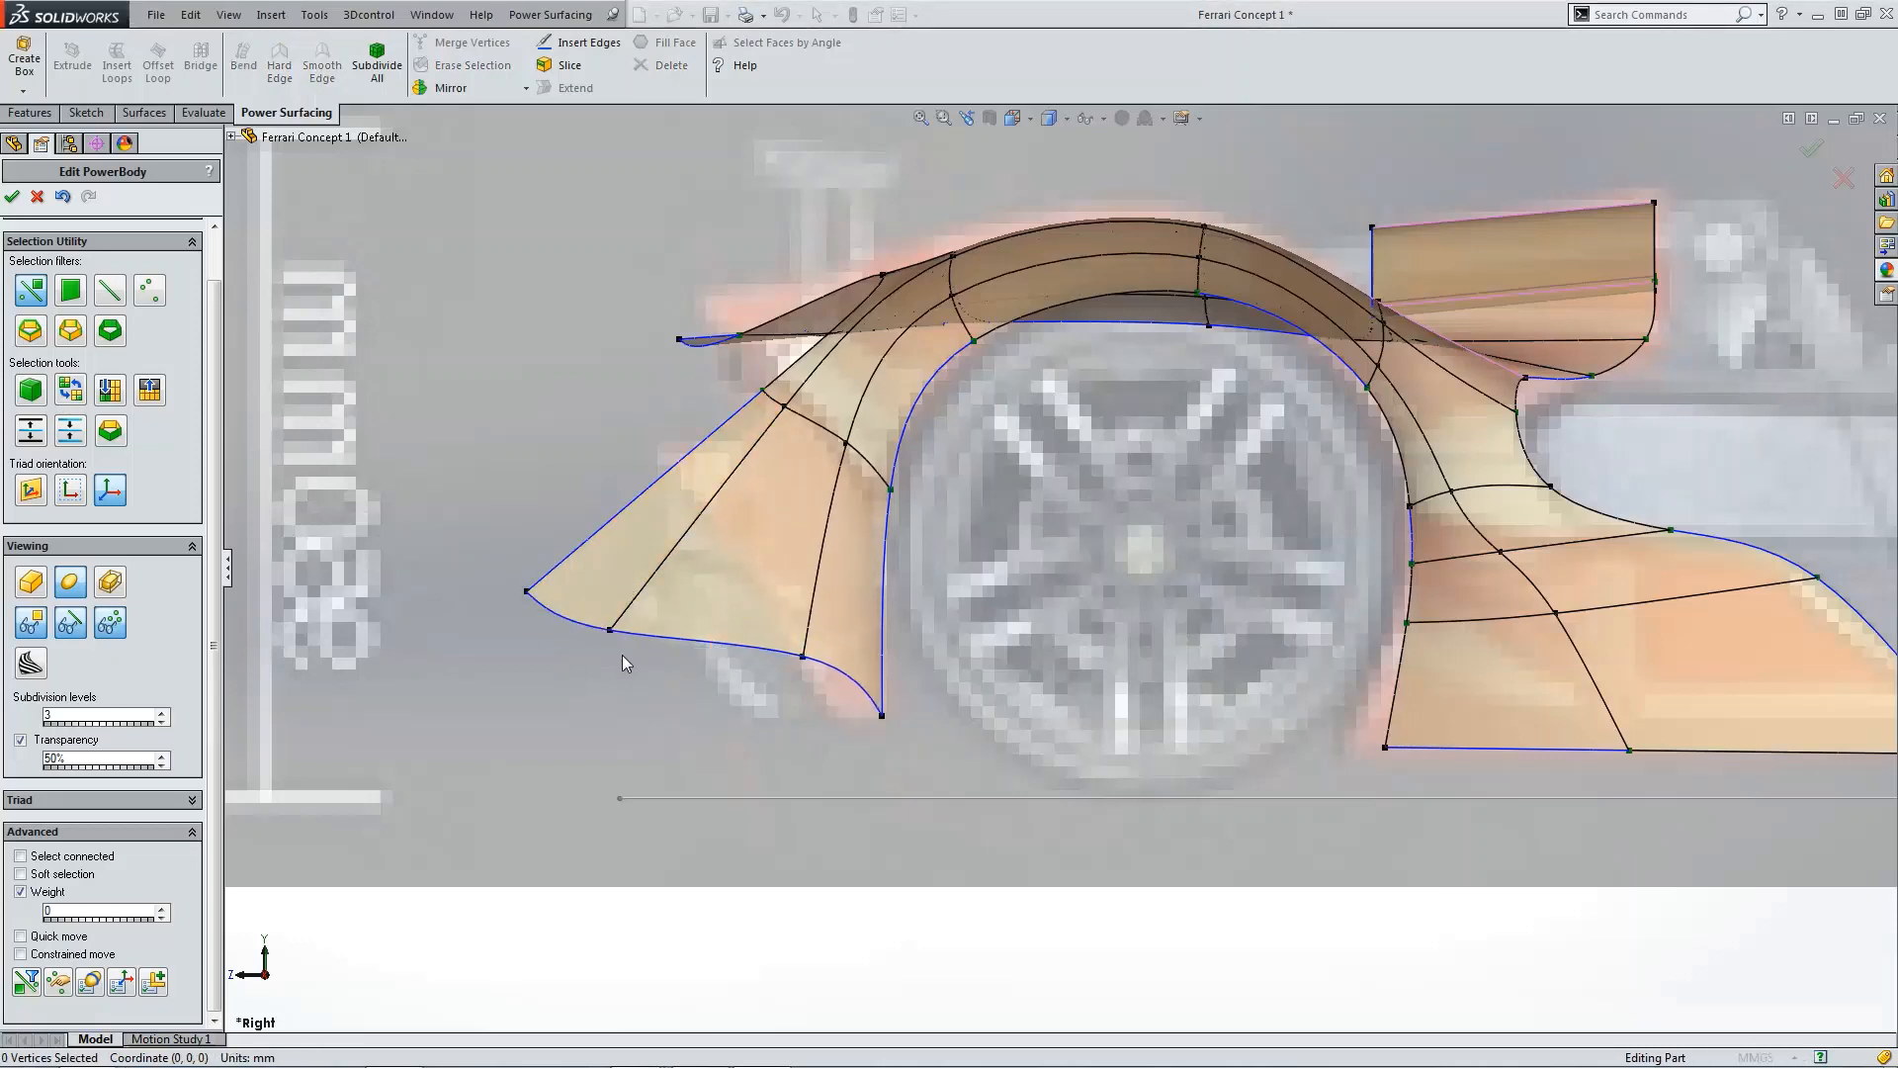
left_click(608, 633)
left_click_drag(503, 568, 689, 484)
left_click(771, 714)
scroll(744, 700, "down", 1)
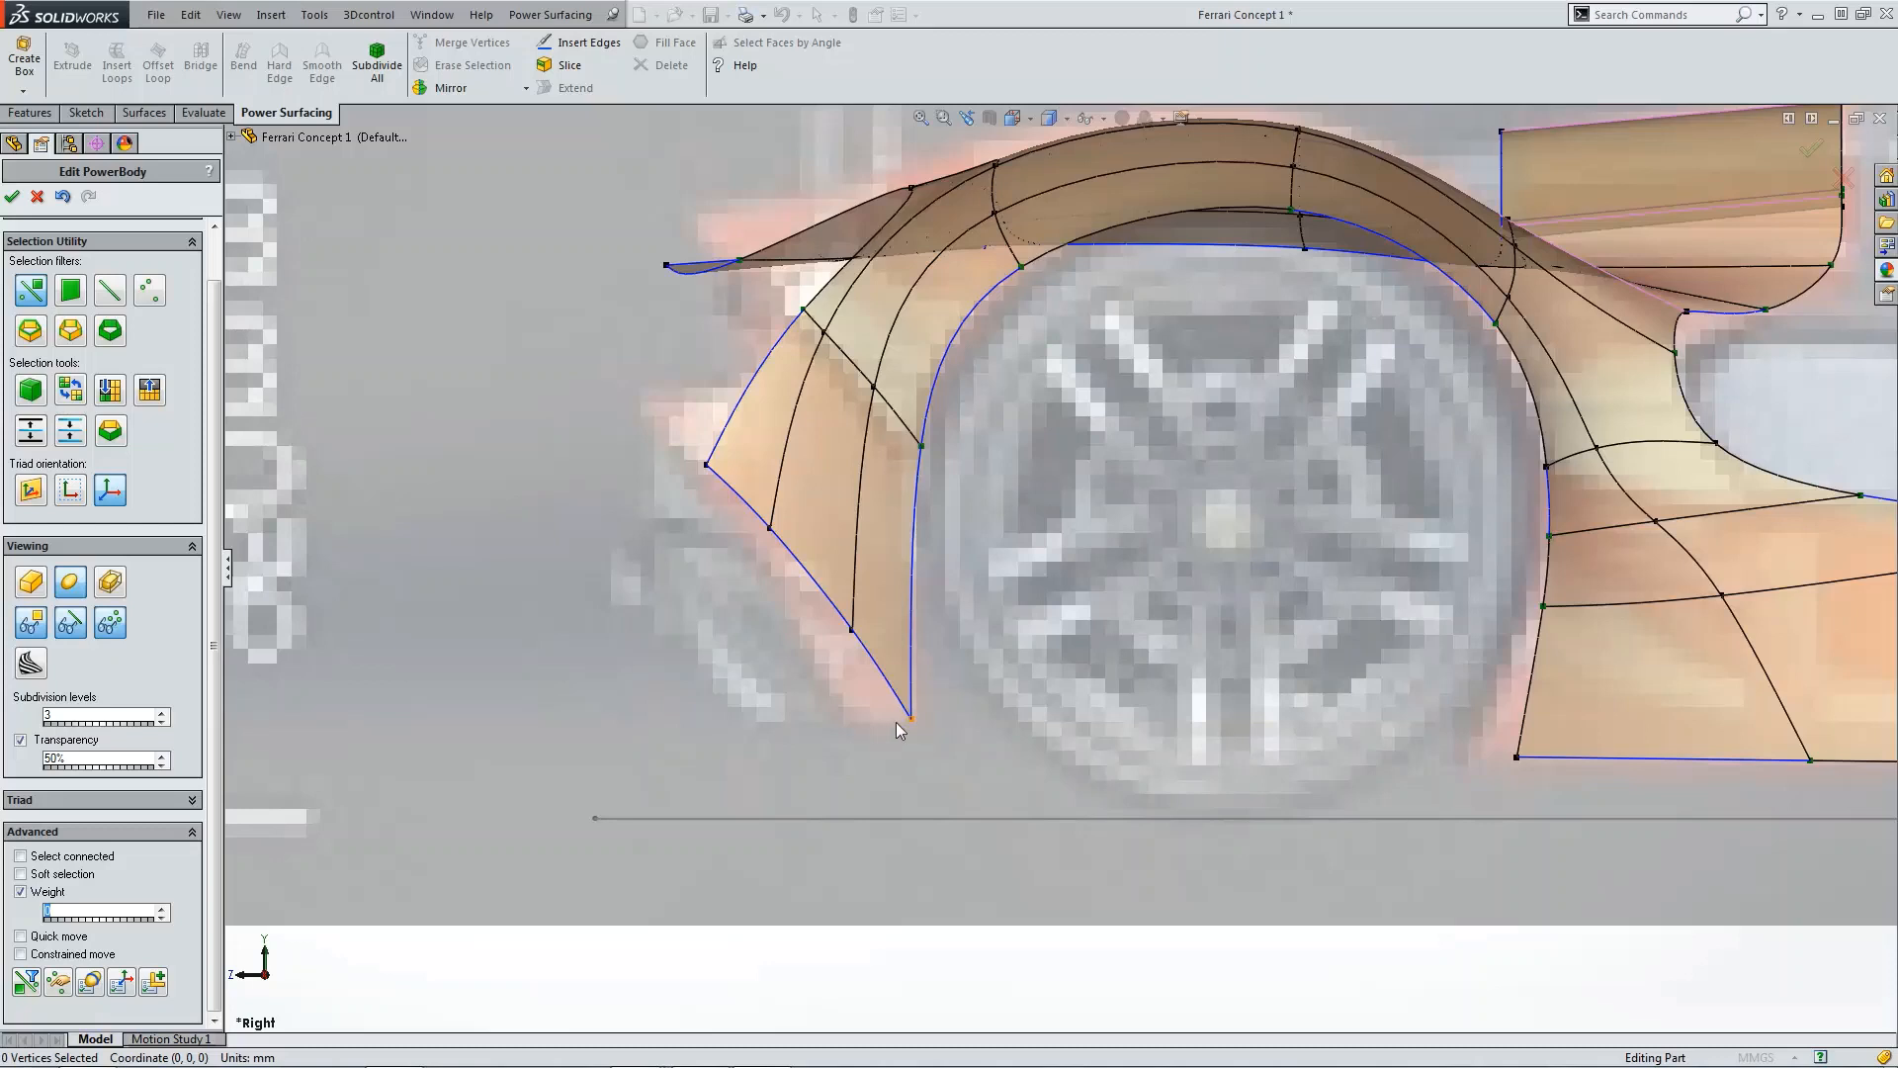
Step: Bring up the reference photo of the car's rear and move it aside again
left_click_drag(0, 344, 876, 230)
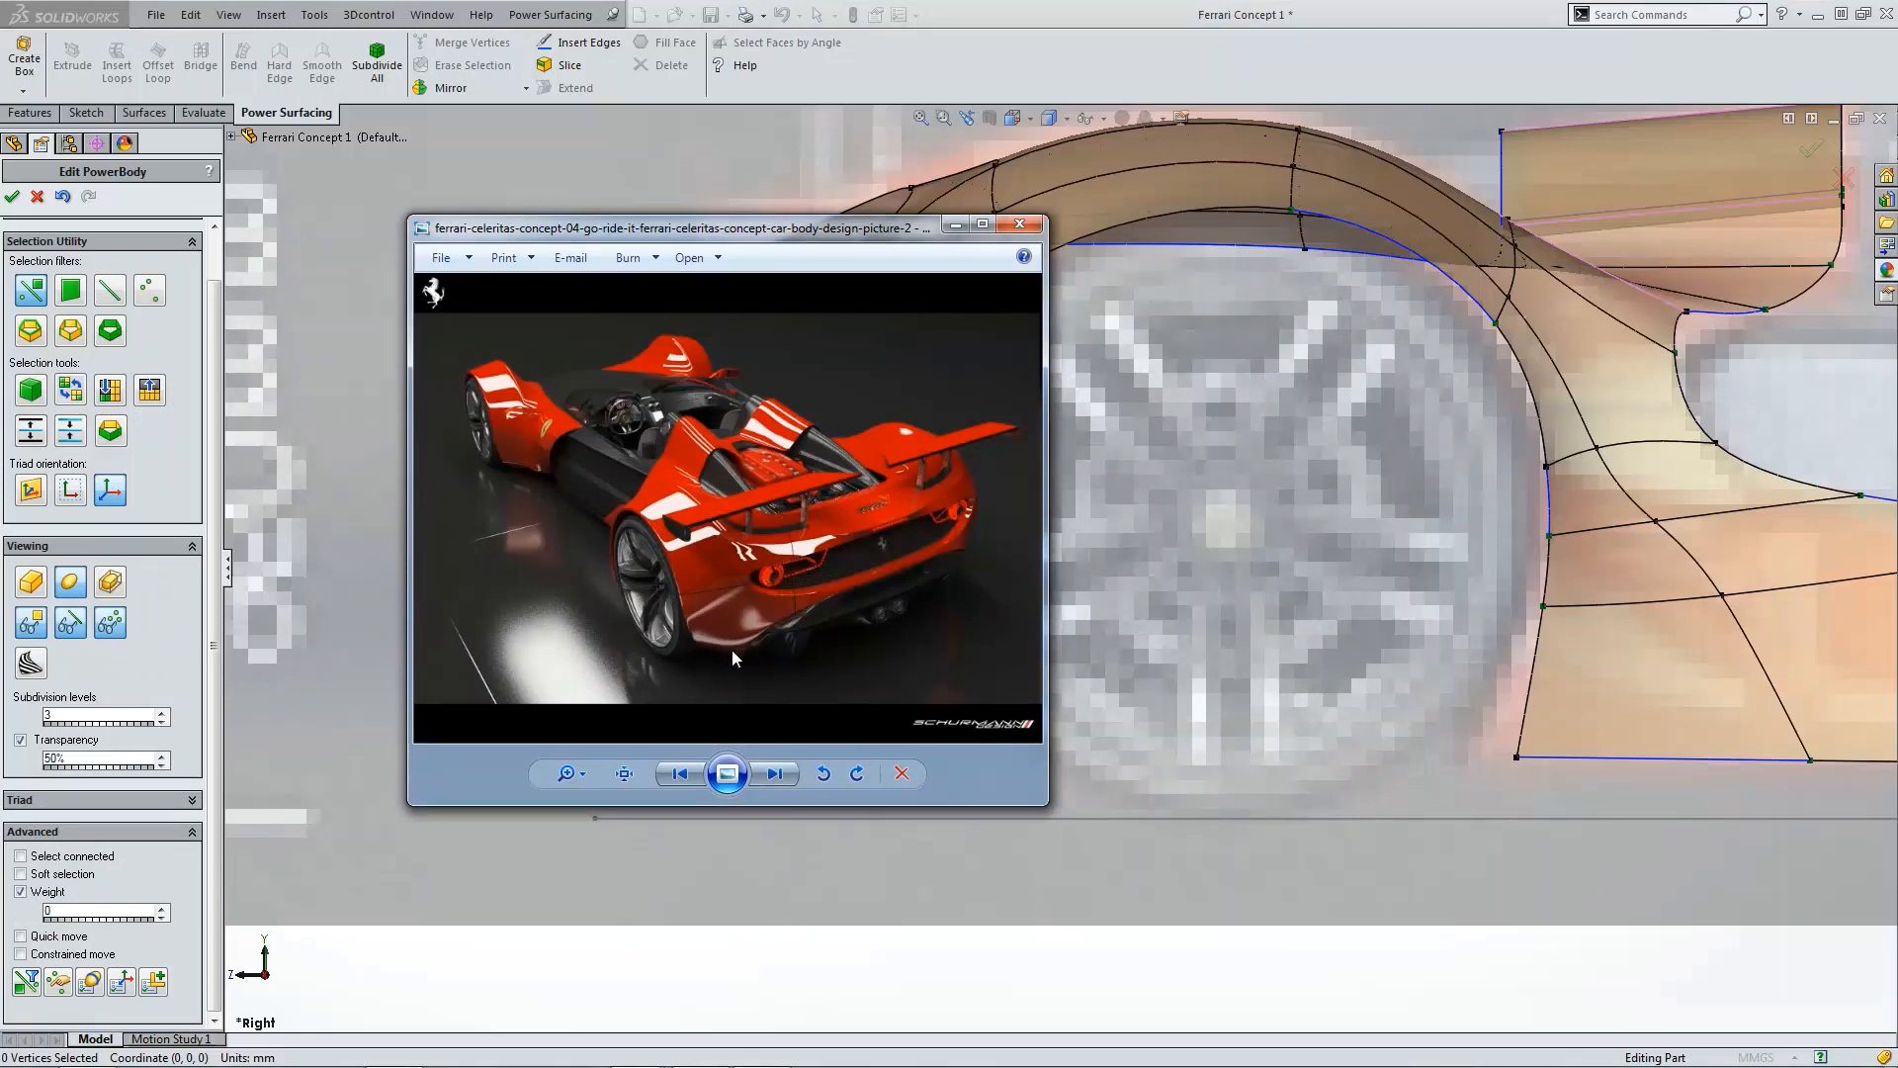
left_click_drag(843, 279, 0, 287)
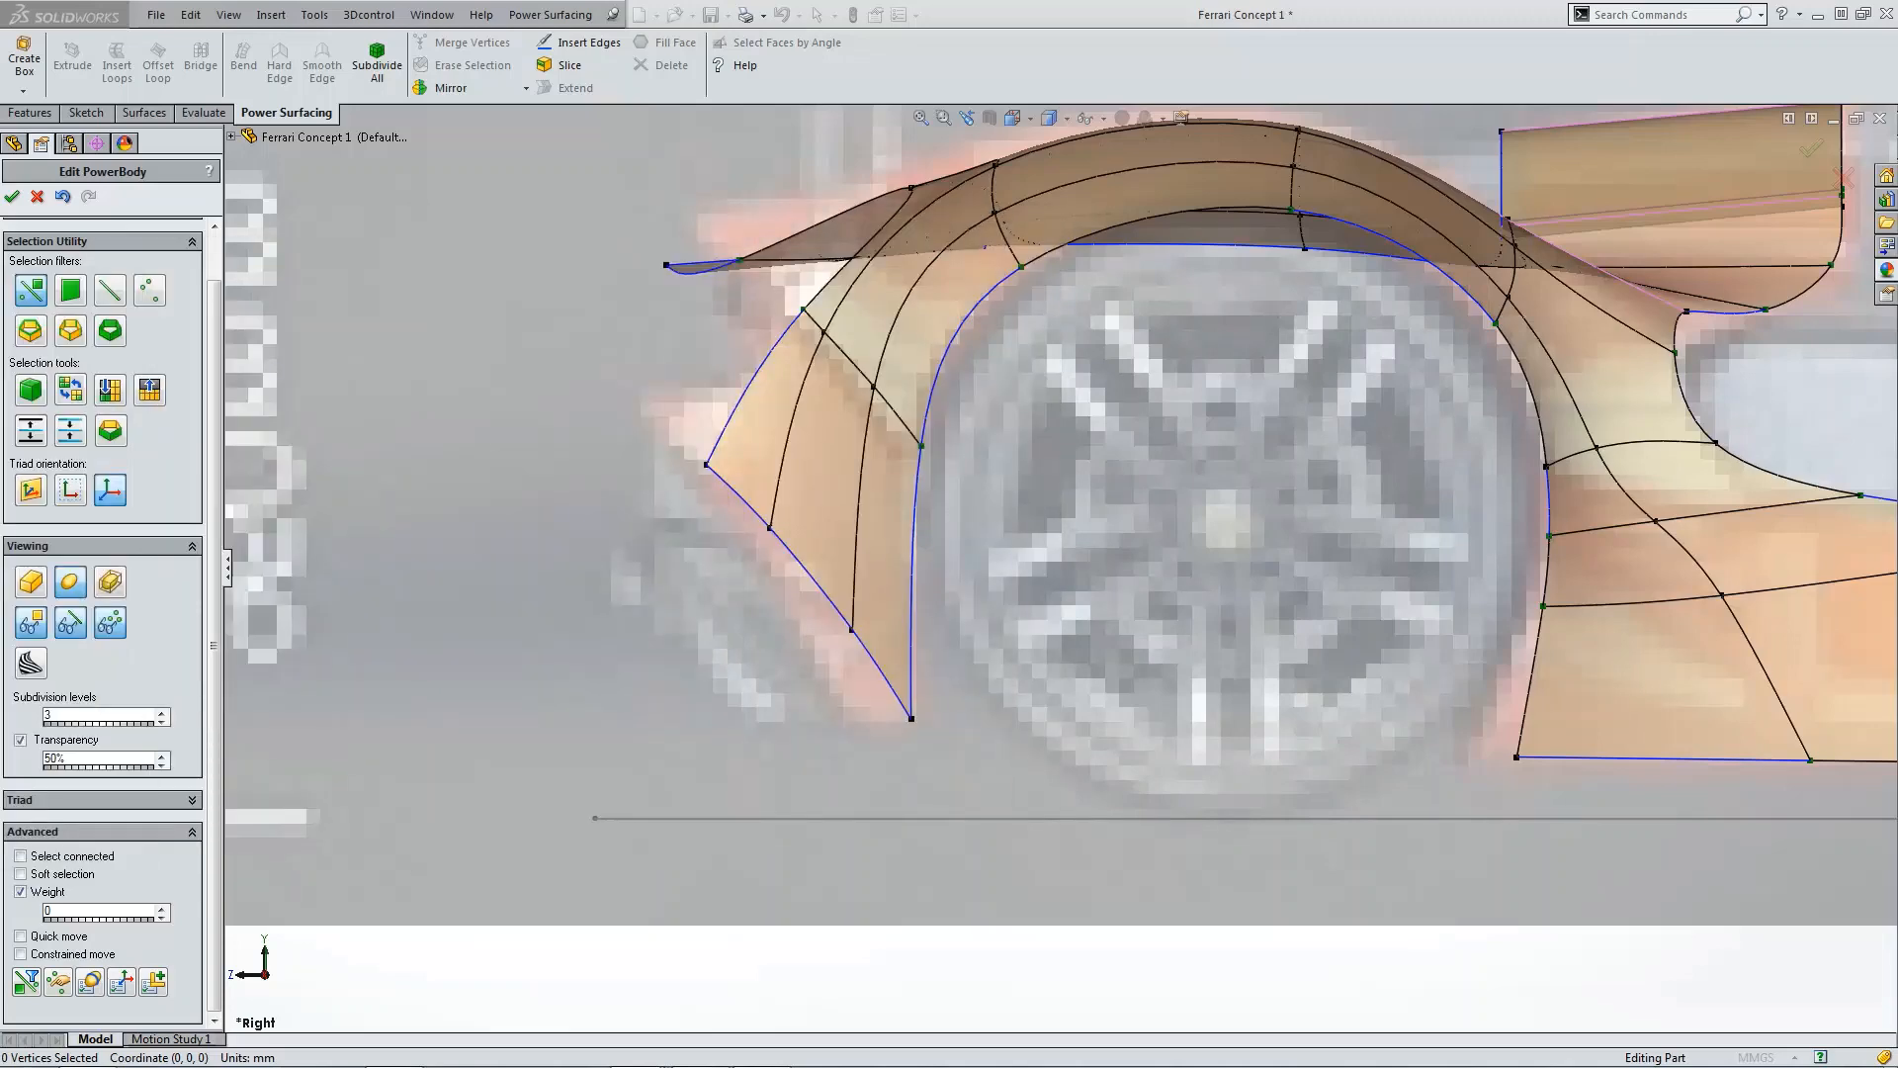
Step: Adjust the vertices along the flap's outer edge to reshape its curved outline around the wheel
left_click(852, 629)
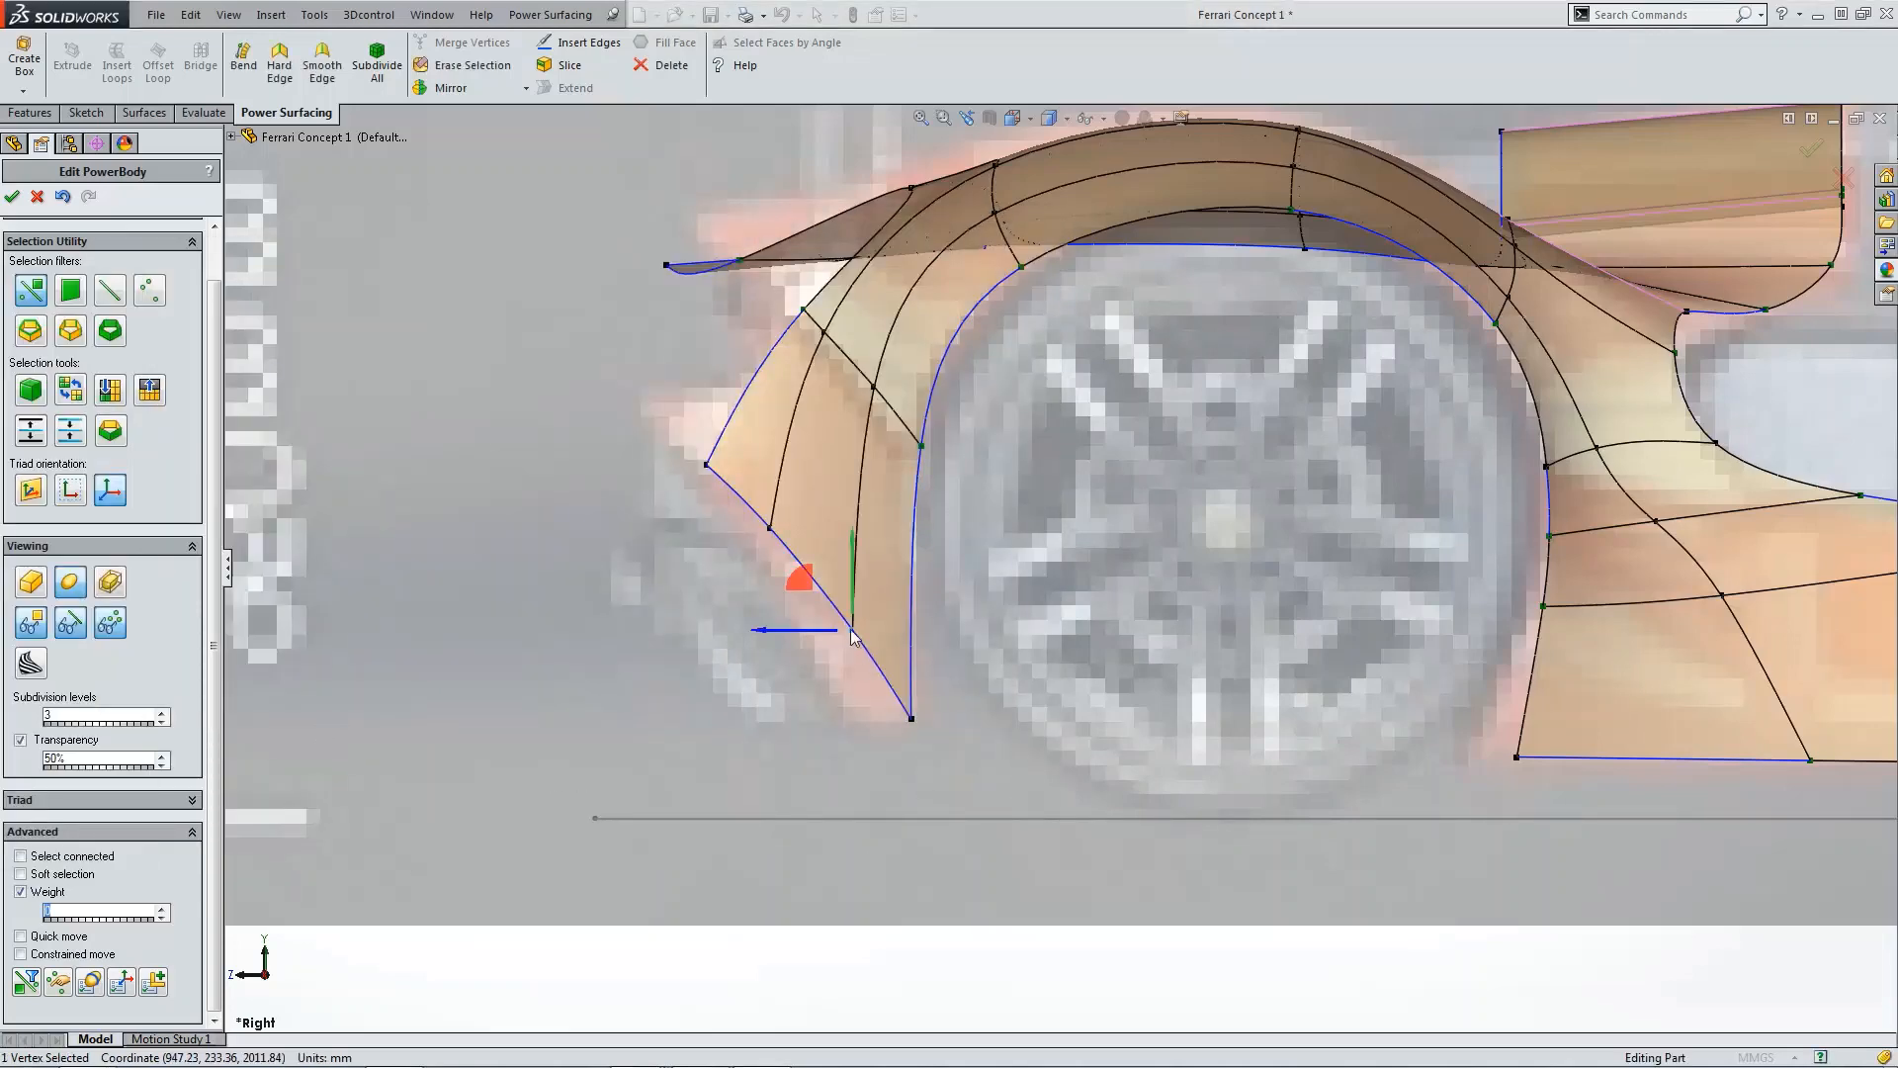
left_click_drag(814, 618, 802, 668)
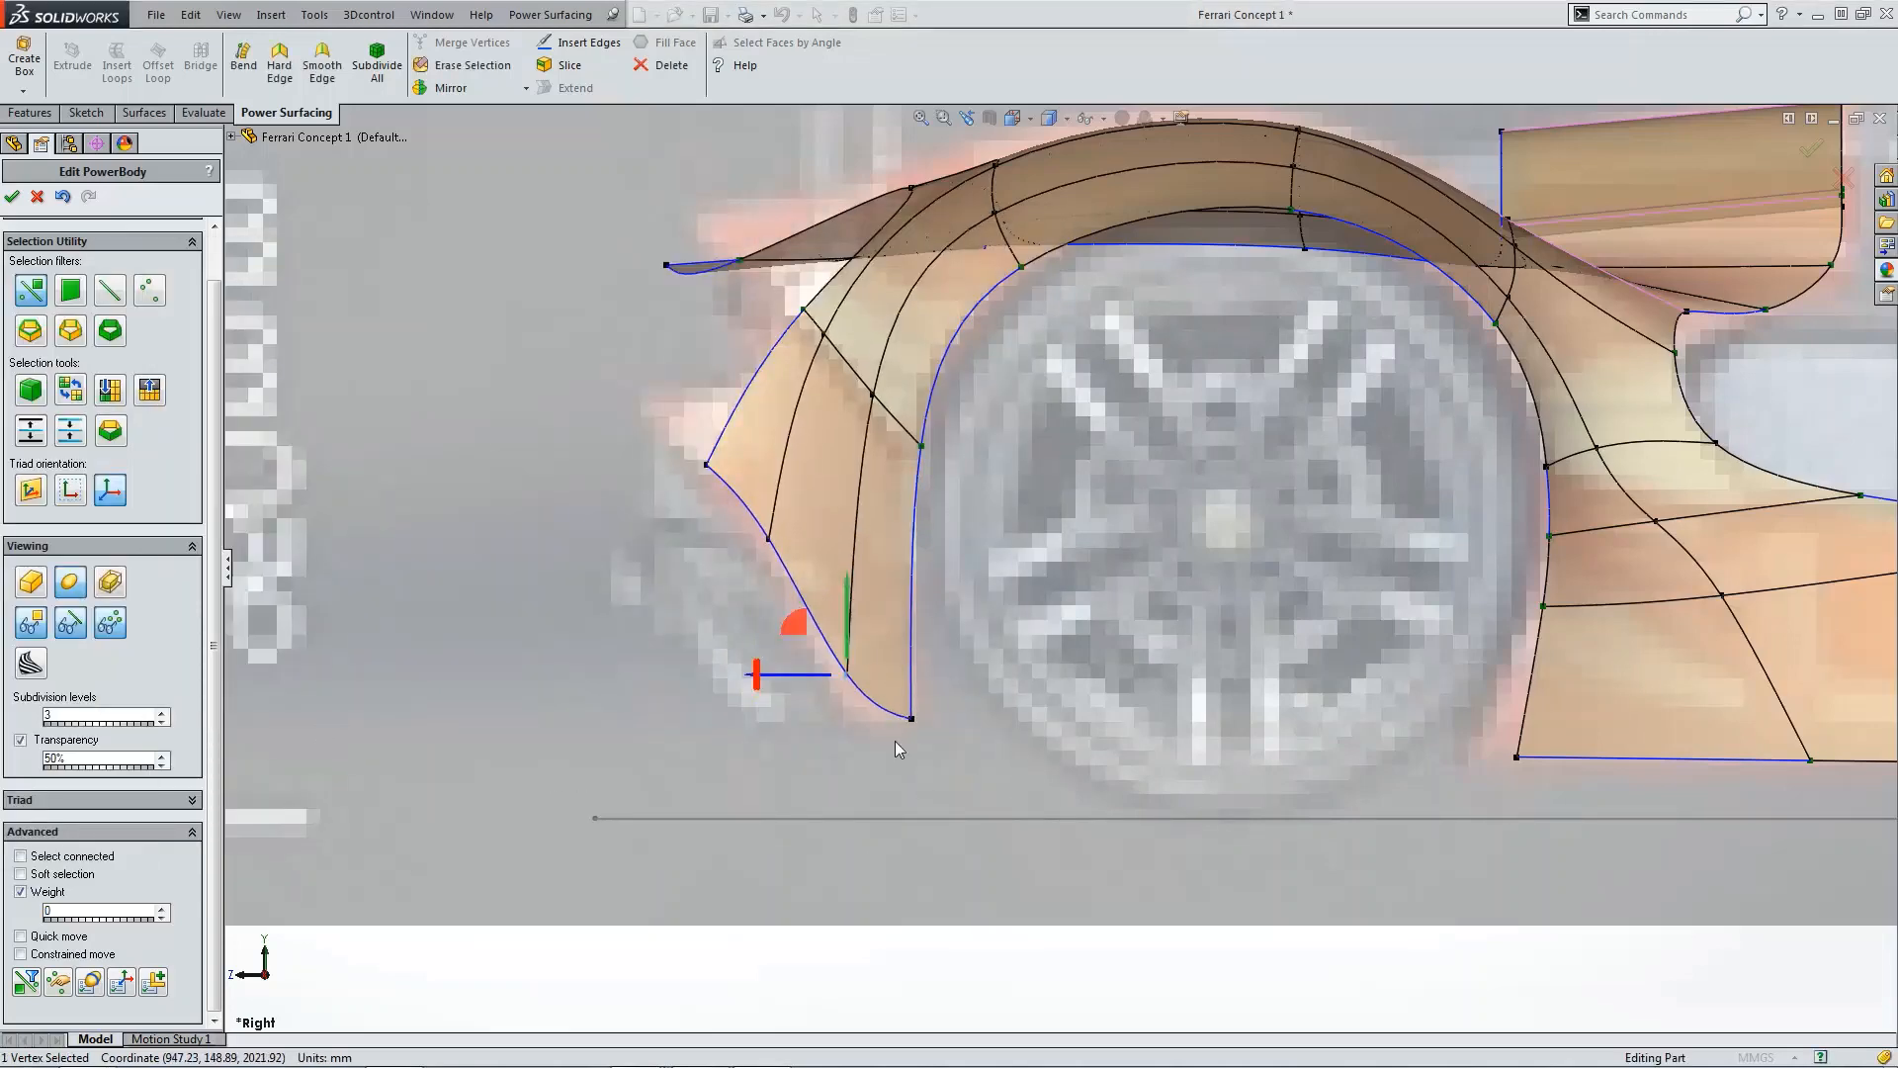
left_click(769, 539)
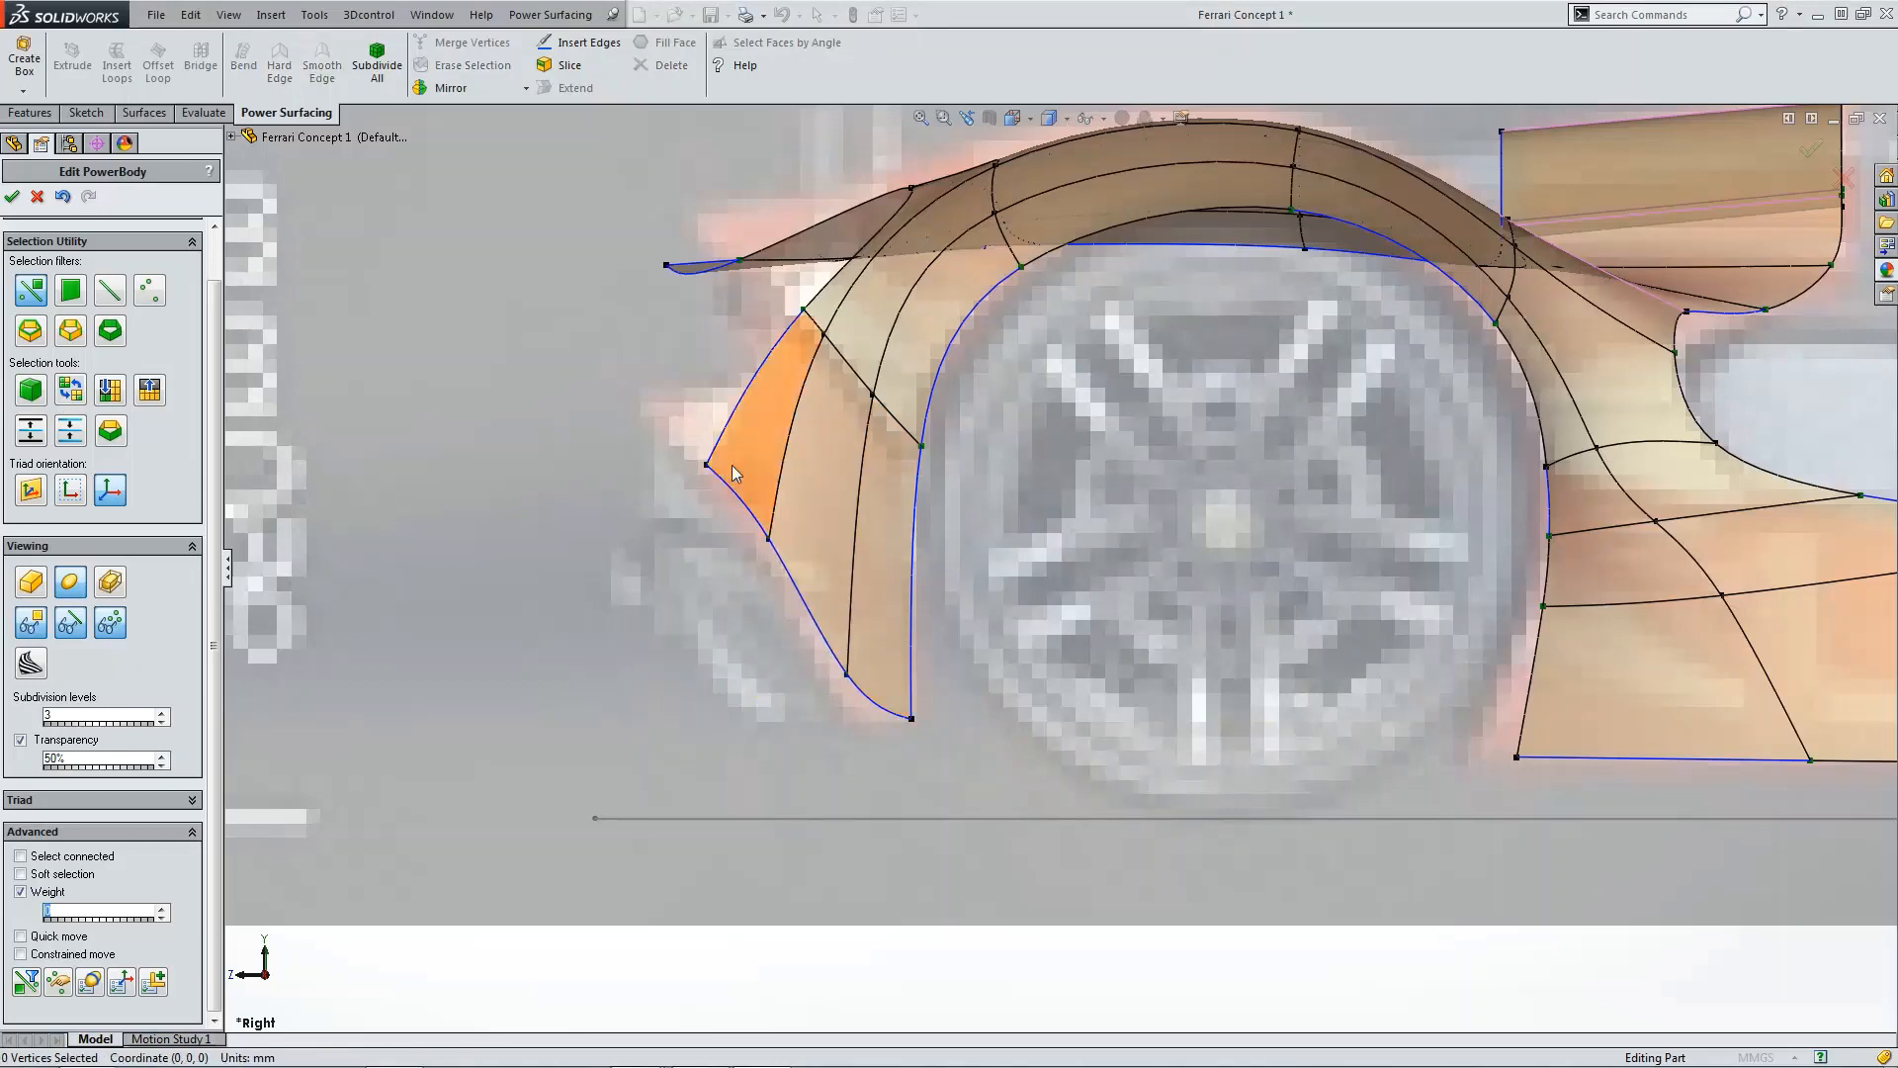
left_click(706, 464)
mouse_move(656, 425)
left_mouse_down()
mouse_move(679, 400)
mouse_move(665, 425)
left_mouse_up()
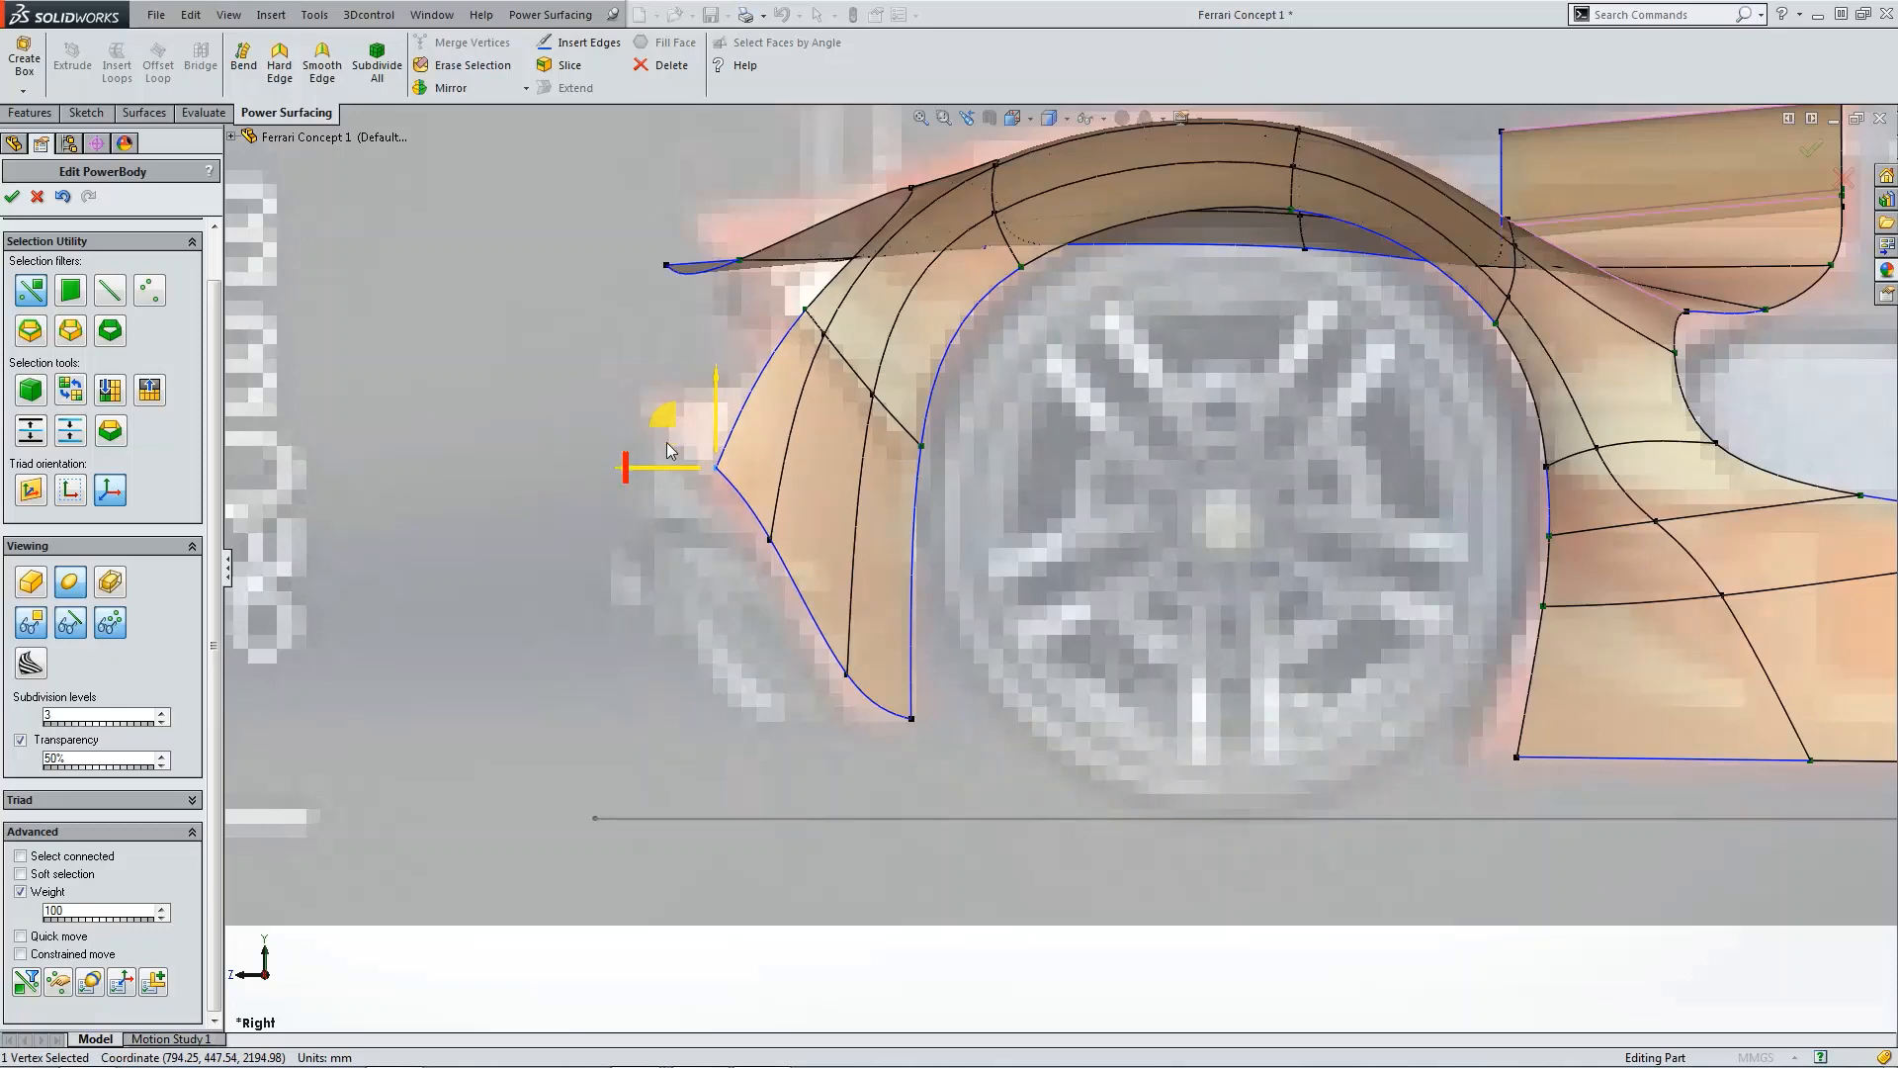
left_click(769, 540)
left_click_drag(720, 492, 711, 509)
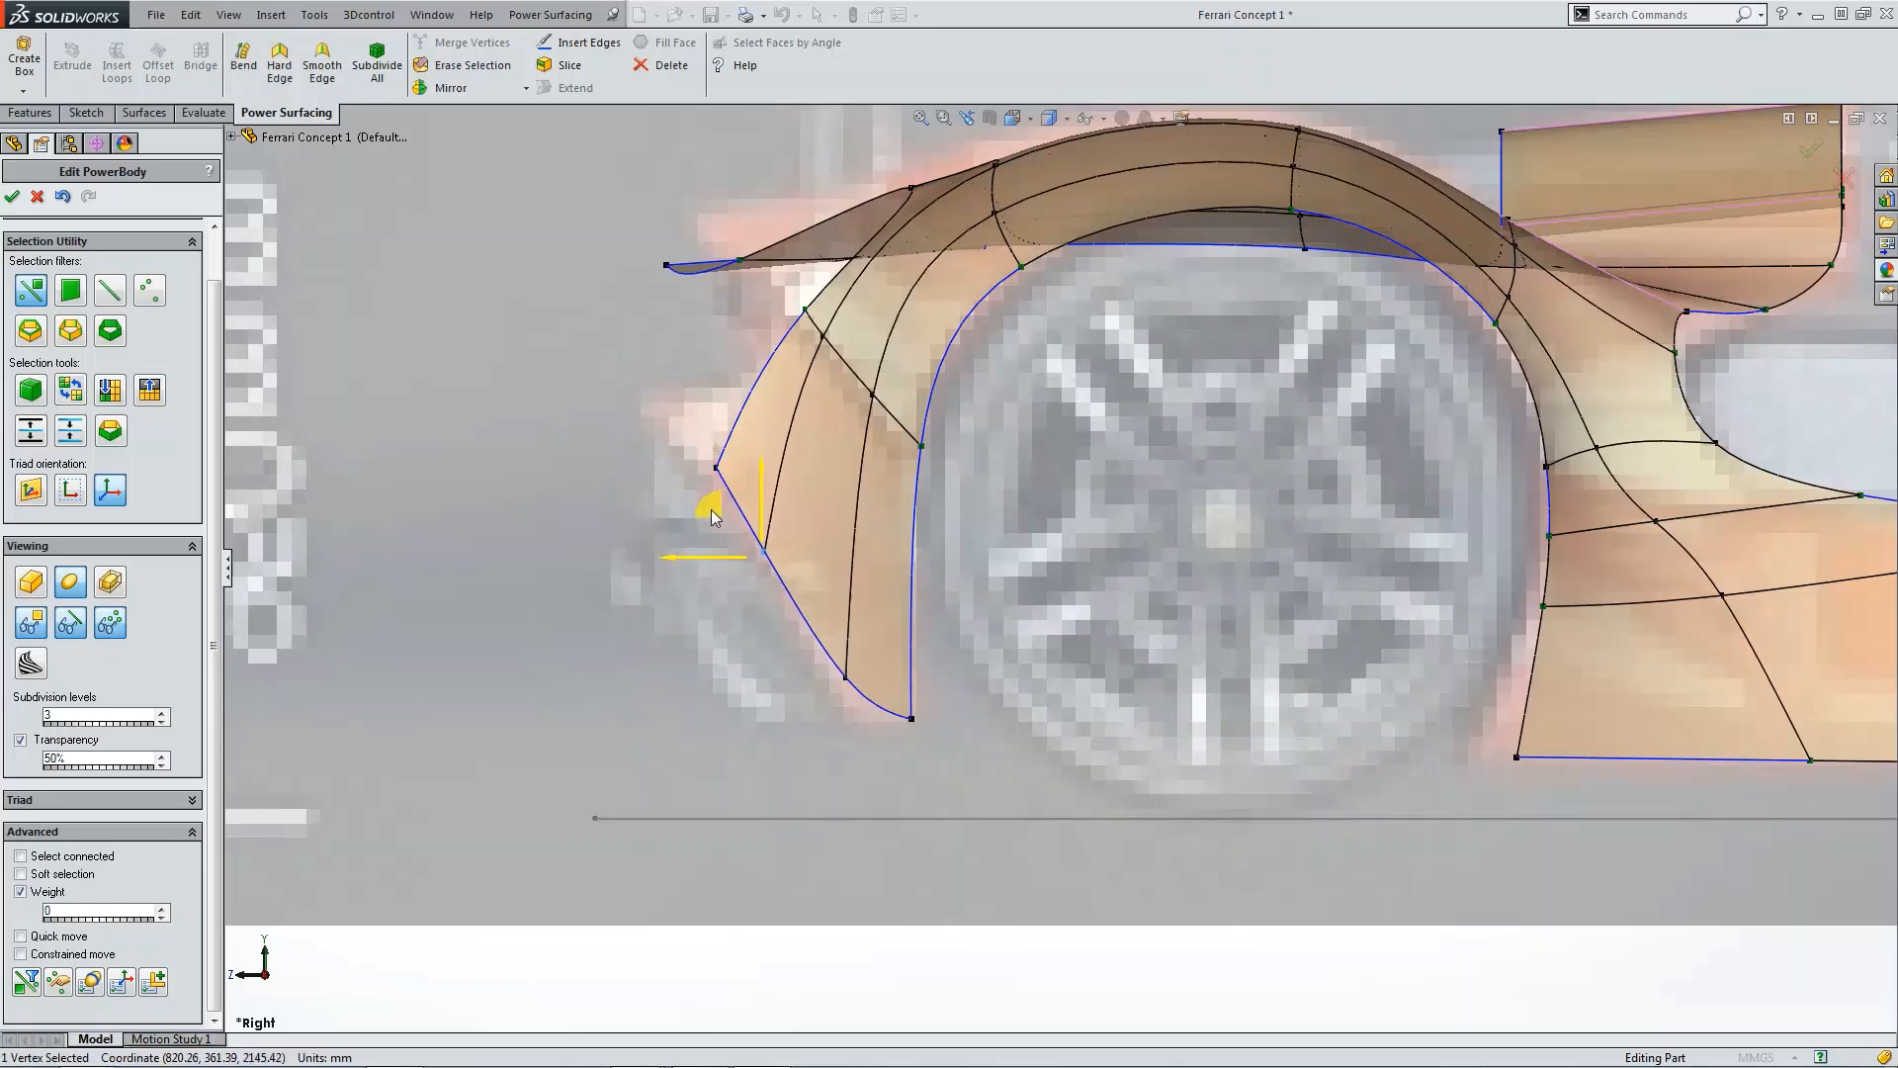
Step: In the top view, pull the outer bottom corner vertex of the extended side panel back toward the body
scroll(710, 508, "up", 2)
left_click(1351, 834)
scroll(1323, 811, "up", 3)
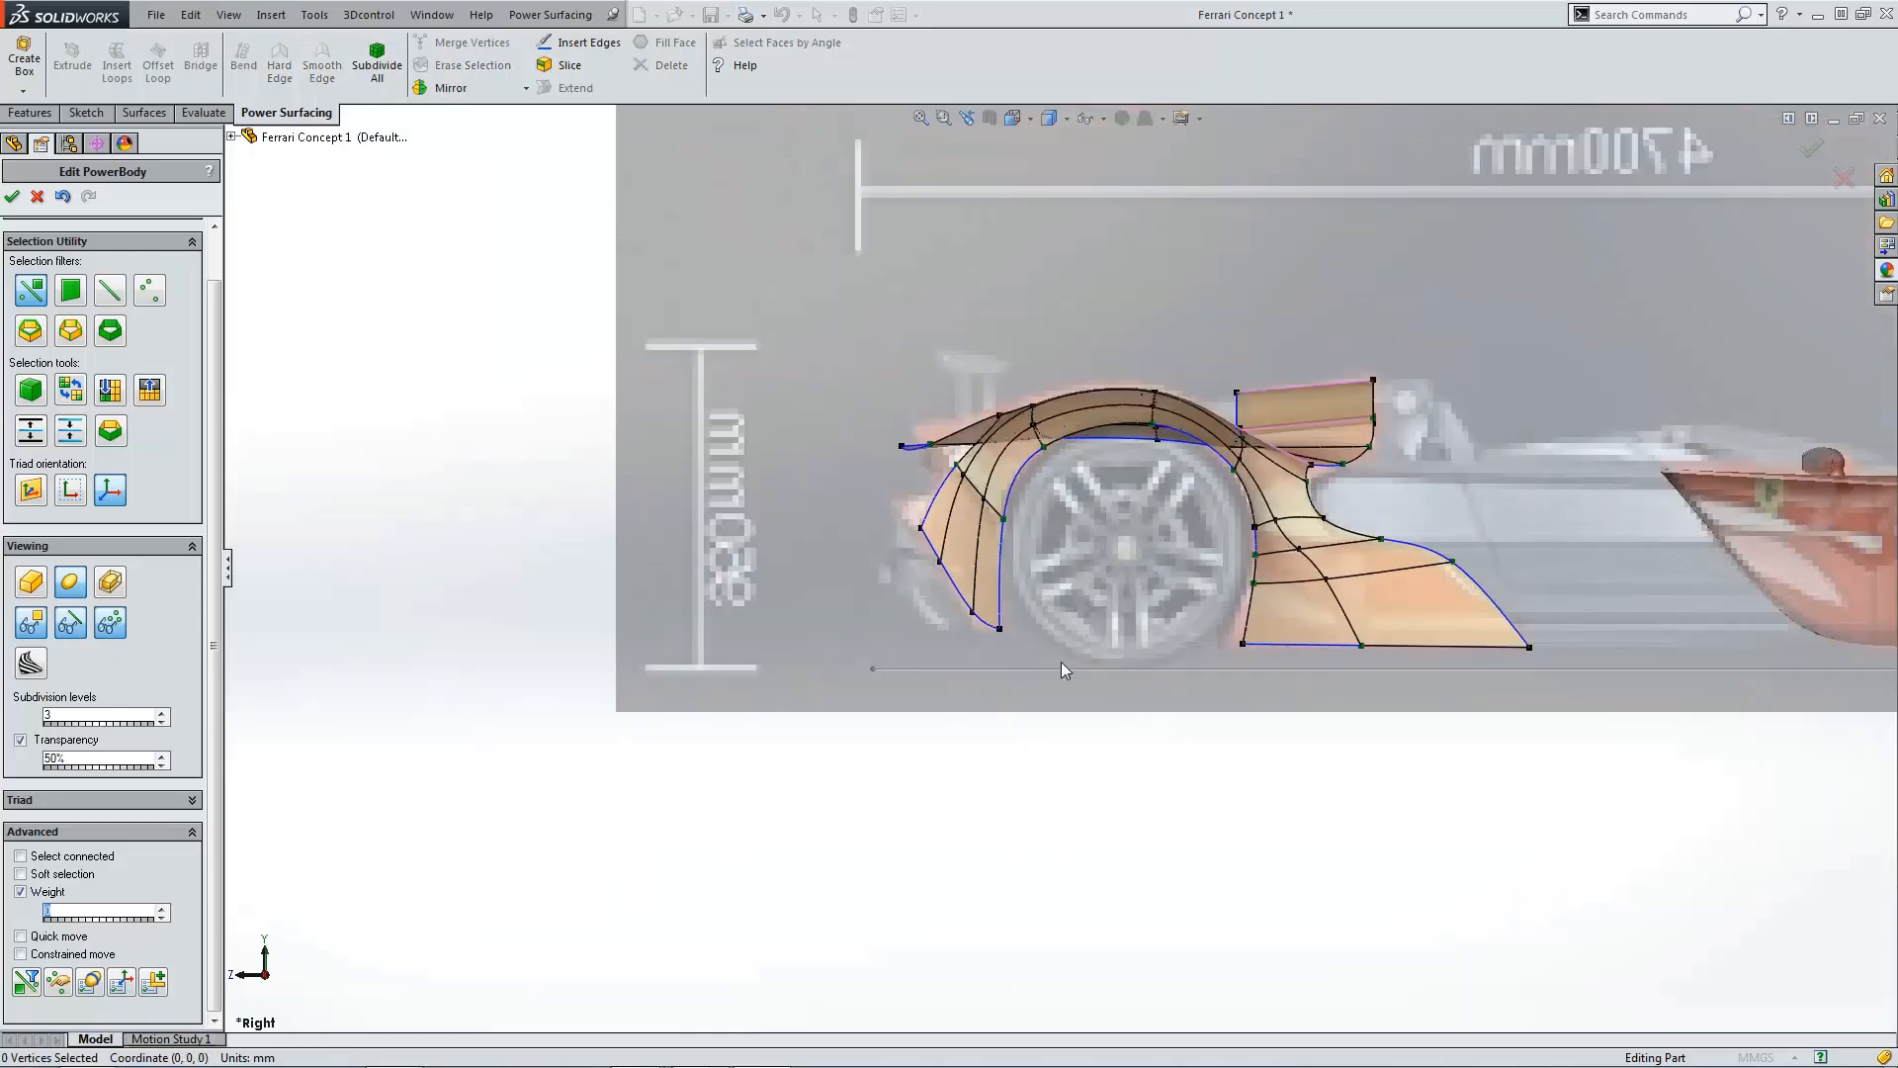
scroll(993, 629, "down", 4)
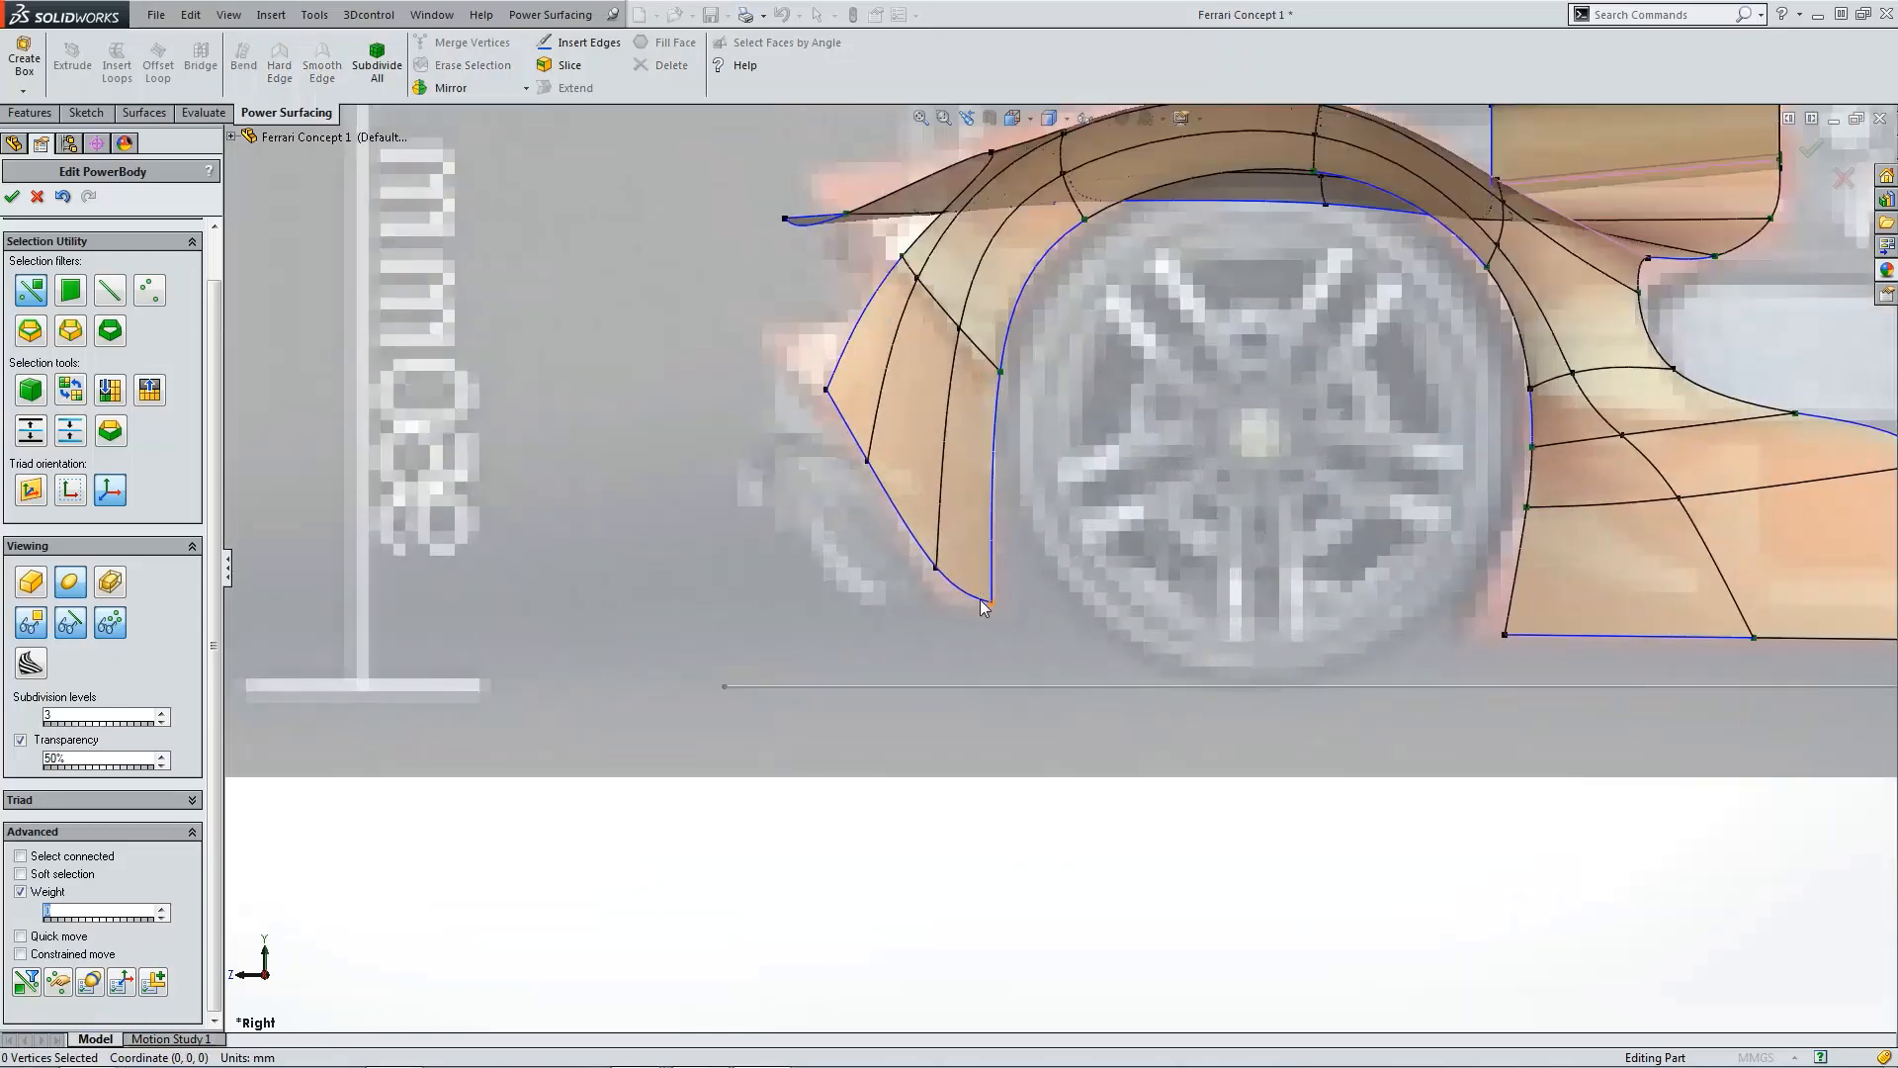
key("ctrl+5")
scroll(1175, 781, "down", 4)
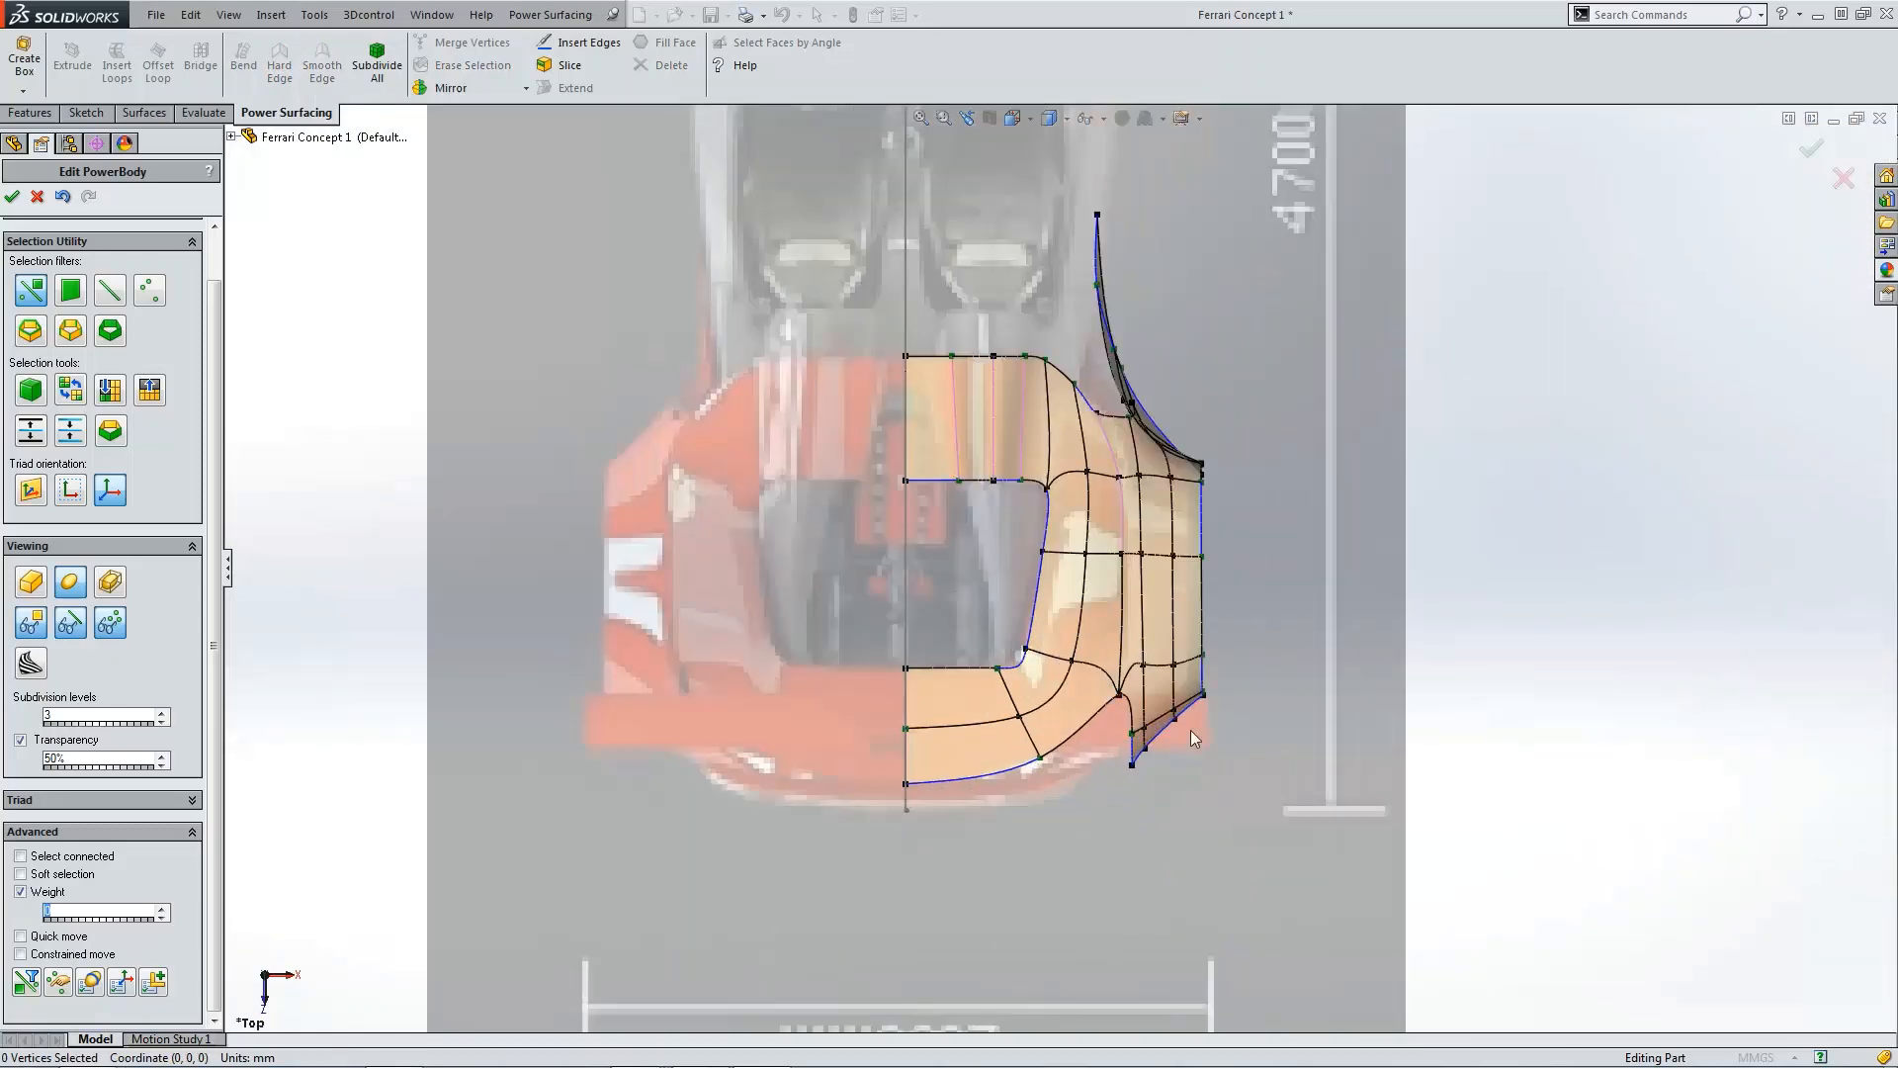
scroll(1120, 695, "down", 2)
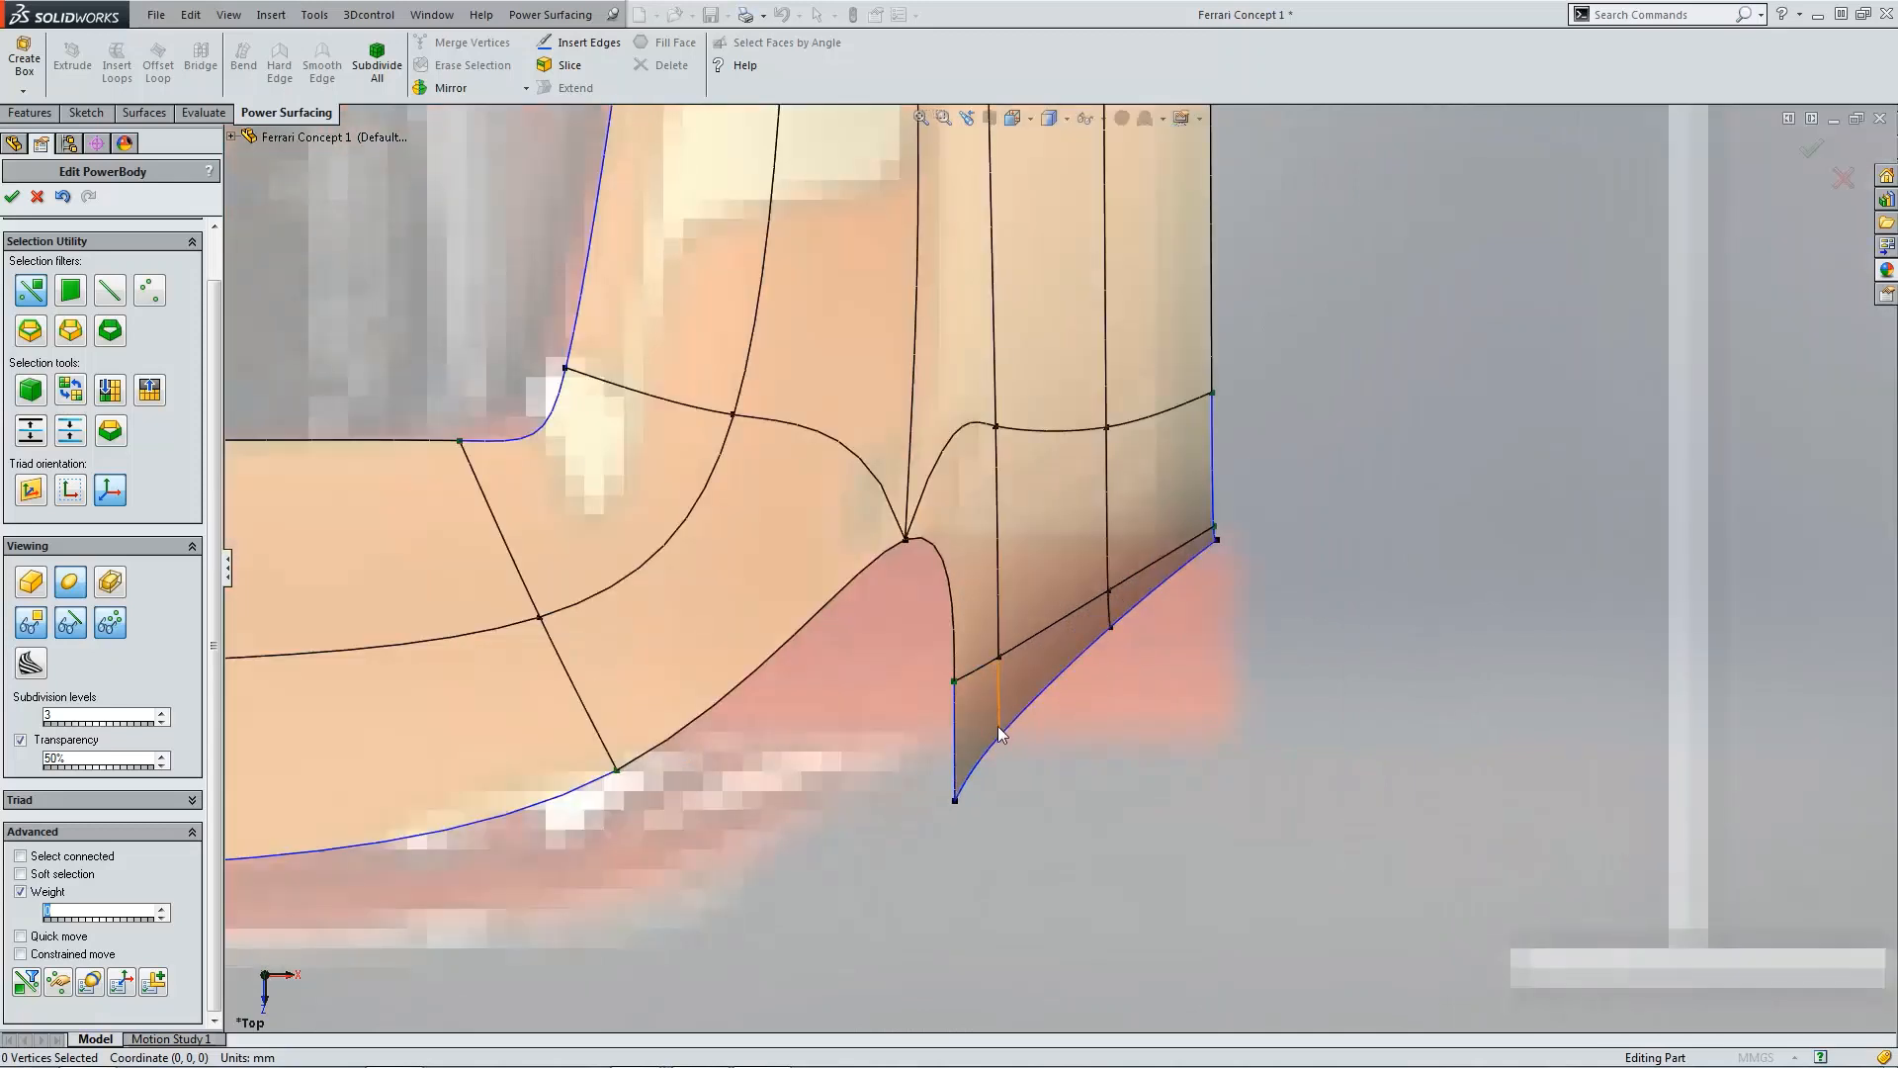
left_click(954, 798)
left_click_drag(955, 836, 956, 771)
left_click(1099, 724)
Step: Move the neighbouring vertices on the extended panel's bottom edge back to straighten that edge
left_click(1001, 714)
scroll(1053, 762, "down", 4)
left_click(947, 682)
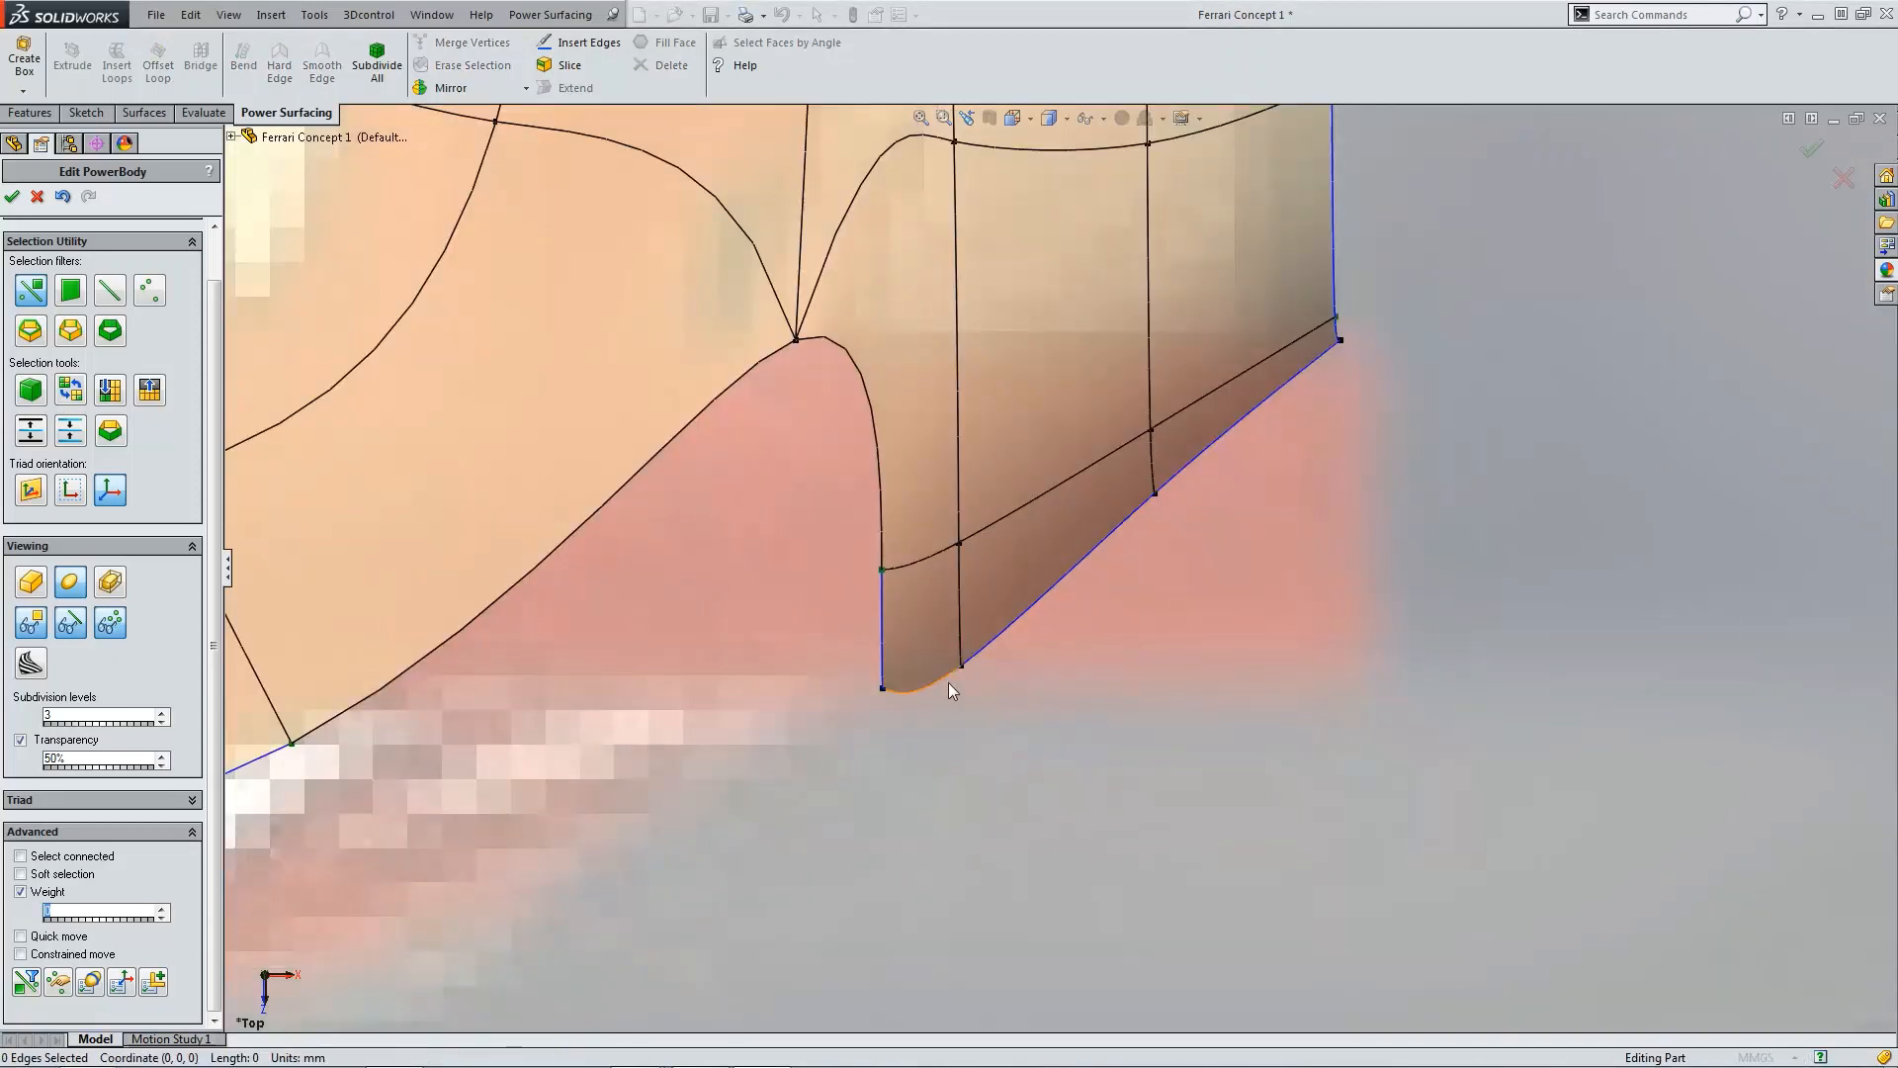
left_click(963, 668)
left_click_drag(958, 694, 959, 619)
left_click(915, 719)
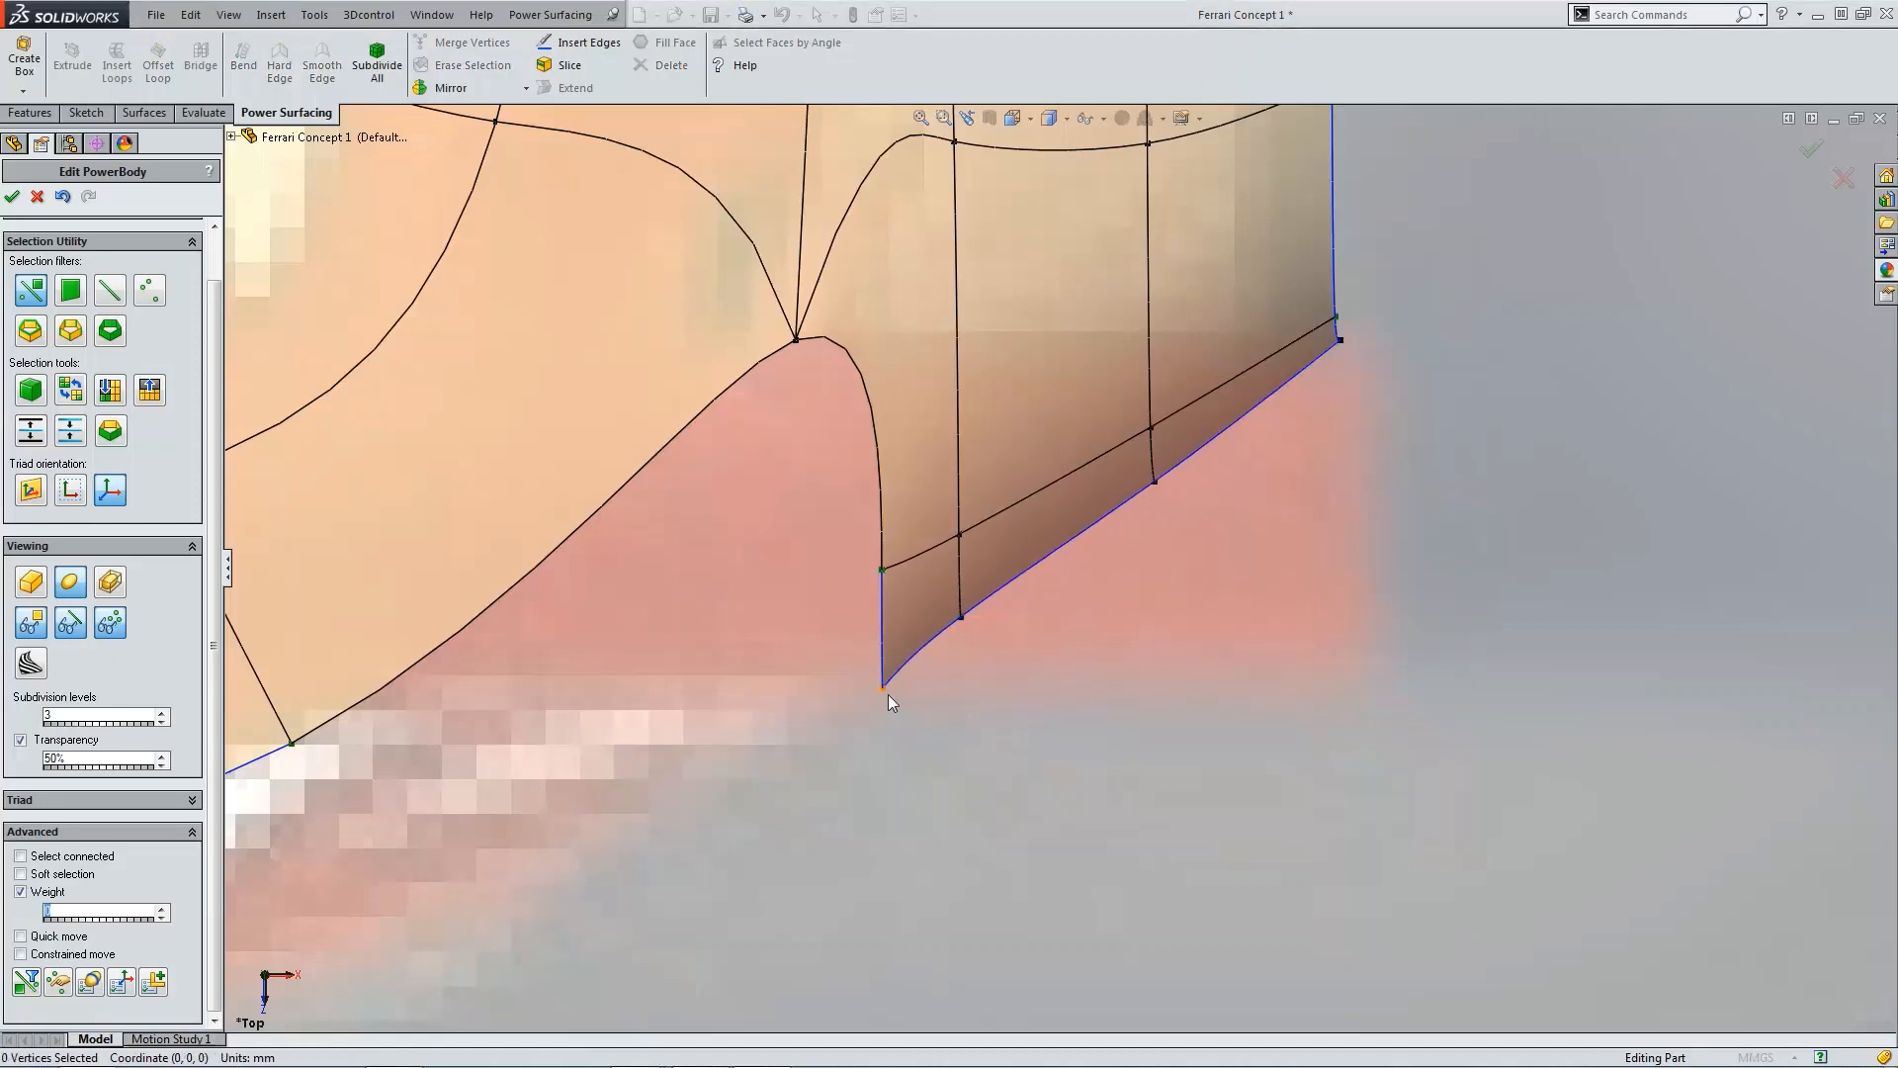
left_click(882, 687)
left_click_drag(885, 717, 881, 680)
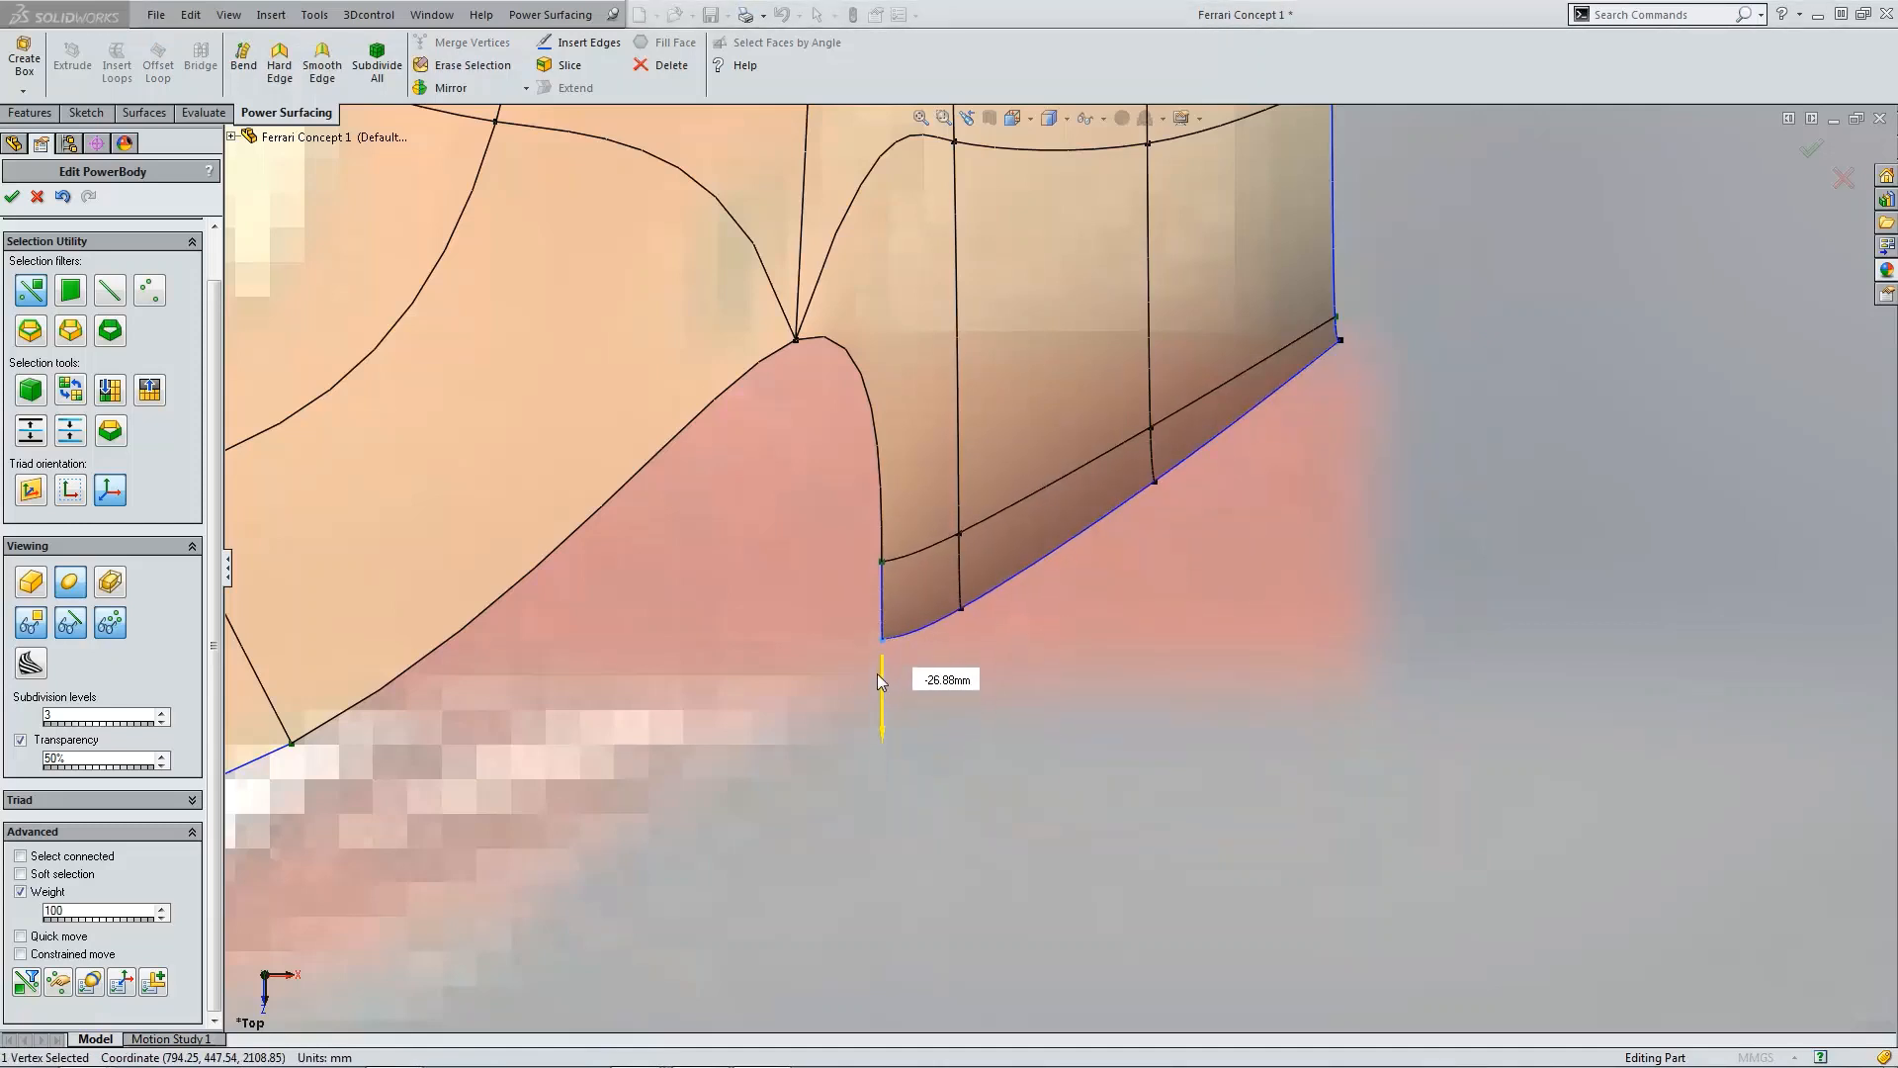
left_click(1085, 784)
Step: Compare the model from the side, angled and front views with the reference photo of the car's rear
key("ctrl+4")
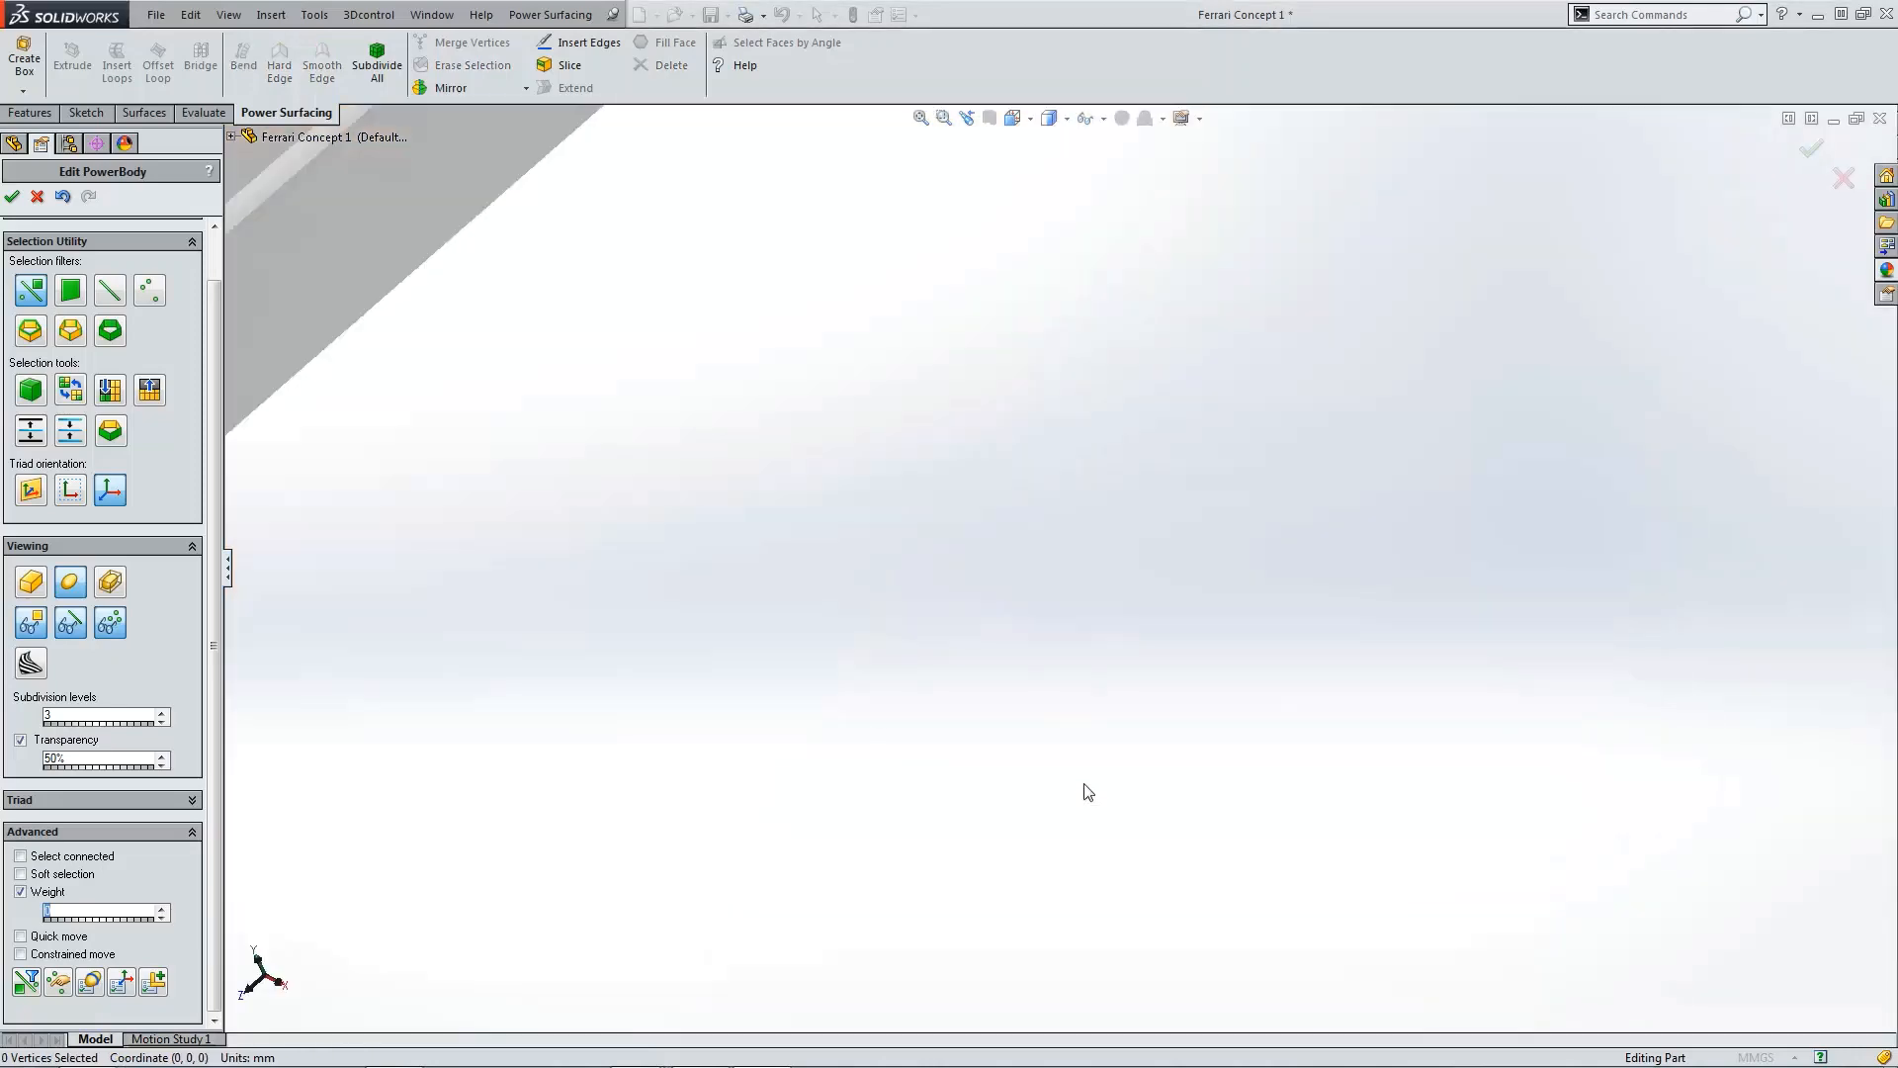
scroll(763, 694, "down", 4)
scroll(829, 681, "down", 2)
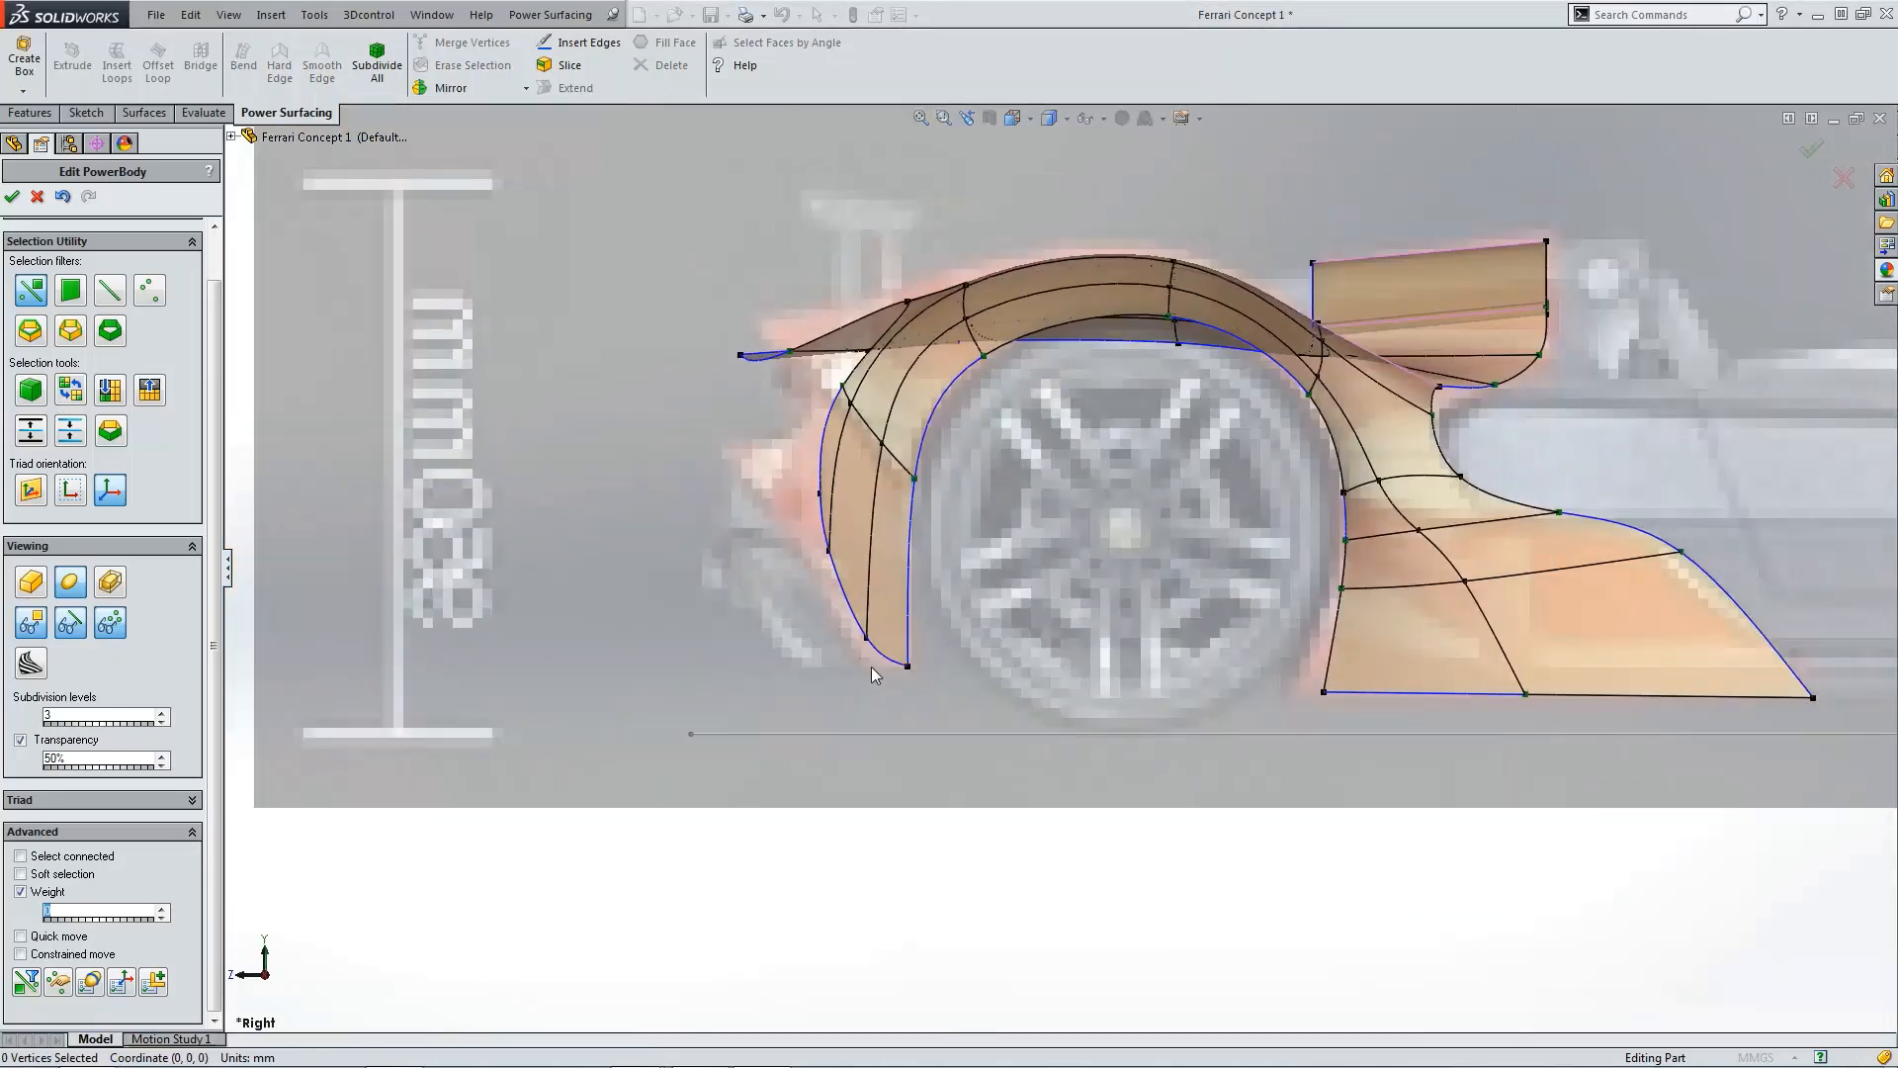
middle_click_drag(850, 534, 1040, 619)
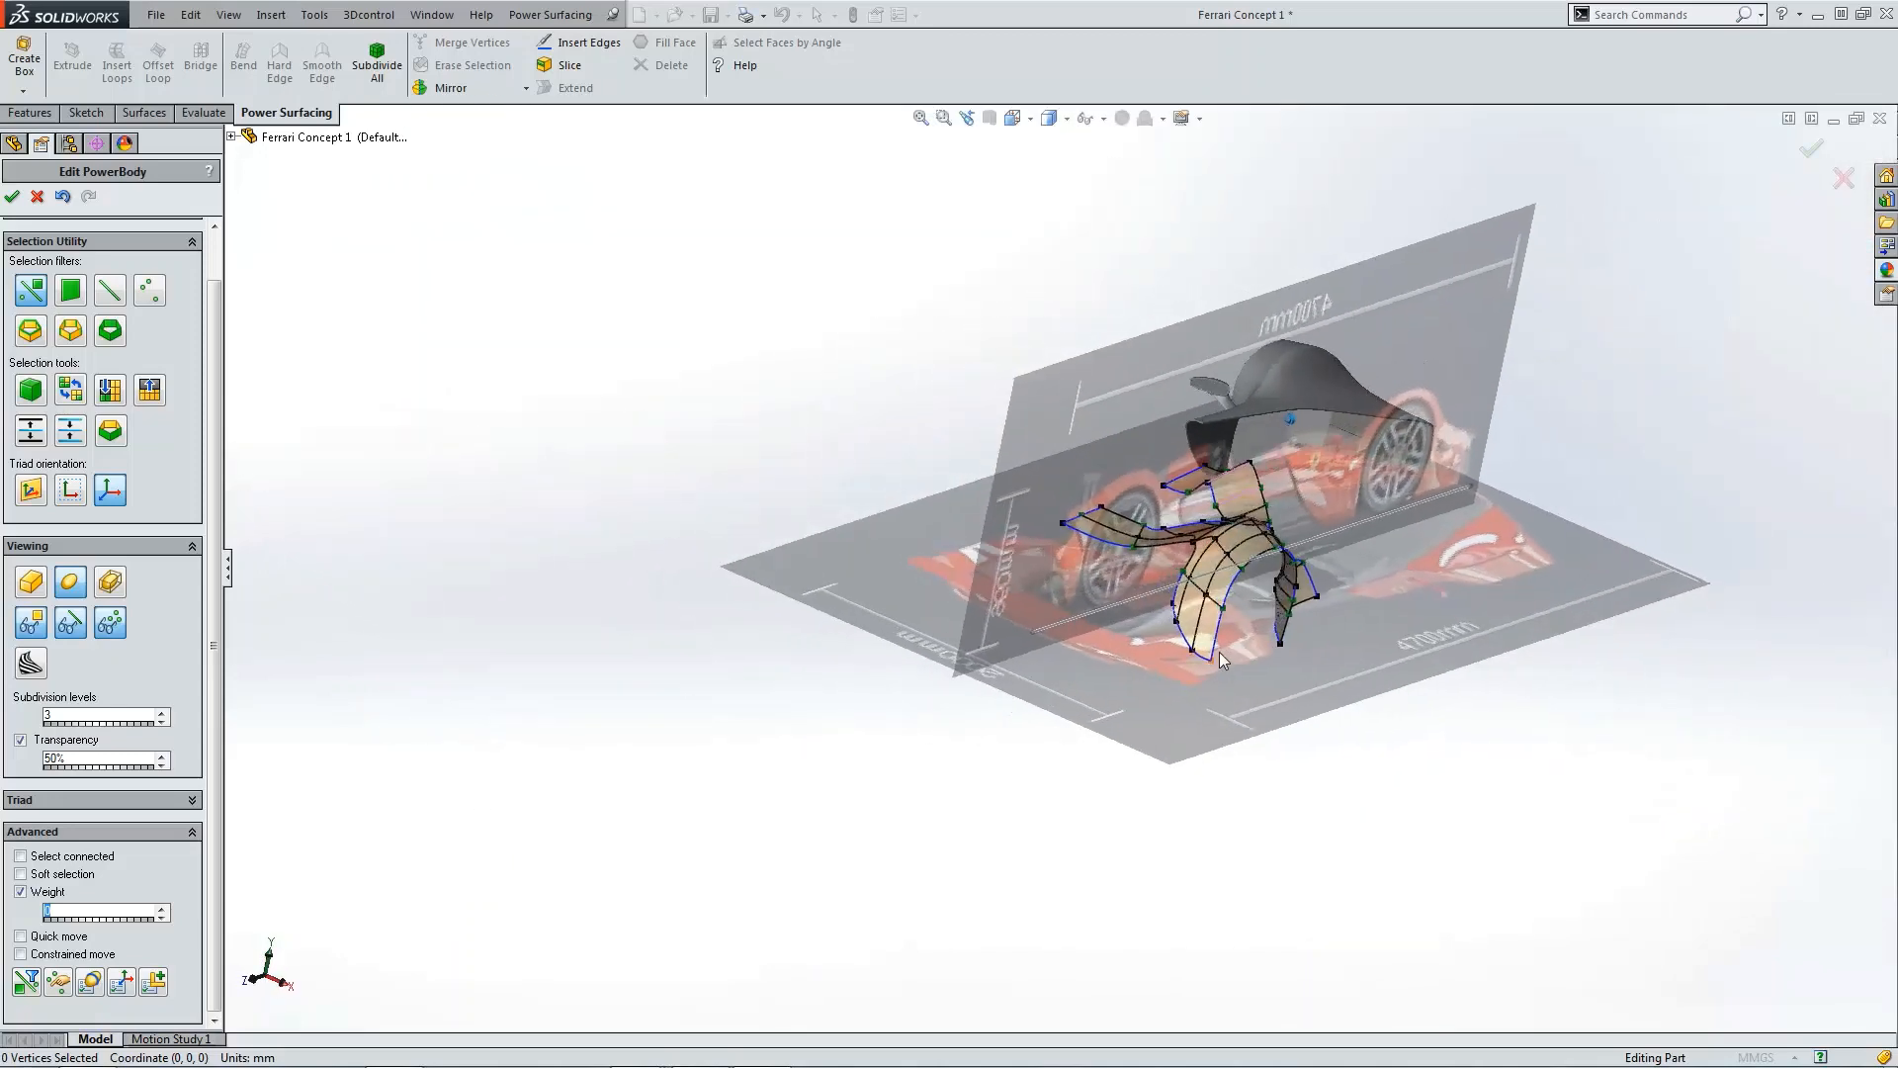
key("ctrl+1")
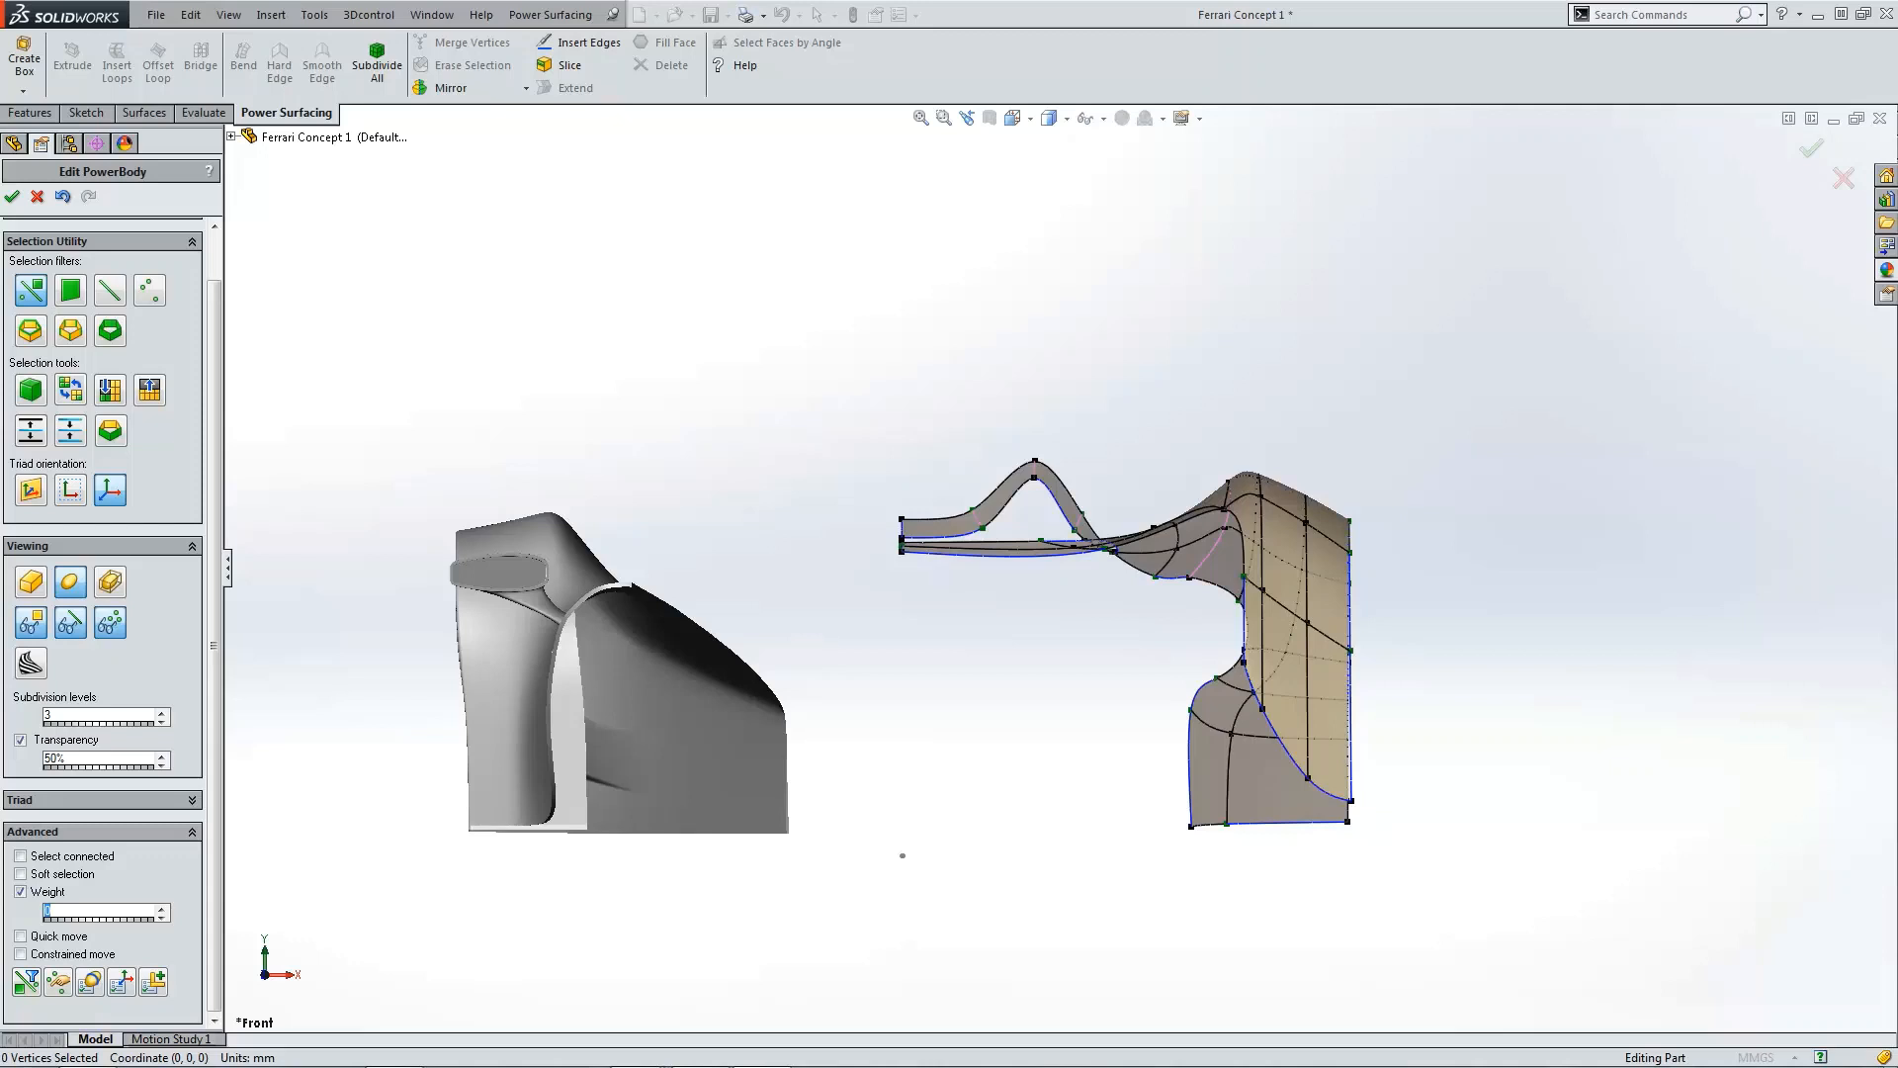
left_click_drag(0, 316, 632, 186)
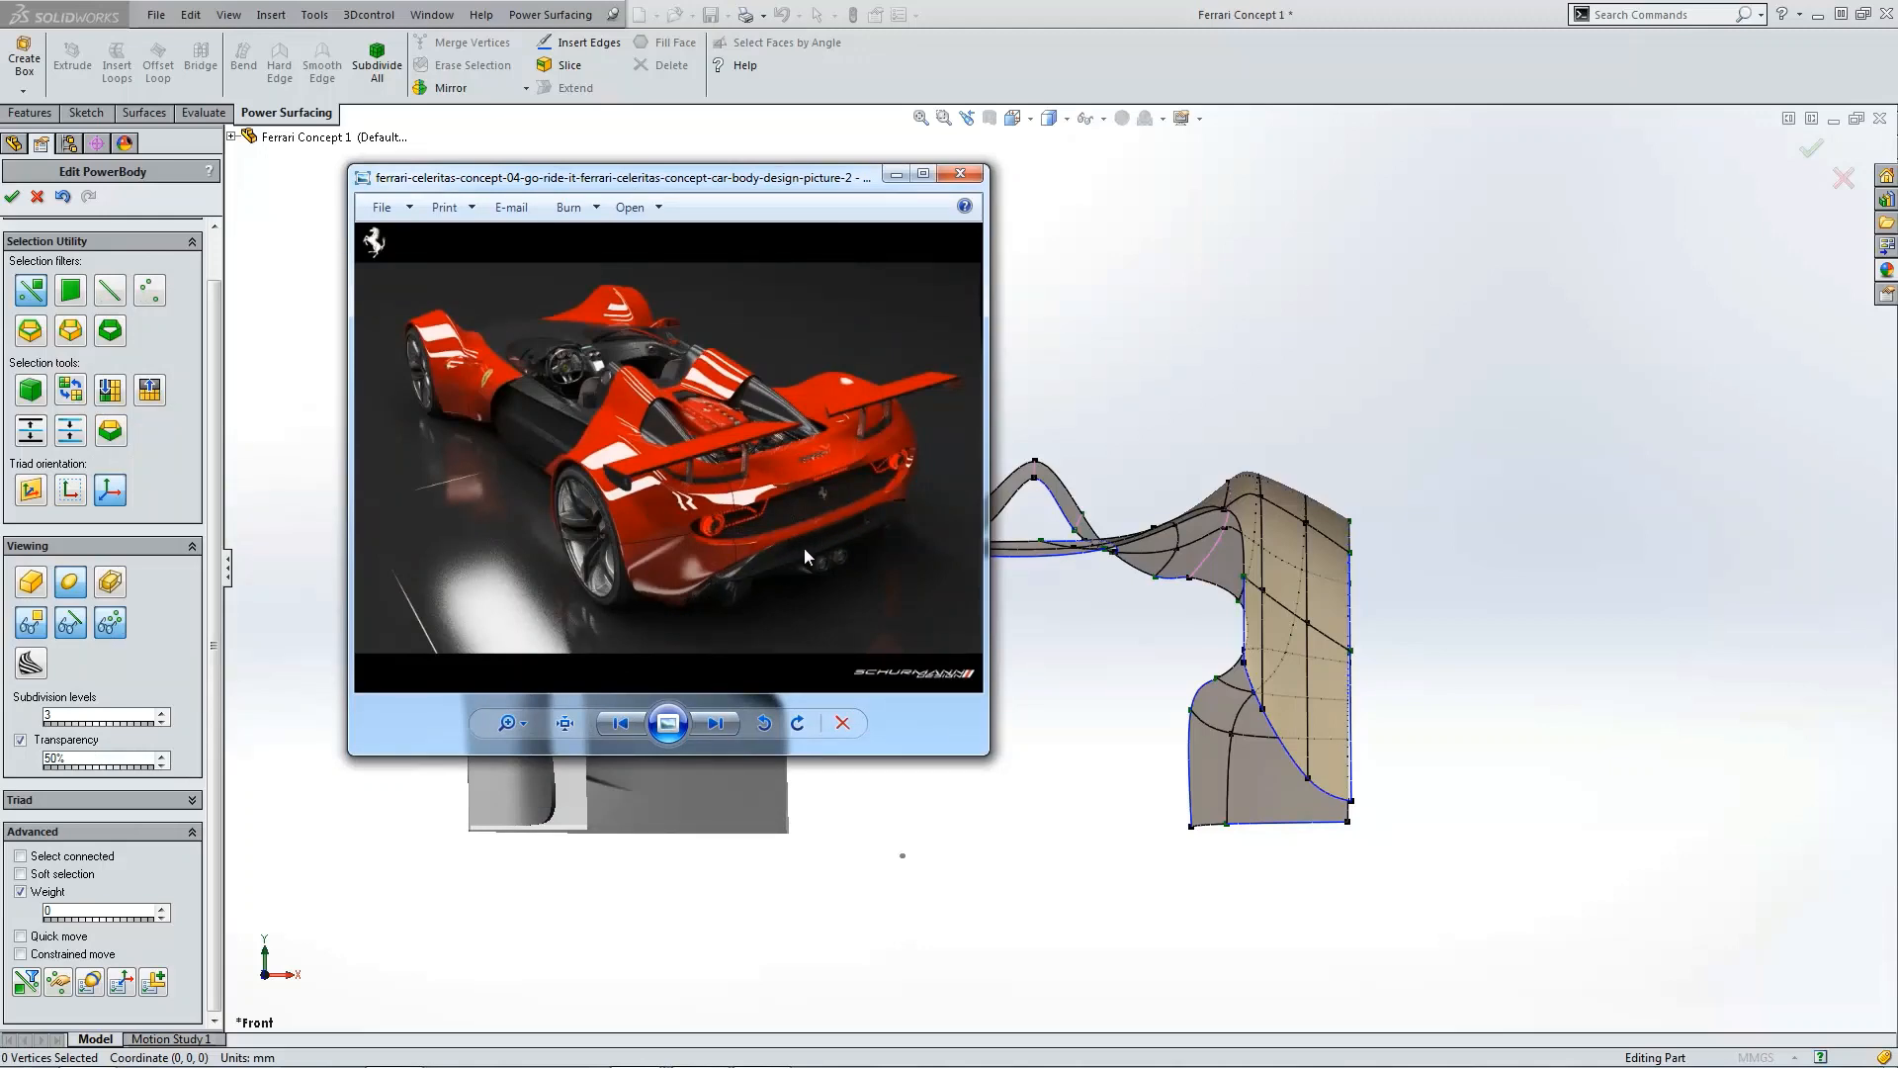
left_click_drag(766, 201, 0, 296)
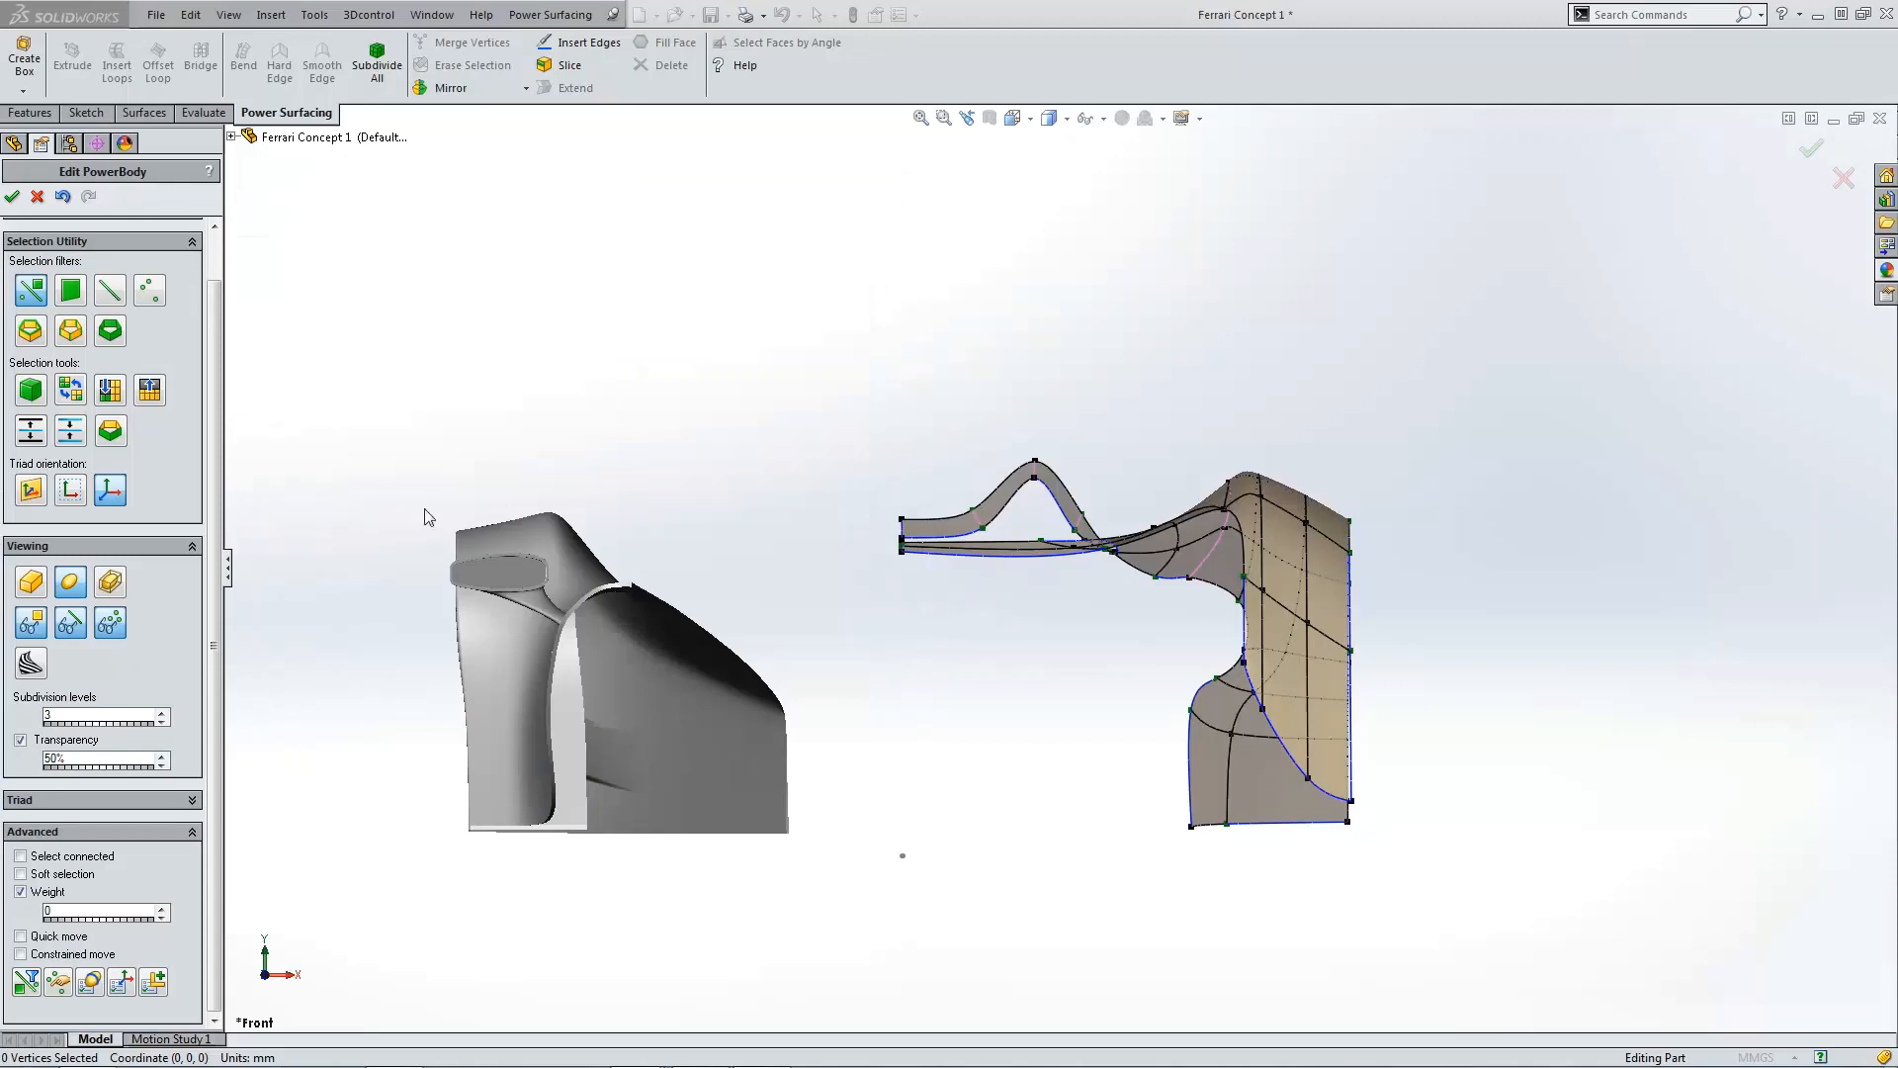
Step: In the front view, move the vertex on the side panel's inner notch edge slightly downward
scroll(1100, 592, "down", 5)
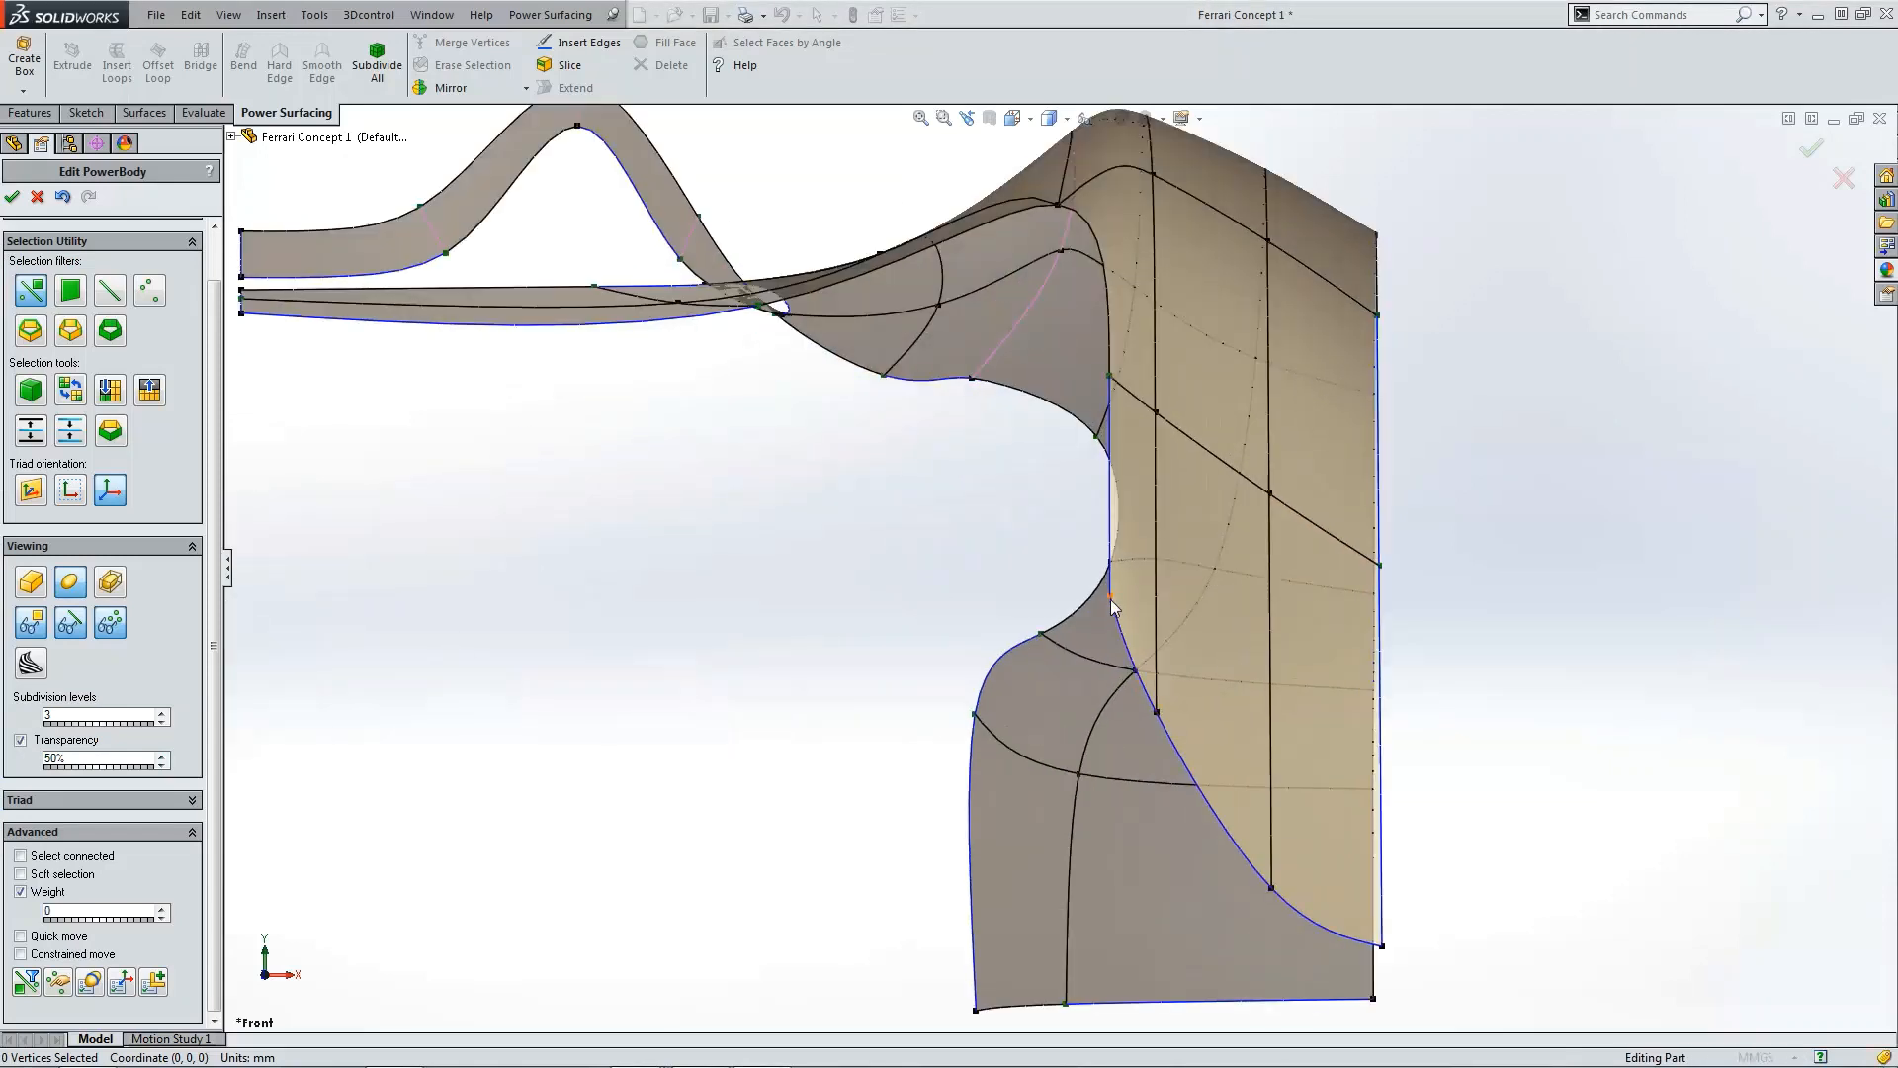
left_click(1111, 597)
left_click_drag(1107, 562, 1102, 613)
left_click(939, 551)
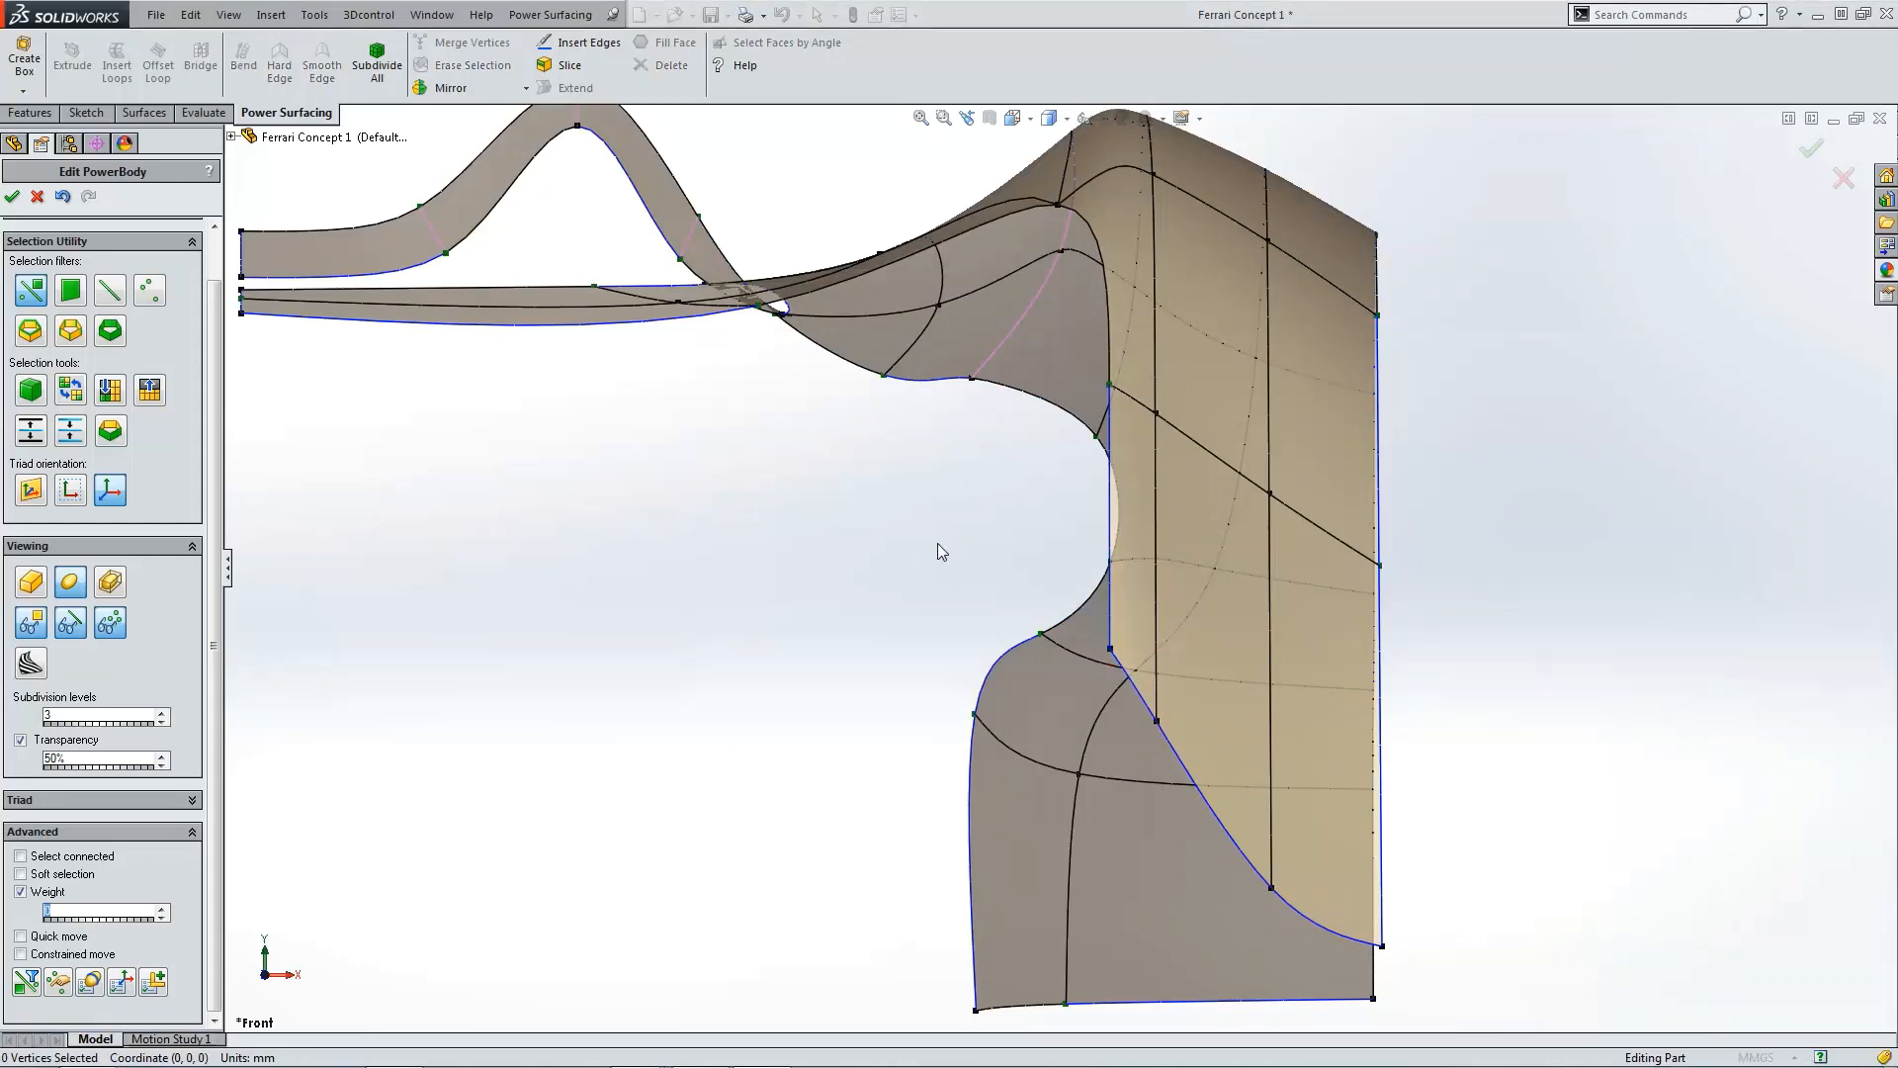
Step: Extend the side panel's inner vertical edge by 800 mm
scroll(938, 542, "down", 4)
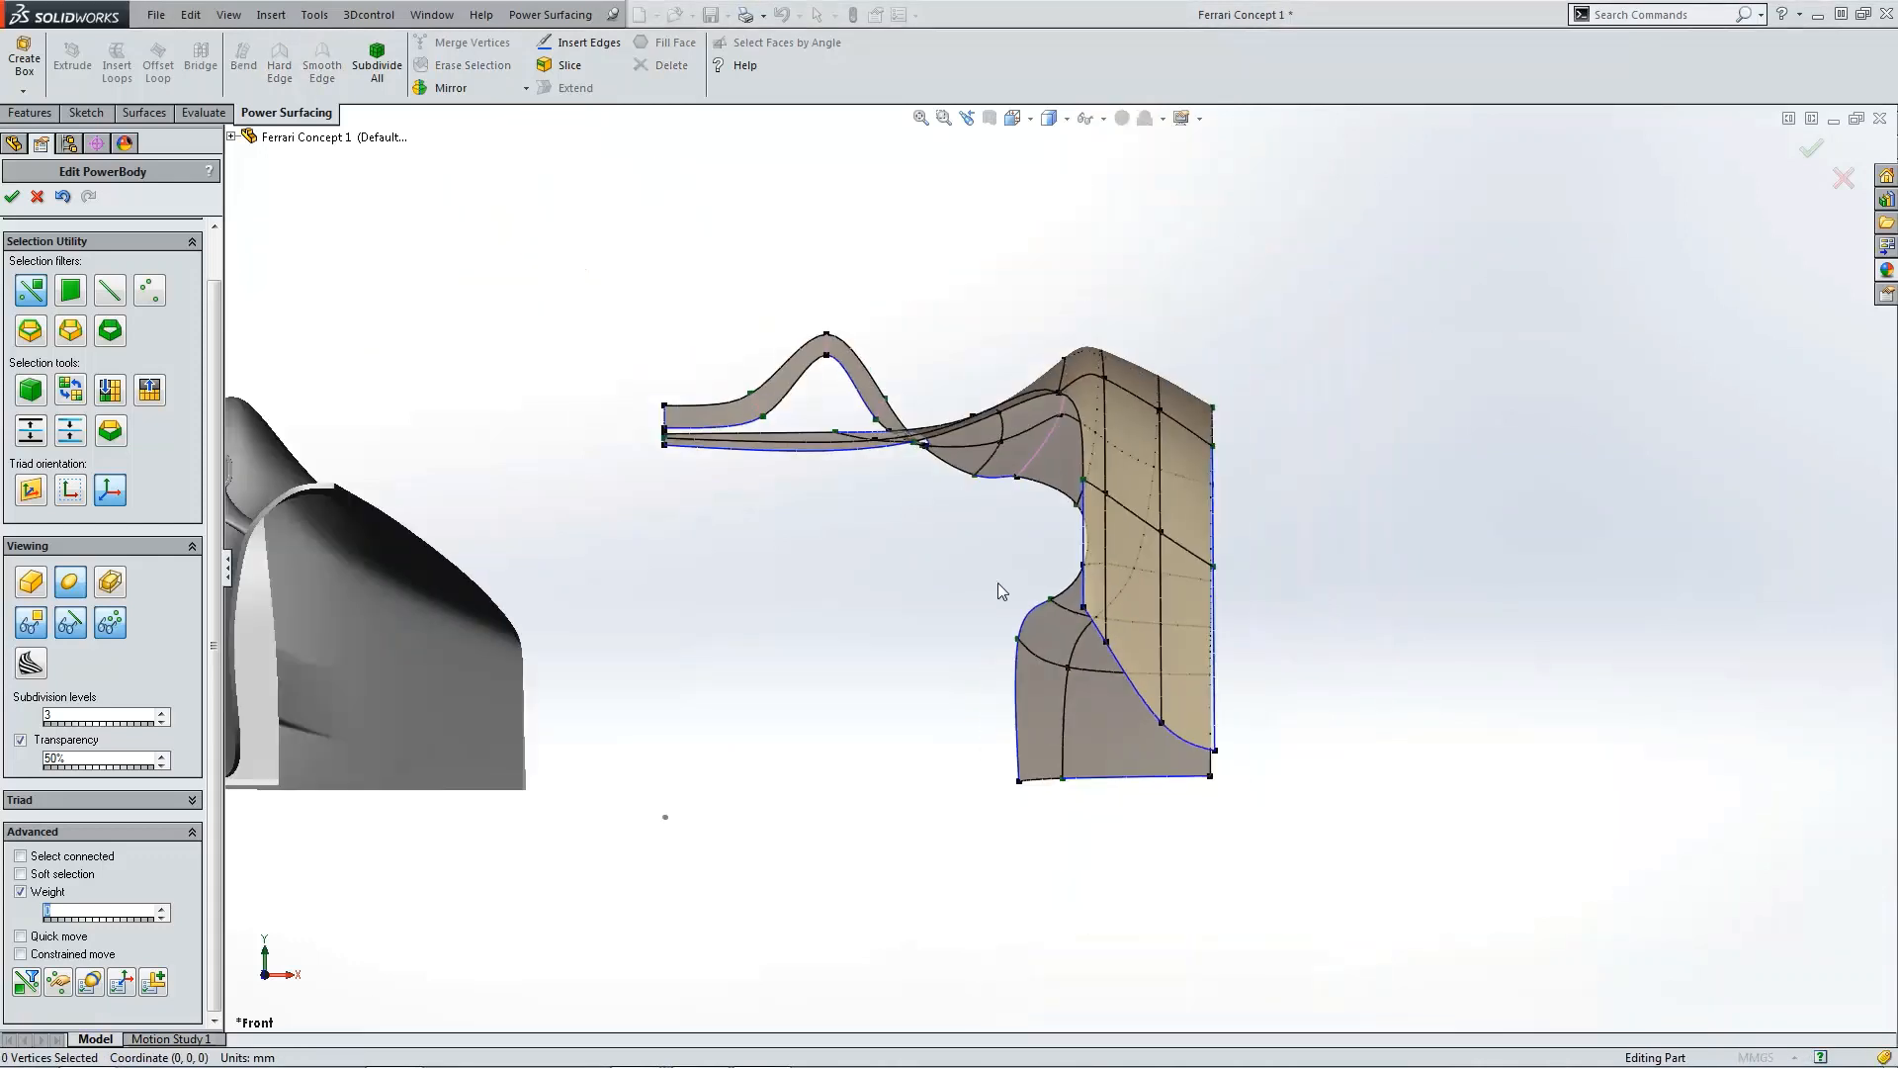
left_click(1084, 550)
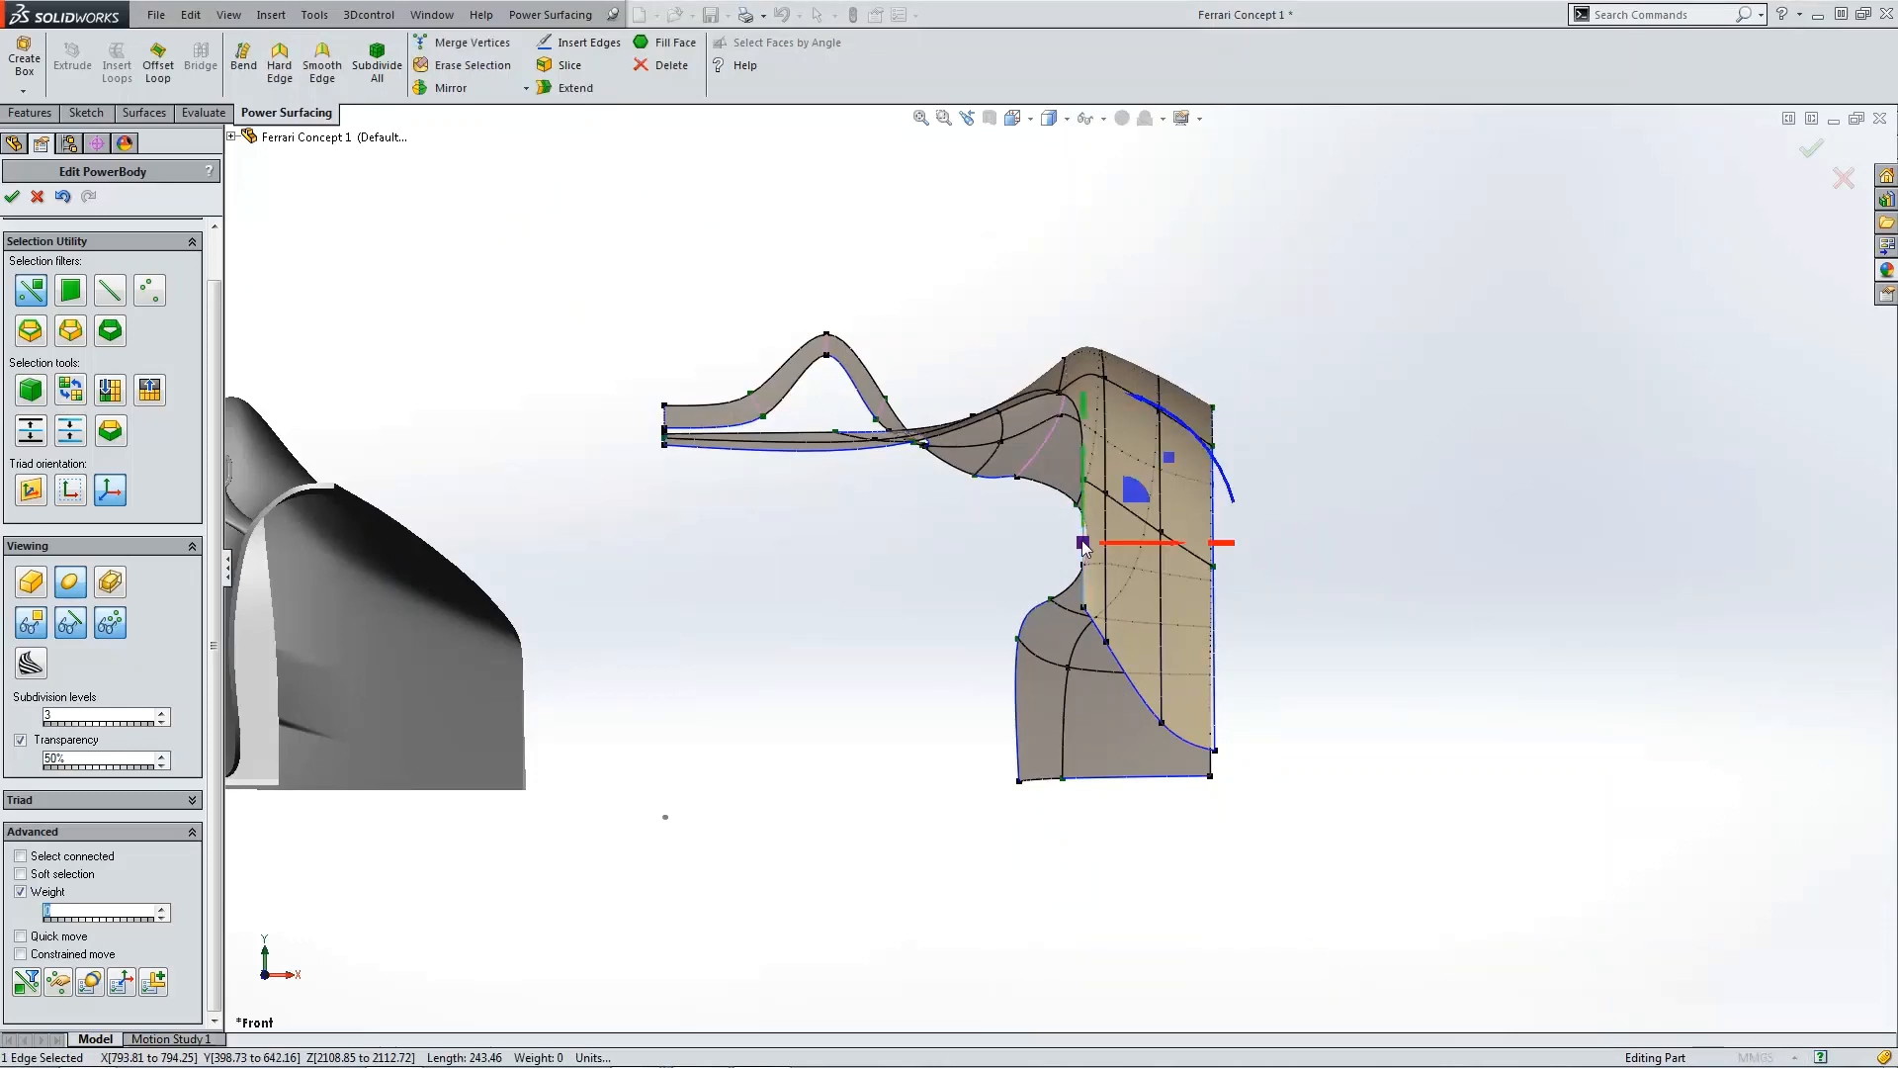
left_click(568, 89)
left_click(118, 260)
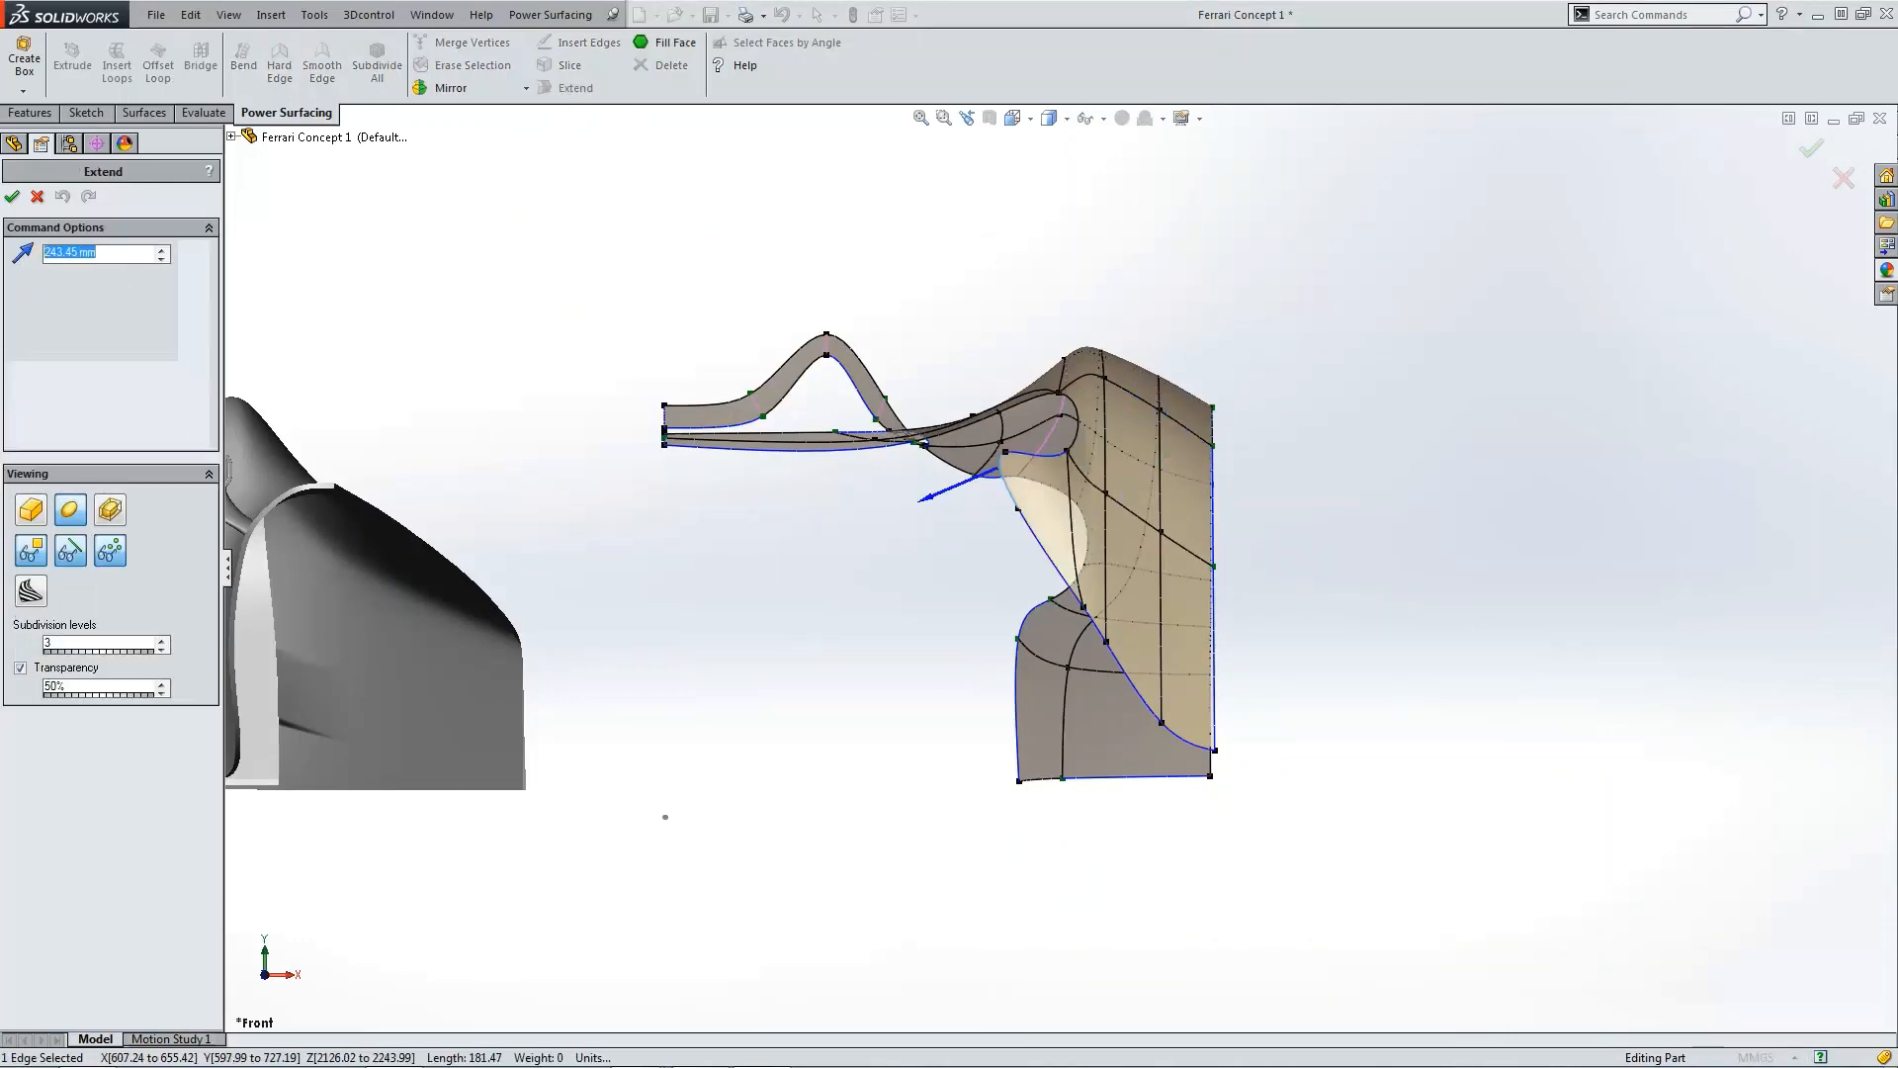
type("800 mm")
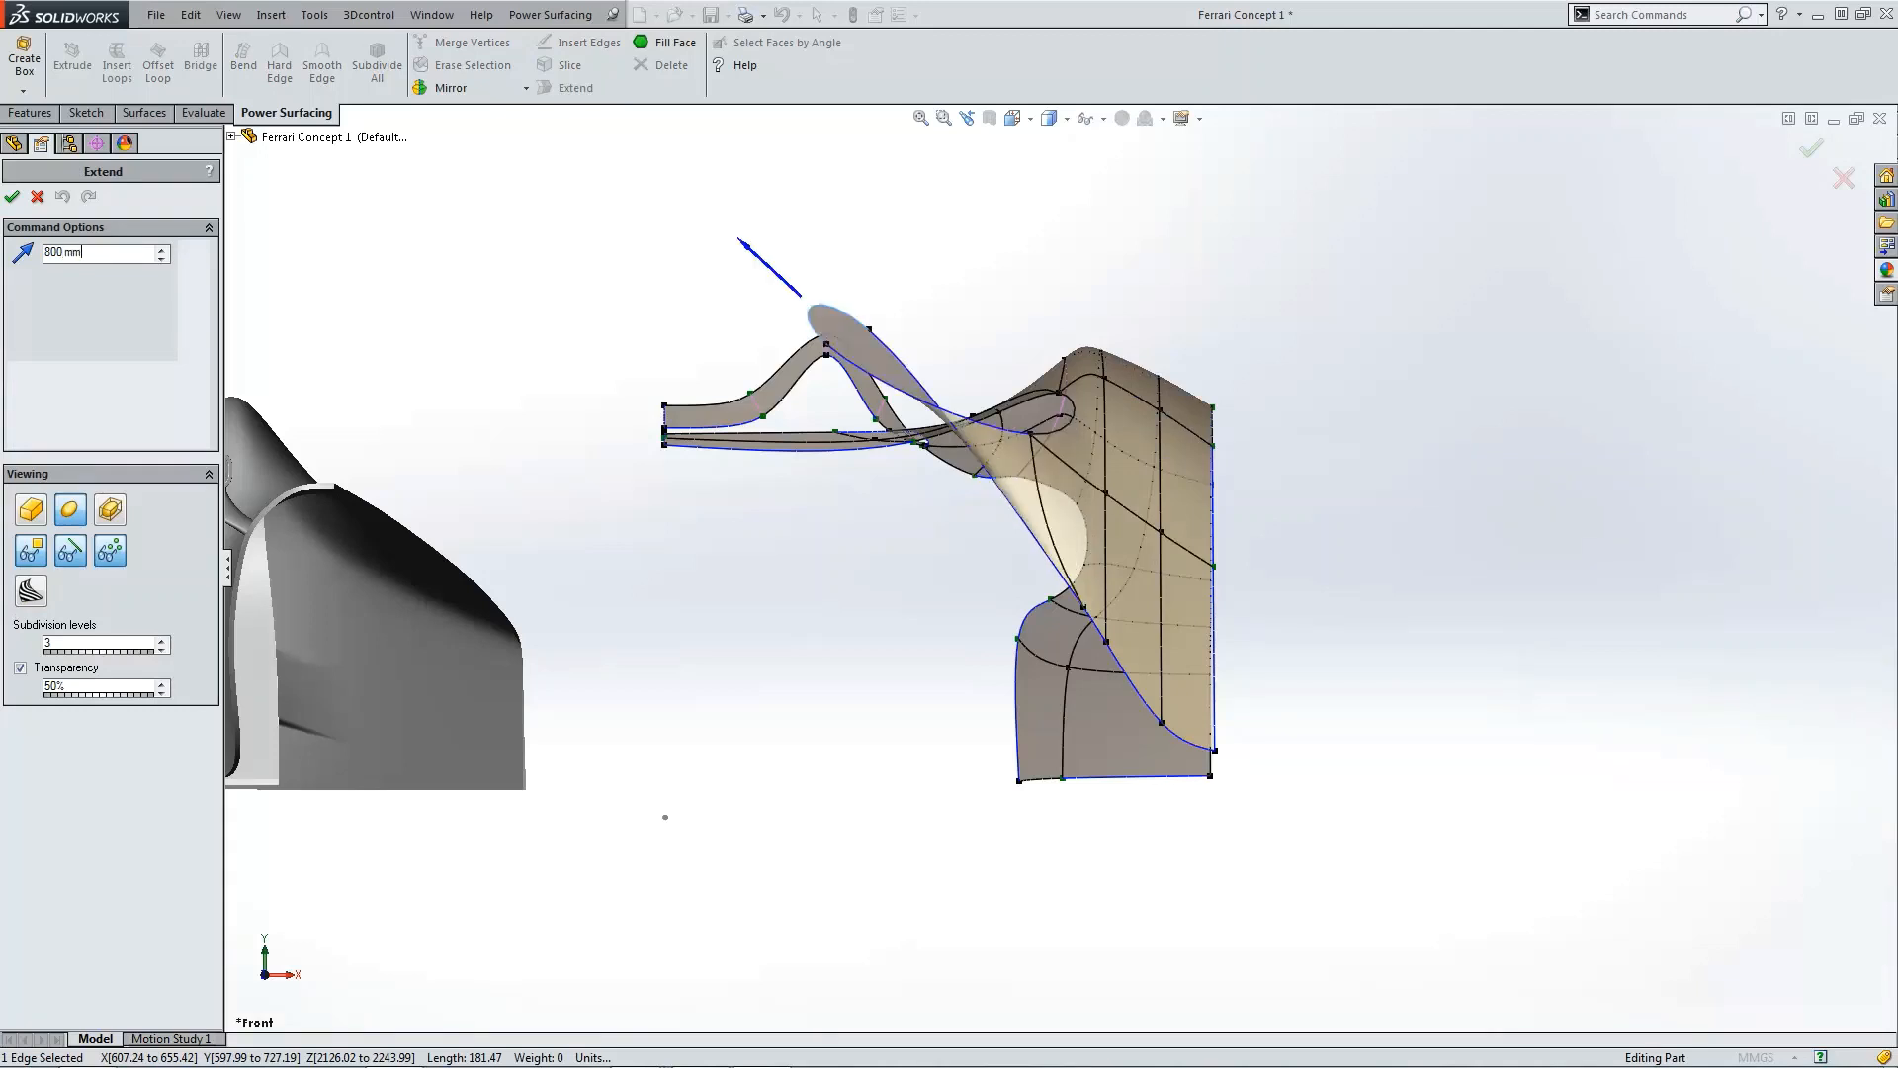
left_click(12, 203)
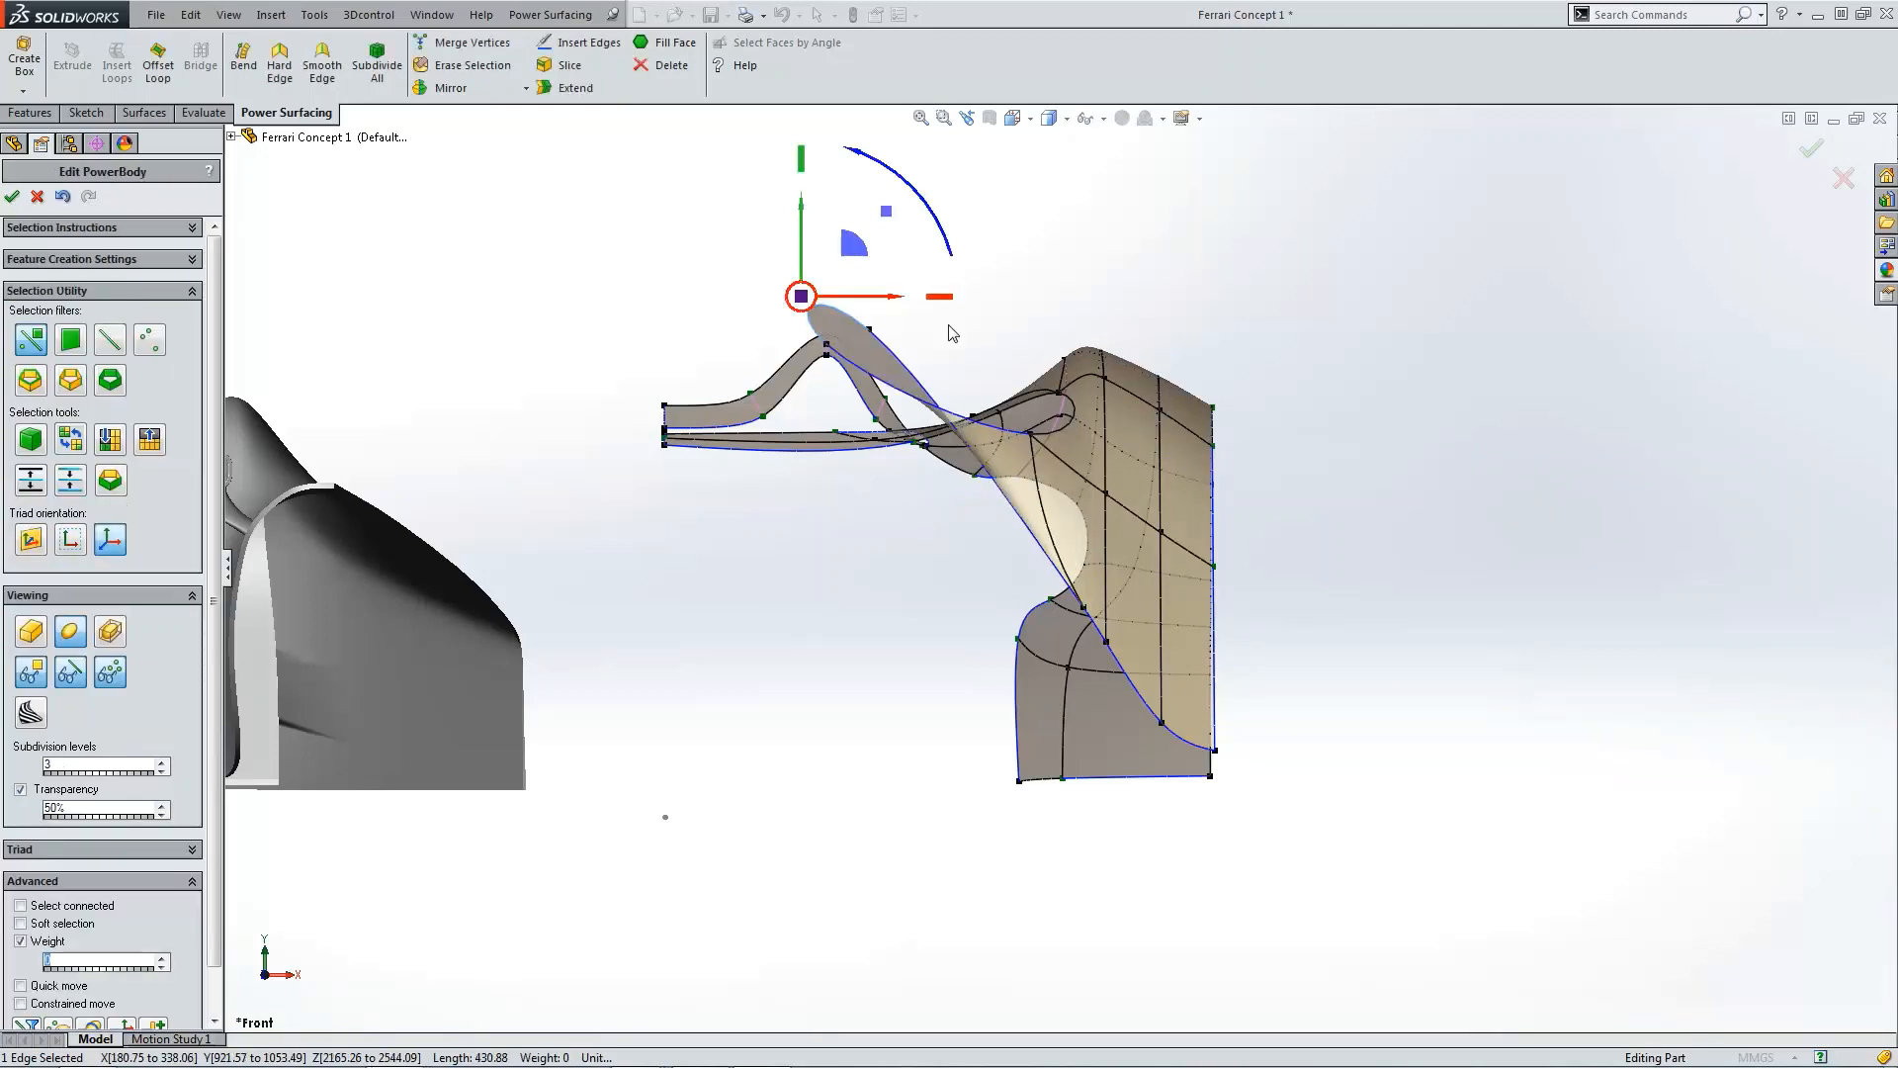
Step: Apply Hard Edge to the end vertices of the new extension
scroll(949, 328, "down", 2)
left_click(845, 359)
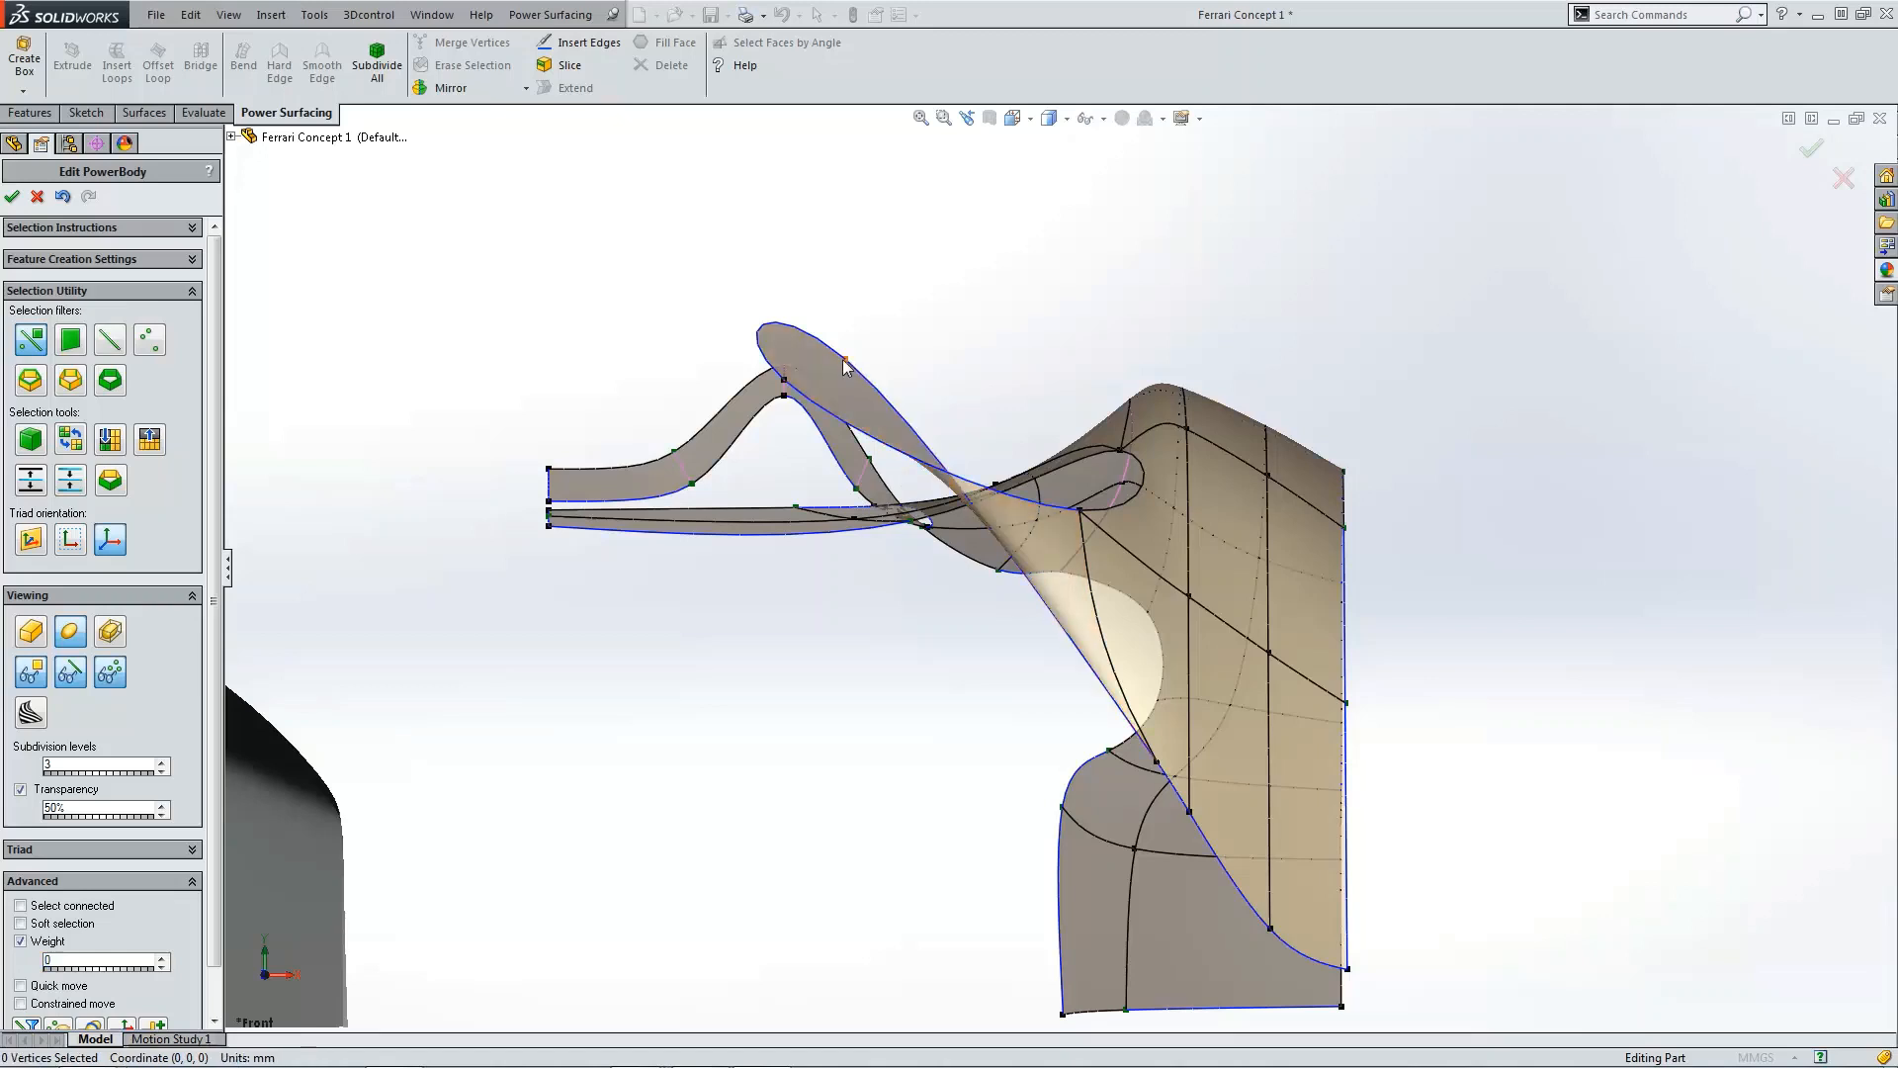
left_click(784, 380, "ctrl")
left_click(281, 67)
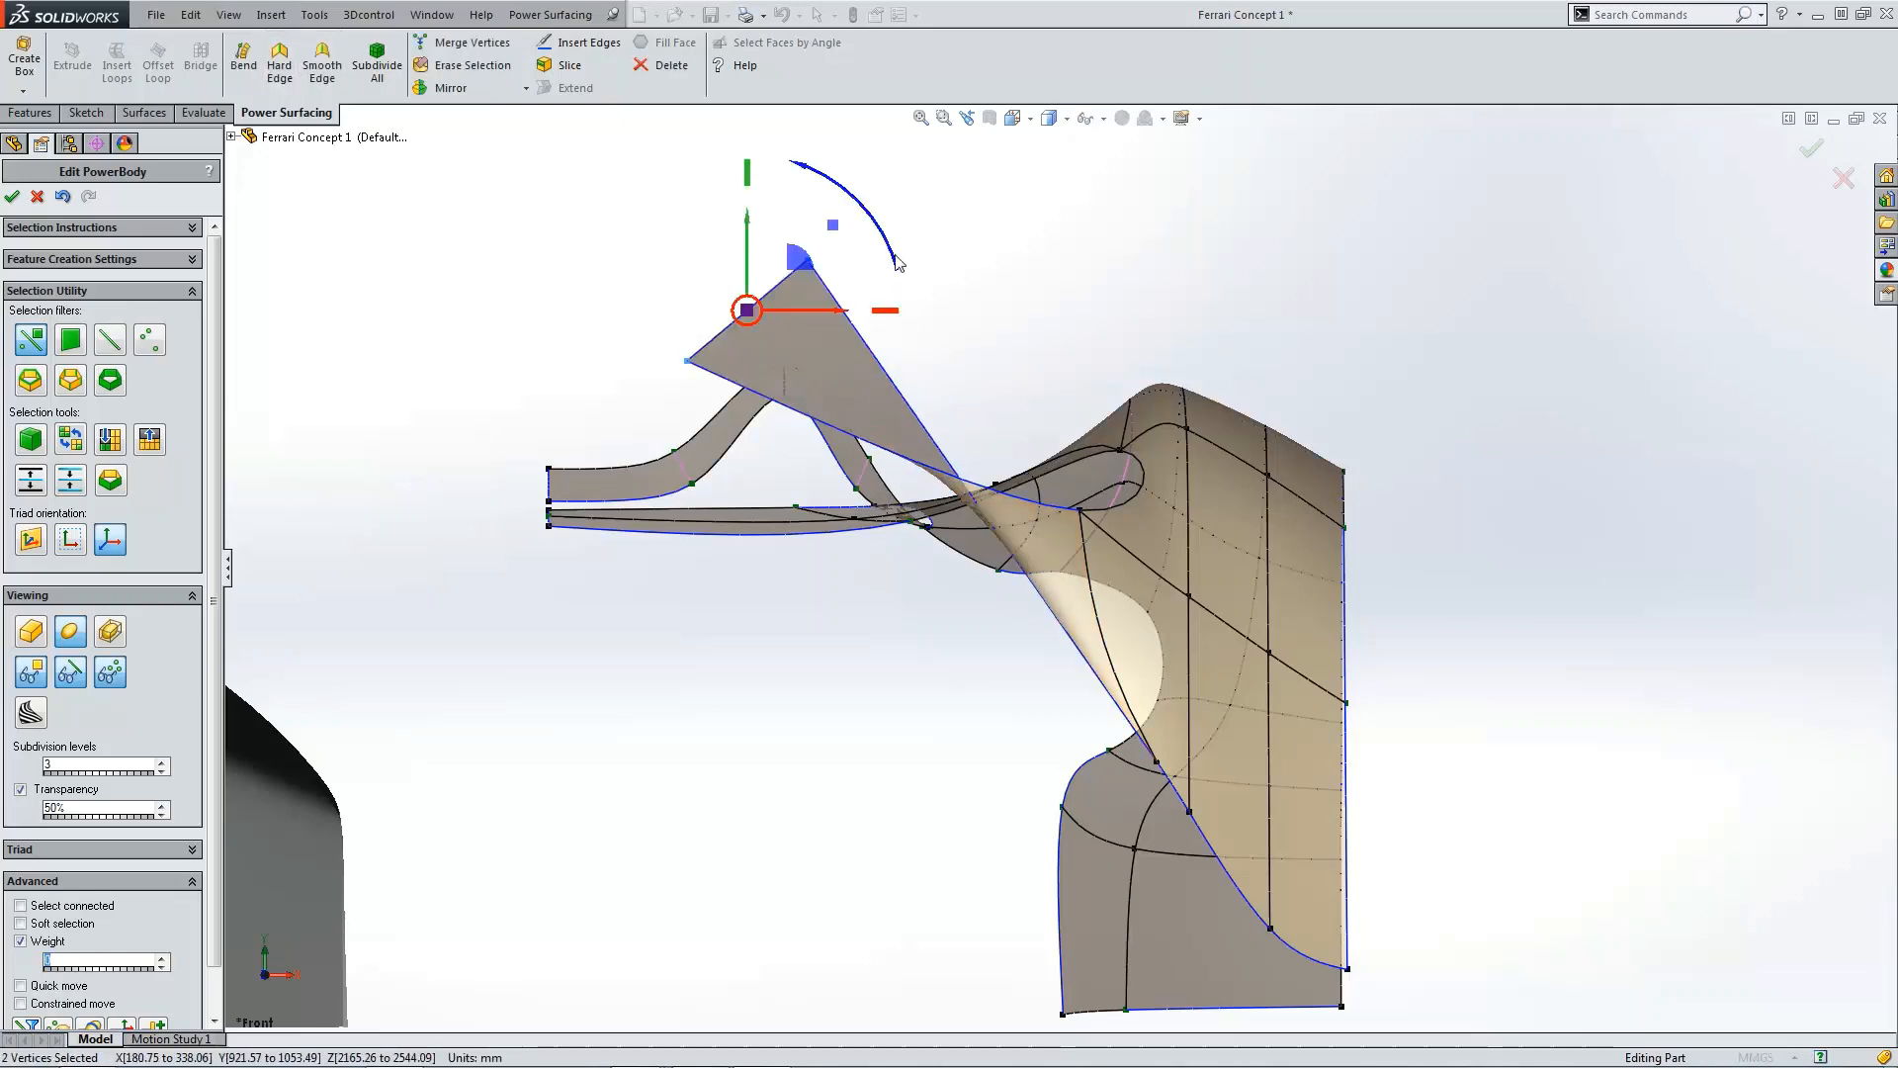
left_click(1004, 323)
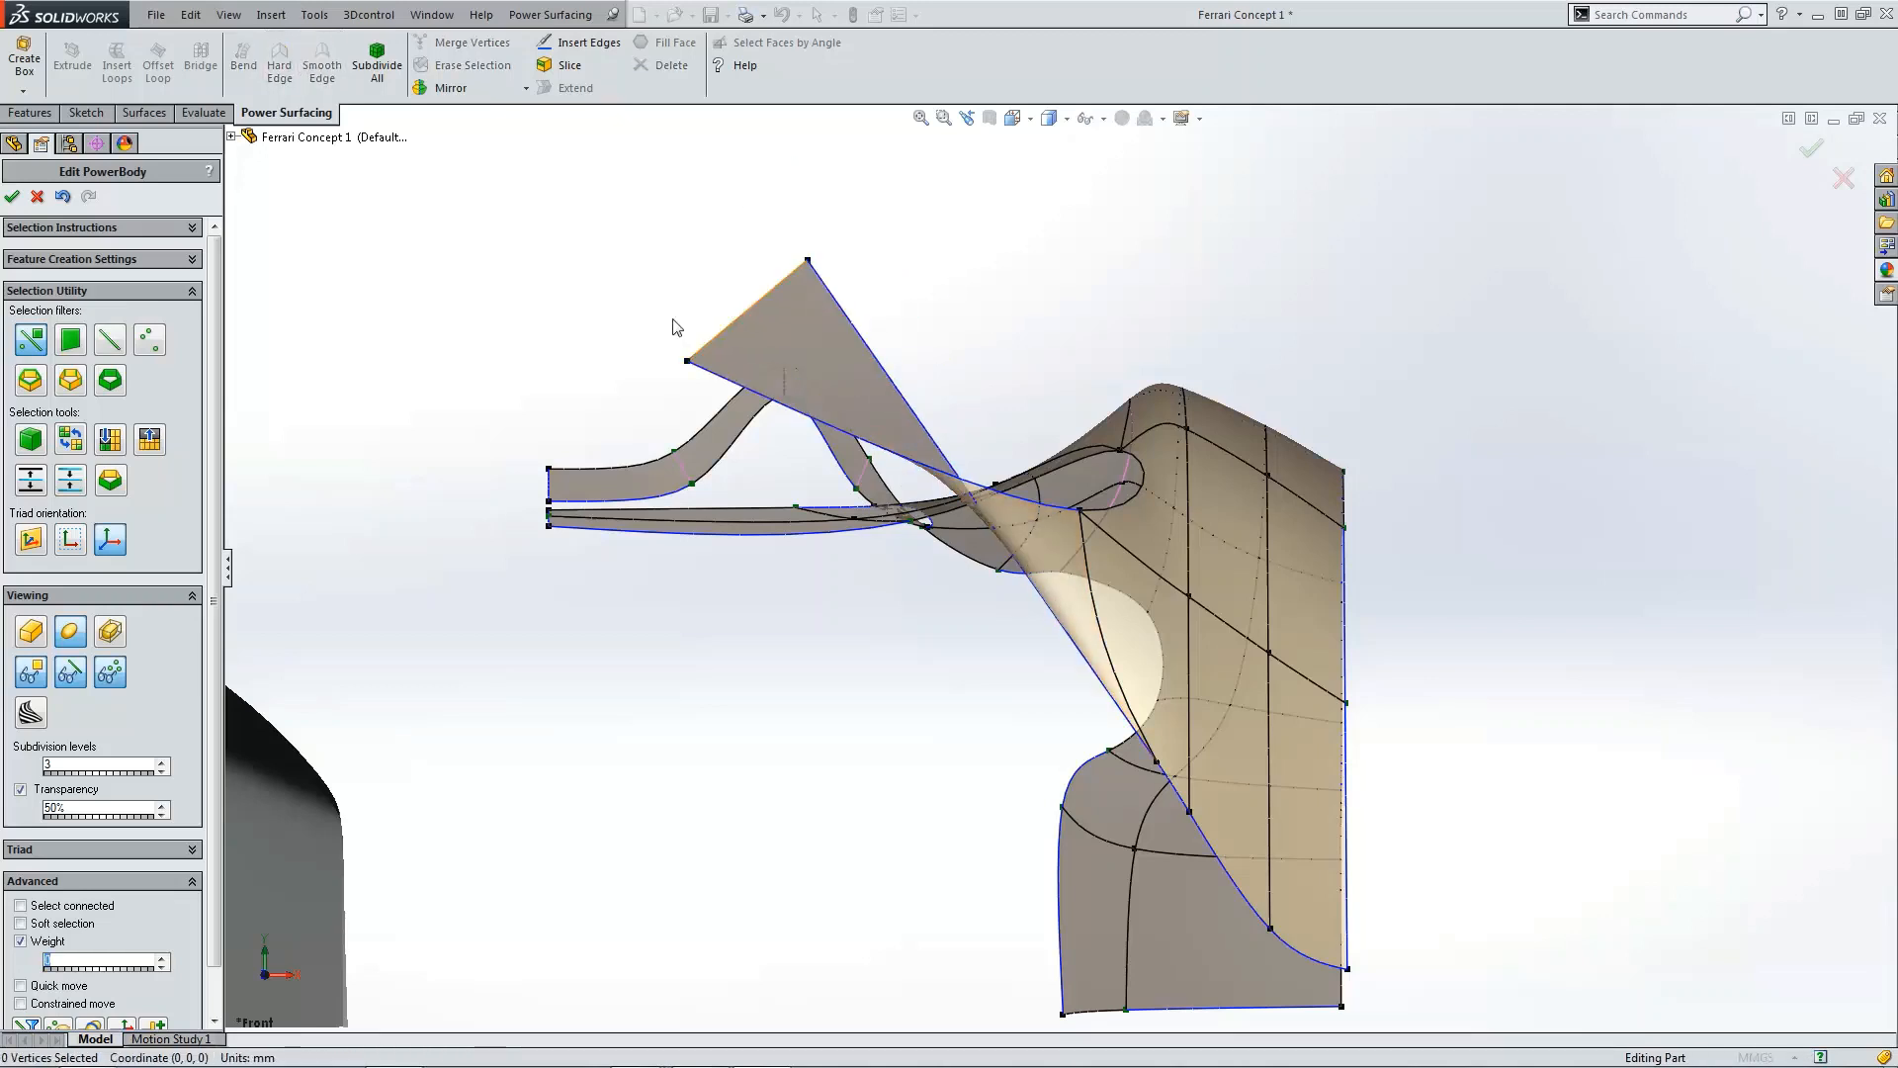
Step: Pull the extension's top corner vertices down so it forms a panel below the upper surface
left_click(1157, 762)
type("0")
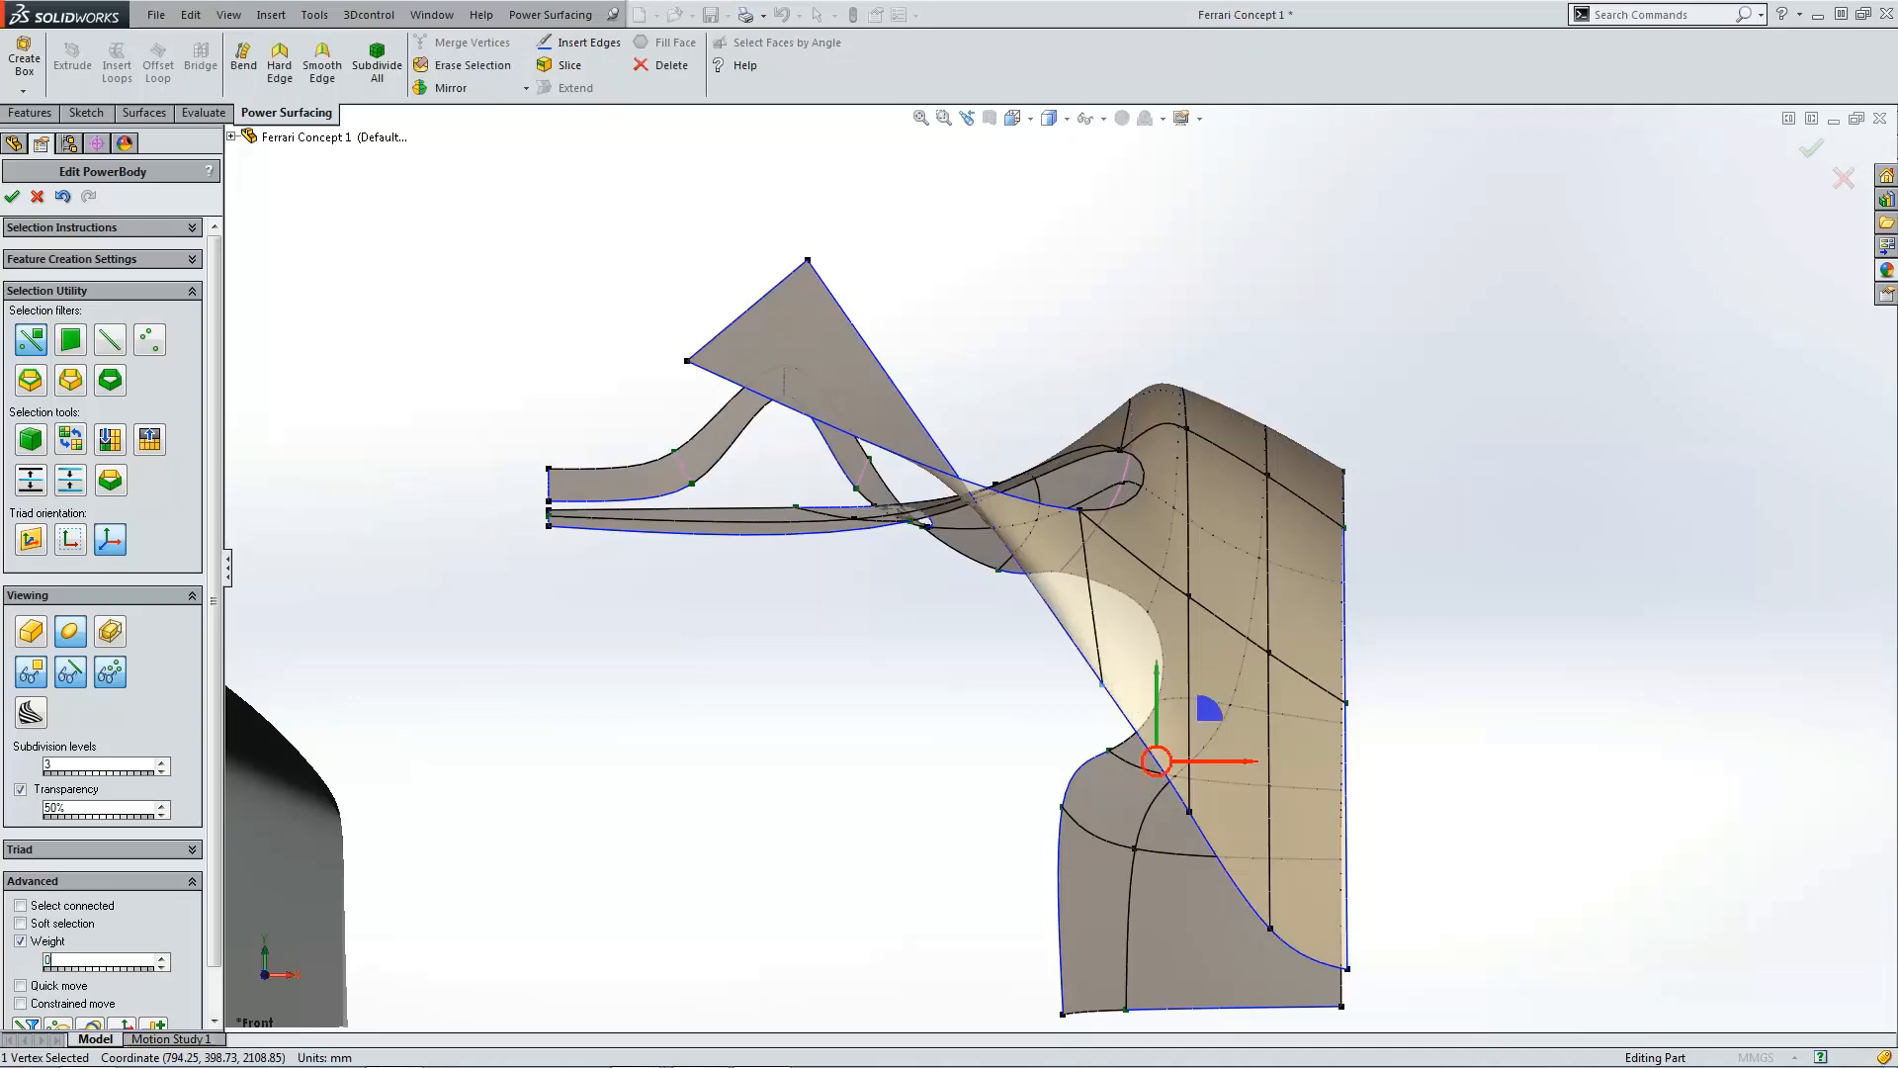
left_click(1084, 514)
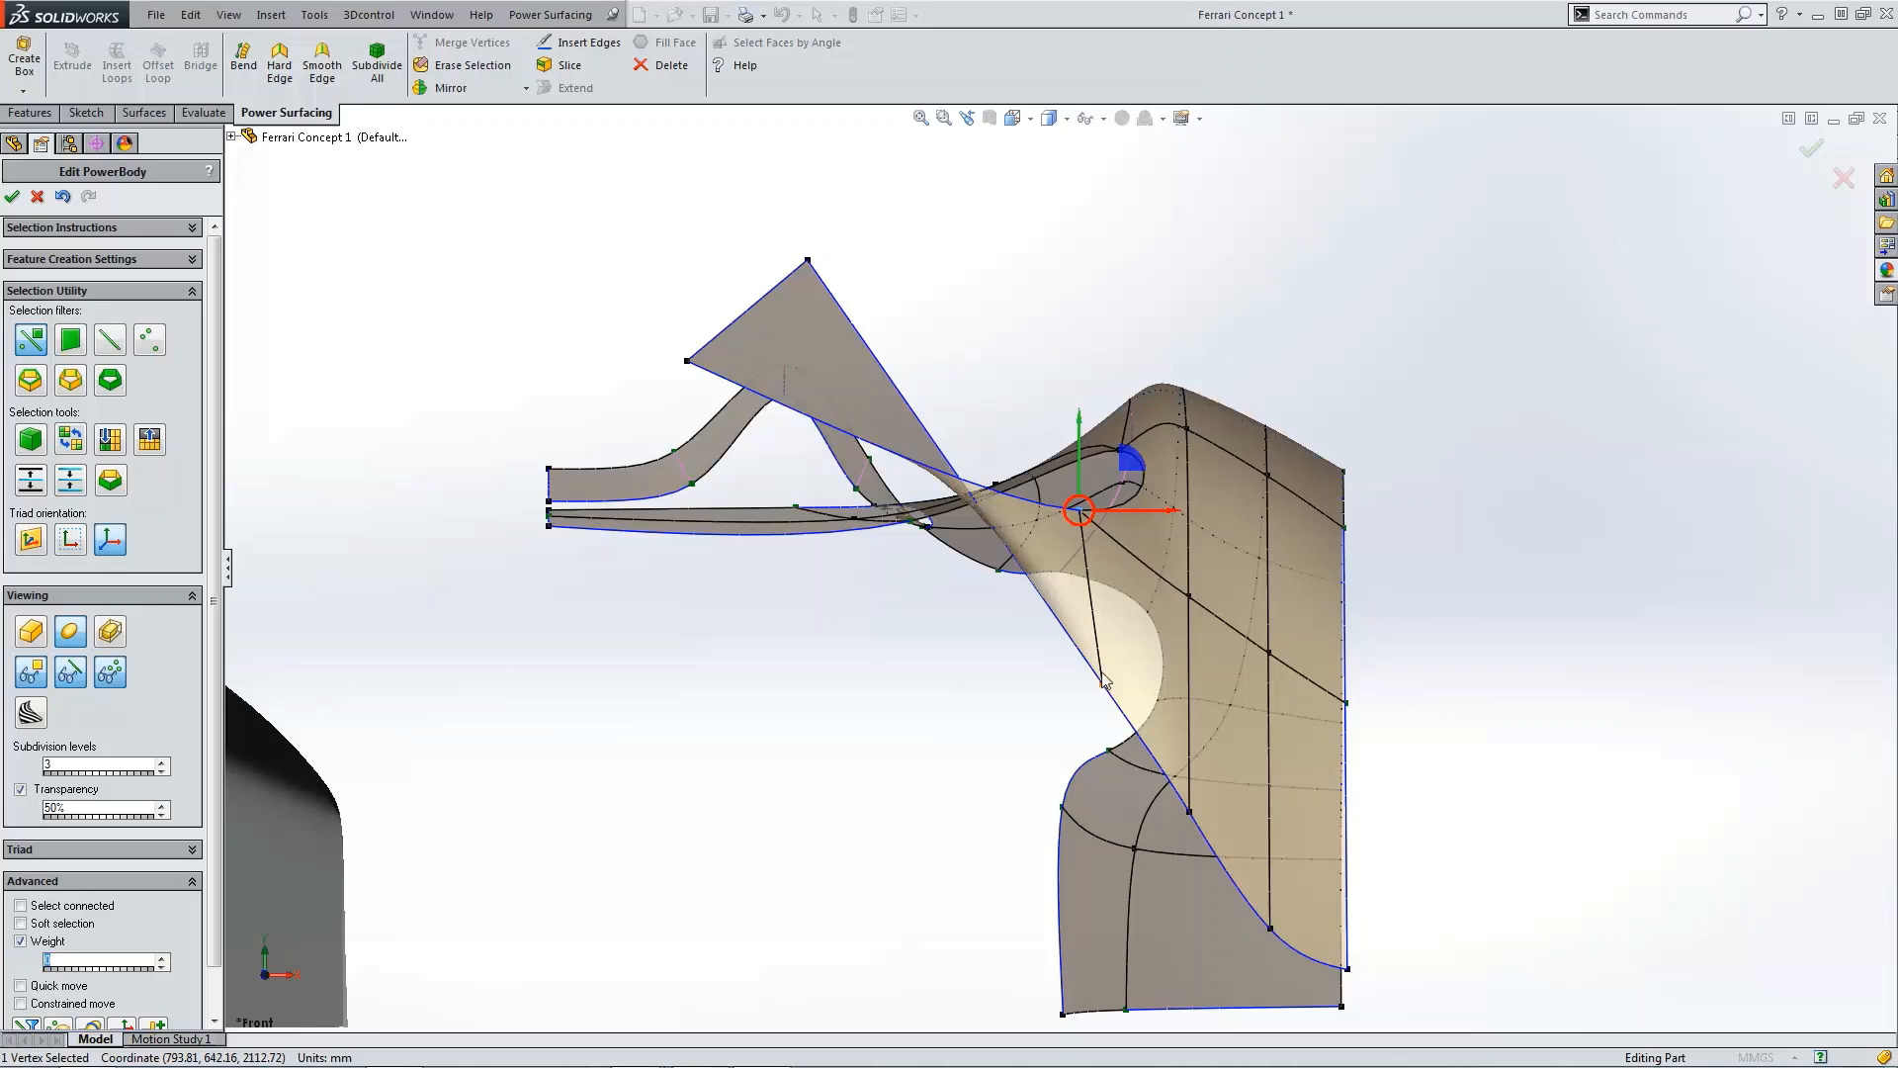
left_click(1040, 720)
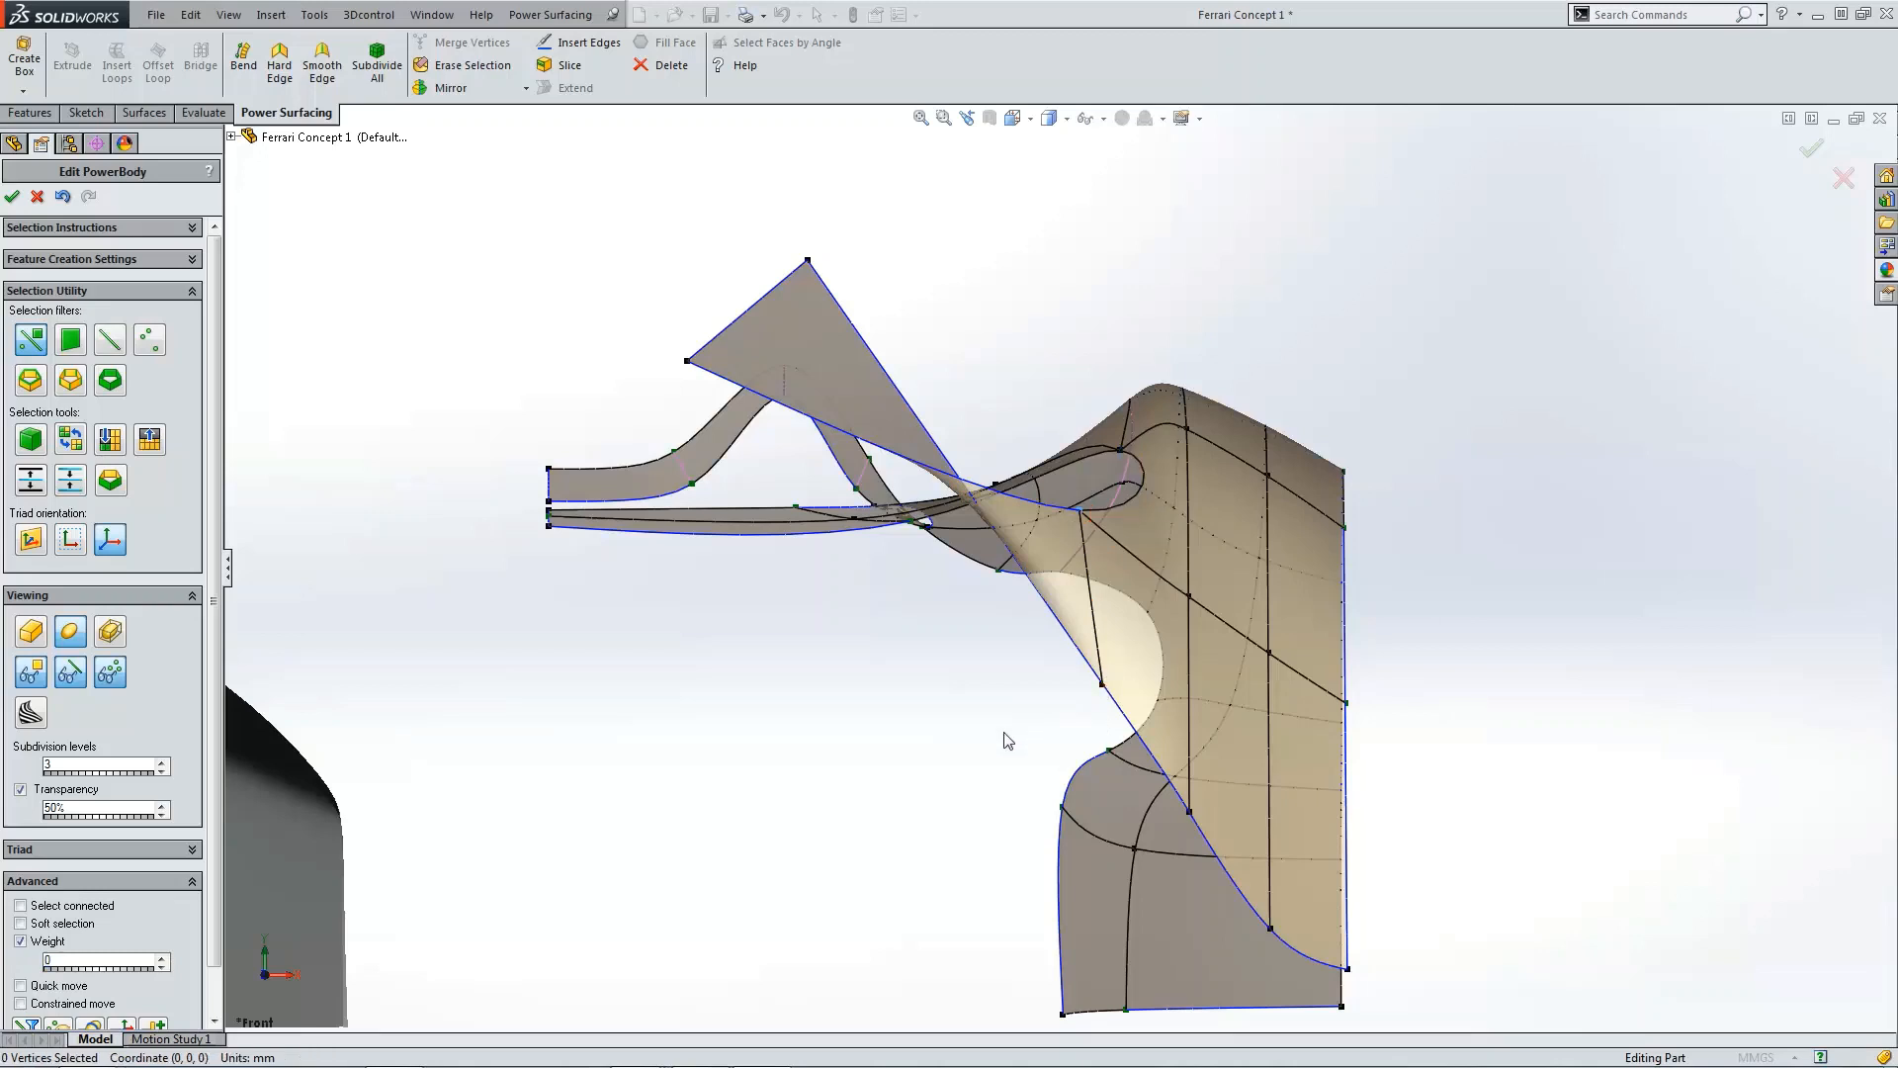
left_click(804, 262)
left_click_drag(809, 232, 777, 673)
left_click(688, 362)
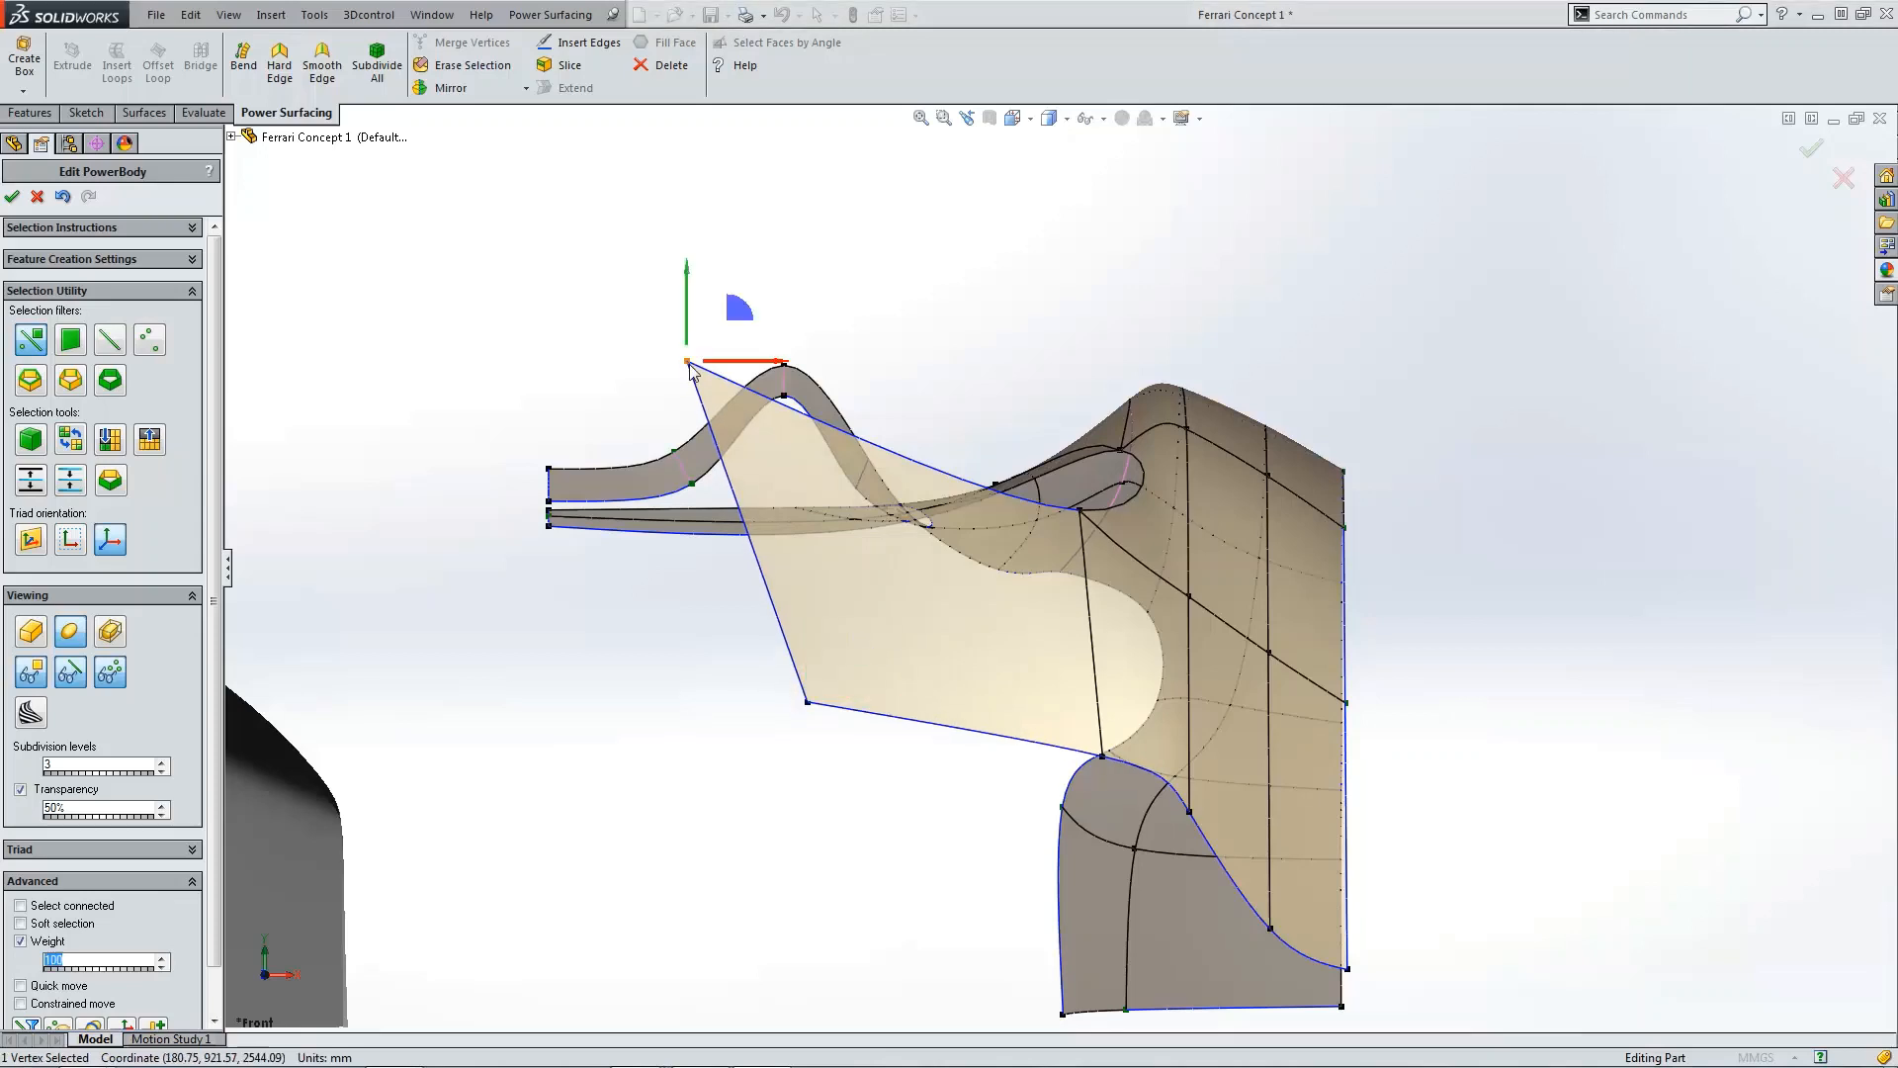
left_click_drag(792, 521, 824, 522)
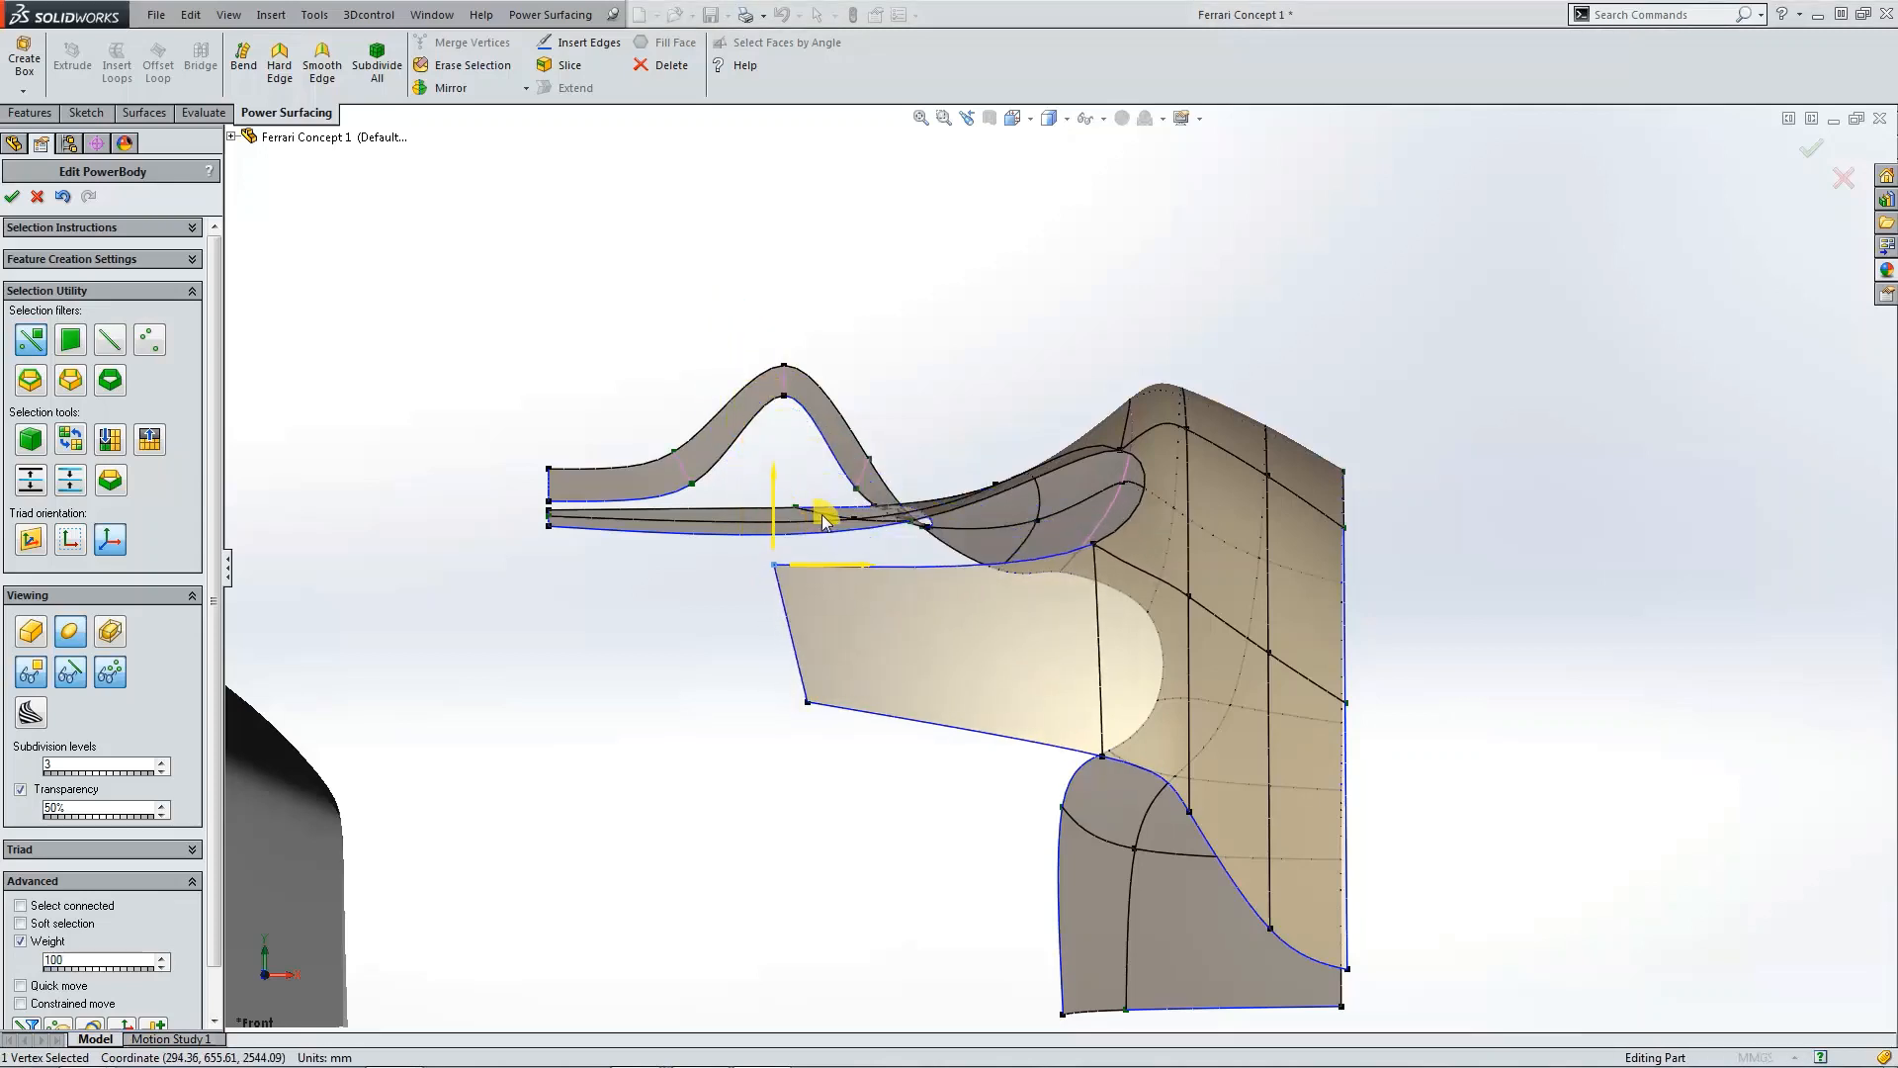
Step: Drag the extension's two outer end vertices further out to lengthen the panel
left_click(822, 703)
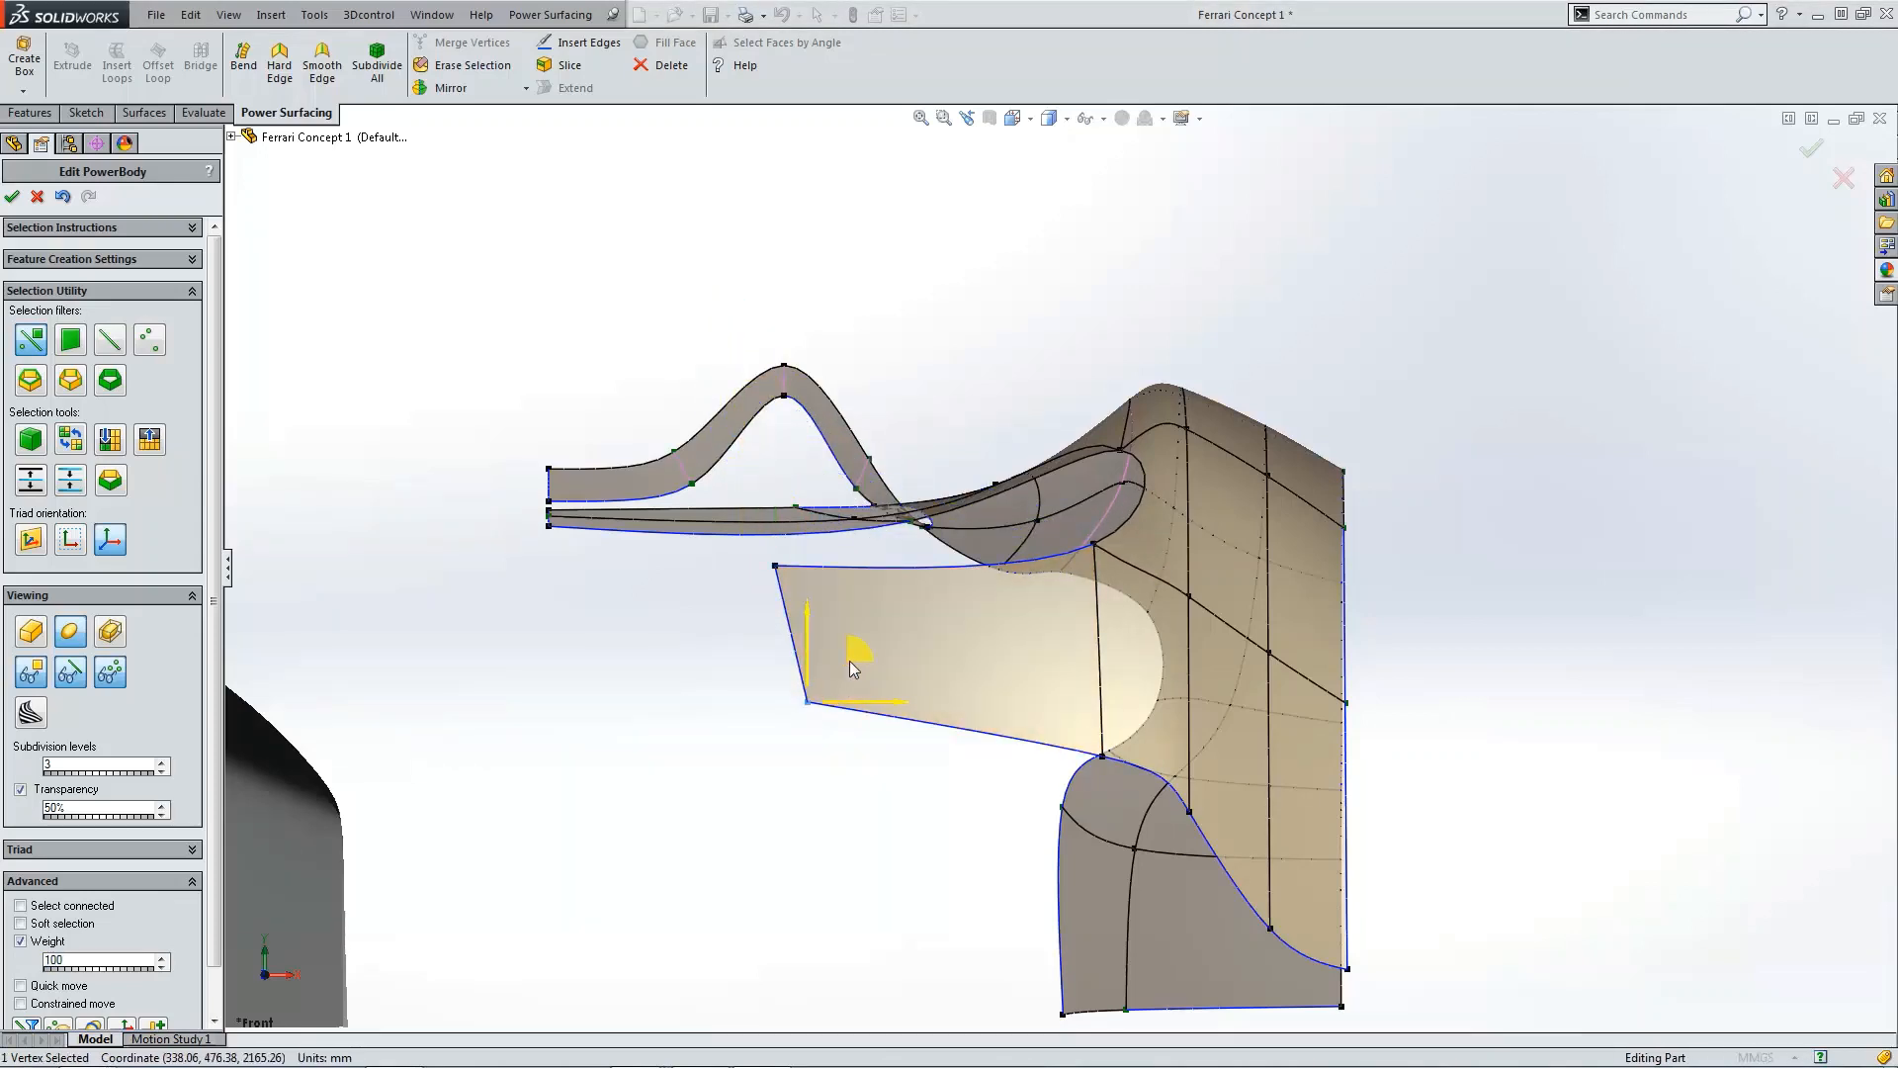
left_click_drag(852, 657, 614, 631)
left_click(776, 567)
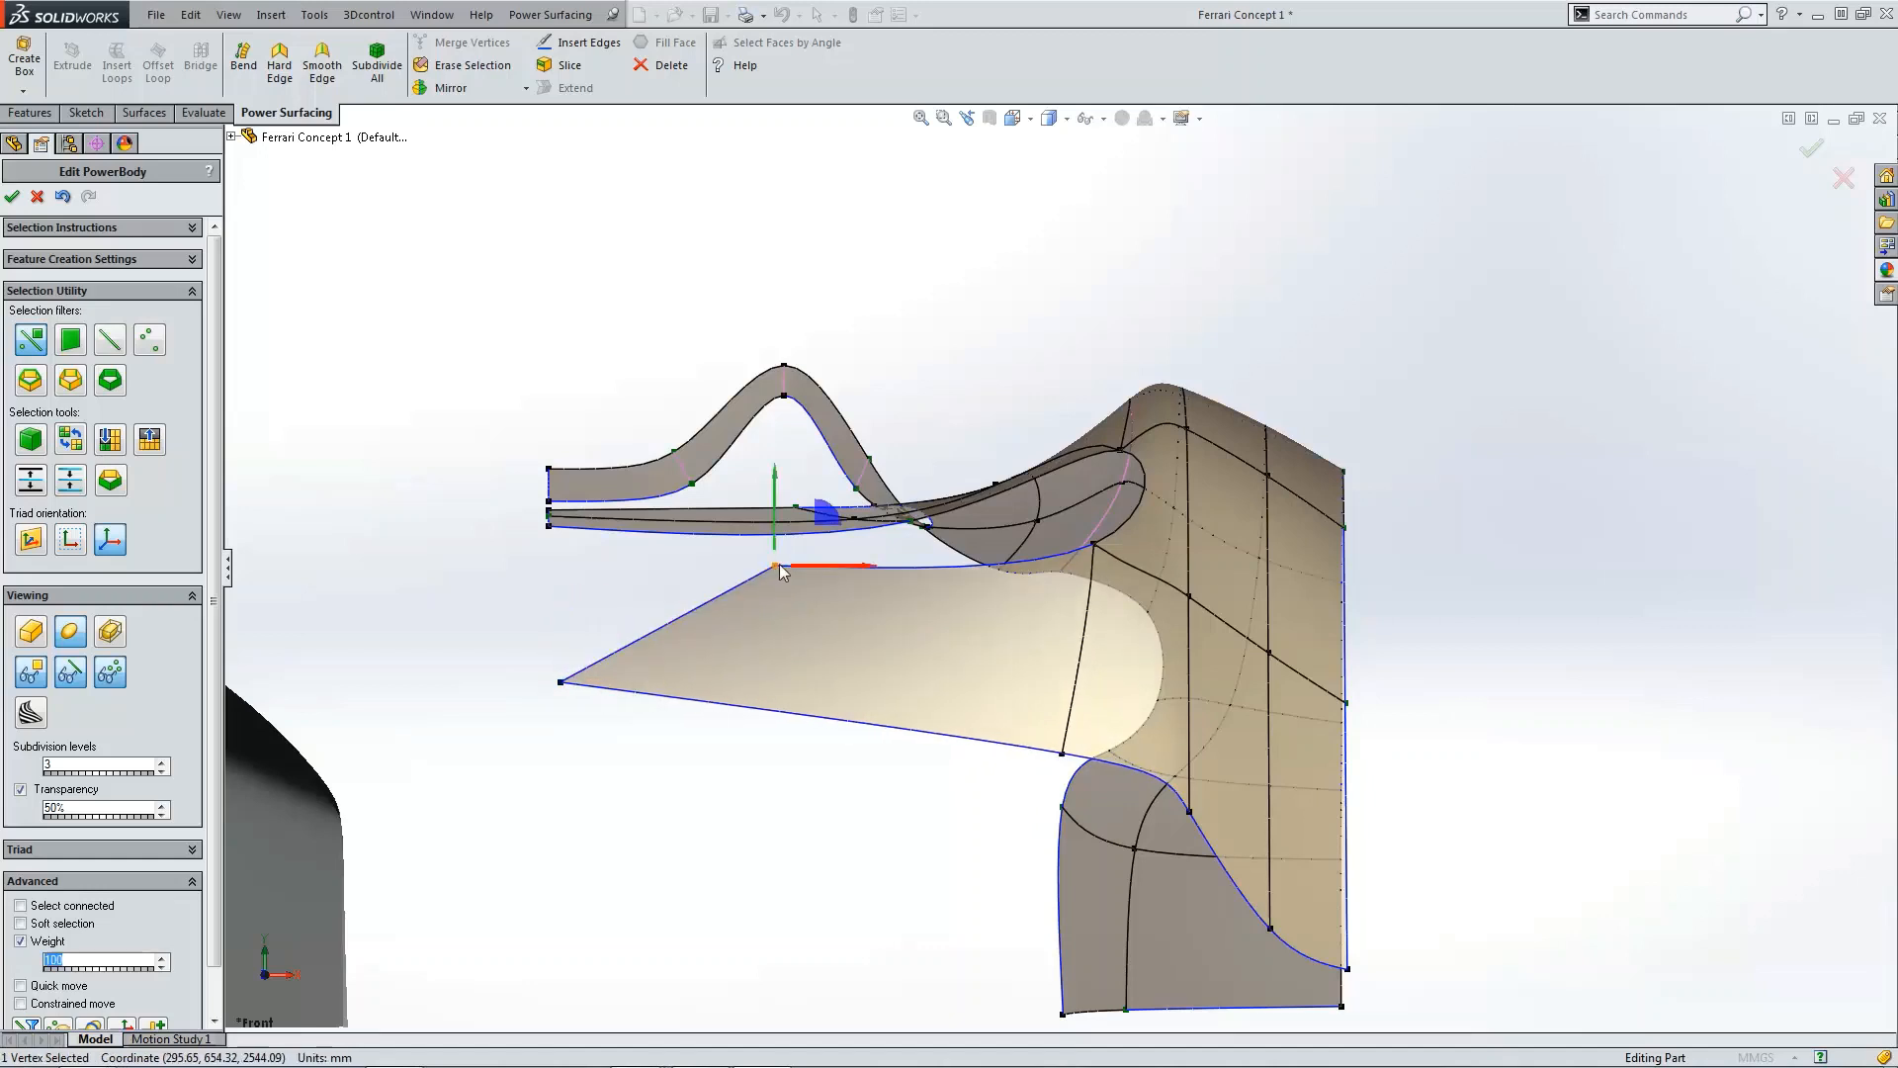
left_click_drag(828, 516, 606, 556)
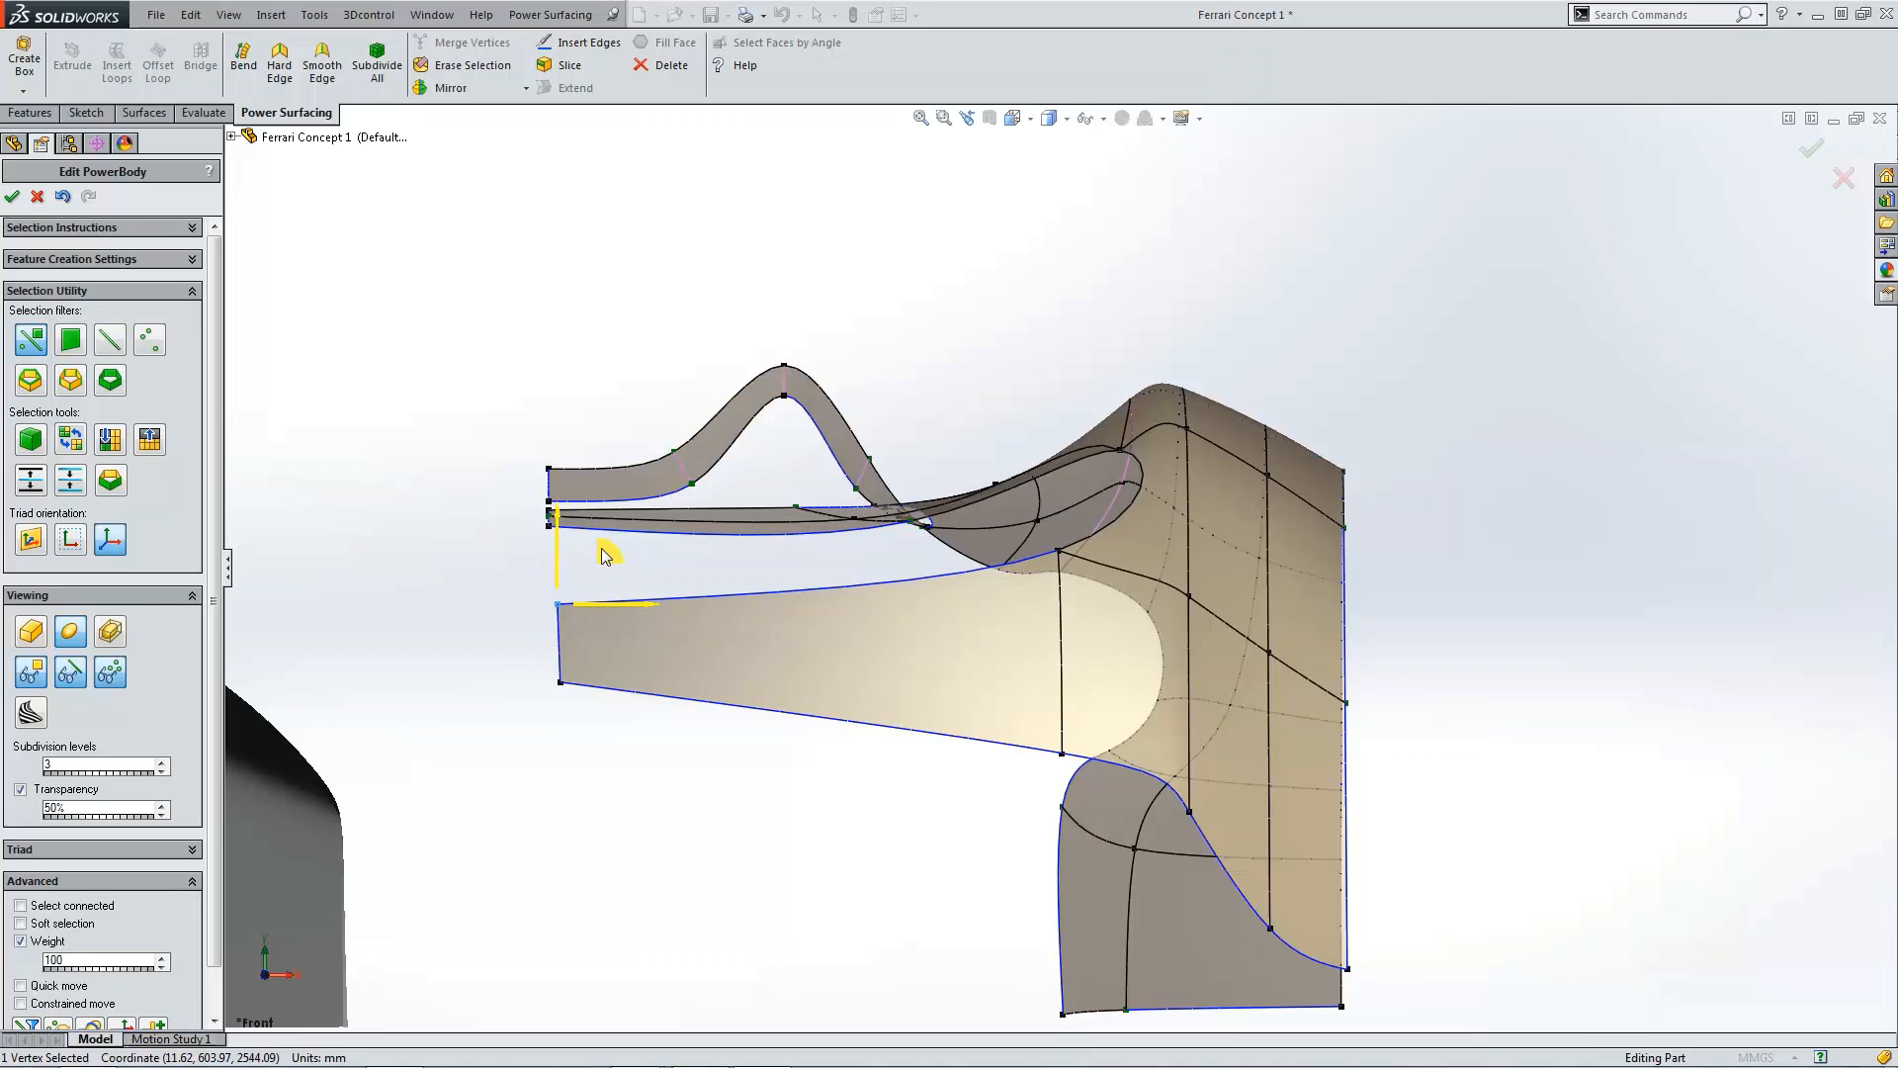
left_click(623, 787)
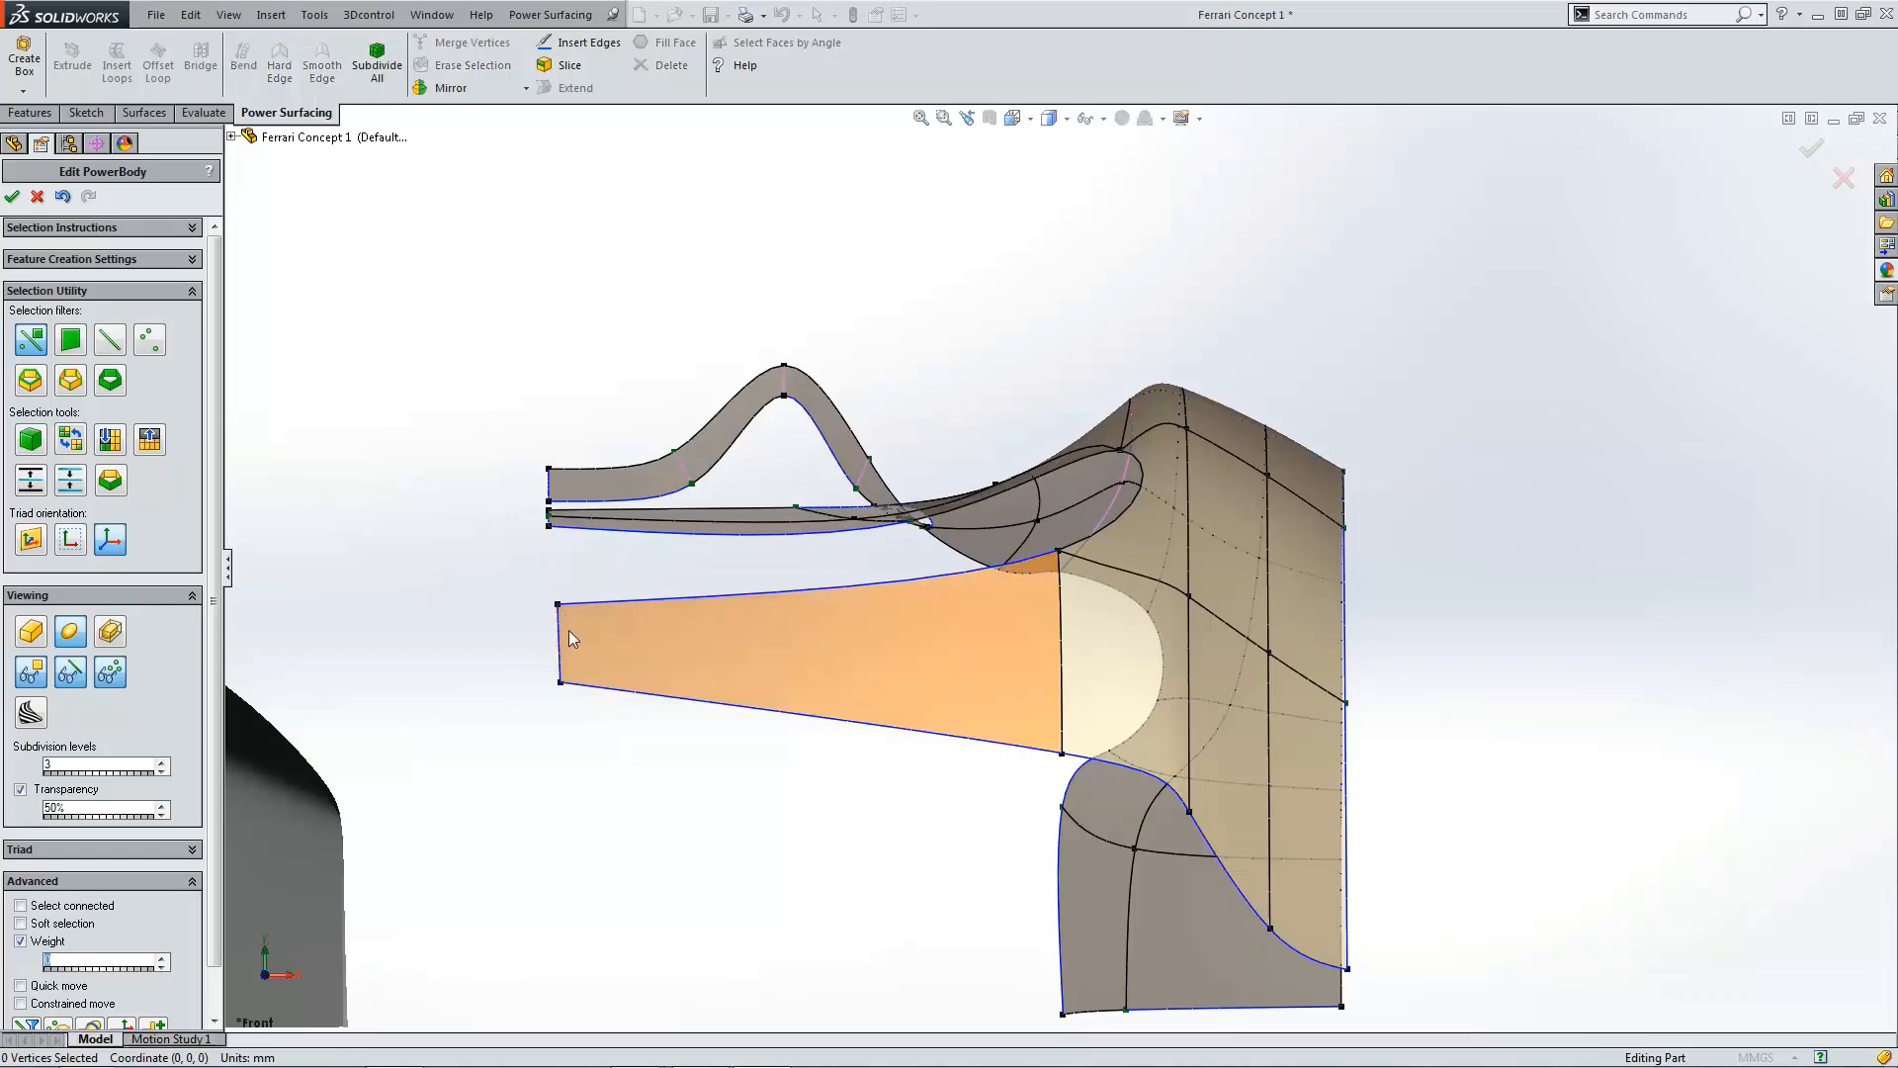
Step: Align the extension's two outer end vertices to X = 0 with the Alignment tool
left_click(561, 684, "ctrl")
left_click(232, 138)
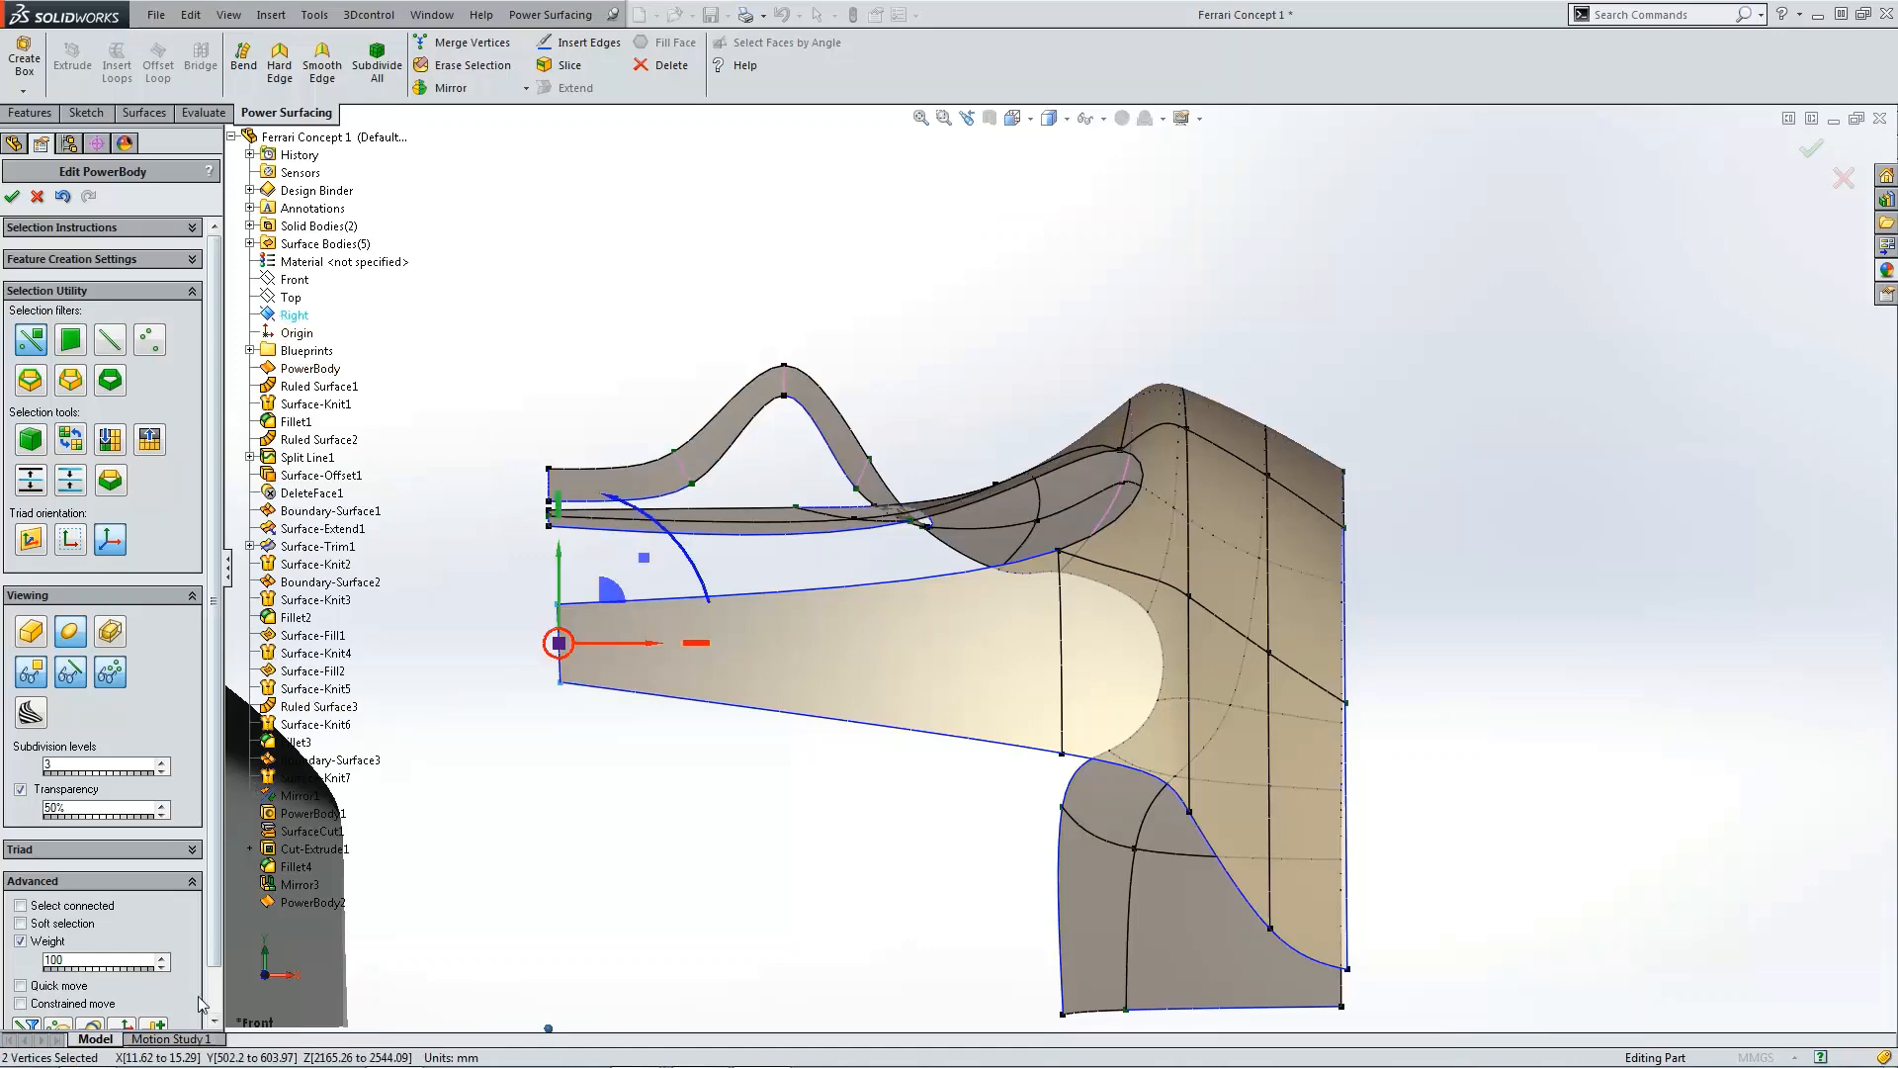
left_click(156, 1026)
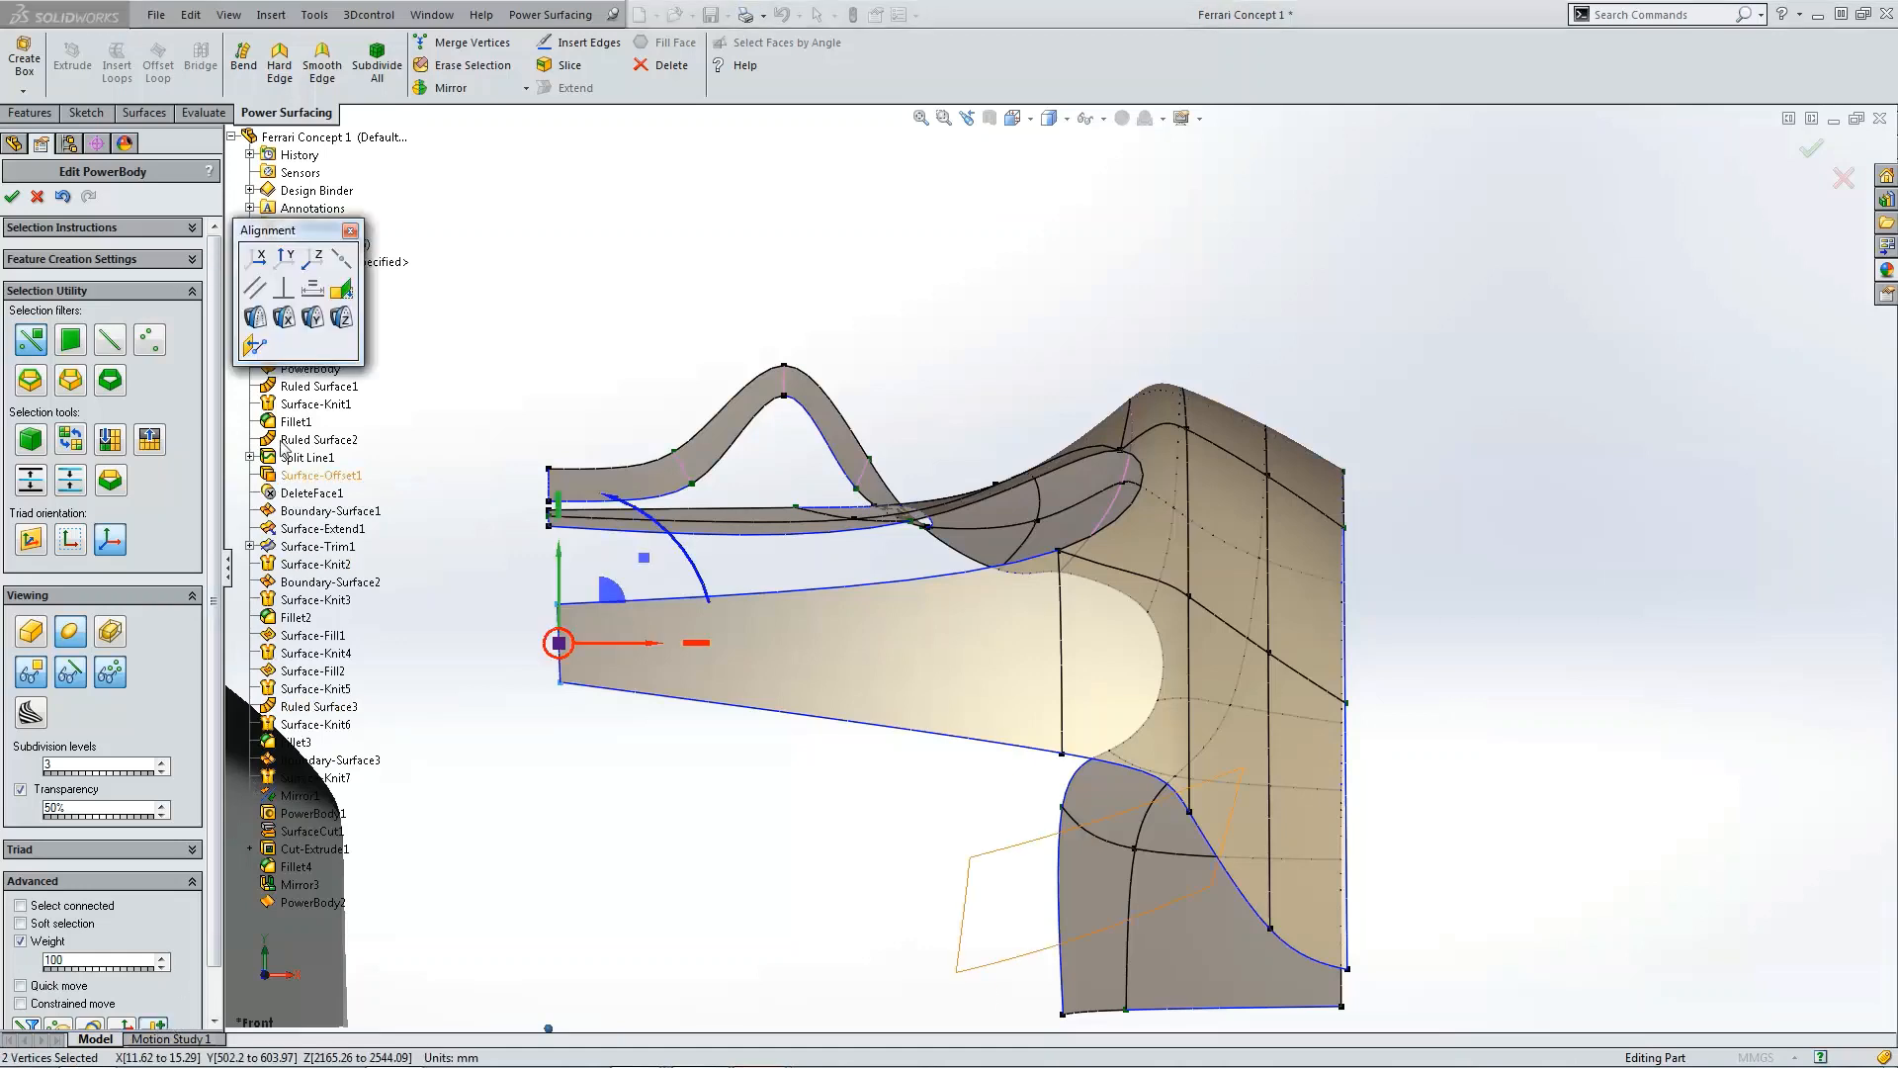
left_click(256, 346)
left_click(350, 231)
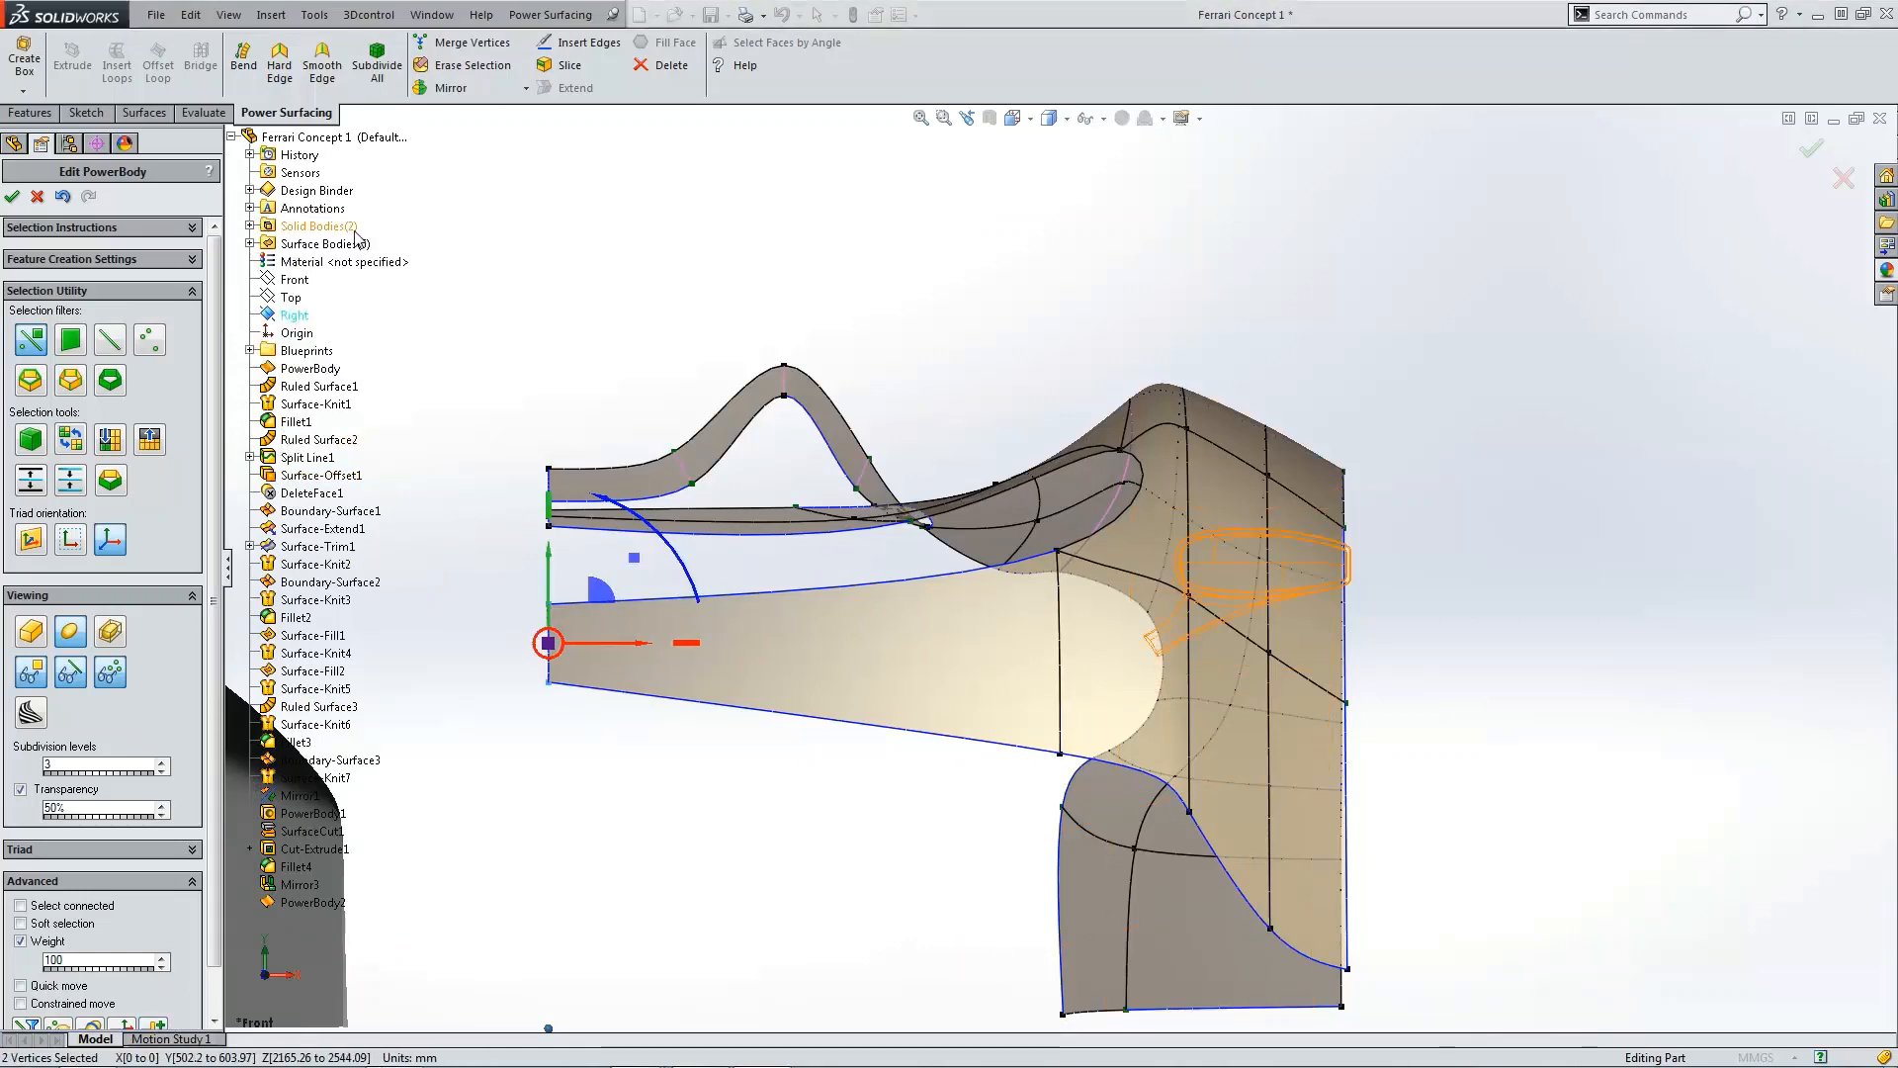
left_click(596, 257)
Step: In the side view, pull the extension's pointed tip vertex back toward the fender's leading edge
scroll(901, 497, "up", 5)
scroll(954, 578, "down", 3)
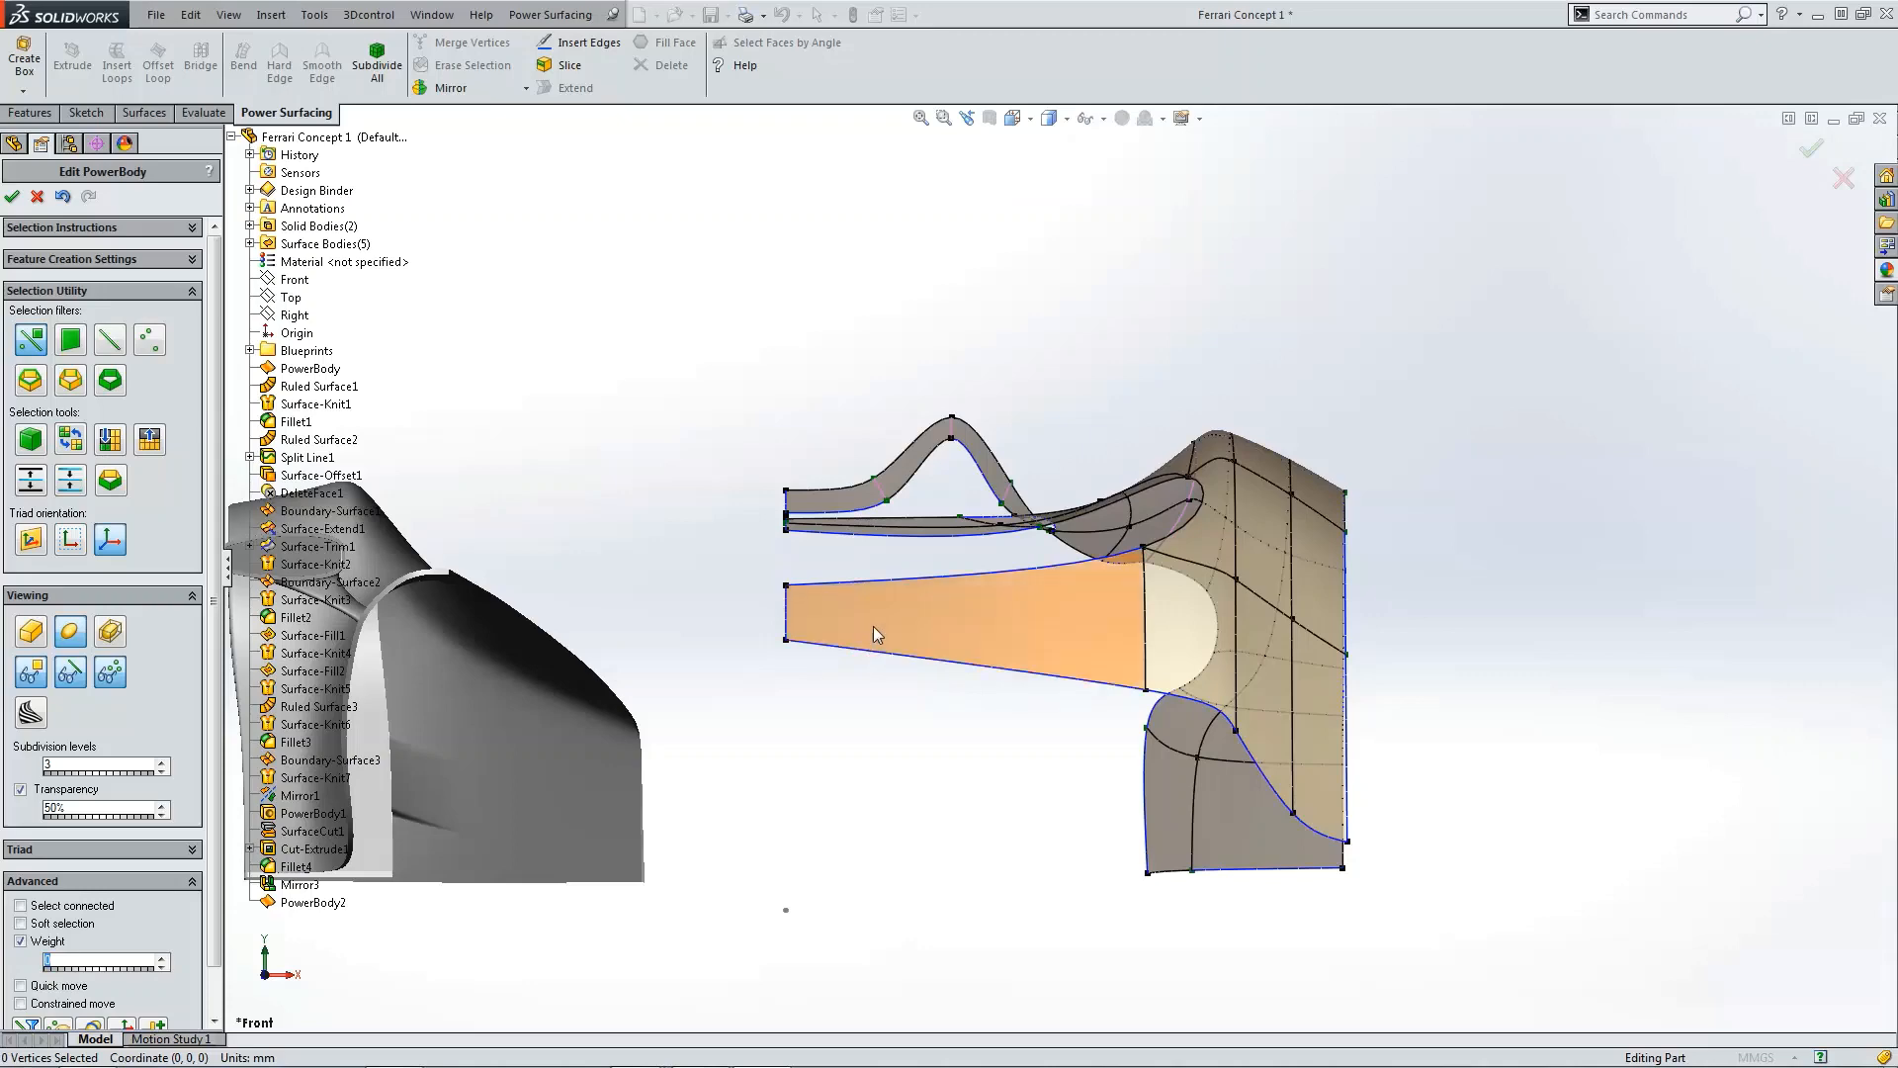
scroll(1180, 686, "up", 3)
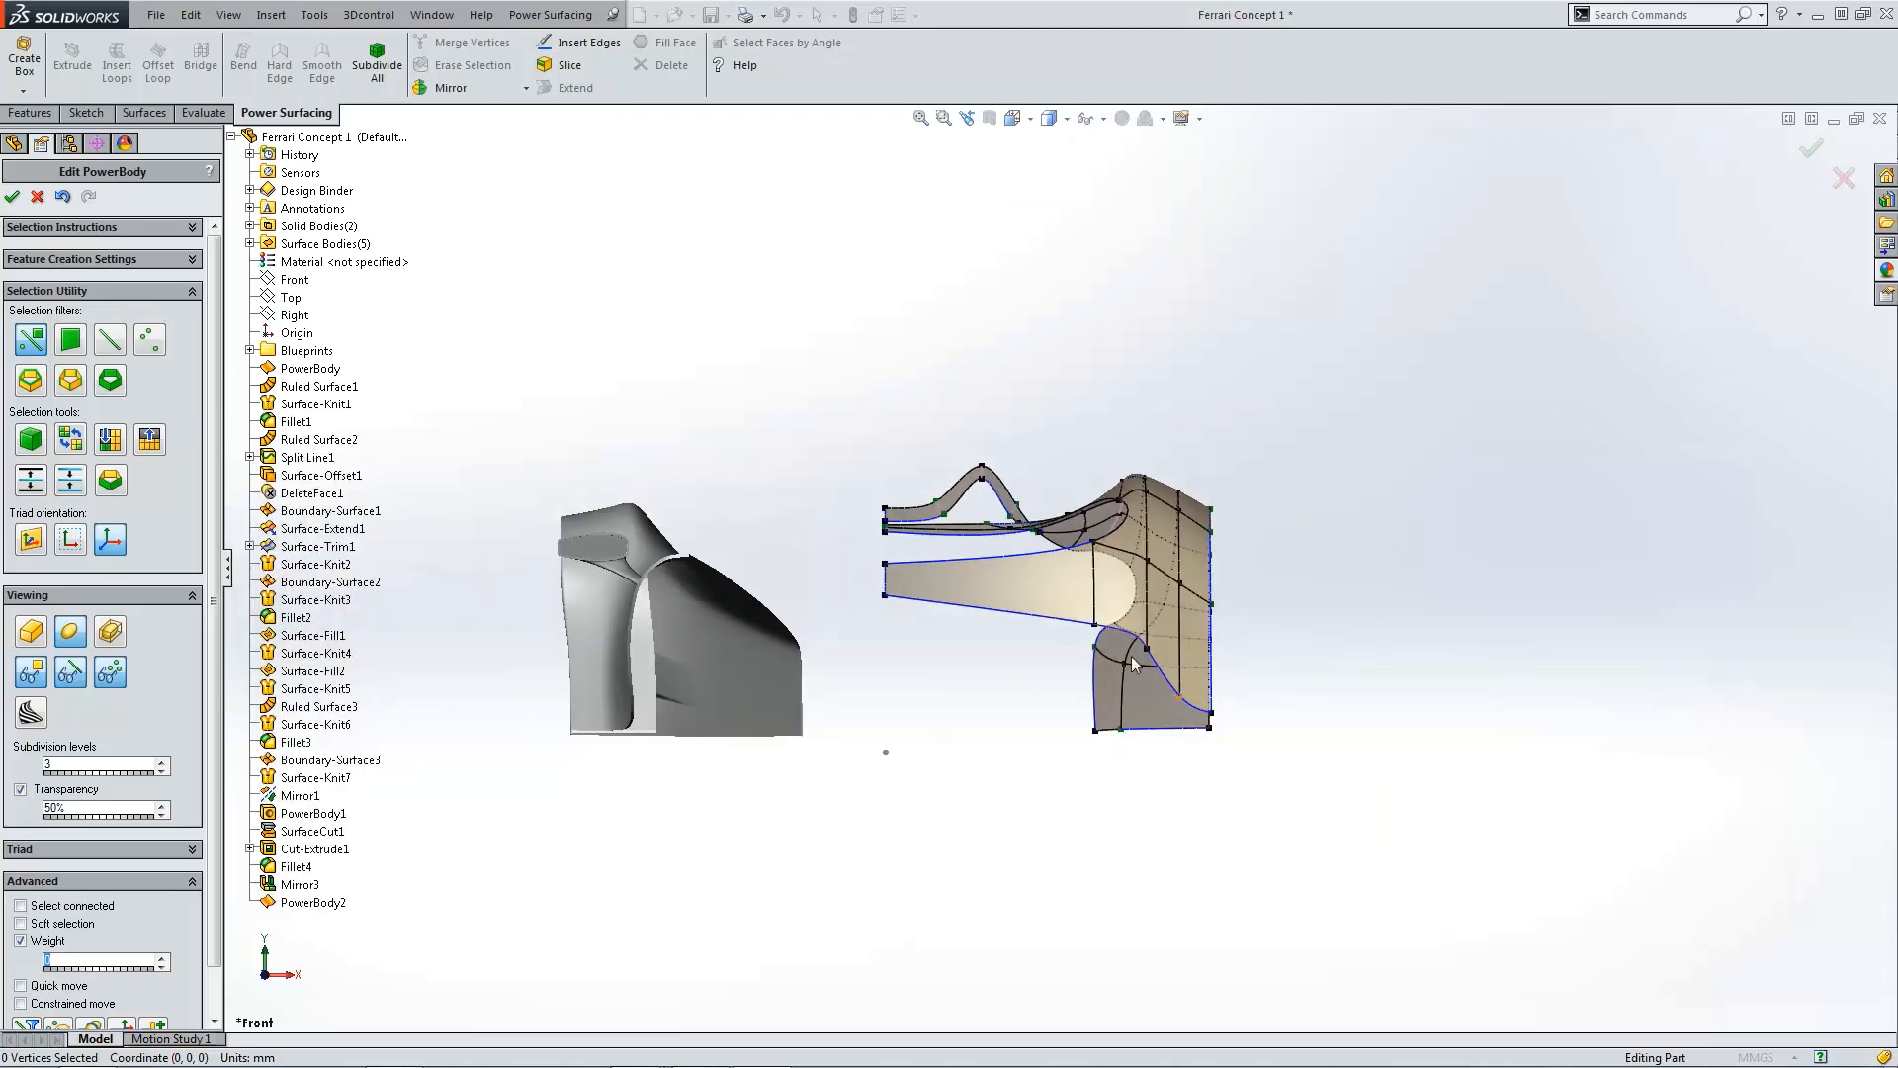
scroll(1135, 662, "up", 2)
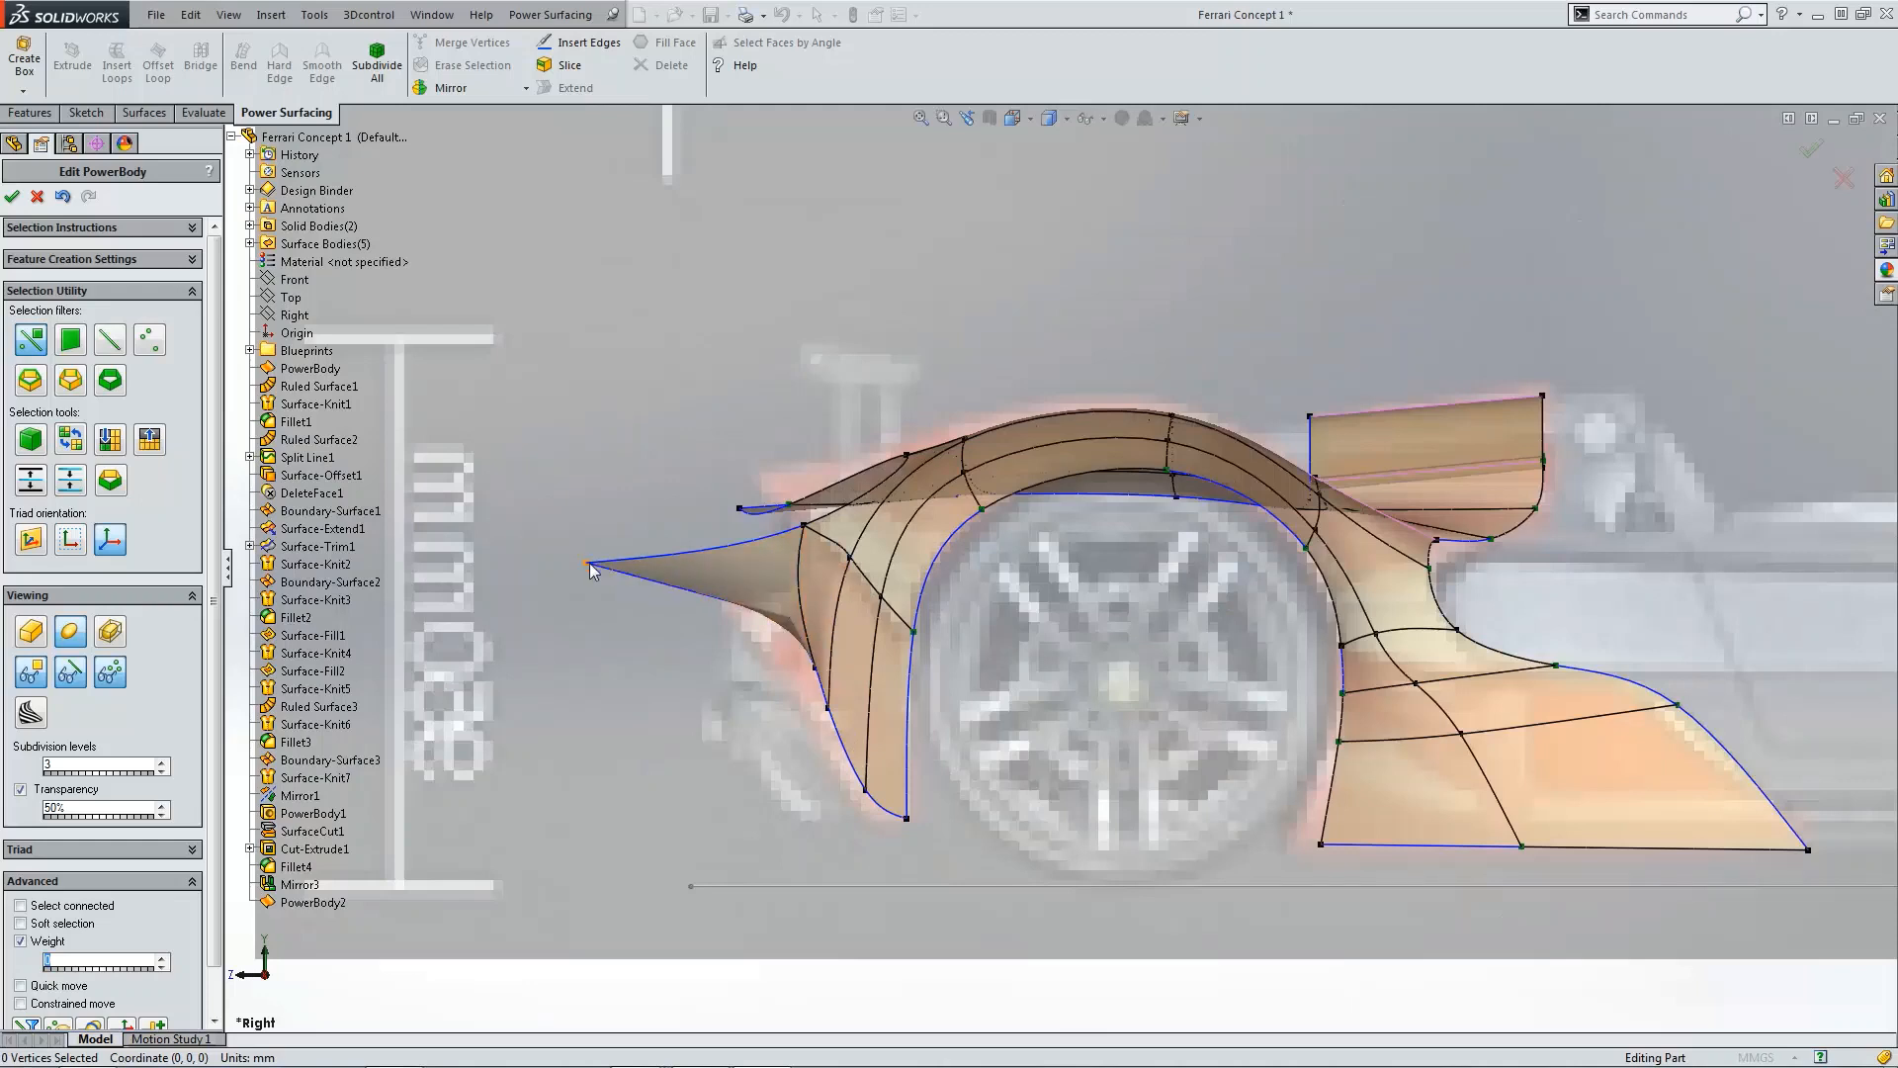
left_click(589, 564)
left_click_drag(516, 562, 721, 566)
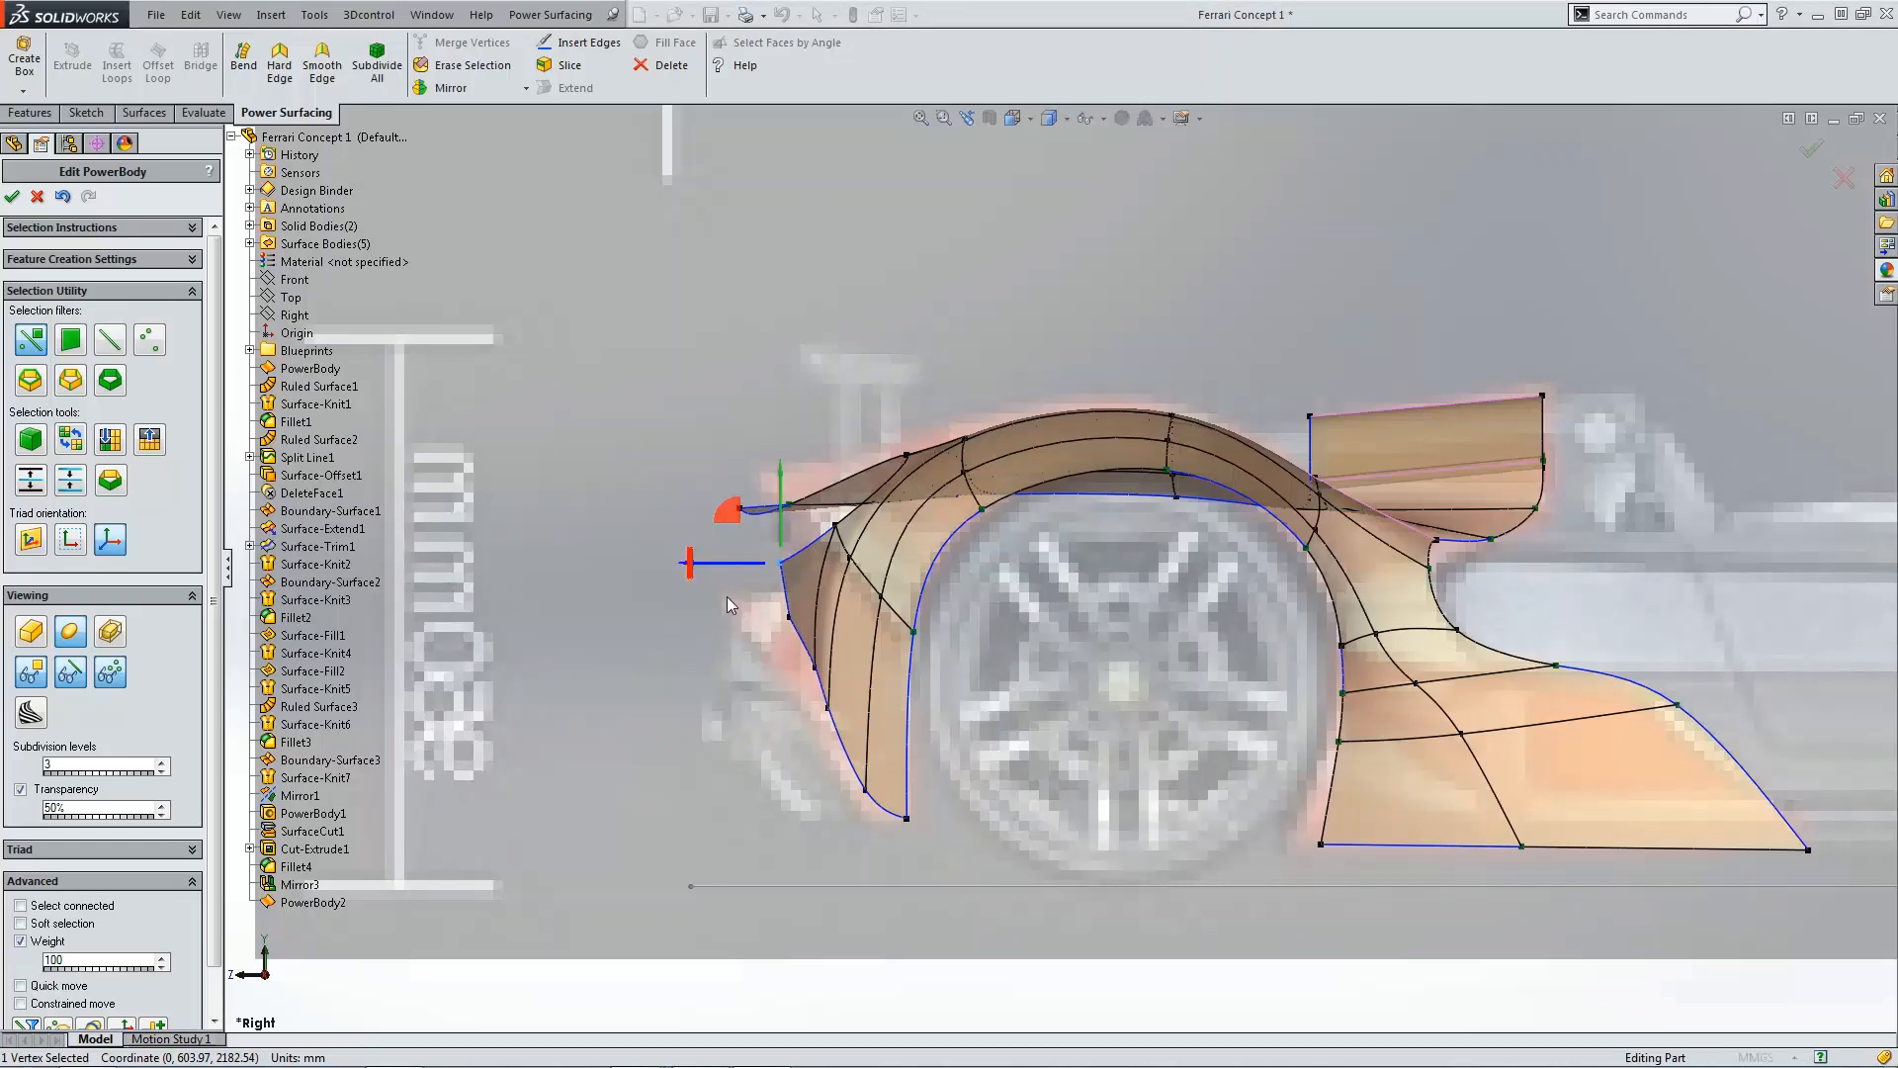
left_click_drag(728, 511, 669, 550)
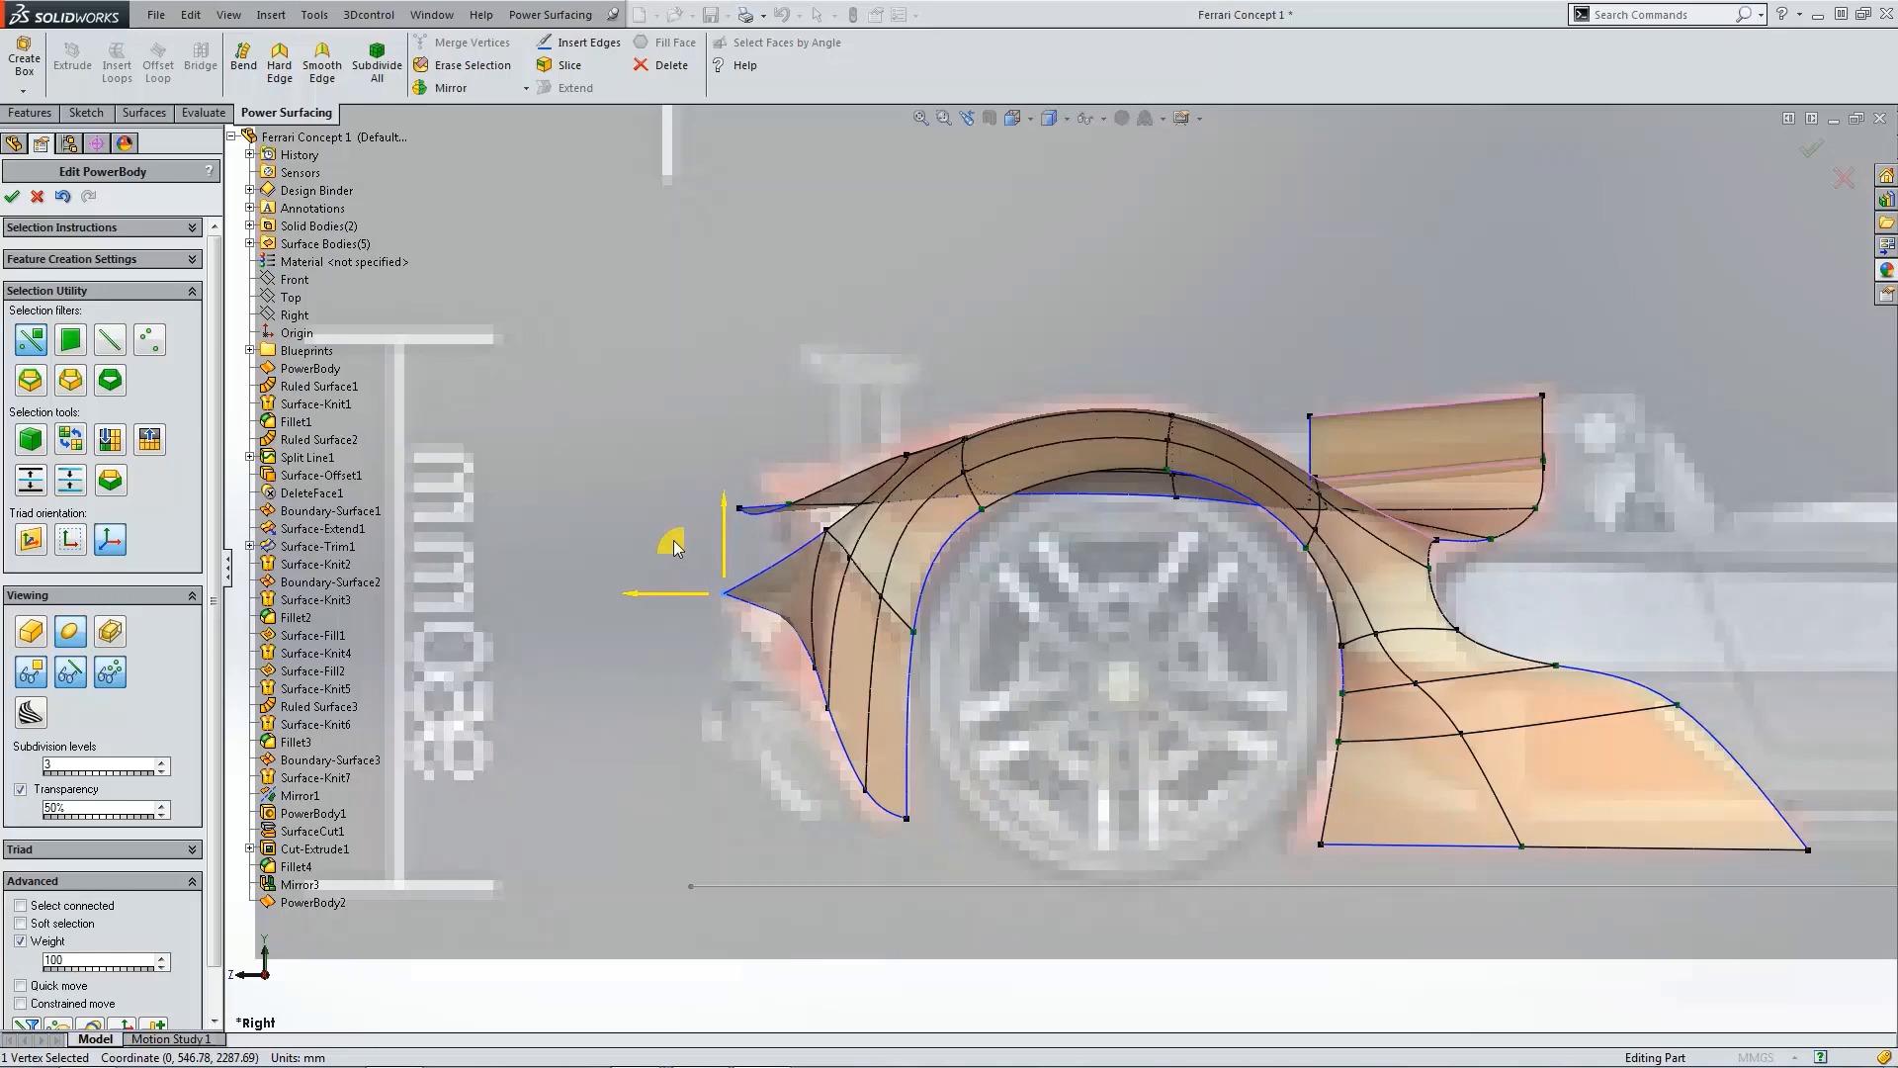
left_click(776, 652)
middle_click_drag(774, 644, 915, 601)
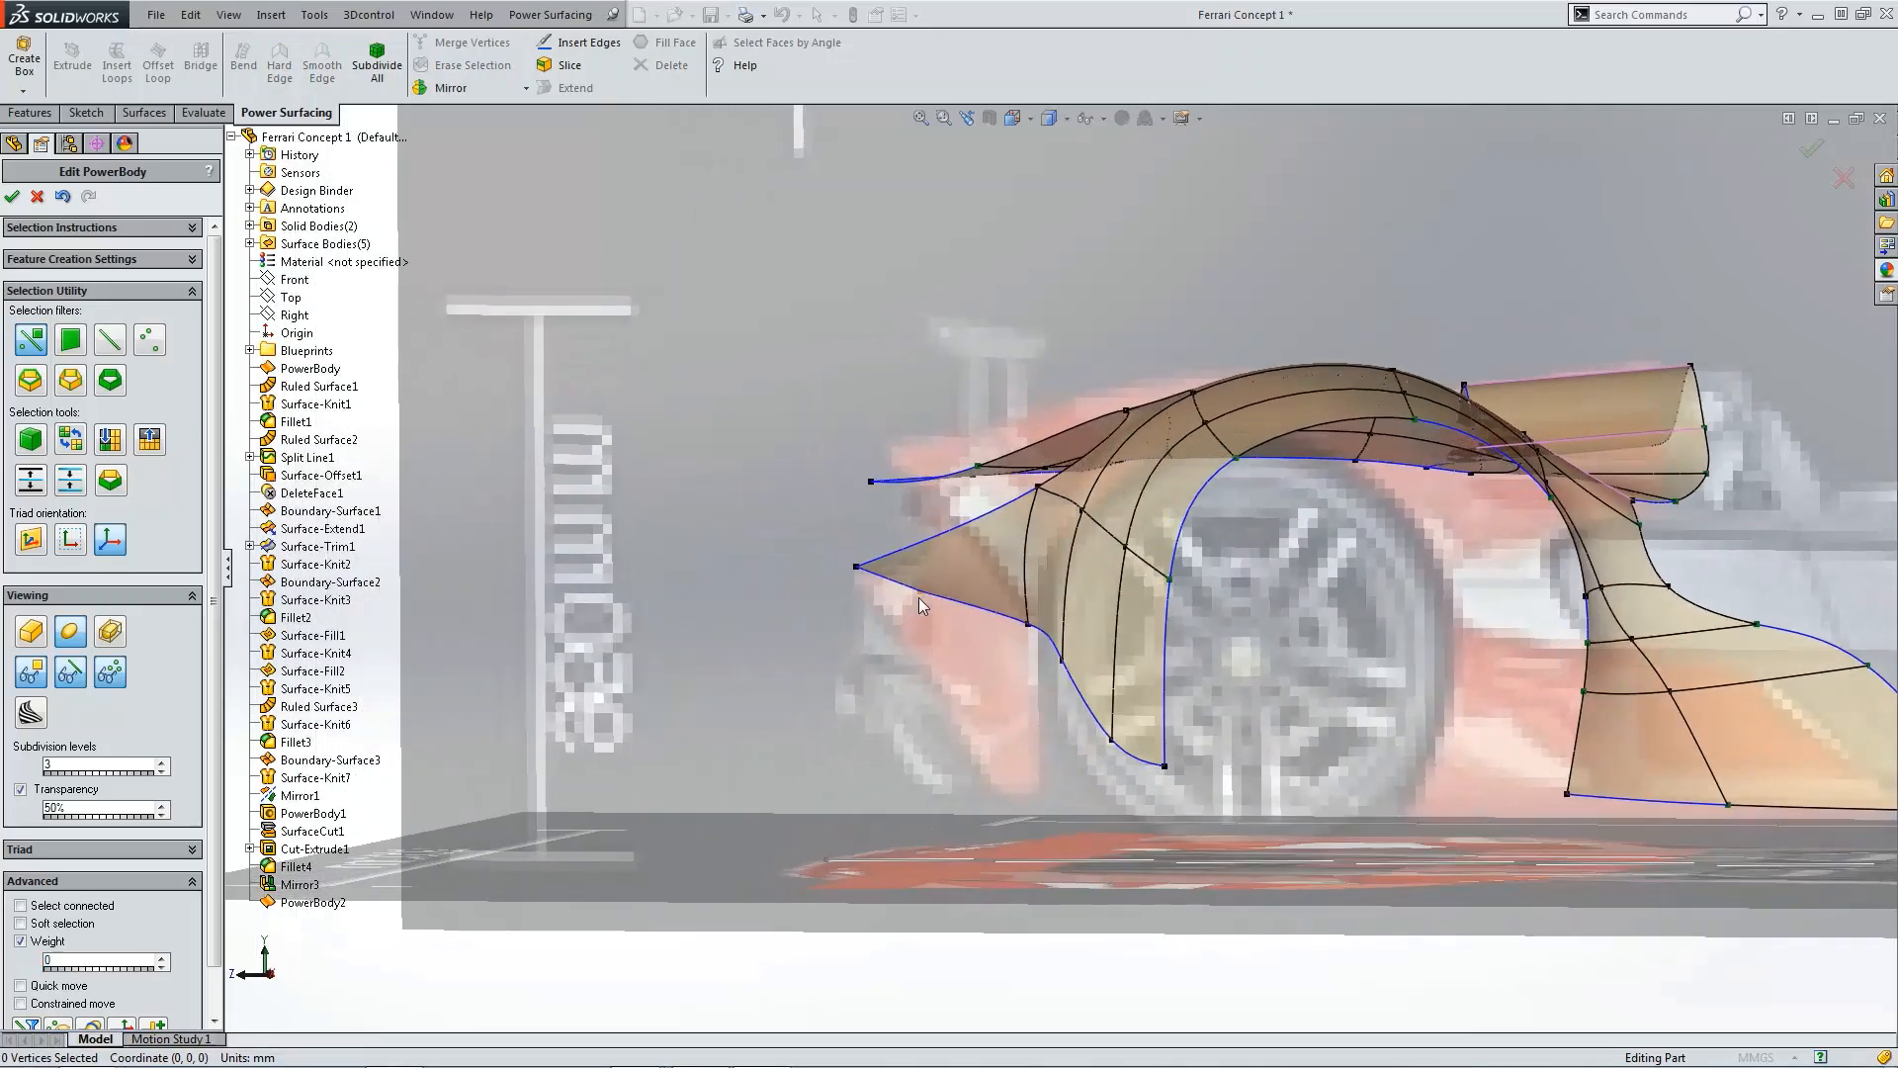
left_click(918, 598)
key("ctrl+4")
scroll(755, 643, "down", 5)
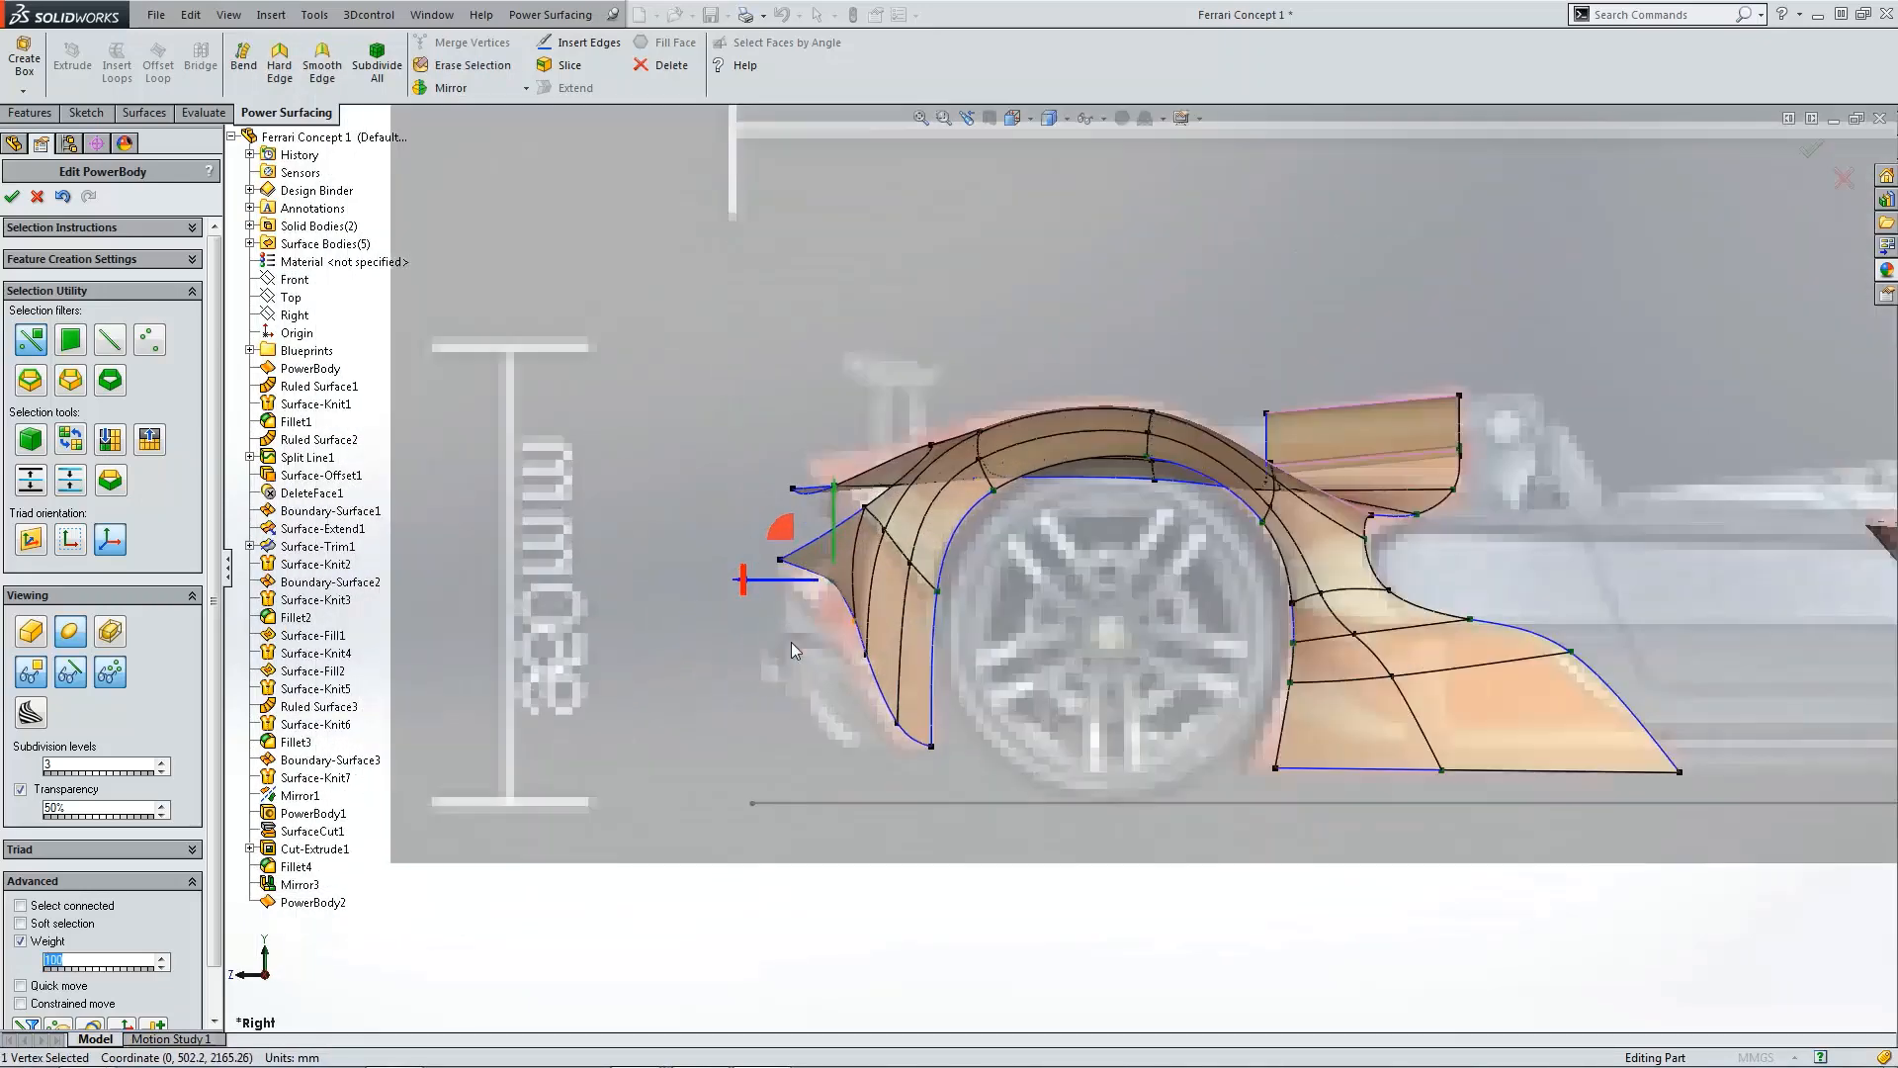
left_click_drag(811, 516, 741, 513)
left_click(809, 647)
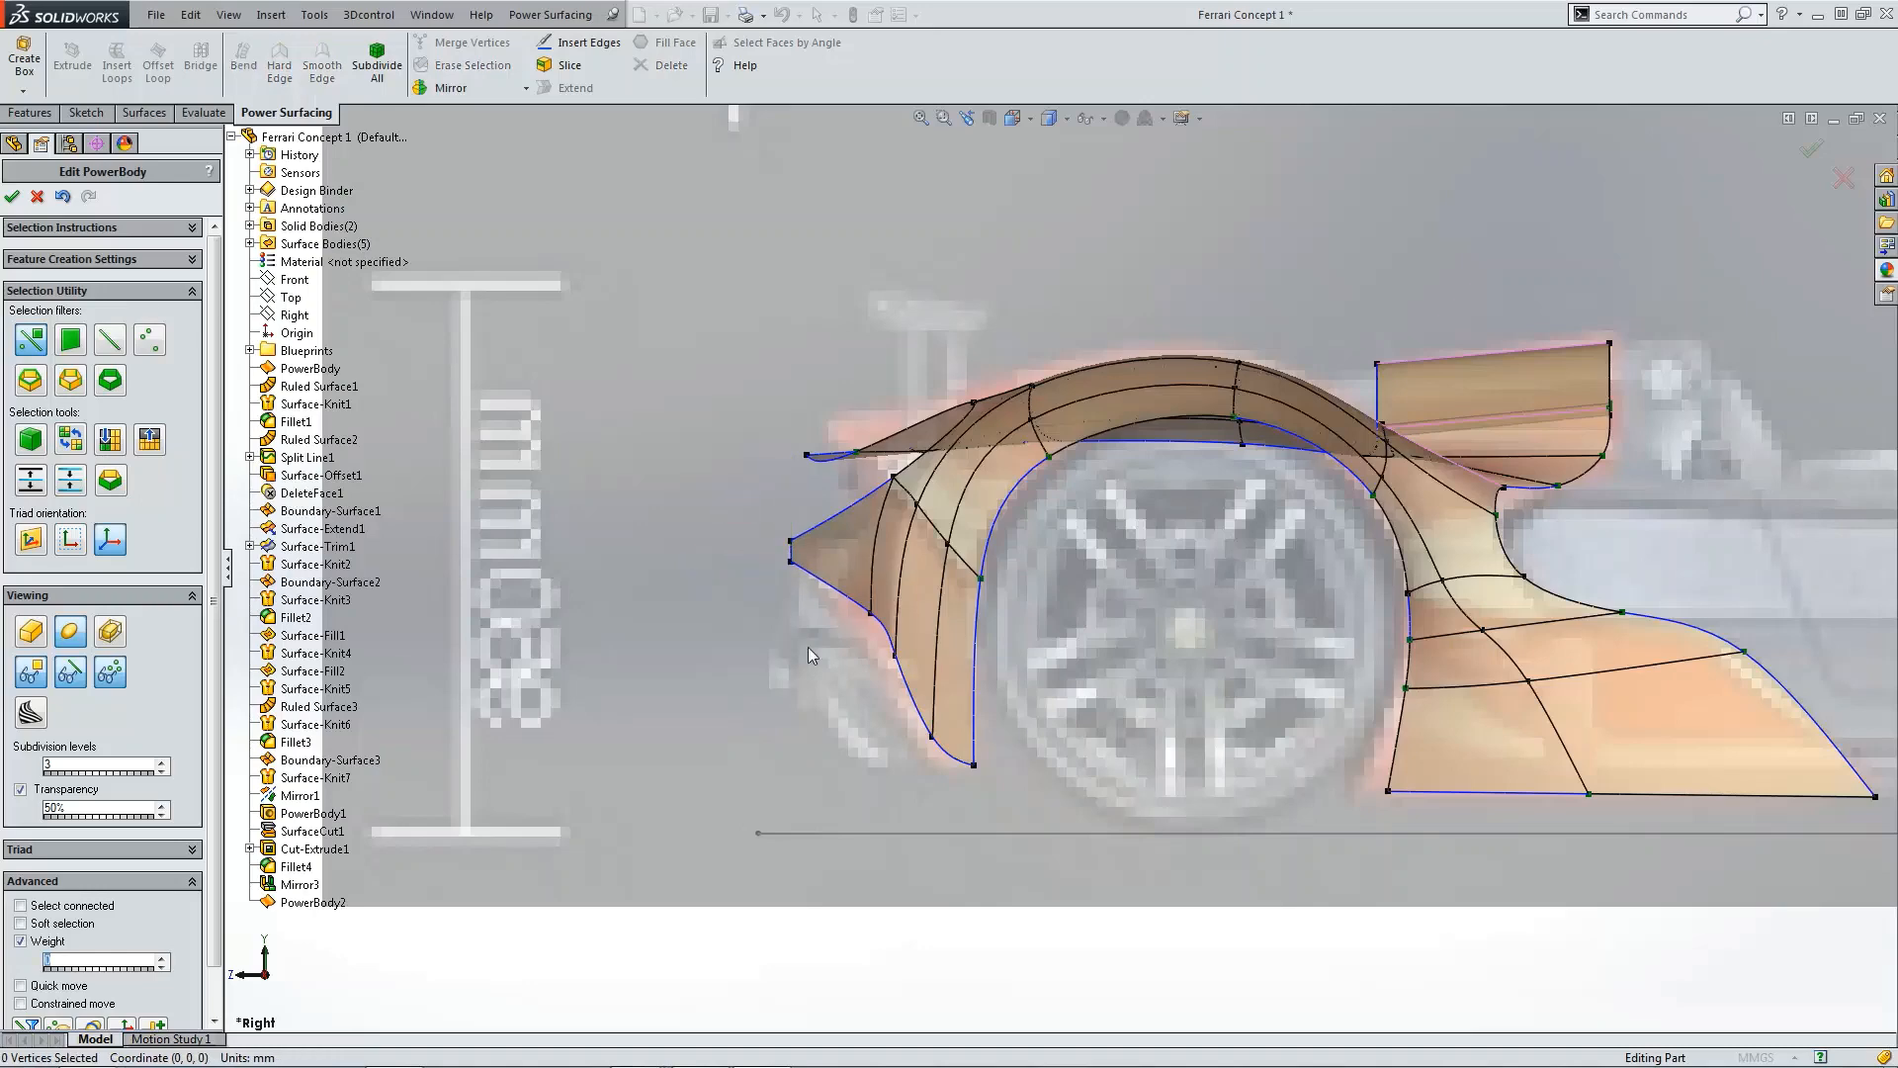
Step: Nudge the vertices below the tip to smooth the fender's front lower edge
scroll(831, 637, "down", 3)
left_click(853, 631)
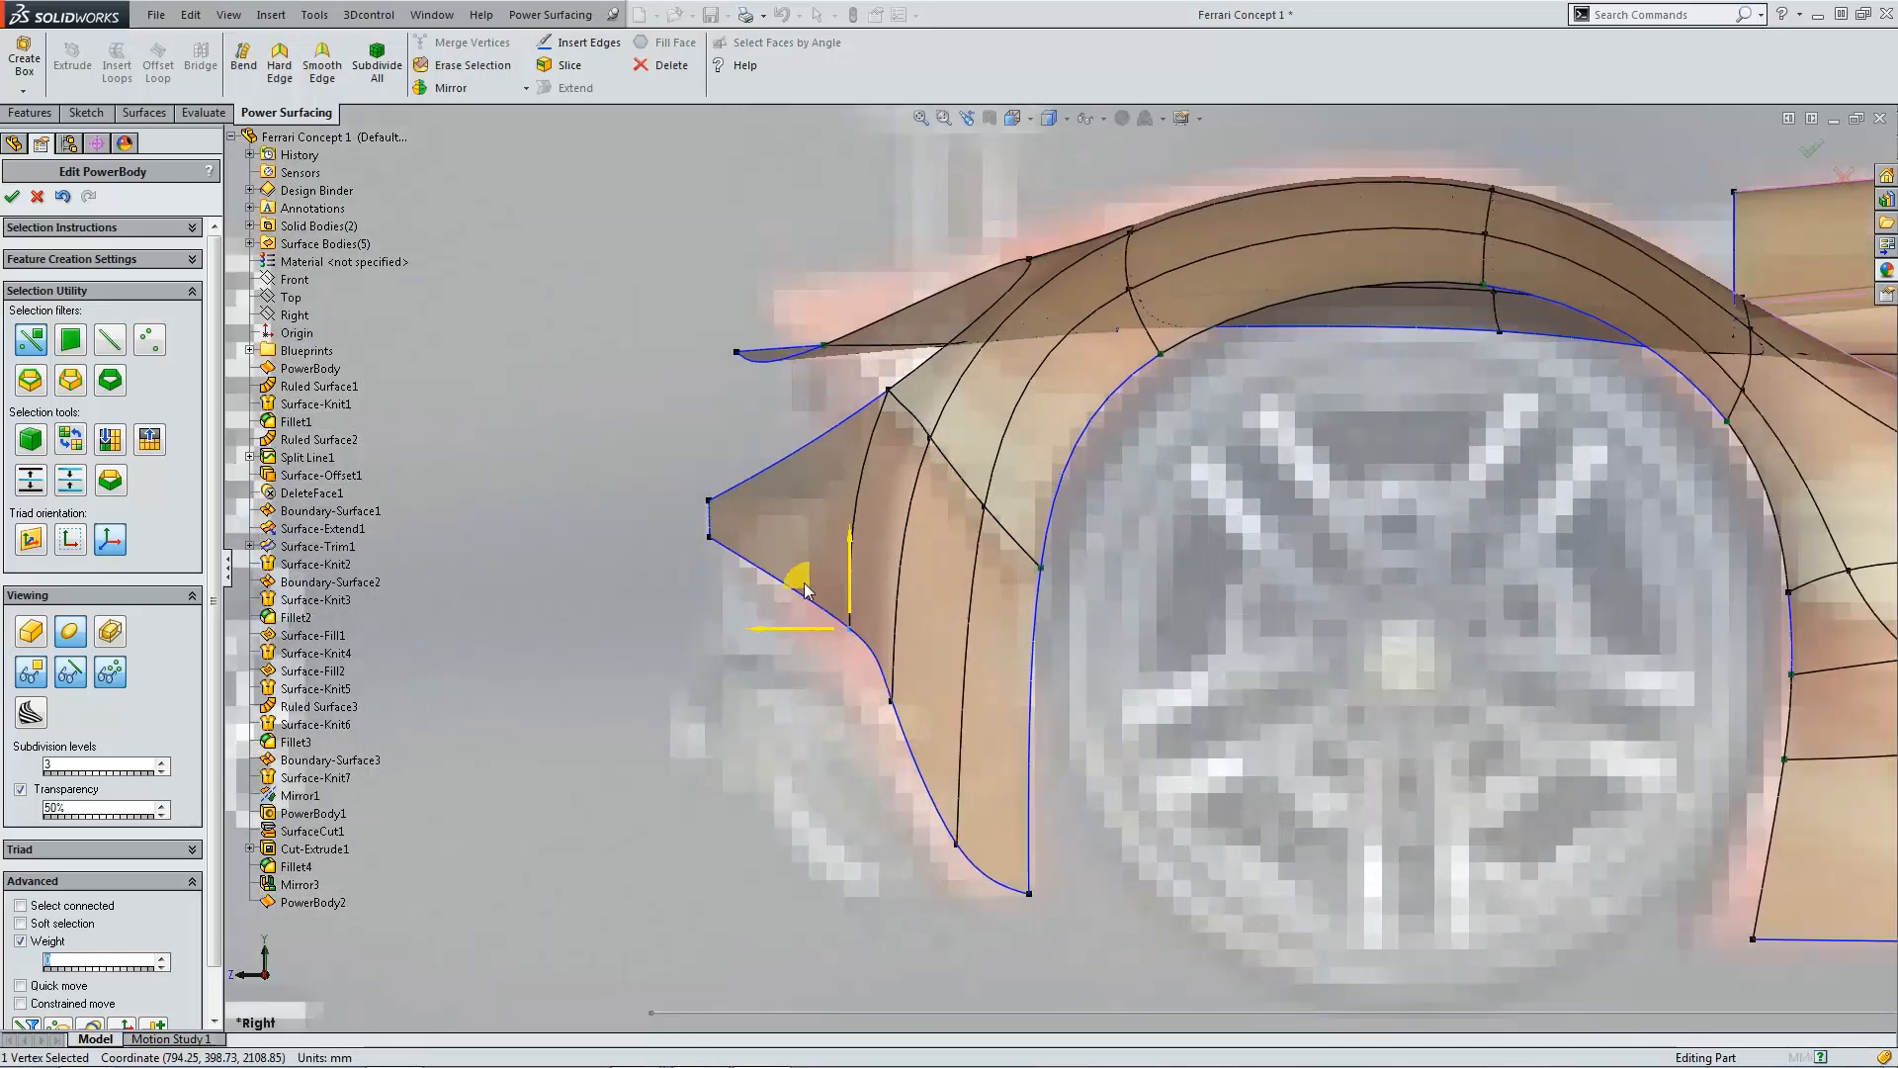
left_click_drag(799, 590, 785, 601)
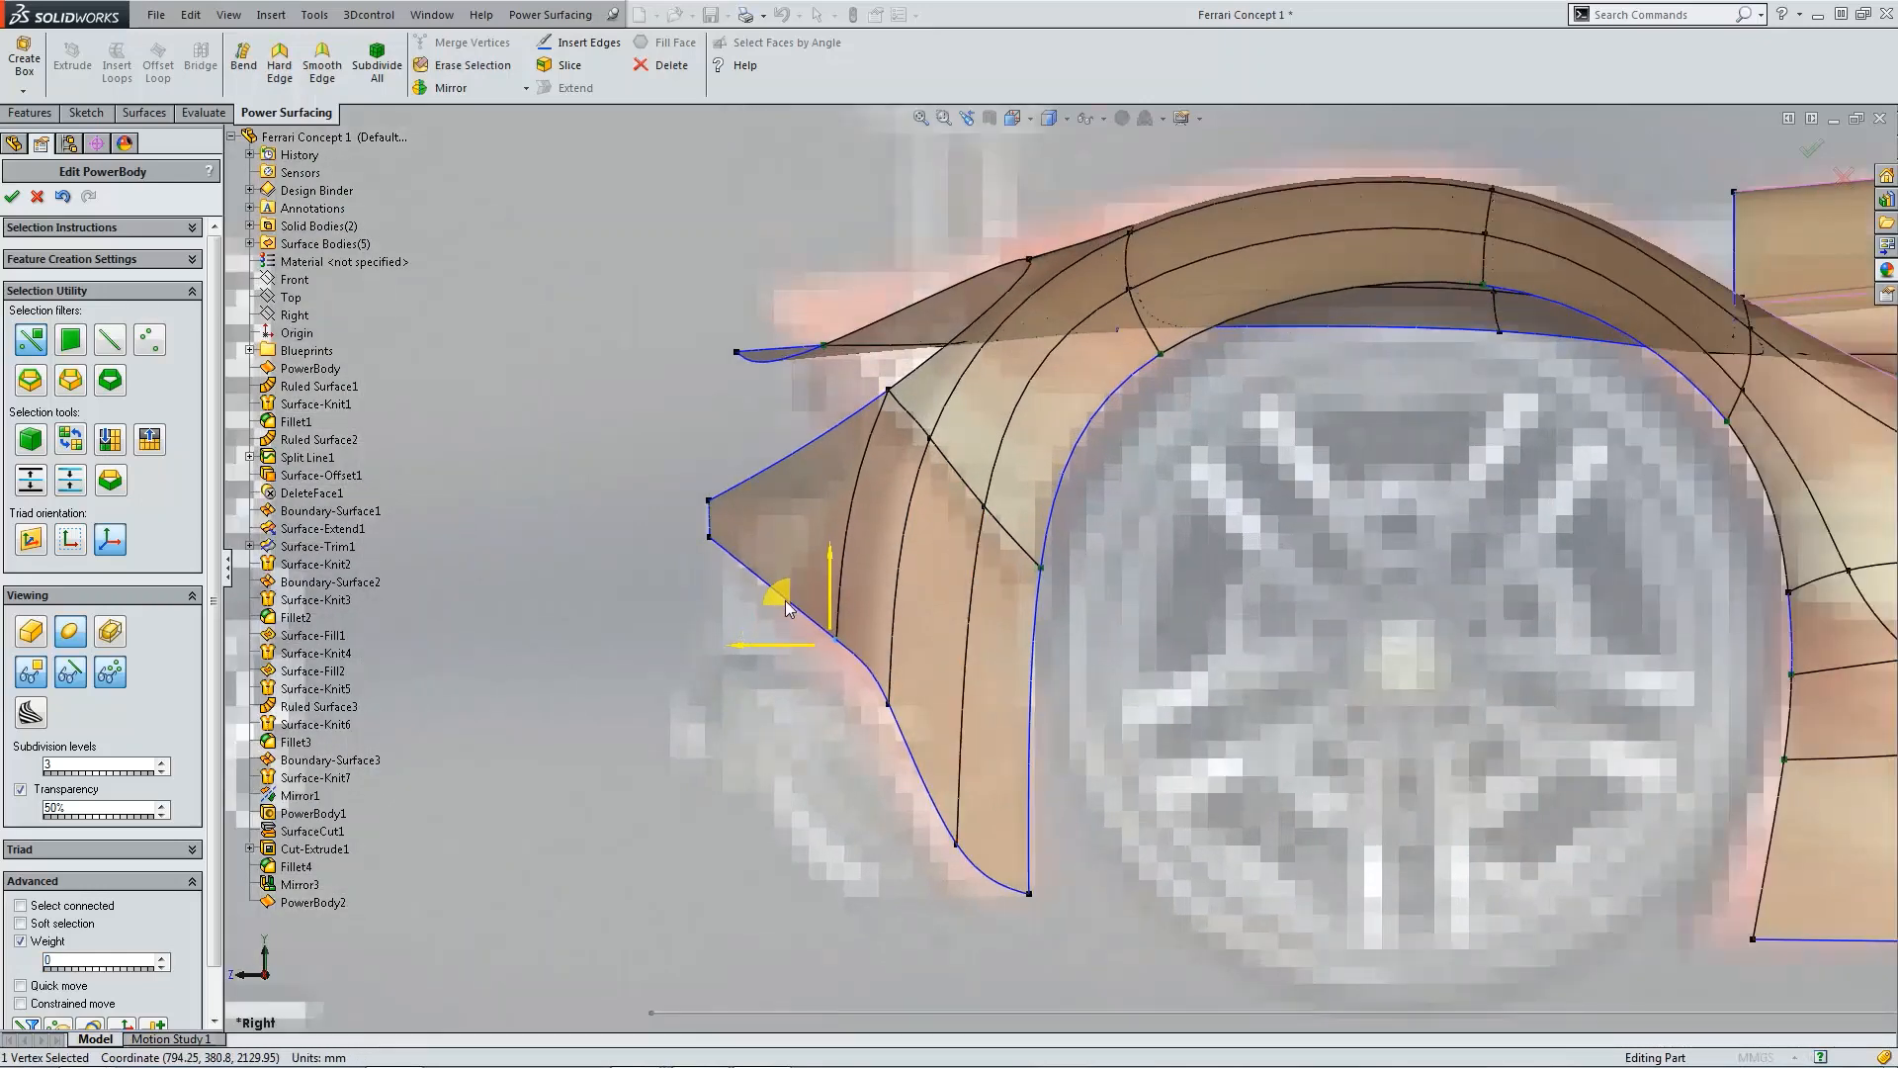
left_click(888, 703)
left_click_drag(842, 663, 829, 665)
left_click(761, 649)
scroll(986, 686, "up", 6)
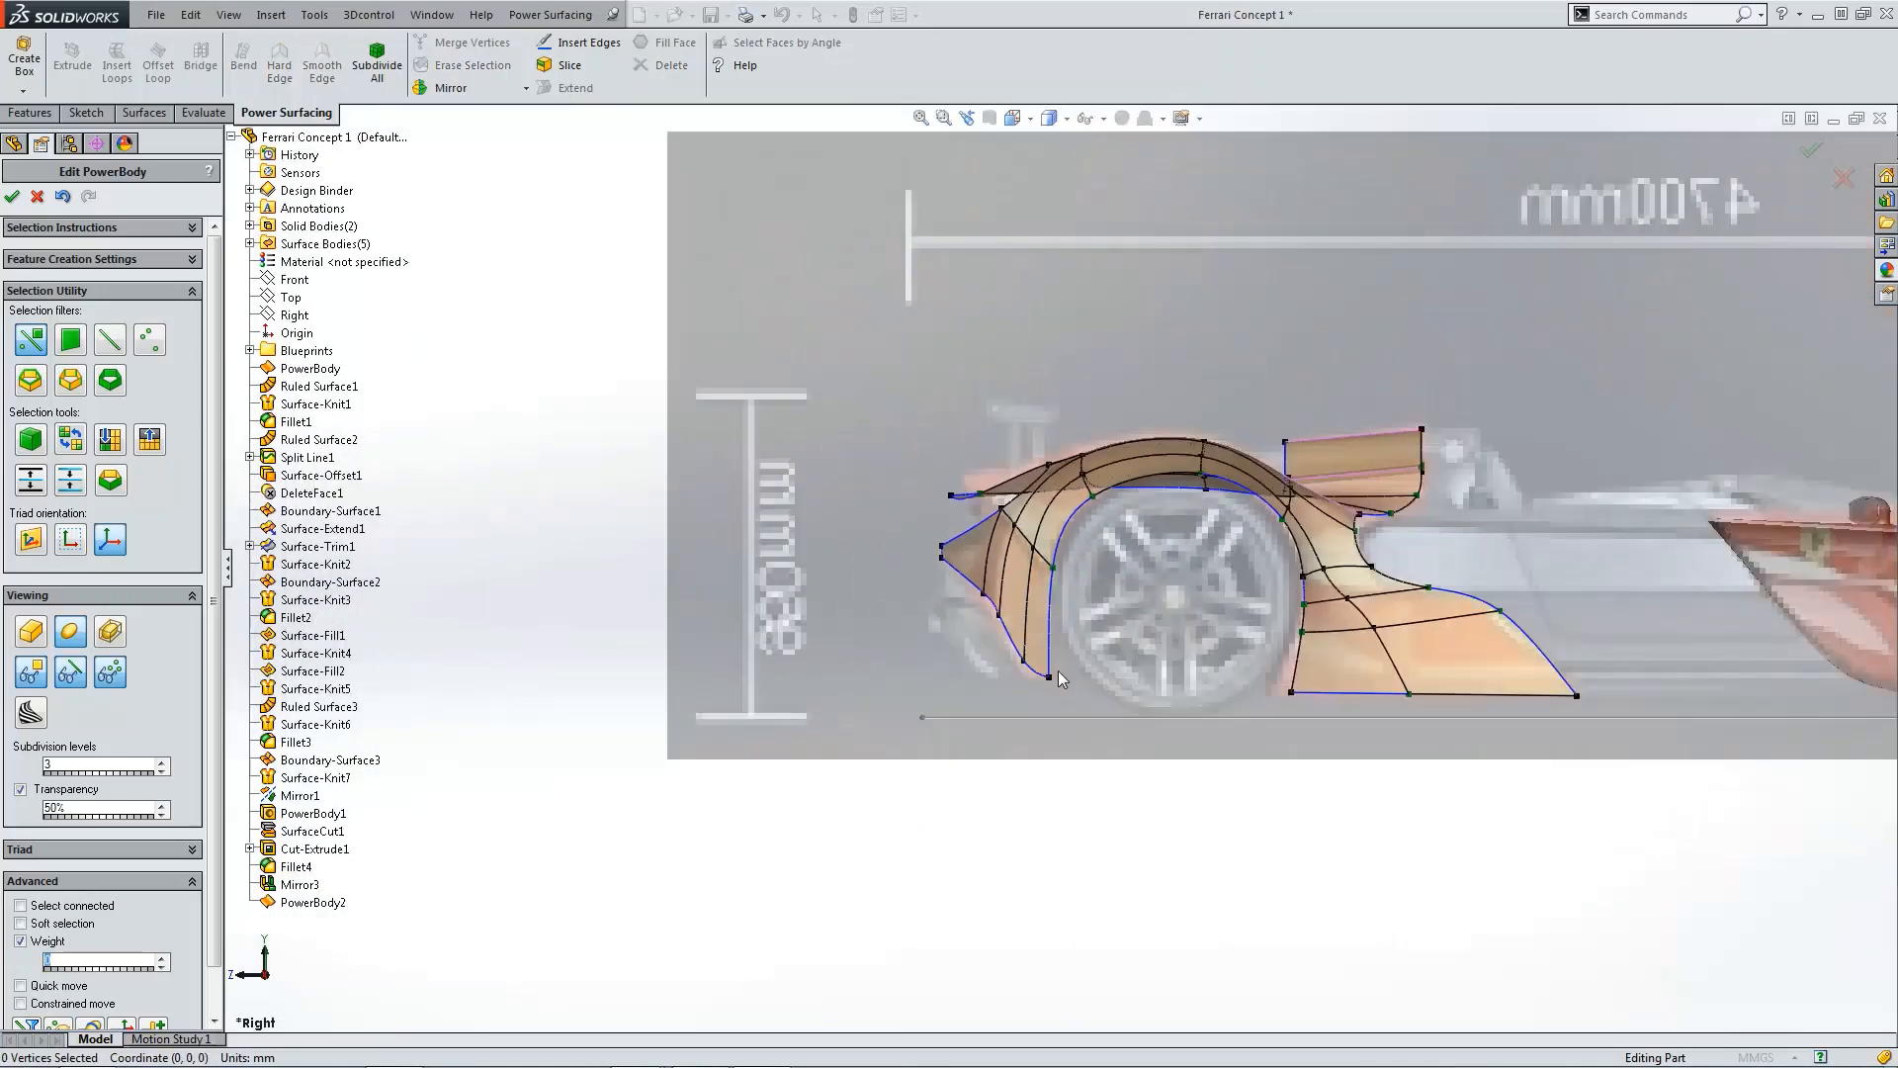
scroll(1058, 561, "down", 2)
Step: Compare the front view with the reference photo of the car's rear
key("ctrl+1")
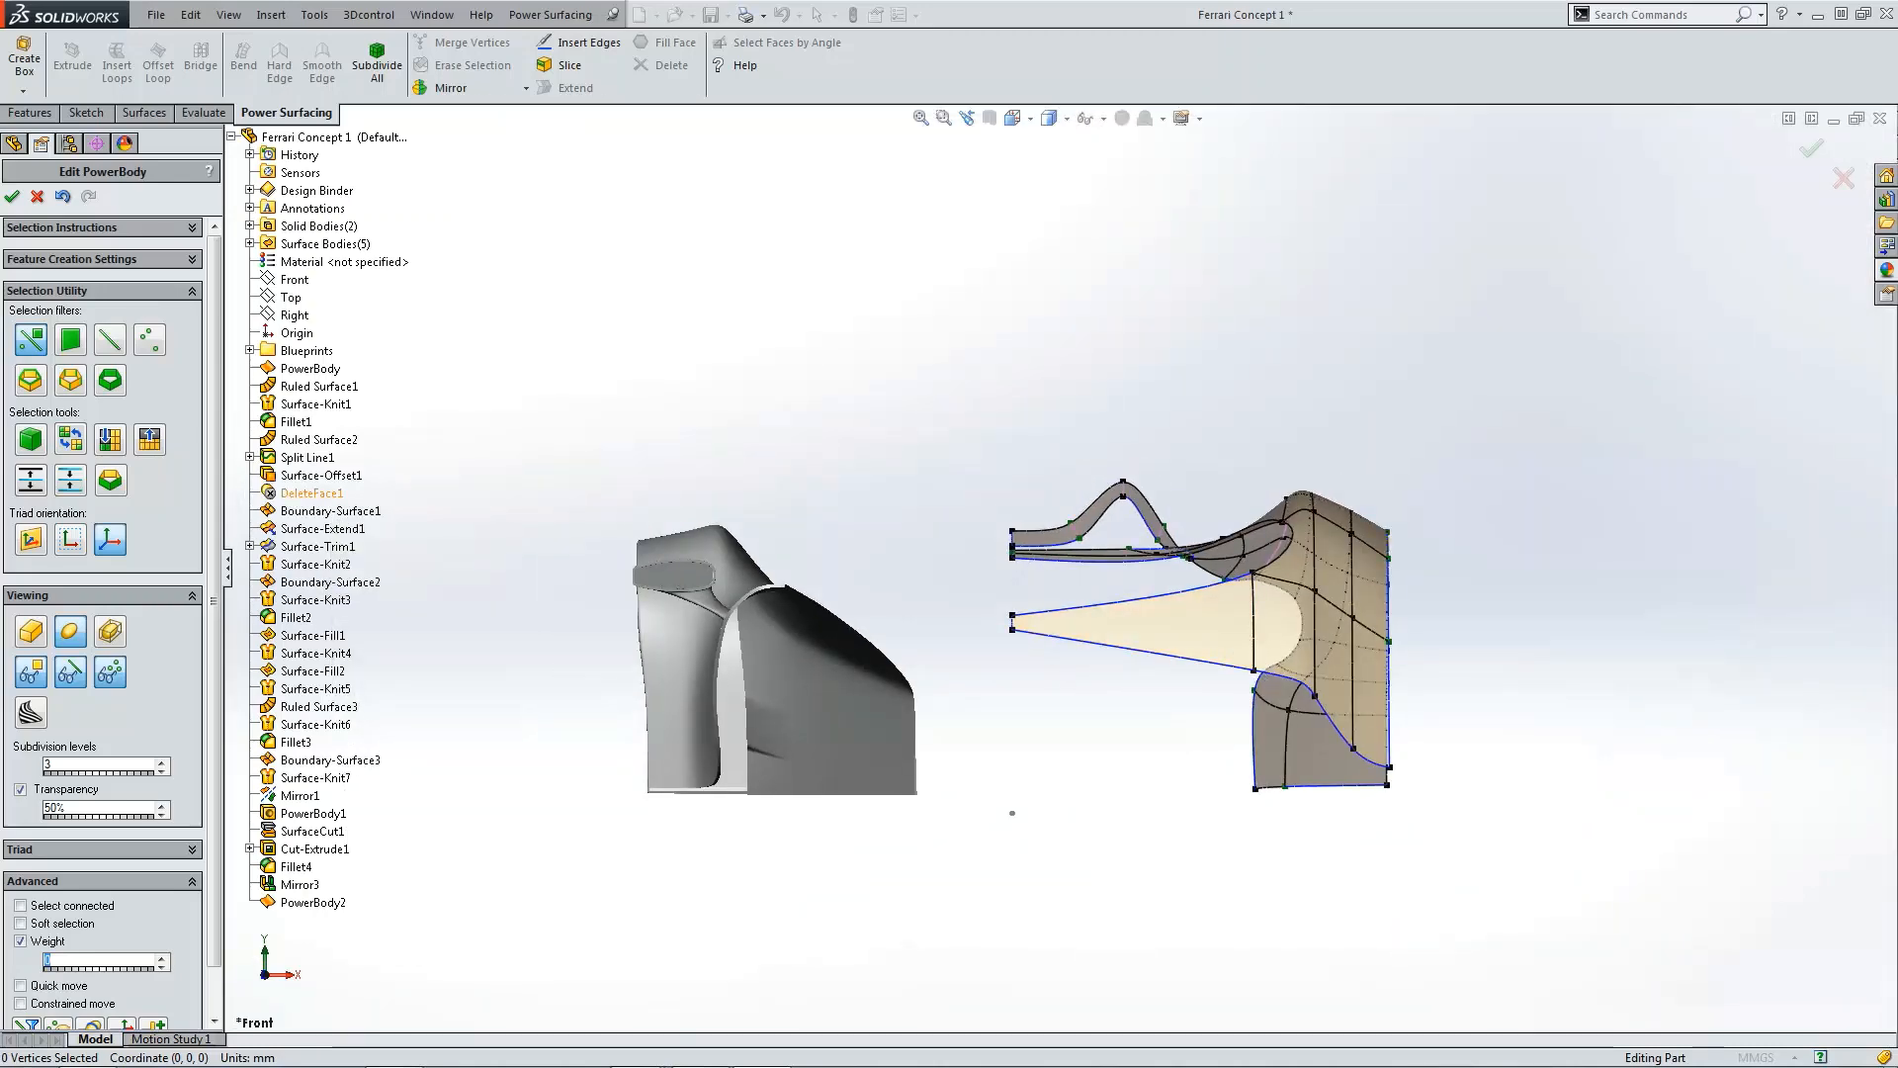
left_click_drag(0, 247, 833, 172)
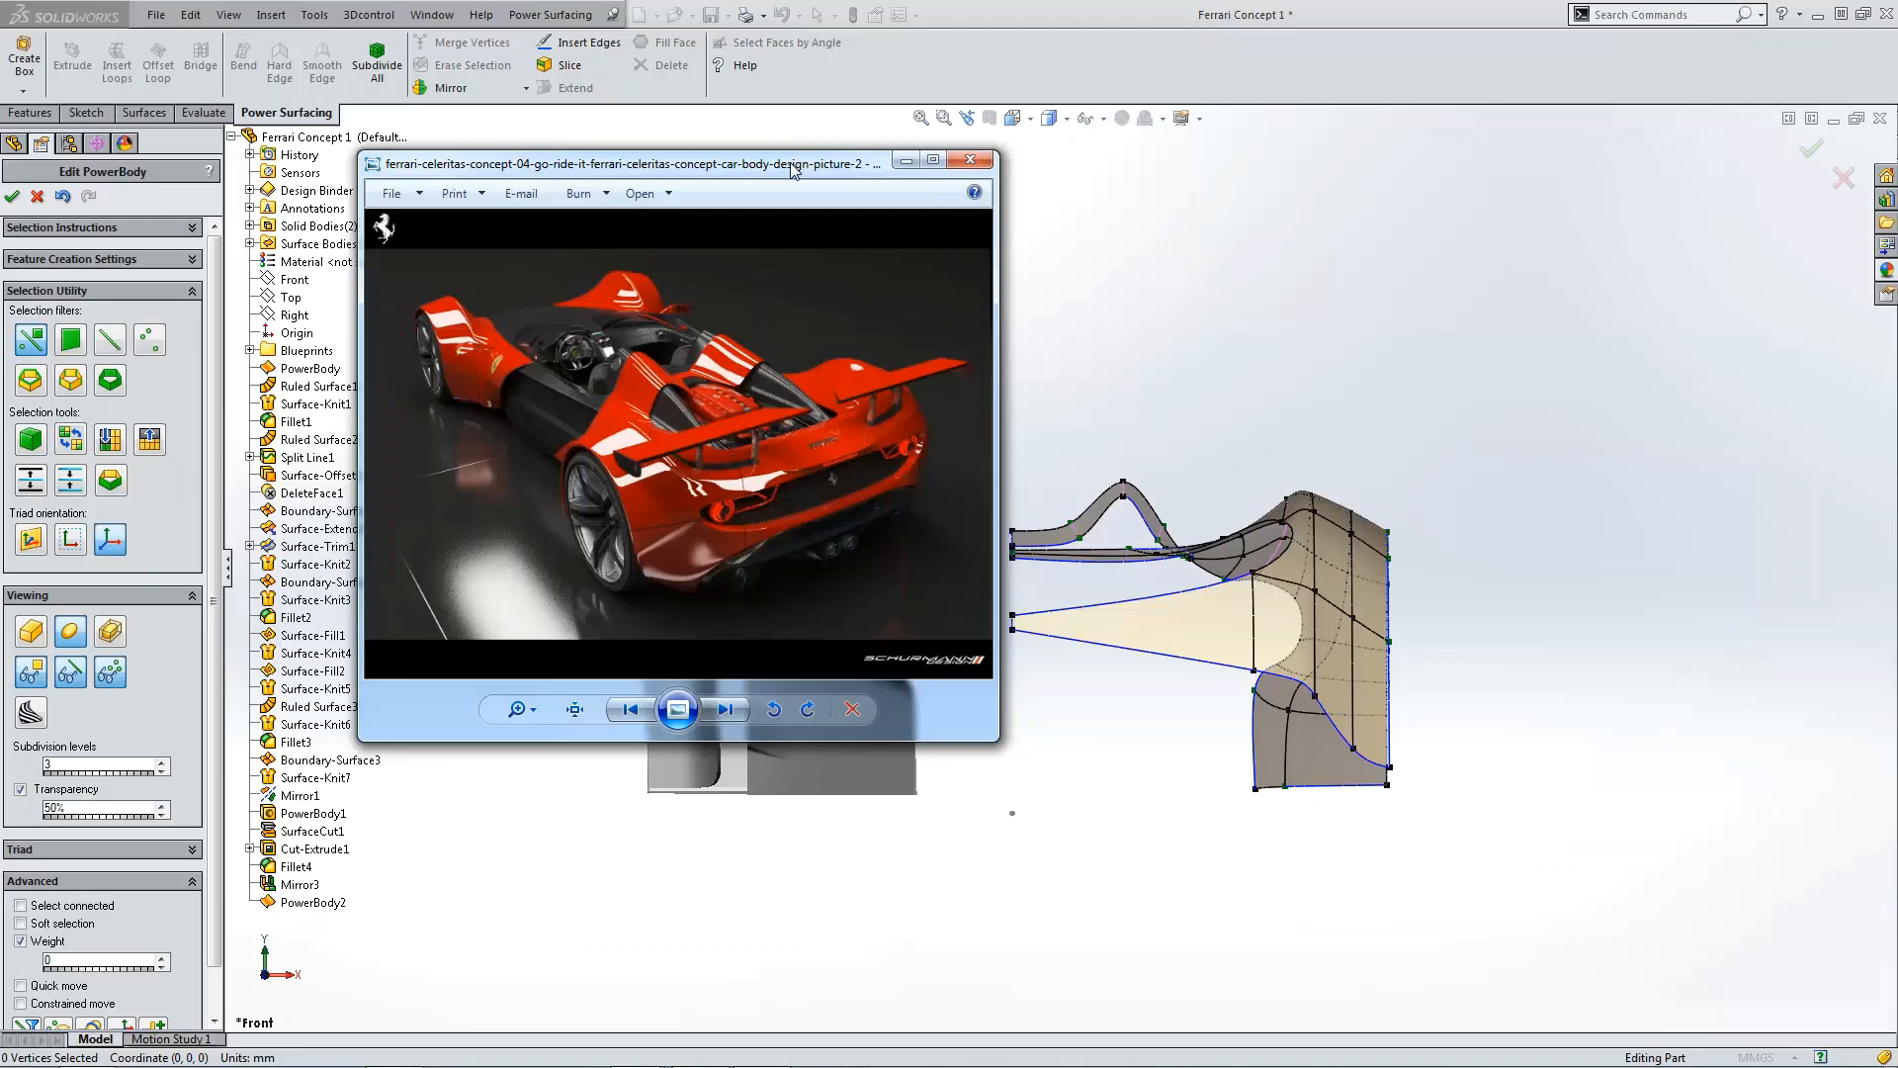
left_click_drag(791, 170, 716, 60)
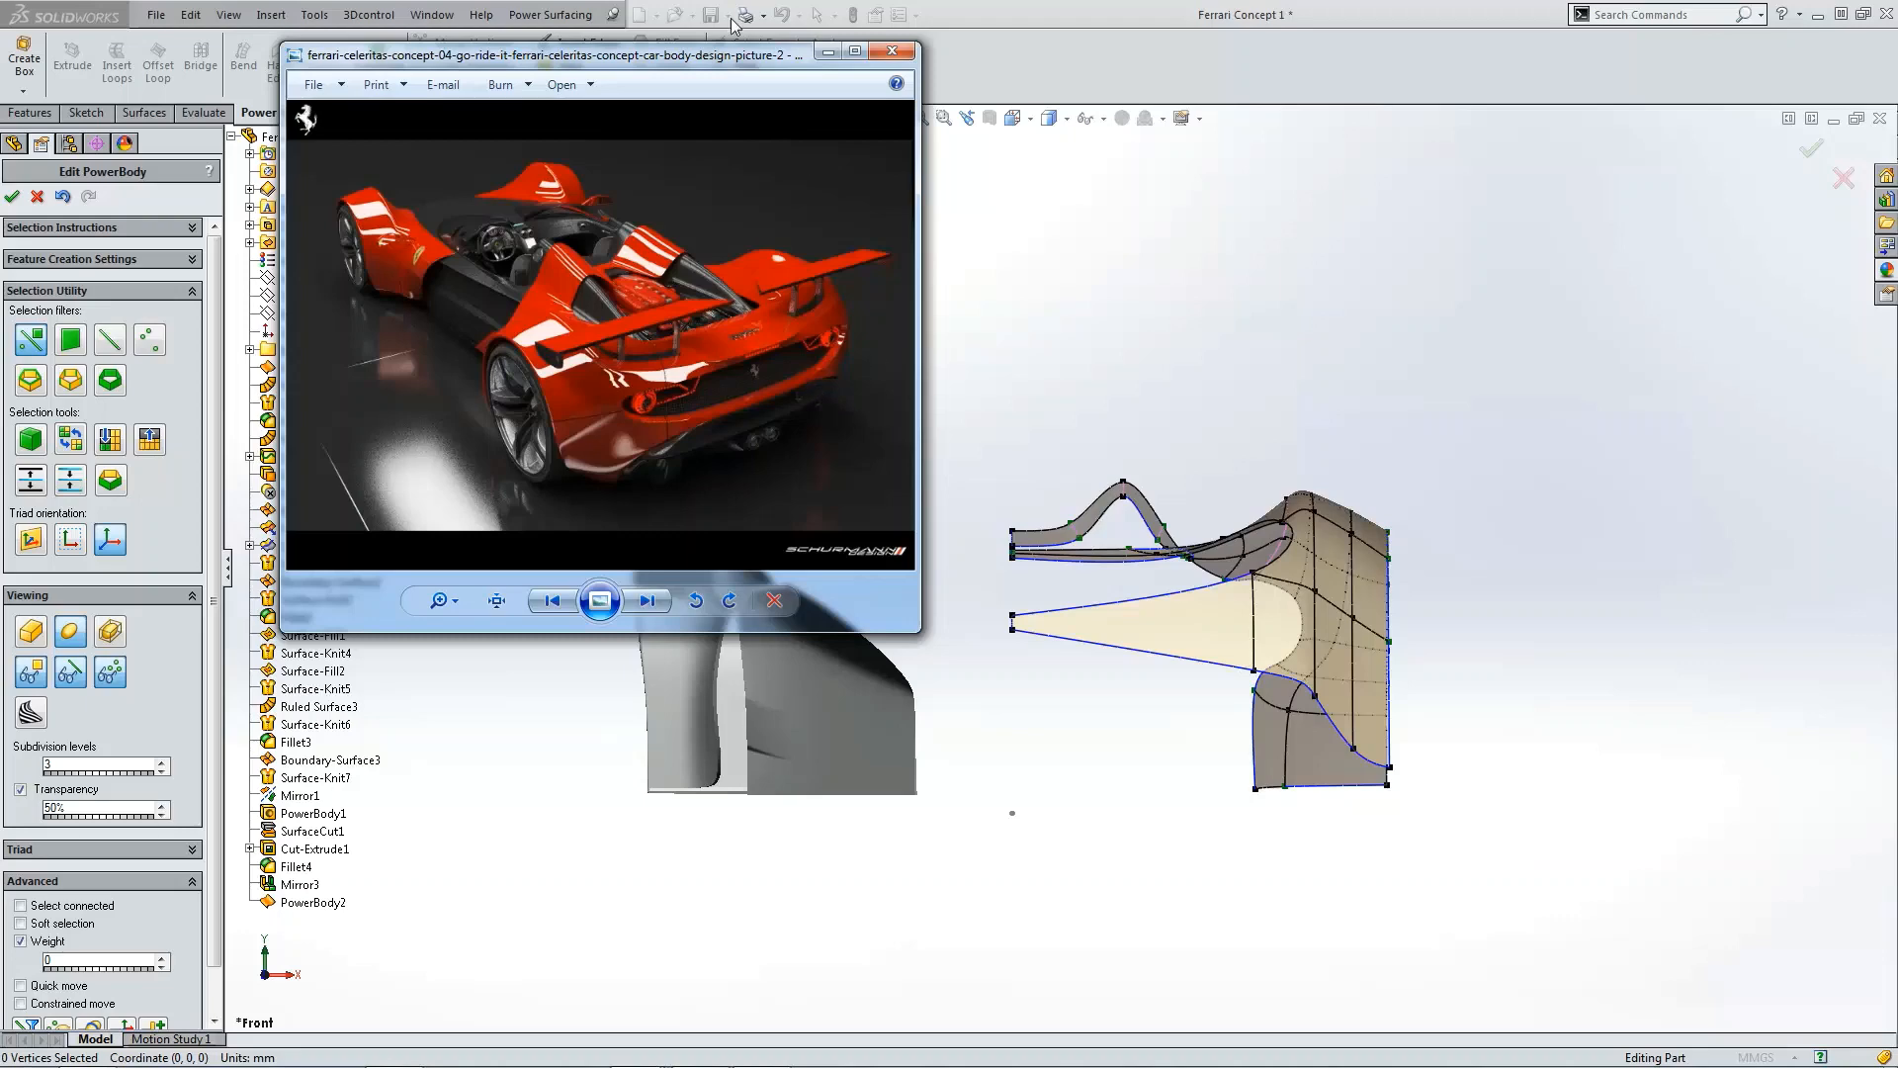
left_click_drag(718, 63, 0, 395)
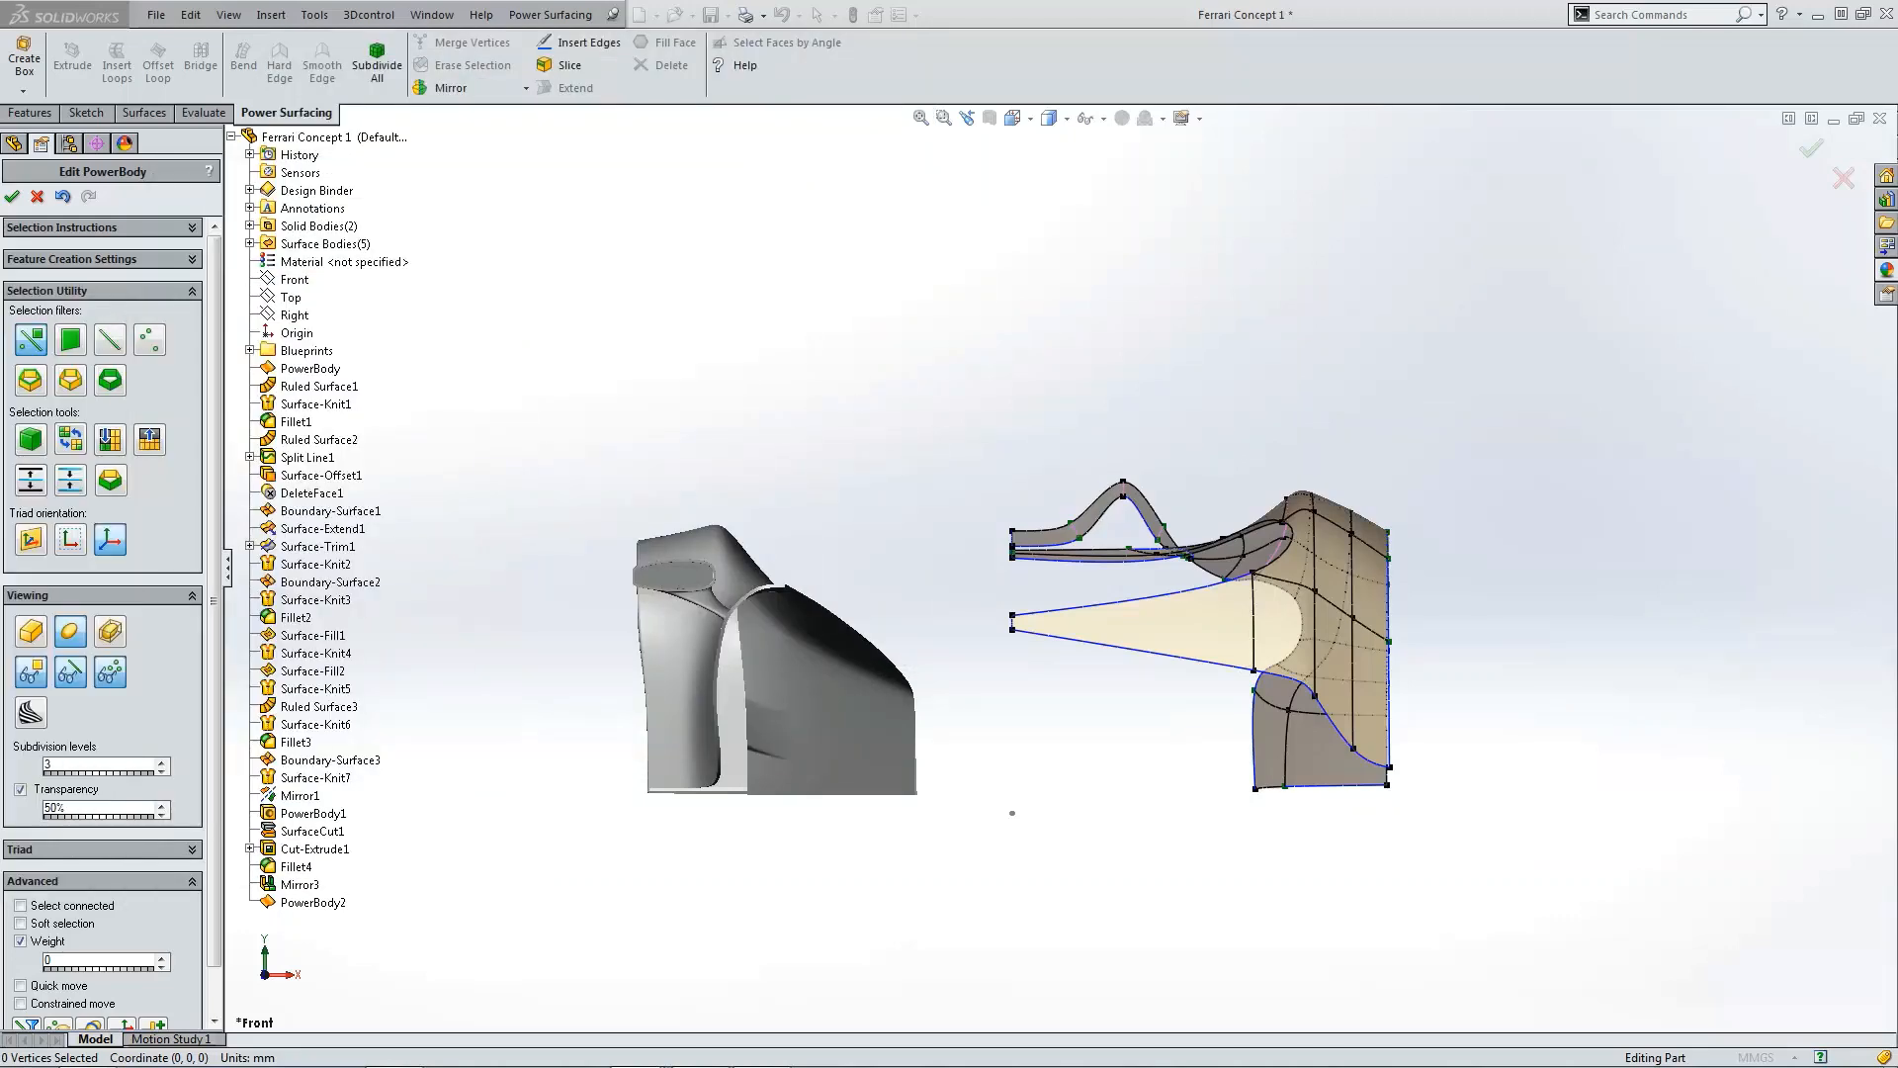
Step: In the front view, raise the extension's middle lower vertex slightly
scroll(995, 630, "down", 1)
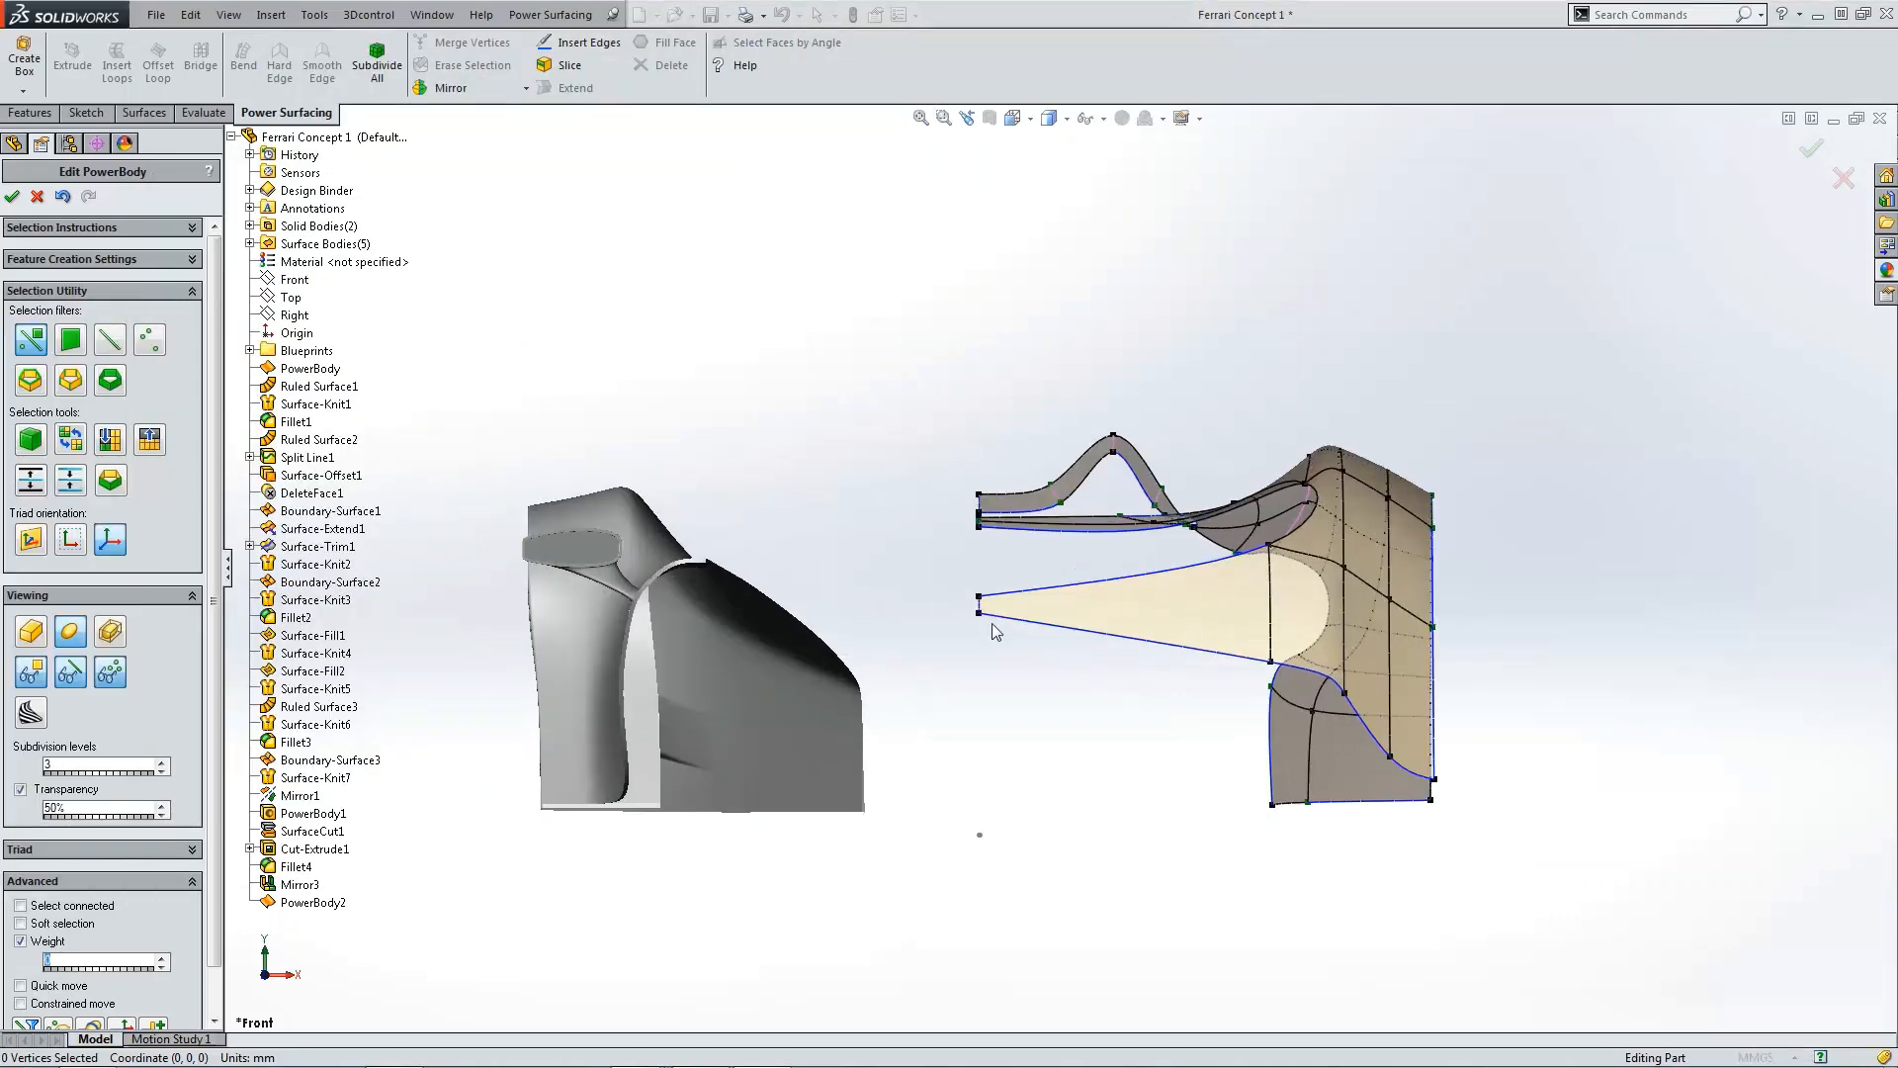
left_click(1272, 642)
left_click_drag(1273, 648, 1273, 596)
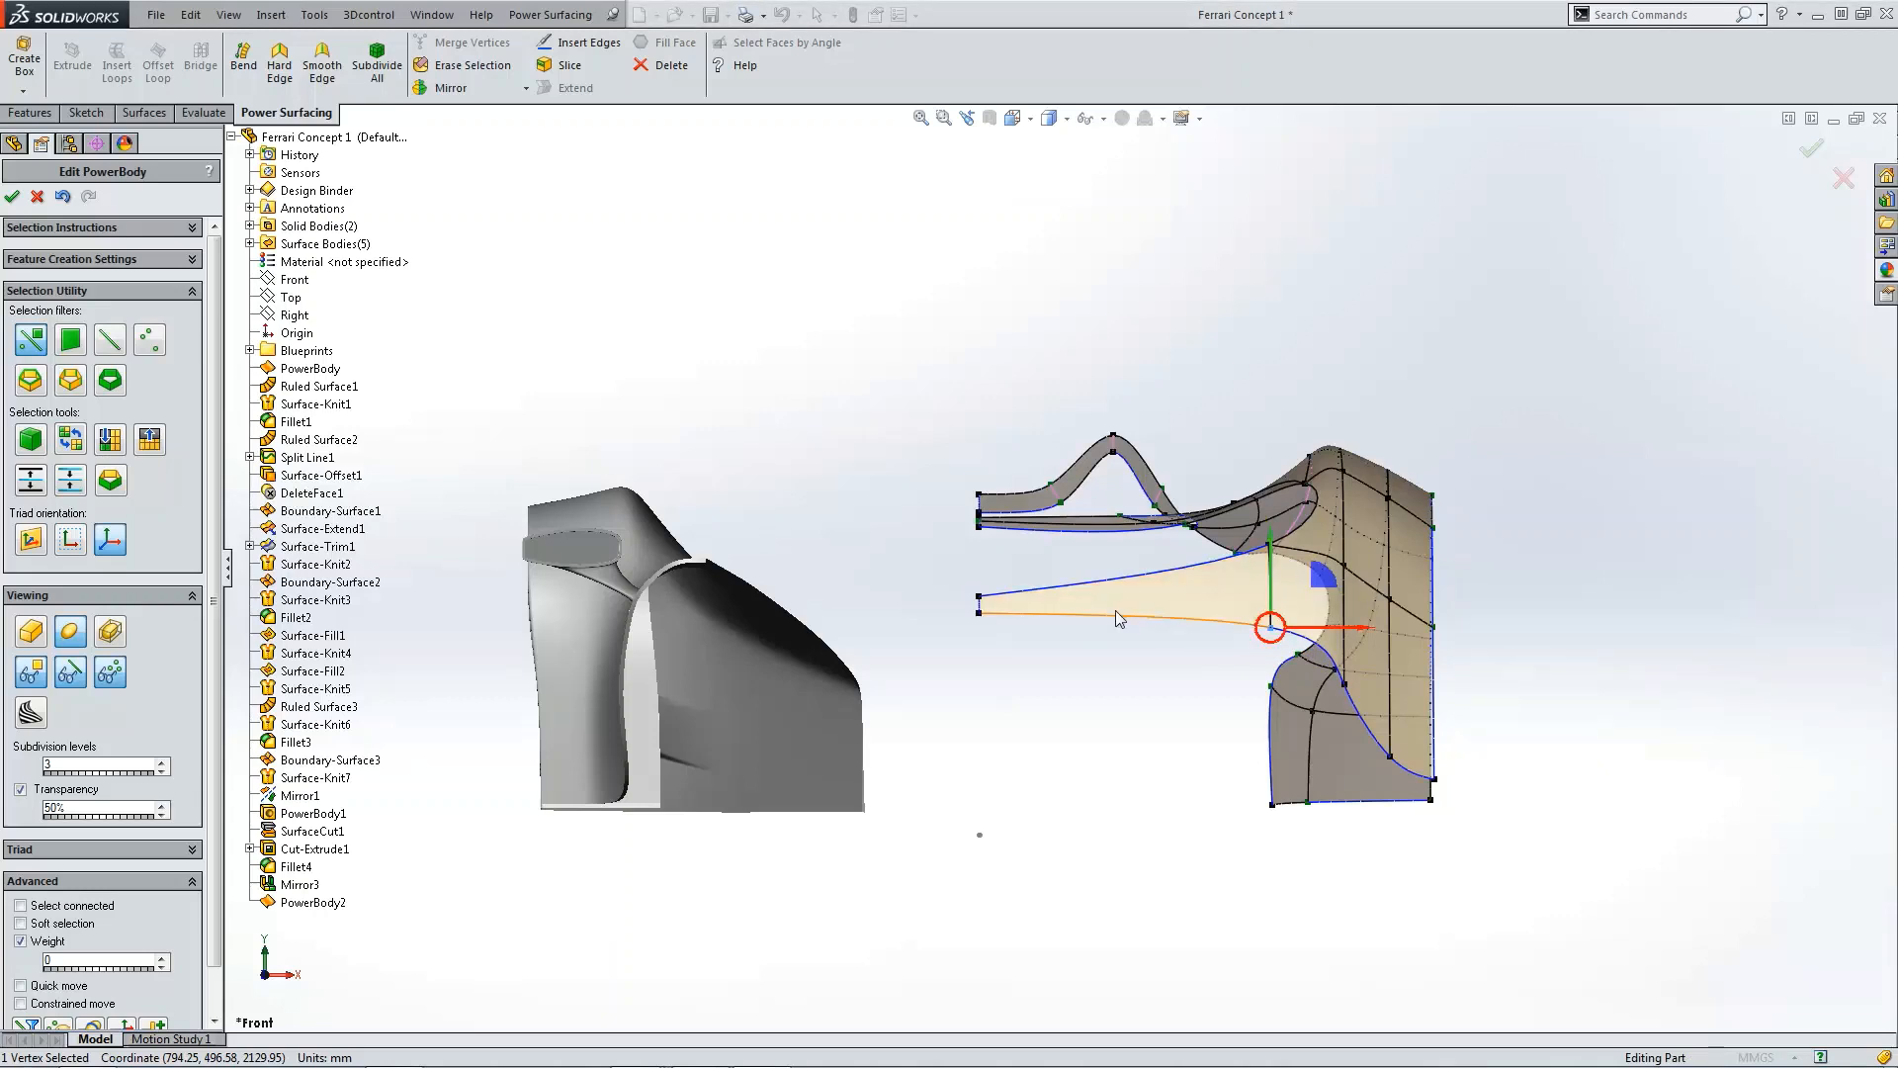
Step: In the top view, pull the symmetric vertex pair on the fender's rear lower edge outward
key("Escape")
scroll(1057, 570, "up", 3)
middle_click_drag(1290, 614, 1236, 791)
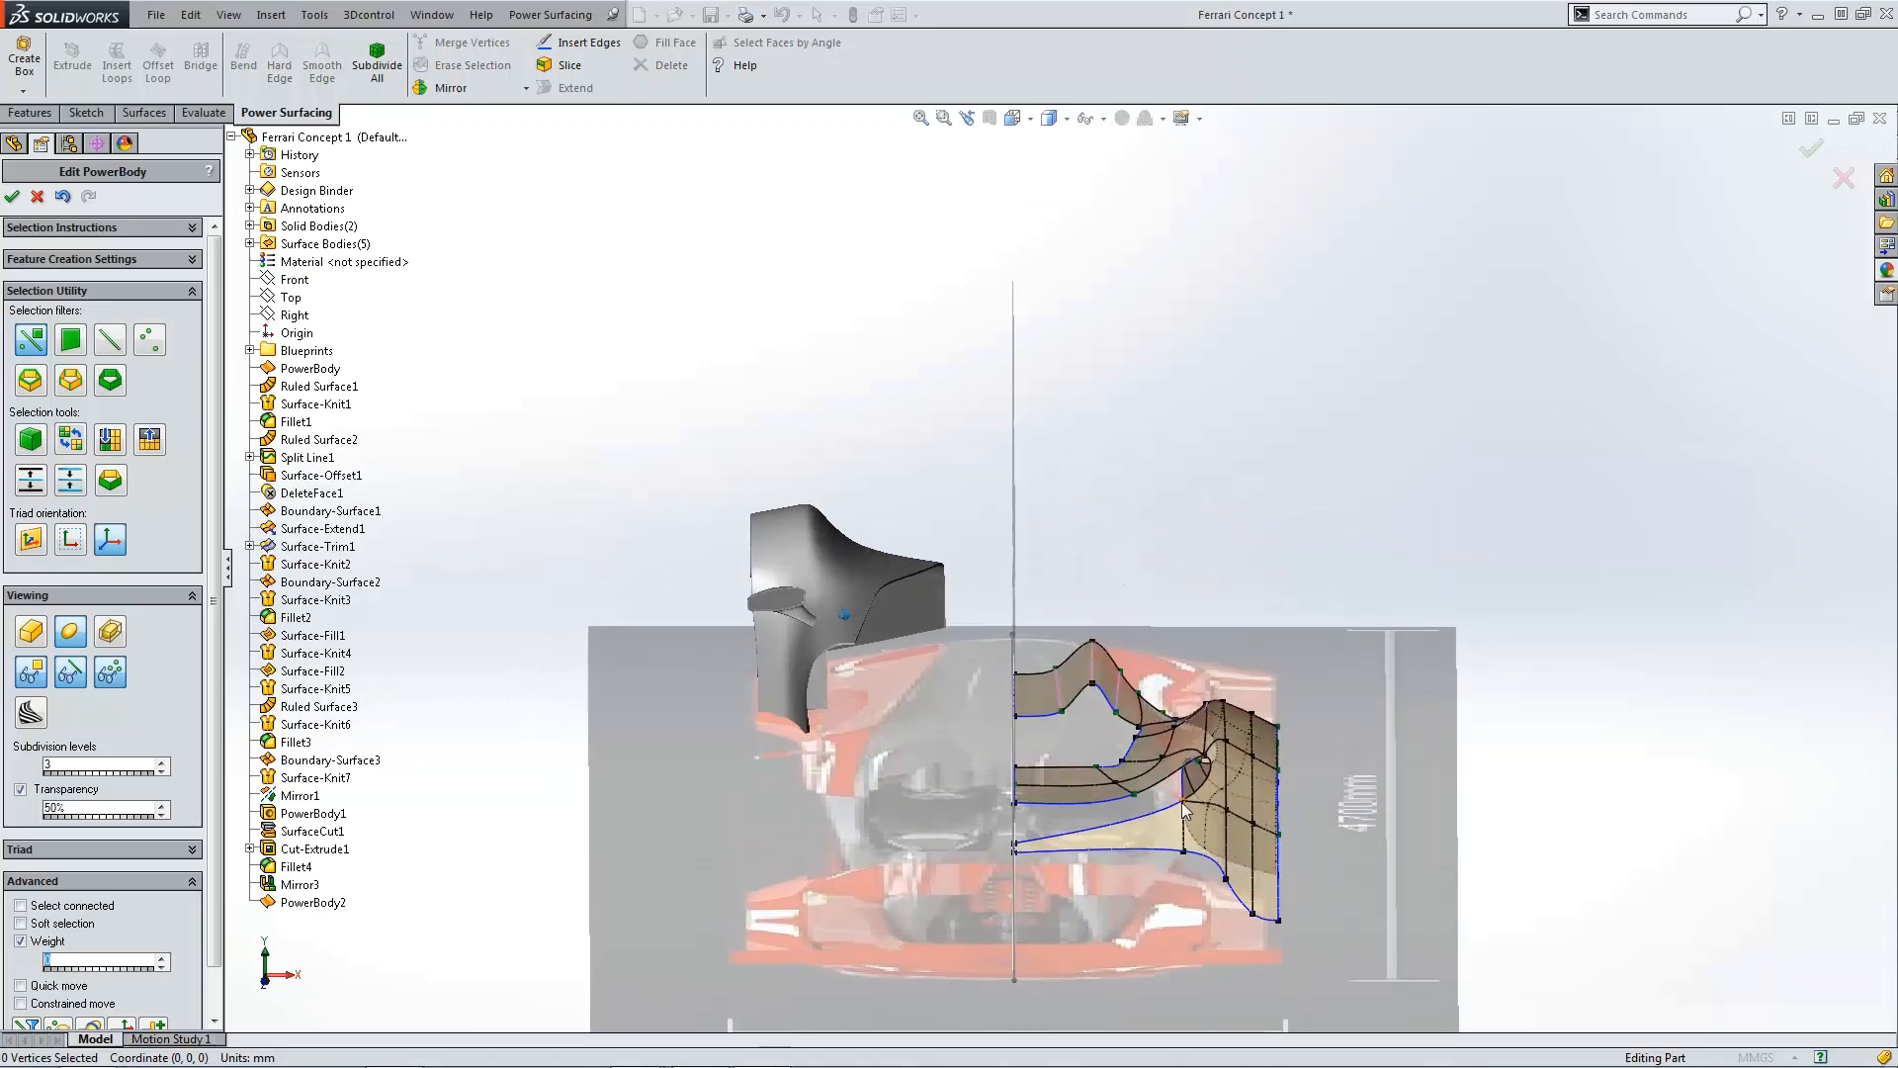
scroll(1236, 791, "down", 5)
scroll(1226, 840, "down", 3)
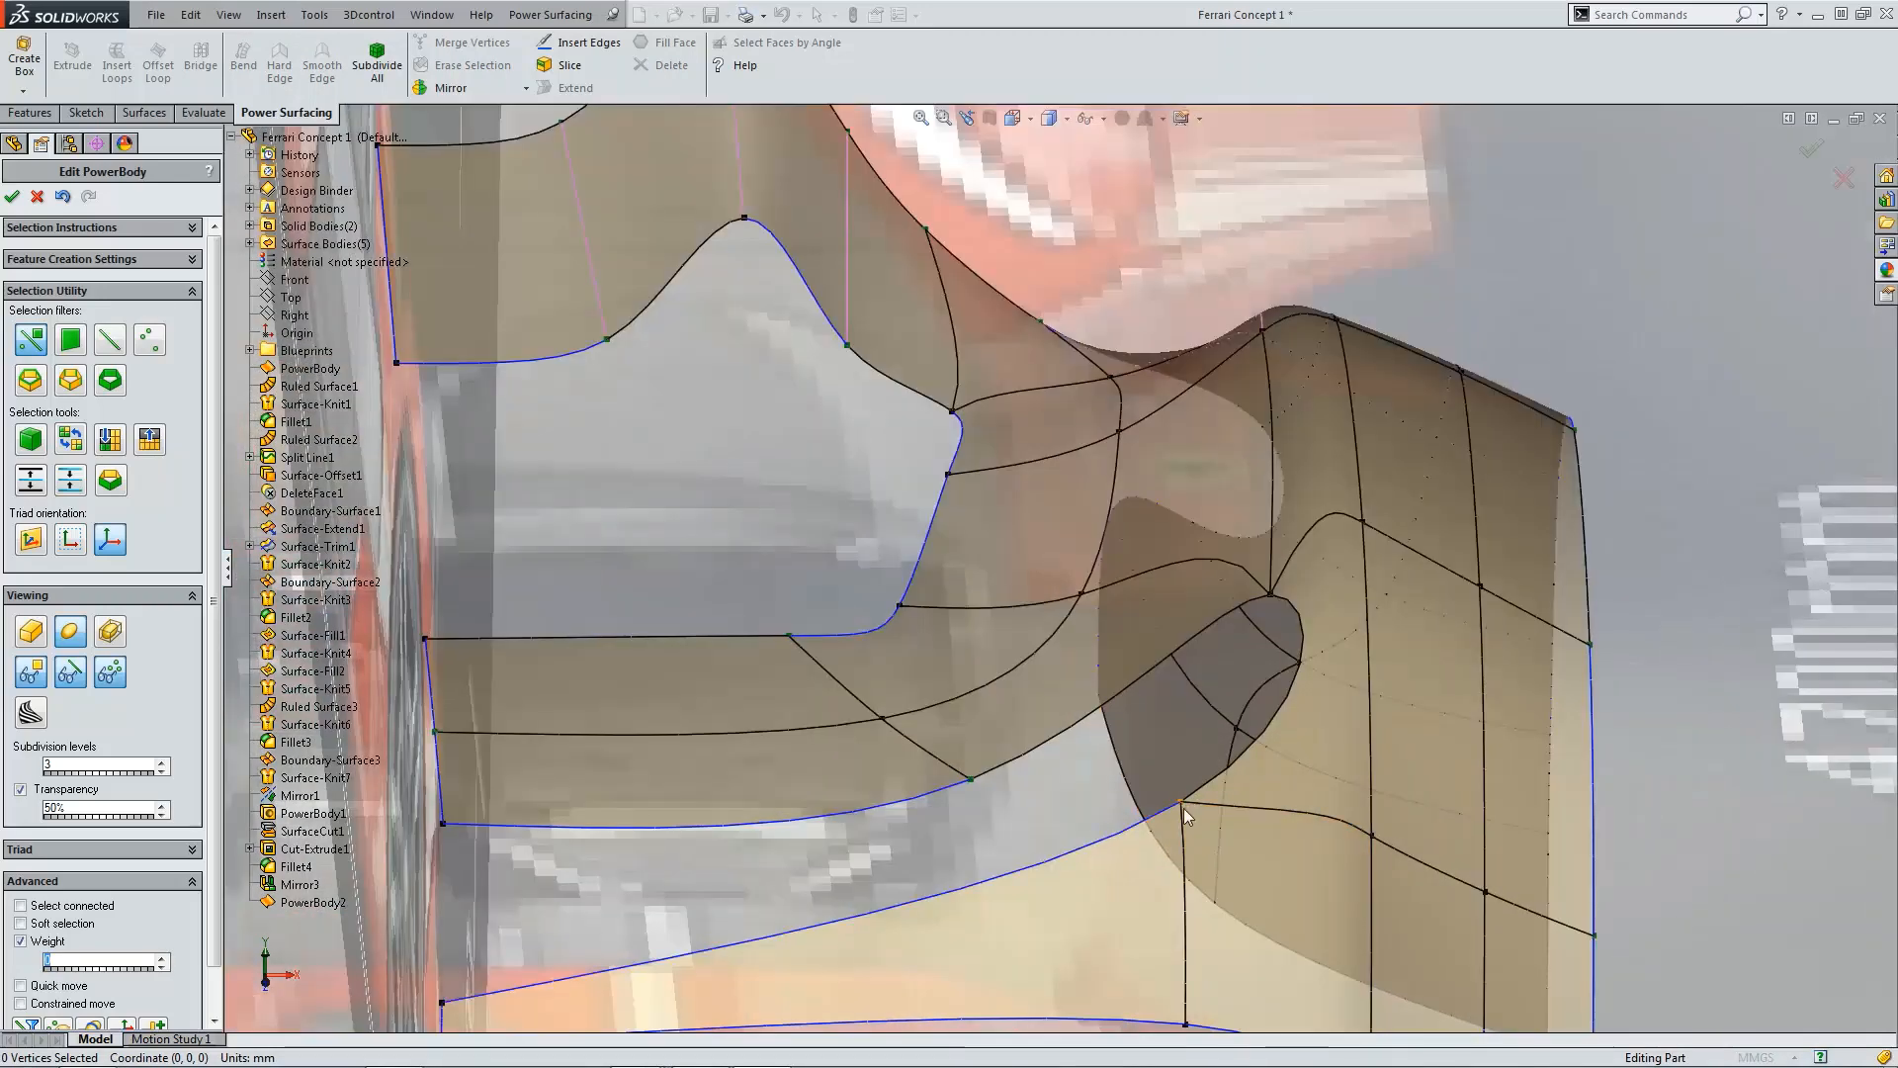
key("ctrl+5")
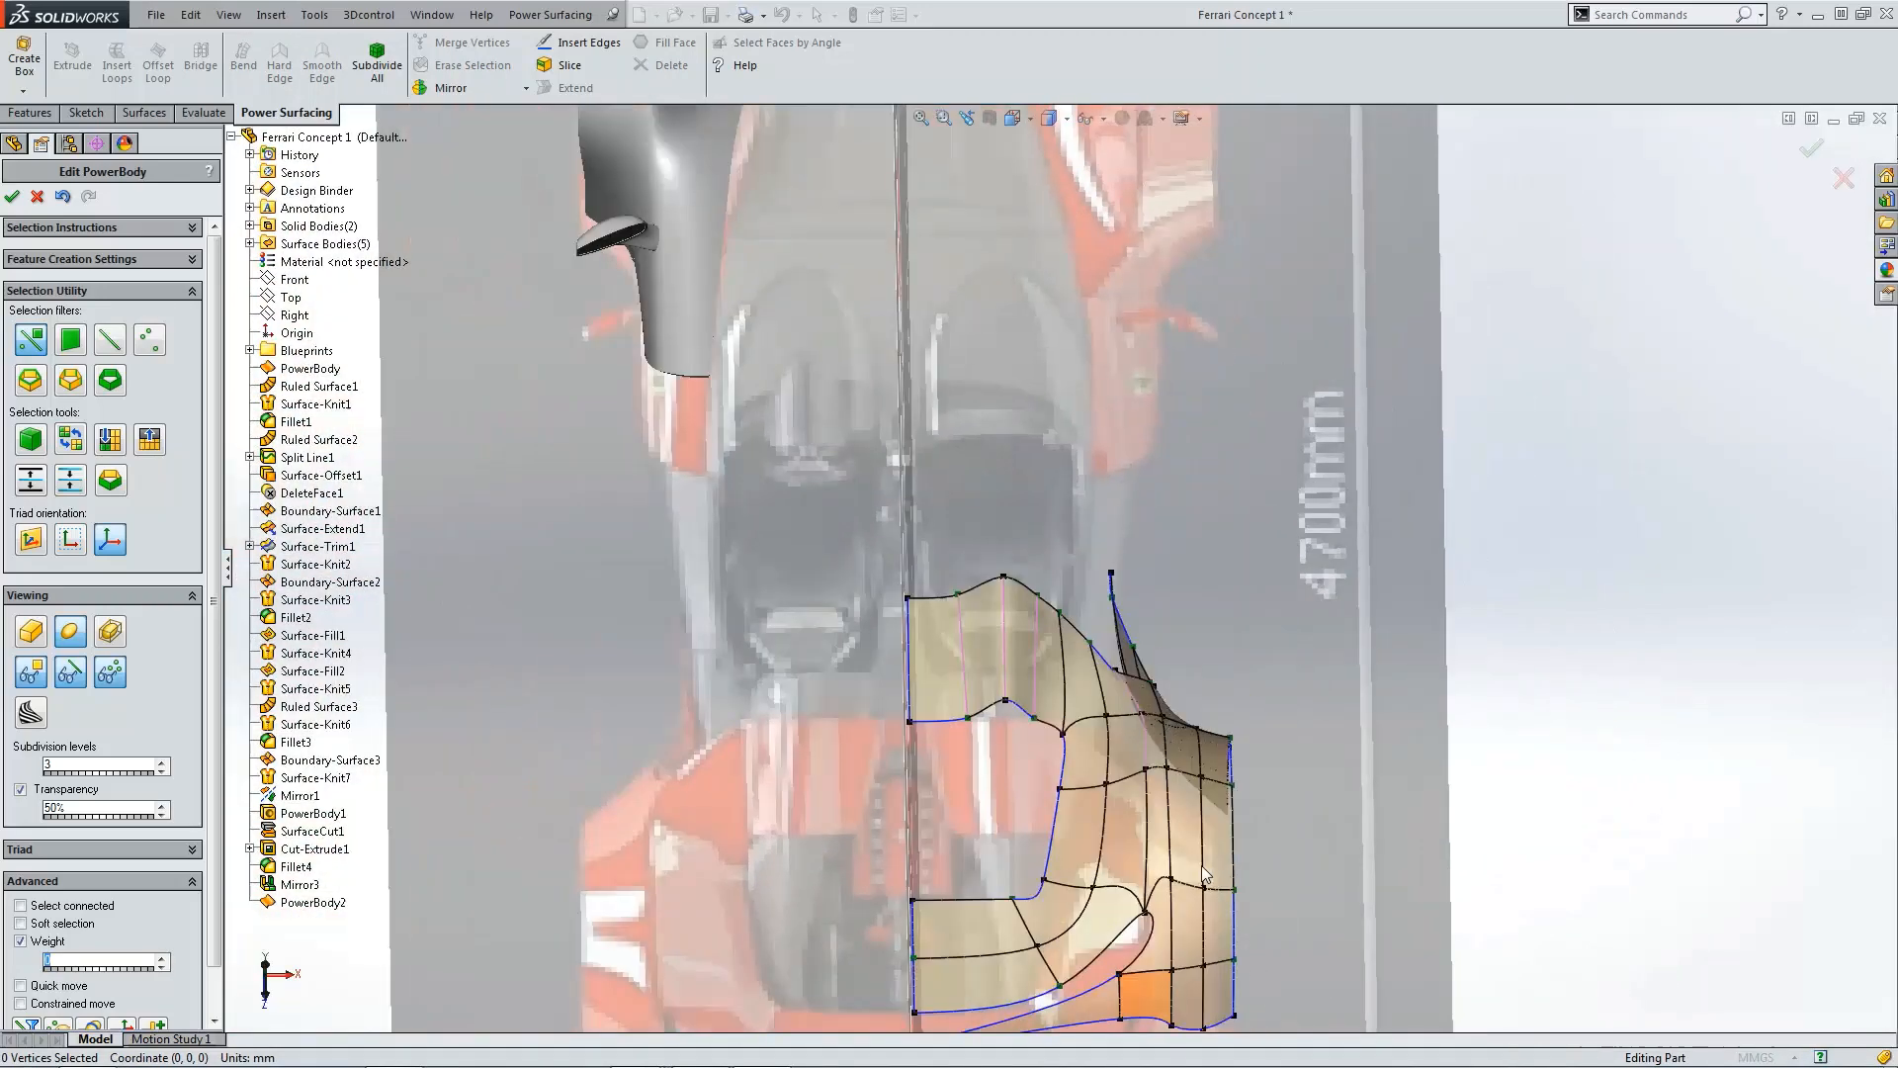
scroll(1143, 765, "down", 2)
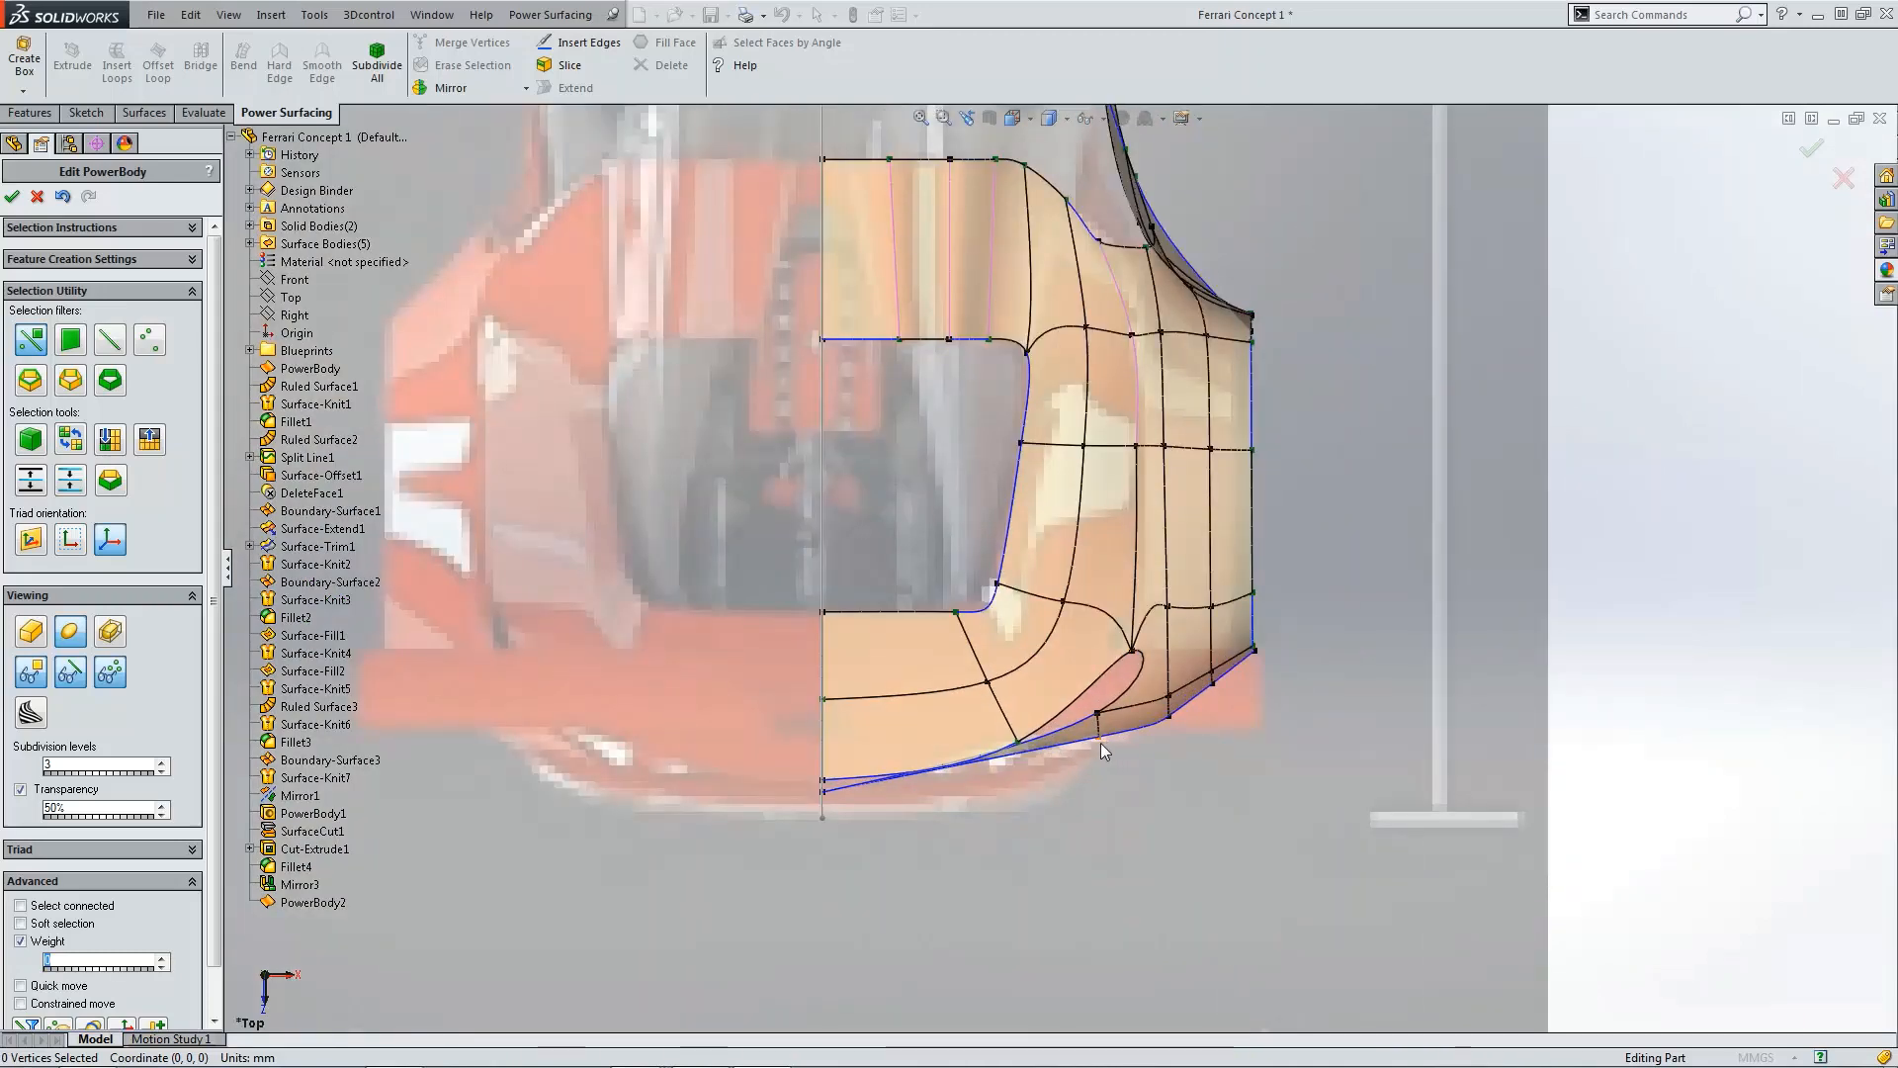
left_click(1100, 742)
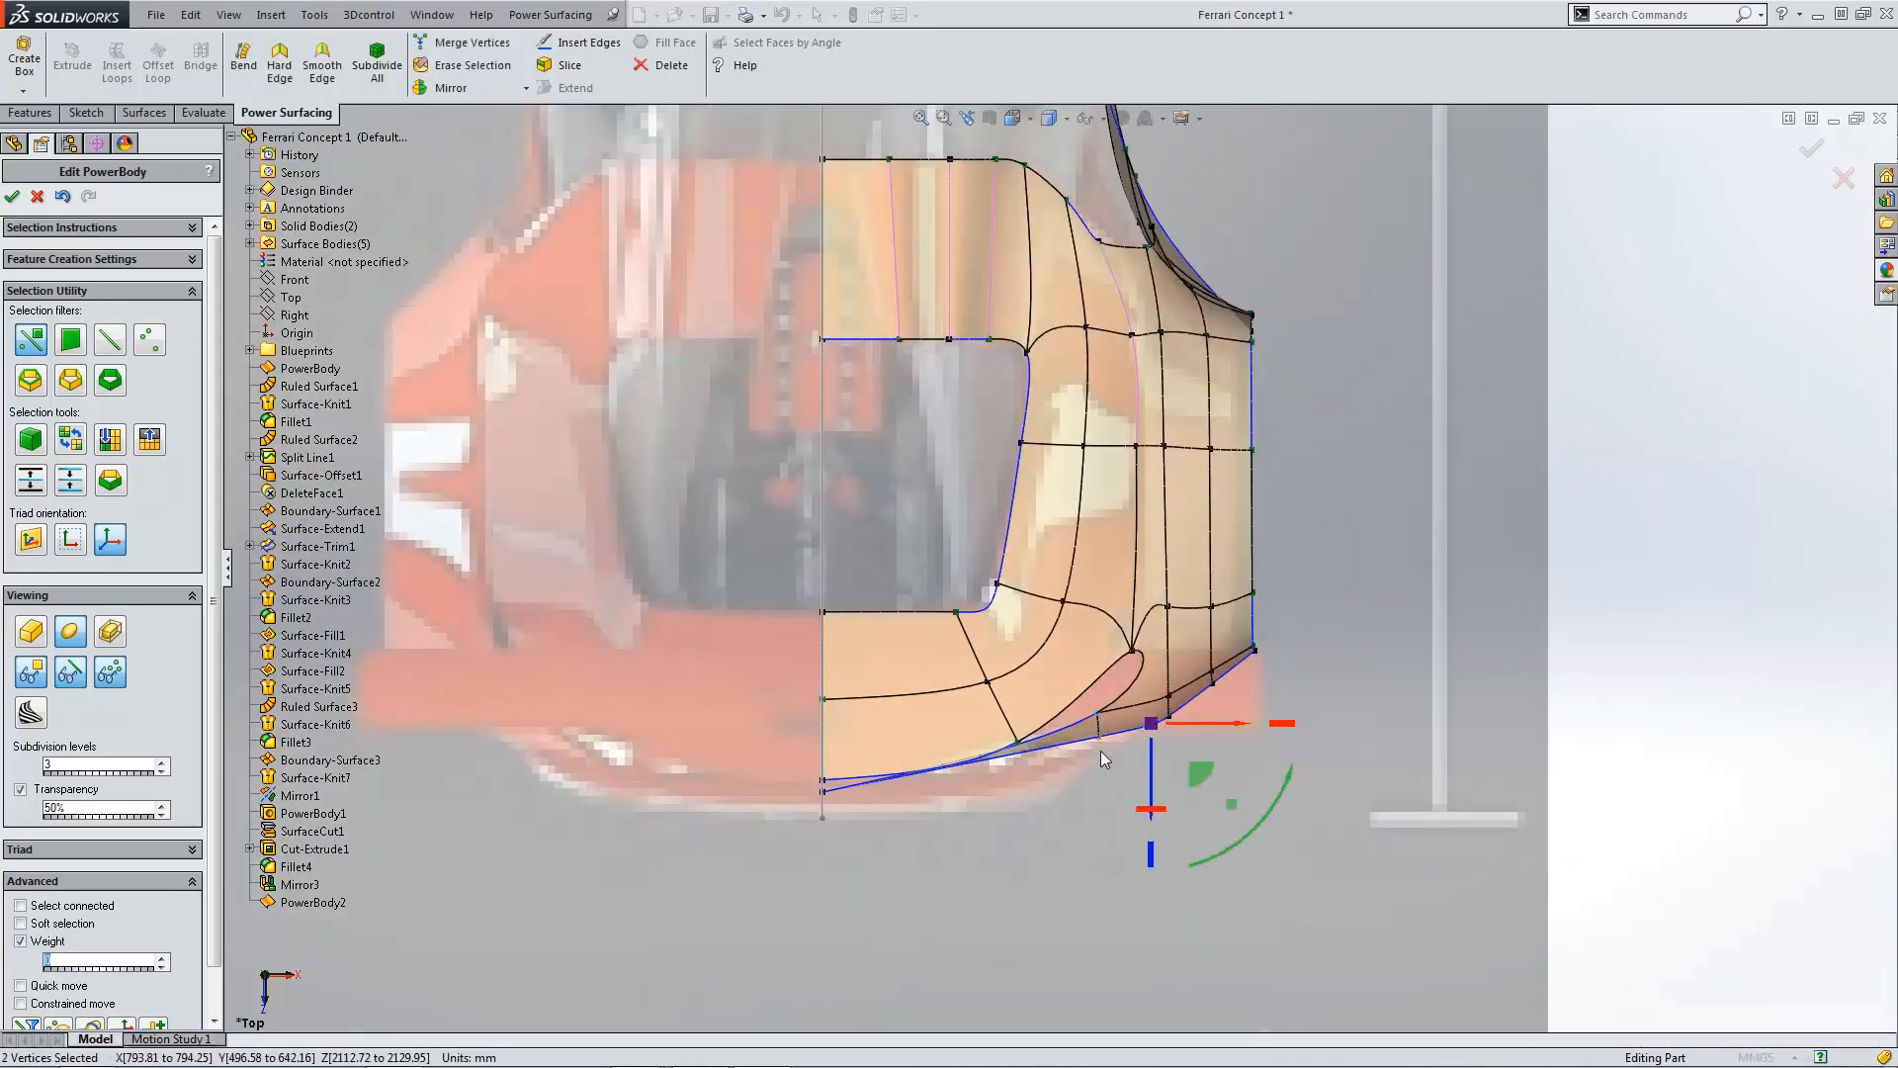
left_click_drag(1154, 774, 1155, 797)
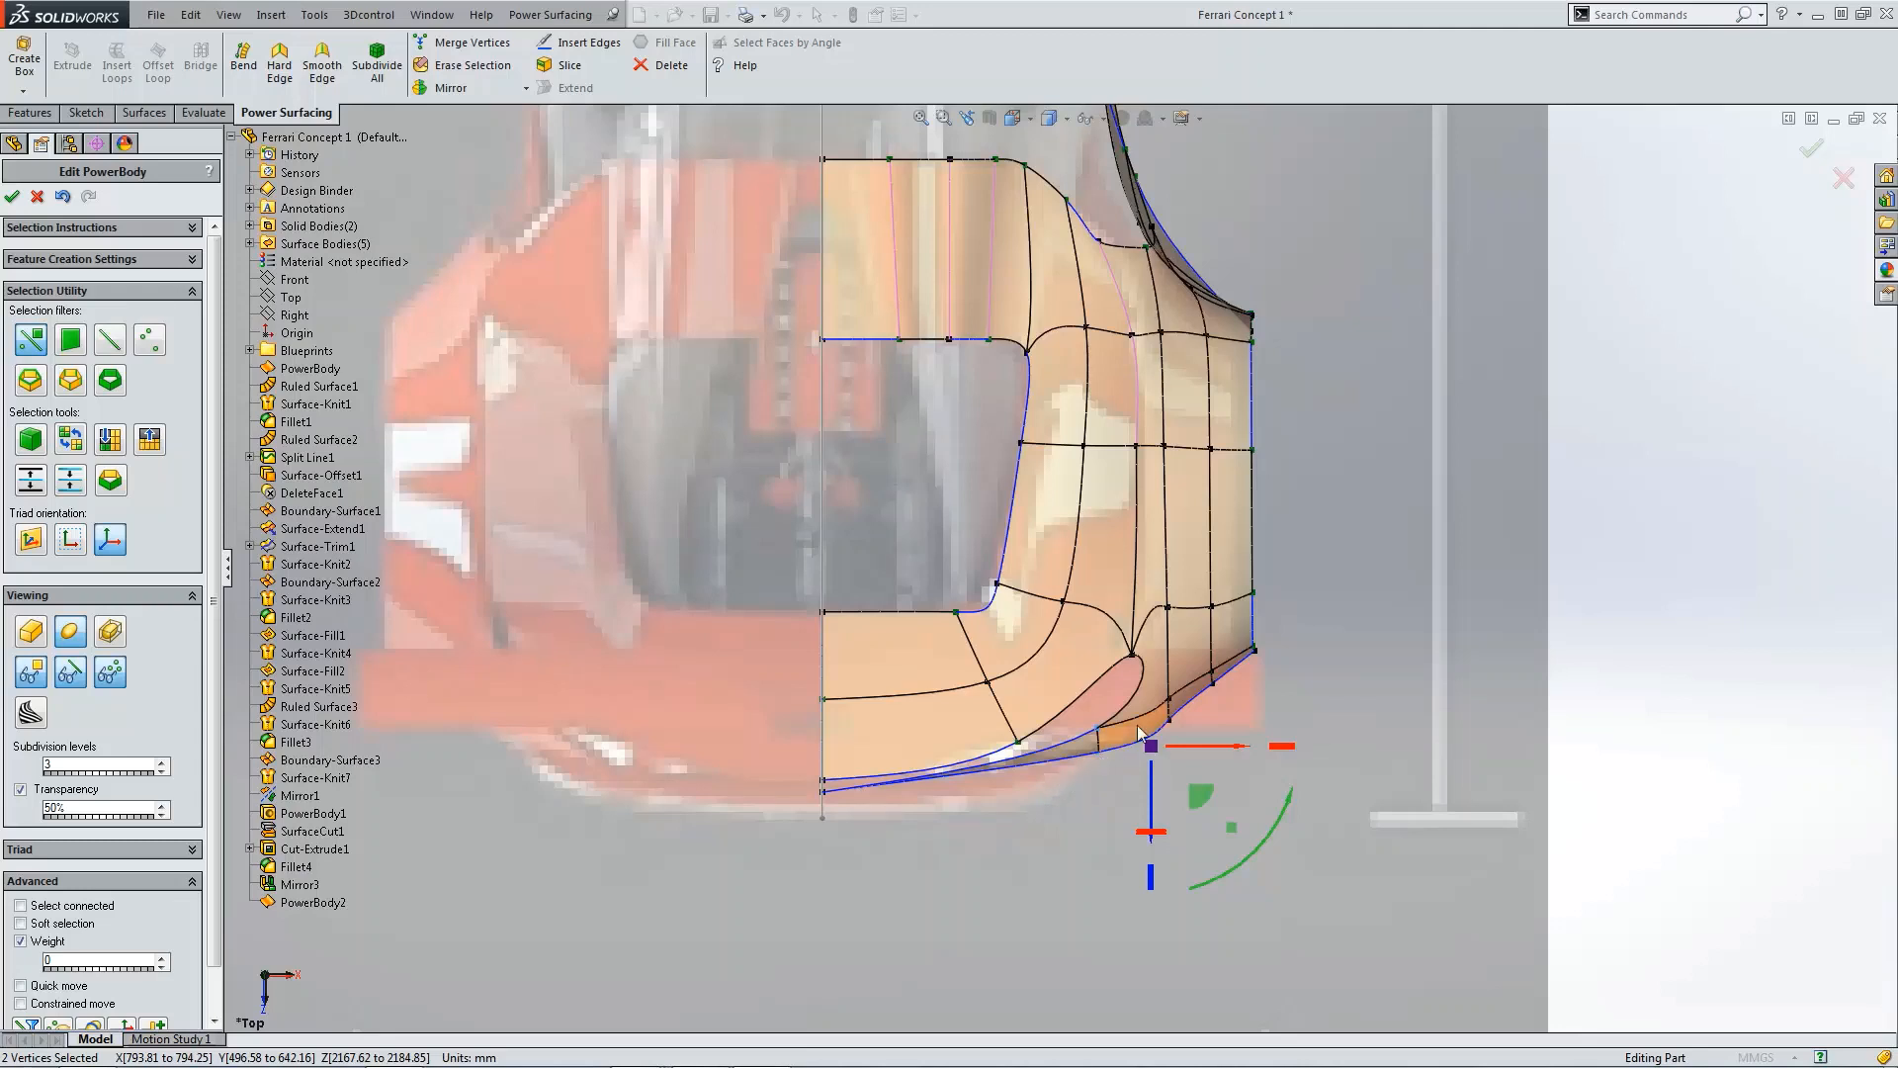
left_click_drag(1157, 787, 1155, 785)
left_click(1075, 789)
Step: Move the next vertex pair along the lower edge outward to smooth the fender's rear lower outline
scroll(1033, 836, "down", 2)
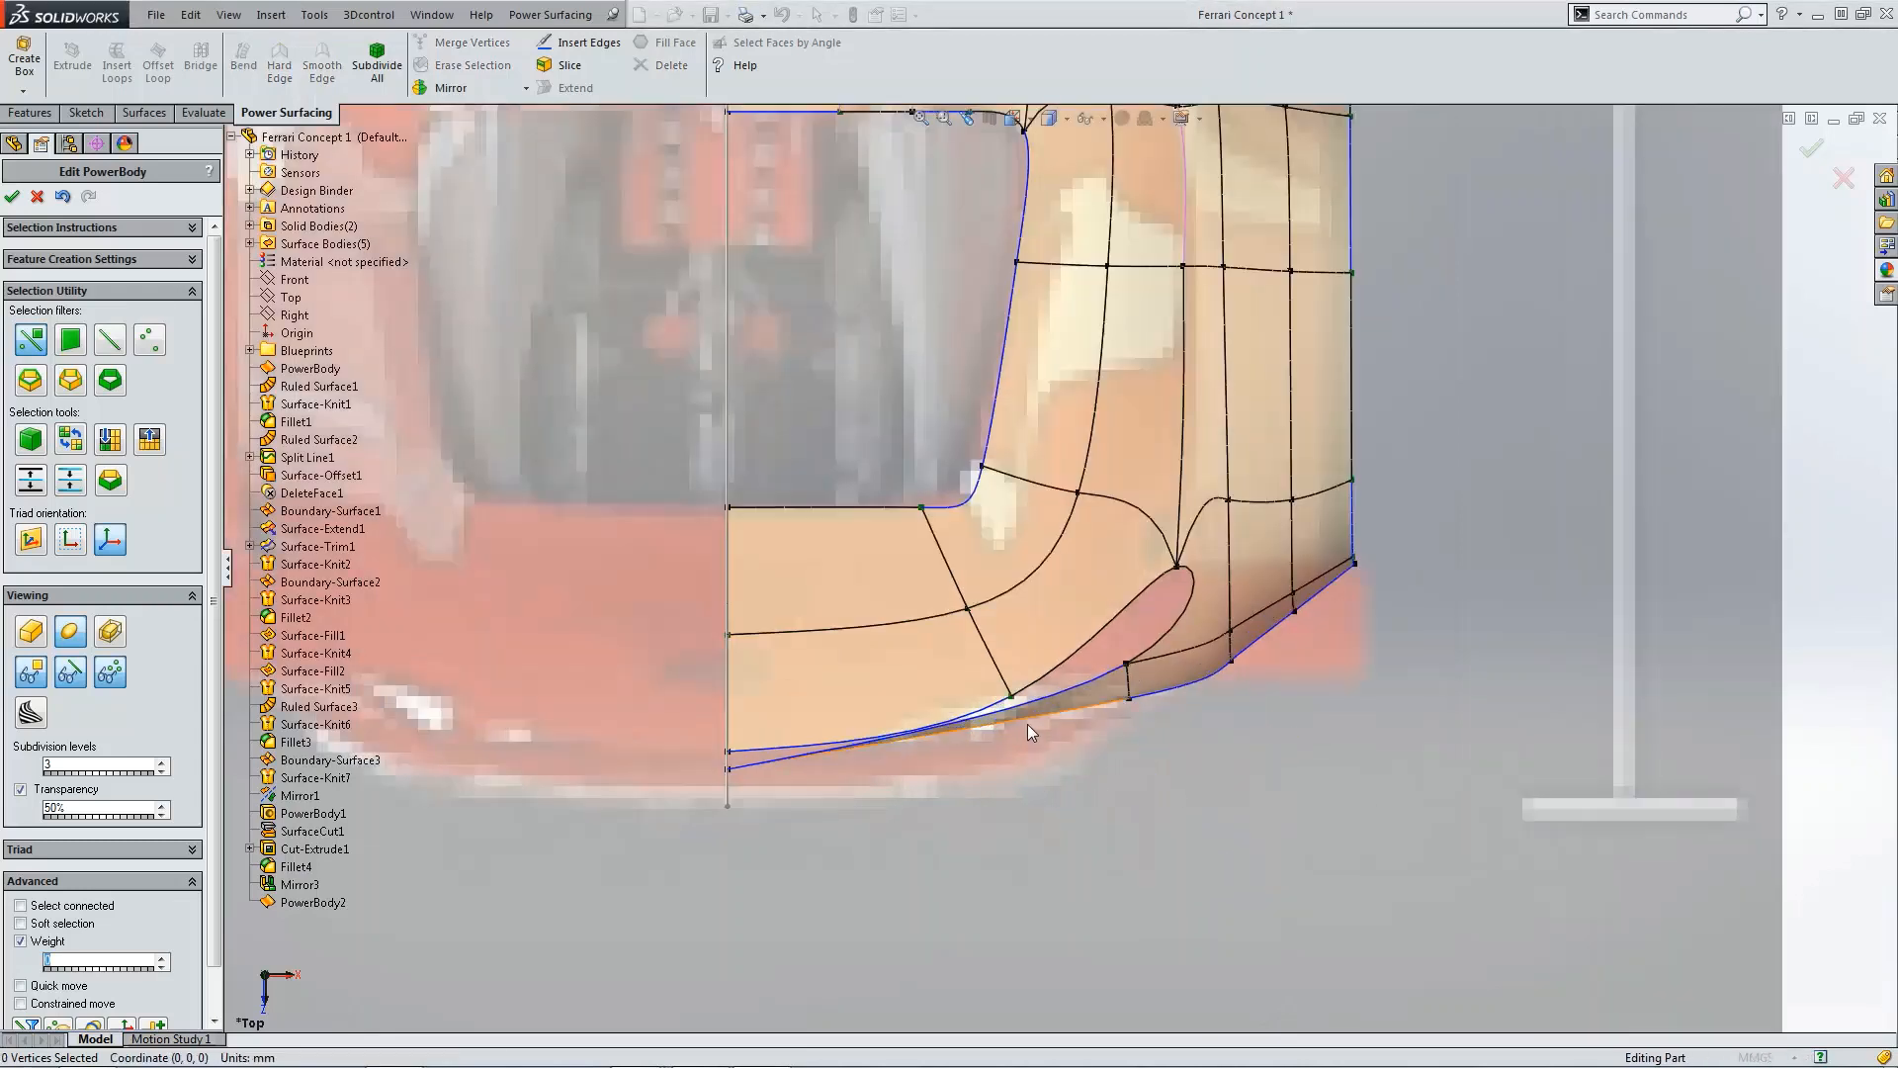
left_click(1023, 725)
key("l")
left_click(1058, 759)
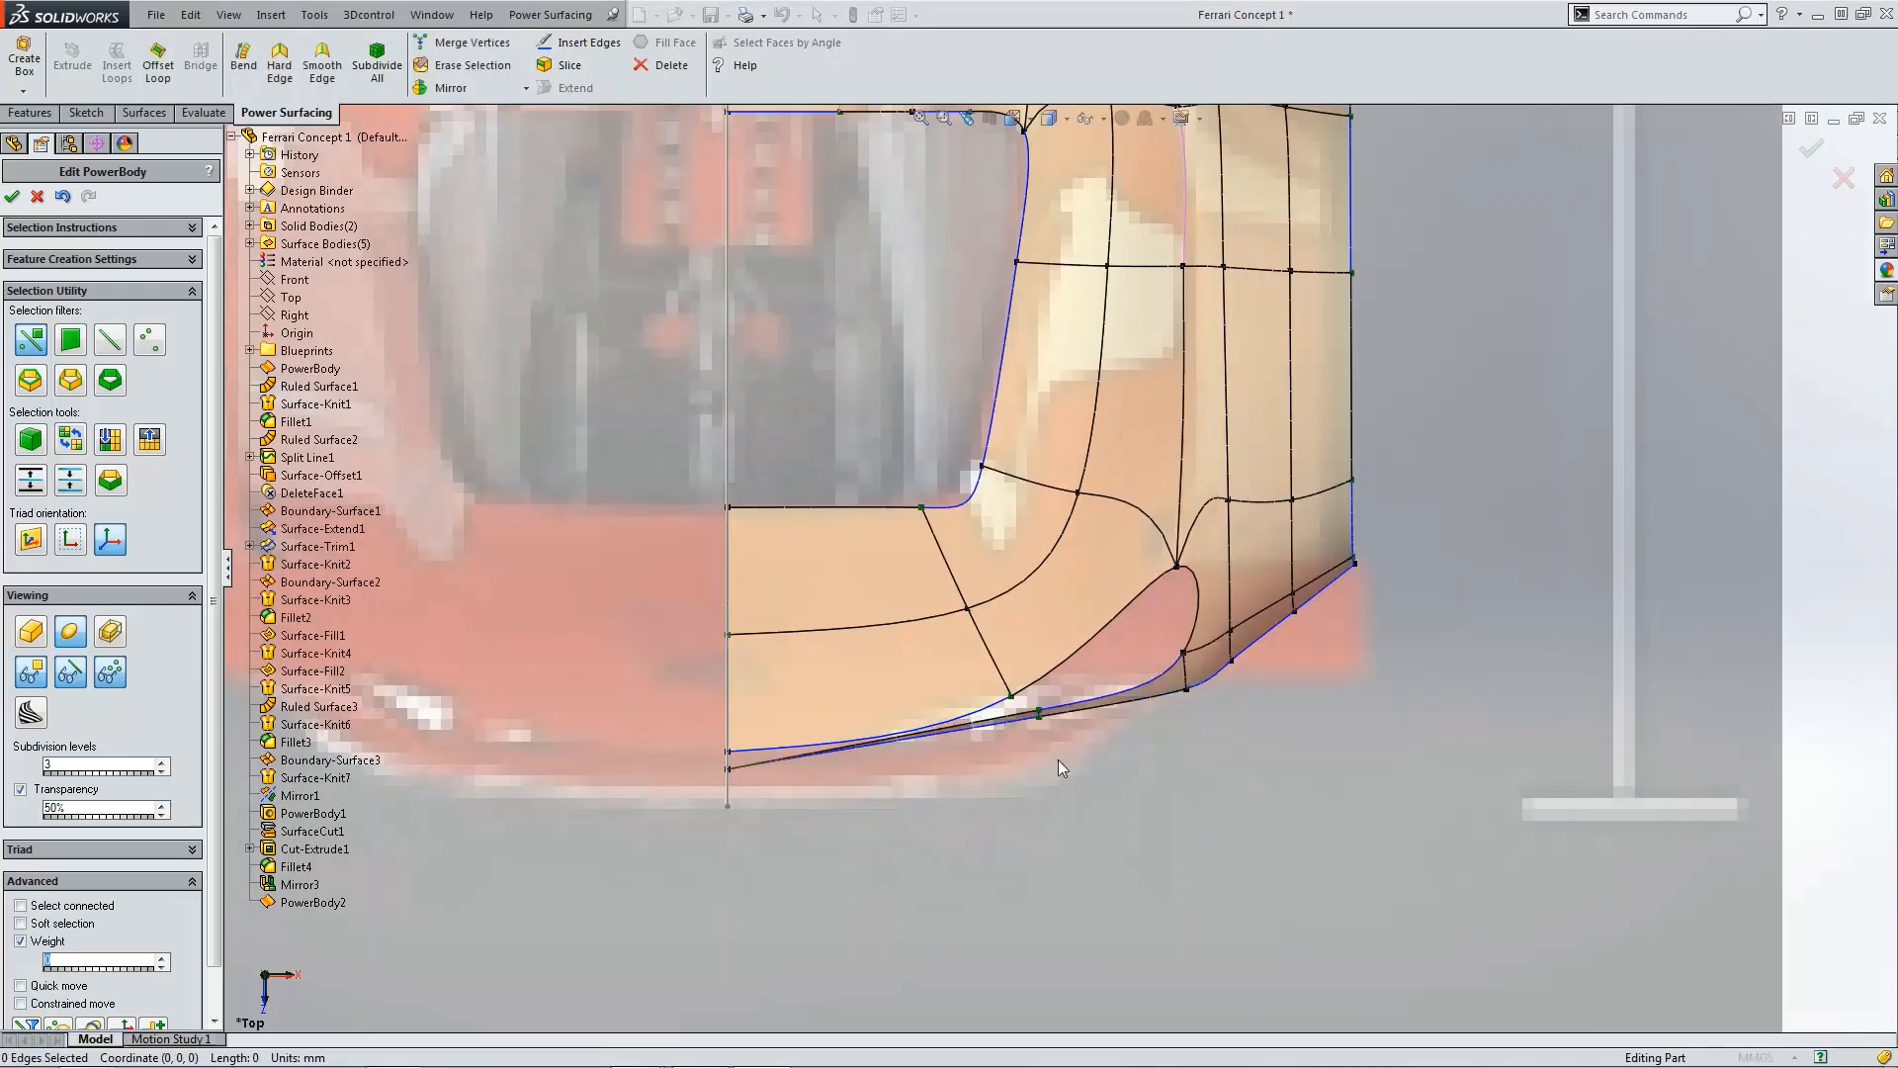
left_click(1038, 715)
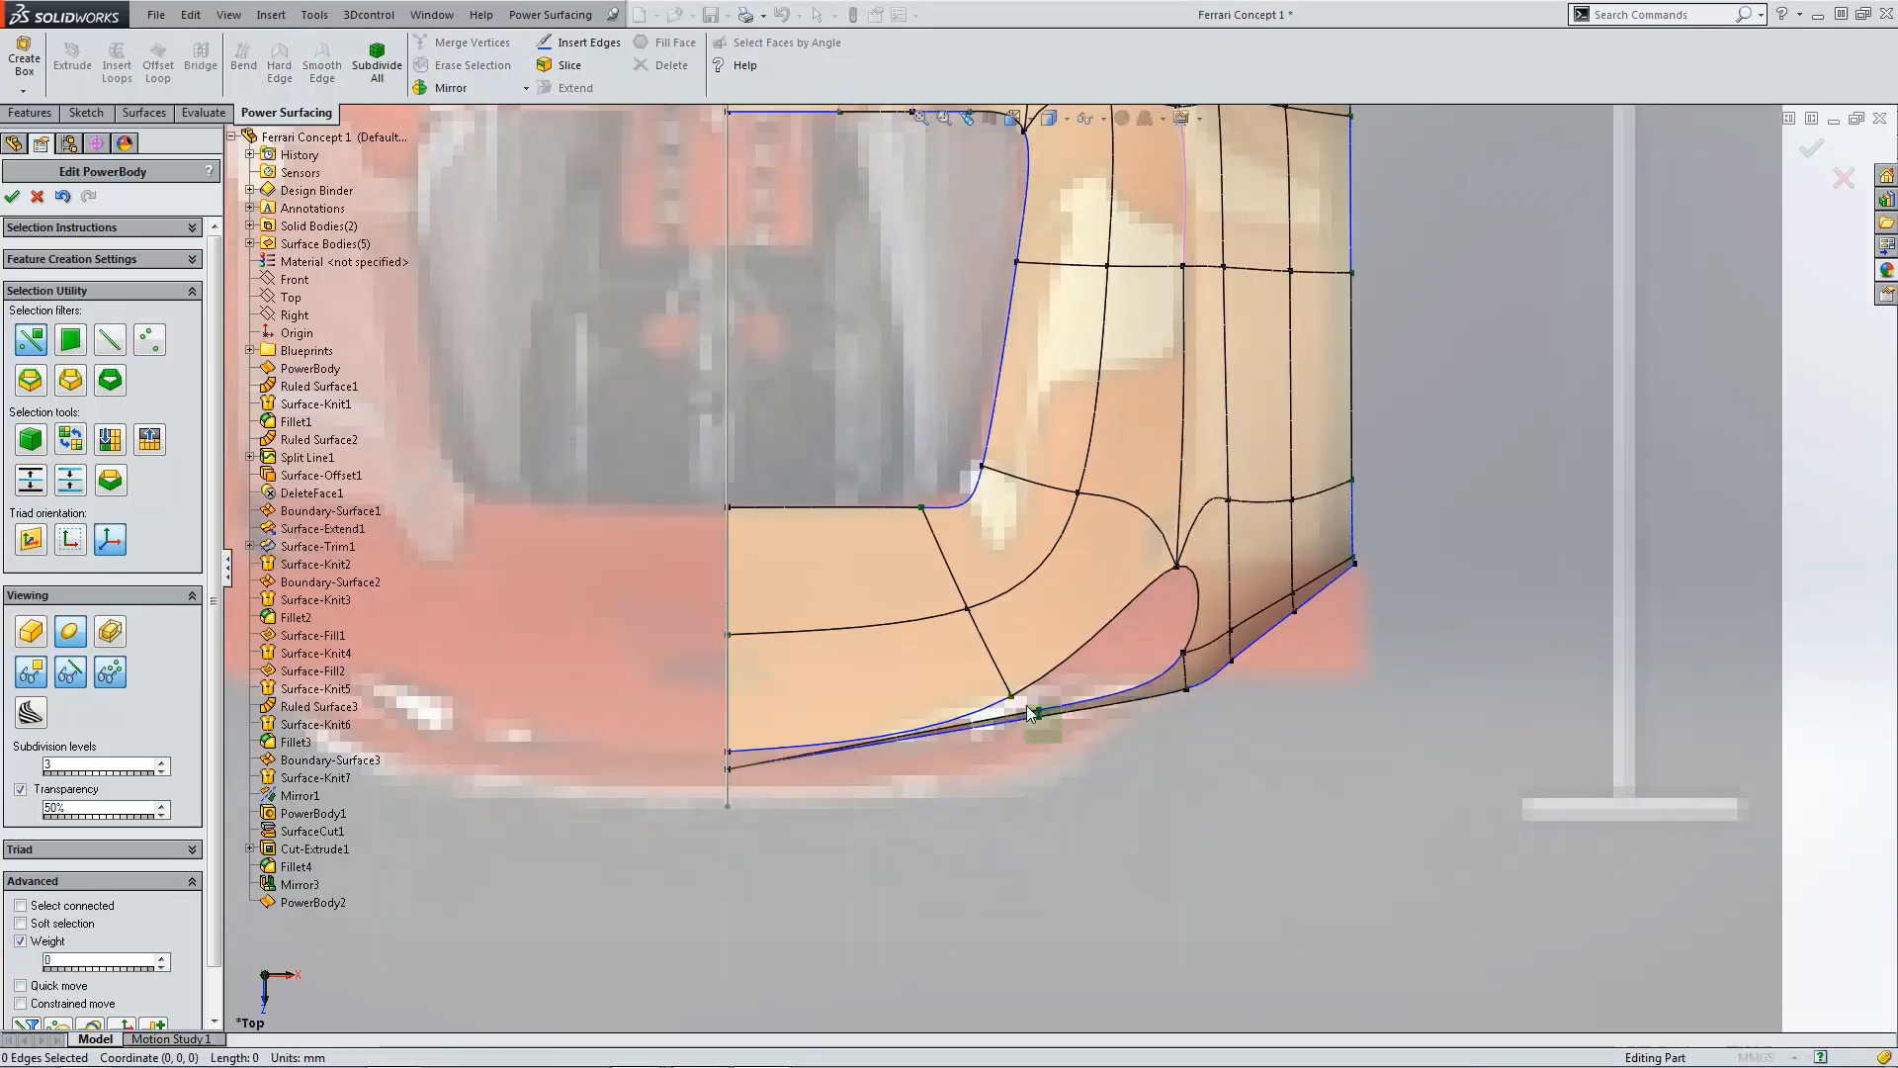
left_click_drag(1062, 742, 1101, 788)
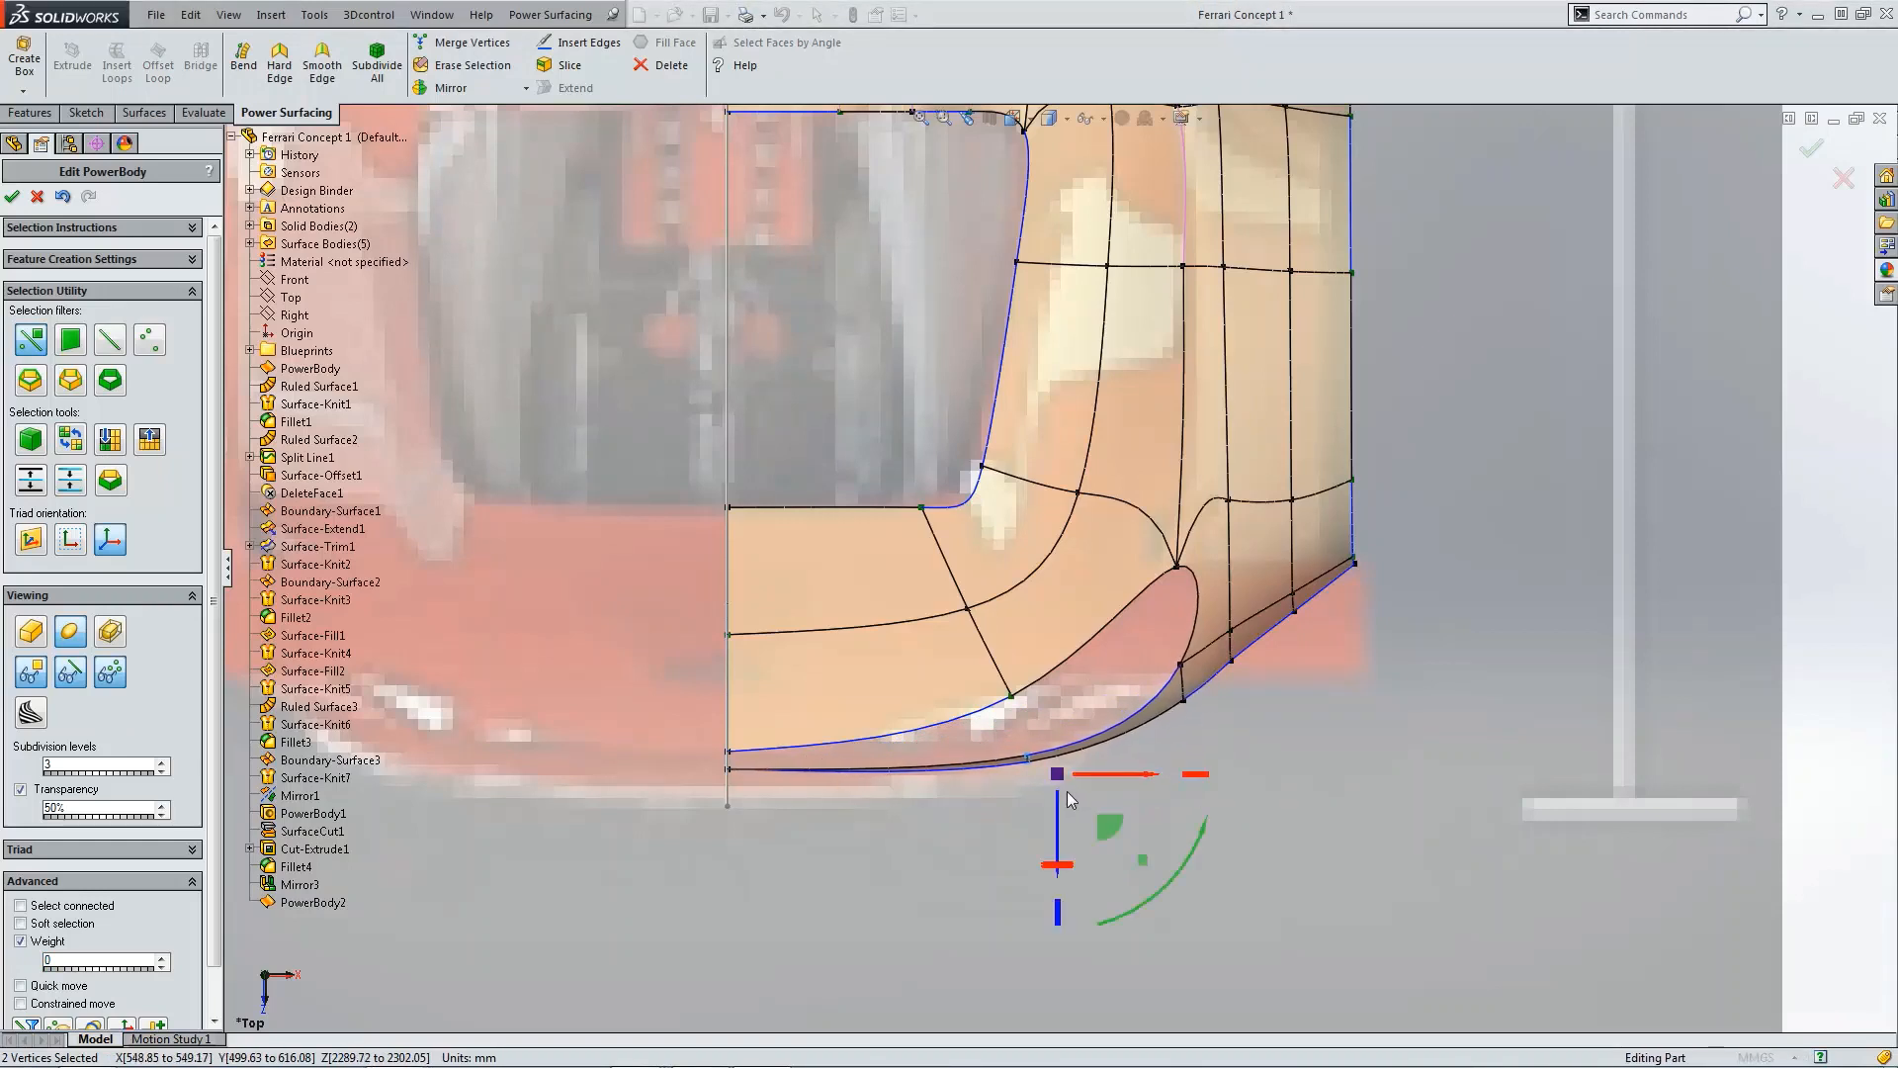
Step: In the side view, shift the same vertex pair about 28 mm along the car's length
key("ctrl+4")
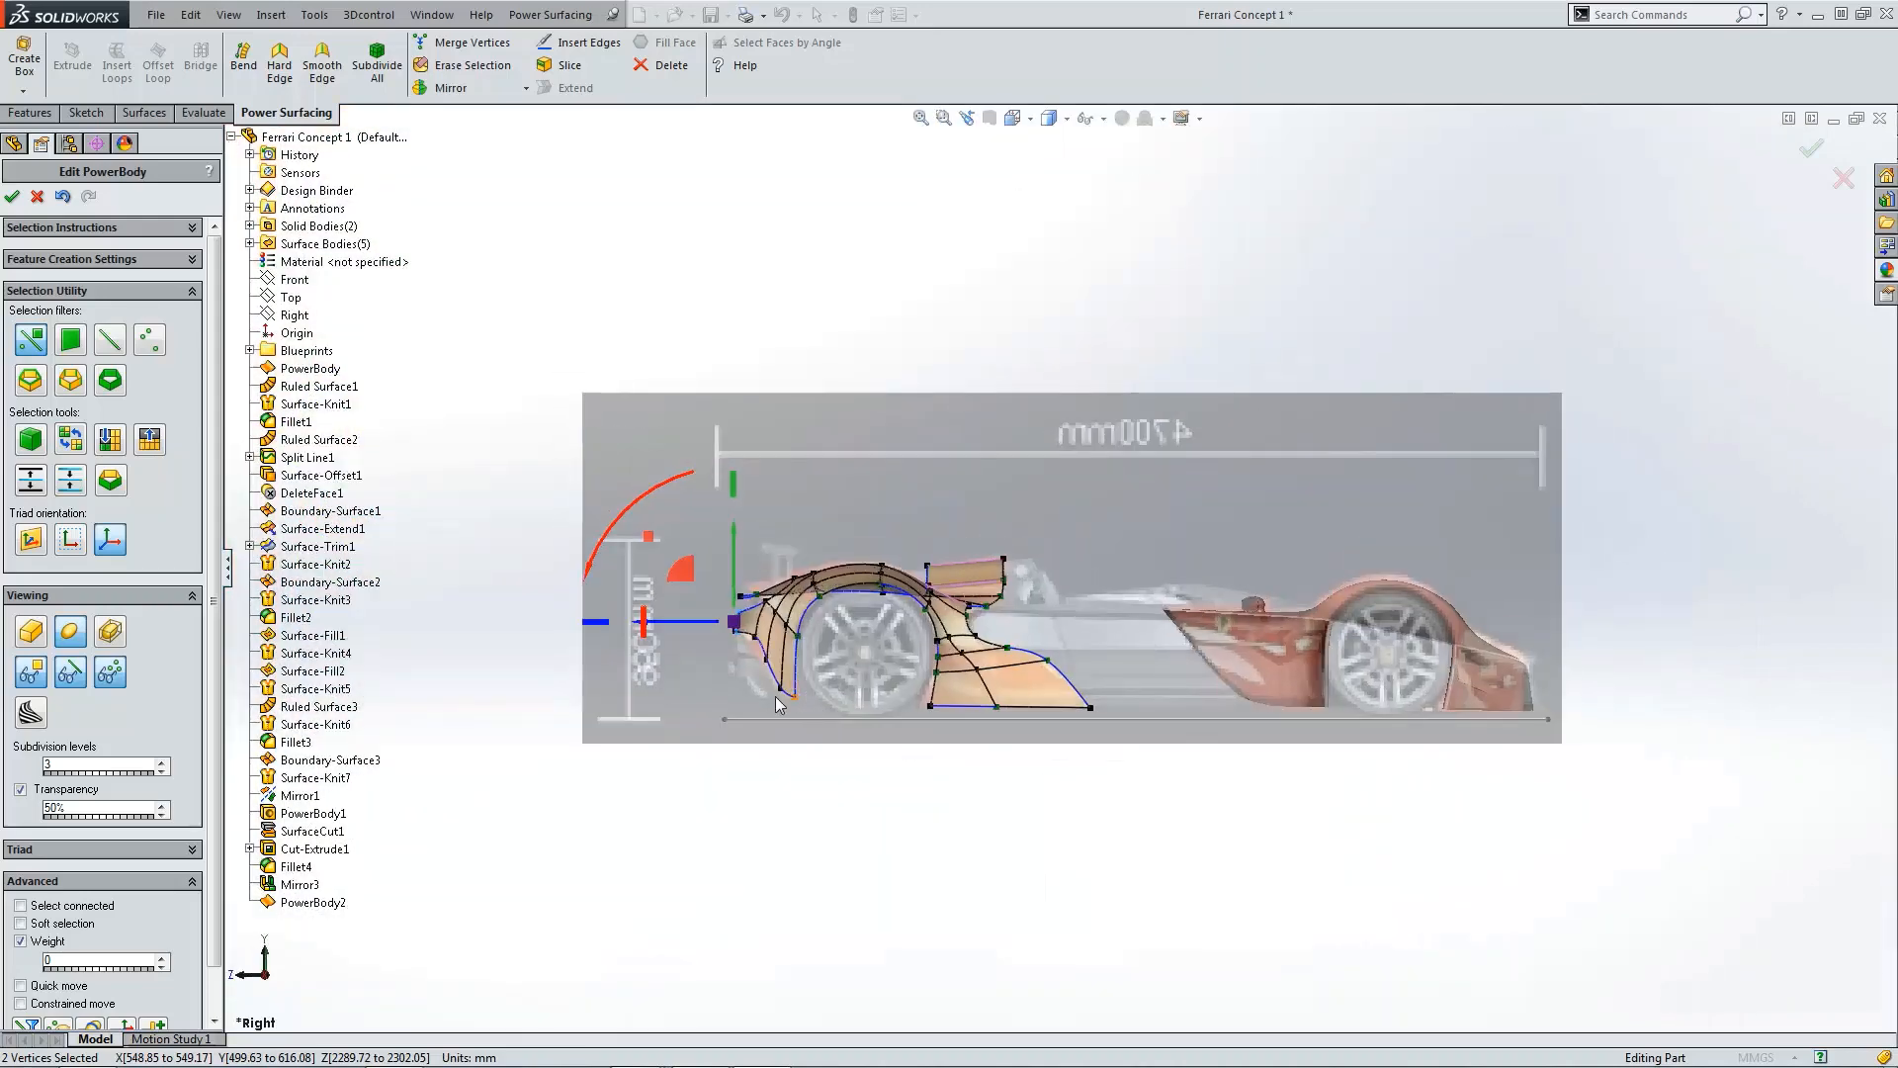
scroll(795, 643, "down", 1)
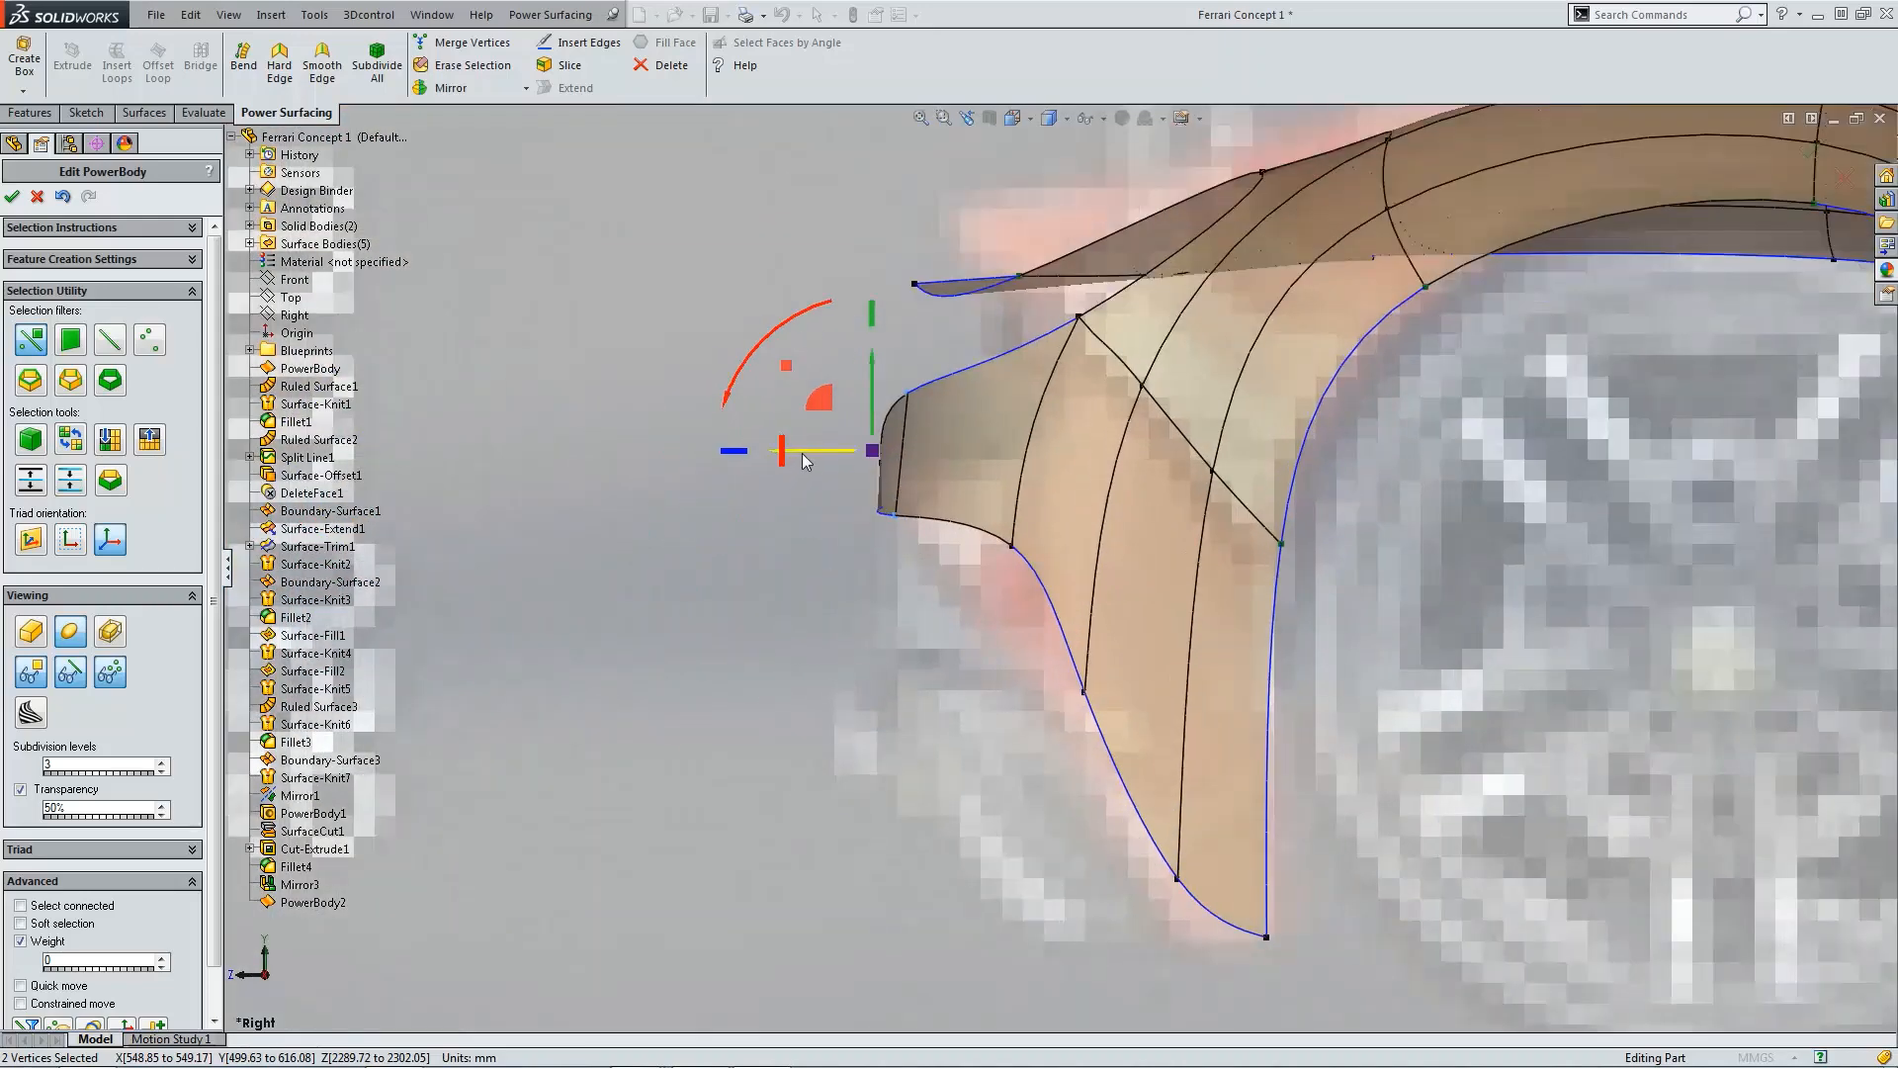
left_click_drag(803, 453, 833, 459)
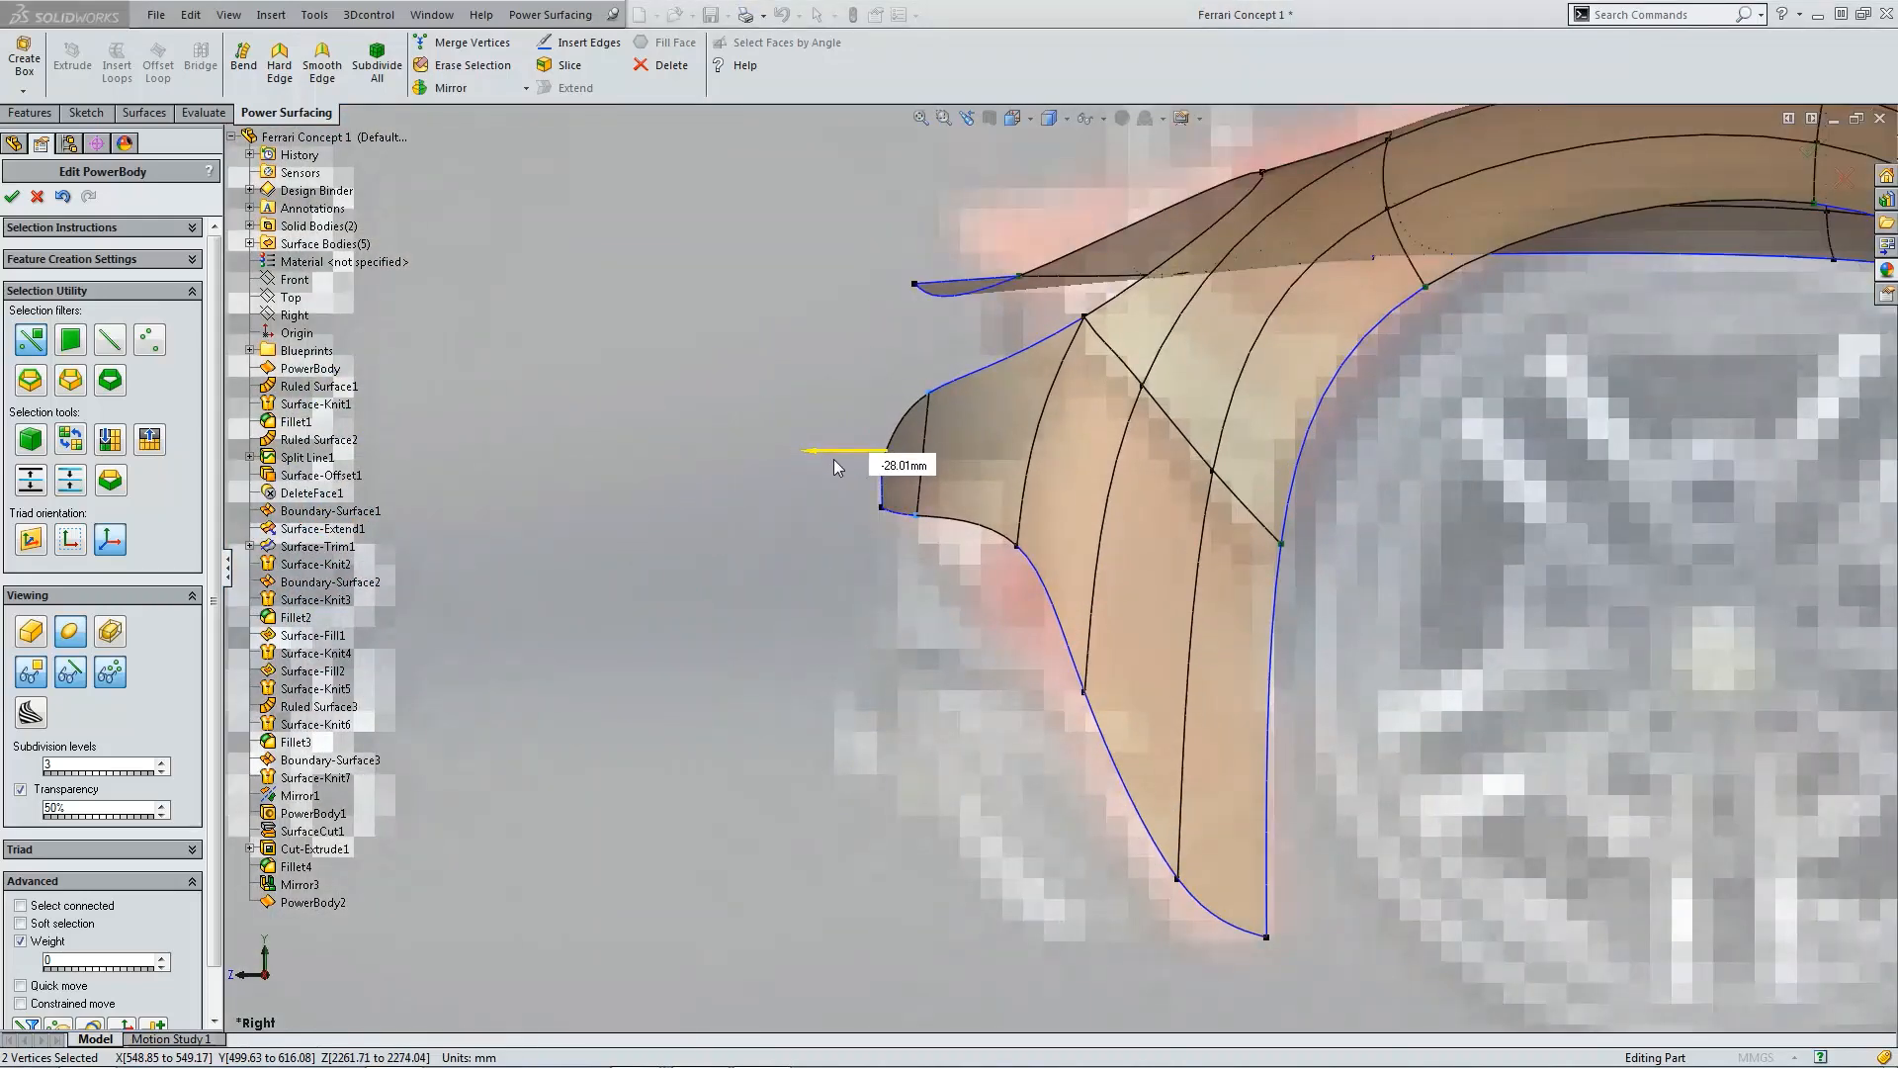
left_click(862, 632)
Step: In the front view, lower the extension's middle lower vertex slightly
key("ctrl+1")
scroll(1156, 672, "down", 3)
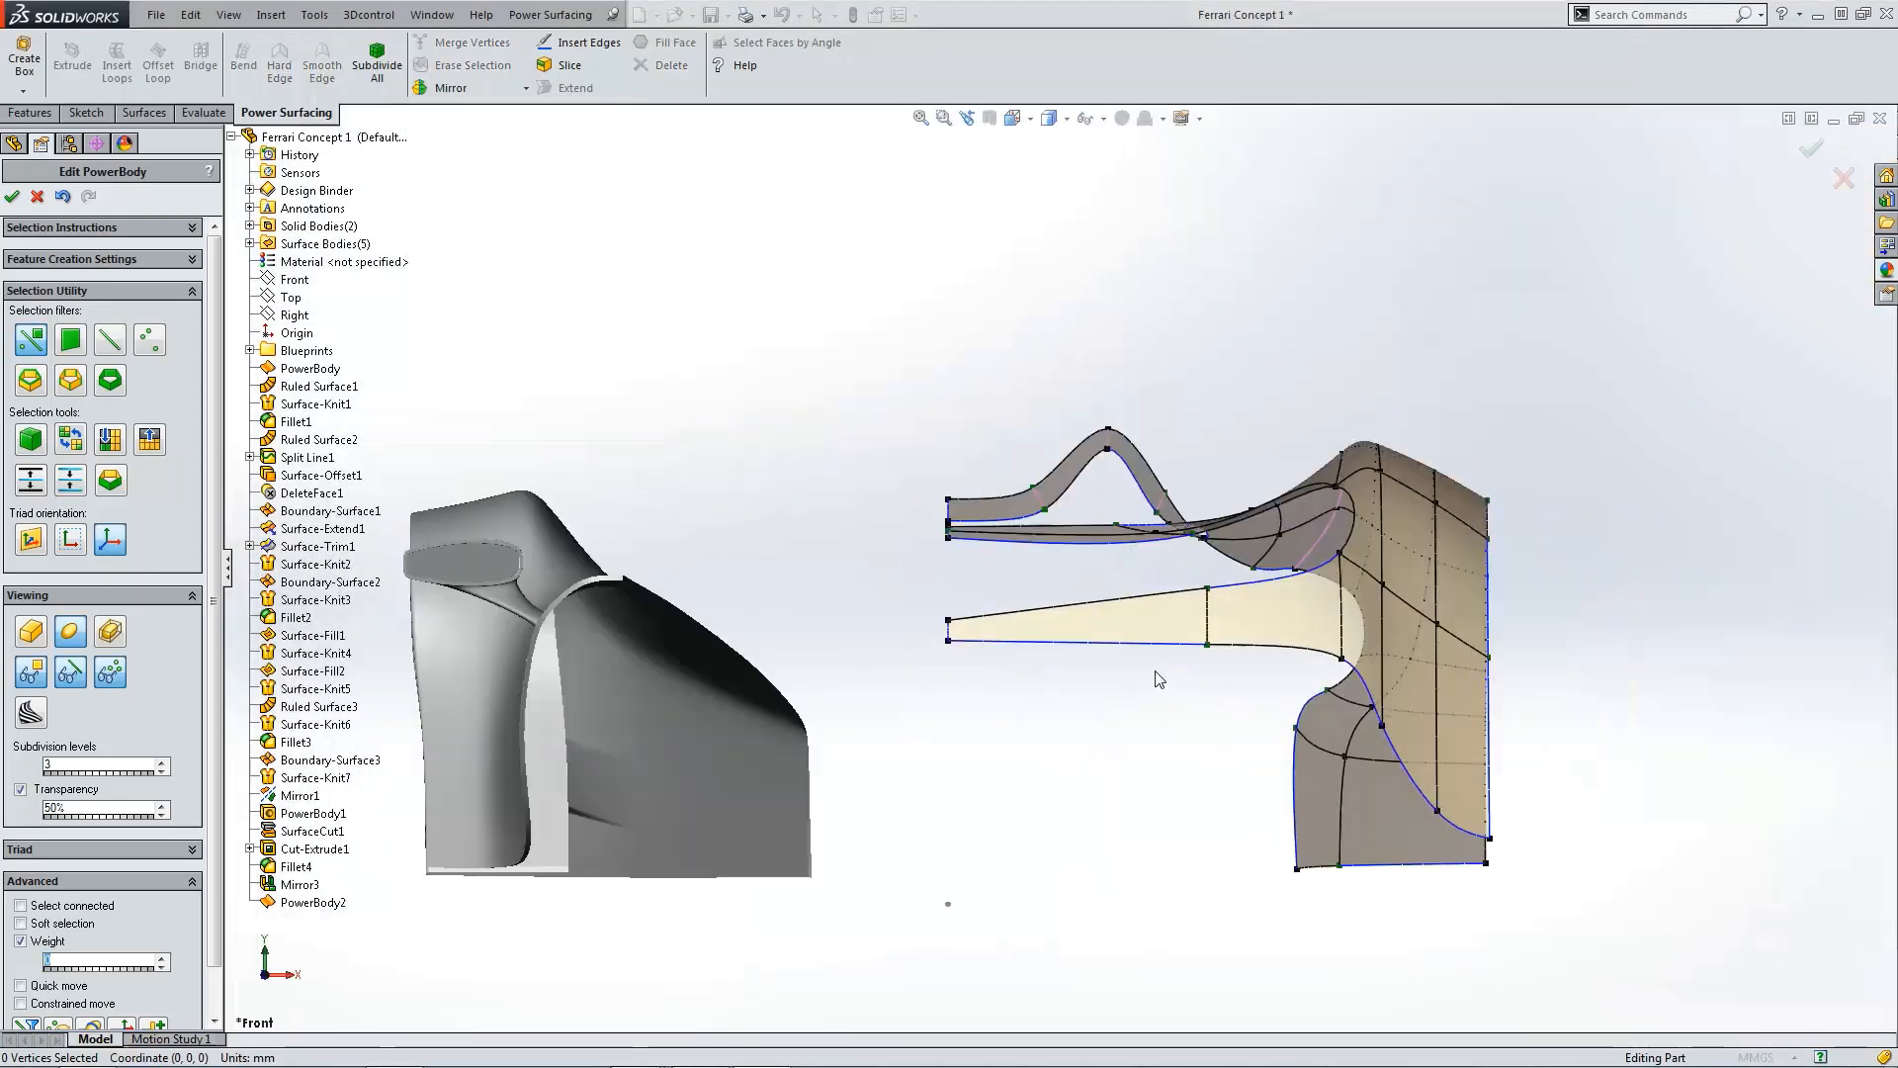
scroll(1182, 632, "down", 1)
left_click(1216, 588)
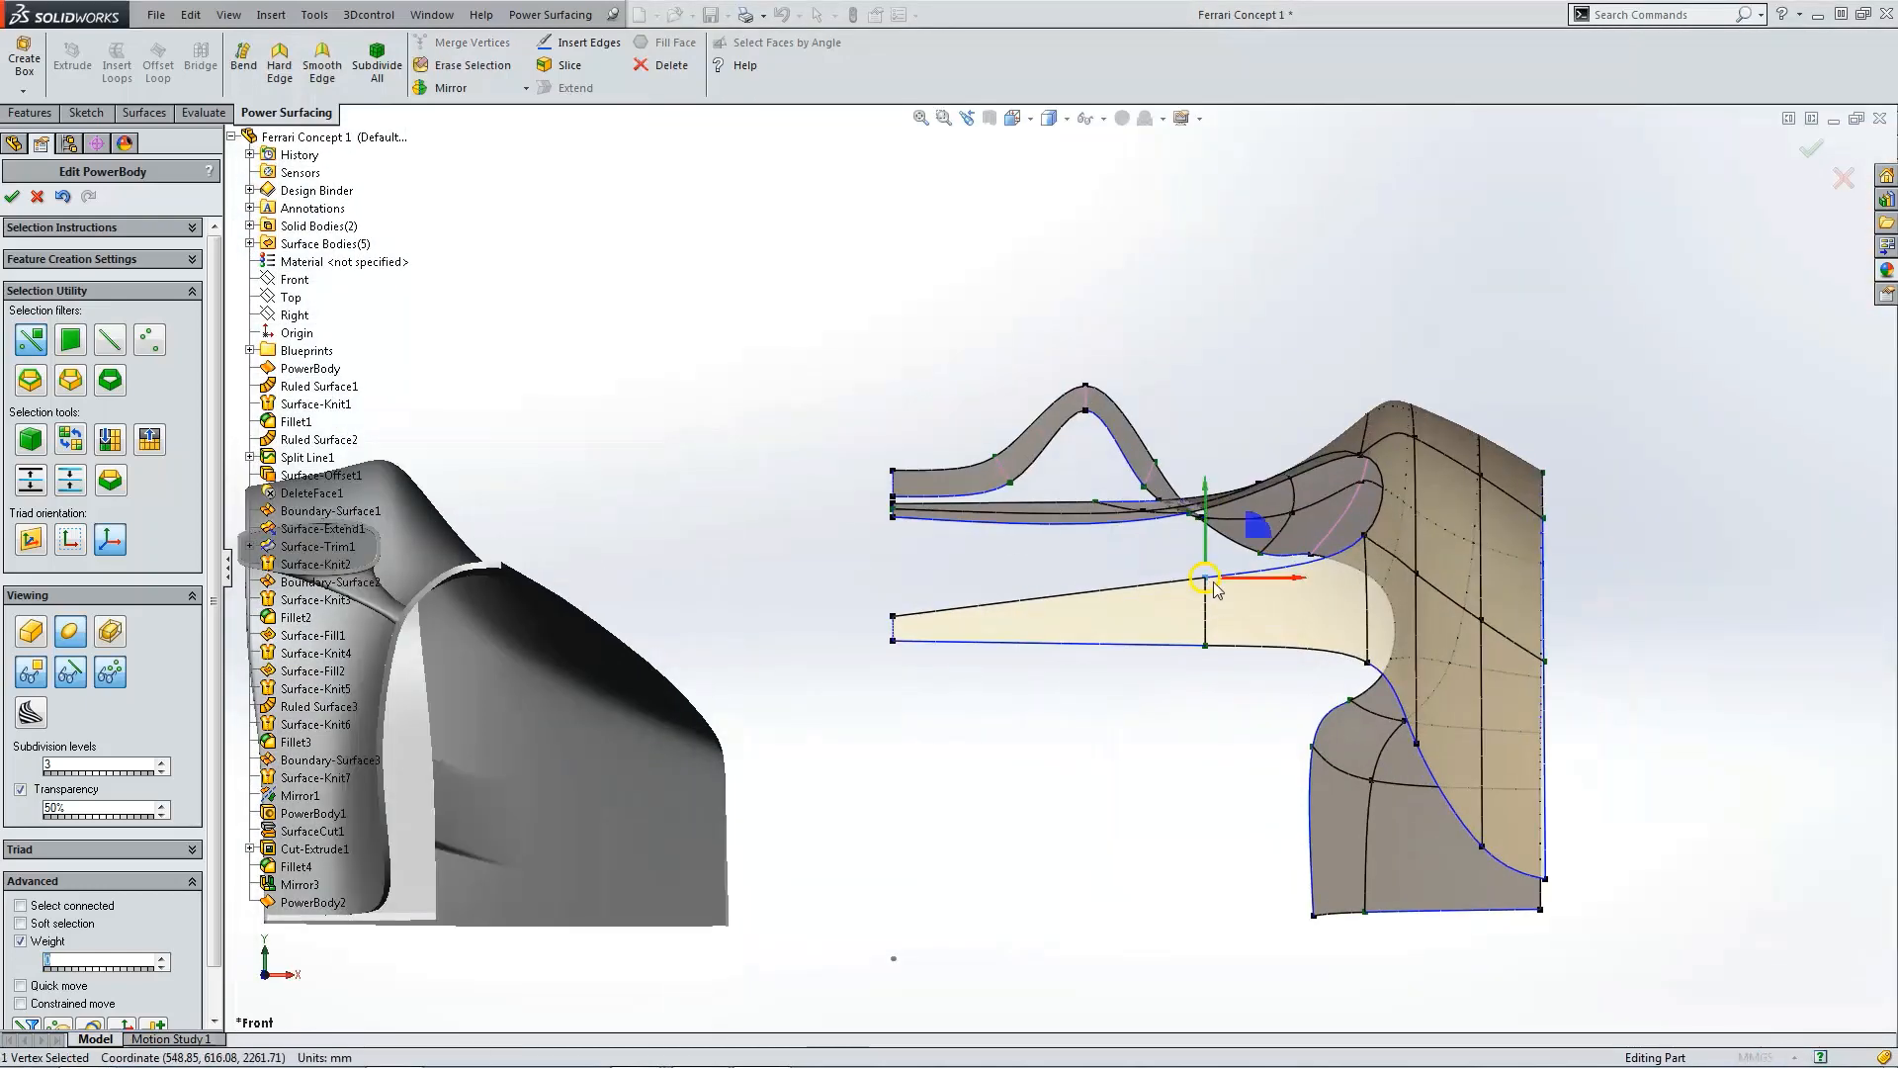
mouse_move(1215, 588)
left_mouse_down()
mouse_move(1212, 554)
mouse_move(1208, 620)
left_mouse_up()
left_click(1206, 721)
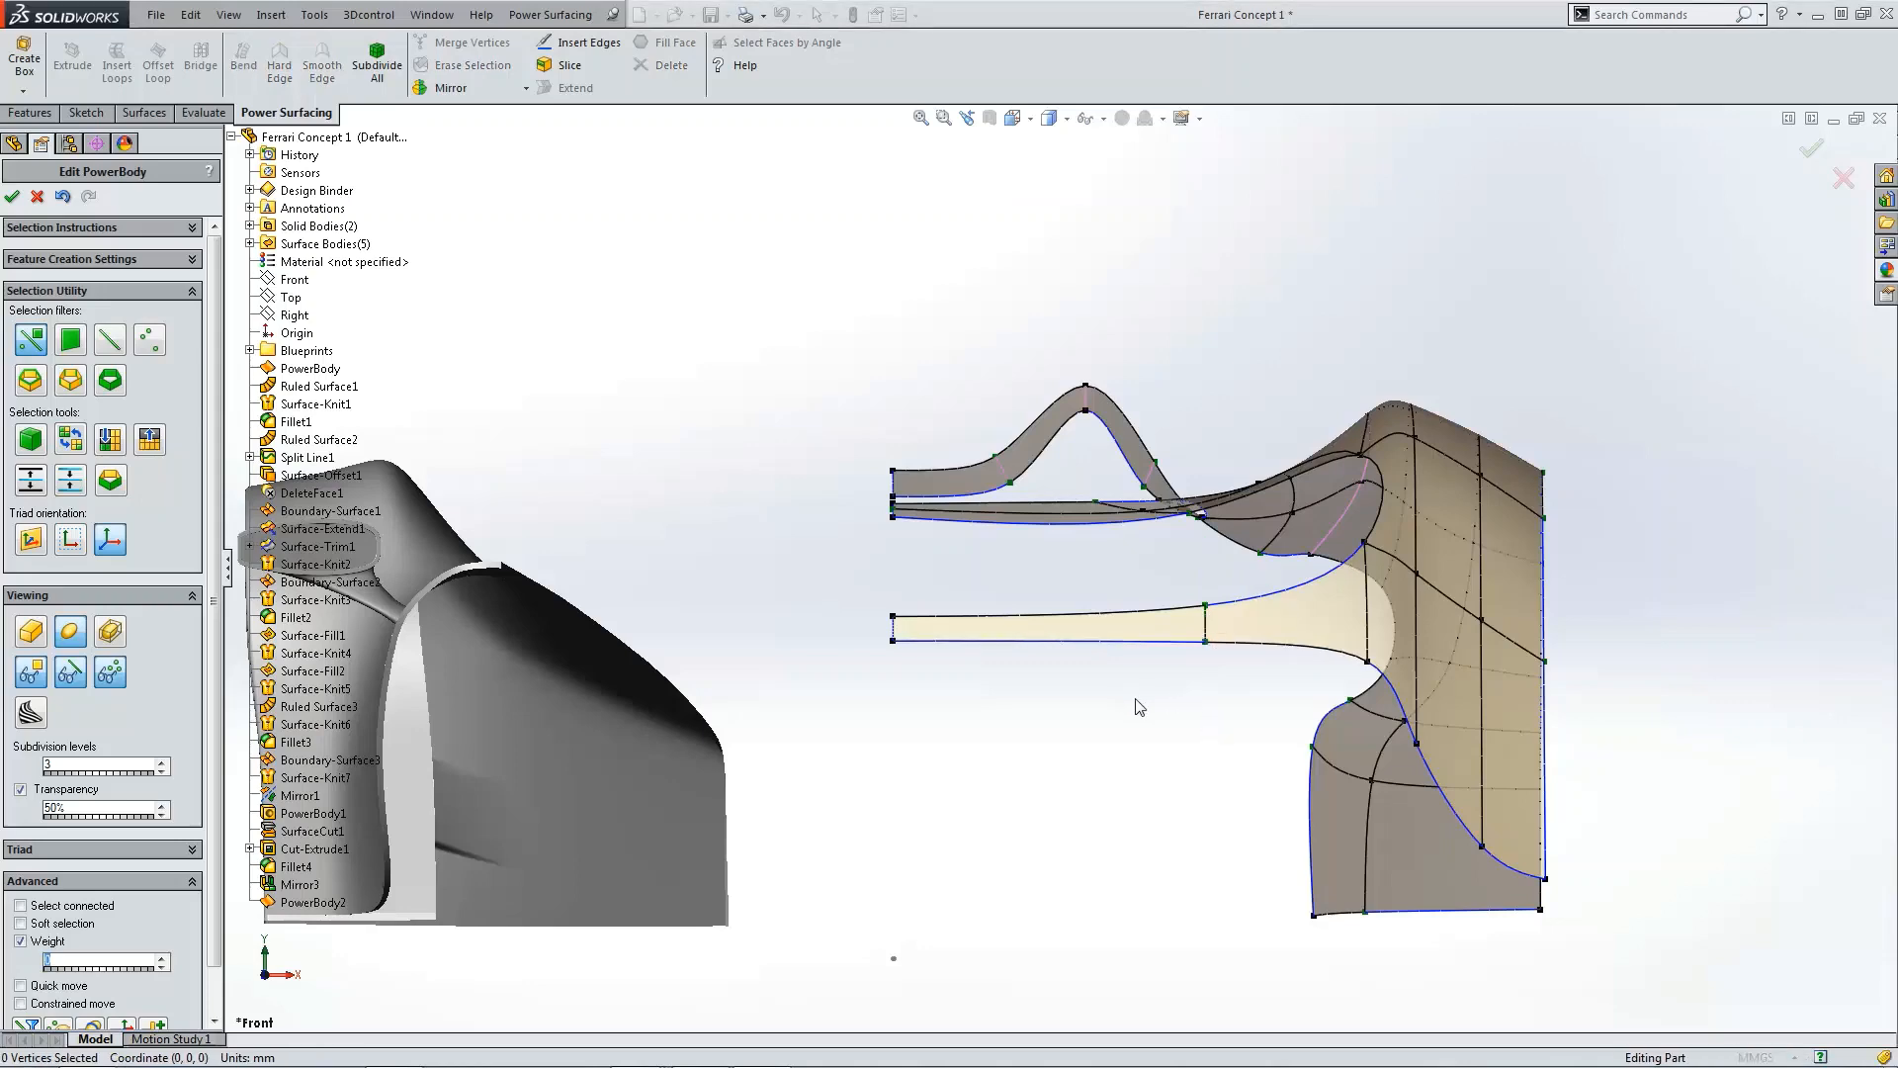
Step: In the front view, lower two vertices along the fender's inner curved edge
key("ctrl+4")
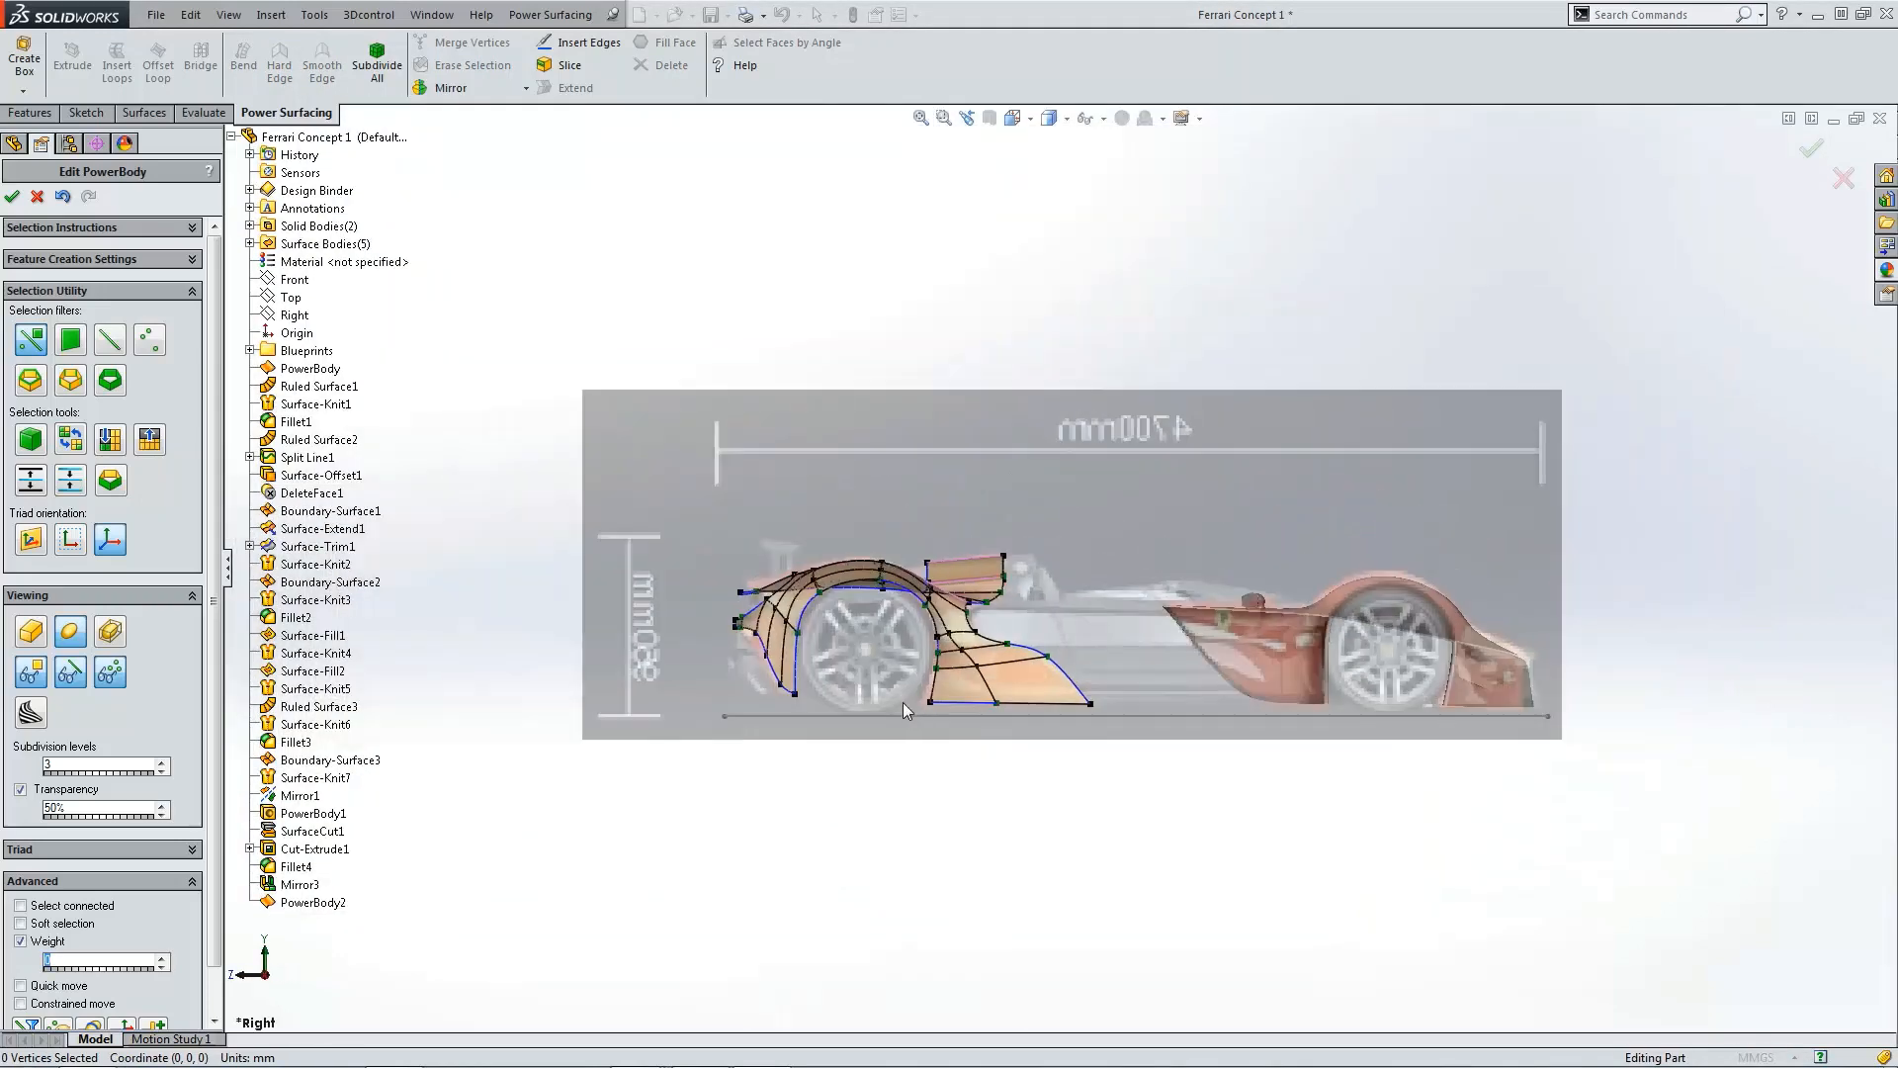
scroll(783, 646, "down", 6)
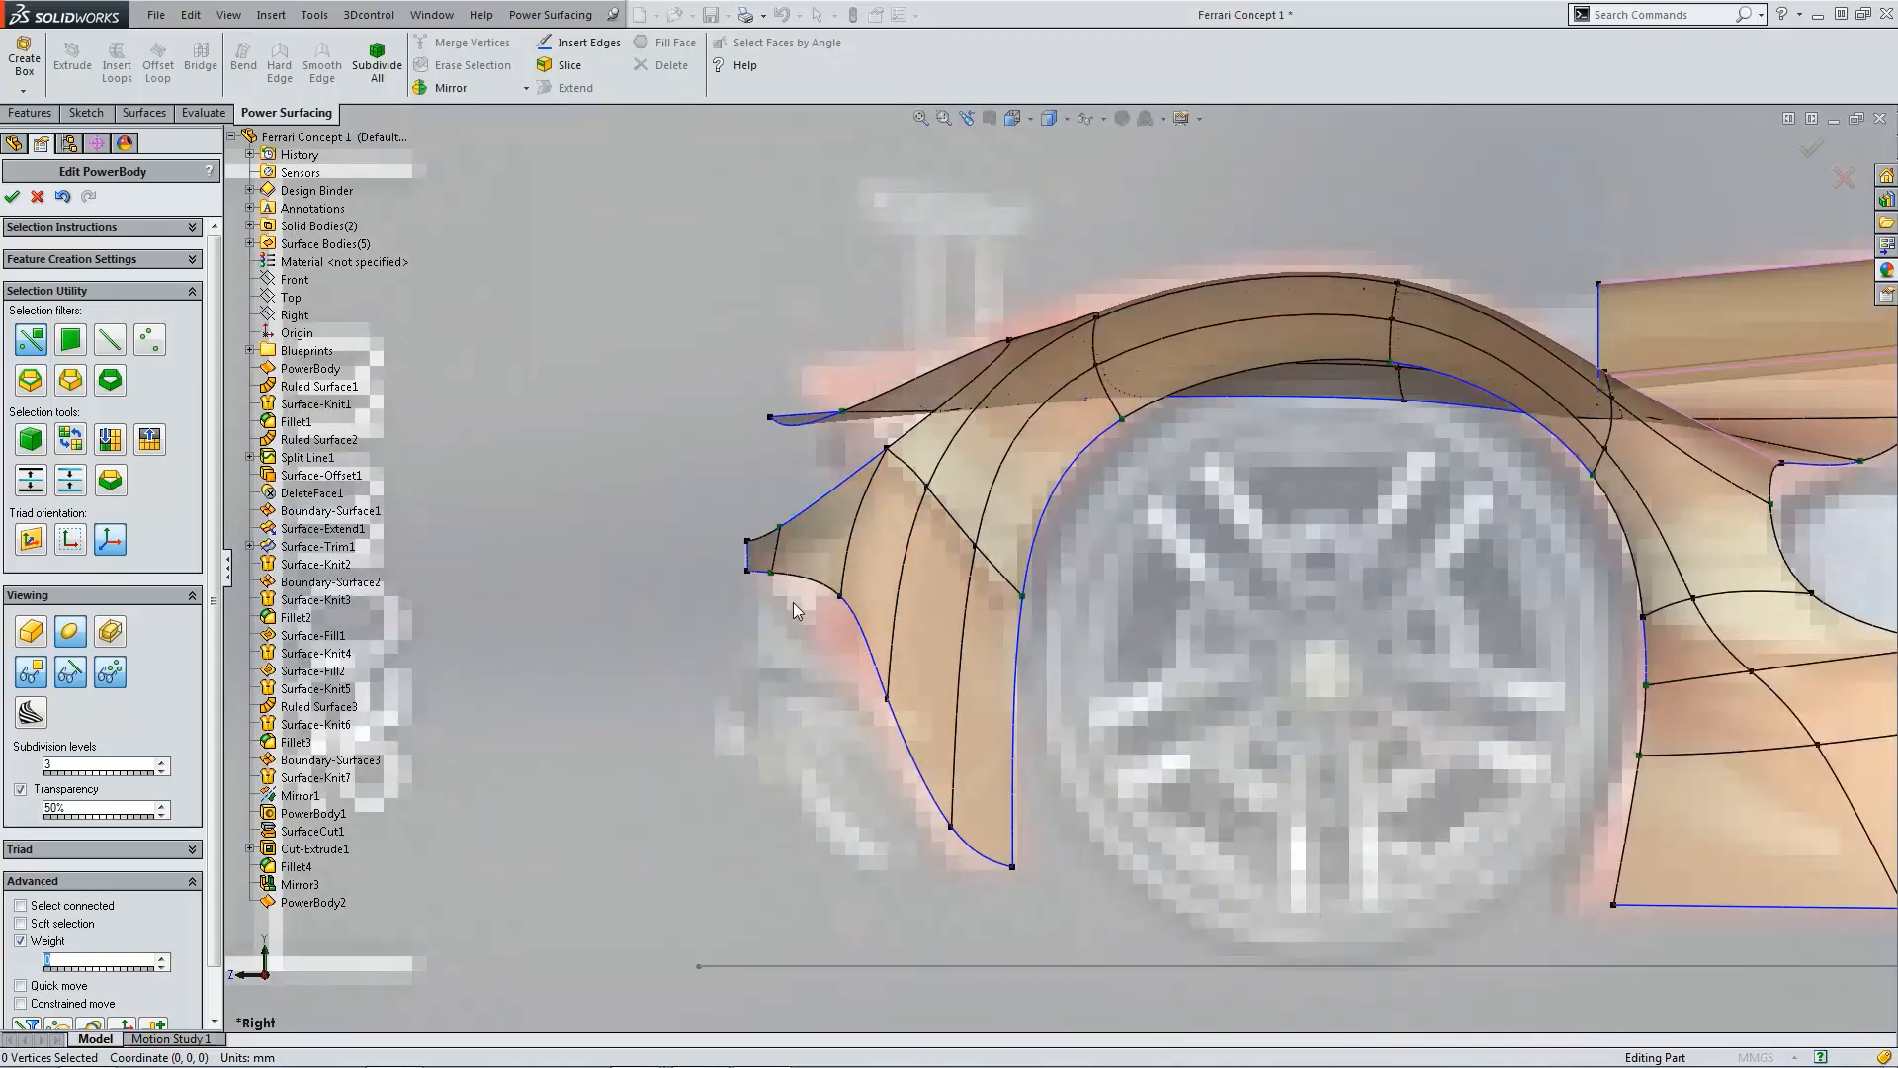
key("ctrl+1")
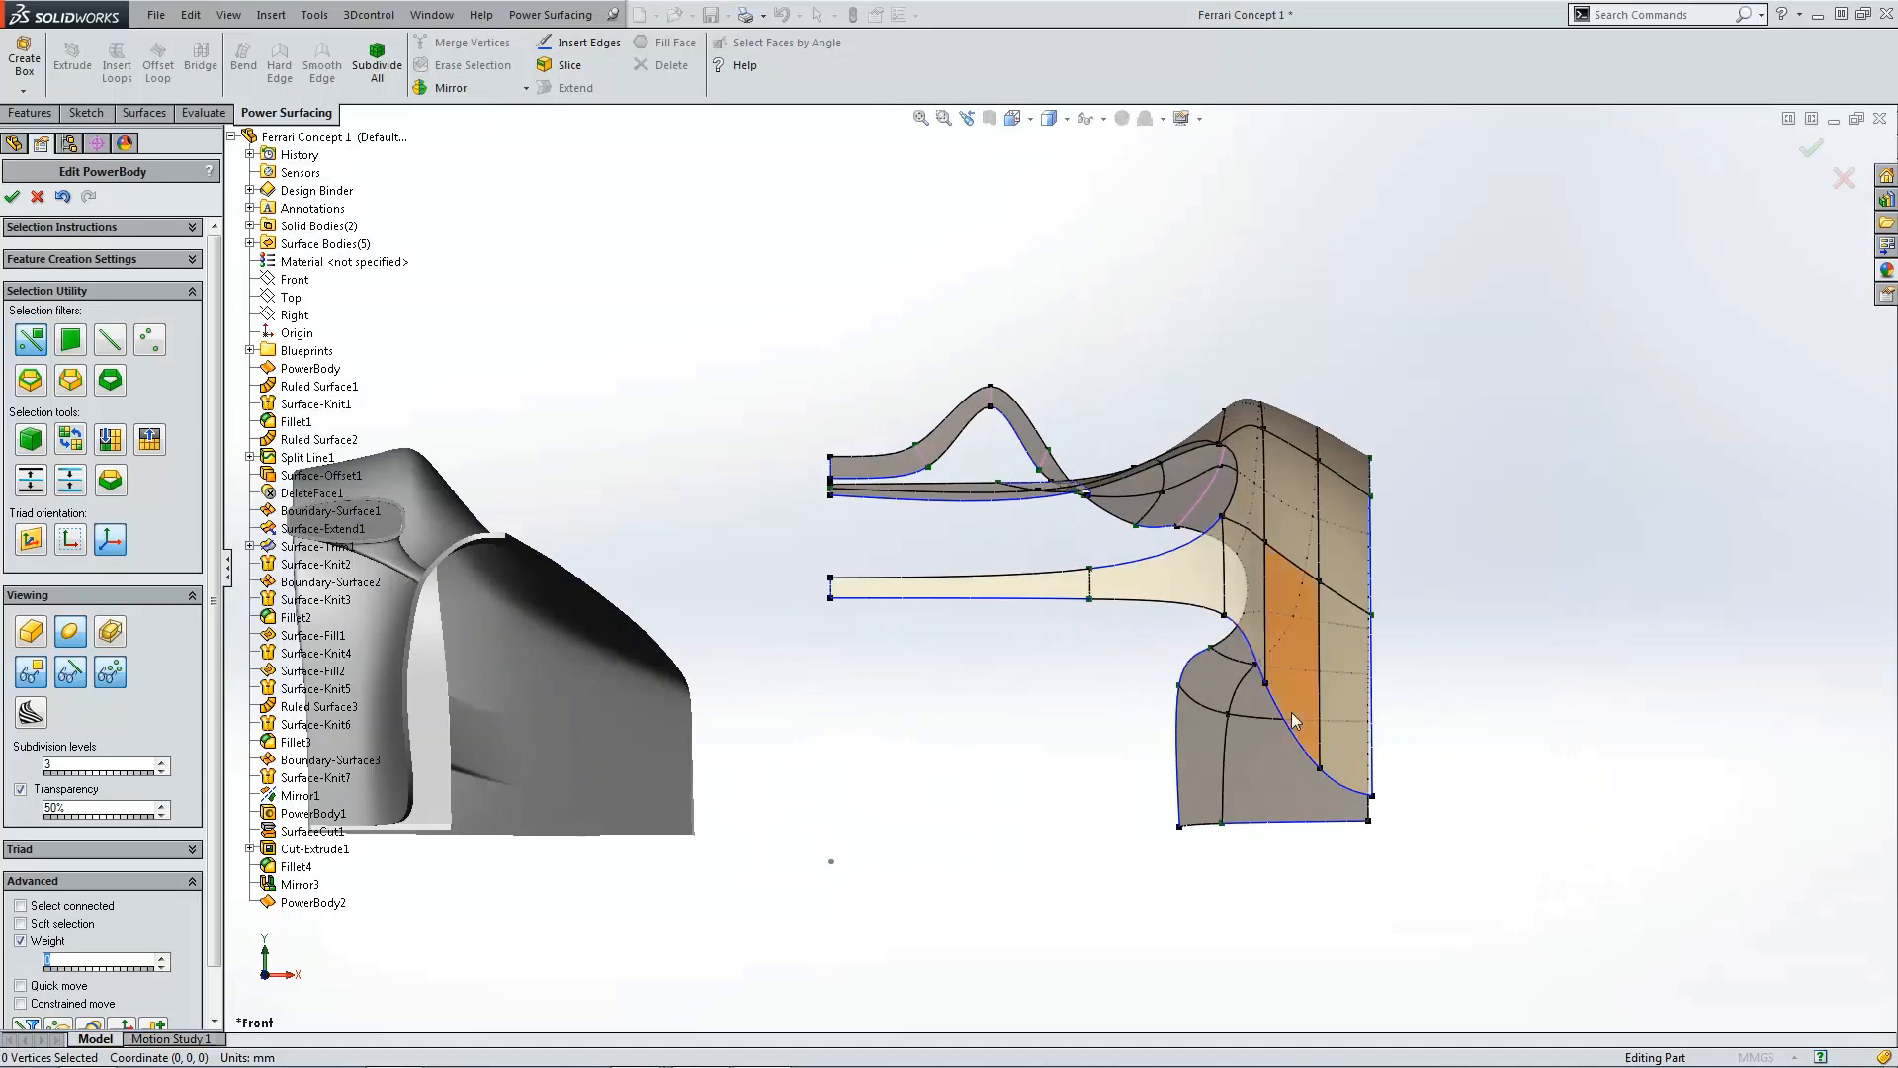
left_click(1322, 771)
left_click_drag(1321, 730, 1320, 750)
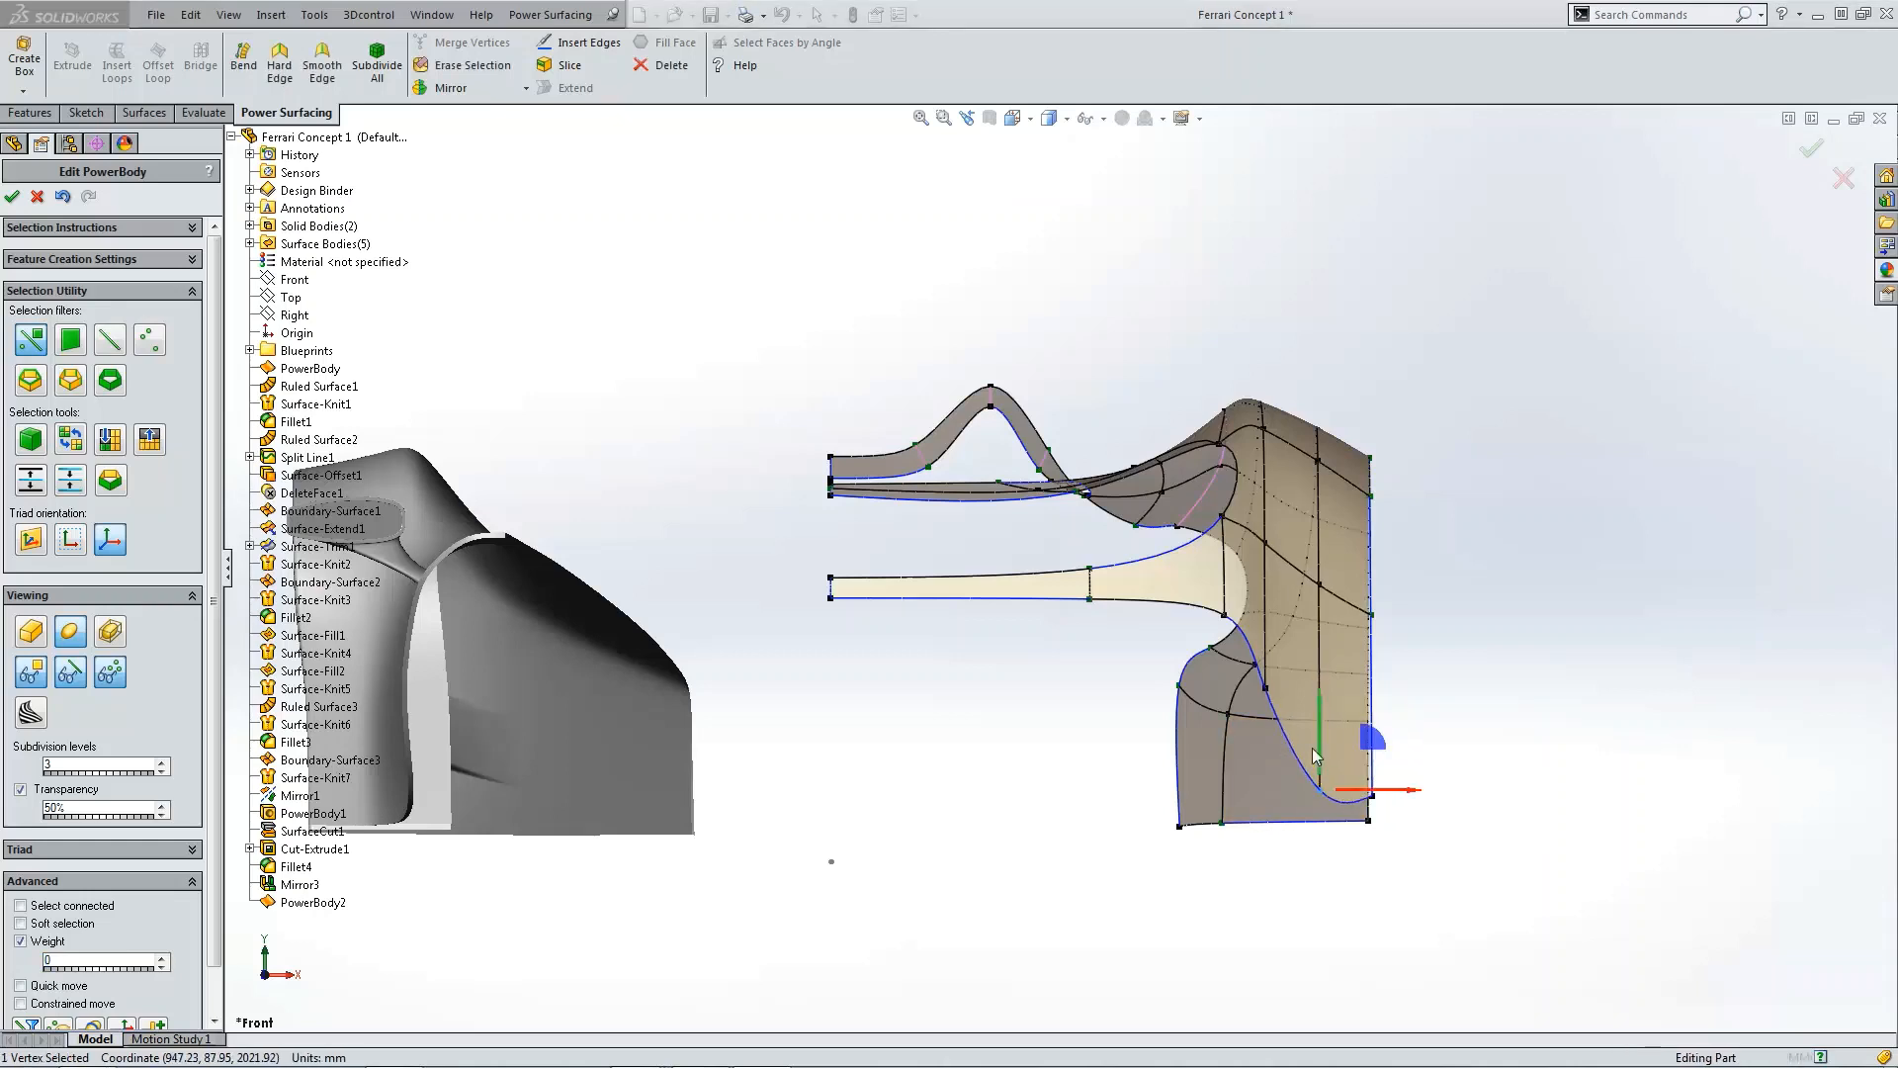
left_click(1265, 687)
left_click_drag(1266, 637, 1269, 769)
Step: In the side view, raise the fender's bottom middle vertex about 34 mm
key("ctrl+5")
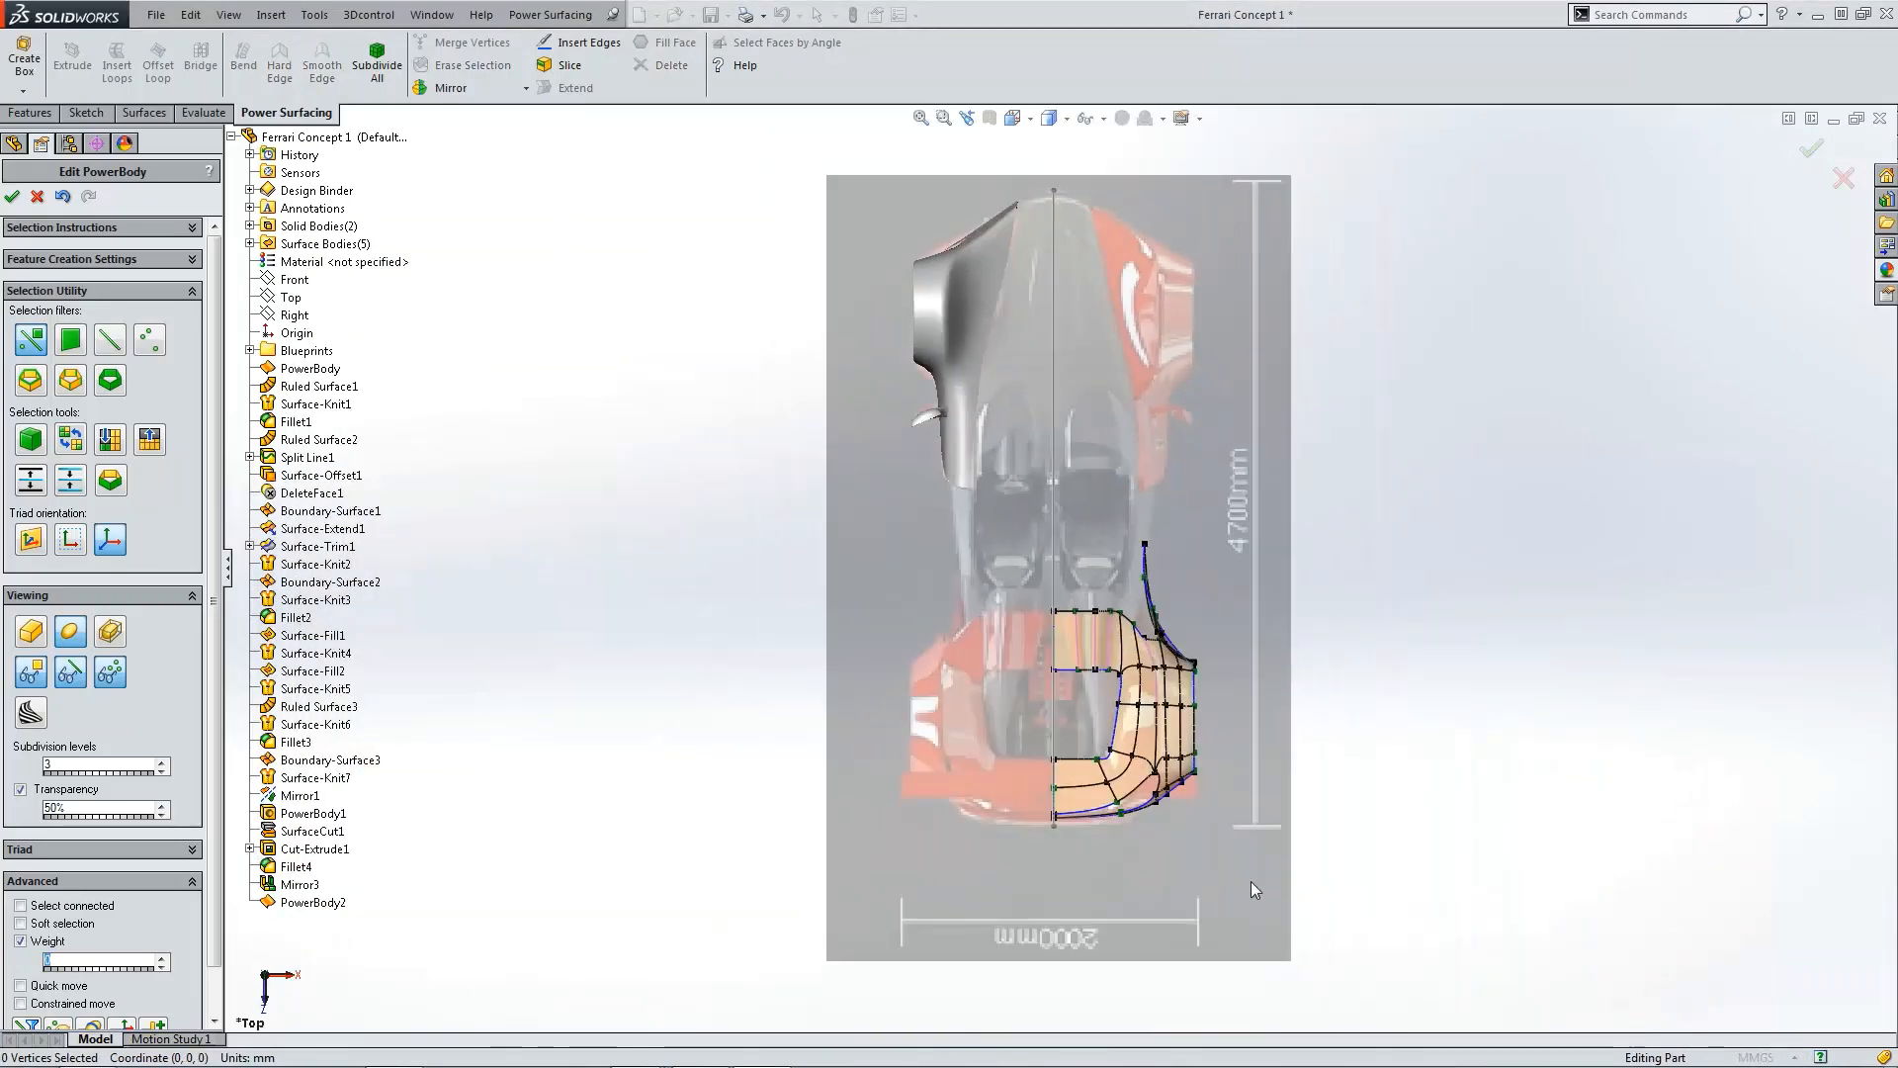
scroll(1122, 709, "down", 6)
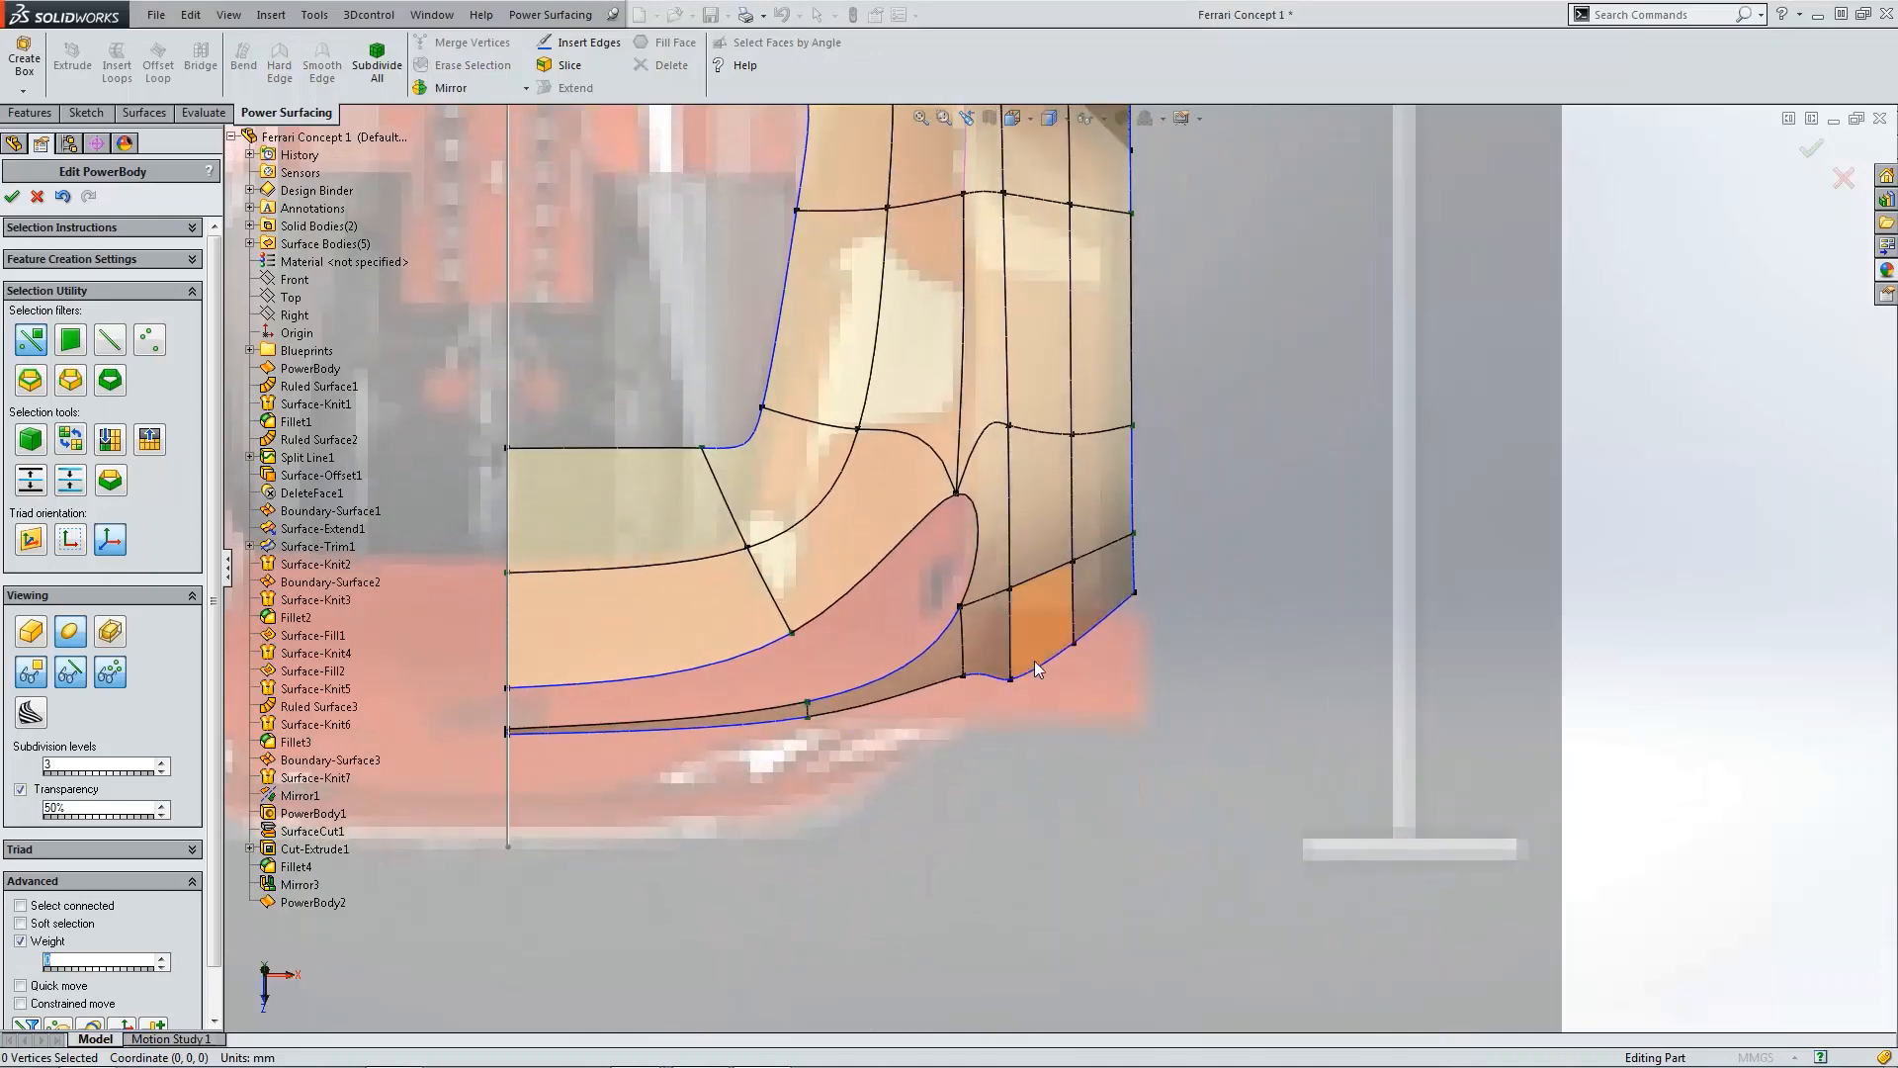
key("ctrl+4")
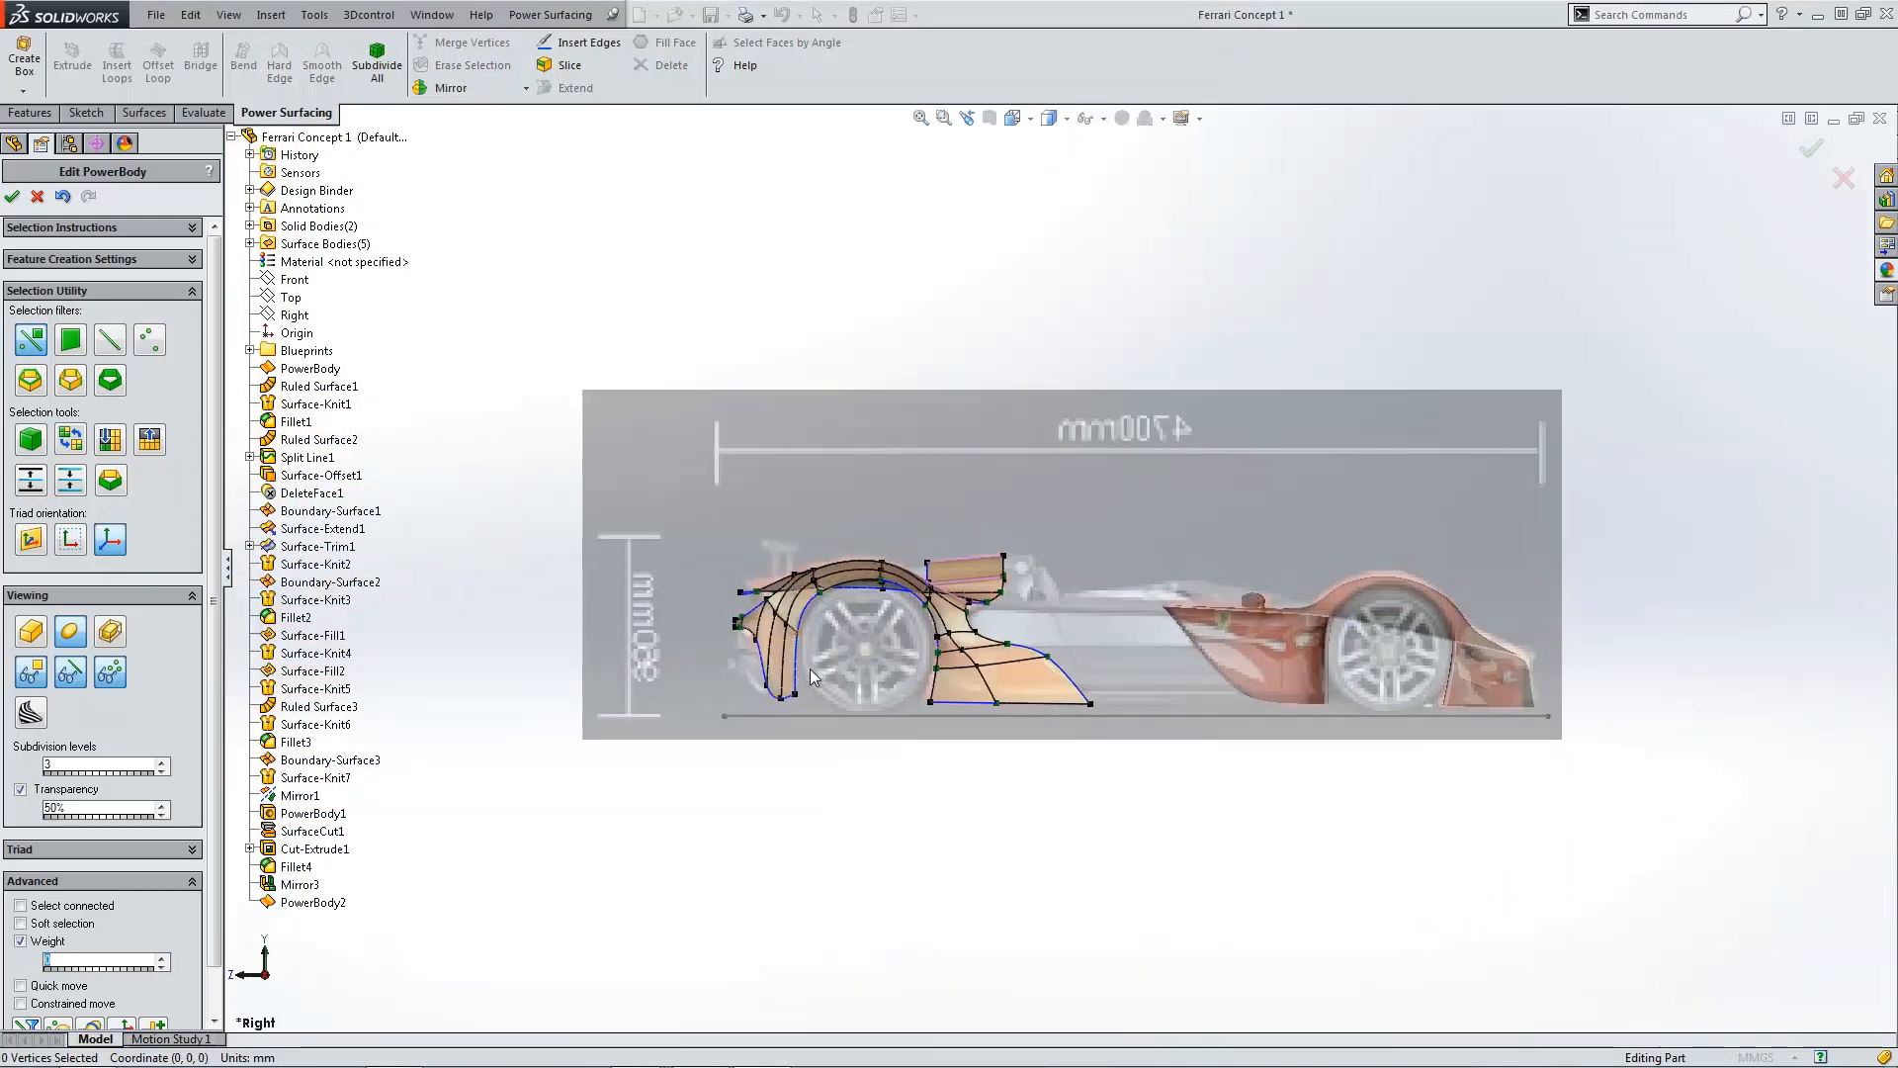
scroll(820, 683, "down", 6)
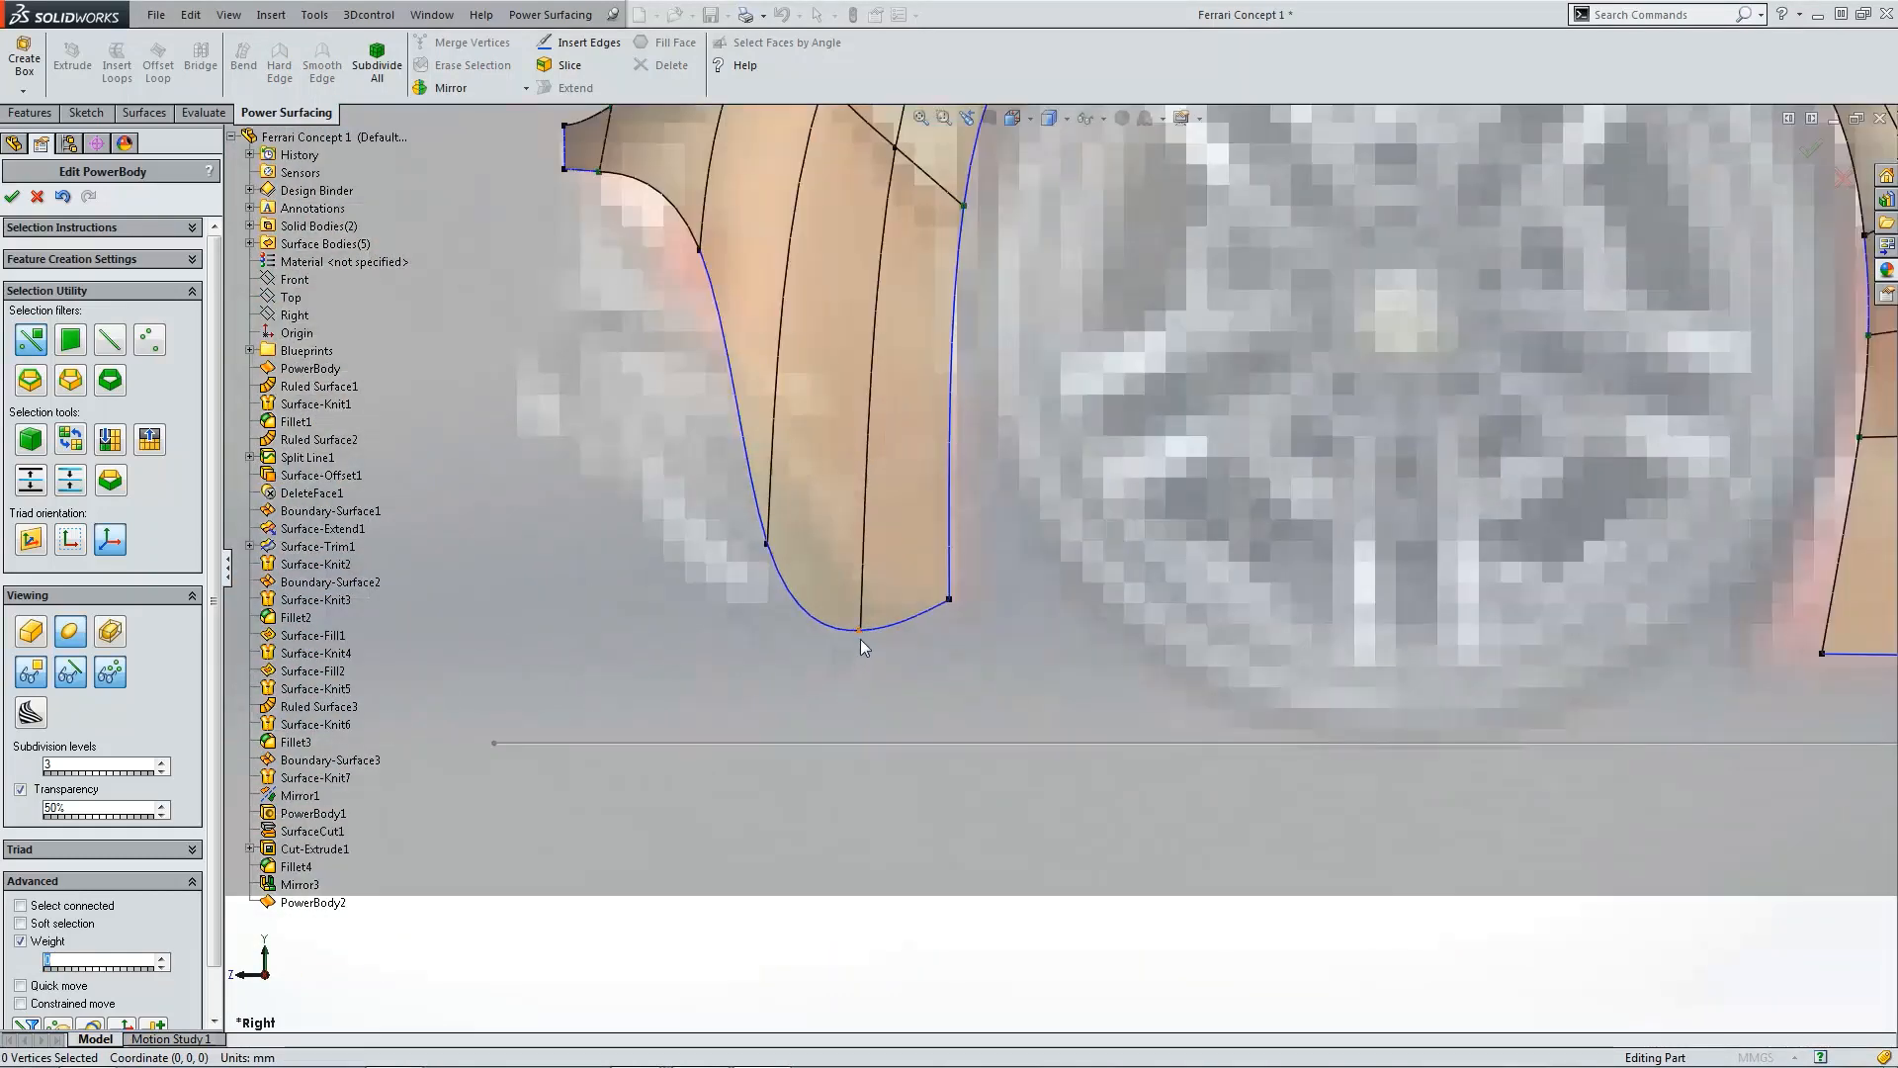
left_click(858, 638)
left_click_drag(857, 608, 861, 562)
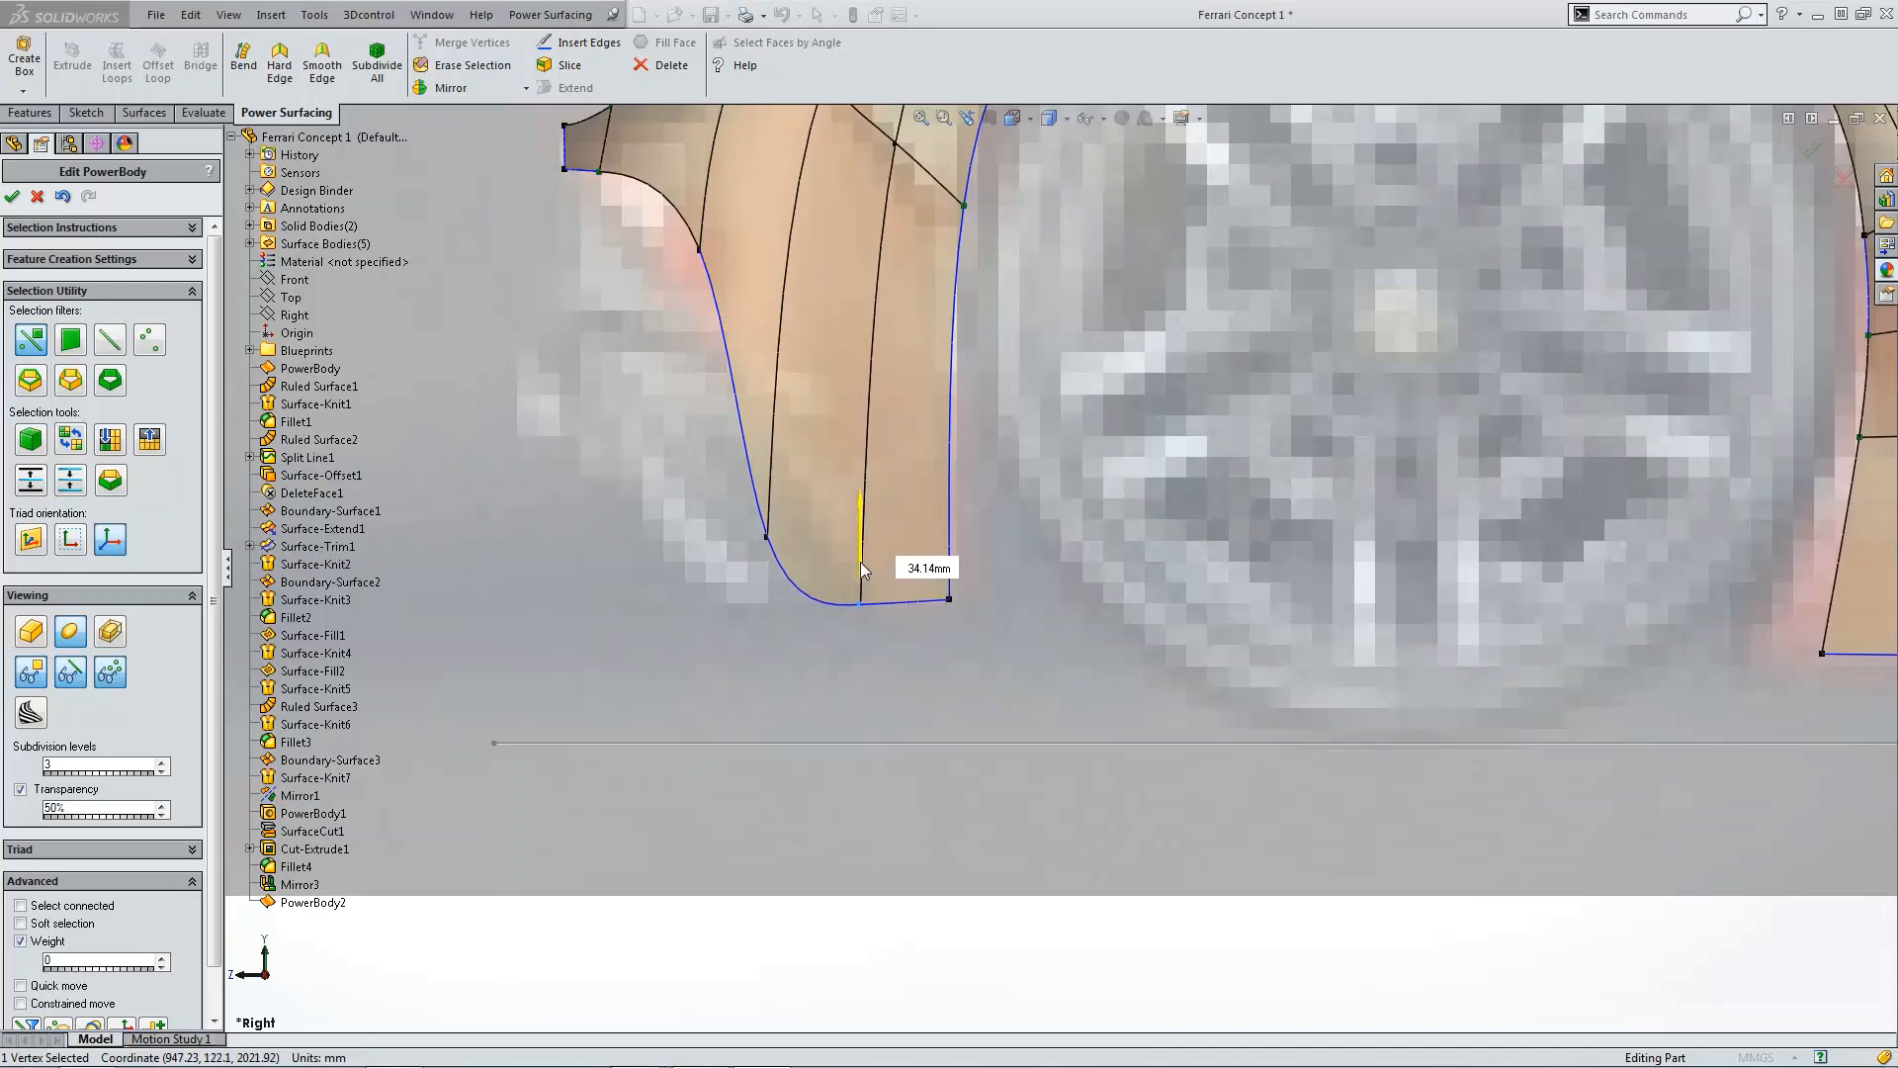
Step: Set the vertex Weight to 100 and reposition the fender's front bottom corner vertex to sharpen it
left_click(767, 539)
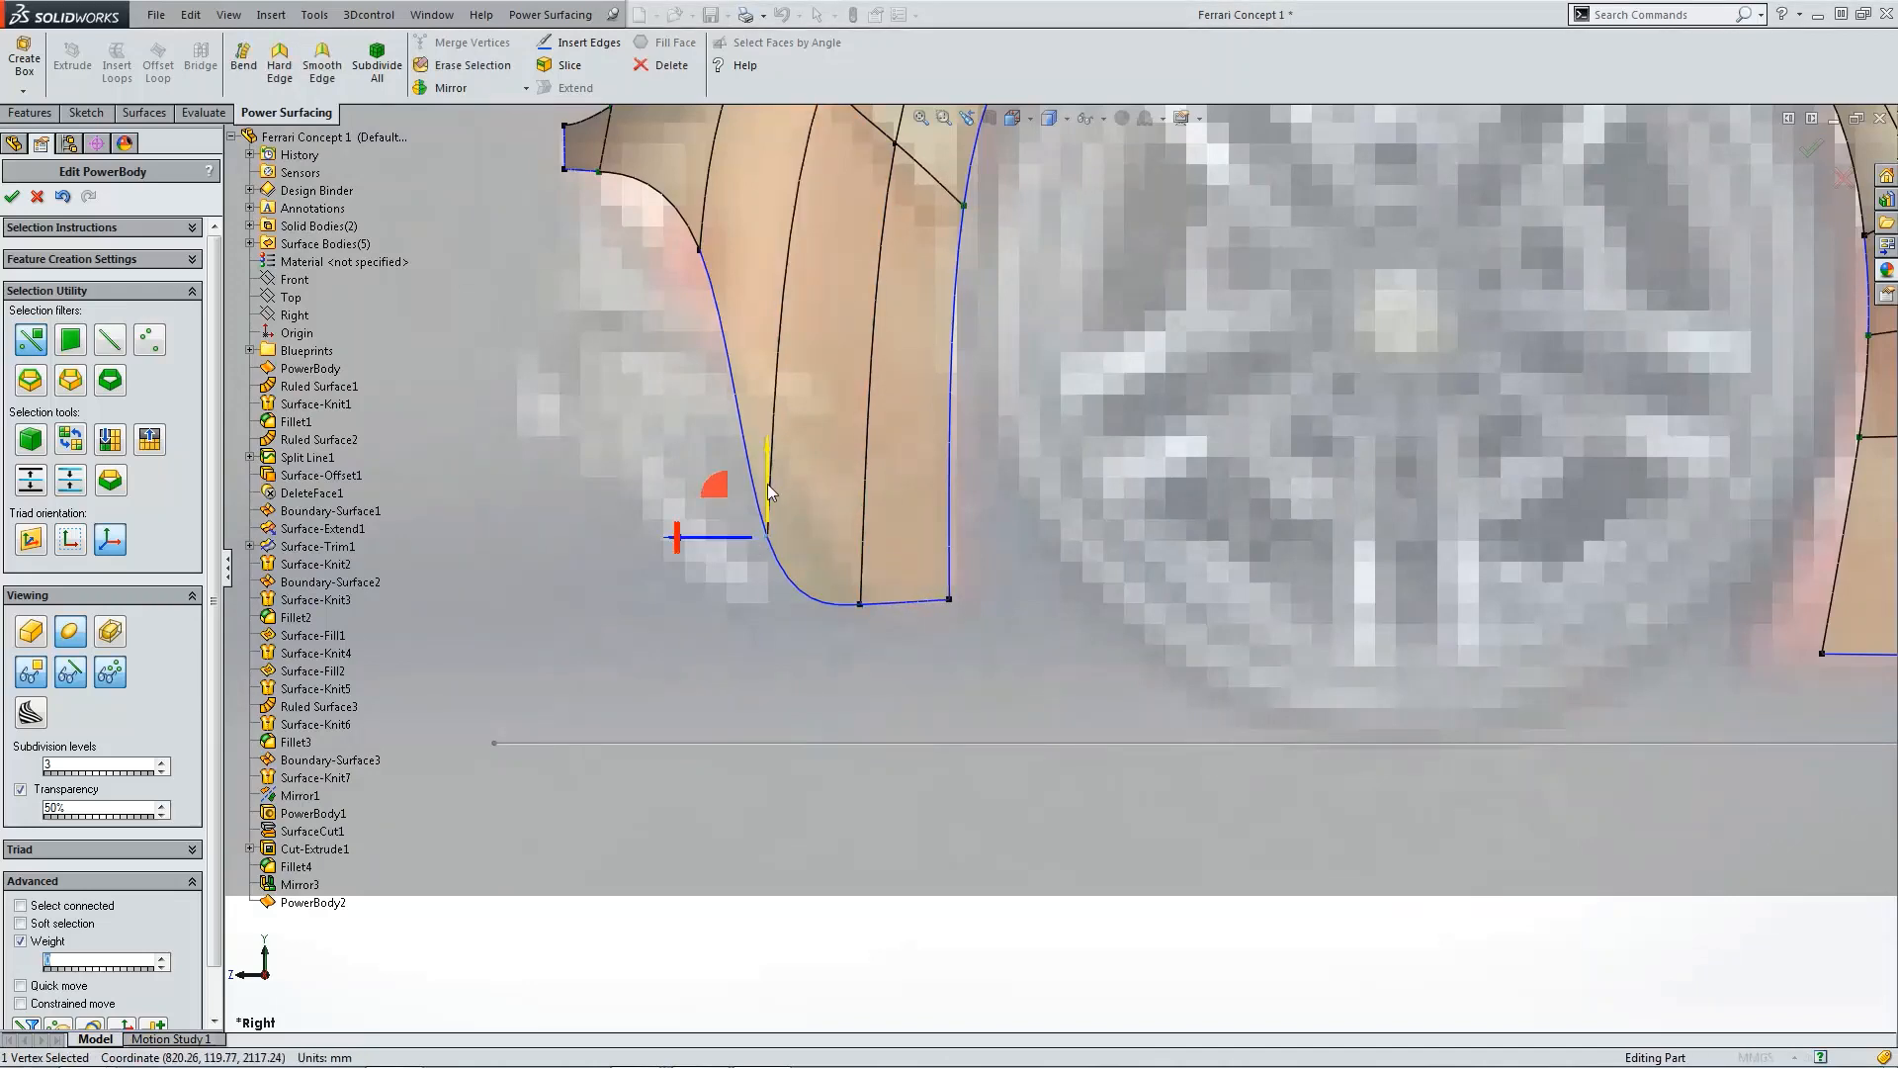
left_click_drag(767, 483, 770, 591)
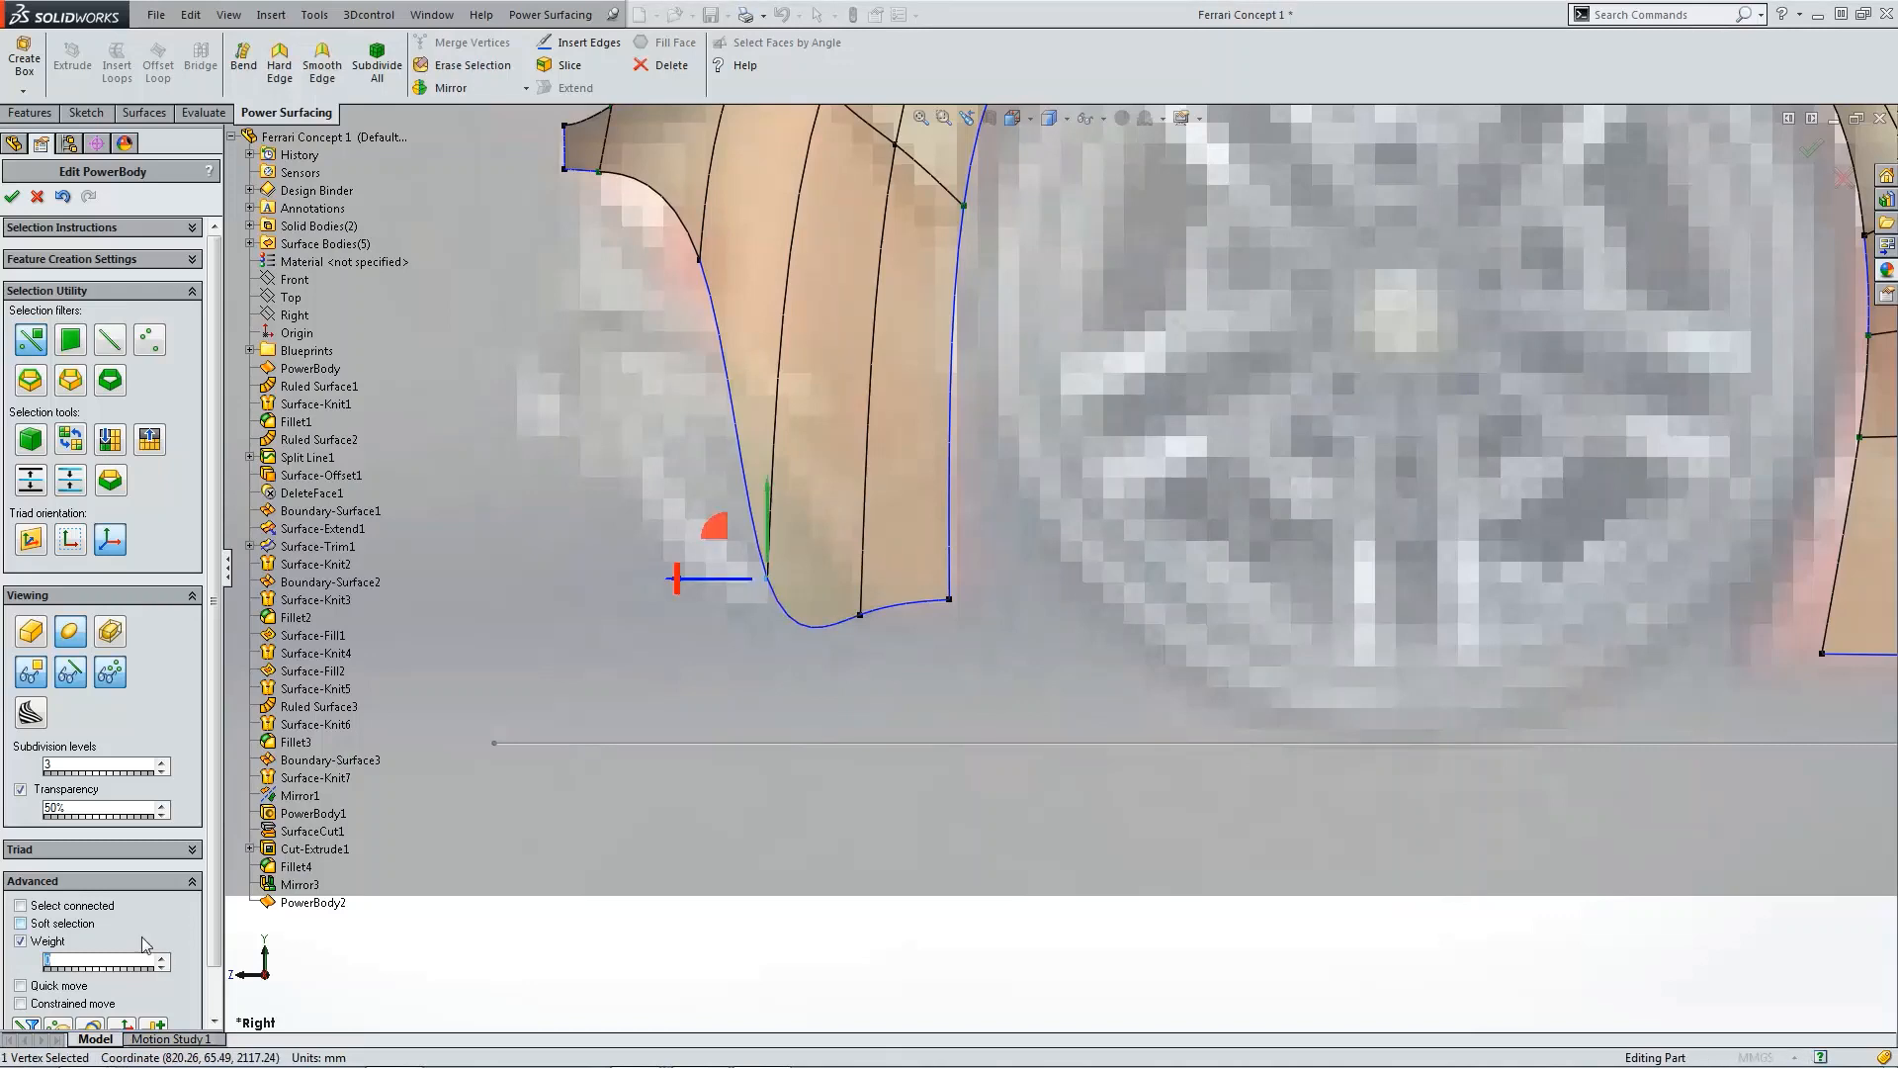
type("00")
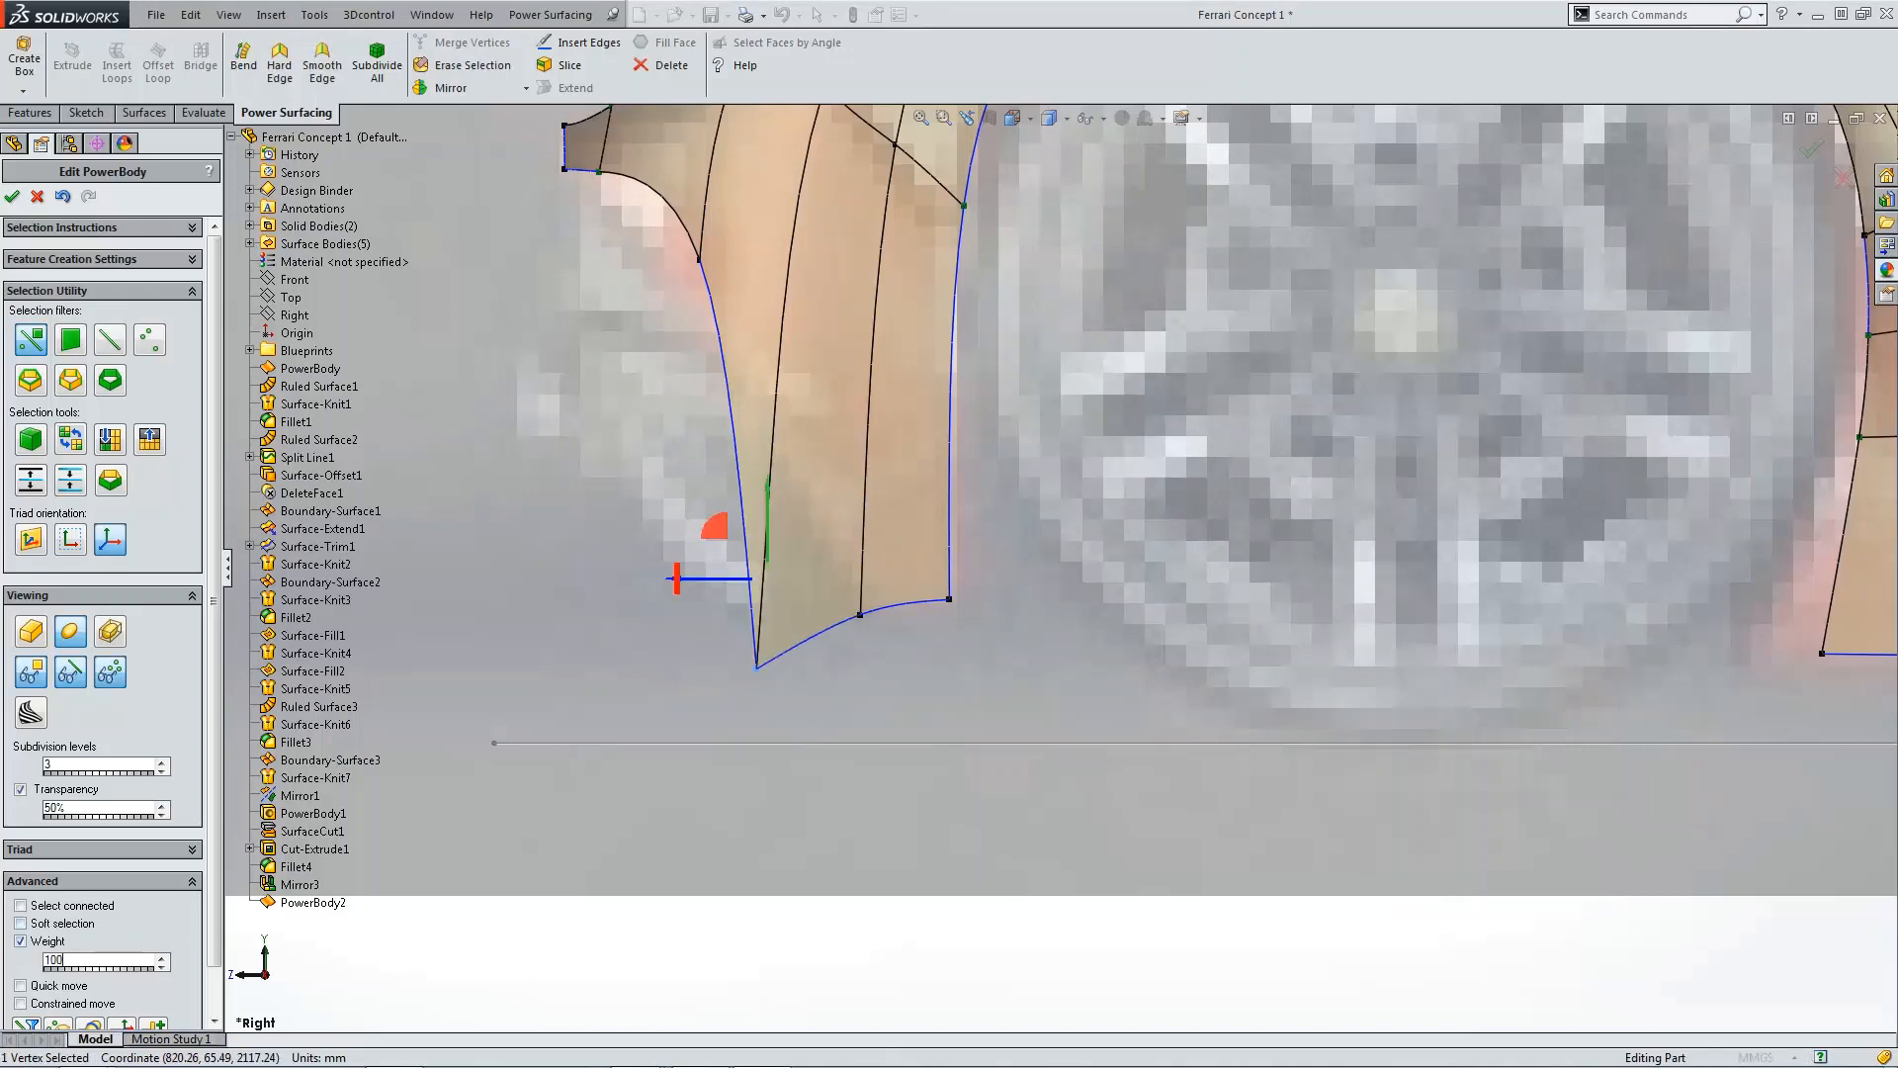
left_click(754, 667)
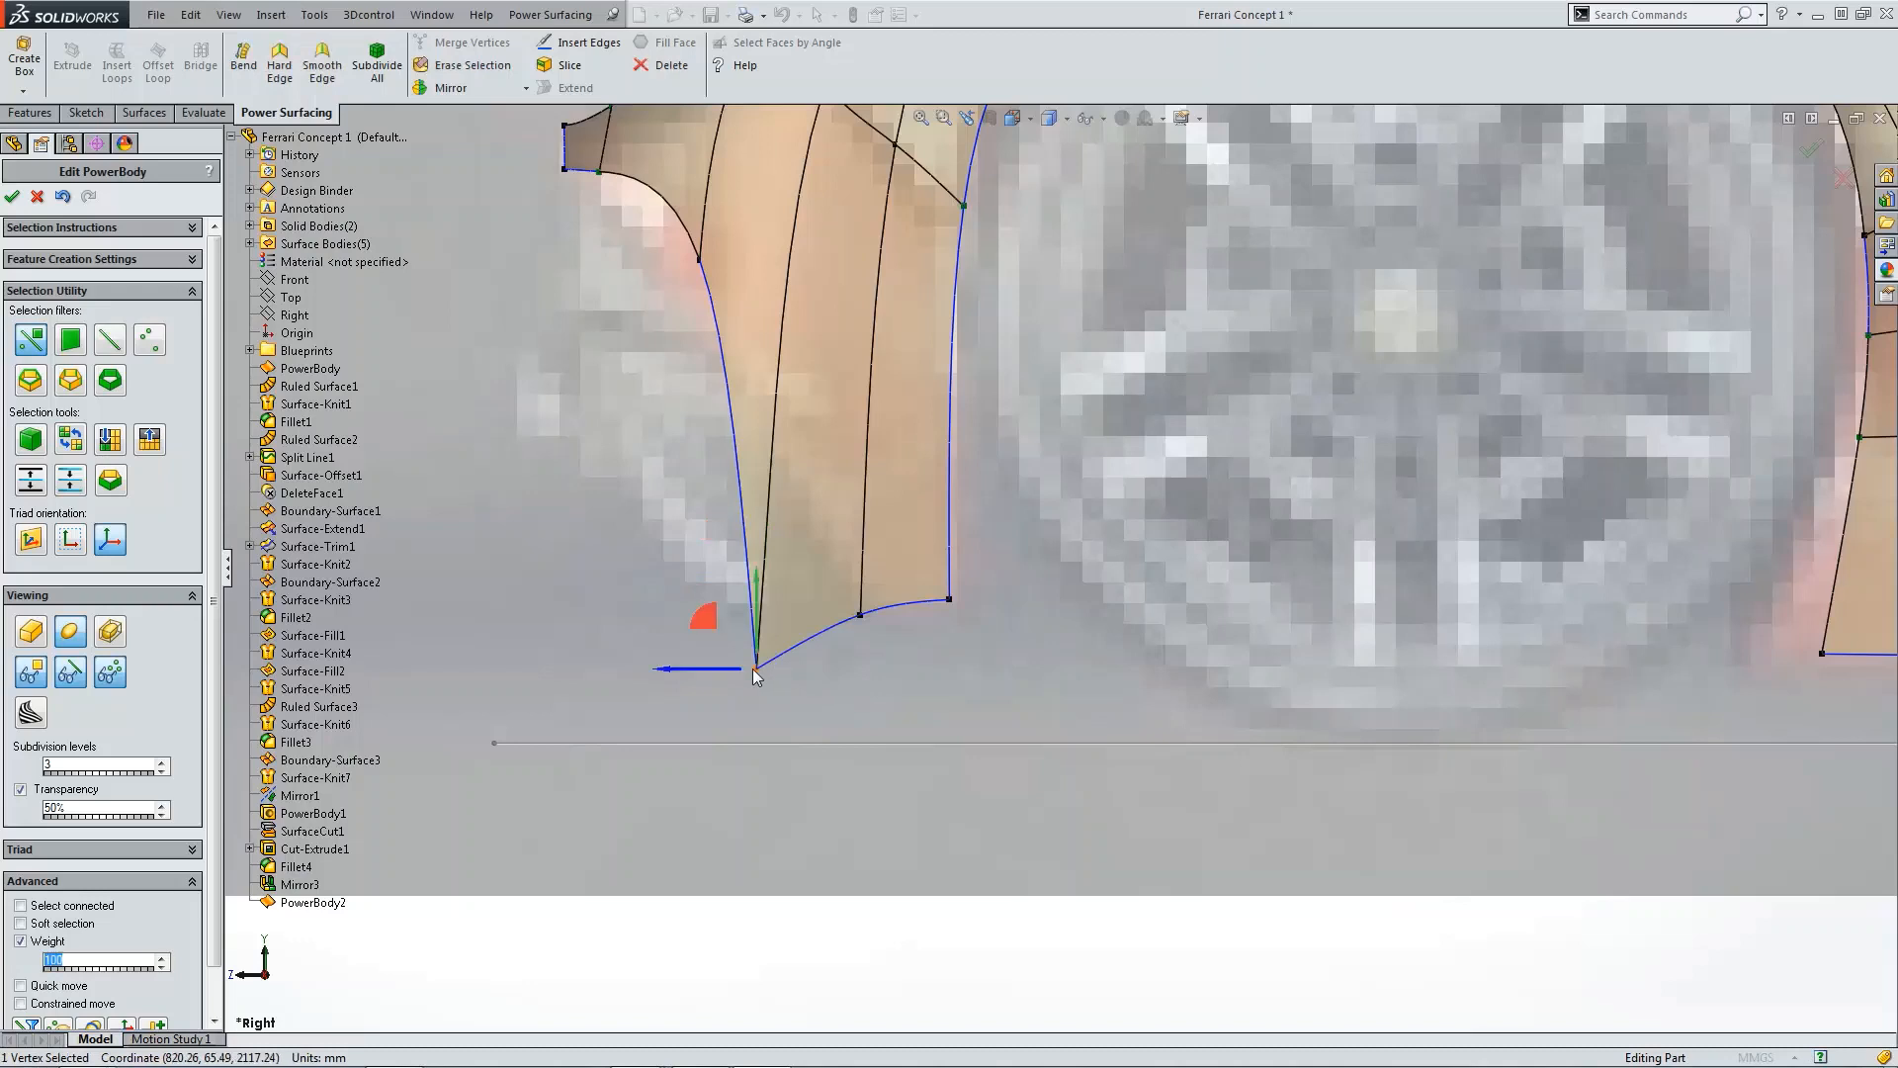
left_click_drag(759, 605, 761, 540)
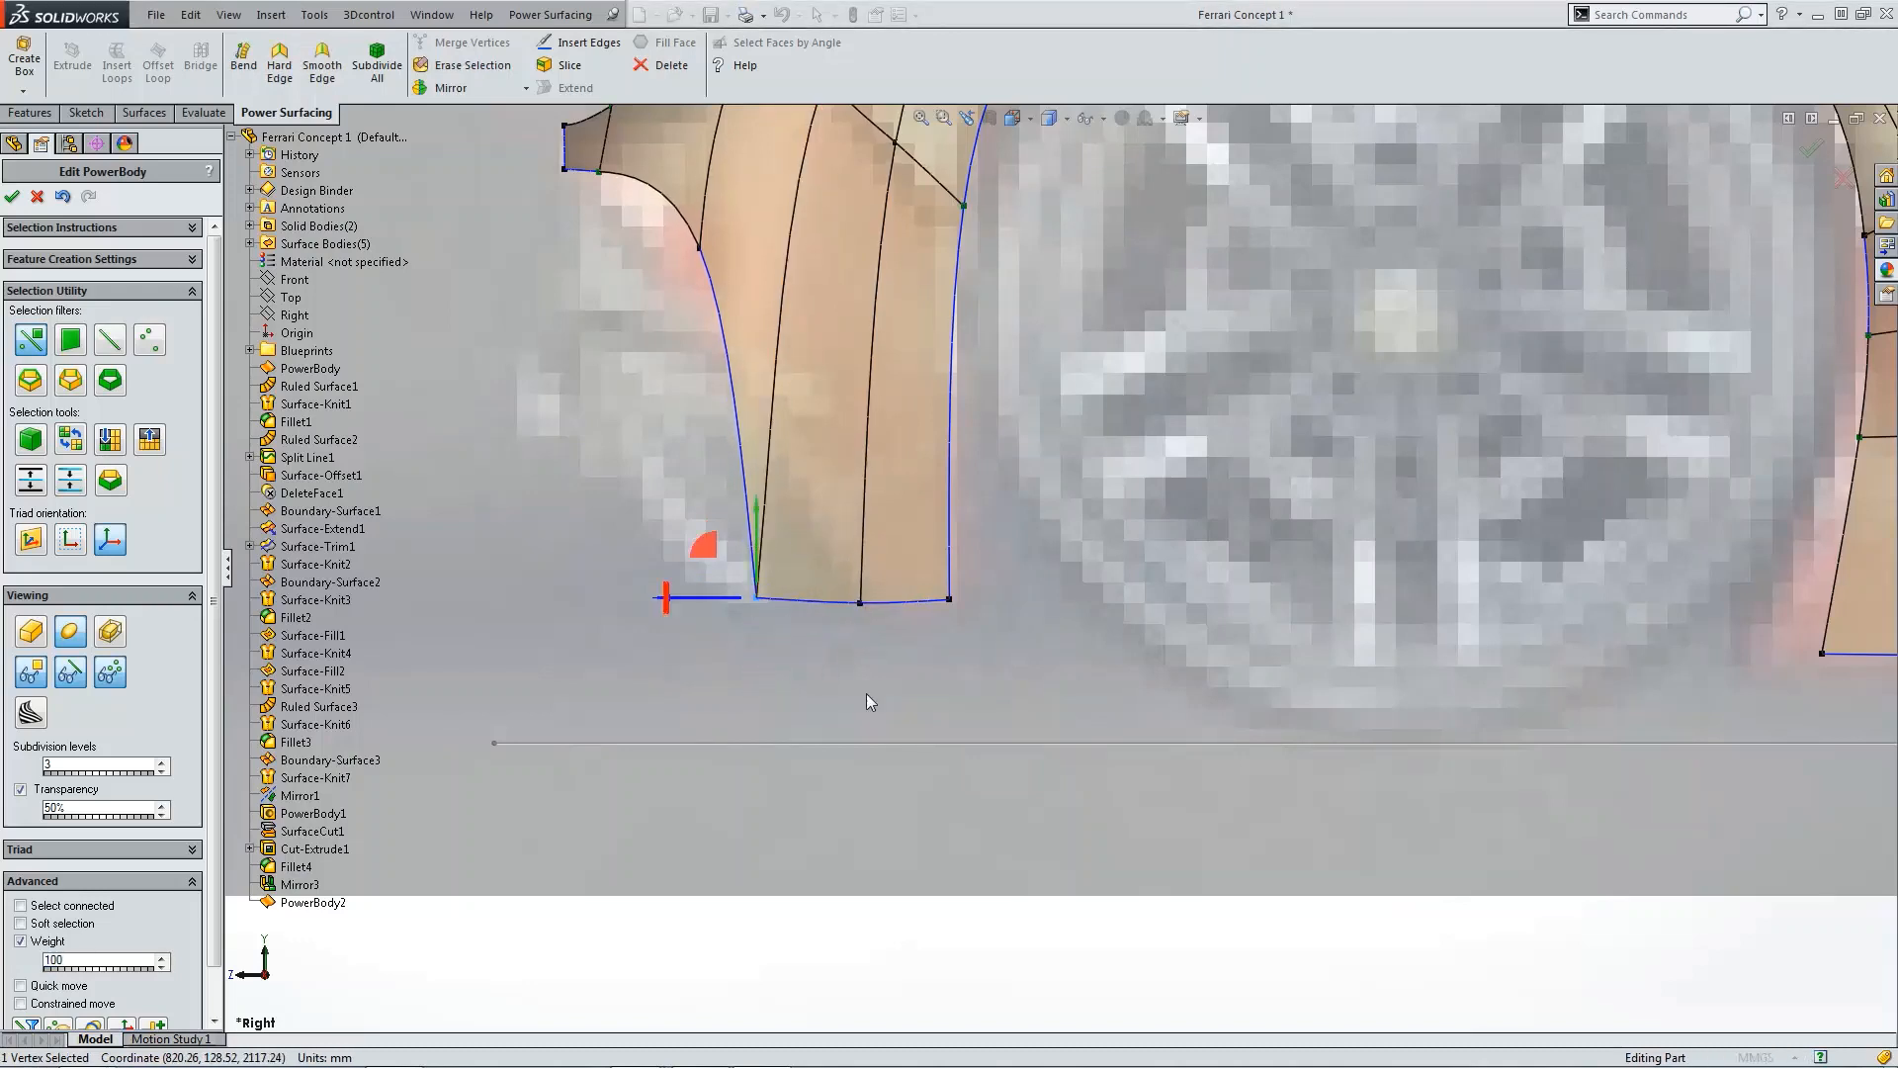
Step: Raise the fender's bottom middle vertex slightly to even the lower edge
left_click(859, 600)
left_click_drag(857, 584, 860, 567)
left_click(877, 681)
Step: Review the fender shape against the side blueprint and in the front view
scroll(953, 666, "up", 8)
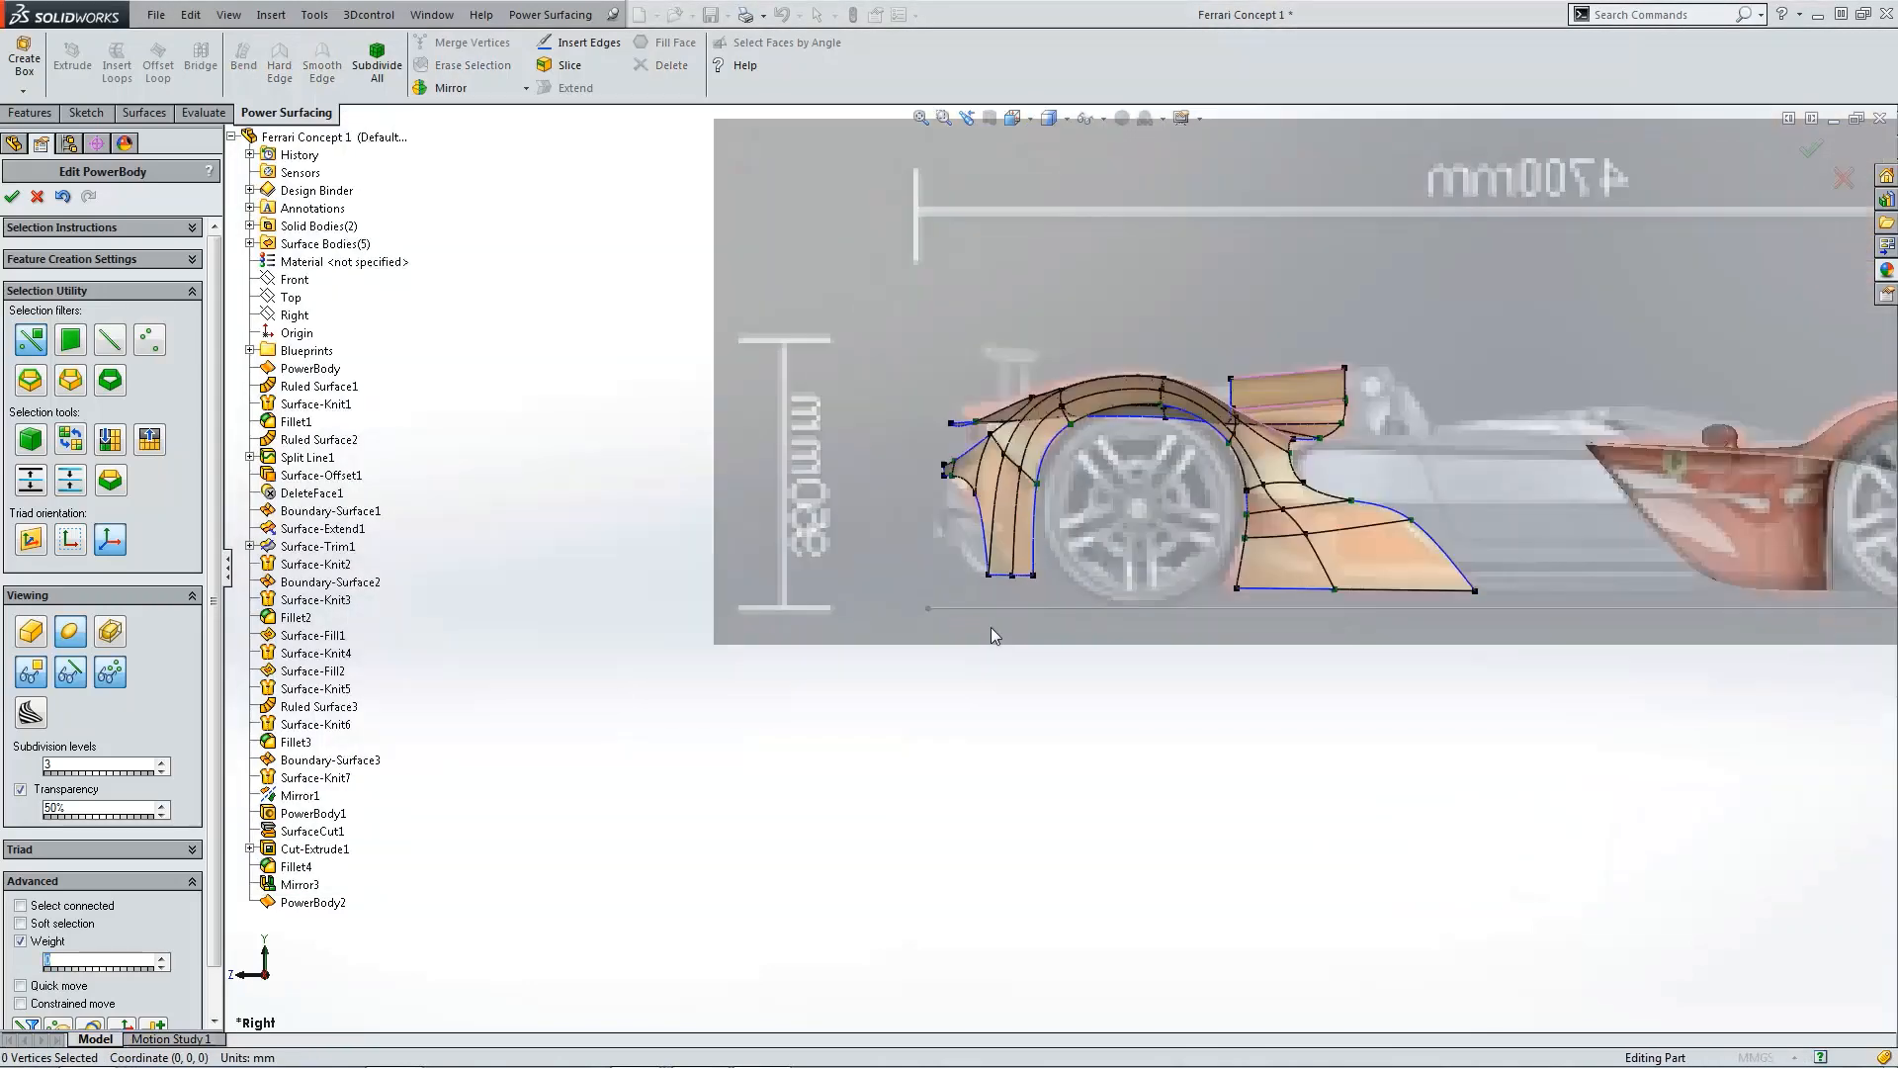
middle_click_drag(991, 626, 1337, 625)
scroll(1337, 625, "up", 2)
key("ctrl+1")
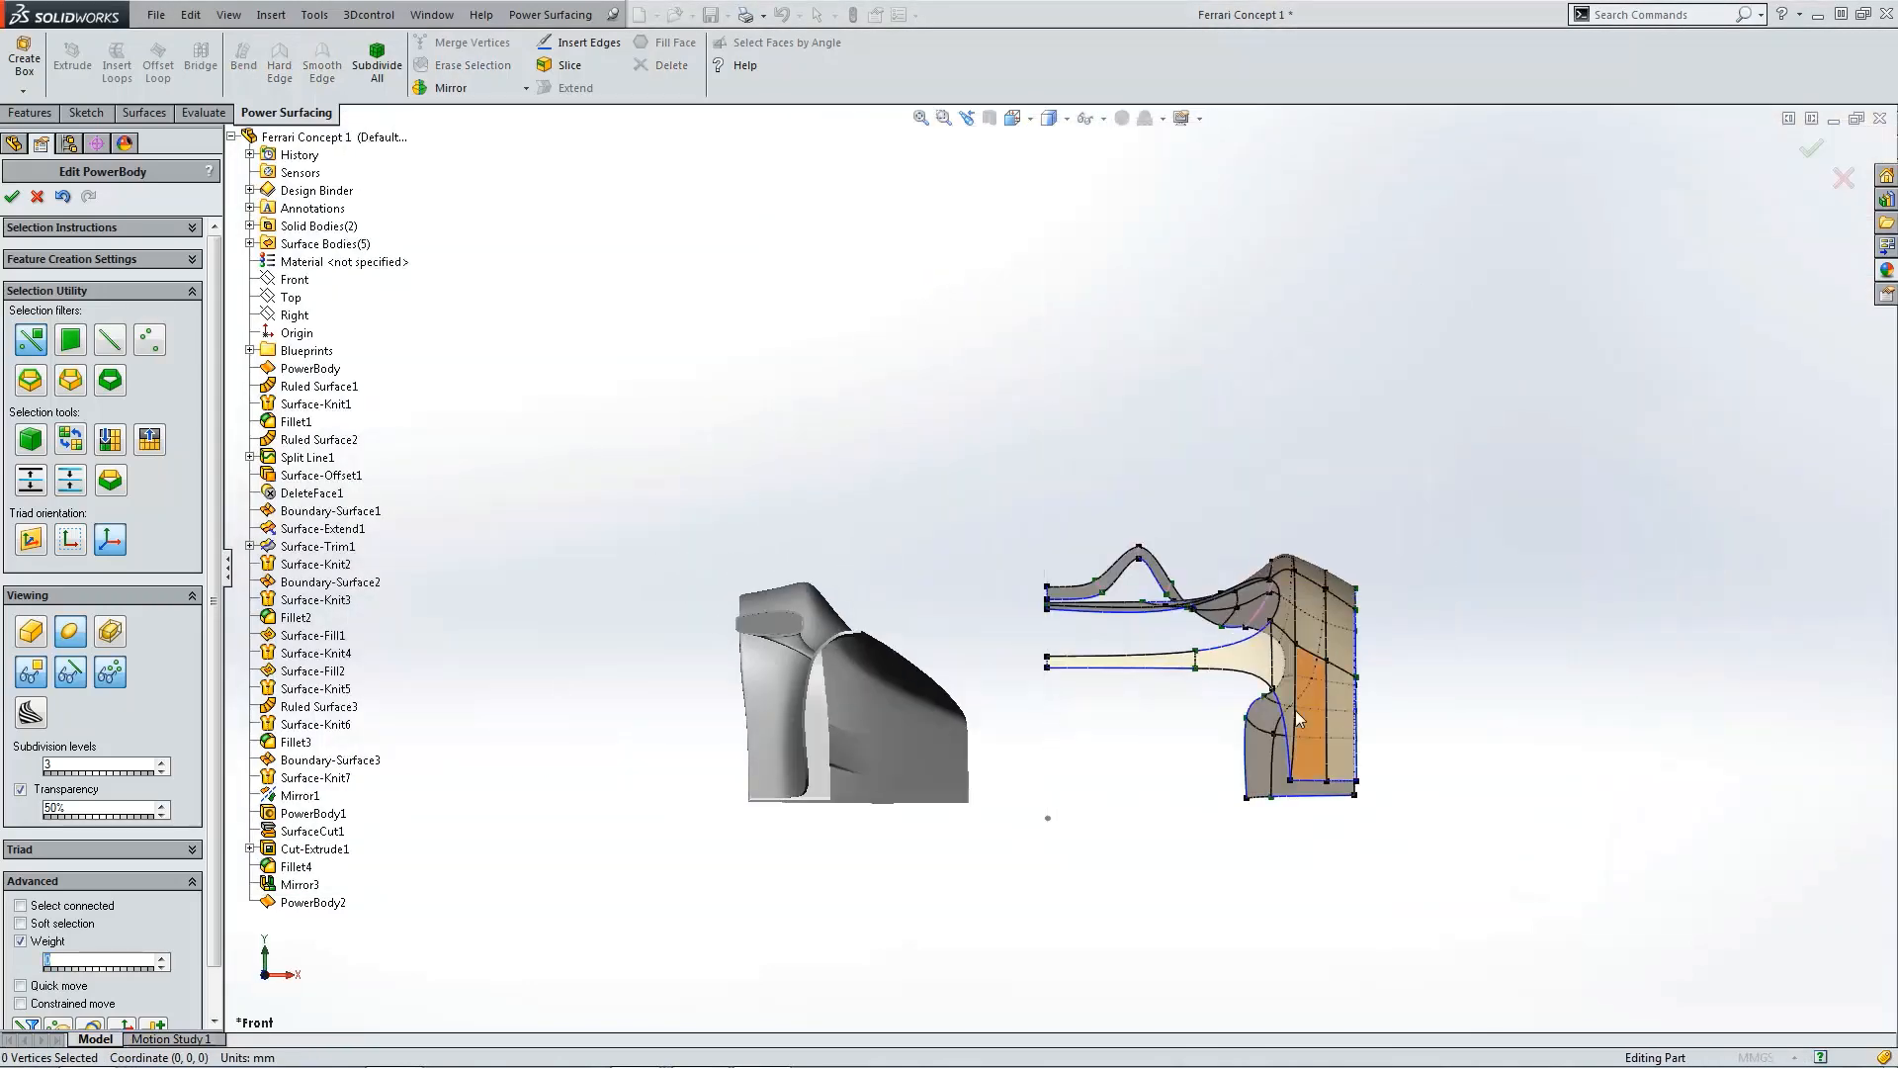
scroll(1254, 738, "down", 4)
scroll(1253, 736, "up", 2)
scroll(1384, 805, "down", 3)
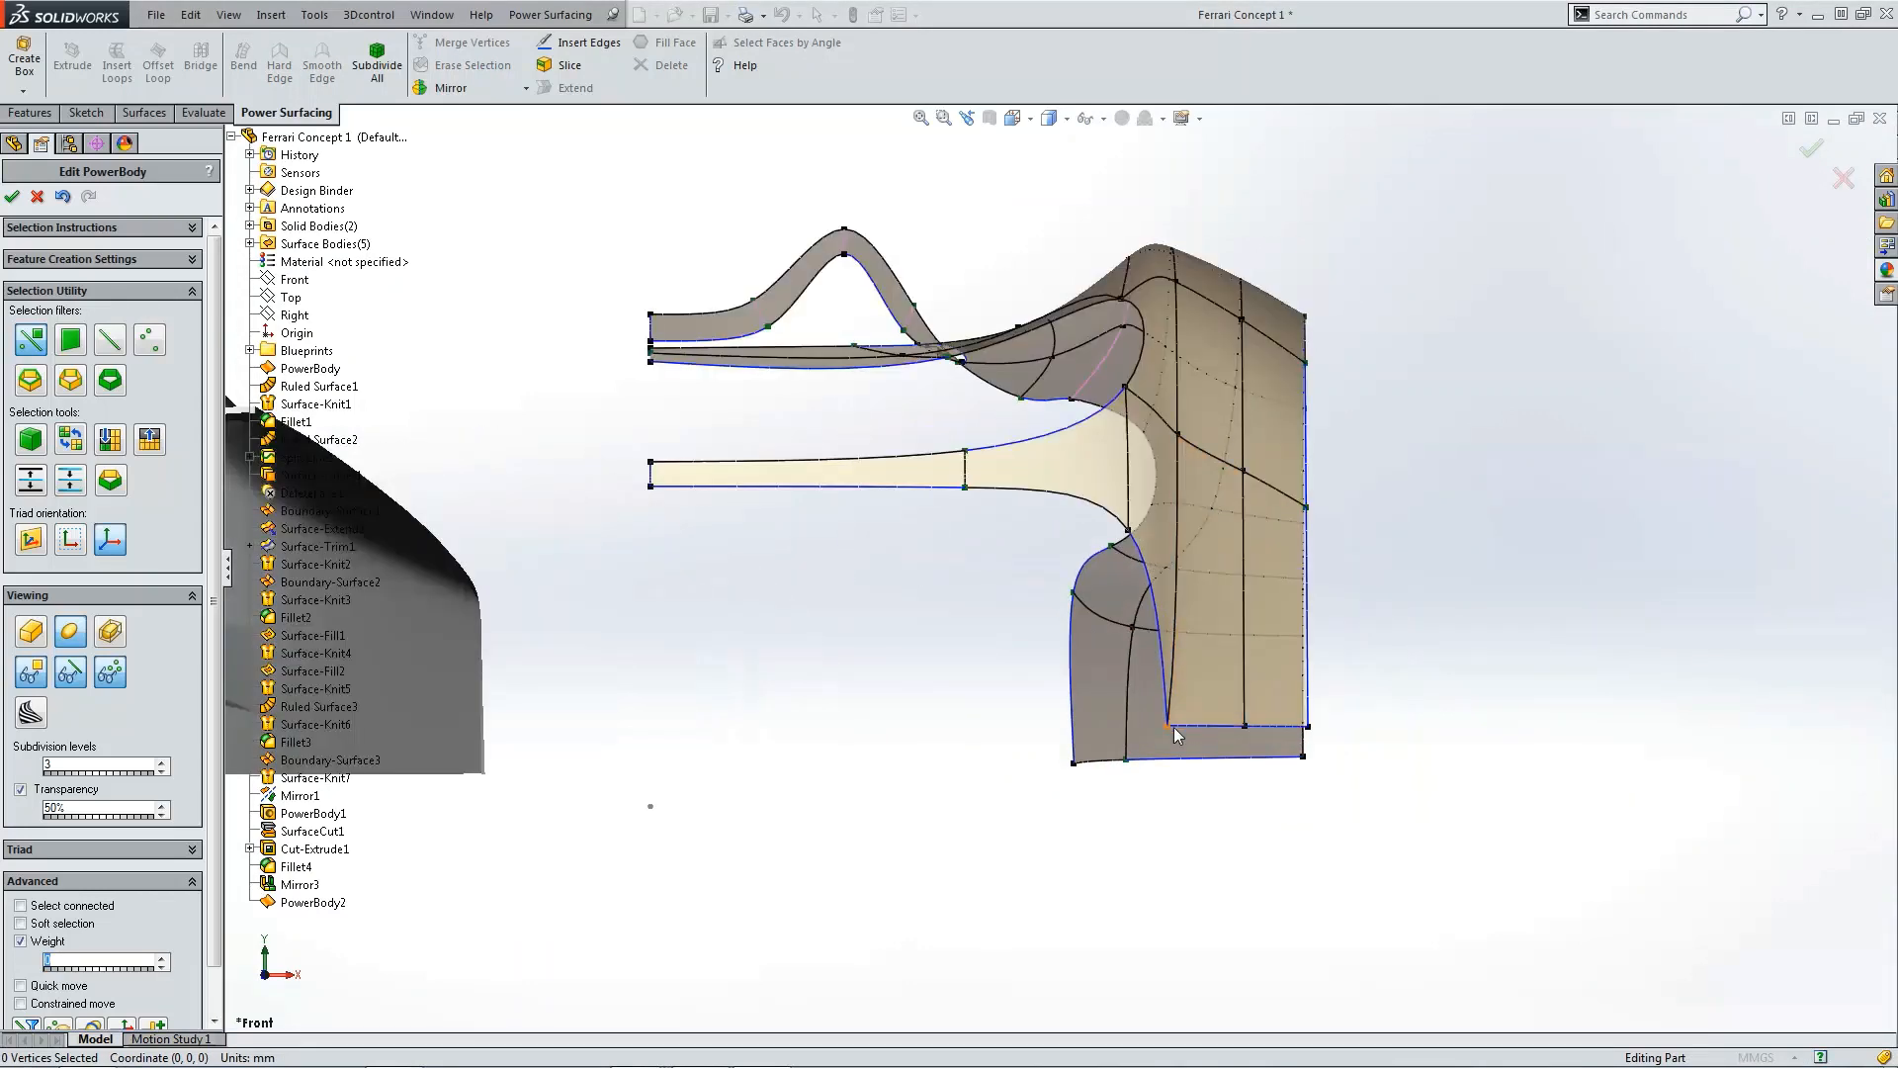
Step: In the front view, pull the vertex on the fender's inner curved transition inward to tighten the curve
left_click(1127, 533)
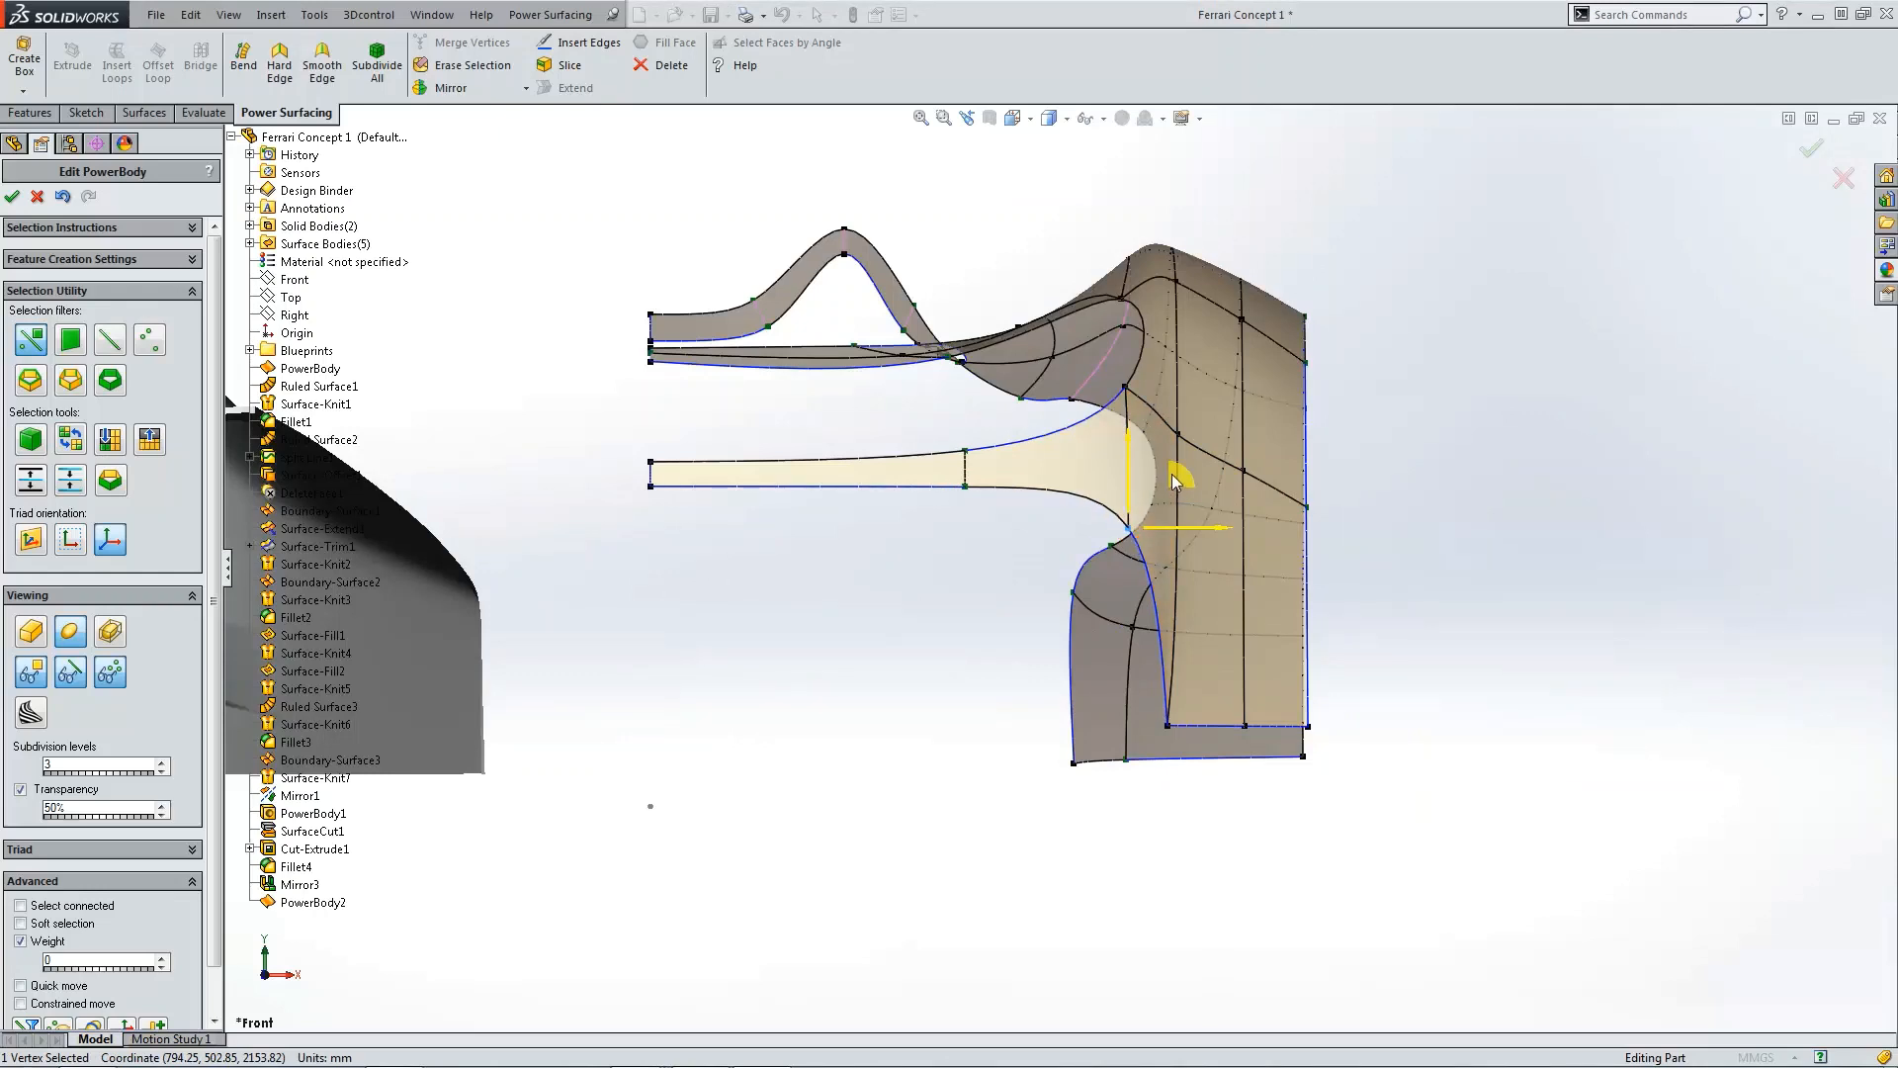
left_click_drag(1172, 473, 1118, 461)
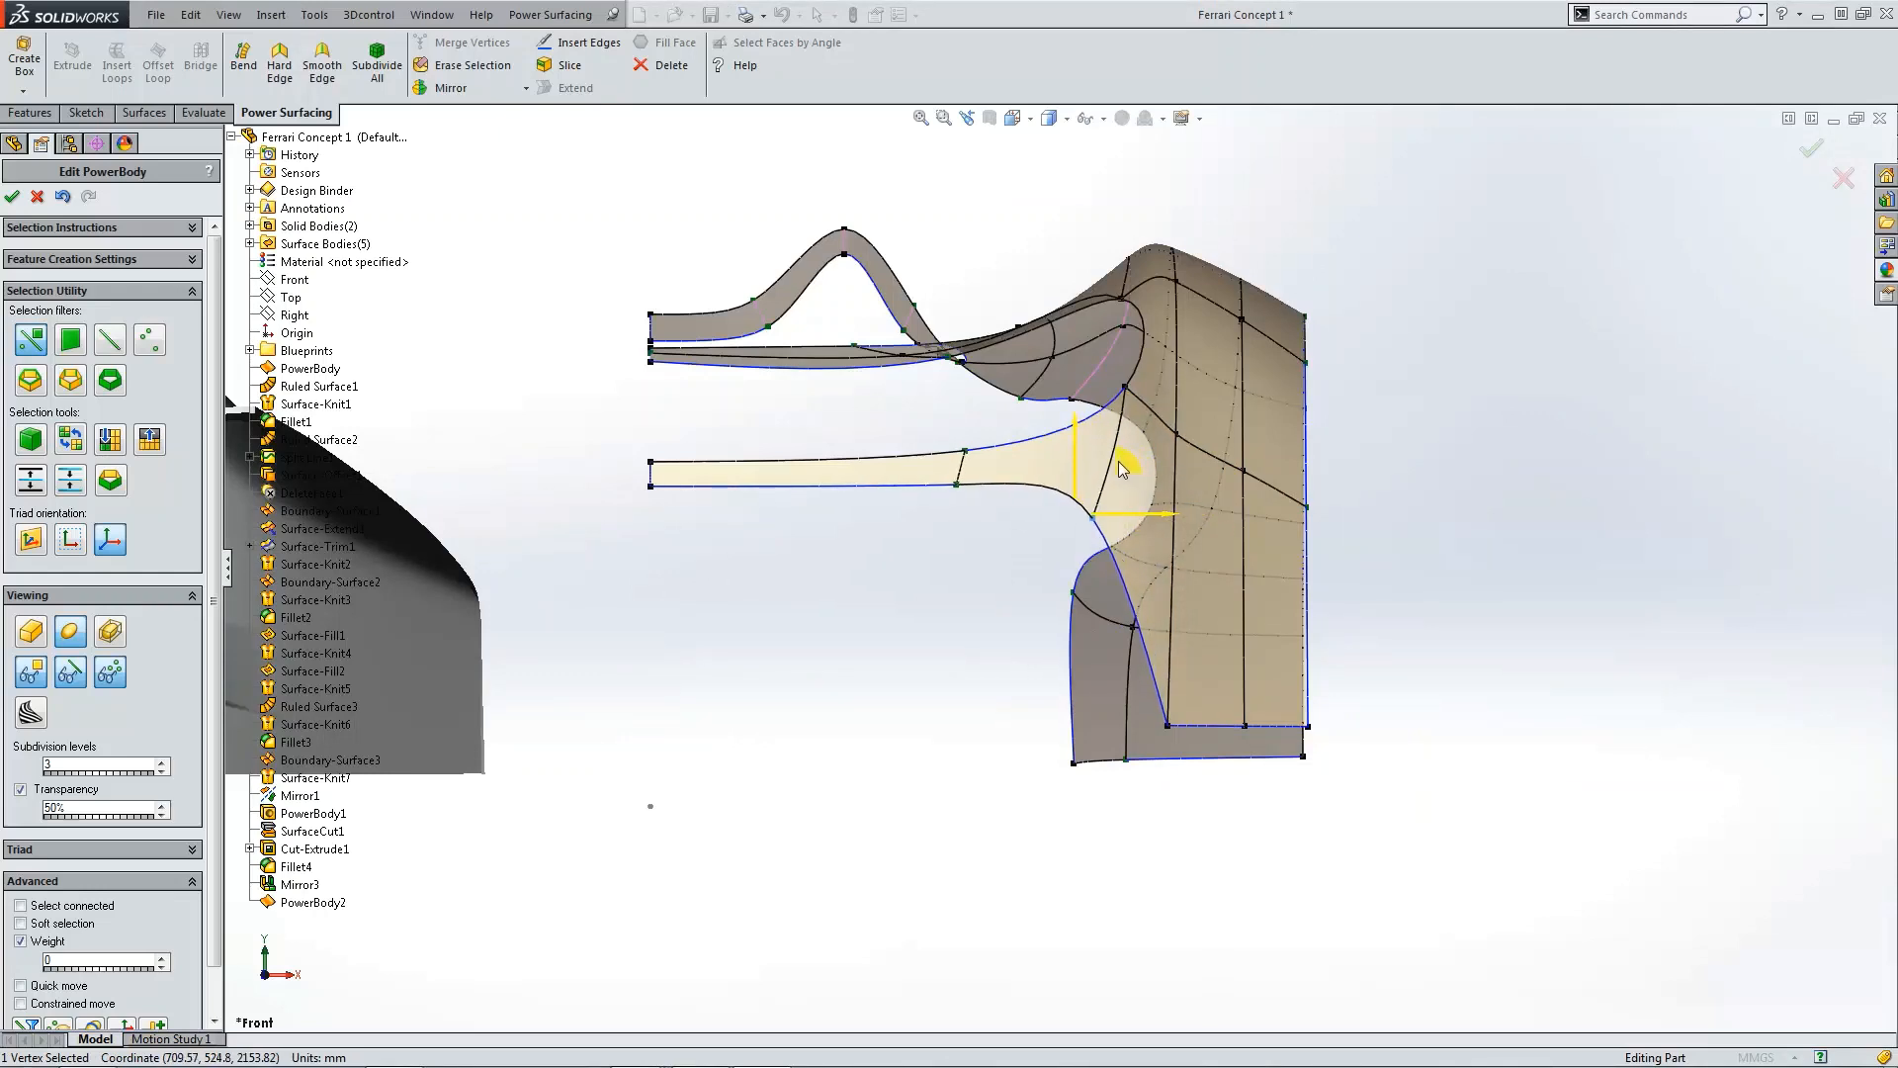
left_click(993, 528)
Step: In the top view, move the front vertices of the fender's lower edge outward to widen the bottom edge
key("ctrl+5")
scroll(1078, 874, "down", 4)
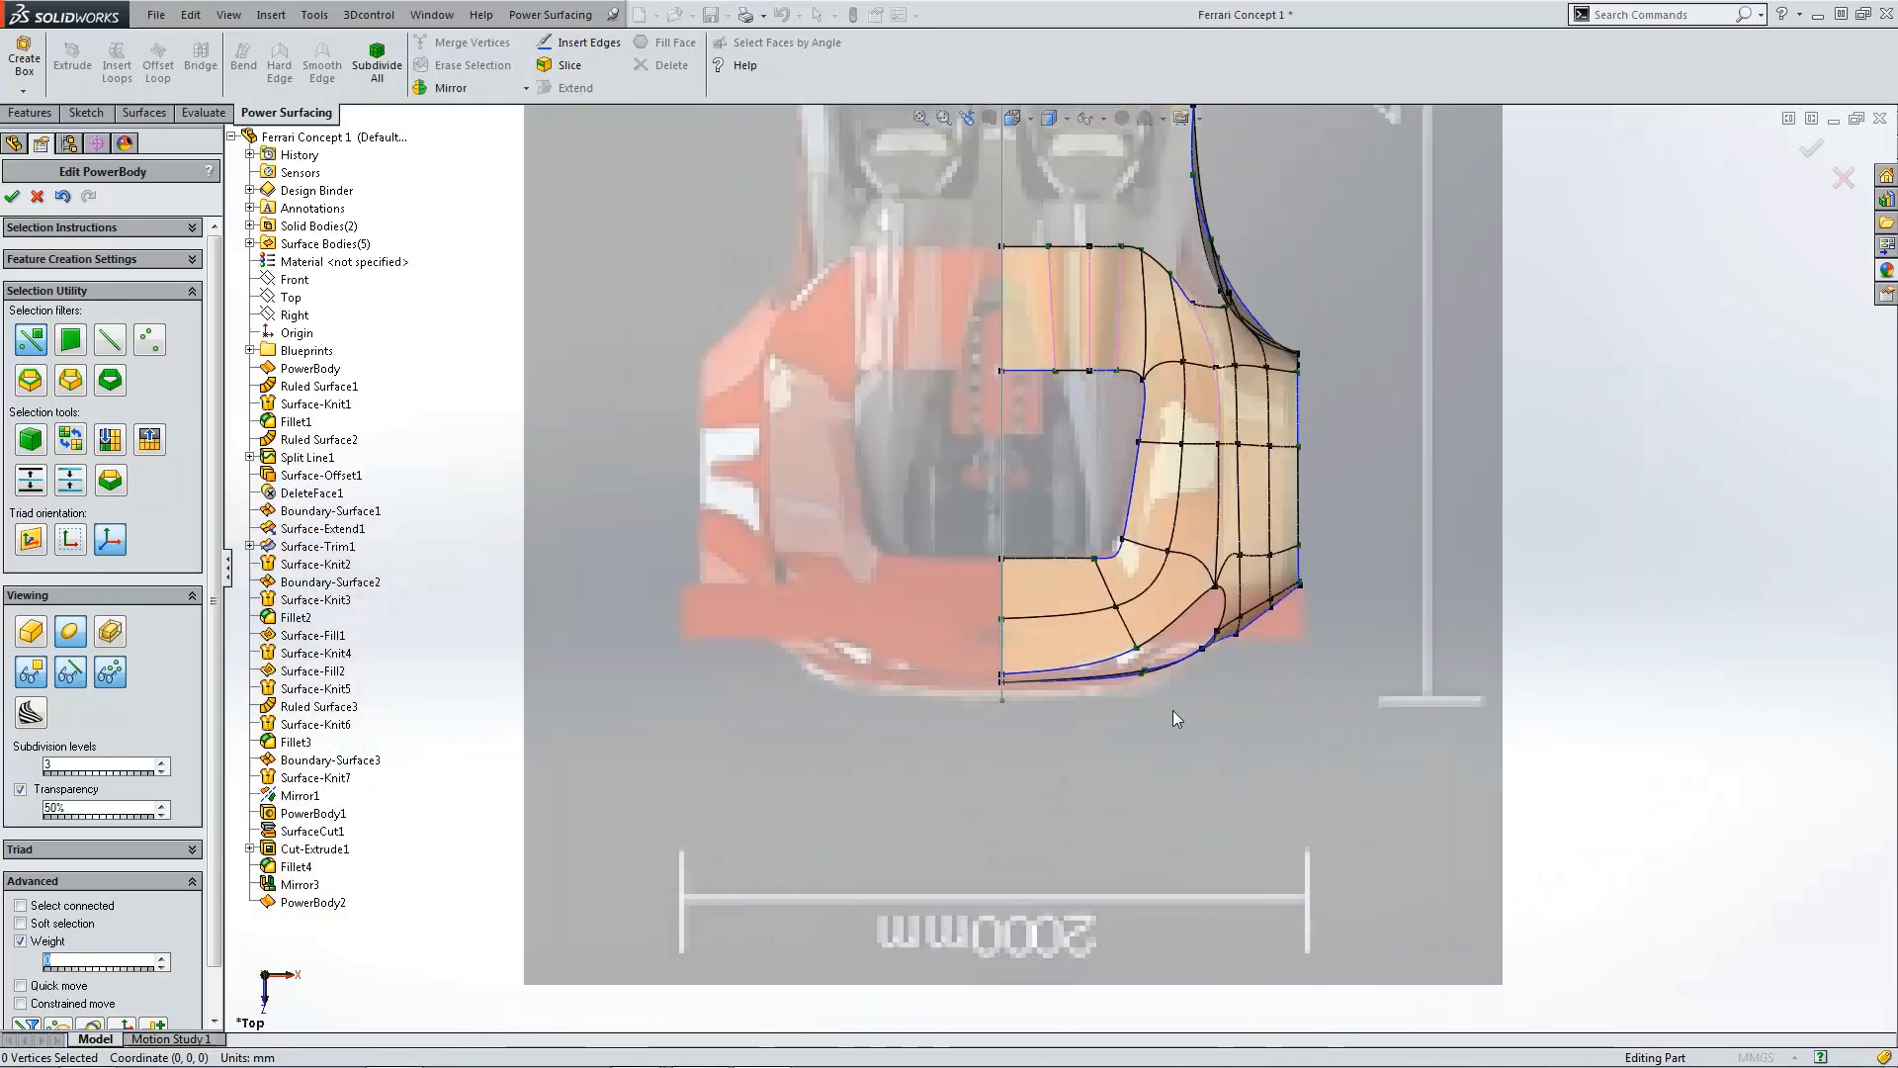
scroll(1173, 710, "down", 5)
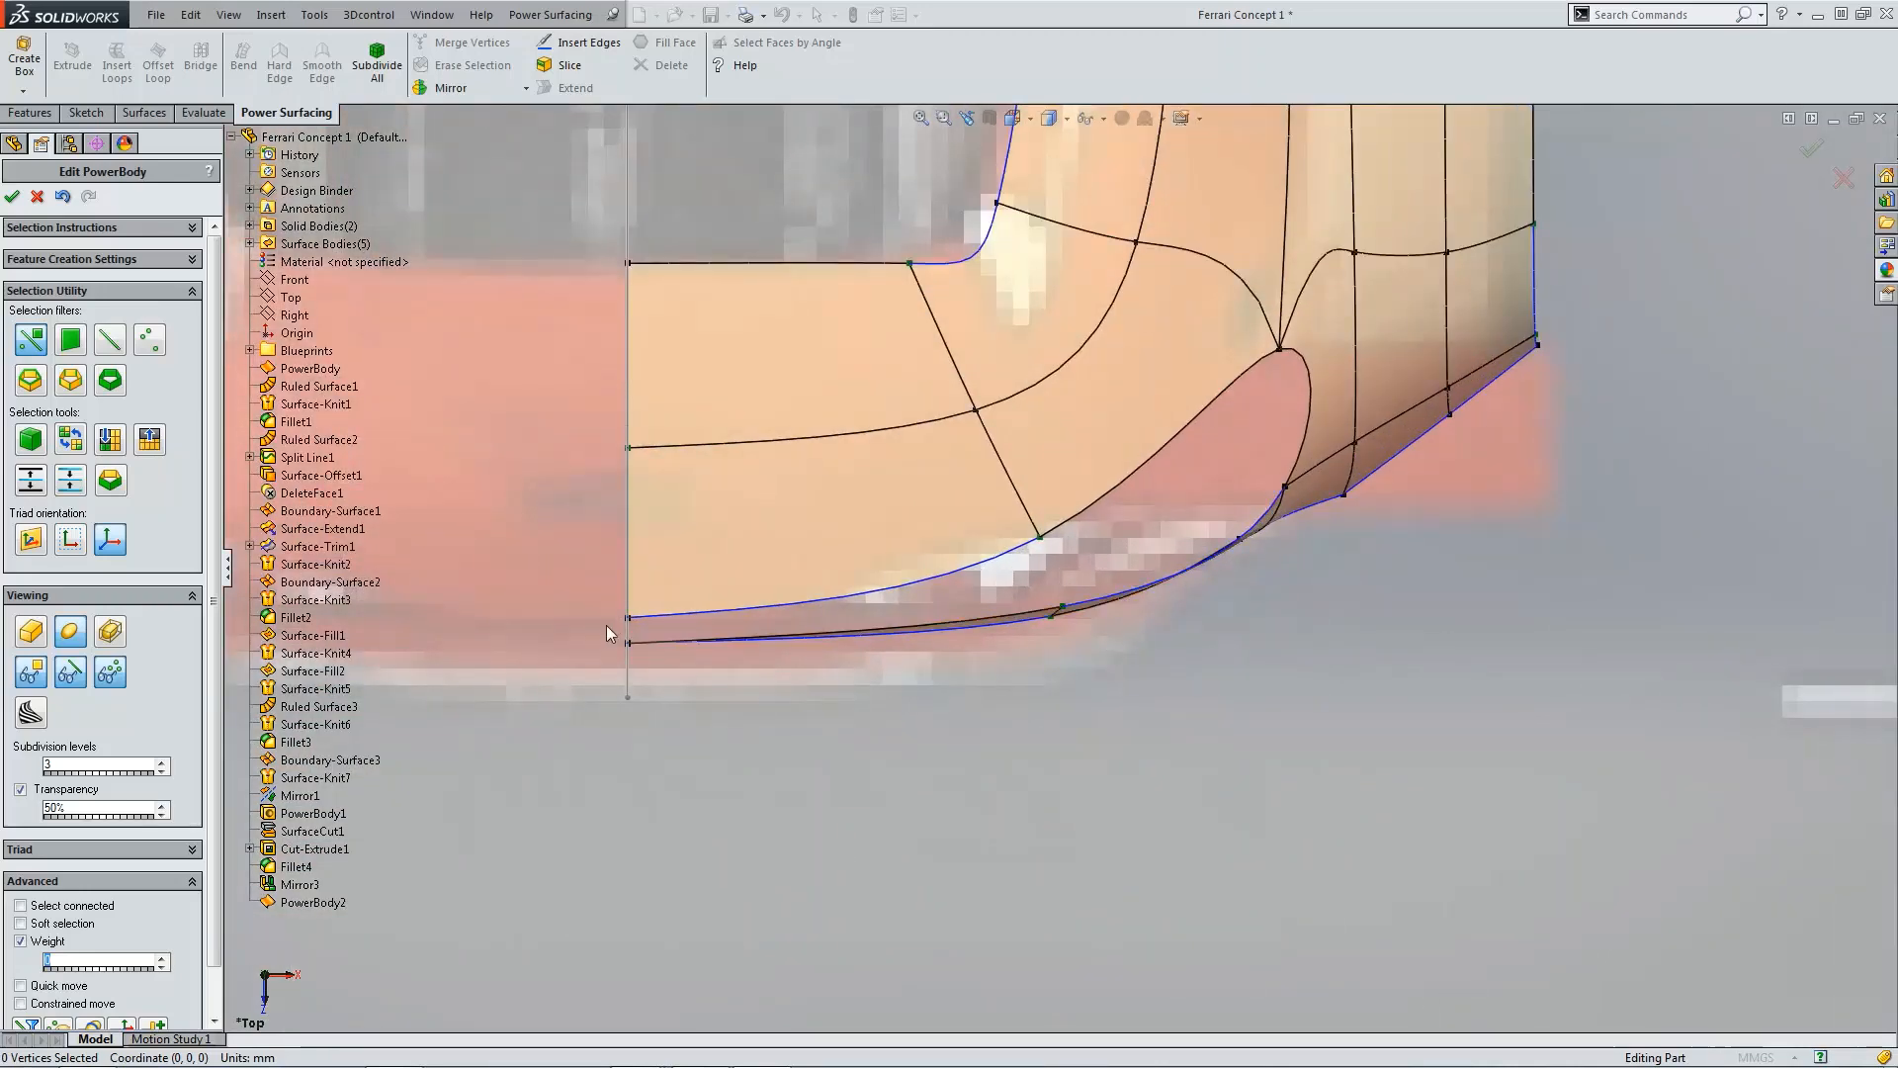
left_click_drag(603, 631, 631, 705)
left_click(1030, 692)
left_click_drag(1035, 593, 1104, 706)
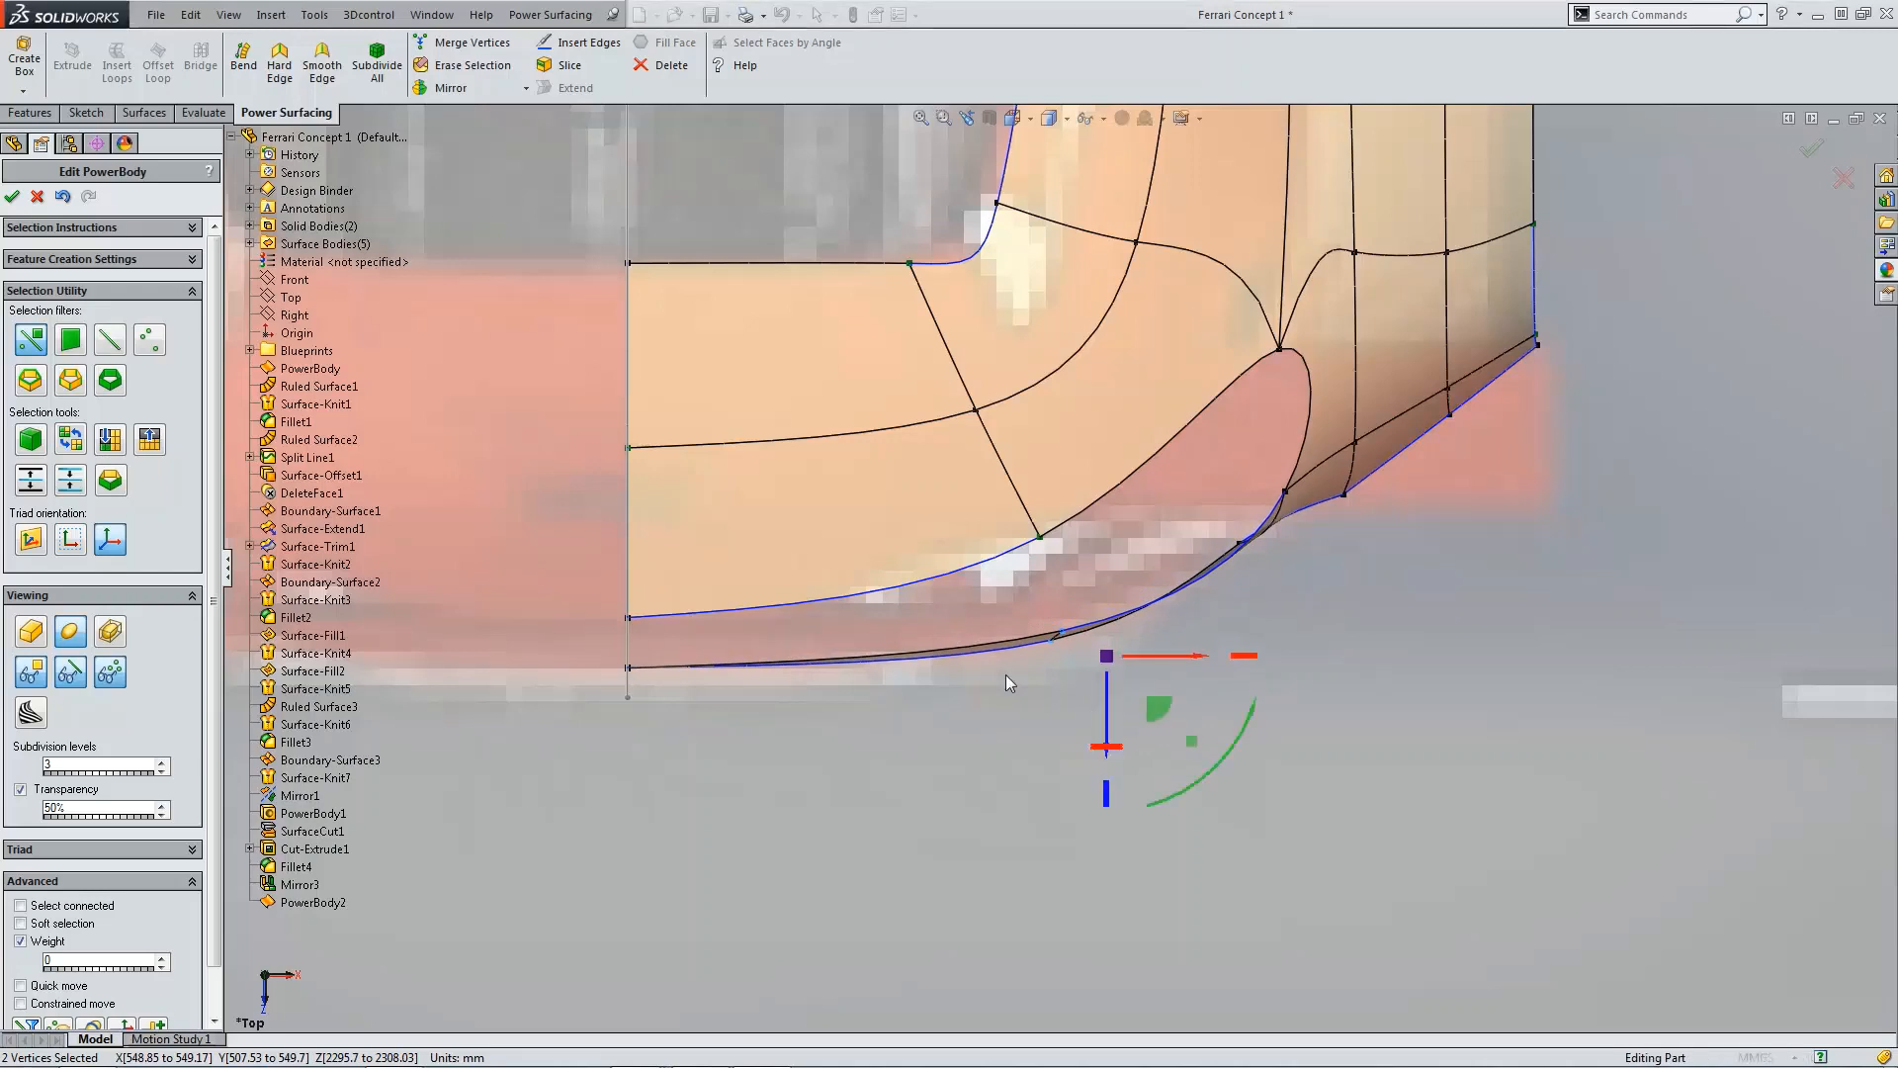
left_click(1040, 647)
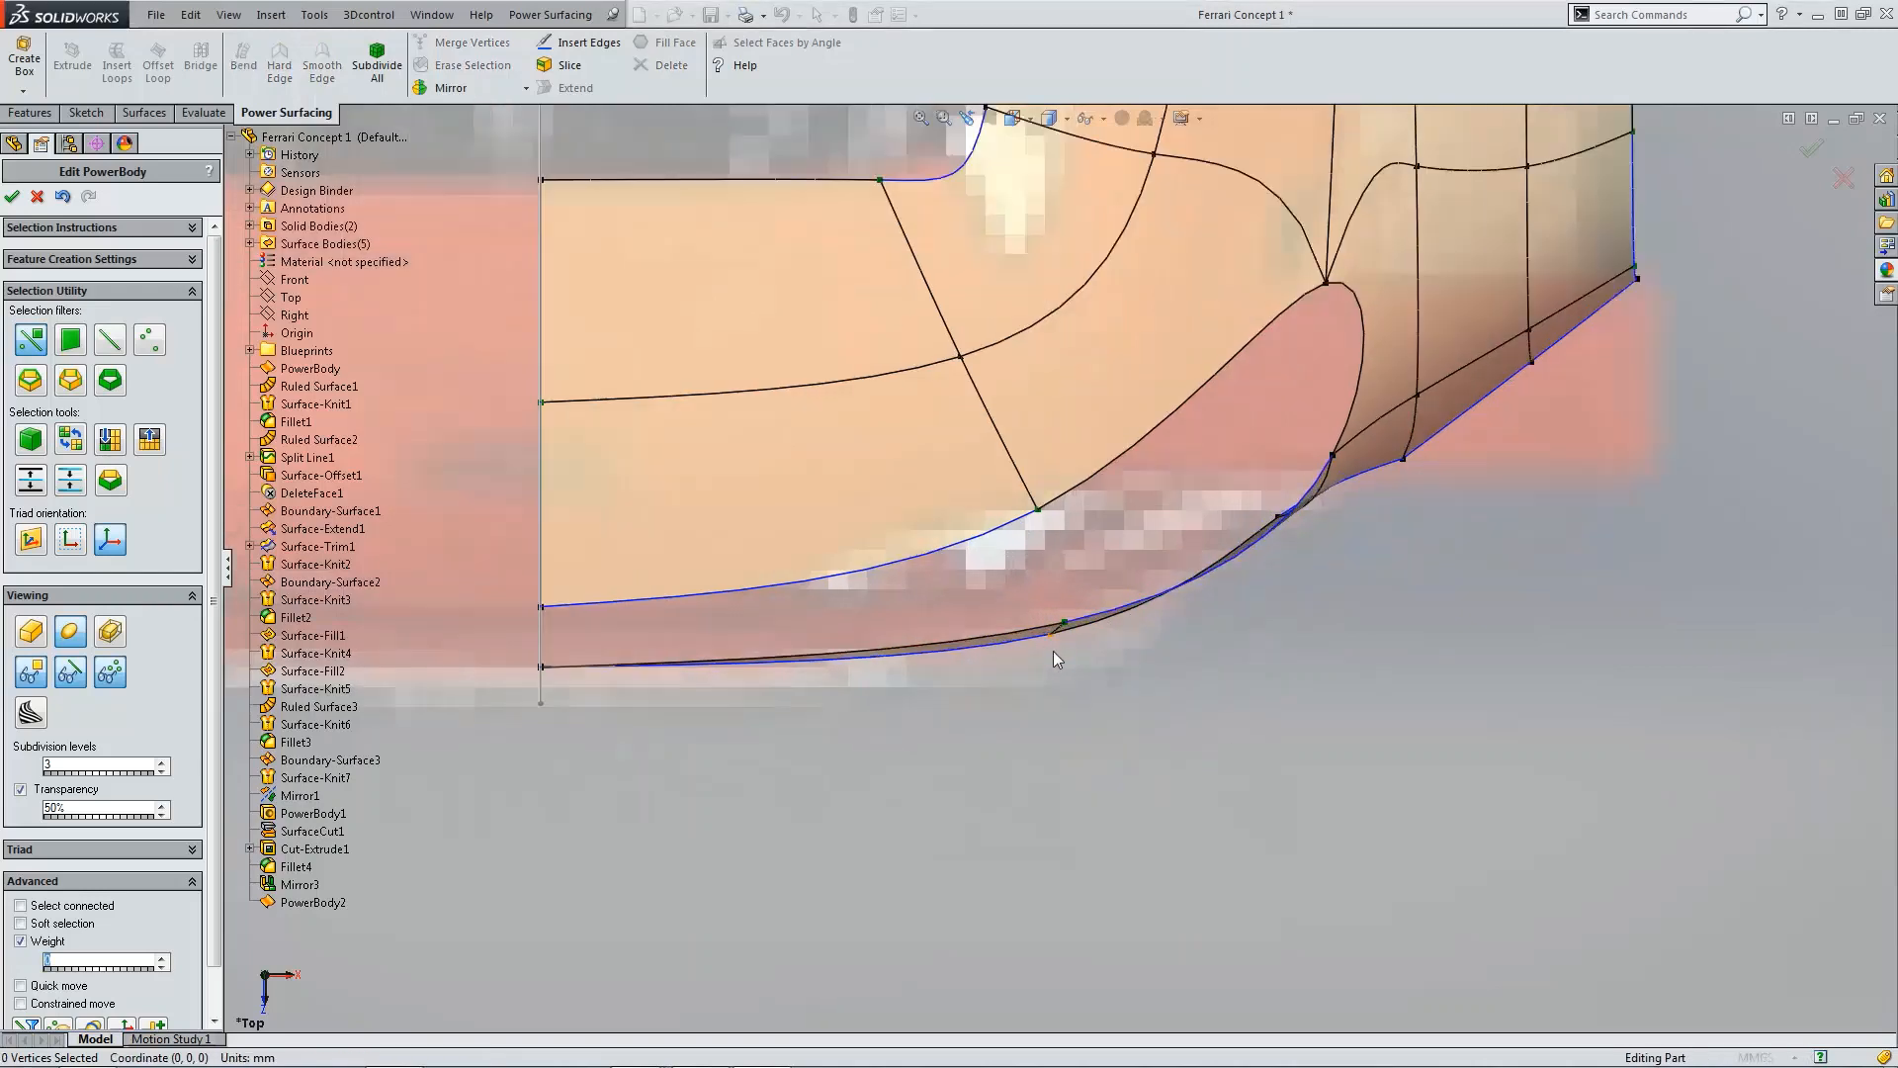
Step: Adjust the vertices along the fender's curved lower edge in the top view to smooth the curve
scroll(1058, 631, "down", 3)
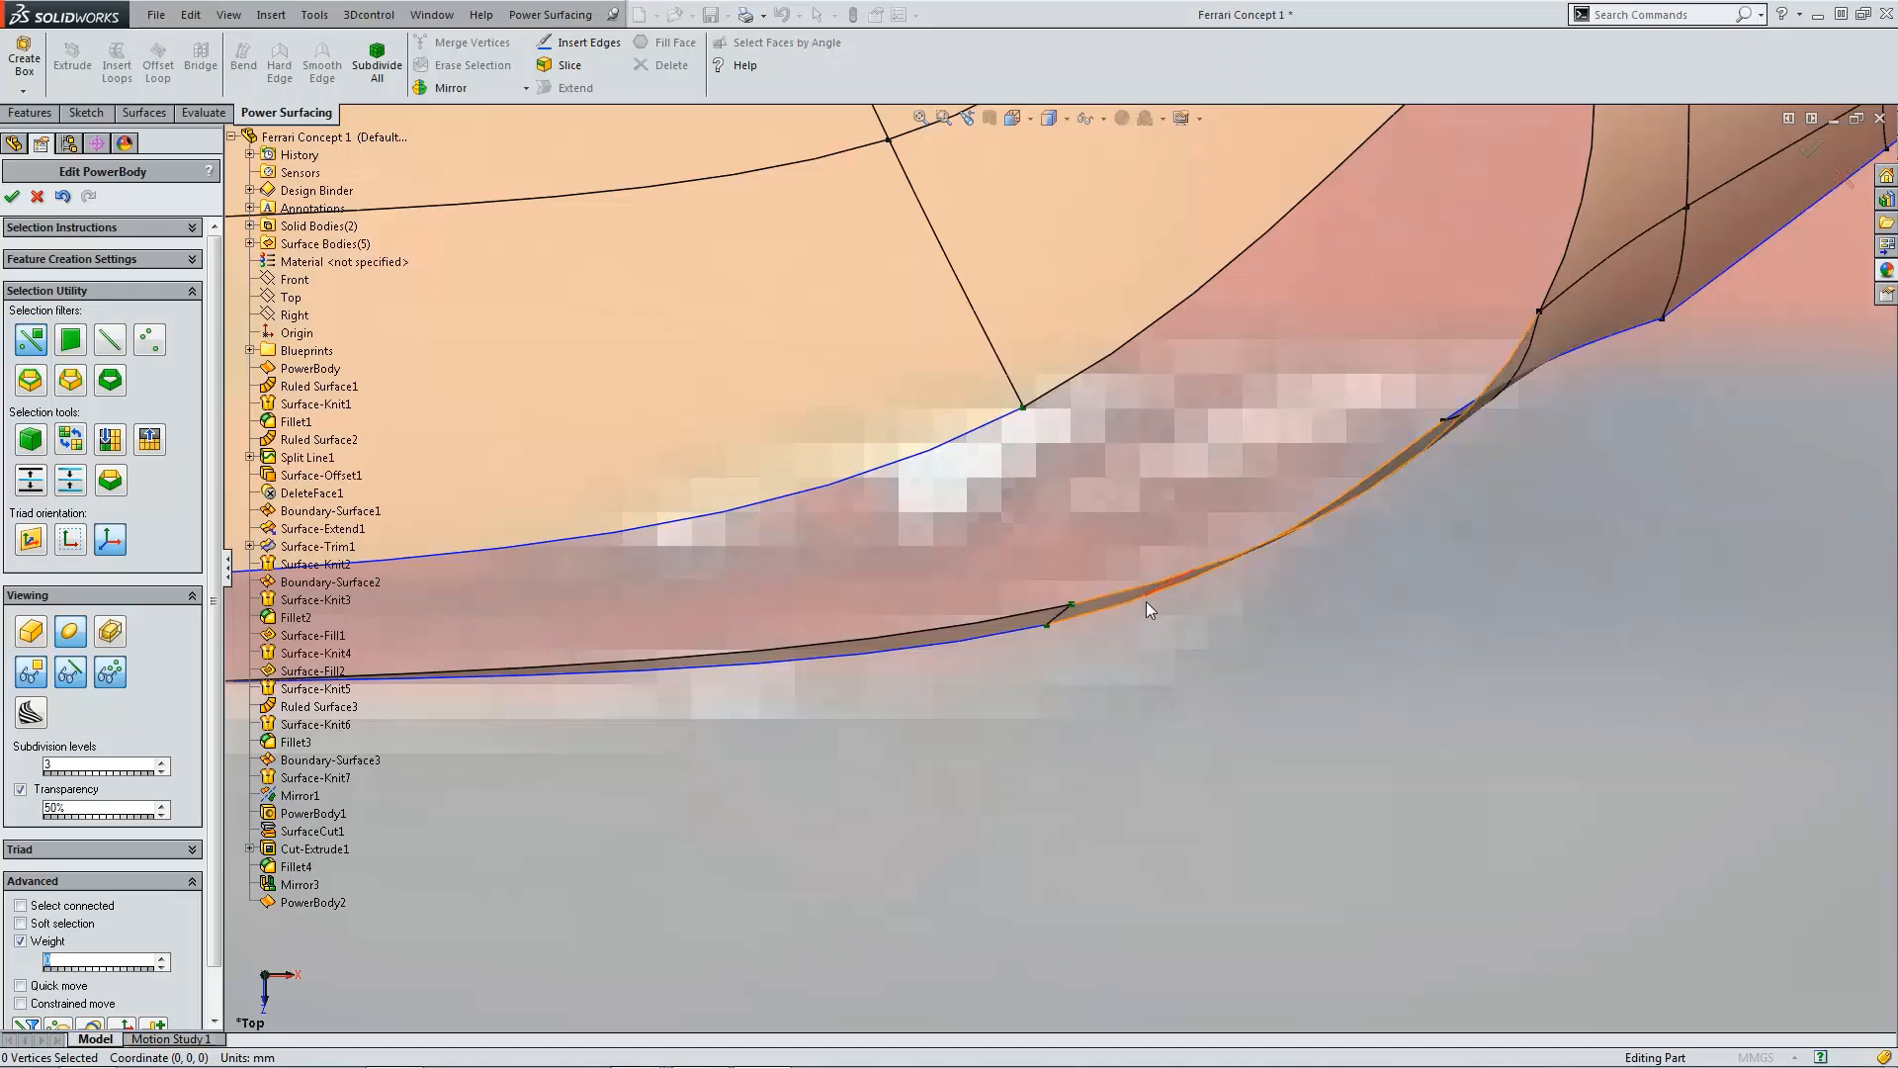
scroll(1144, 603, "up", 3)
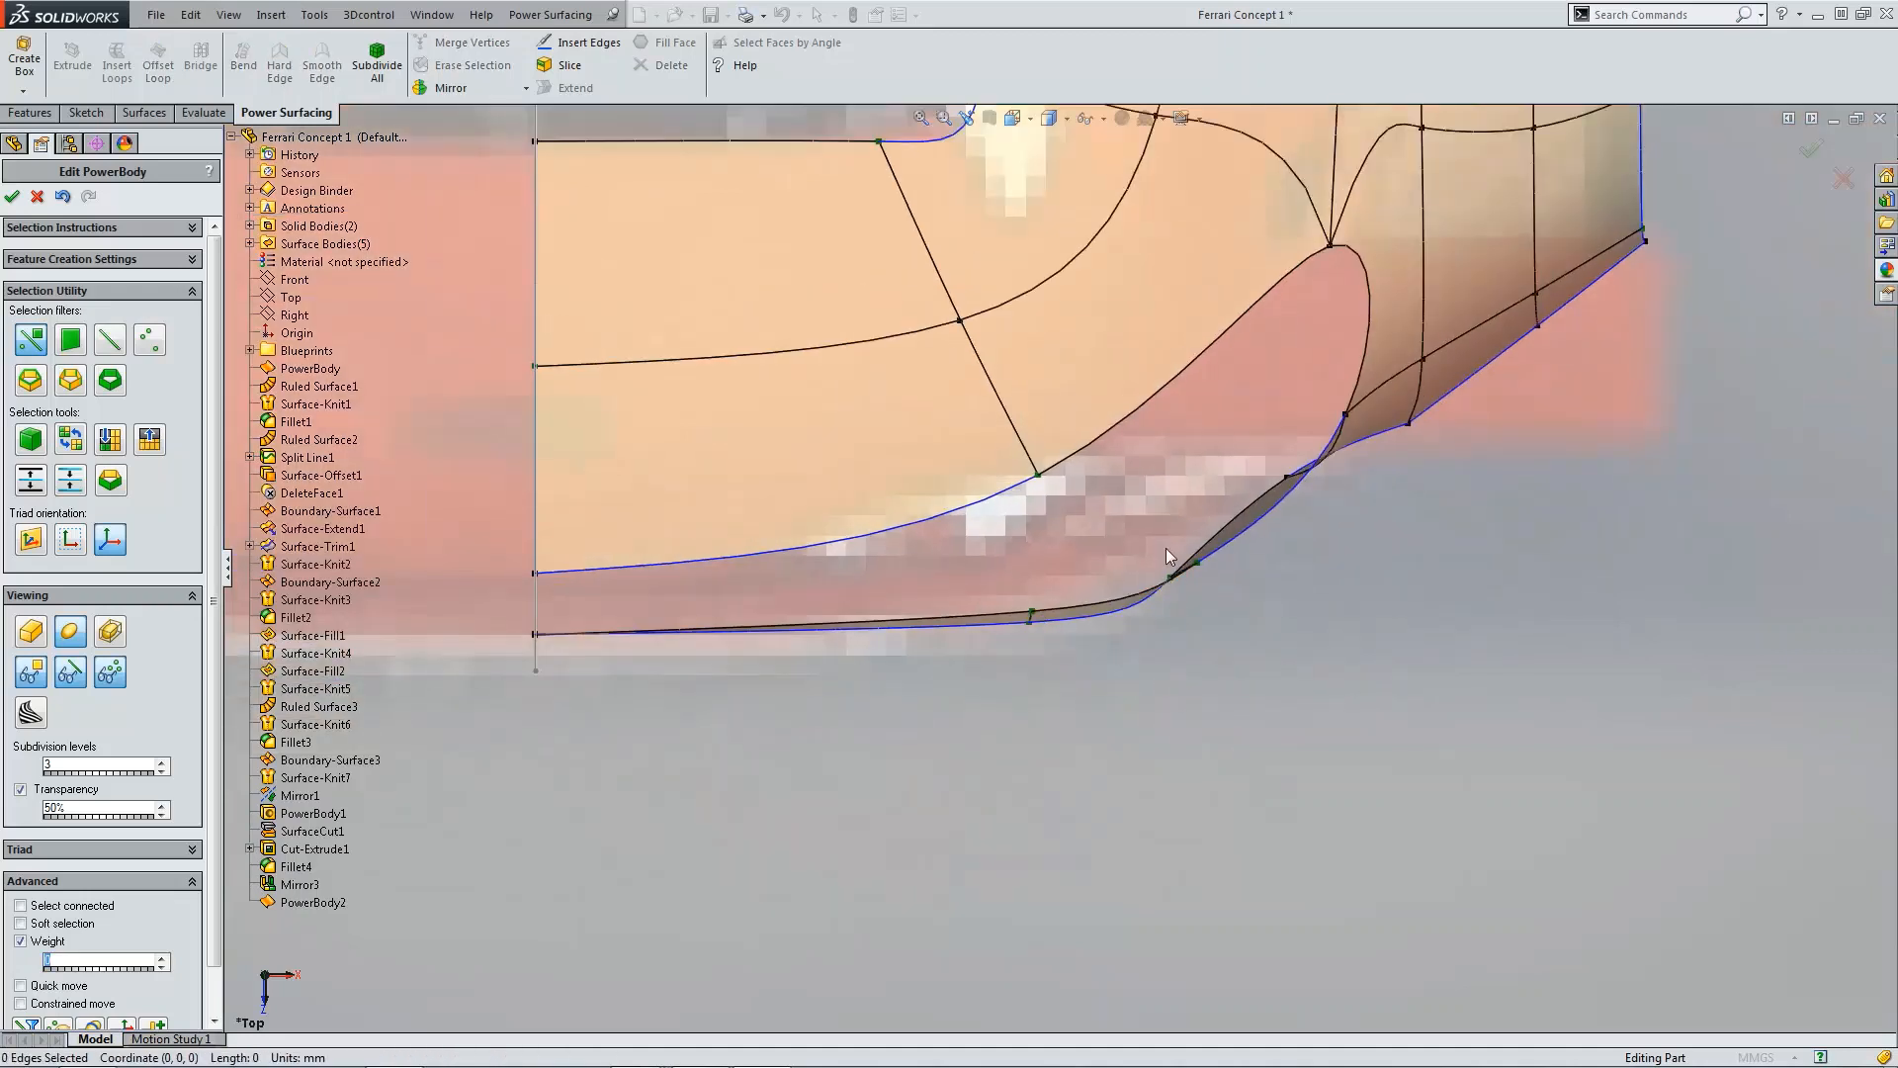
left_click_drag(1131, 541, 1199, 645)
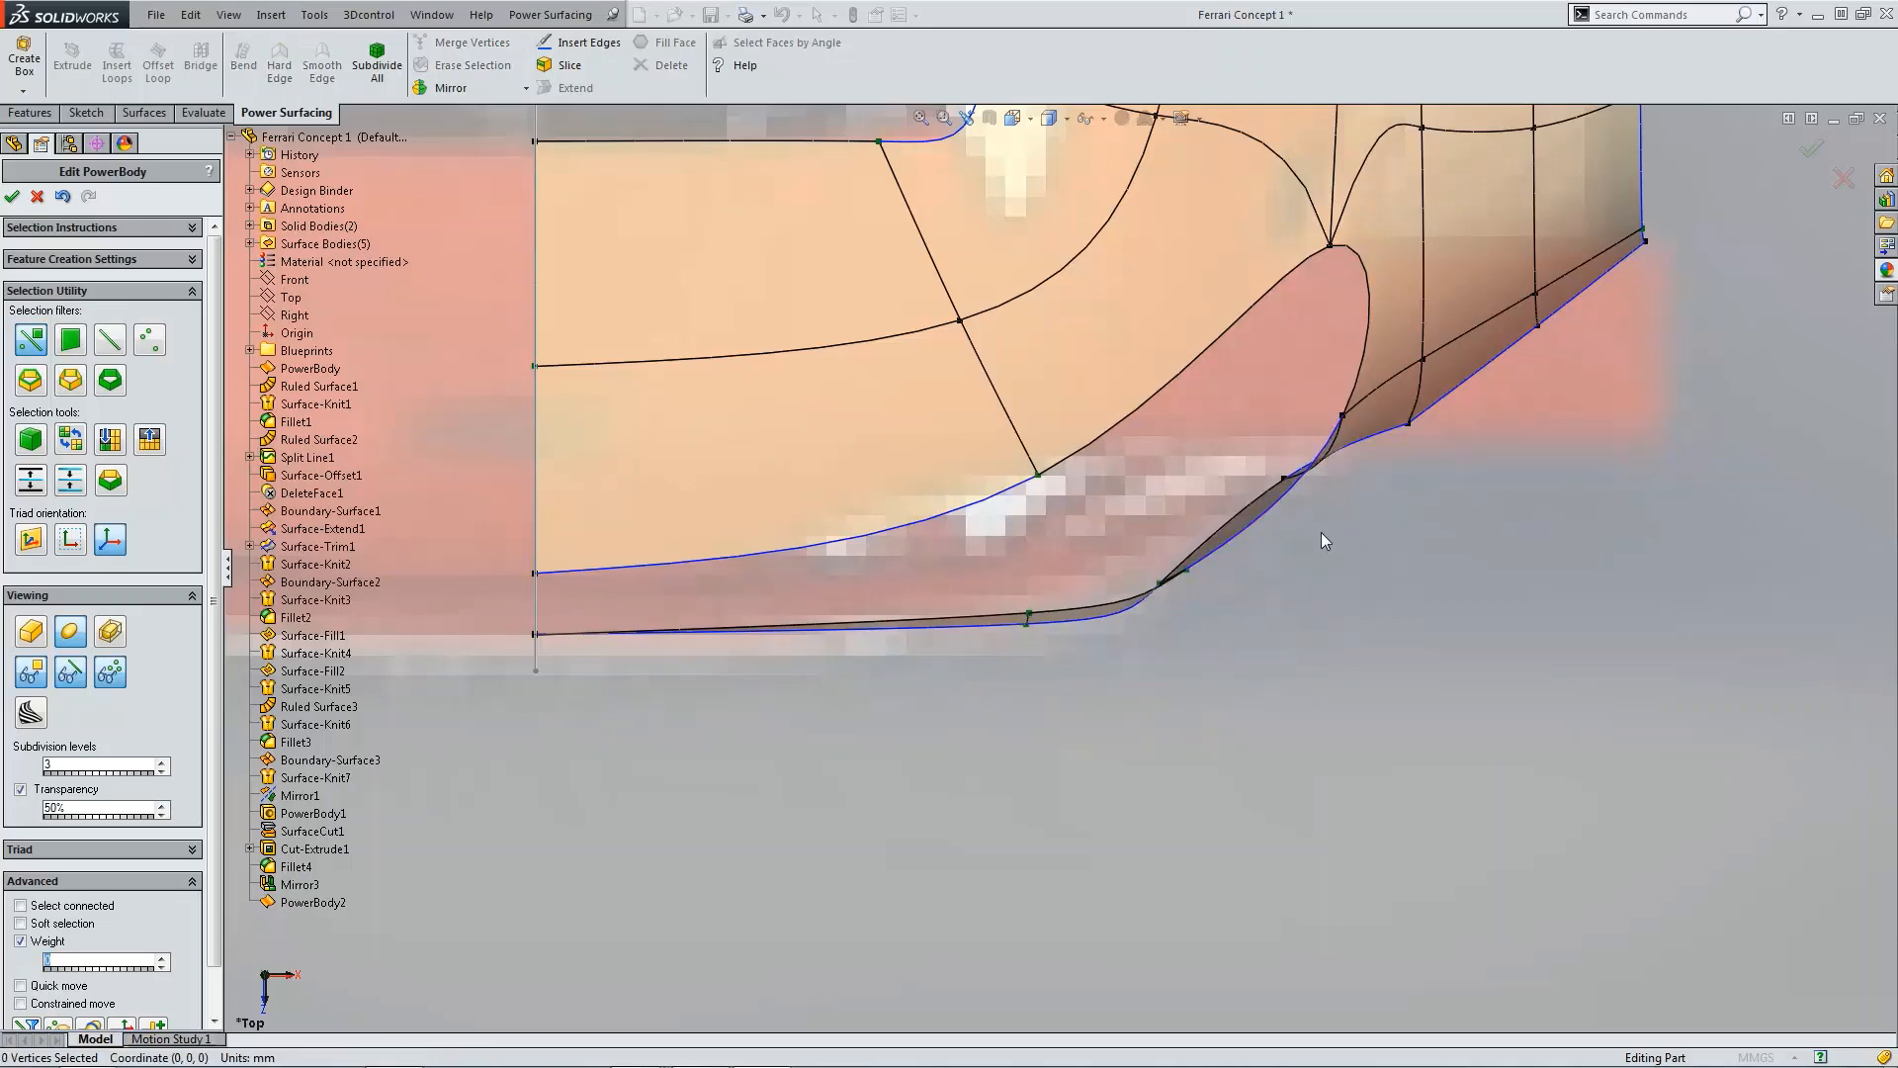
scroll(1314, 512, "down", 2)
left_click(1246, 472)
left_click_drag(1244, 509, 1248, 576)
left_click(1100, 609)
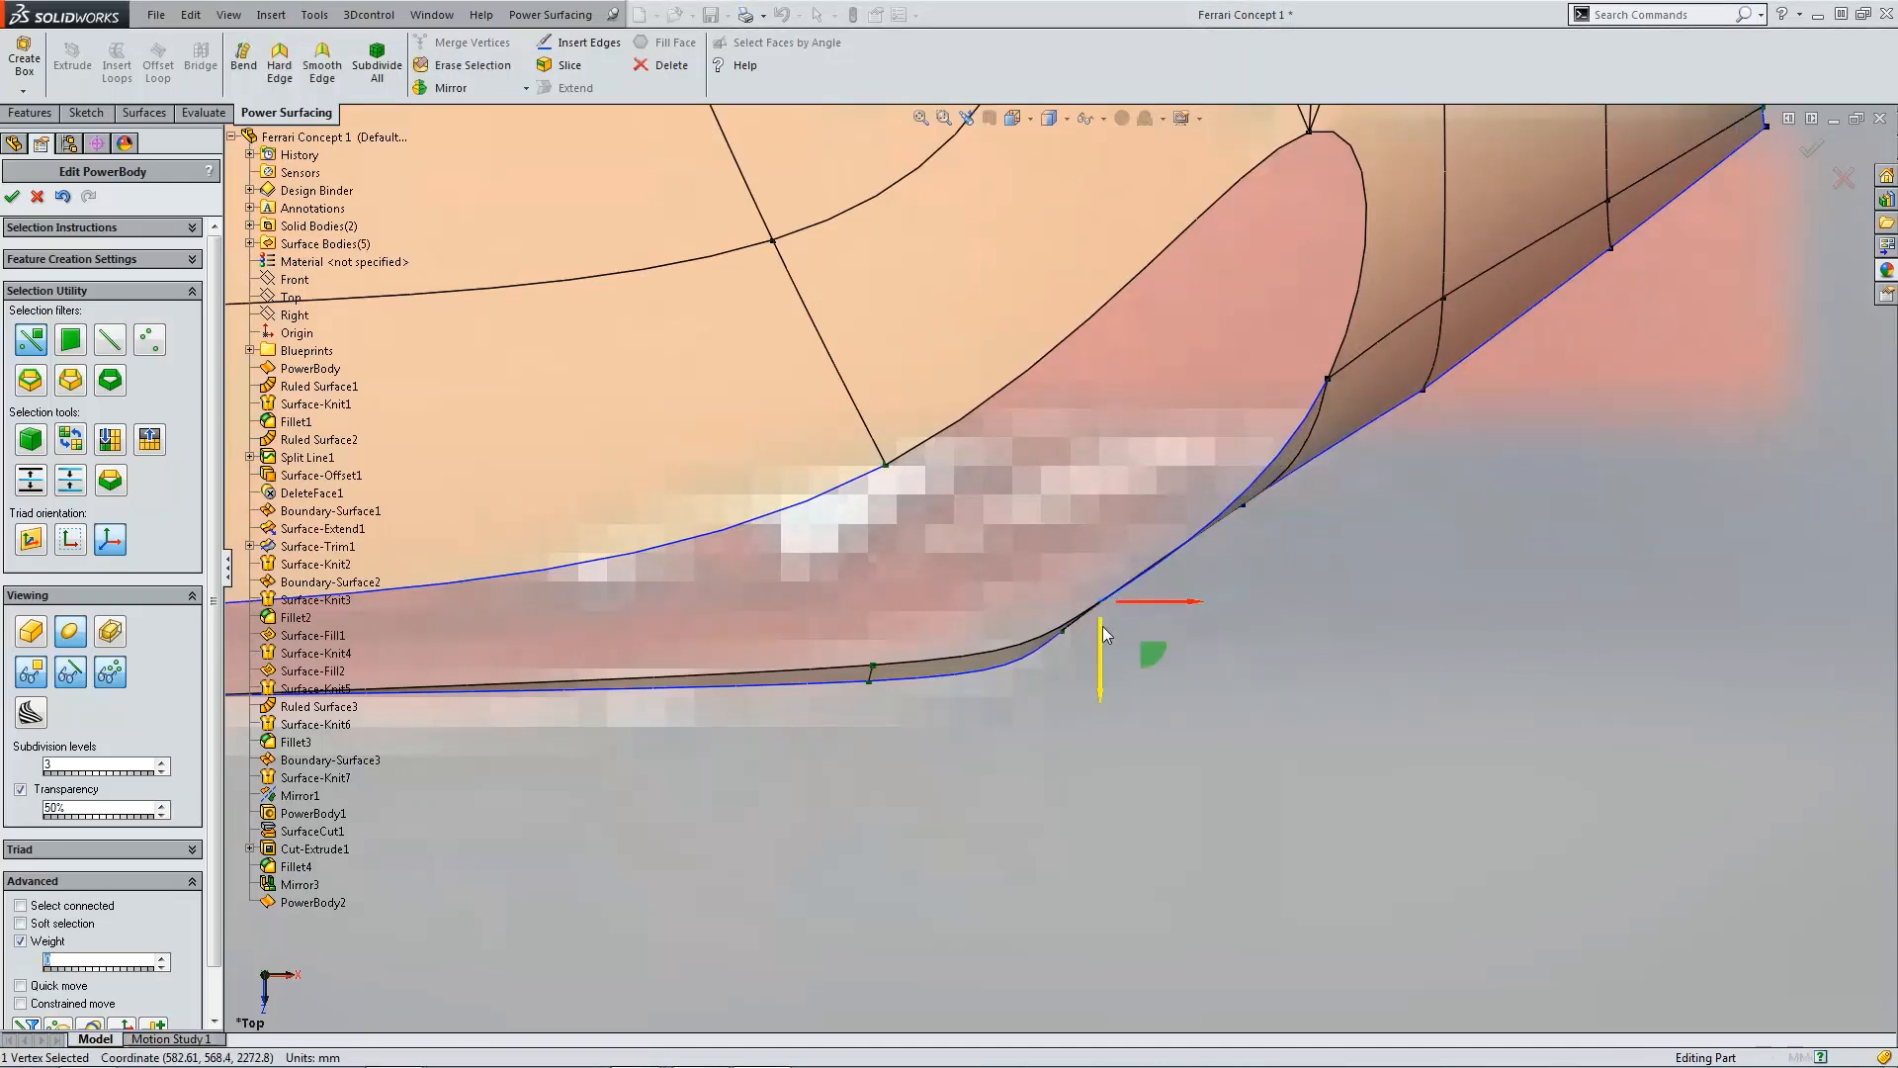
left_click_drag(1101, 626, 1098, 610)
Step: In the right view, reposition the fender's rear lower corner vertex to reshape the tip
left_click(1365, 569)
scroll(1390, 578, "up", 3)
middle_click_drag(1390, 578, 1335, 594)
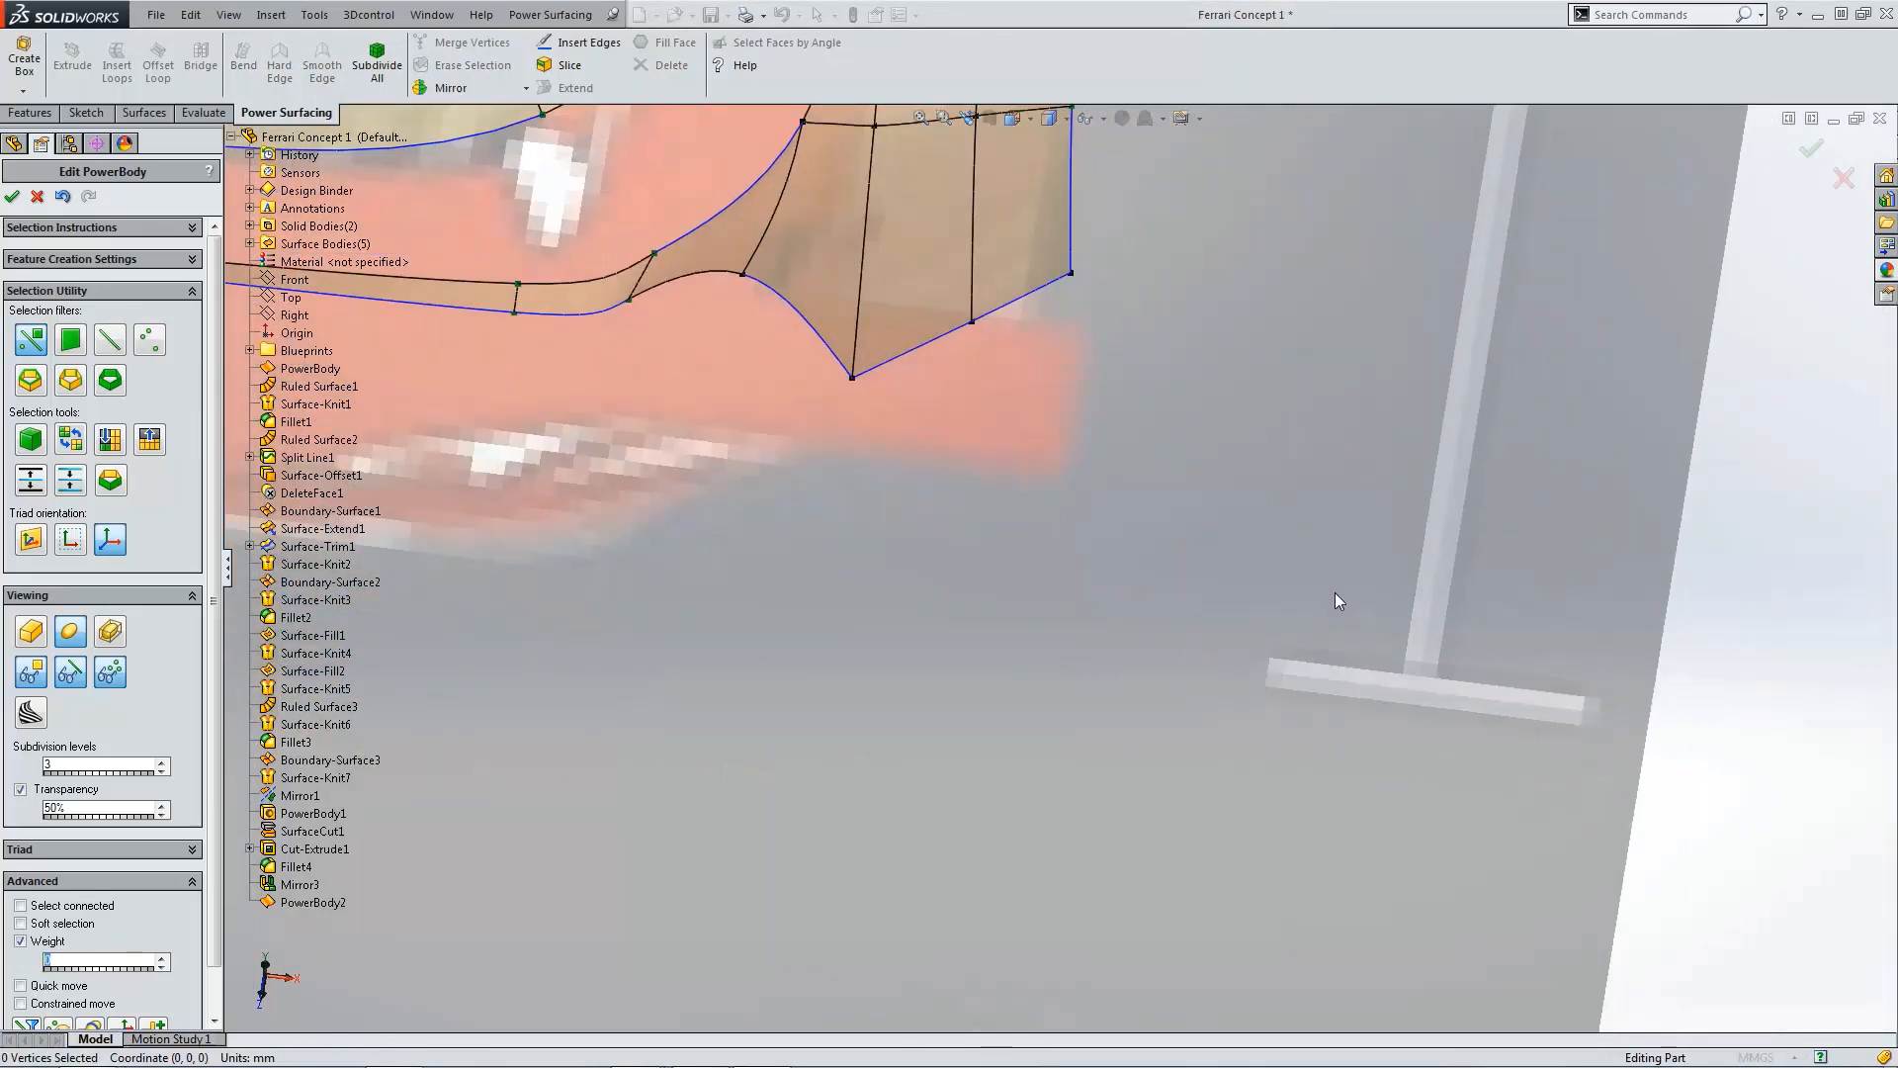
key("ctrl+4")
scroll(797, 629, "down", 5)
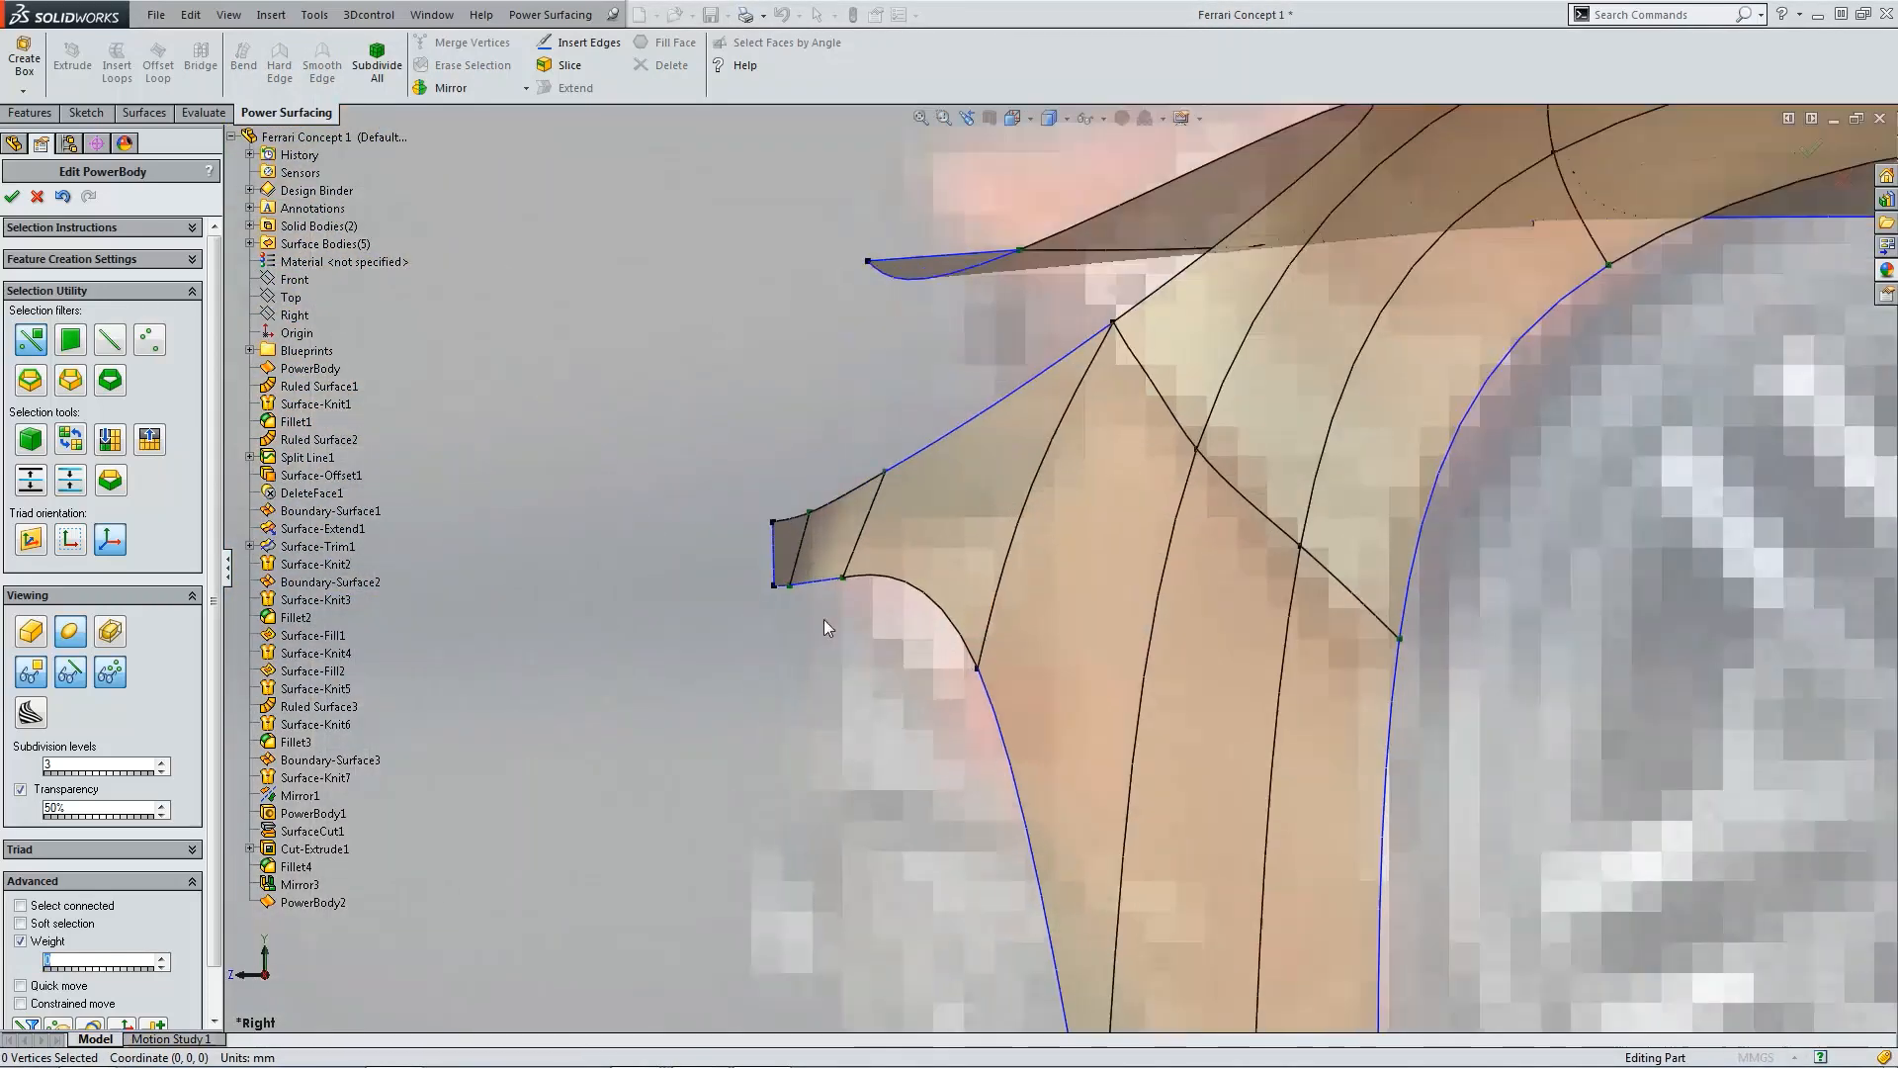
scroll(779, 570, "down", 2)
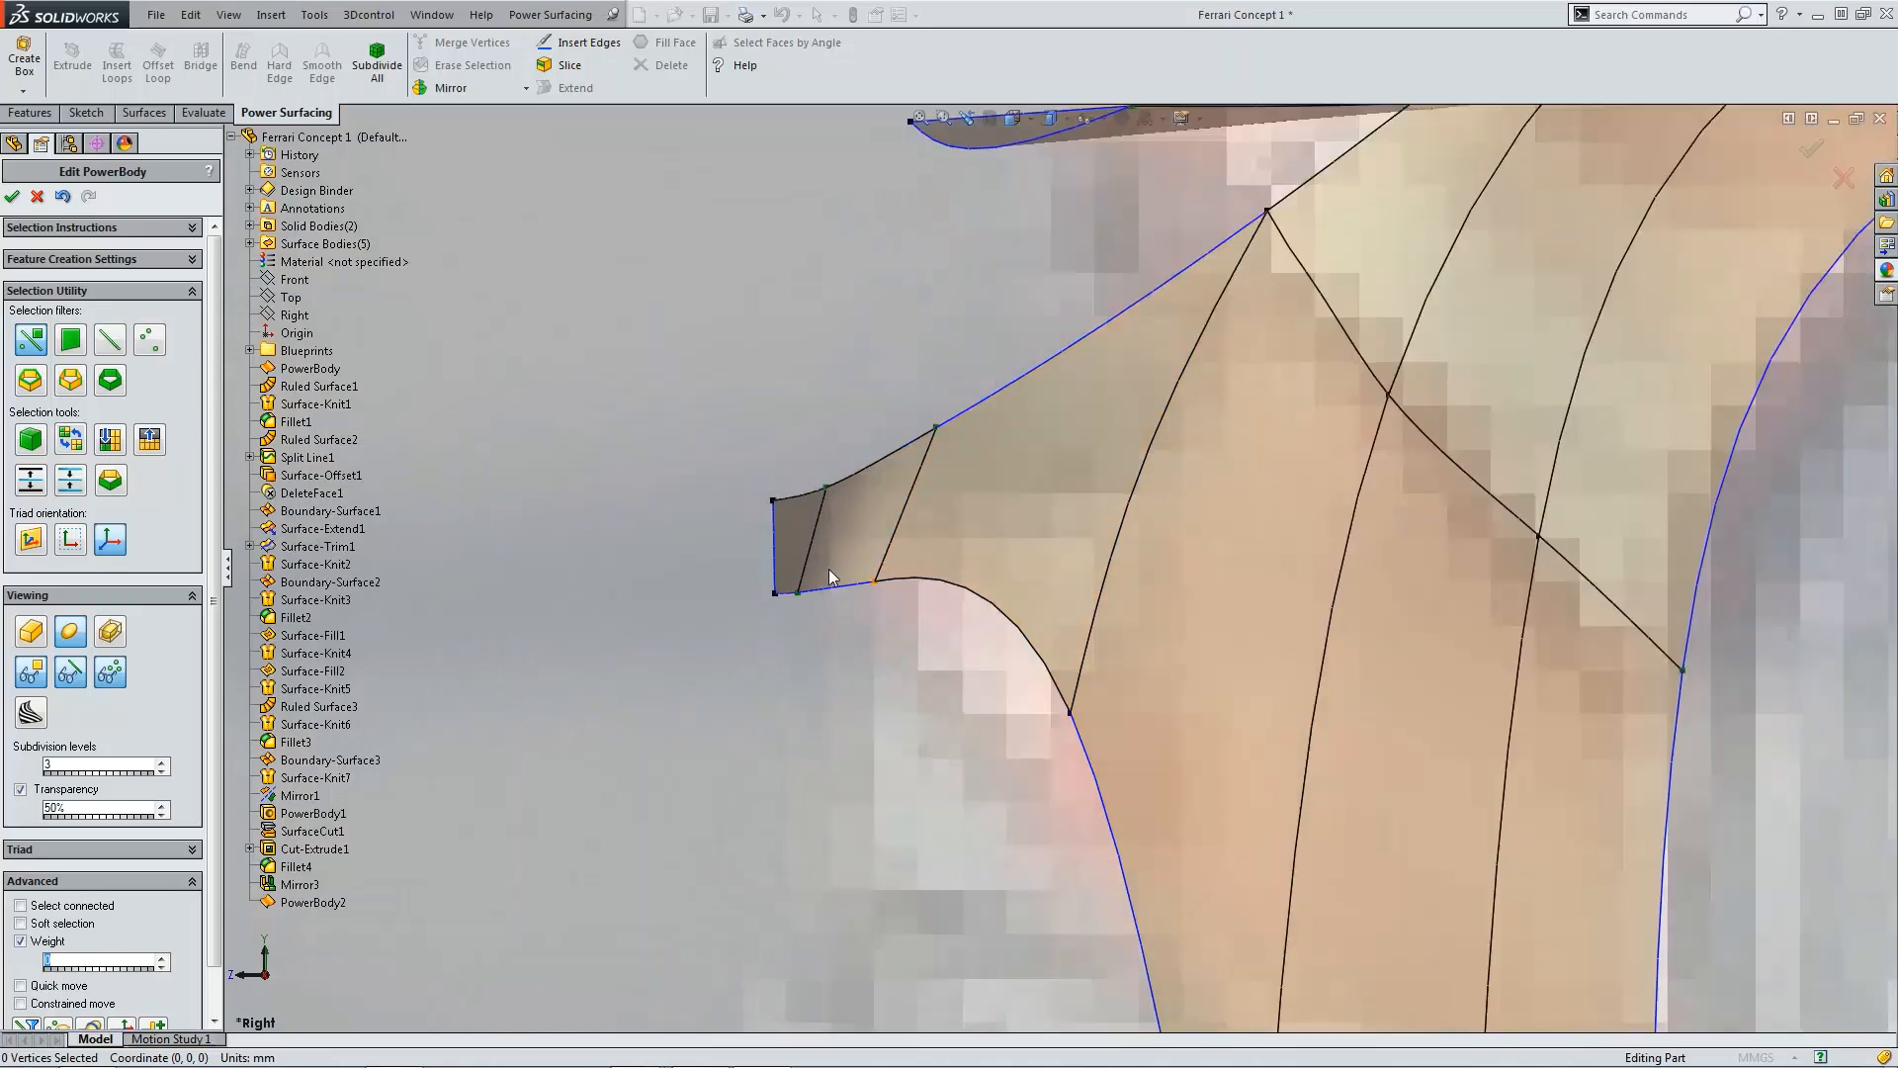
scroll(821, 596, "down", 2)
left_click(814, 594)
left_click(814, 604)
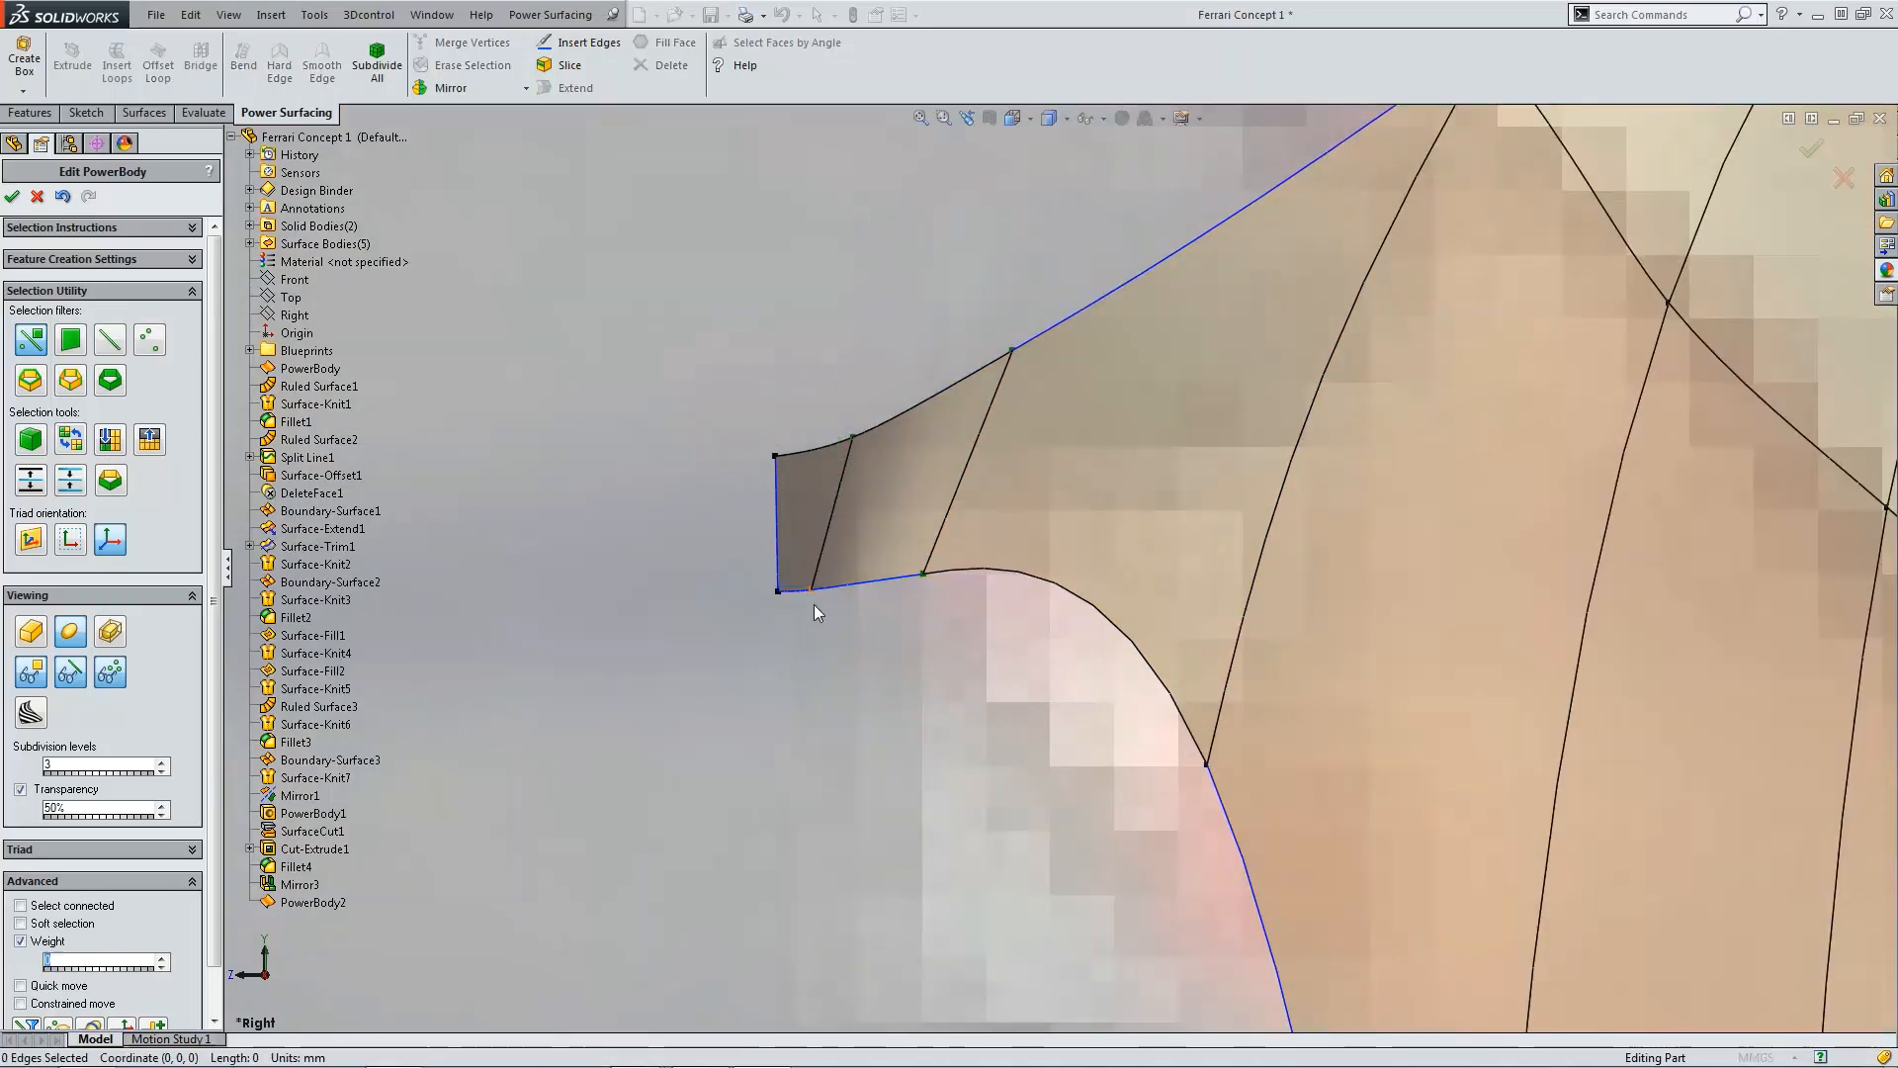
left_click(814, 597)
left_click(809, 601)
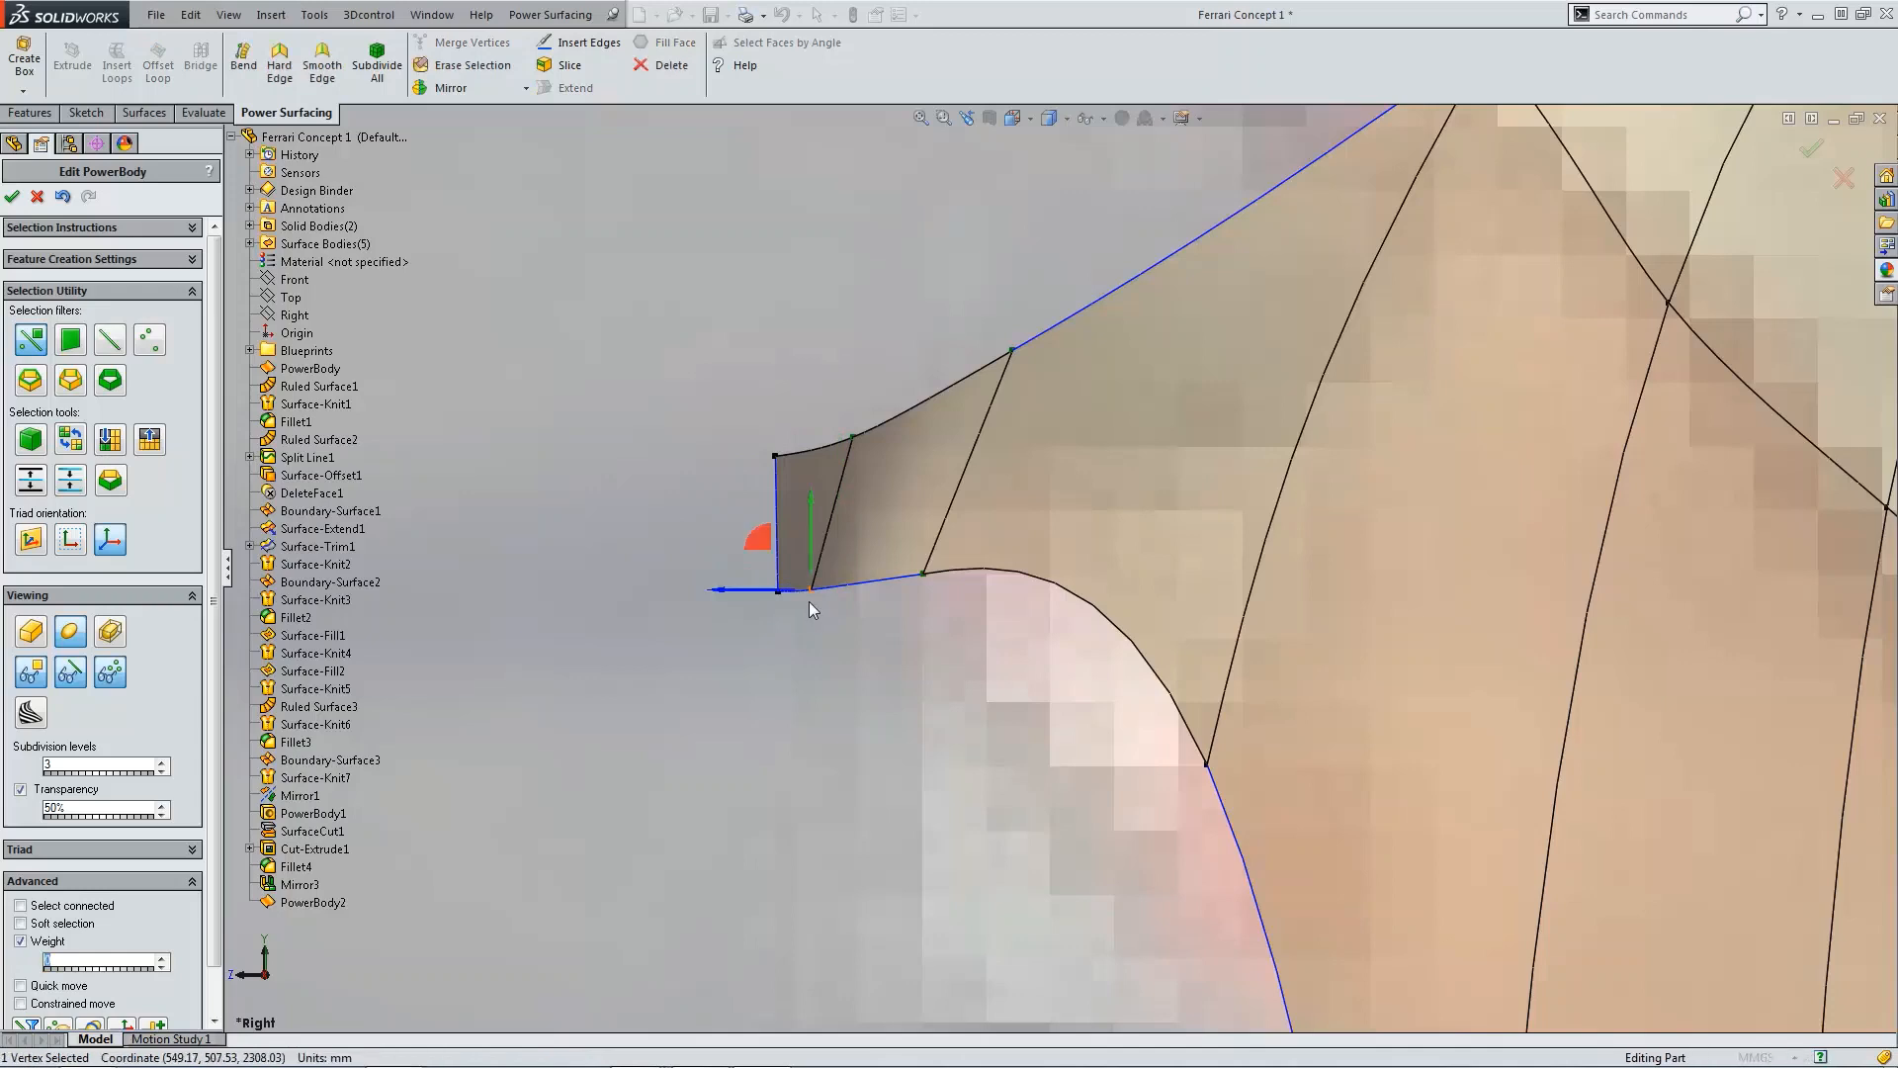
left_click_drag(797, 592, 902, 576)
left_click(926, 575)
Step: Review the fender shape in the front view and orbiting in 3D against the blueprints
scroll(940, 702, "down", 2)
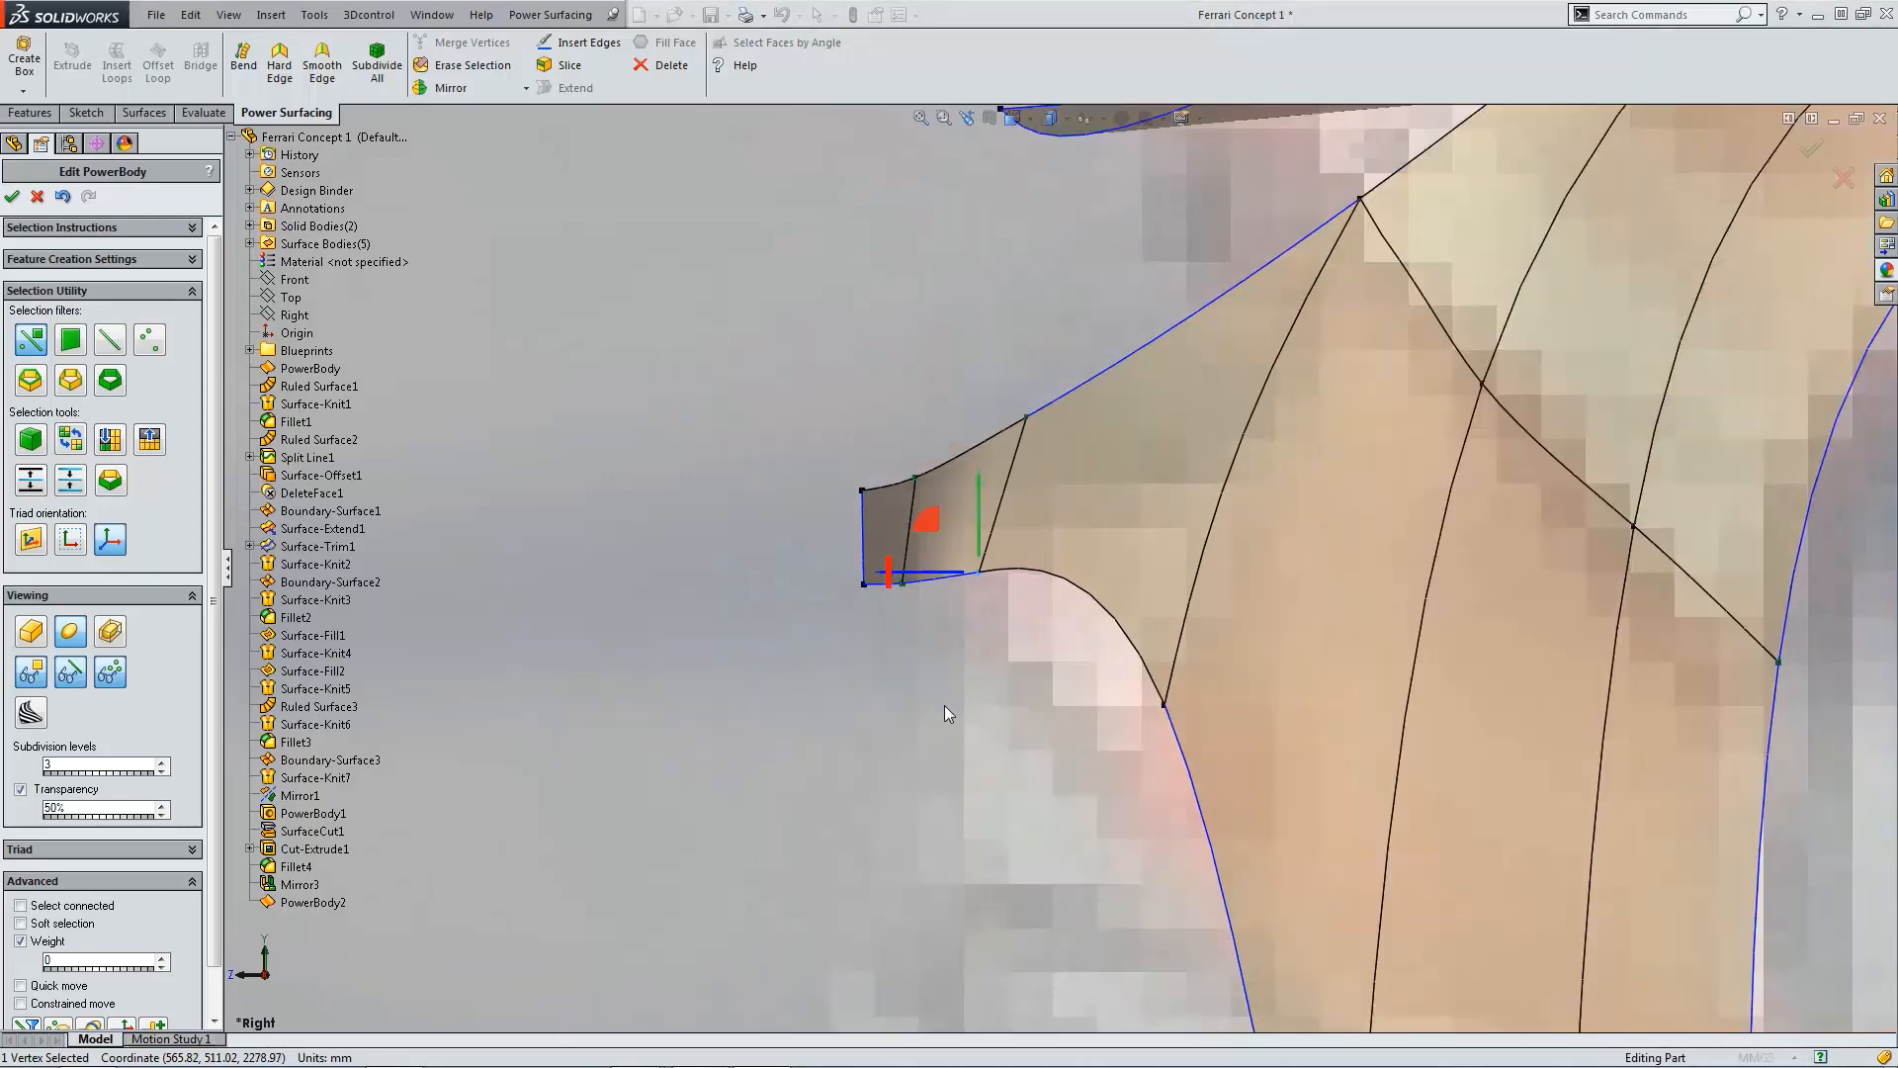
scroll(945, 704, "down", 3)
key("ctrl+1")
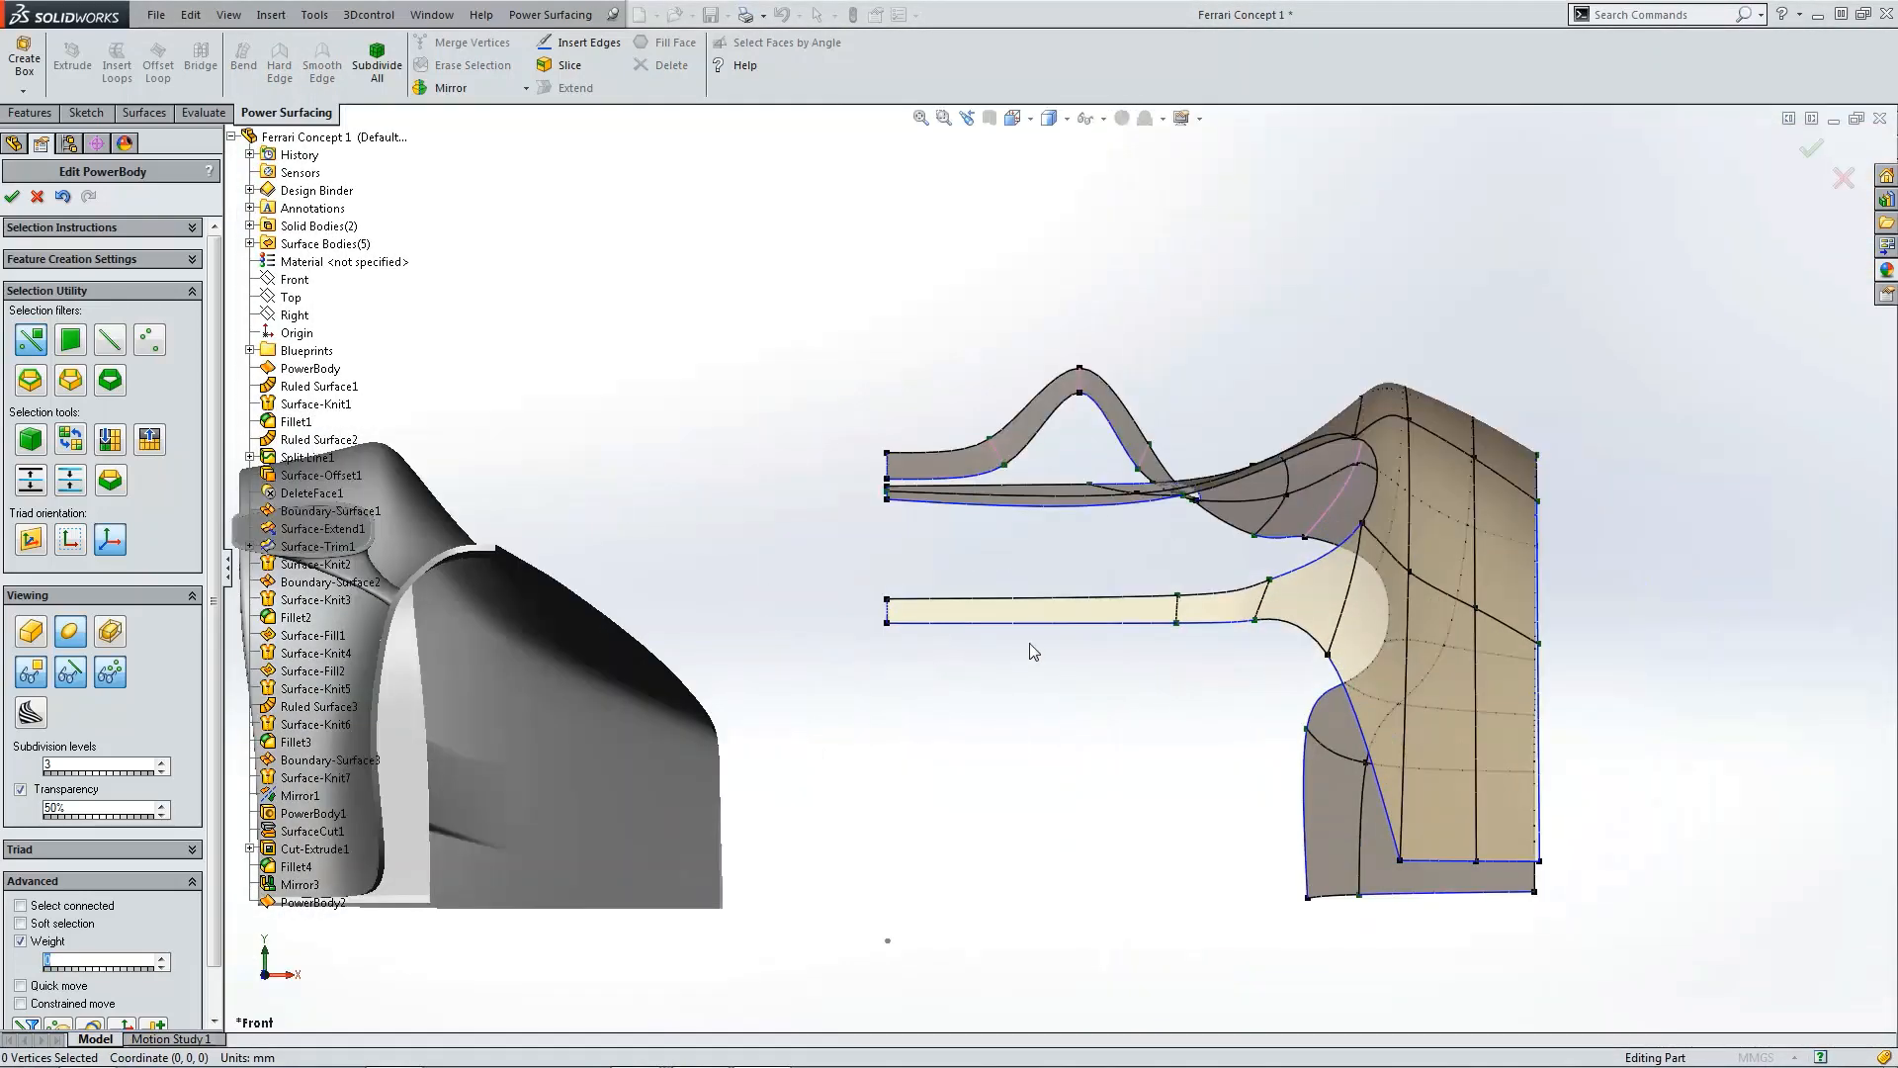
scroll(1296, 648, "down", 3)
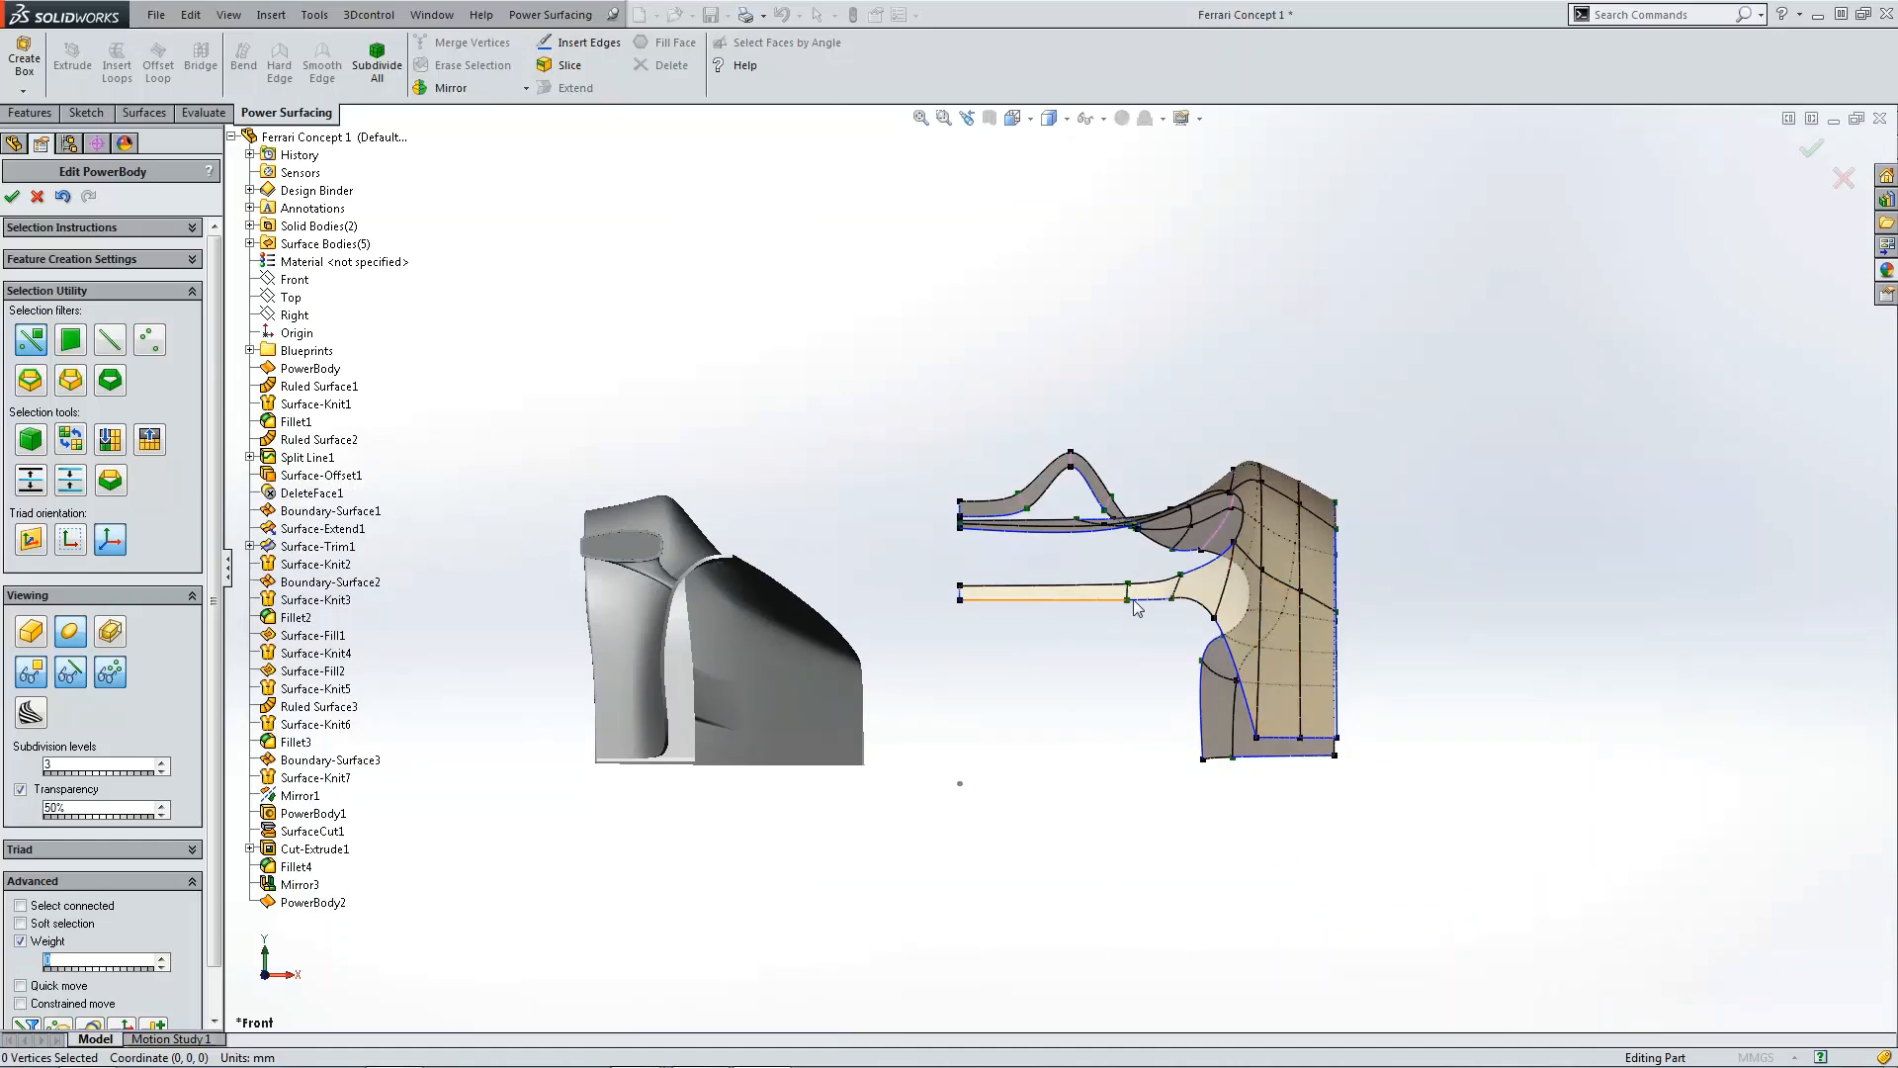
scroll(1279, 714, "down", 3)
middle_click_drag(1279, 714, 848, 633)
scroll(1028, 680, "up", 3)
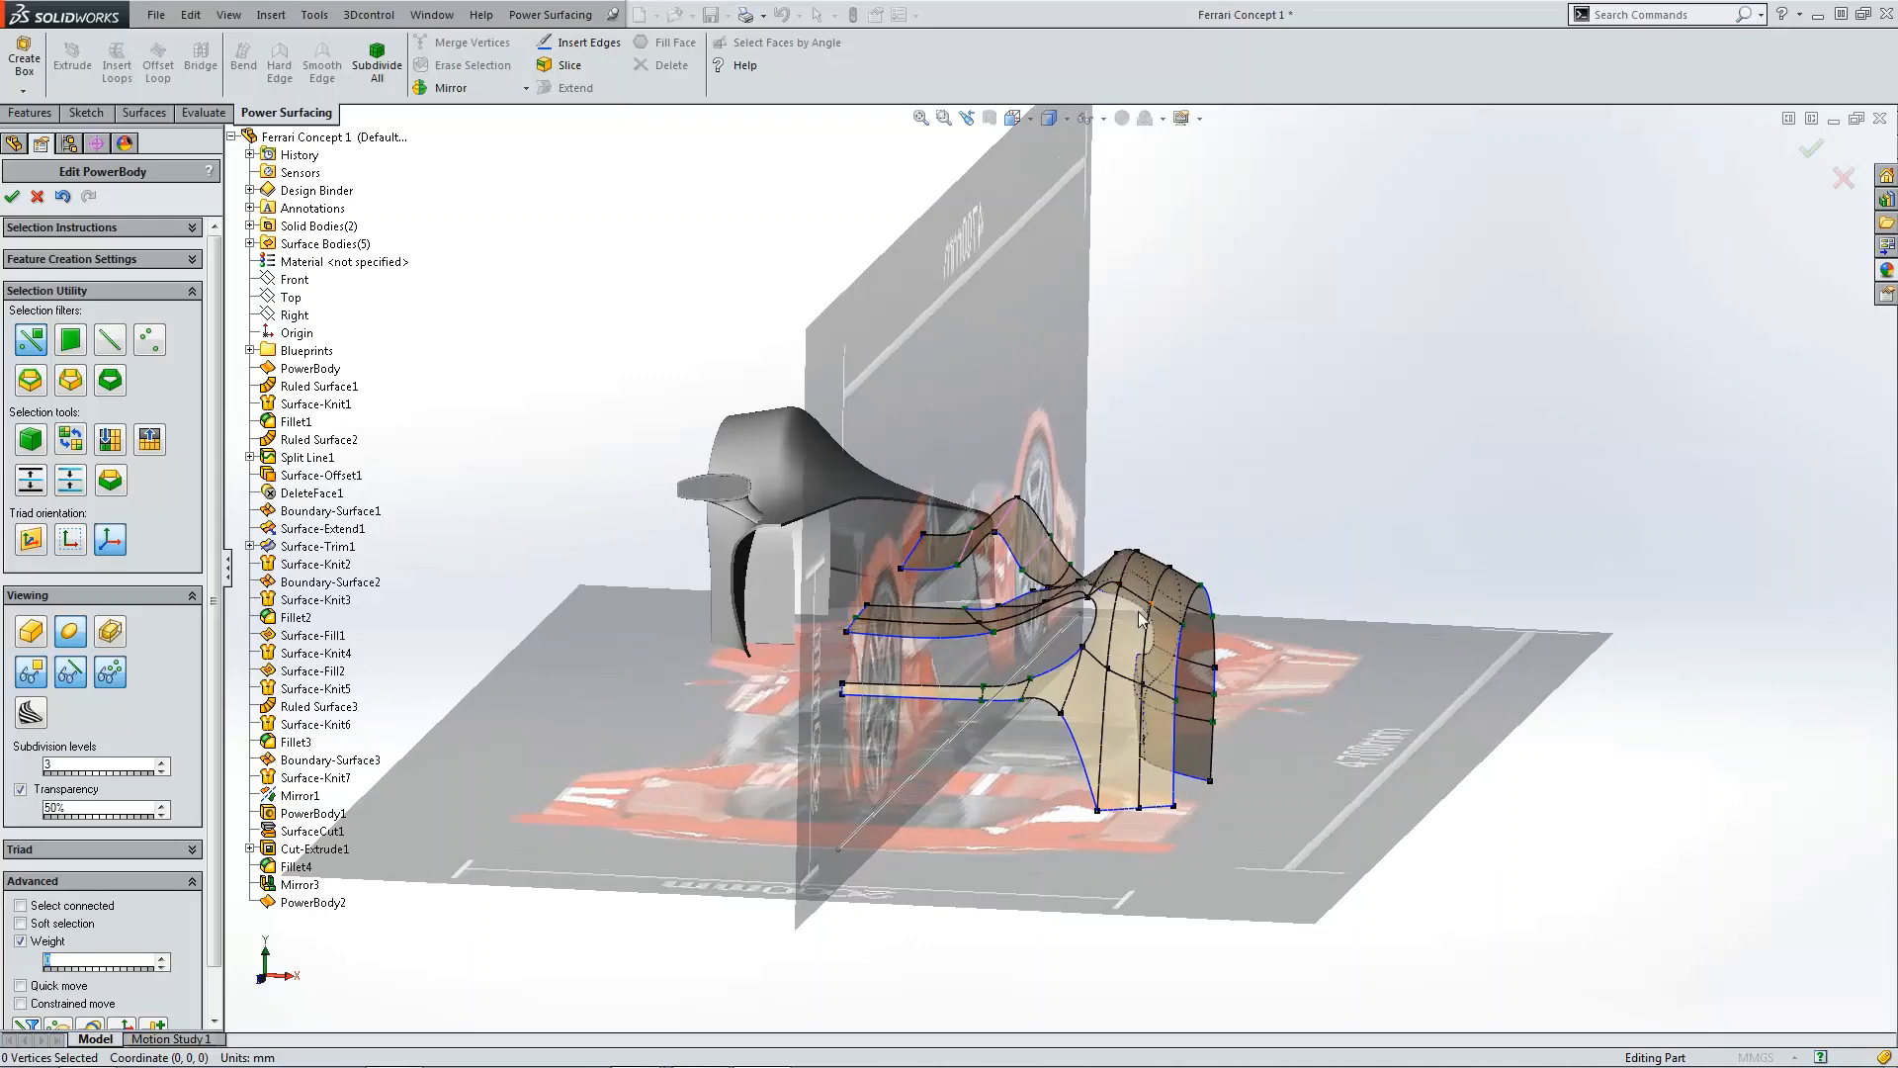
scroll(974, 660, "down", 3)
middle_click_drag(974, 659, 625, 398)
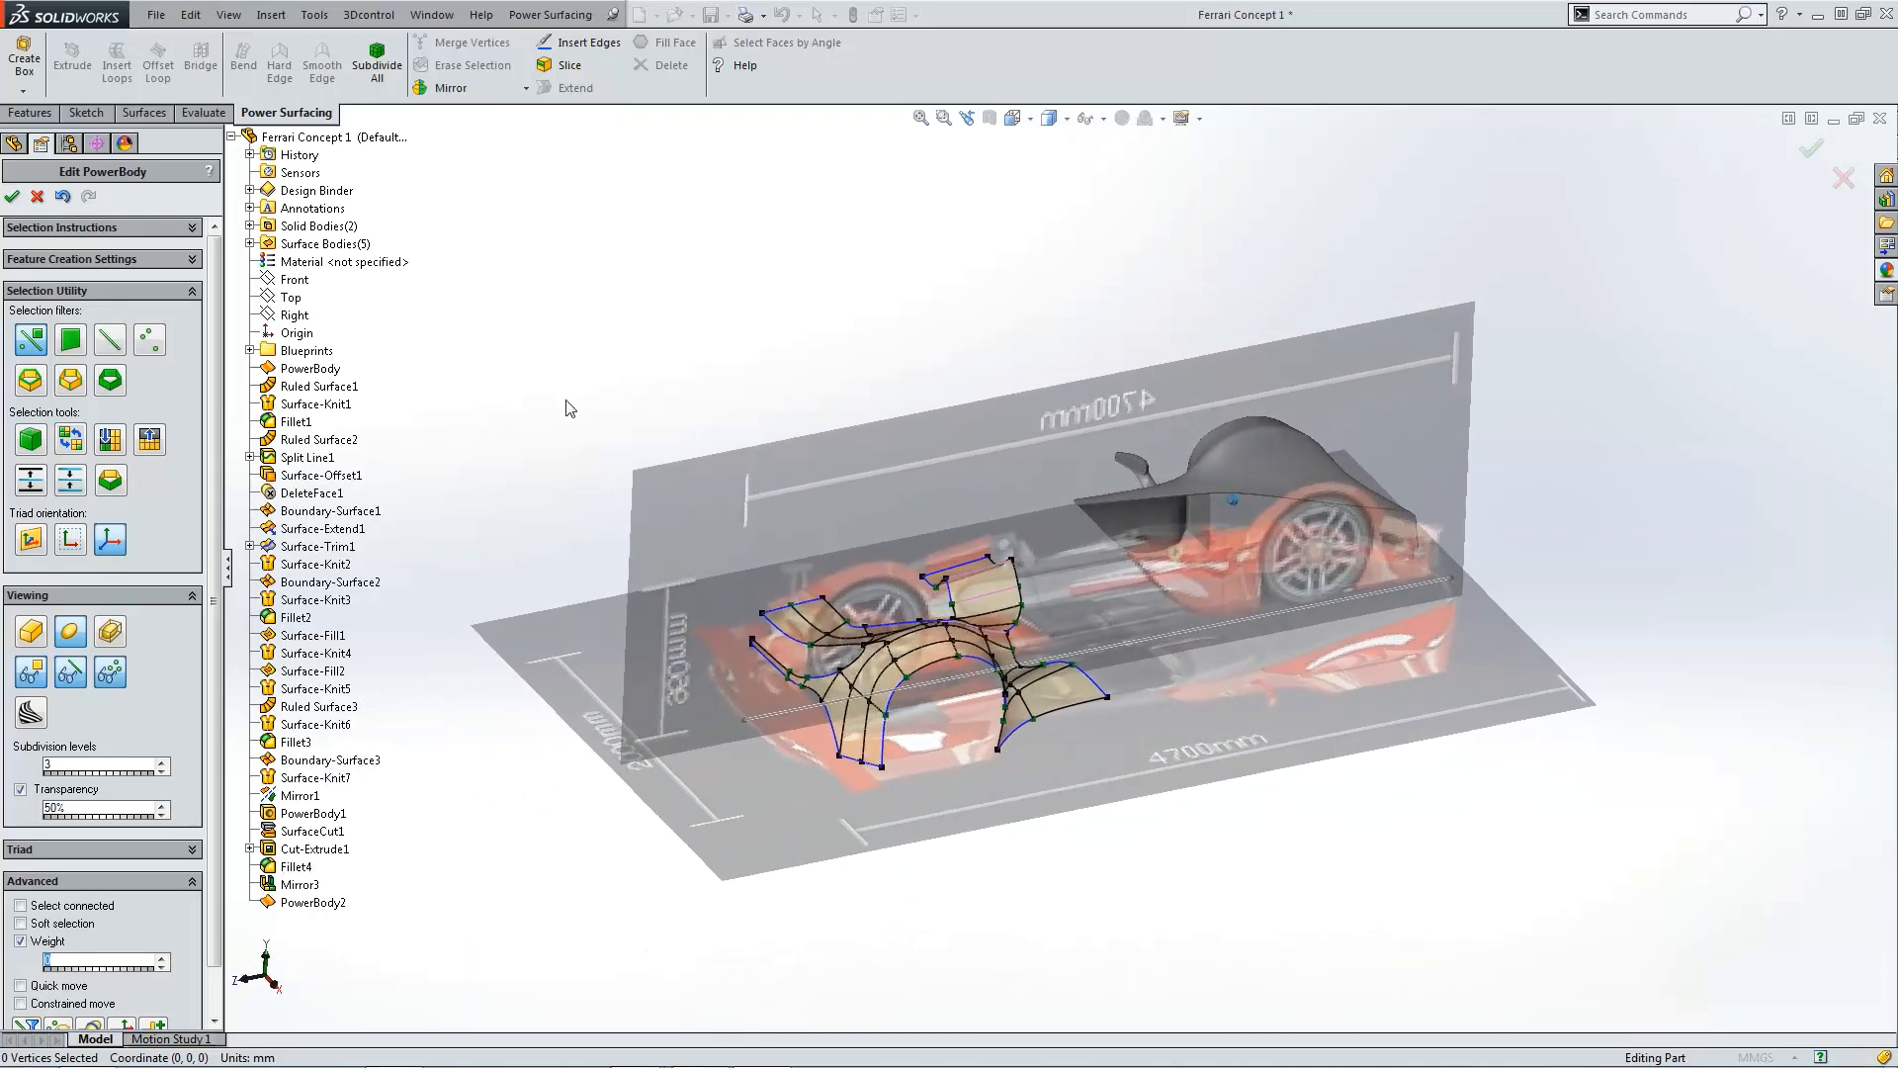
middle_click_drag(803, 566, 852, 583)
scroll(984, 592, "down", 4)
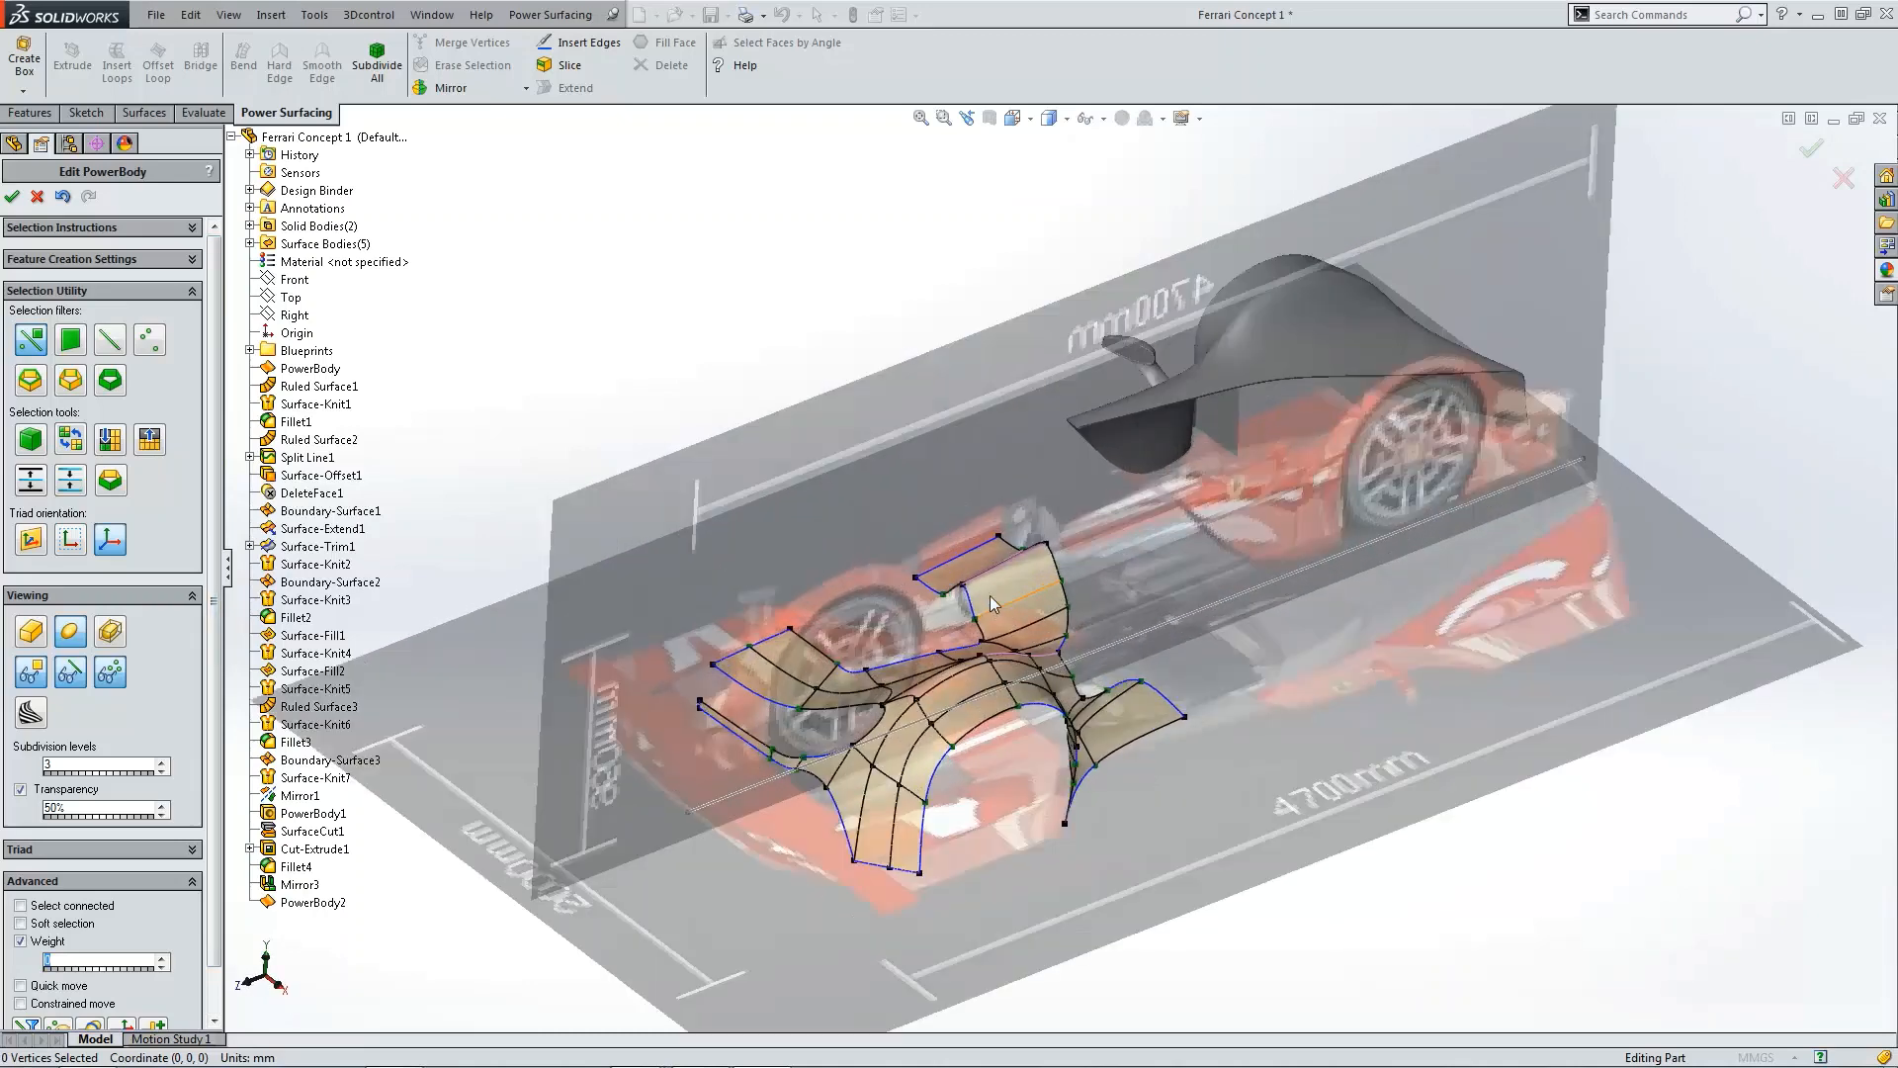
Step: Set the Weight of the edges along the top of the fender's rear panel to 10 and finish the PowerBody edit
left_click(945, 584)
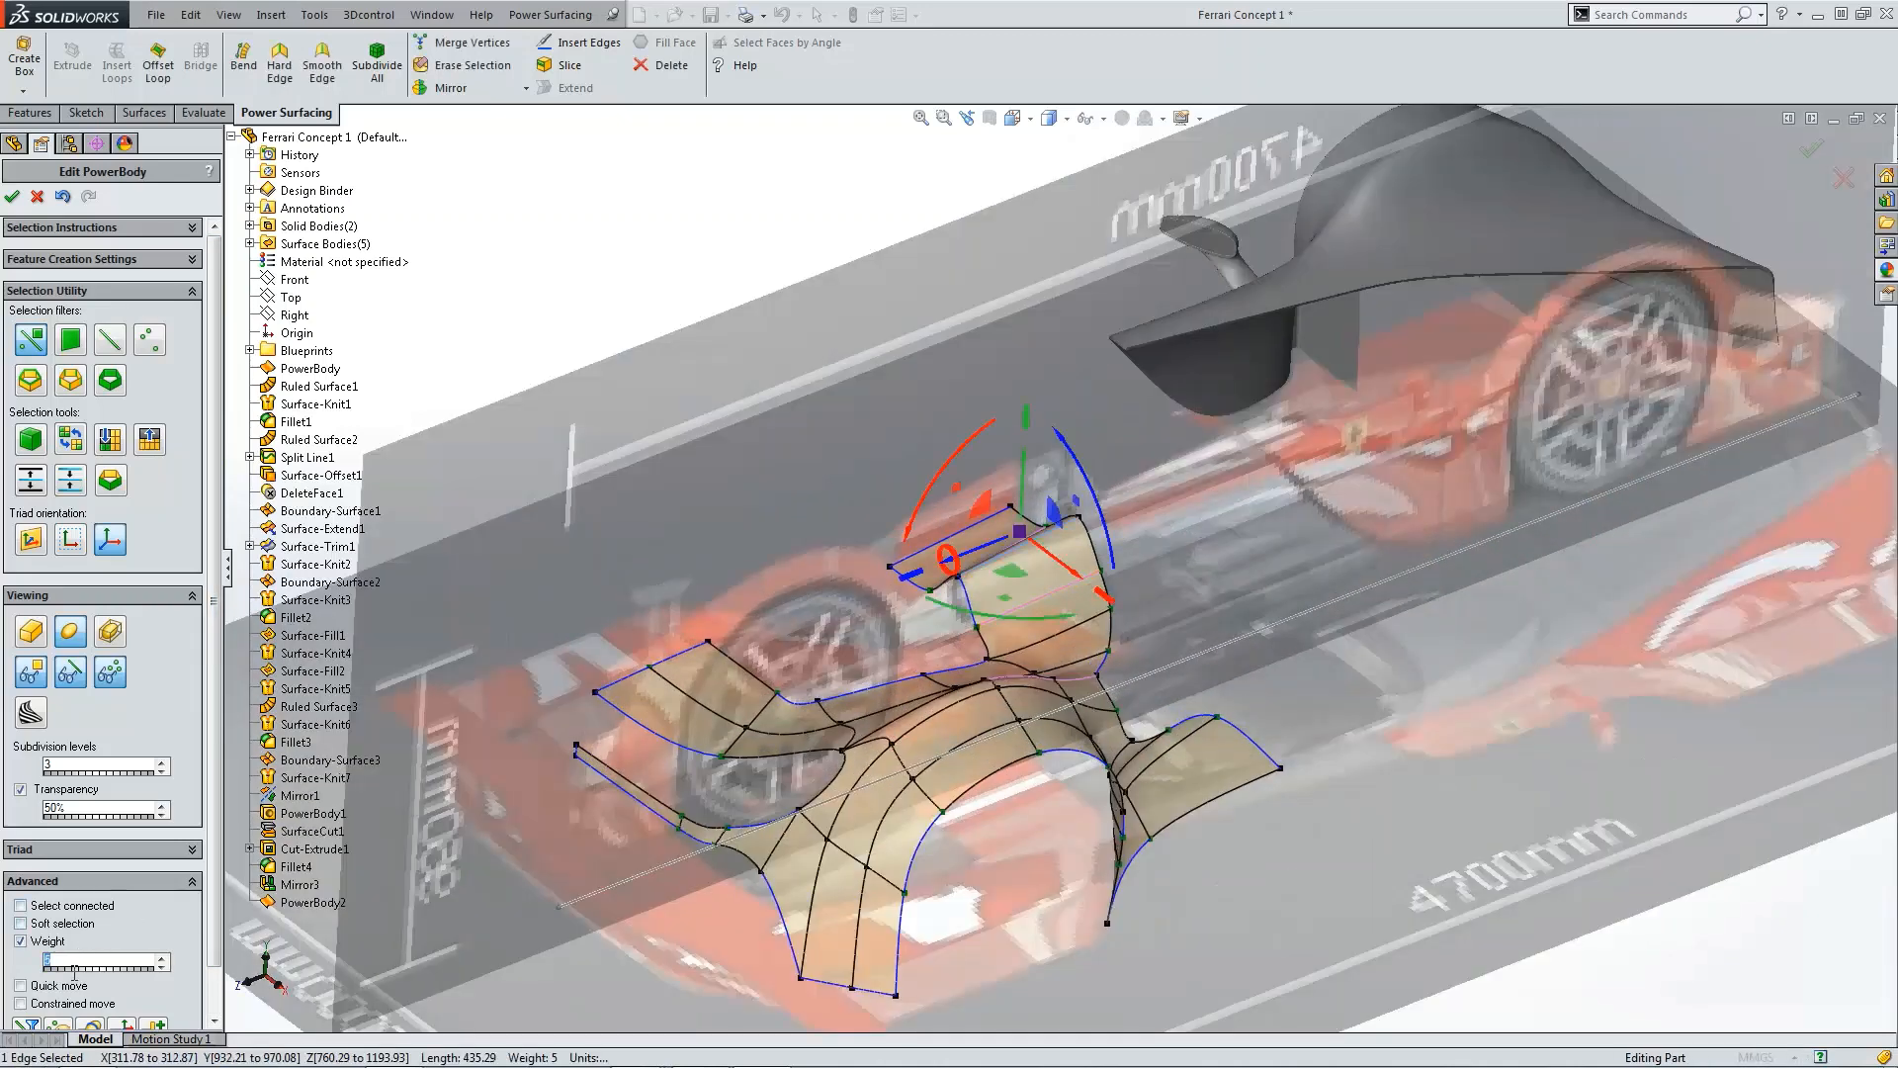
type("0")
scroll(1148, 572, "down", 2)
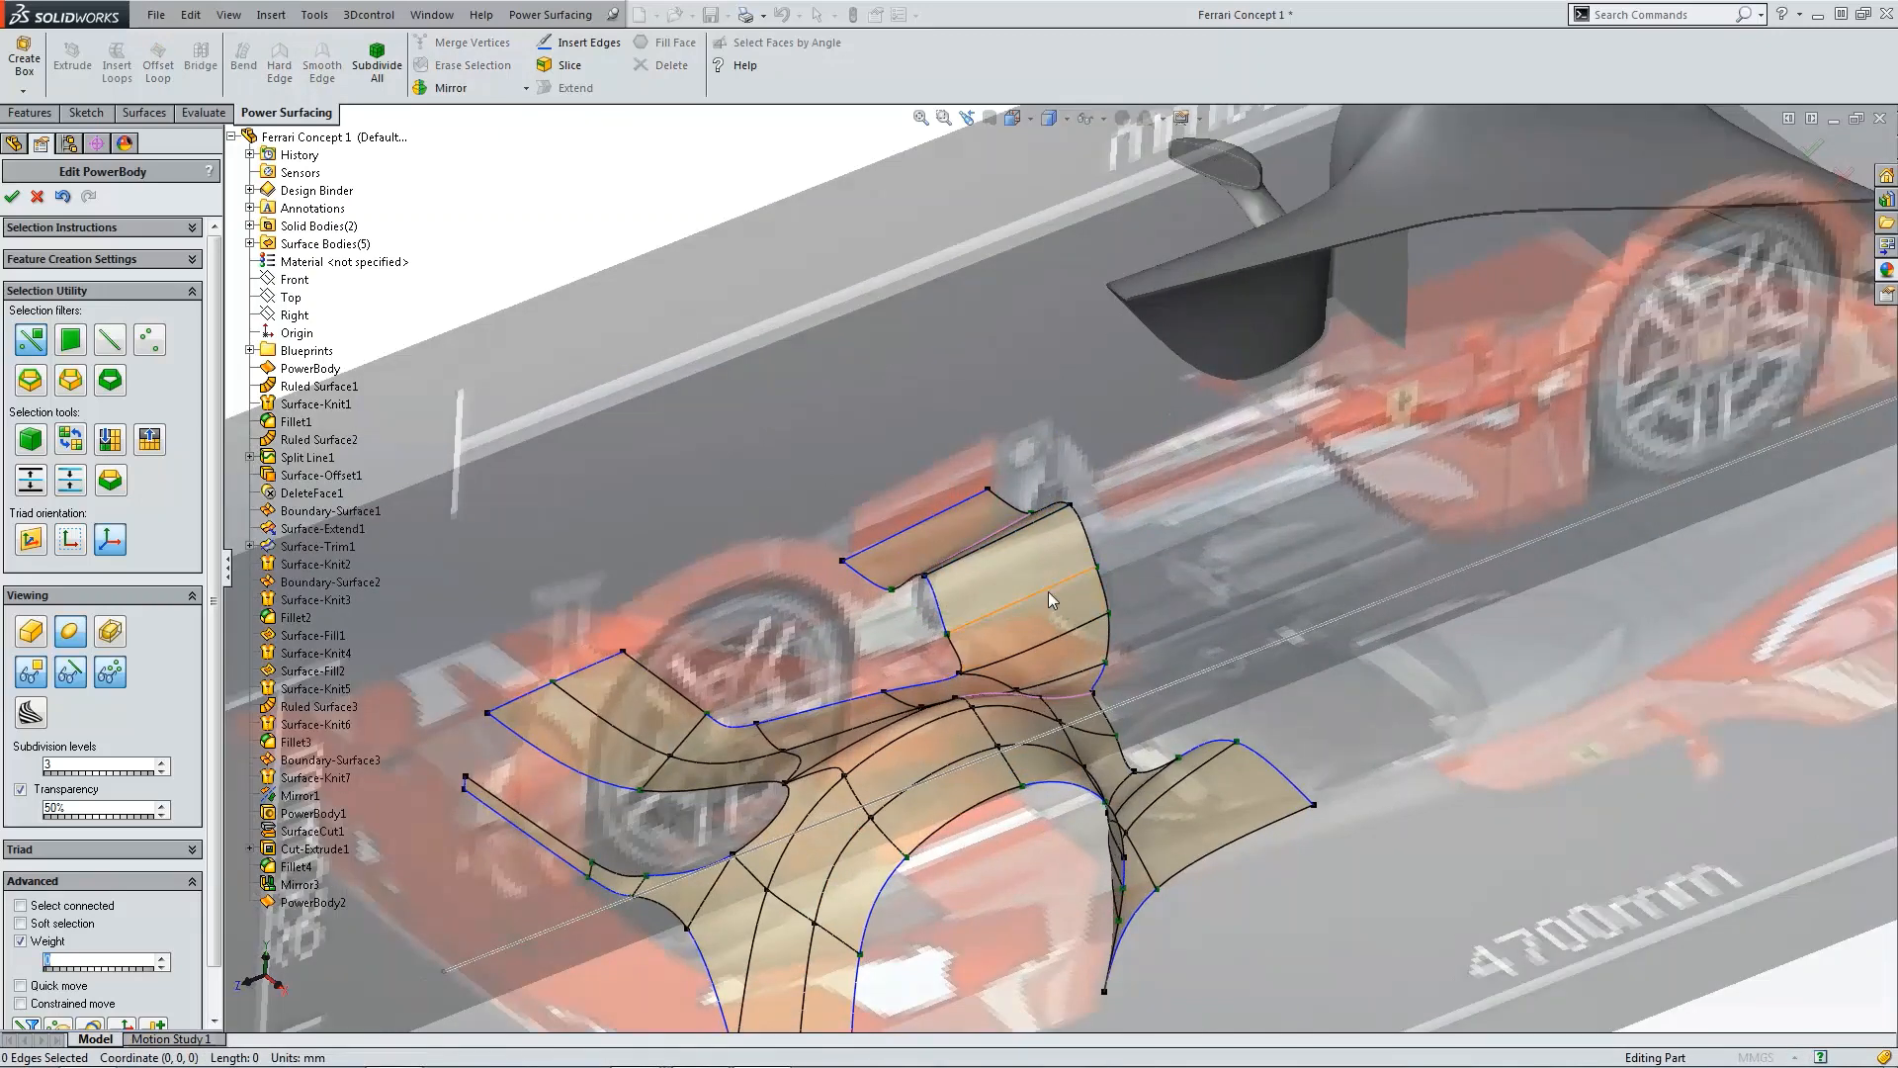
left_click(1048, 589)
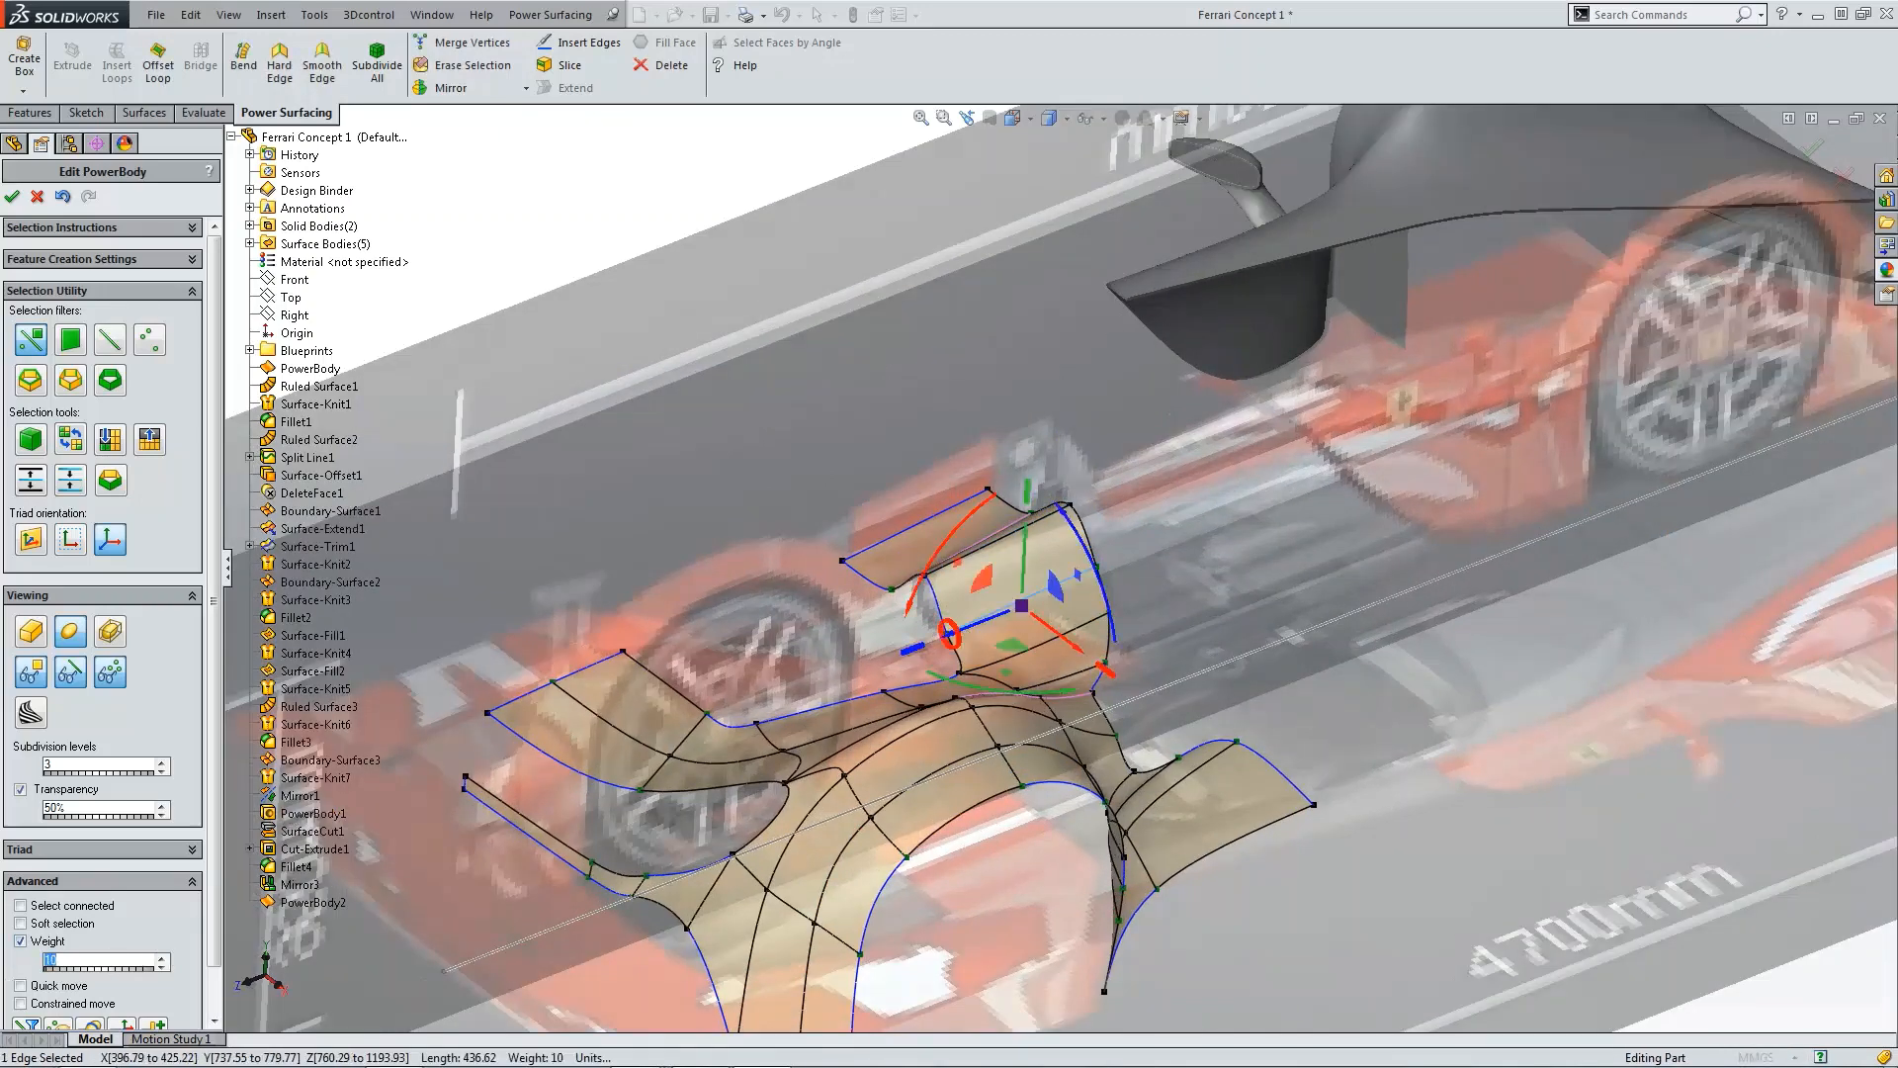
scroll(1265, 573, "down", 3)
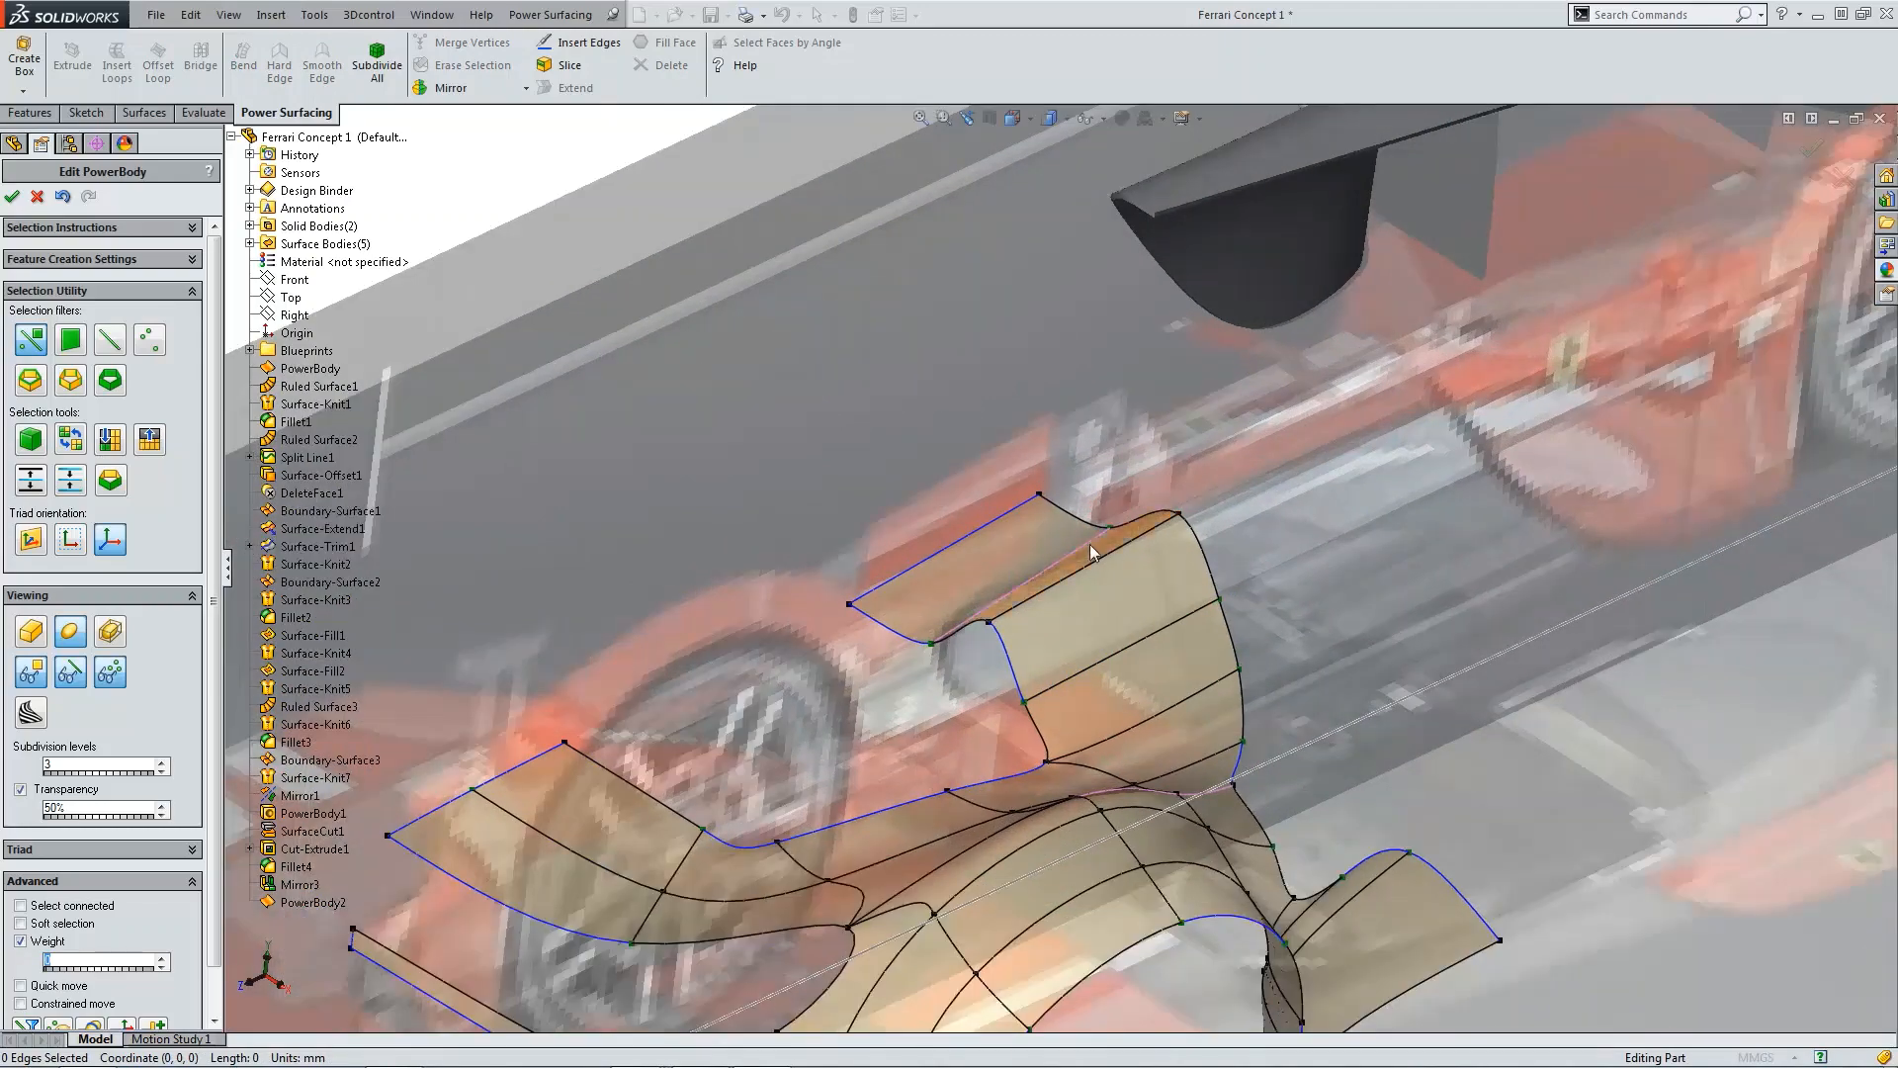
left_click(1088, 550)
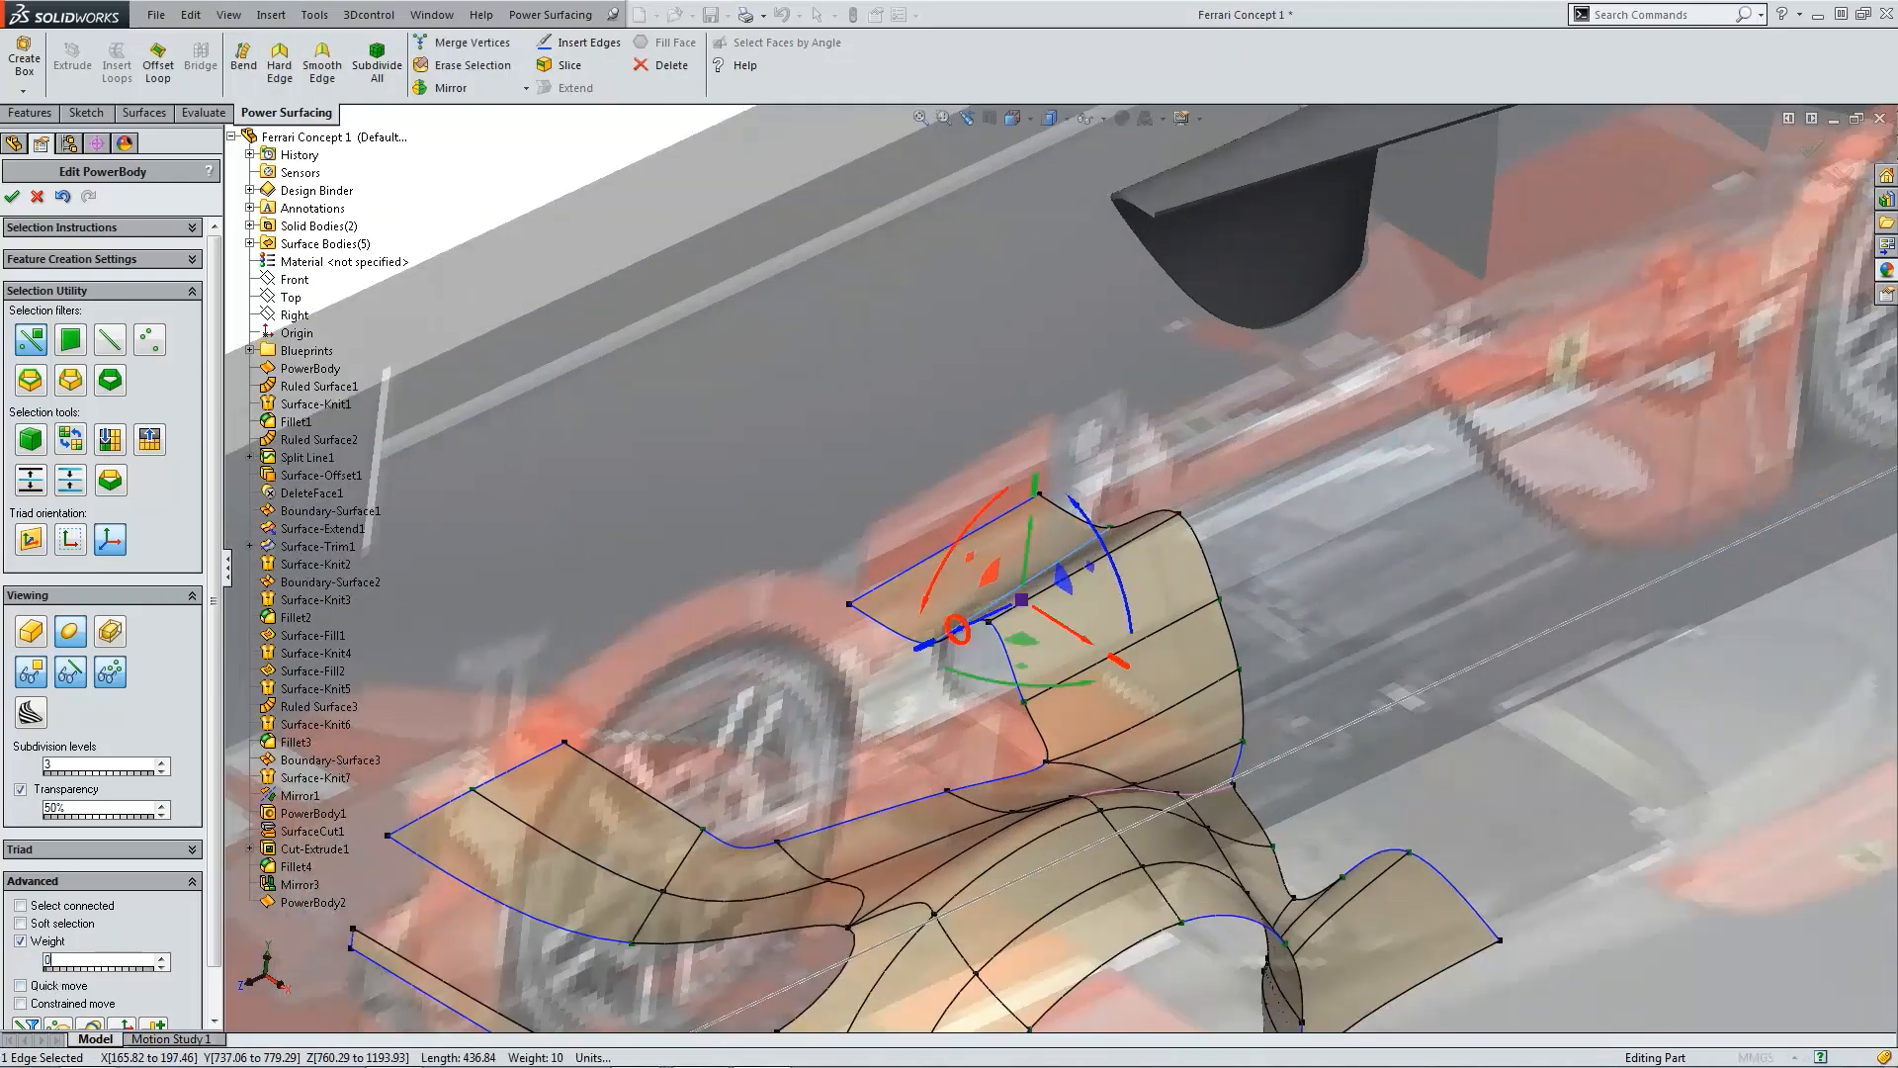
key("Return")
left_click(1733, 459)
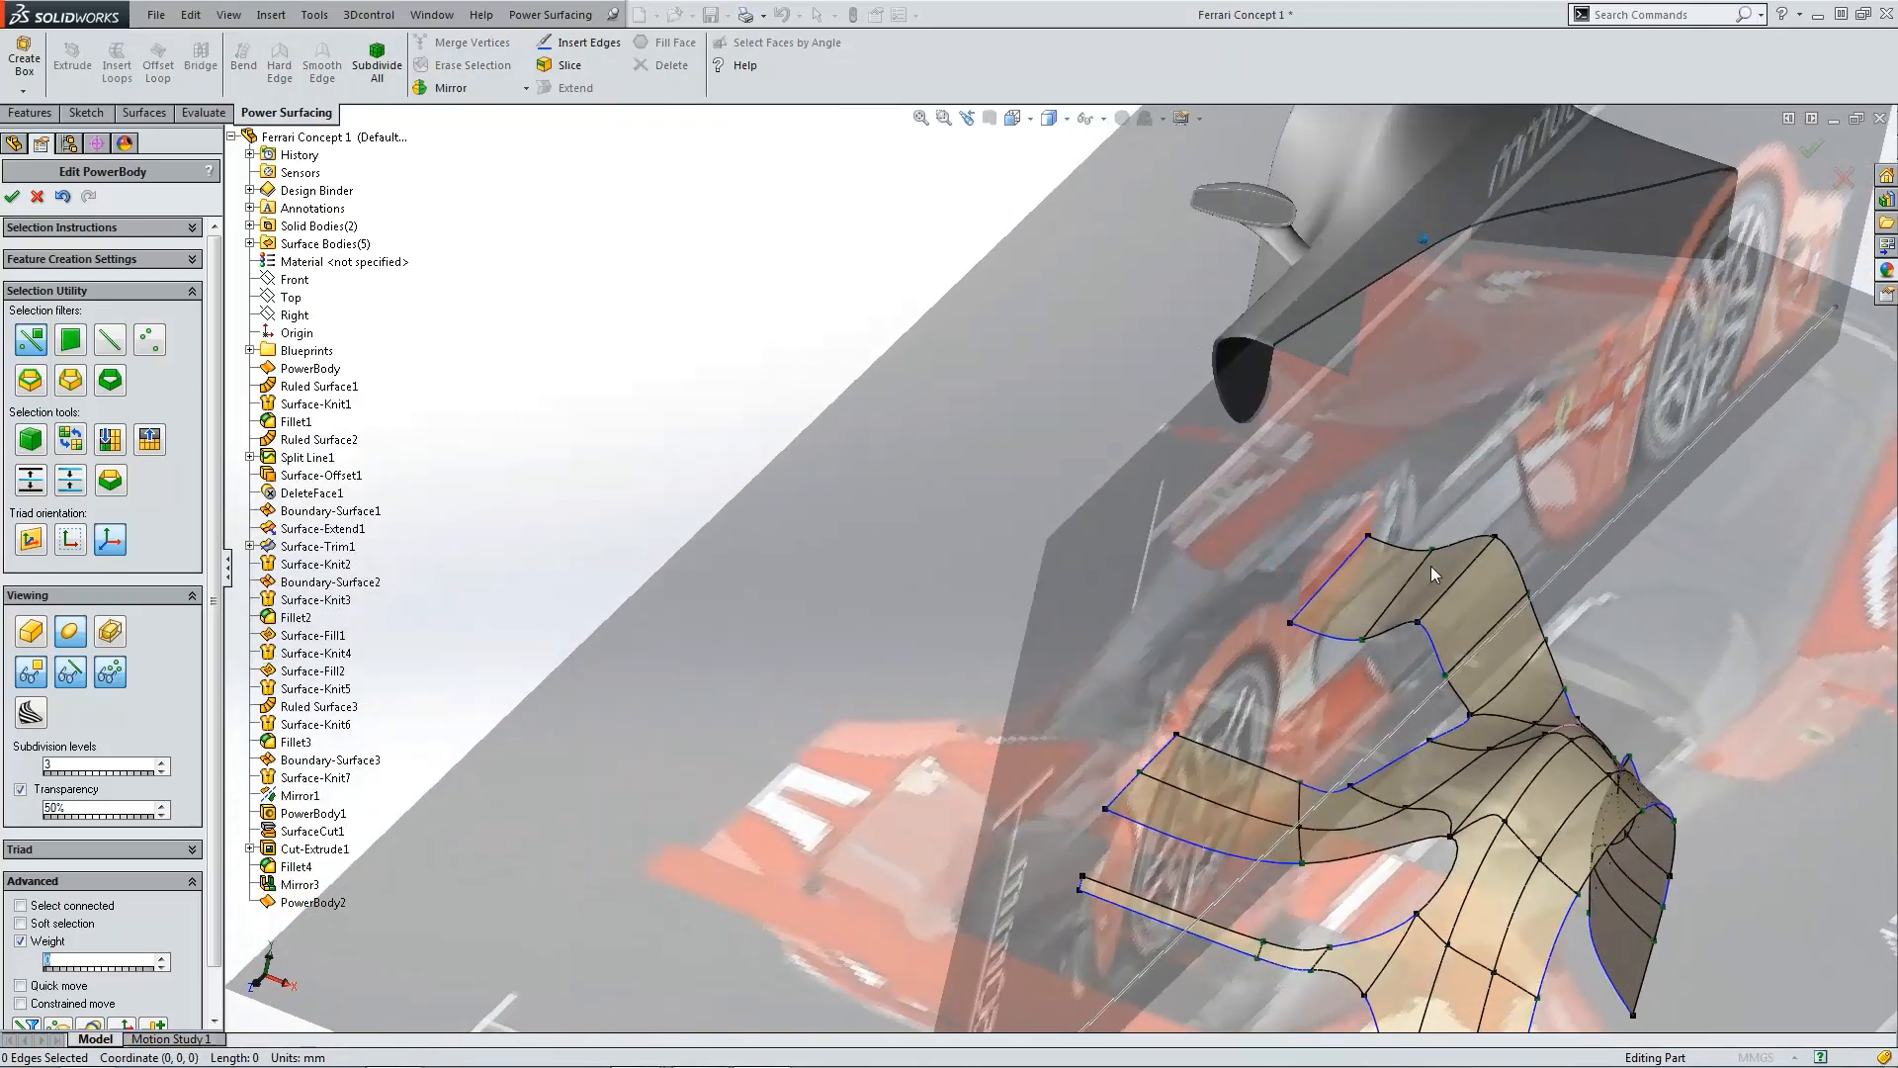
scroll(1431, 566, "up", 5)
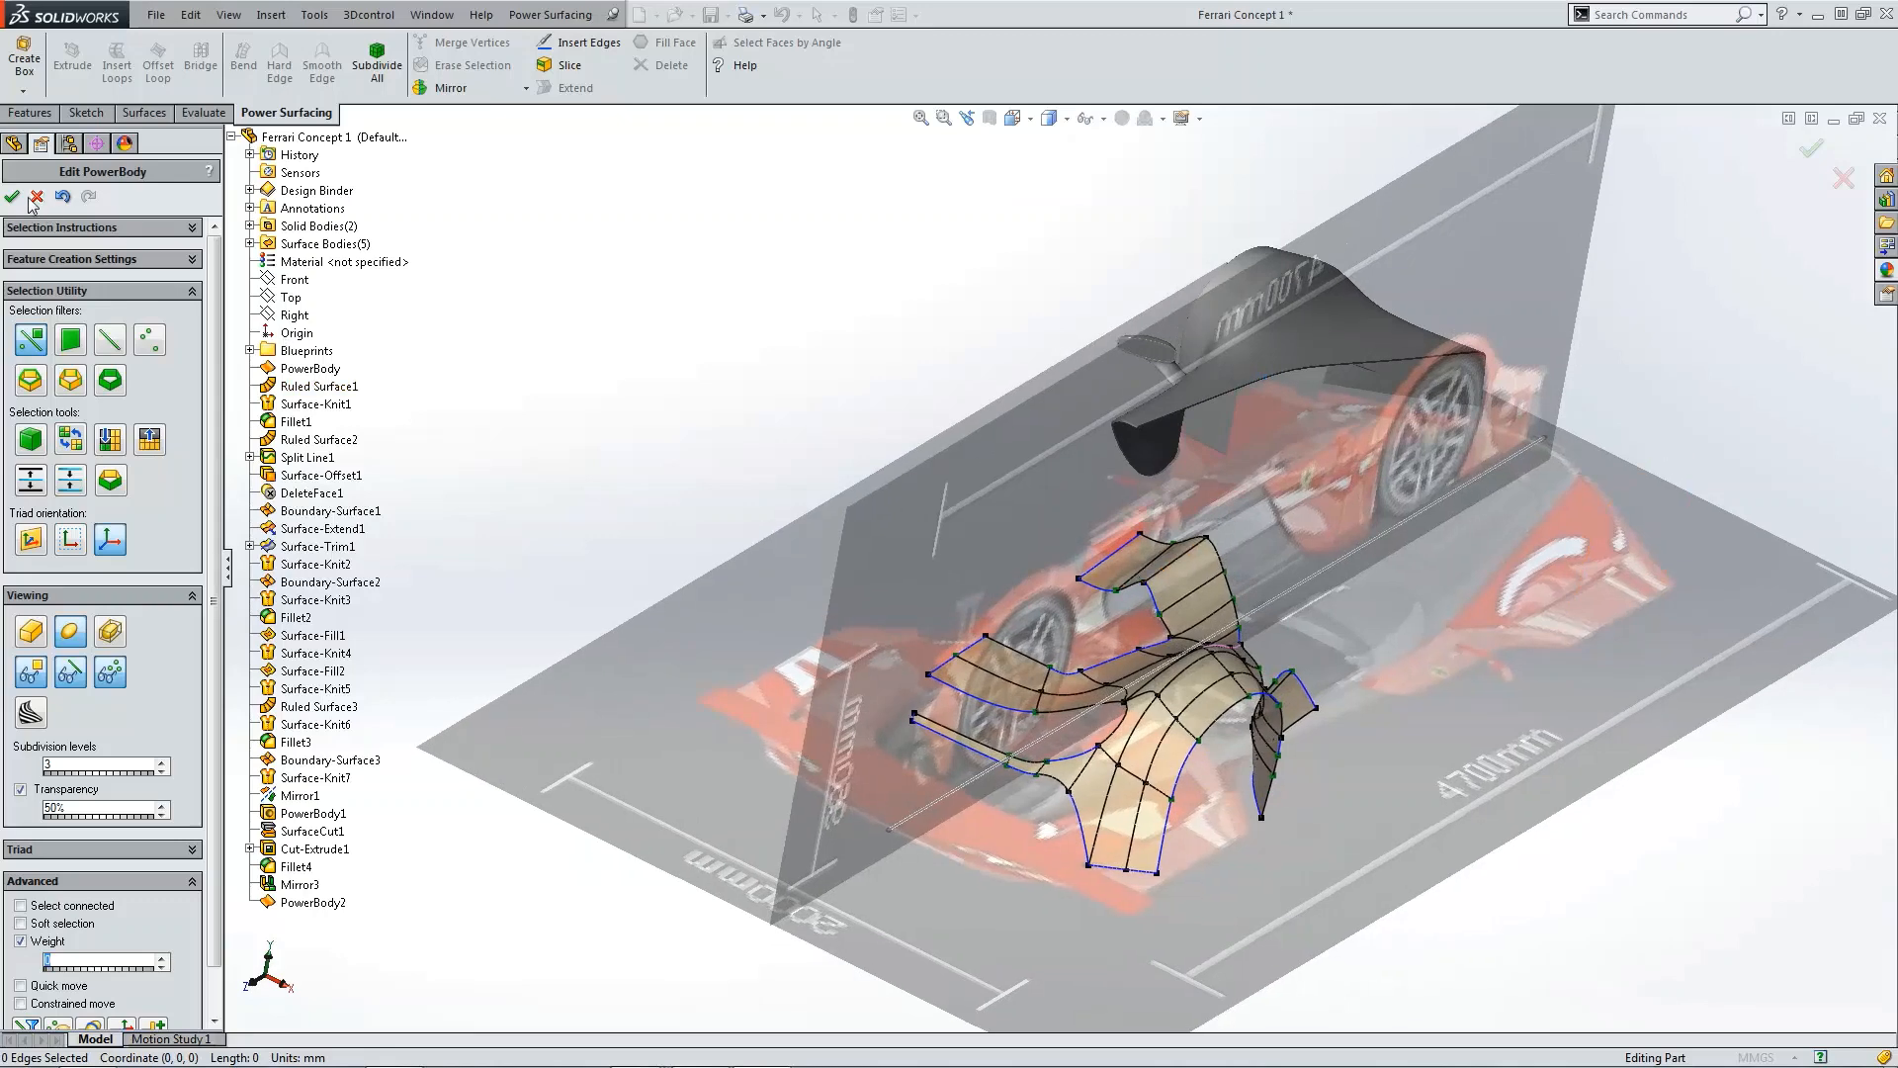
left_click(12, 195)
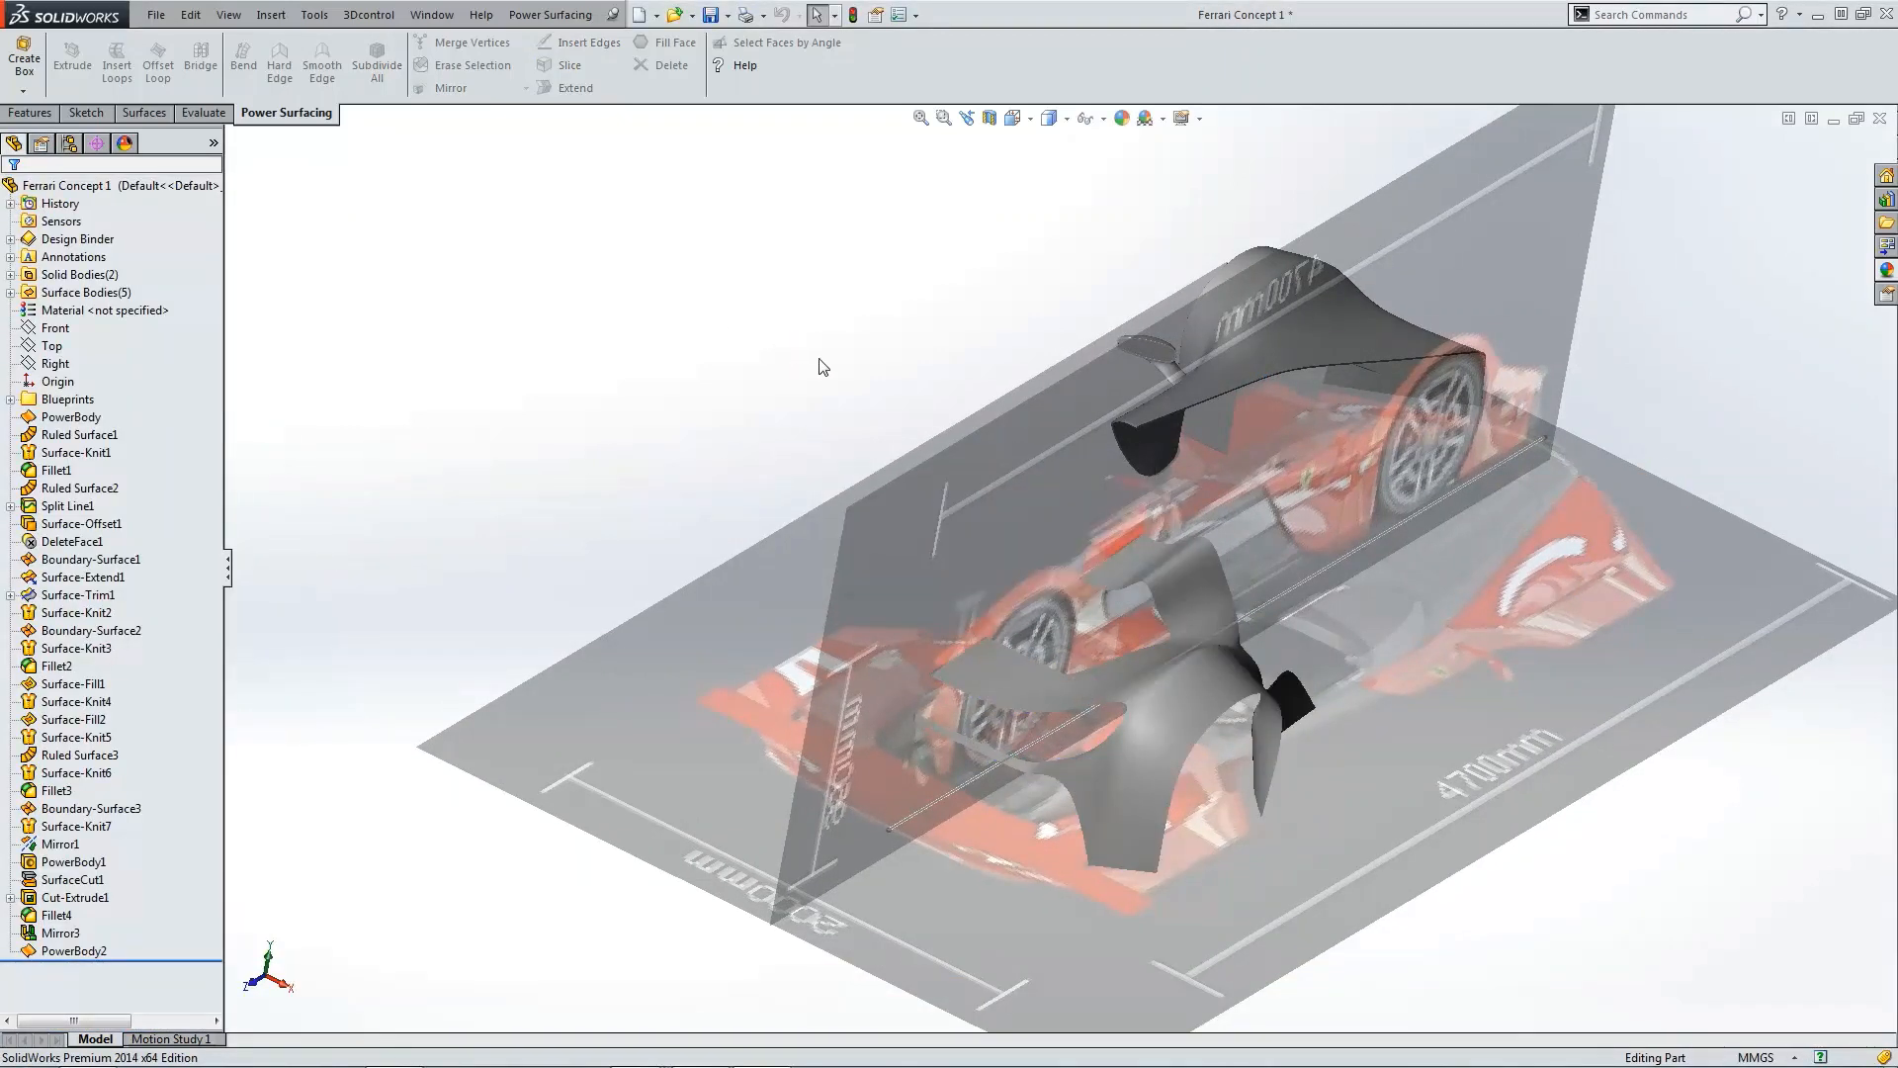
Step: Inspect the finished fender body from the top, front and right views against the blueprints
scroll(821, 367, "up", 3)
key("ctrl+5")
scroll(1153, 797, "down", 5)
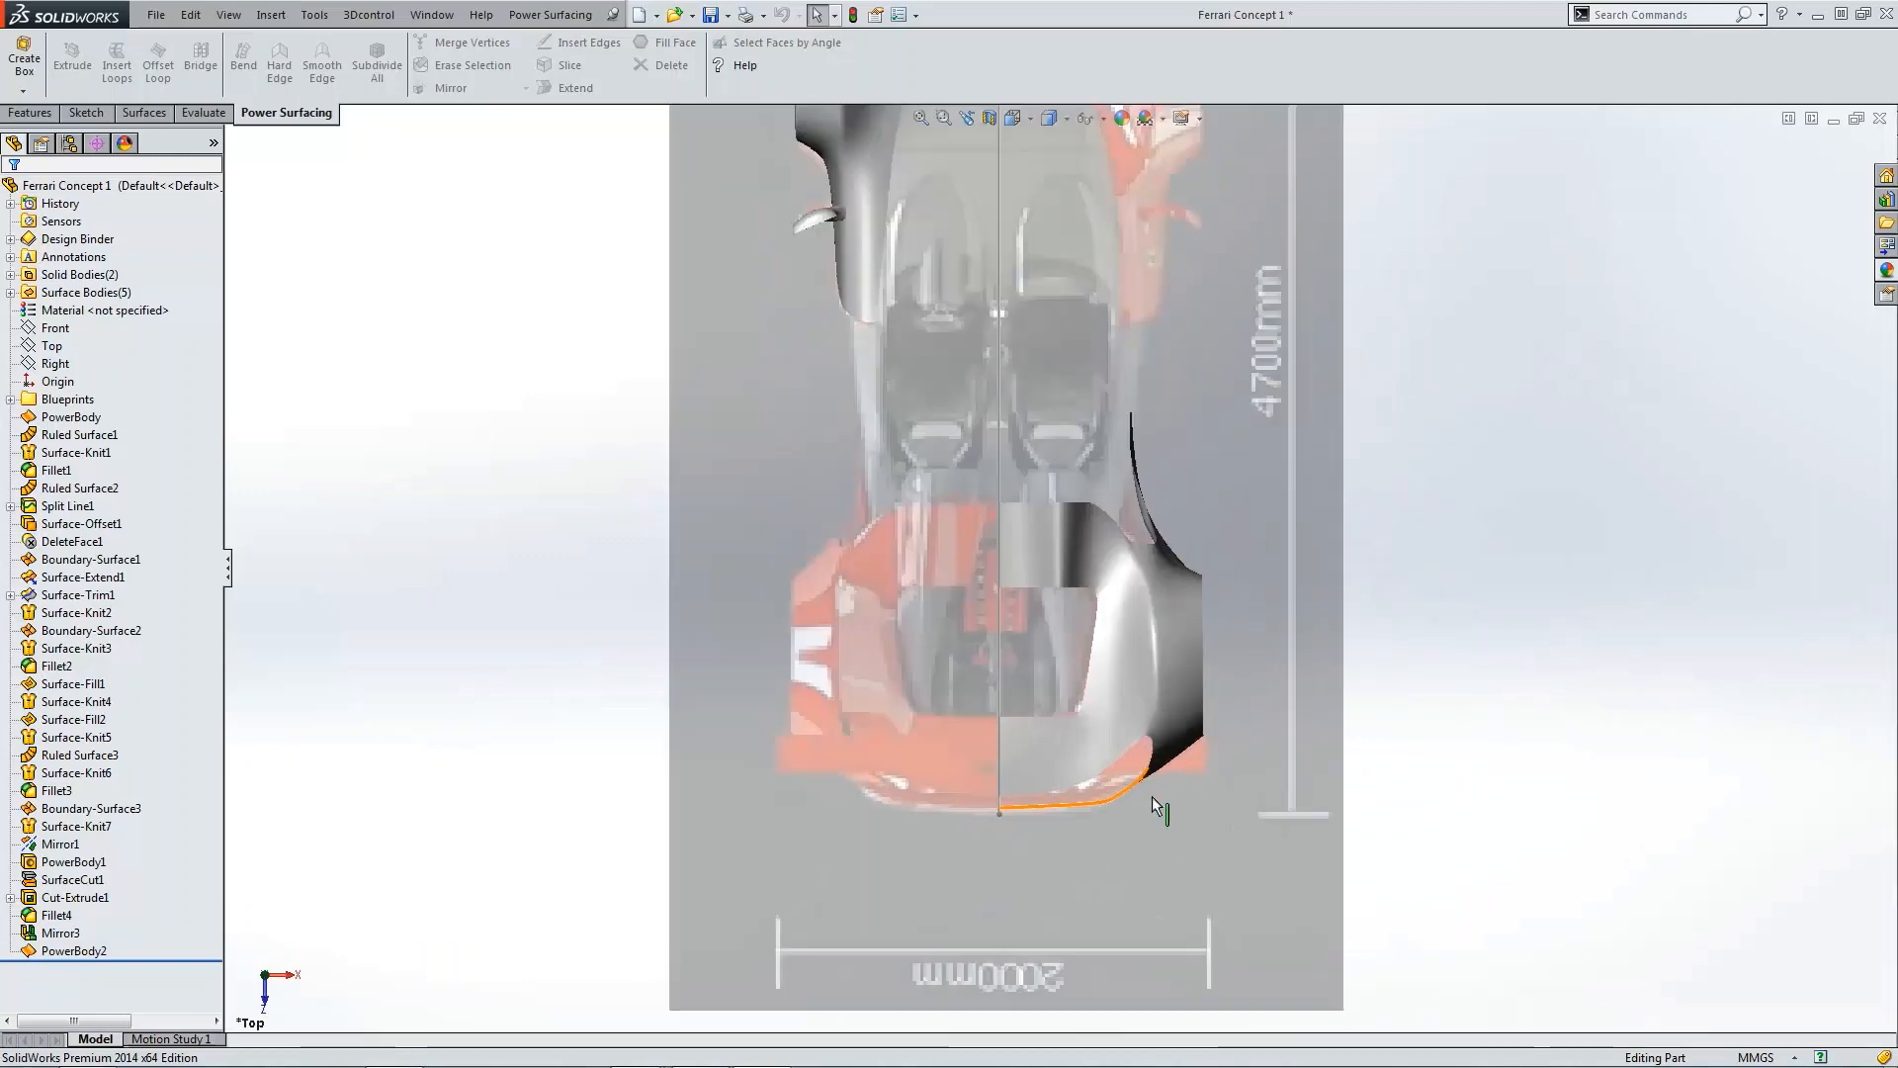
key("ctrl+1")
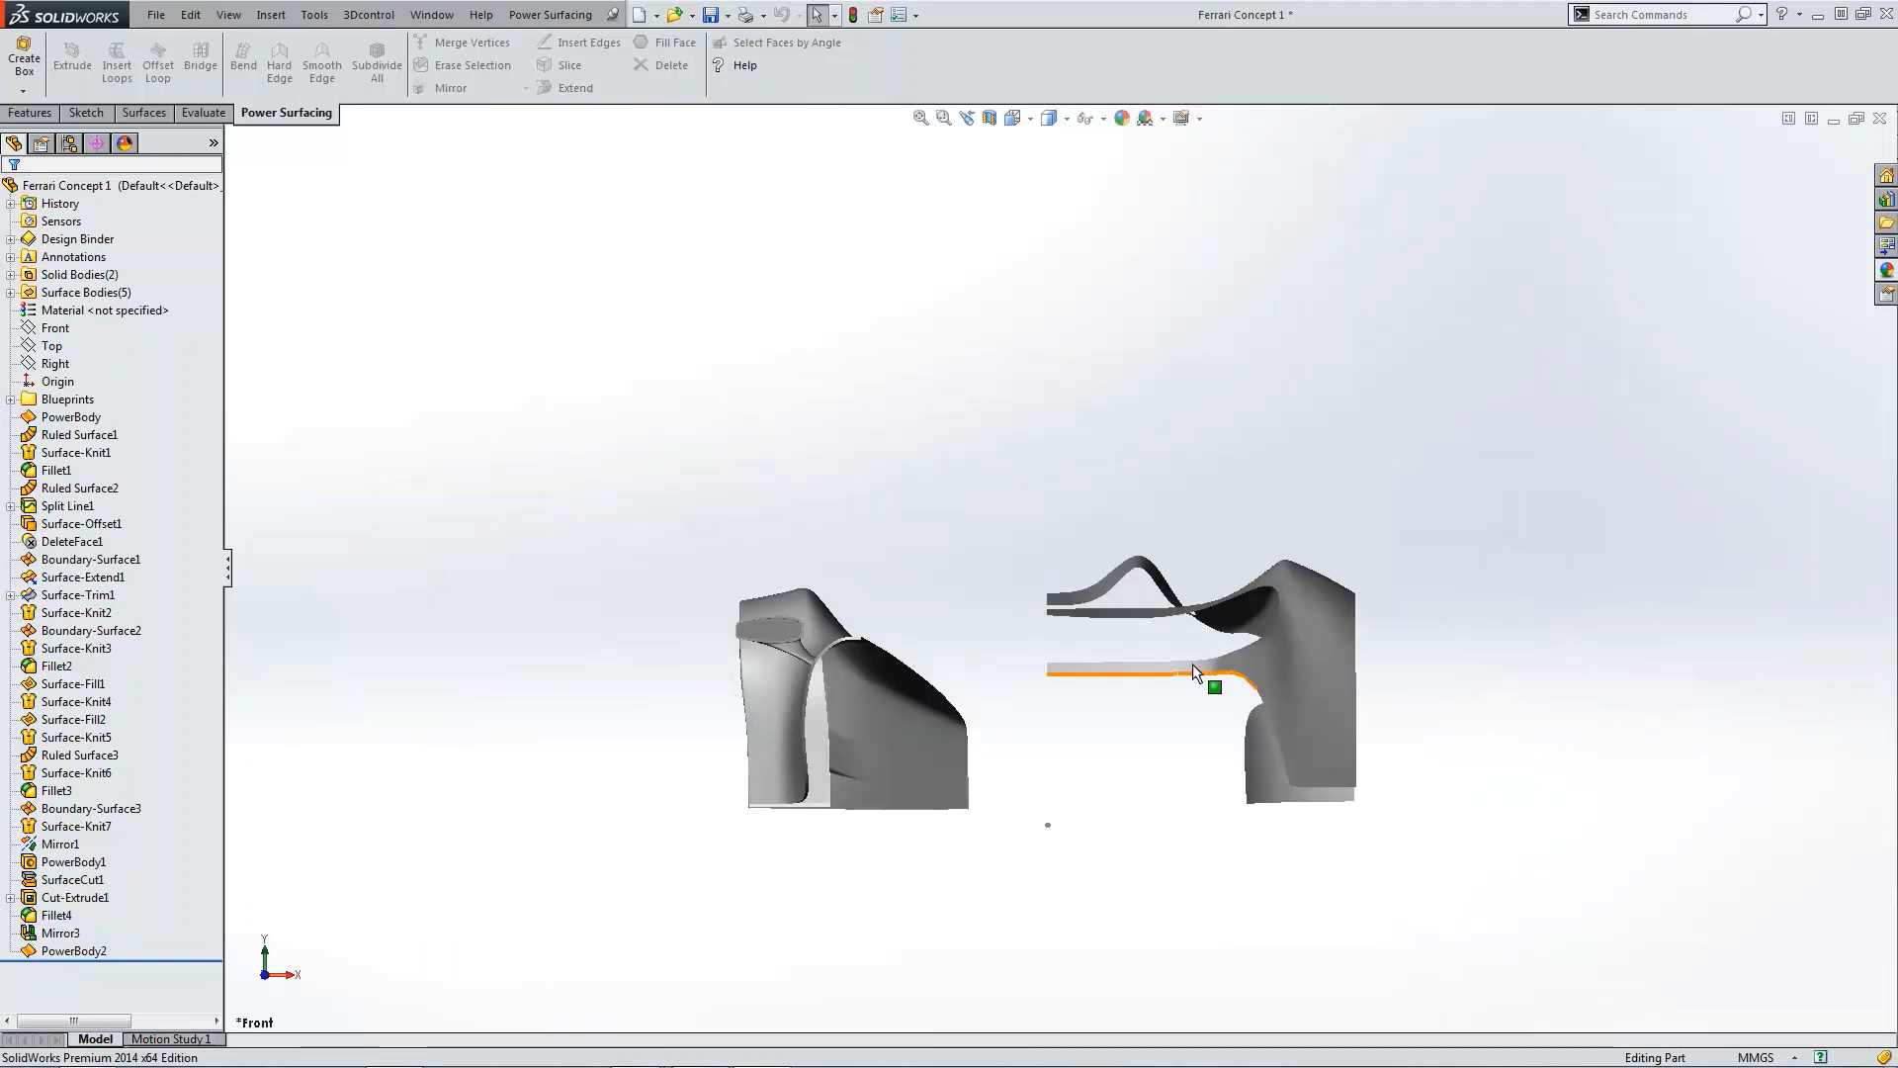
scroll(1193, 663, "down", 4)
scroll(1152, 683, "up", 4)
middle_click_drag(1149, 684, 953, 678)
scroll(890, 657, "down", 4)
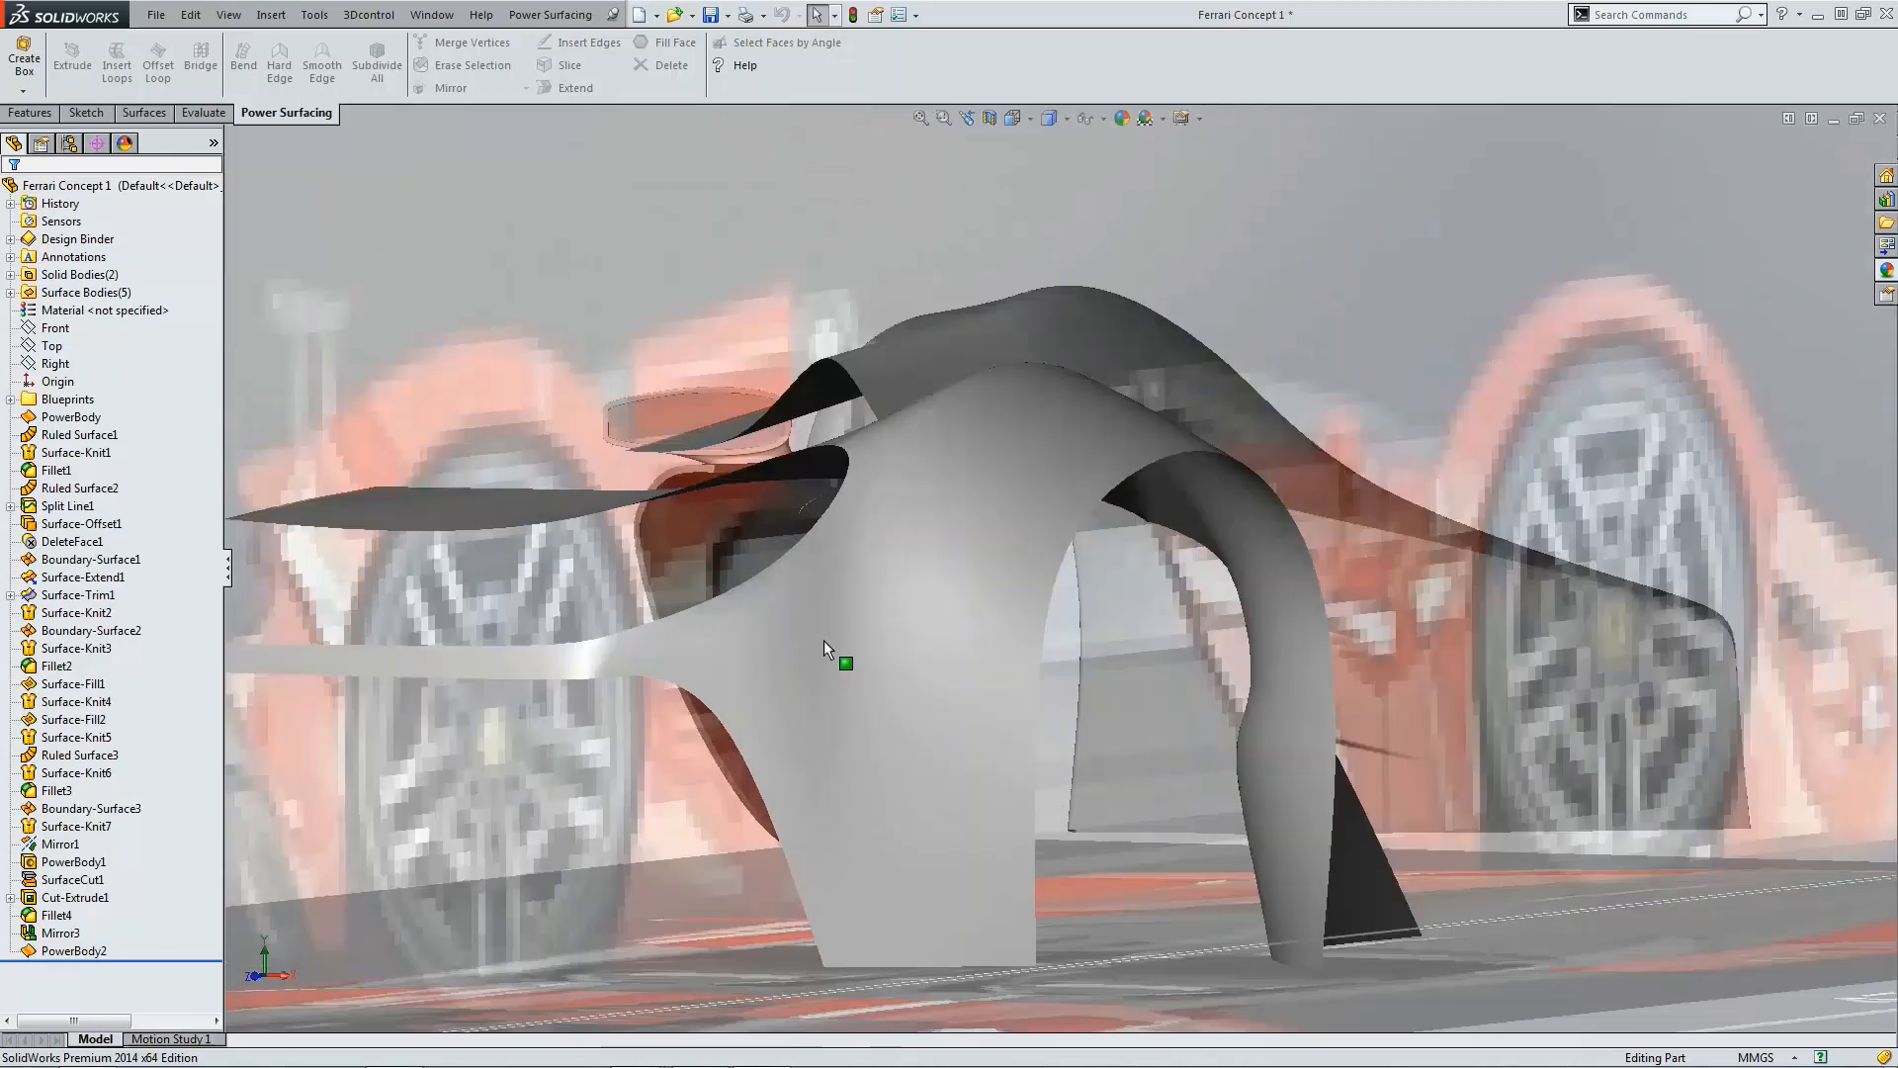
scroll(607, 583, "down", 5)
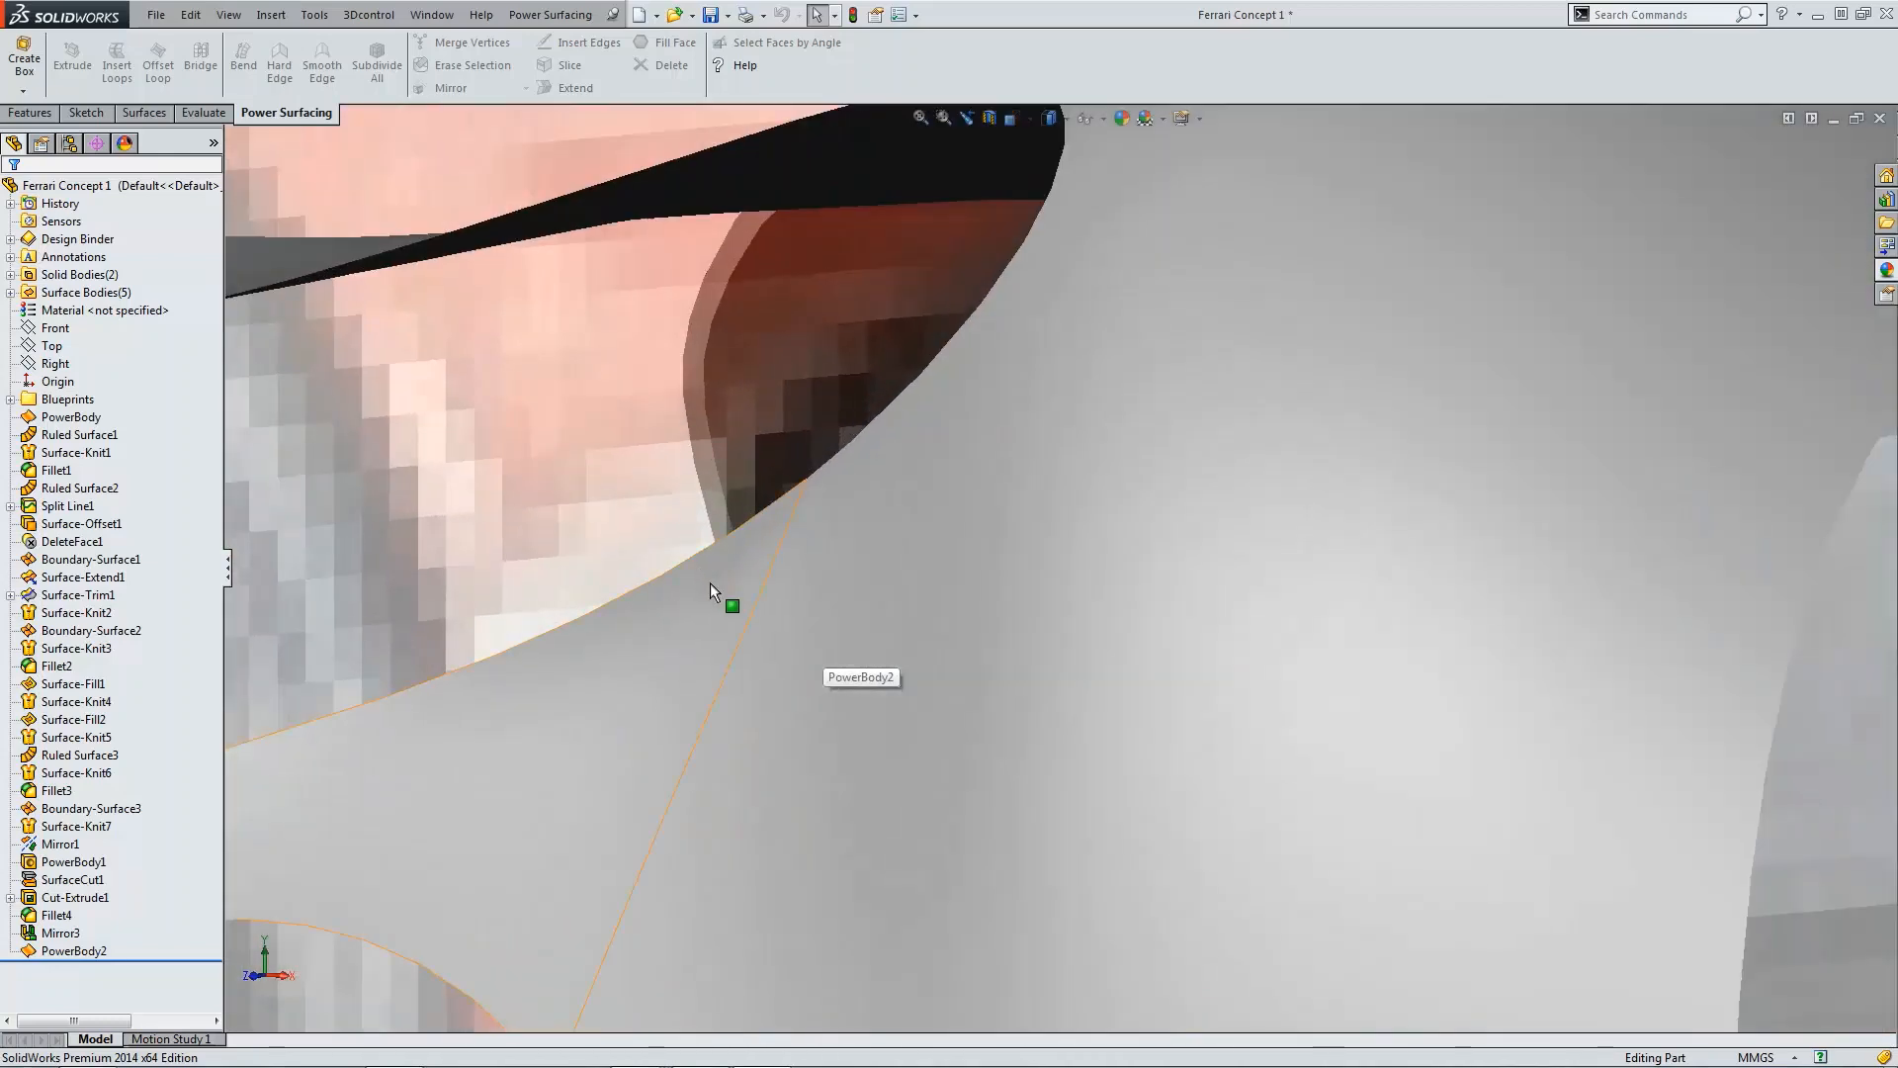
scroll(783, 615, "up", 6)
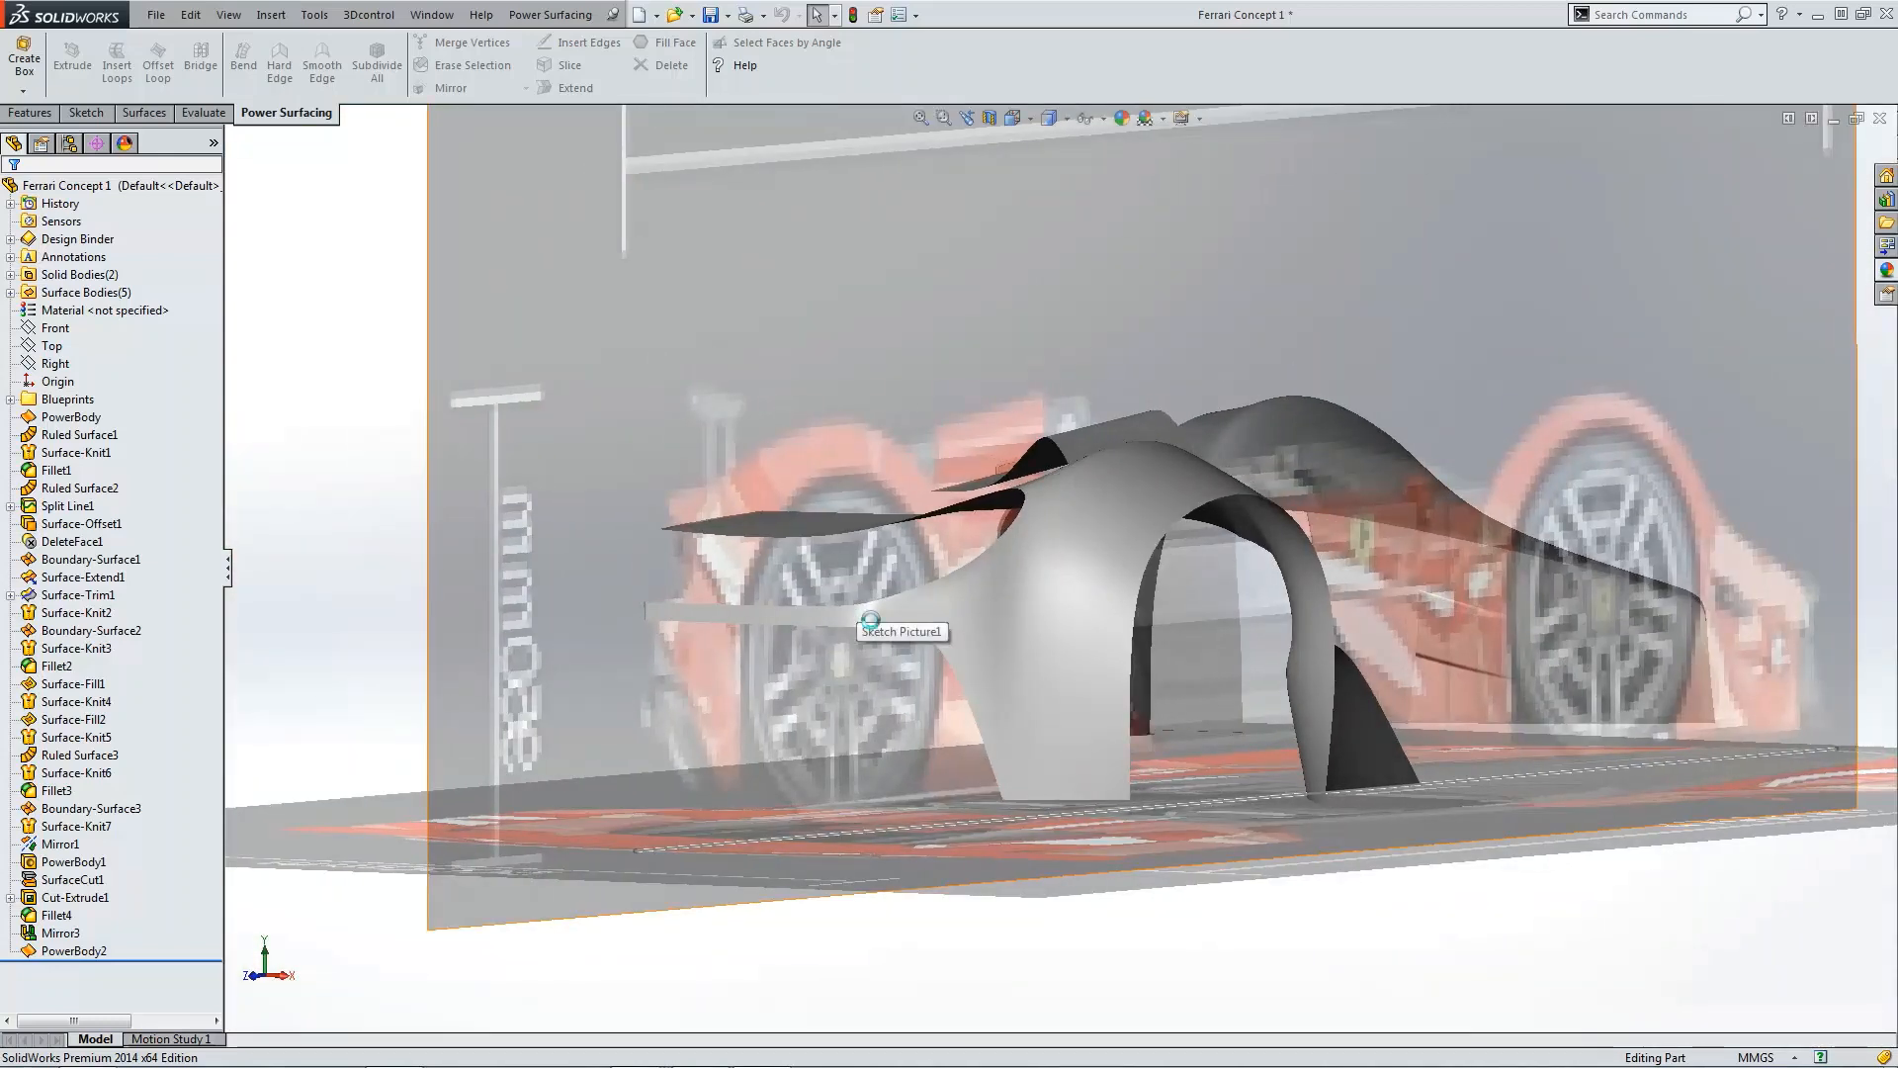
key("ctrl+4")
scroll(799, 621, "down", 5)
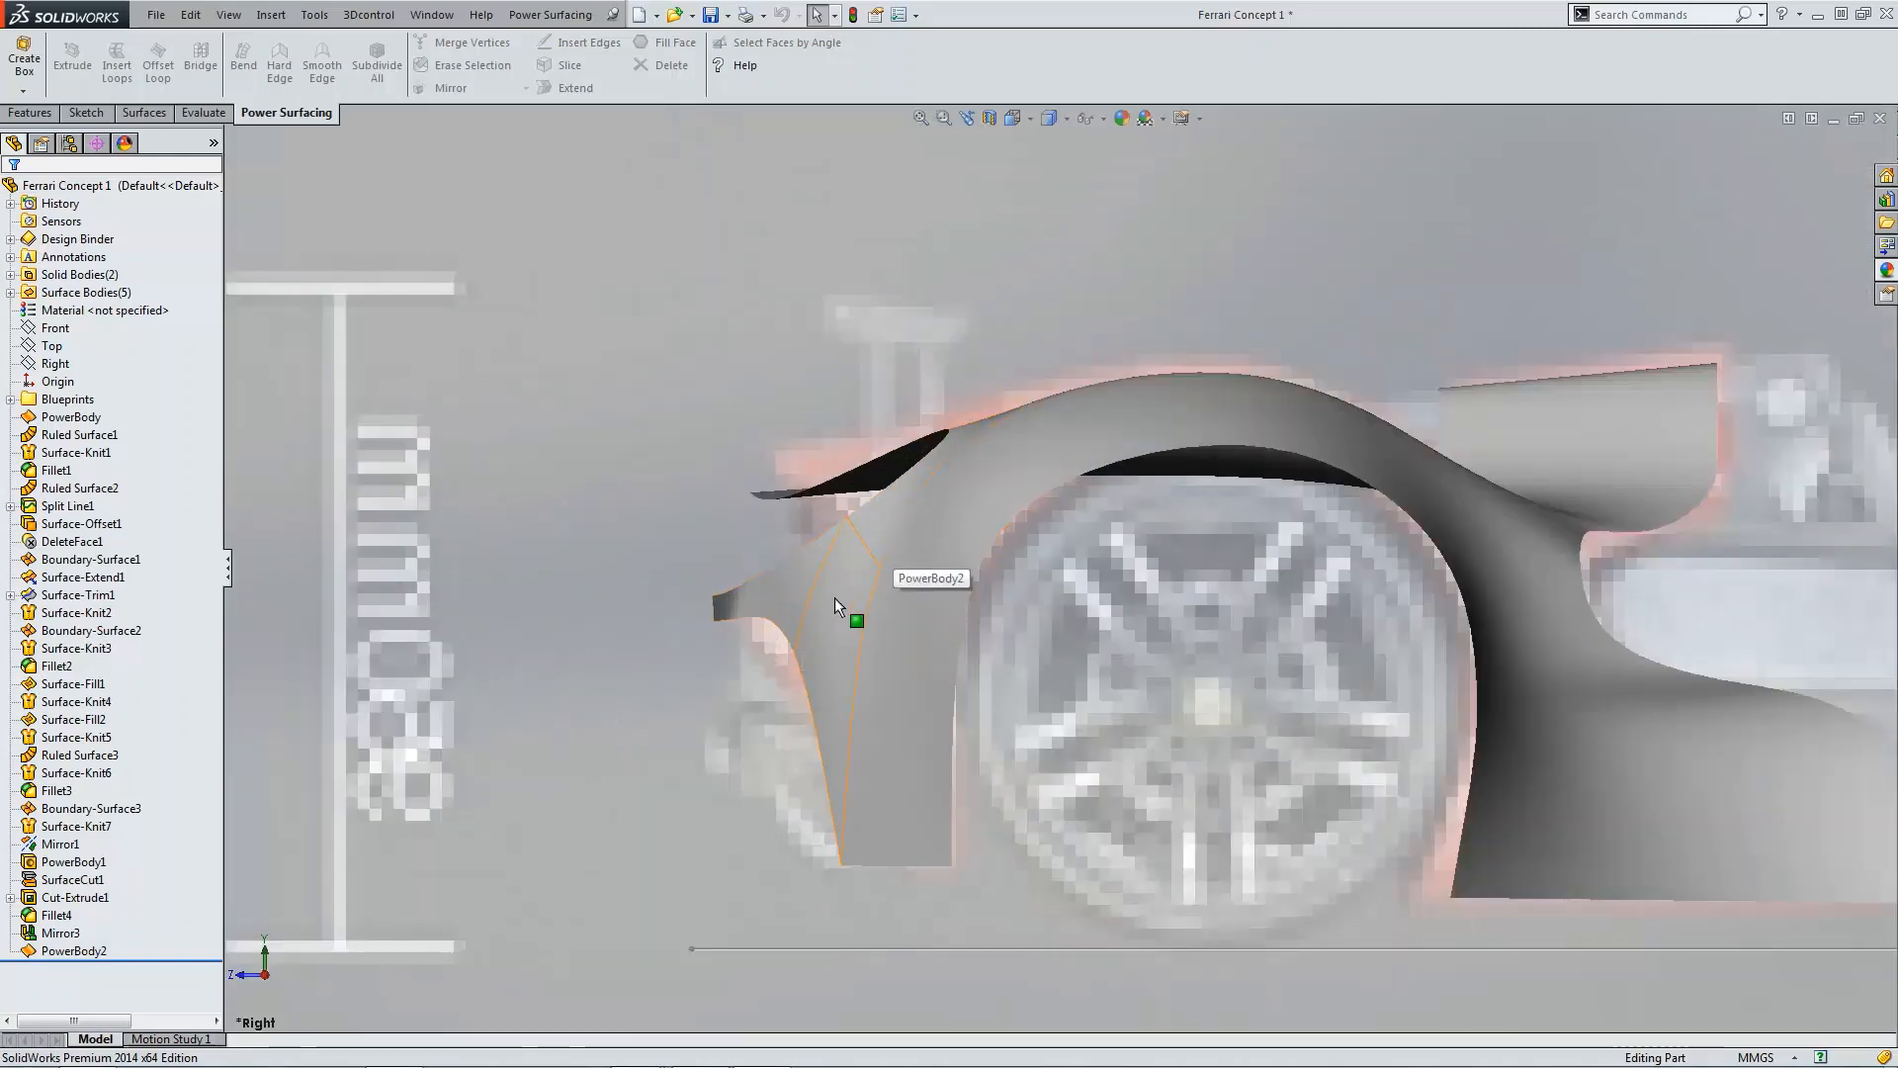
Step: Save the part file
scroll(834, 597, "up", 3)
middle_click_drag(869, 569, 862, 572)
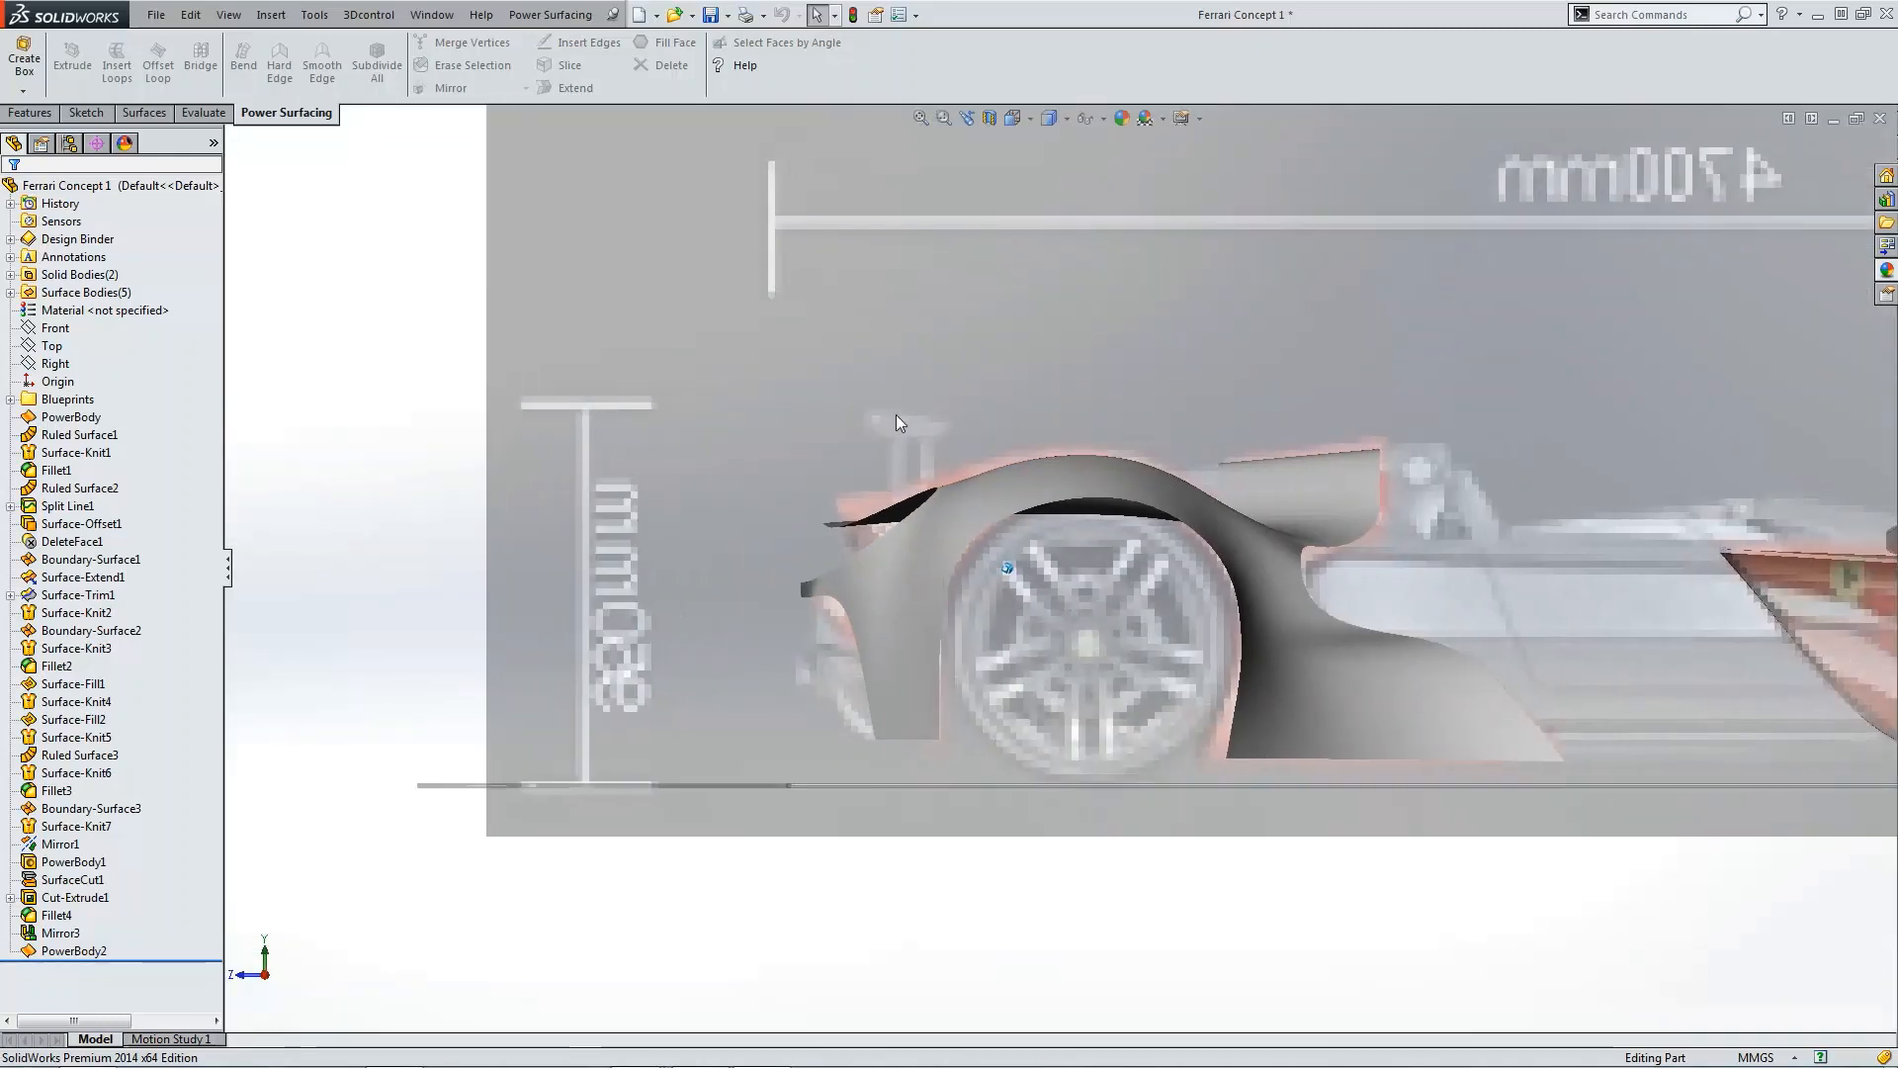
left_click(712, 16)
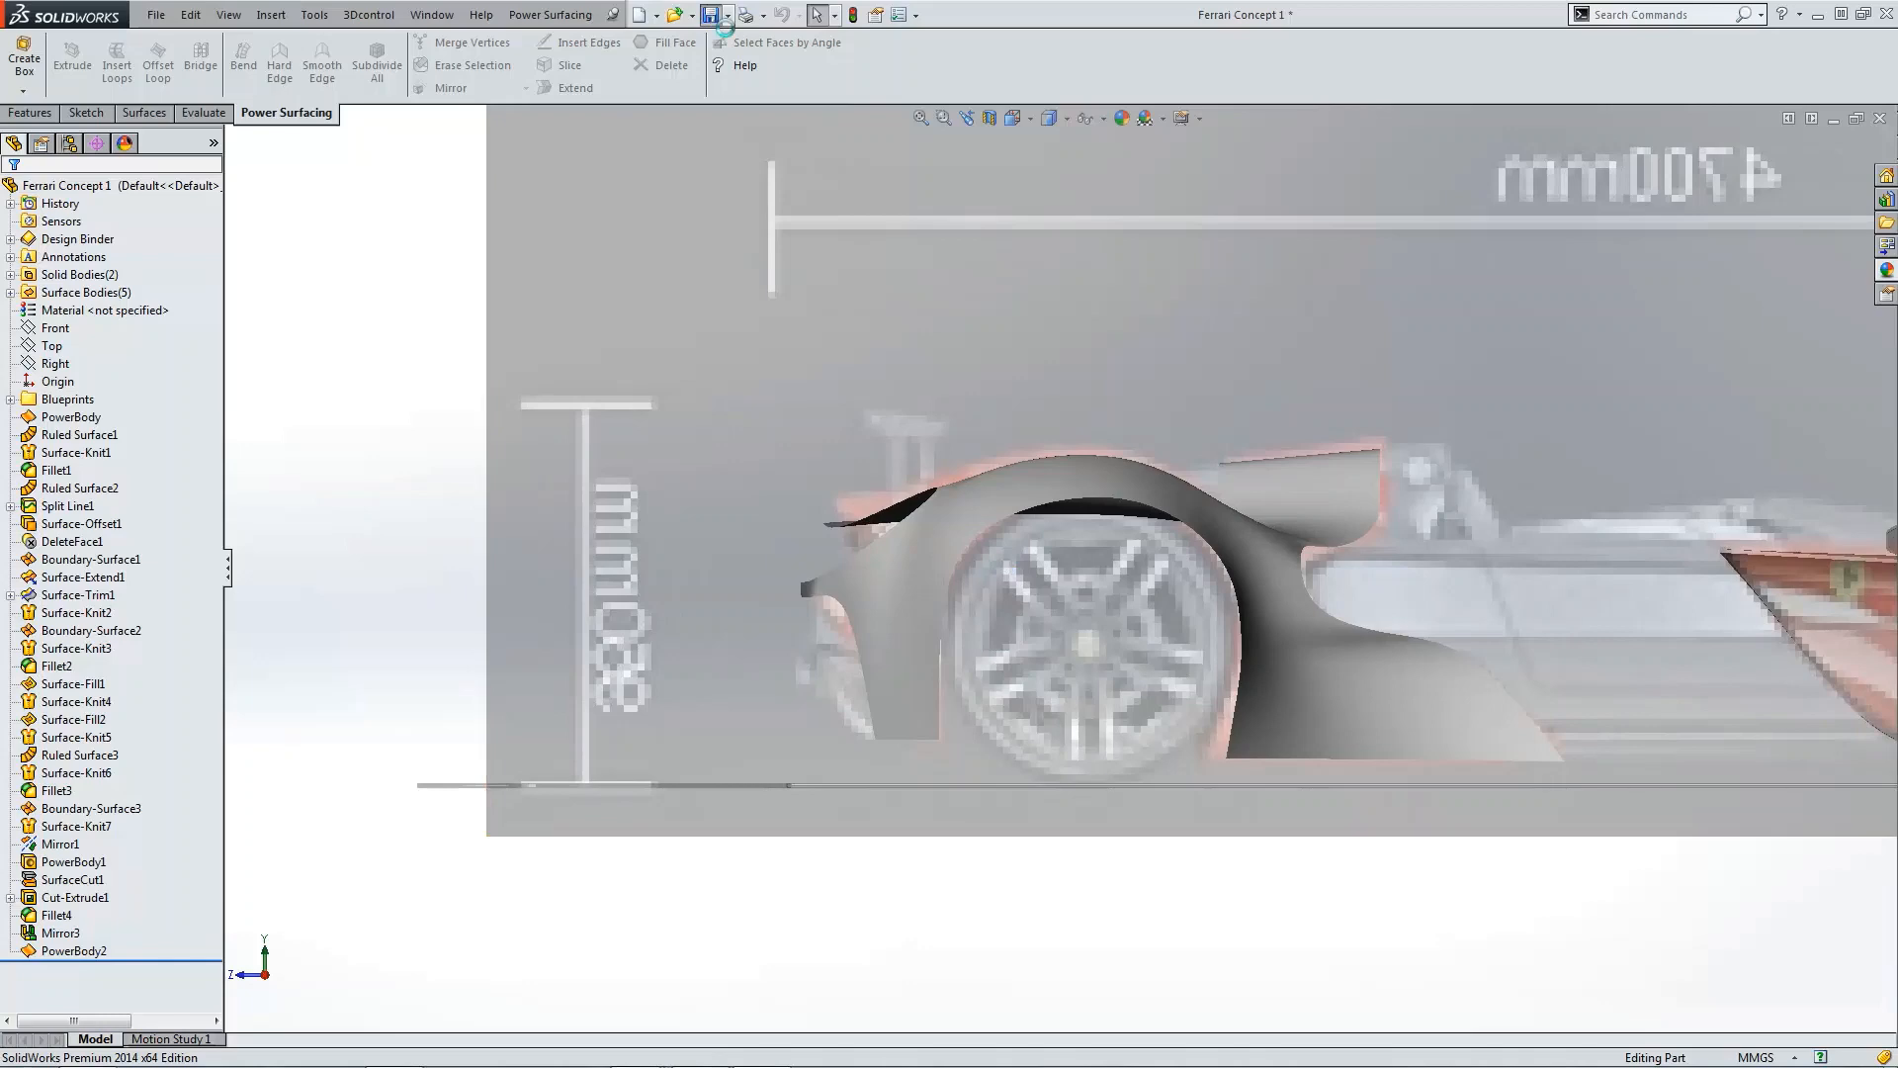
Step: Reopen PowerBody2 for editing to show its control cage
scroll(1011, 452, "up", 5)
mouse_move(1010, 452)
middle_mouse_down()
mouse_move(1160, 698)
mouse_move(1135, 645)
middle_mouse_up()
scroll(1136, 645, "down", 5)
left_click(83, 952)
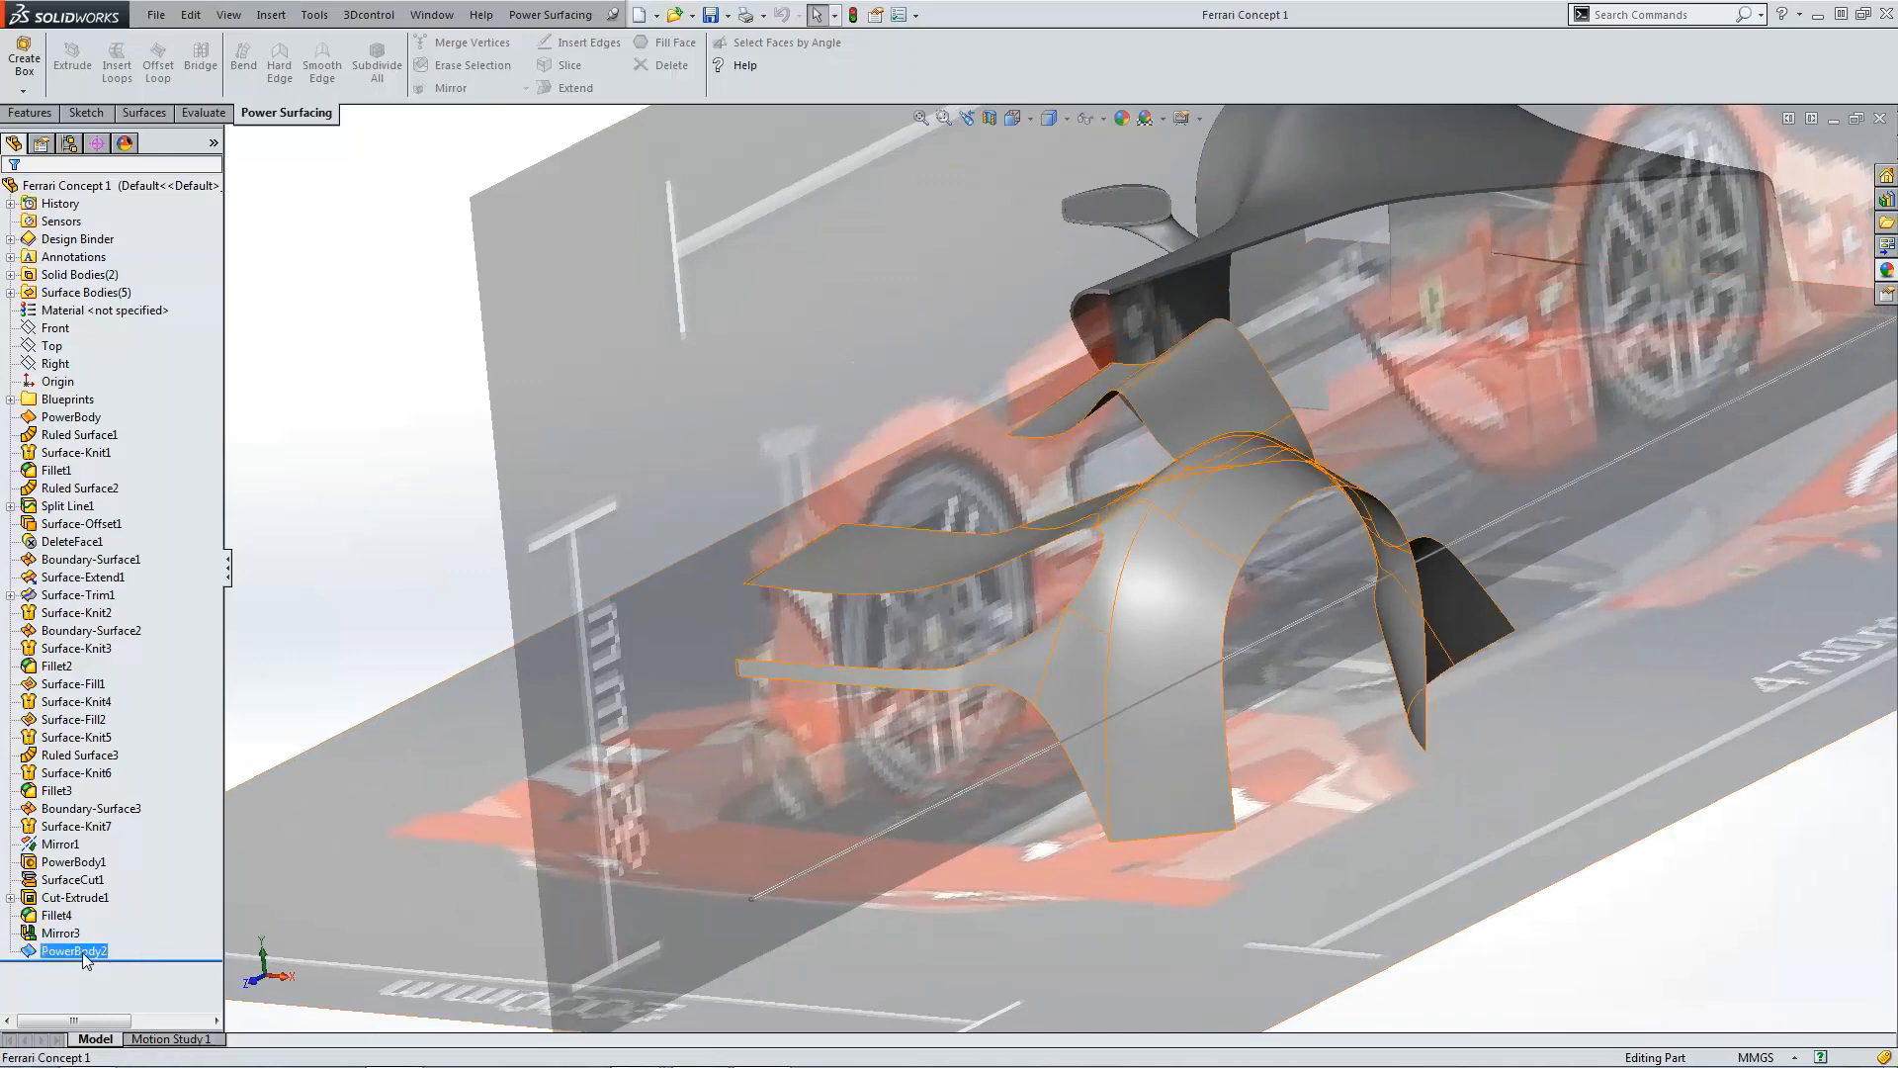
left_click(100, 898)
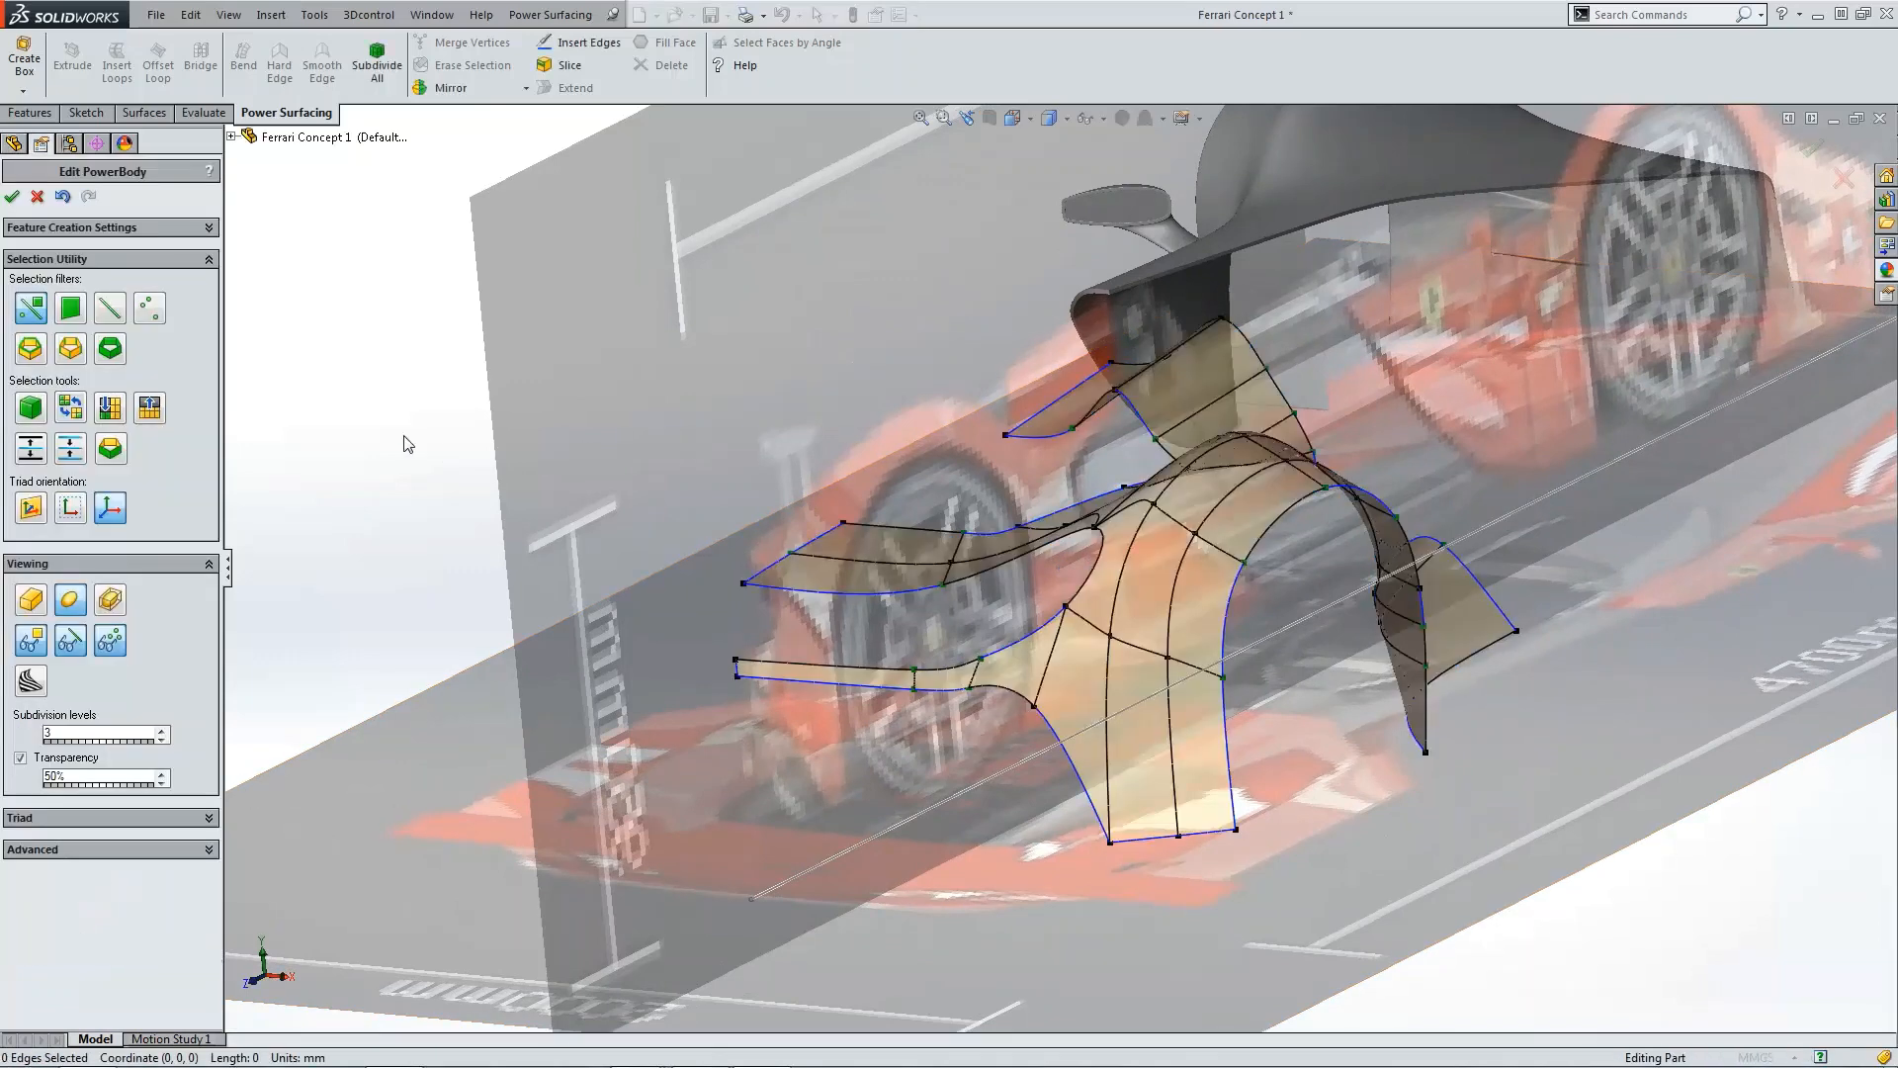
Step: Bring up the rear three-quarter reference photo and orbit the fender cage to compare it from behind
scroll(1048, 579, "up", 2)
middle_click_drag(1048, 579, 1039, 586)
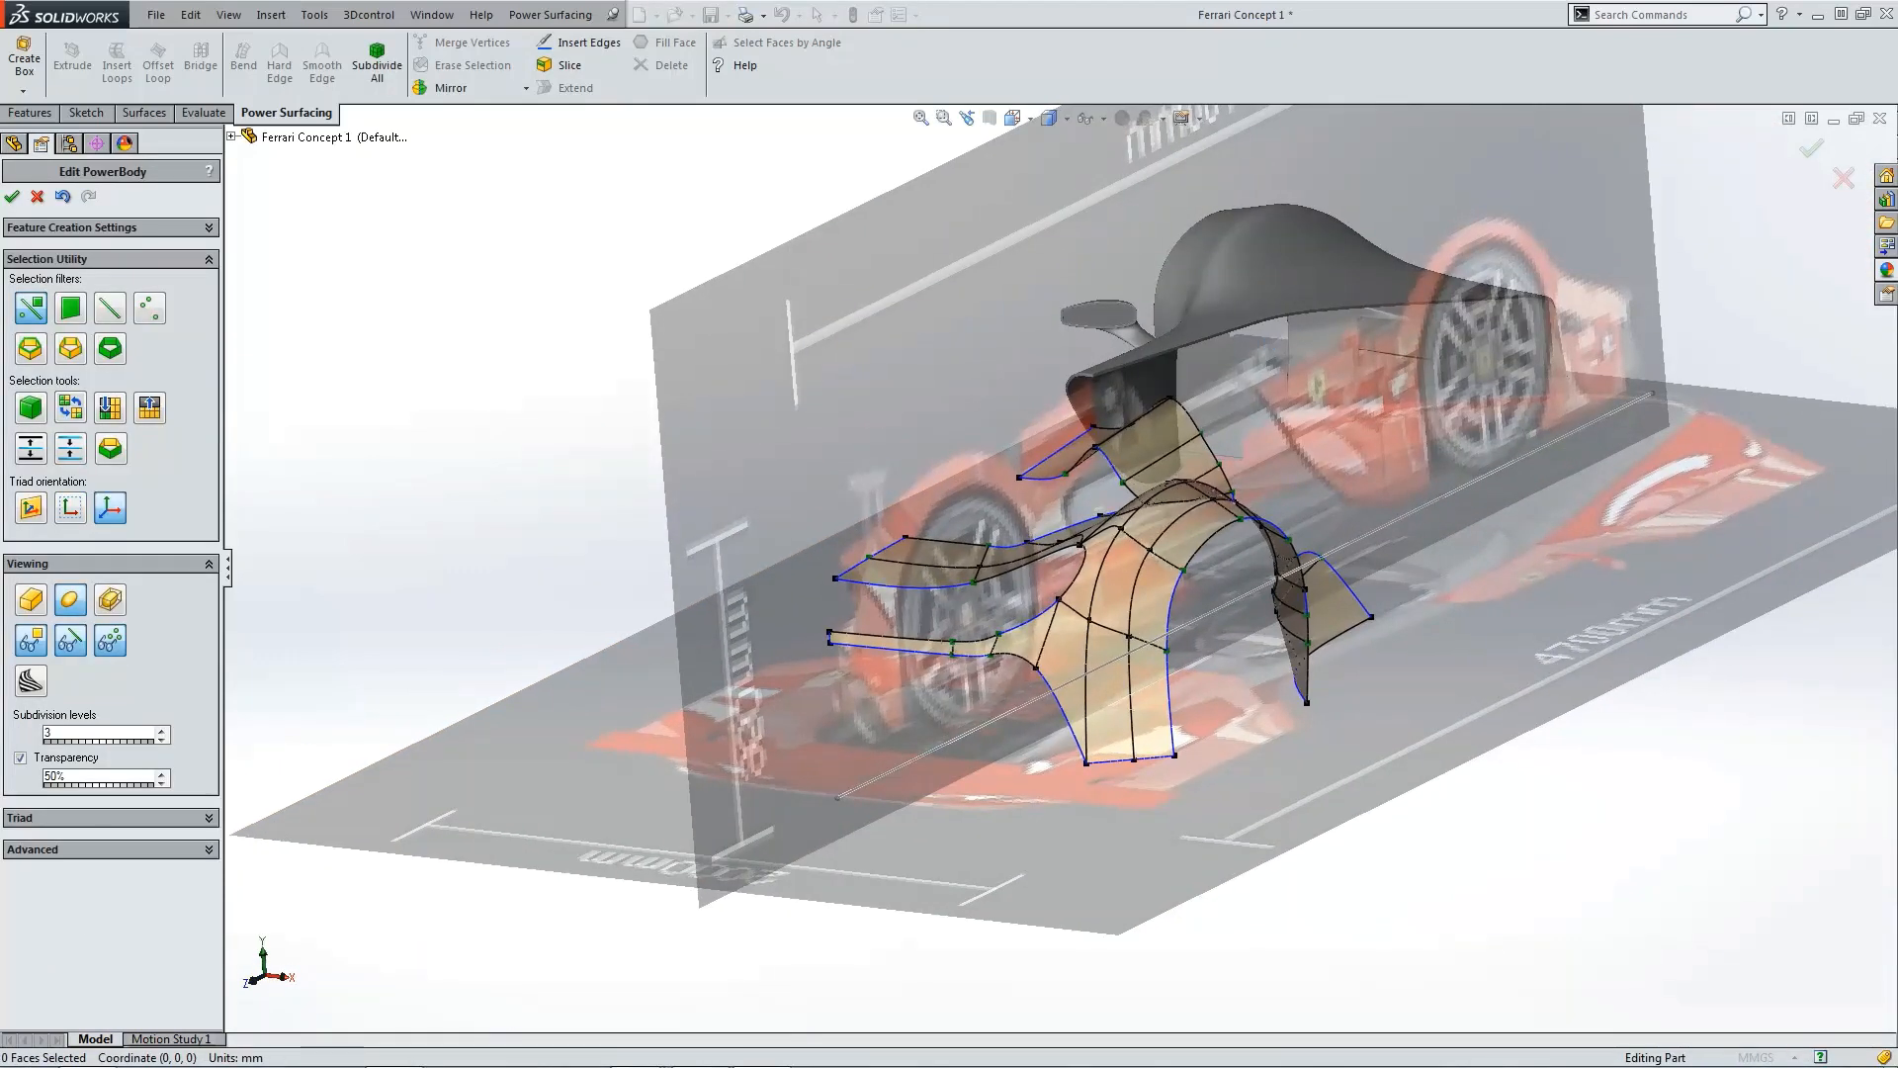
left_click_drag(0, 368, 690, 199)
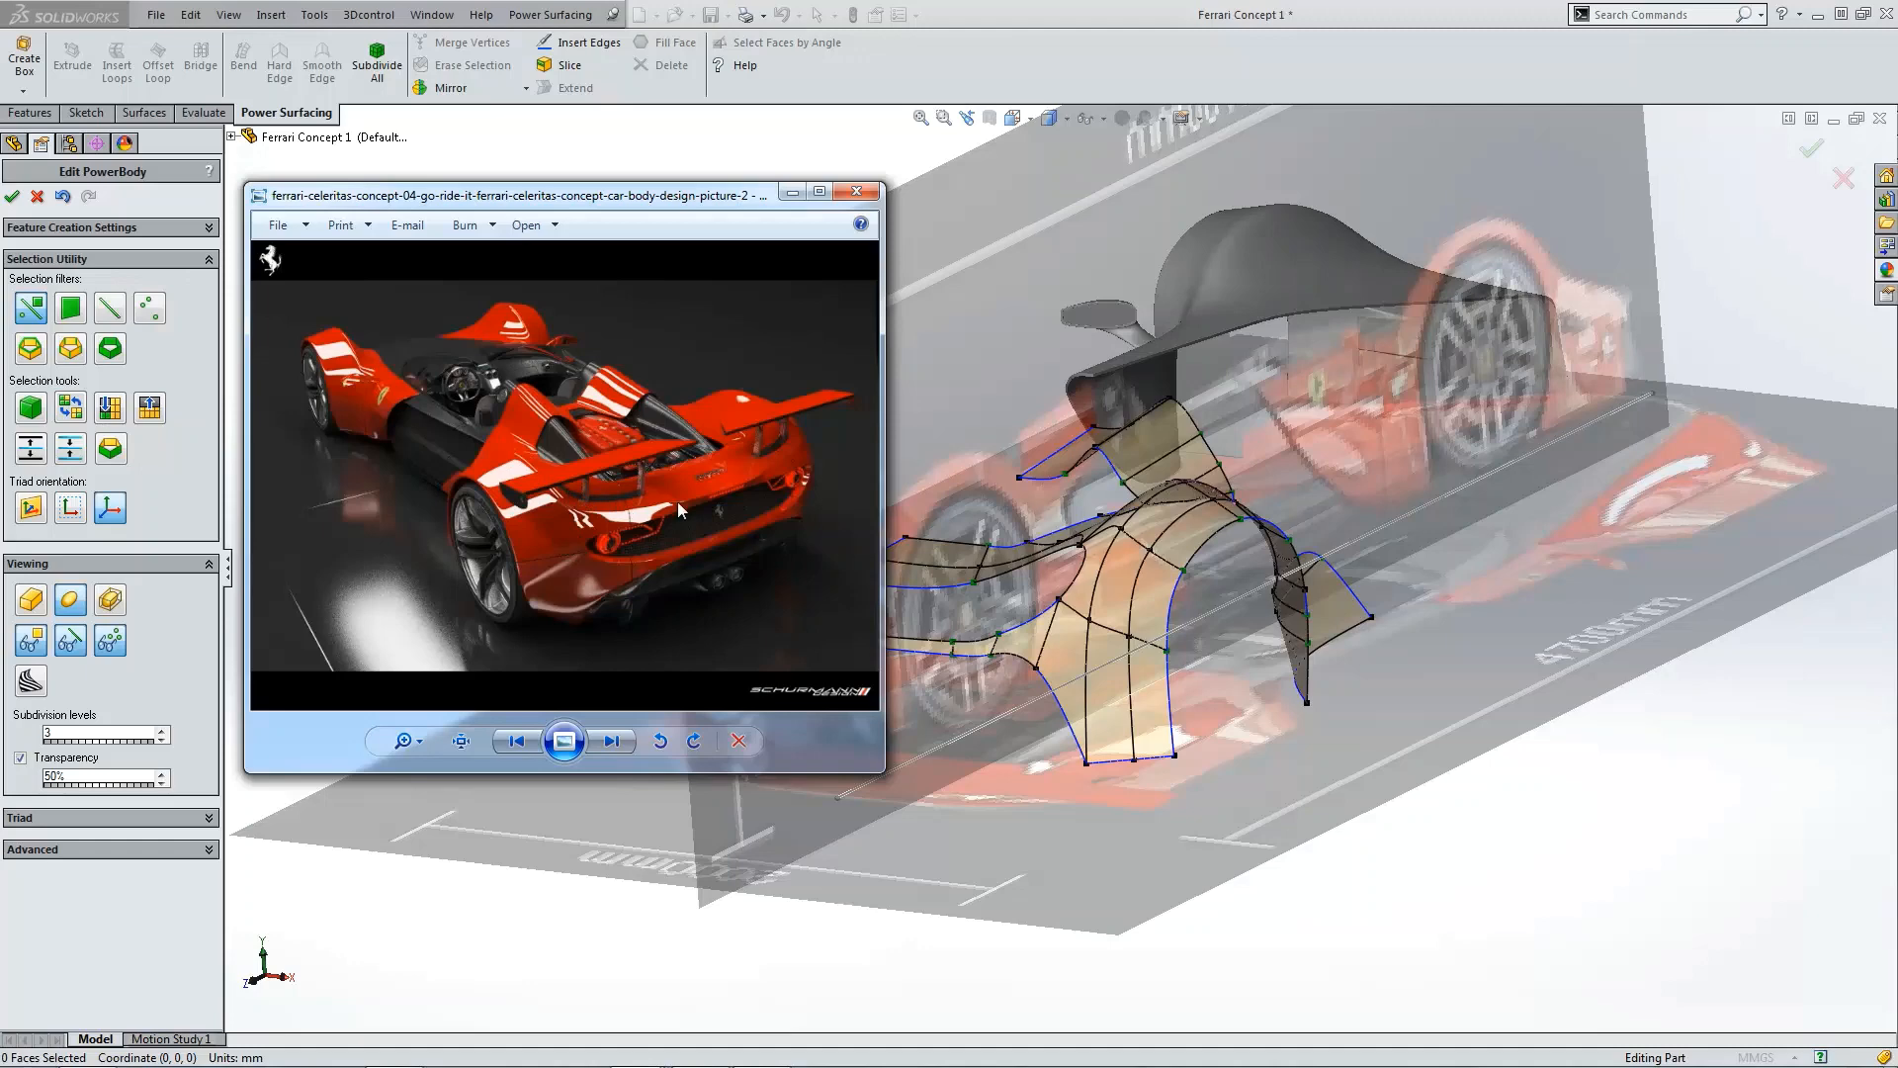
middle_click_drag(1102, 633, 1541, 652)
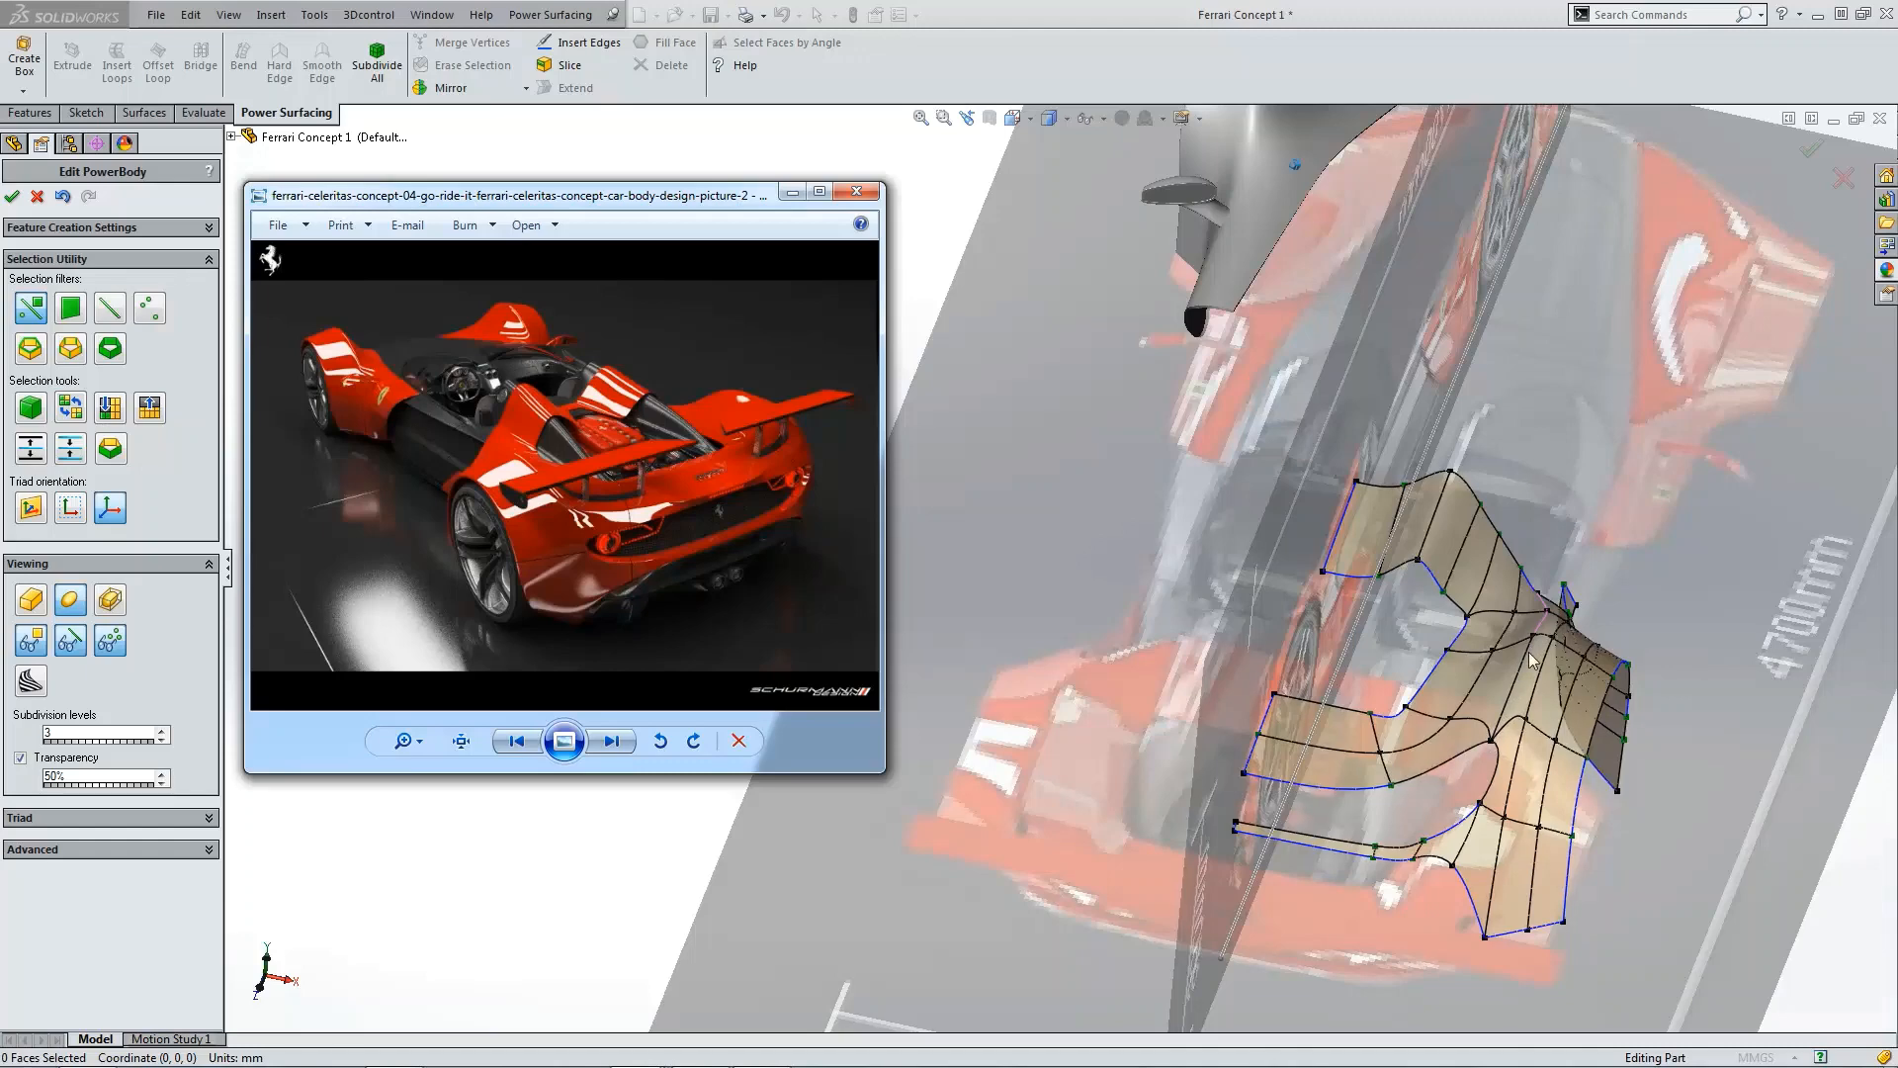
mouse_move(1531, 660)
middle_mouse_down()
mouse_move(1509, 696)
mouse_move(1538, 692)
middle_mouse_up()
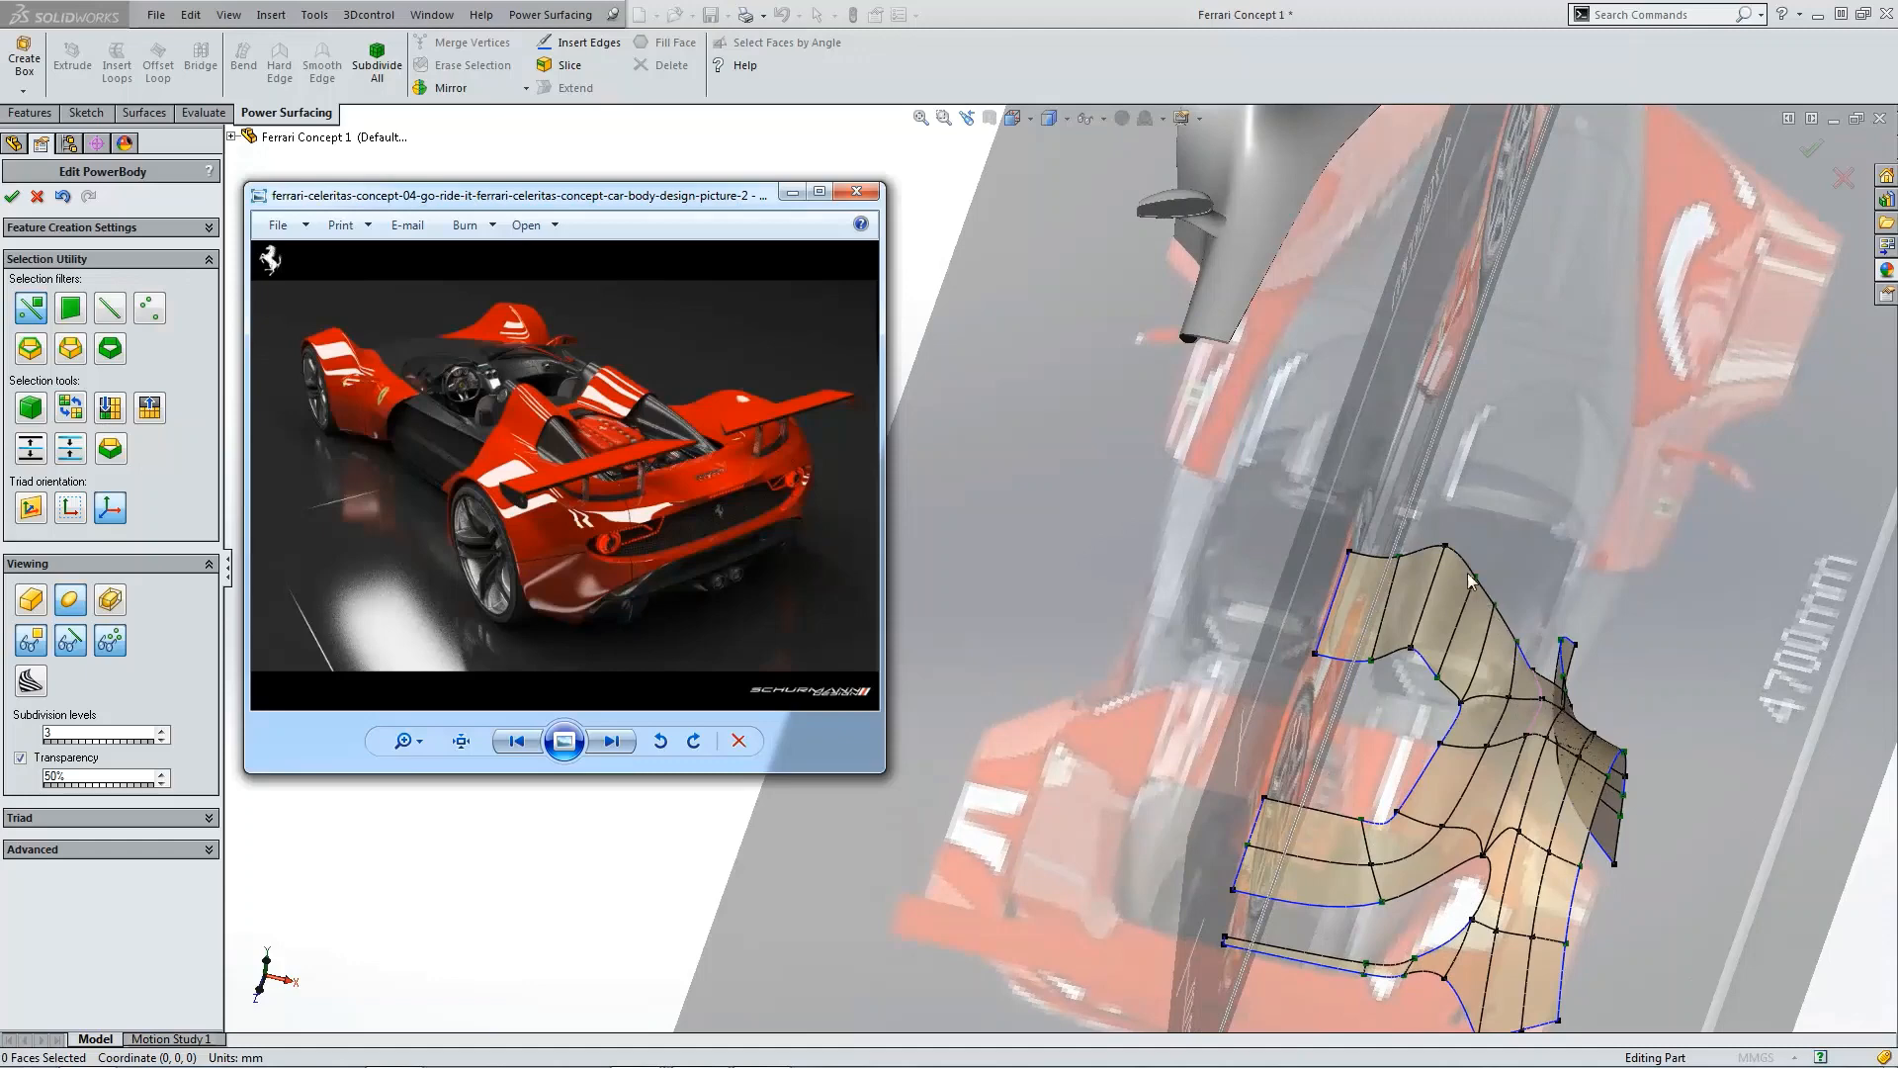
middle_click_drag(1523, 661, 1426, 748)
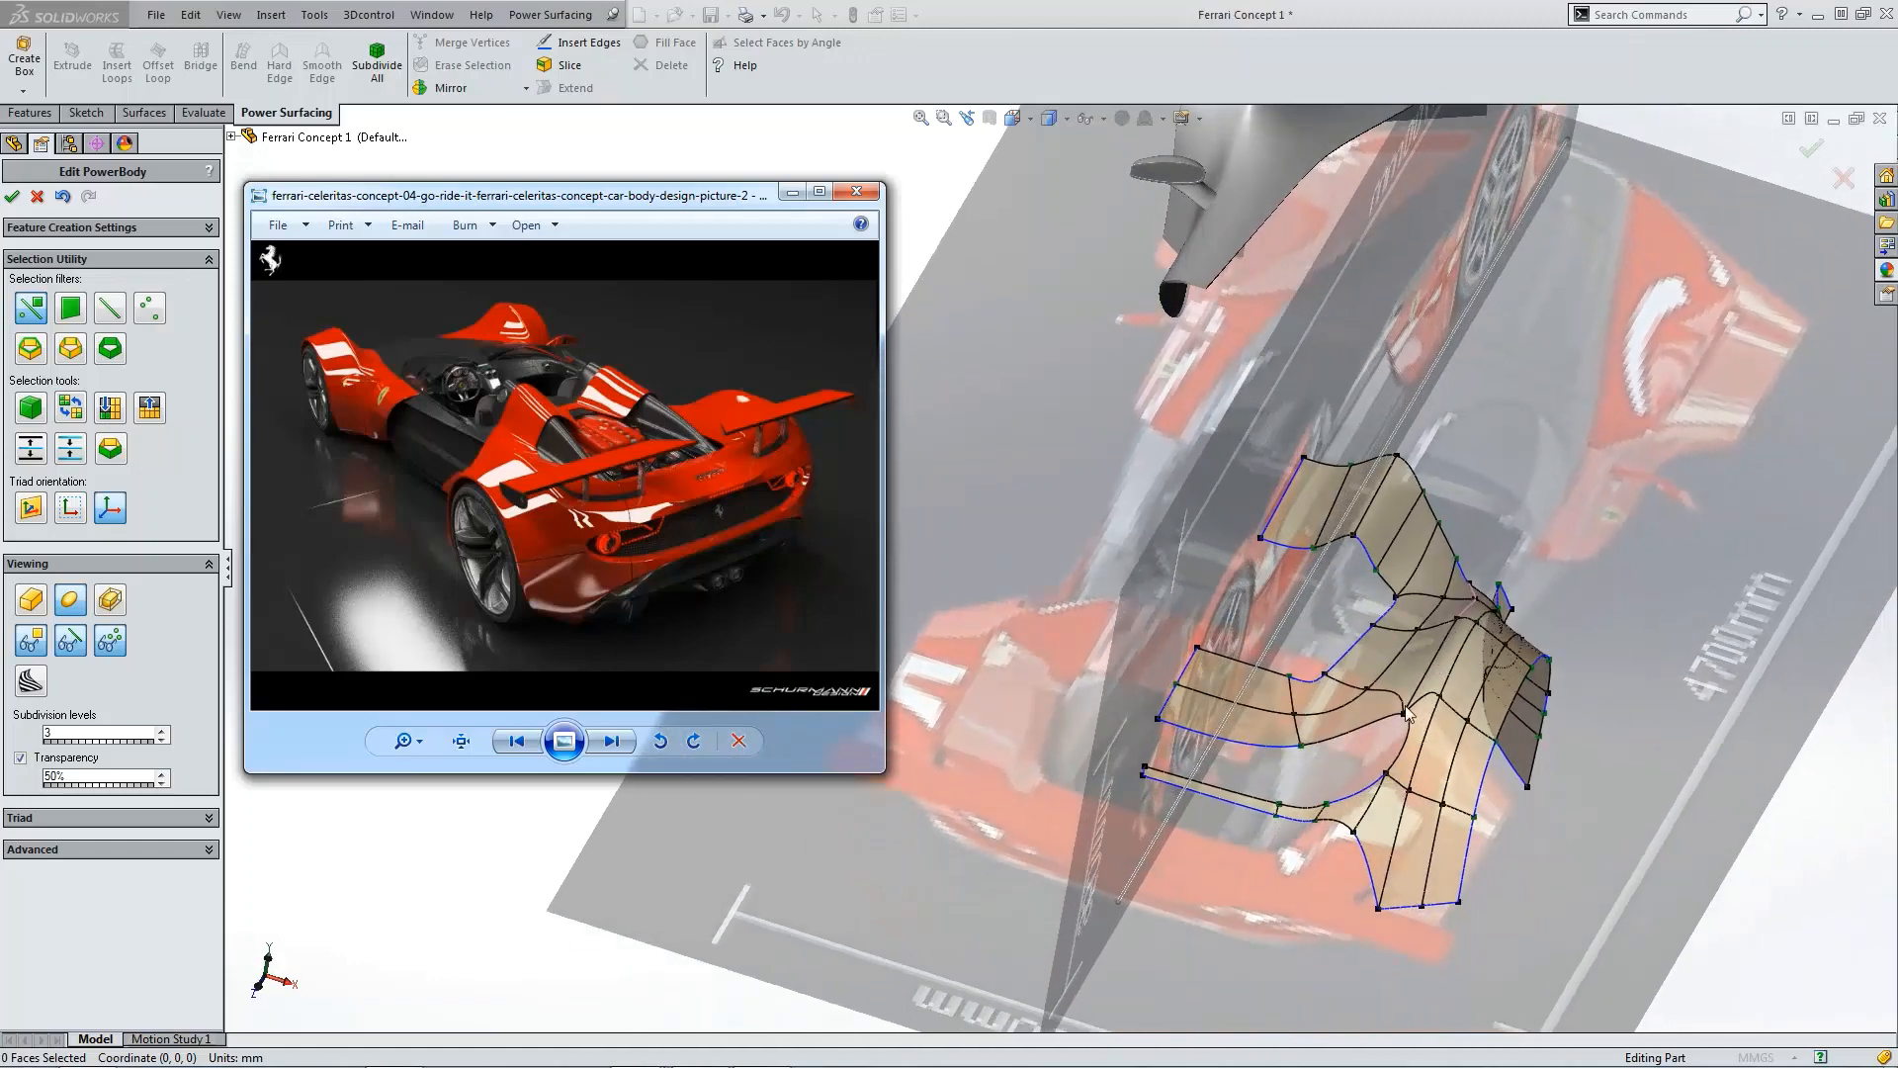
middle_click_drag(1408, 712, 1634, 694)
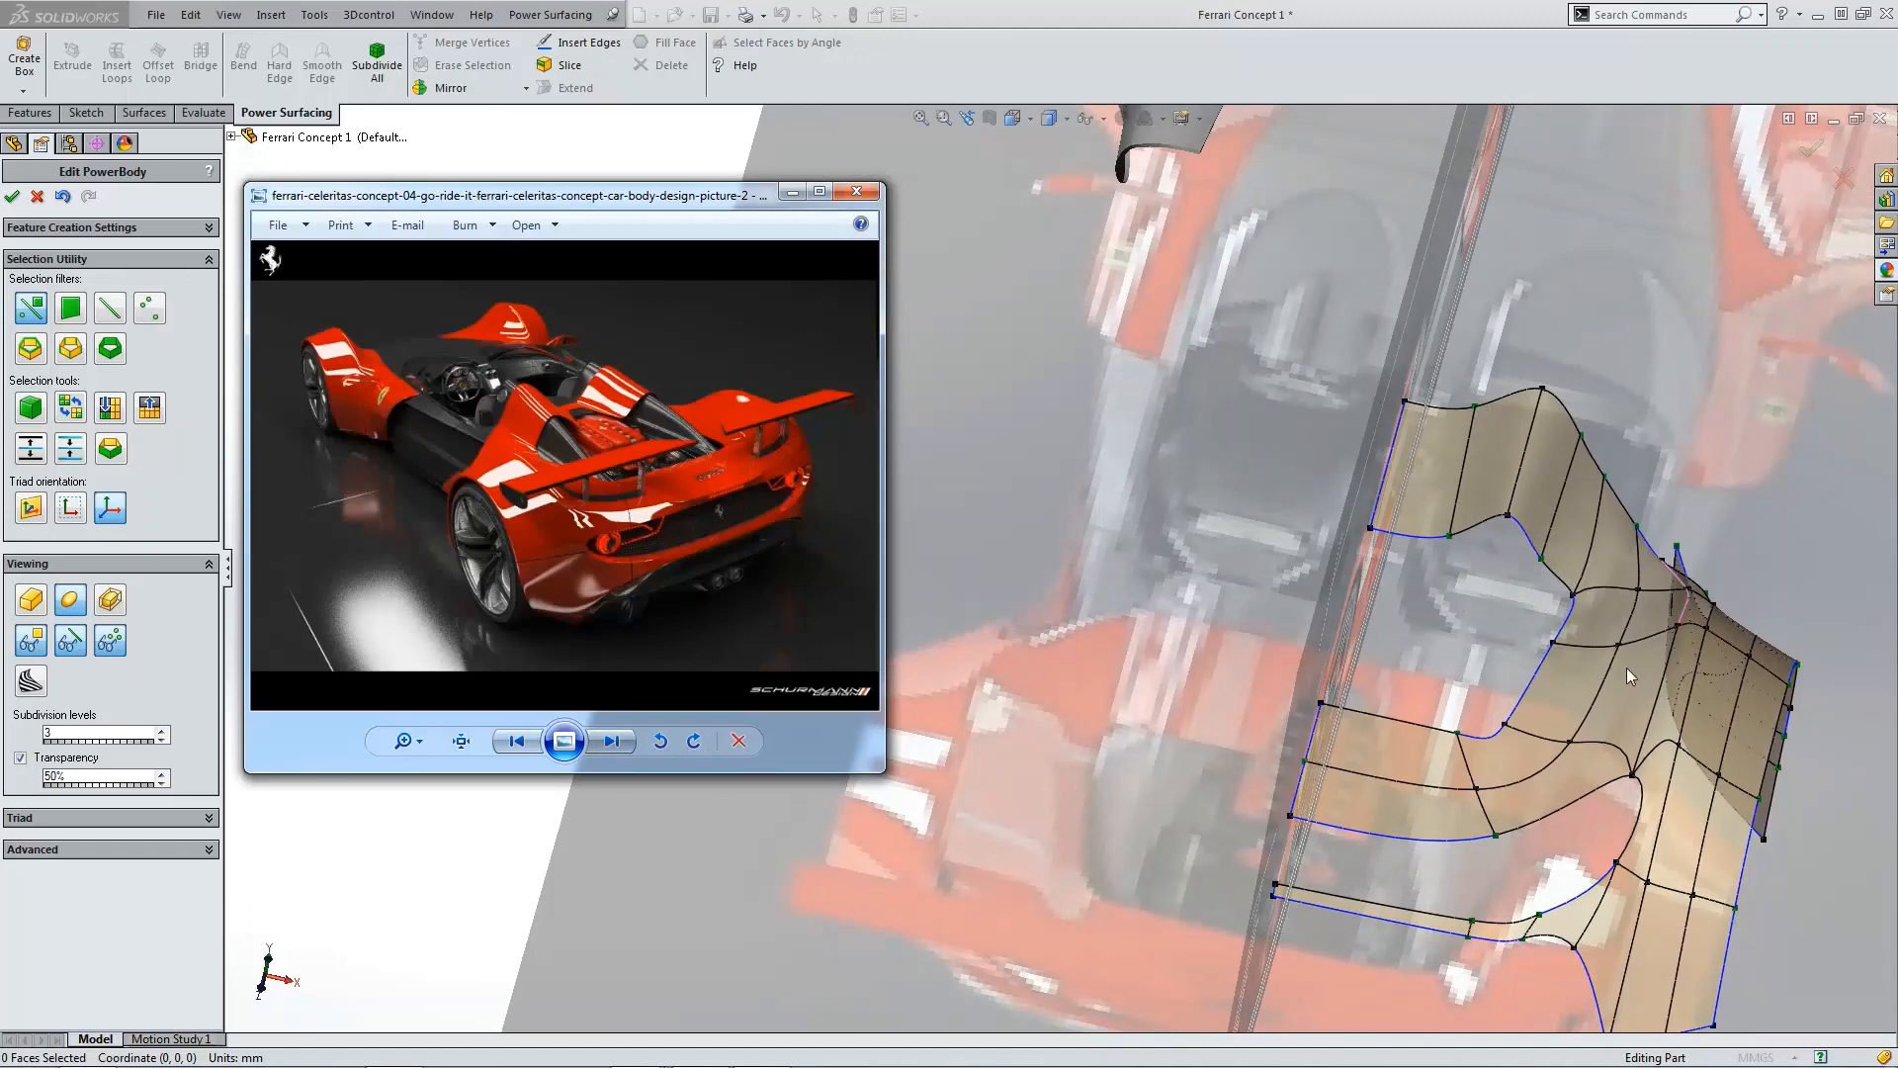
middle_click_drag(1628, 668, 1616, 685)
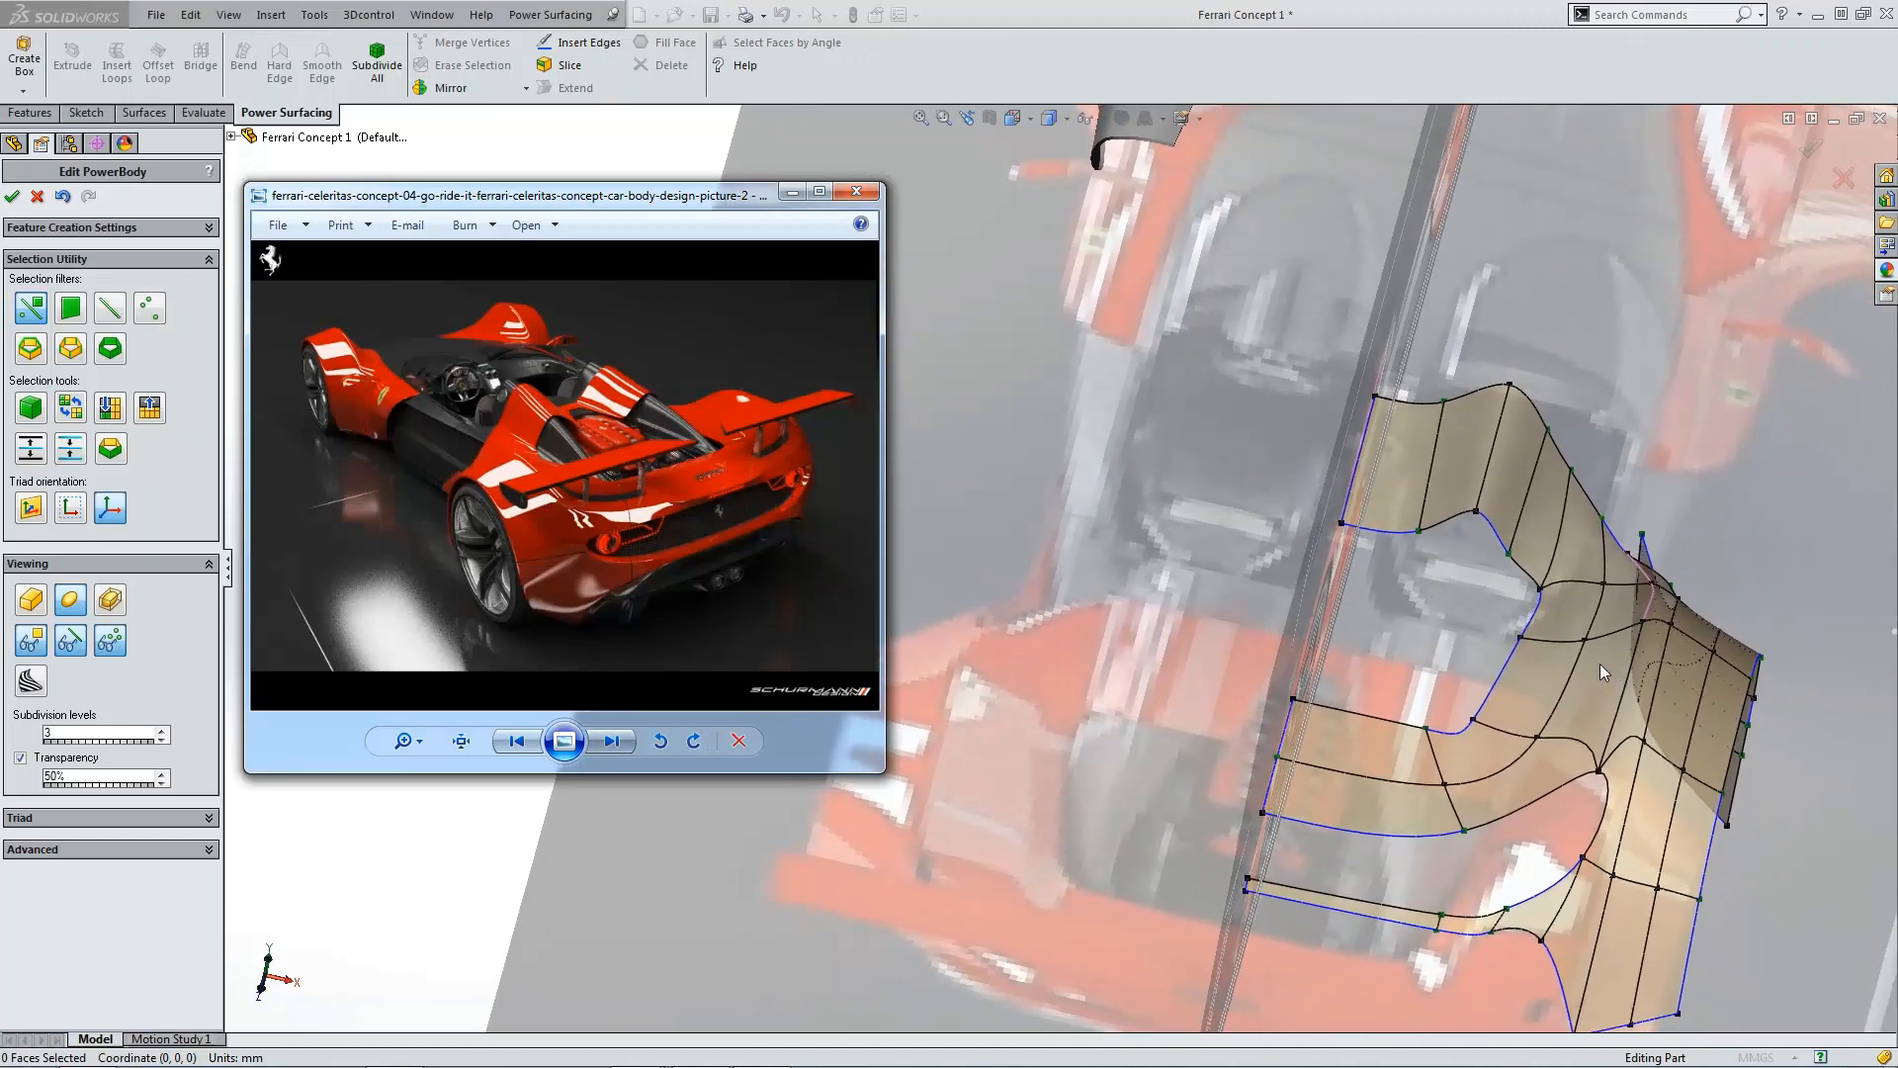
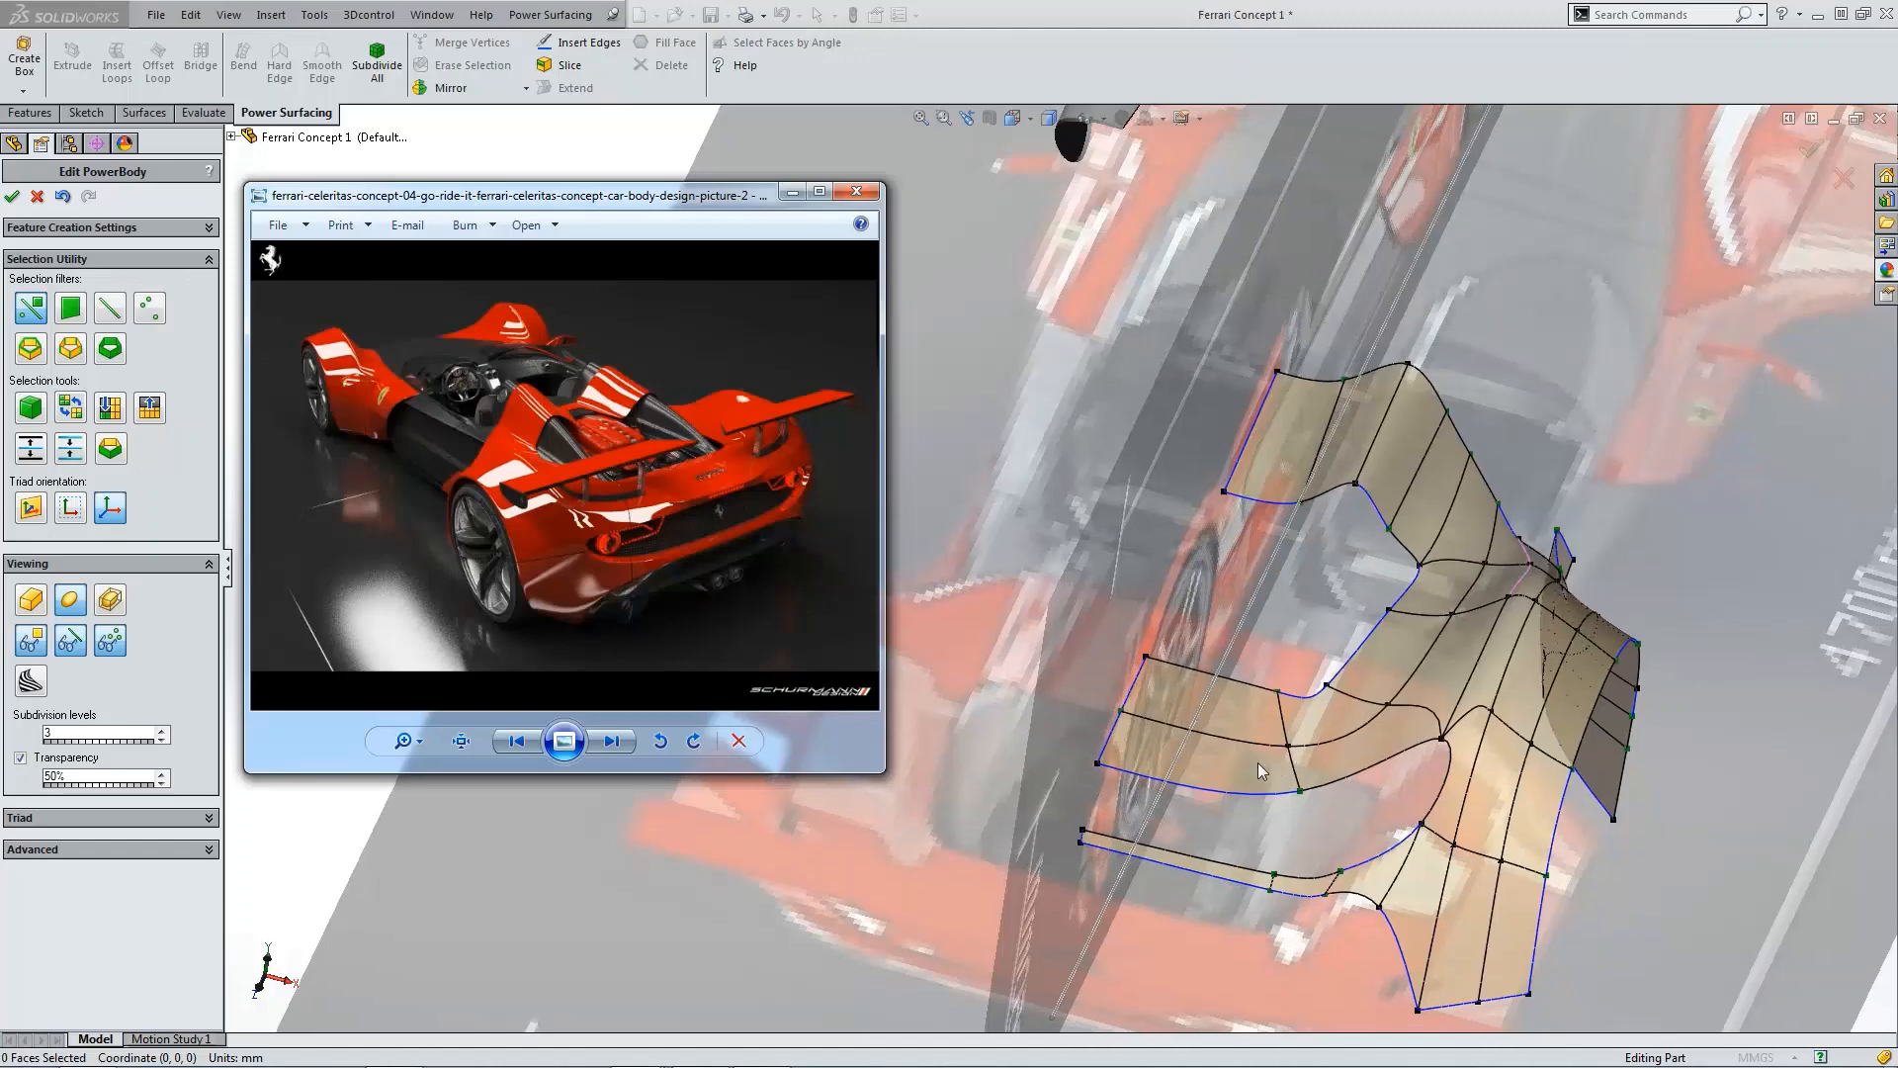
Step: Set the reference photo aside and extend the selected front edge of the fender's lower flange by 100 mm
left_click_drag(713, 196, 0, 297)
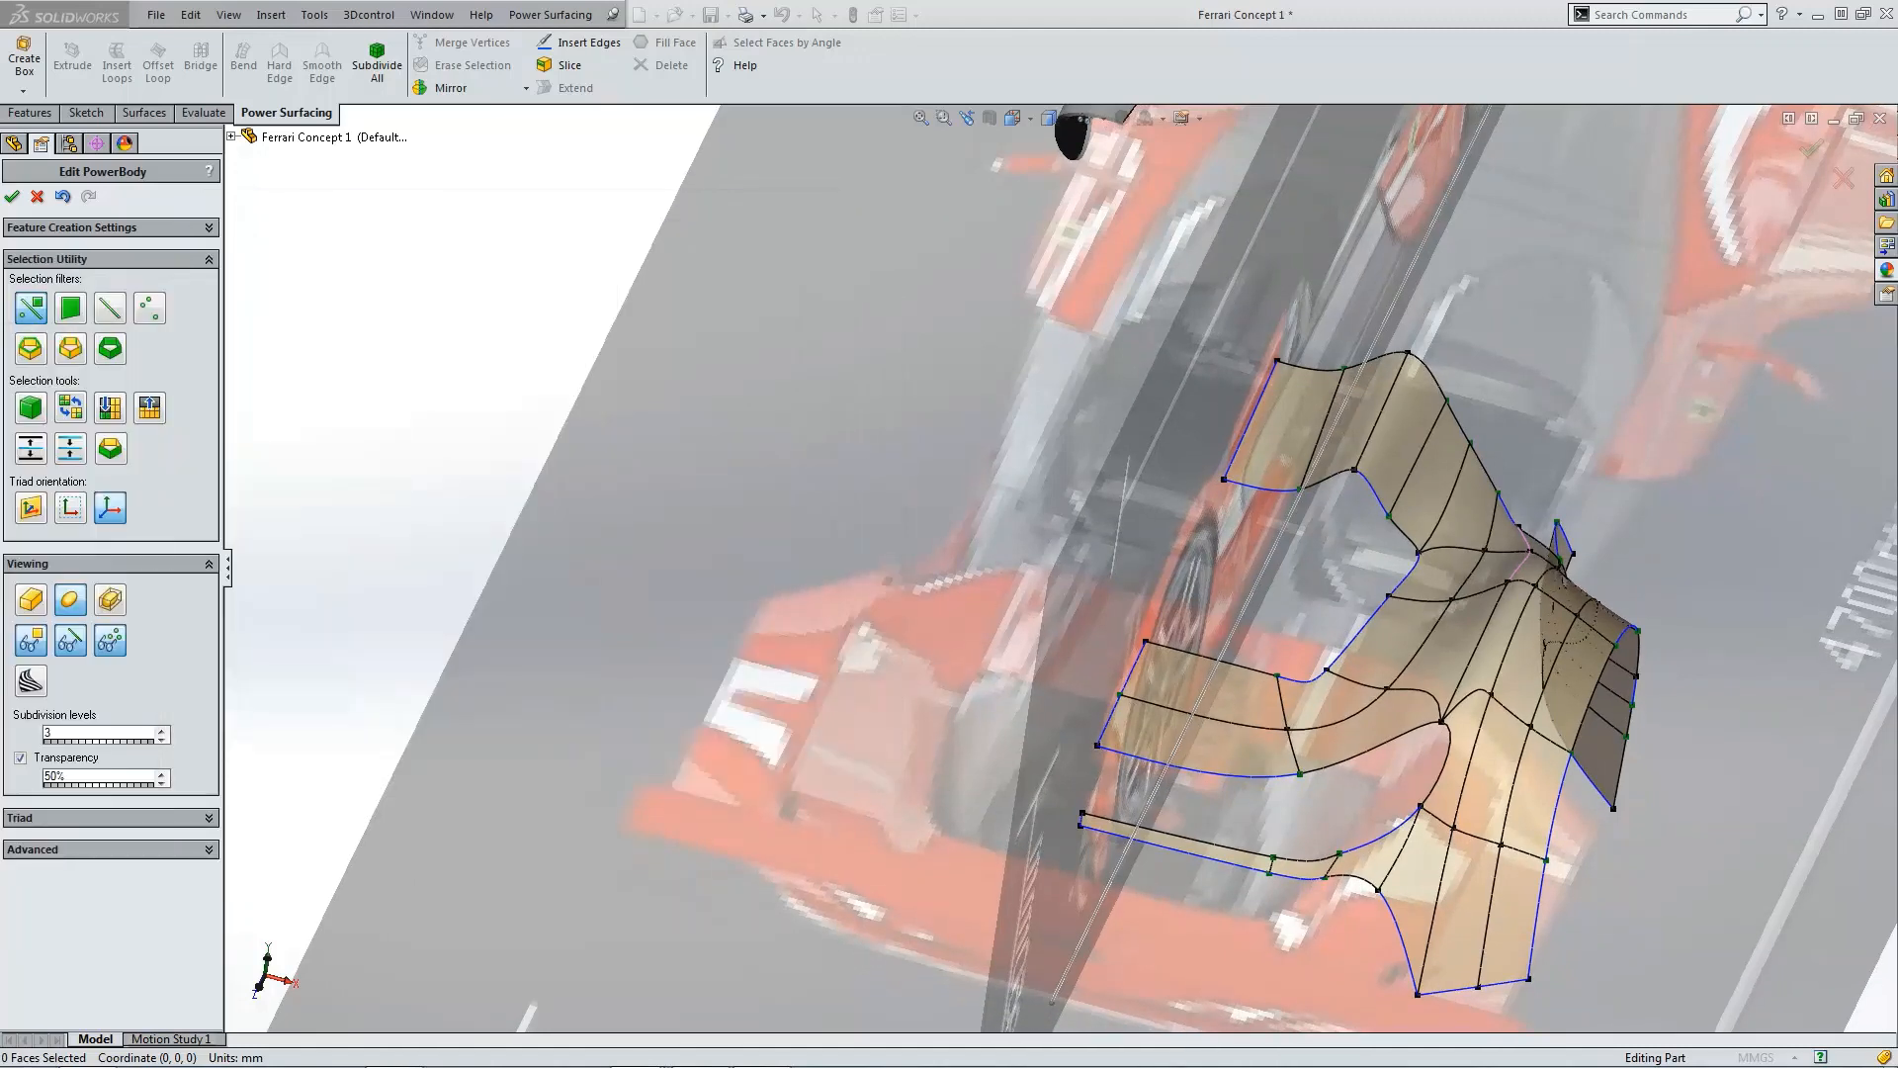
key("ctrl+1")
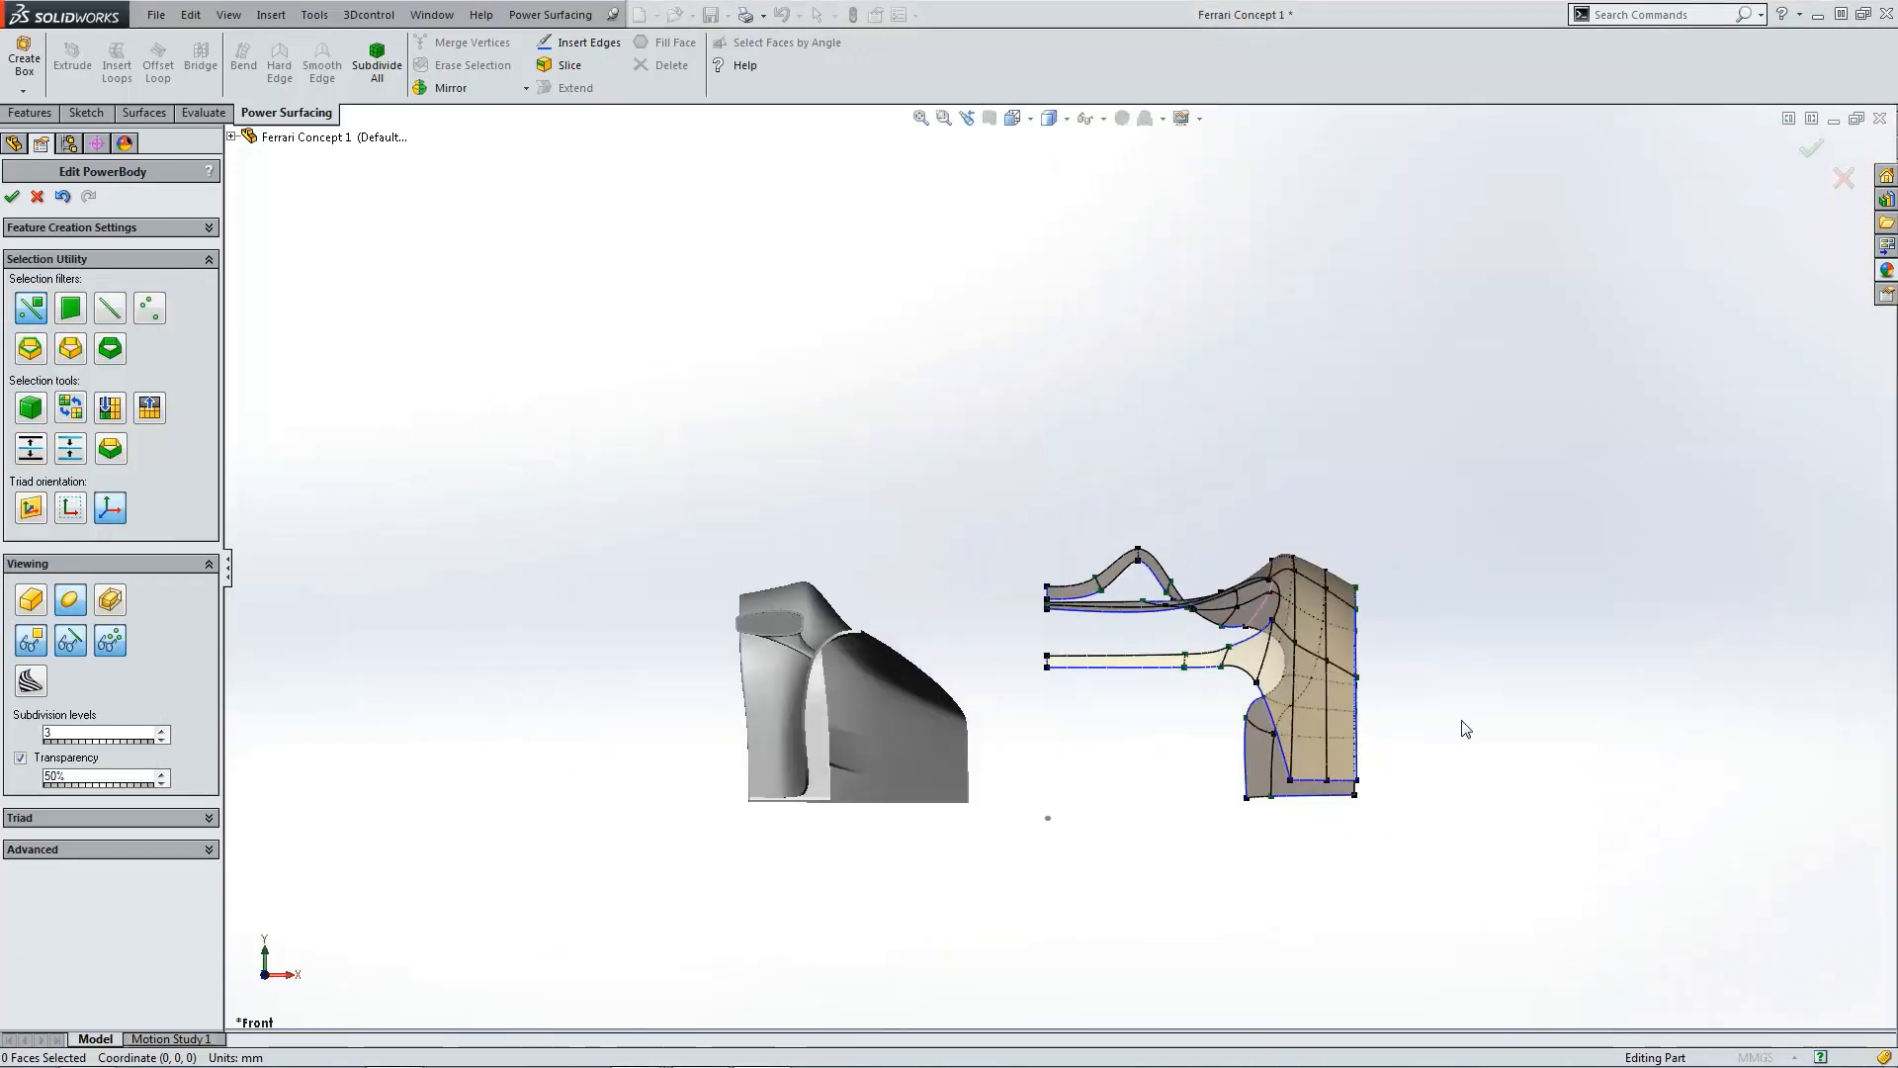
scroll(1029, 583, "down", 3)
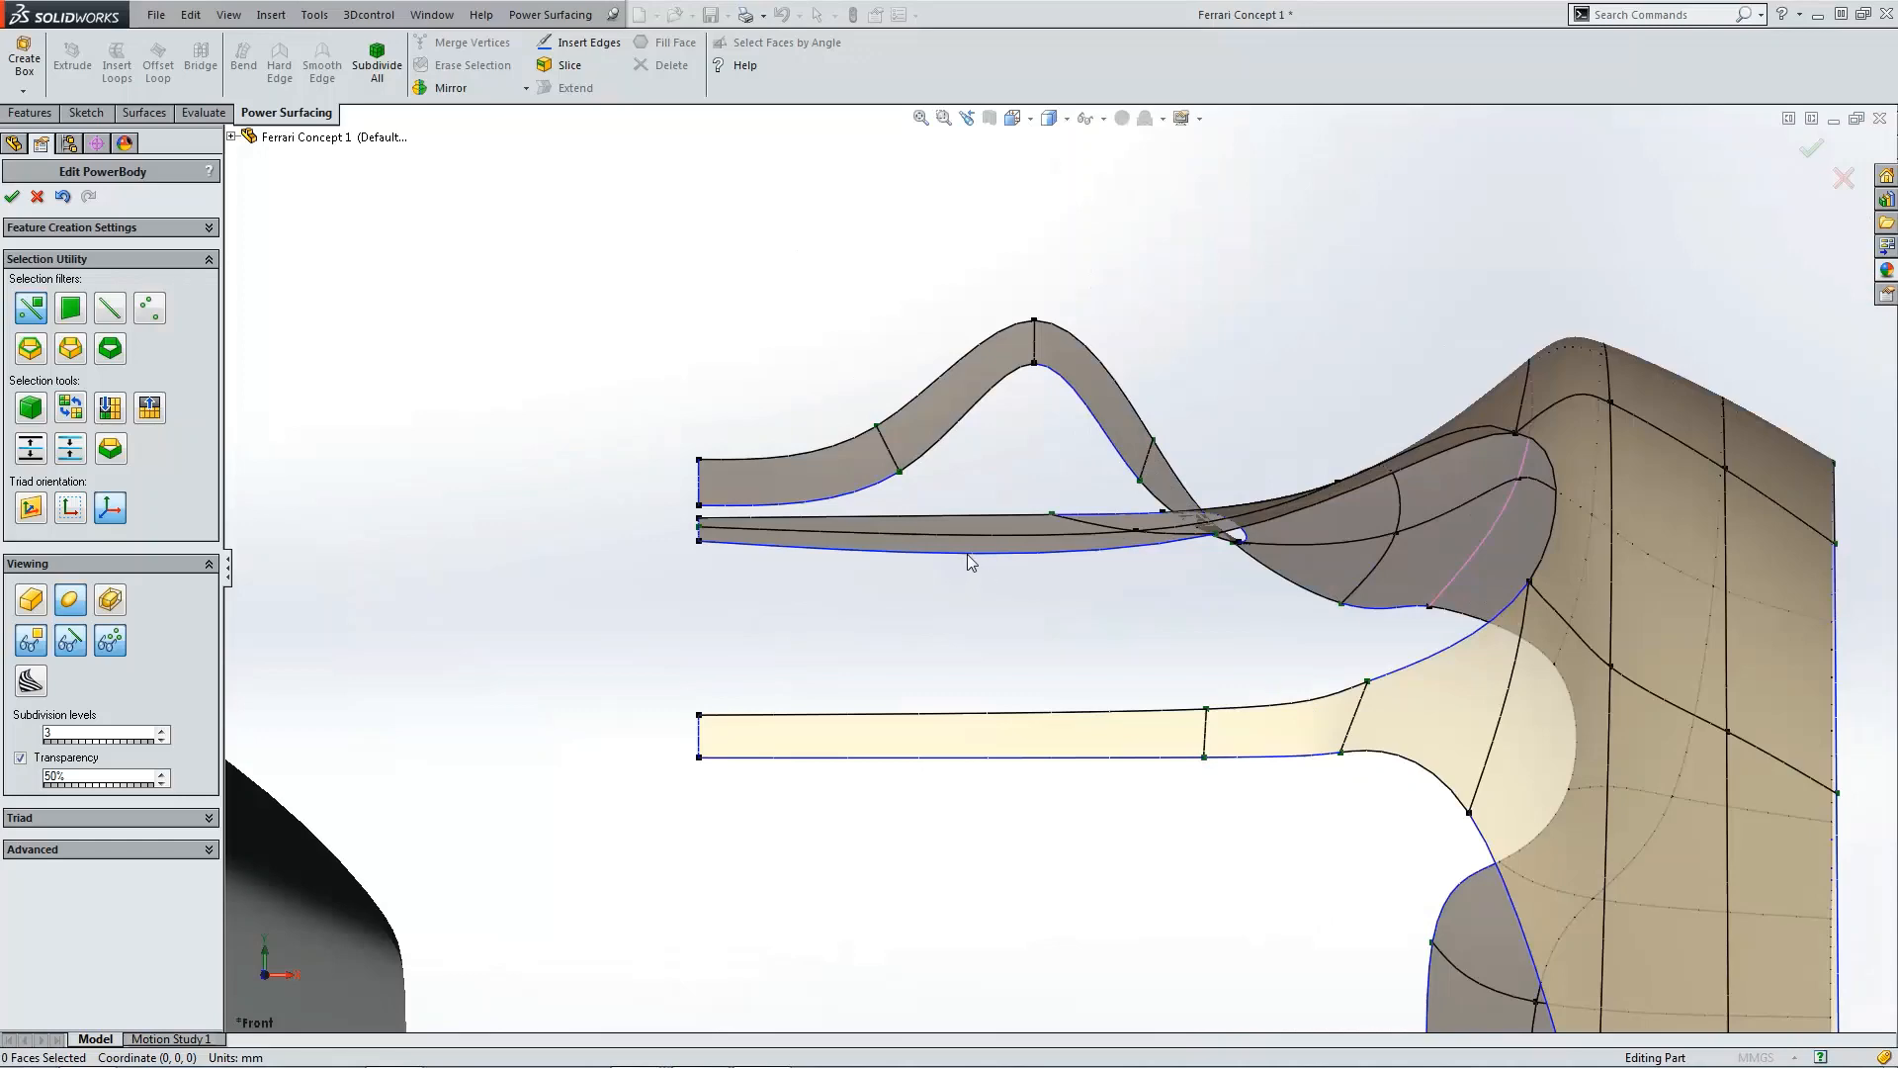
left_click(110, 309)
left_click(791, 548)
scroll(998, 707, "up", 3)
middle_click_drag(997, 699, 989, 660)
scroll(988, 660, "up", 2)
scroll(928, 331, "down", 2)
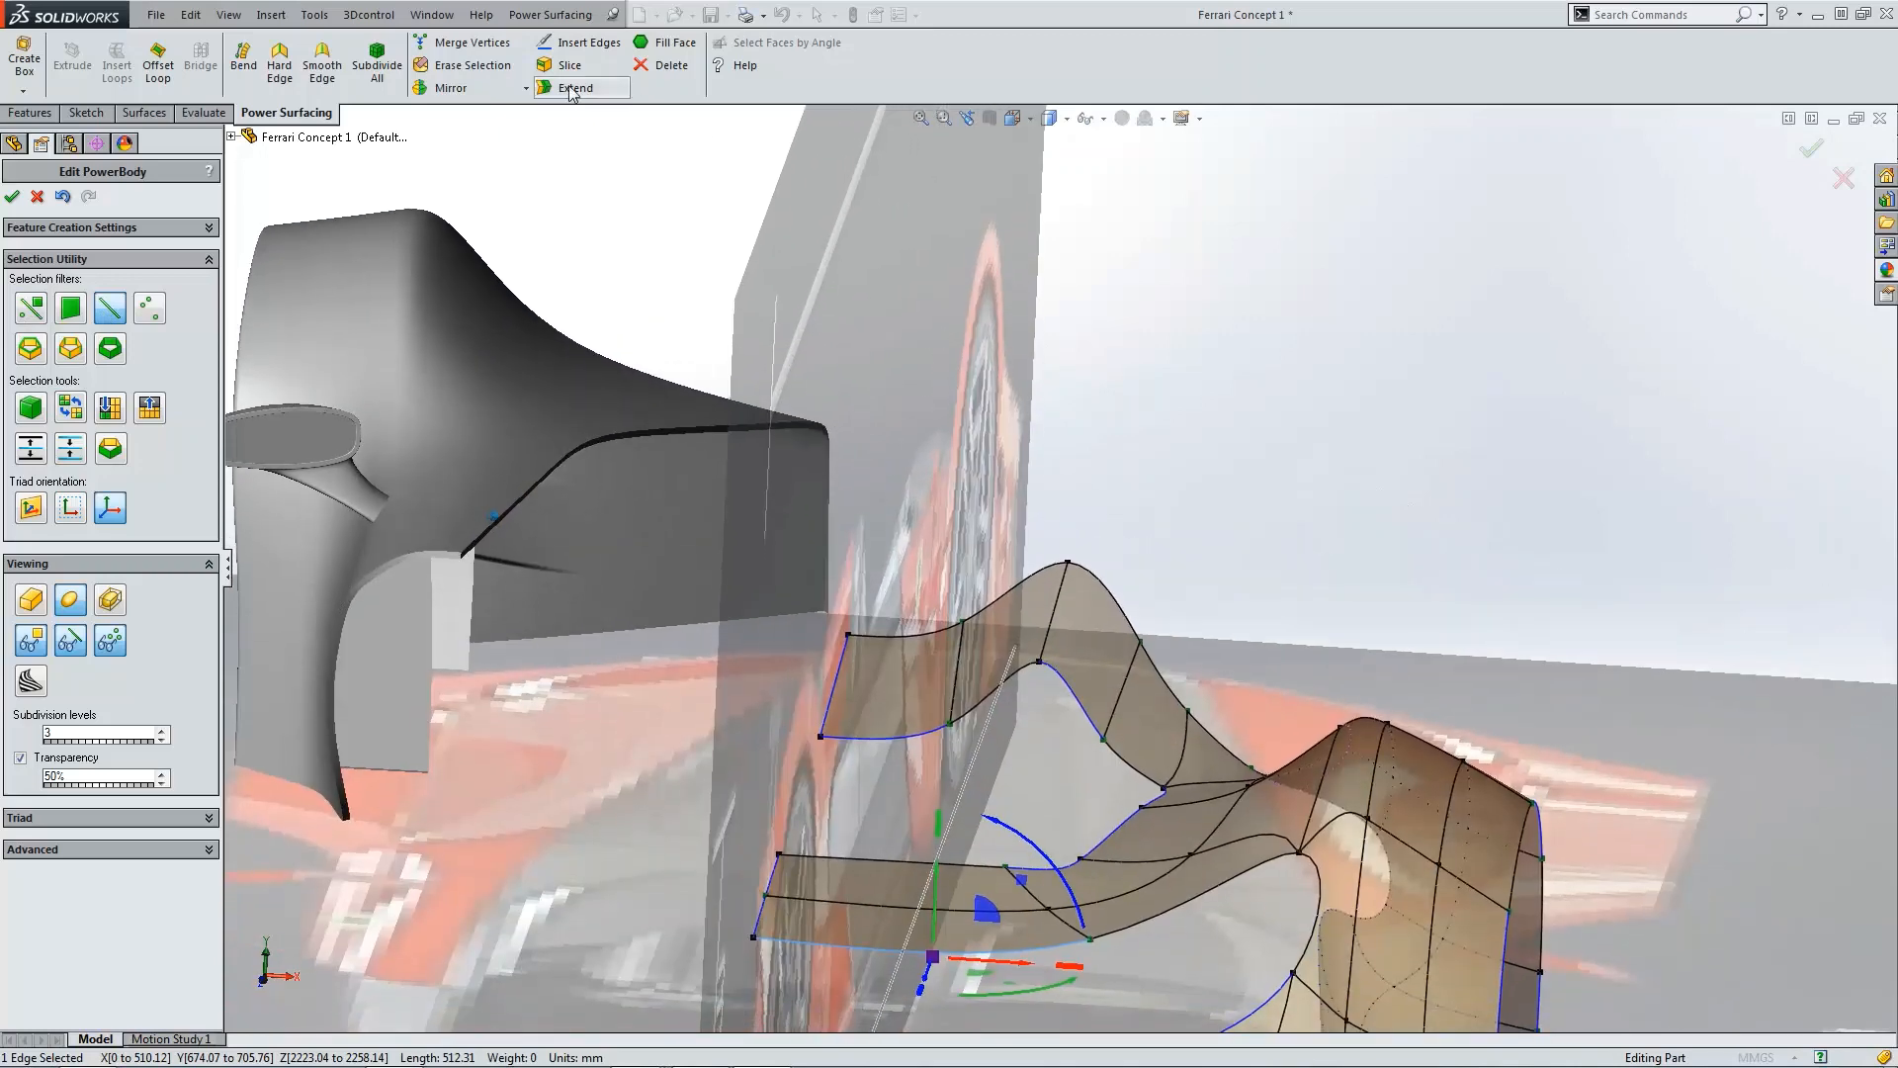
left_click(574, 88)
scroll(1127, 731, "up", 3)
scroll(986, 833, "down", 2)
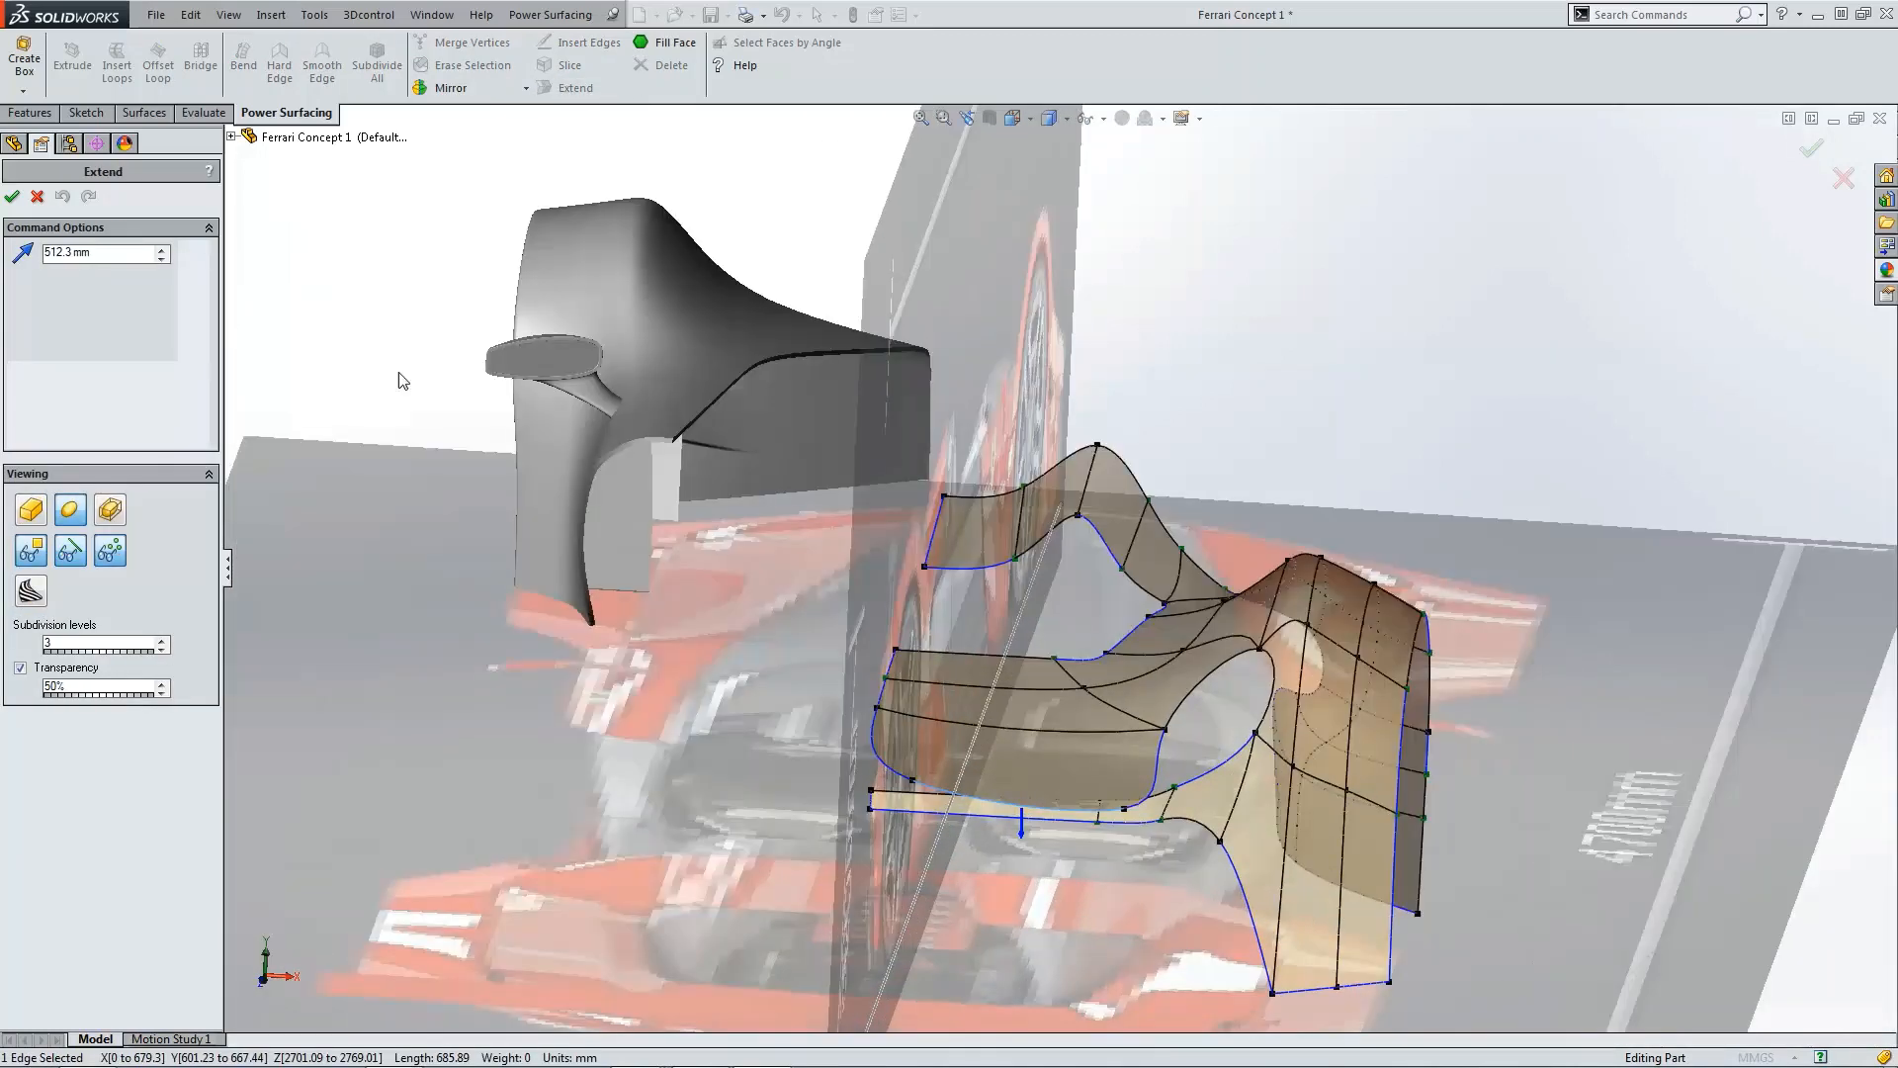
left_click_drag(122, 259, 45, 254)
type("100")
key("Return")
left_click(12, 196)
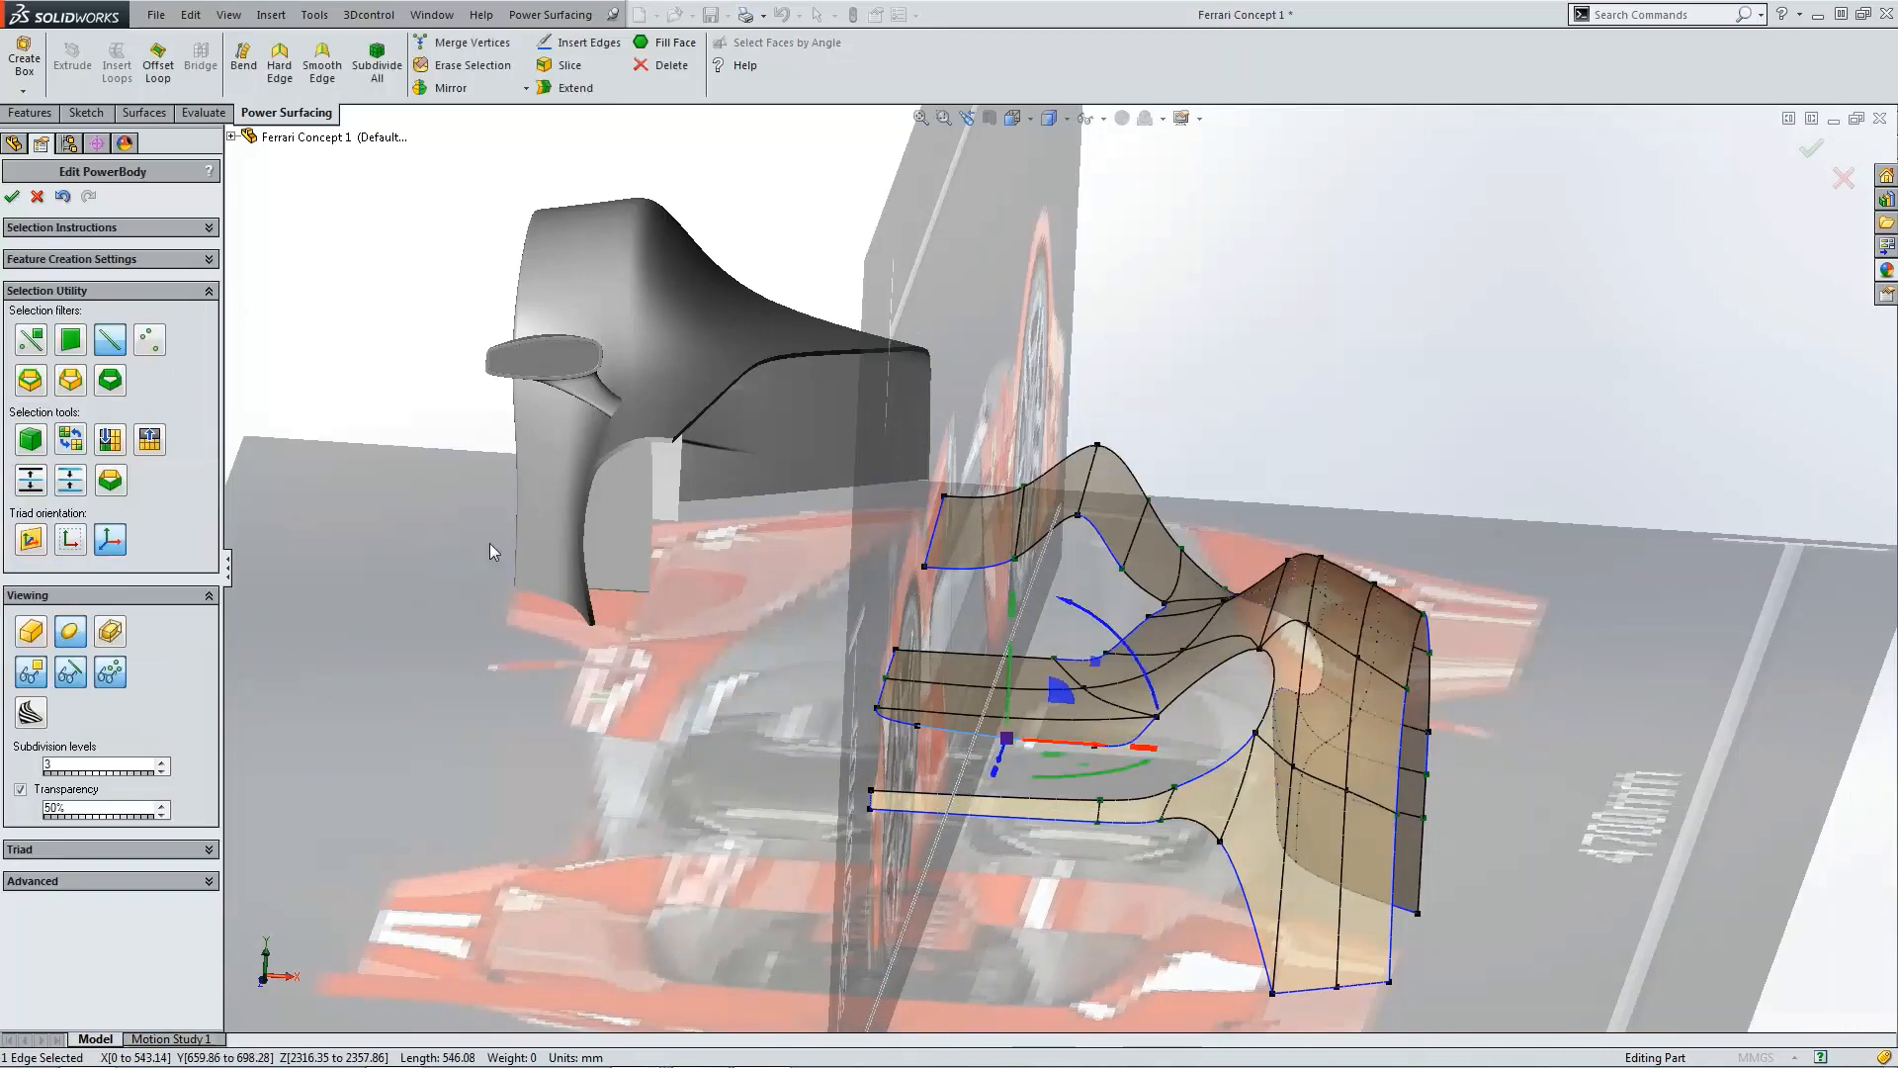
Step: Select vertices on the extended strip, turn on vertex weighting and set the weight of its lower corner to 0
scroll(1040, 749, "down", 3)
left_click(858, 733)
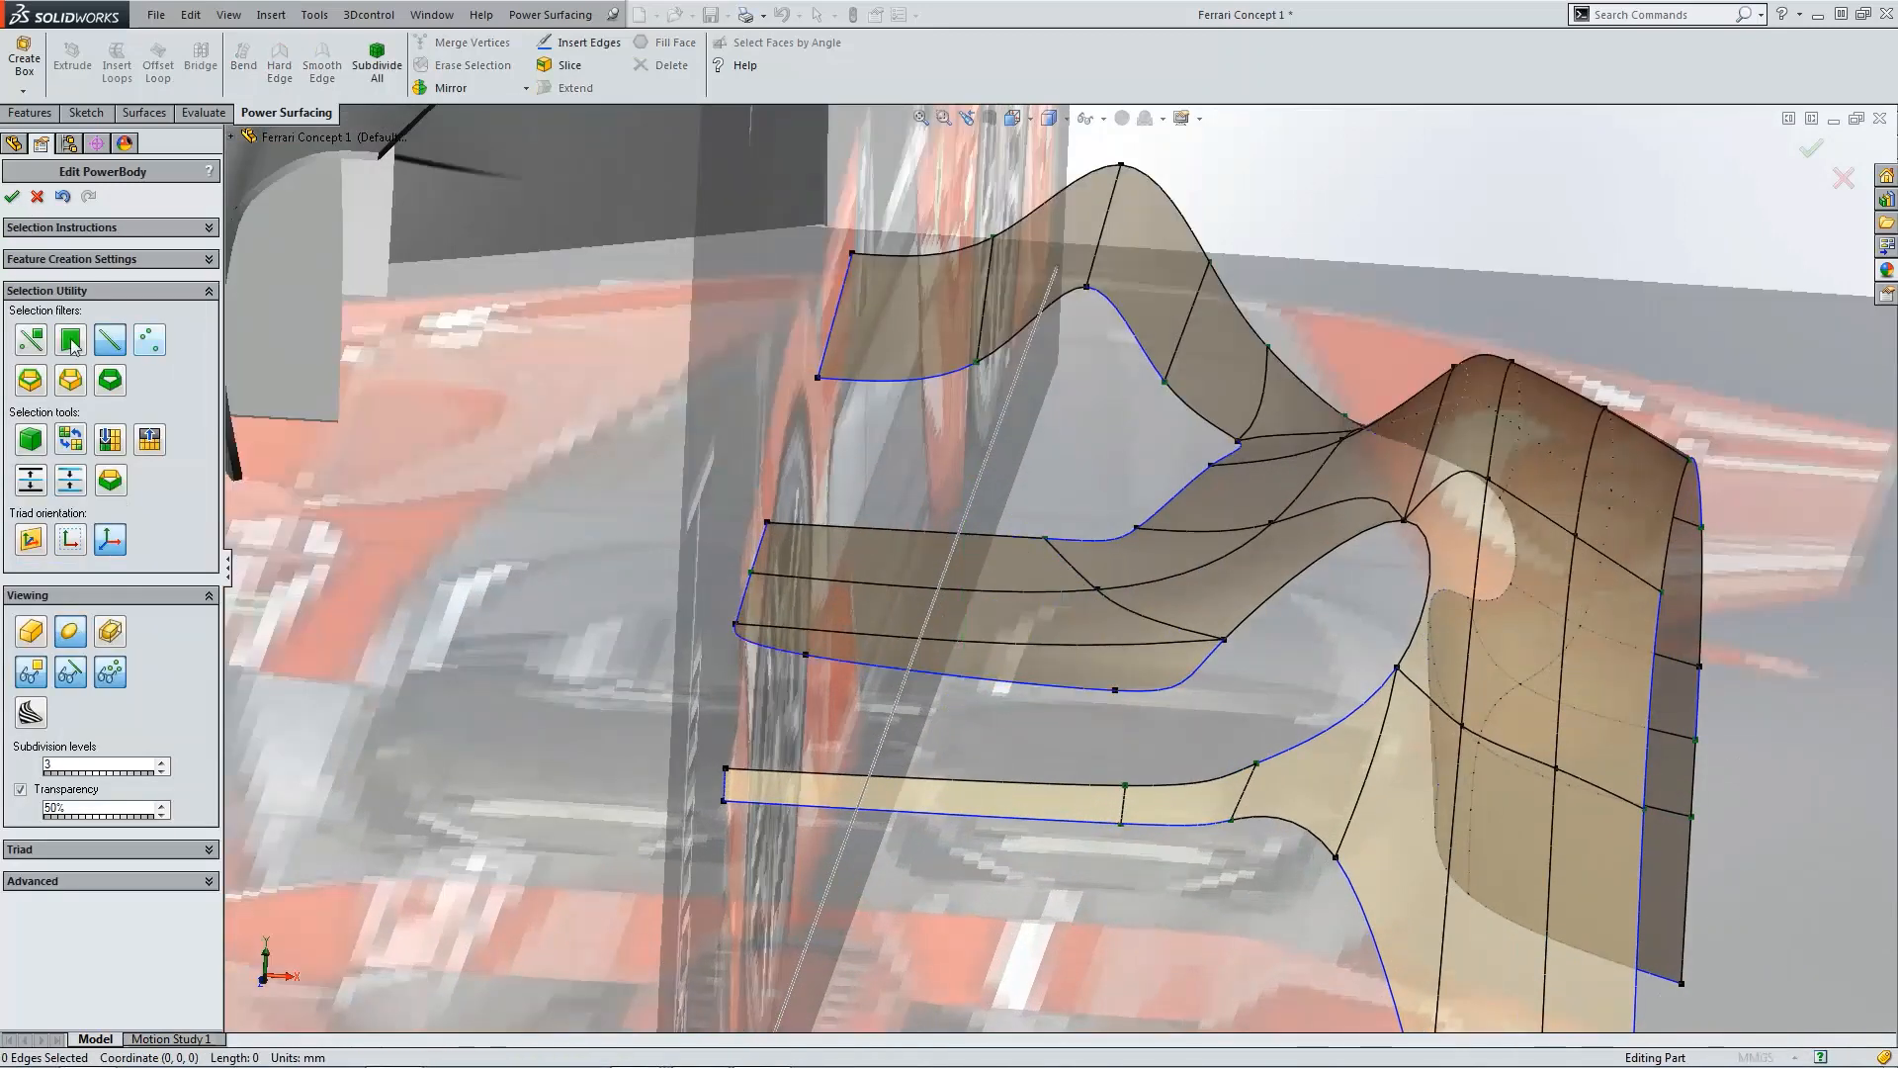
left_click(31, 340)
left_click(806, 654)
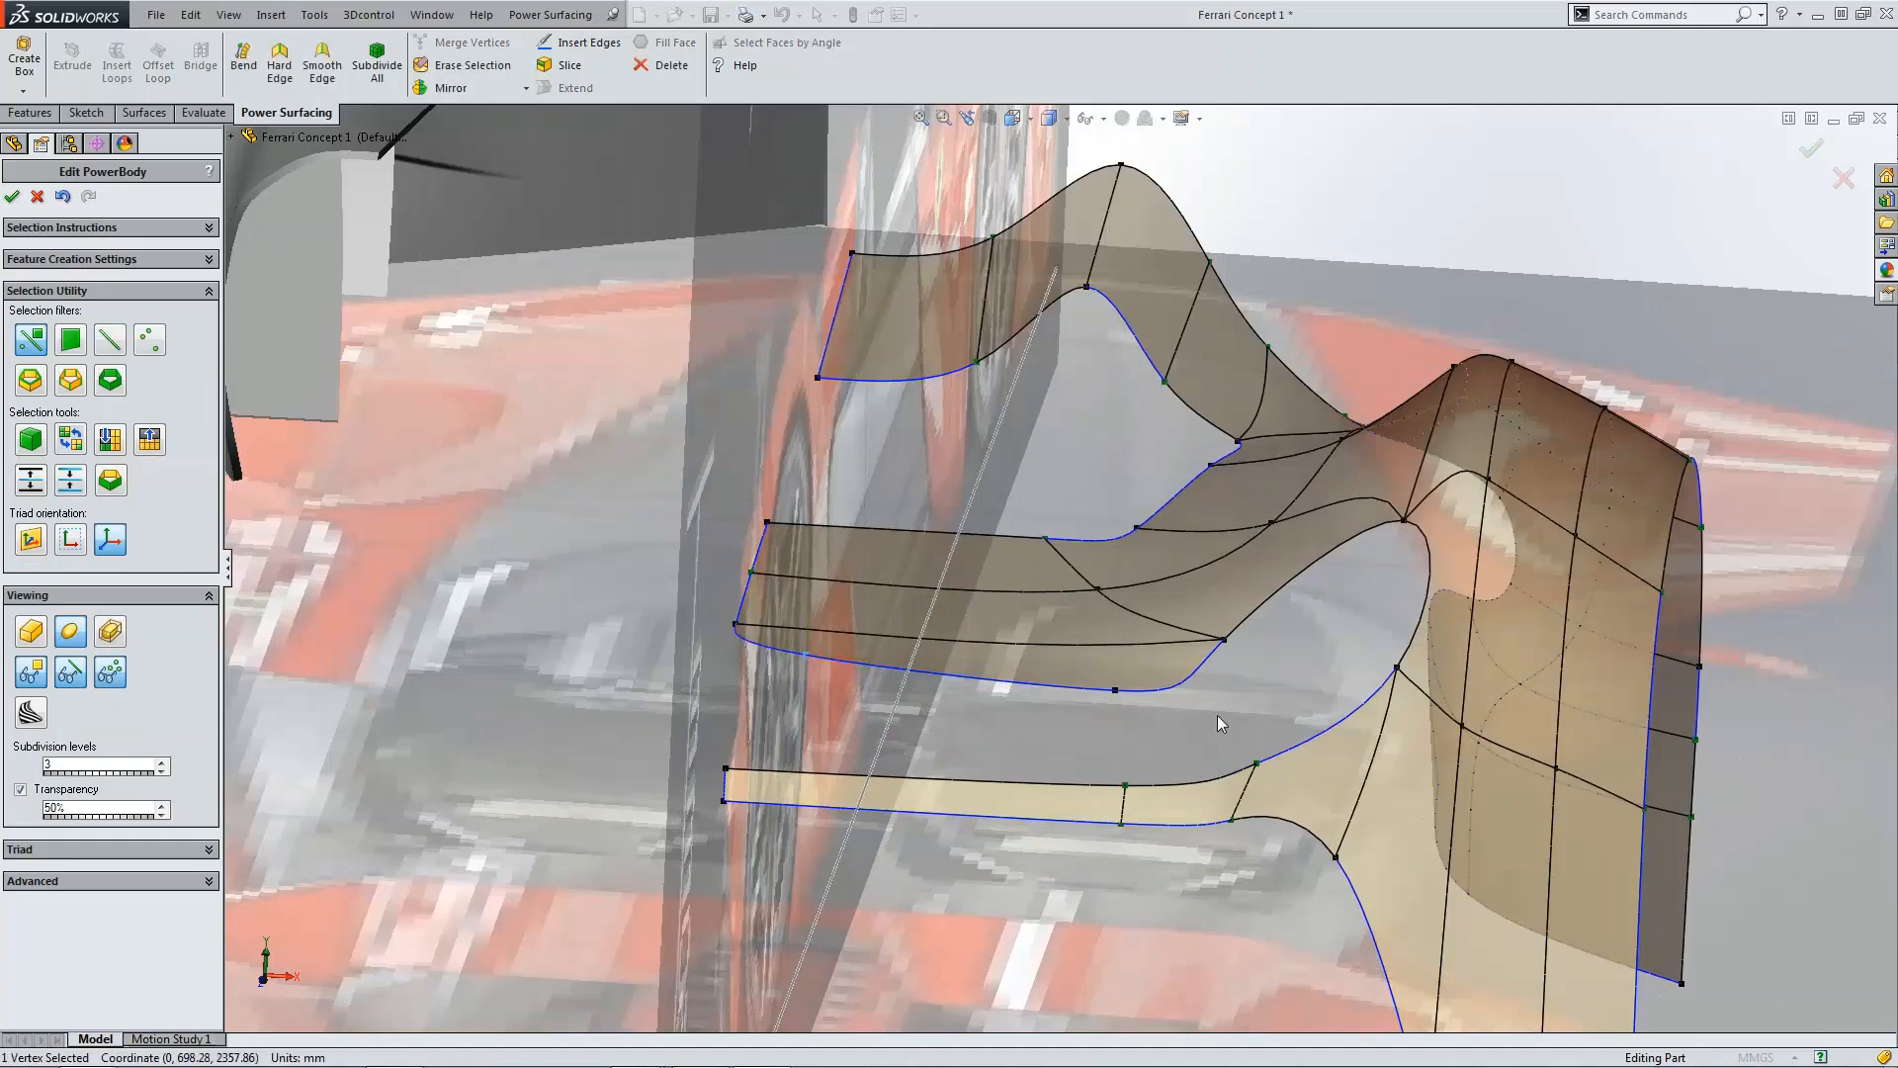
left_click(1115, 690, "ctrl")
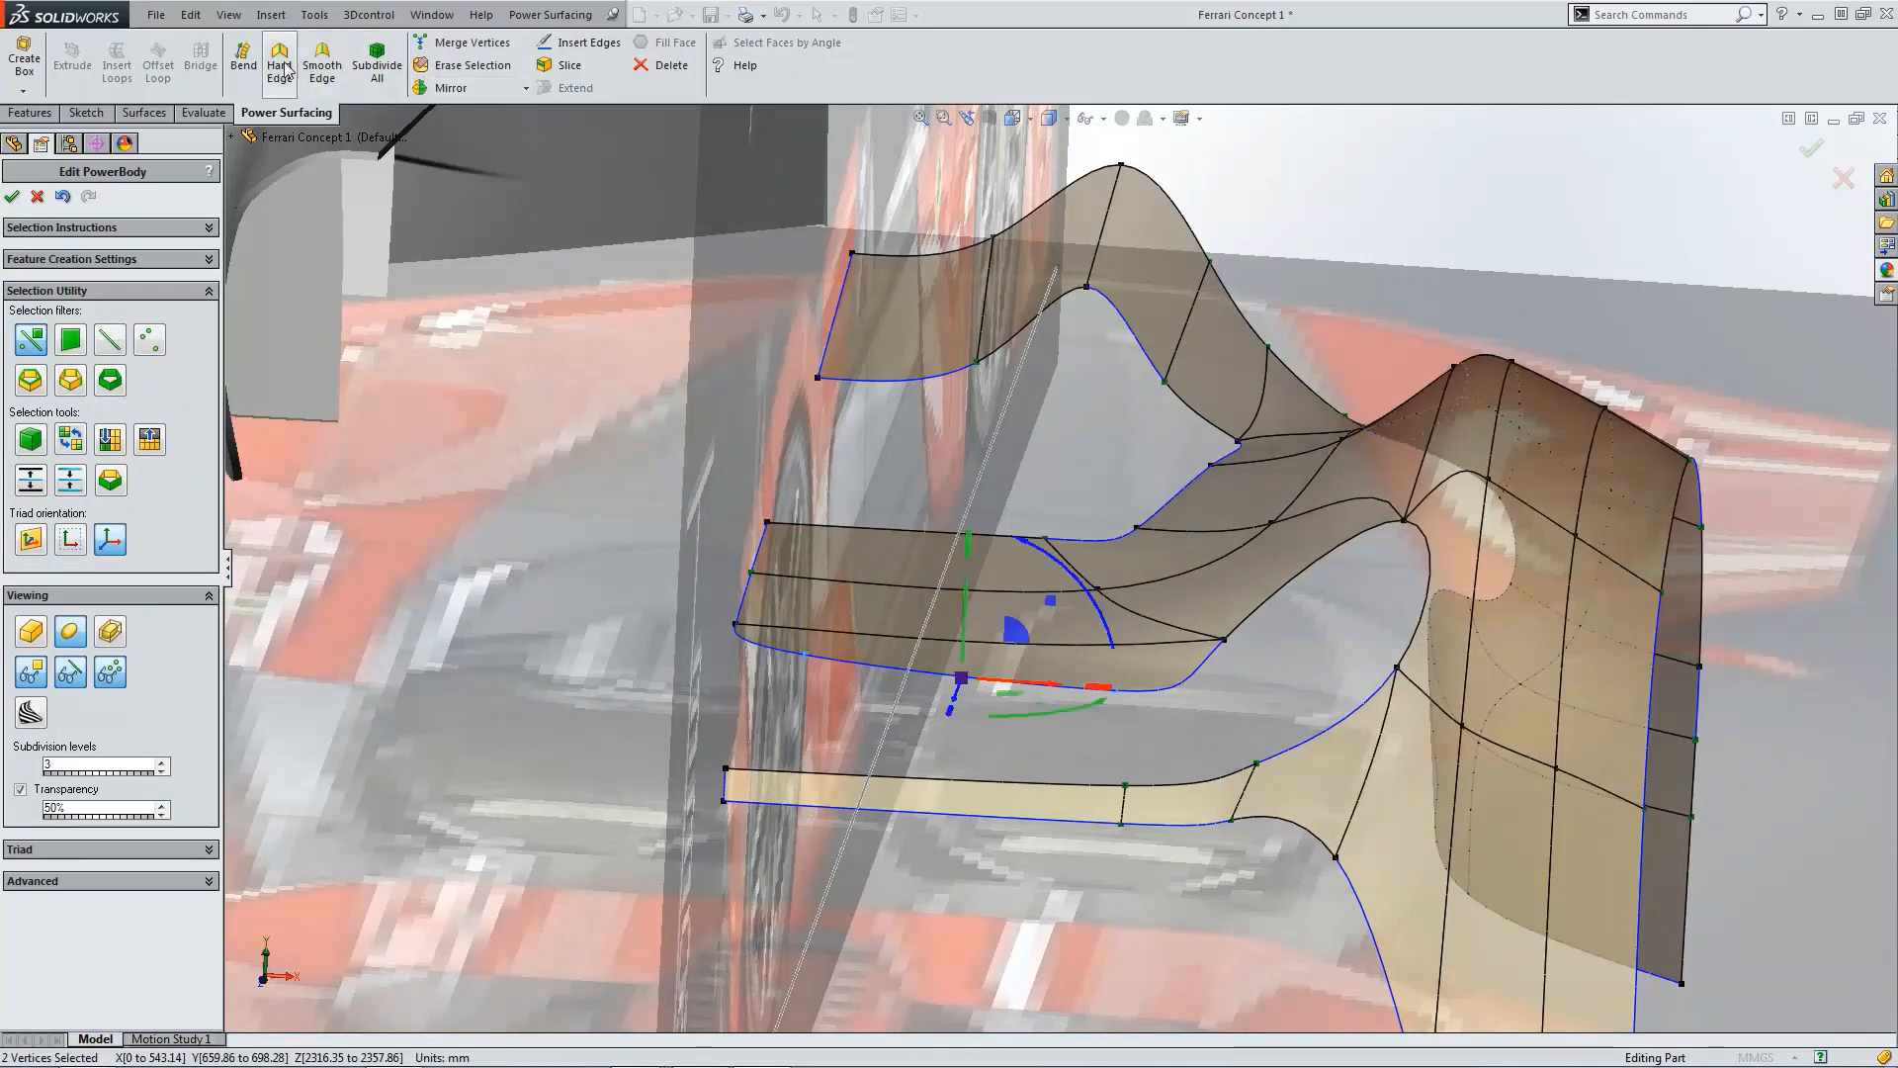
left_click(736, 625)
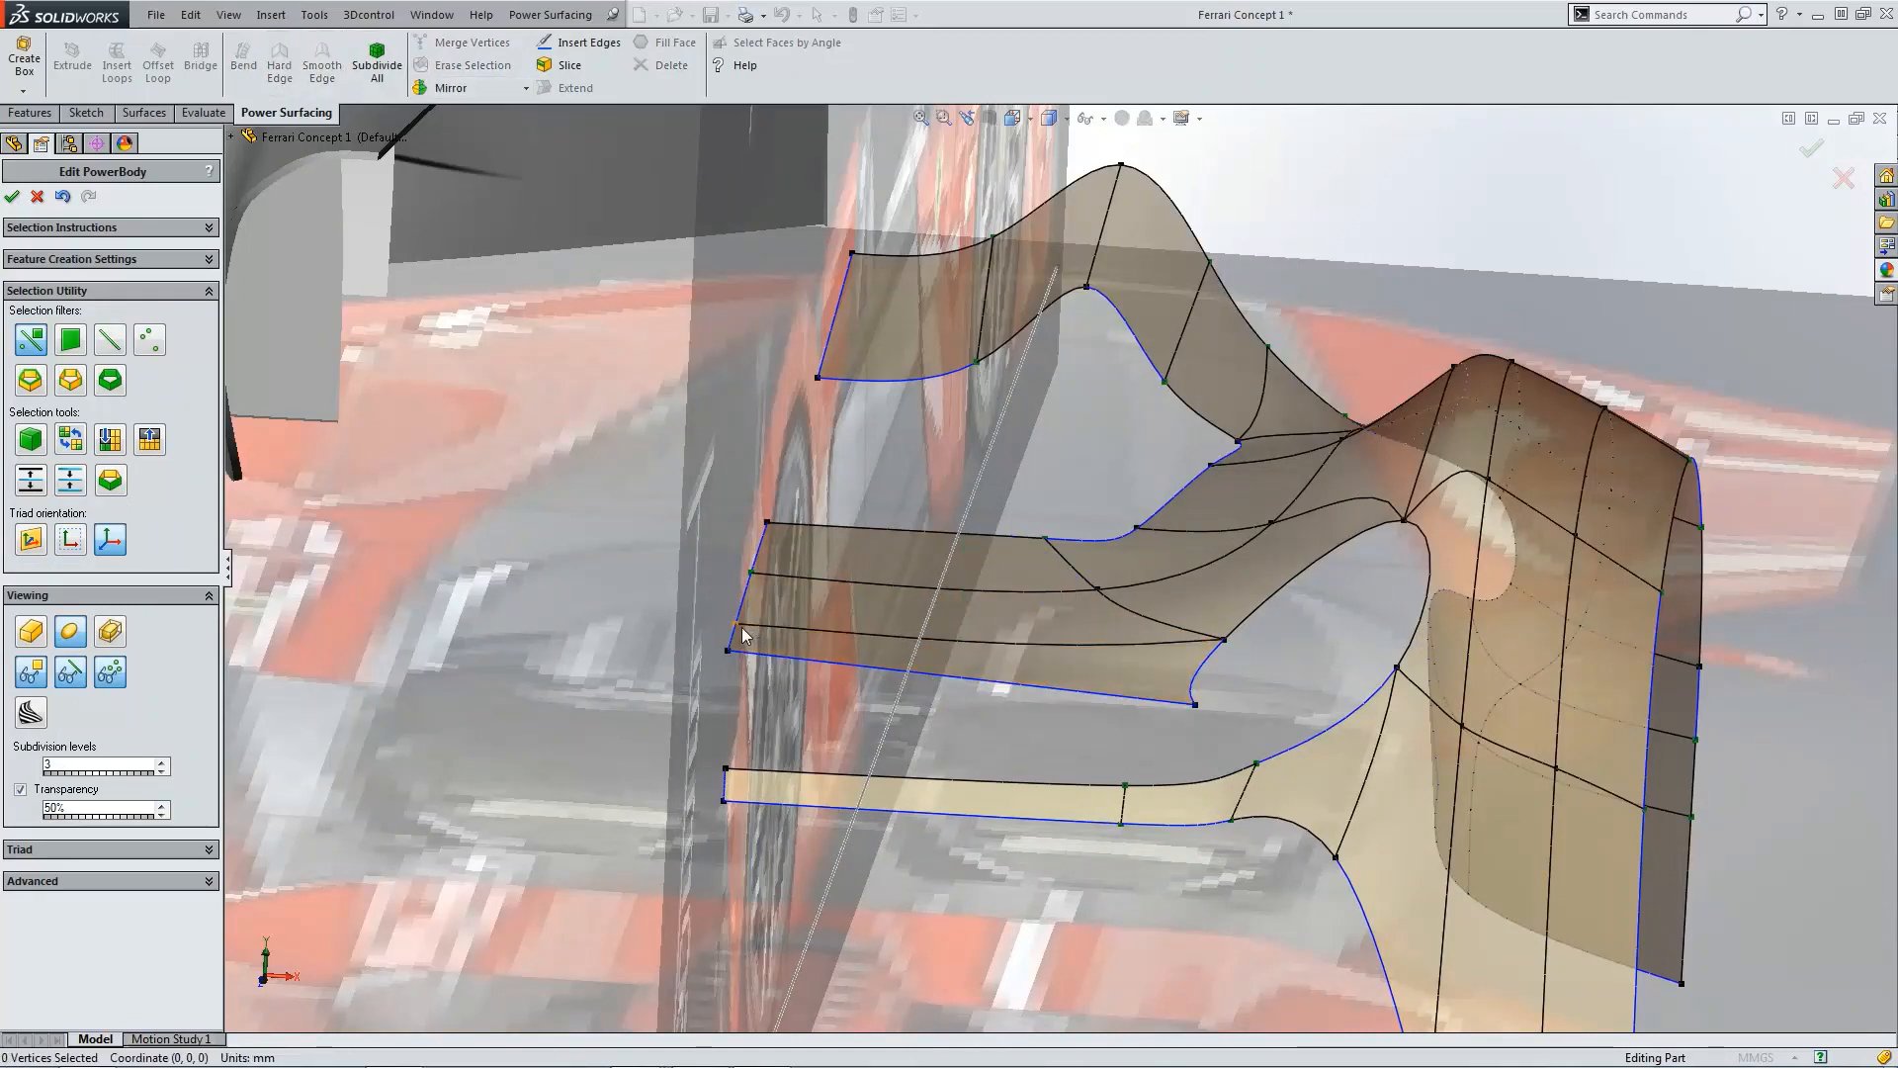
left_click(198, 881)
left_click(45, 895)
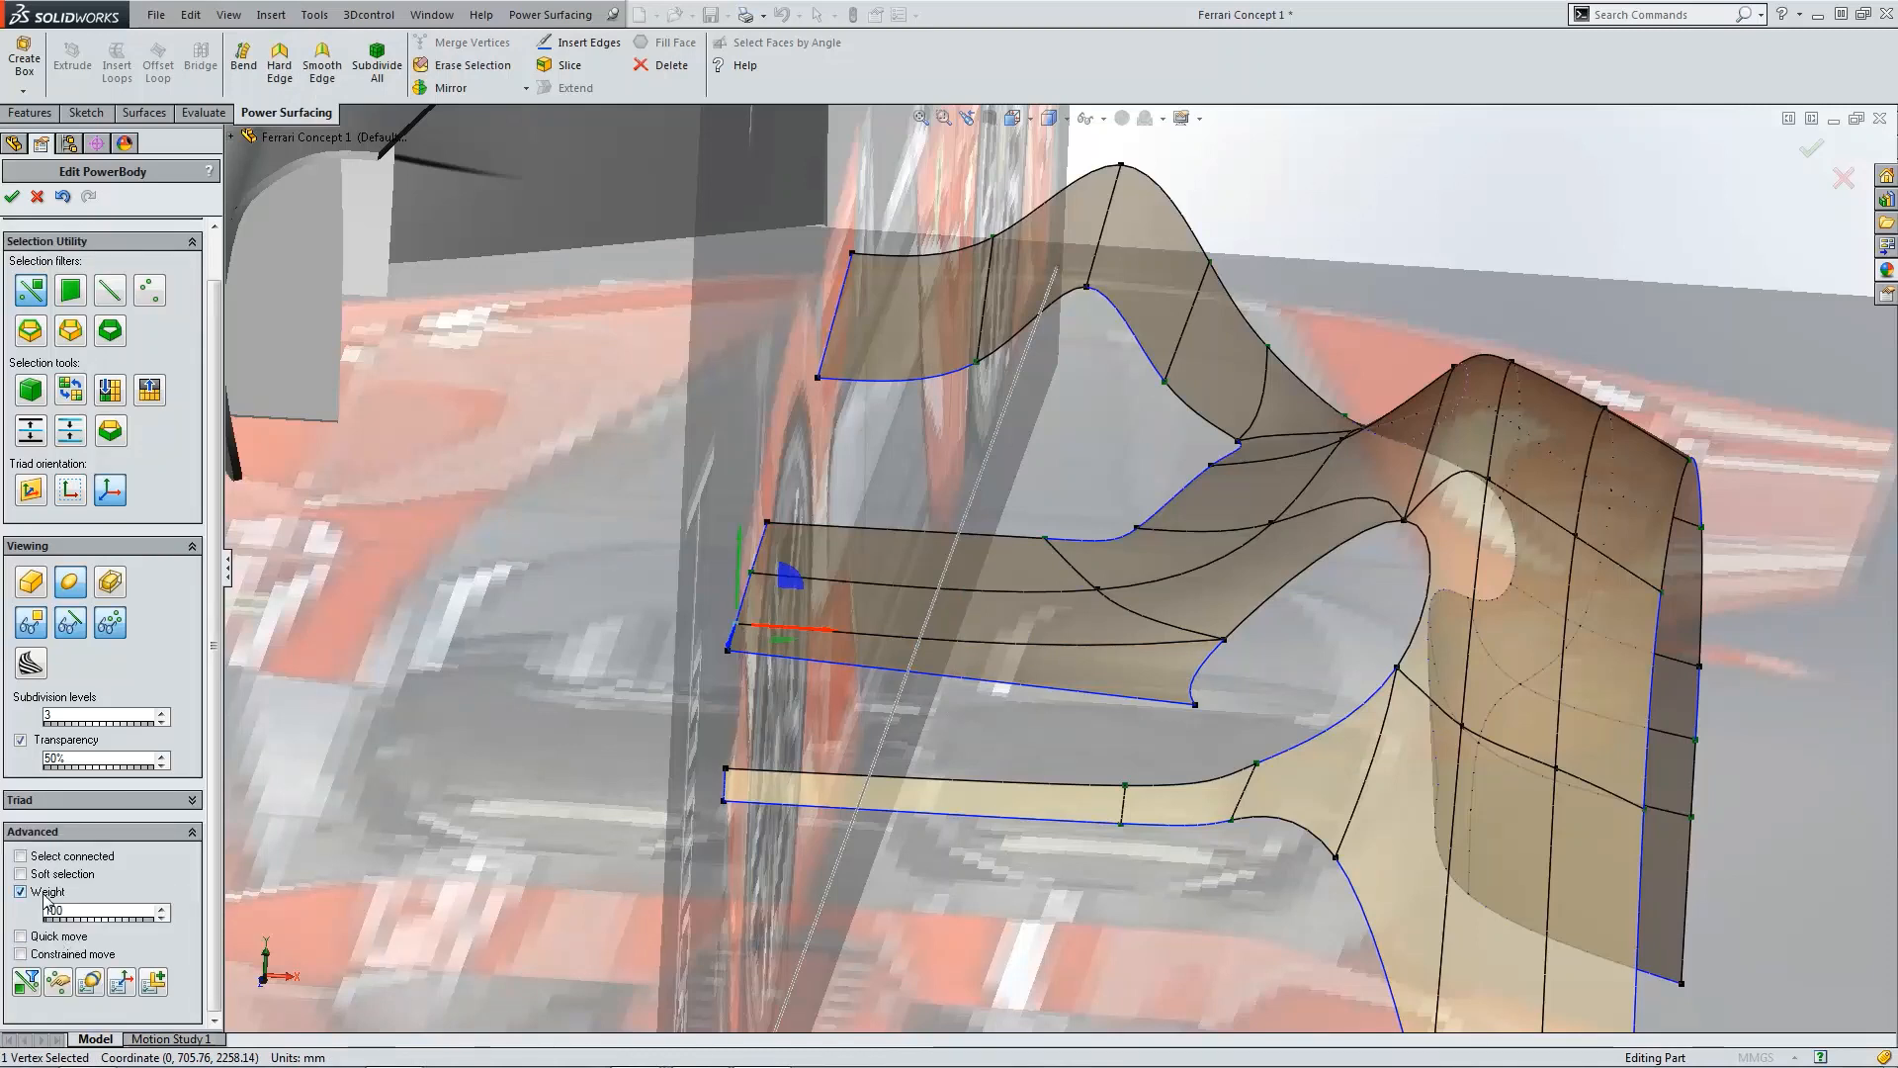
double_click(93, 914)
type("0")
left_click(728, 647)
left_click(509, 565)
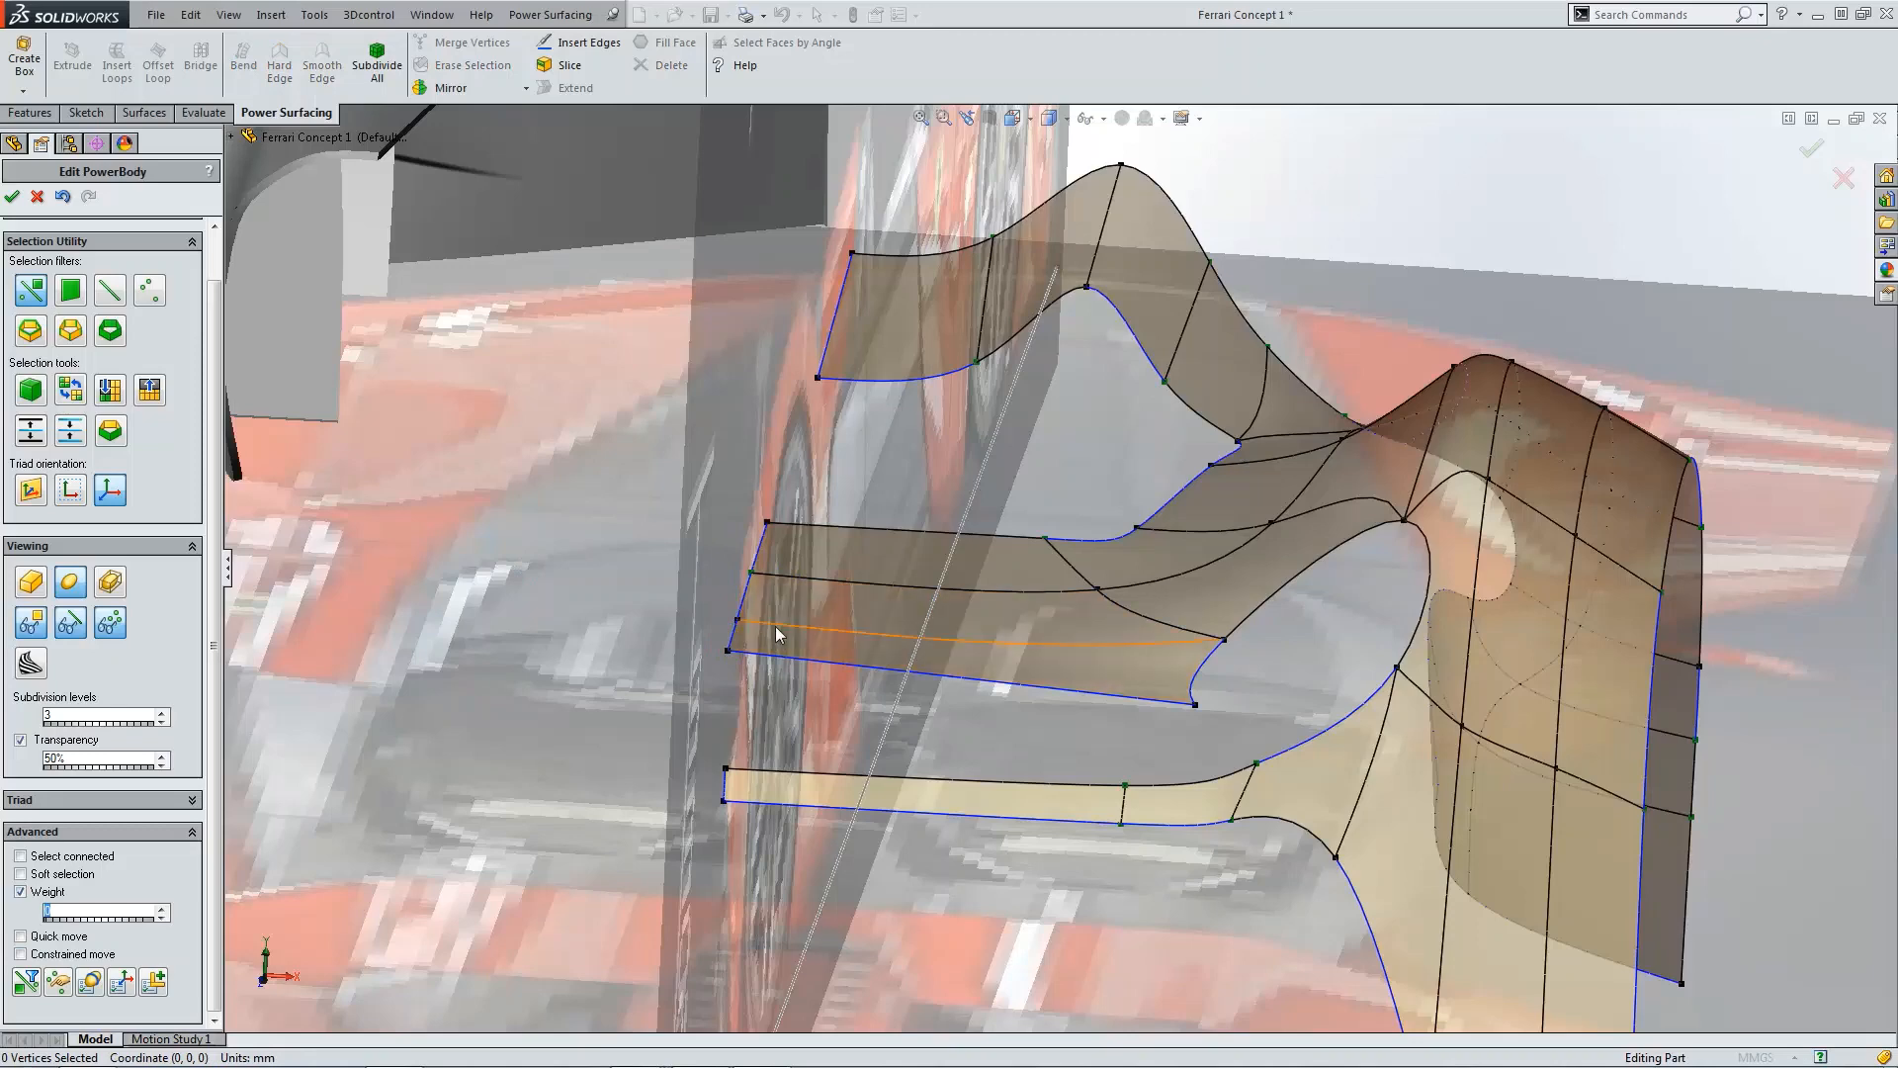
Step: Select the lower flange's two outer vertices and rotate them in the right view to tilt the flange tip upward
key("ctrl+5")
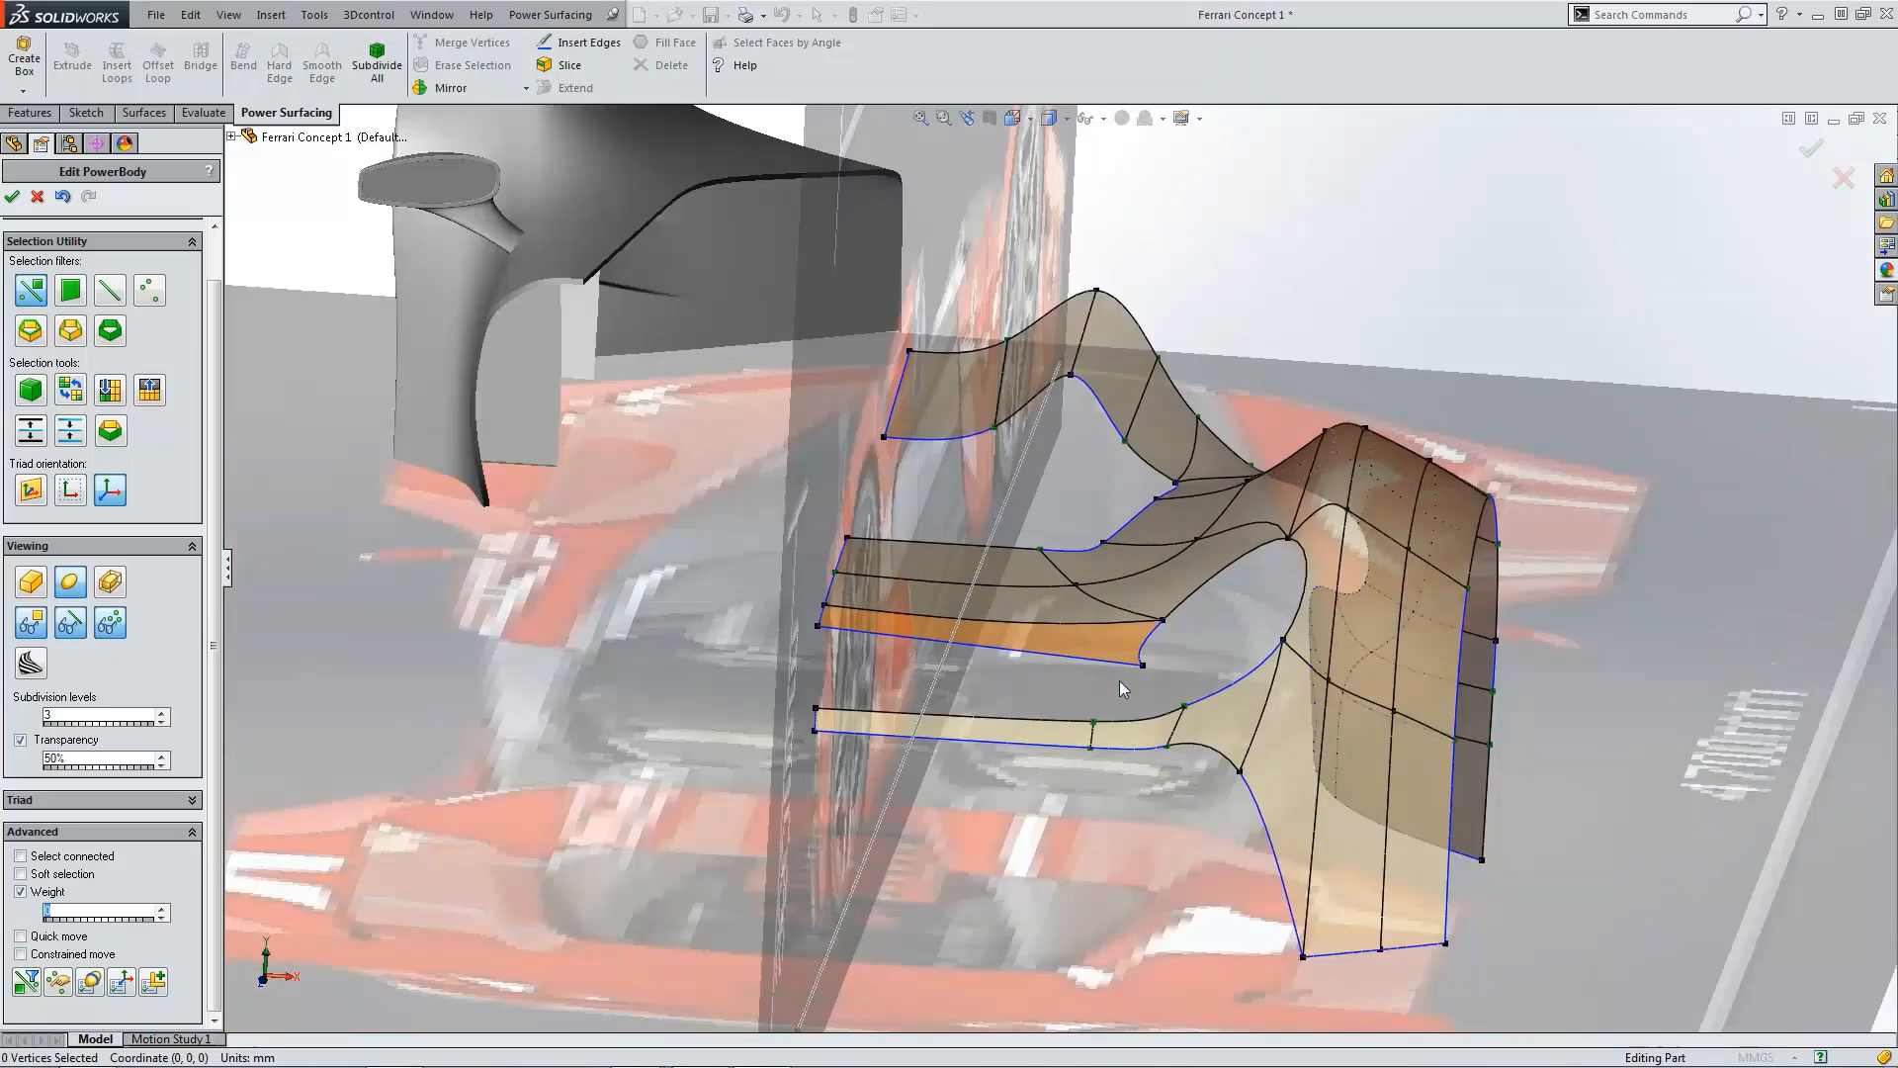
scroll(1129, 840, "down", 8)
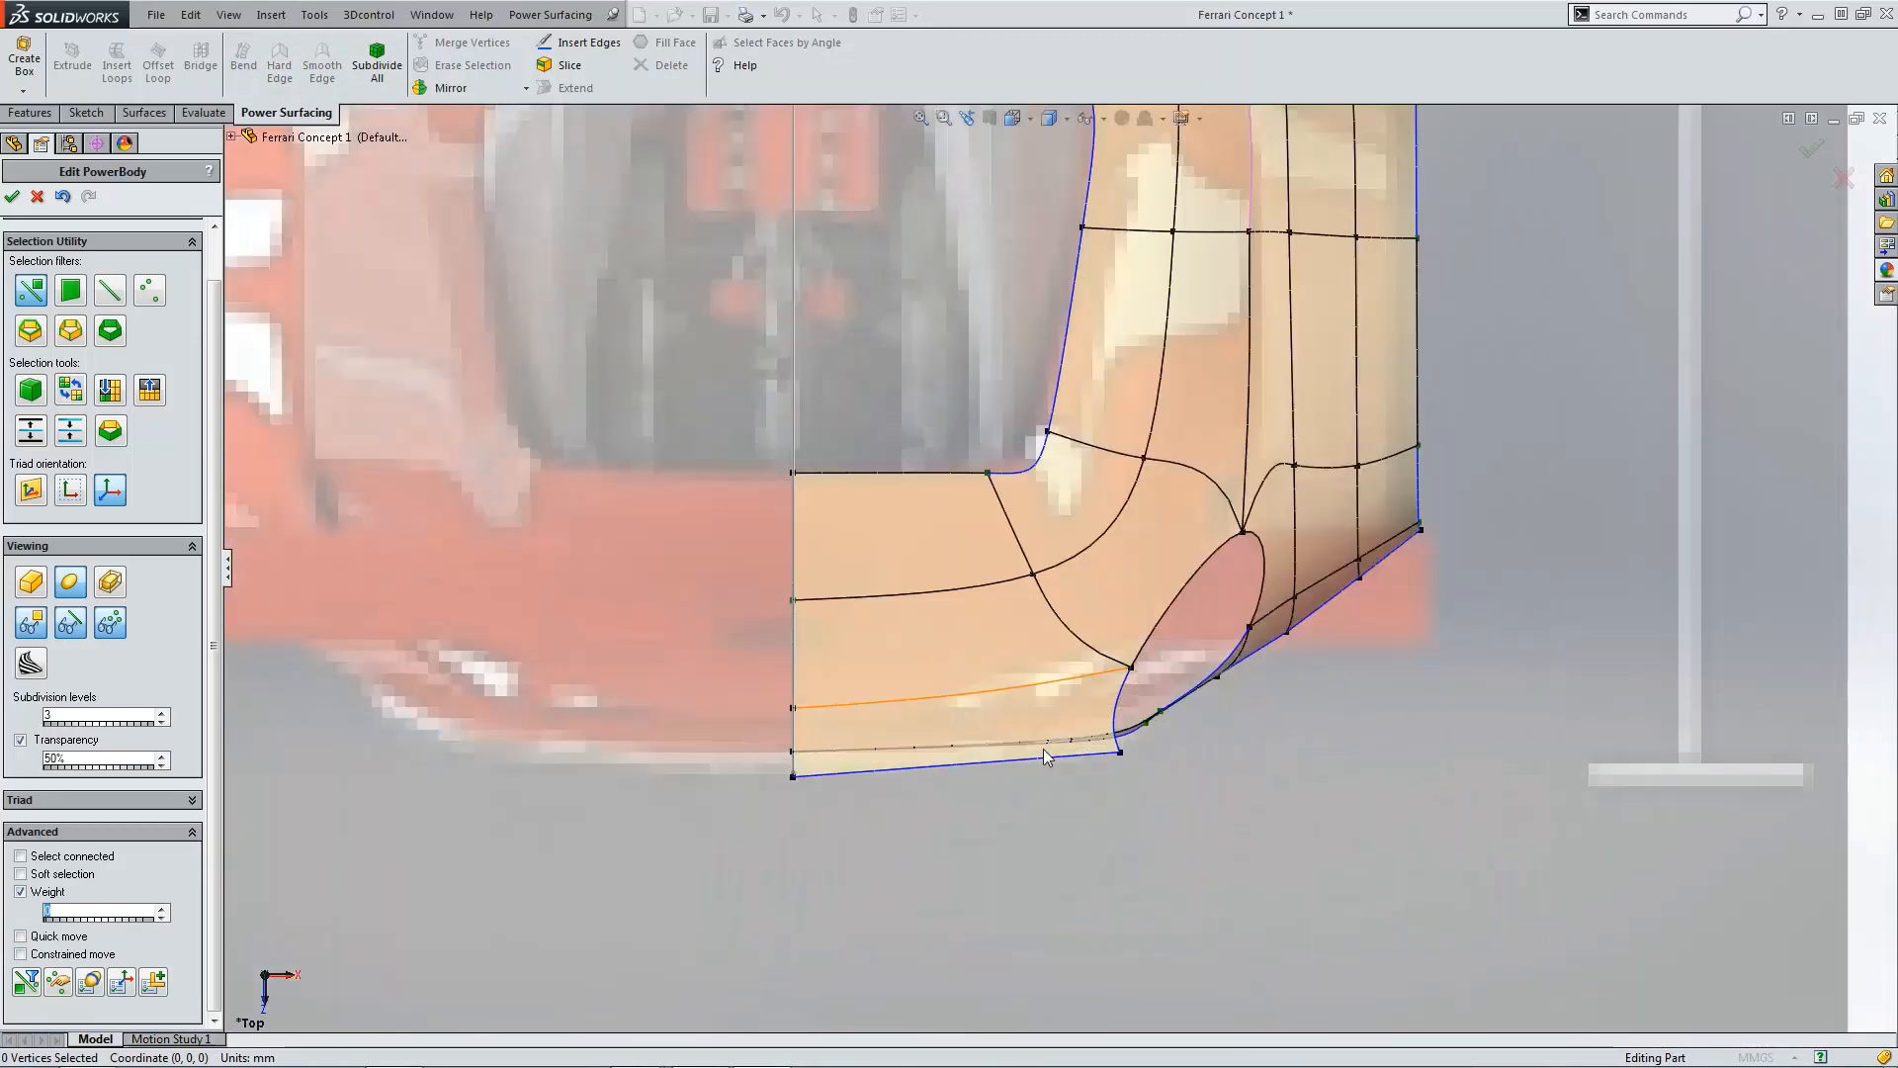
left_click(1120, 754)
left_click(795, 777, "ctrl")
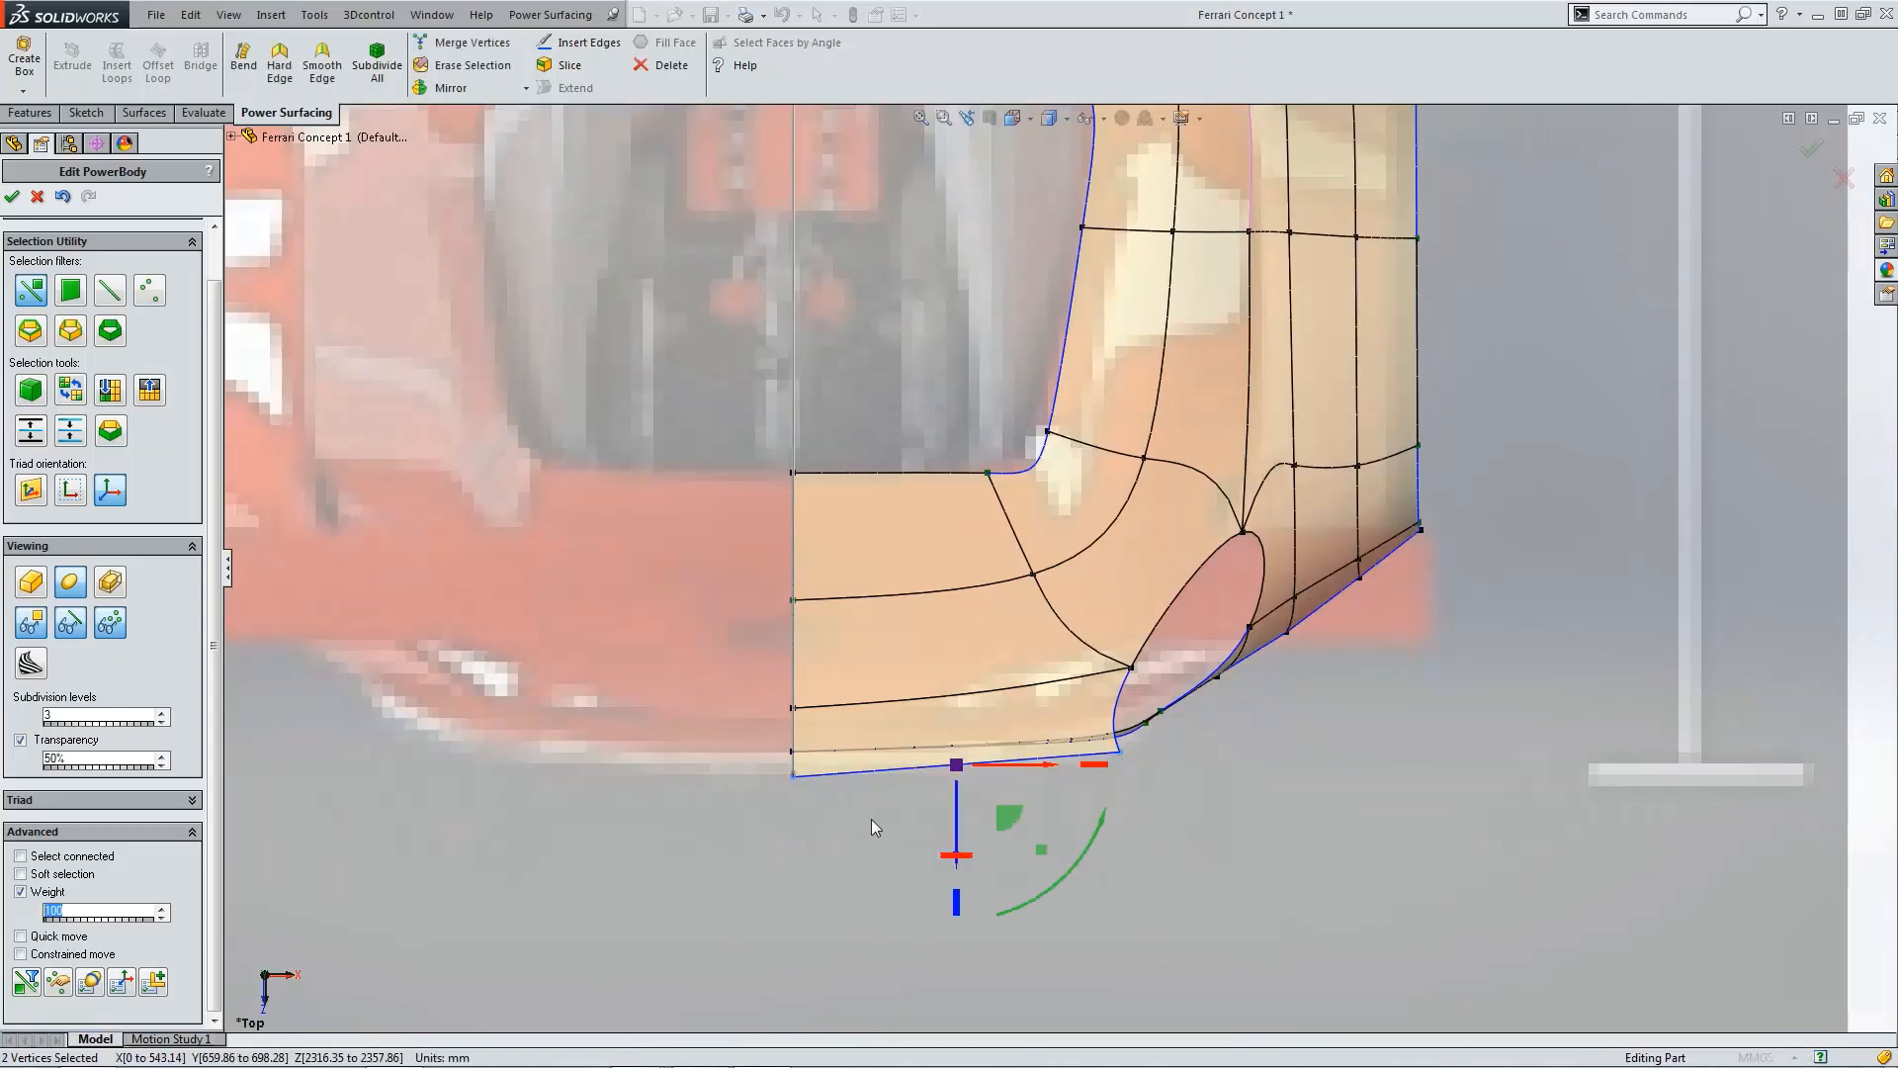
key("ctrl+4")
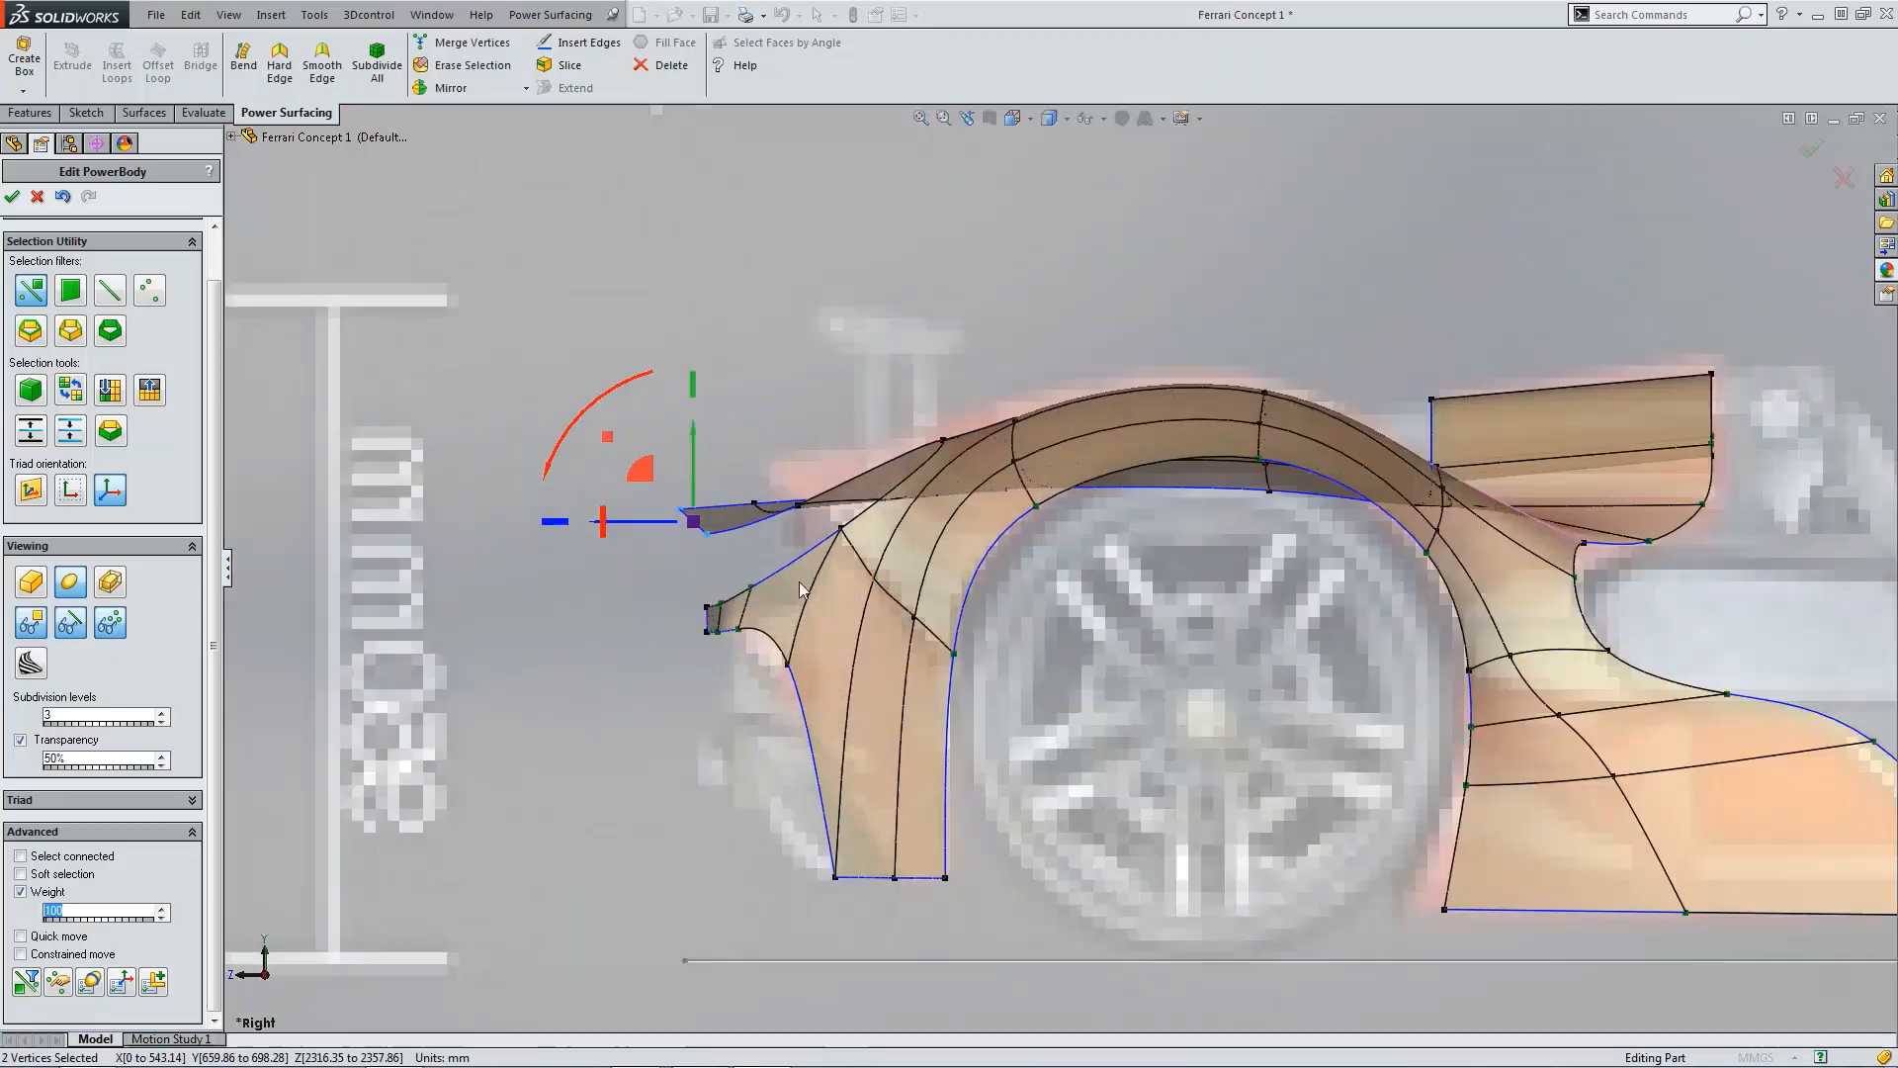
scroll(801, 589, "down", 2)
scroll(783, 571, "down", 3)
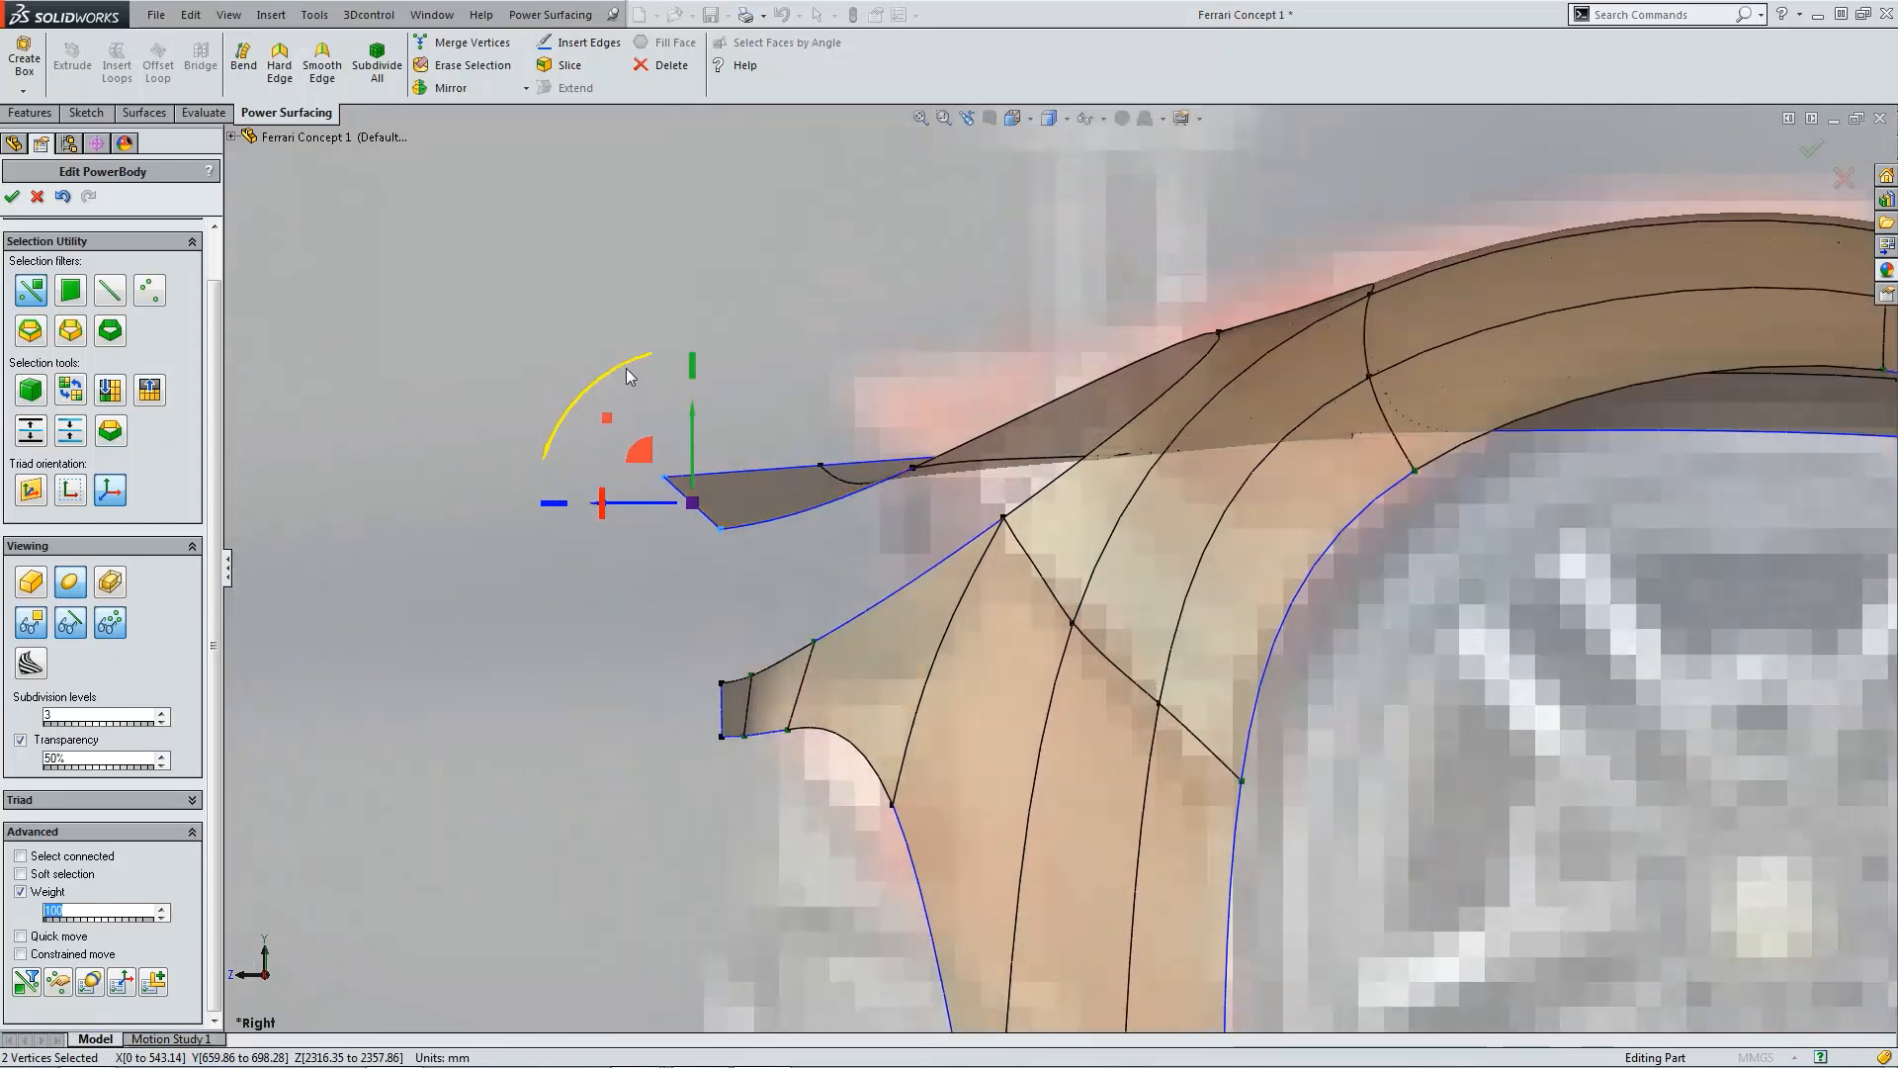
left_click_drag(626, 370, 602, 414)
left_click(653, 461)
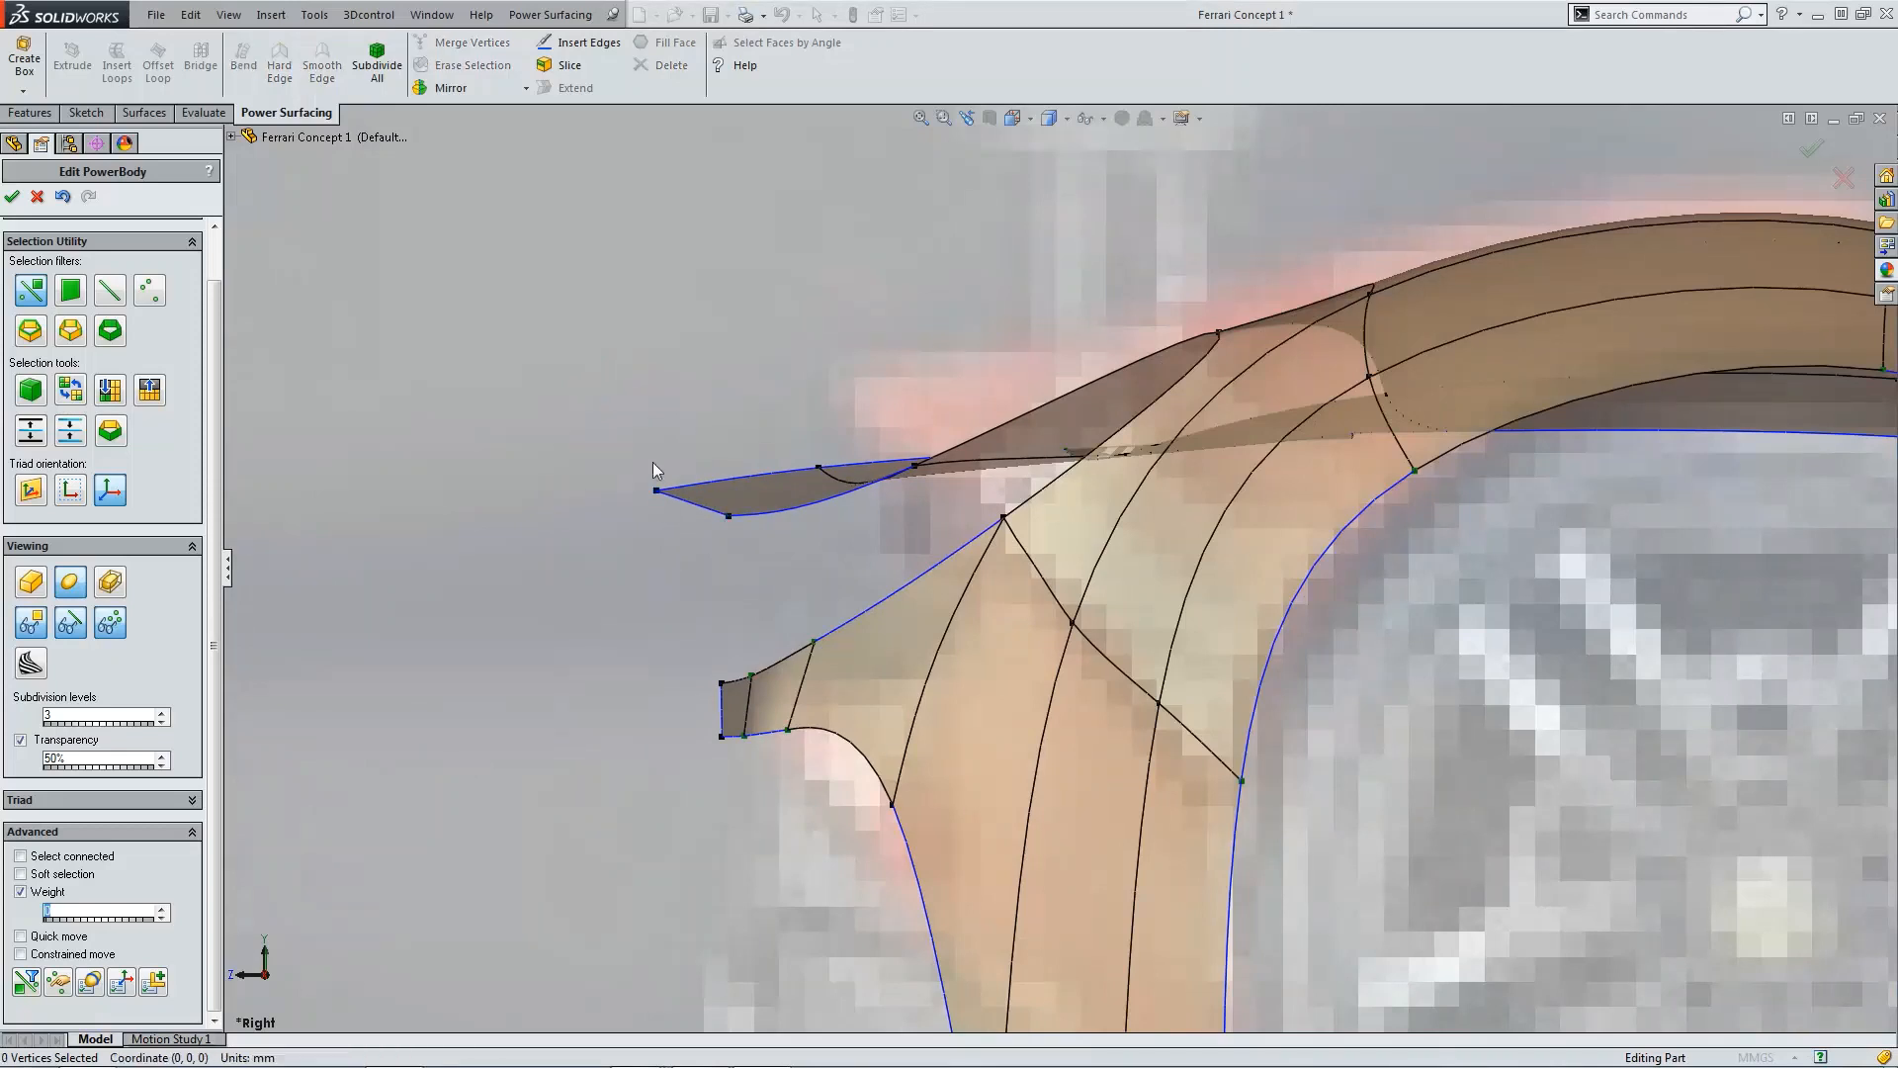
Step: Move the flange tip's two vertices back toward the fender to curl the rear lip
left_click(657, 490)
left_click(729, 515, "ctrl")
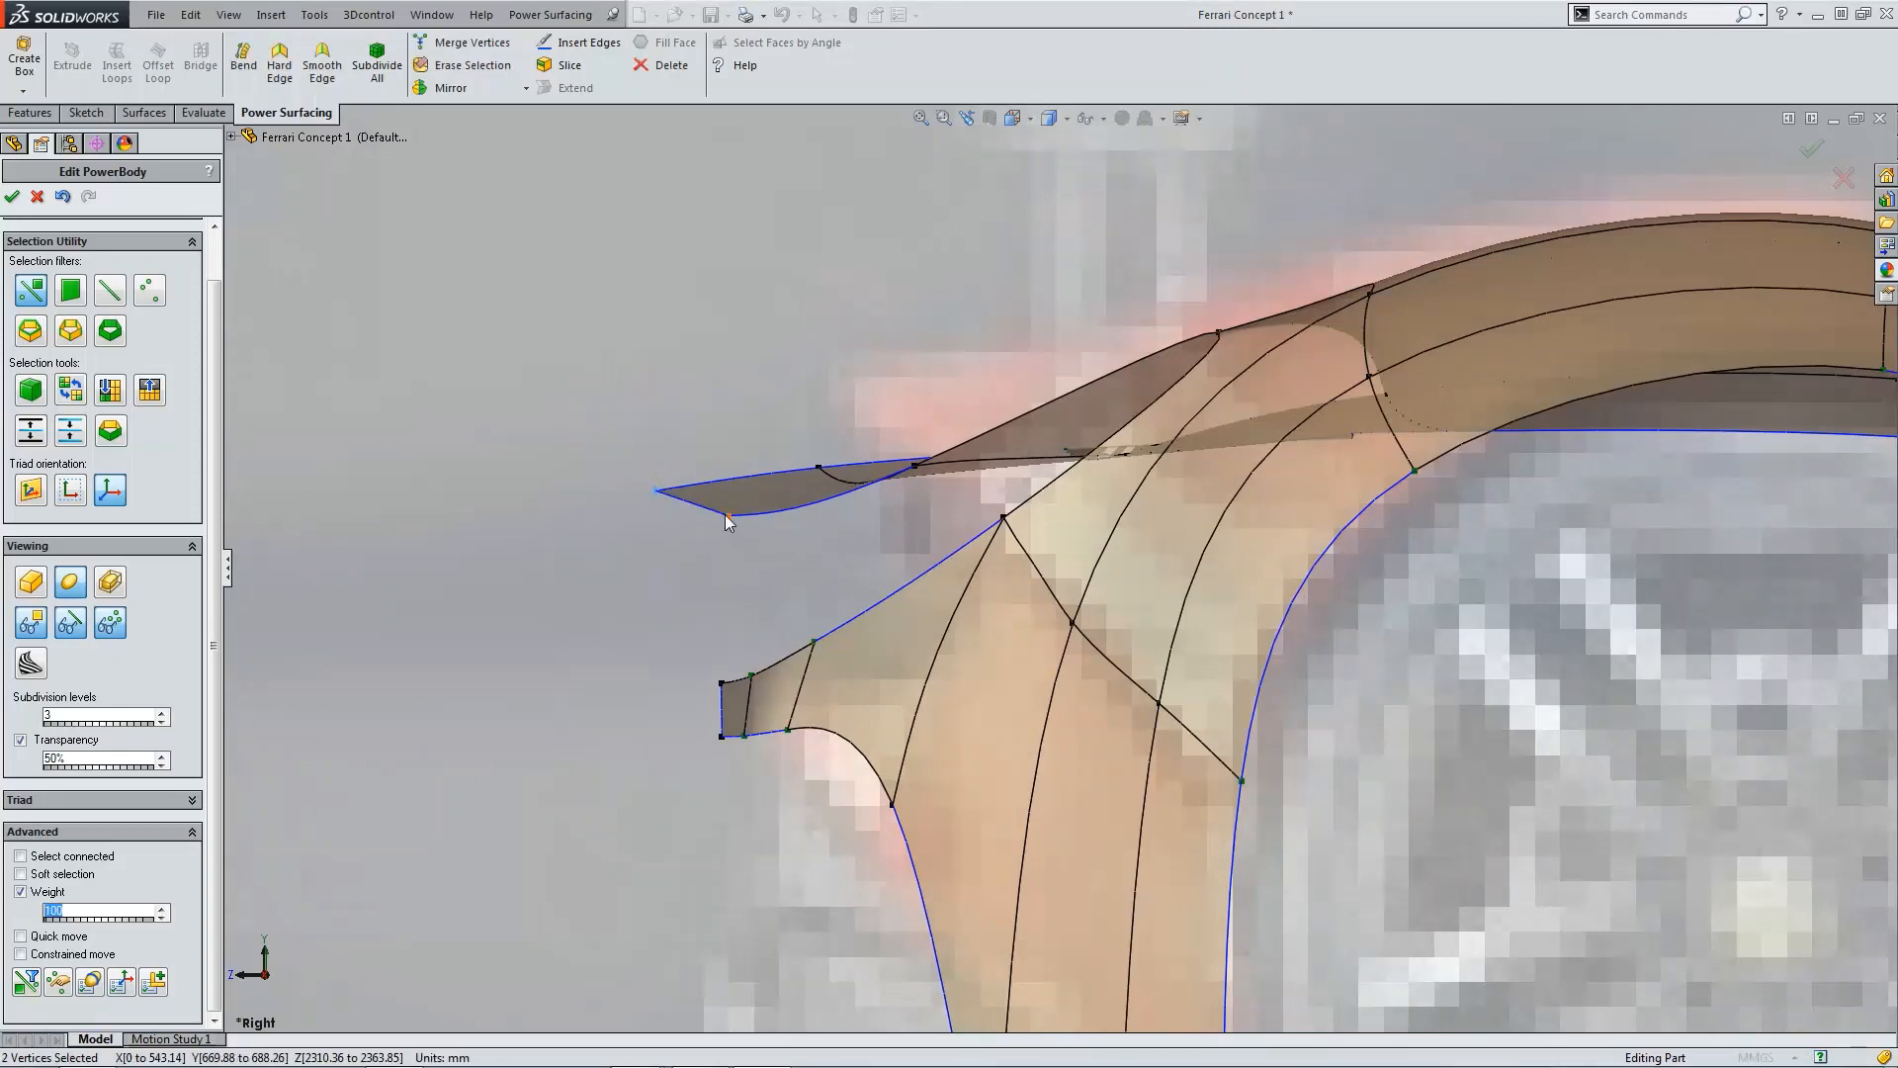
left_click_drag(662, 447, 819, 494)
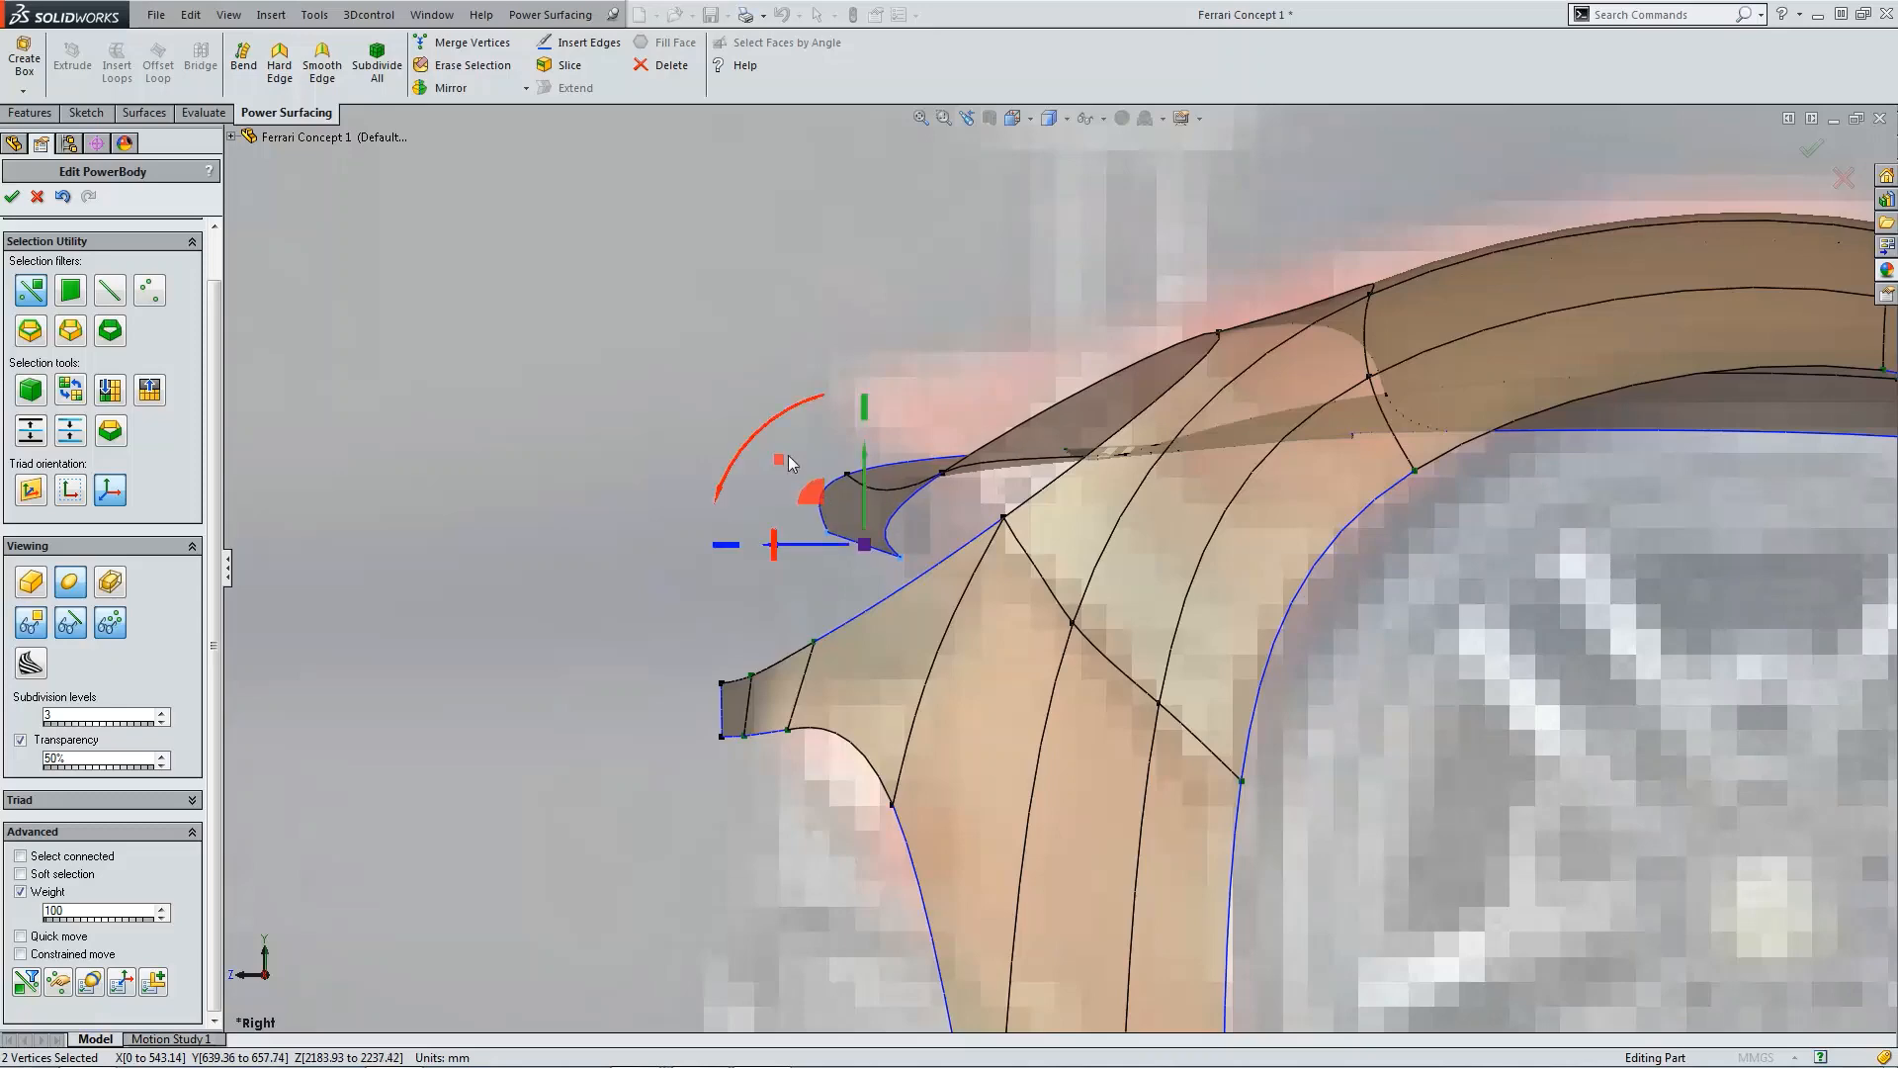
left_click(721, 318)
Step: In the top view, set the weight of the lower lip edge to 25
scroll(1047, 494, "up", 5)
middle_click_drag(1047, 494, 1156, 629)
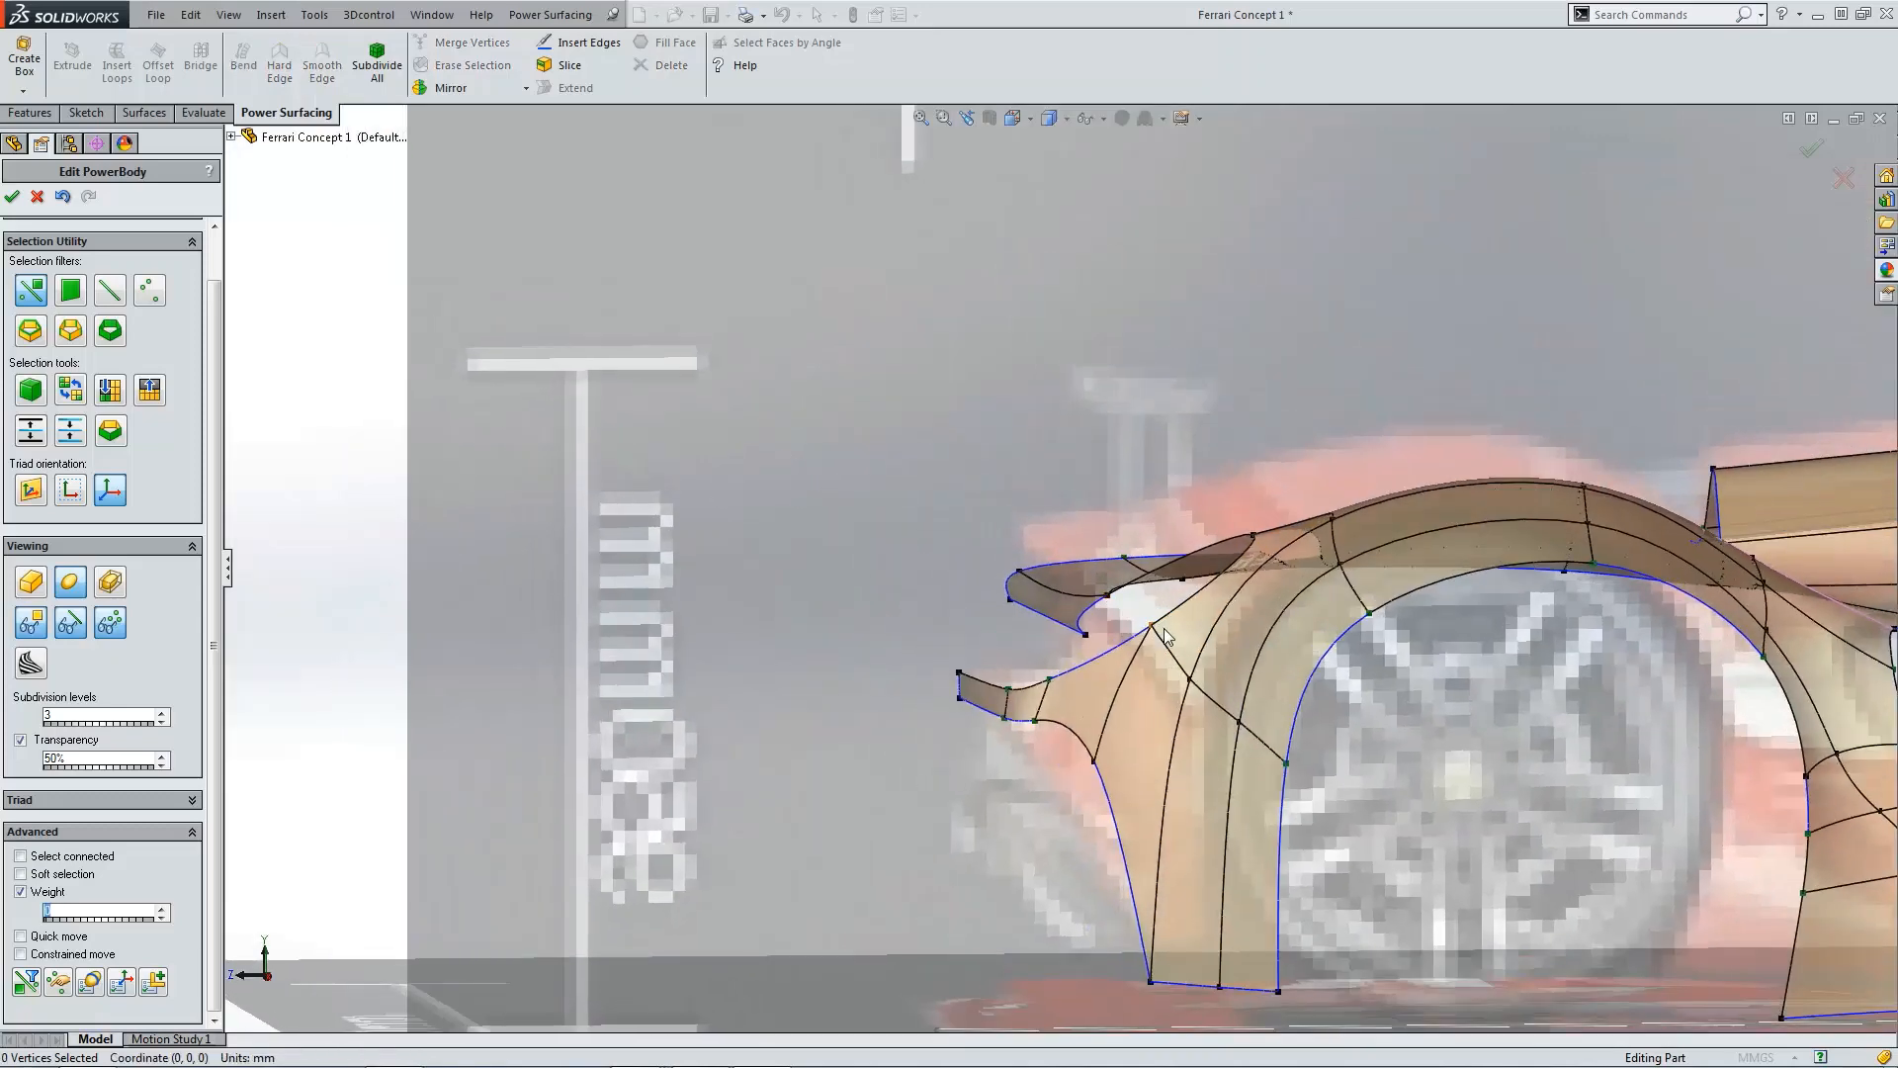
key("ctrl+5")
scroll(1156, 809, "down", 10)
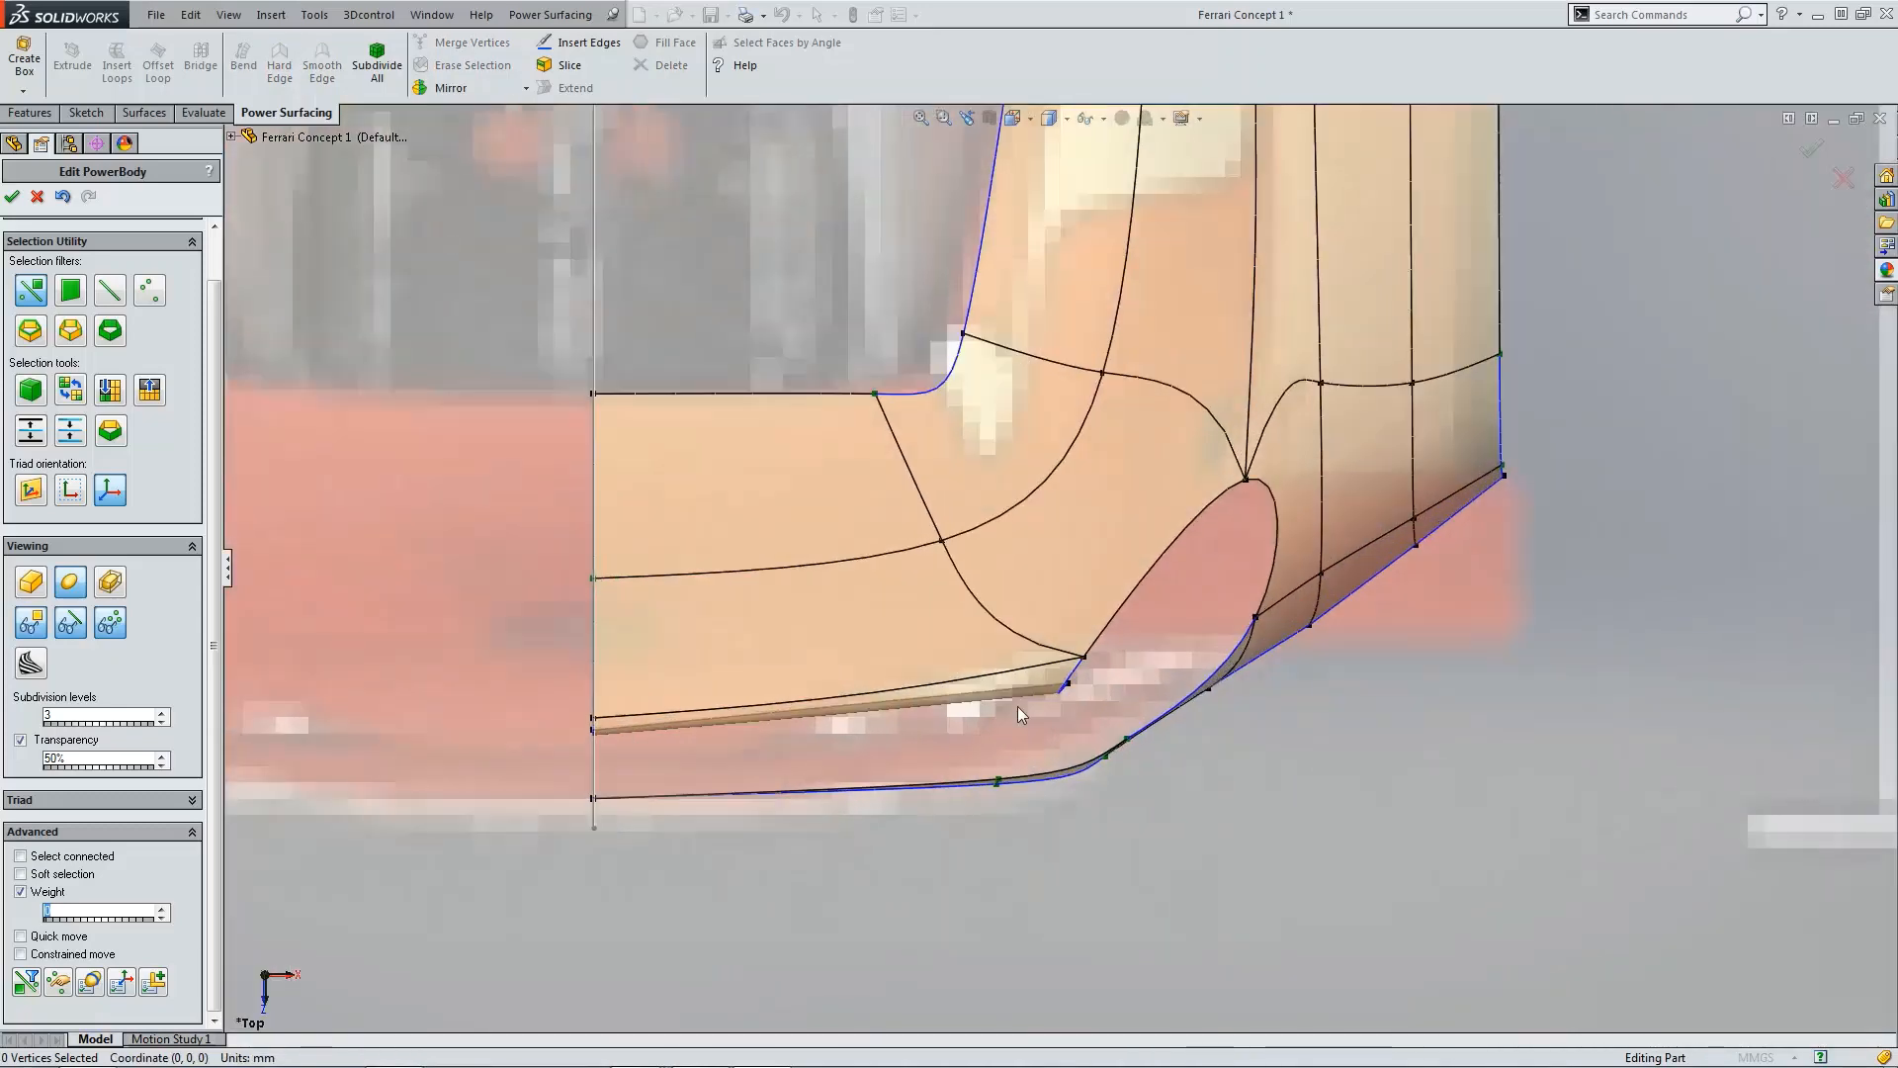
left_click(908, 698)
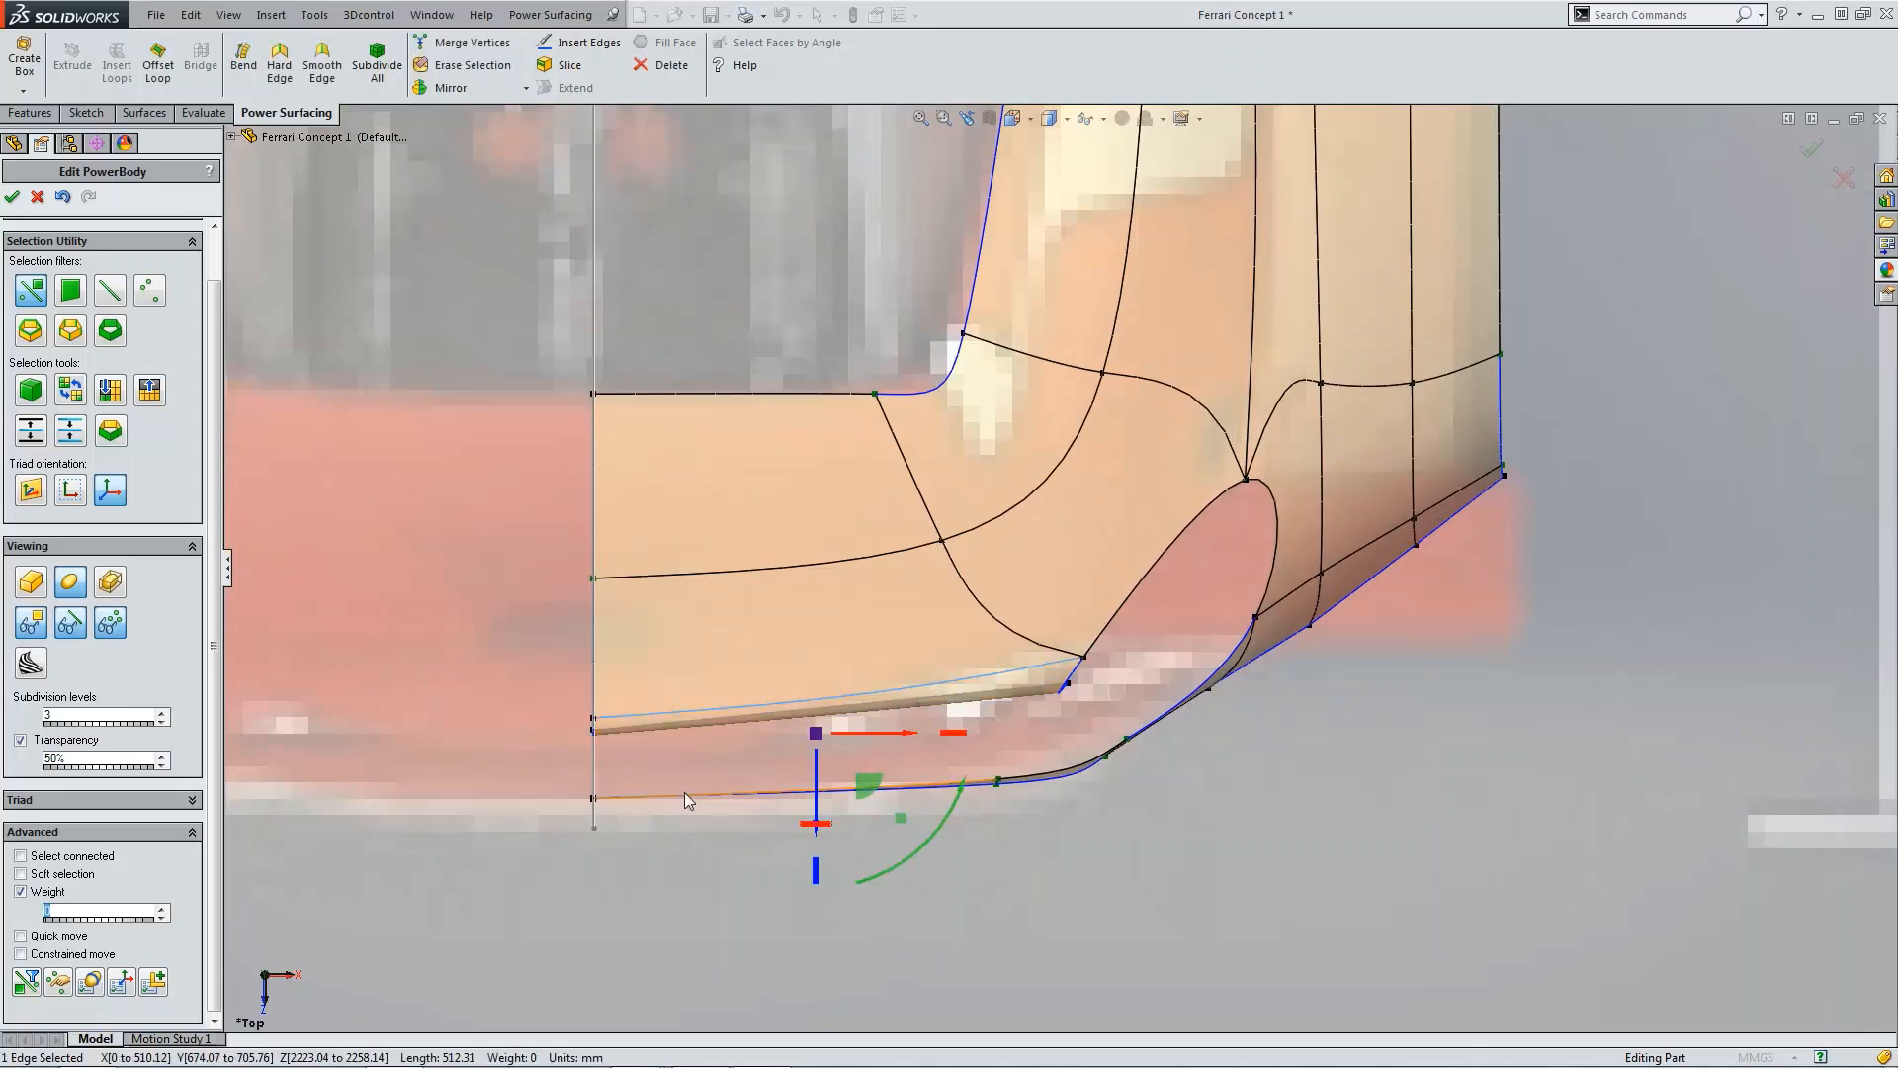
type("25")
key("Return")
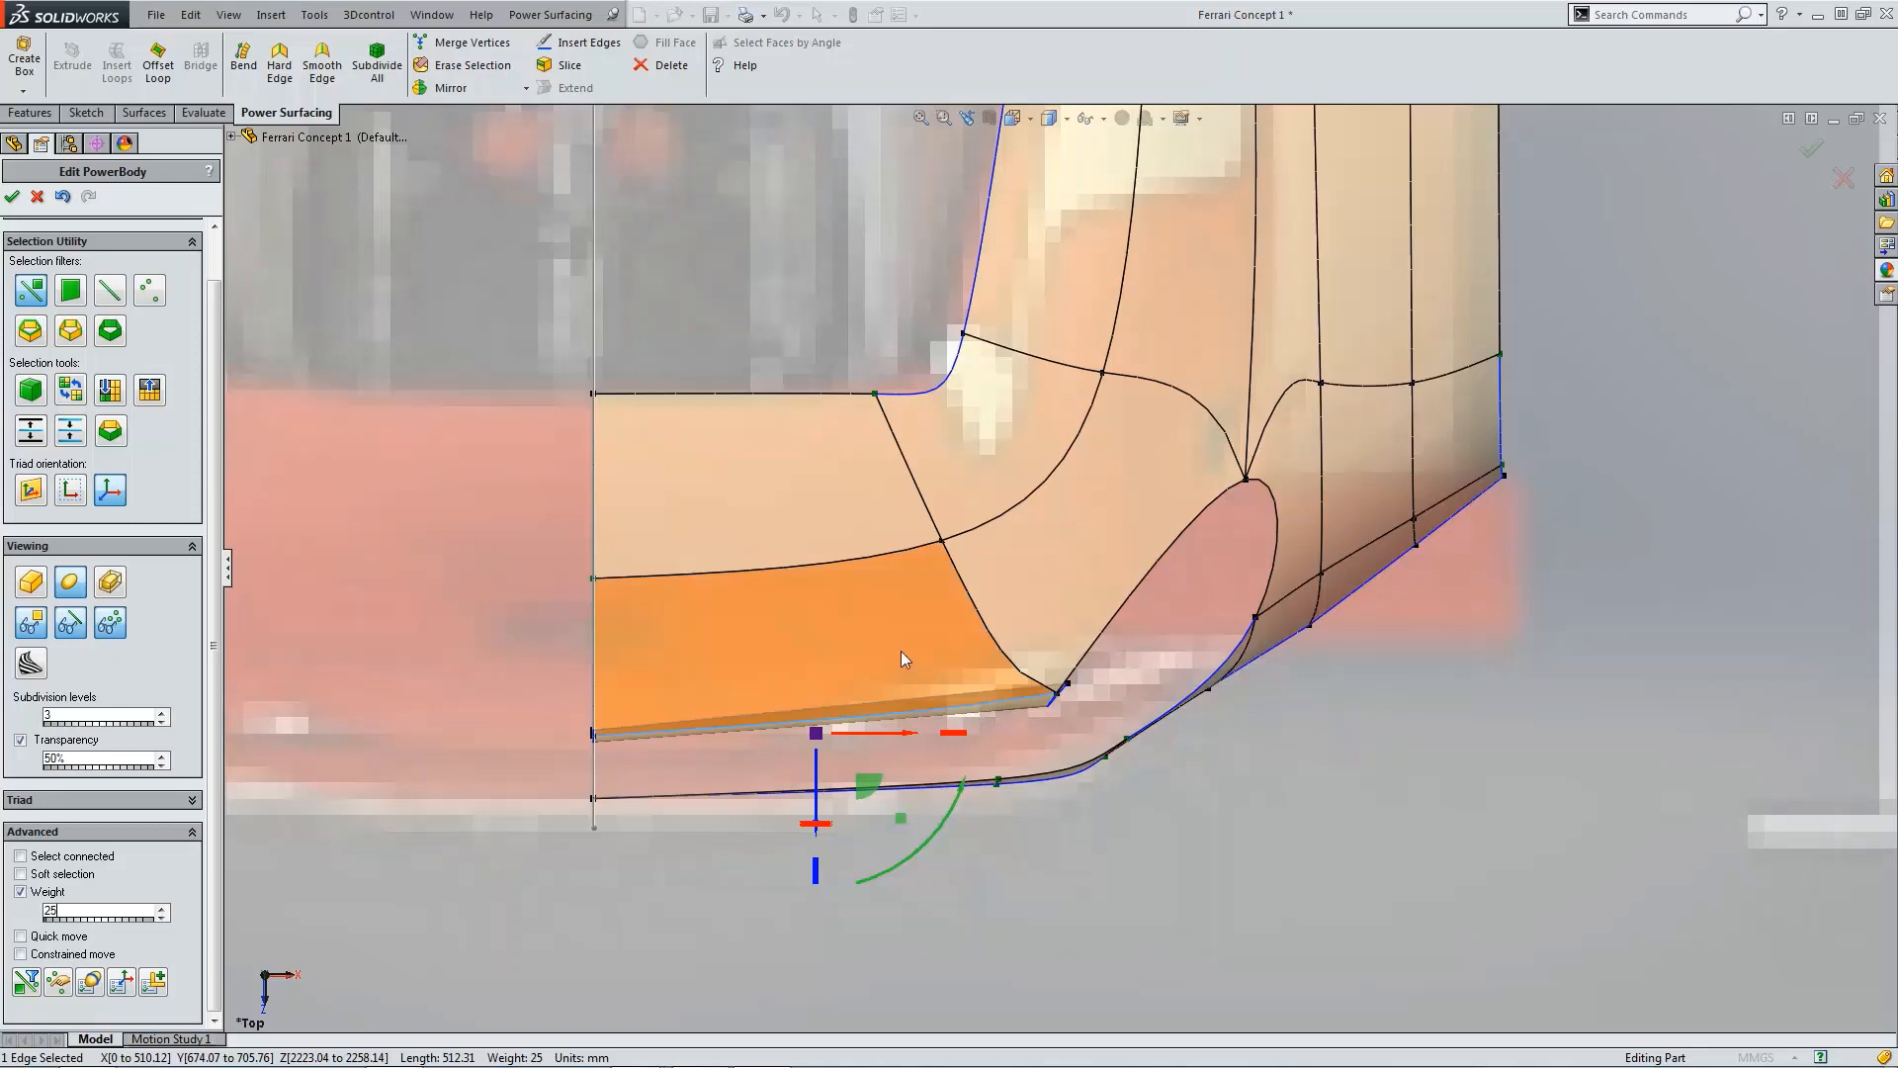
Step: Check the edges from the top, then in the right view drag the curled lip's lower vertex forward
scroll(1204, 625, "up", 5)
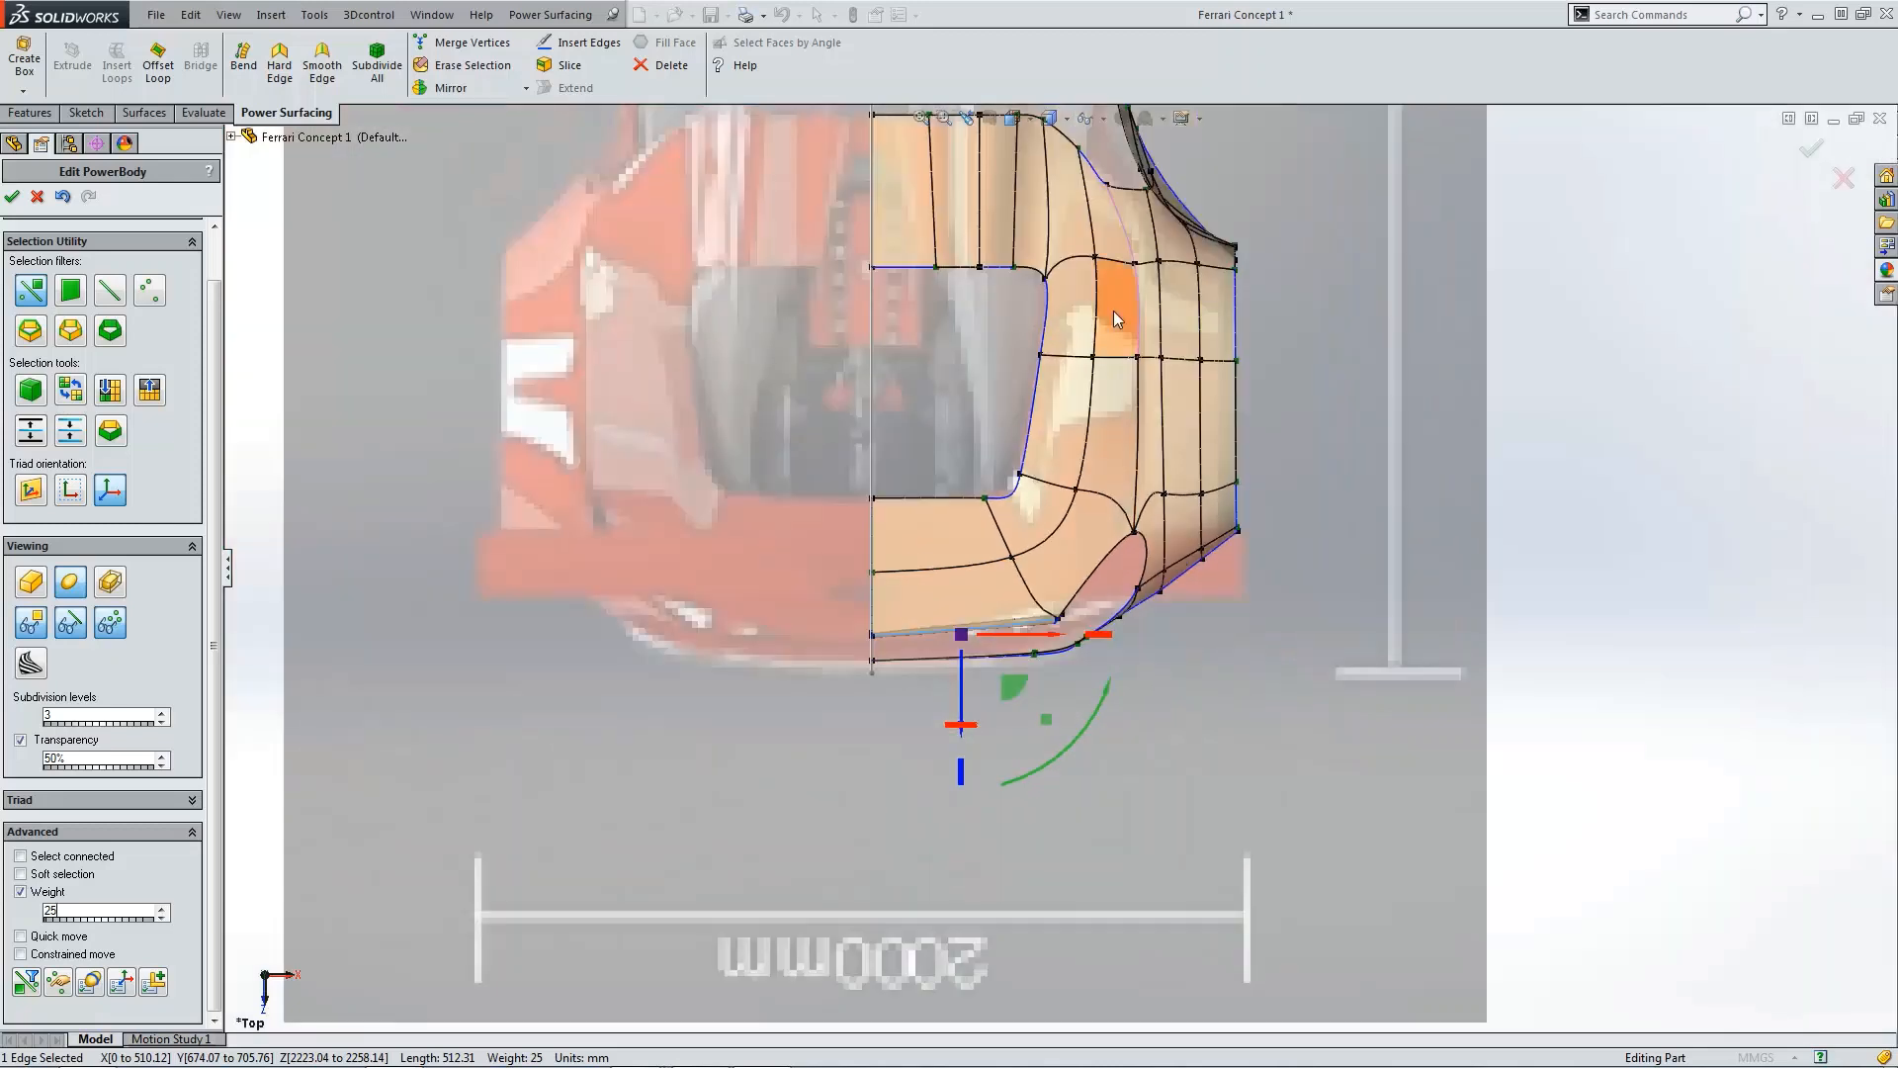
left_click(1137, 309)
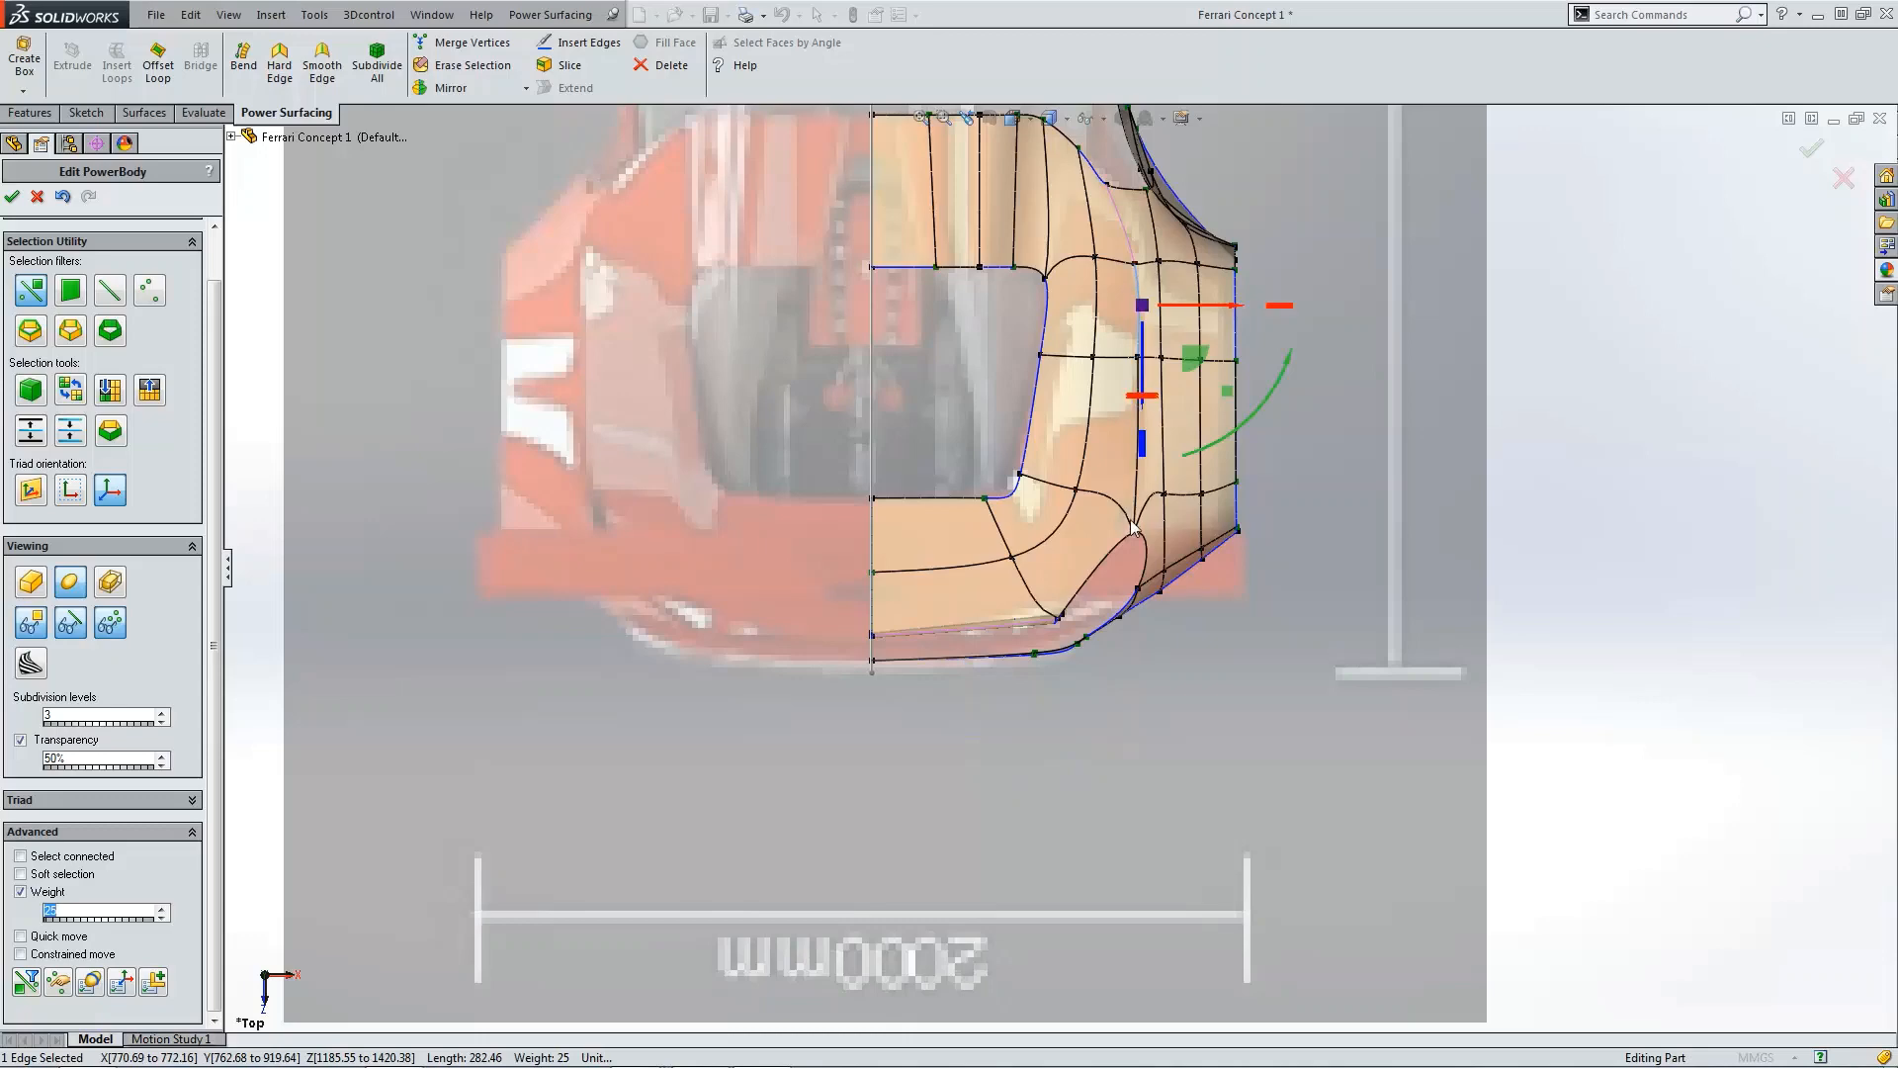
left_click(1074, 692)
key("ctrl+4")
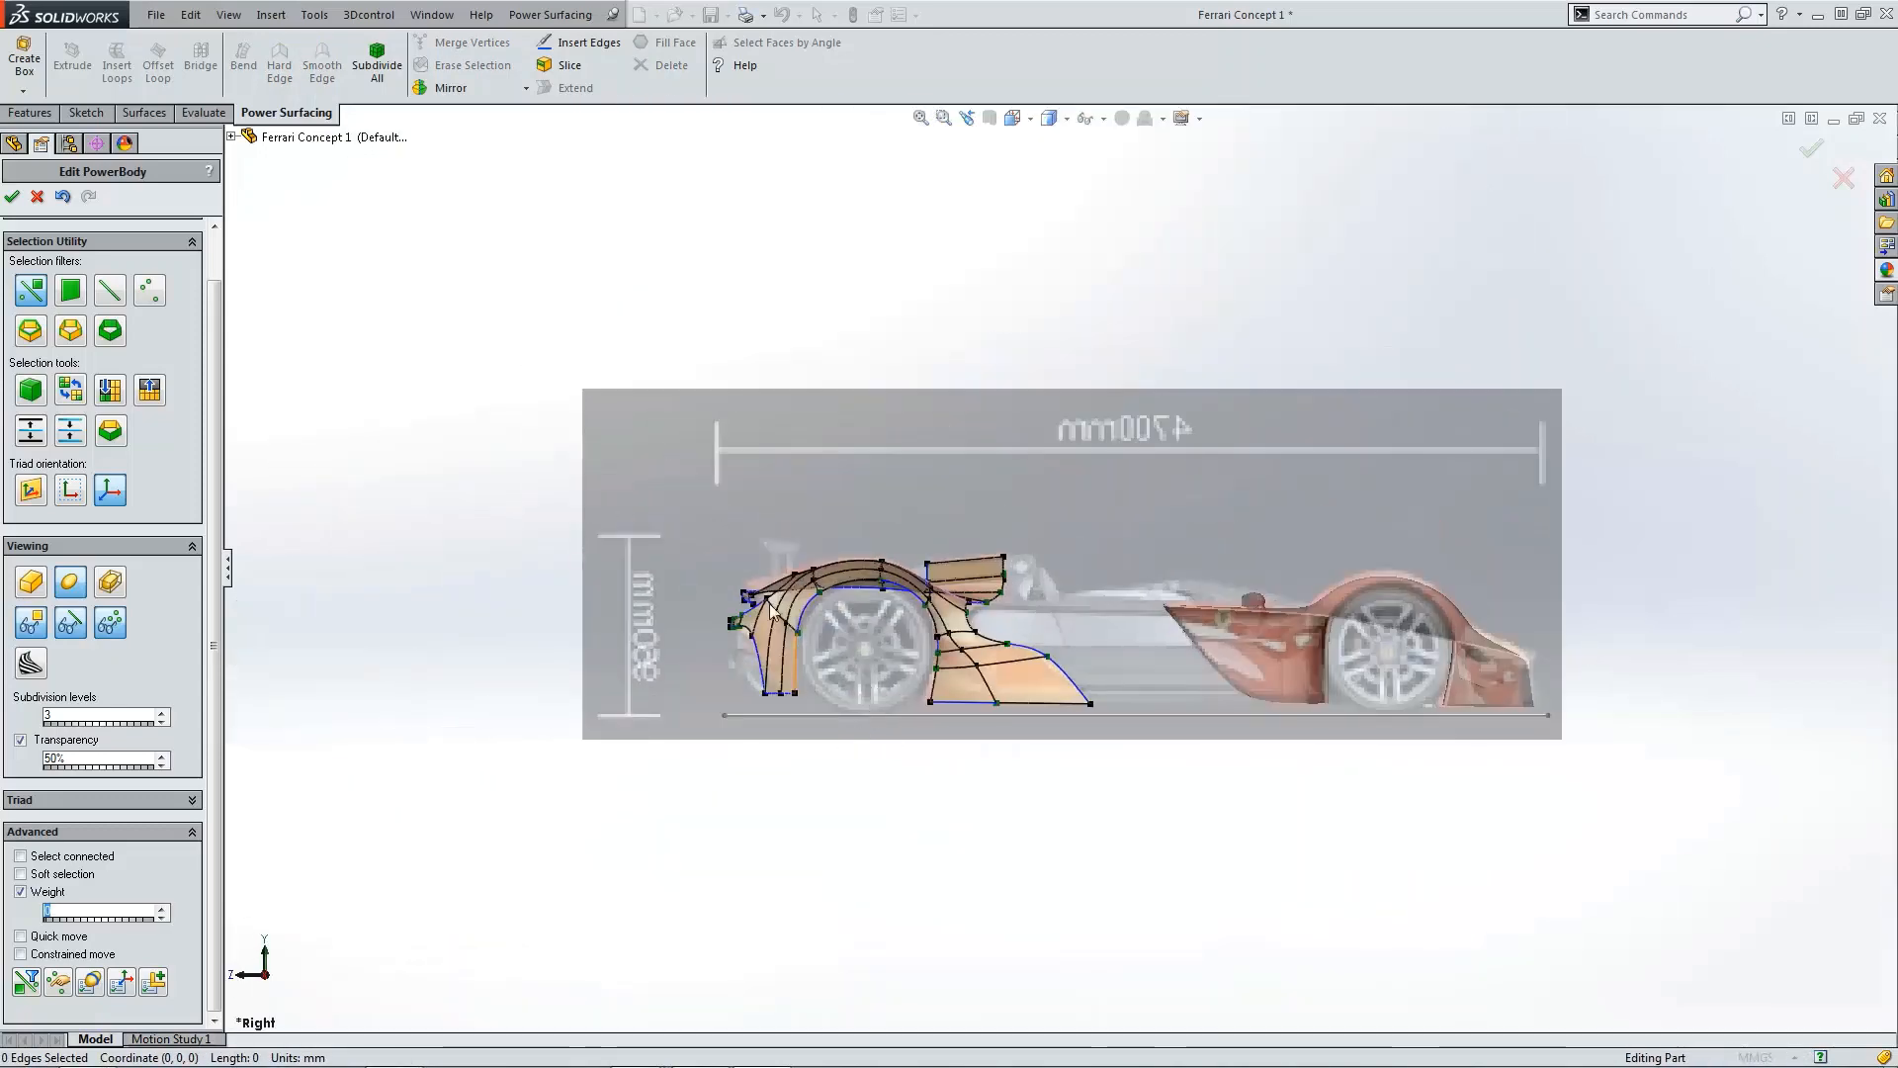
scroll(878, 613, "up", 8)
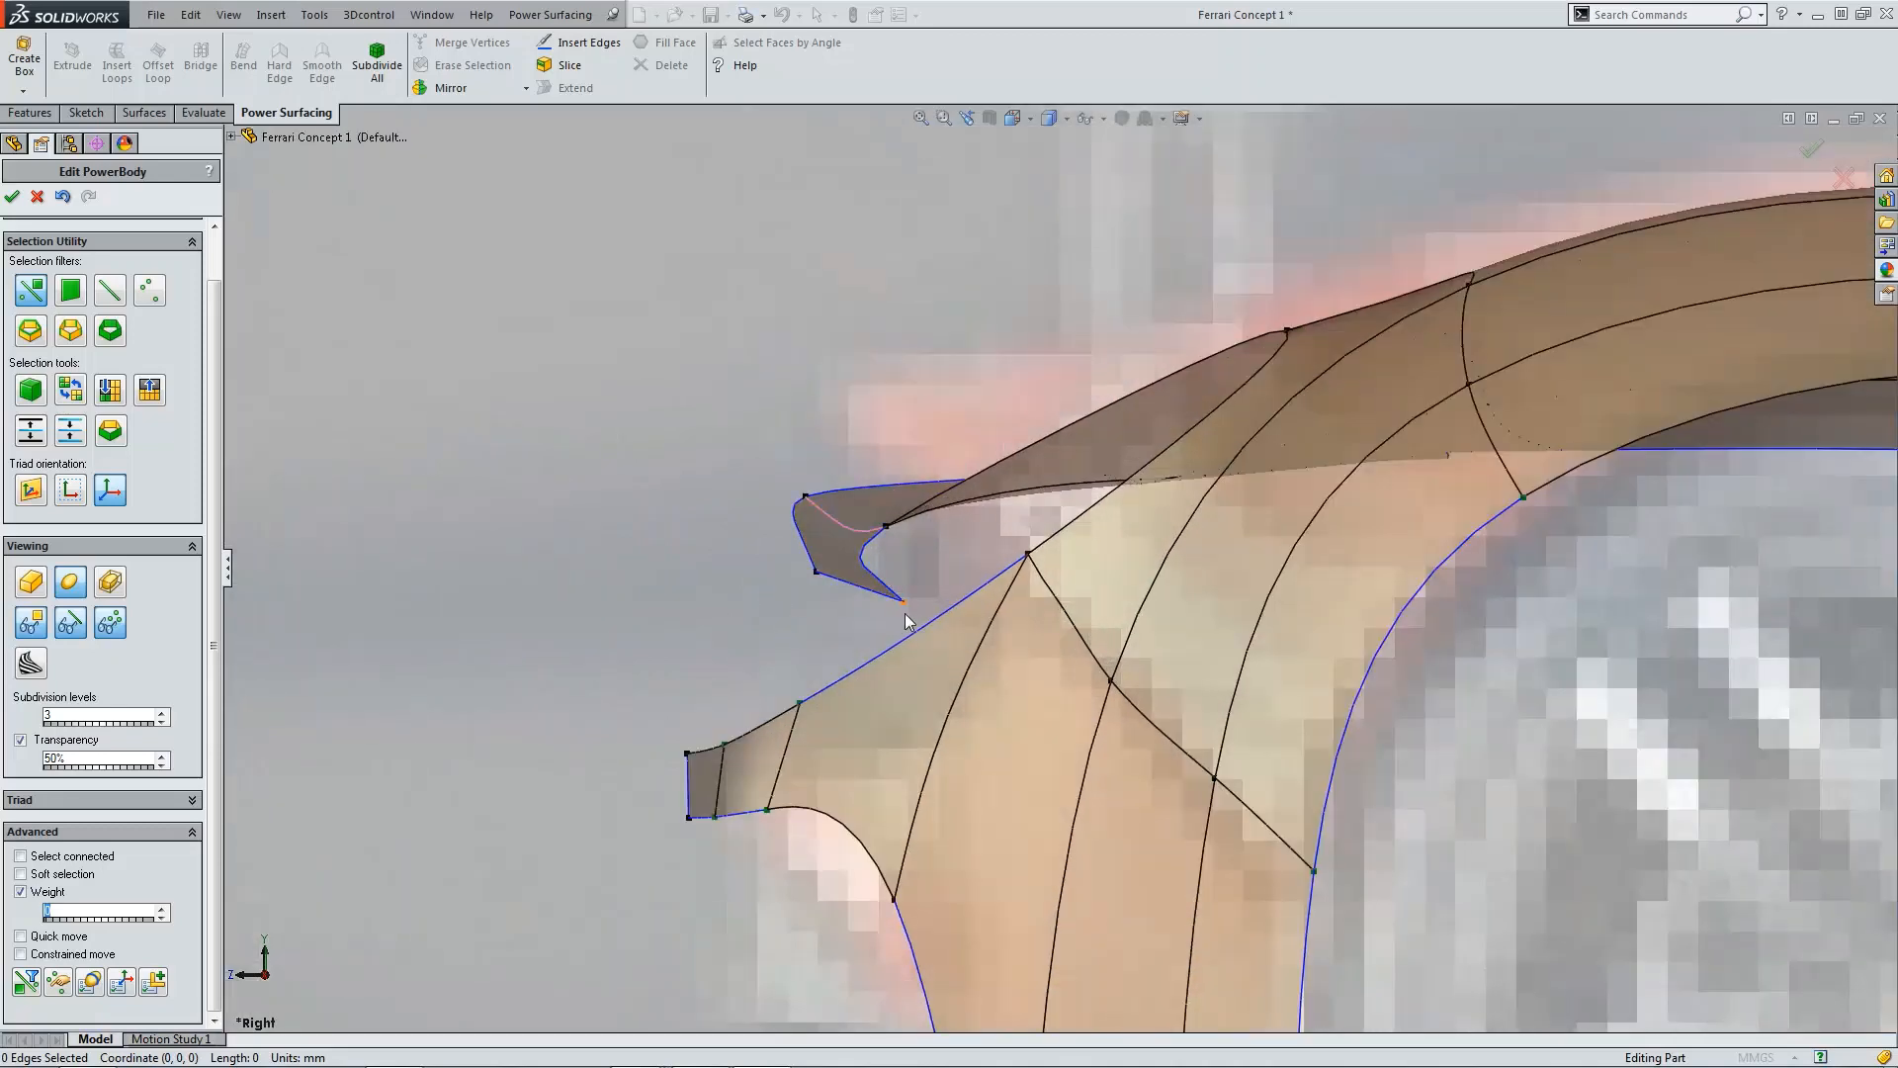
left_click(904, 614)
left_click_drag(857, 565, 809, 543)
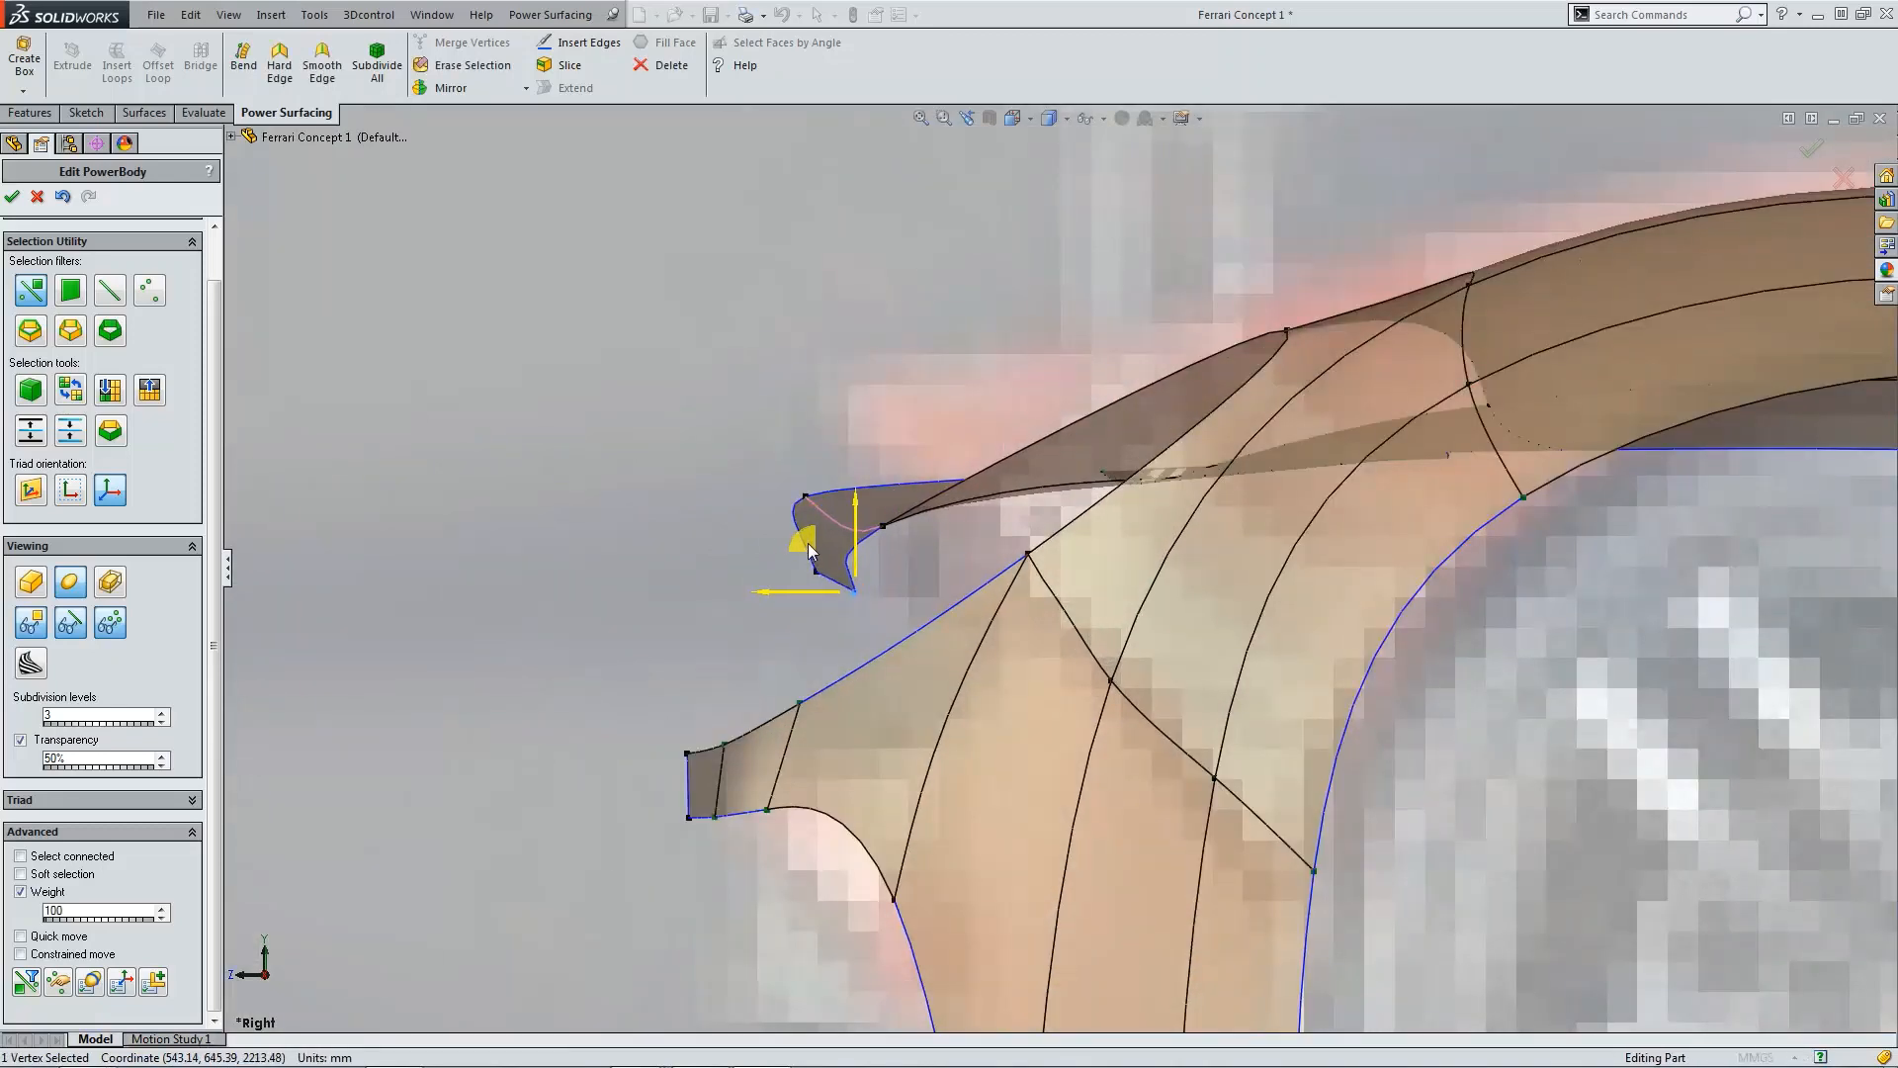
left_click(816, 589)
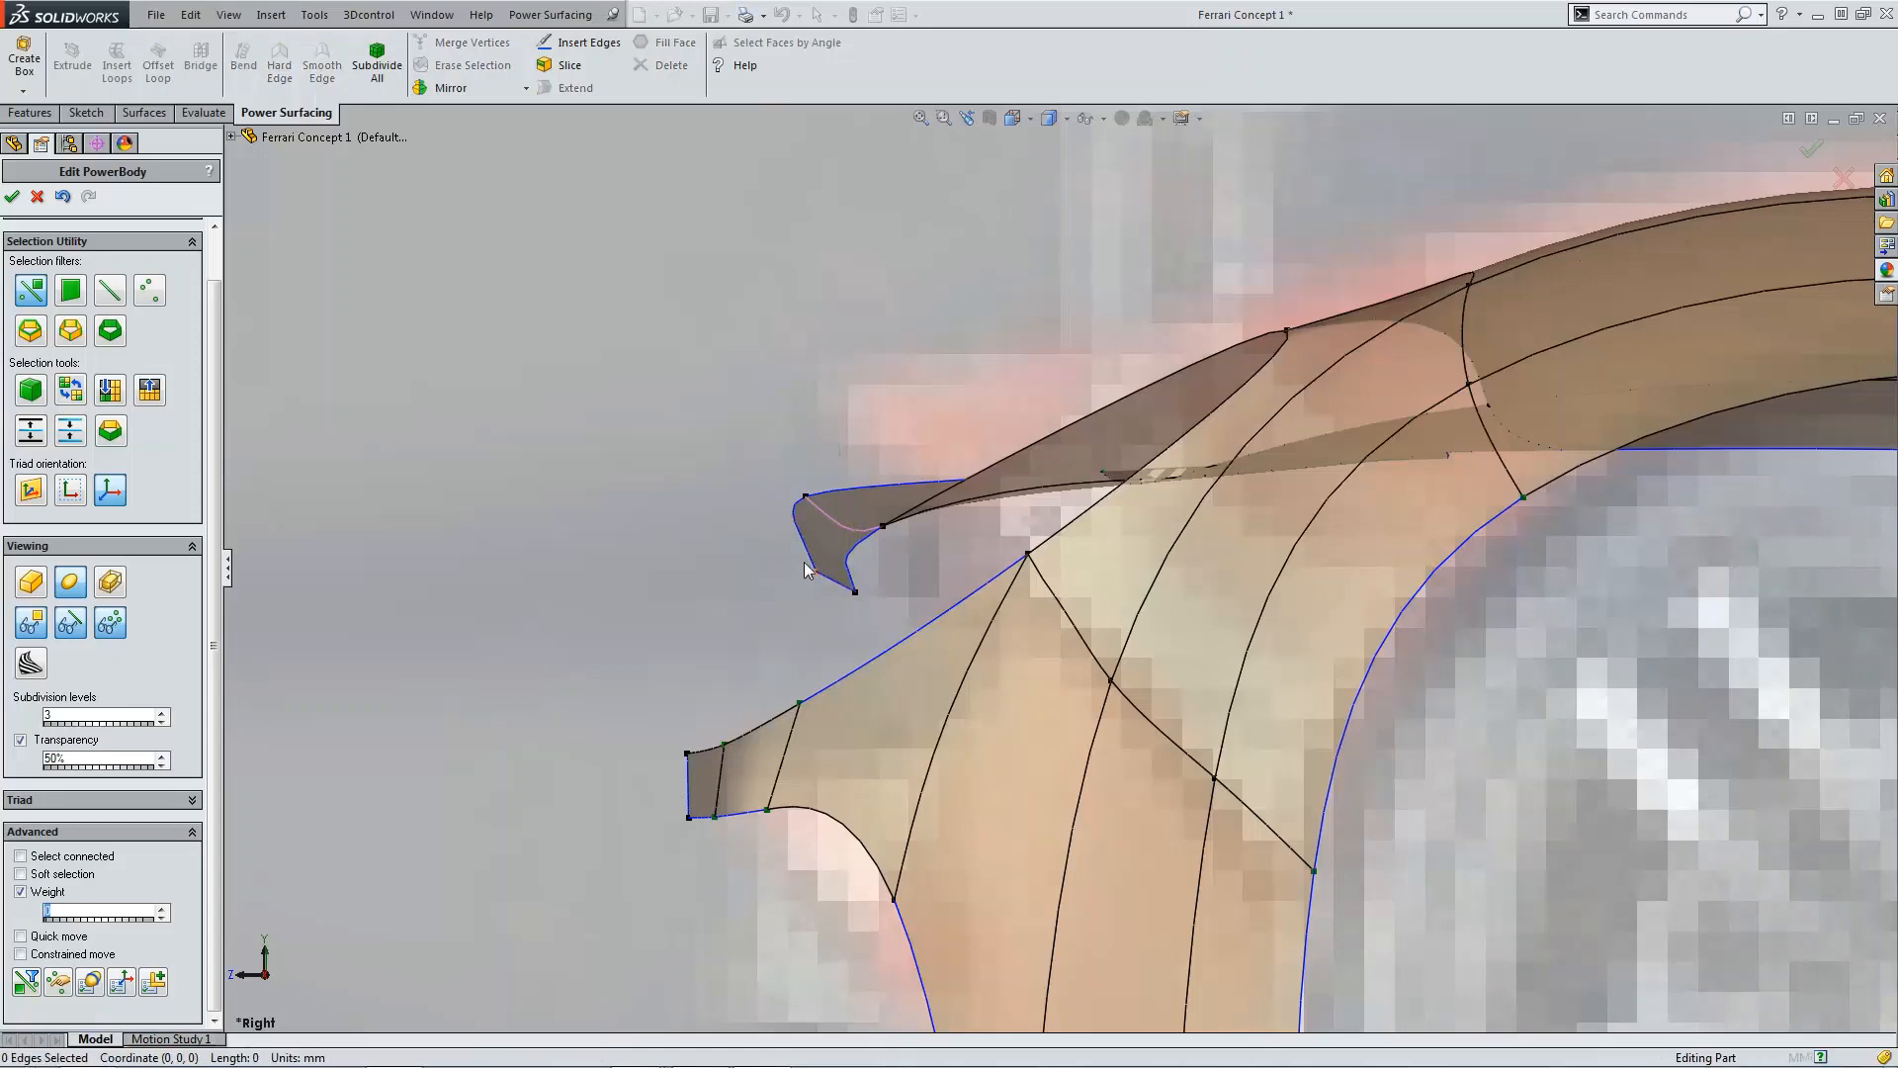
Step: Drag the remaining lip tip vertices forward to square off the curled rear lip
left_click(815, 574)
left_click_drag(761, 522, 697, 528)
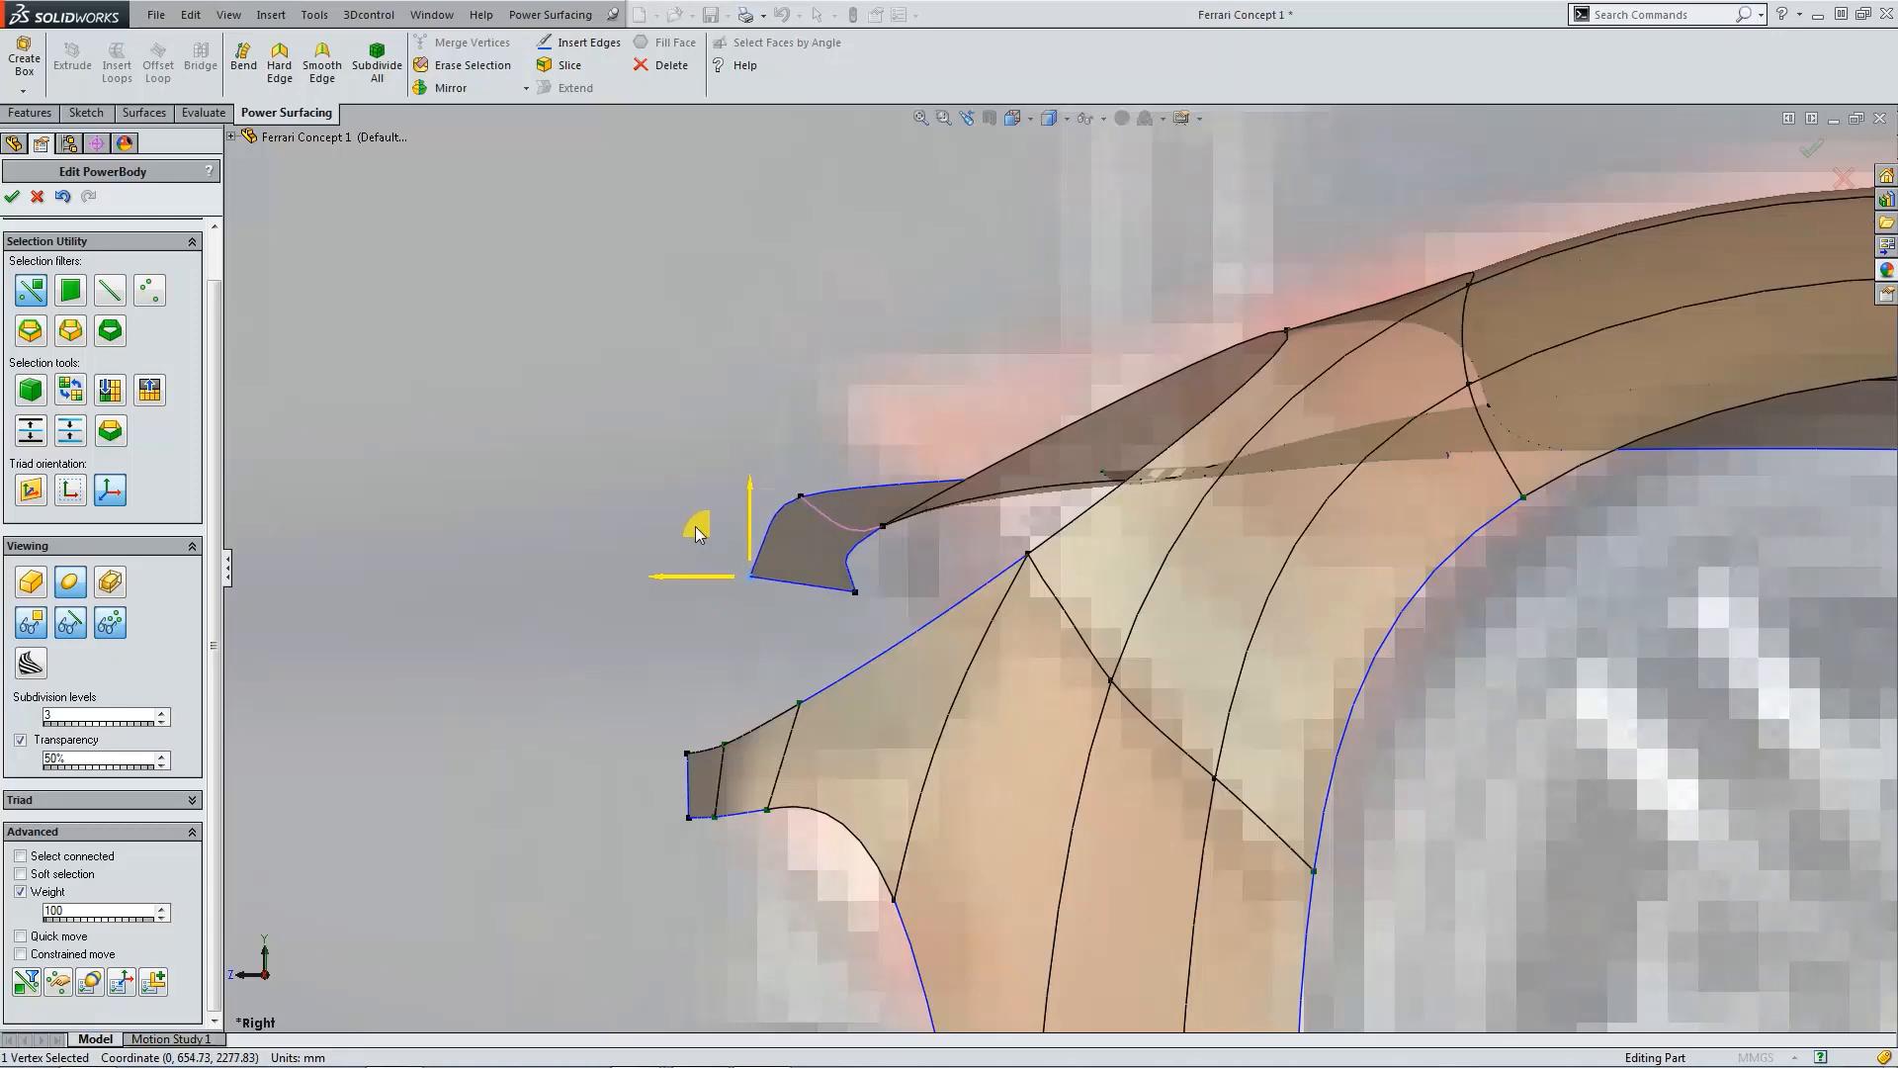
left_click(676, 631)
left_click(856, 592)
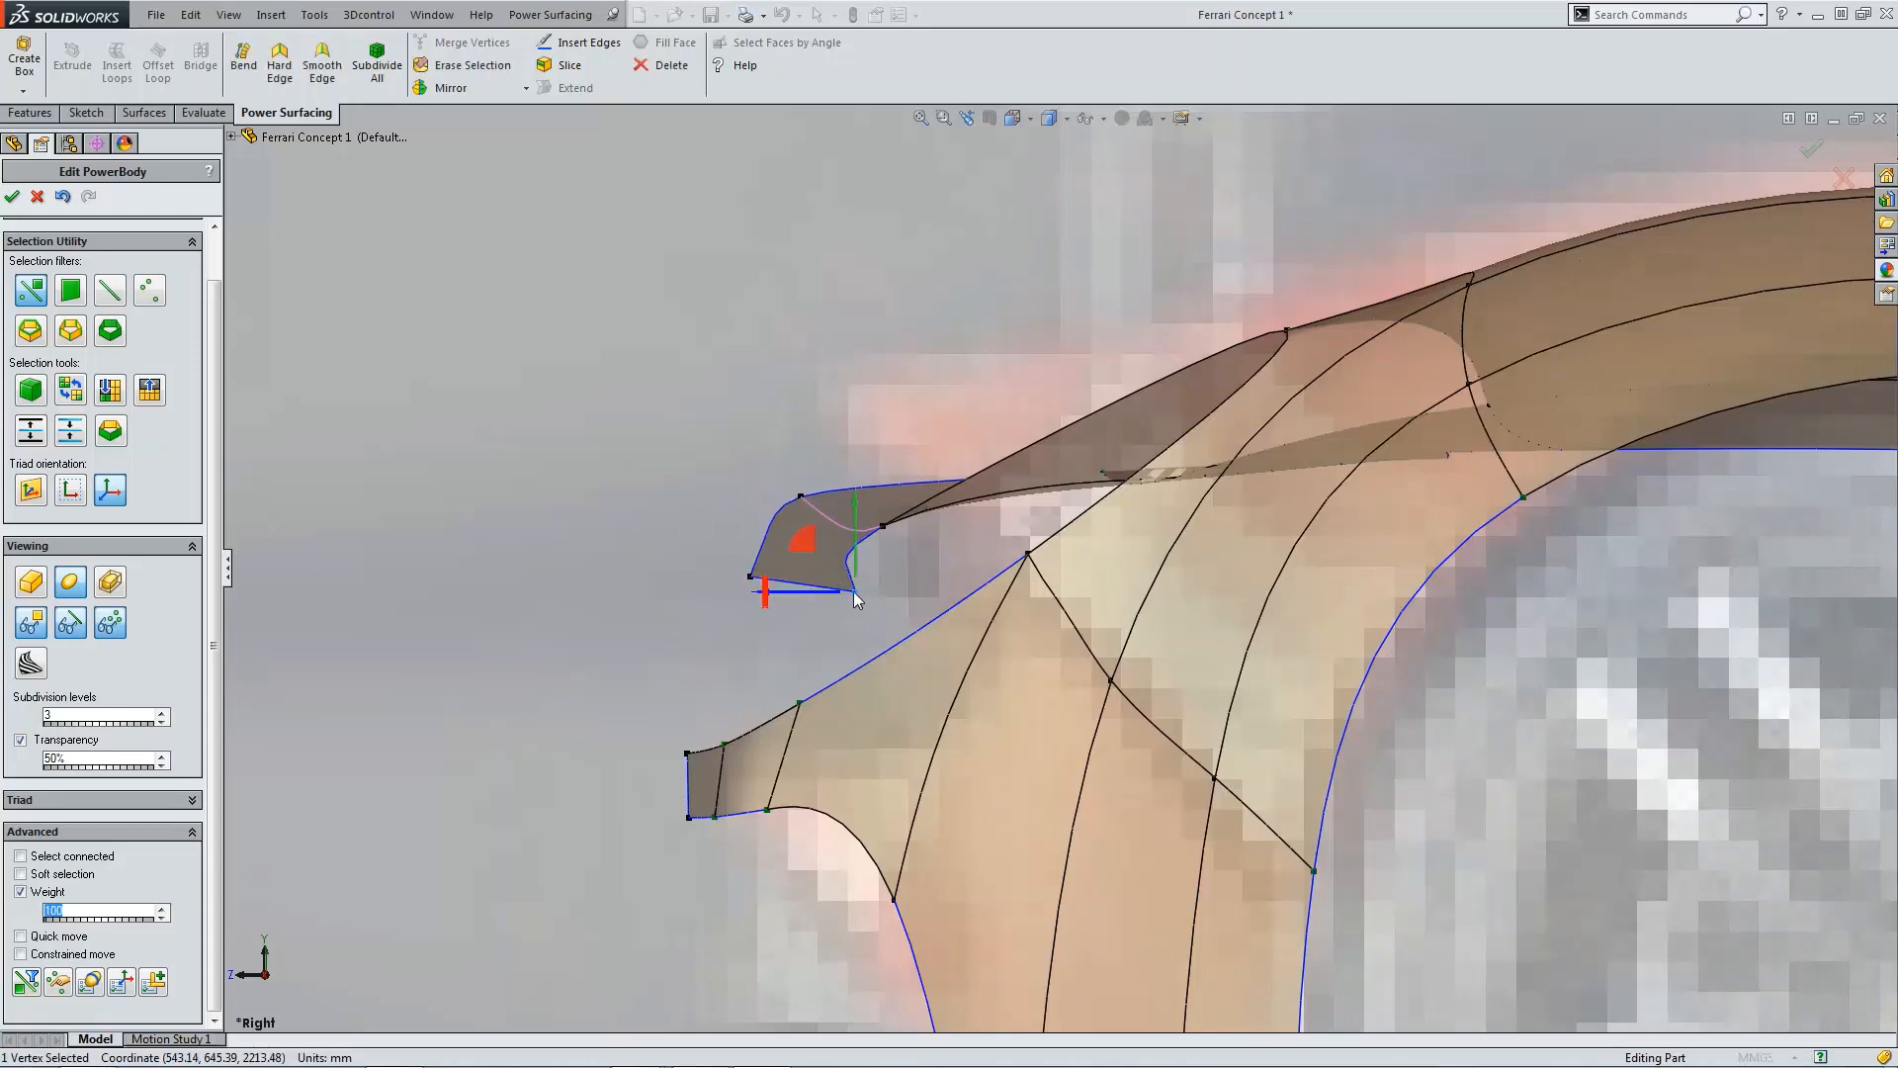
left_click_drag(804, 543, 752, 547)
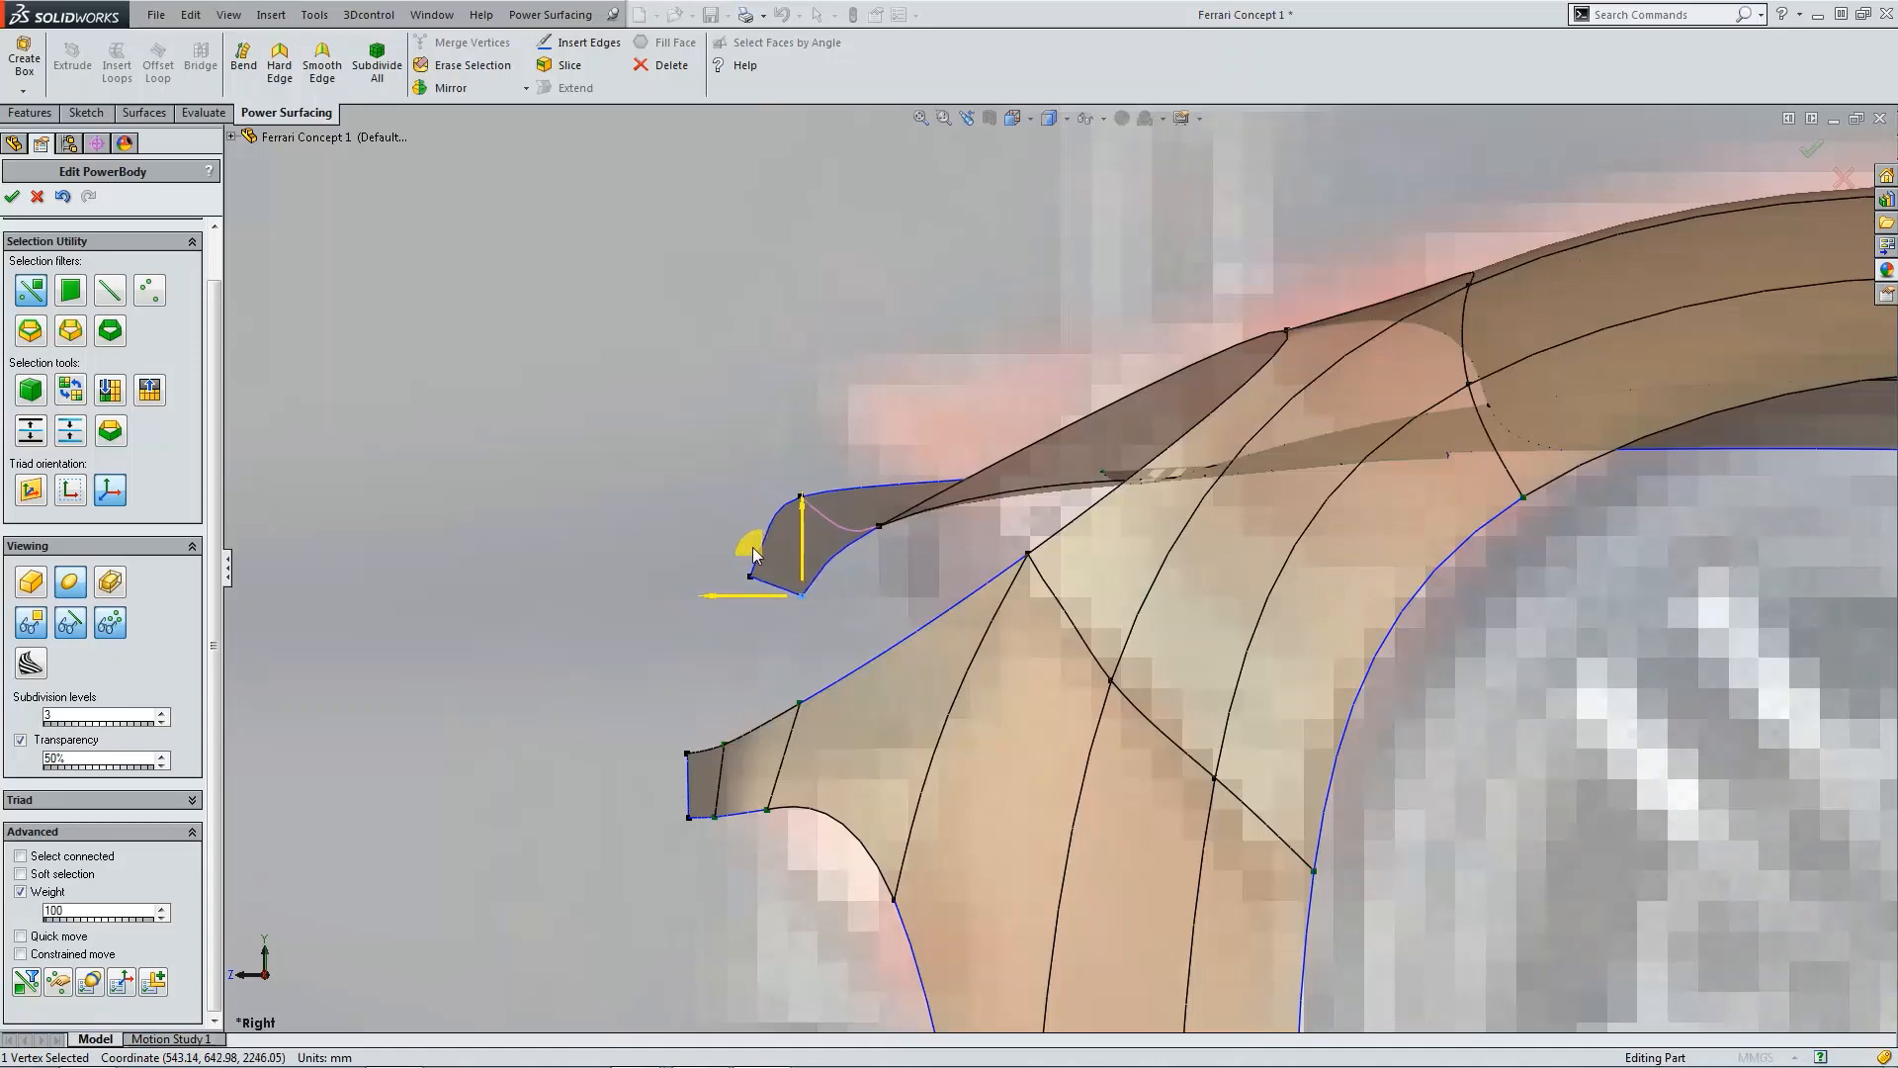
left_click(766, 660)
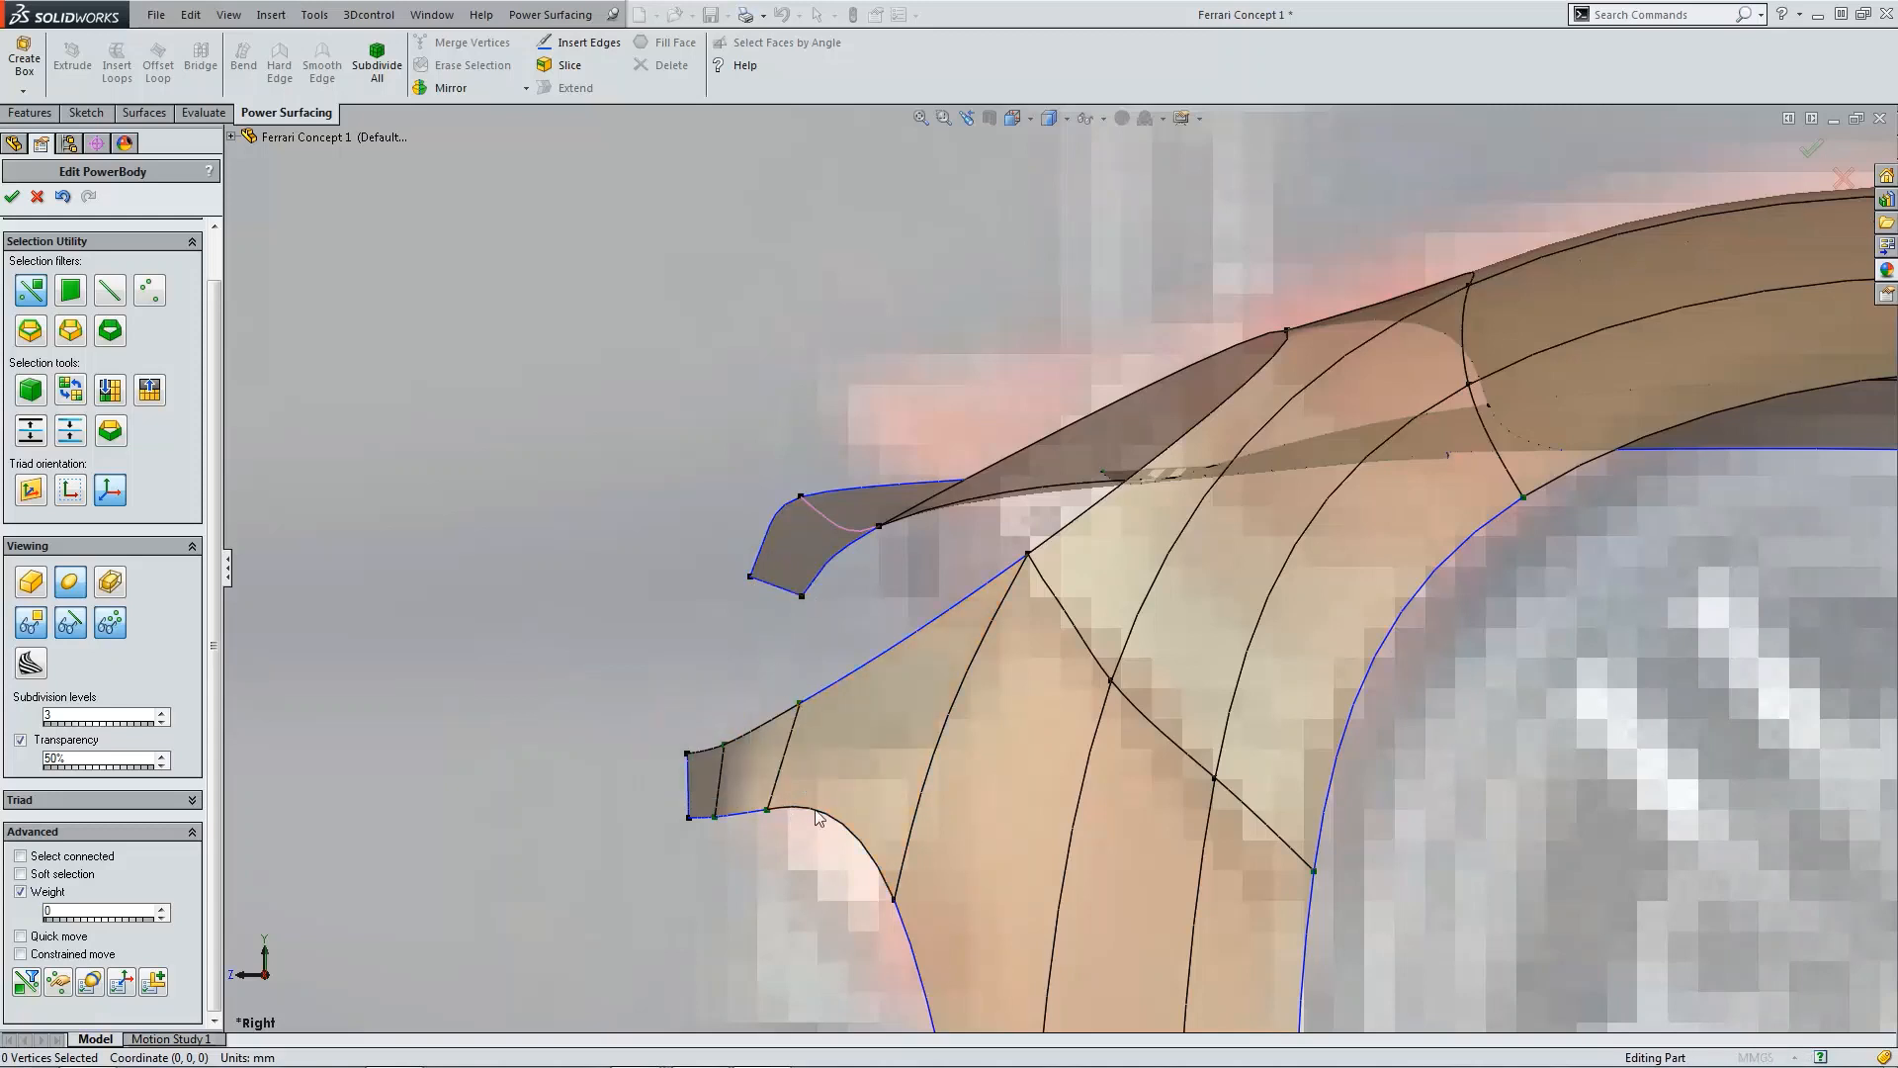
Step: Box-select the lower lip's tip vertices in the right view and nudge them forward
left_click_drag(645, 692, 821, 857)
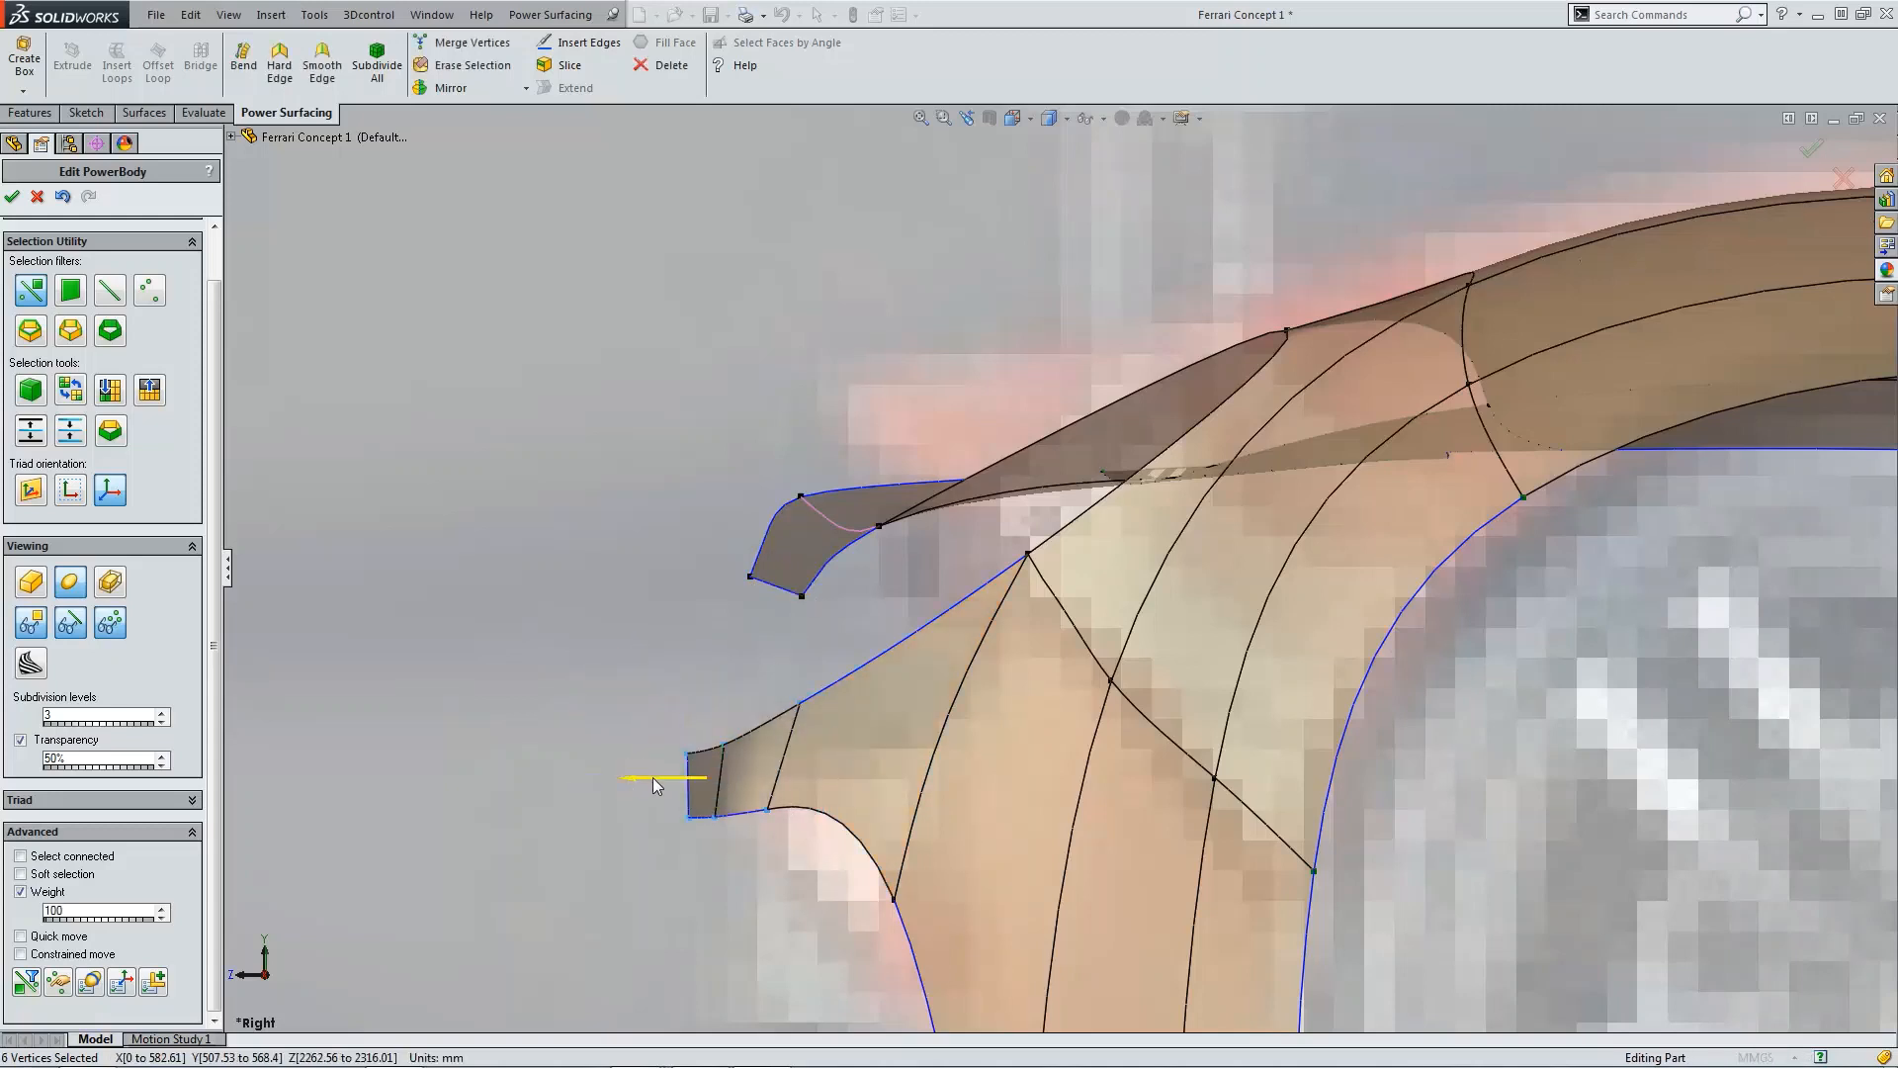
left_click_drag(652, 777, 704, 784)
left_click(636, 614)
Step: Inspect the fender lip from an orbited view, the top view and the right view
scroll(892, 672, "up", 5)
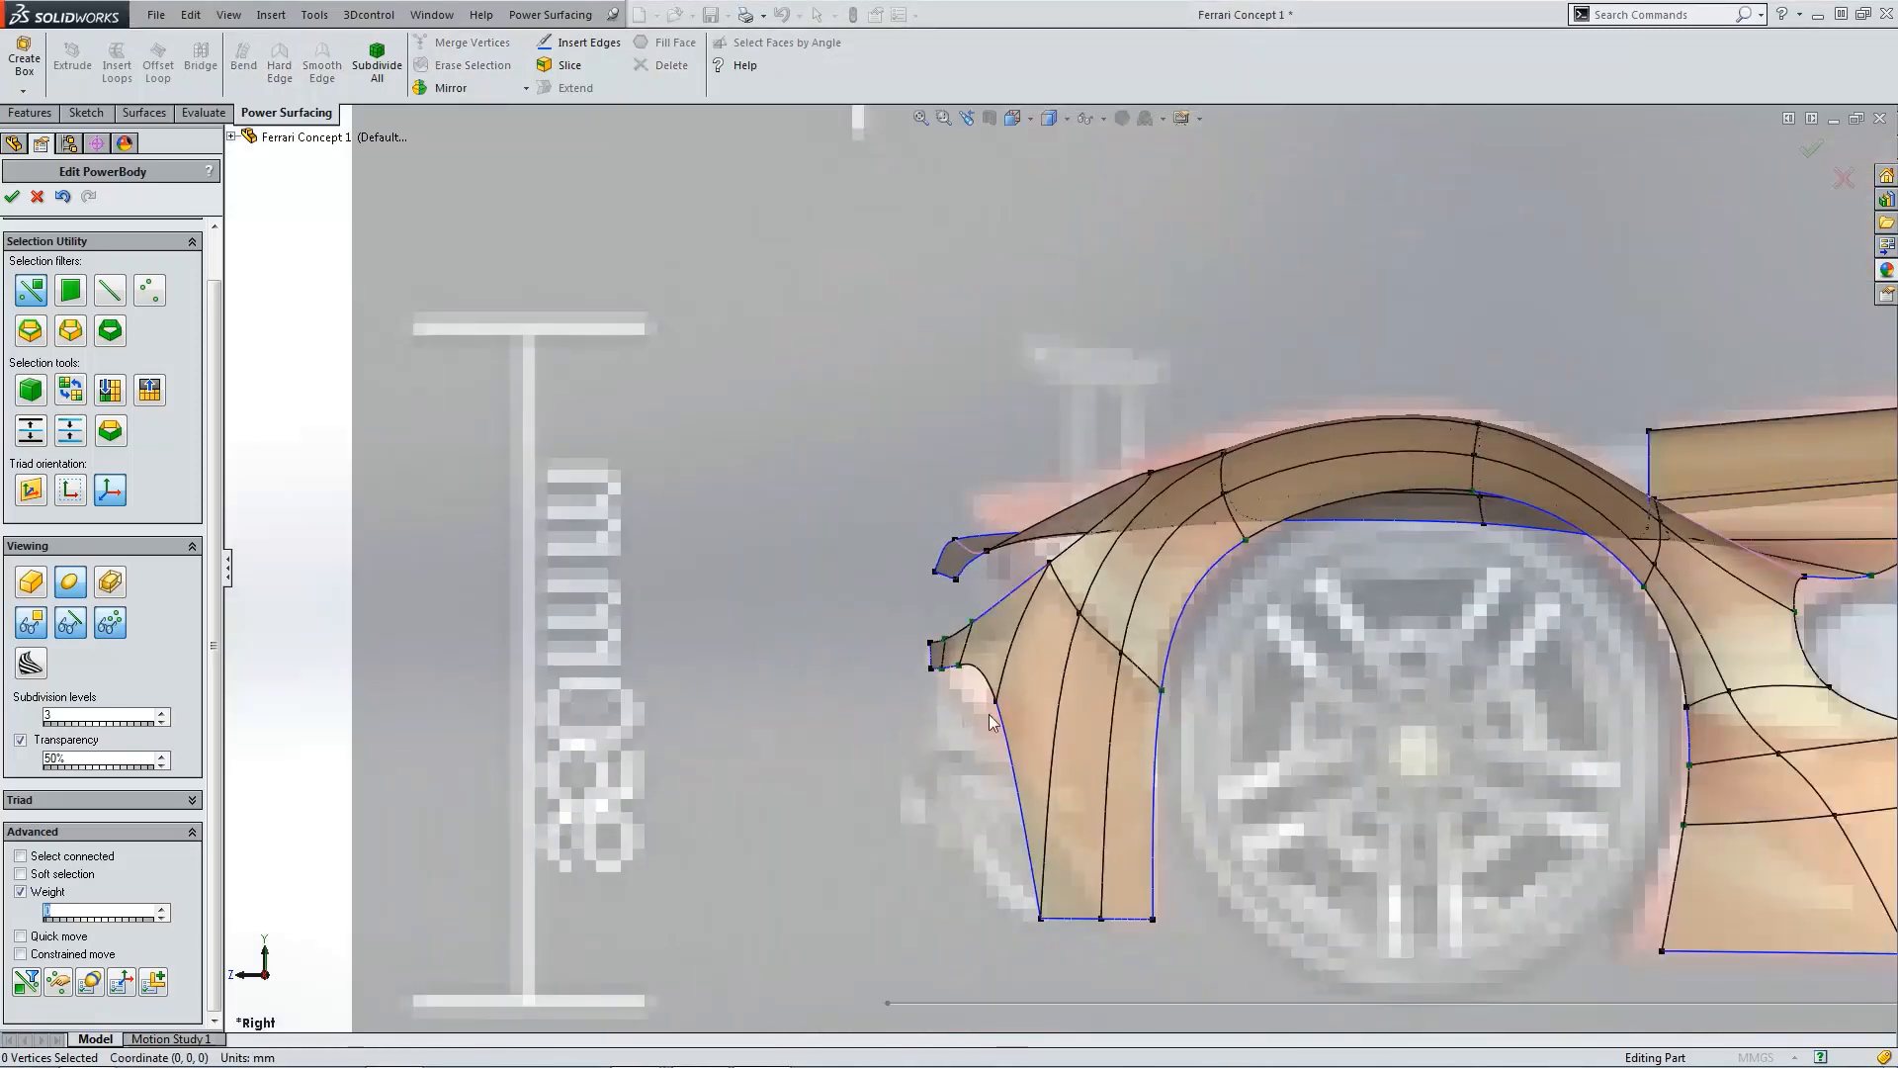
scroll(988, 714, "up", 6)
middle_click_drag(989, 714, 1441, 711)
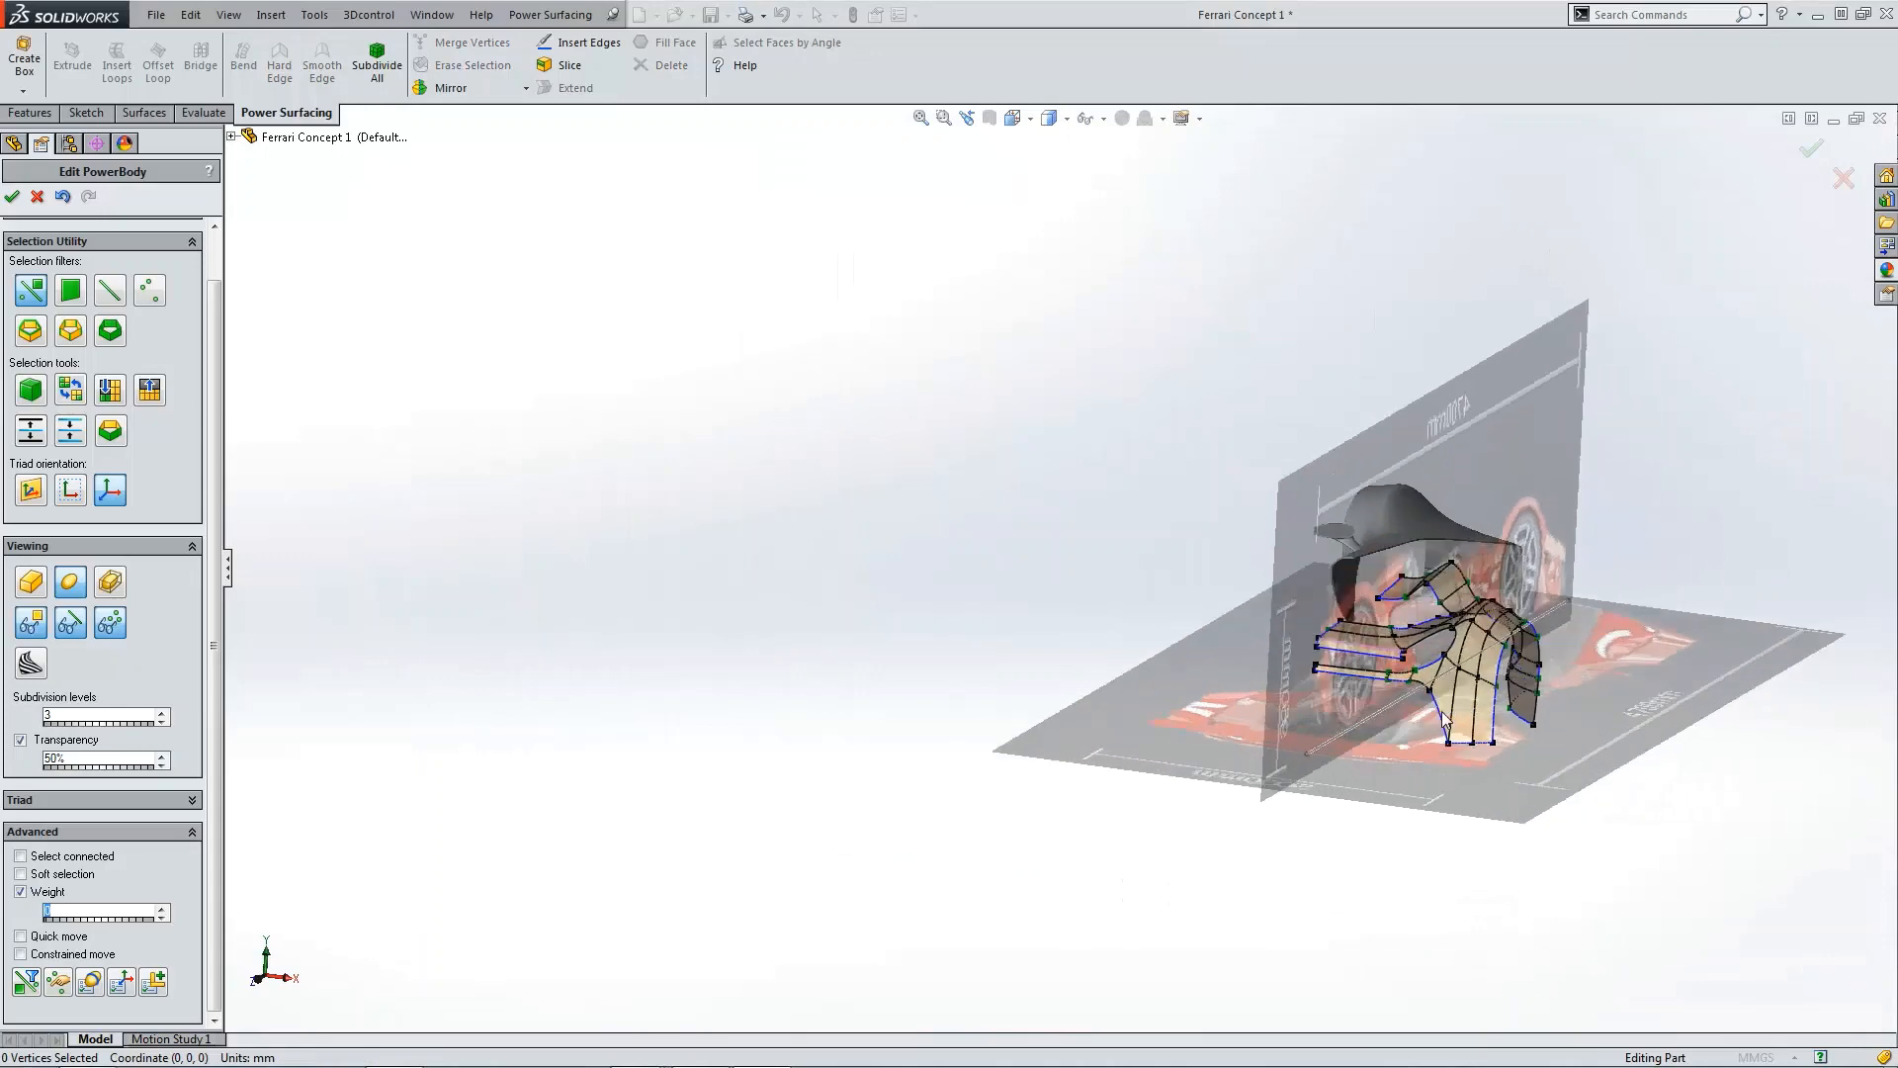
key("ctrl+5")
scroll(1166, 797, "down", 7)
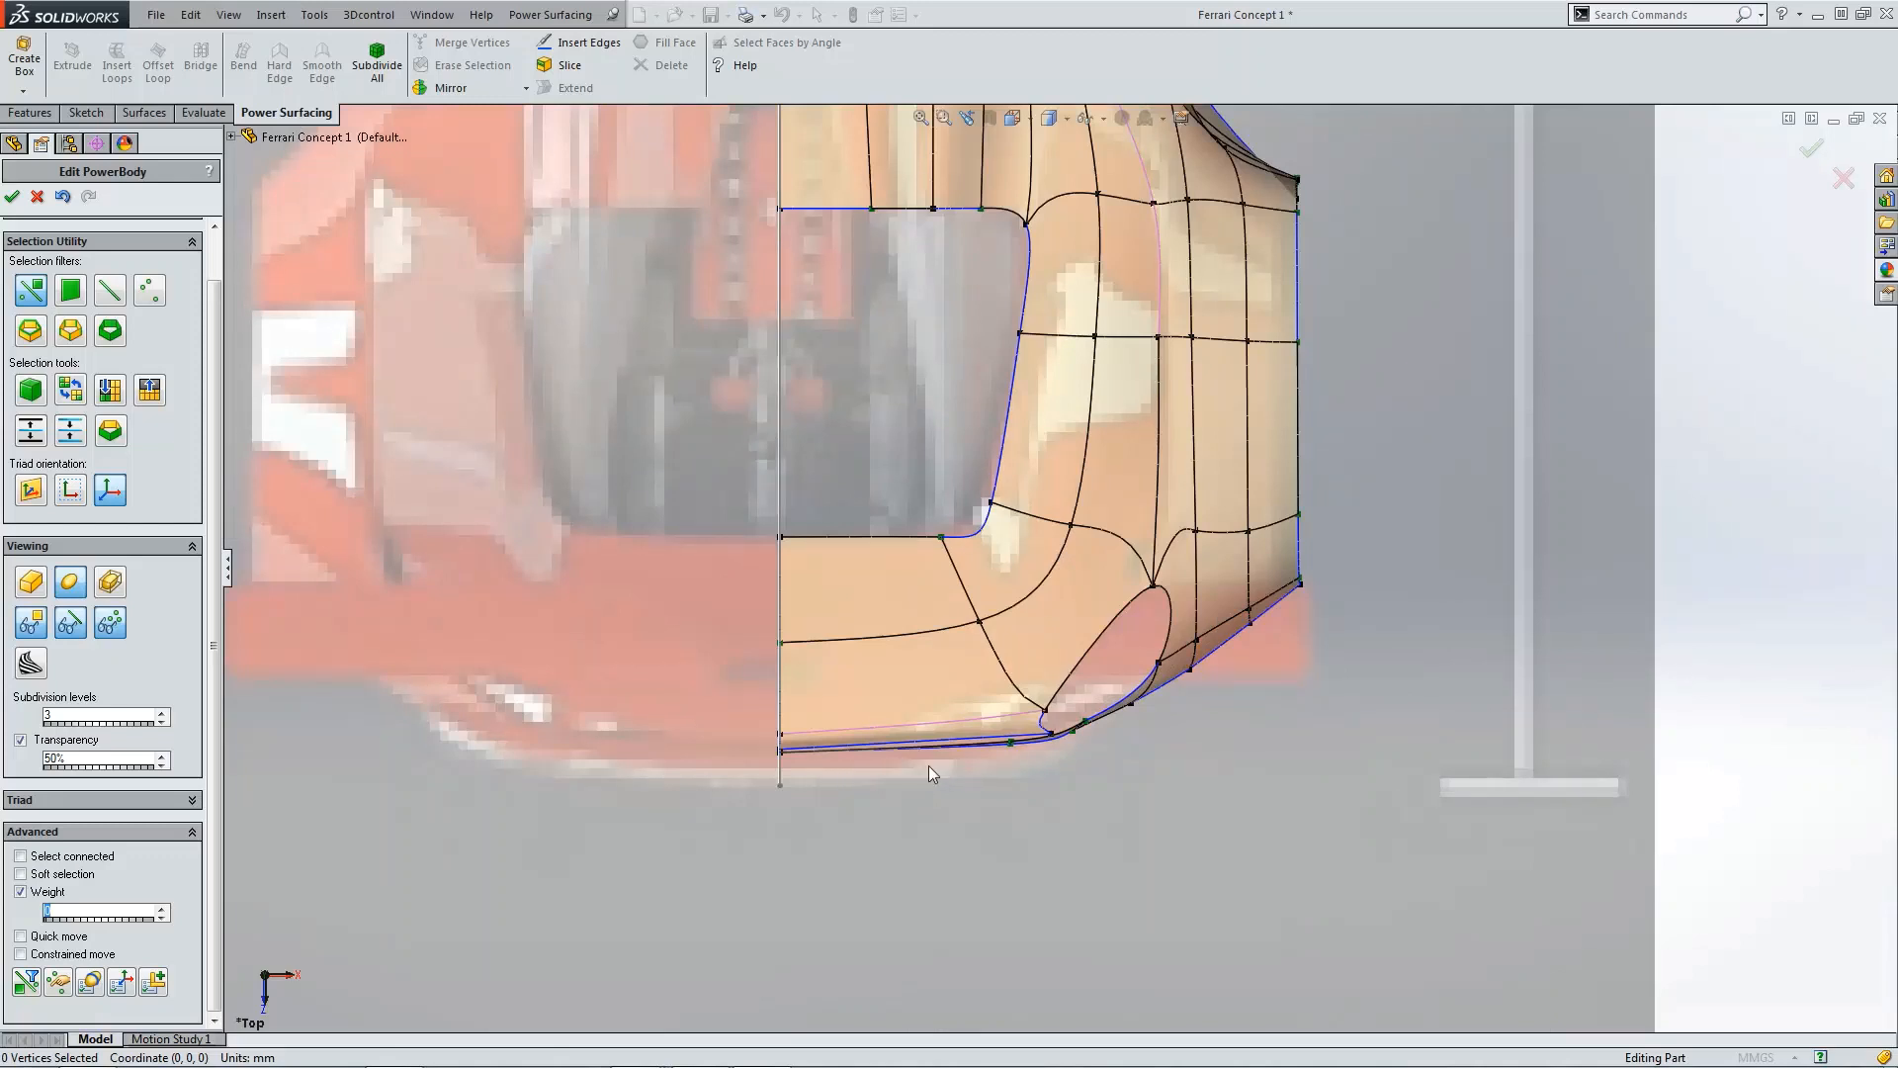
key("ctrl+4")
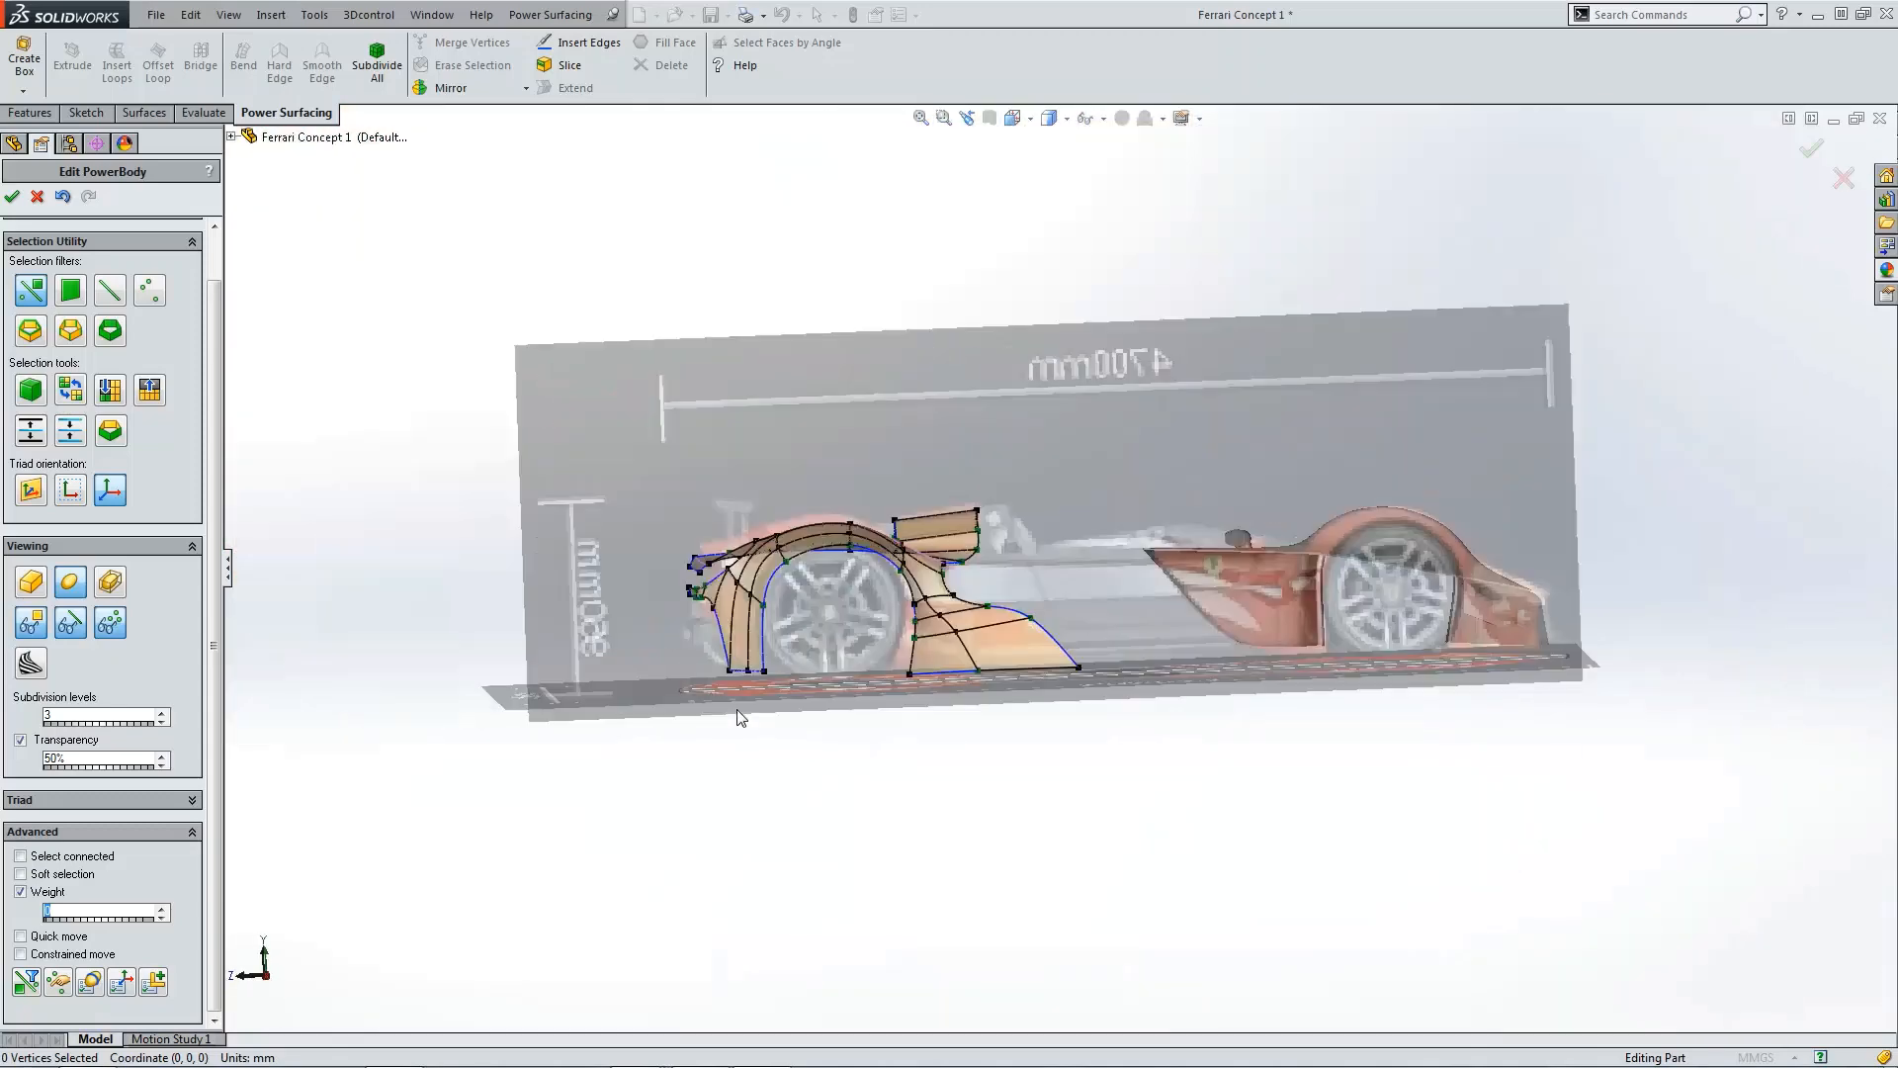
scroll(767, 641, "down", 3)
Step: Select the lower lip's six tip vertices and move them about 7 mm rearward
left_click_drag(835, 564, 787, 590)
scroll(797, 590, "down", 2)
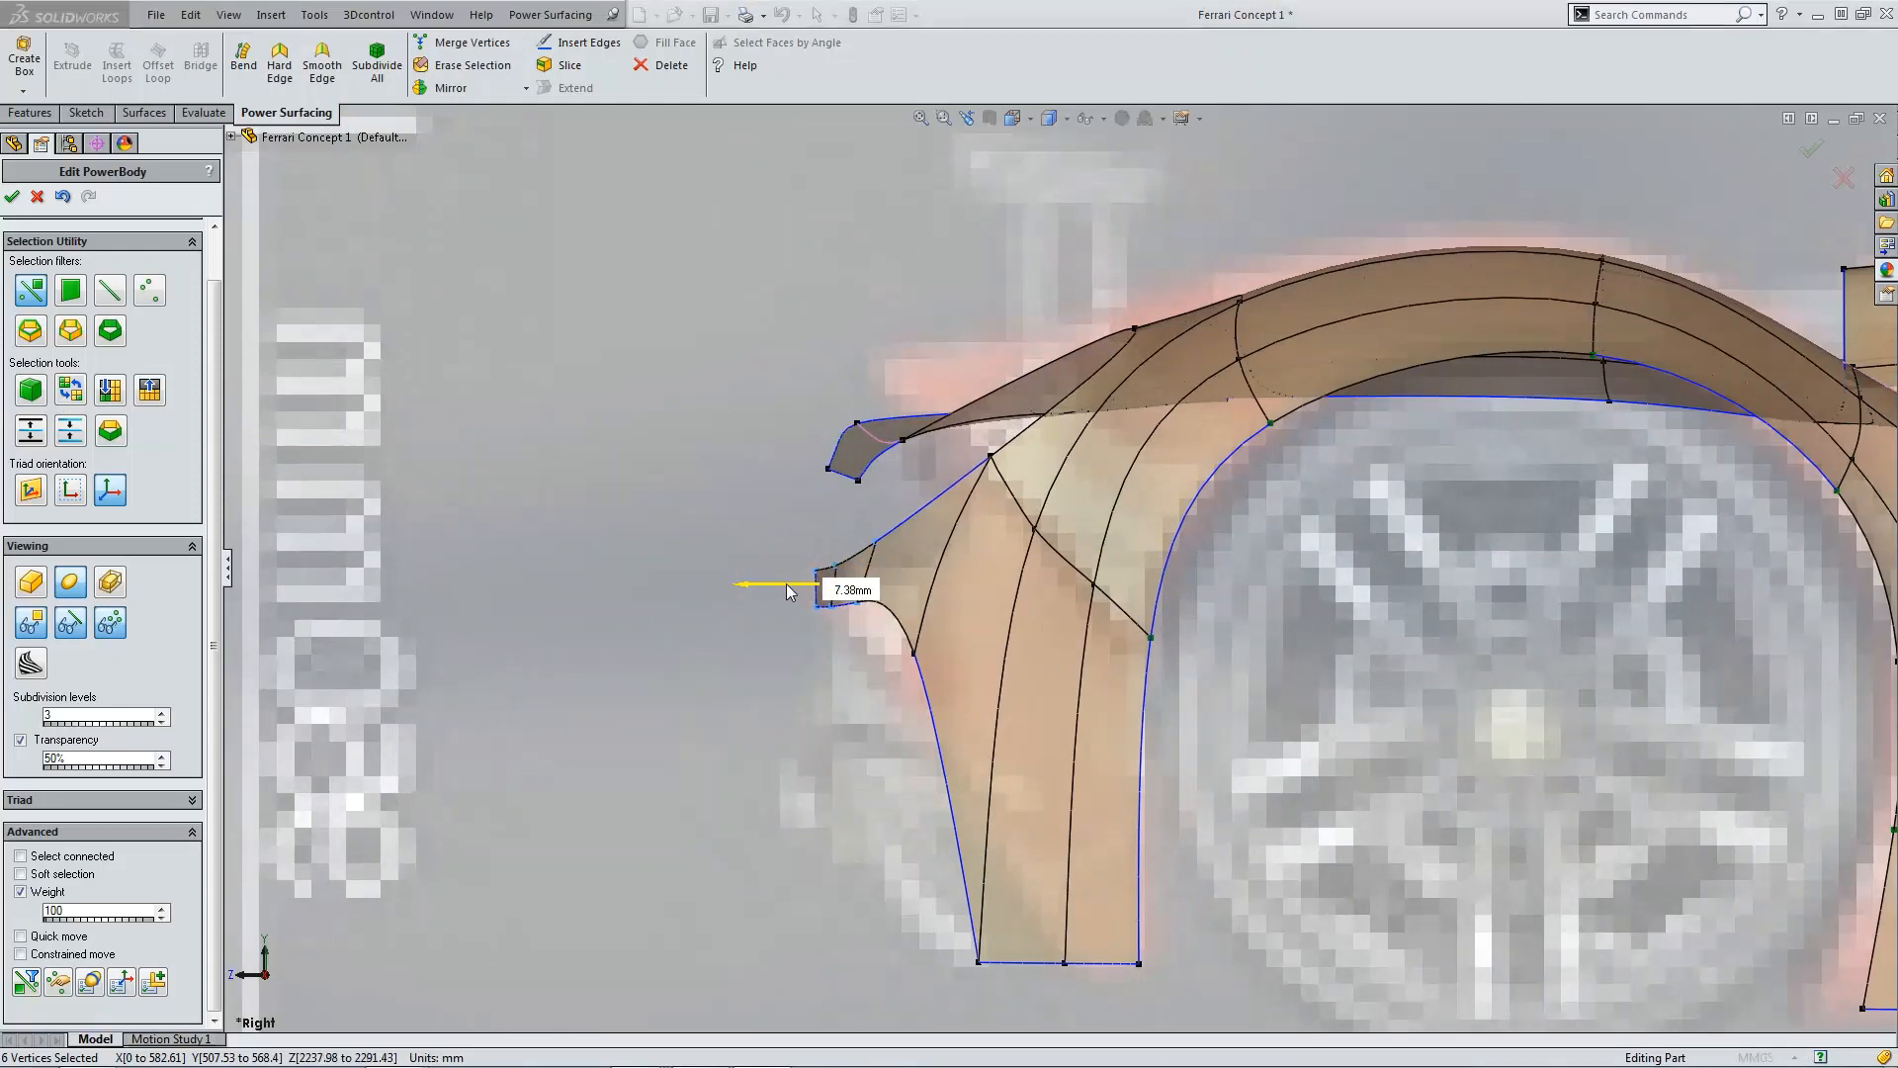
left_click(756, 382)
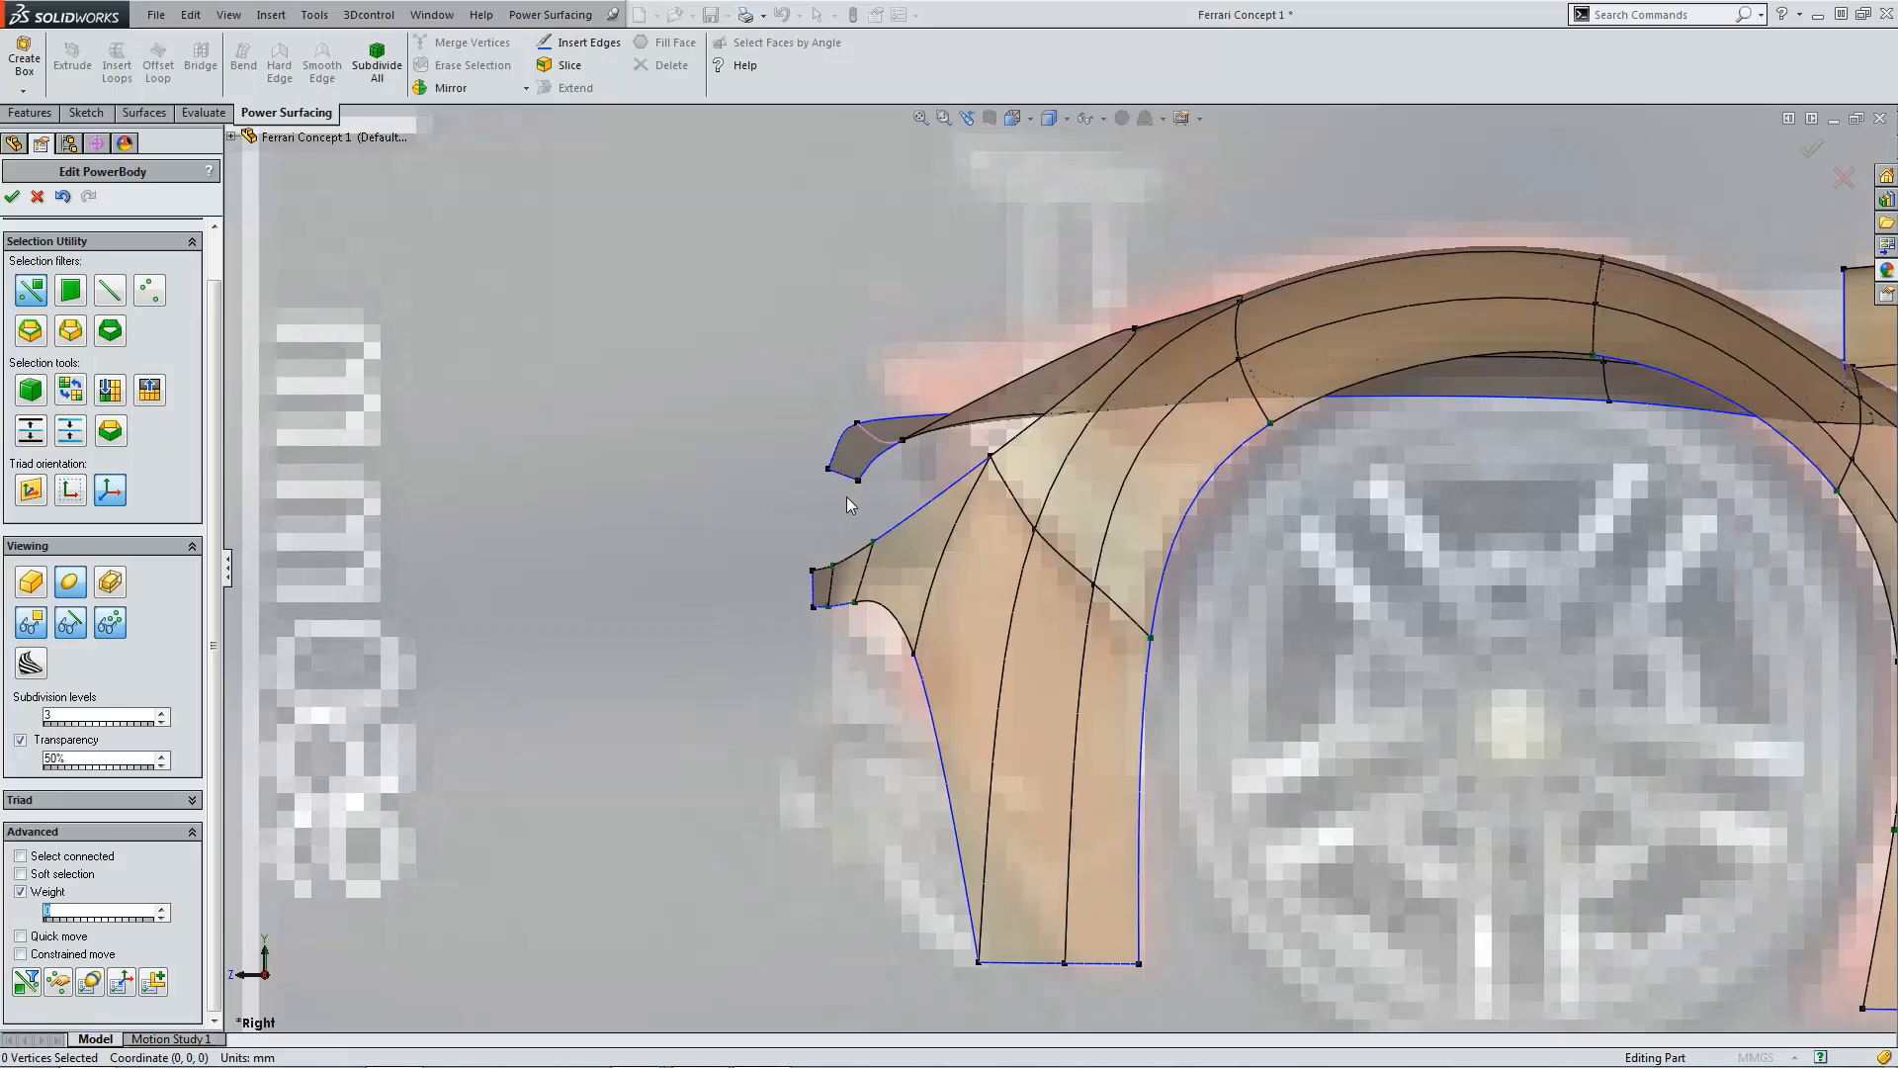
Step: In the top view, drag the lower lip's inner corner vertex to smooth the kink in its edge
key("ctrl+5")
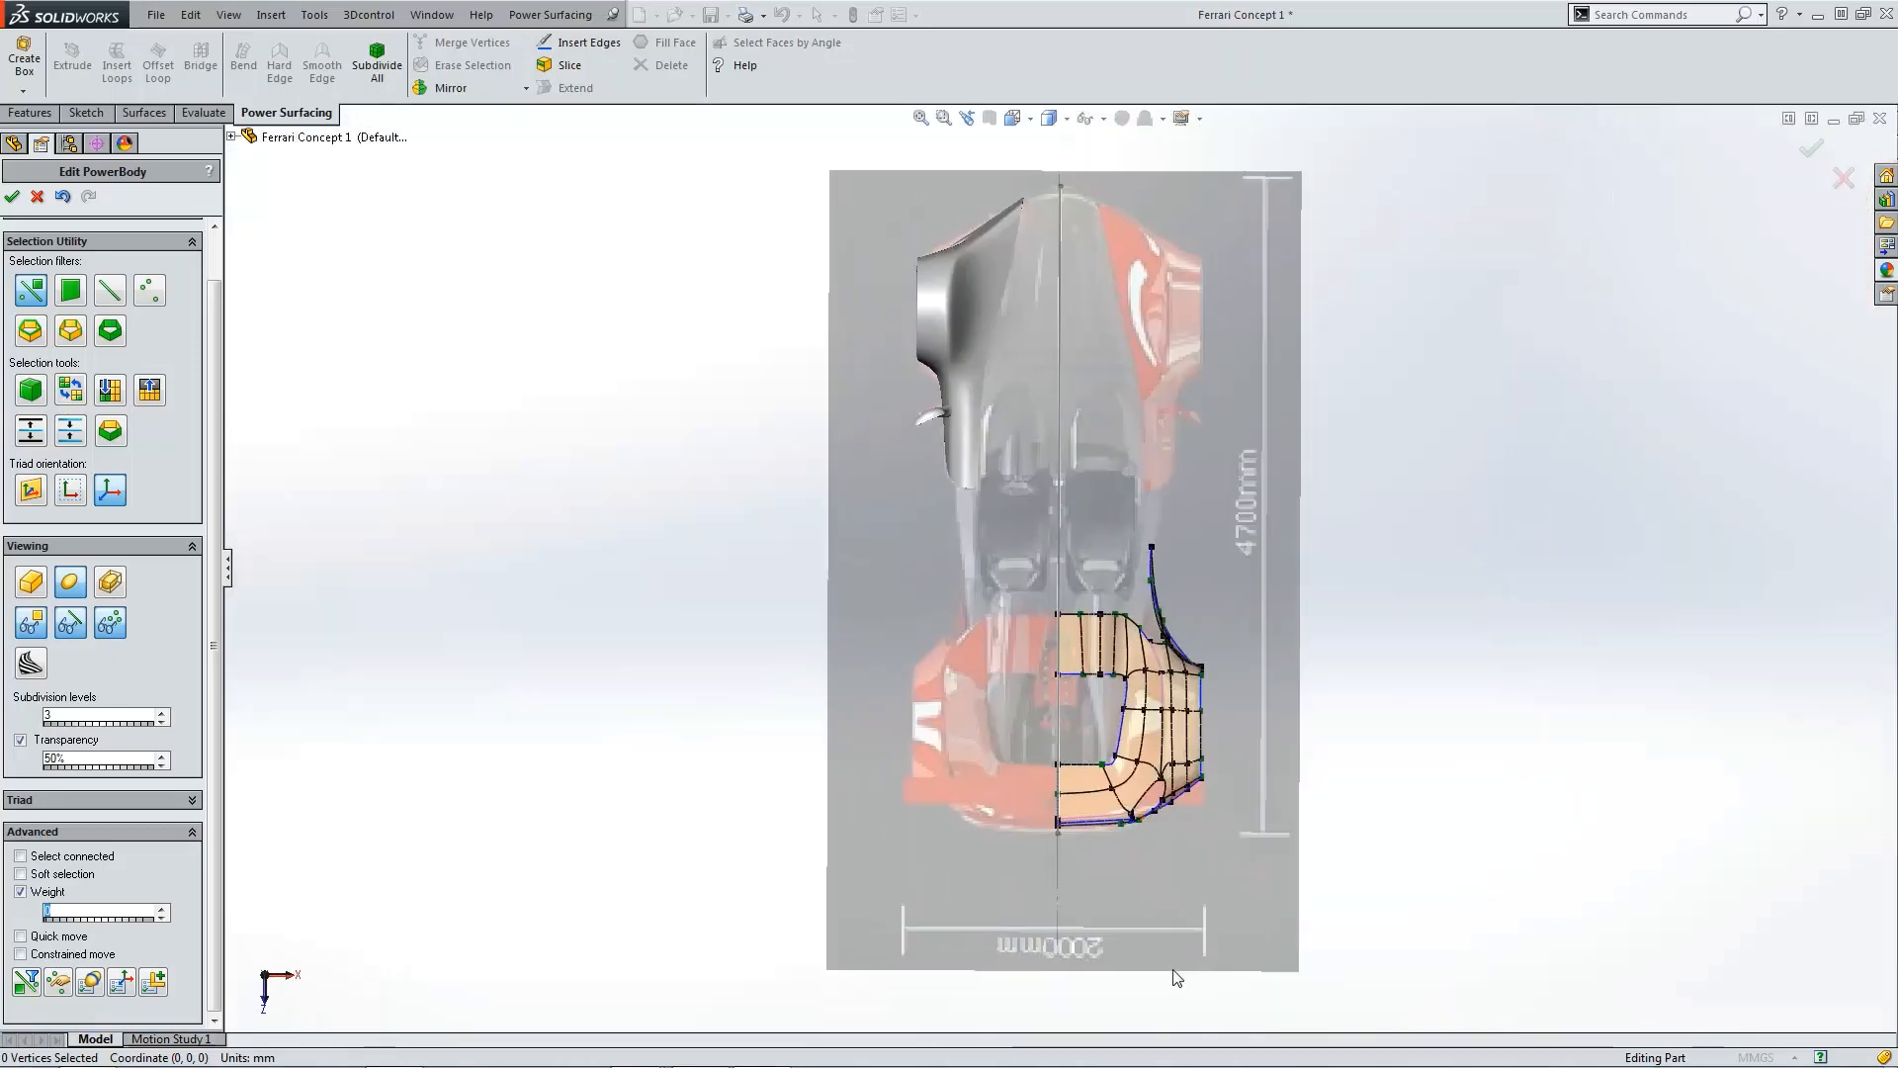
scroll(1101, 822, "down", 6)
scroll(1088, 749, "down", 3)
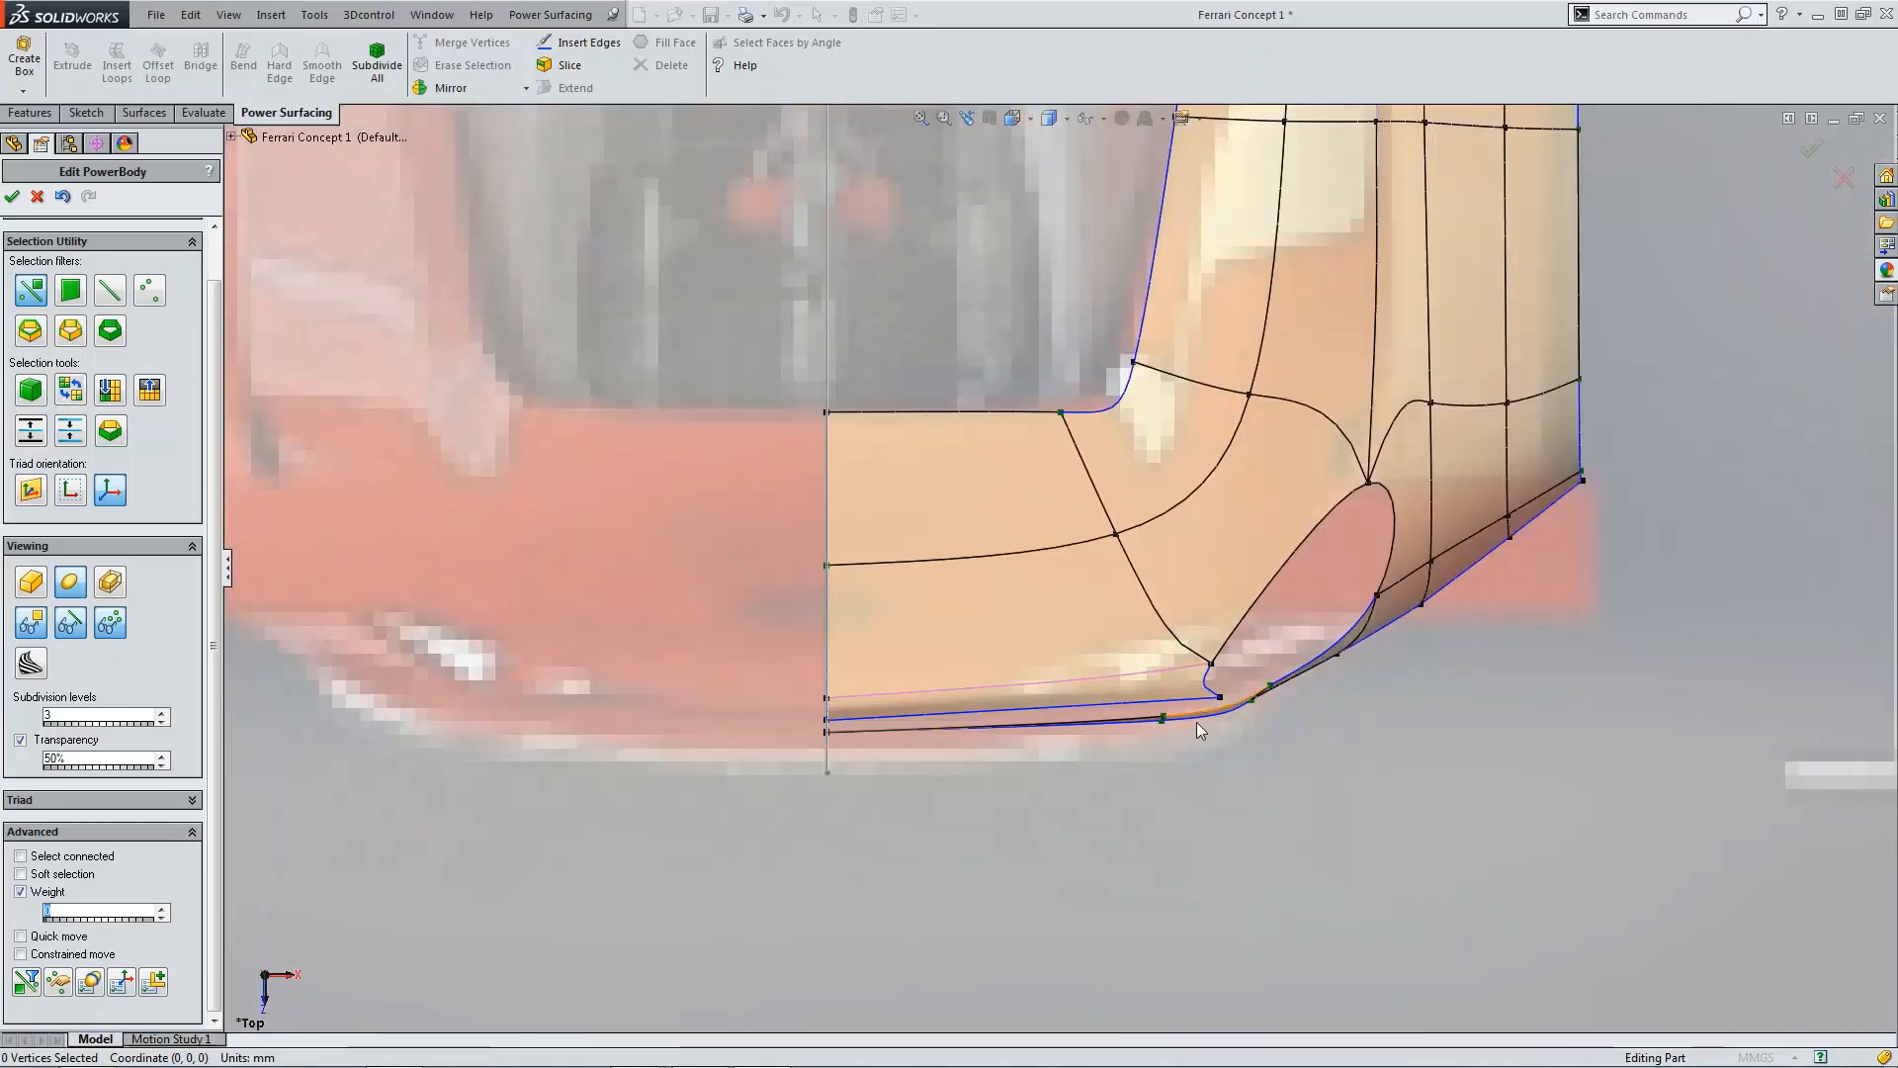
left_click(1226, 706)
scroll(1224, 704, "down", 4)
left_click_drag(1265, 682, 1142, 743)
left_click(634, 717)
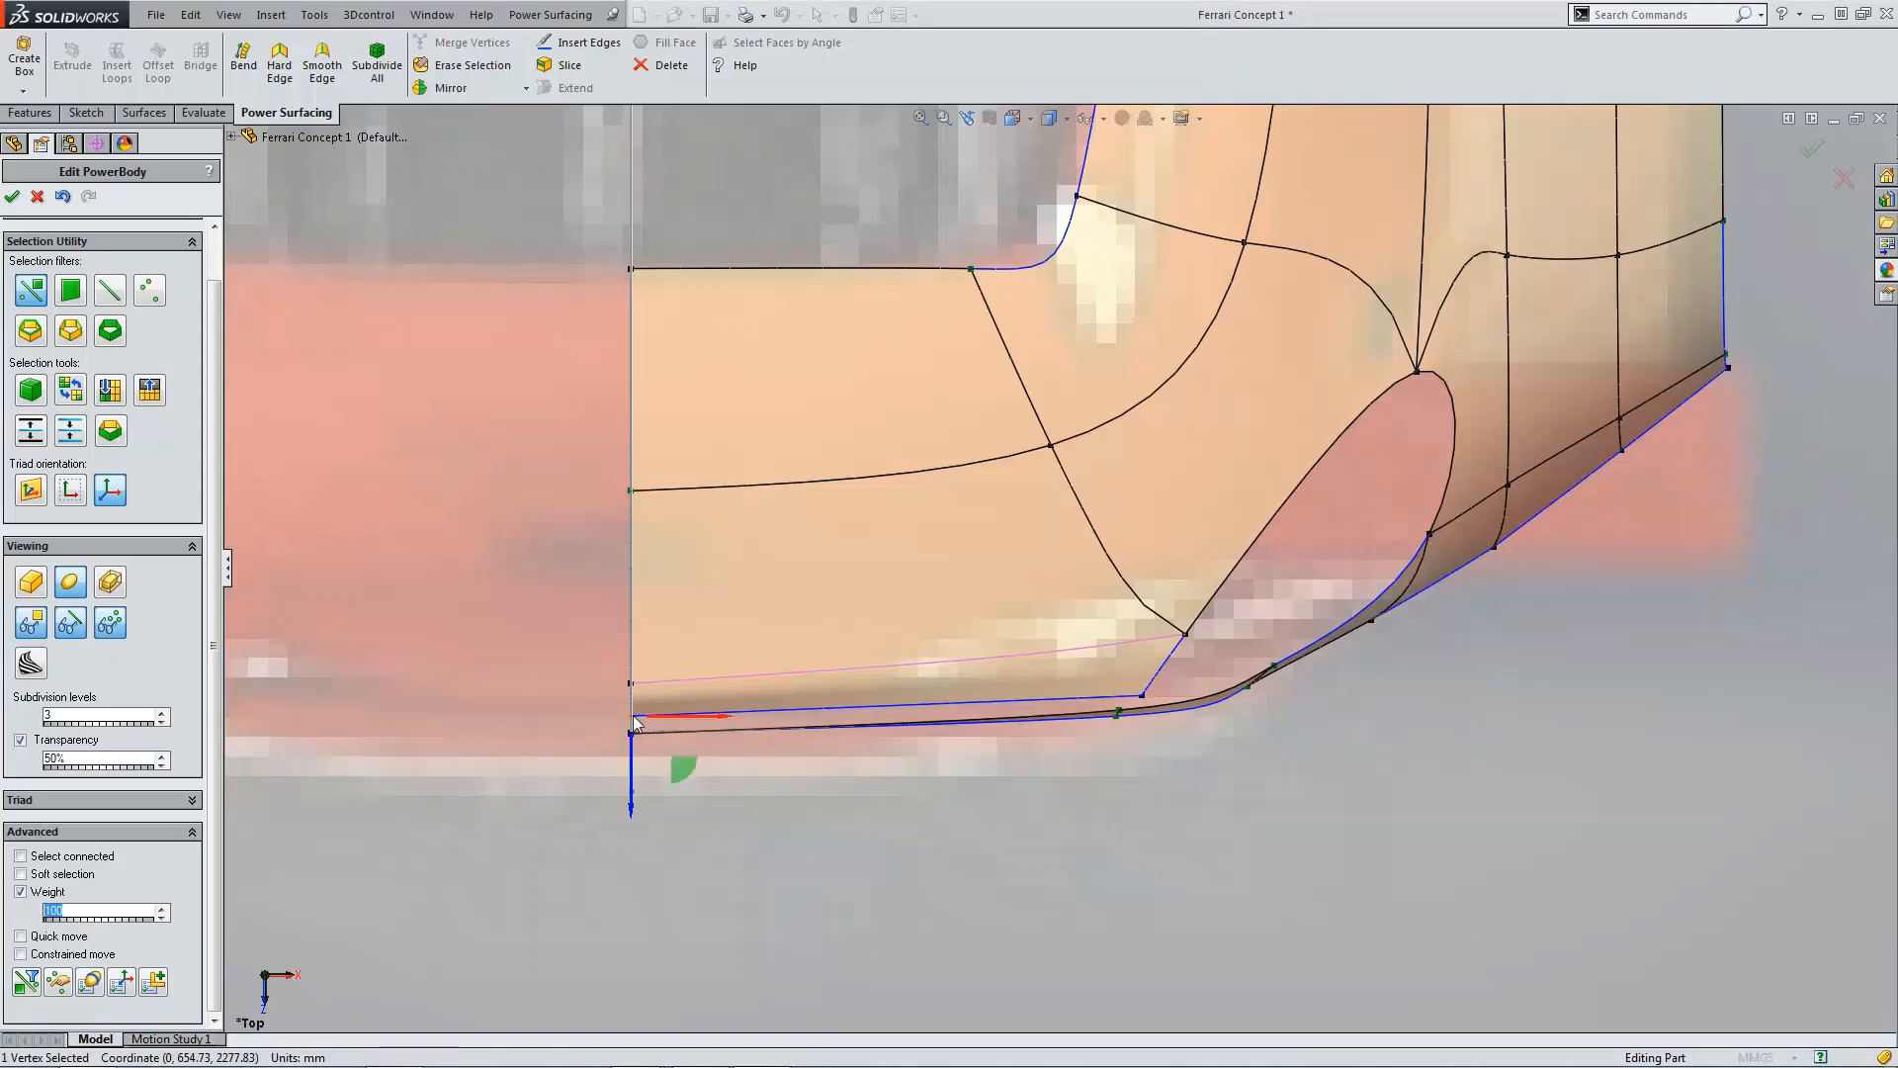
left_click(232, 138)
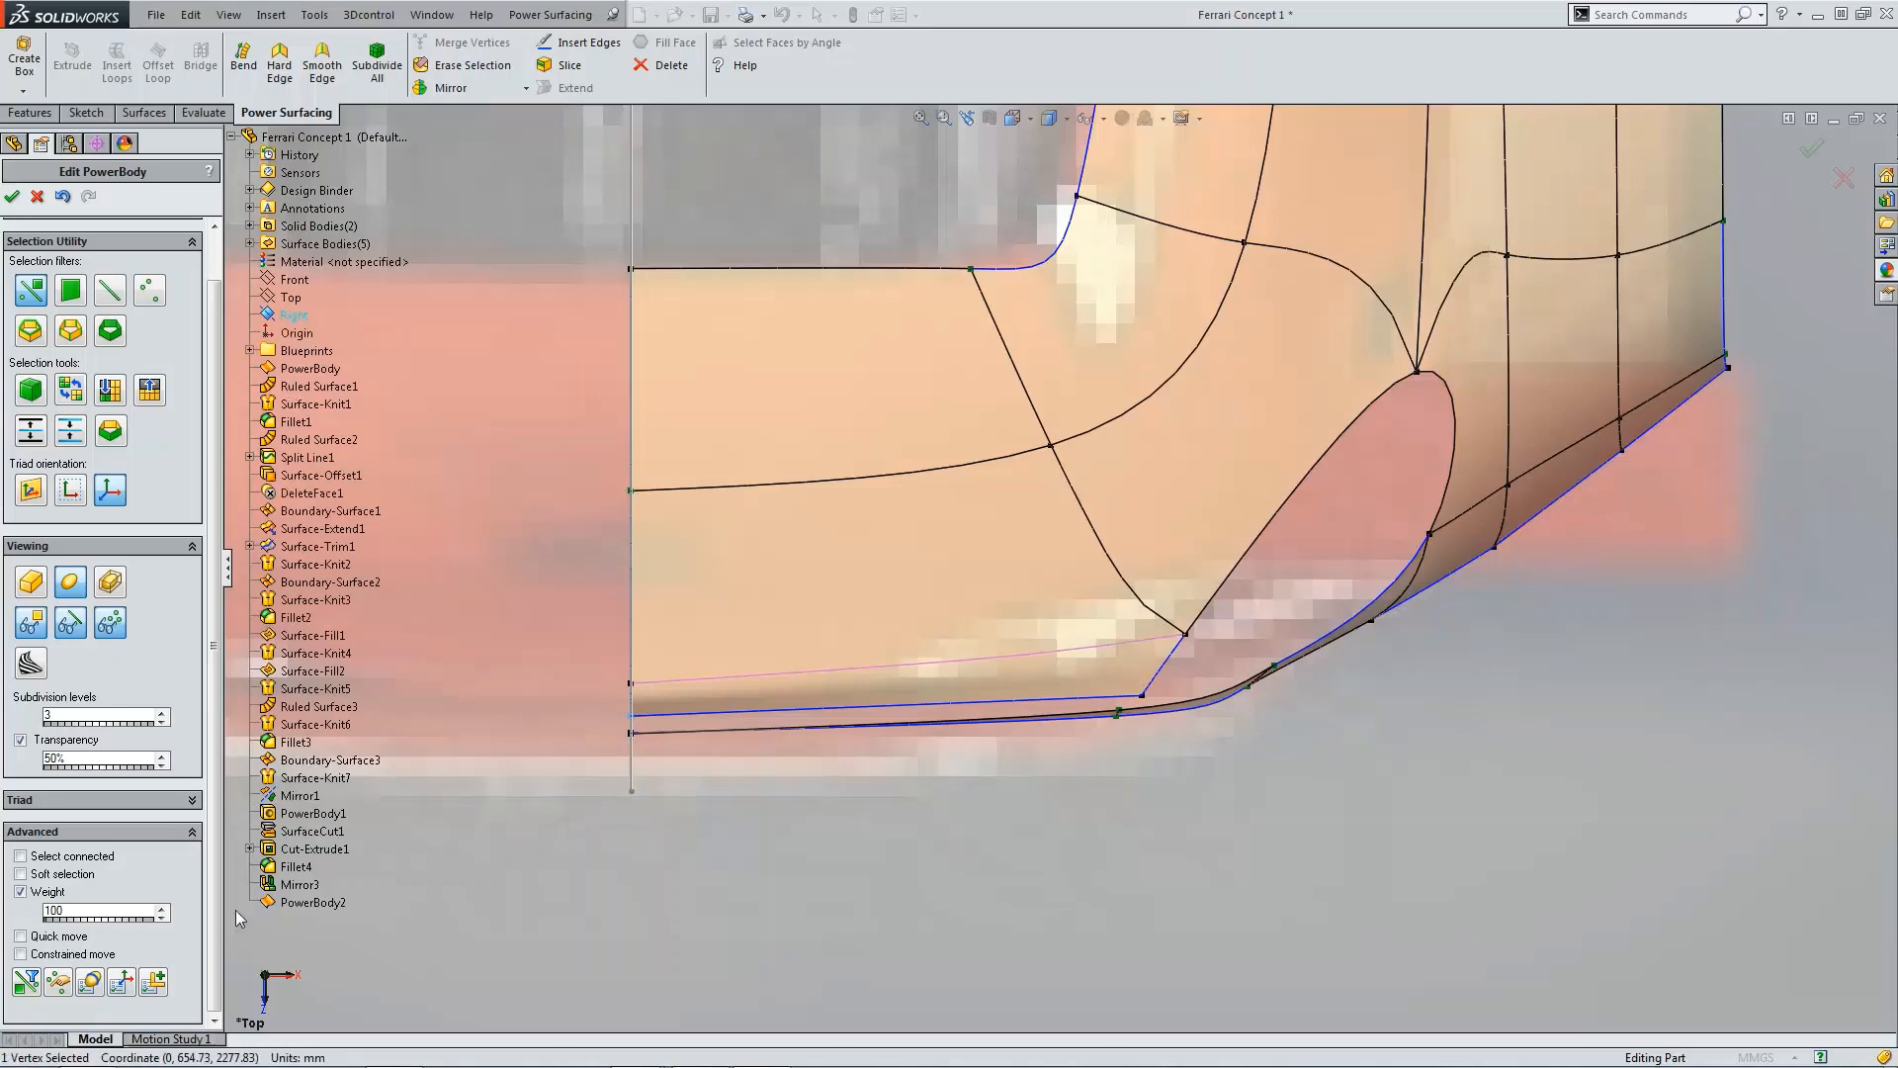
left_click(156, 982)
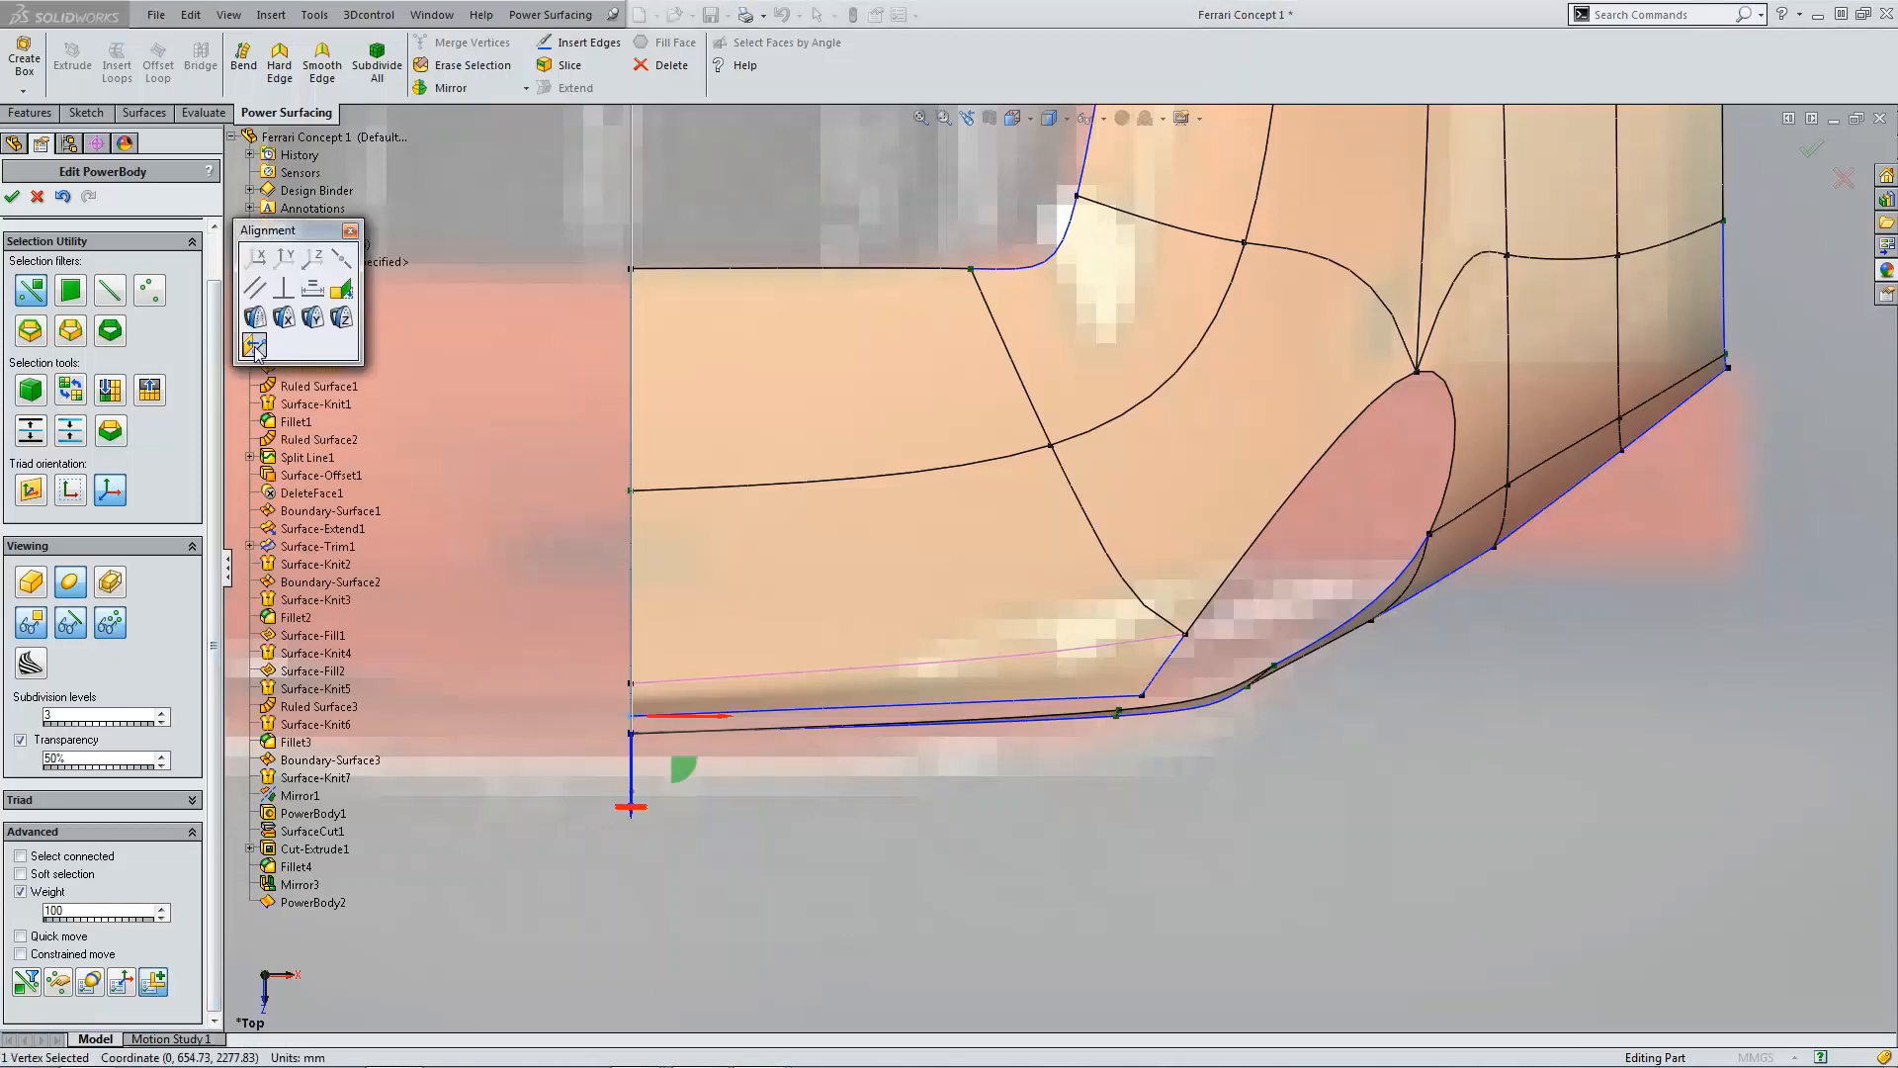
left_click(351, 232)
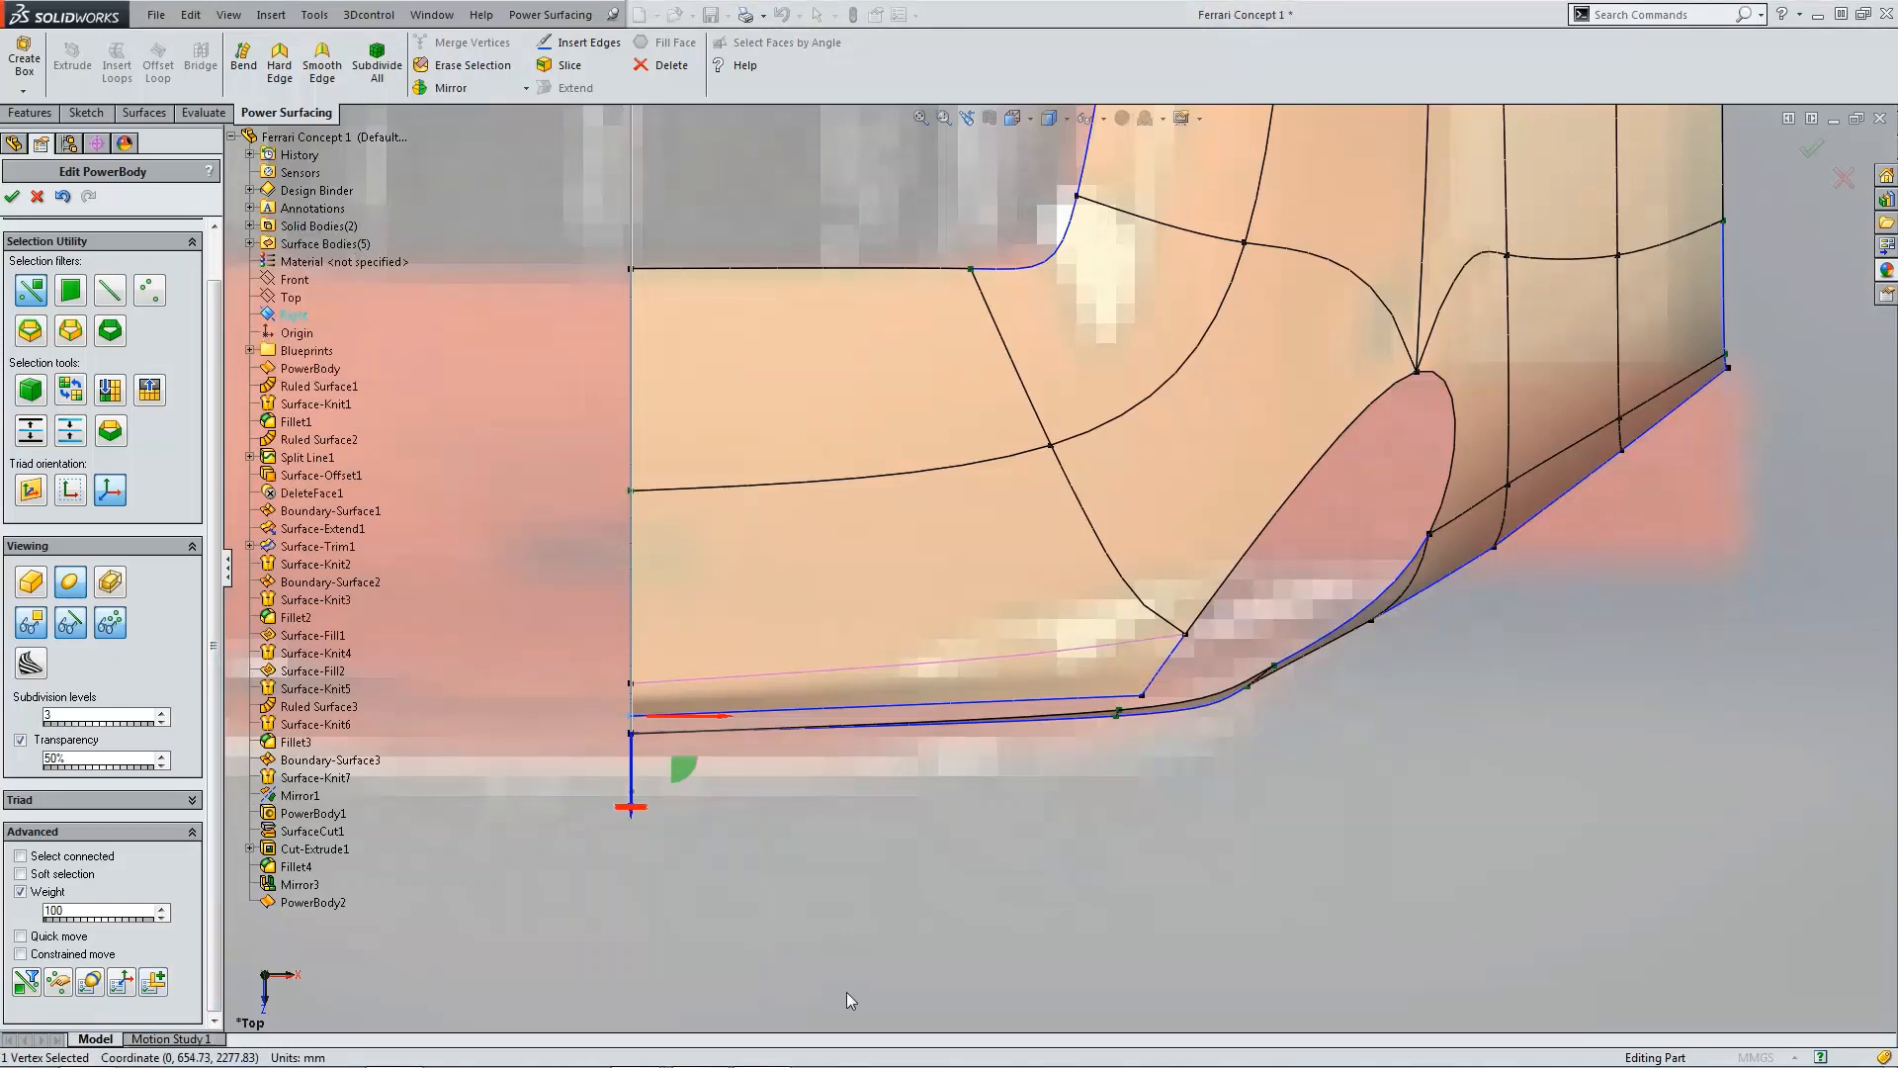
left_click(828, 838)
Step: Inspect the curled rear lip in the right view and in an orbited 3D view
scroll(1060, 568, "up", 3)
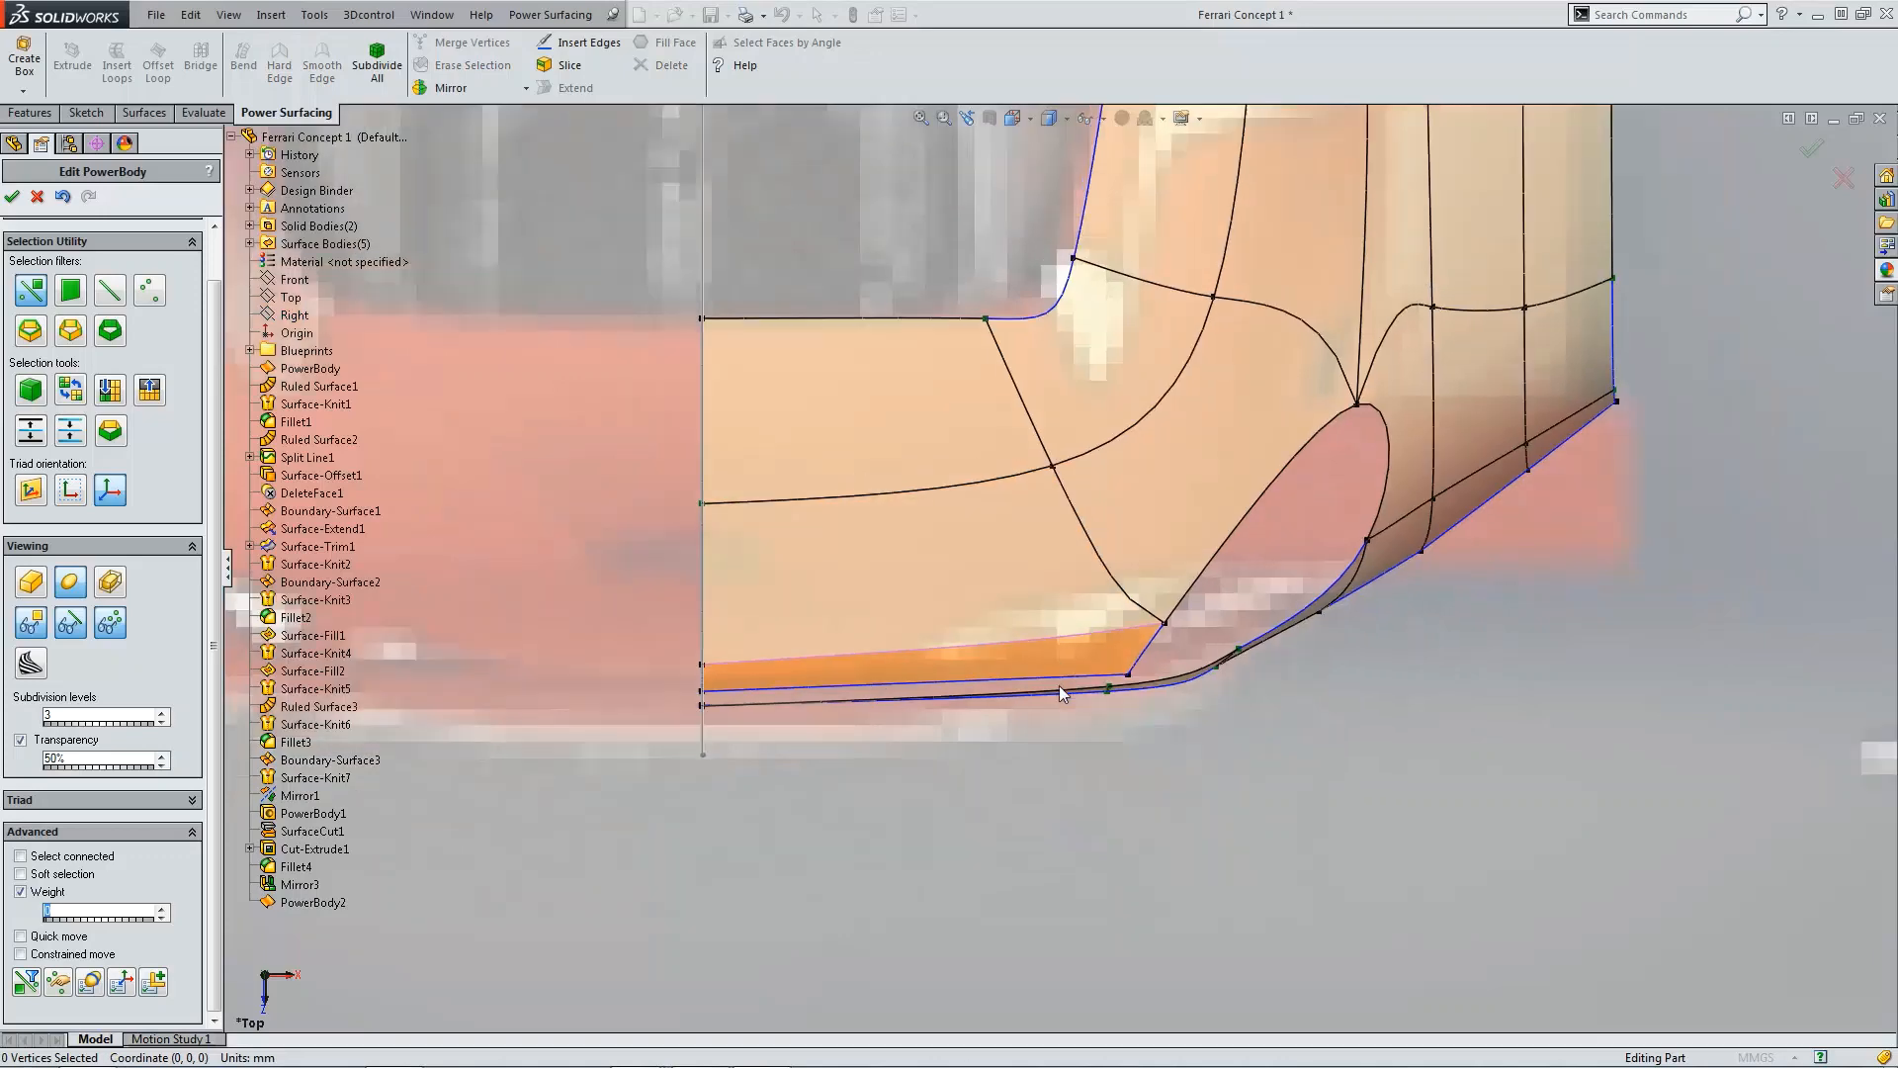
middle_click_drag(1168, 617, 1114, 762)
key("ctrl+4")
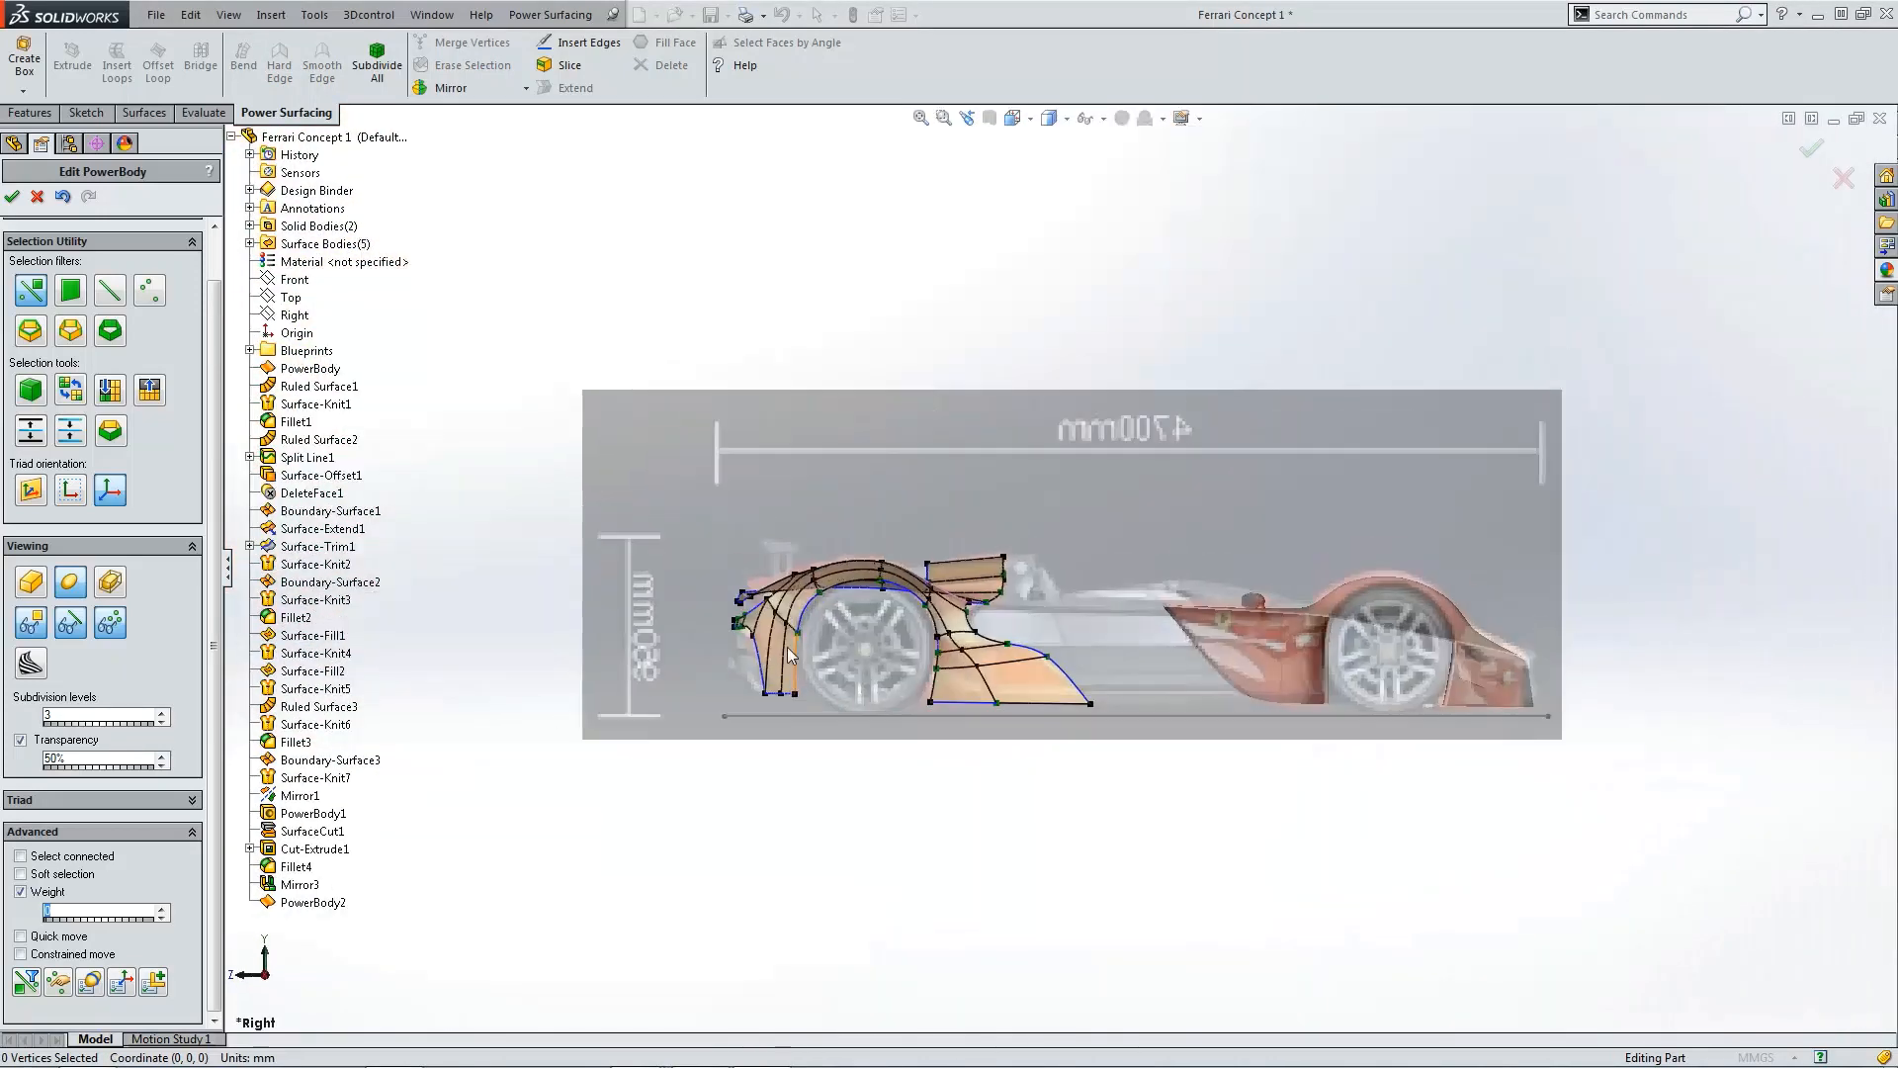
scroll(817, 596, "down", 6)
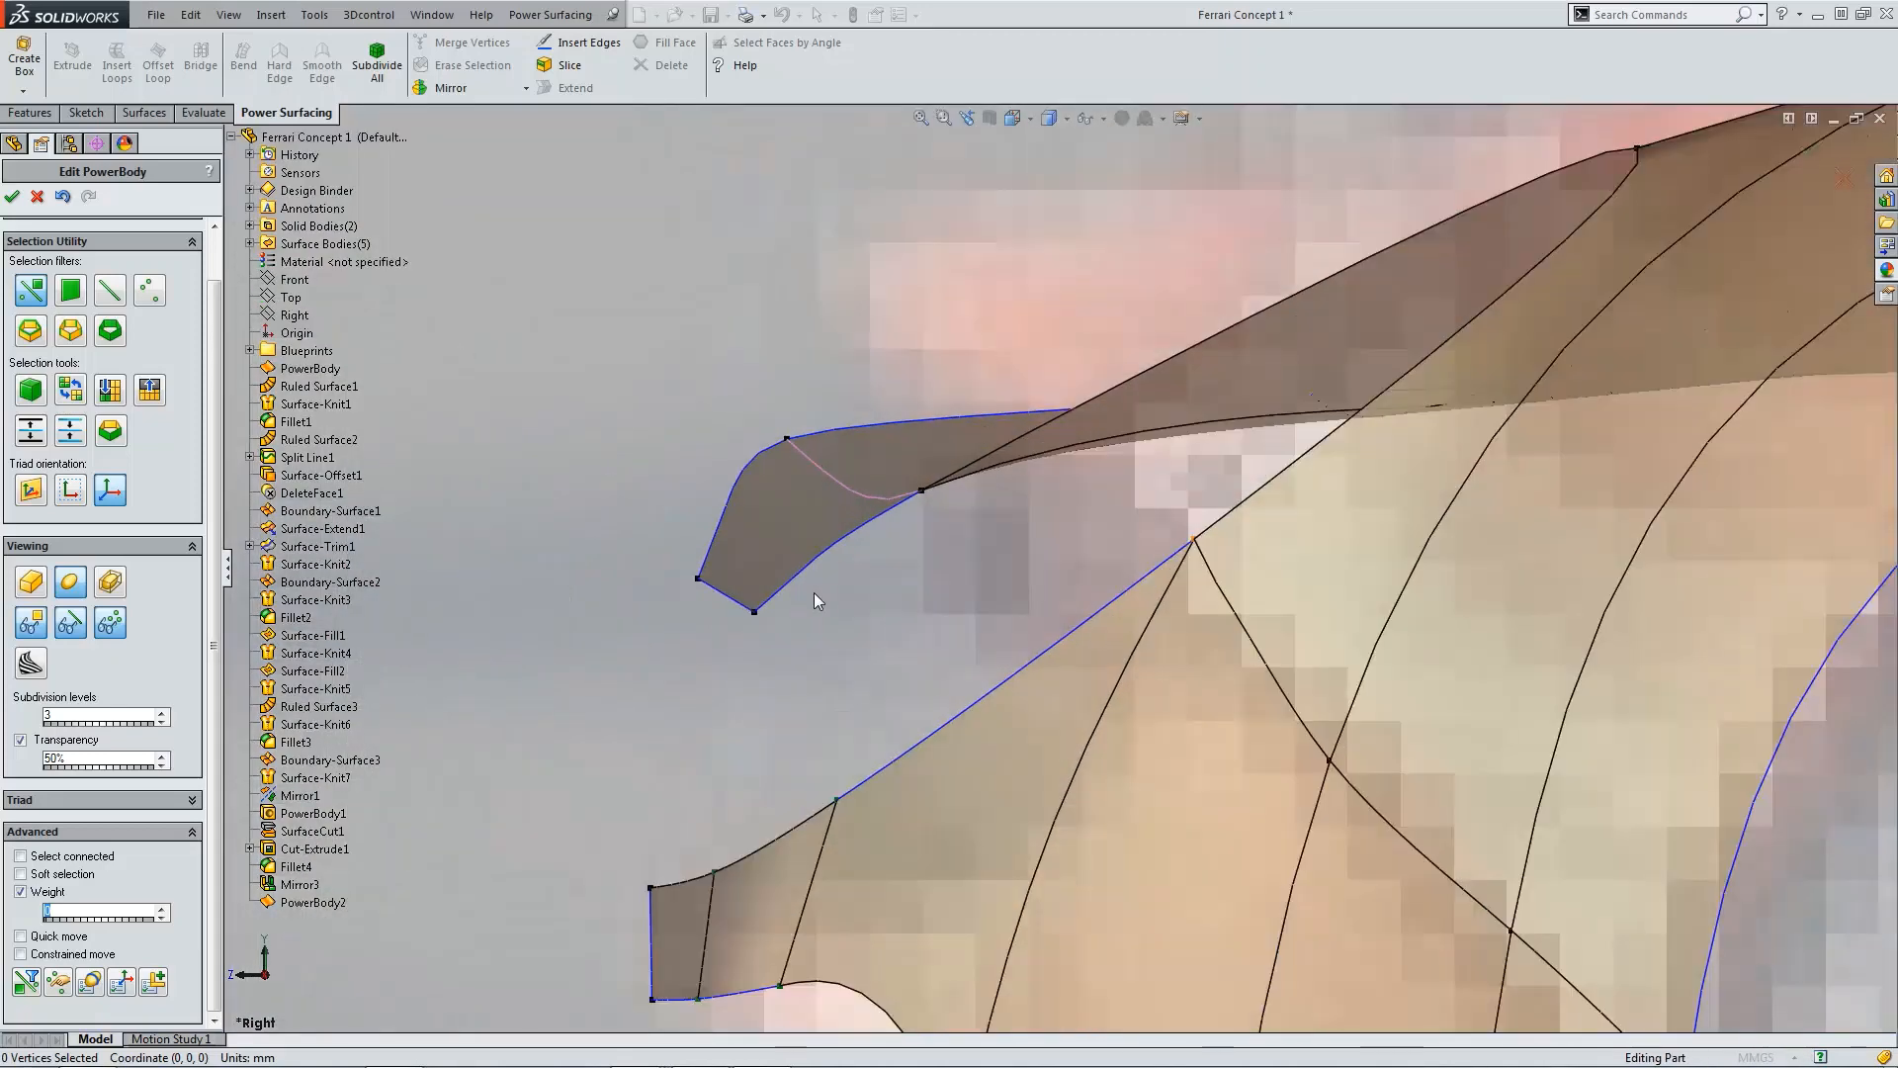
scroll(1087, 570, "up", 3)
middle_click_drag(914, 585, 941, 587)
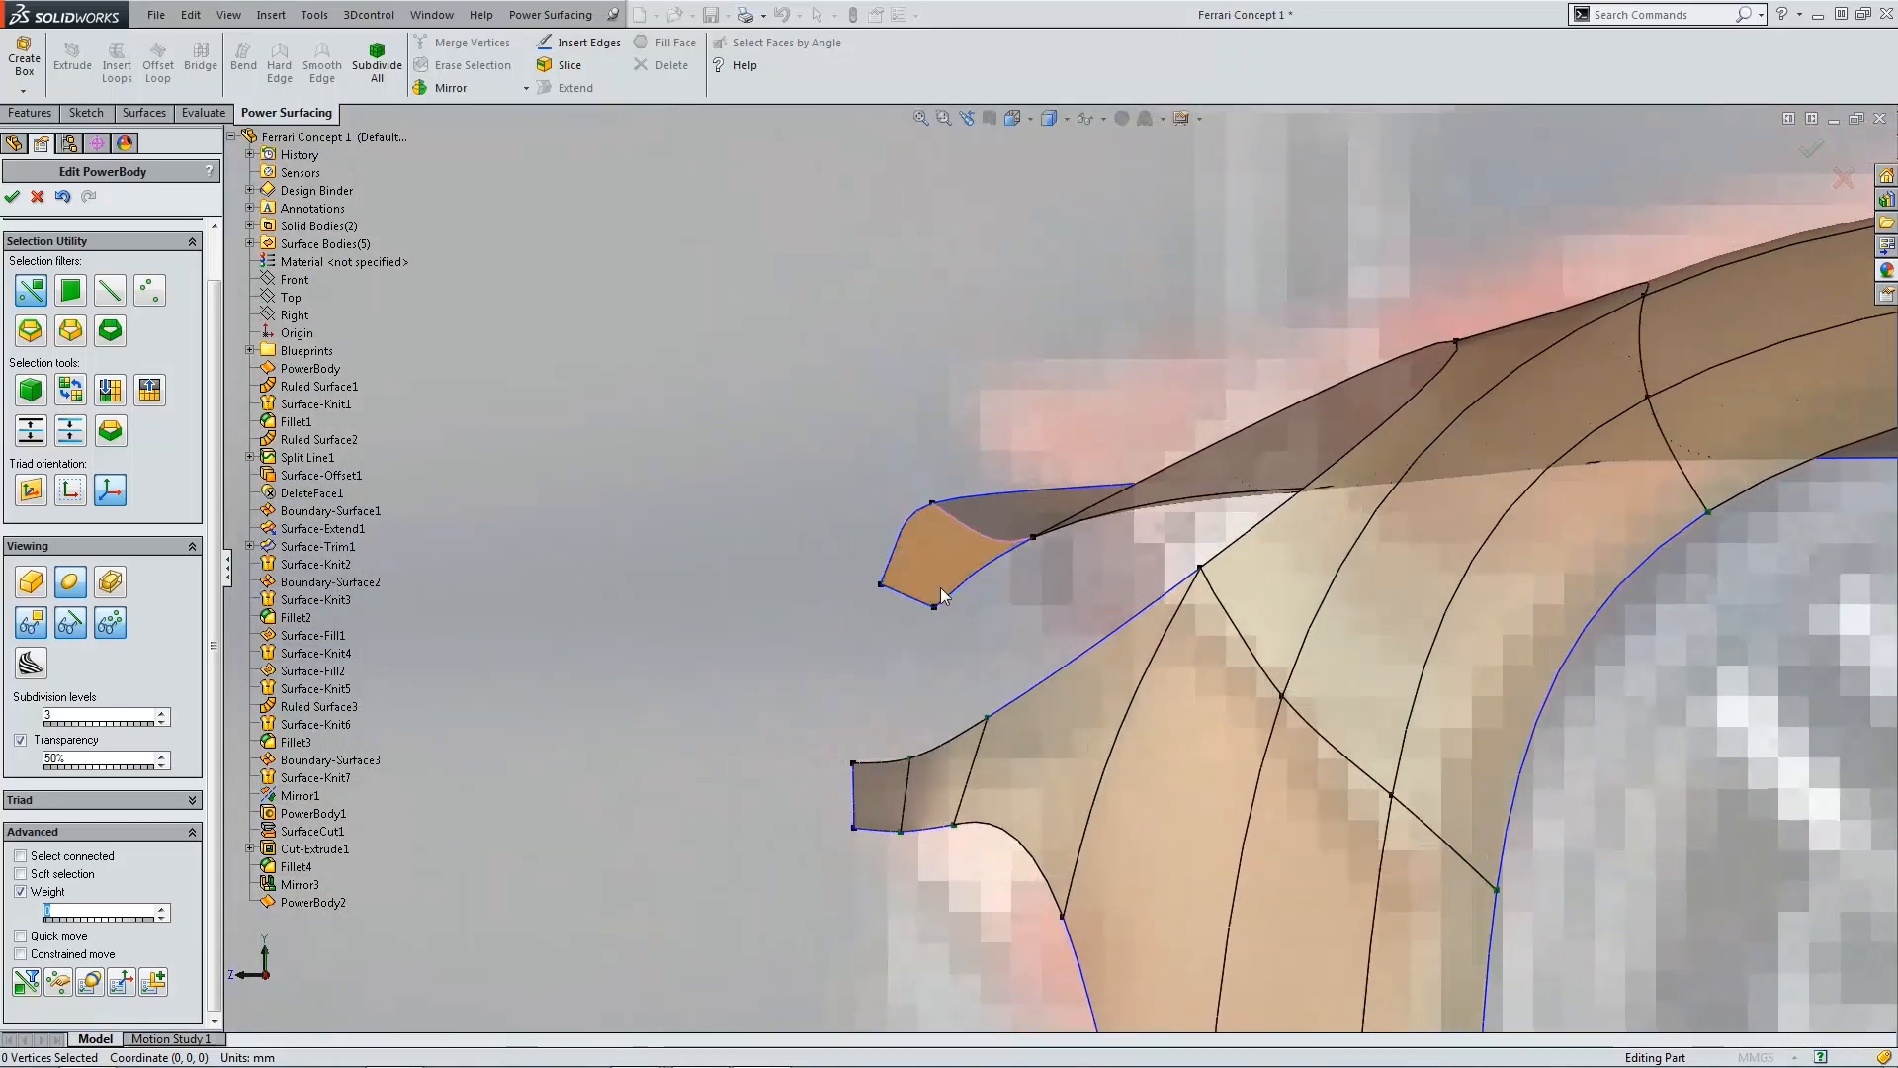
scroll(1177, 664, "up", 4)
middle_click_drag(1177, 665, 1414, 736)
scroll(1278, 720, "up", 6)
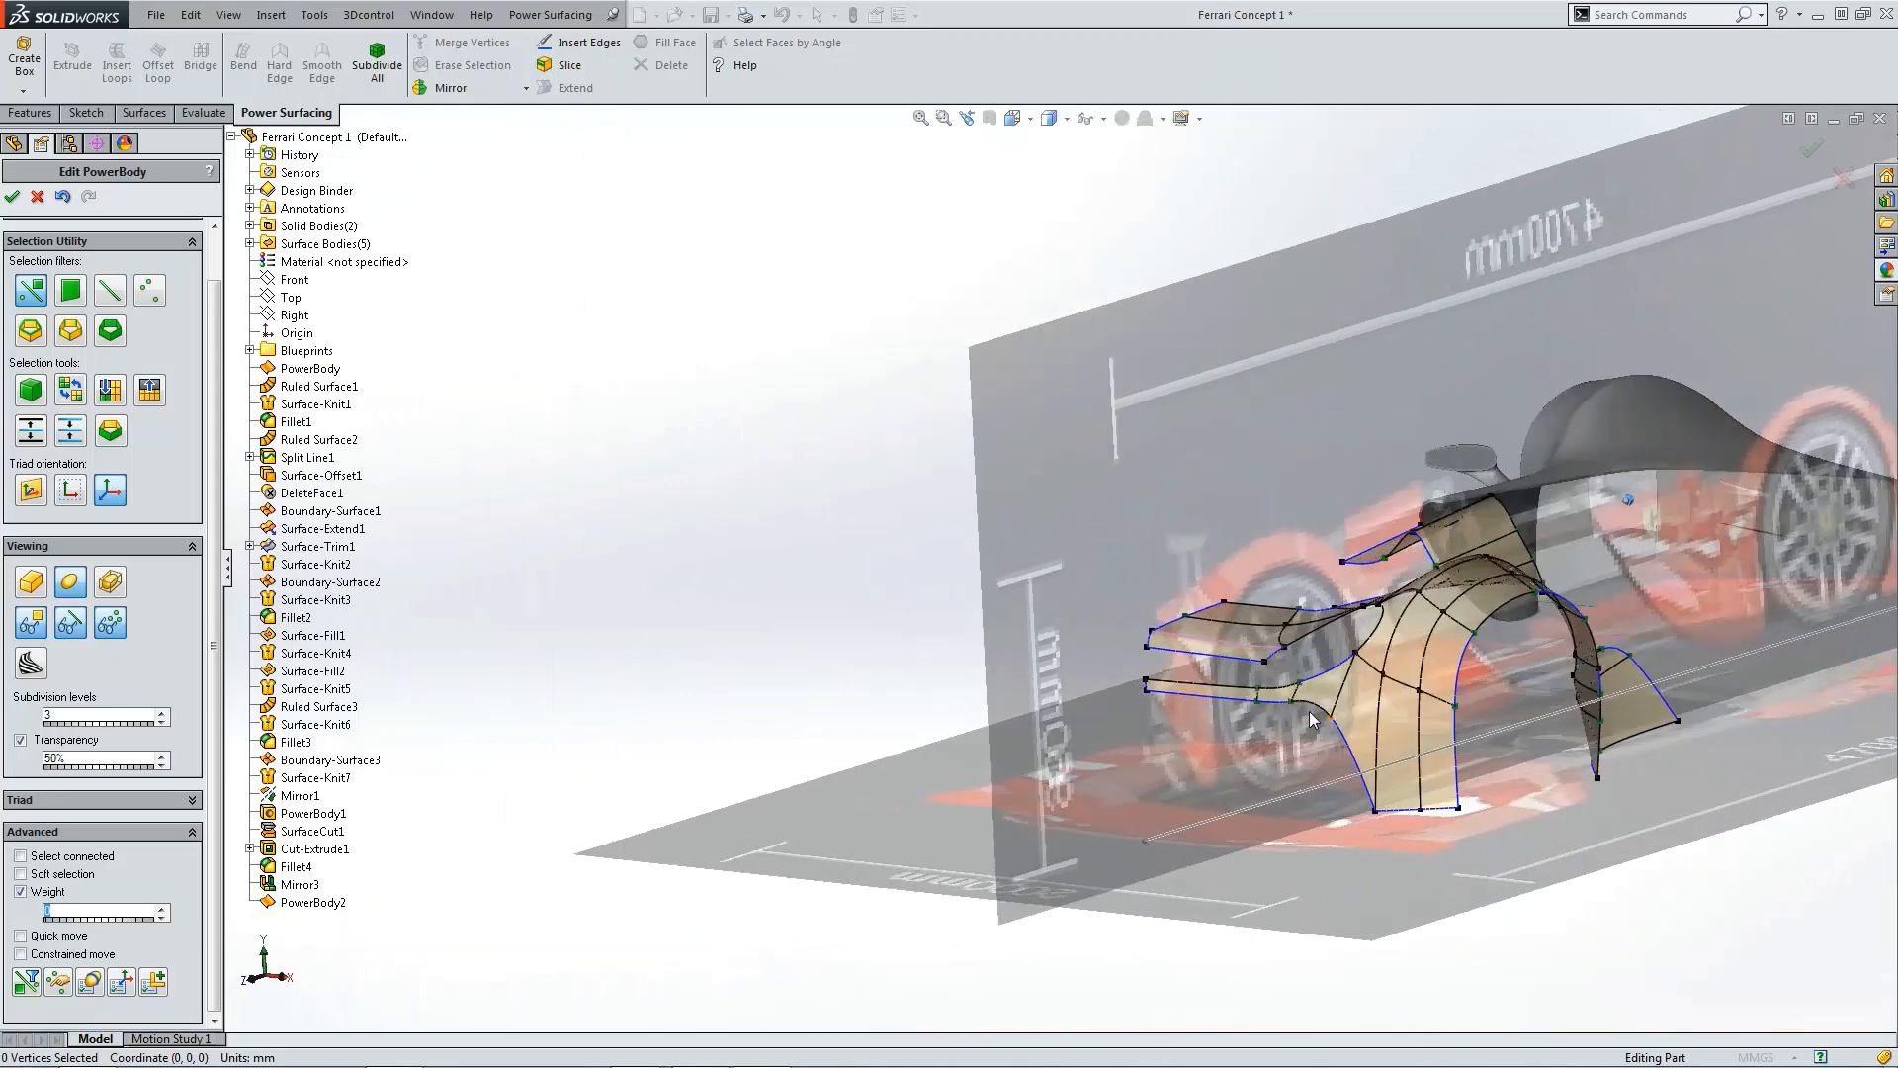
Step: Compare the rear fender against the reference photo of the car
scroll(1414, 732, "down", 3)
scroll(1369, 614, "down", 4)
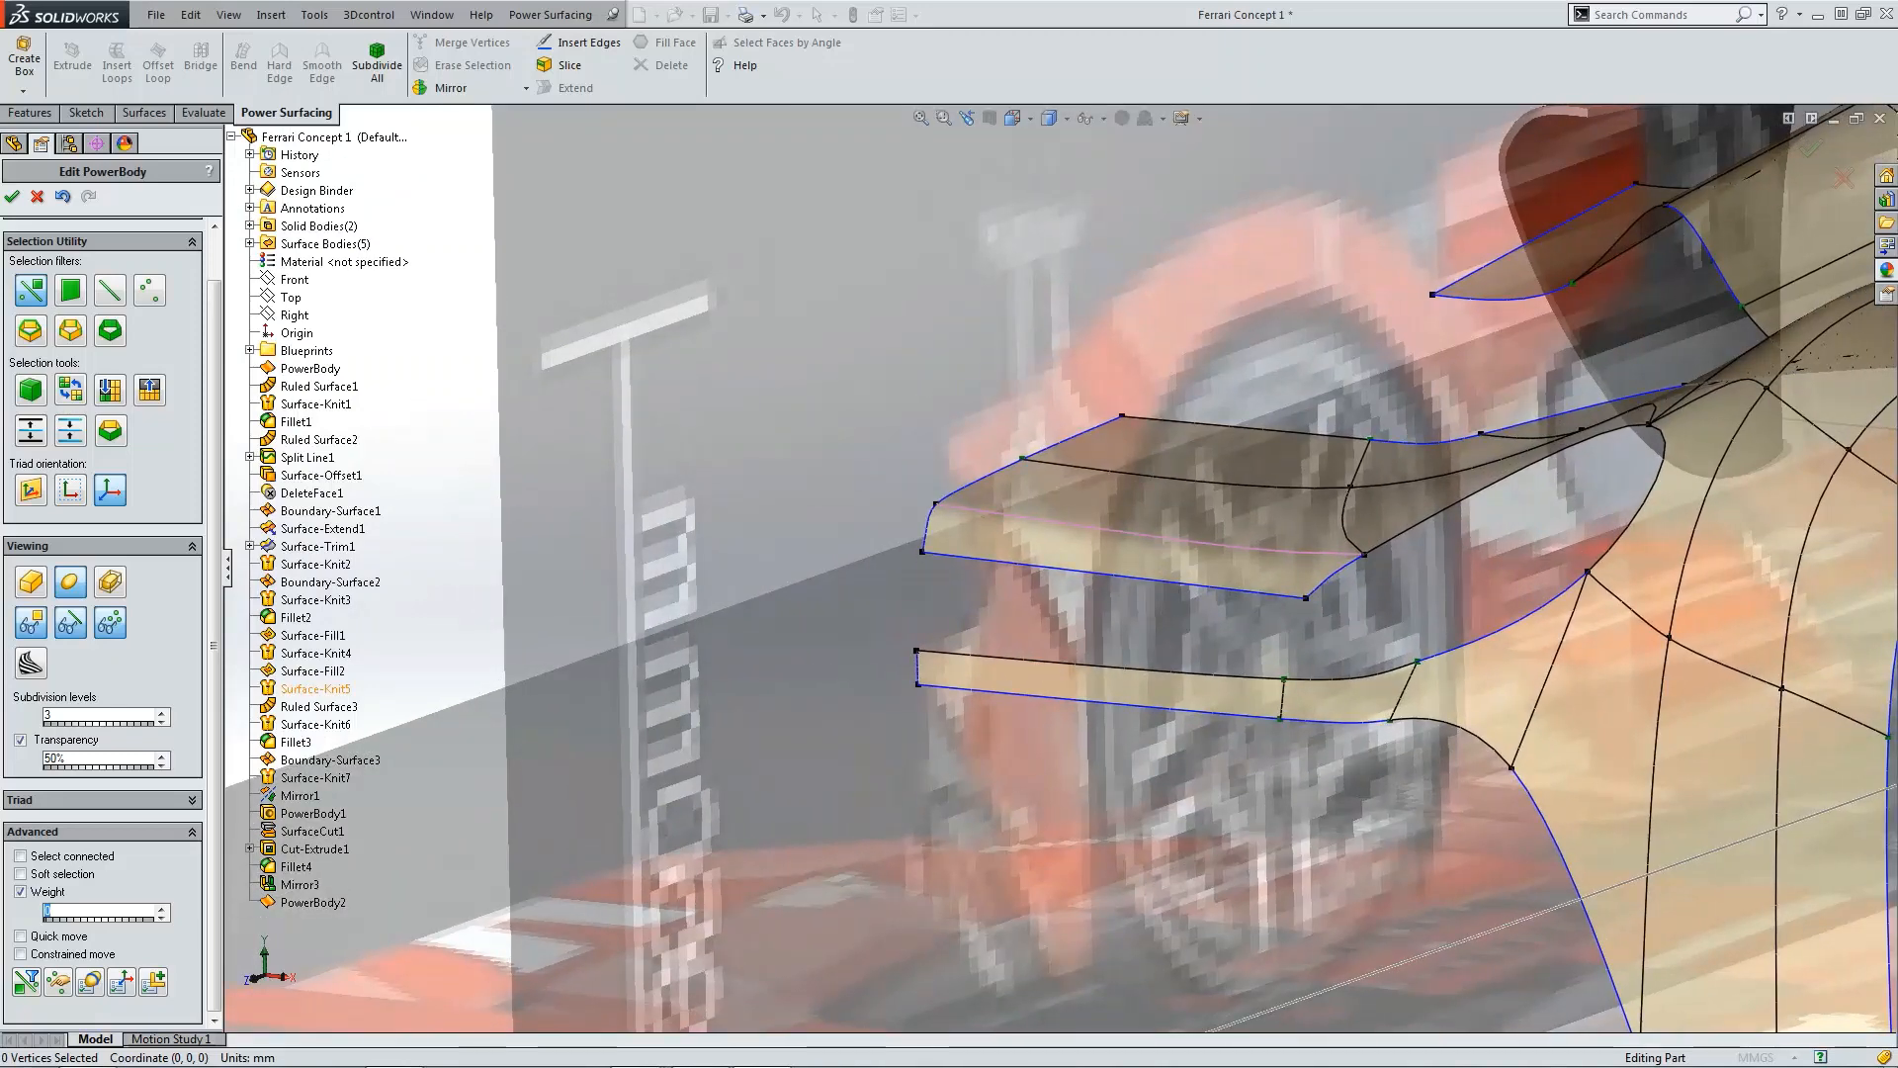
left_click_drag(0, 395, 782, 152)
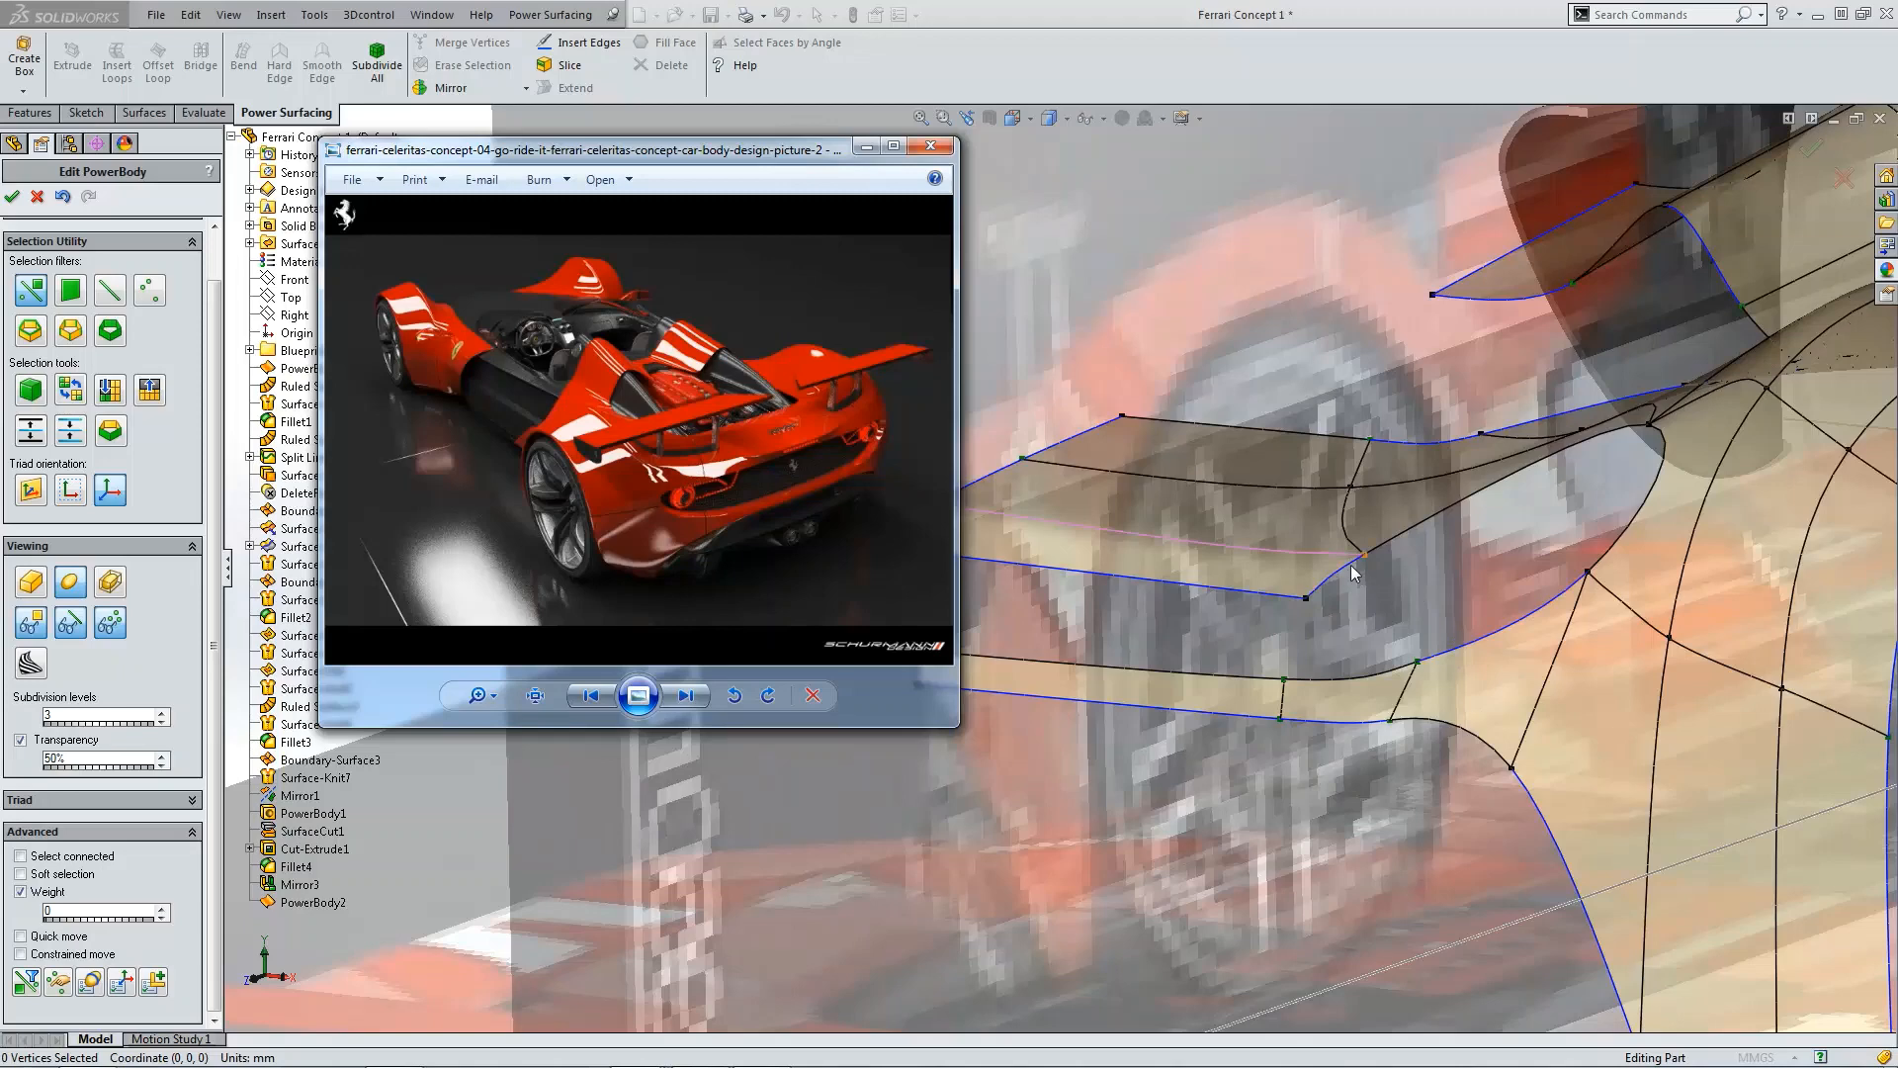
left_click(867, 148)
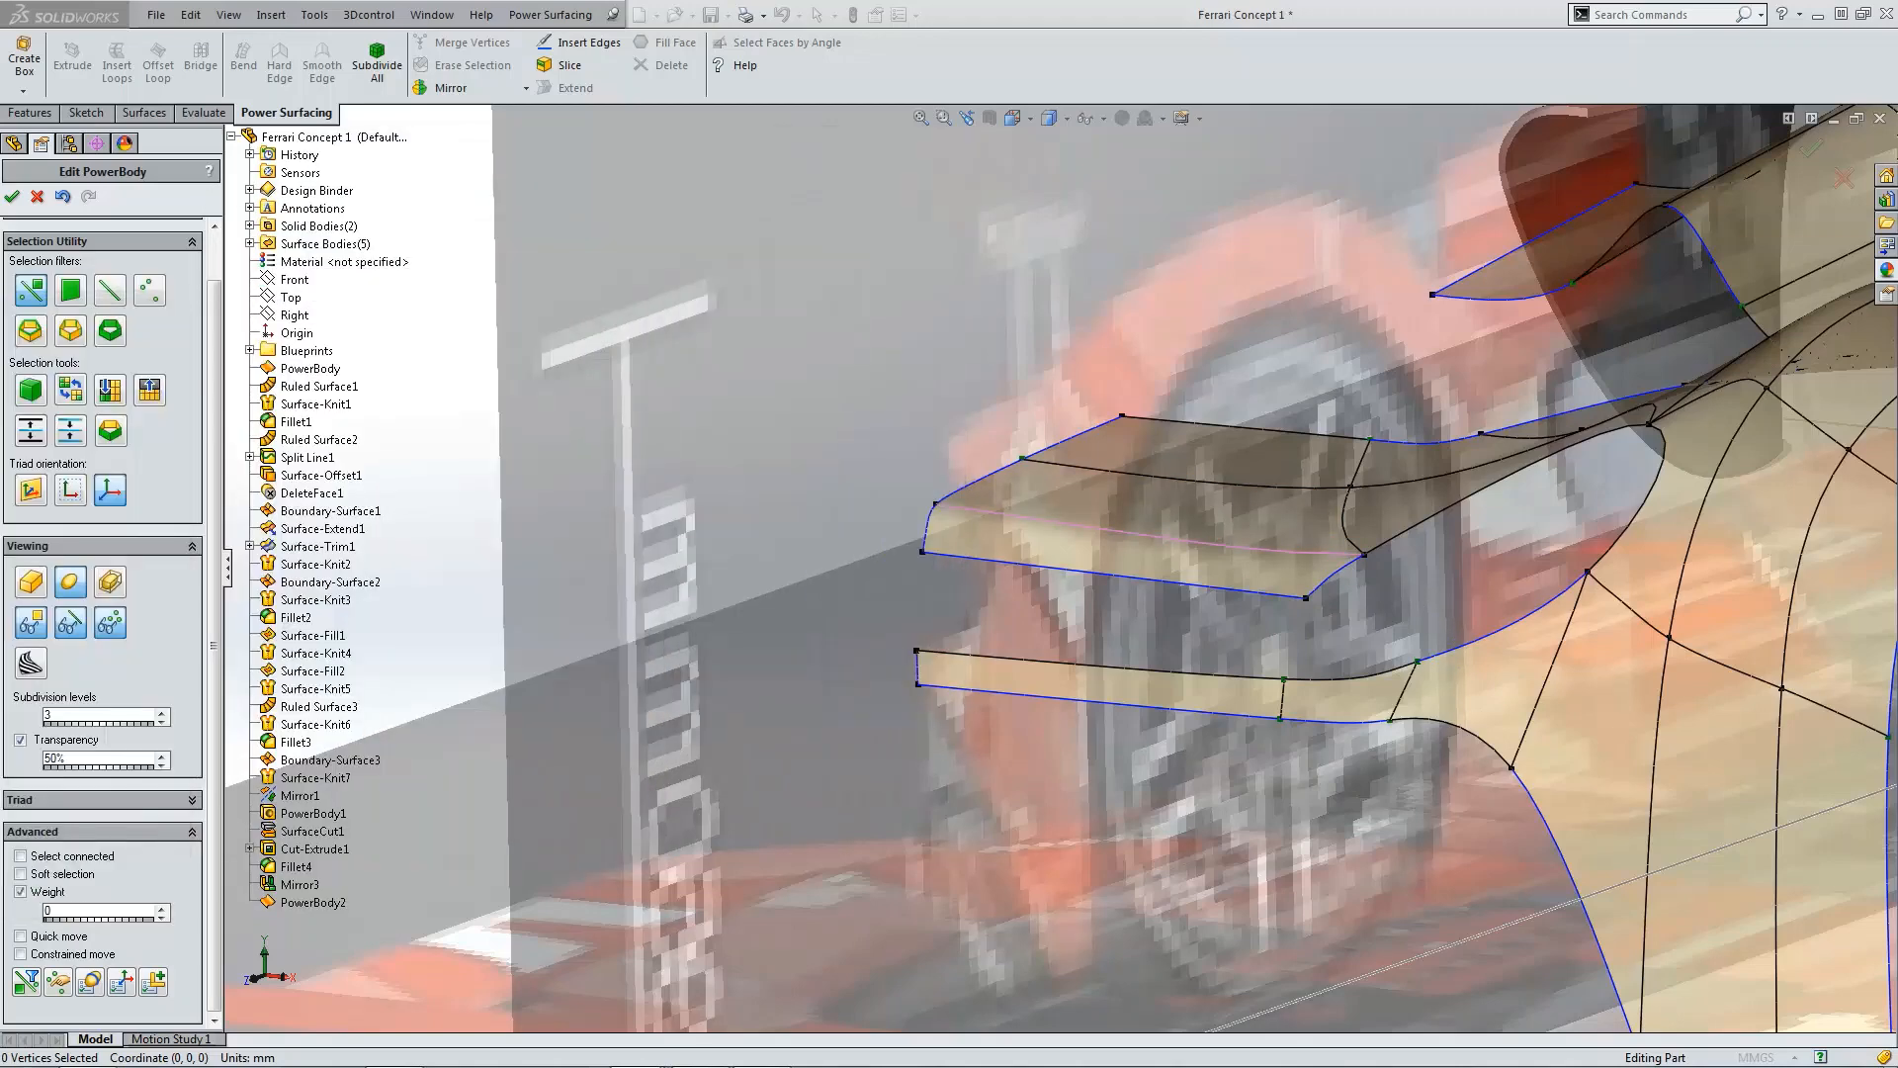
Step: Bridge the upper flange's open edge to the open edge on the fender behind it
middle_click_drag(584, 389, 686, 433)
scroll(974, 550, "up", 4)
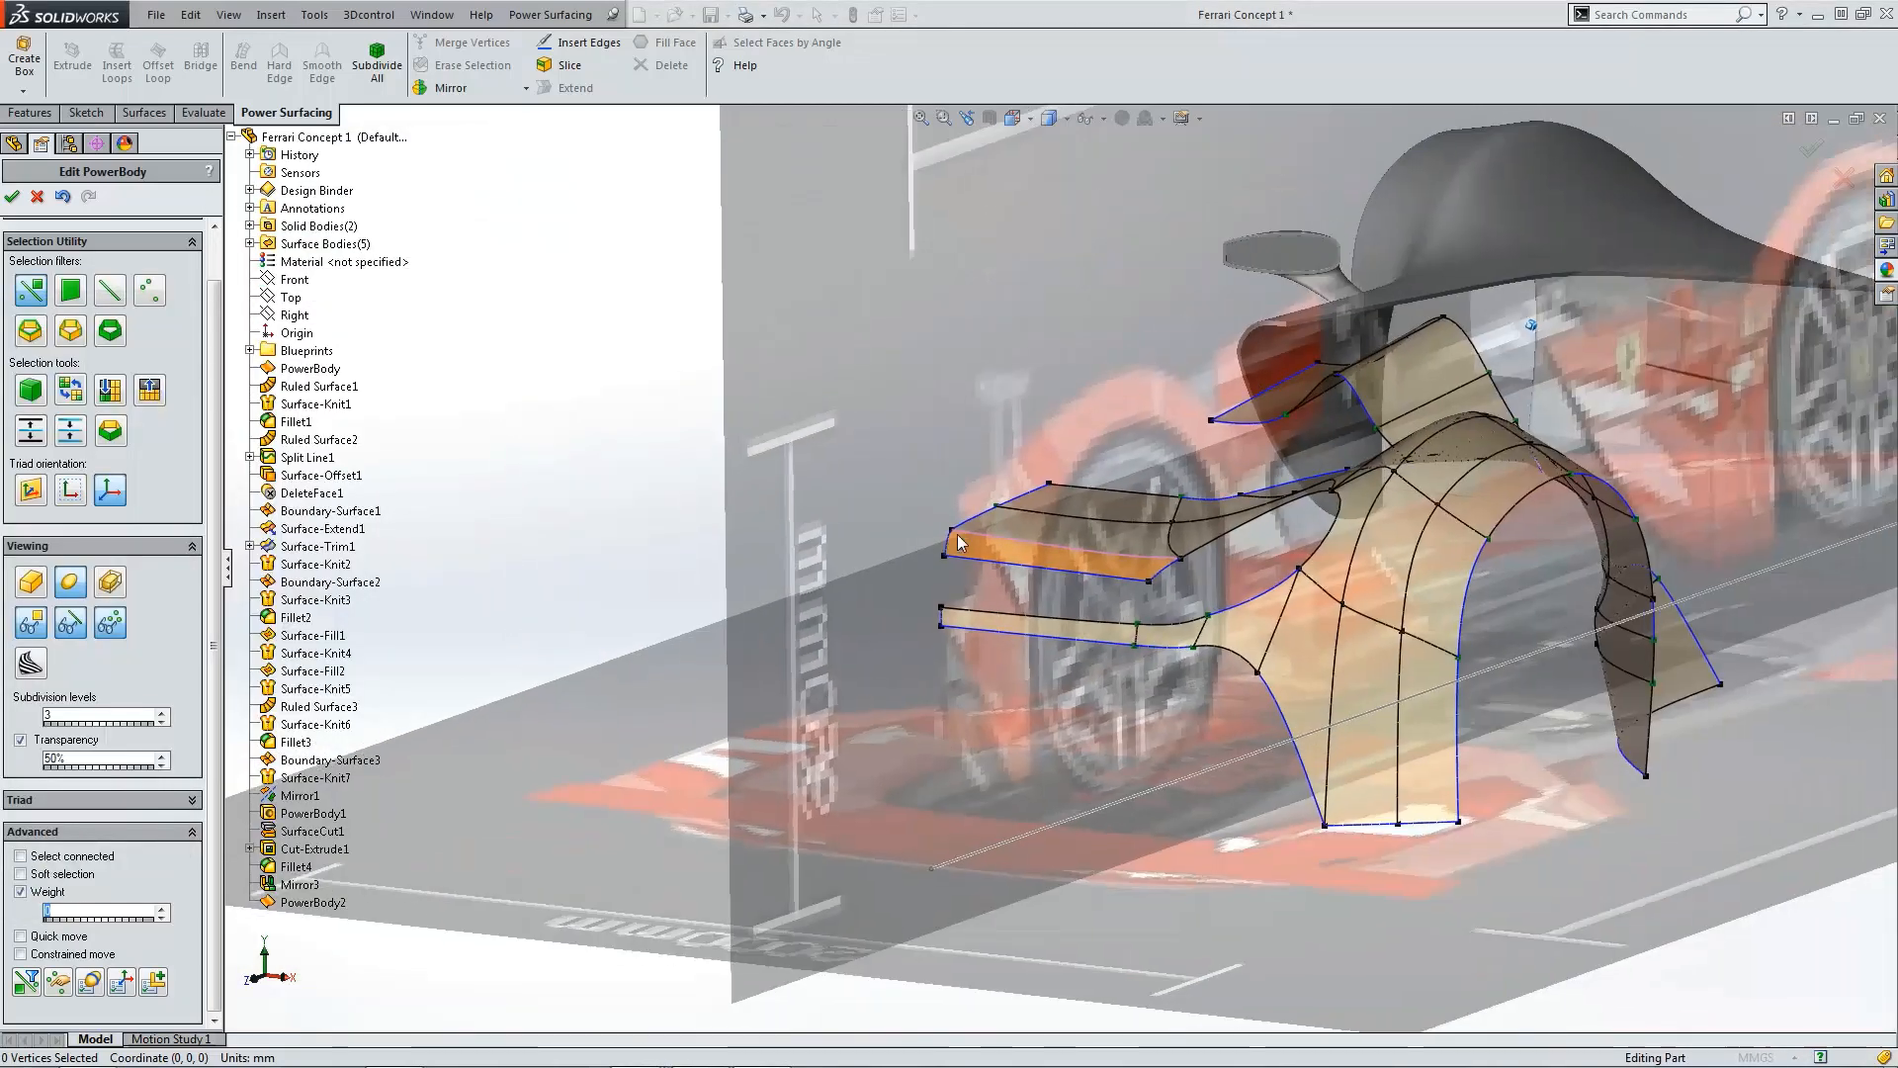
middle_click_drag(1078, 540, 1272, 627)
scroll(1152, 575, "down", 4)
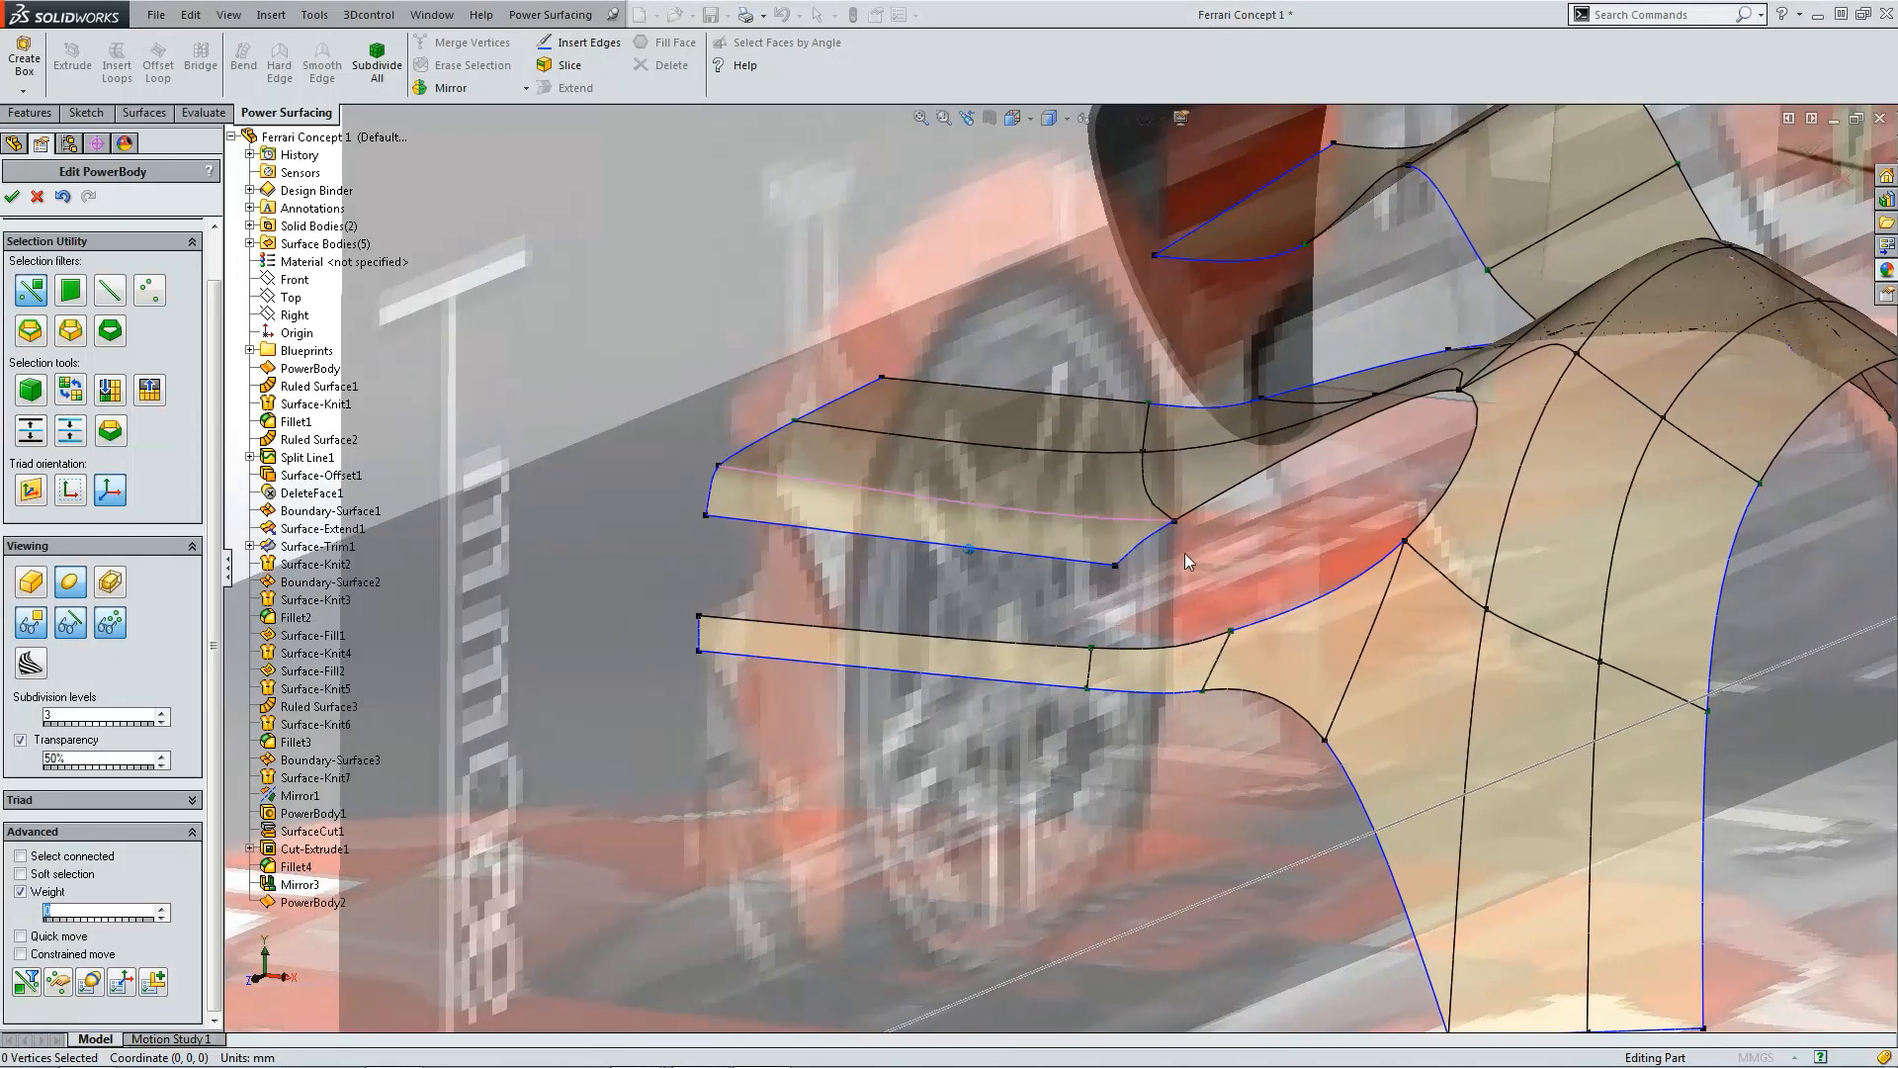
middle_click_drag(1321, 543, 1104, 562, "ctrl")
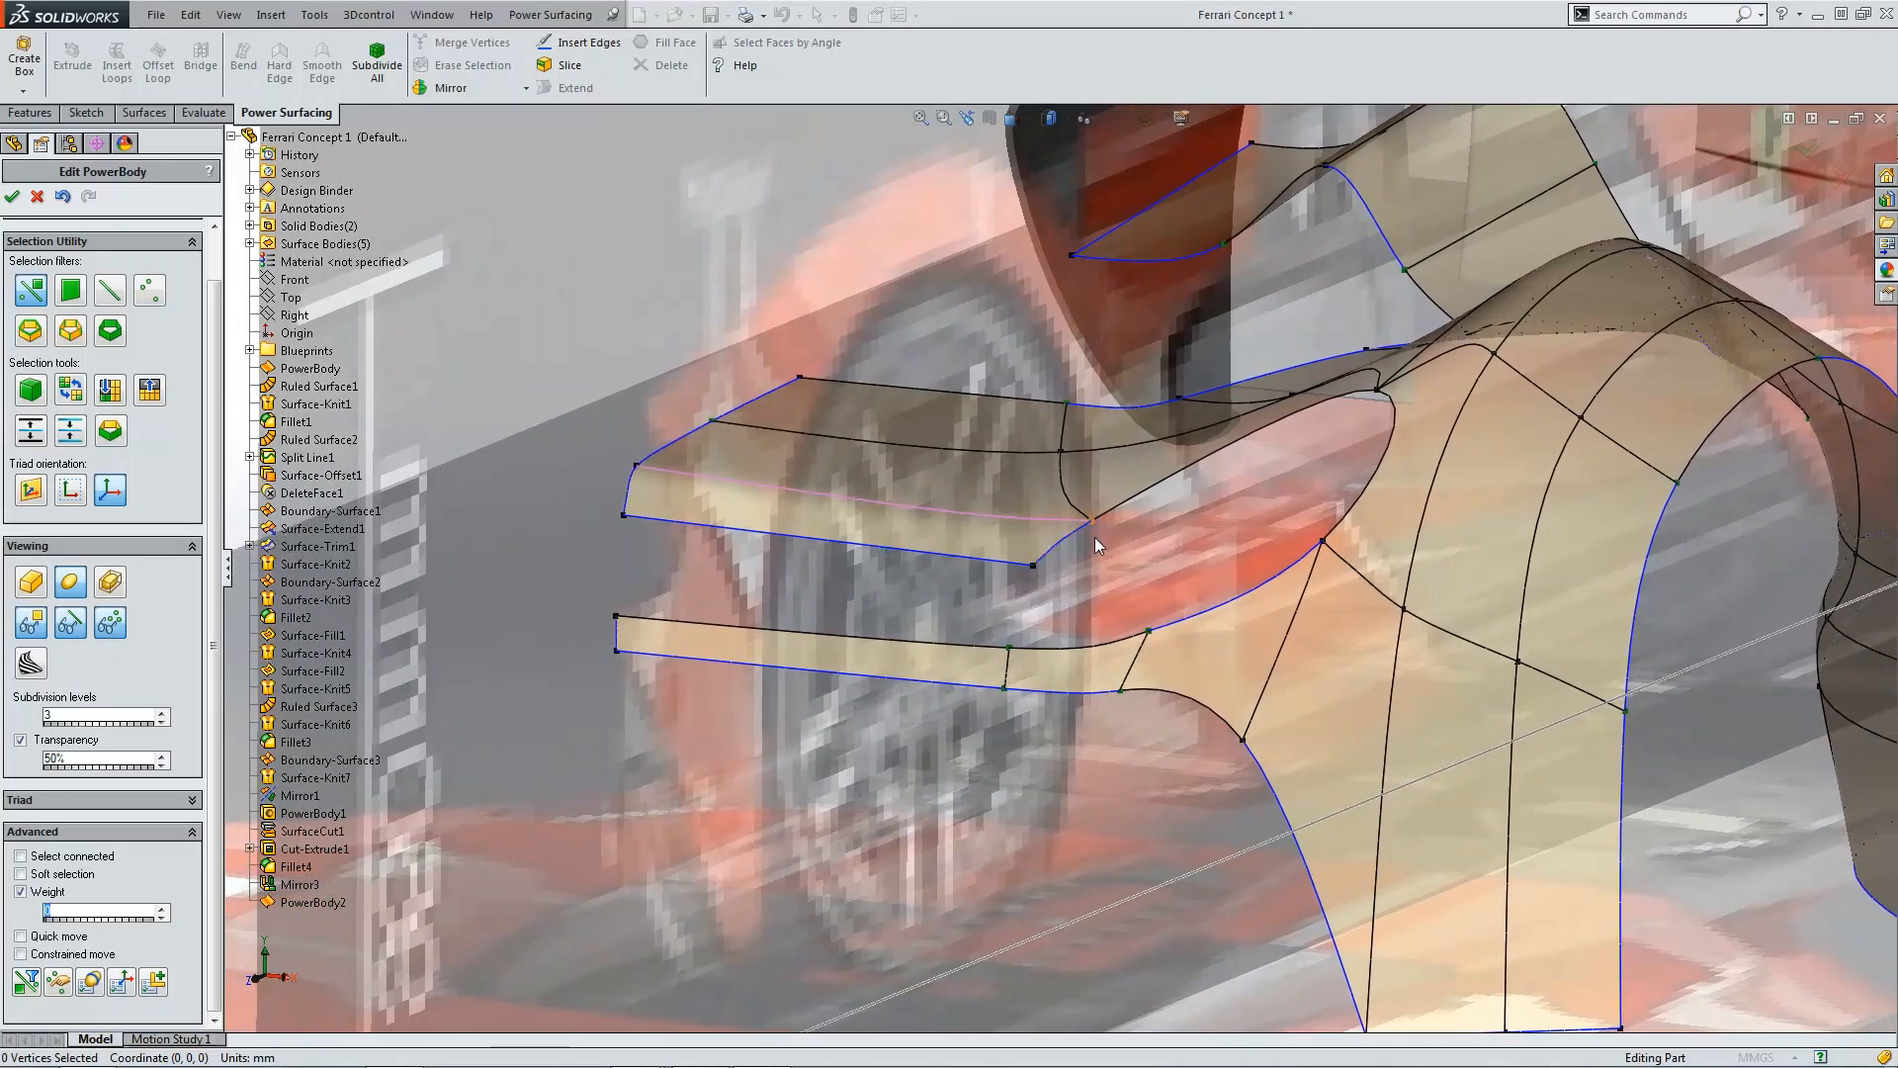
left_click(1076, 541)
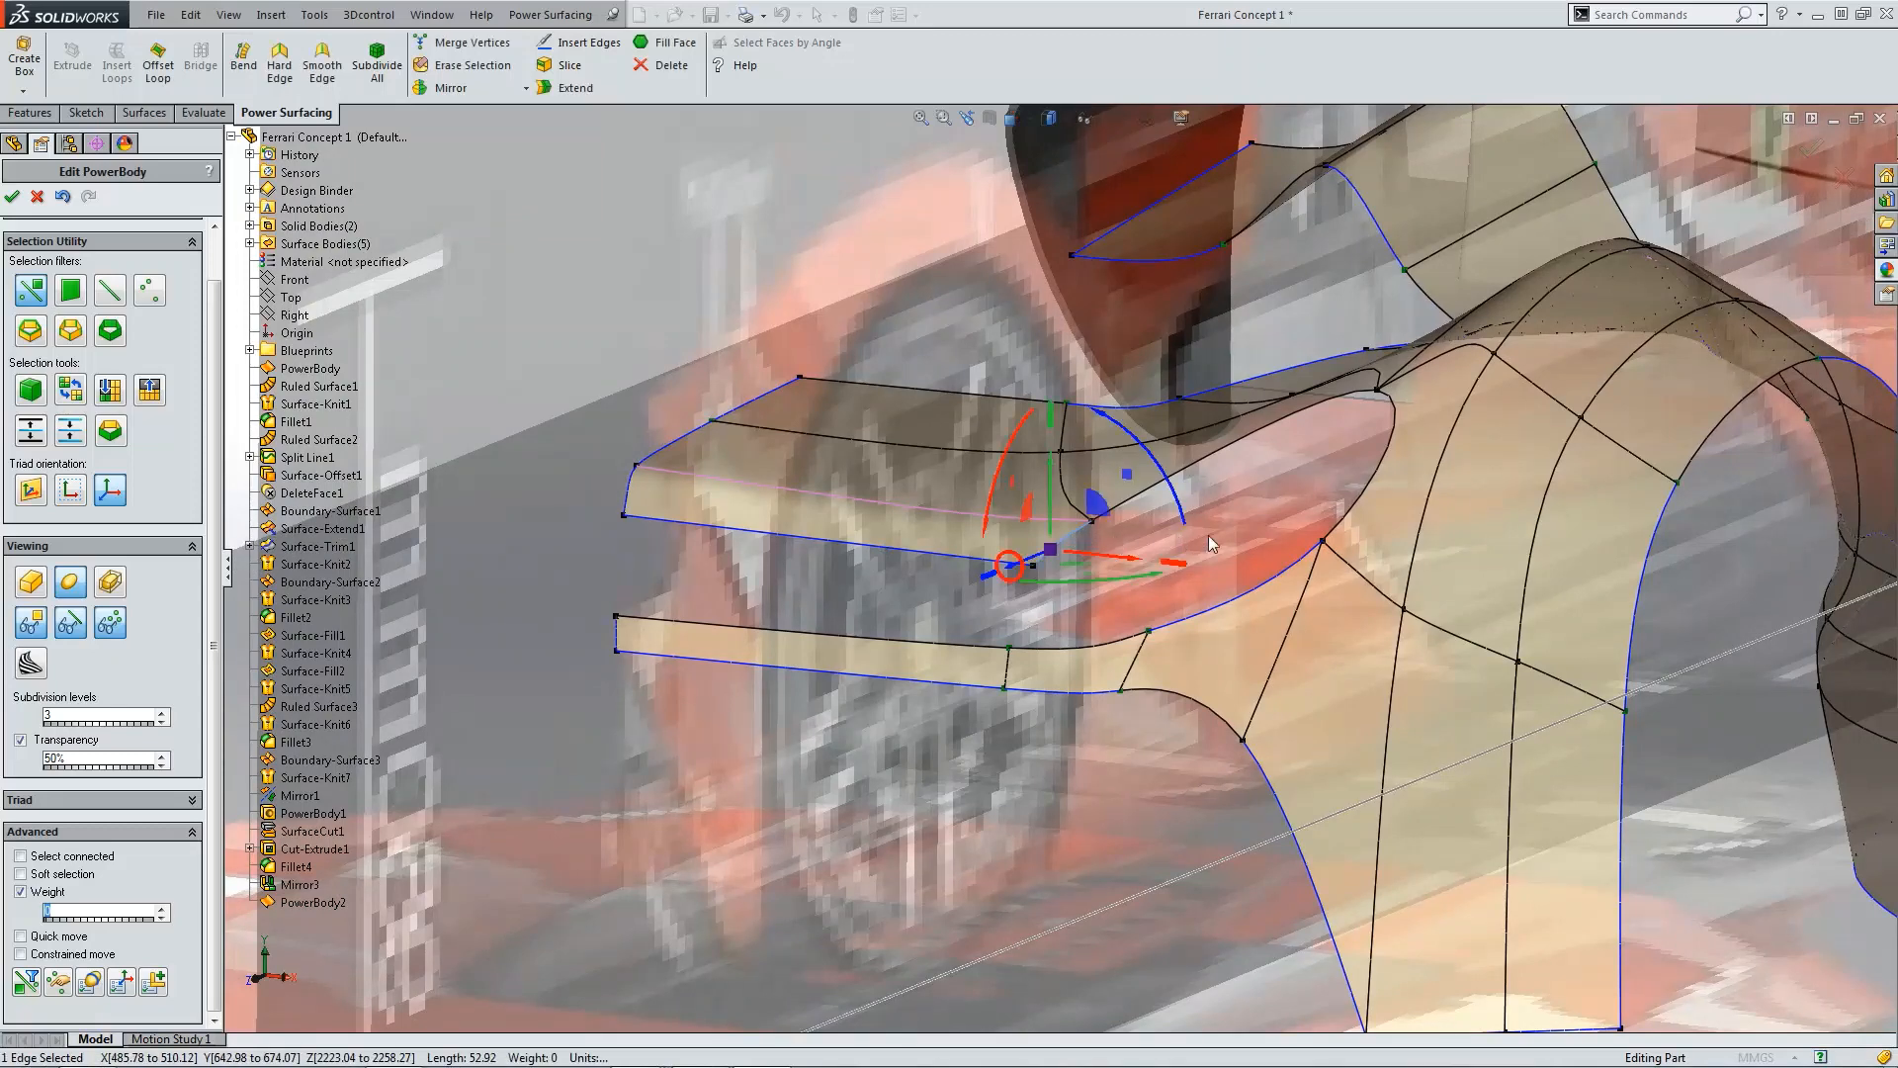
left_click(1298, 555, "ctrl")
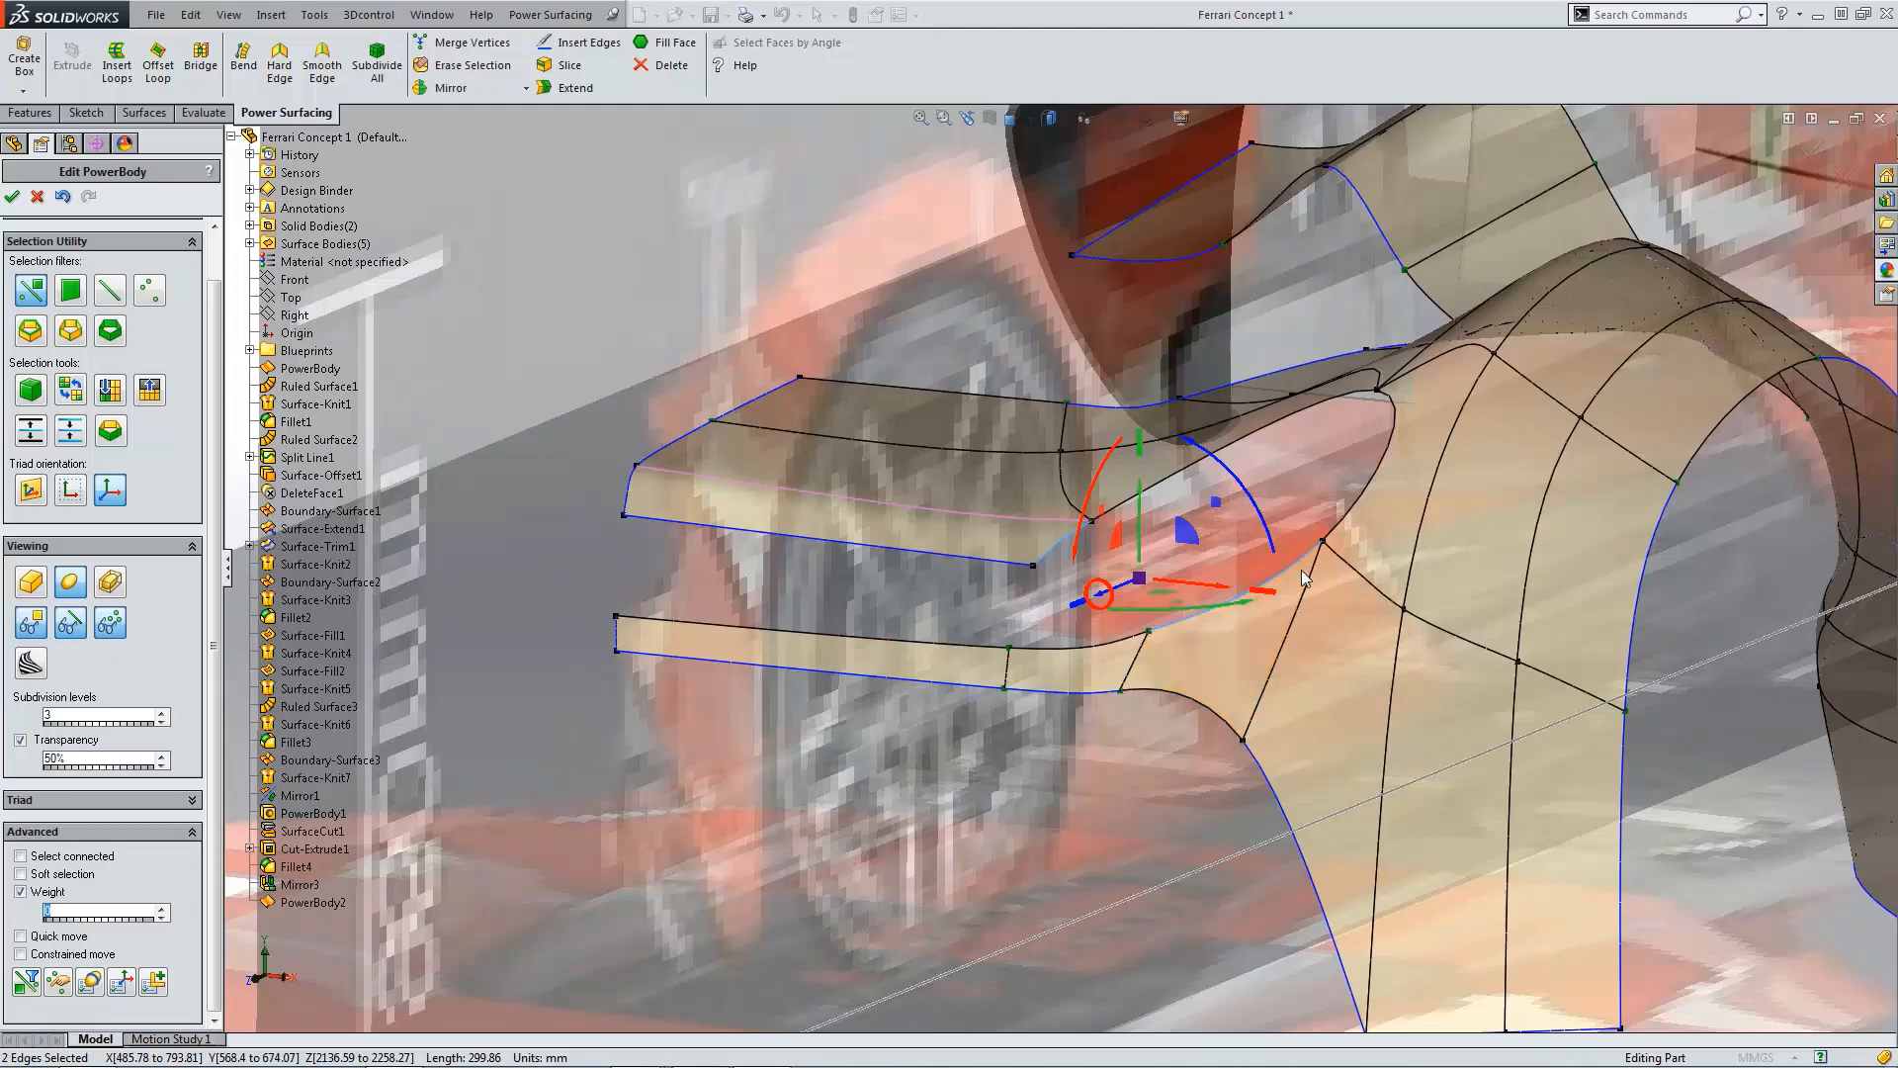
left_click(208, 70)
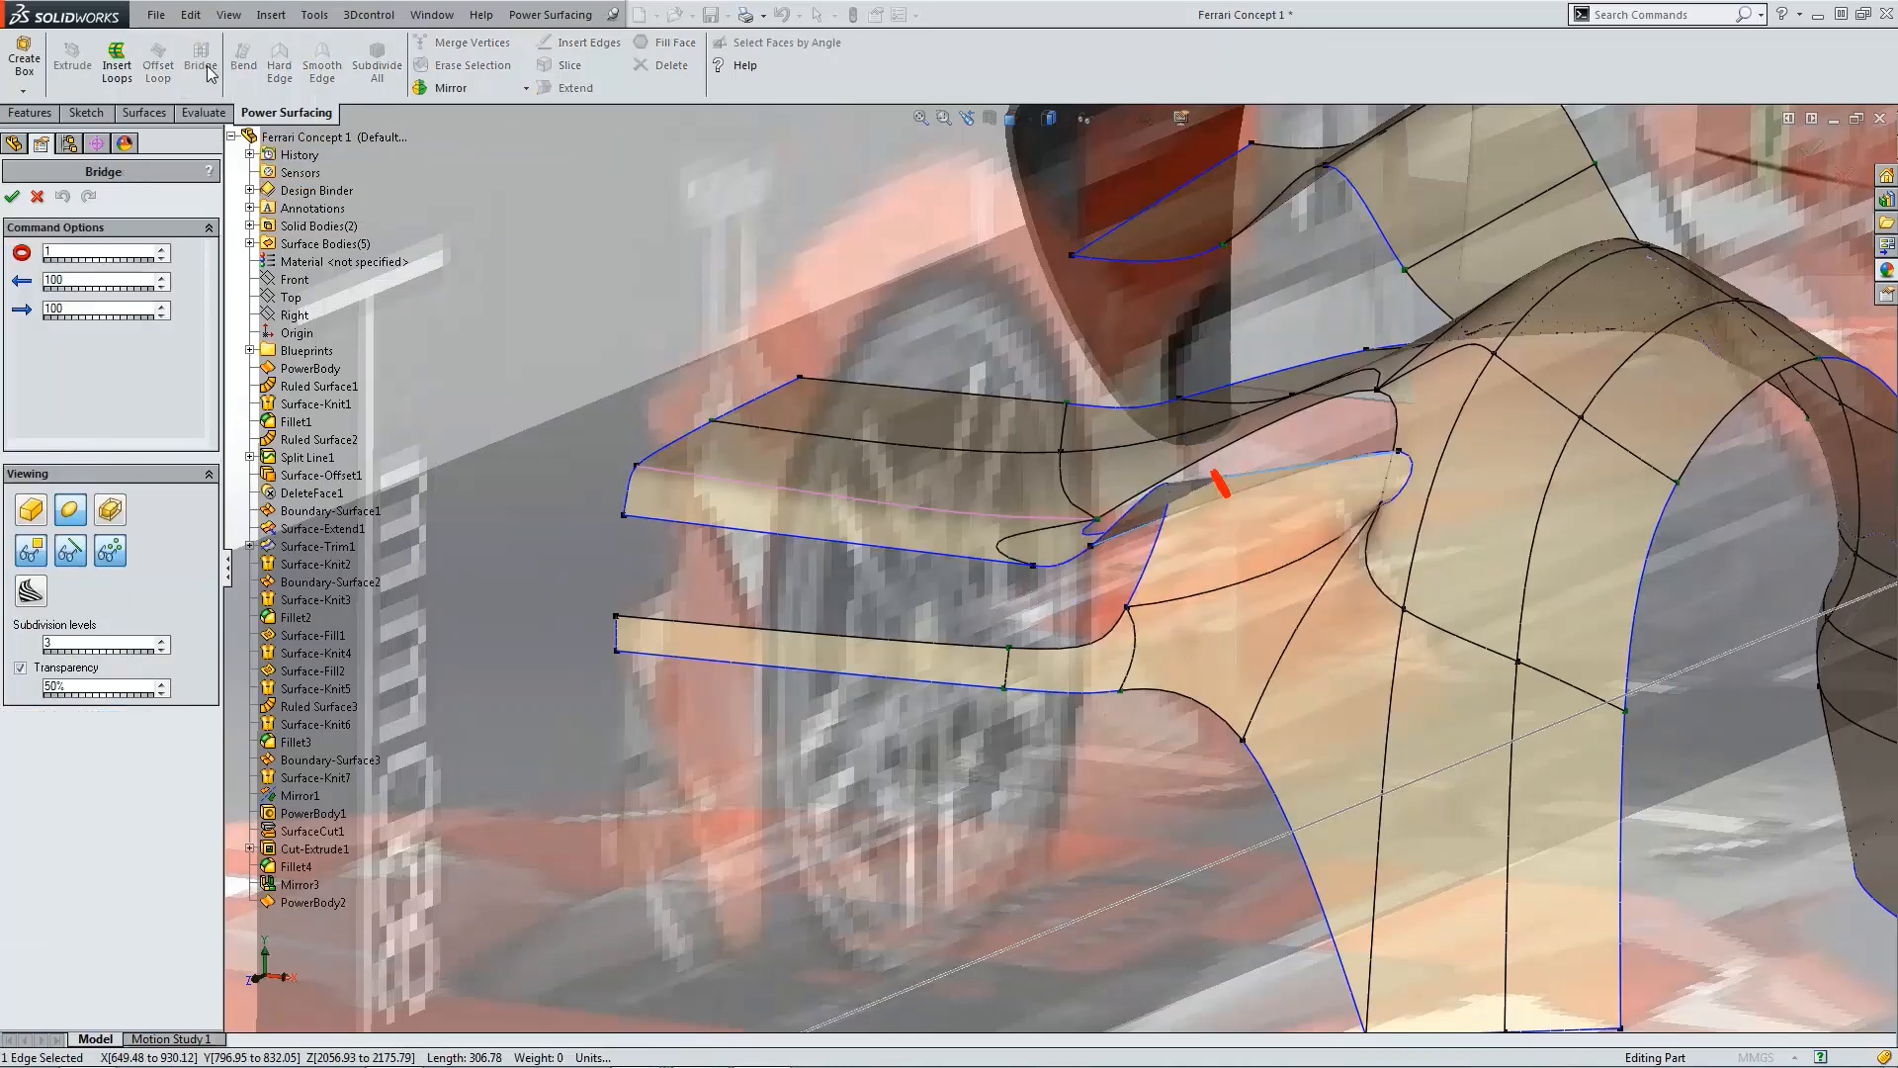
scroll(1002, 277, "up", 5)
middle_click_drag(1214, 534, 1191, 614)
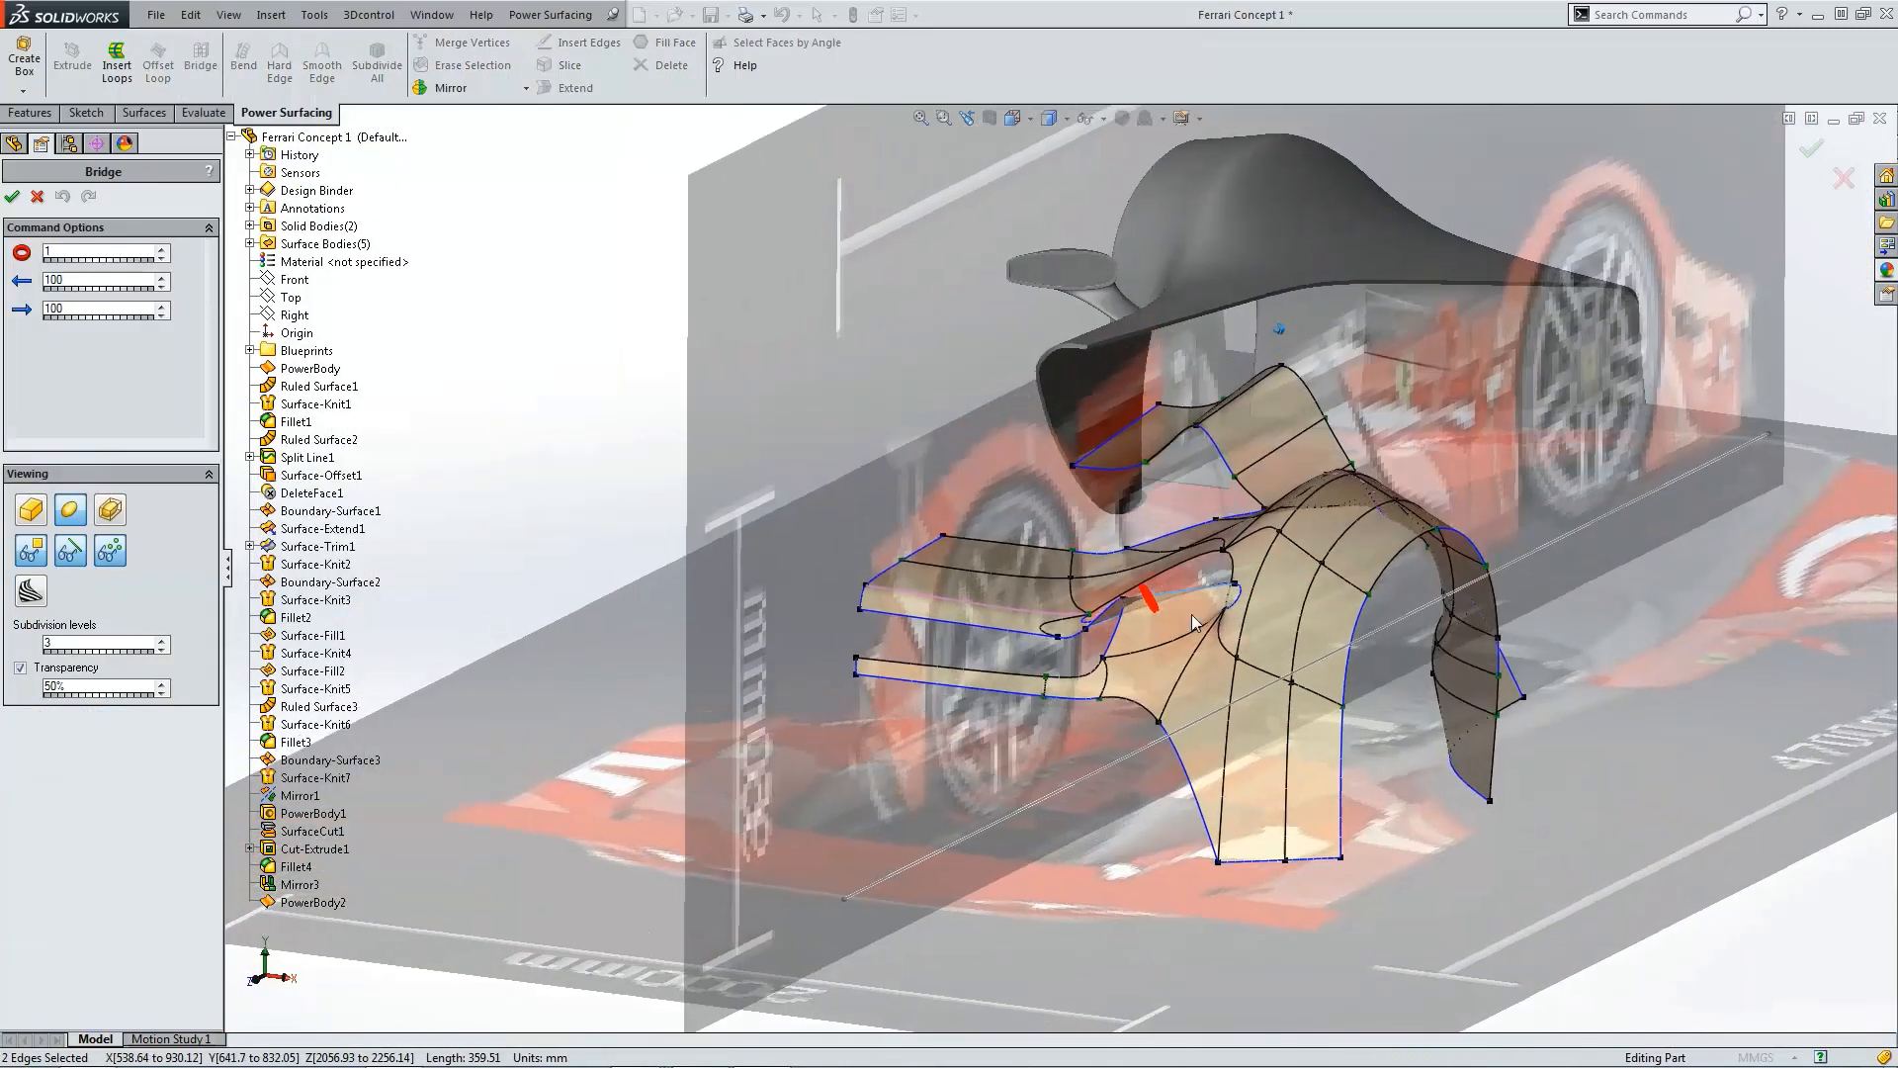
scroll(1190, 614, "up", 2)
scroll(1119, 573, "down", 3)
scroll(1082, 536, "down", 5)
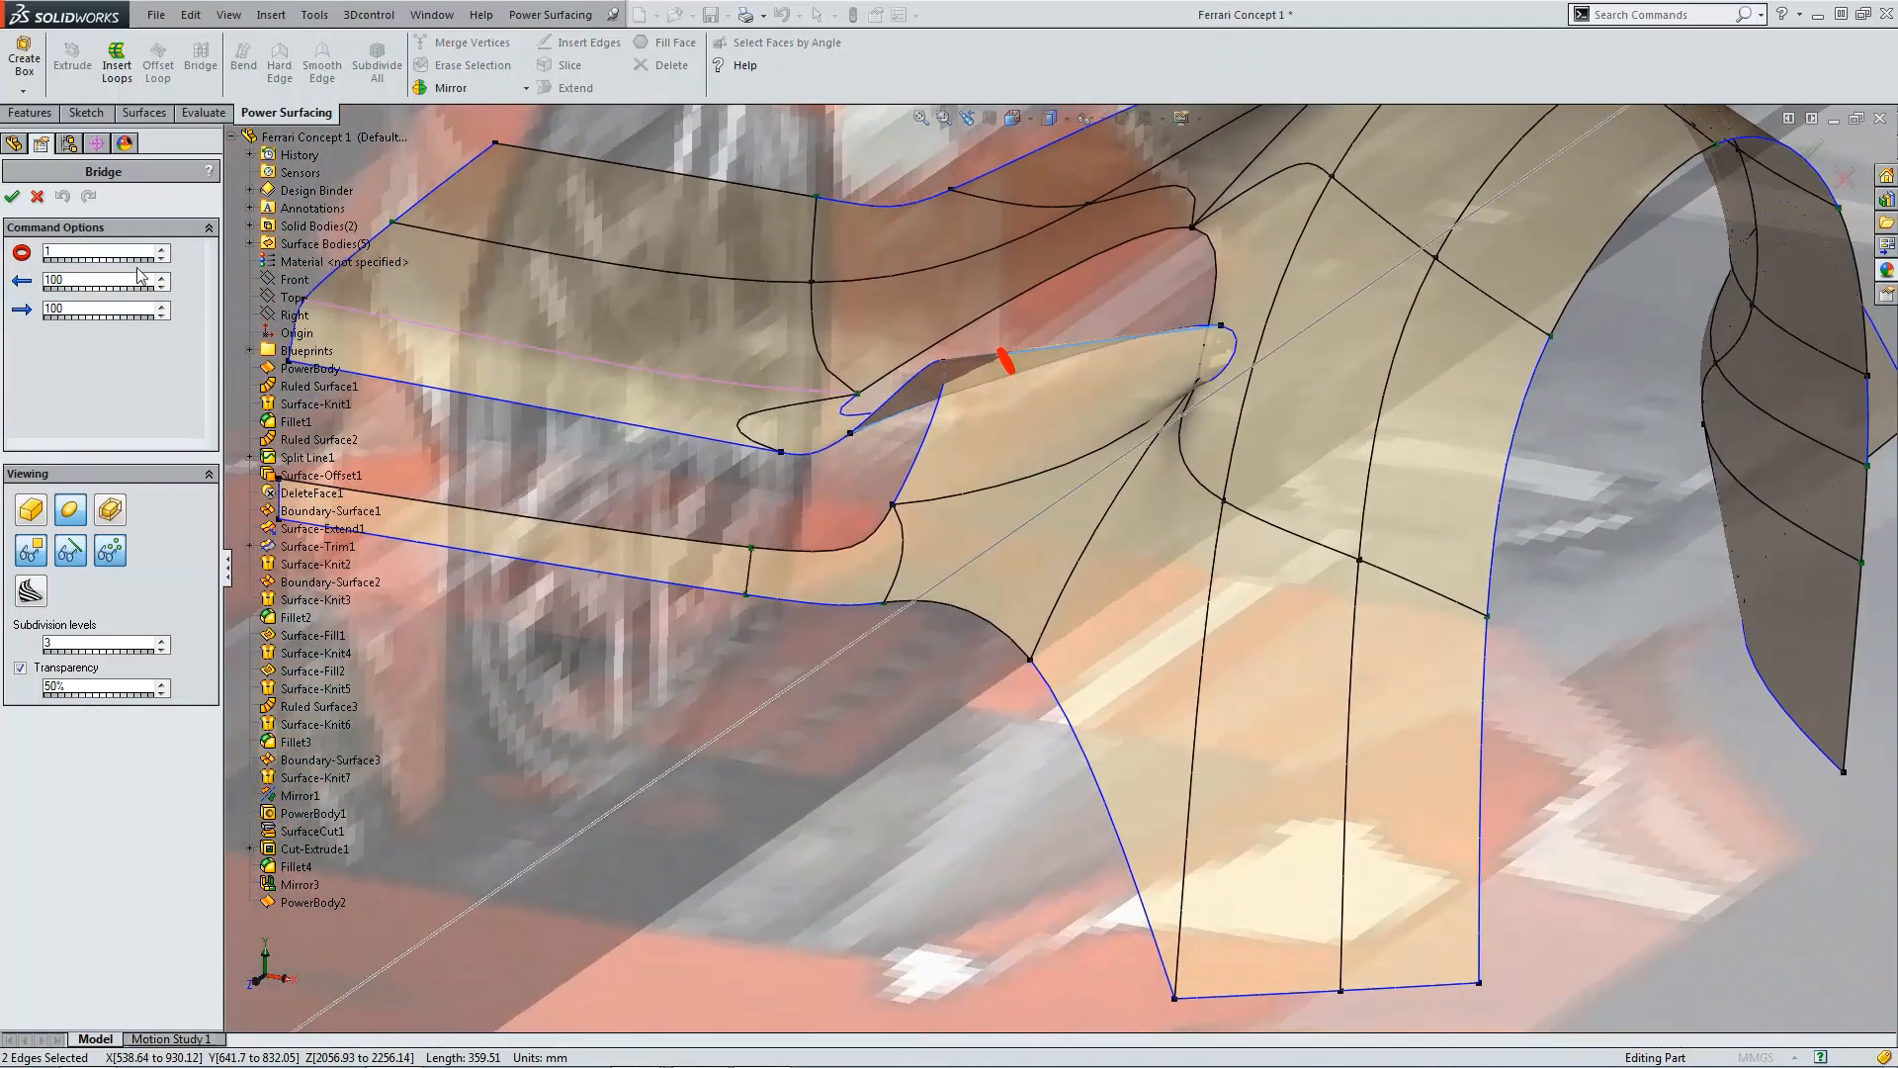
Step: Set both bridge tension values to 50 and accept the bridge
left_click_drag(124, 281, 41, 309)
type("5050")
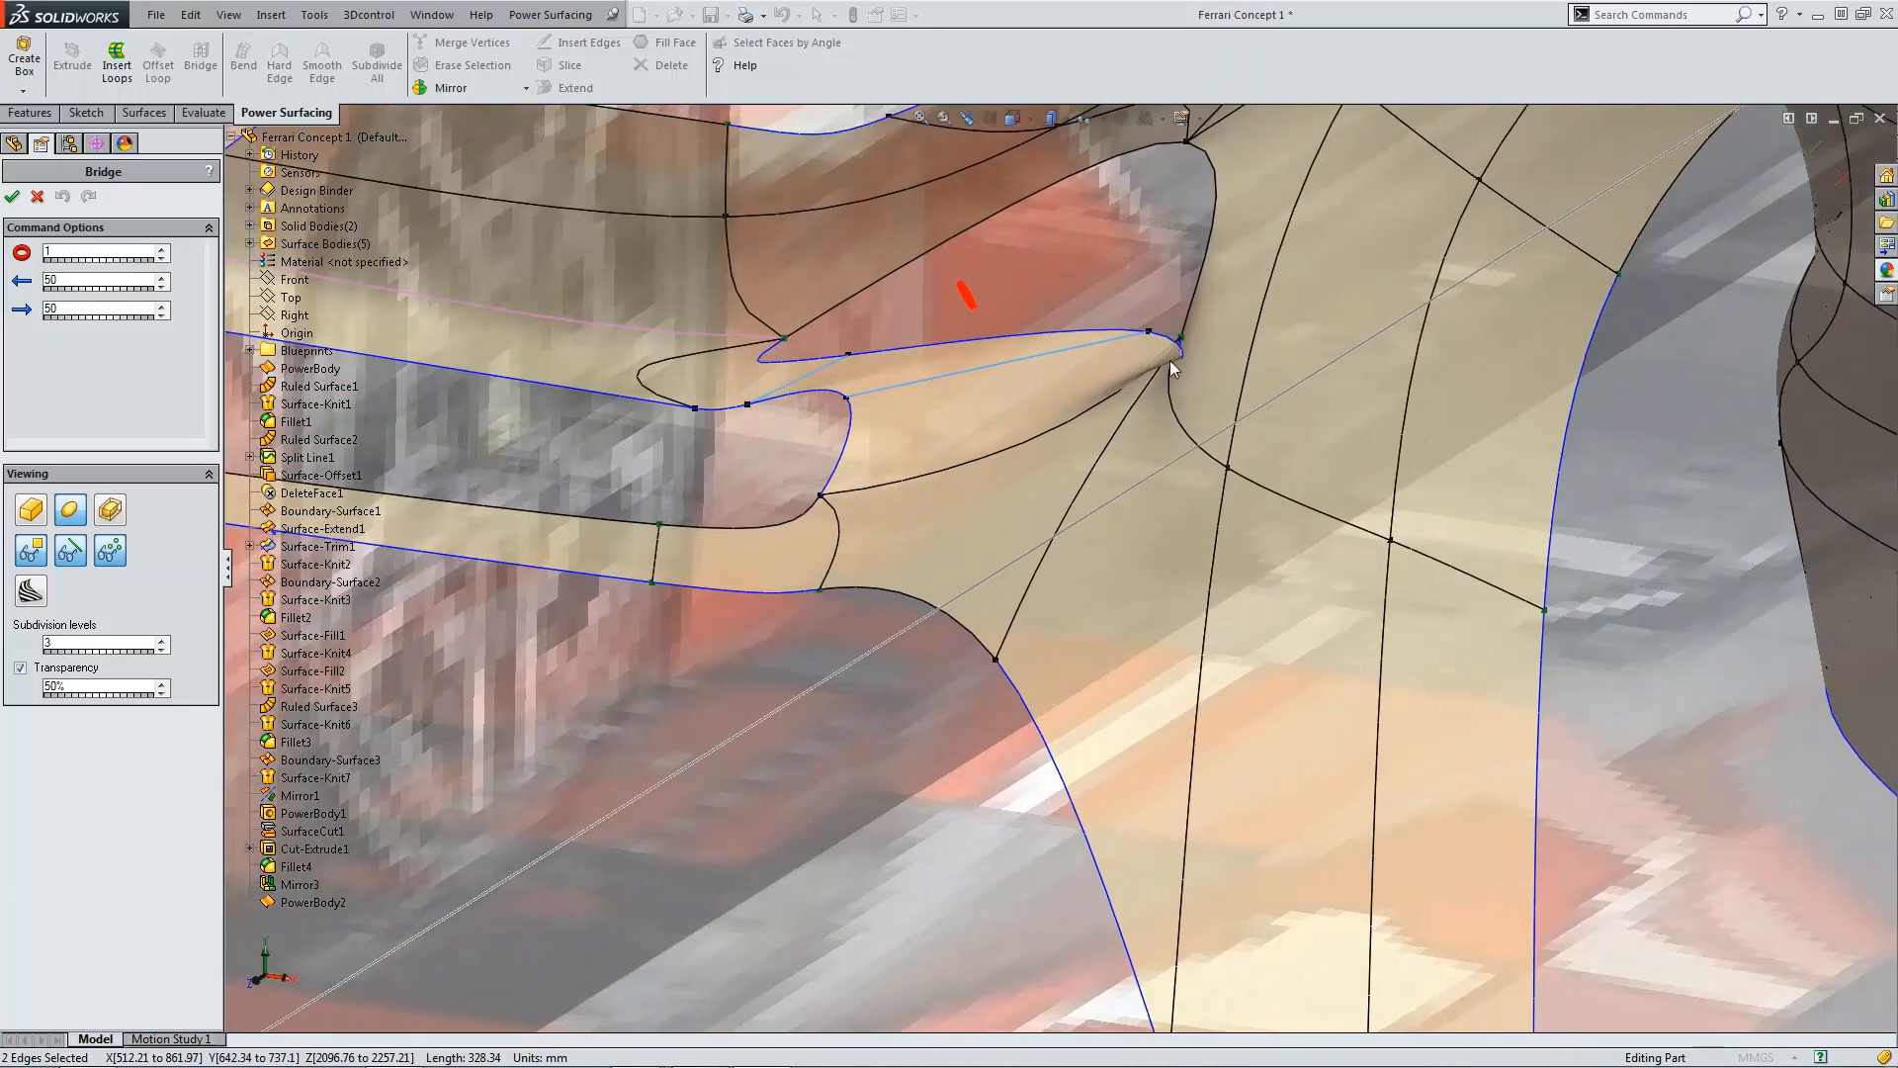
left_click(53, 195)
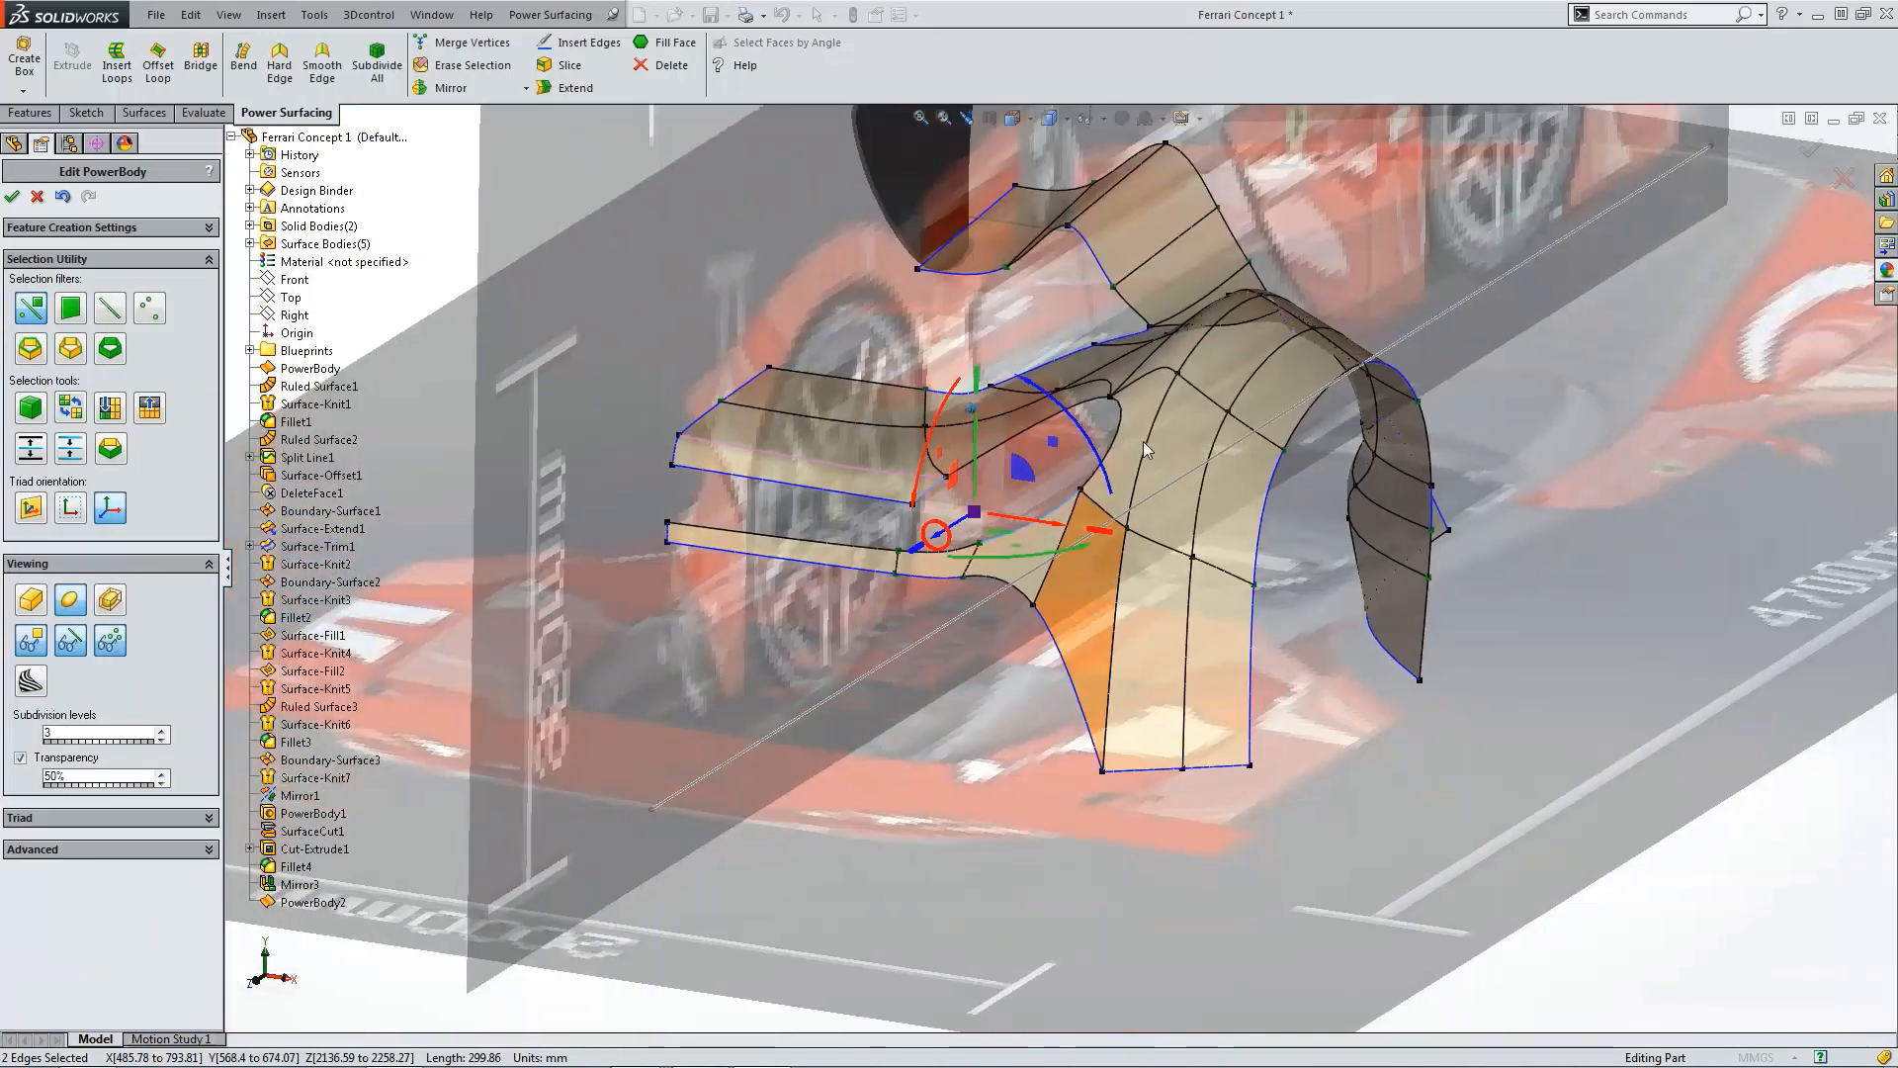
left_click(976, 659)
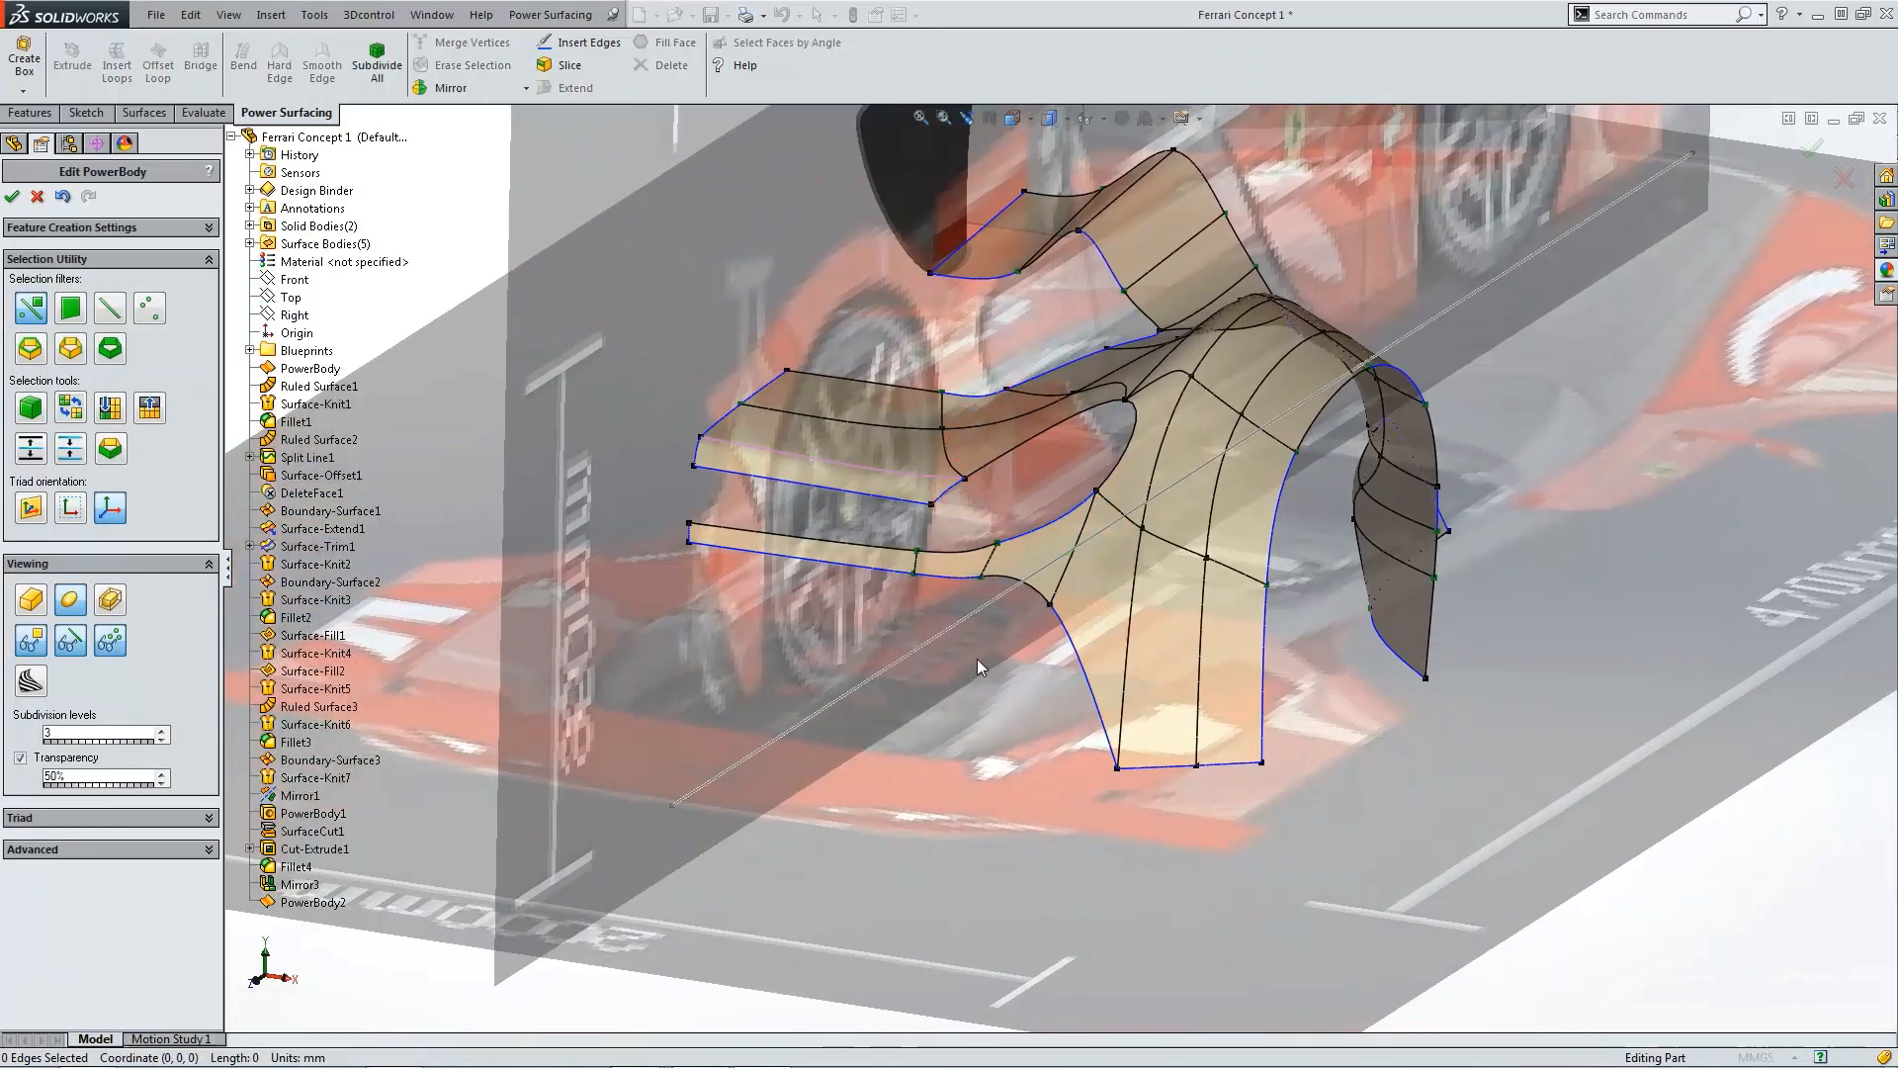
scroll(979, 573, "down", 5)
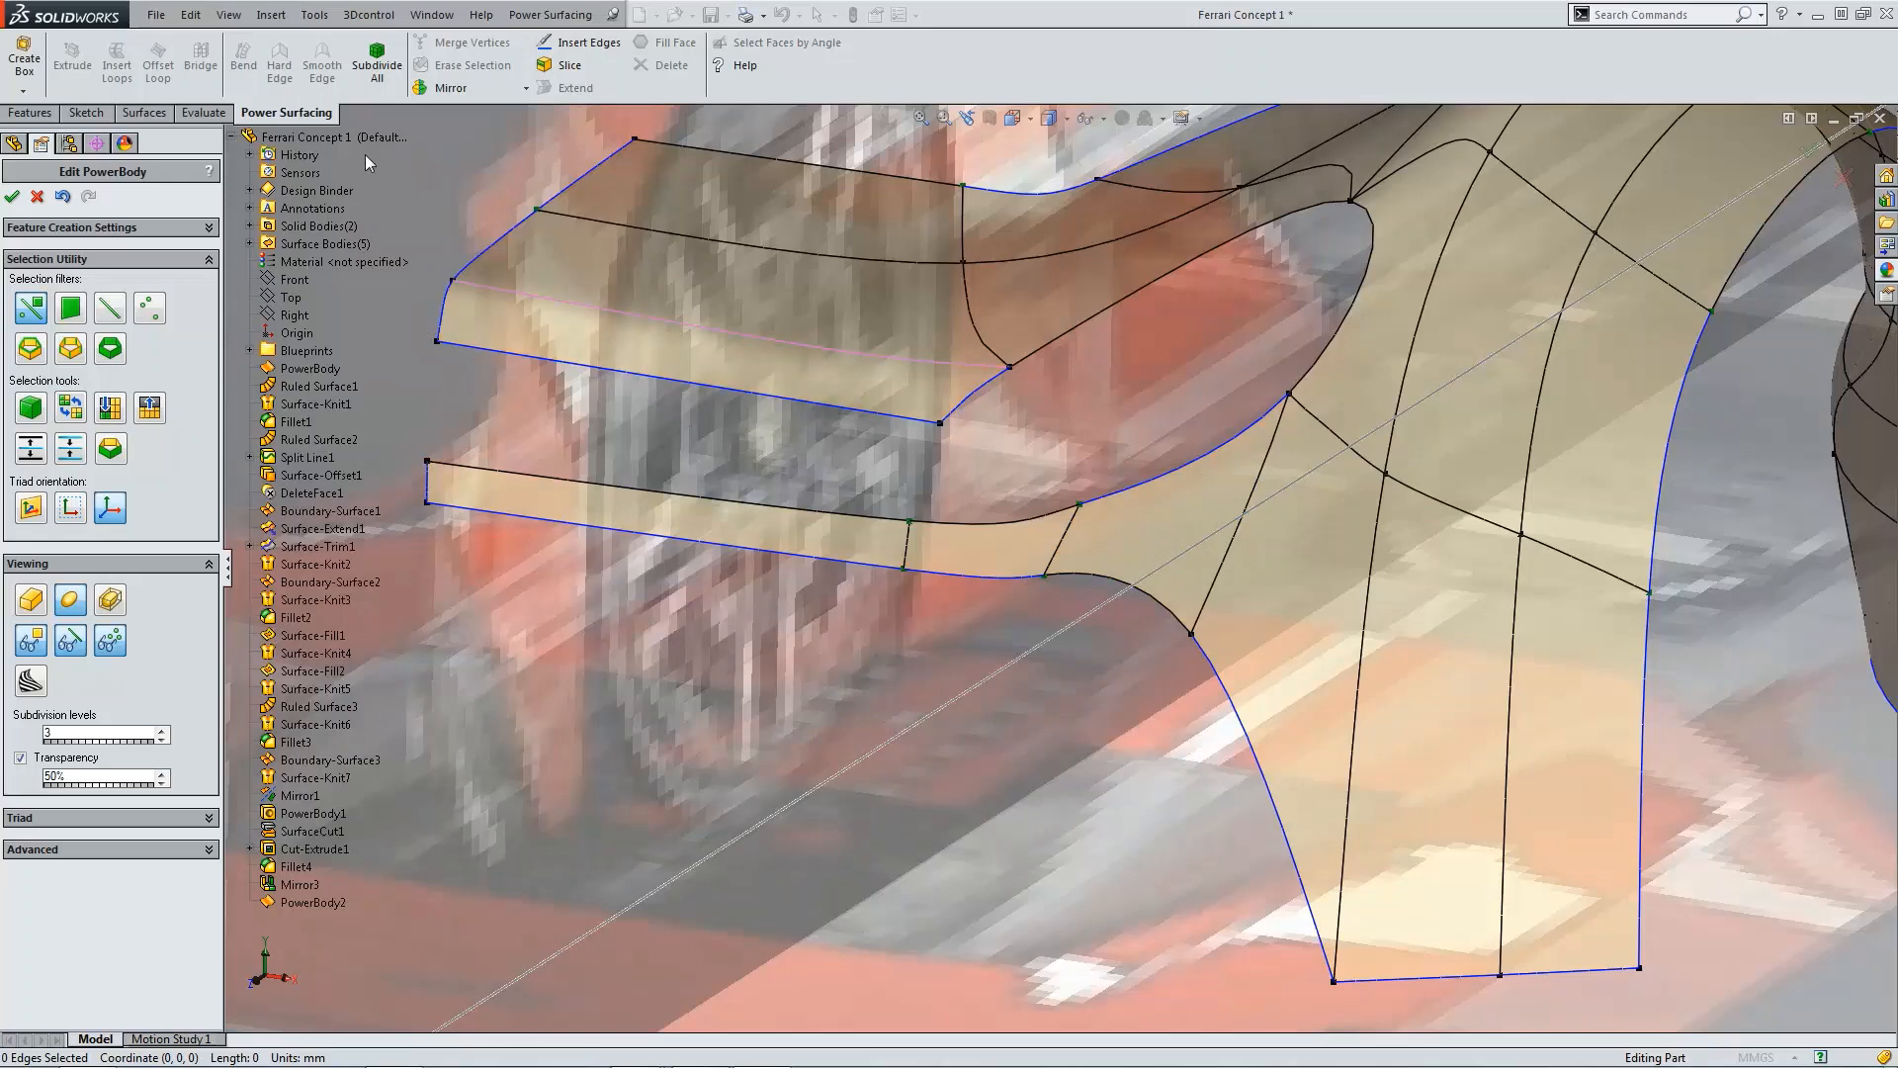
Step: Extend the bridge's lower open edge by 100 mm and accept the extension
left_click(959, 577)
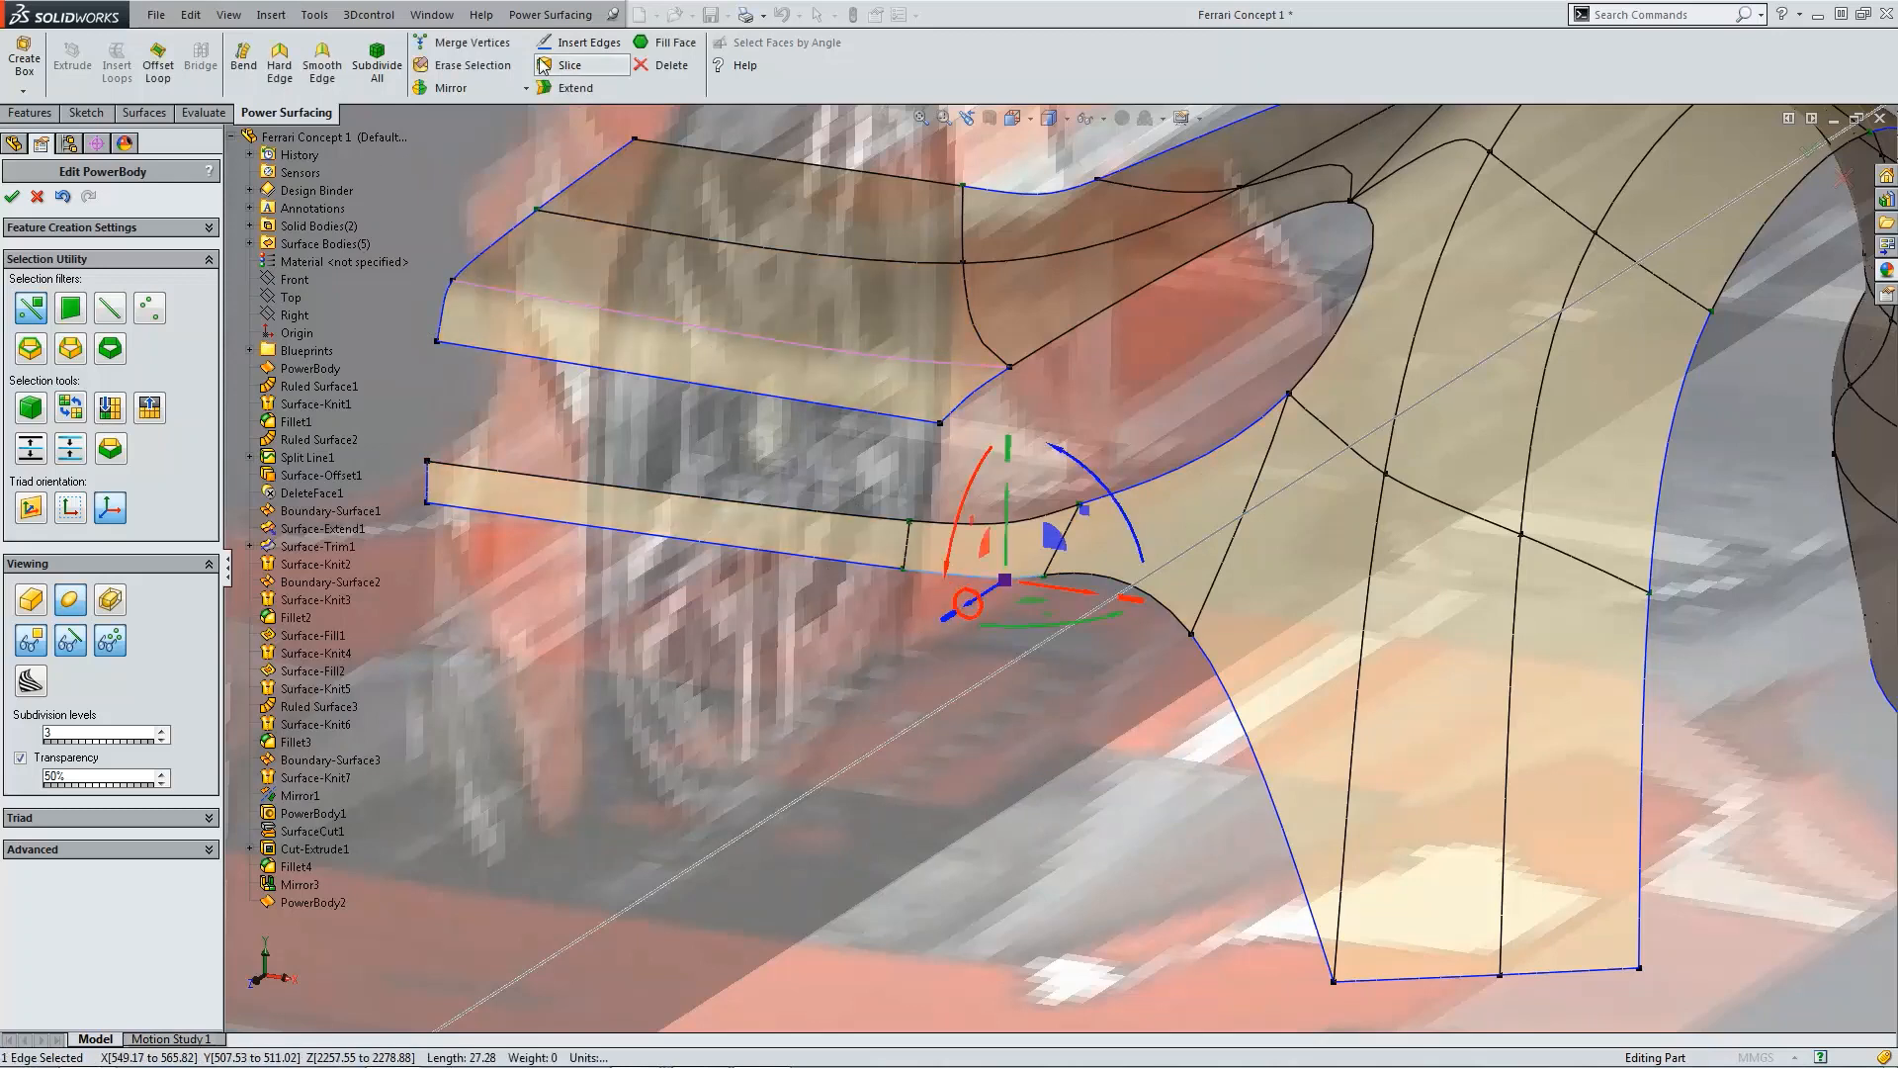
left_click(568, 89)
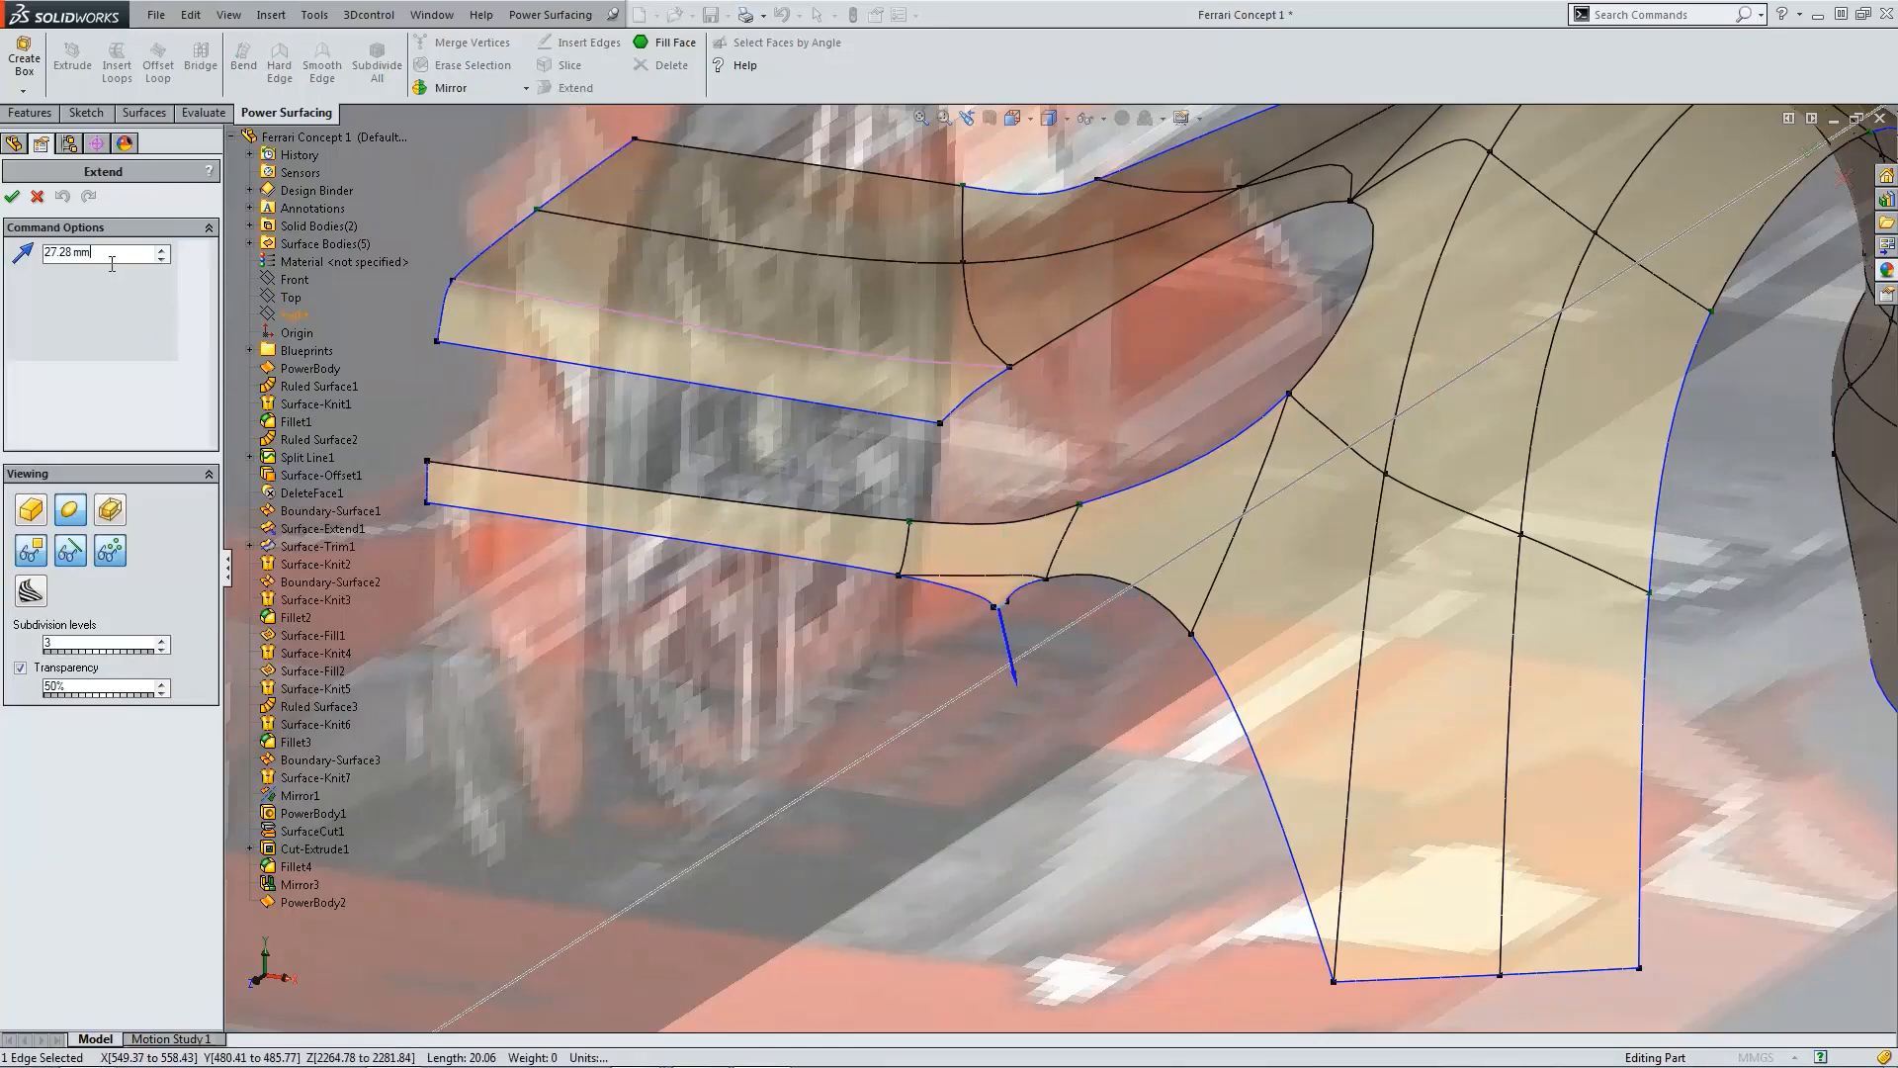
left_click_drag(112, 256, 42, 254)
type("100")
key("Return")
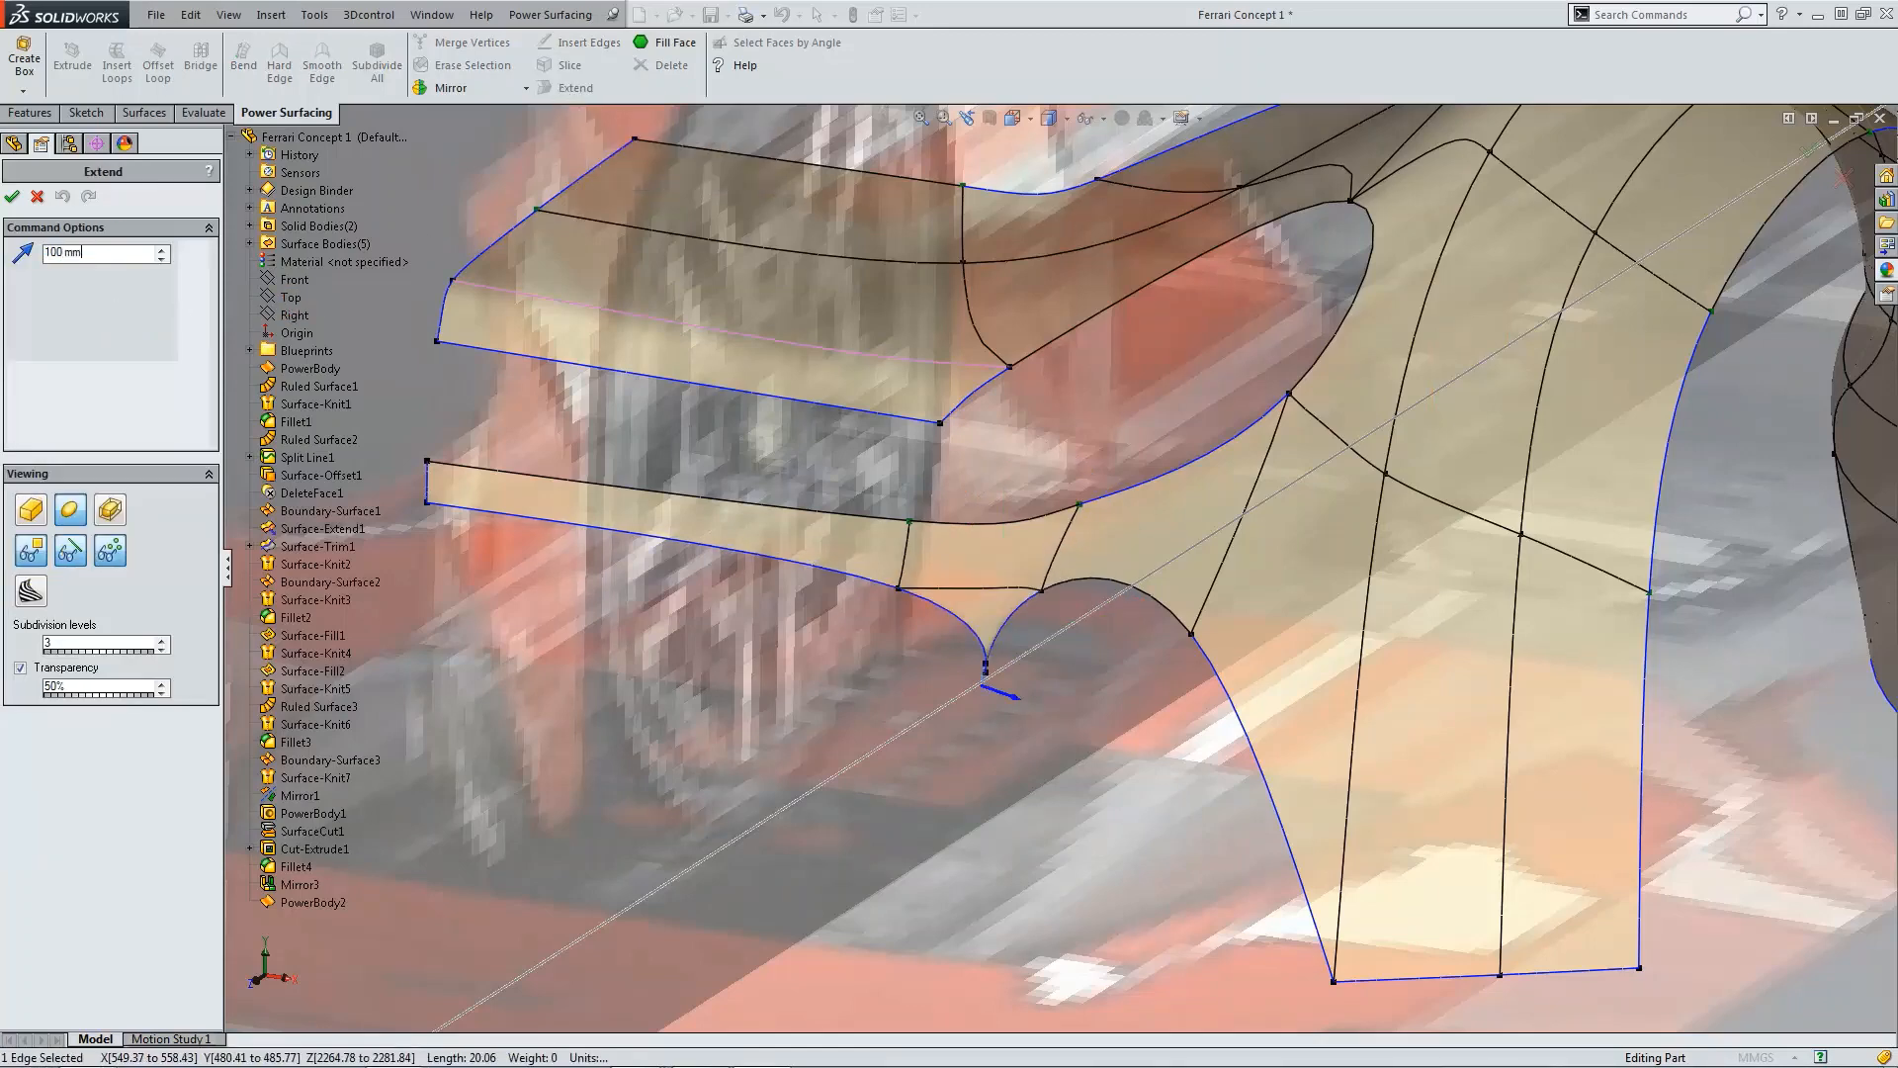
left_click(12, 196)
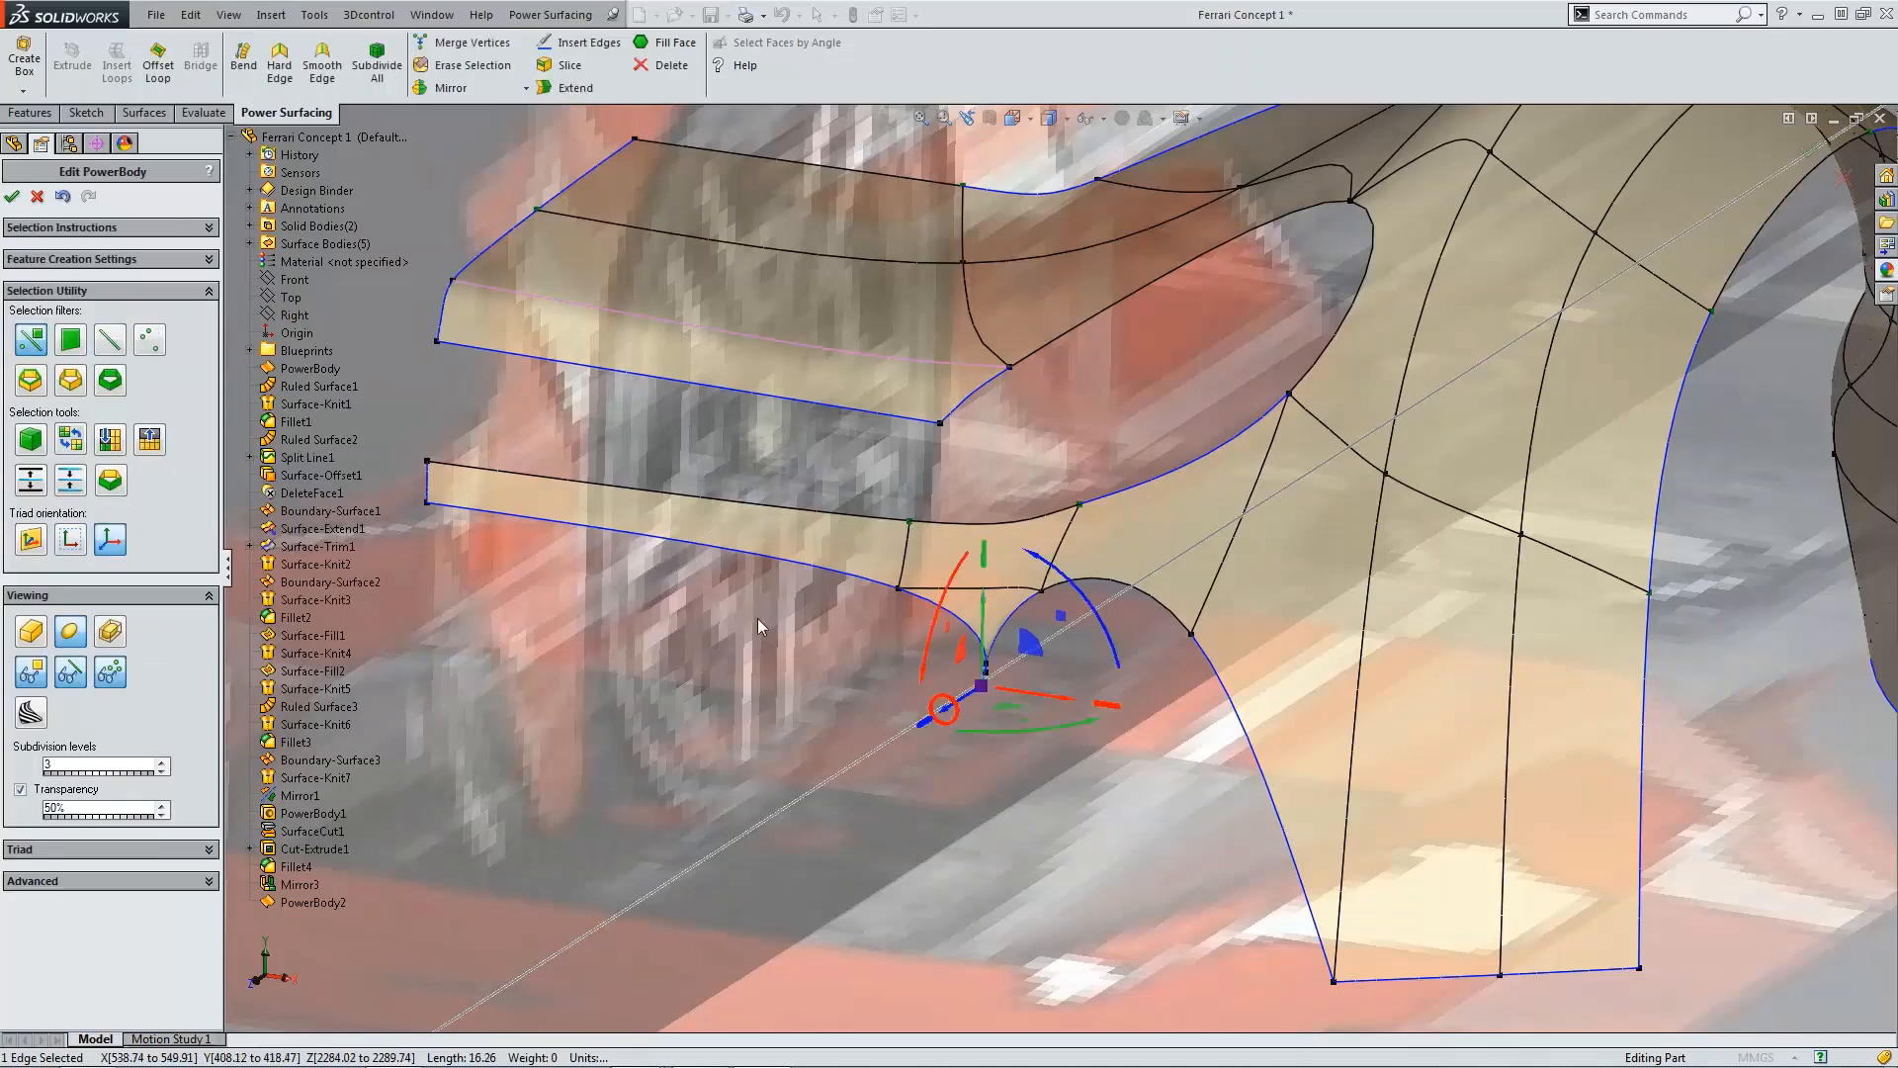
Step: Delete the extended face between the bridge and the fender
scroll(922, 632, "down", 3)
key("Escape")
scroll(1081, 651, "down", 2)
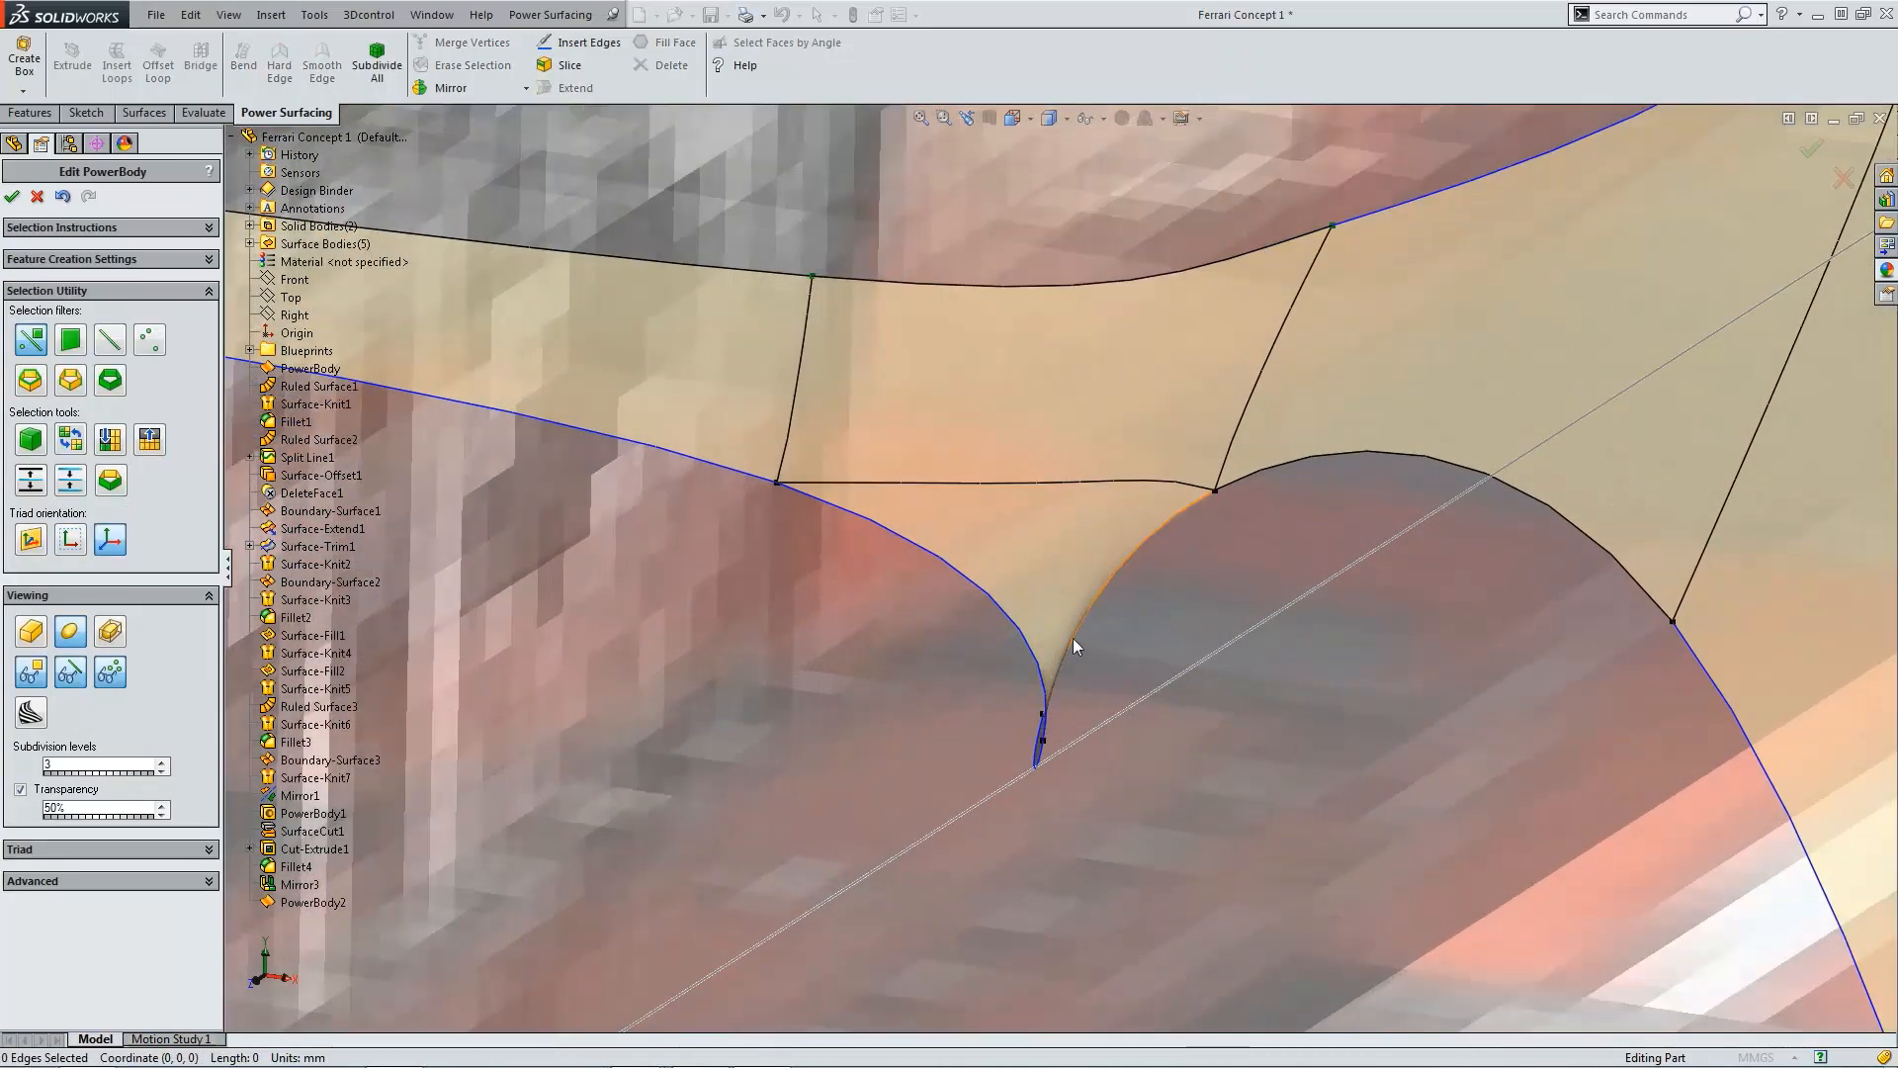
left_click(990, 591, "alt")
left_click(999, 524)
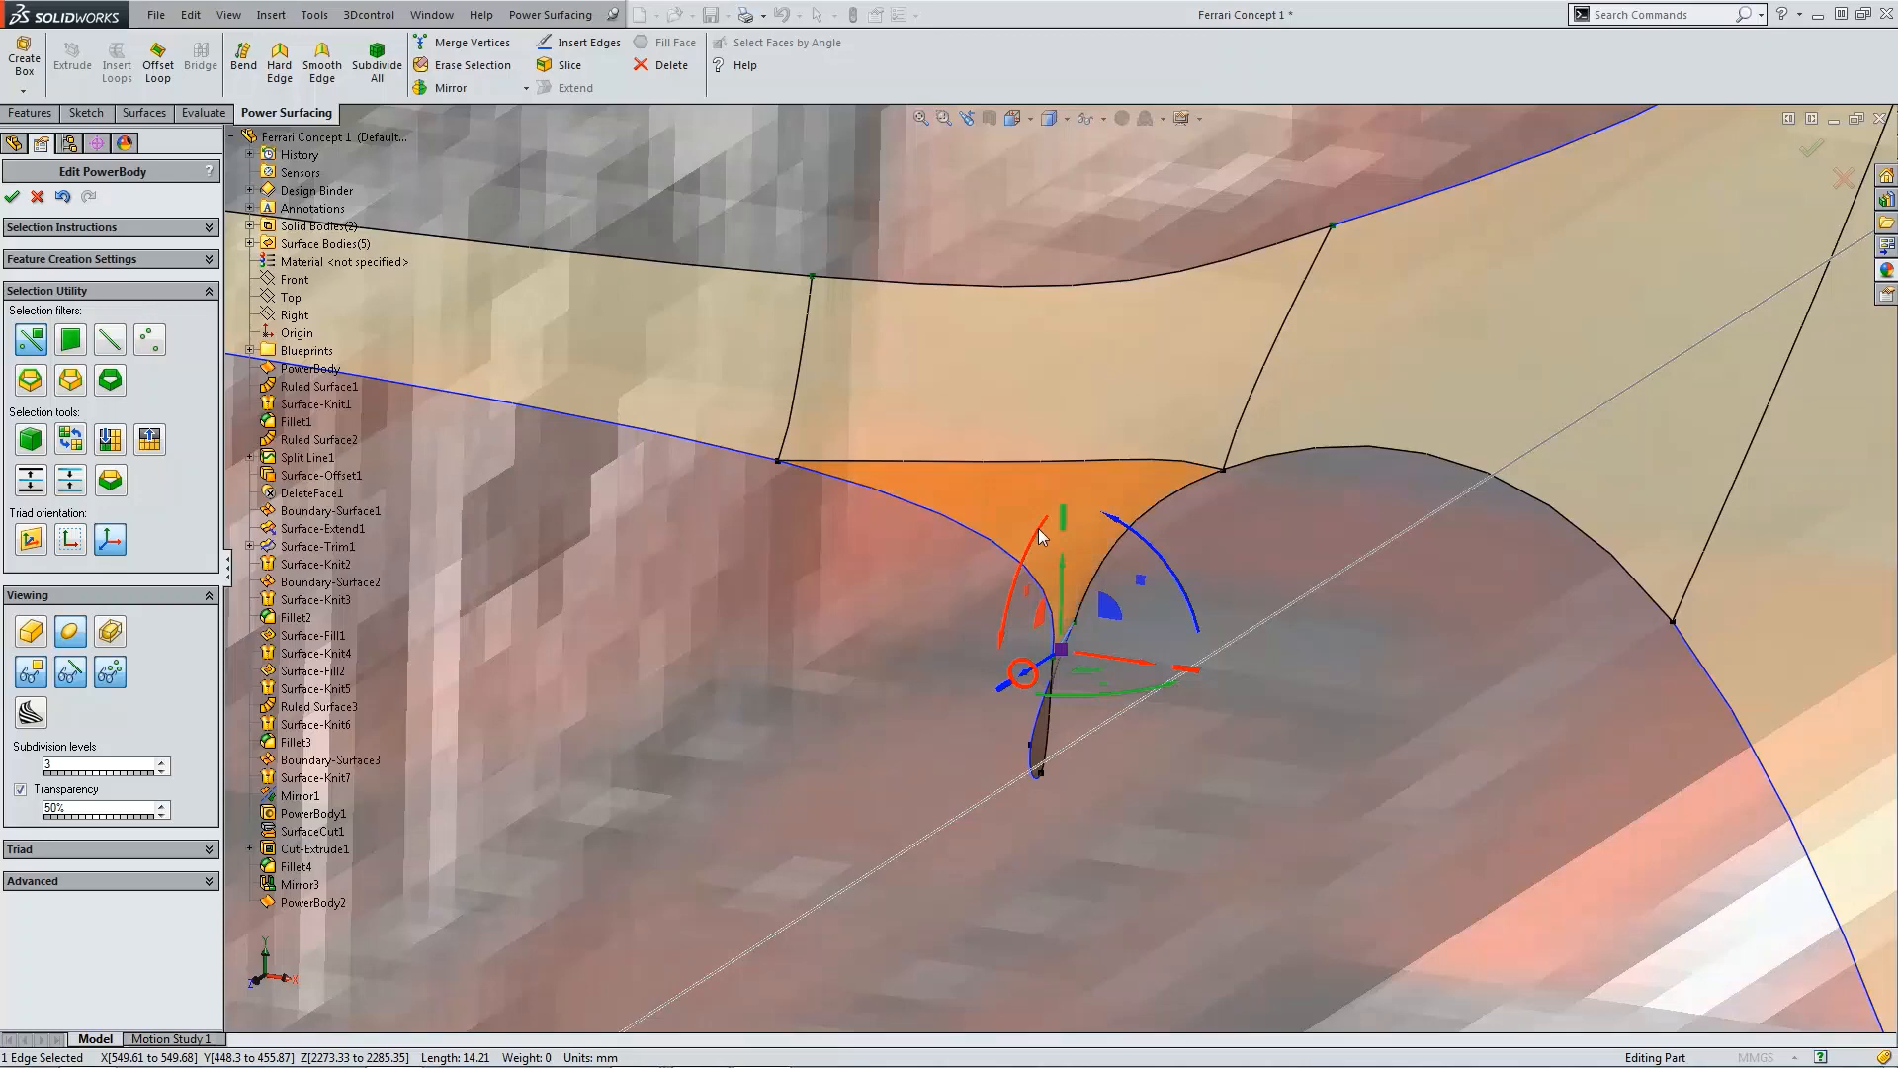
left_click(653, 69)
scroll(1030, 526, "up", 3)
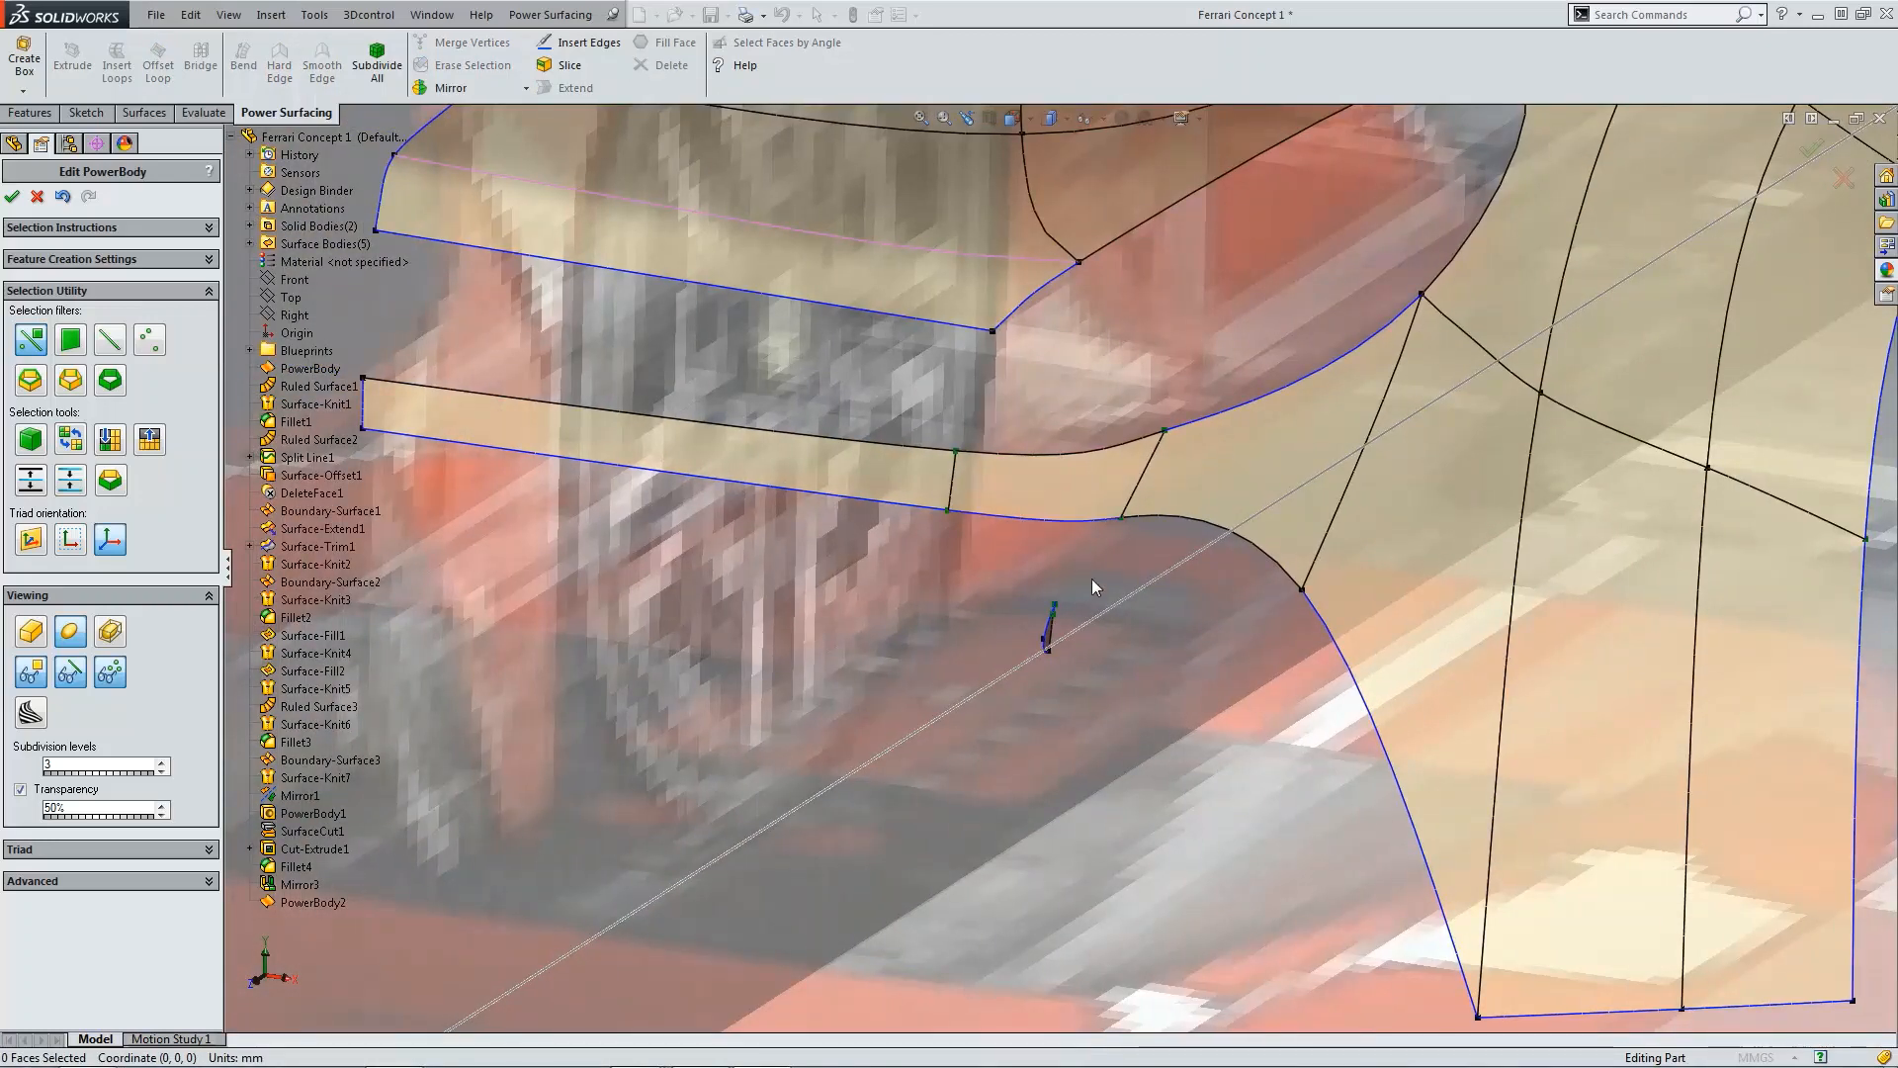
scroll(1093, 585, "up", 2)
Step: In the right view, select the four corner vertices of the small leftover face and make them hard
key("ctrl+4")
scroll(847, 590, "down", 5)
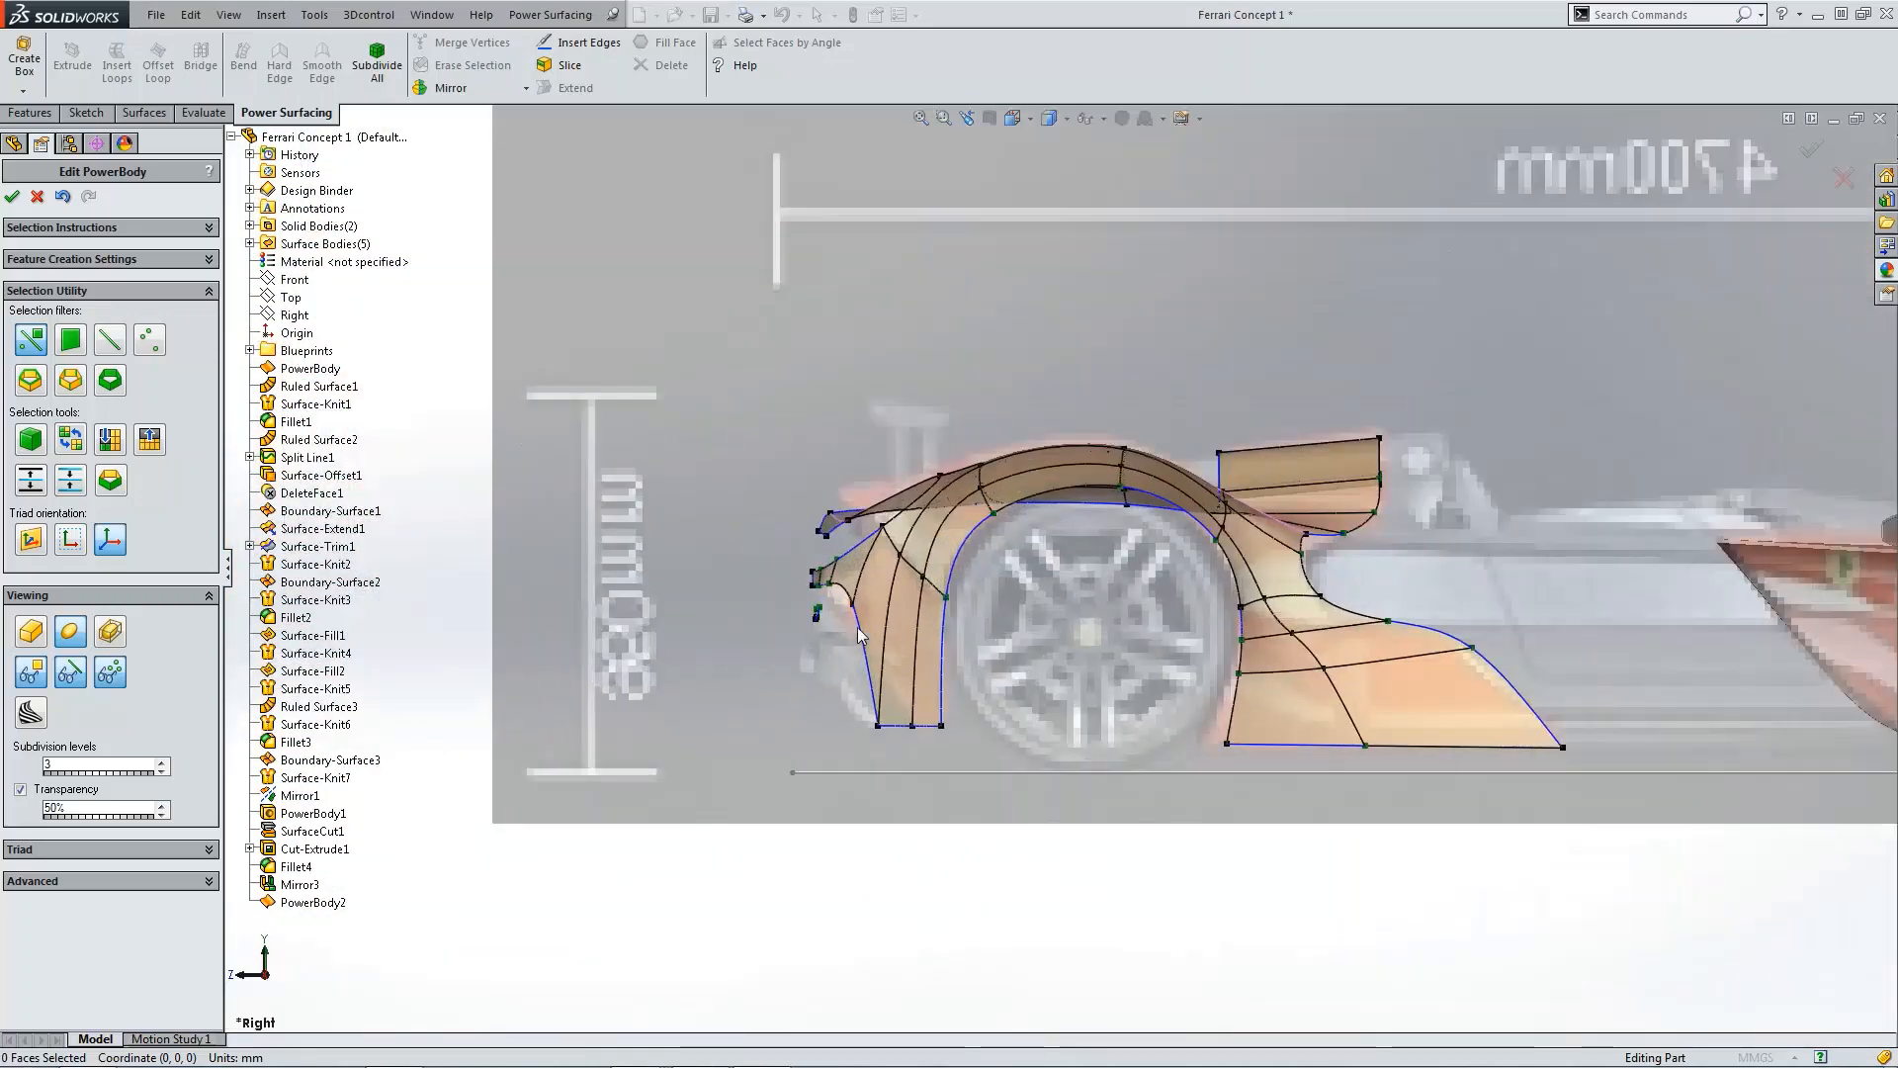
scroll(852, 554, "down", 2)
scroll(918, 574, "down", 2)
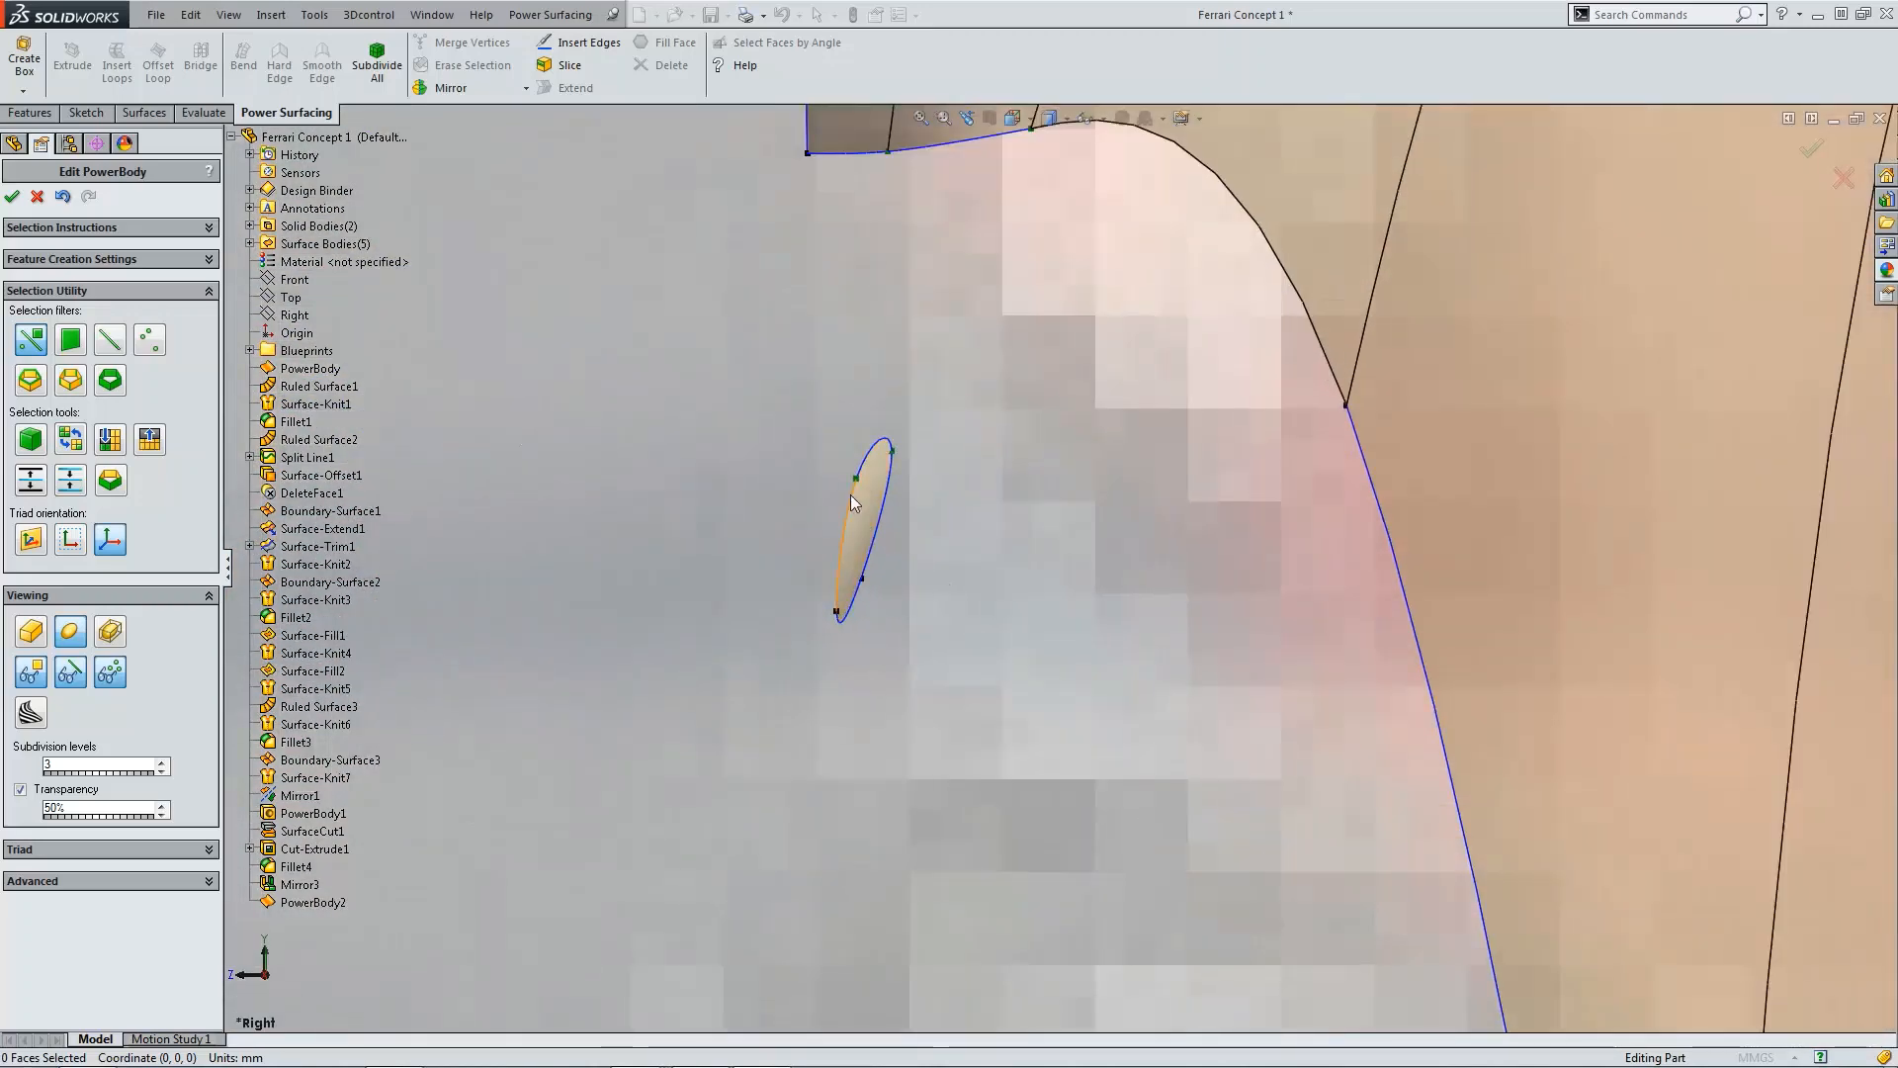
left_click(855, 482)
left_click(837, 610, "ctrl")
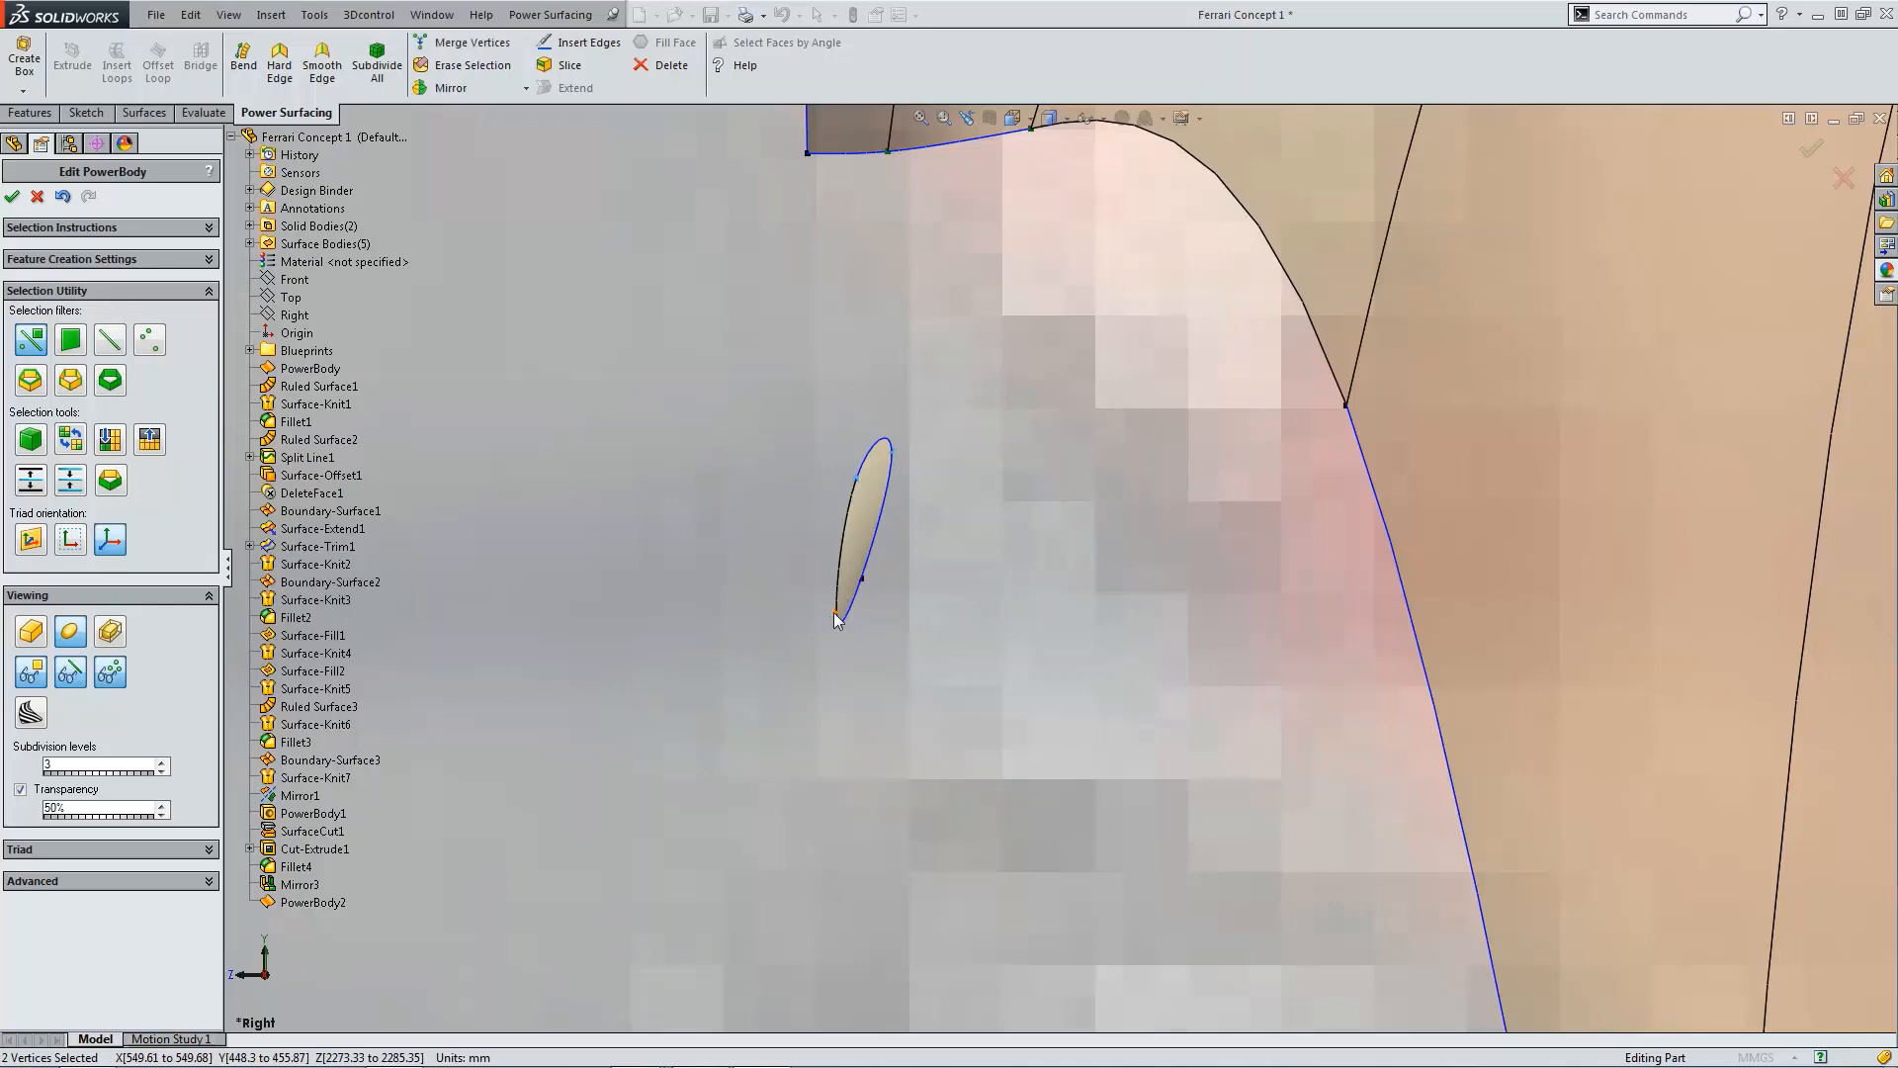
left_click(863, 580, "ctrl")
left_click(848, 570, "ctrl")
left_click(280, 64)
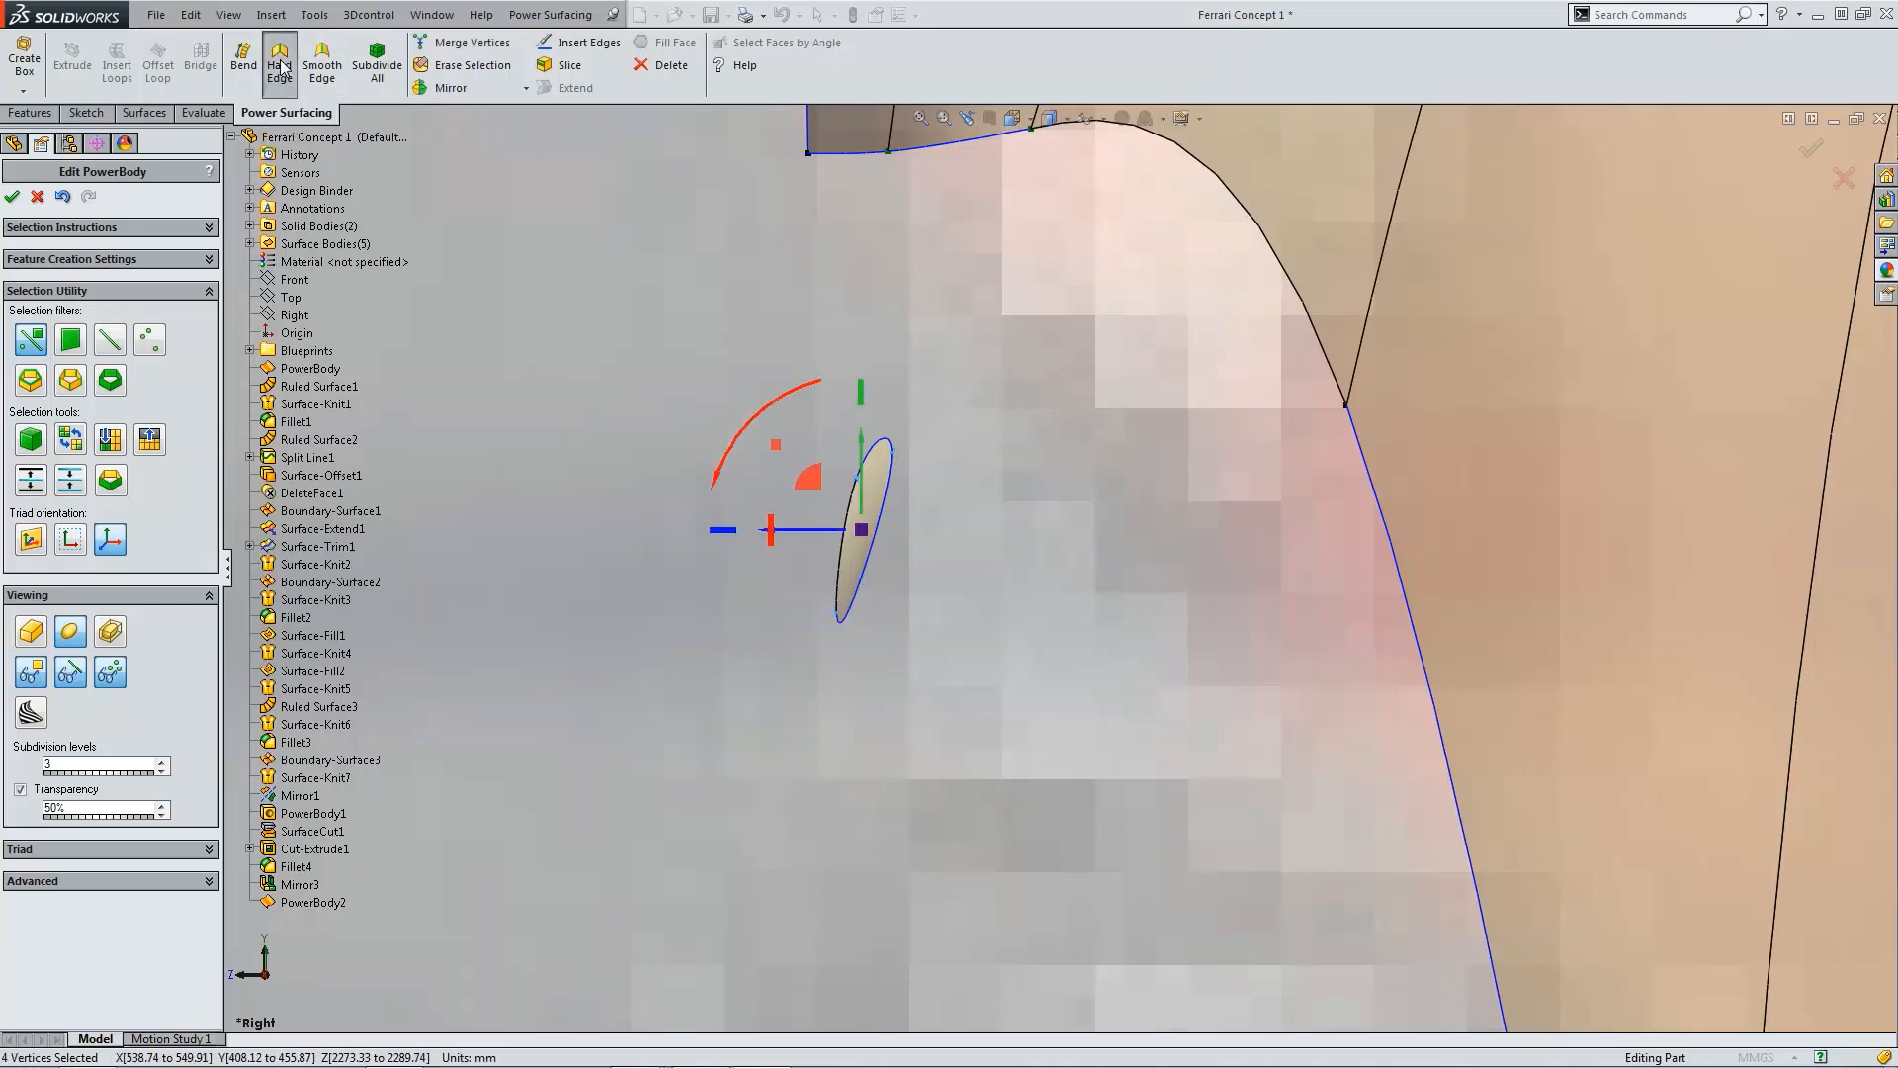
scroll(982, 613, "up", 4)
scroll(1042, 544, "down", 2)
Step: Drag the small face's vertices in the right view to reshape it into a wider quad
left_click(1014, 568)
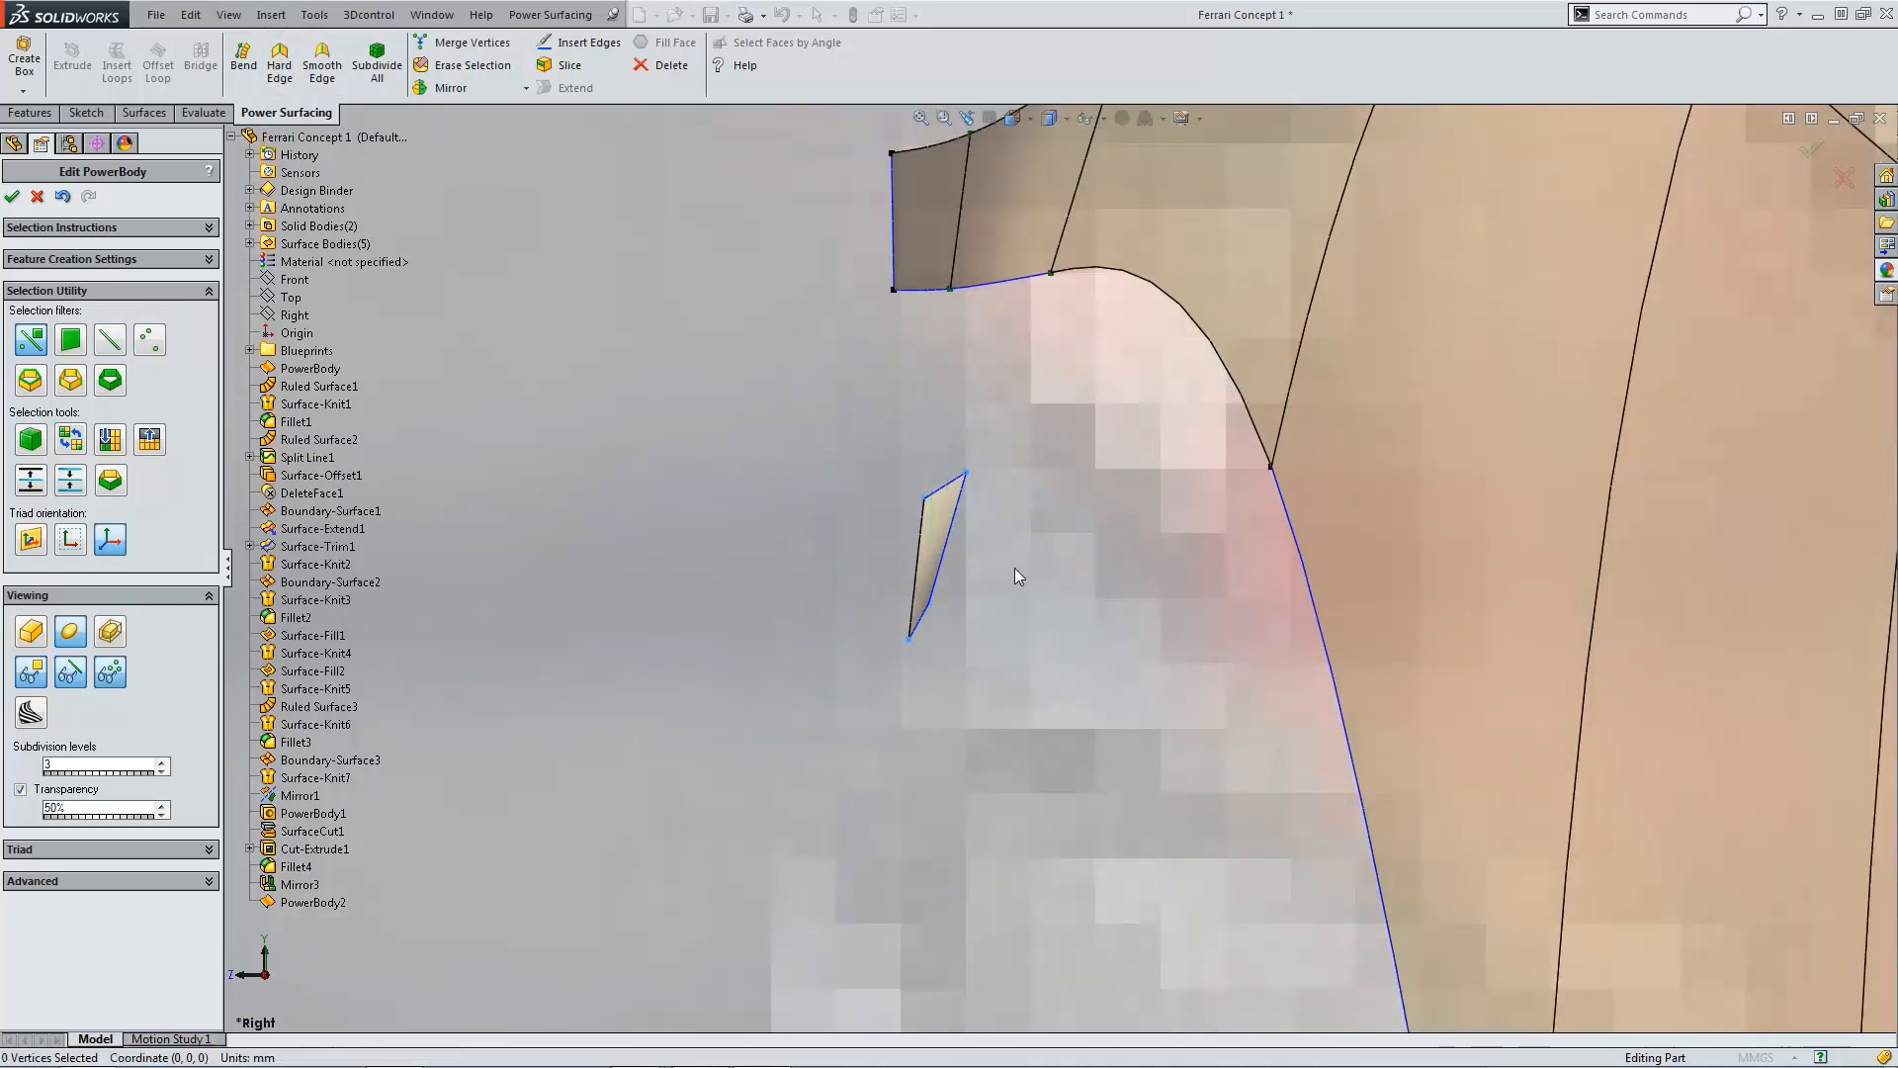
left_click(931, 606)
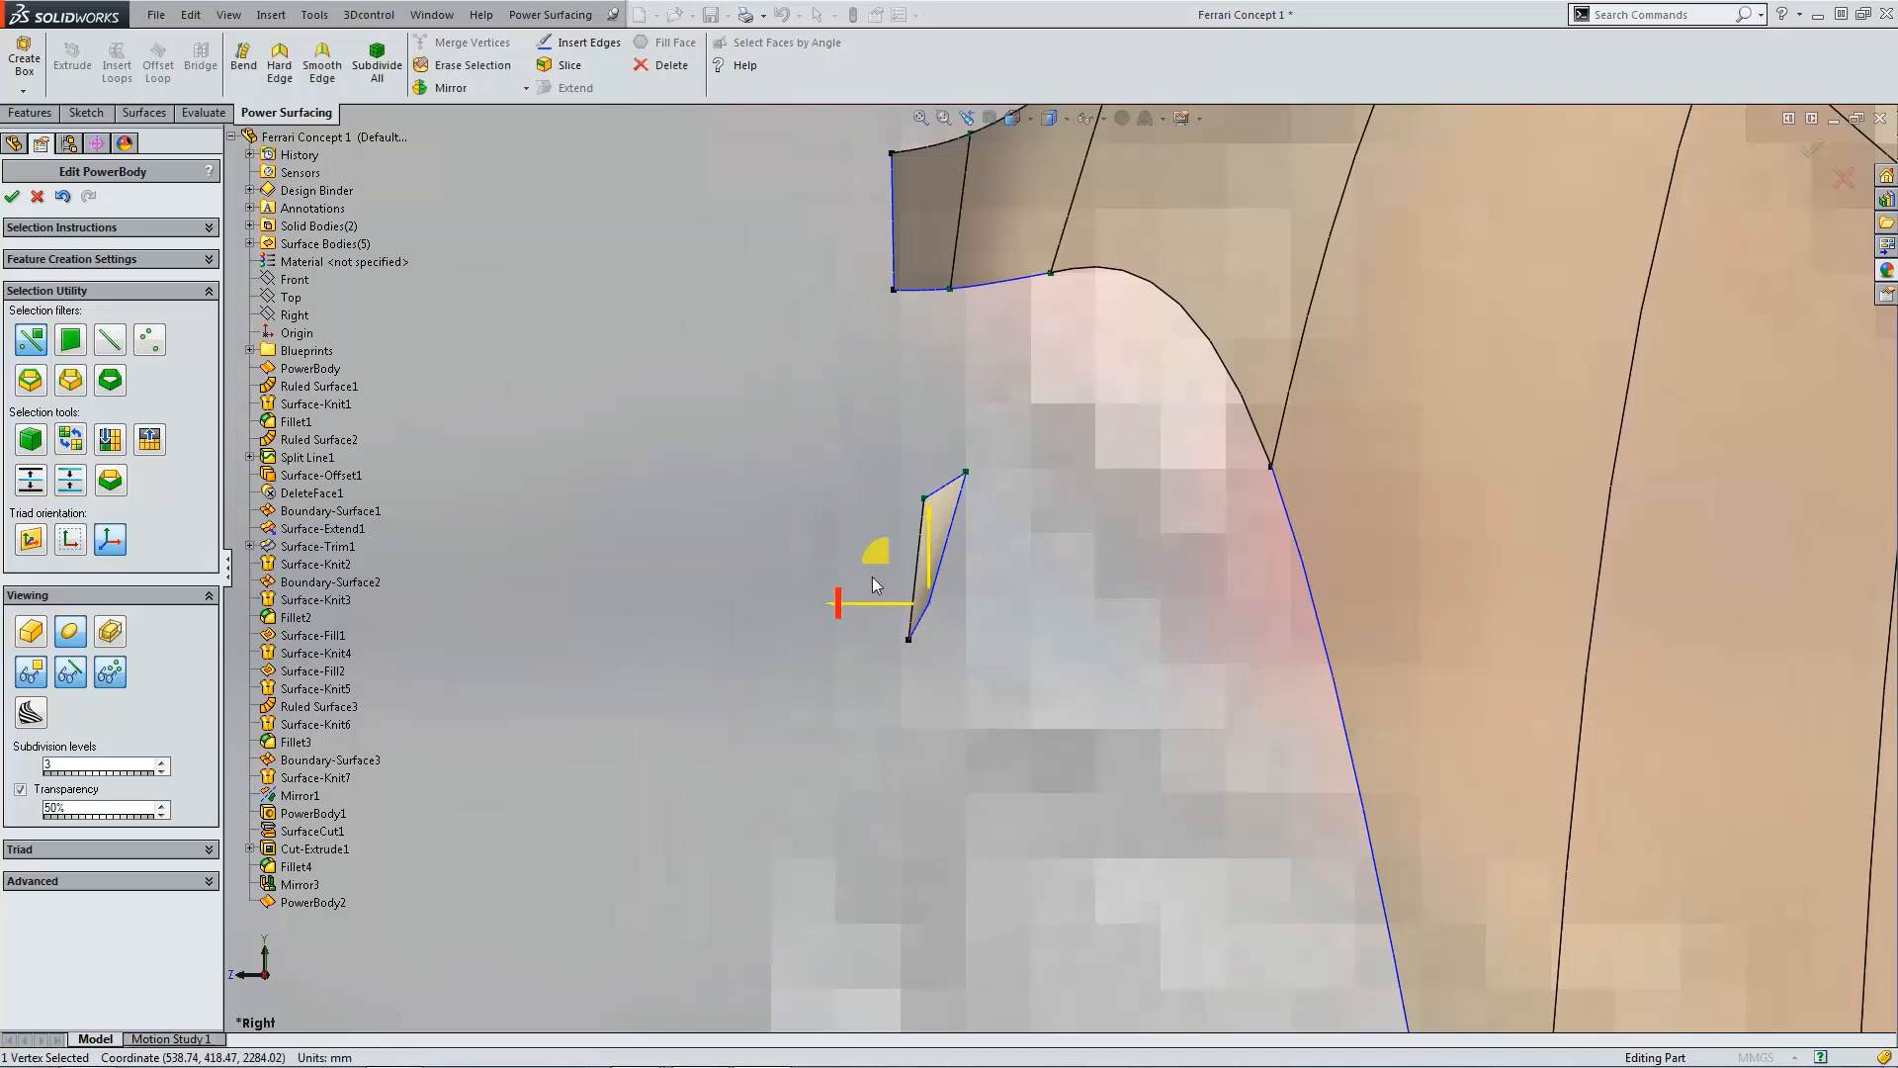
left_click_drag(875, 601, 946, 602)
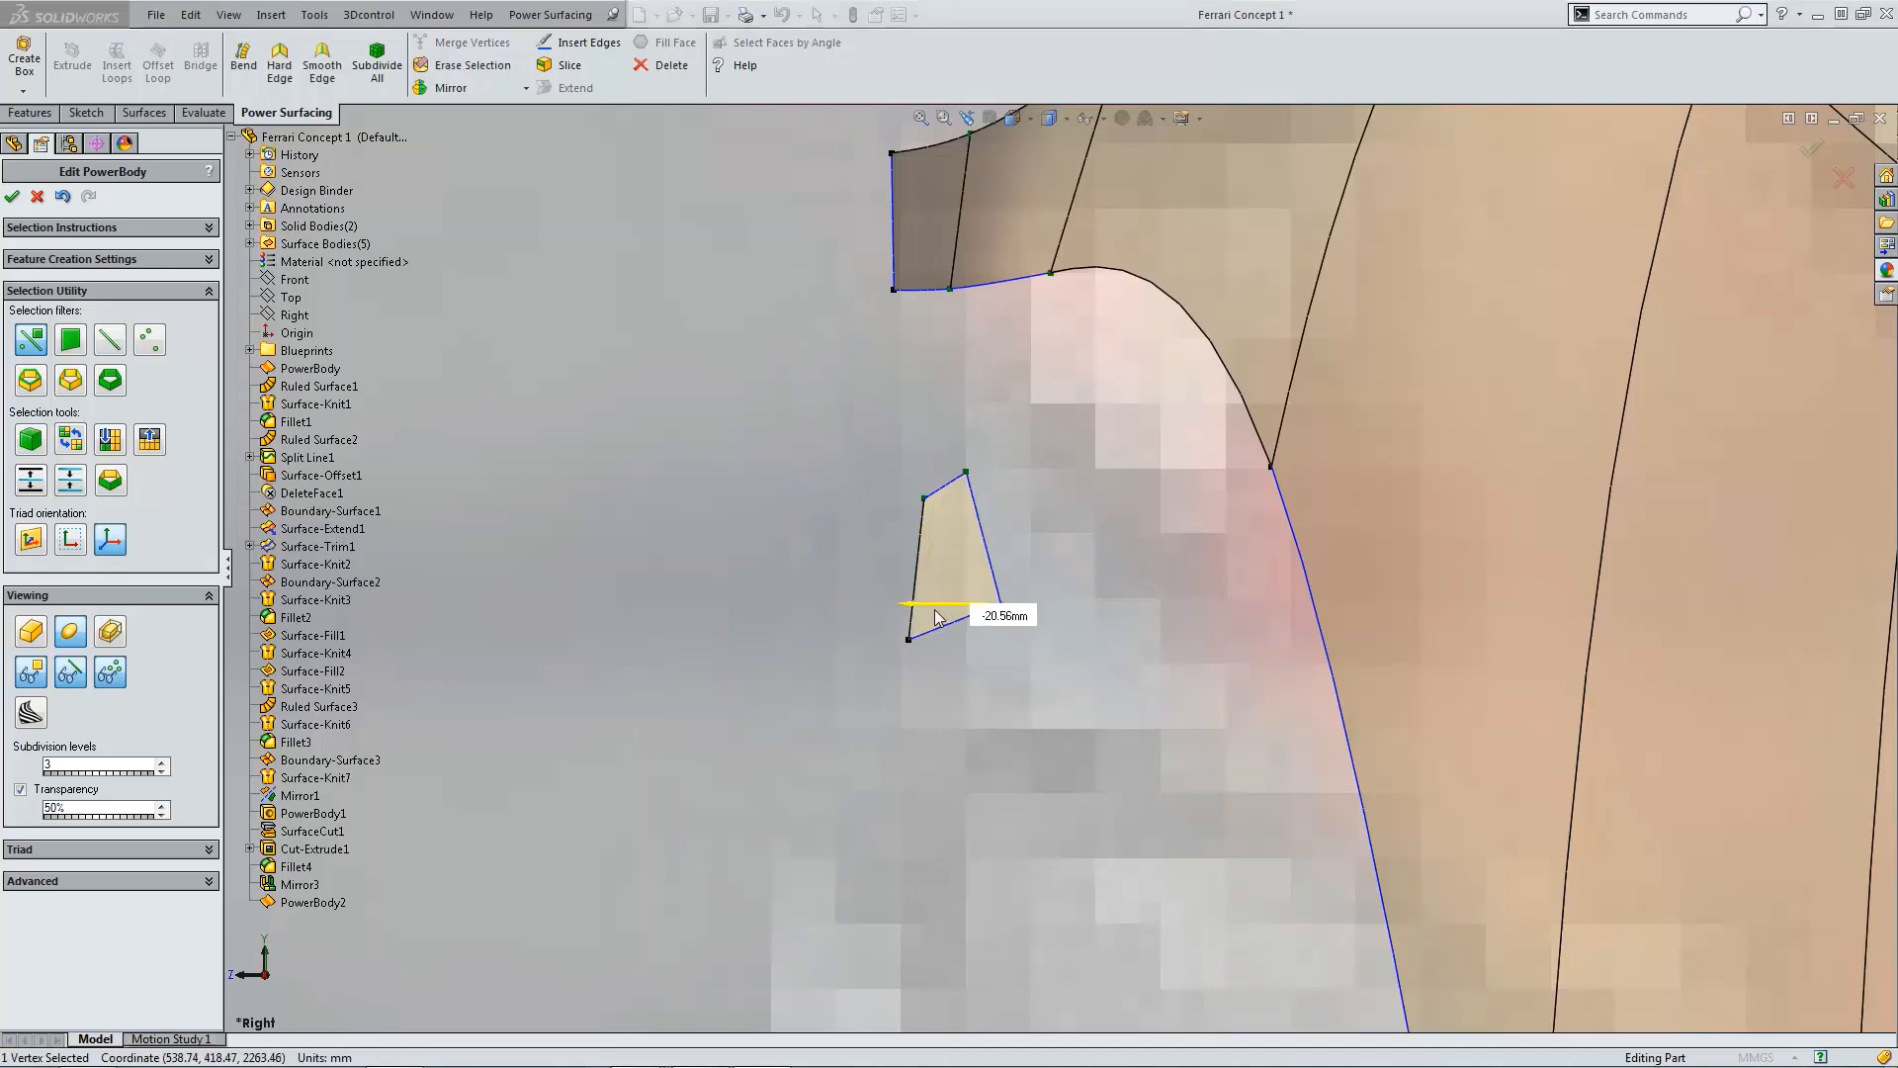
left_click(966, 472)
left_click_drag(899, 471, 992, 485)
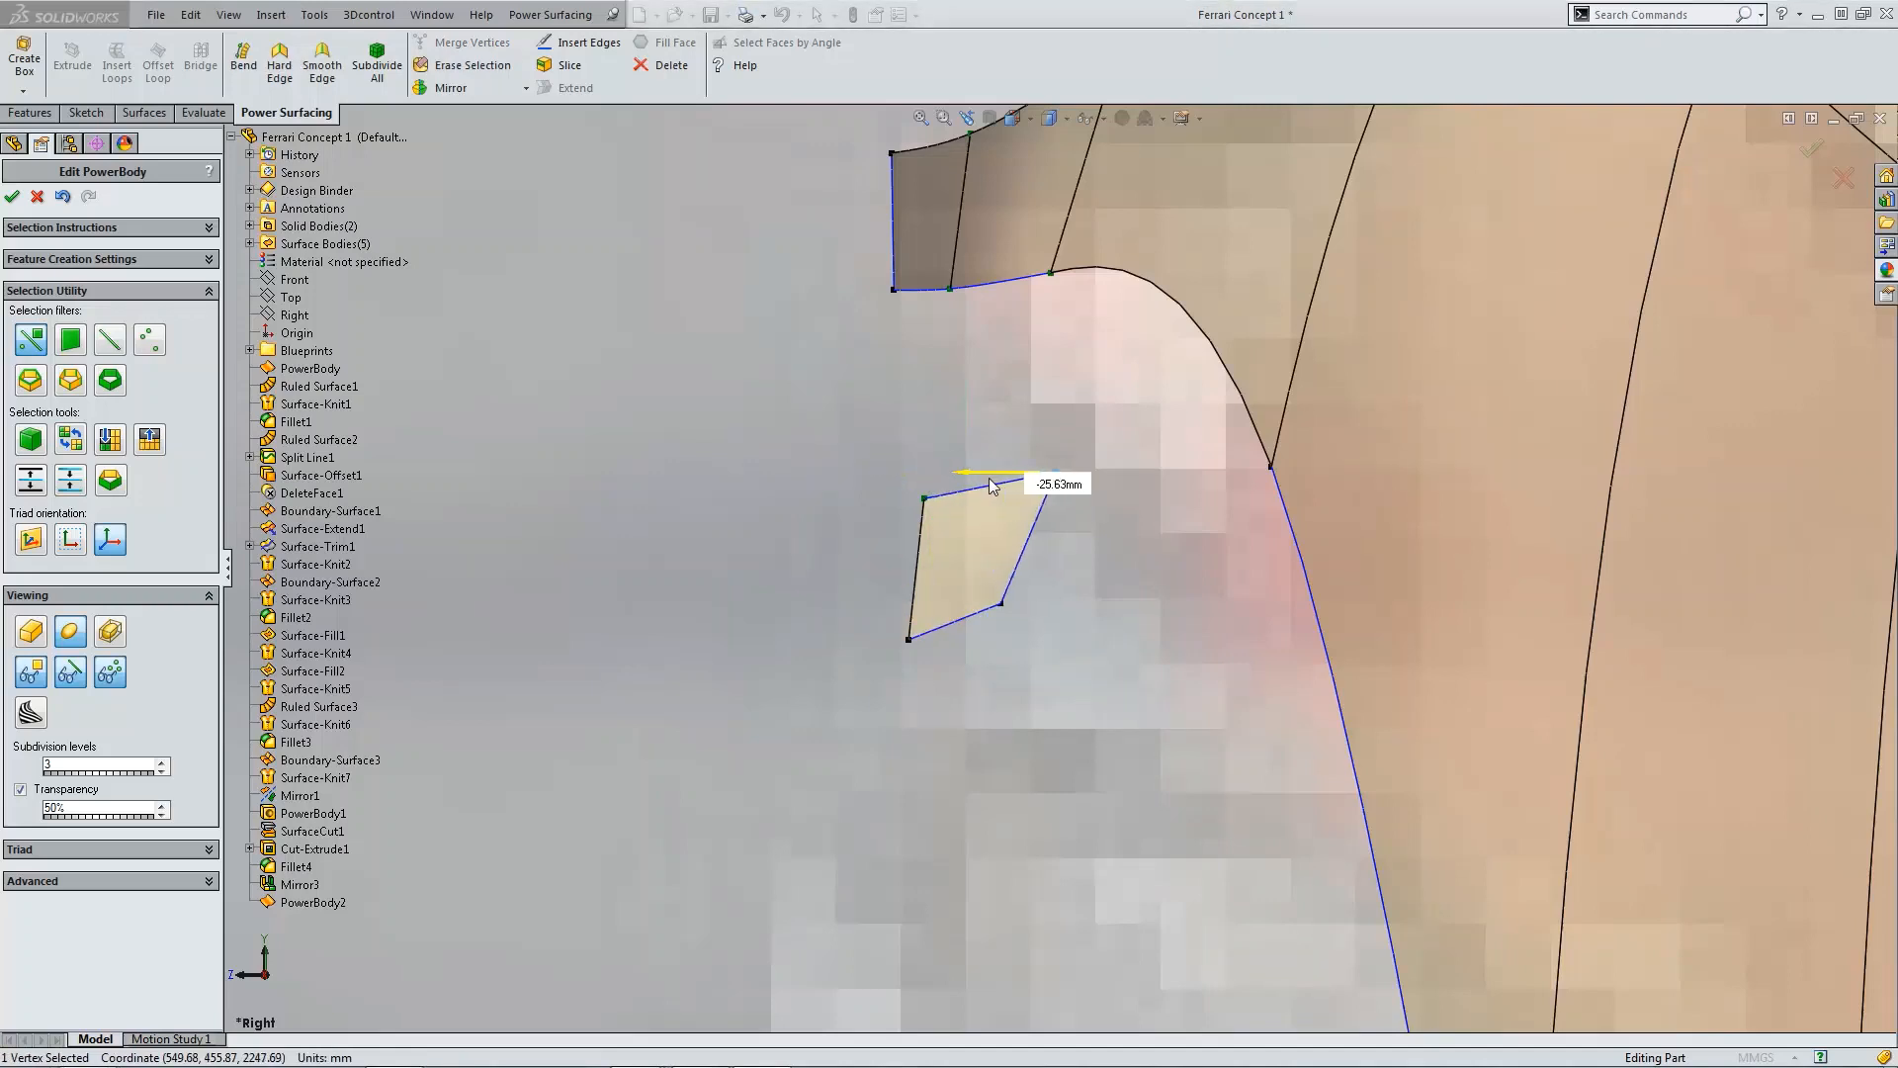
left_click(1002, 604)
left_click_drag(972, 608, 1026, 610)
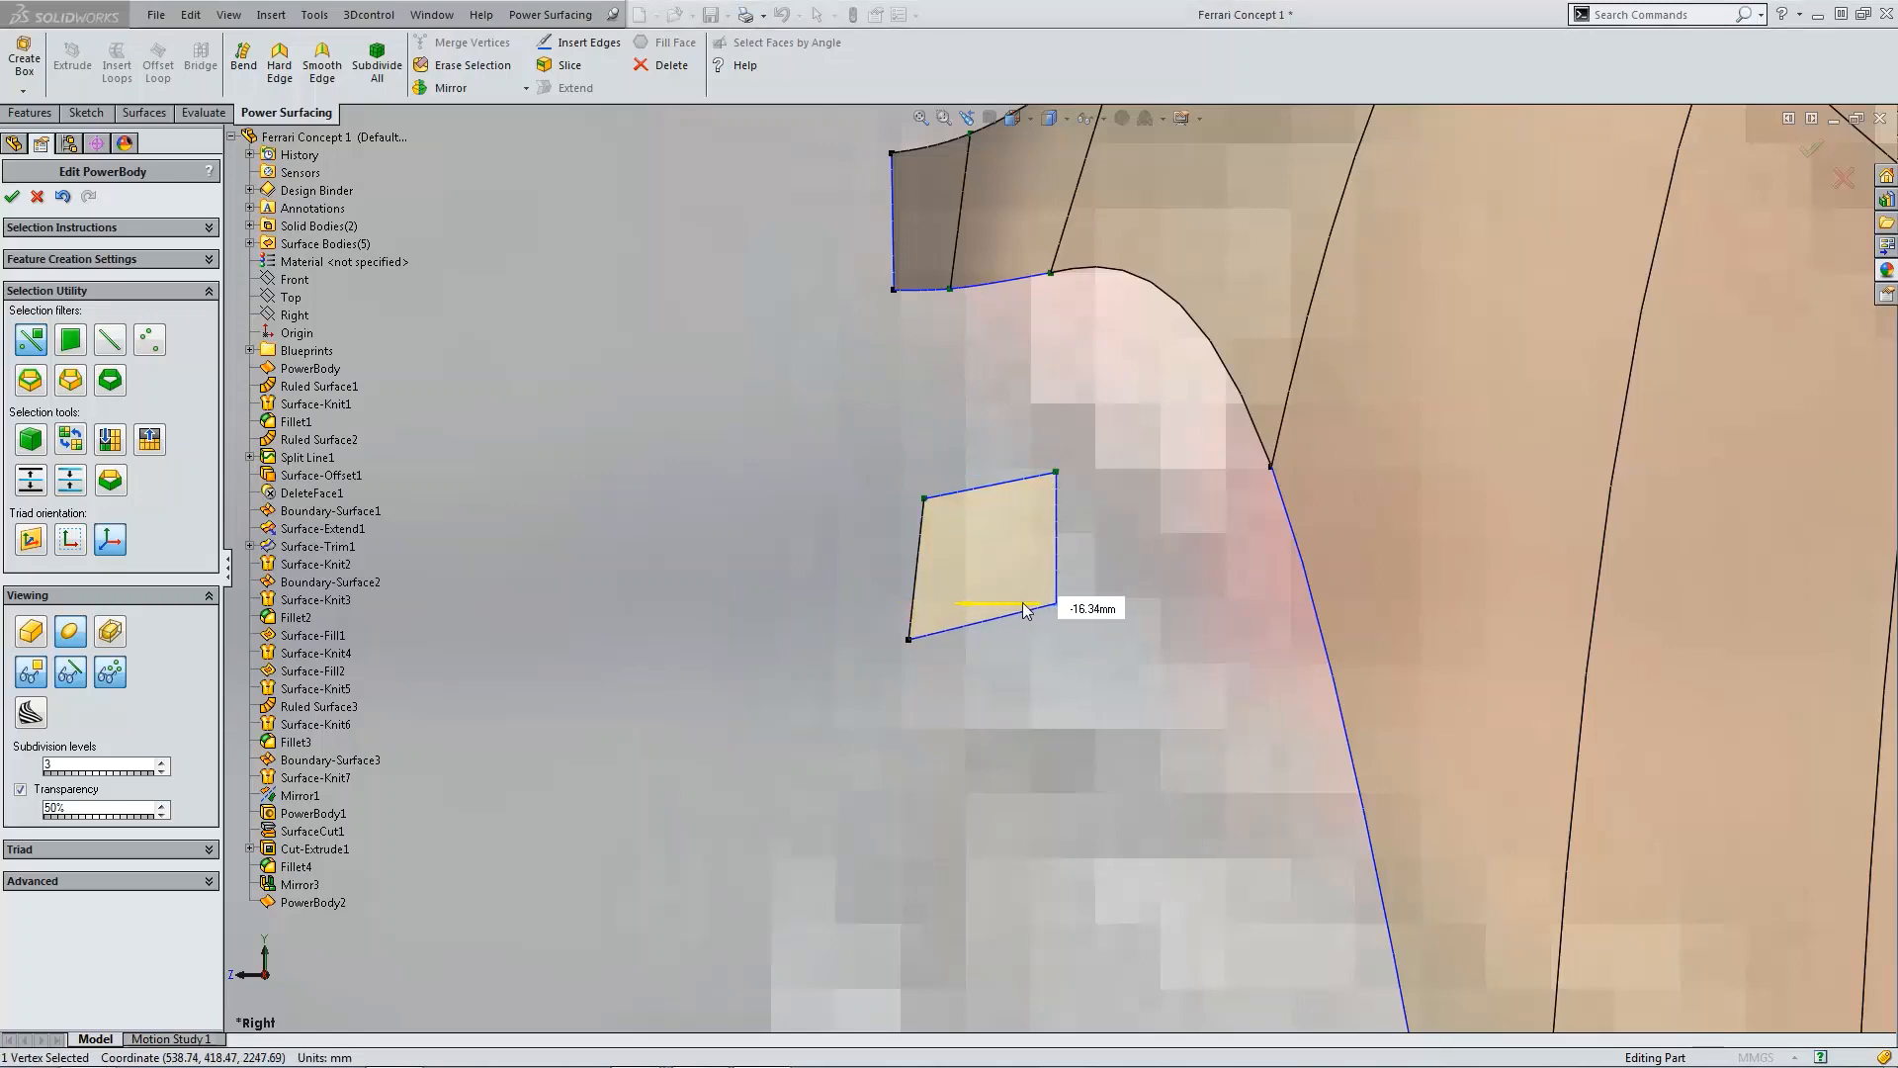
left_click(1113, 719)
Step: In the front view, drag the patch's vertices to widen it into a horizontal quad
scroll(1133, 712, "up", 3)
key("ctrl+1")
scroll(1209, 690, "down", 10)
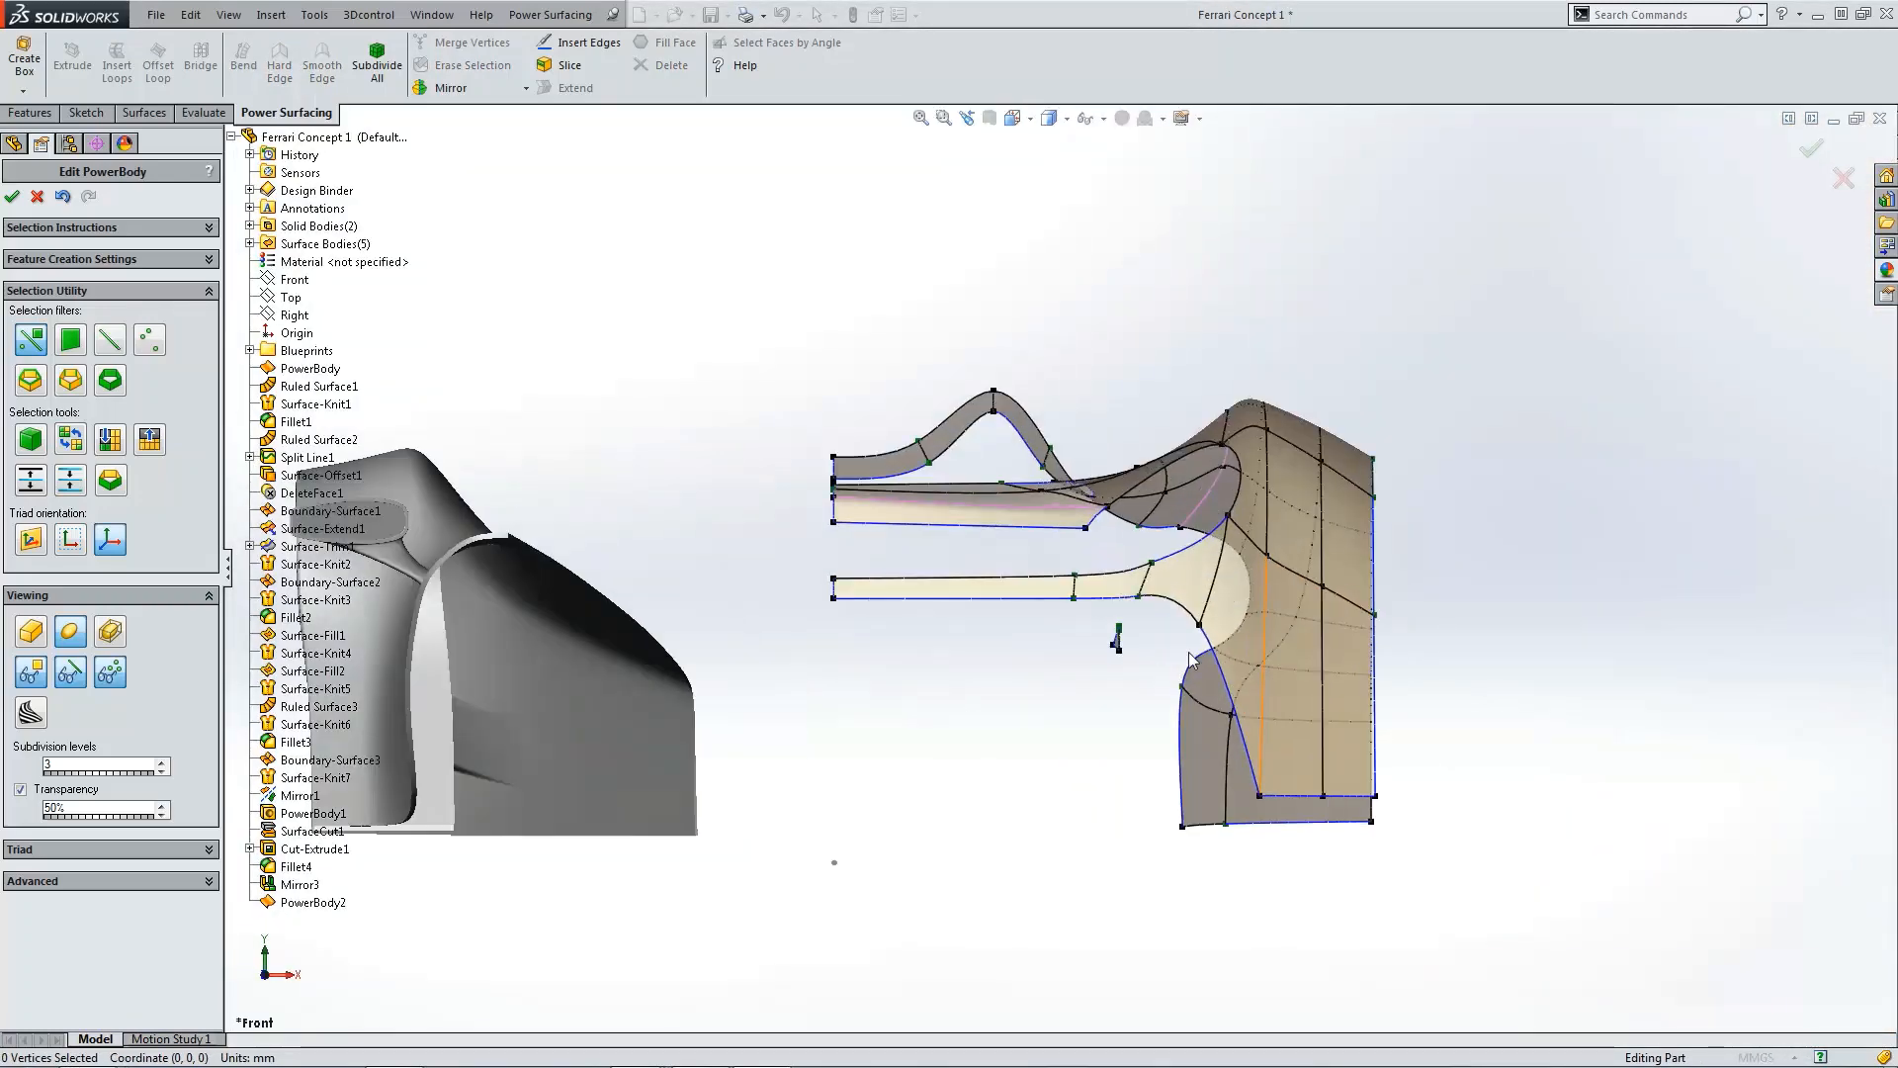
left_click(1043, 578)
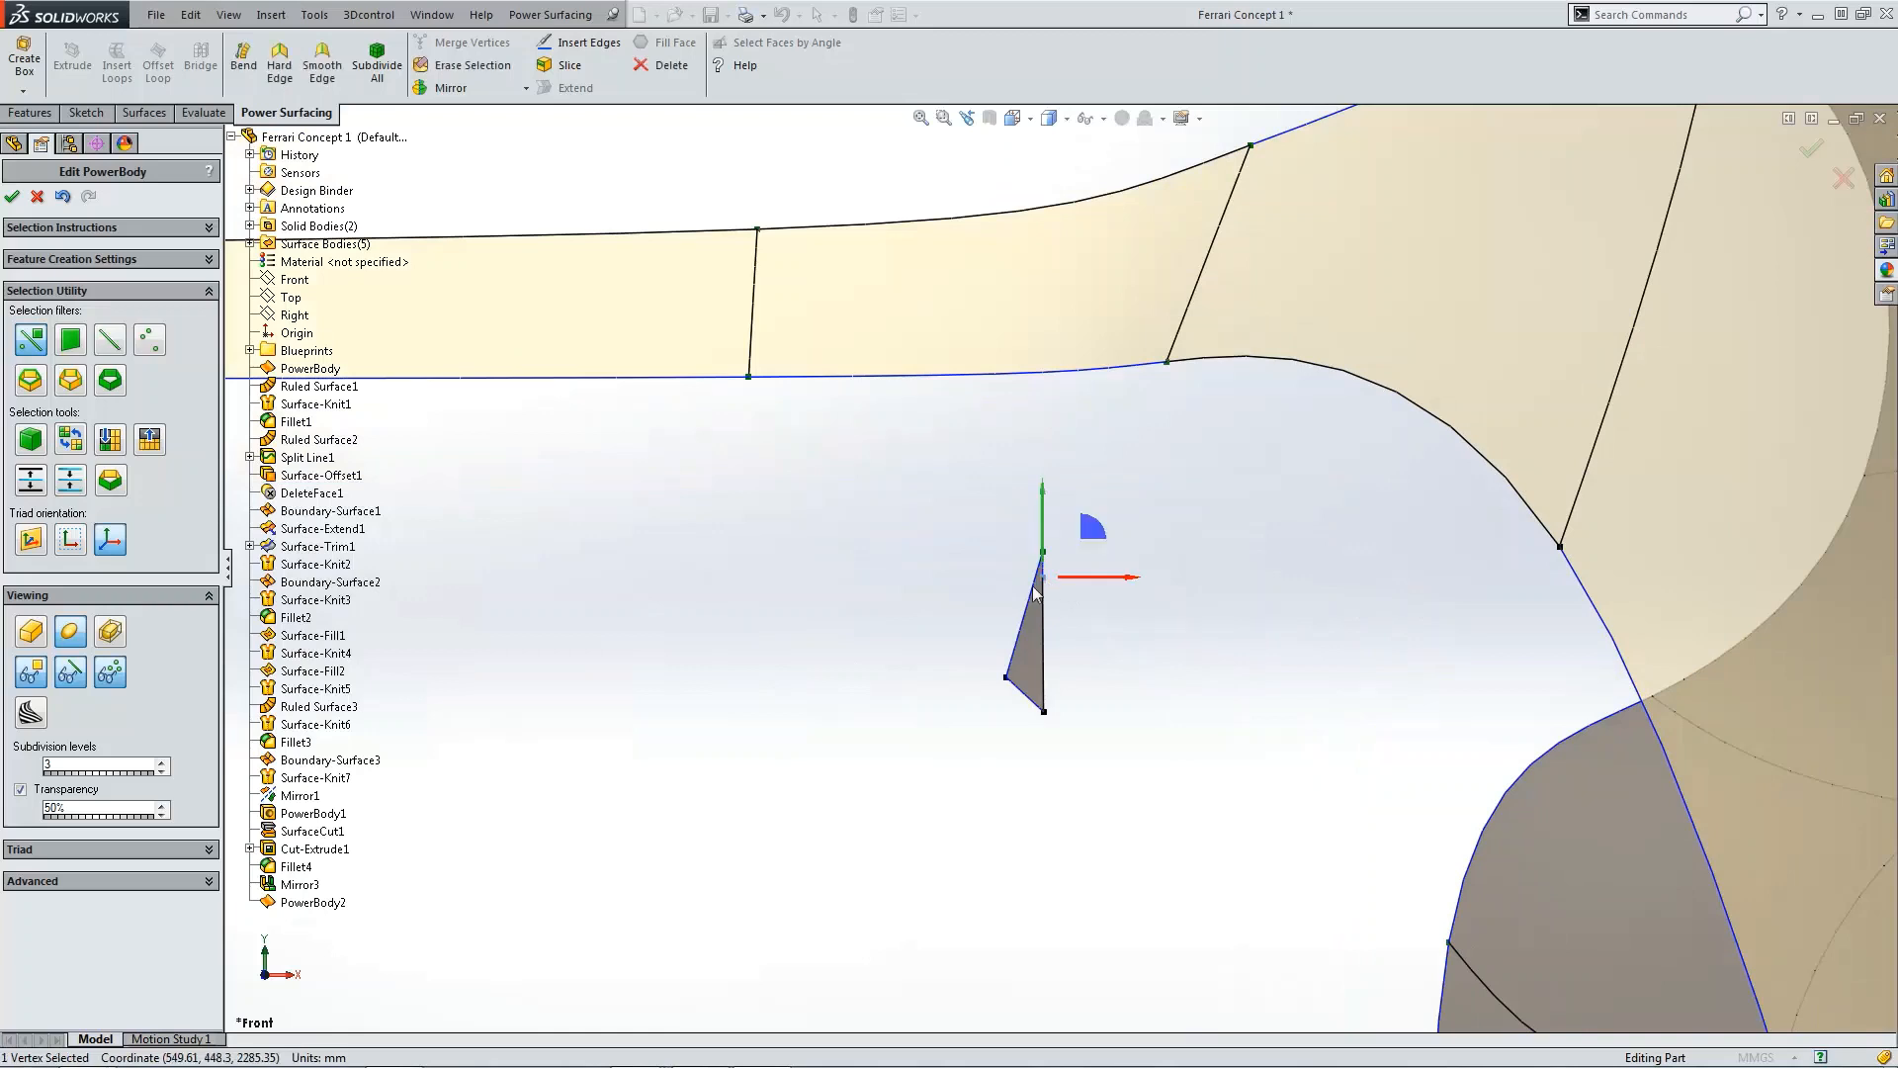
left_click_drag(1078, 579, 906, 580)
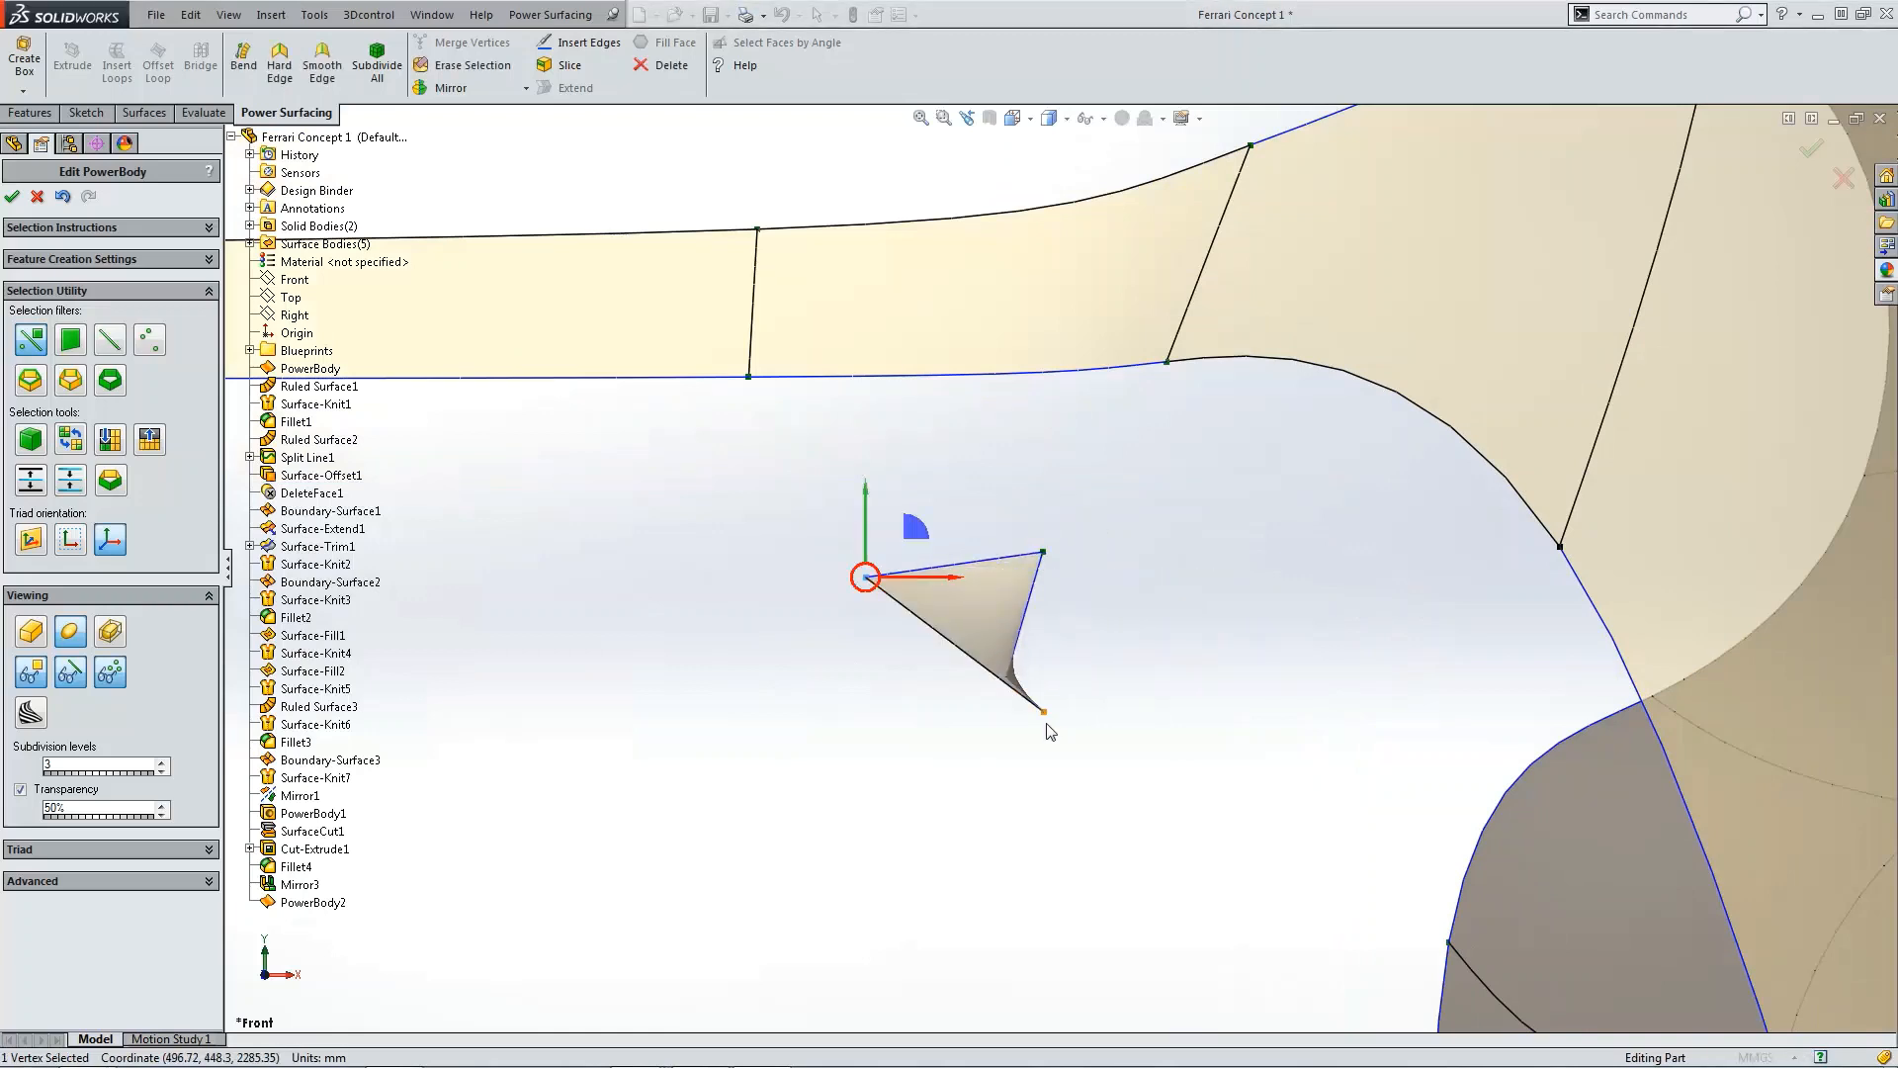
left_click(1044, 711)
left_click_drag(1063, 712, 810, 724)
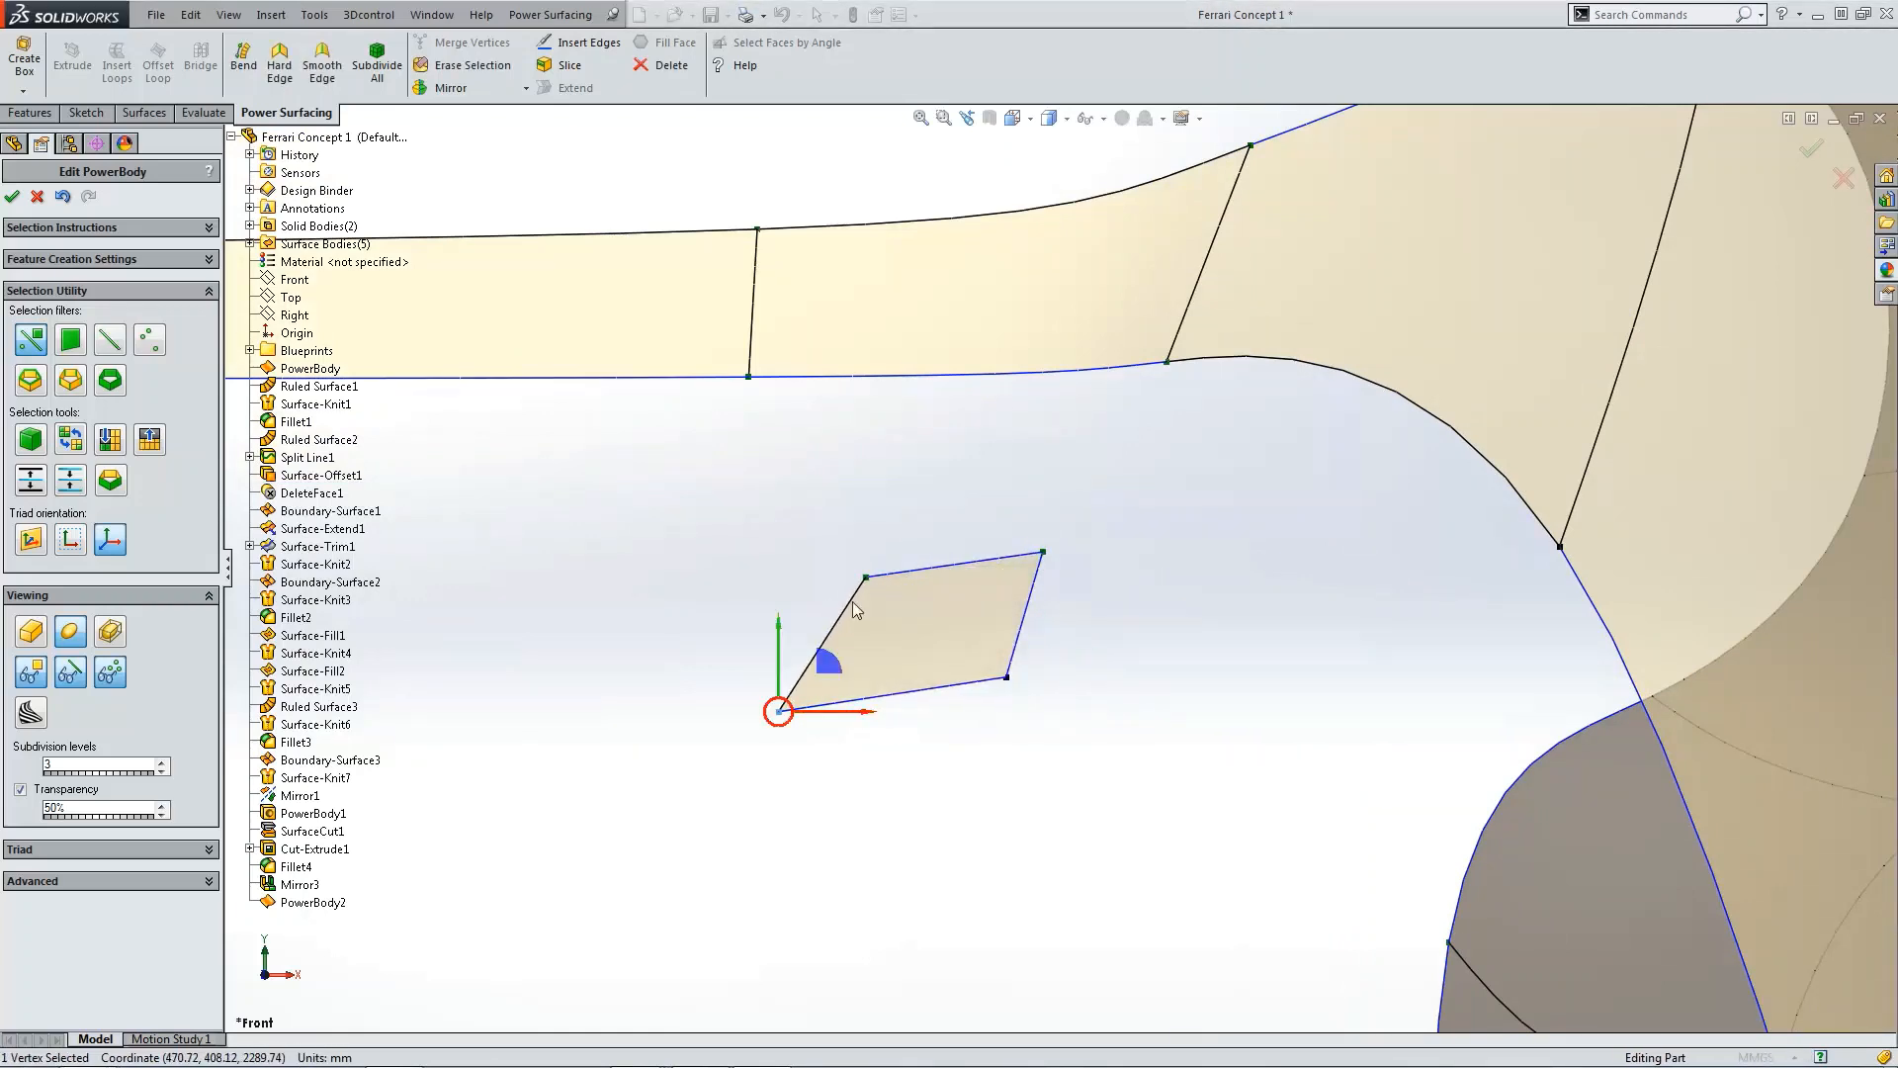
left_click(866, 578)
left_click_drag(909, 579, 808, 587)
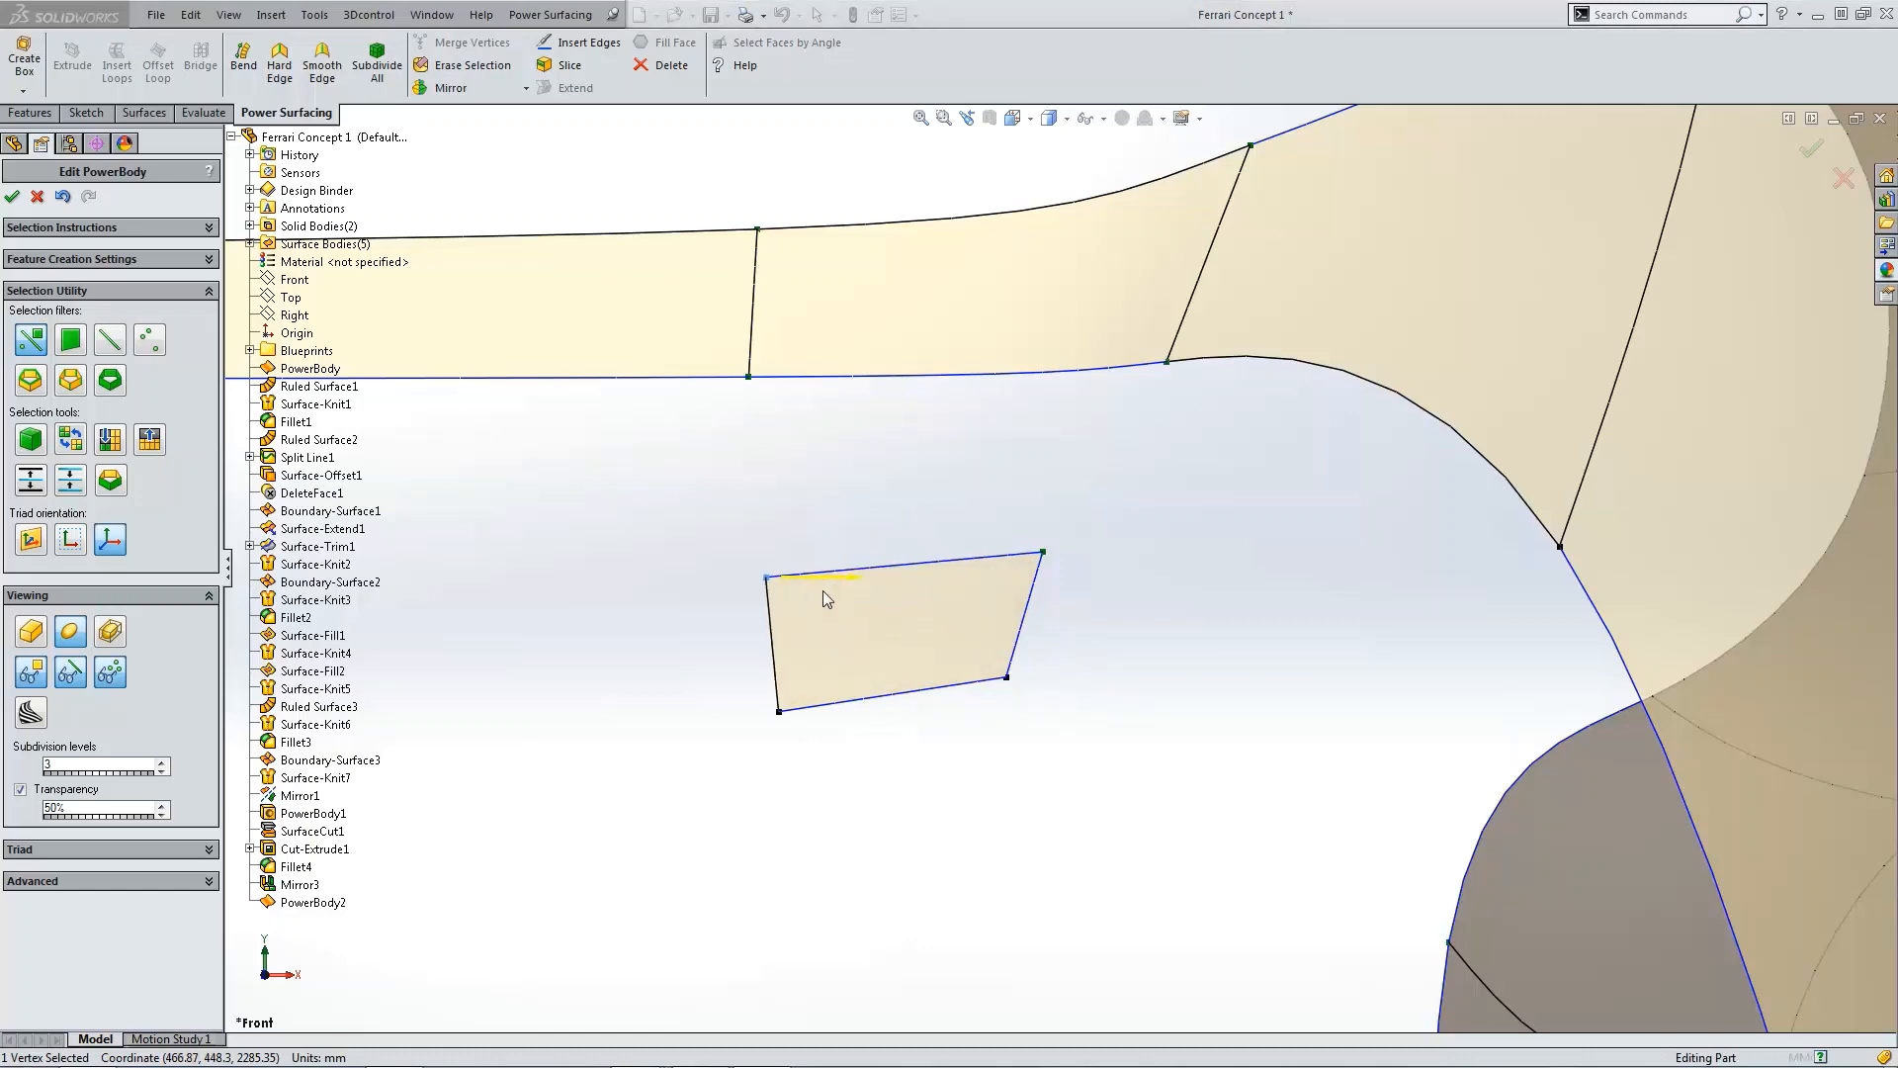
scroll(1069, 789, "up", 8)
left_click(1026, 600)
scroll(1026, 607, "down", 3)
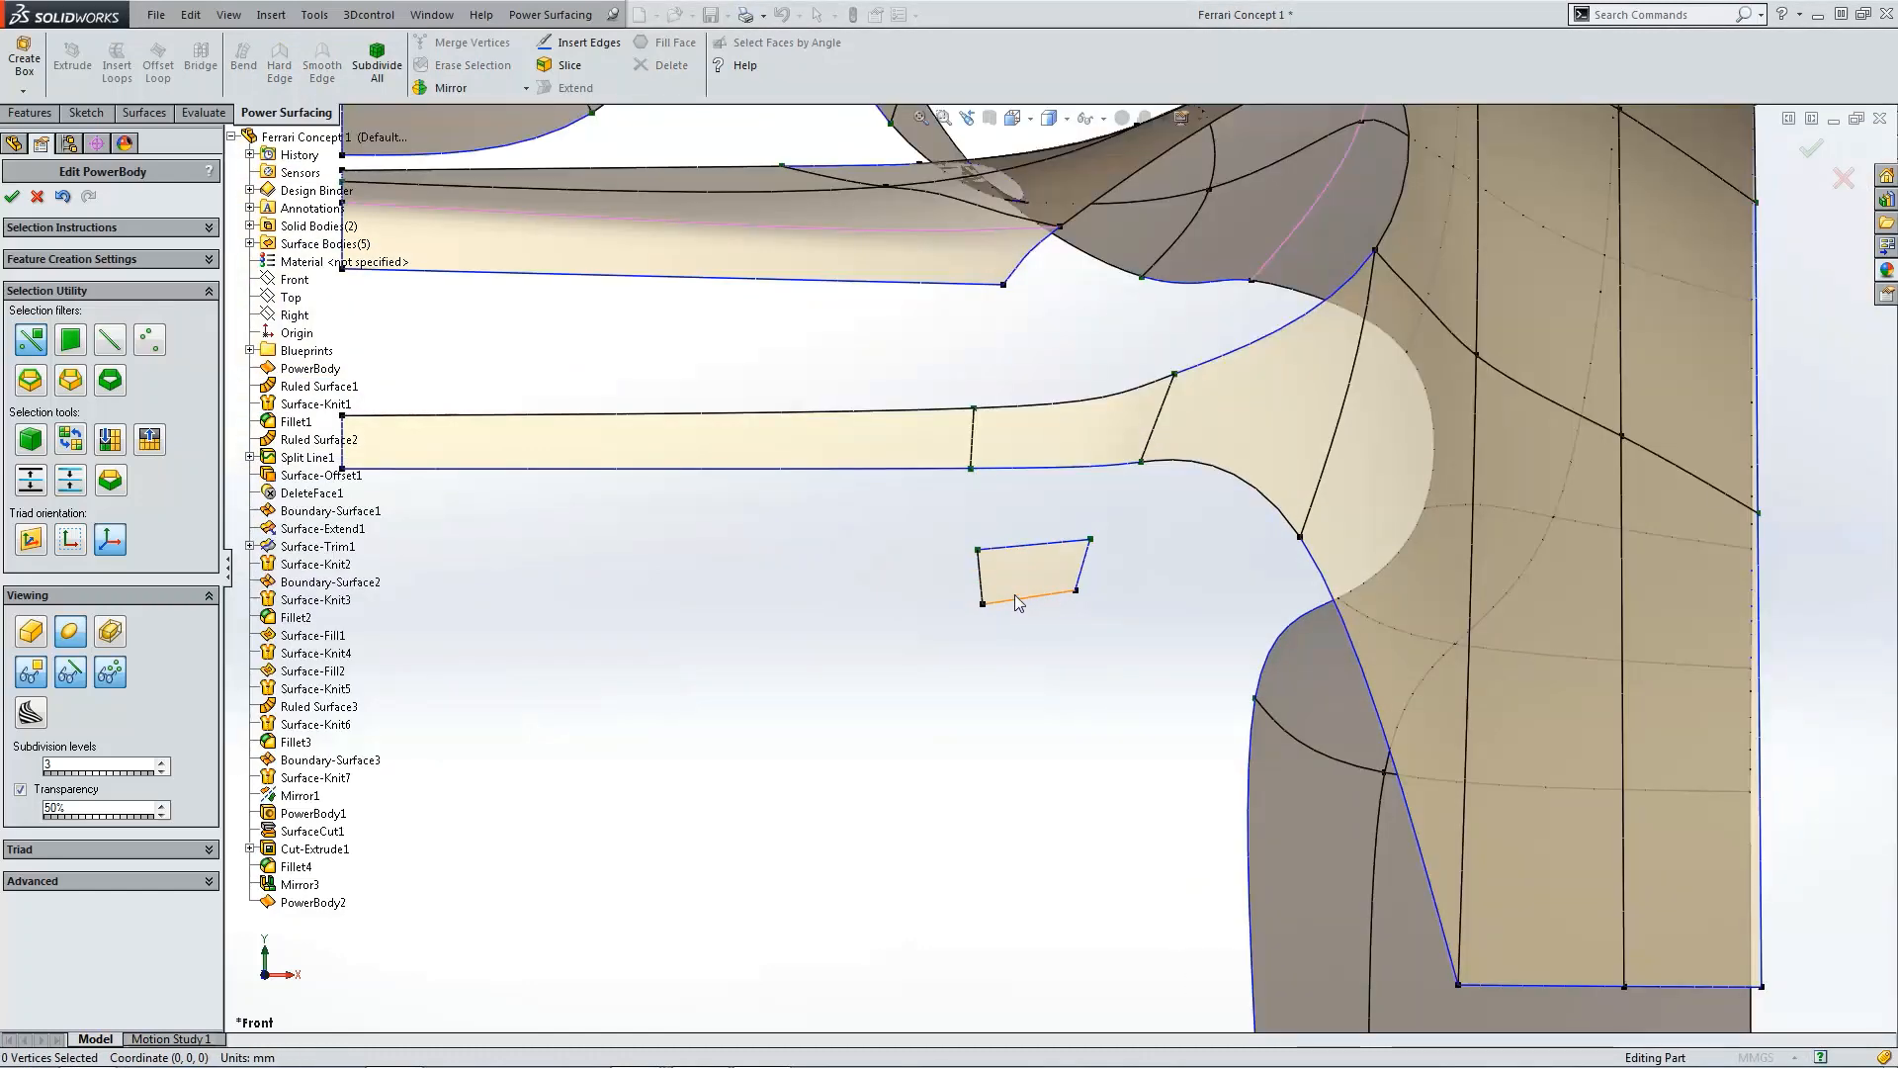
Step: Box-select the patch's four vertices and move the patch up beneath the upper flange
left_click_drag(942, 520, 1148, 660)
scroll(1137, 661, "up", 2)
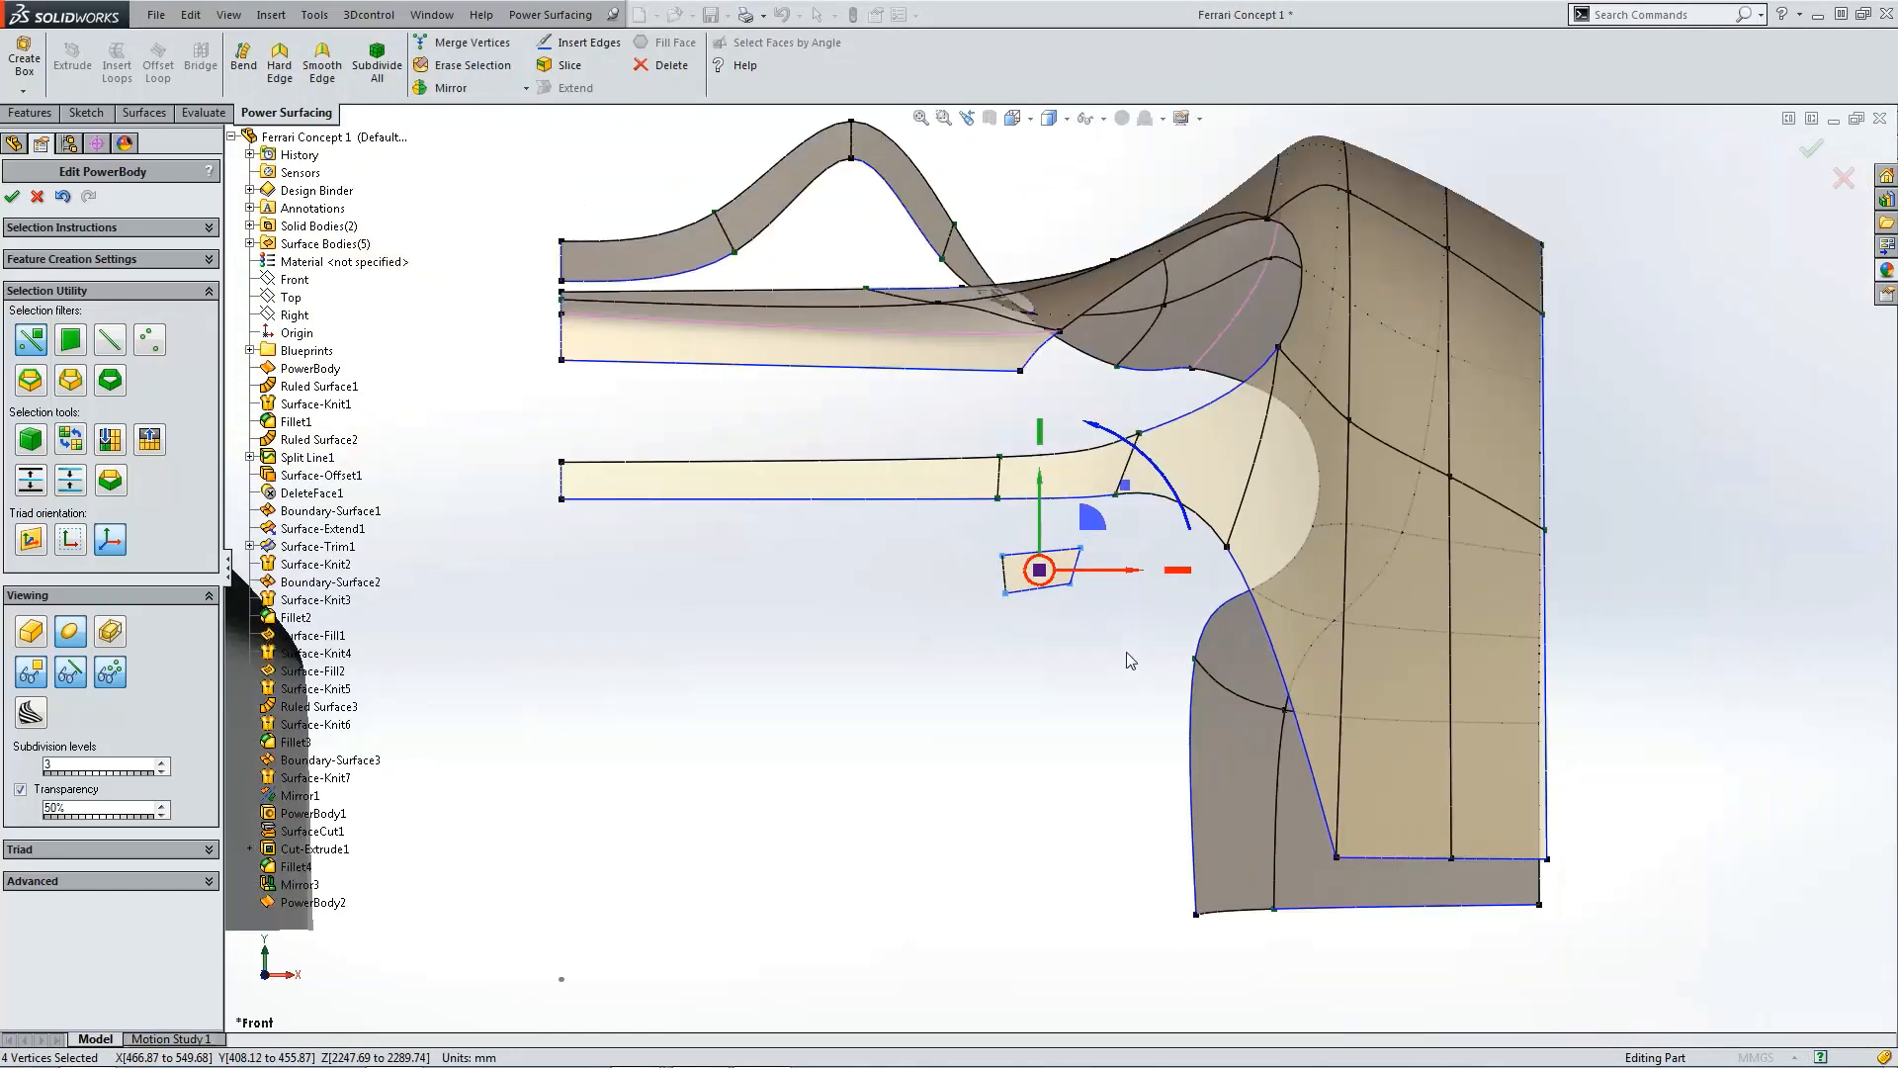
left_click_drag(1095, 534, 1170, 317)
scroll(1177, 408, "up", 3)
scroll(1144, 464, "down", 4)
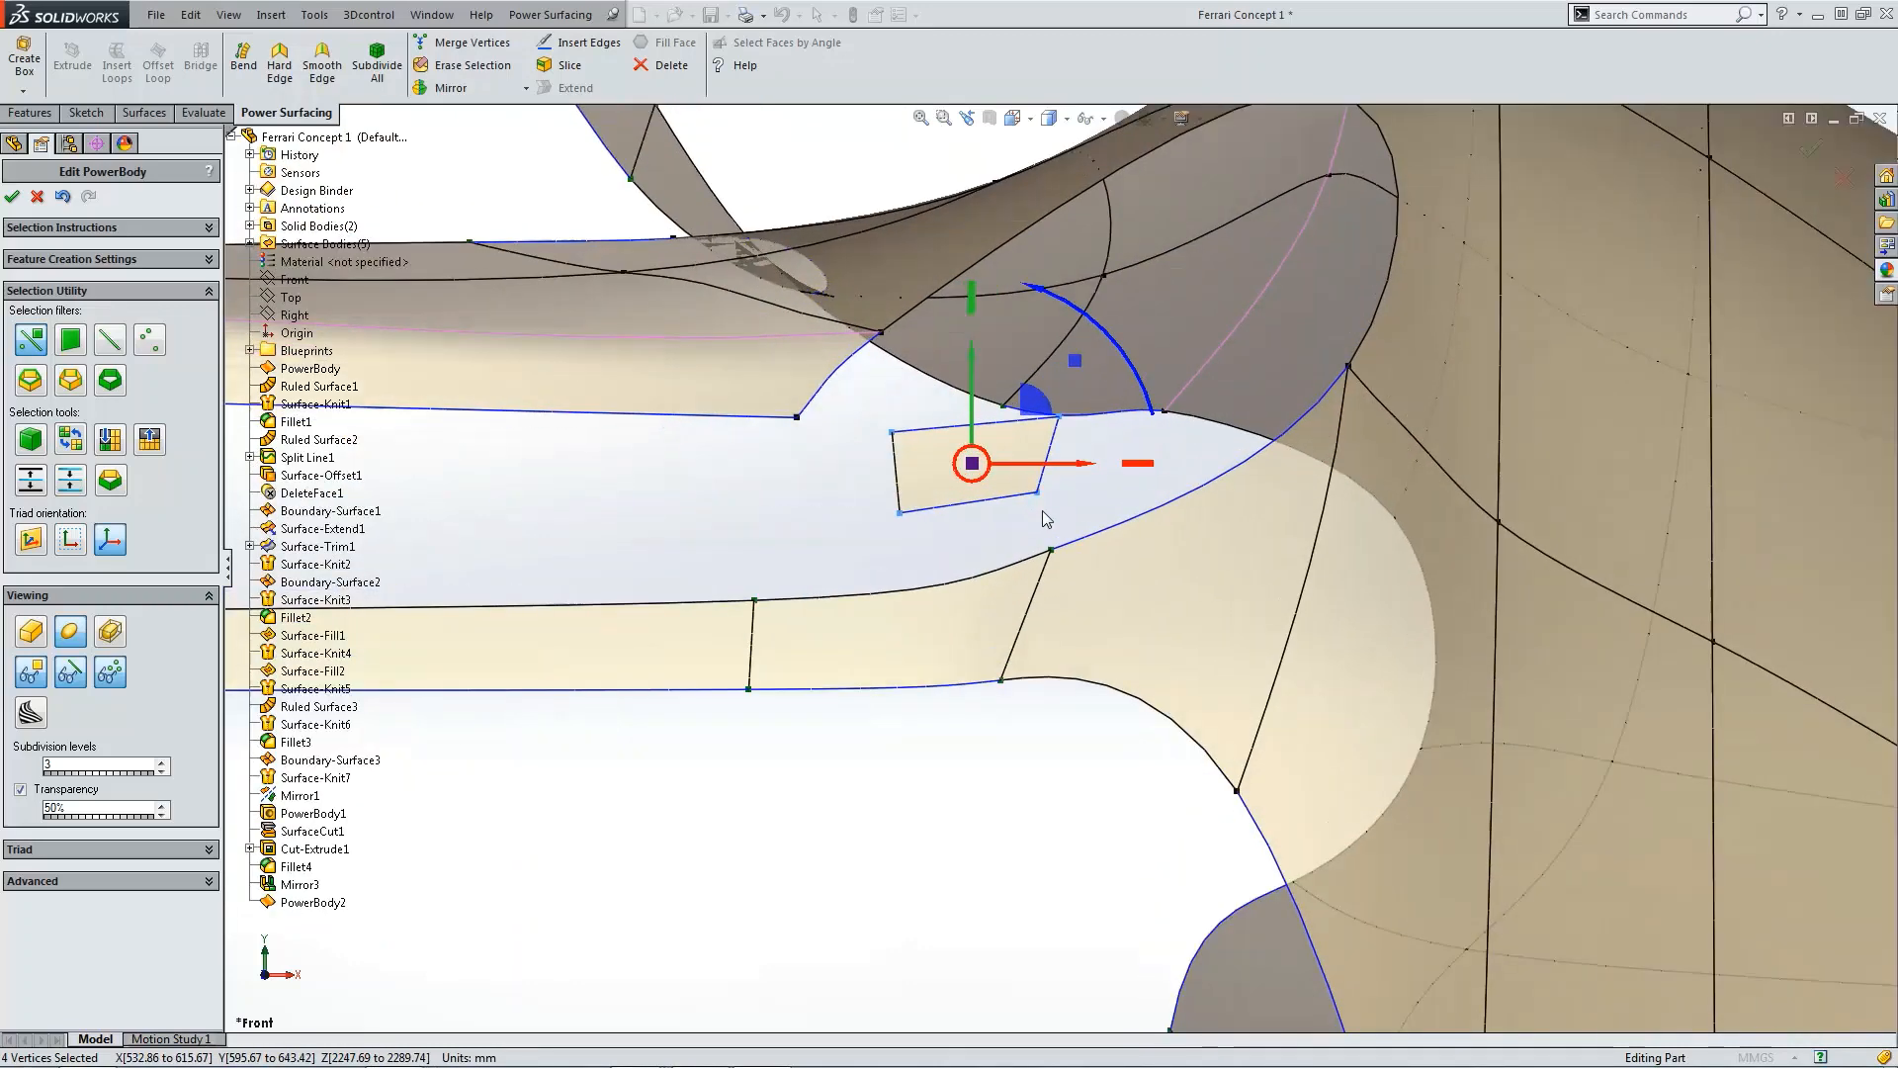
Step: Drag the patch's right corners onto the flange edge vertex and the fender corner vertex
left_click(1054, 492)
left_click(1038, 493)
left_click_drag(1089, 441, 1102, 503)
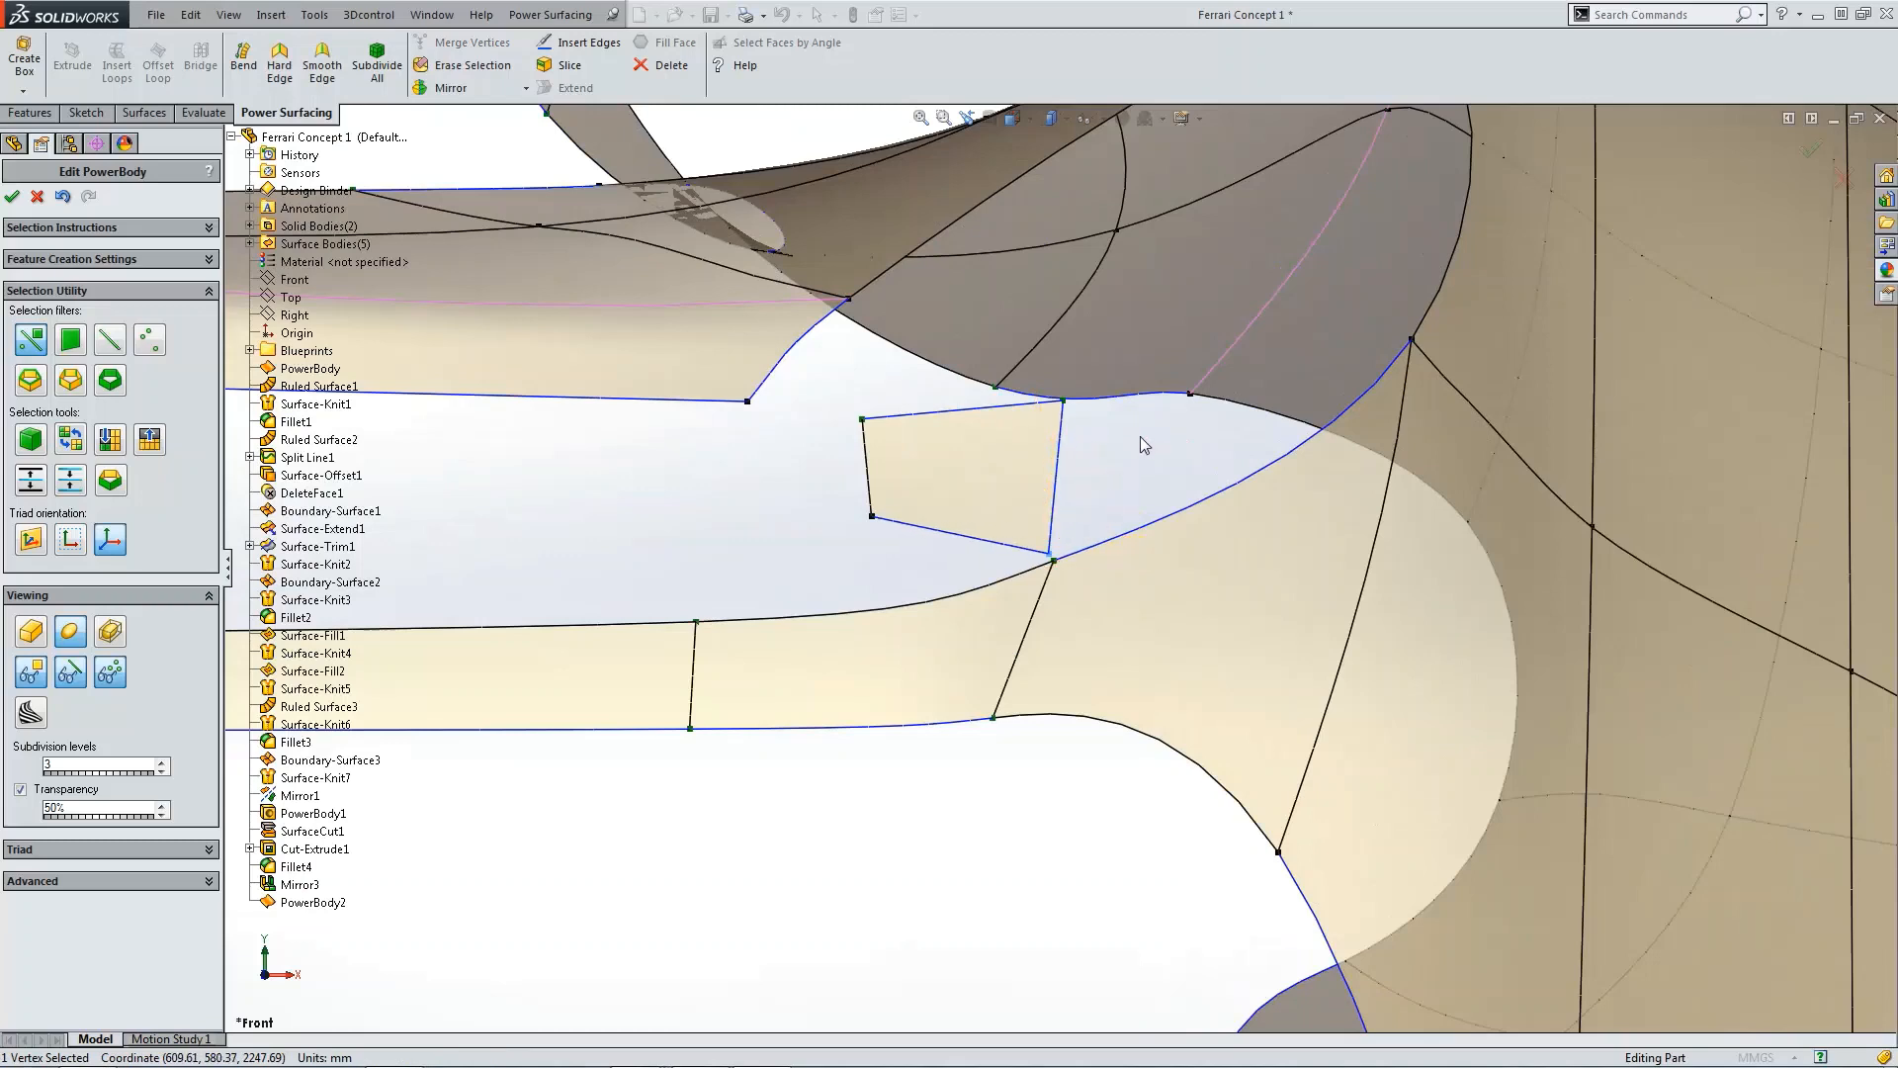
left_click(1063, 400)
left_click_drag(1110, 354, 1448, 293)
Step: Drag the patch's left corners onto the upper surface's edge vertices to close the gap
left_click(856, 427)
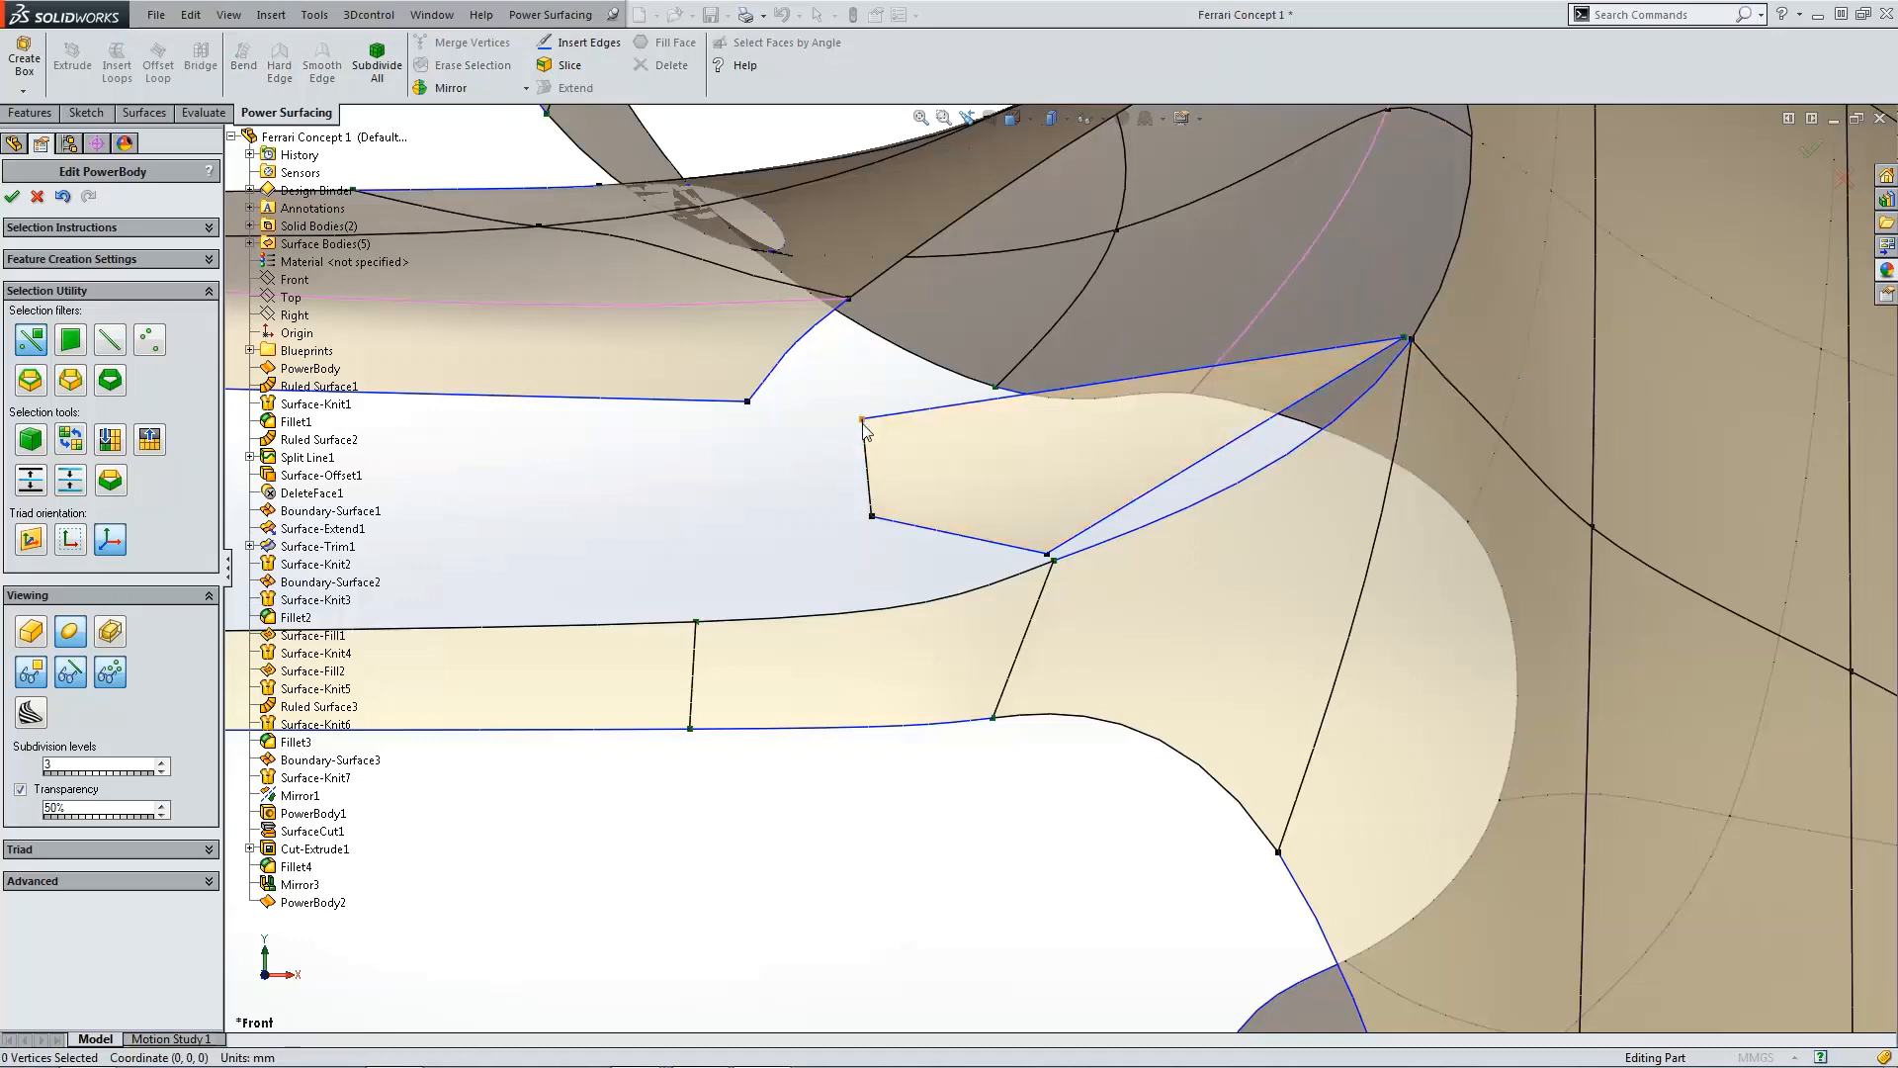
left_click(862, 419)
left_click_drag(862, 417, 909, 251)
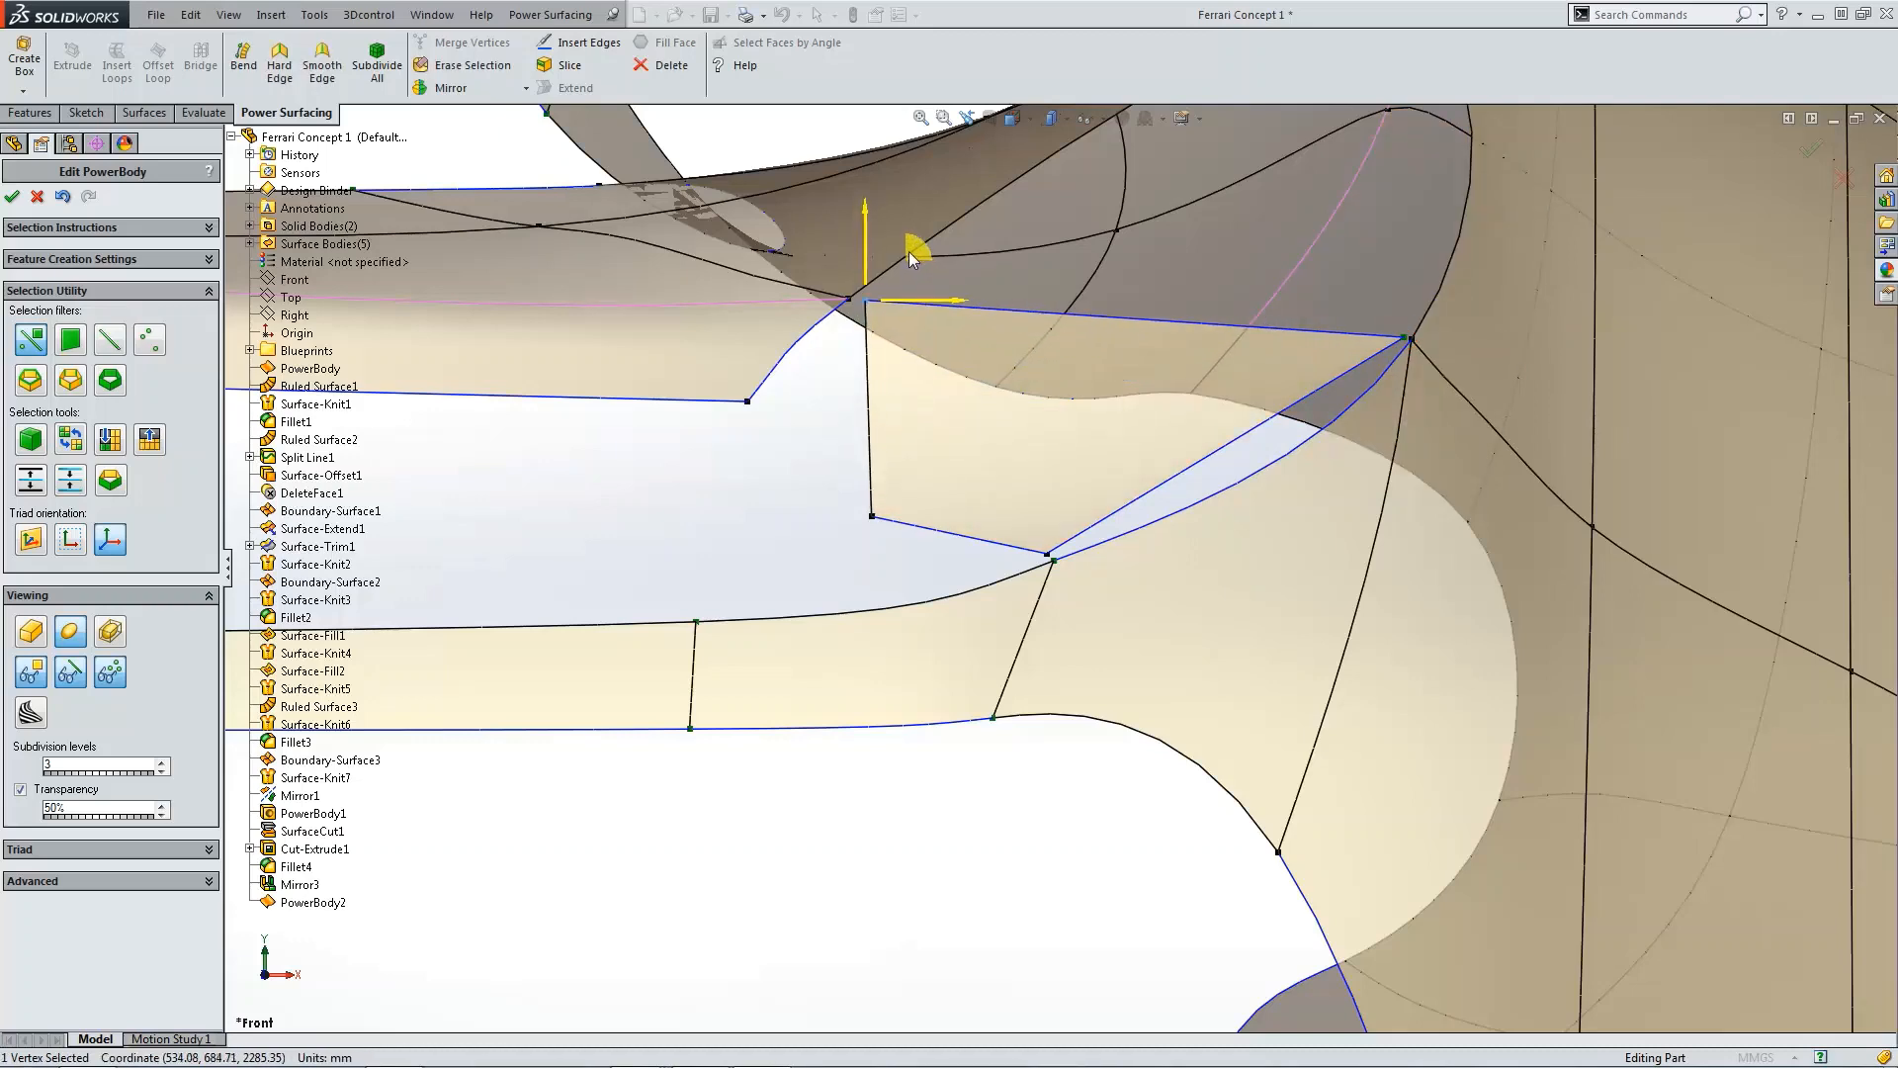
left_click(871, 515)
left_click_drag(929, 516, 807, 366)
left_click(838, 469)
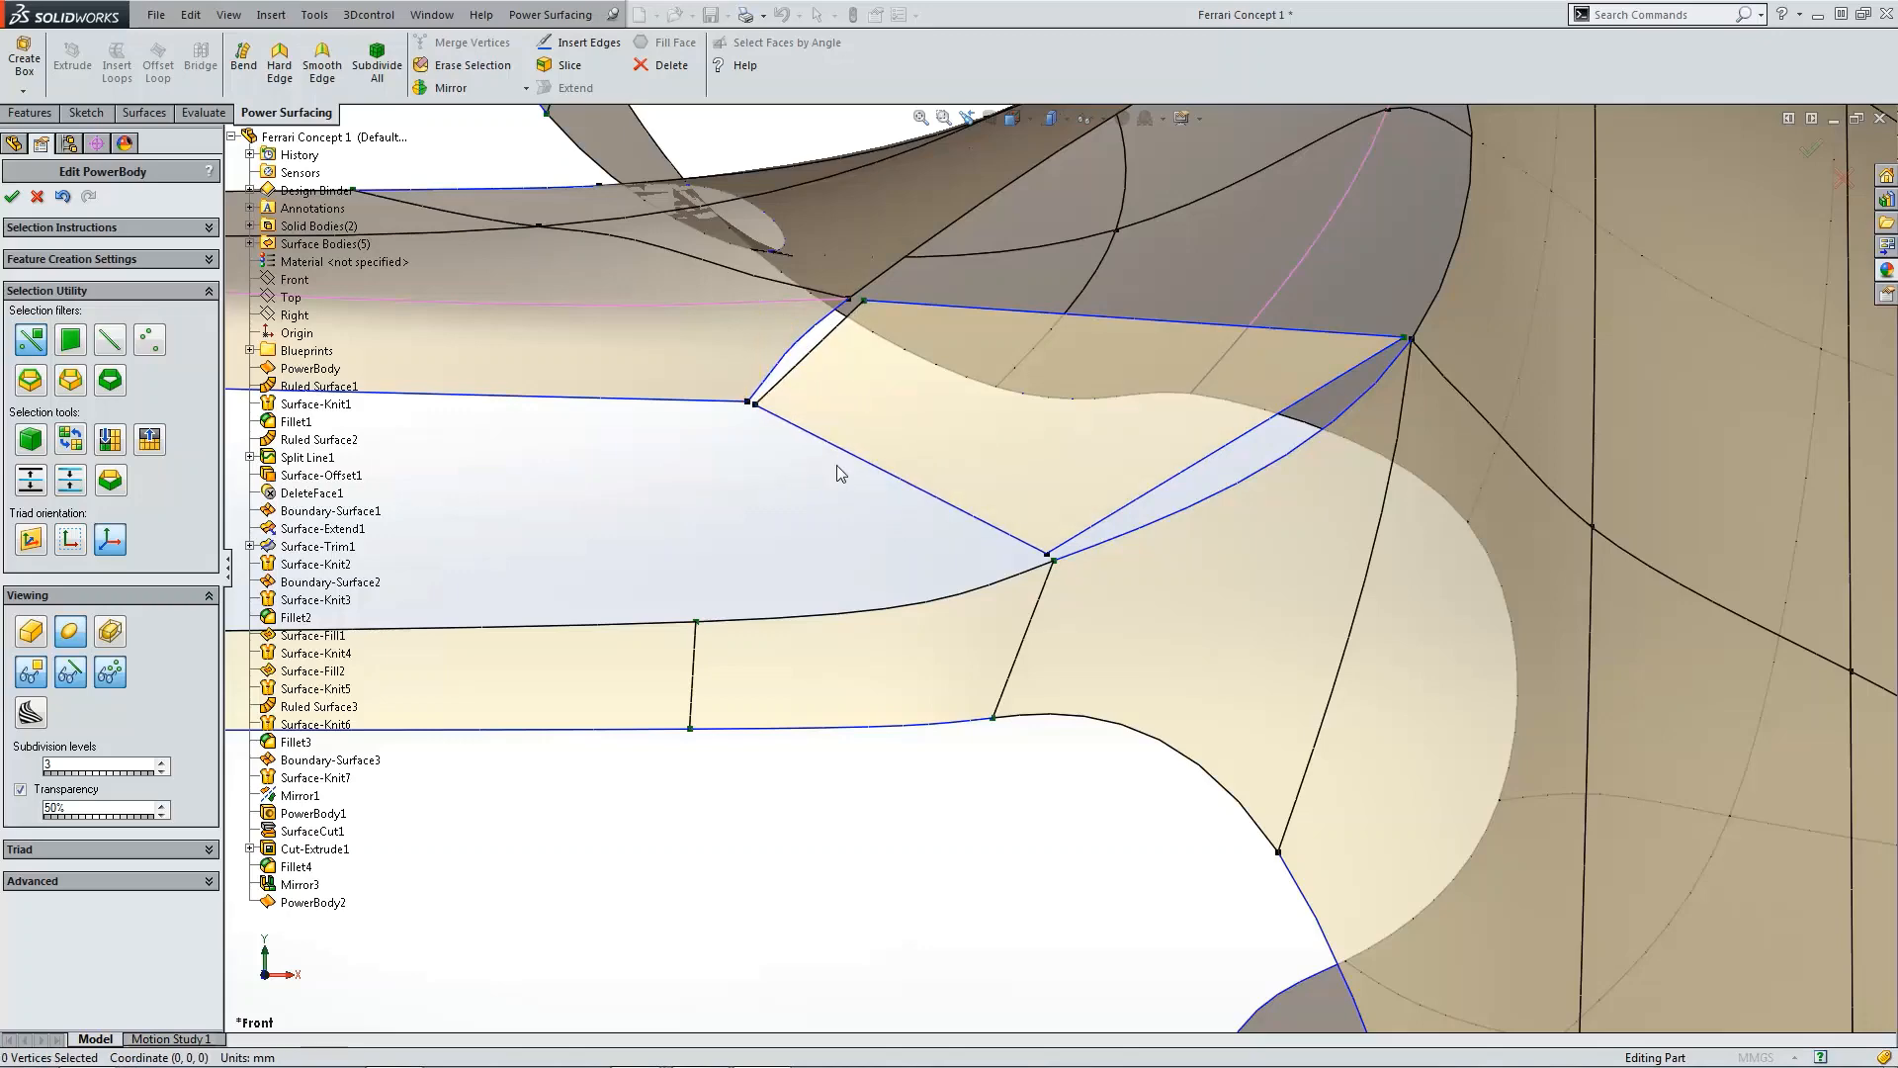
Step: In the top view, drag the patch's vertices in depth to align them with the neighbouring surfaces
key("ctrl+5")
scroll(1114, 862, "down", 3)
scroll(1161, 736, "down", 10)
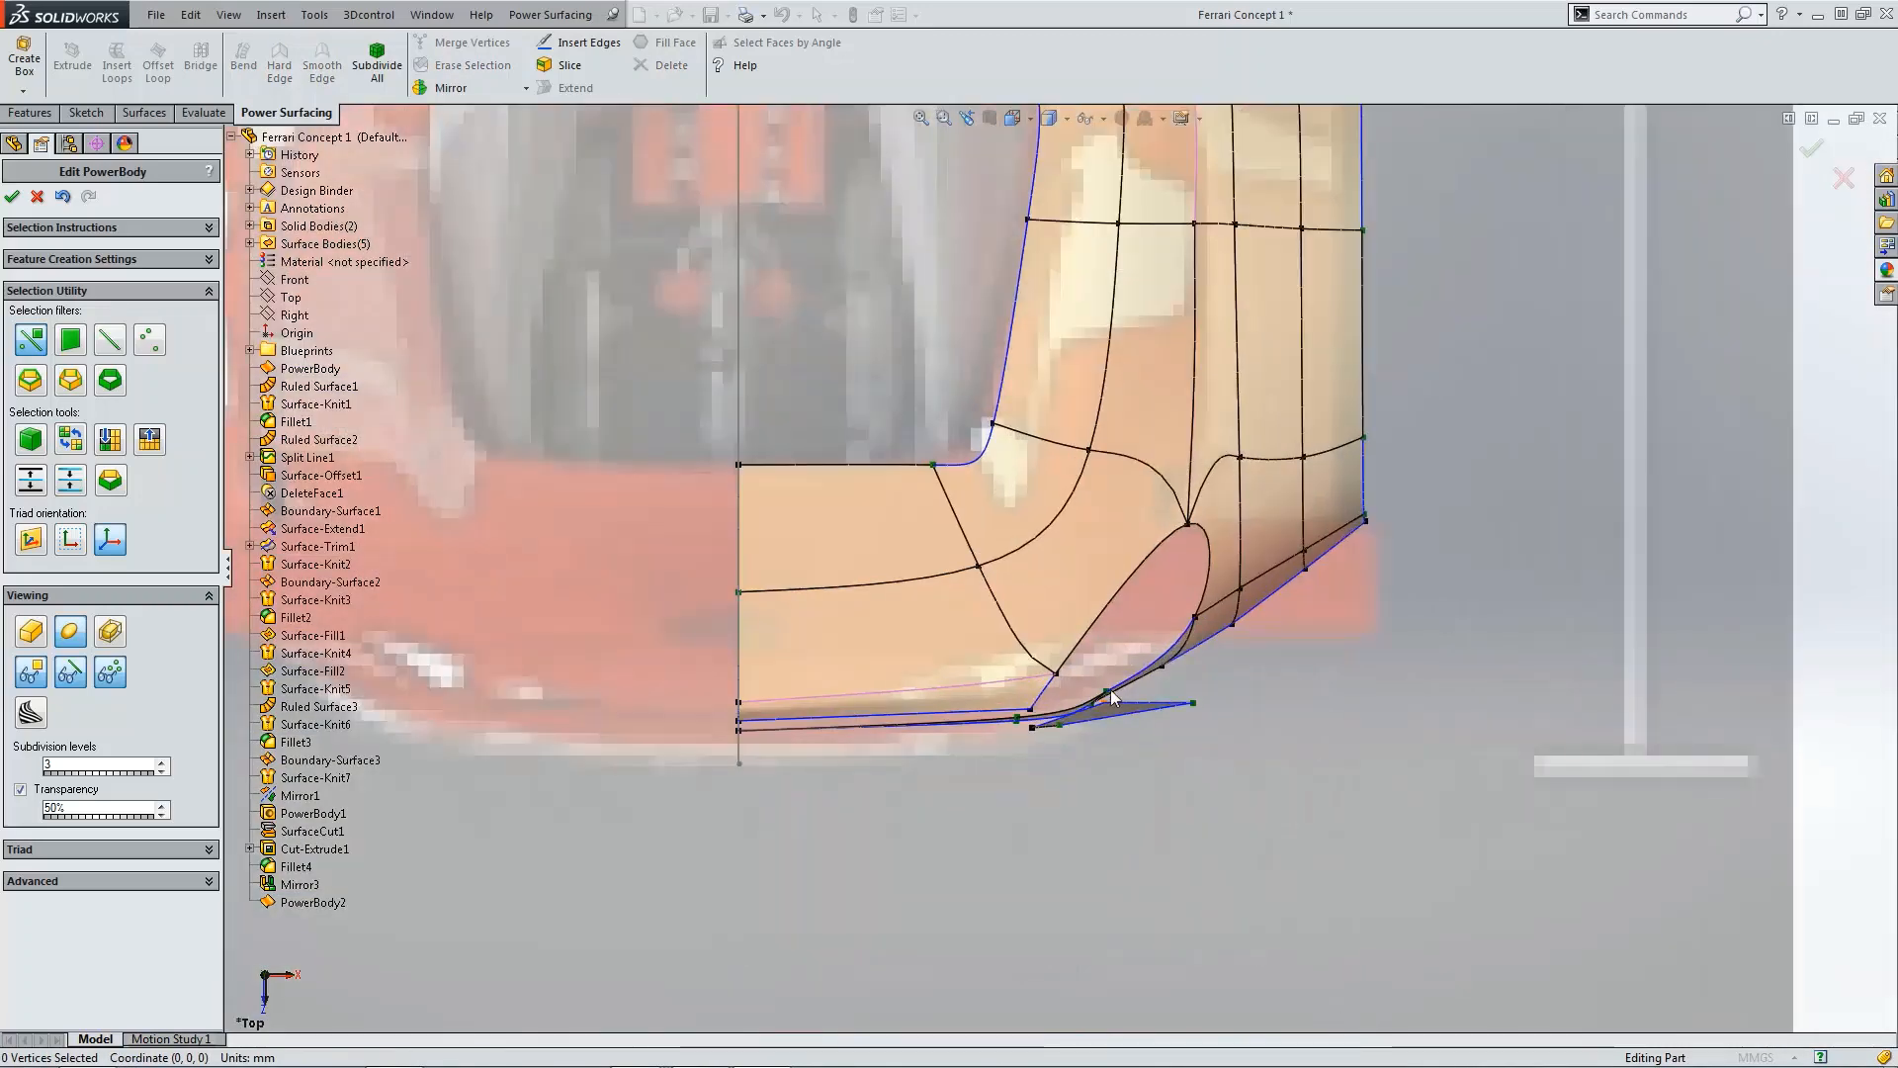
left_click(908, 727)
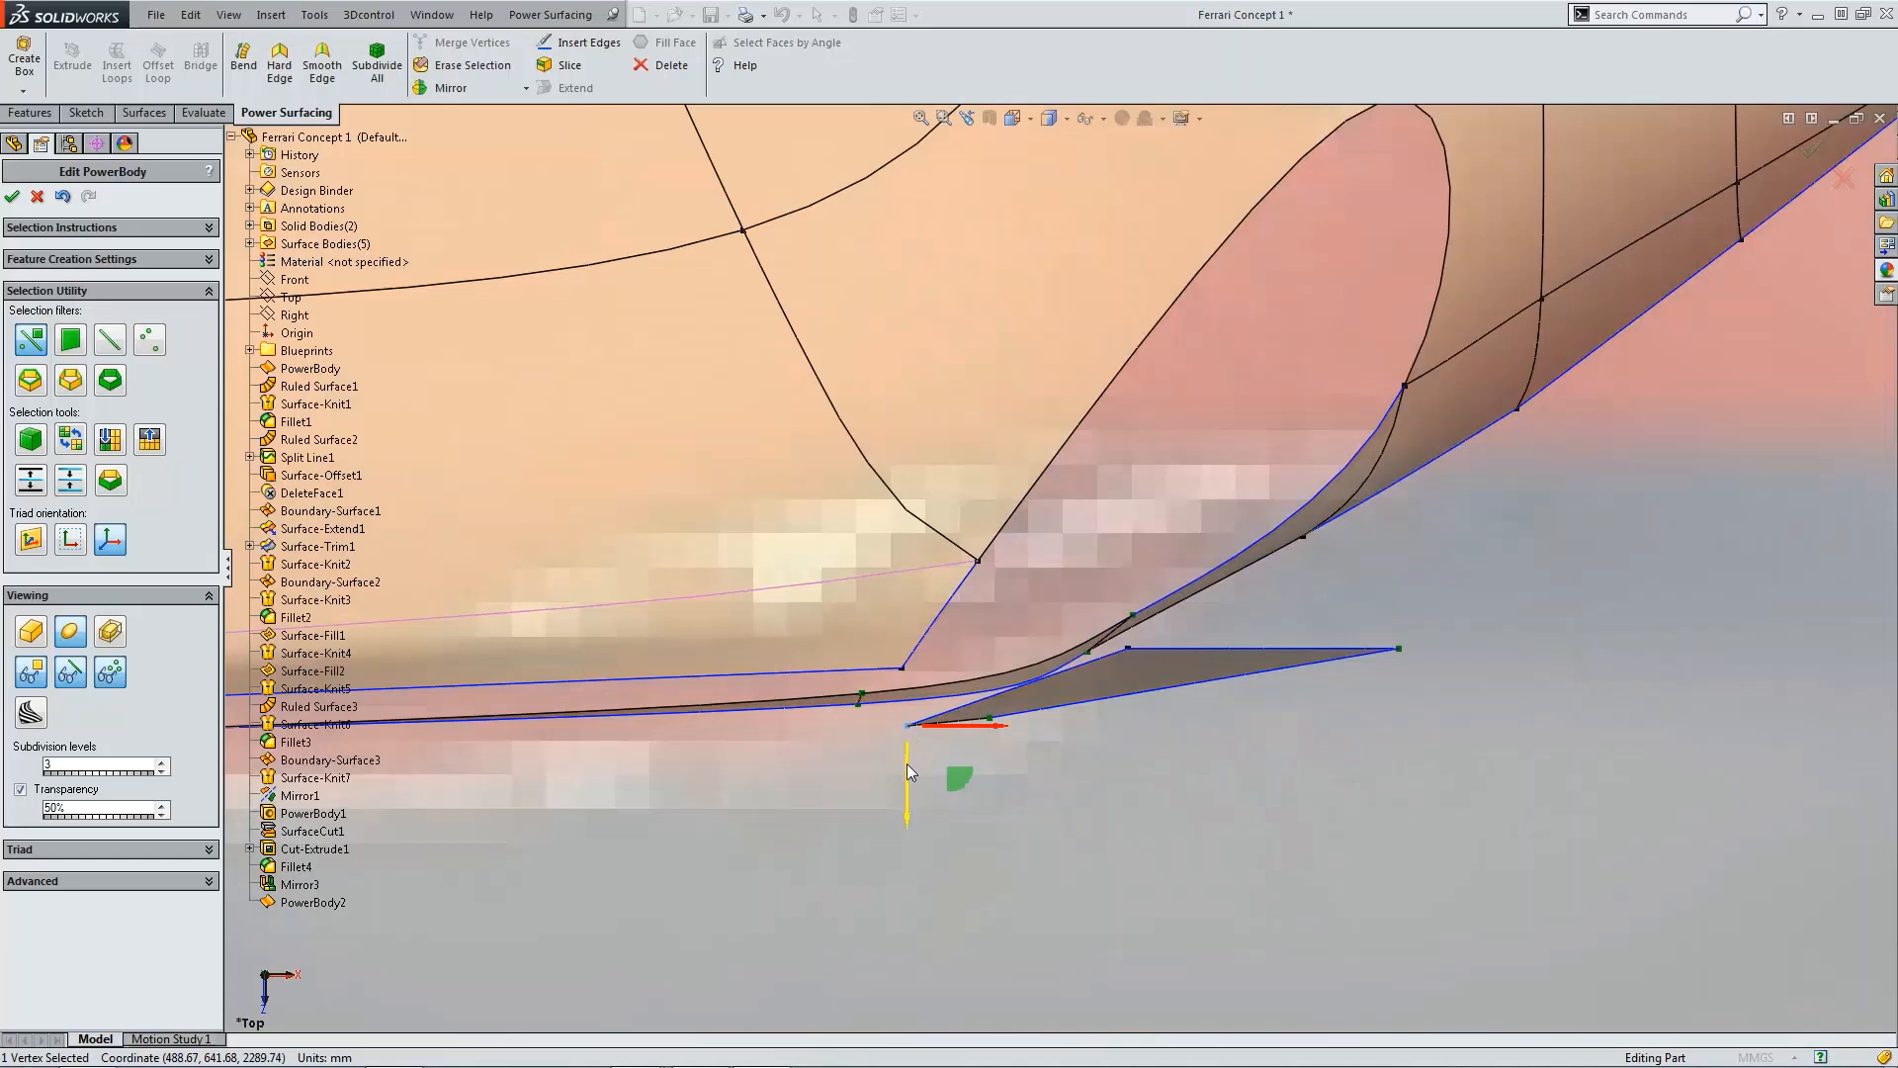
left_click_drag(906, 764, 906, 710)
left_click(989, 718)
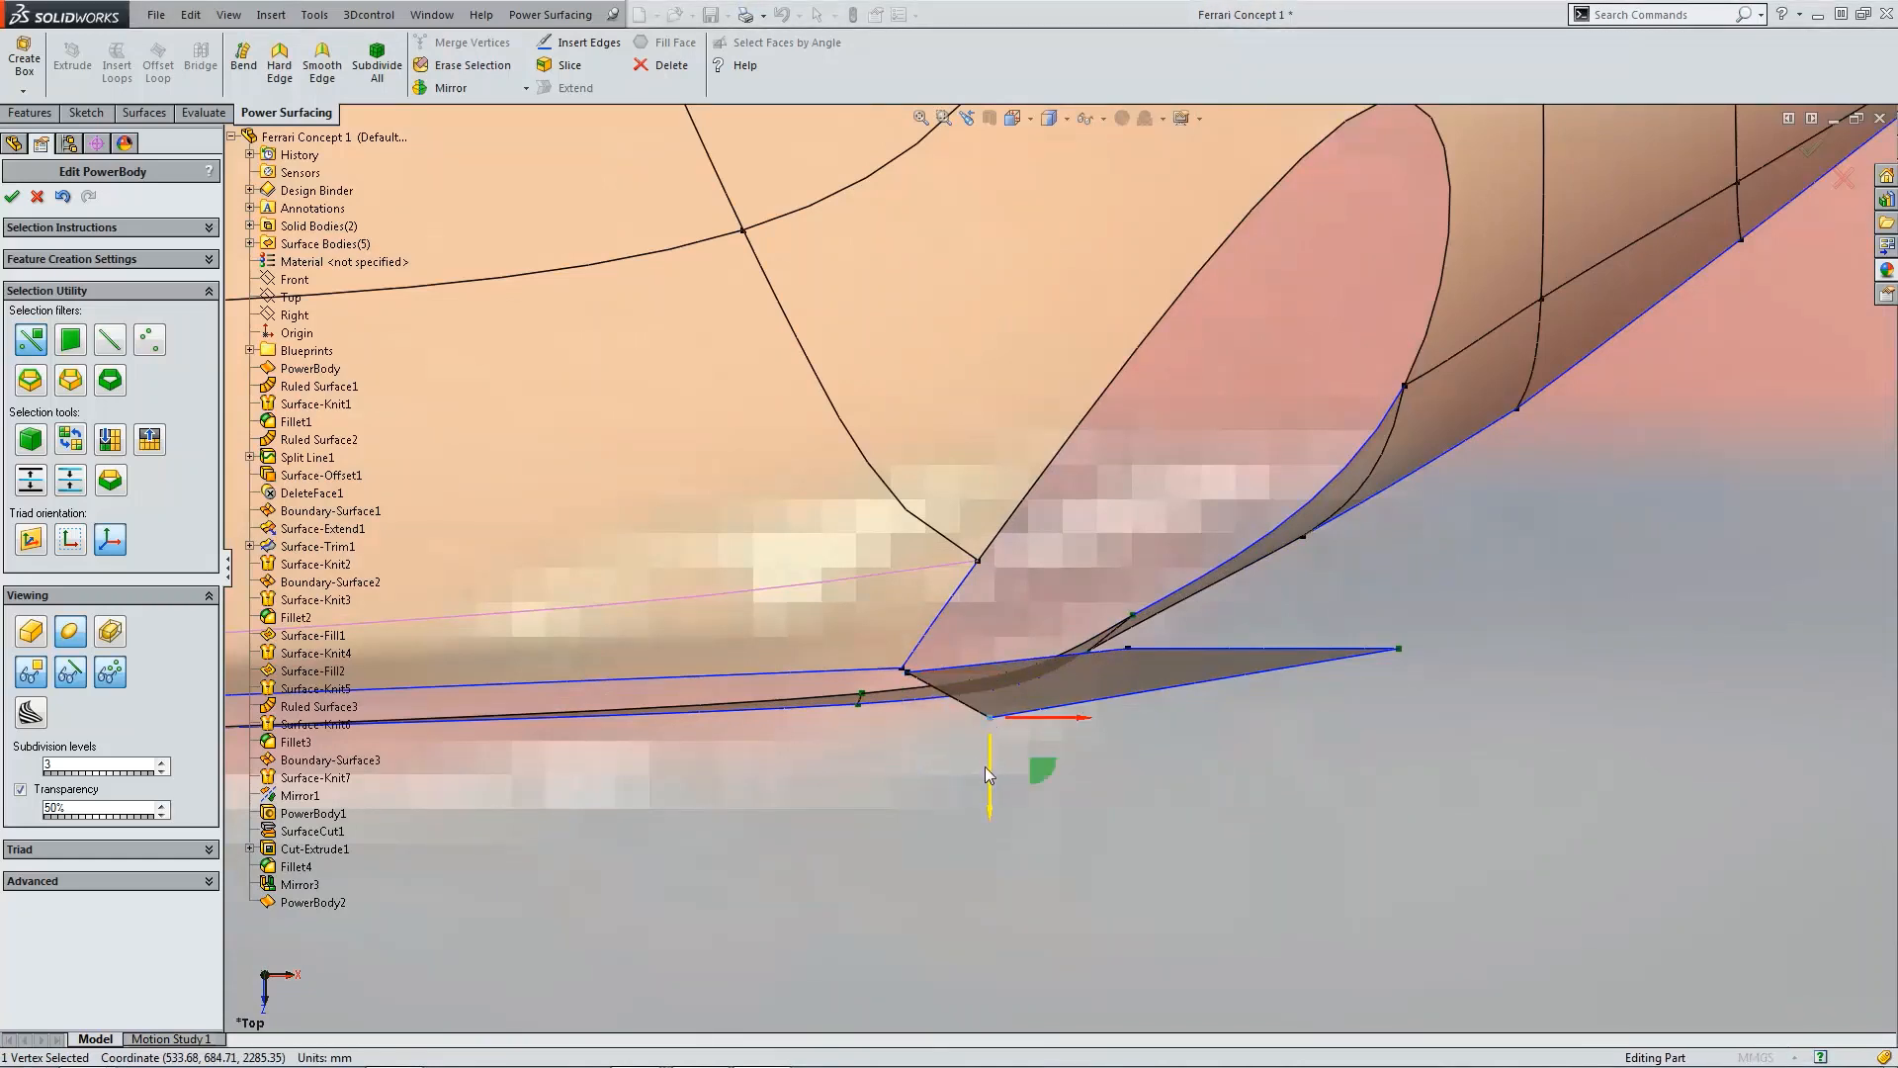
left_click_drag(985, 767, 987, 633)
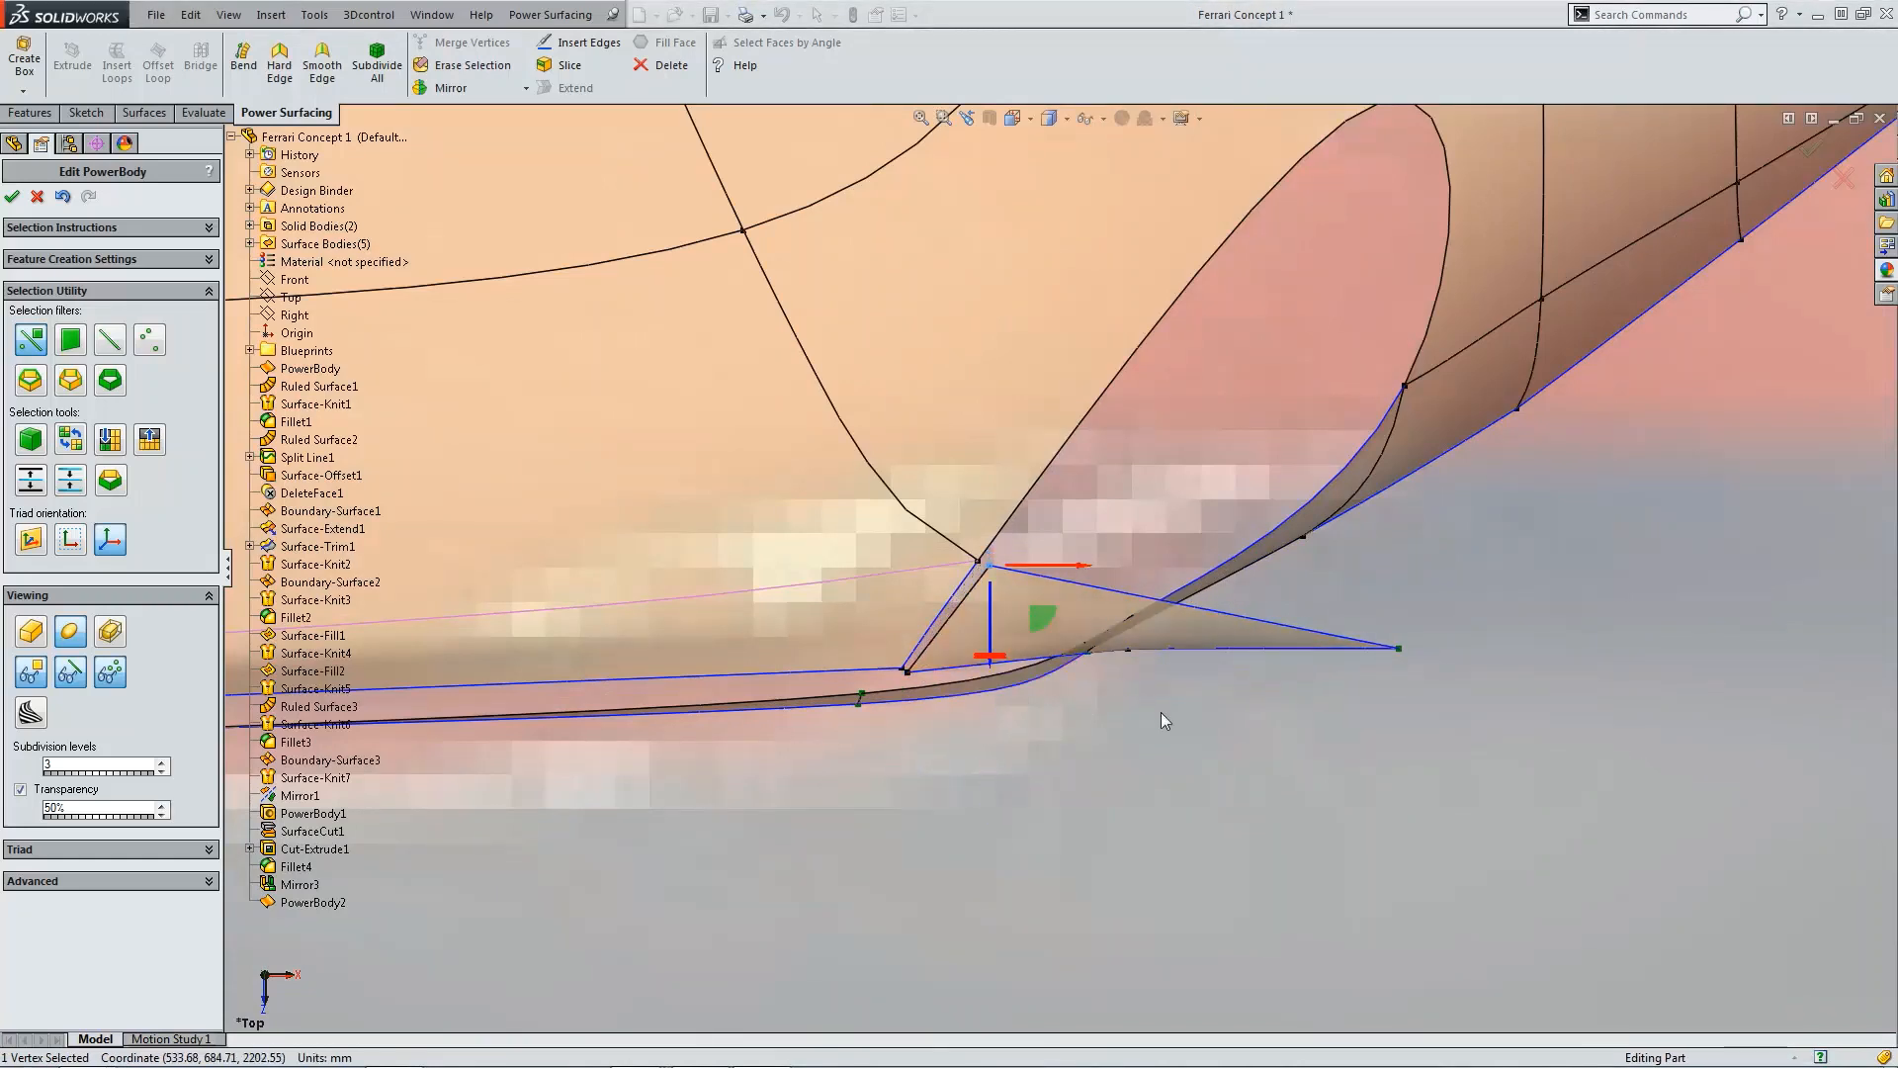
left_click(1401, 650)
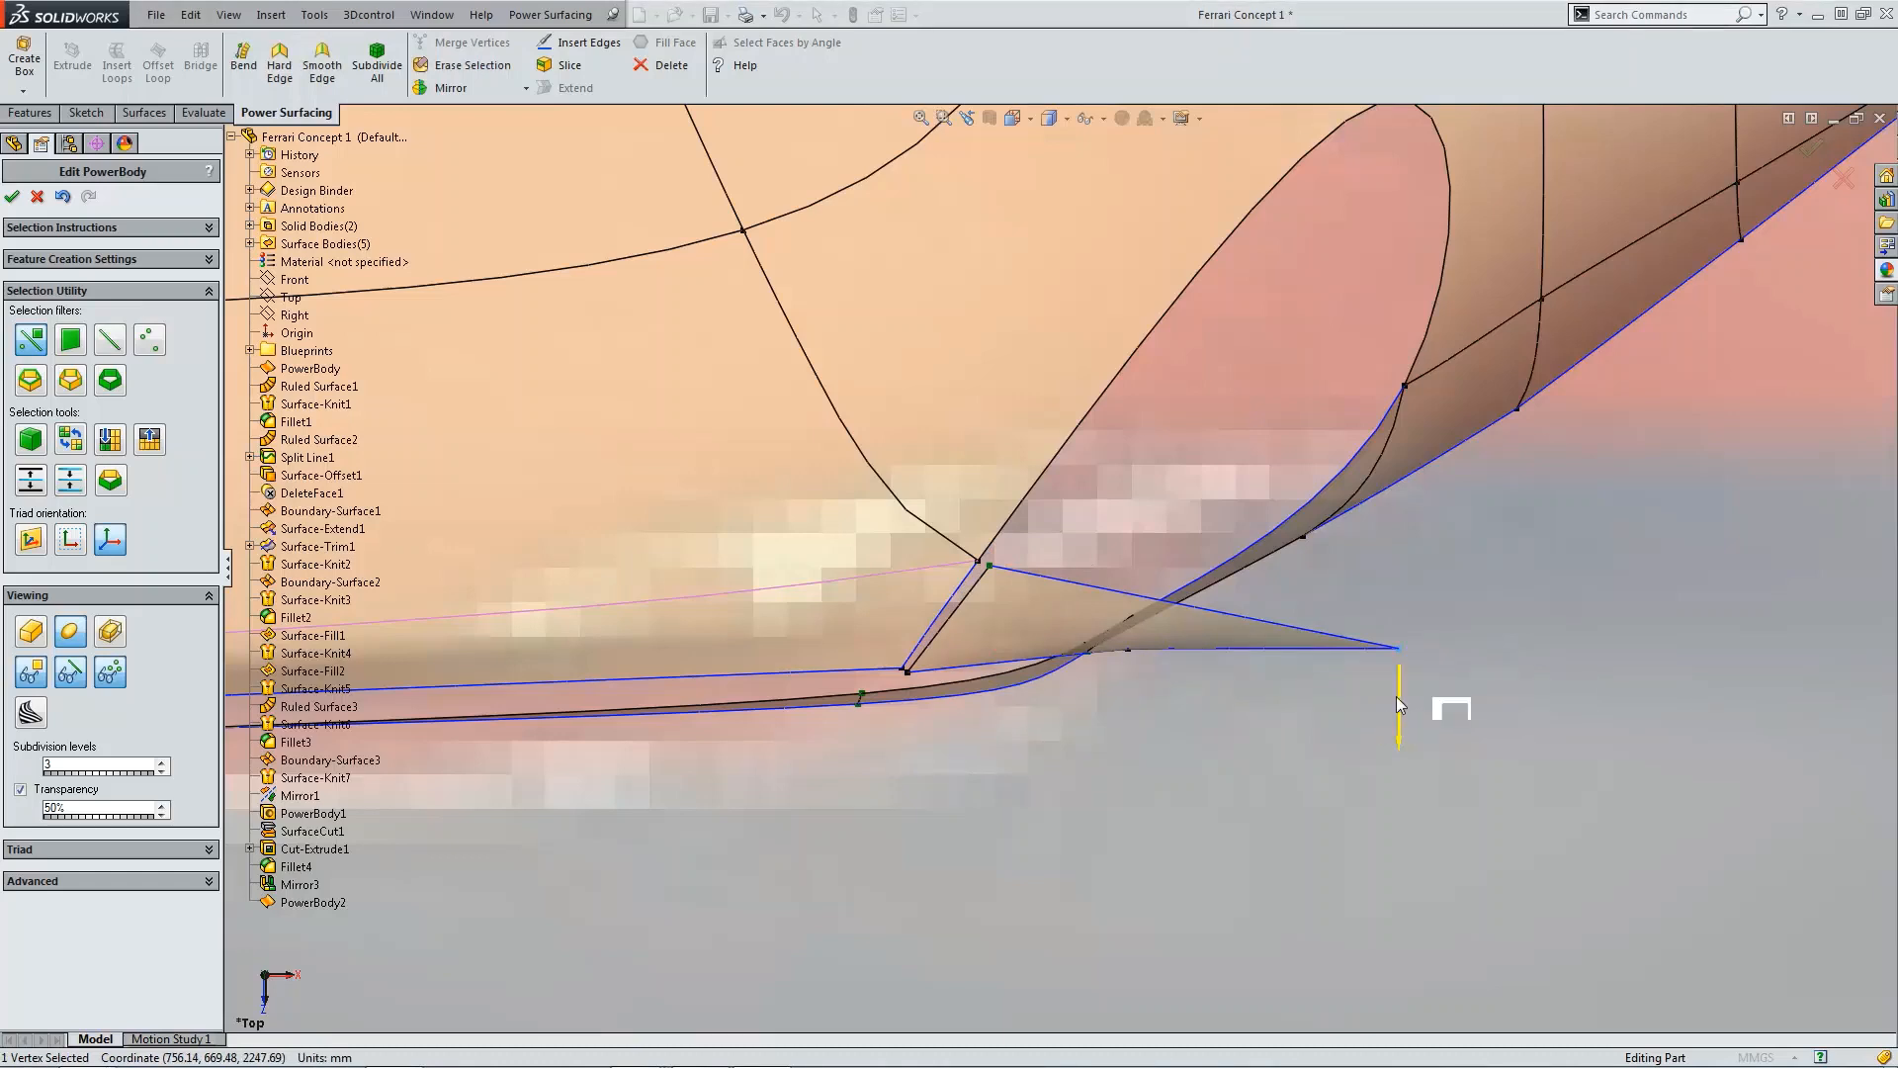
left_click_drag(1401, 703, 1402, 440)
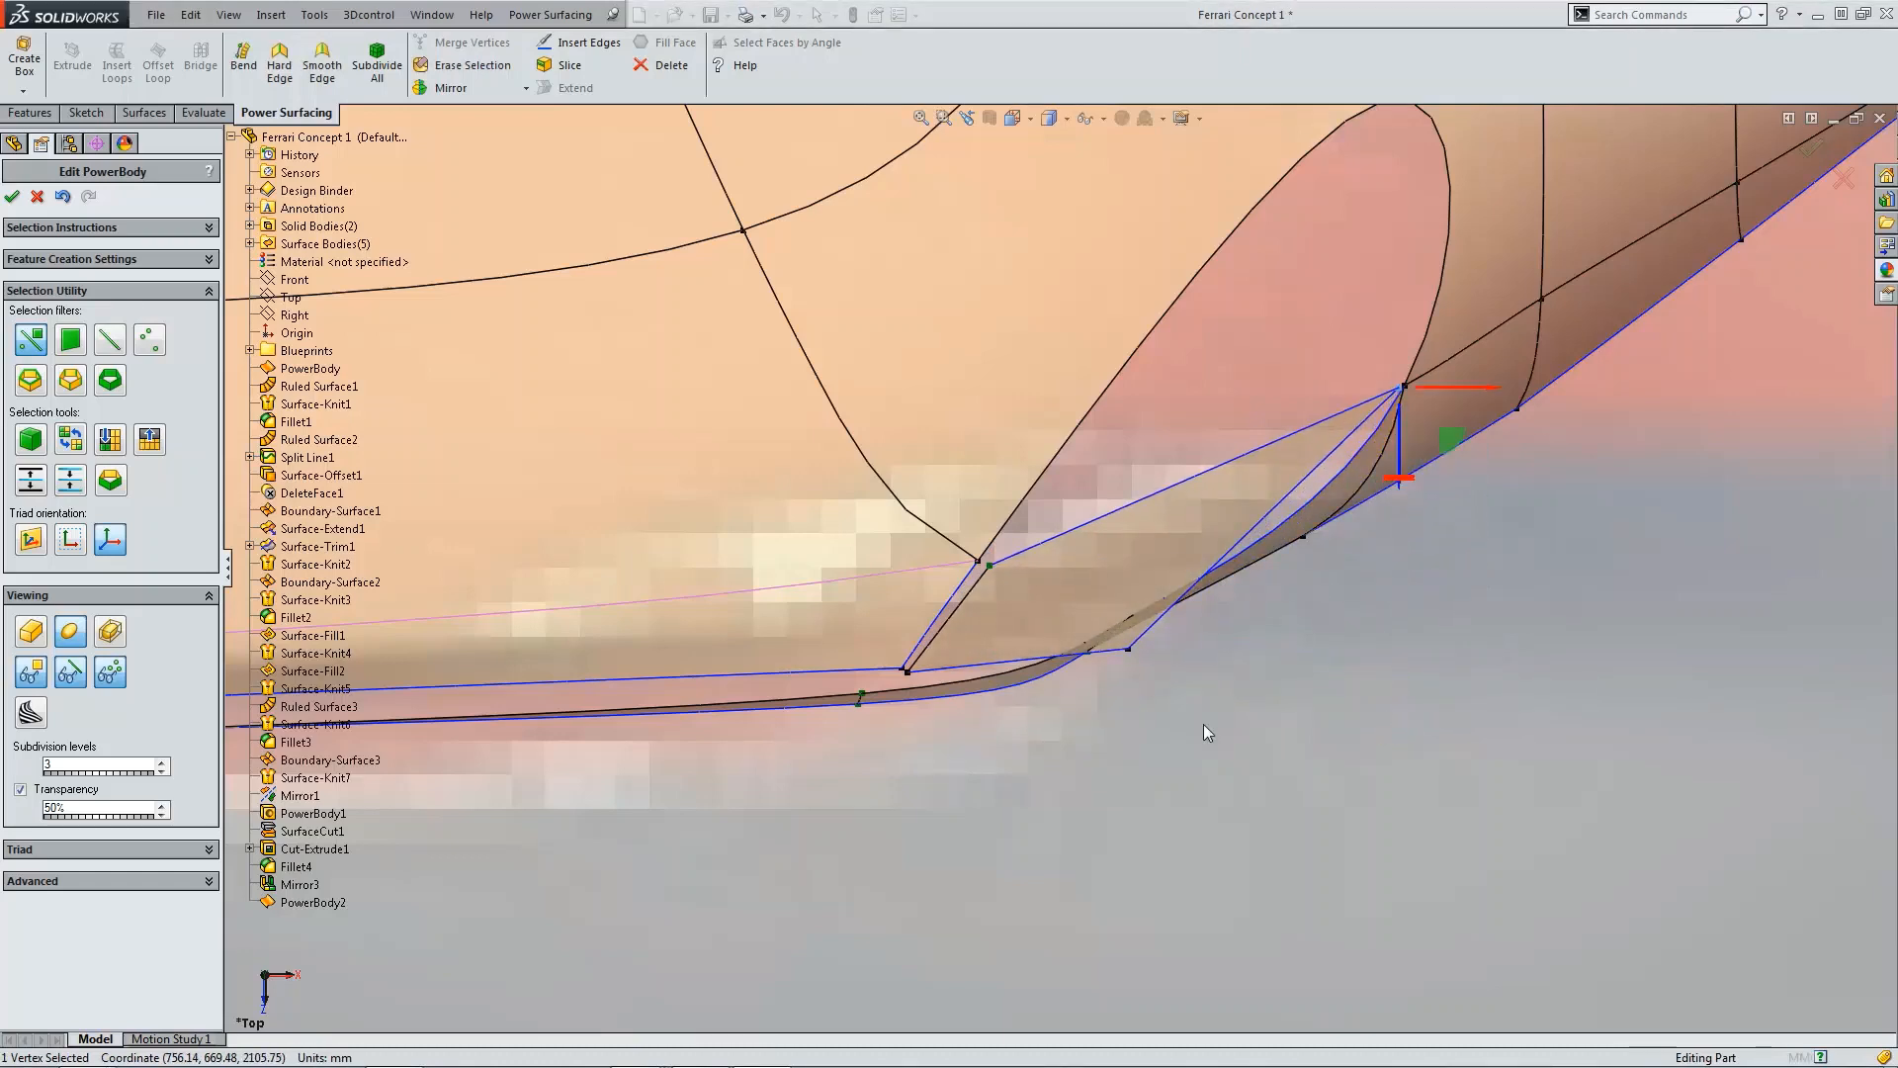
left_click(1129, 651)
left_click_drag(1131, 680, 1129, 663)
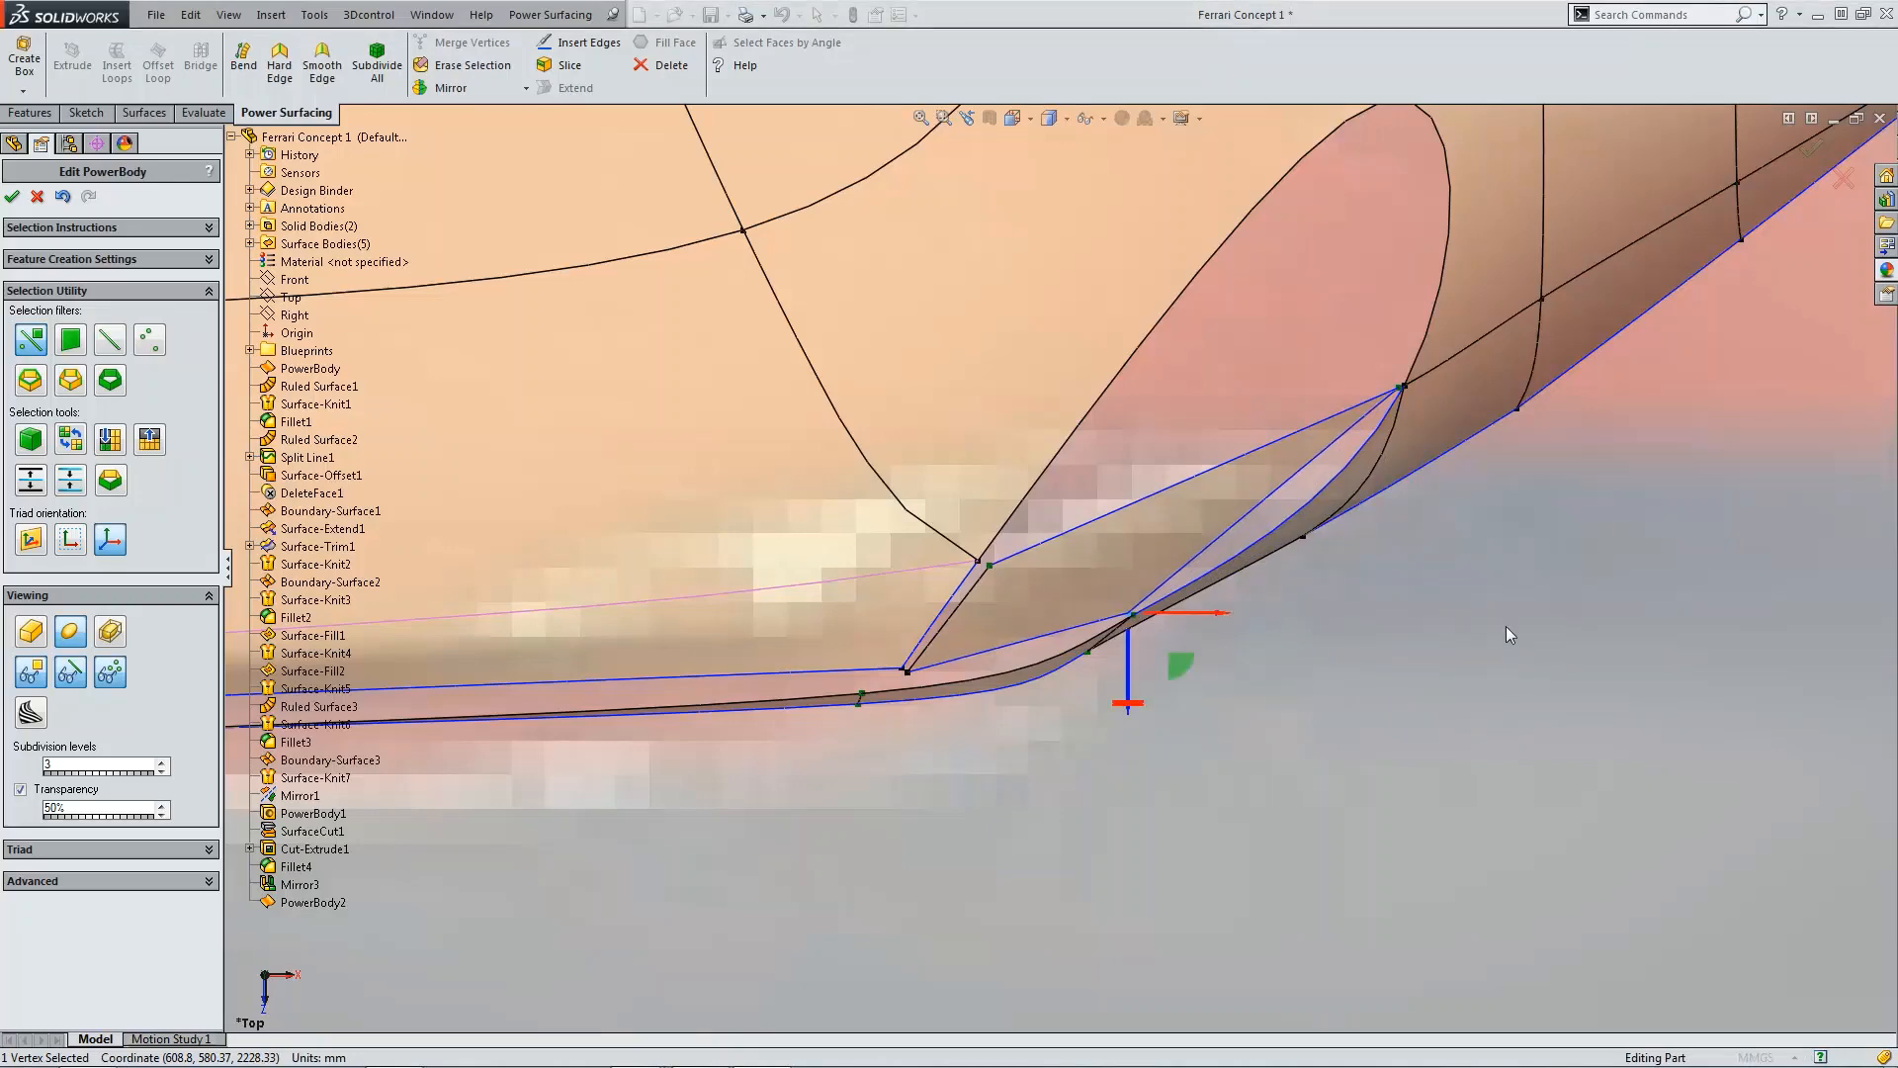
Step: Merge the patch's lower-left corner vertex with the coincident edge vertex beside it
left_click(1504, 633)
scroll(1255, 676, "up", 4)
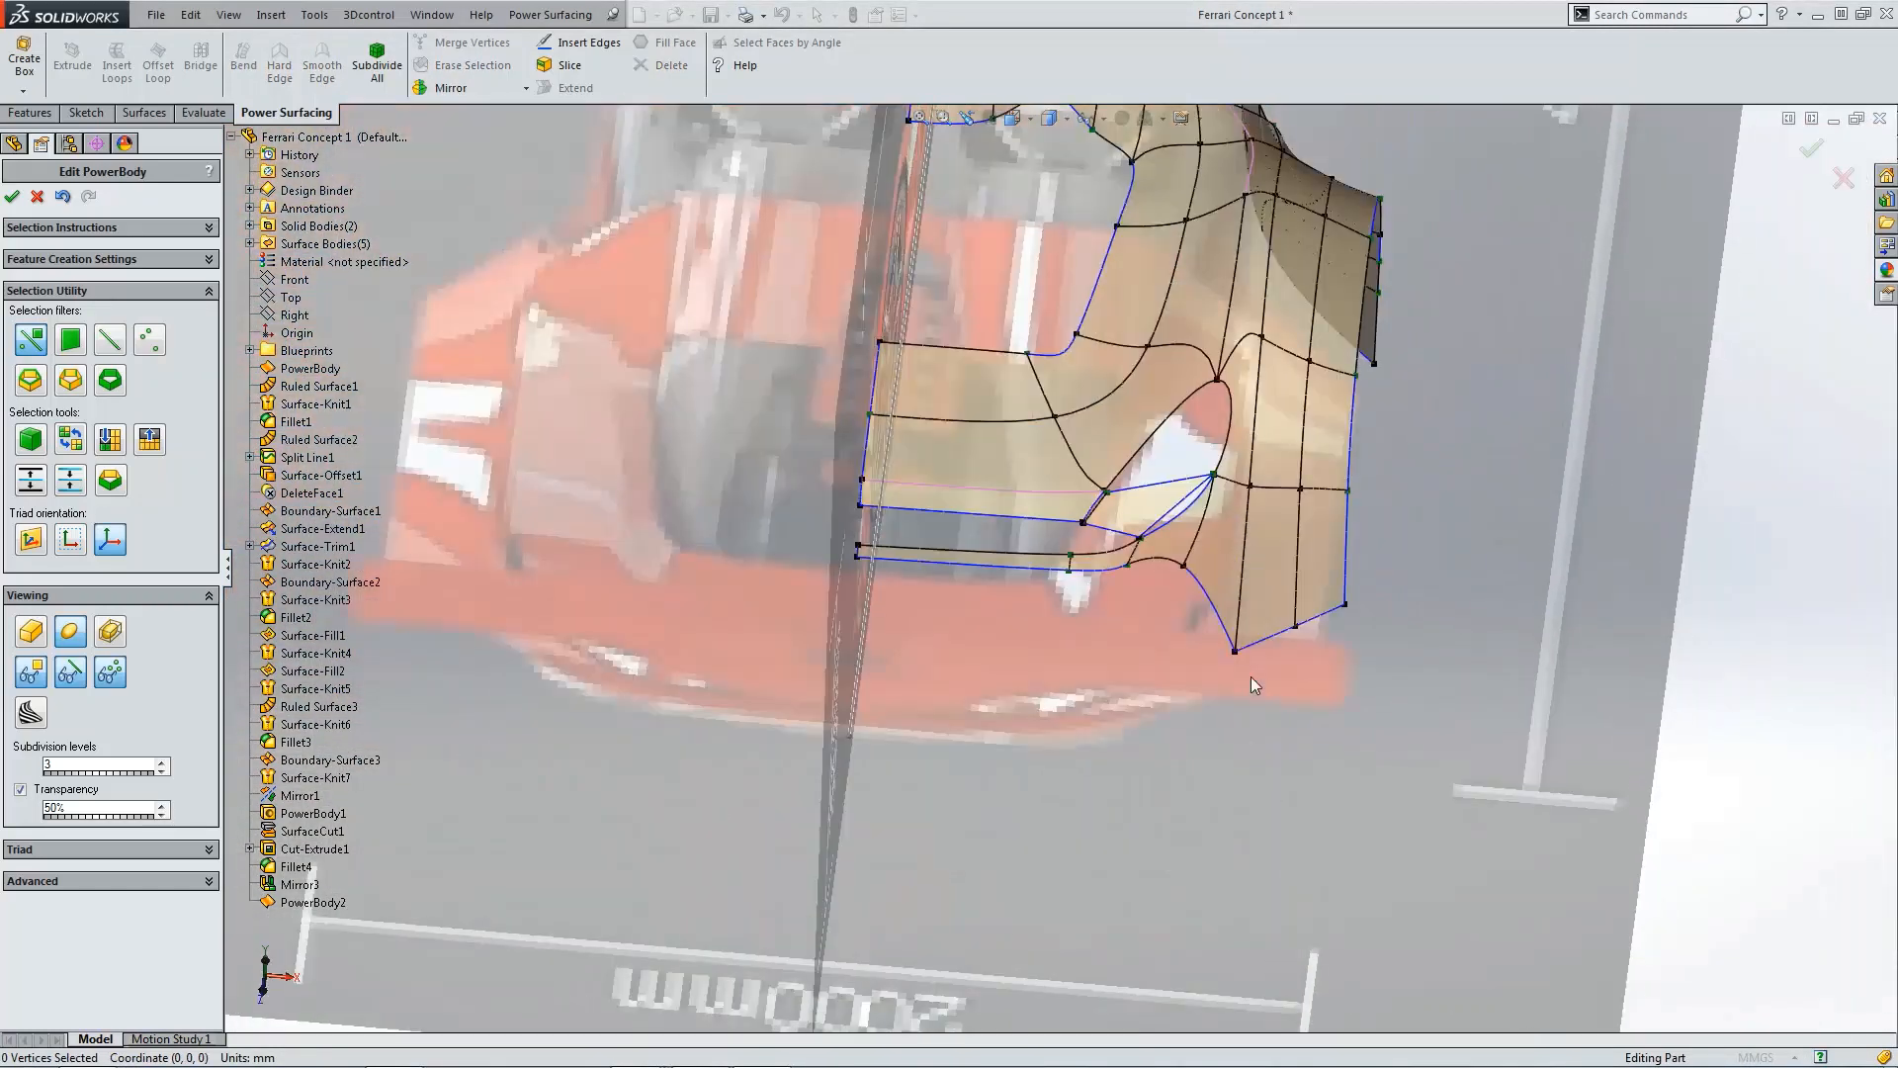
scroll(1249, 704, "down", 5)
scroll(1158, 611, "down", 4)
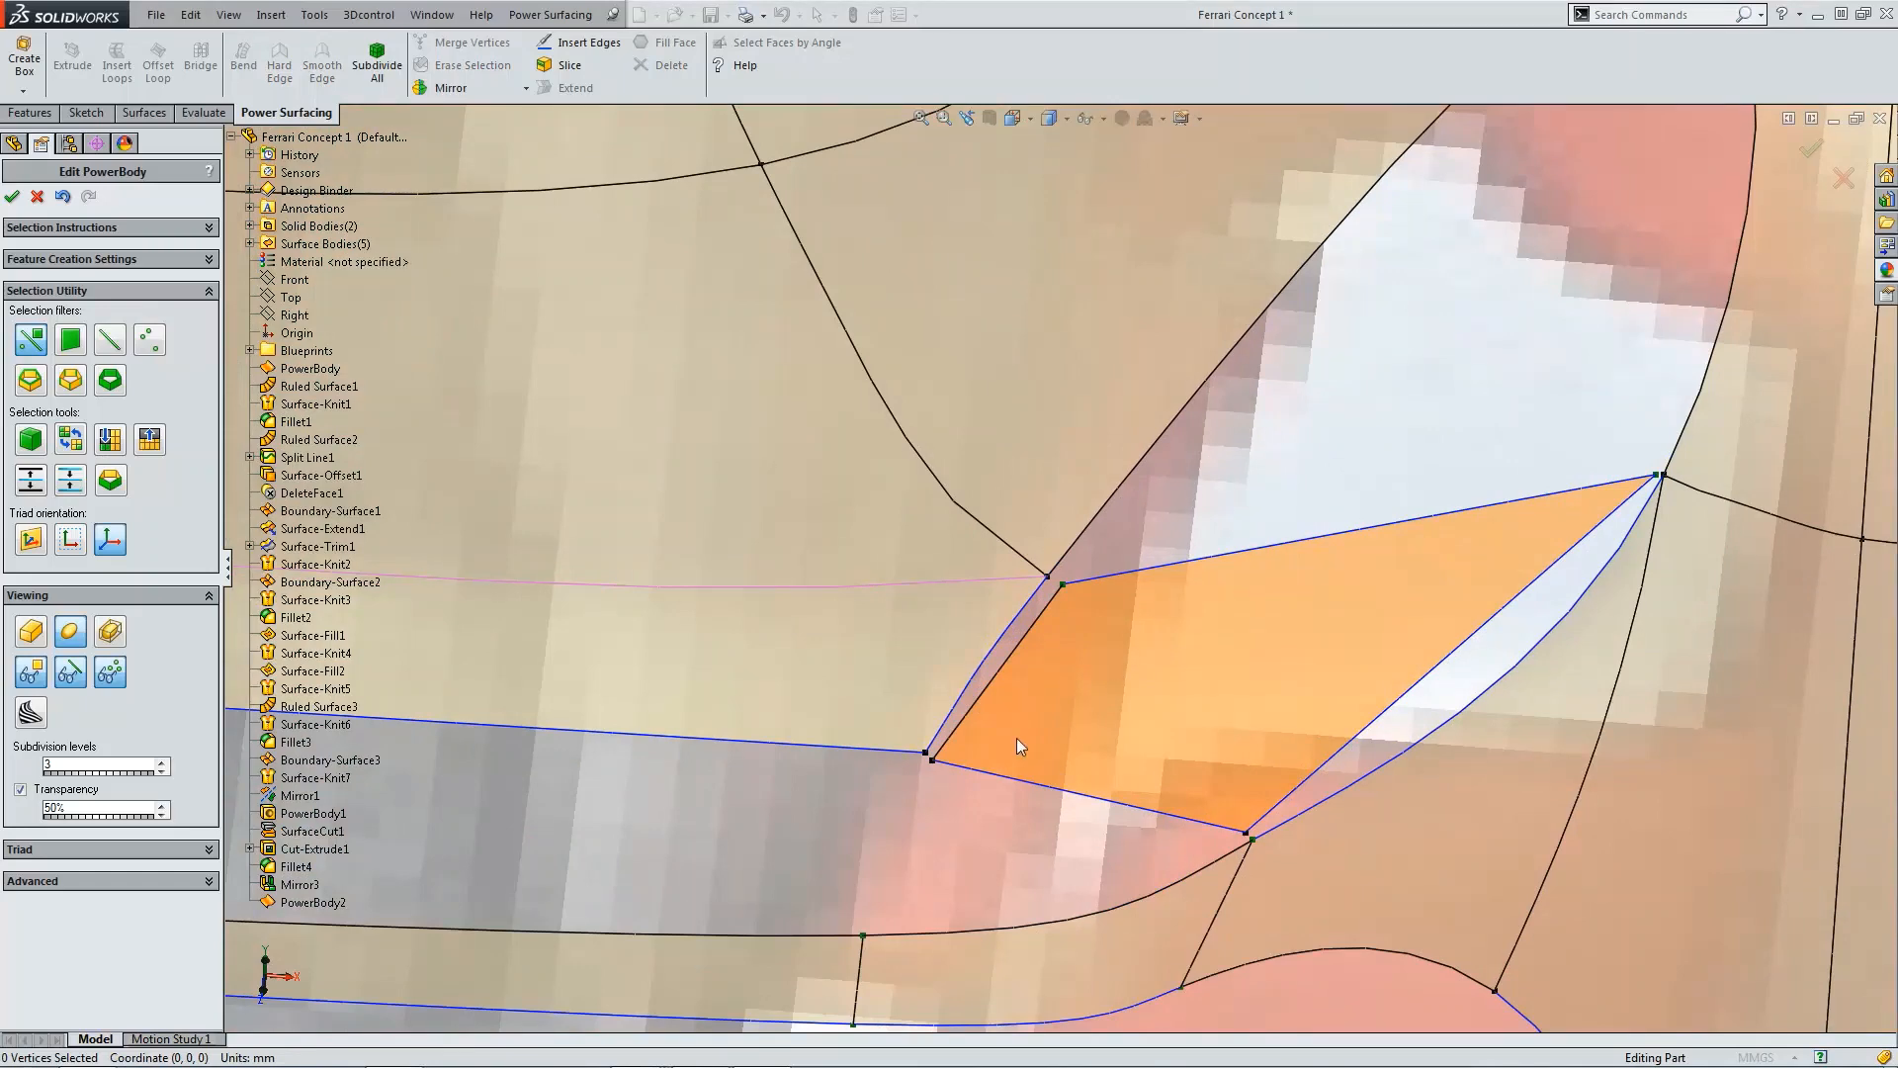
scroll(949, 764, "down", 3)
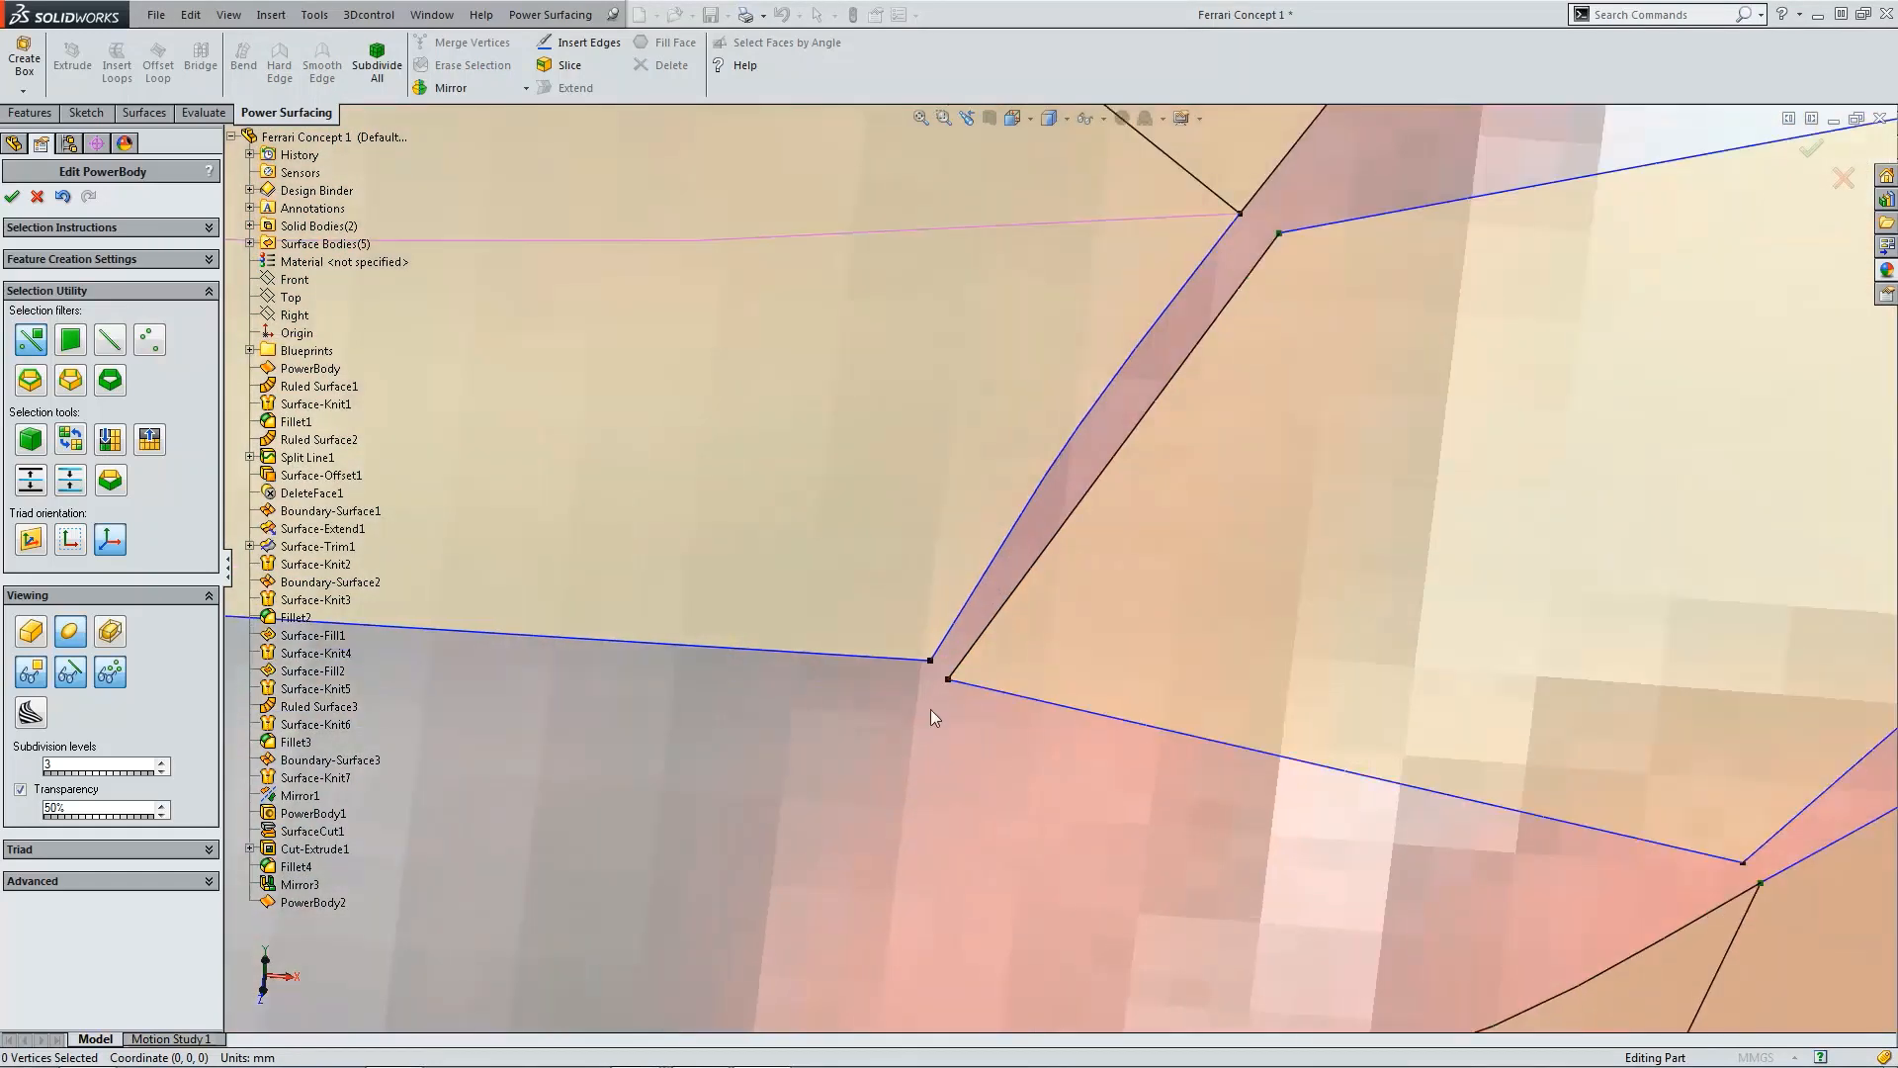
left_click(930, 661)
left_click(947, 681, "ctrl")
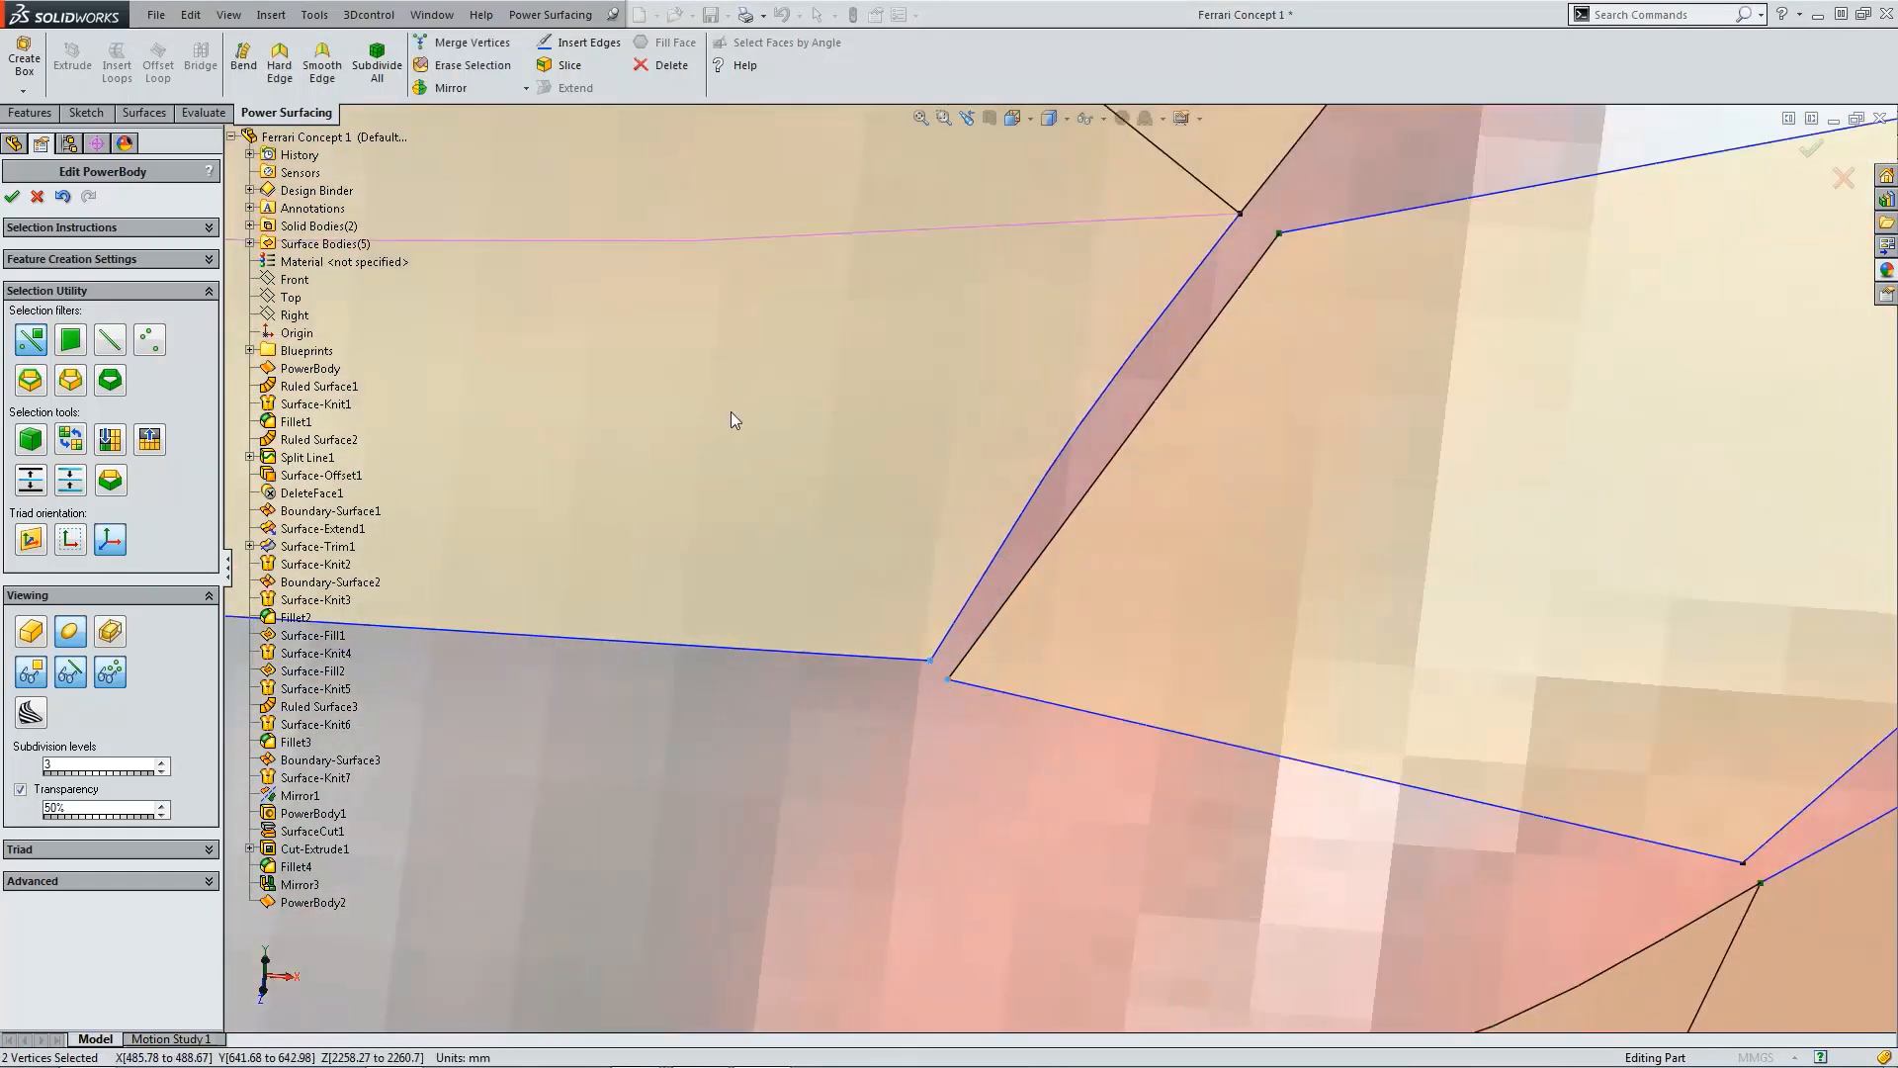
left_click(474, 46)
Step: Merge the patch's upper-left corner vertex with the adjacent vertex on the upper flange edge
scroll(1052, 689, "up", 3)
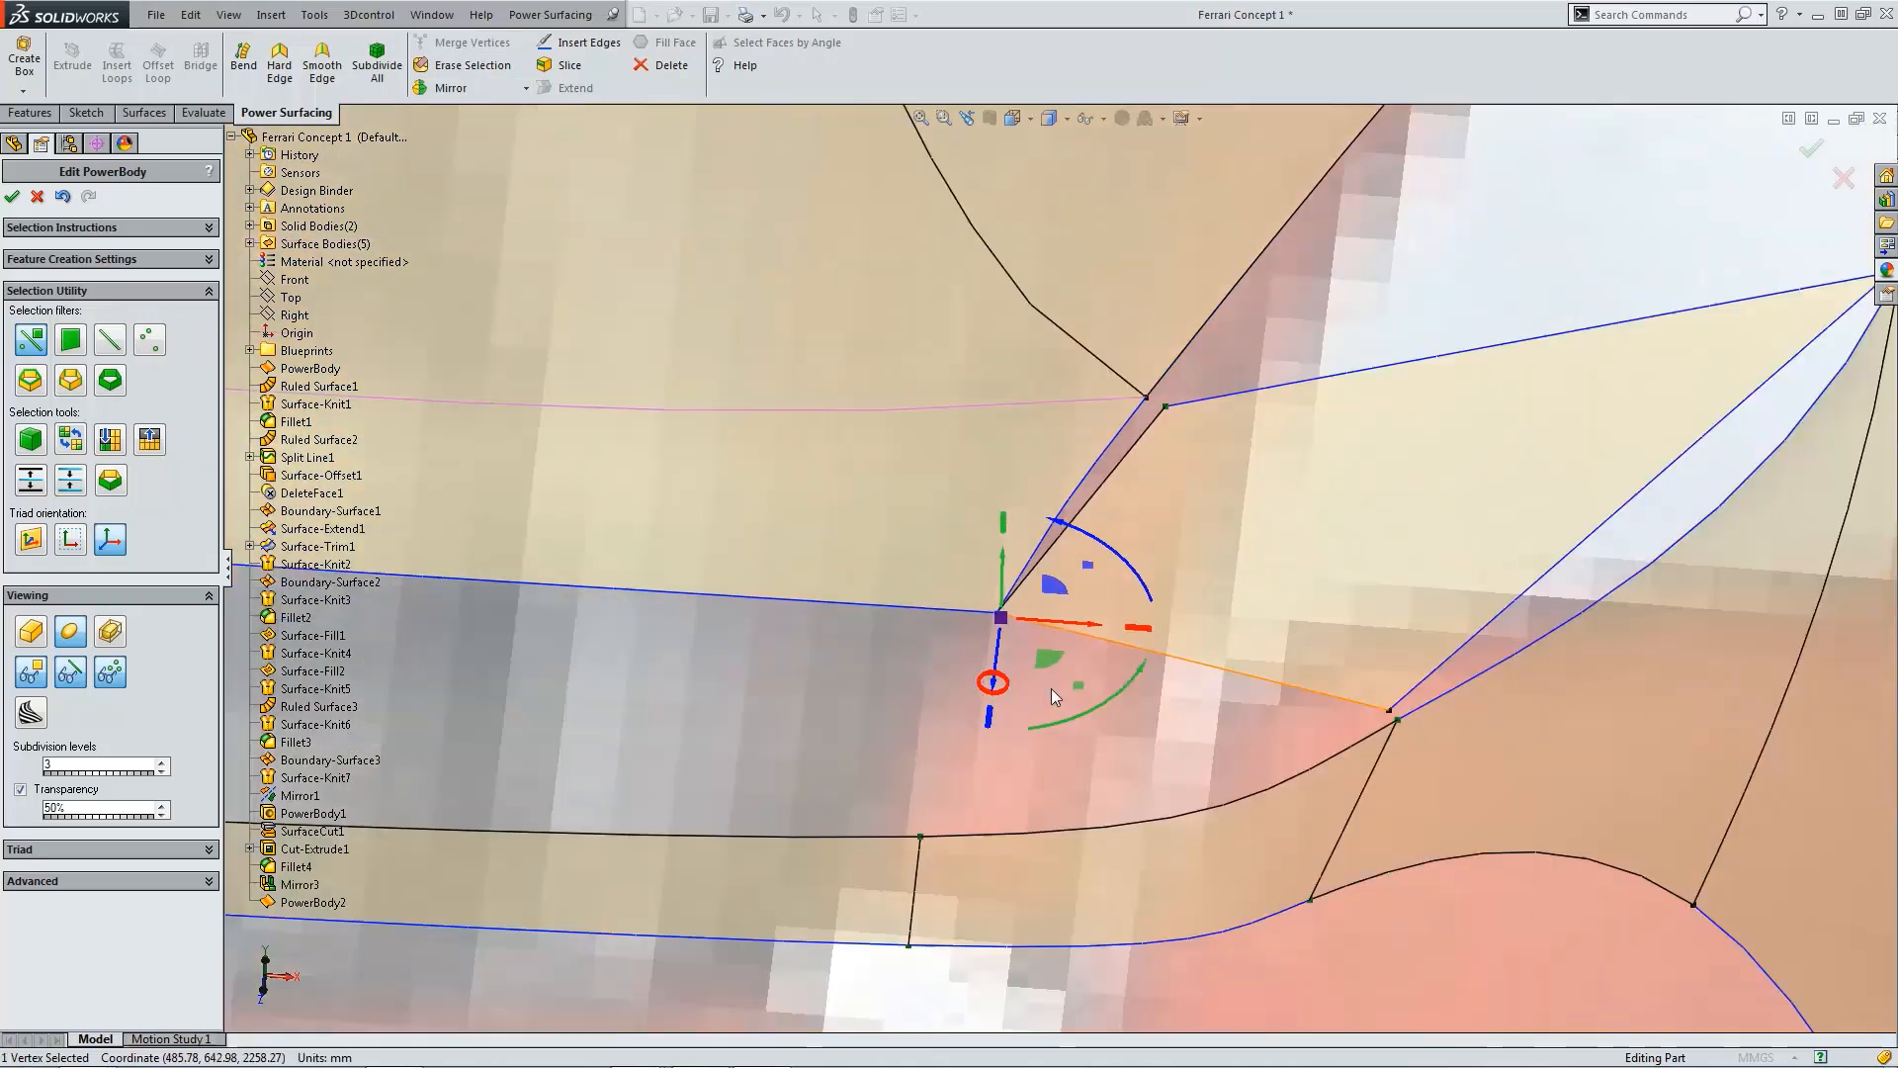
scroll(1196, 419, "down", 2)
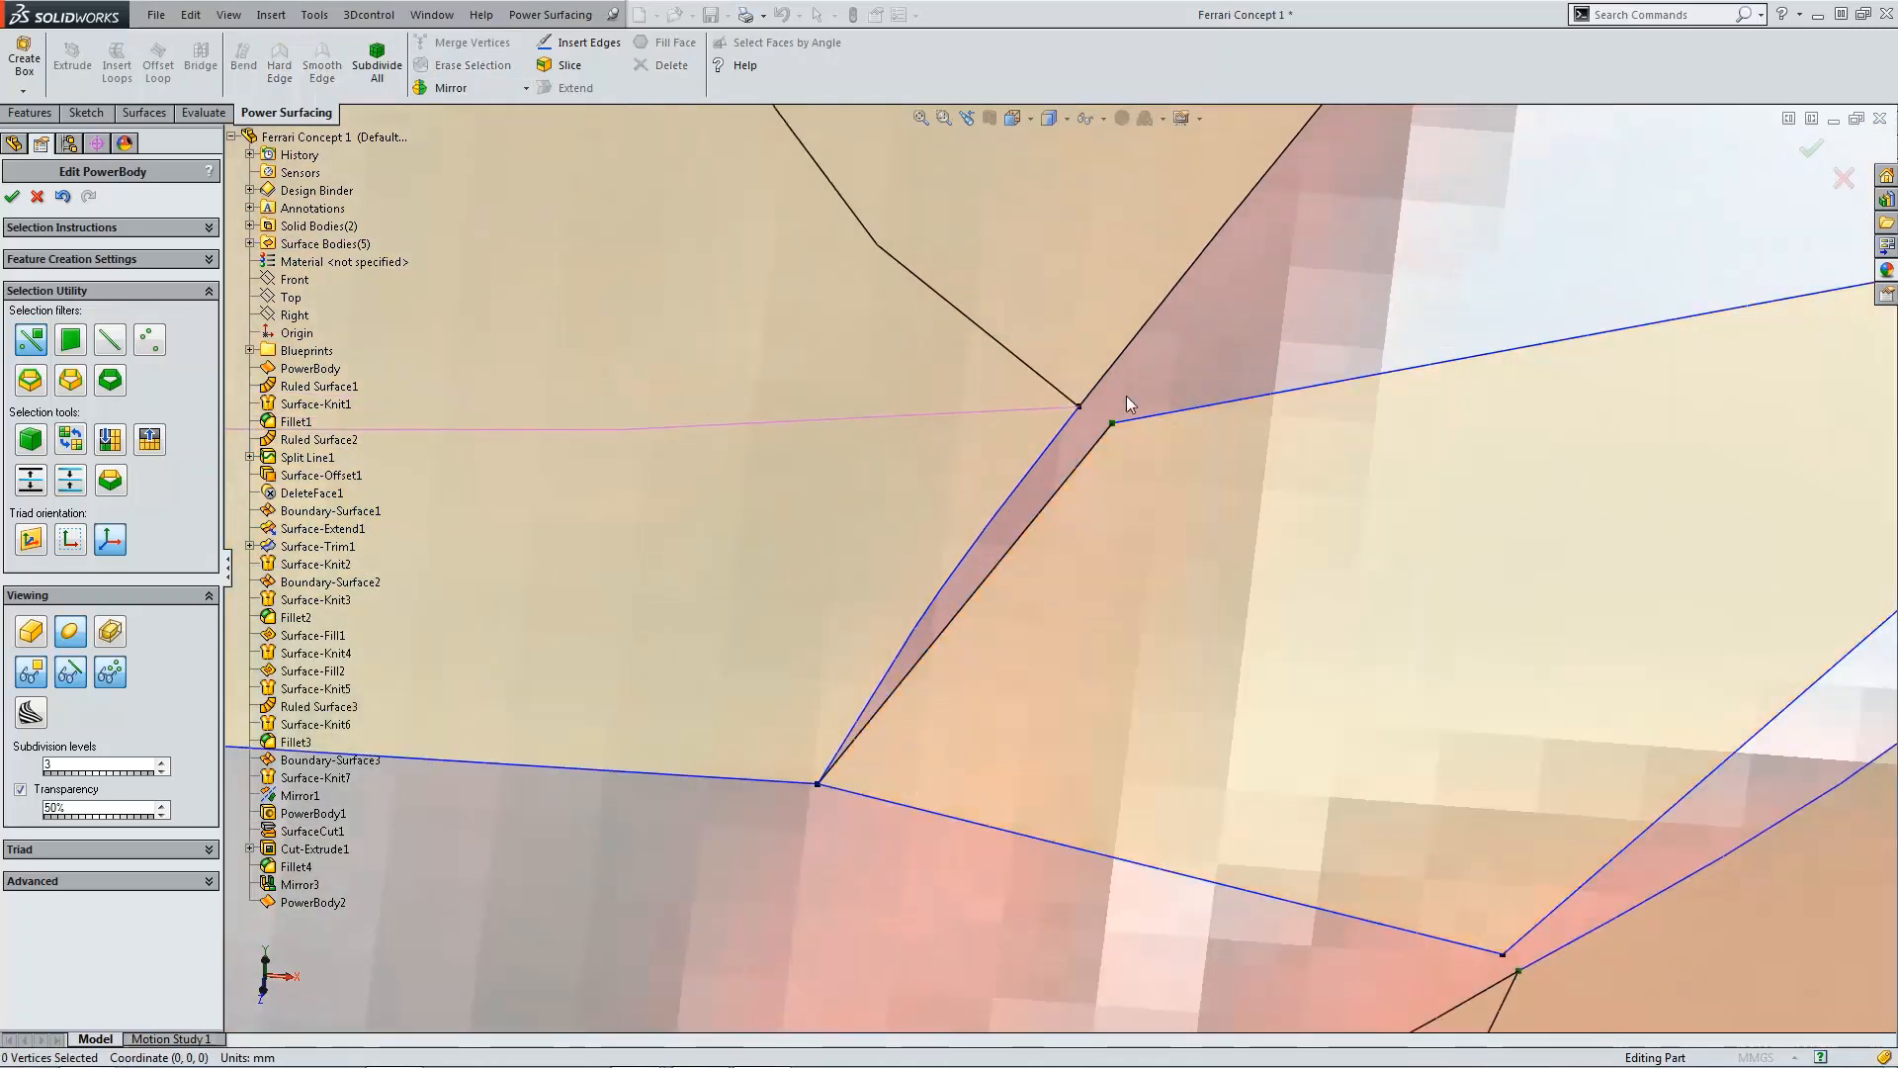
left_click(1111, 423)
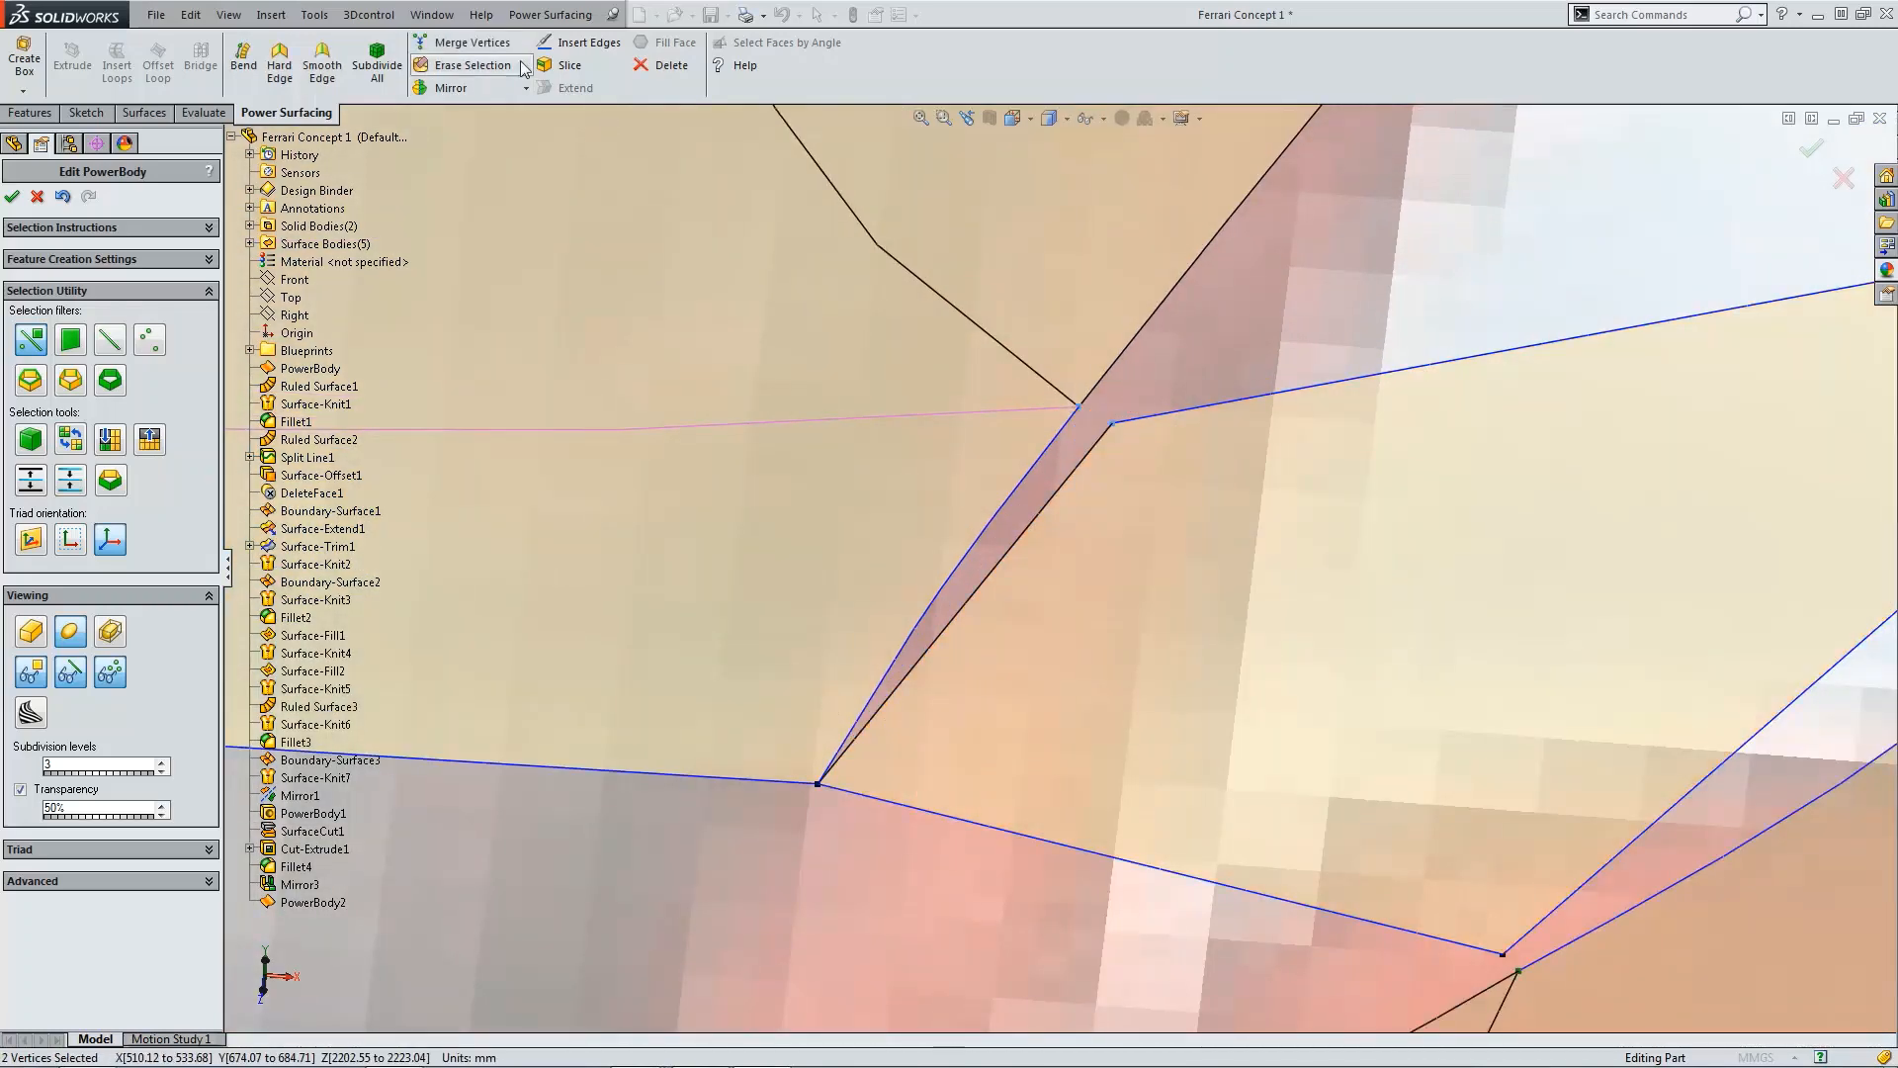
left_click(462, 43)
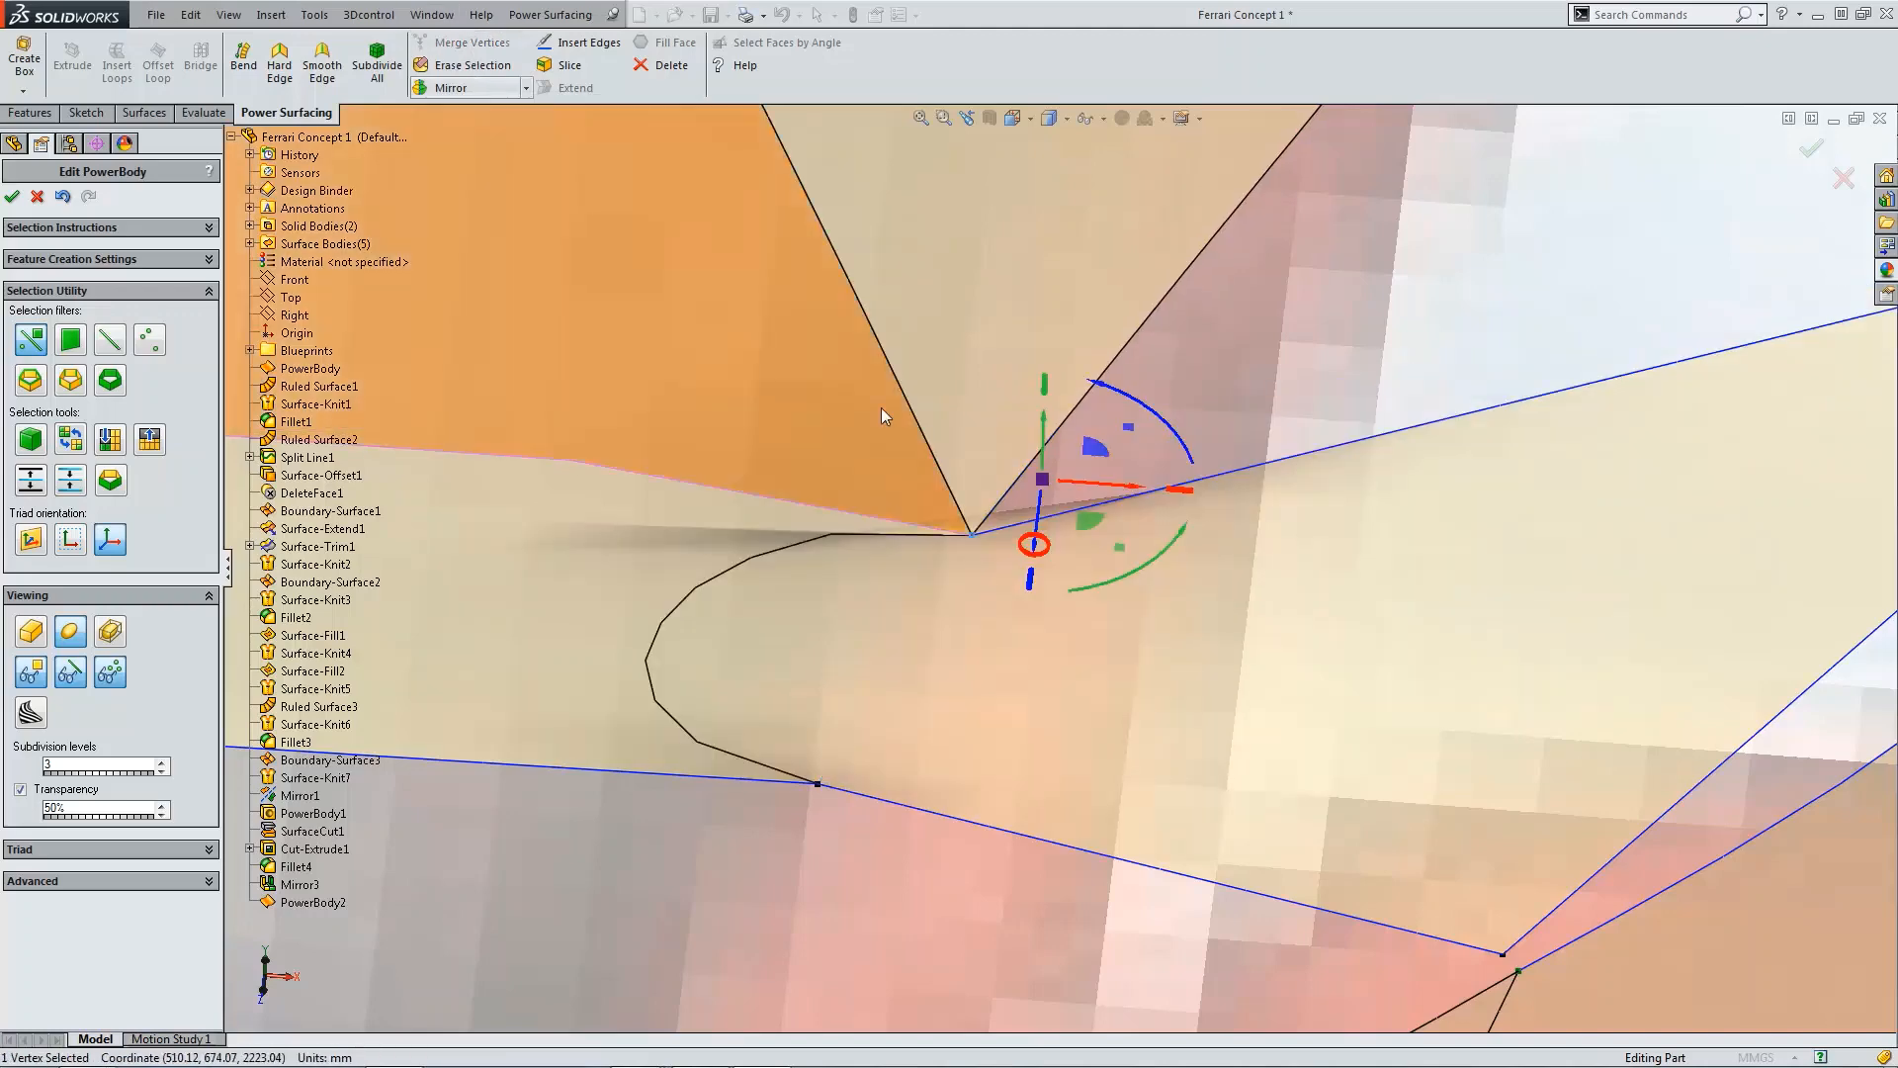
Step: Set the weight of the two merged left-side vertices to 0 to sharpen the corner
scroll(1206, 508, "up", 3)
scroll(1264, 419, "up", 3)
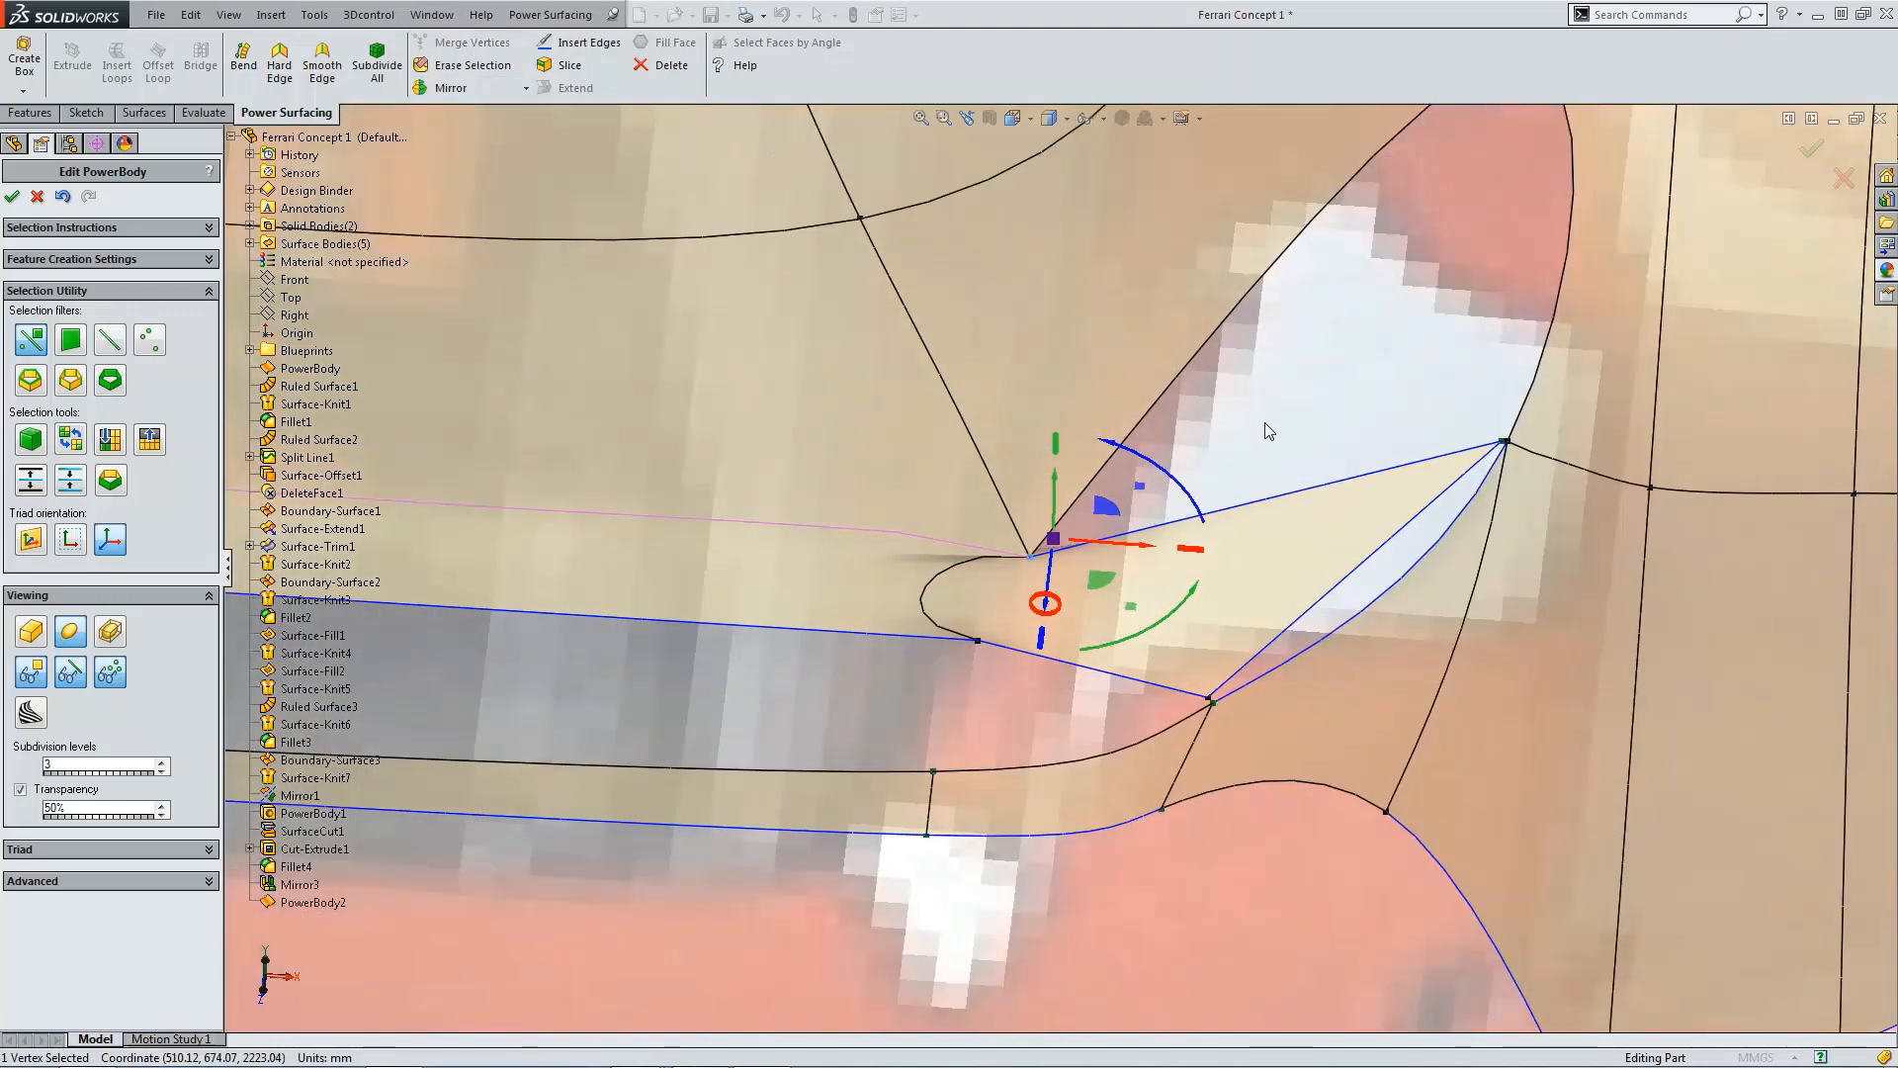
key("Escape")
left_click(979, 641)
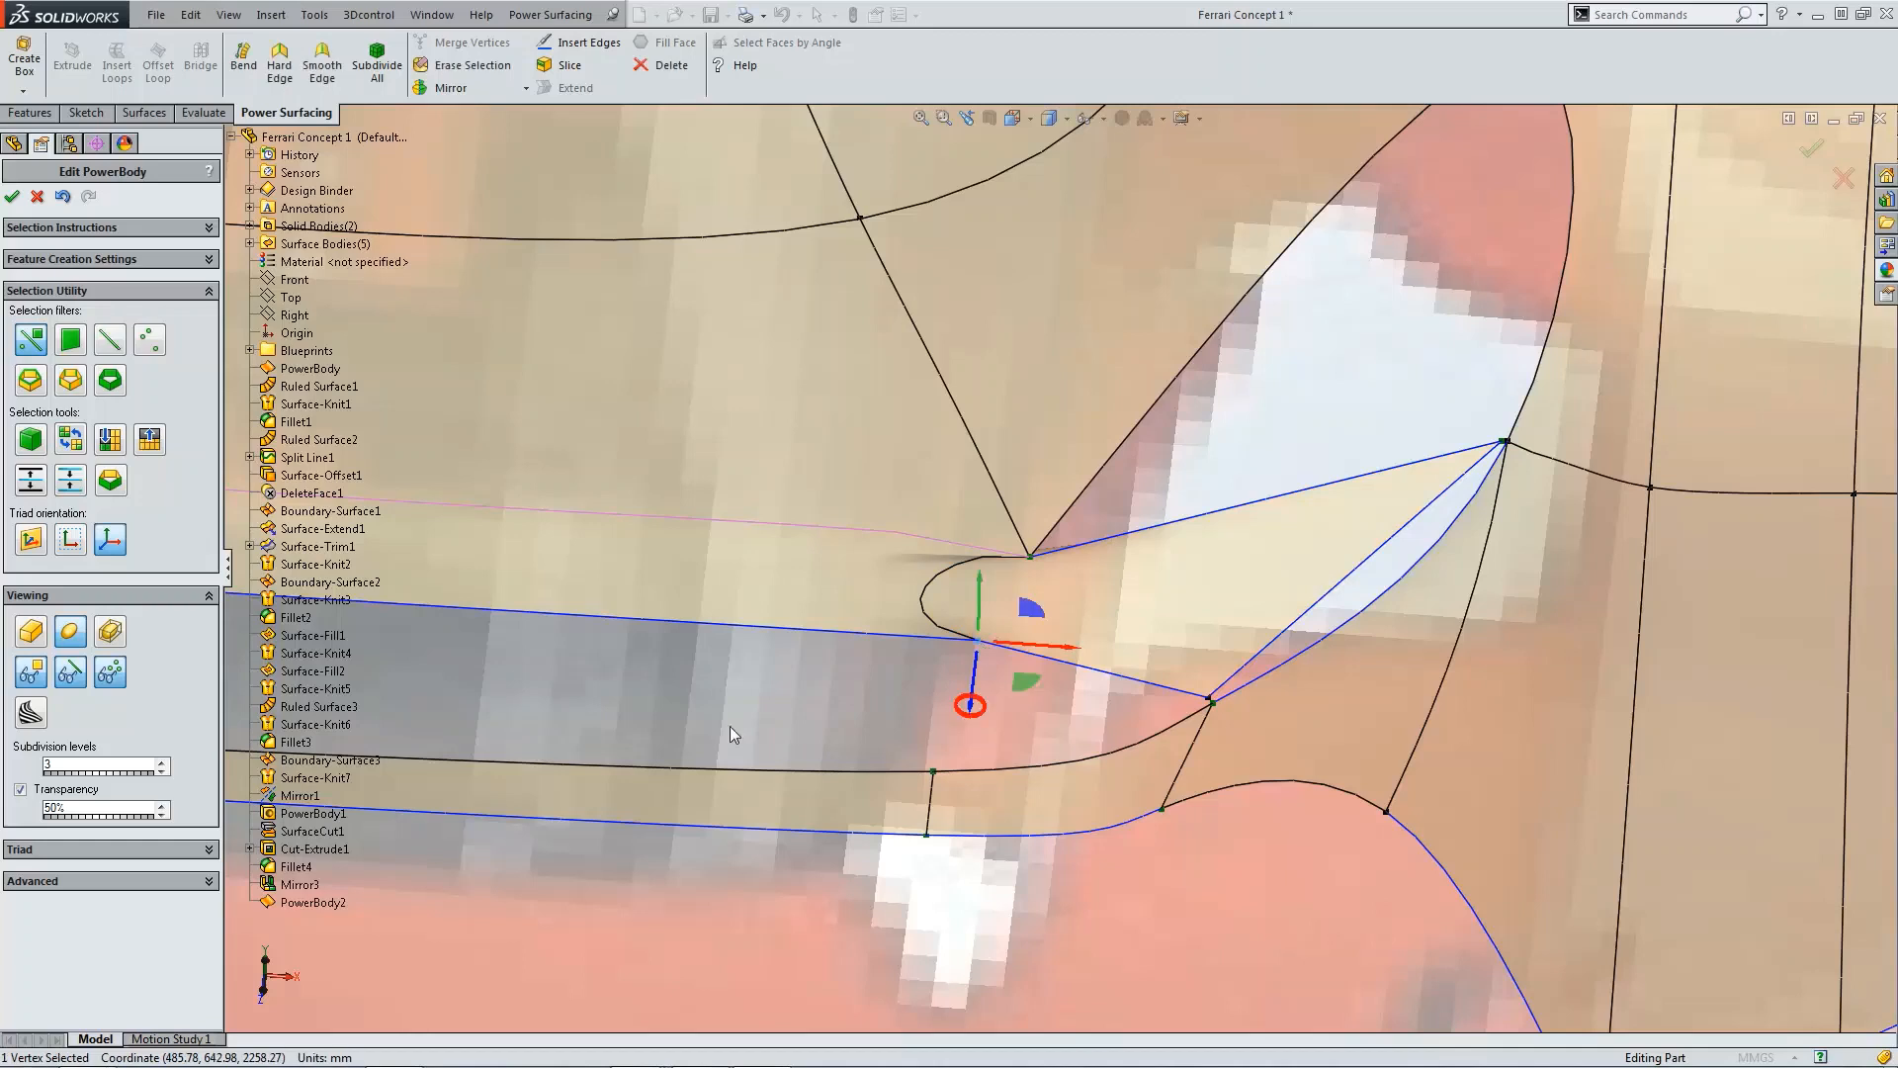
left_click(194, 881)
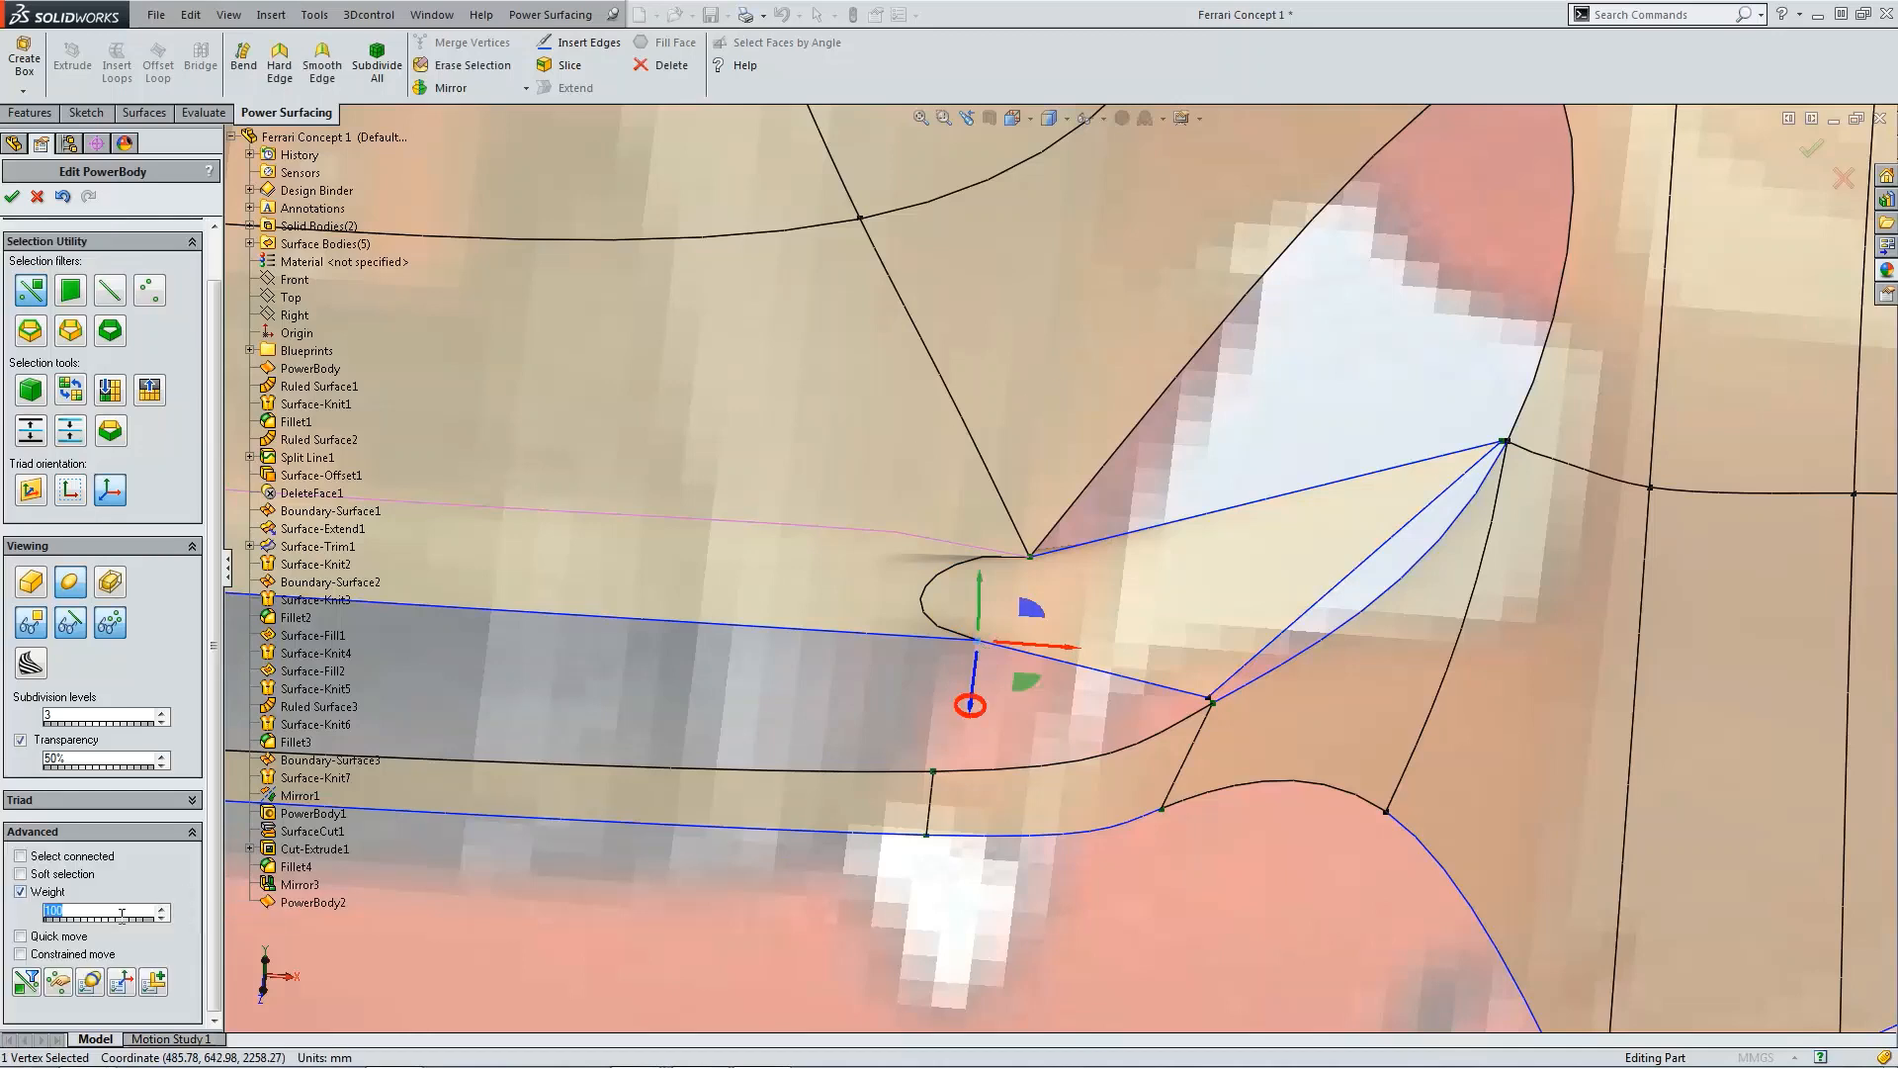
type("0")
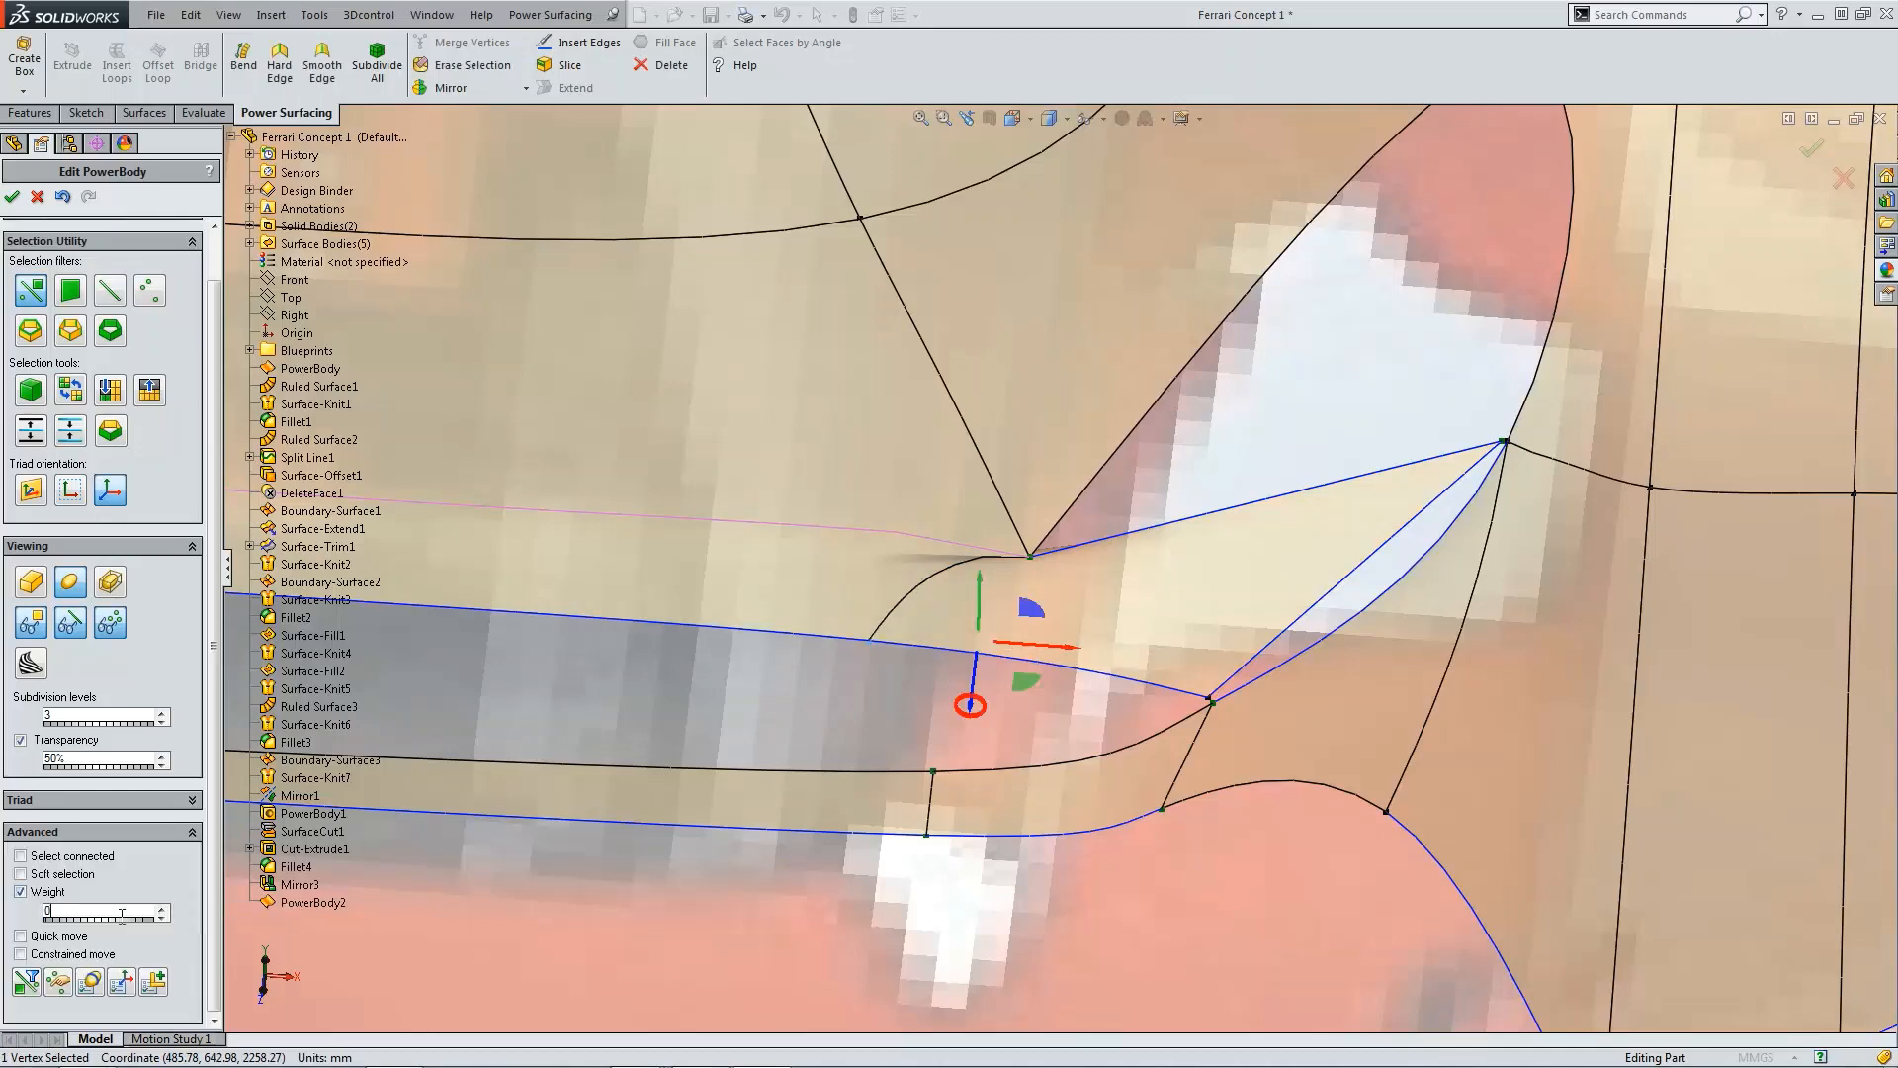
left_click(1027, 557)
type("0")
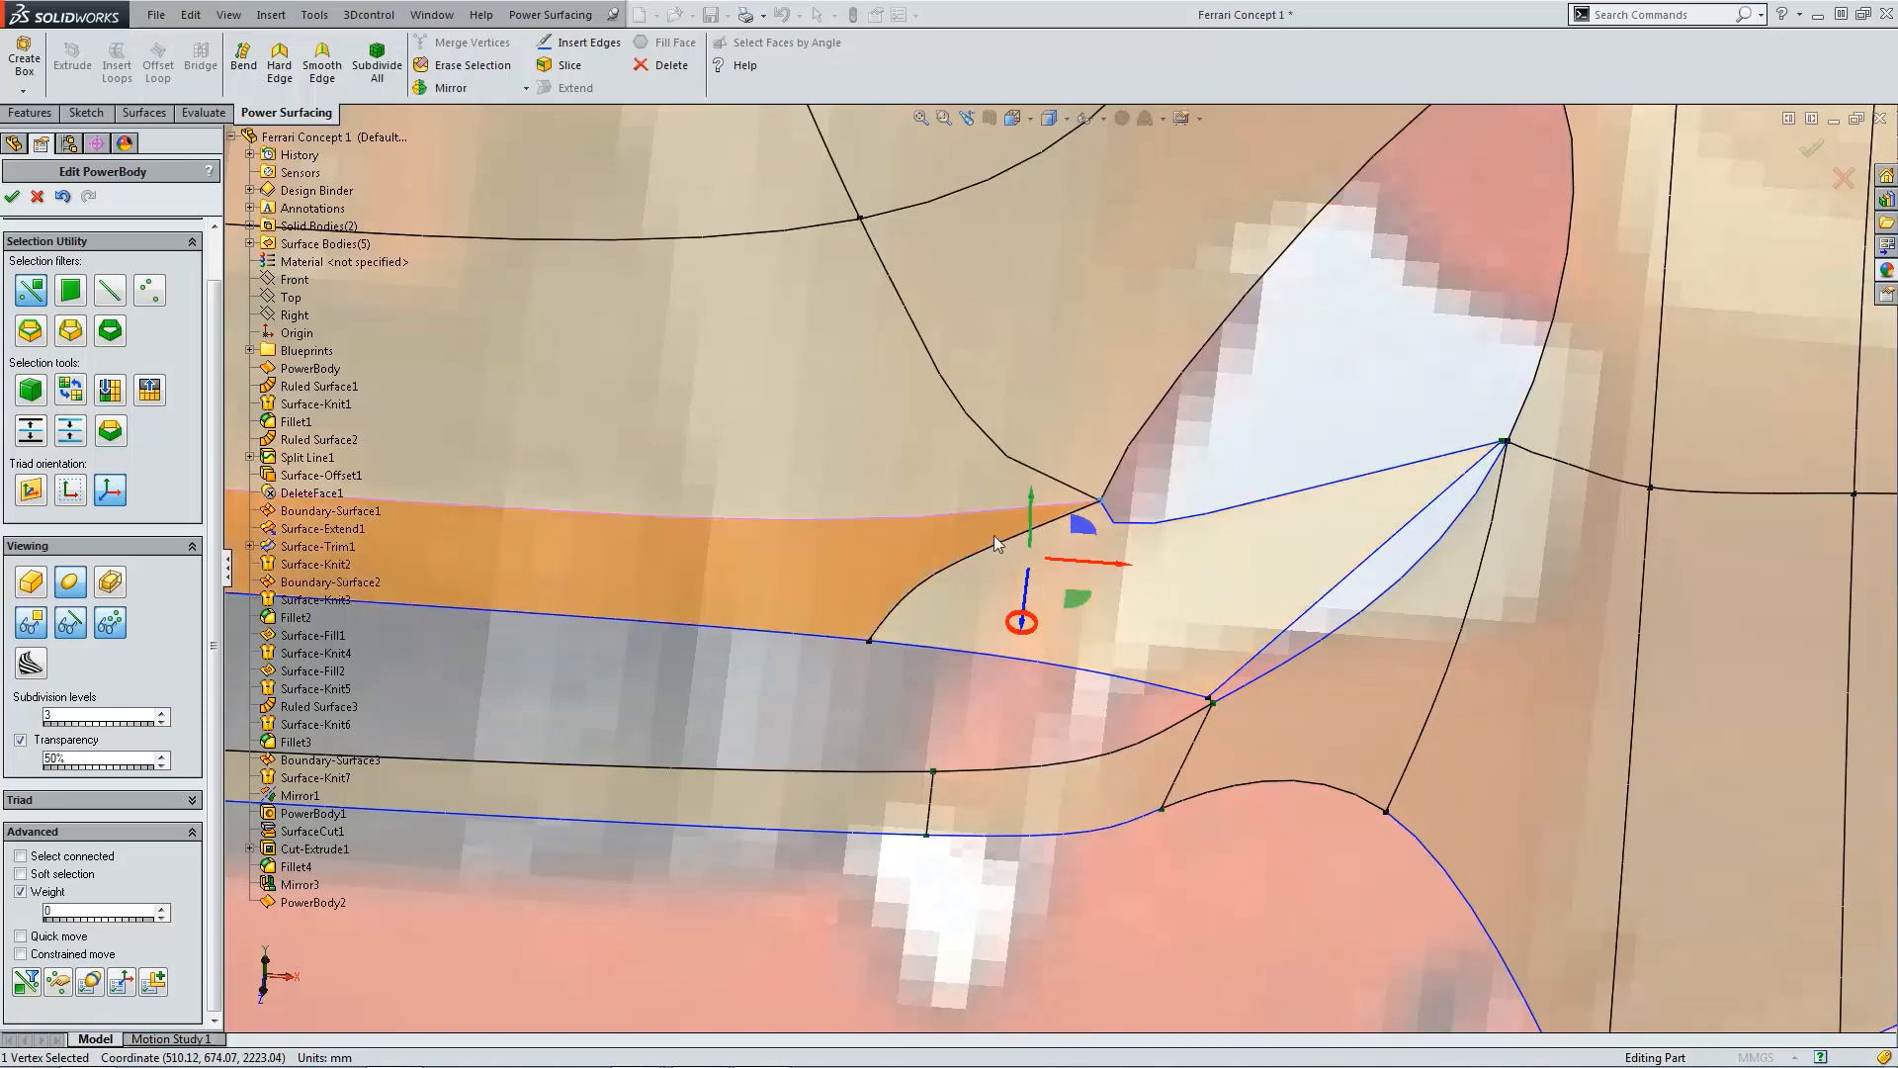
Step: Merge the patch's lower-right corner vertex with the neighbouring fender vertex
left_click(1184, 462)
scroll(1195, 478, "up", 4)
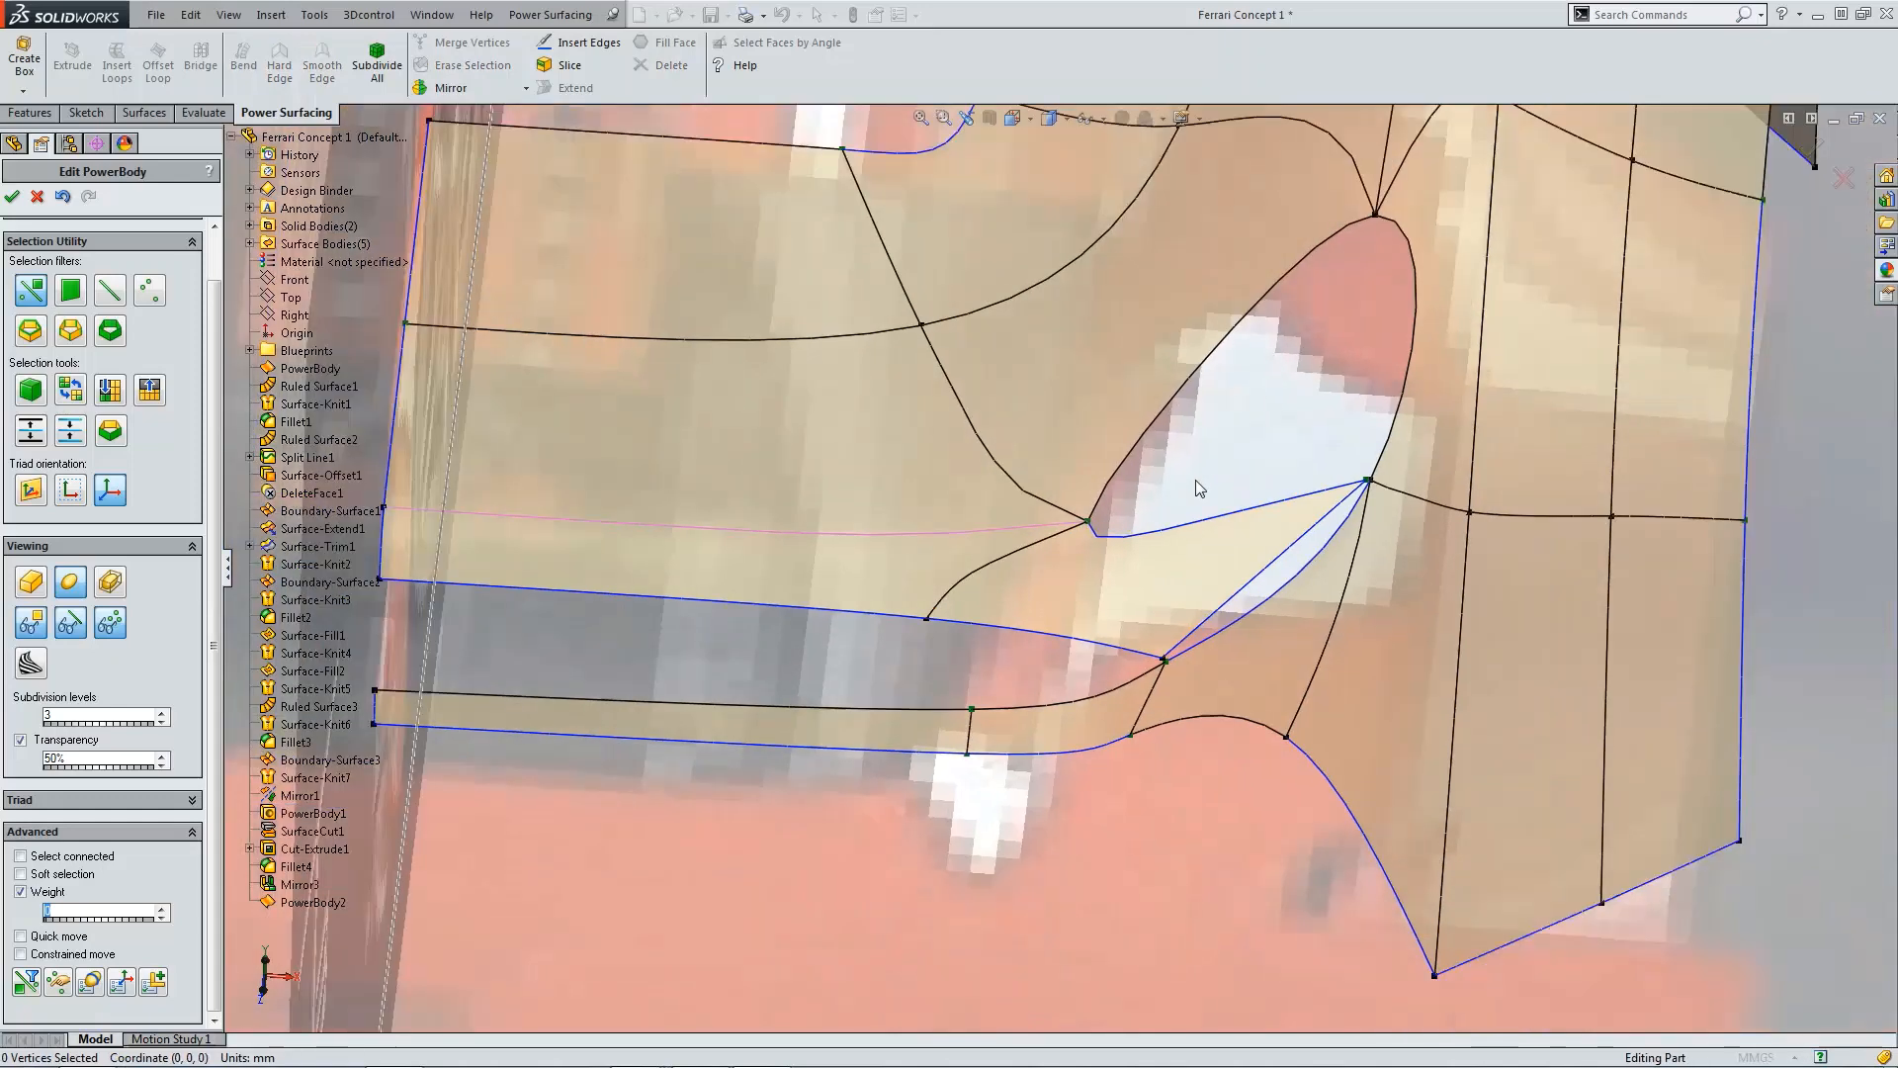
scroll(1052, 485, "up", 2)
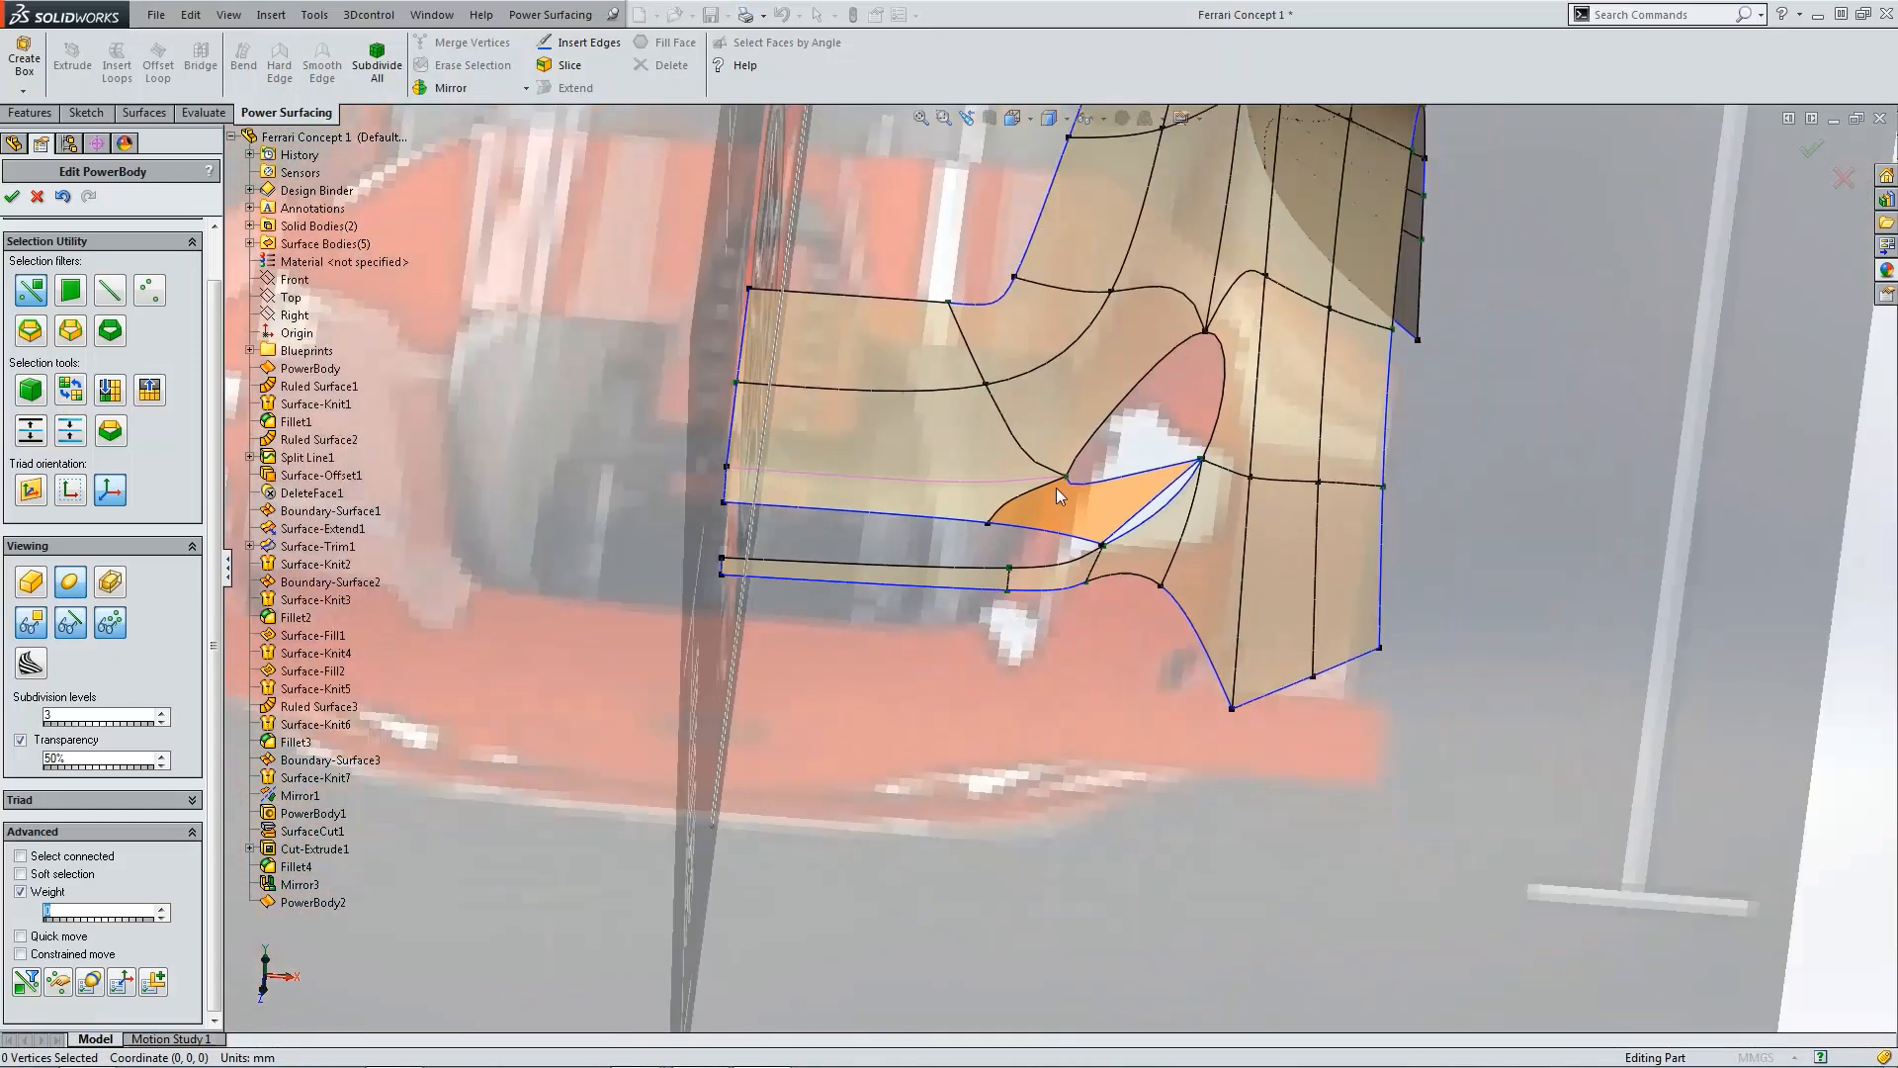
scroll(1056, 488, "down", 3)
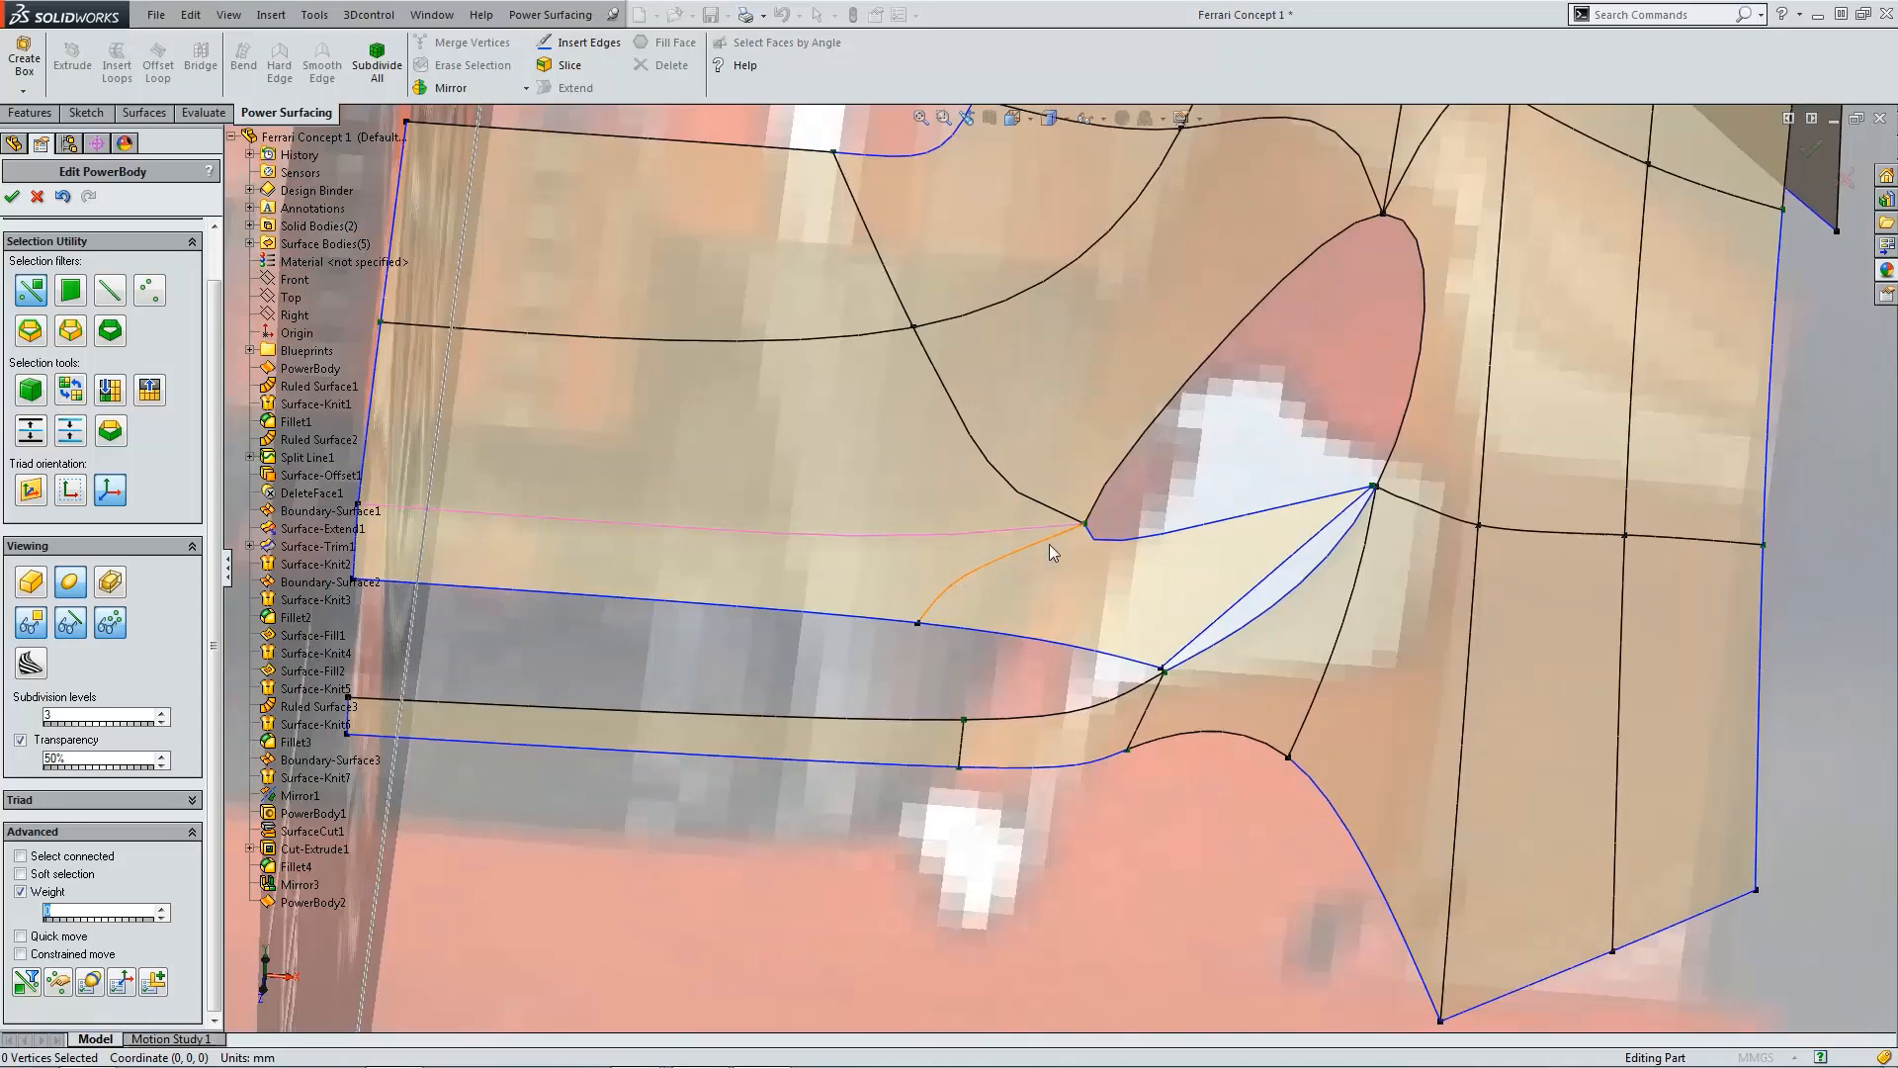
scroll(1048, 544, "up", 2)
scroll(1066, 548, "down", 3)
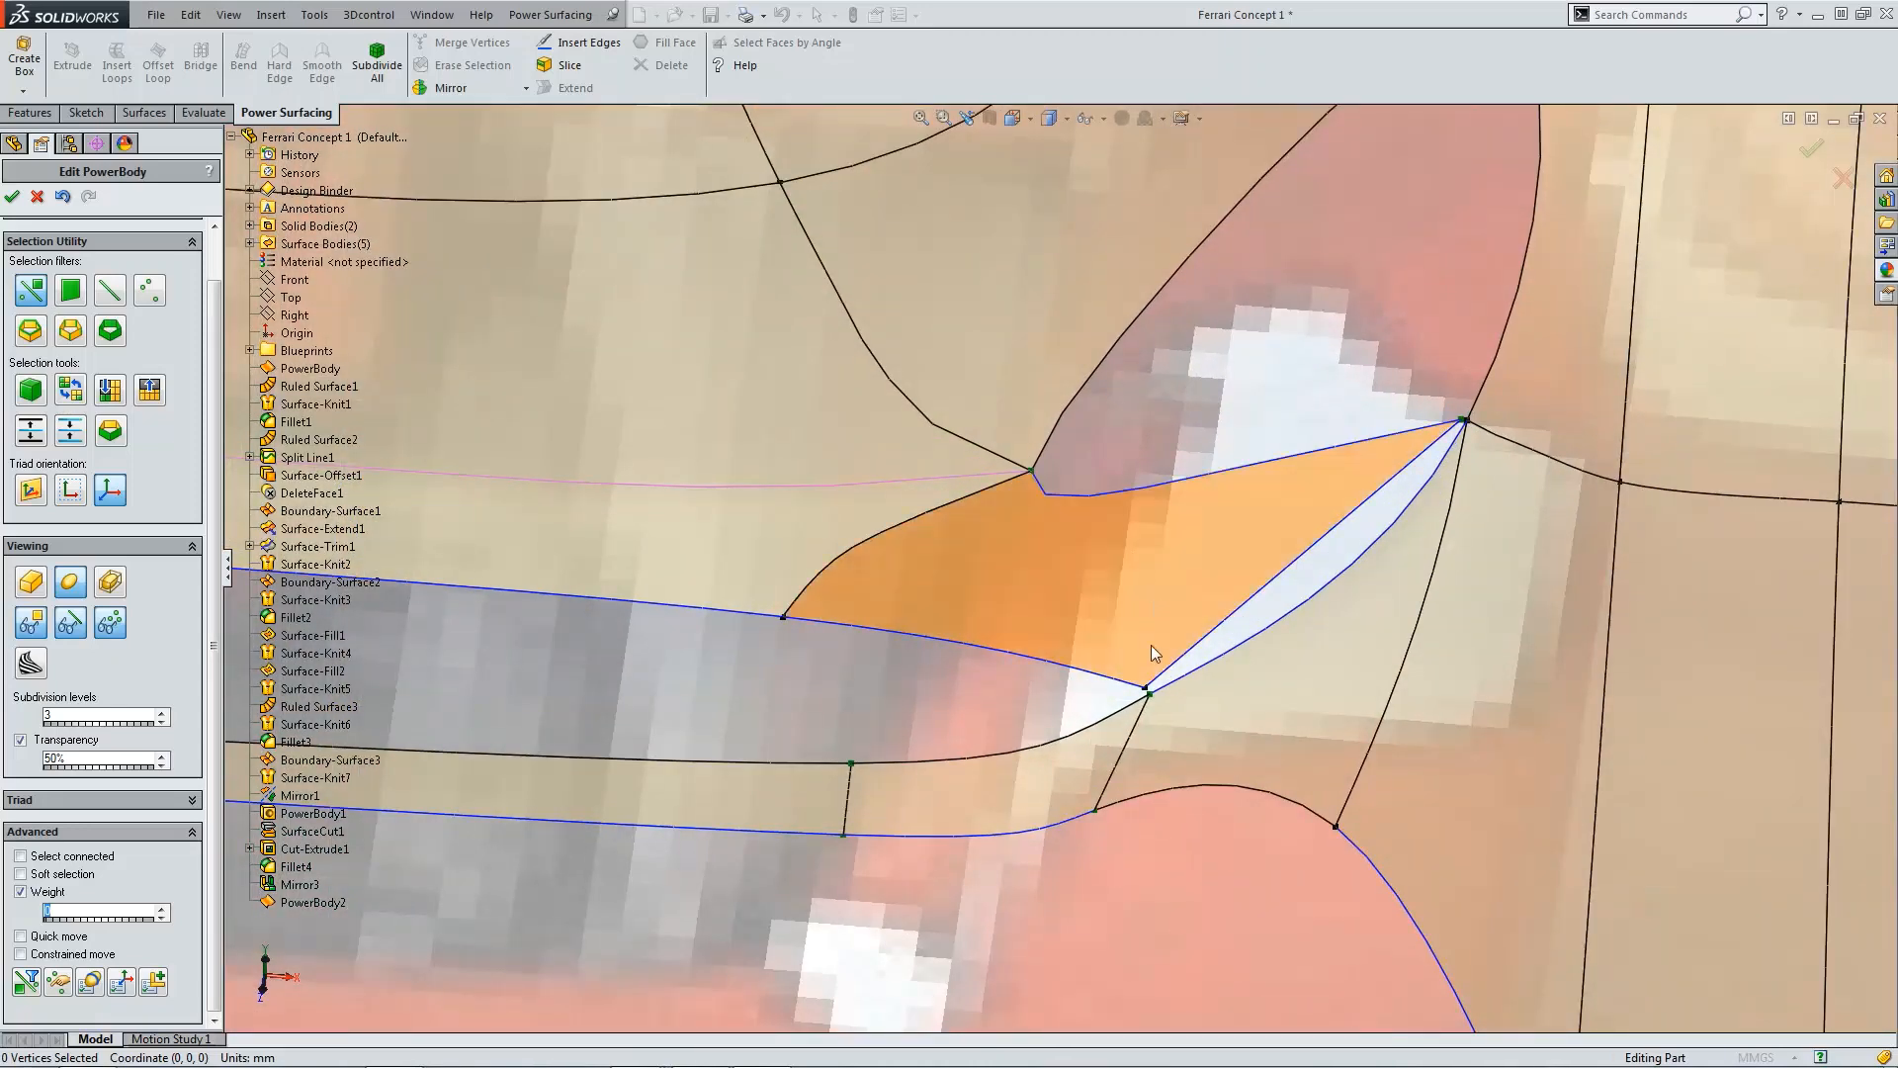
scroll(1154, 680, "down", 3)
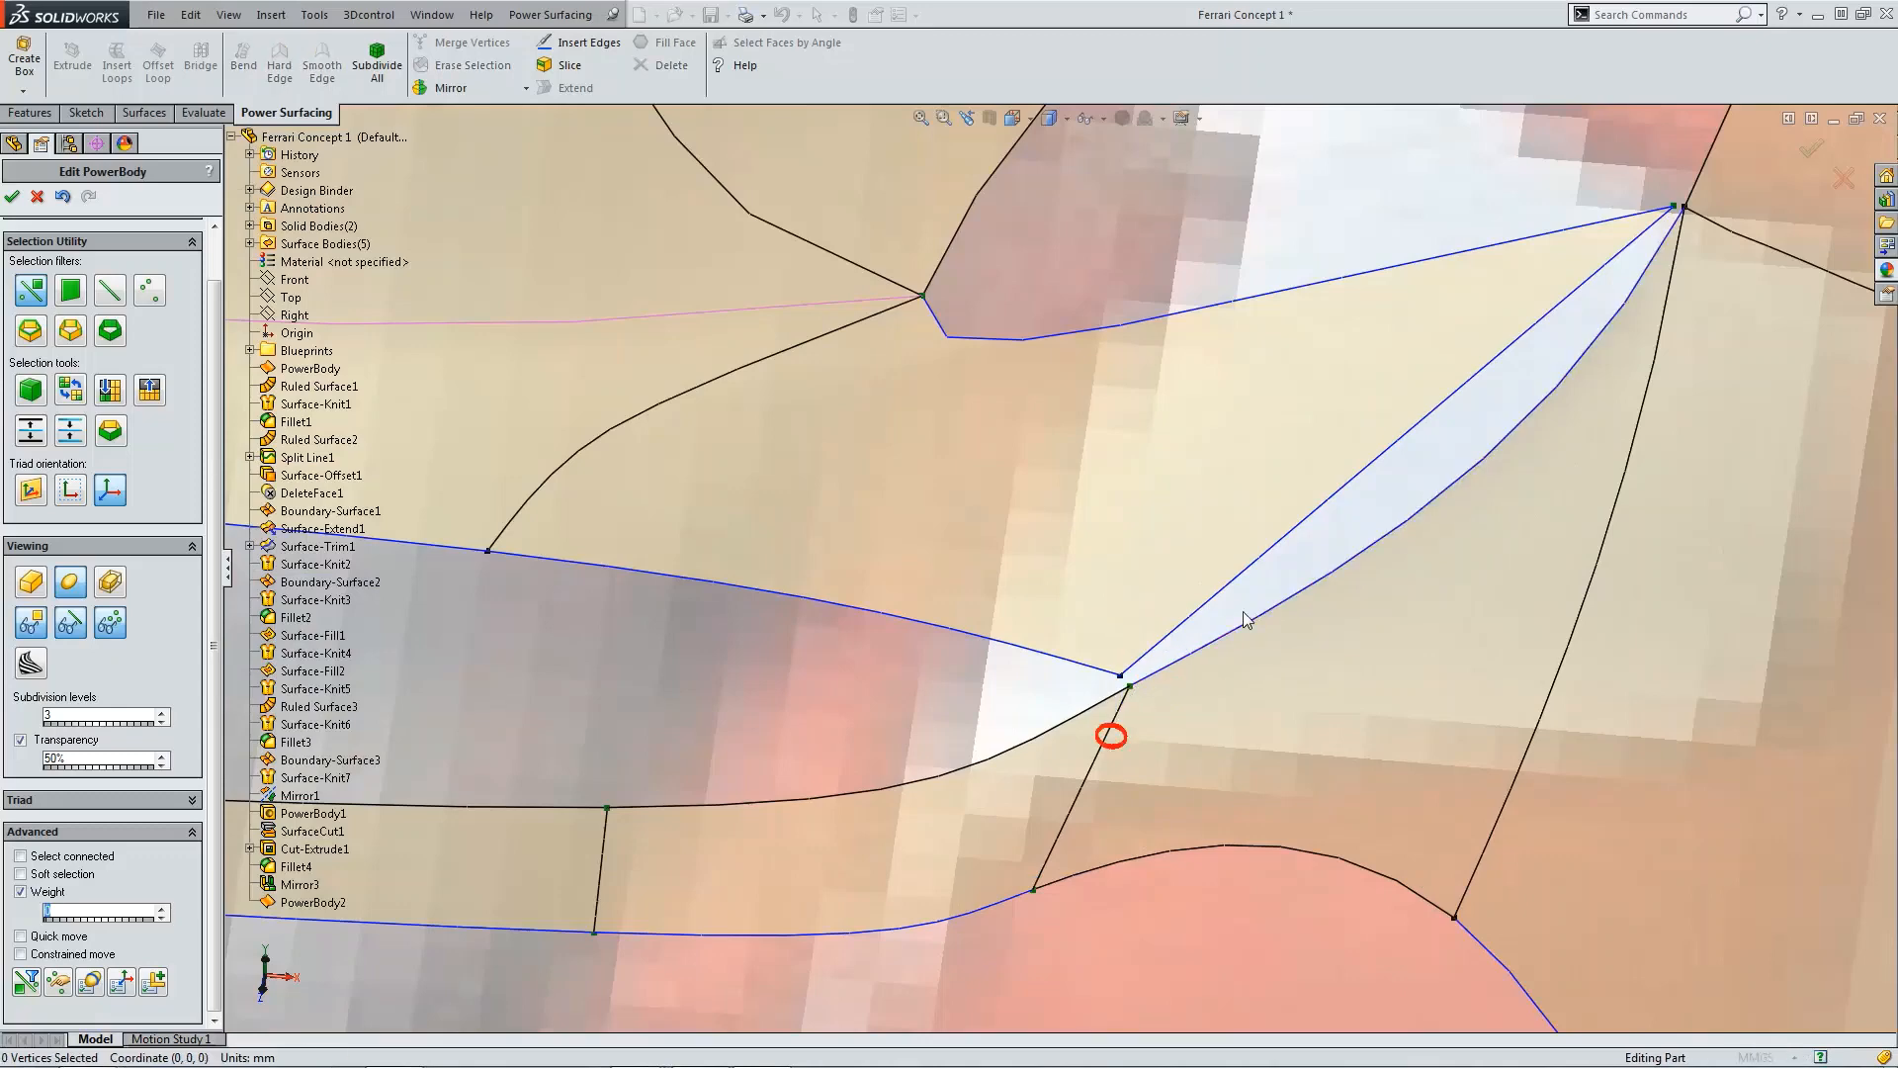
scroll(1226, 653, "down", 3)
left_click(1059, 703, "ctrl")
left_click(1043, 683, "ctrl")
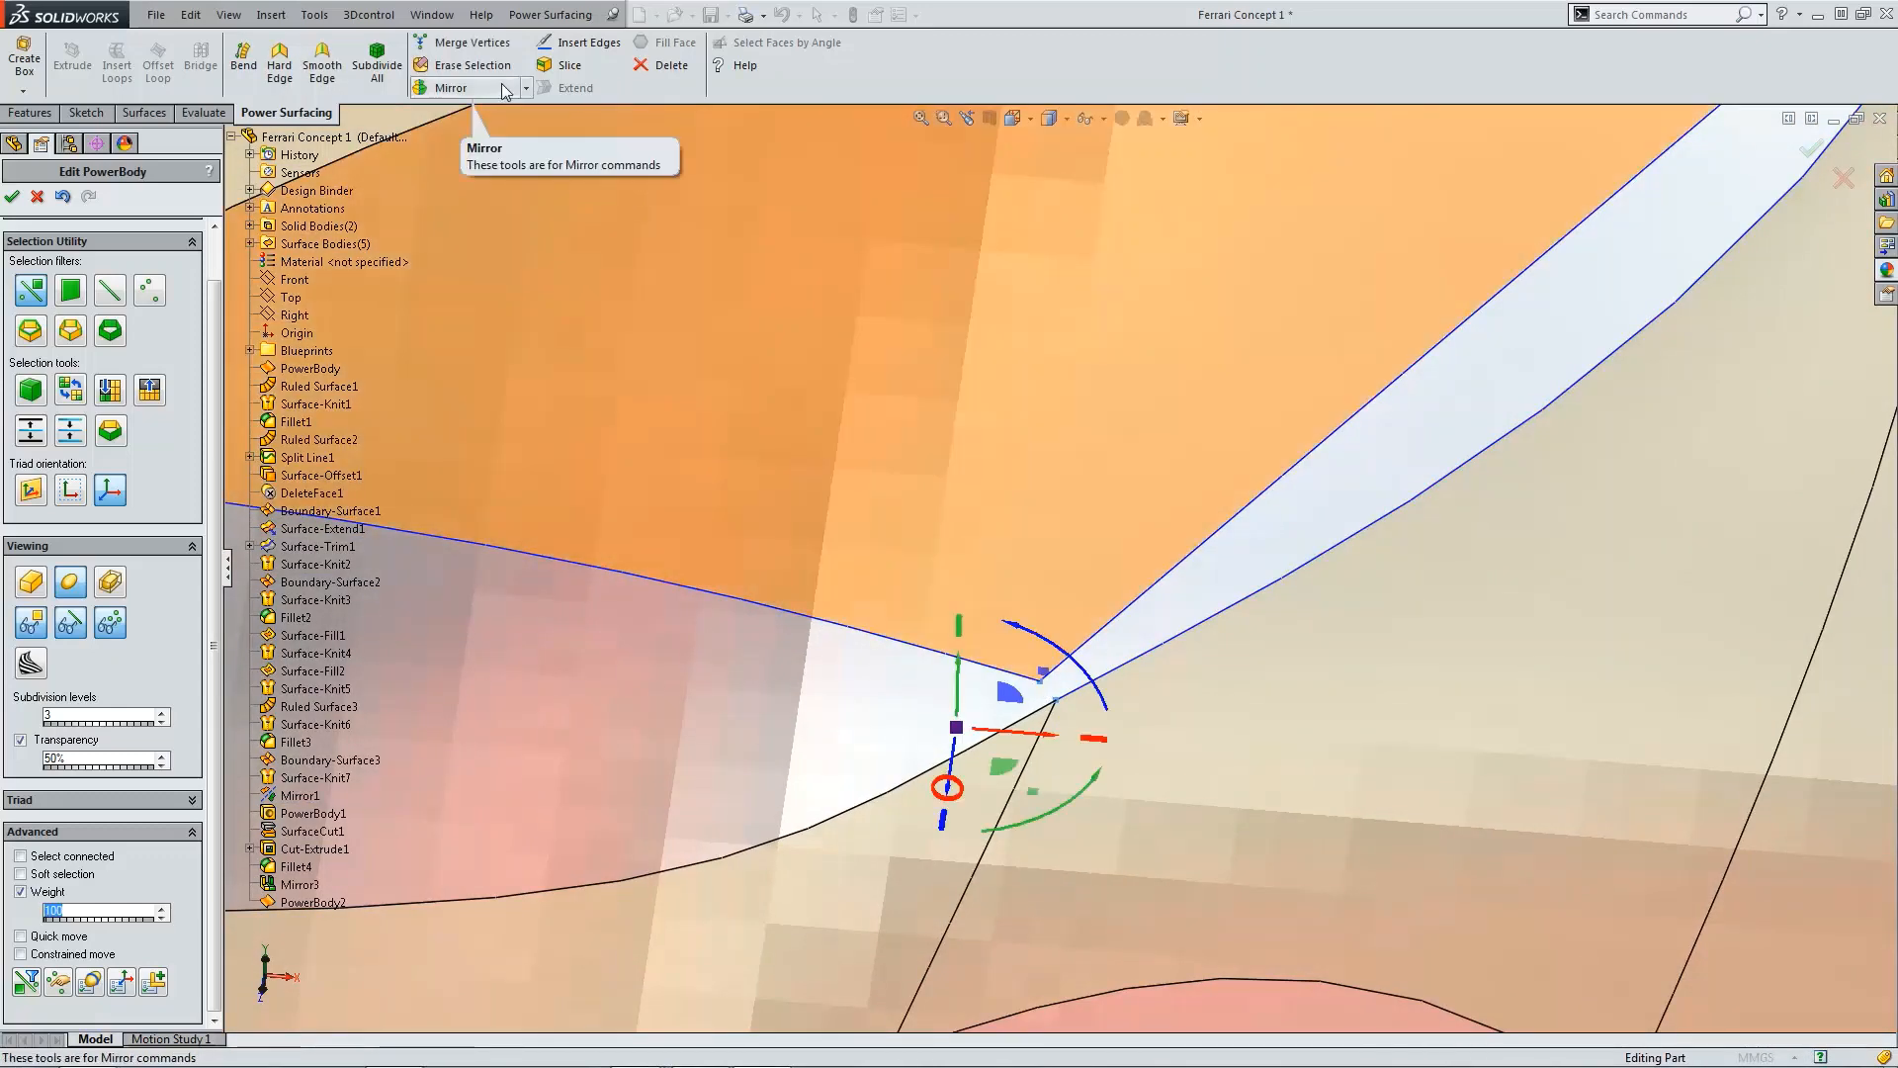
left_click(465, 43)
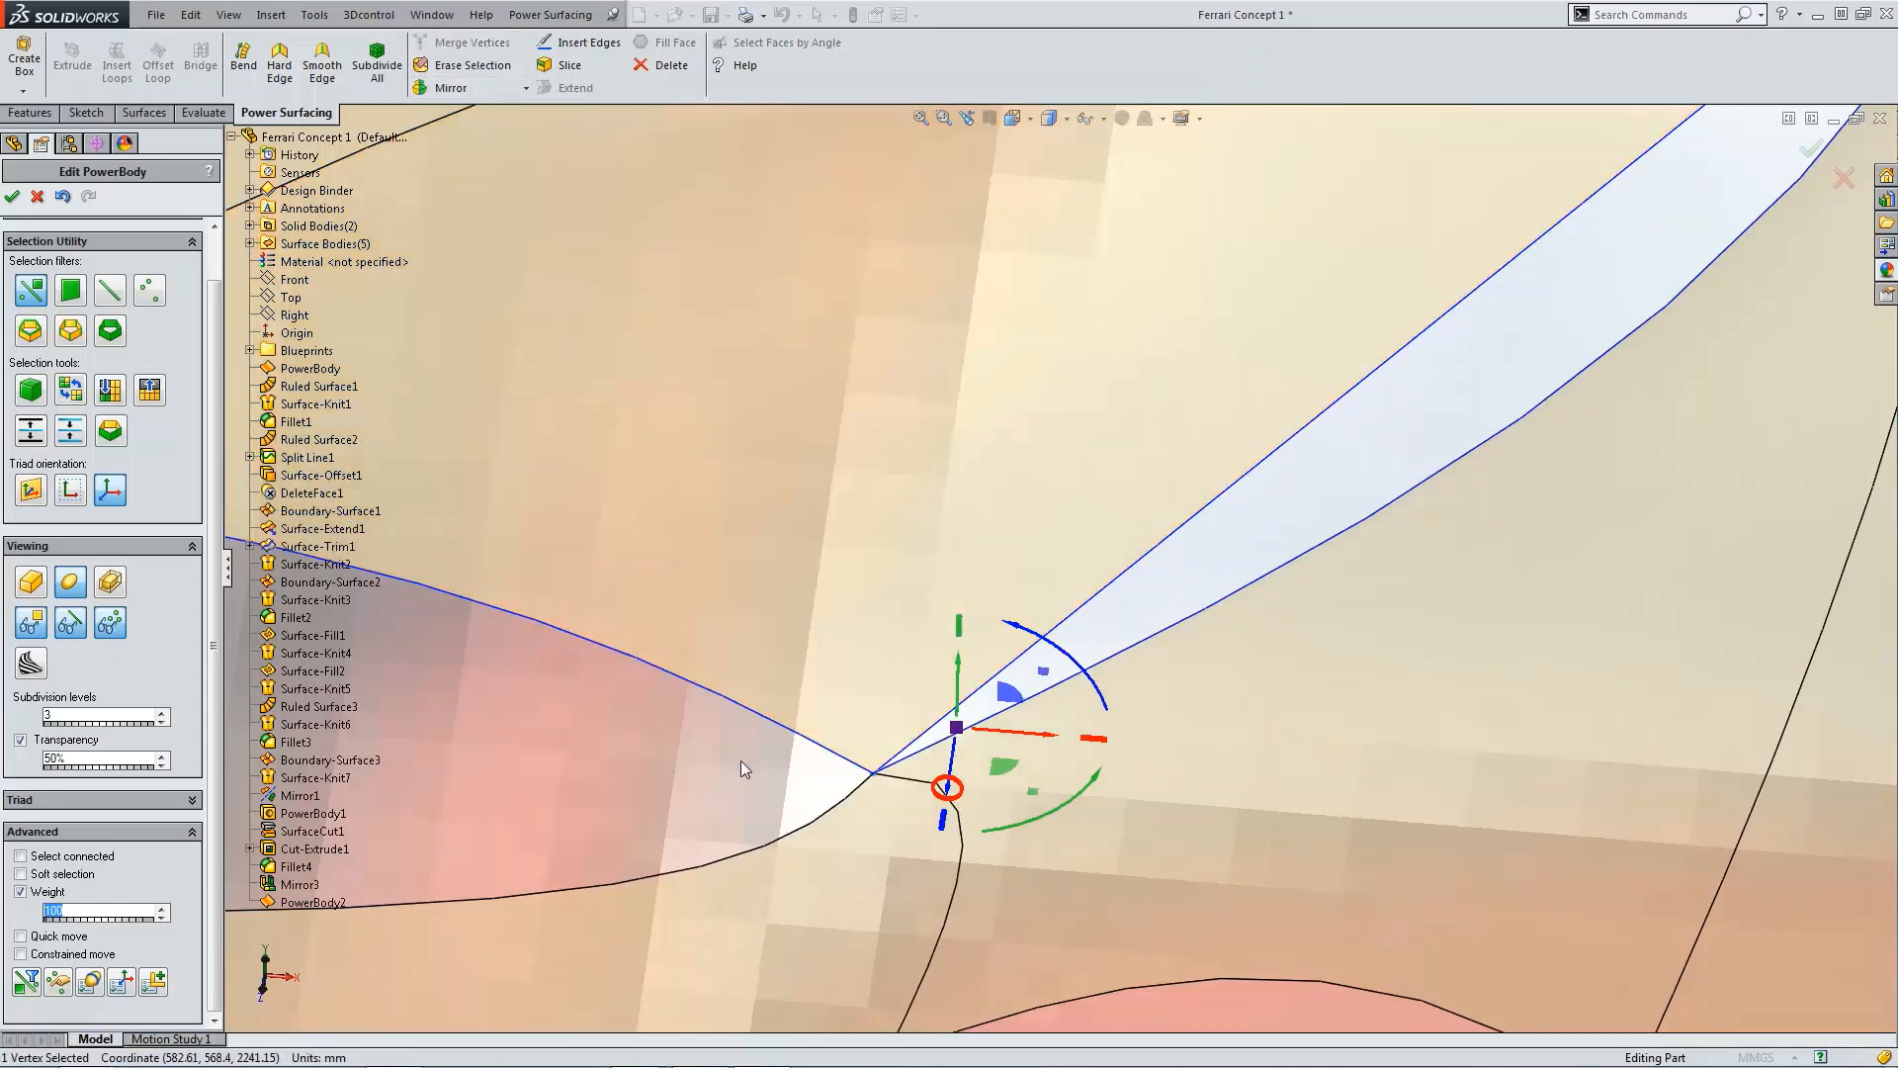
Step: Set the weight of the merged lower-right vertex to 0
left_click(741, 762)
left_click(872, 778)
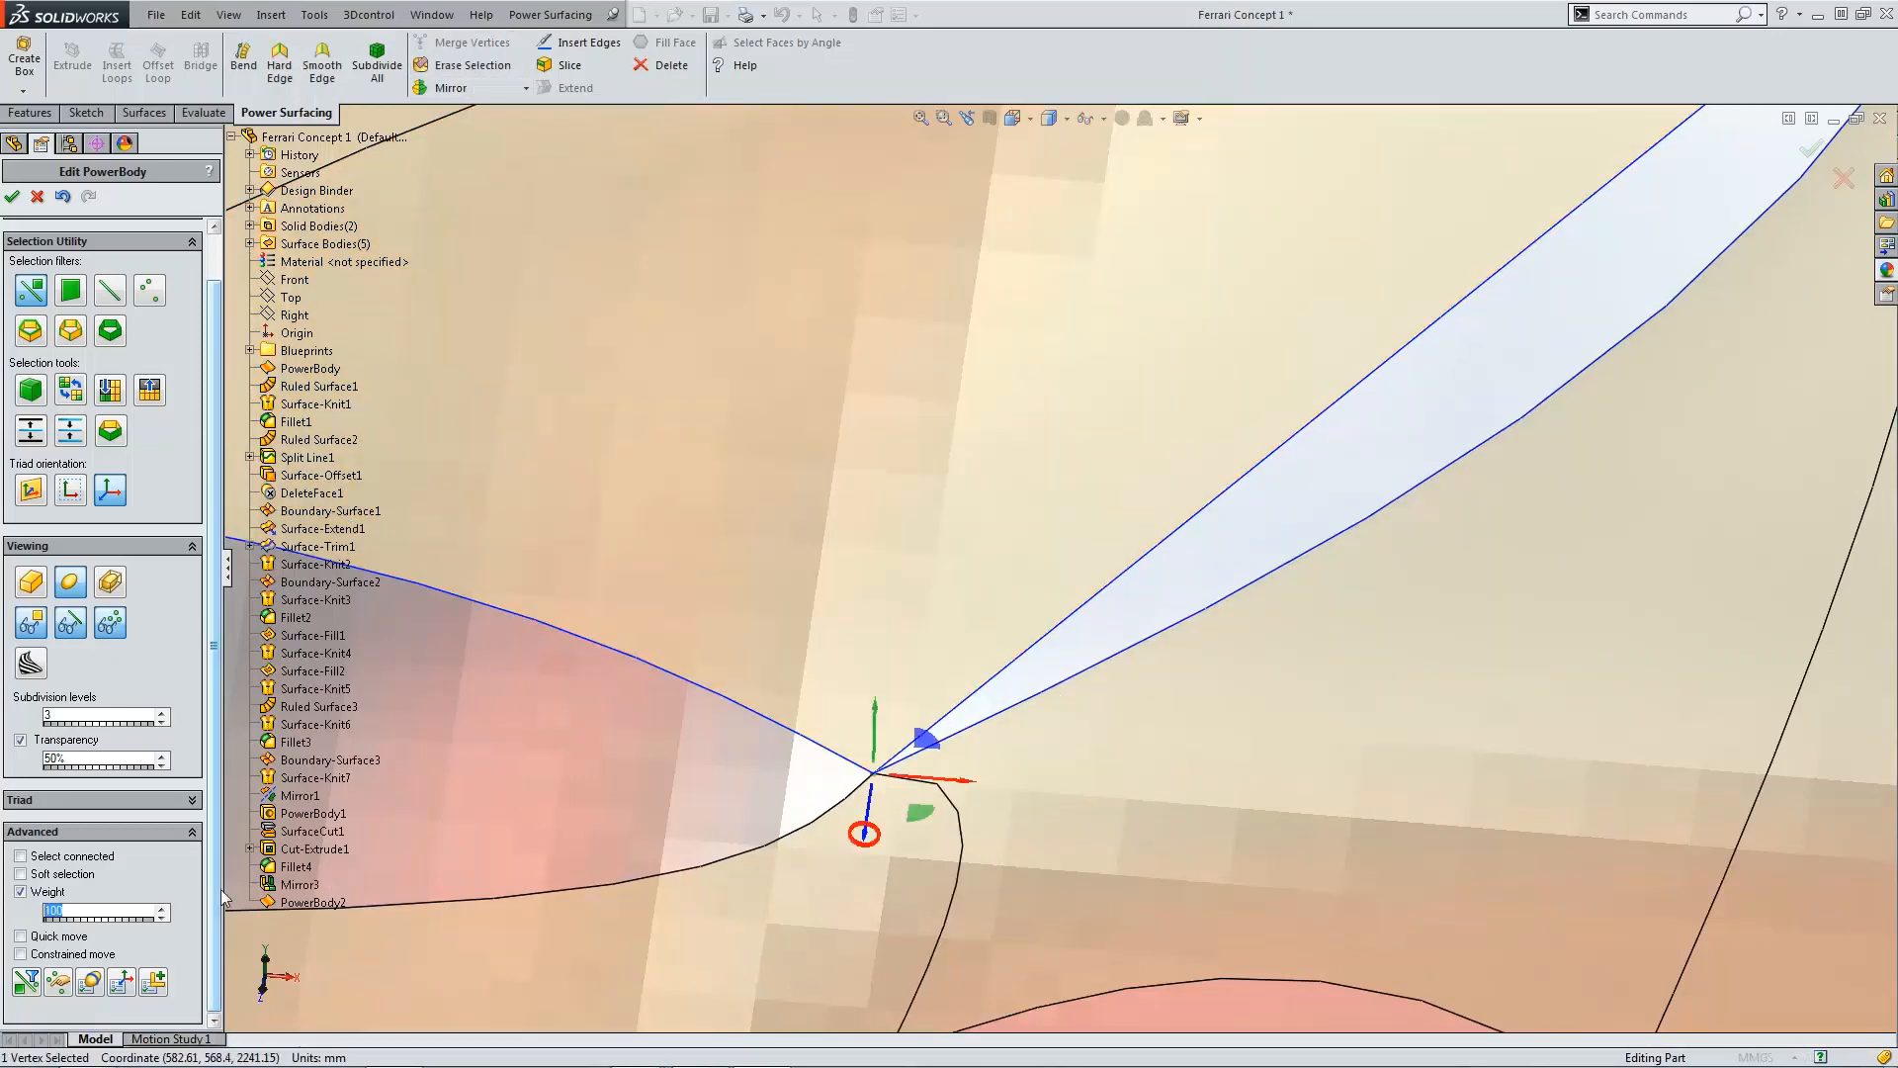
type("0")
key("Return")
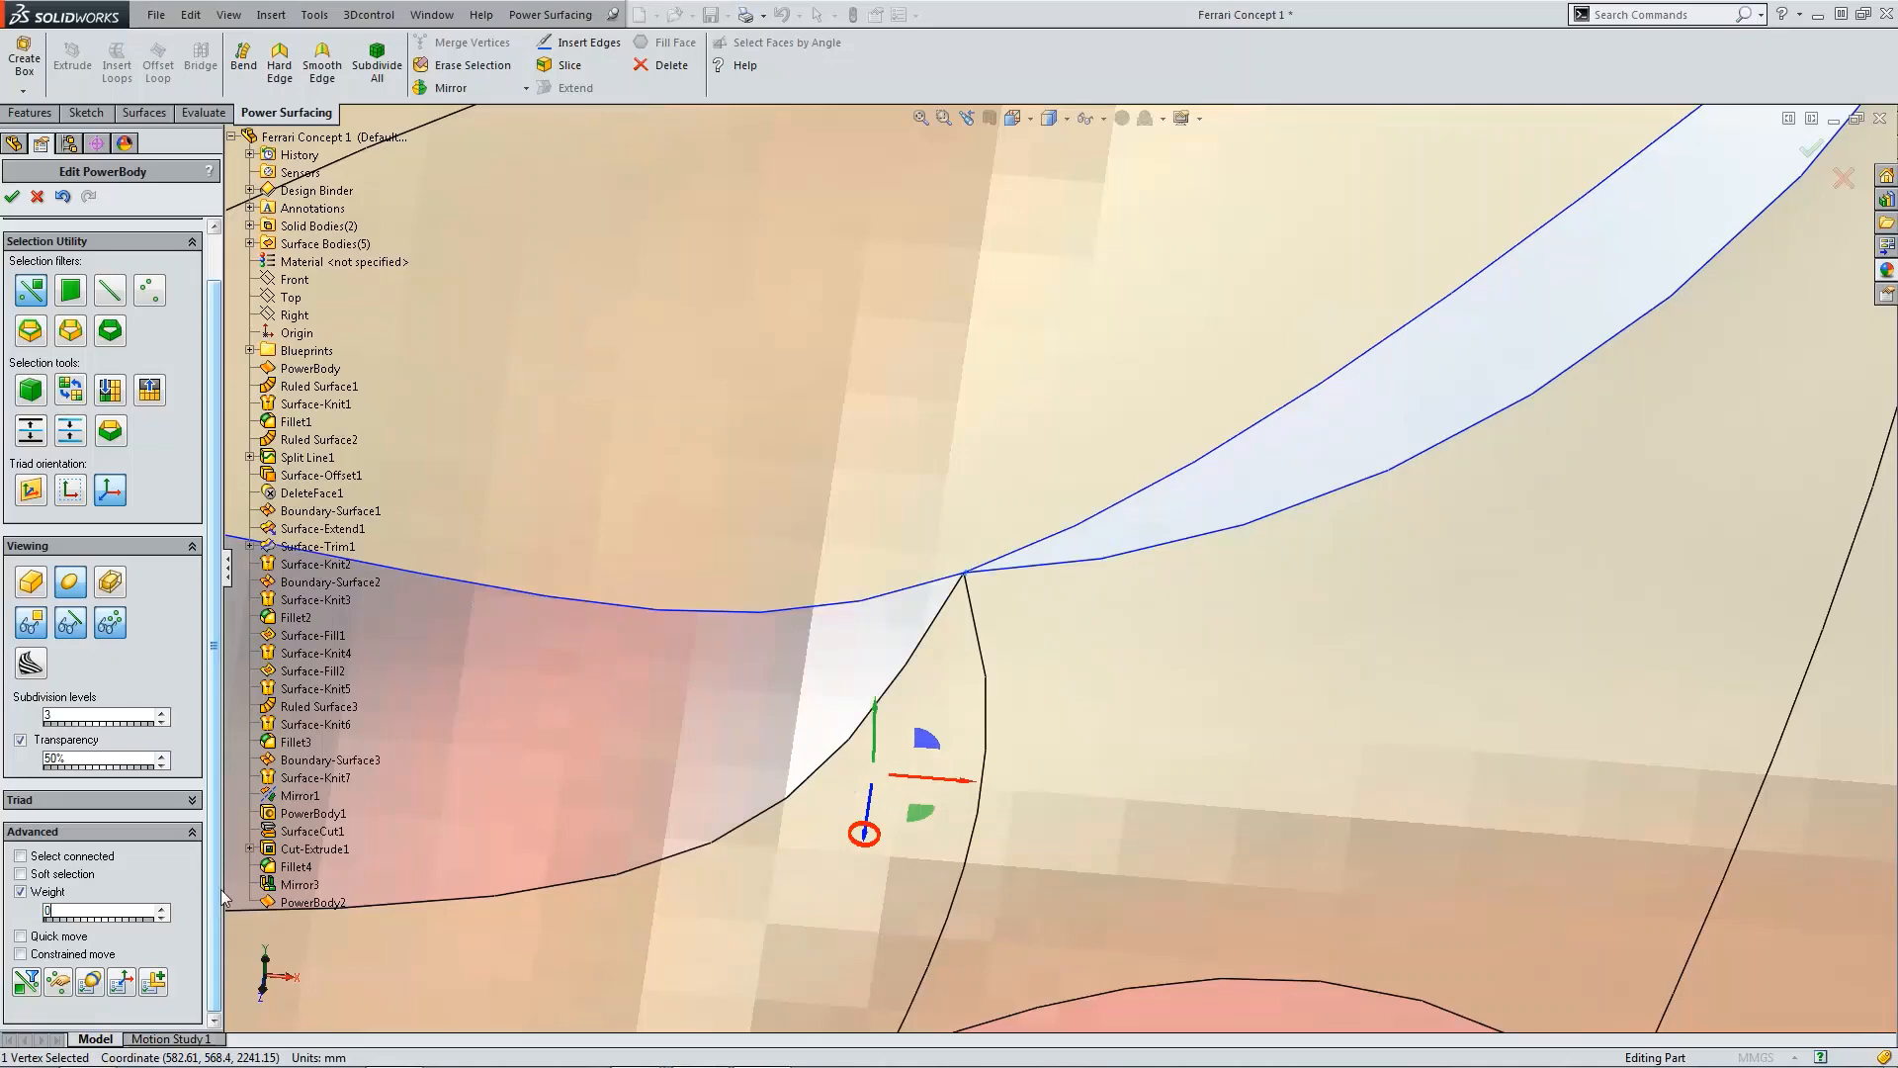
Step: Merge the patch's upper-right corner vertex with the fender corner vertex next to it
scroll(1364, 643, "up", 6)
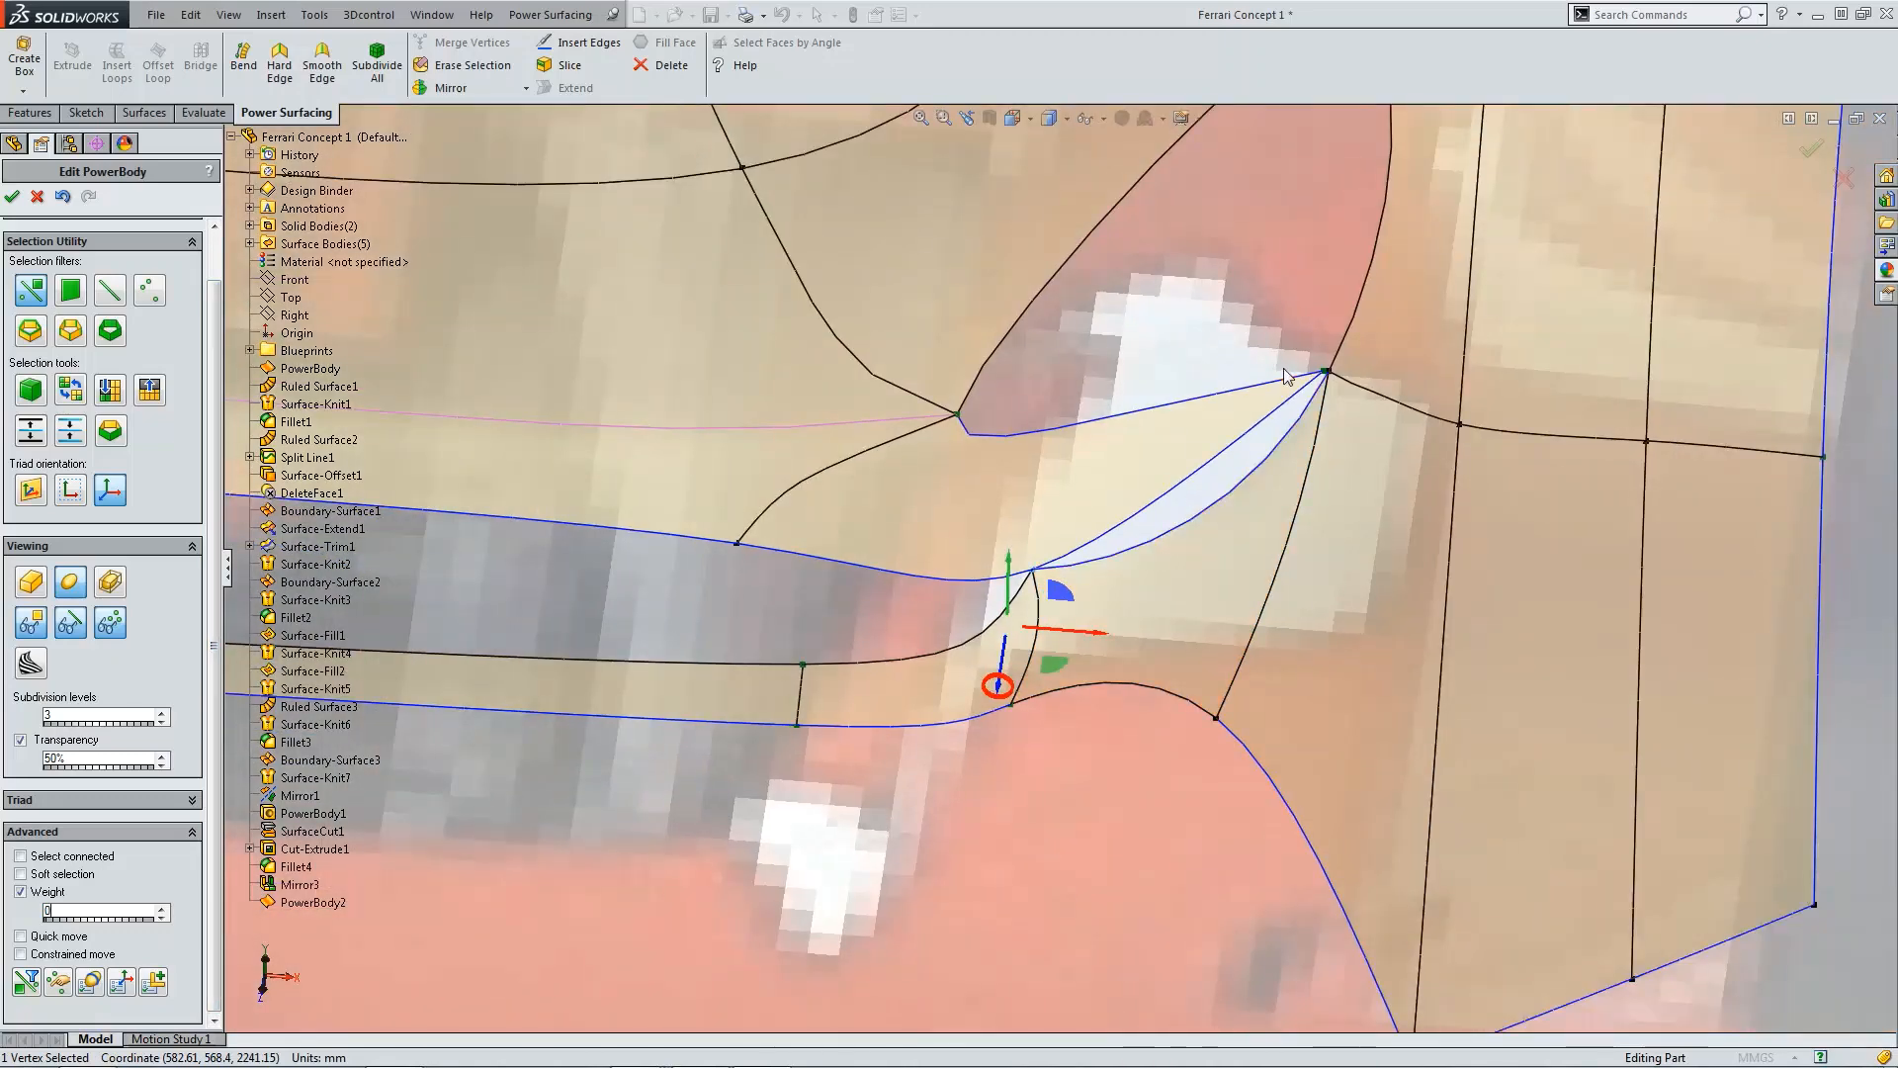
scroll(1321, 358, "down", 6)
scroll(1313, 458, "down", 1)
left_click(1290, 444)
left_click(1267, 441, "ctrl")
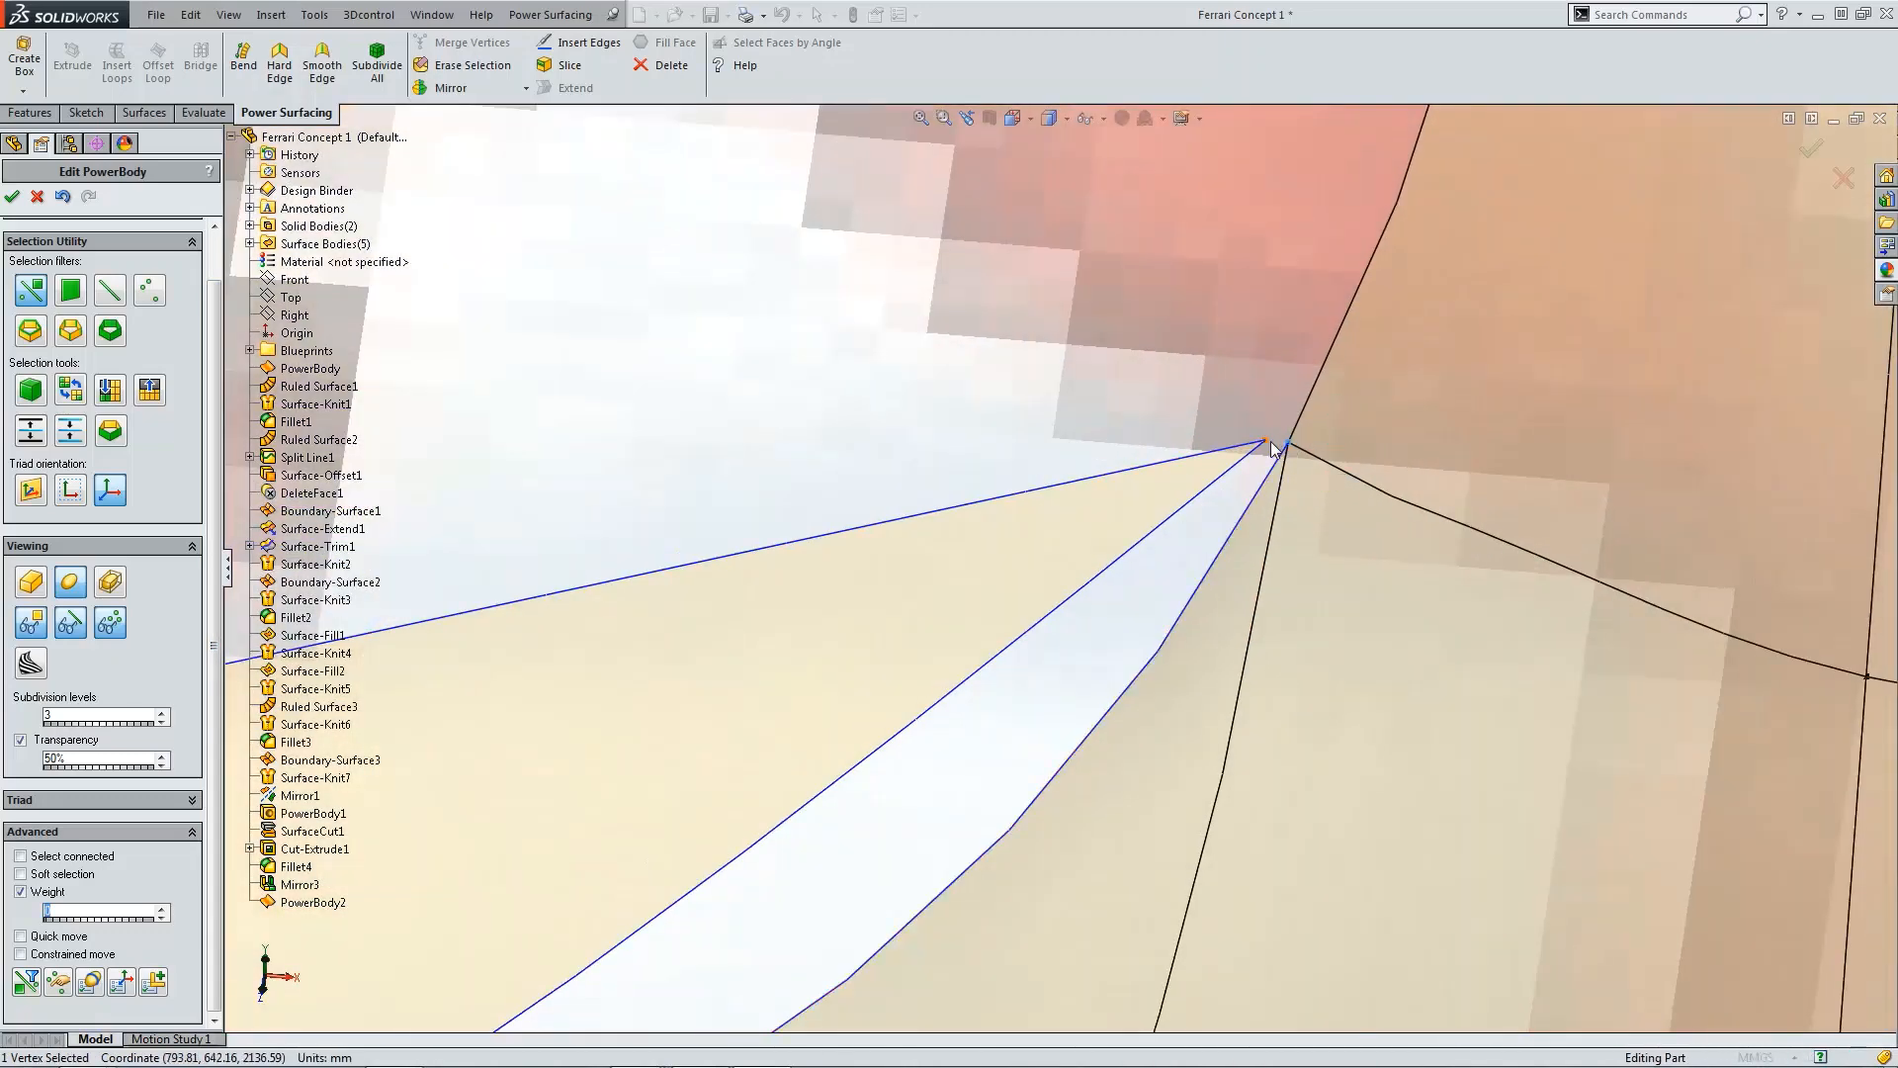
left_click(469, 43)
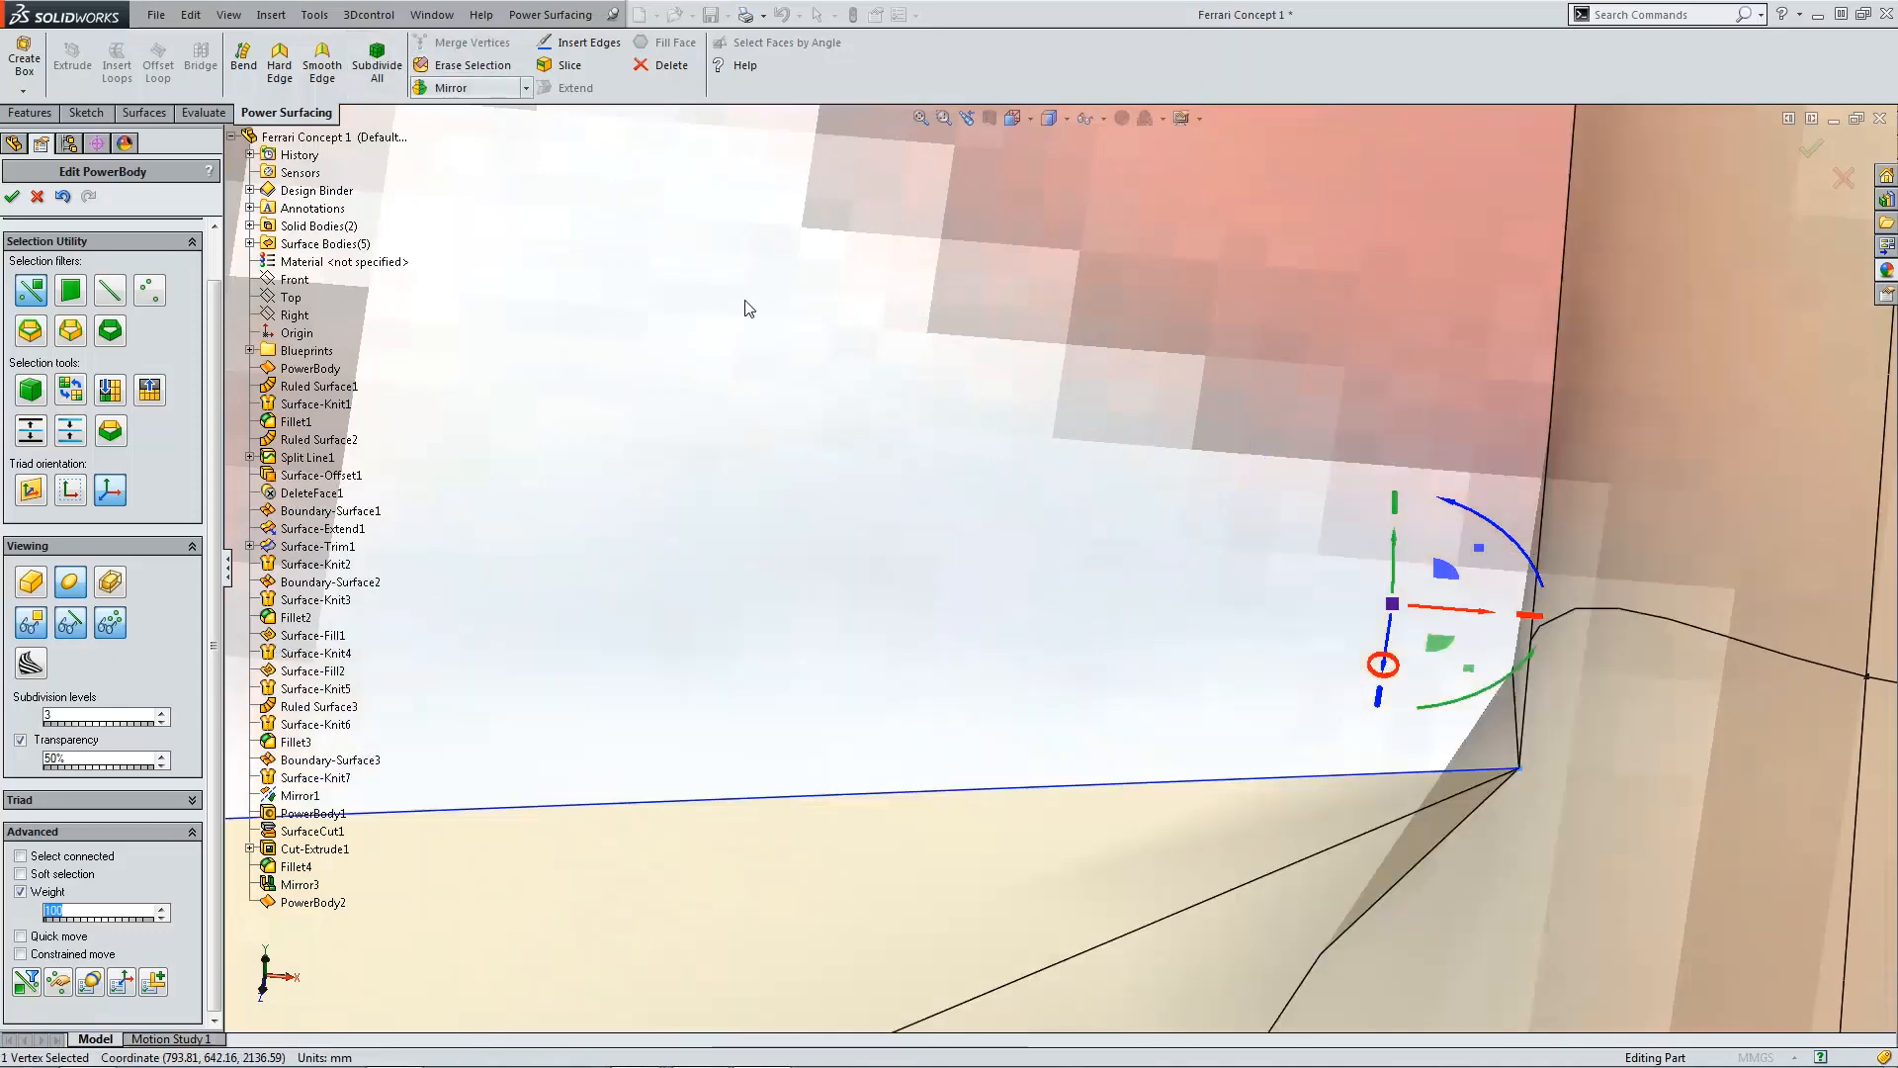
Step: Switch to the front view and compare the fender shape with the reference photo of the car
scroll(957, 603, "up", 3)
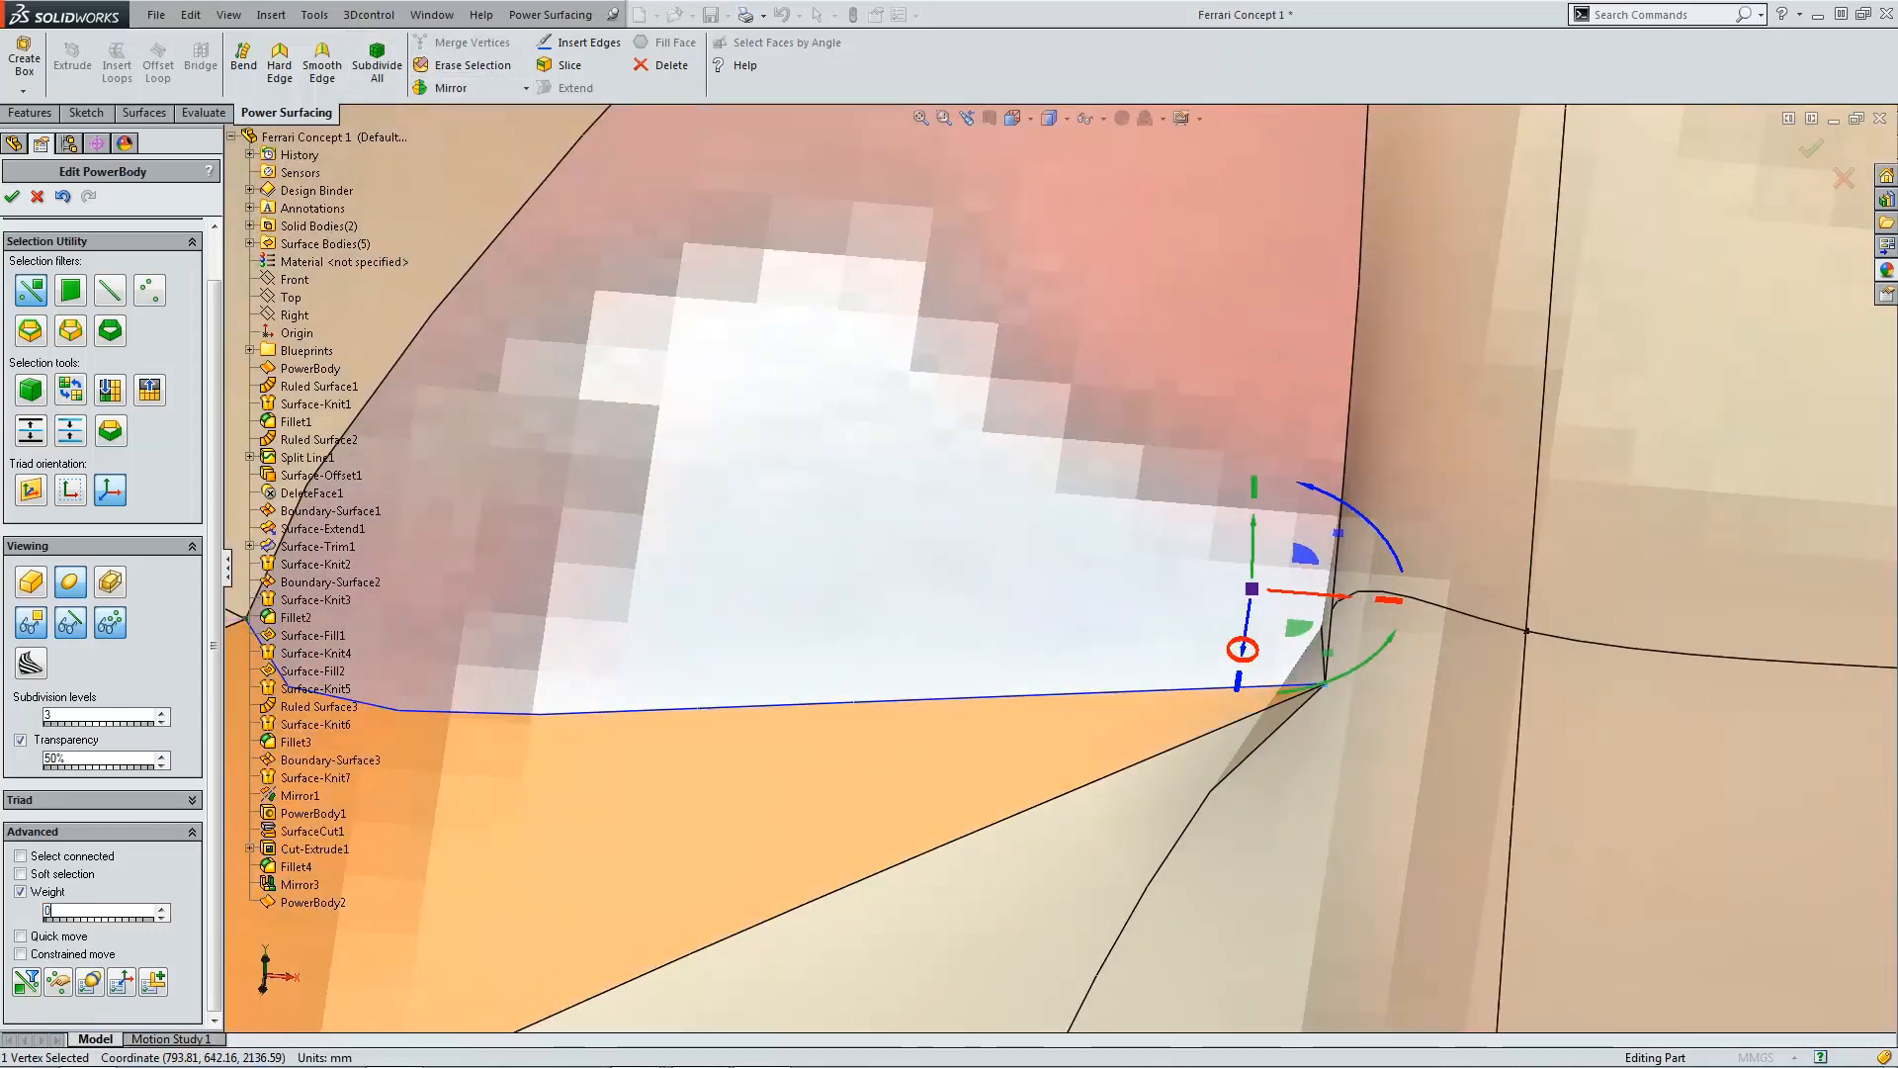
scroll(1040, 809, "up", 5)
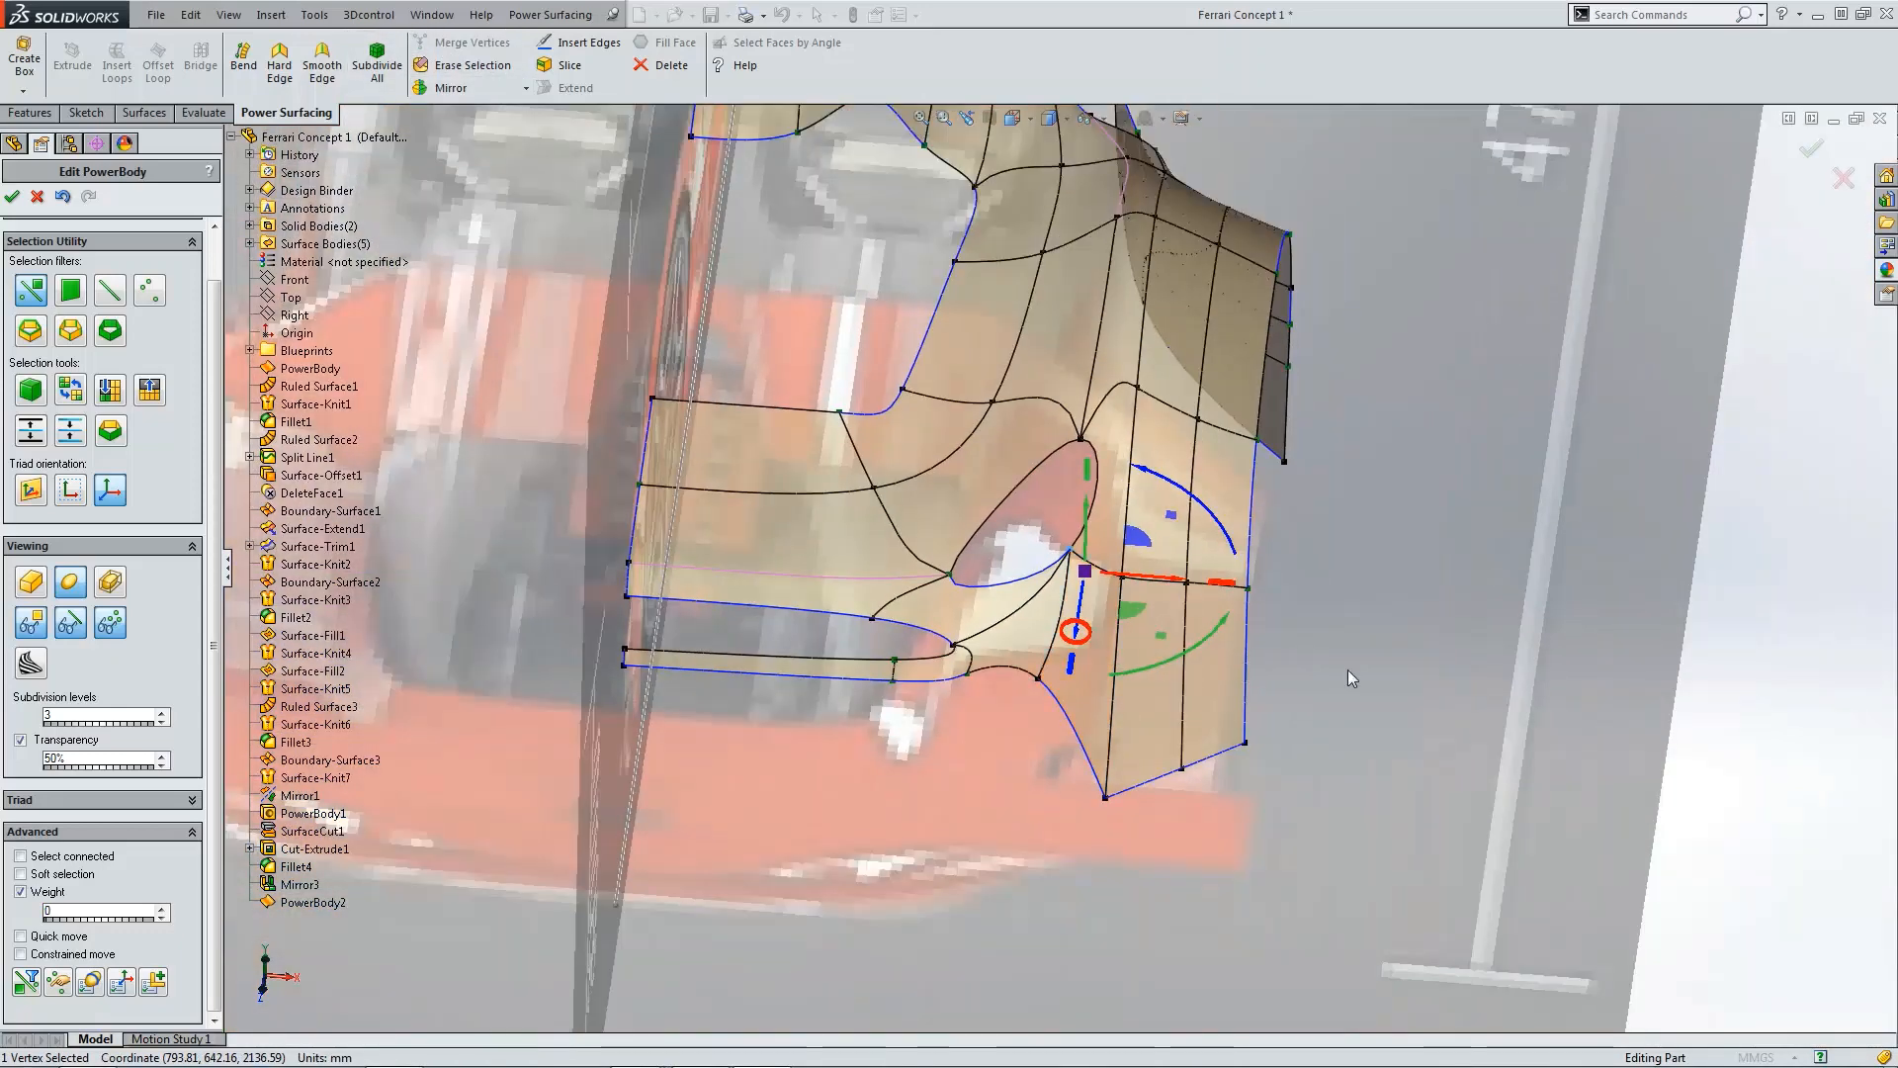
left_click(1349, 678)
scroll(982, 627, "down", 10)
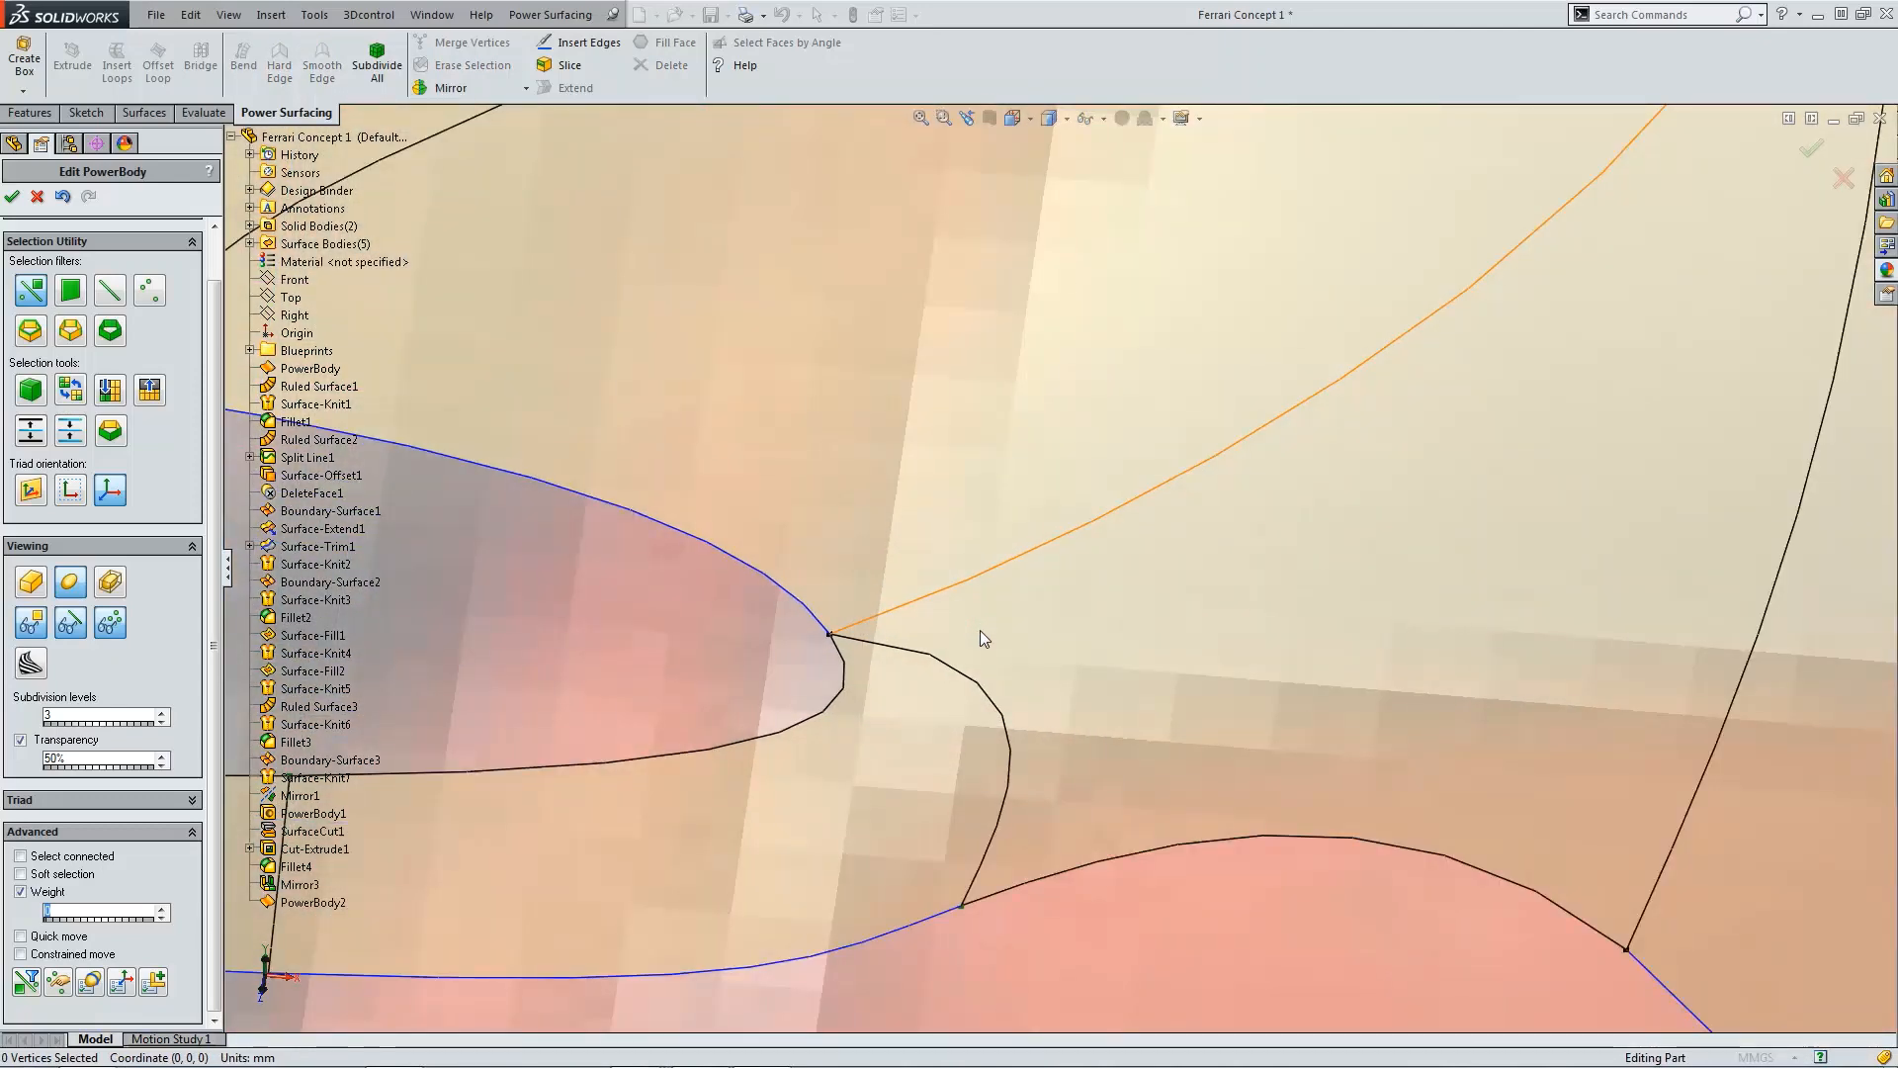
key("ctrl+1")
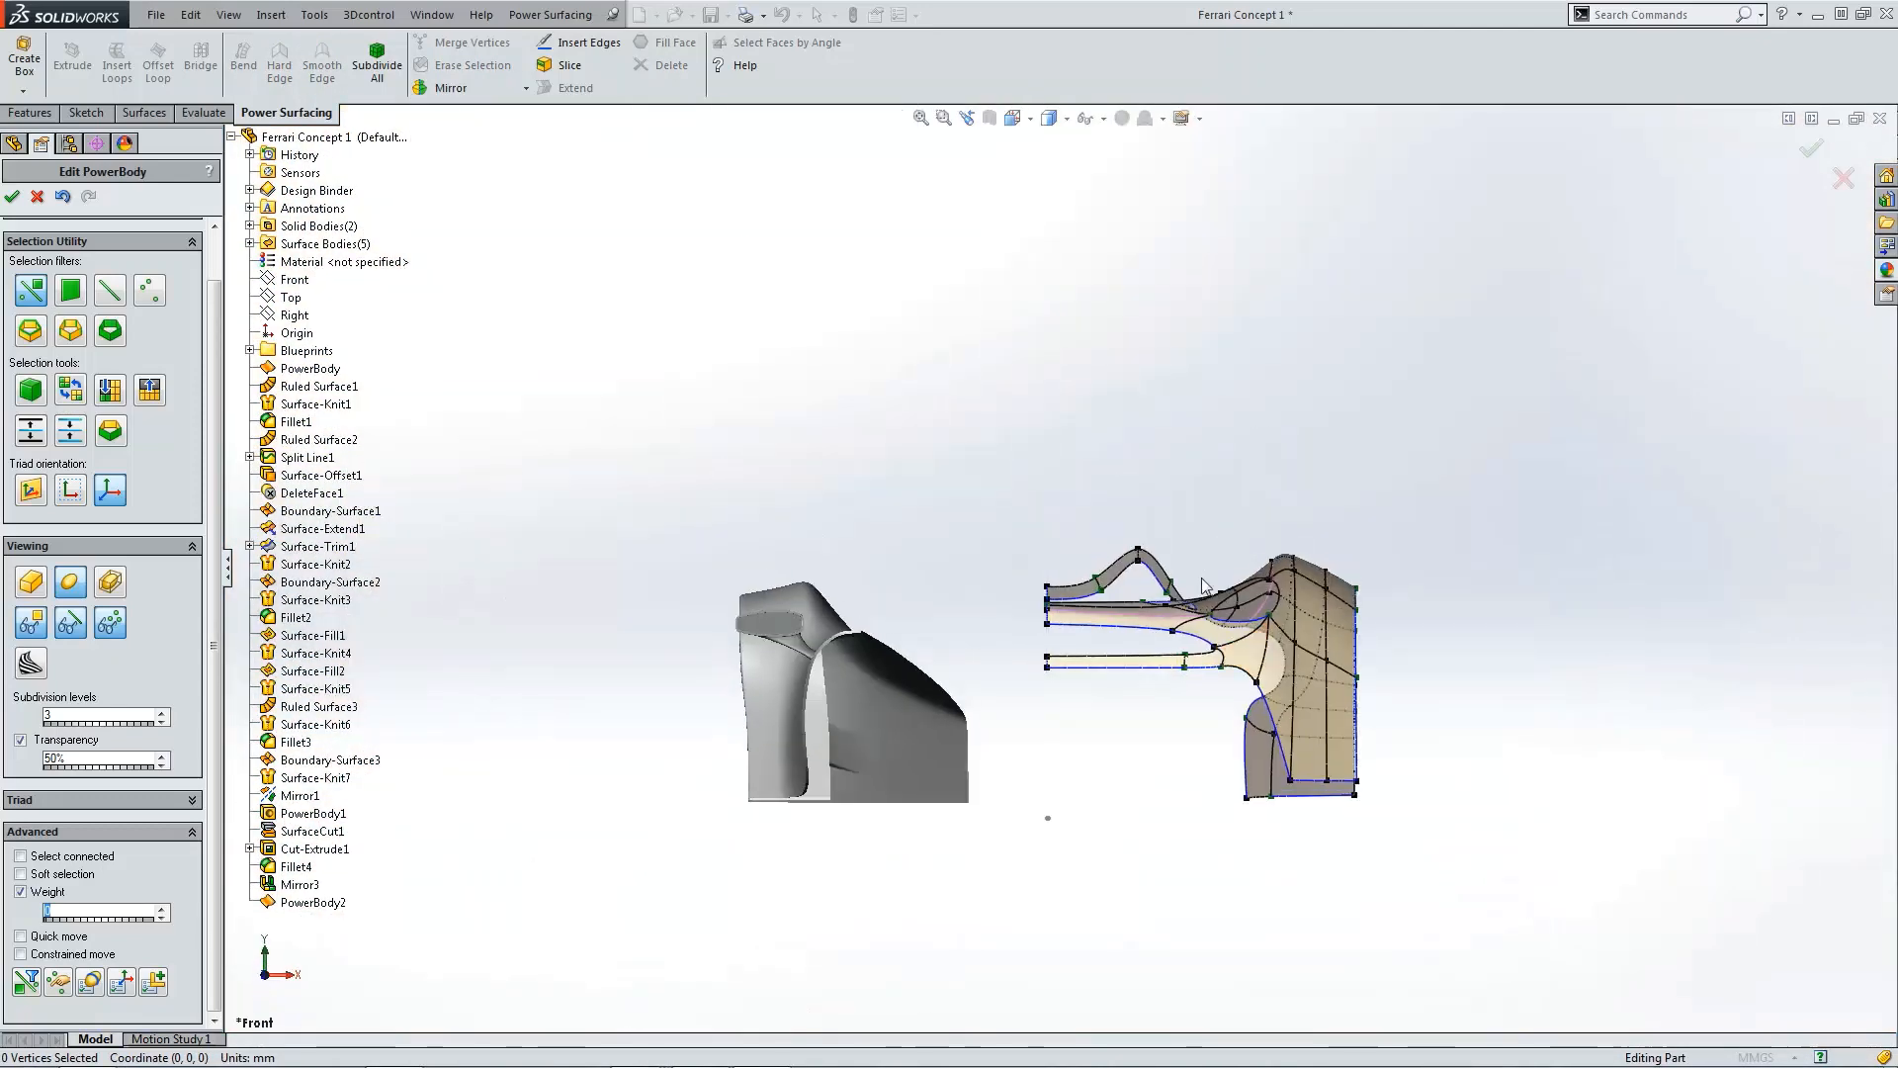
scroll(1202, 578, "down", 6)
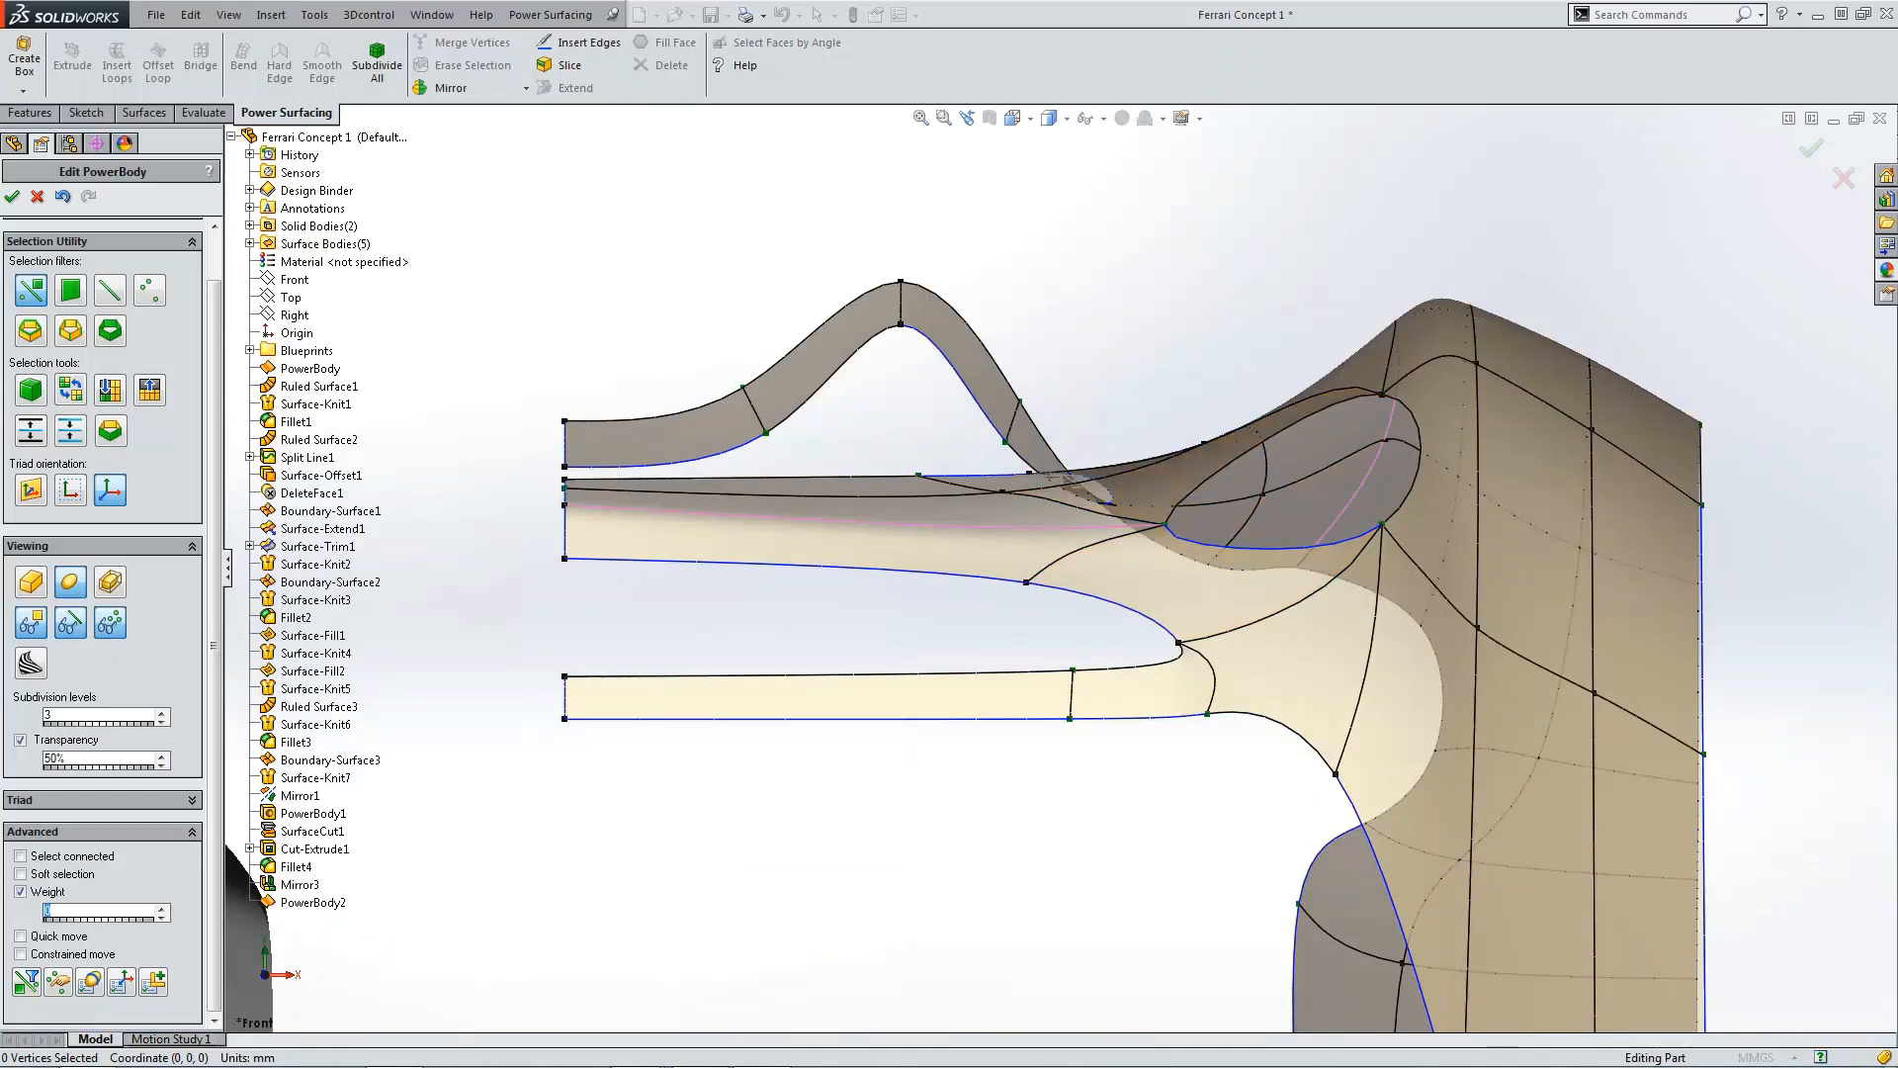
left_click_drag(0, 236, 652, 182)
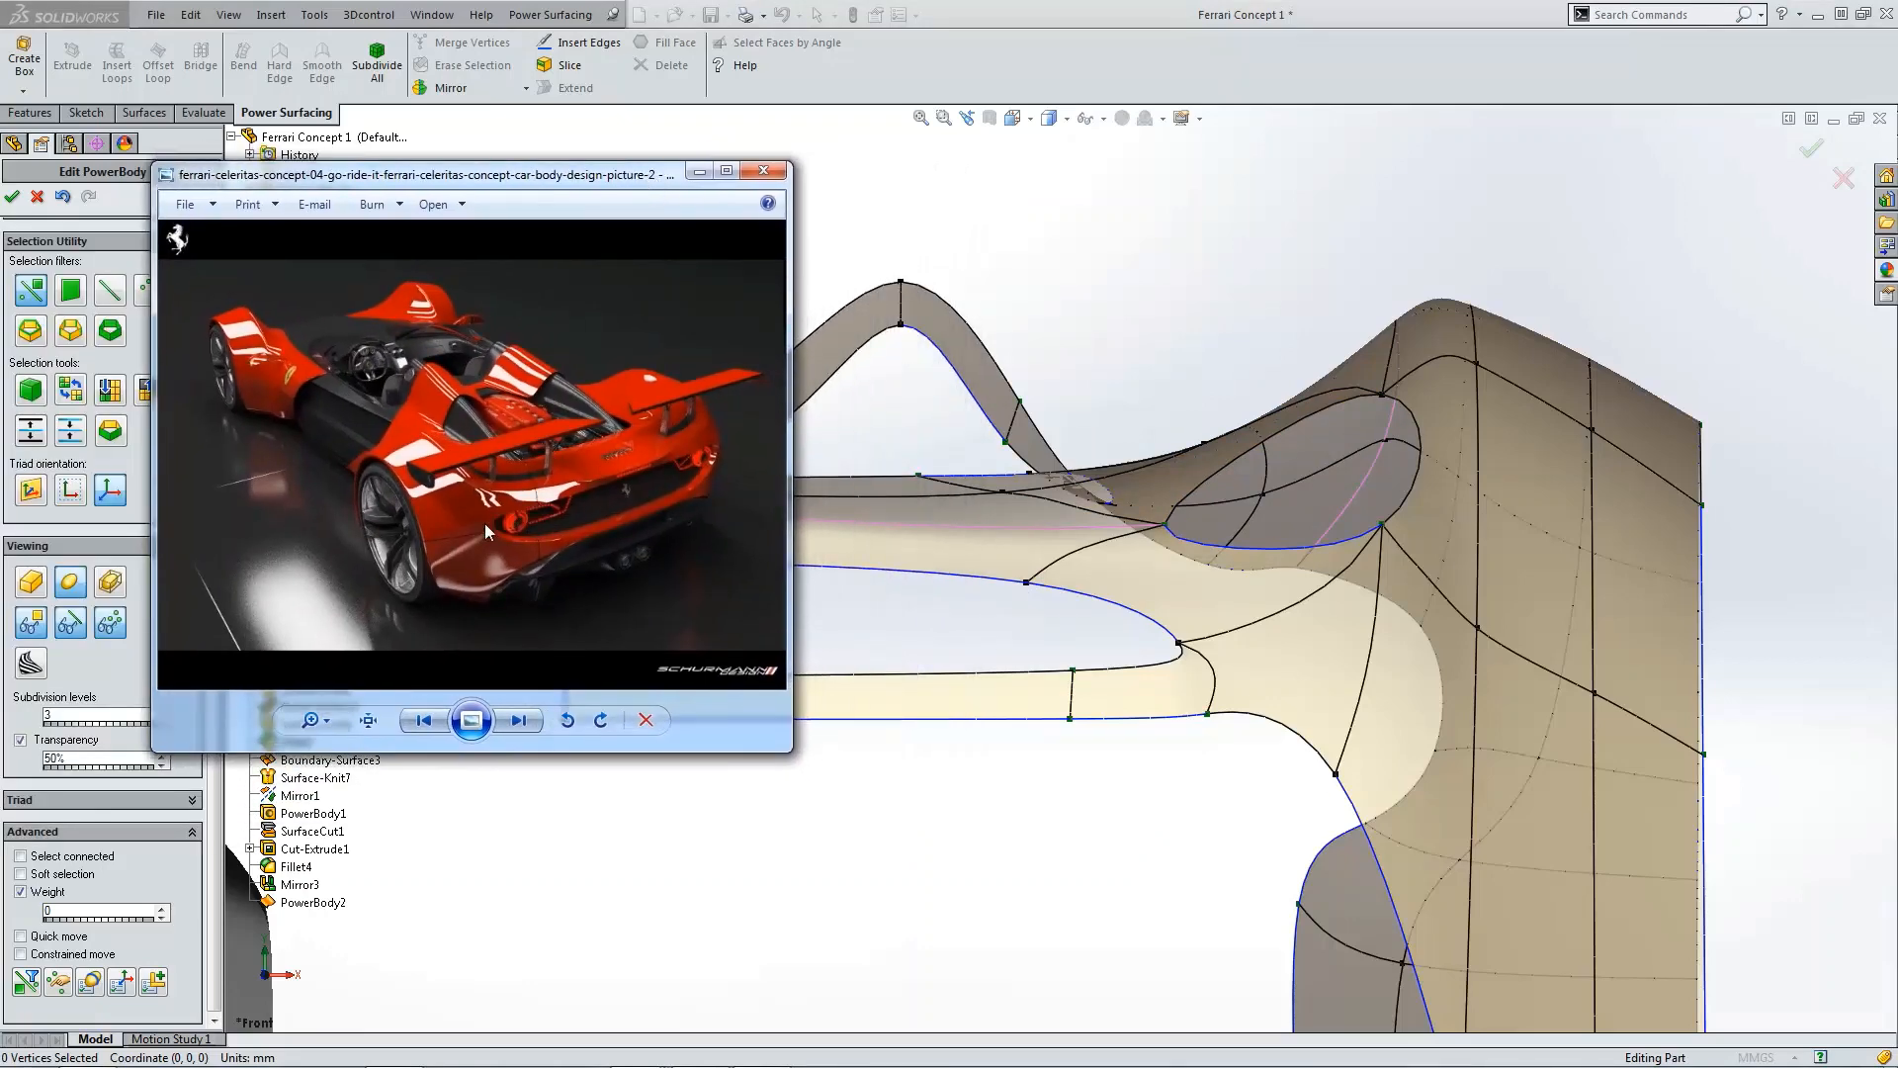
Step: In the front view, drag the patch's corner vertices to smooth the inlet's transition into the fender
left_click(1027, 582)
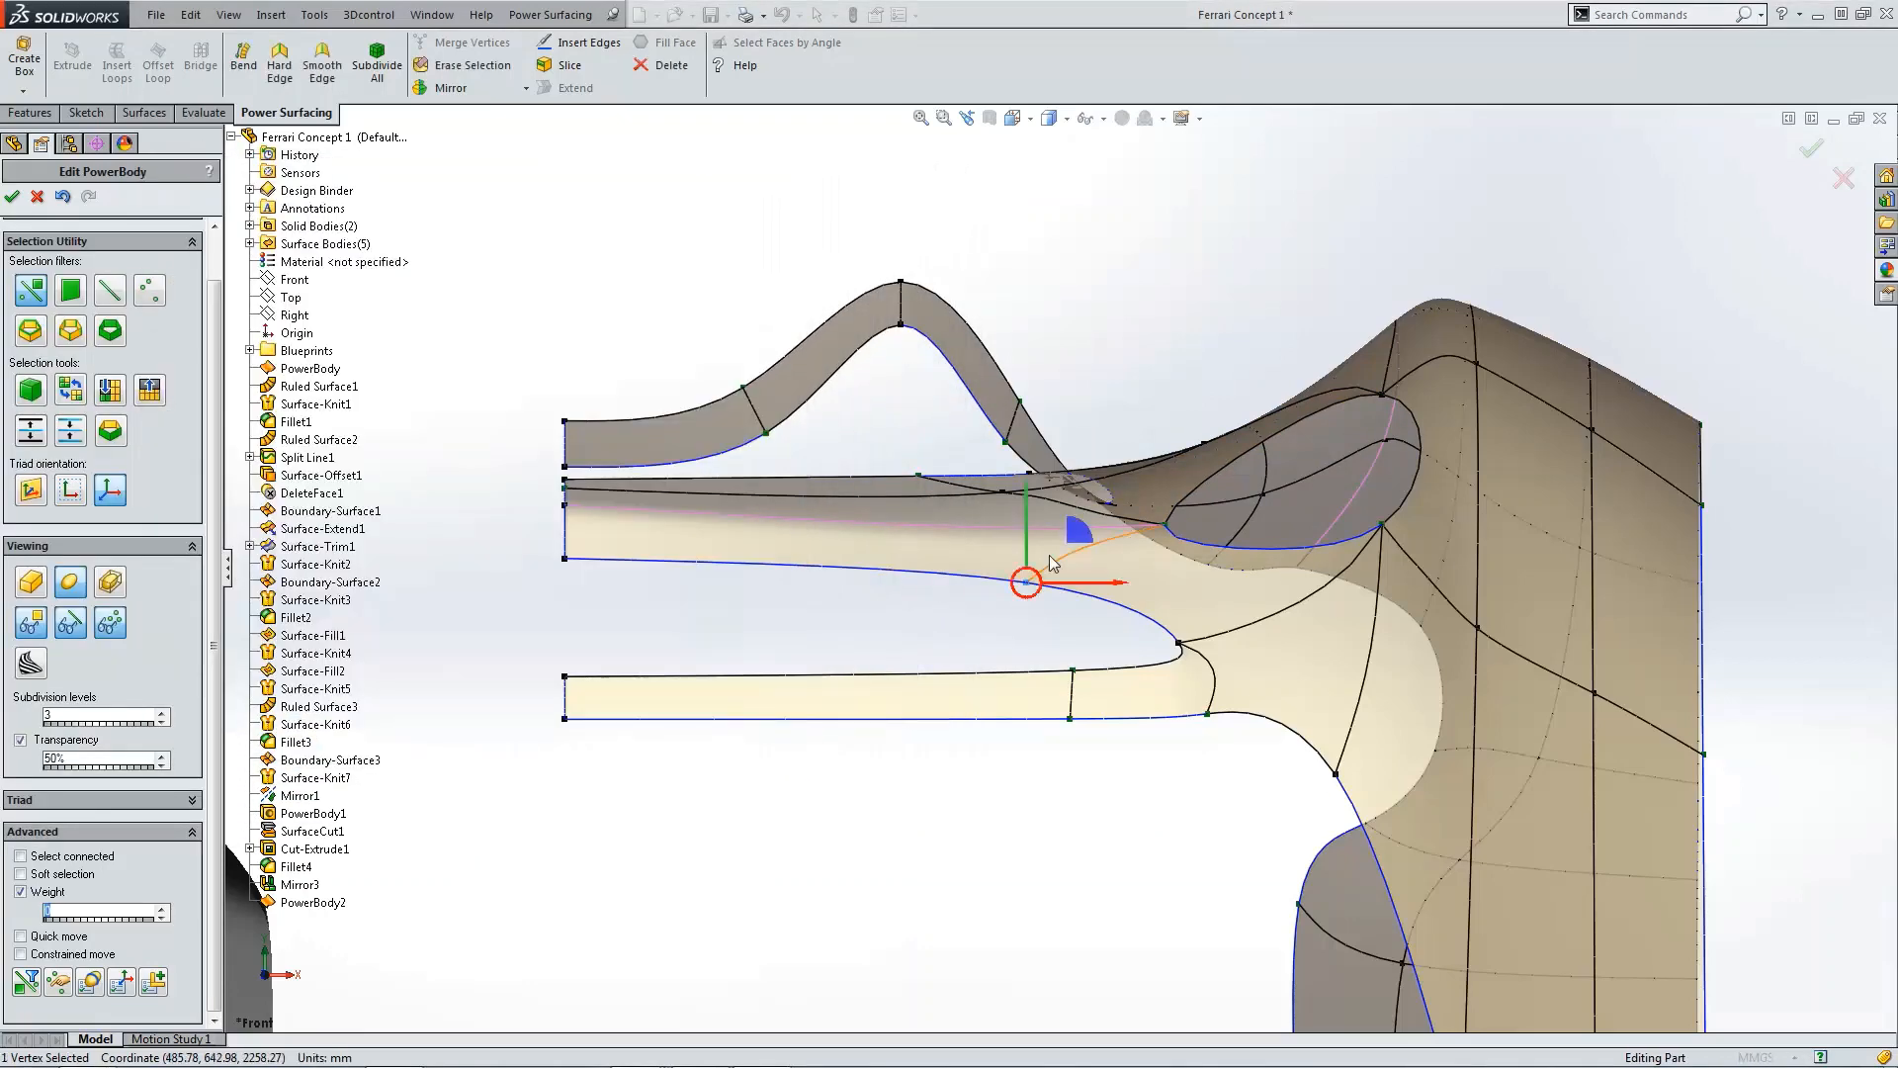
left_click_drag(1078, 534, 1126, 538)
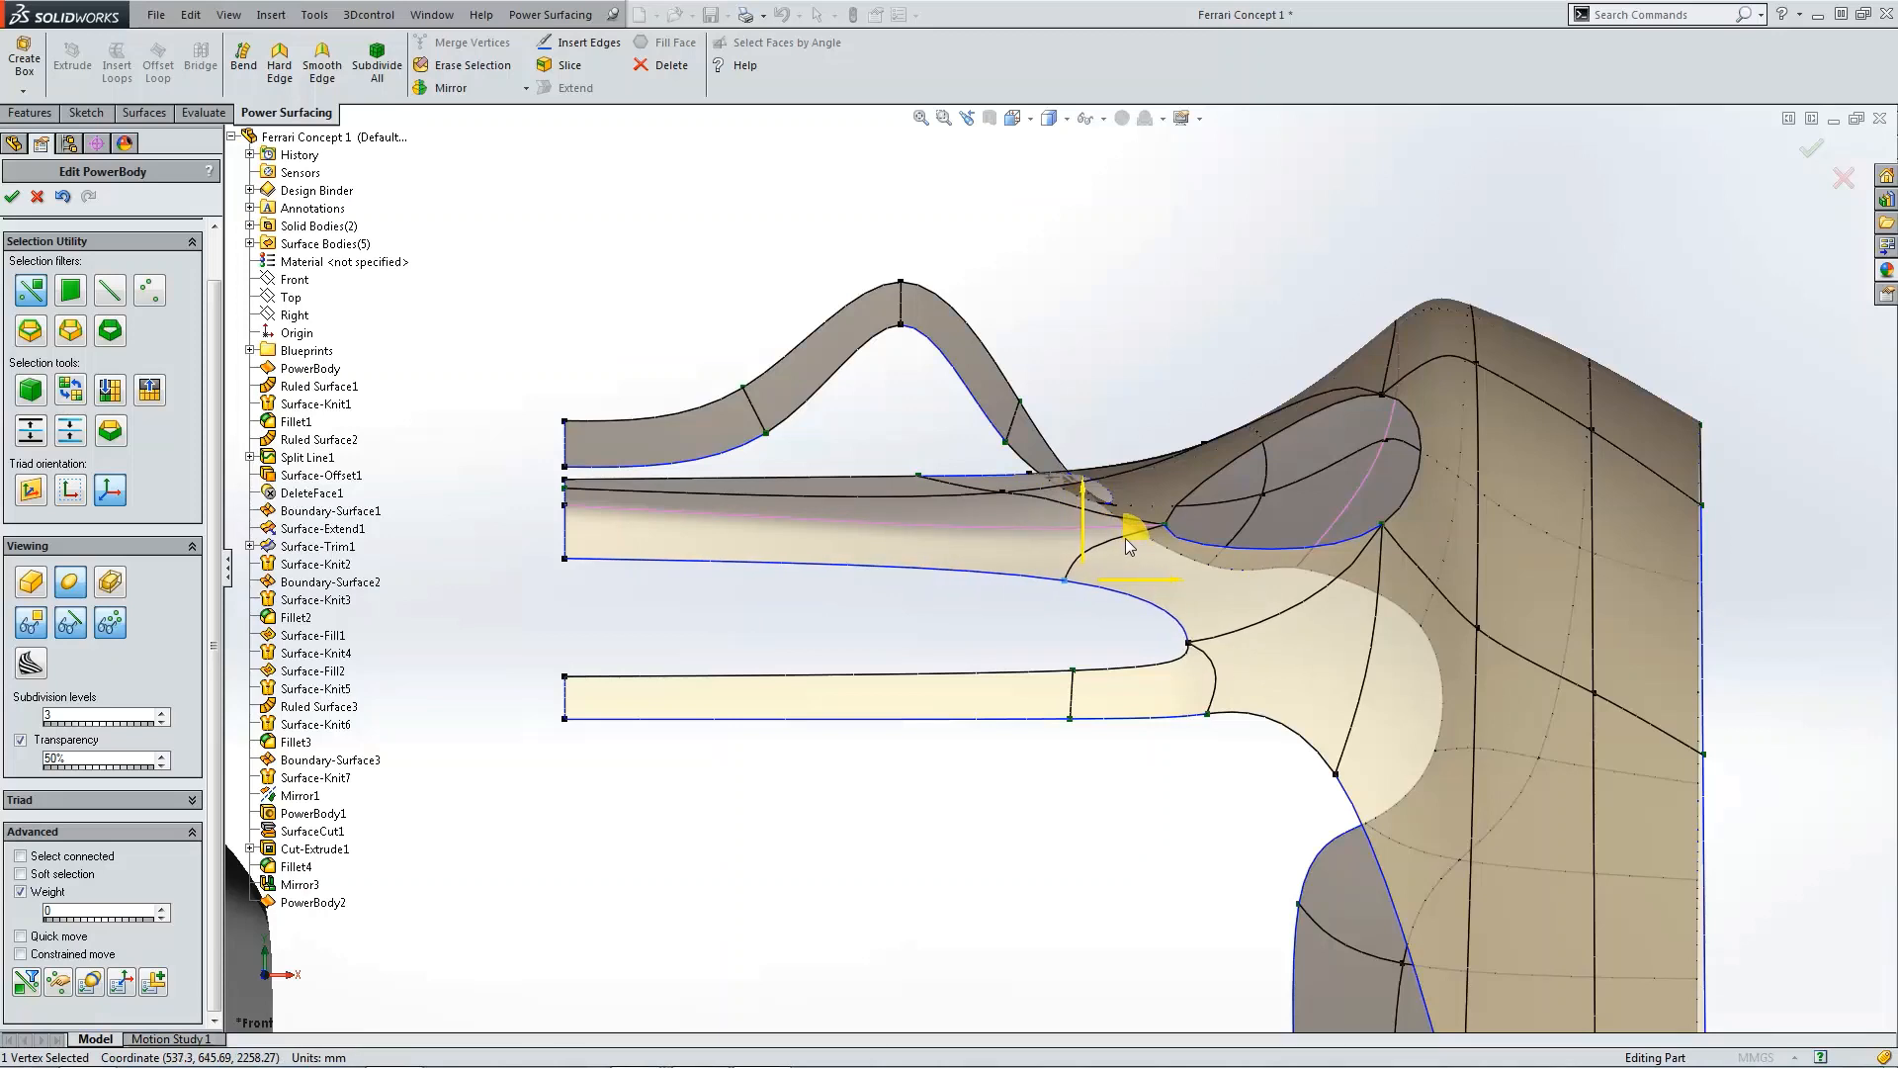
left_click(1190, 643)
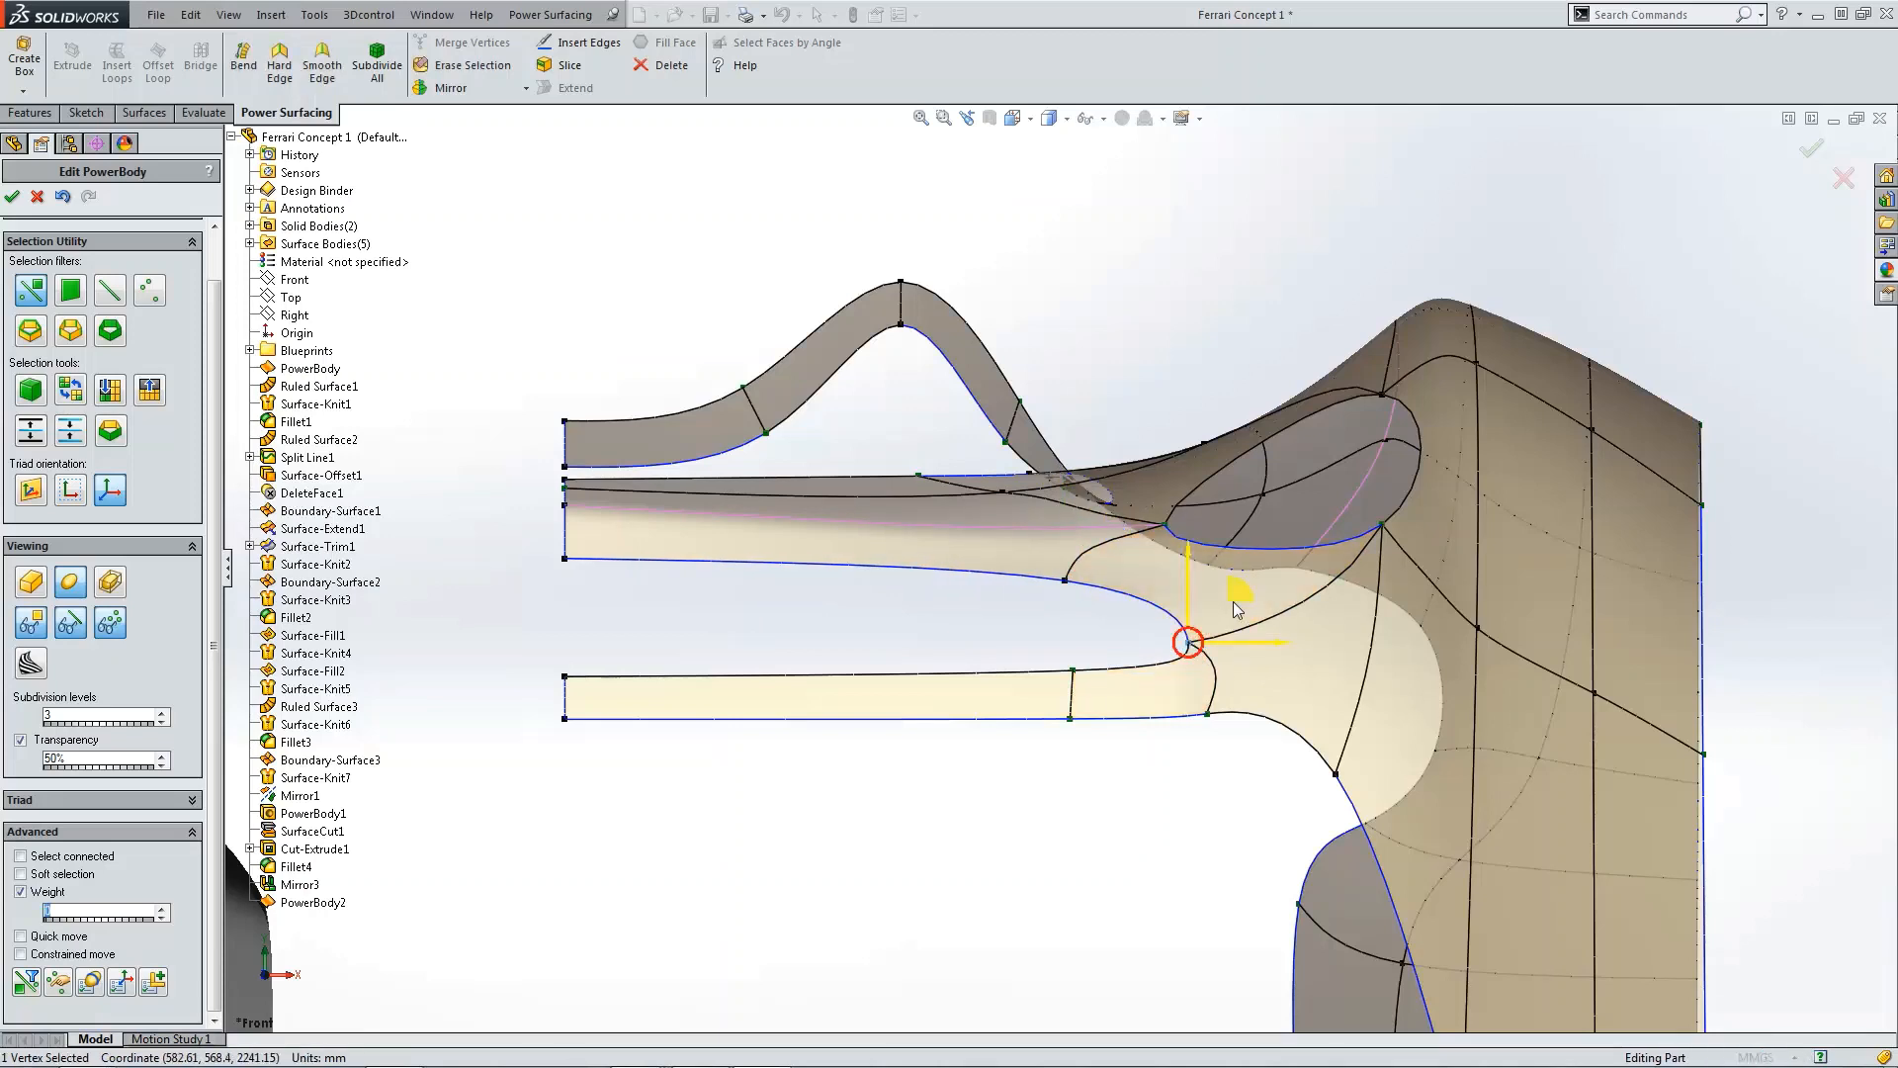
mouse_move(1234, 603)
left_mouse_down()
mouse_move(1226, 579)
mouse_move(1232, 596)
left_mouse_up()
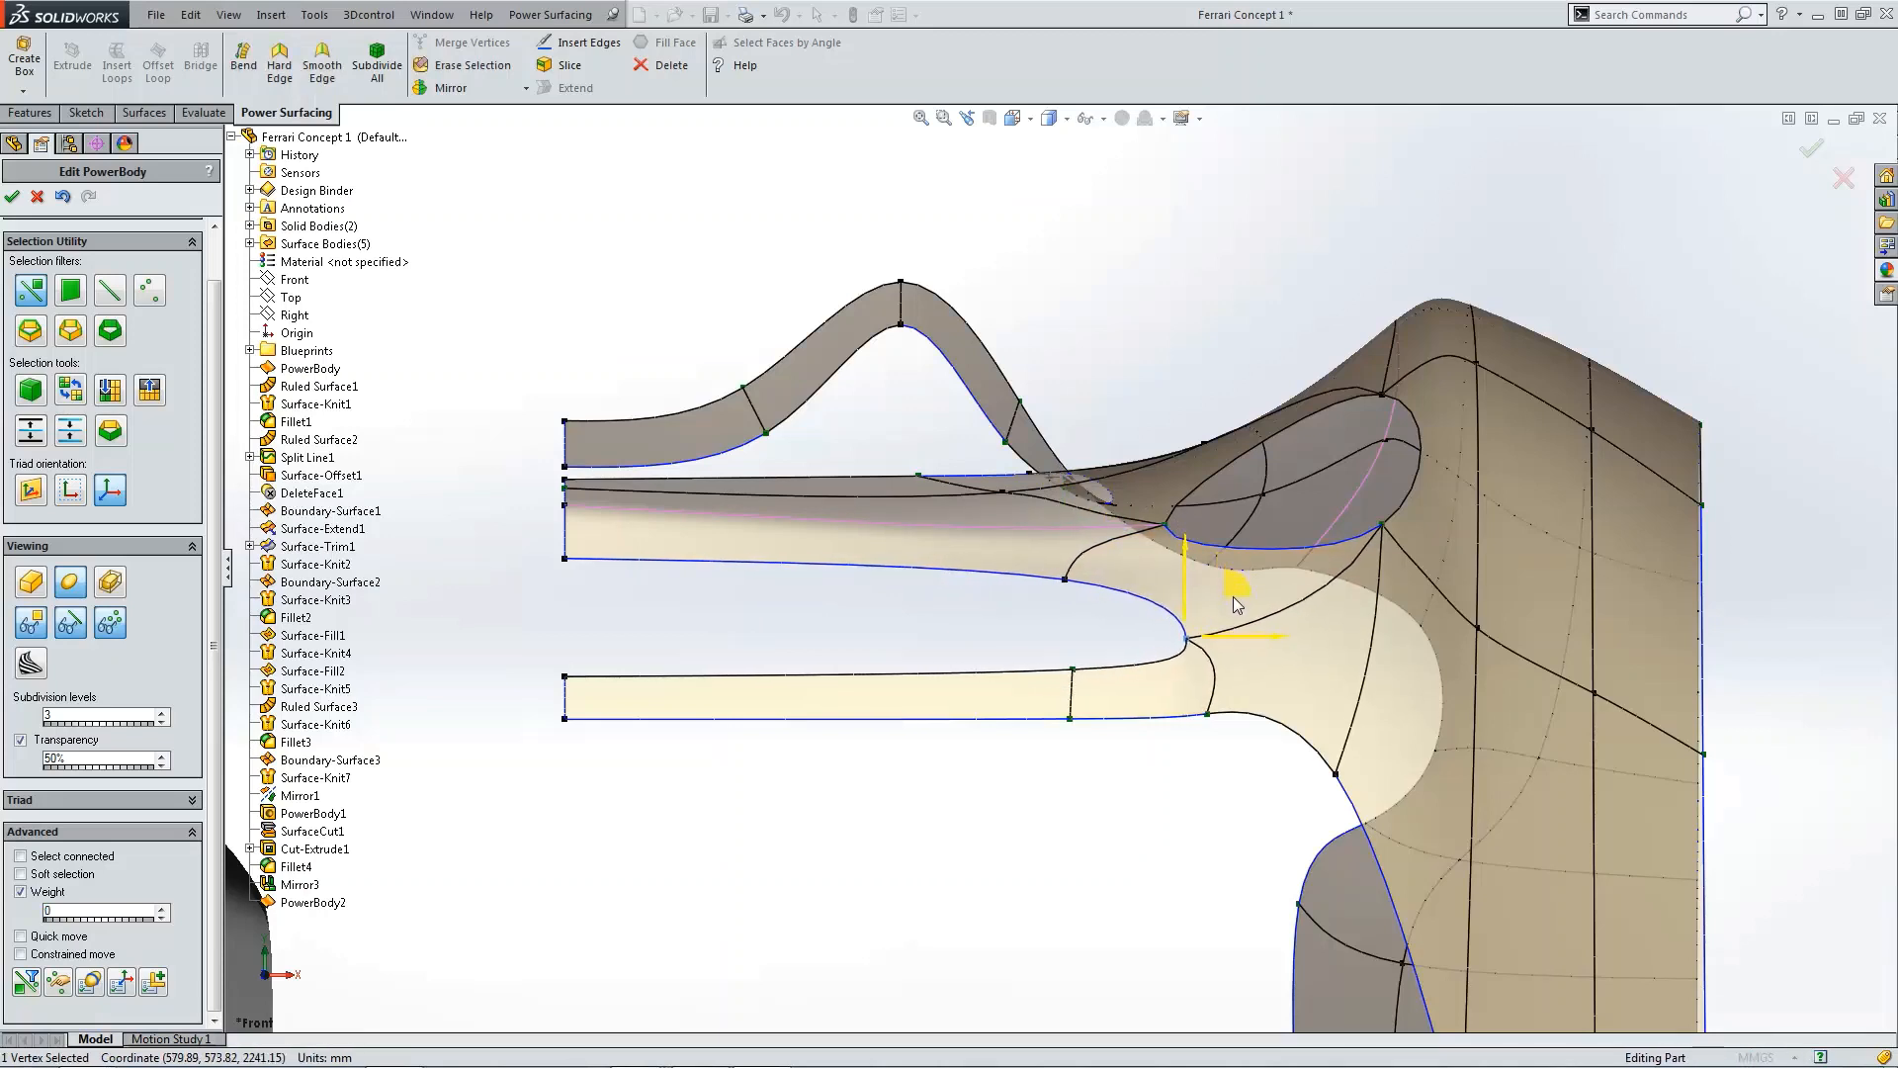
left_click(1139, 617)
scroll(1210, 639, "up", 4)
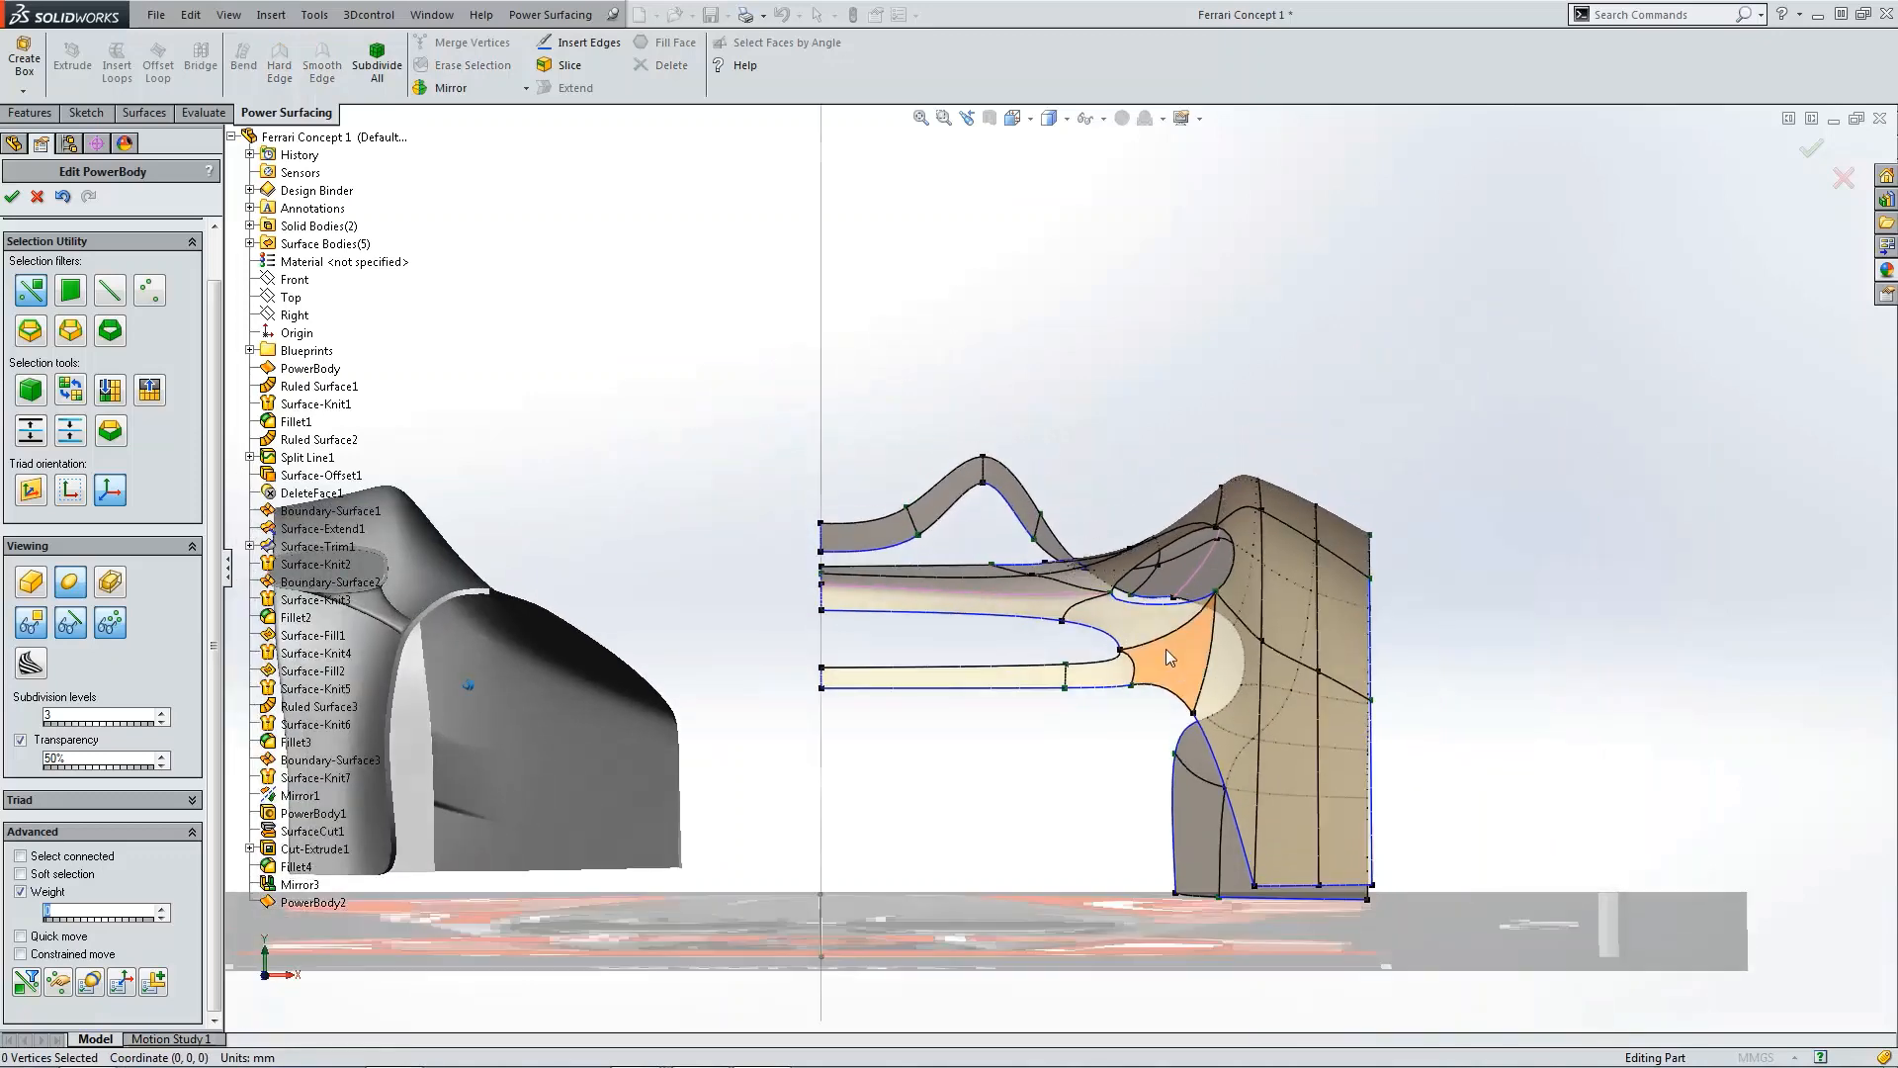
Step: Fill the opening where the air inlet meets the fender with a new face
scroll(1165, 649, "down", 6)
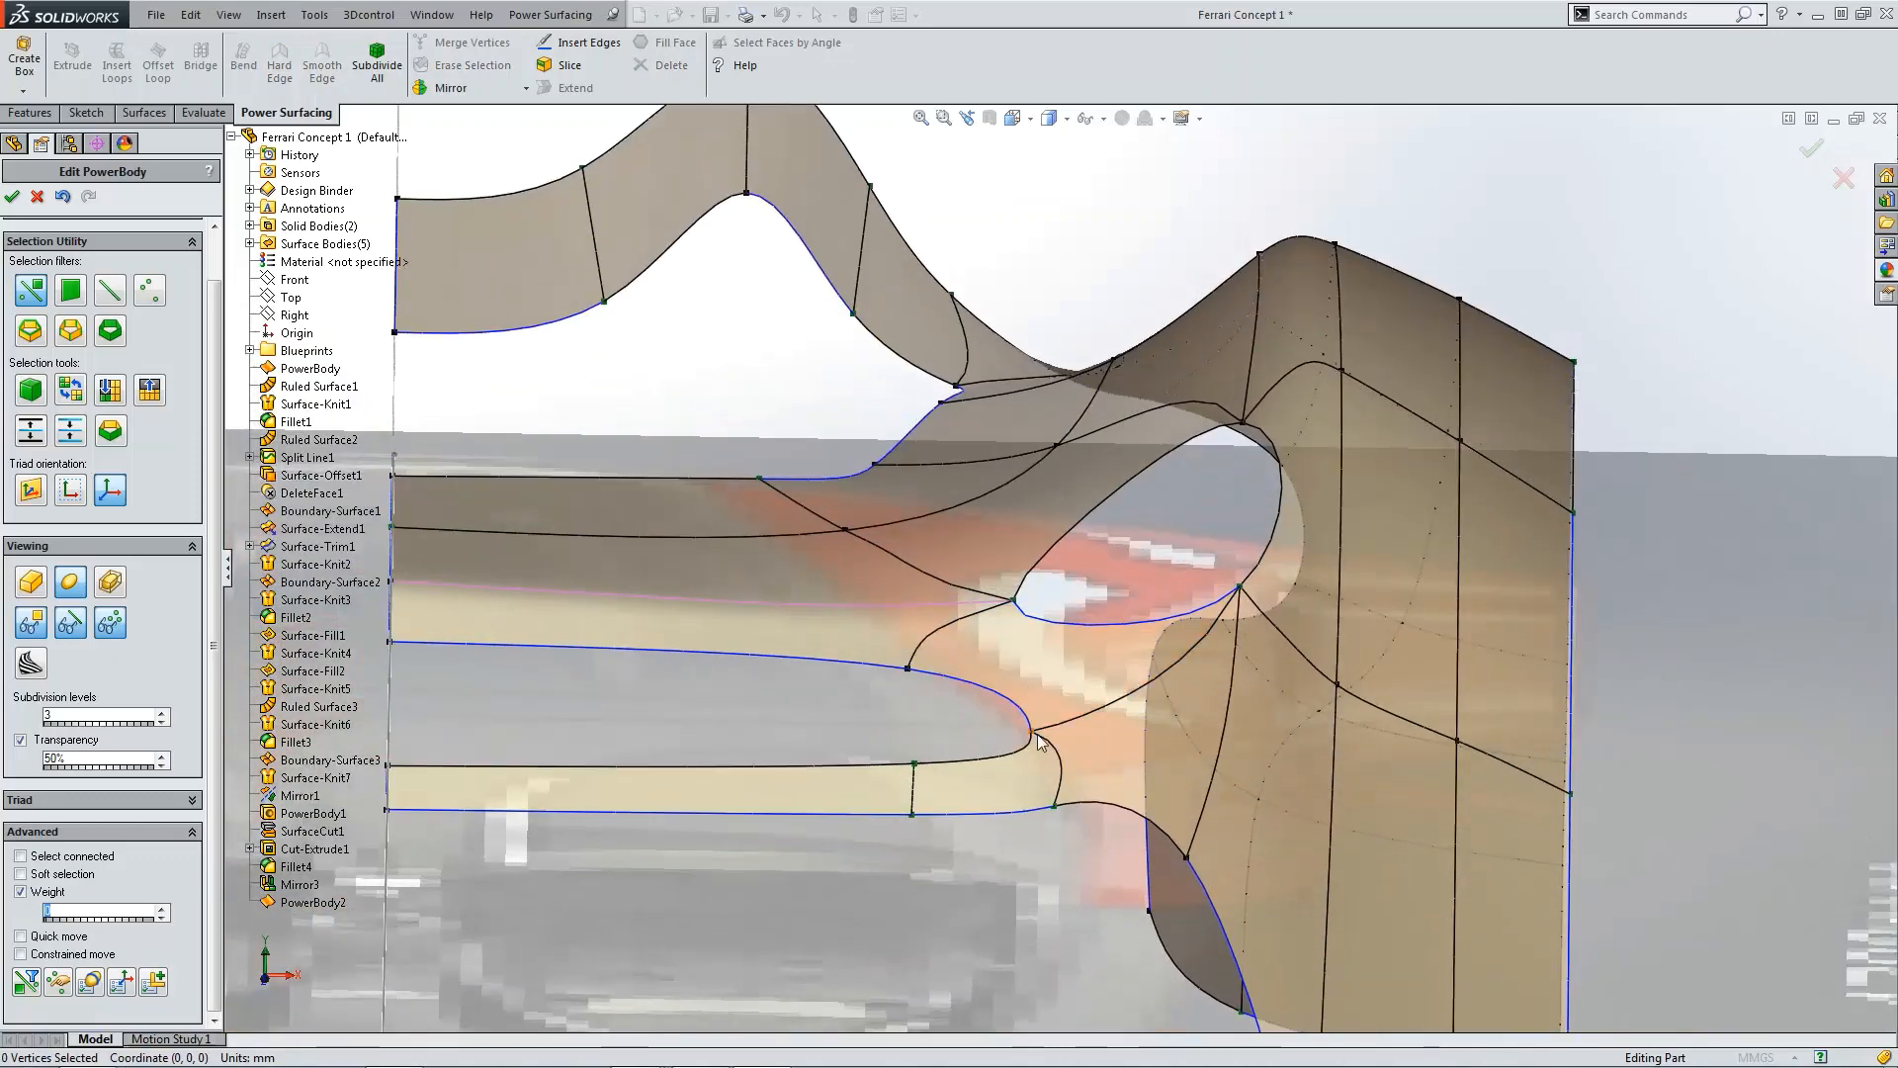
left_click(1034, 735)
left_click(908, 671)
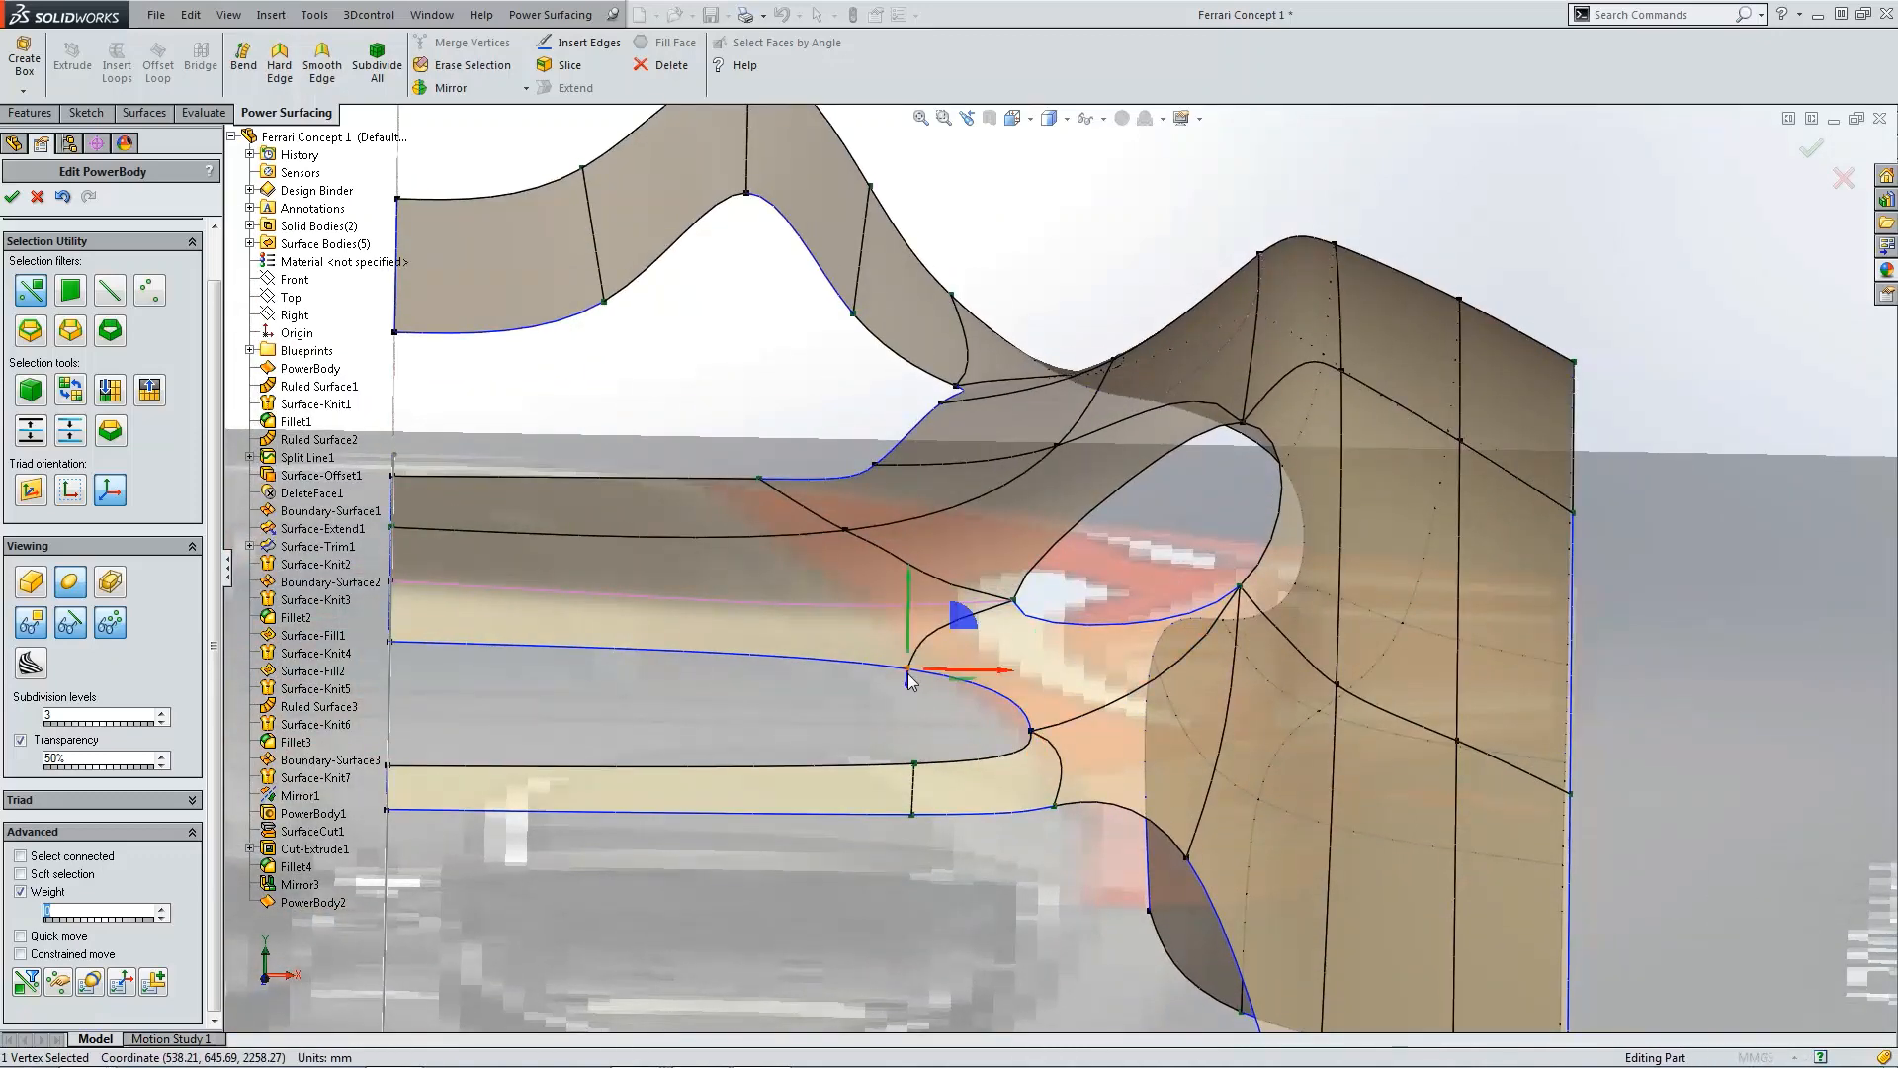
left_click(1015, 602)
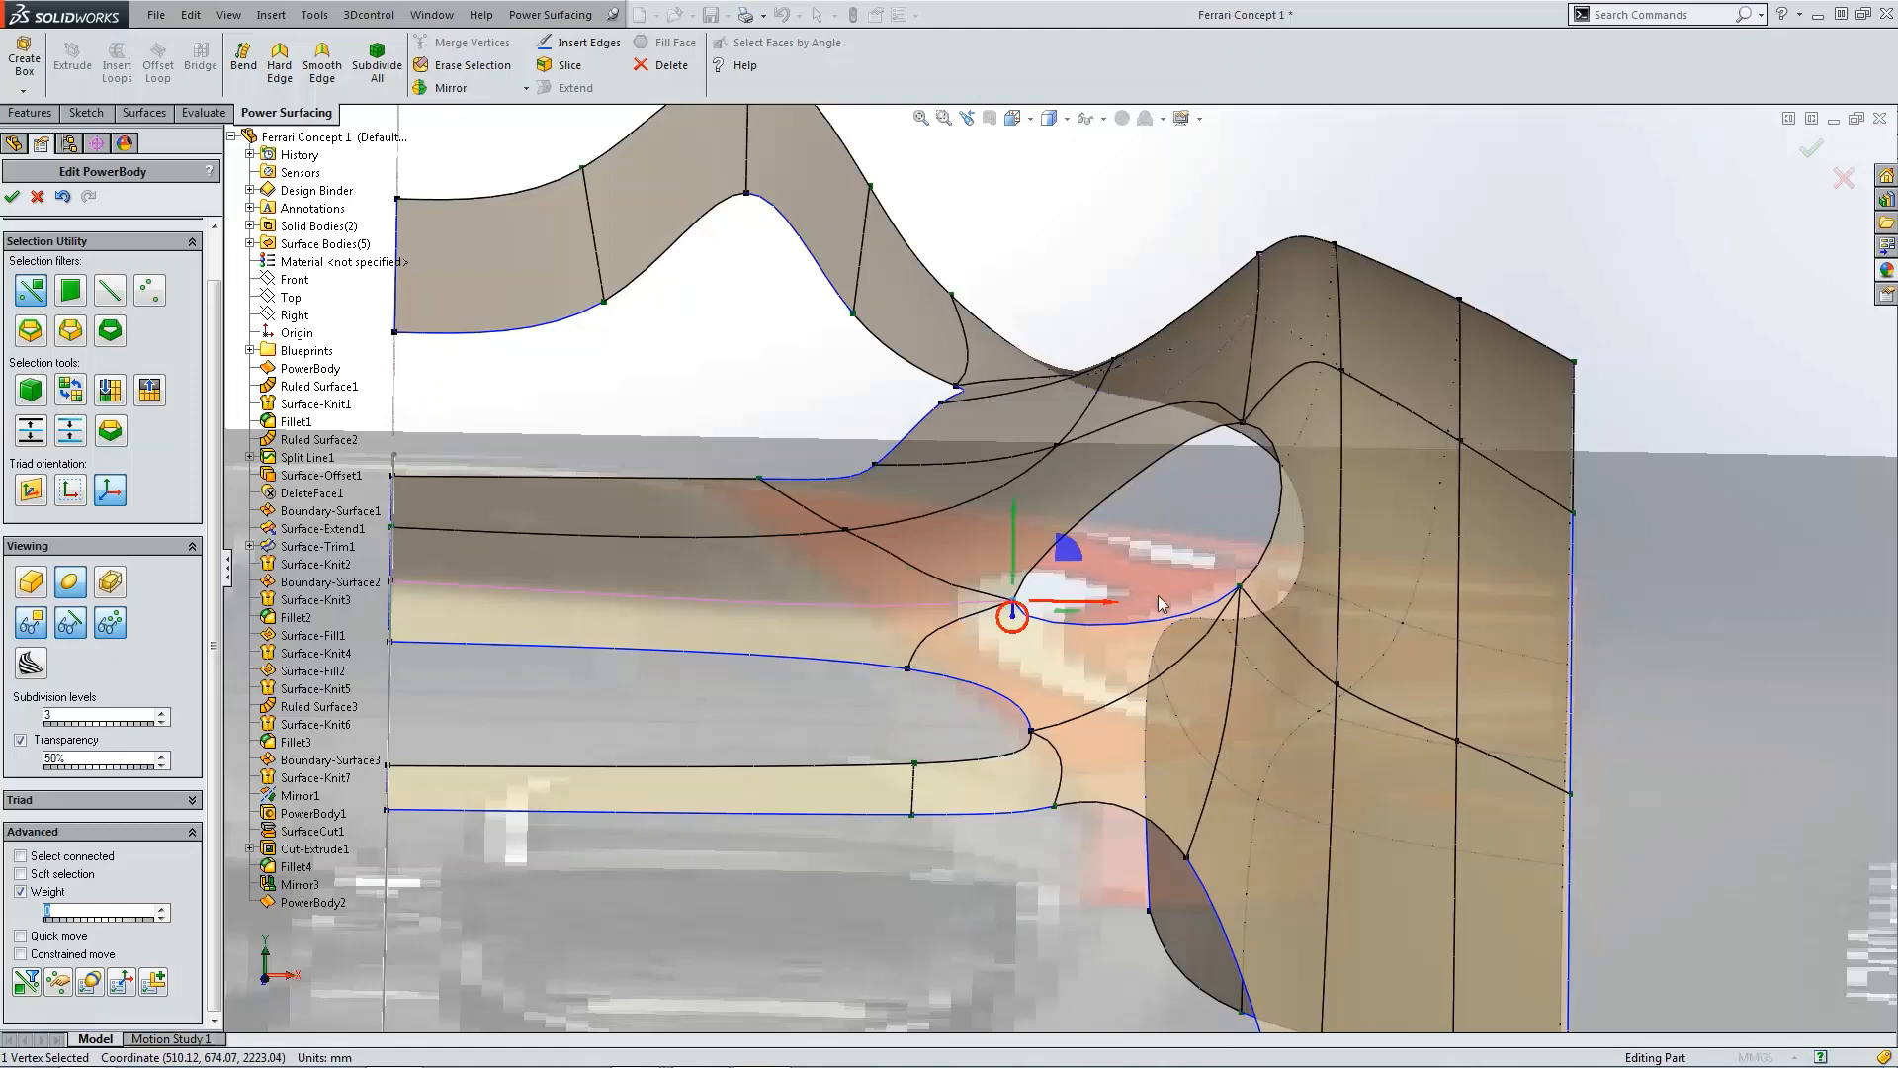
left_click(1237, 591)
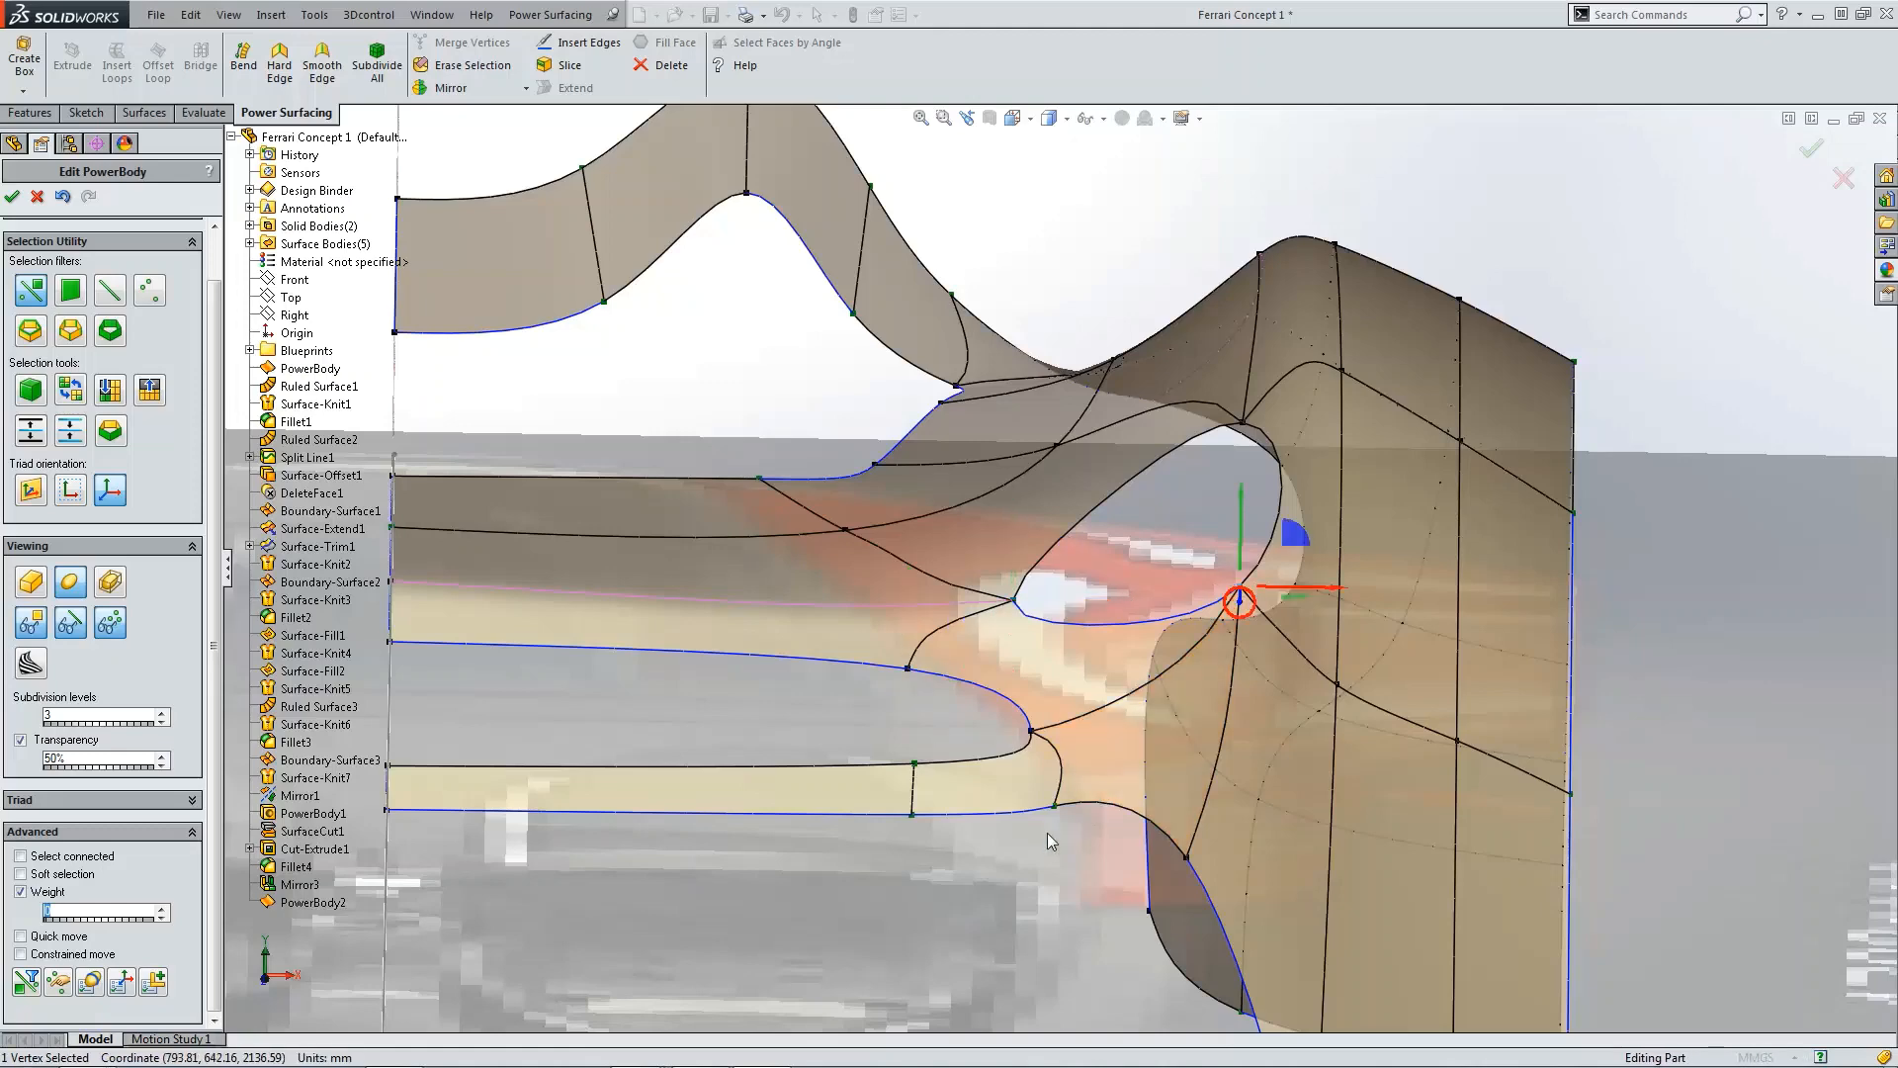
scroll(1159, 618, "up", 2)
middle_click_drag(1166, 593, 1175, 618)
left_click(1473, 460)
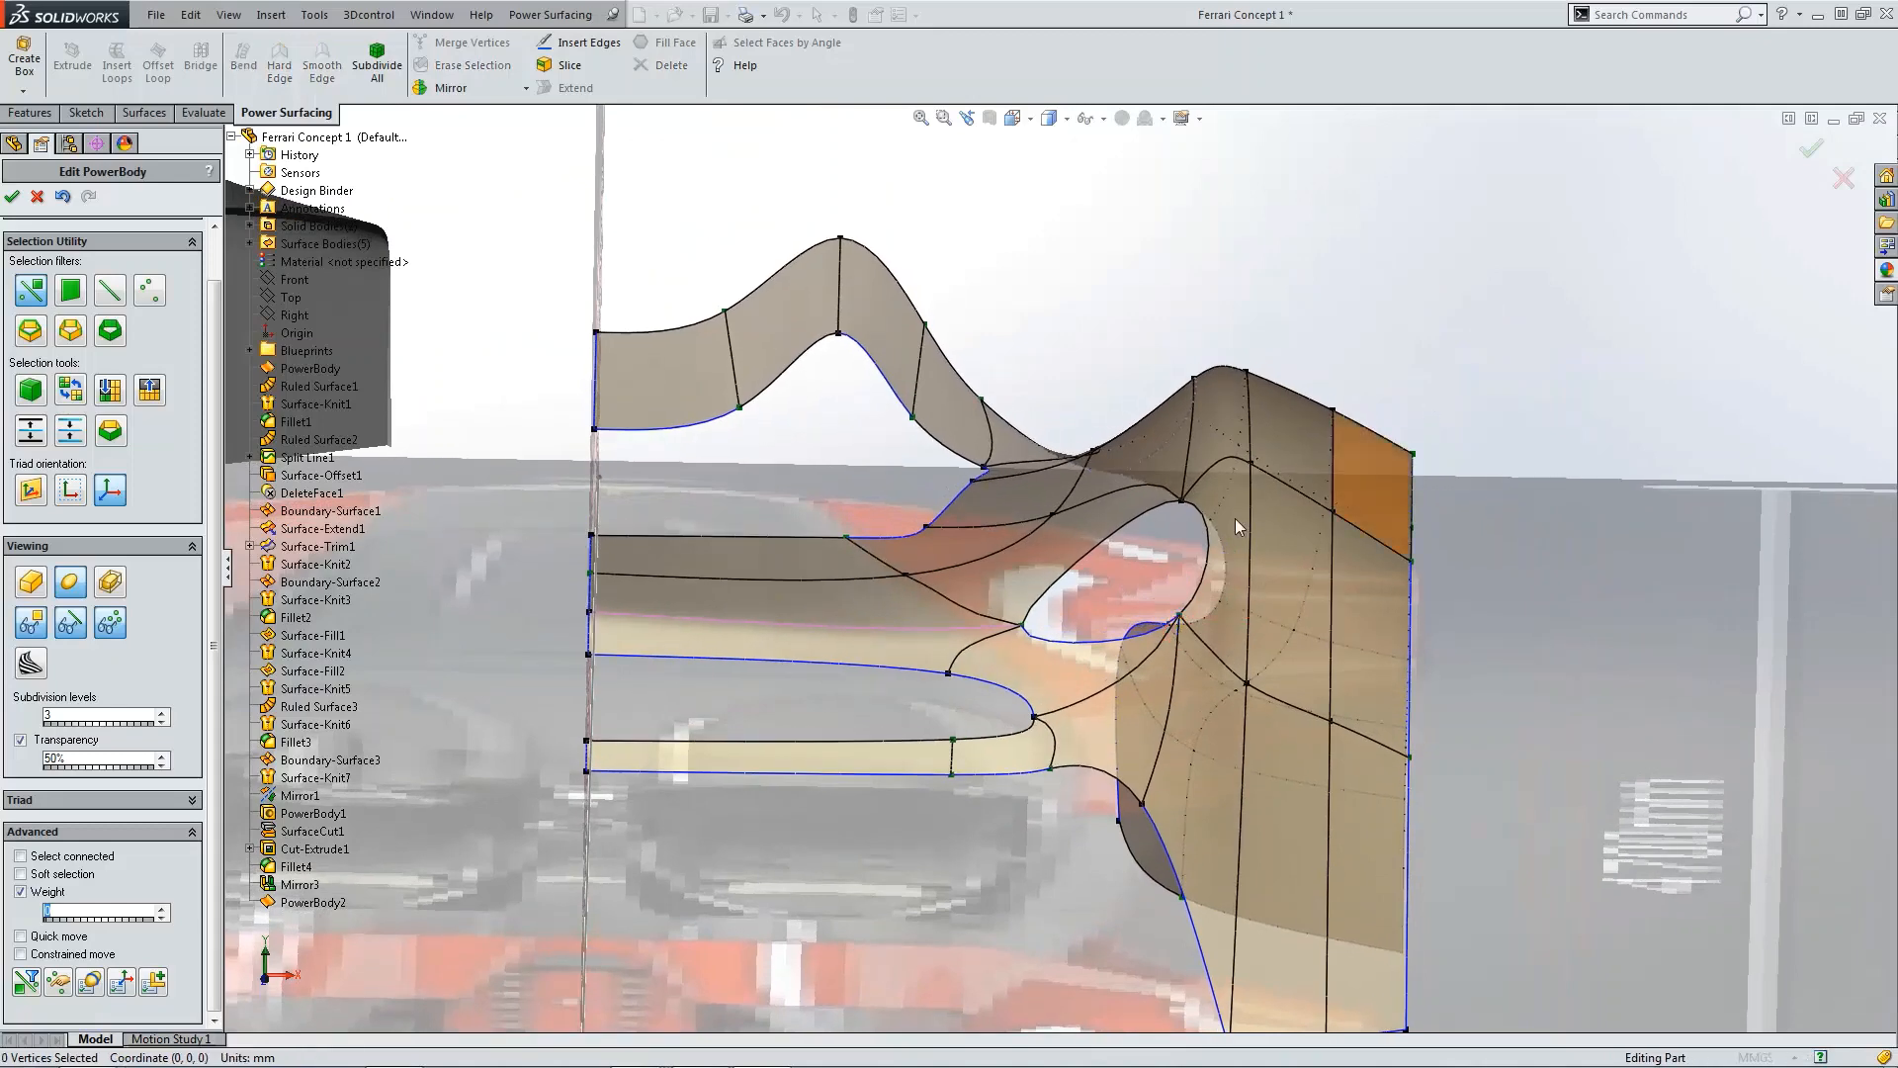
scroll(1186, 514, "down", 3)
middle_click_drag(1130, 518, 1054, 508)
scroll(1049, 509, "up", 2)
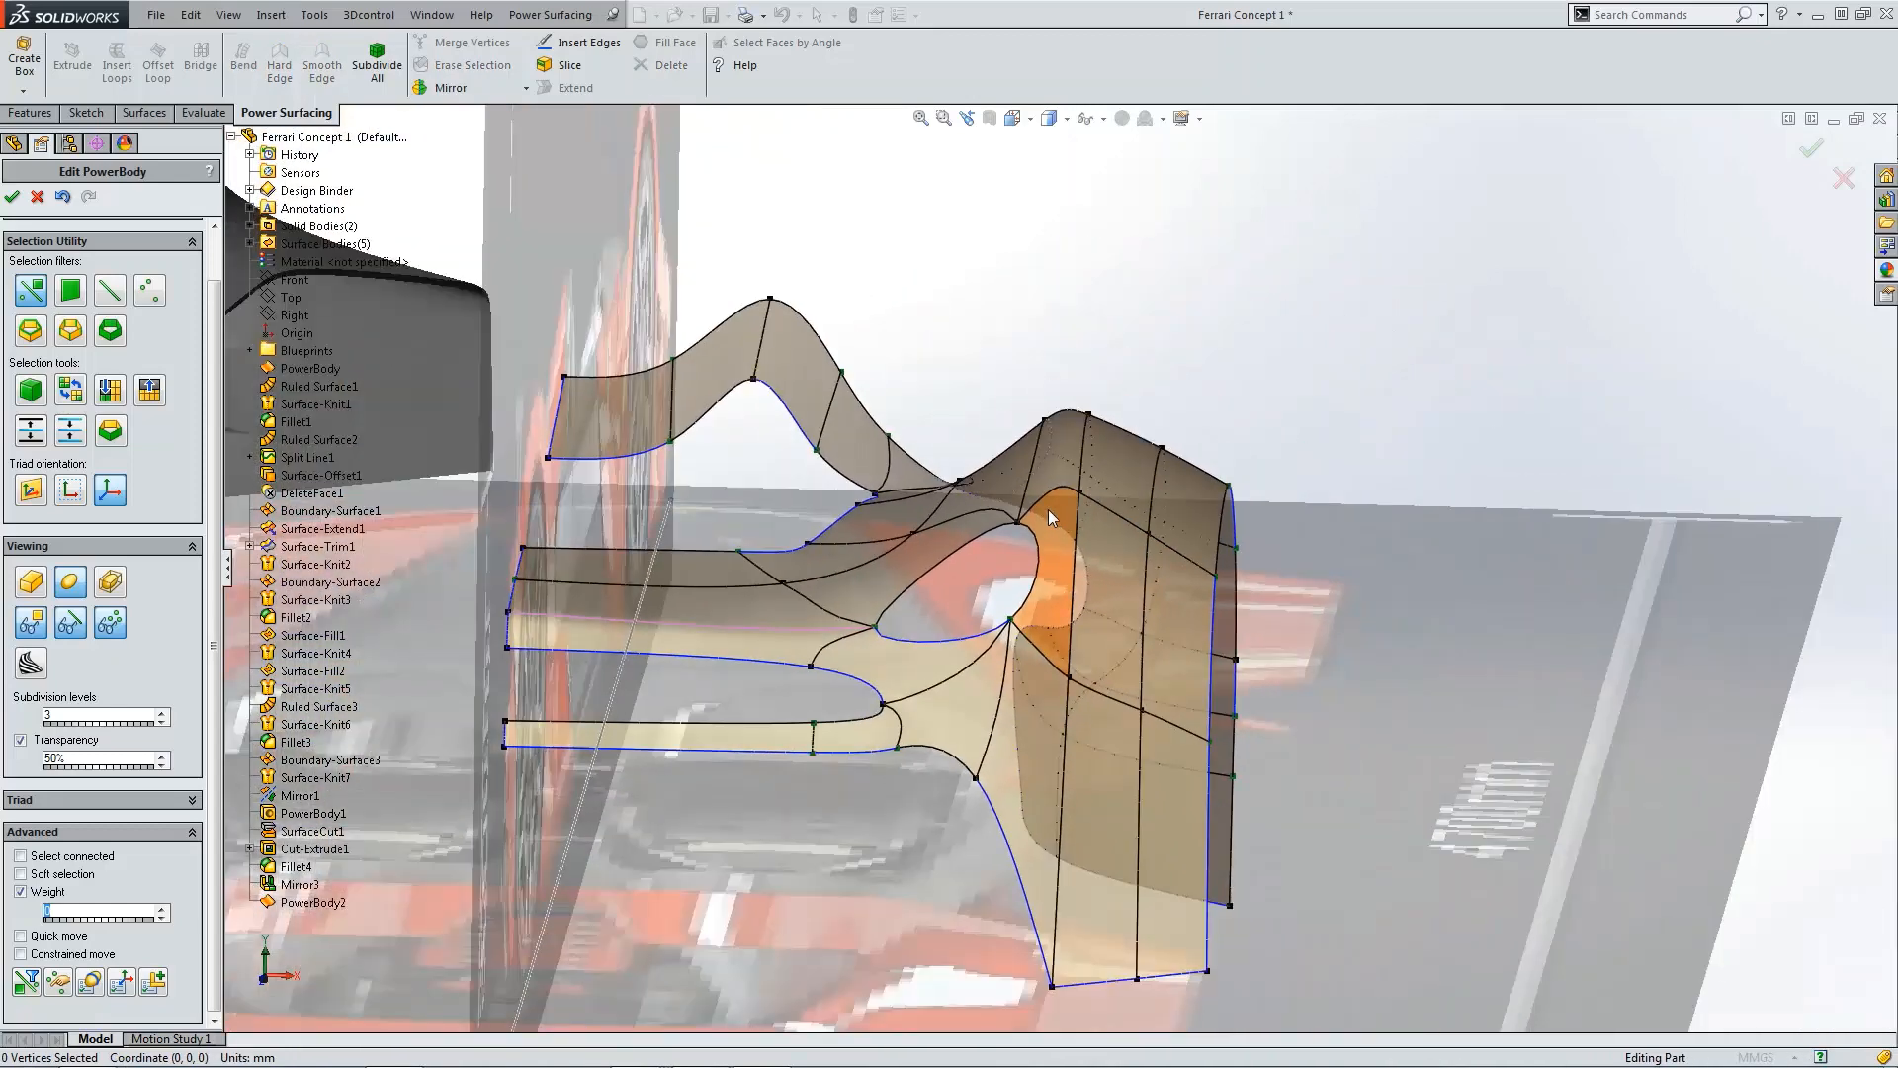
scroll(994, 560, "down", 3)
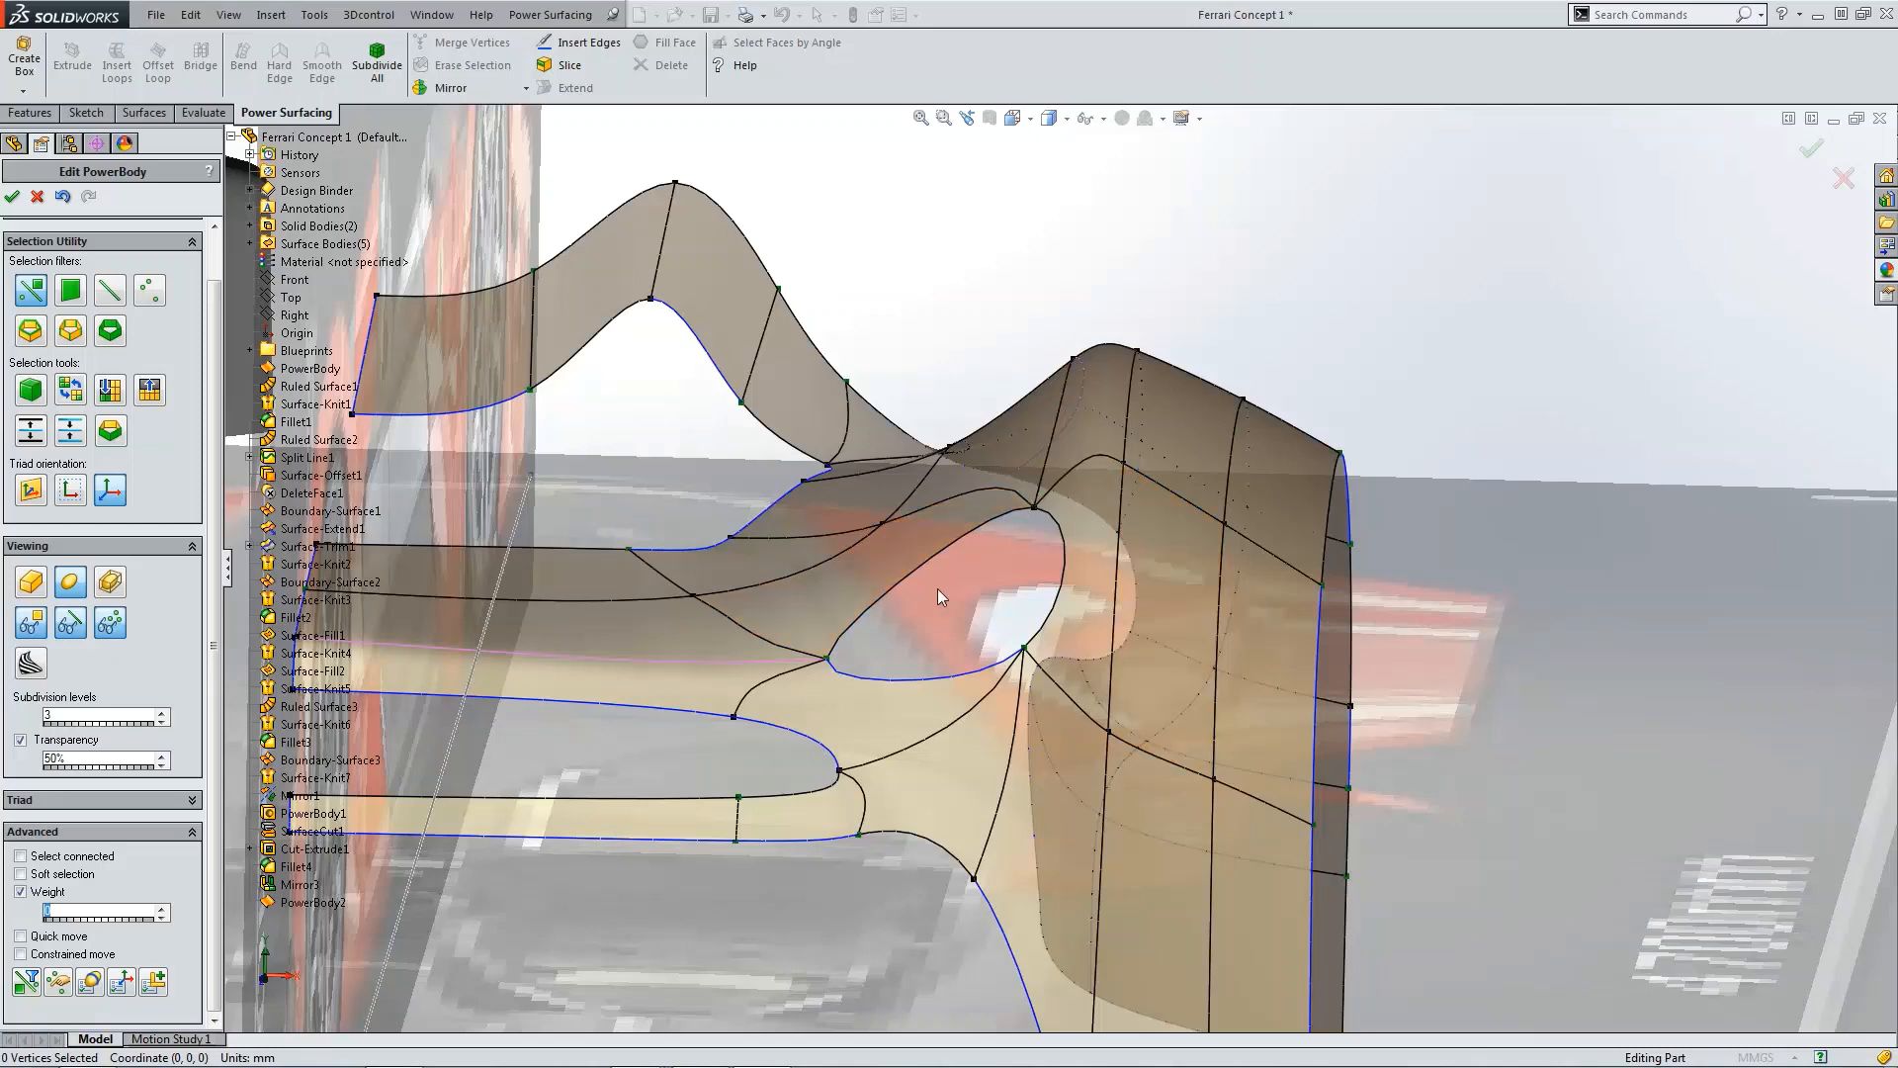
left_click(963, 536)
left_click(669, 44)
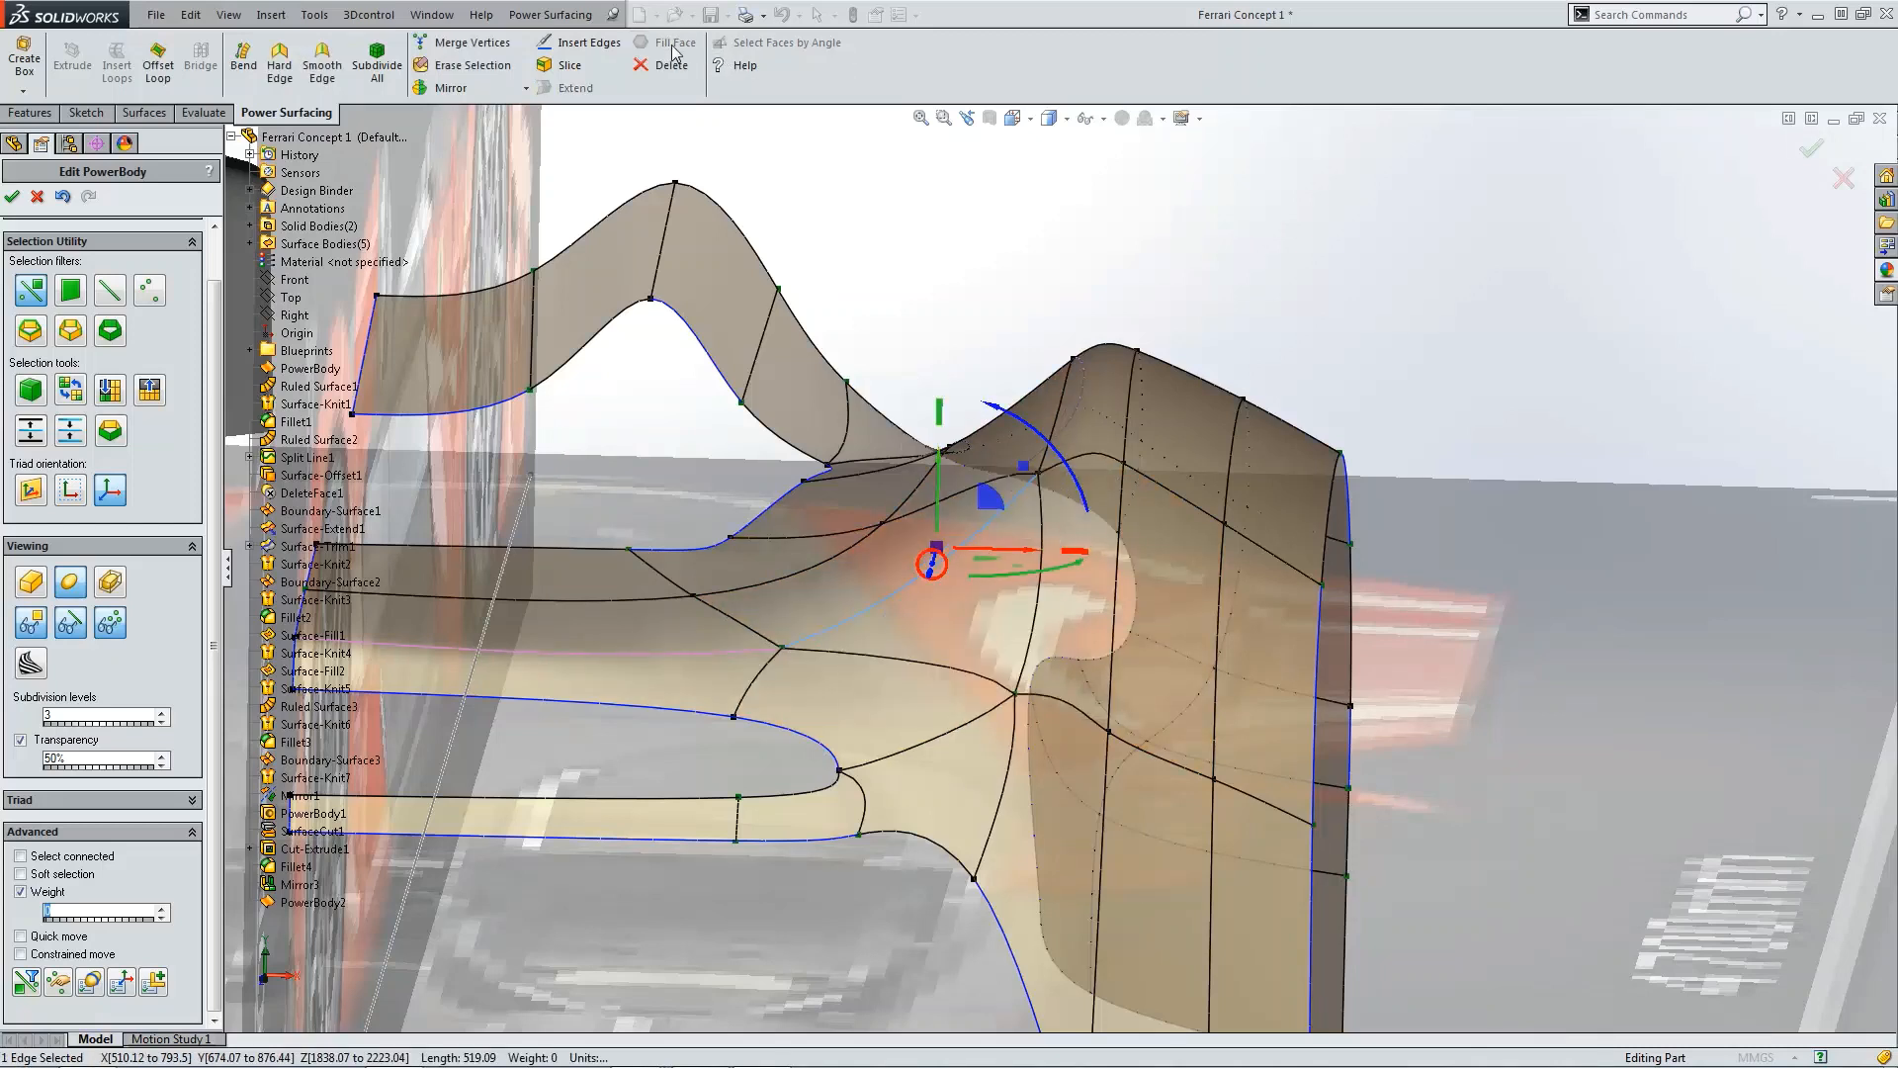
Step: Inspect the filled inlet region from above by selecting the edges around it
left_click(1473, 338)
key("f")
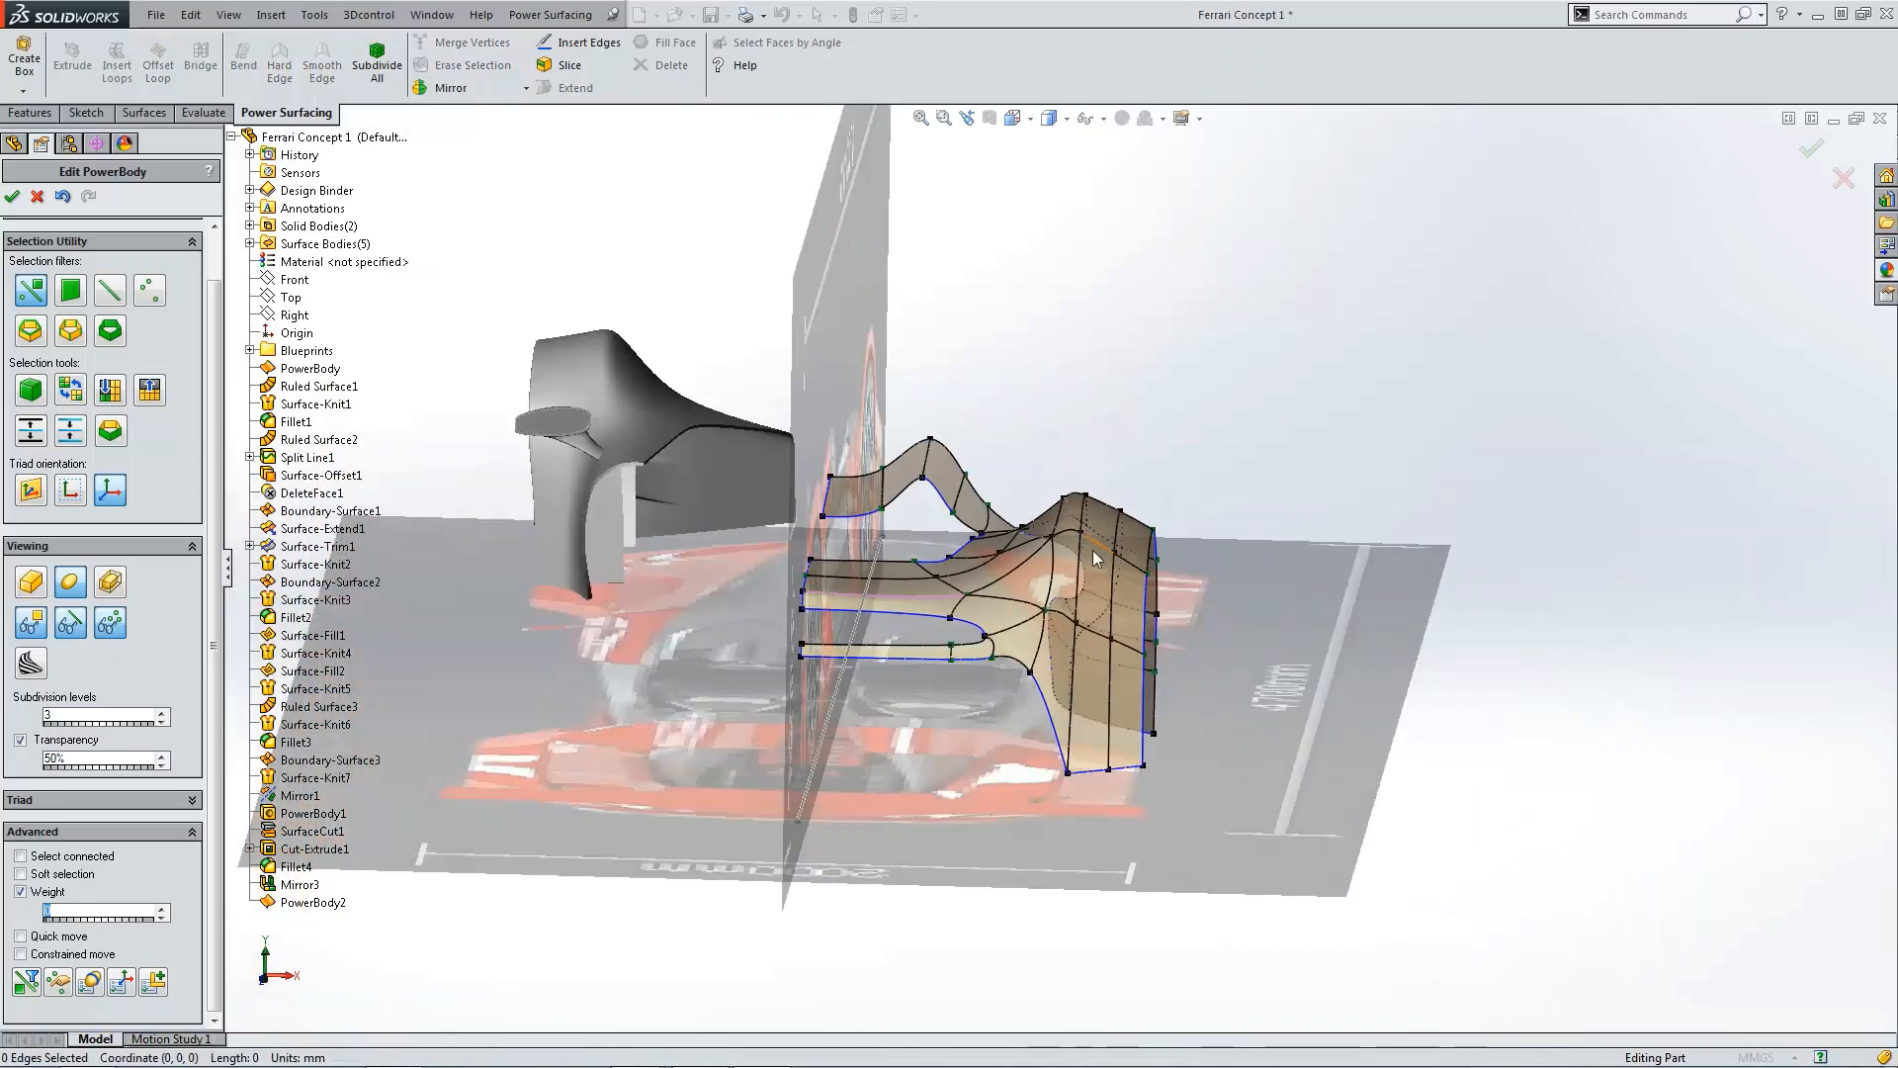
middle_click_drag(1093, 549, 1060, 799)
scroll(1054, 786, "down", 5)
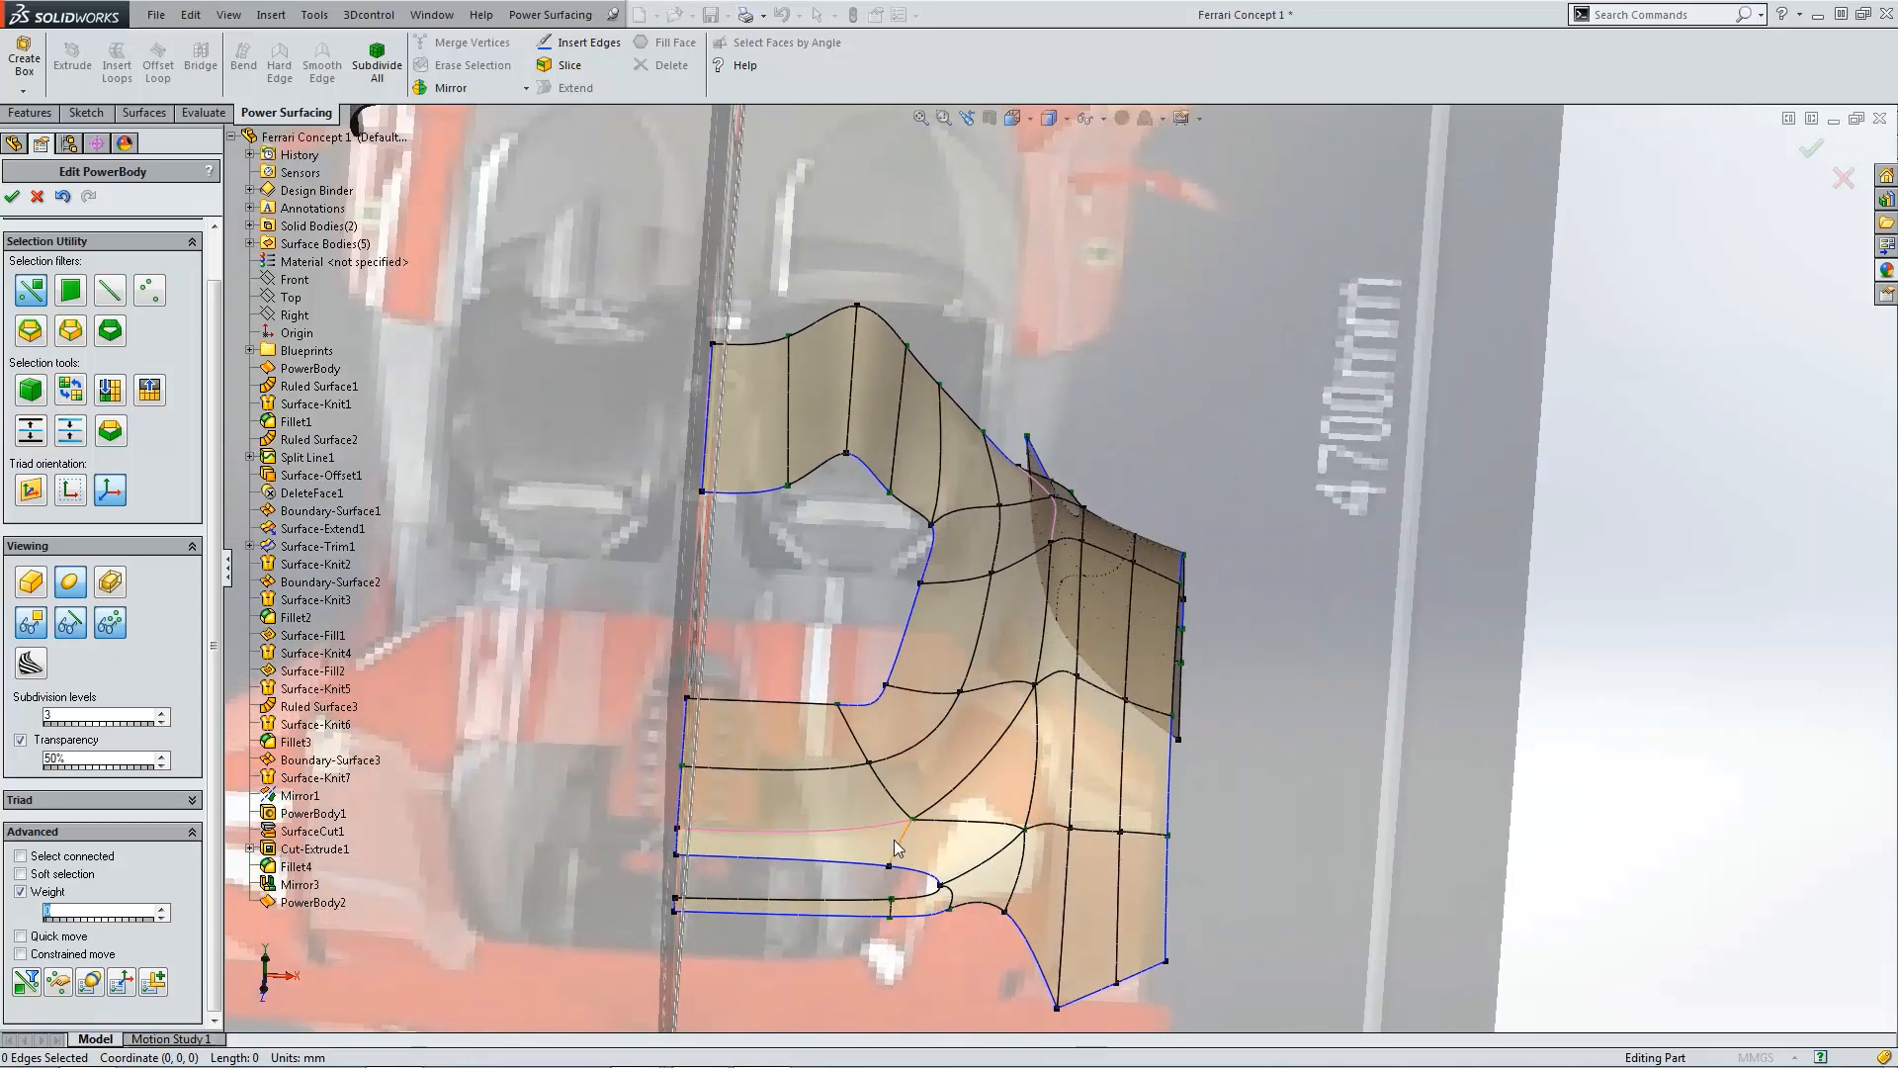
middle_click_drag(930, 827, 951, 887, "ctrl")
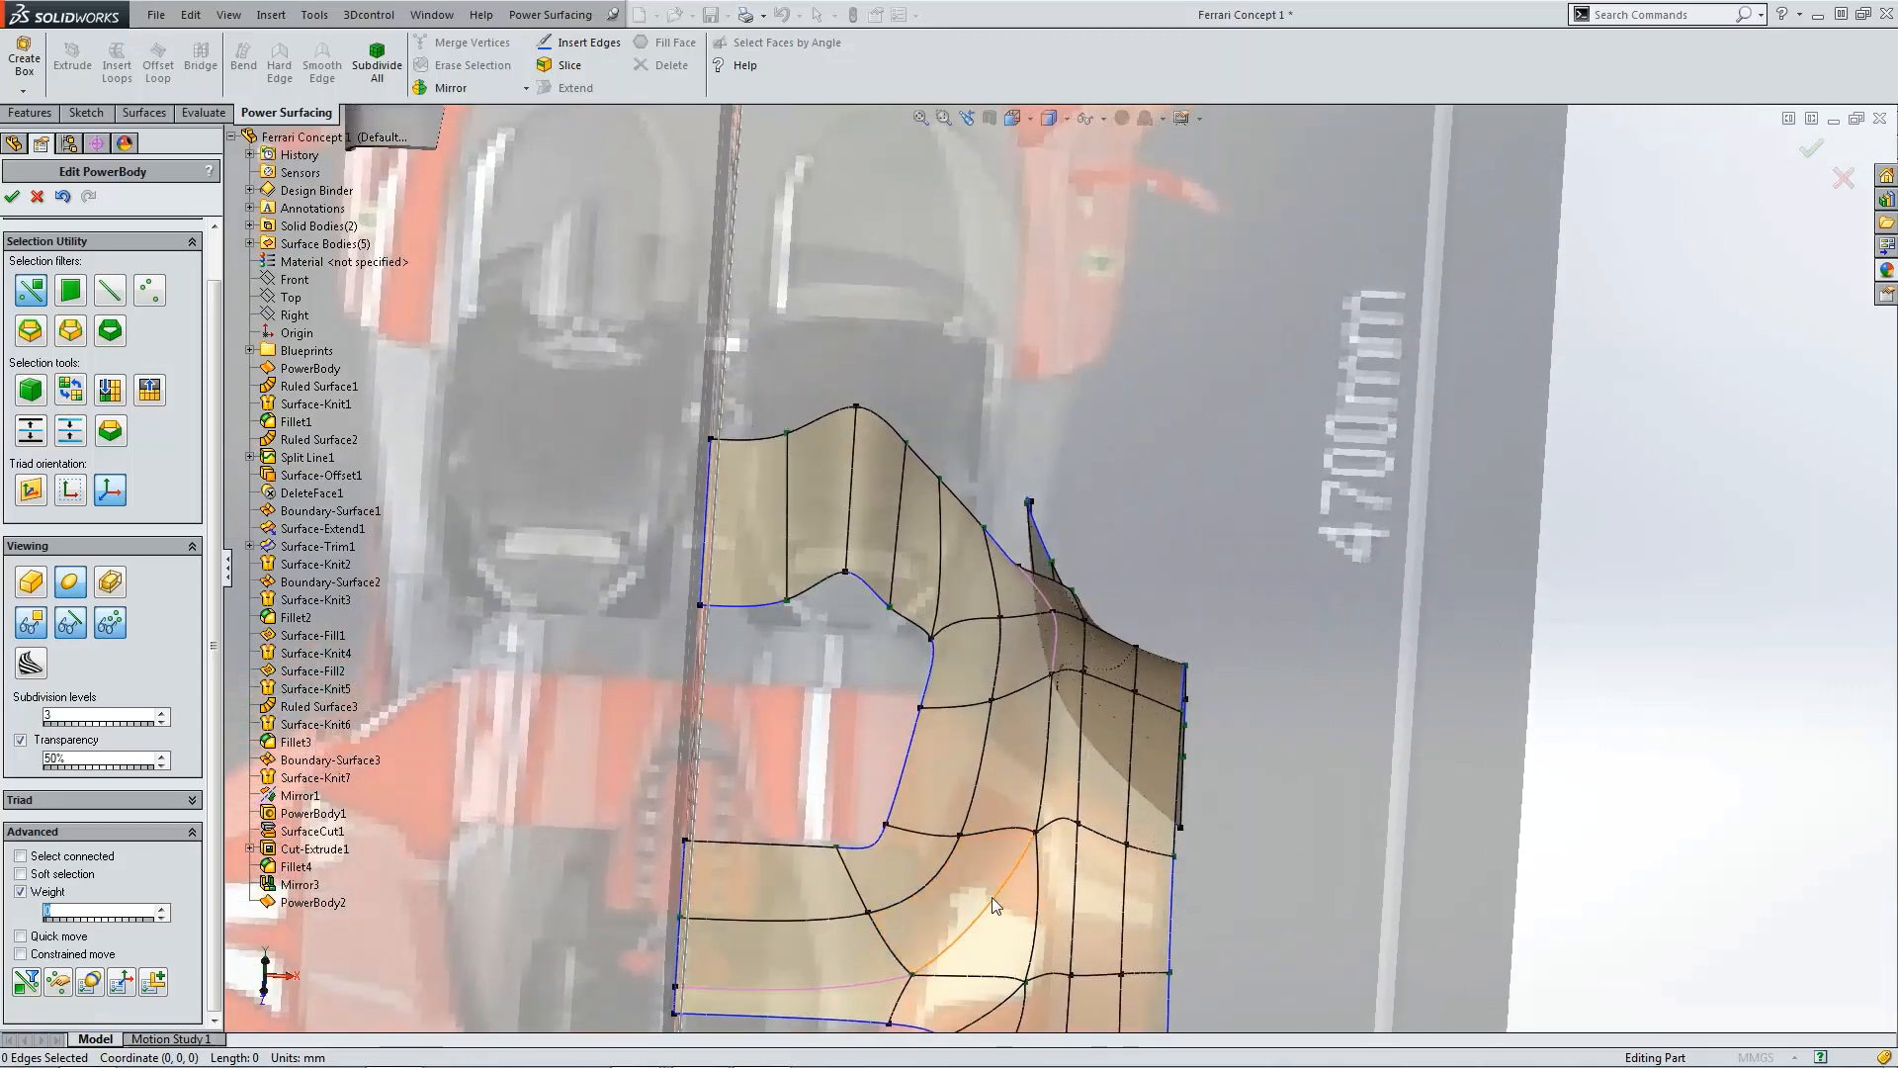
left_click(1050, 736)
left_click(1047, 729, "ctrl")
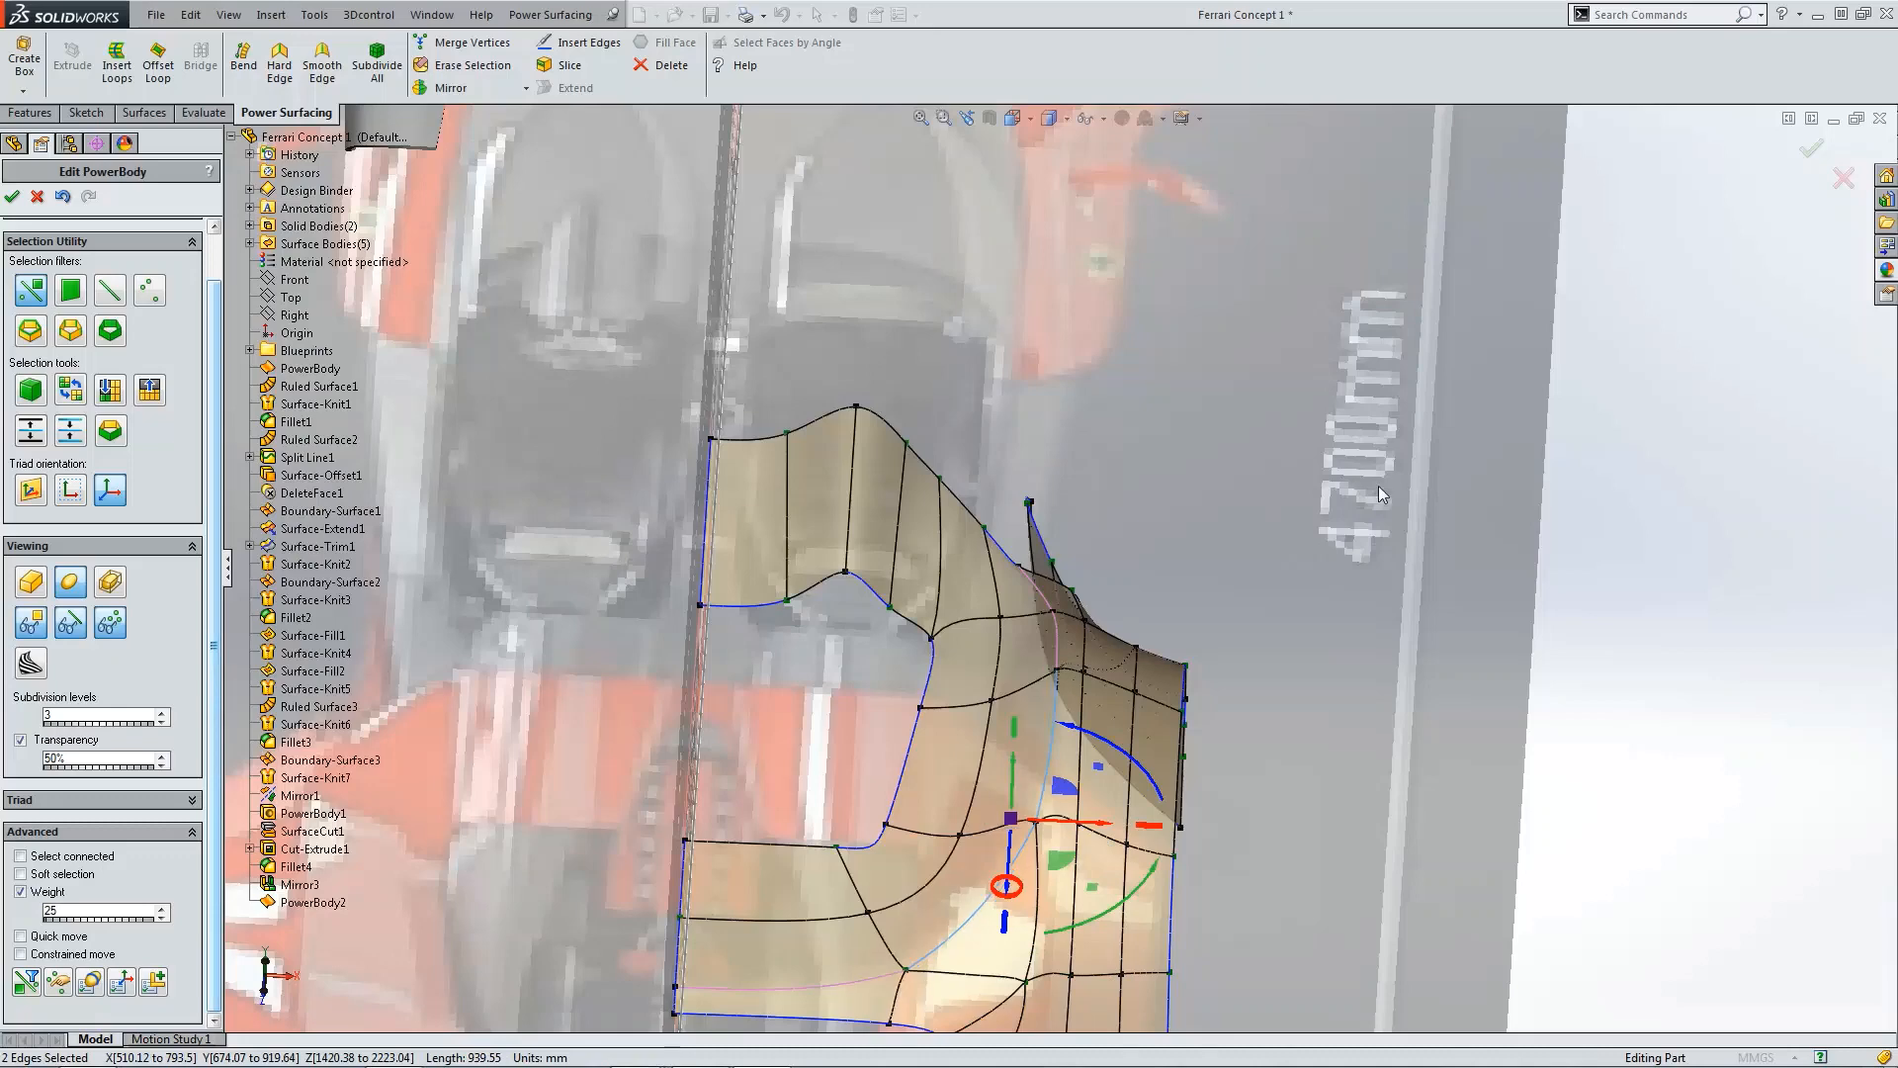
left_click(1661, 572)
scroll(1086, 769, "up", 4)
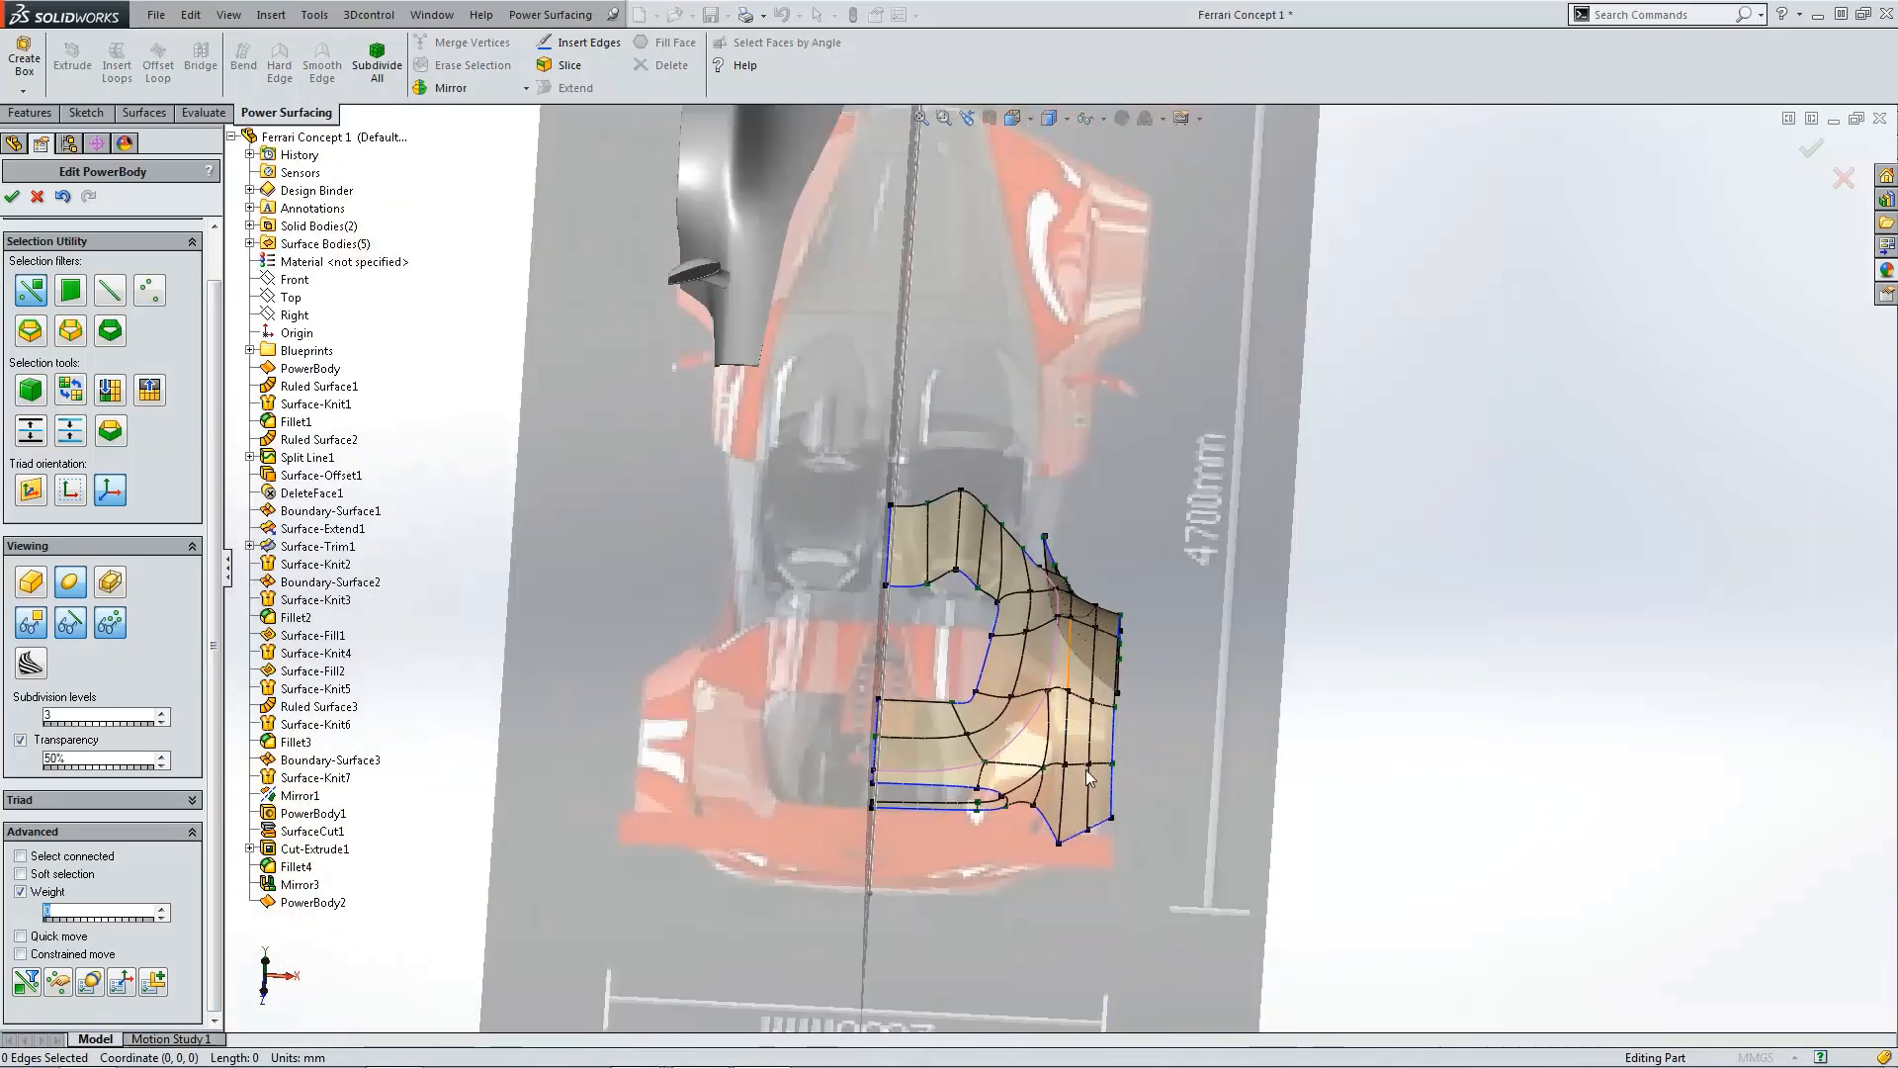
Step: Examine the fender's vertices and edges against the side-view blueprint
key("ctrl+4")
left_click(929, 581)
scroll(821, 627, "down", 7)
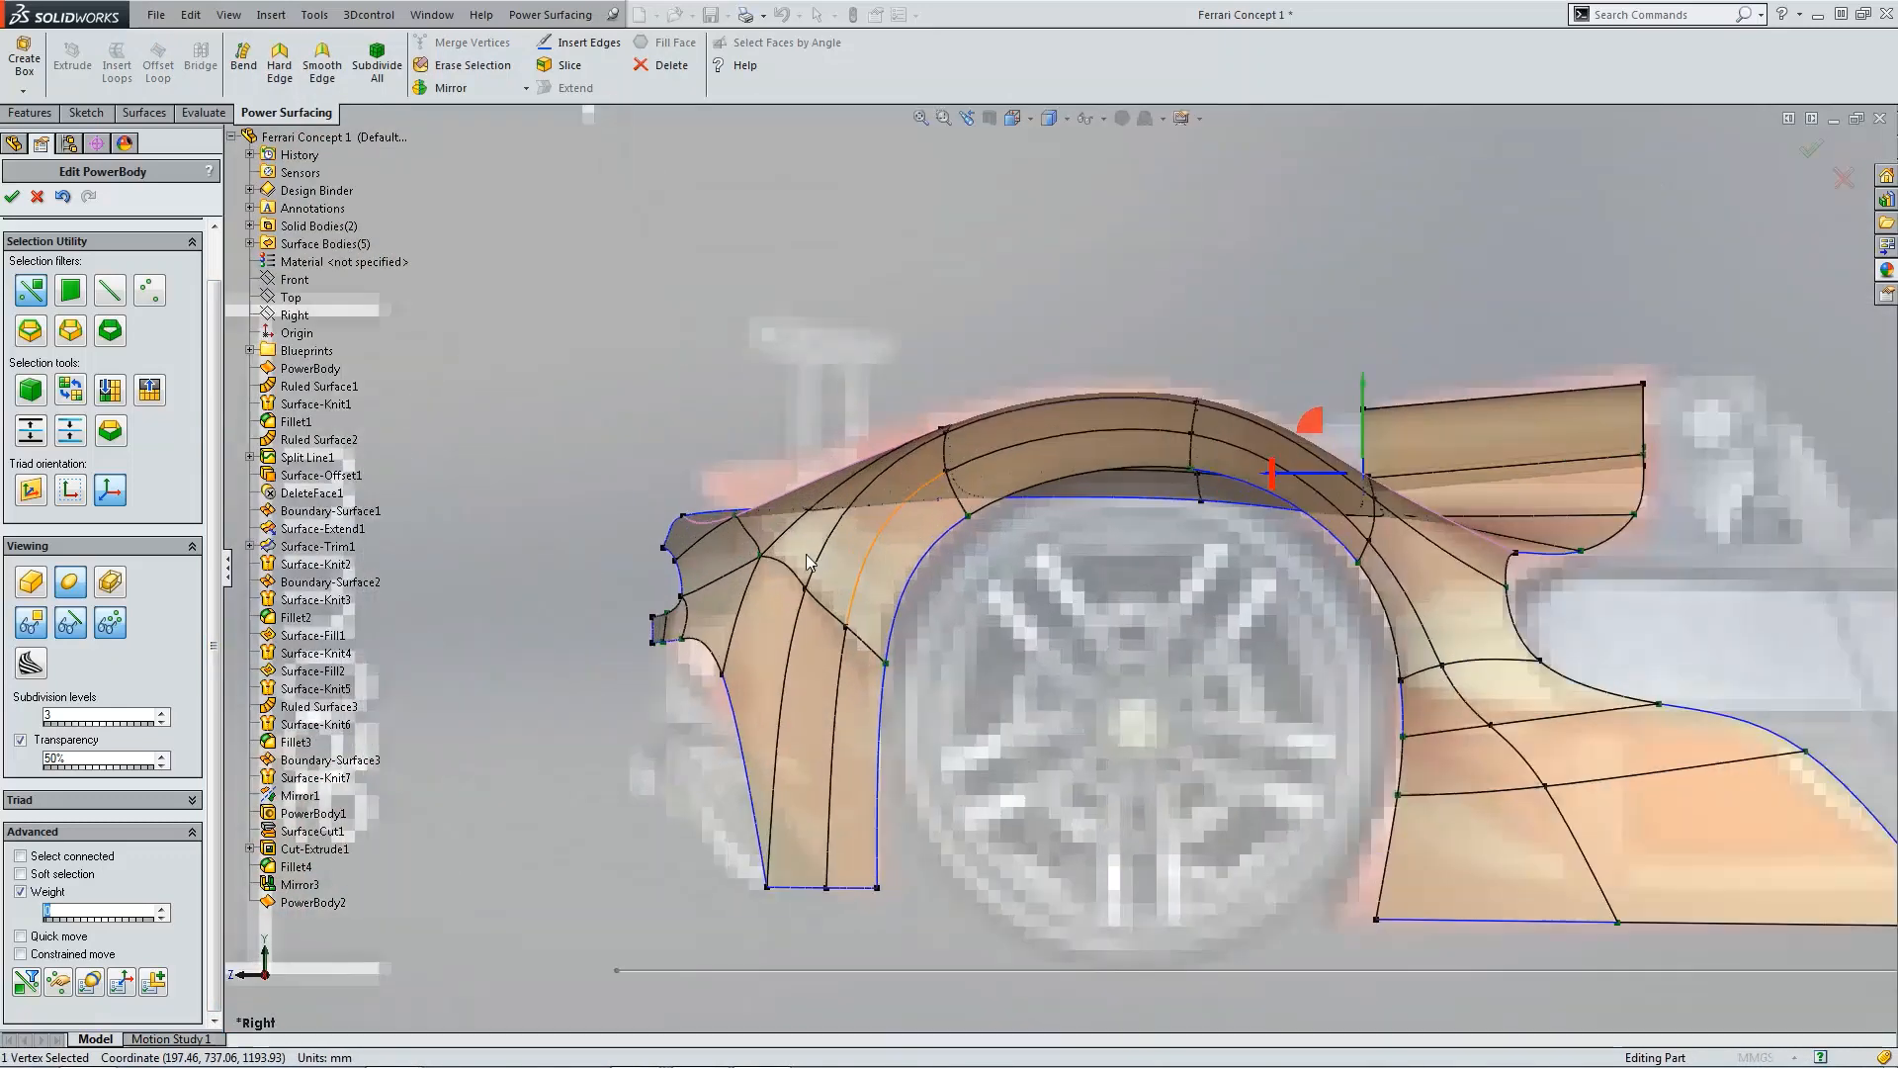
scroll(807, 559, "down", 3)
scroll(803, 571, "down", 3)
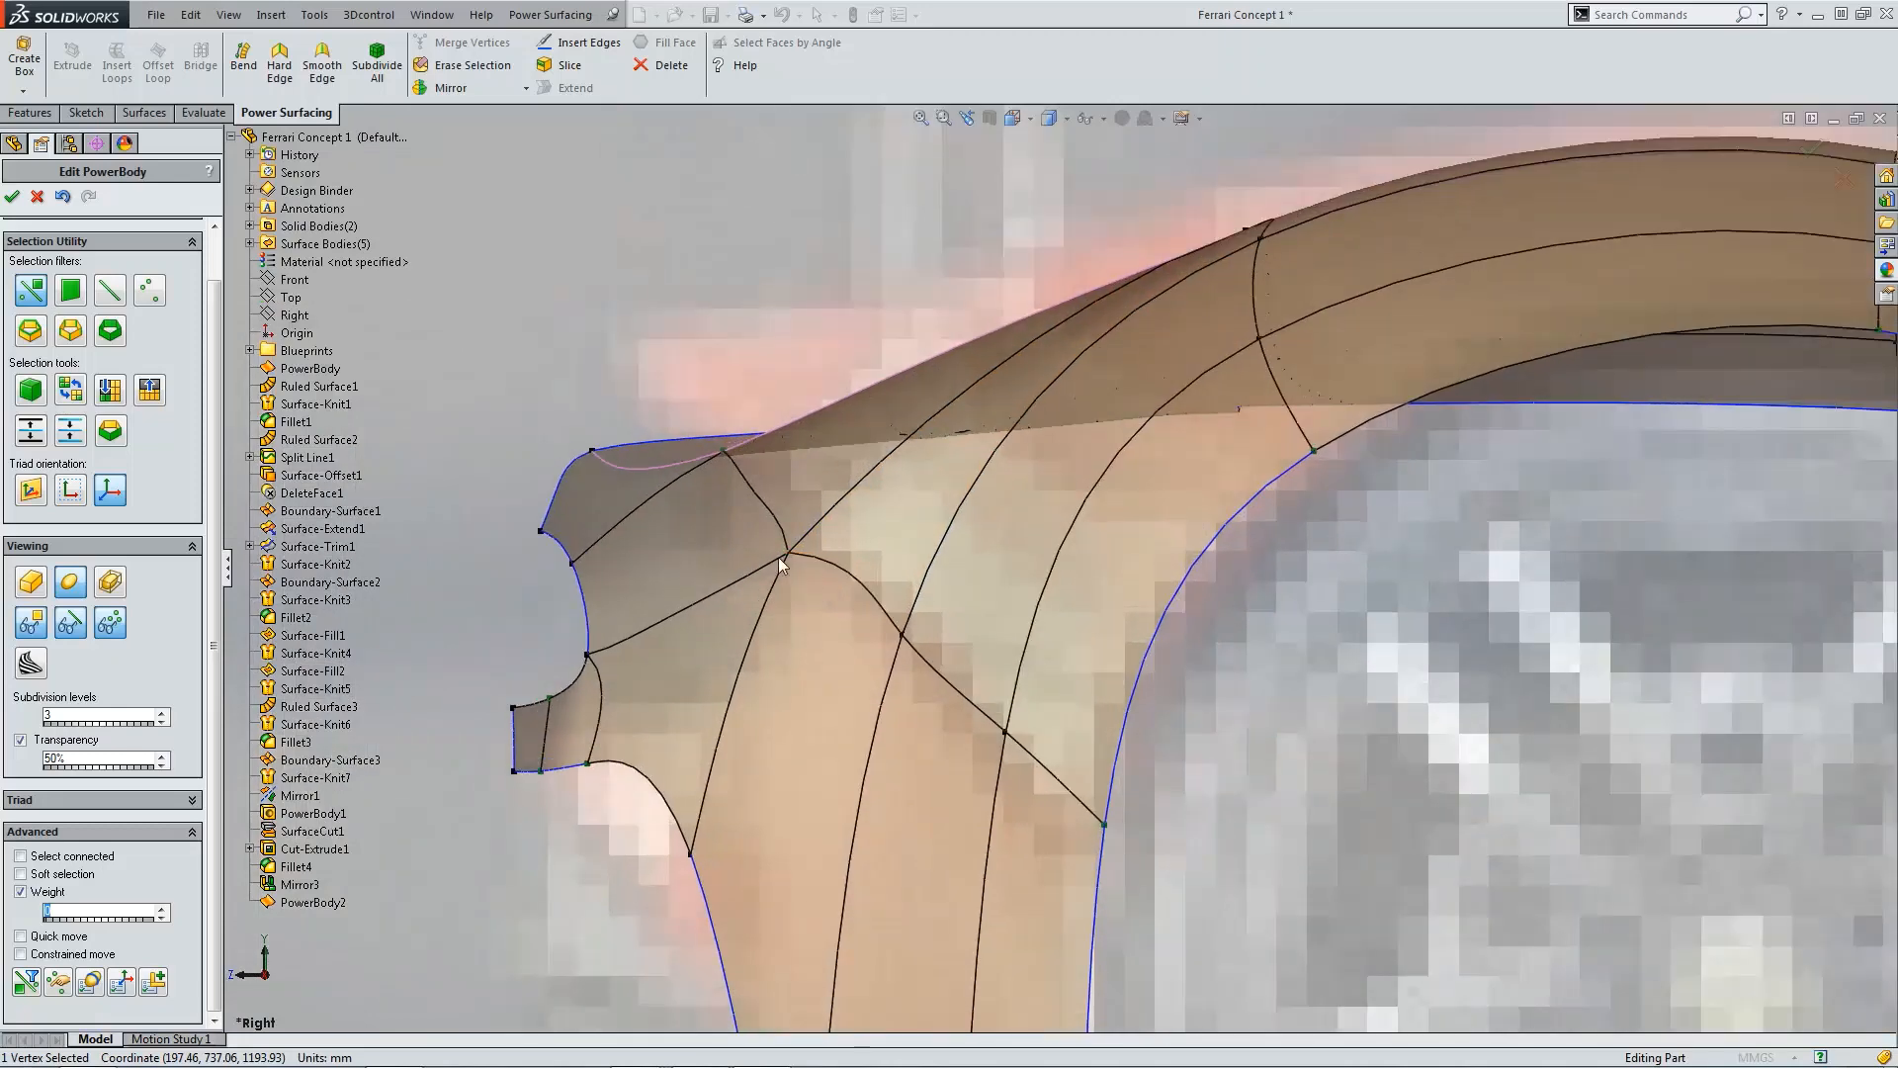
left_click(781, 554)
scroll(1155, 371, "up", 2)
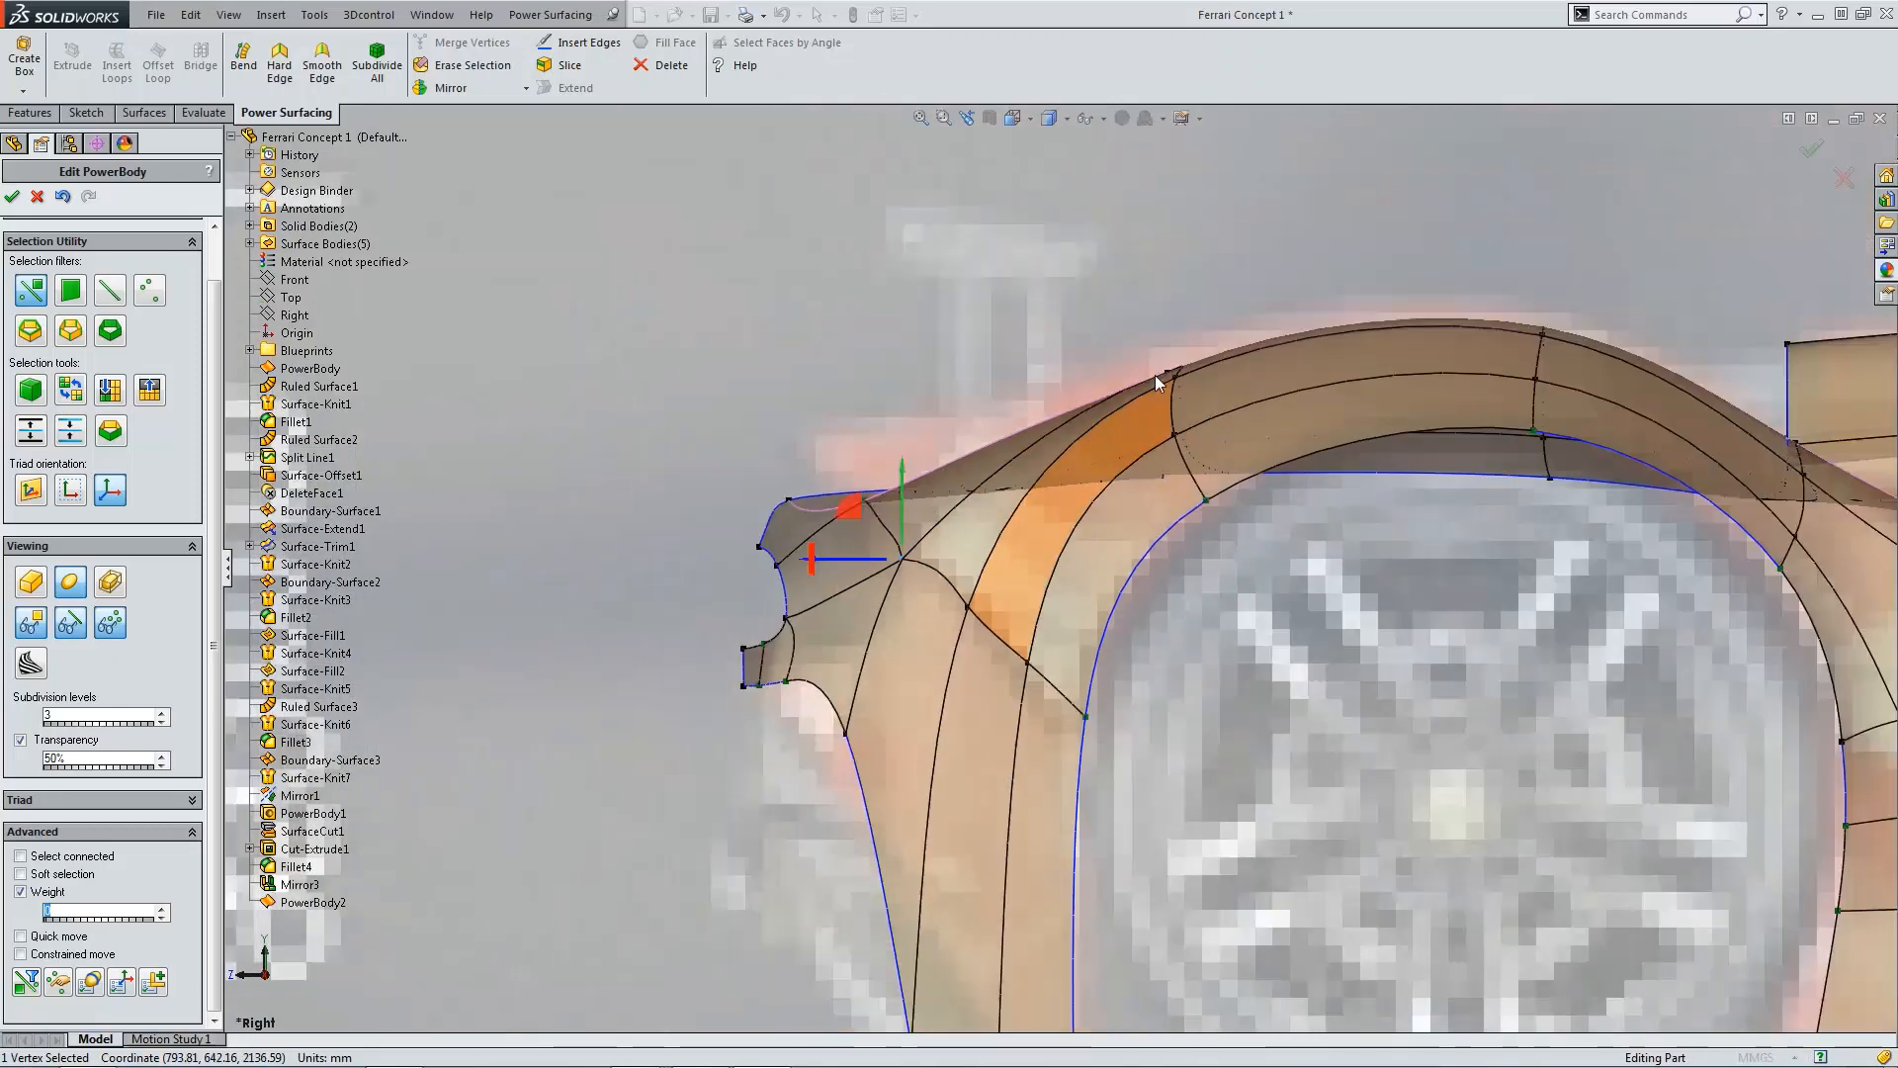
scroll(1155, 376, "up", 3)
scroll(959, 534, "down", 4)
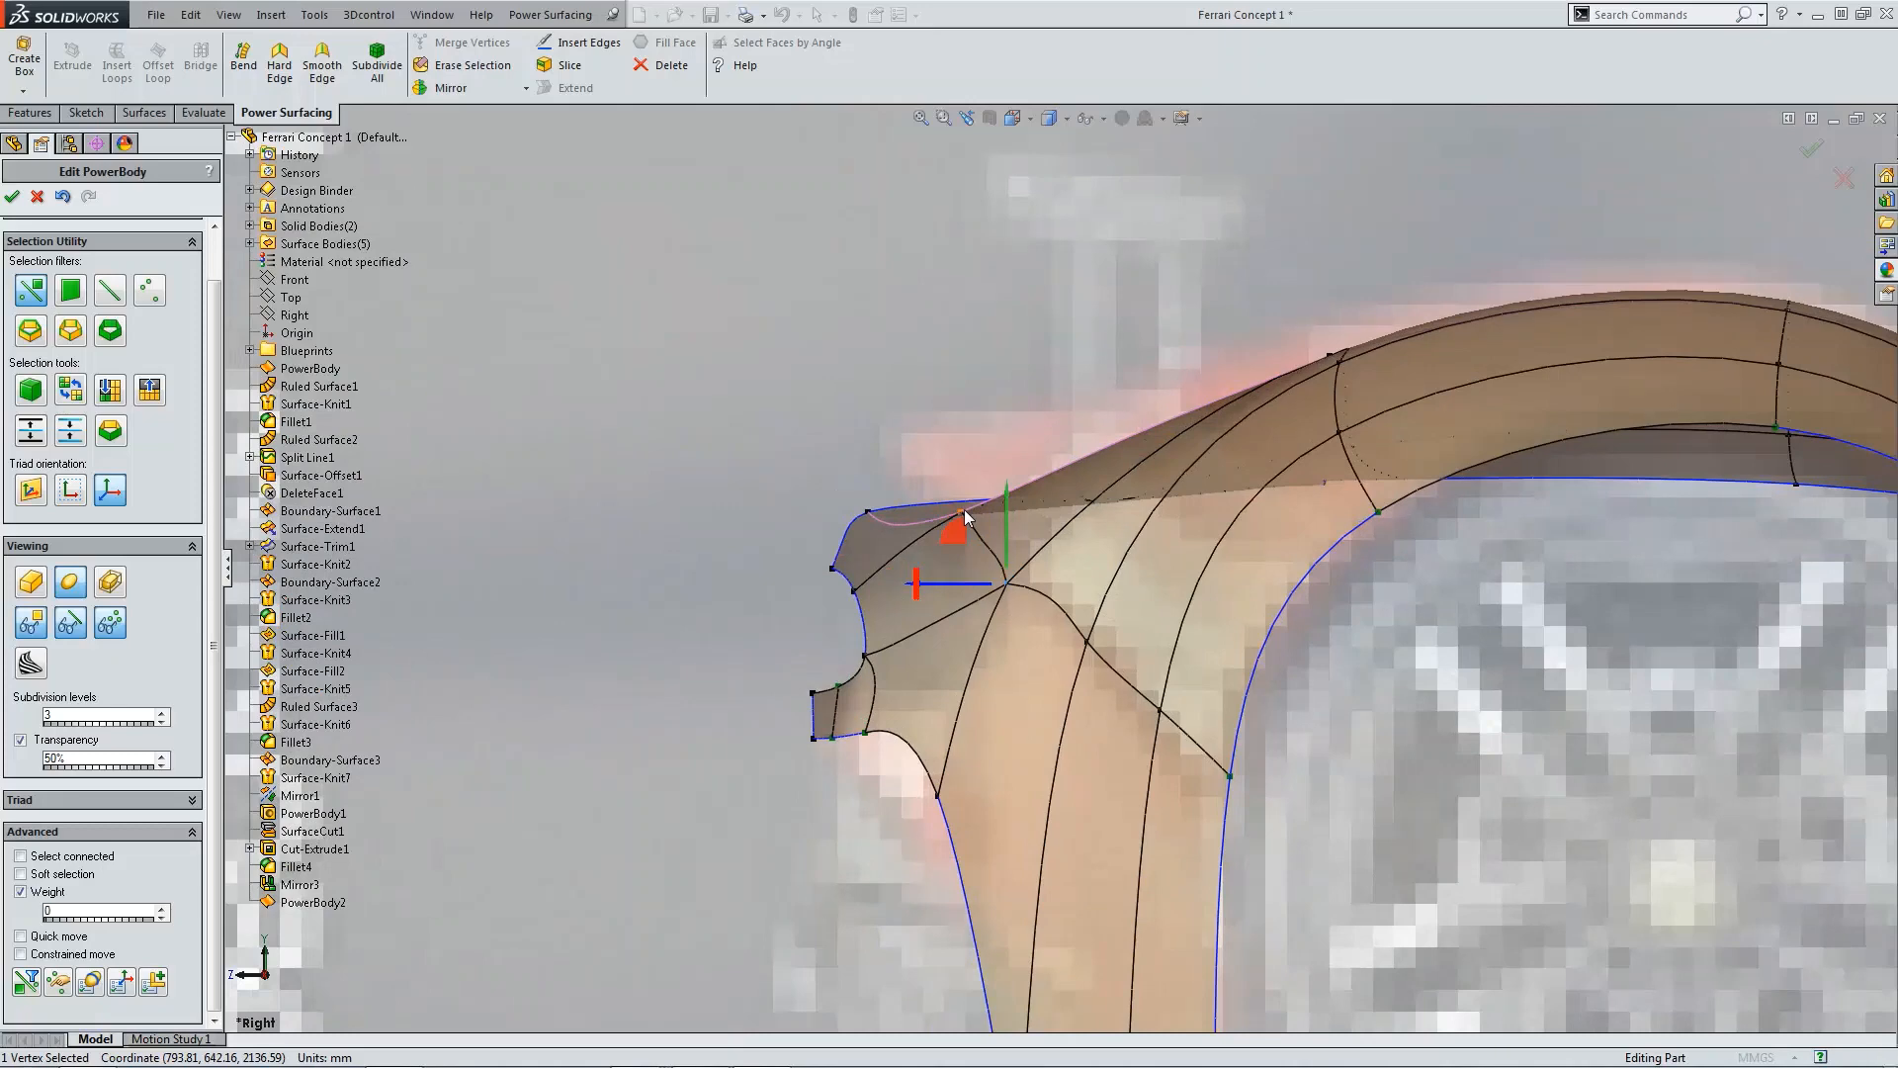
left_click(976, 375)
scroll(1078, 554, "up", 3)
scroll(1095, 583, "up", 5)
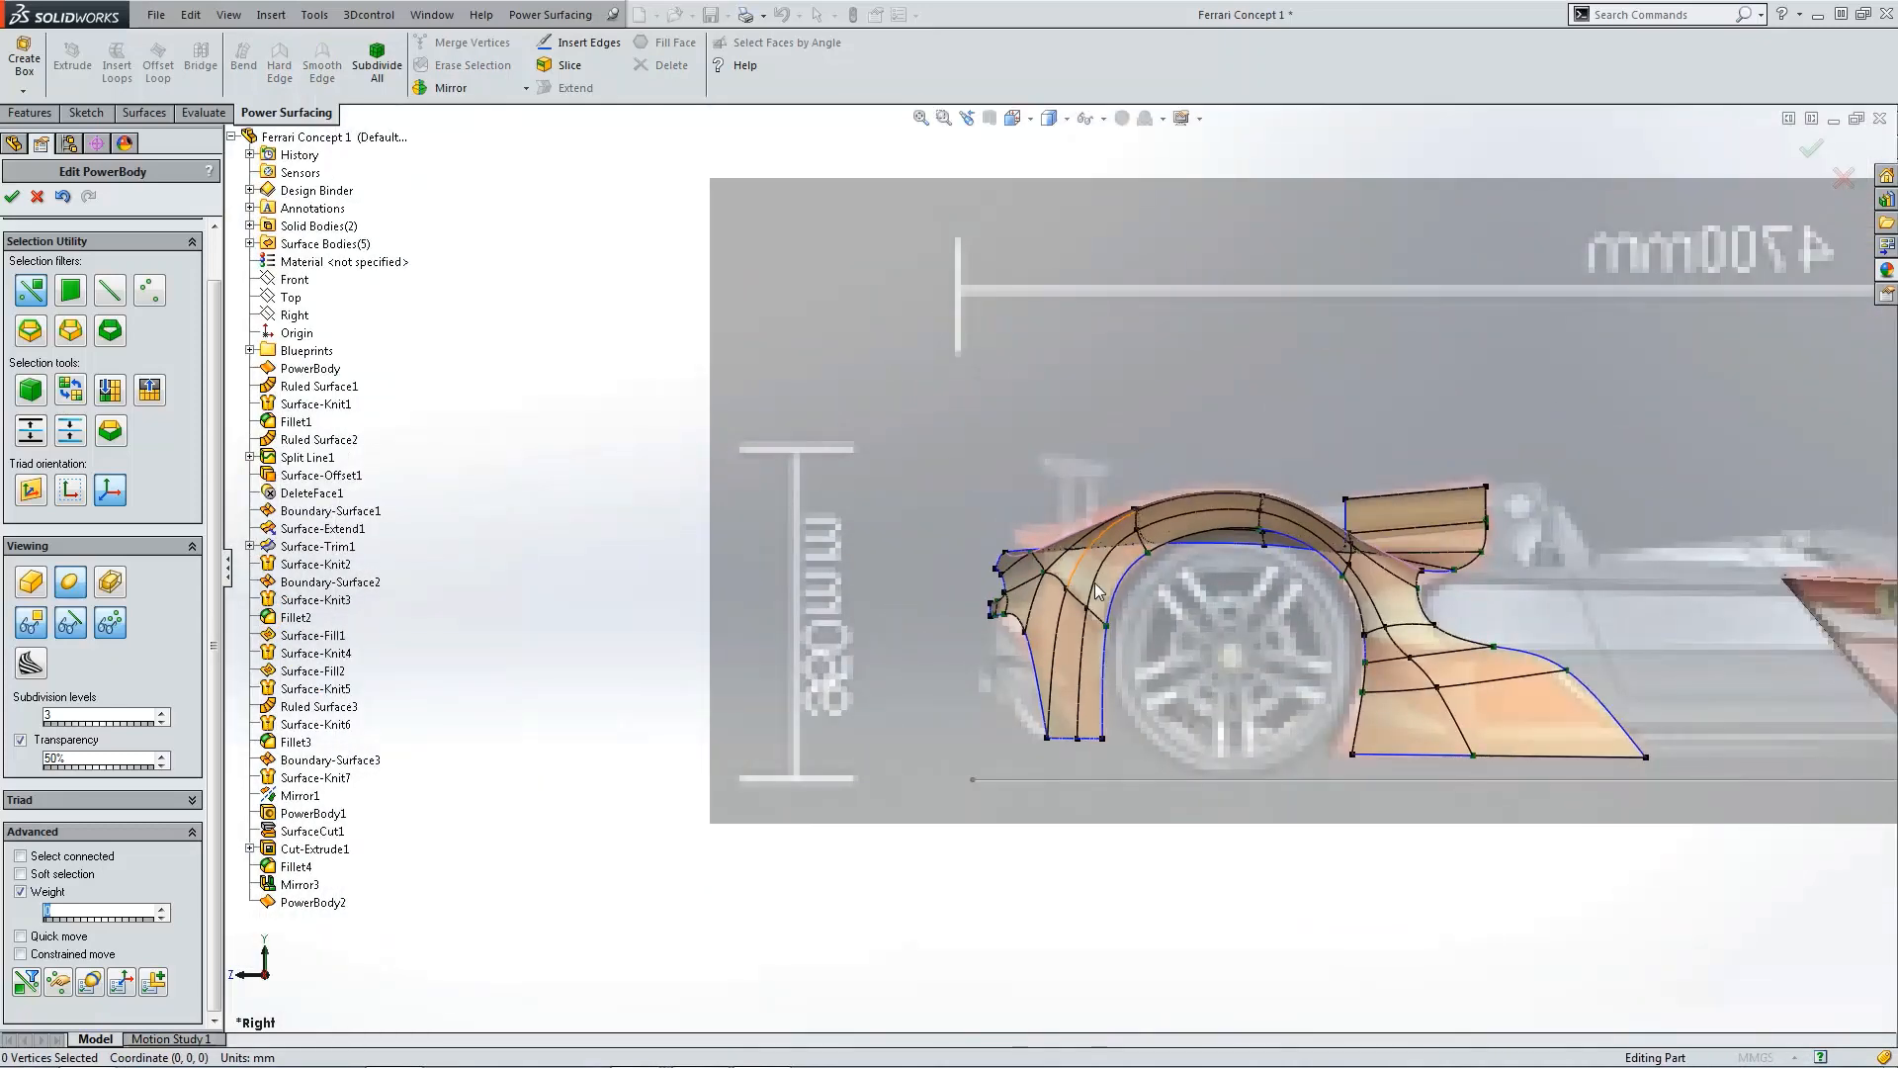
middle_click_drag(1212, 708, 1143, 753)
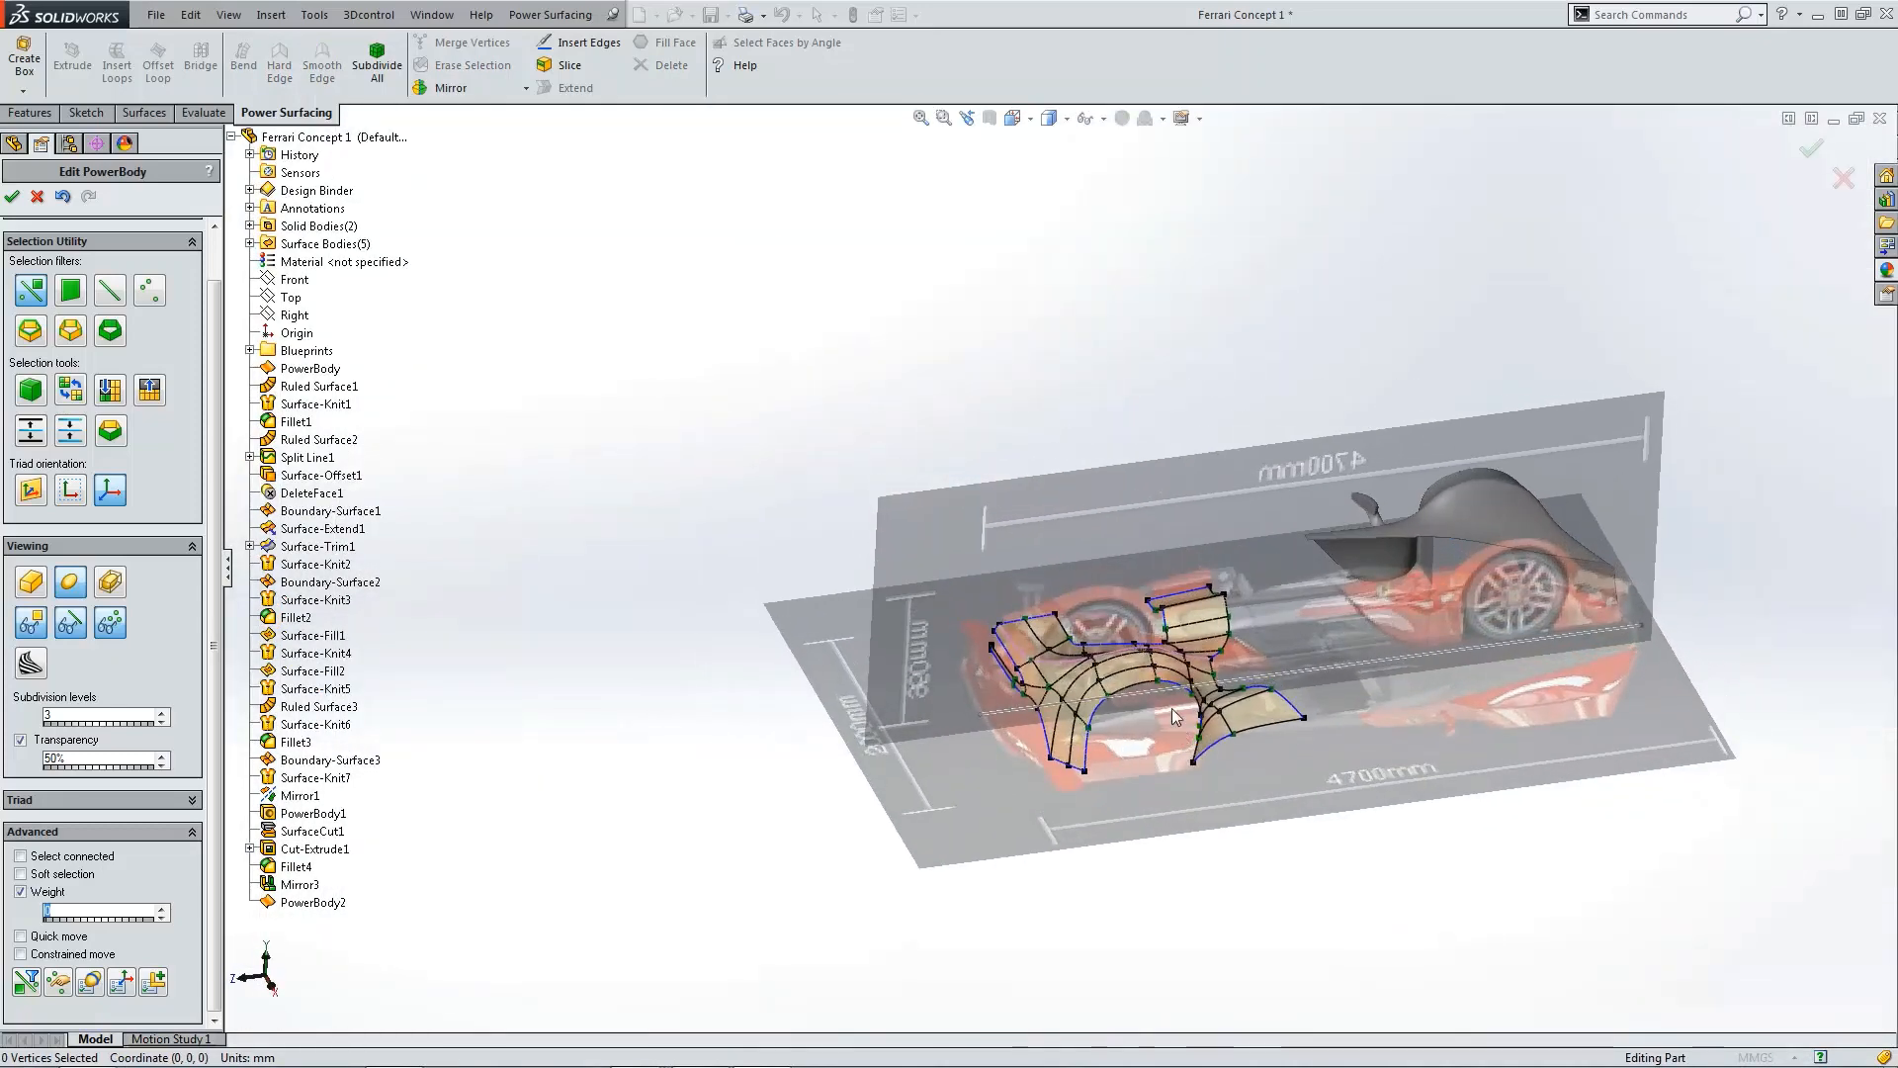
scroll(1062, 621, "down", 5)
Step: Accept the PowerBody edit and save the part
left_click(15, 197)
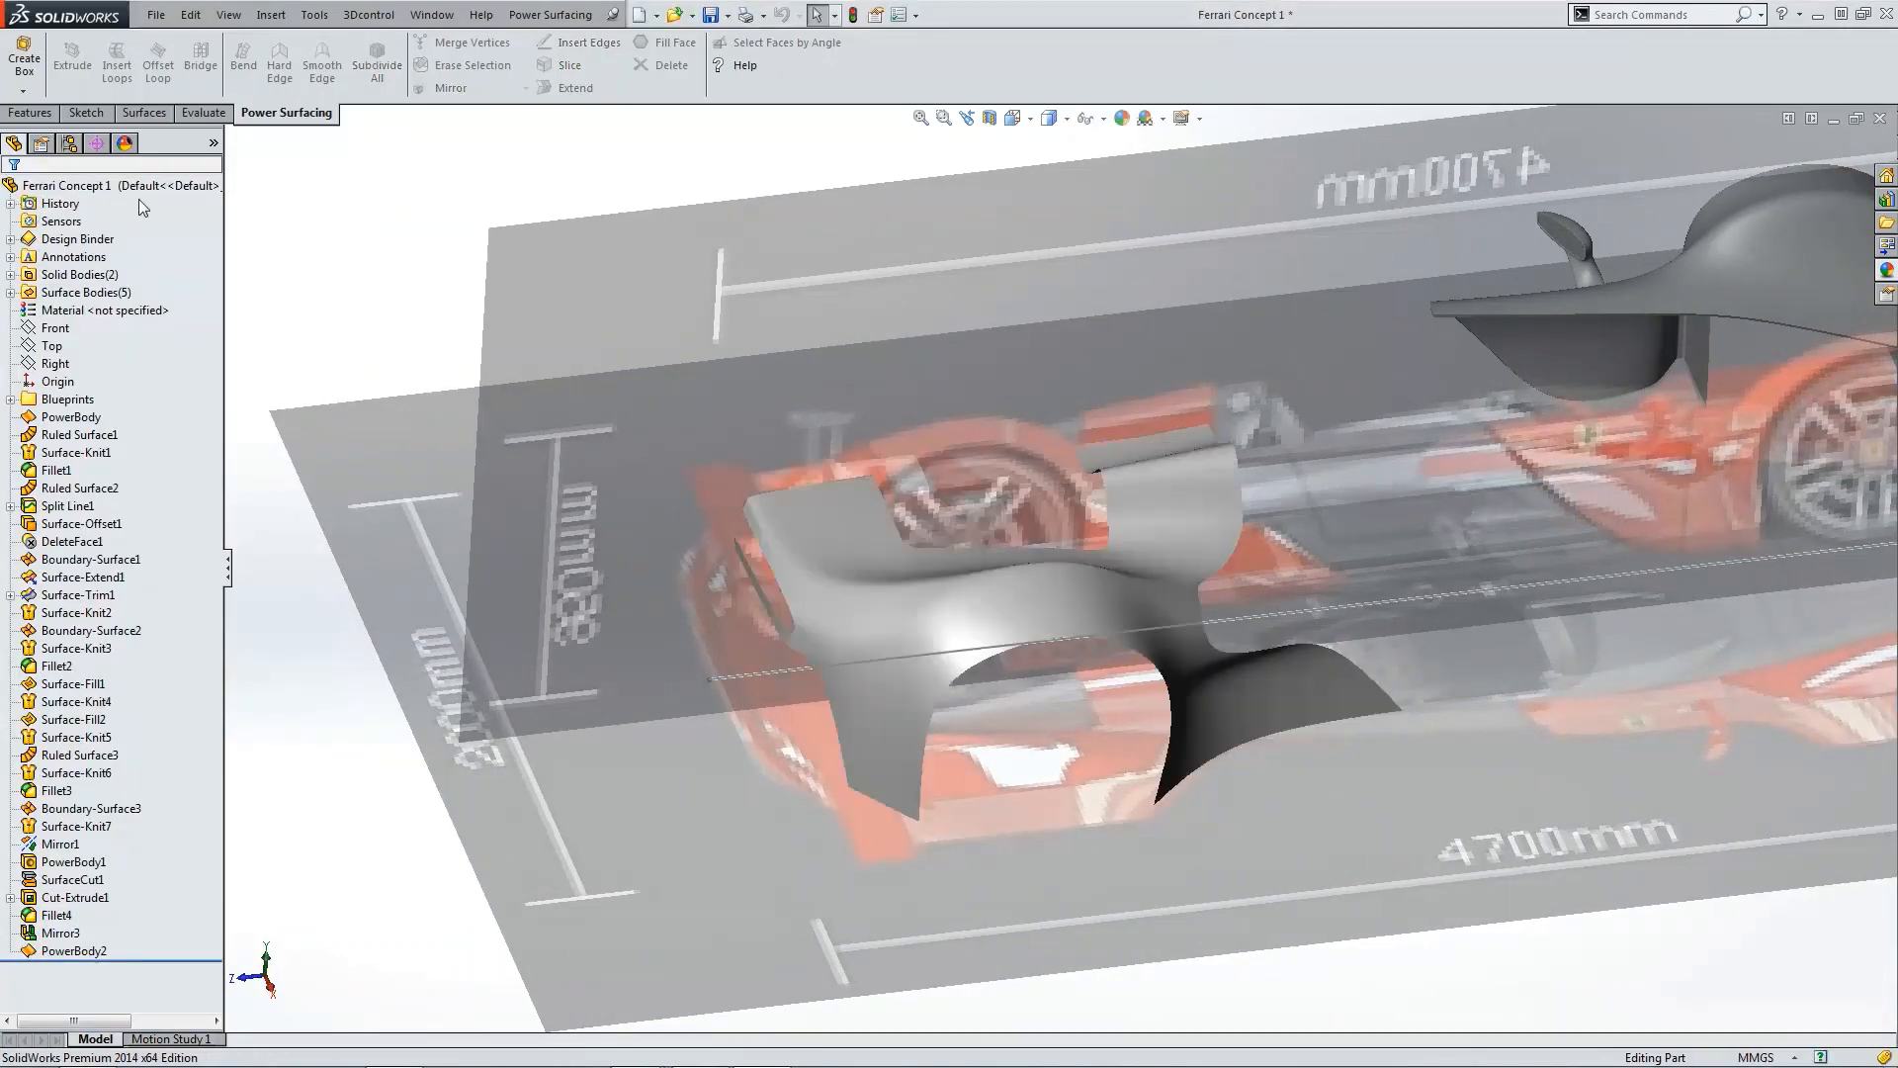
left_click(714, 16)
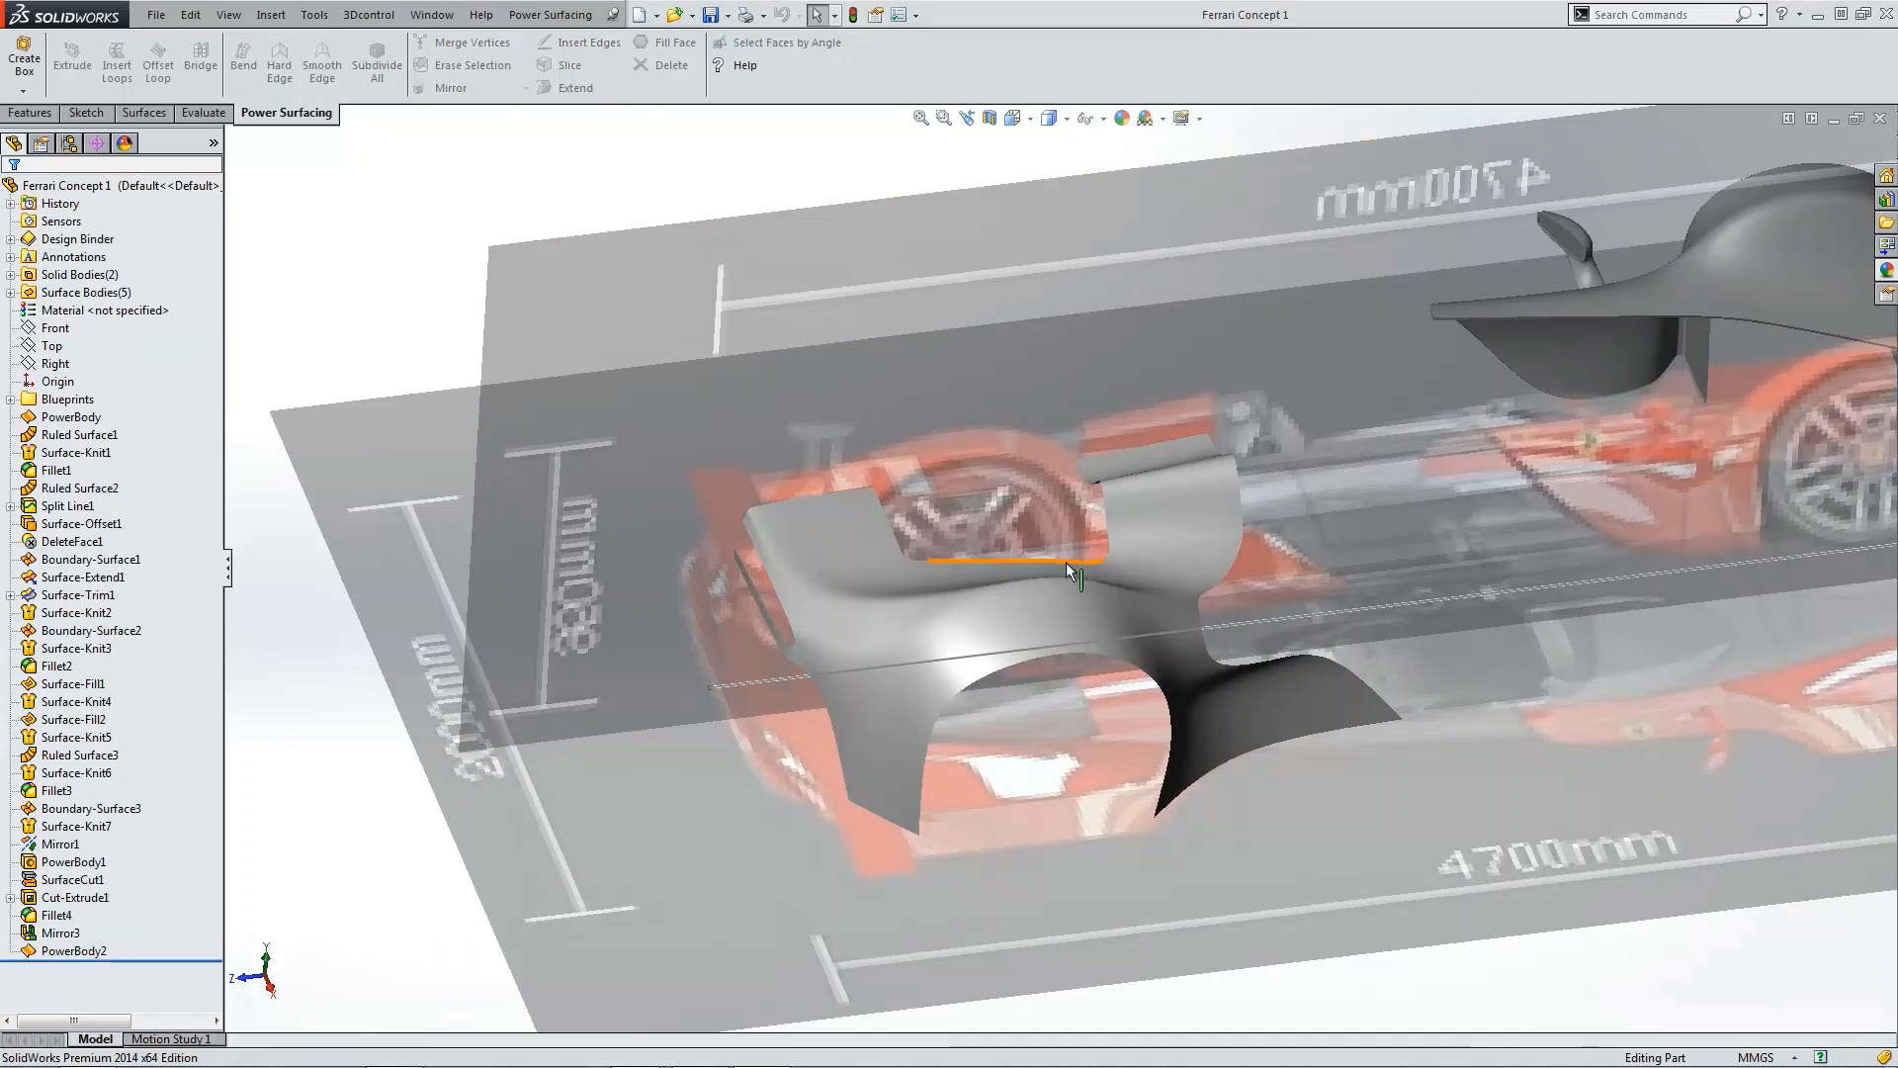
Step: Inspect the fender surface closely from the top view and then the isometric view
key("ctrl+5")
scroll(1186, 729, "down", 4)
scroll(1090, 672, "down", 5)
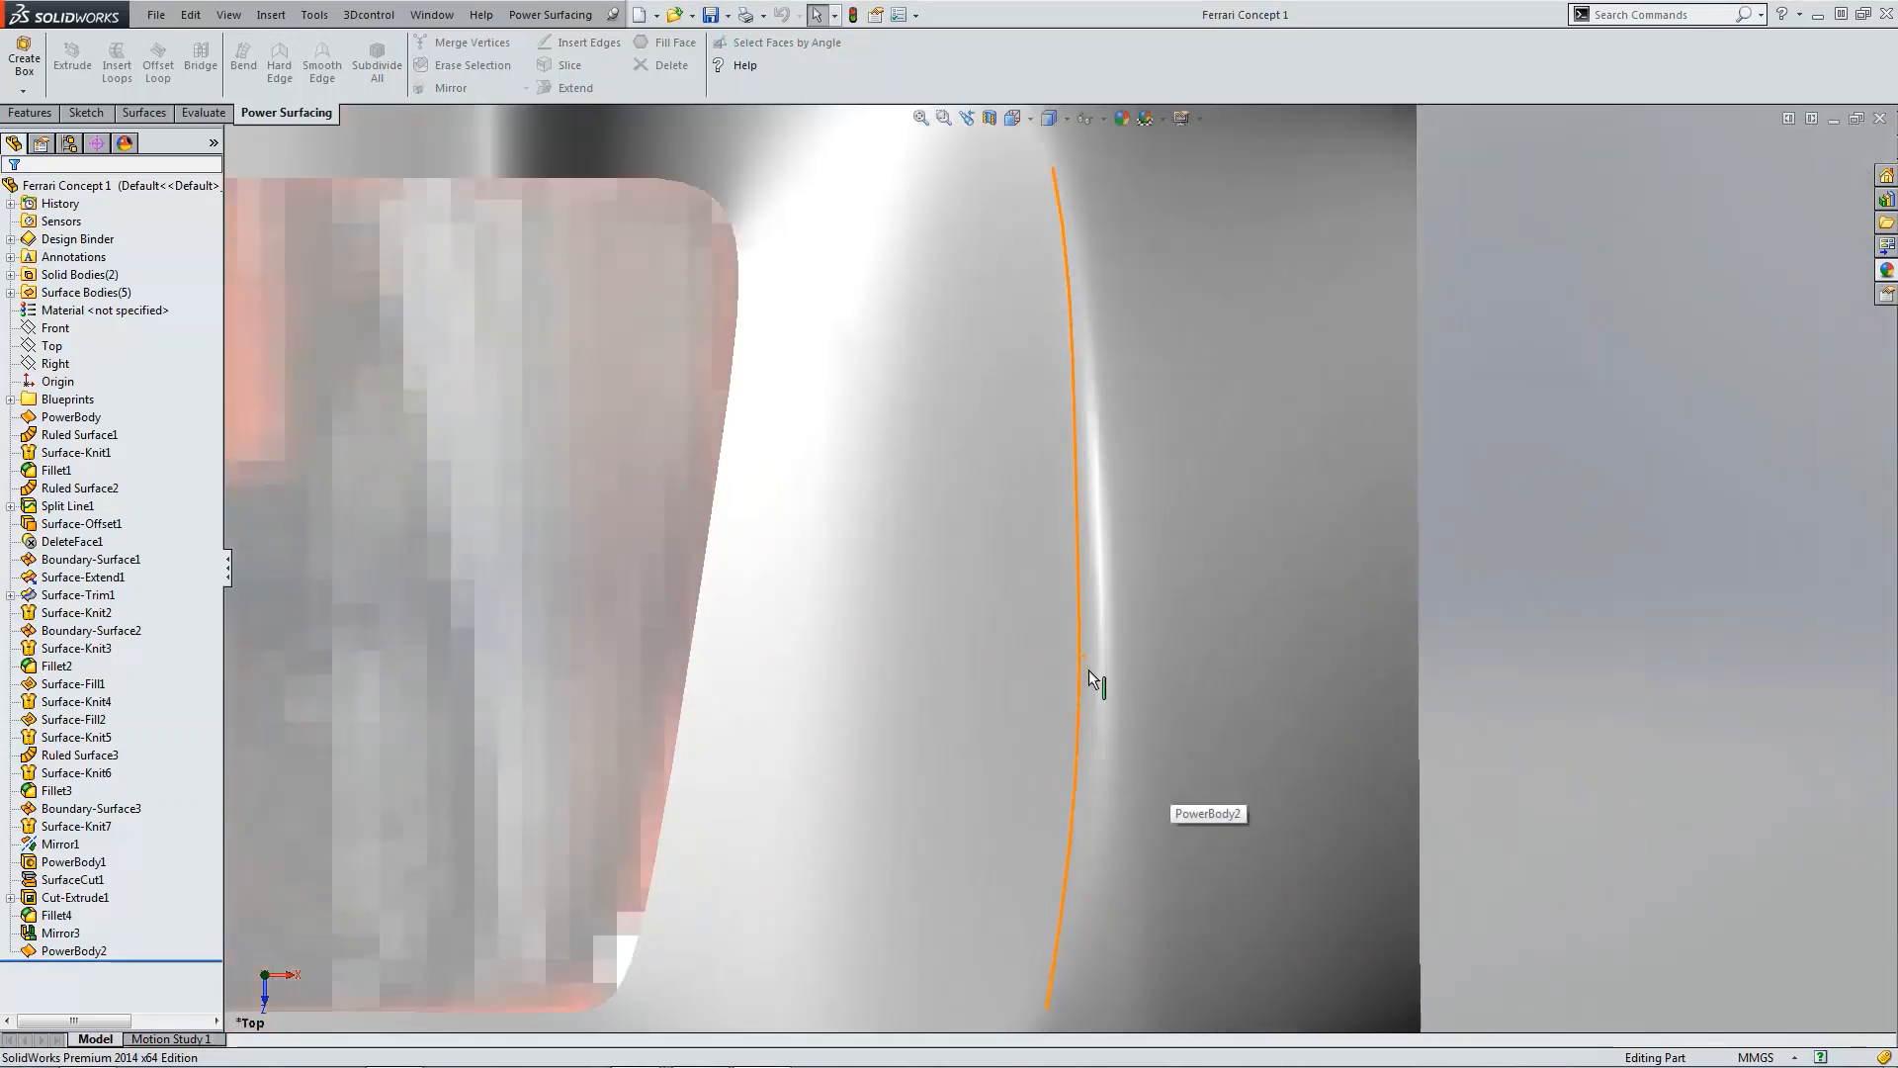
scroll(1028, 524, "down", 2)
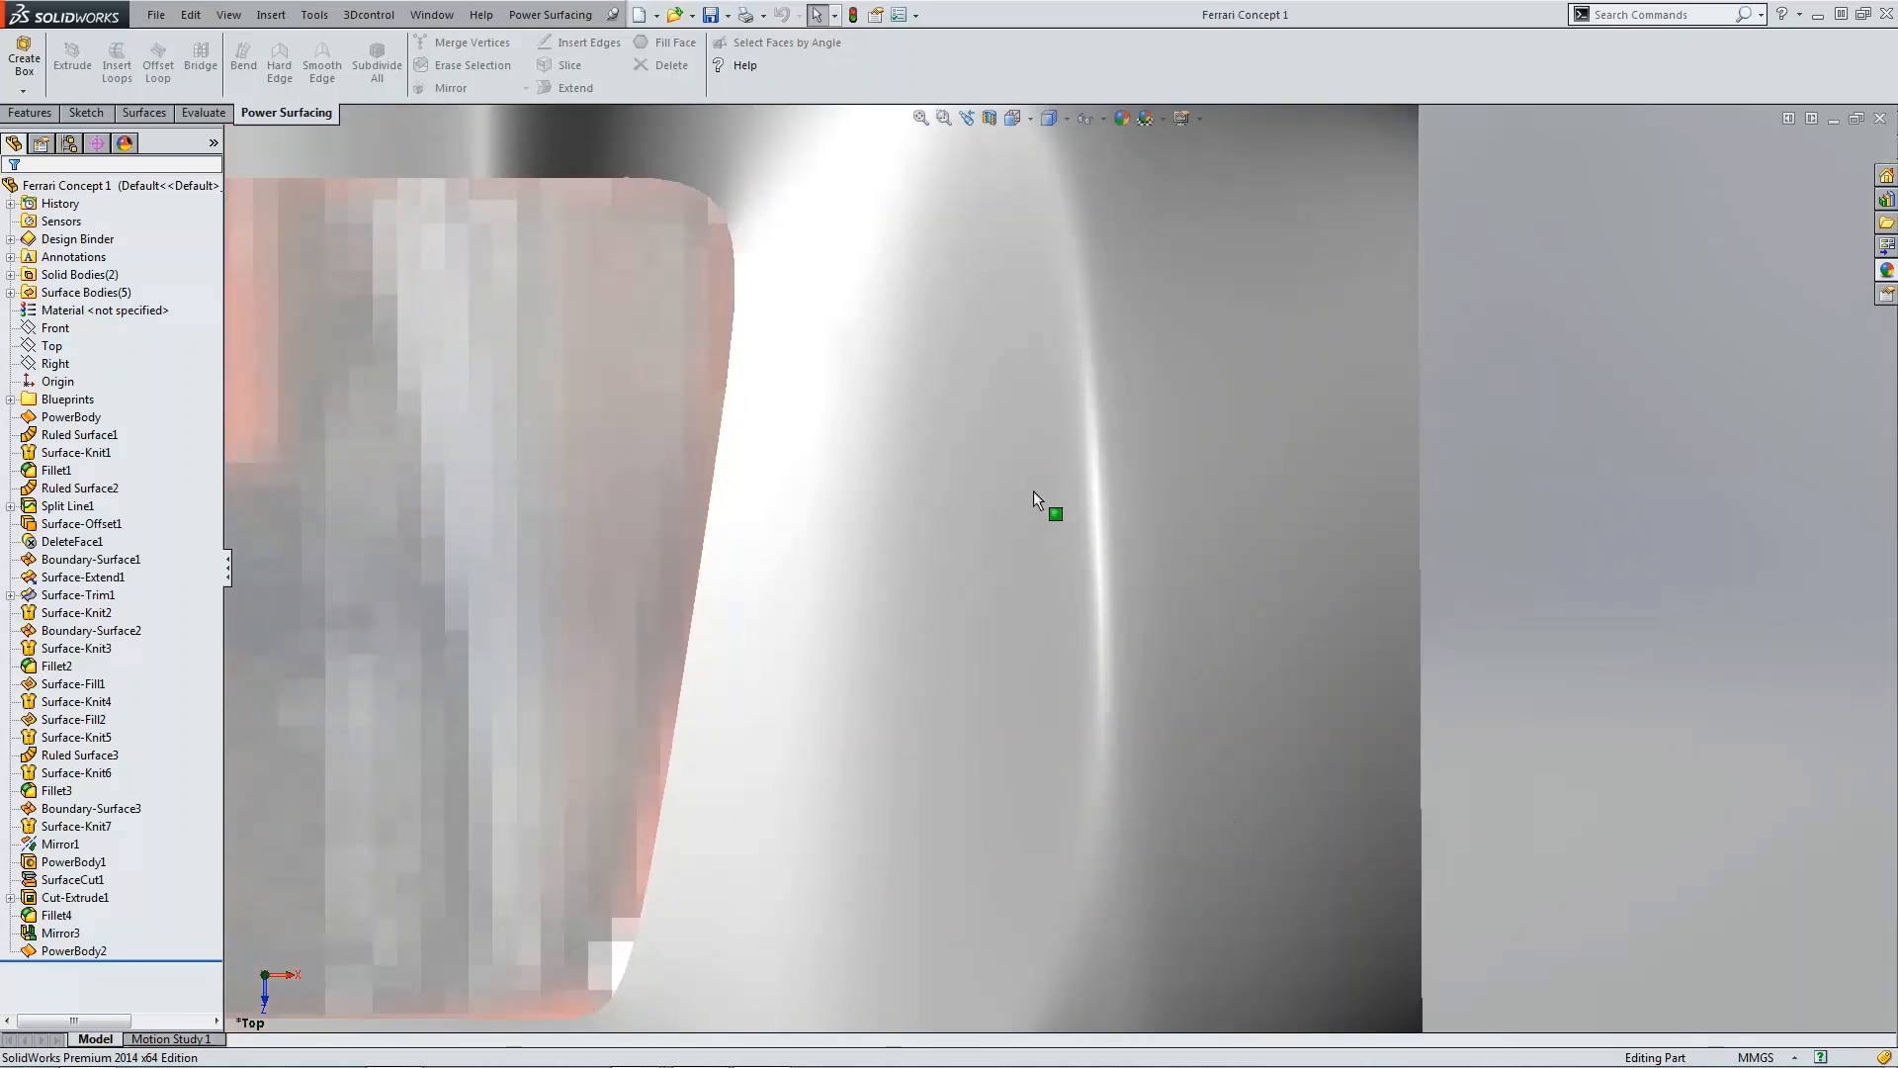
scroll(1058, 520, "up", 2)
scroll(1058, 520, "up", 2)
scroll(1058, 520, "up", 2)
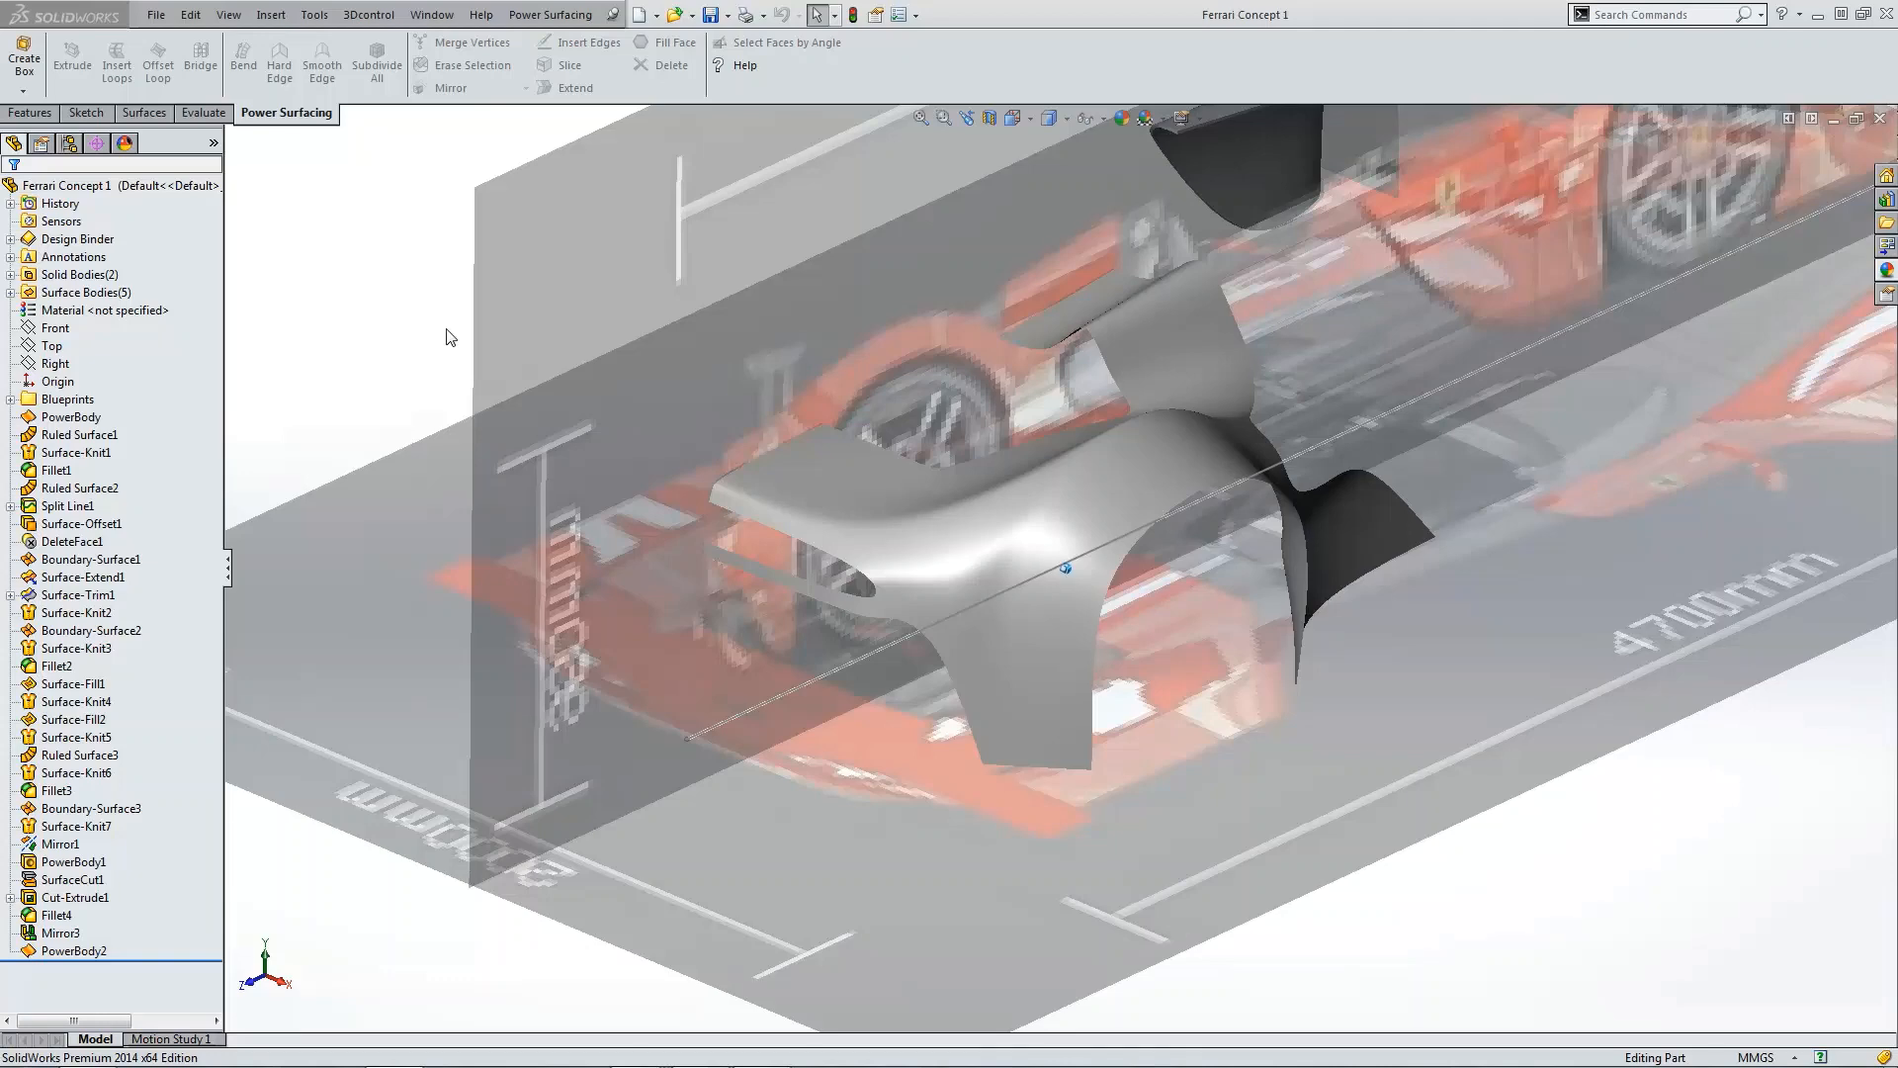
key("ctrl+7")
middle_click_drag(1186, 539, 1631, 623)
Step: Show the hidden Surface-Knit7 surface body
left_click(13, 292)
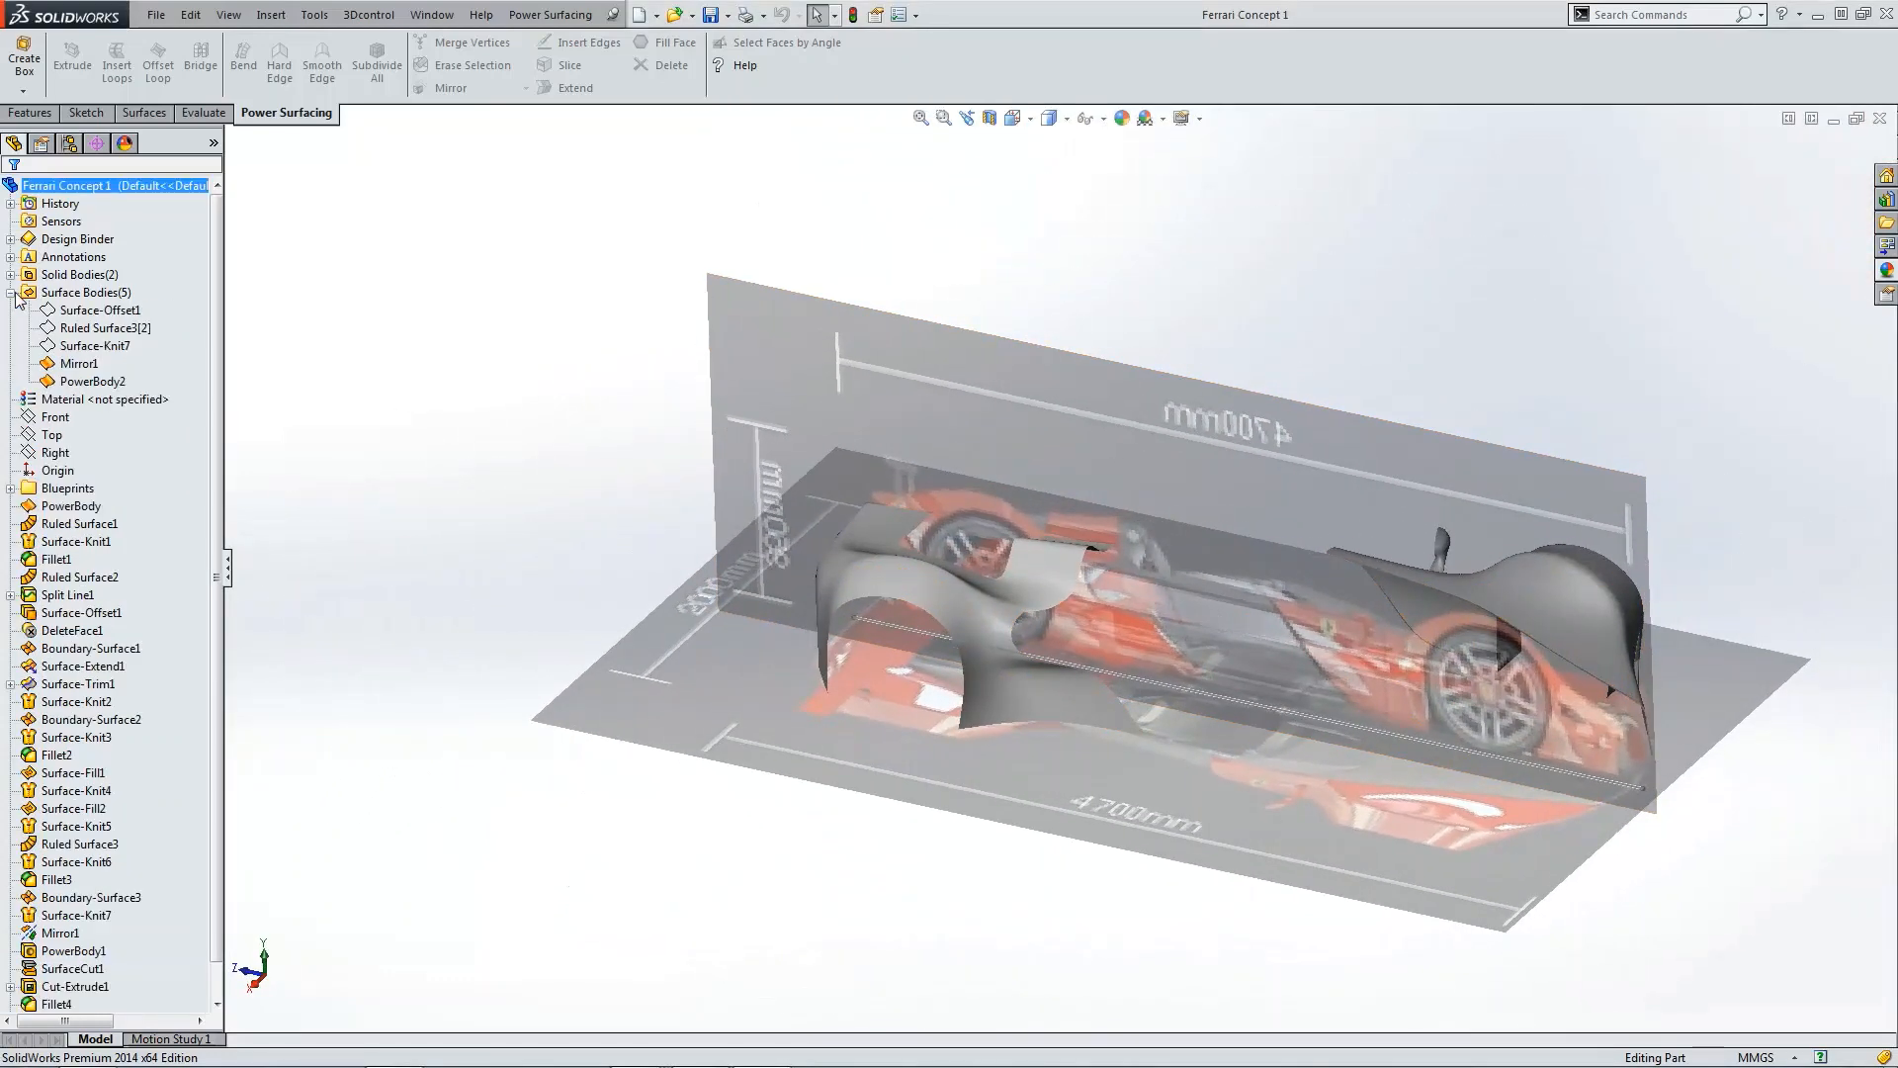
left_click(78, 347)
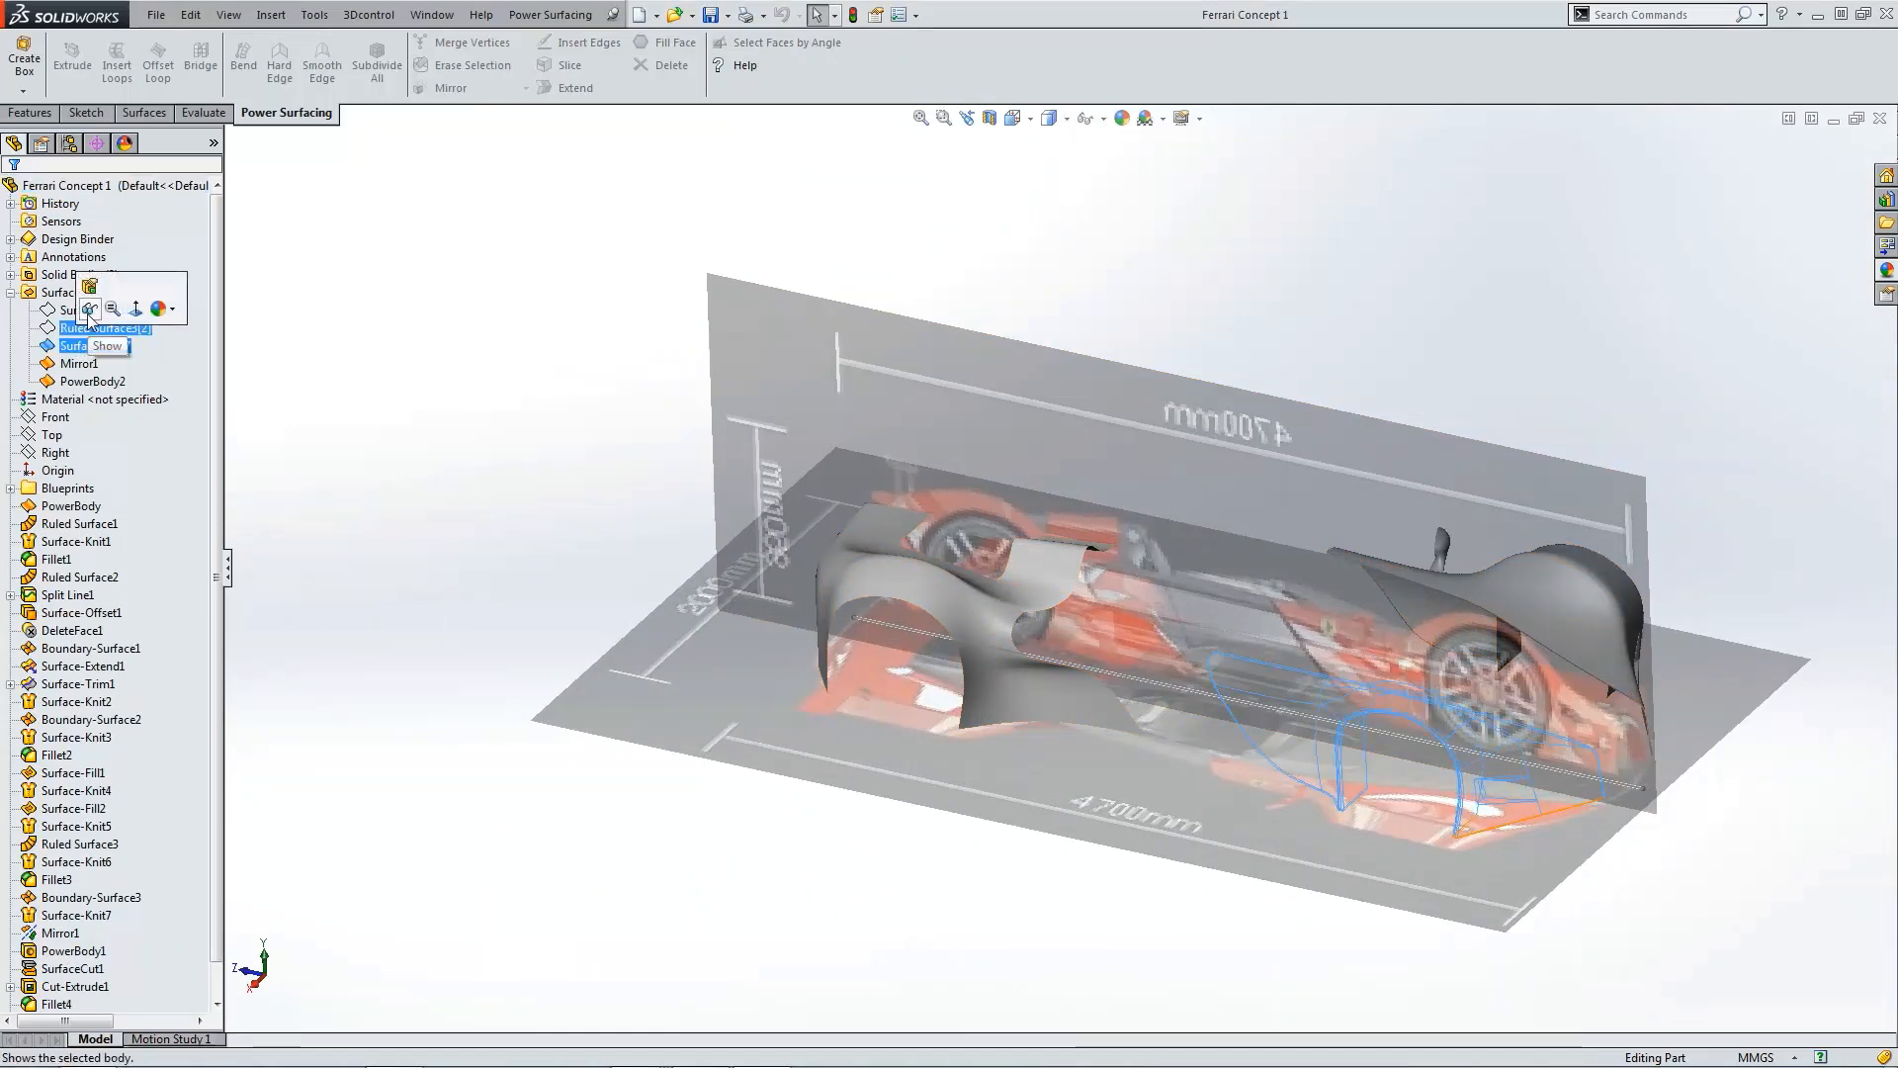
left_click(90, 309)
left_click(12, 275)
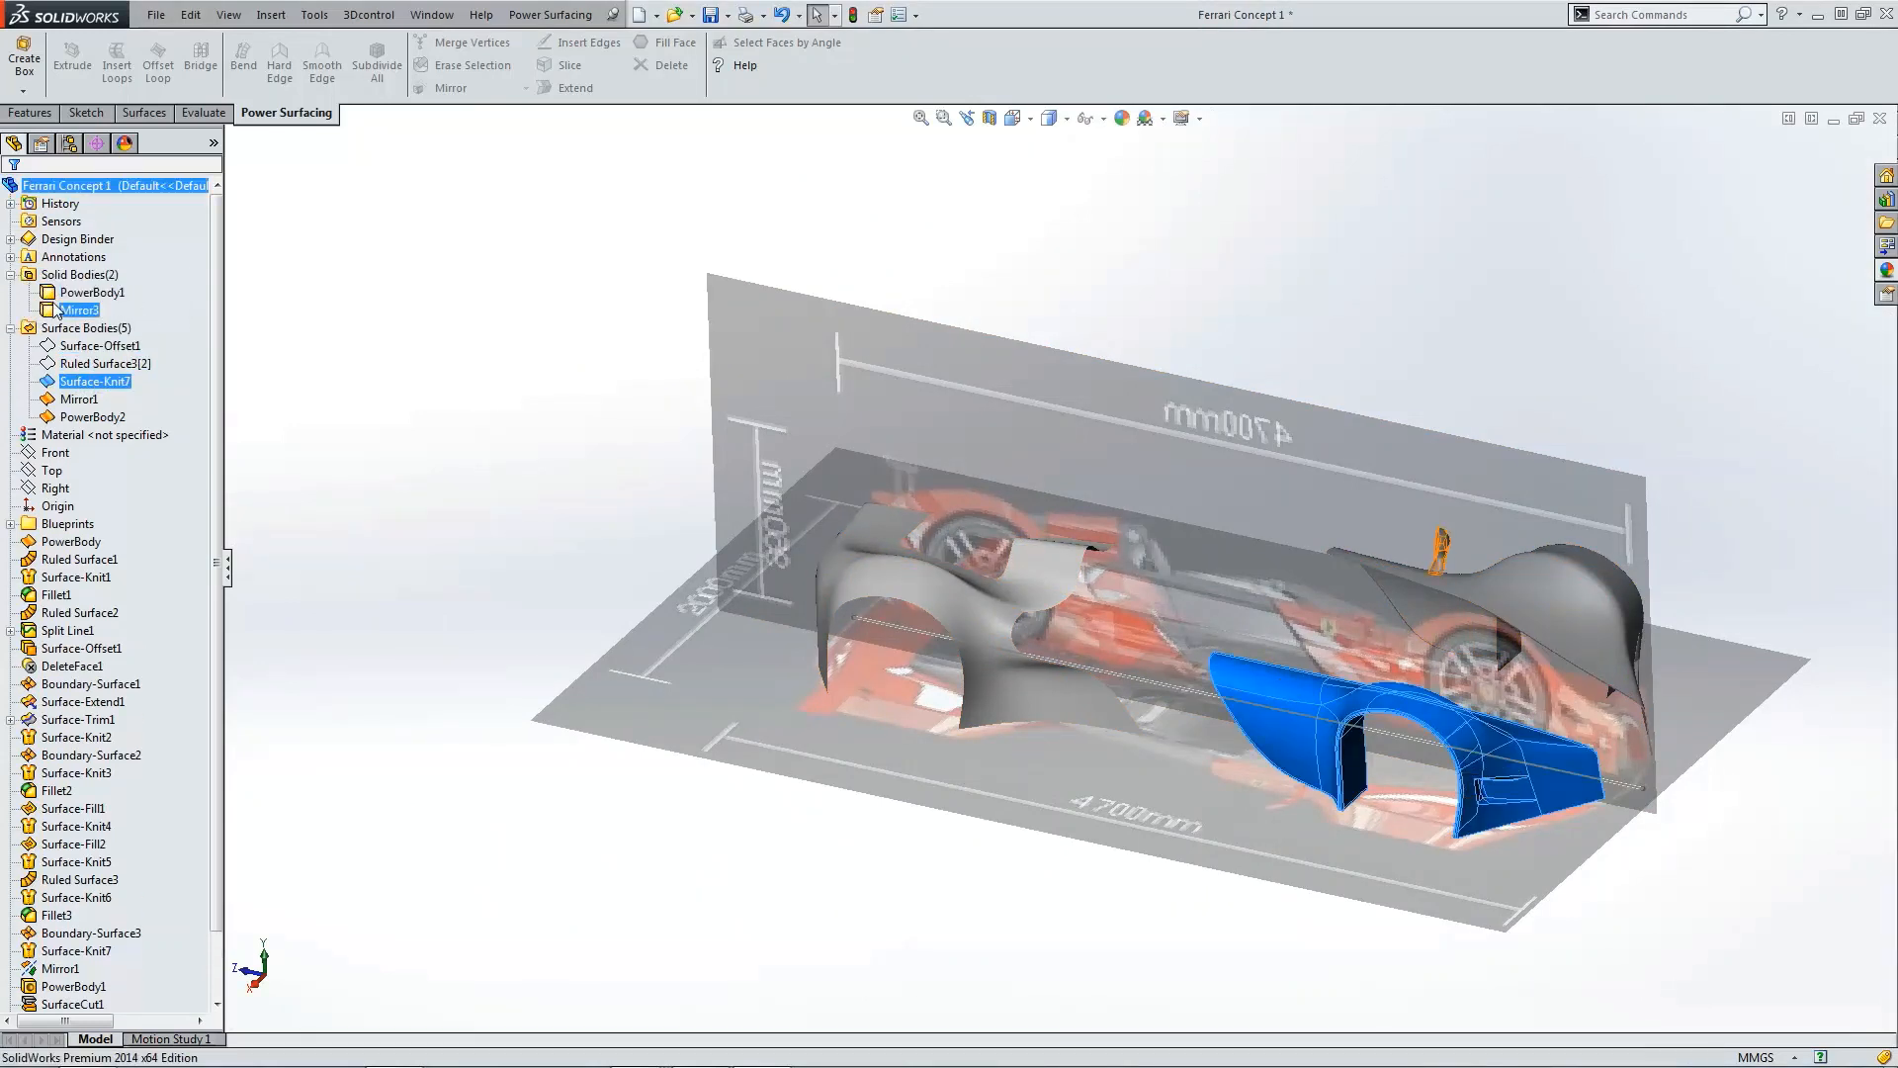
left_click(87, 293)
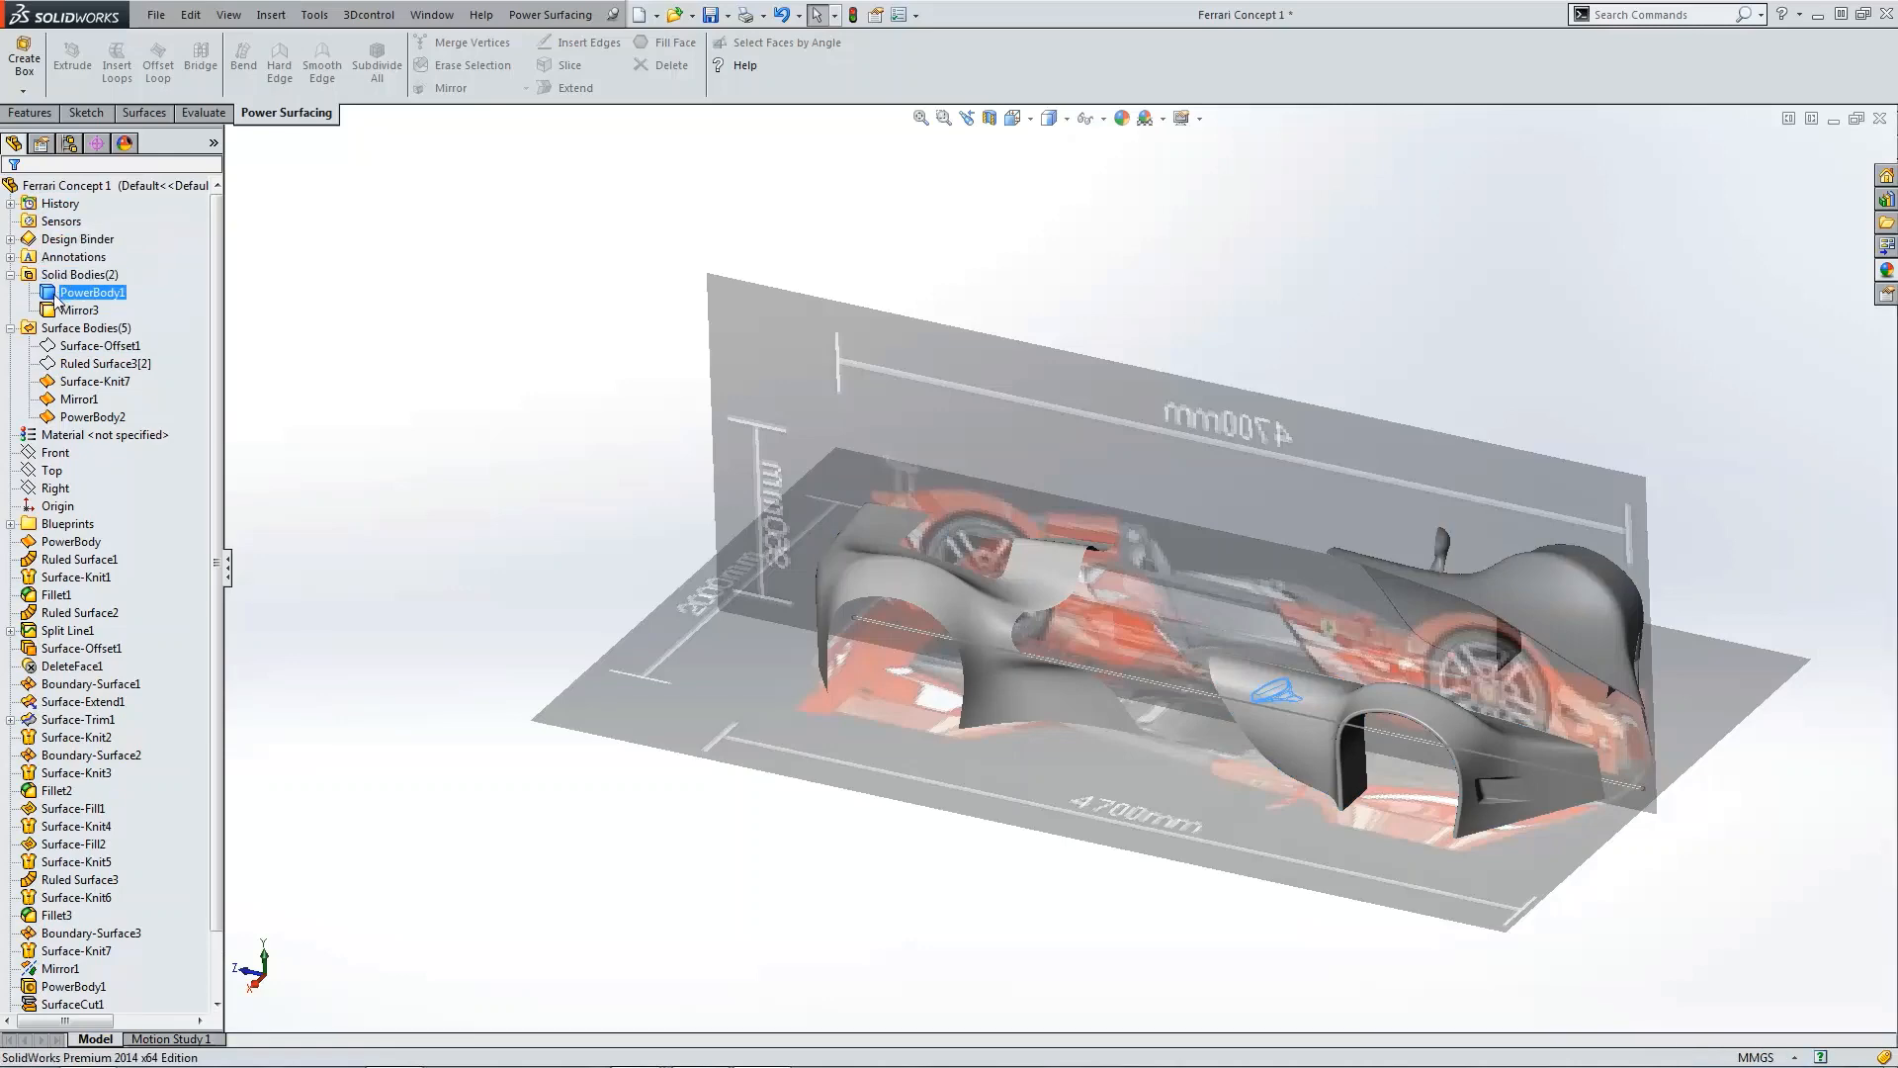
left_click(485, 327)
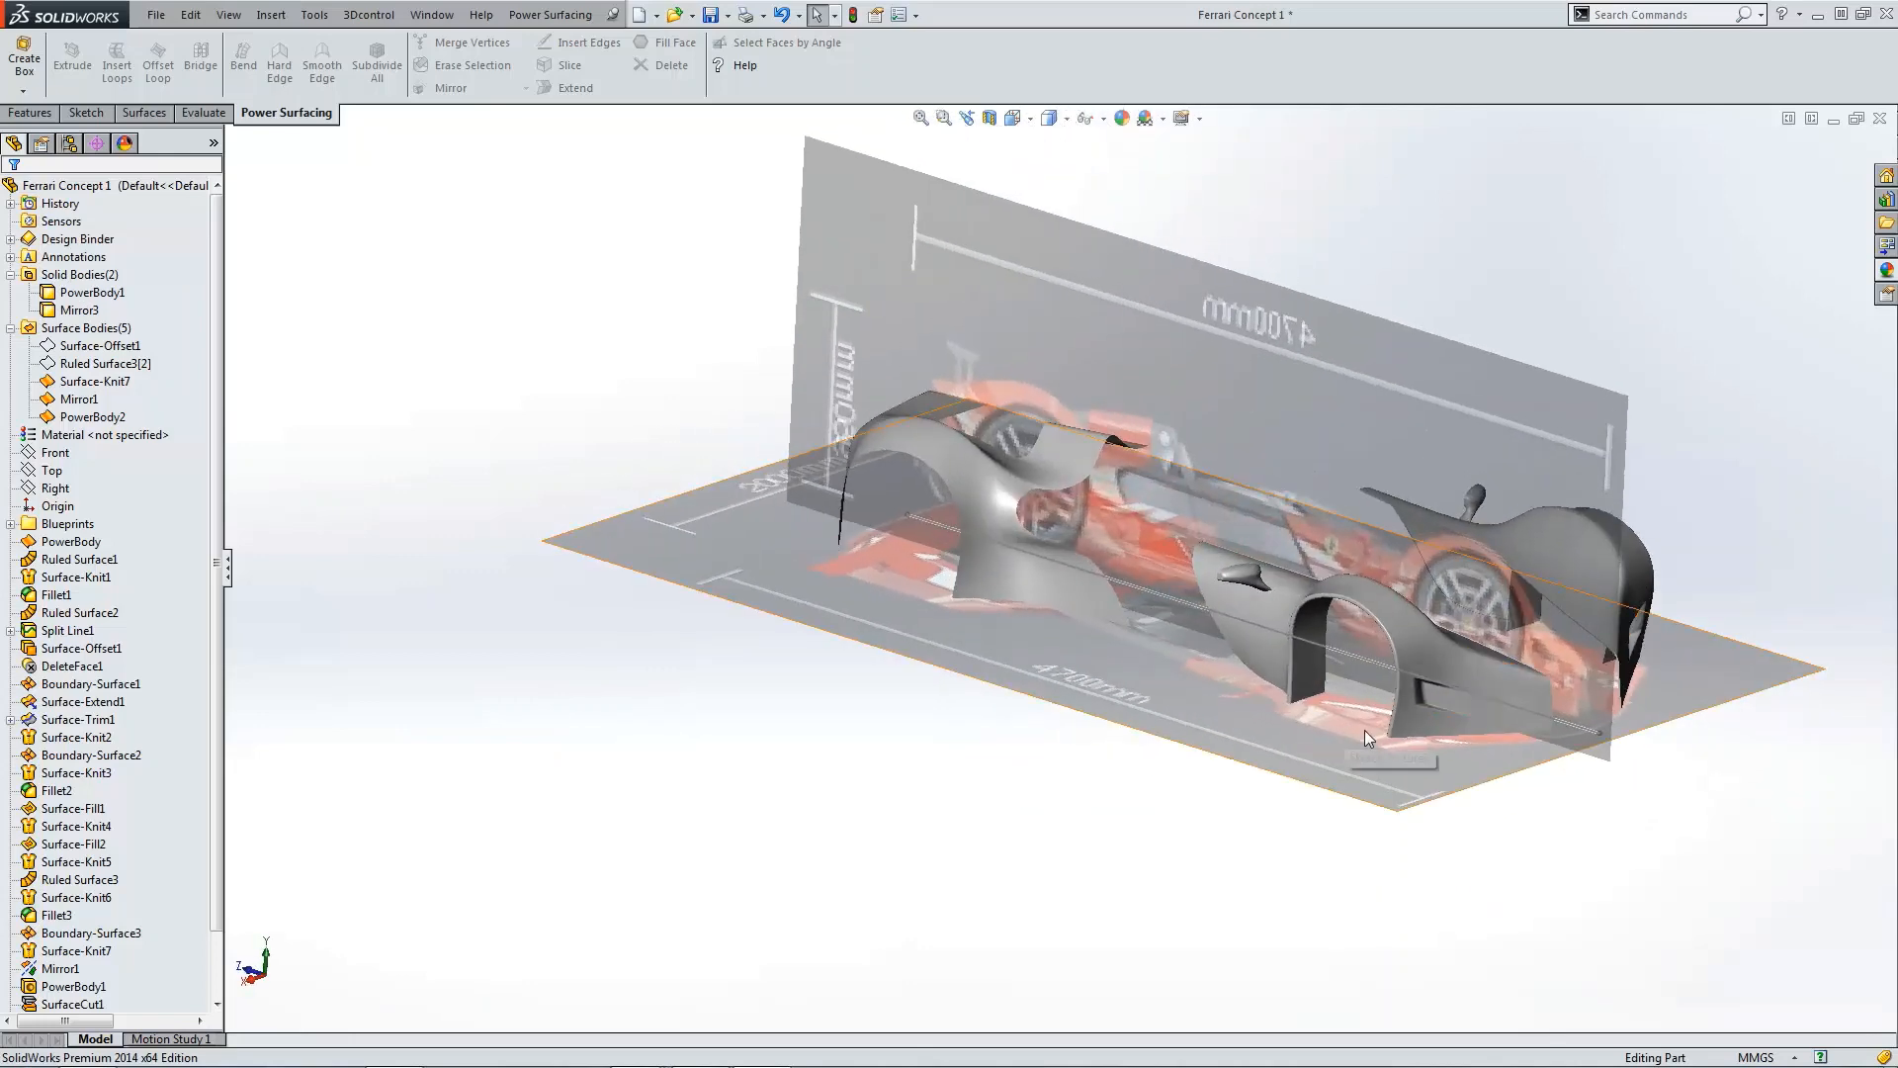
Step: Switch to the car's reference photo in Windows Photo Viewer, compare, and close it
key("alt+Tab")
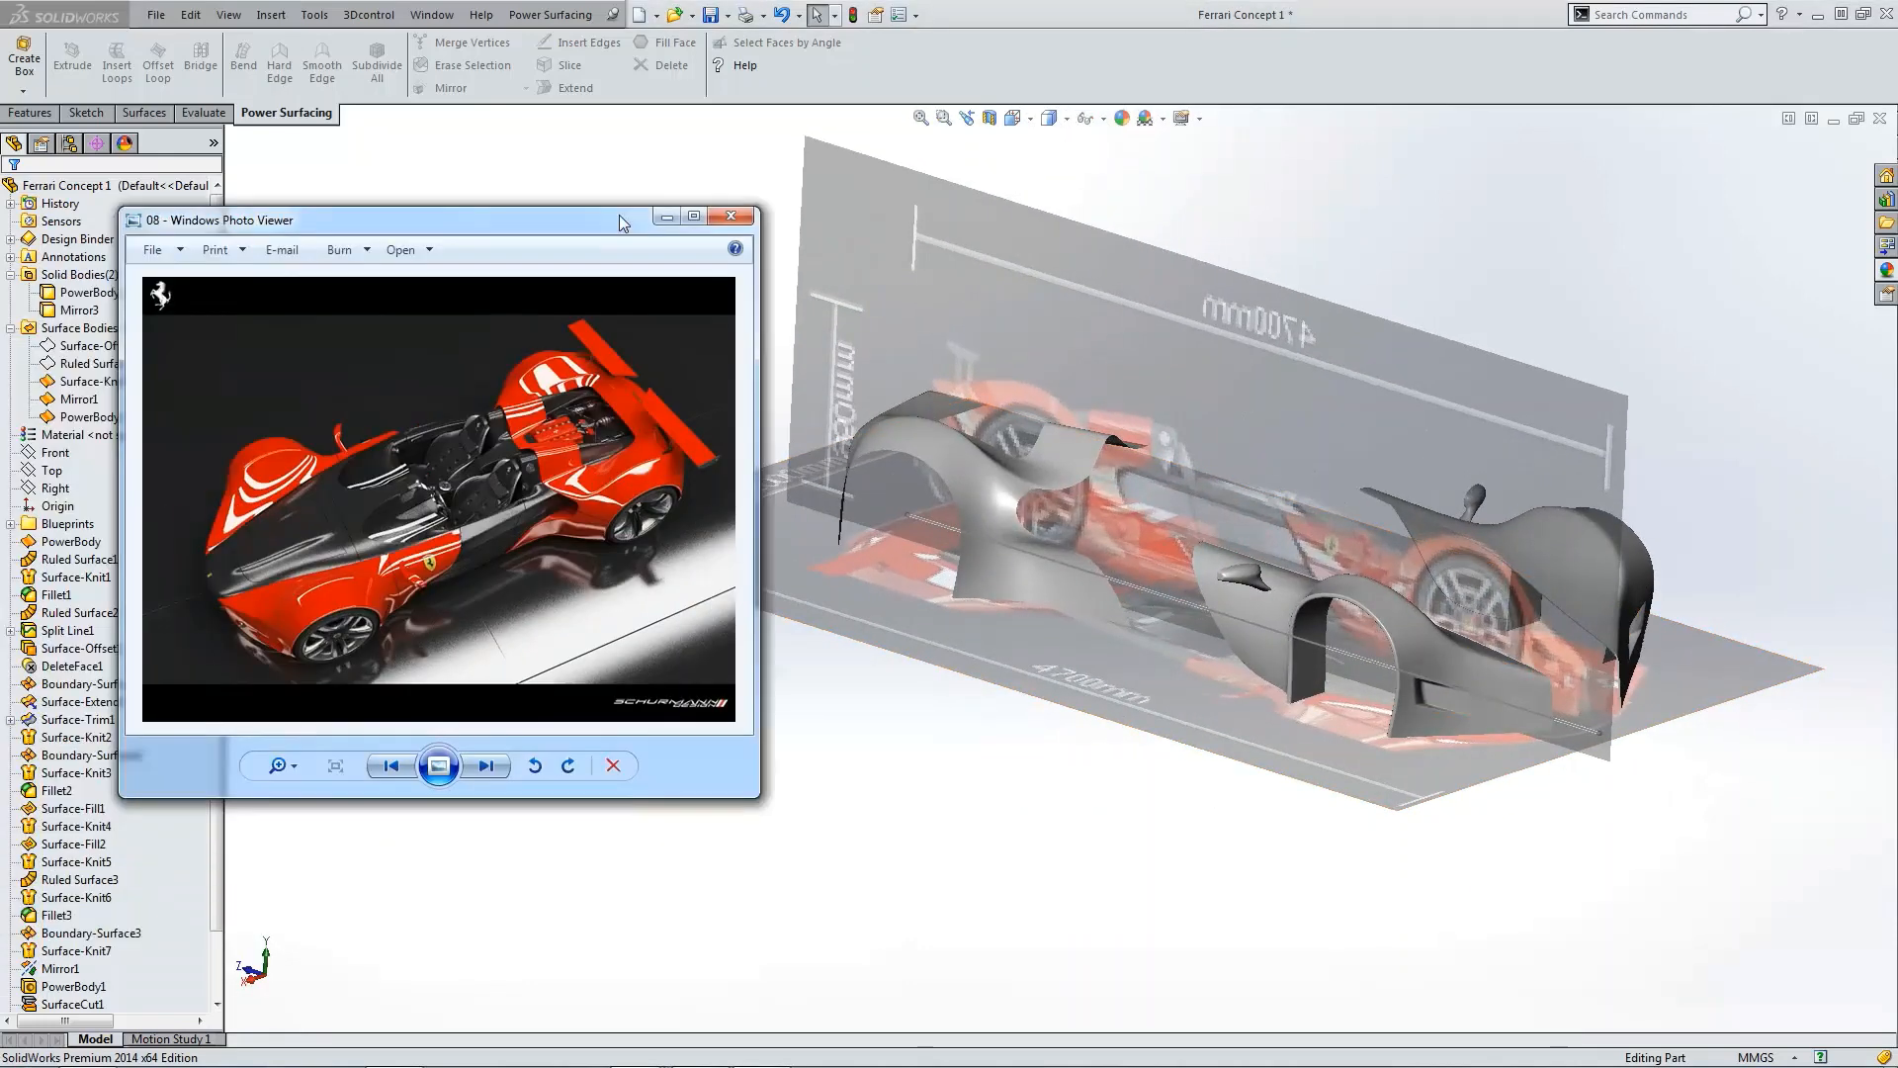
left_click_drag(619, 215, 684, 210)
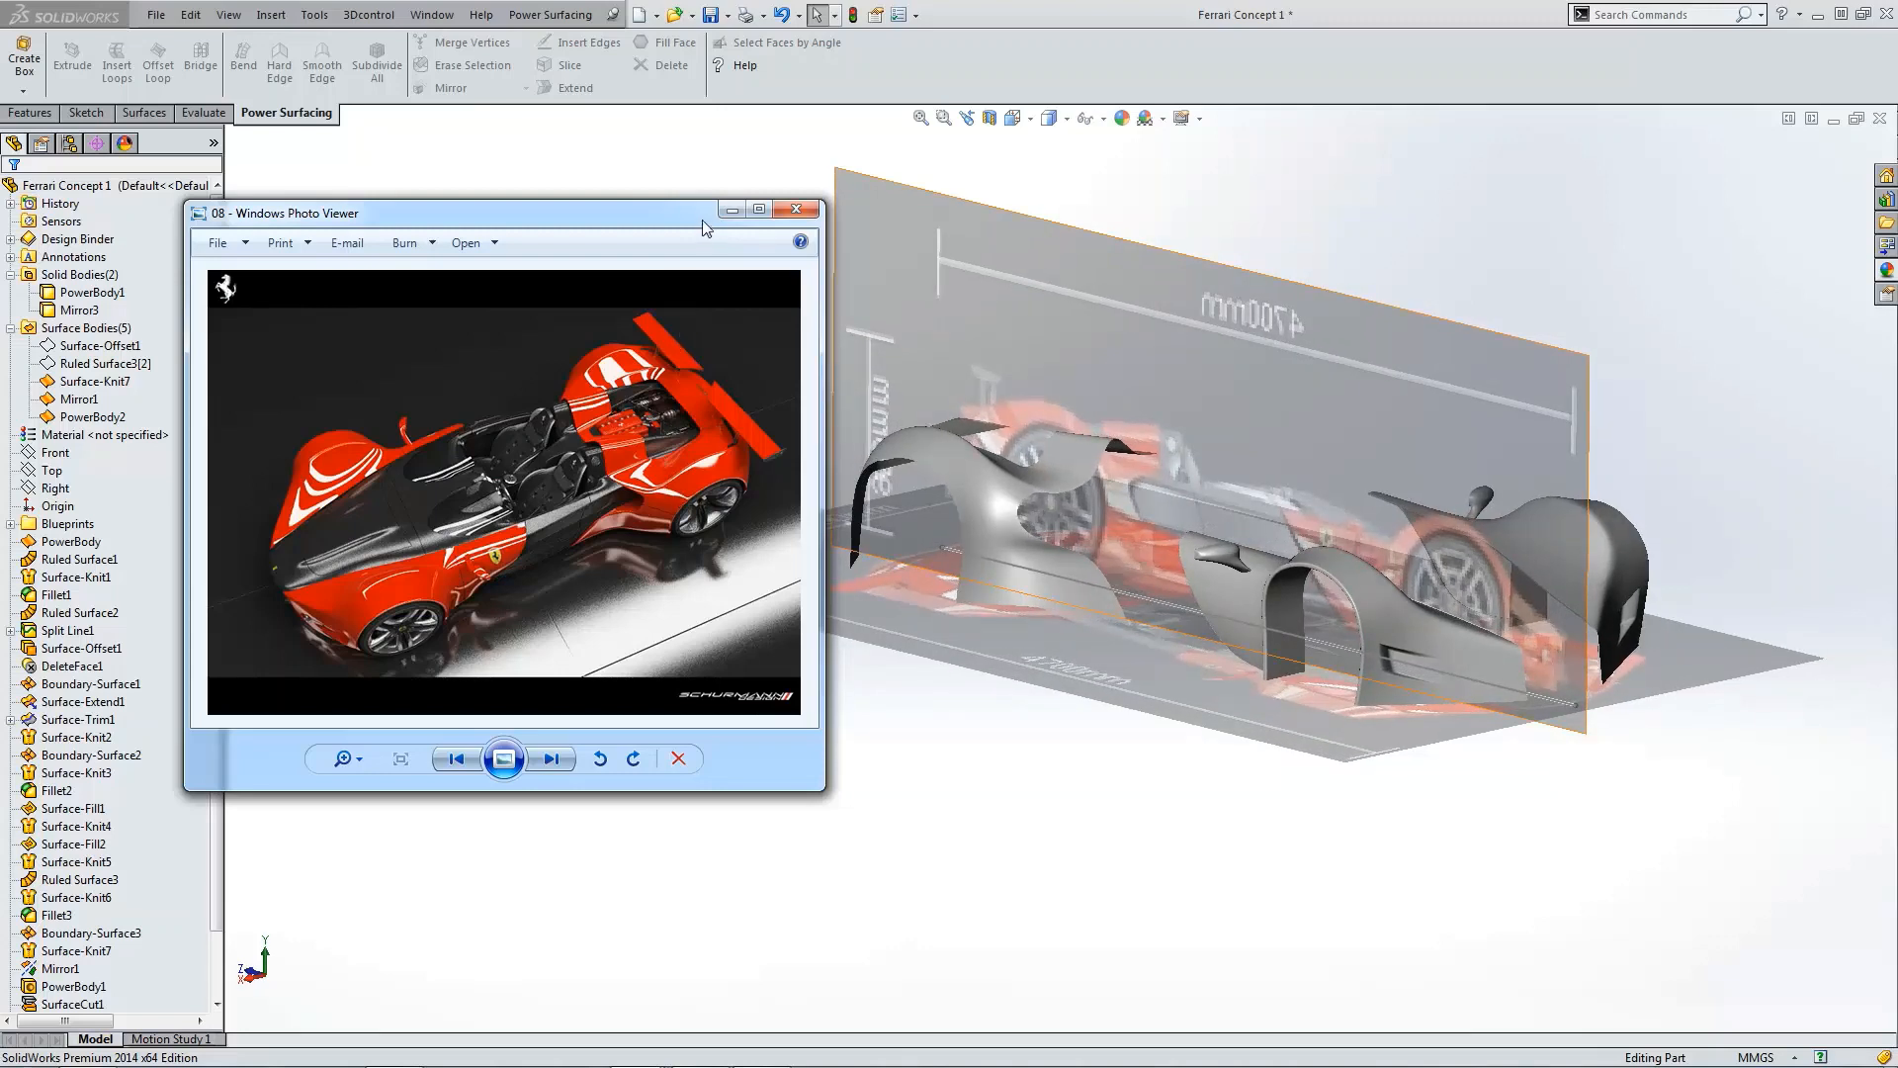
left_click(796, 208)
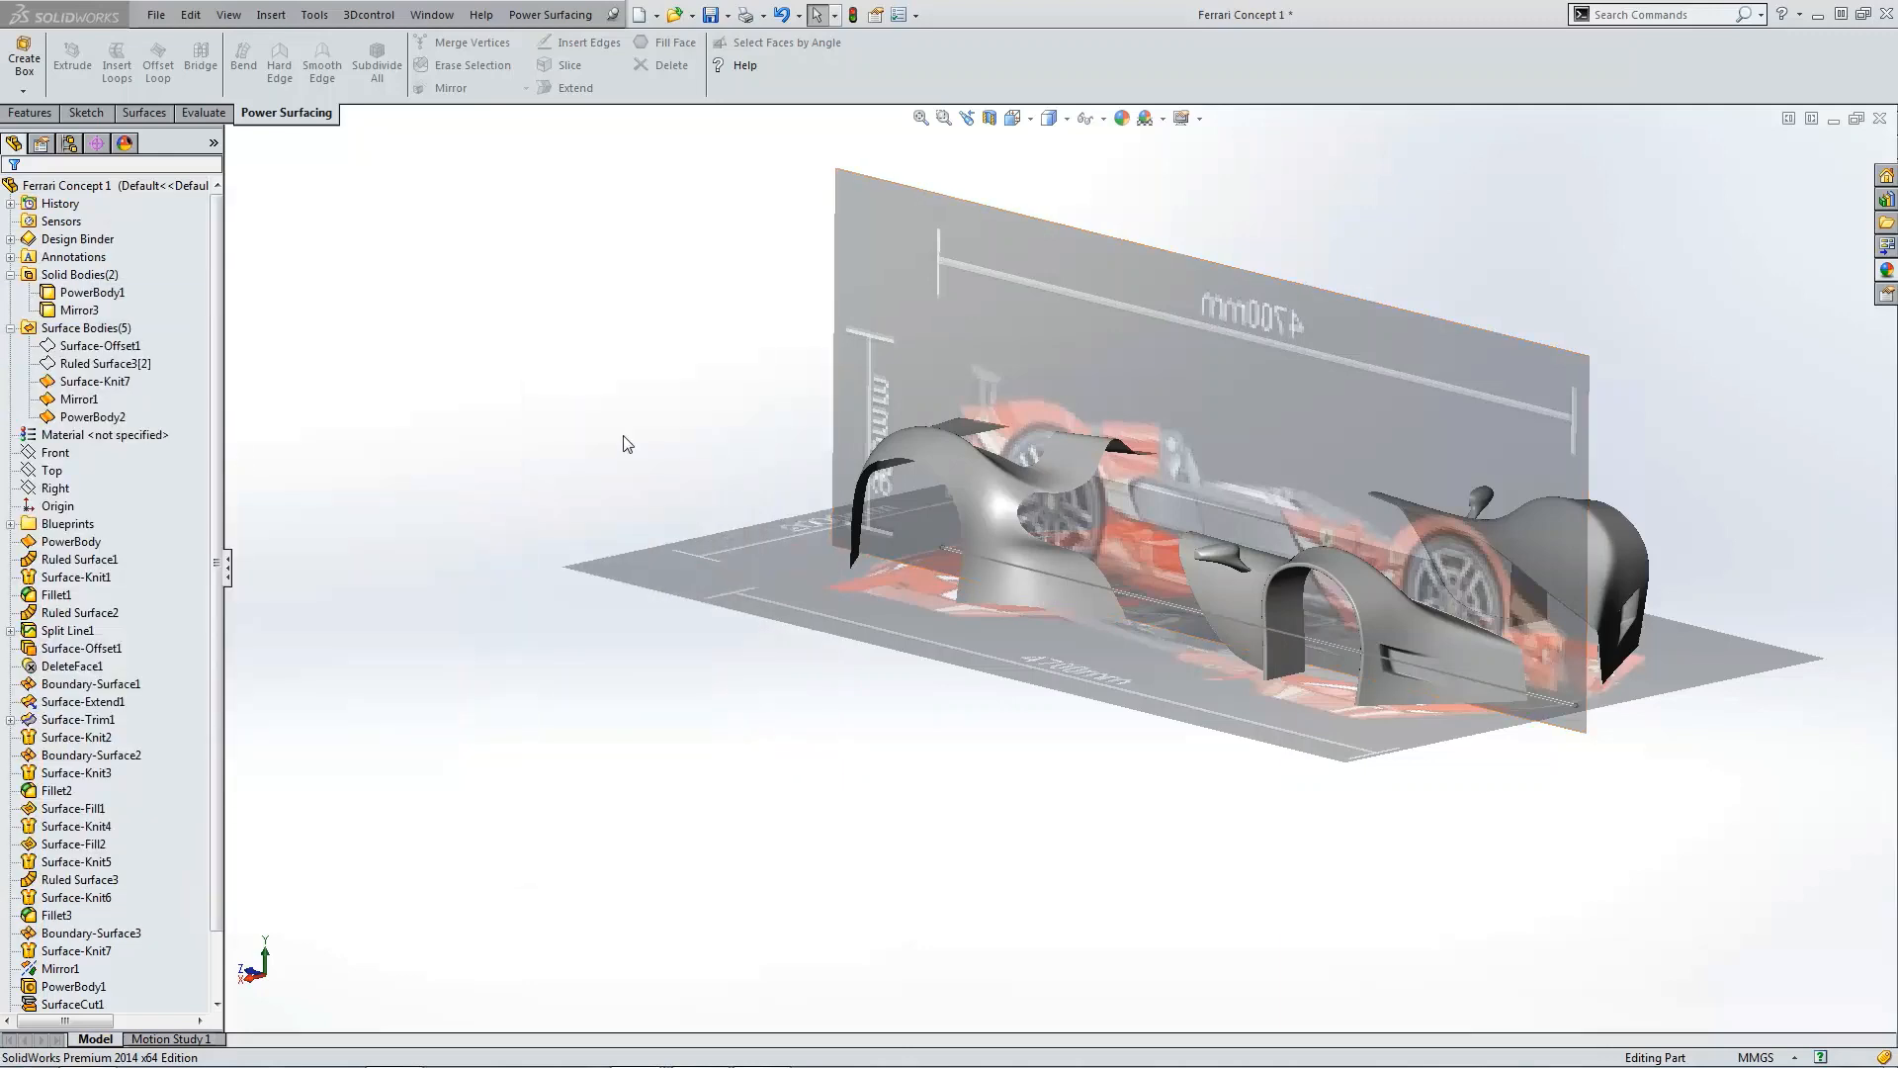
left_click(626, 438)
scroll(1112, 579, "down", 4)
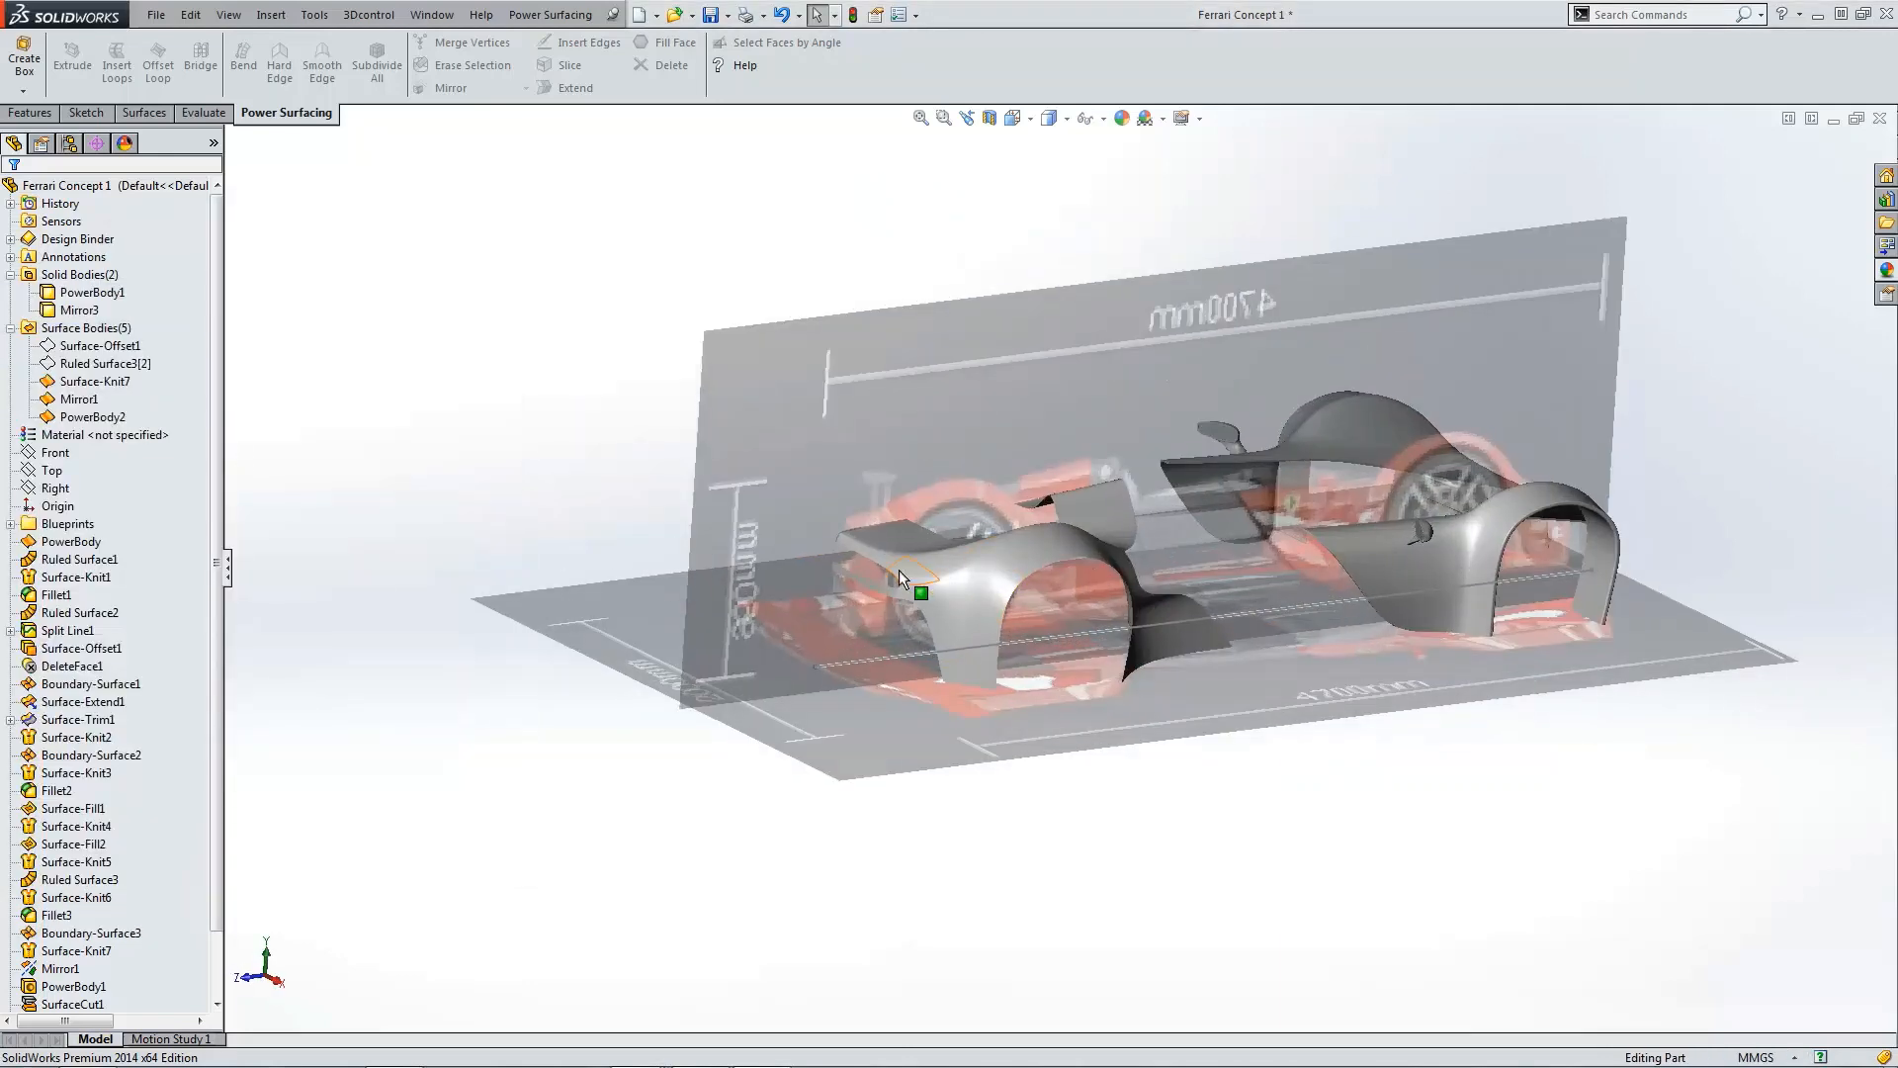
middle_click_drag(898, 570, 1078, 684)
scroll(1078, 684, "down", 3)
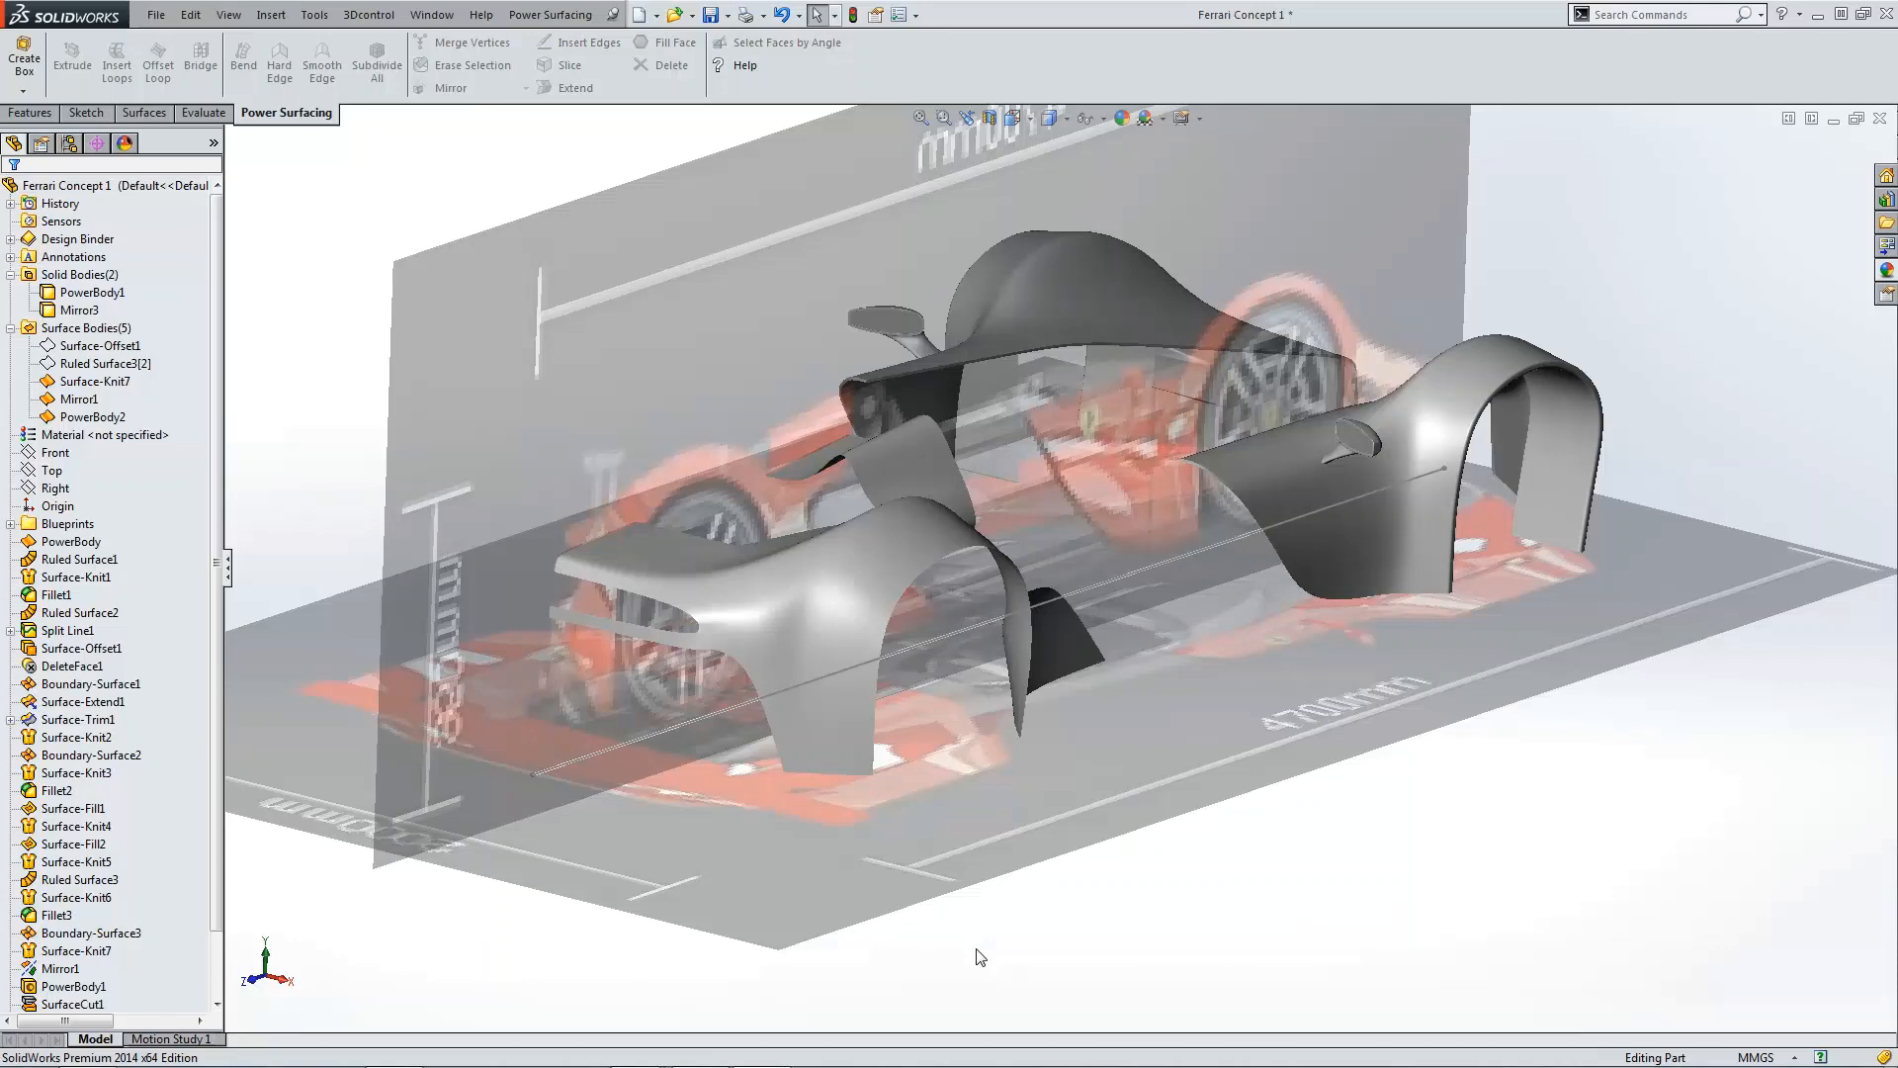
left_click(522, 16)
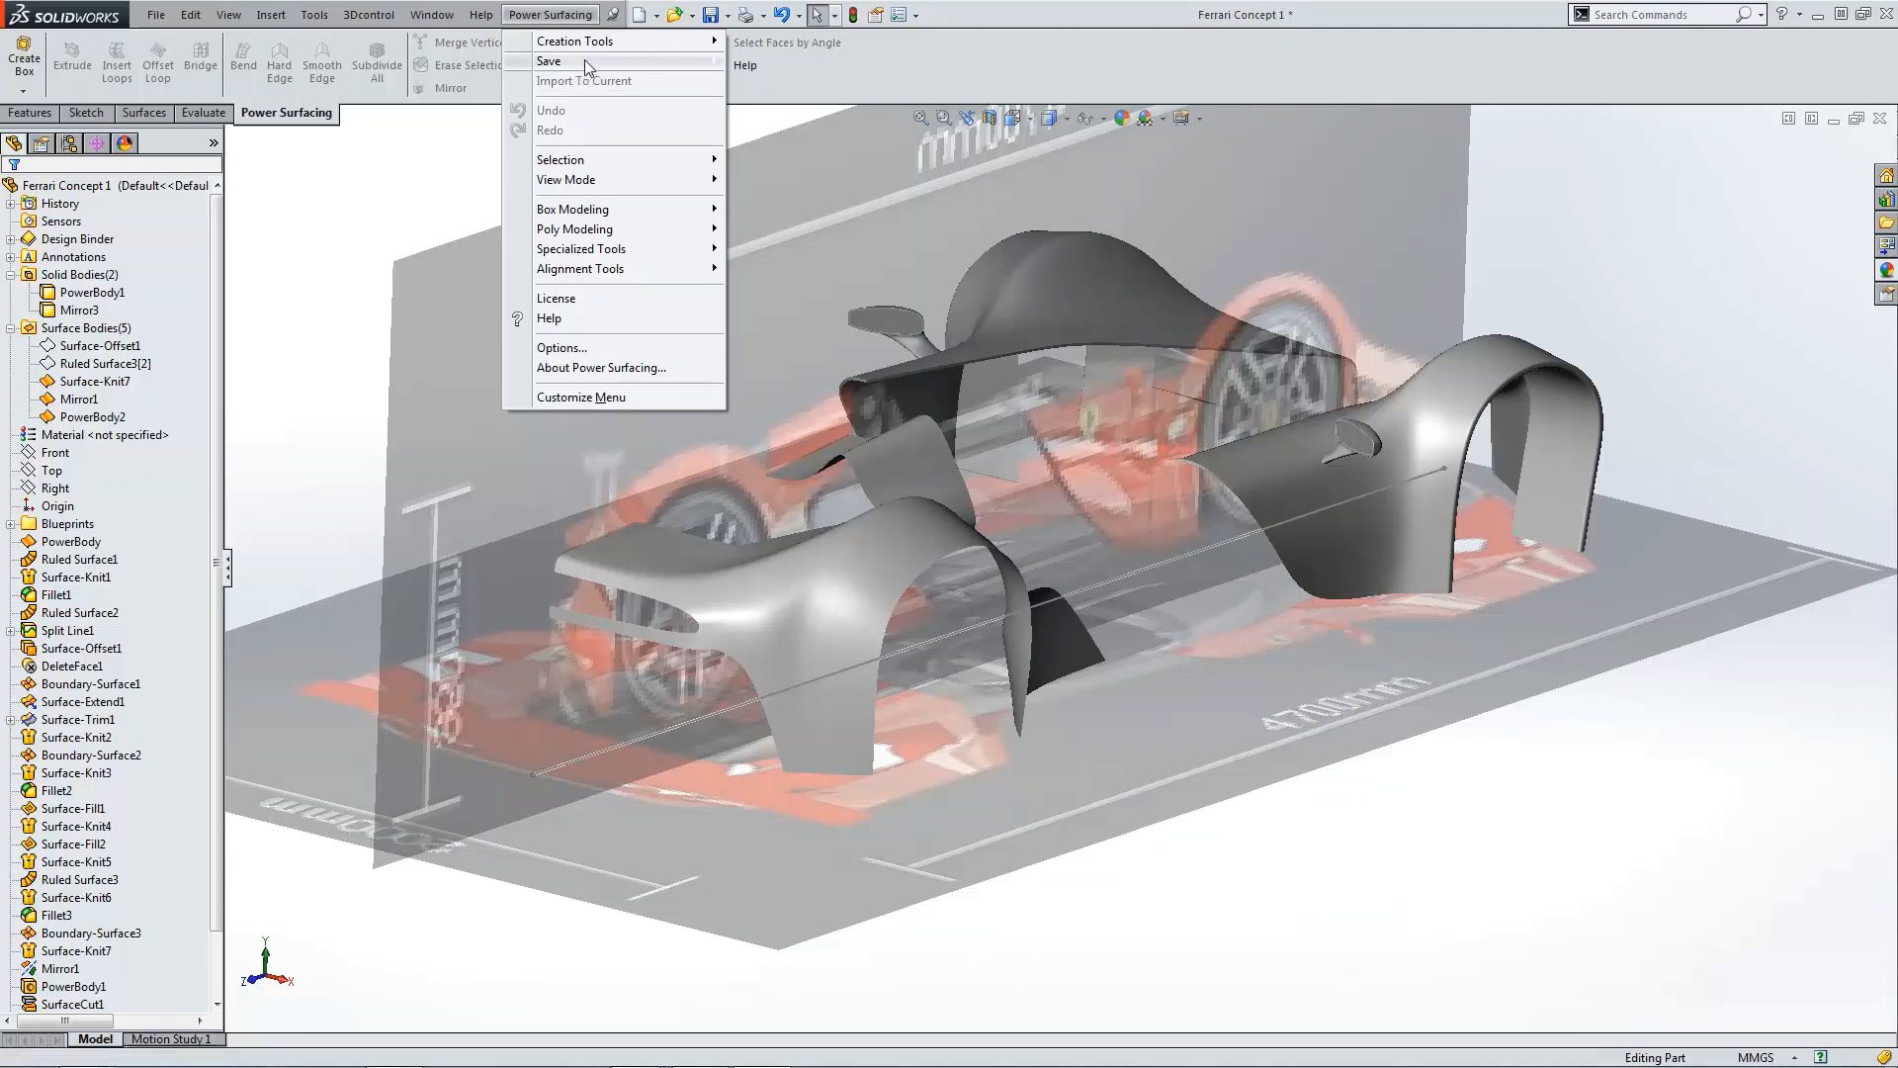
mouse_move(584, 60)
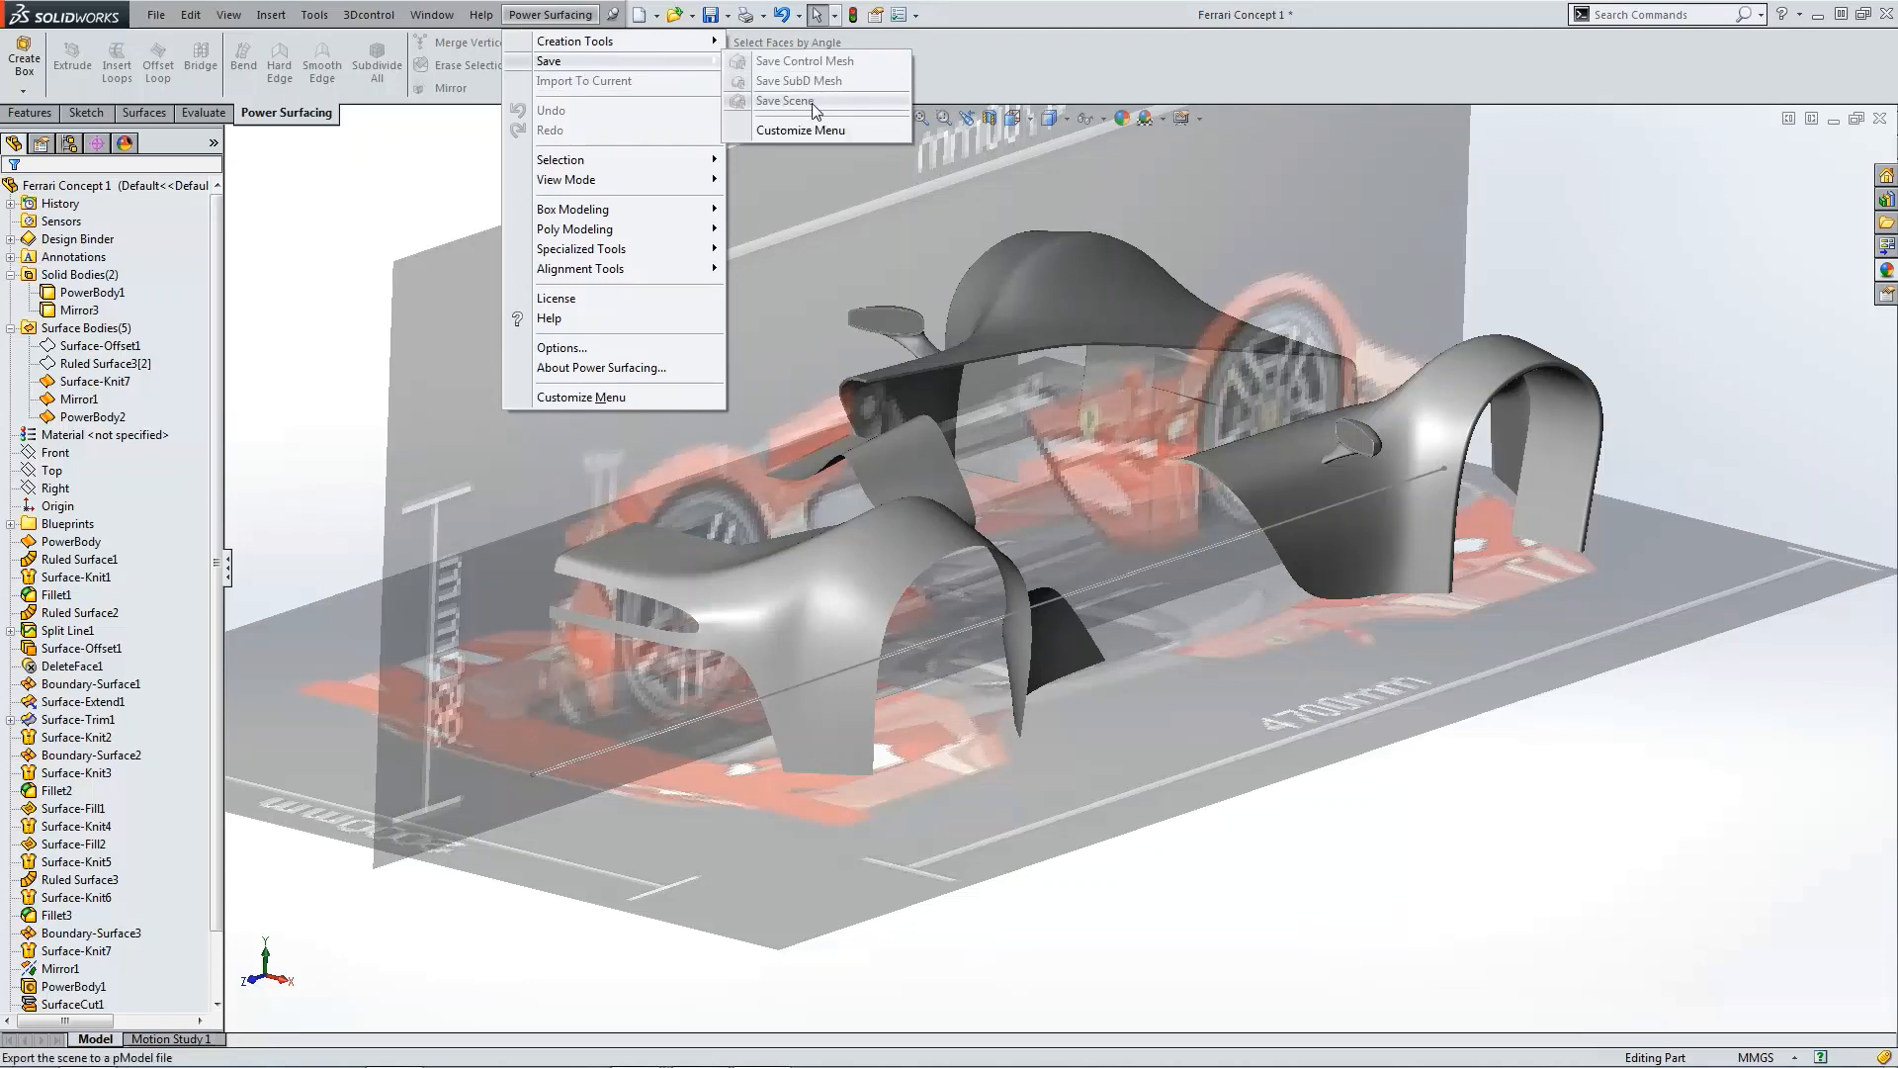
left_click(457, 205)
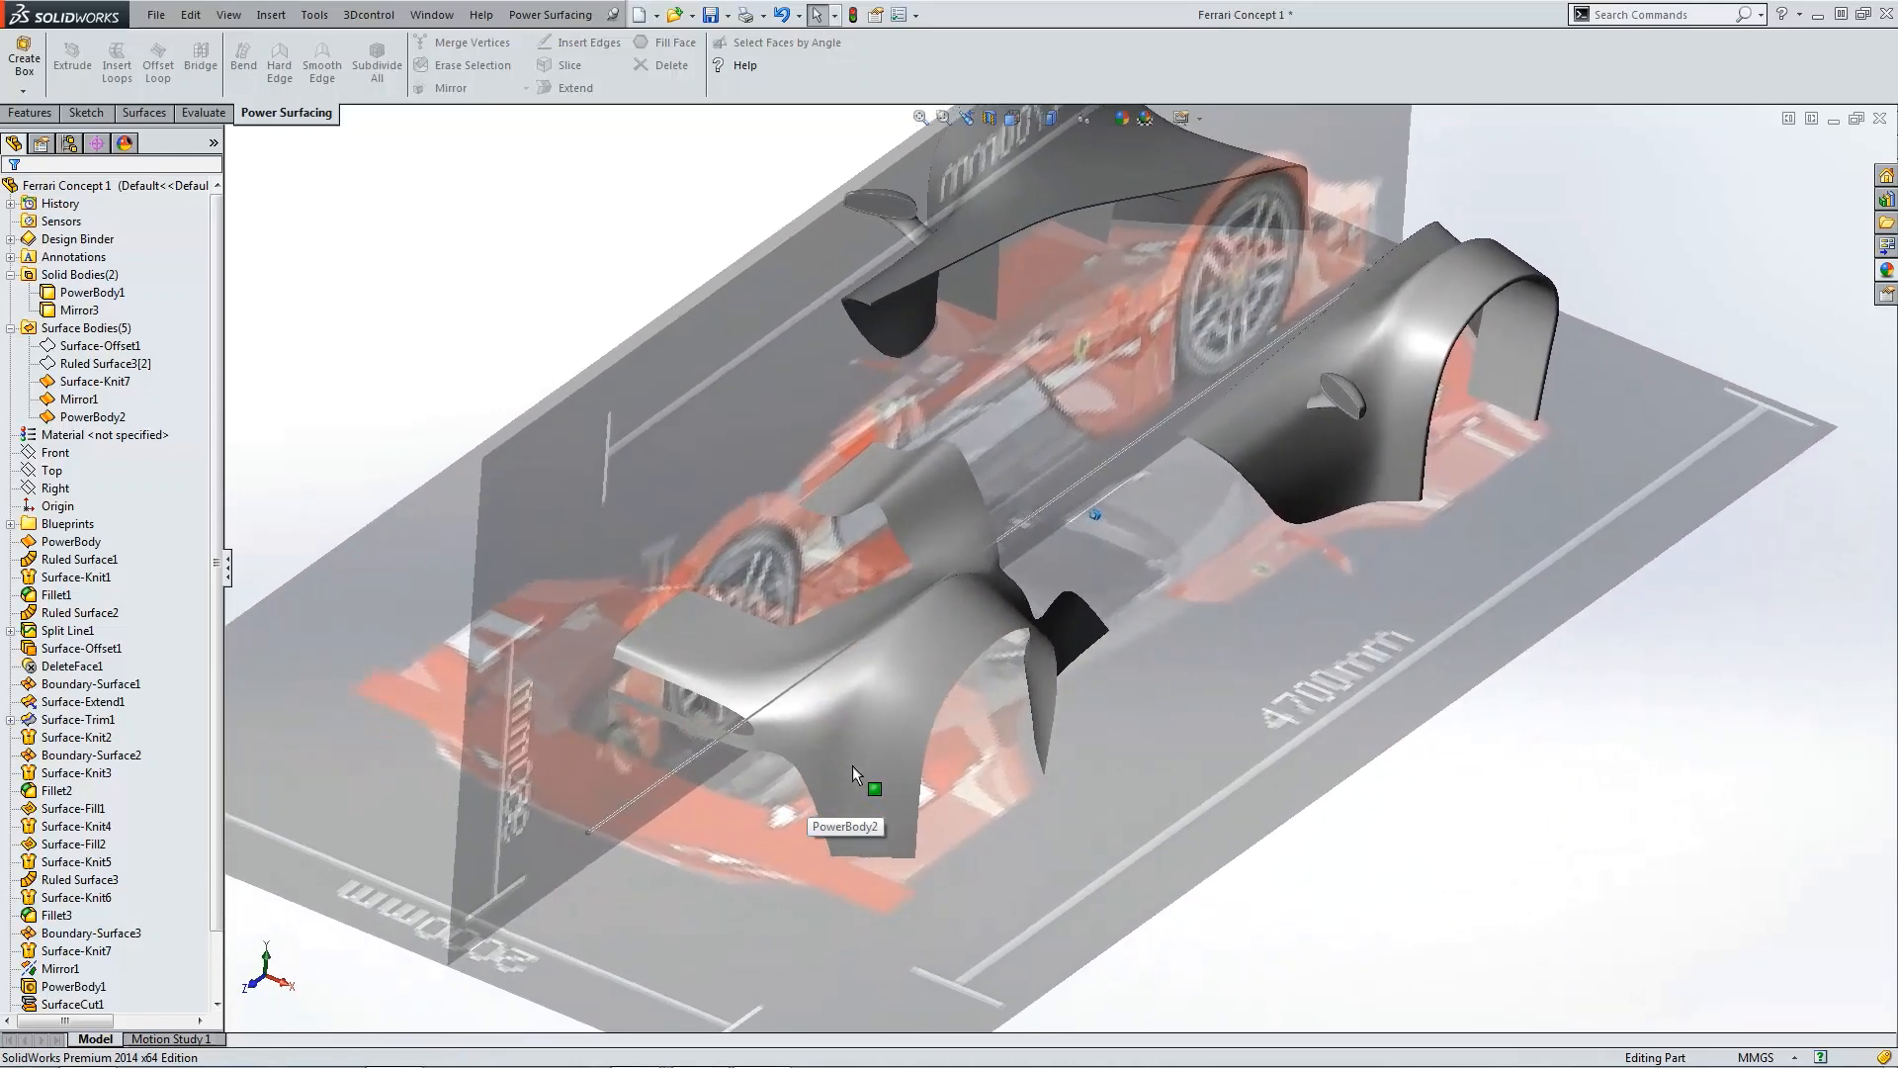
Step: Open the rear fender PowerBody feature for editing from the feature tree
left_click(61, 951)
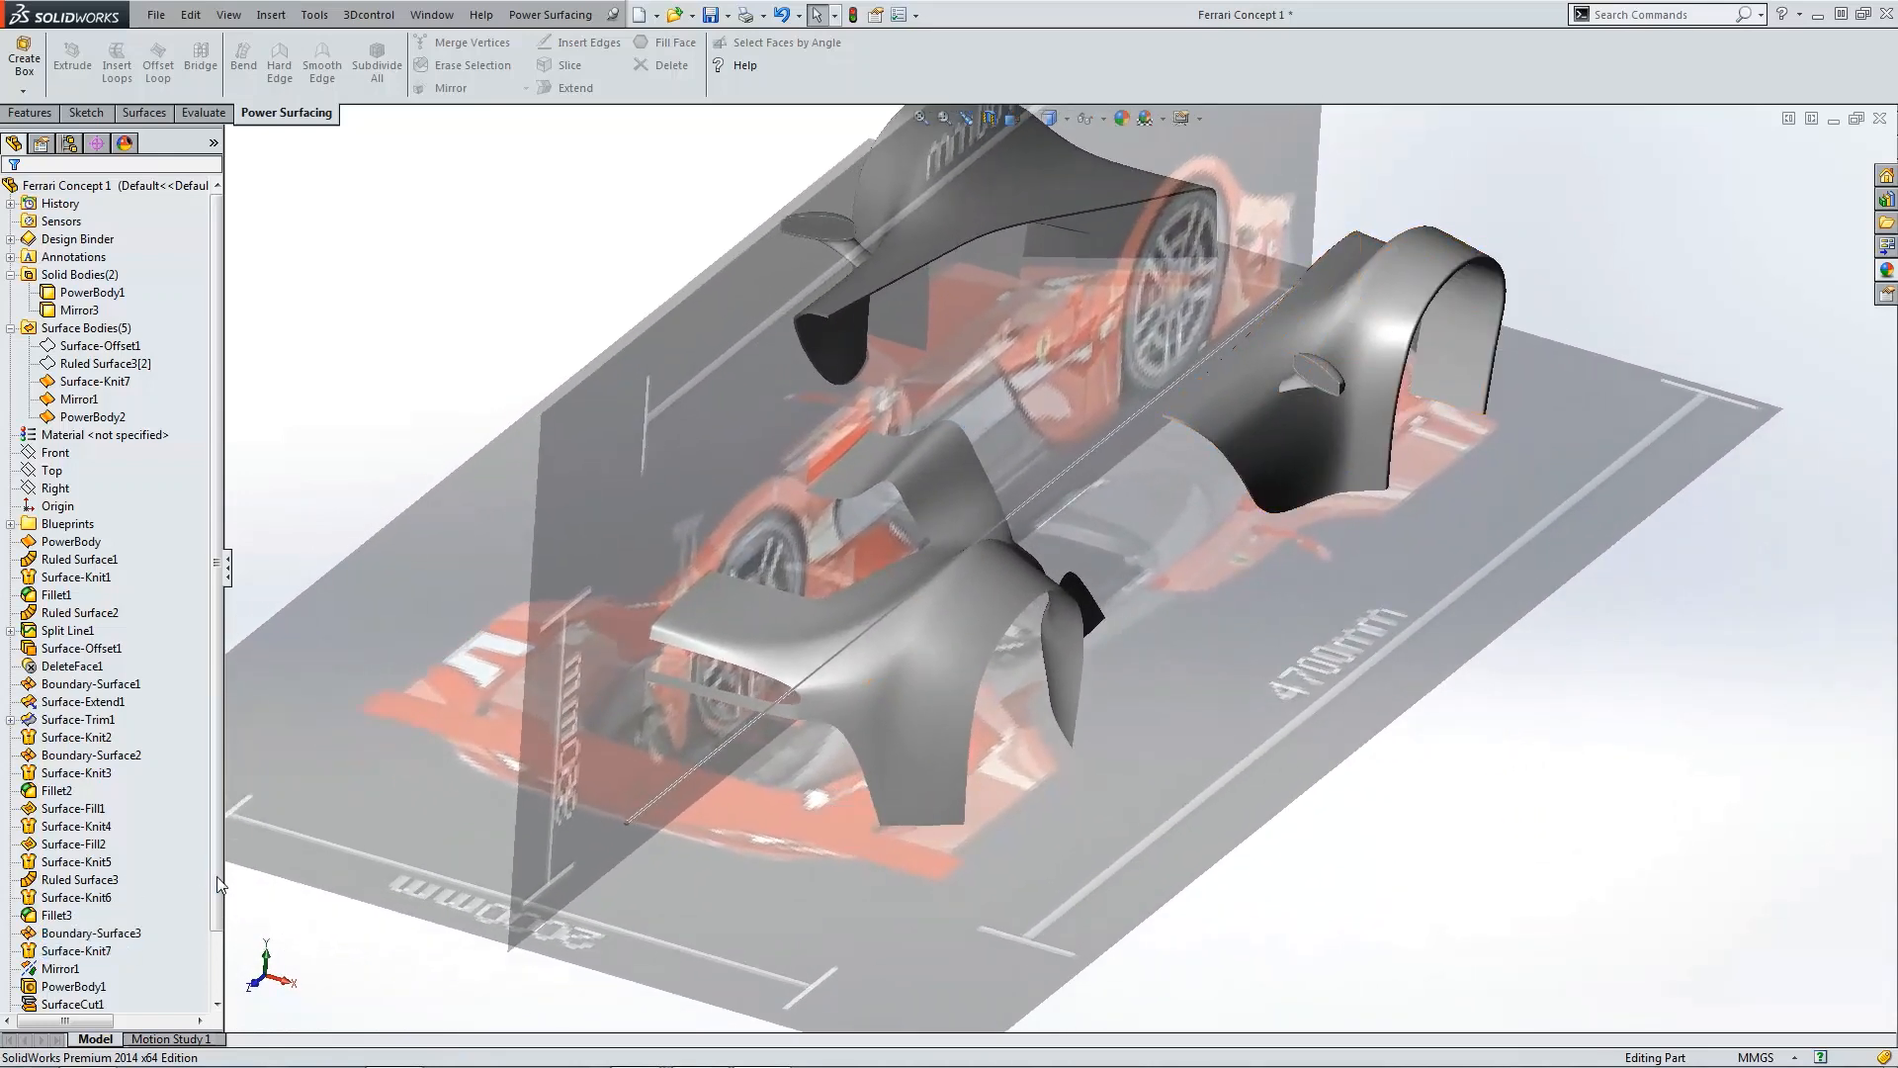
left_click_drag(217, 876, 218, 999)
left_click(71, 1004)
left_click(92, 949)
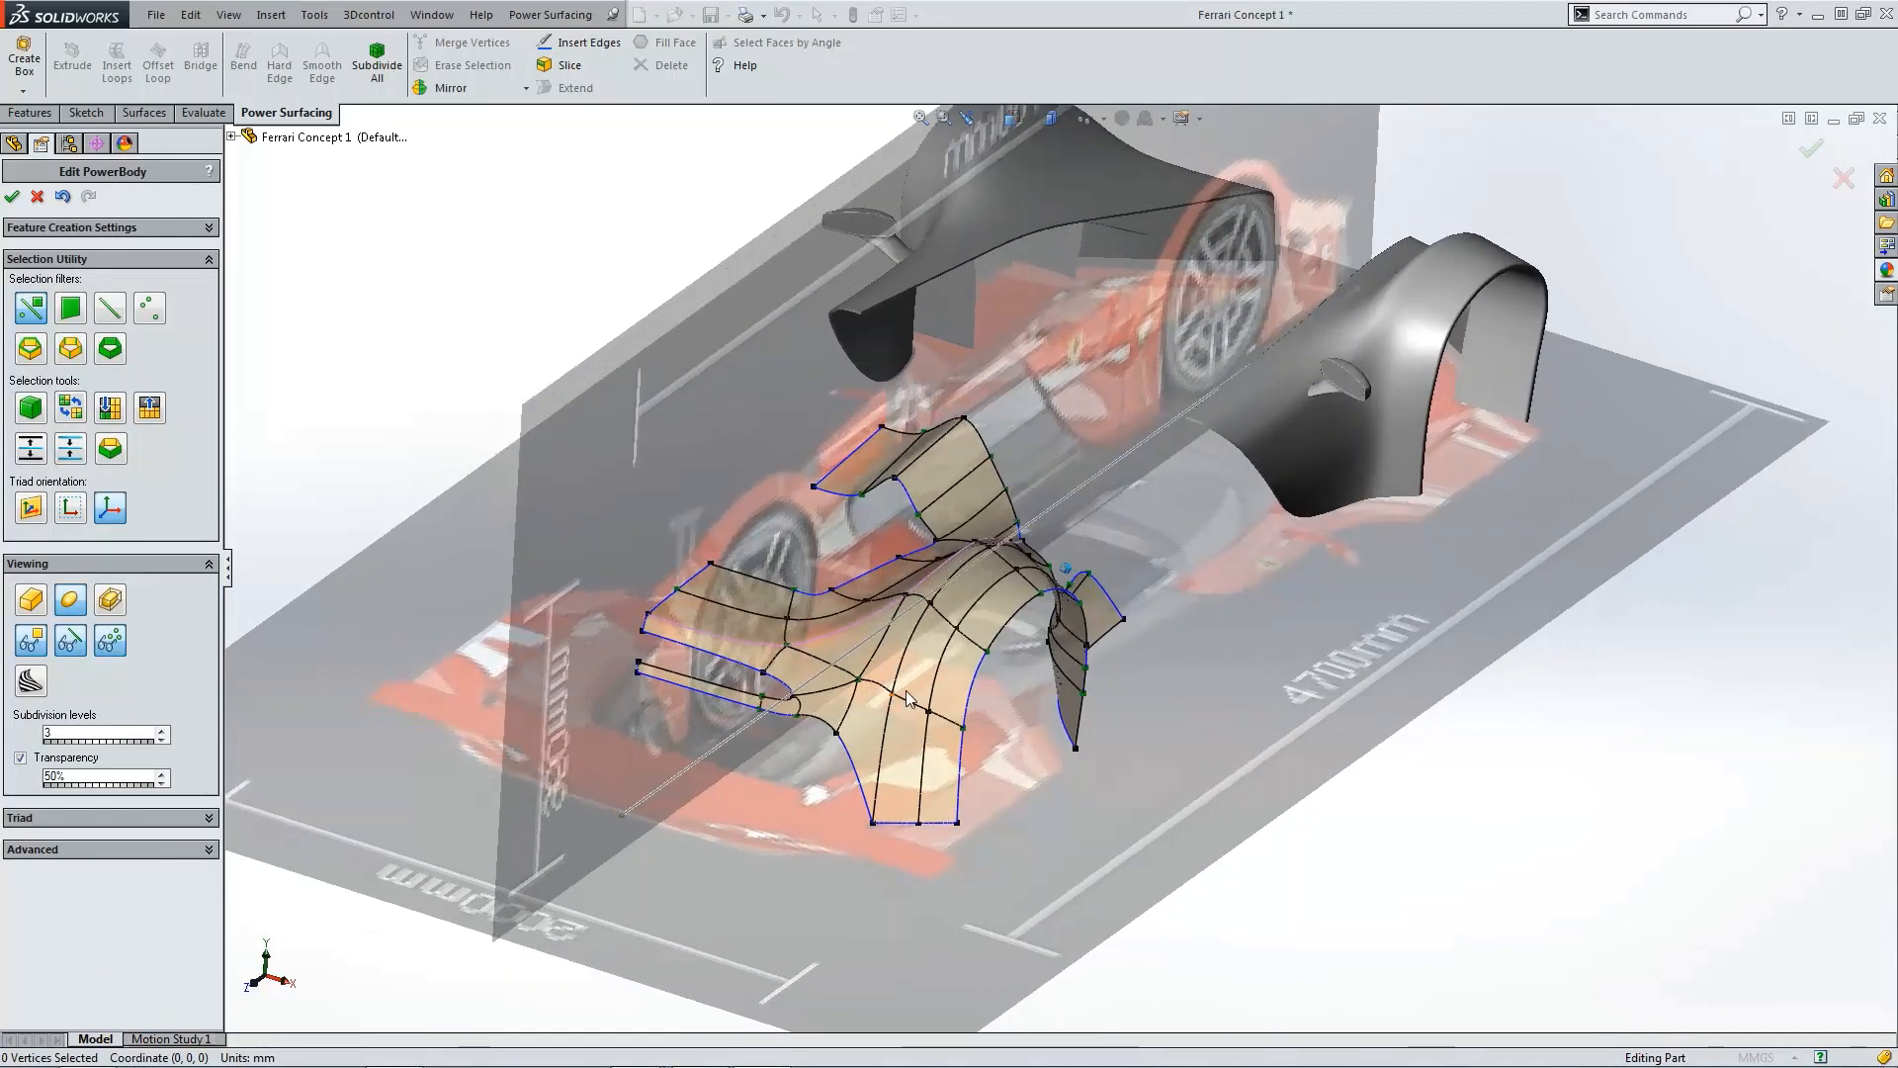
Step: Expand the advanced options and turn on cross-section display for the PowerBody
left_click(210, 853)
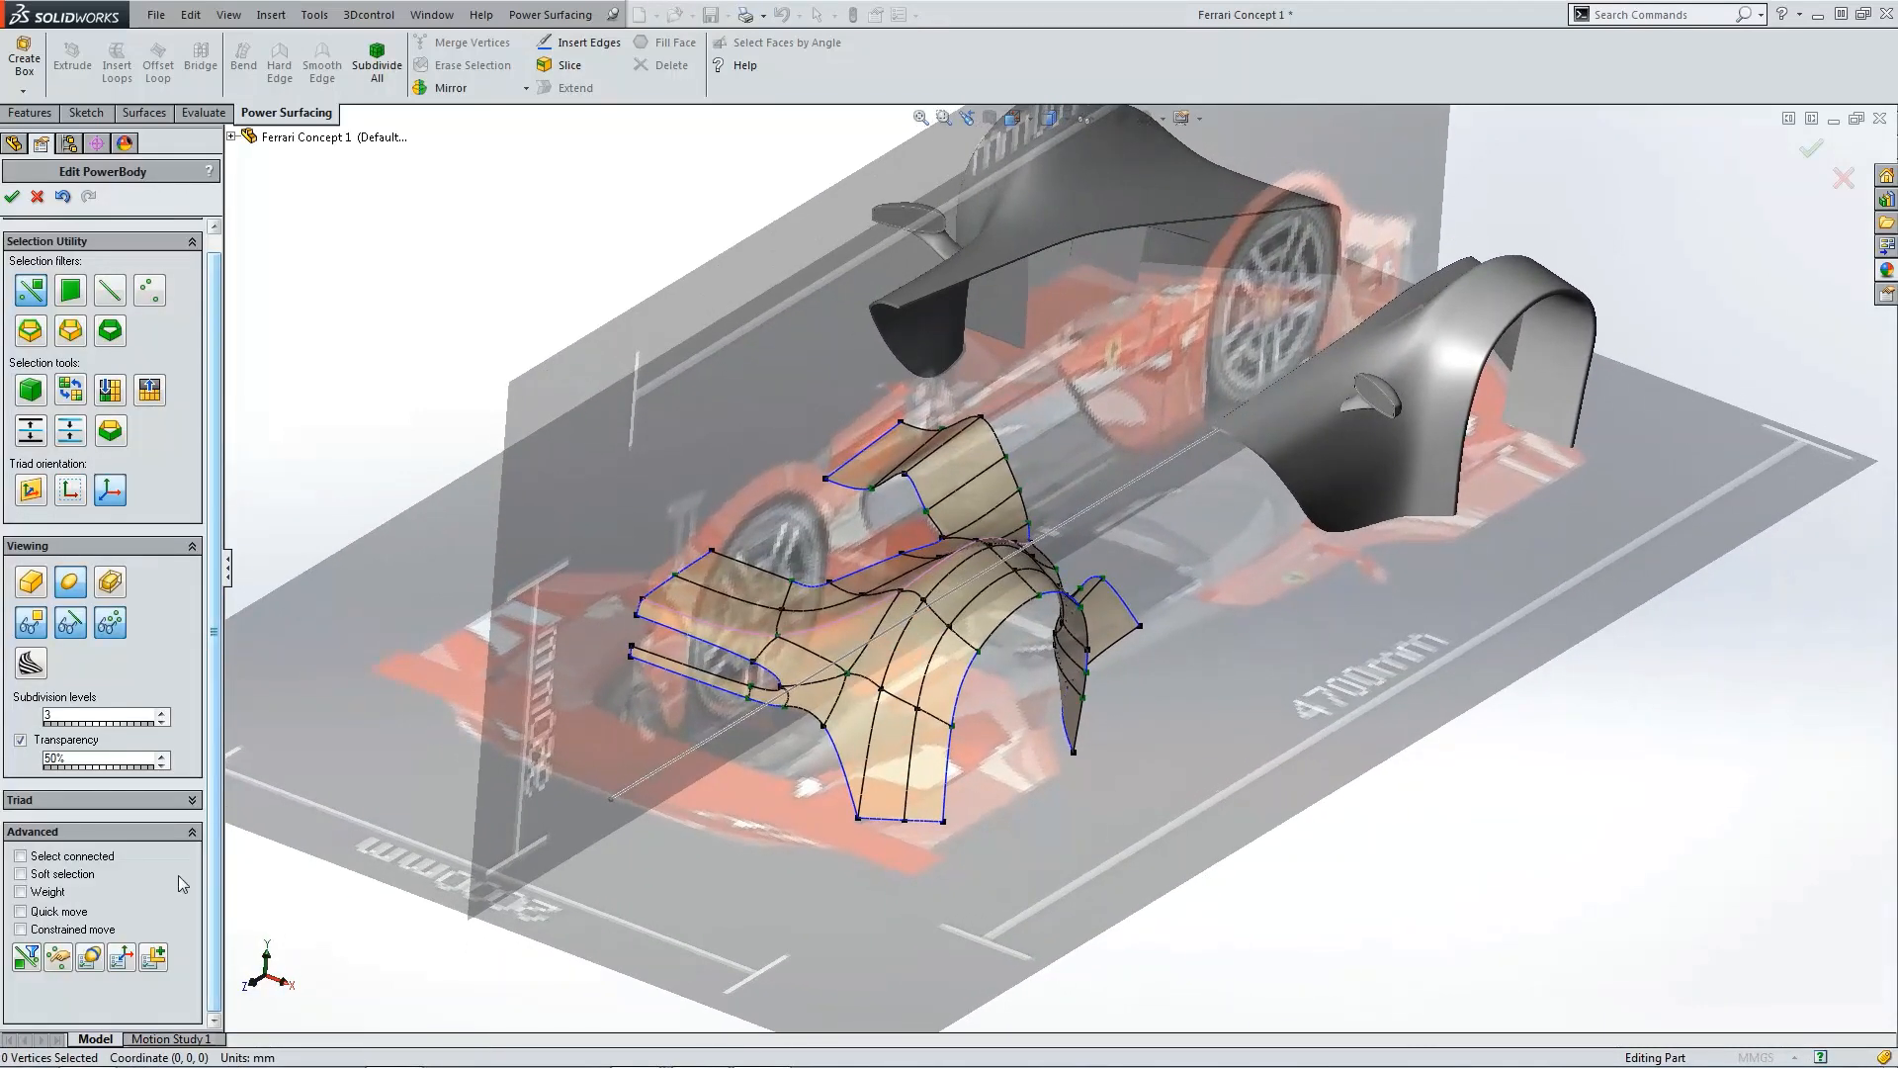
left_click(90, 957)
left_click(282, 272)
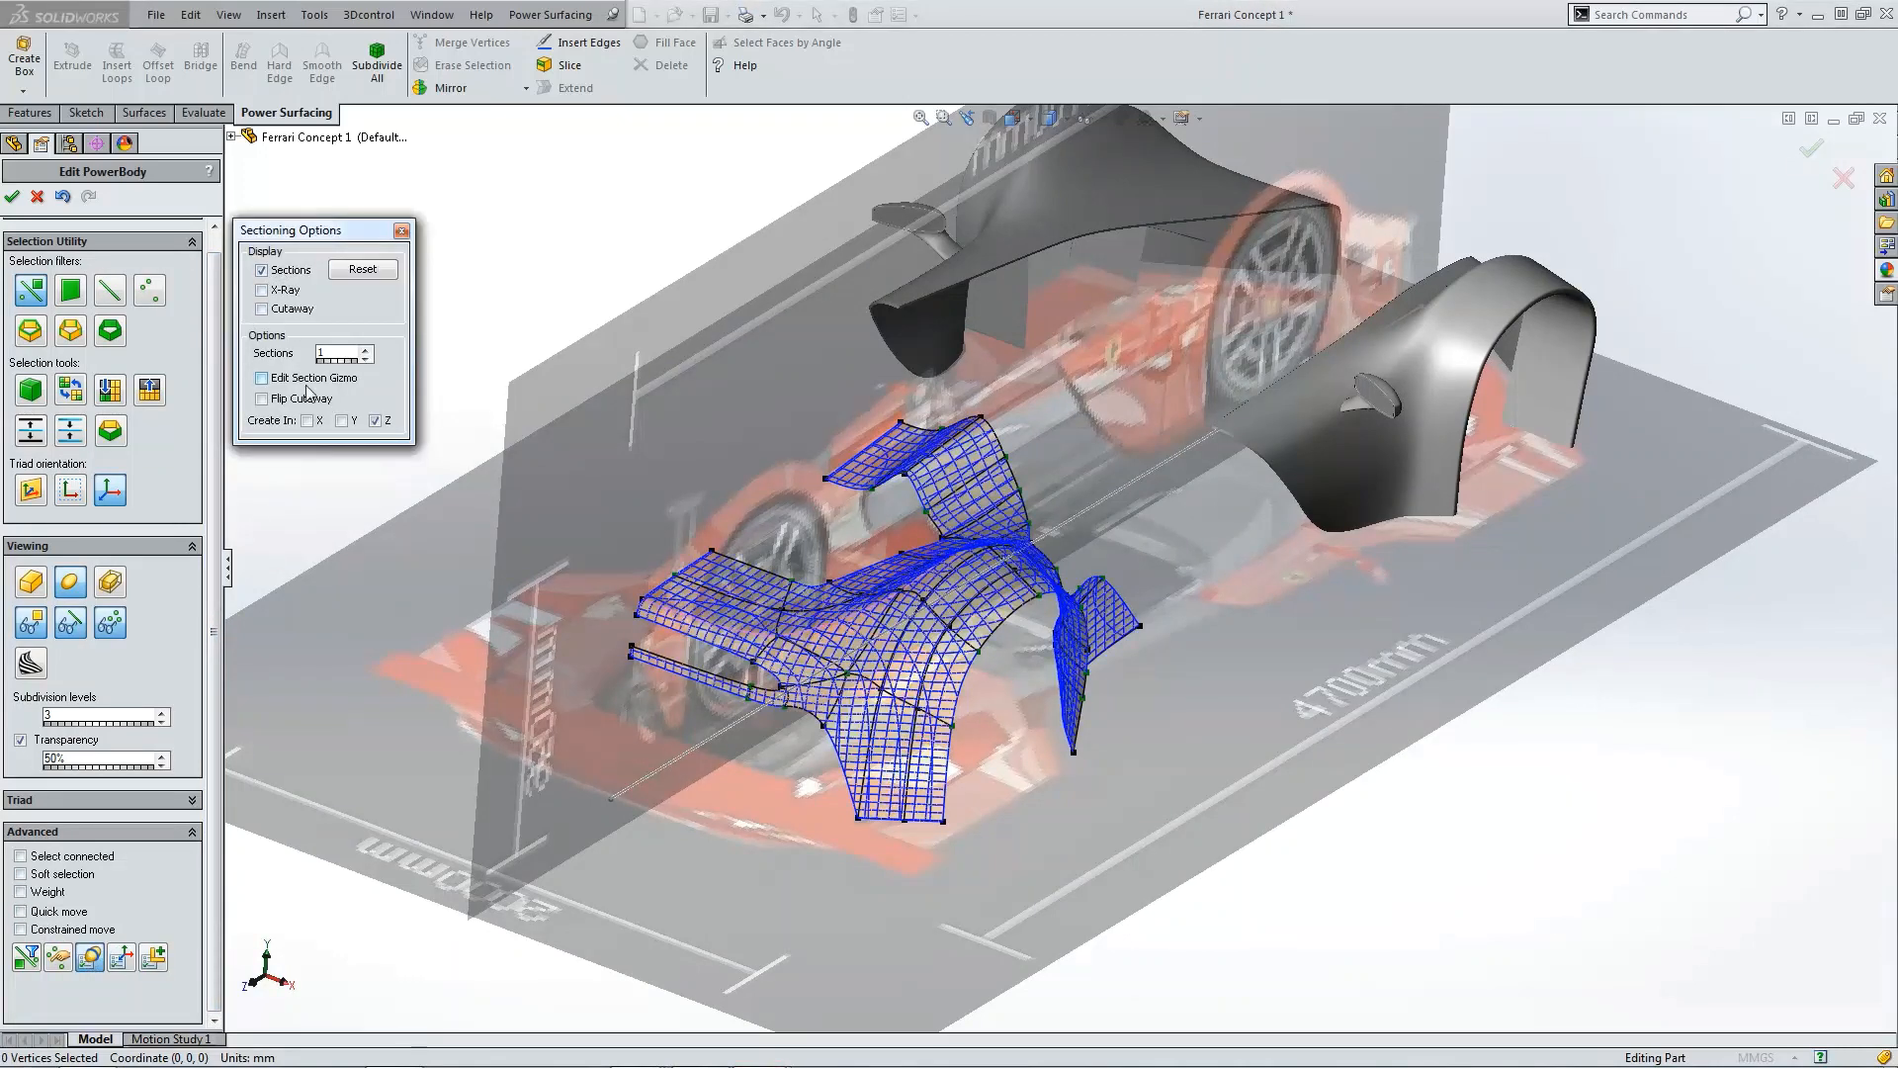
Step: Toggle X-direction sections and raise the section count to 15
left_click(308, 422)
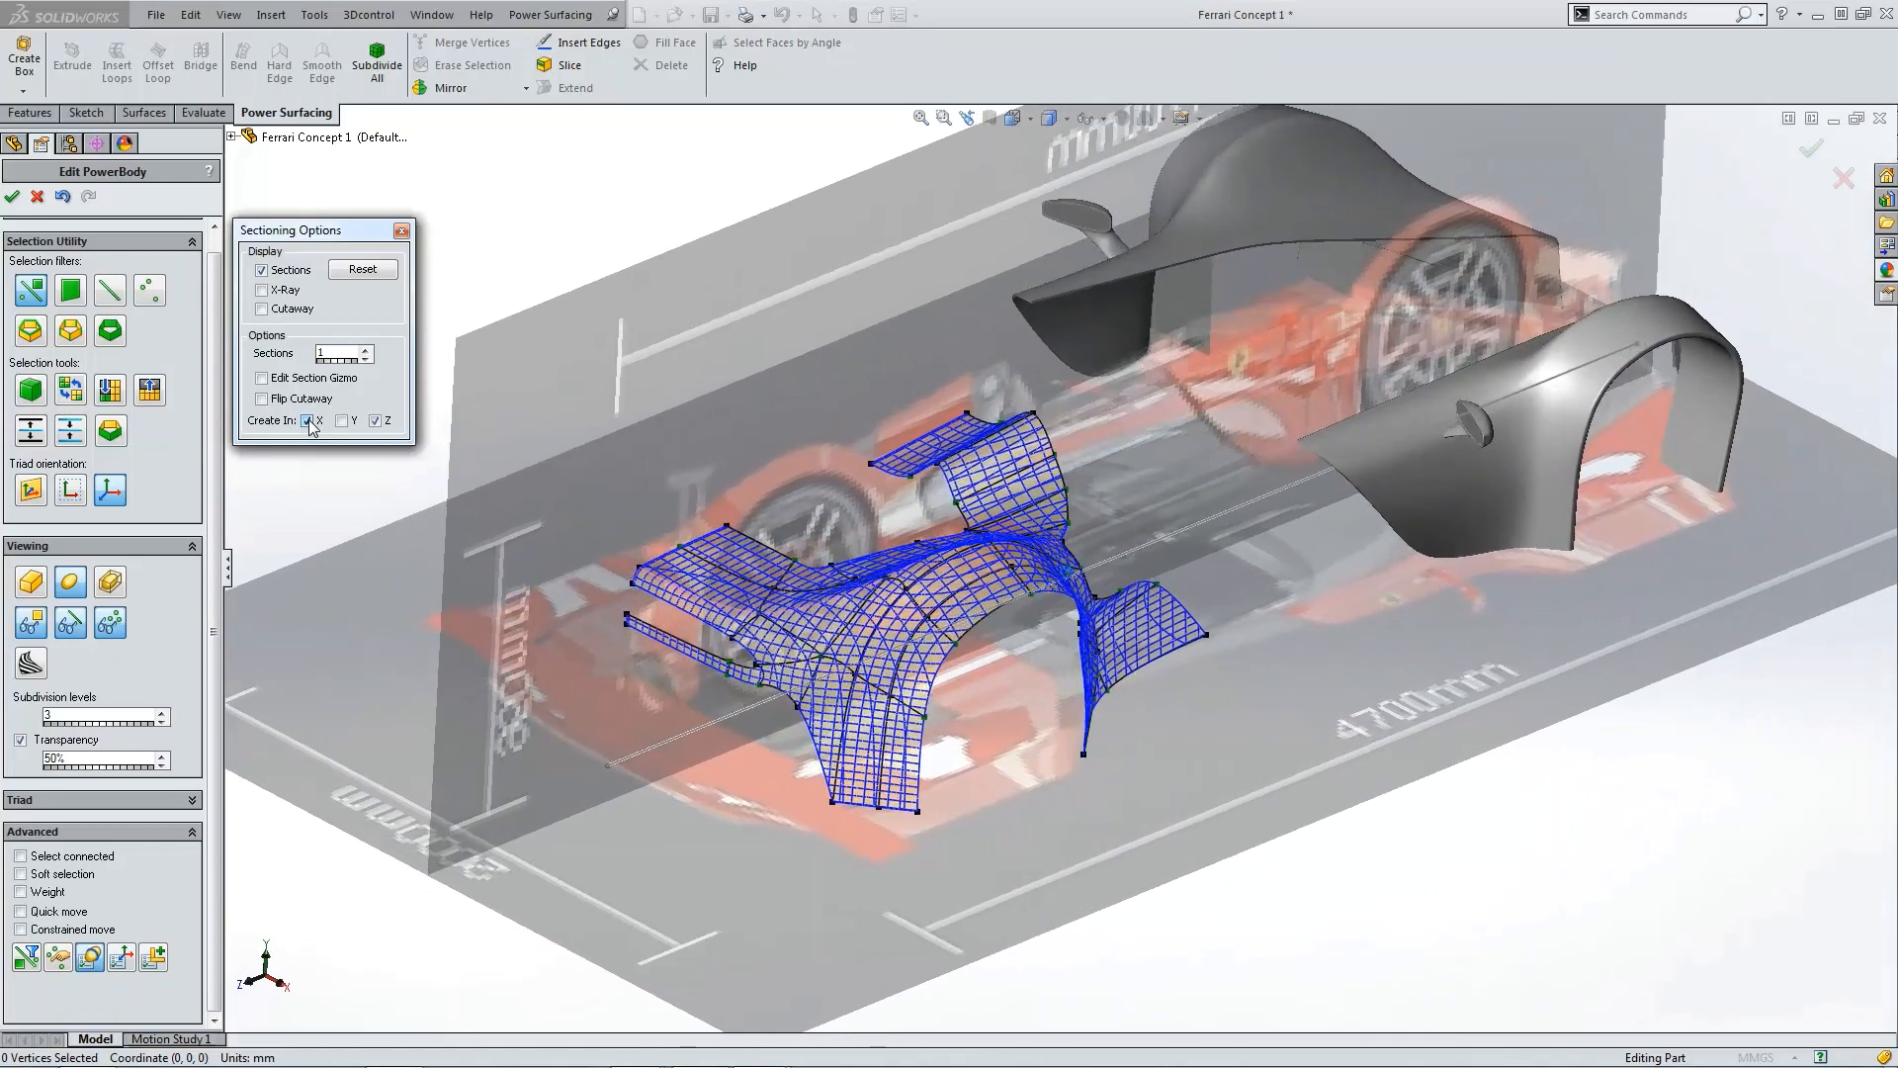
left_click(365, 349)
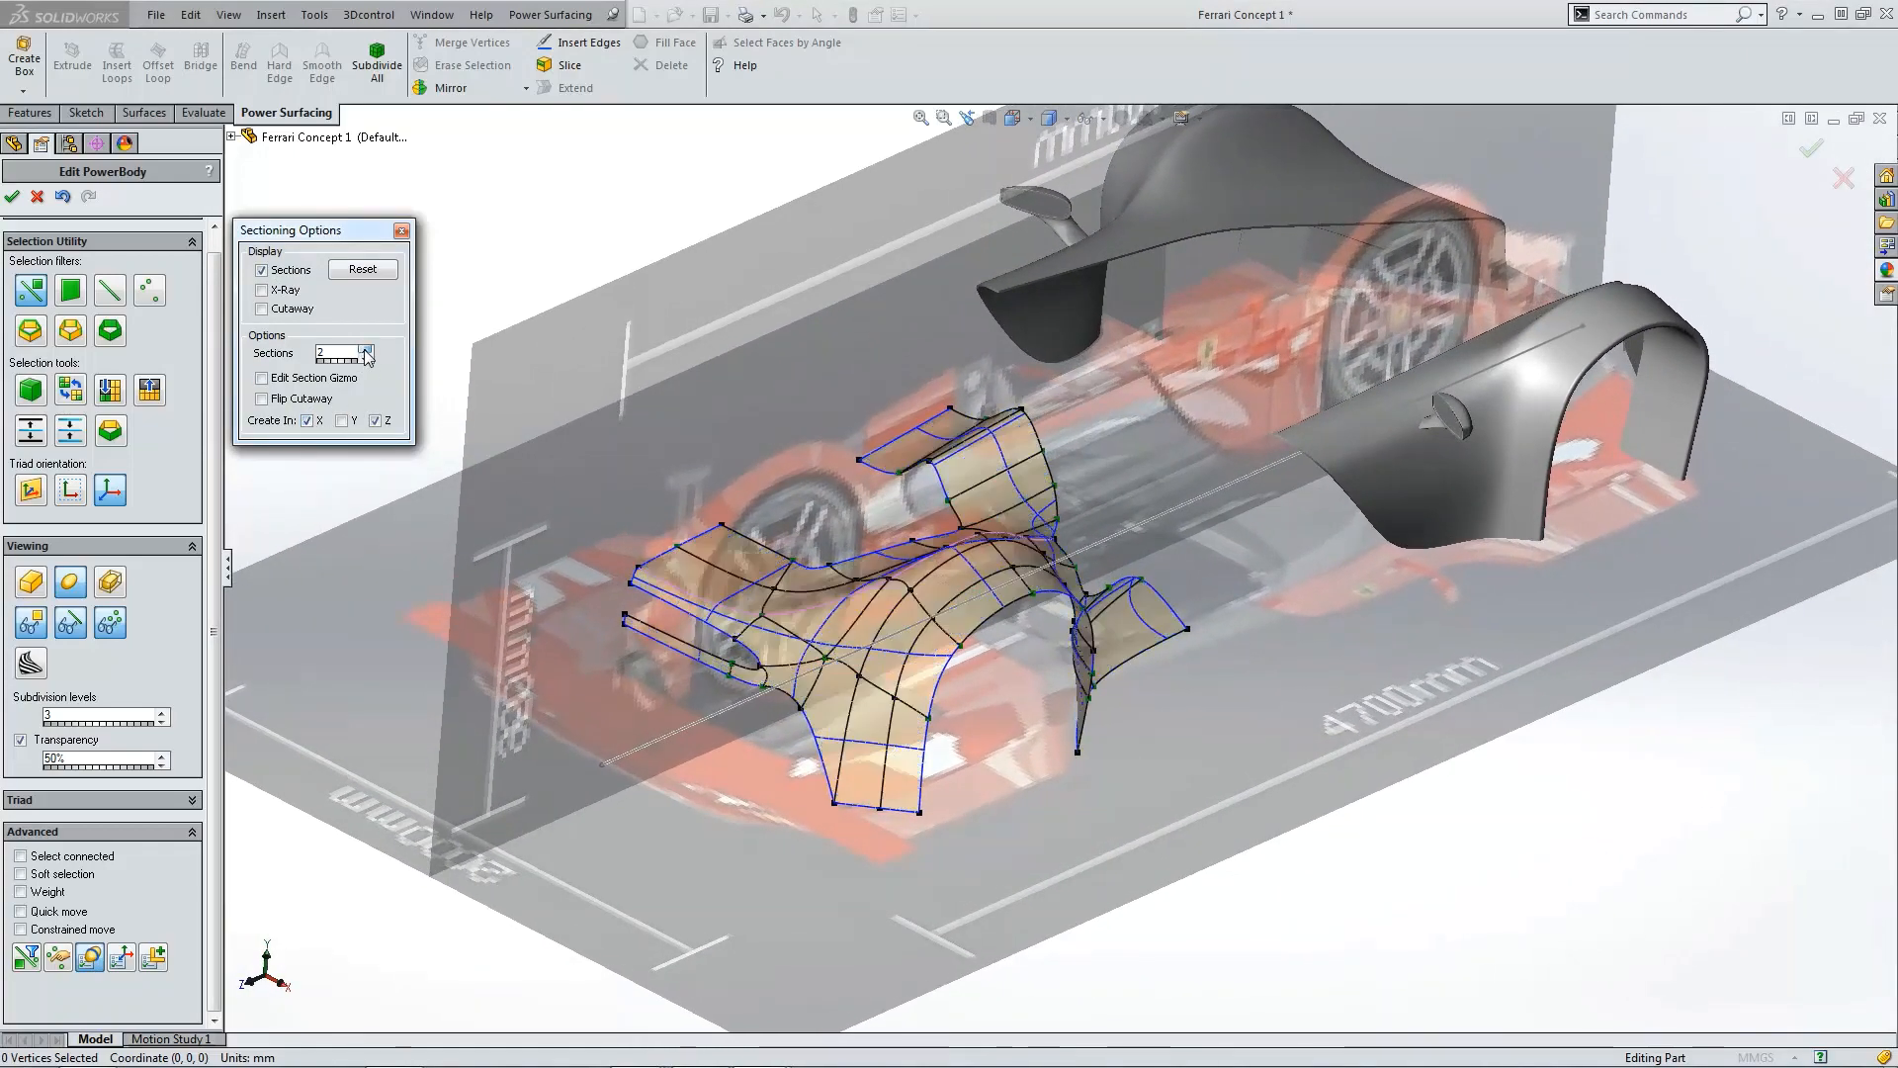
left_click(366, 349)
left_click(366, 349)
left_click(366, 349)
left_click(365, 349)
left_click(366, 350)
left_click(366, 350)
left_click(366, 350)
left_click(366, 350)
left_click(366, 350)
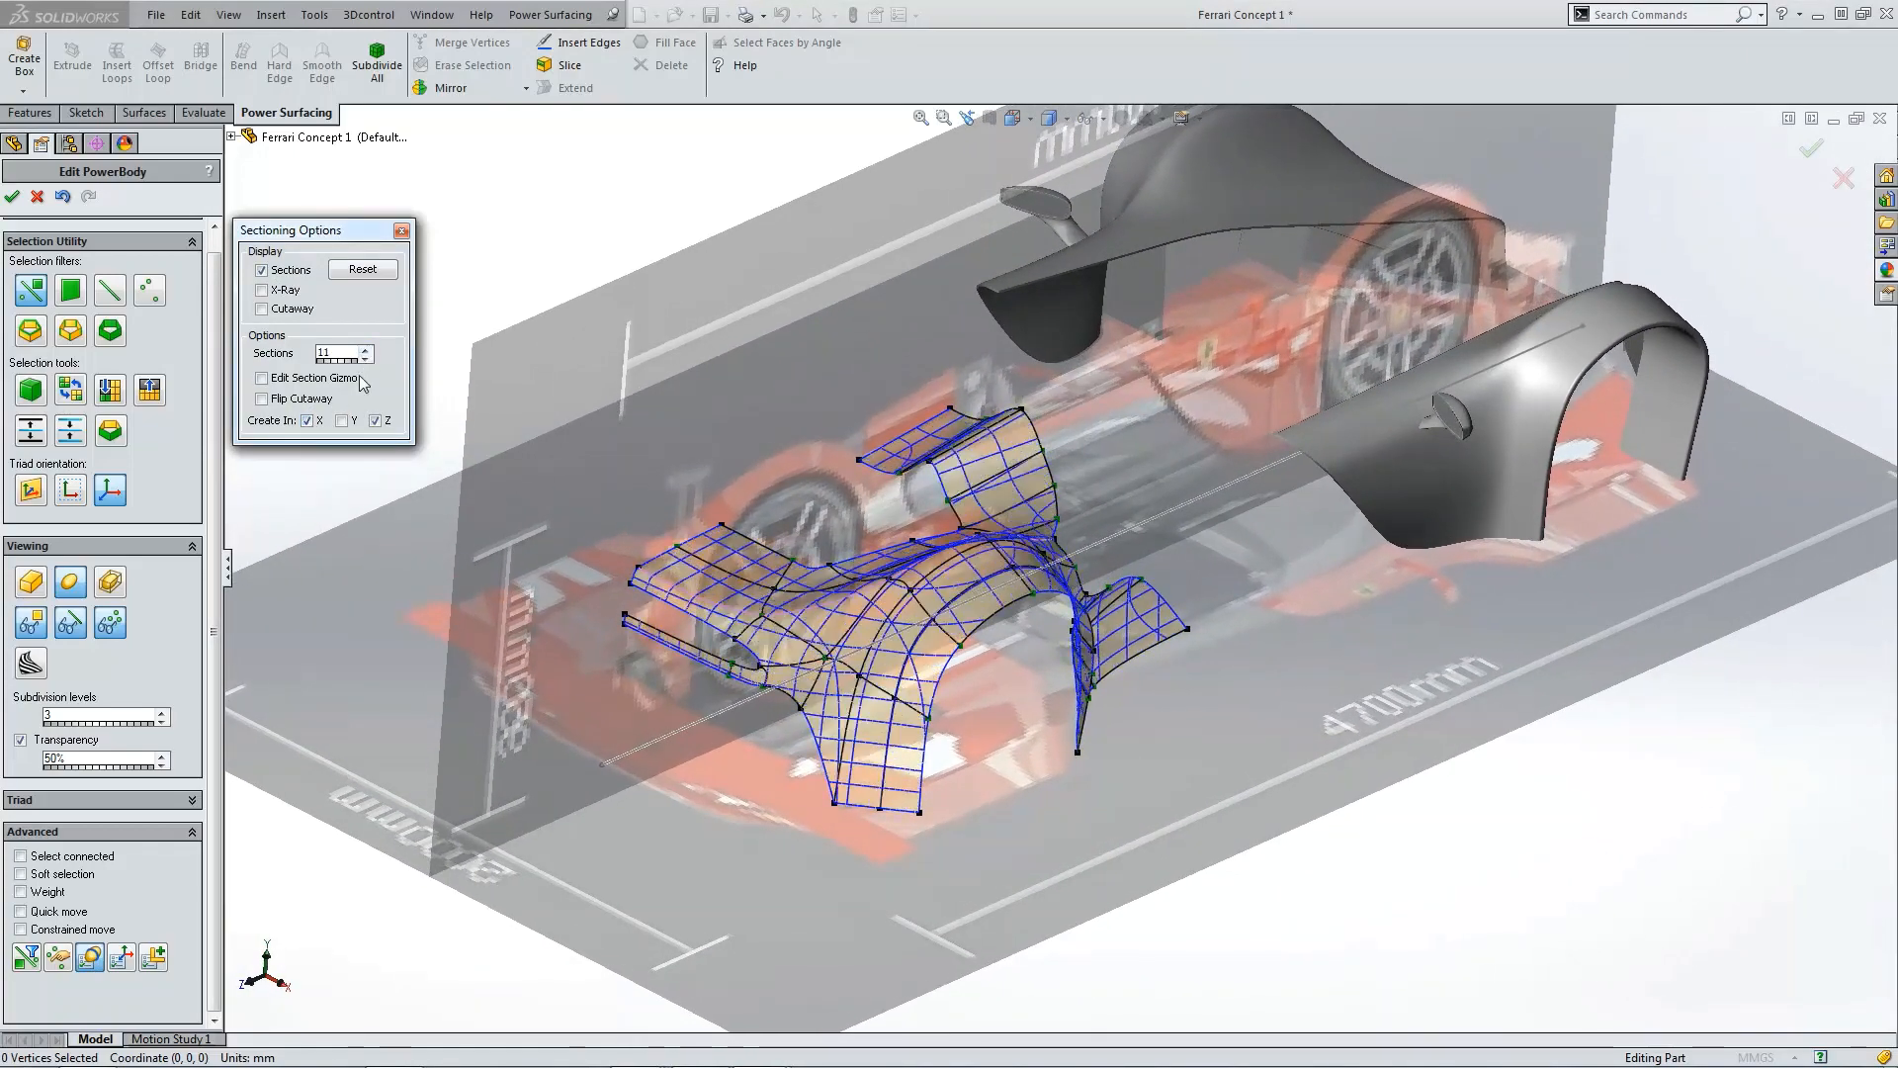
left_click(307, 421)
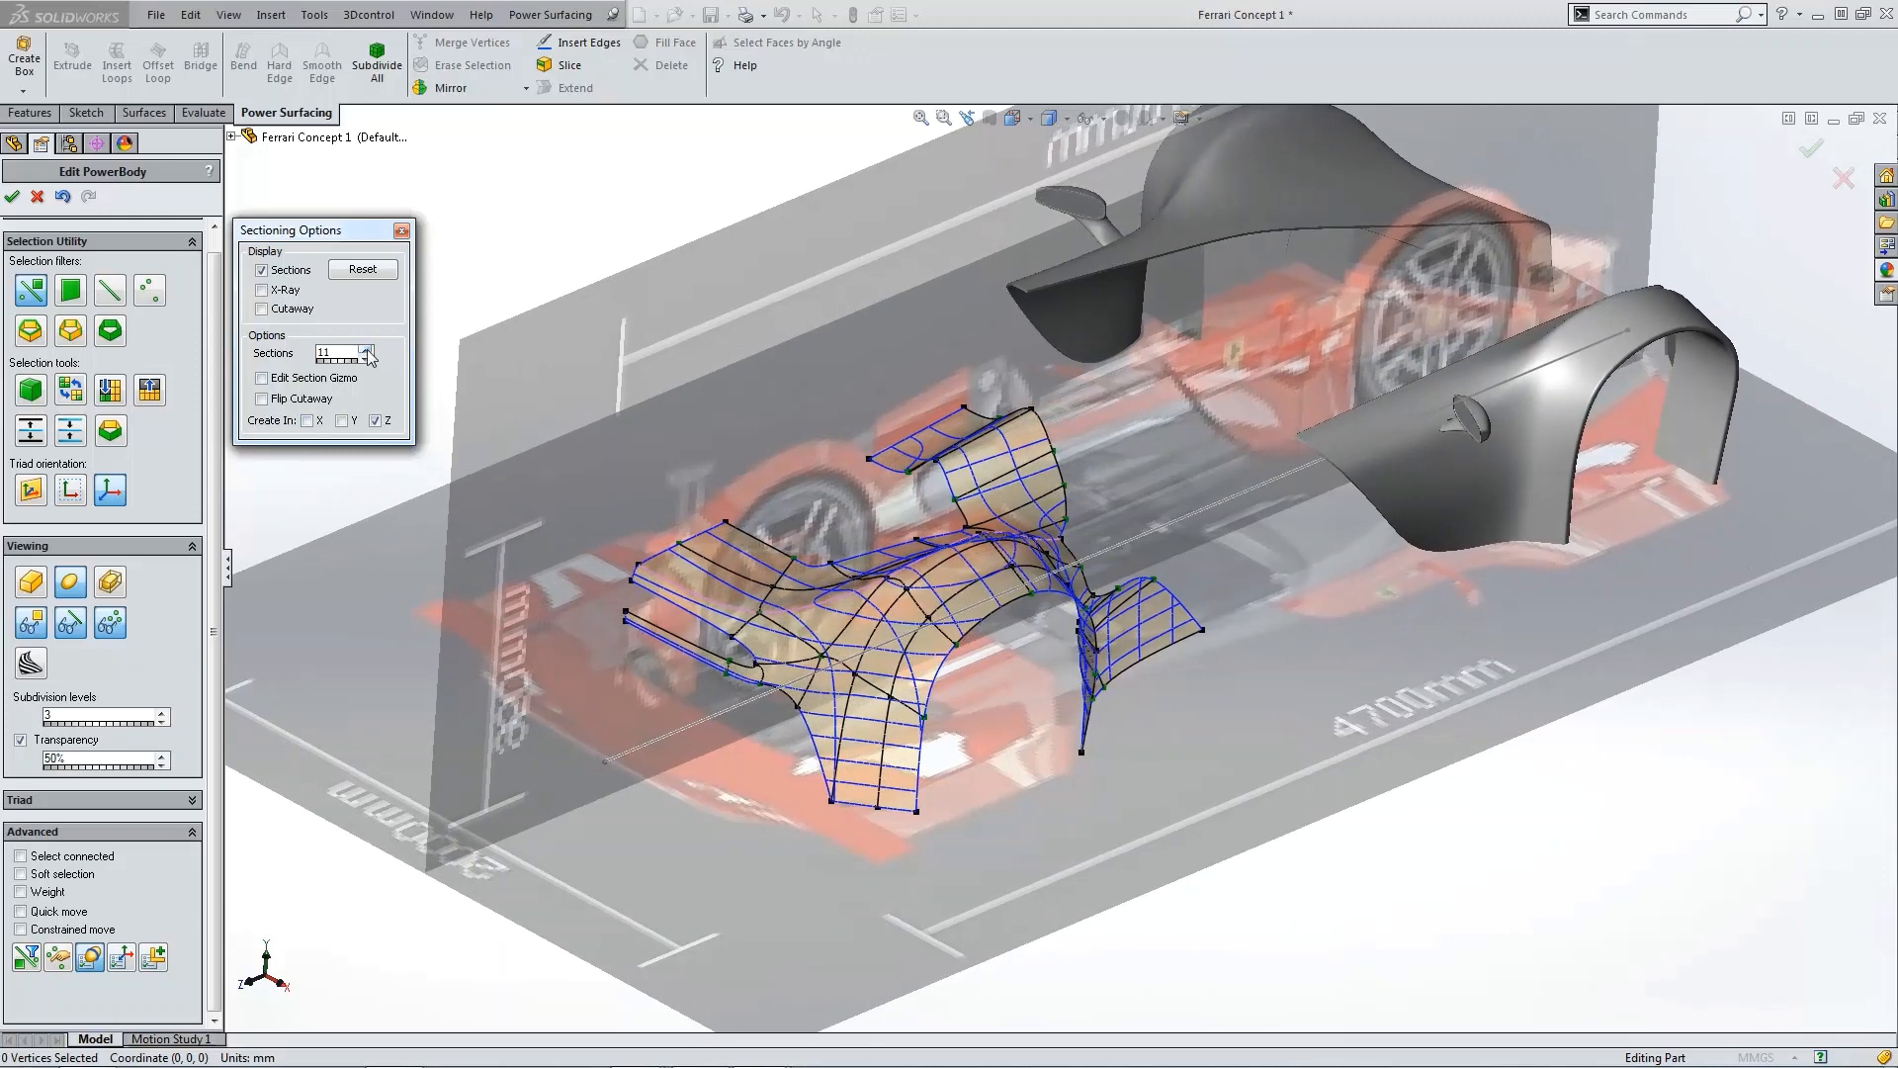
left_click(372, 352)
left_click(371, 352)
left_click(371, 352)
left_click(372, 352)
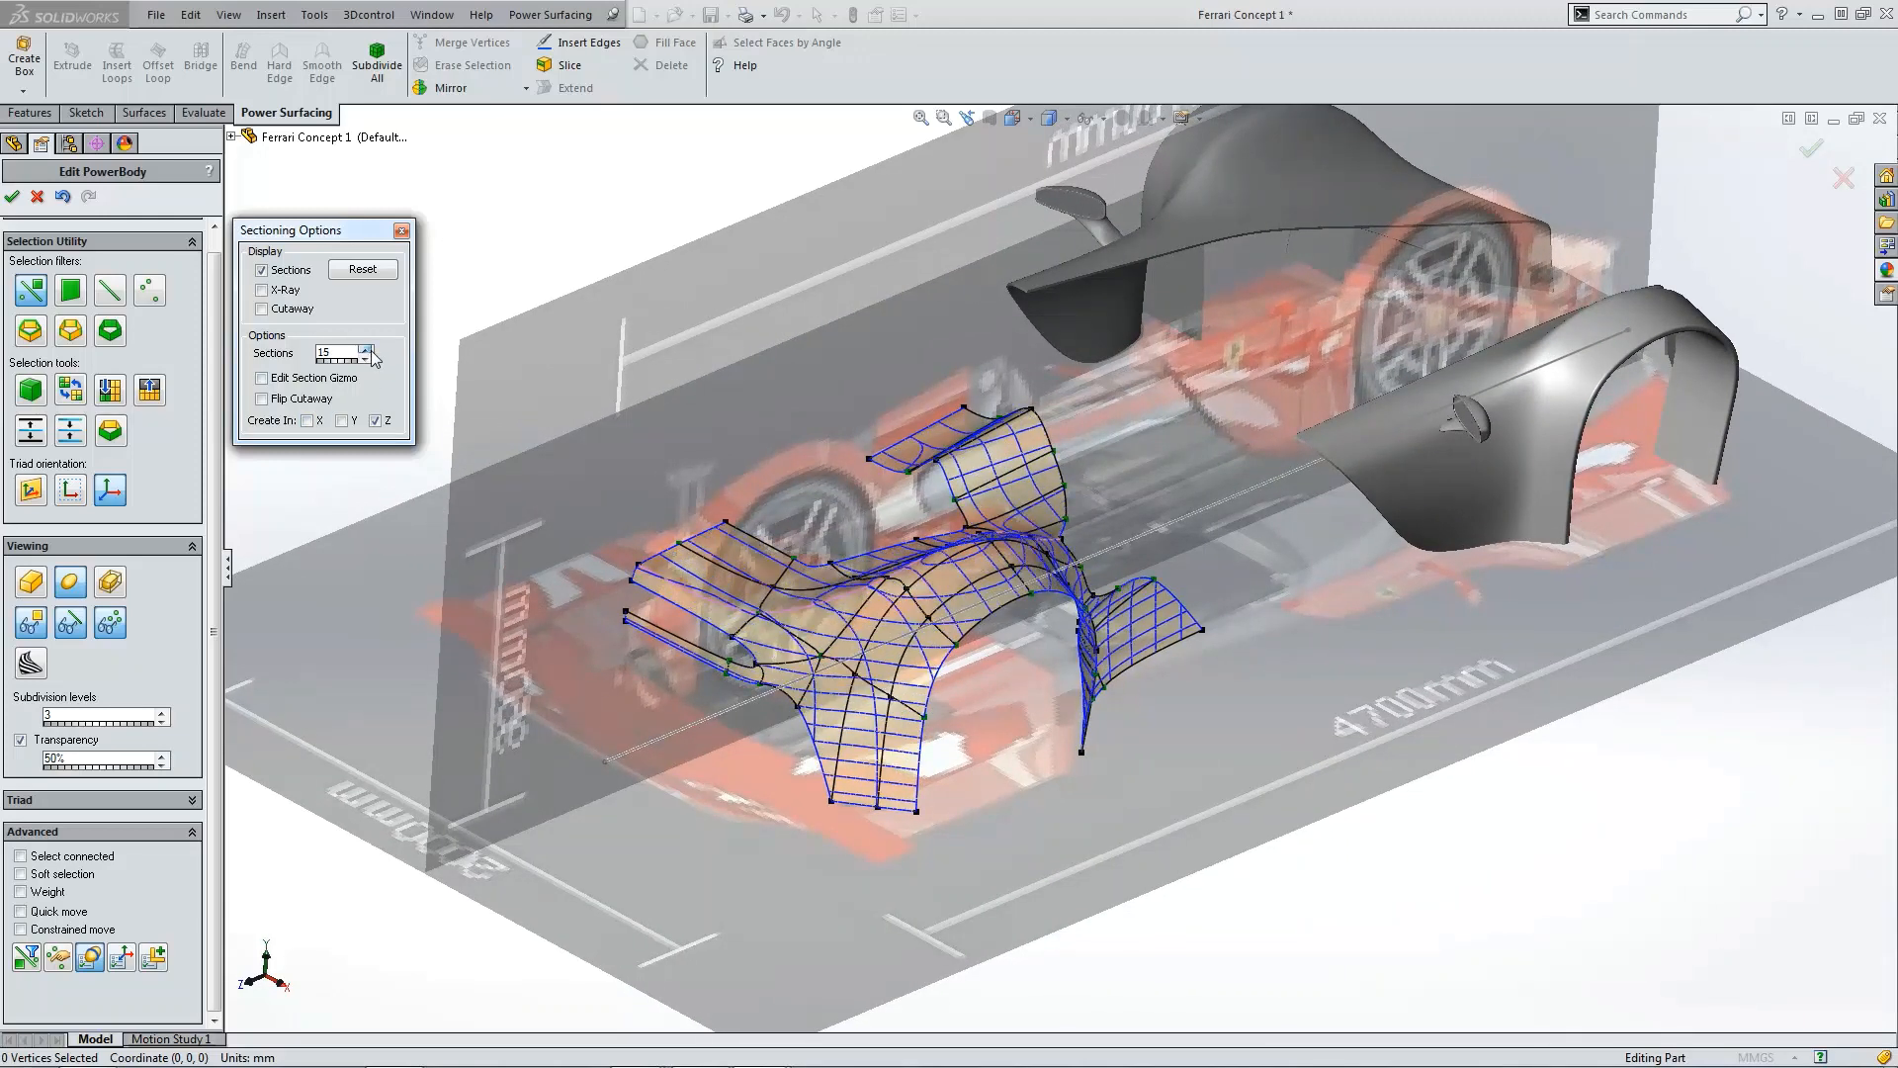
Step: Enable X- and Z-direction sections, hide the control cage, and raise the section count to 31
left_click(343, 425)
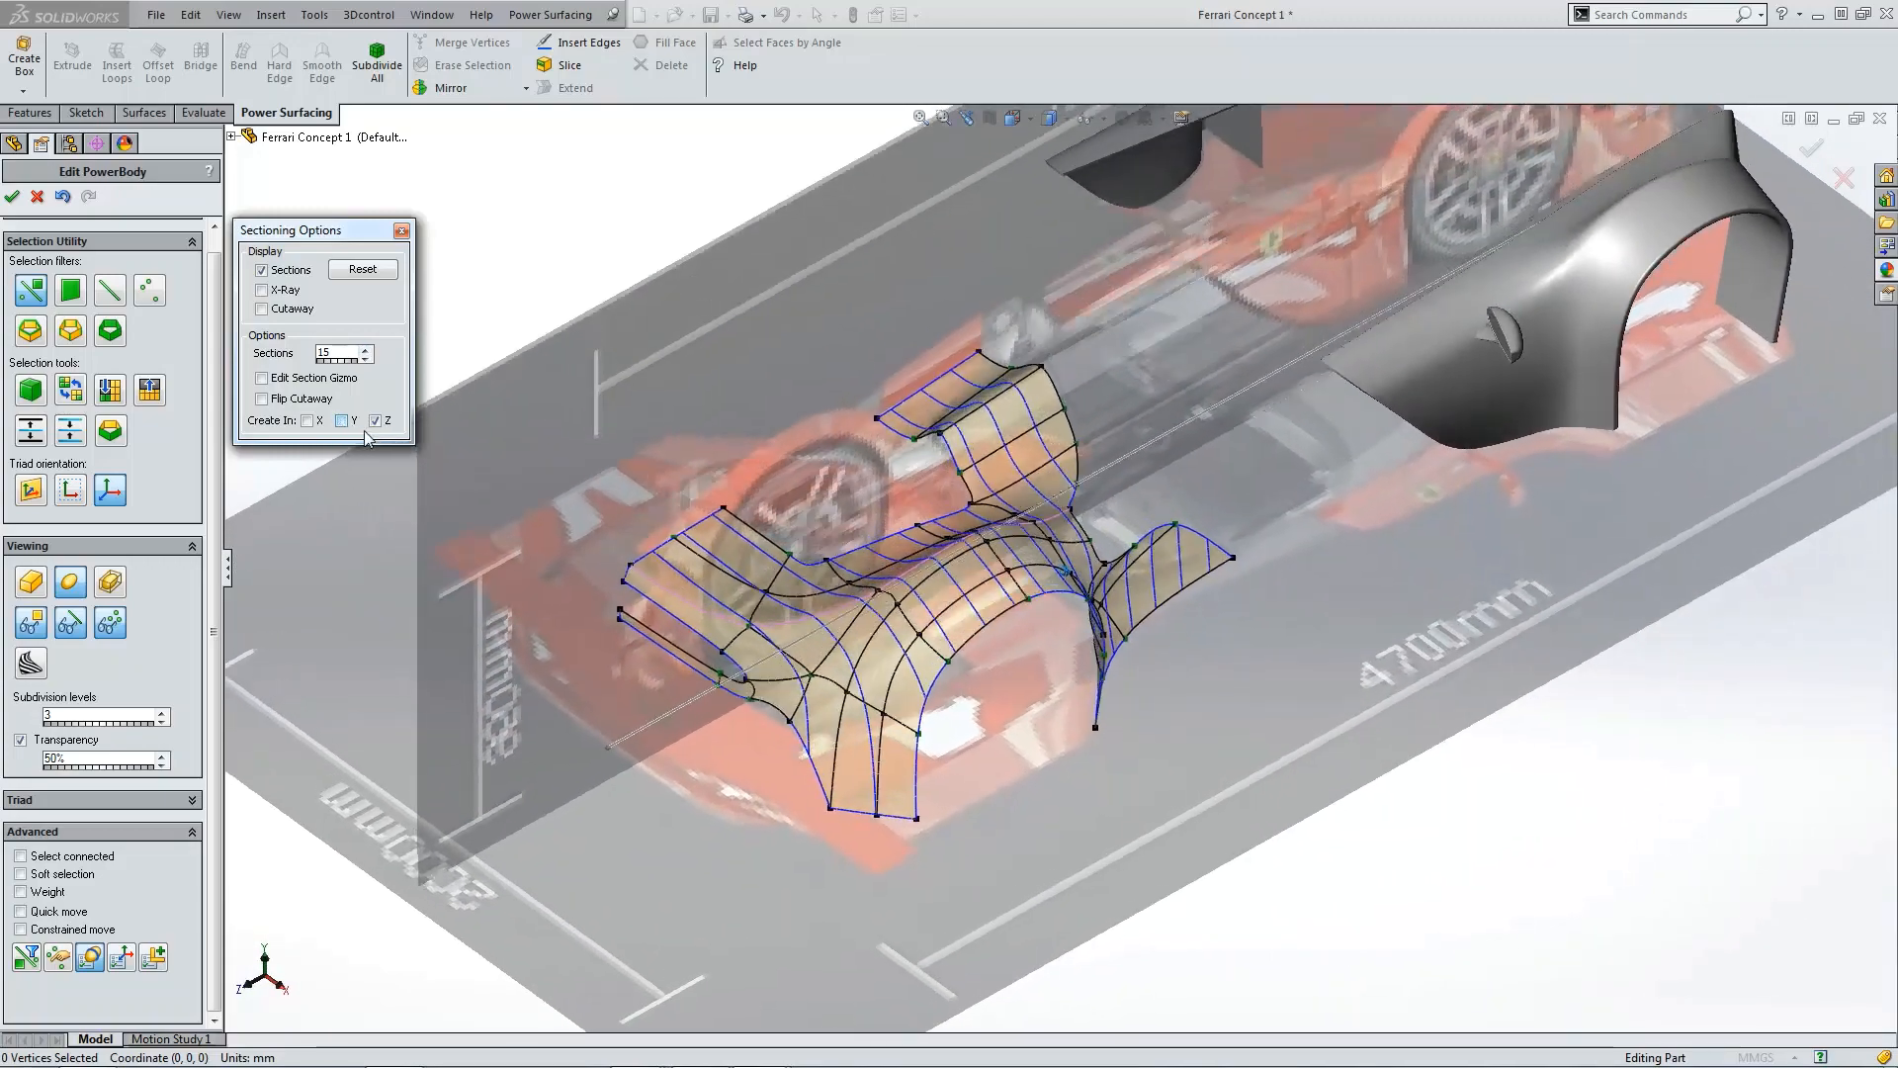
left_click(365, 349)
left_click(365, 349)
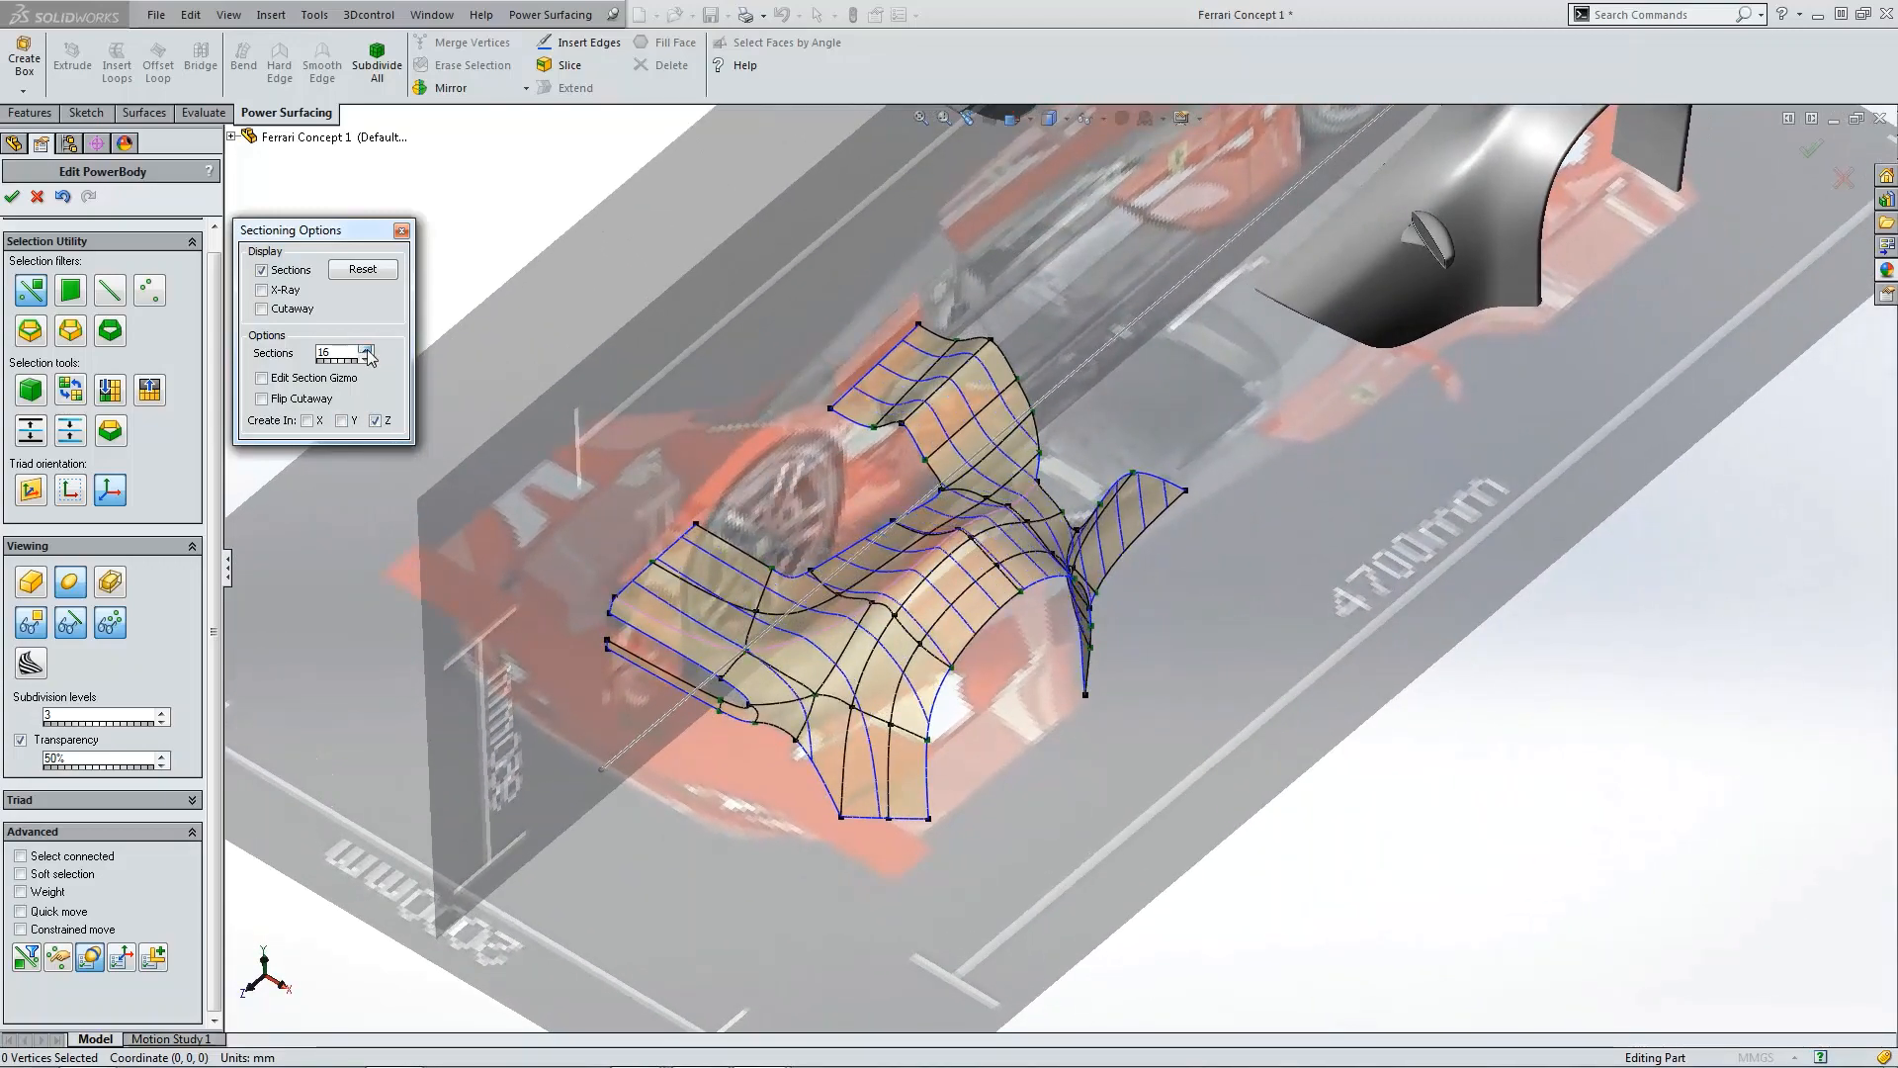
left_click(365, 349)
left_click(365, 349)
left_click(365, 349)
left_click(365, 349)
left_click(308, 422)
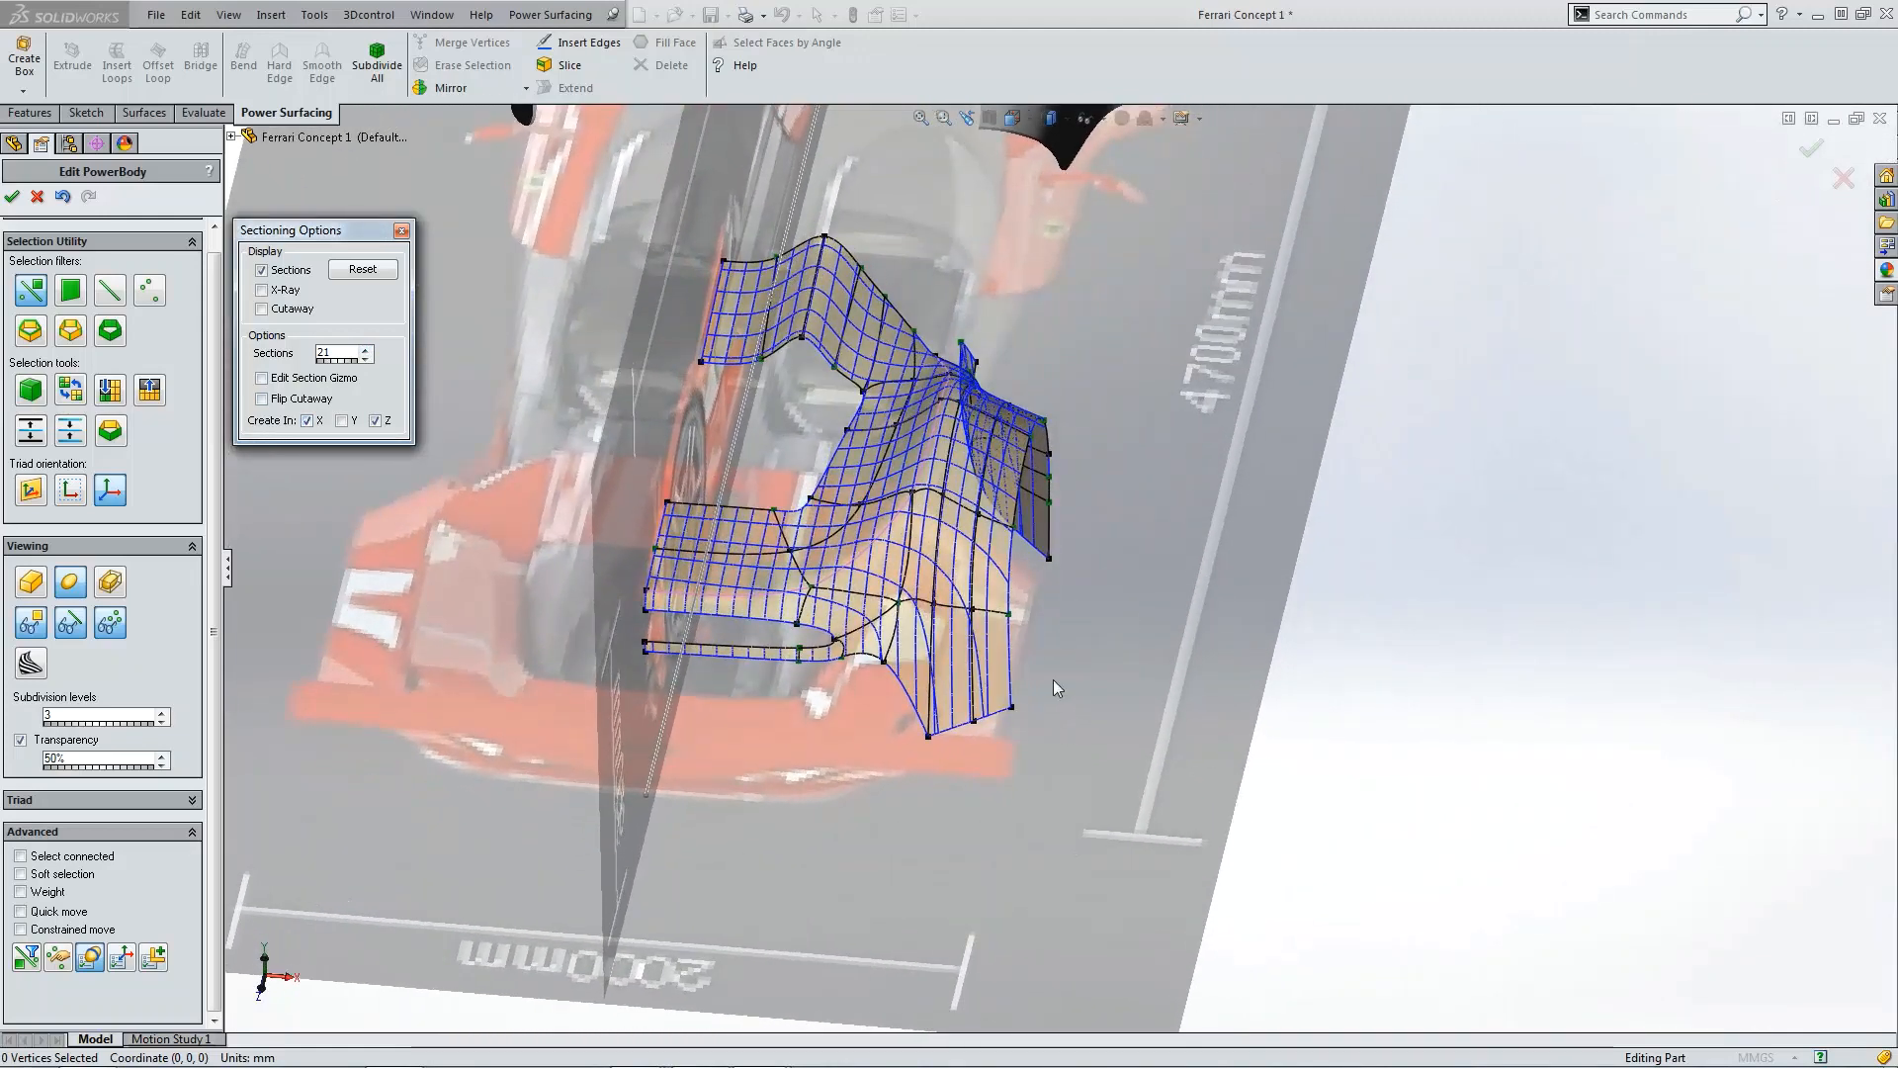
left_click(87, 625)
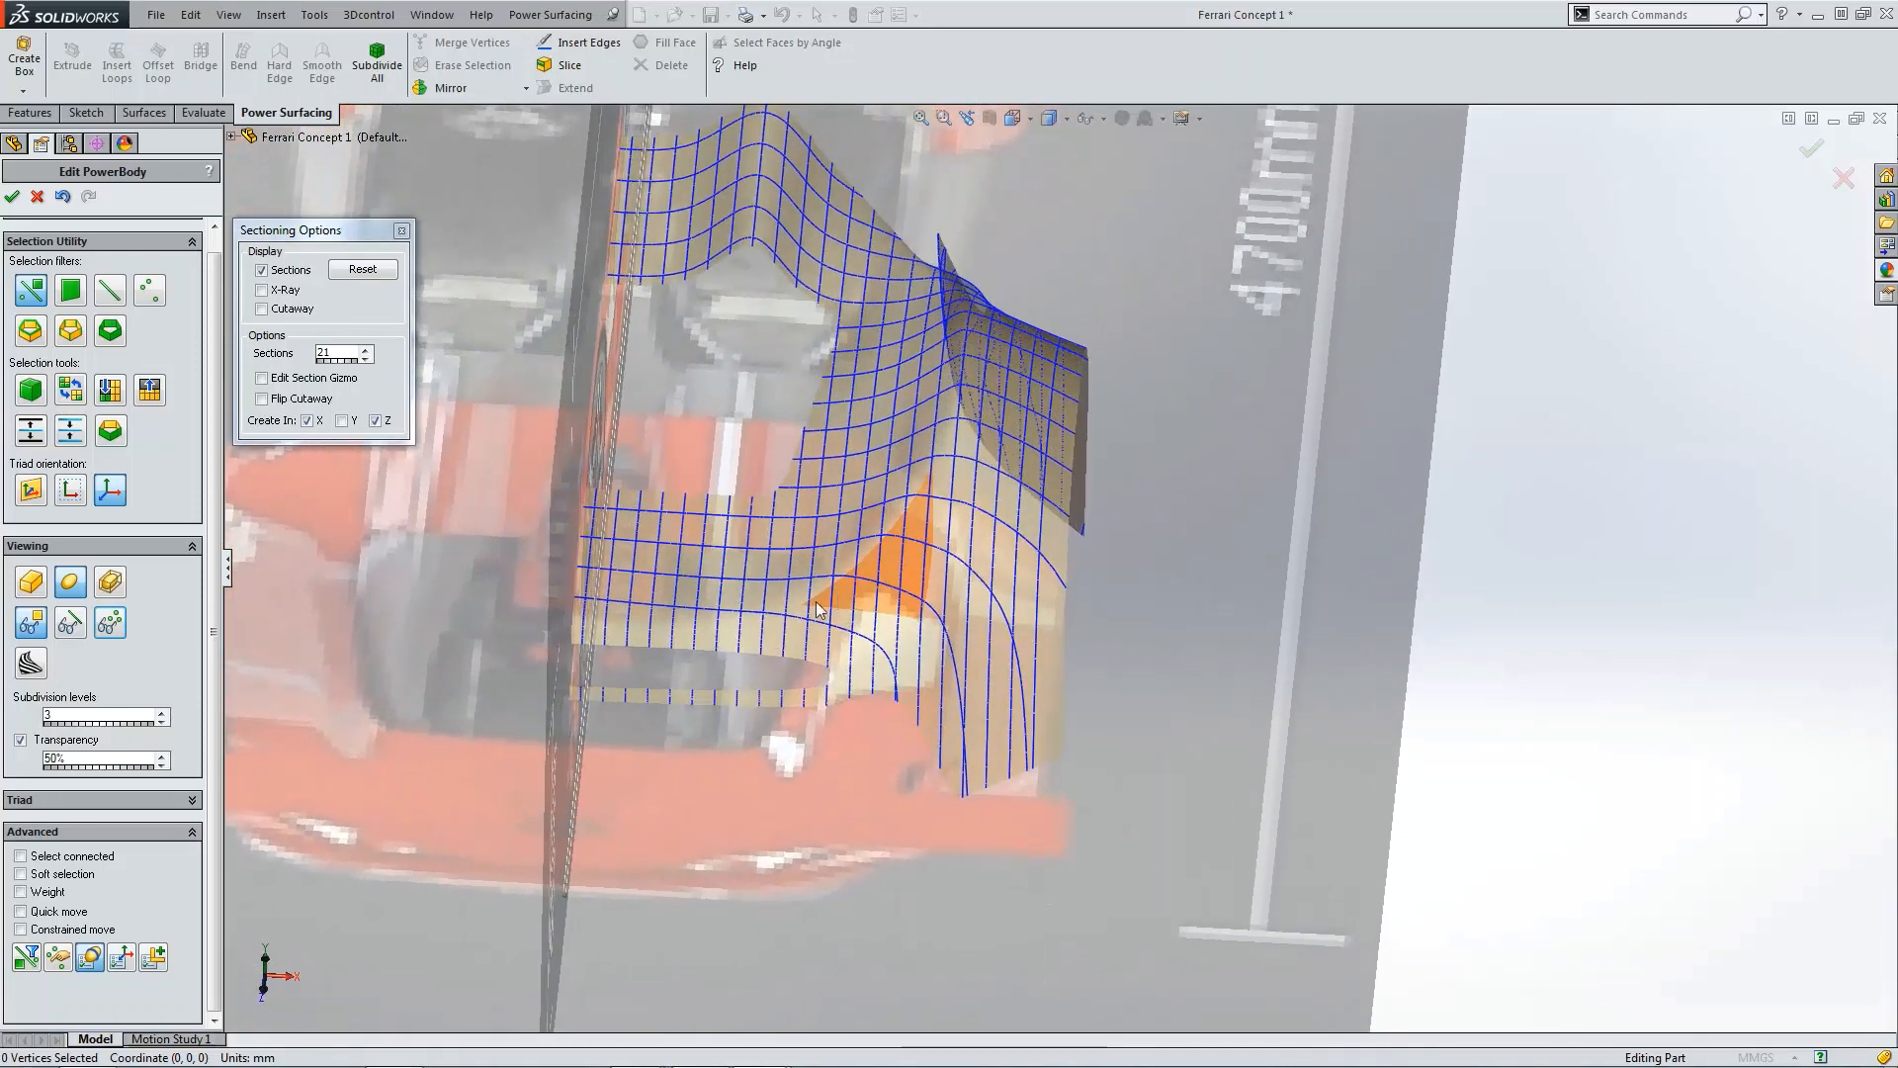
left_click(365, 350)
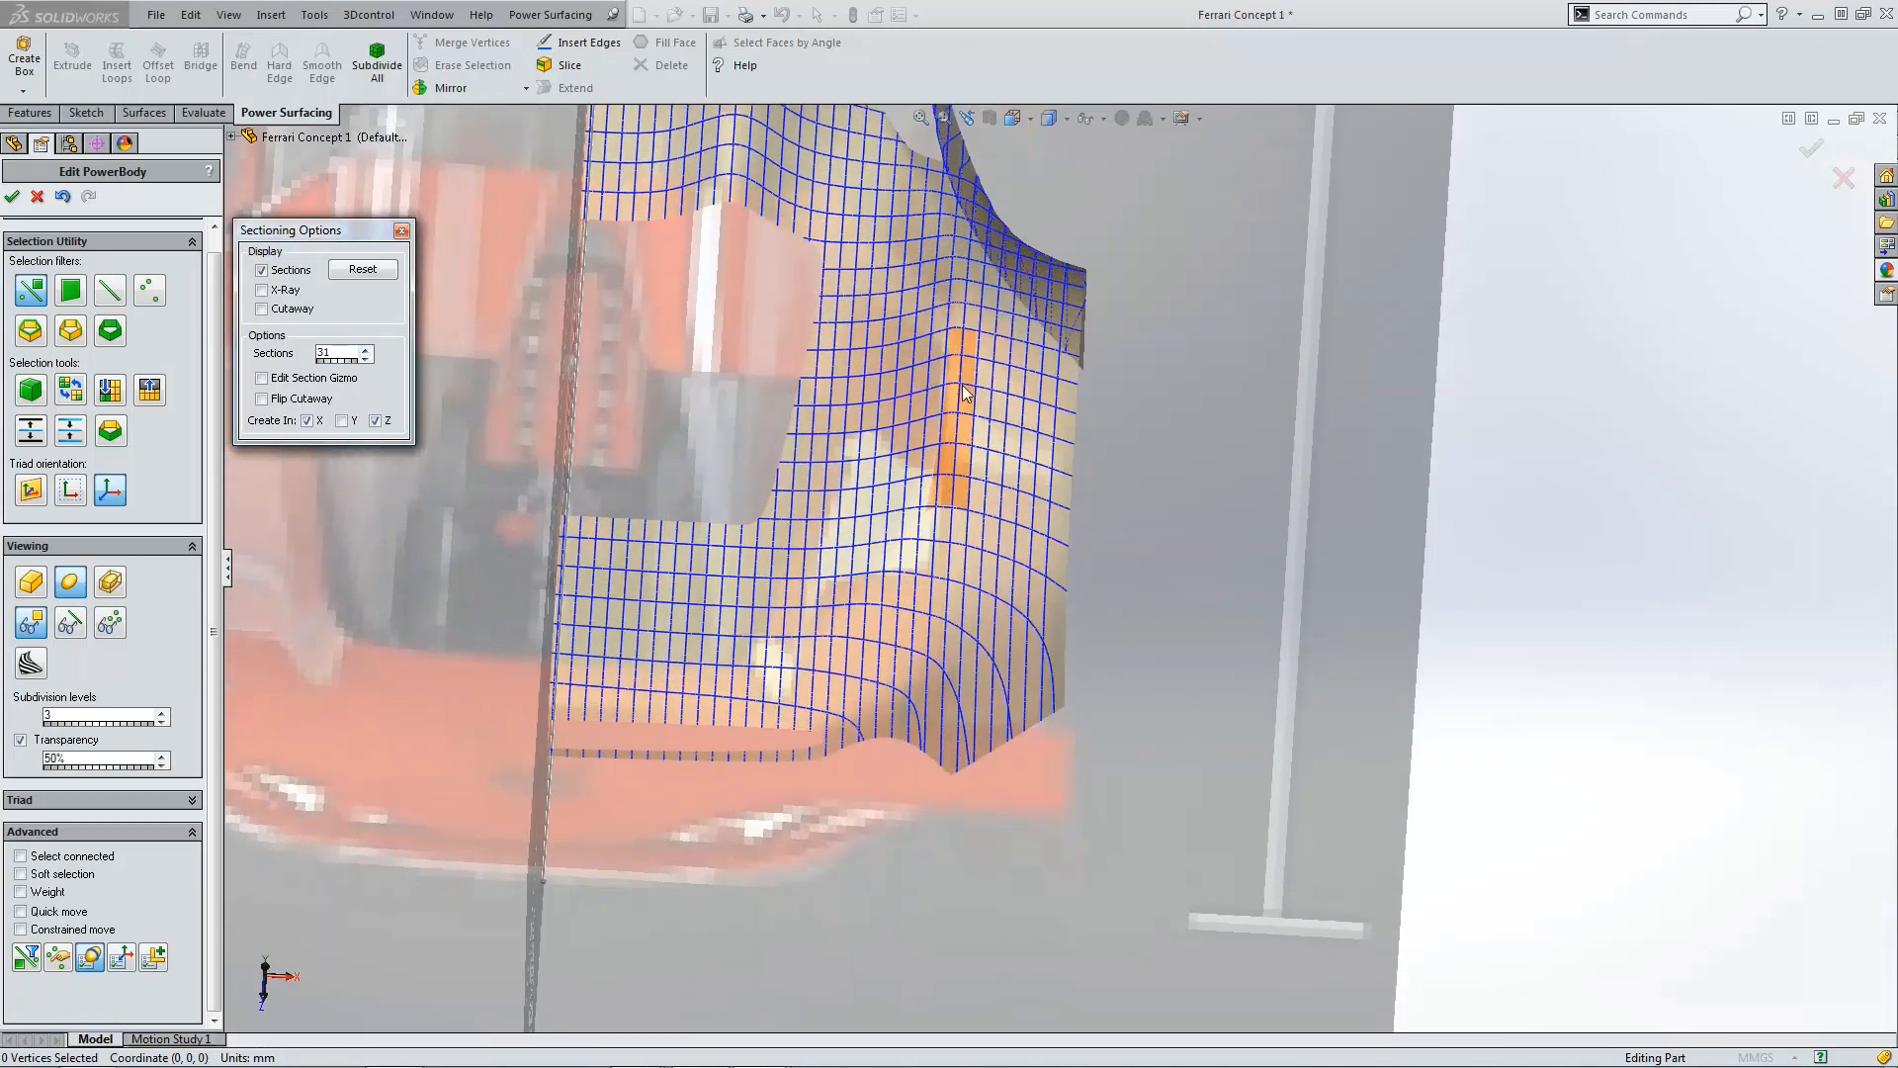
Step: Examine the section lines from the top view, then turn off sections and close the sectioning options
key("ctrl+5")
scroll(1242, 814, "down", 5)
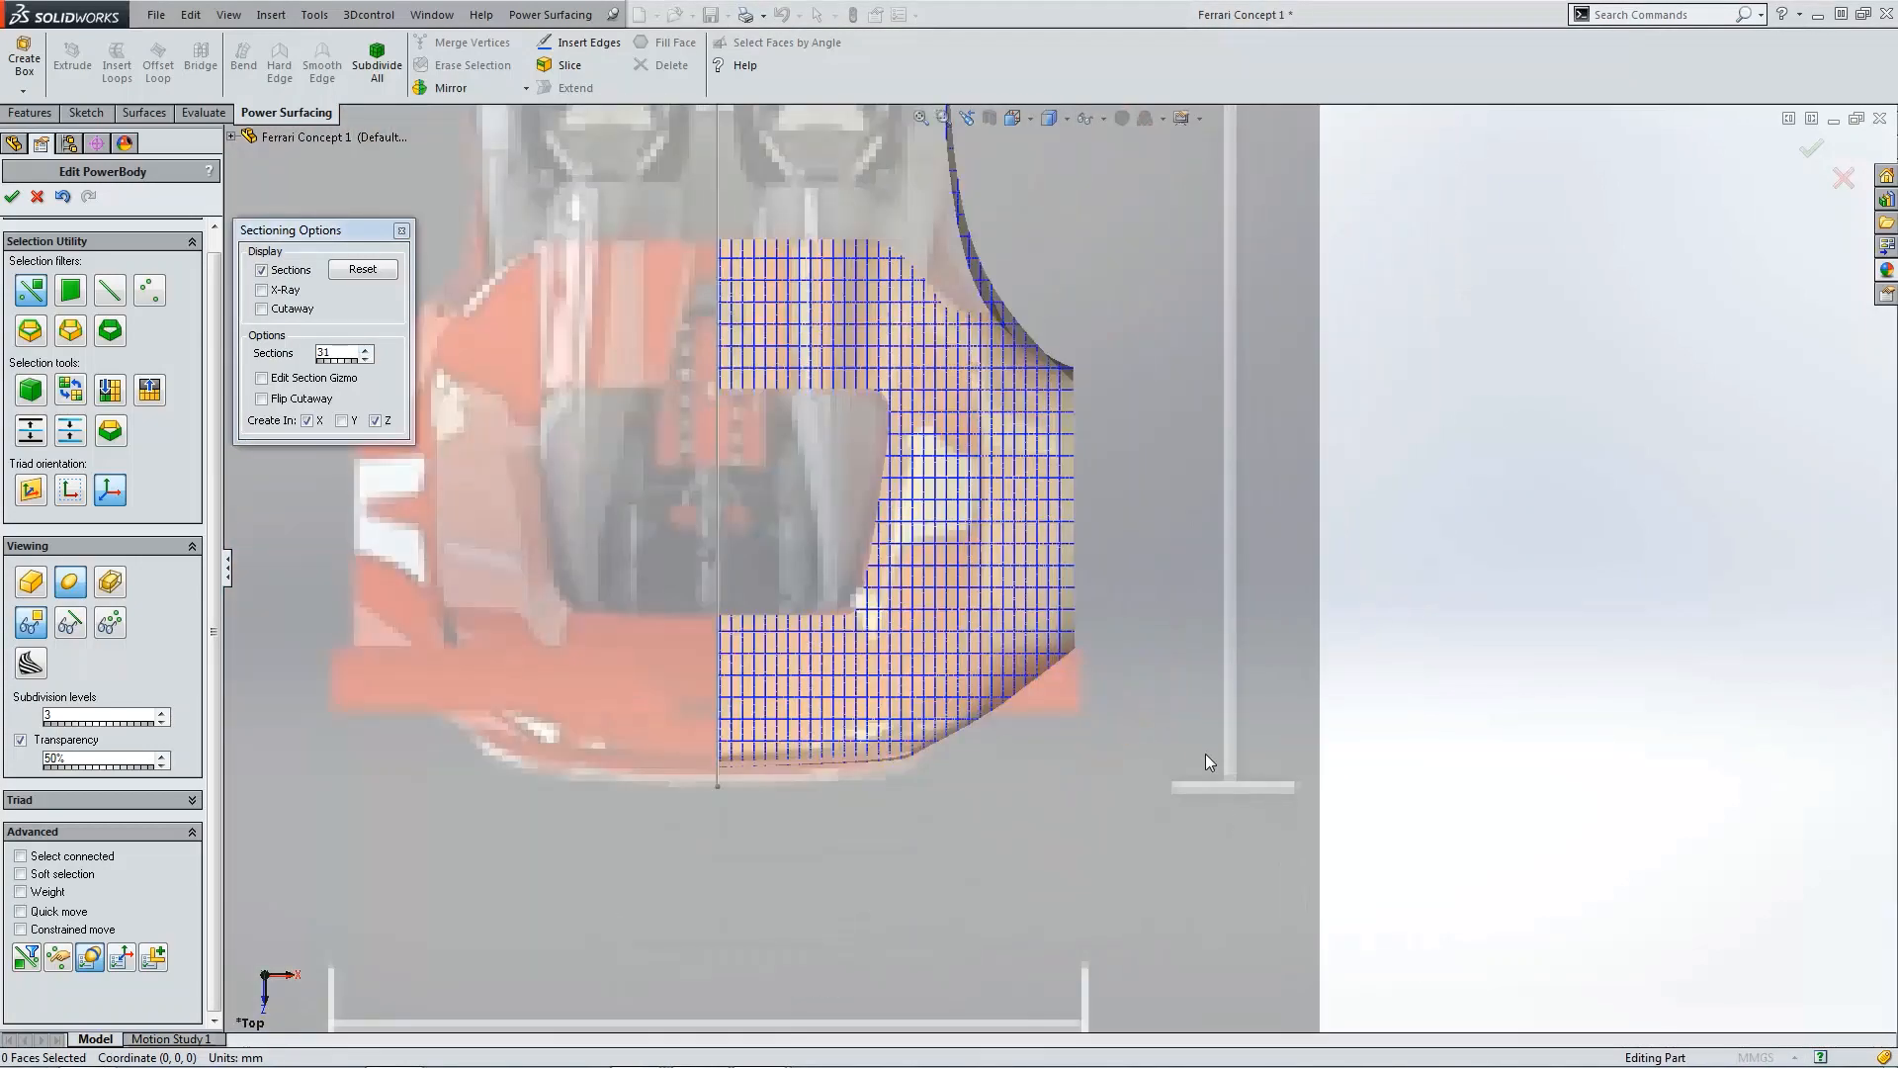
scroll(1206, 753, "down", 1)
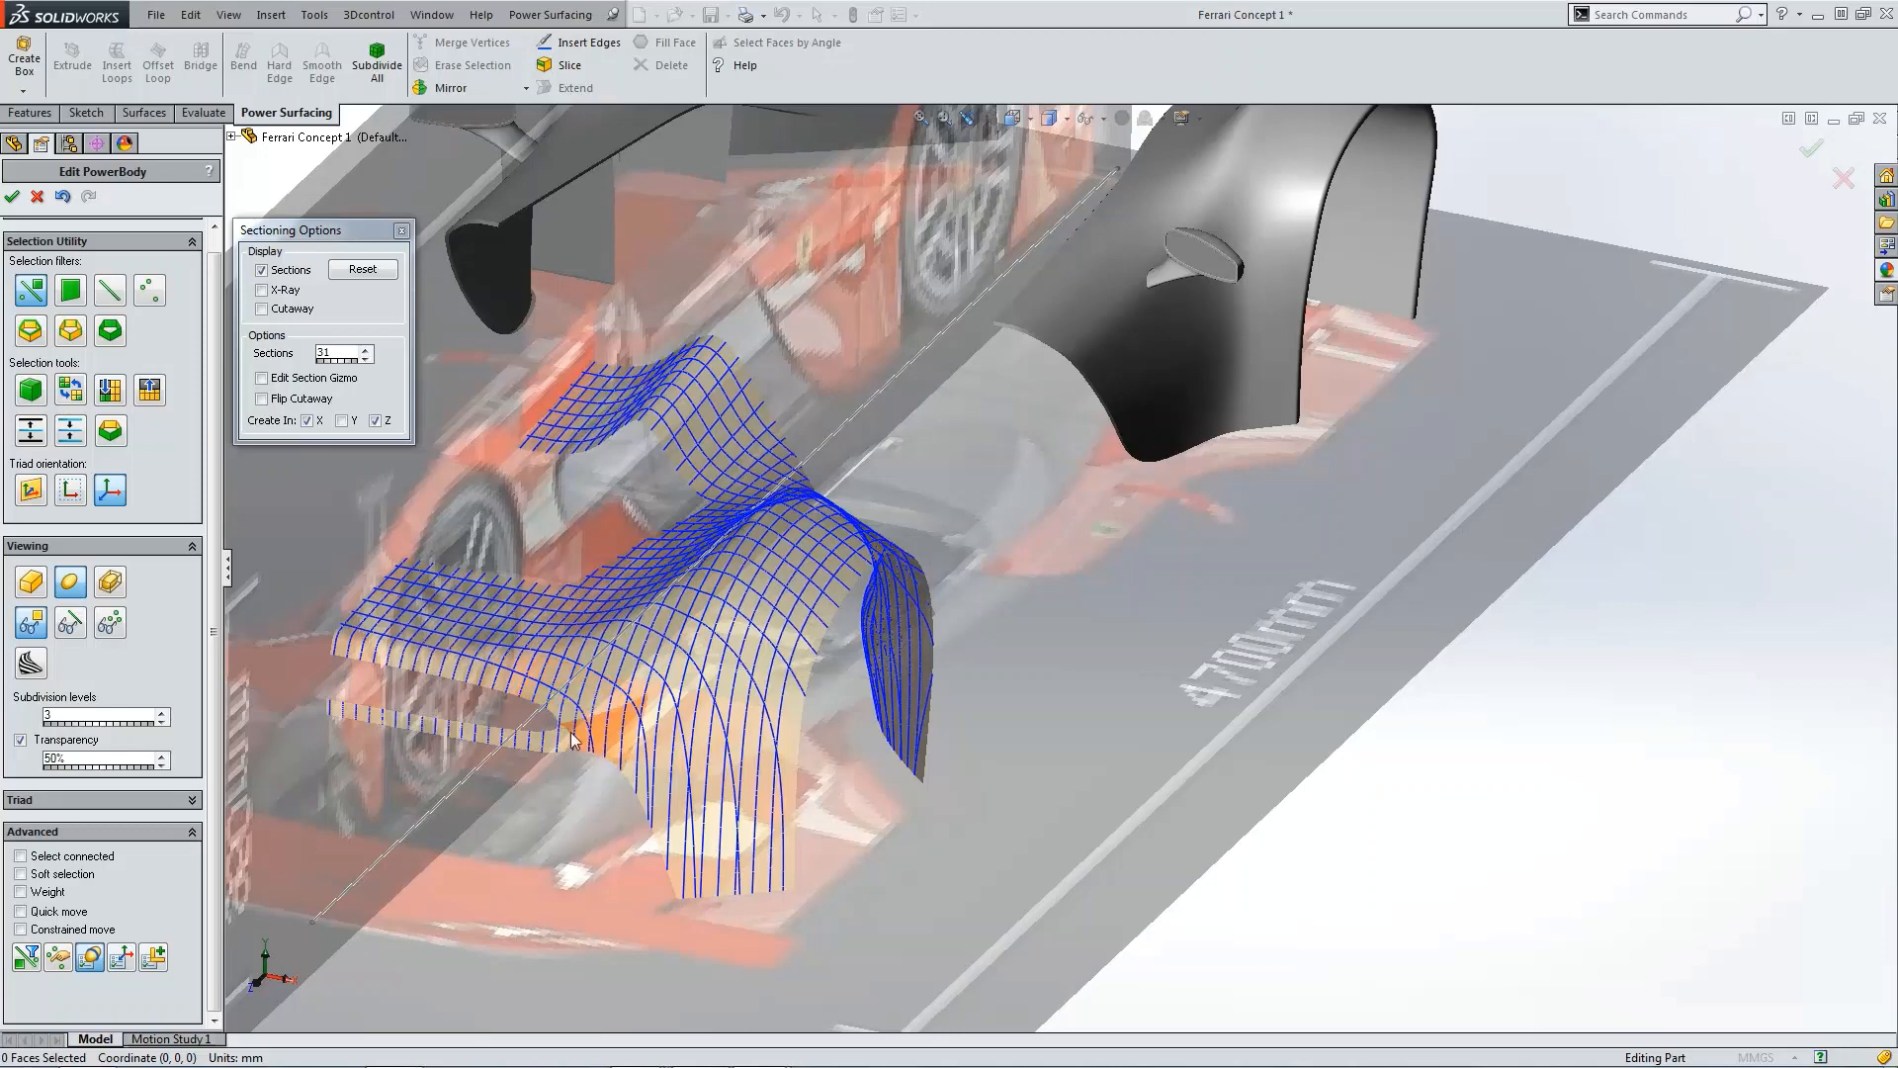
left_click(262, 269)
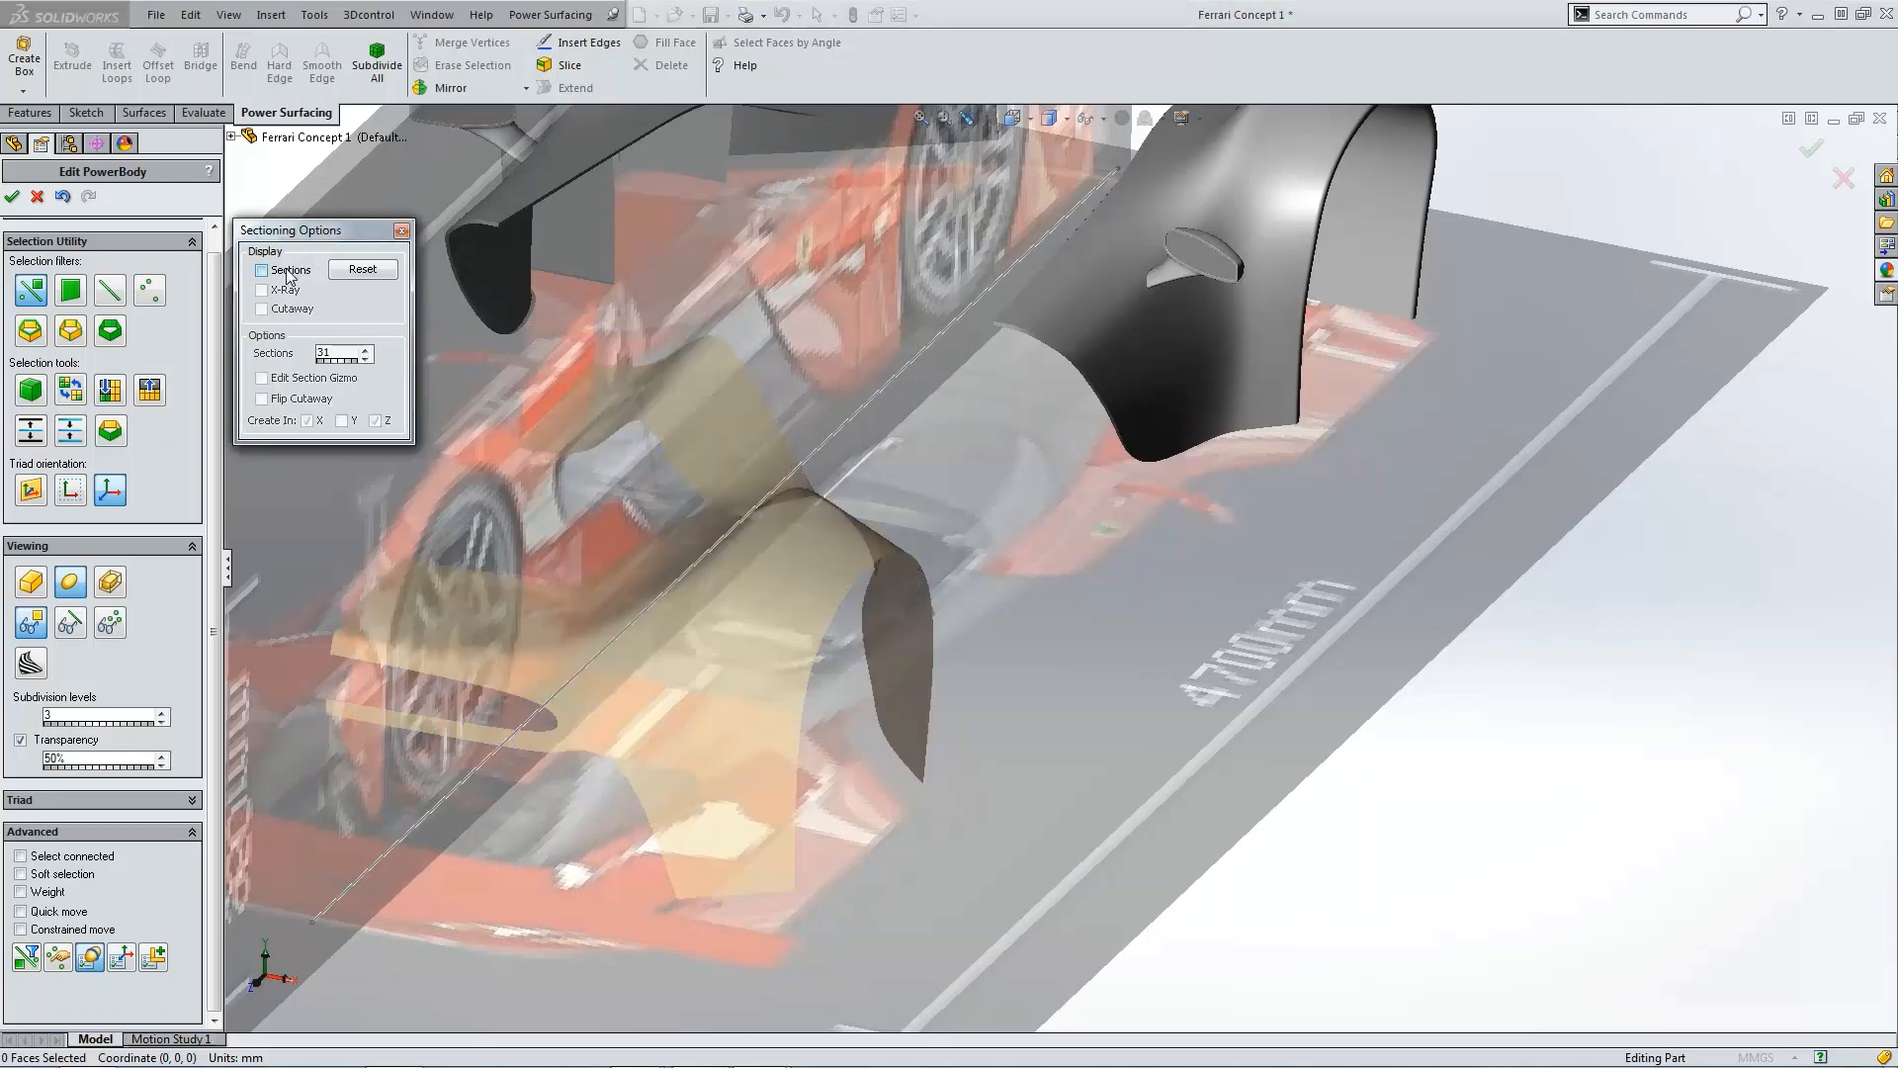
left_click(400, 231)
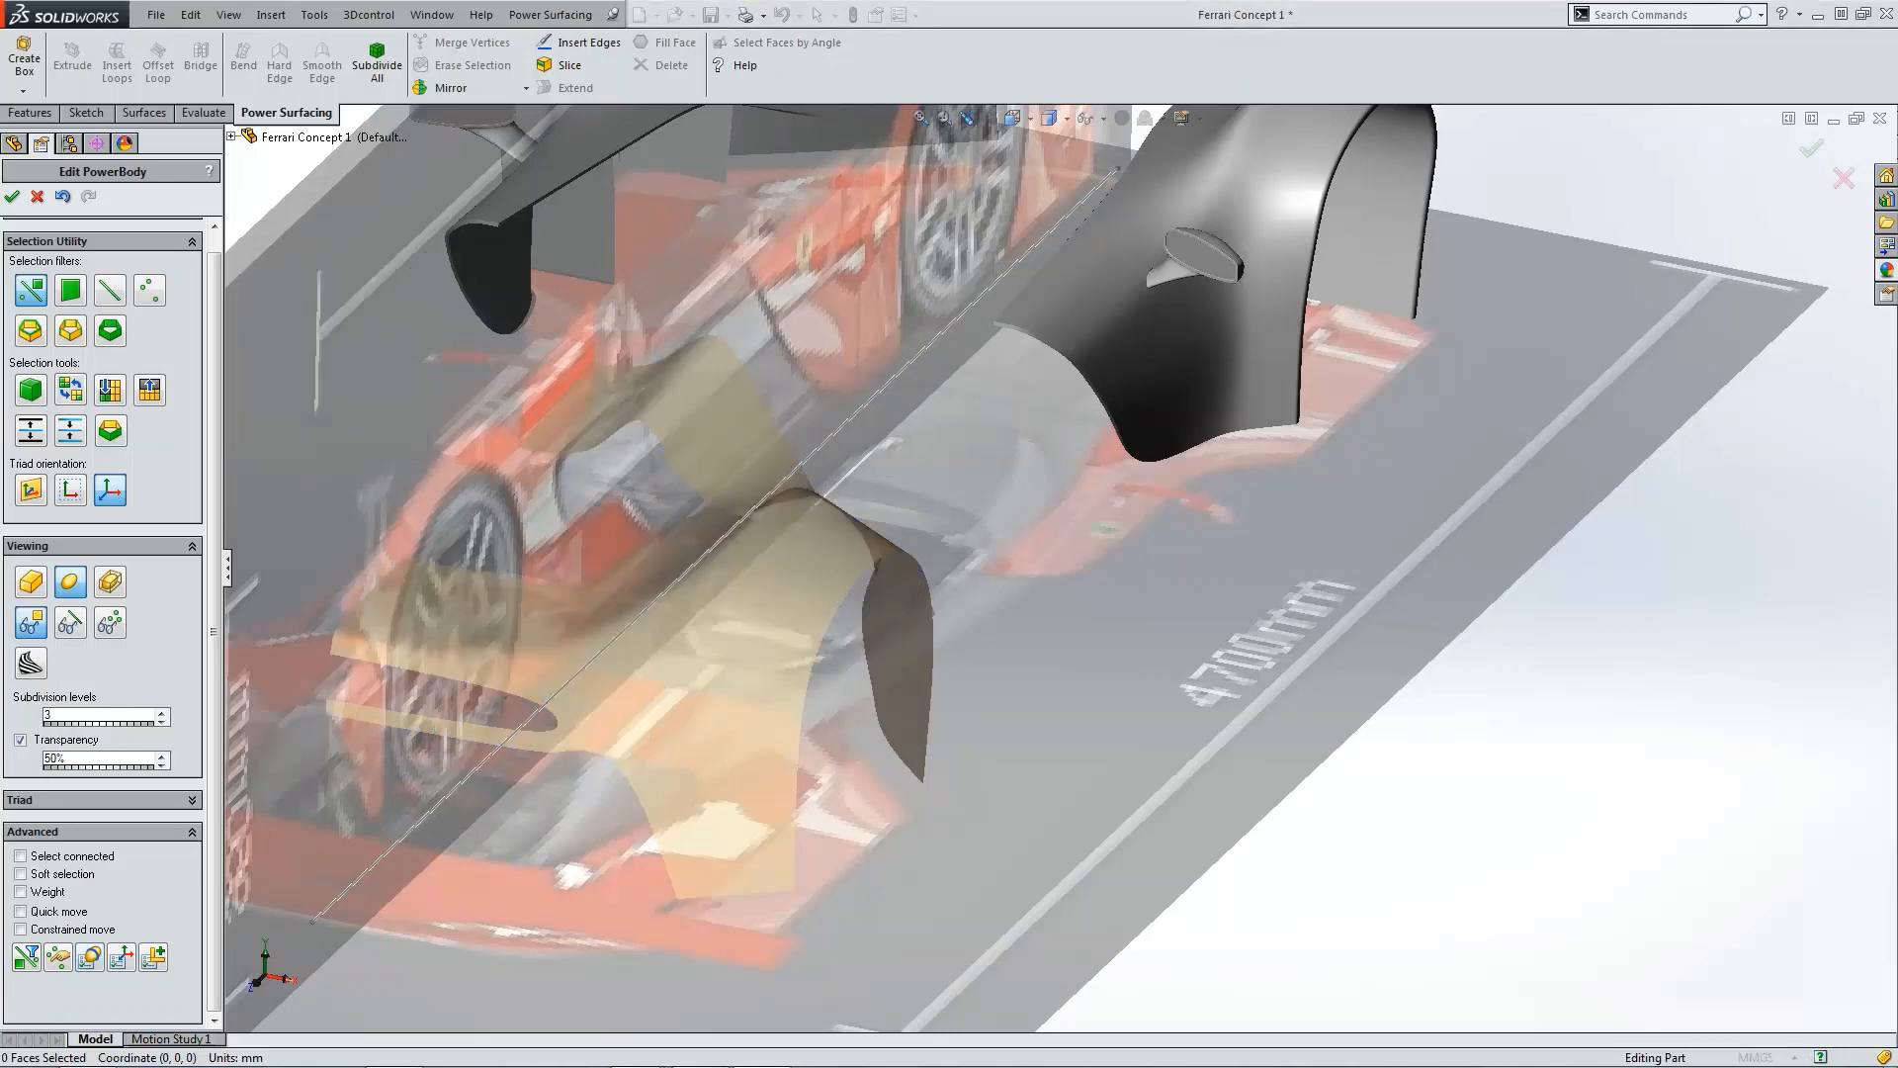
Step: Turn on zebra stripe display and show the control cage again
left_click(30, 664)
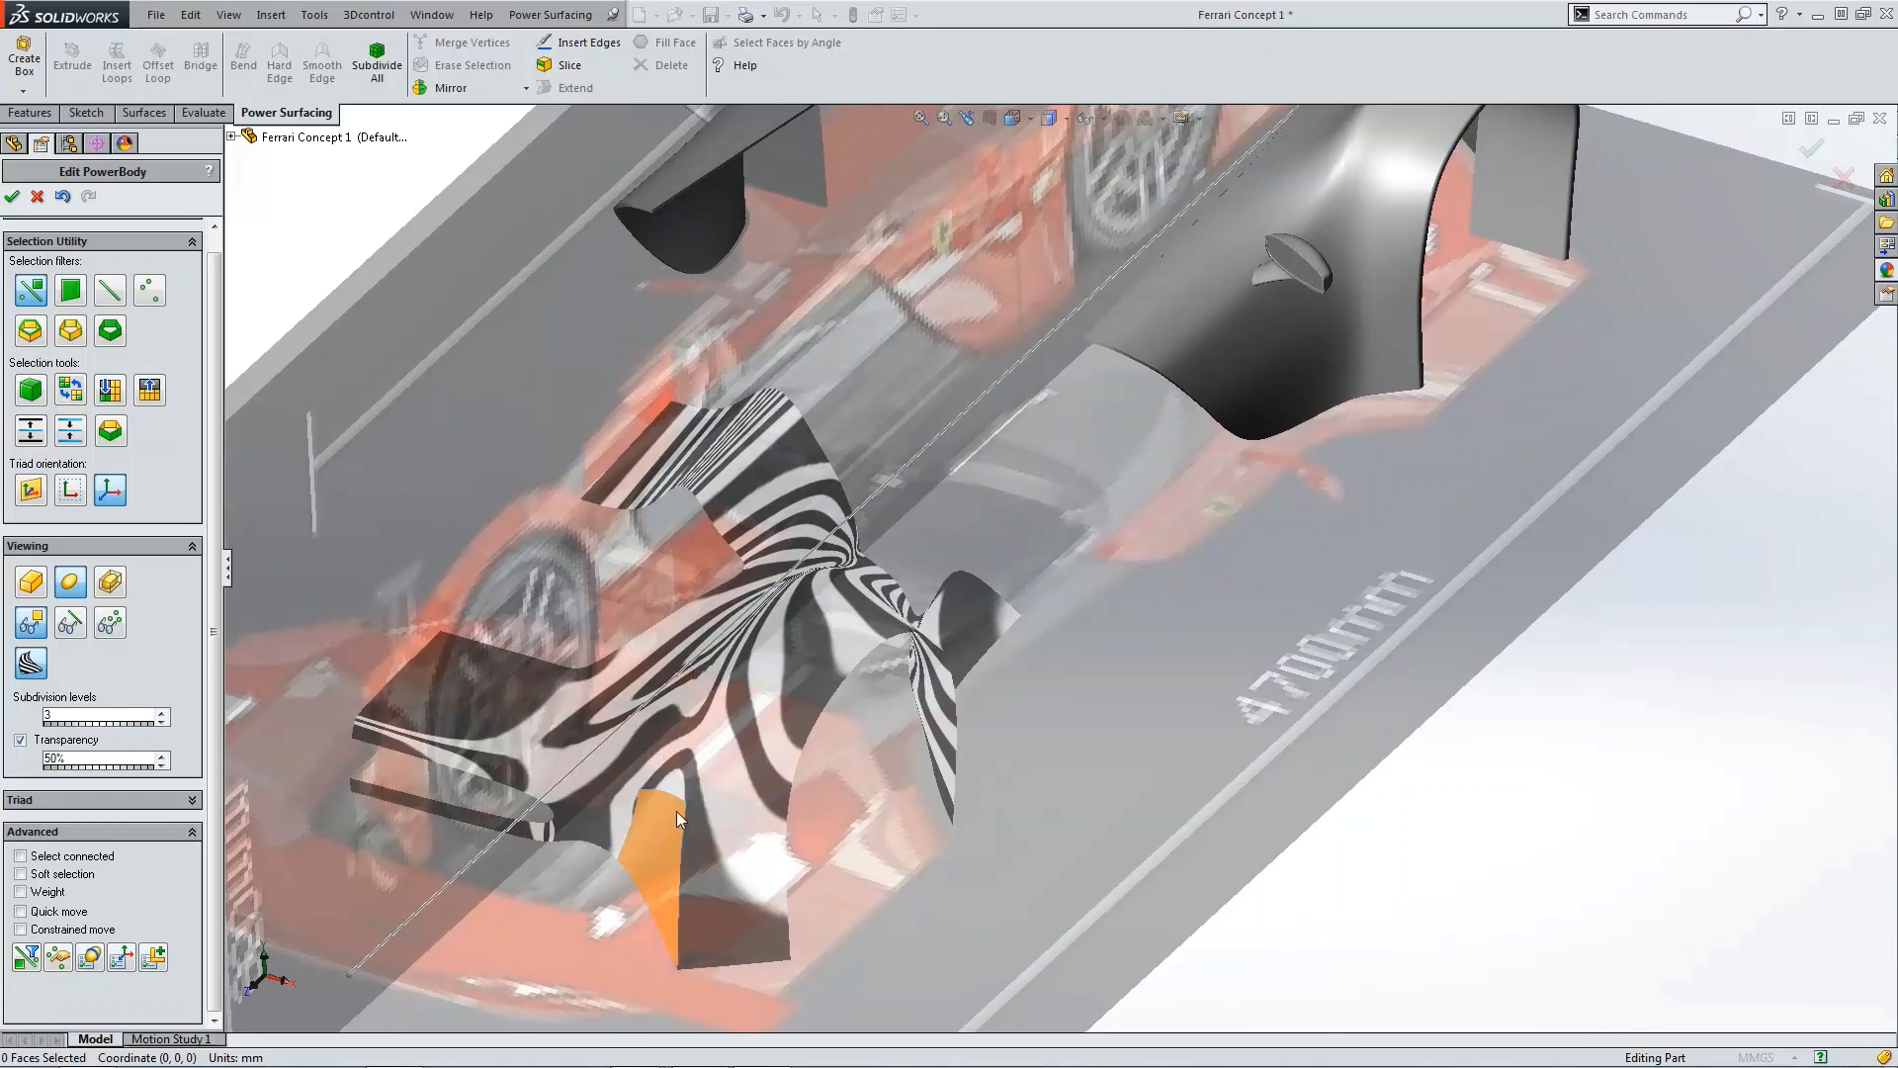
left_click(110, 622)
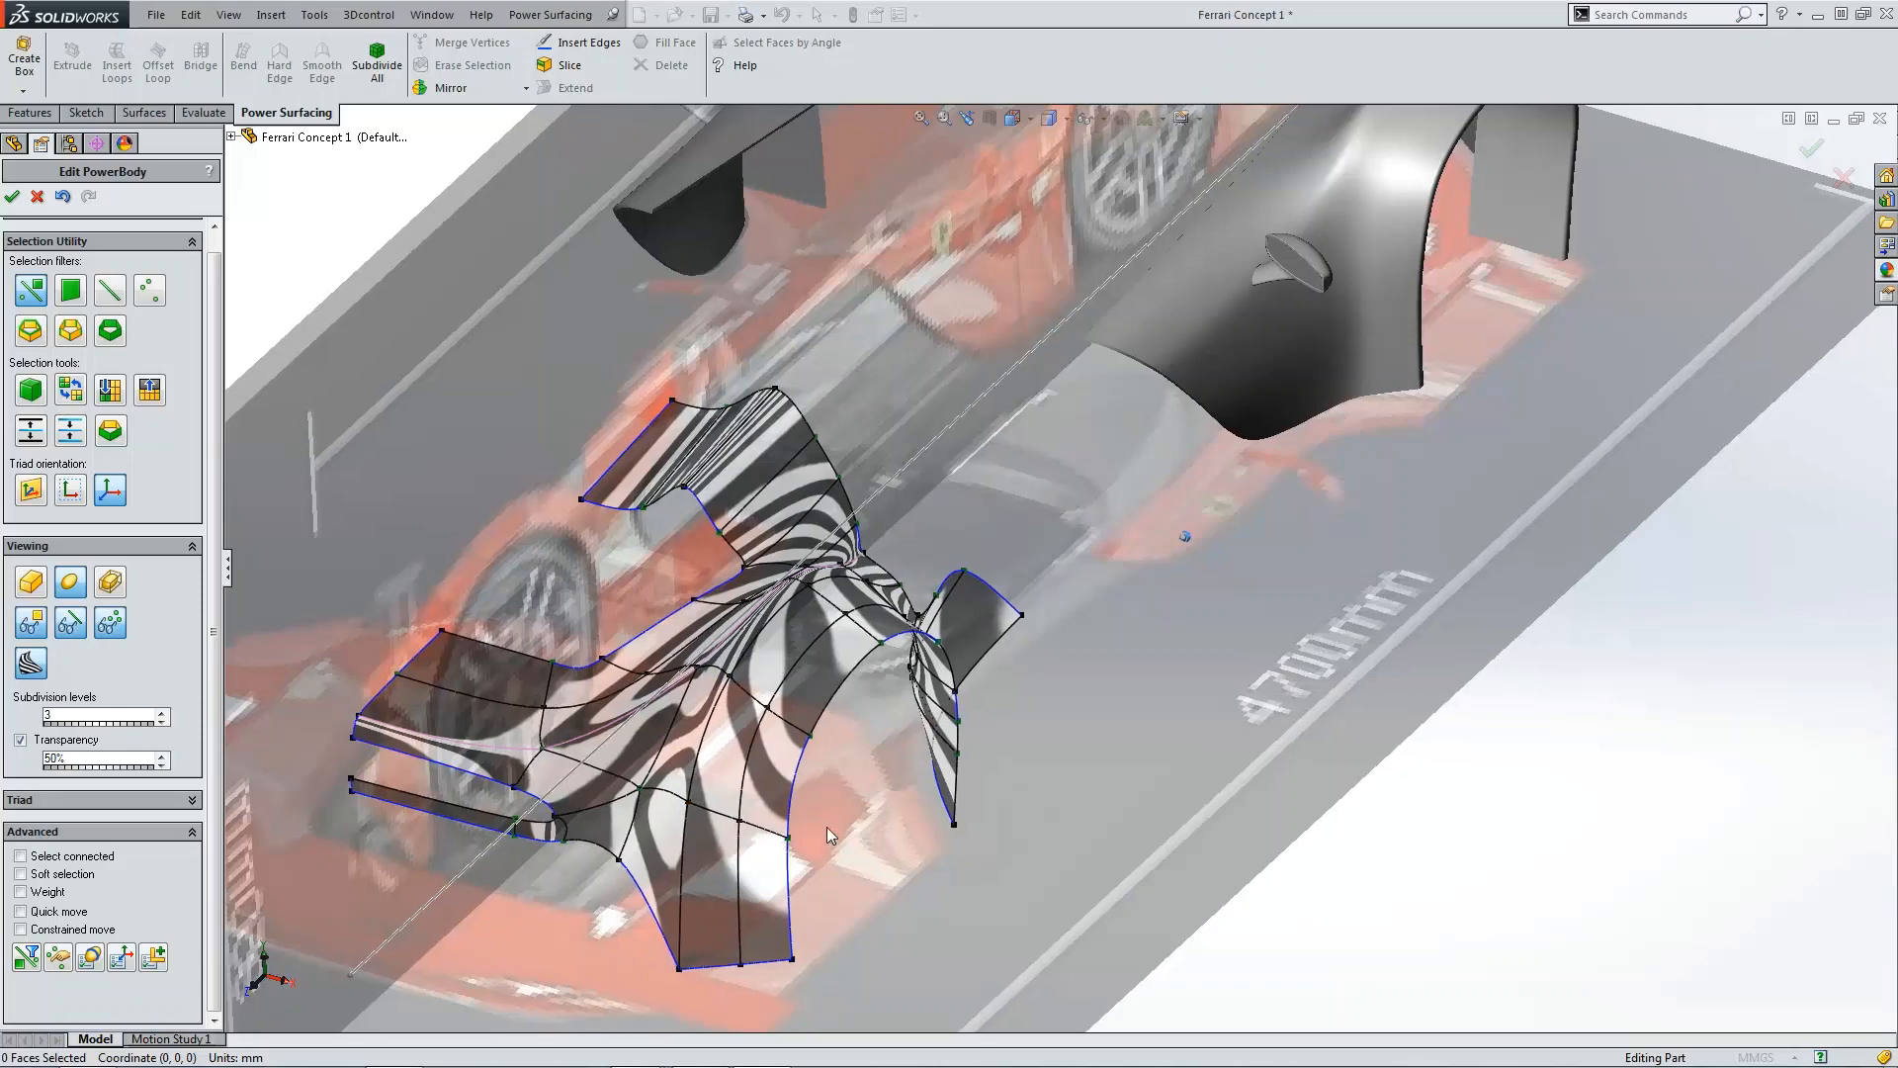
Step: In the top view, select the fender's lower outer edge and nudge it slightly outward
scroll(680, 791, "down", 2)
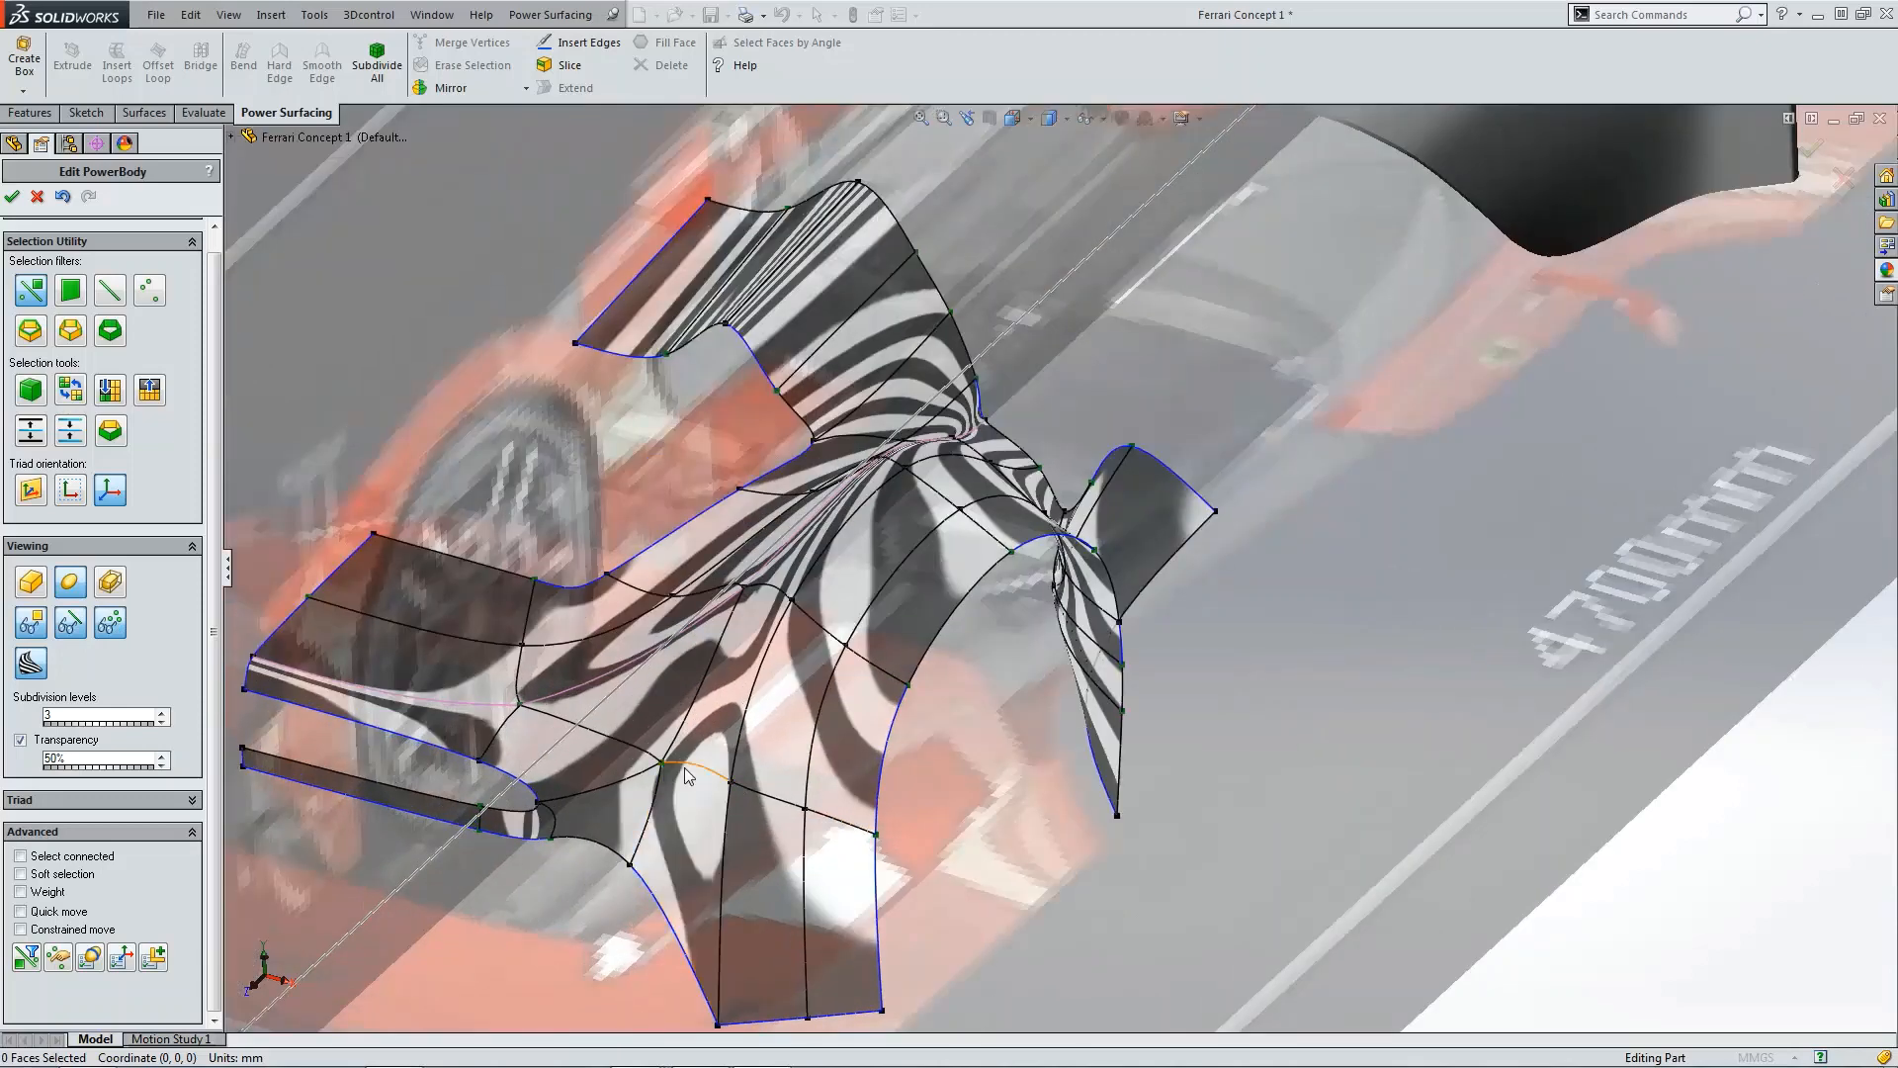
key("ctrl+5")
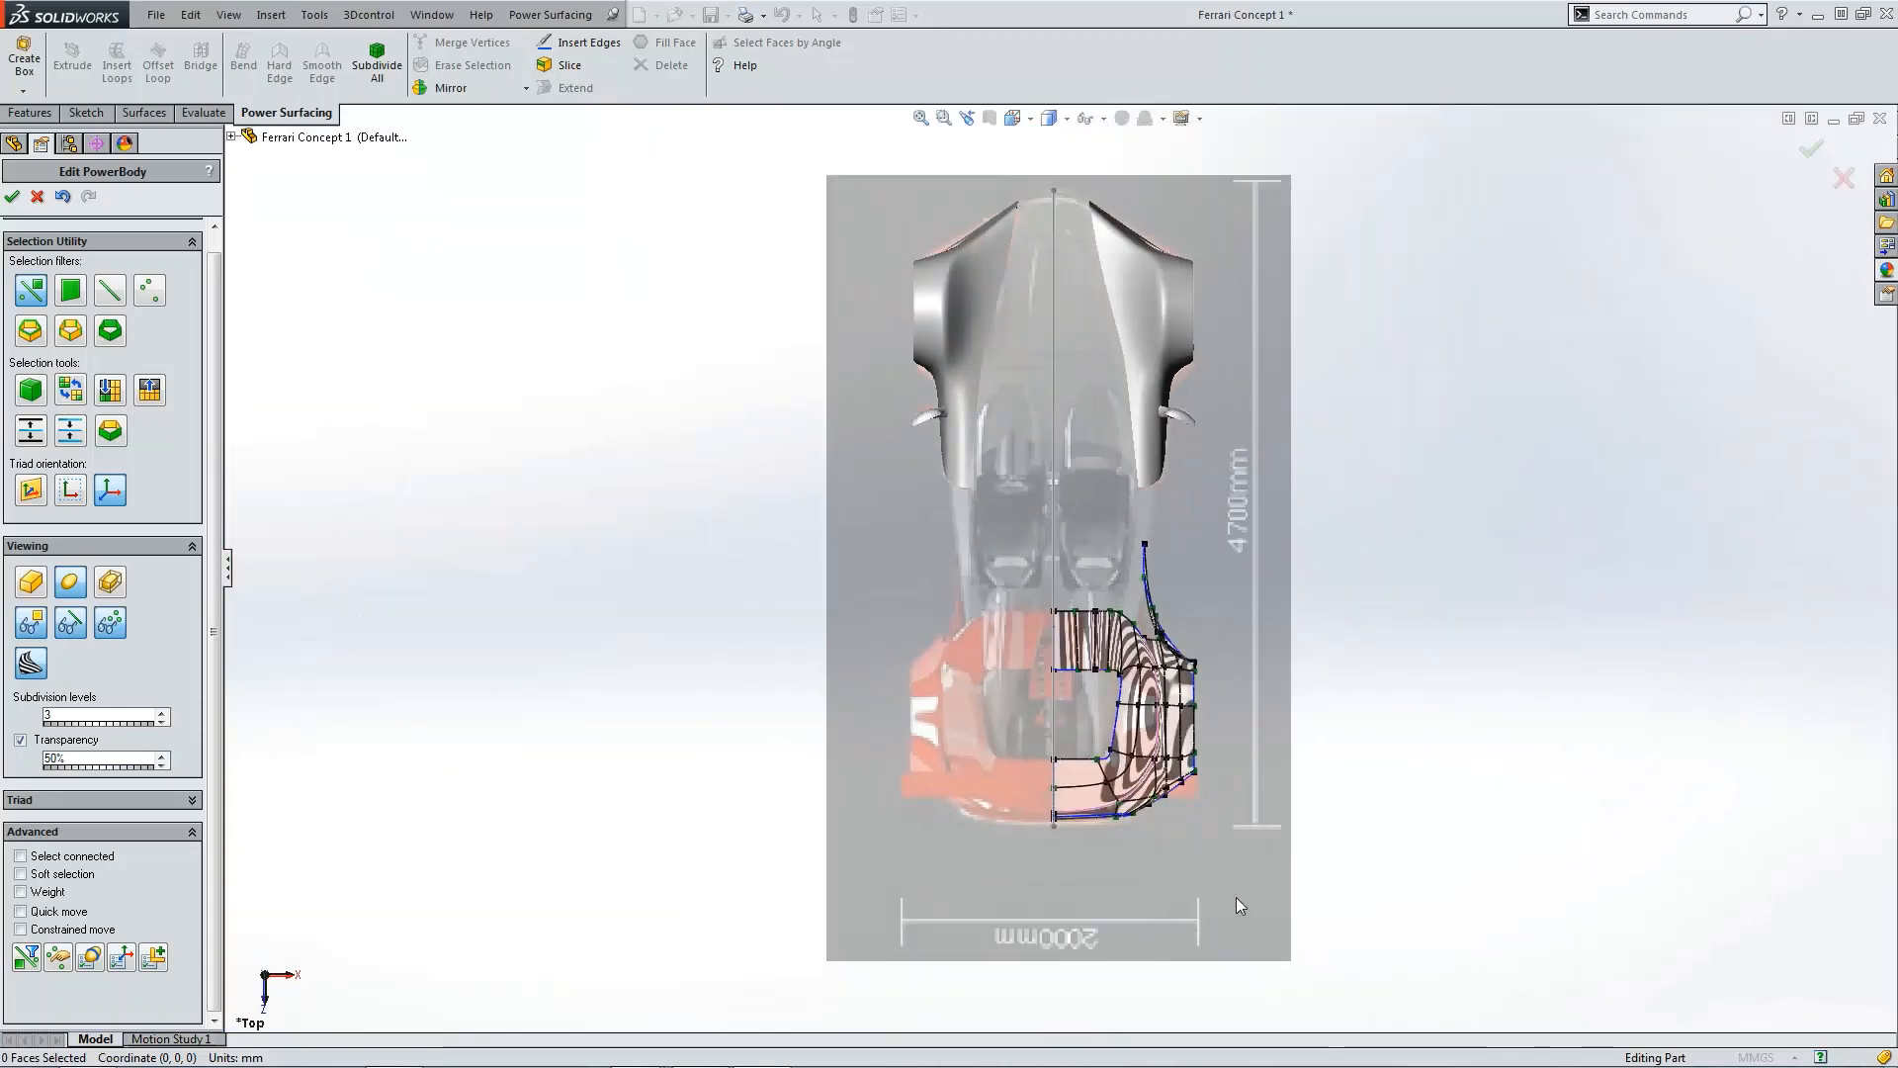
scroll(1173, 762, "down", 5)
scroll(1119, 767, "down", 3)
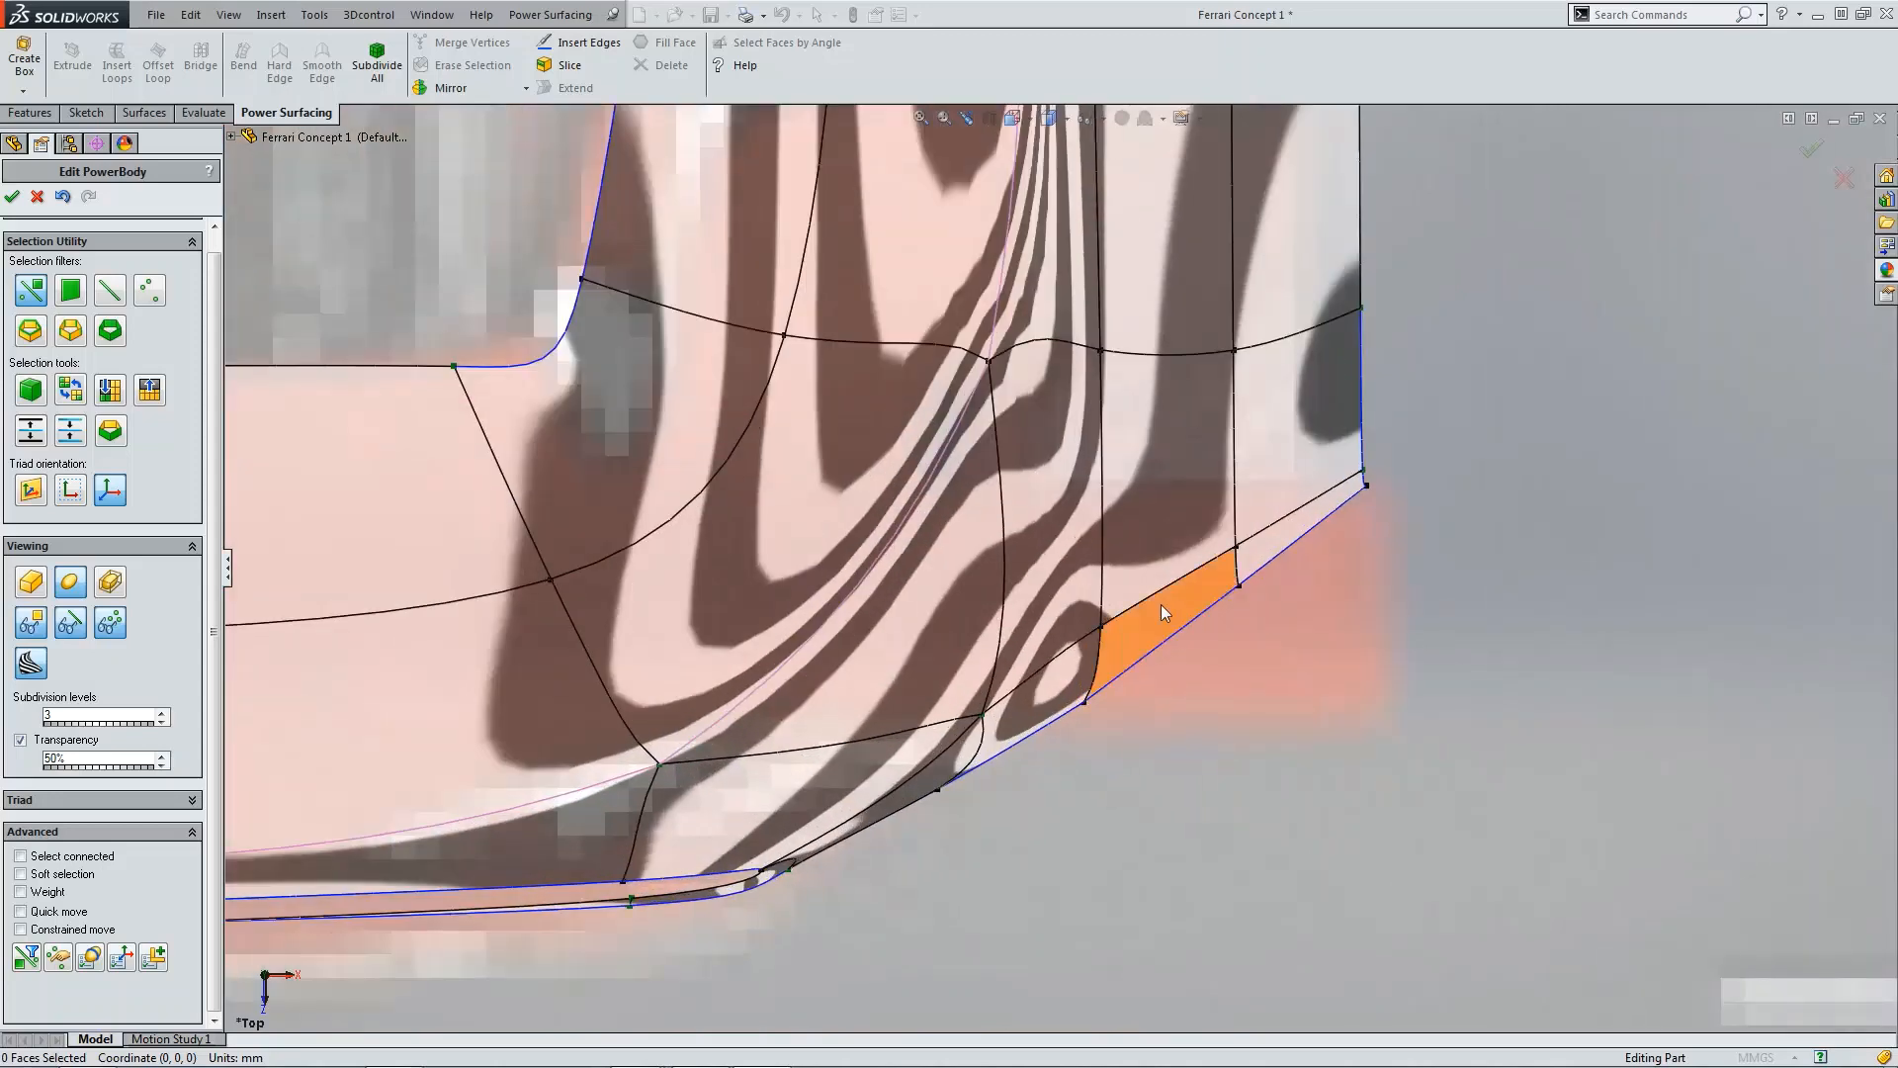
left_click(1064, 650)
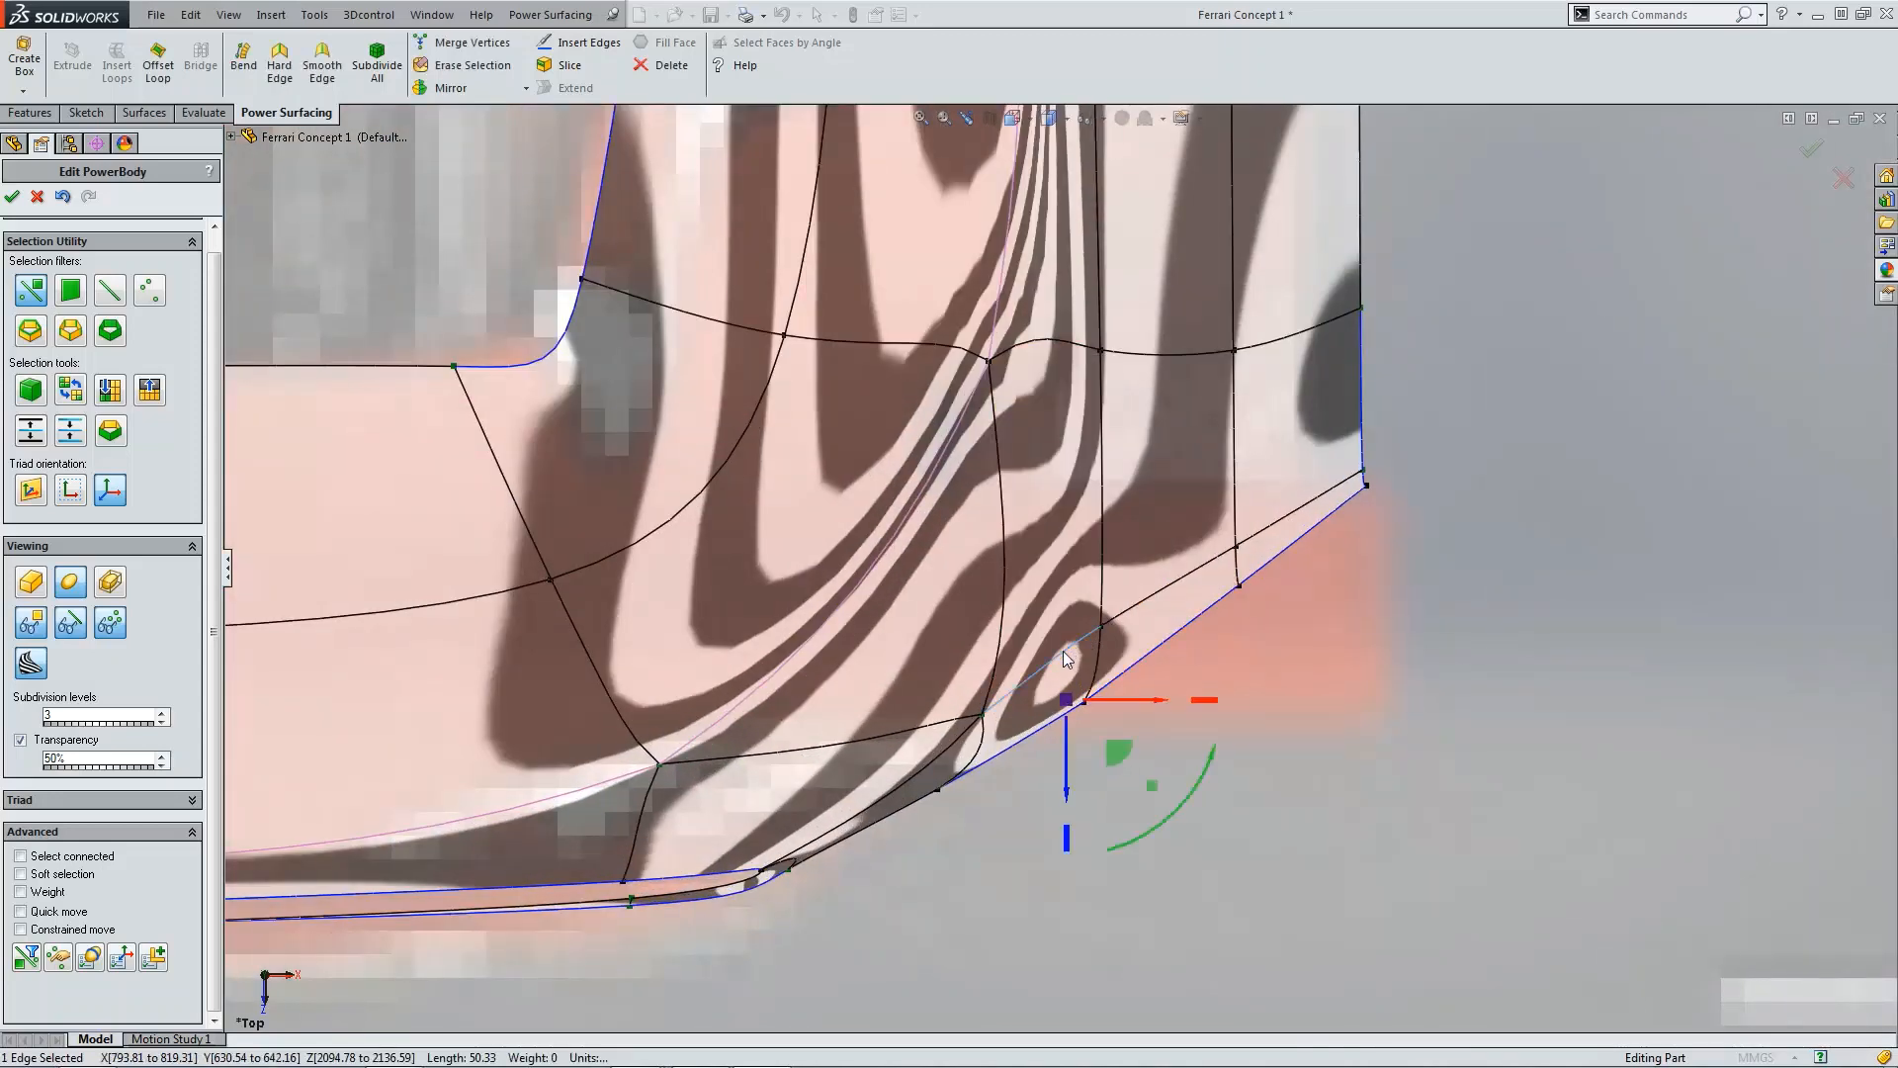
mouse_move(1205, 708)
left_mouse_down()
mouse_move(1177, 712)
mouse_move(1231, 699)
mouse_move(1159, 700)
mouse_move(1223, 698)
left_mouse_up()
Step: Enable soft selection at 10 and slightly rotate a face at the fender's lower outer corner
left_click(54, 874)
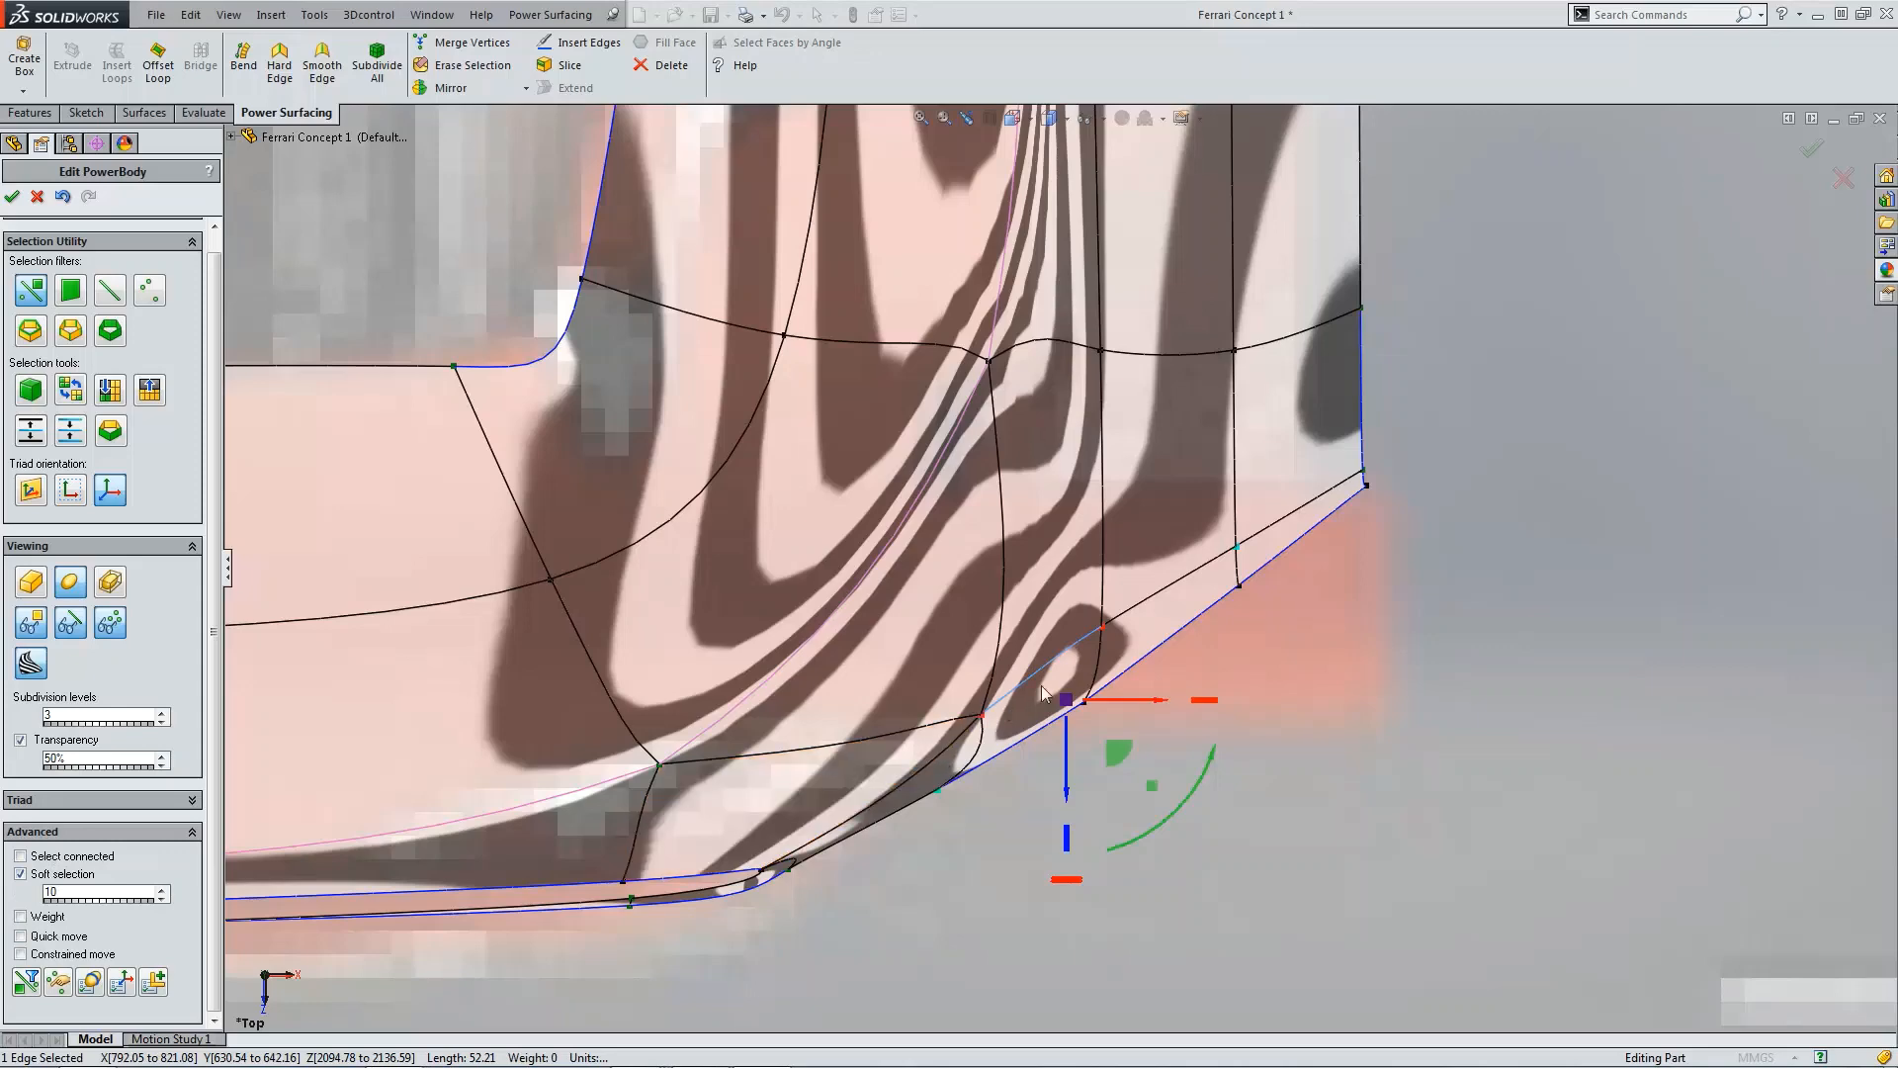
scroll(1350, 526, "up", 2)
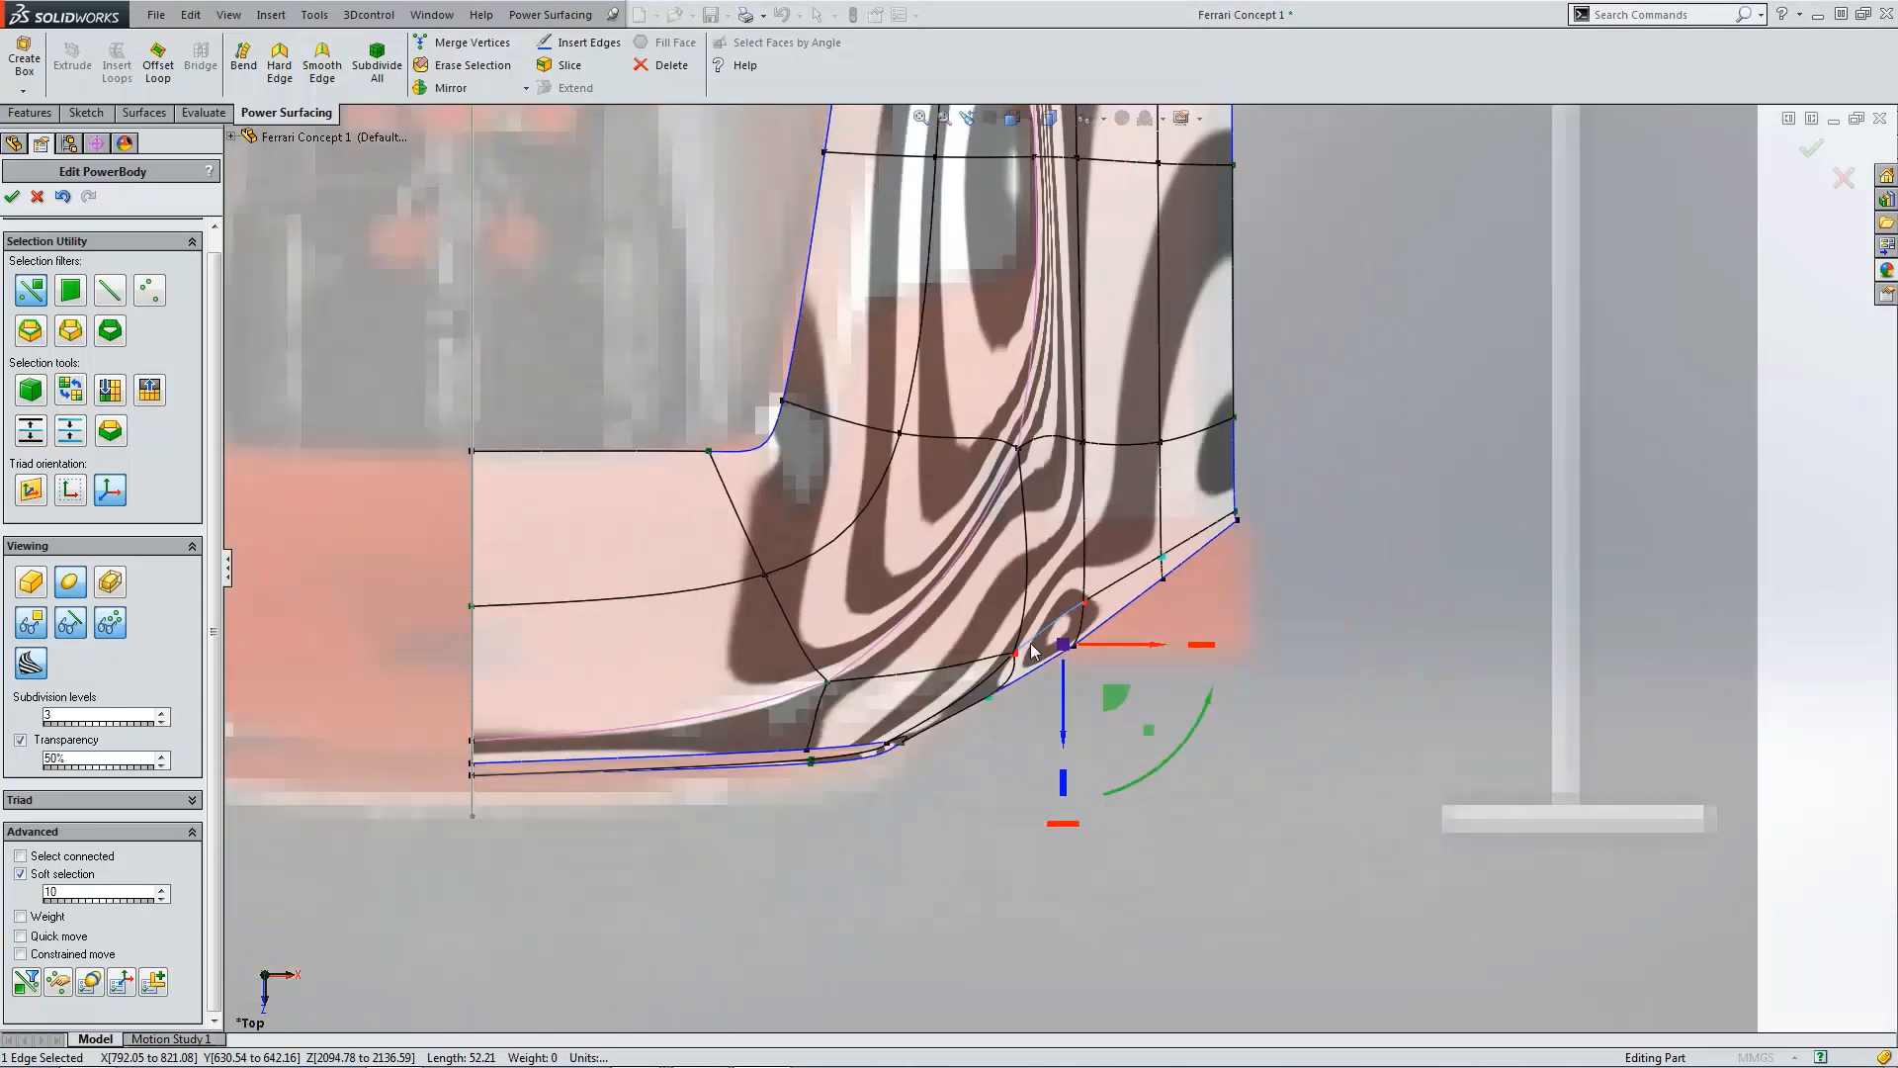
scroll(1031, 651, "down", 2)
left_click(1112, 575)
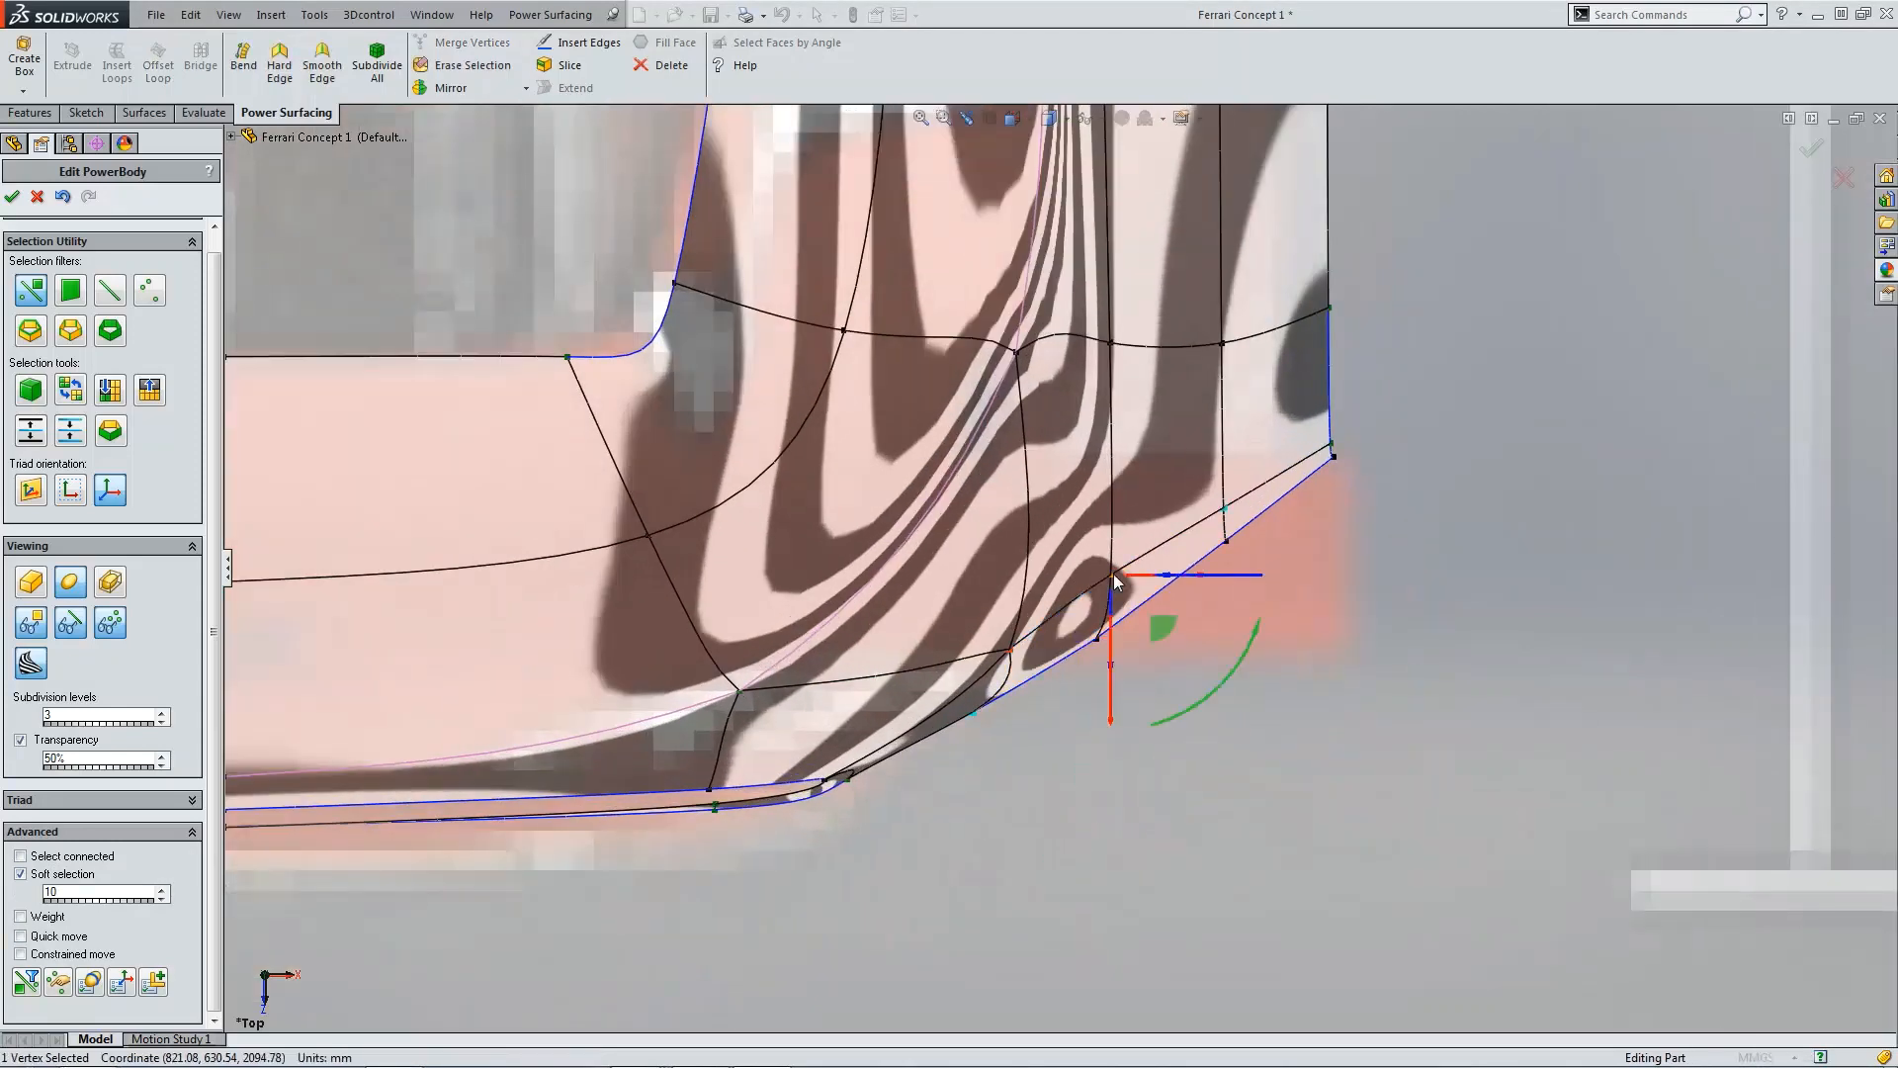
left_click(1054, 552)
scroll(1286, 652, "up", 2)
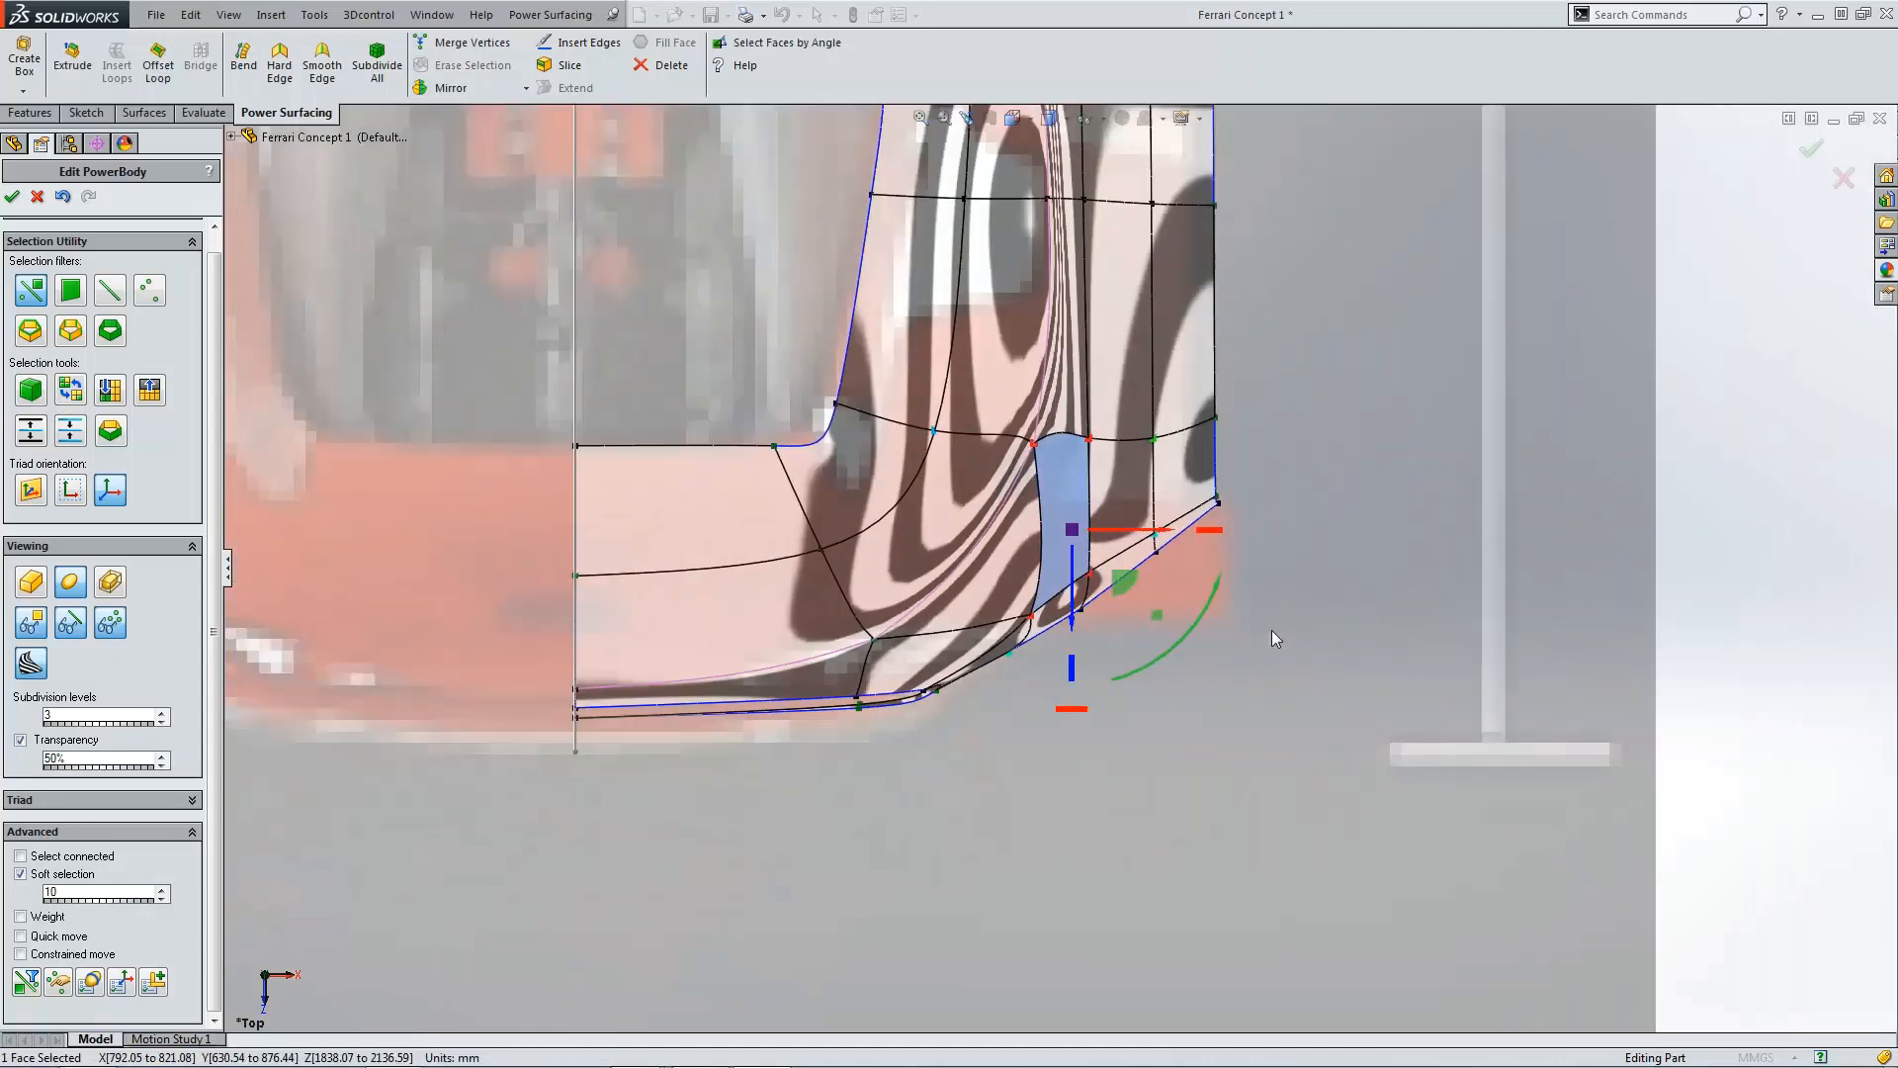
scroll(1242, 425, "down", 2)
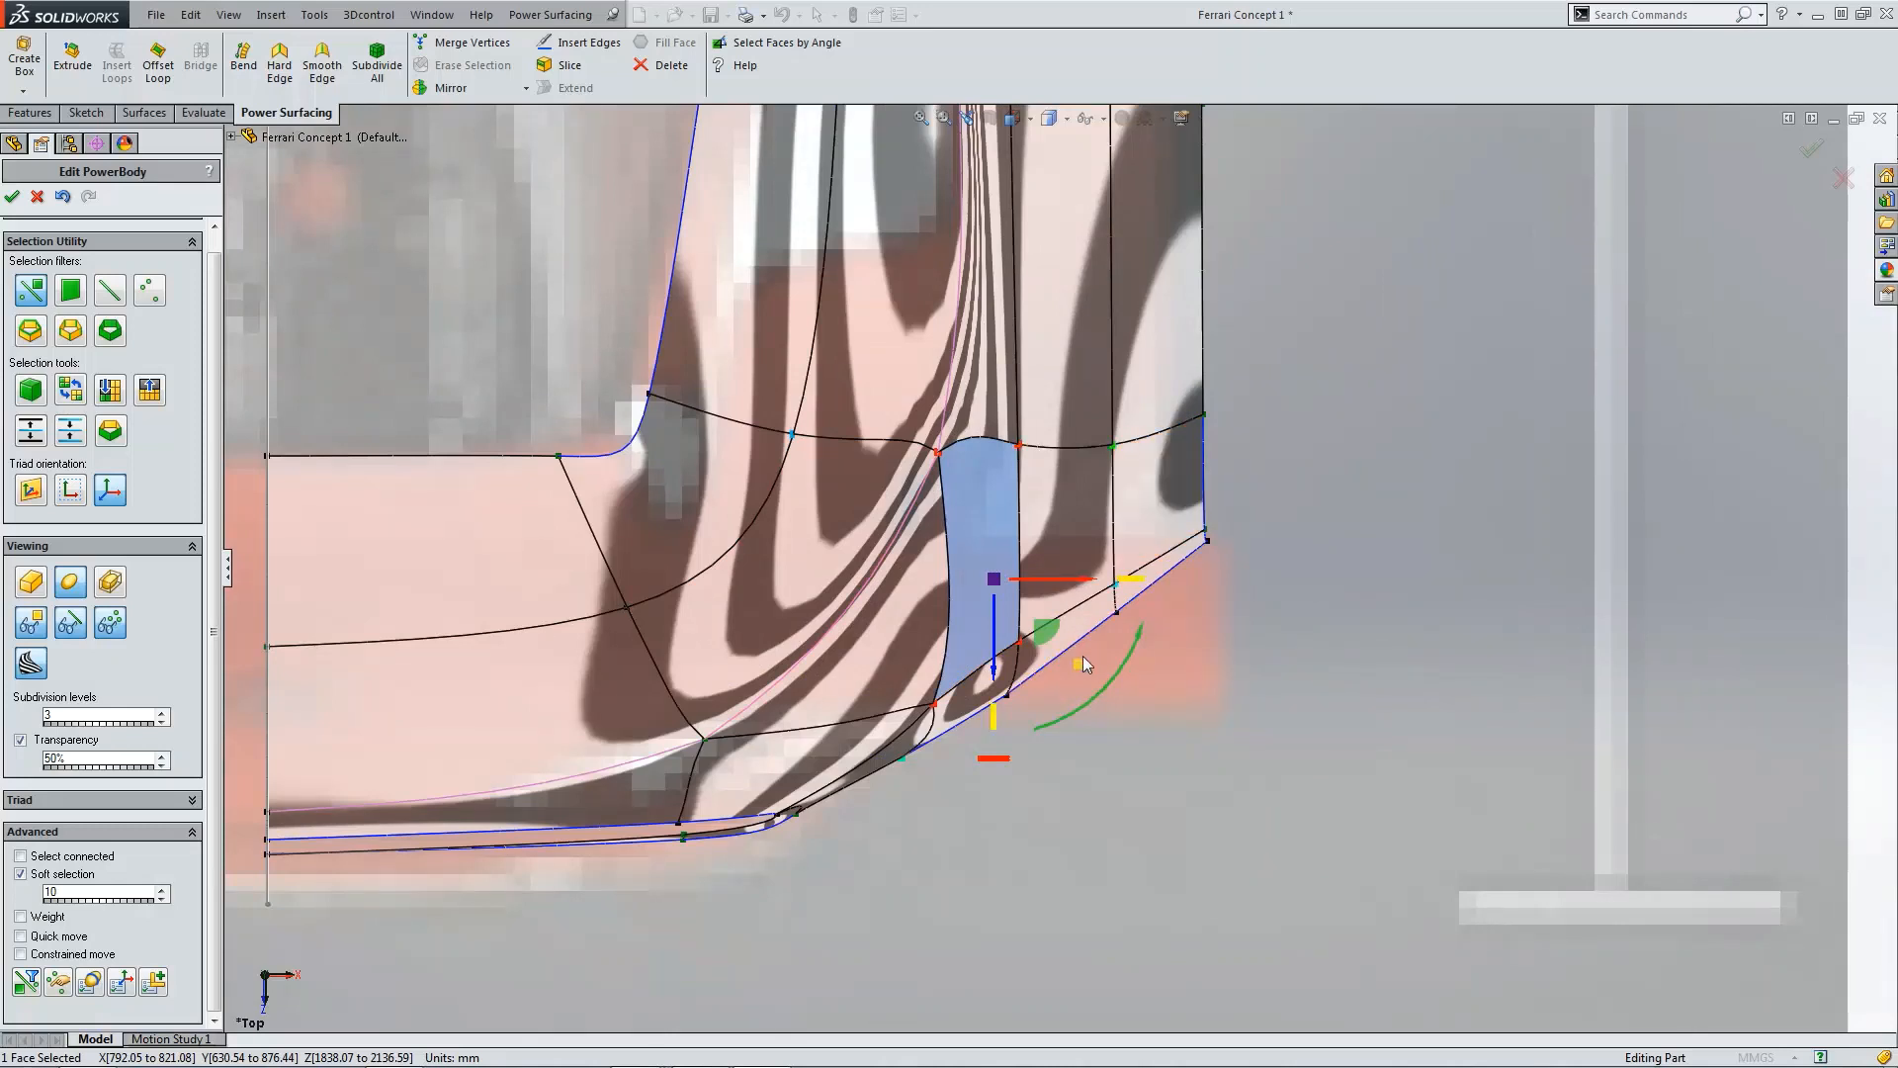
left_click_drag(1077, 662, 1066, 653)
left_click(1129, 685)
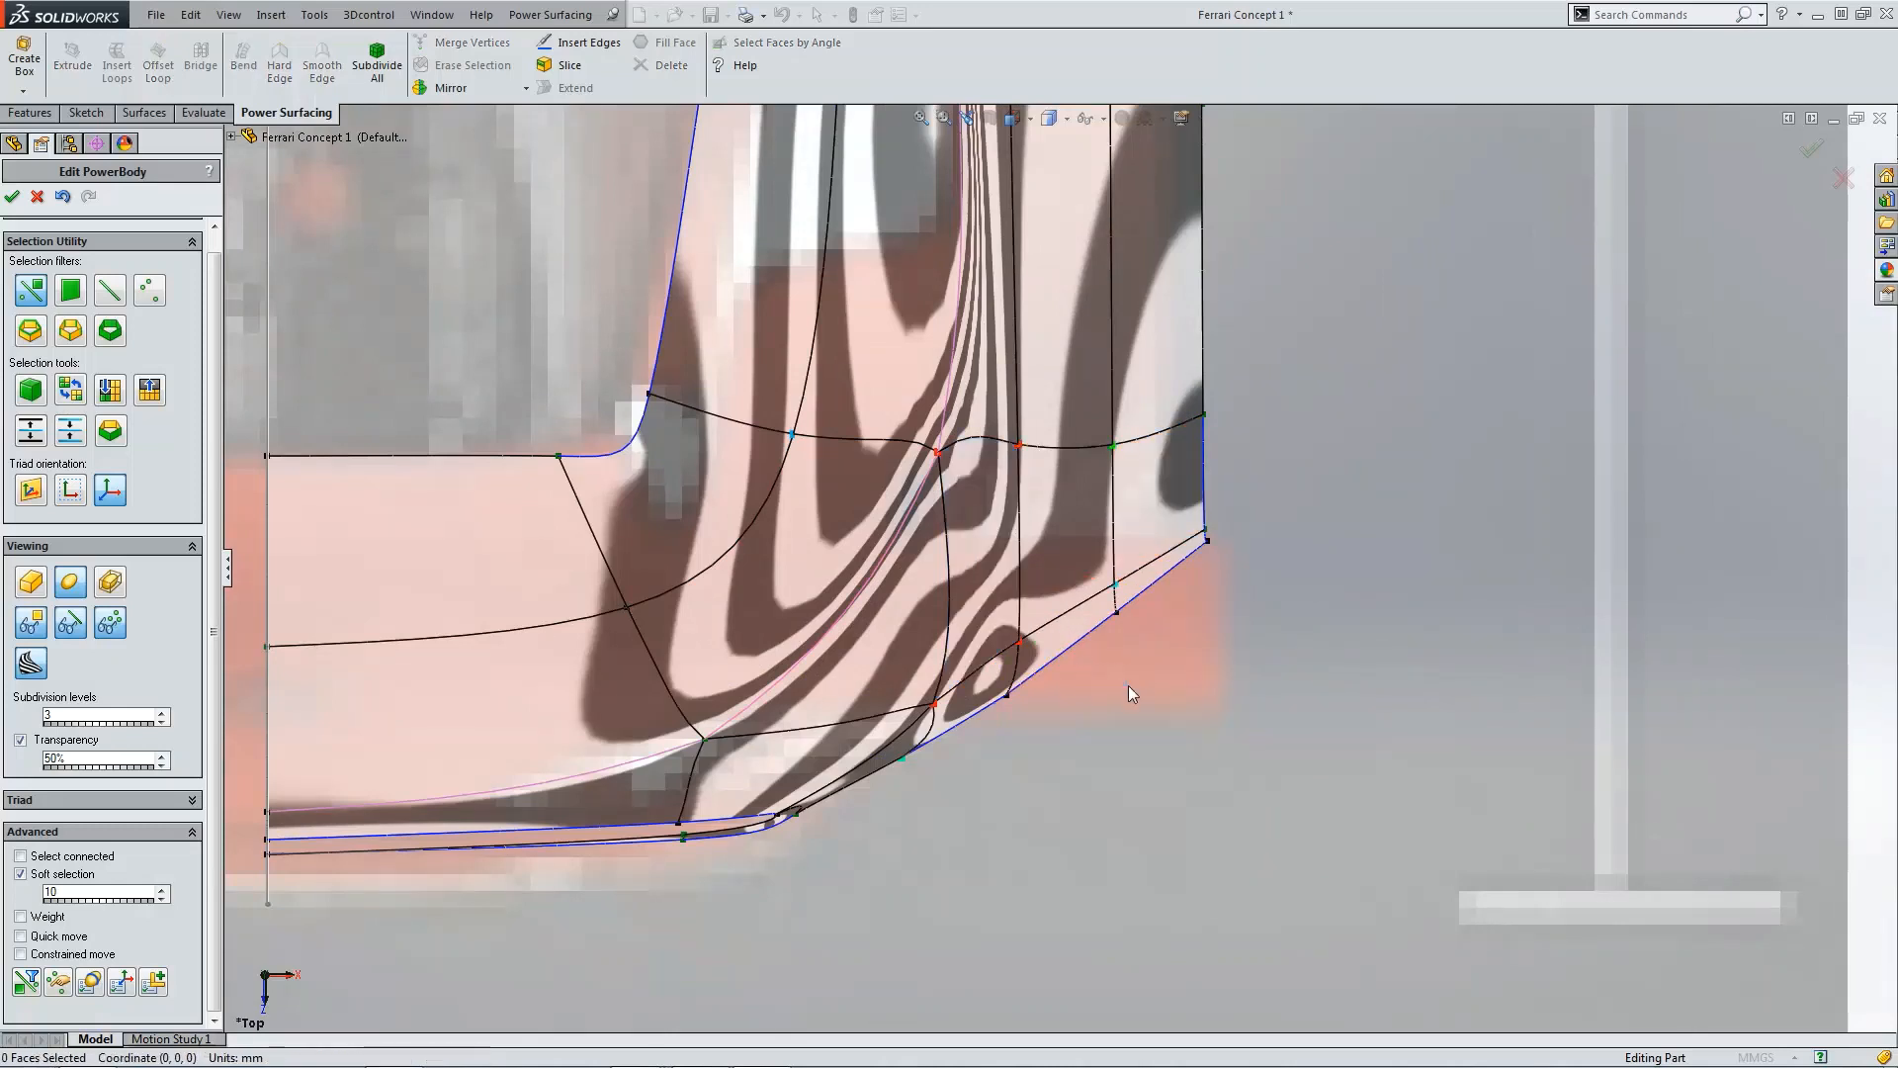
Step: Nudge a vertical face near the fender's lower outer corner slightly outward
left_click(1001, 589)
left_click_drag(1133, 579, 1153, 585)
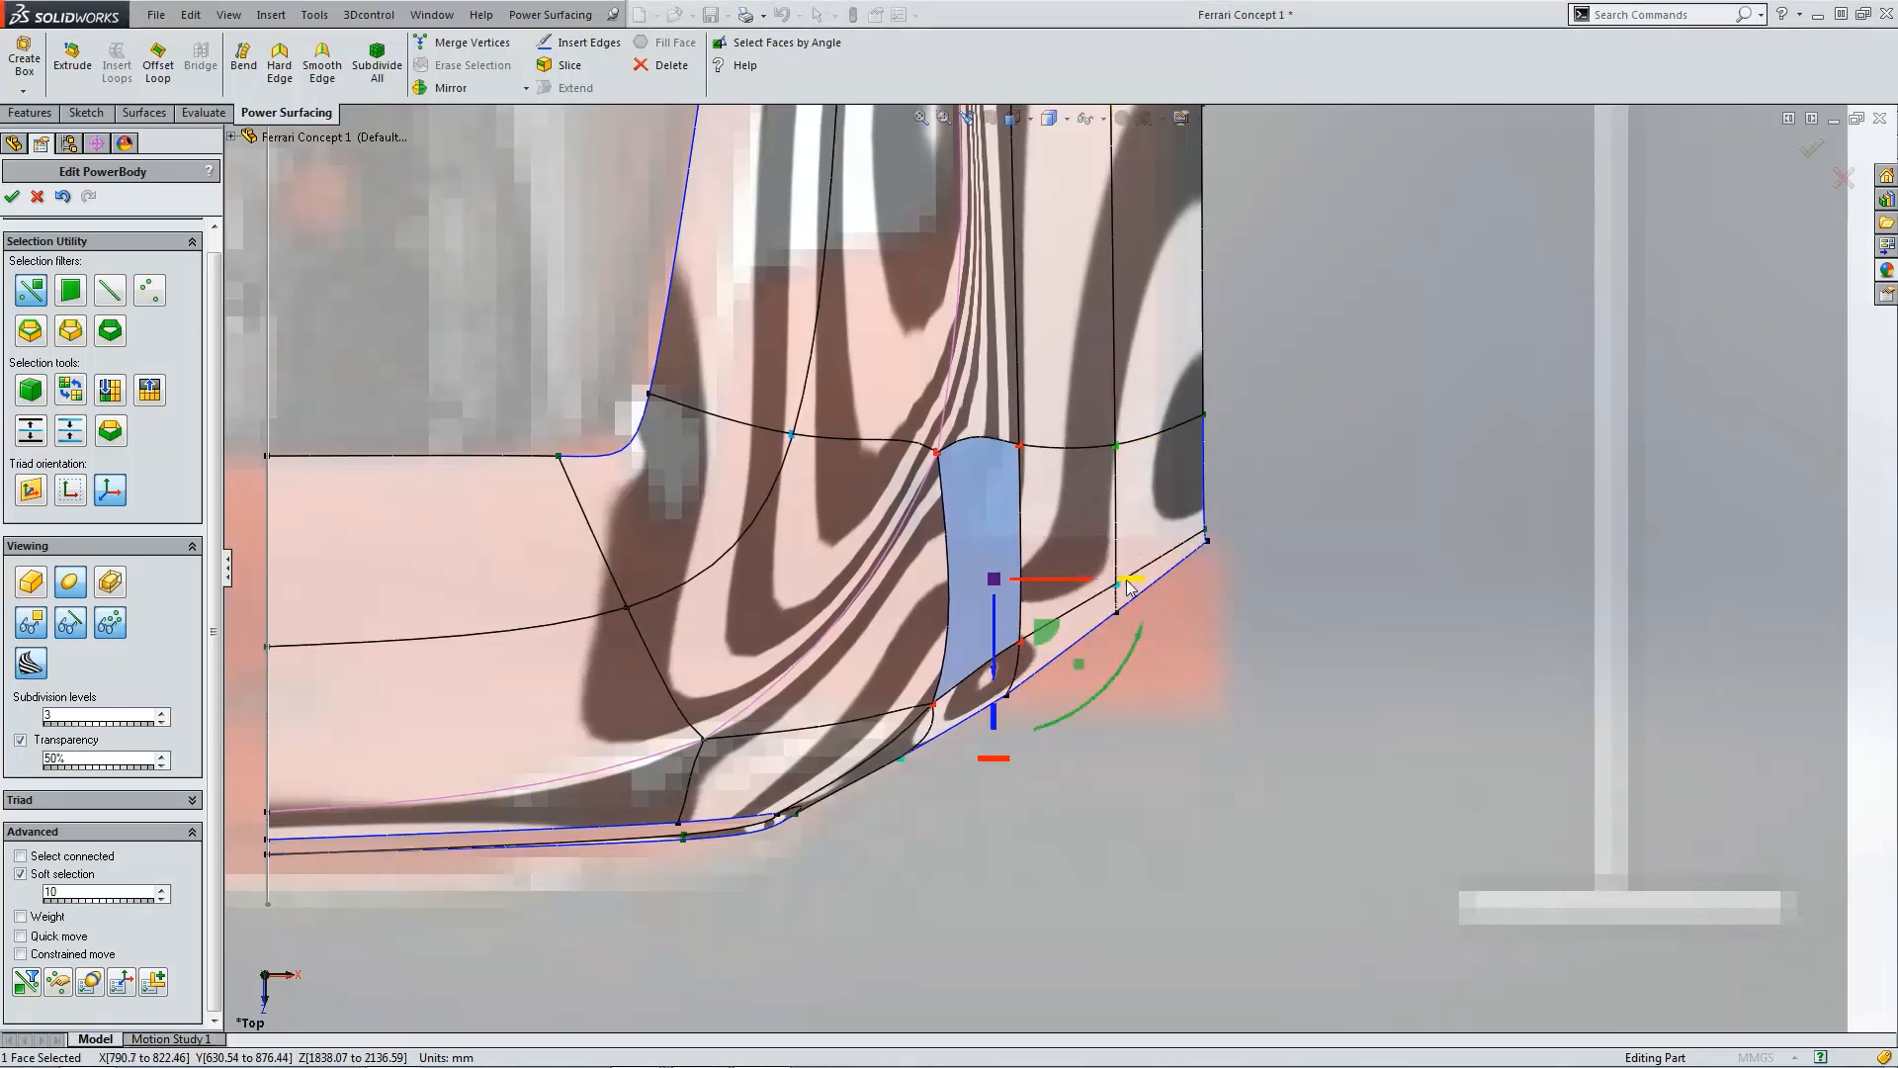
left_click_drag(1132, 589, 1139, 585)
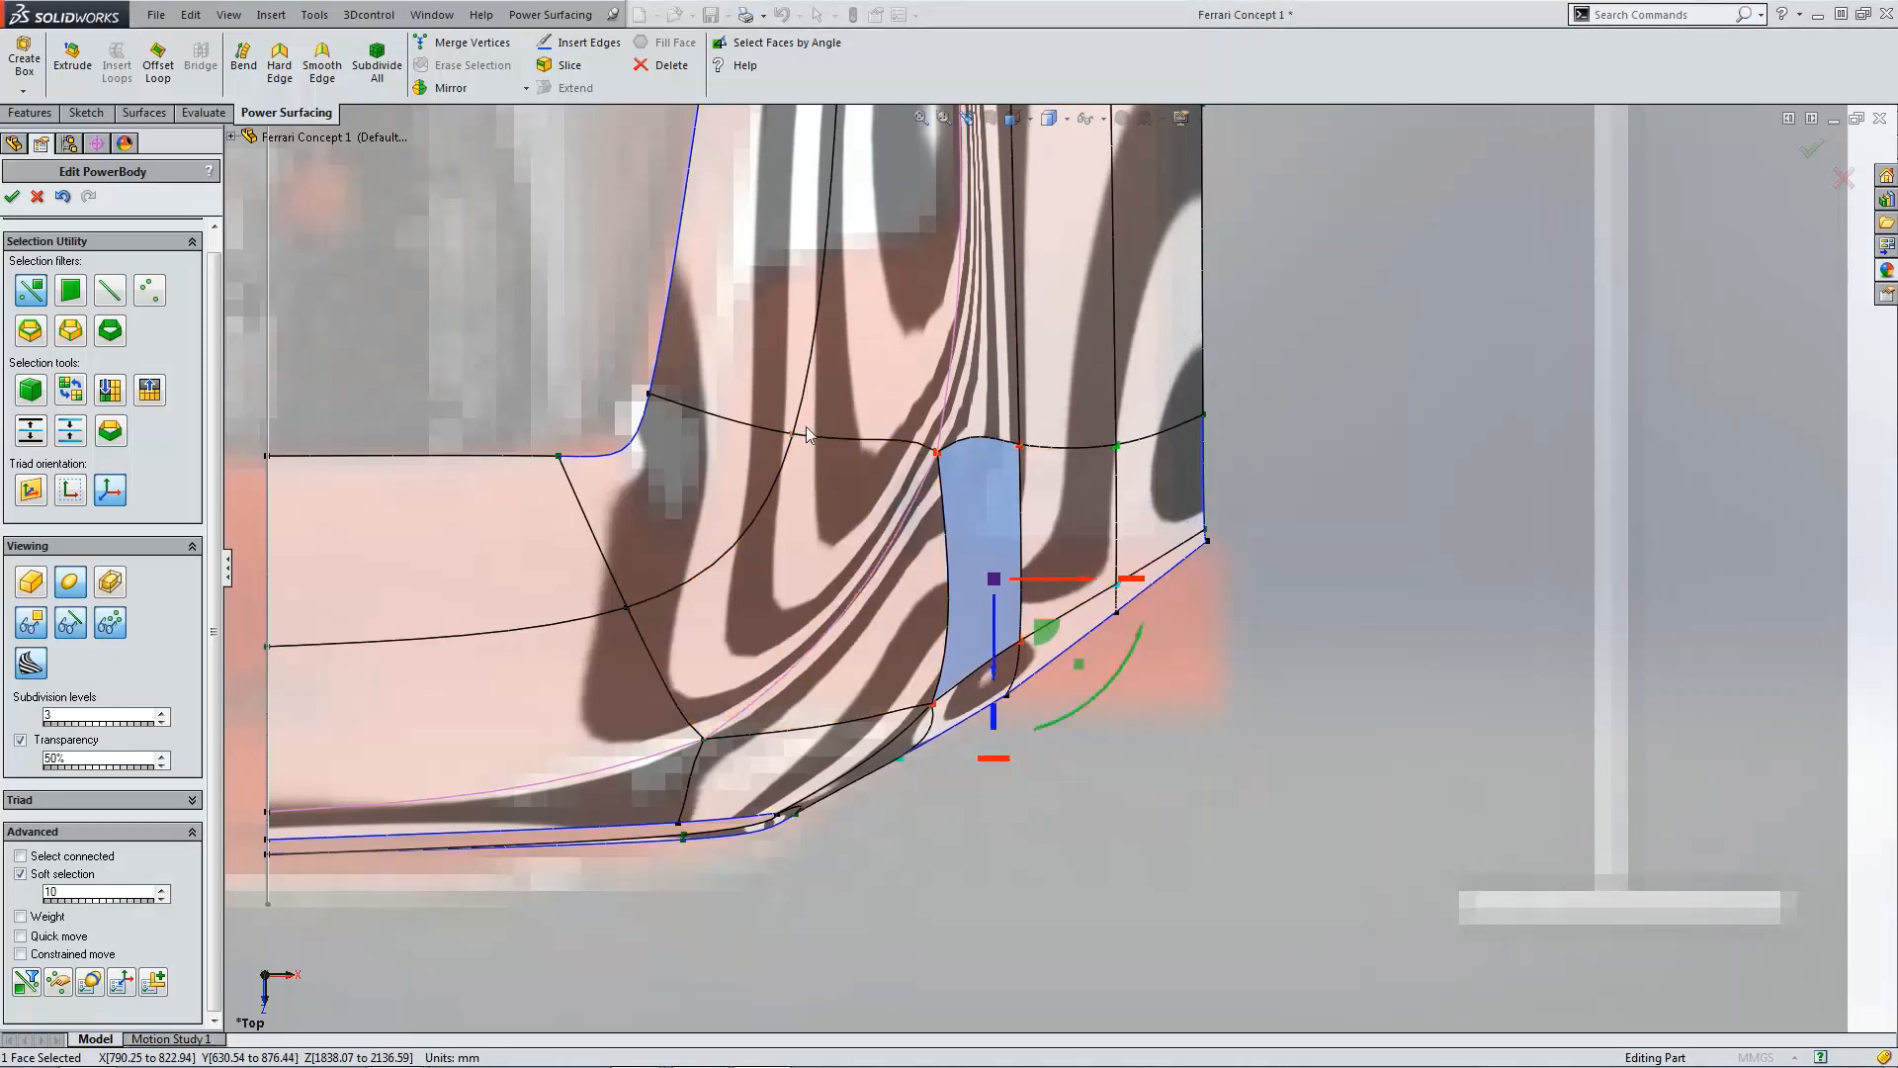
Step: Undo the last edits to the fender's lower outer corner
left_click(64, 198)
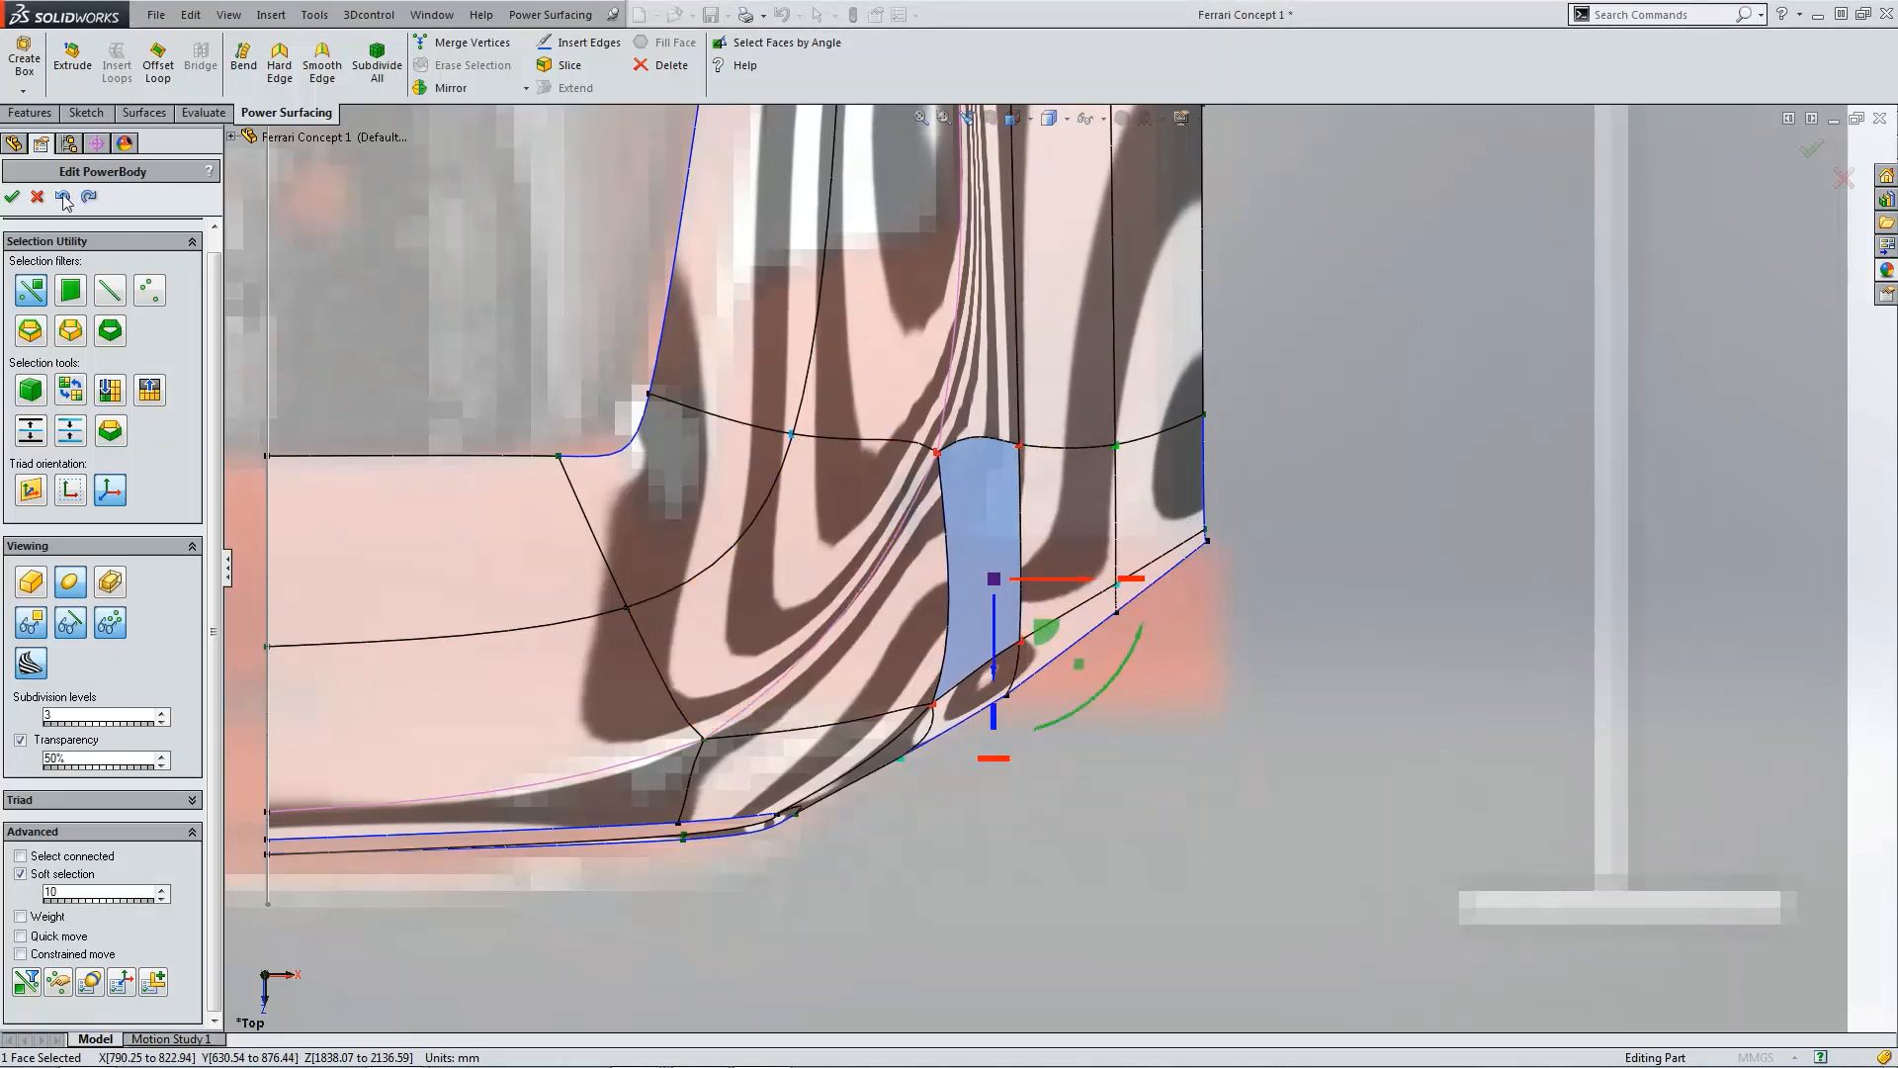
left_click(63, 198)
left_click(63, 196)
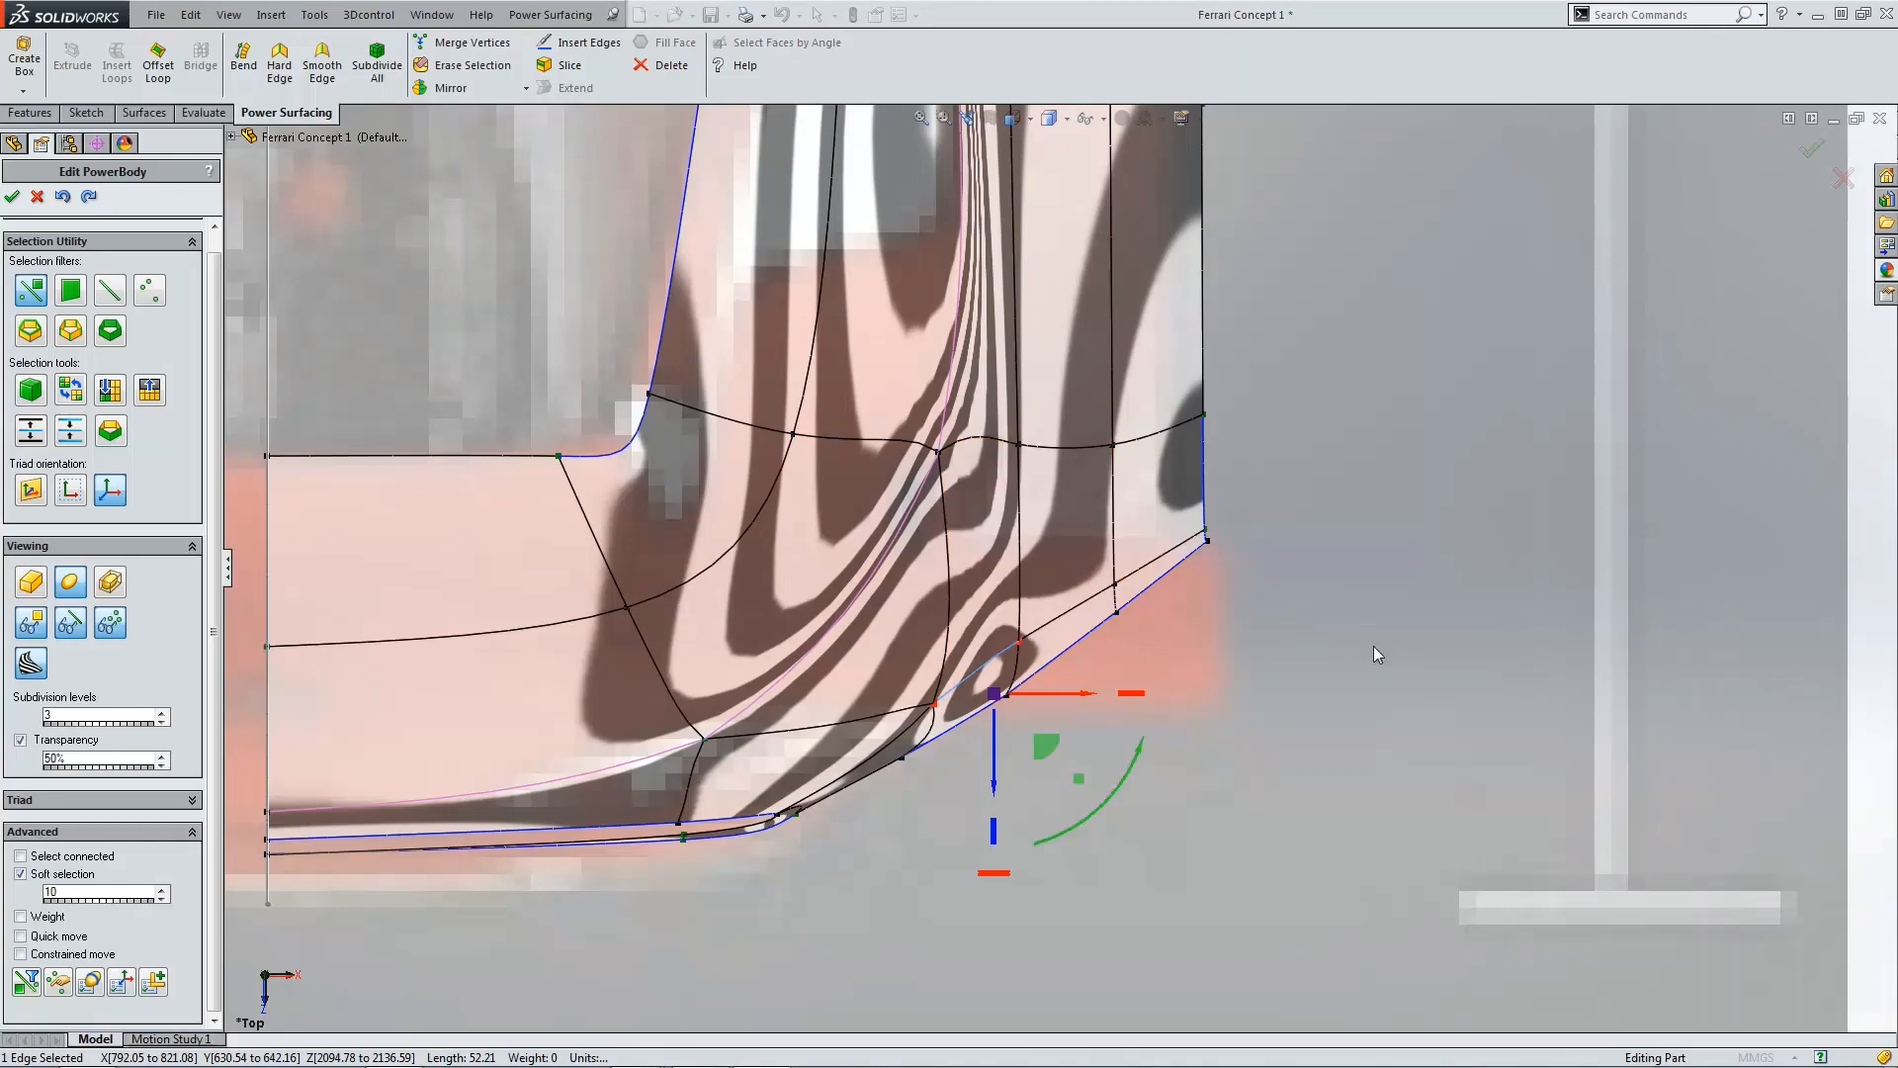
Step: Switch to the right view and turn off the zebra stripe display
left_click(1373, 647)
scroll(1354, 646, "up", 4)
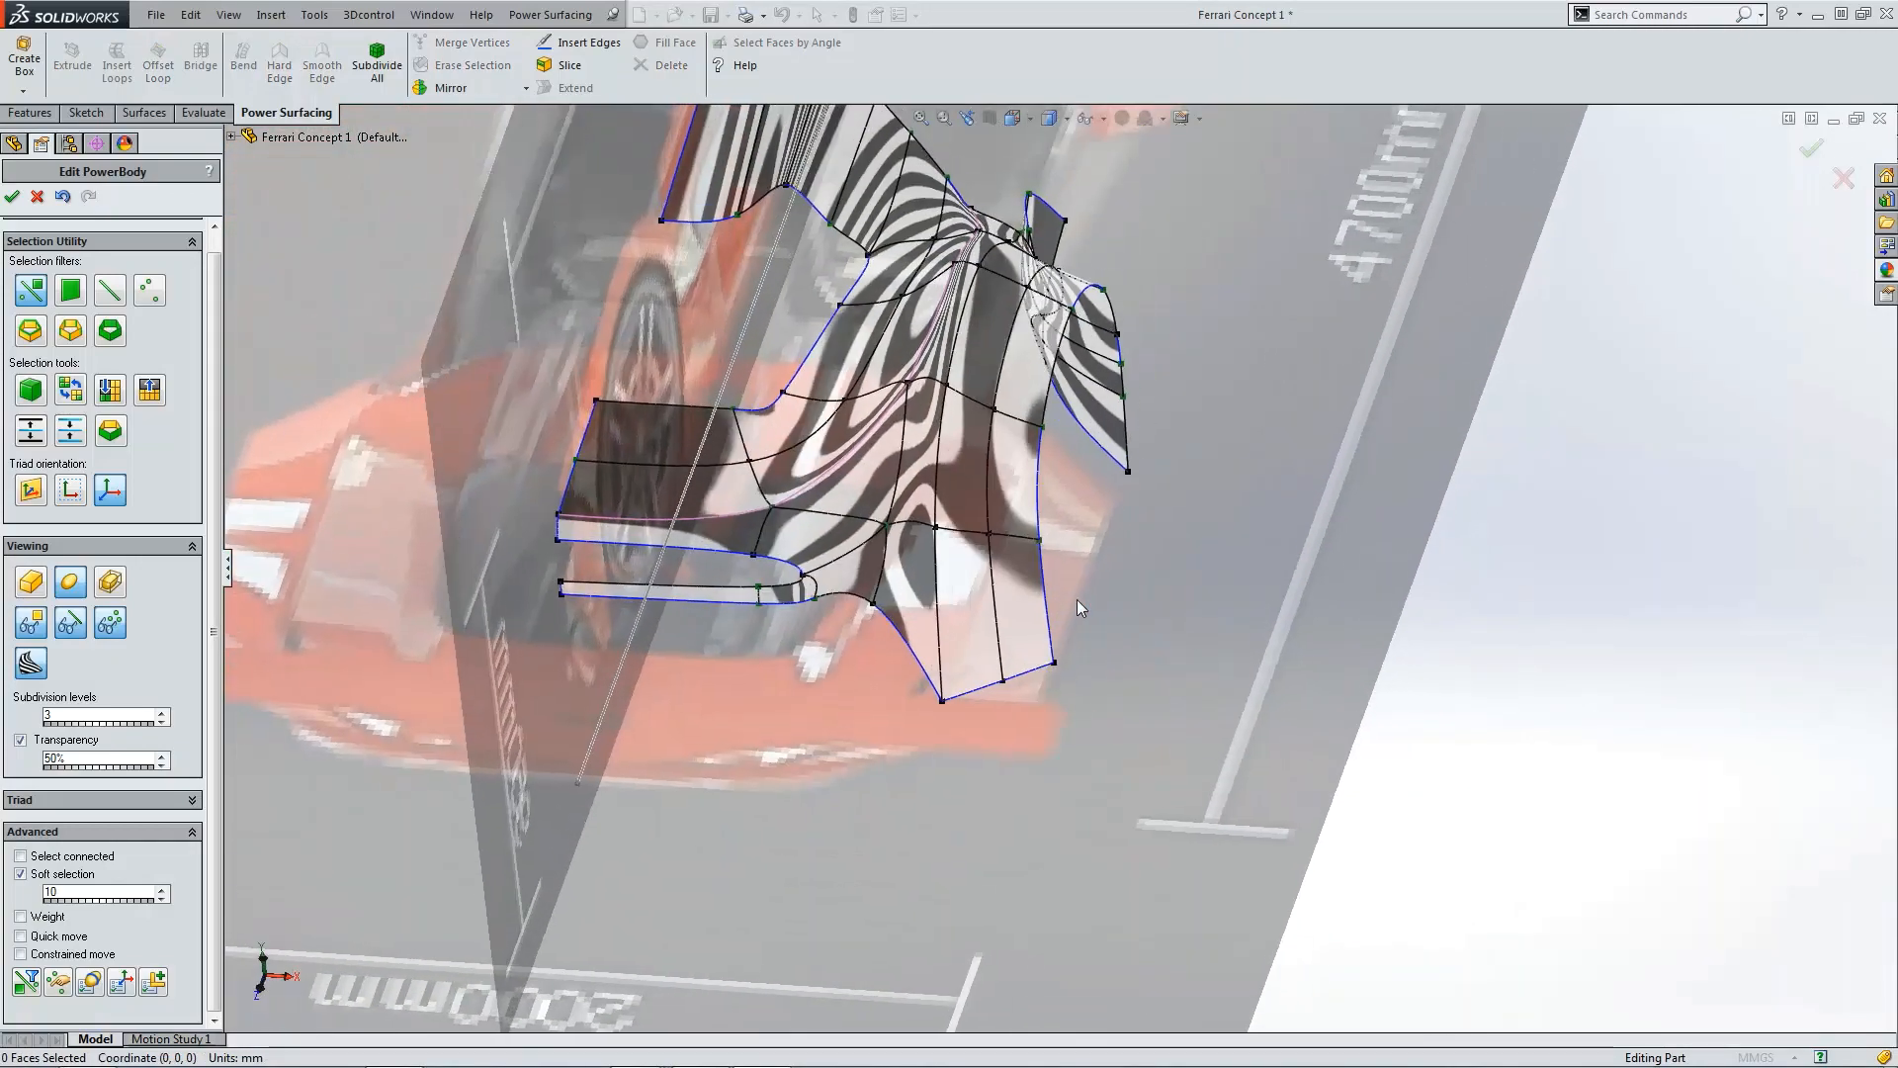
key("ctrl+4")
scroll(868, 609, "down", 8)
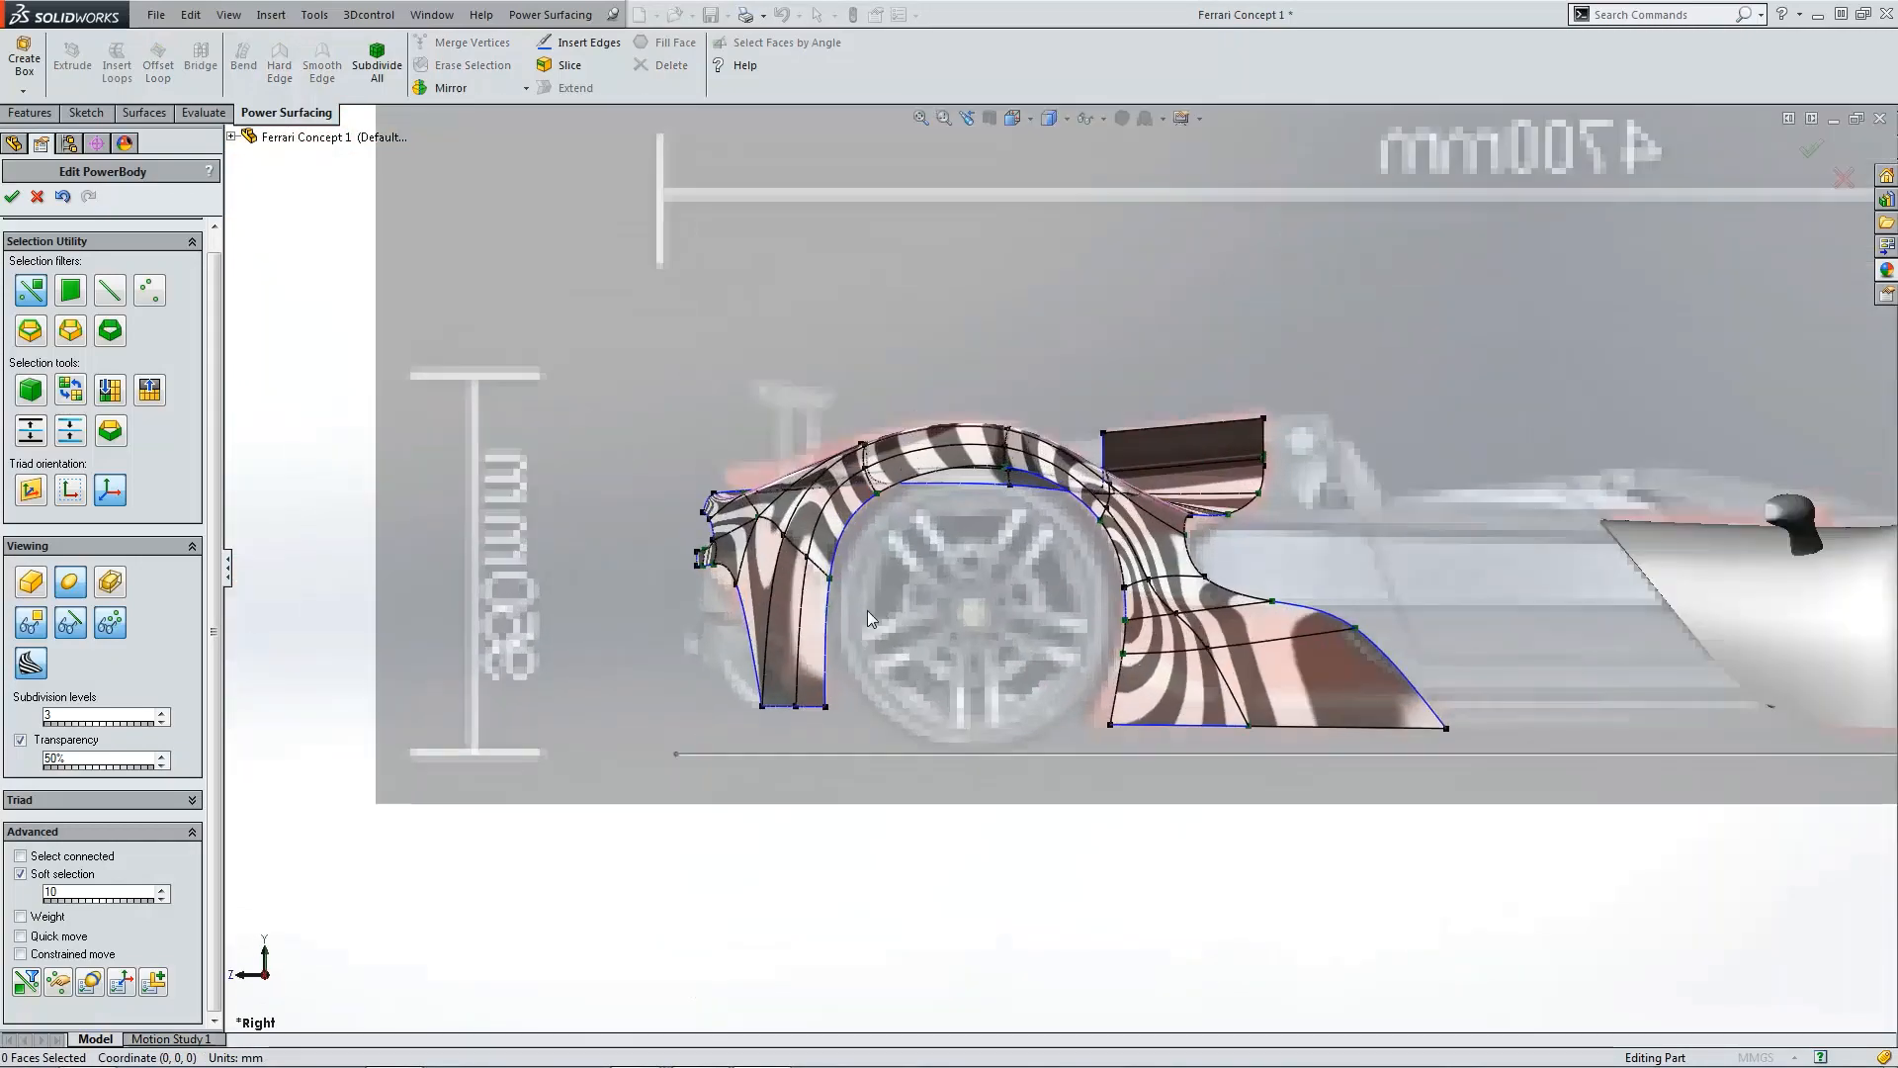
left_click(31, 662)
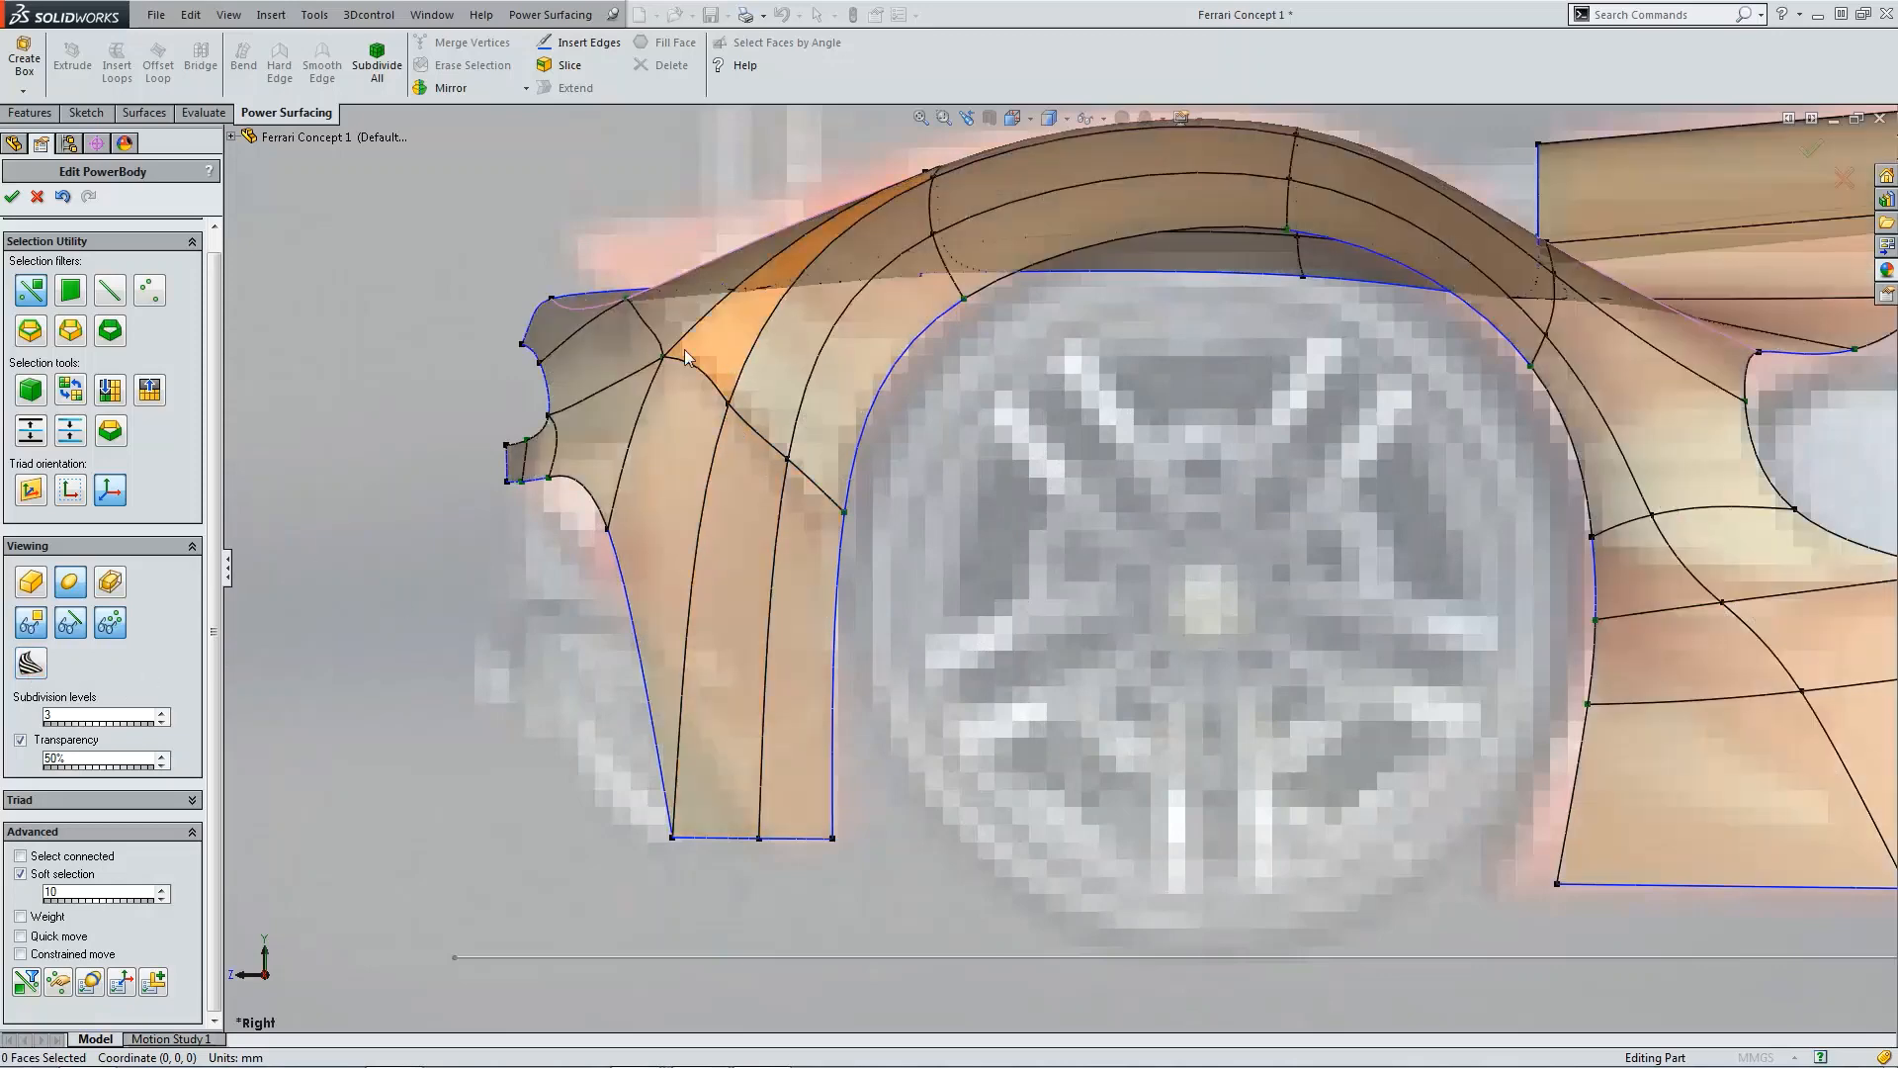
Step: Nudge the vertex at the fender's rear upper tip slightly rearward in the right view
scroll(573, 411, "down", 3)
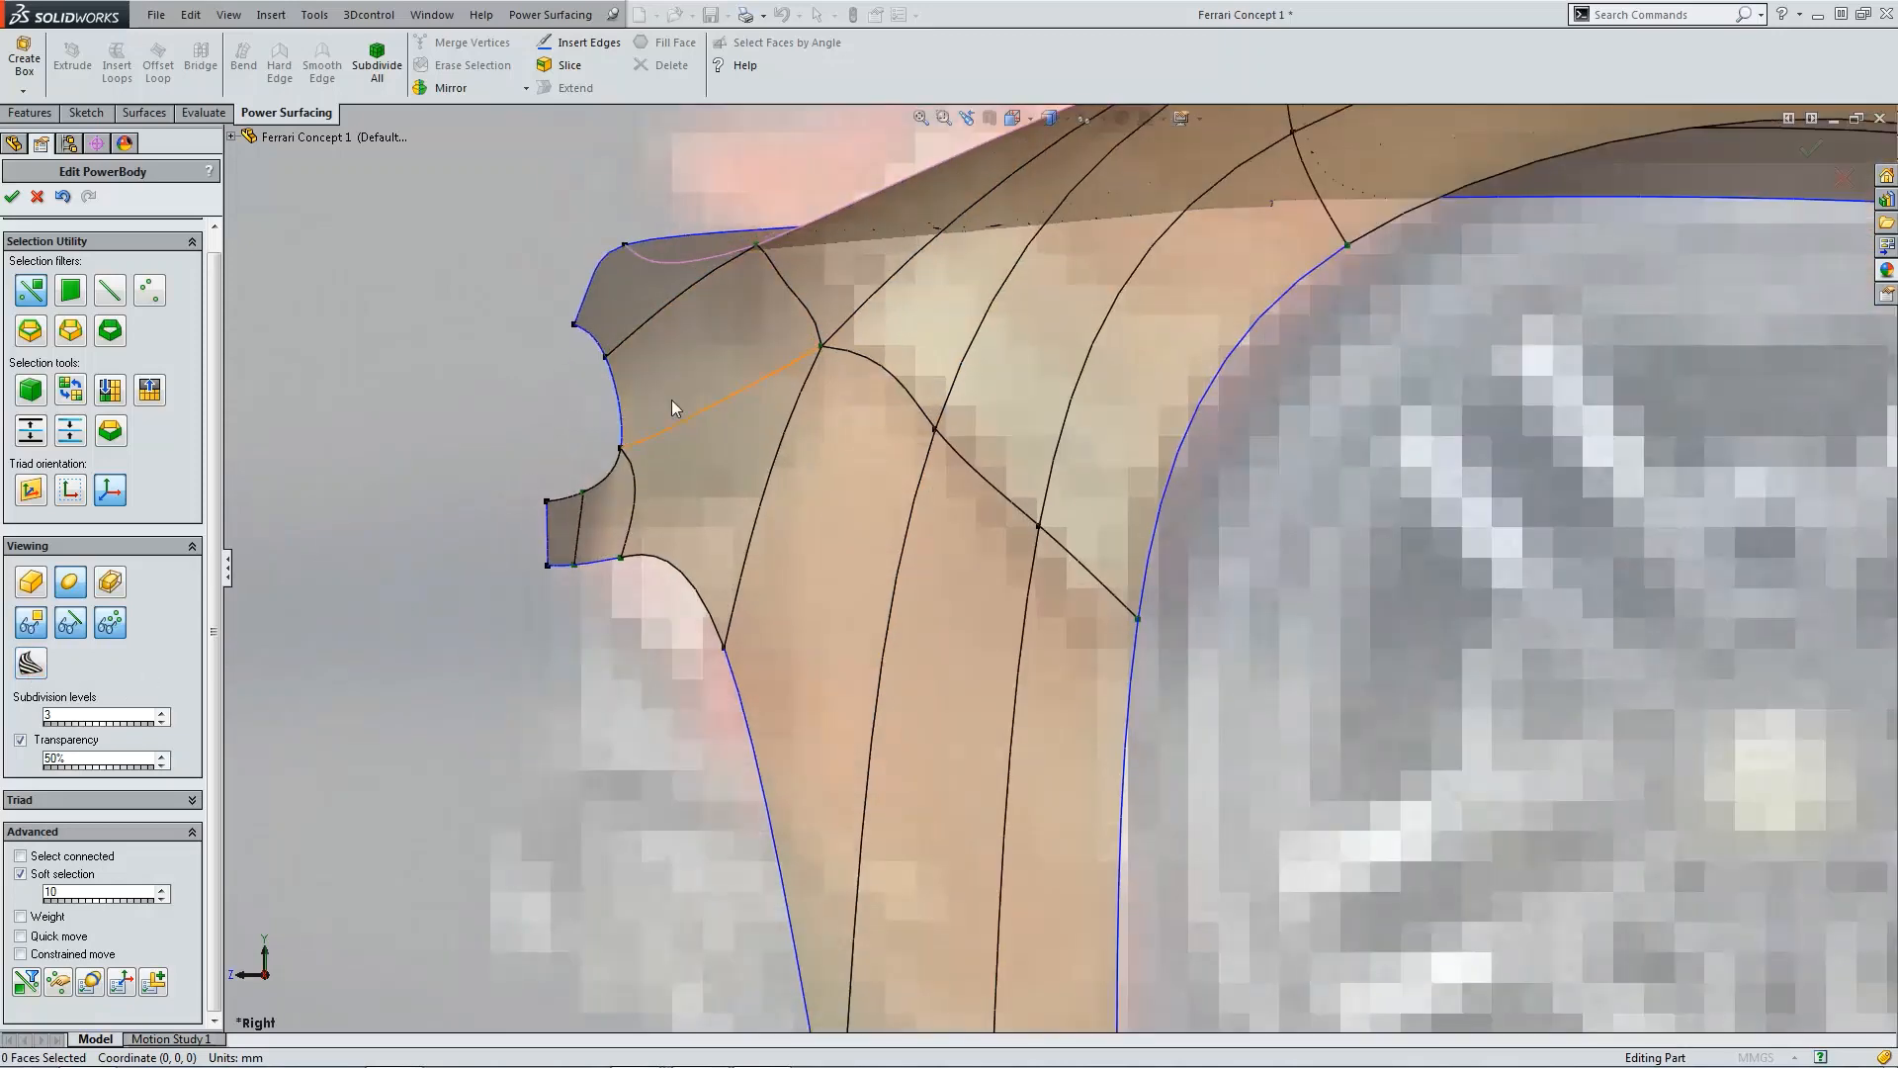
left_click(617, 361)
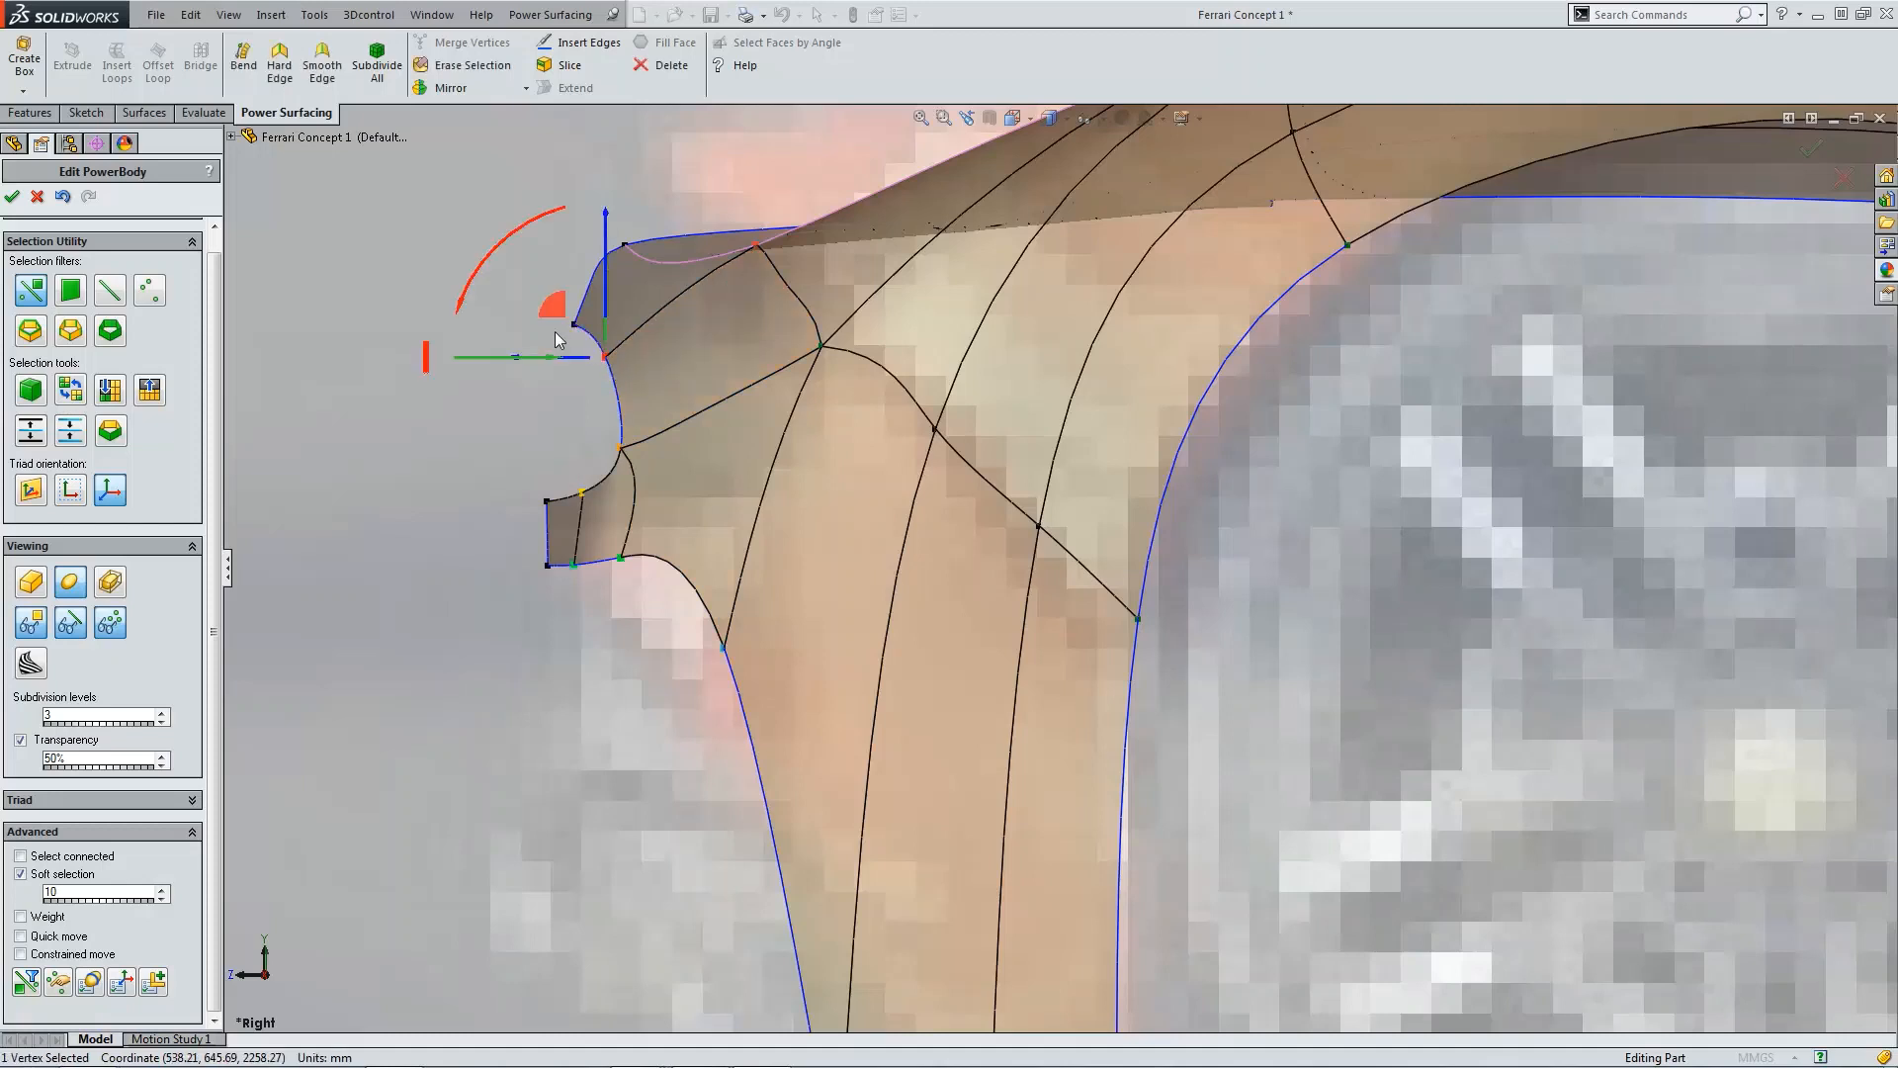
left_click_drag(554, 319, 547, 317)
scroll(803, 400, "up", 2)
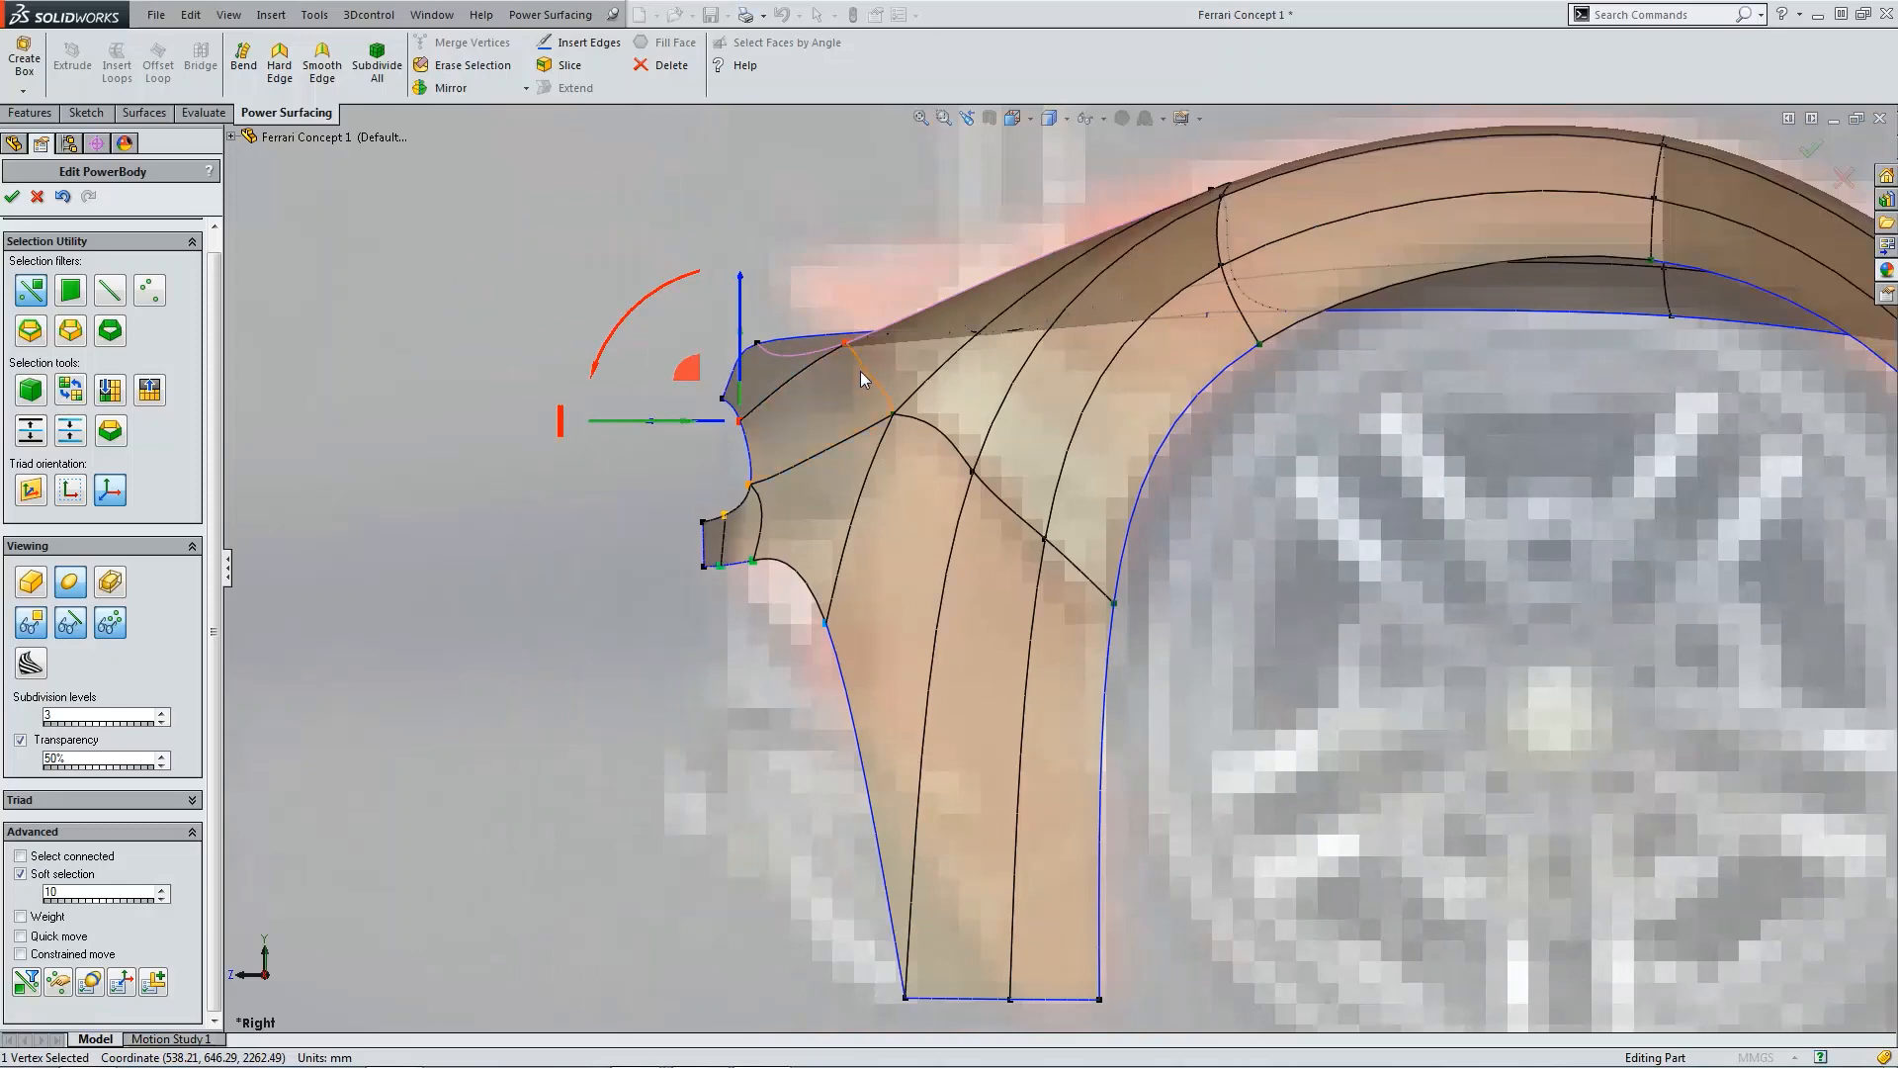
Step: Turn off soft selection and, in the front view, move the vertex where the fender meets the upper intake inward
key("ctrl+1")
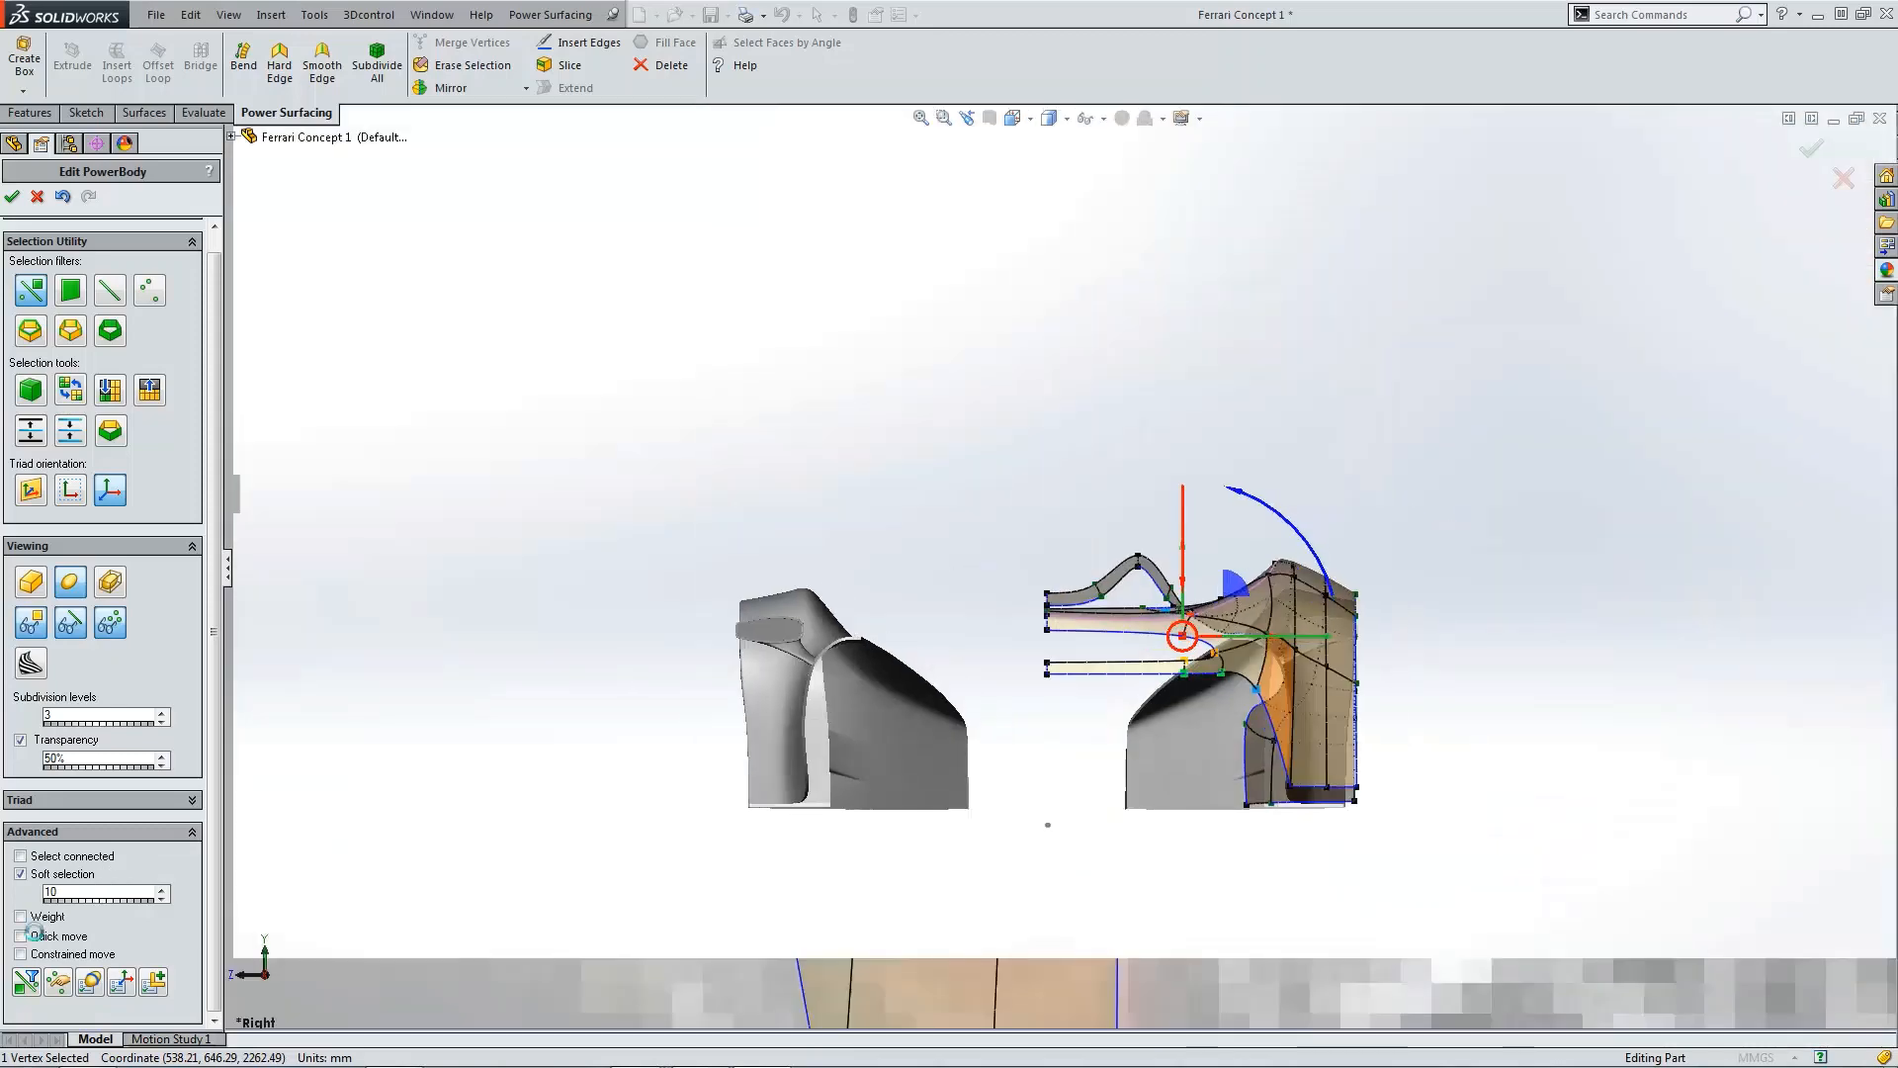
left_click(35, 877)
left_click(861, 884)
scroll(1226, 638, "down", 4)
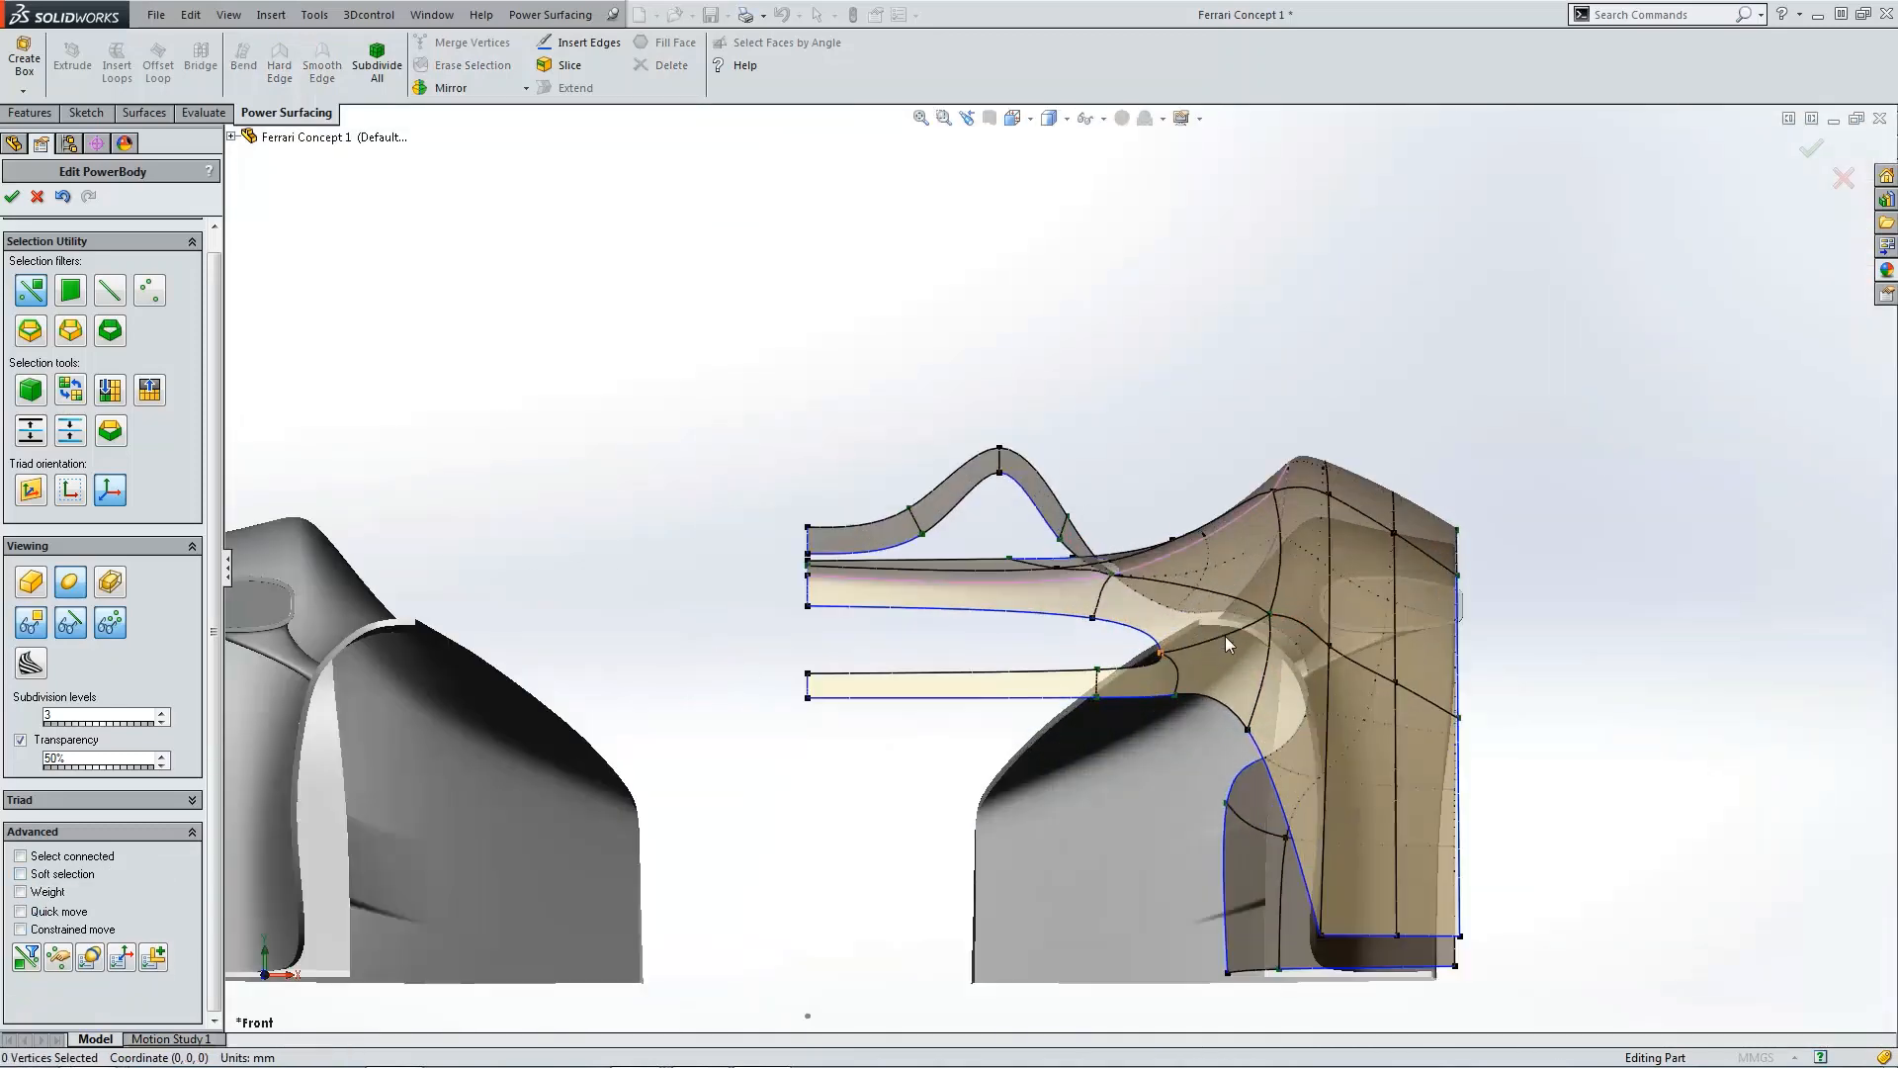
scroll(1225, 637, "down", 3)
left_click(1225, 607)
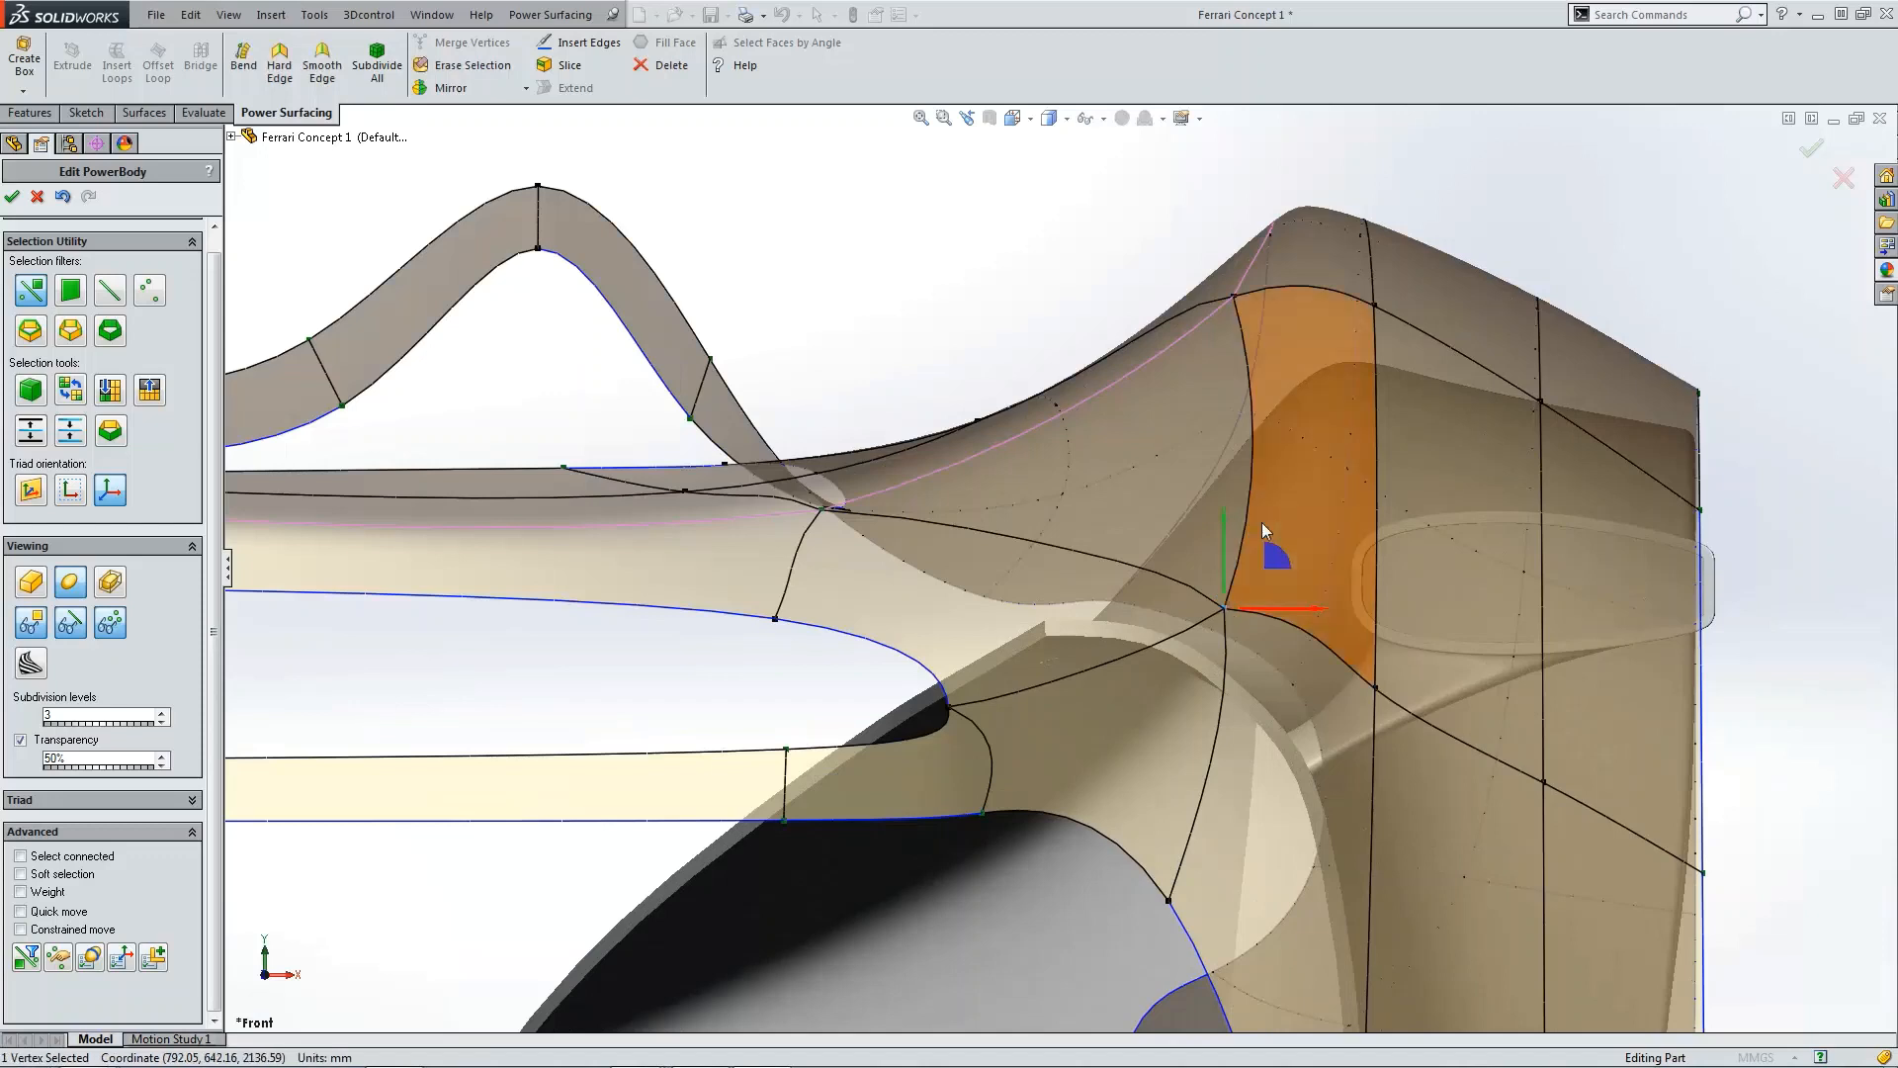
left_click_drag(1273, 557, 1144, 542)
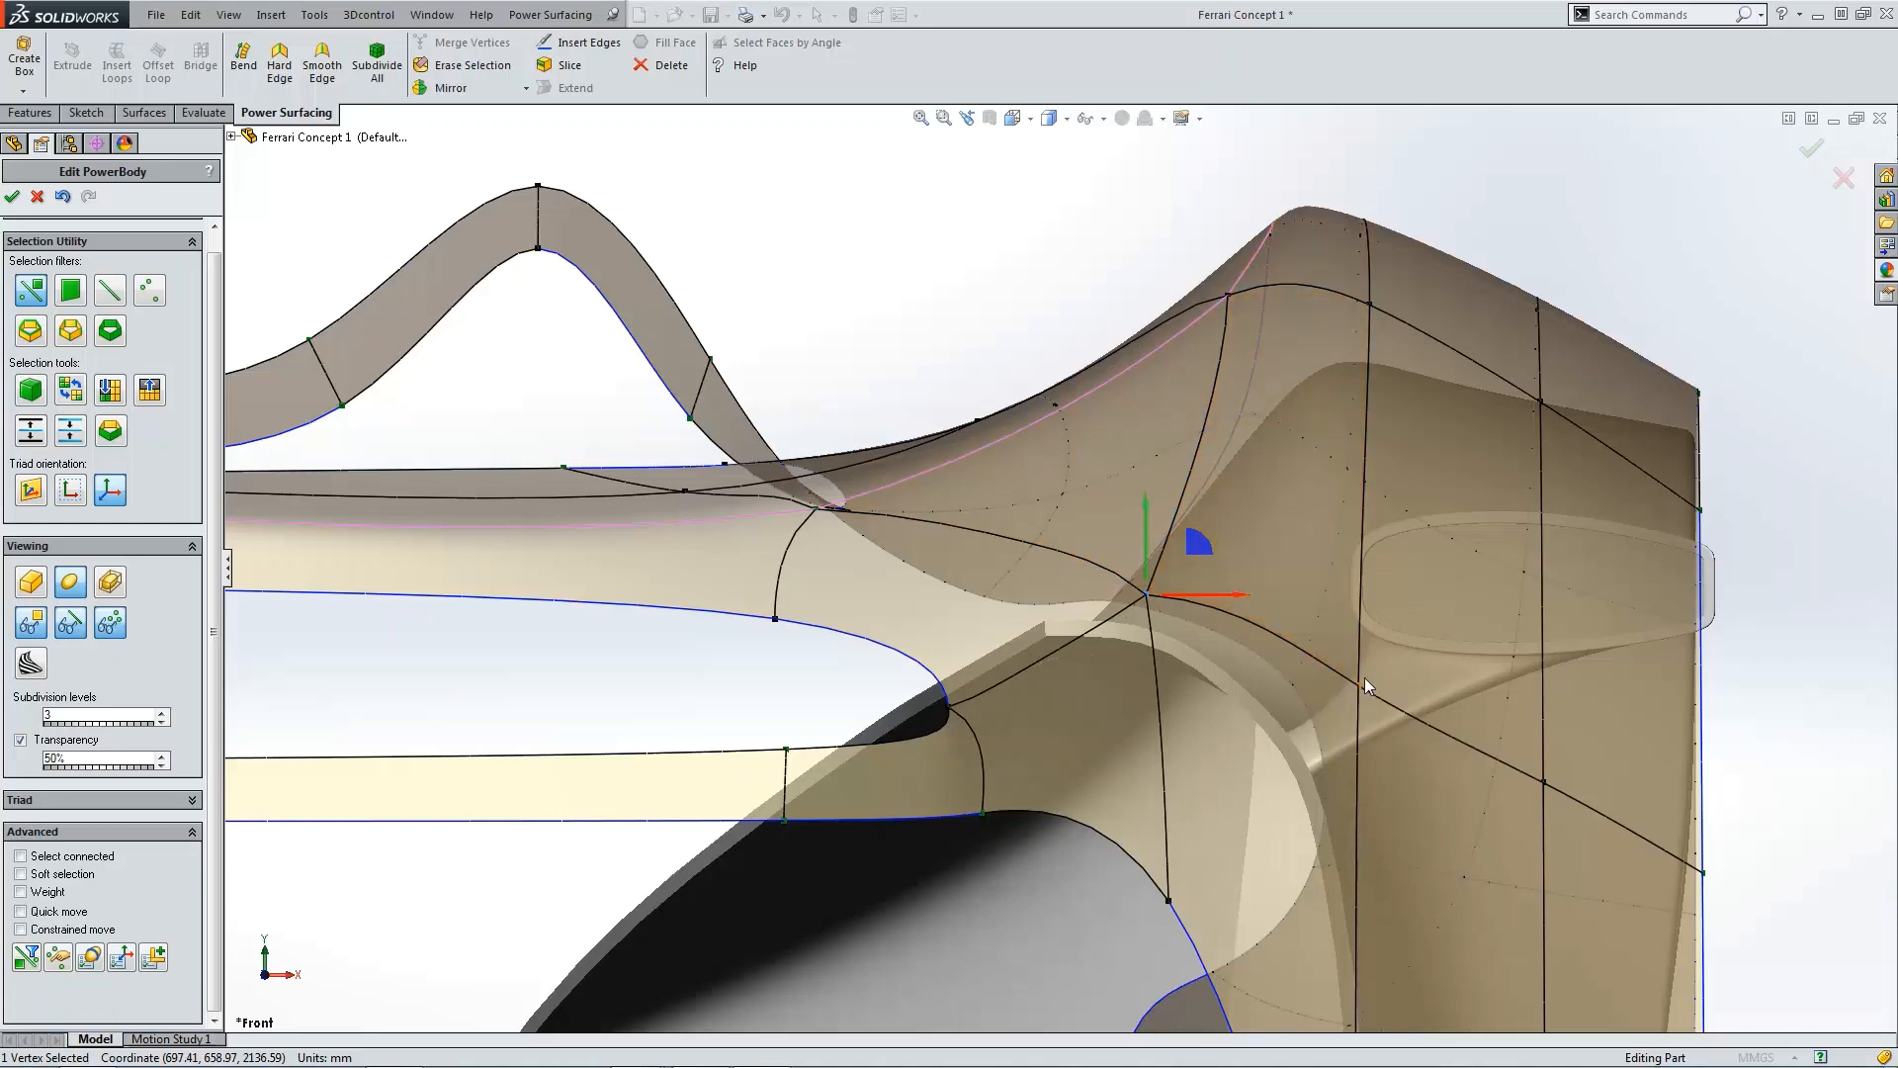
scroll(1078, 578, "up", 2)
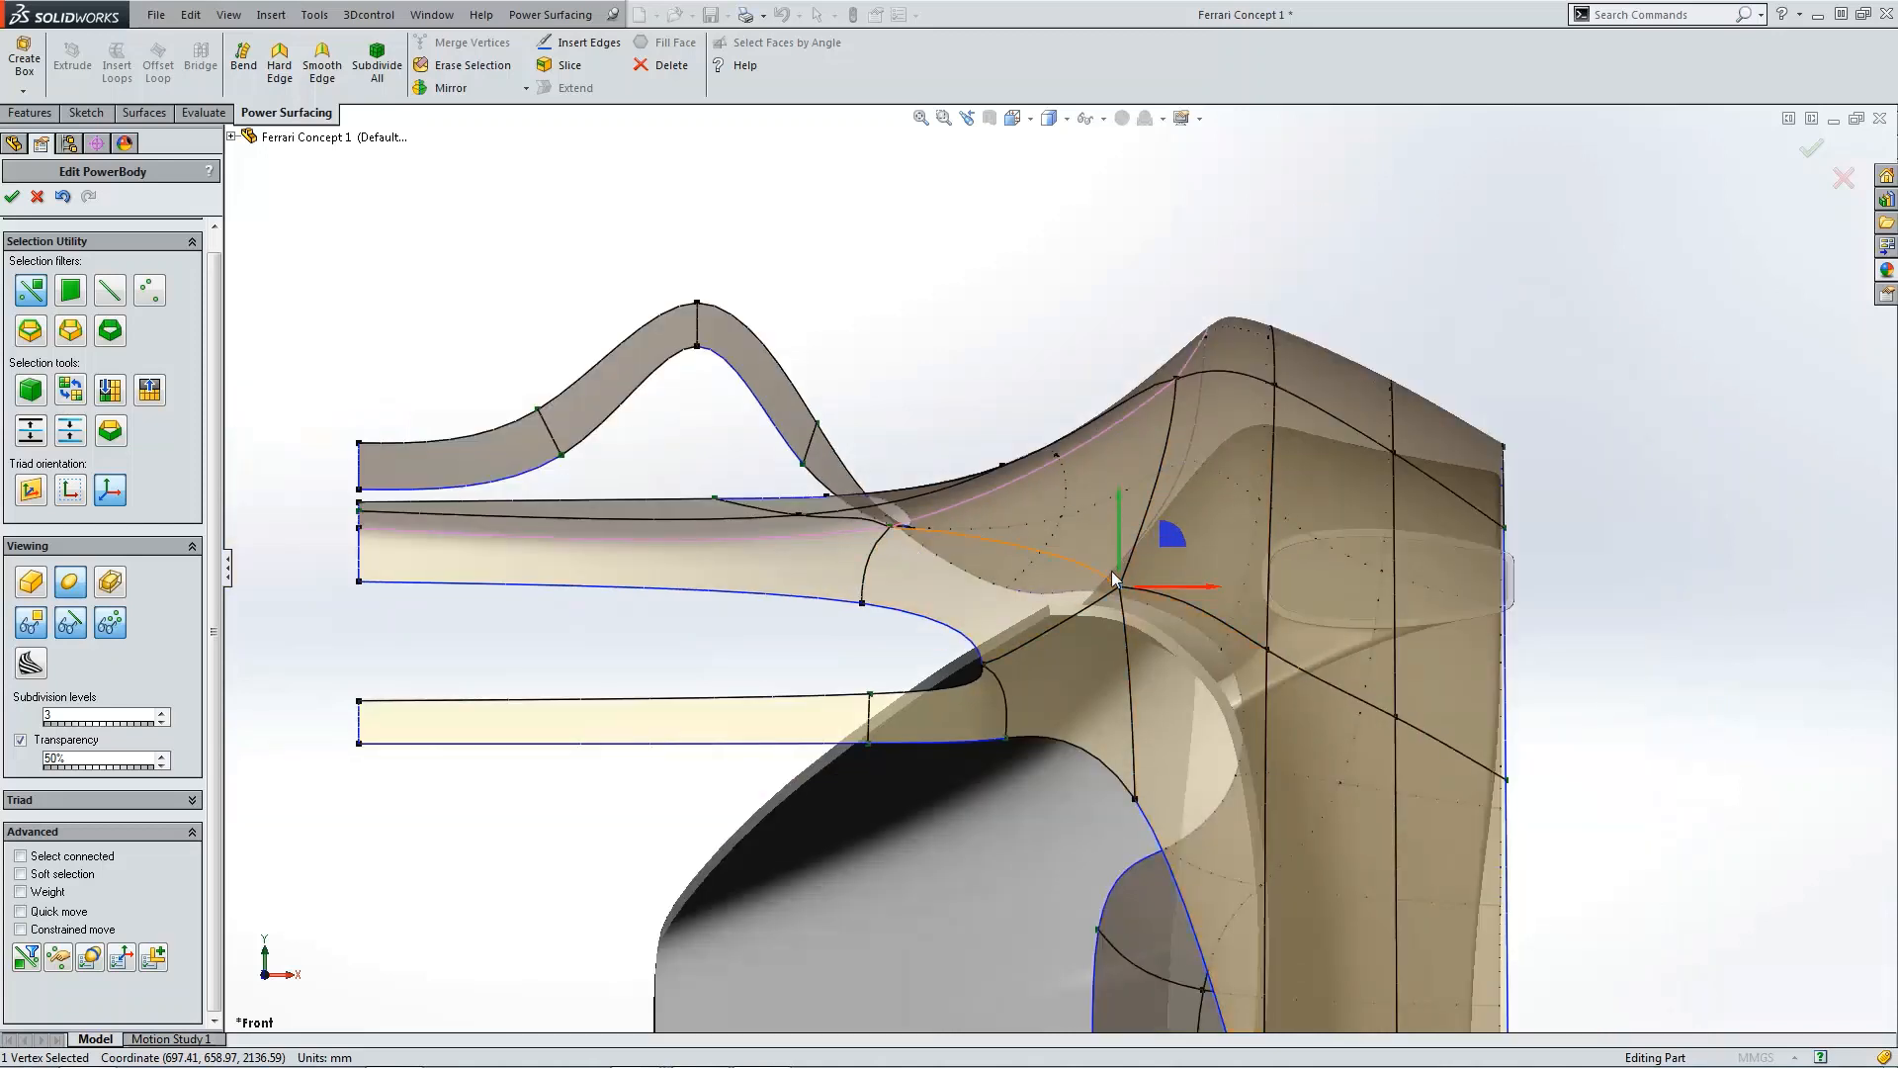
scroll(1137, 575, "down", 3)
left_click_drag(1261, 537, 1029, 543)
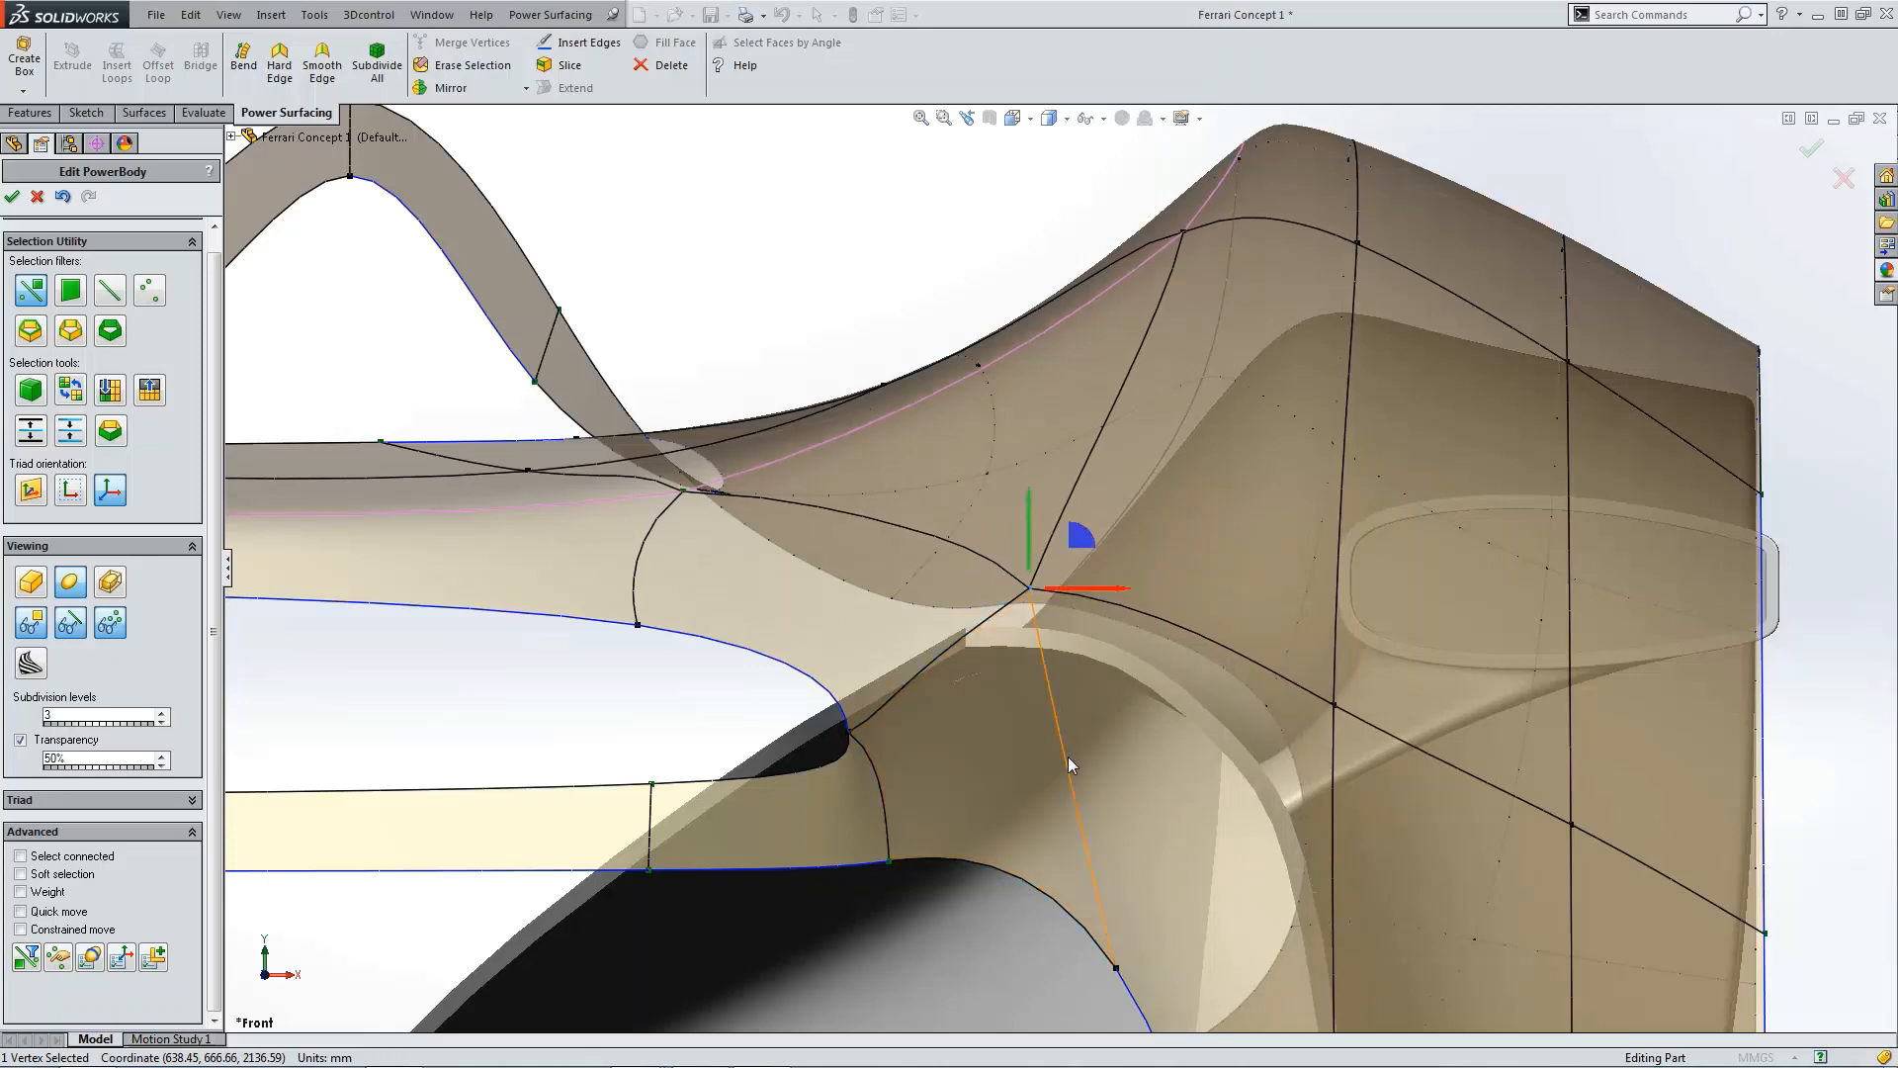
Step: Raise the vertex at the upper intake's inner end slightly and enable the Weight option
left_click(850, 733)
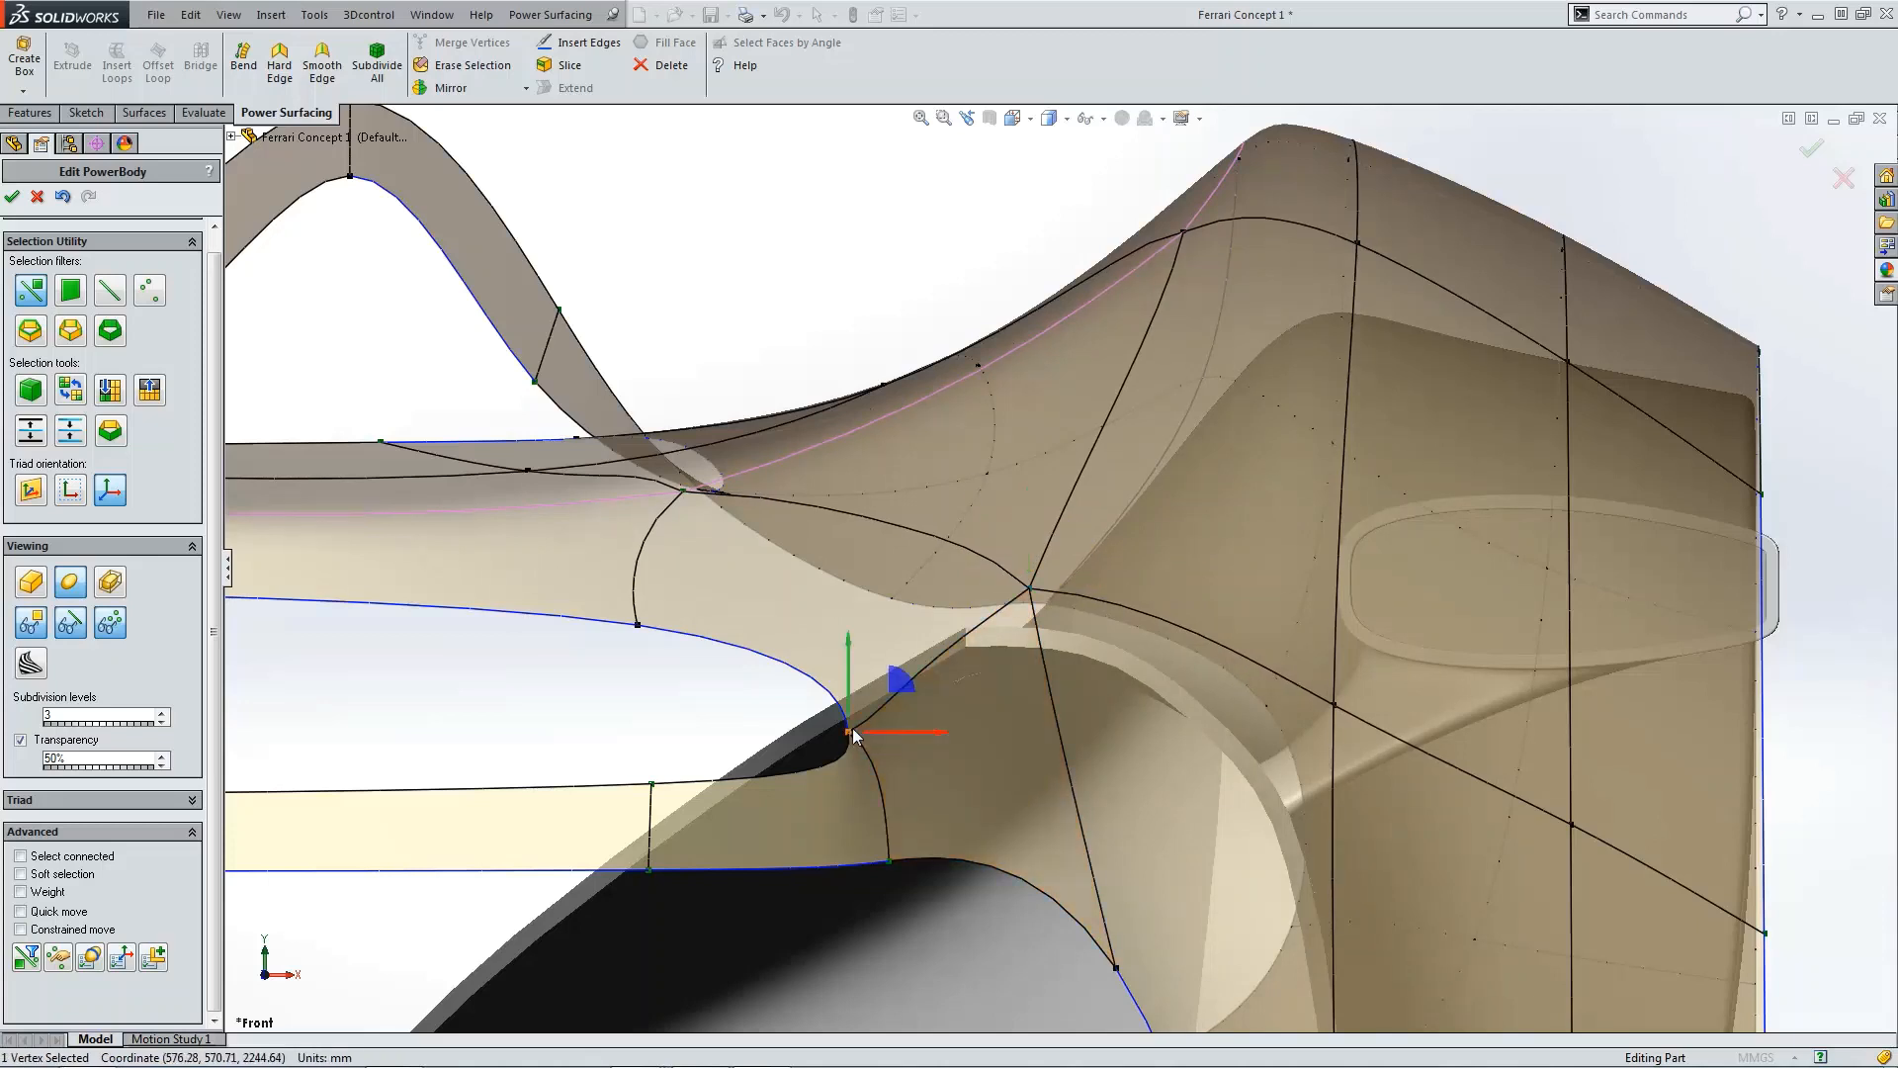
left_click_drag(881, 704, 912, 665)
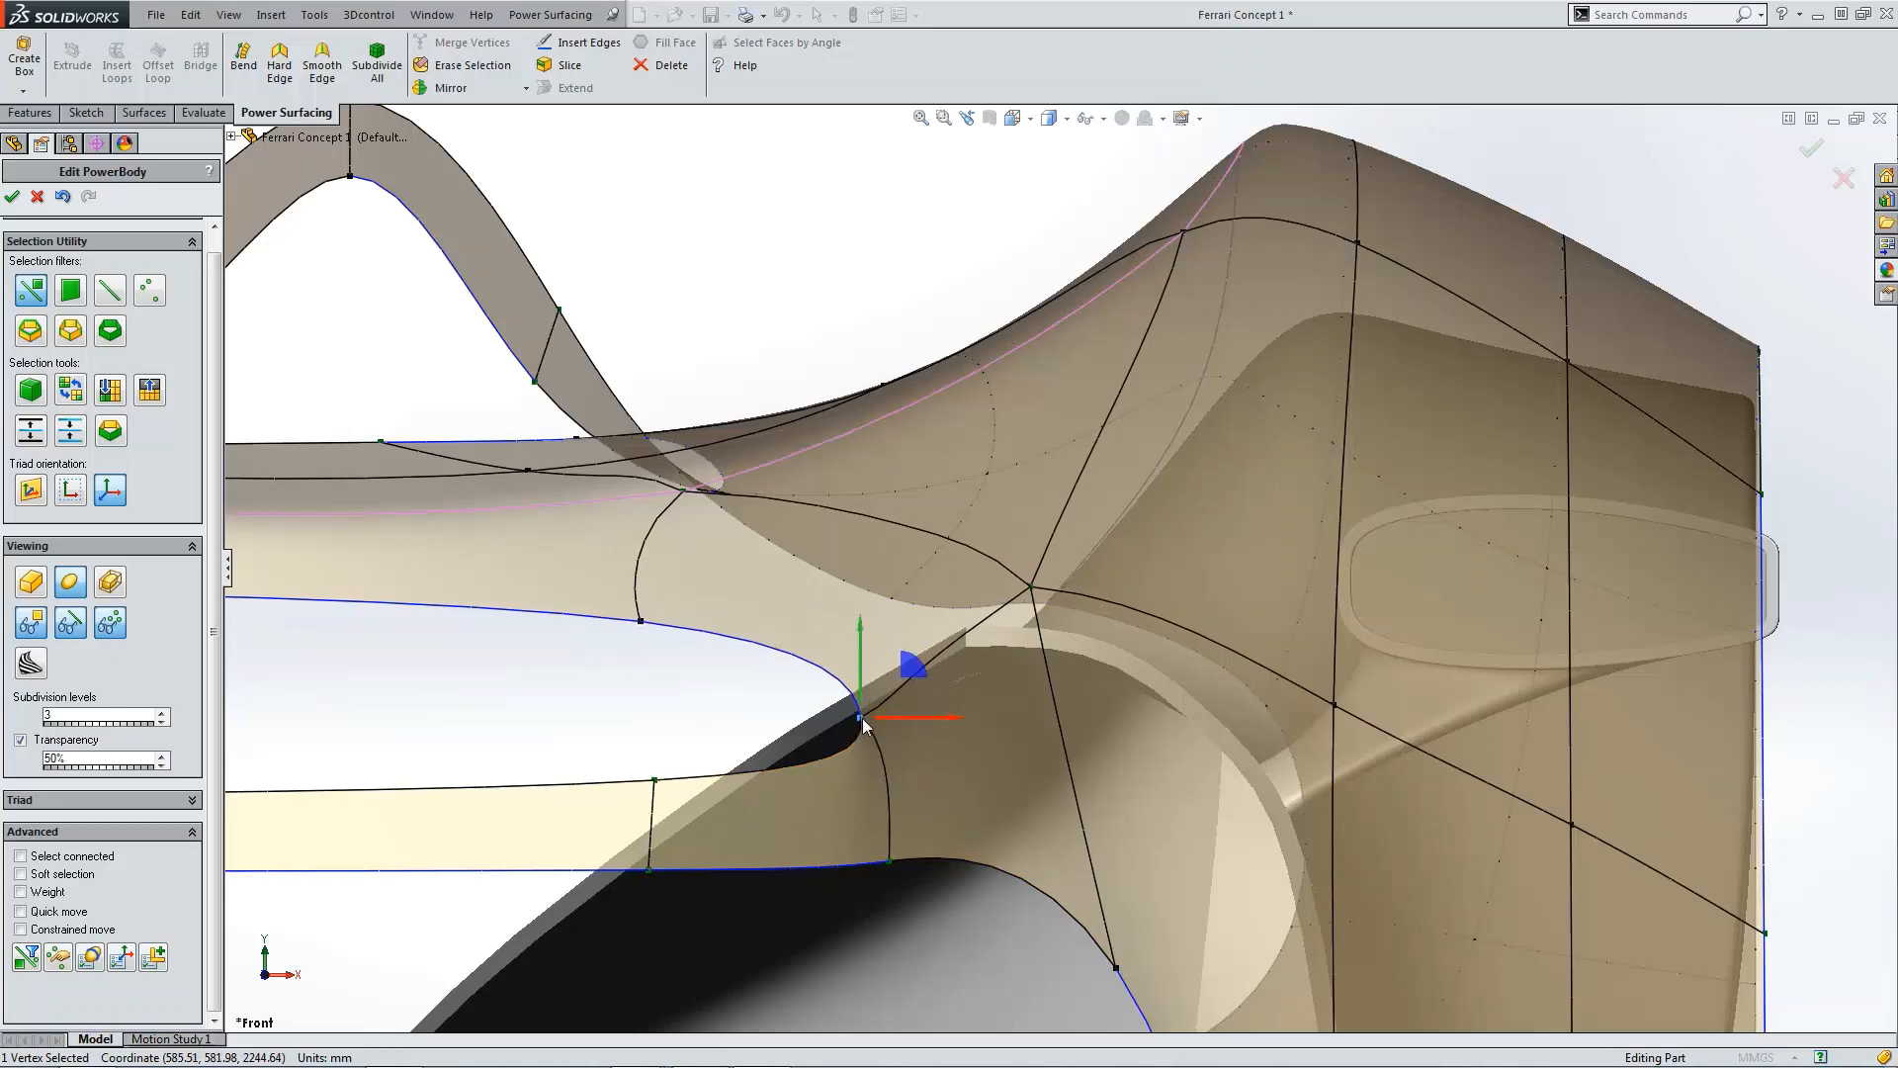
left_click(41, 892)
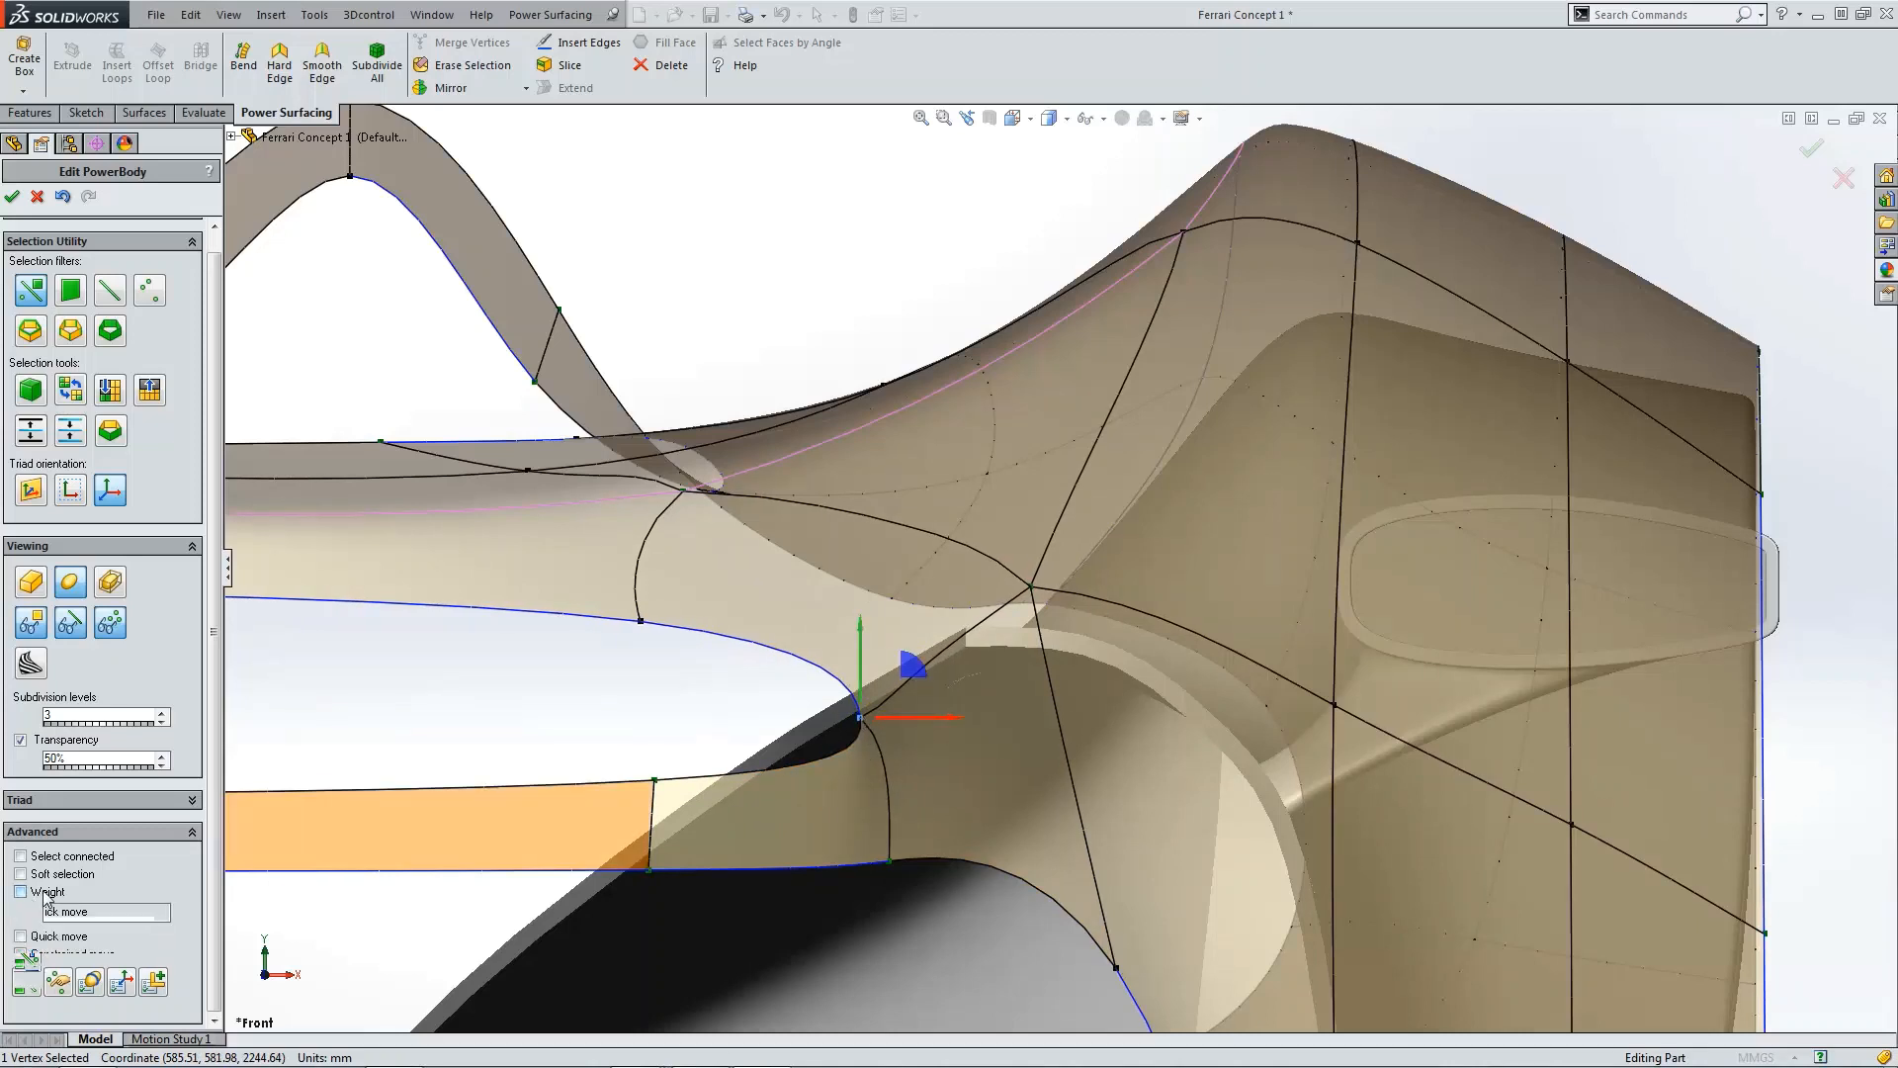
left_click(582, 710)
middle_click_drag(903, 685, 922, 594)
scroll(1375, 788, "up", 5)
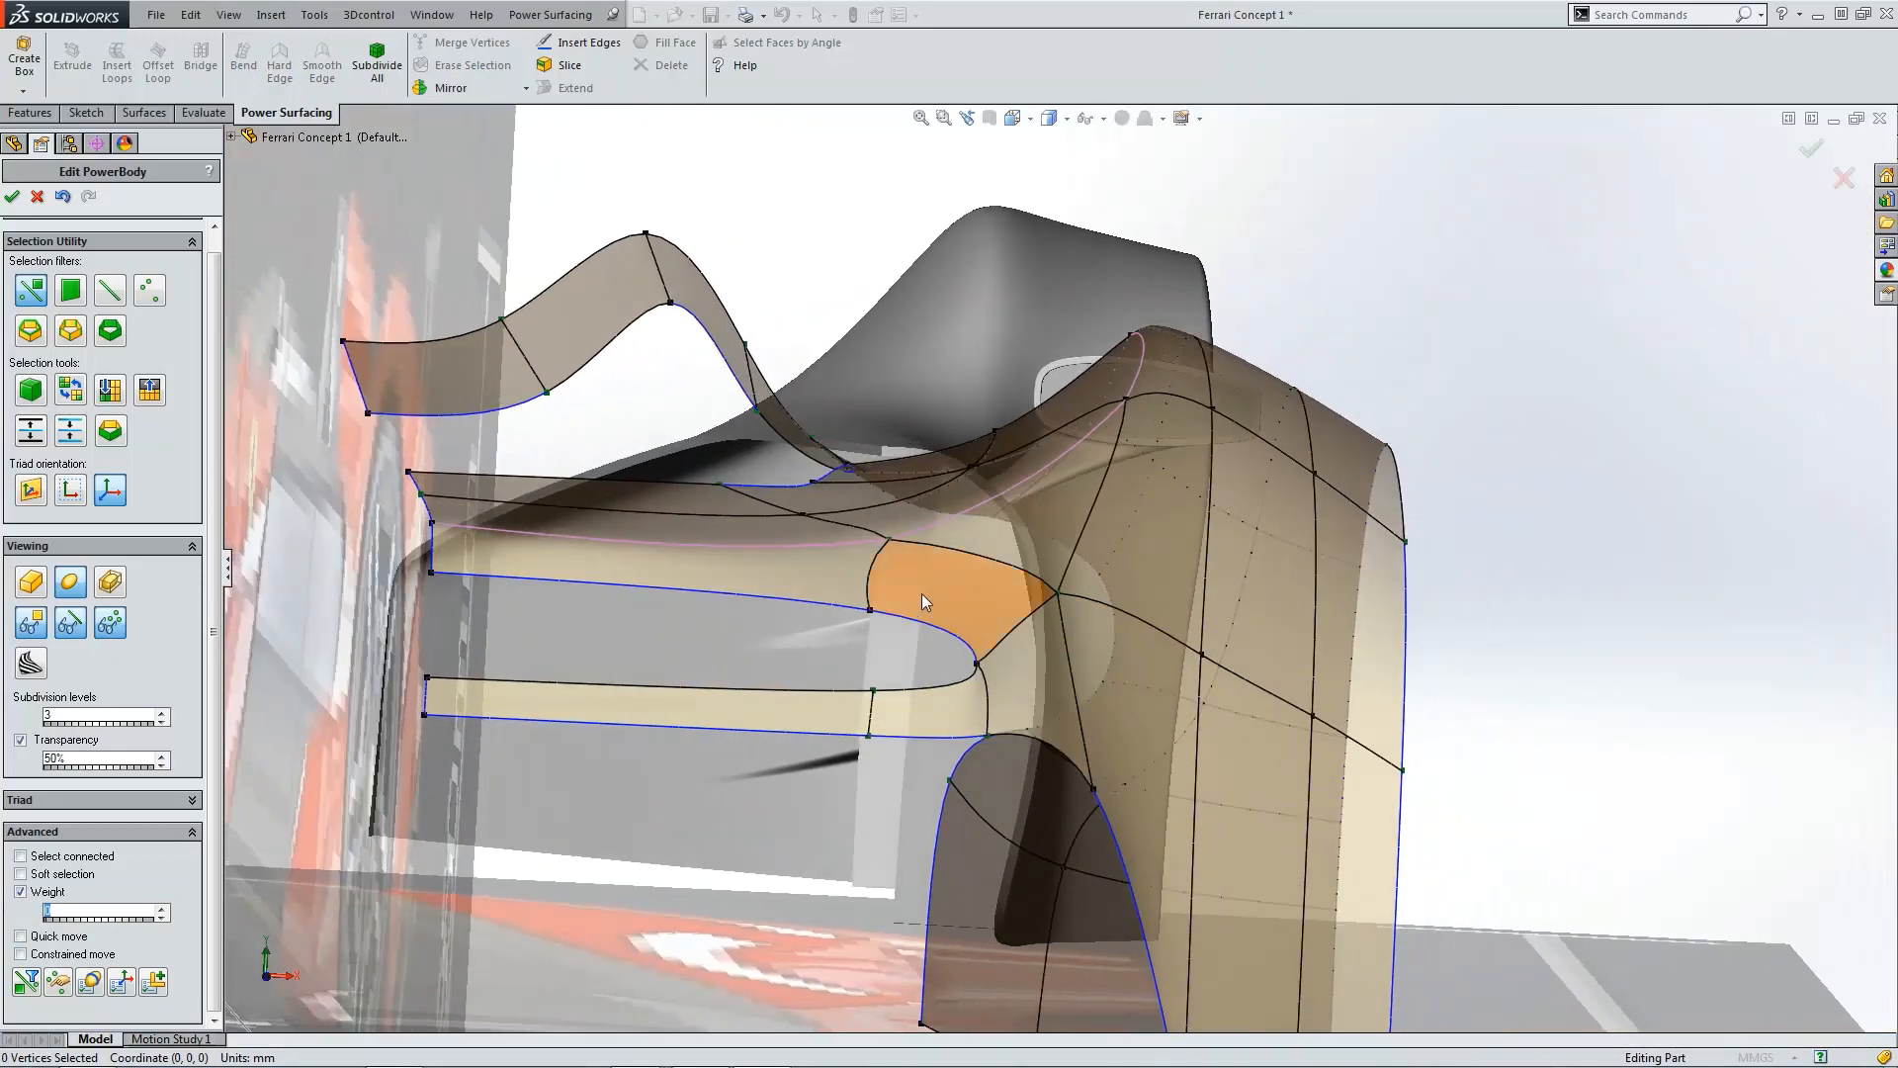
Step: In the top view, nudge the vertex at the intake tip on the fender's outer edge forward
left_click(872, 575)
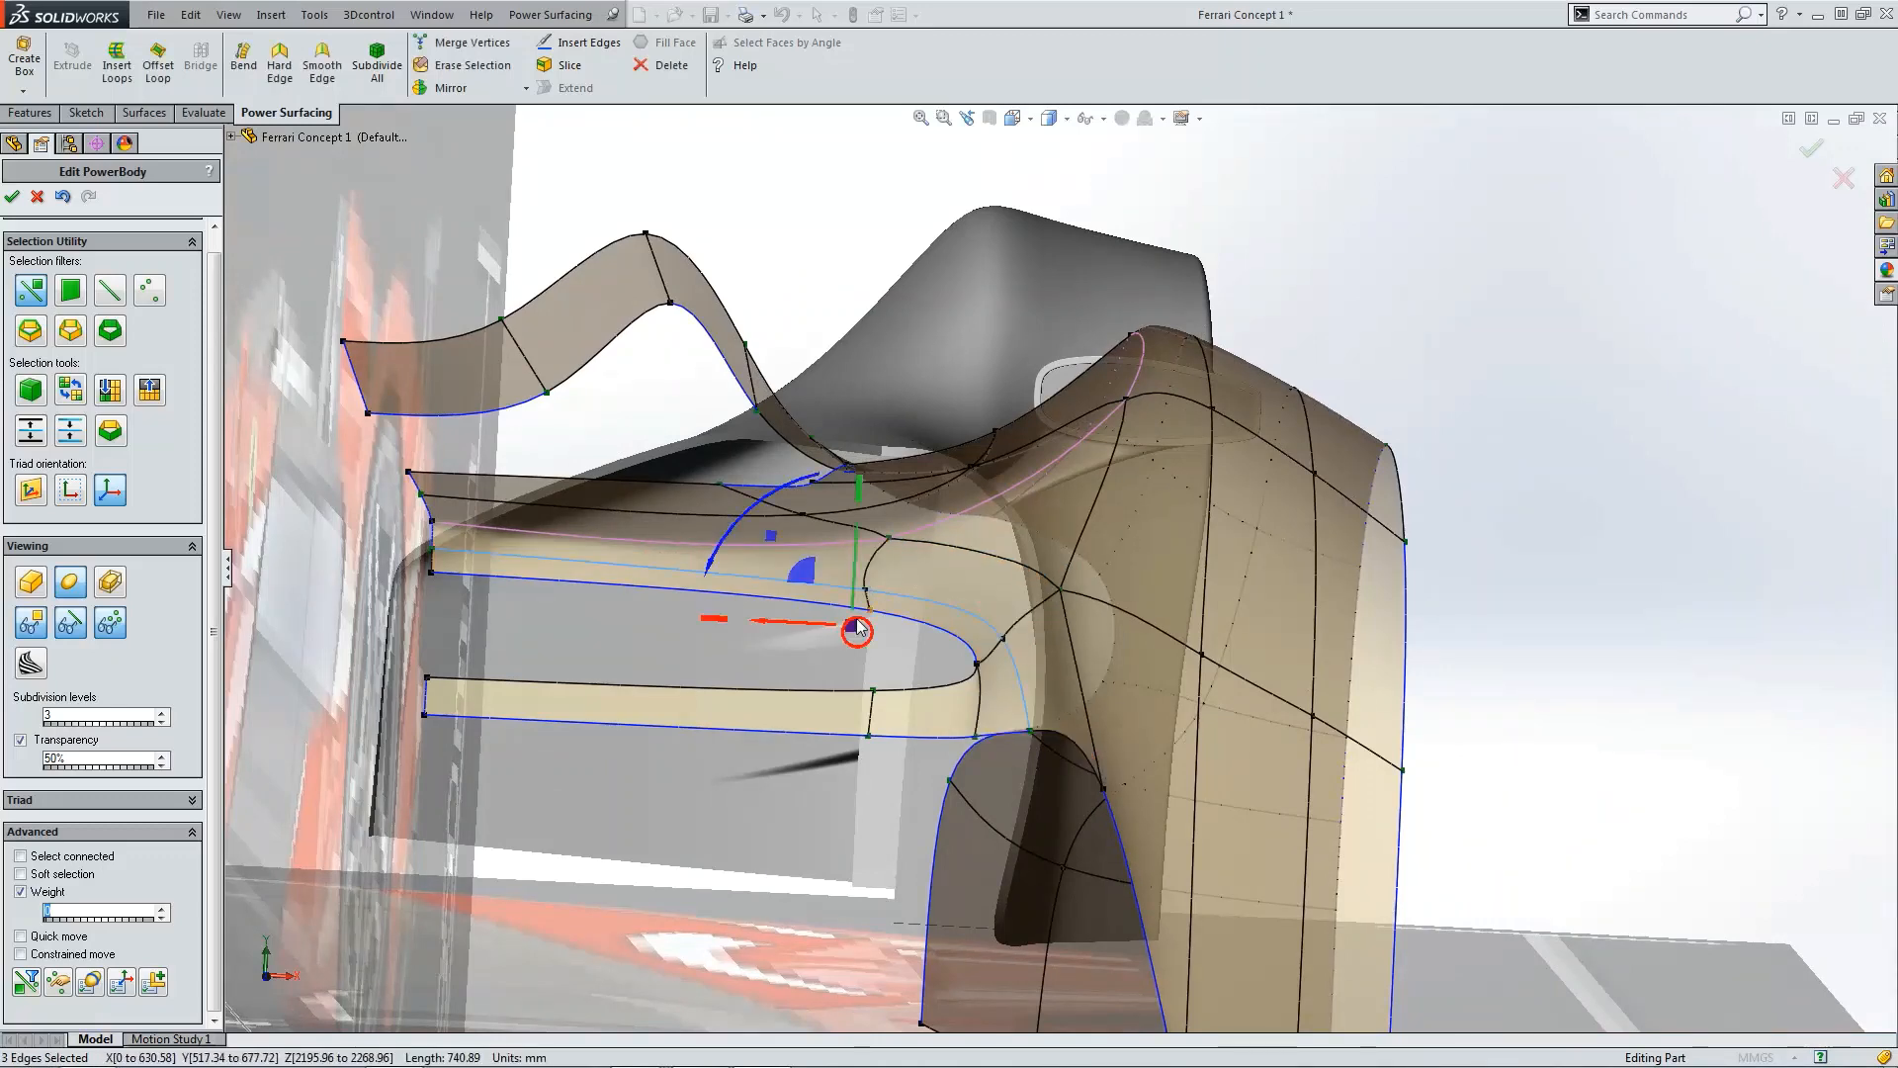
left_click(917, 681)
scroll(1022, 694, "up", 3)
key("ctrl+5")
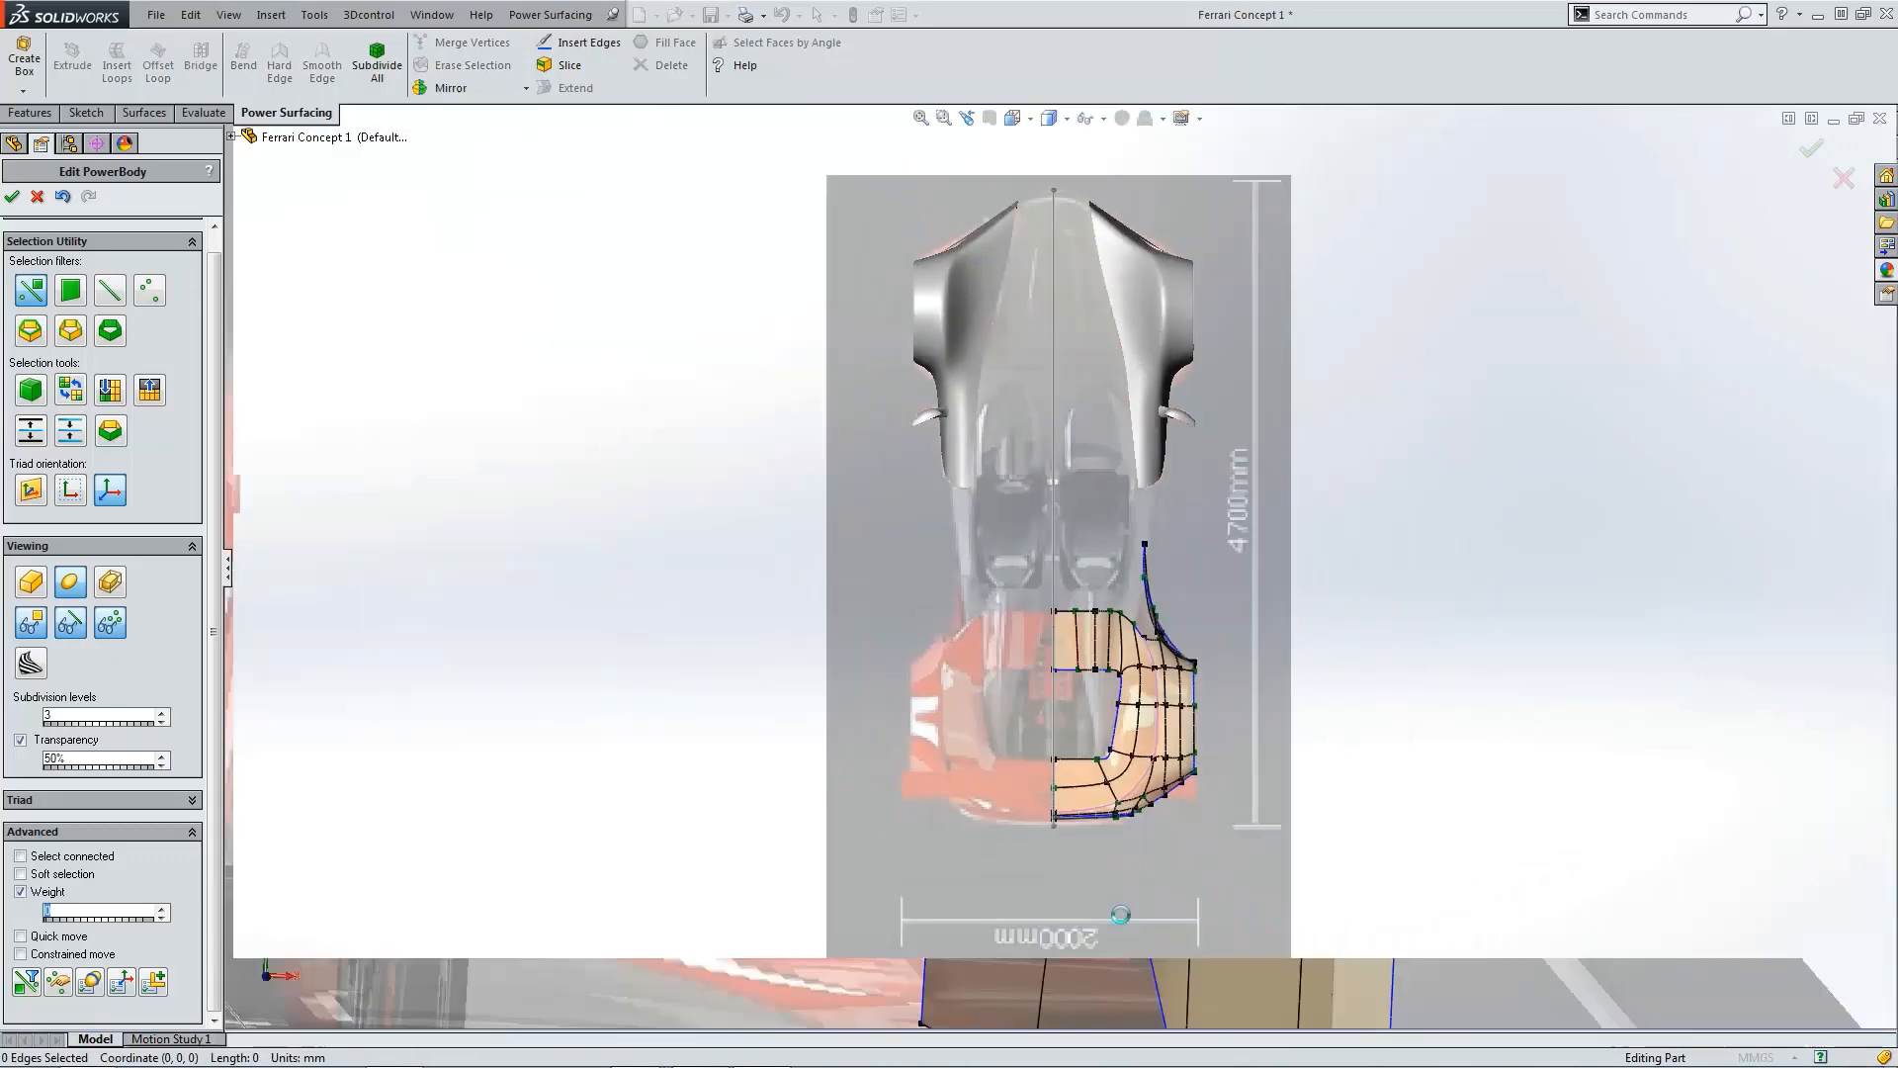
scroll(1106, 674, "down", 5)
scroll(1072, 573, "down", 2)
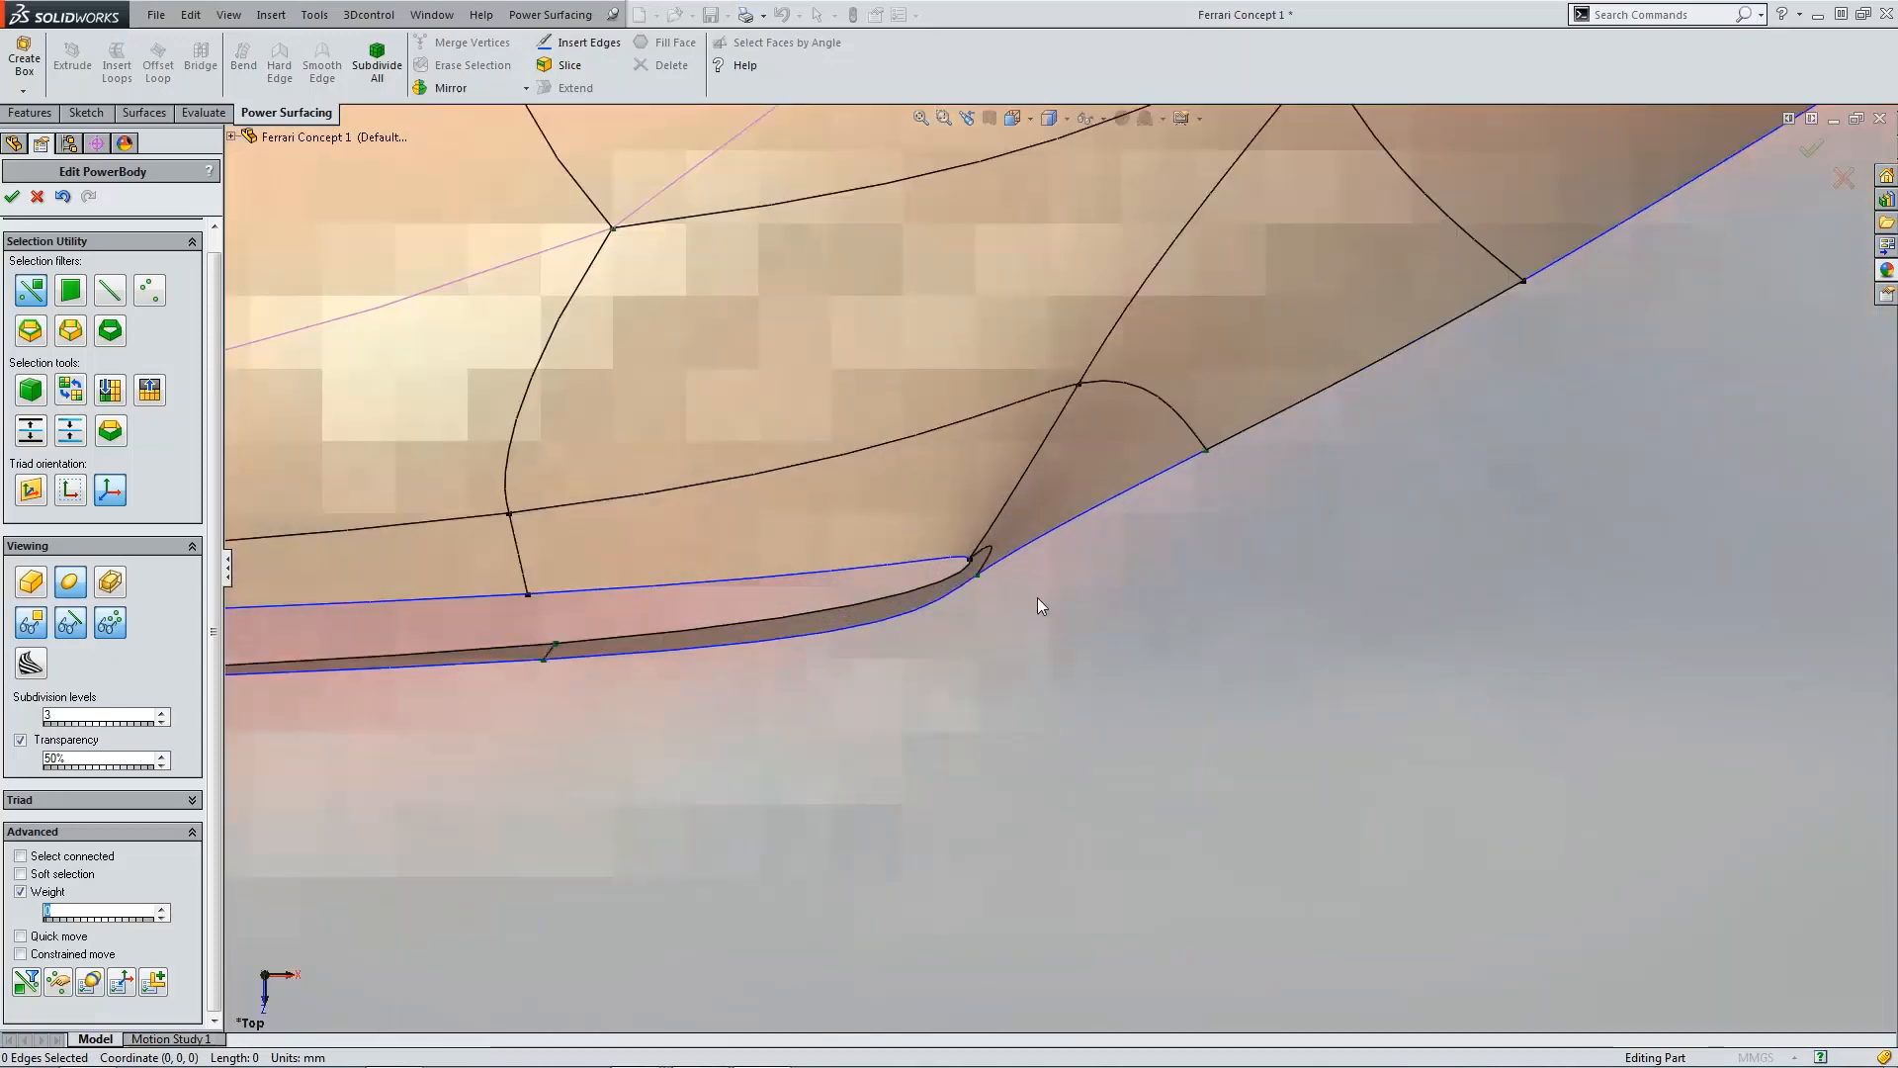
scroll(1036, 597, "down", 2)
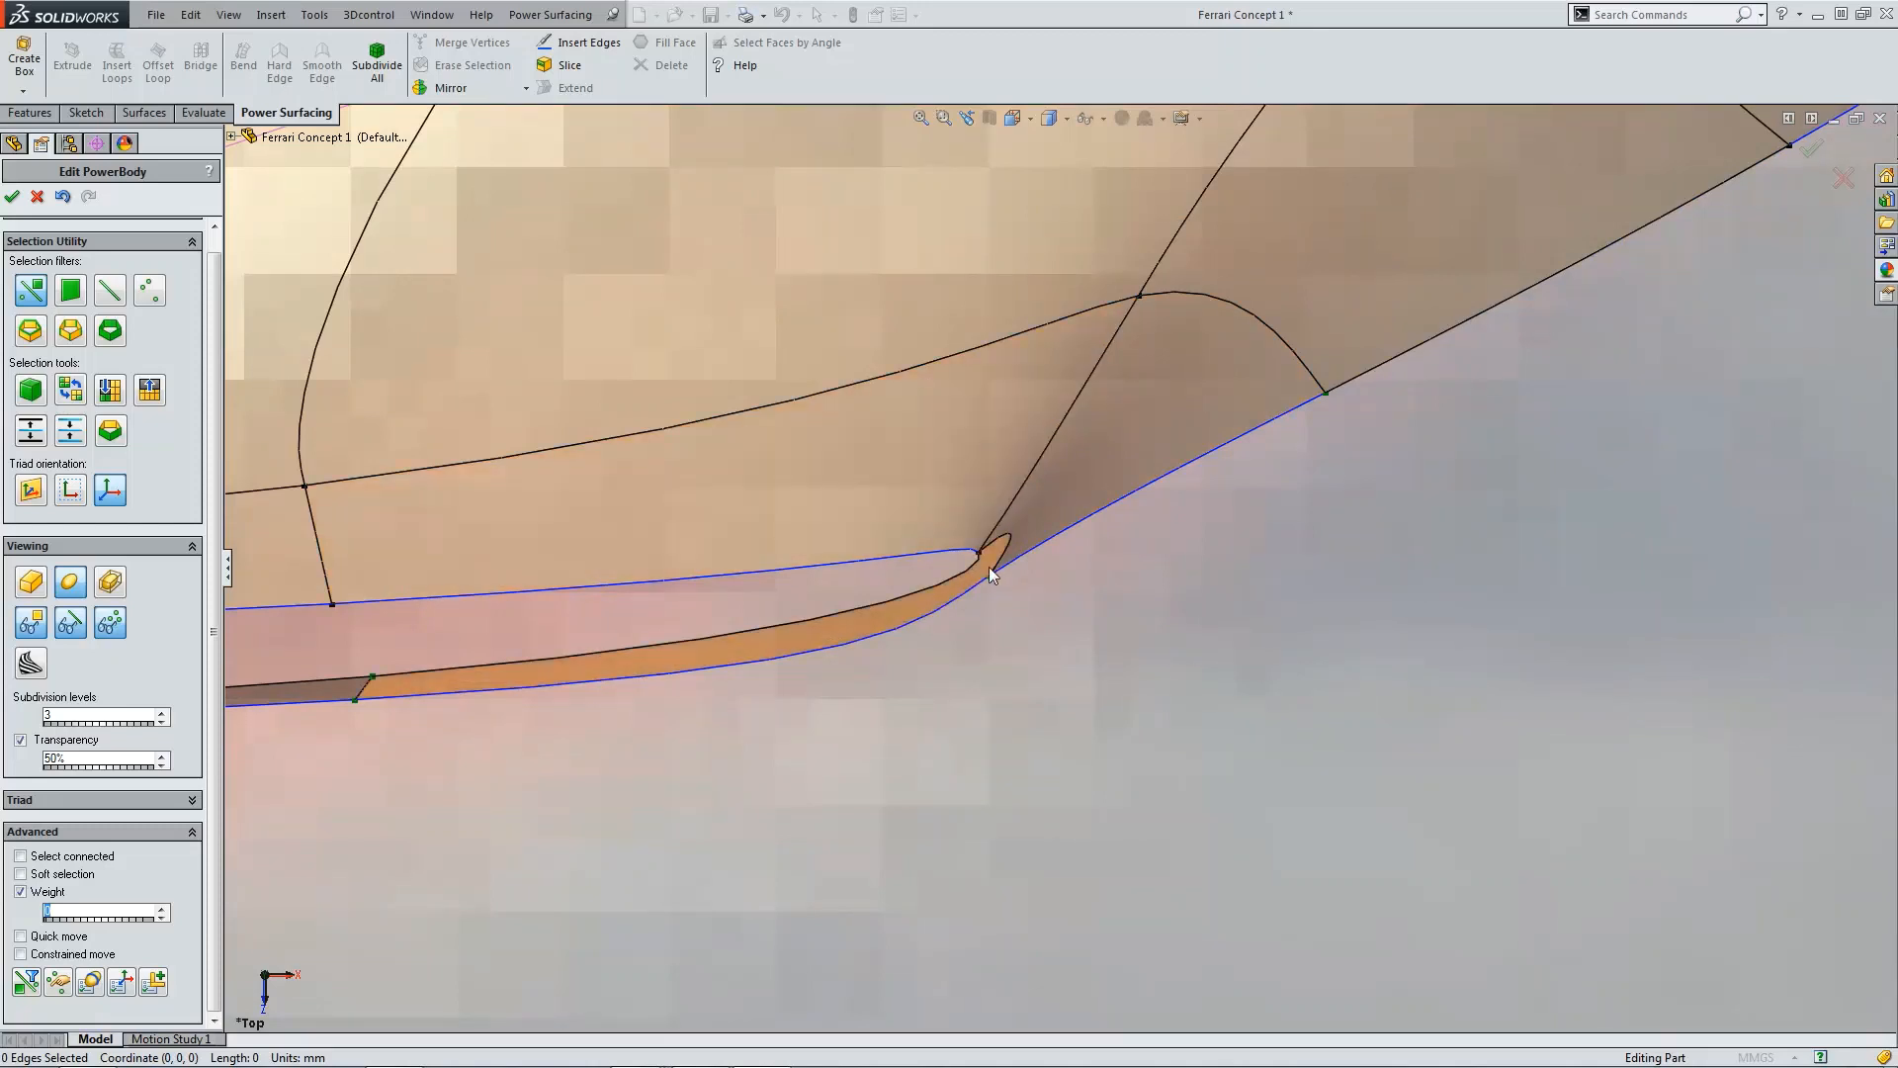
left_click(982, 557)
left_click_drag(977, 598, 970, 522)
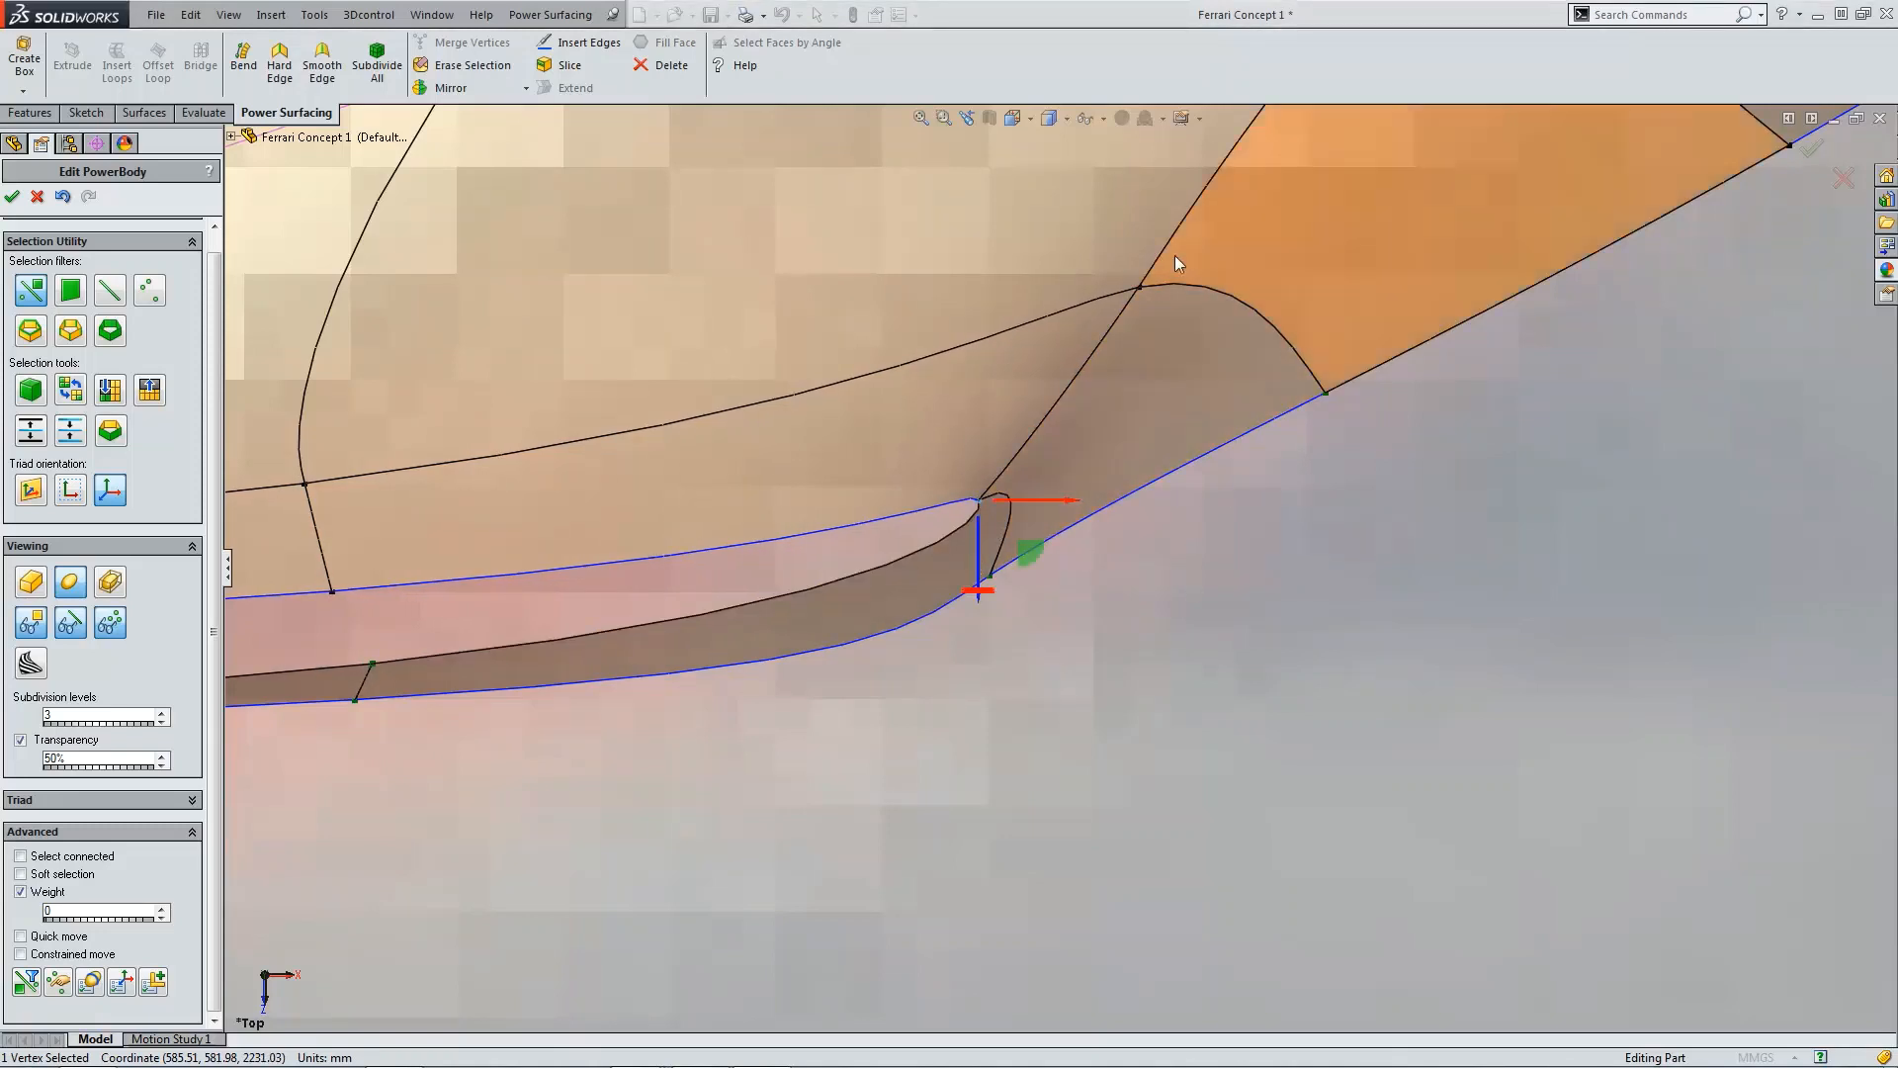
Step: Nudge three vertices around the intake tip and fender's outer edge slightly in the top view
left_click(1142, 288)
left_click_drag(1143, 297, 1141, 328)
scroll(830, 448, "up", 1)
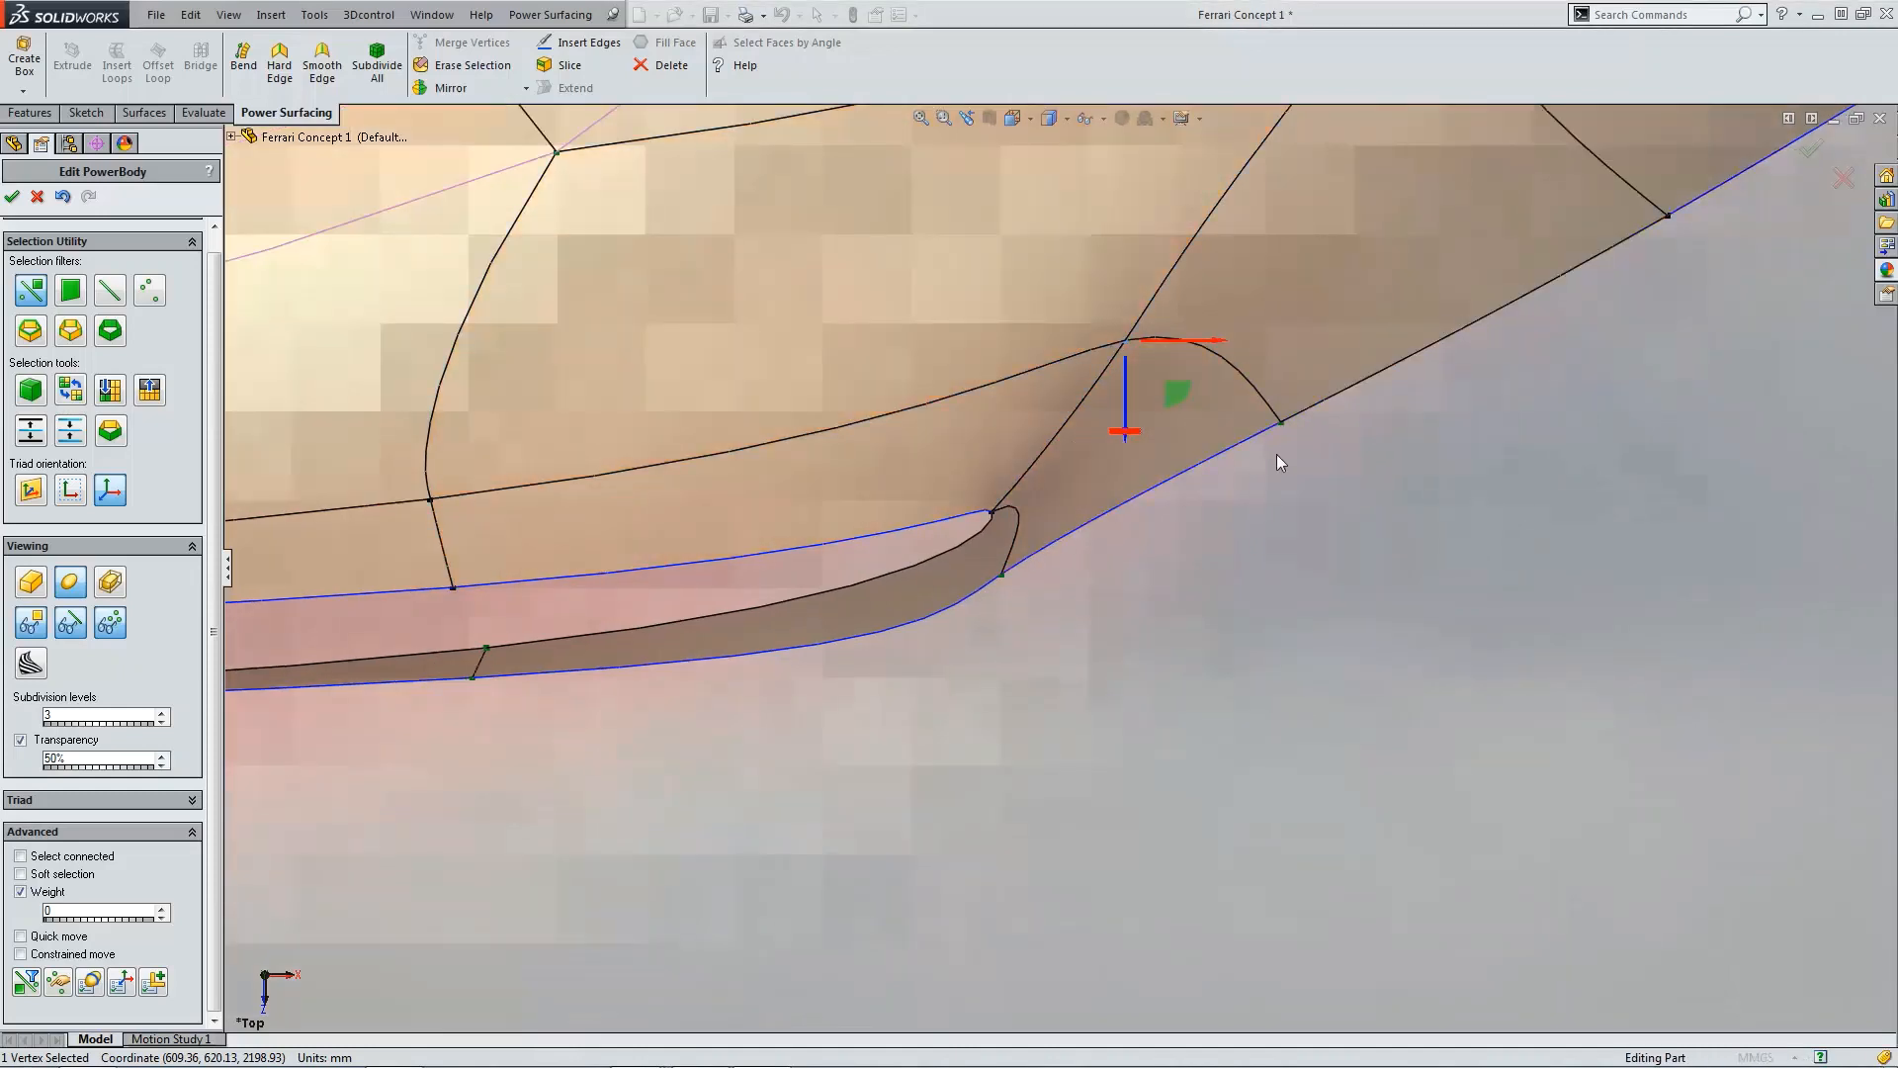
left_click(1003, 576)
left_click_drag(1005, 591, 1005, 611)
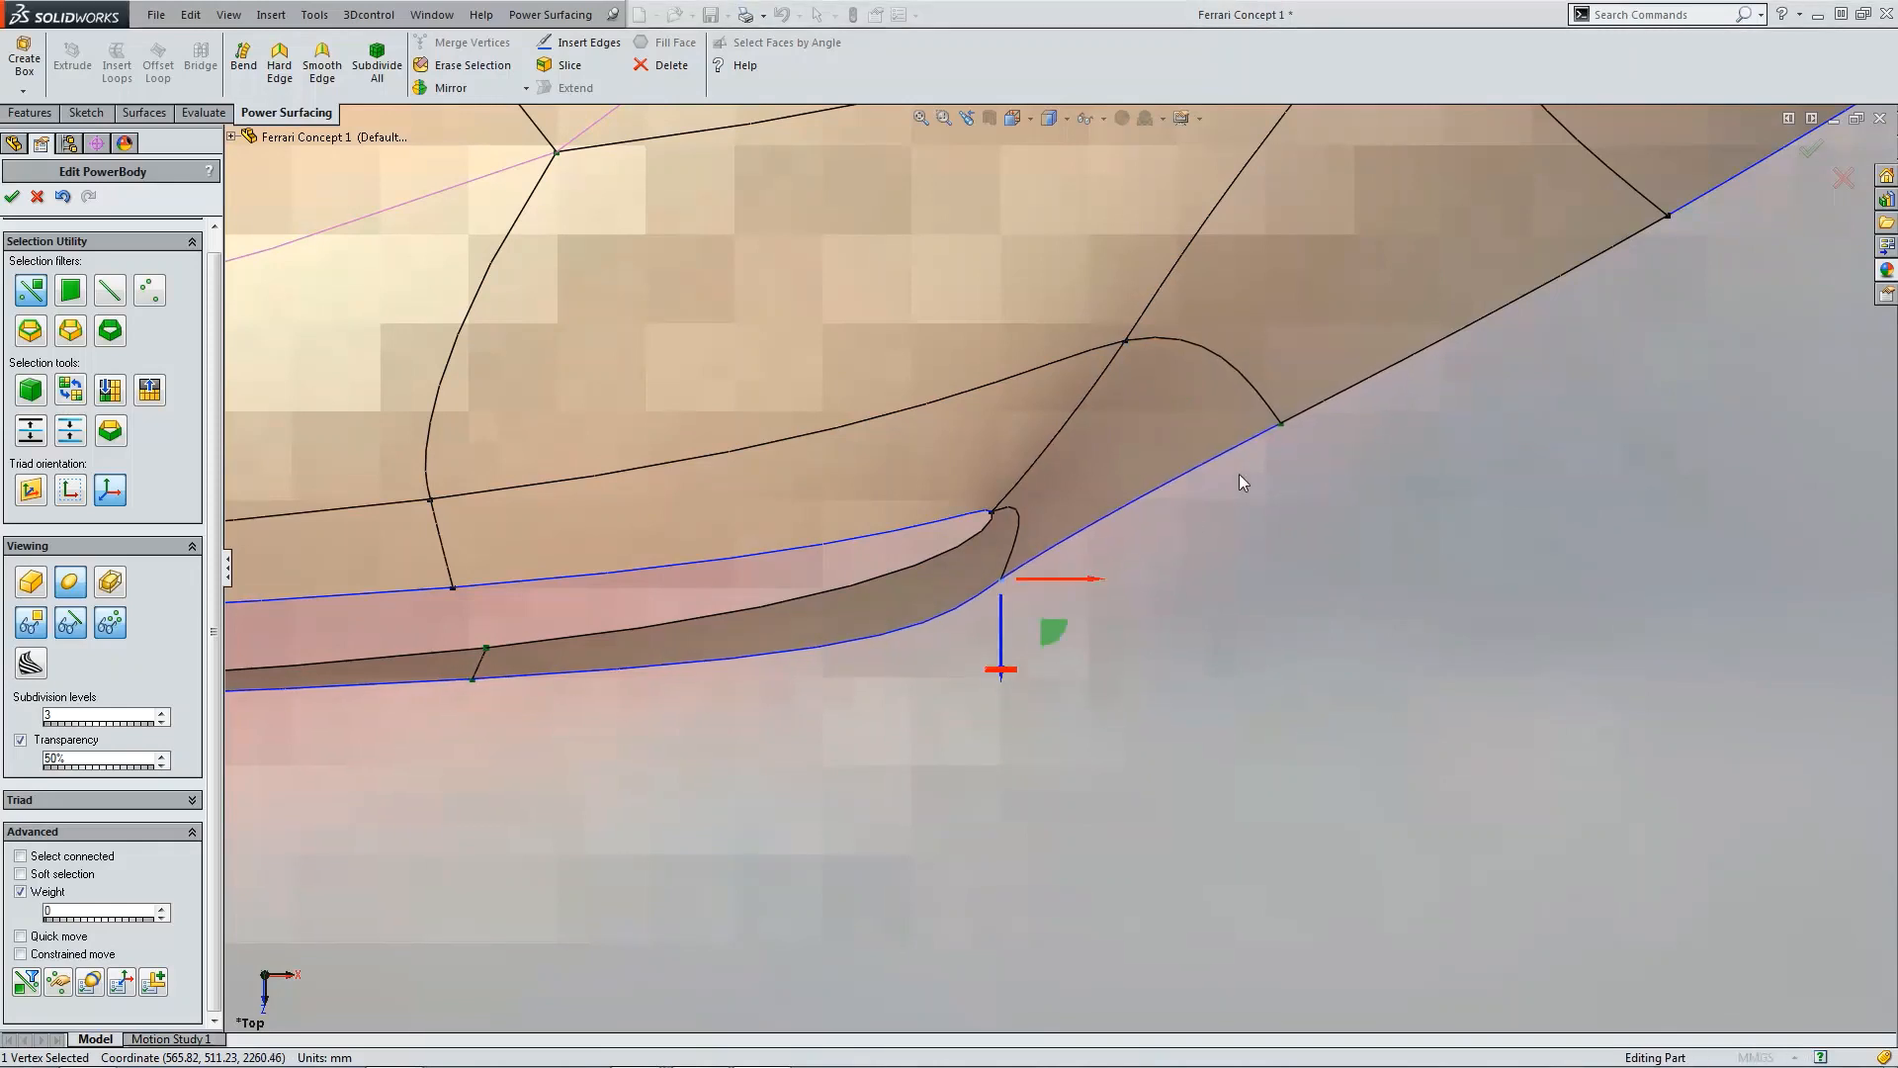
left_click(1280, 426)
left_click_drag(1281, 473, 1281, 479)
left_click(1184, 578)
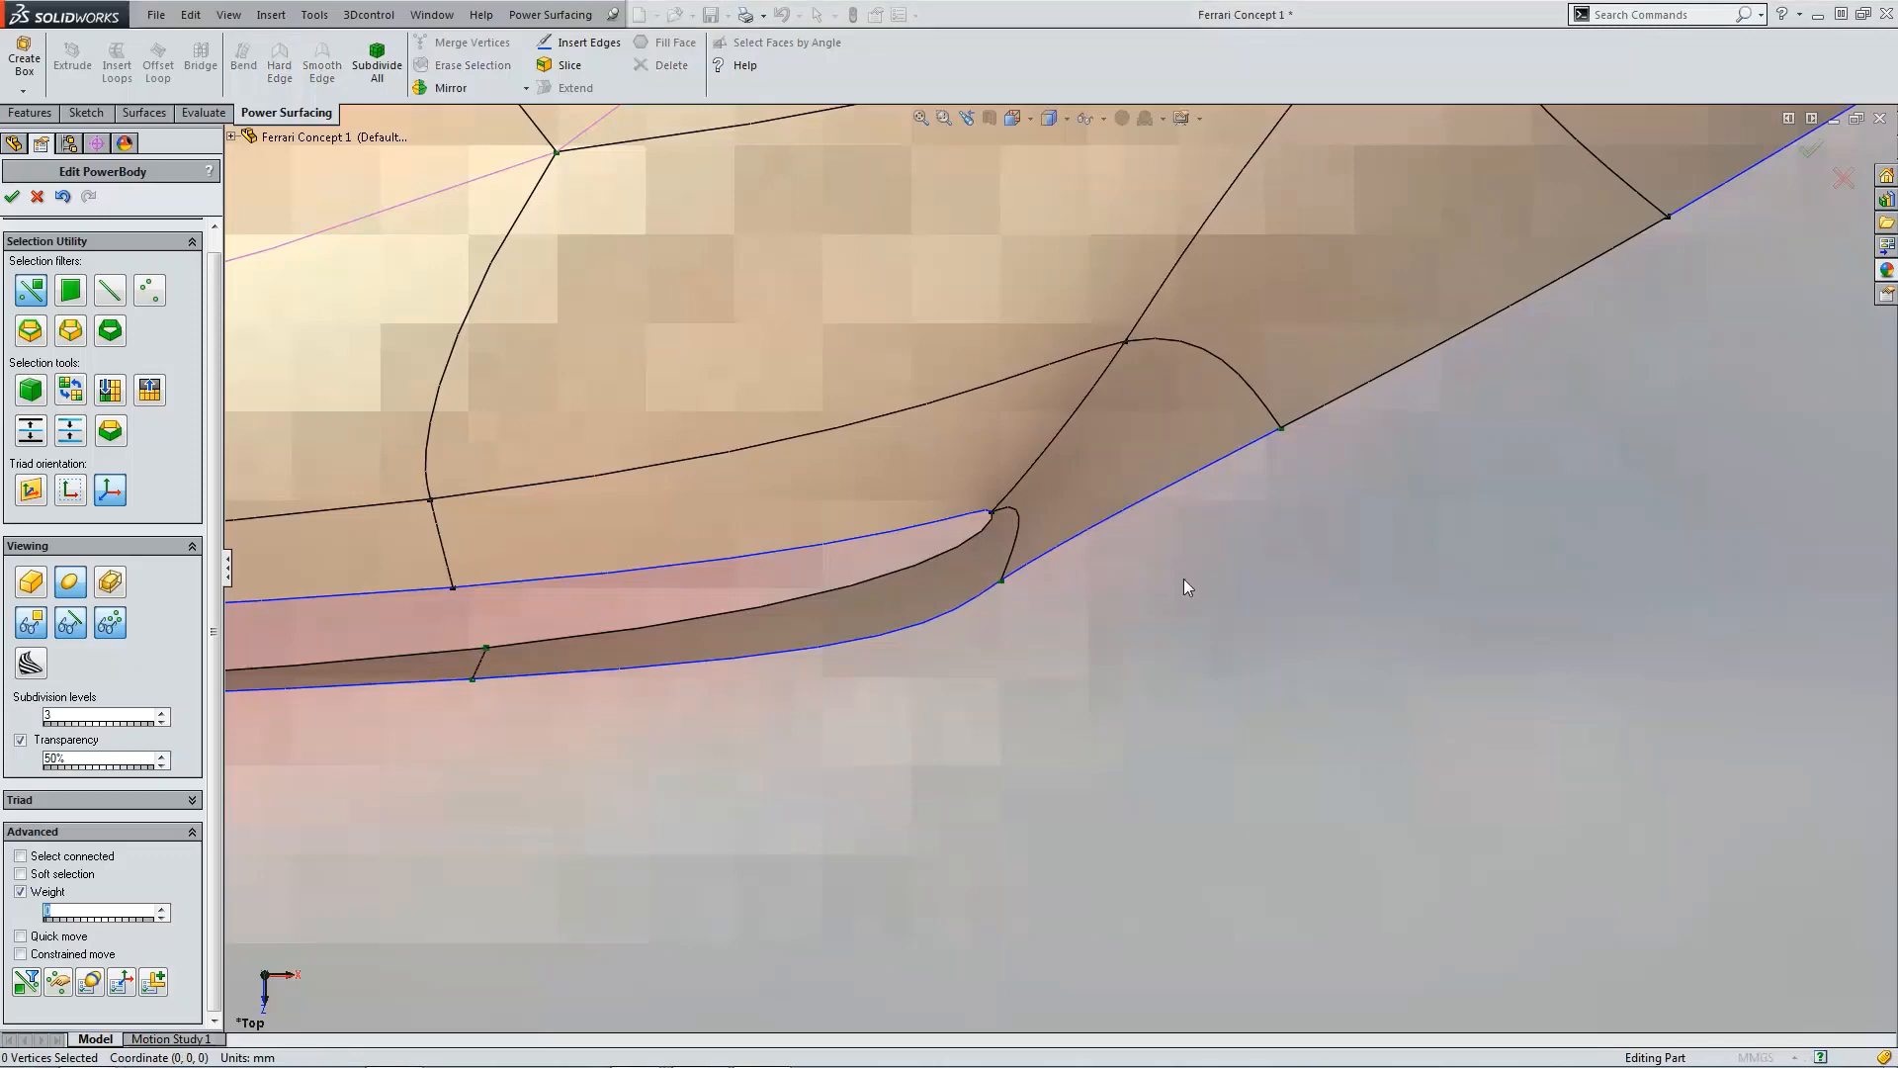
Step: Accept the PowerBody edits and review the resulting fender body from an angled and the top view
key("ctrl+1")
scroll(1202, 656, "down", 5)
scroll(1110, 644, "down", 5)
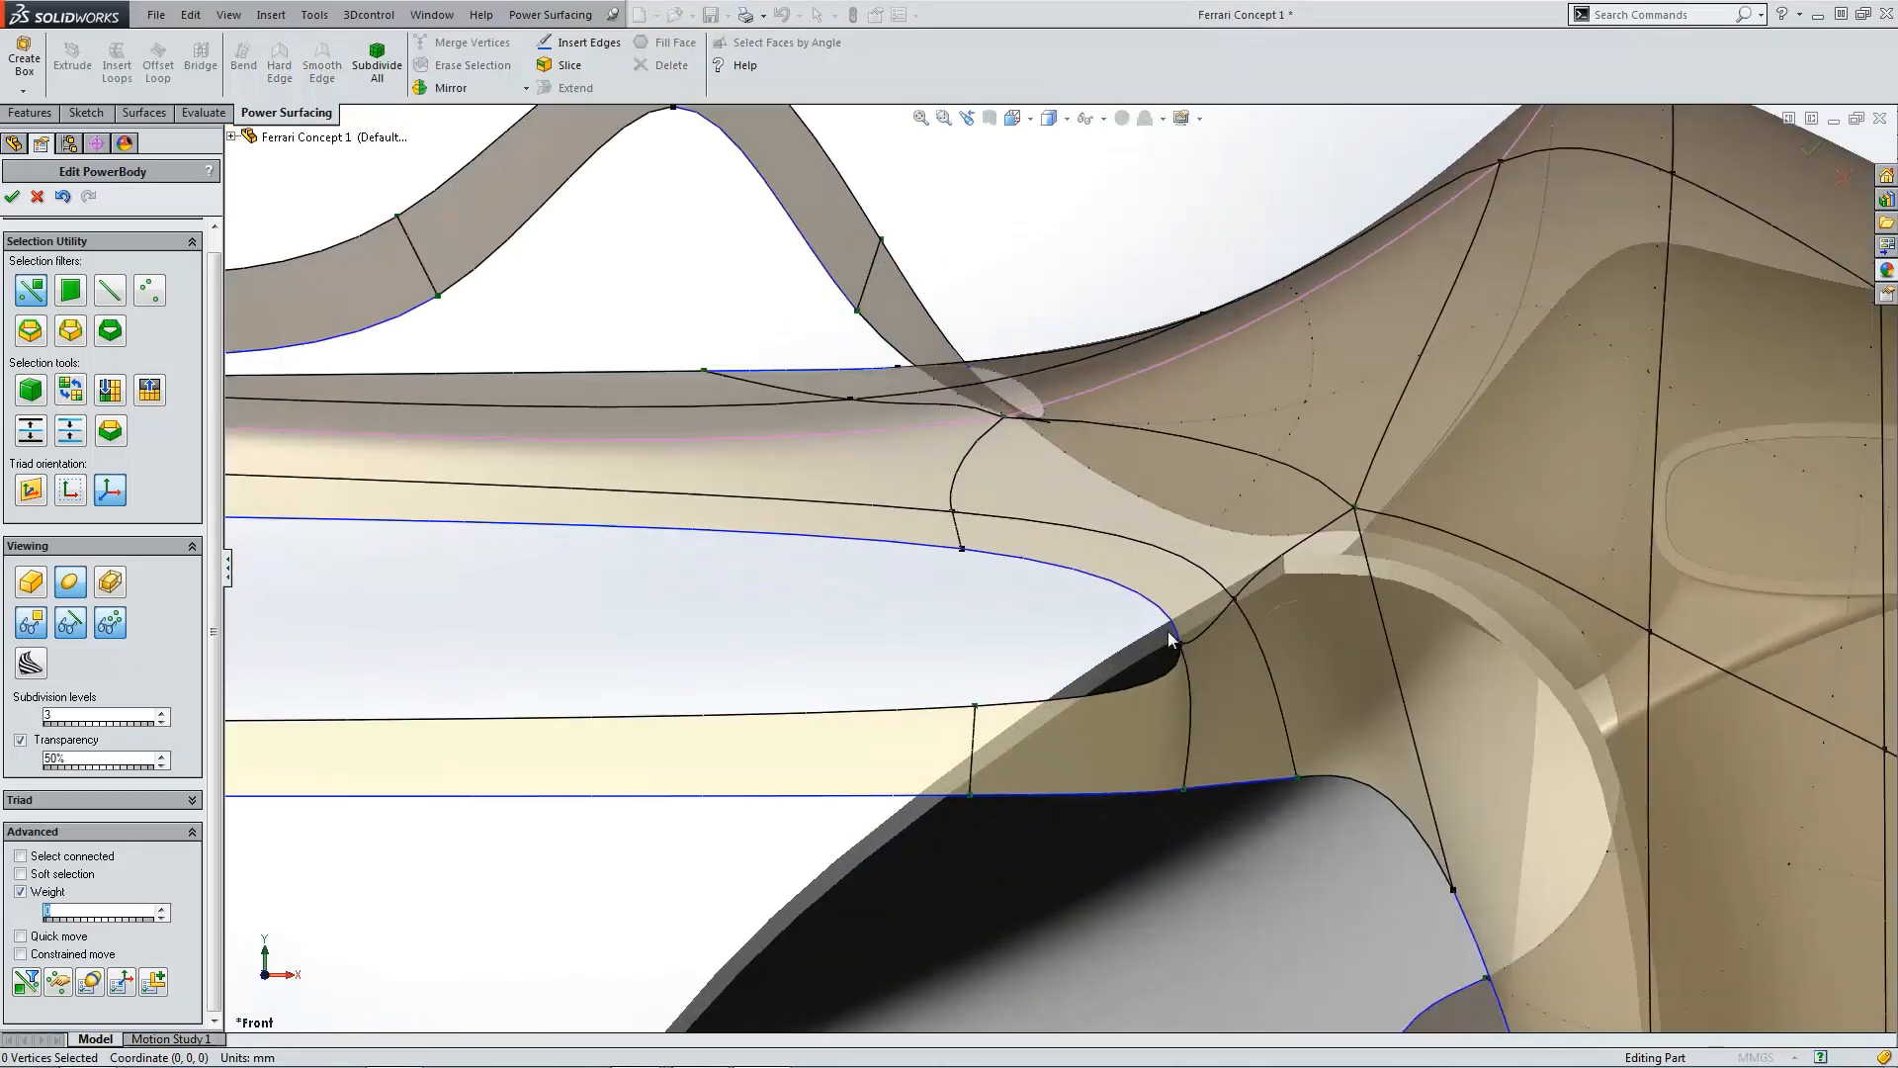
scroll(1168, 631, "up", 3)
middle_click_drag(1170, 626, 790, 619)
scroll(702, 751, "down", 5)
scroll(791, 625, "down", 2)
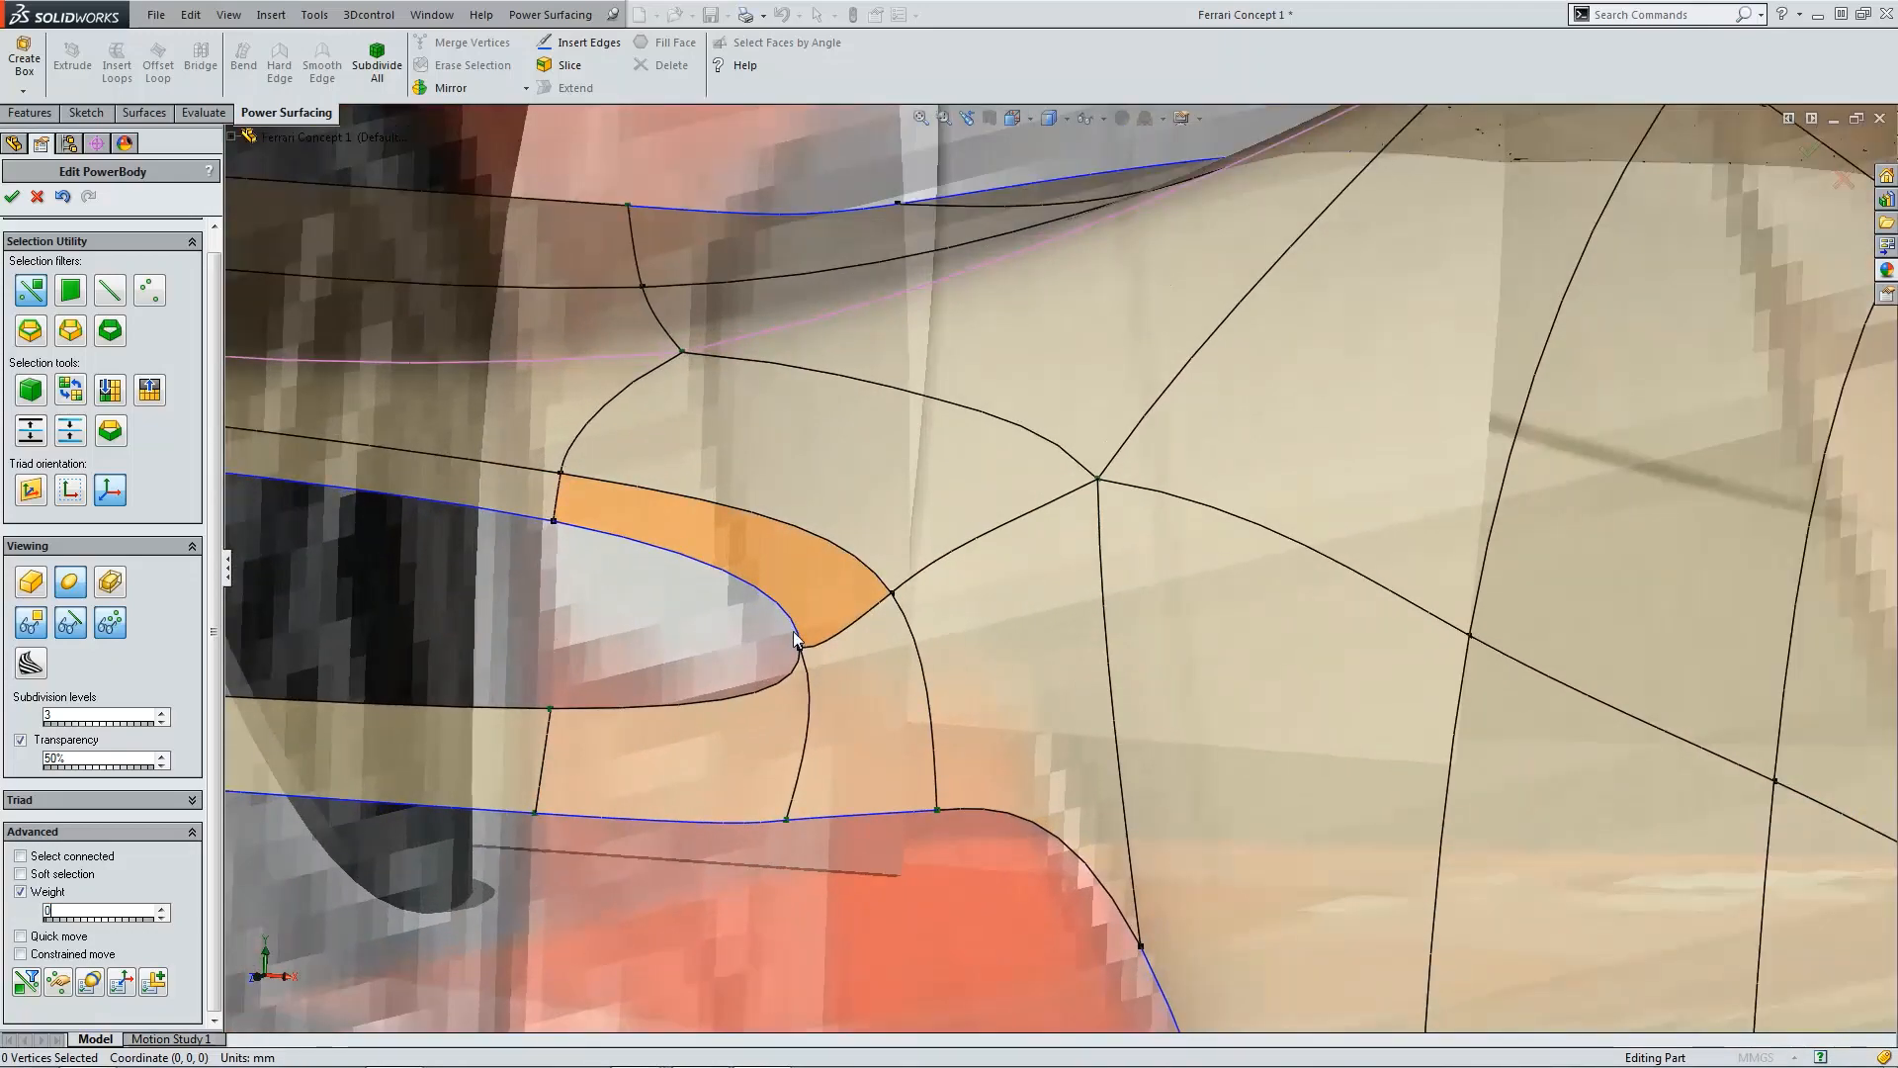
left_click(13, 198)
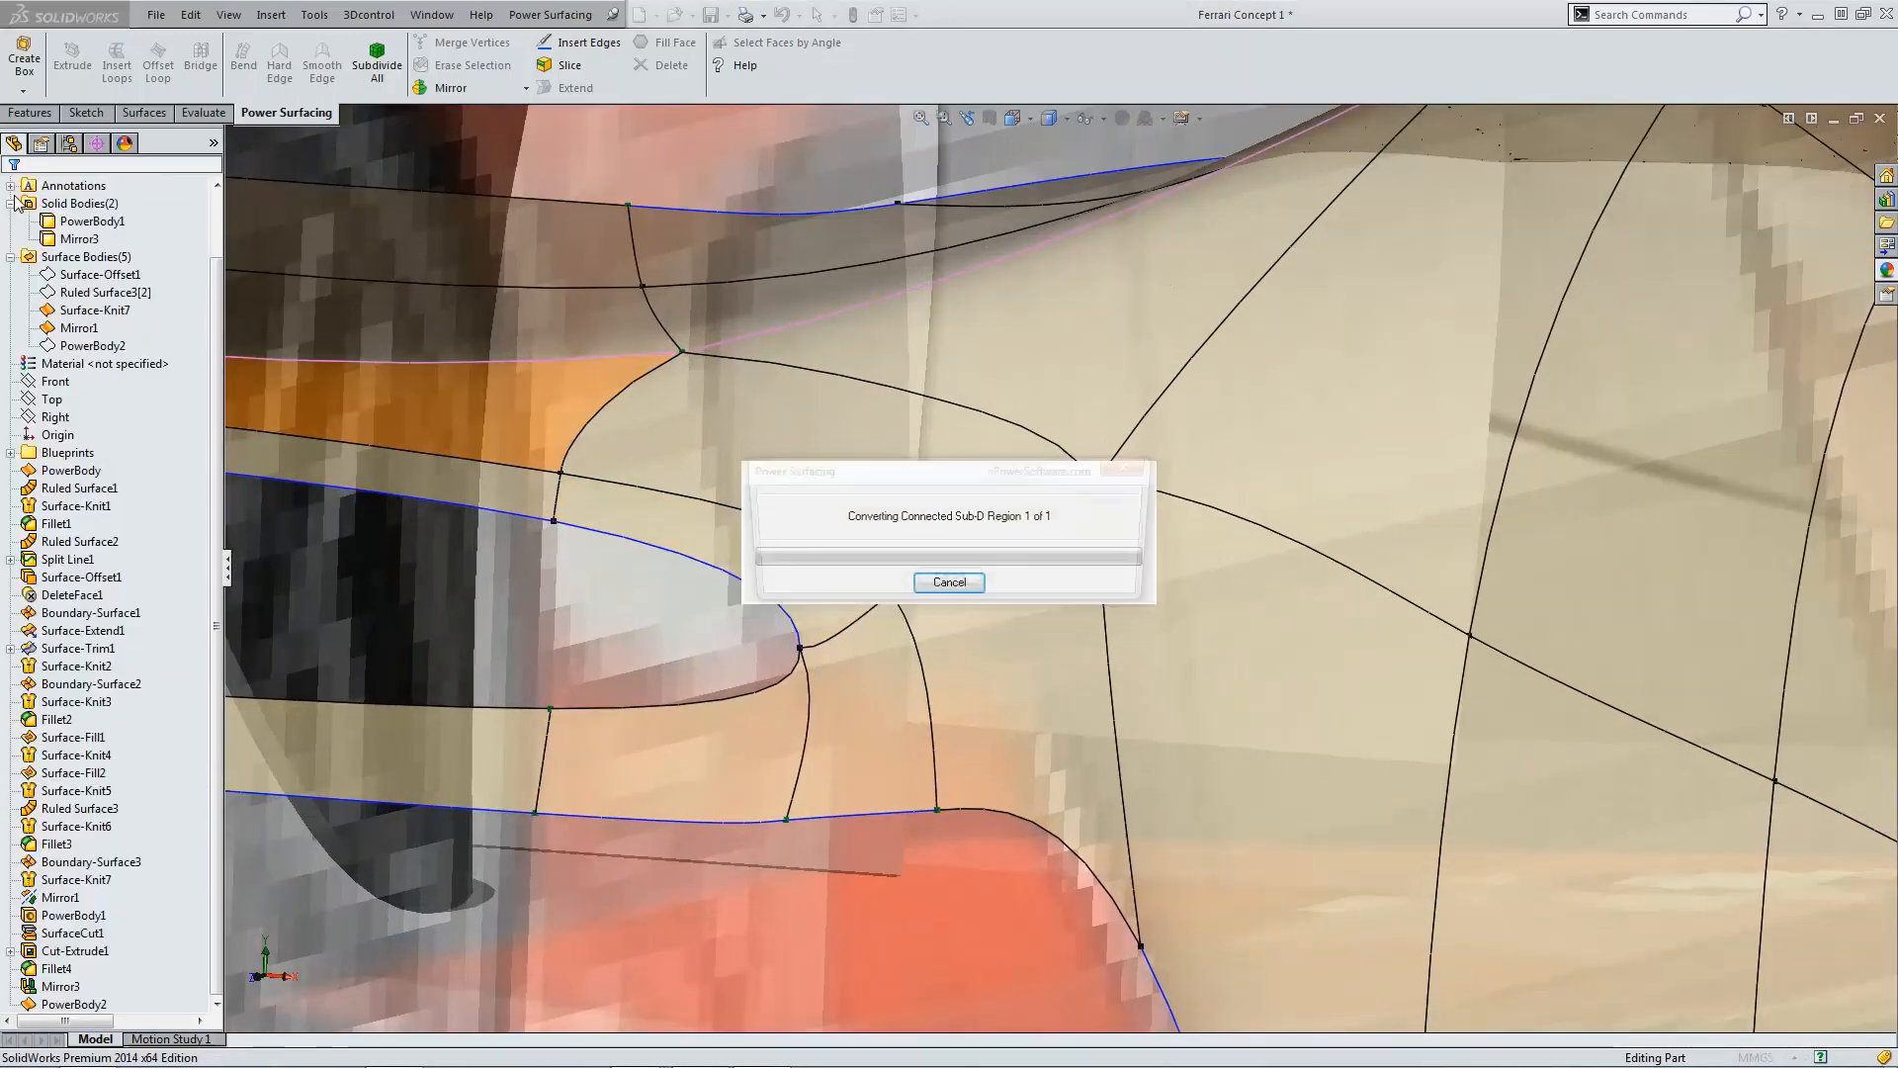
scroll(950, 579, "up", 9)
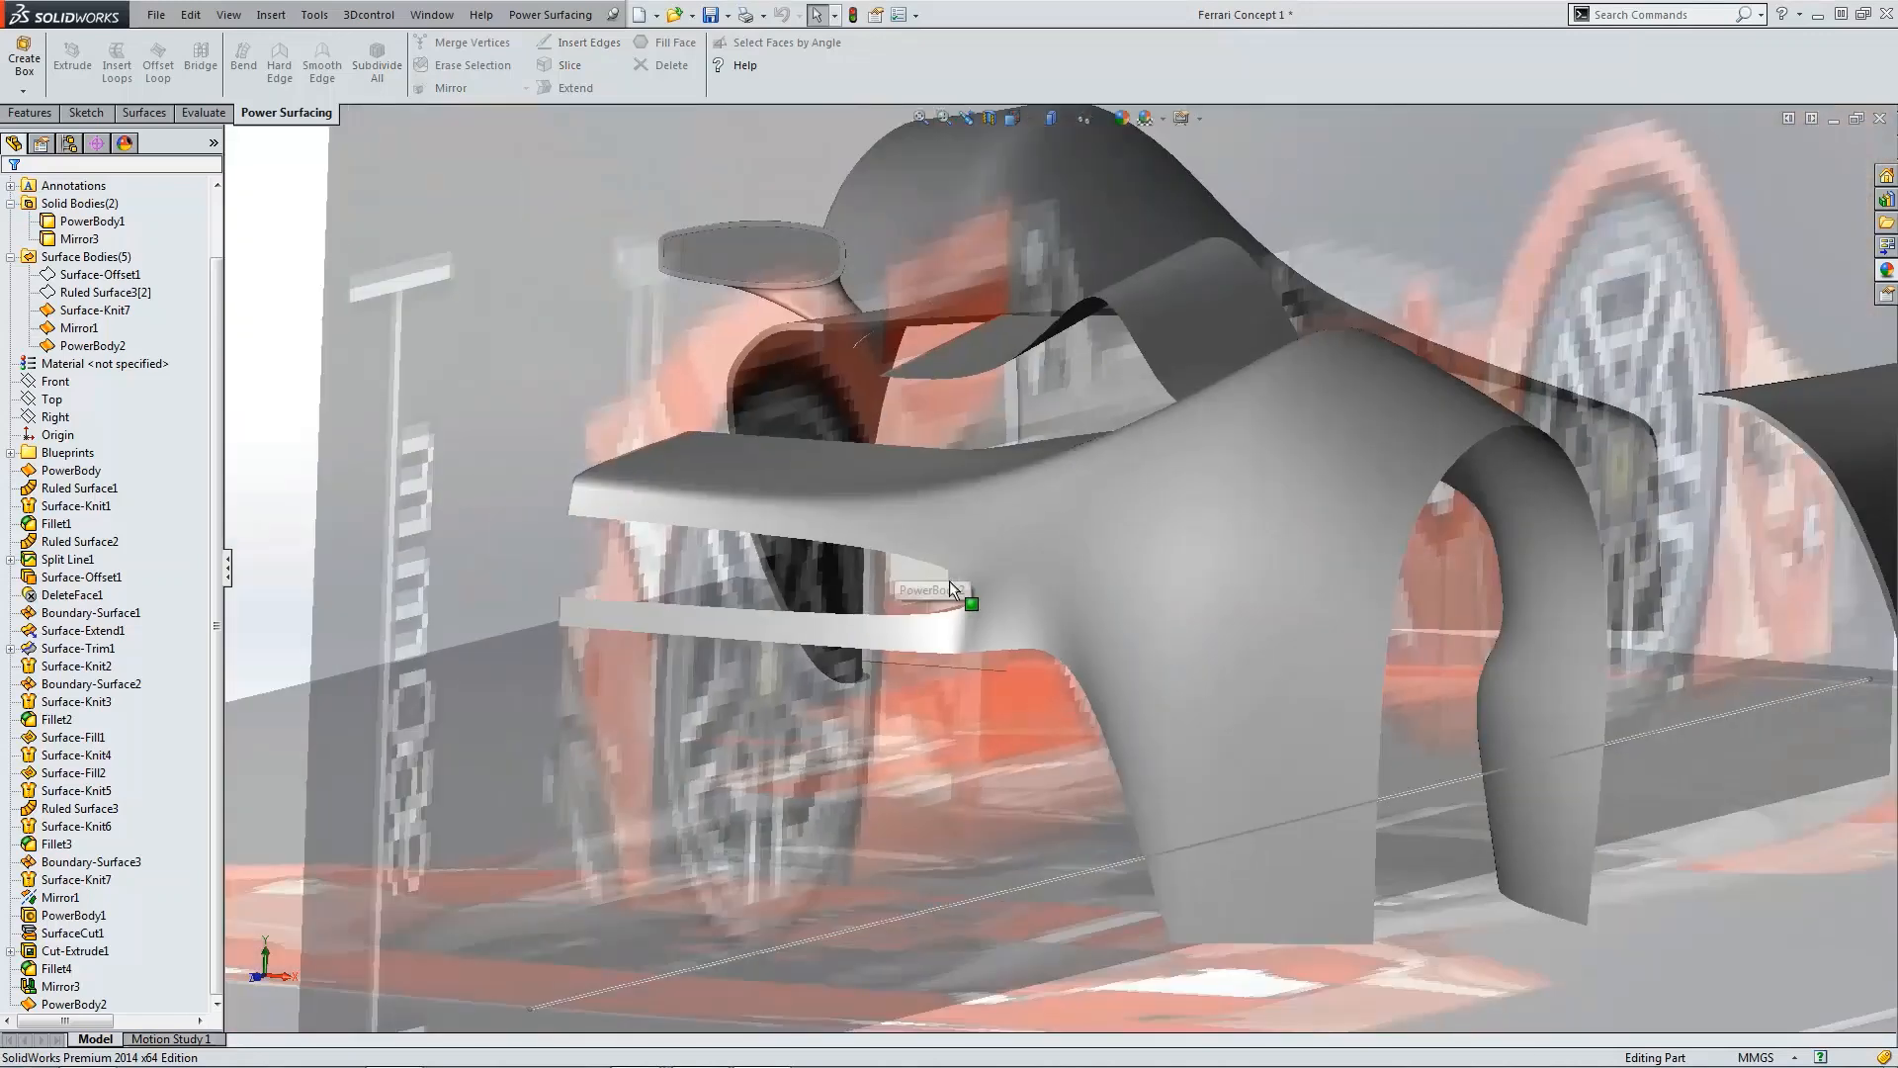
middle_click_drag(1008, 668, 1080, 809)
key("ctrl+5")
scroll(1173, 781, "down", 8)
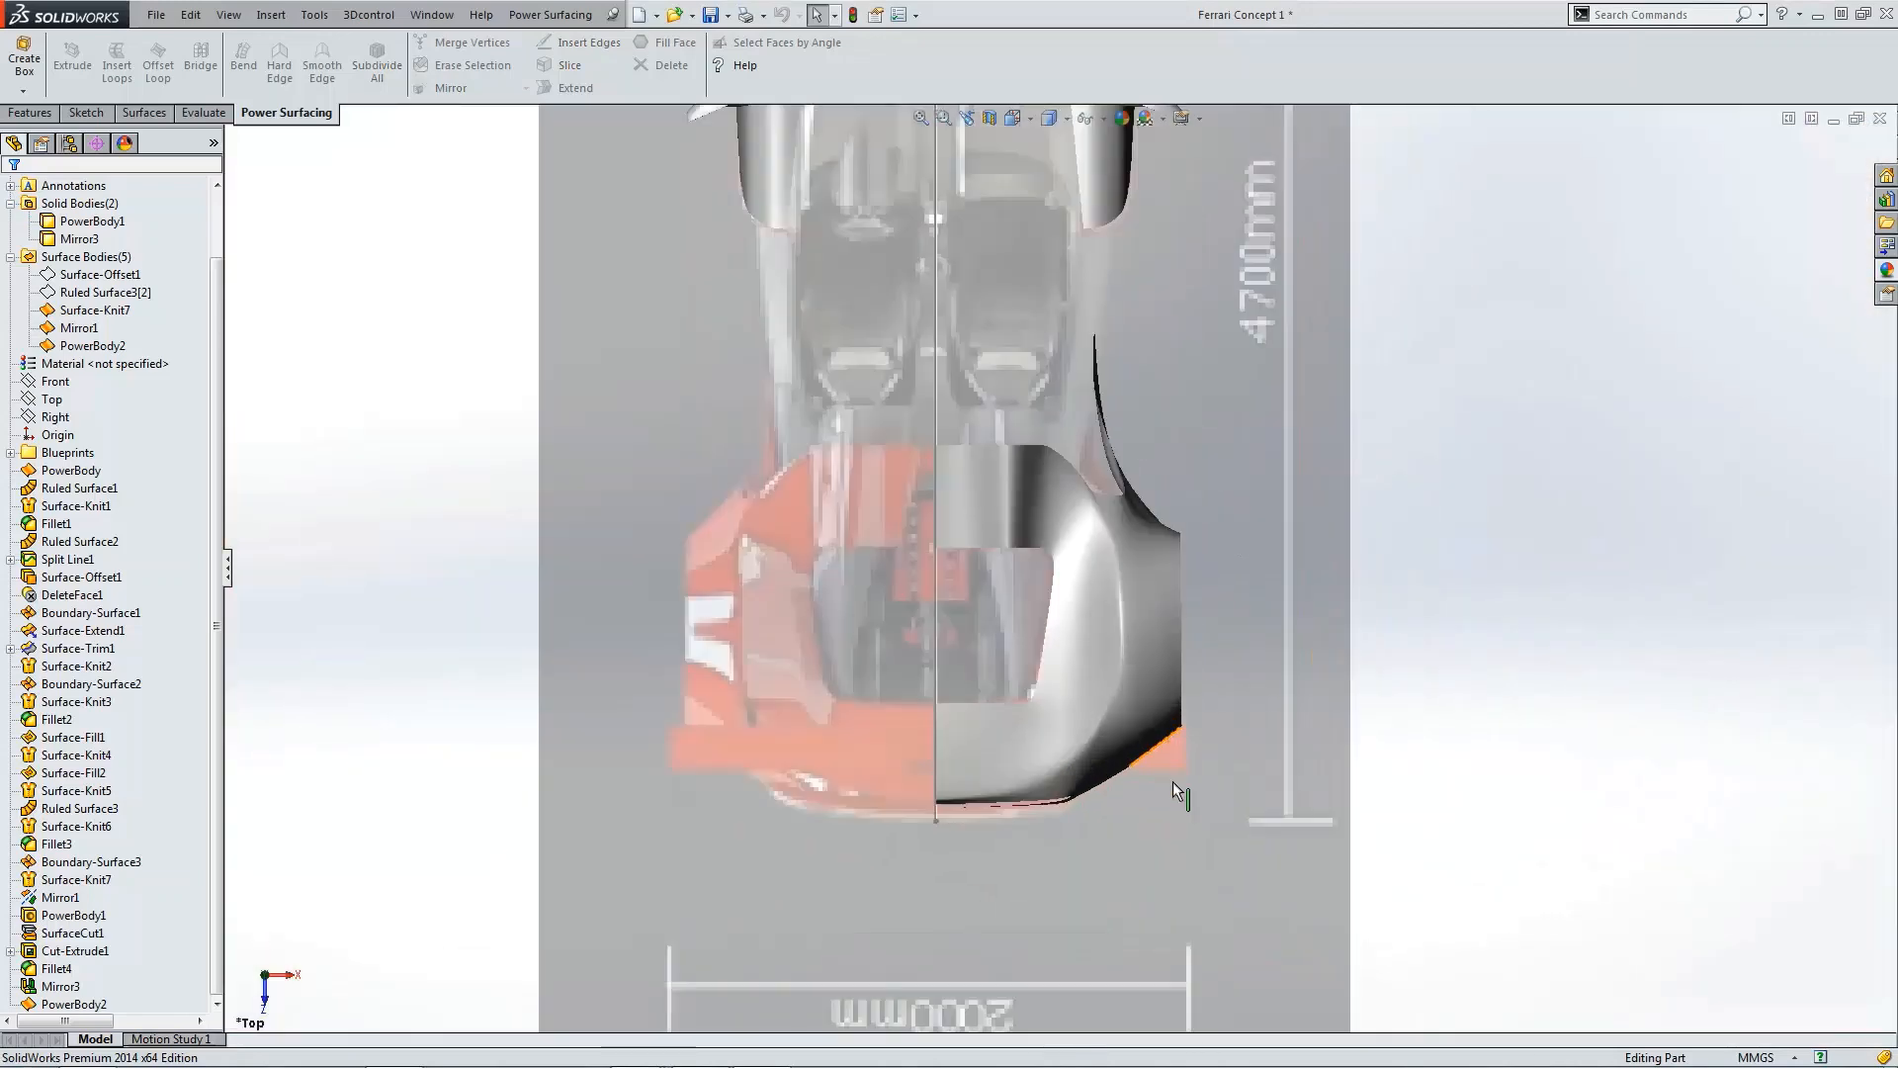
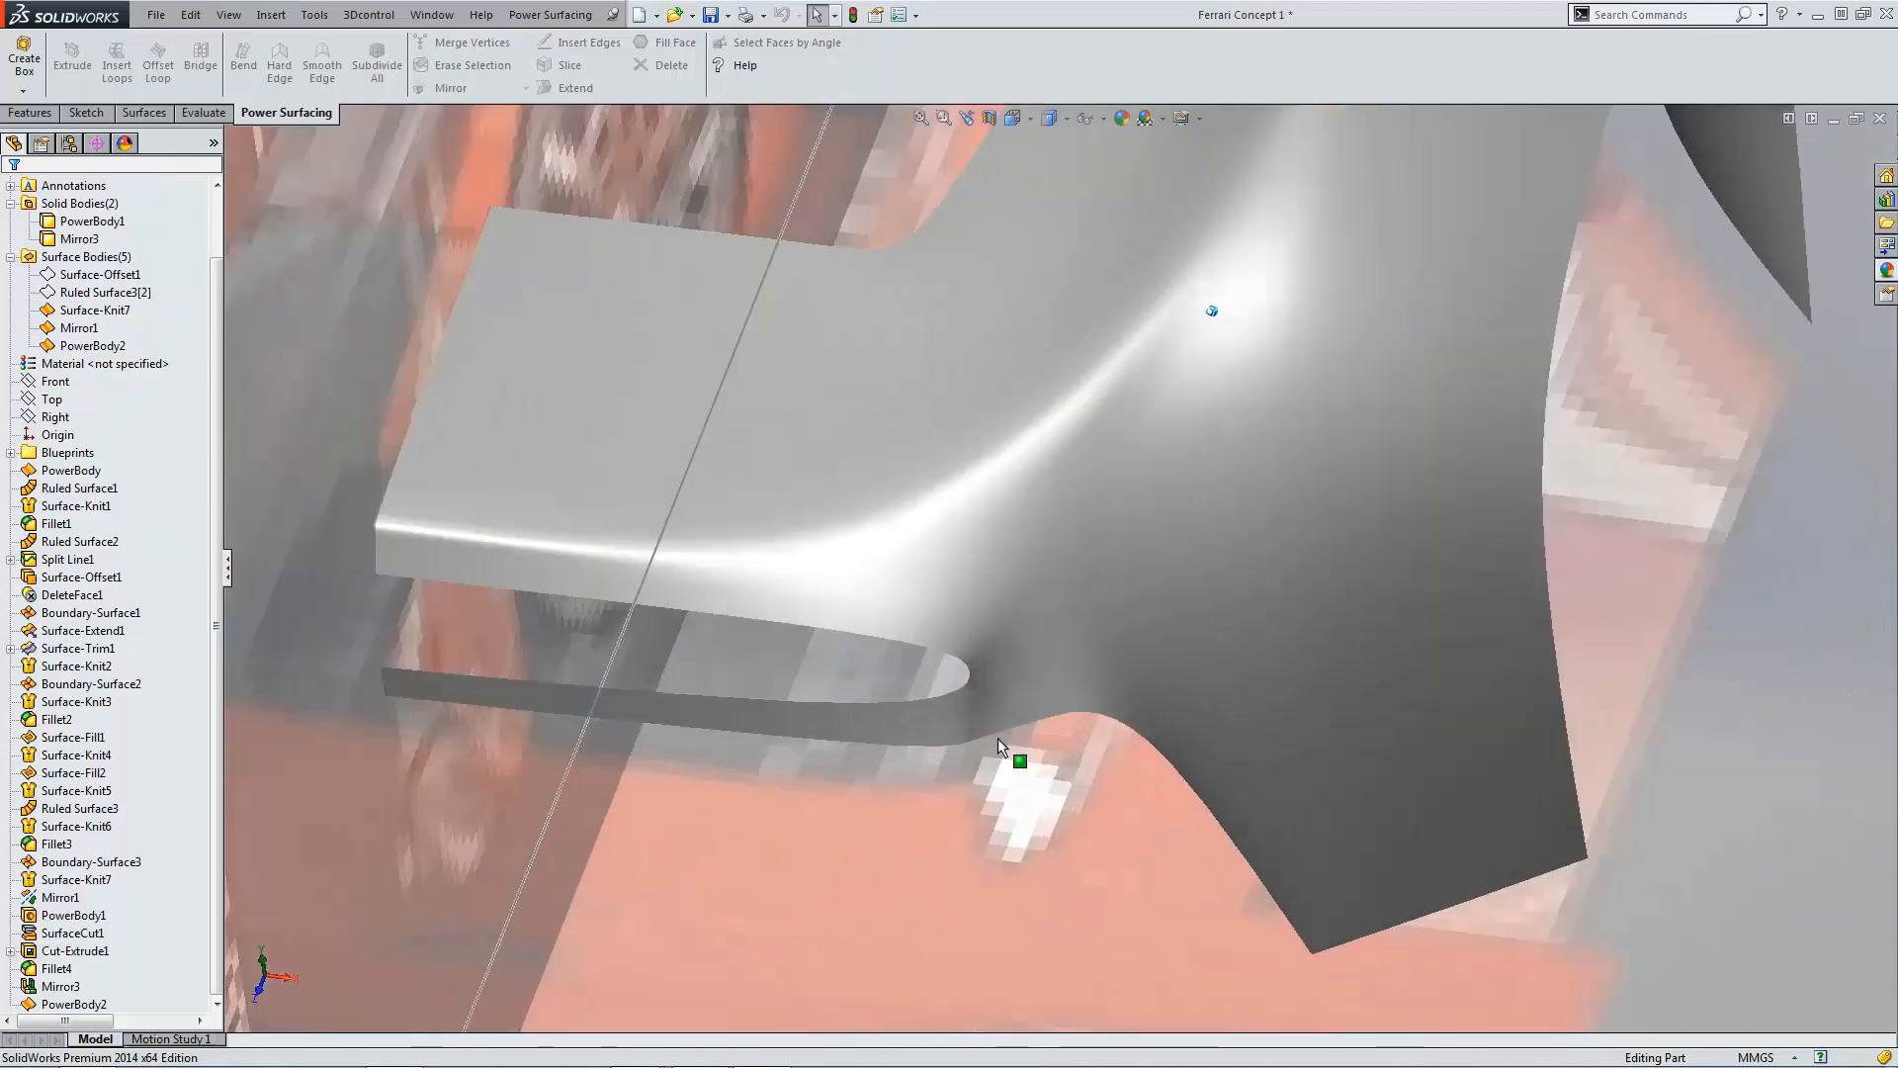
Step: Open the PowerBody2 feature for editing
left_click(989, 666)
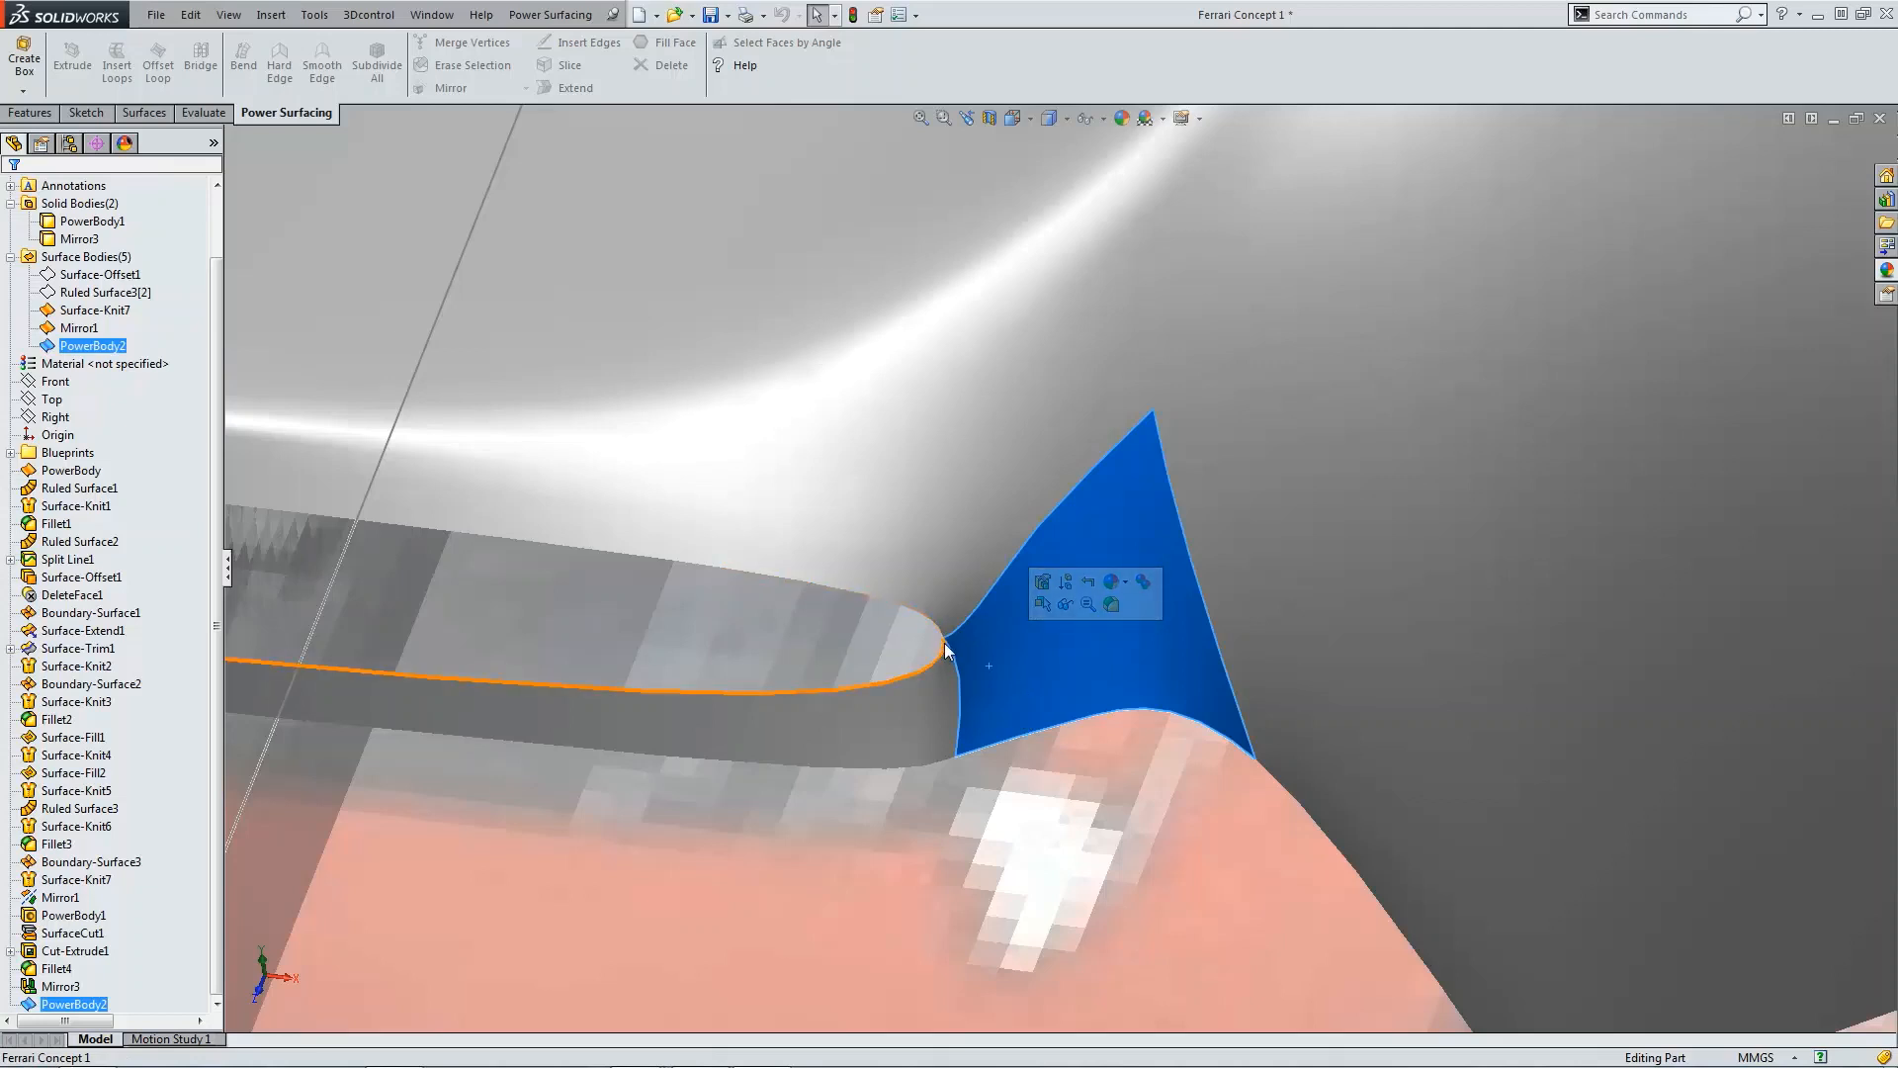
scroll(993, 642, "up", 2)
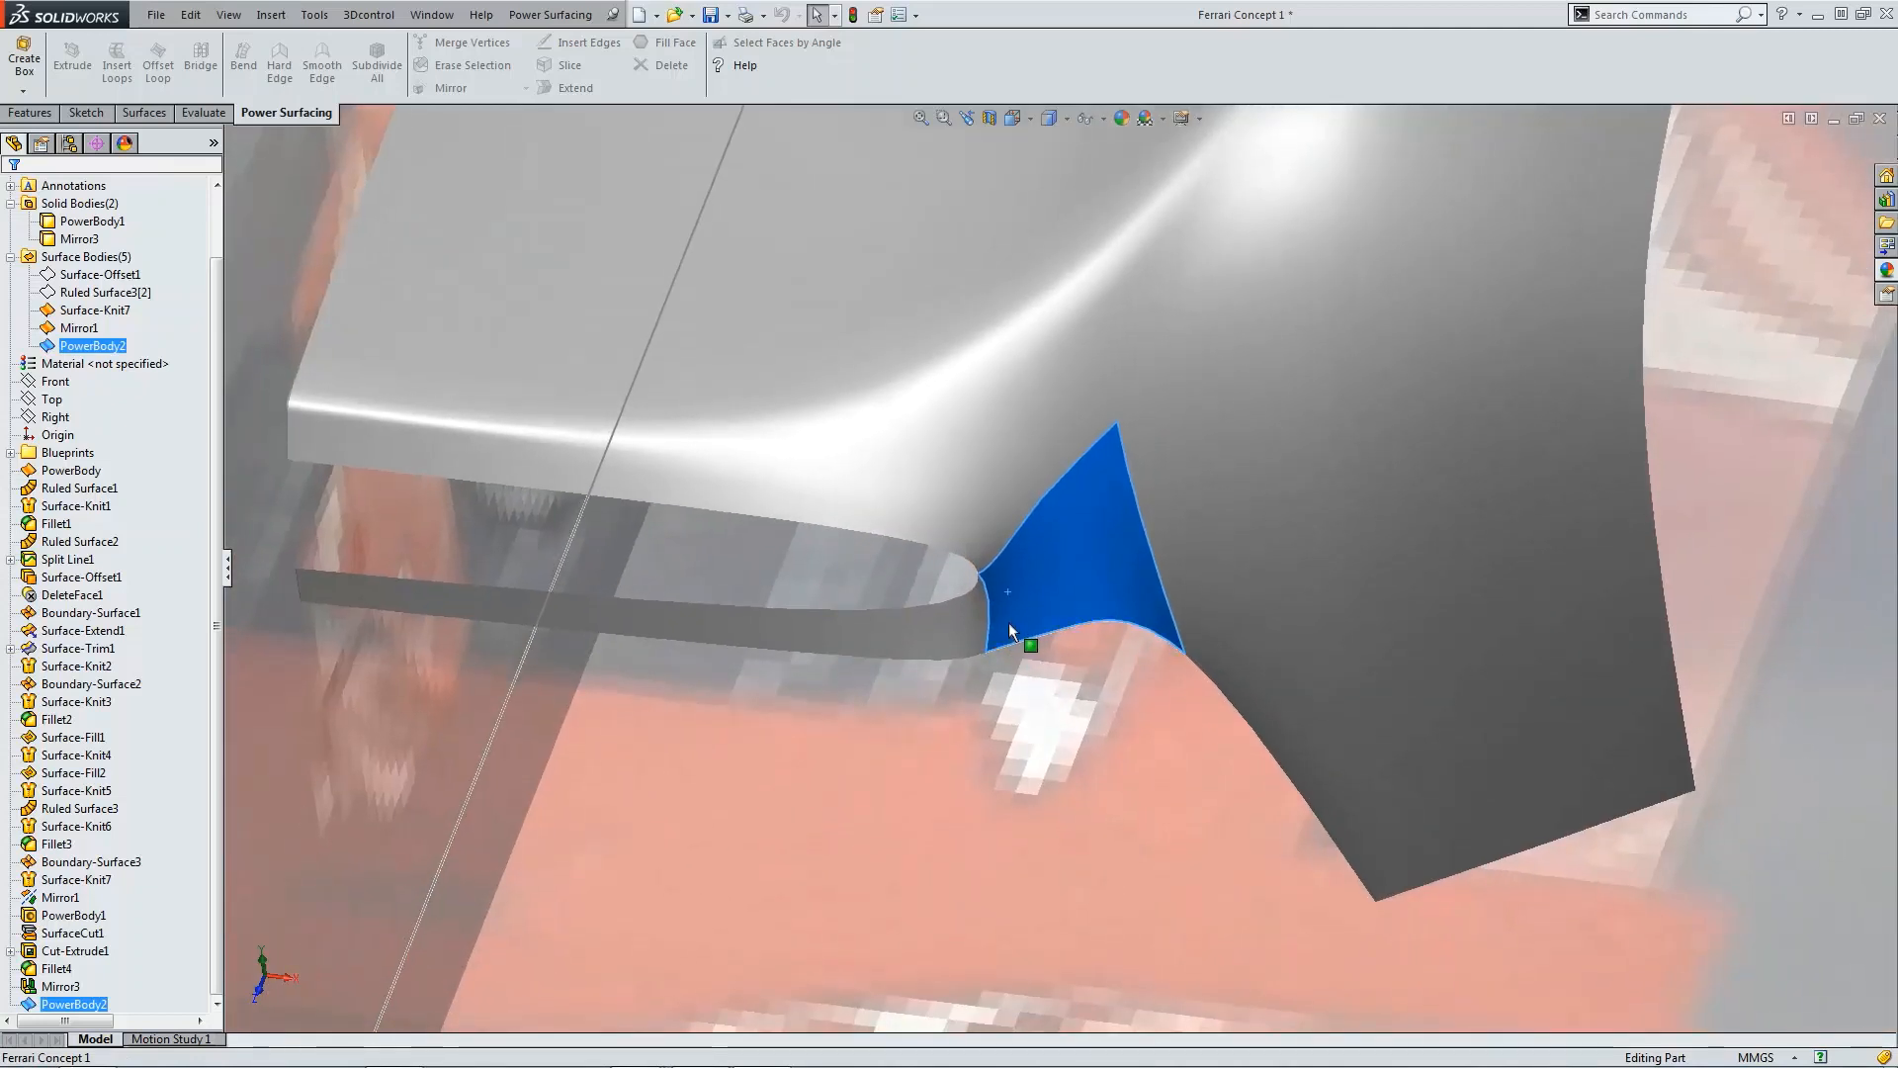
left_click(32, 1005)
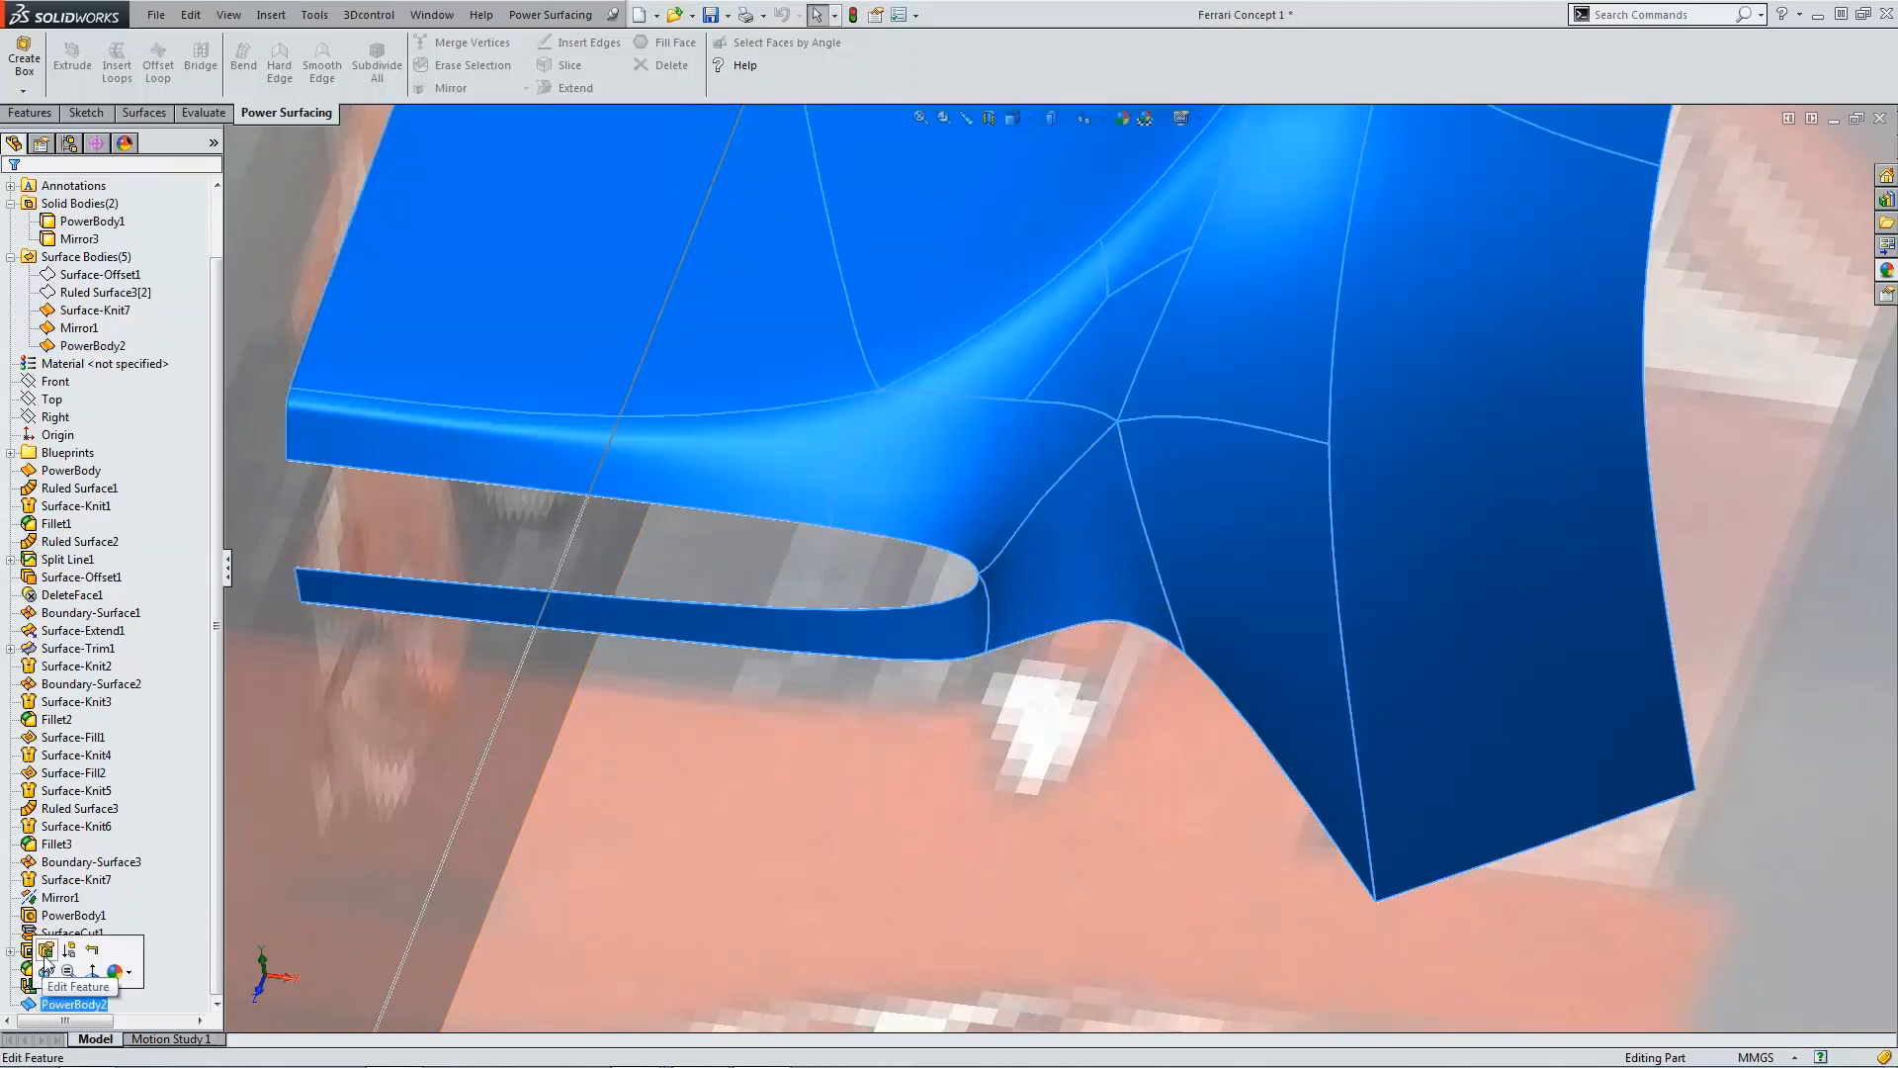
left_click(49, 962)
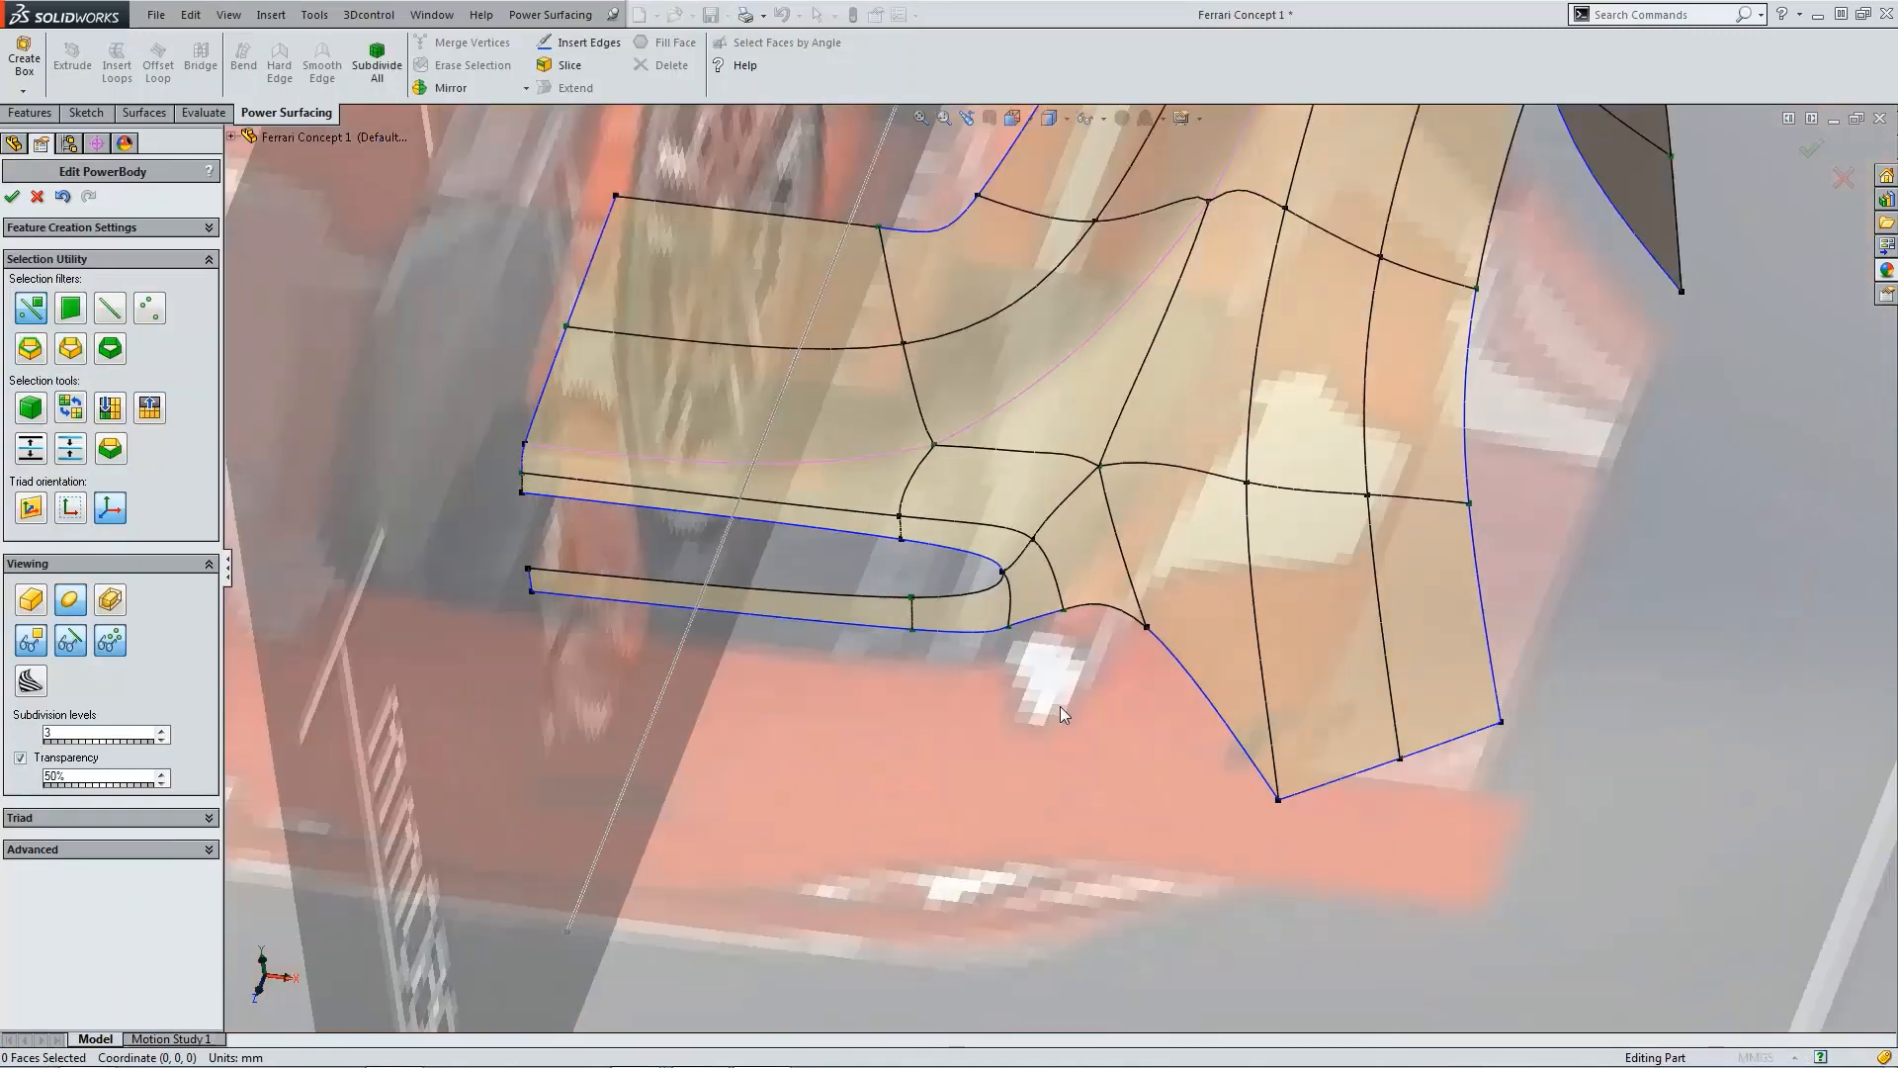
Step: Erase the vertex at the inner tip of the lower slot's rounded end
scroll(1044, 563, "down", 4)
left_click(946, 596)
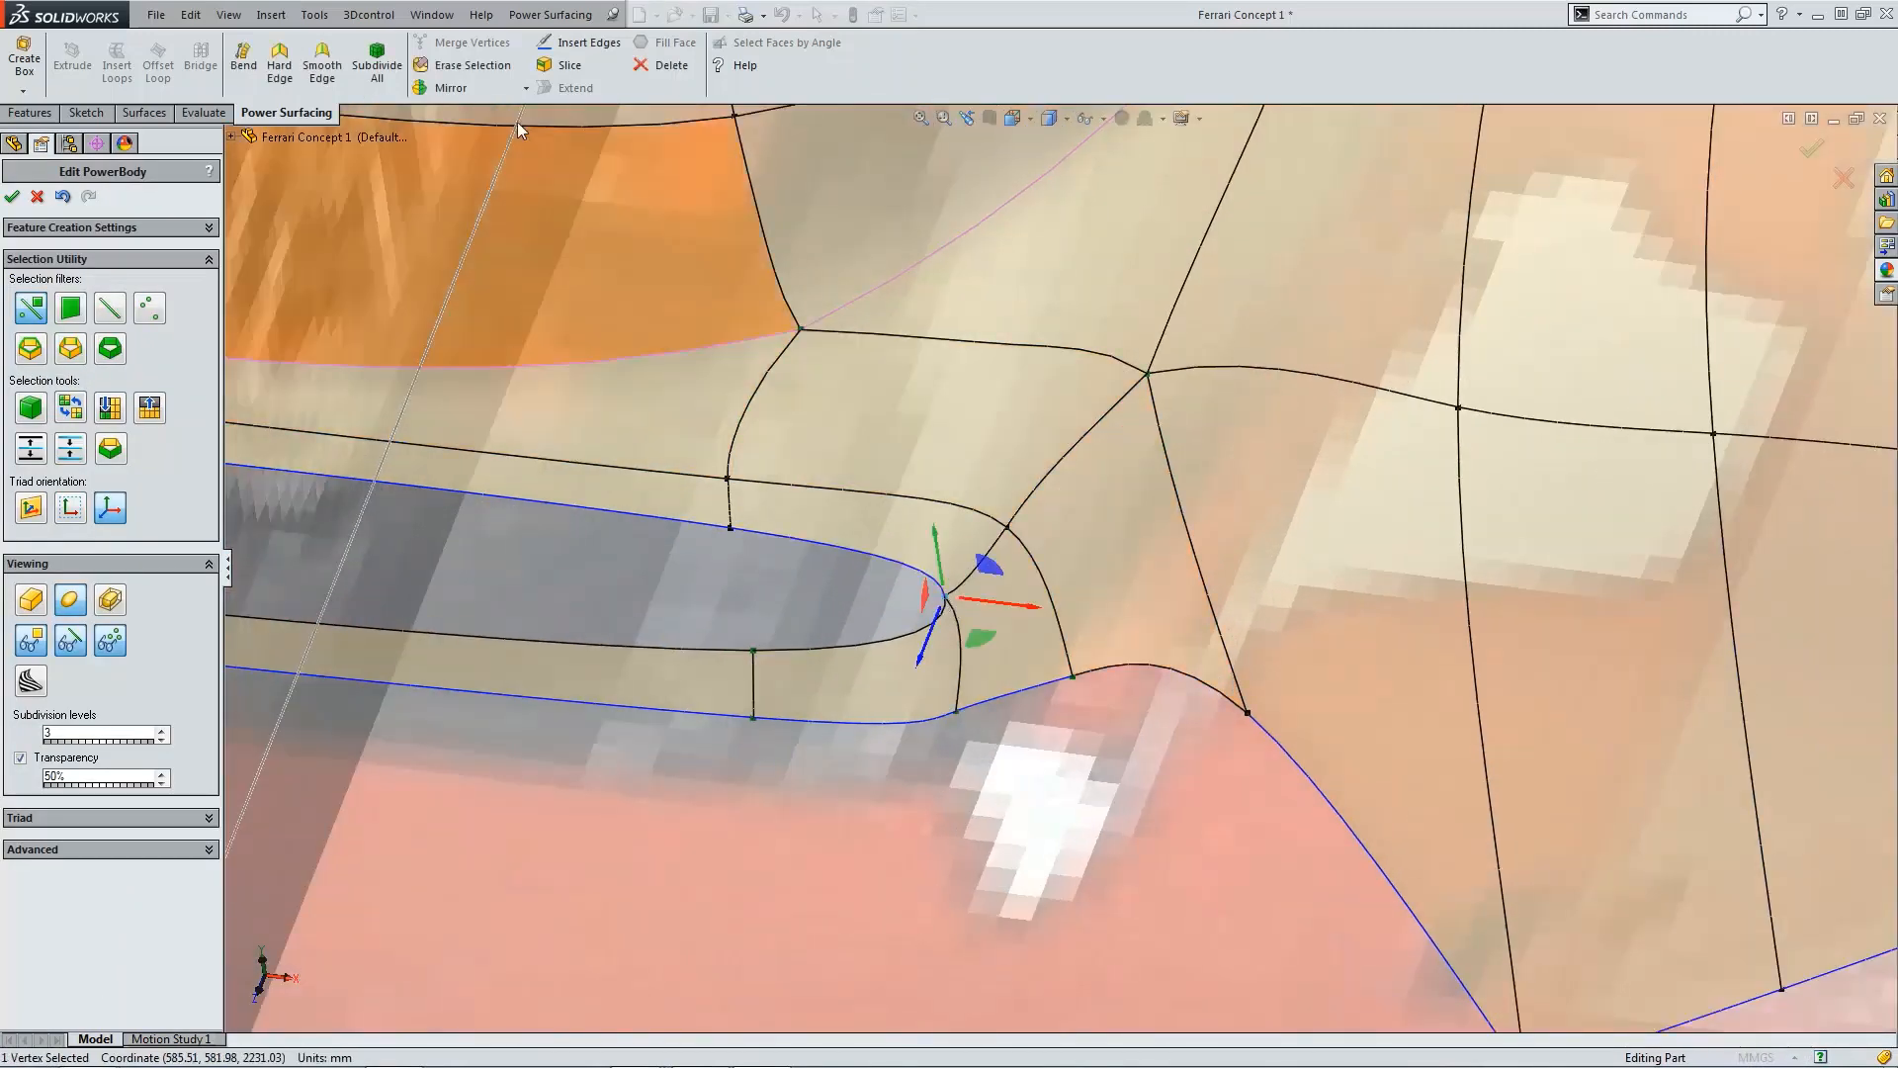
left_click(474, 67)
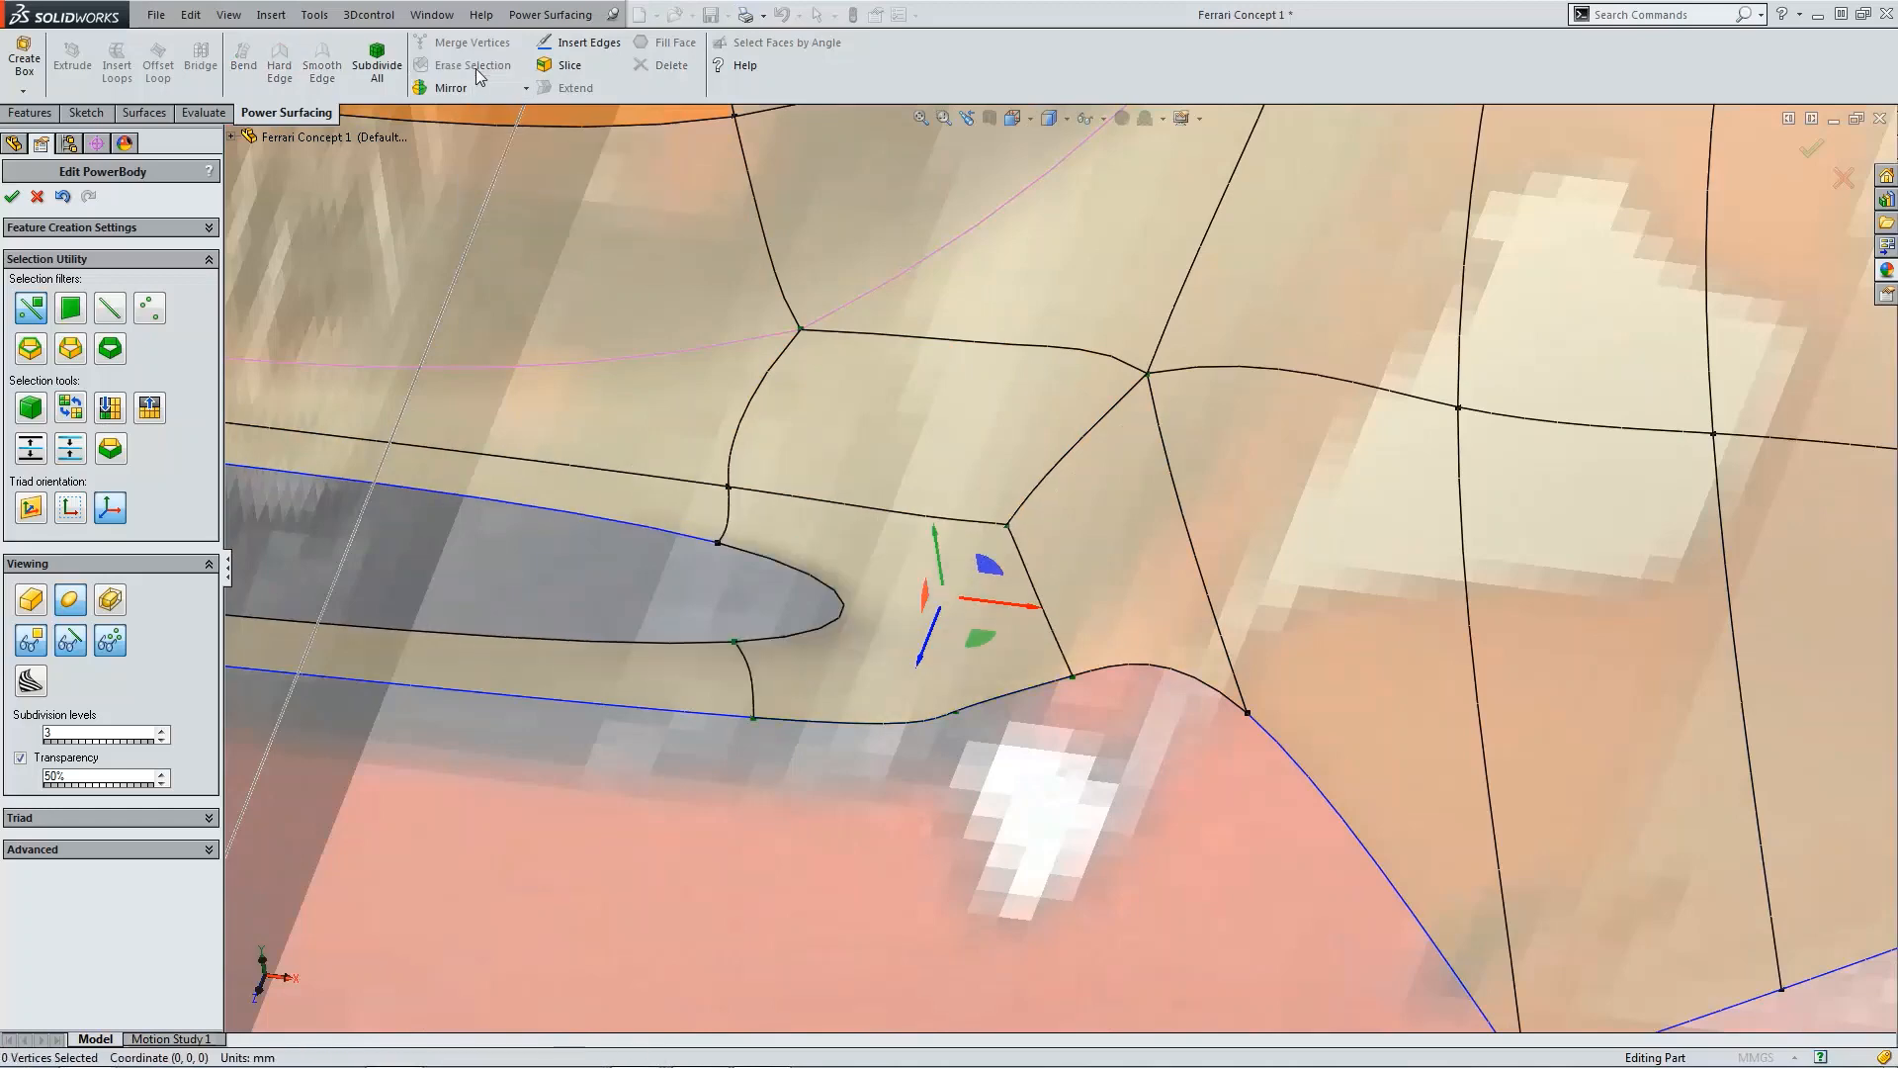
Step: In the front view, erase the vertex on the lower edge where the slot meets the wheel arch
scroll(890, 594, "up", 2)
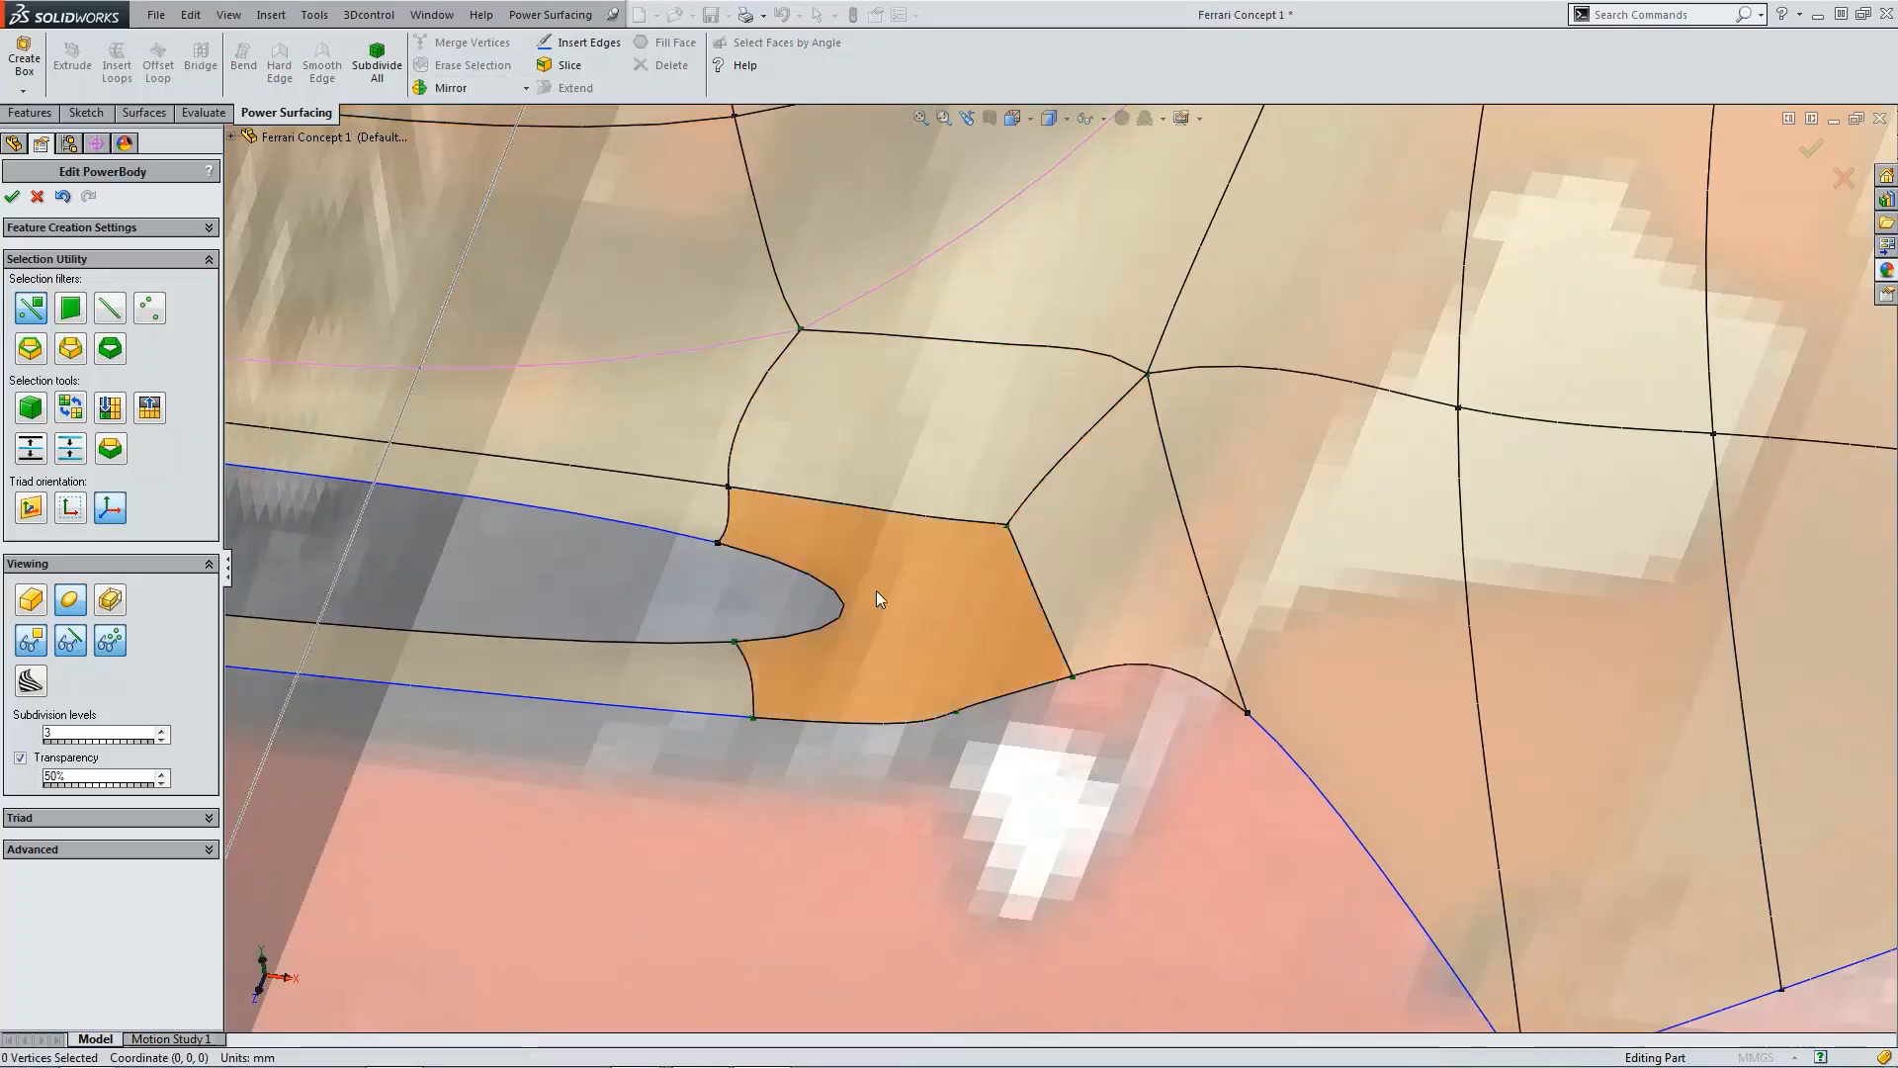
key("ctrl+1")
scroll(1112, 633, "down", 5)
scroll(937, 597, "down", 6)
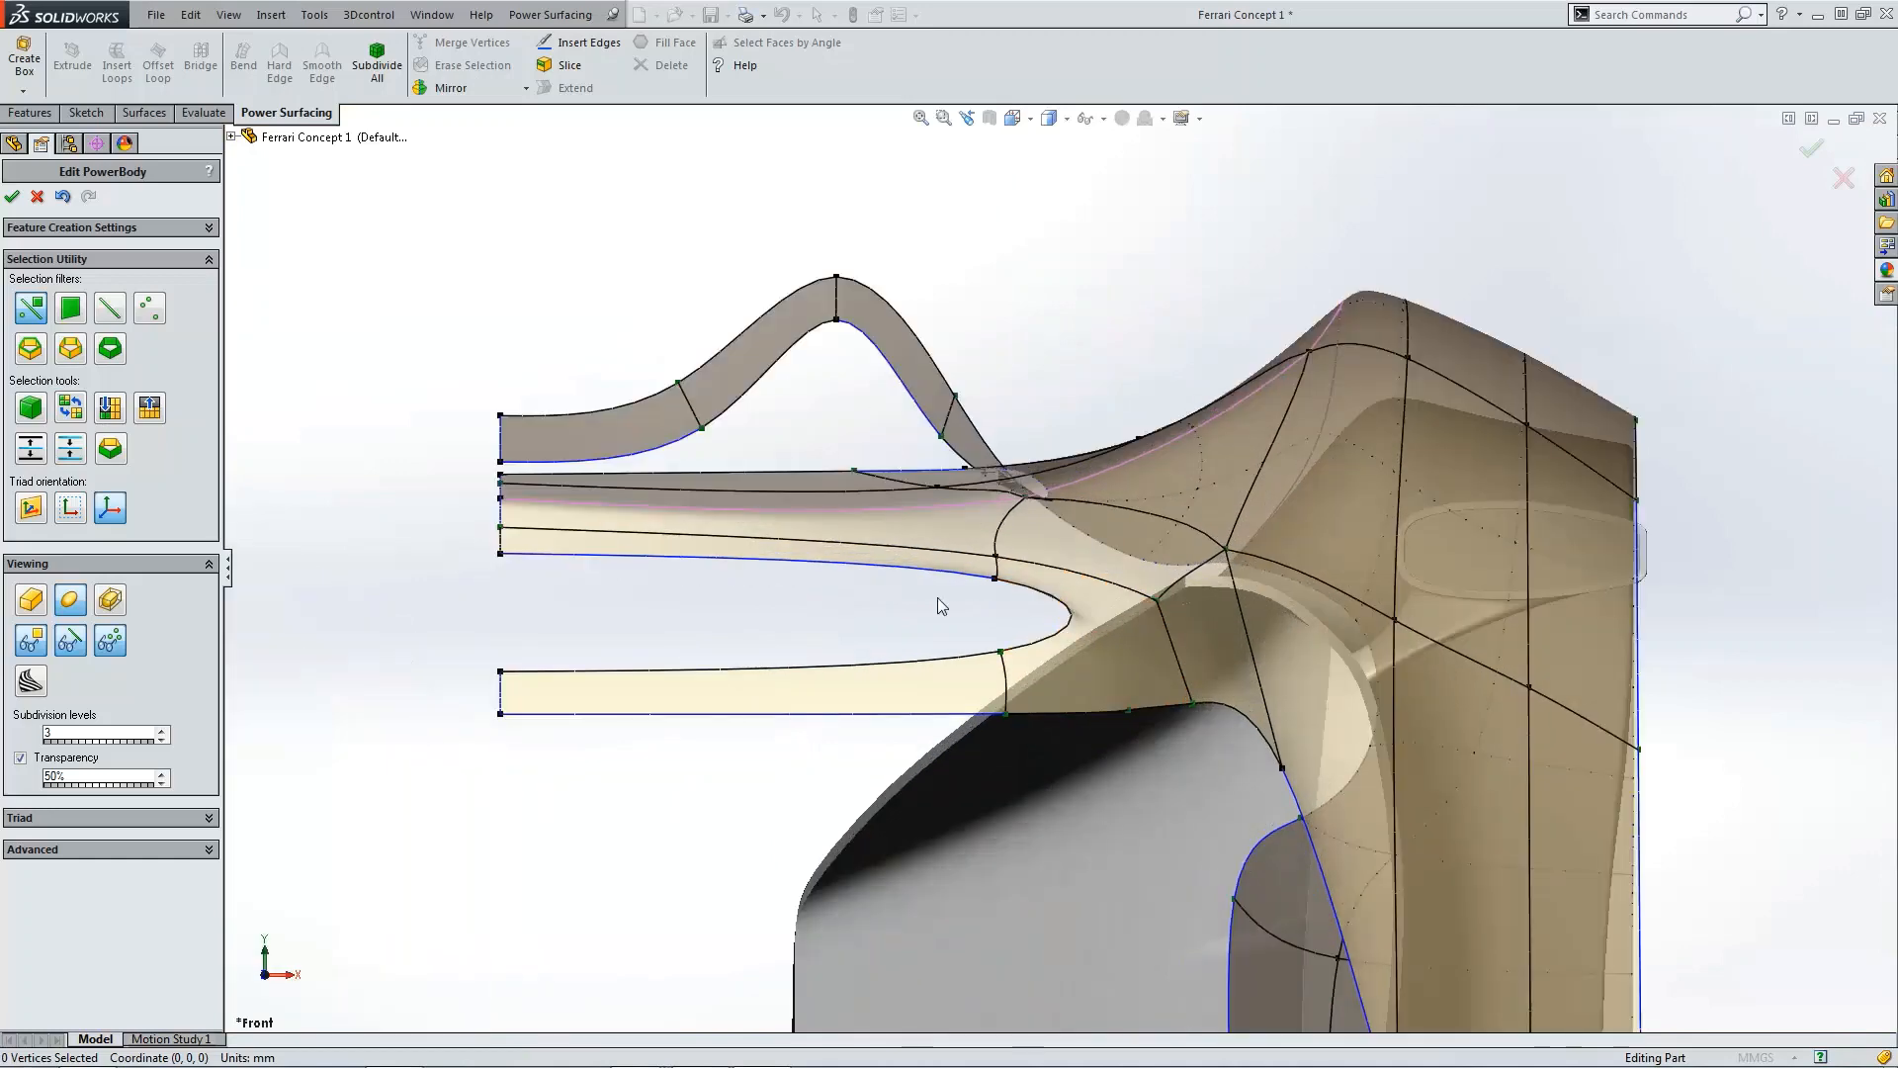
scroll(876, 580, "down", 3)
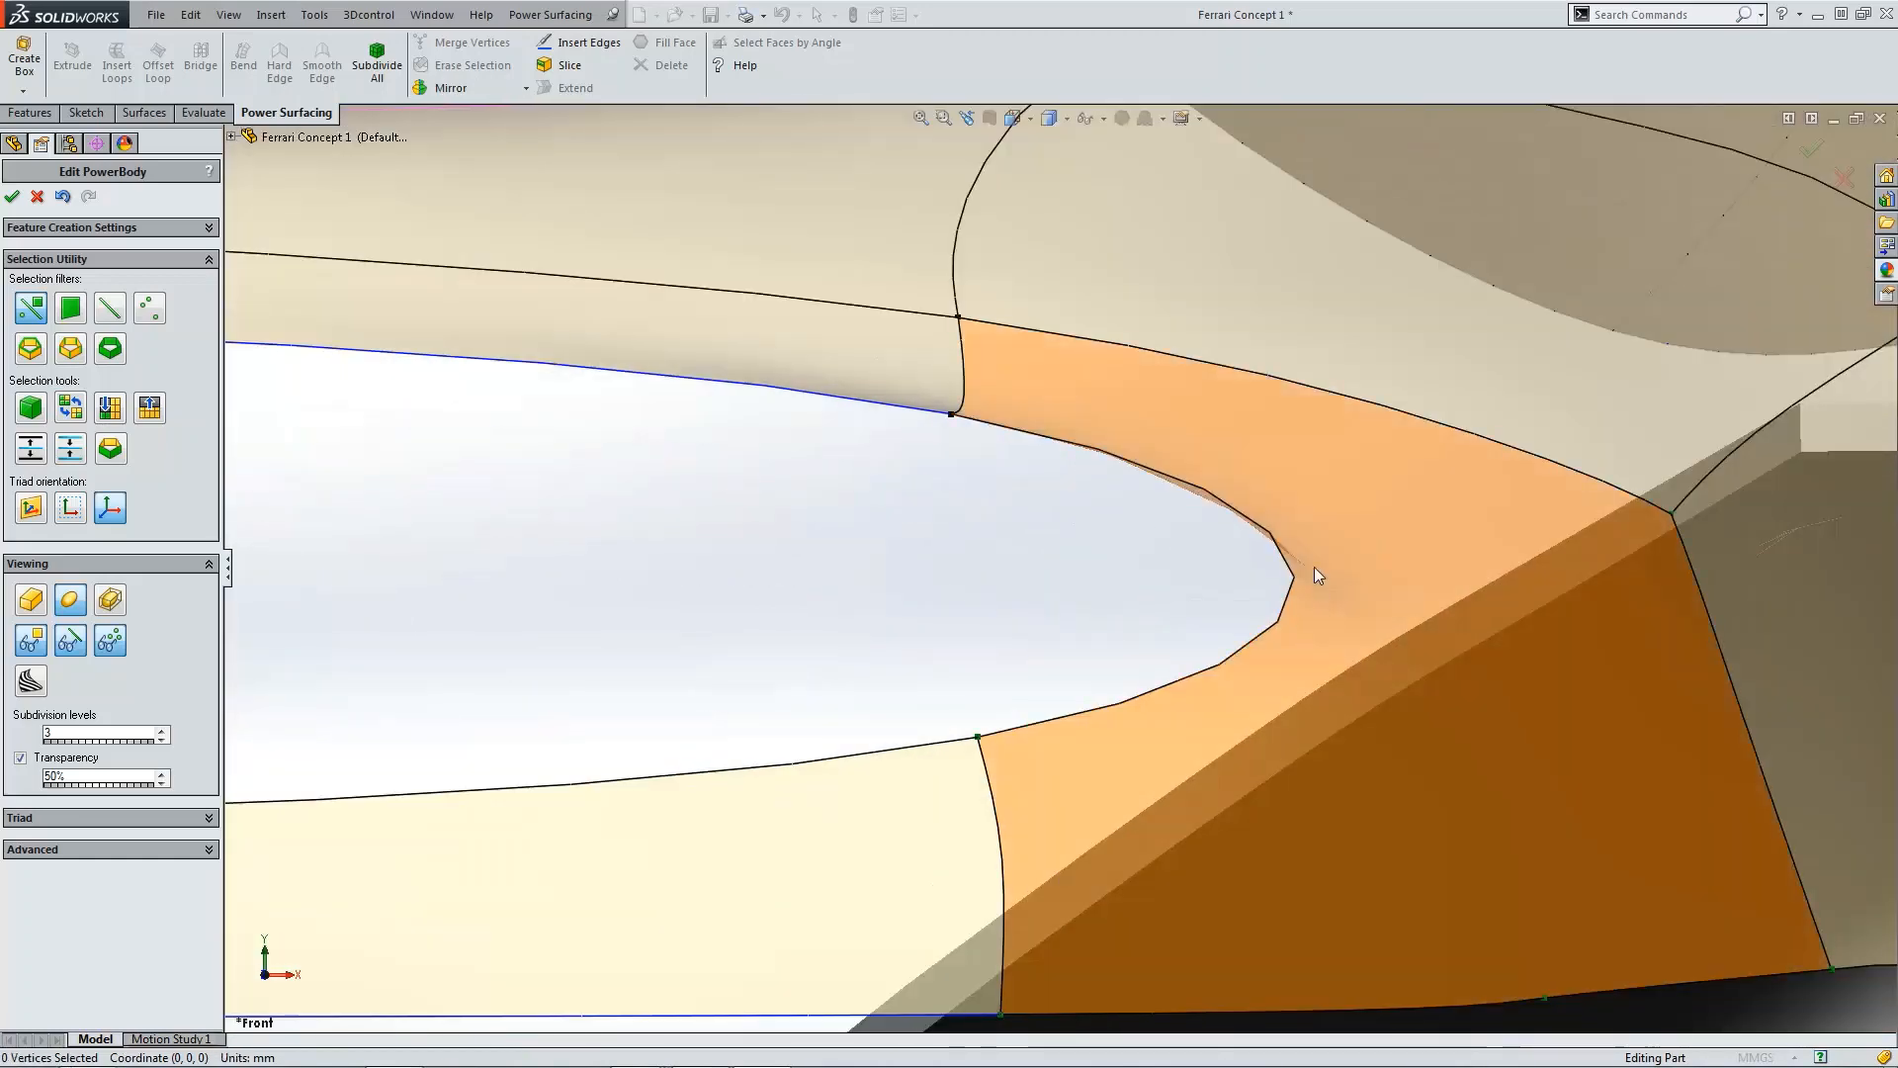
scroll(1313, 611, "up", 8)
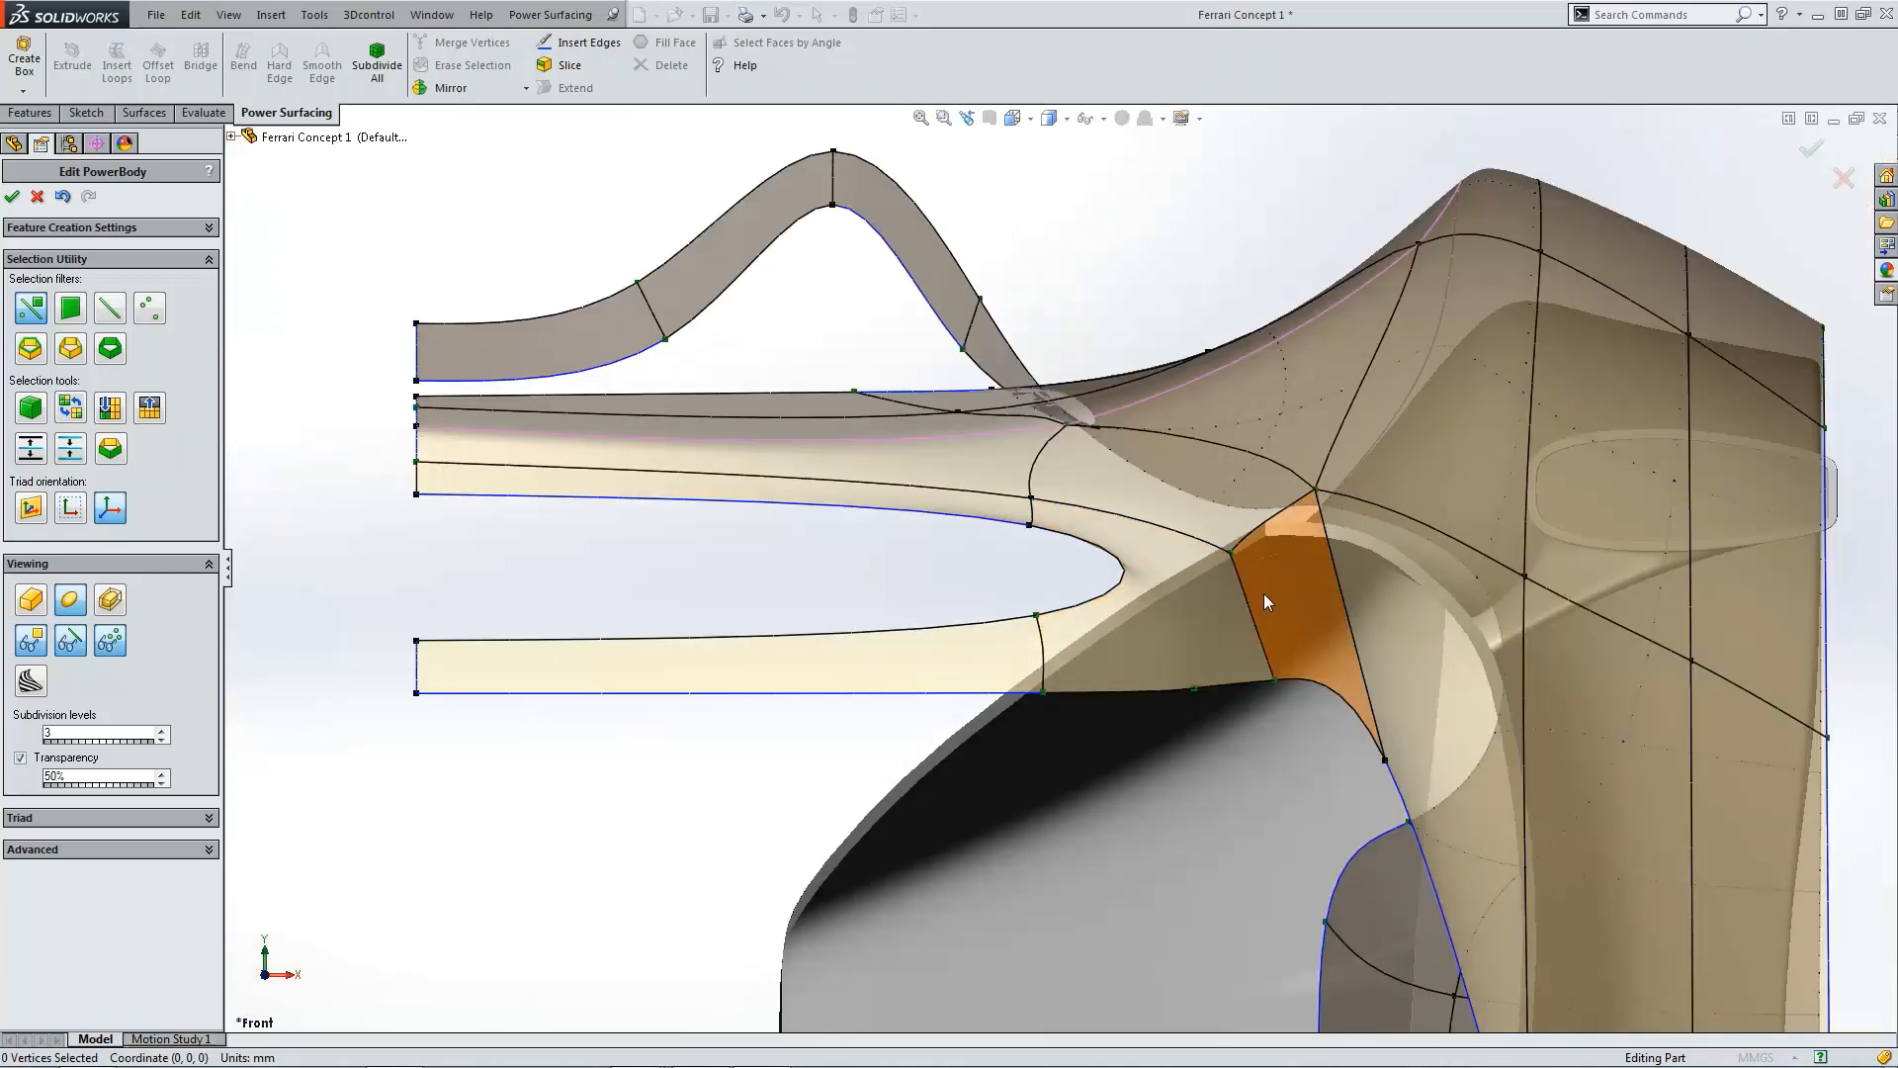
left_click(1200, 690)
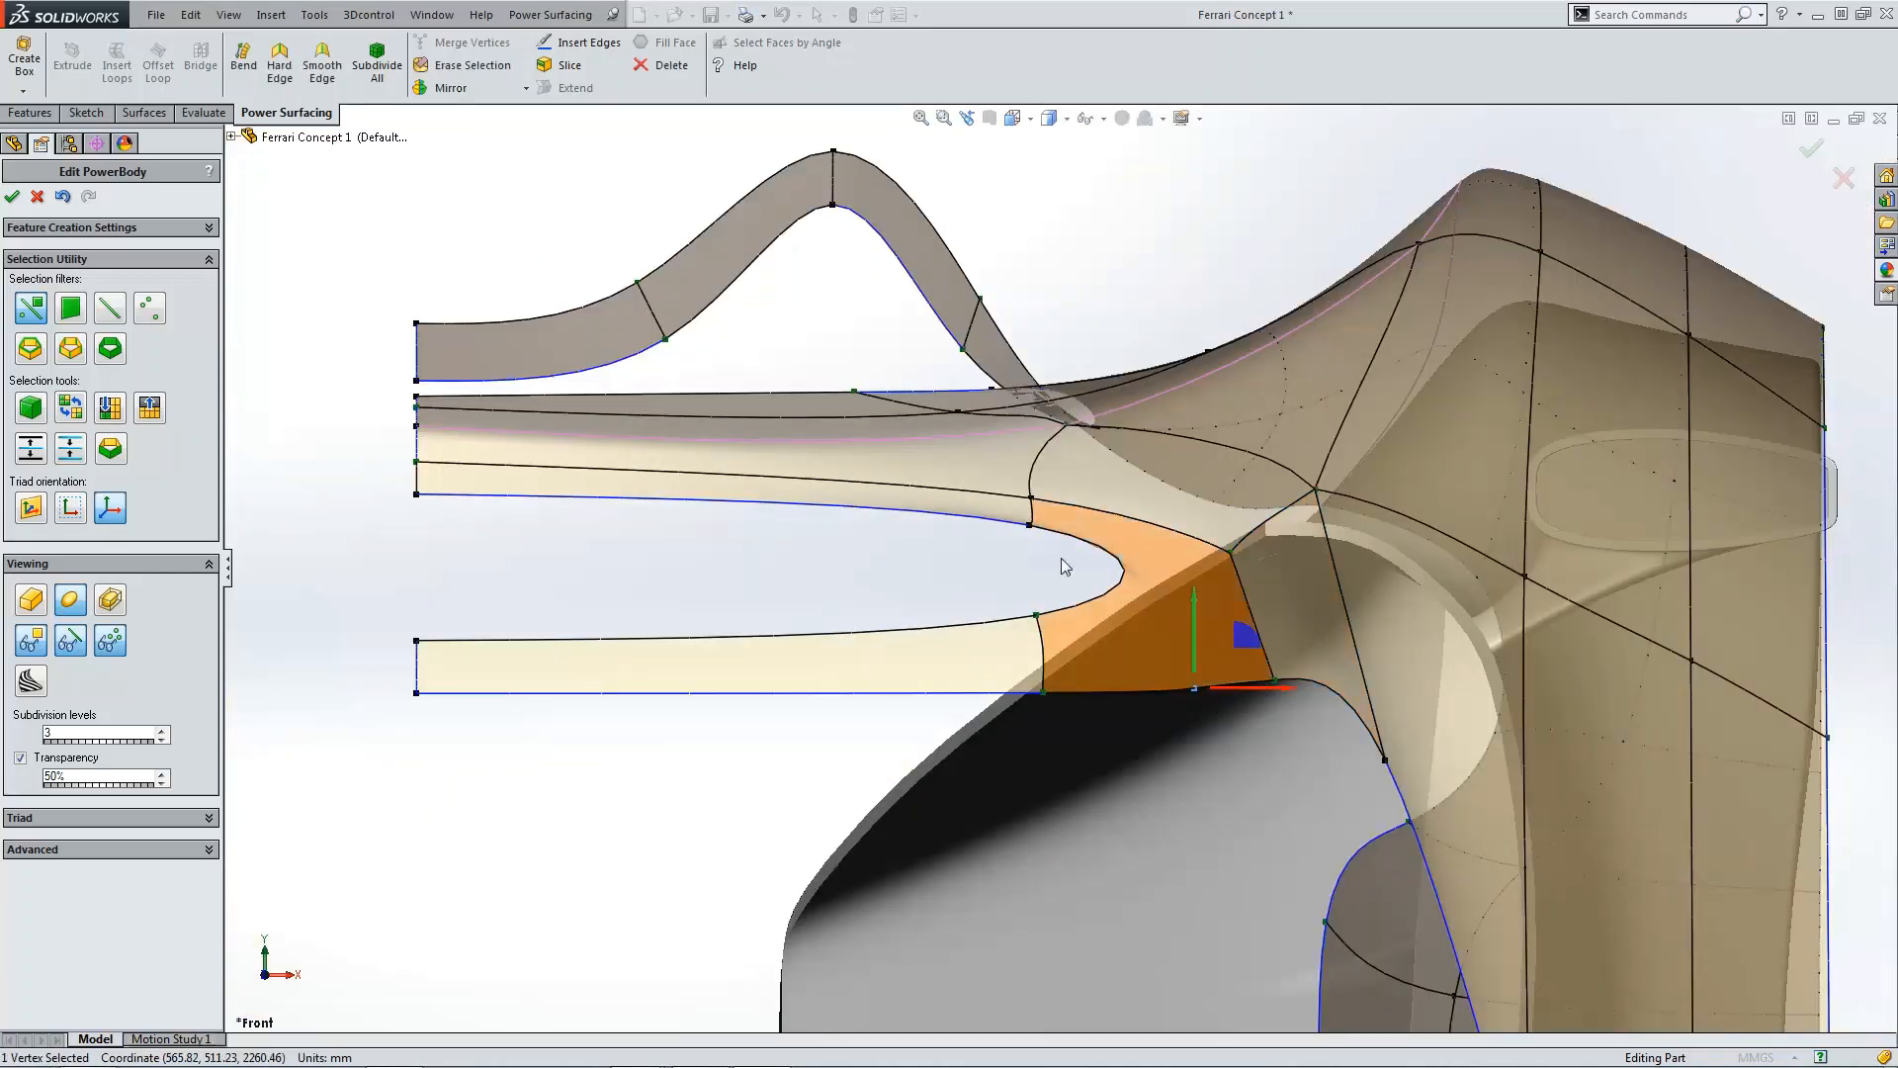
left_click(465, 71)
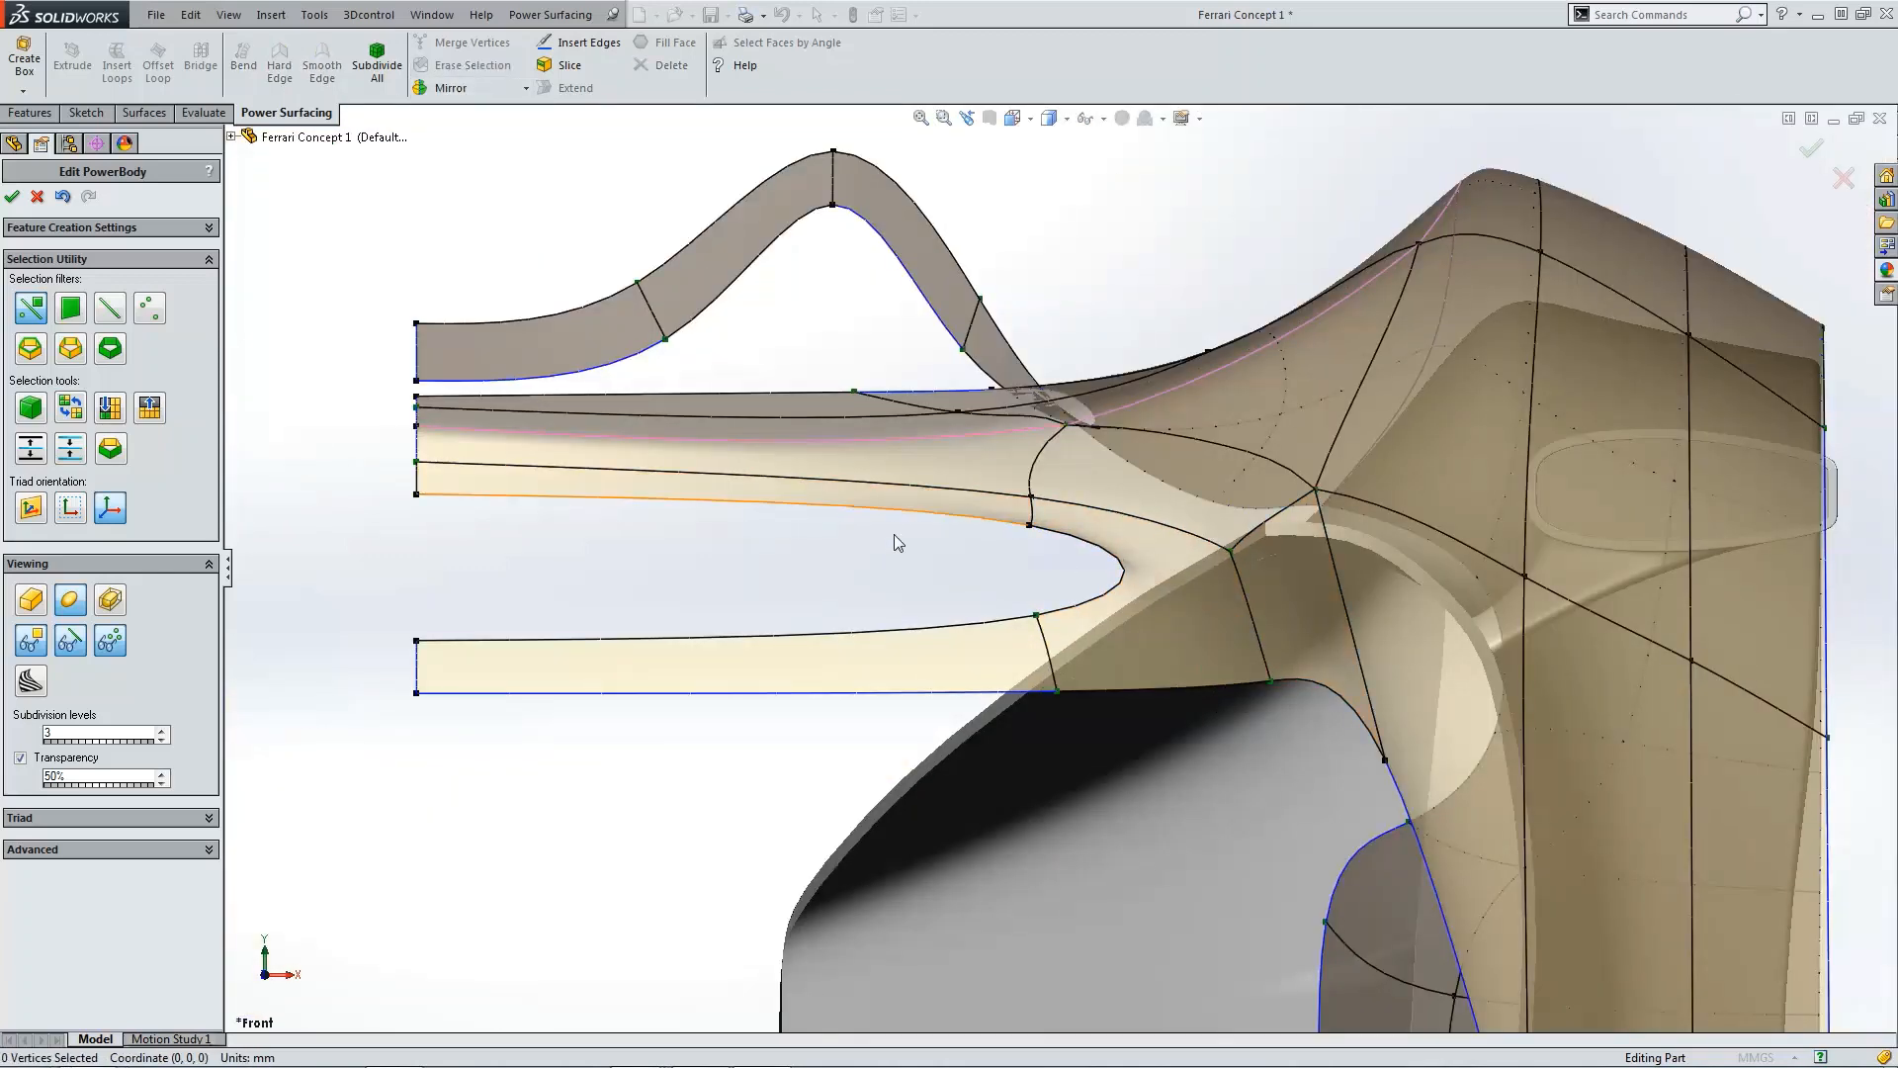
Step: Erase the mesh edge running between the slot's upper edge and the wheel arch
scroll(1234, 595, "down", 3)
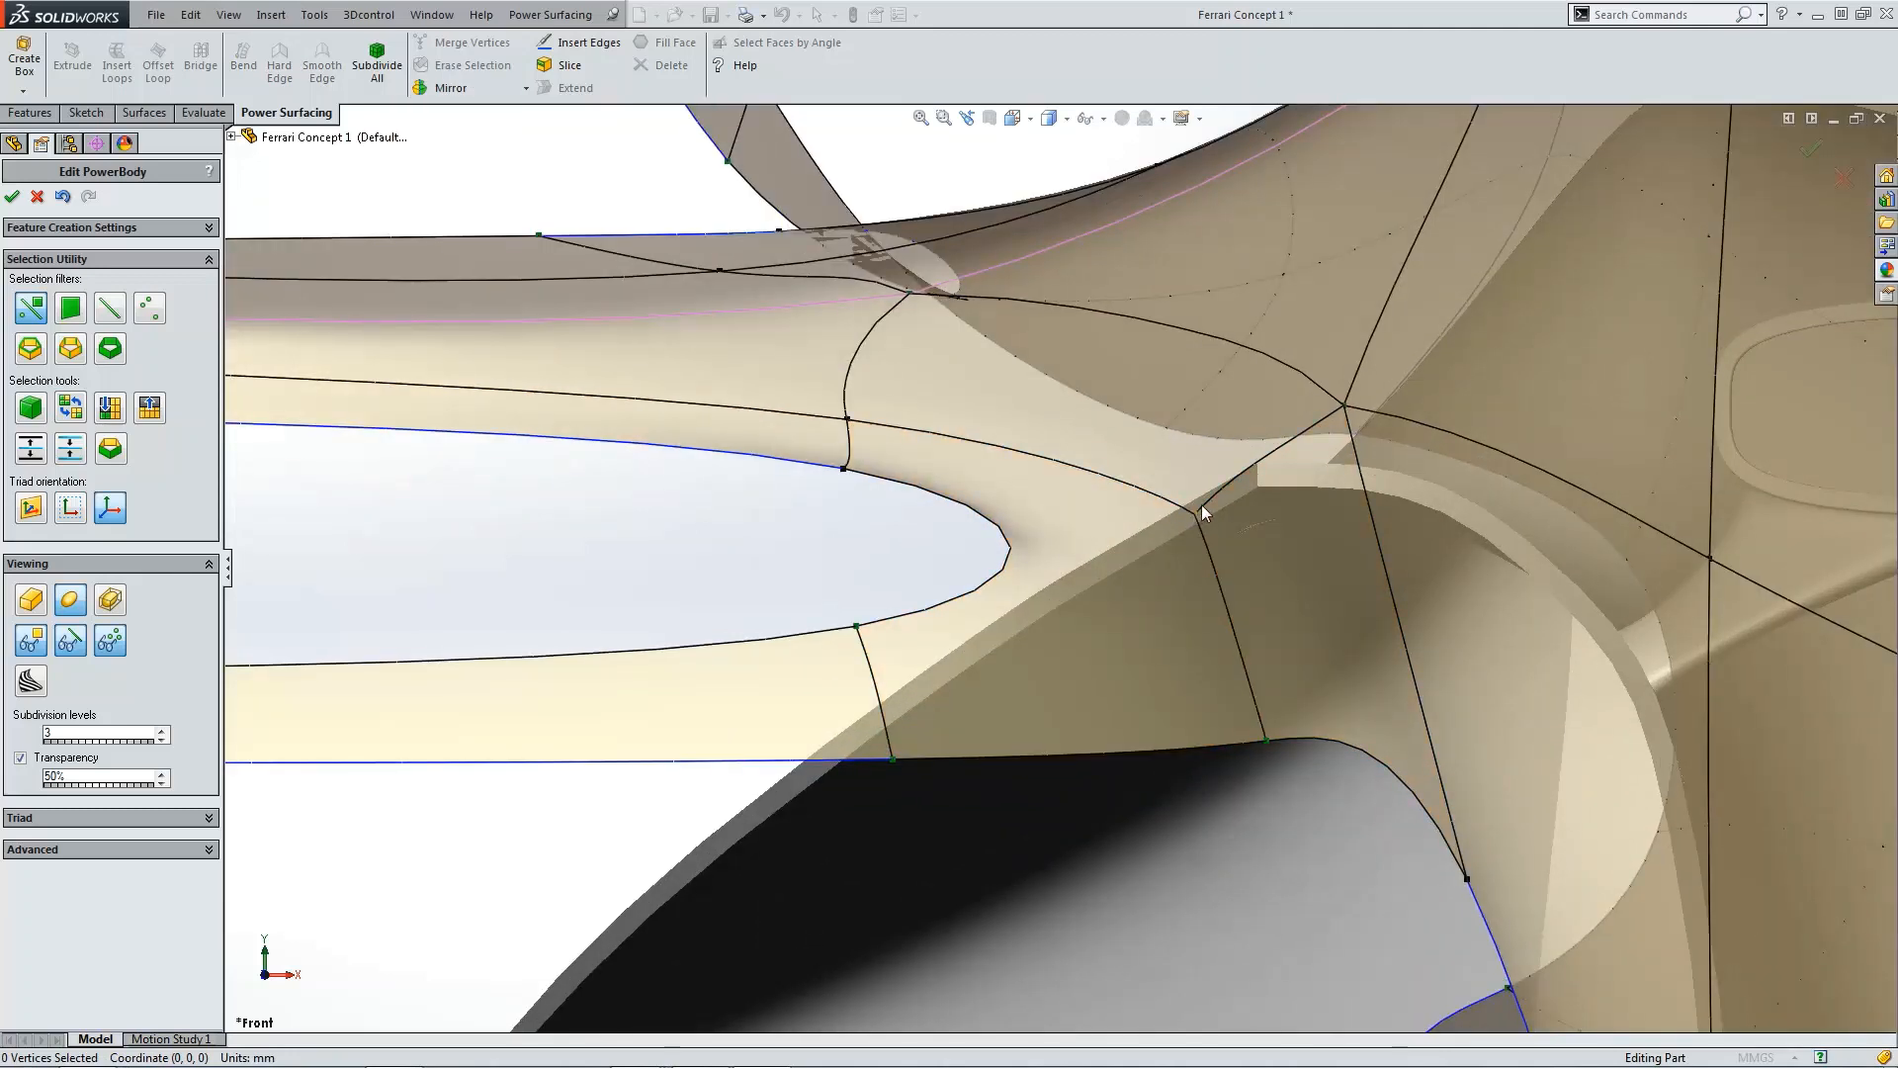
left_click(1267, 461)
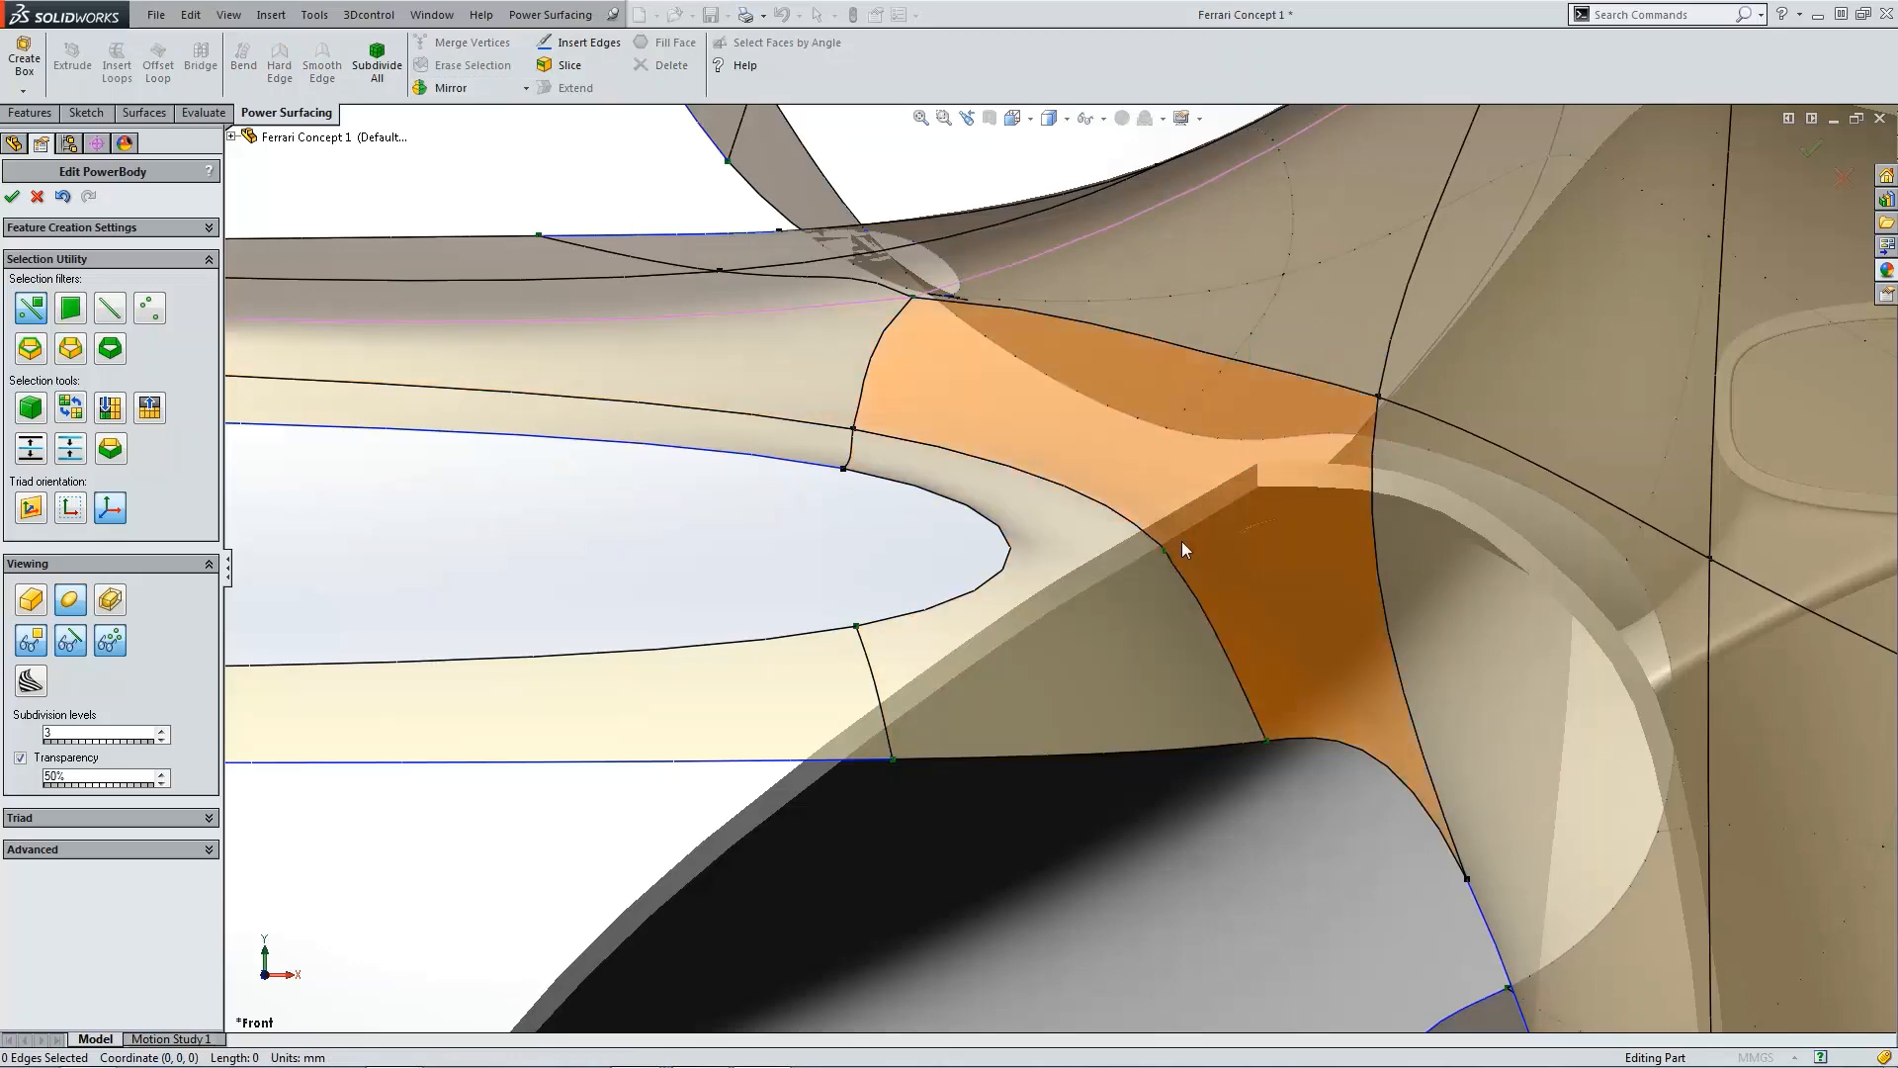
left_click(1166, 552)
left_click(465, 65)
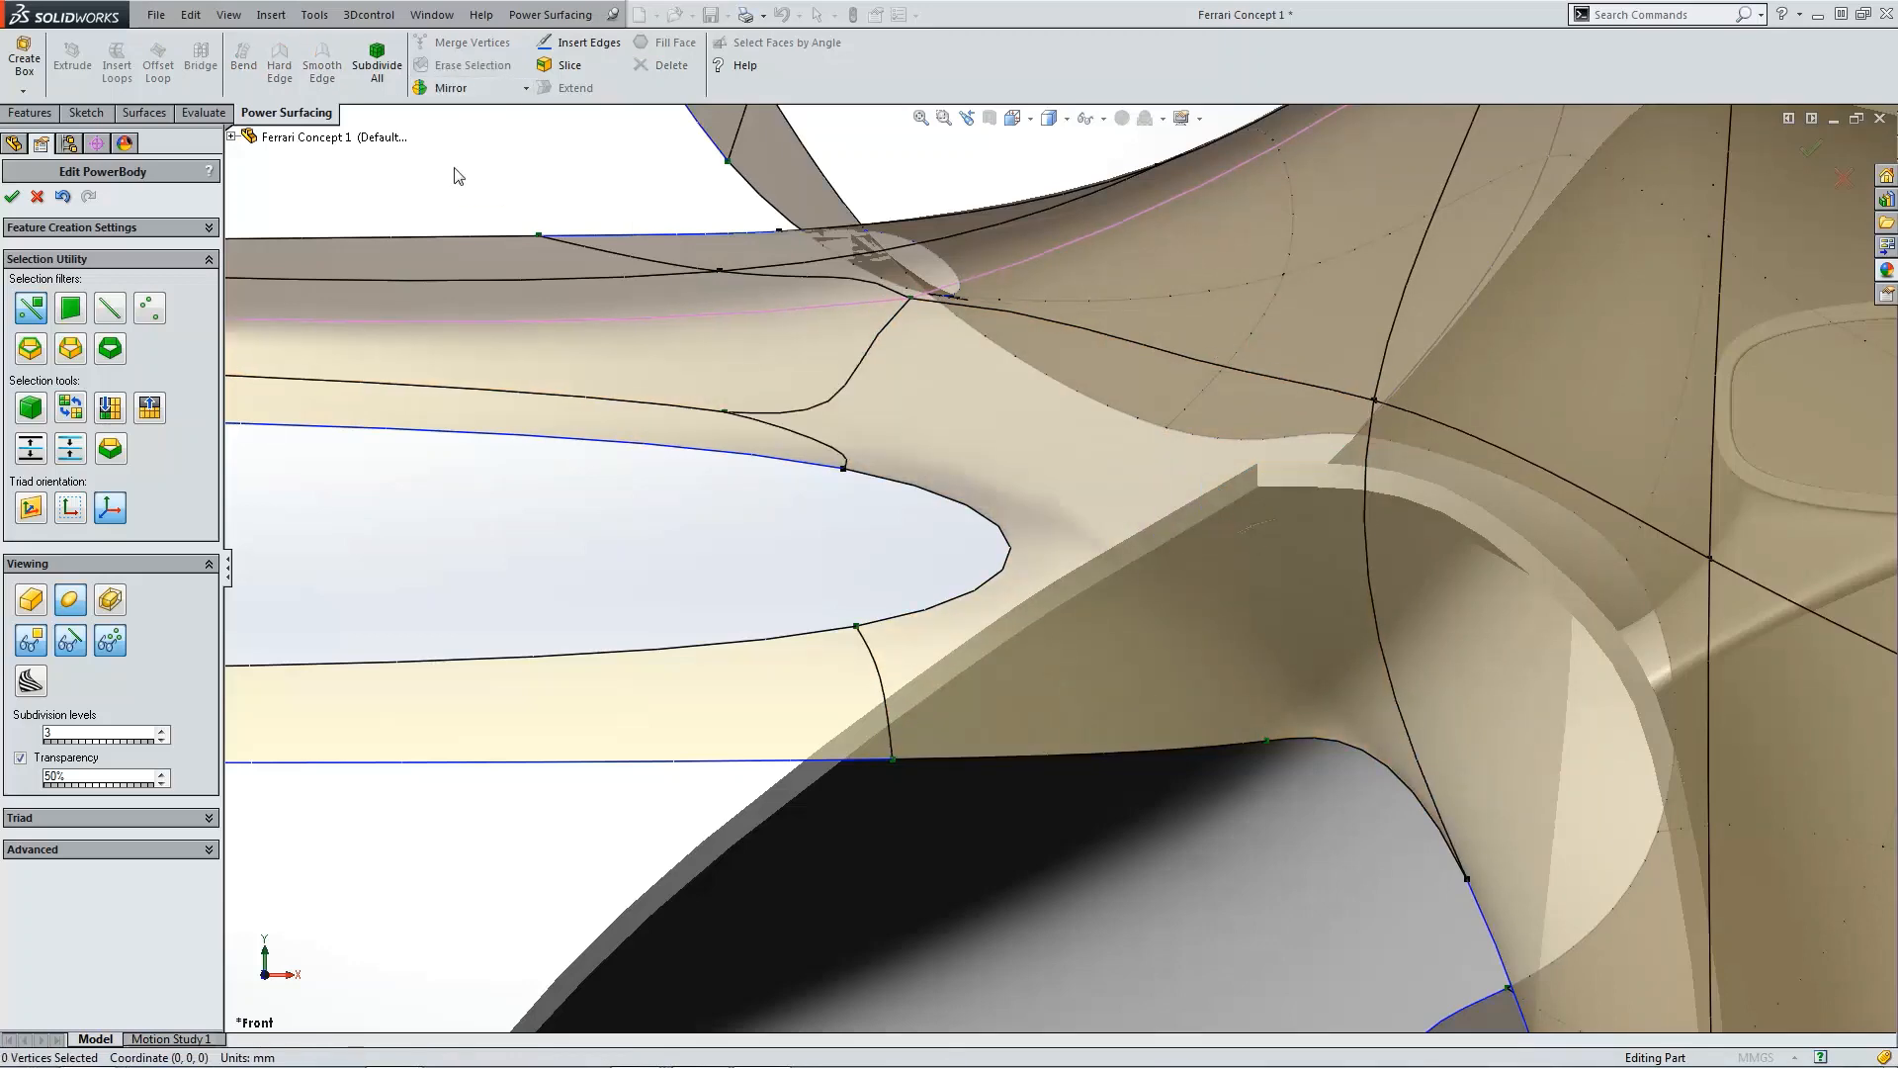
Step: Inspect the modified mesh around the slot from several angles, including top and front views
scroll(1153, 566, "up", 9)
middle_click_drag(1117, 572, 664, 572)
scroll(625, 638, "down", 6)
scroll(653, 633, "up", 5)
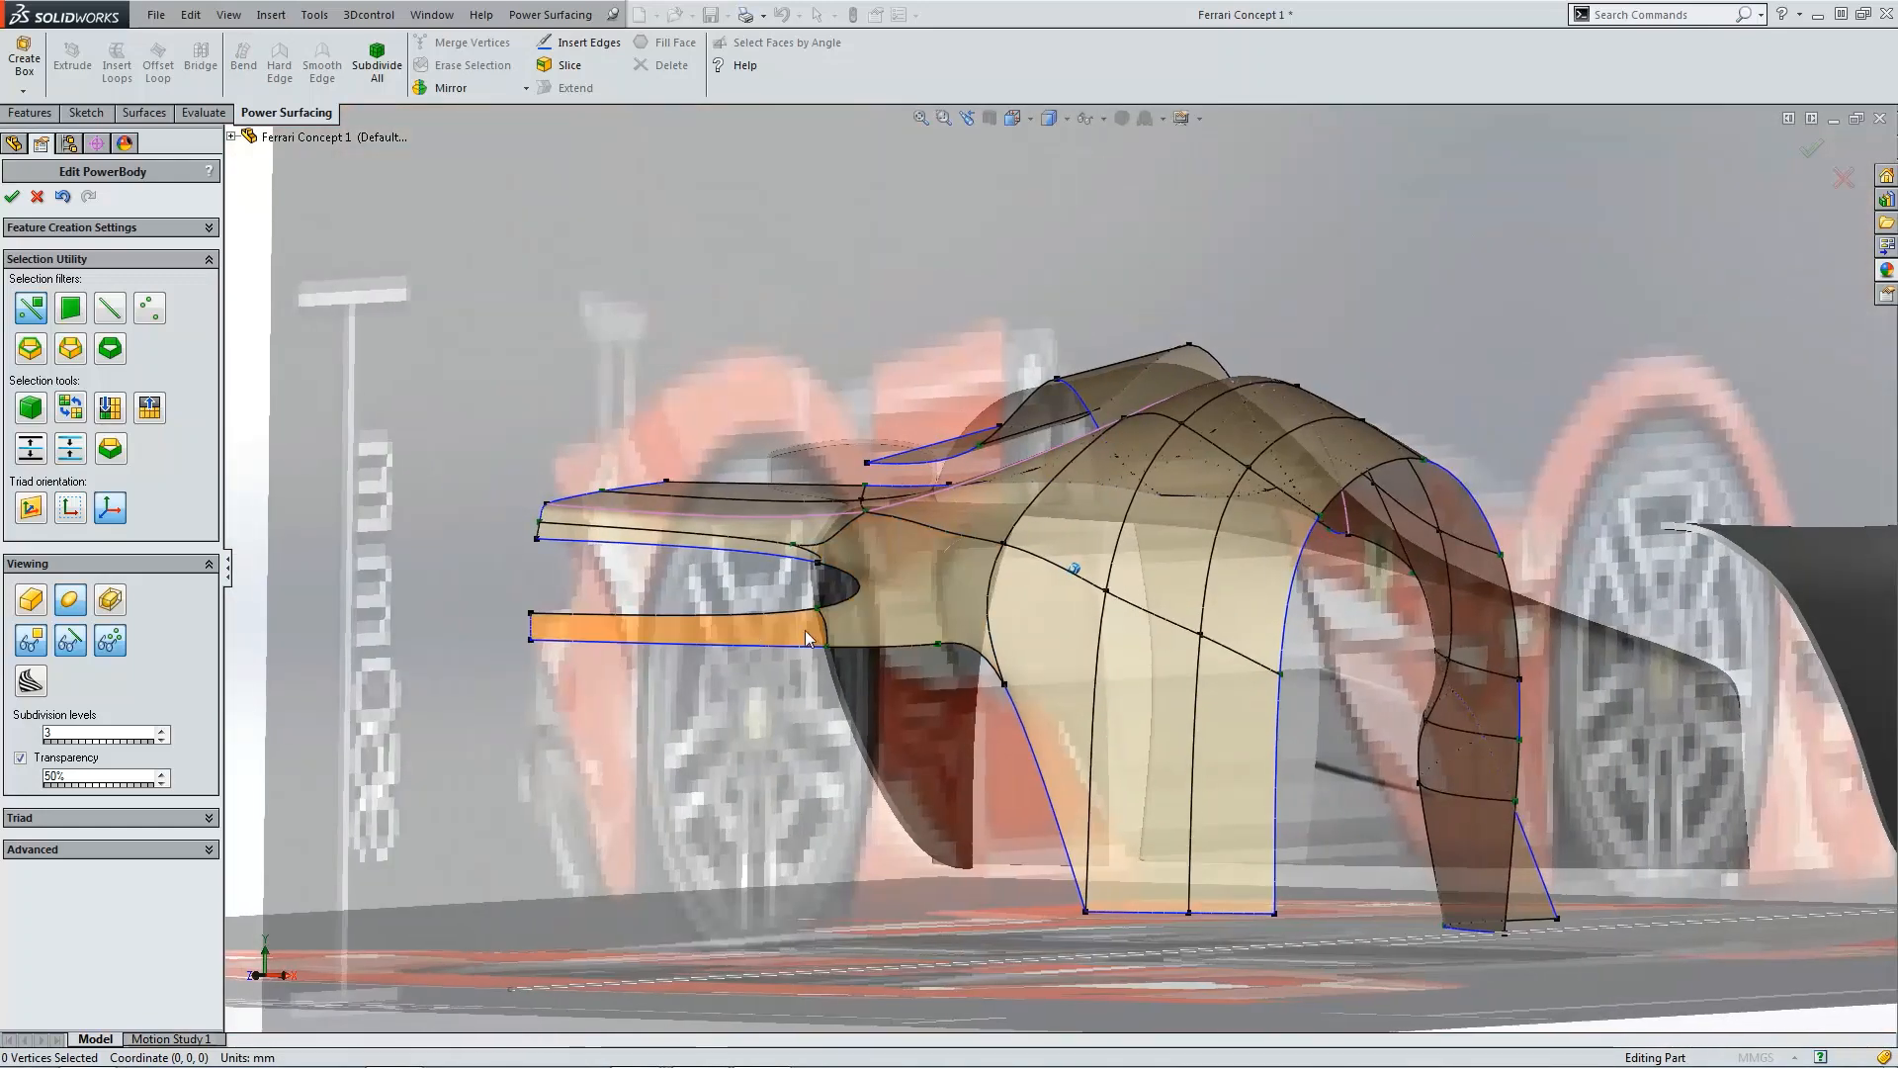
scroll(833, 554, "down", 7)
scroll(958, 554, "up", 9)
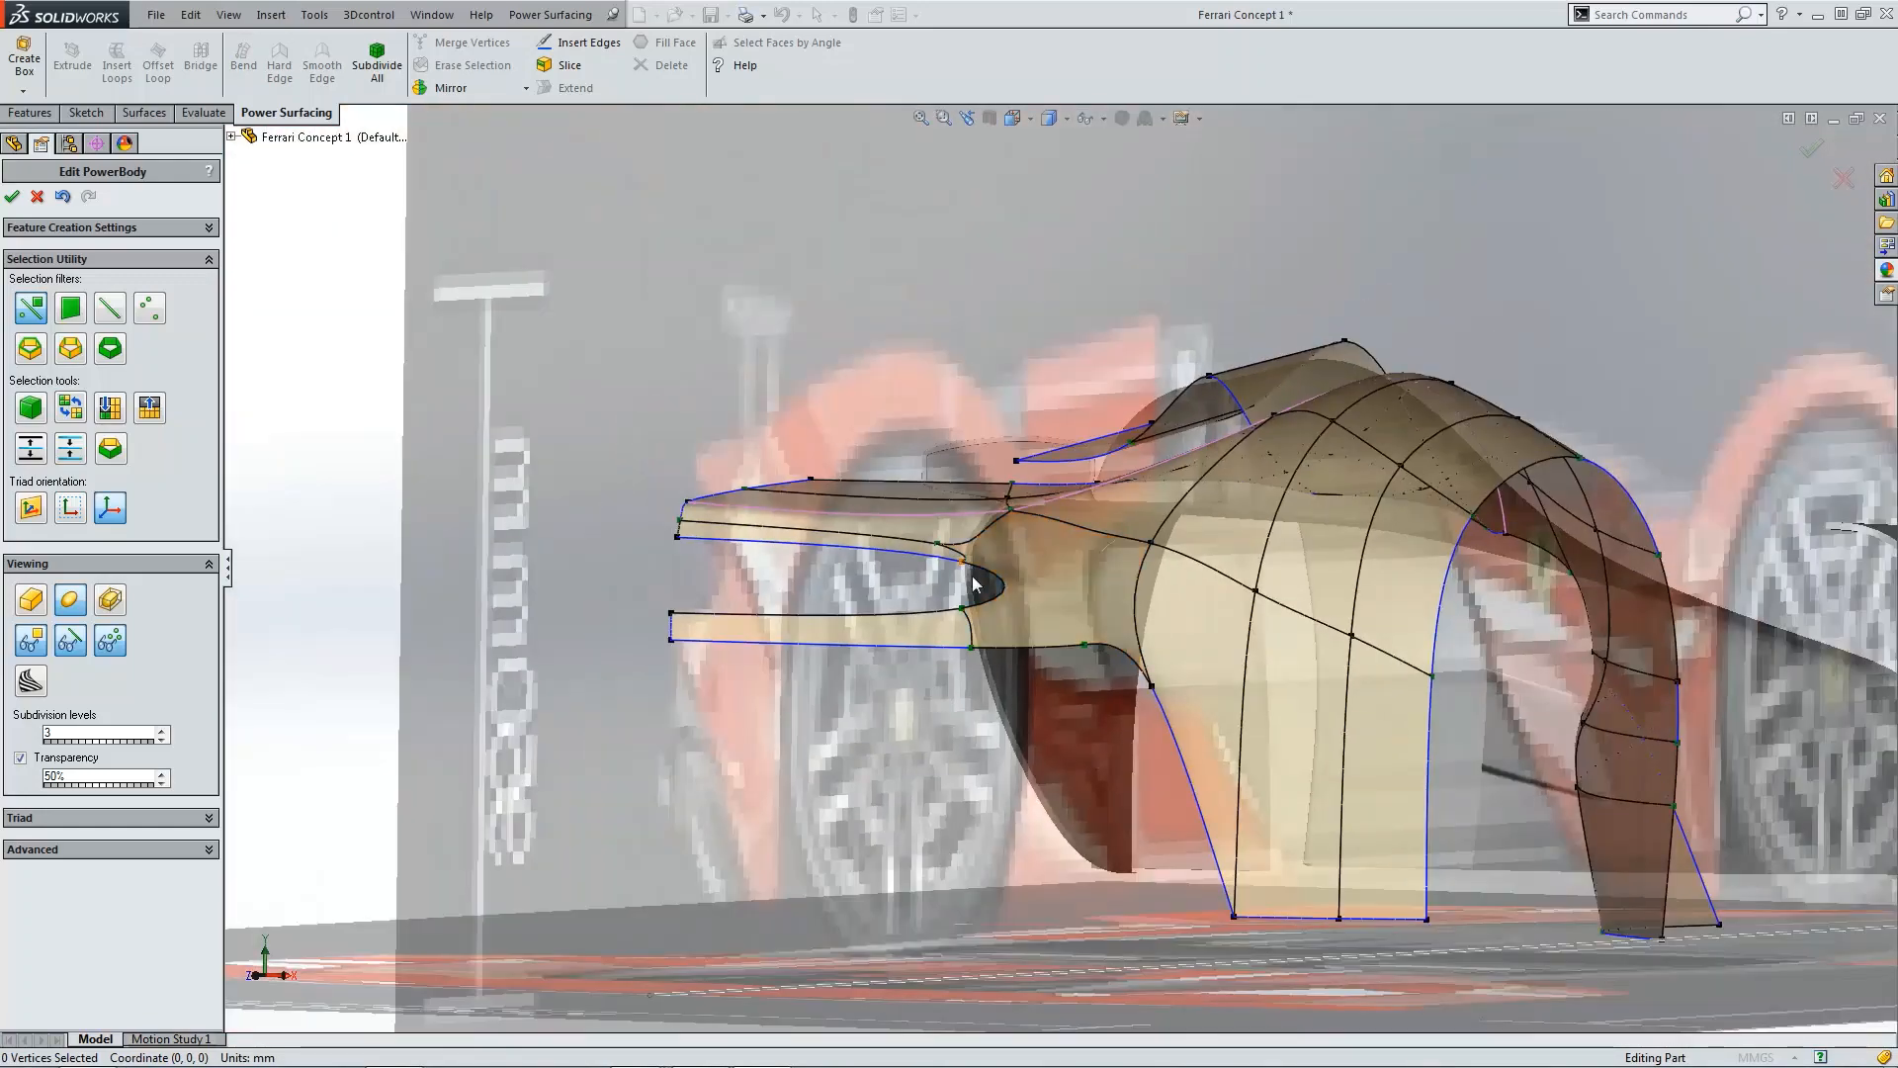
middle_click_drag(1051, 563, 1114, 700)
key("ctrl+5")
scroll(1114, 773, "down", 12)
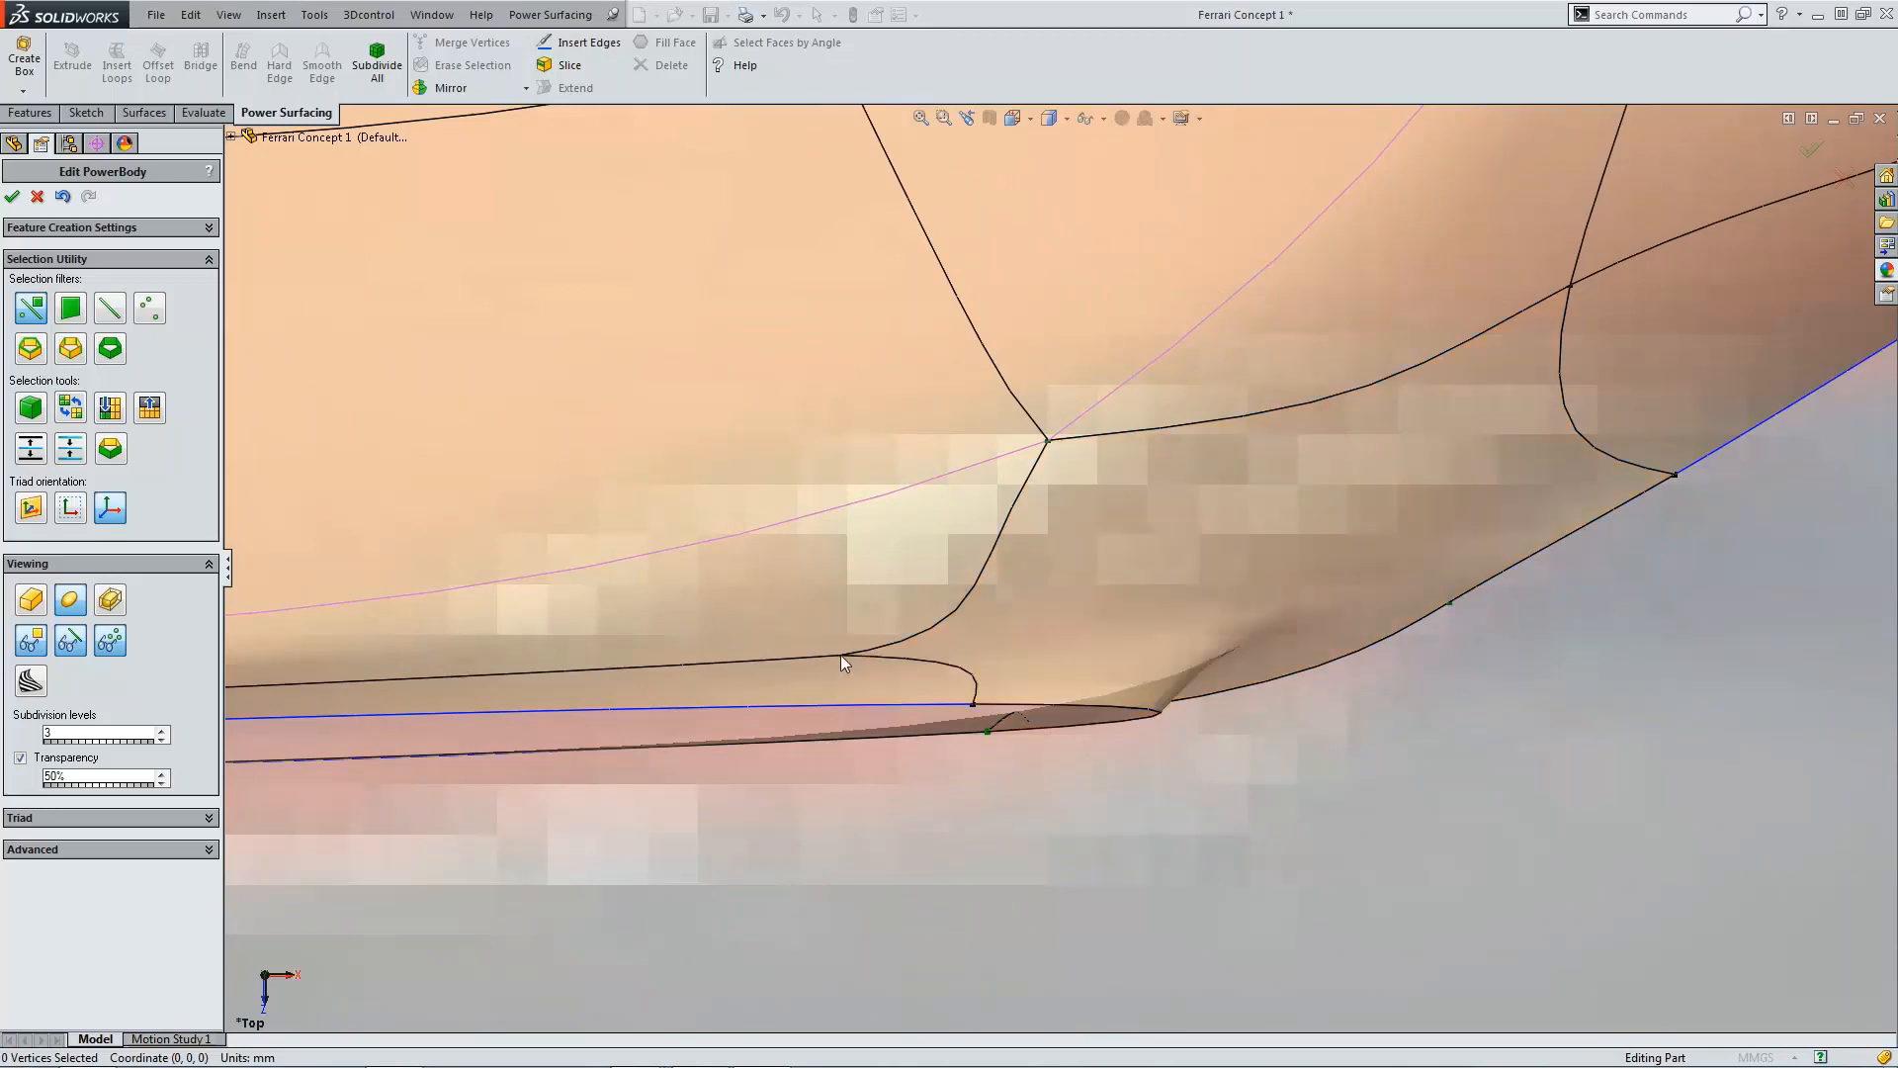
key("ctrl+1")
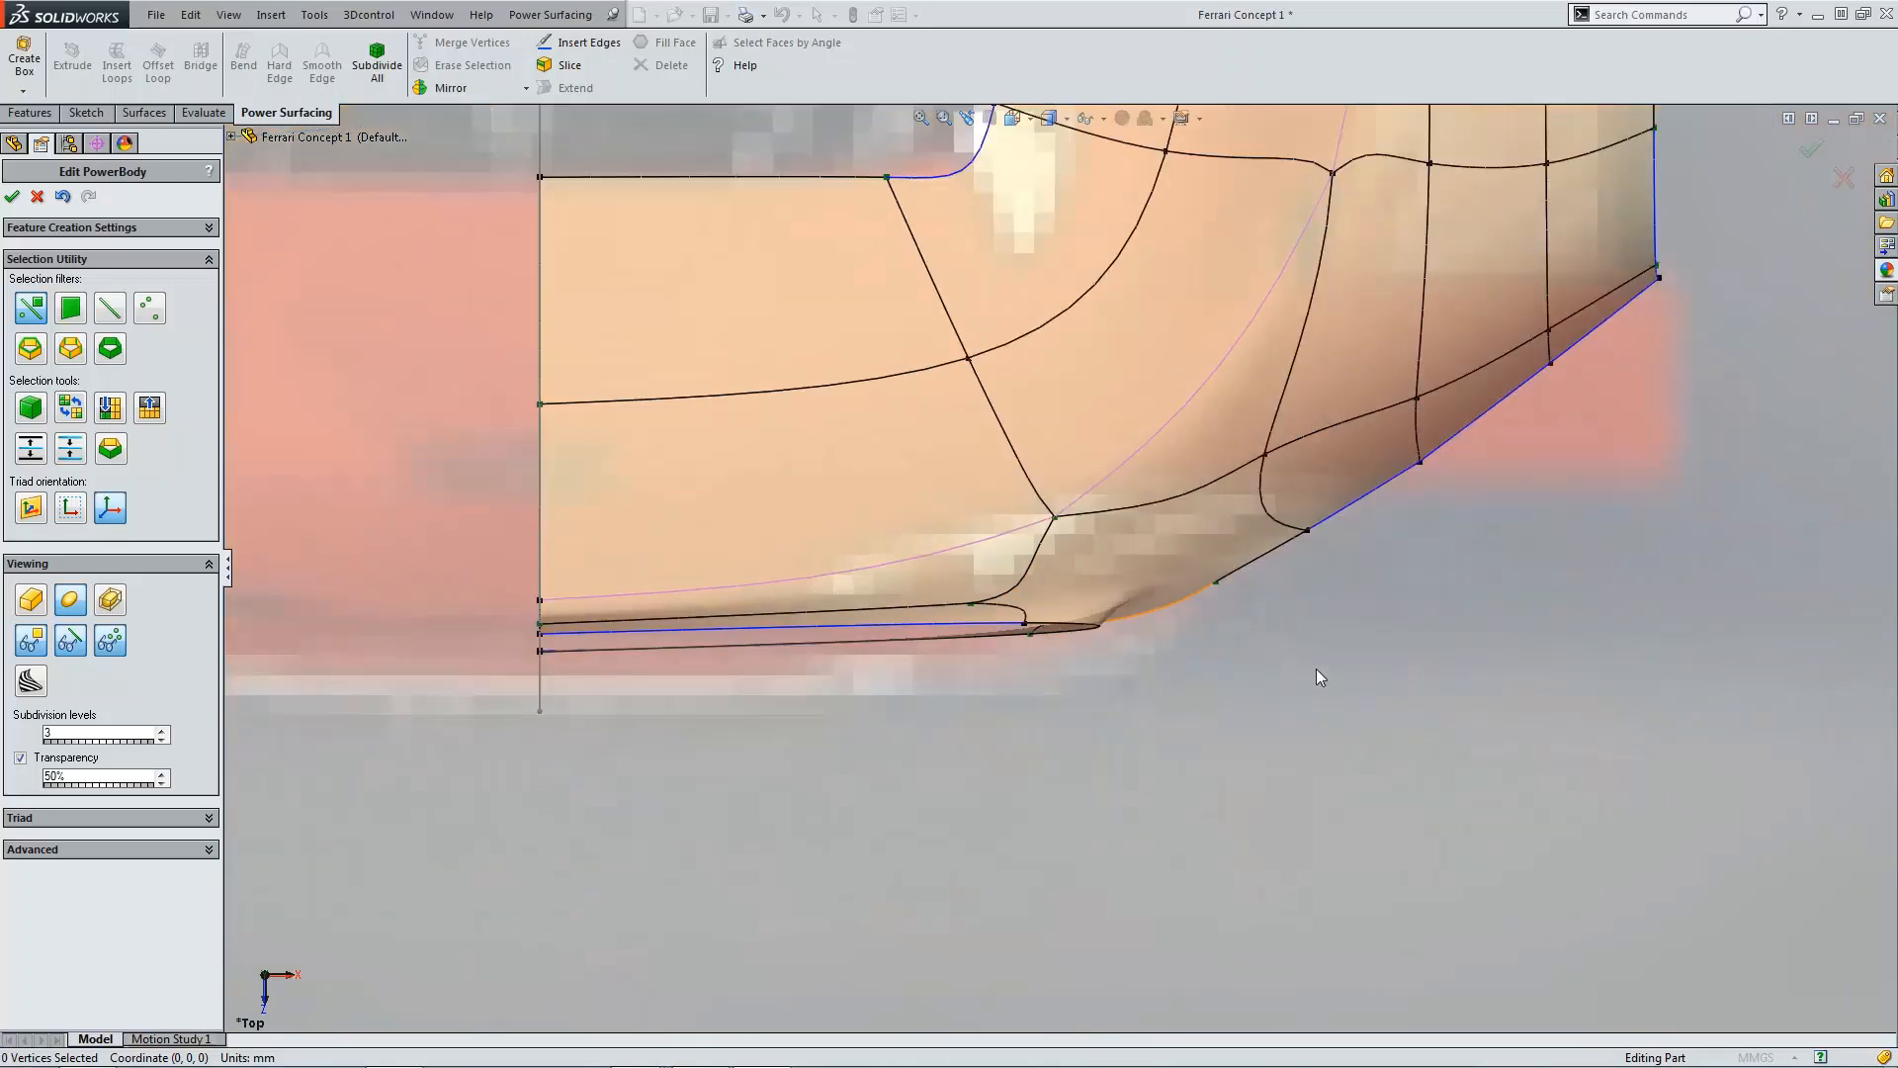
scroll(1224, 621, "down", 10)
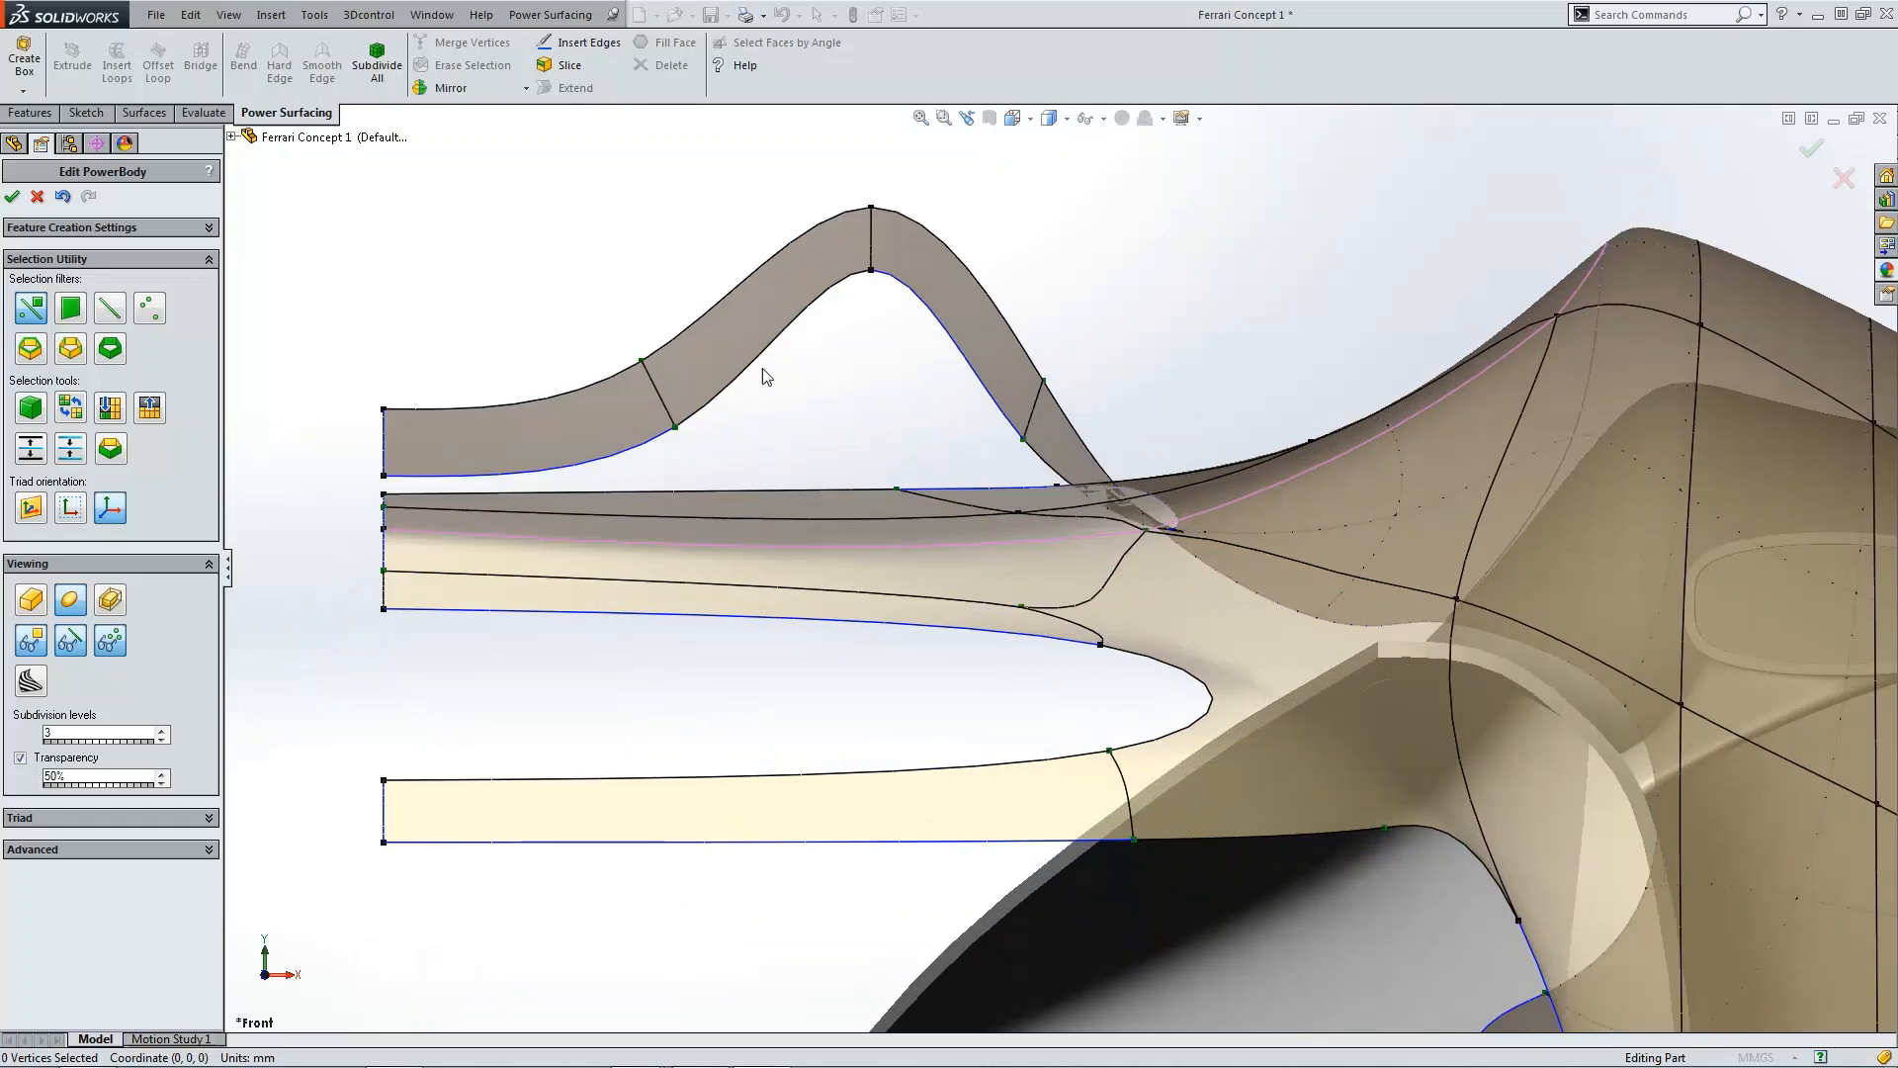
Step: Insert an edge running from the slot's upper edge across the side body to the rear vertical edge
left_click(580, 42)
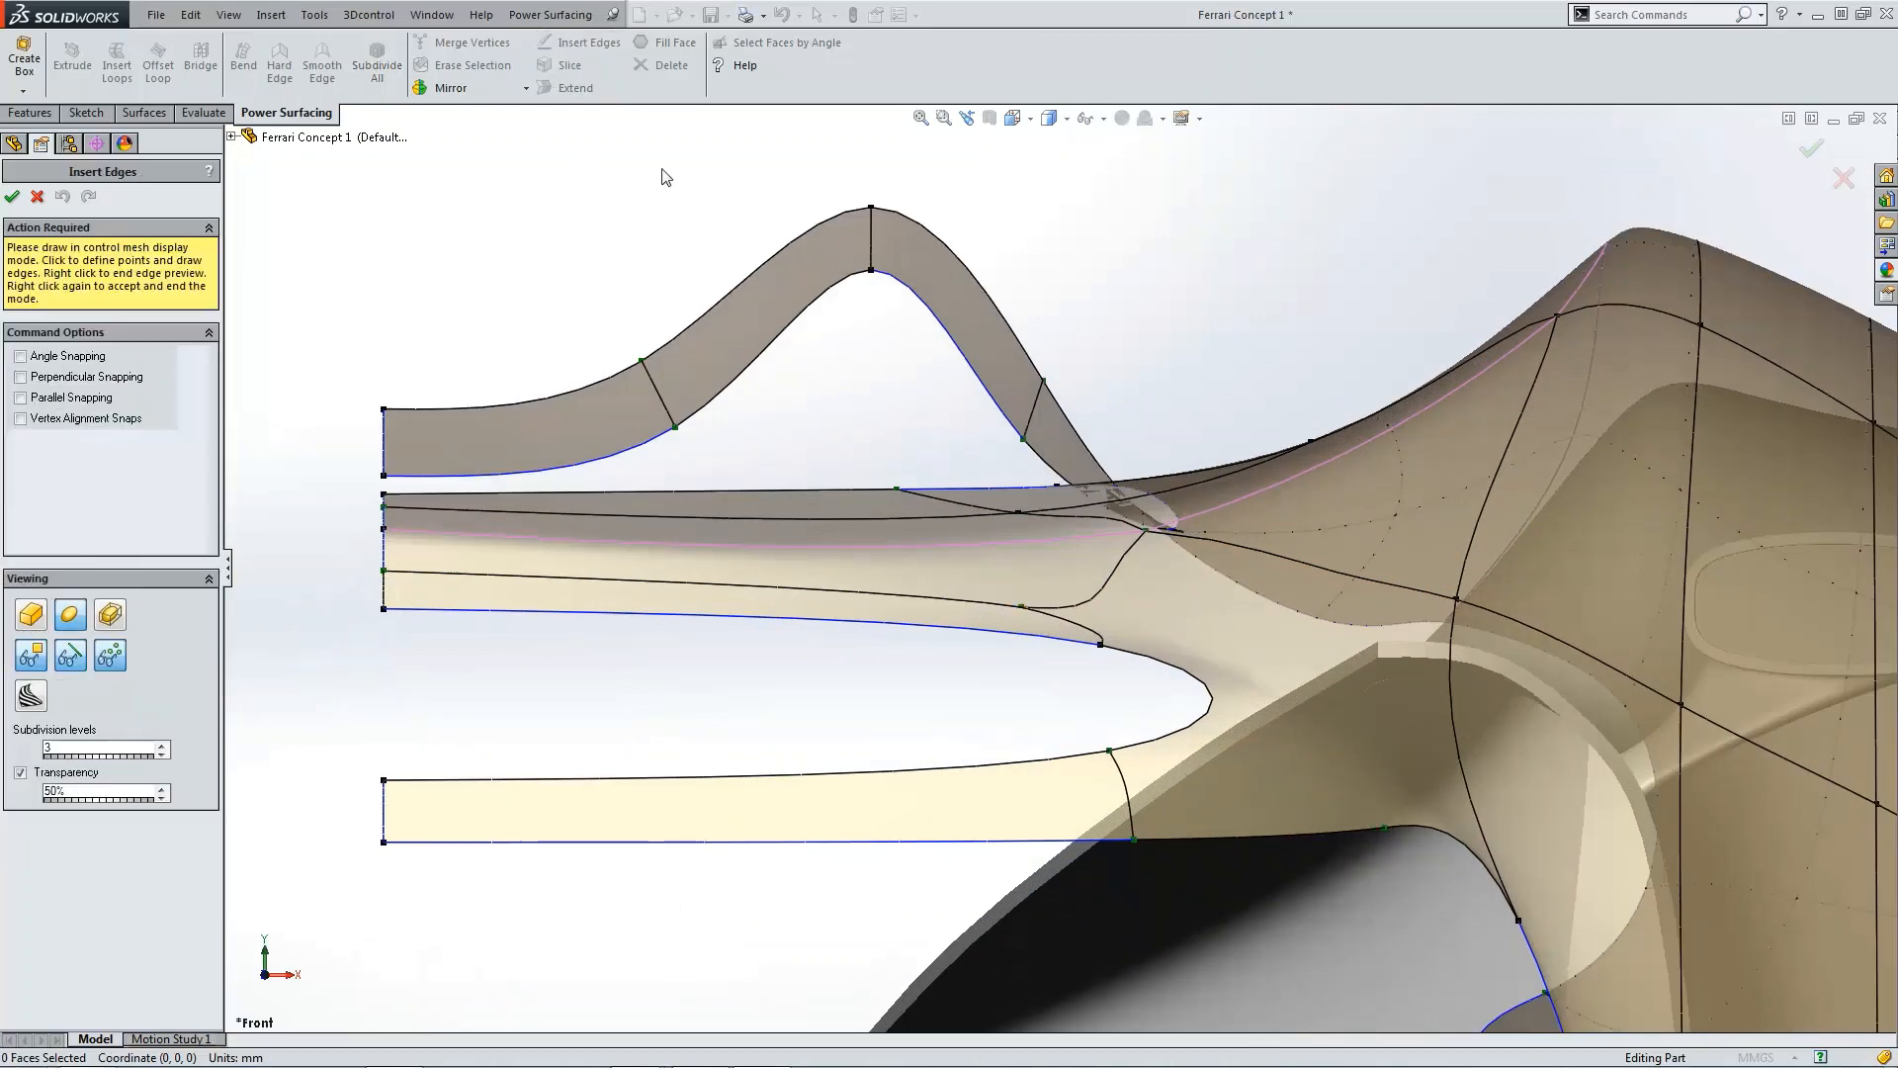
left_click(1024, 608)
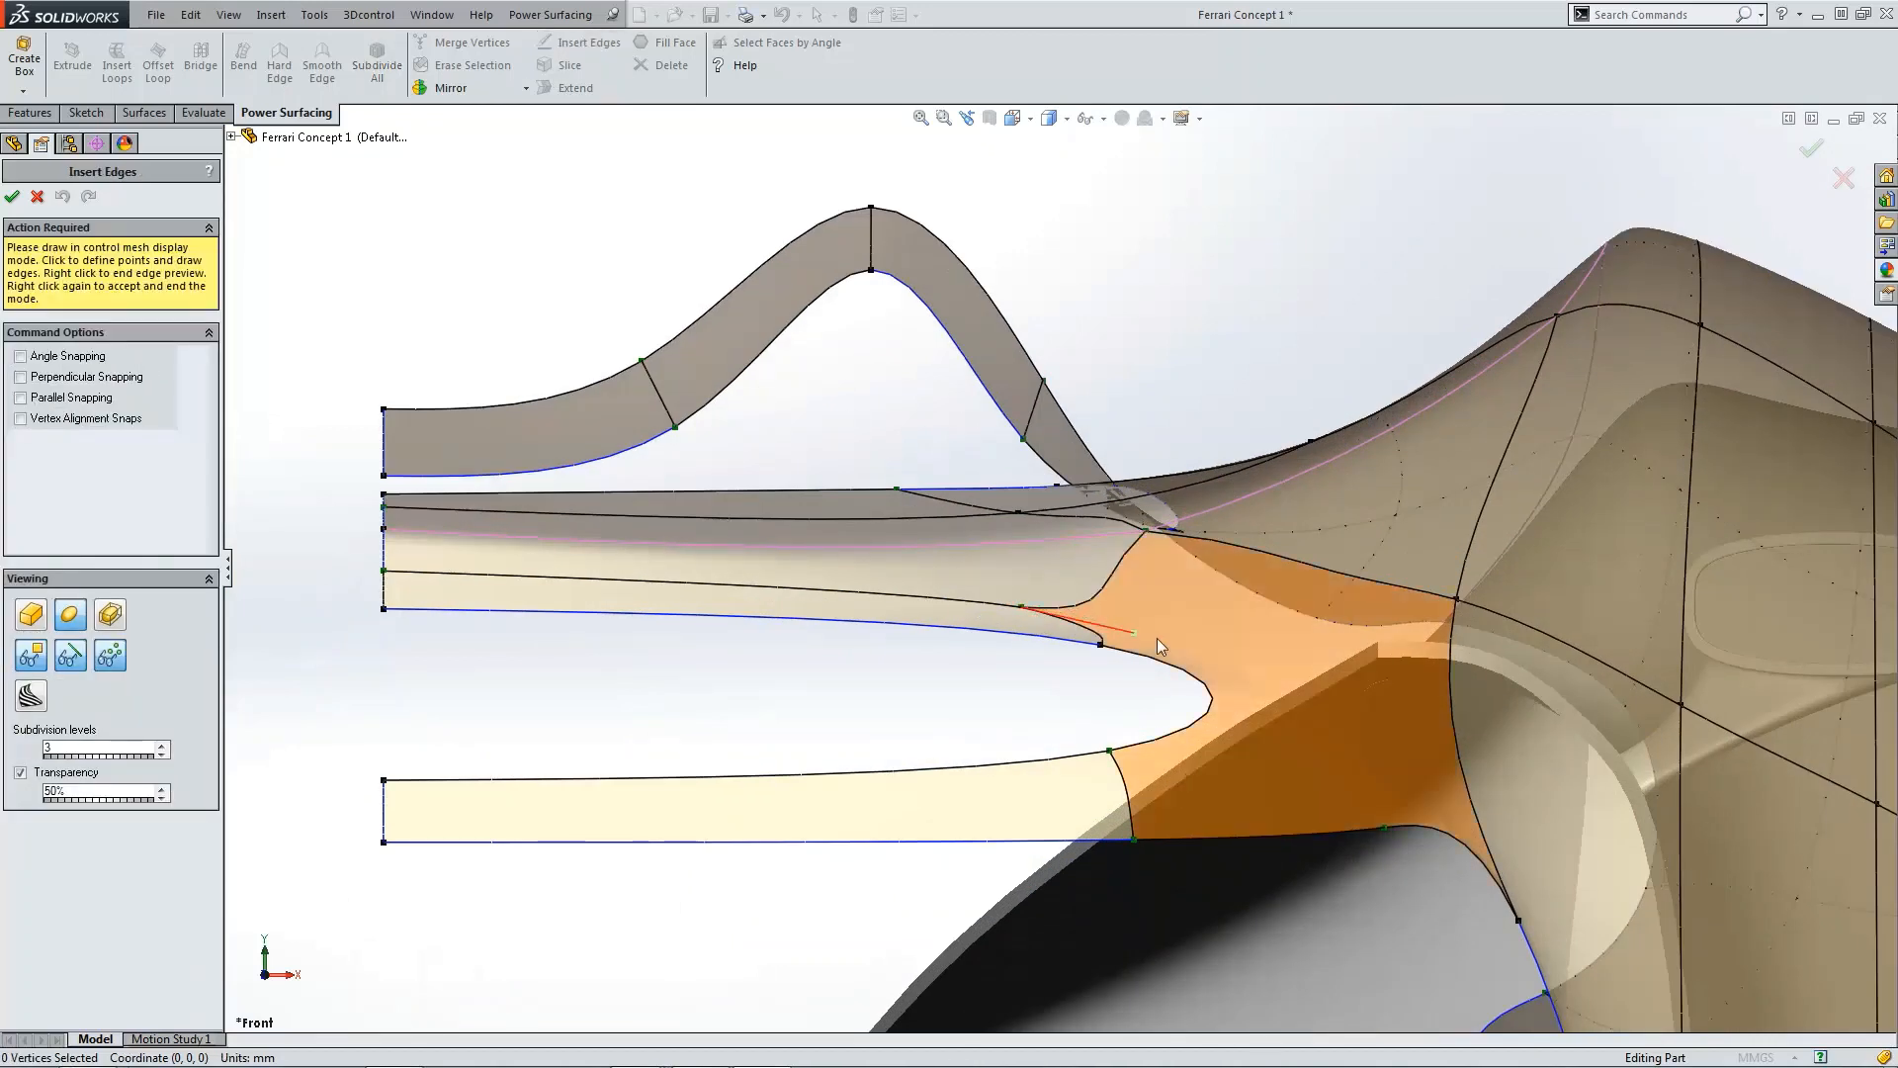
left_click(1449, 685)
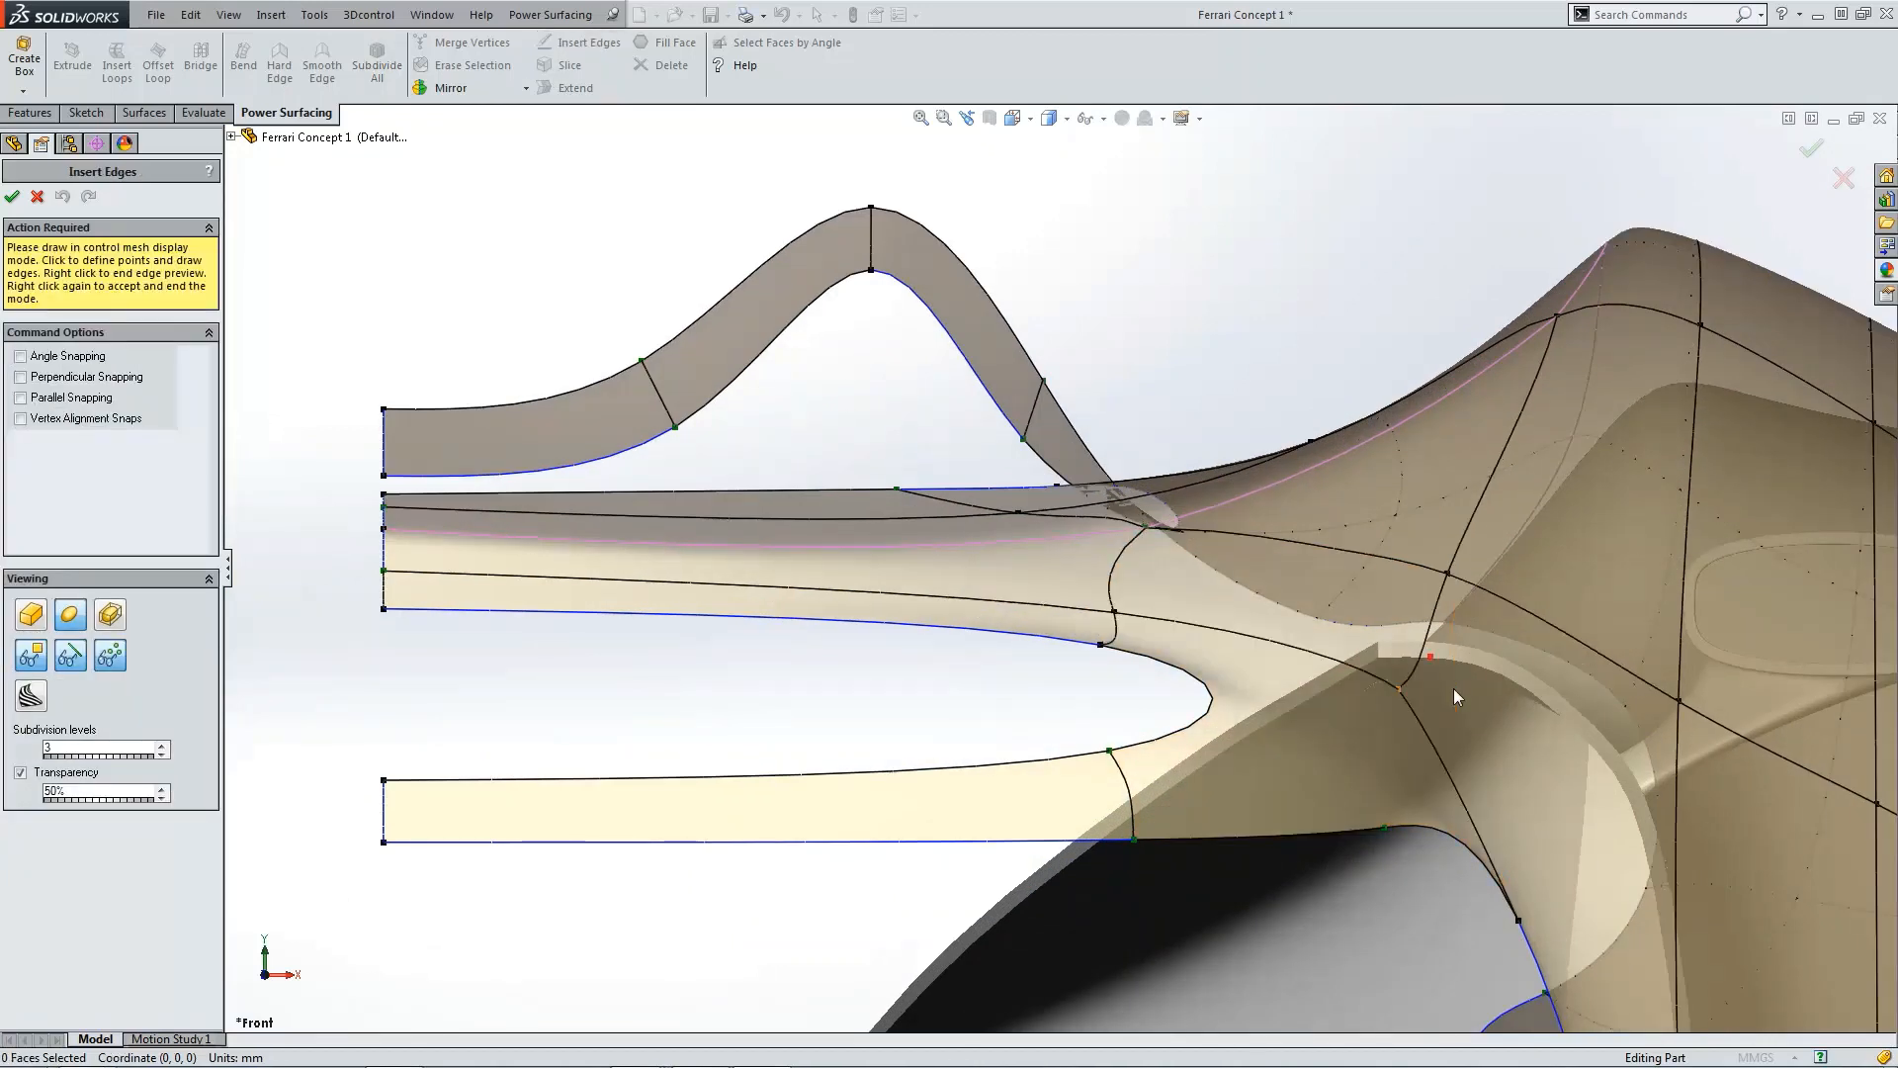
left_click(1673, 805)
scroll(1673, 813, "up", 3)
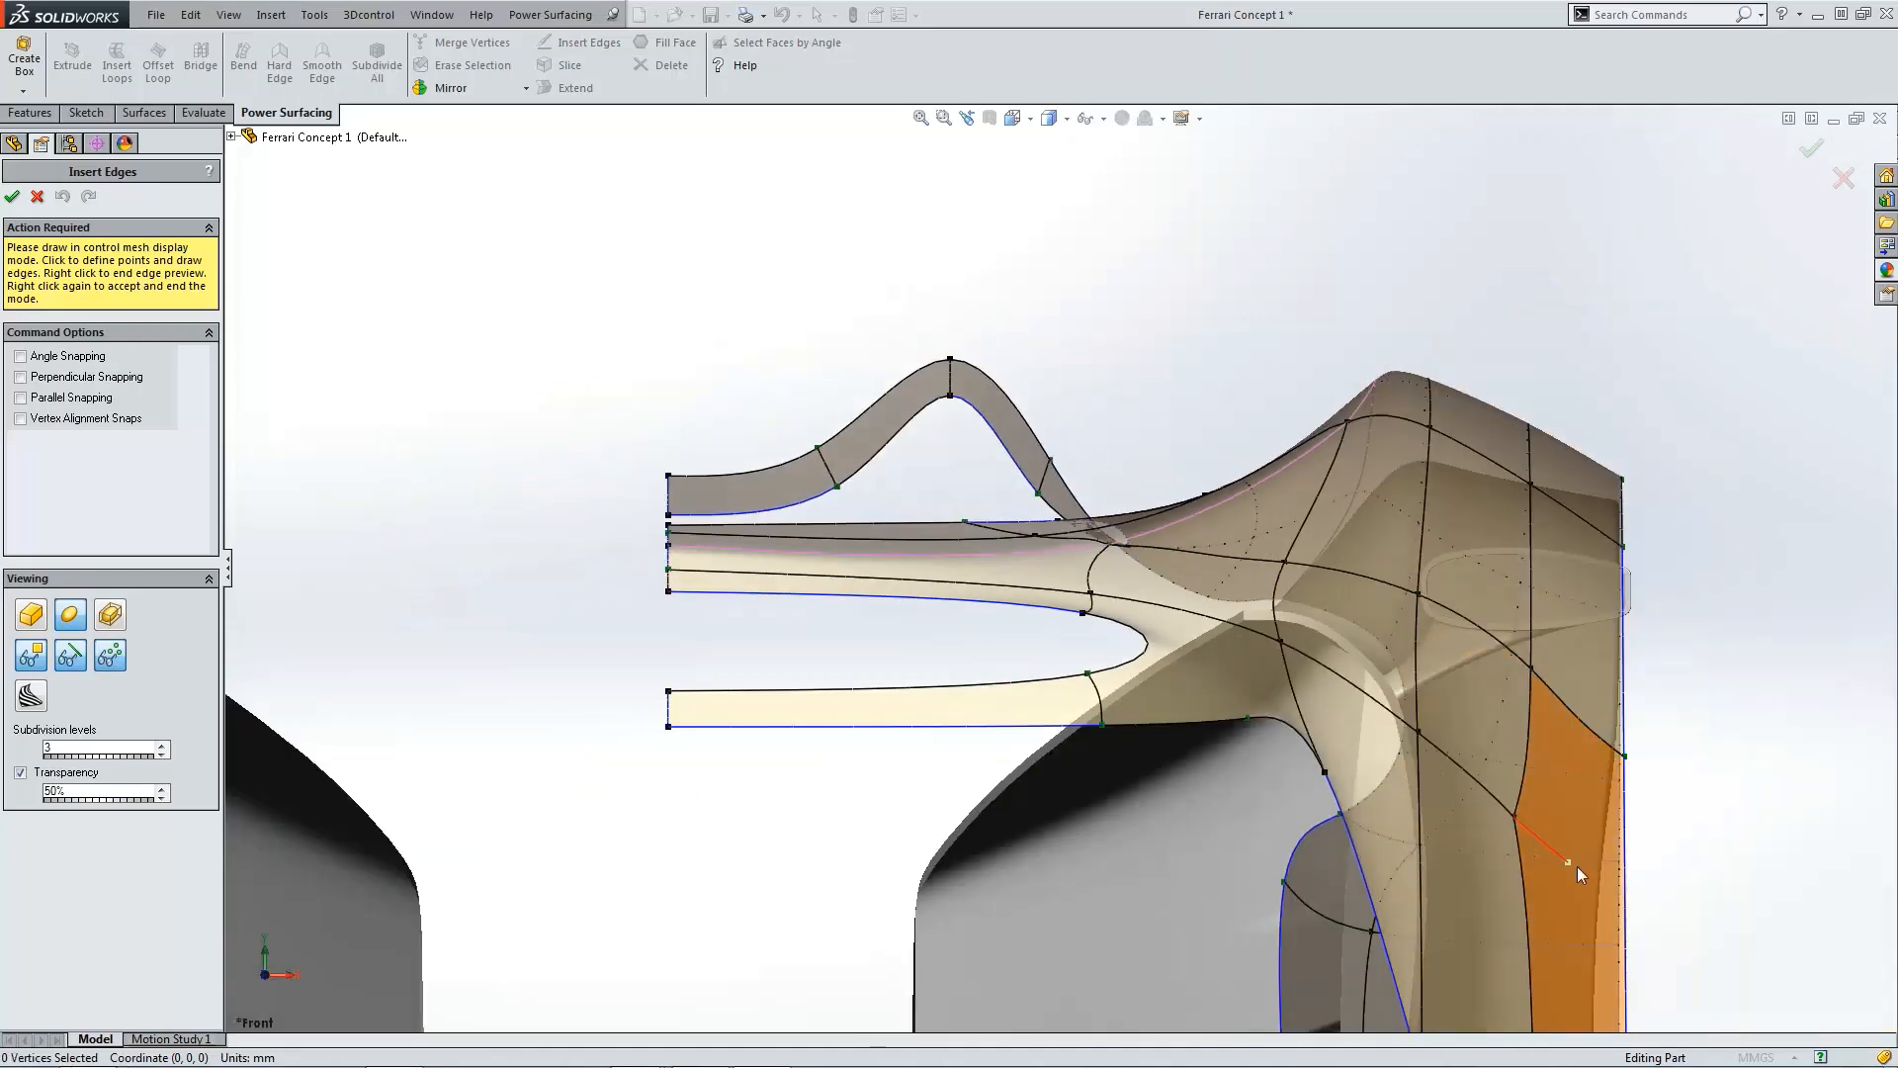
left_click(1625, 882)
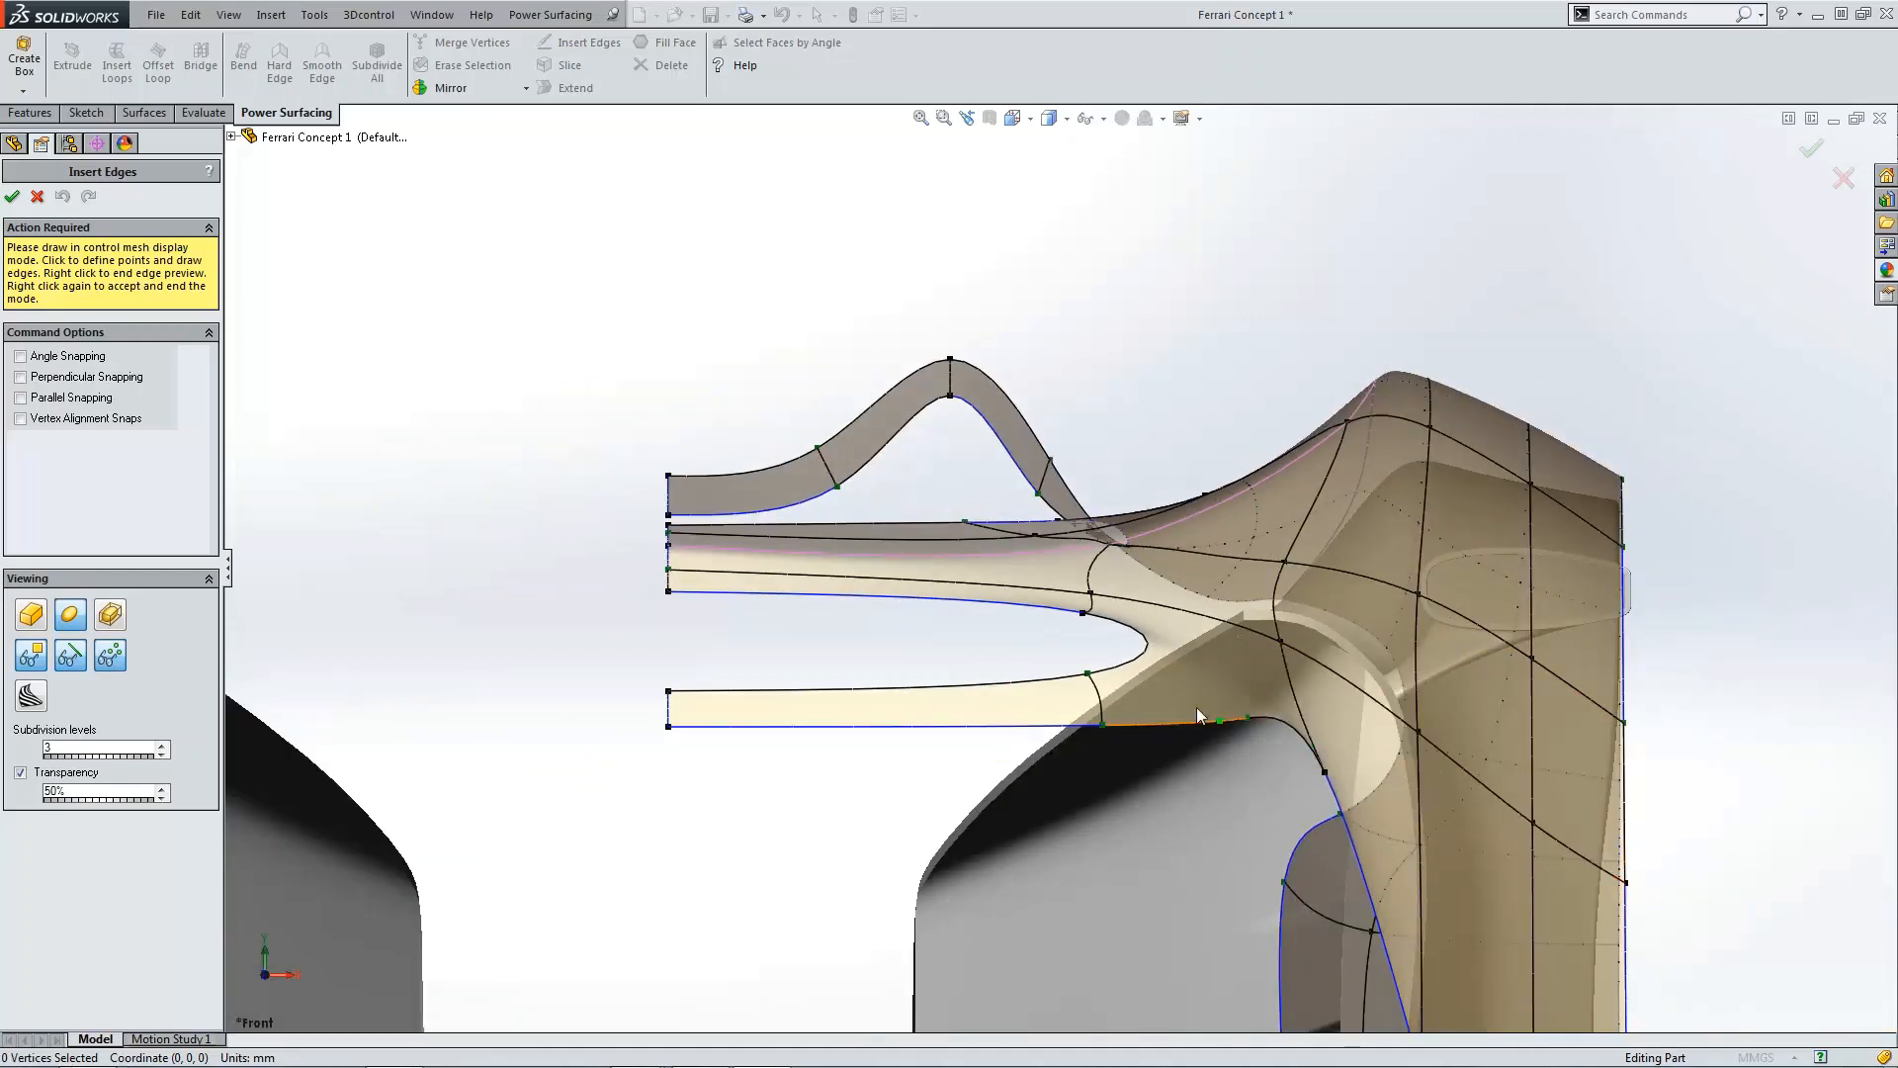
left_click(37, 195)
scroll(1292, 626, "down", 5)
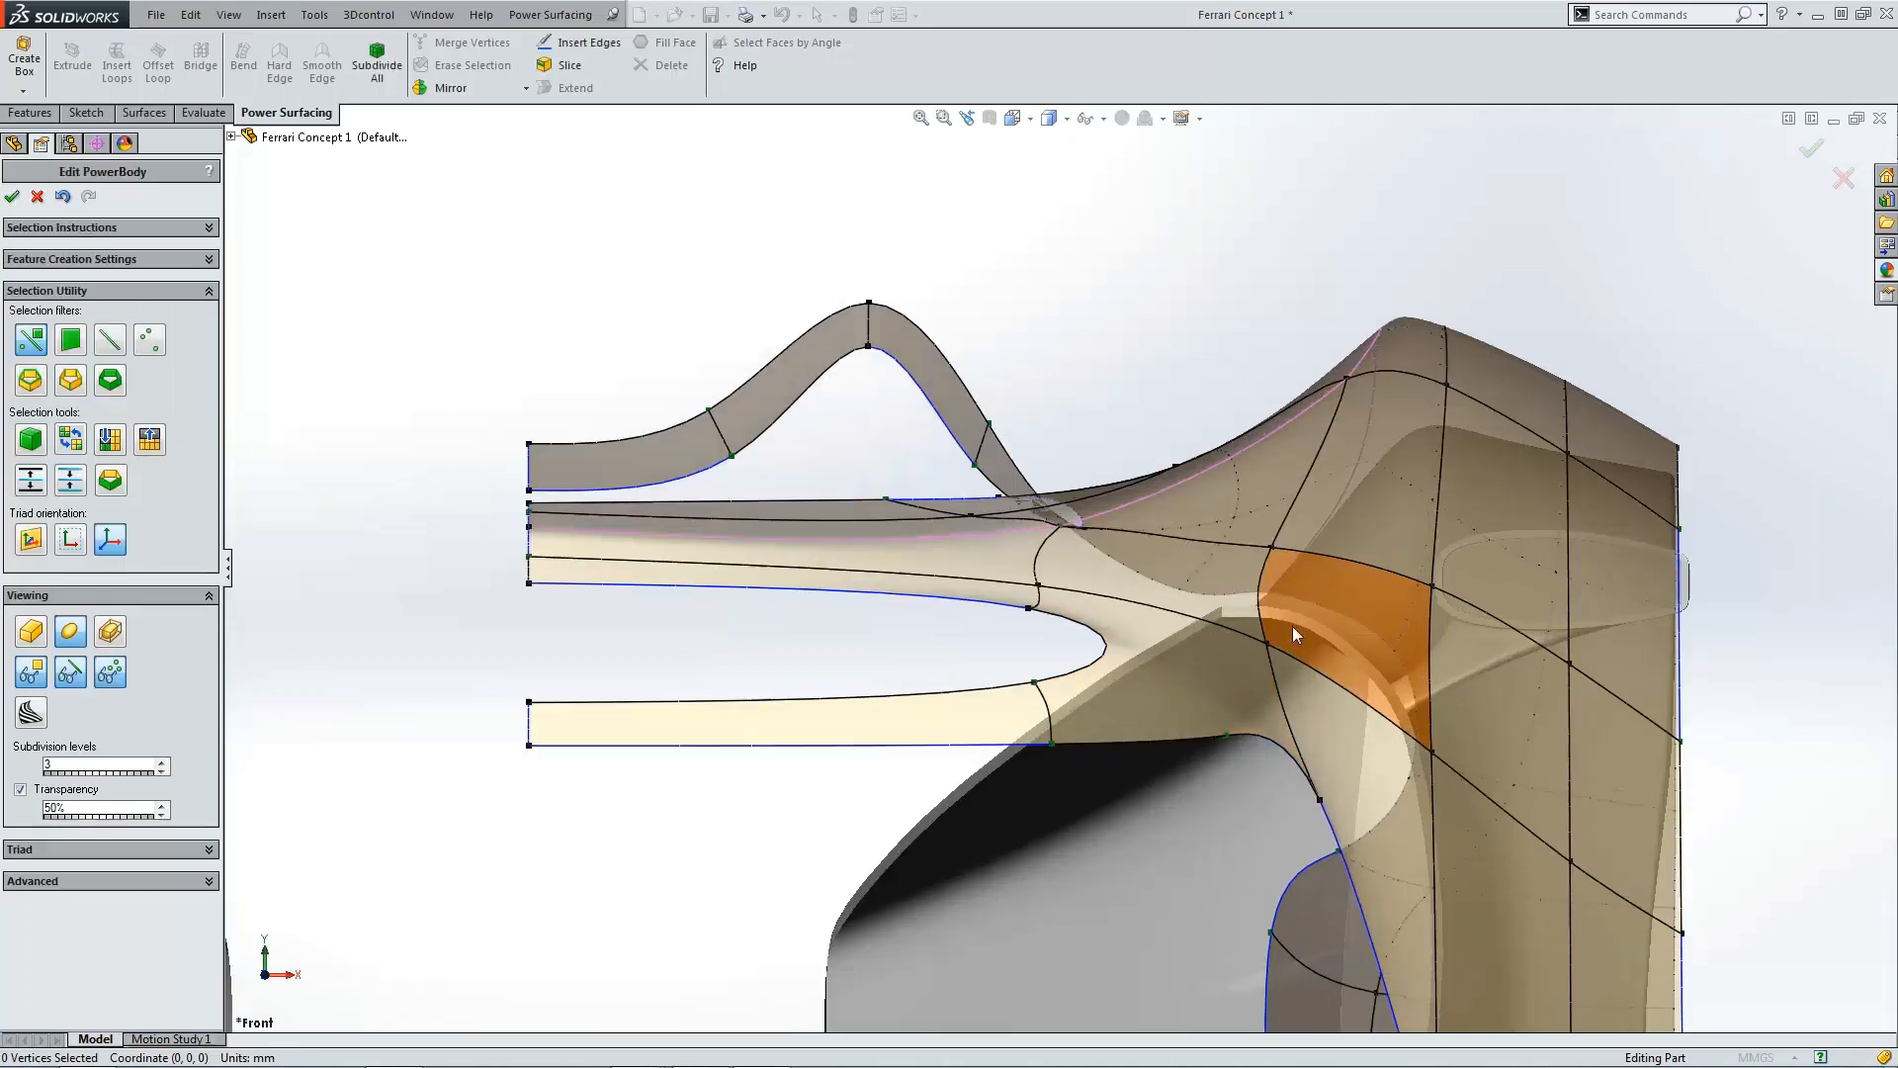
left_click(1173, 779)
key("Escape")
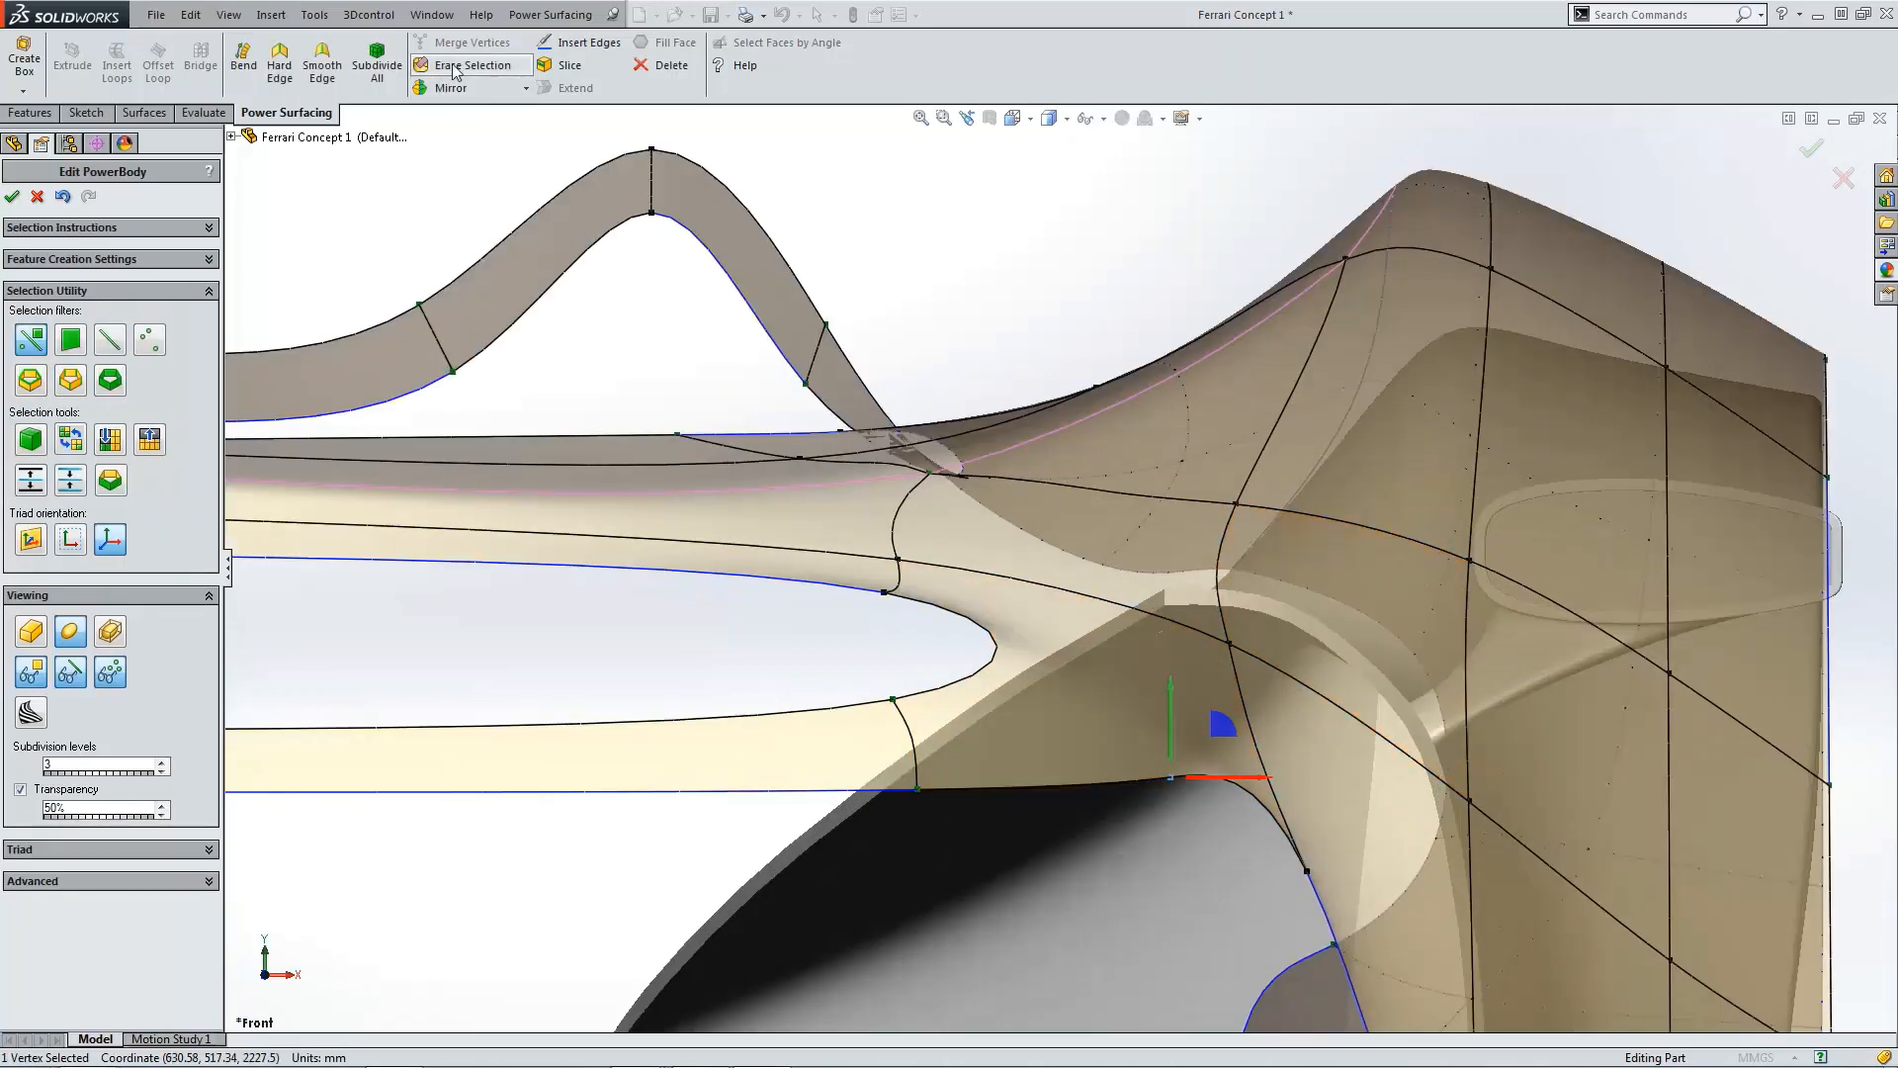
Step: Examine the reworked mesh faces around the slot and side body in front and top views
scroll(1083, 618, "up", 5)
scroll(1542, 706, "up", 3)
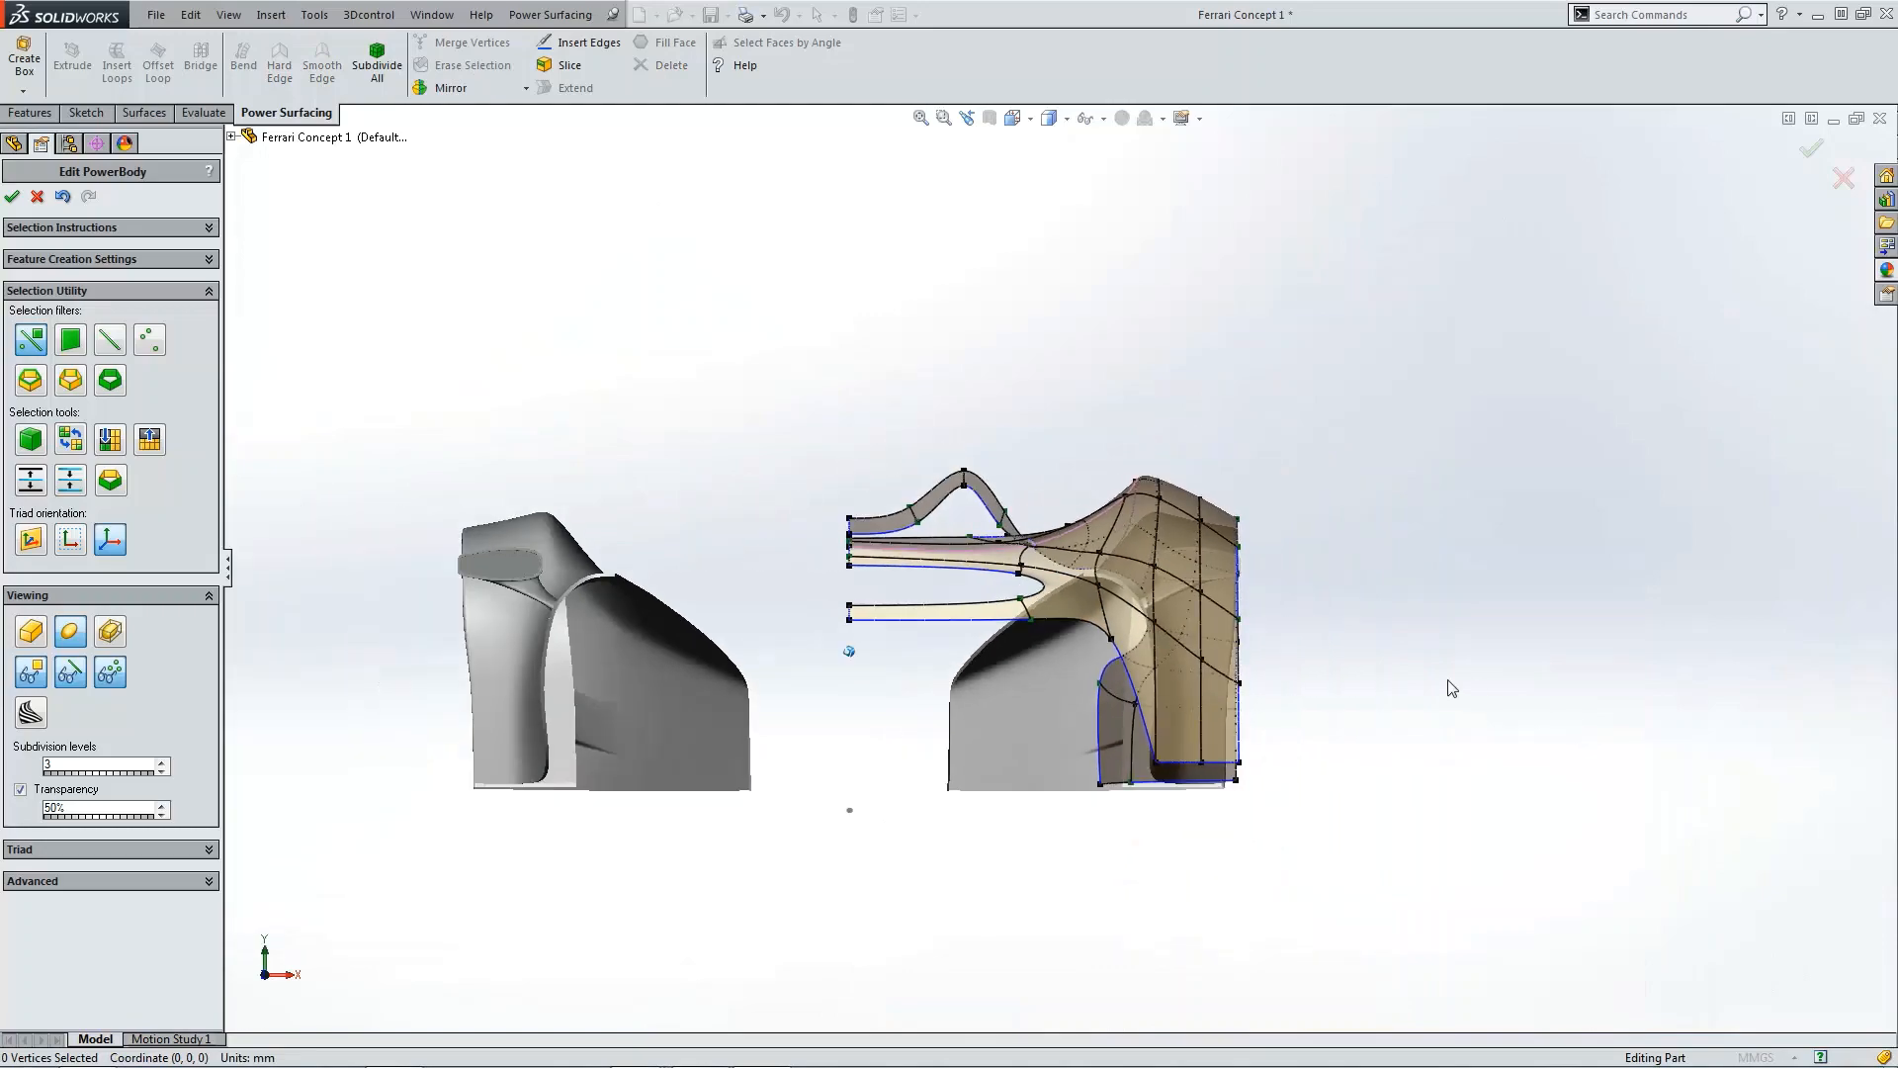
middle_click_drag(1414, 681, 504, 574)
scroll(500, 574, "down", 5)
scroll(633, 579, "down", 2)
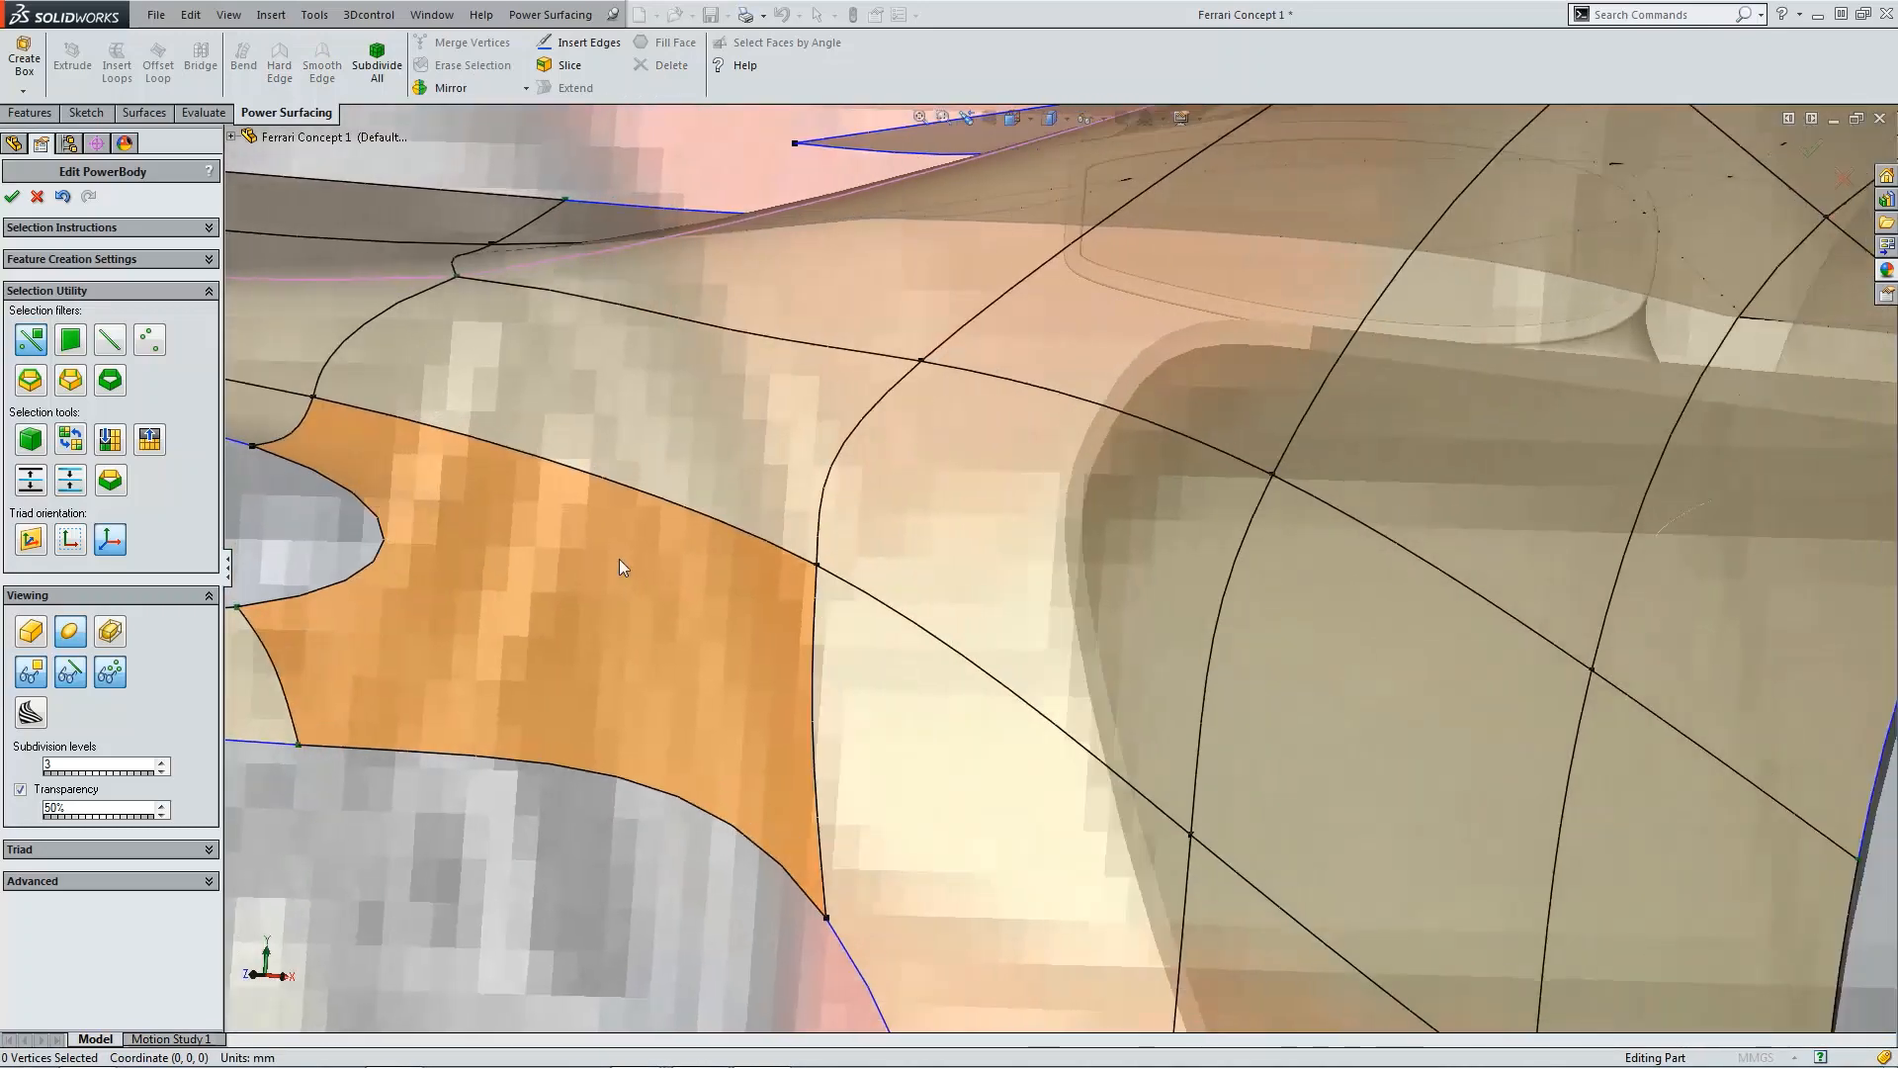
scroll(619, 560, "up", 5)
scroll(862, 606, "down", 5)
scroll(768, 588, "down", 5)
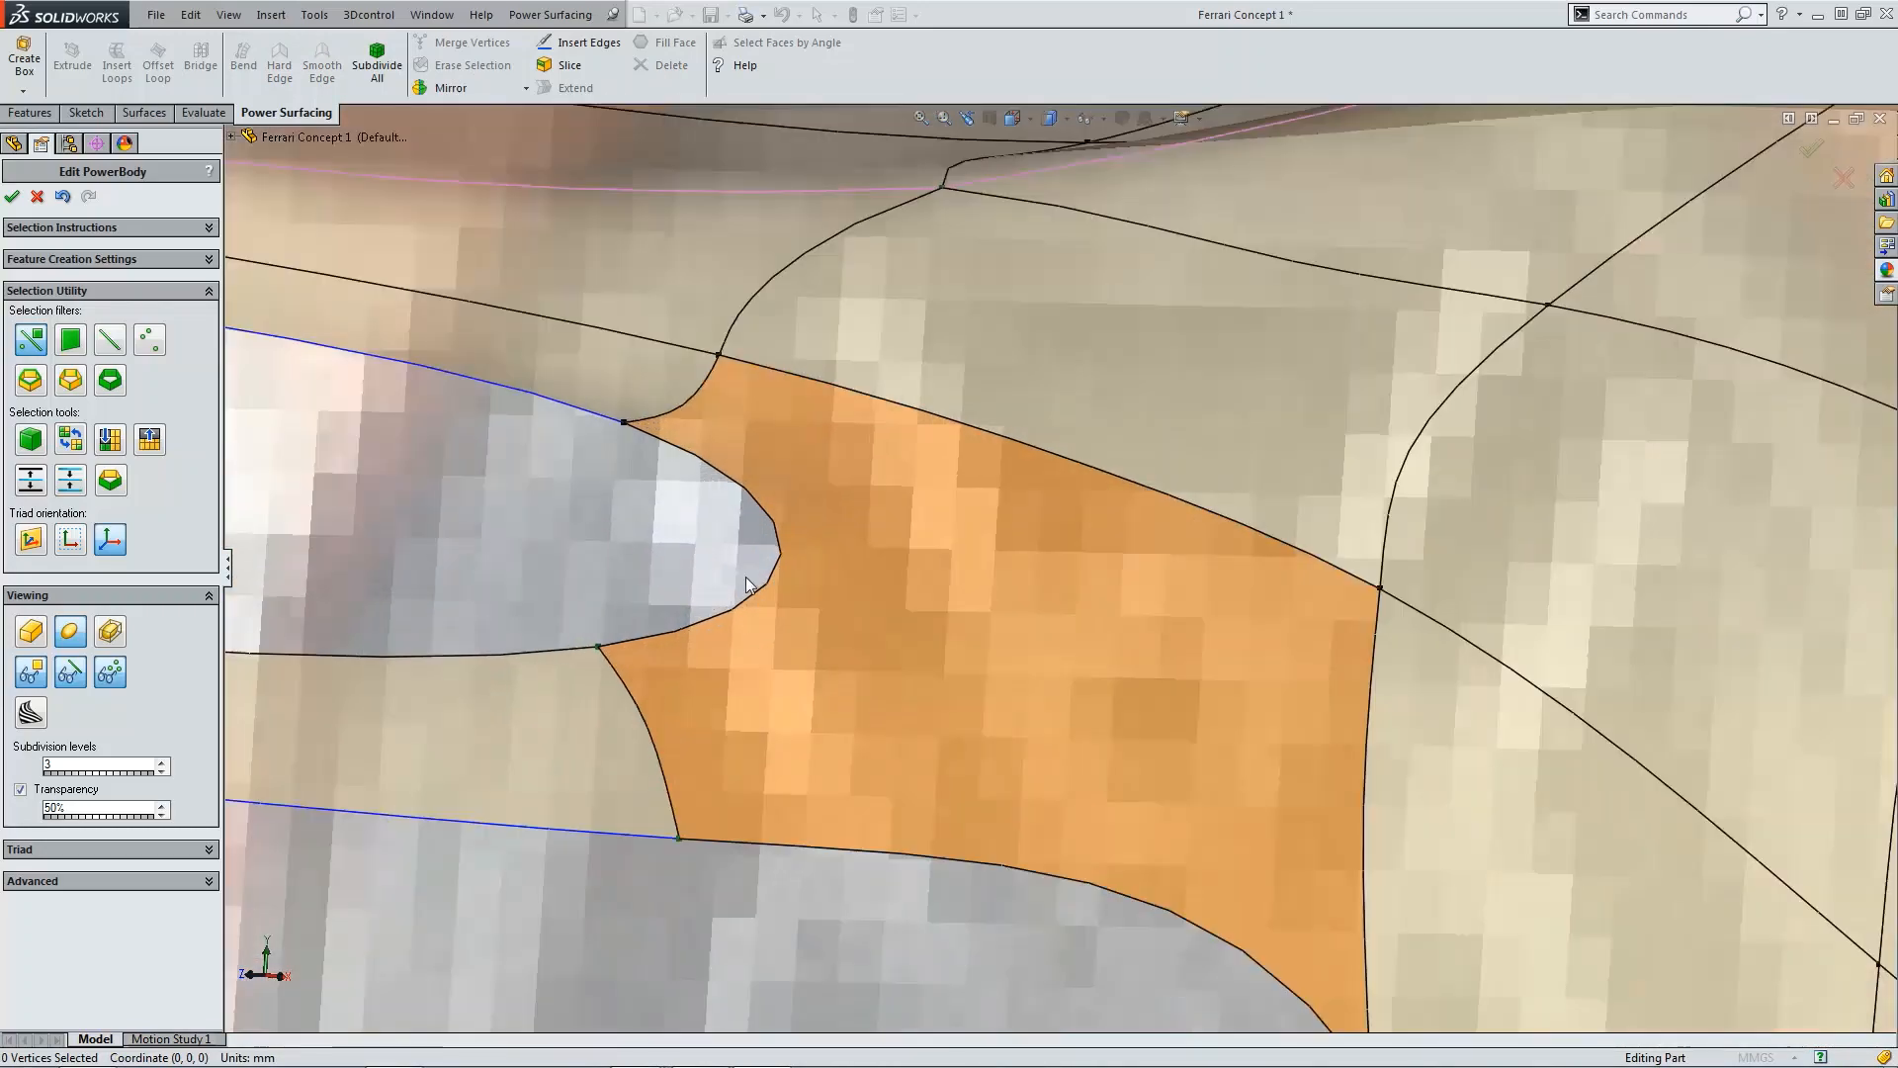
key("ctrl+5")
scroll(1080, 652, "down", 4)
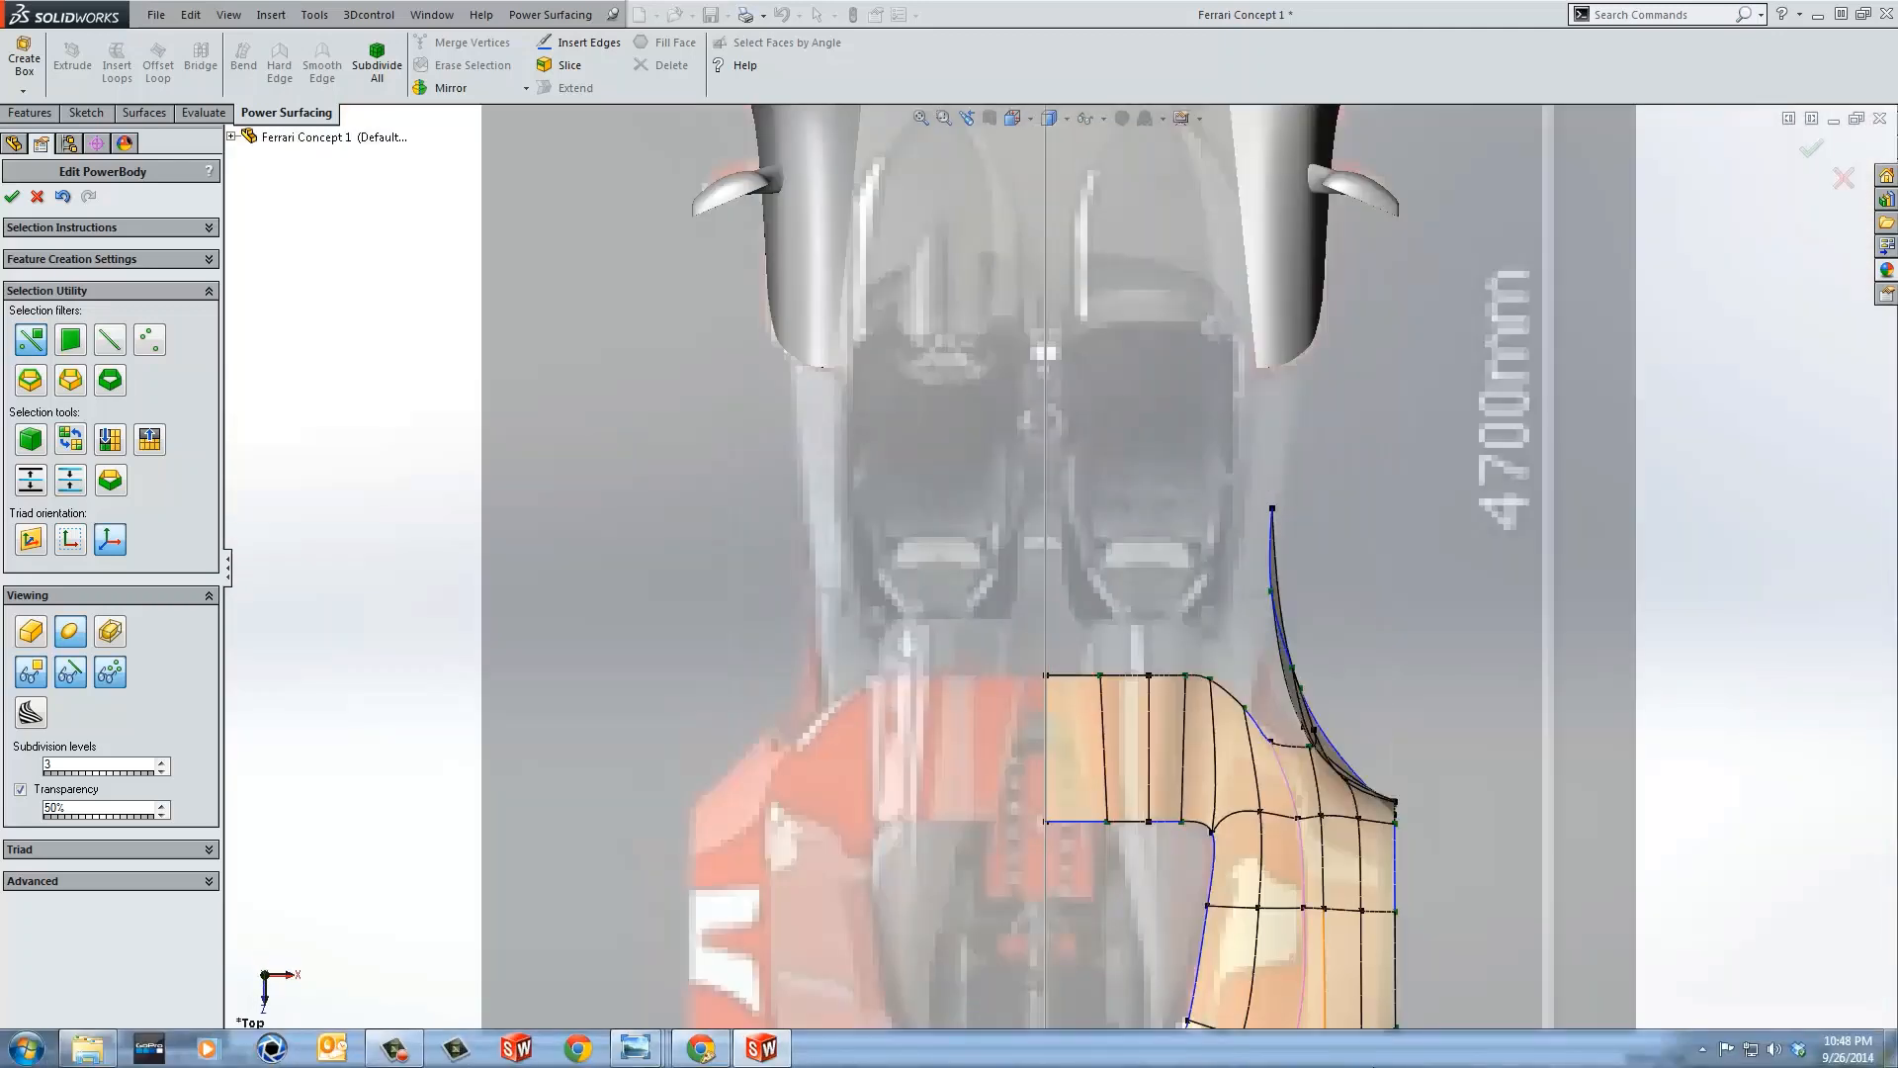
scroll(1248, 858, "up", 4)
scroll(1166, 817, "down", 10)
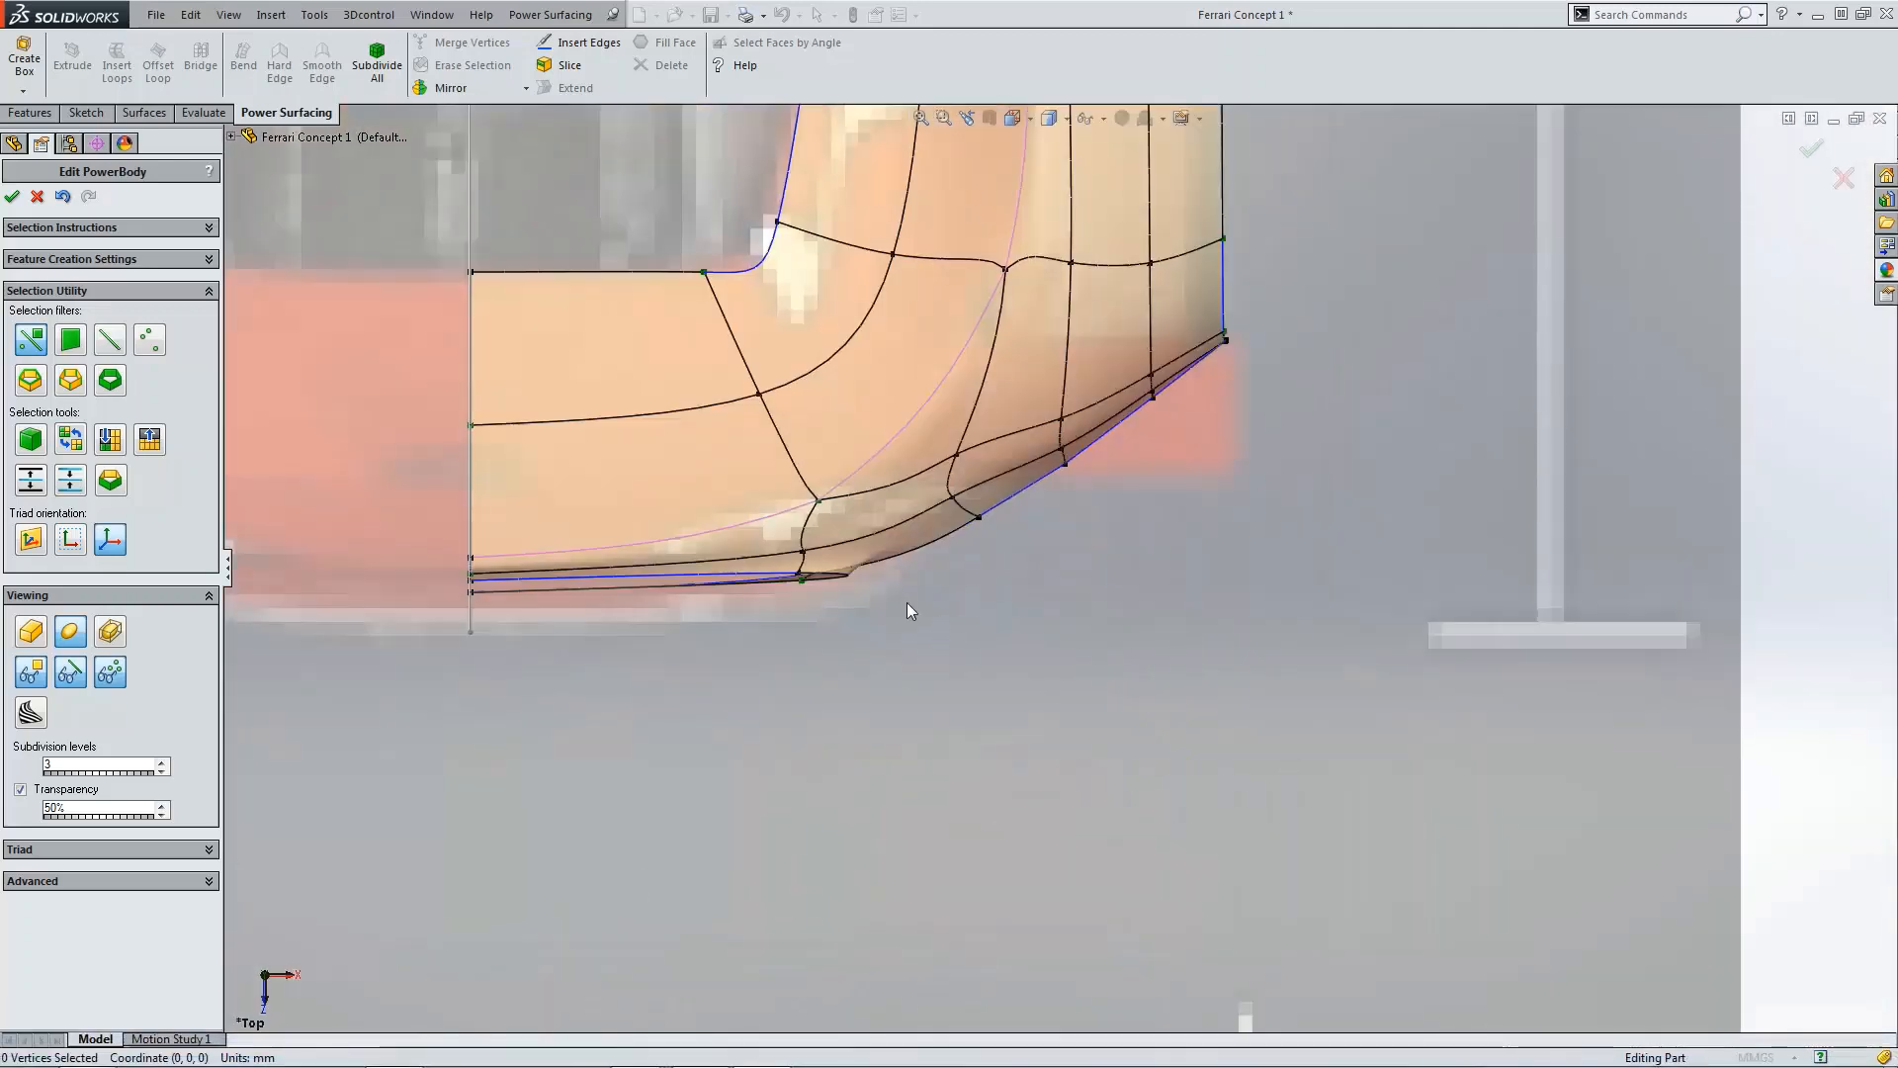
Step: Turn off the mesh transparency in the viewing options
left_click(20, 789)
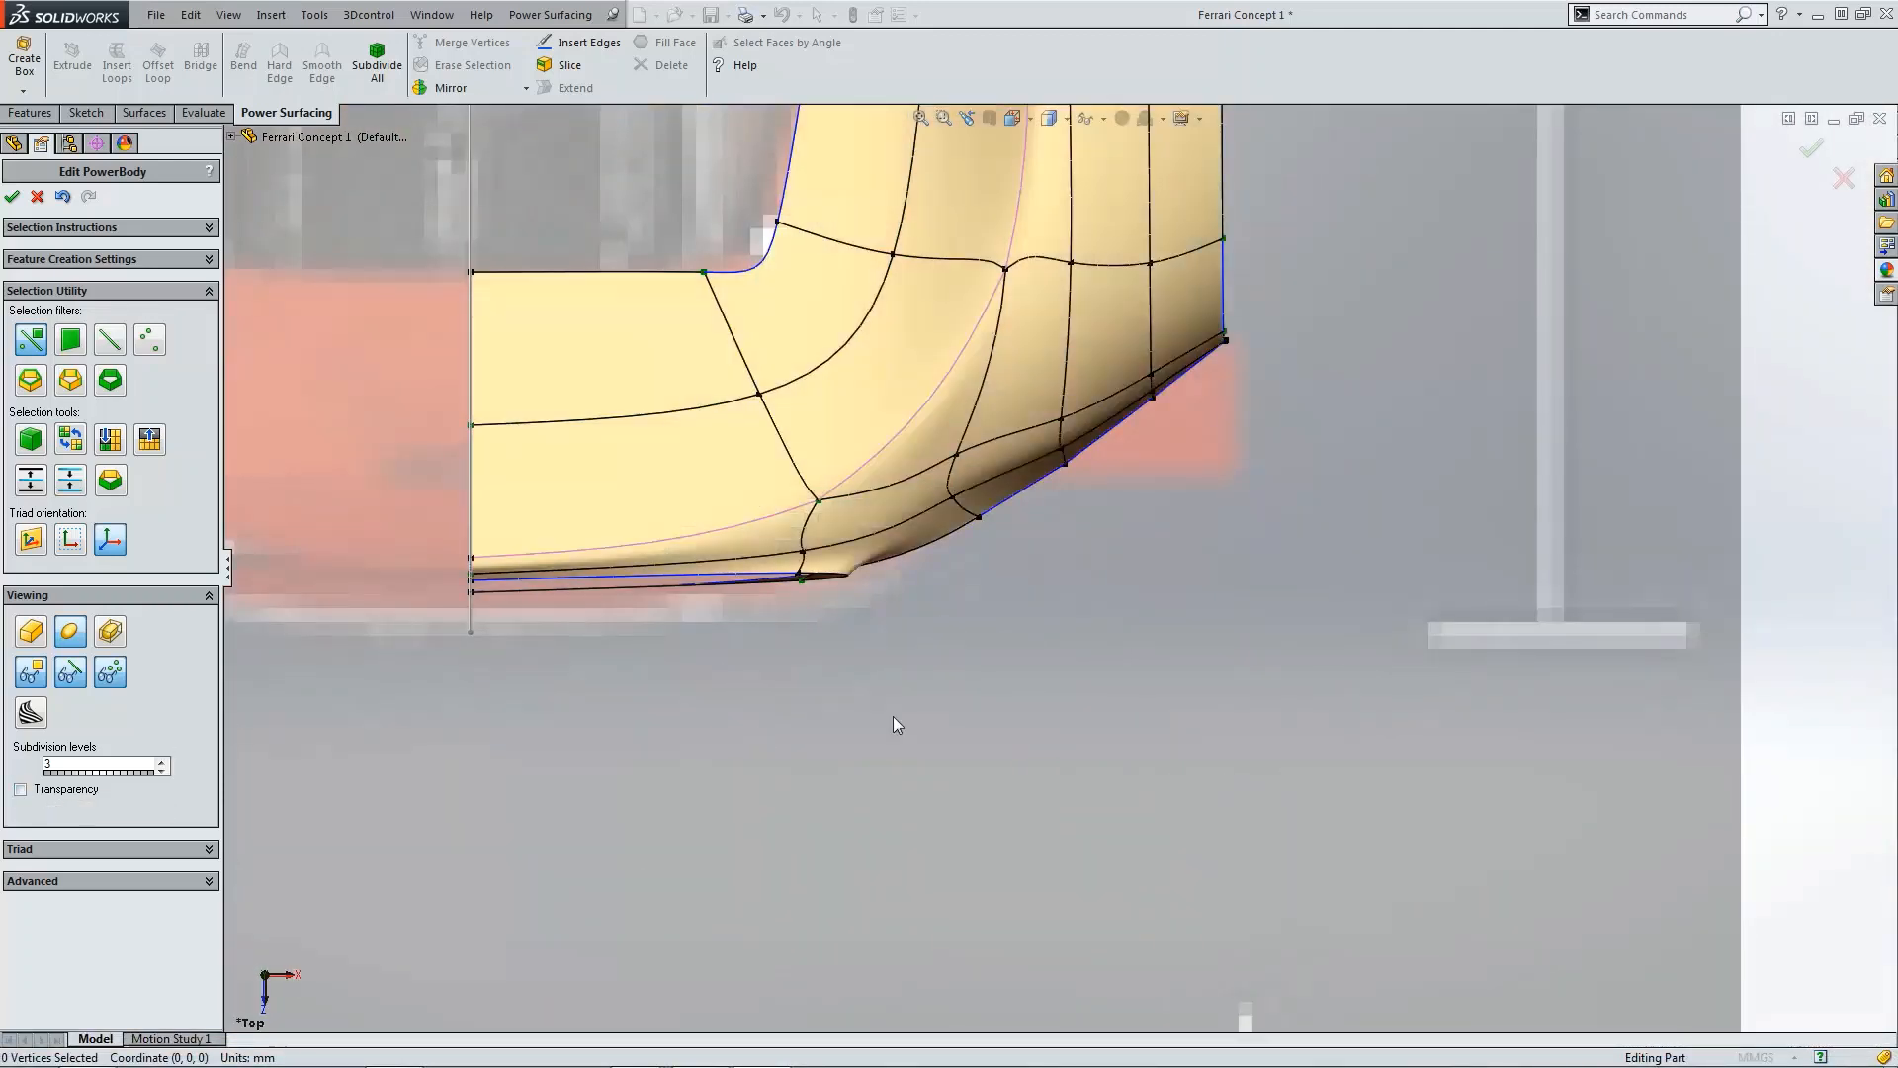
scroll(961, 520, "down", 1)
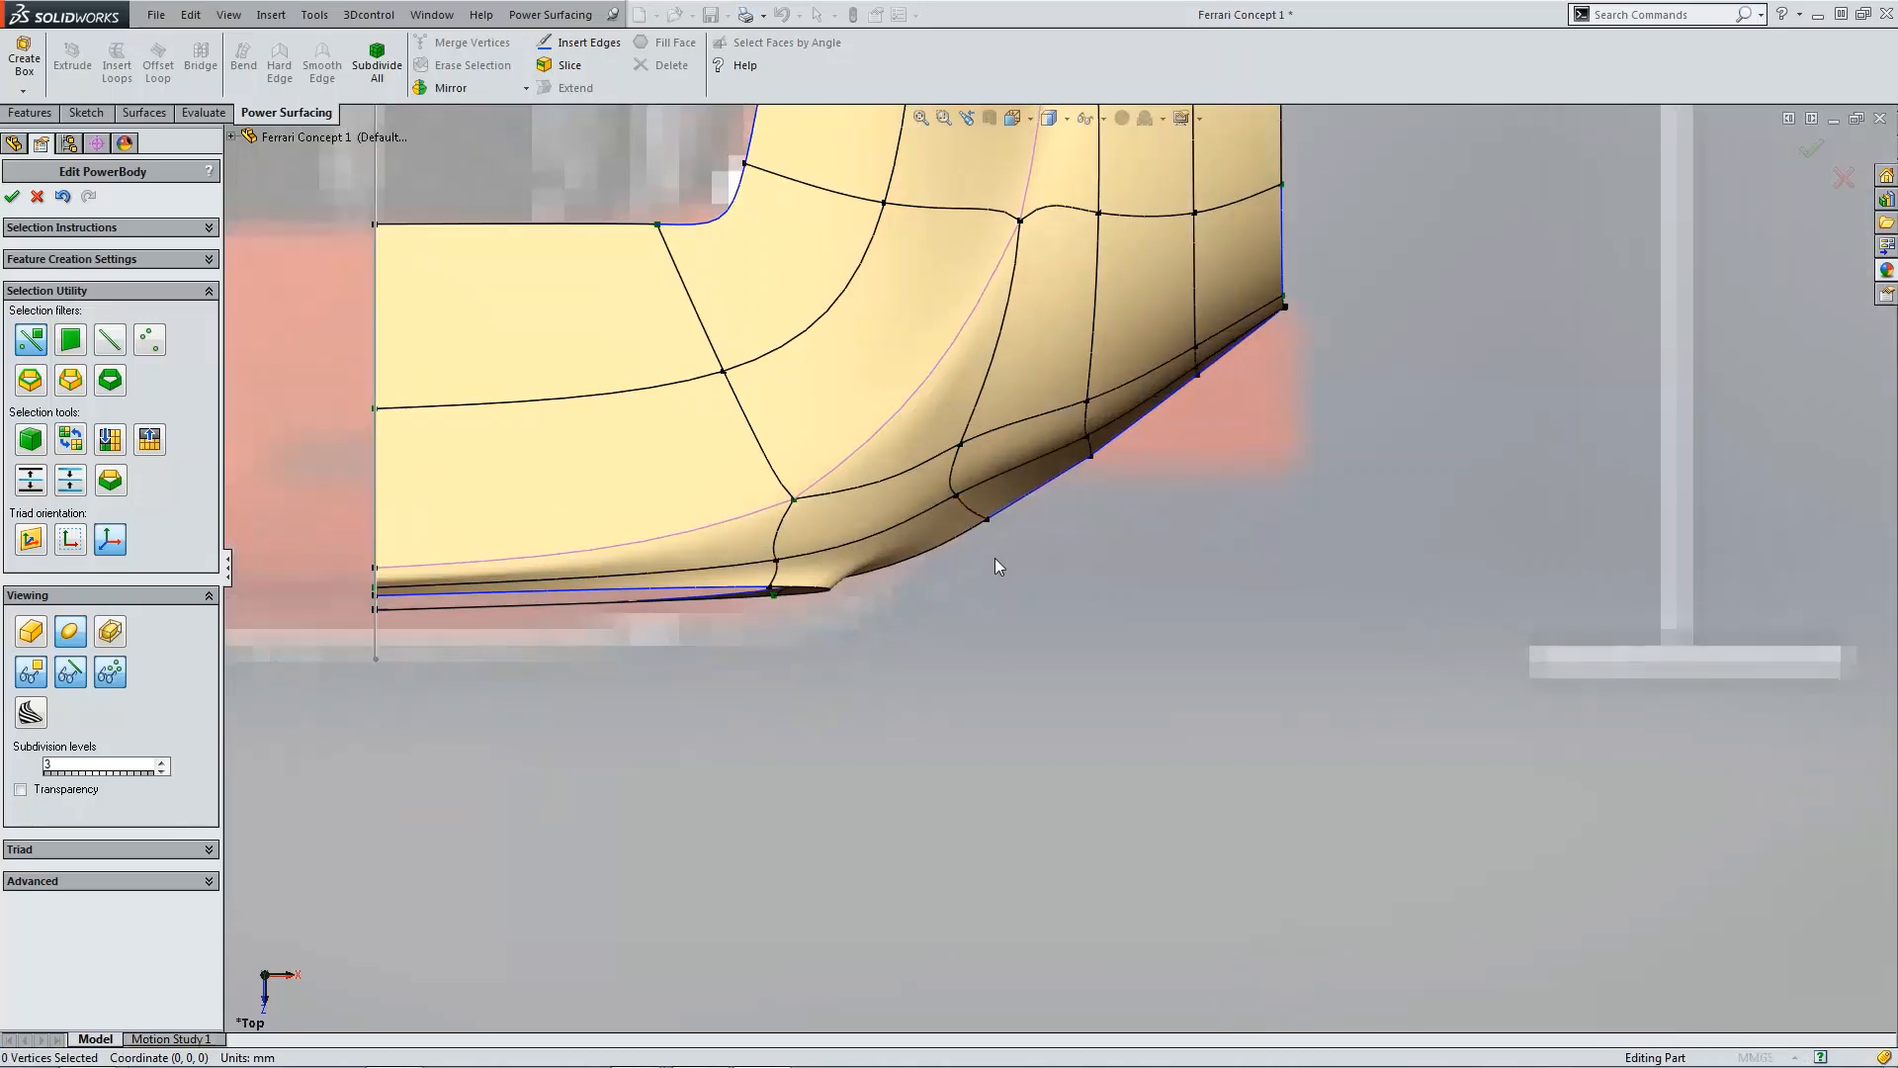
scroll(987, 522, "down", 1)
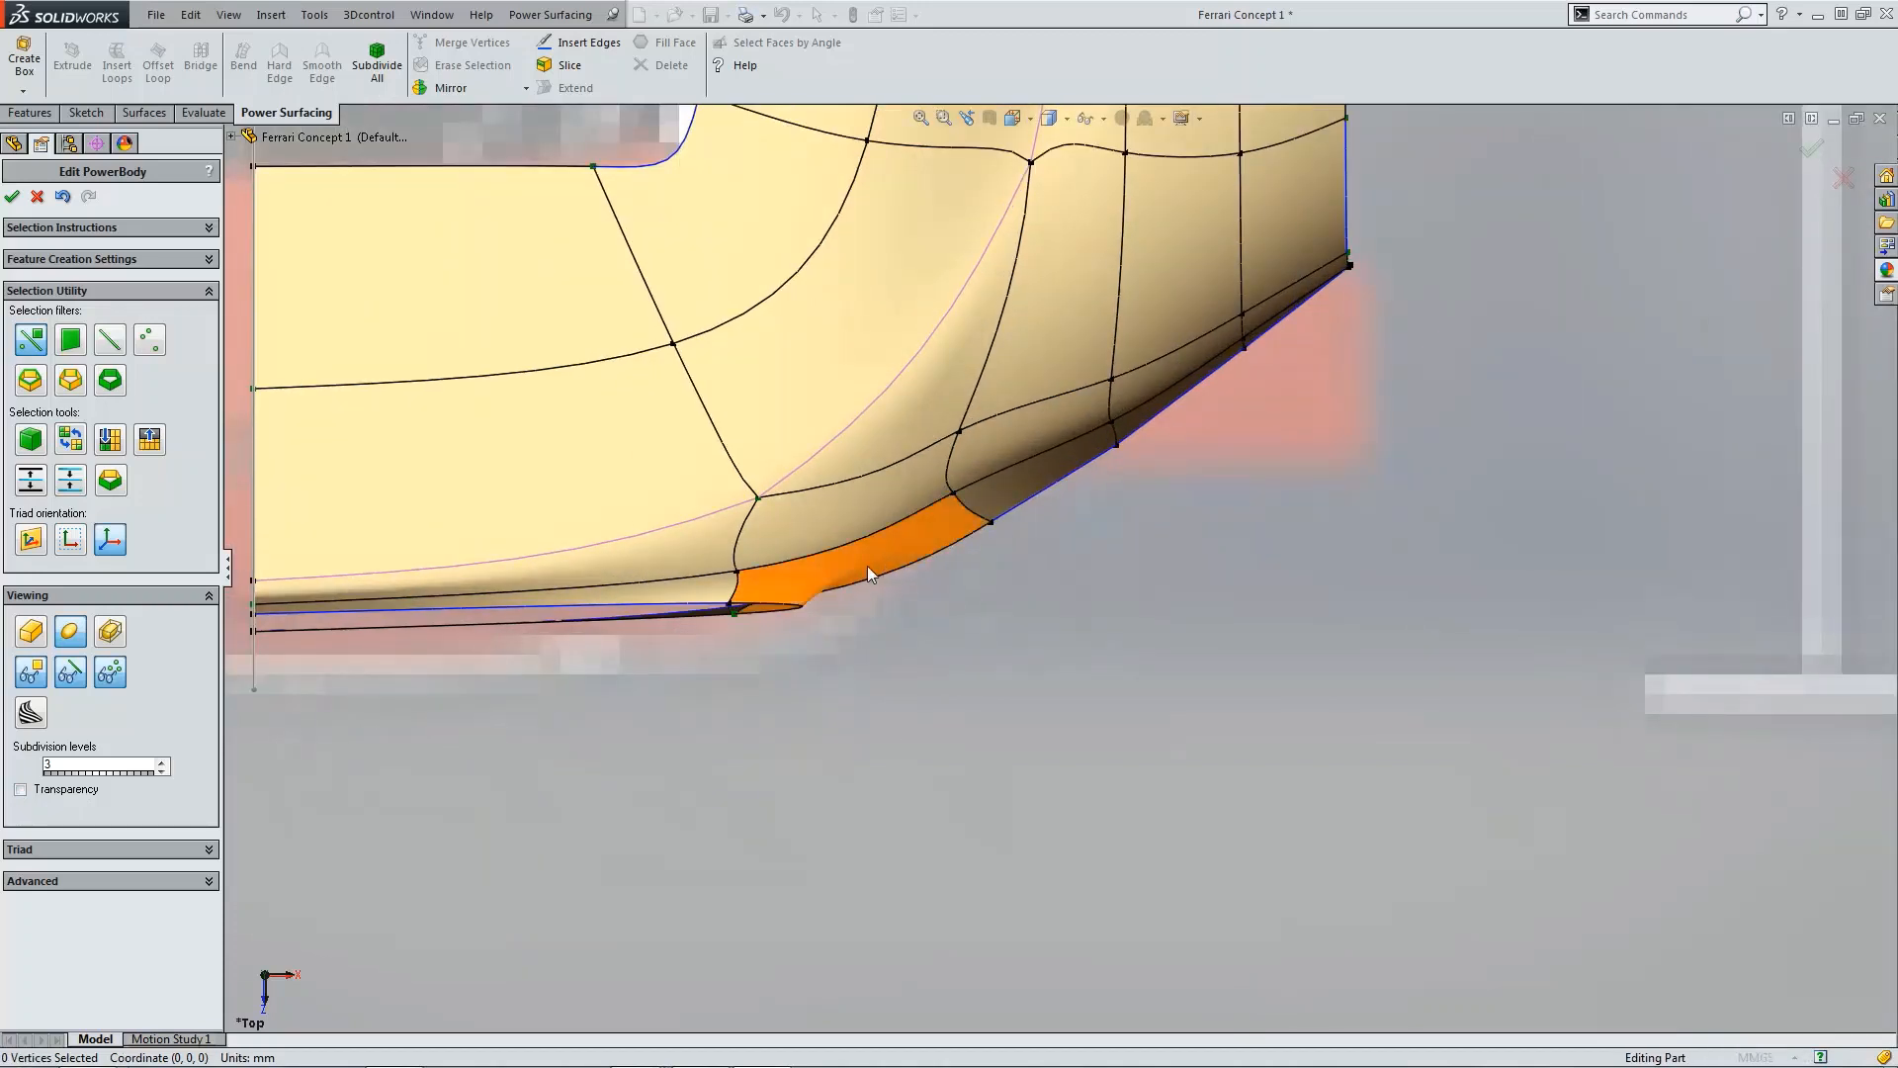
Step: Step back through the mesh history, undoing the recent vertex move and edge edits around the side slot
left_click(954, 494)
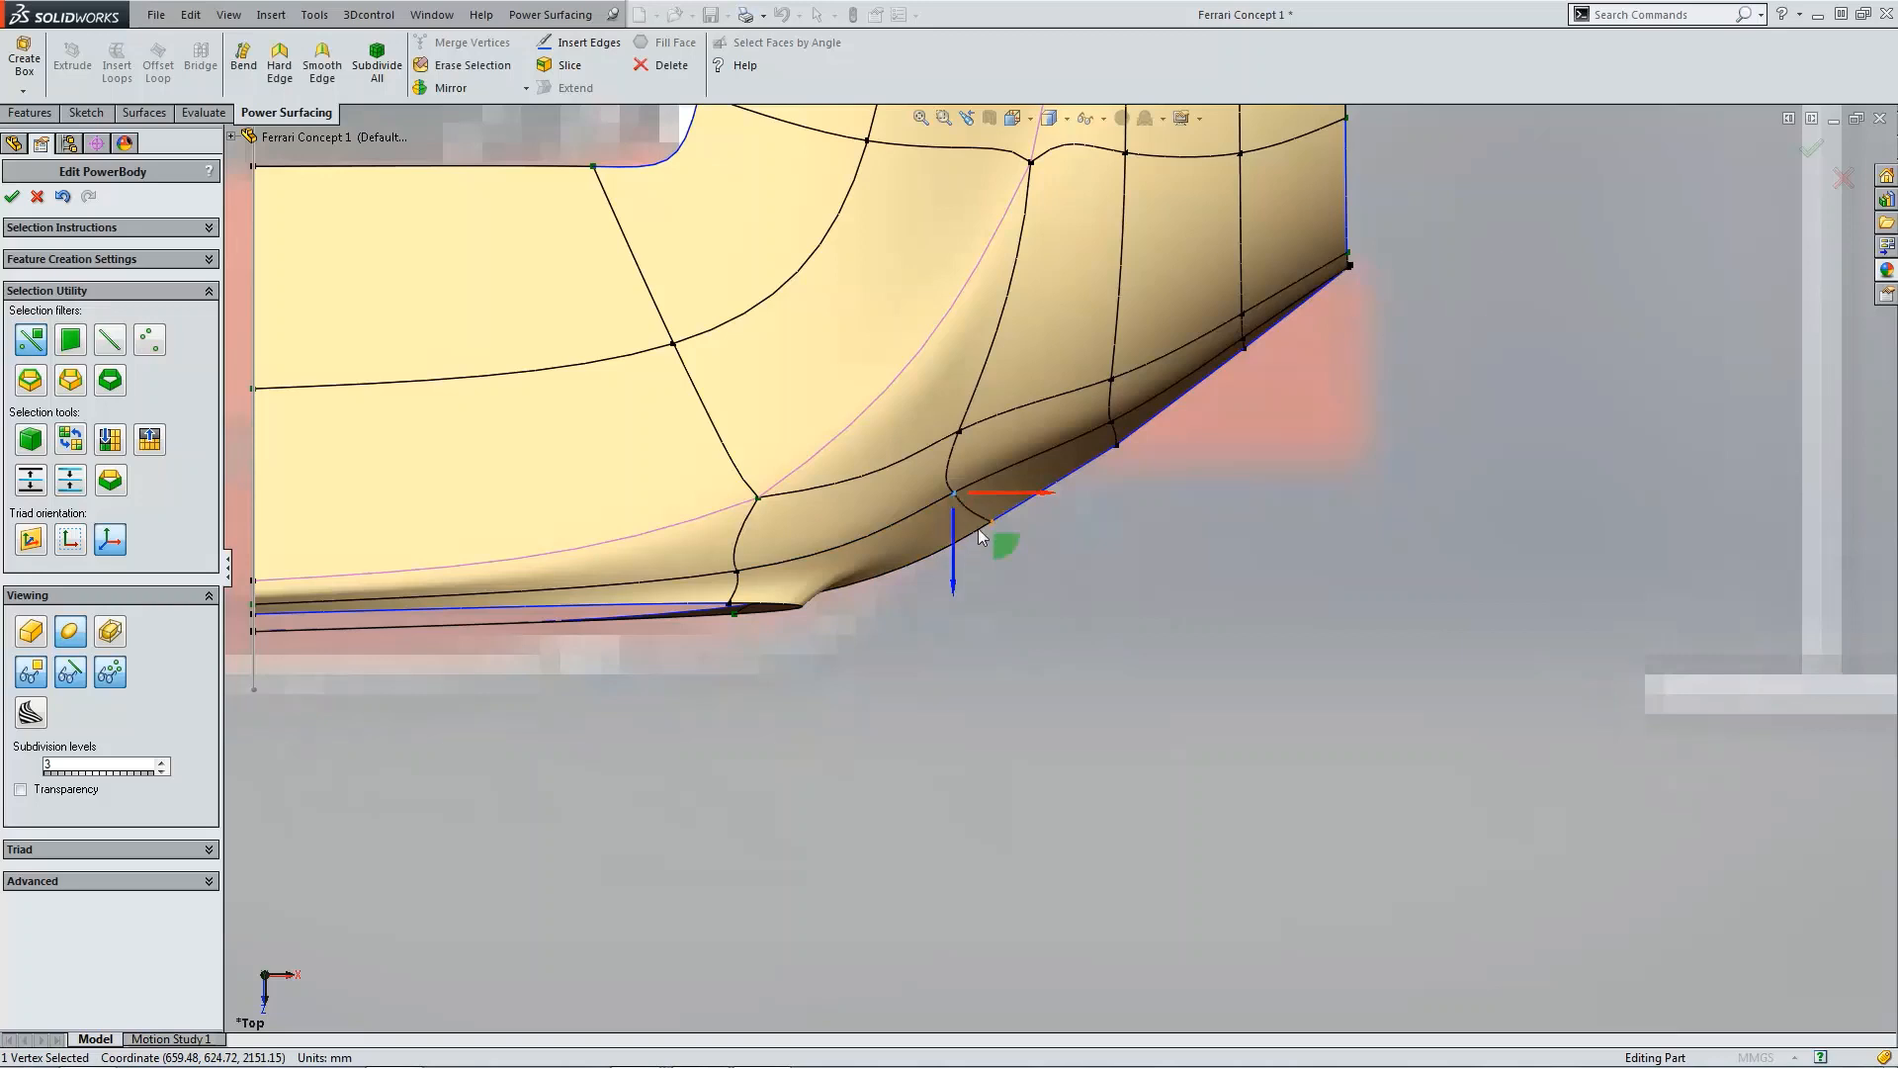
left_click_drag(1005, 546, 1028, 577)
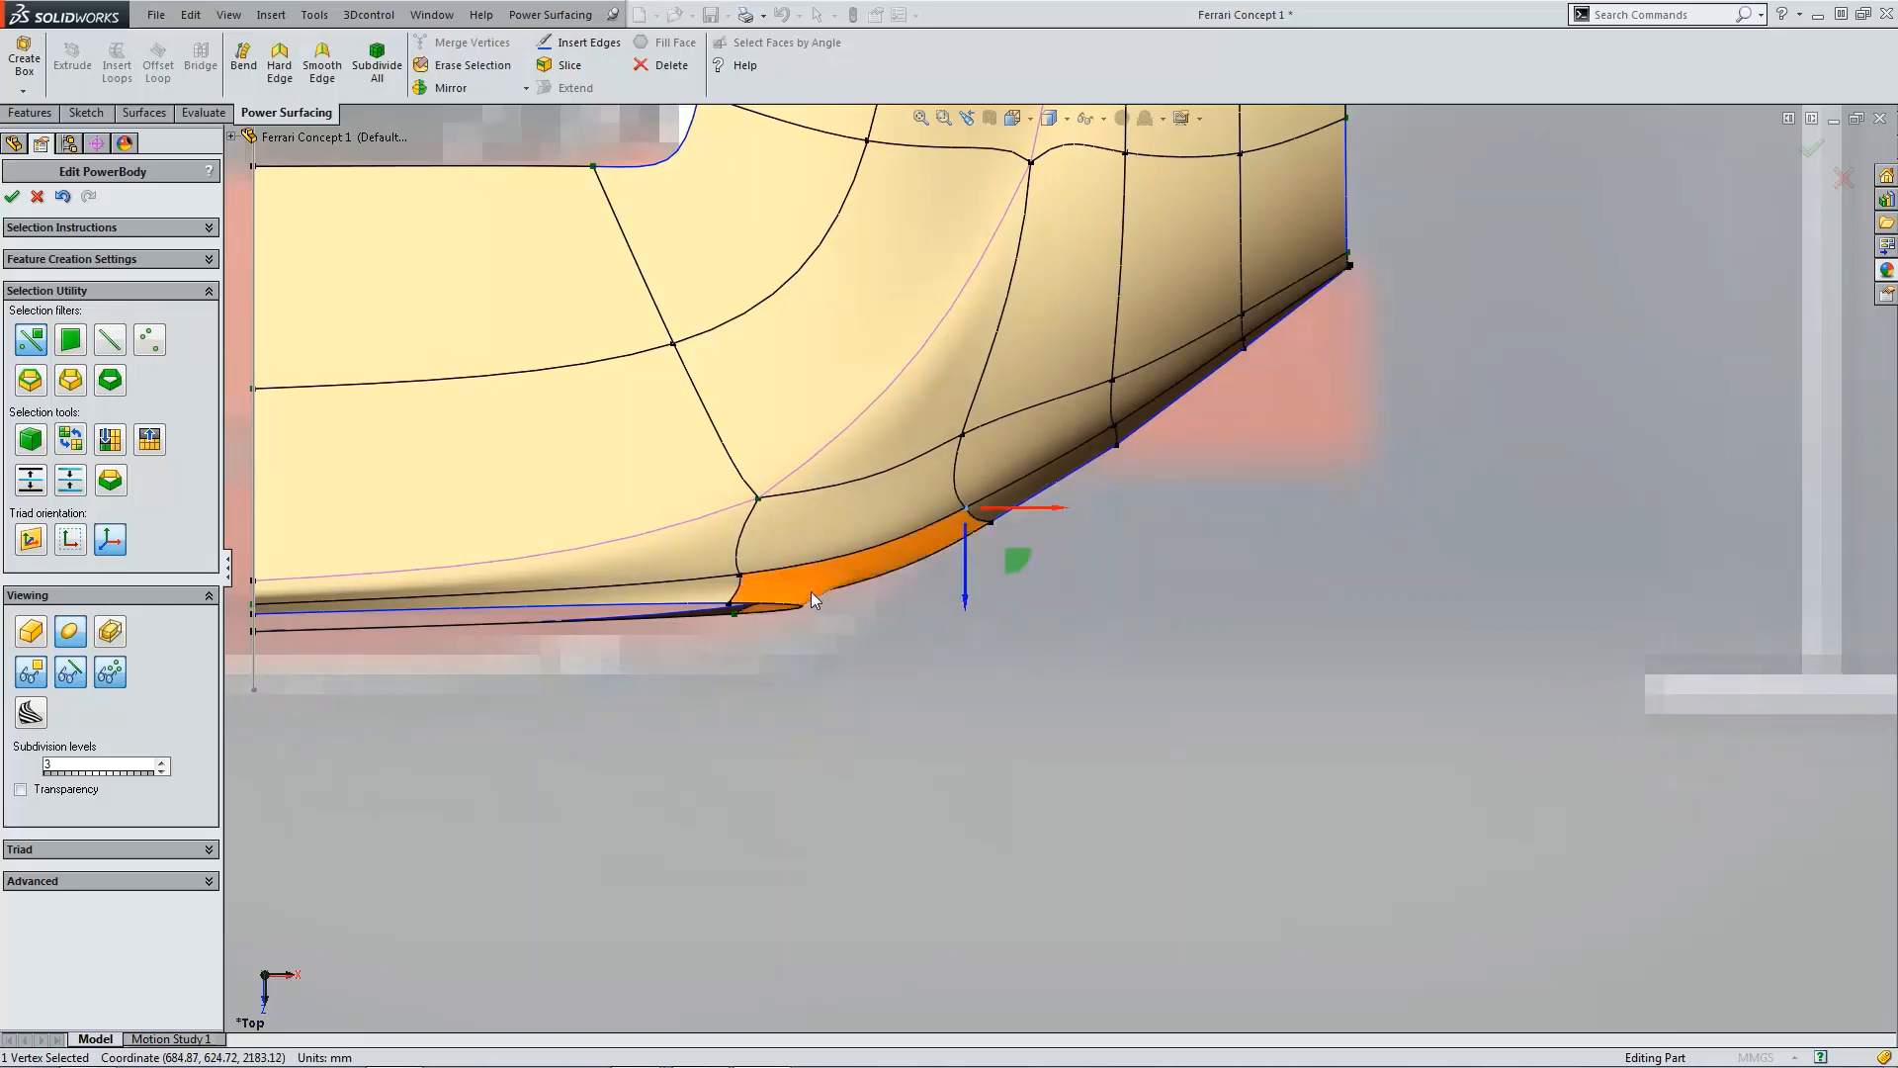
left_click(62, 196)
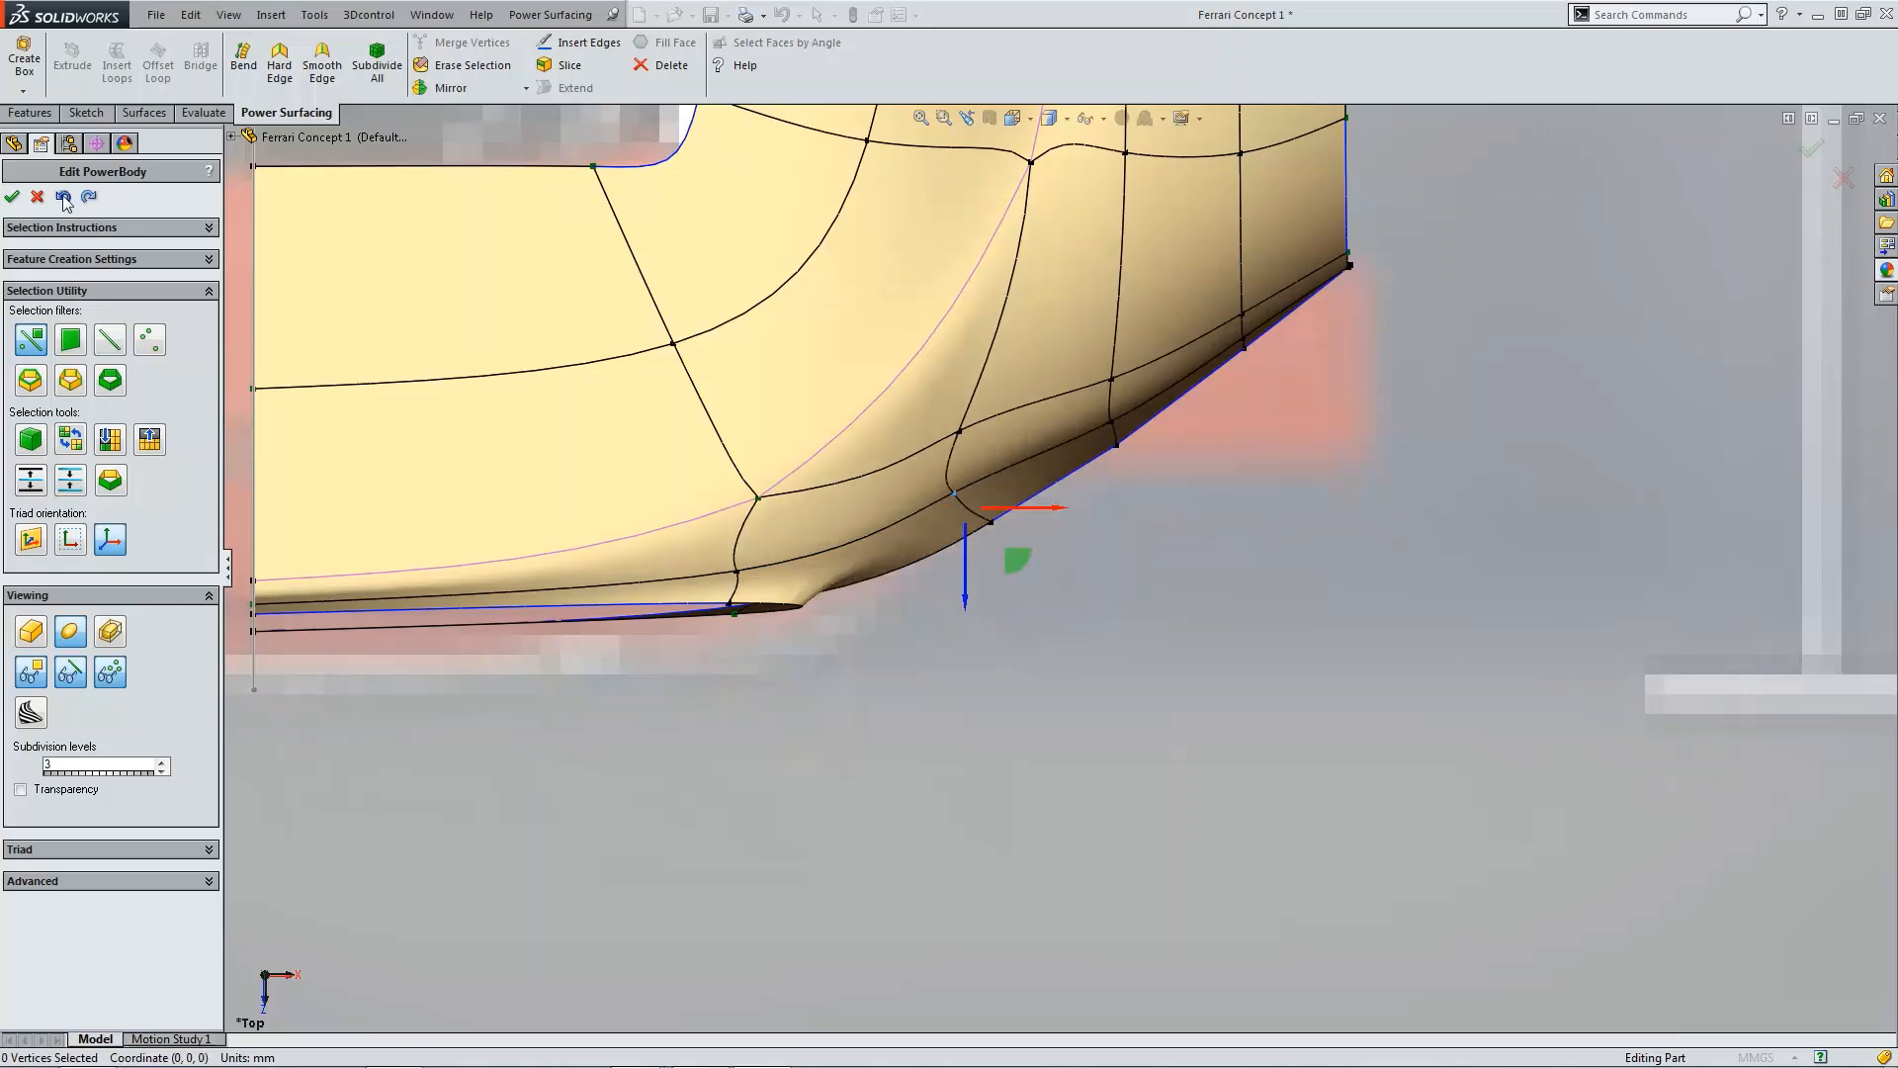
left_click(62, 196)
left_click(62, 196)
left_click(62, 196)
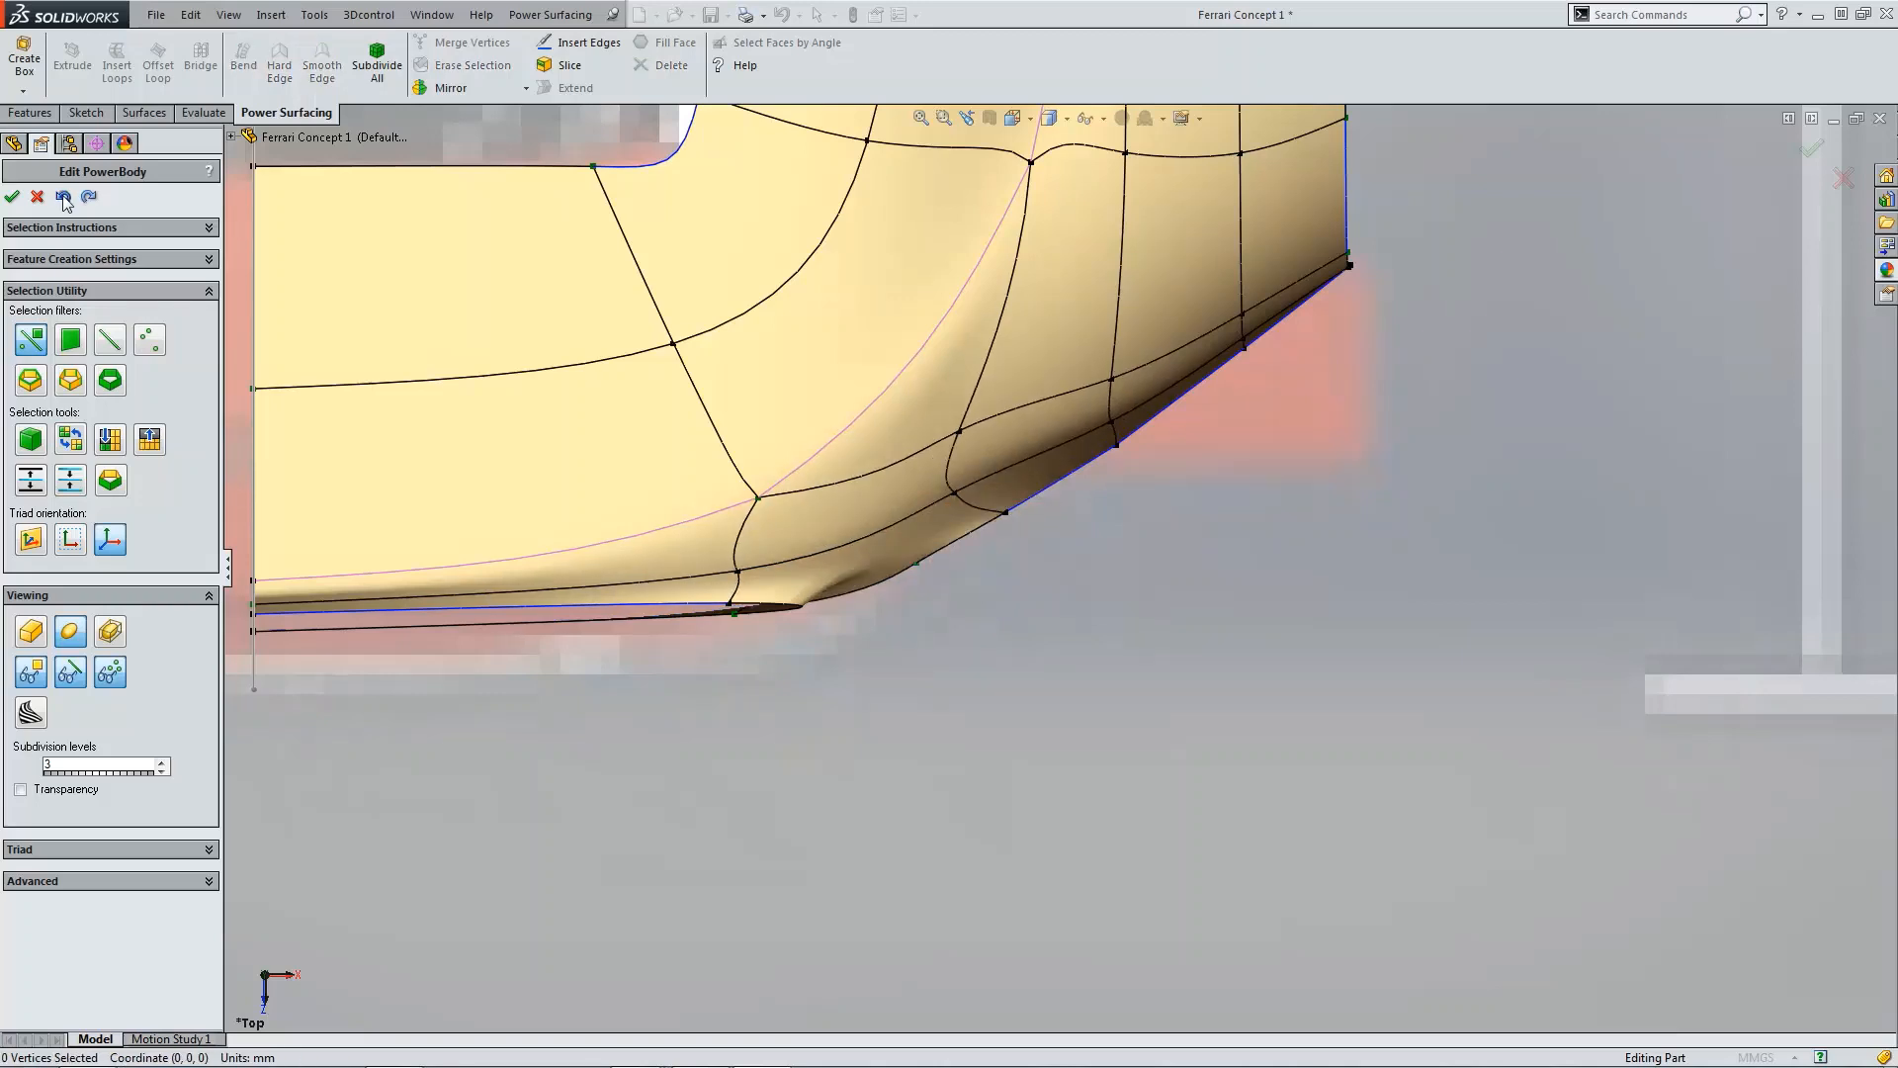
left_click(62, 195)
left_click(62, 195)
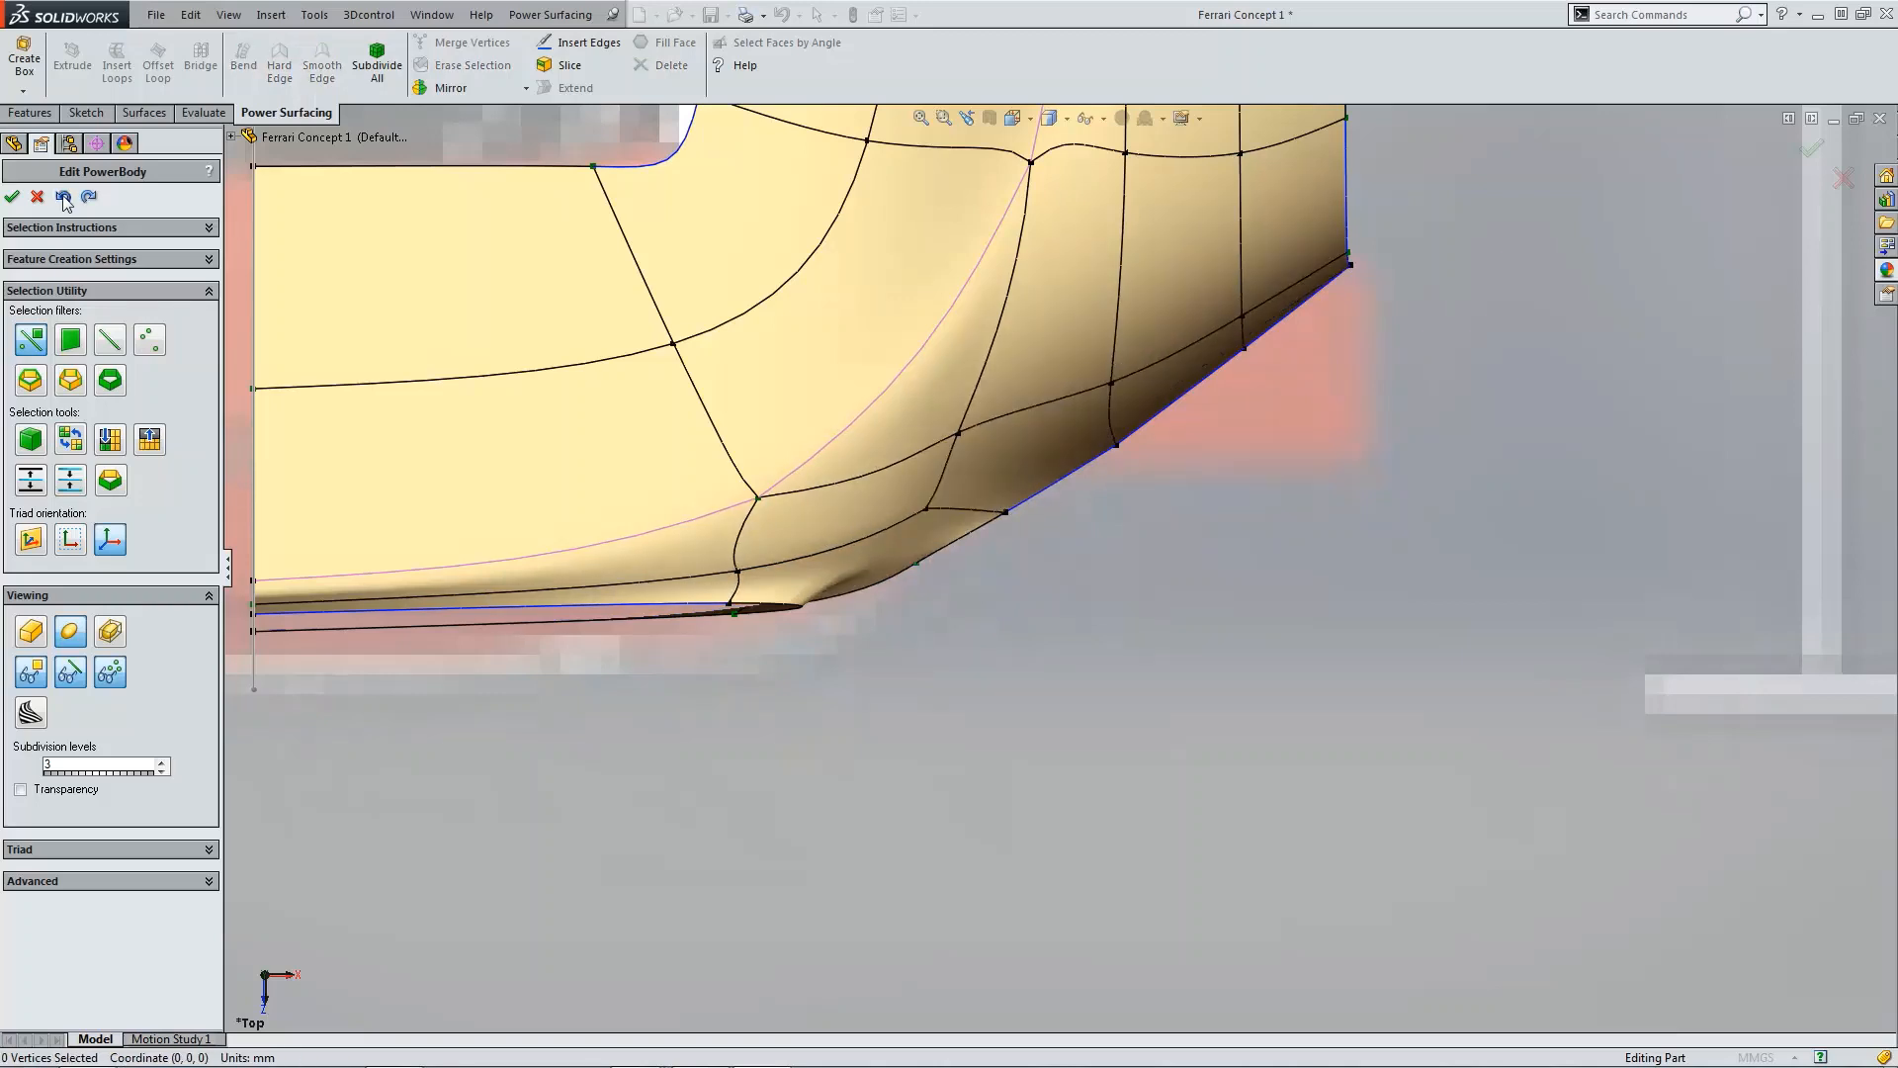
left_click(63, 196)
left_click(62, 195)
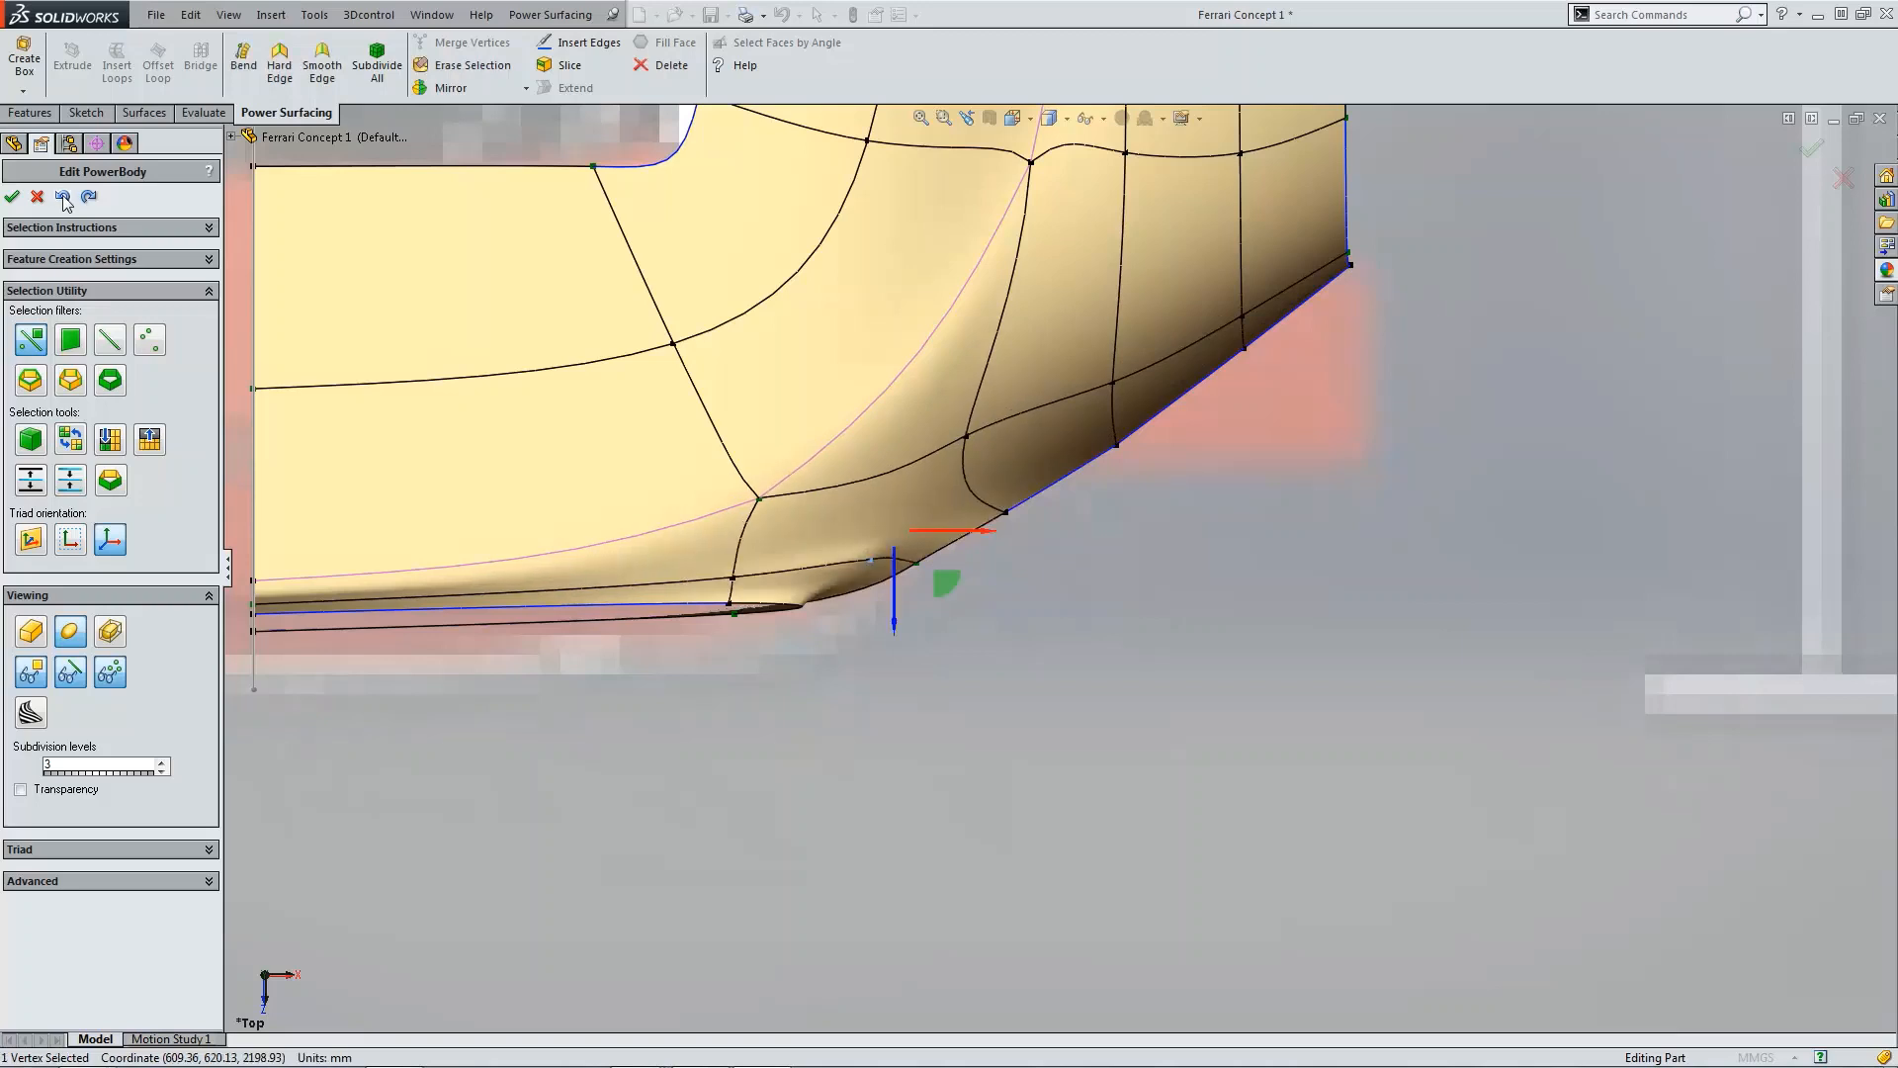
left_click(62, 196)
left_click(62, 196)
left_click(62, 196)
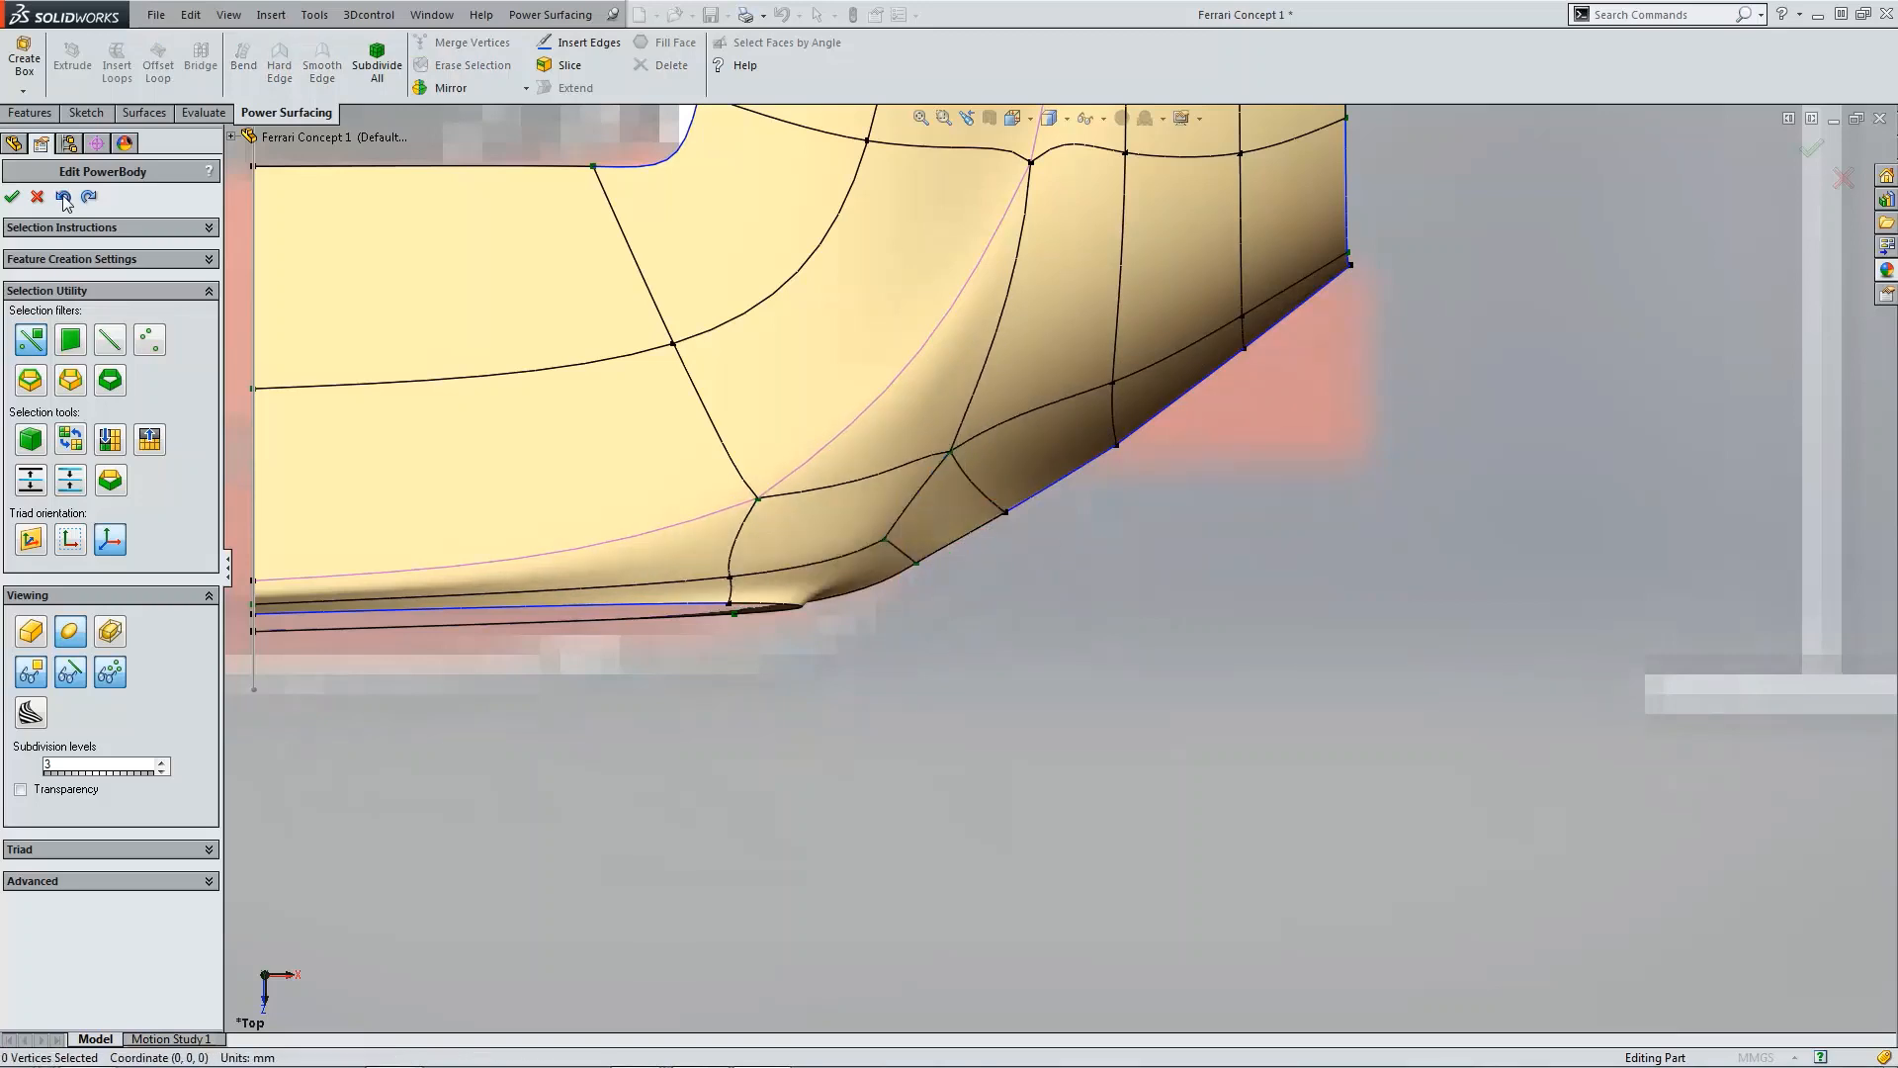
left_click(62, 196)
left_click(62, 196)
left_click(62, 196)
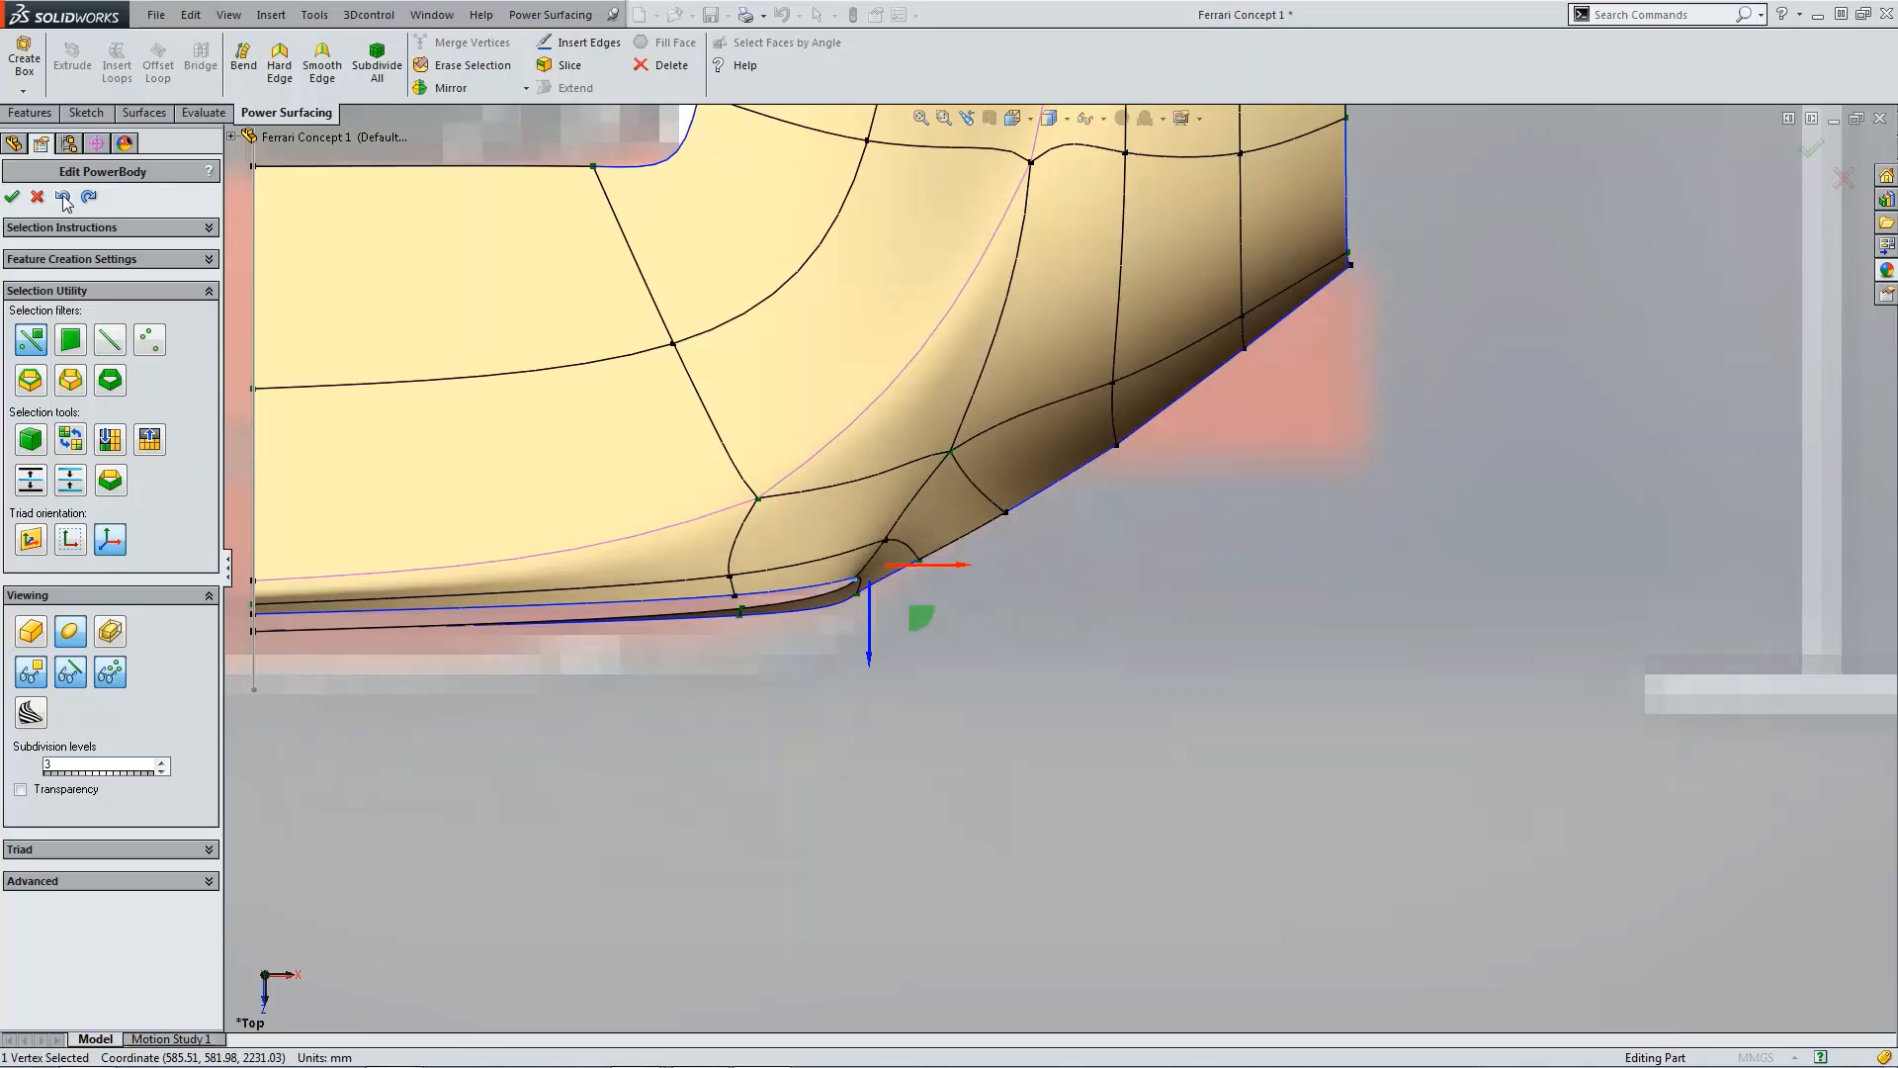
left_click(62, 196)
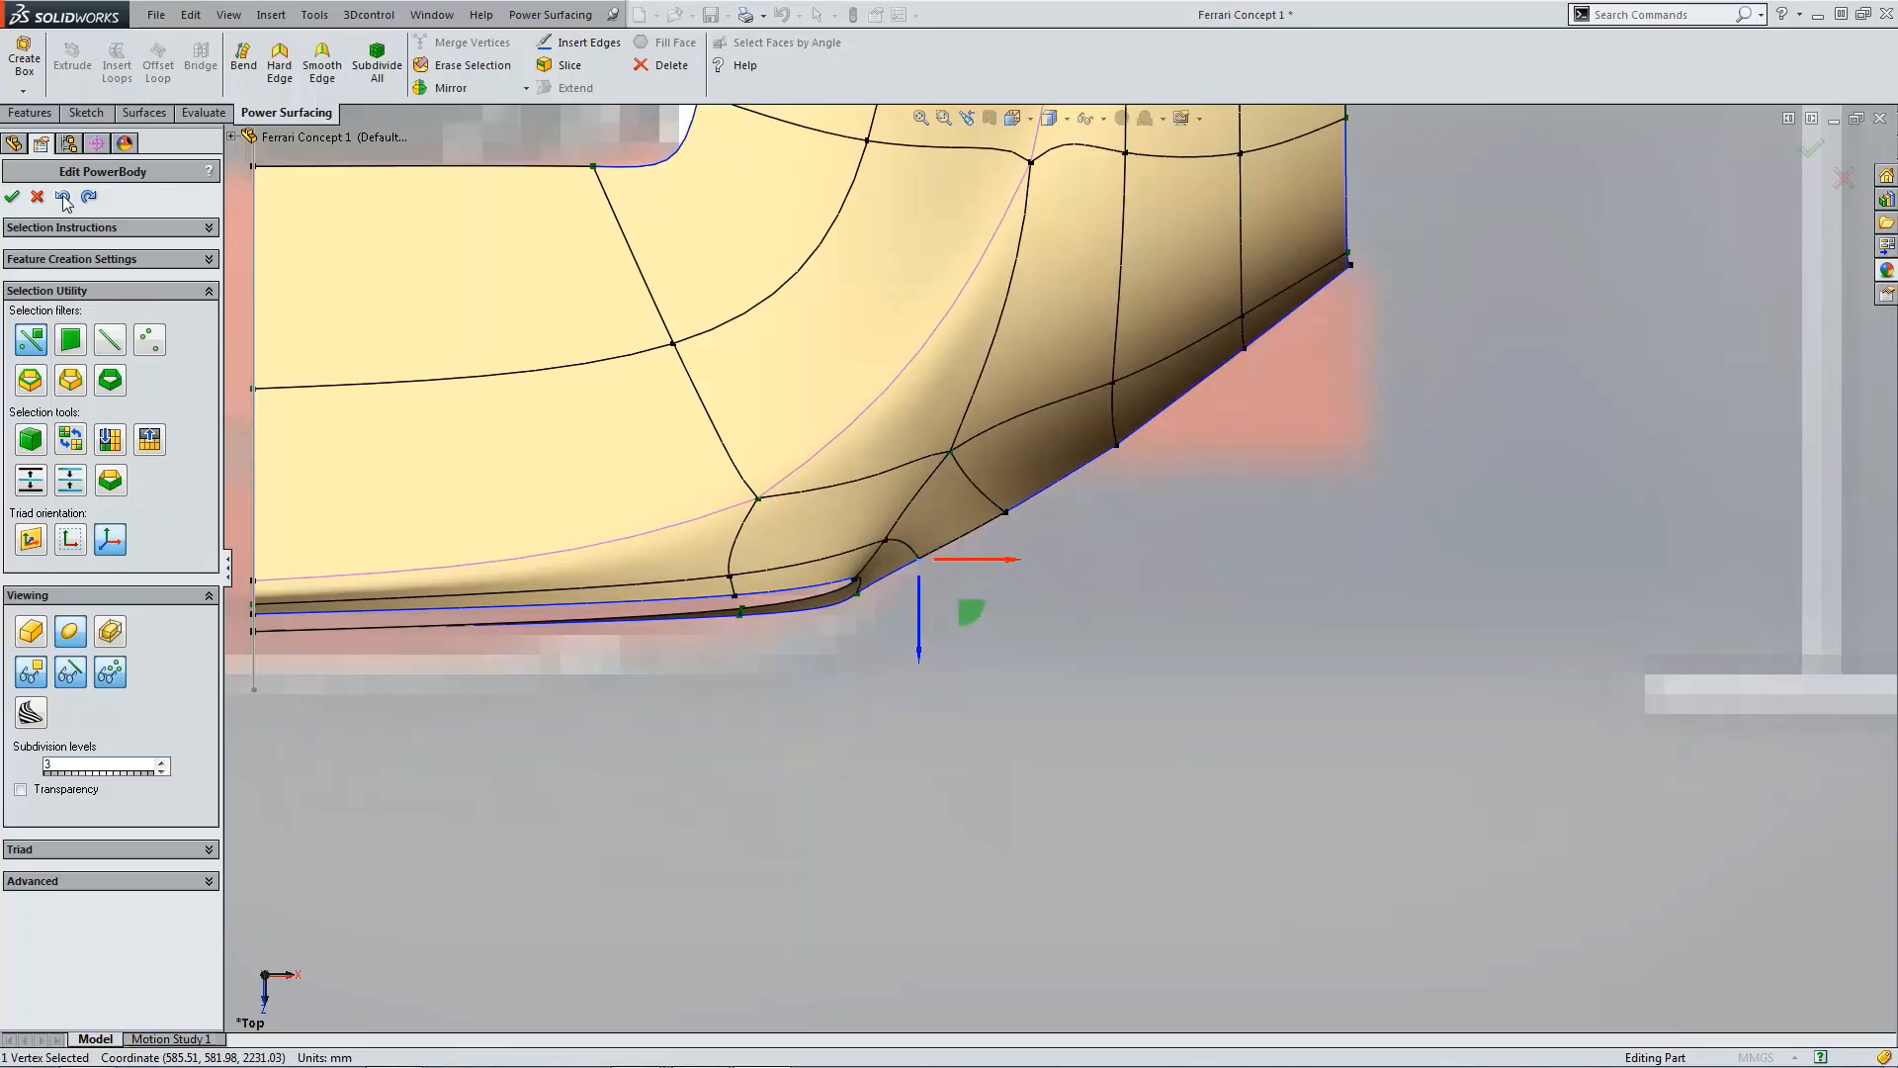
left_click(62, 196)
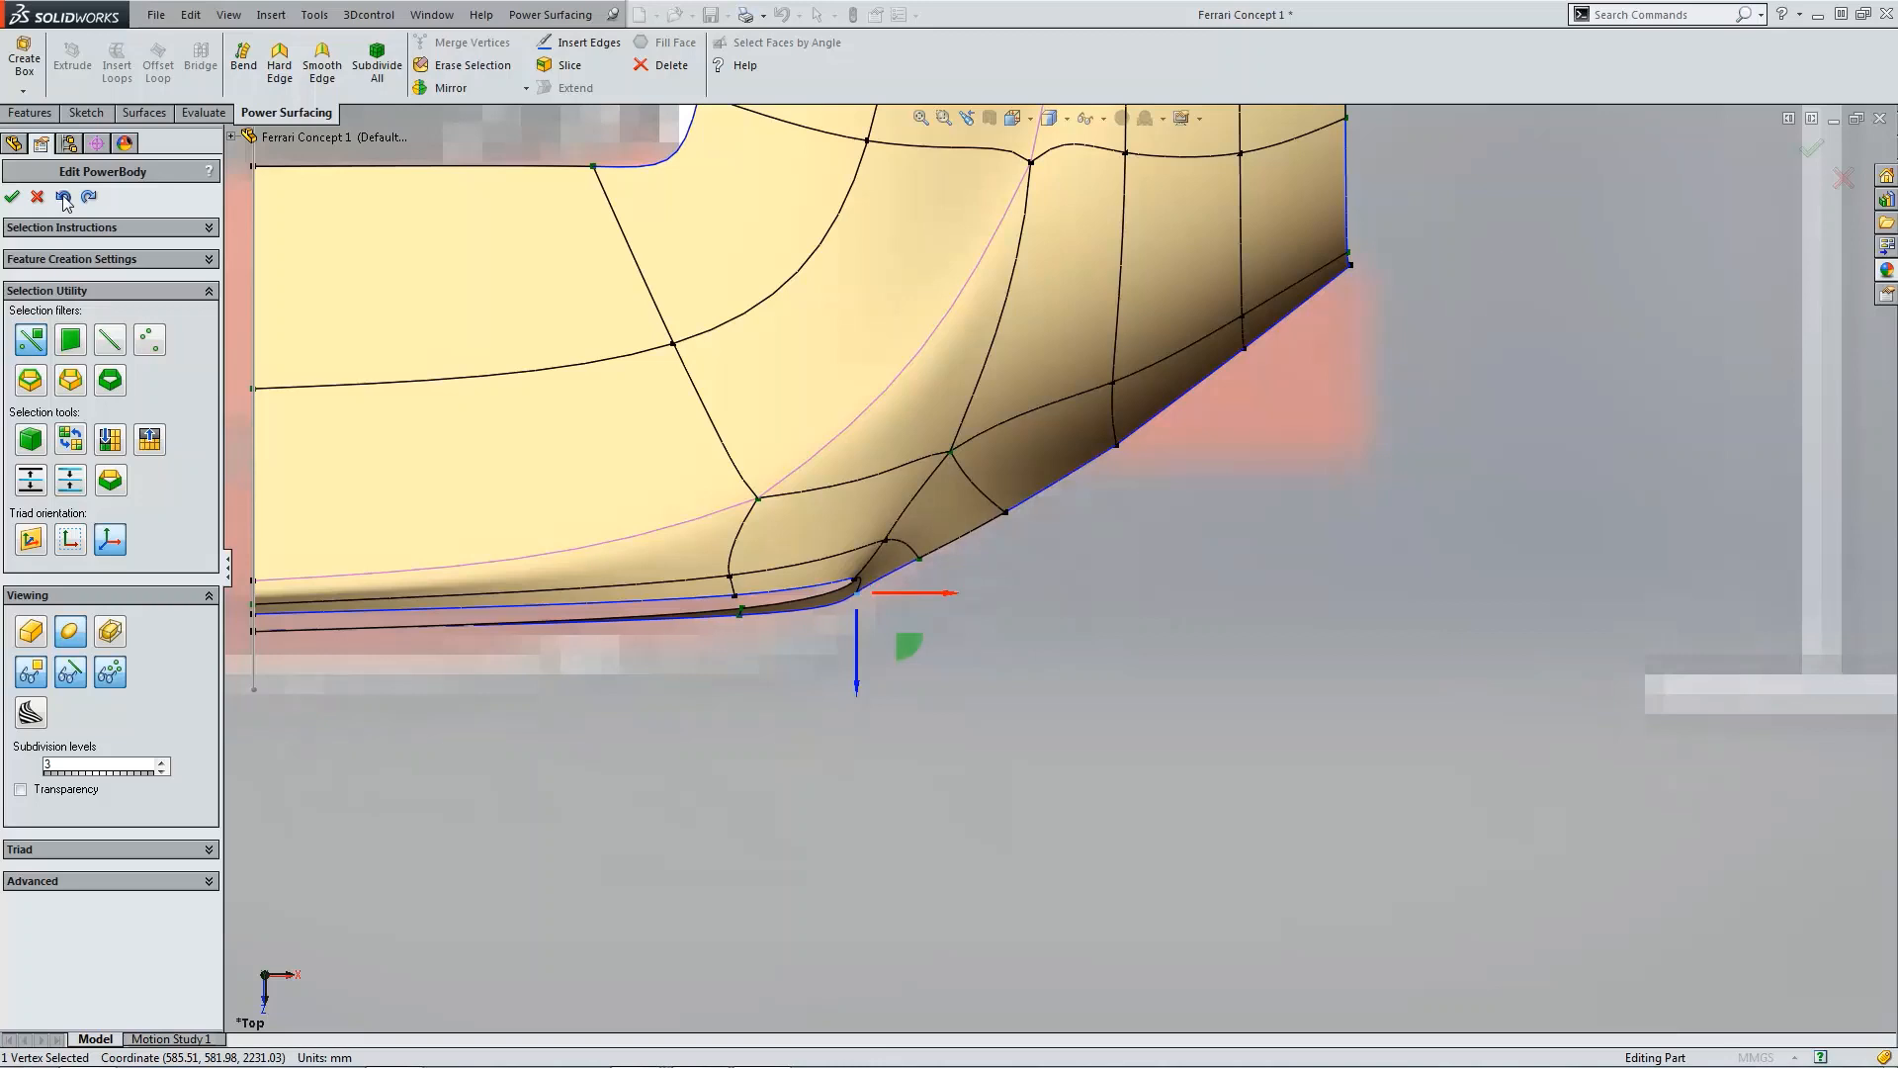
left_click(62, 196)
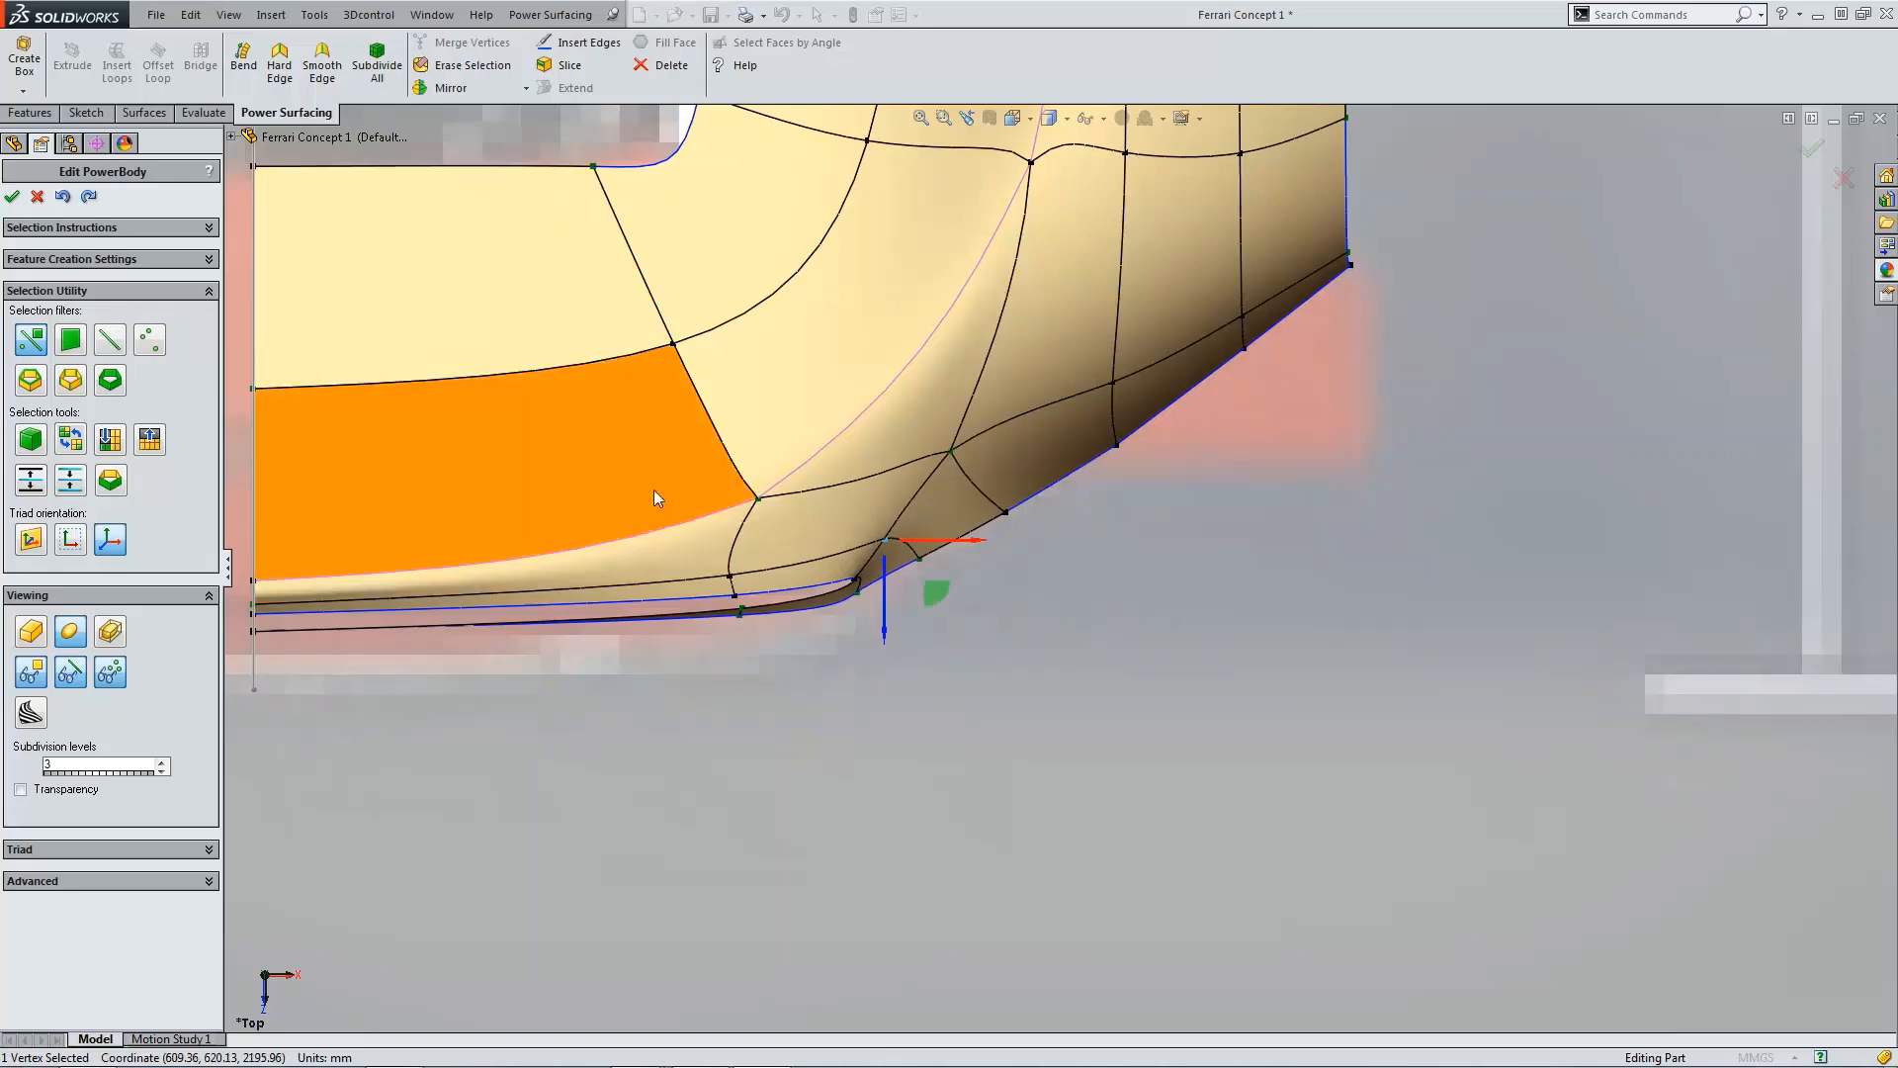
left_click(62, 196)
left_click(63, 196)
left_click(62, 196)
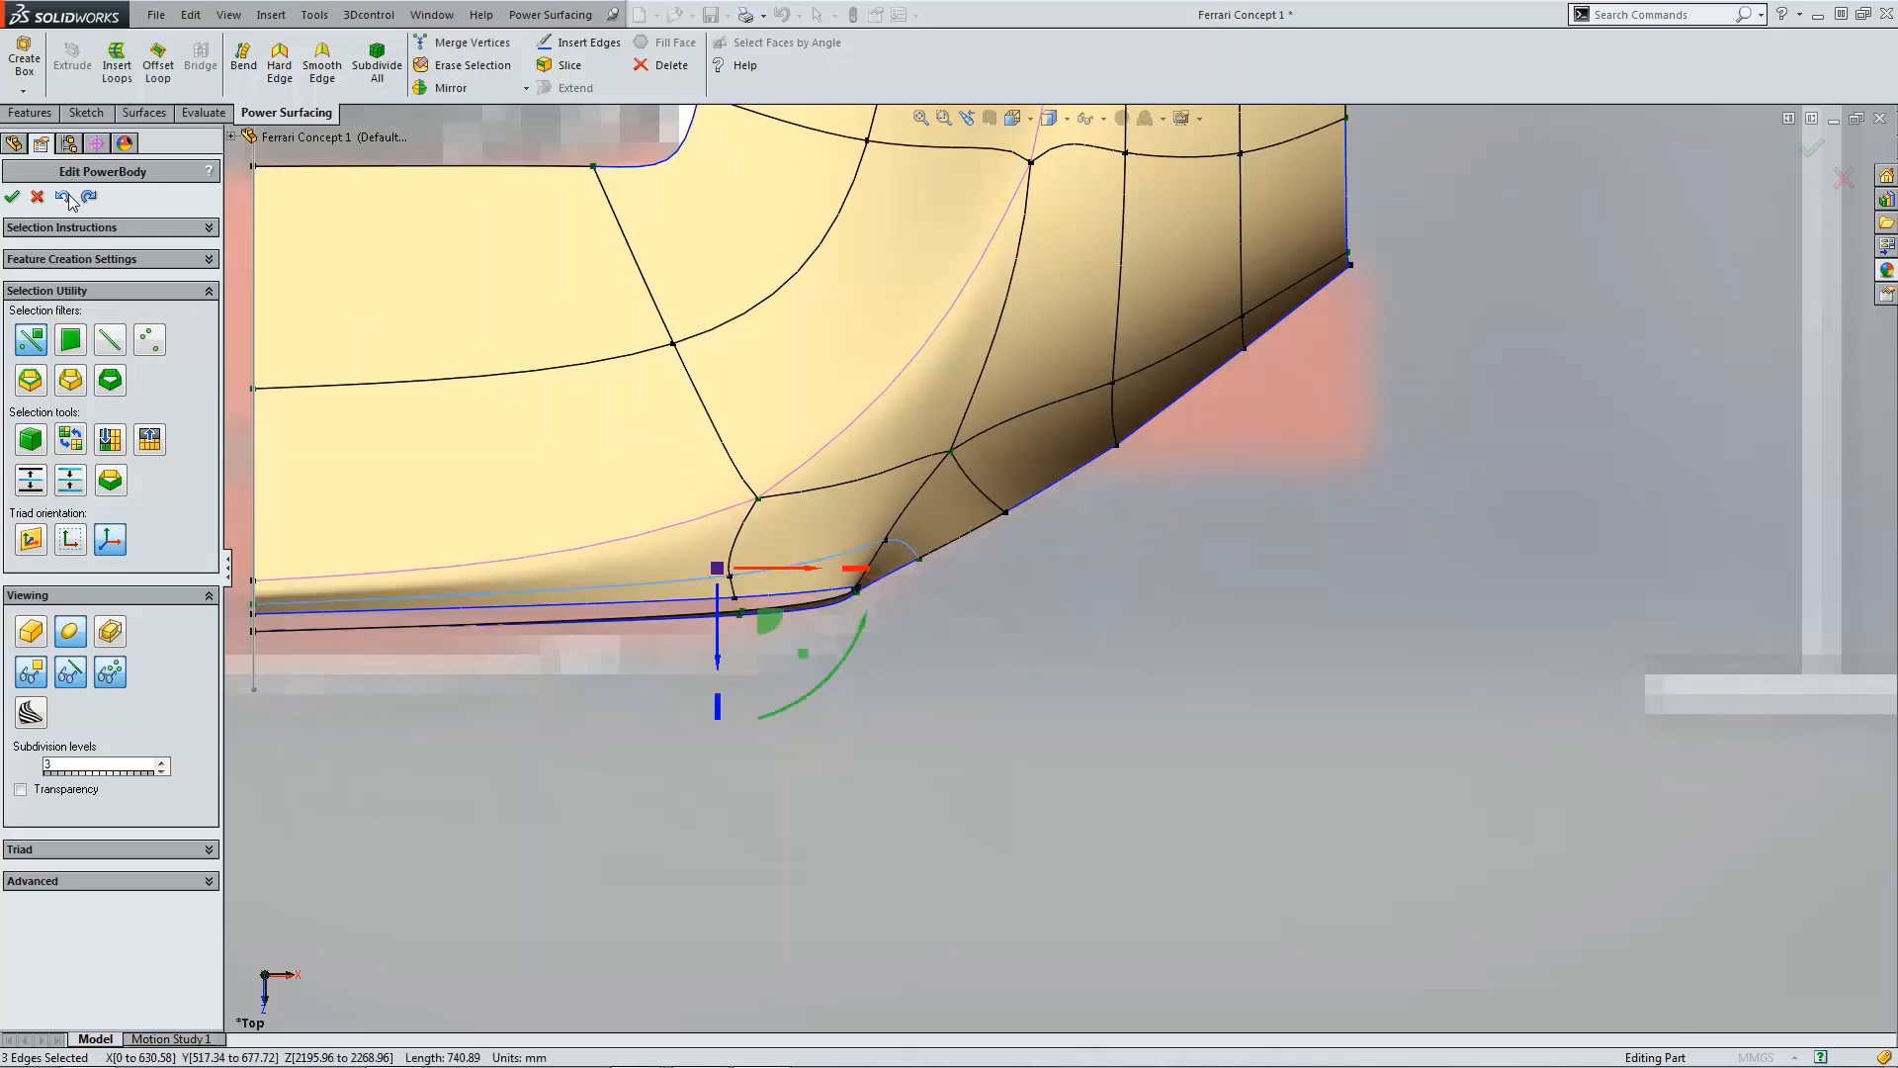
left_click(65, 197)
left_click(997, 661)
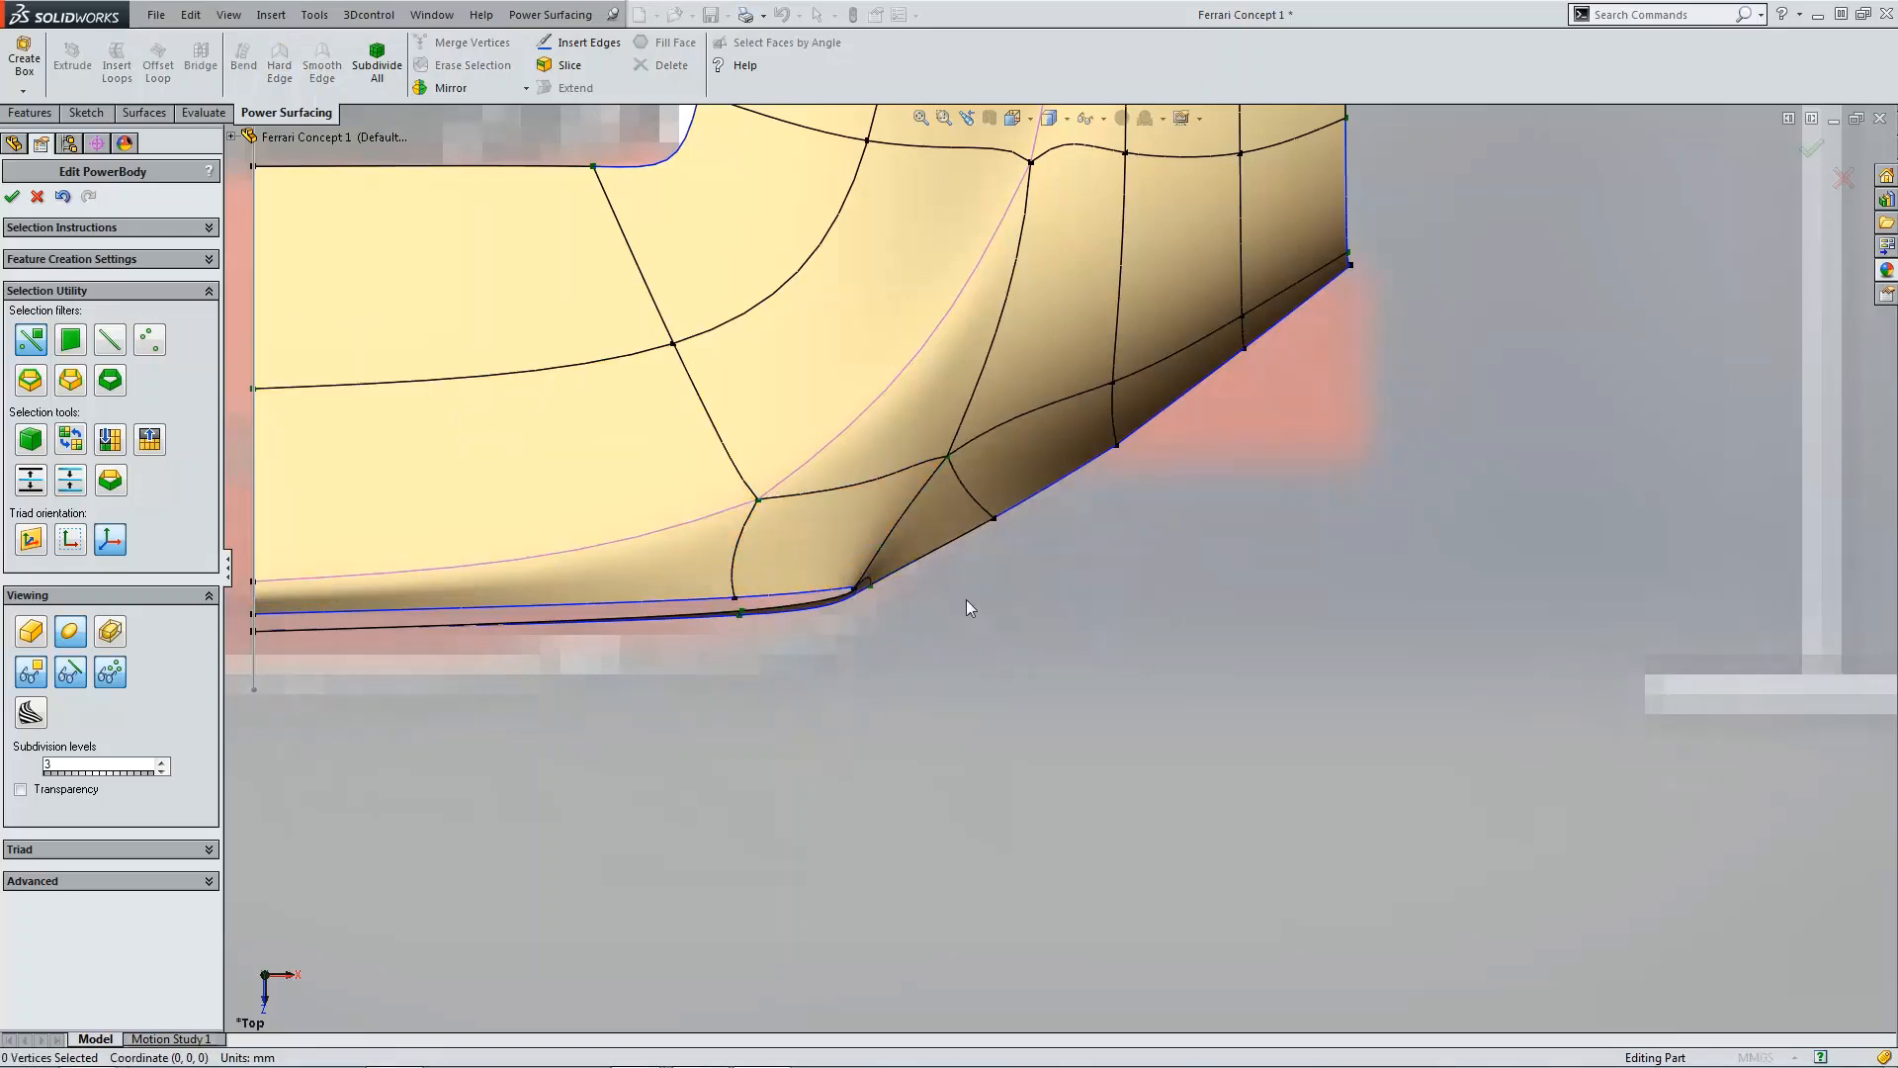
Step: Drag the lower side-body edge and the neighbouring vertex behind the slot outward to reshape the rear corner
scroll(965, 598, "up", 3)
scroll(1006, 555, "down", 2)
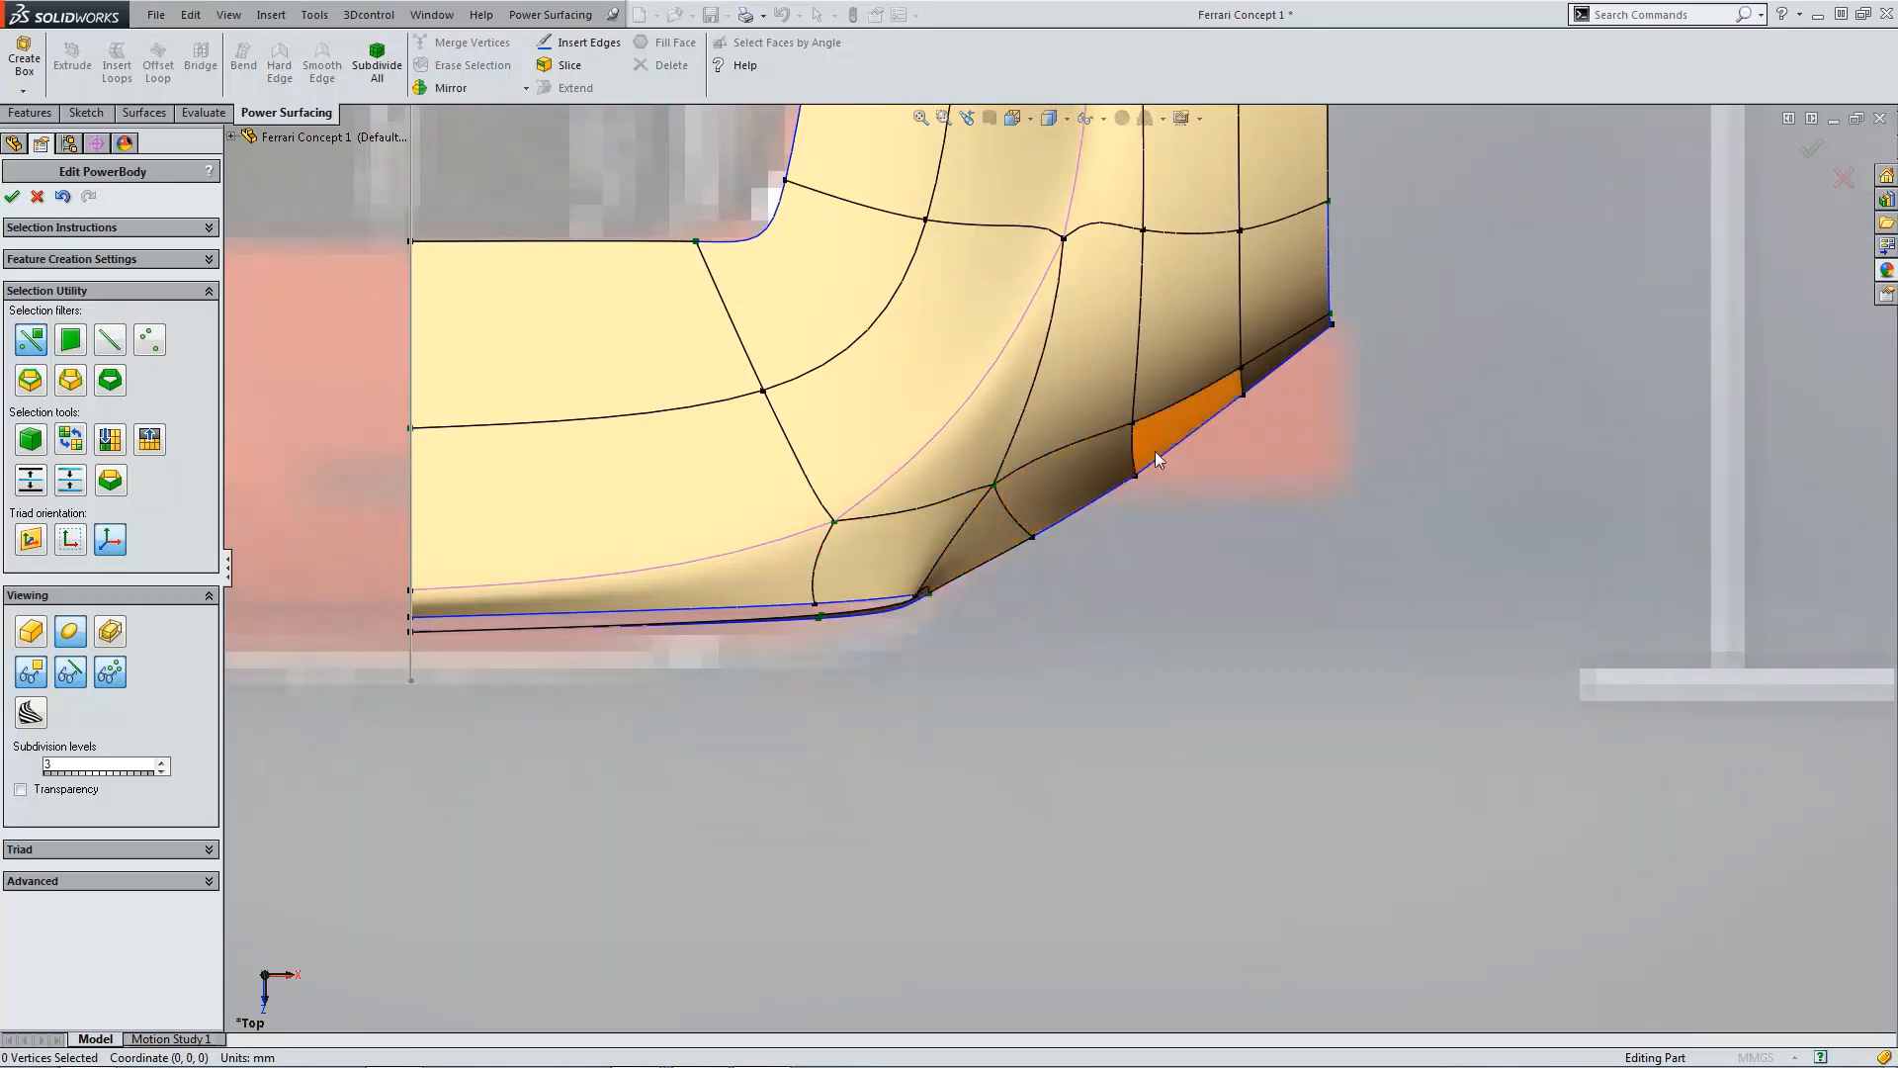
left_click(1080, 448)
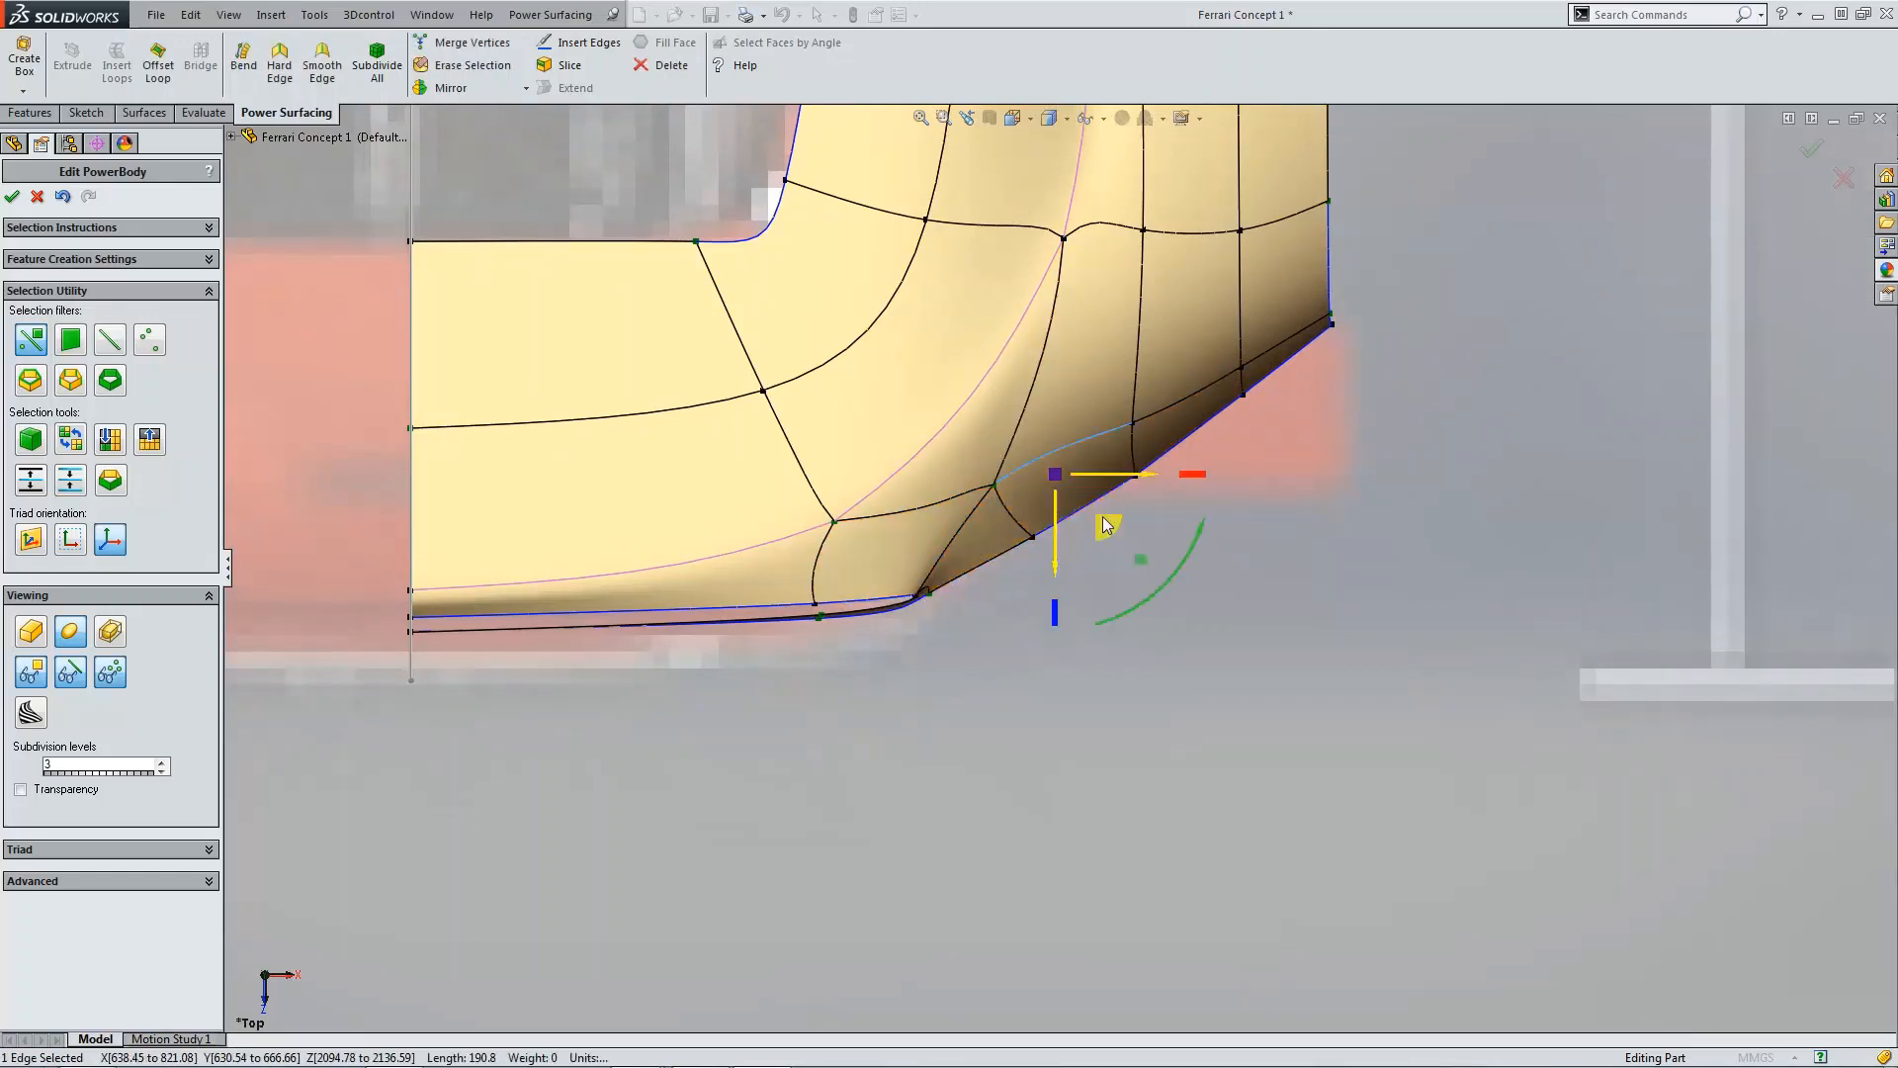
left_click_drag(1106, 529, 1132, 571)
left_click(1041, 581)
left_click(1010, 514)
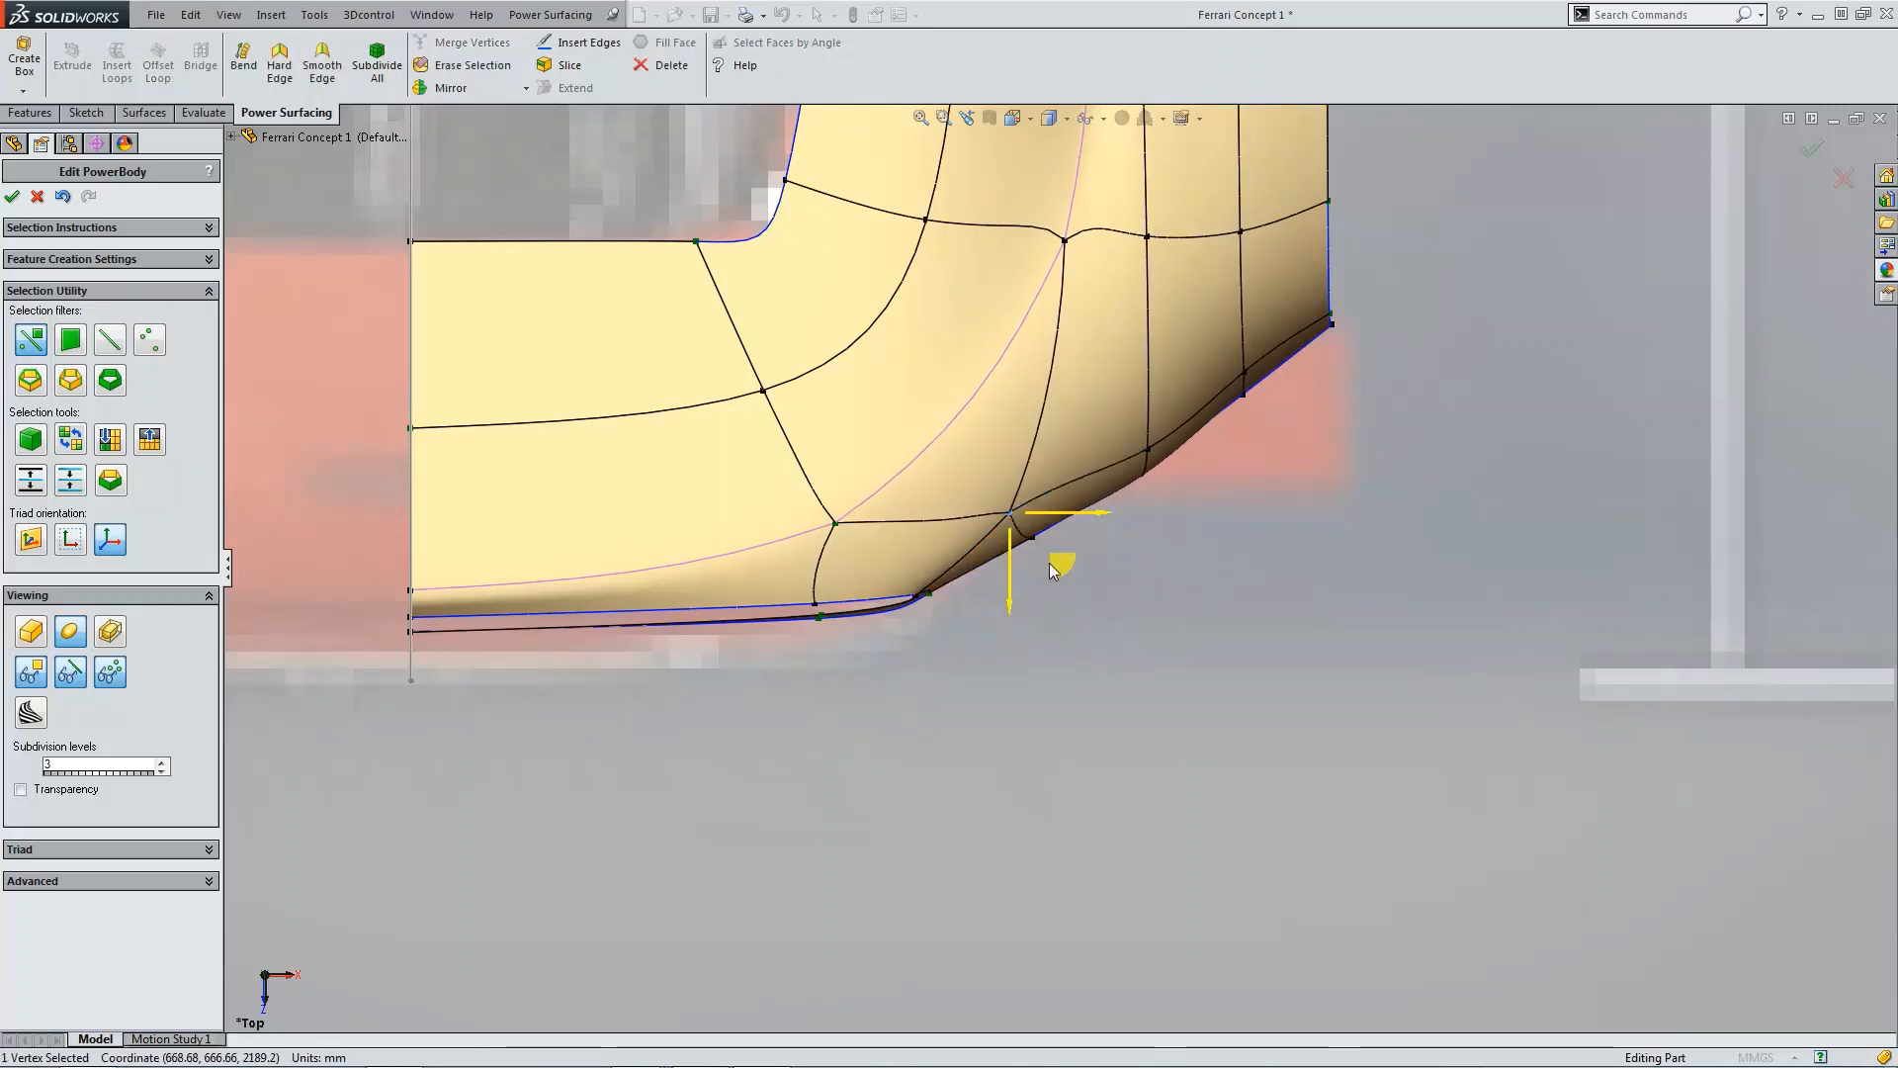
left_click_drag(1059, 554, 1074, 592)
scroll(930, 599, "down", 2)
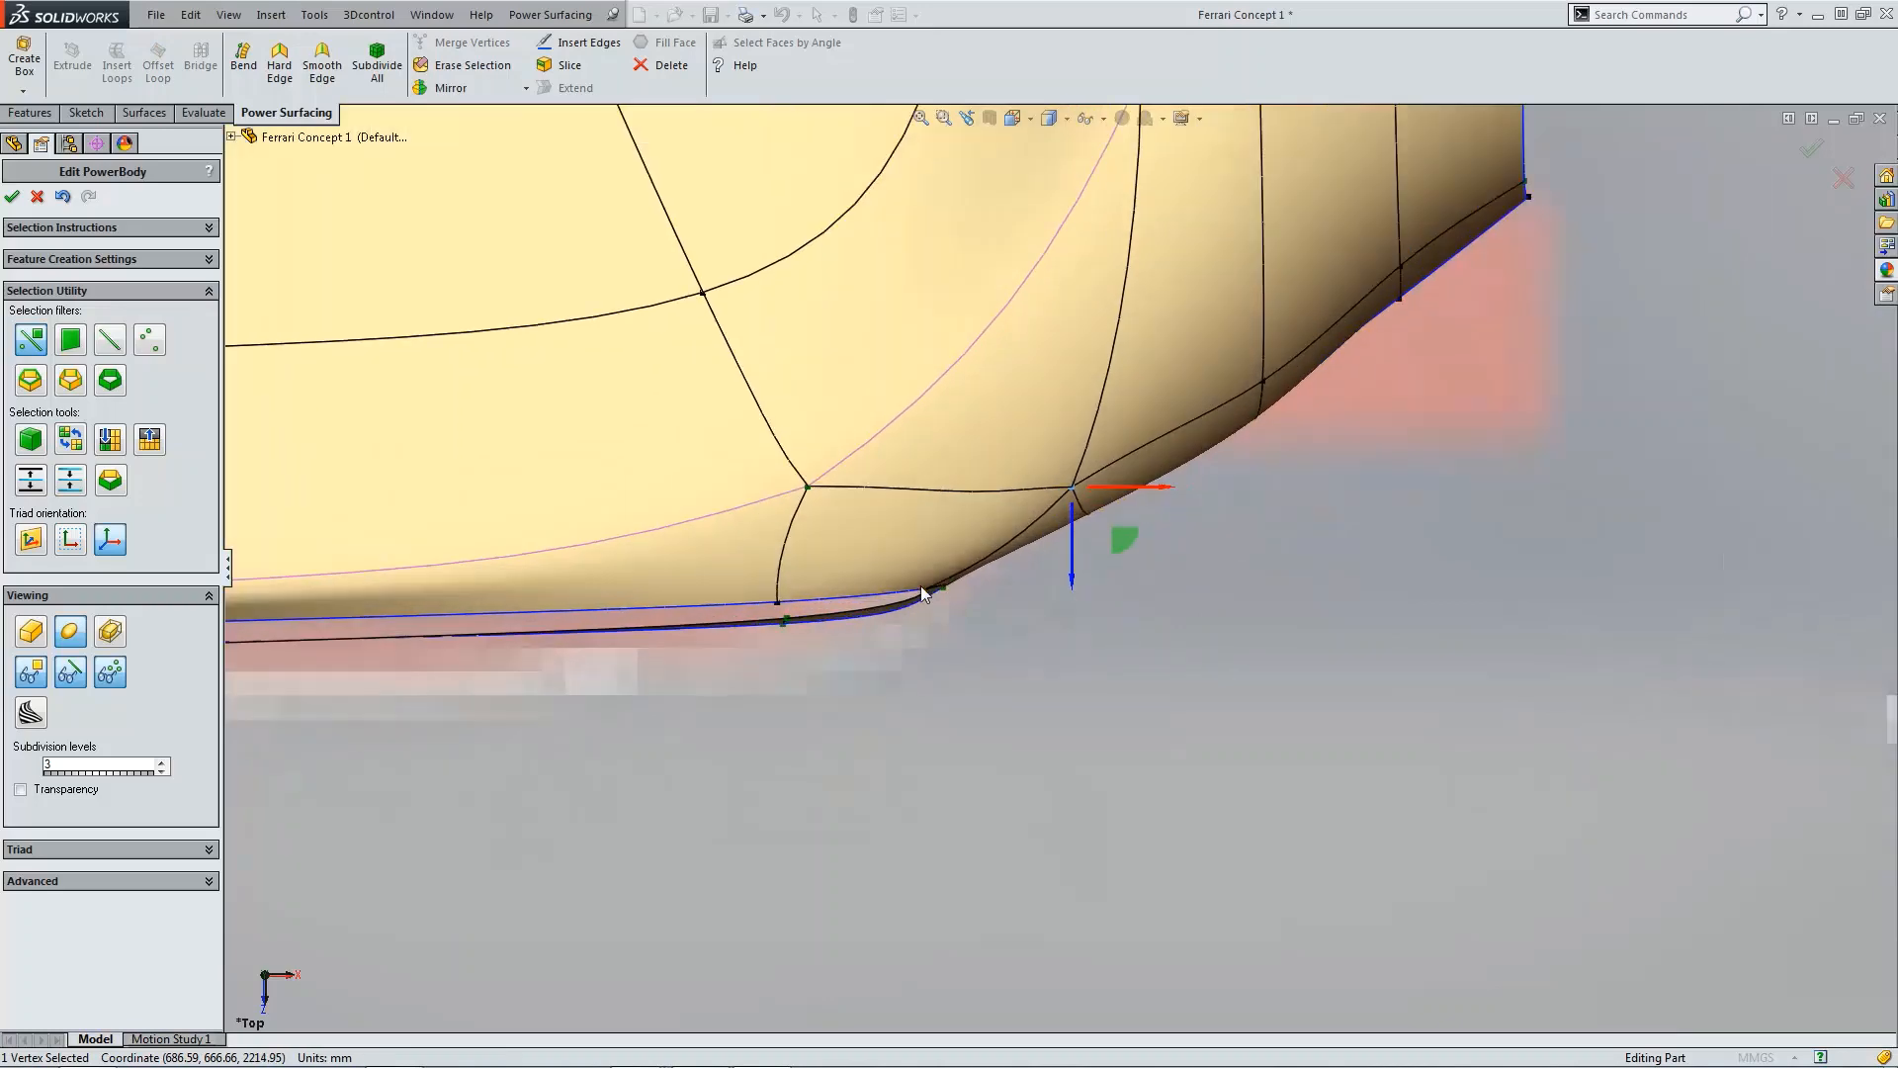
left_click(1031, 603)
scroll(1049, 605, "up", 4)
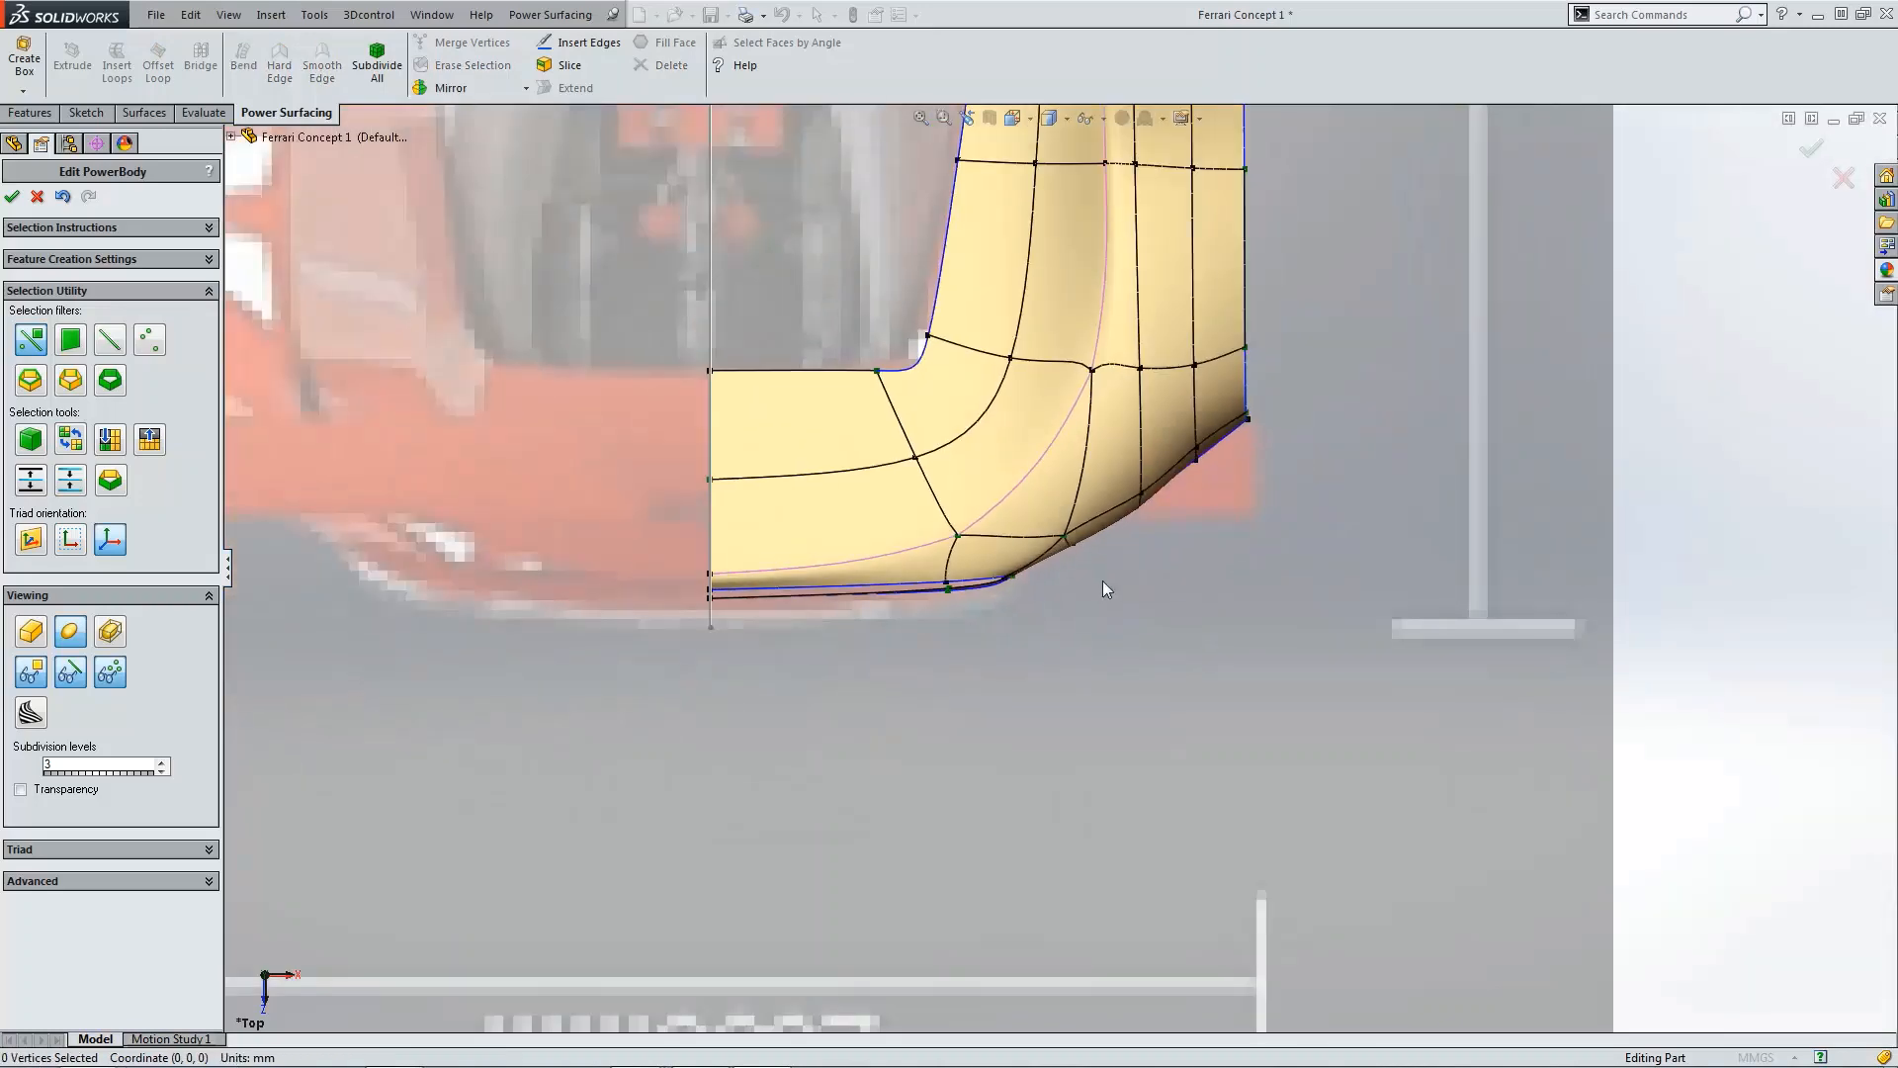
Step: In the right view, nudge two vertices at the front lip of the wheel-arch panel slightly outward
key("ctrl+4")
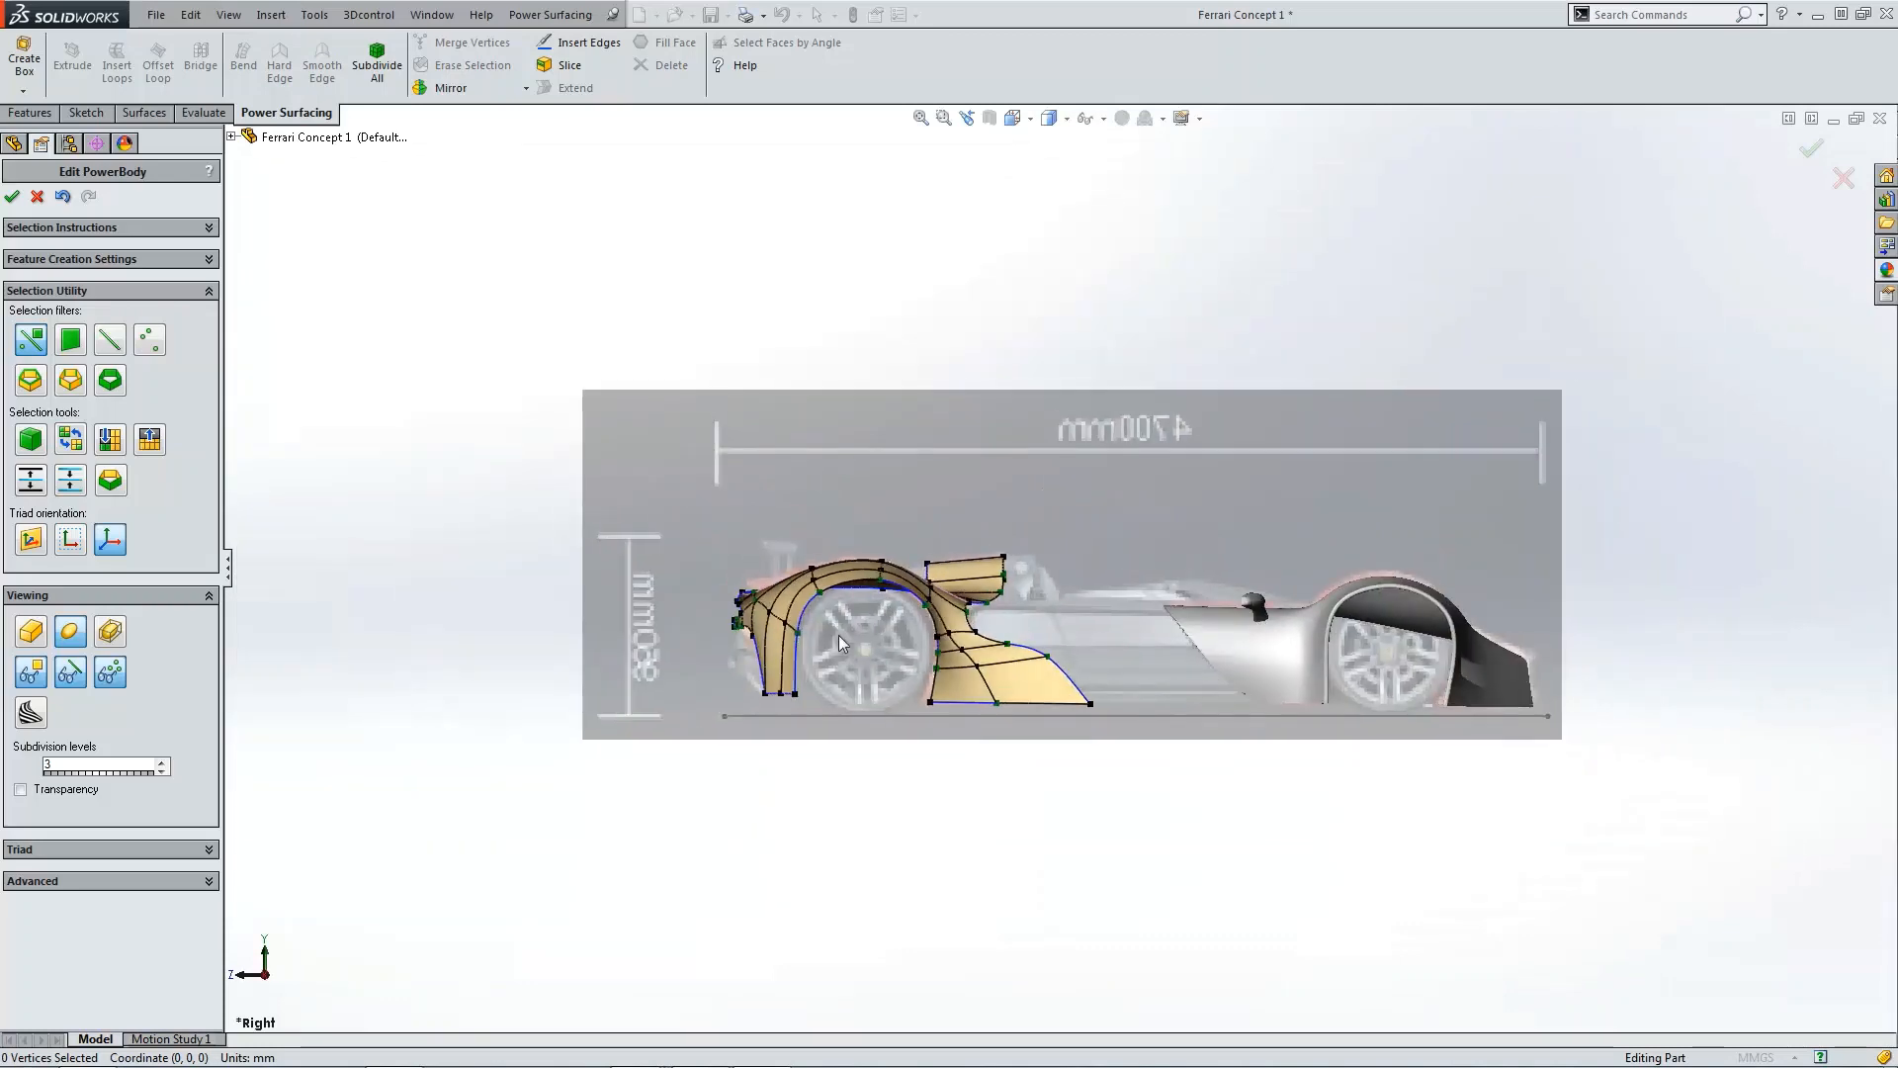
scroll(838, 635, "down", 3)
scroll(803, 572, "down", 3)
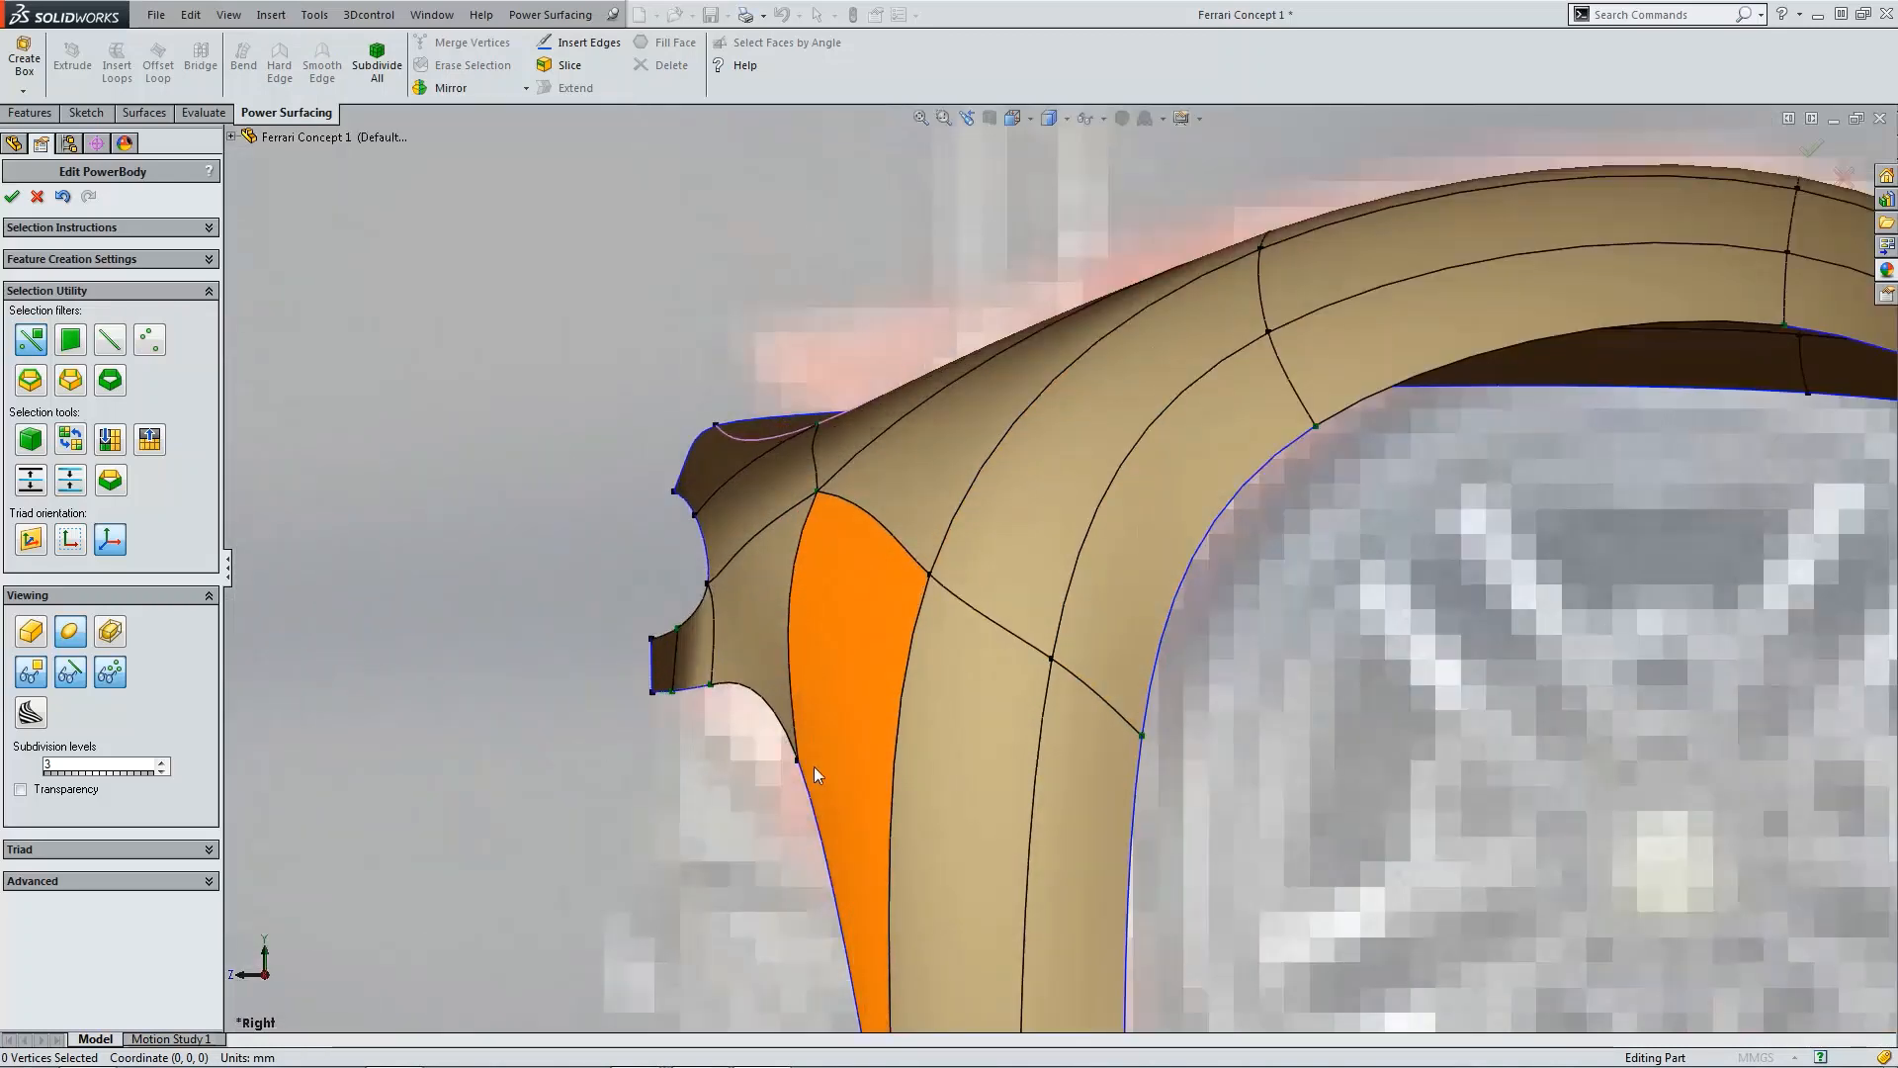
left_click(794, 760)
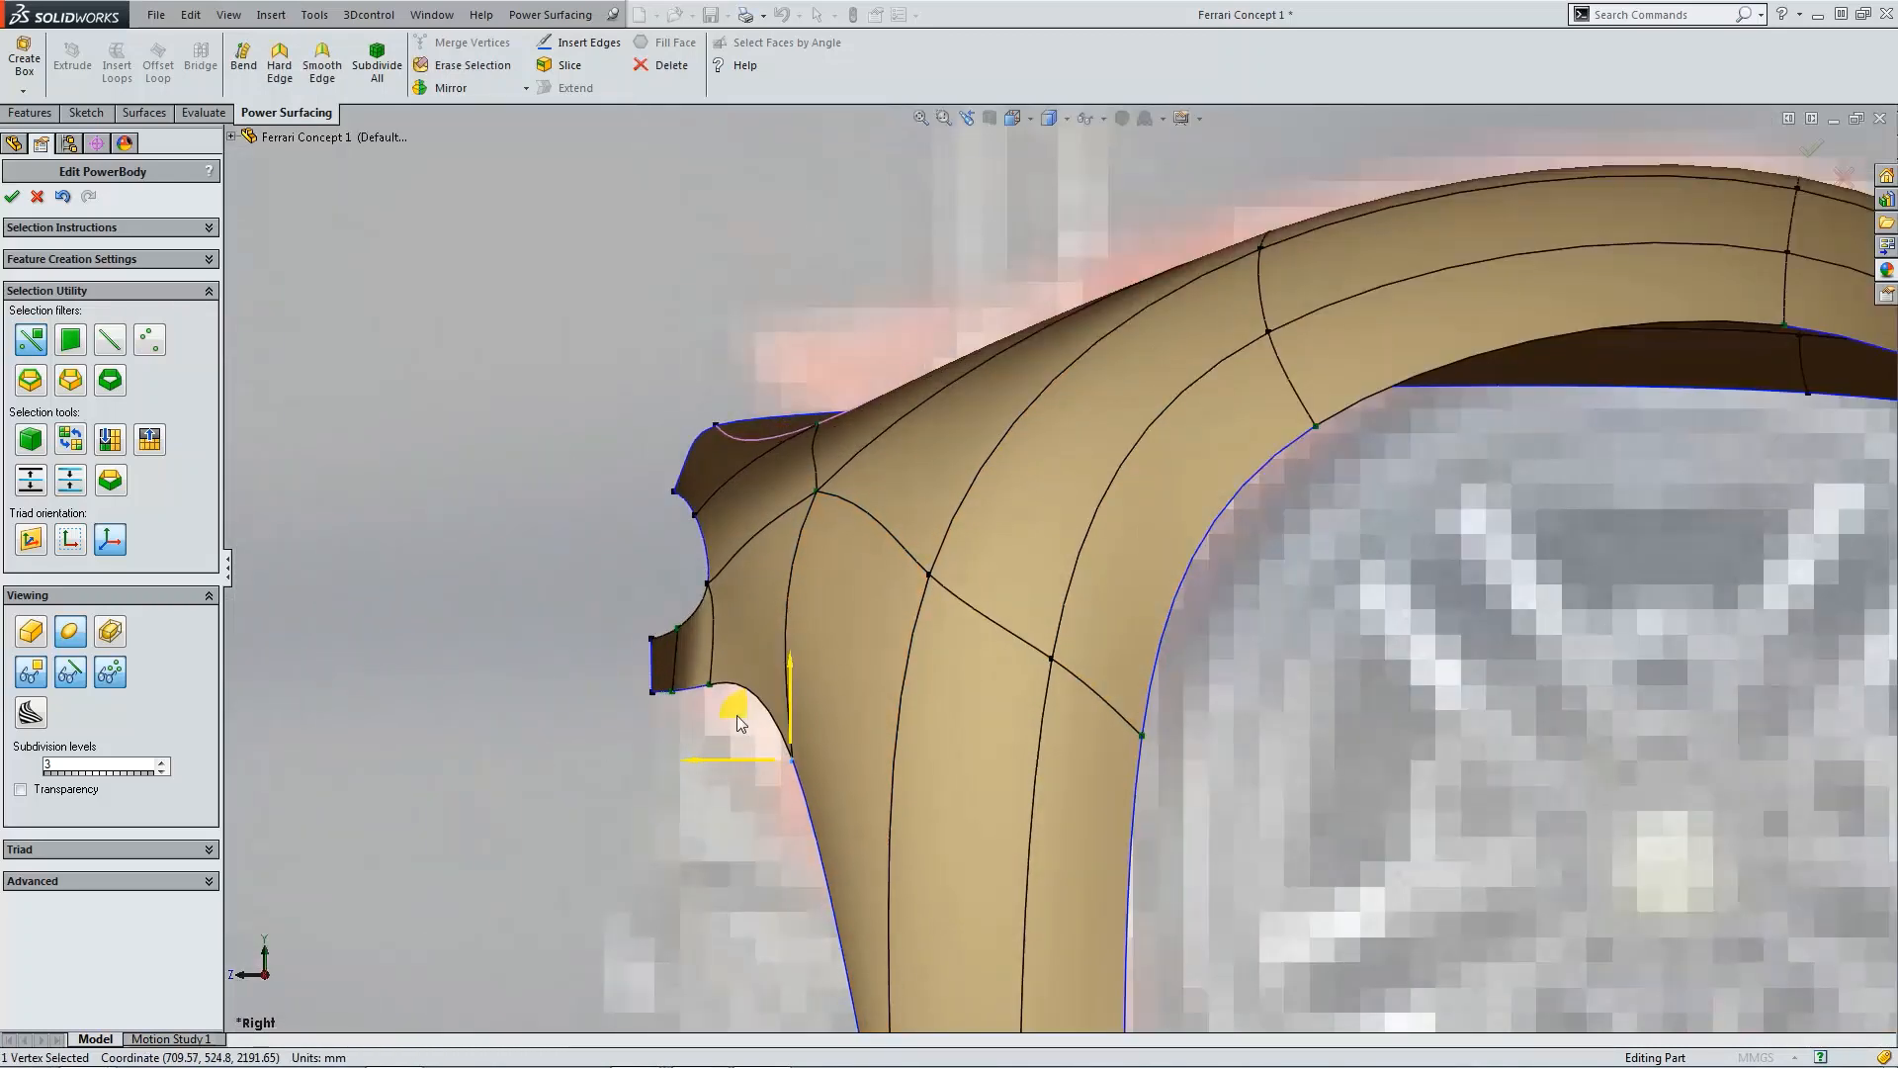
left_click_drag(738, 715, 730, 716)
left_click(670, 709)
left_click(709, 684)
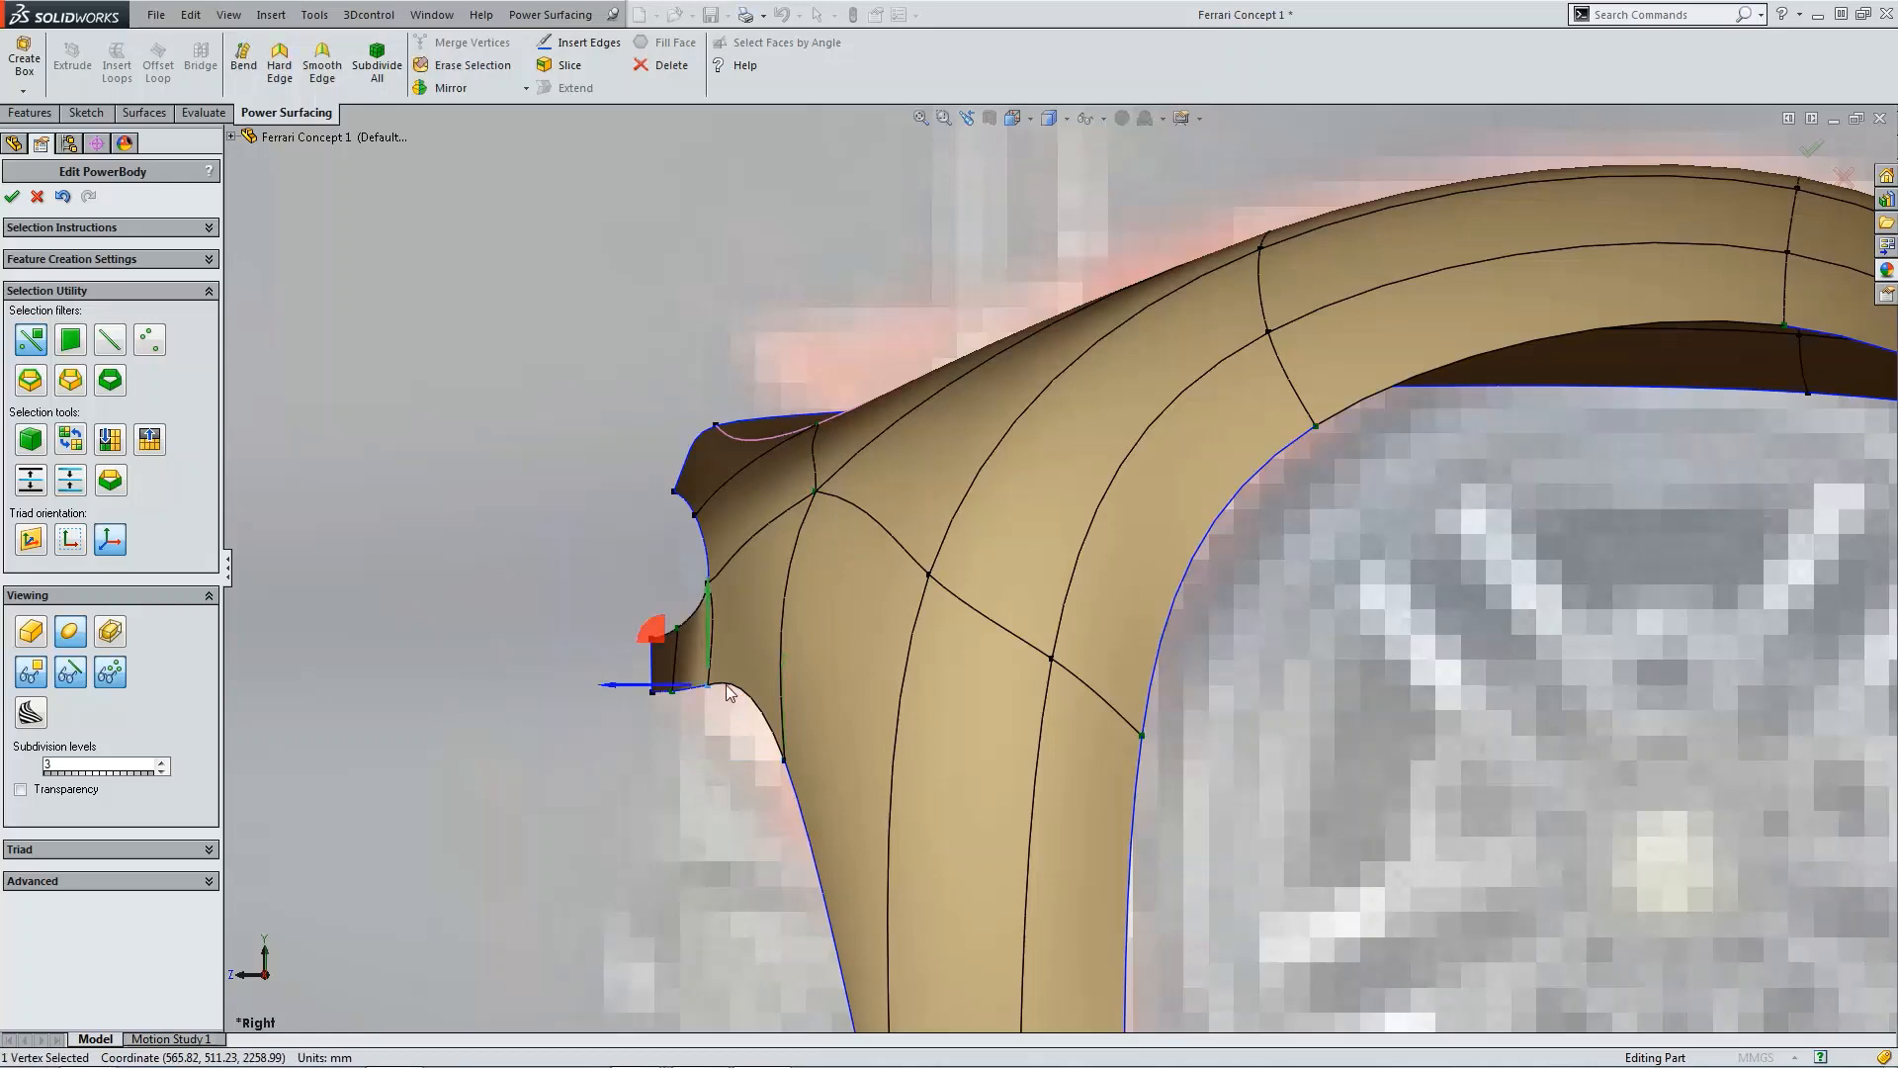
left_click_drag(654, 648, 637, 643)
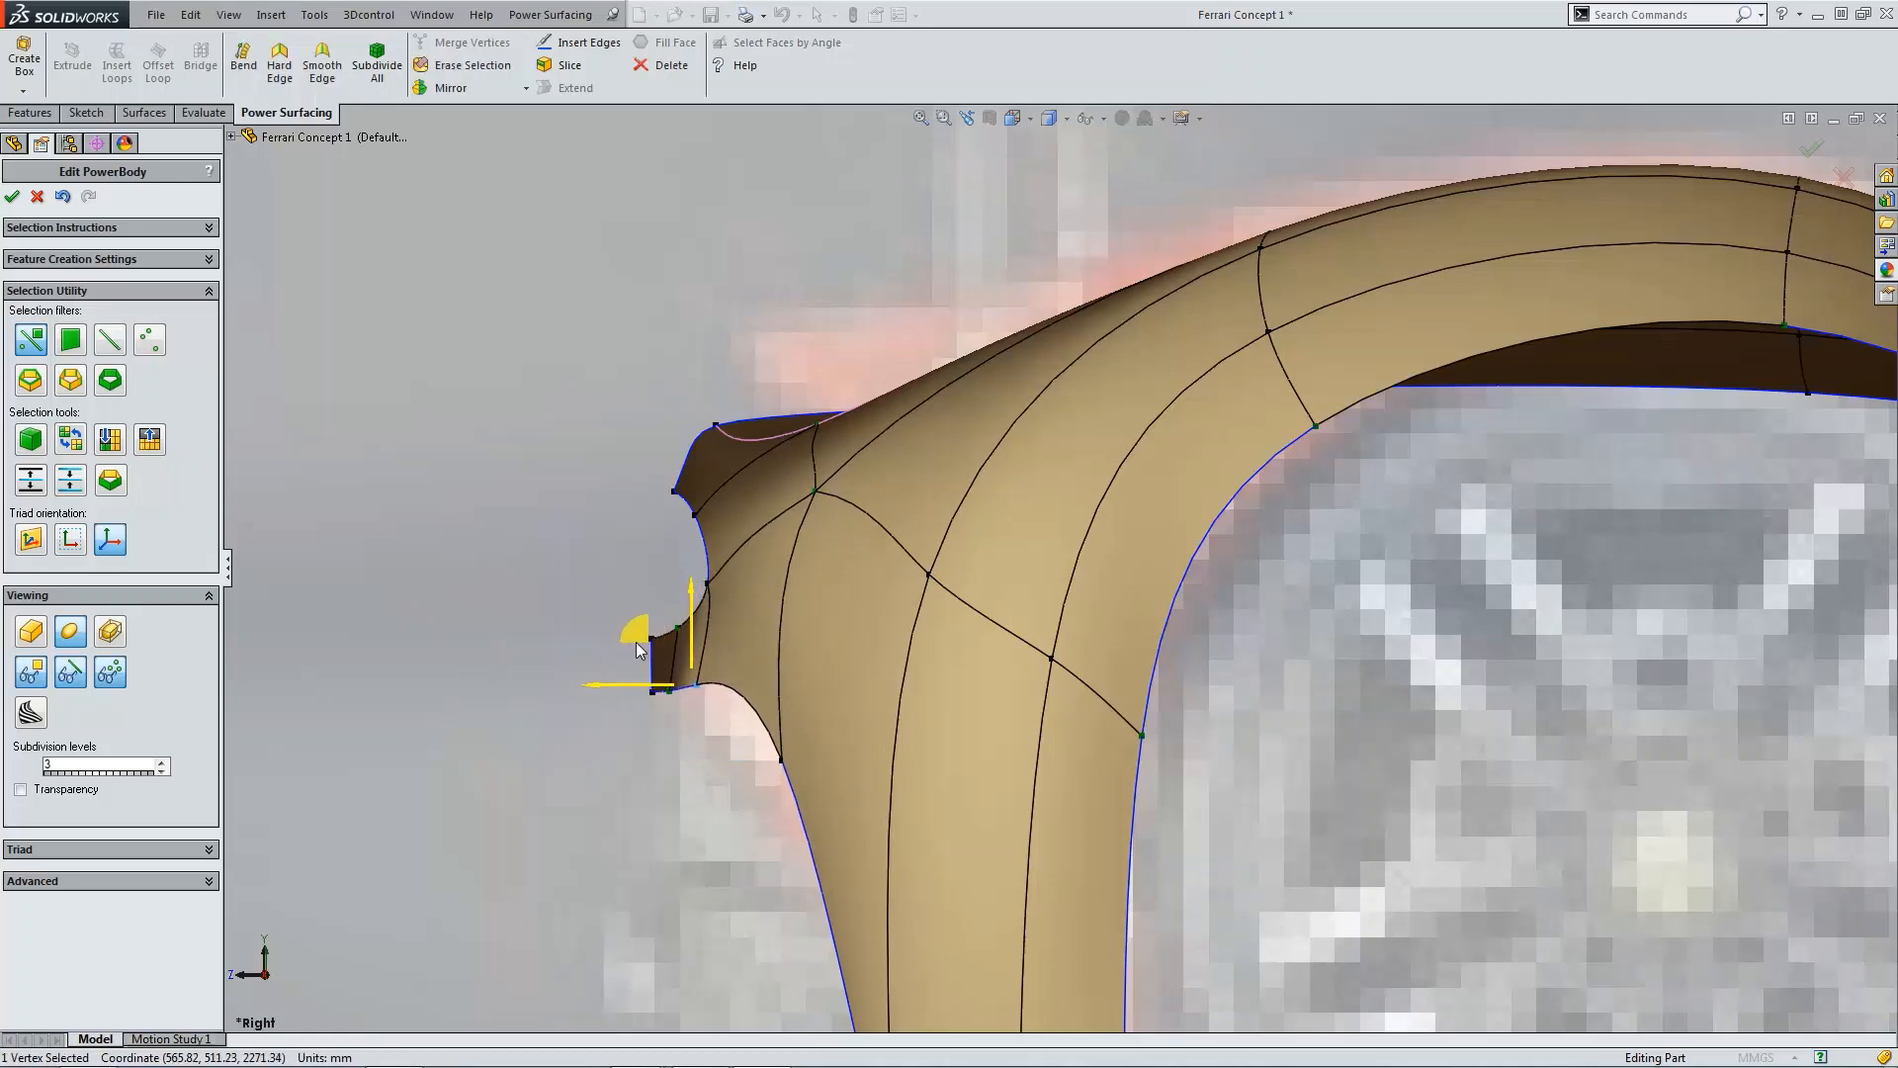
Step: Adjust the short edge and vertices at the front lip of the wheel-arch panel to tidy its profile
scroll(672, 737, "down", 5)
left_click(722, 627)
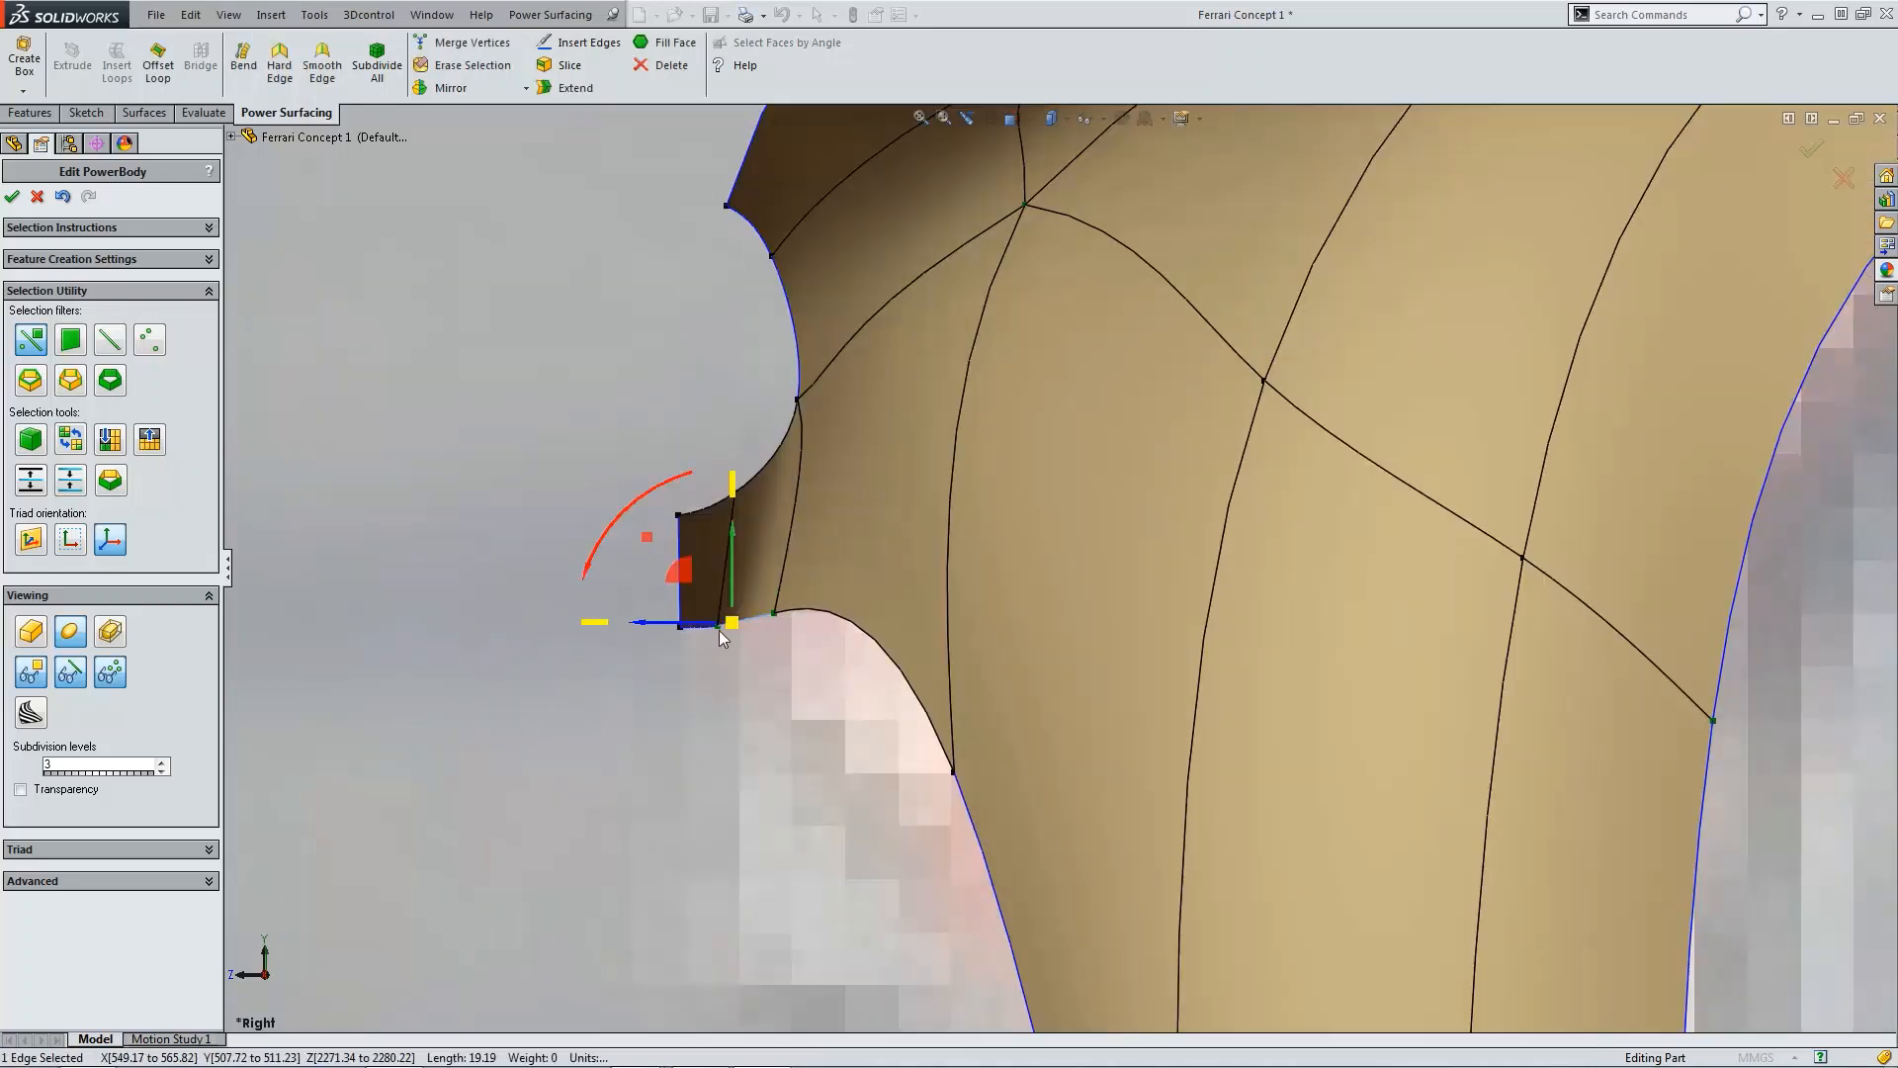
left_click(715, 670)
left_click(713, 622)
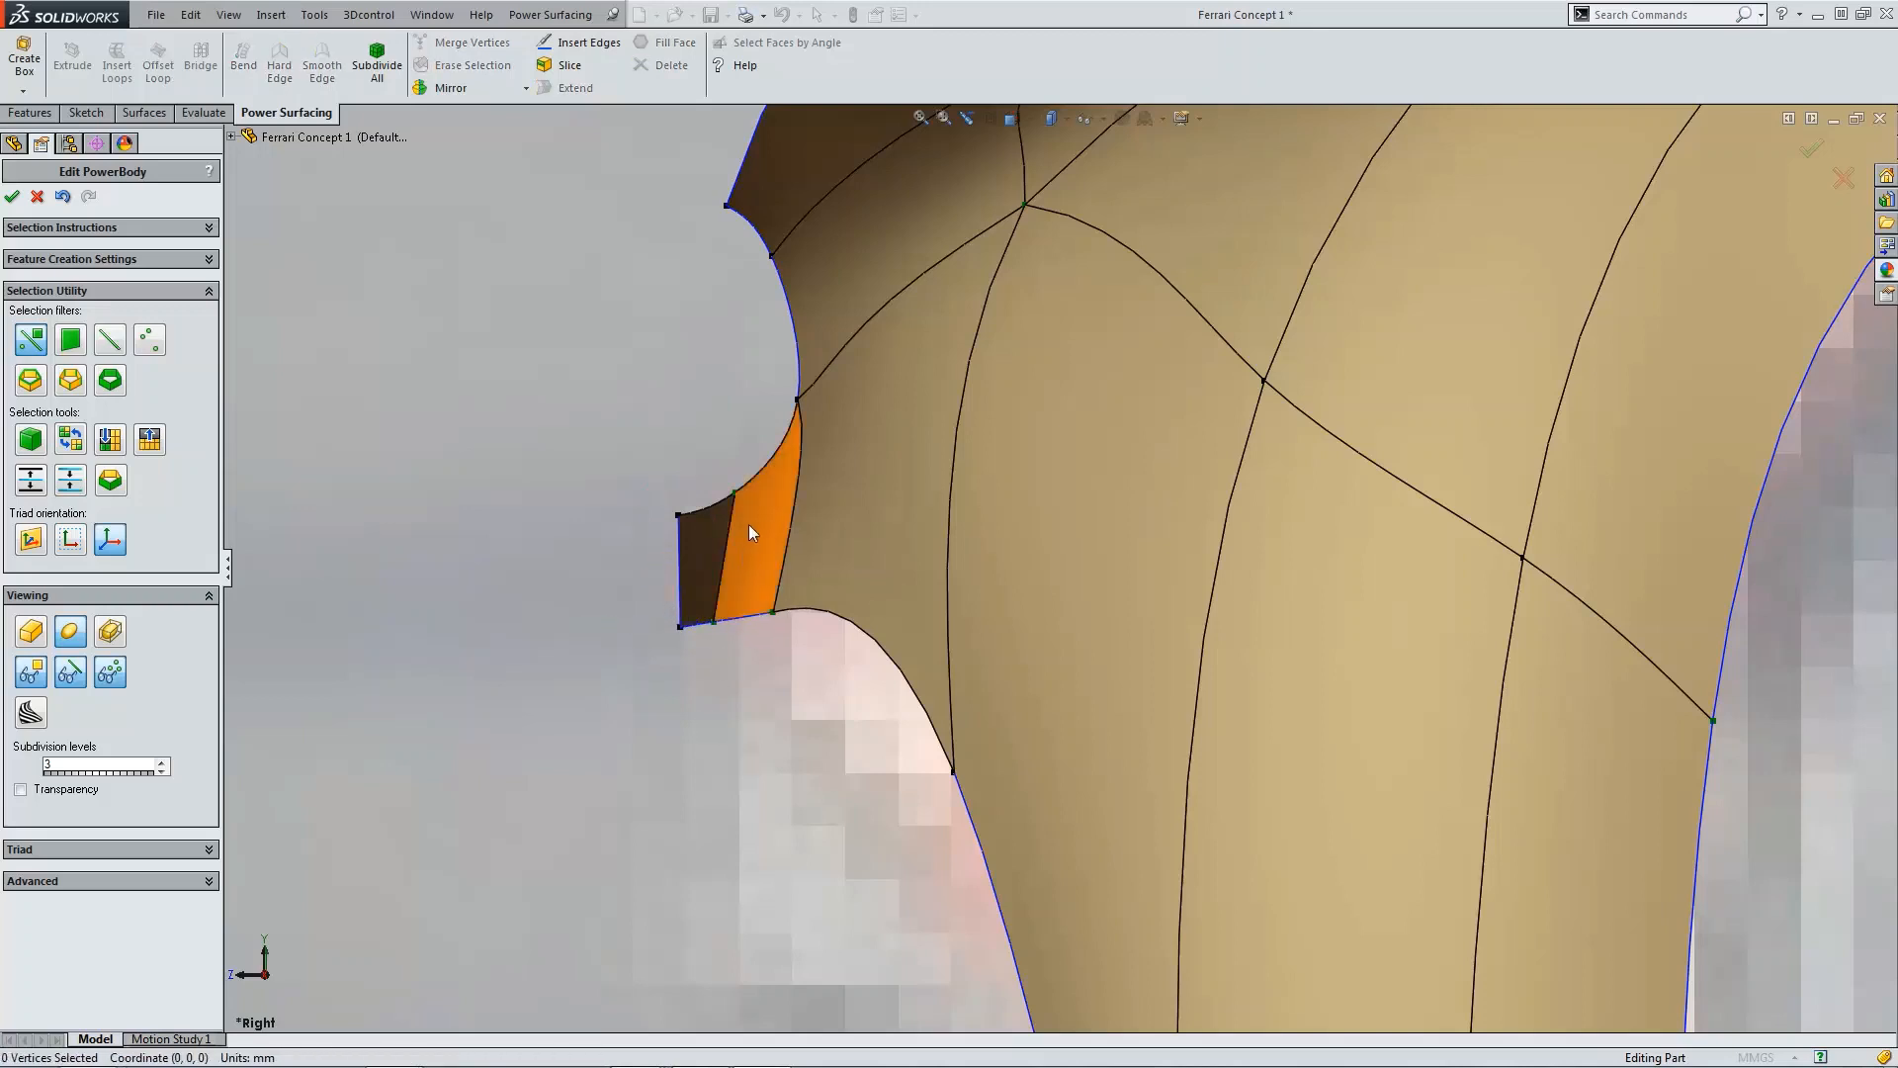
left_click(734, 493)
left_click_drag(689, 447, 679, 448)
left_click(674, 303)
scroll(936, 500, "up", 7)
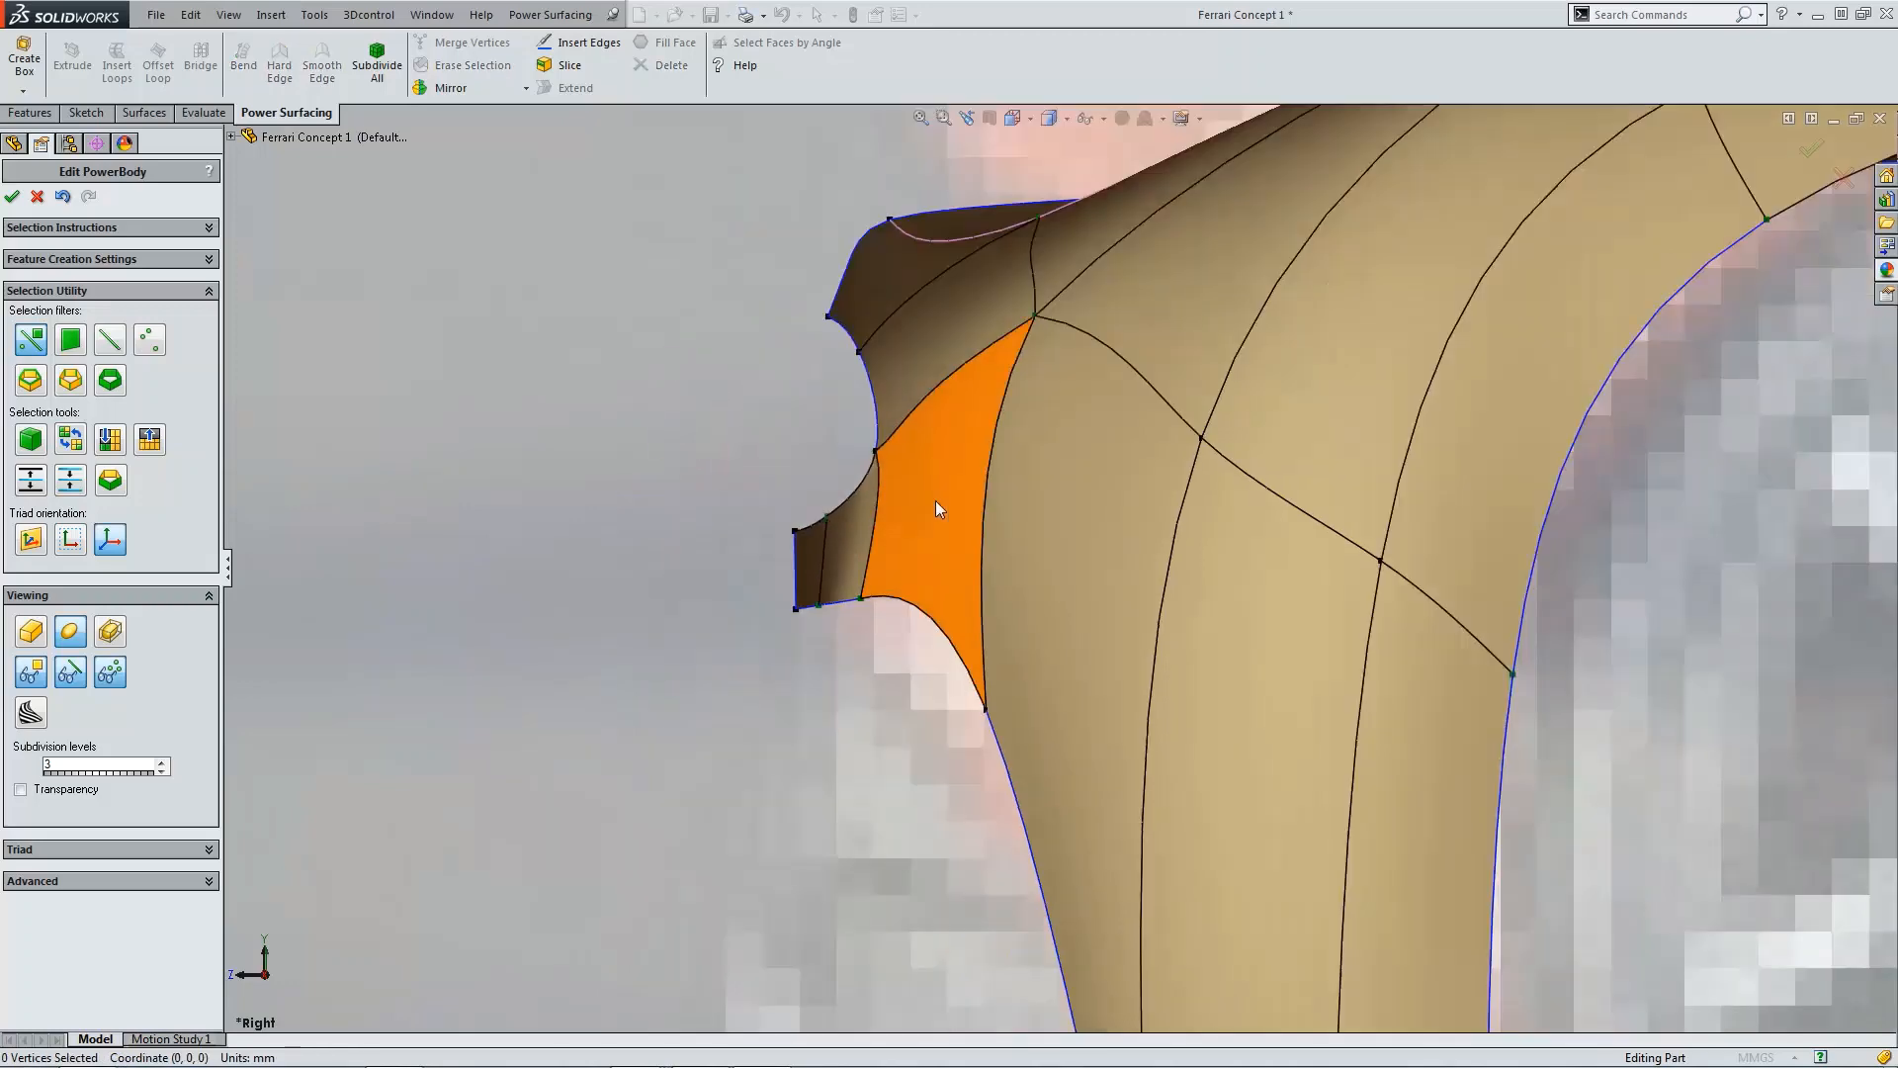
Step: In the top view, pull the curved edge above the slot's rear end inward to smooth its flow
middle_click_drag(1087, 651, 1137, 654)
key("ctrl+5")
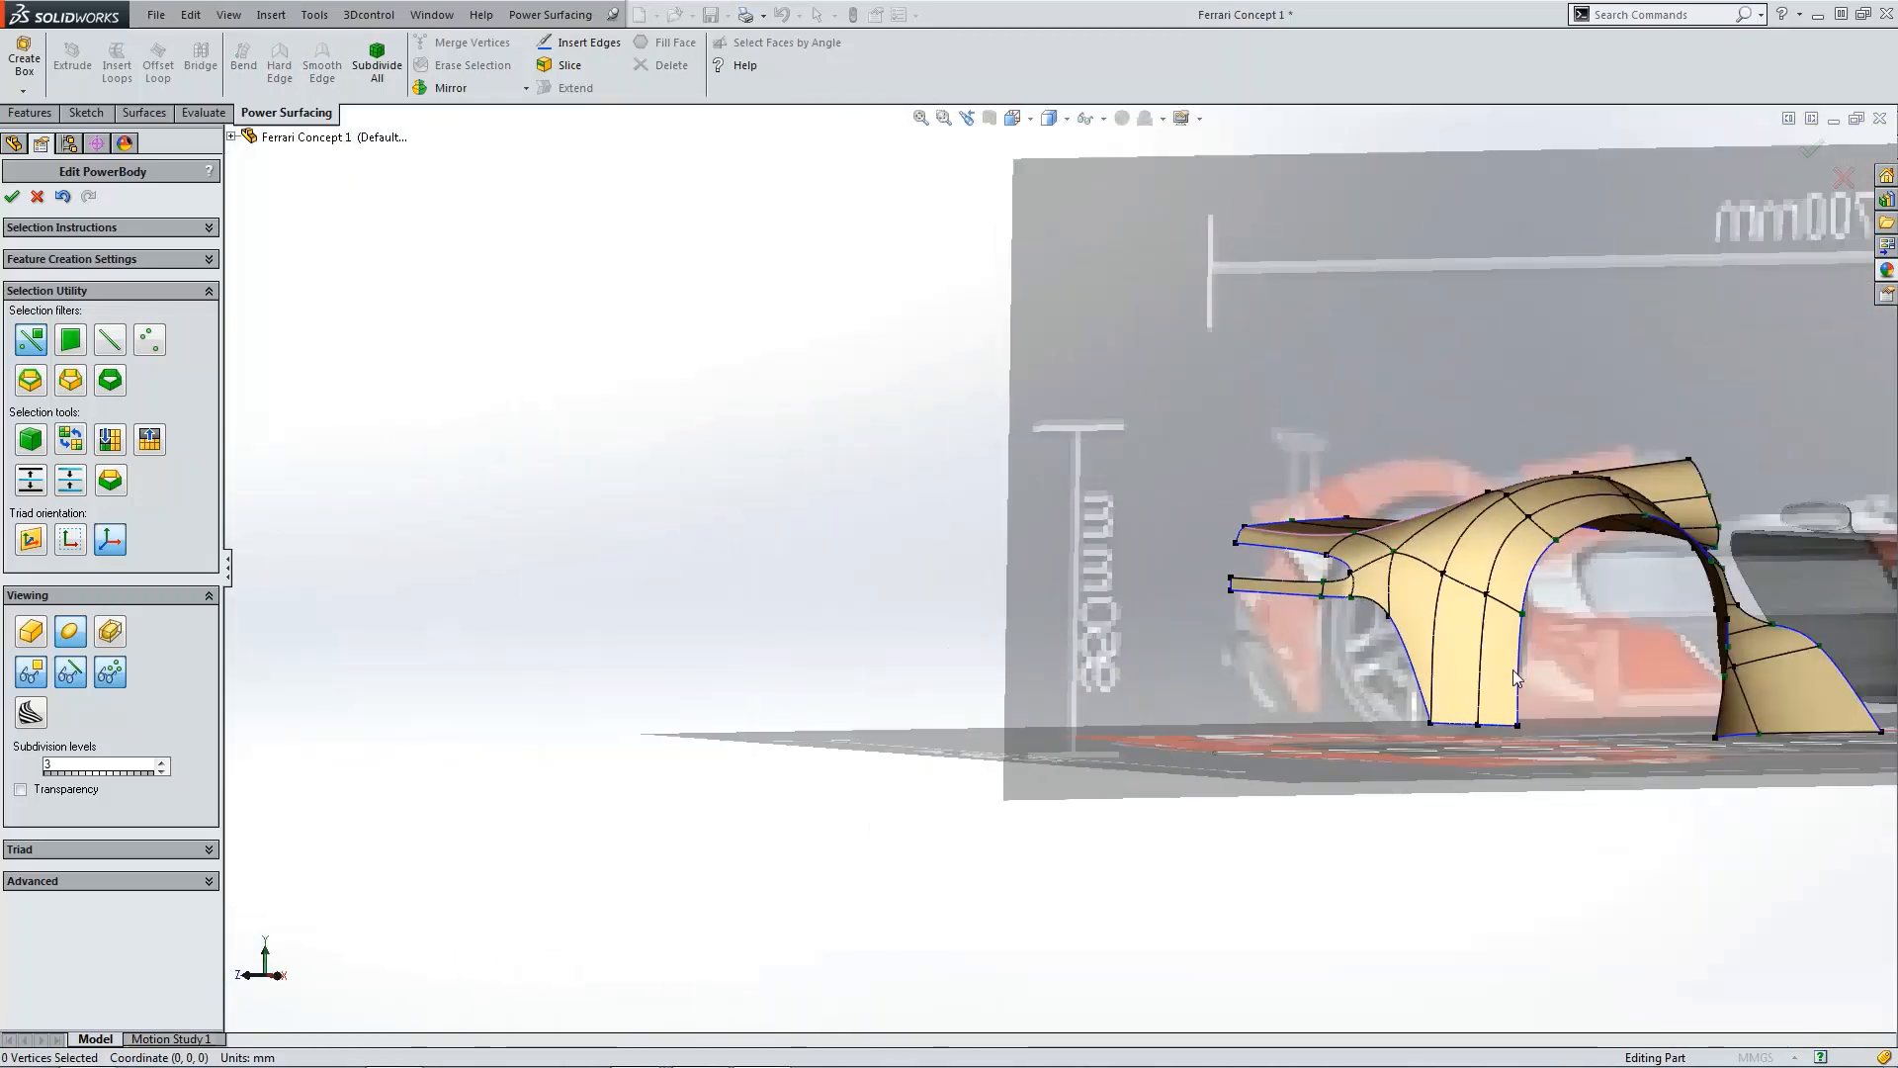
scroll(1070, 685, "down", 6)
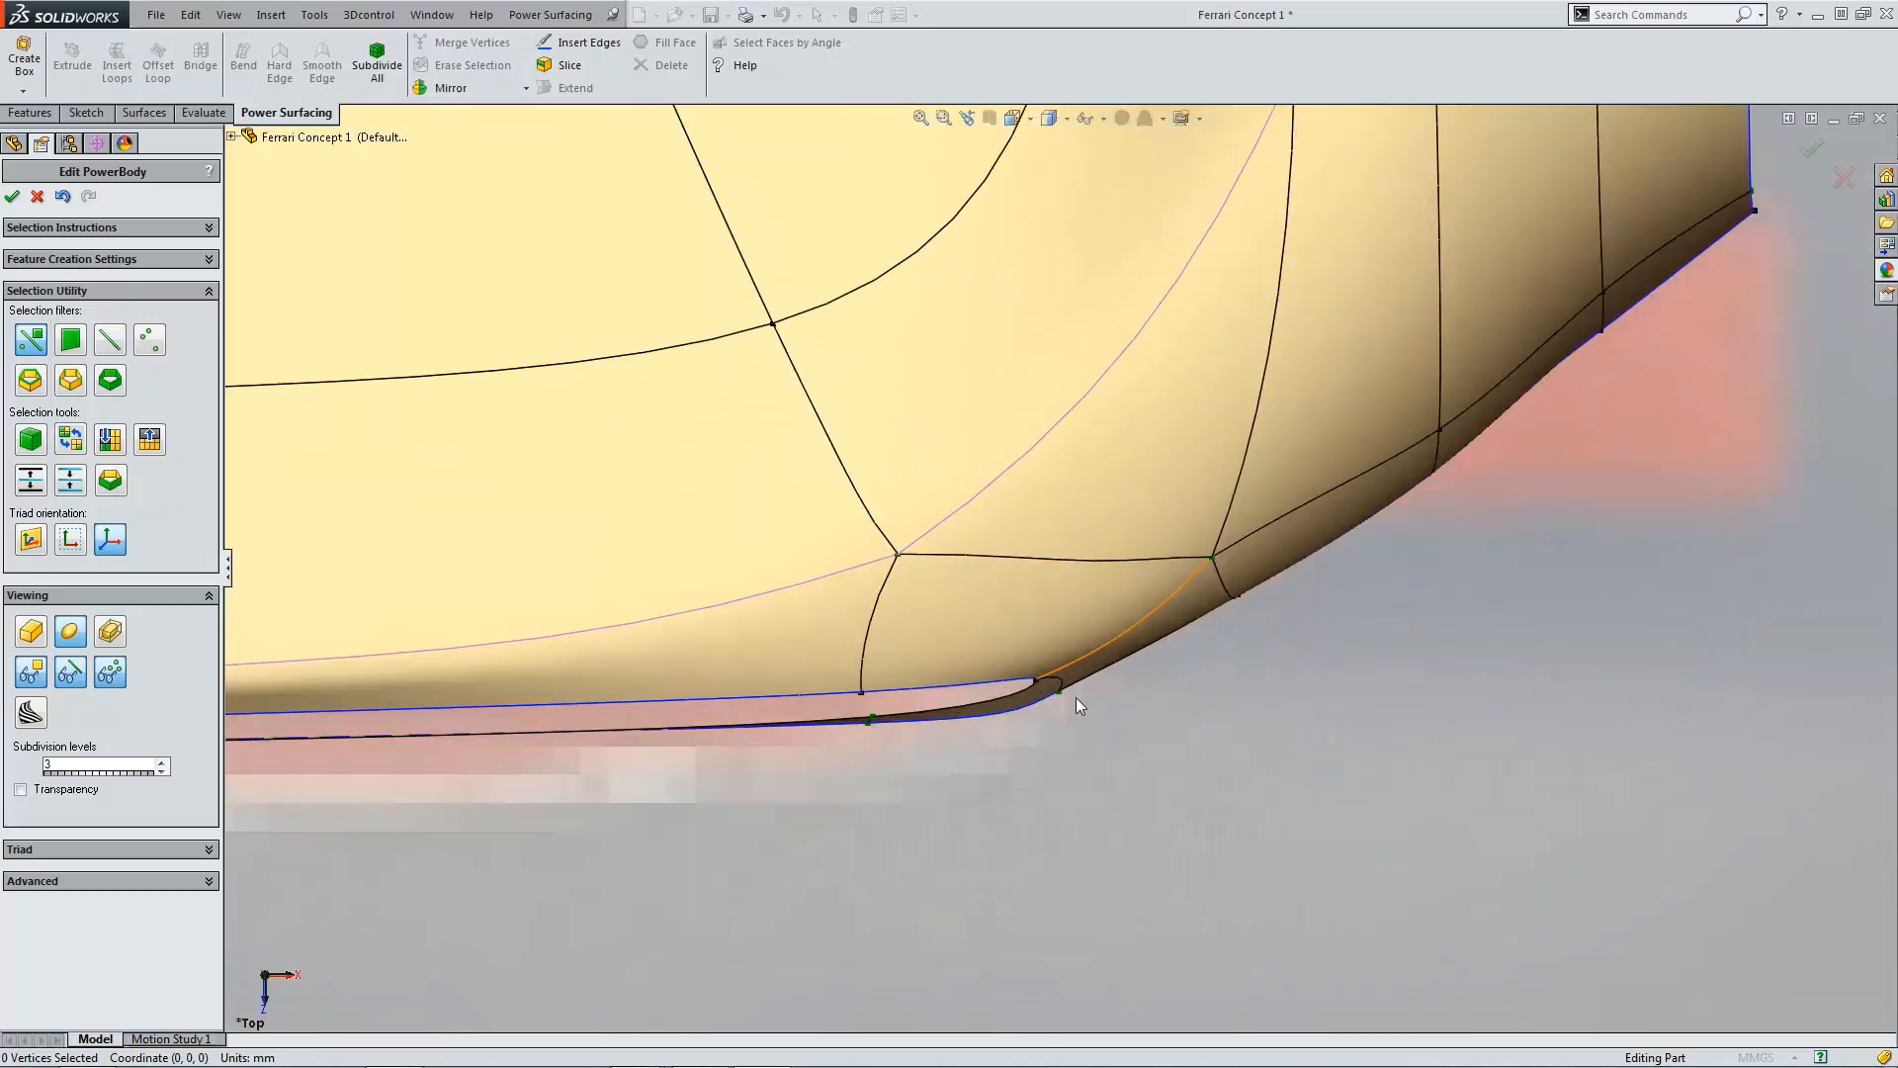
left_click(1101, 648)
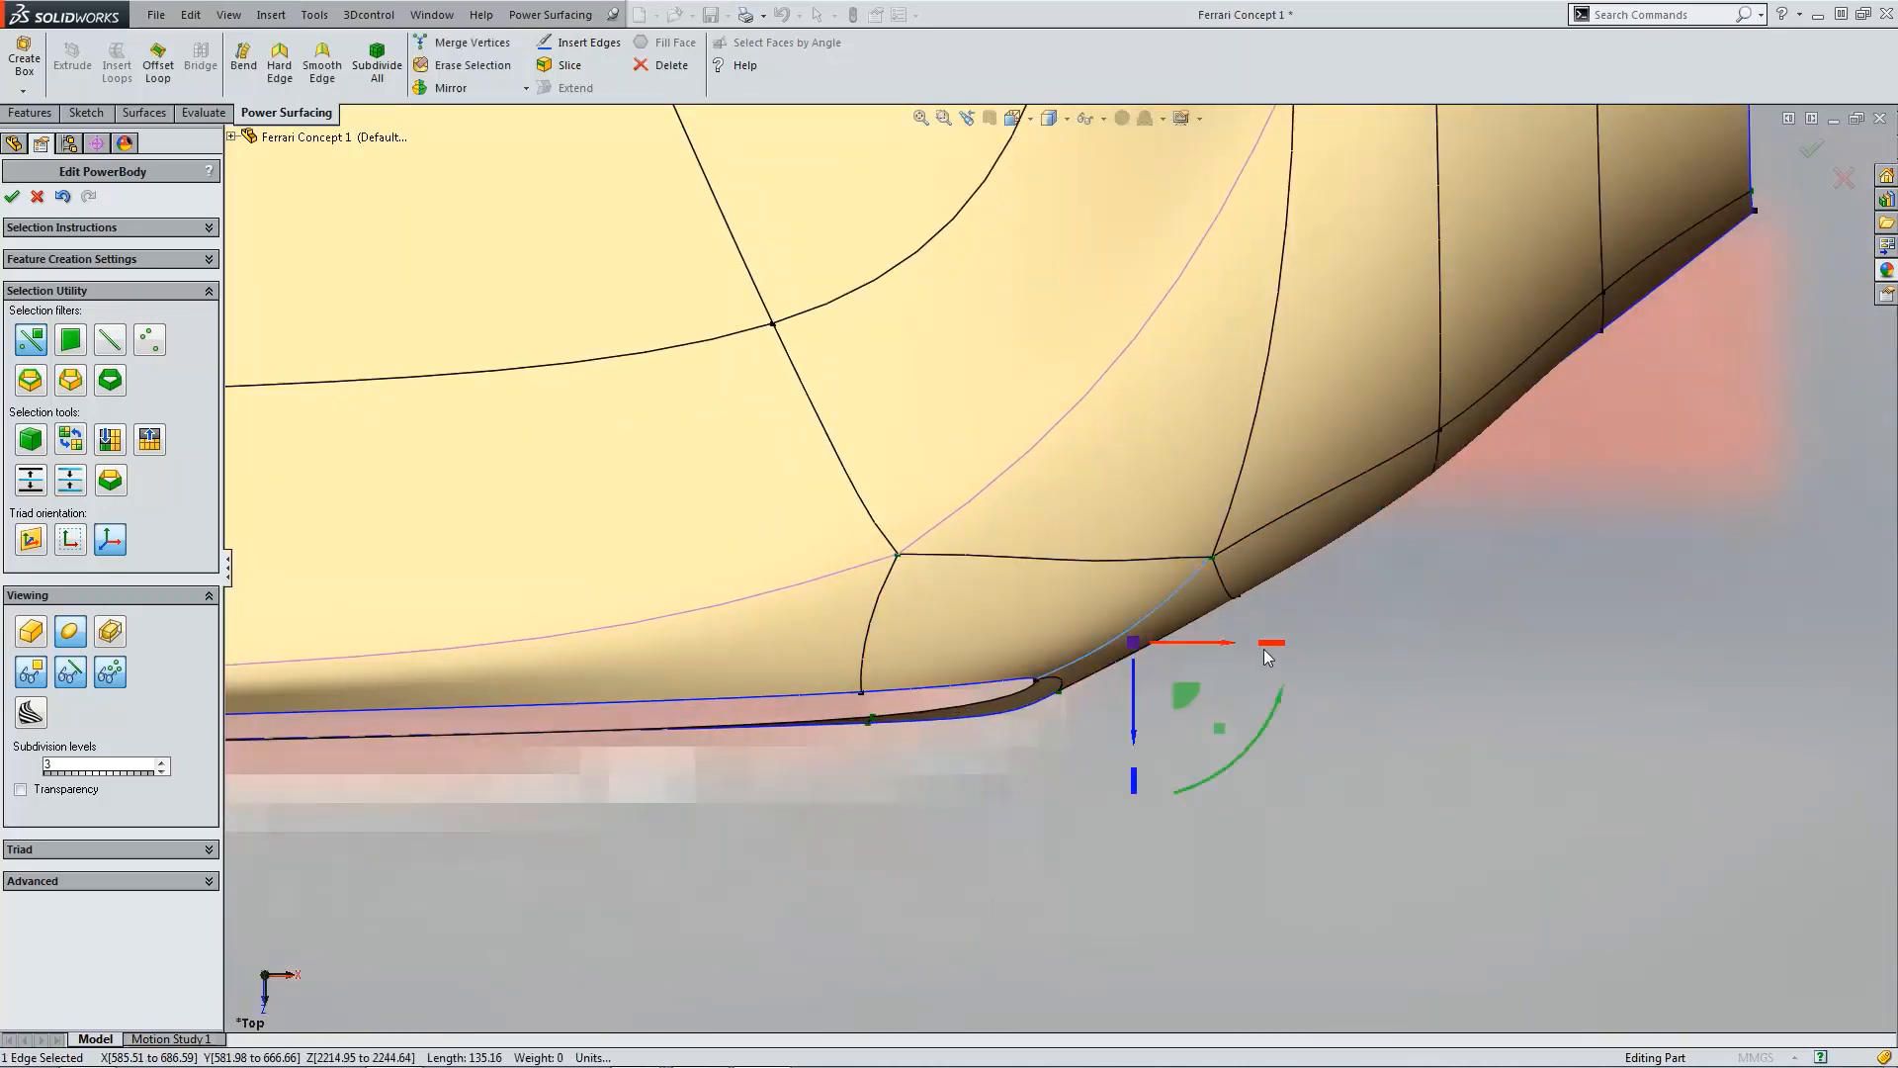
left_click_drag(1265, 649, 1230, 646)
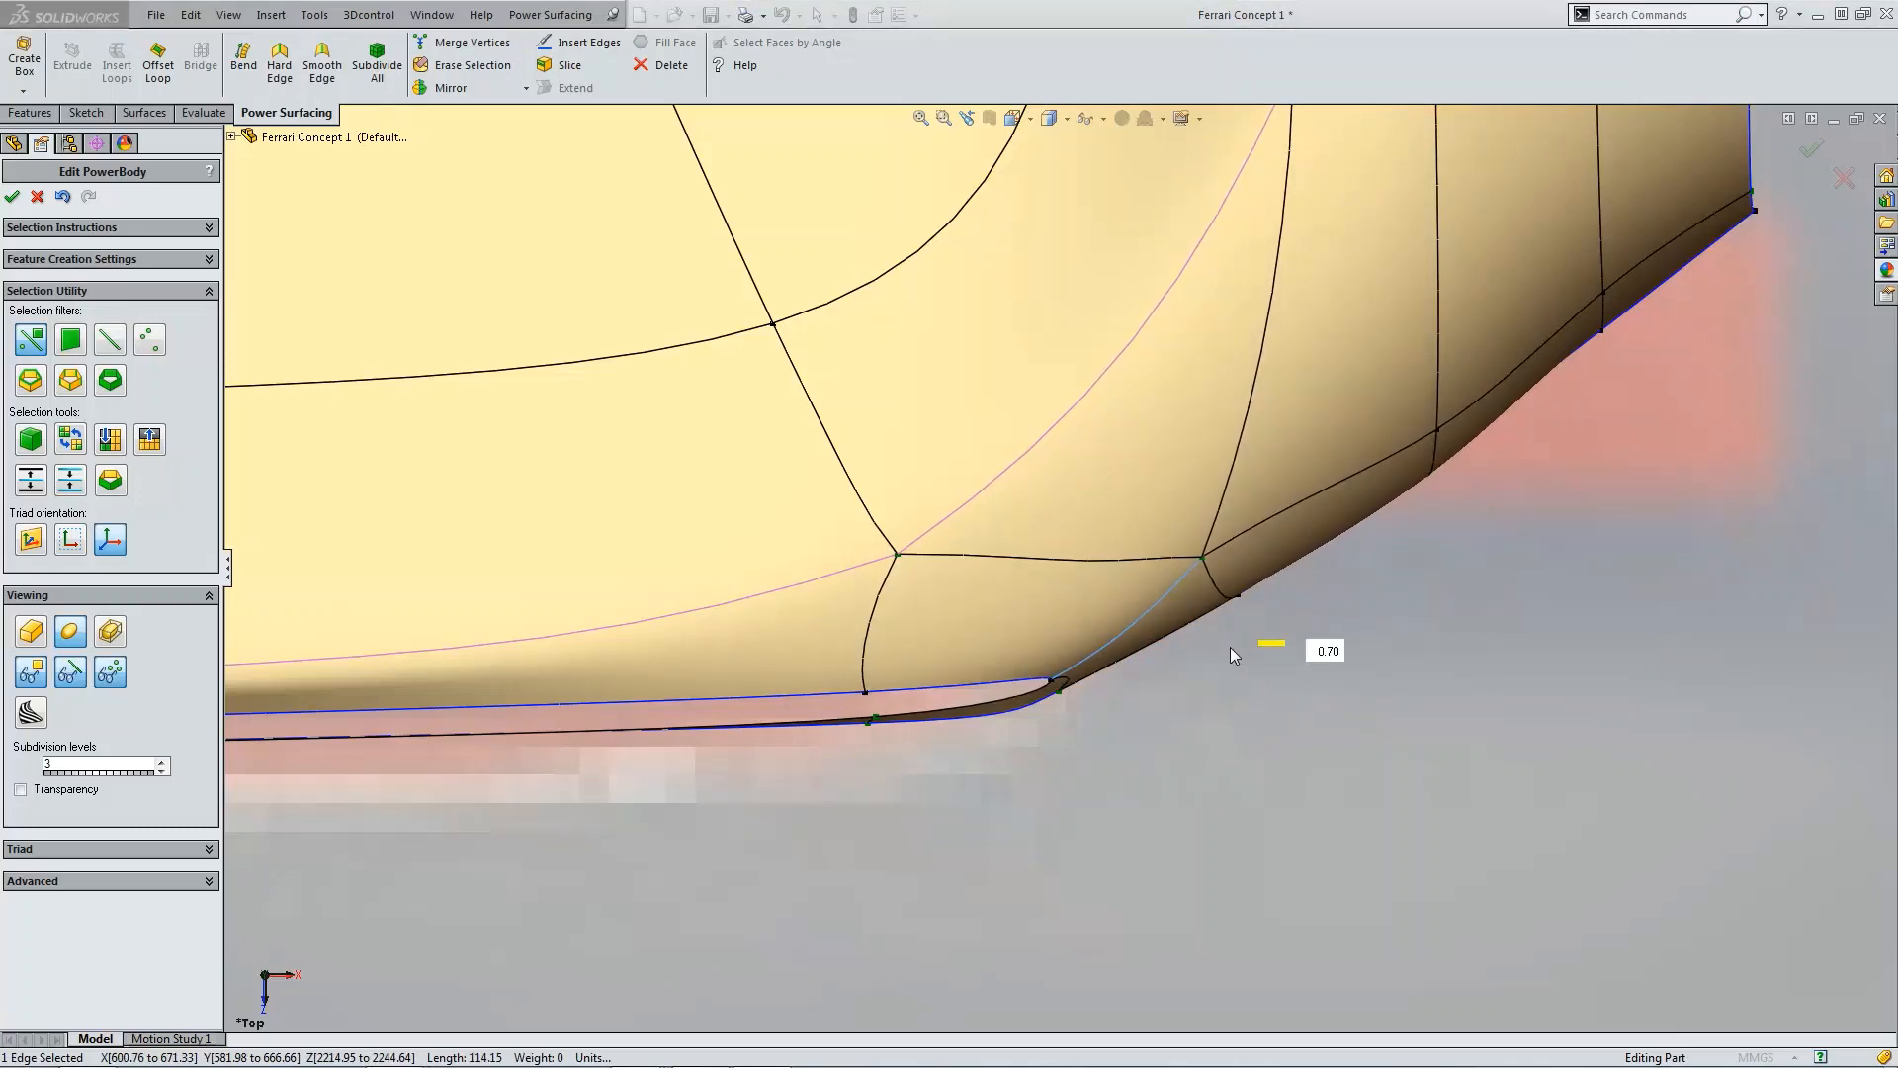
left_click(1113, 732)
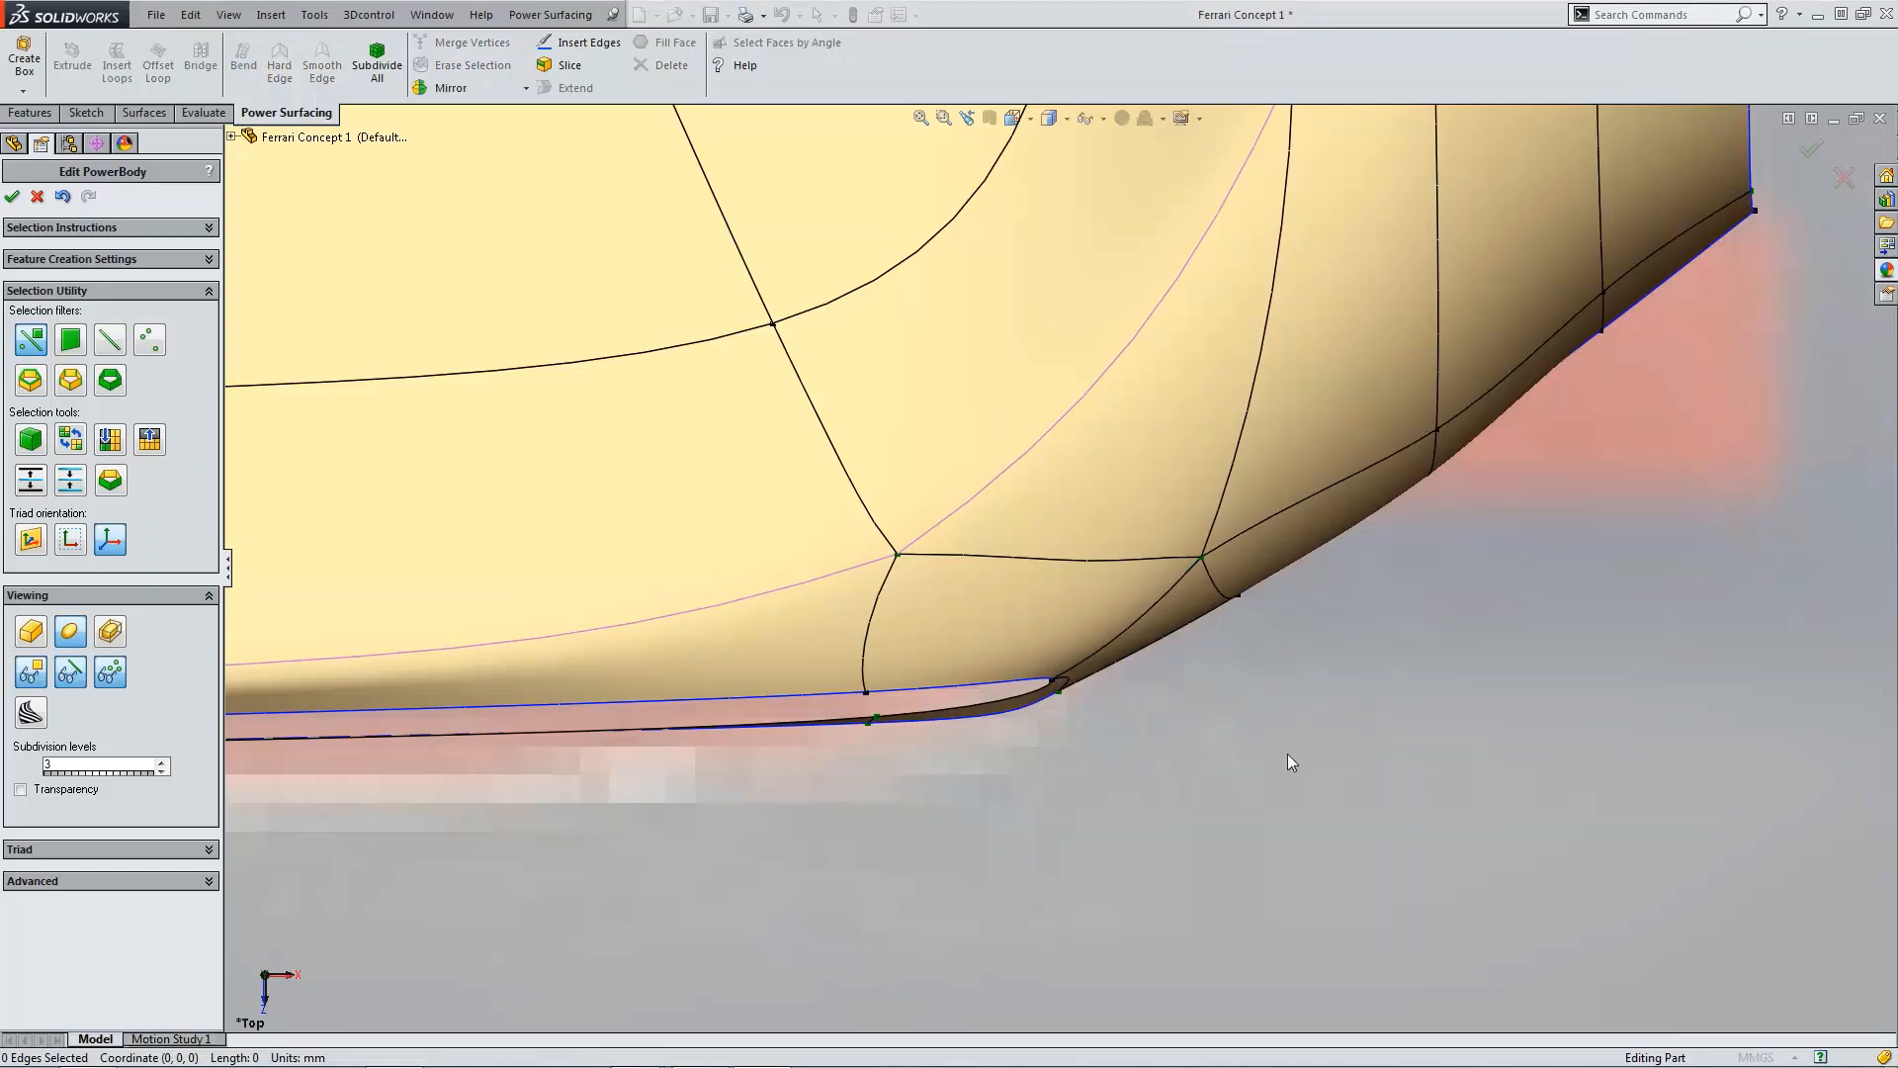
Step: Accept the PowerBody edit and check the resulting surface body in the top view
scroll(1391, 732, "up", 4)
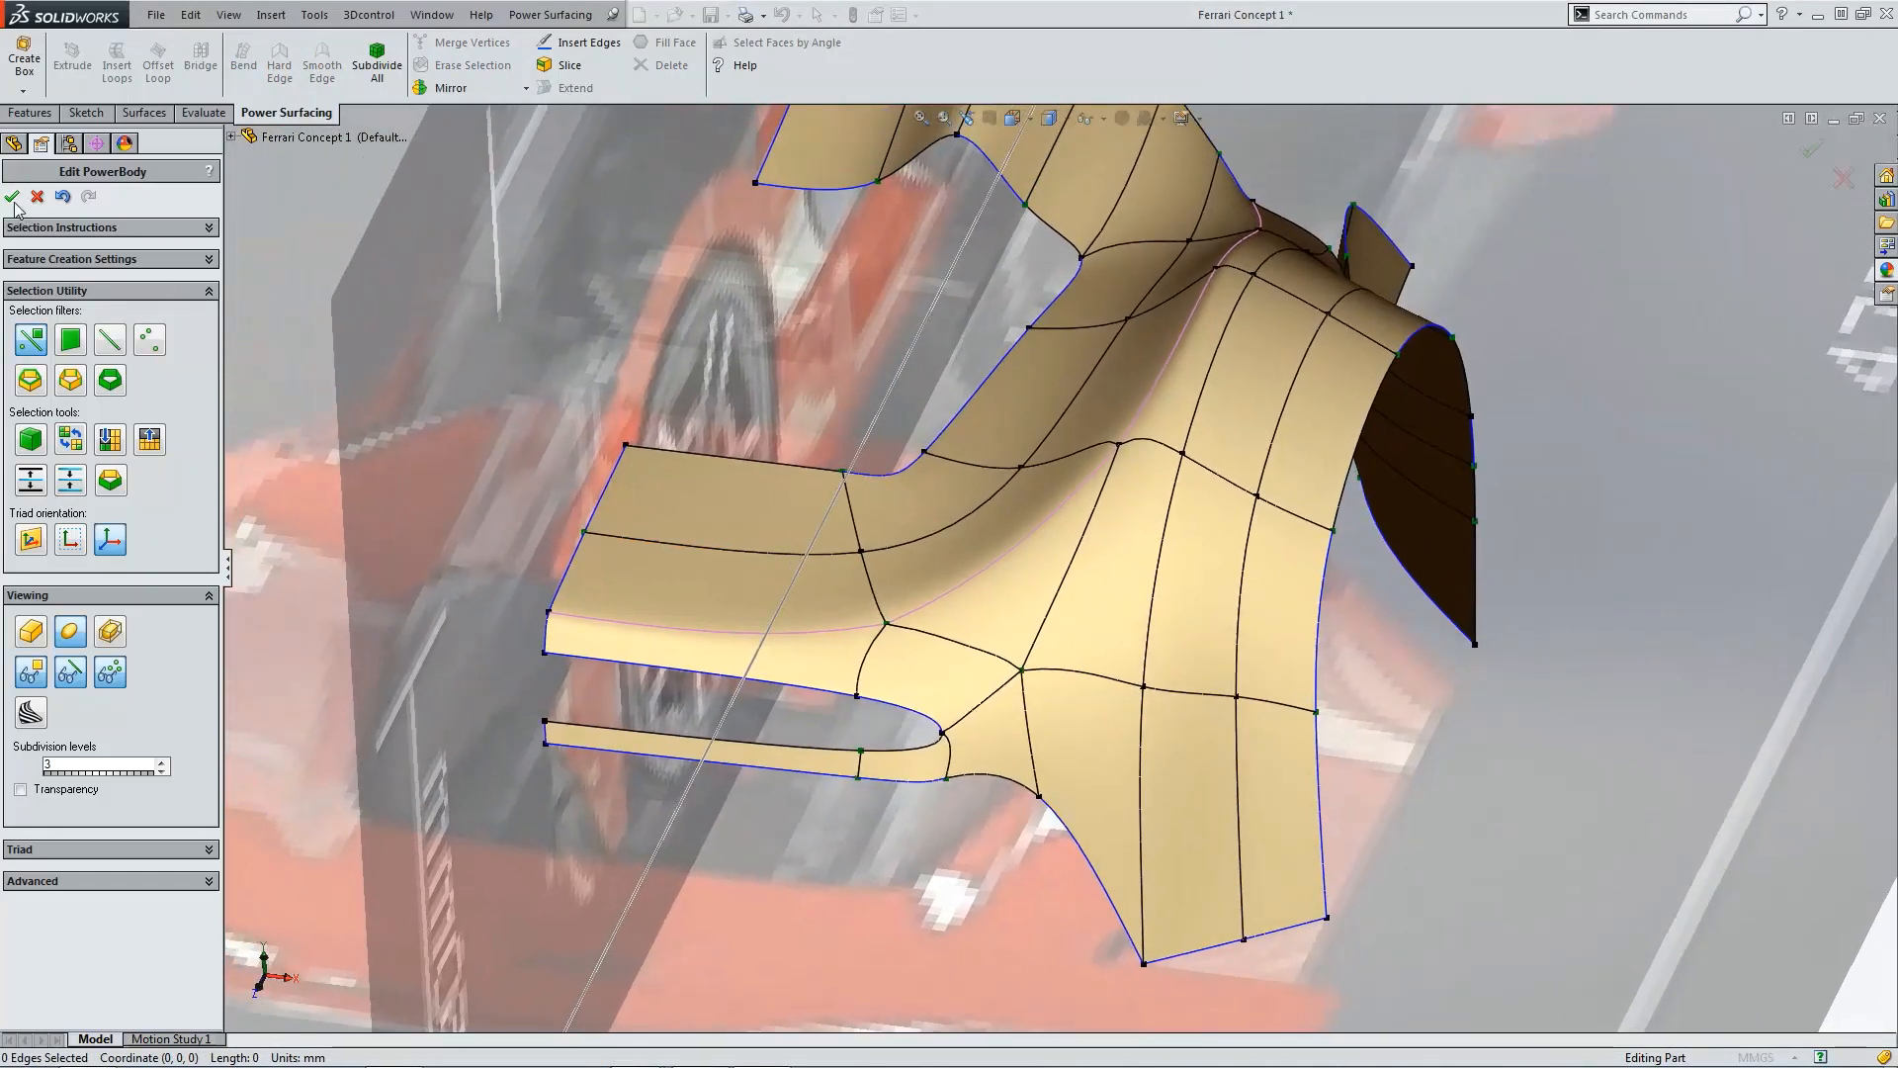
left_click(13, 198)
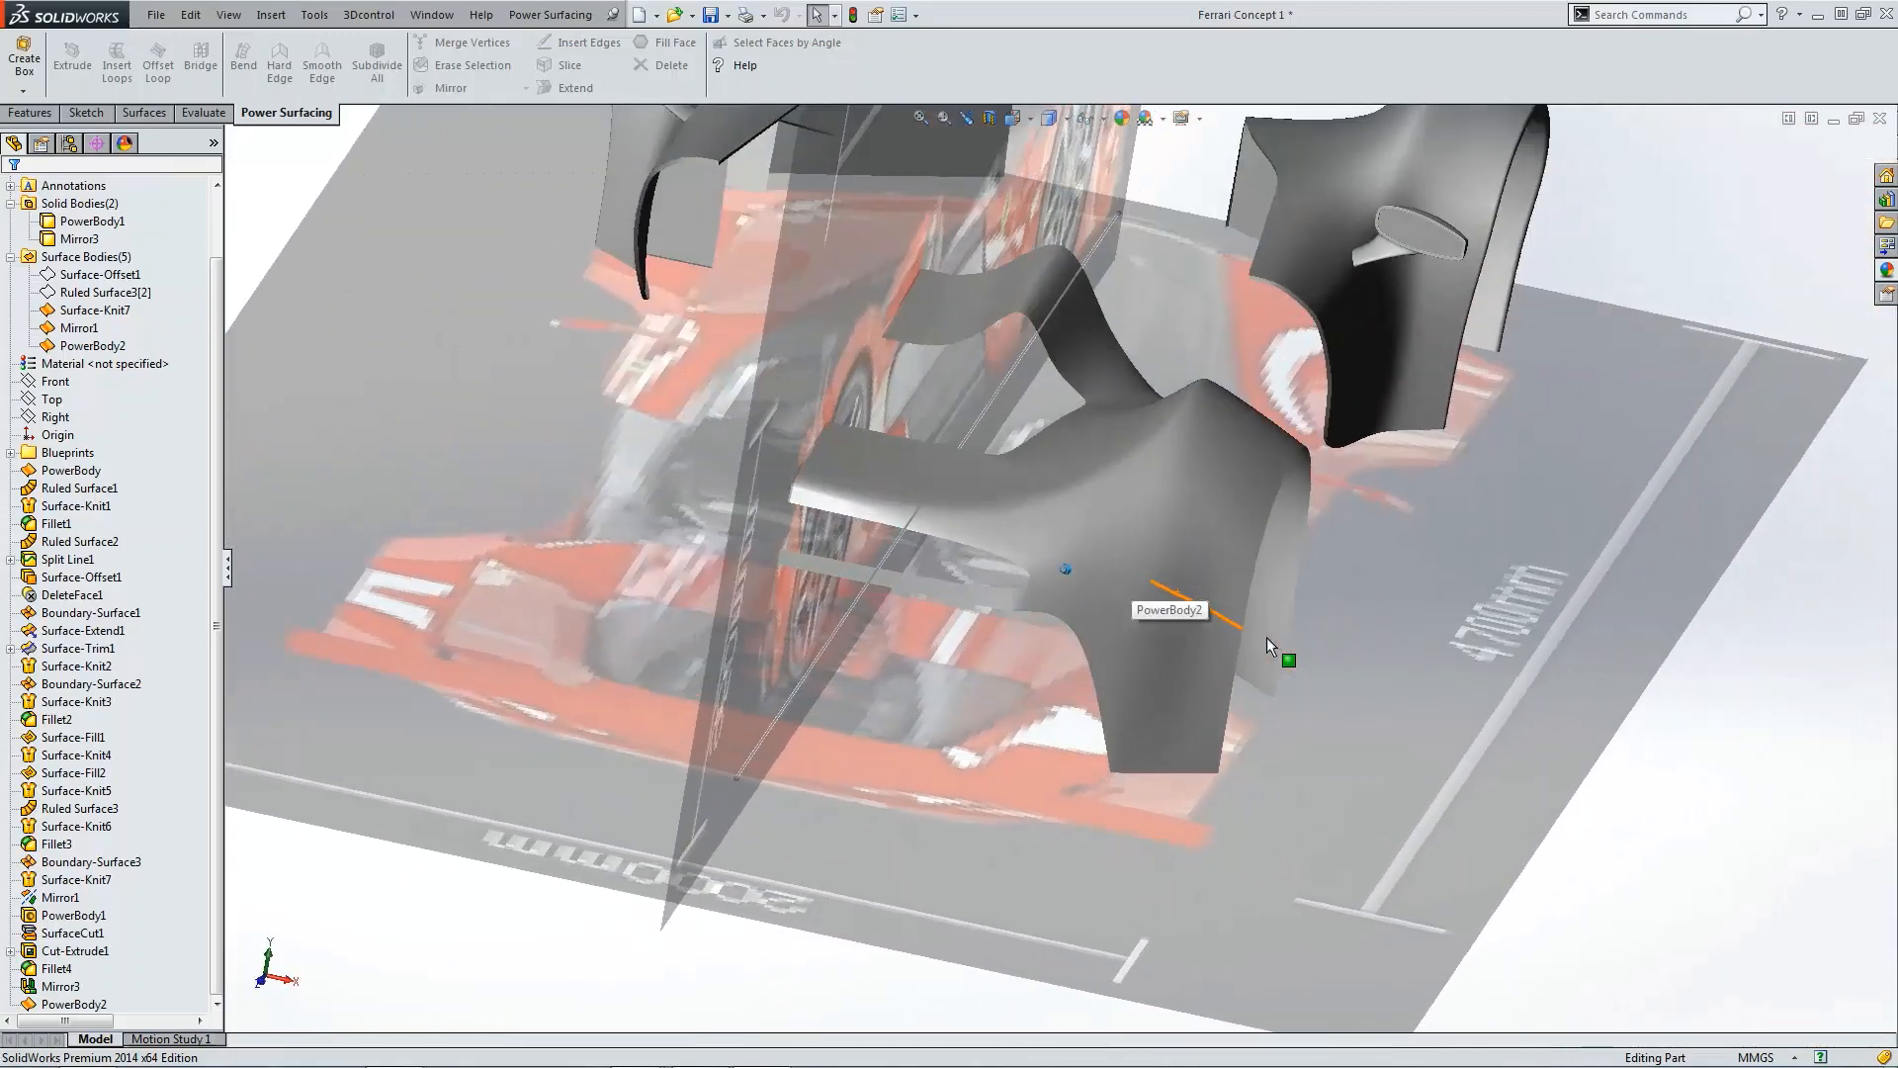
key("ctrl+5")
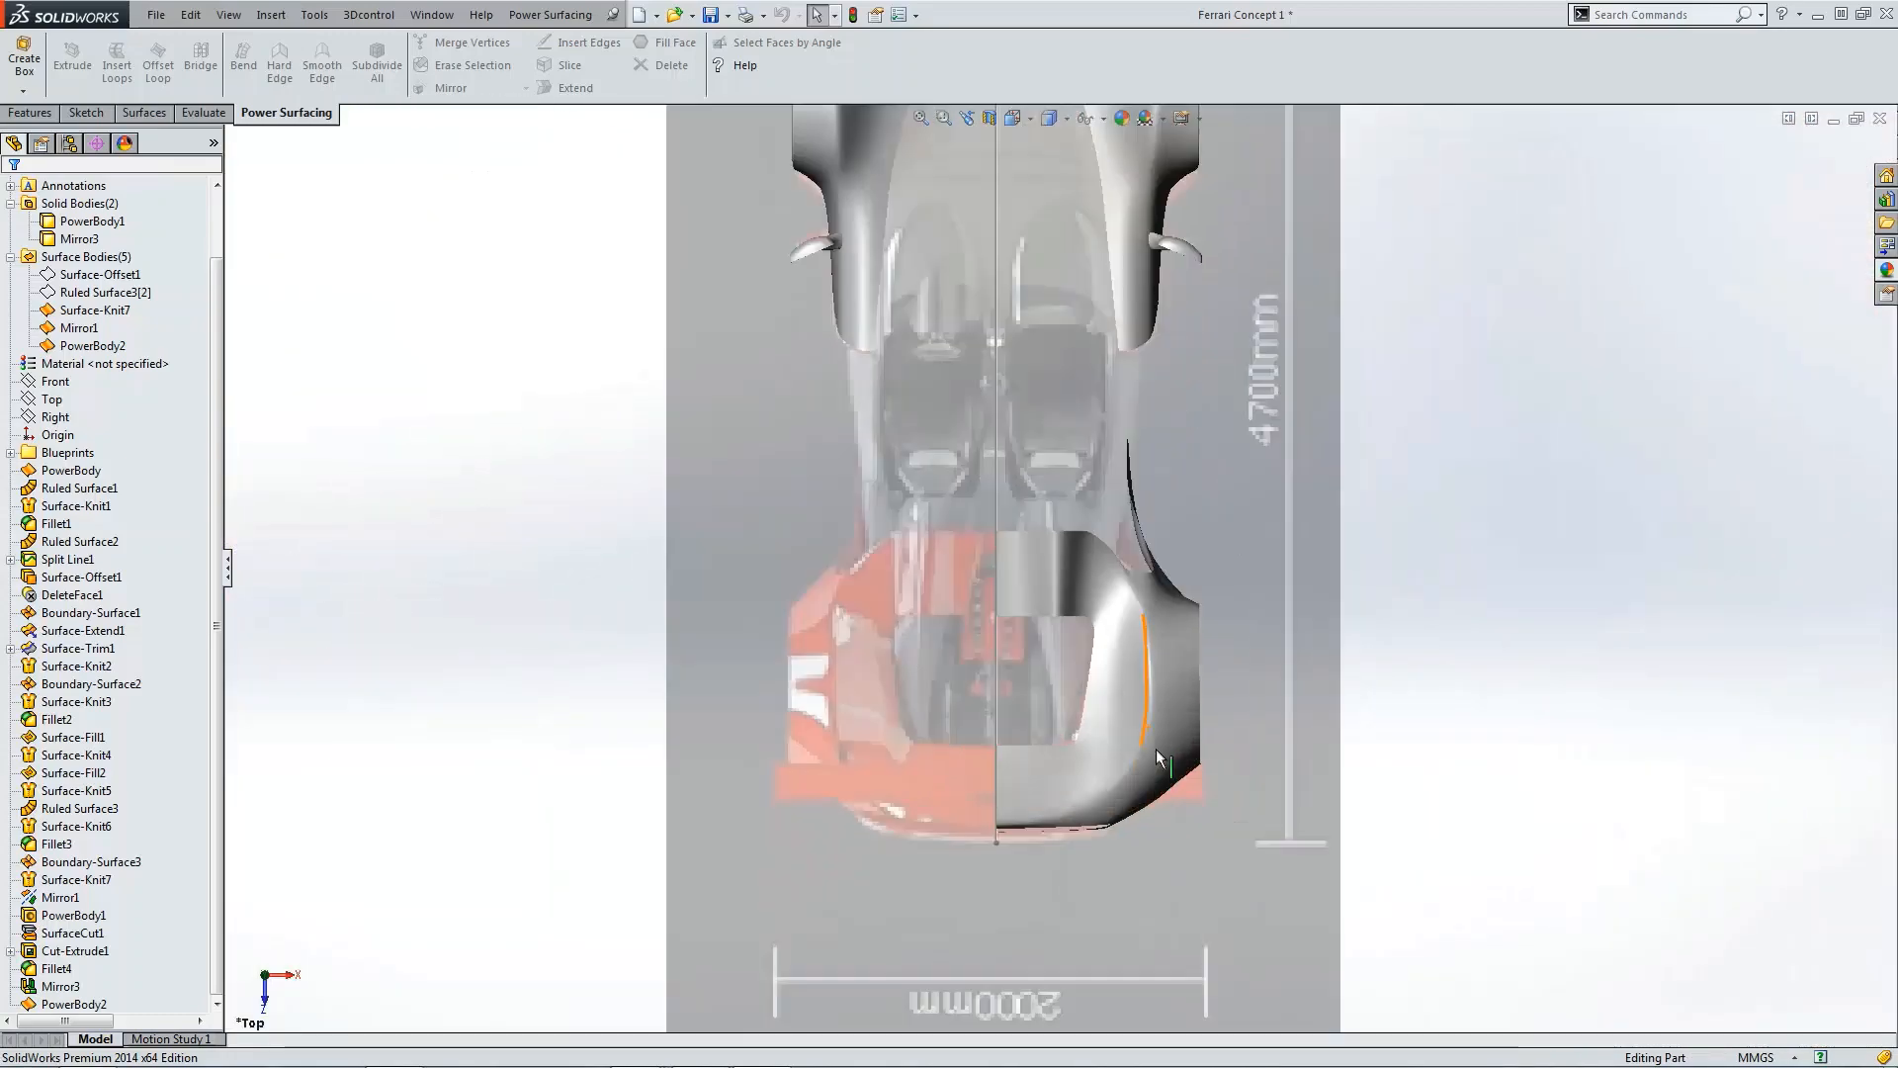
scroll(1155, 750, "down", 6)
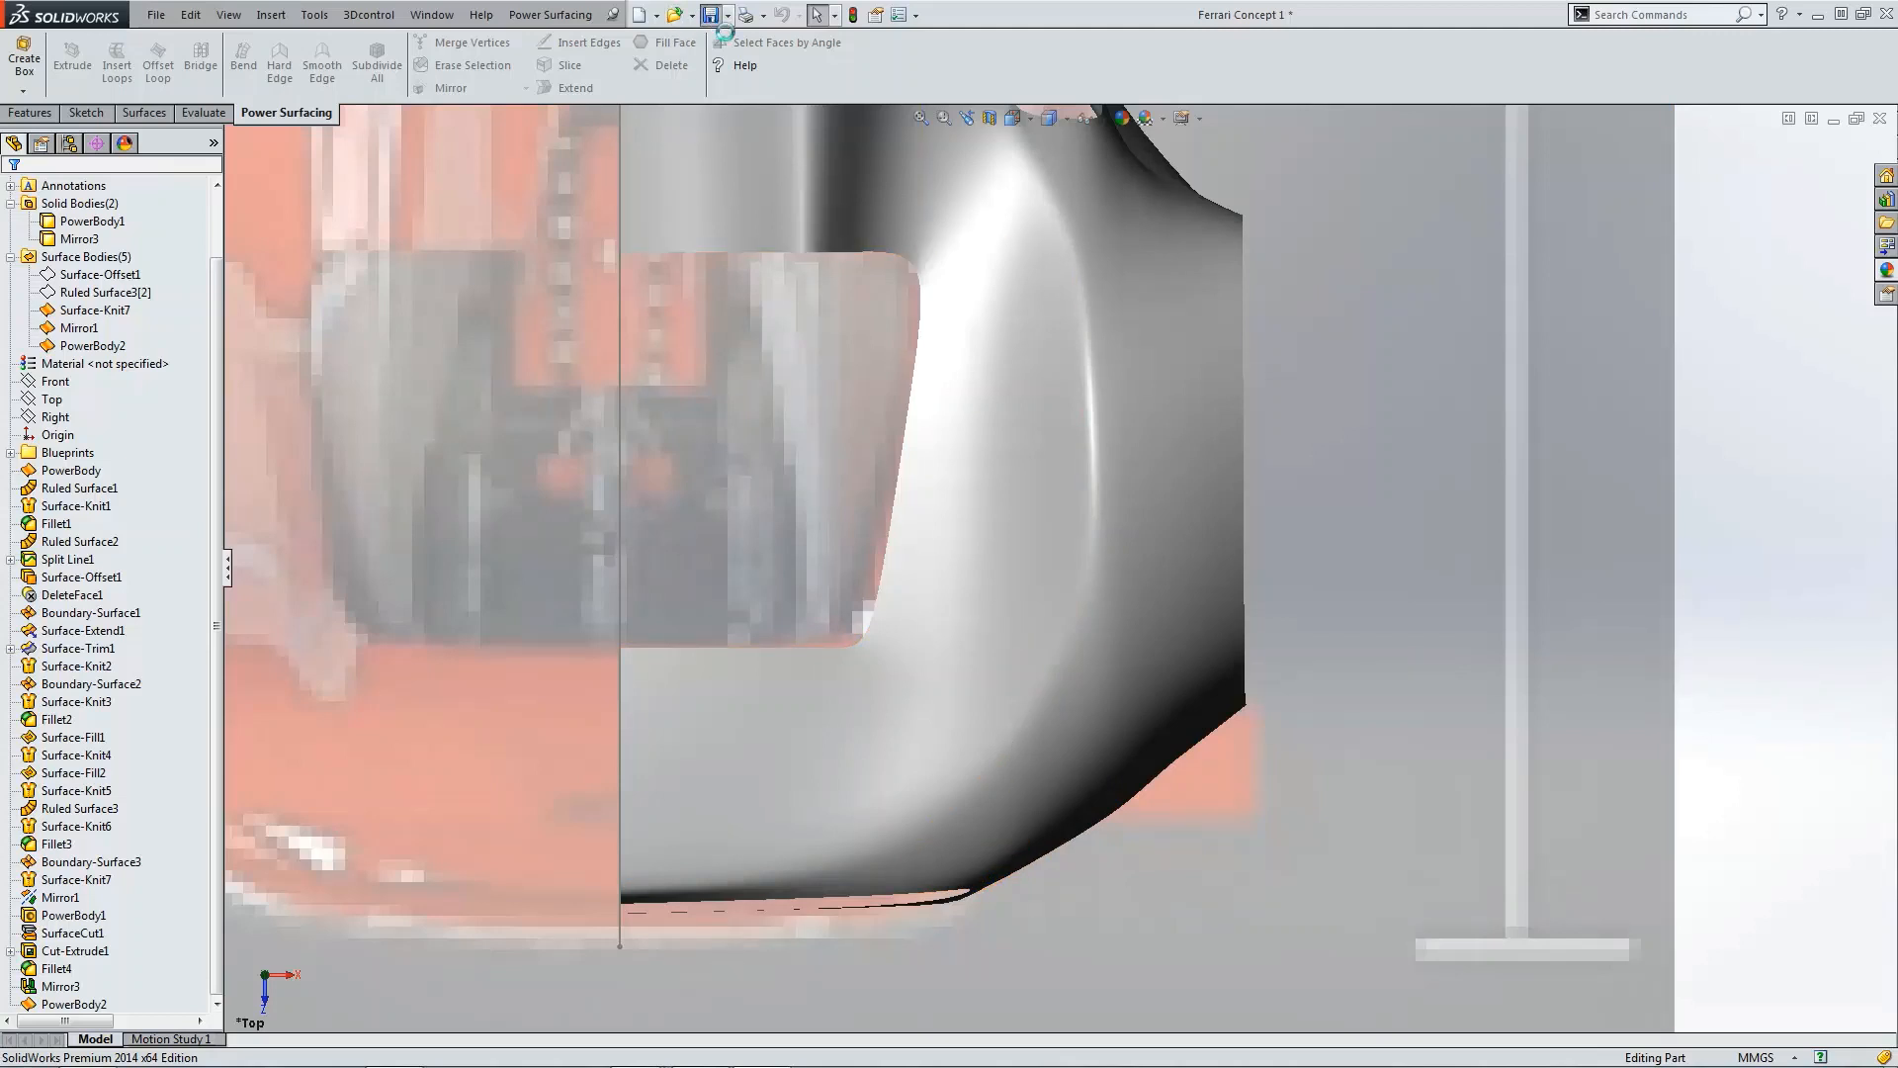
Step: Edit PowerBody2, give the two lower edges near the side slot's rear end a Weight of 25, and accept the edit
left_click(74, 1003)
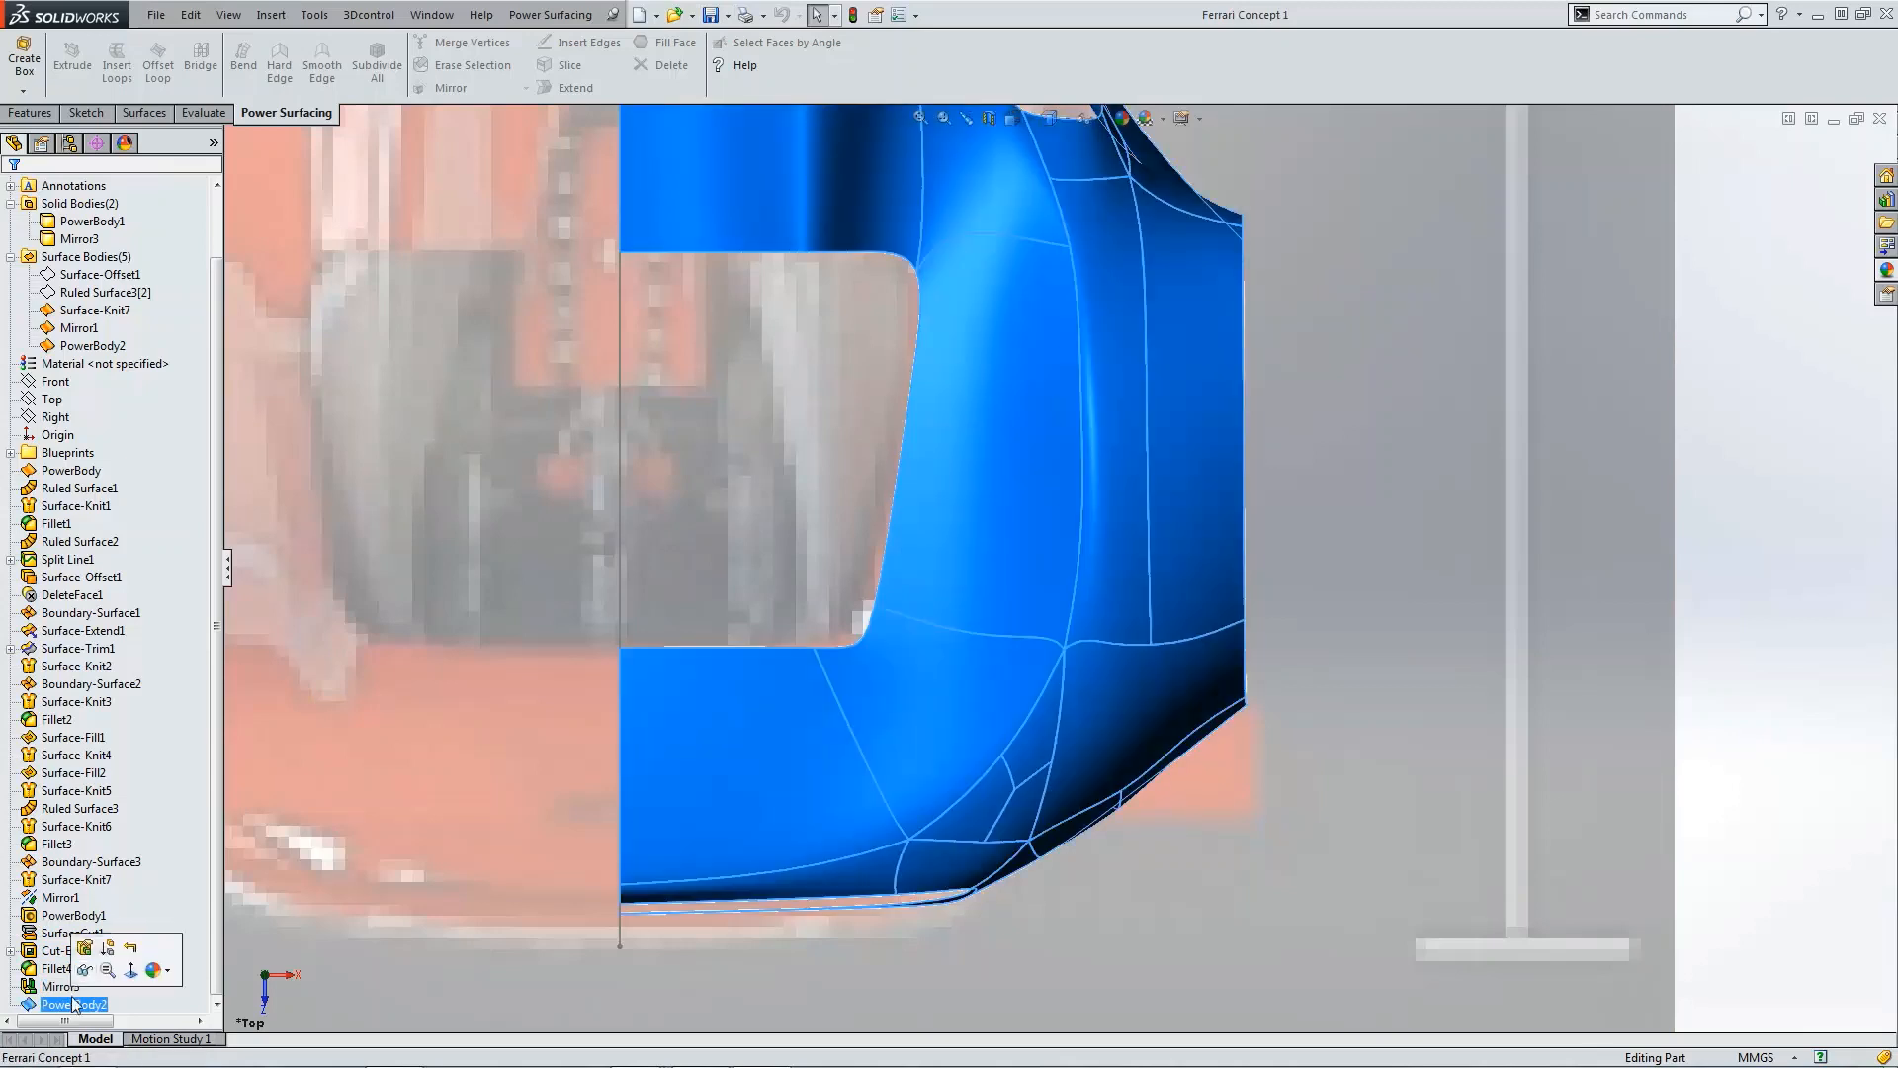
left_click(89, 958)
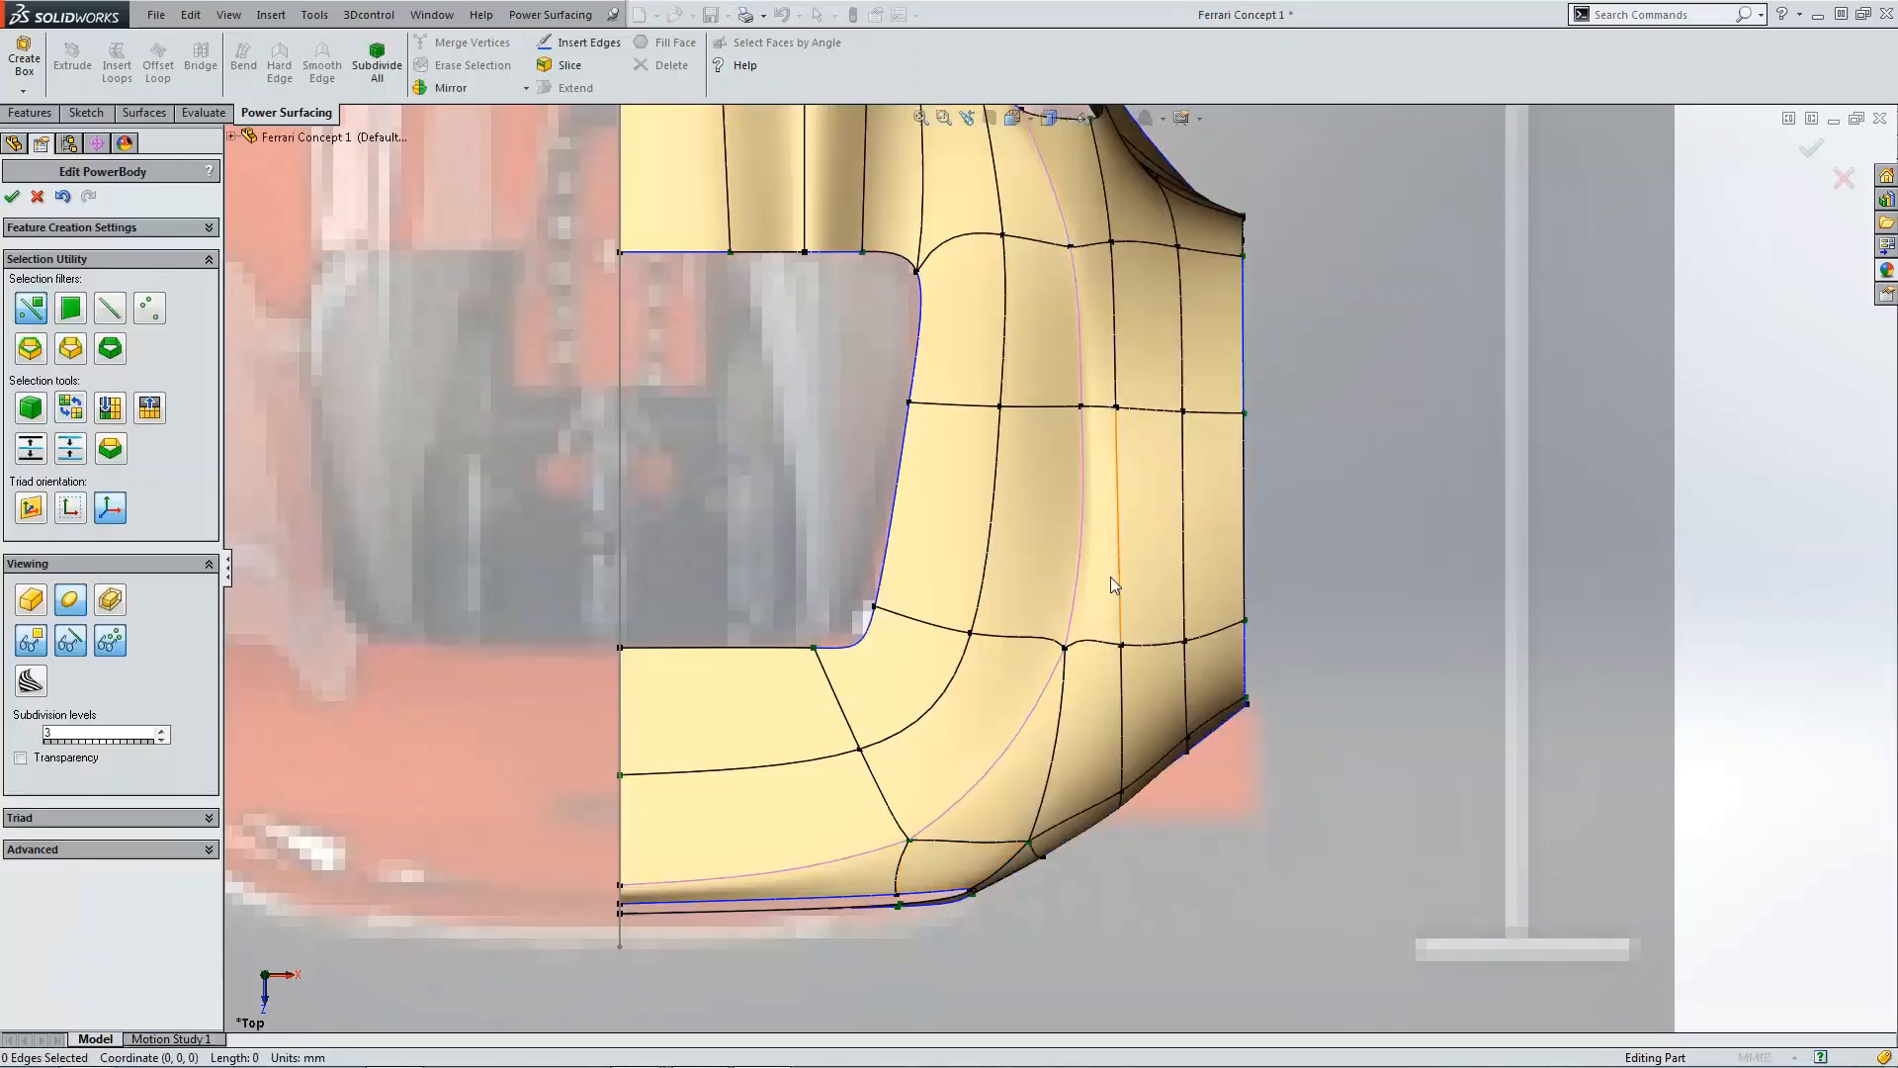
left_click(727, 865)
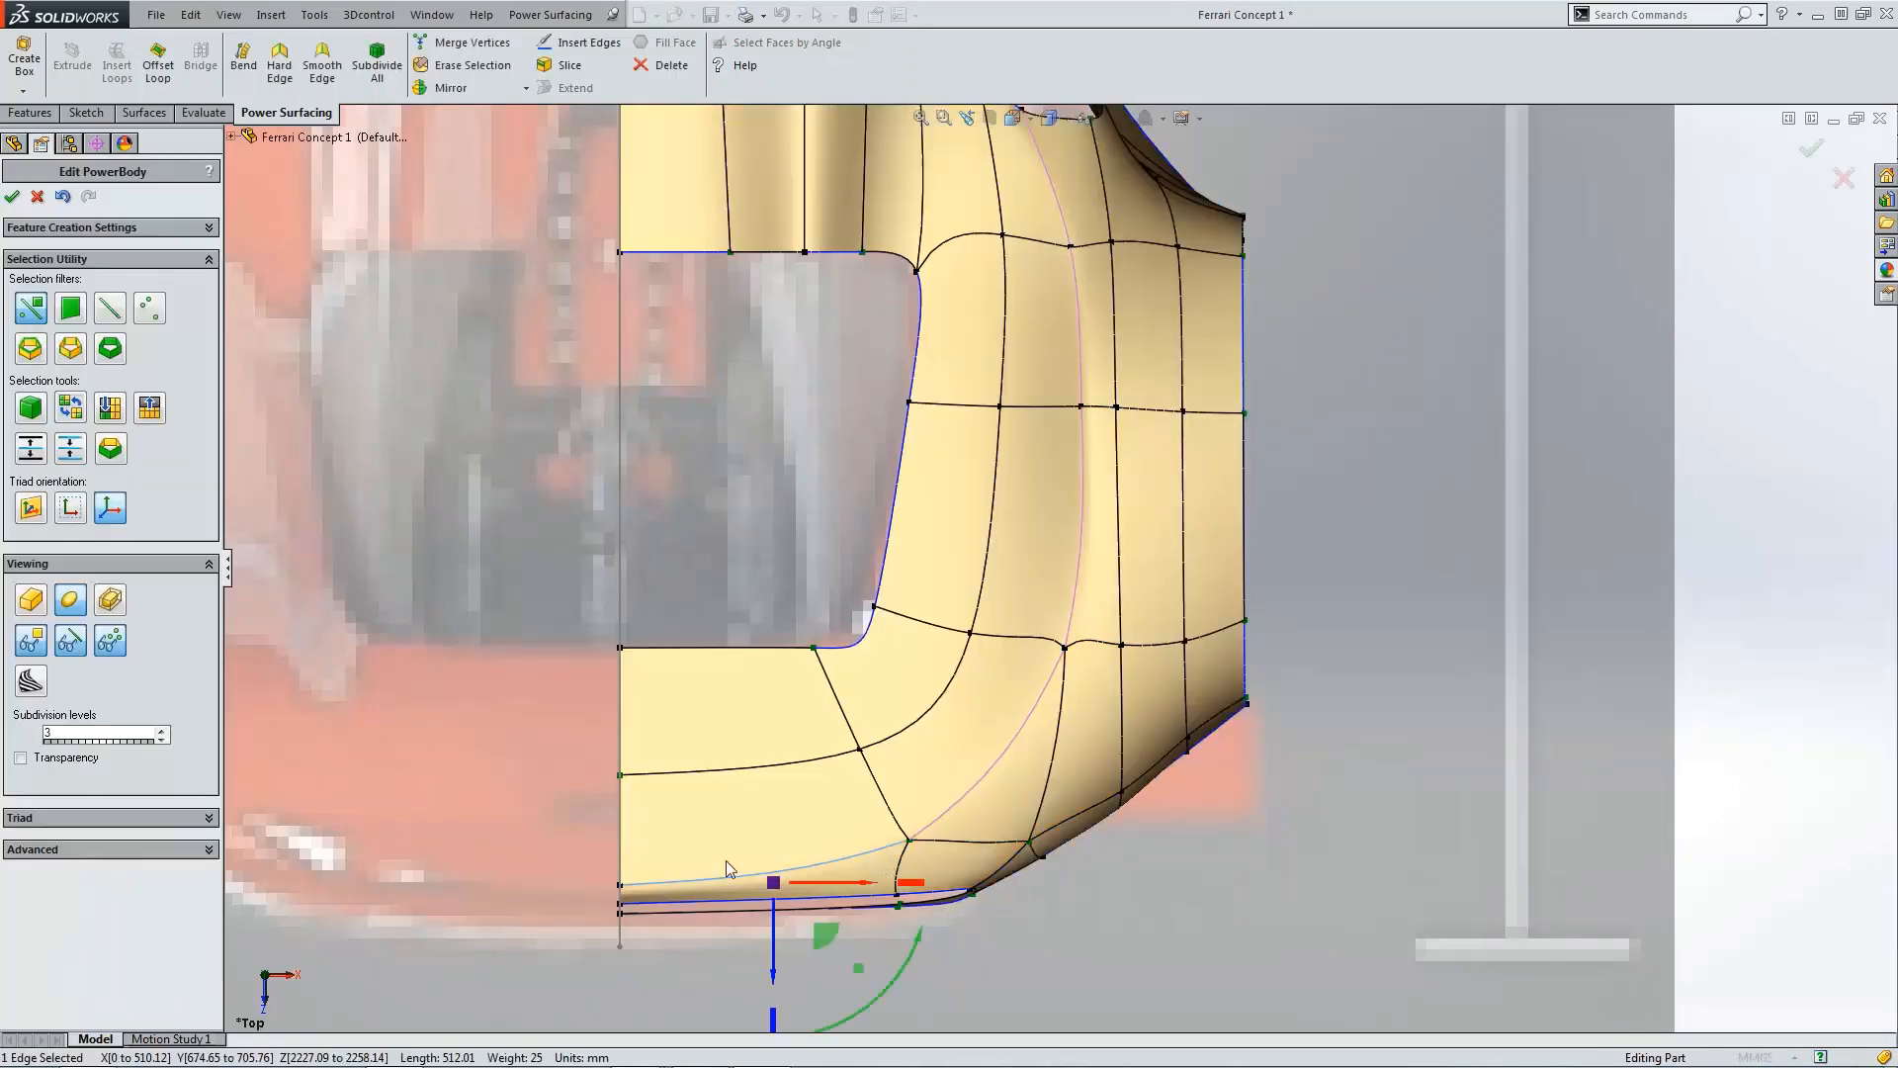
left_click(141, 852)
left_click(41, 892)
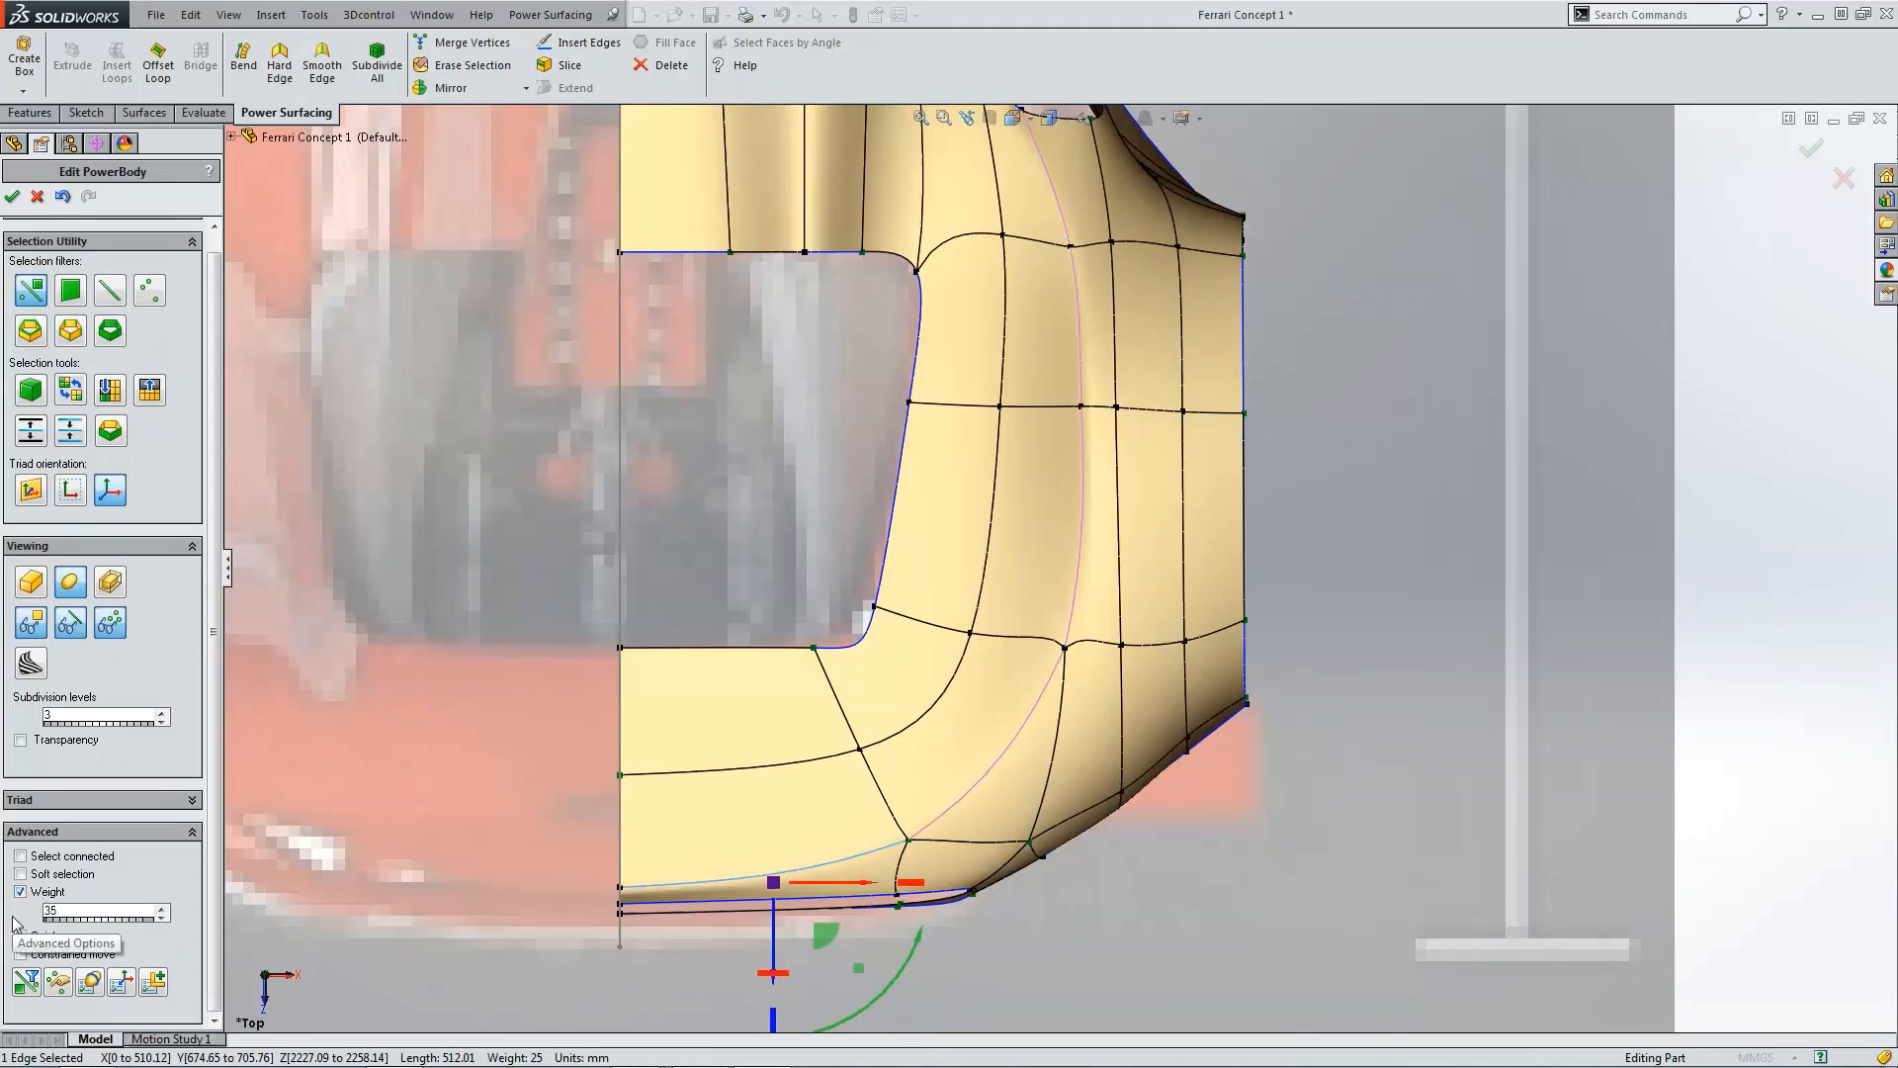
left_click(969, 803)
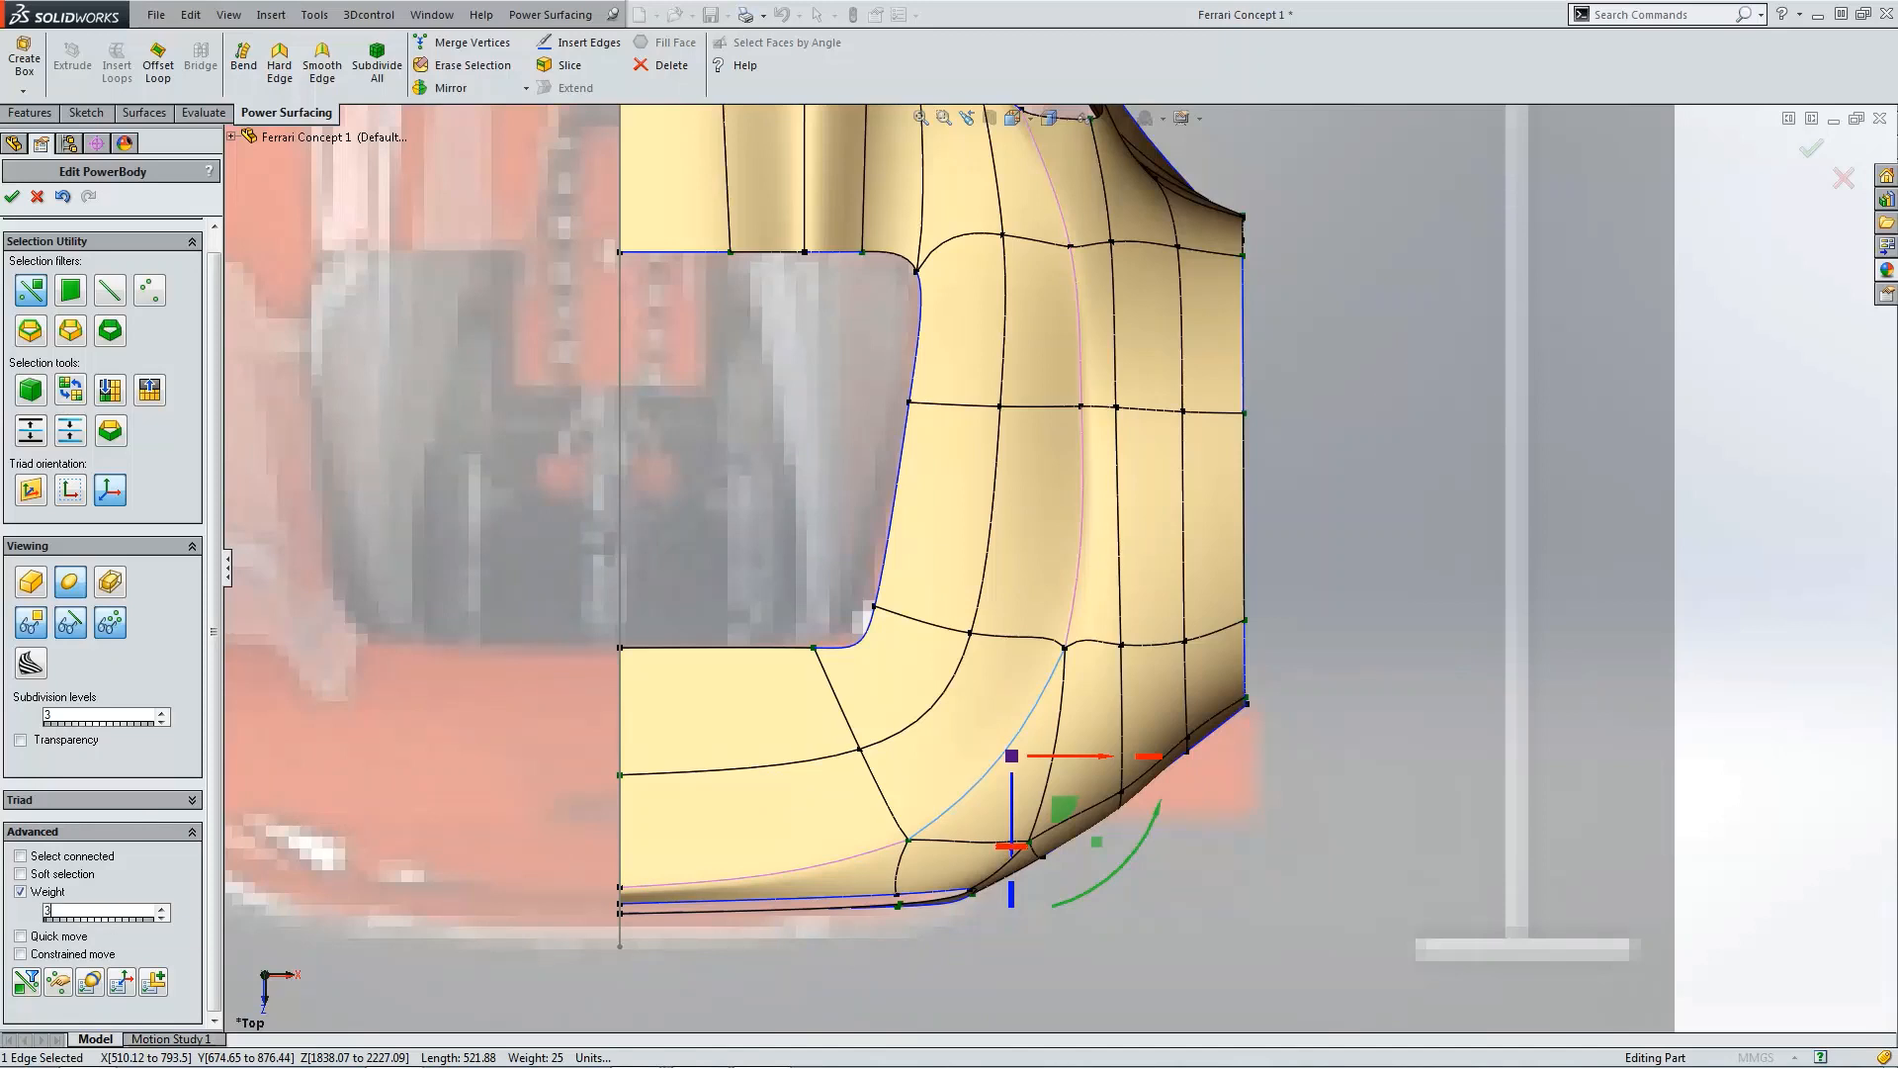
left_click(12, 198)
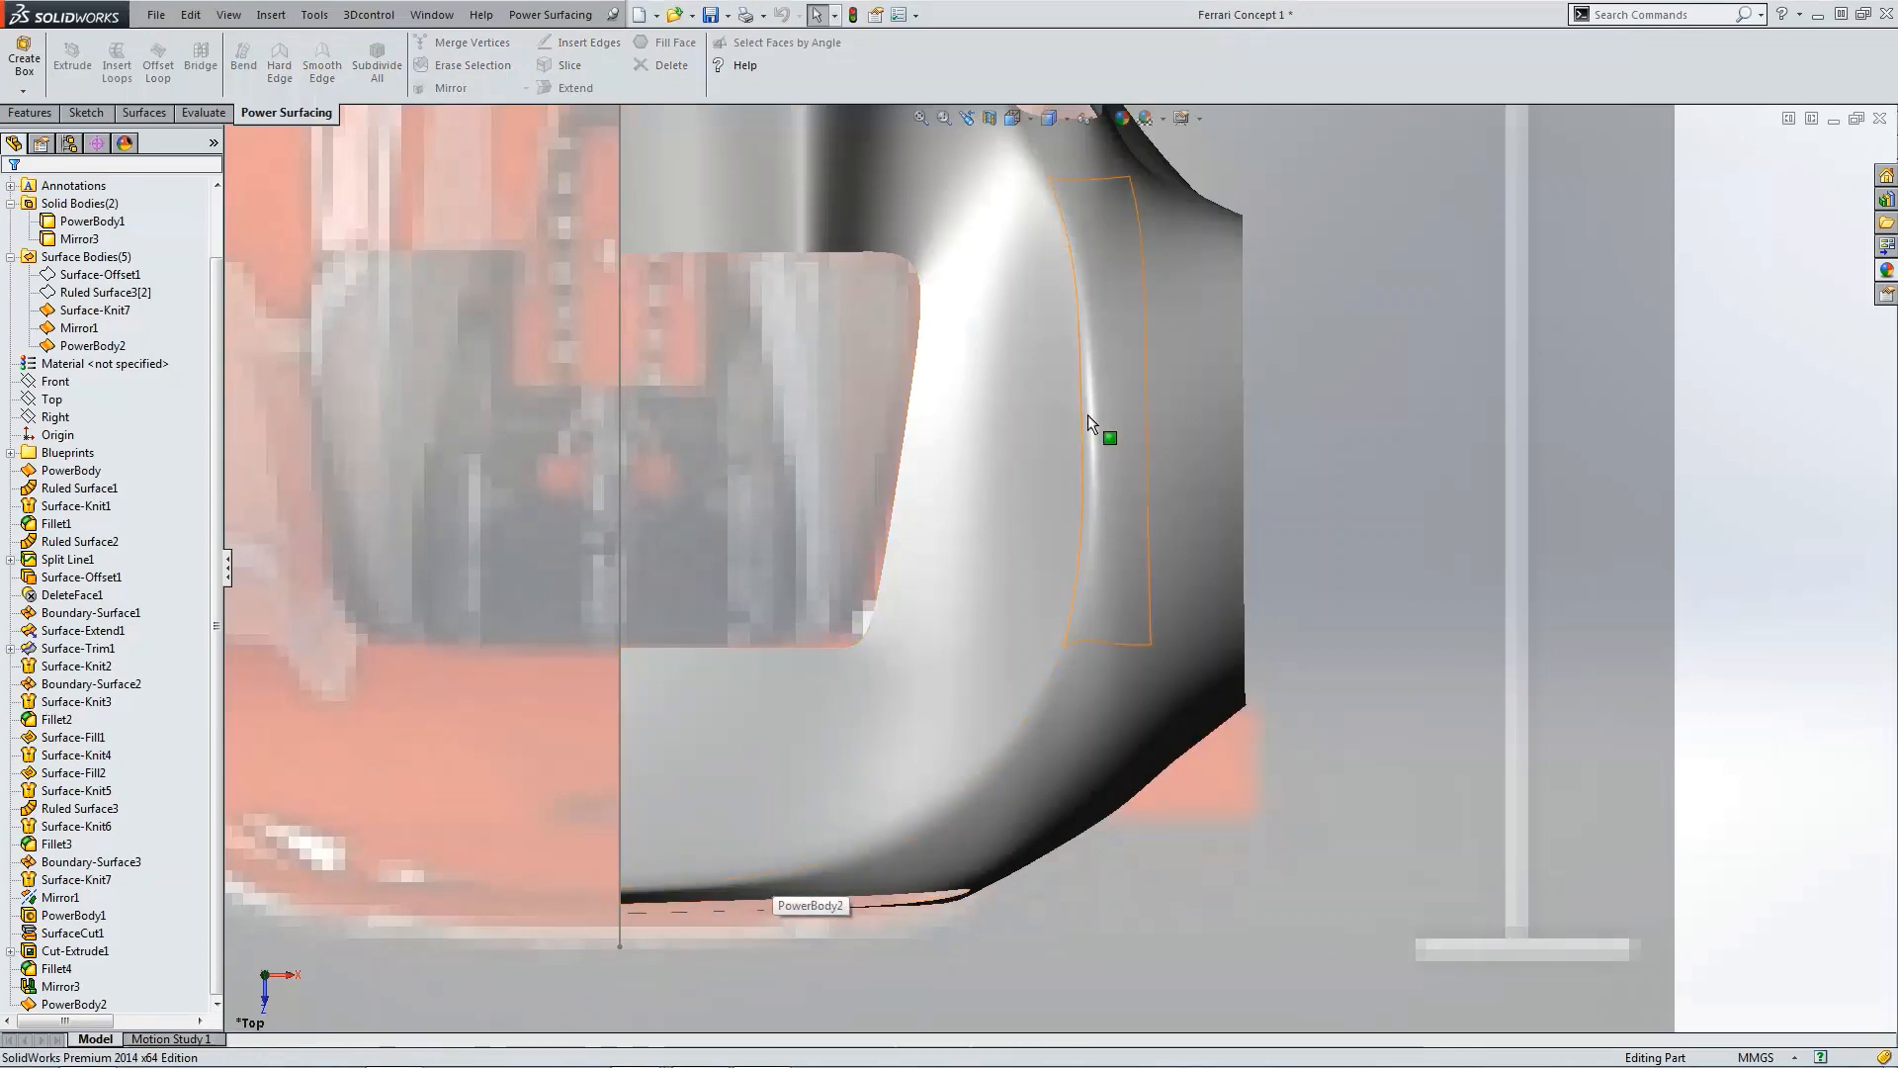
Step: Reopen PowerBody2 and set the Weight of the edges along the side slot's front to 50
scroll(1161, 516, "up", 3)
middle_click_drag(1161, 516, 740, 753)
scroll(1113, 636, "down", 6)
scroll(853, 763, "down", 4)
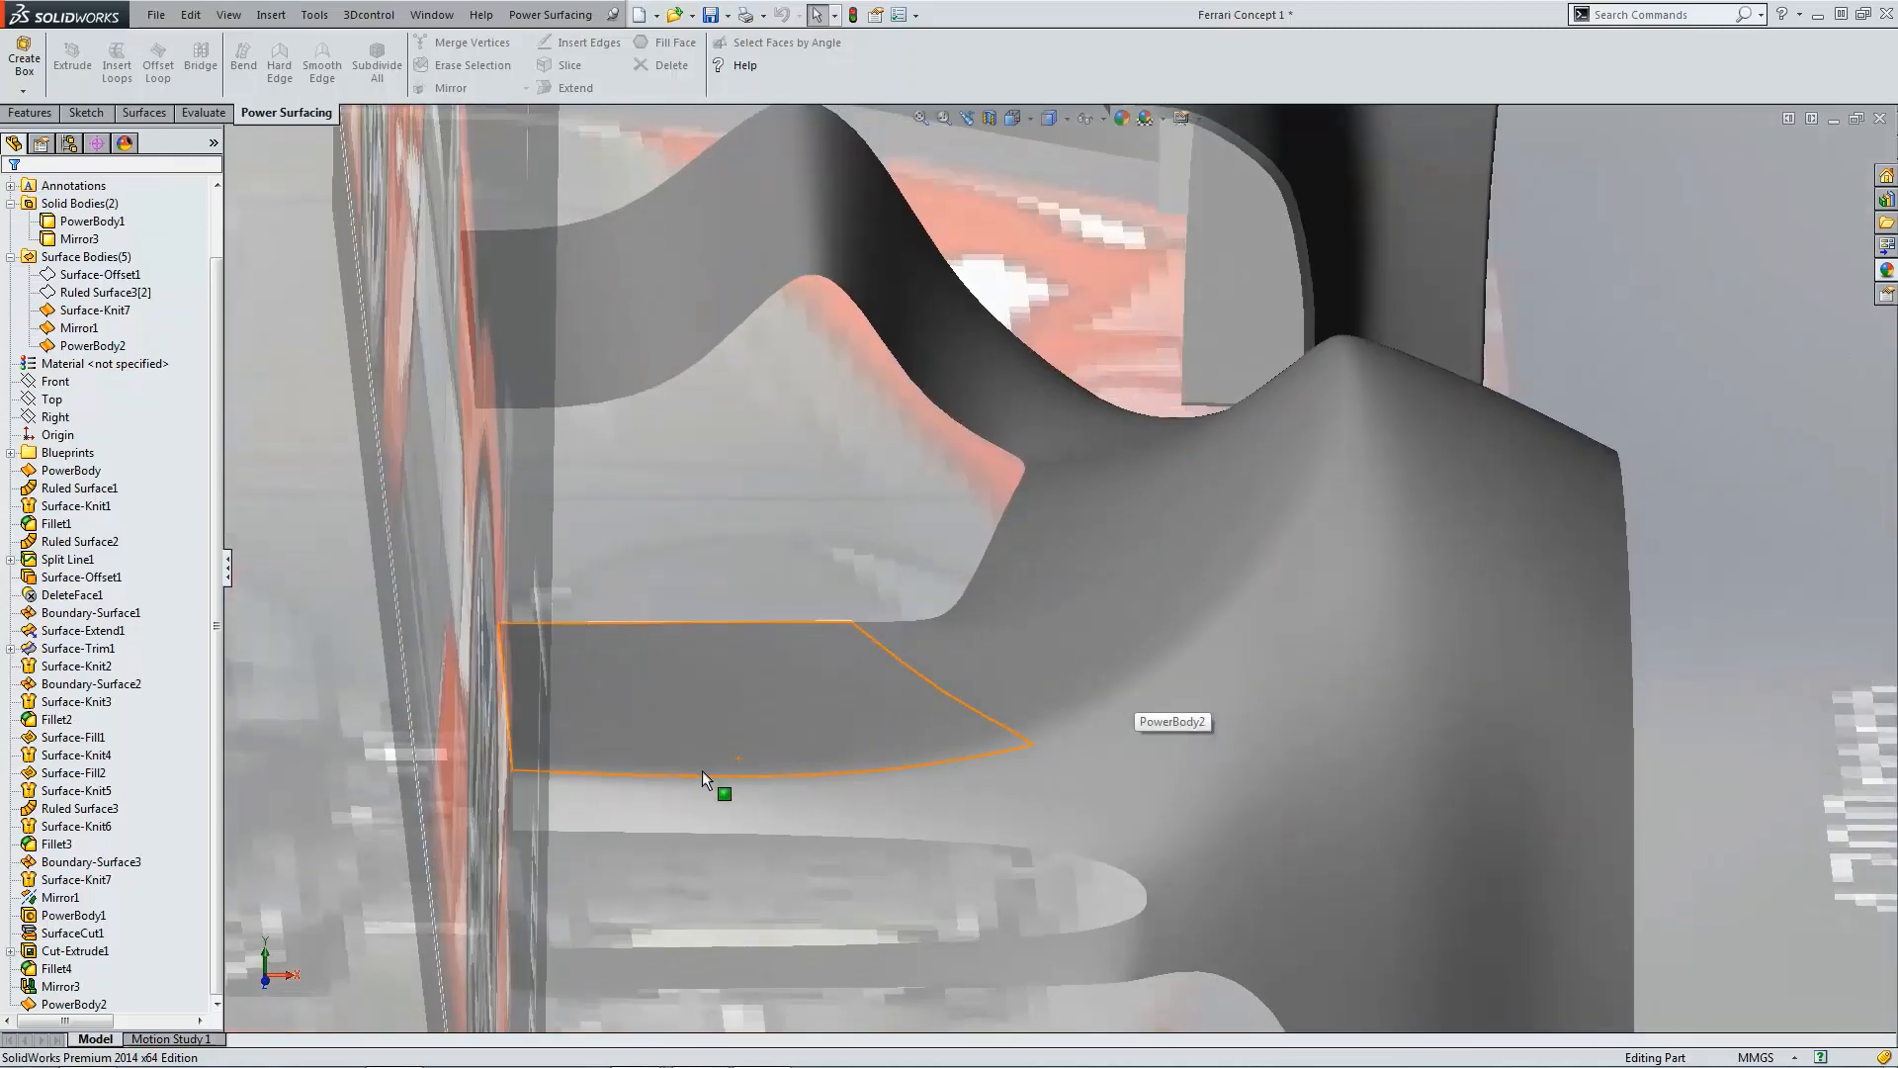
middle_click_drag(898, 774, 542, 749)
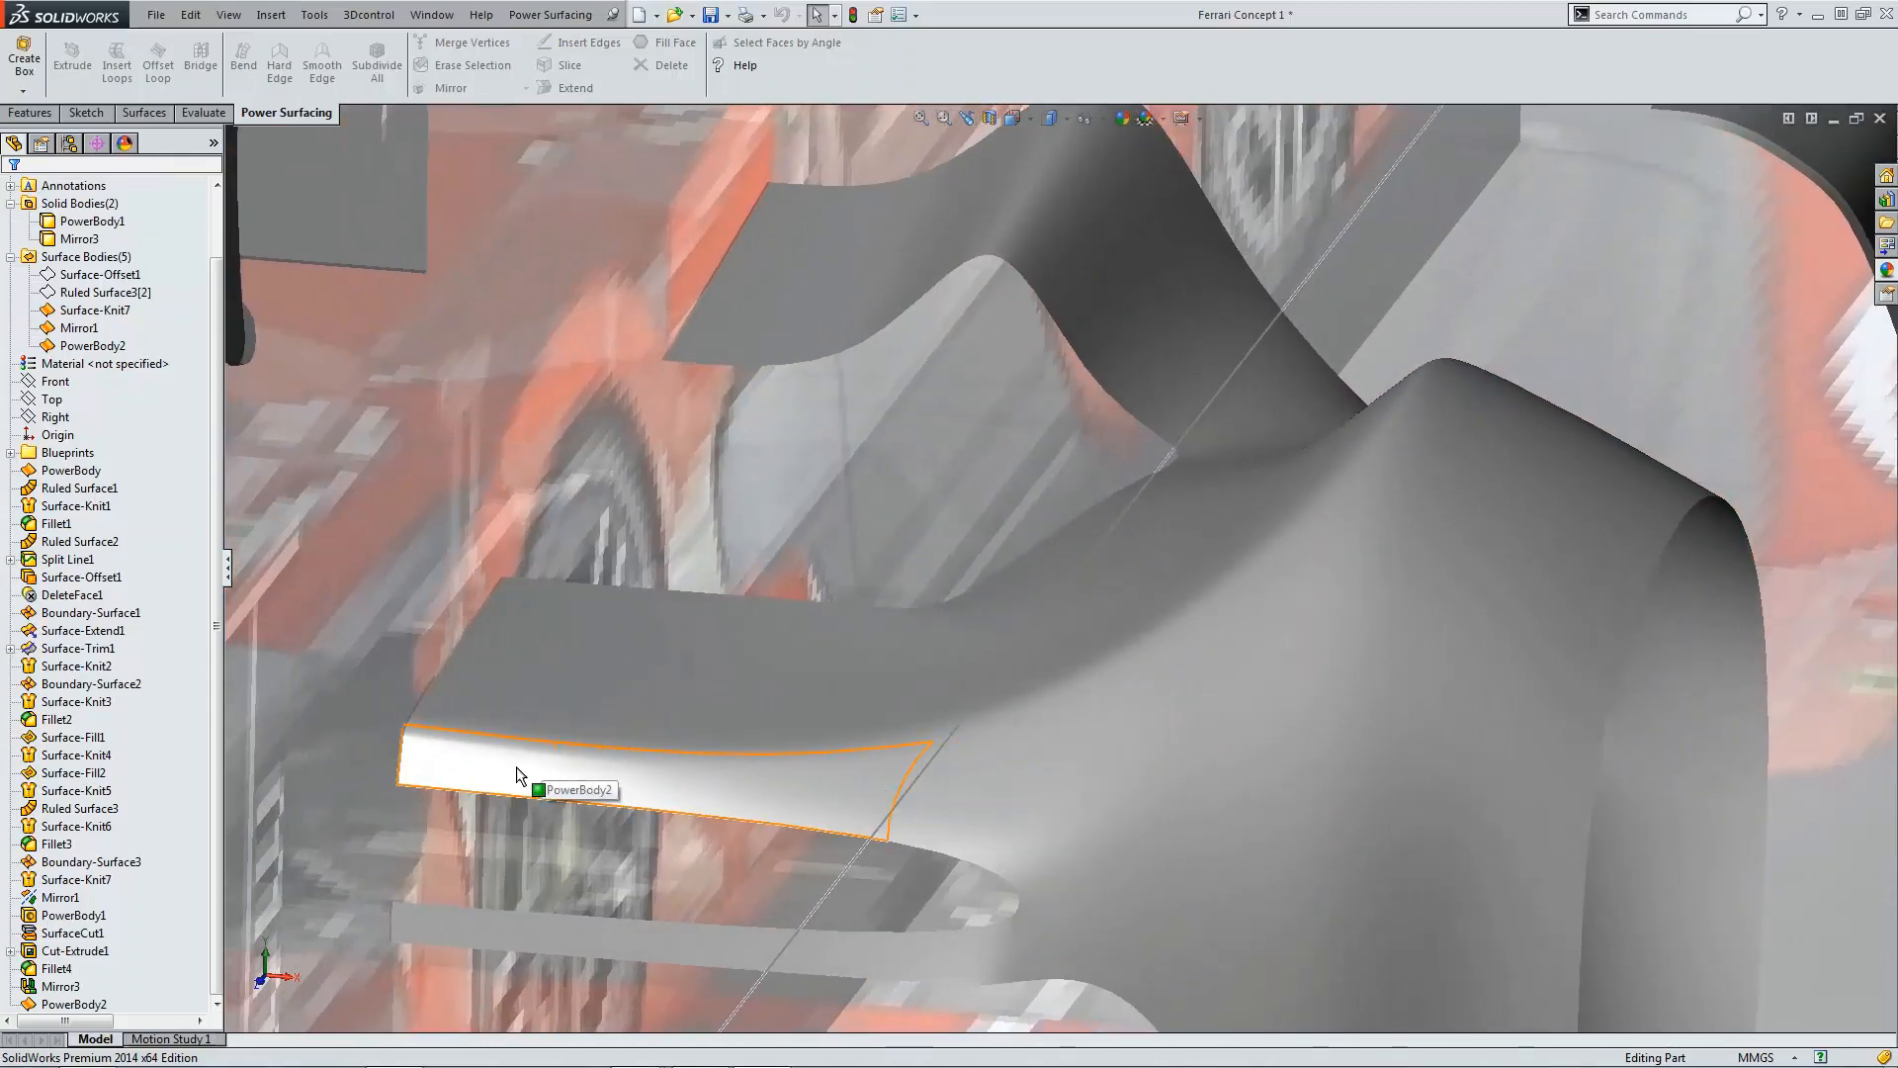
left_click(87, 1004)
left_click(77, 950)
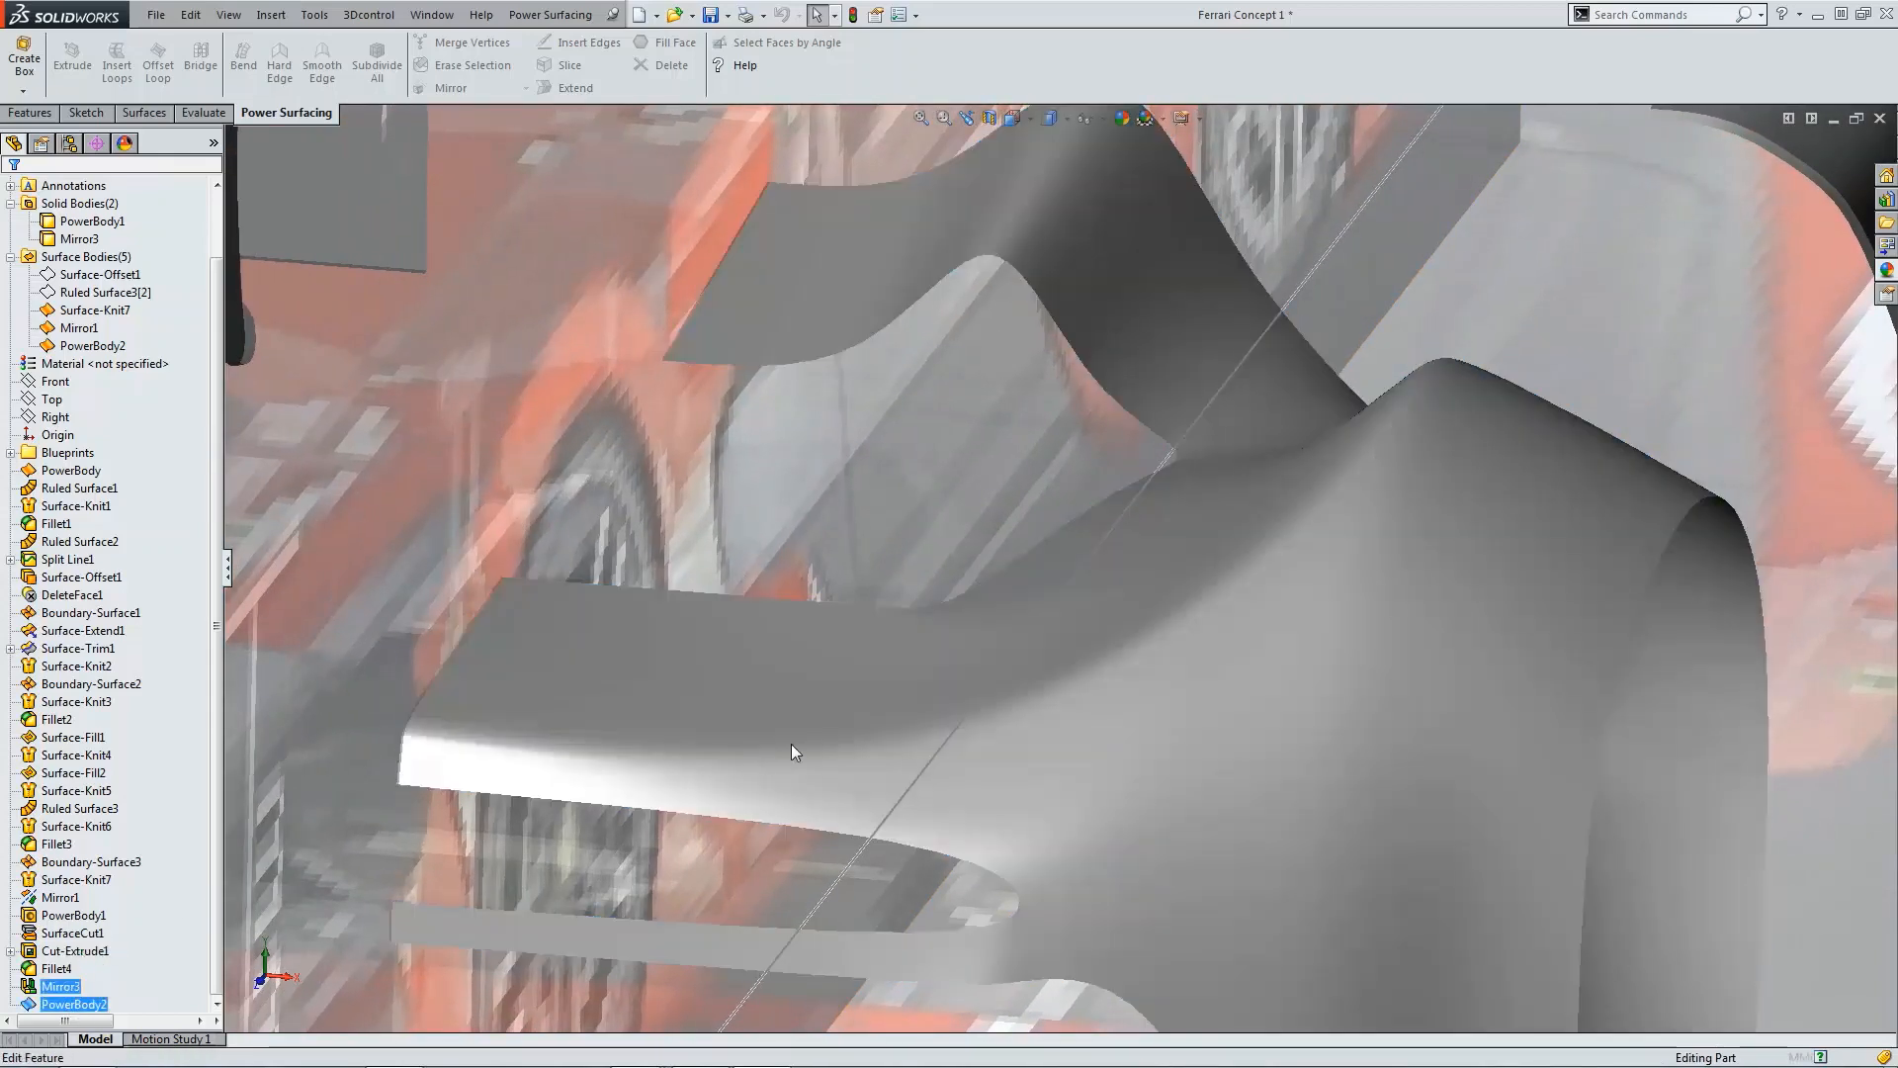
left_click(801, 749)
left_click(132, 856)
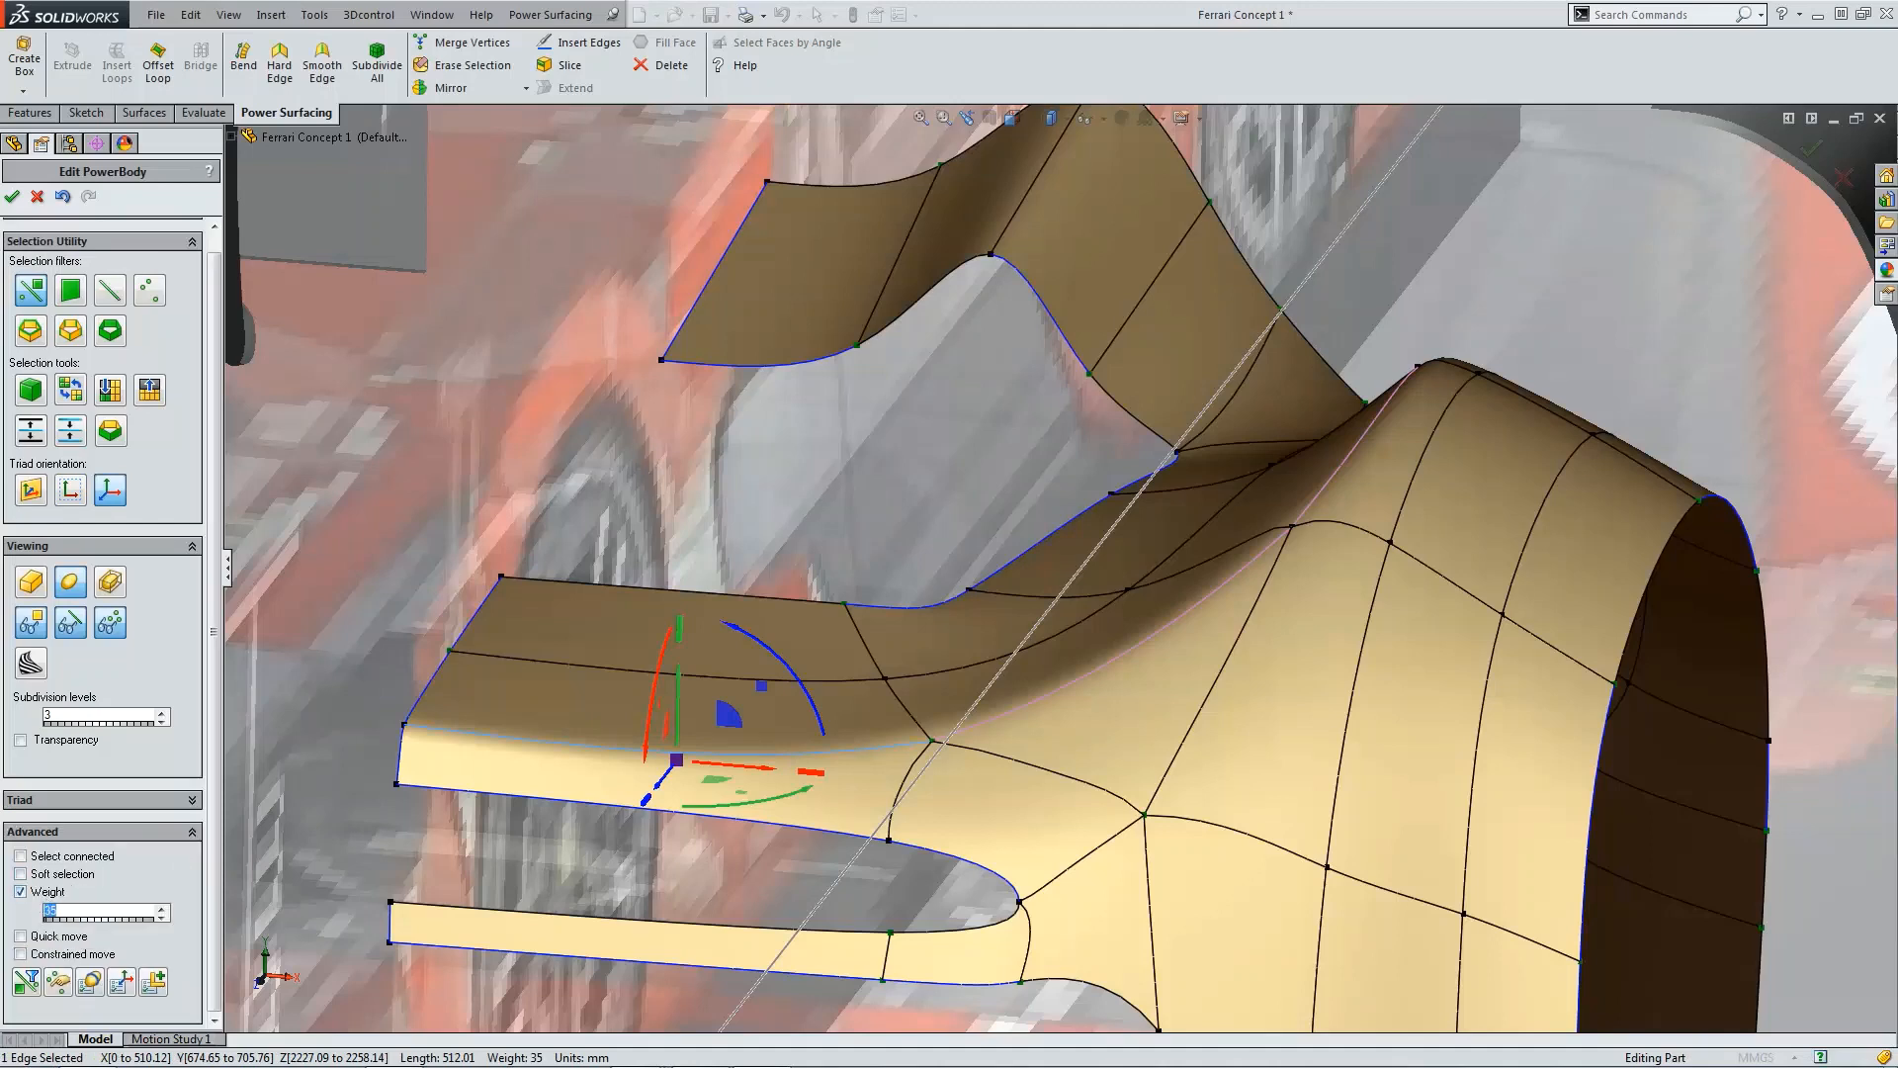
type("50")
left_click(656, 786)
left_click(1012, 716)
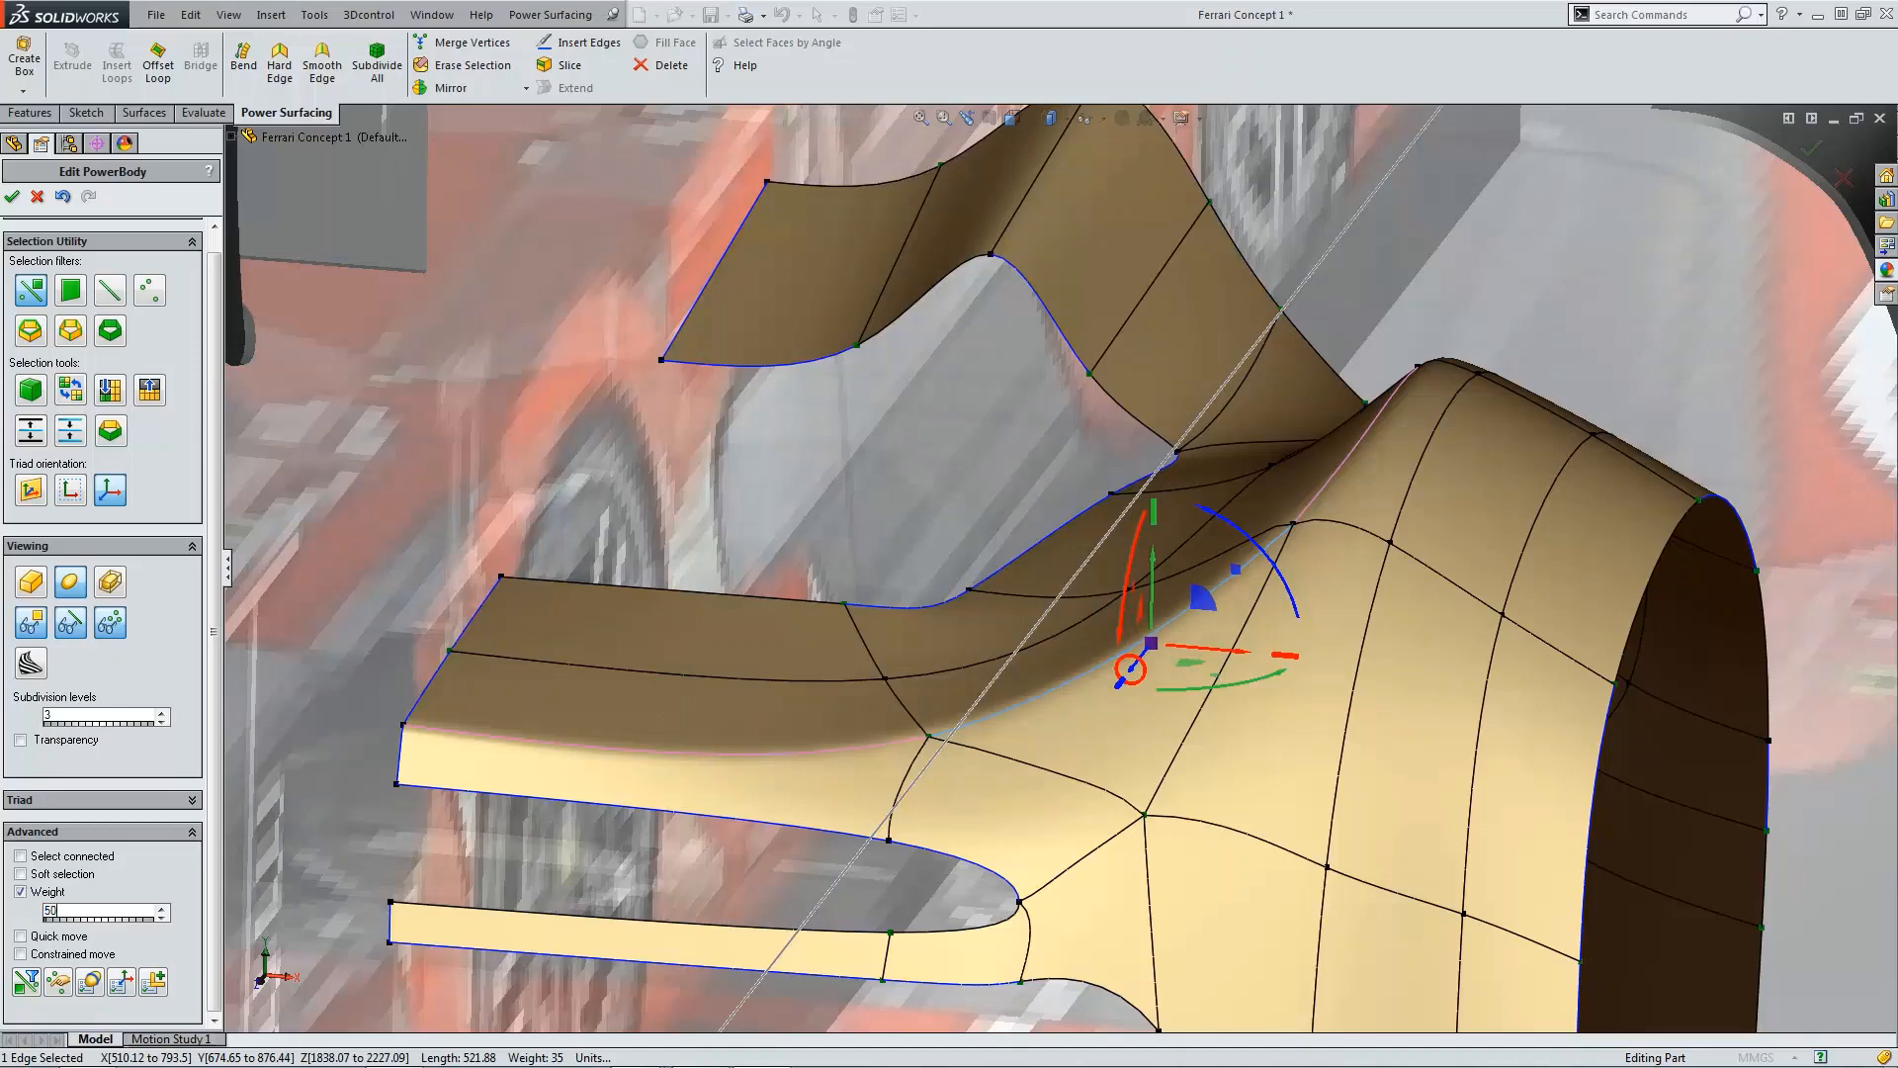
Step: Select the upper edge above the slot behind the mirror and accept the PowerBody edit
scroll(1365, 490, "up", 5)
middle_click_drag(1364, 490, 1266, 484)
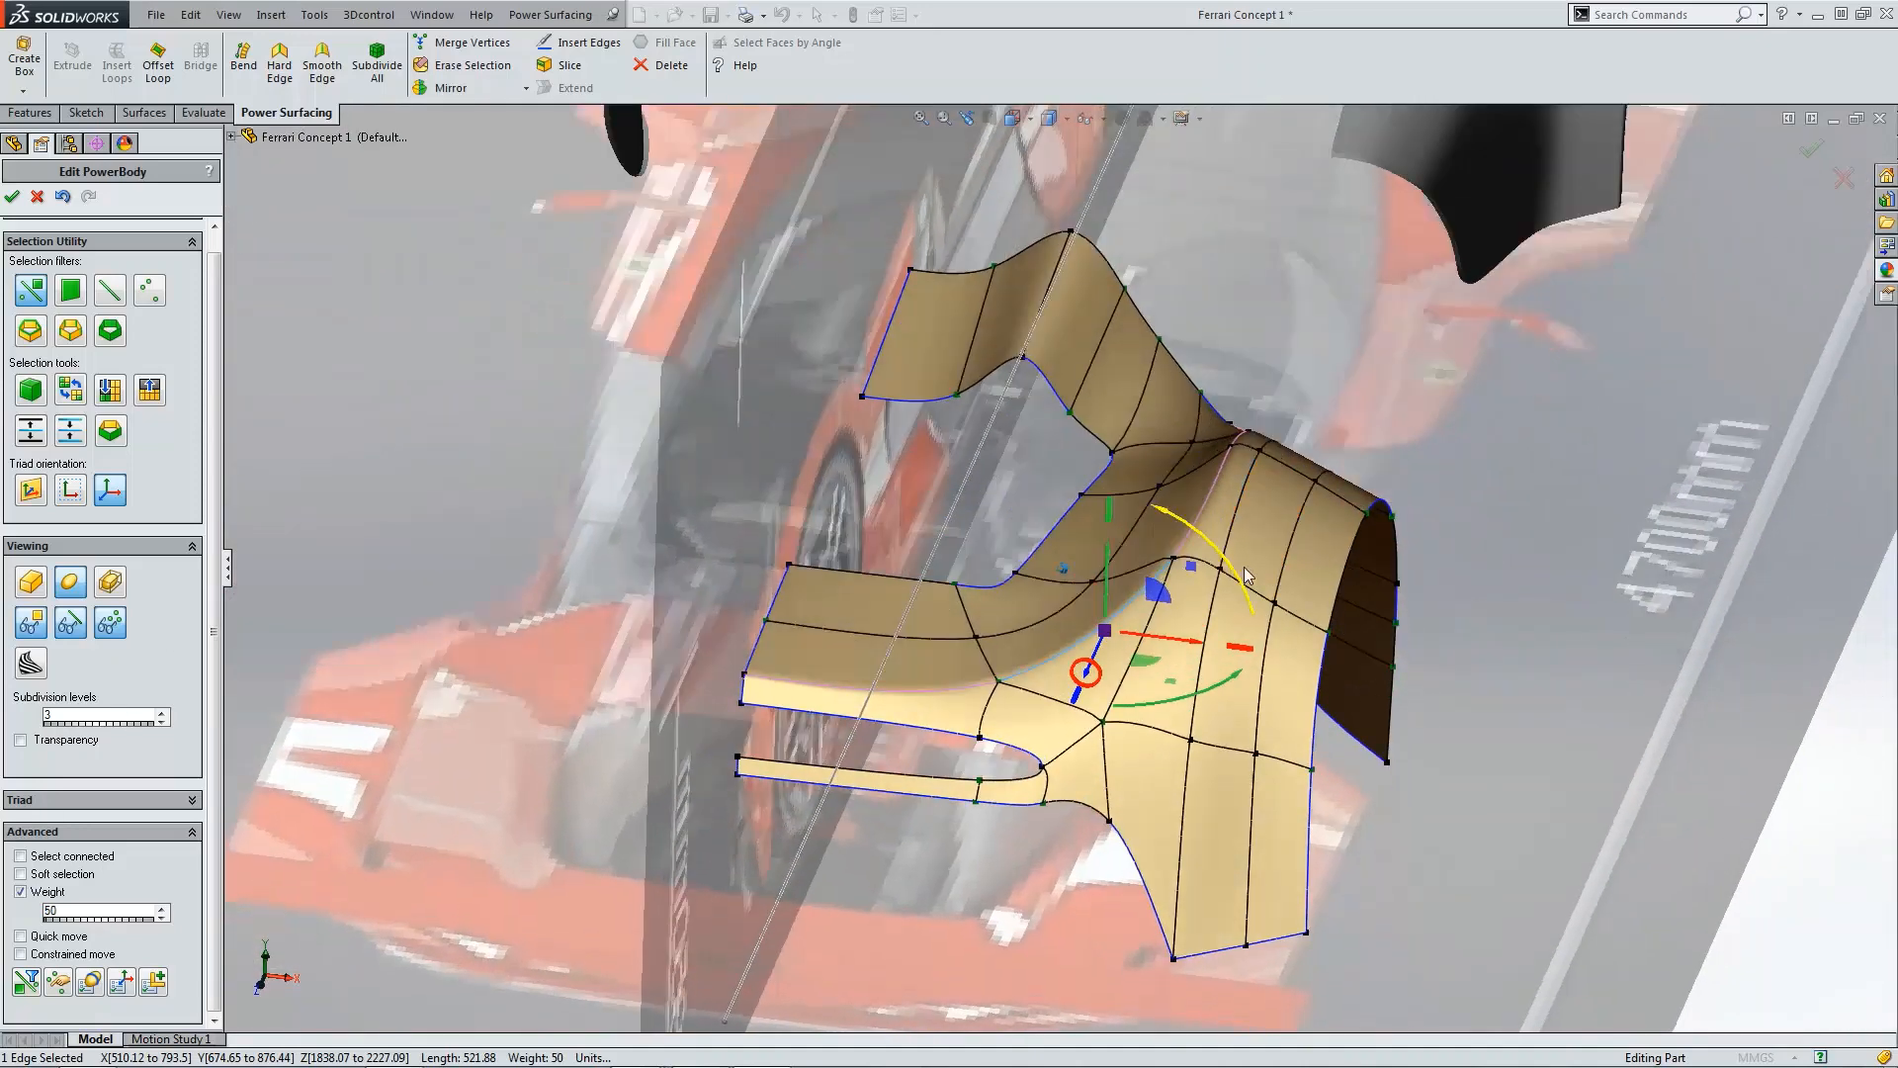
scroll(1238, 475, "down", 4)
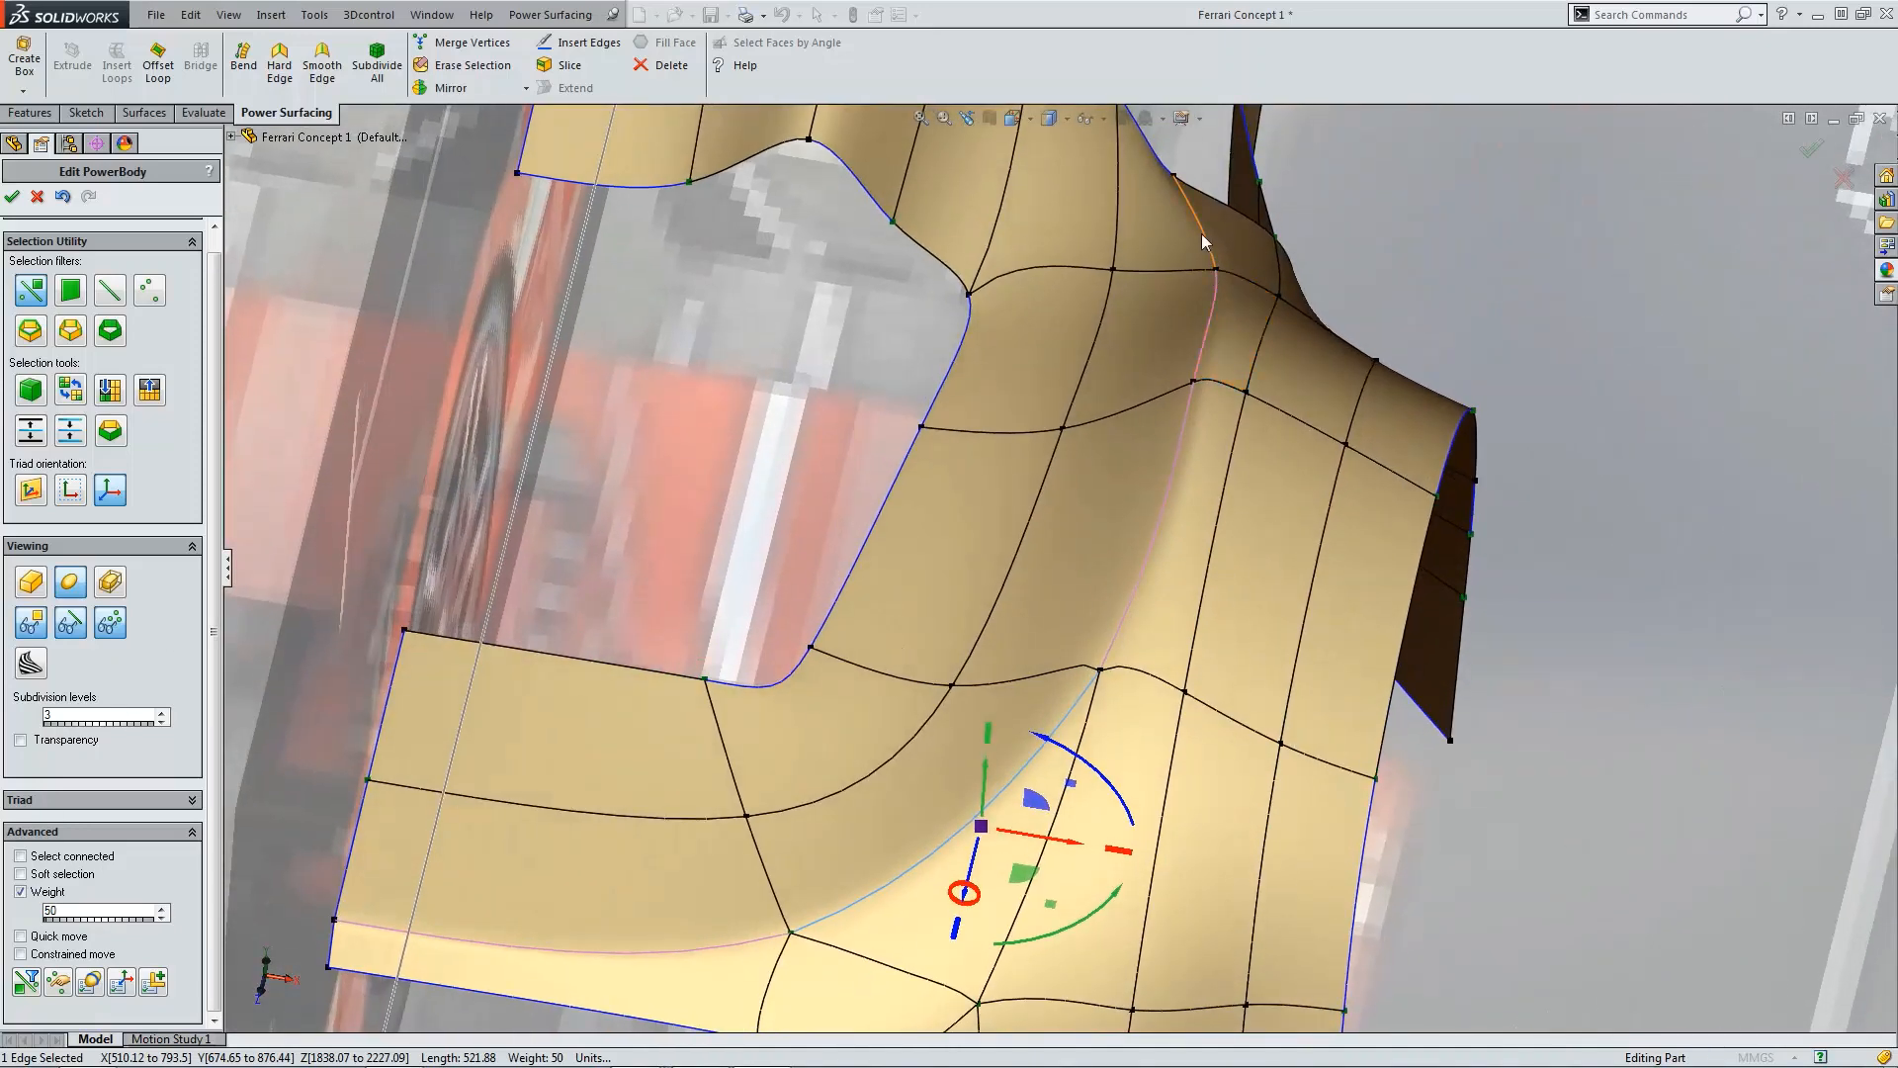
left_click(1203, 235)
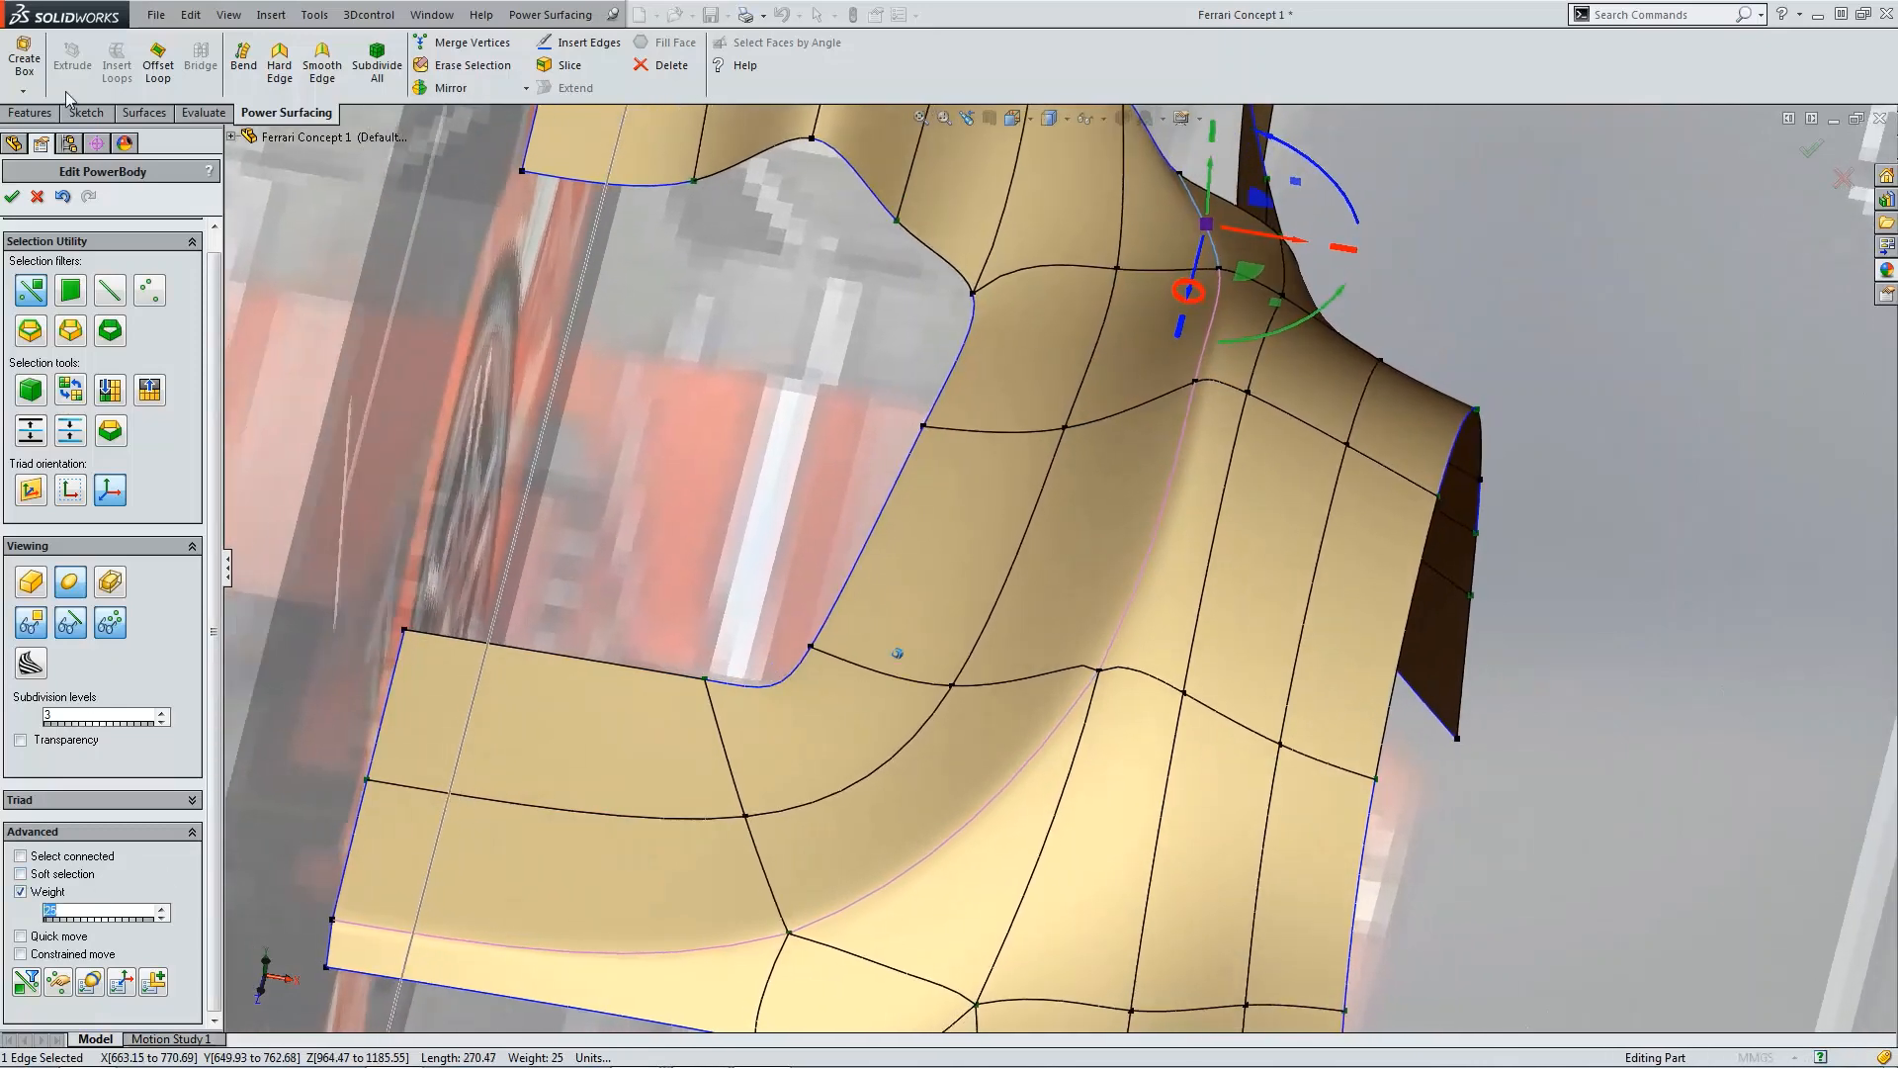
left_click(12, 197)
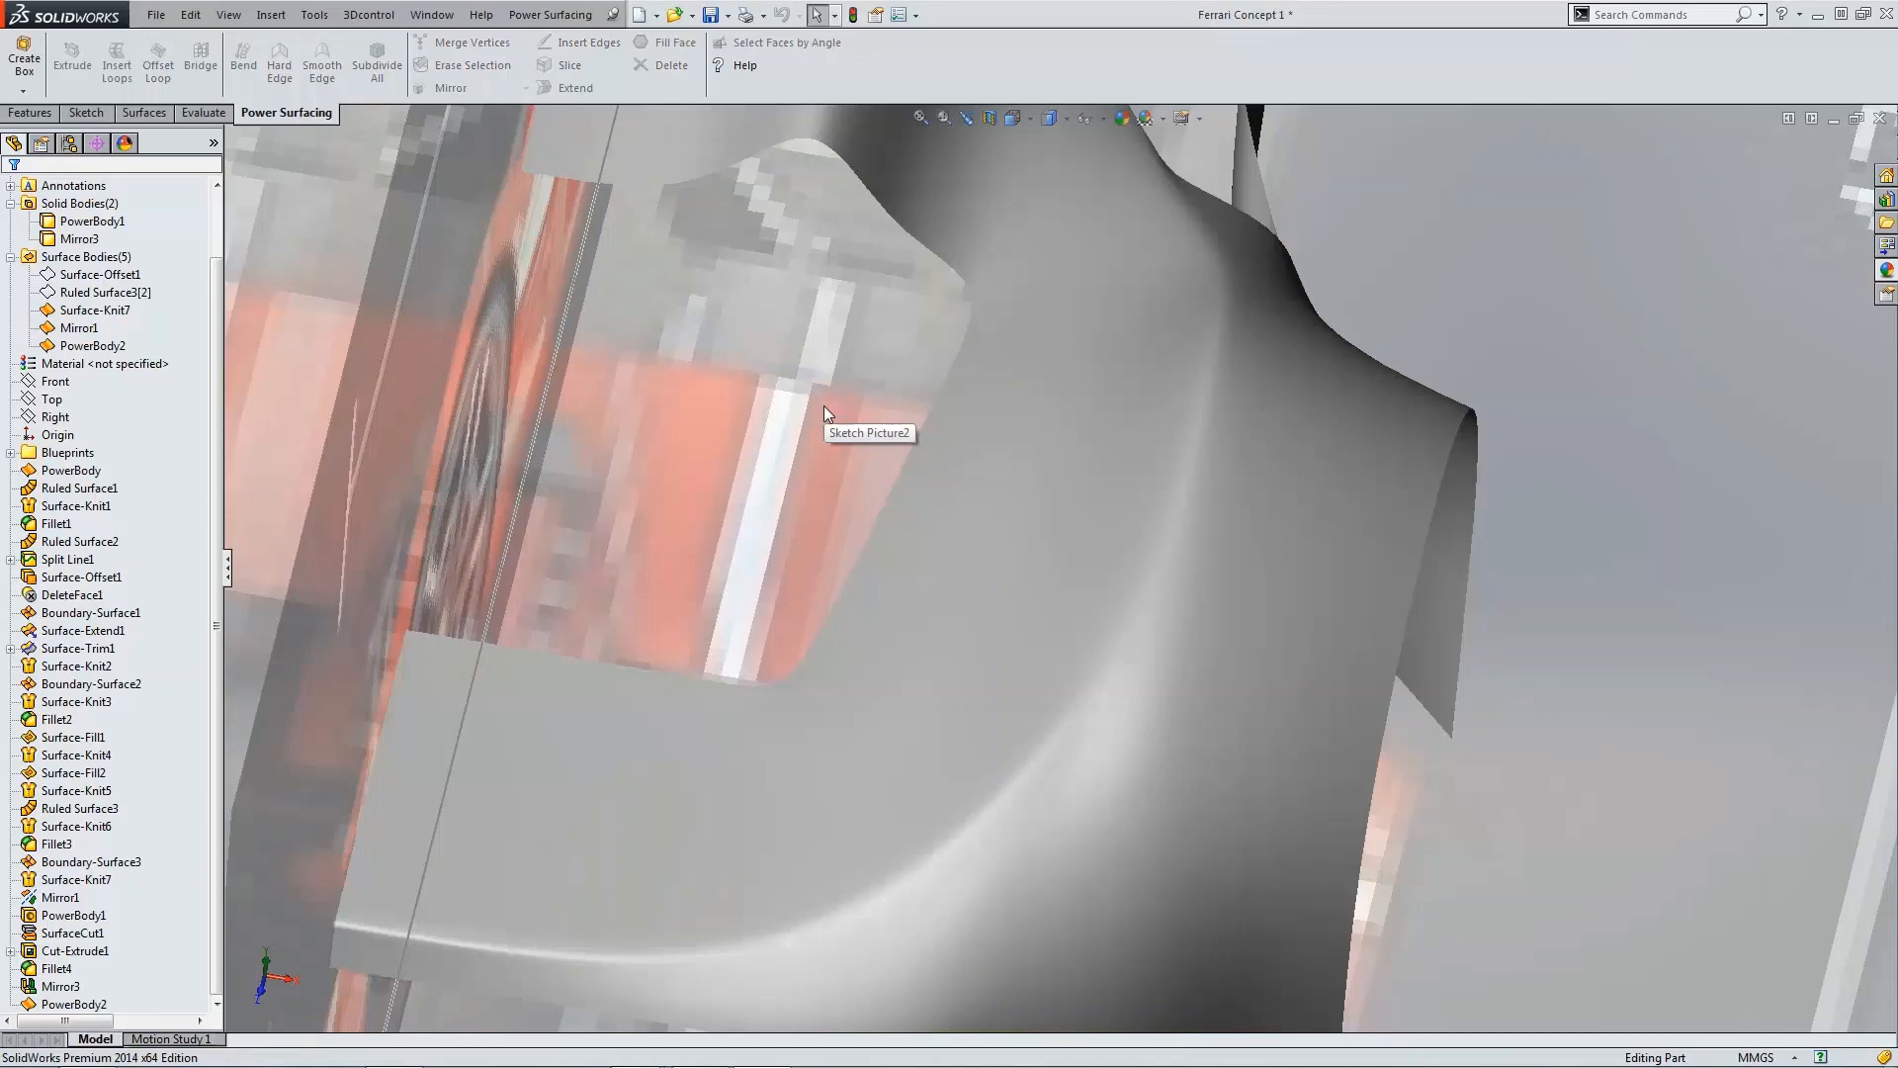
Step: Inspect the body in the top view, reopen PowerBody2, enable Weight on the slot's front upper edge, and accept
key("ctrl+5")
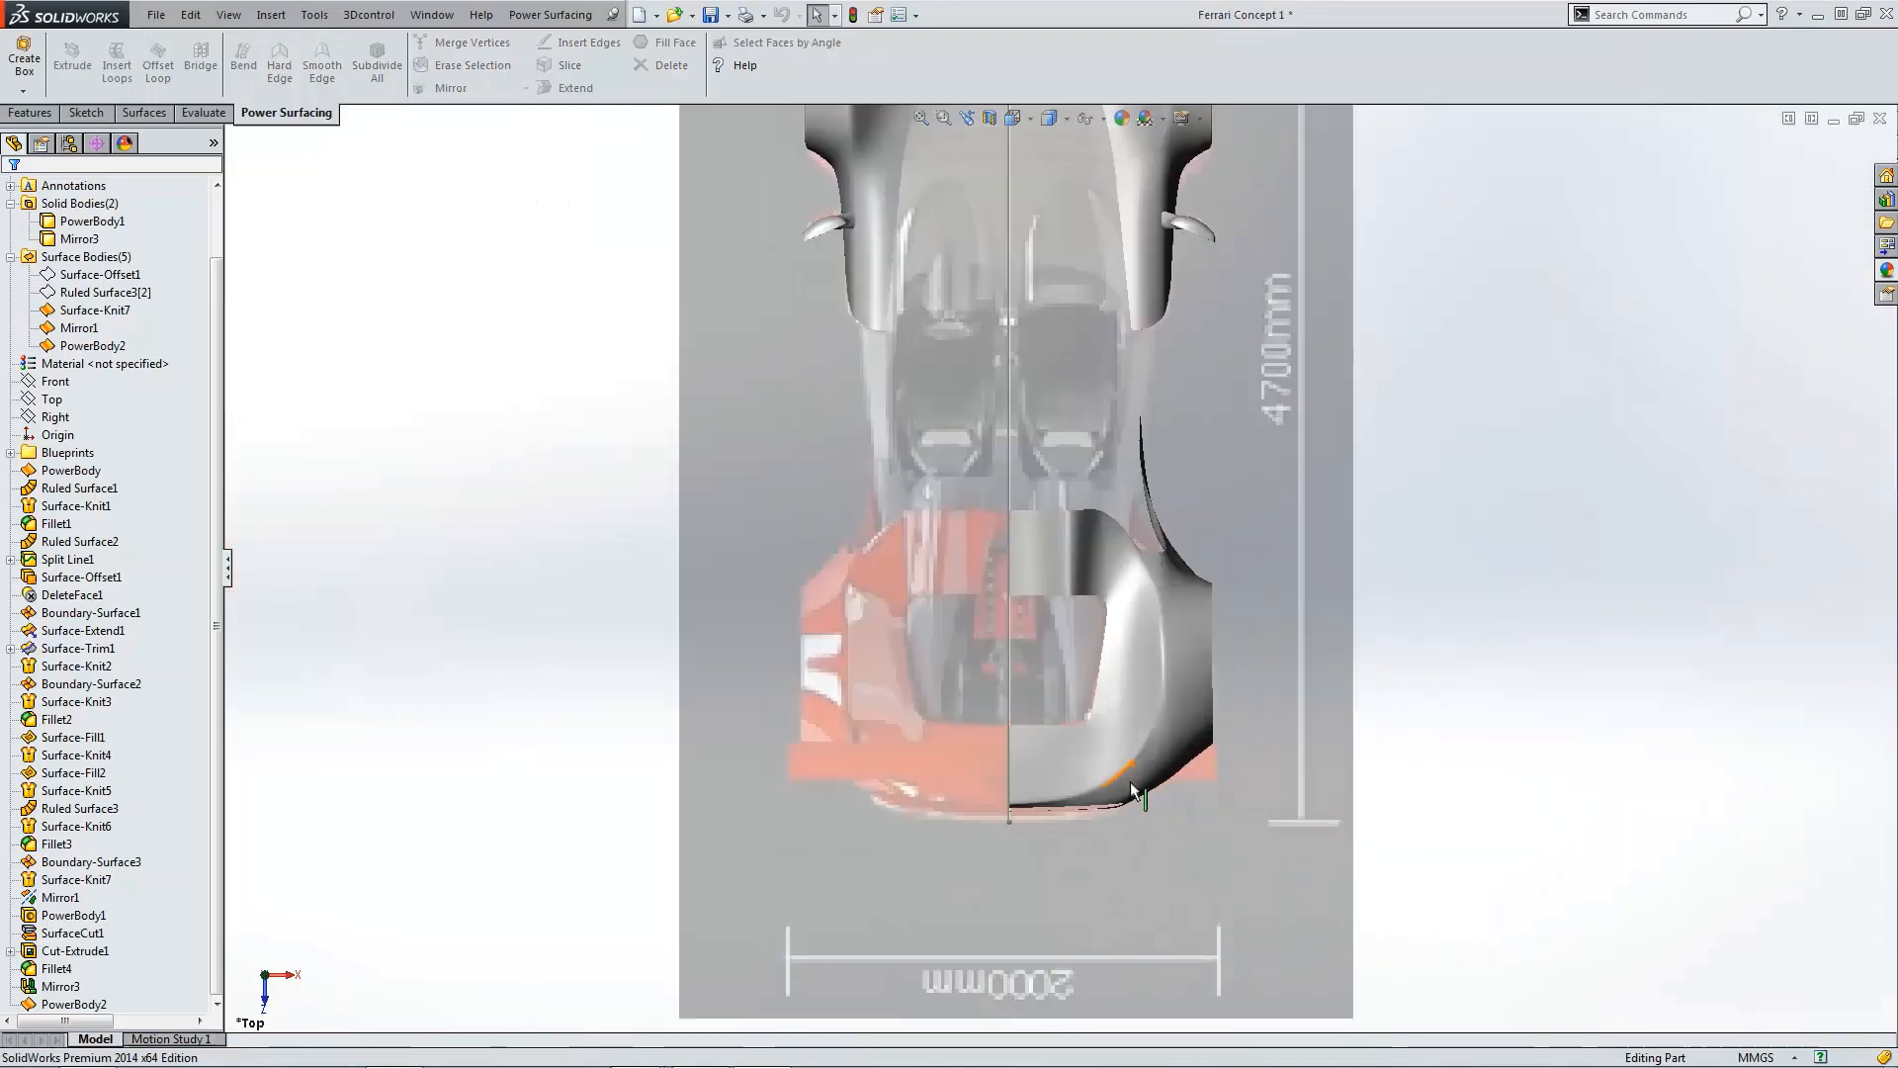
scroll(1132, 789, "down", 5)
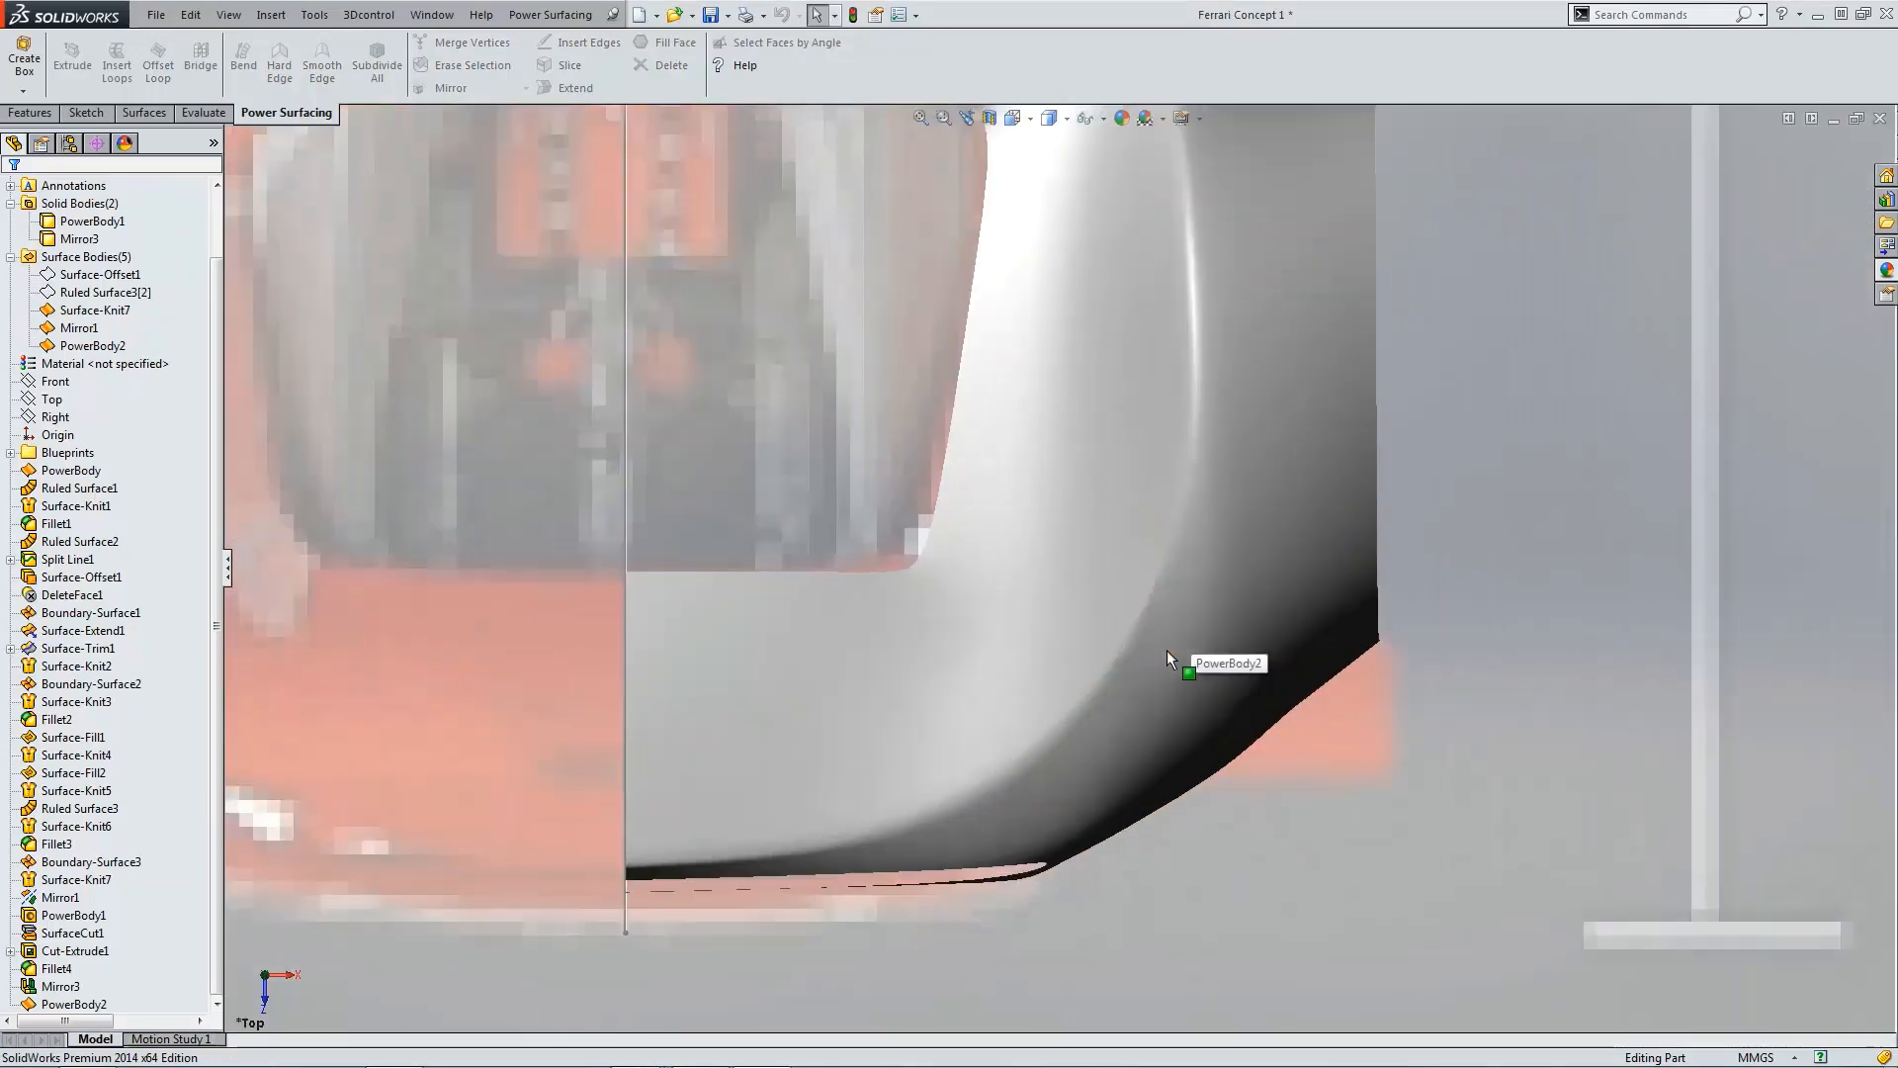
left_click(1176, 628)
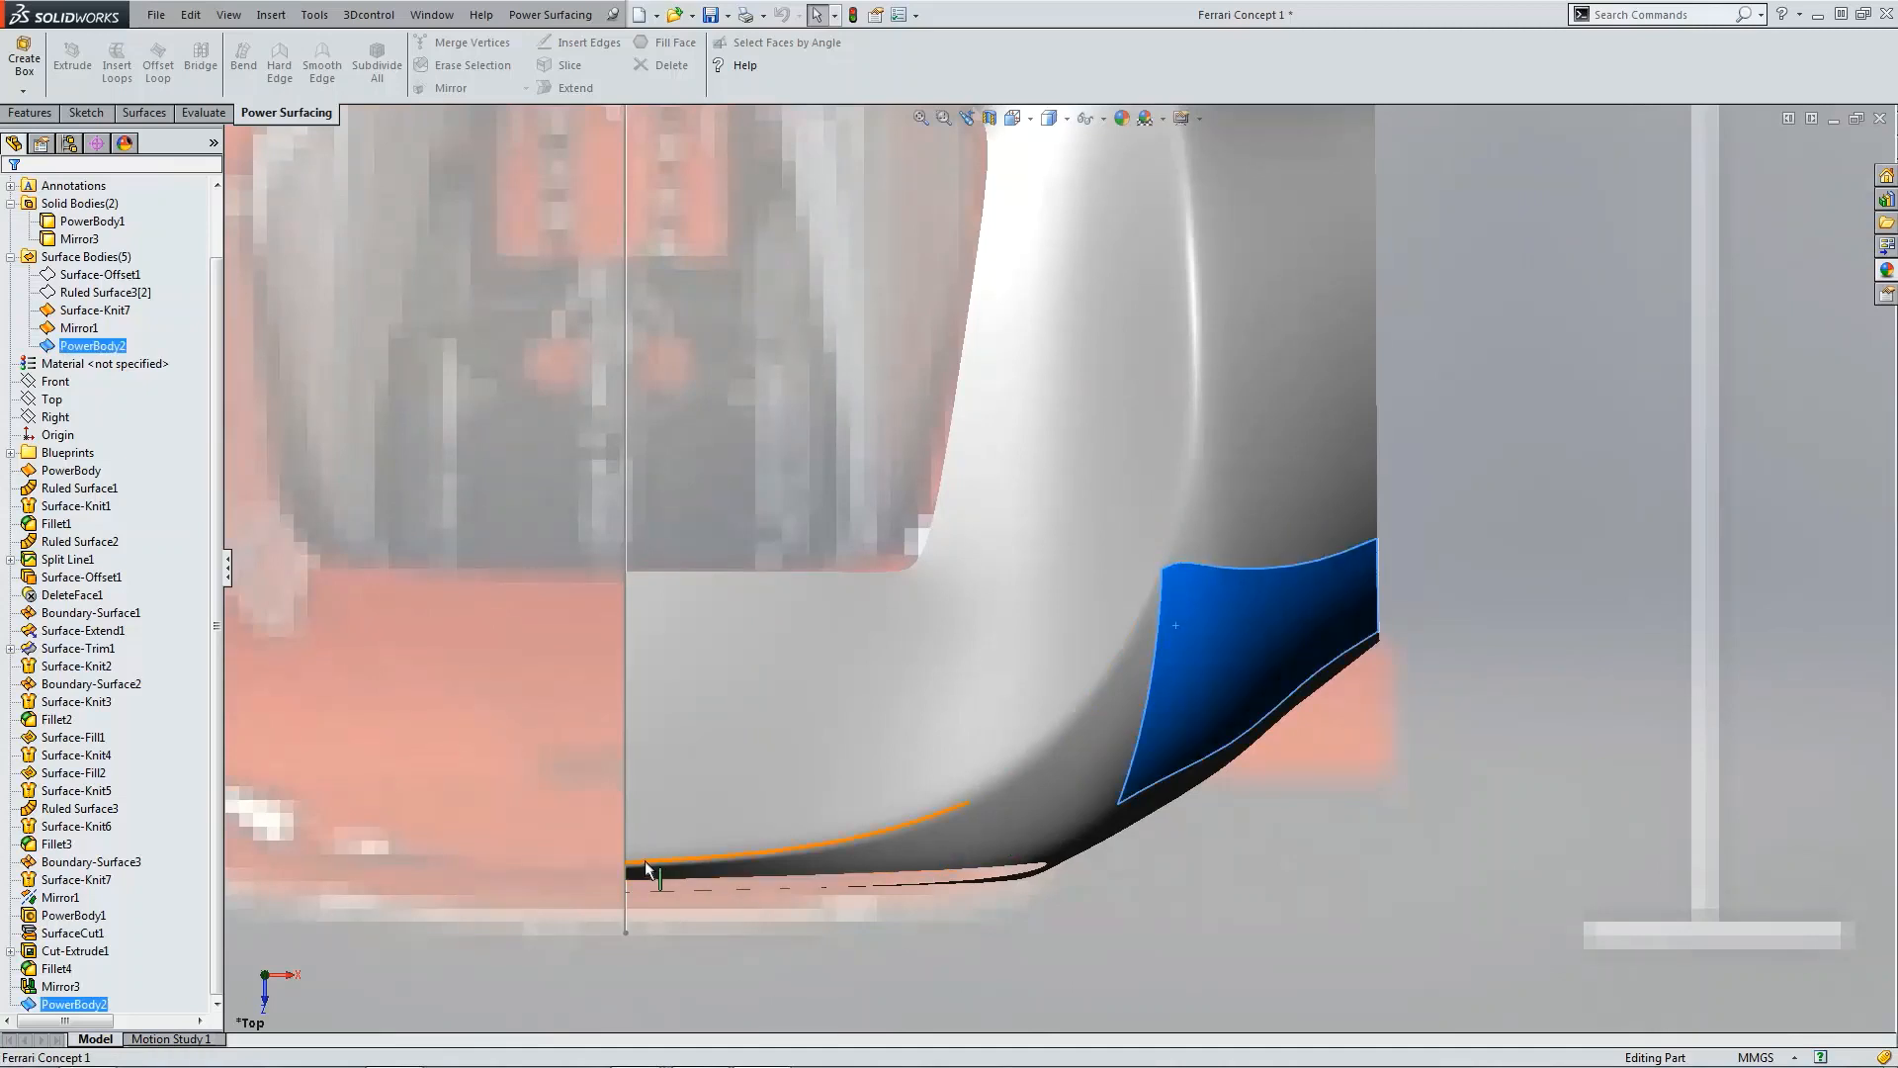
scroll(1066, 745, "up", 4)
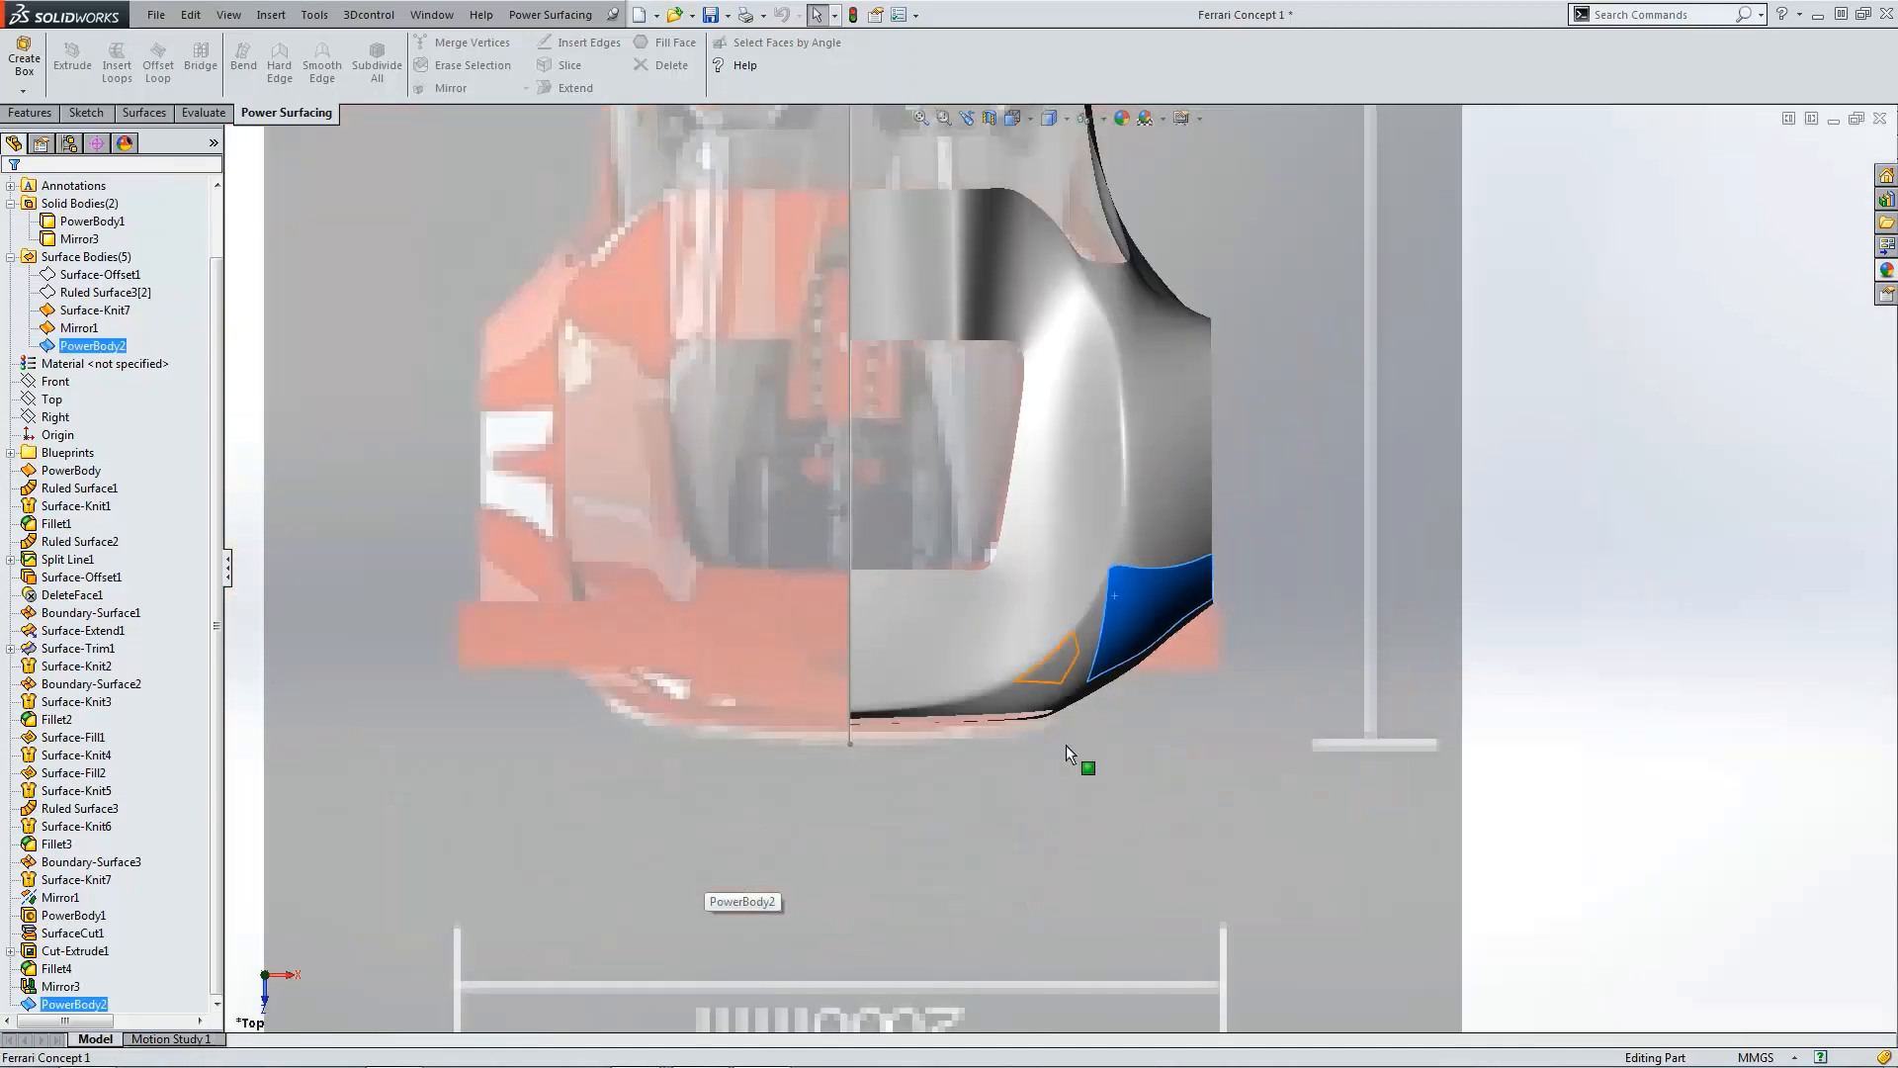
left_click(1093, 812)
scroll(850, 668, "down", 5)
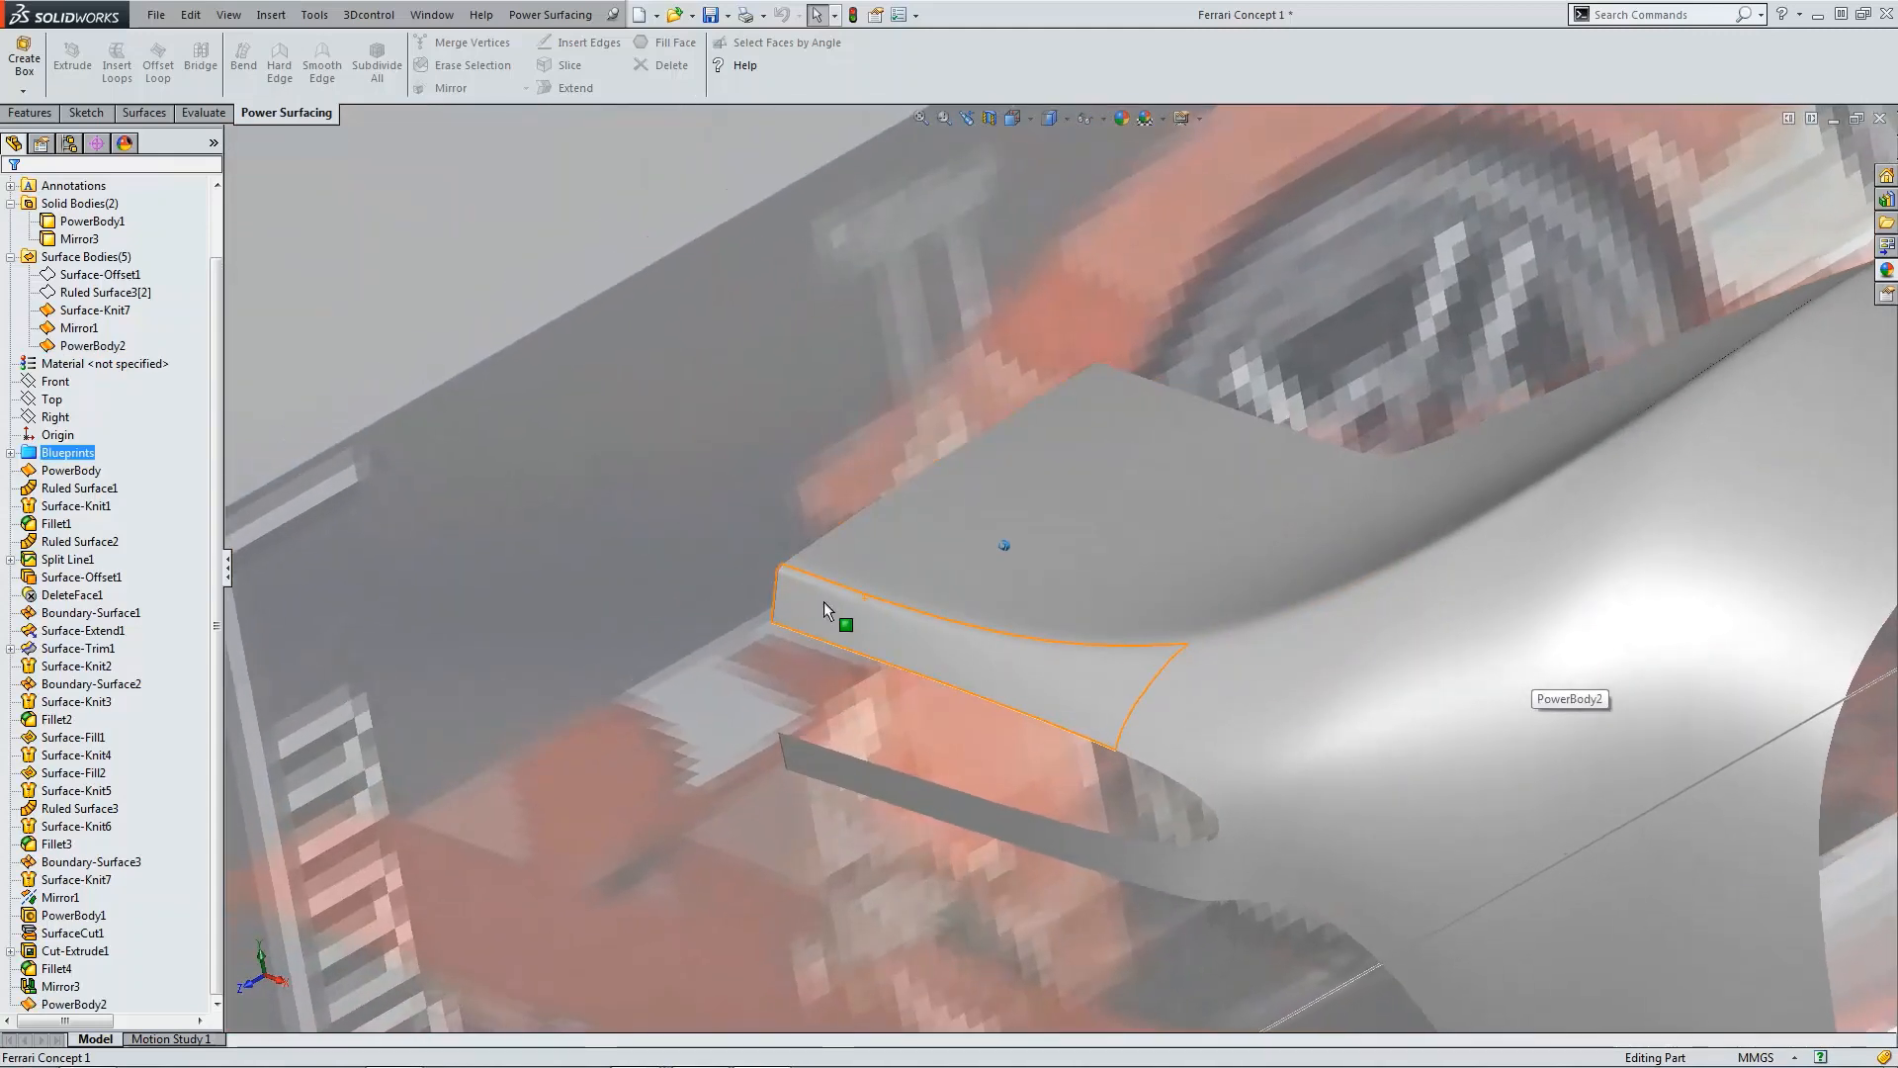
left_click(68, 1006)
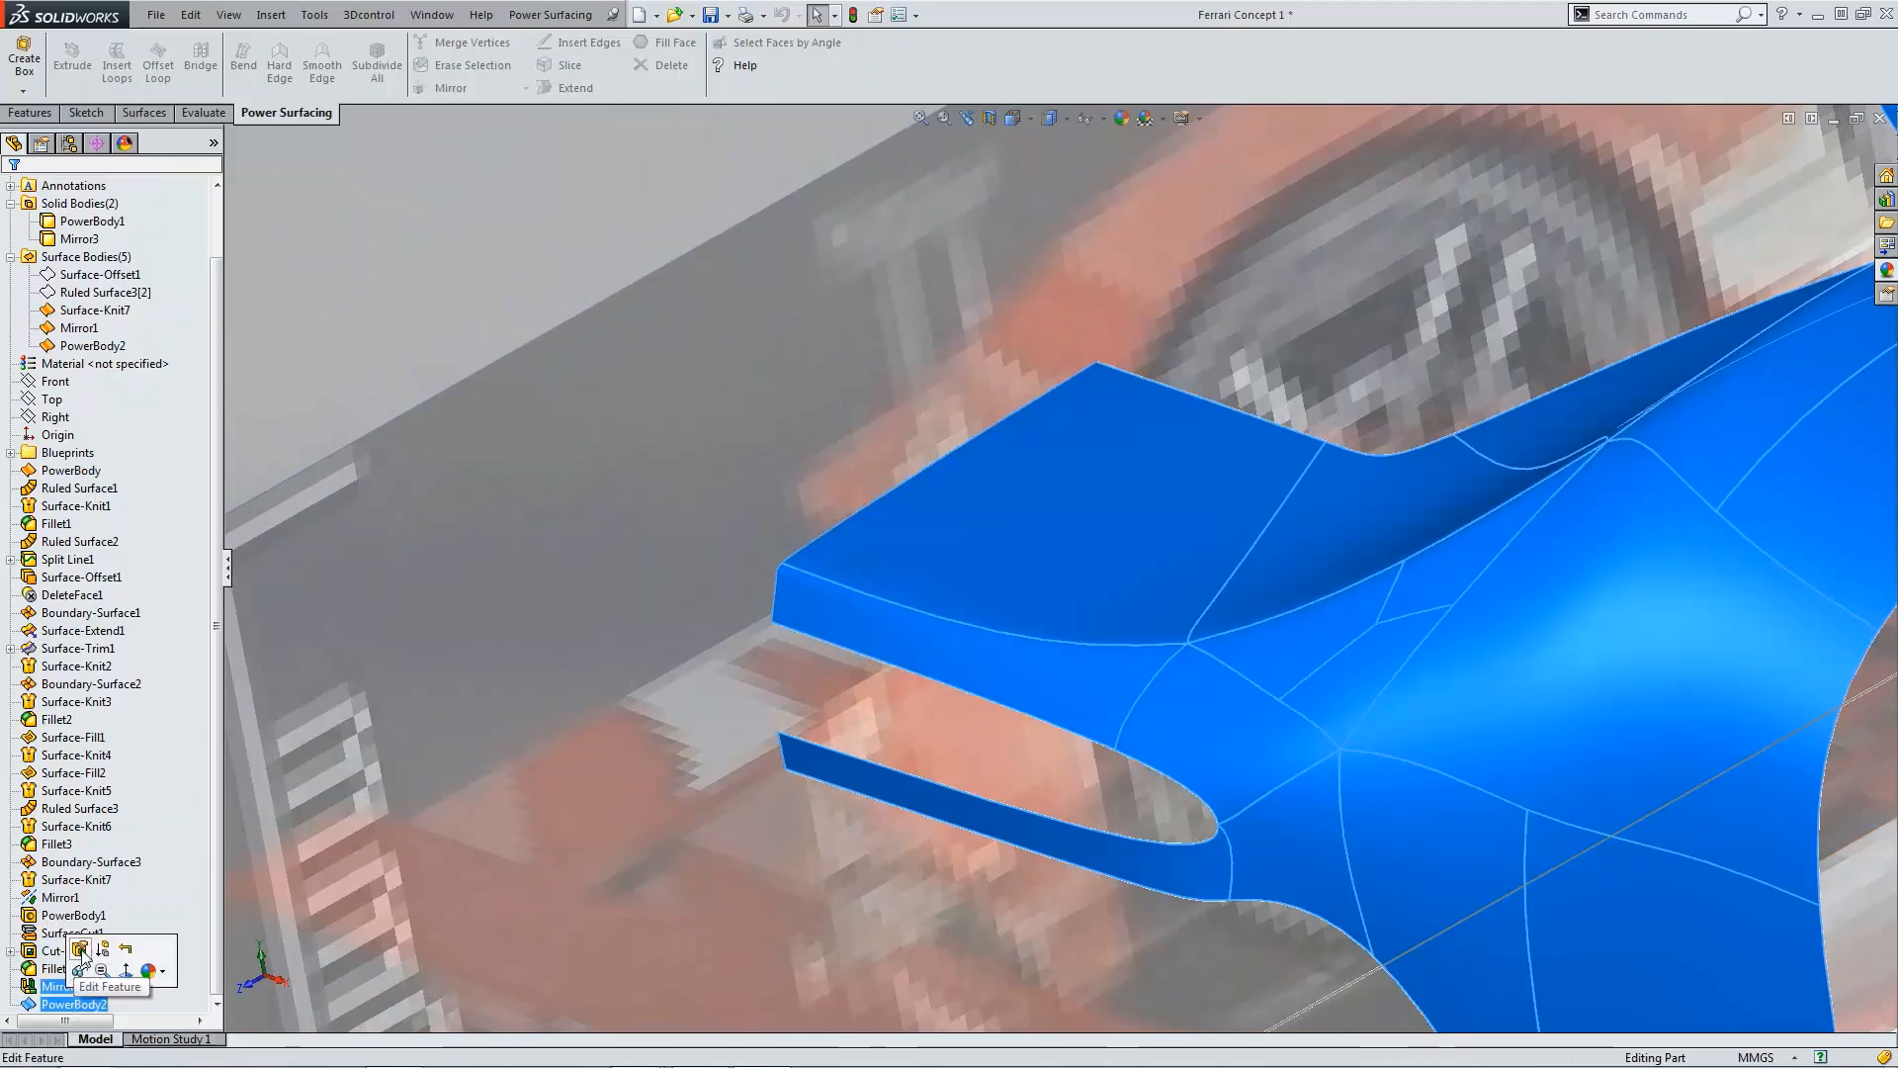
left_click(81, 950)
left_click(821, 586)
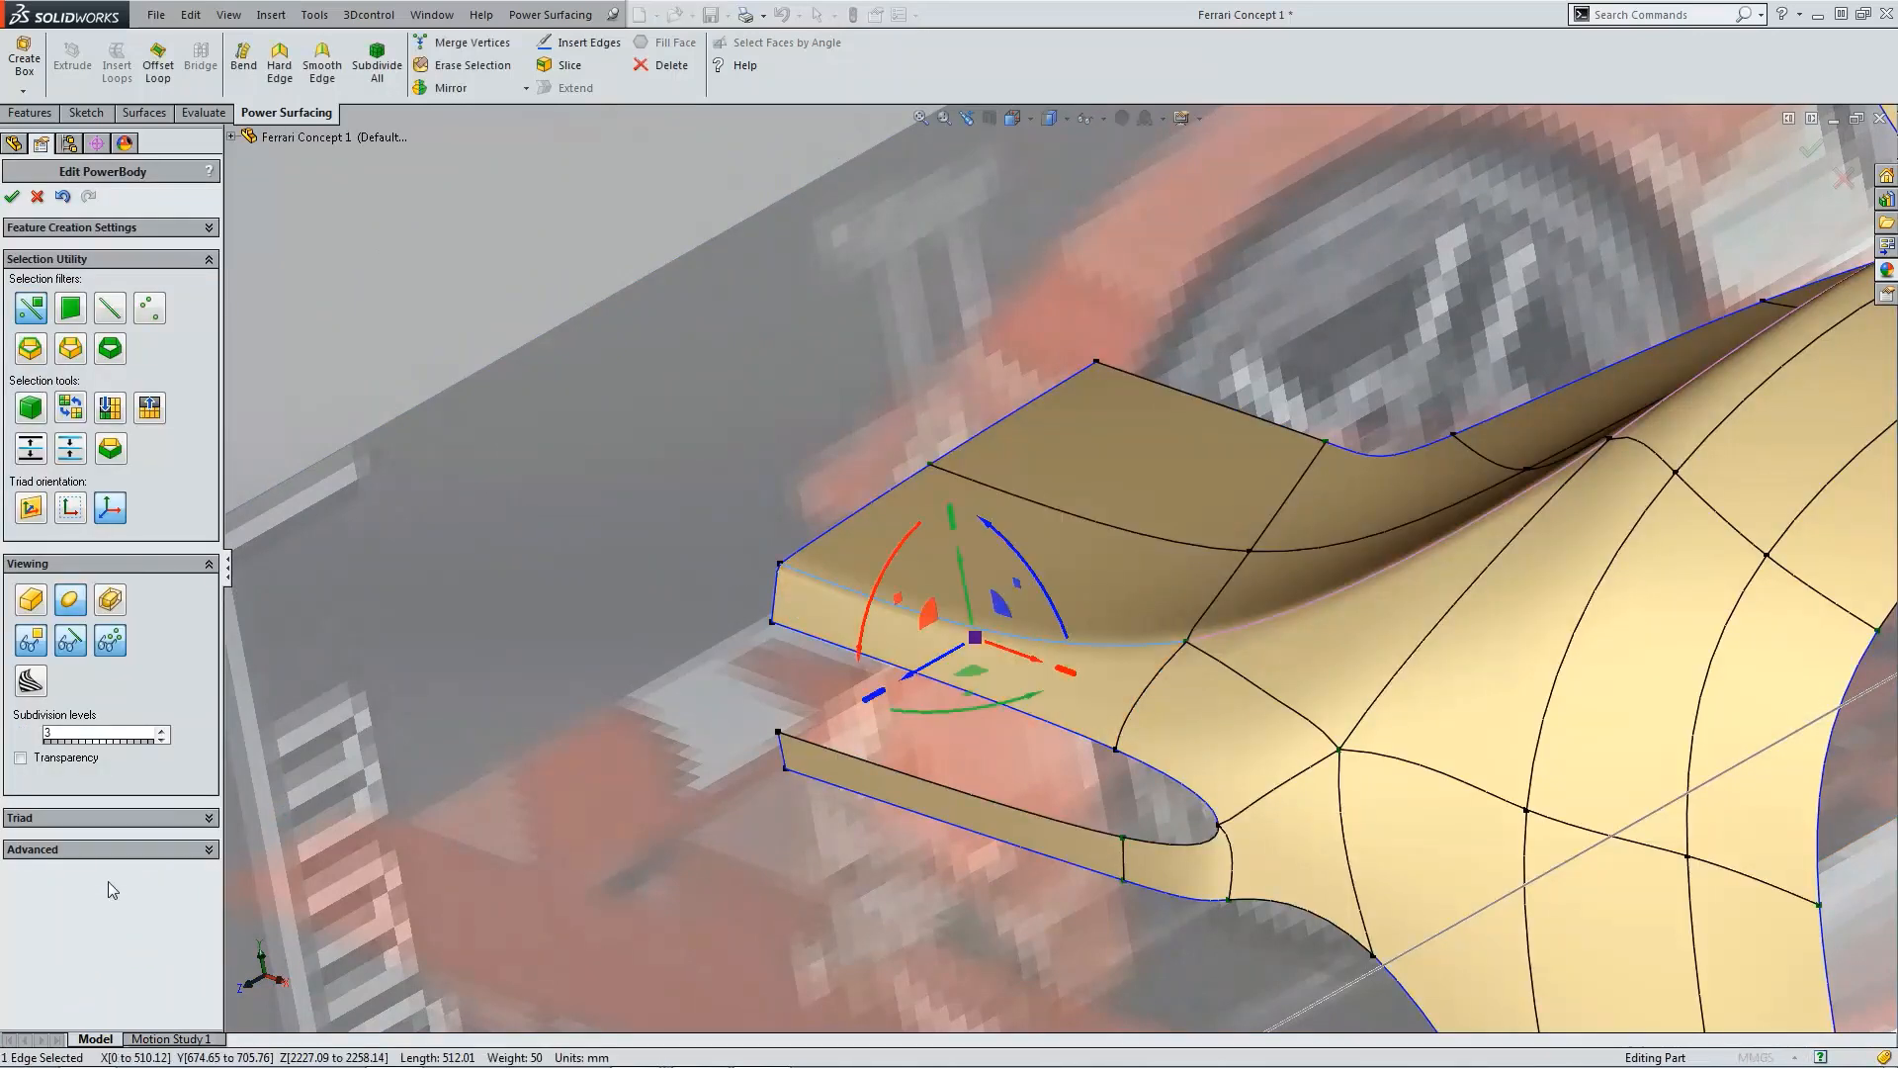
left_click(99, 849)
left_click(21, 892)
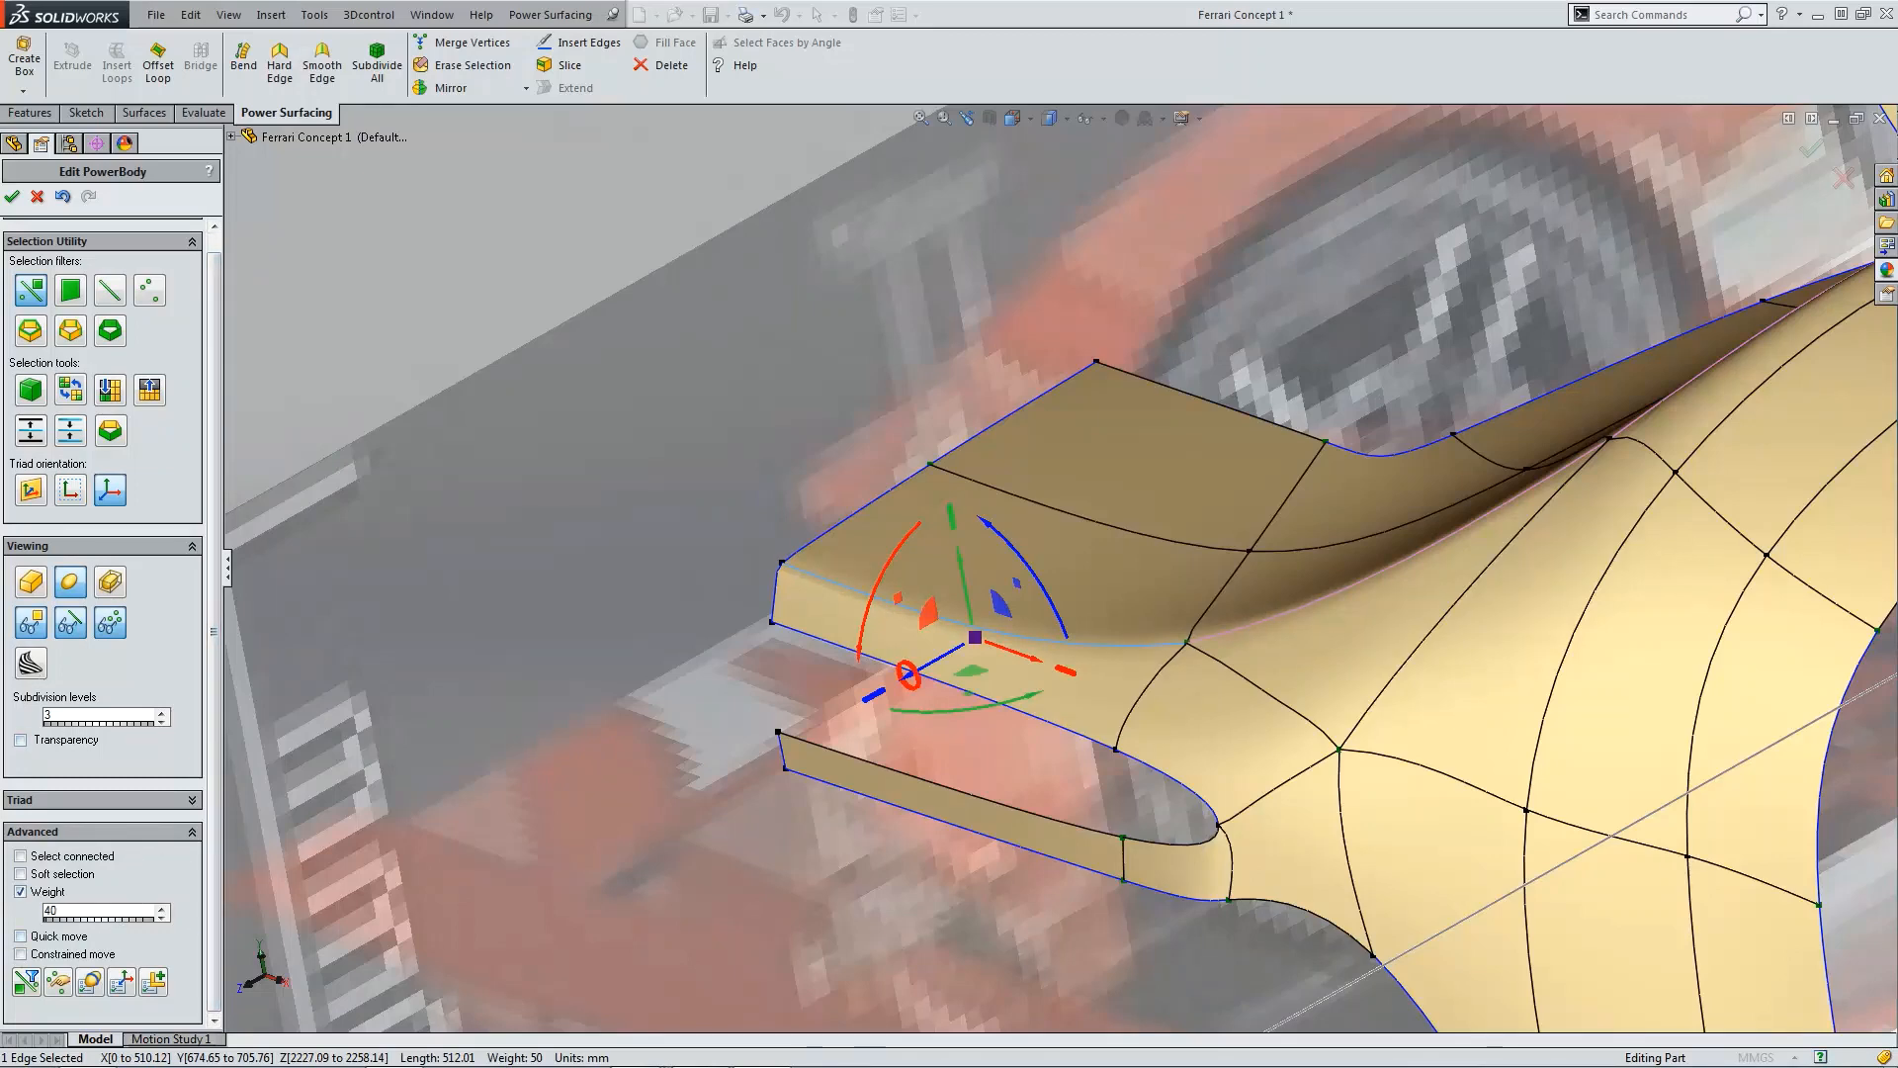
left_click(13, 197)
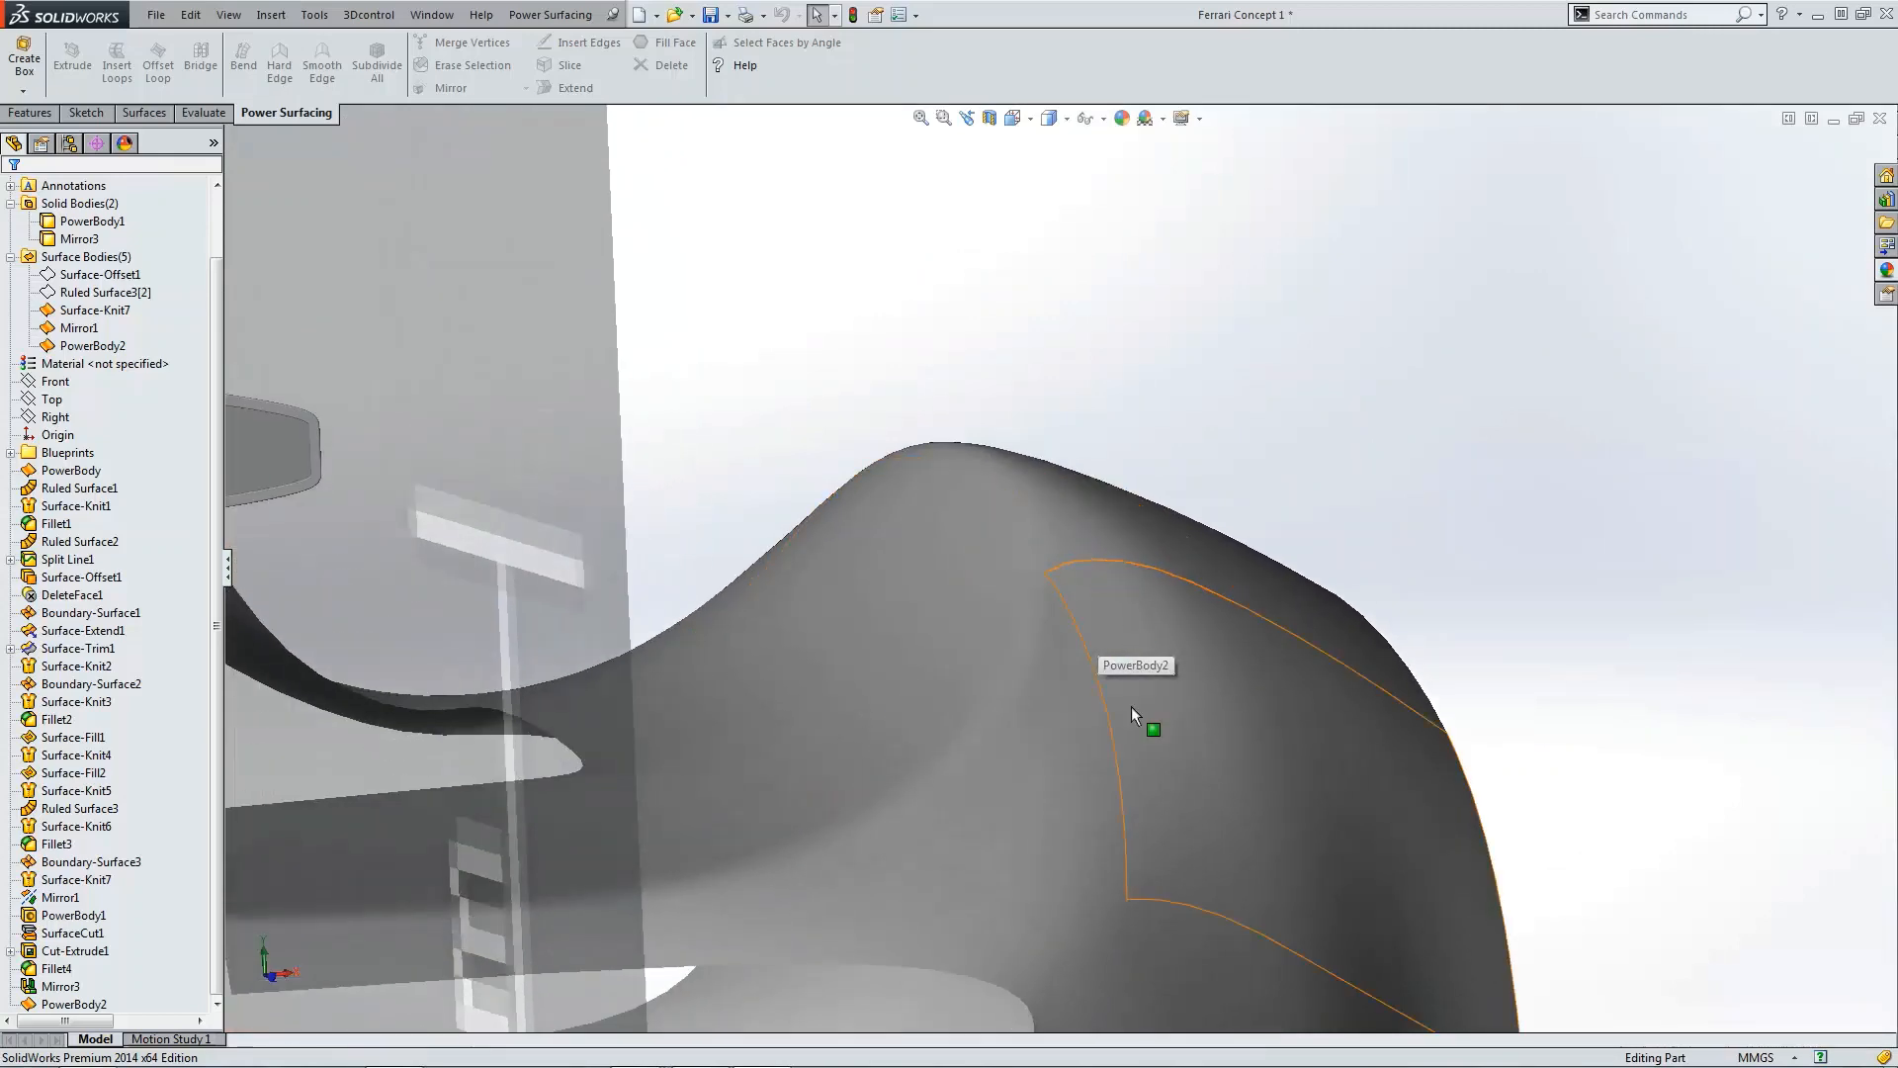
Step: Reopen PowerBody2 and nudge the vertex and edge at the crest behind the mirror slightly upward and rearward
left_click(61, 1005)
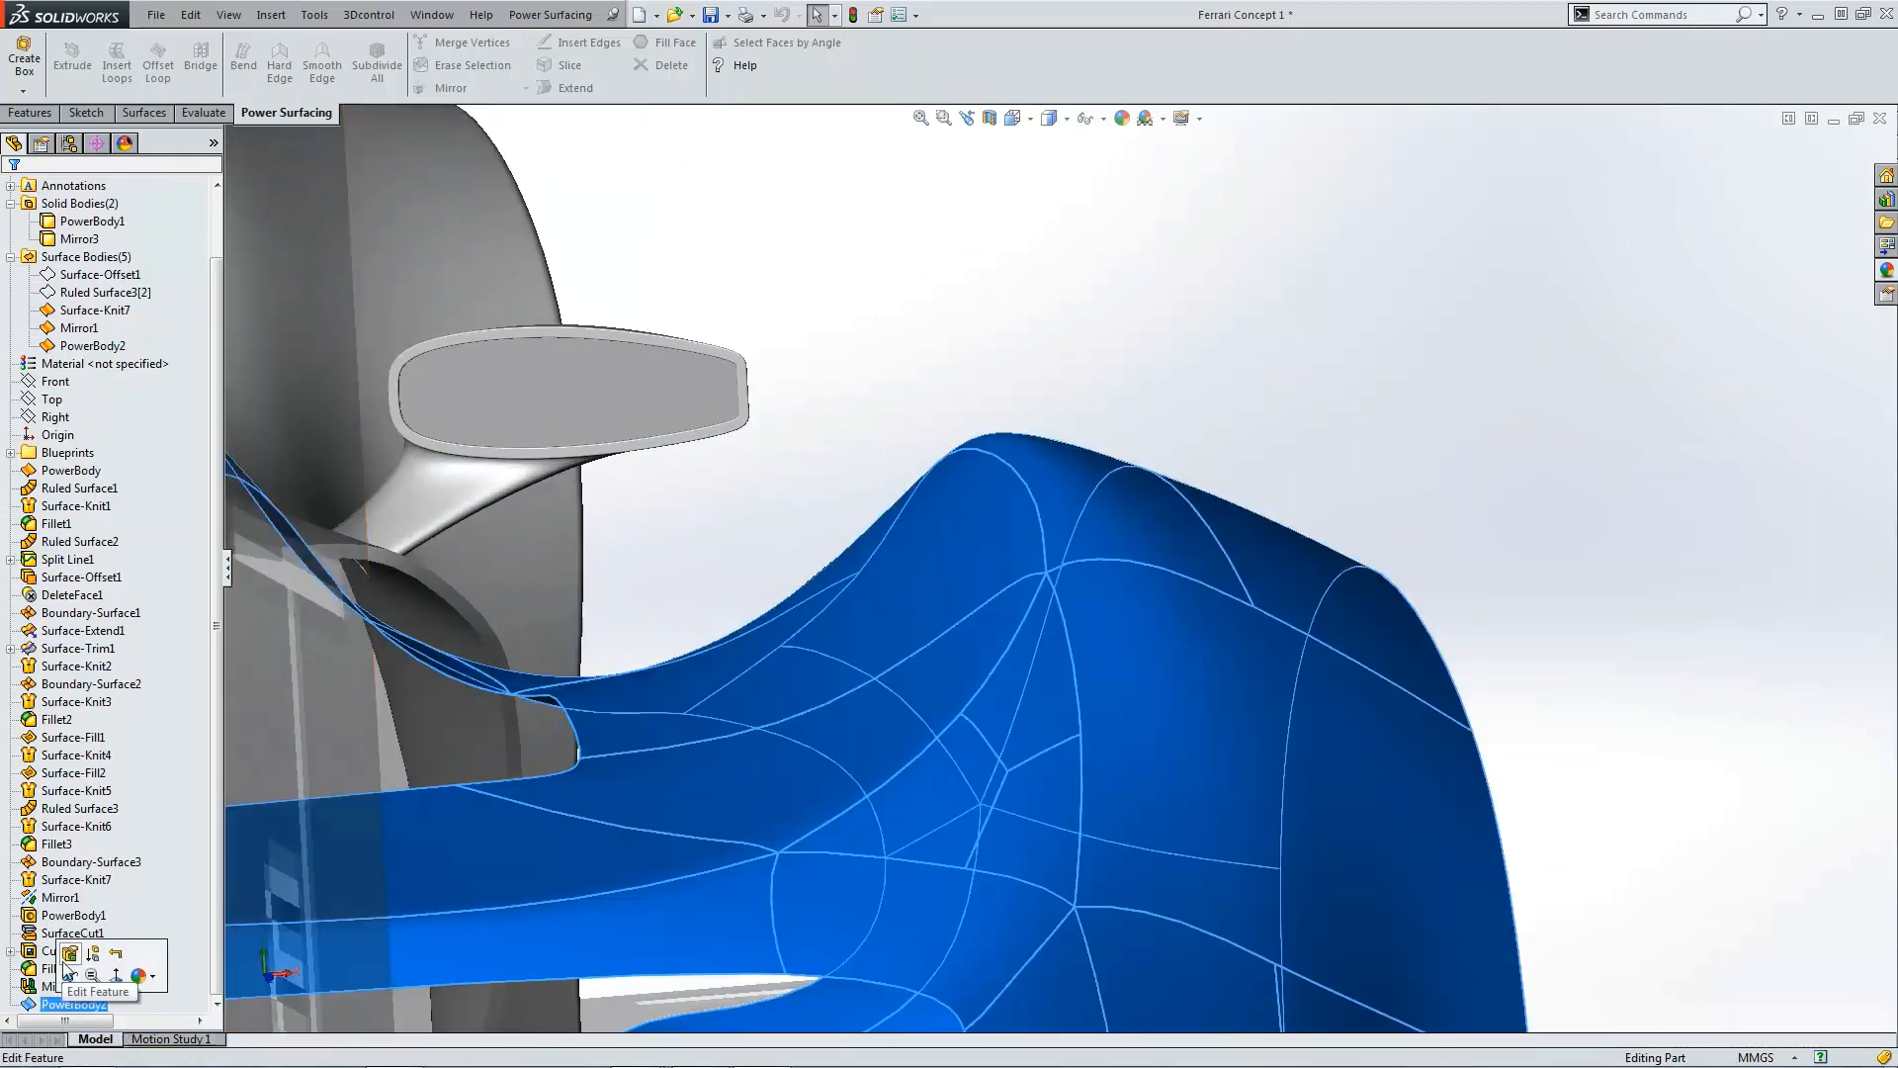
left_click(66, 958)
left_click(1047, 572)
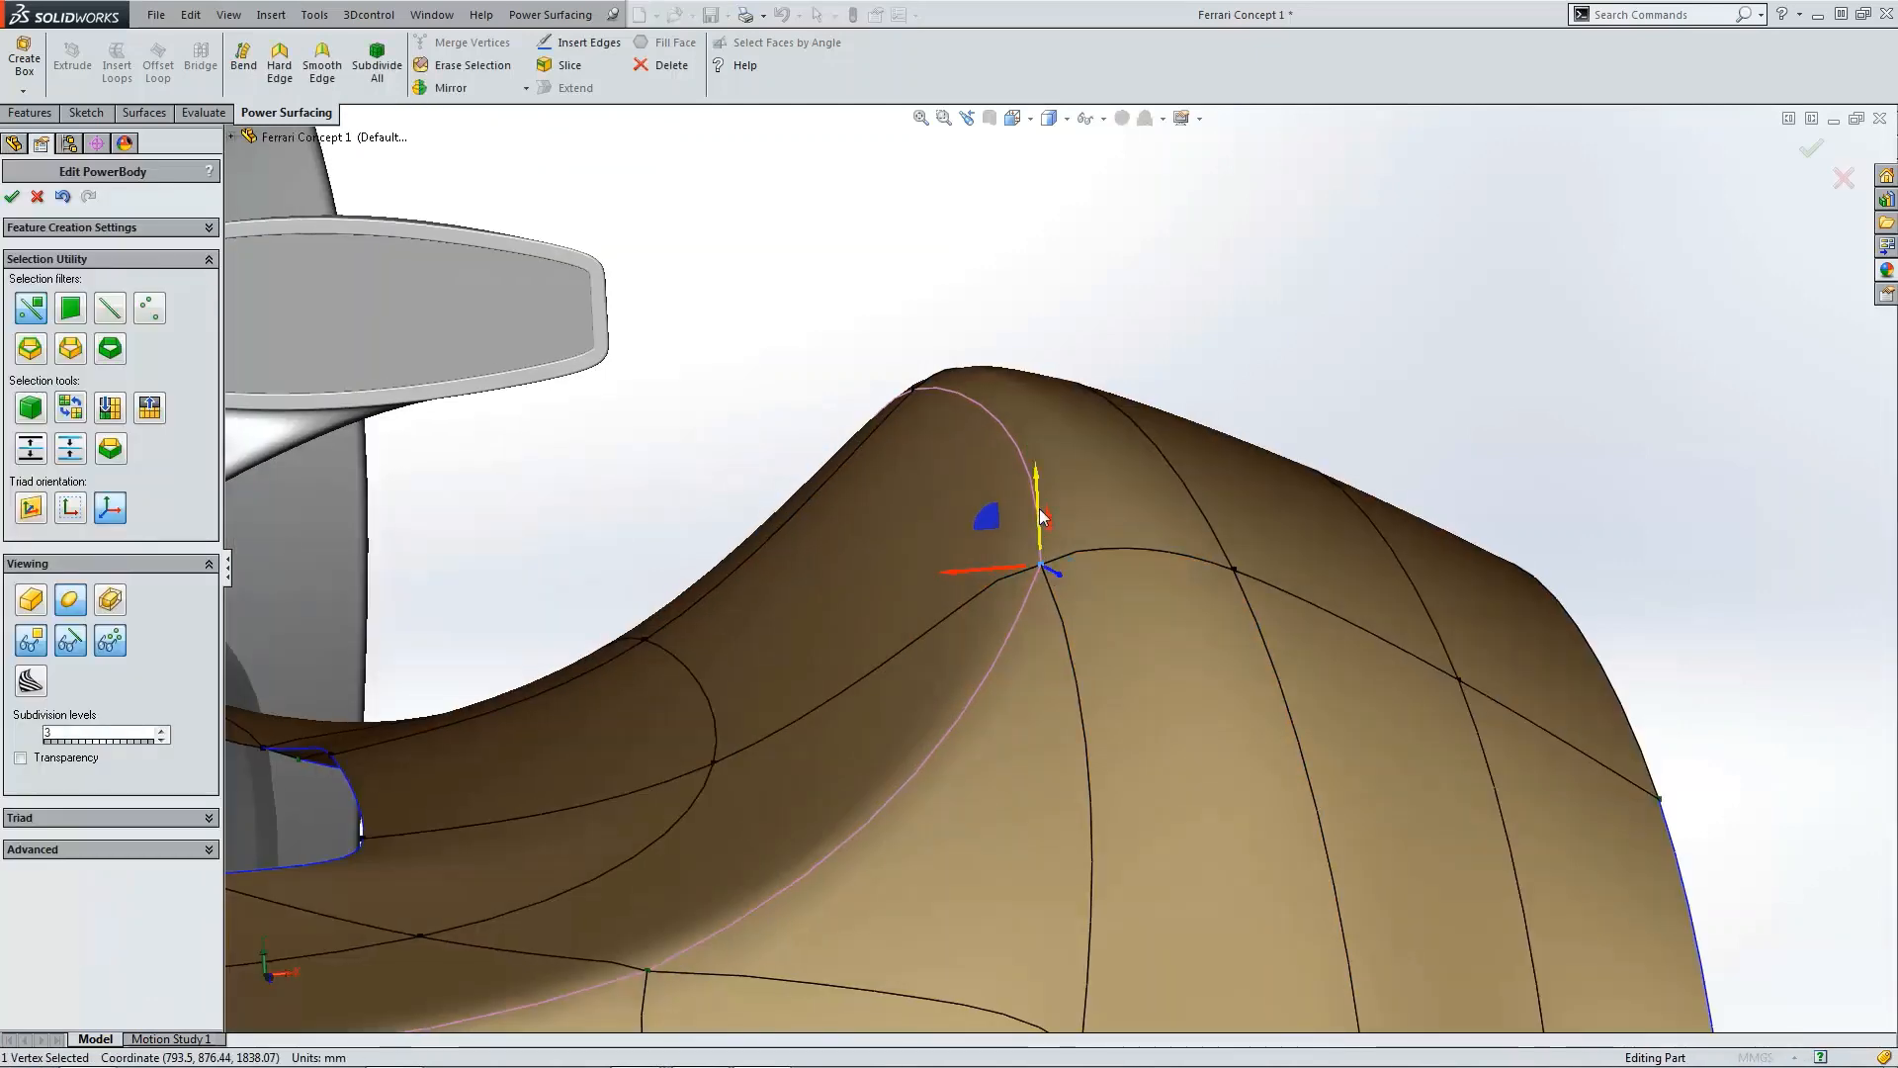
left_click_drag(1045, 526, 1038, 488)
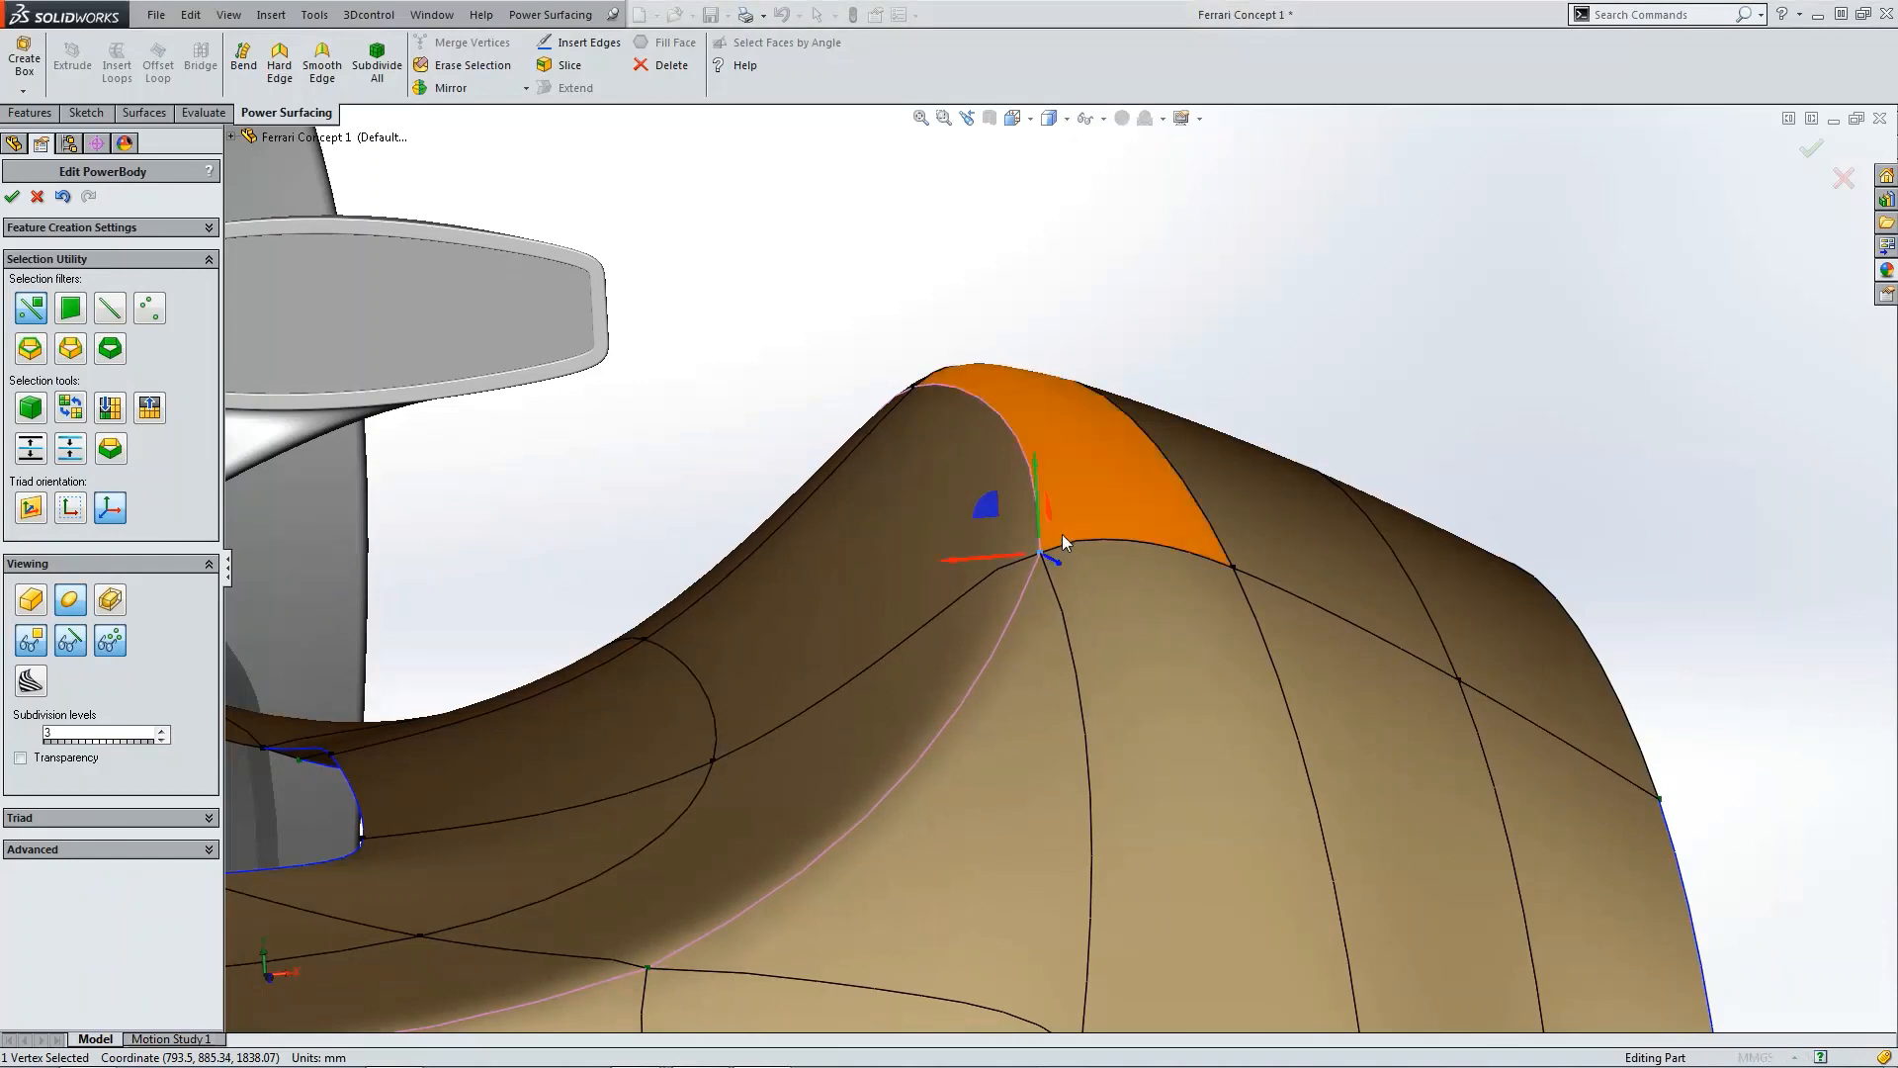
left_click(1093, 561)
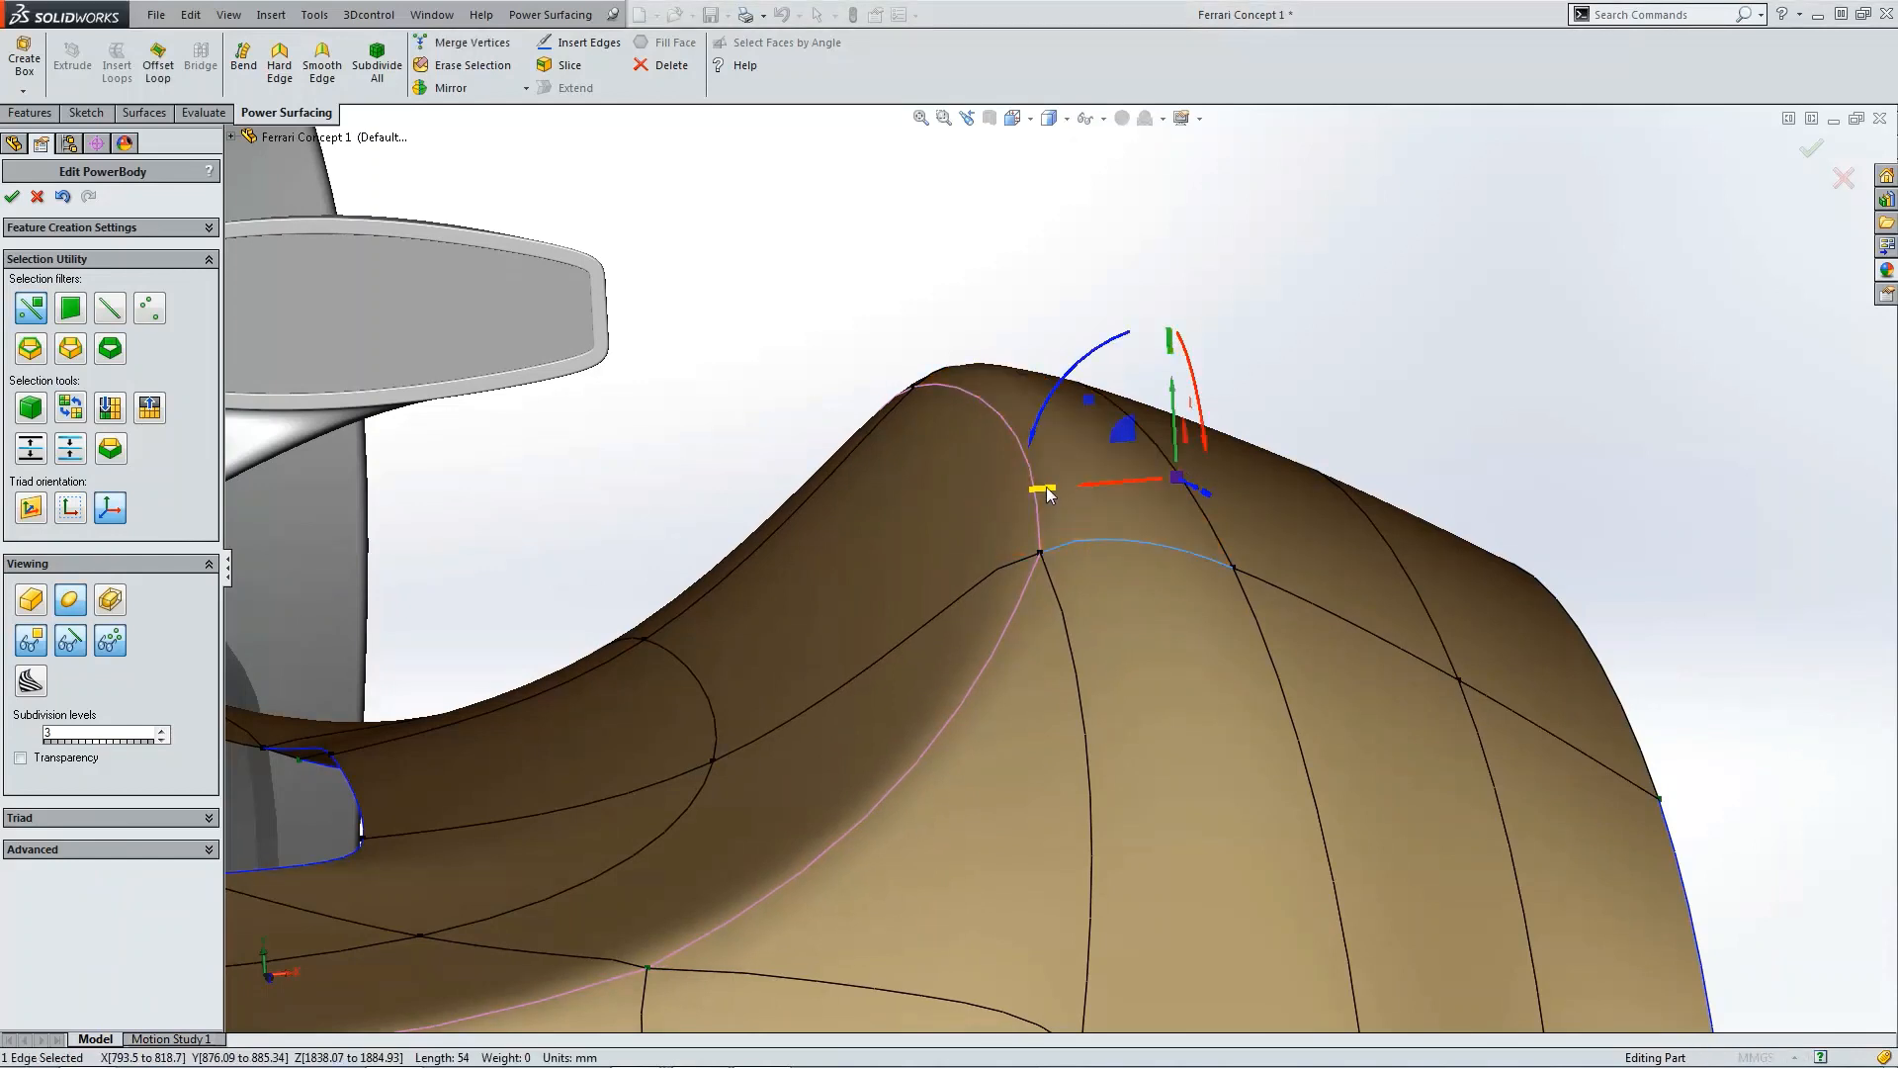
left_click_drag(1031, 486, 1060, 486)
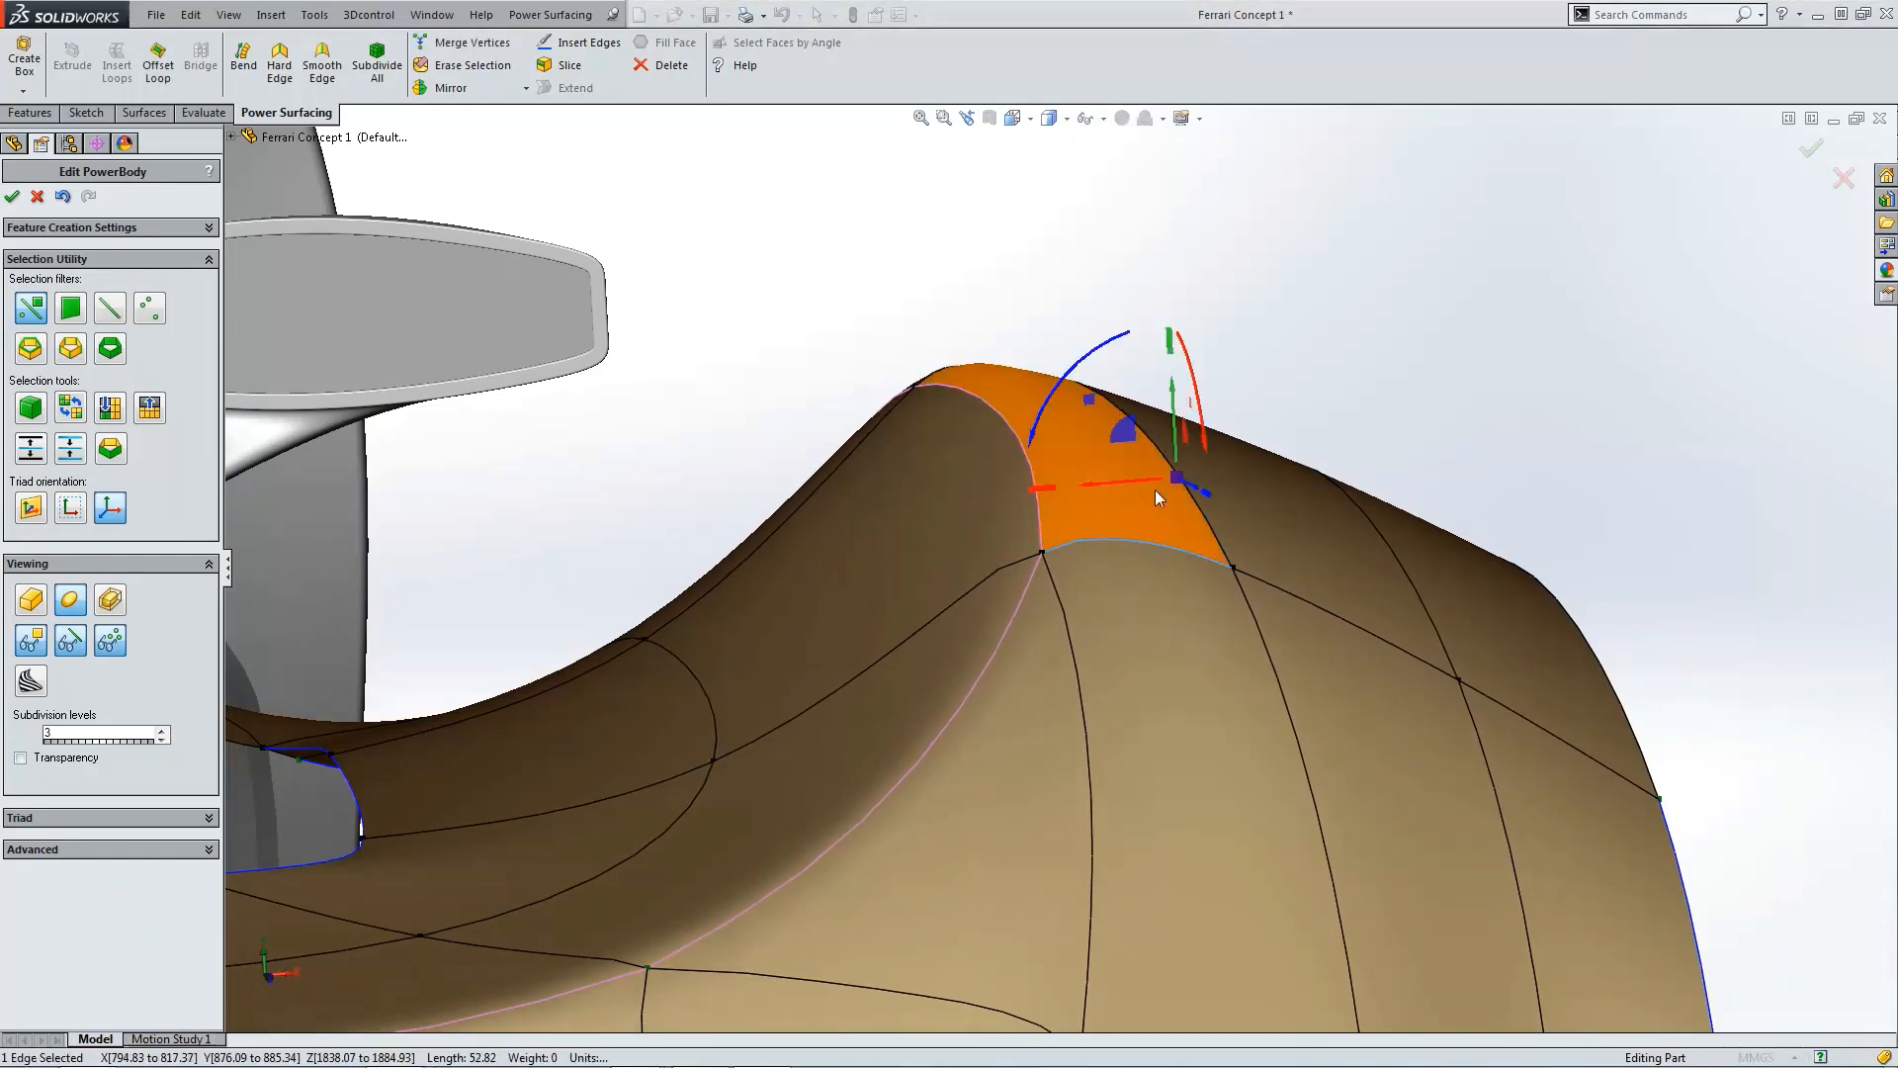
left_click_drag(1089, 400, 1112, 417)
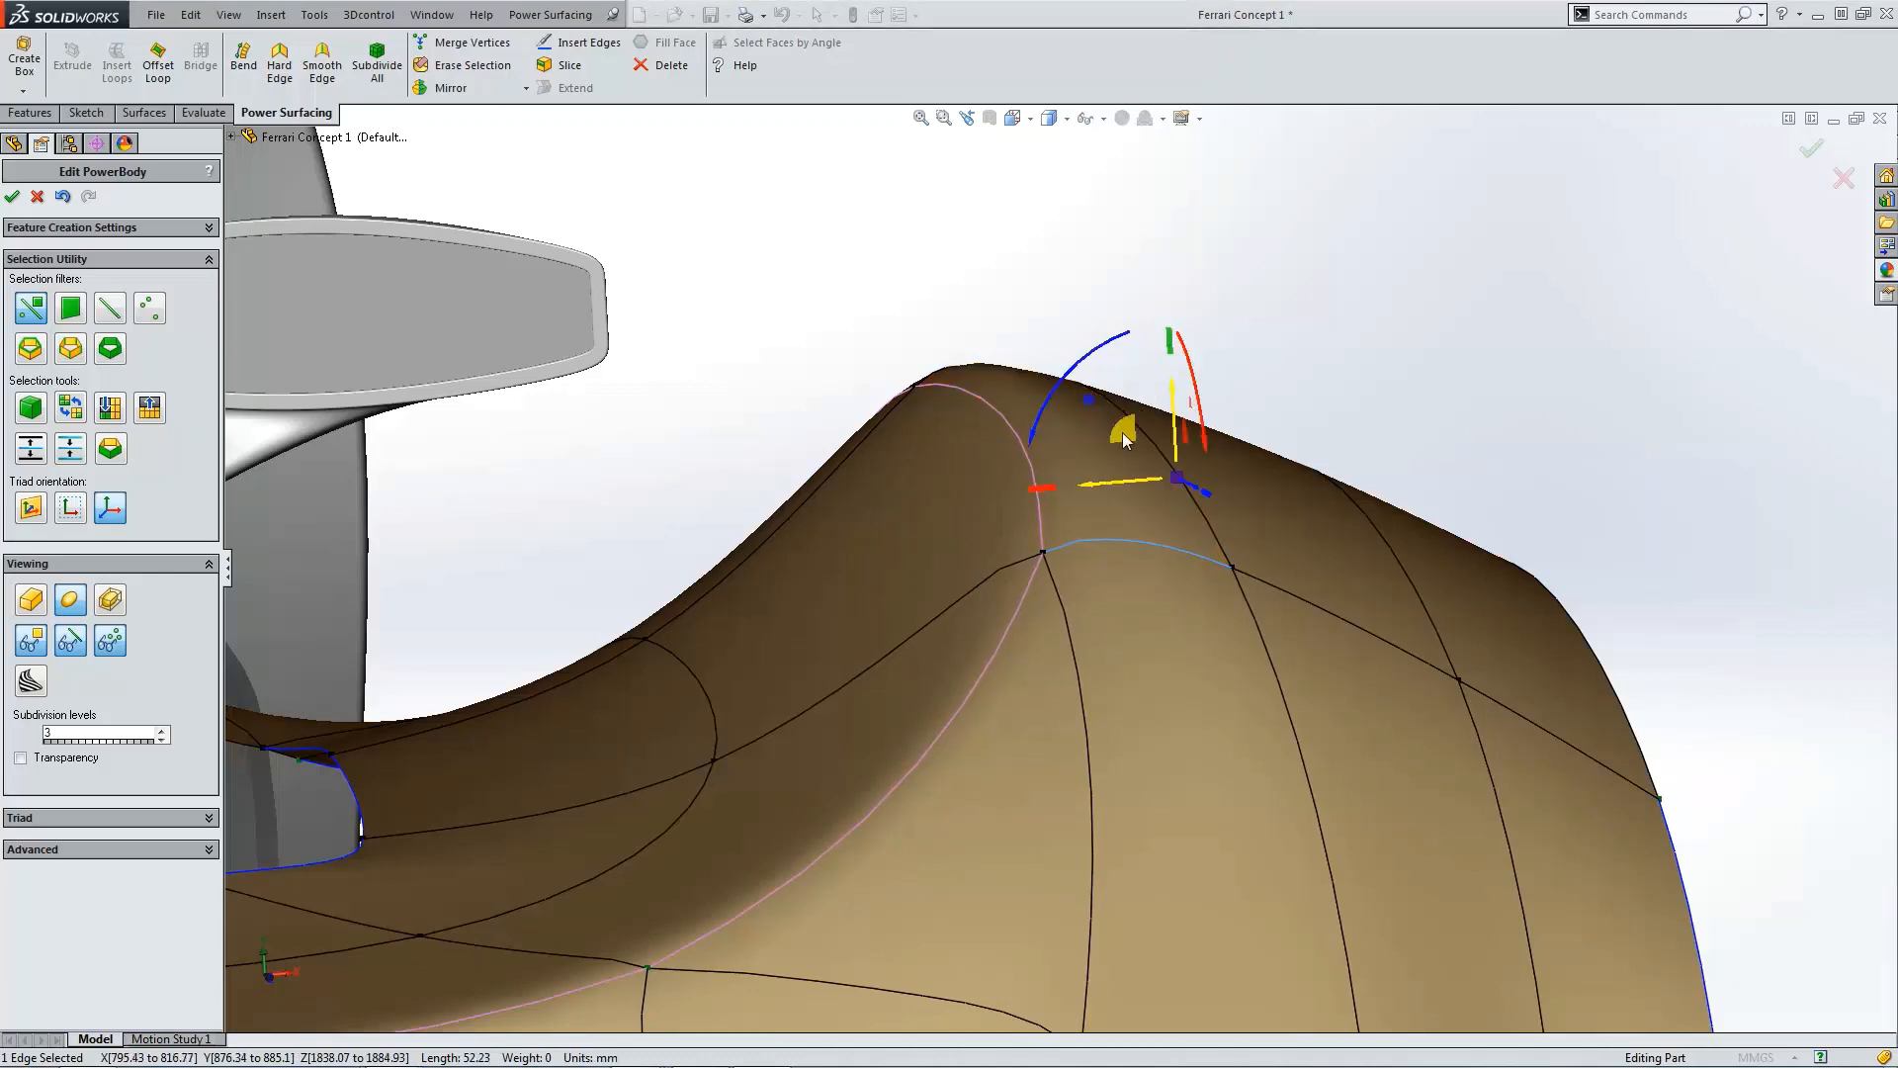
Step: Adjust the edges and vertex along the crest above the wheel arch to smooth the hump's profile
left_click(1236, 567)
left_click_drag(1231, 519, 1233, 536)
mouse_move(1083, 586)
middle_mouse_down()
mouse_move(1107, 614)
mouse_move(1060, 584)
middle_mouse_up()
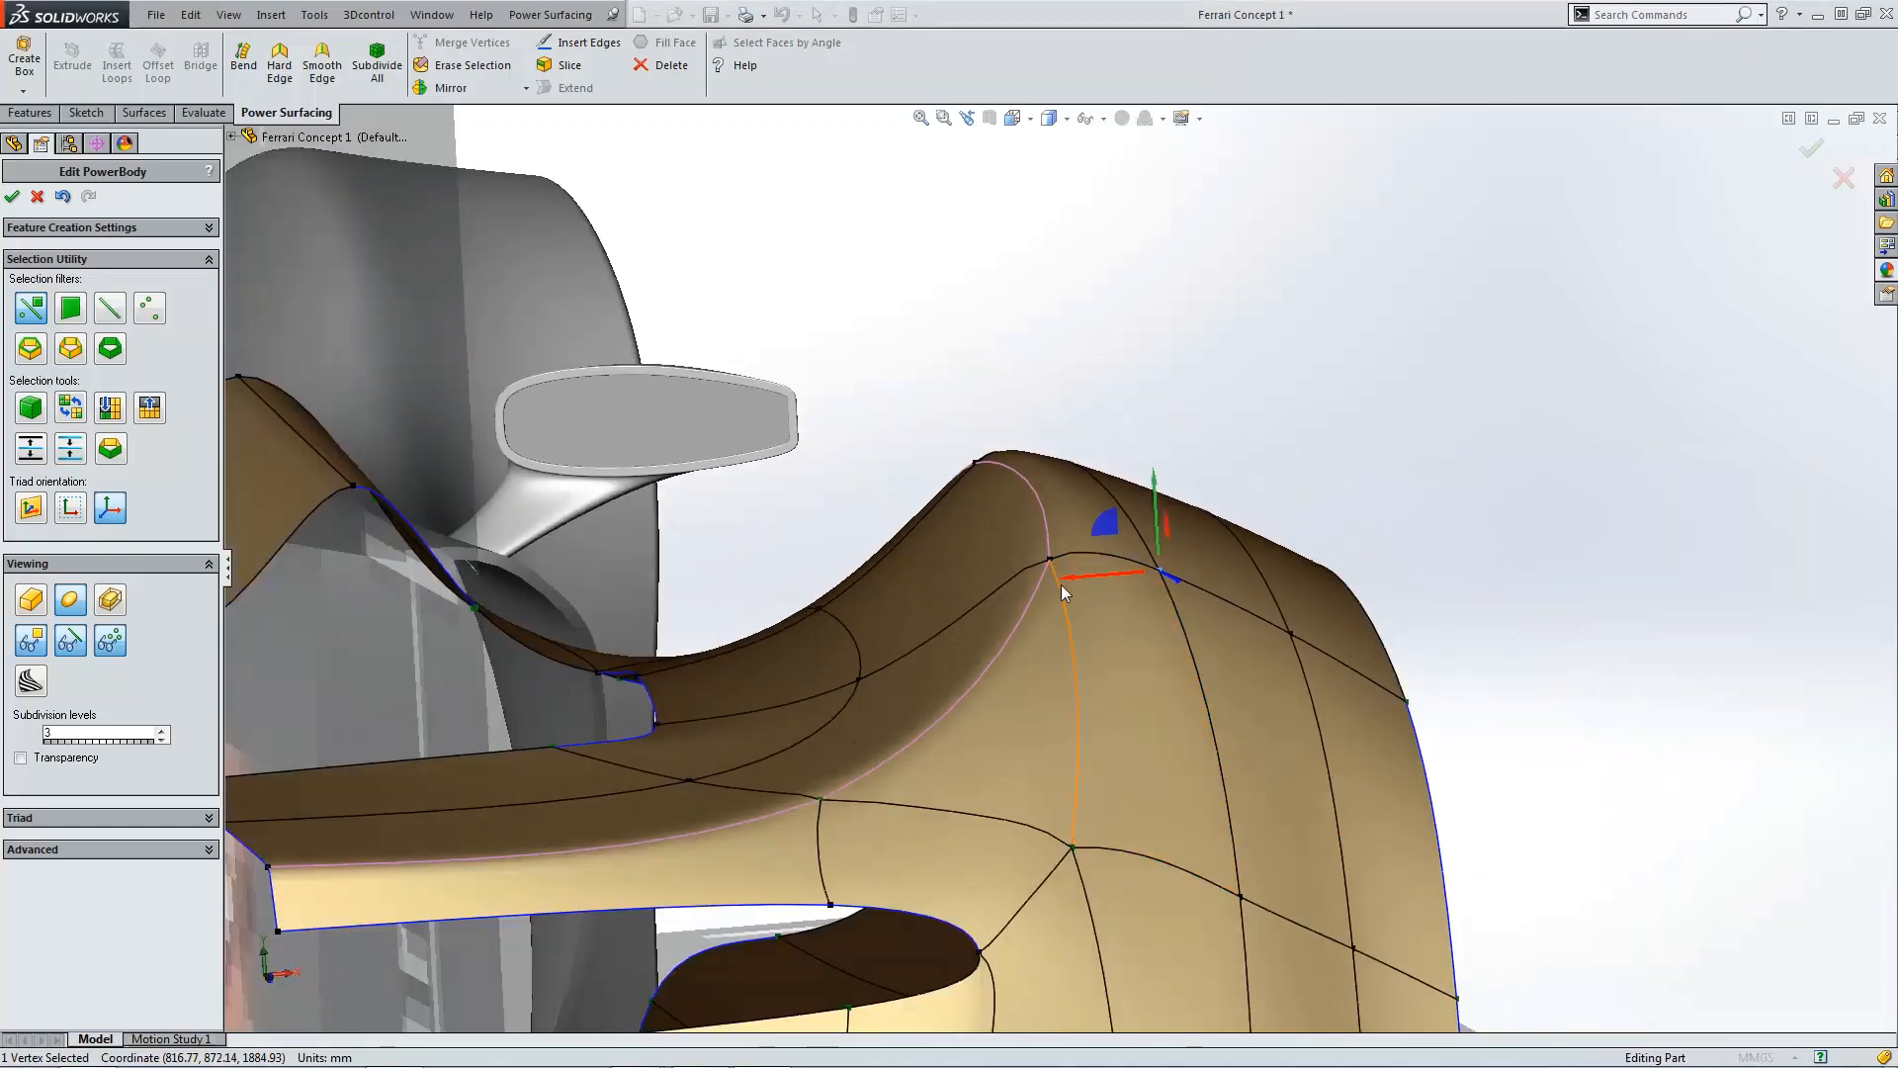
left_click(1058, 582)
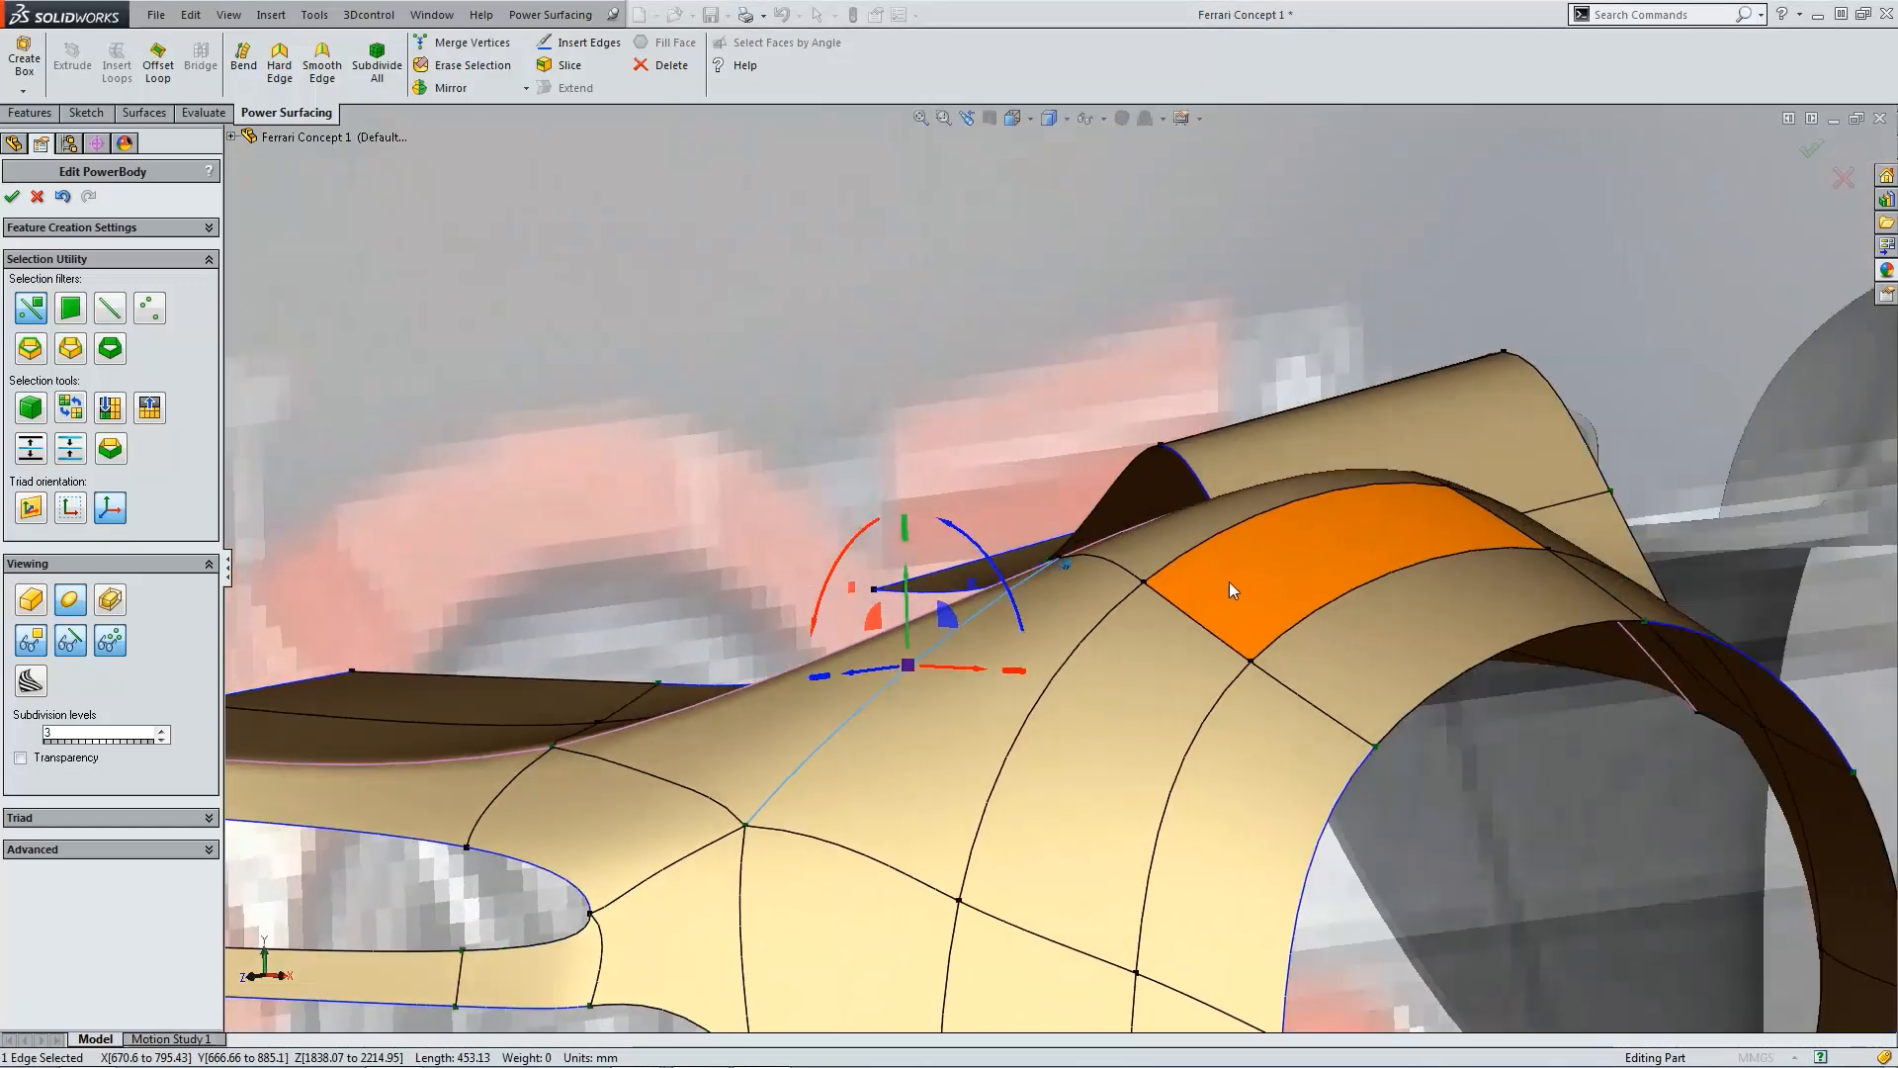
left_click(1091, 447)
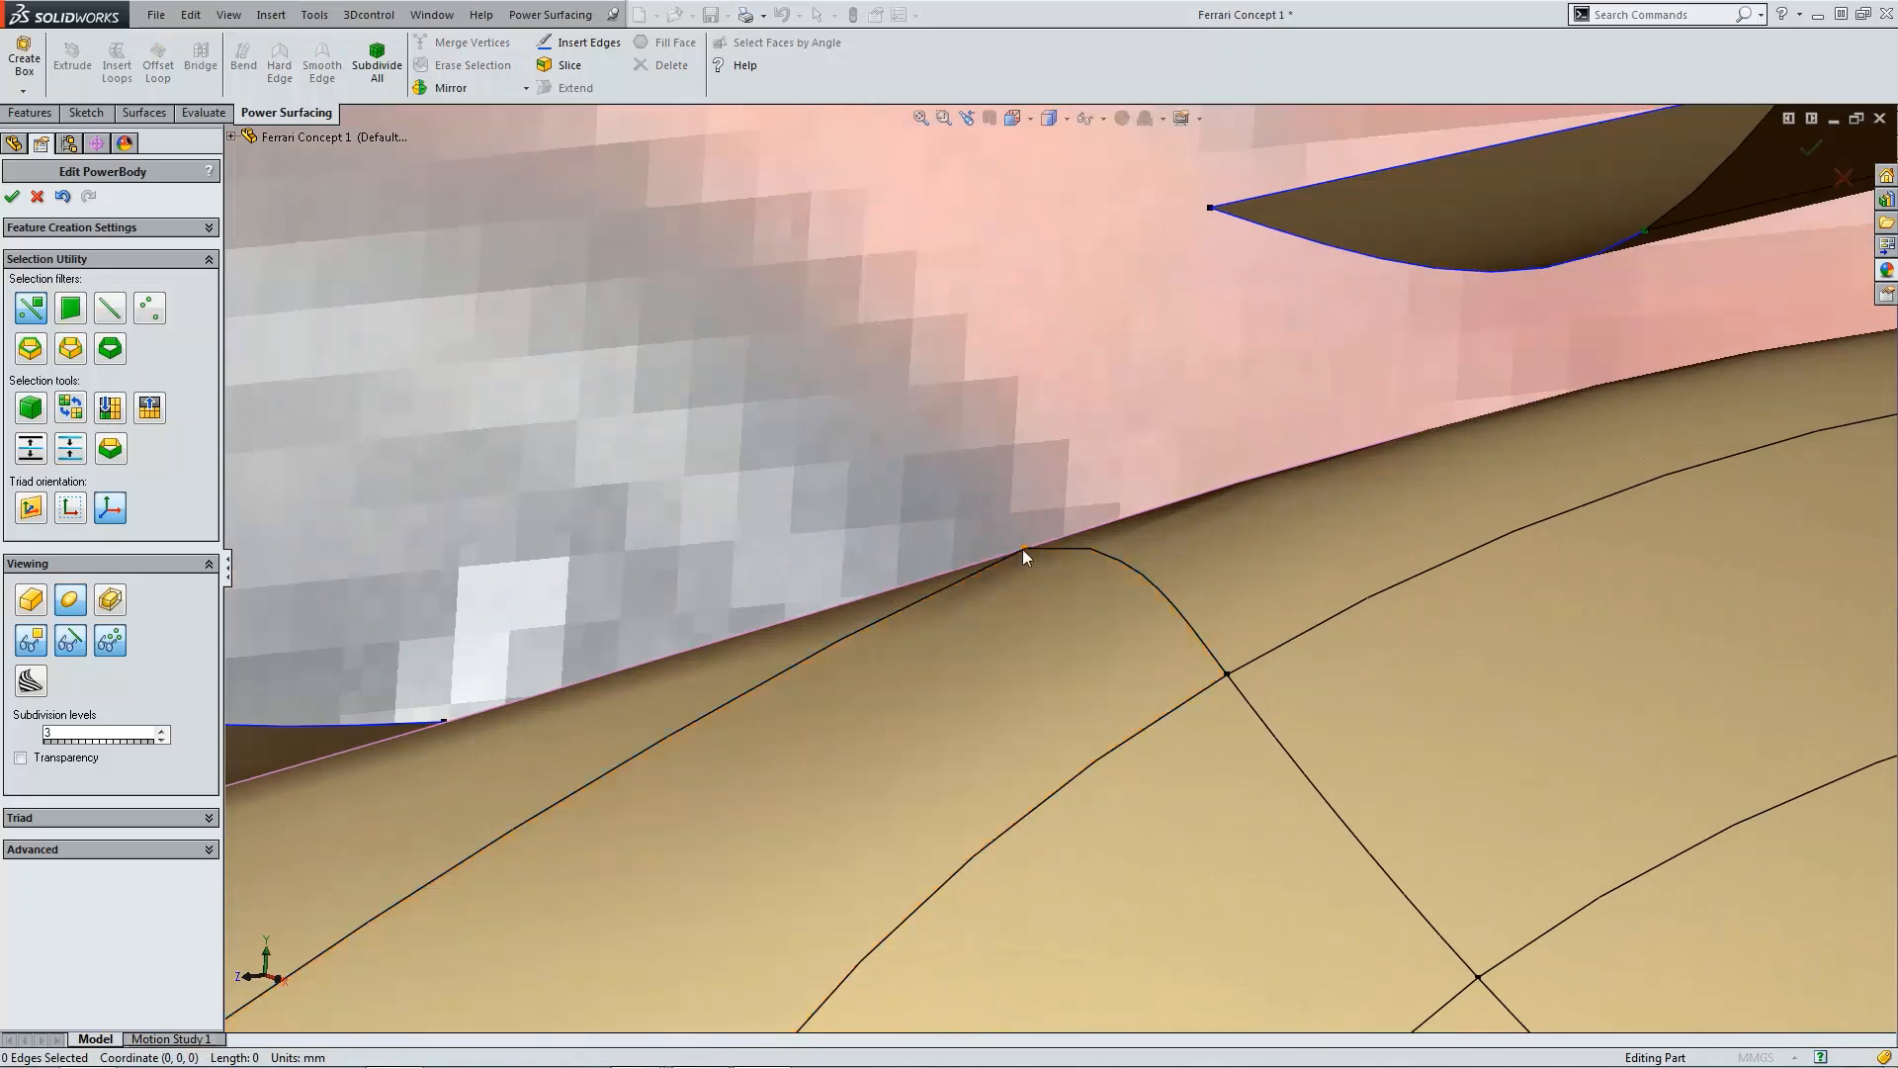
left_click(1023, 549)
left_click_drag(1029, 529, 1030, 489)
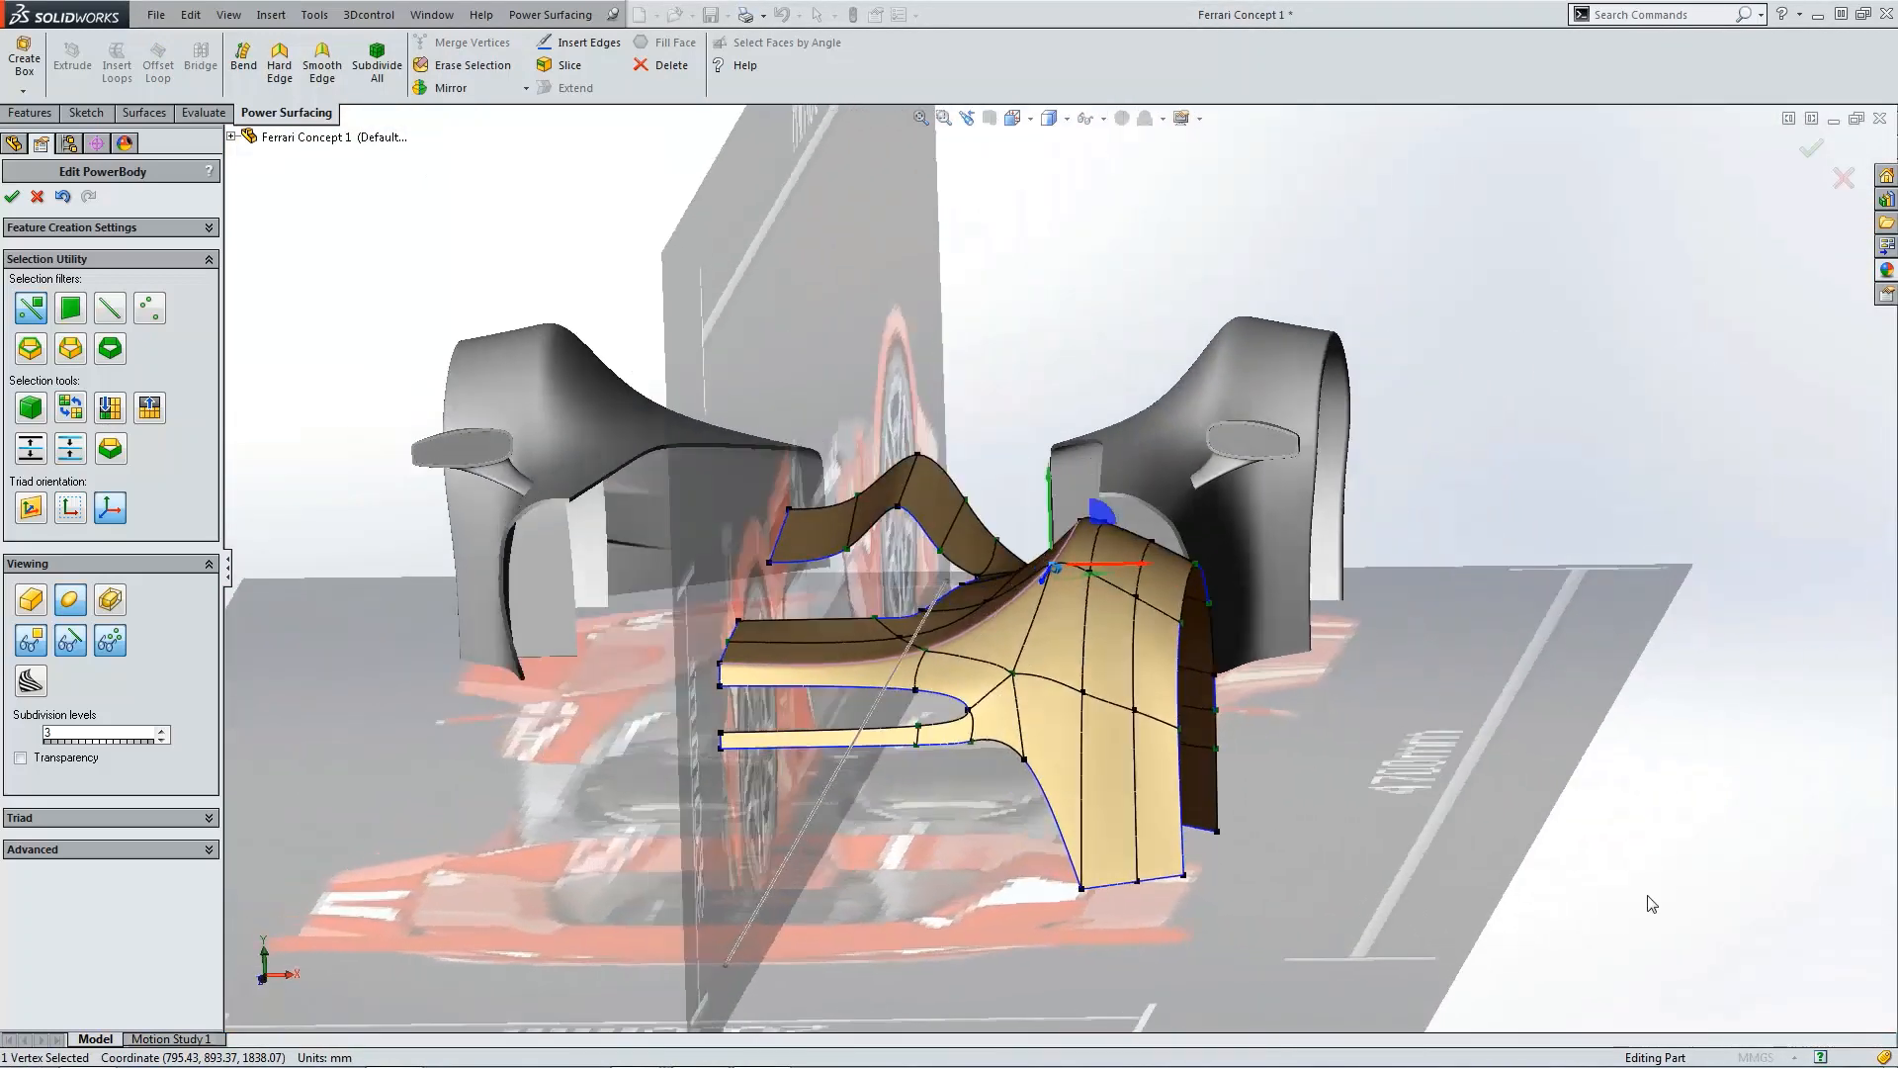
left_click(1648, 897)
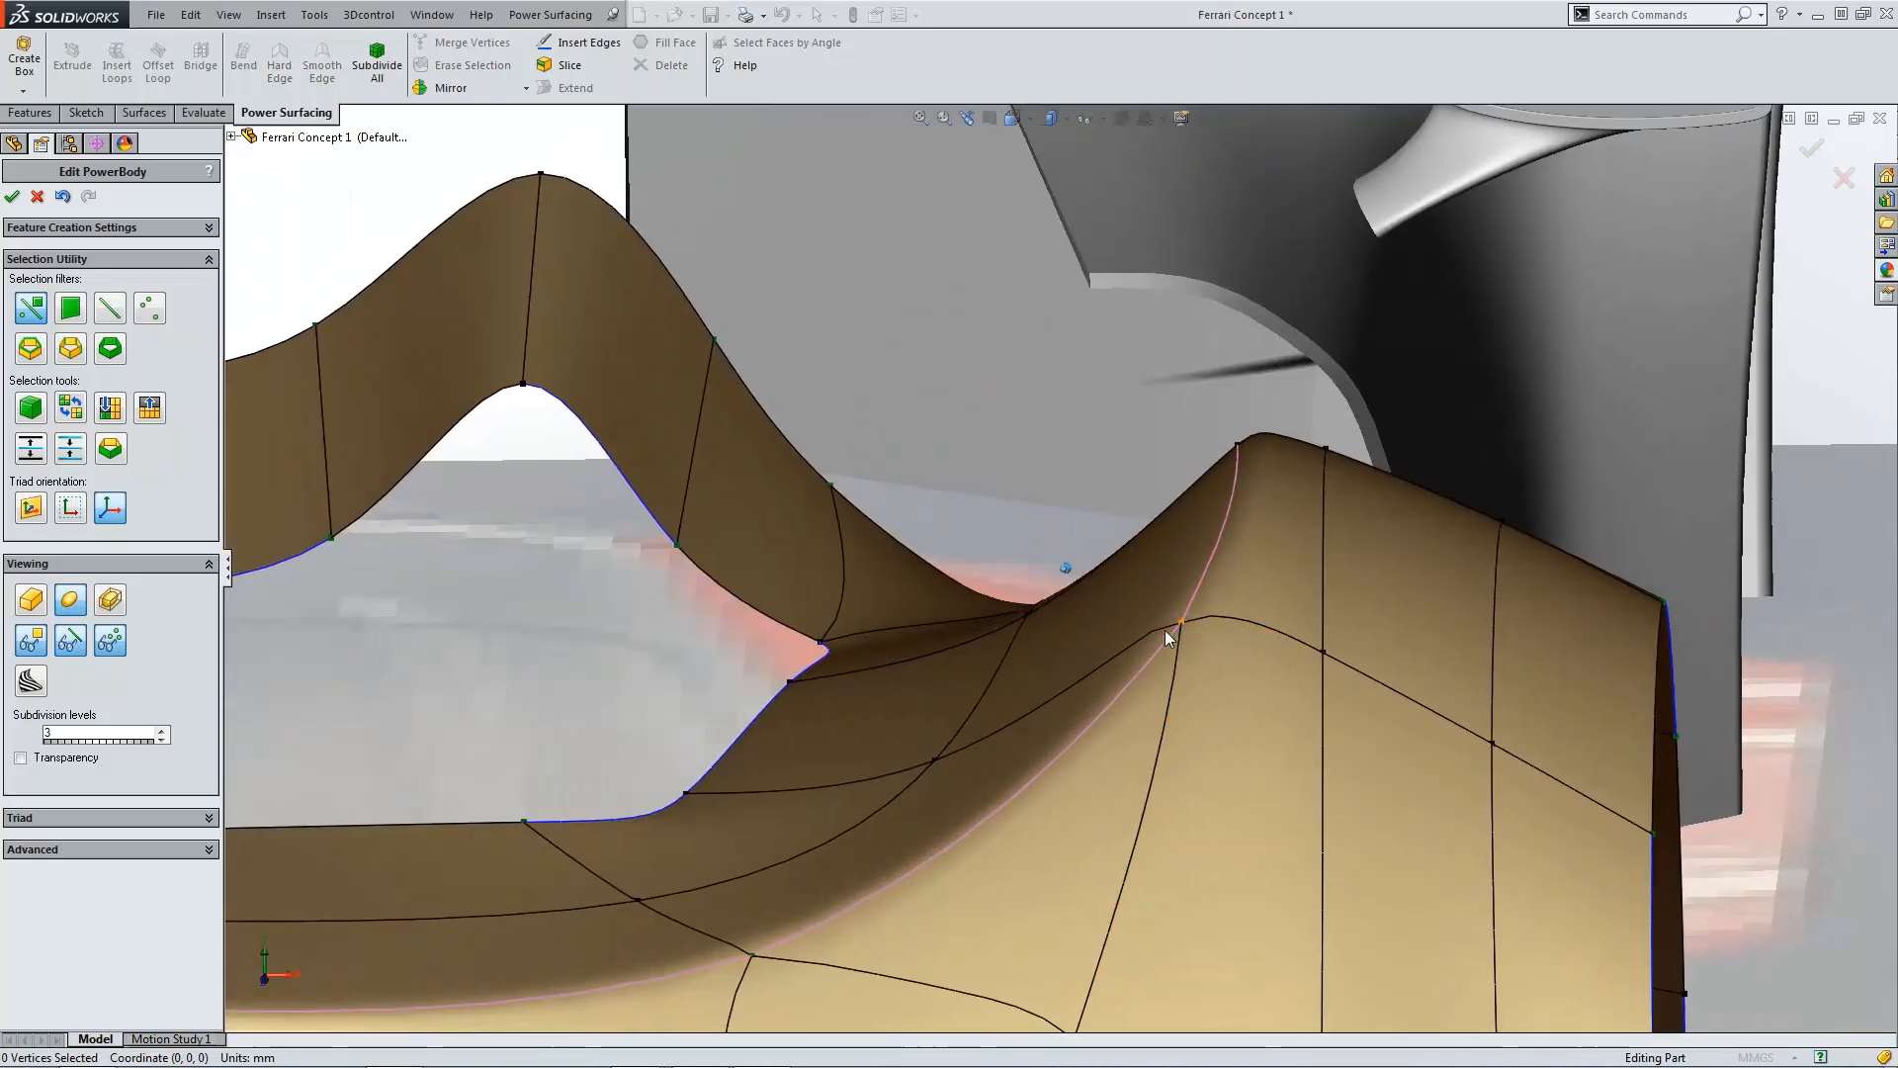
Step: Nudge the crest edge behind the mirror slot slightly rearward and accept the PowerBody edit
left_click(1153, 633)
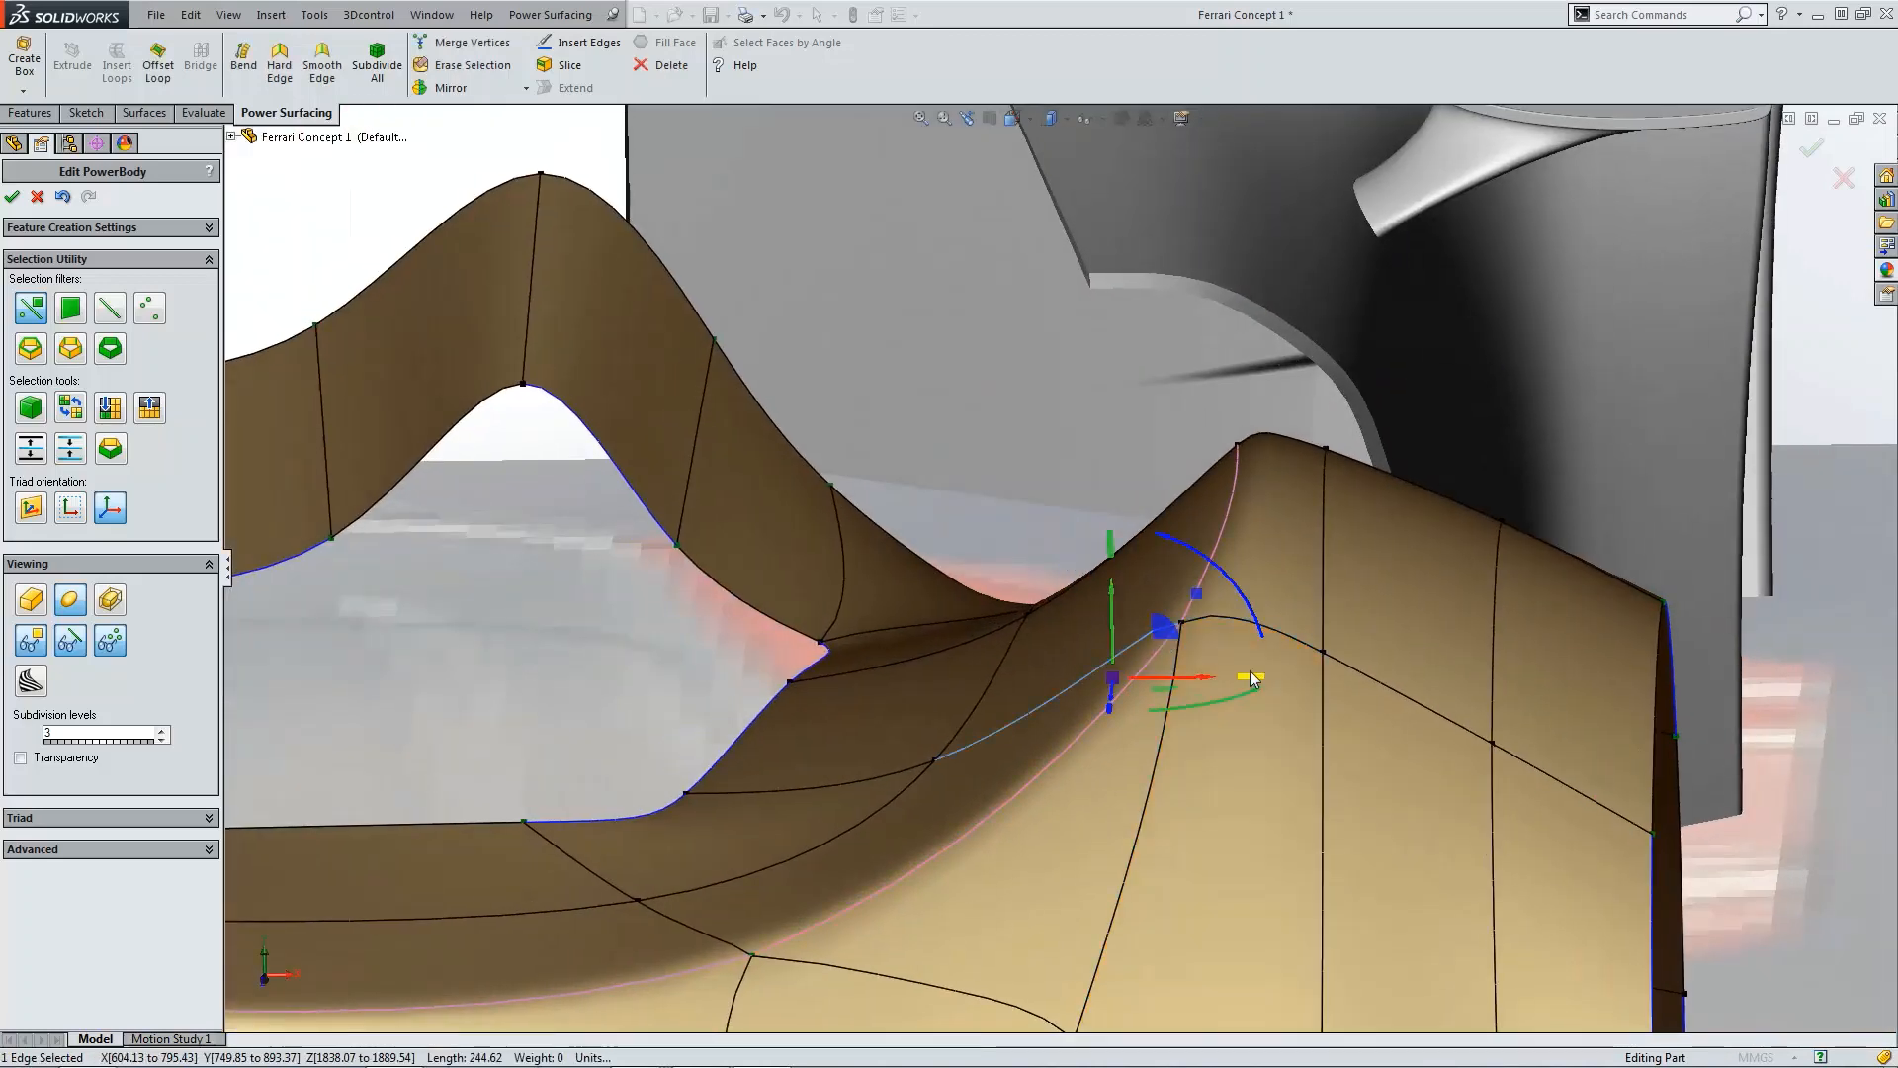
left_click_drag(1240, 676, 1248, 677)
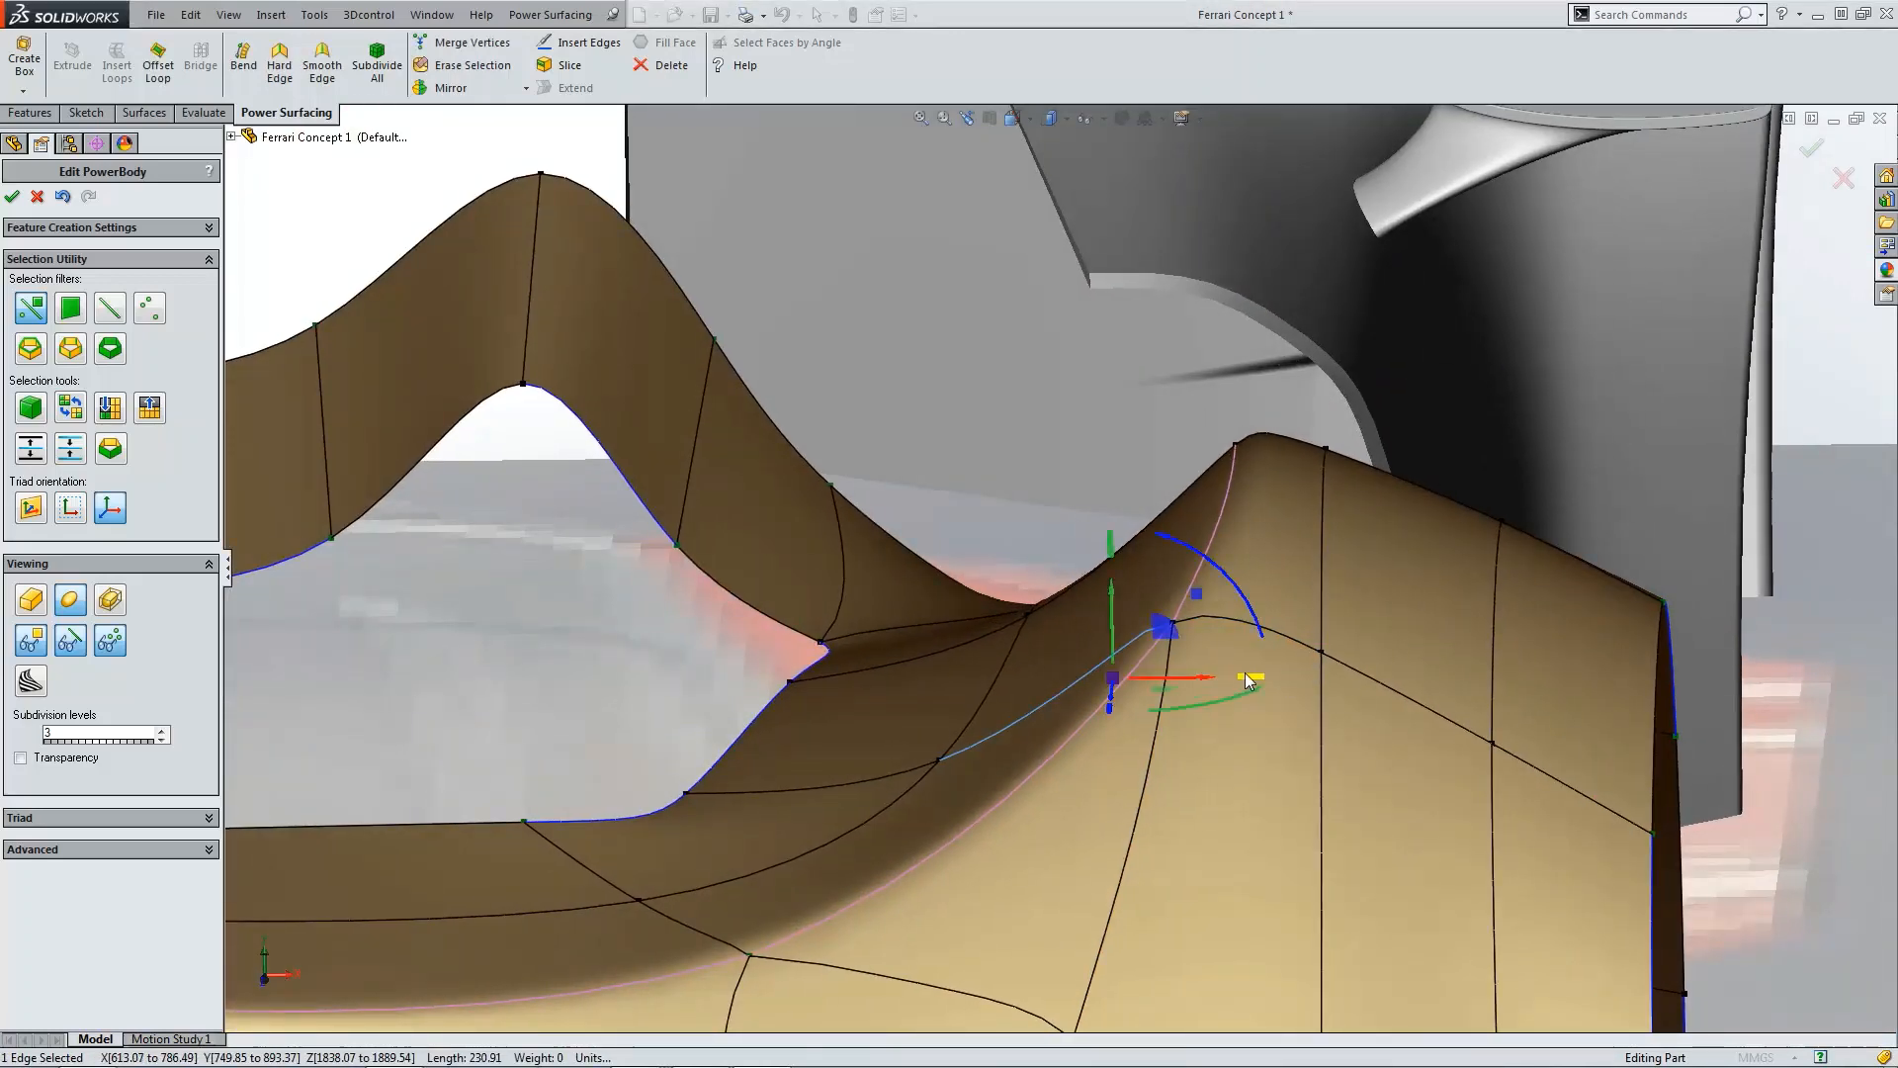
left_click(1507, 404)
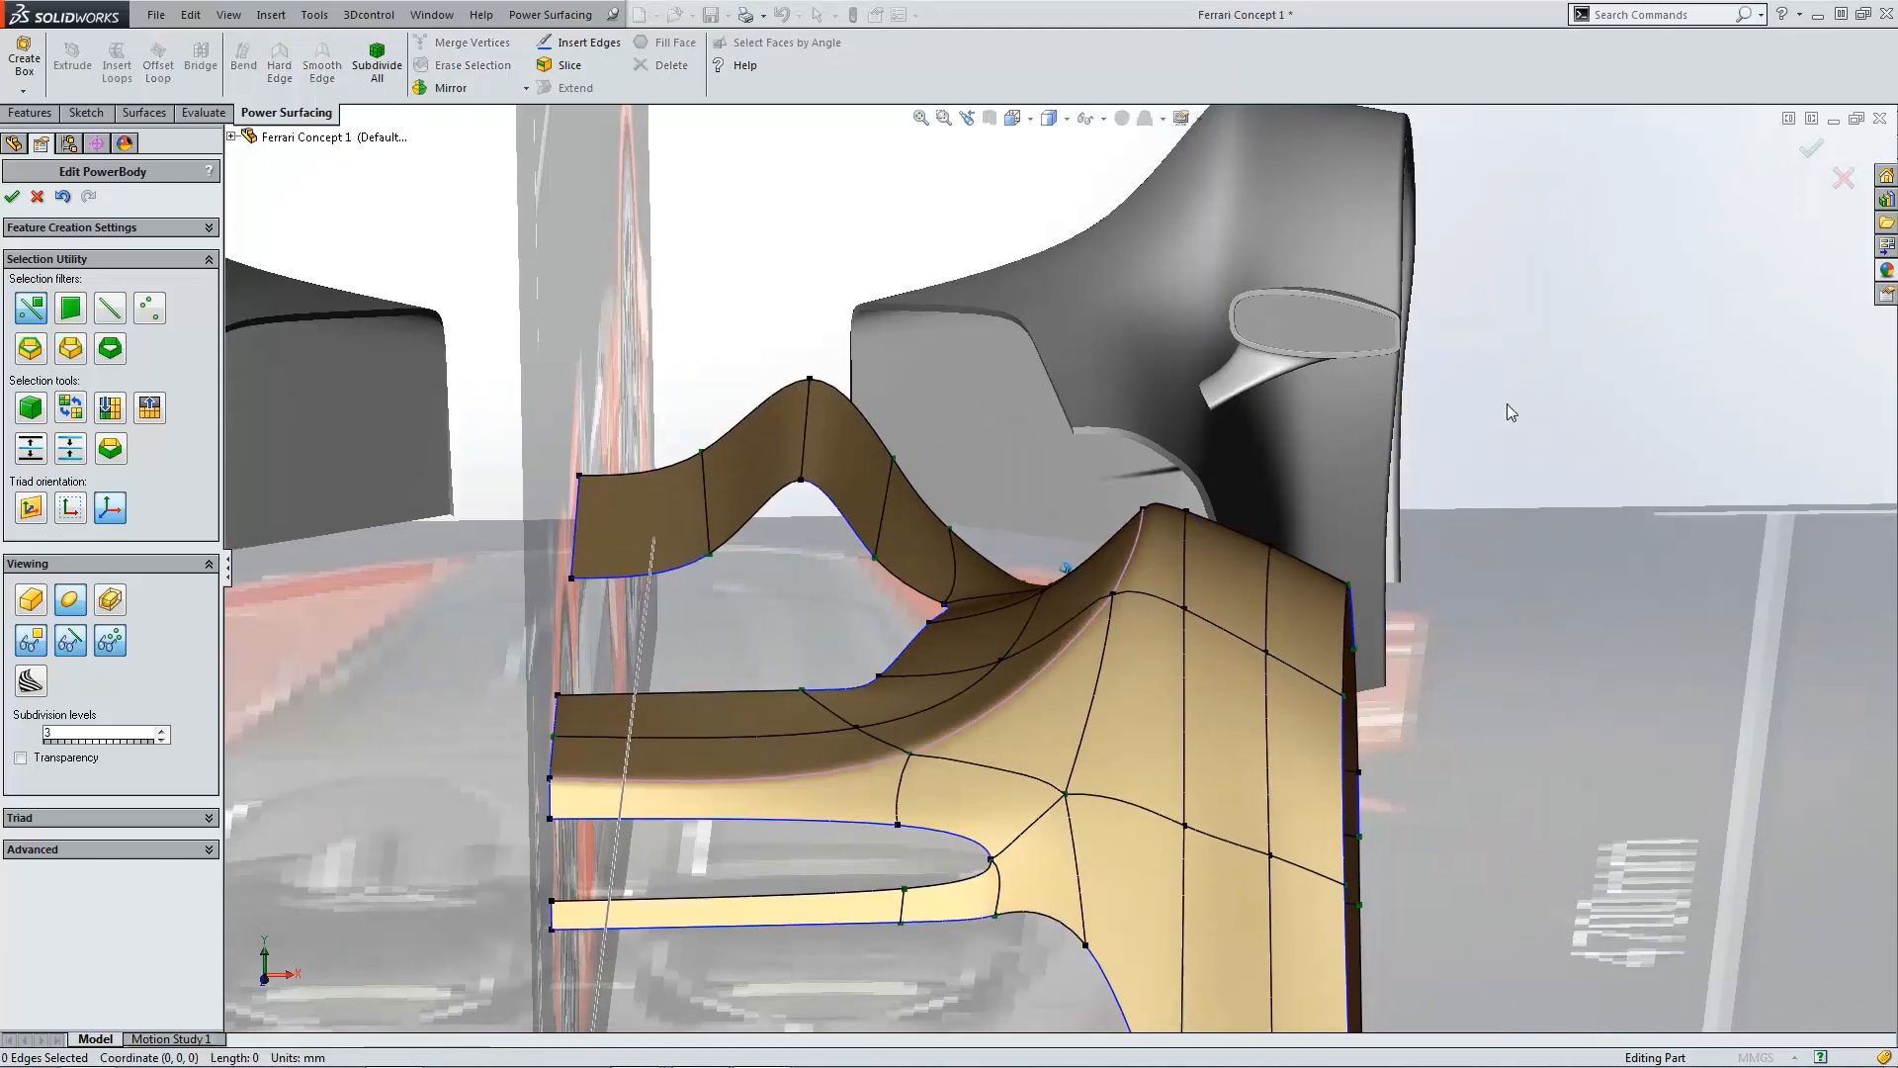
left_click(13, 198)
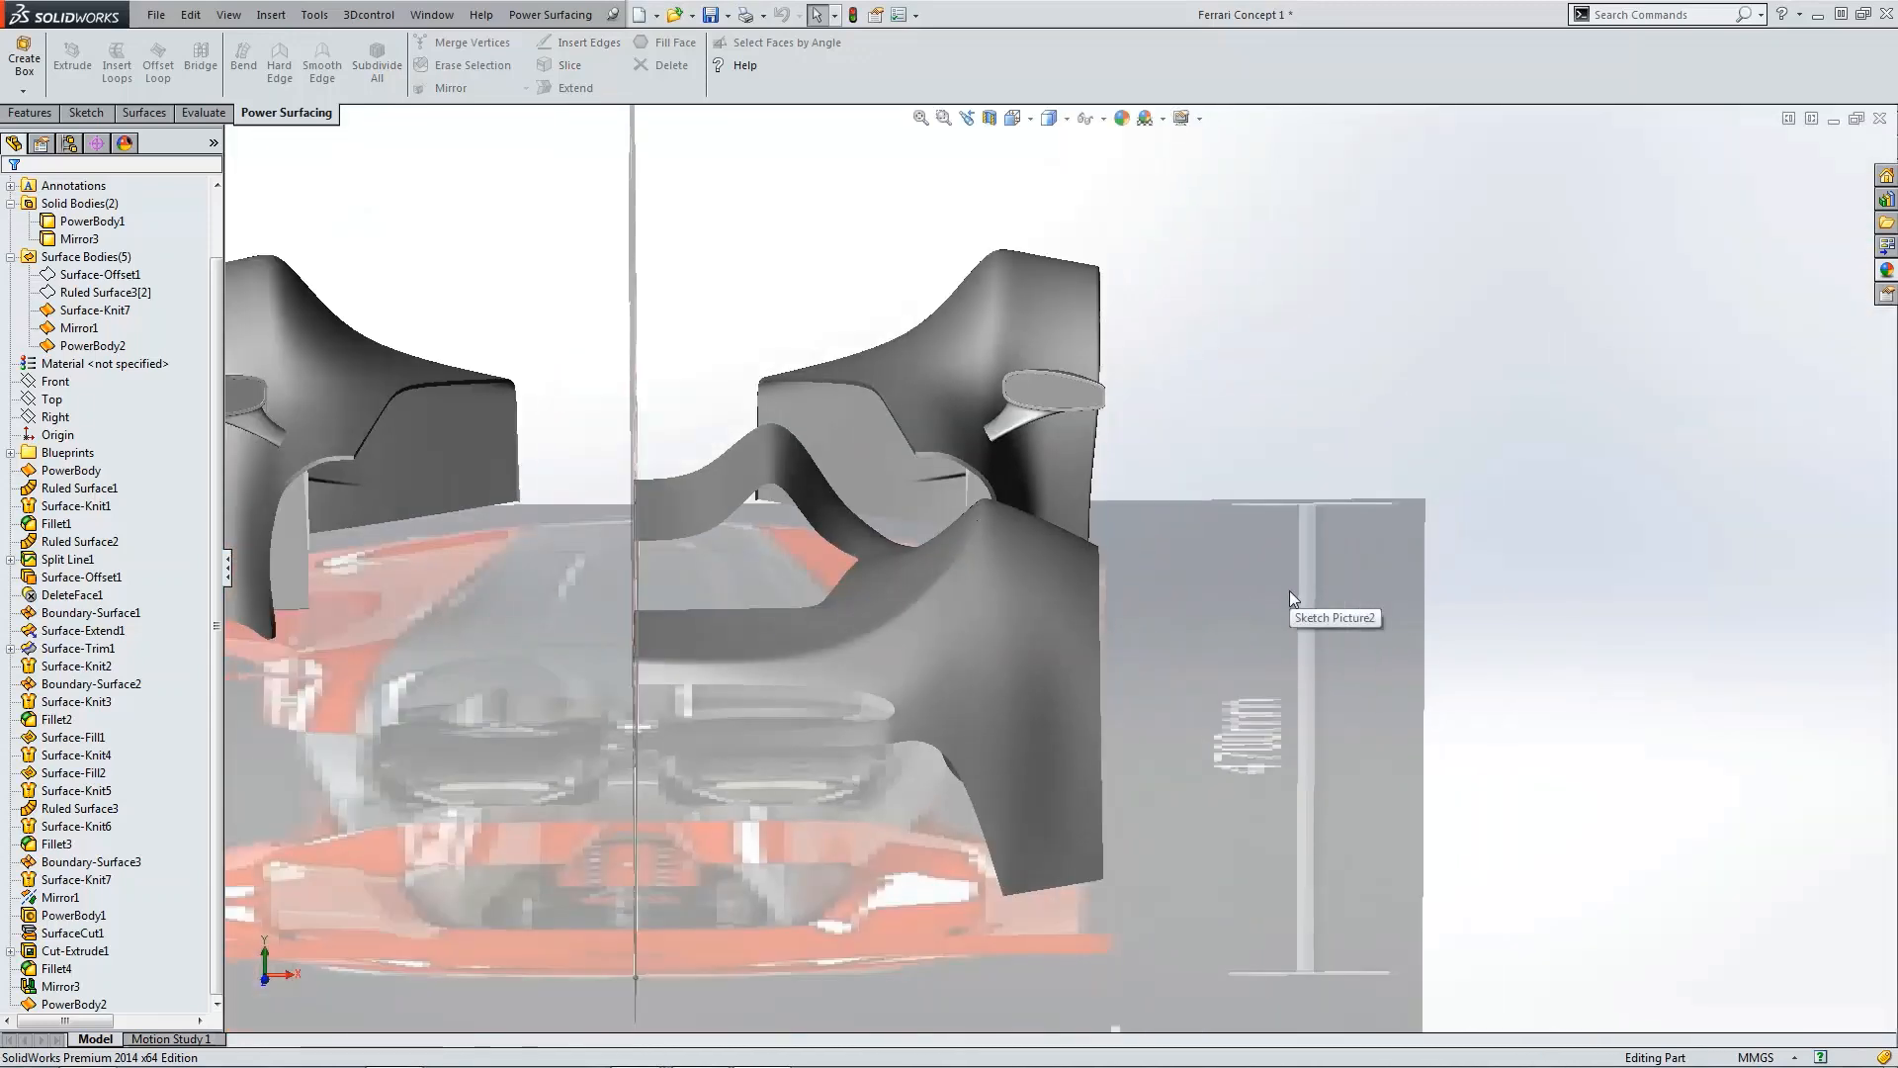
Step: Reopen PowerBody2 and mirror the mesh about its centreline edges with Keep Larger Section on
key("ctrl+5")
scroll(1191, 725, "down", 4)
scroll(1125, 775, "down", 2)
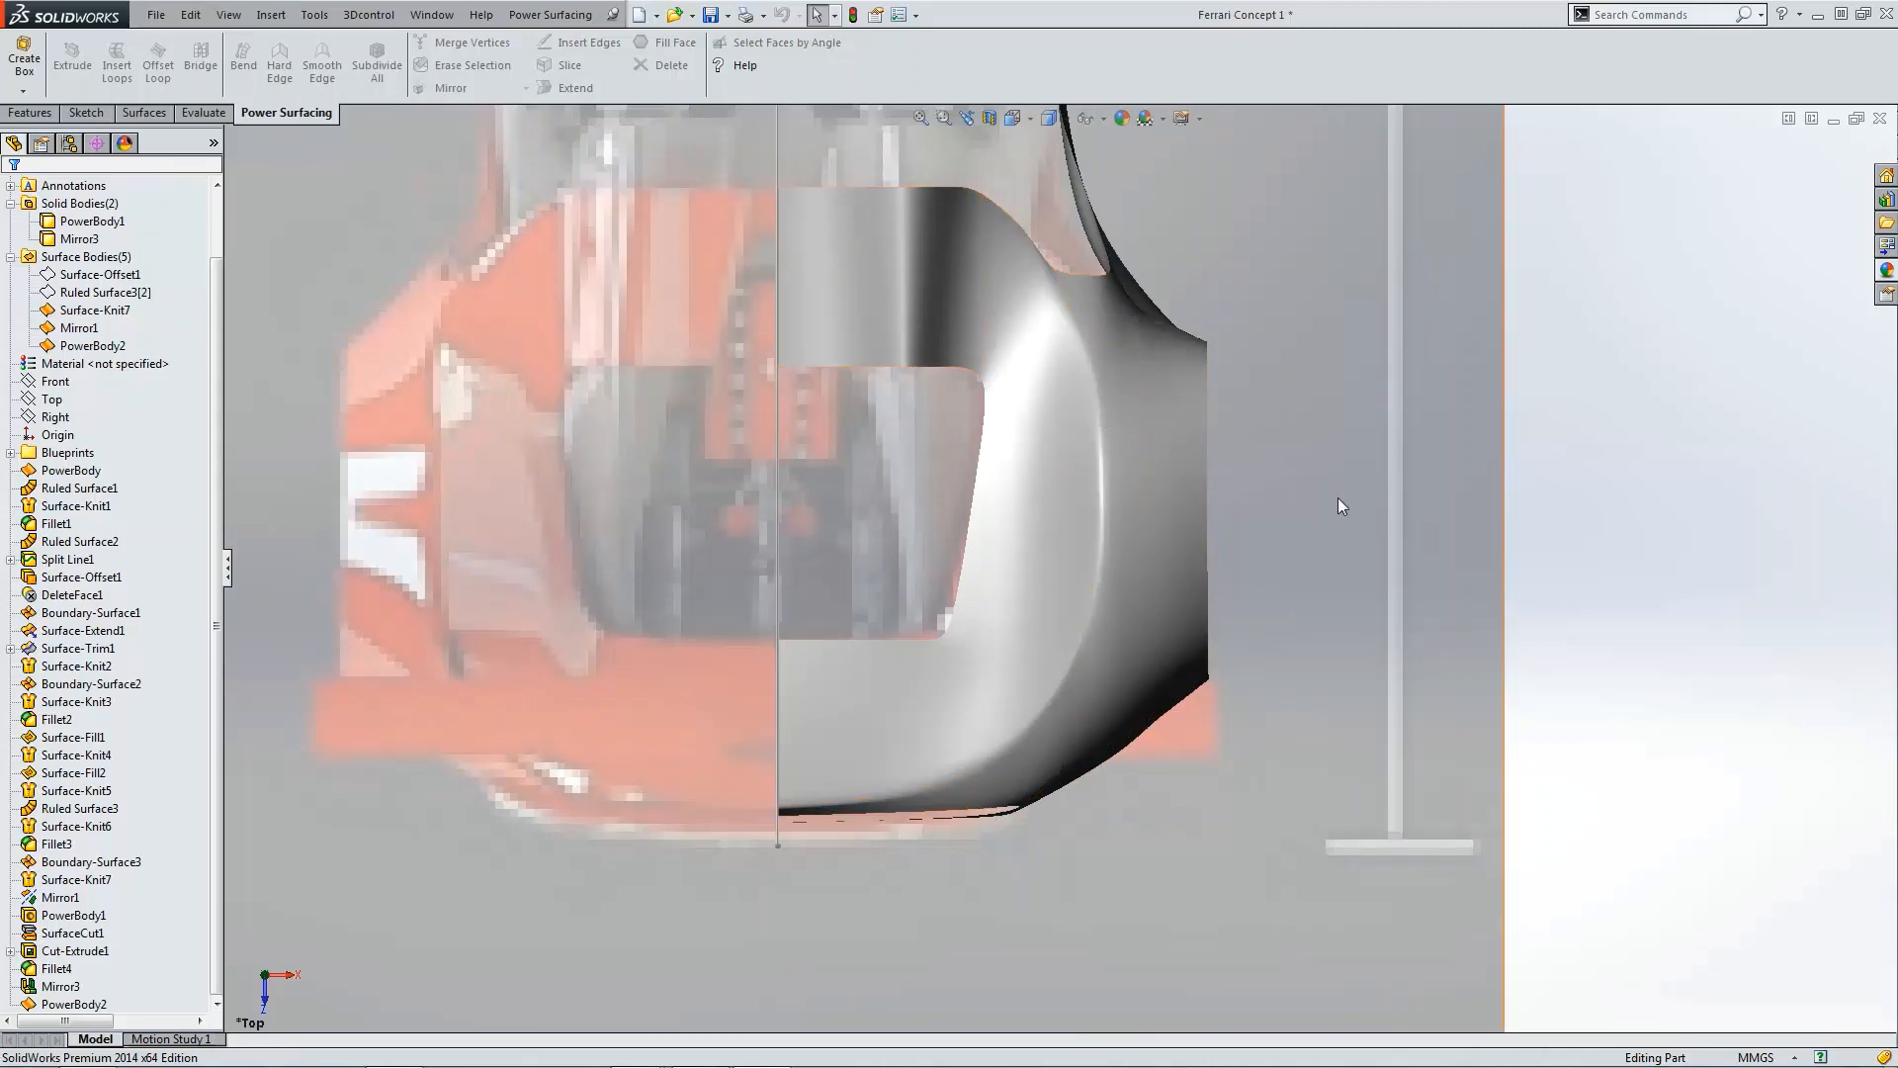
key("ctrl+4")
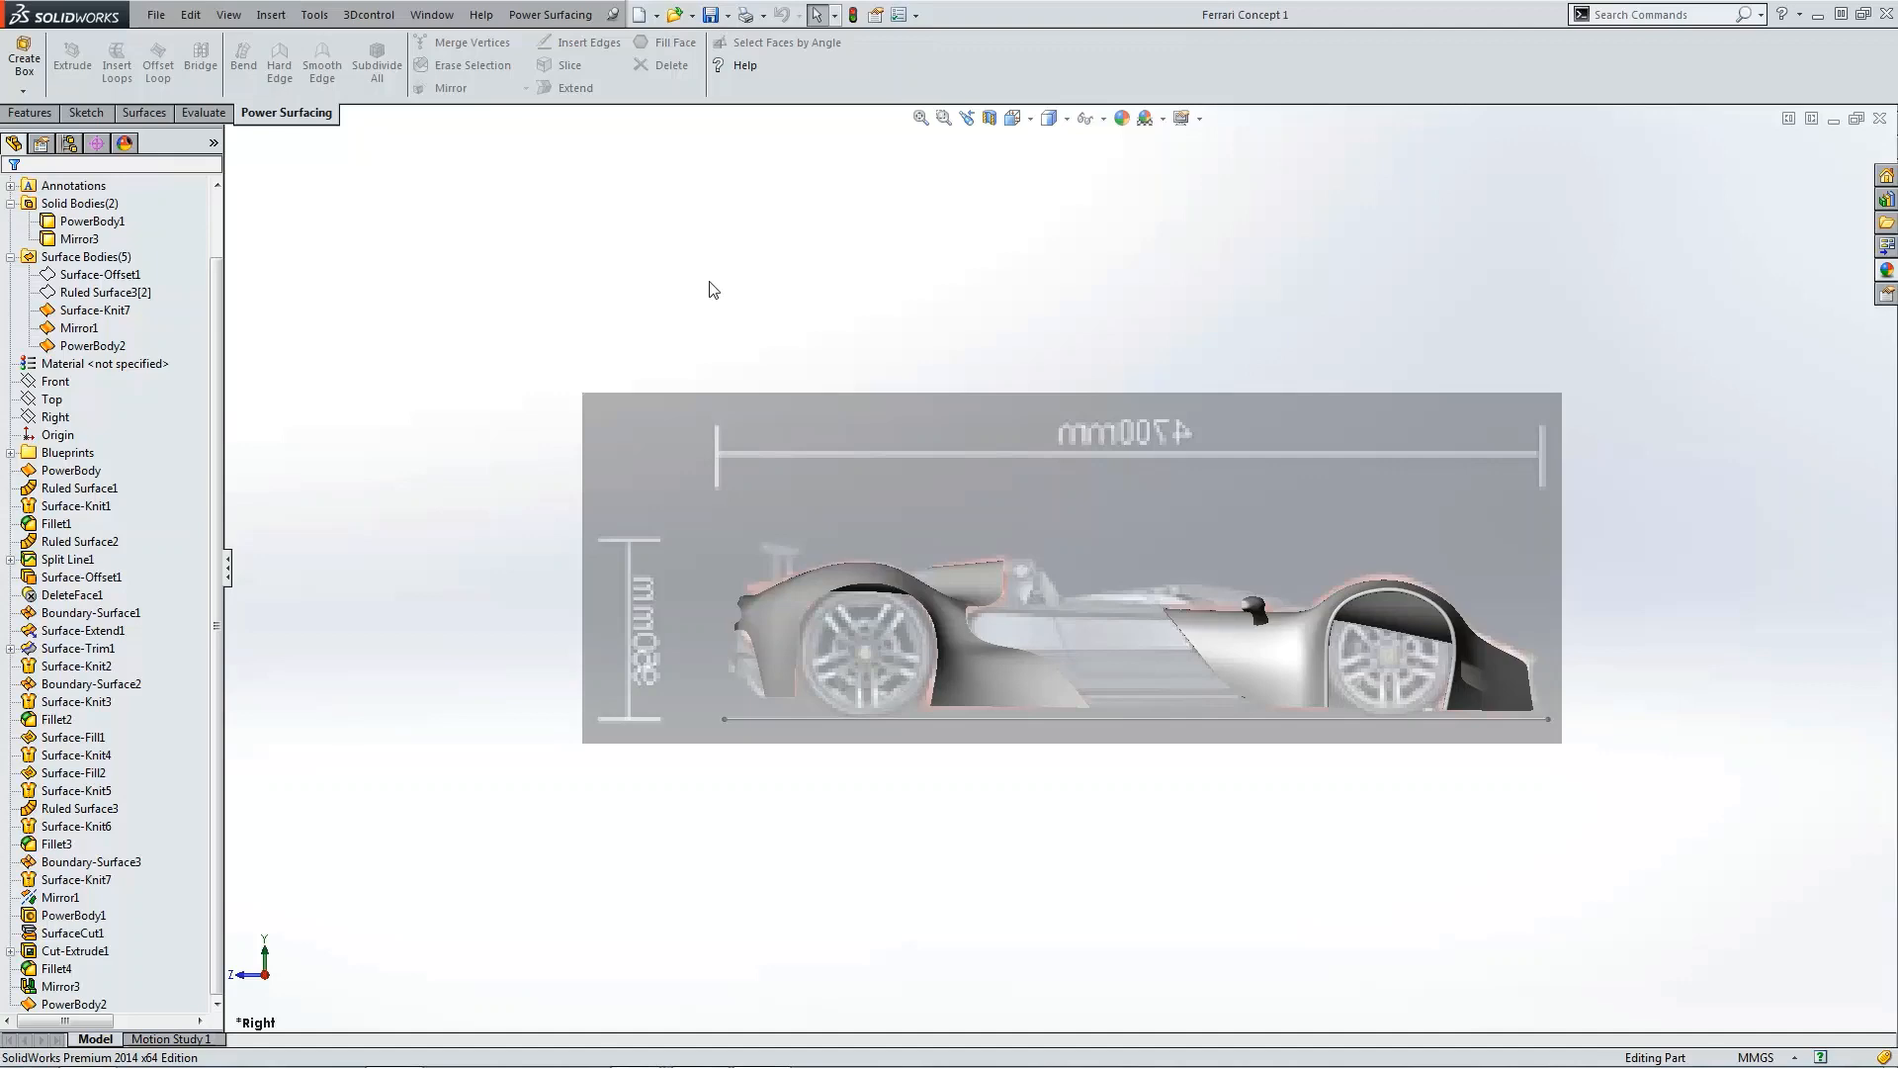
left_click(61, 1004)
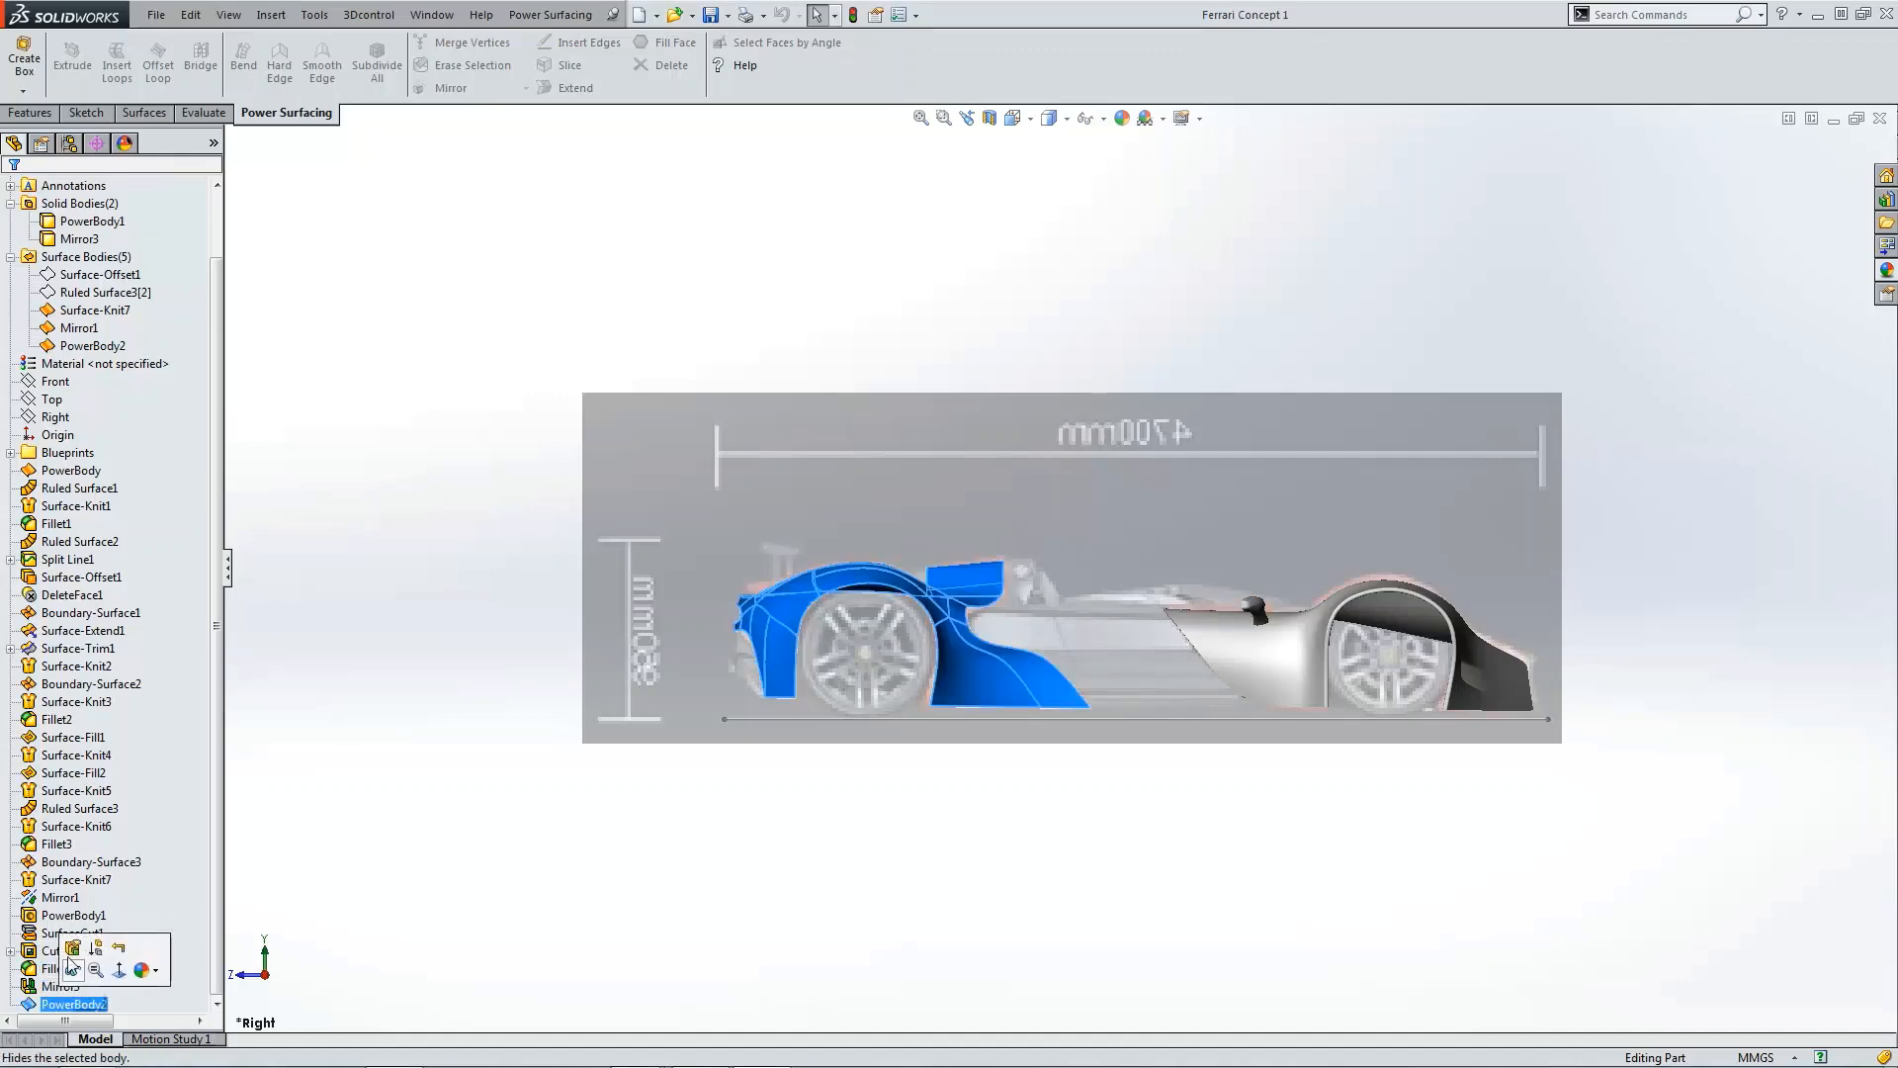
left_click(79, 947)
middle_click_drag(534, 462, 1171, 651)
scroll(1171, 650, "down", 3)
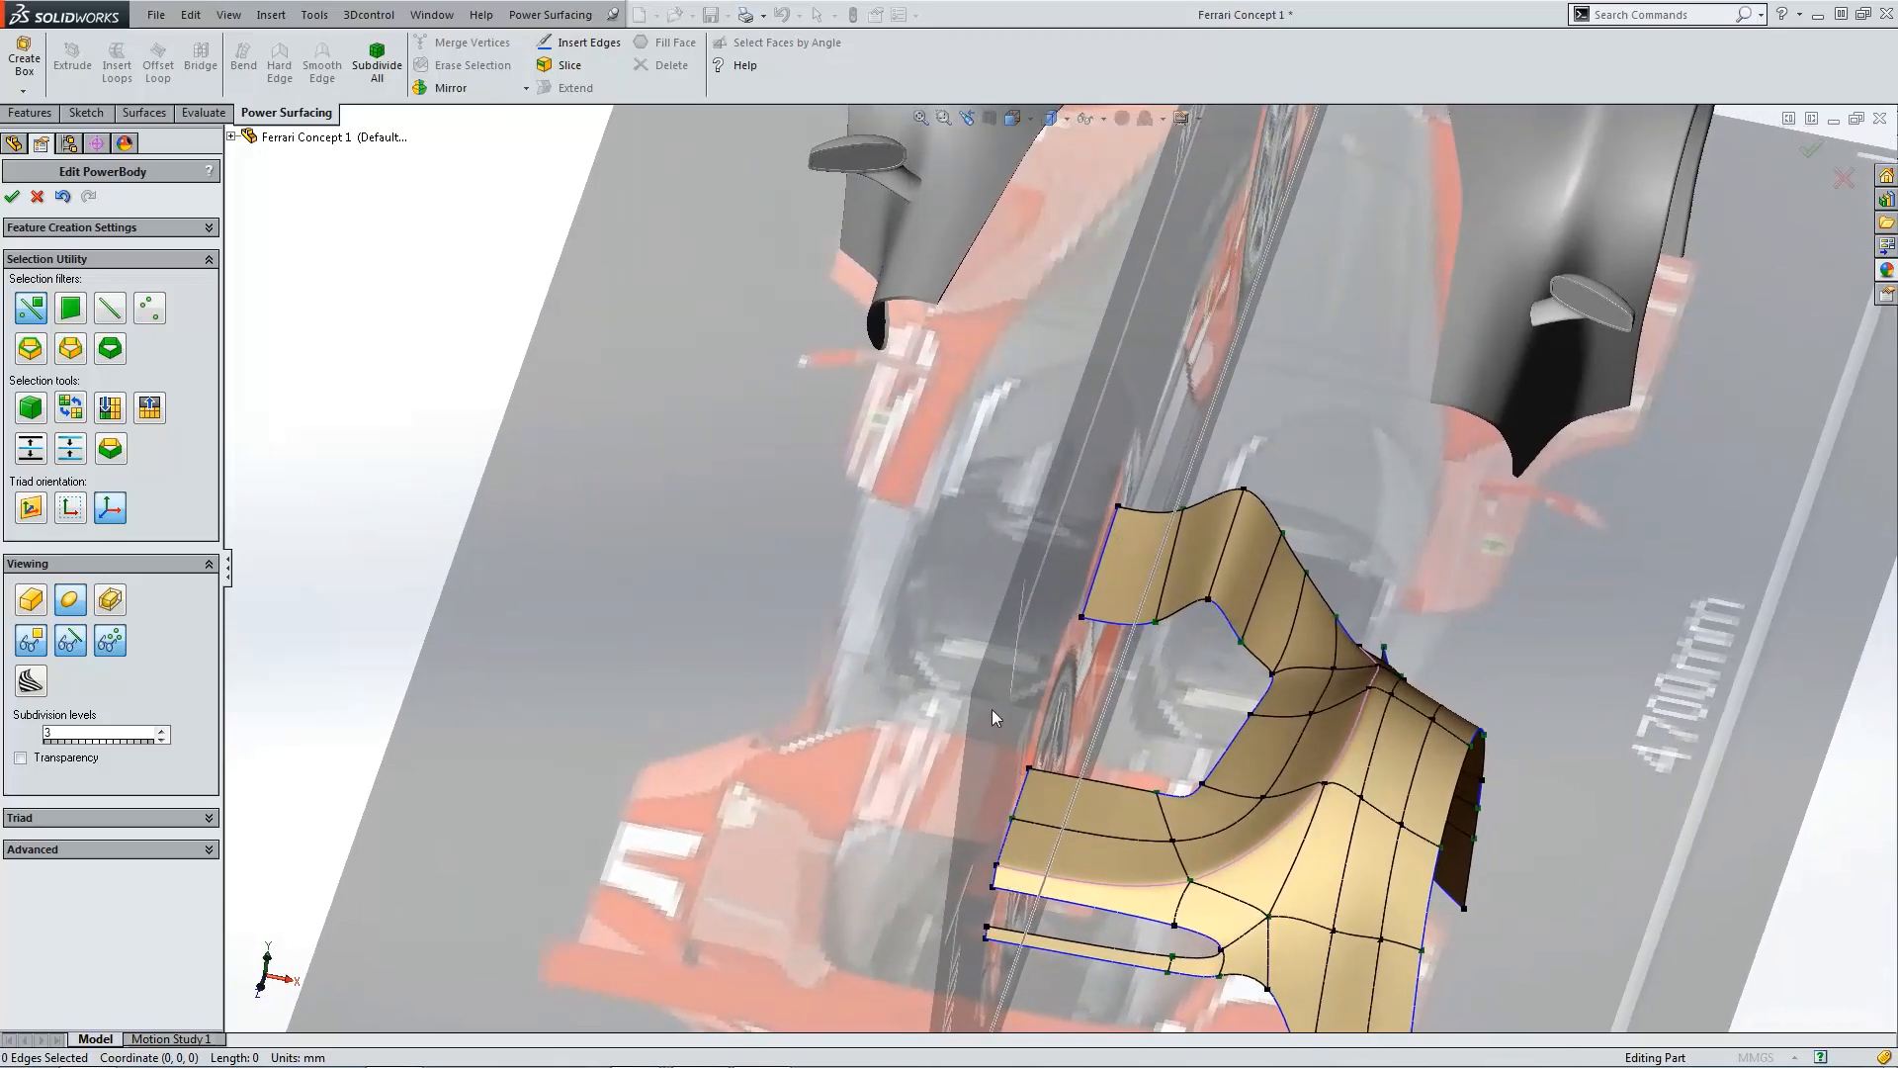
left_click(450, 88)
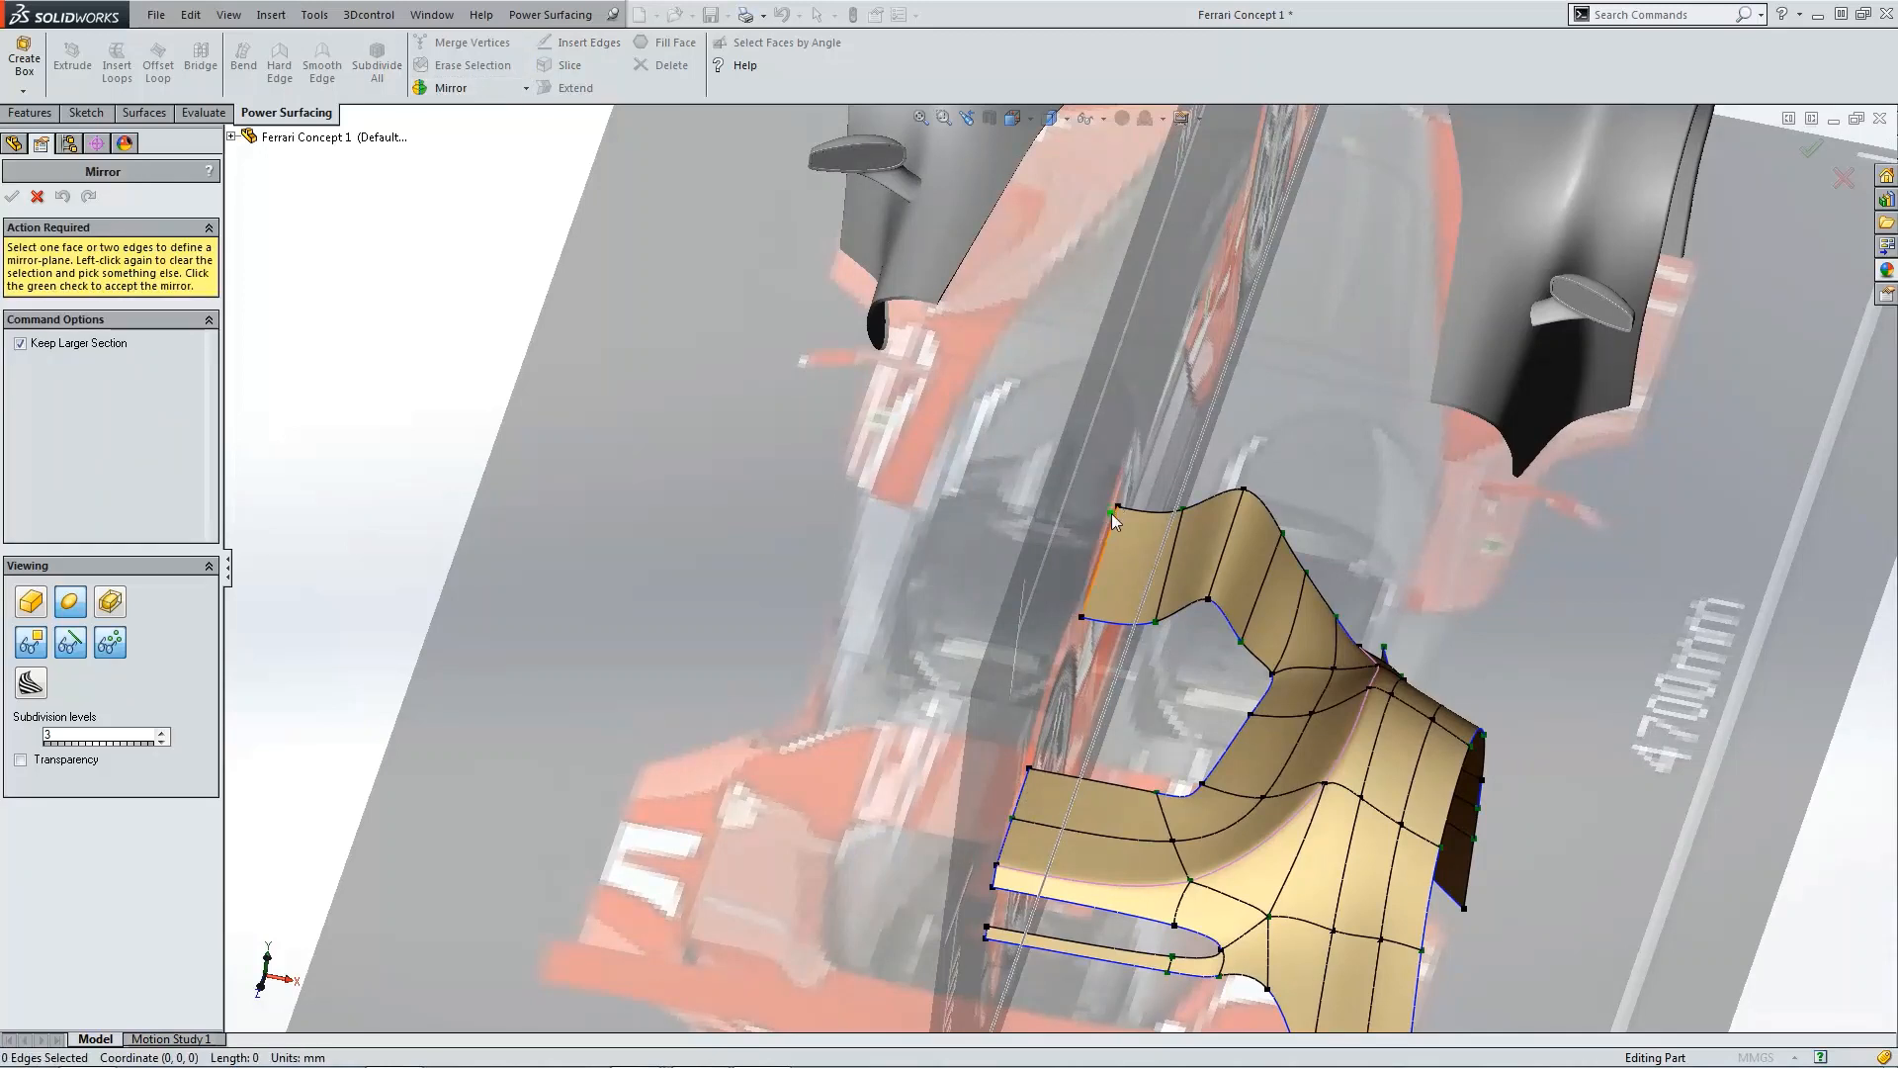
left_click(1005, 848)
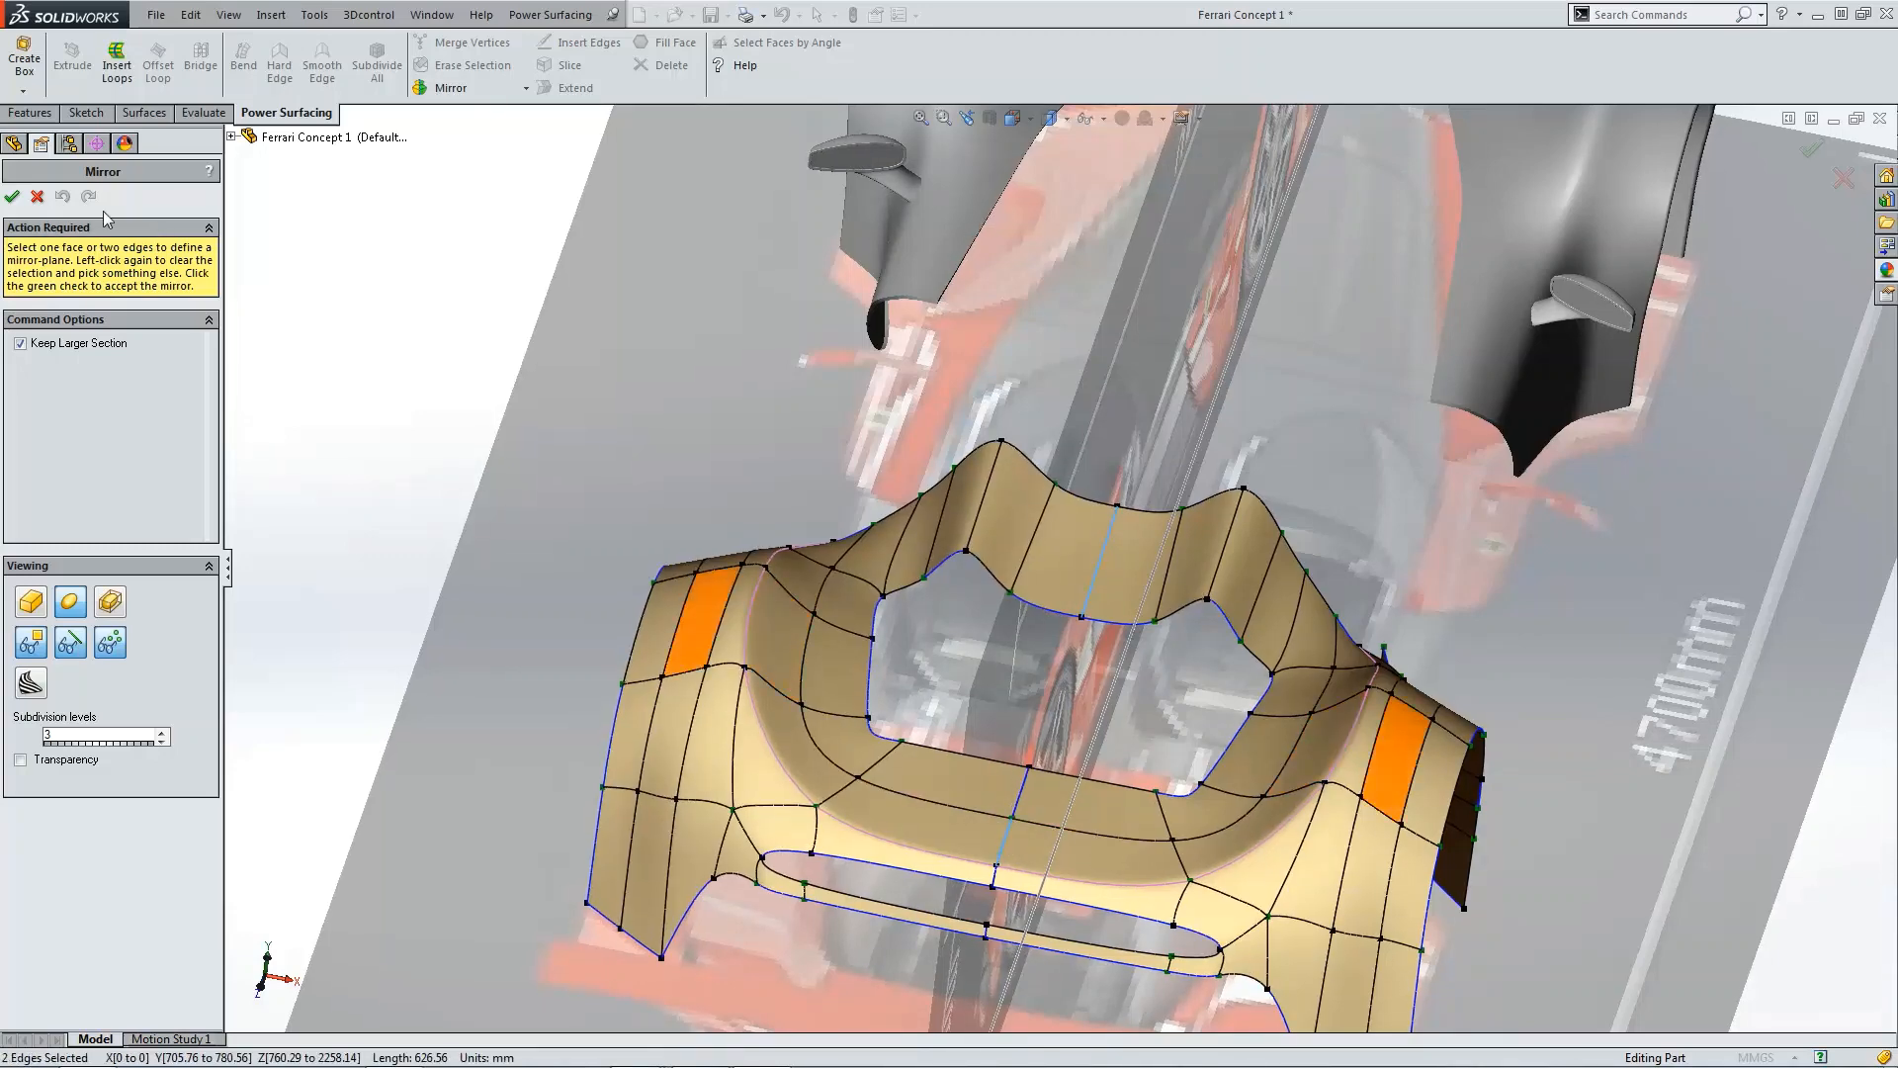
left_click(12, 197)
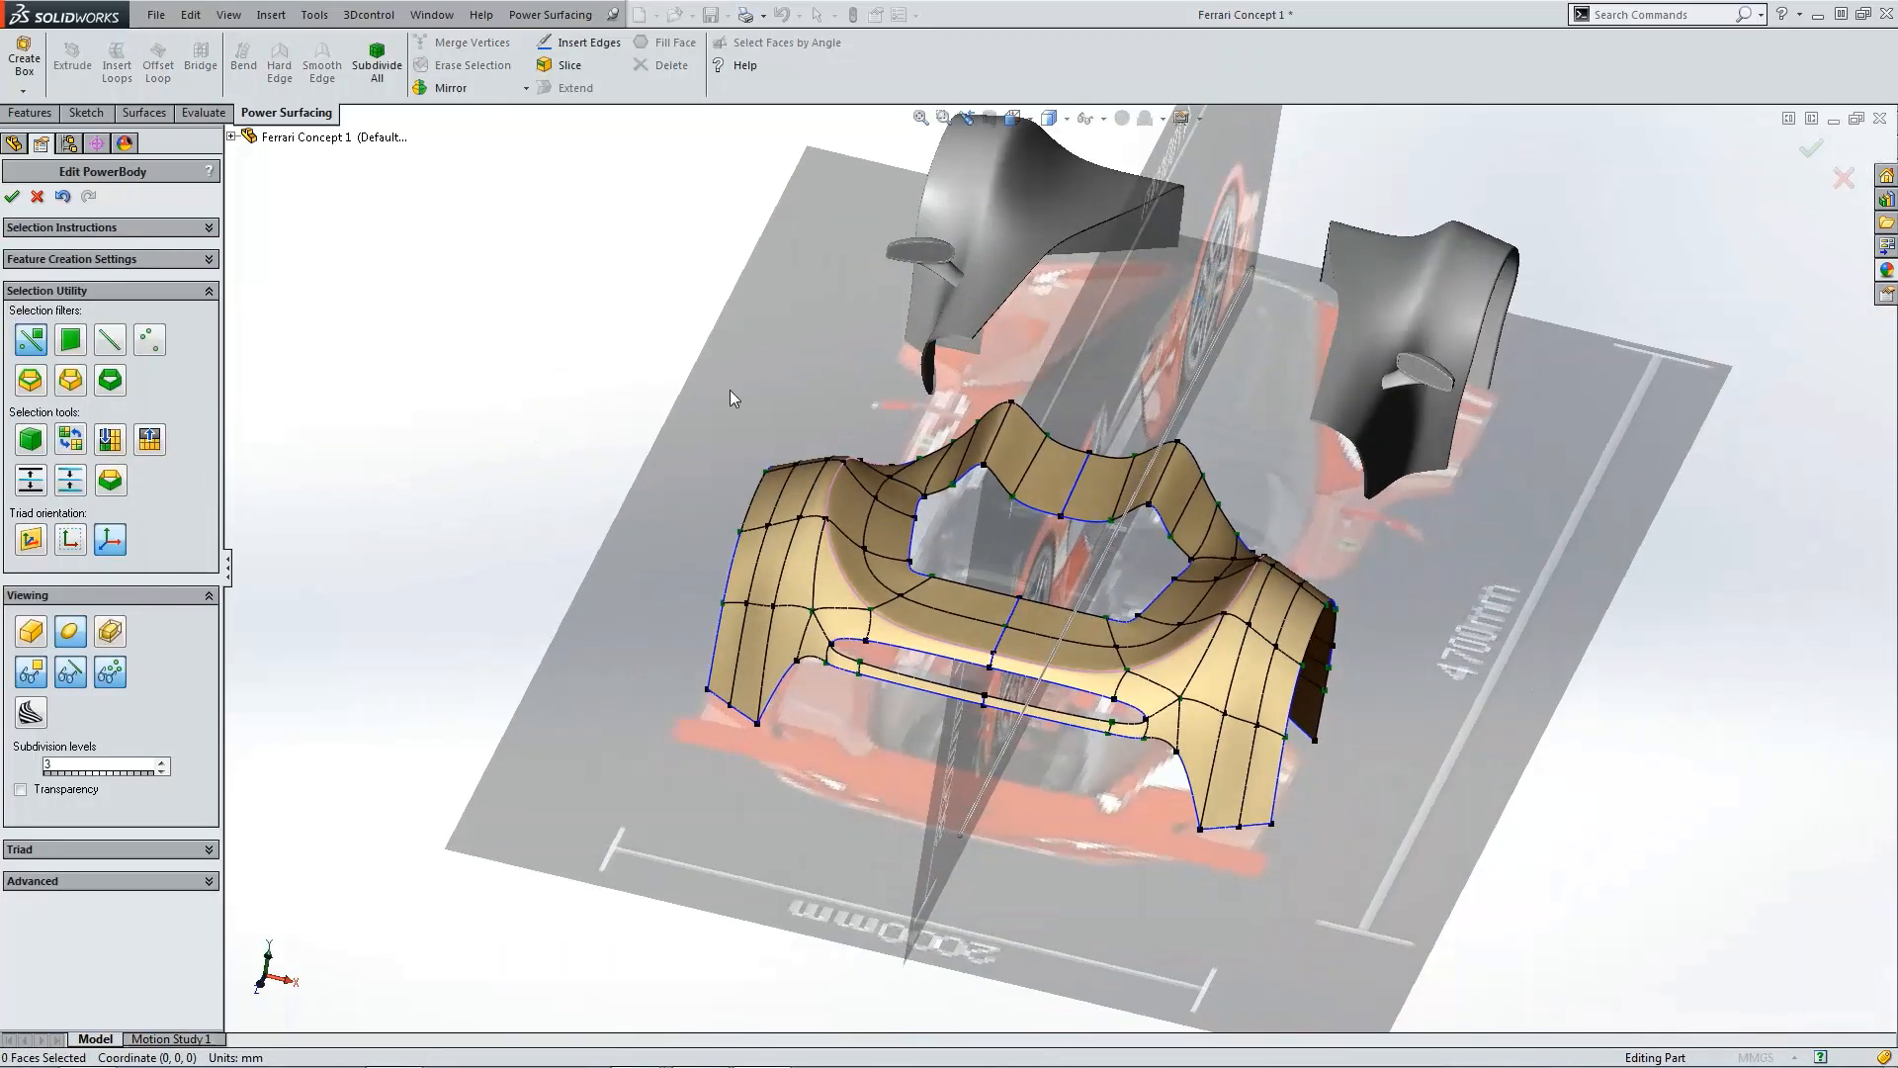
Step: Show the Front Blueprint and lower the crest vertex above the rear hump slightly to match it
key("ctrl+1")
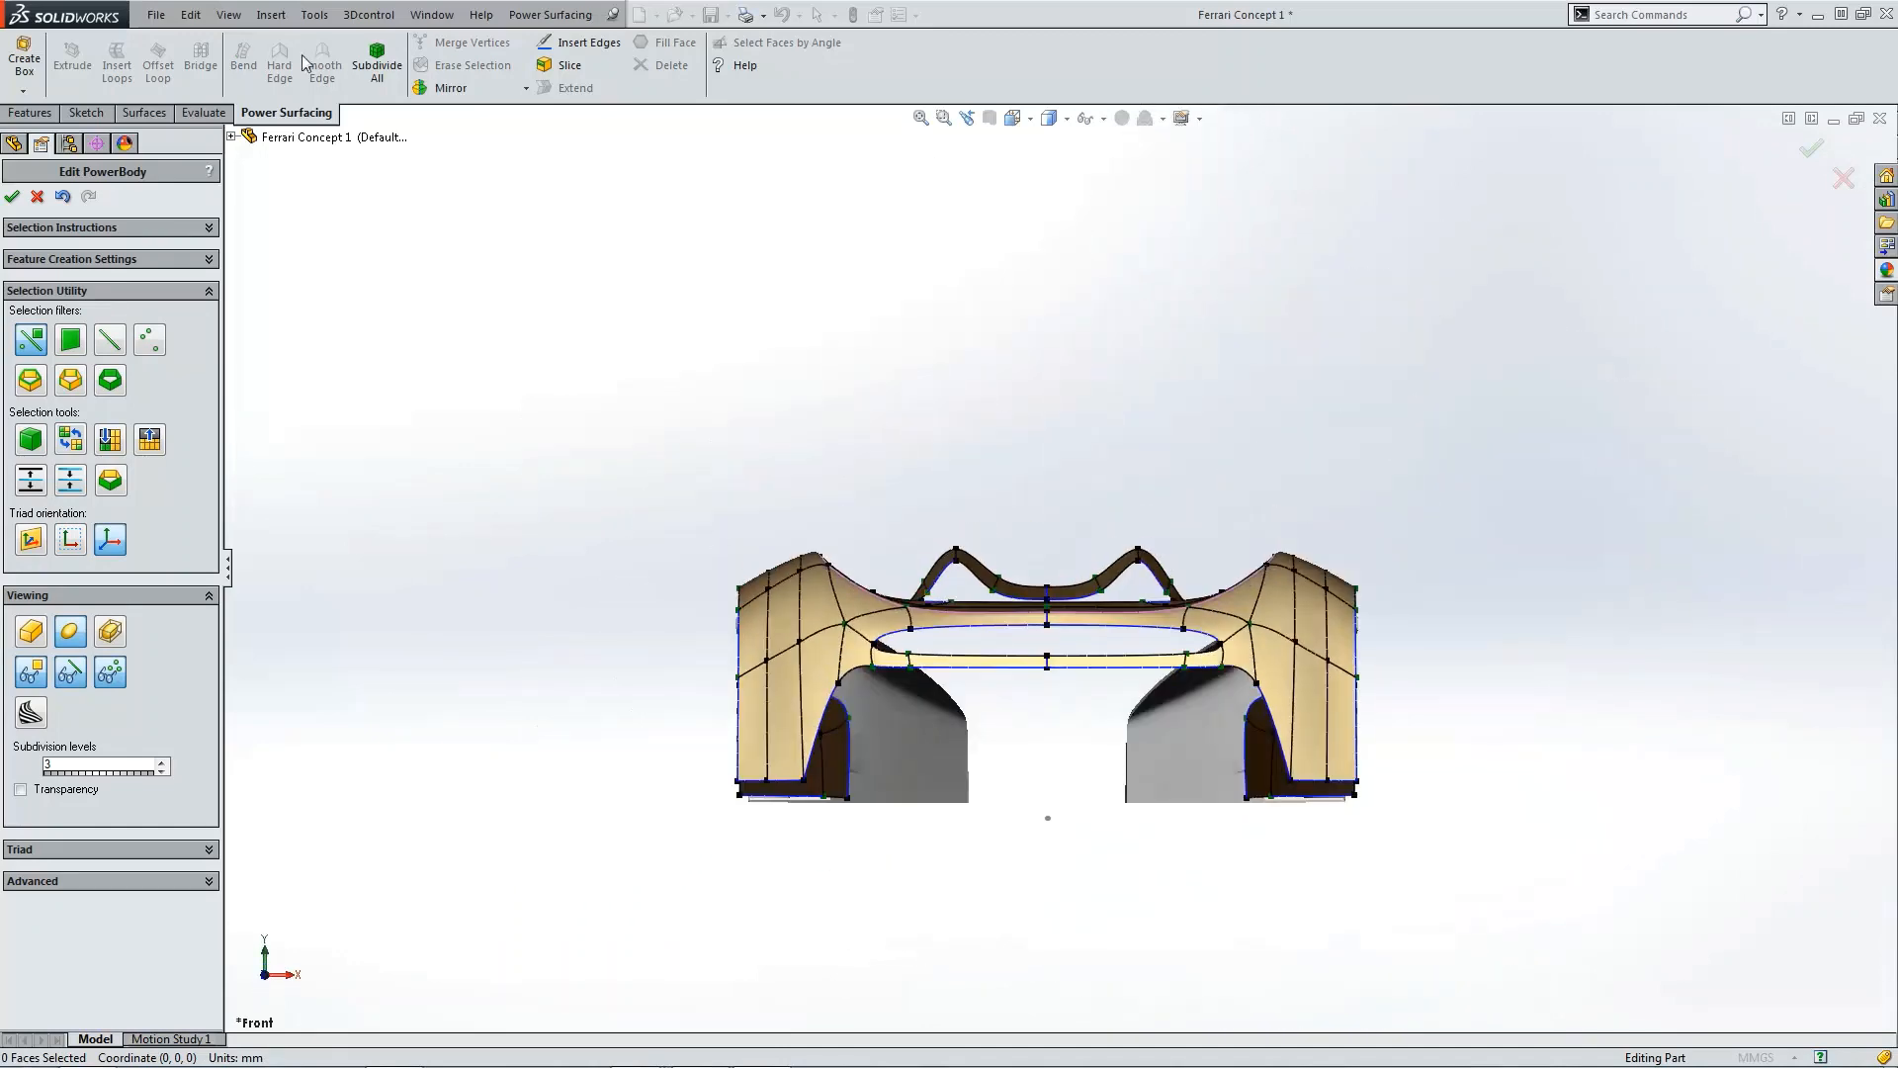
left_click(231, 137)
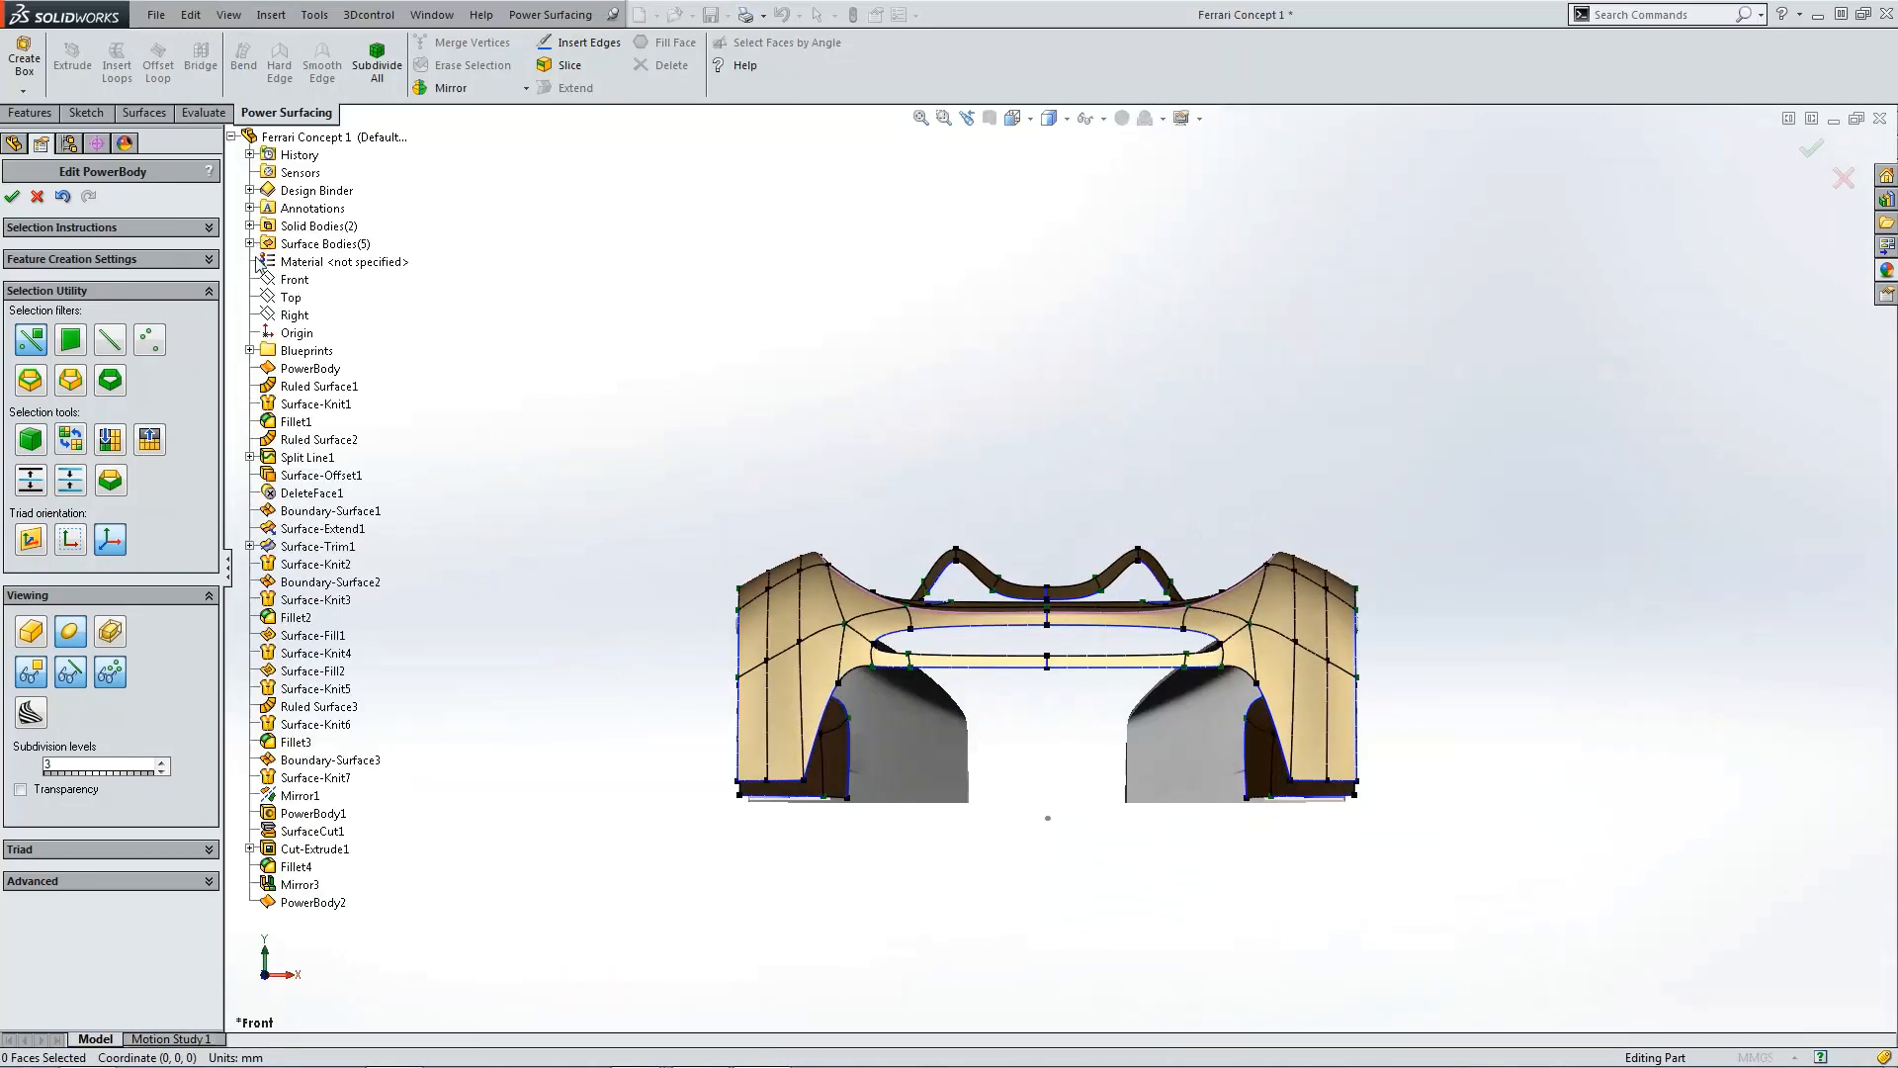
left_click(251, 351)
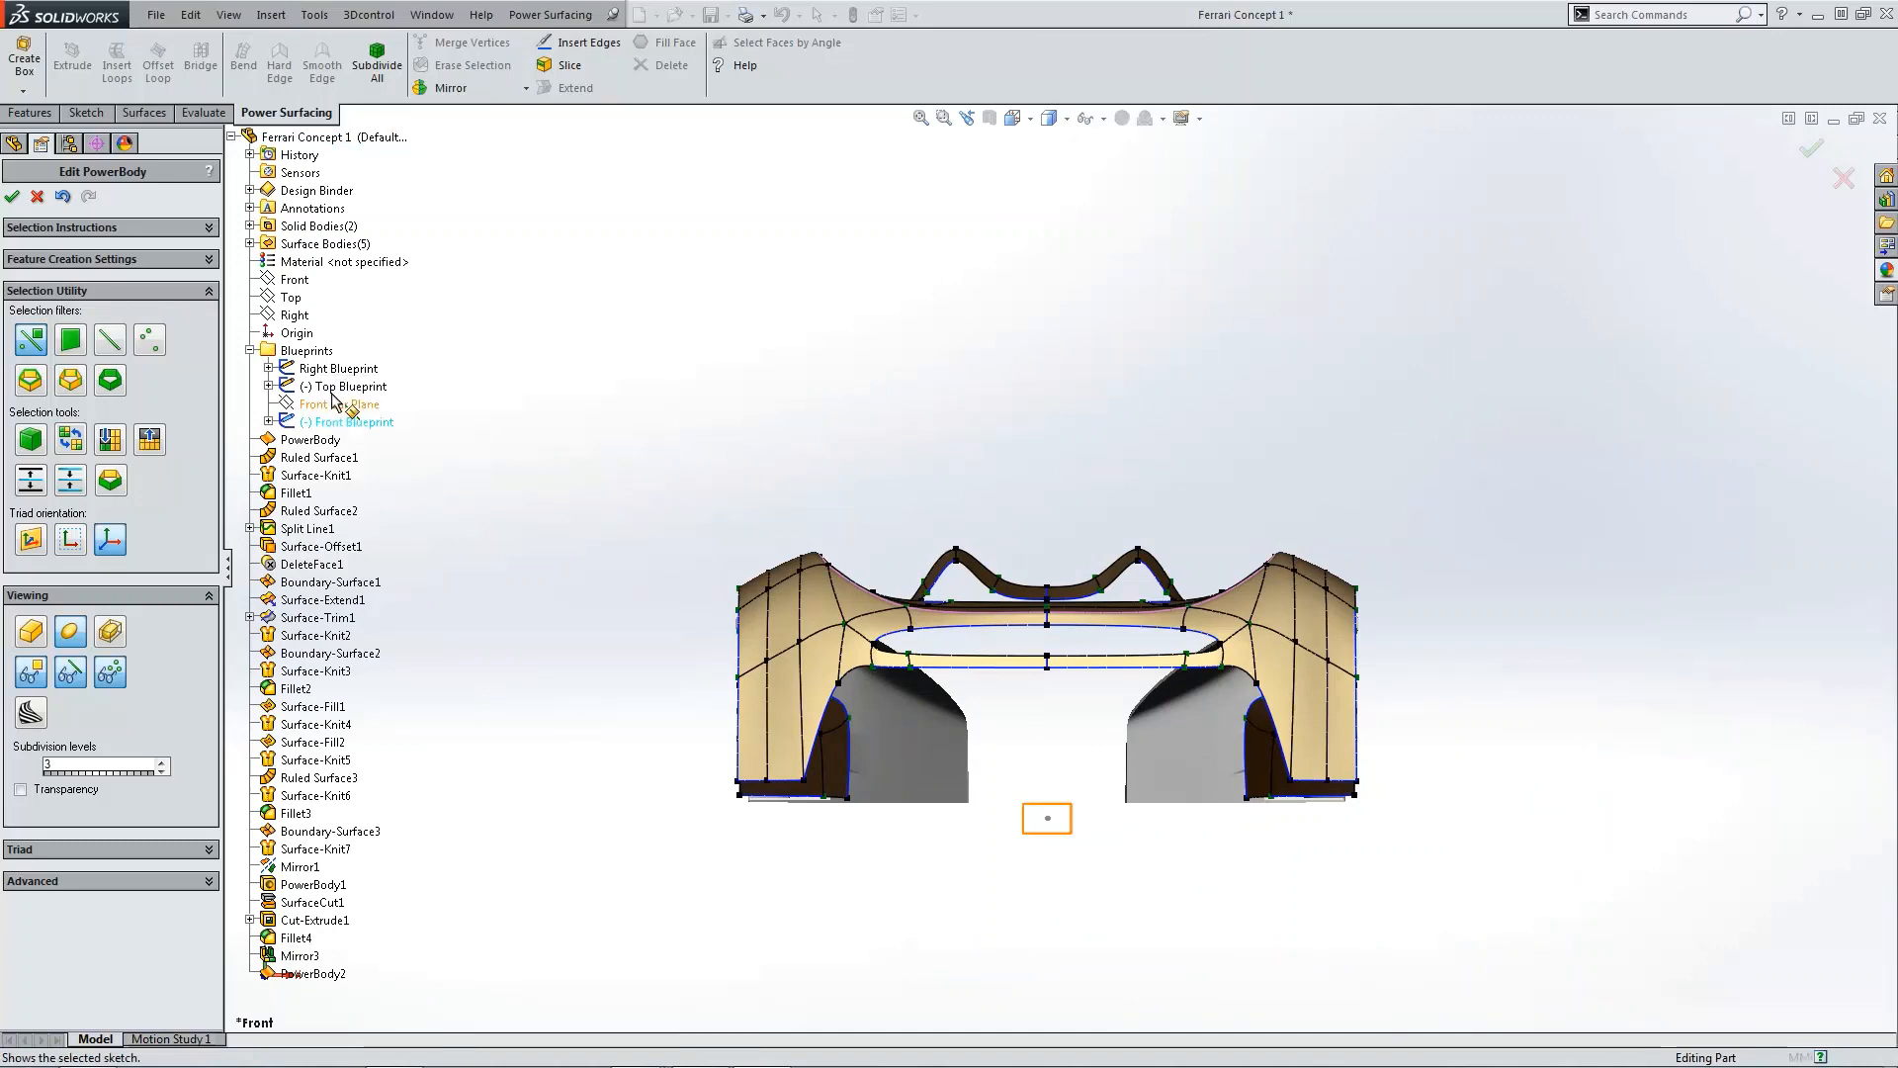
left_click(341, 416)
scroll(1088, 531, "down", 4)
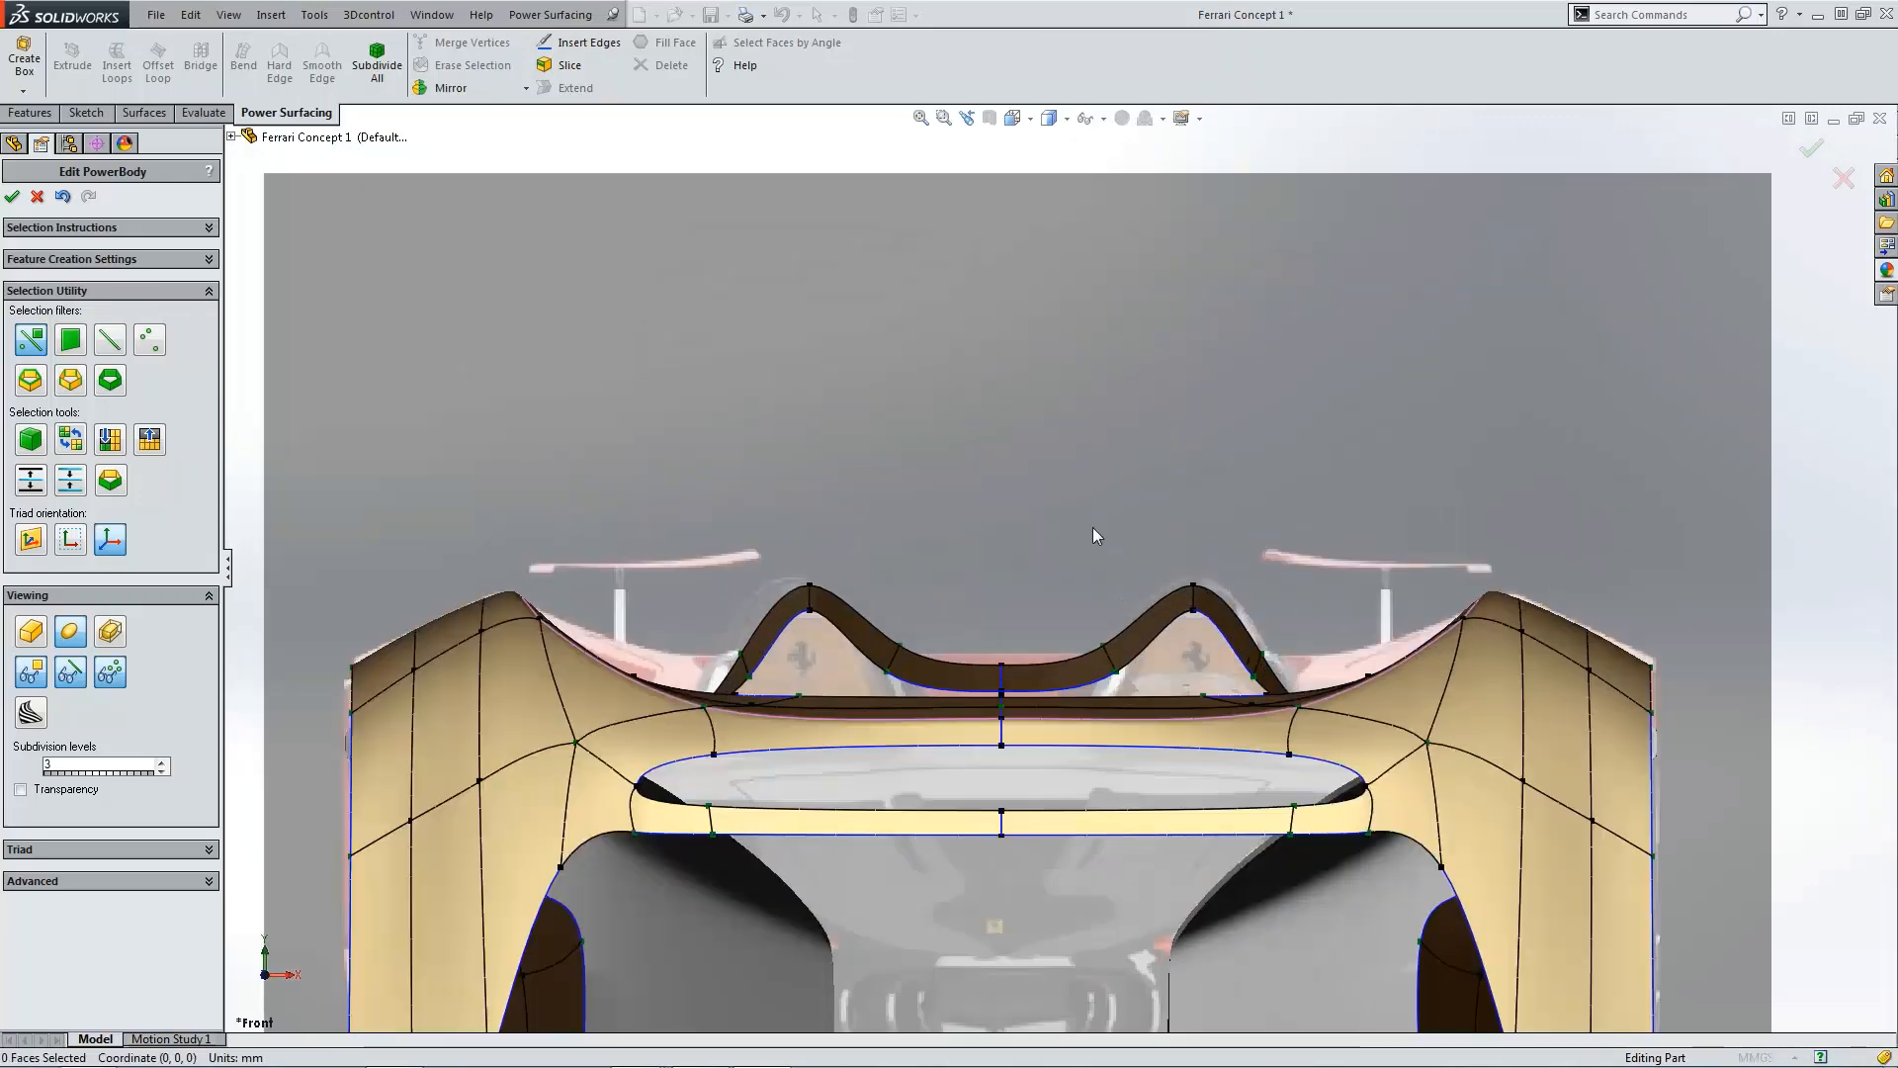
left_click(1196, 615)
scroll(1195, 613, "down", 2)
left_click_drag(1184, 566, 1184, 582)
Step: In the top view, nudge the vertex on the centre section's rear edge slightly sideways
key("ctrl+5")
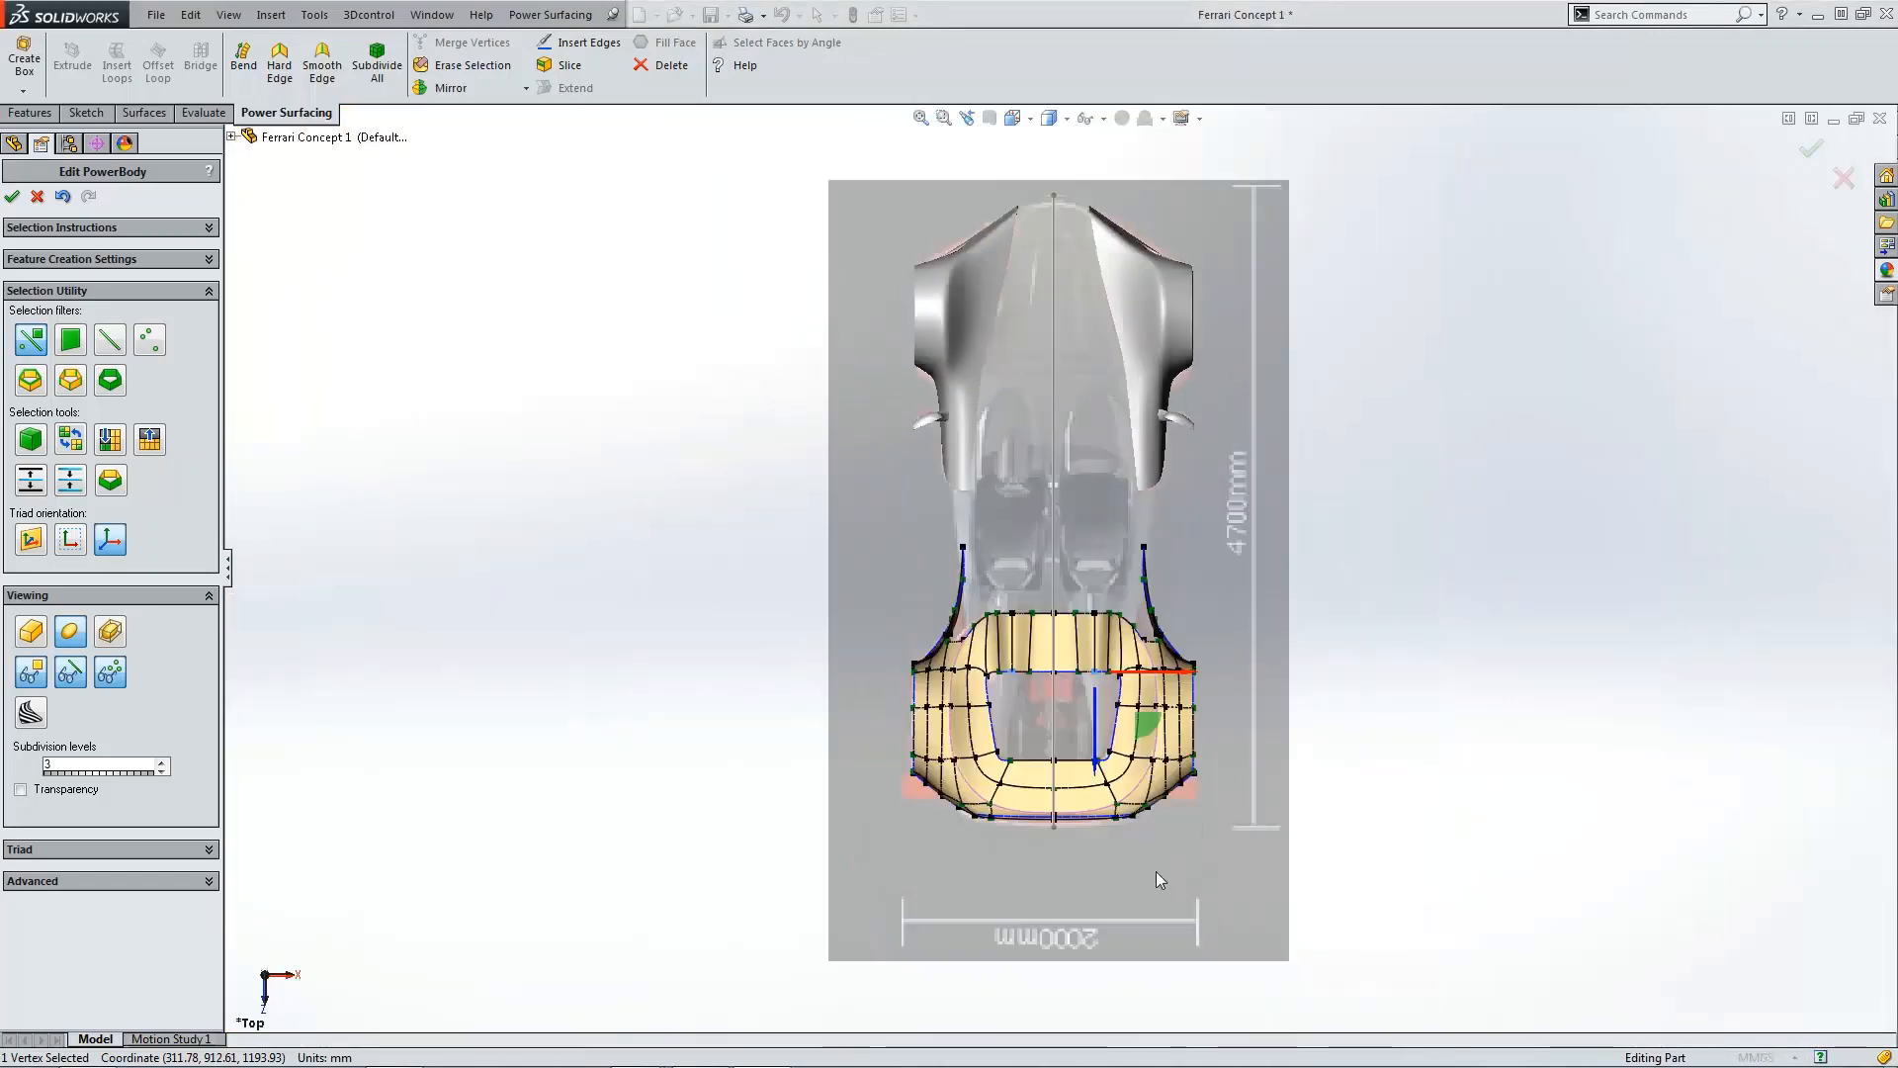
scroll(1068, 685, "down", 4)
scroll(1012, 643, "down", 2)
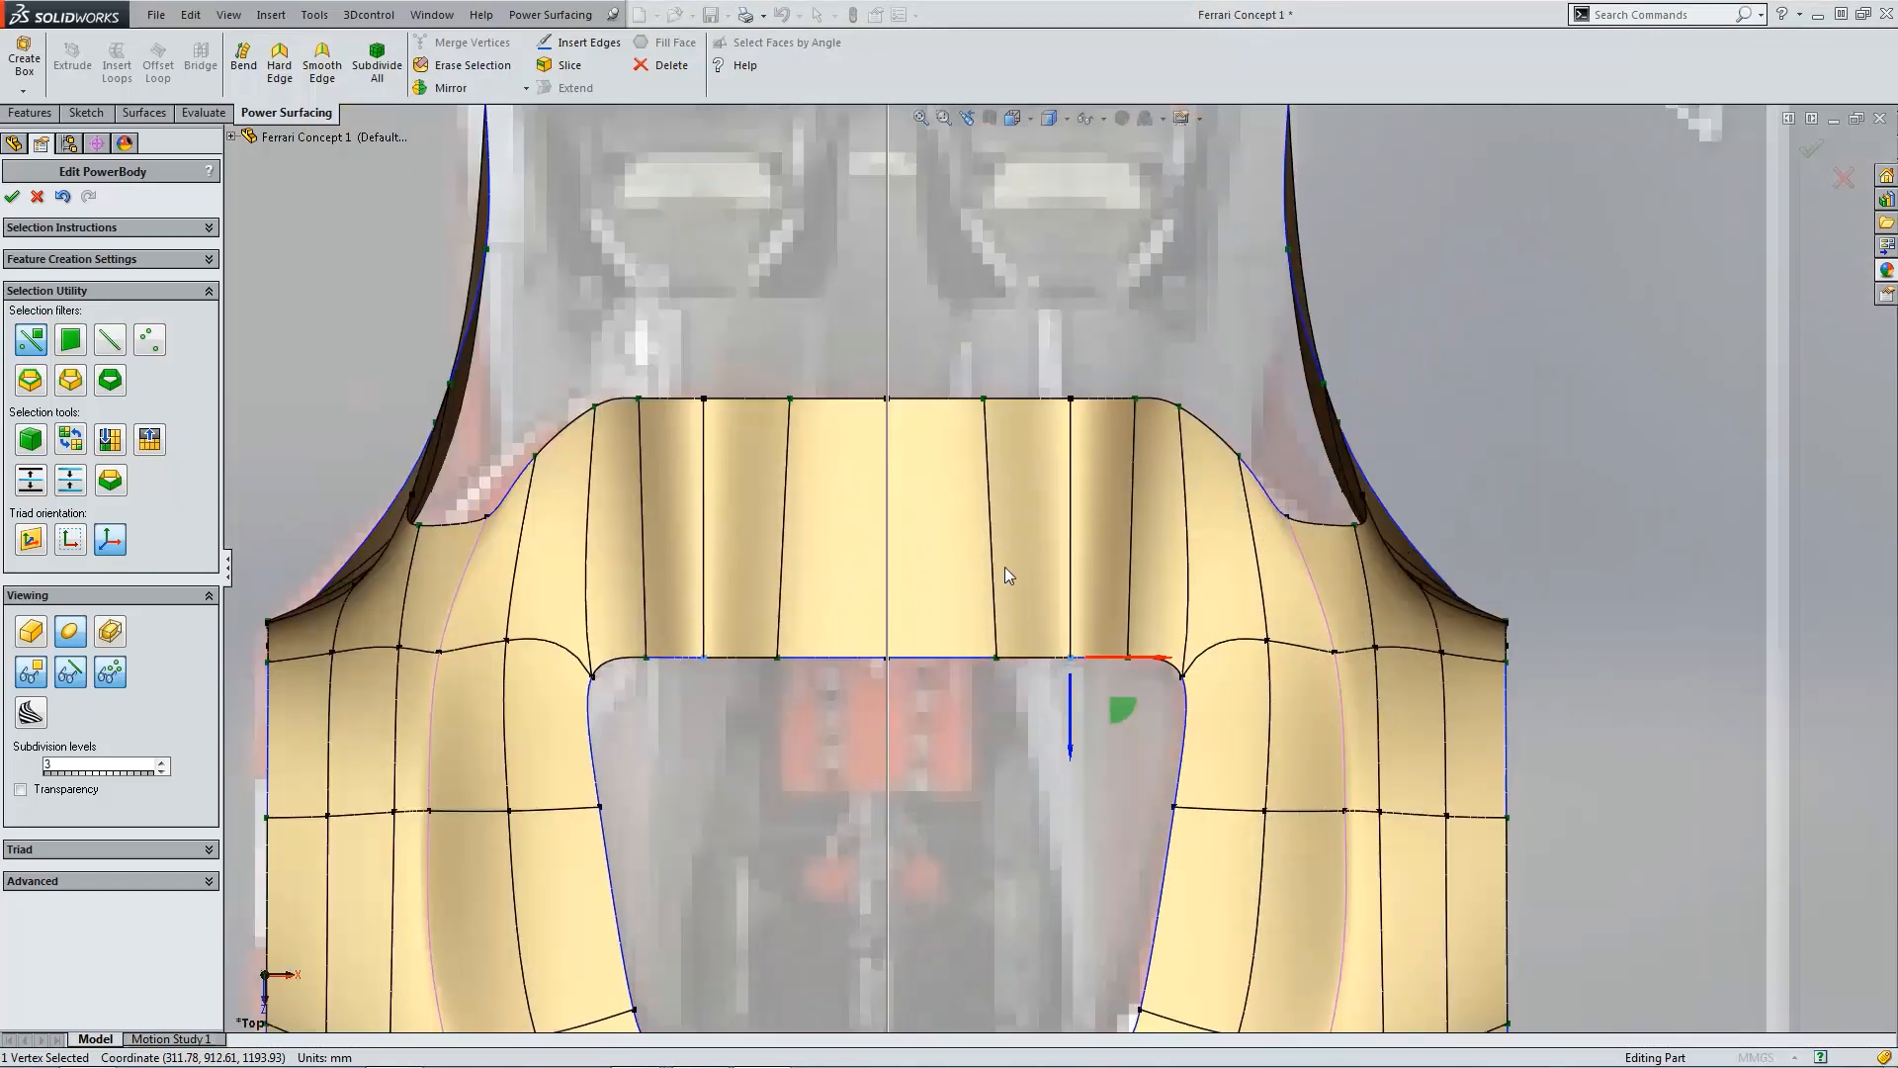
left_click(984, 399)
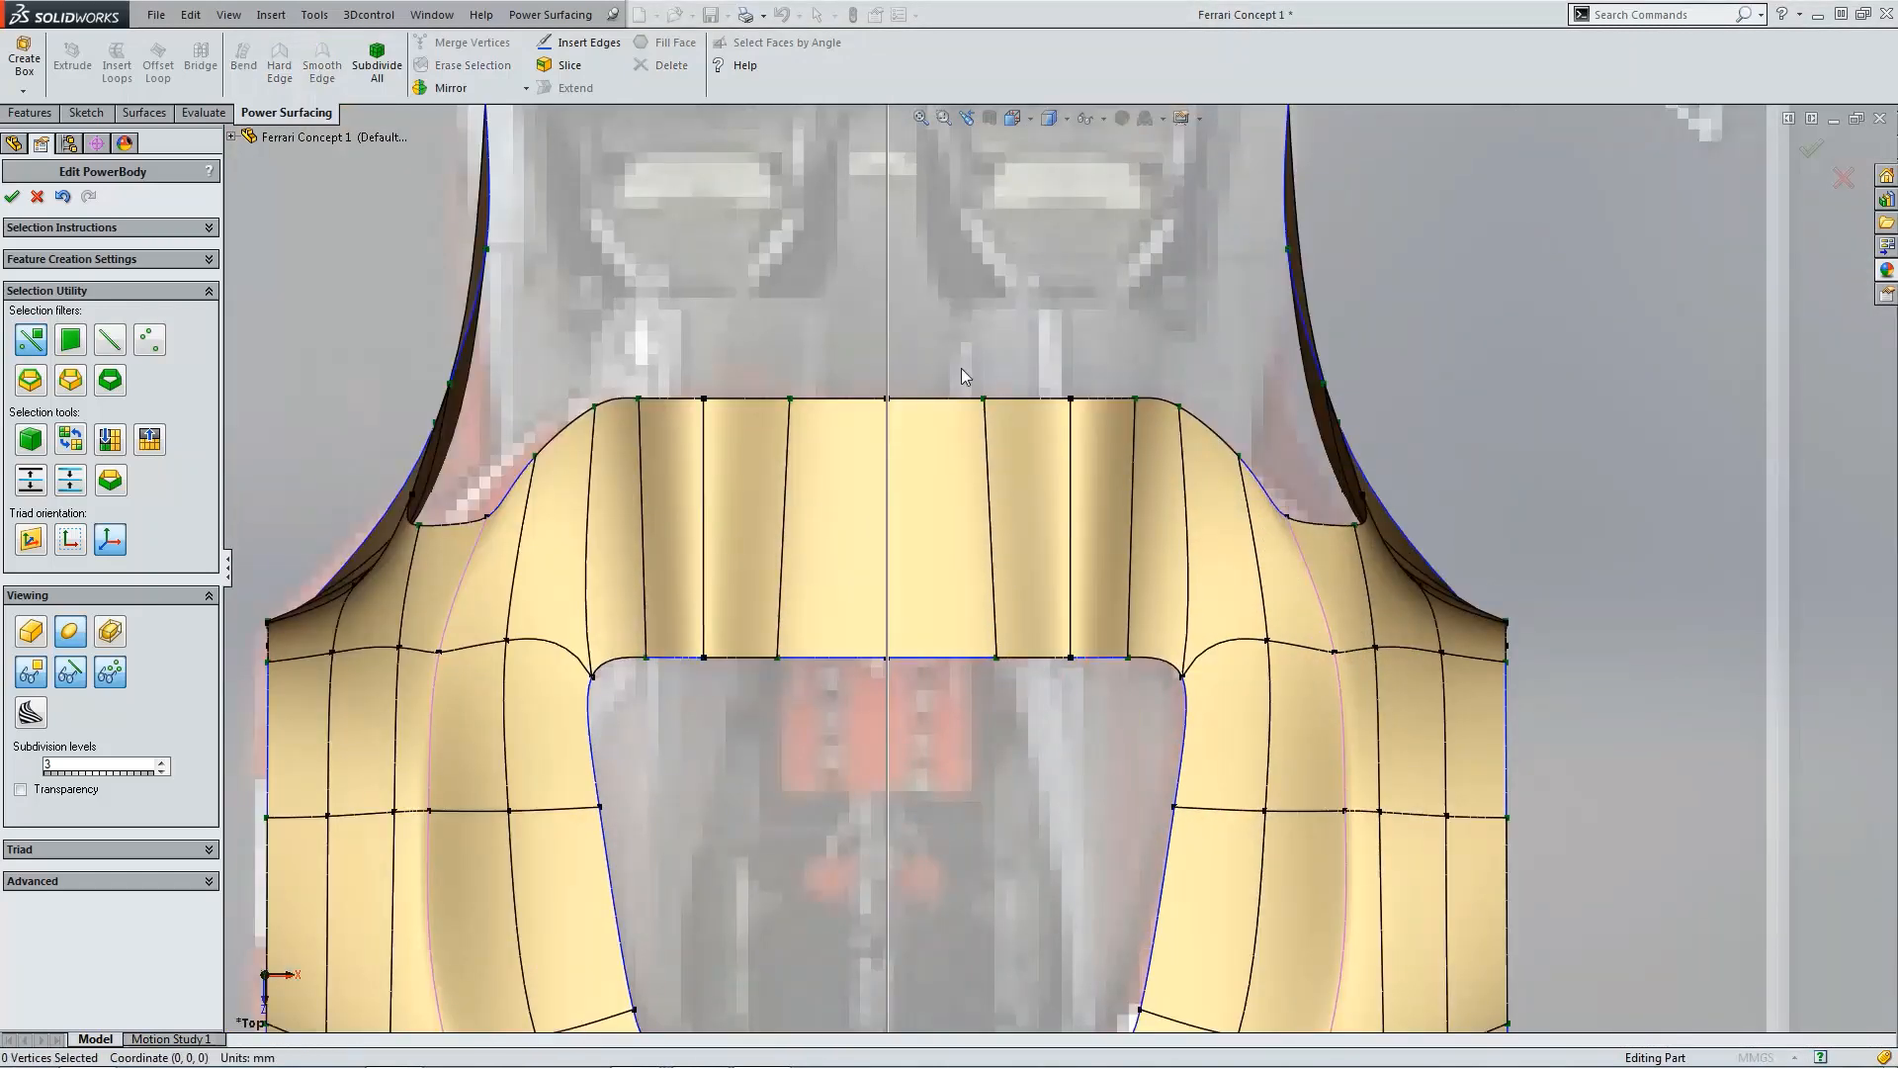
left_click_drag(1010, 399, 1020, 399)
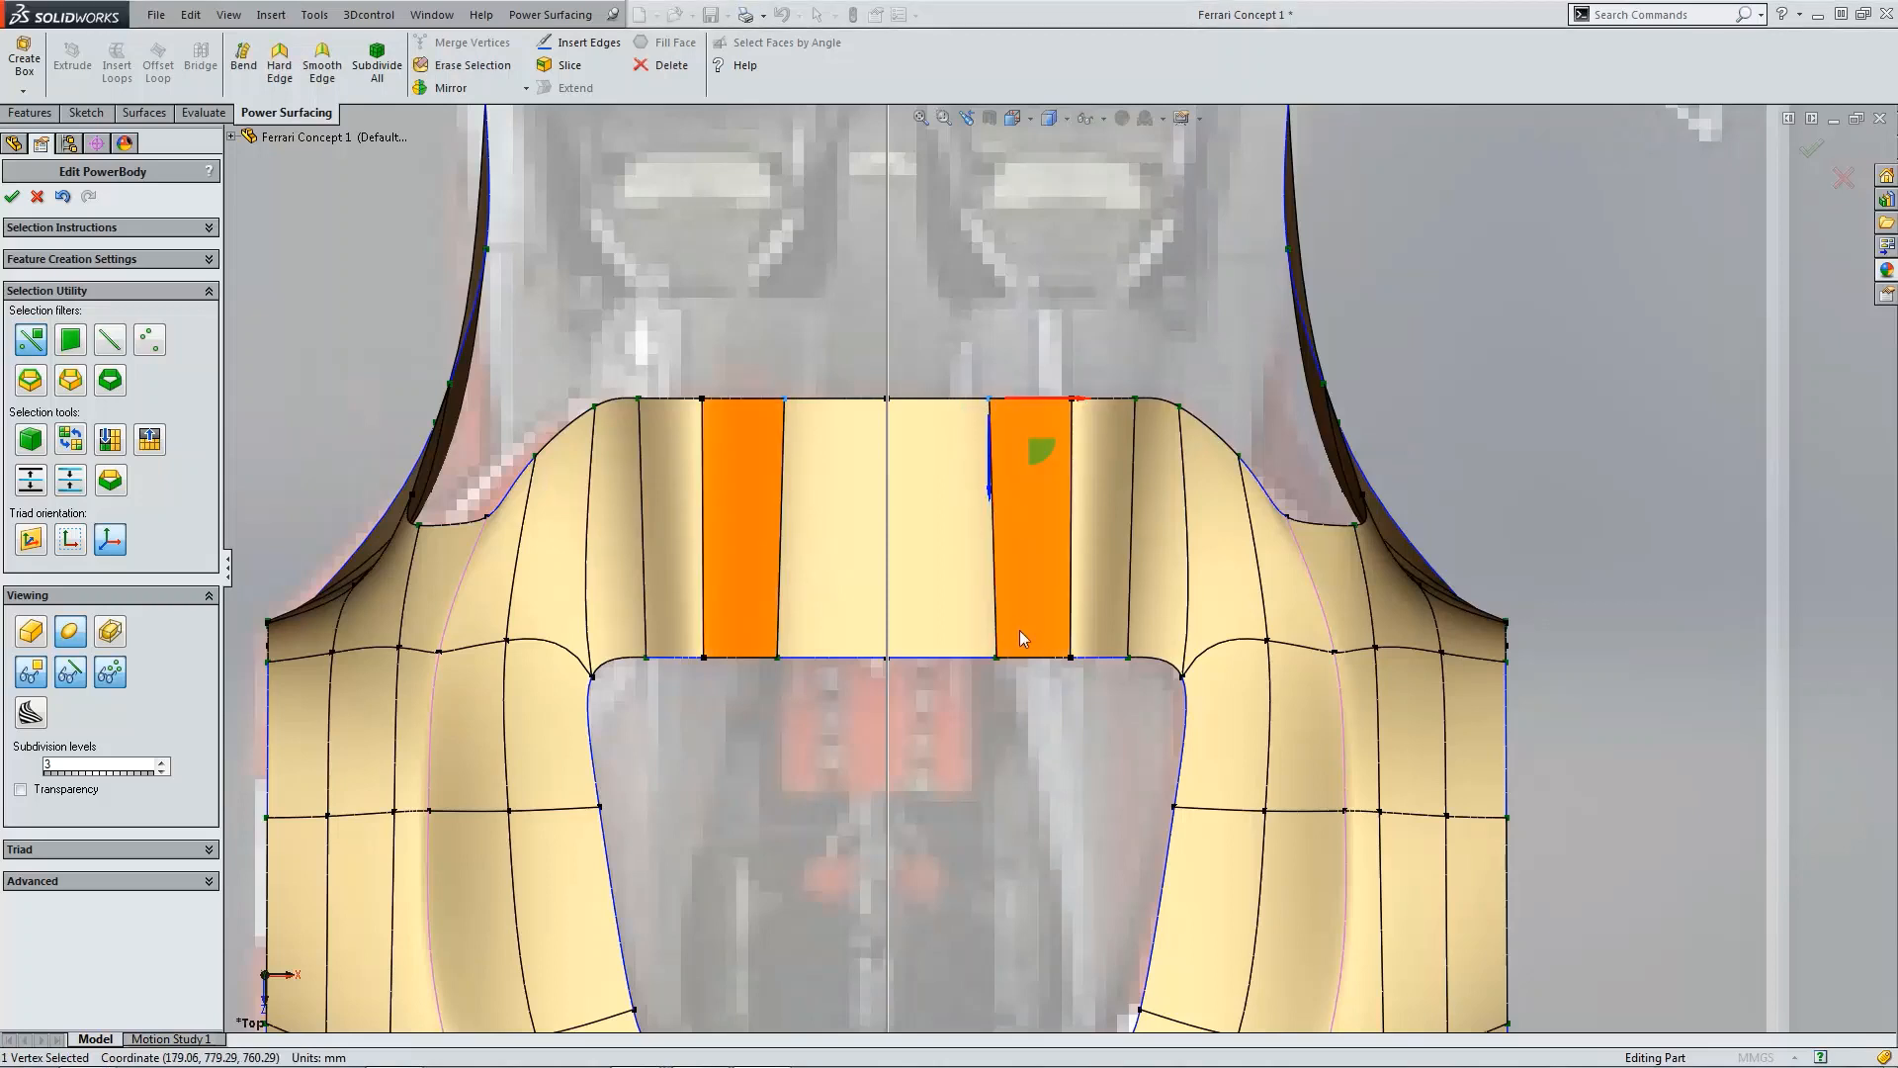
left_click_drag(980, 644, 1084, 678)
left_click(1013, 750)
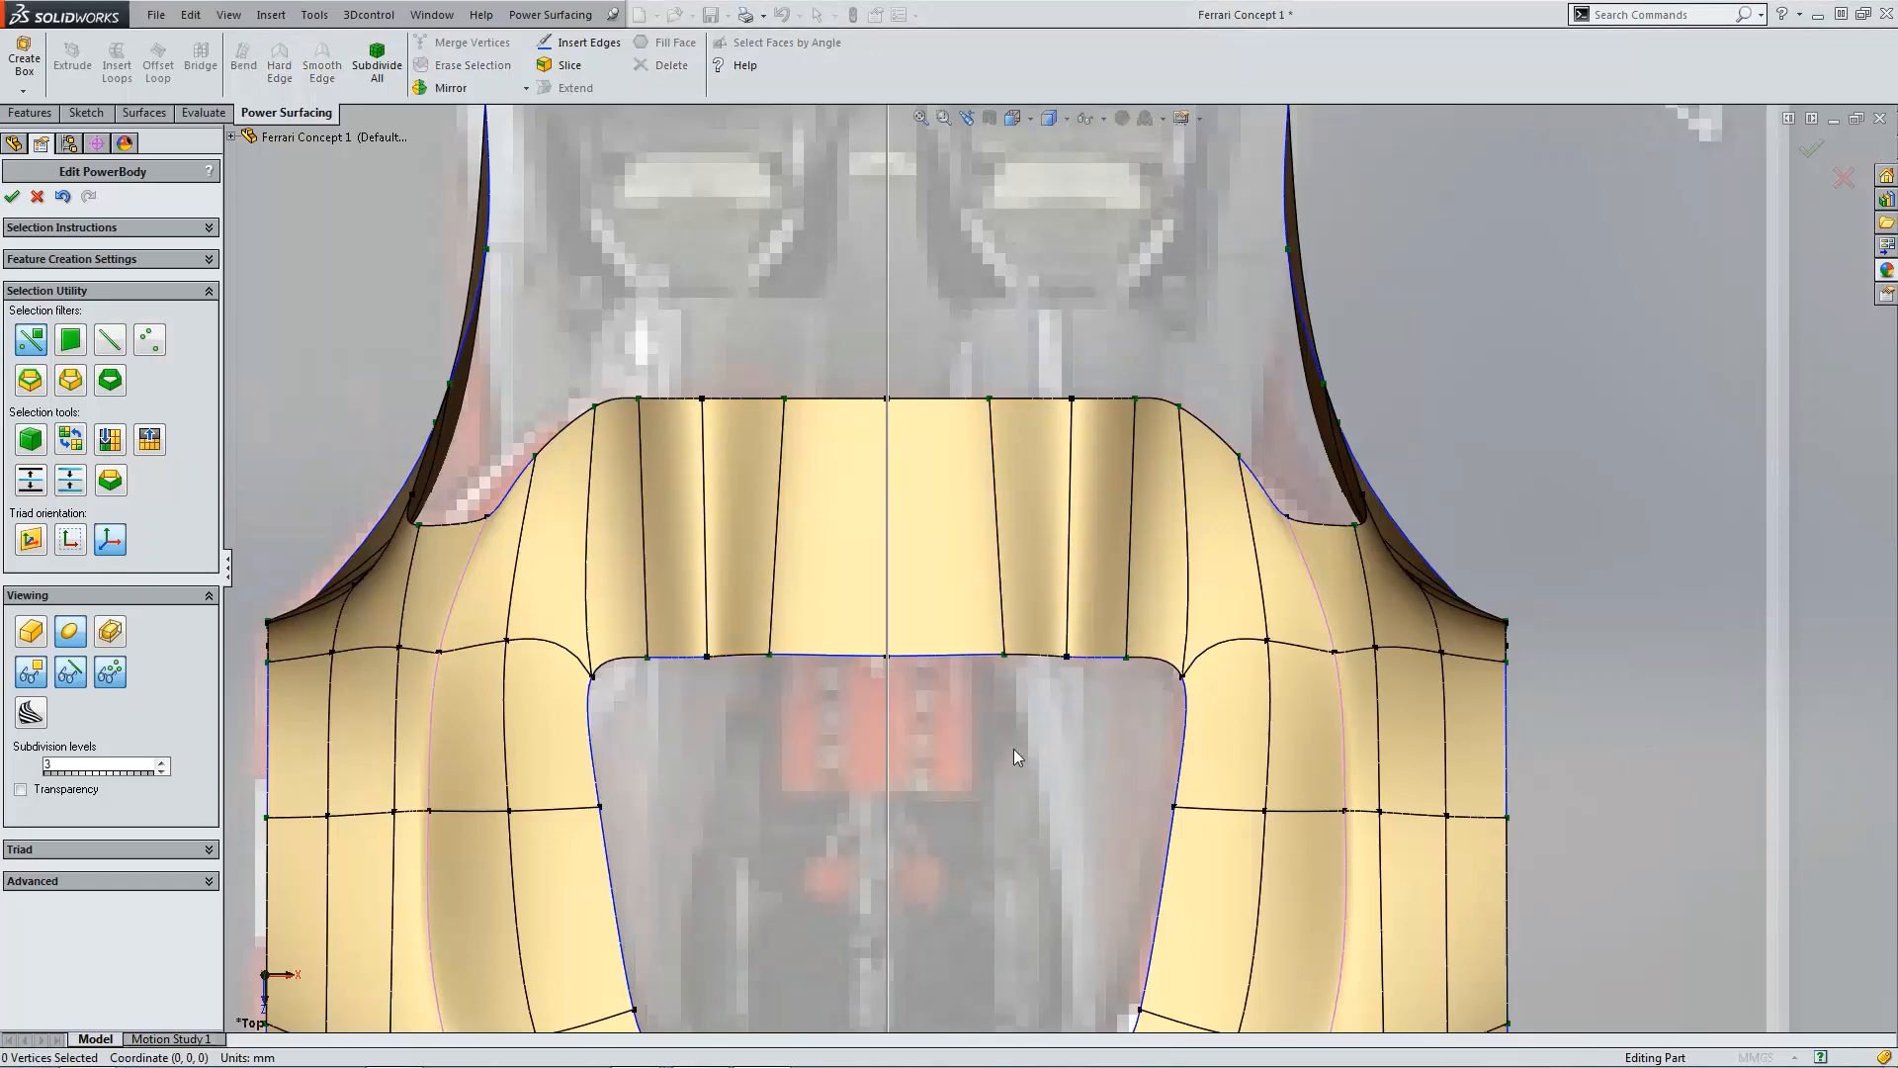
Step: Check the mirrored mesh from the front and in 3D, then accept the PowerBody edit
scroll(1034, 735, "up", 5)
key("ctrl+1")
scroll(1057, 573, "down", 3)
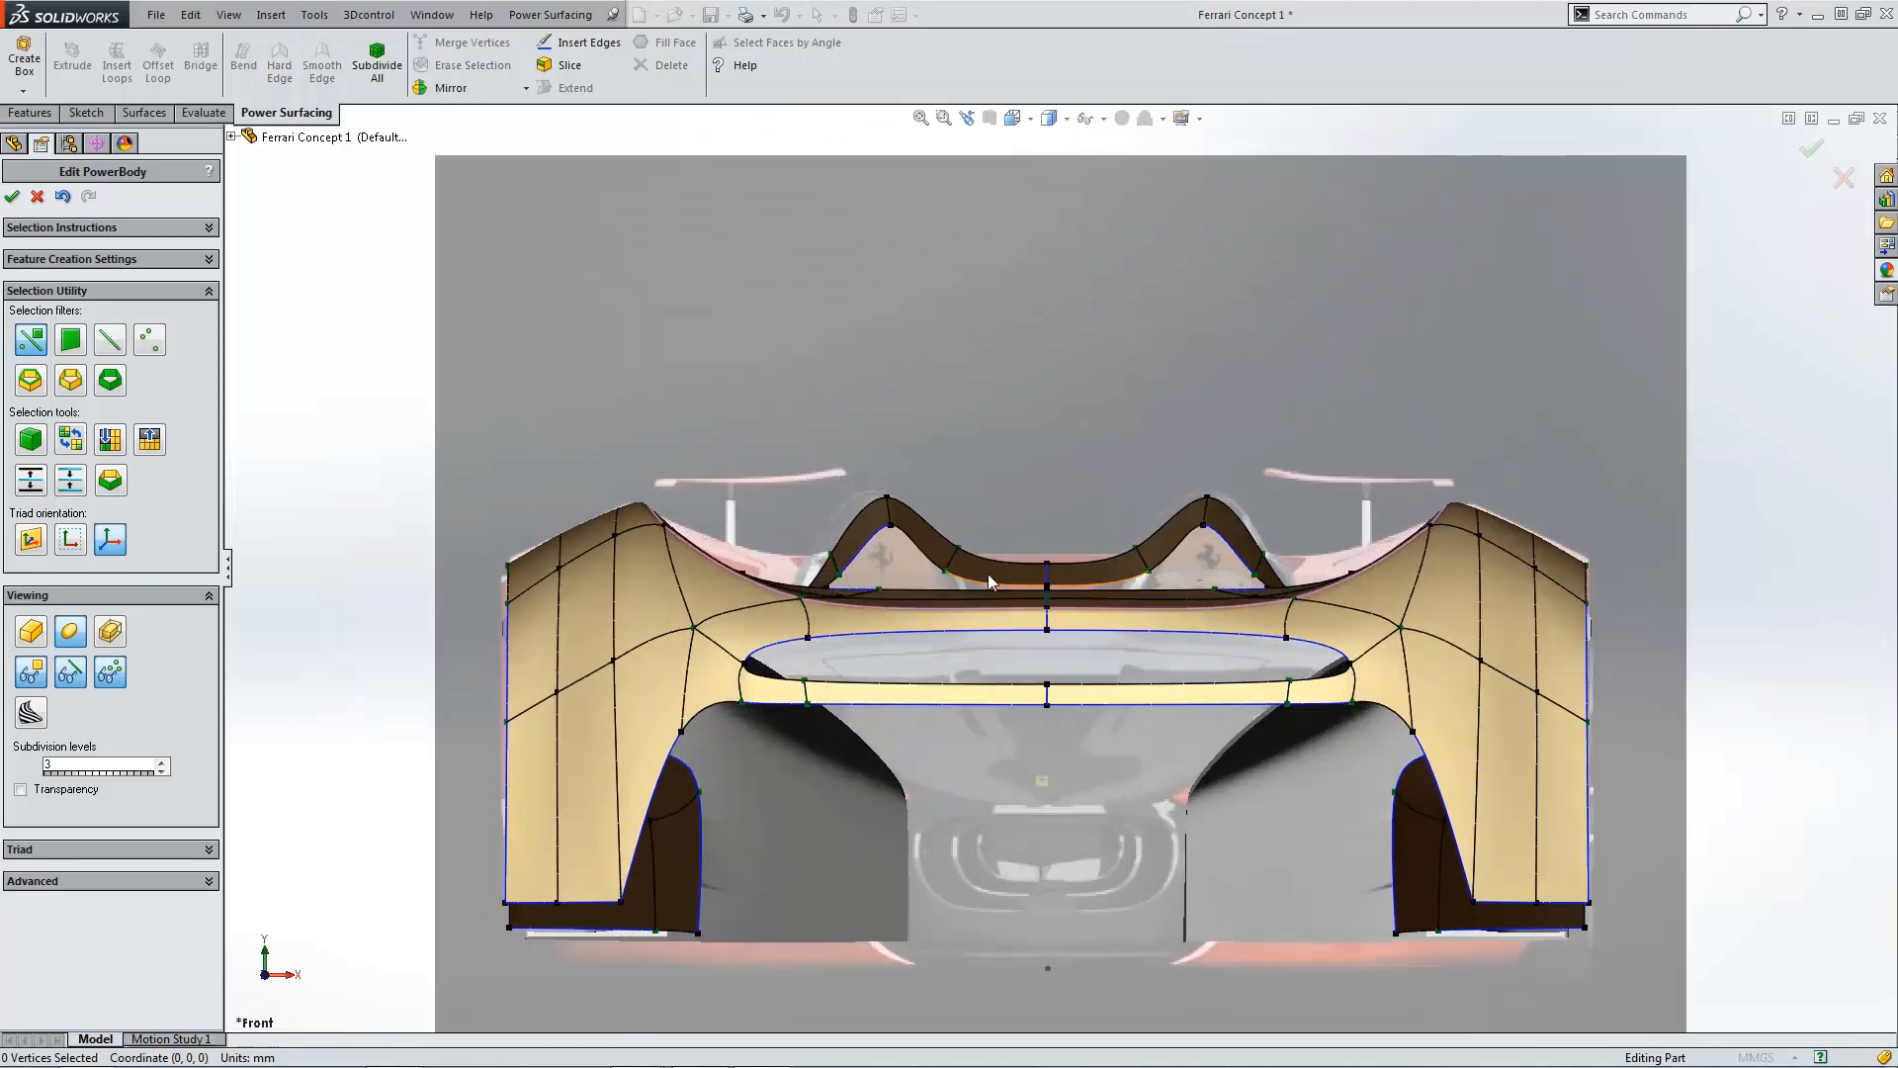
scroll(1109, 583, "down", 3)
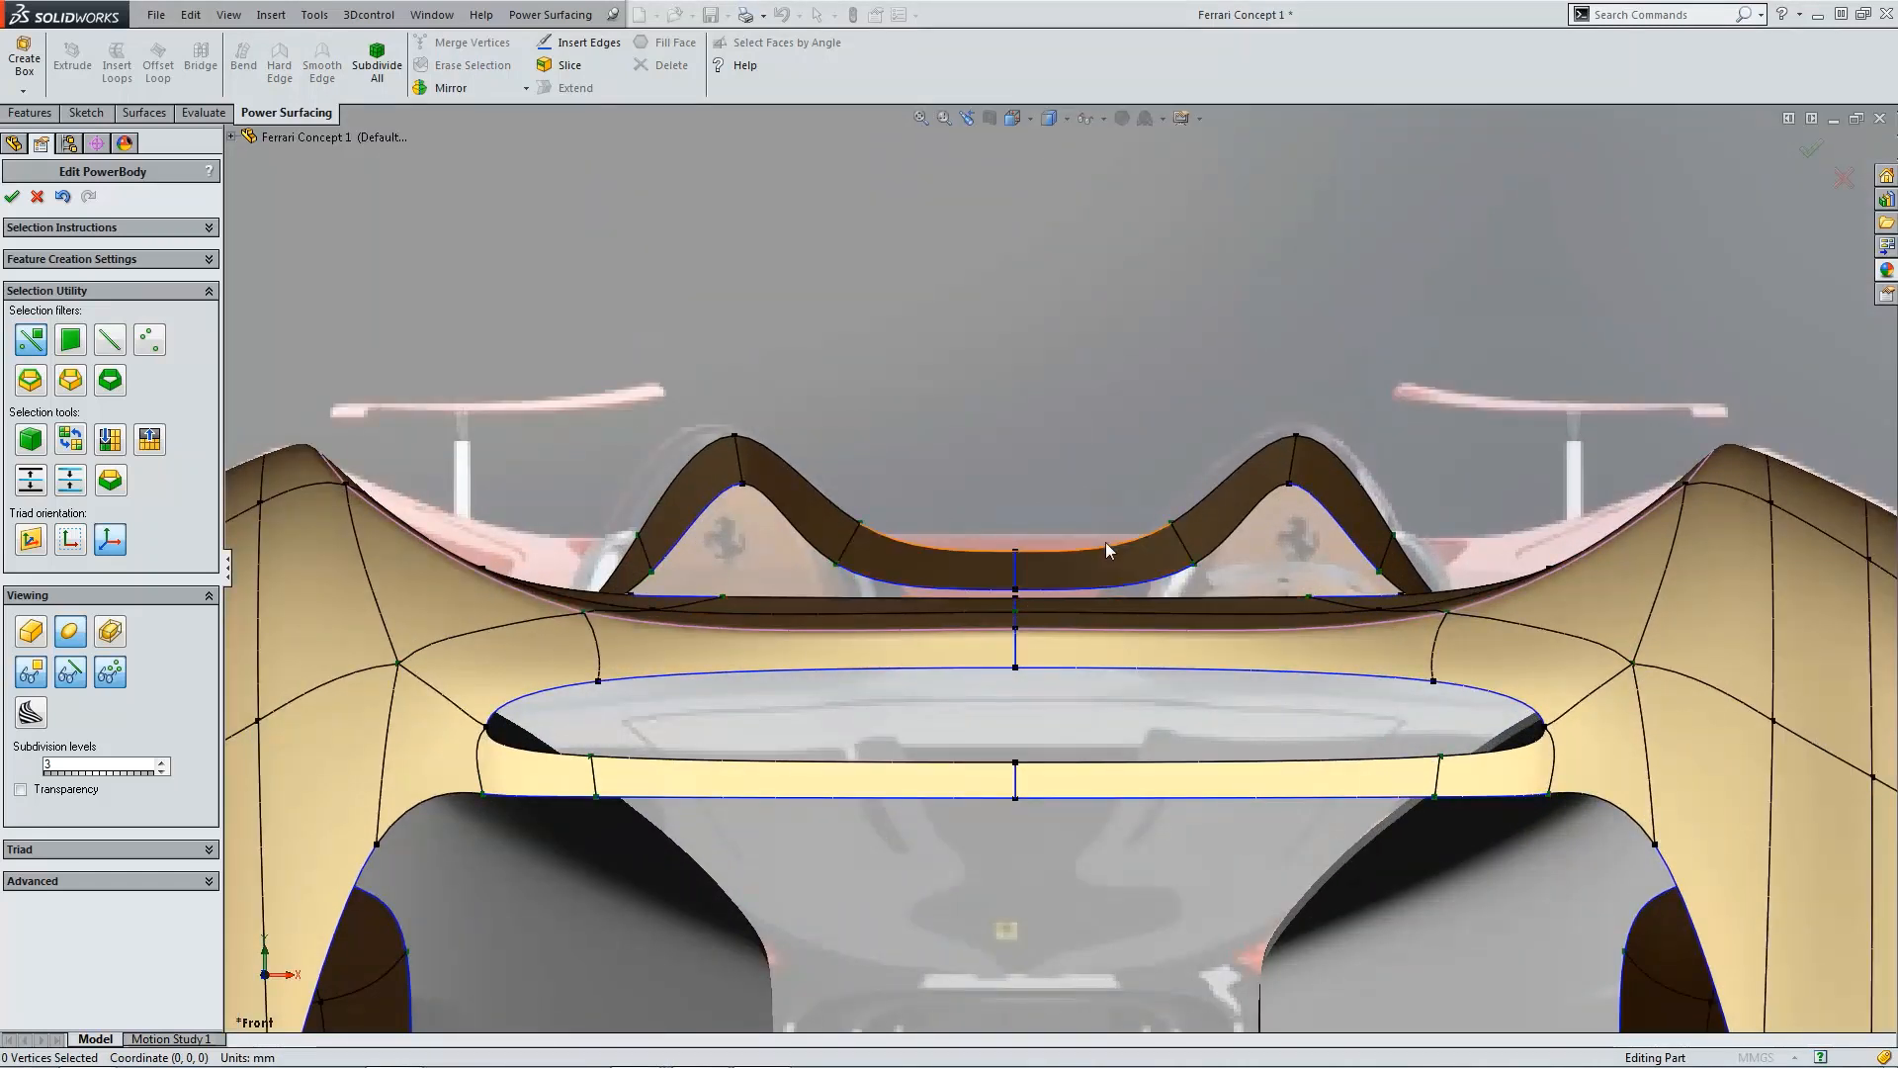
scroll(1106, 554, "up", 4)
middle_click_drag(1106, 569, 897, 858)
scroll(862, 829, "up", 3)
left_click(898, 855)
scroll(860, 767, "down", 4)
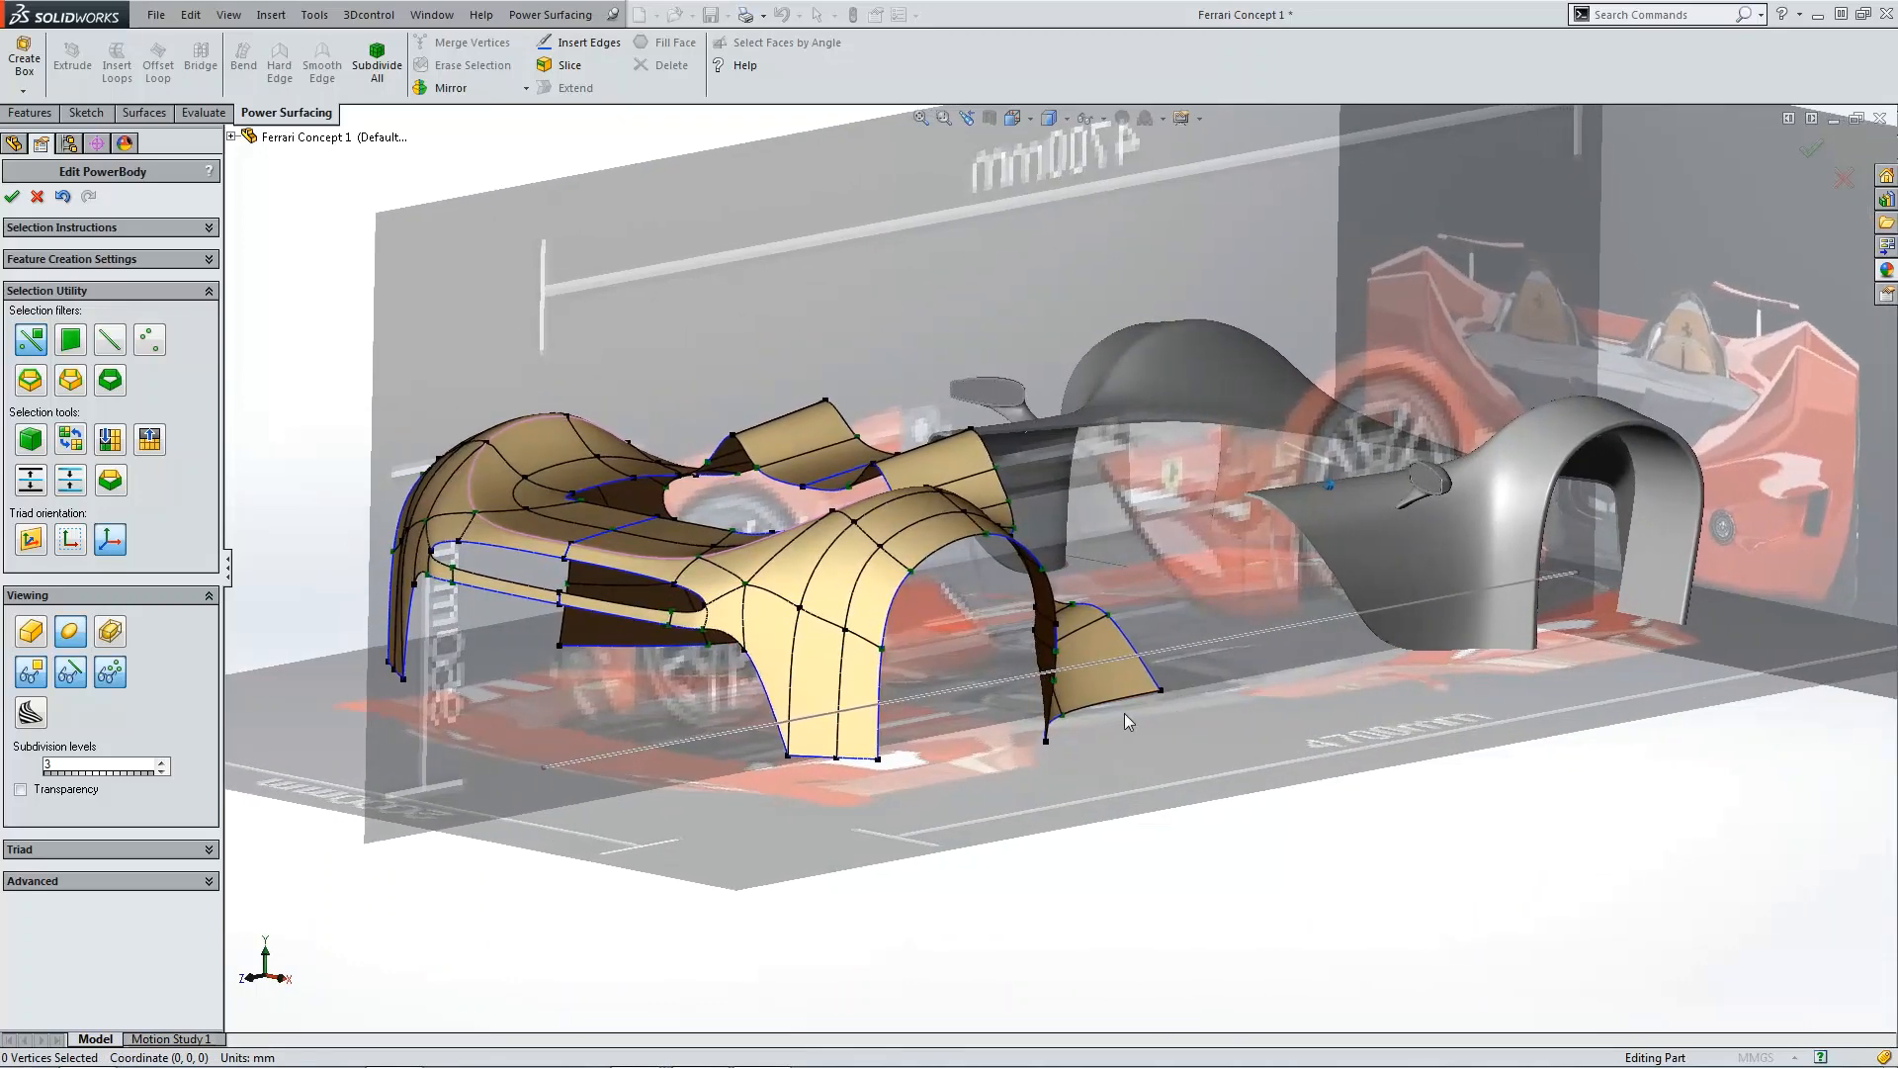
scroll(1124, 714, "down", 6)
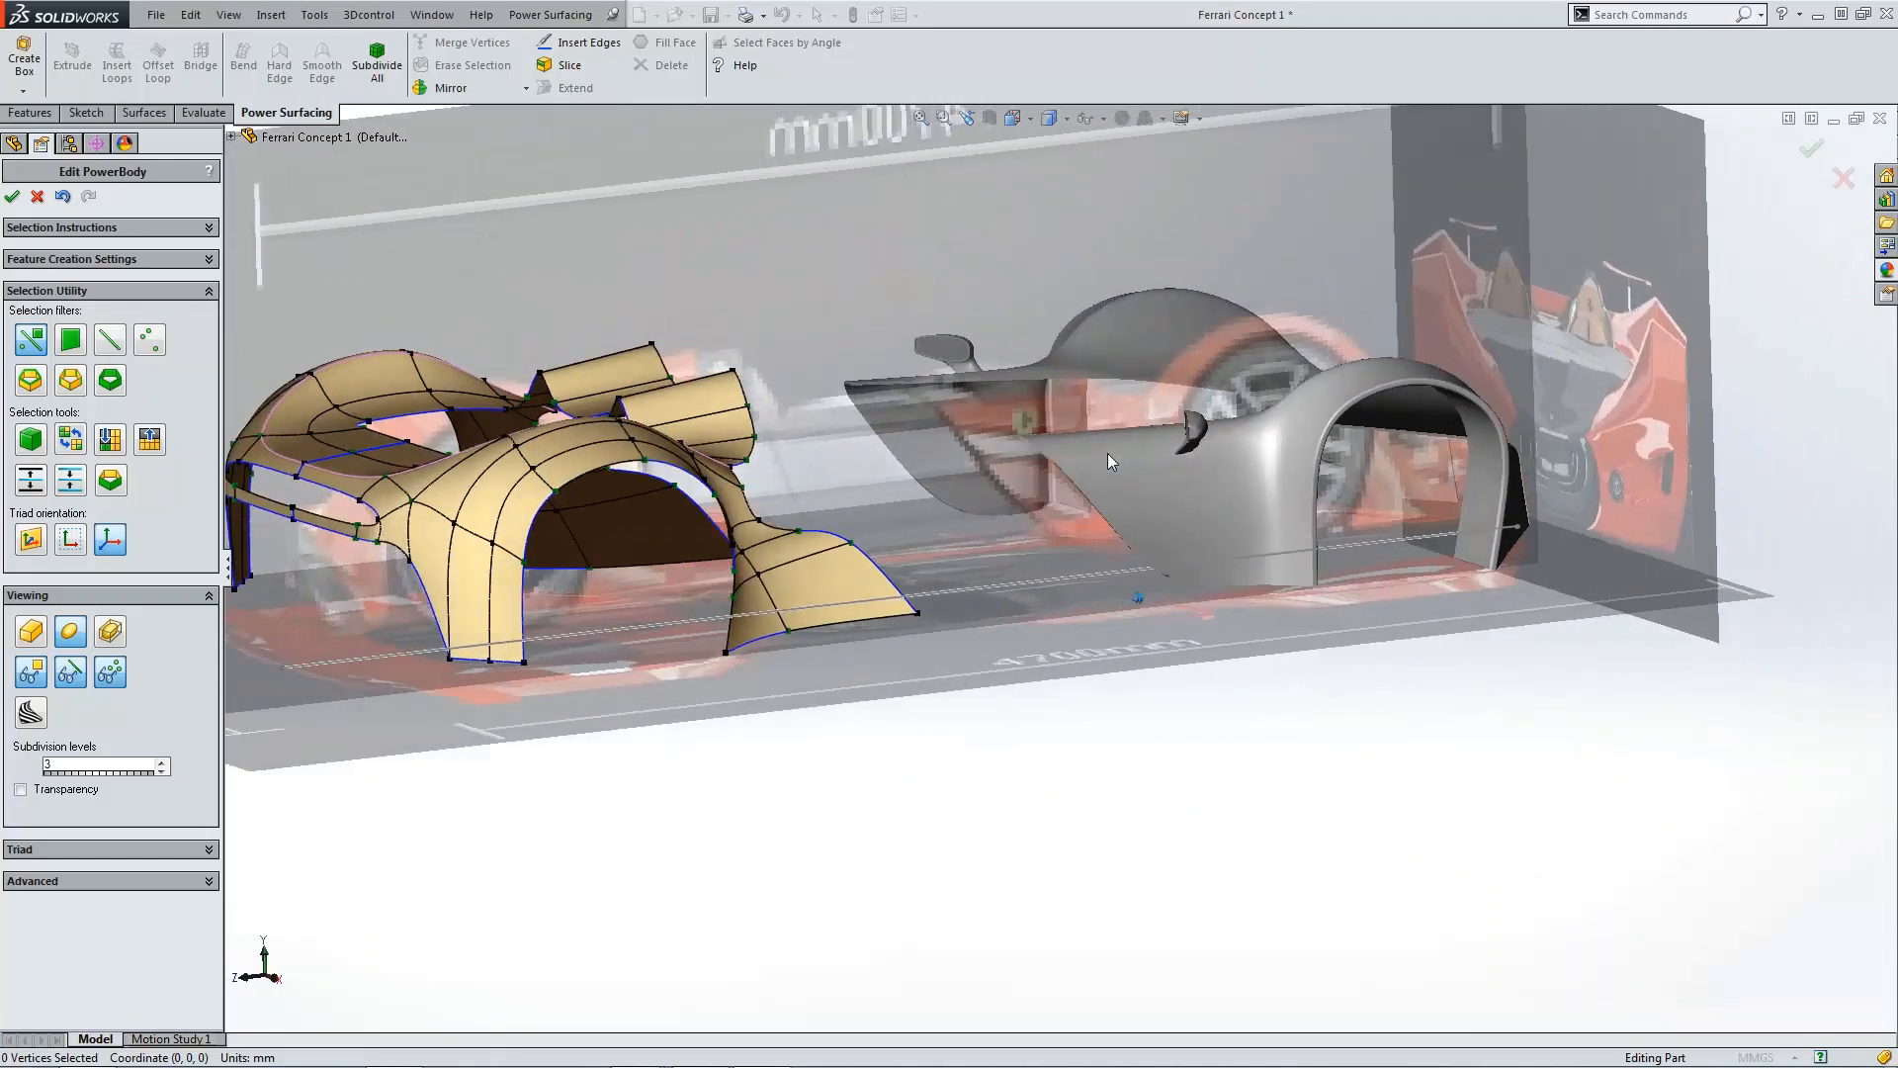
left_click(1816, 152)
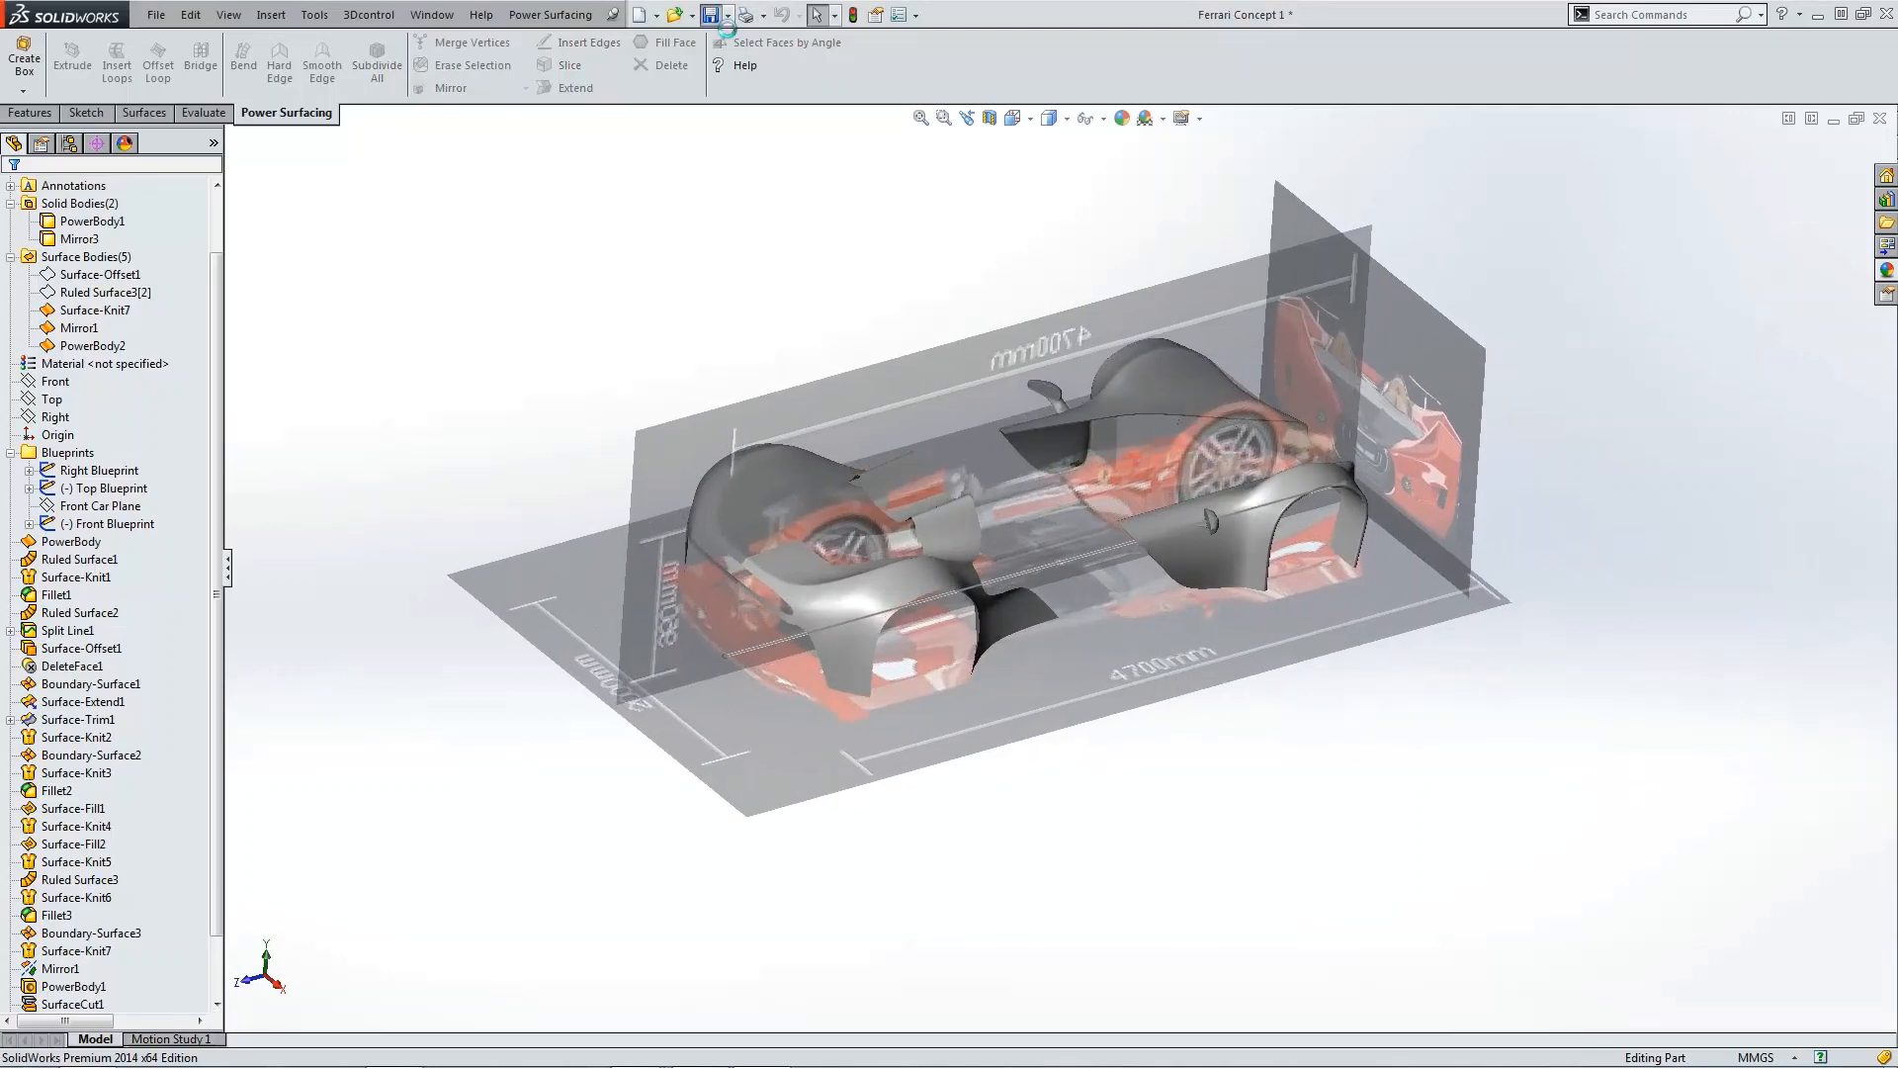
Step: Hide the front, top and right blueprints and the front car plane
left_click(99, 528)
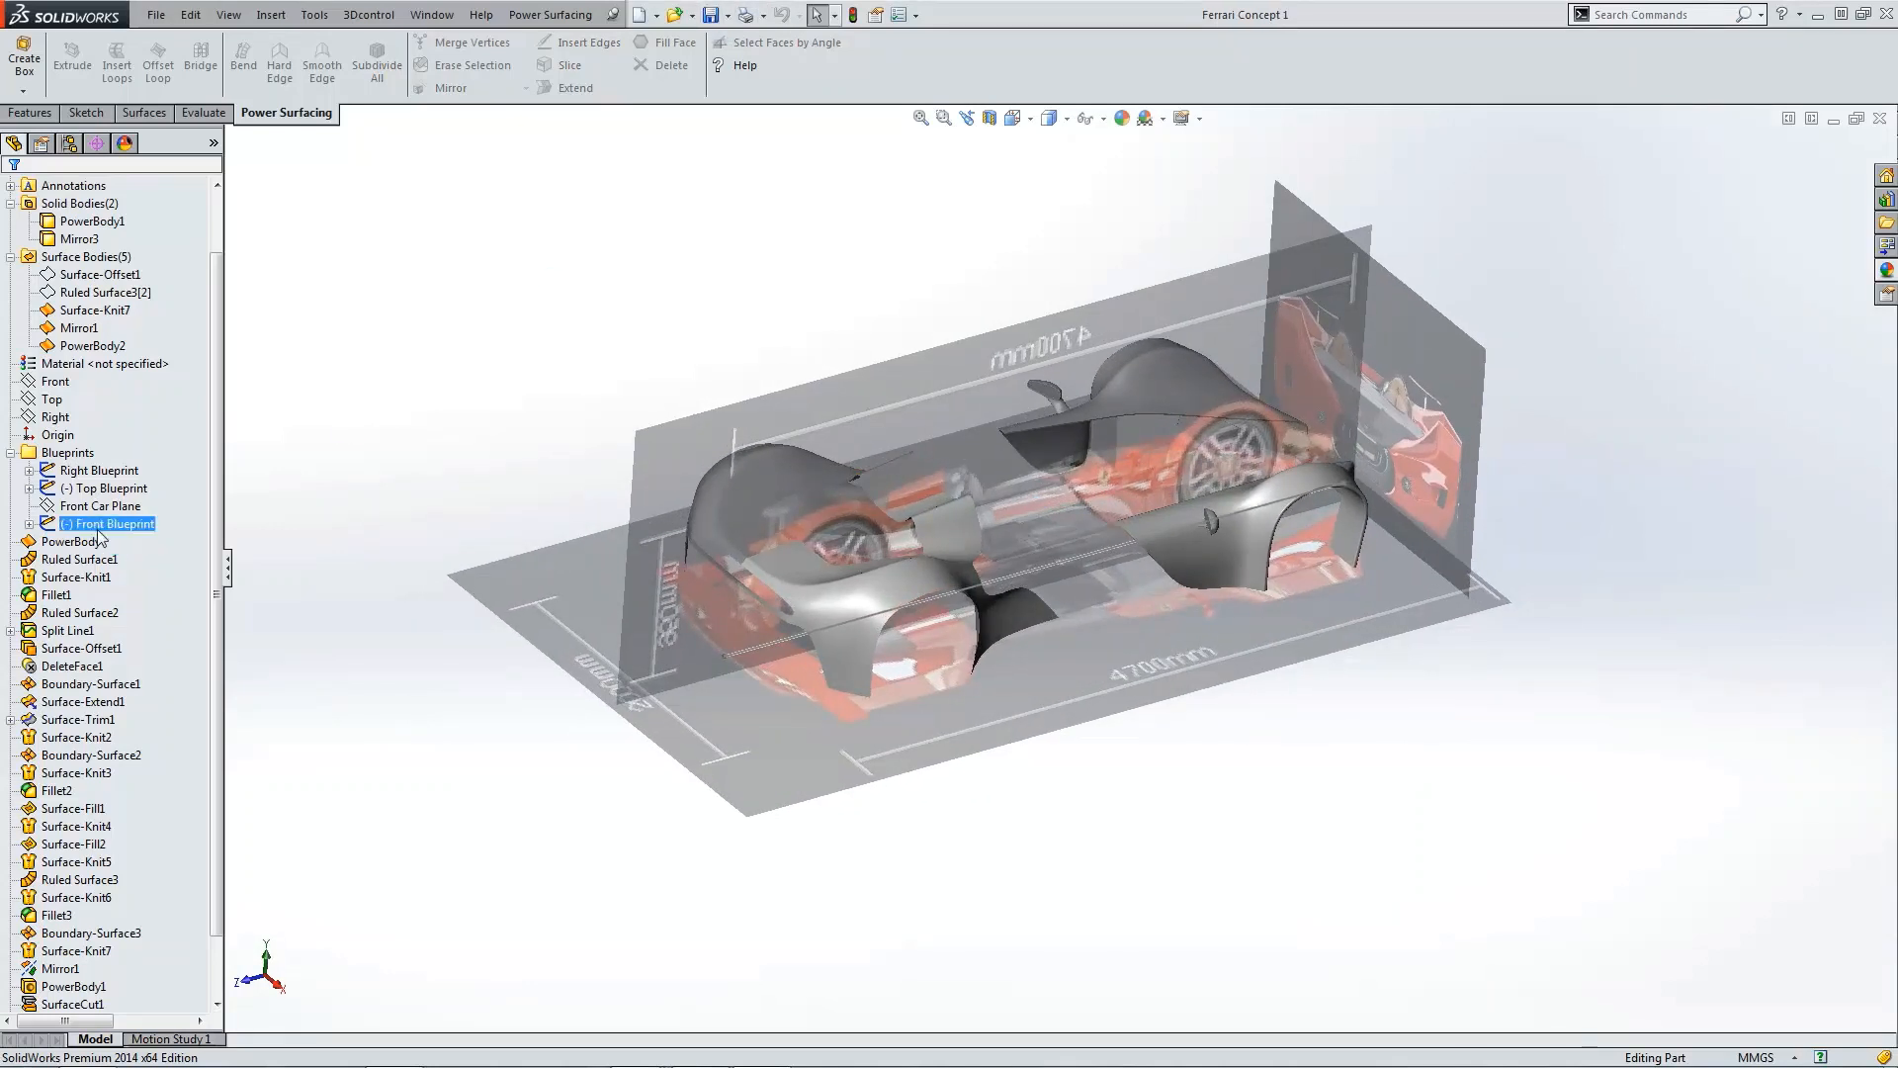
left_click(97, 527)
left_click(107, 497)
left_click(69, 490)
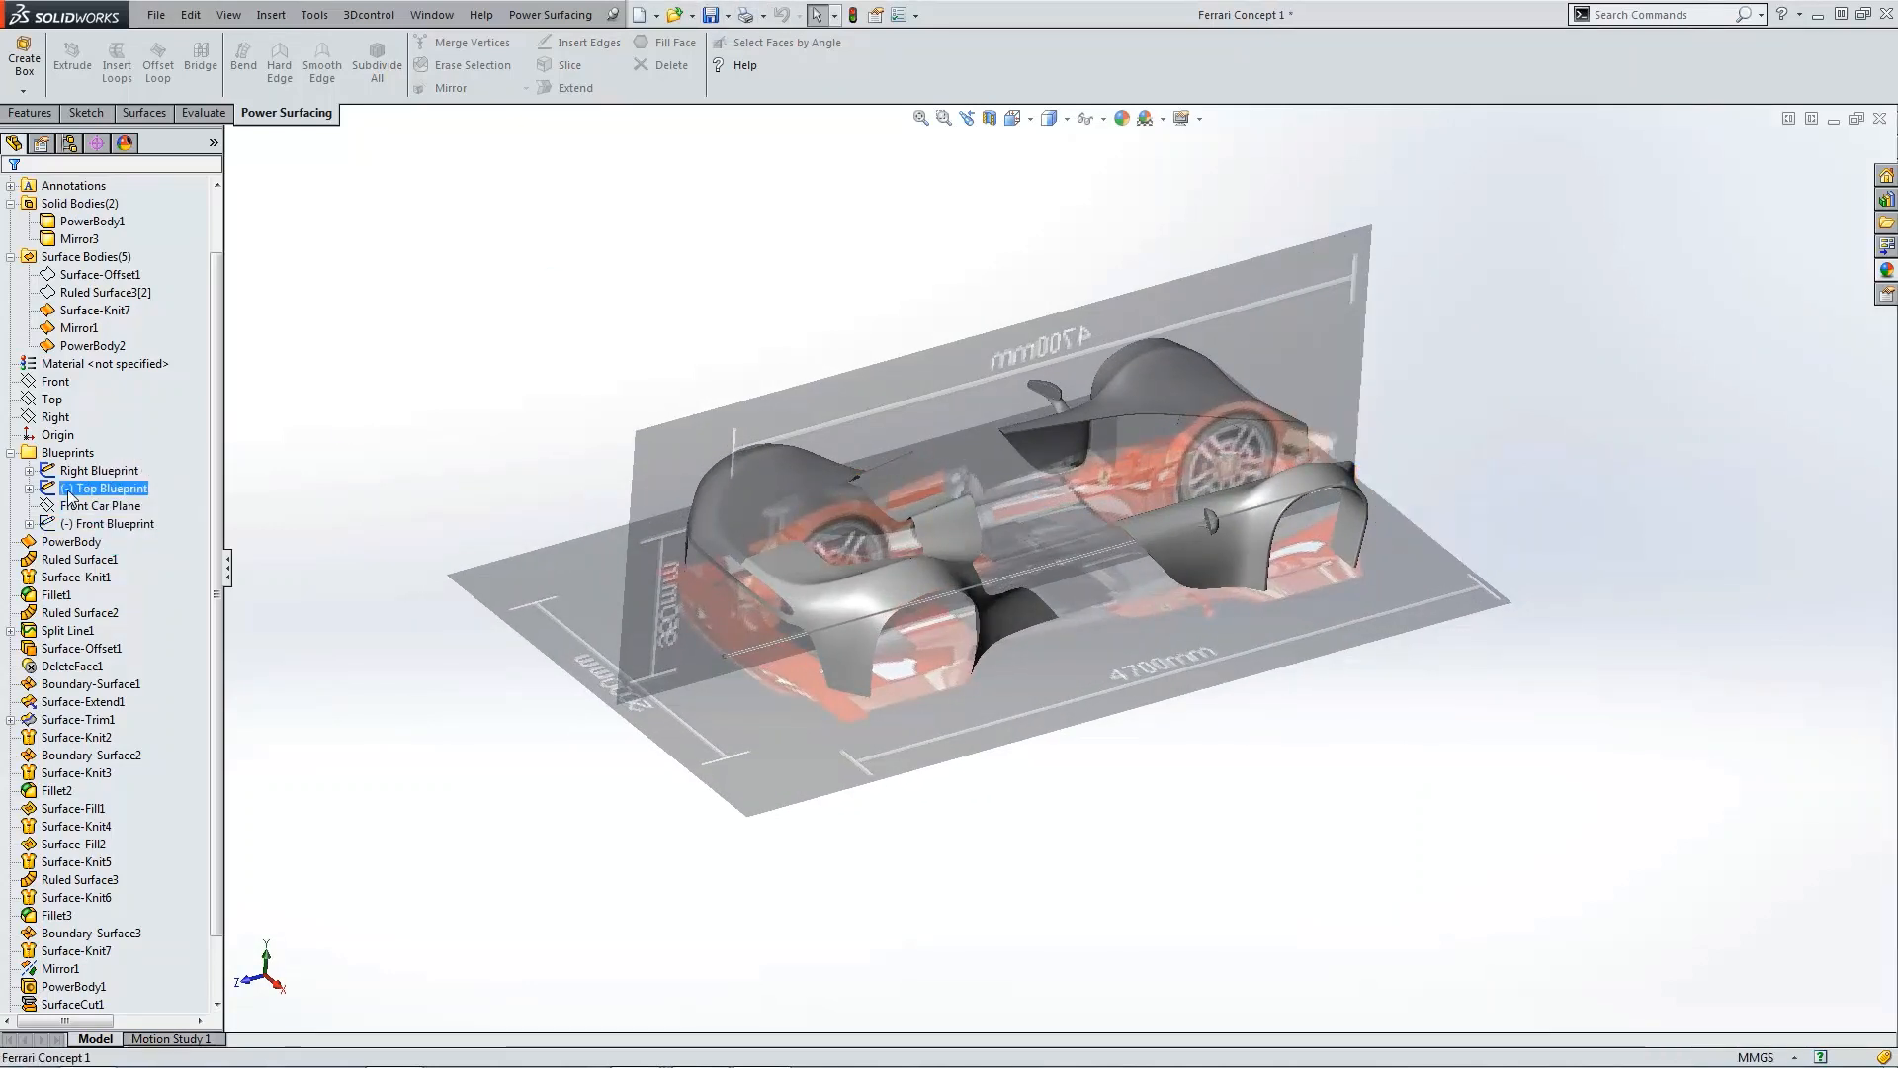
left_click(78, 463)
left_click(72, 473)
left_click(83, 443)
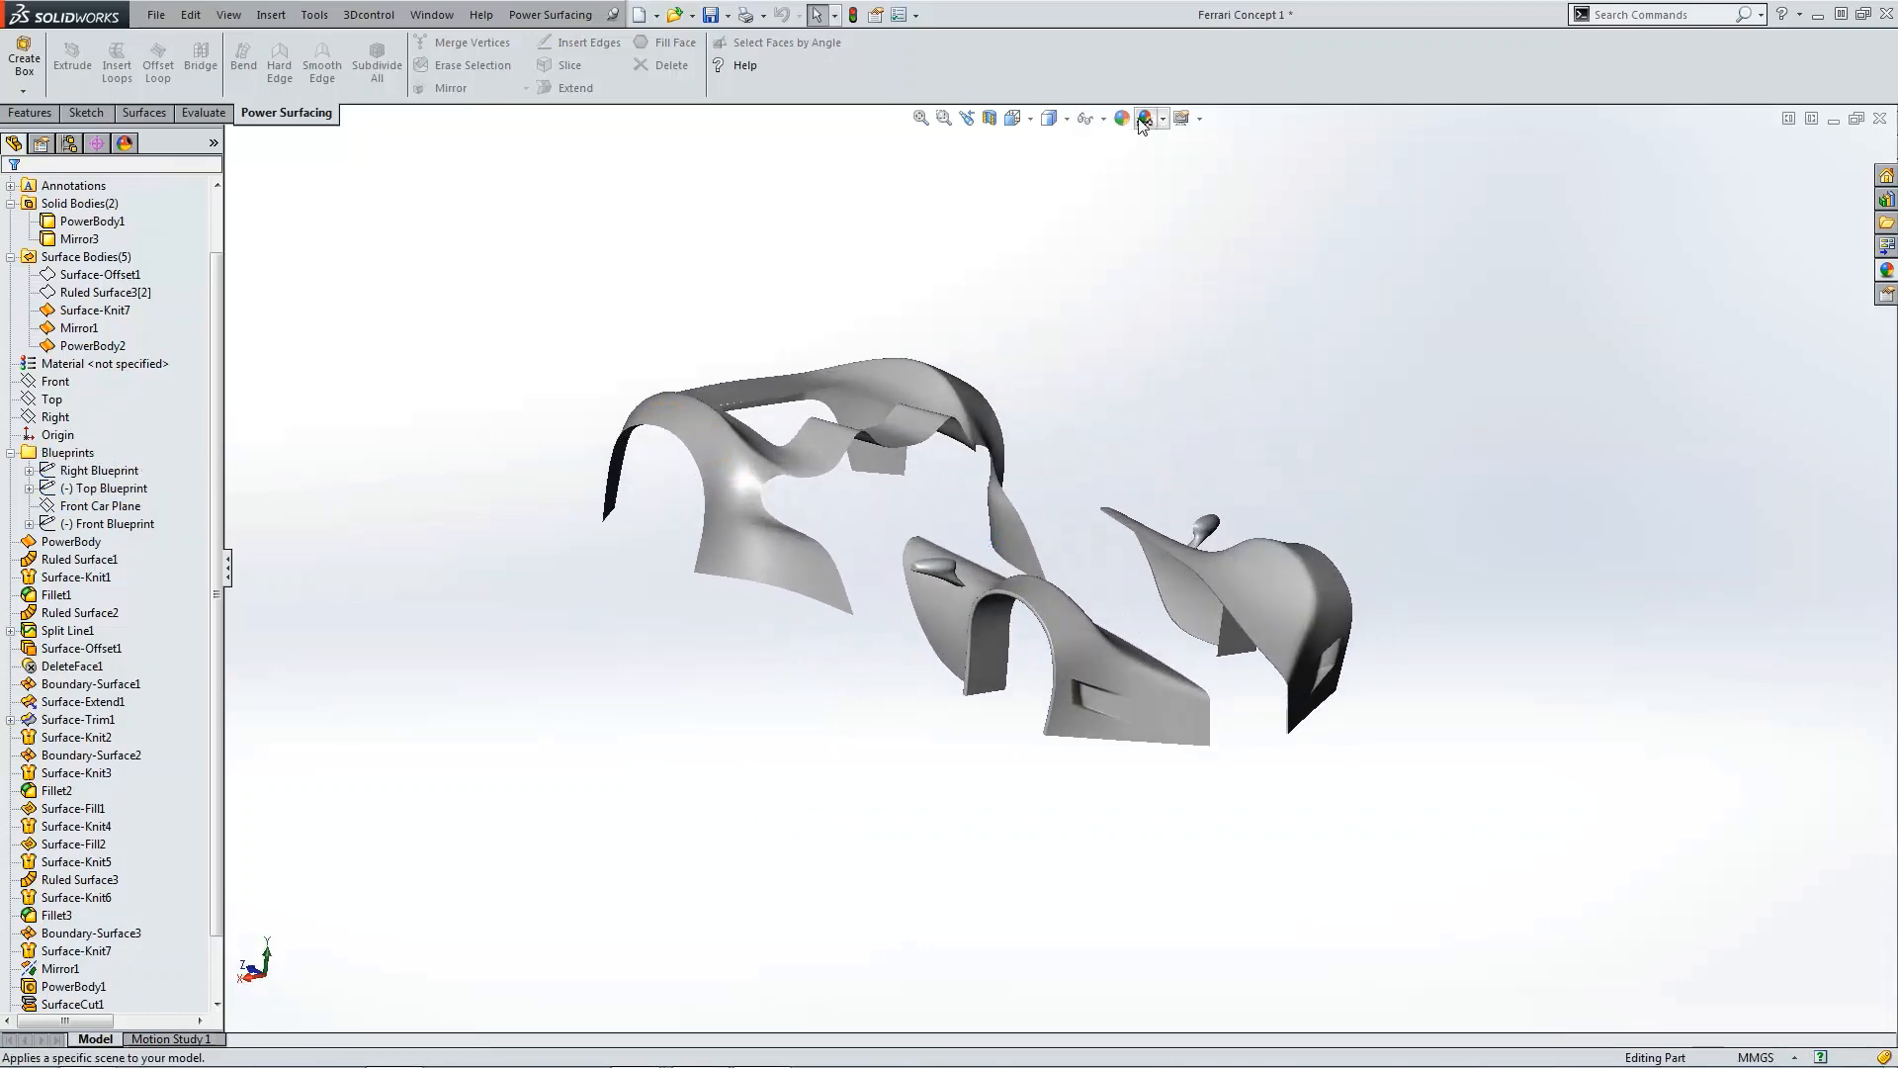
Step: Turn on shadows in shaded mode and perspective, and switch to shaded-with-edges display
mouse_move(1191, 125)
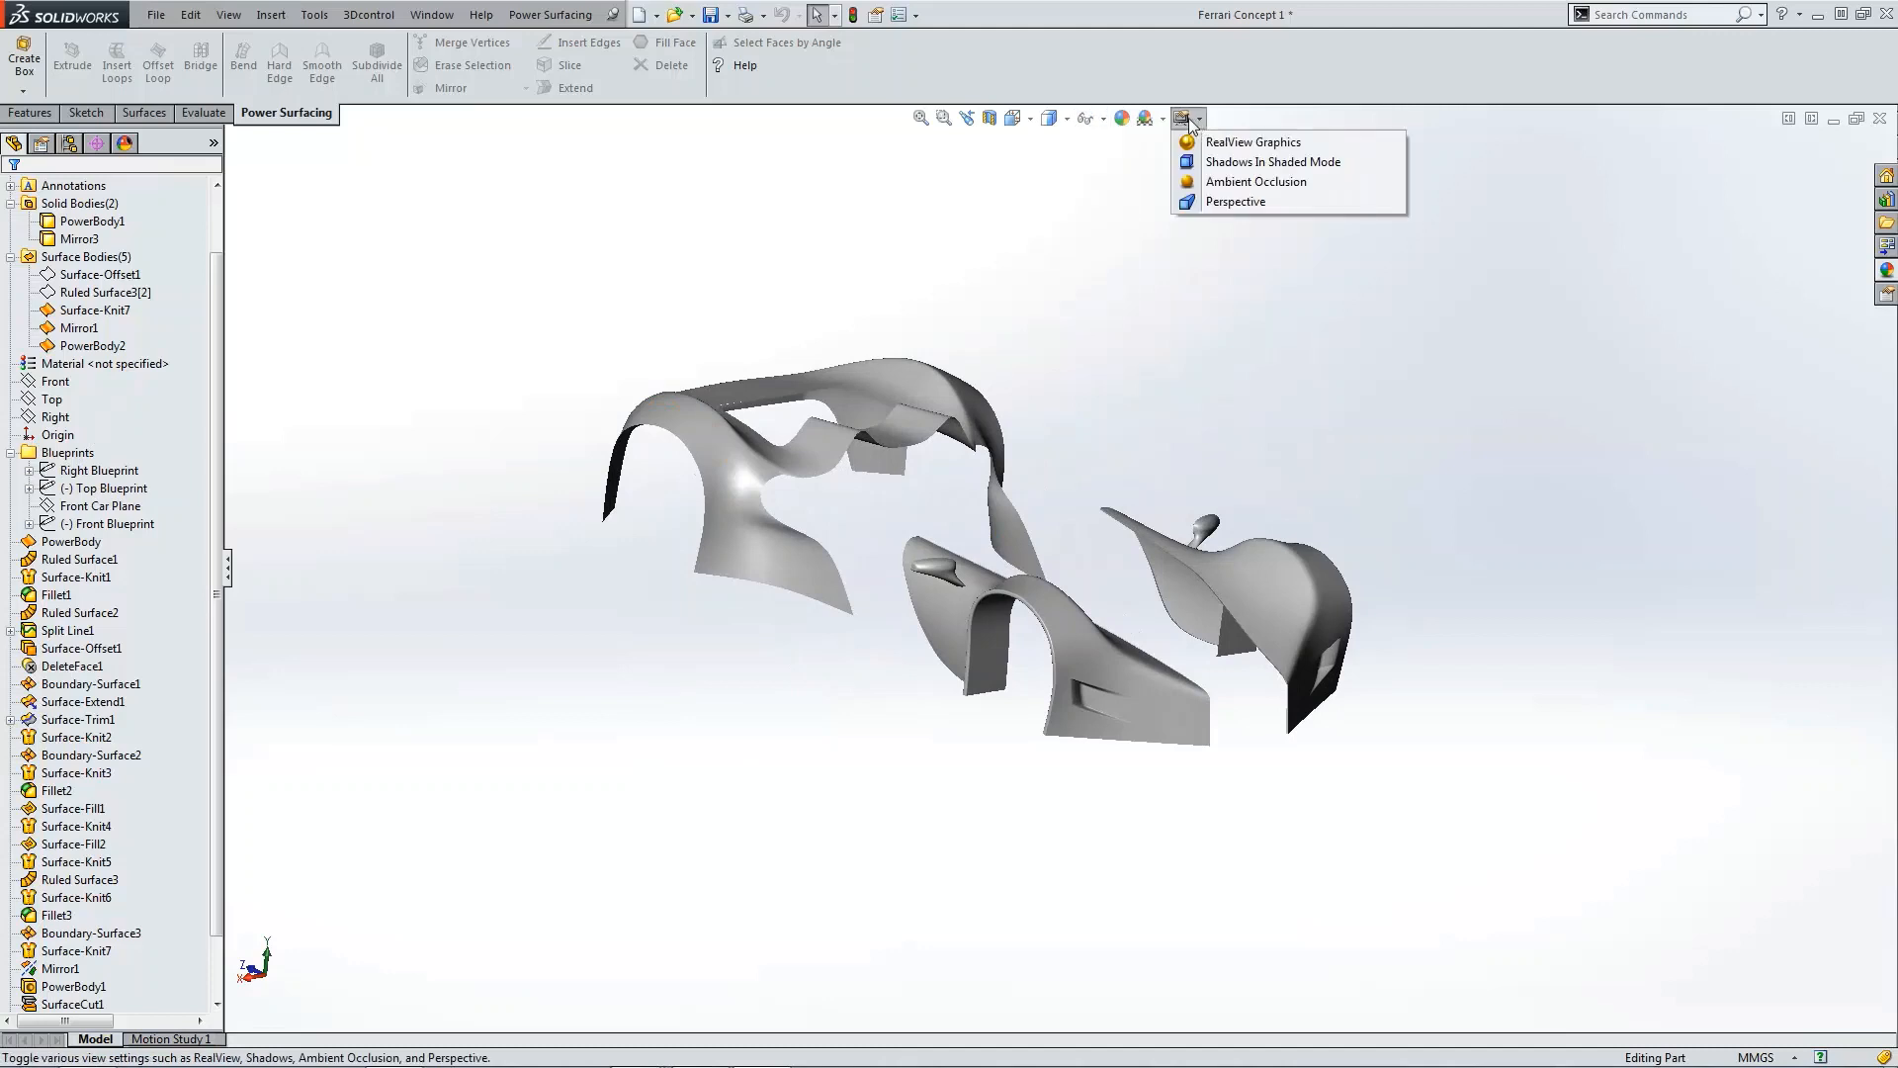
left_click(1199, 161)
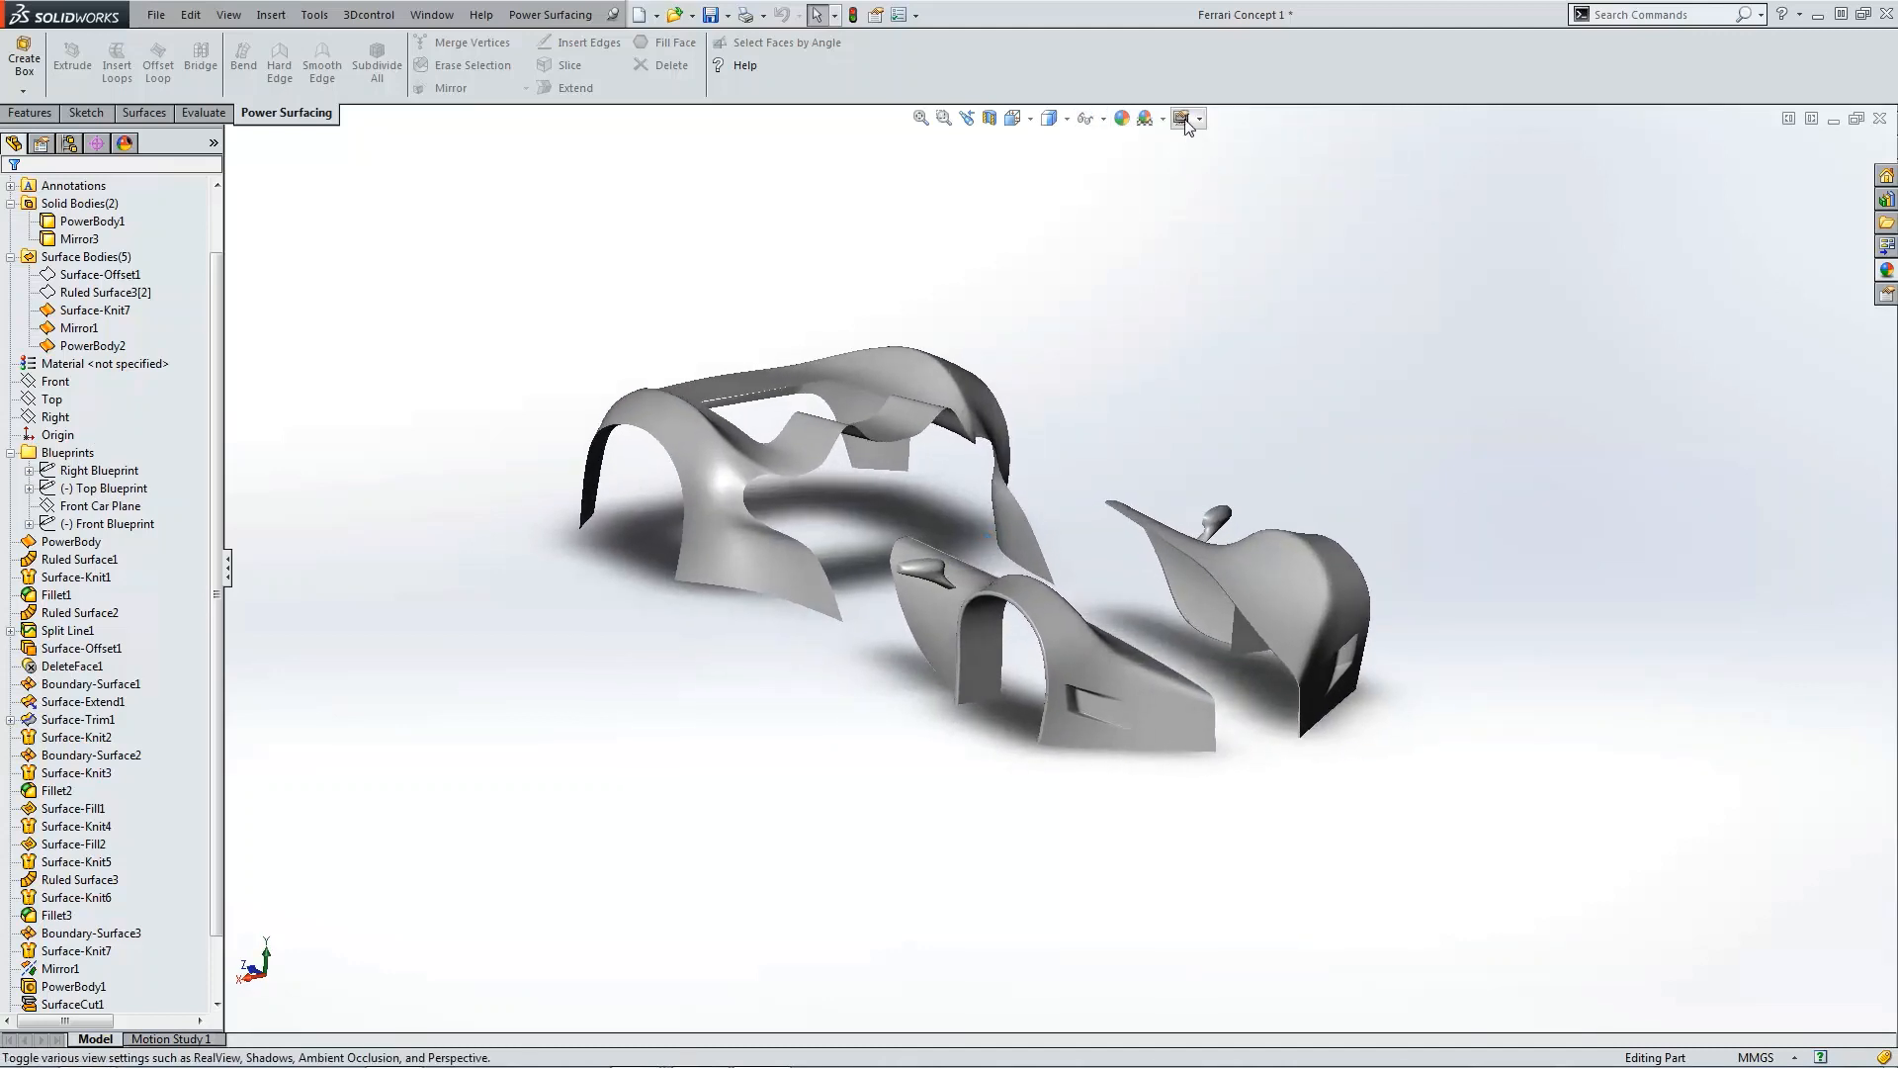
left_click(1220, 205)
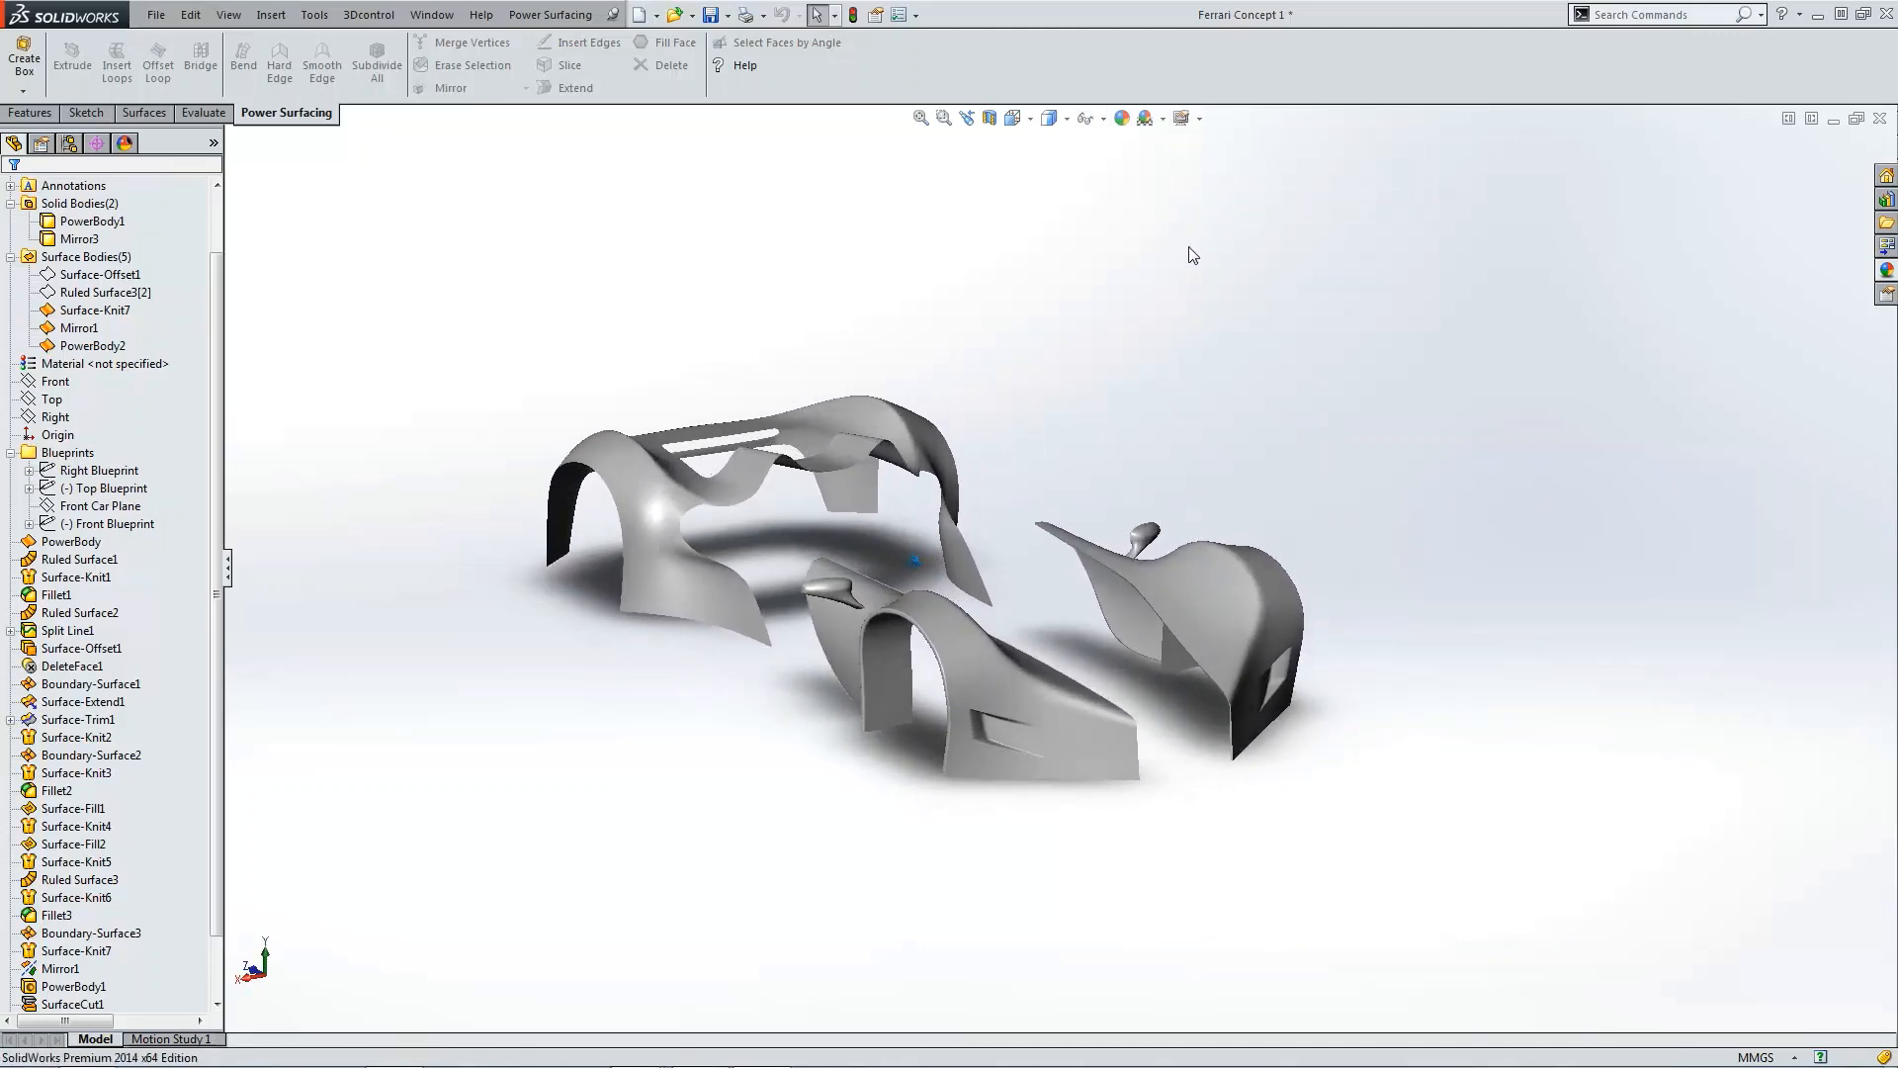
left_click(1051, 144)
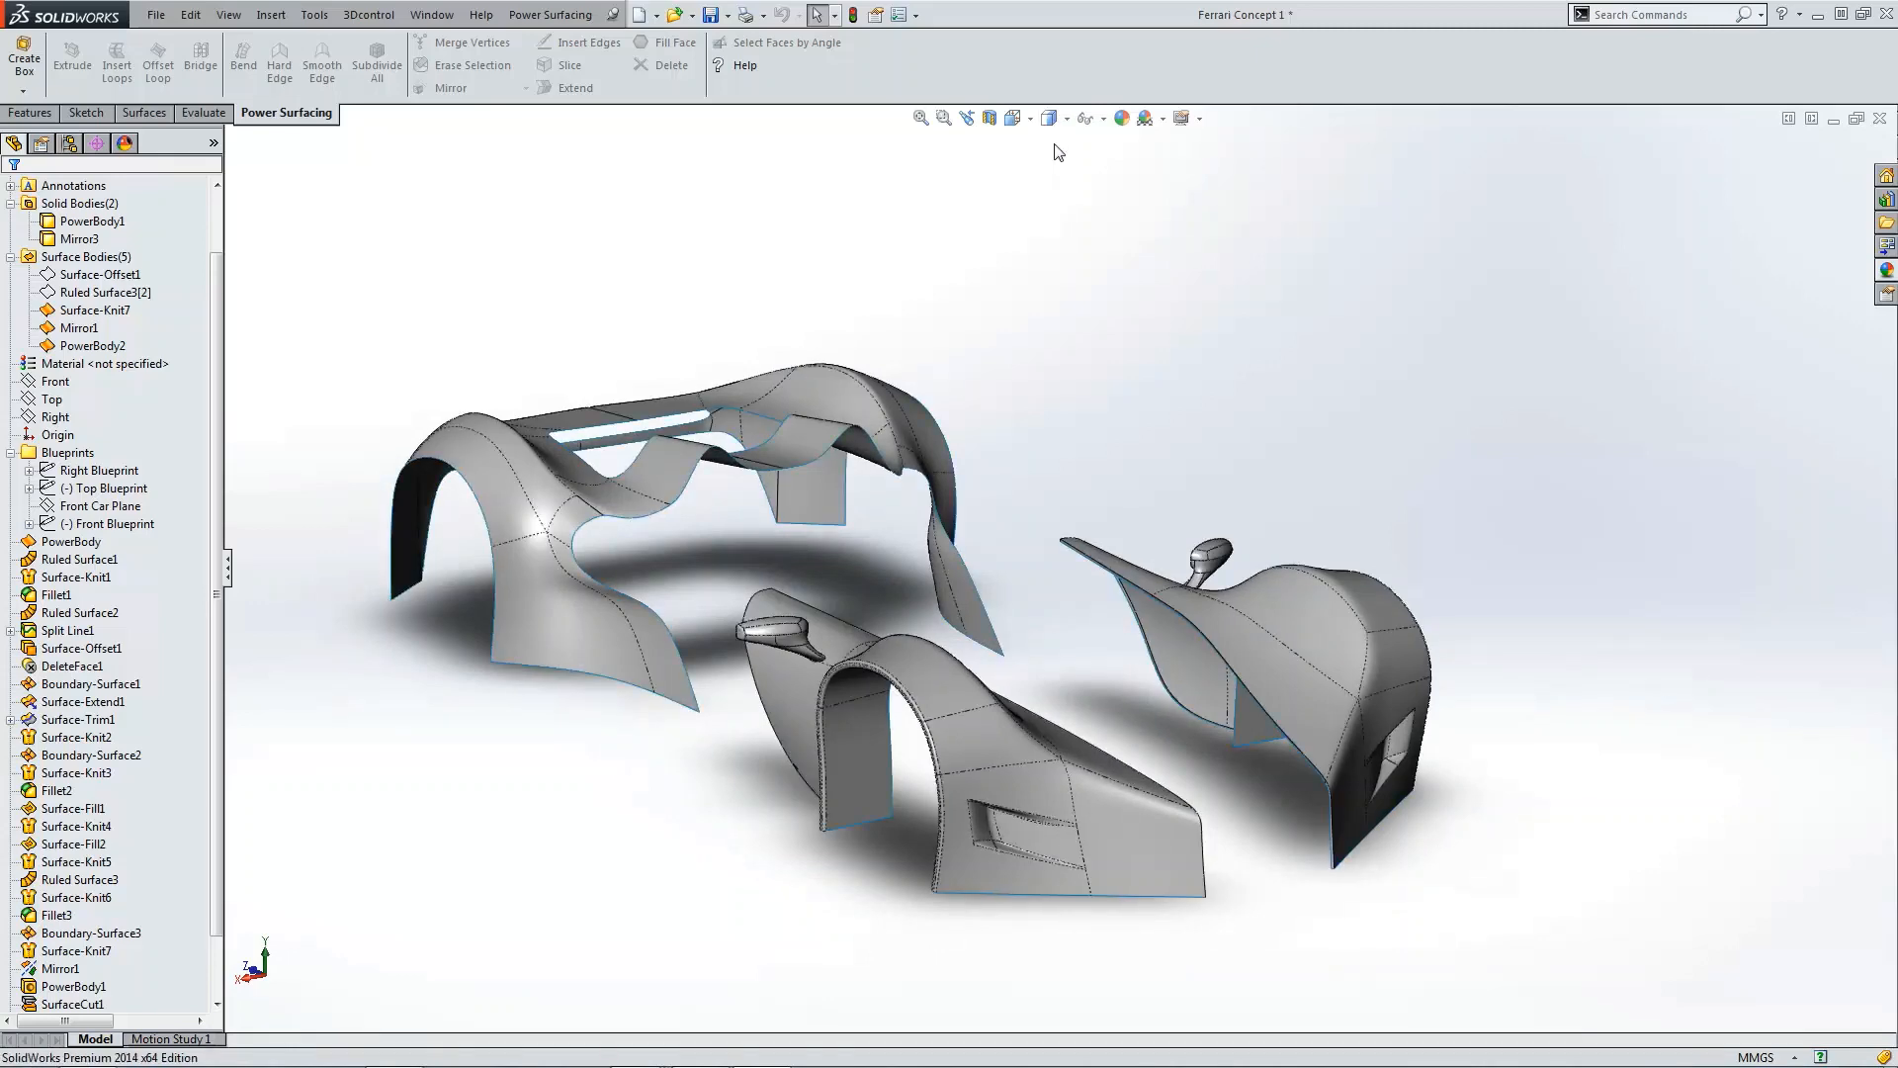
Step: Zoom in to examine the rear deck's crest edge on the finished surface
scroll(739, 411, "down", 5)
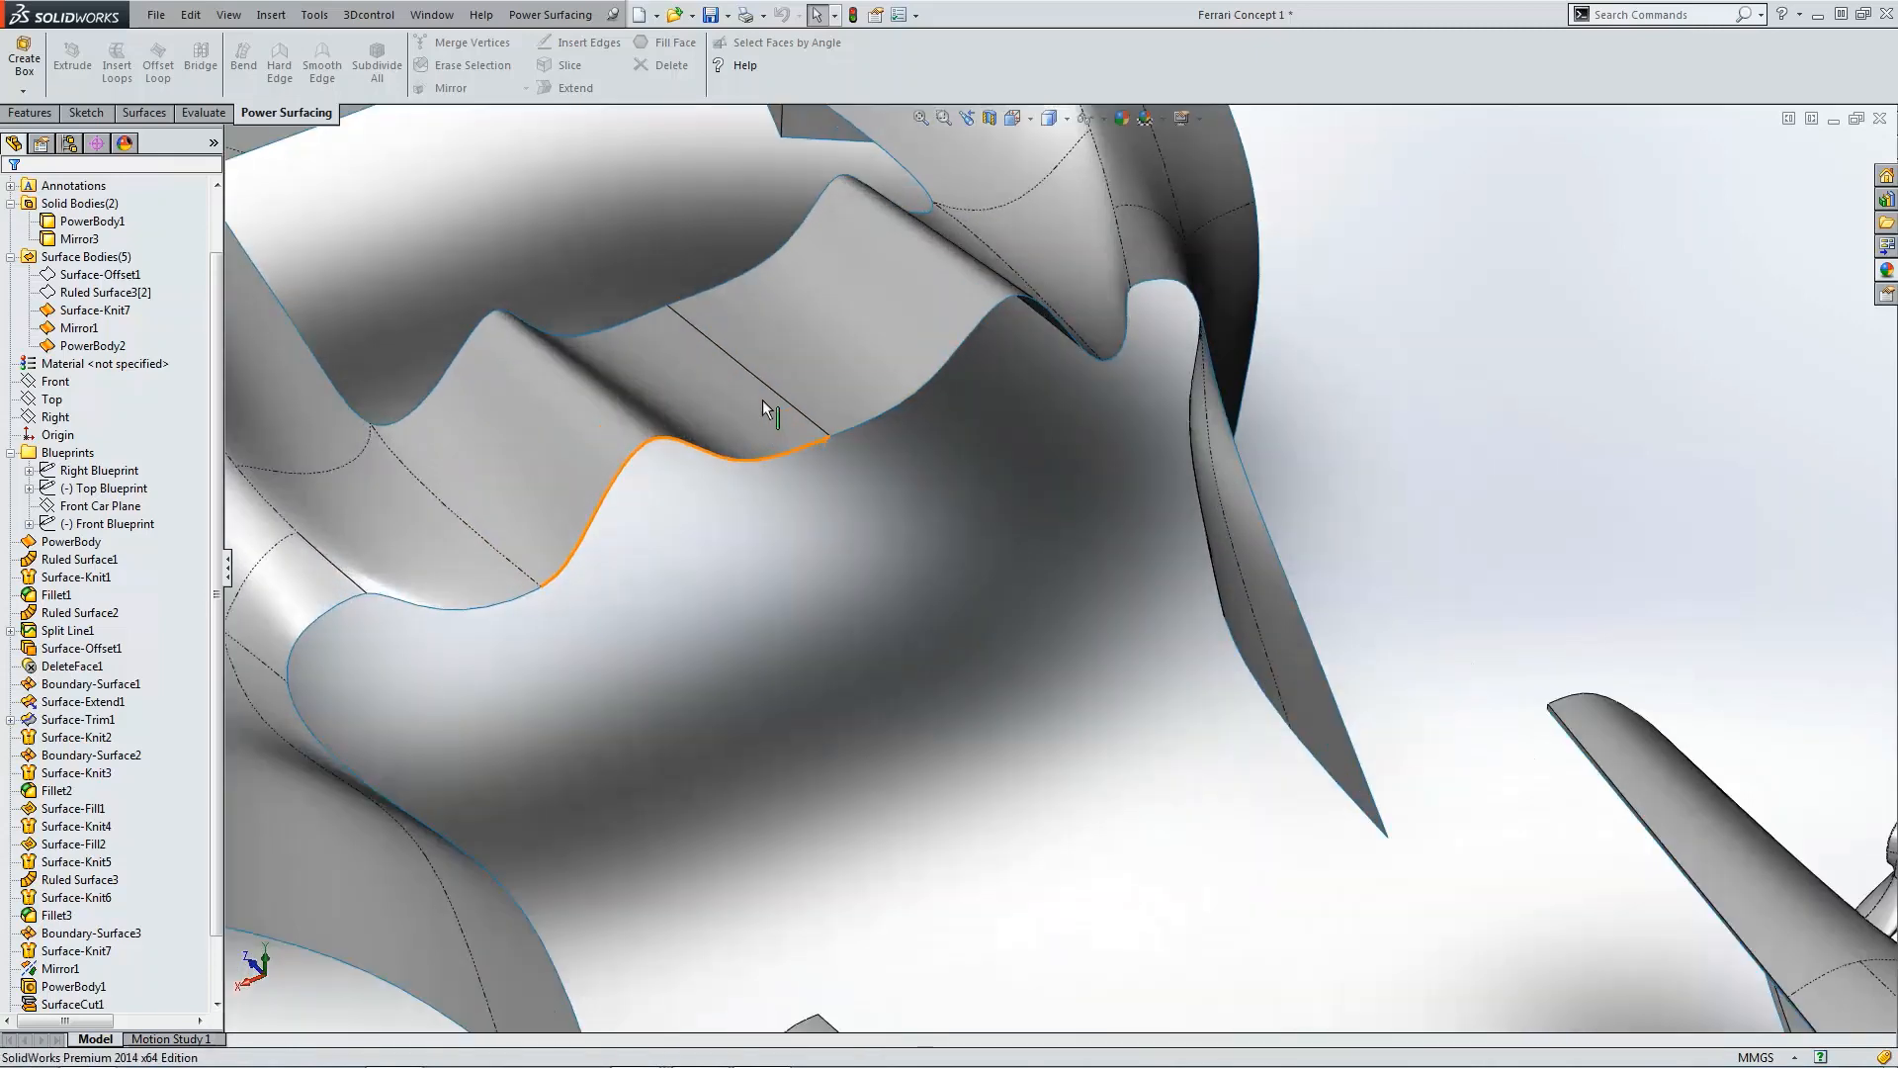
left_click(771, 390)
scroll(919, 499, "up", 5)
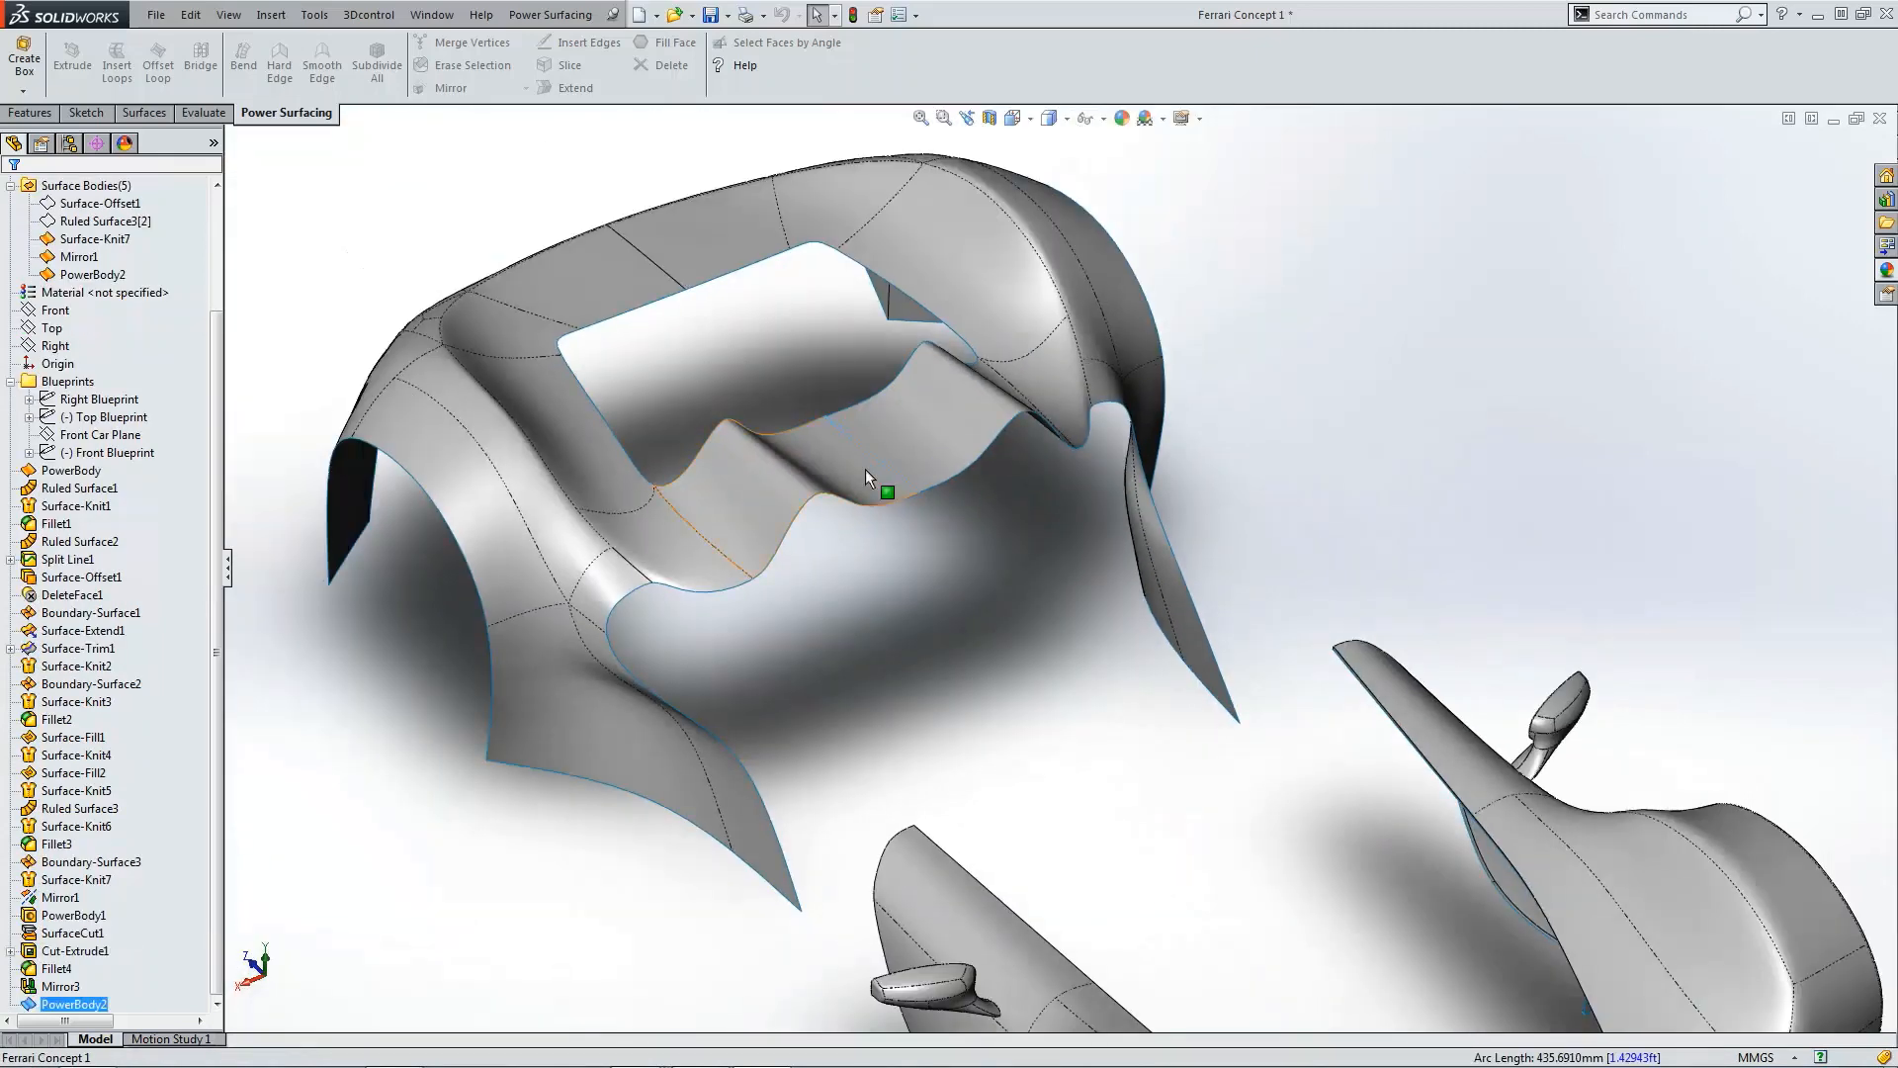
left_click(735, 371)
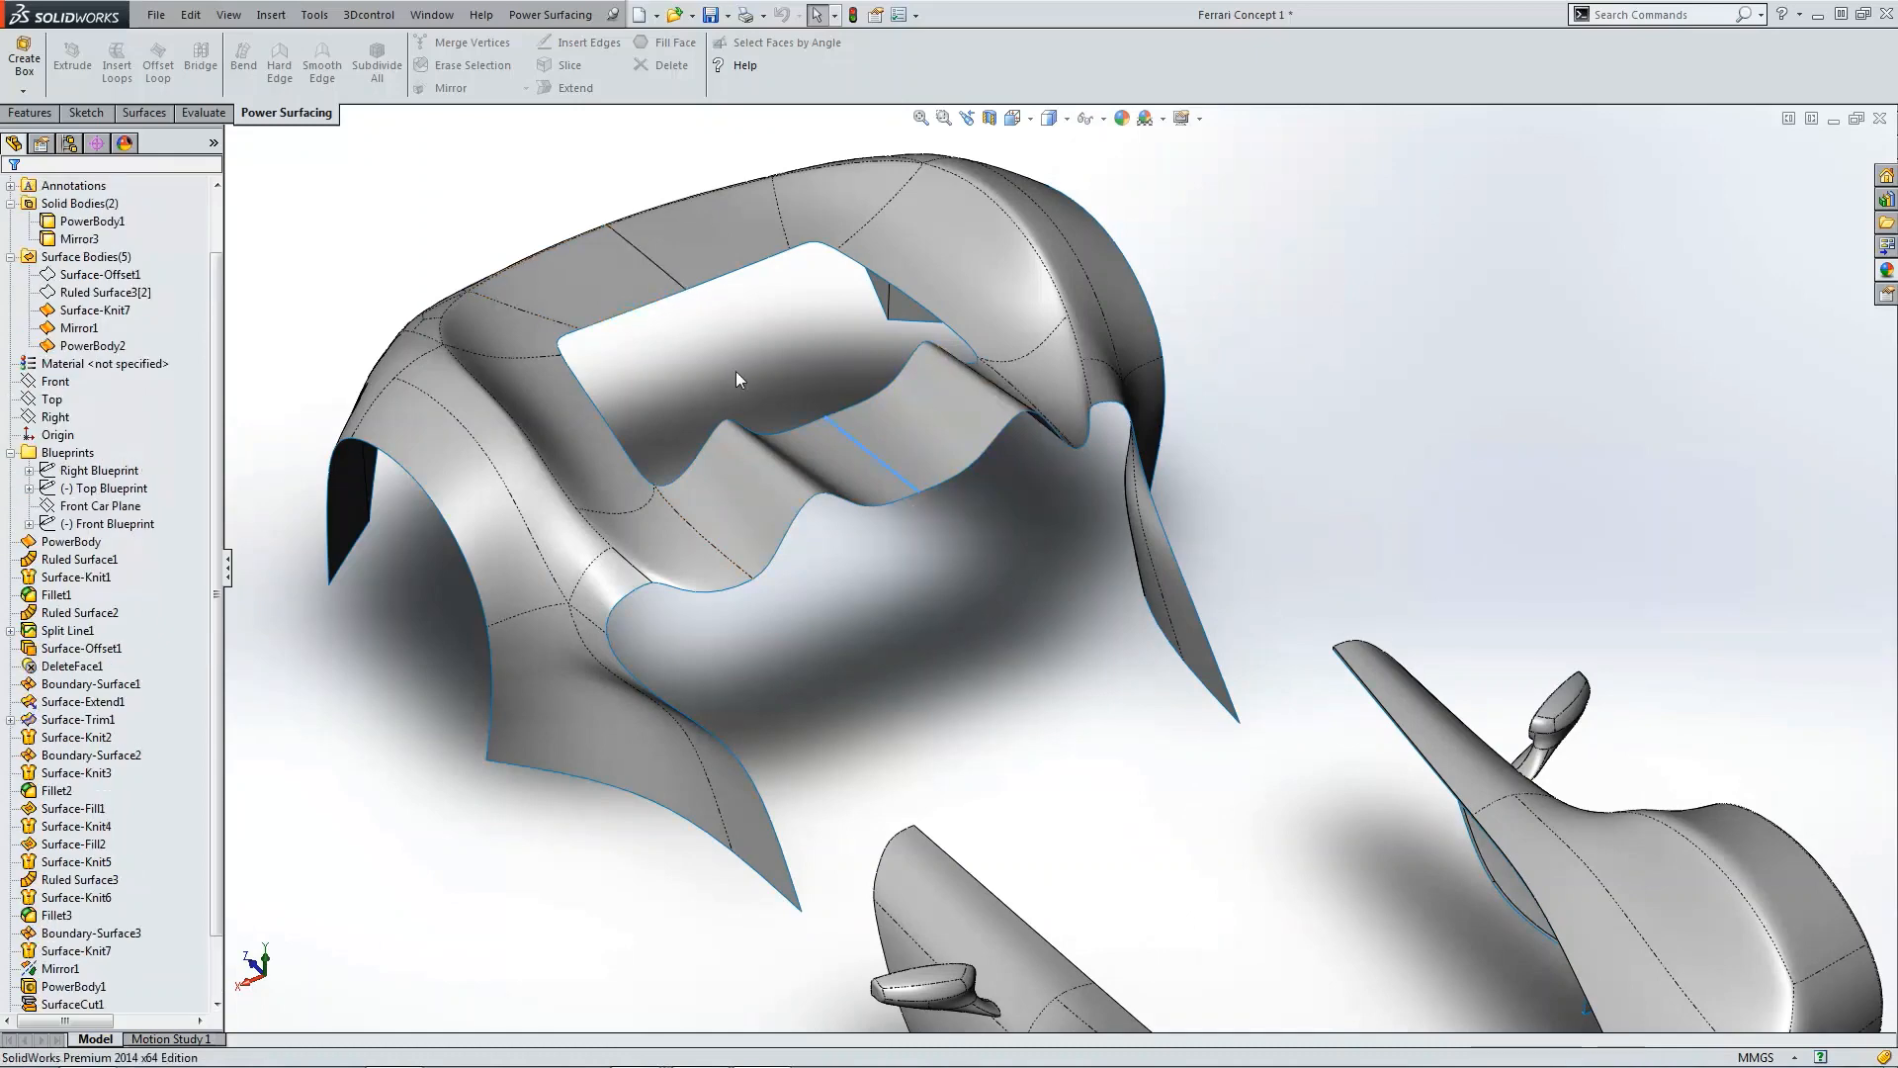
Step: Orbit and zoom around the finished body to examine its surface edges and openings
scroll(735, 371, "up", 4)
middle_click_drag(736, 370, 923, 619)
scroll(1006, 645, "down", 6)
scroll(1007, 642, "up", 2)
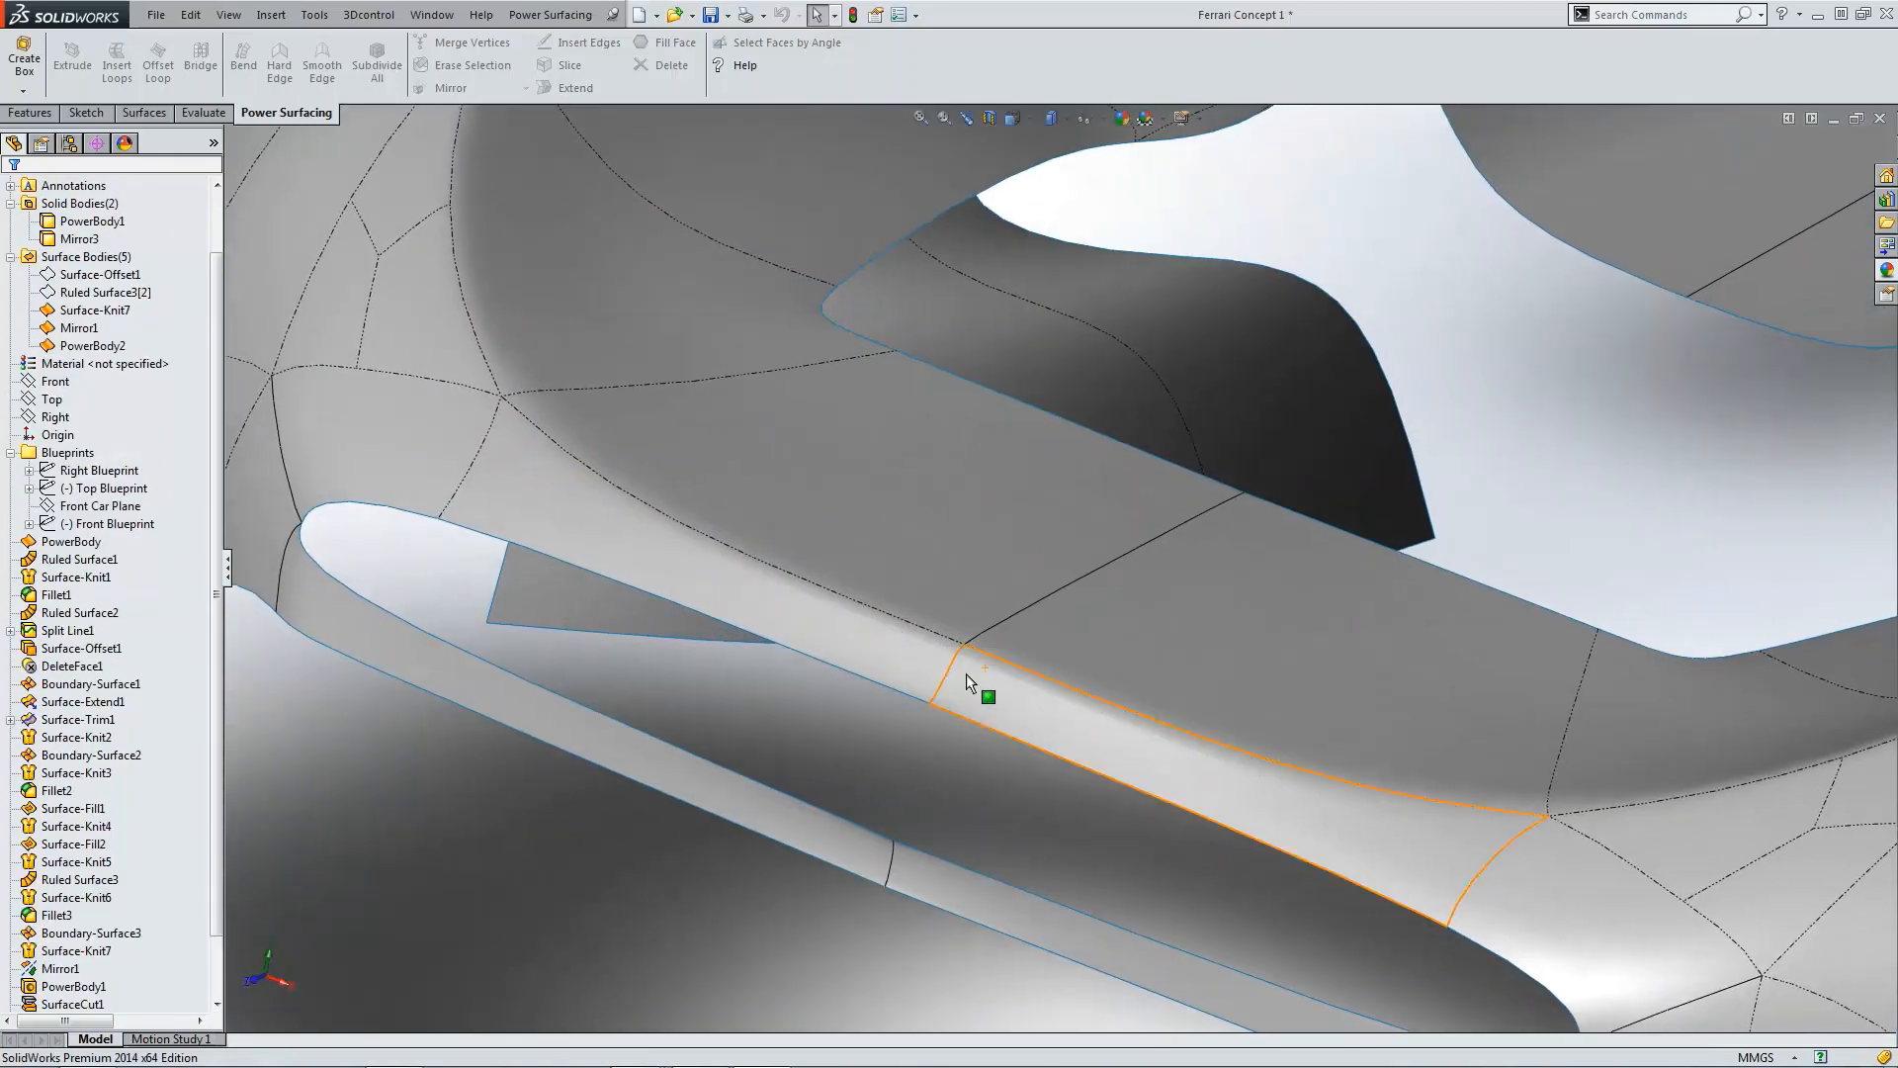
scroll(970, 685, "up", 3)
scroll(1059, 638, "down", 2)
scroll(1052, 706, "down", 3)
middle_click_drag(1052, 704, 991, 602)
scroll(971, 700, "up", 3)
scroll(882, 676, "down", 3)
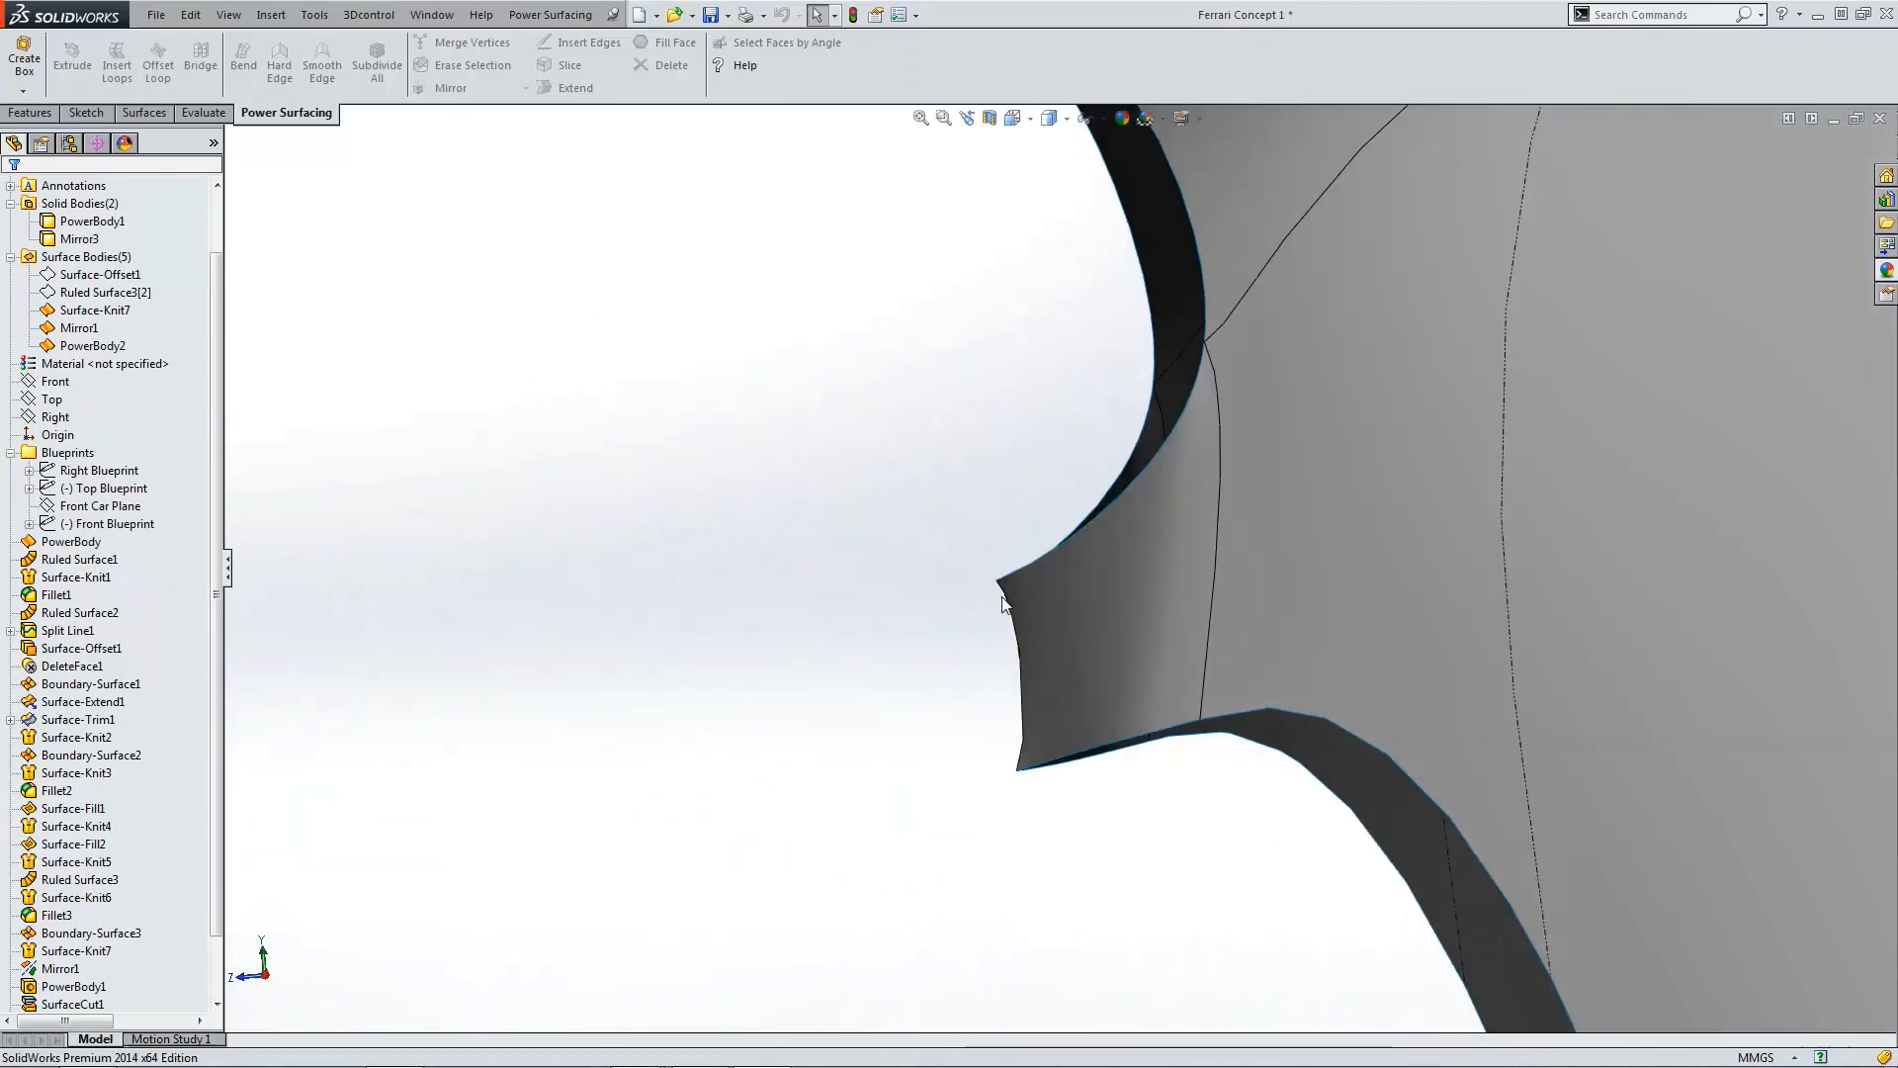
middle_click_drag(1047, 698, 1072, 360)
Step: Open PowerBody2 for editing and switch to the right view
left_click(71, 1003)
scroll(99, 950, "down", 2)
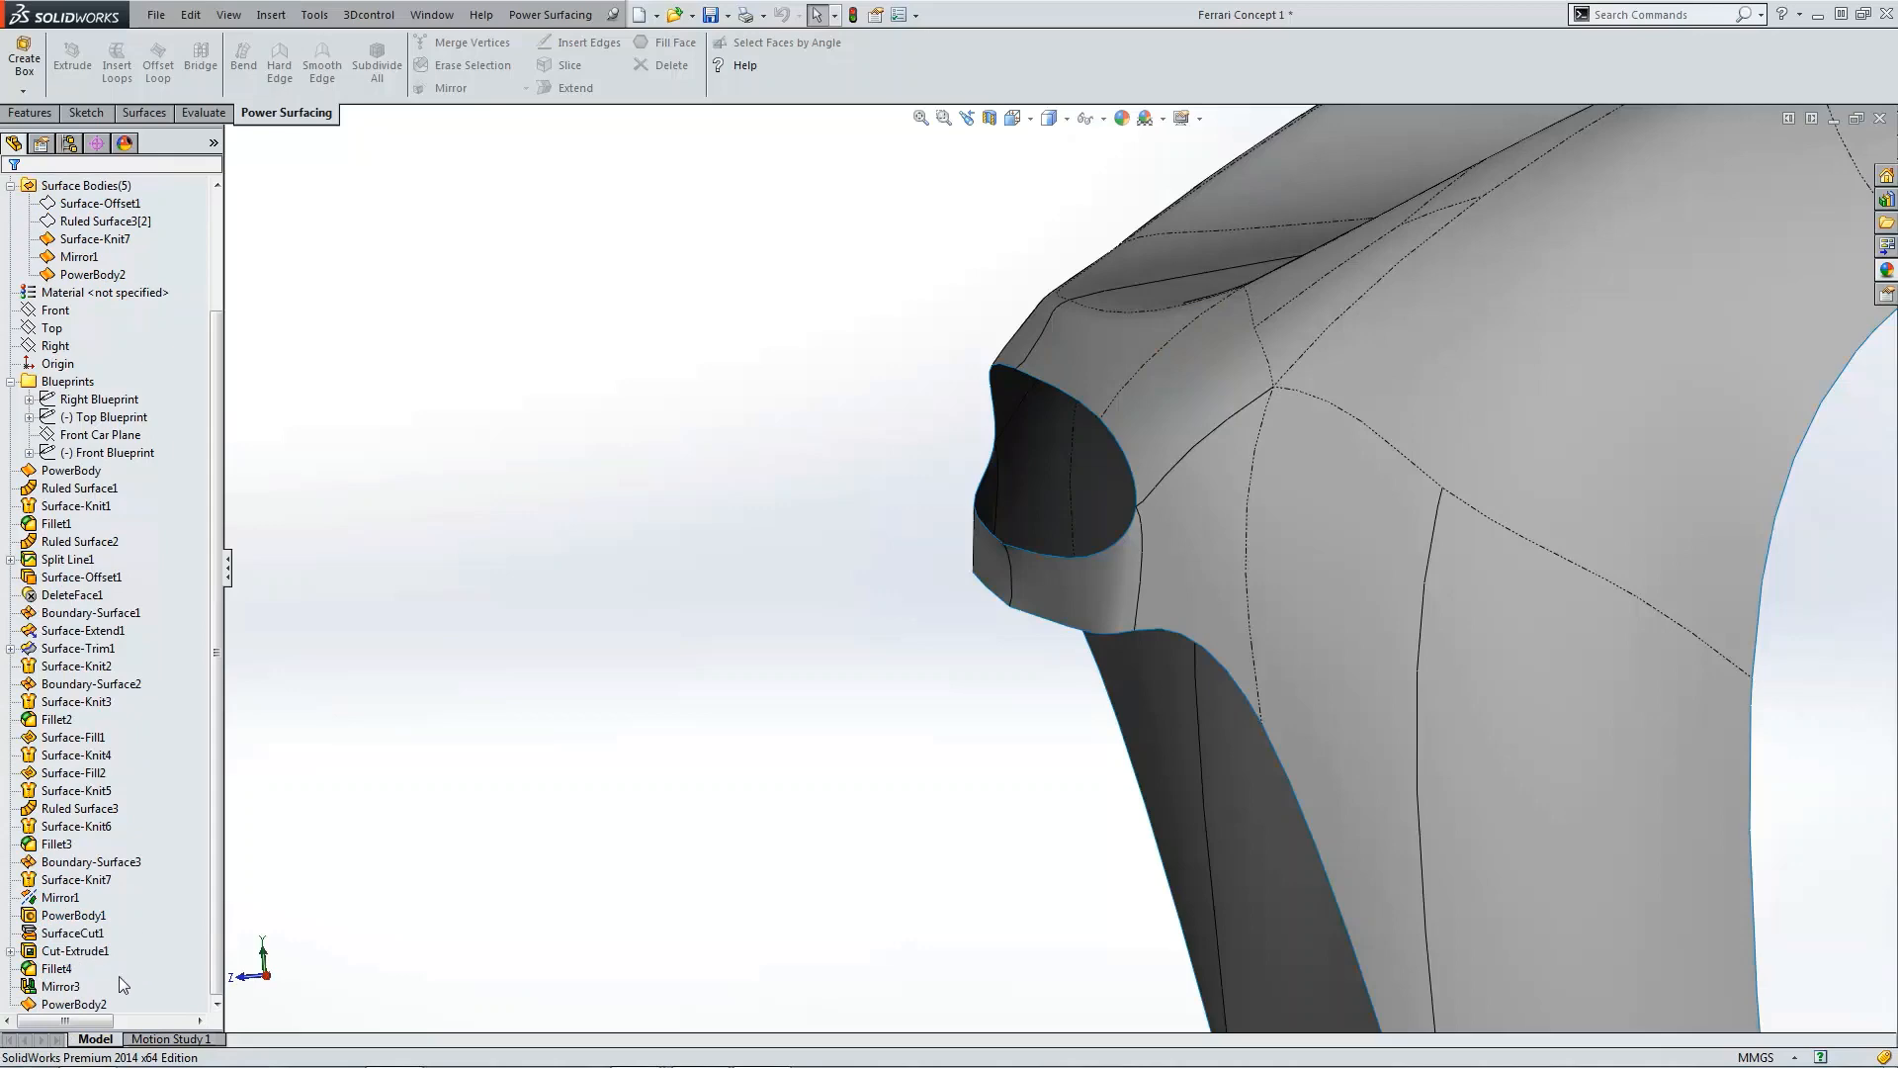
left_click(70, 1005)
left_click(78, 944)
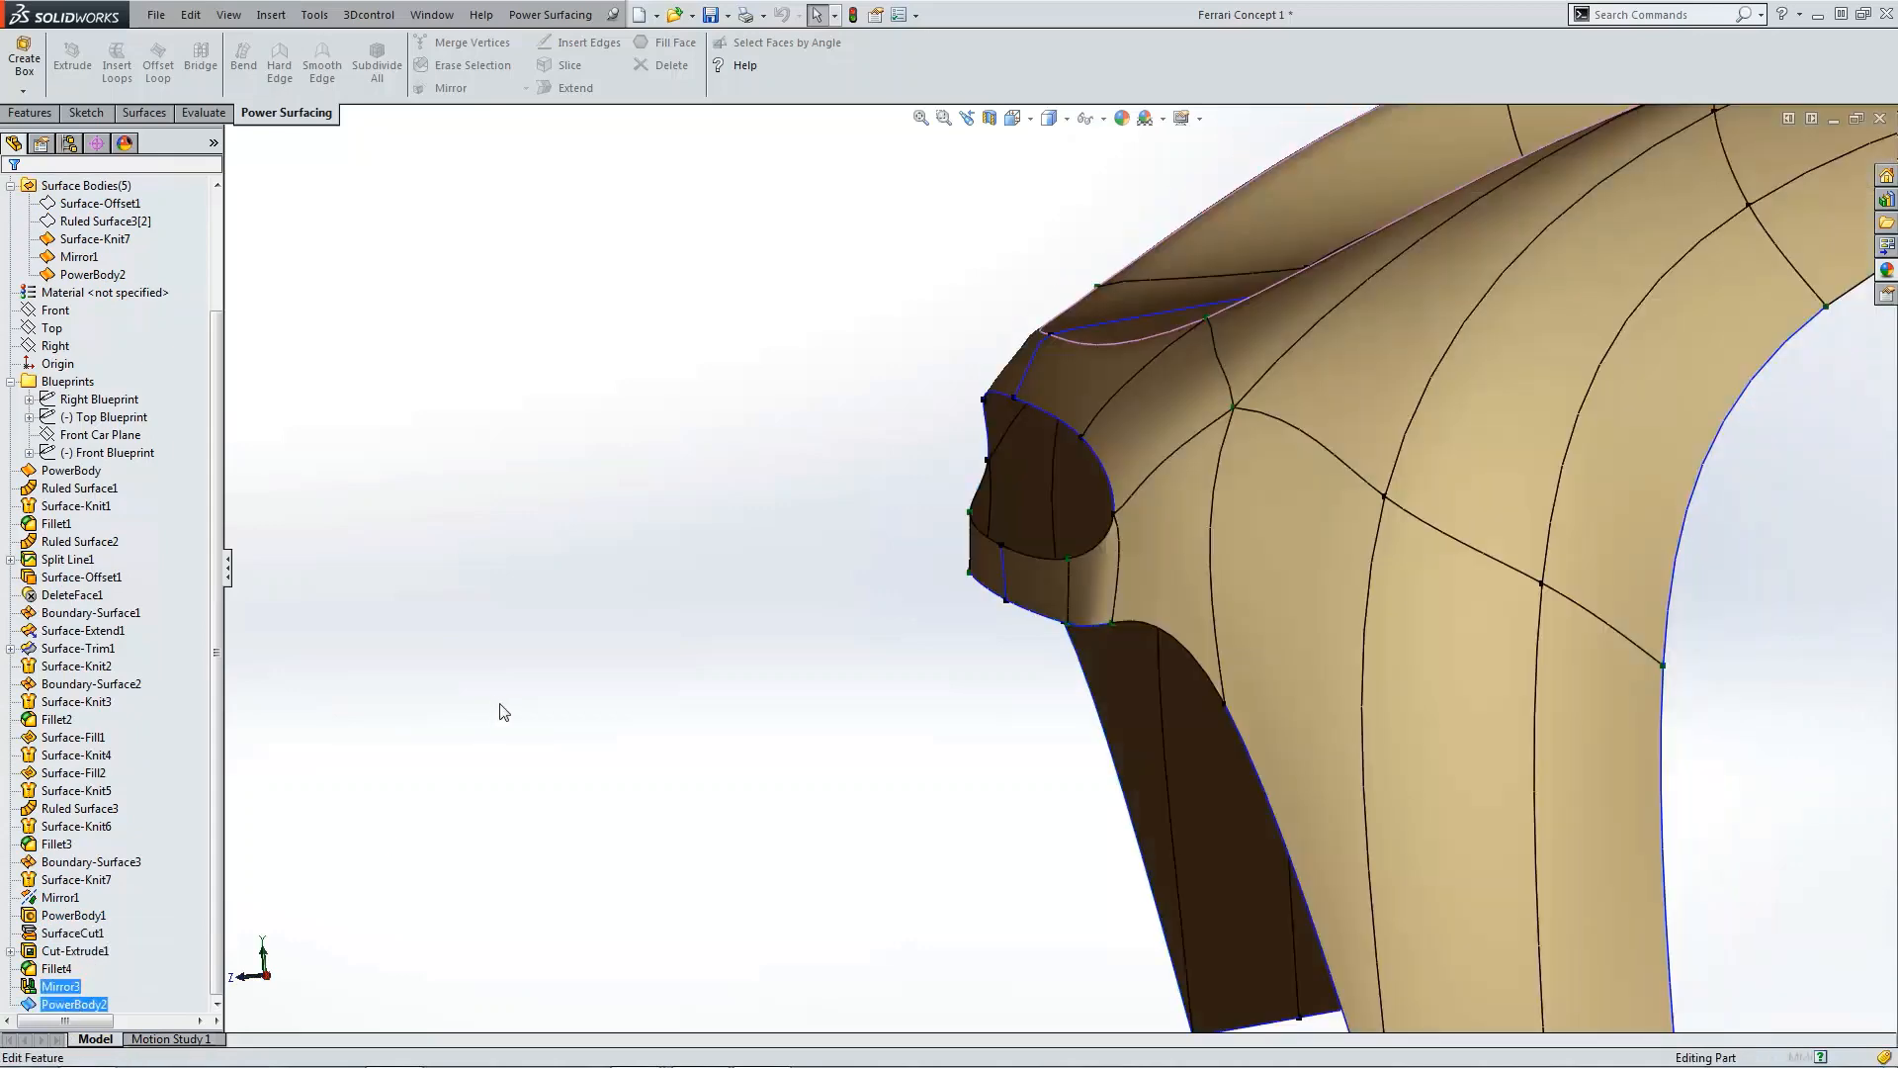
scroll(1022, 656, "up", 7)
key("ctrl+4")
scroll(643, 568, "down", 3)
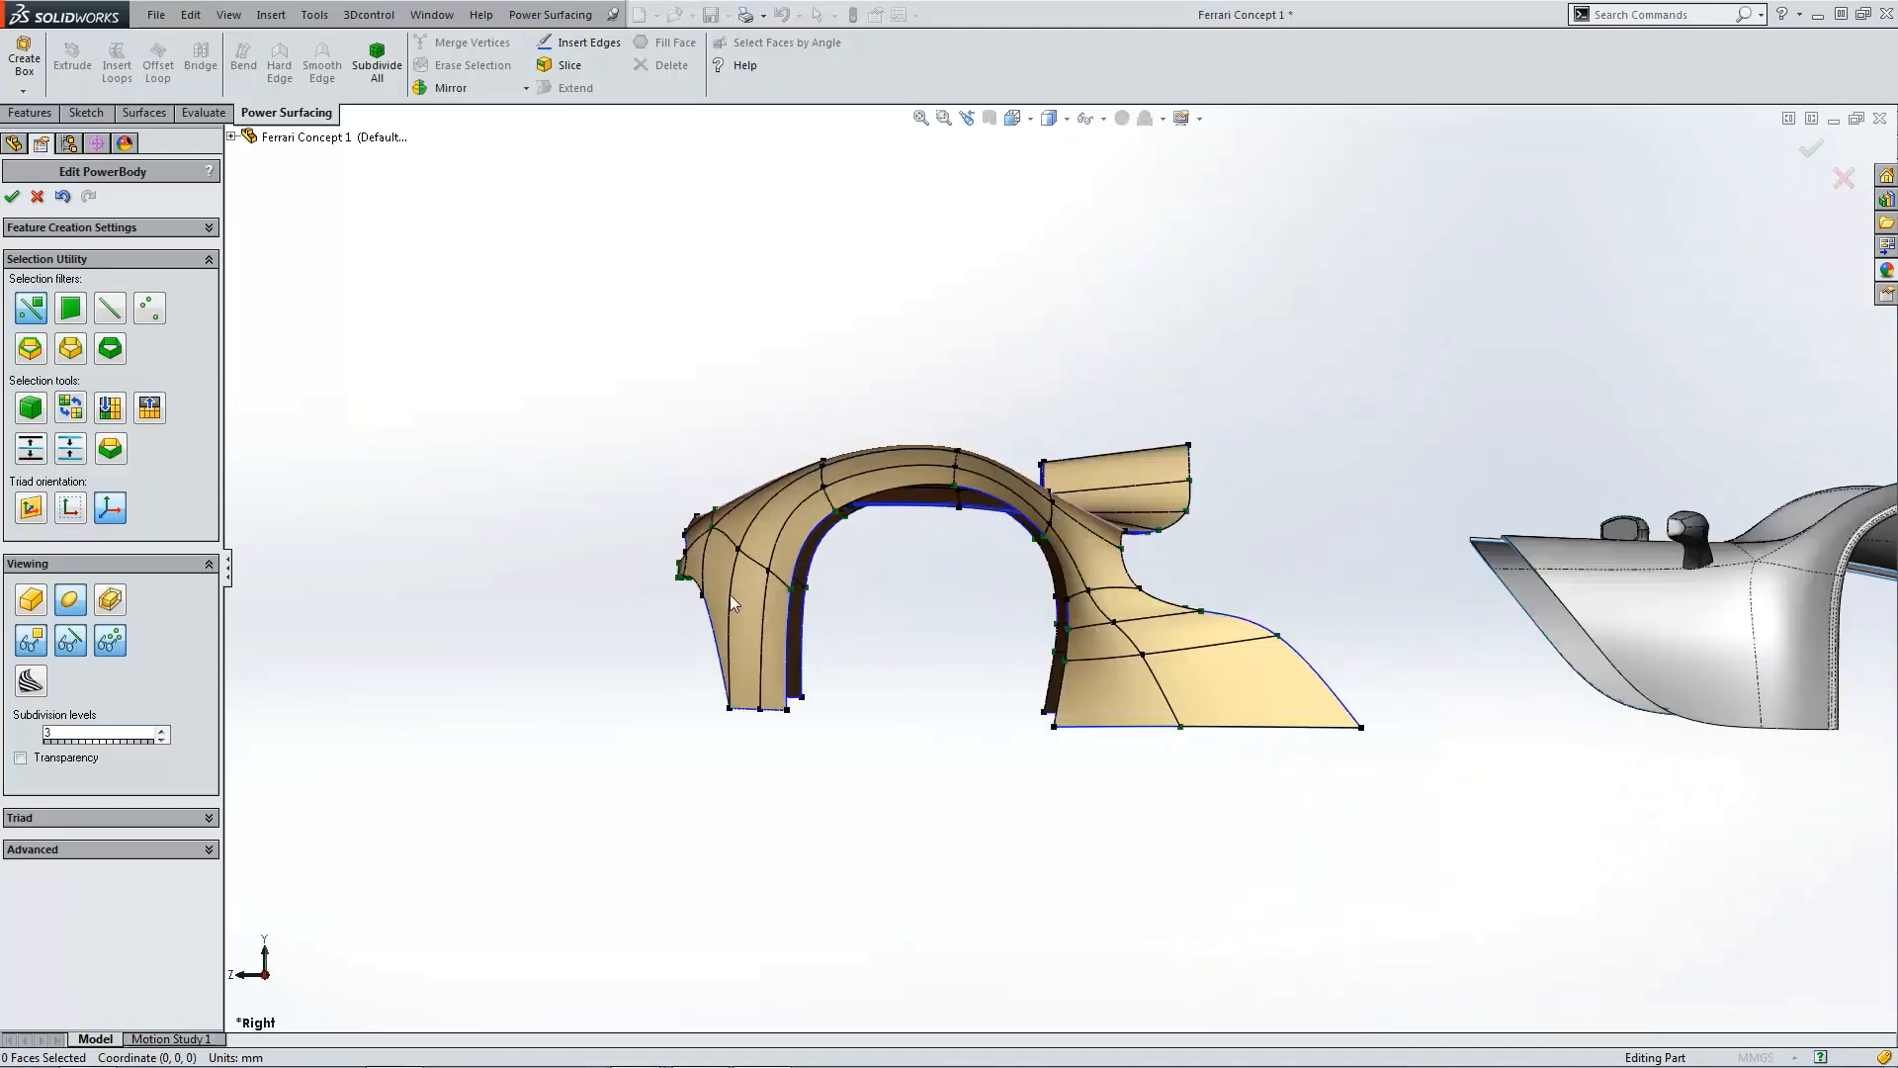
Step: Toggle the mirror display of the PowerBody mesh so only one half is shown
scroll(779, 600, "down", 10)
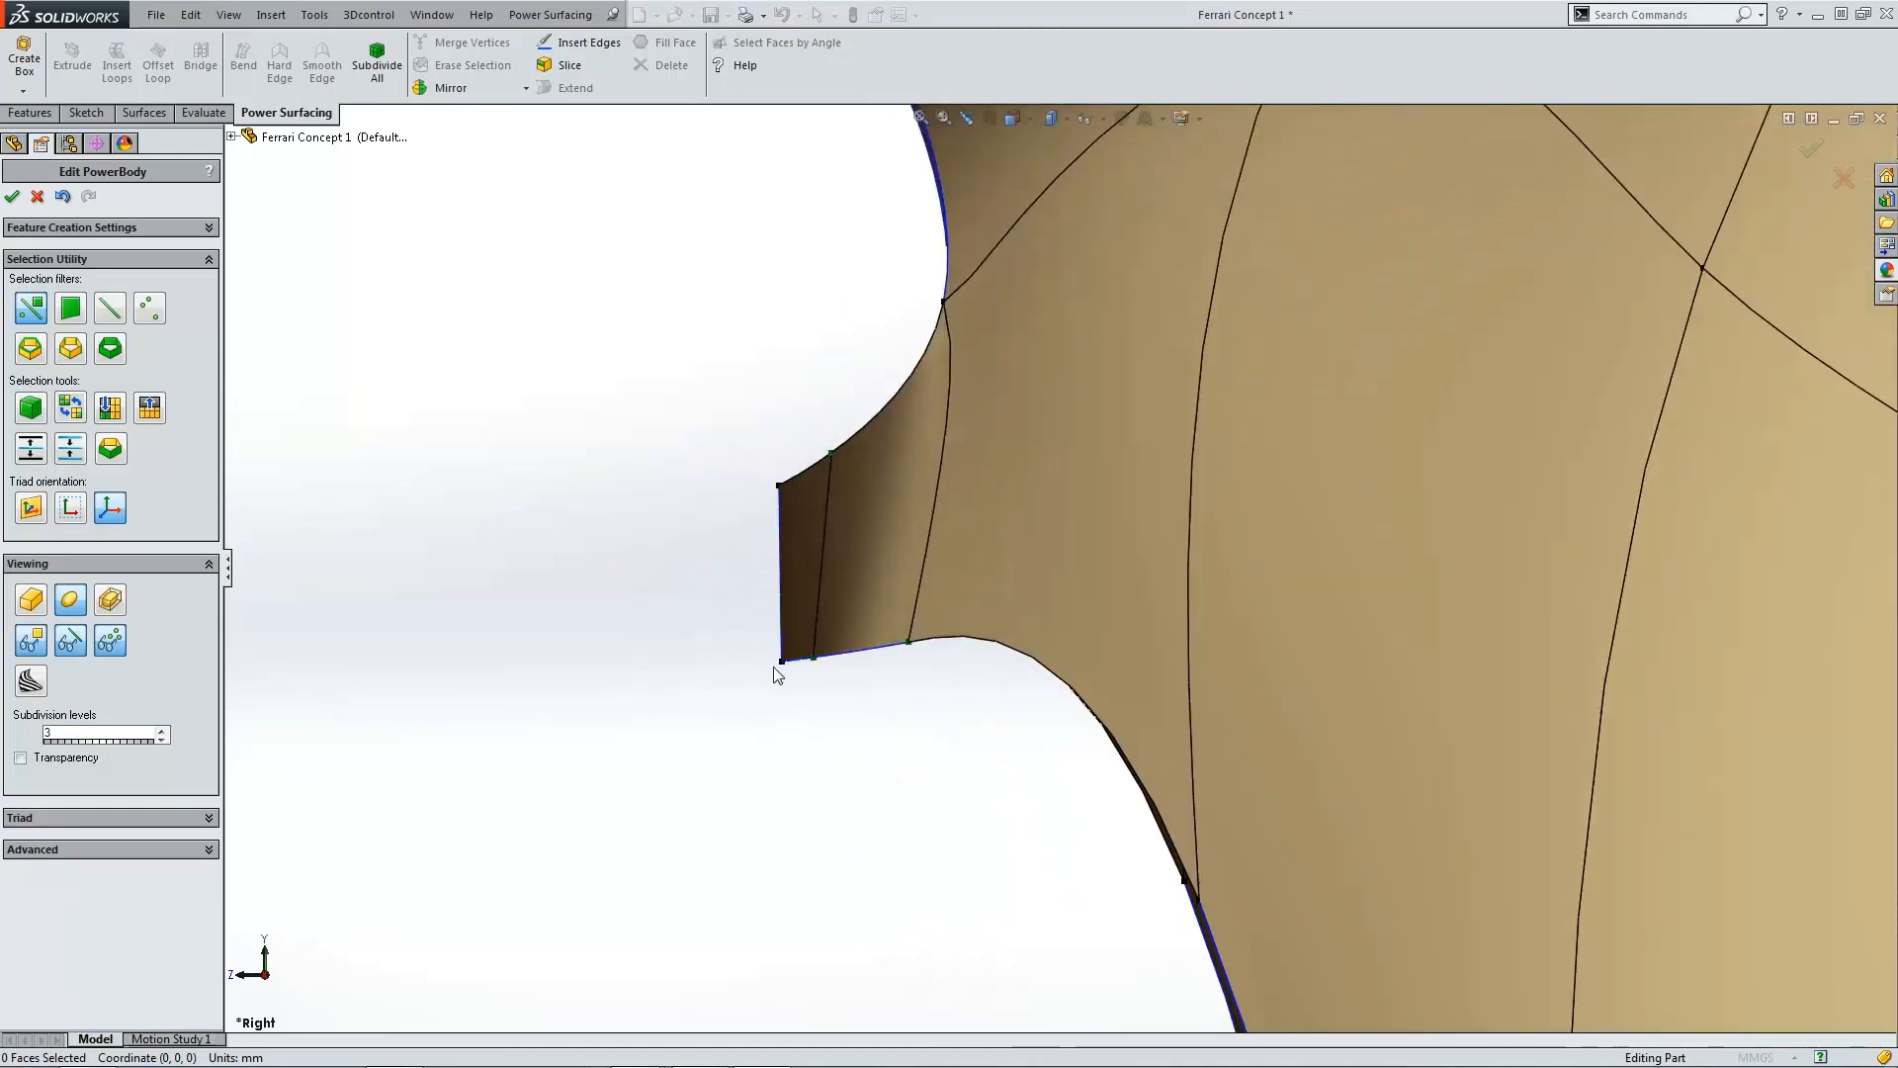
left_click_drag(801, 677, 802, 679)
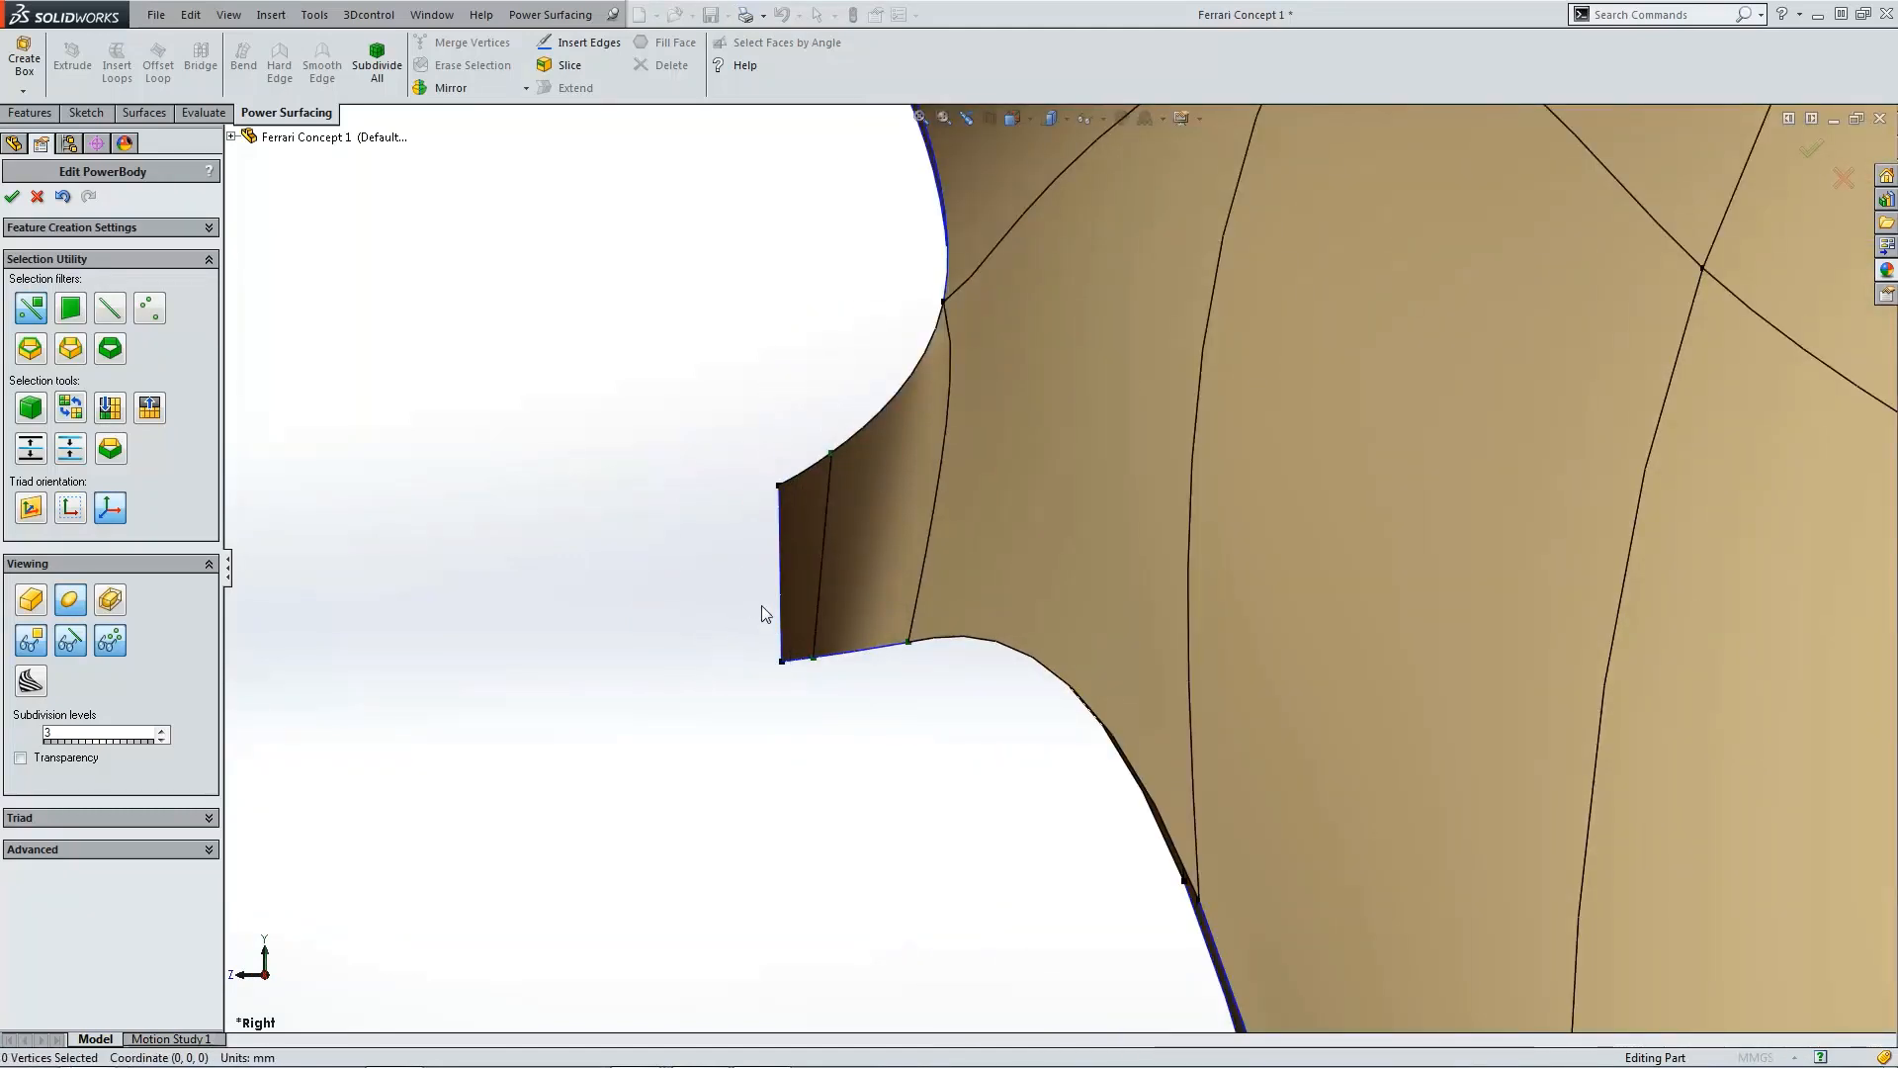
middle_click_drag(816, 654, 1101, 644)
scroll(1183, 625, "down", 5)
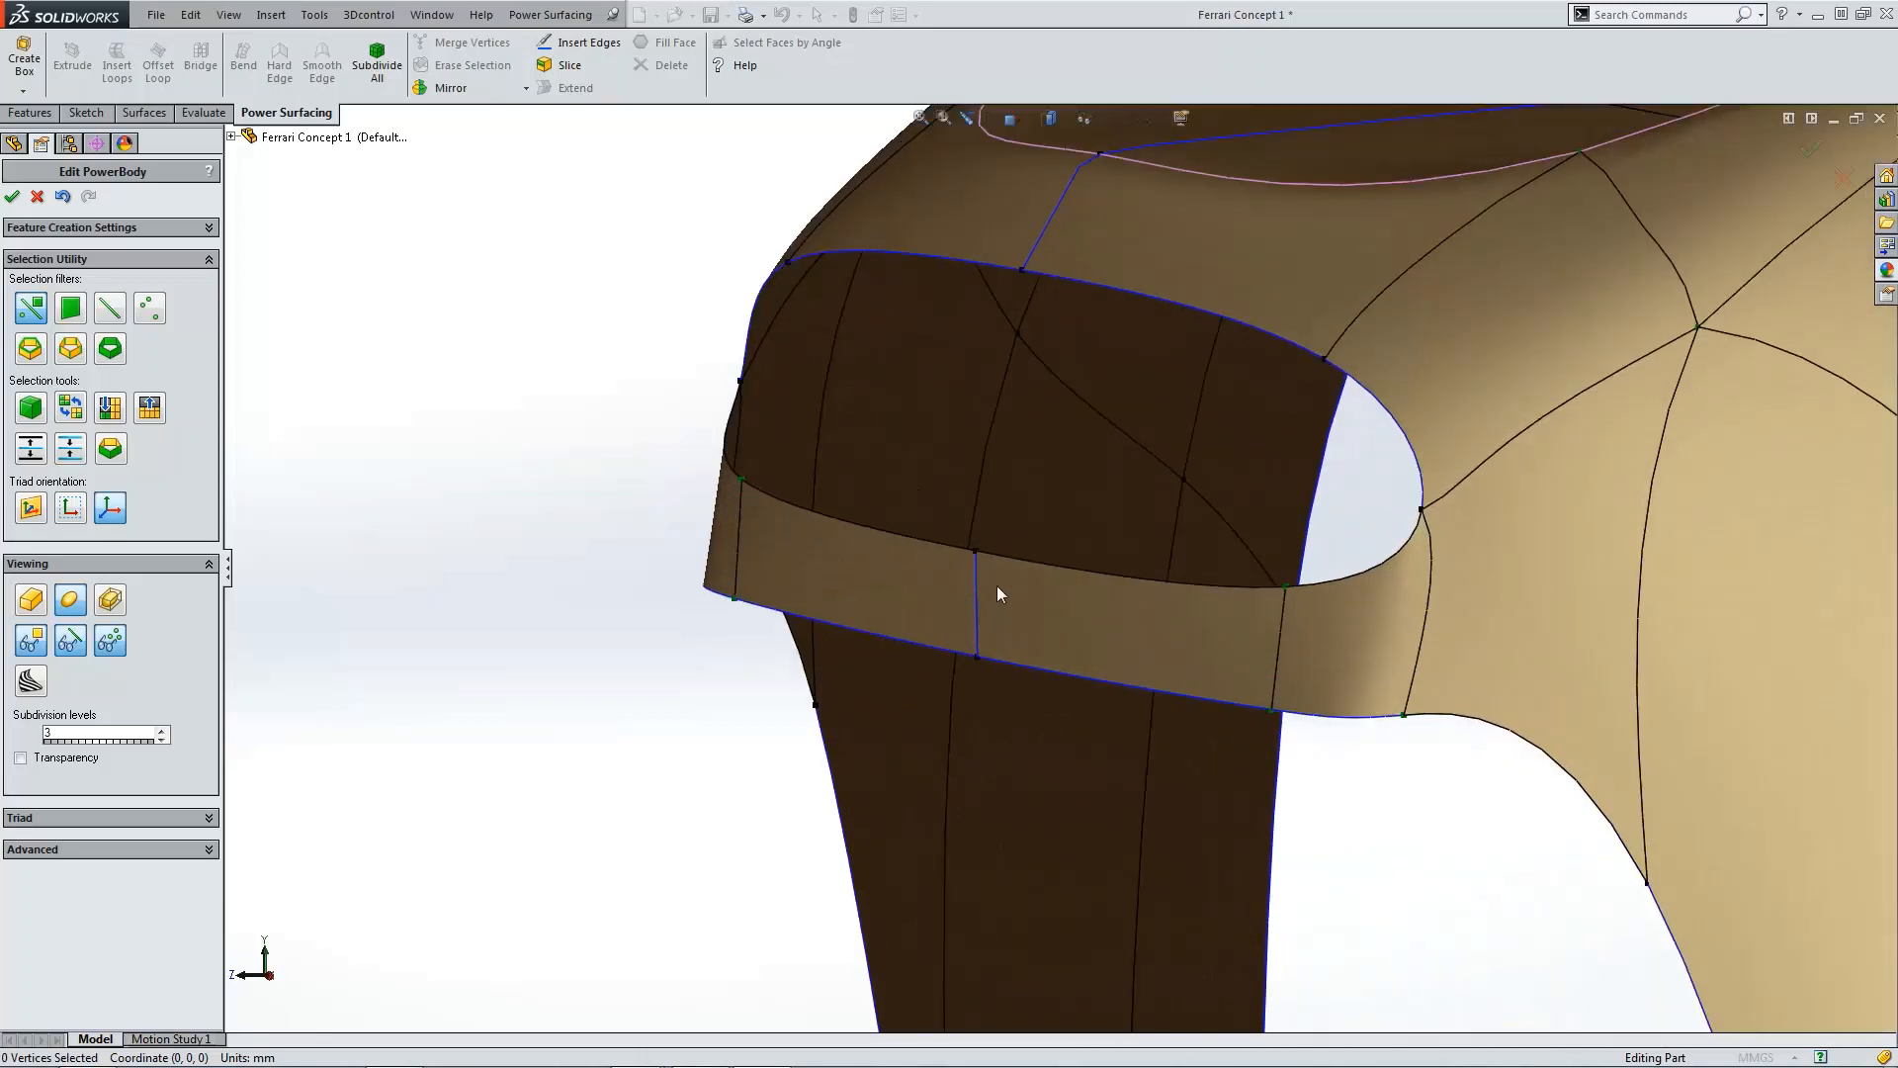
middle_click_drag(997, 588, 1424, 697)
scroll(1000, 620, "up", 4)
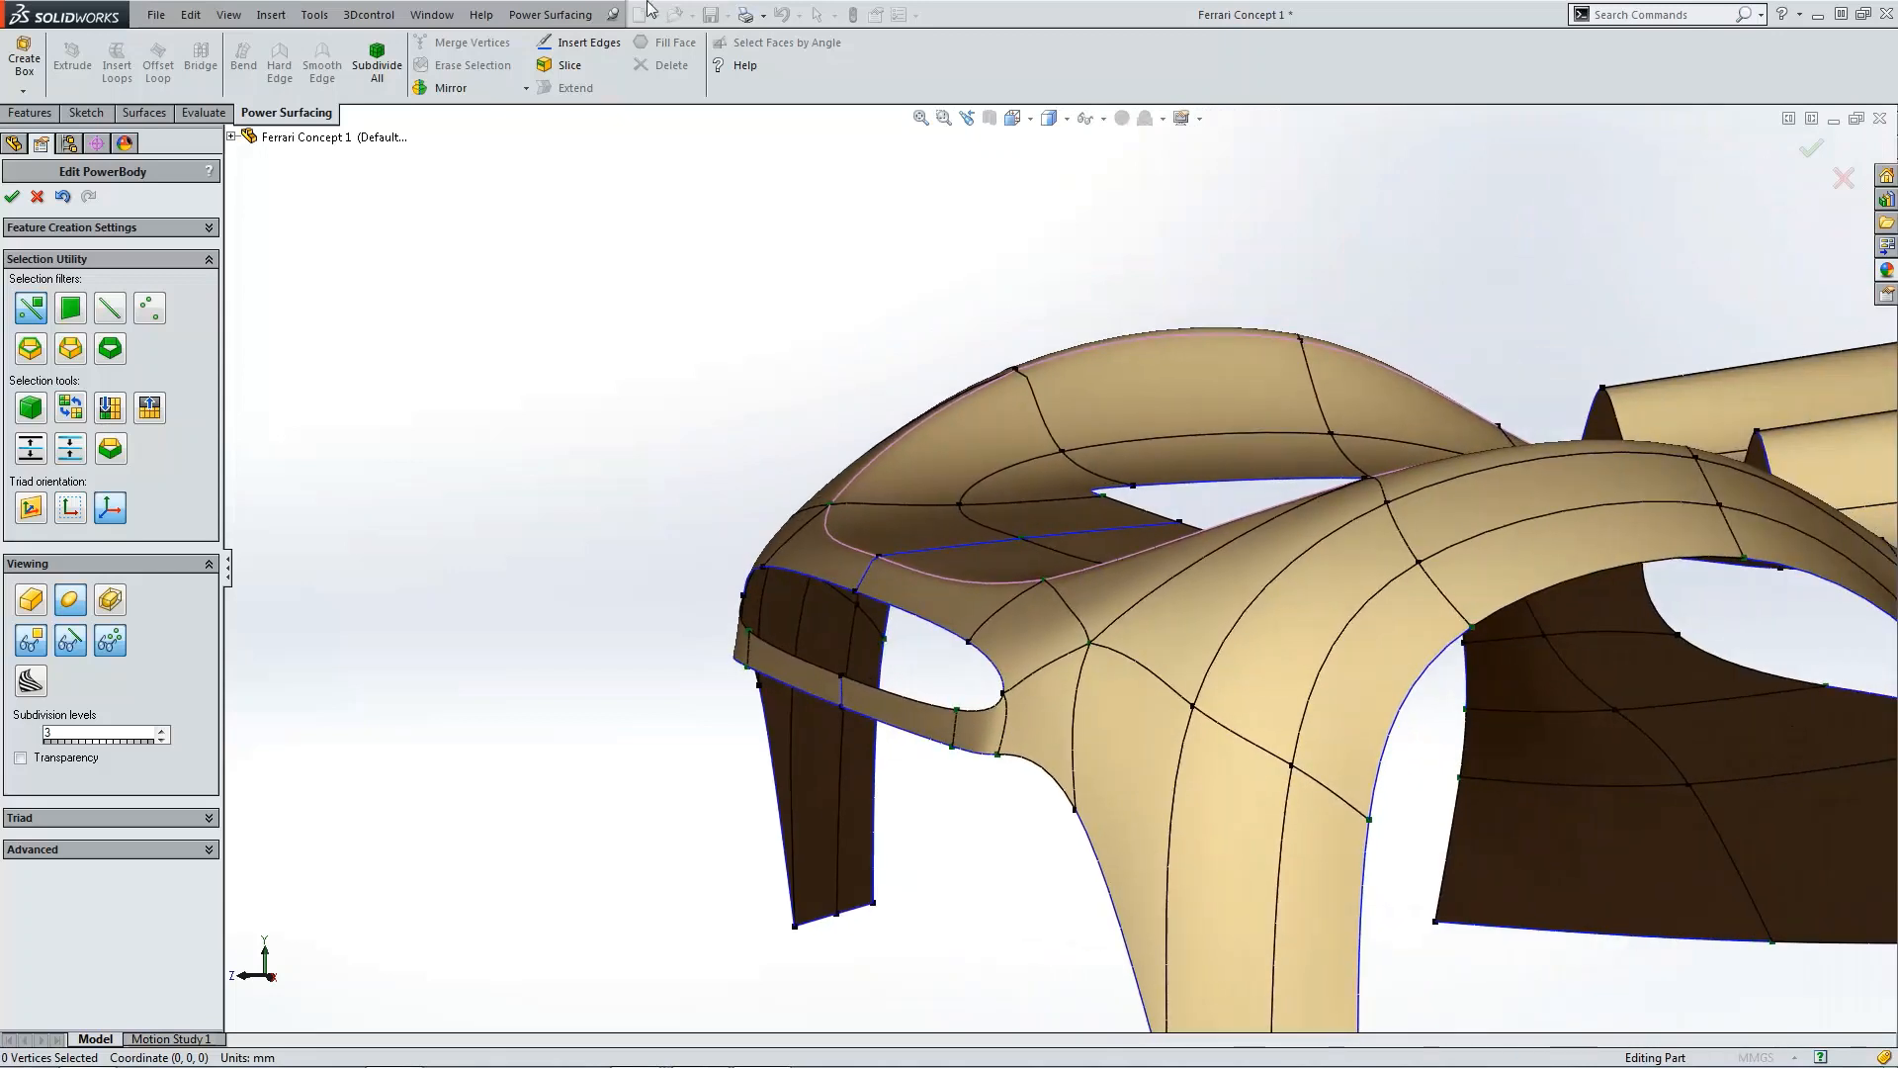
left_click(550, 14)
mouse_move(622, 217)
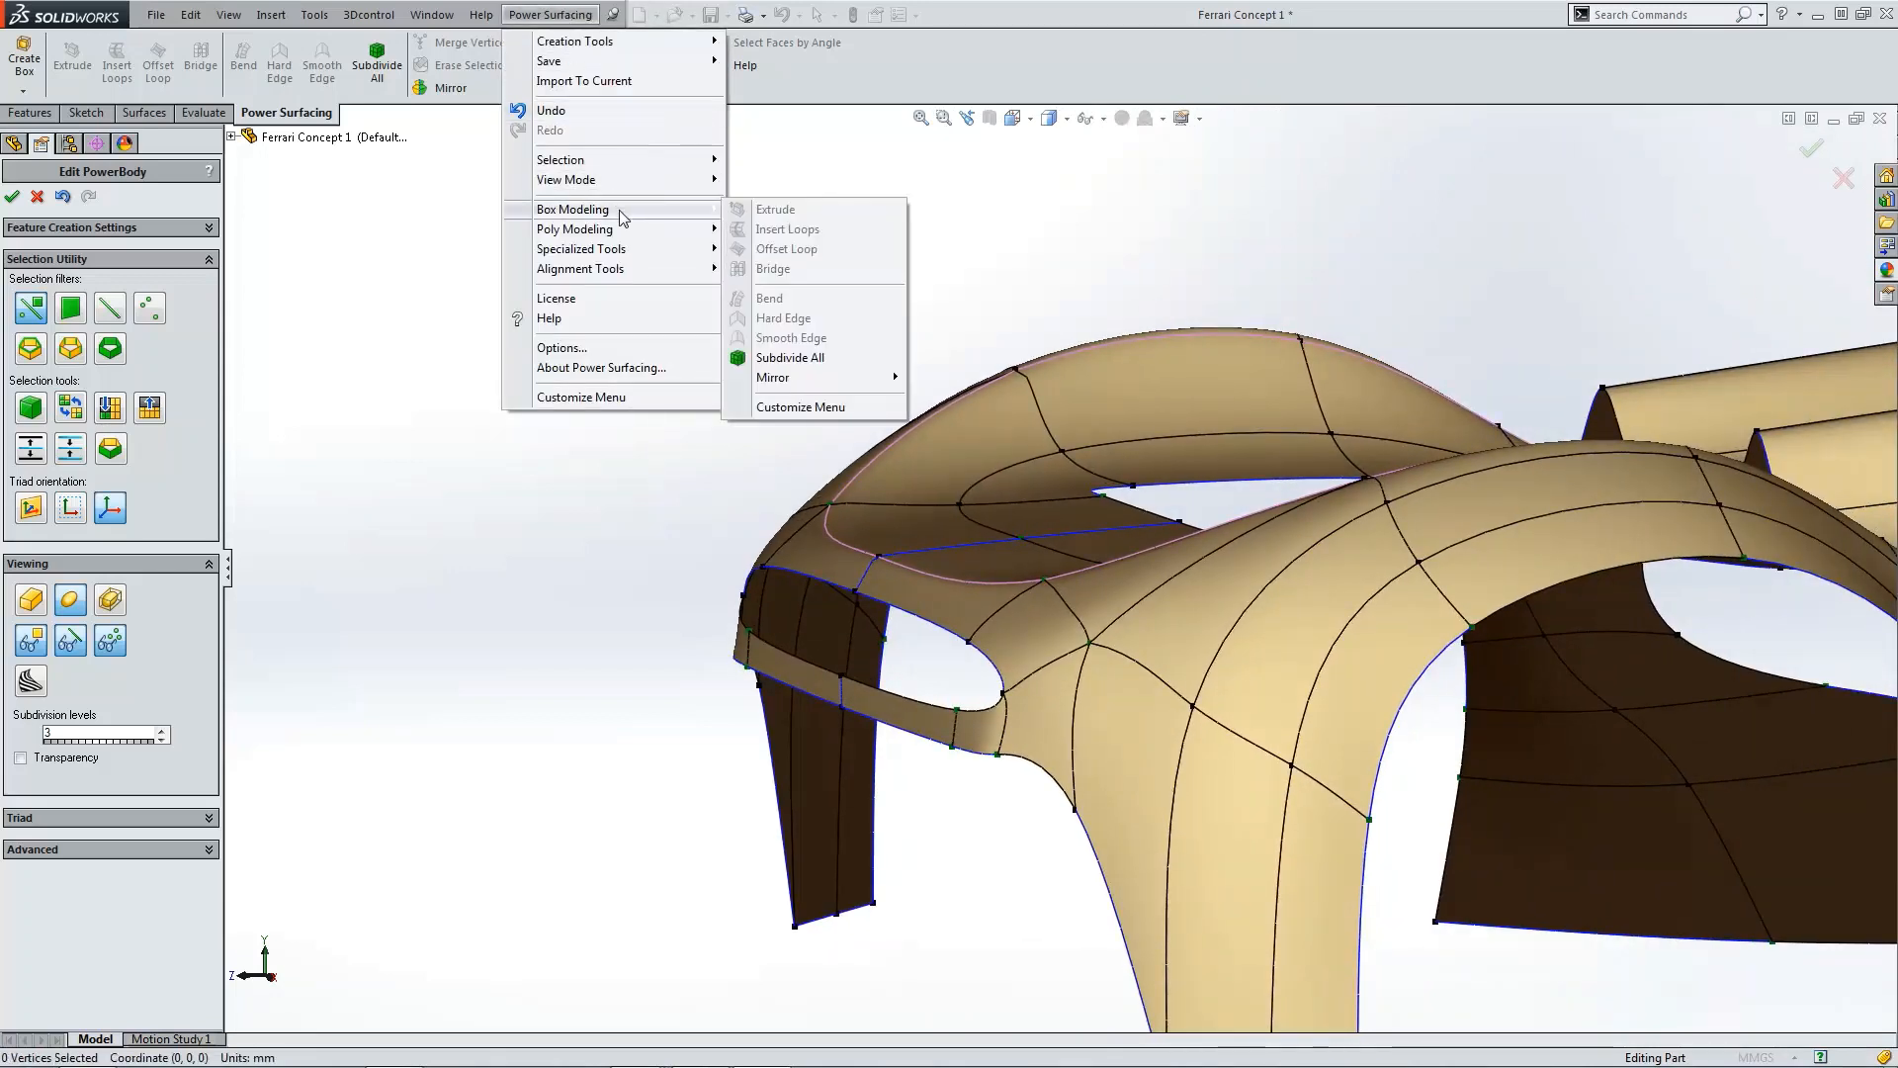
mouse_move(830, 378)
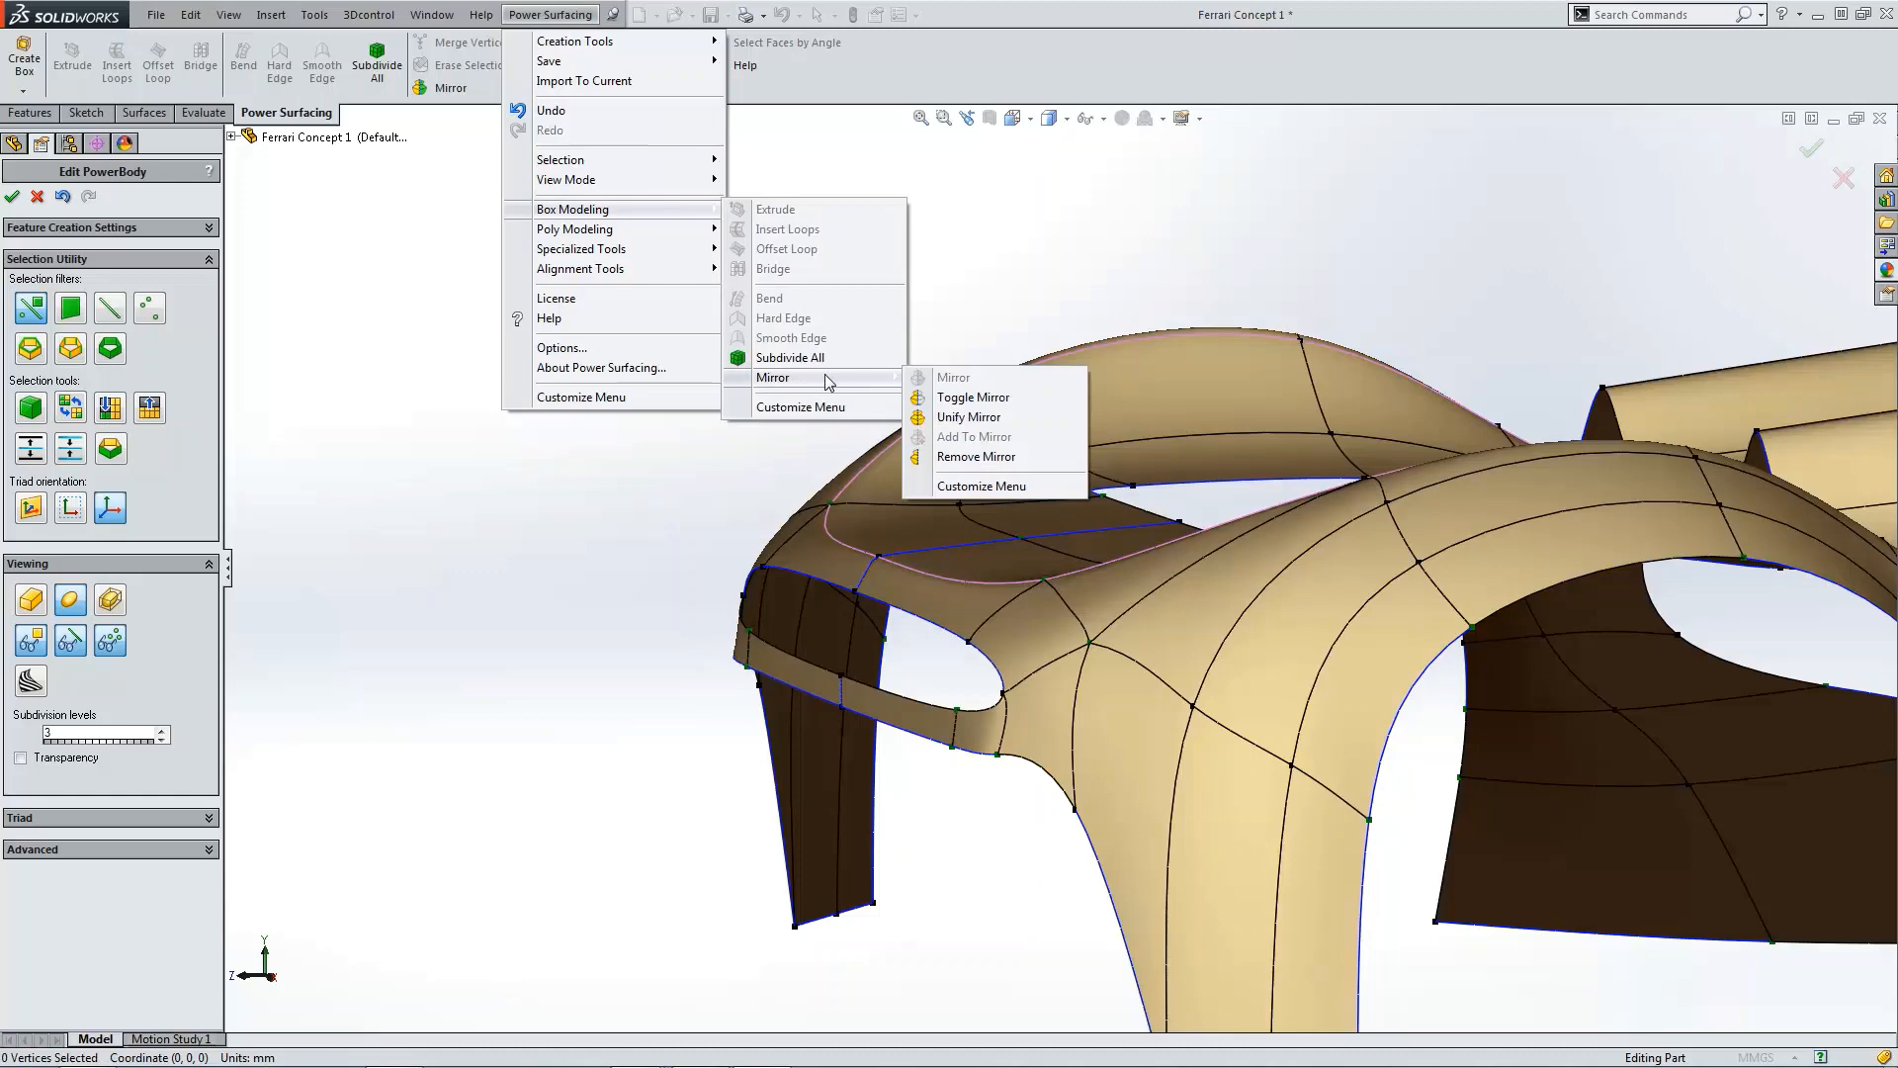
left_click(956, 399)
Step: Orbit around the mesh and examine the thin lower lip and its edge loop
middle_click_drag(935, 474, 1008, 556, "ctrl")
scroll(1011, 558, "up", 5)
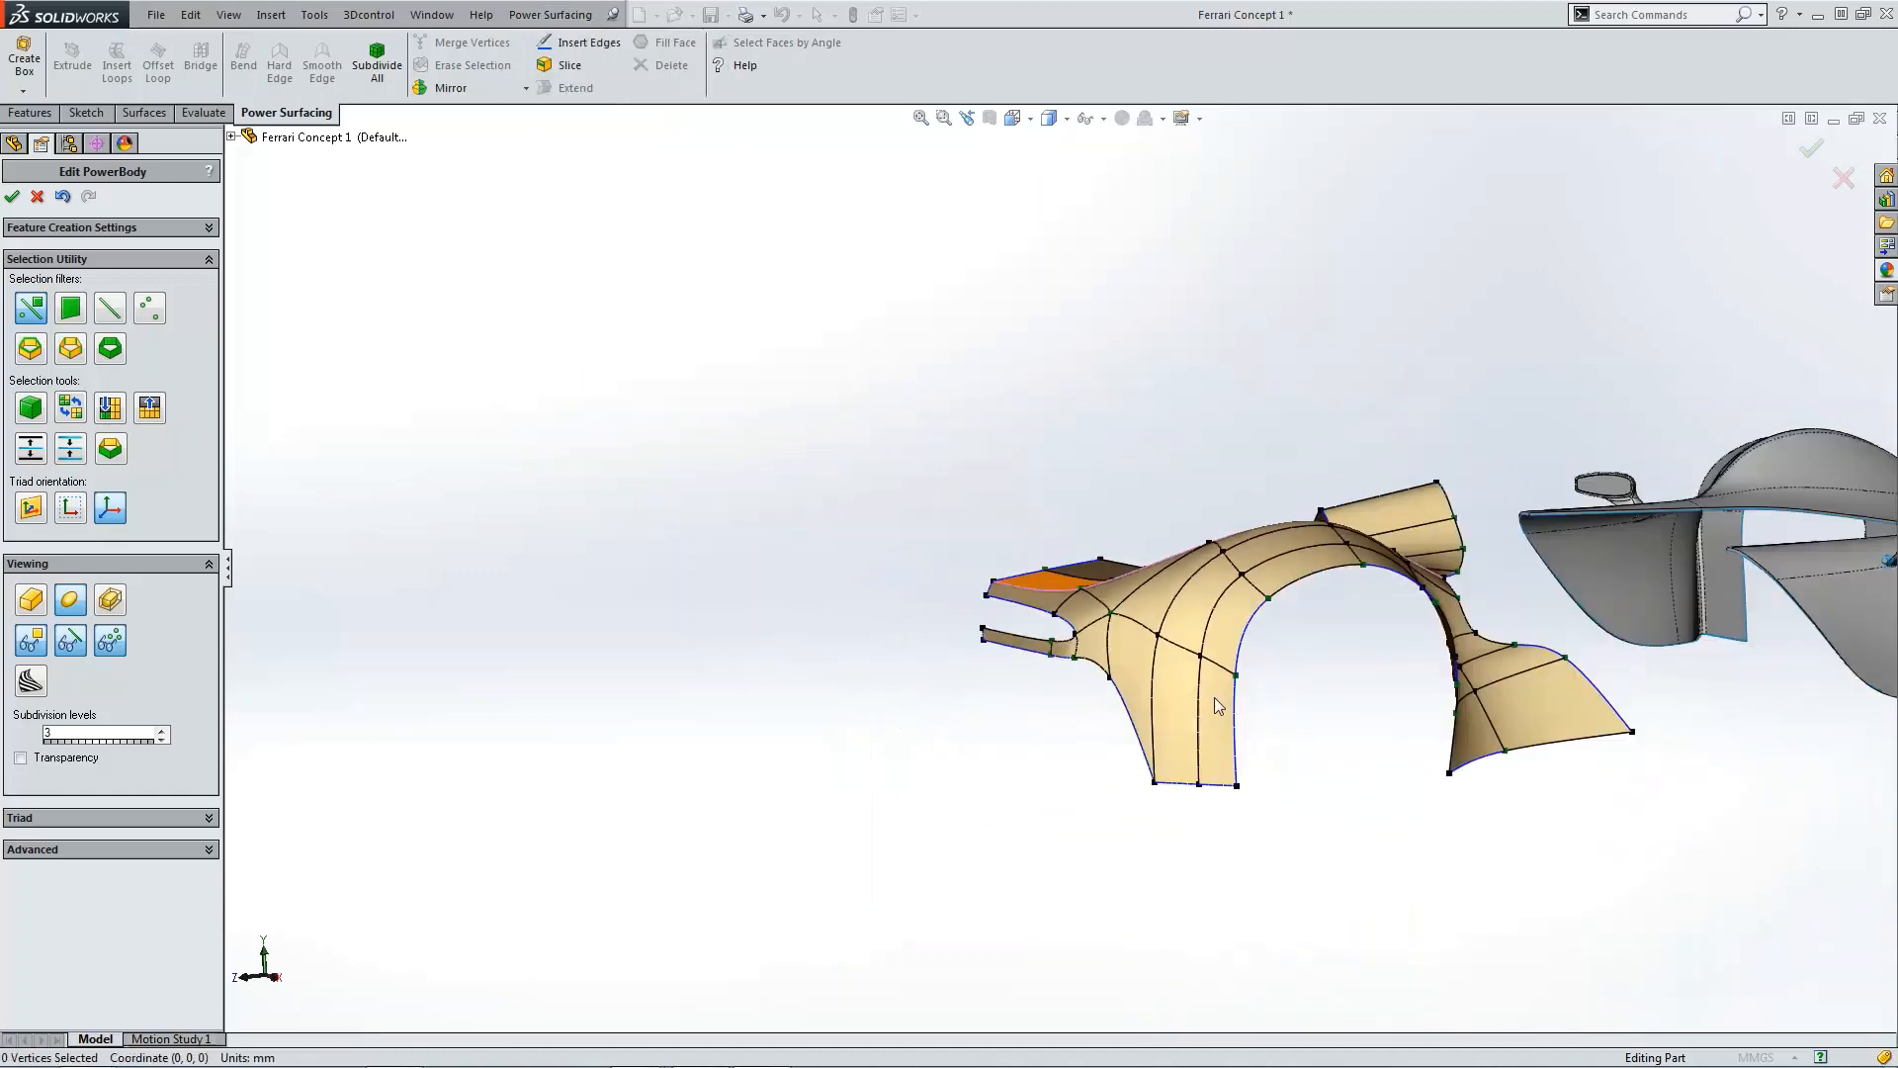
middle_click_drag(860, 603, 1004, 775)
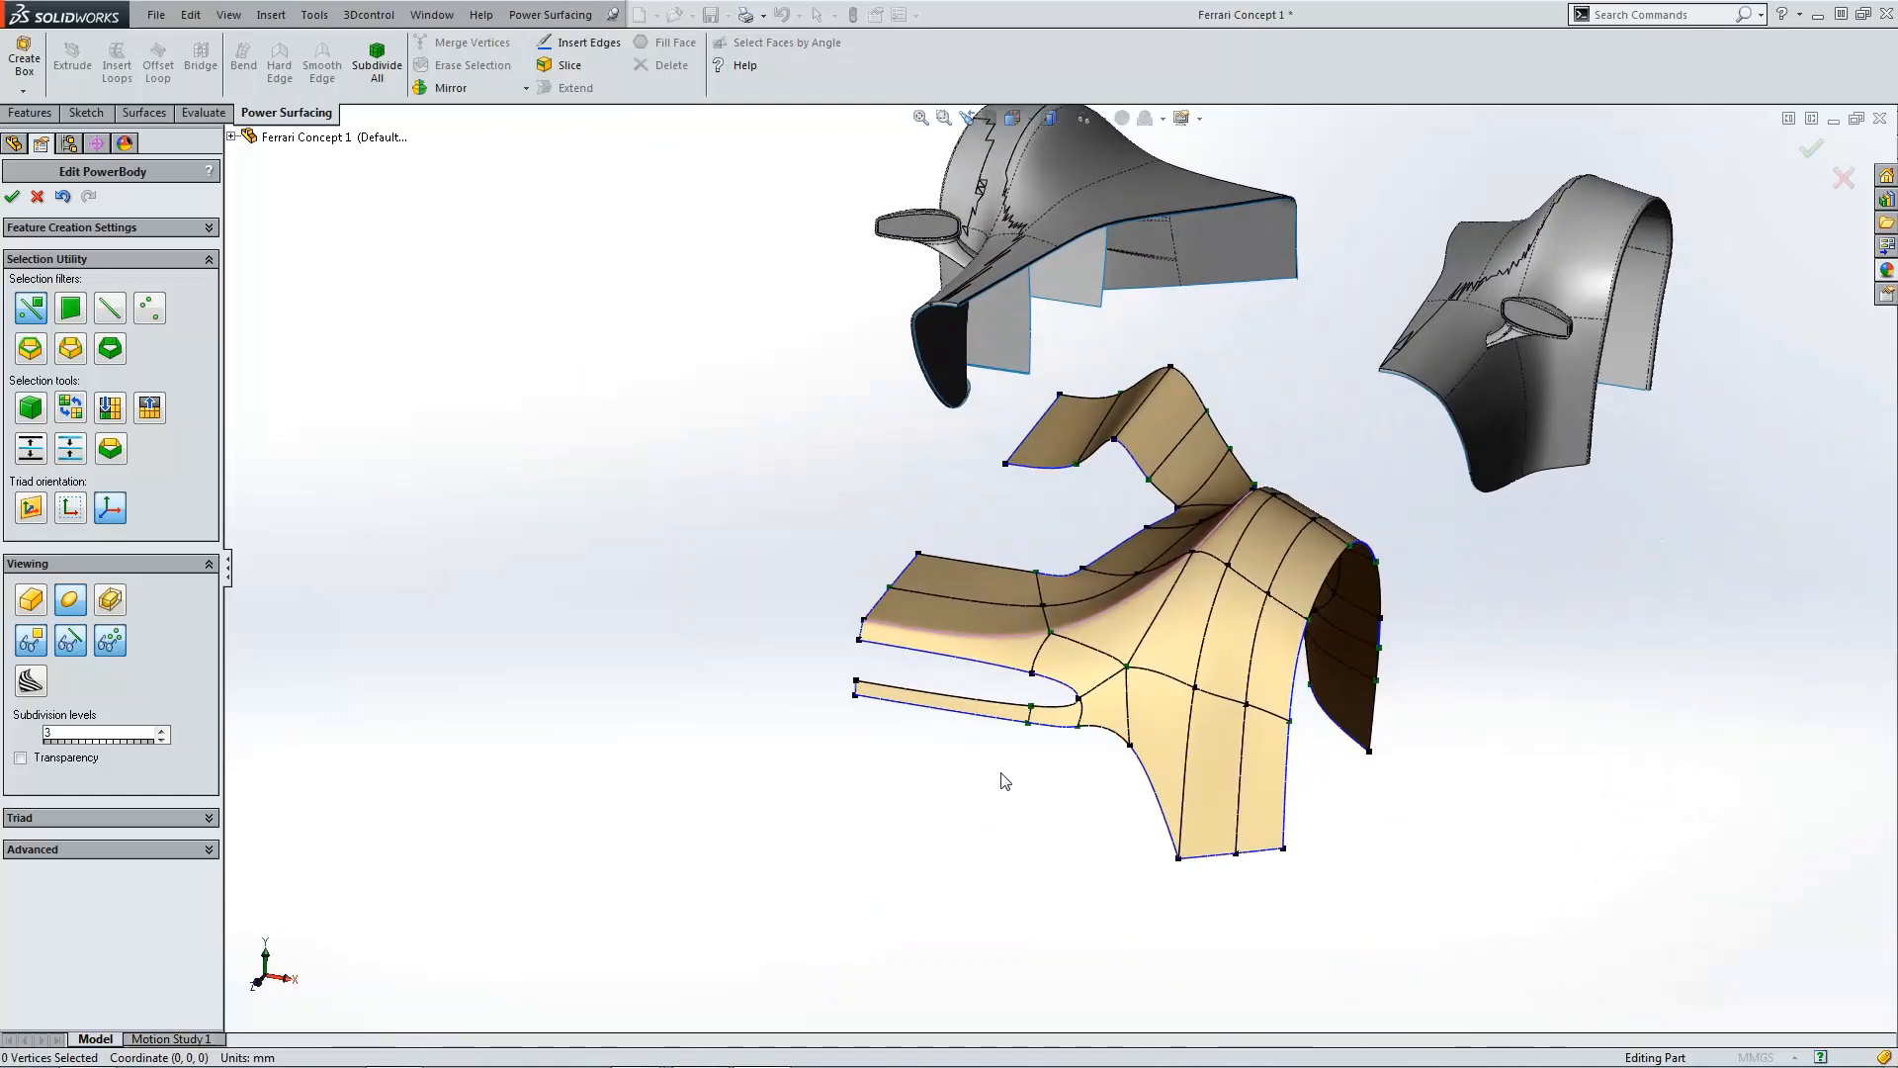
scroll(869, 679, "down", 6)
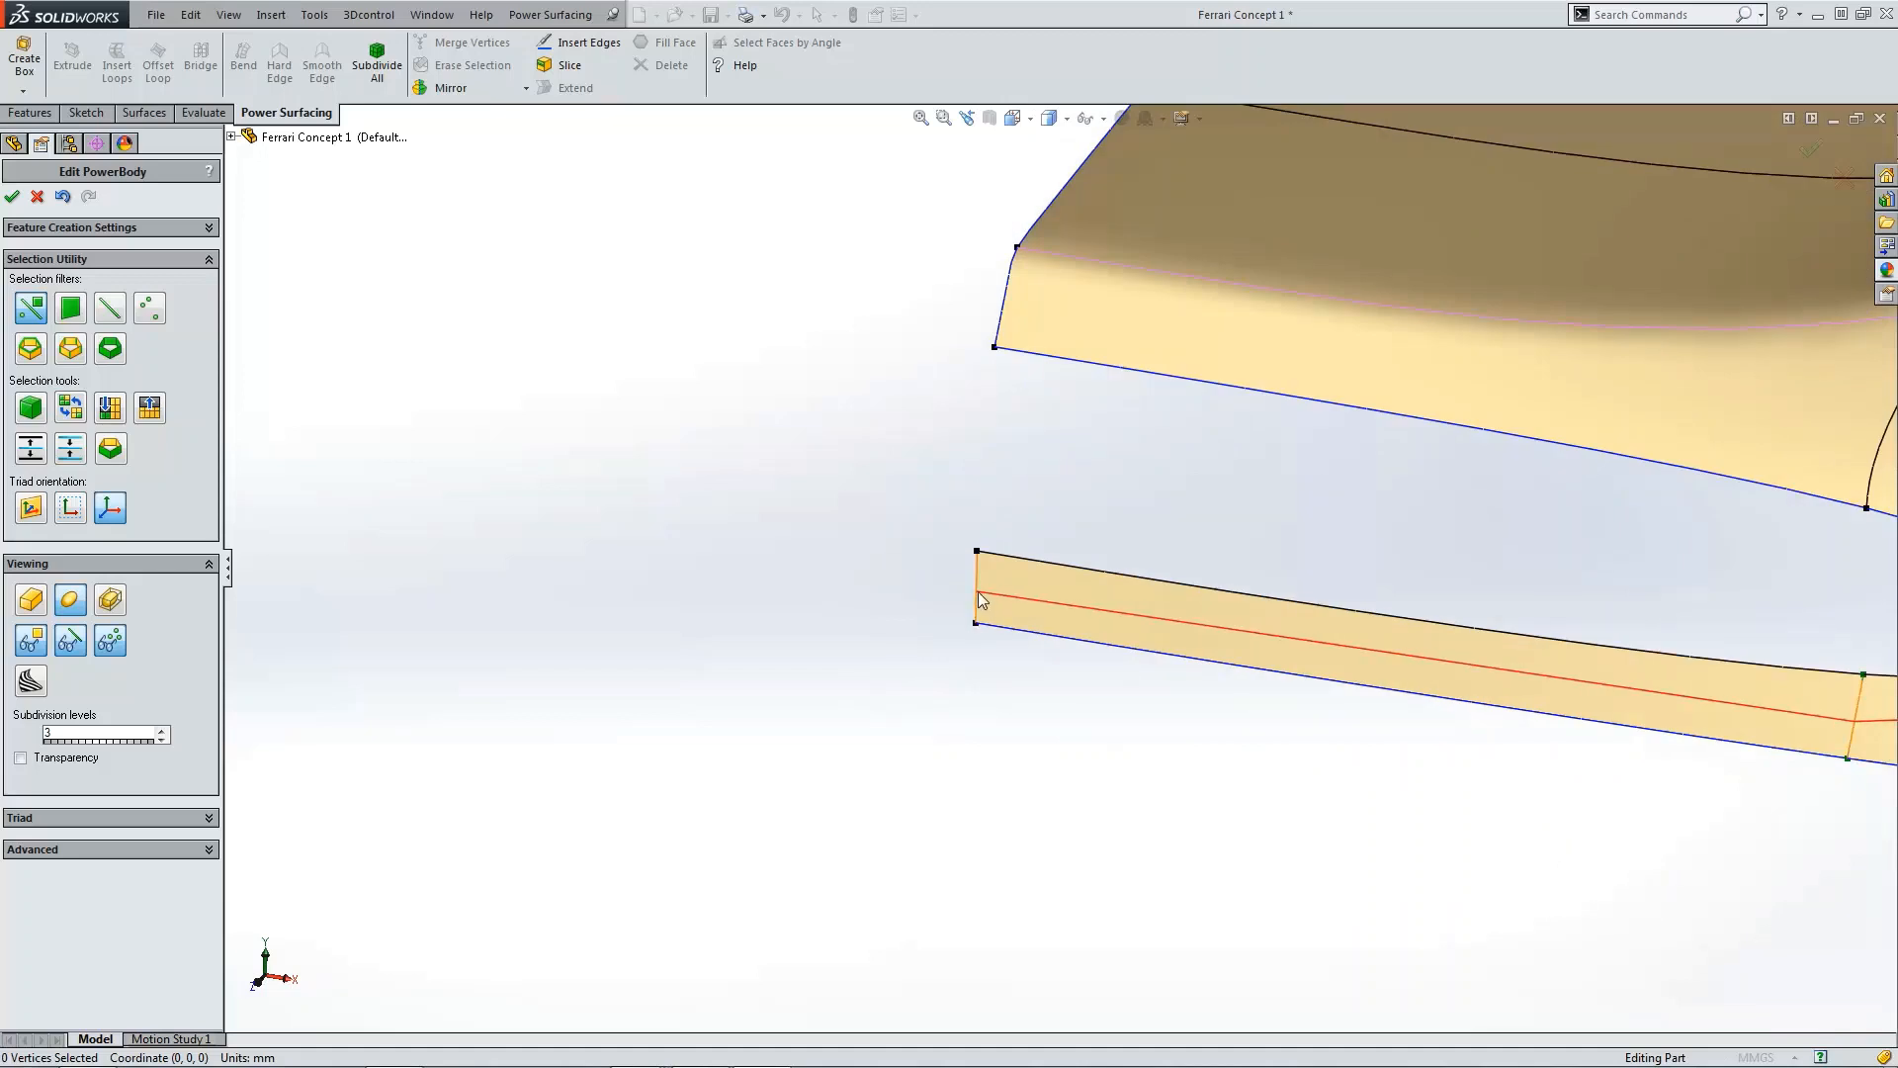
scroll(977, 591, "up", 3)
scroll(993, 619, "up", 3)
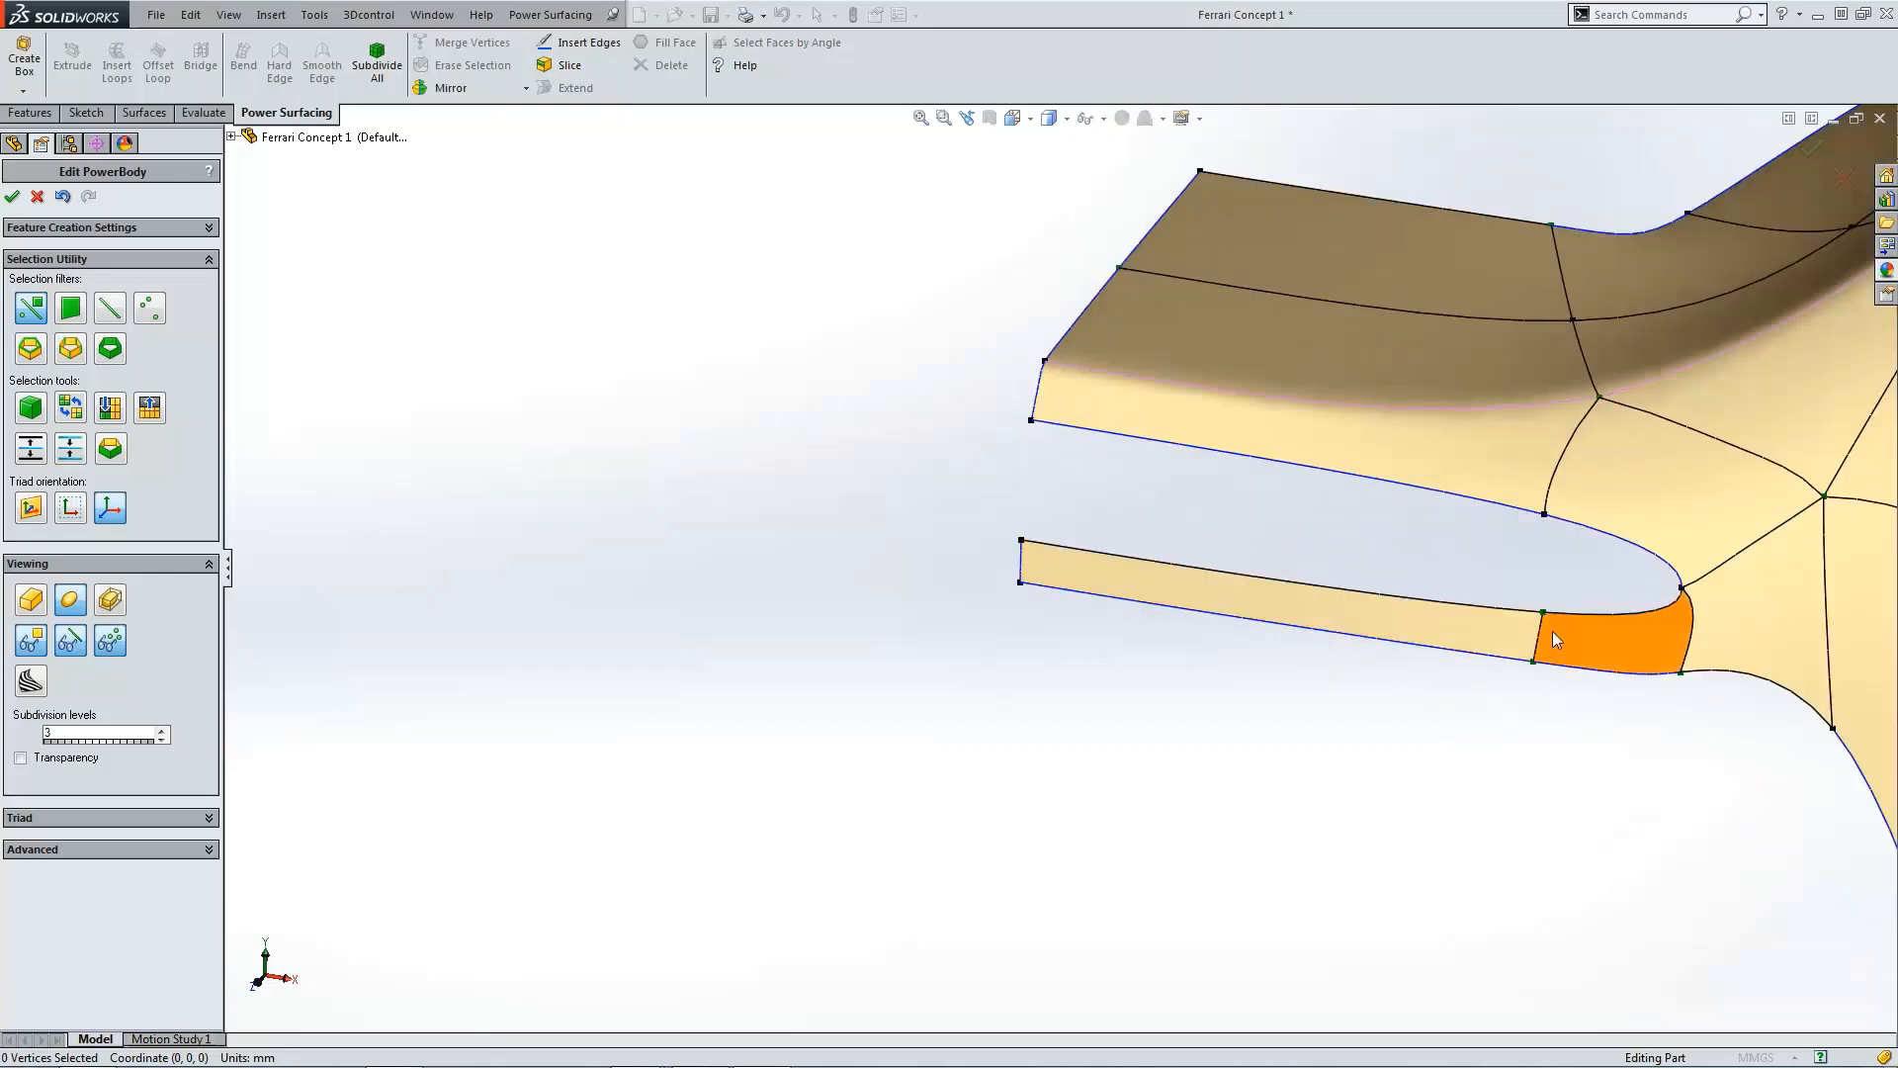
double_click(1544, 635)
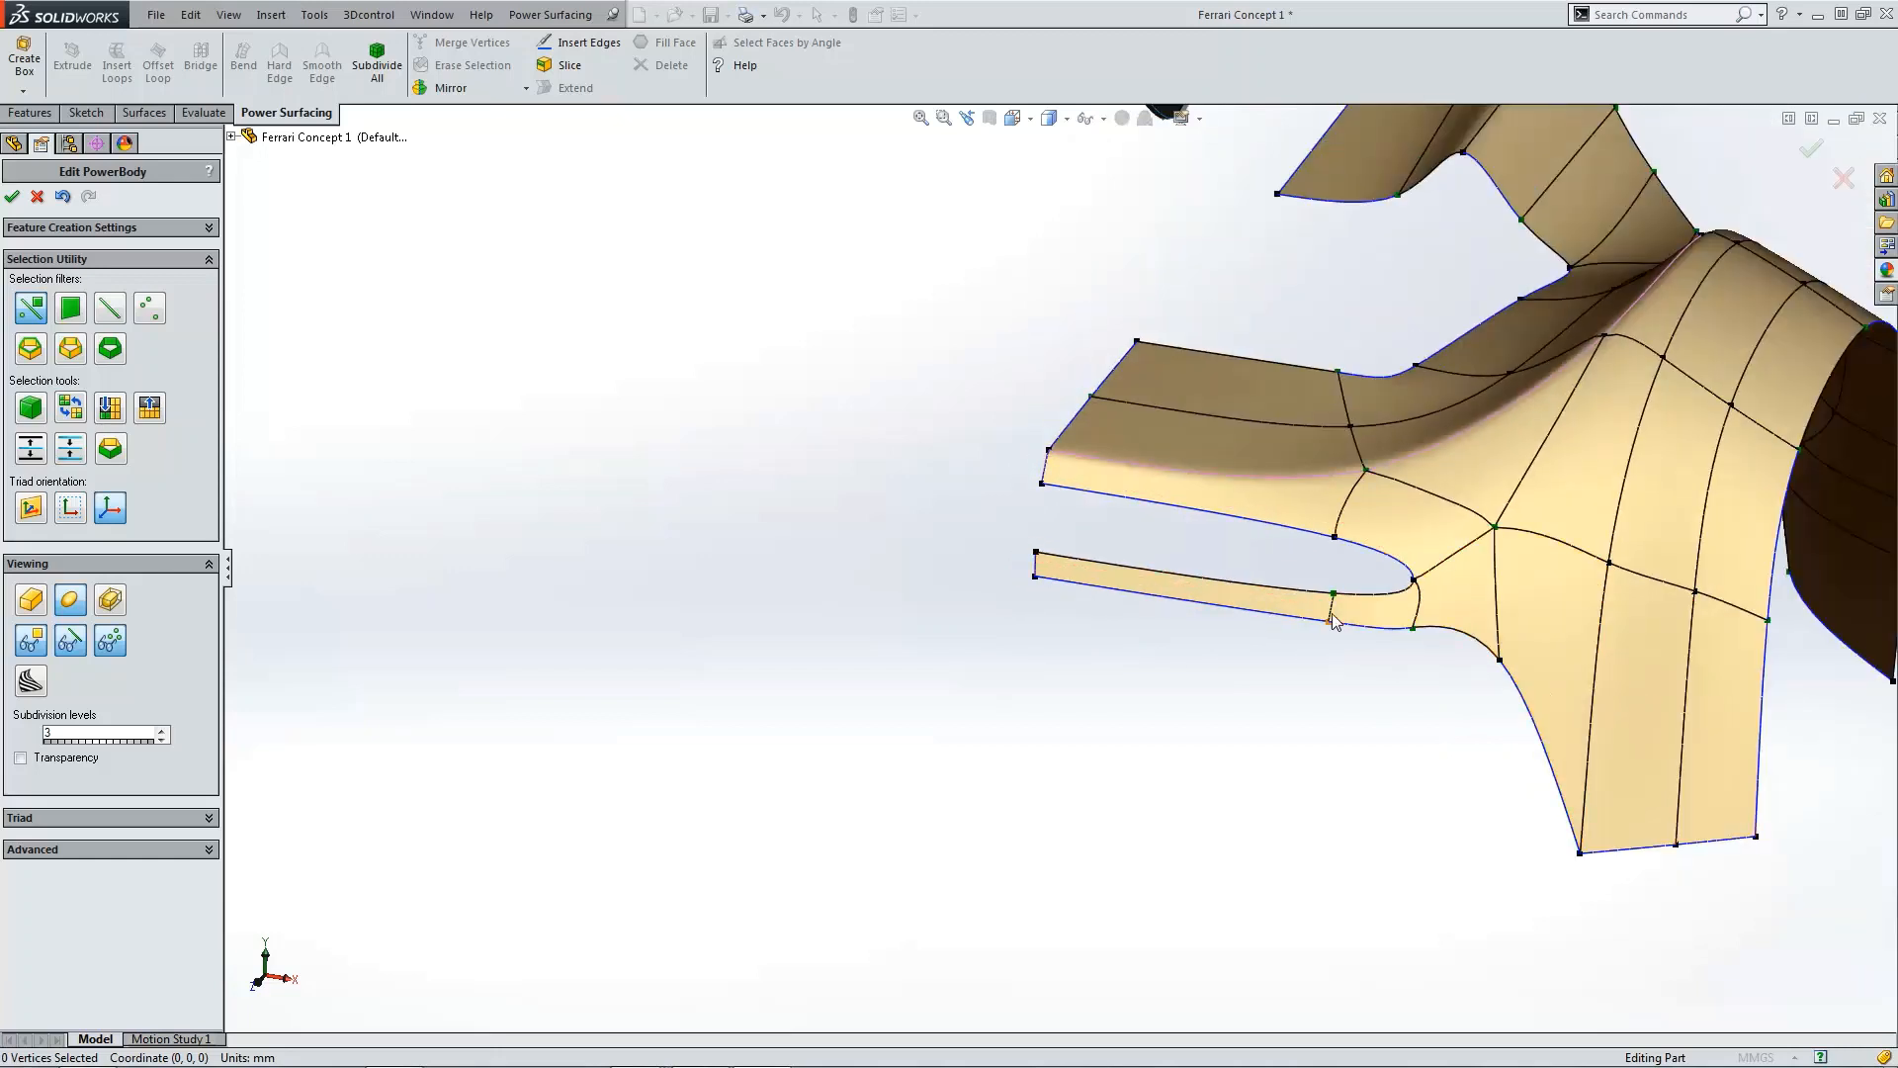
scroll(1335, 618, "down", 3)
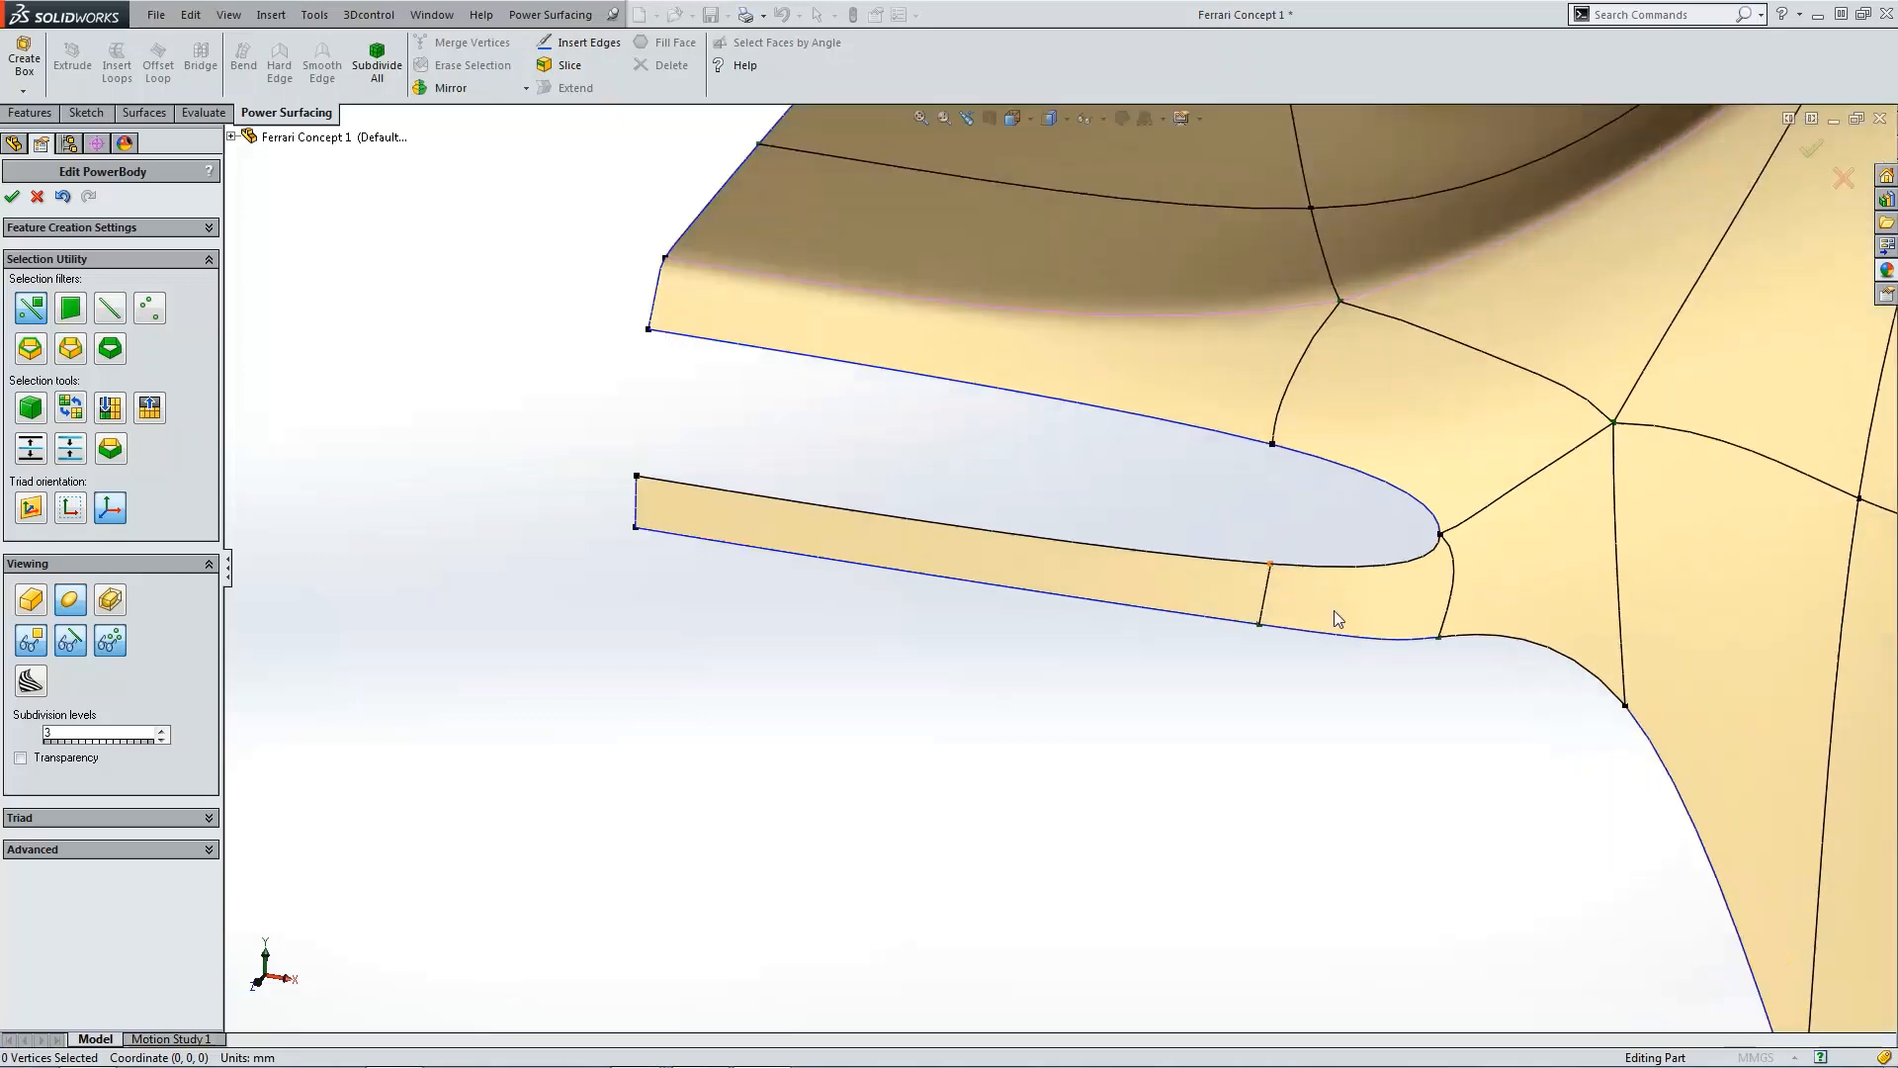
left_click(1265, 596)
scroll(1242, 749, "up", 5)
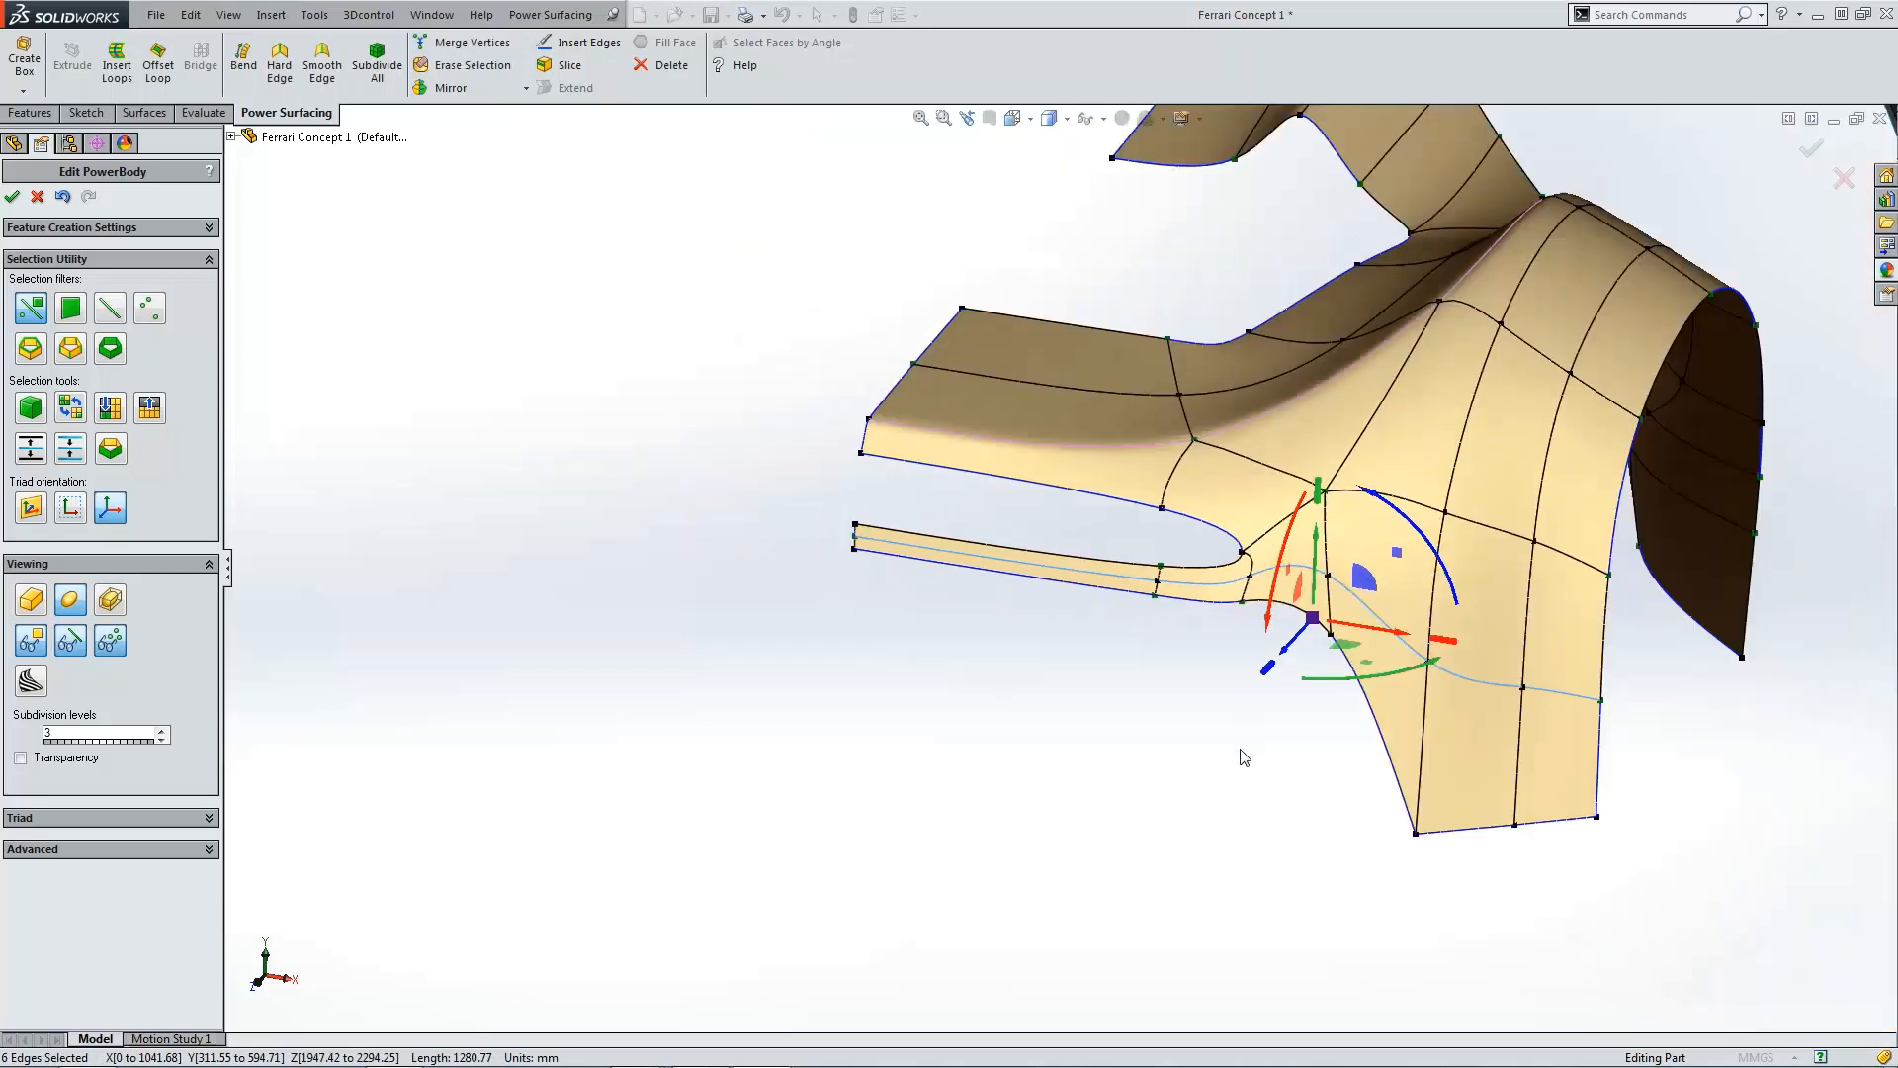
left_click(1147, 696)
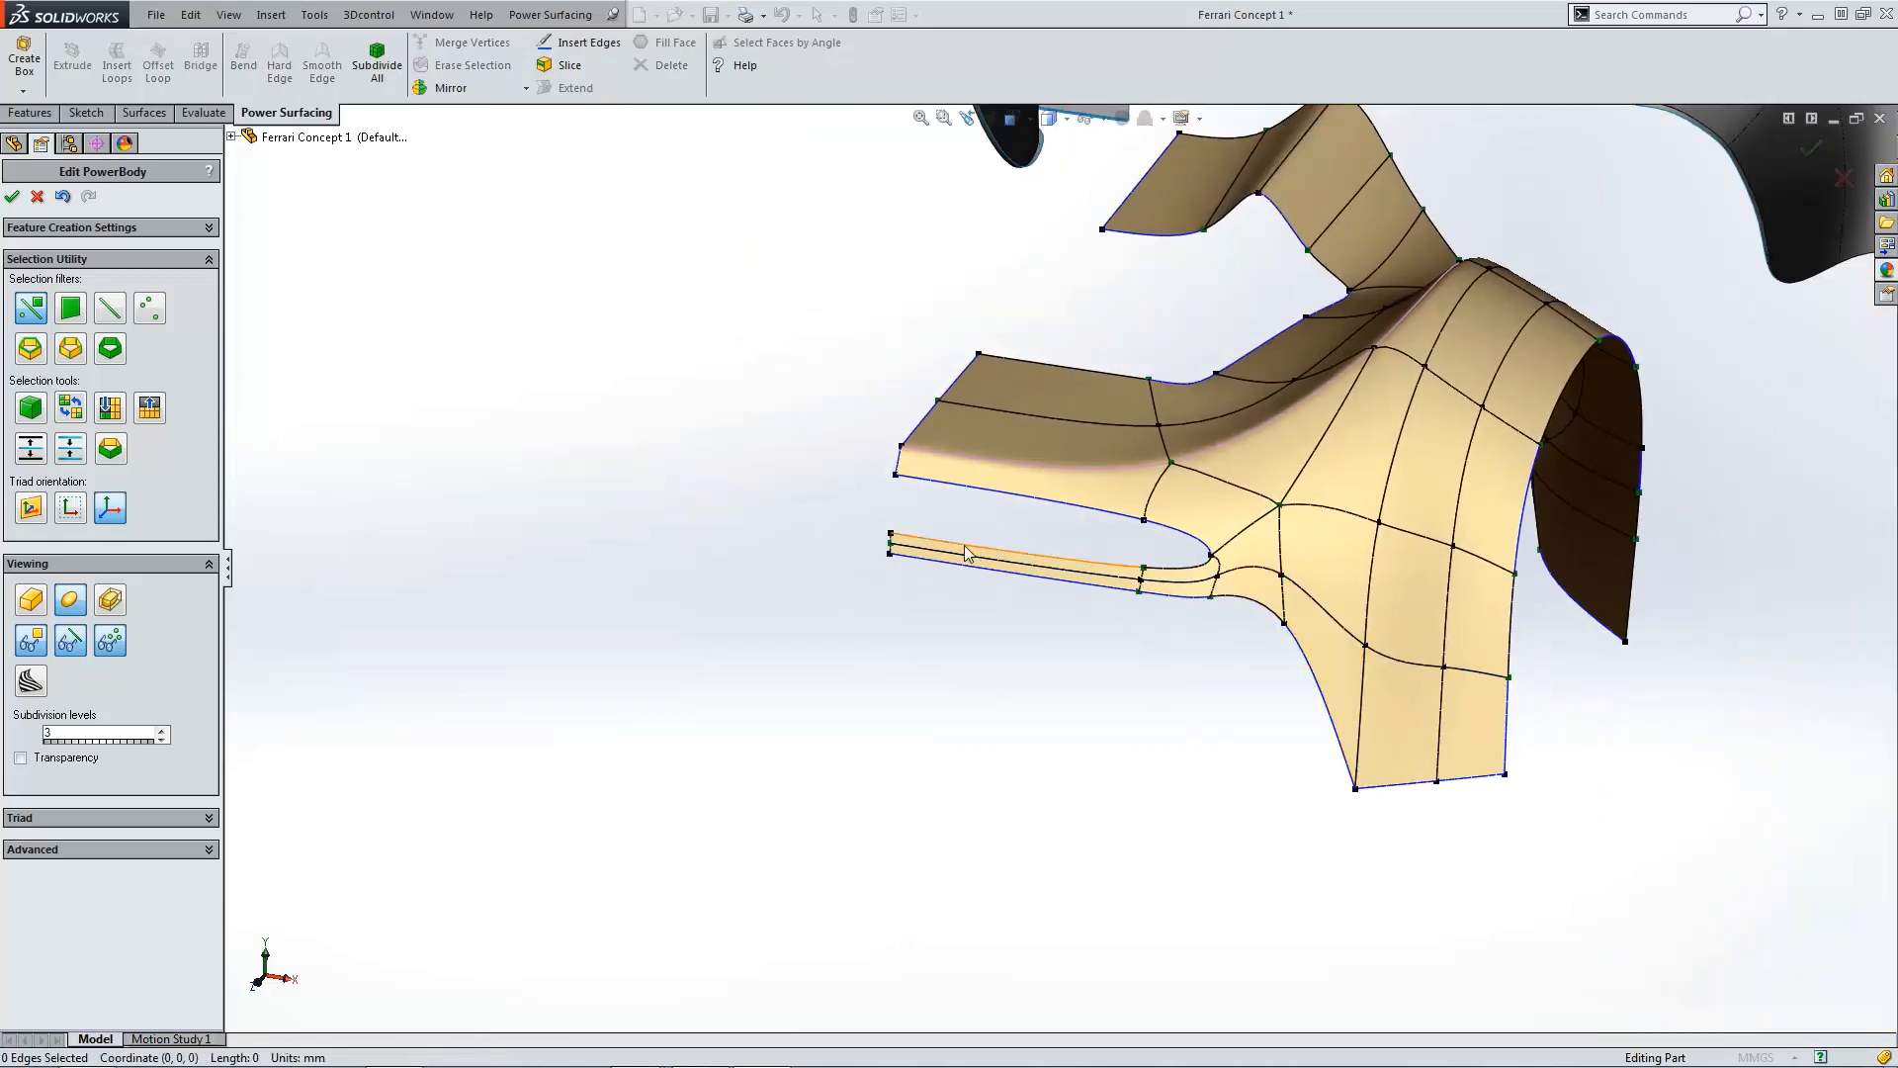
Step: In the right view, drag the middle edge at the lower lip's tip about 3 mm outward
scroll(967, 554, "down", 4)
key("ctrl+4")
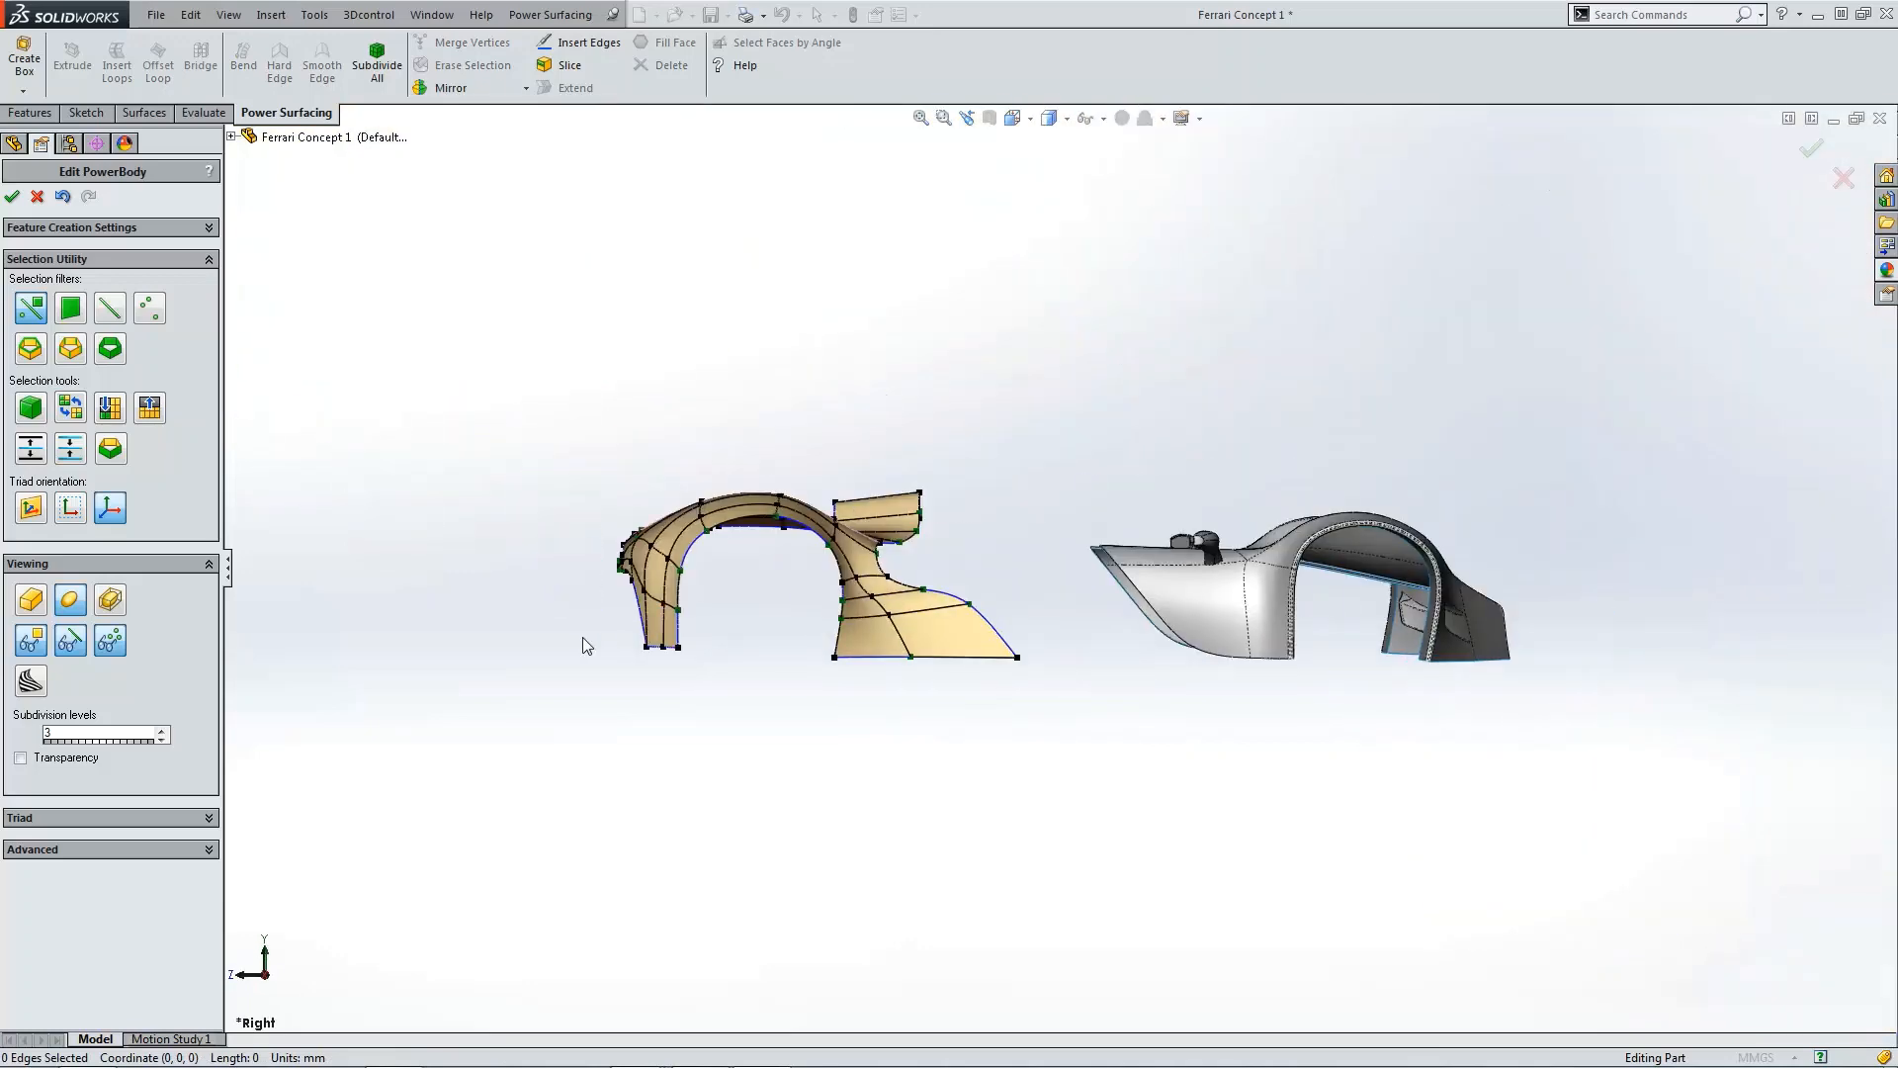
scroll(657, 569, "down", 6)
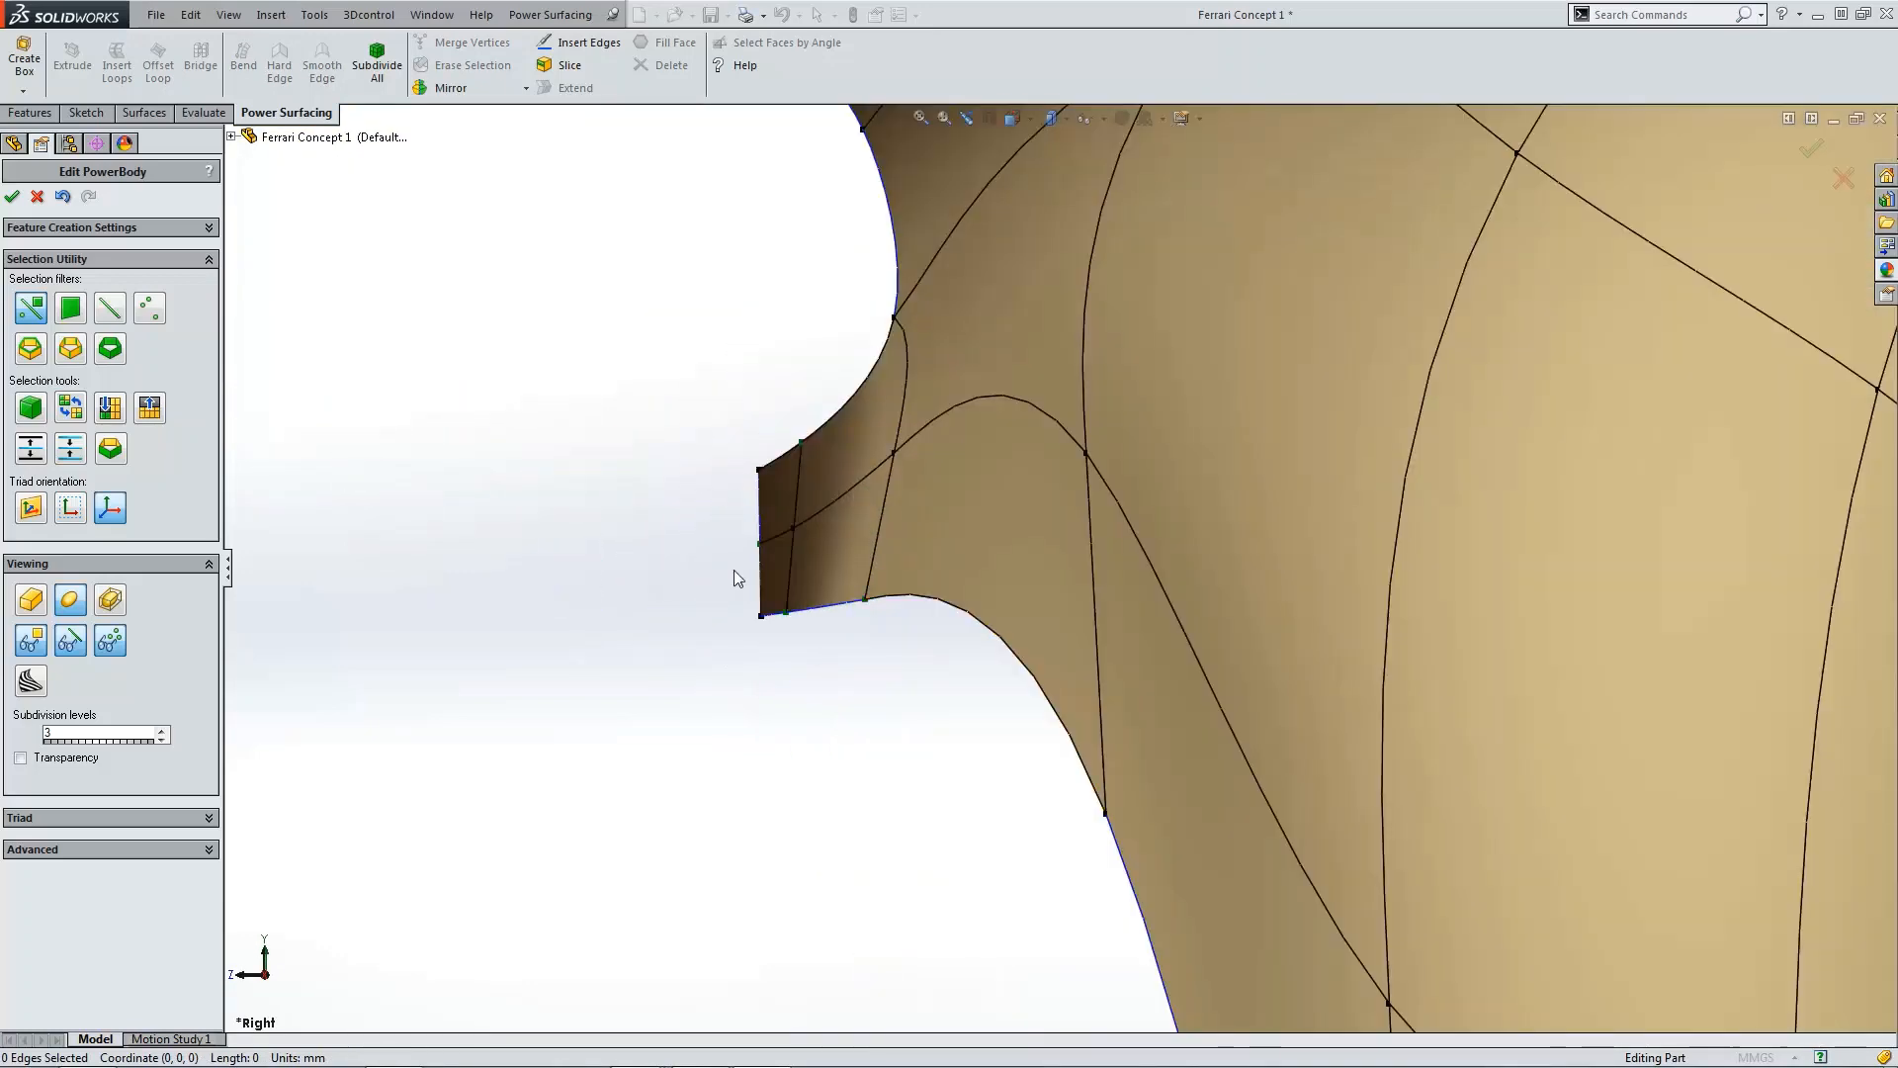
scroll(732, 564, "down", 3)
left_click_drag(874, 570, 874, 569)
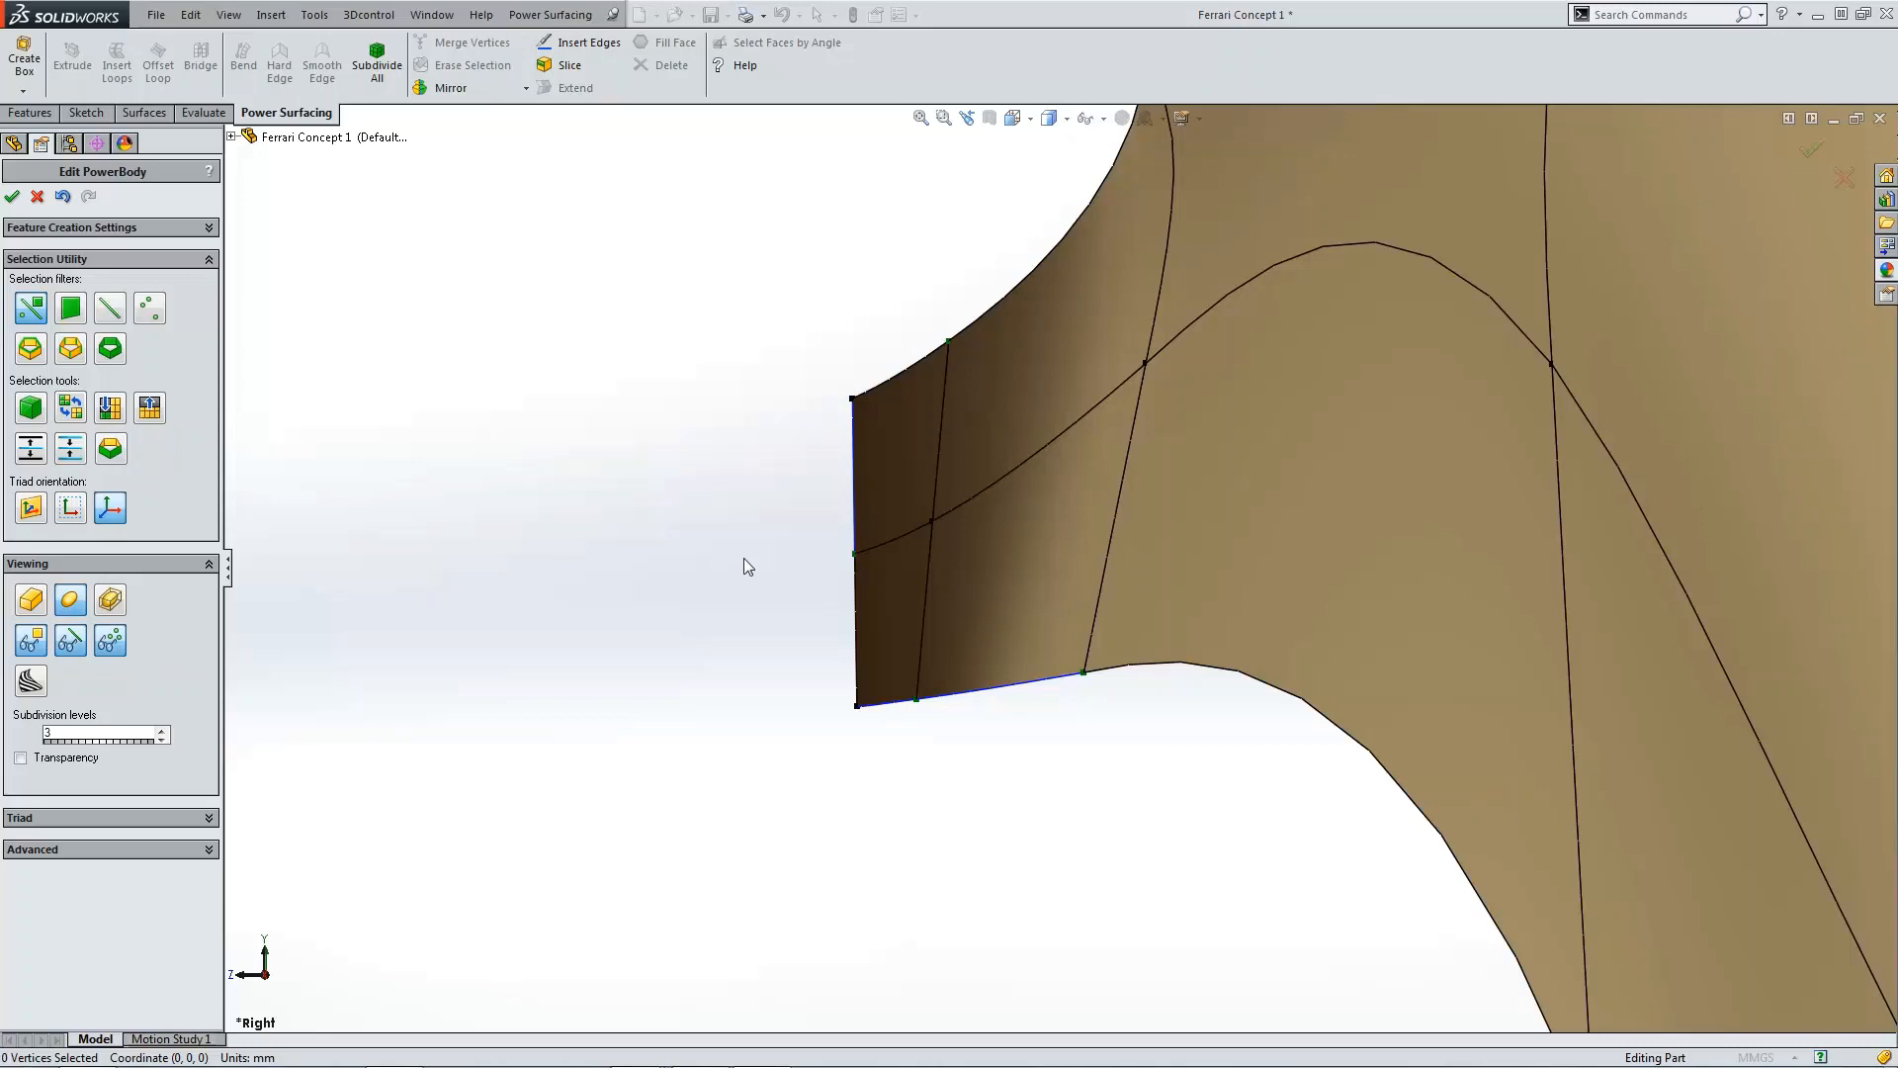
left_click(878, 545)
left_click_drag(947, 552, 924, 554)
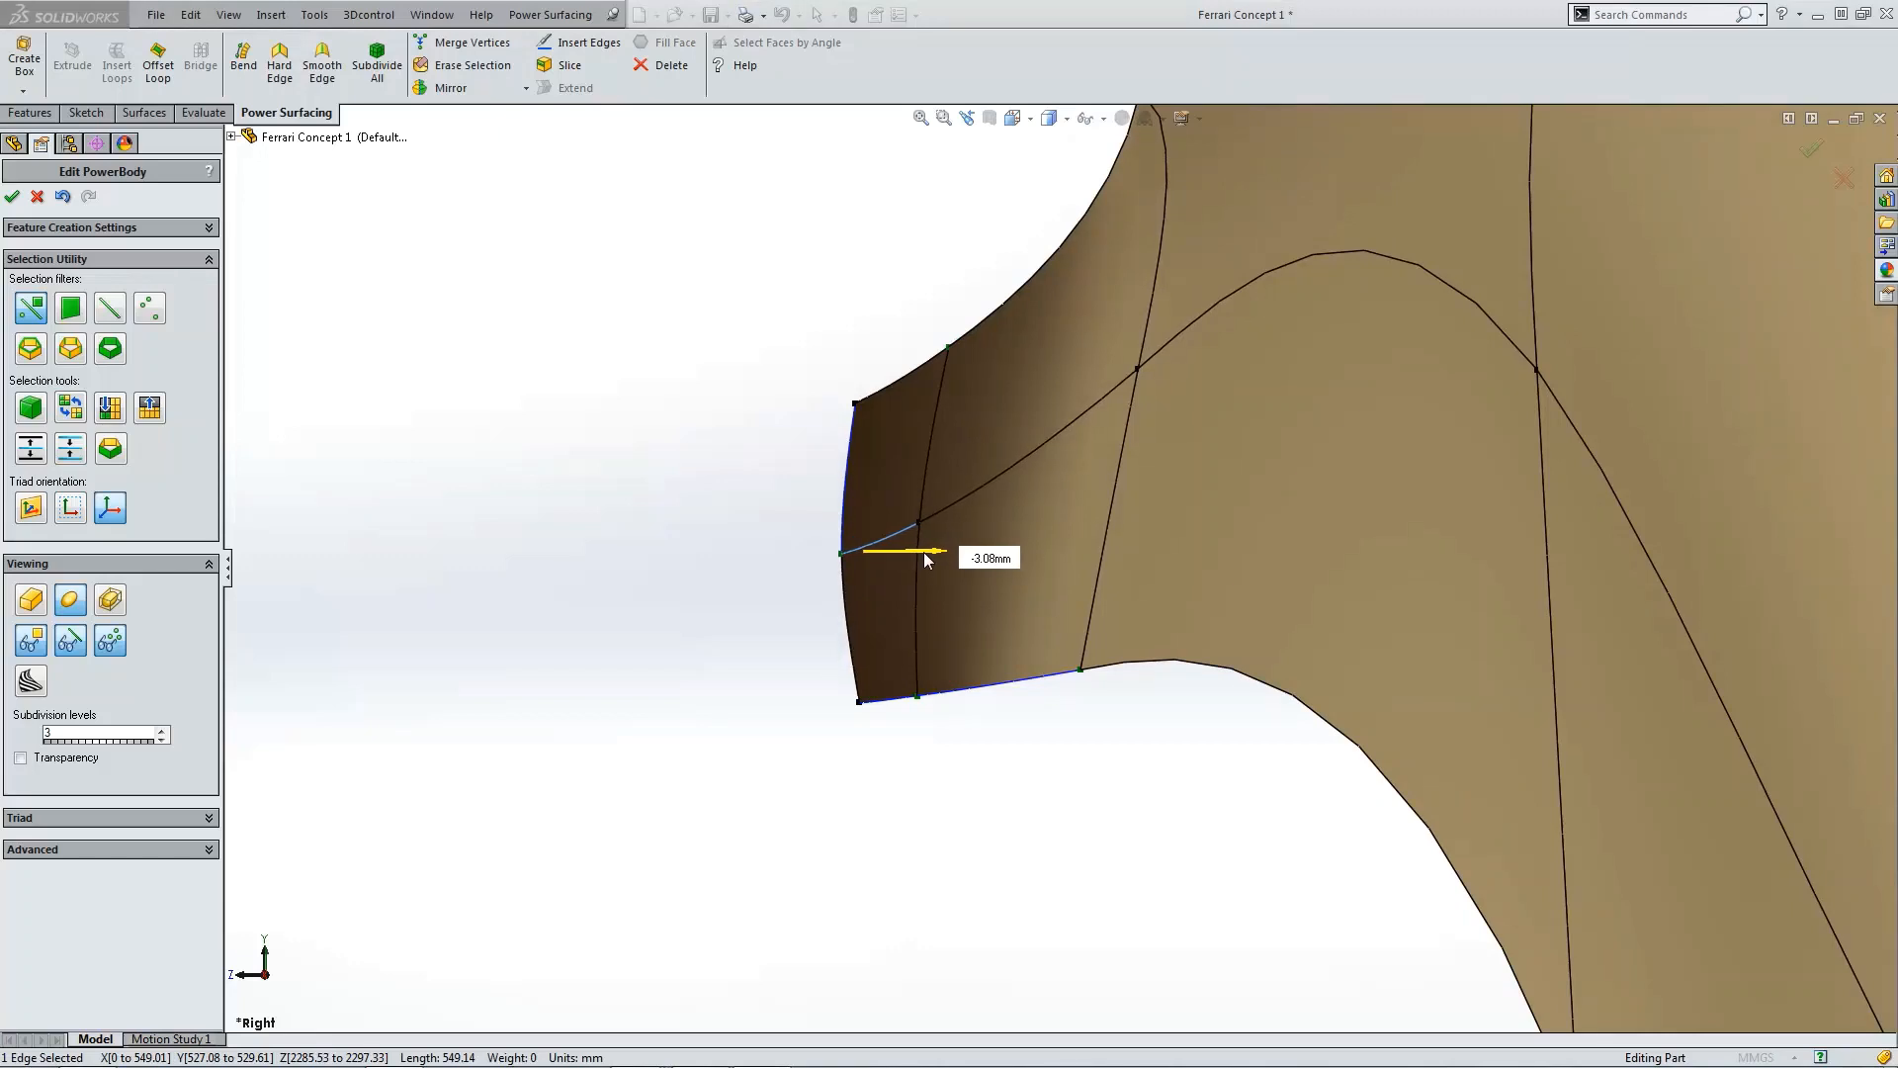
left_click_drag(925, 553, 922, 553)
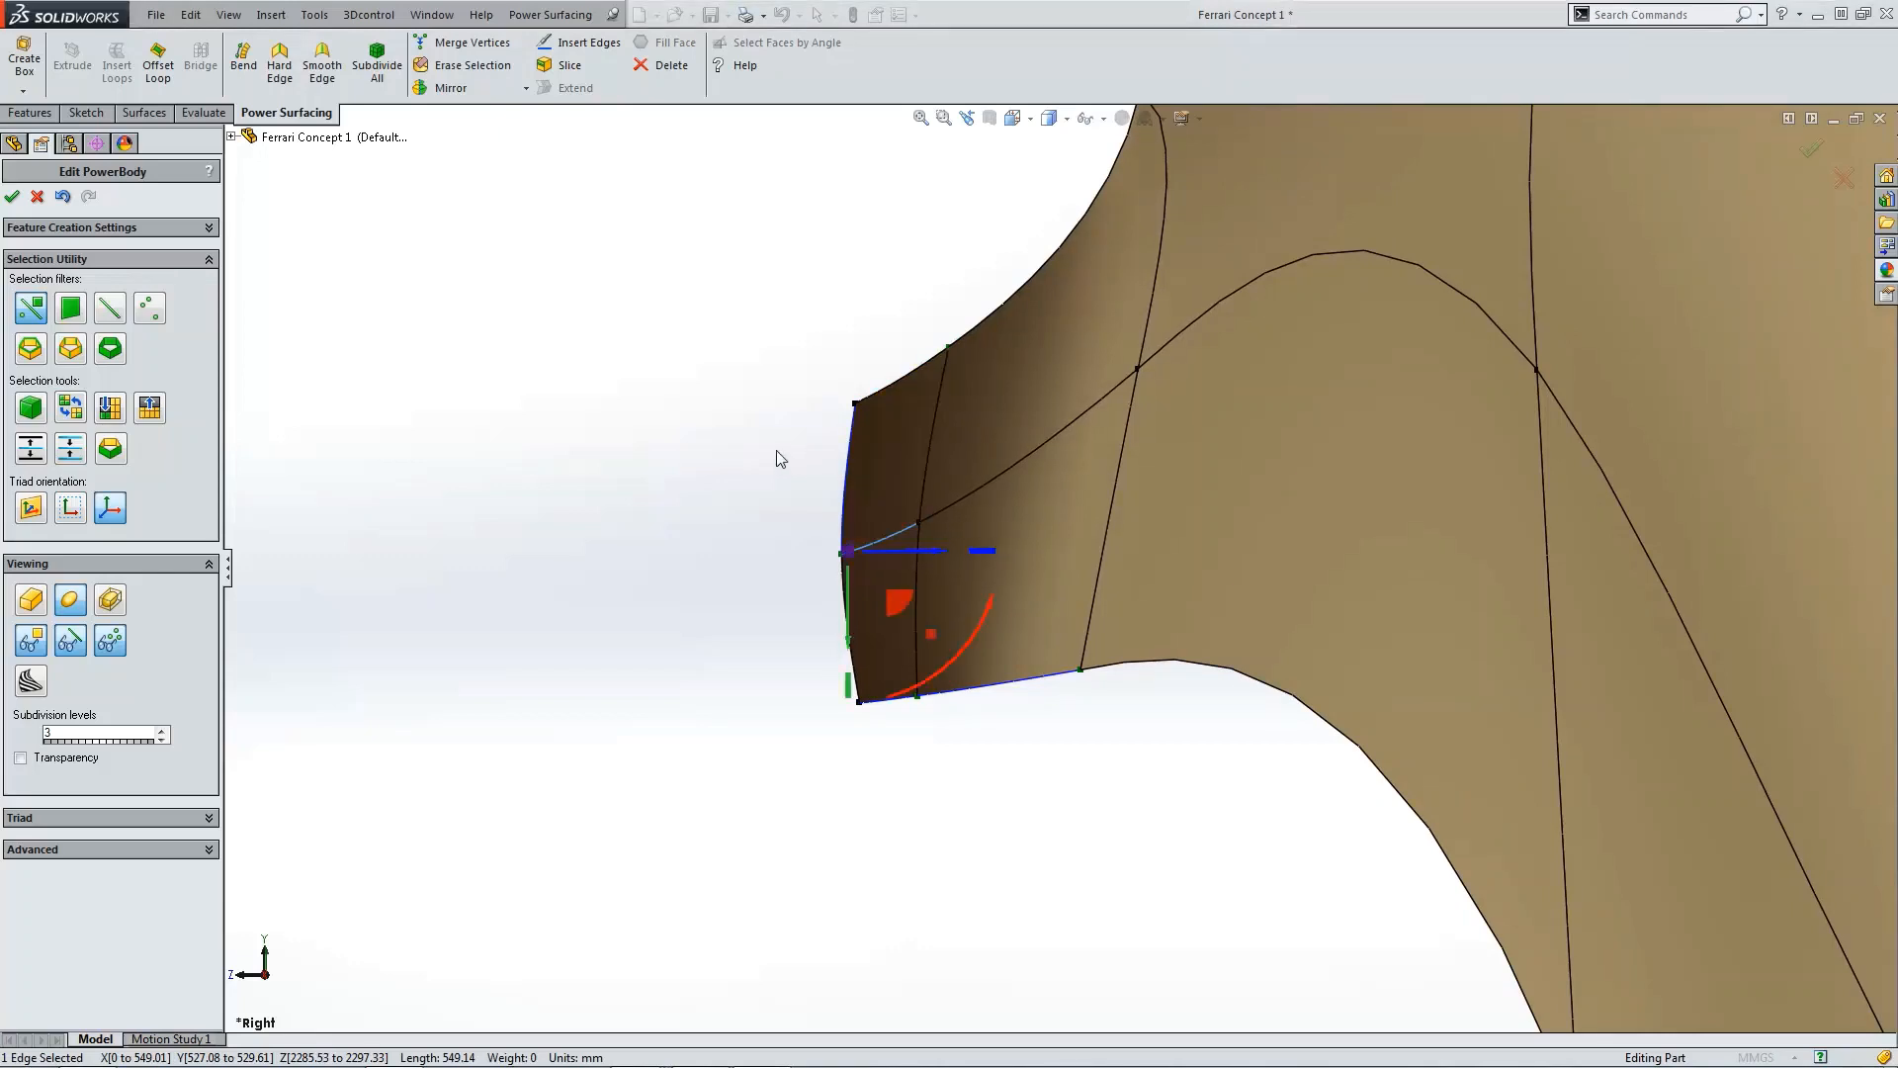
left_click(775, 449)
Step: Drag the front edge of the upper overhang slightly in the right view to straighten its end
scroll(989, 548, "up", 8)
middle_click_drag(1033, 465, 1088, 506)
scroll(1112, 492, "down", 3)
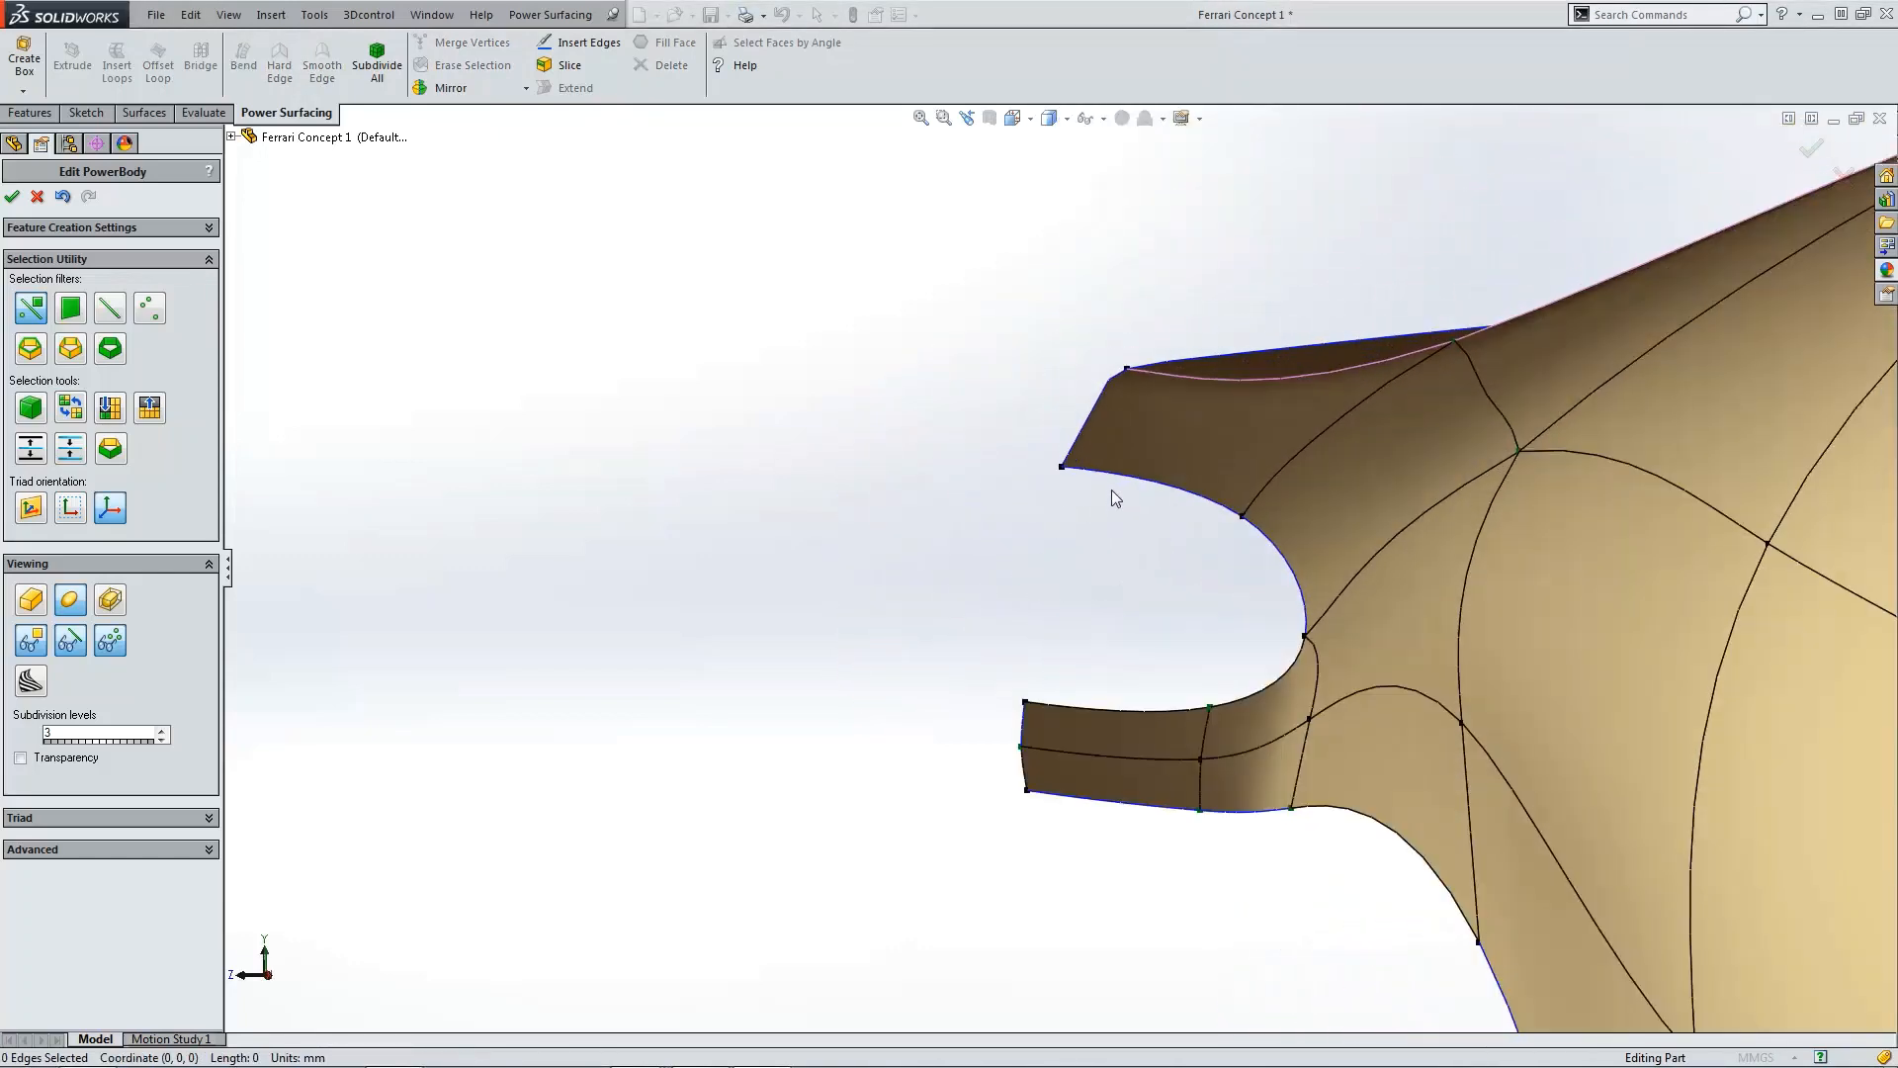
left_click(1084, 423, "alt")
left_click(992, 494)
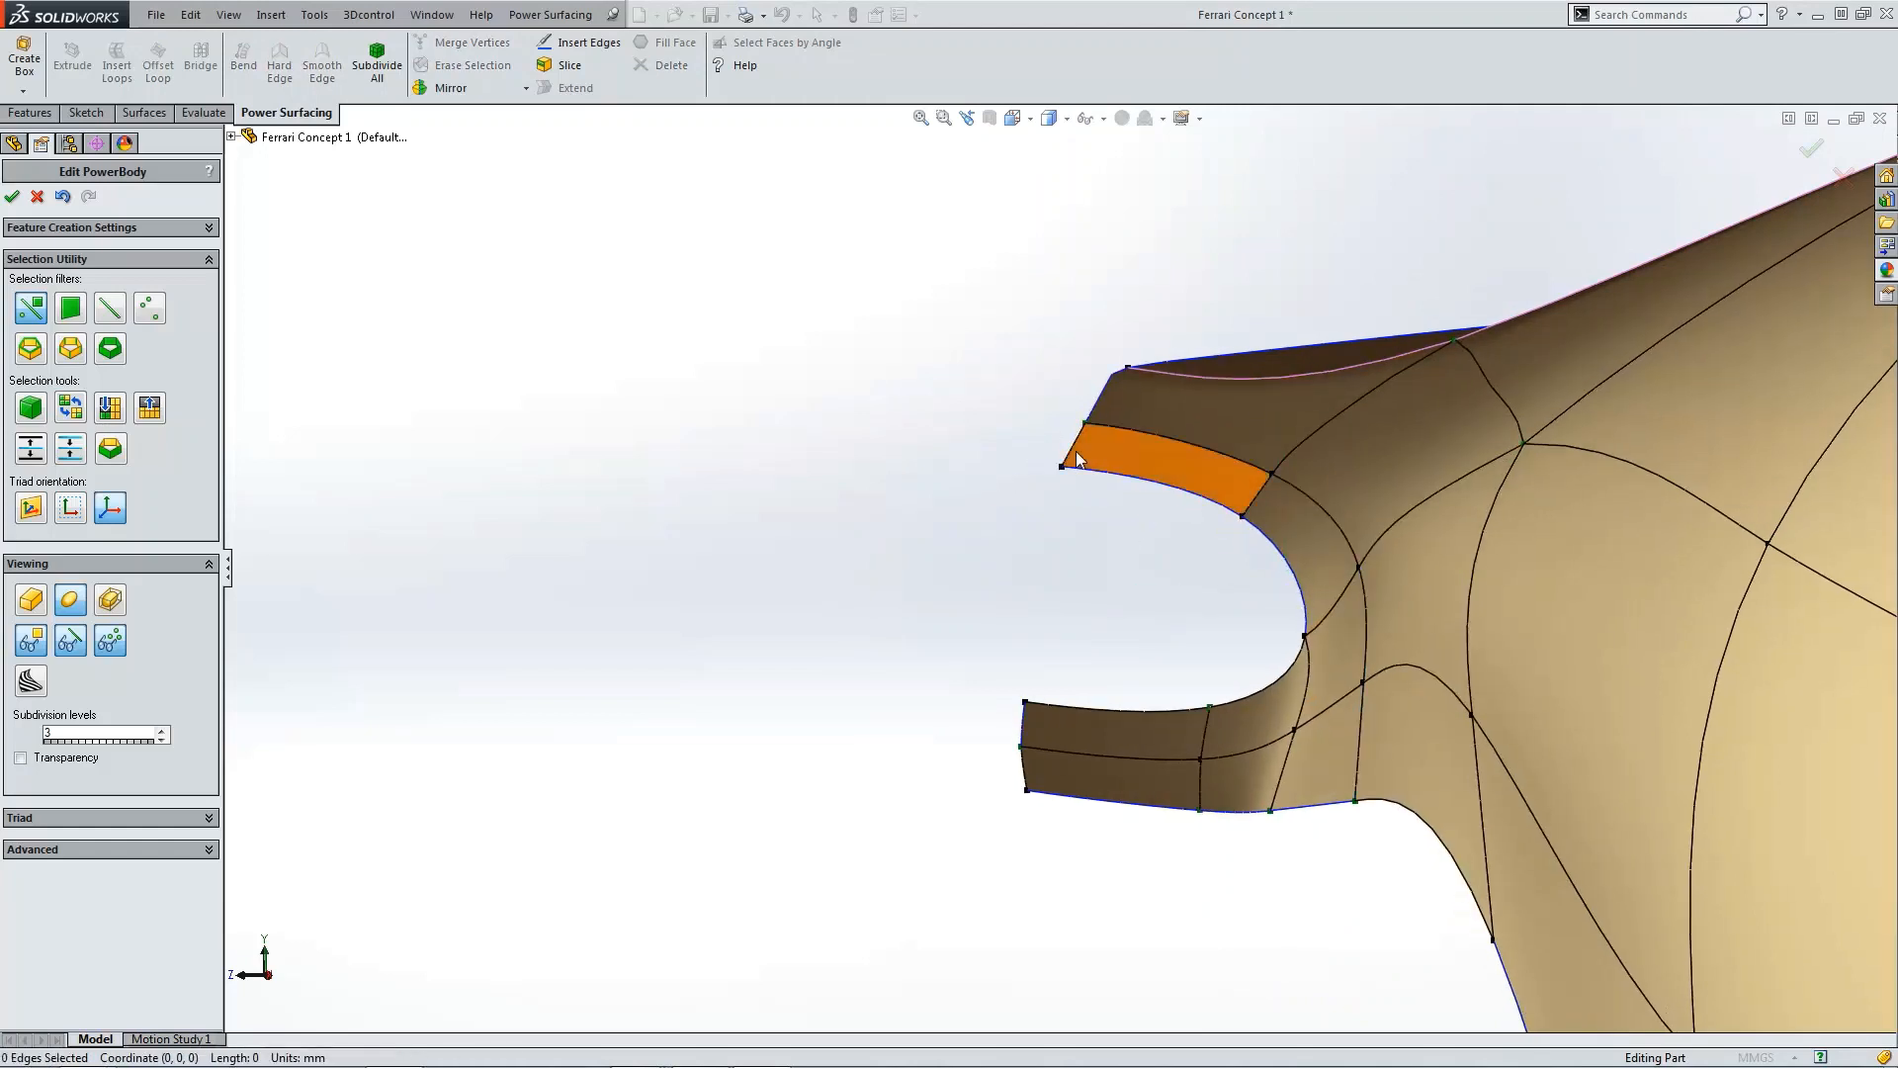
key("ctrl+4")
scroll(733, 542, "down", 5)
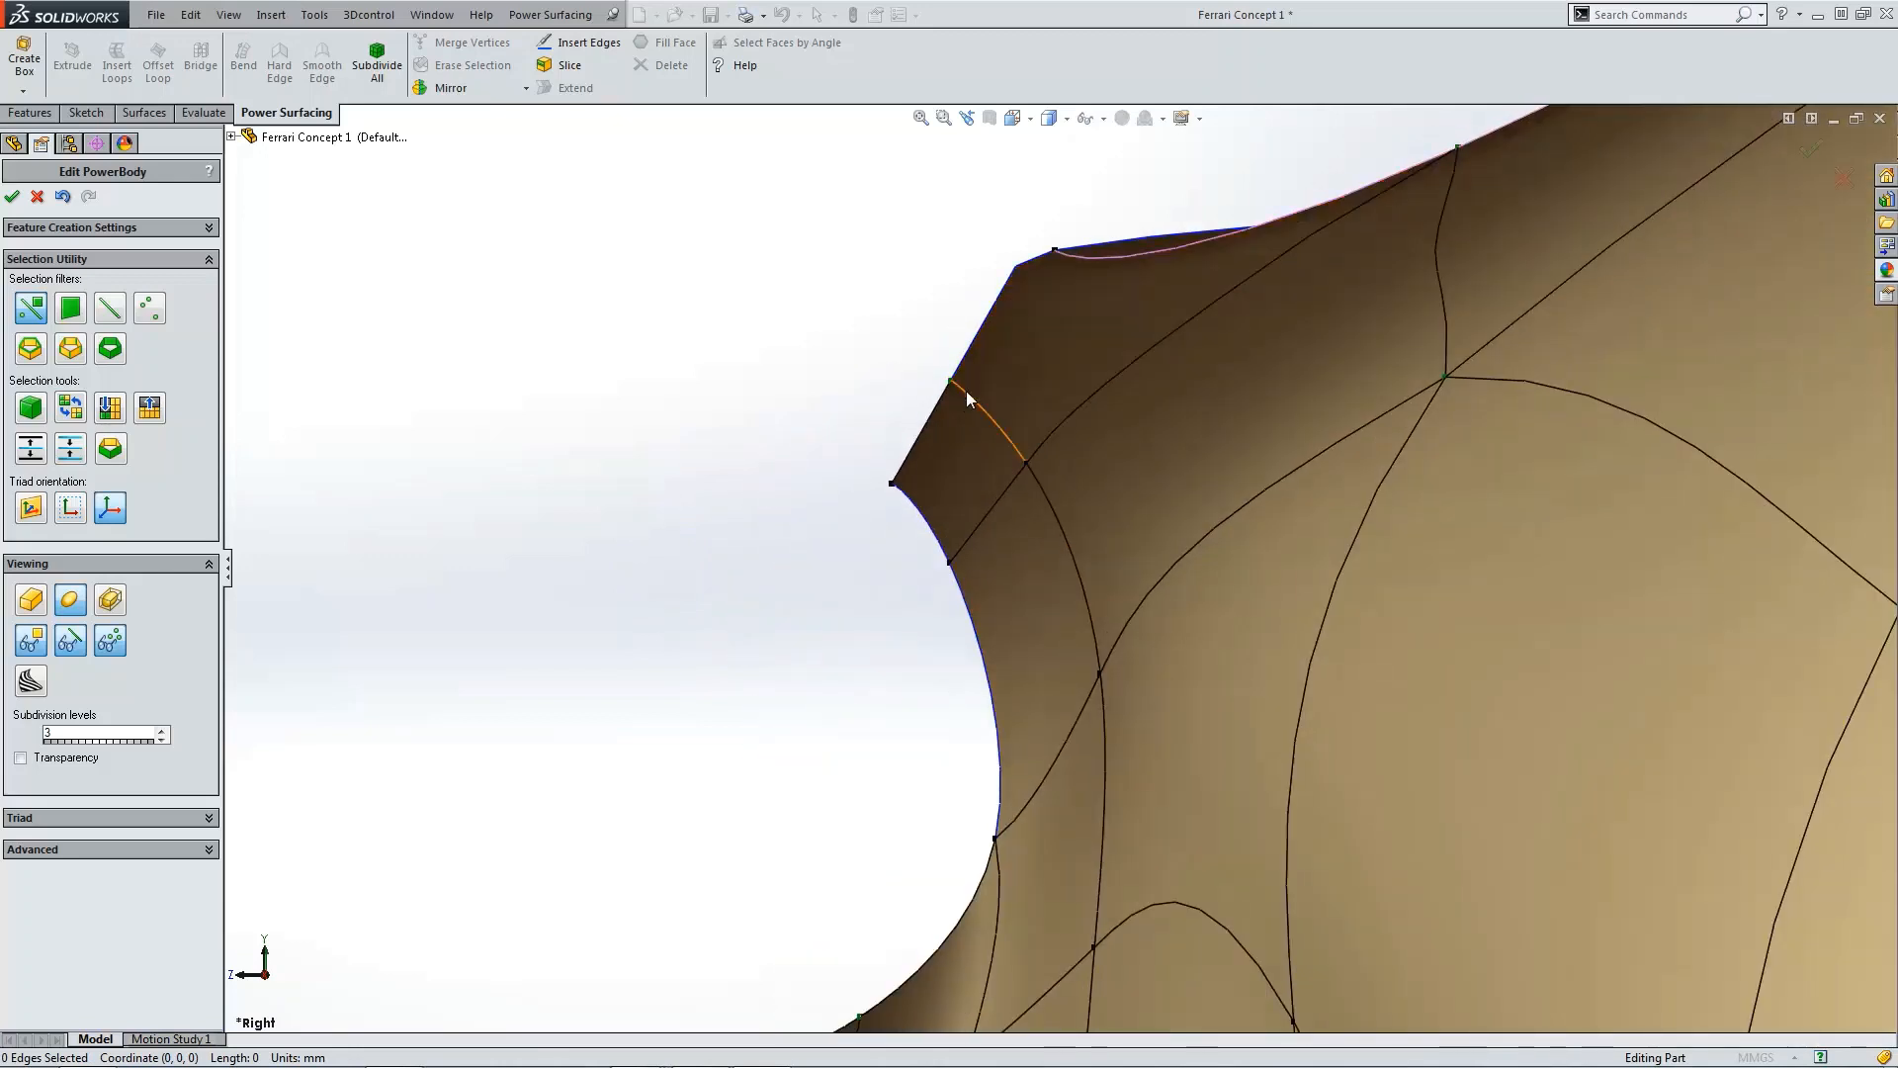
left_click(966, 394)
left_click_drag(995, 406, 974, 405)
left_click(857, 492)
scroll(890, 528, "up", 5)
scroll(977, 595, "up", 3)
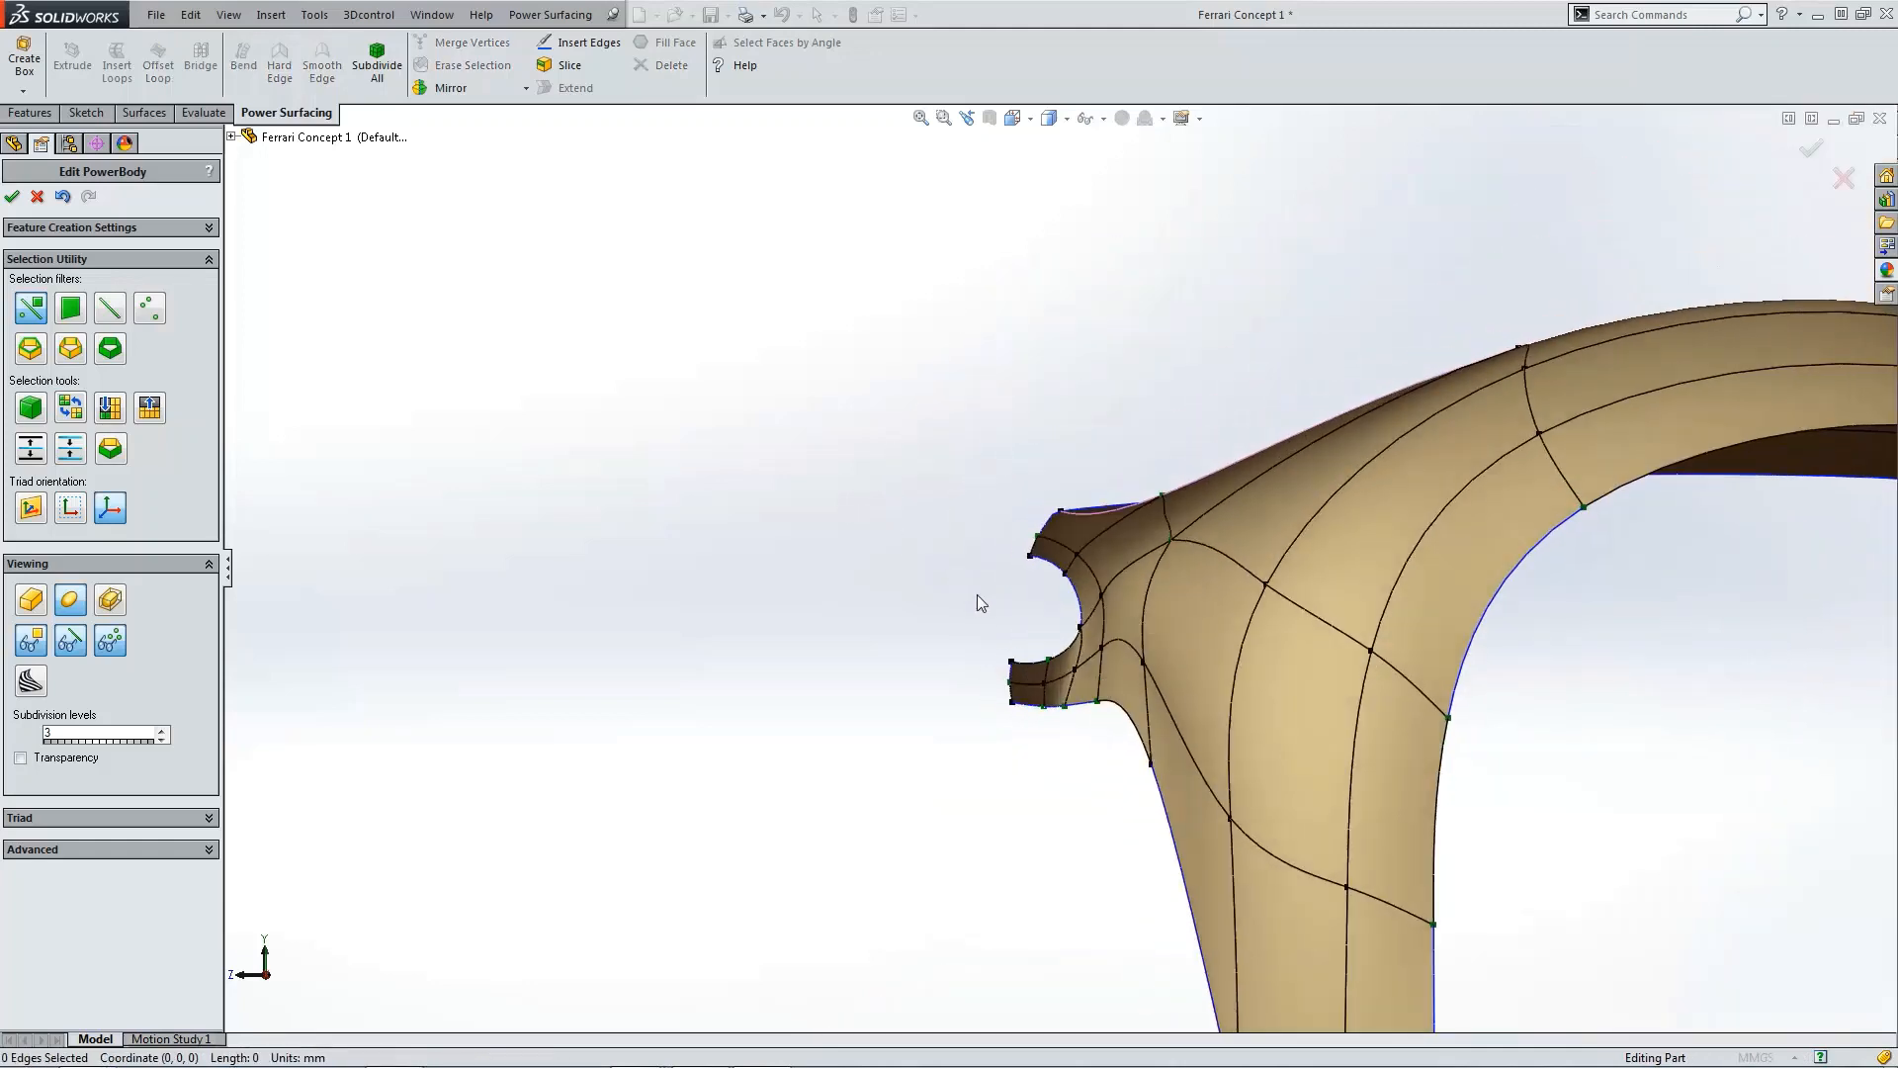
middle_click_drag(977, 595, 1436, 727)
scroll(1115, 640, "down", 5)
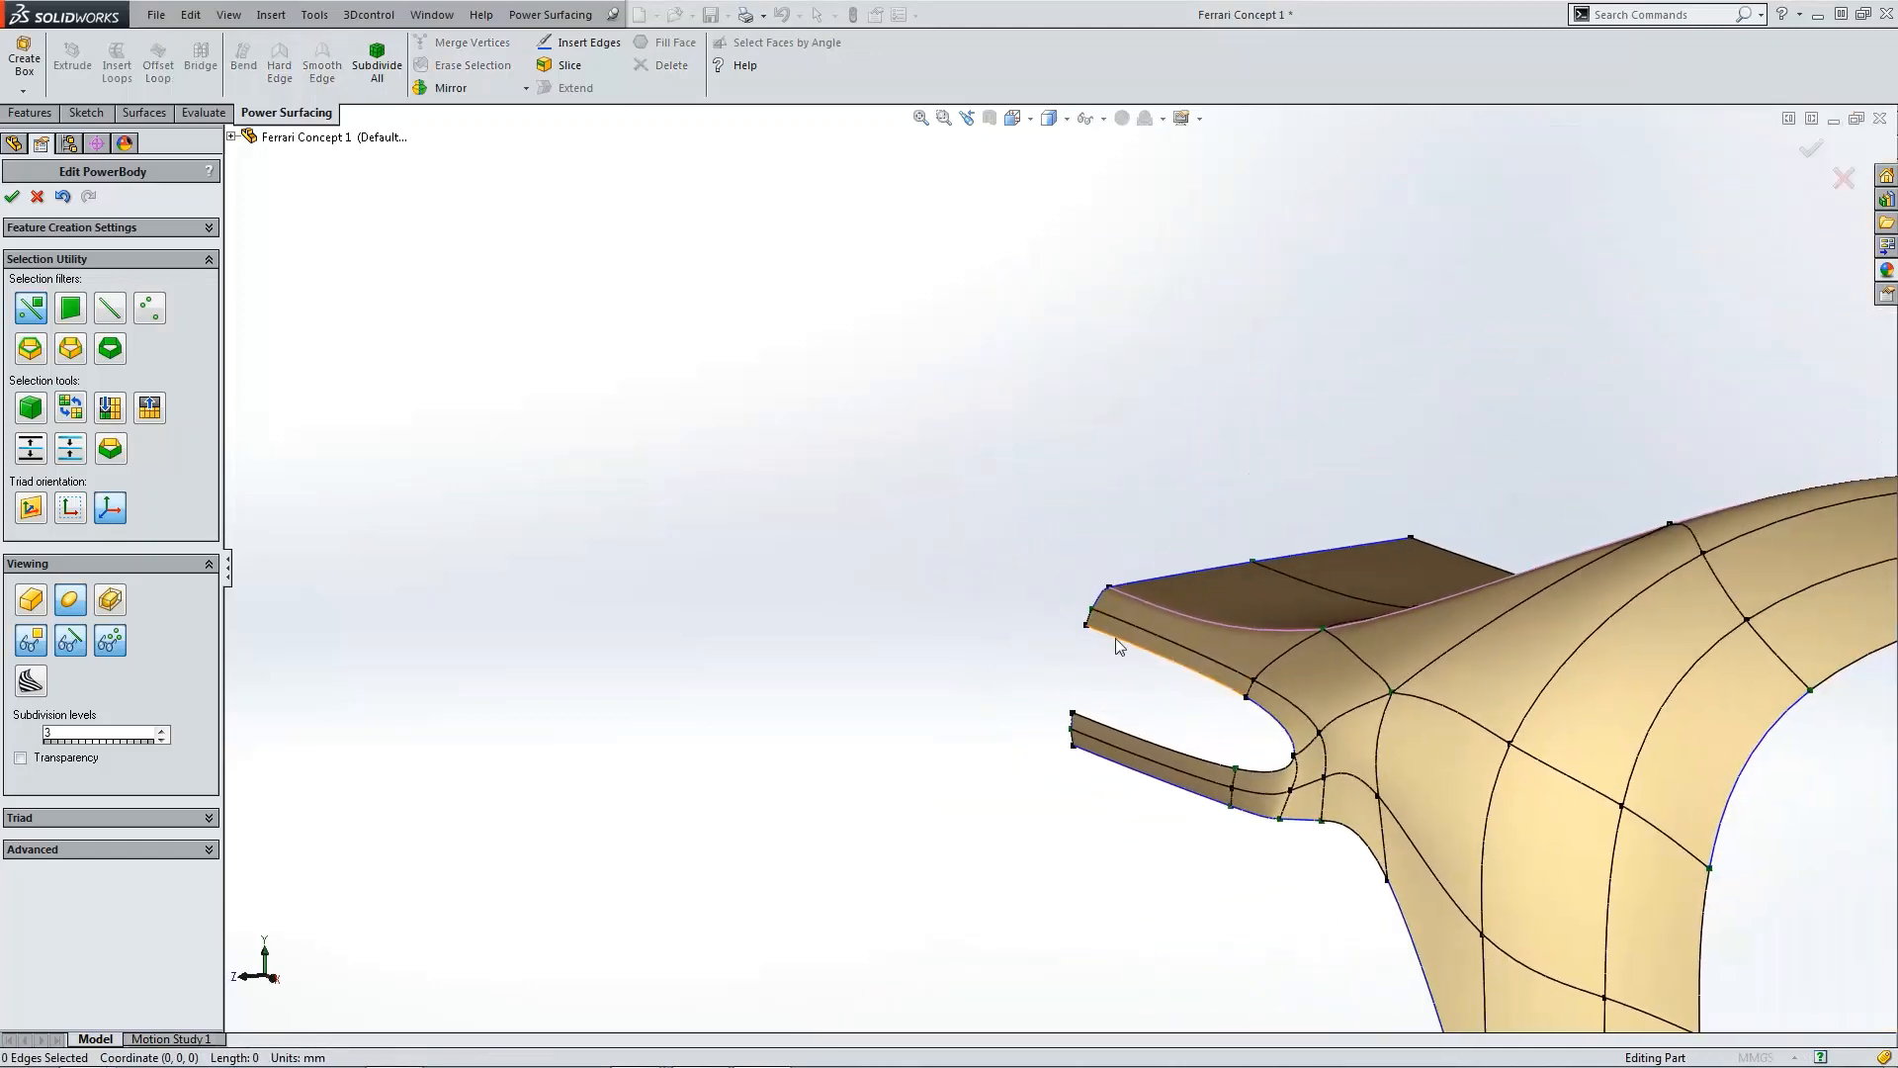
left_click(1073, 581)
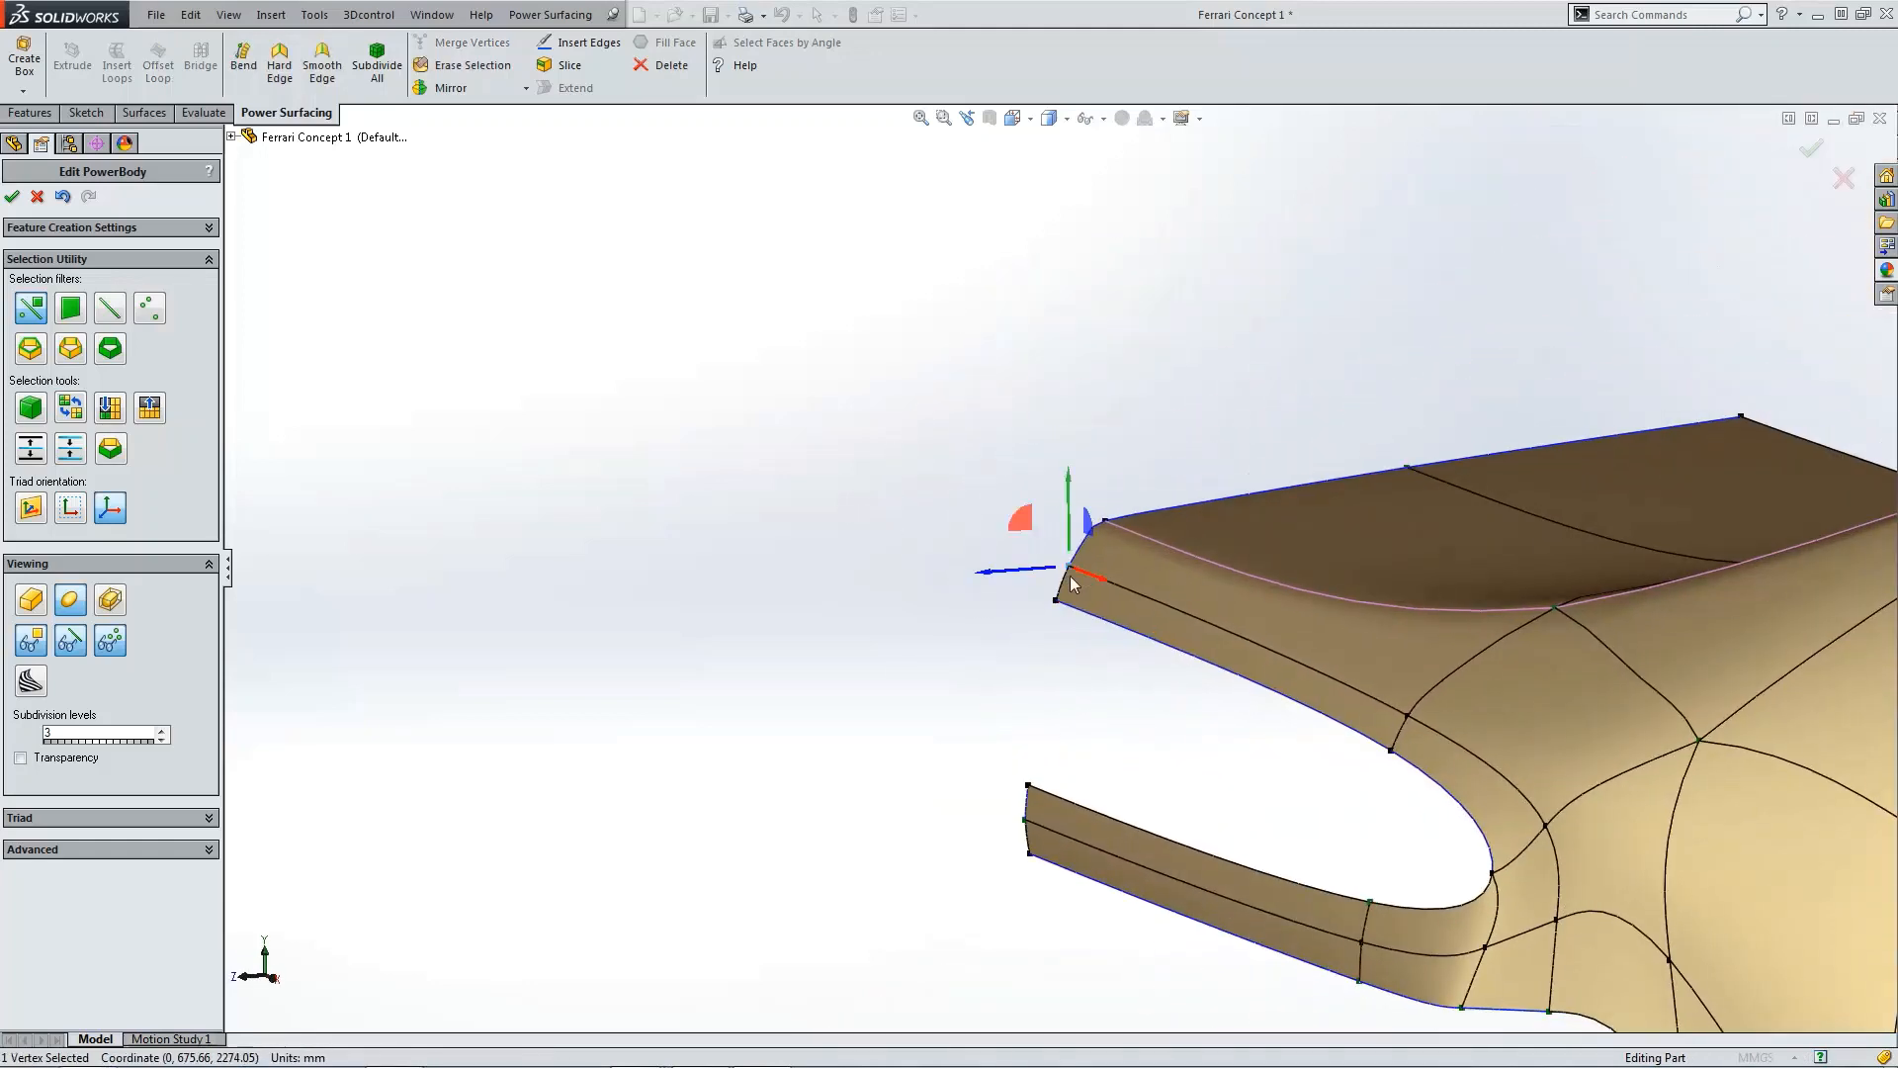
left_click(1032, 832, "ctrl")
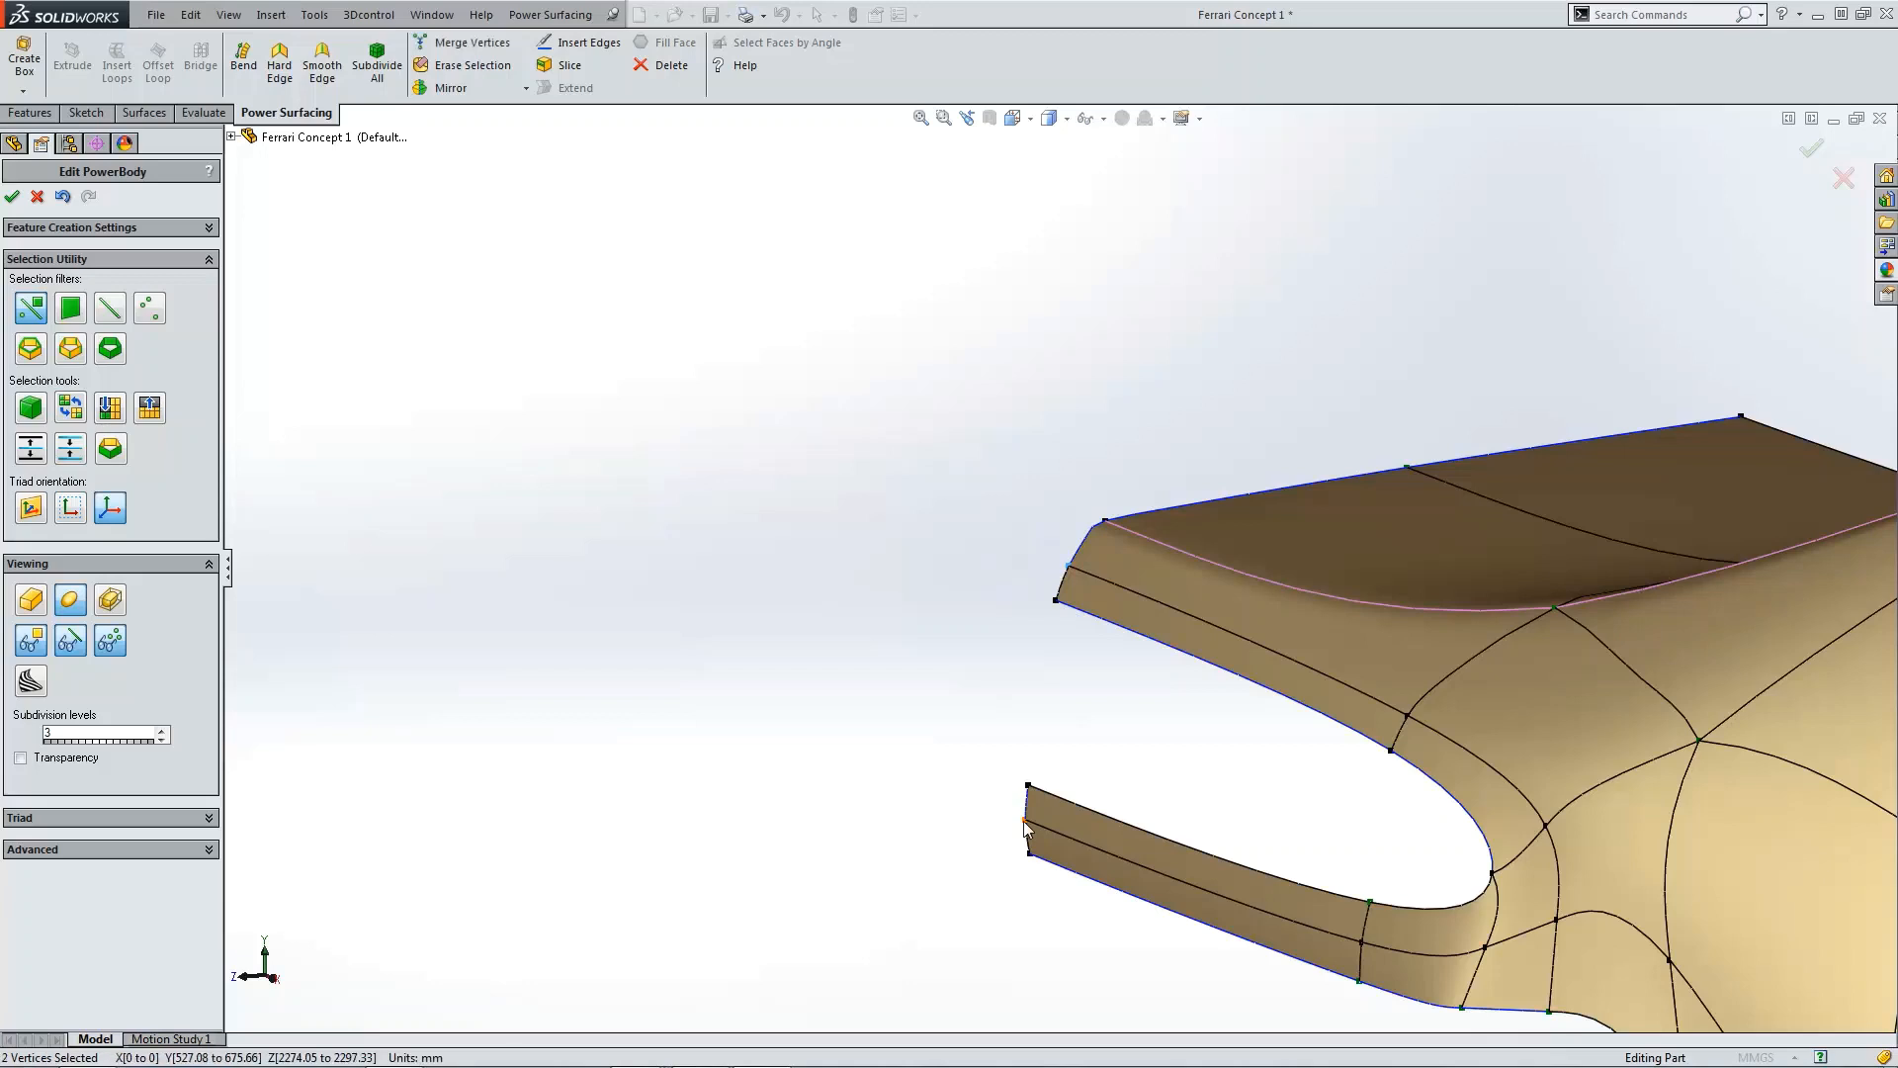
left_click(232, 137)
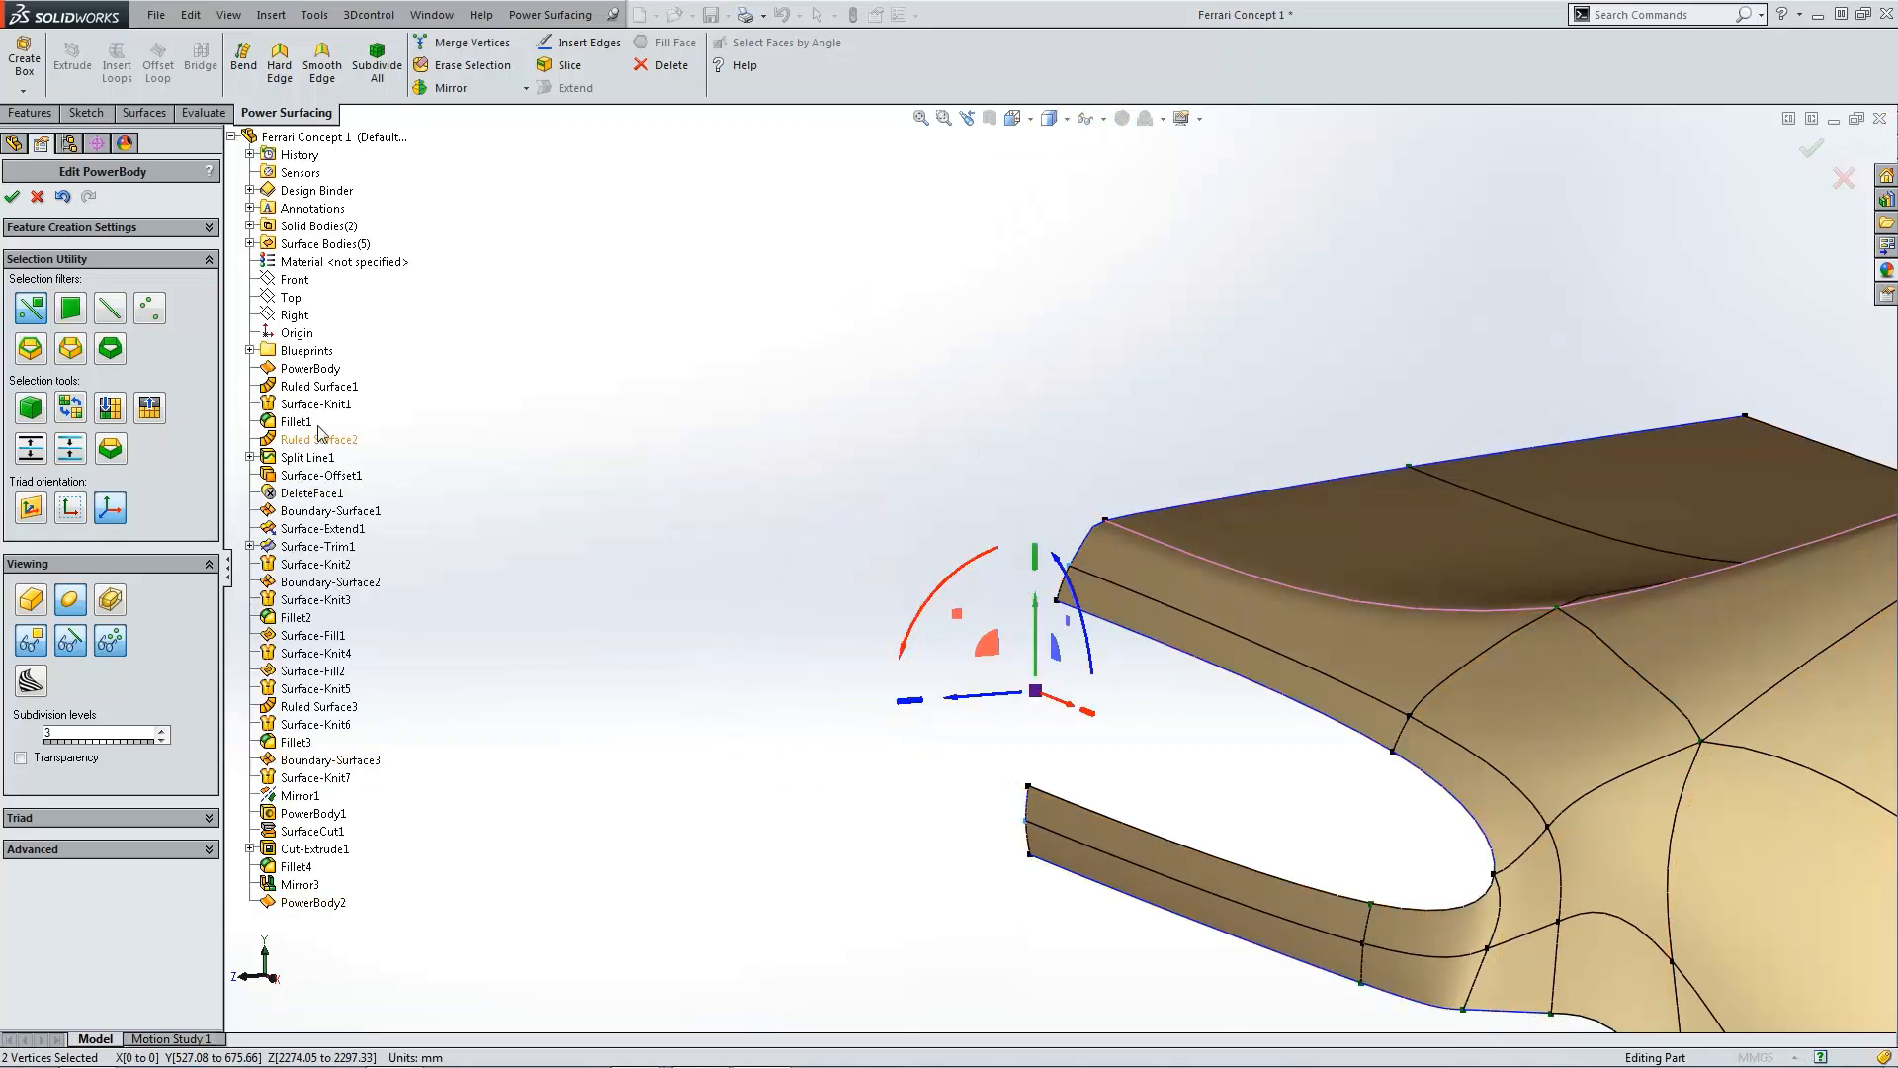
left_click(207, 848)
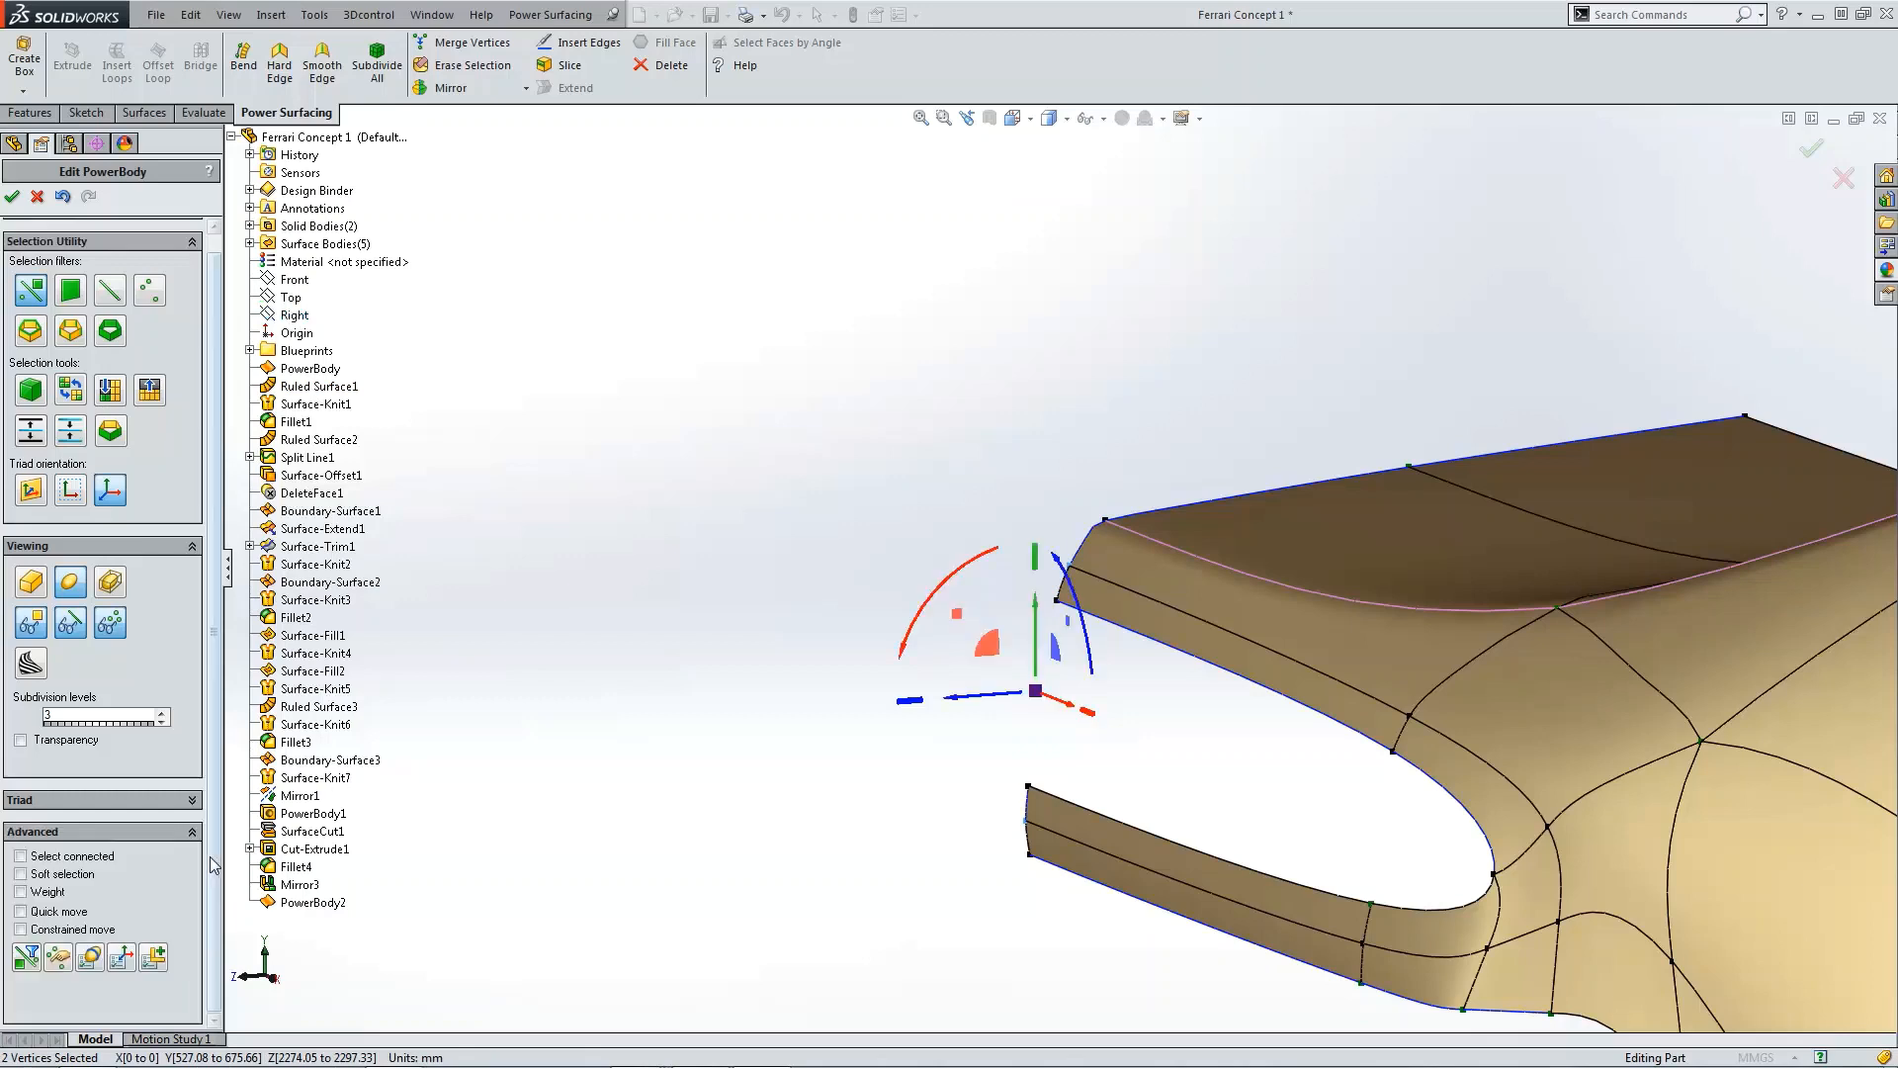
left_click(161, 960)
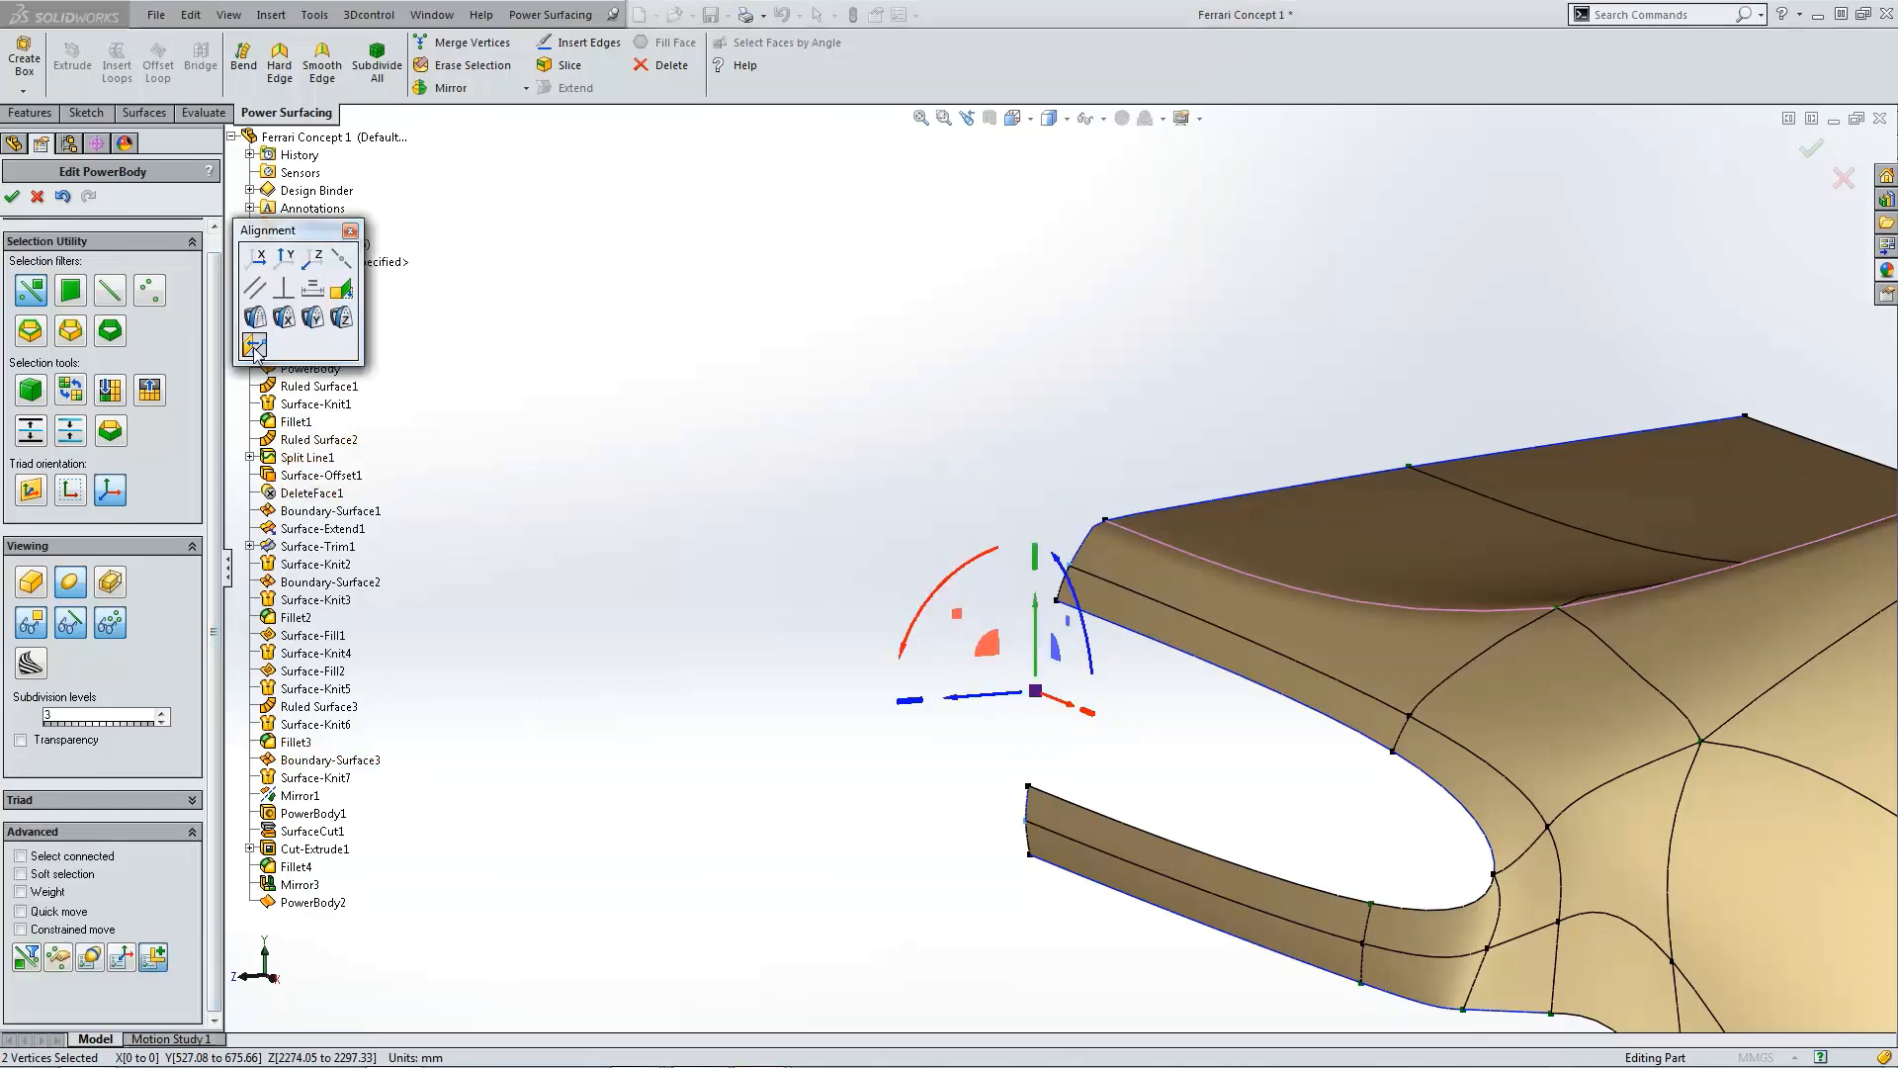
left_click(348, 234)
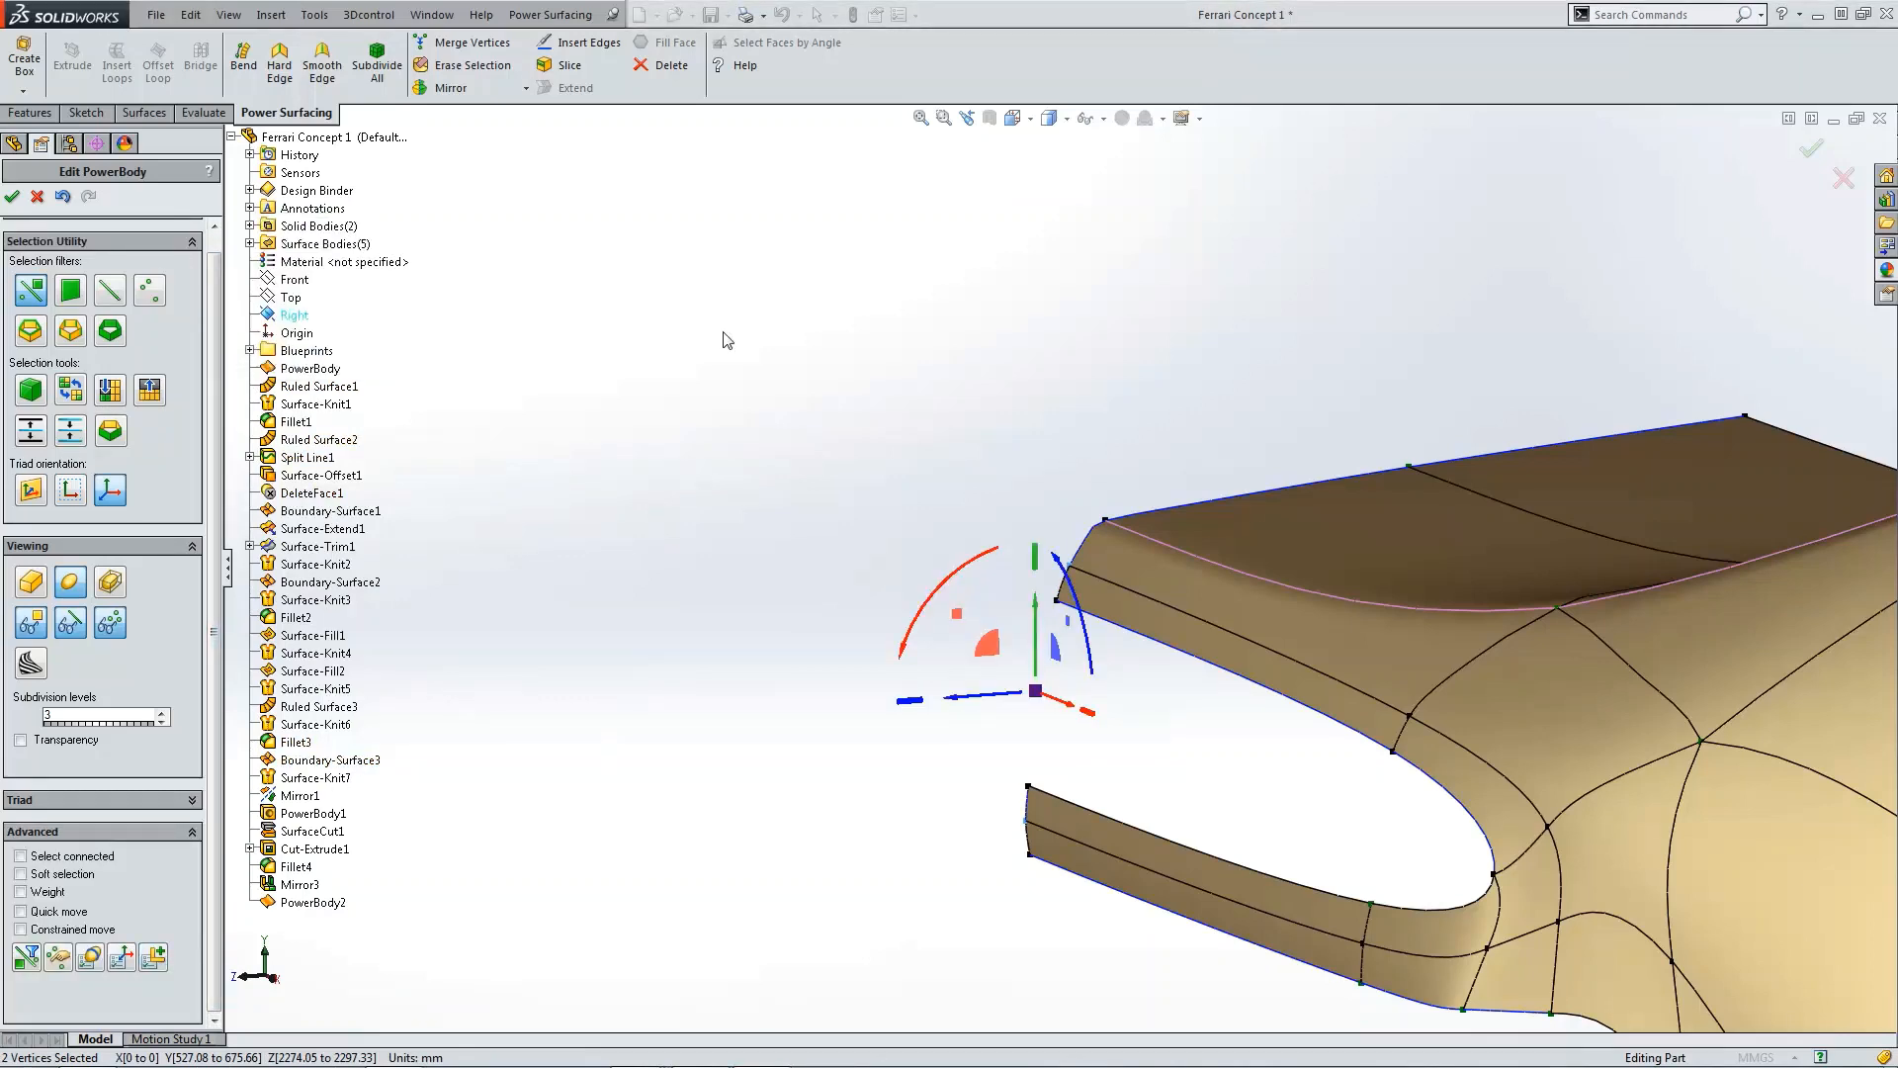
Step: Select the rear corner vertex of the upper overhang and enable the vertex Weight option
scroll(725, 339, "up", 5)
left_click(1041, 498)
middle_click_drag(1196, 643, 1204, 591)
scroll(1246, 633, "down", 4)
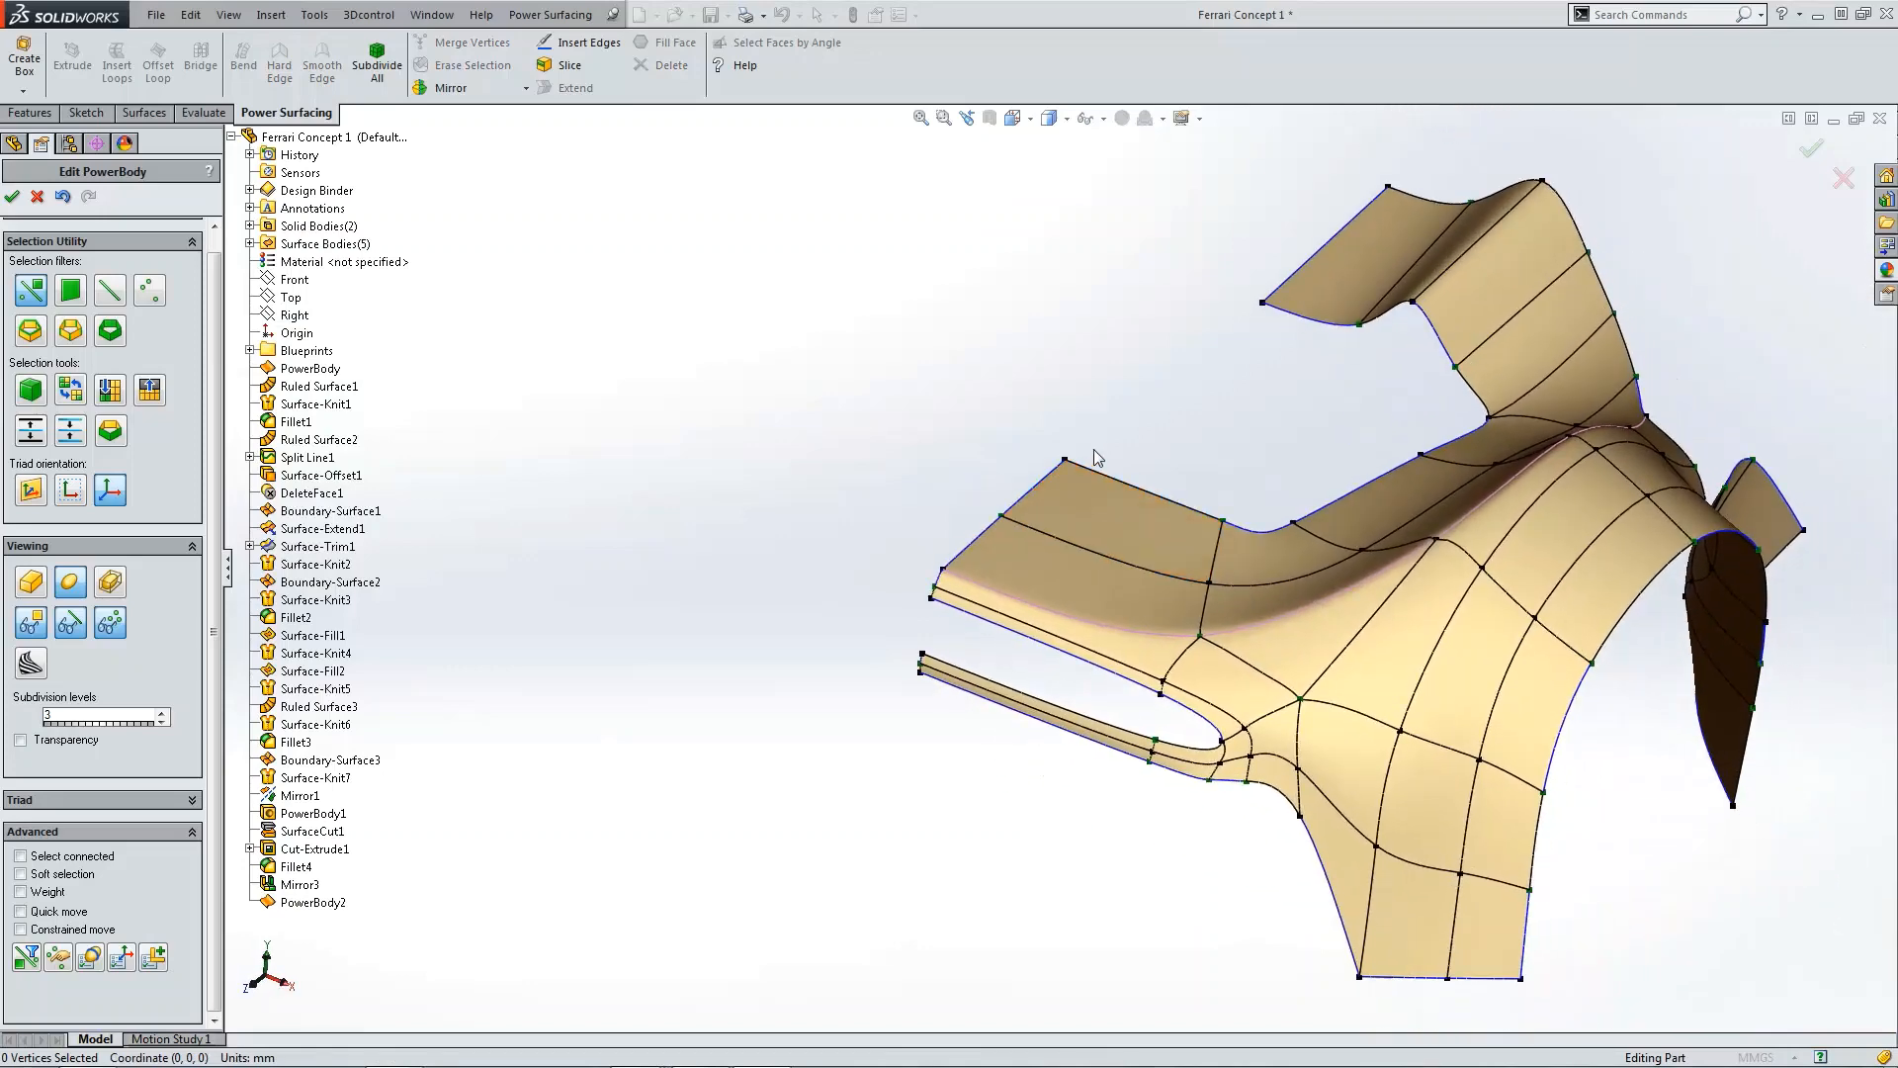
left_click(1065, 461)
scroll(496, 800, "up", 1)
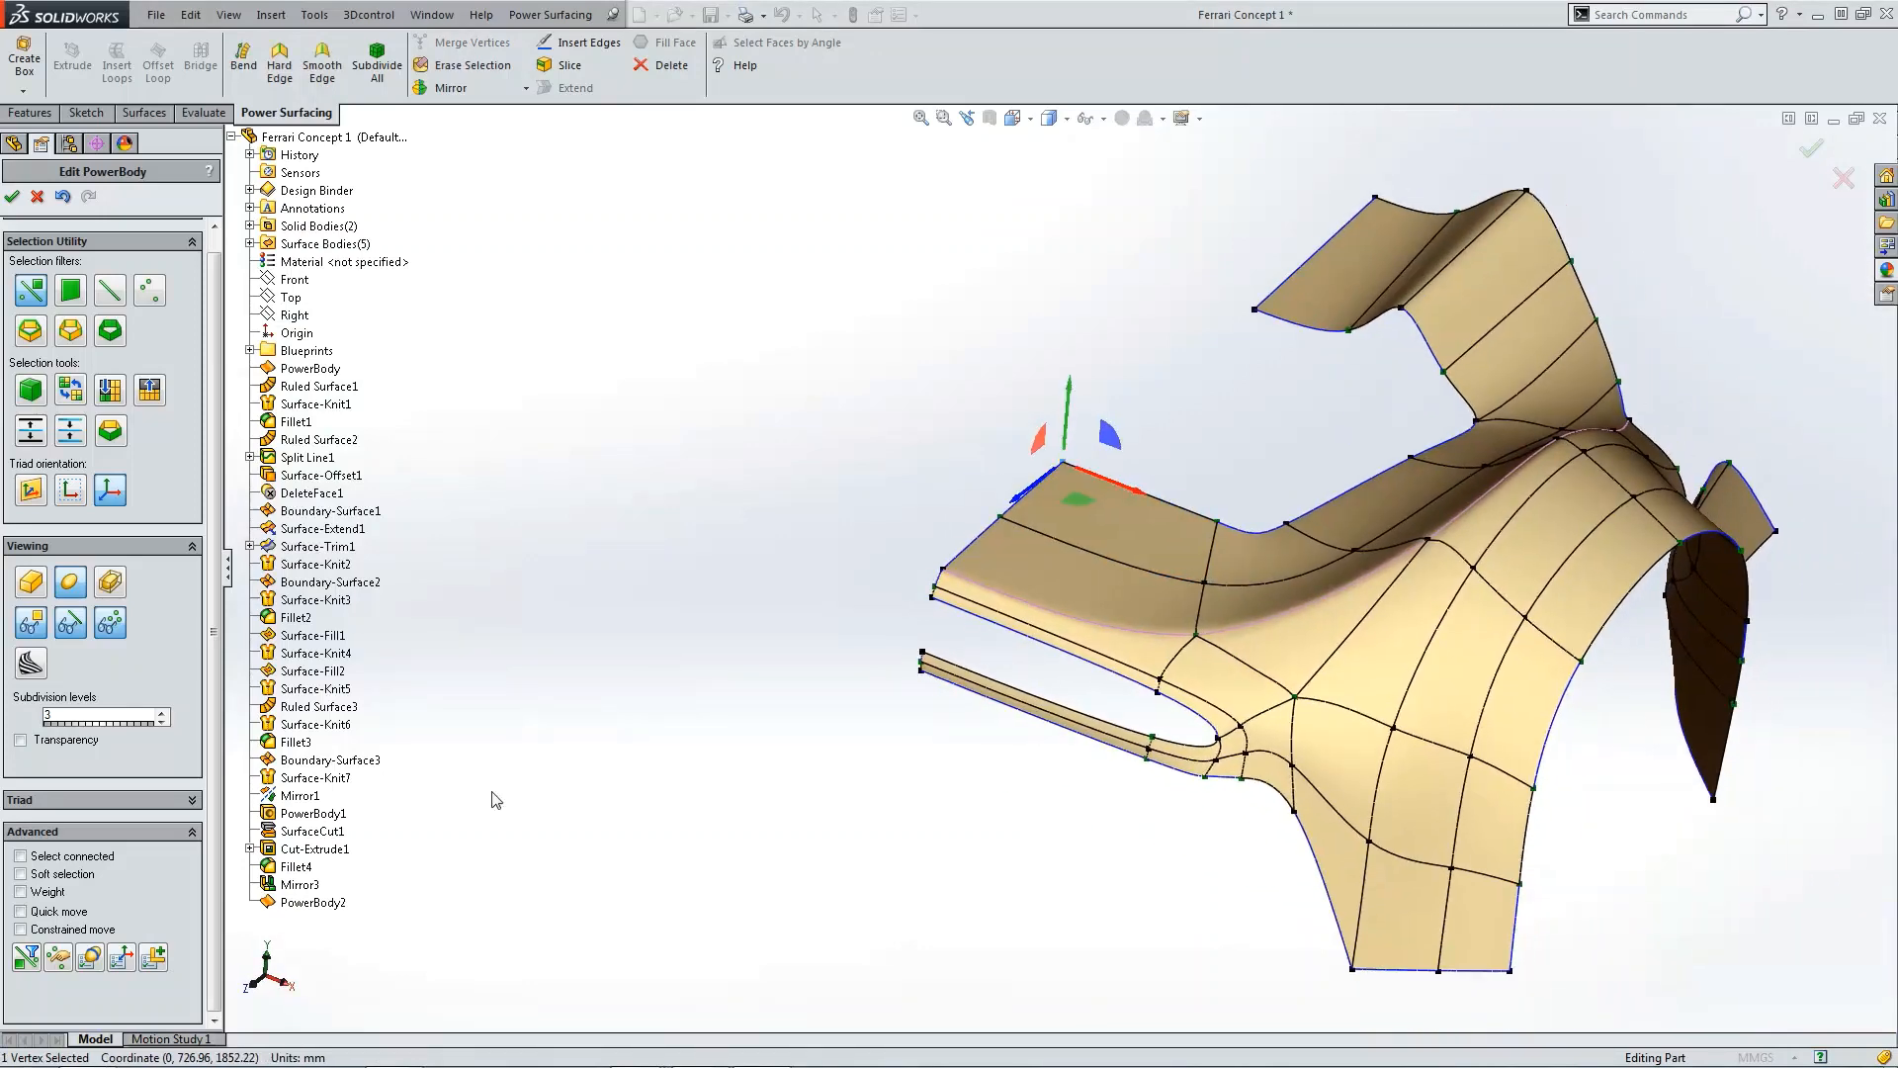
left_click(22, 892)
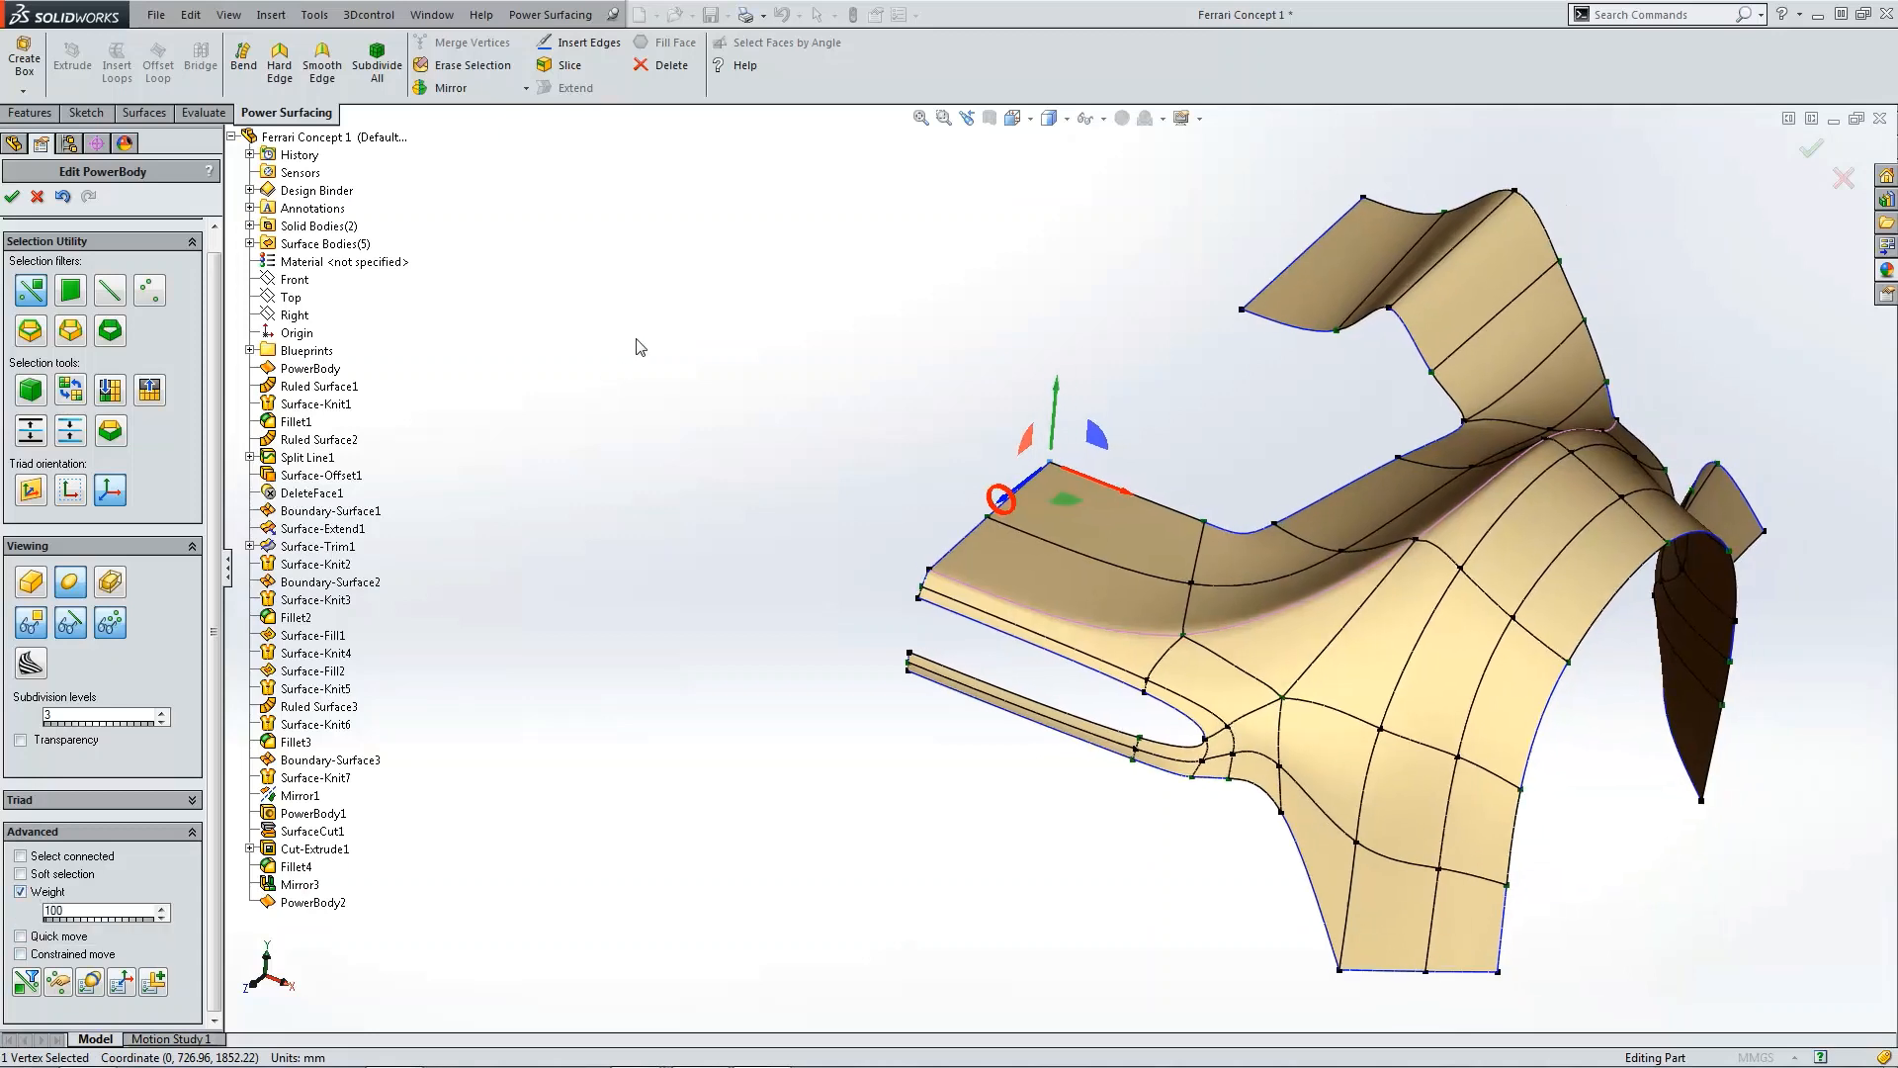
Step: Toggle the mirror display so both halves of the PowerBody mesh are shown
left_click(551, 14)
mouse_move(594, 215)
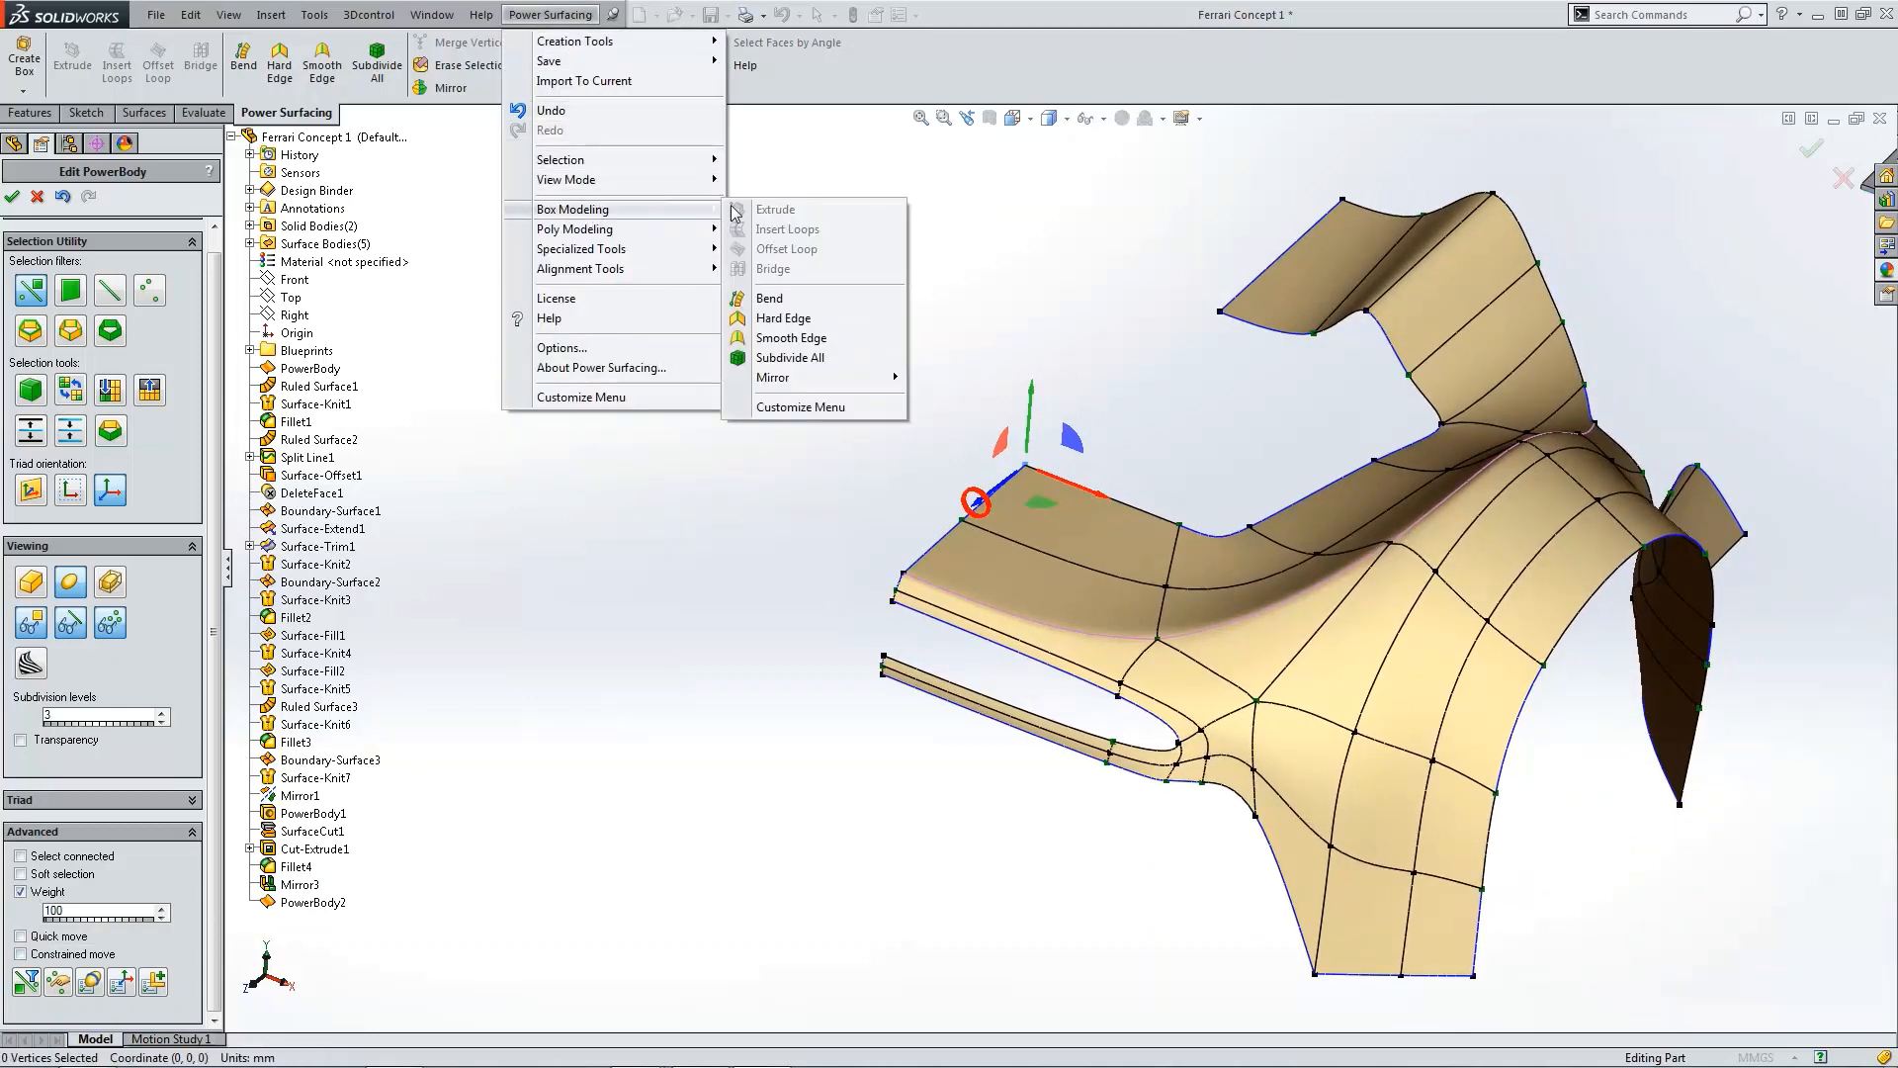
mouse_move(801, 376)
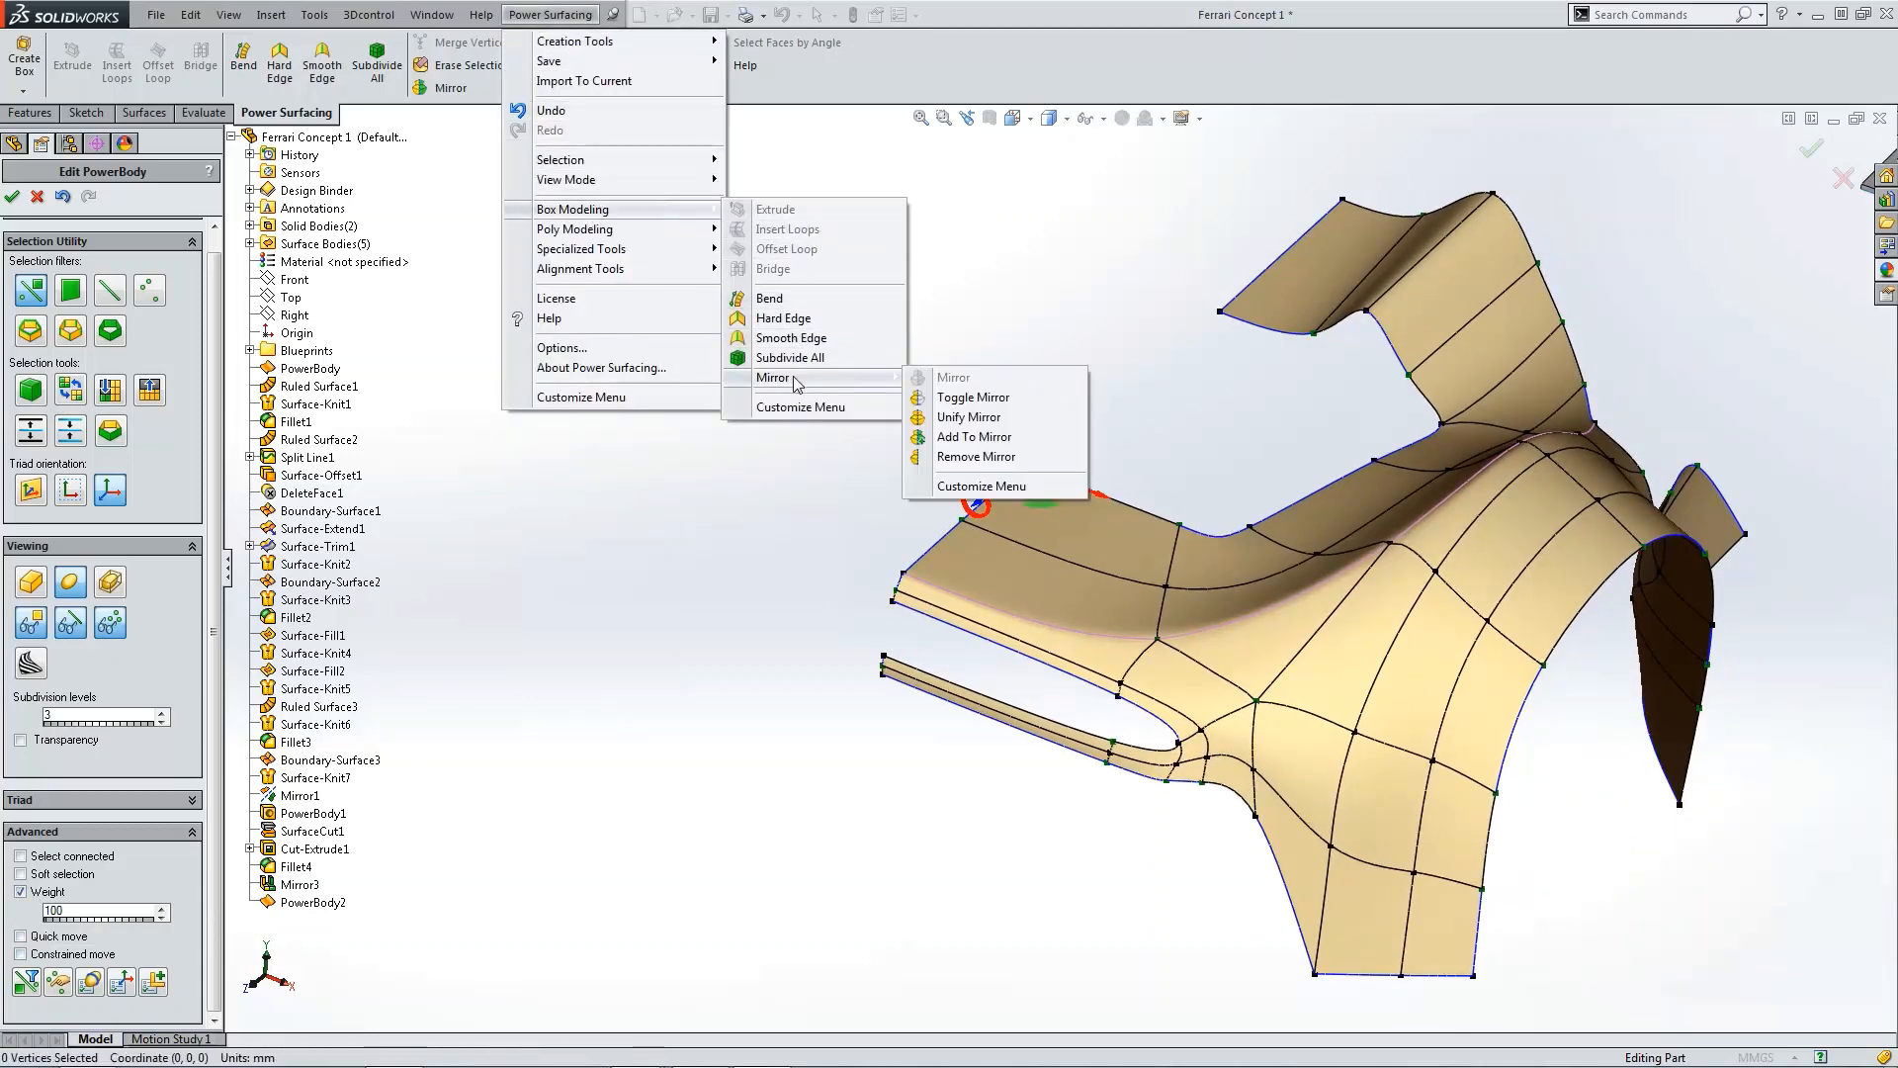
left_click(983, 401)
Step: Set the weight of a vertex on the upper overhang's lower front edge to 0
scroll(1042, 477, "down", 5)
scroll(1018, 464, "down", 2)
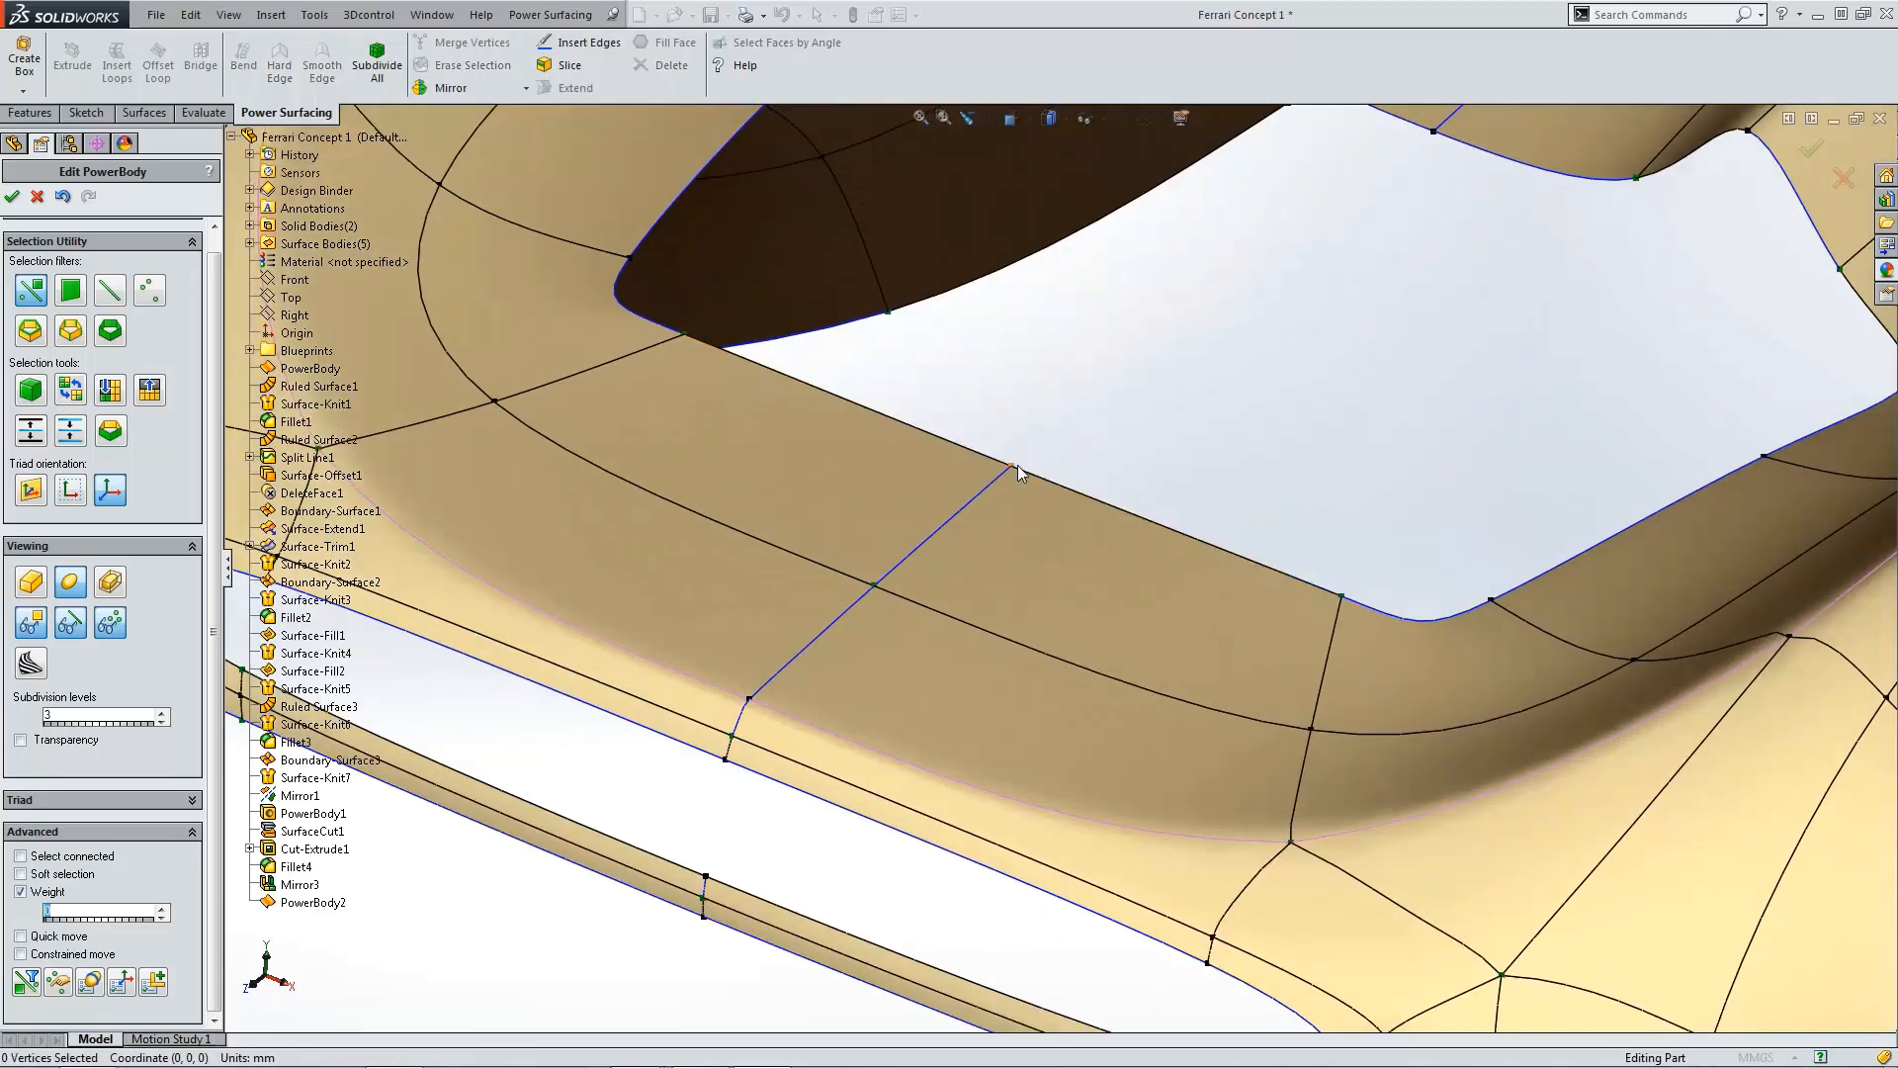
left_click(1012, 465)
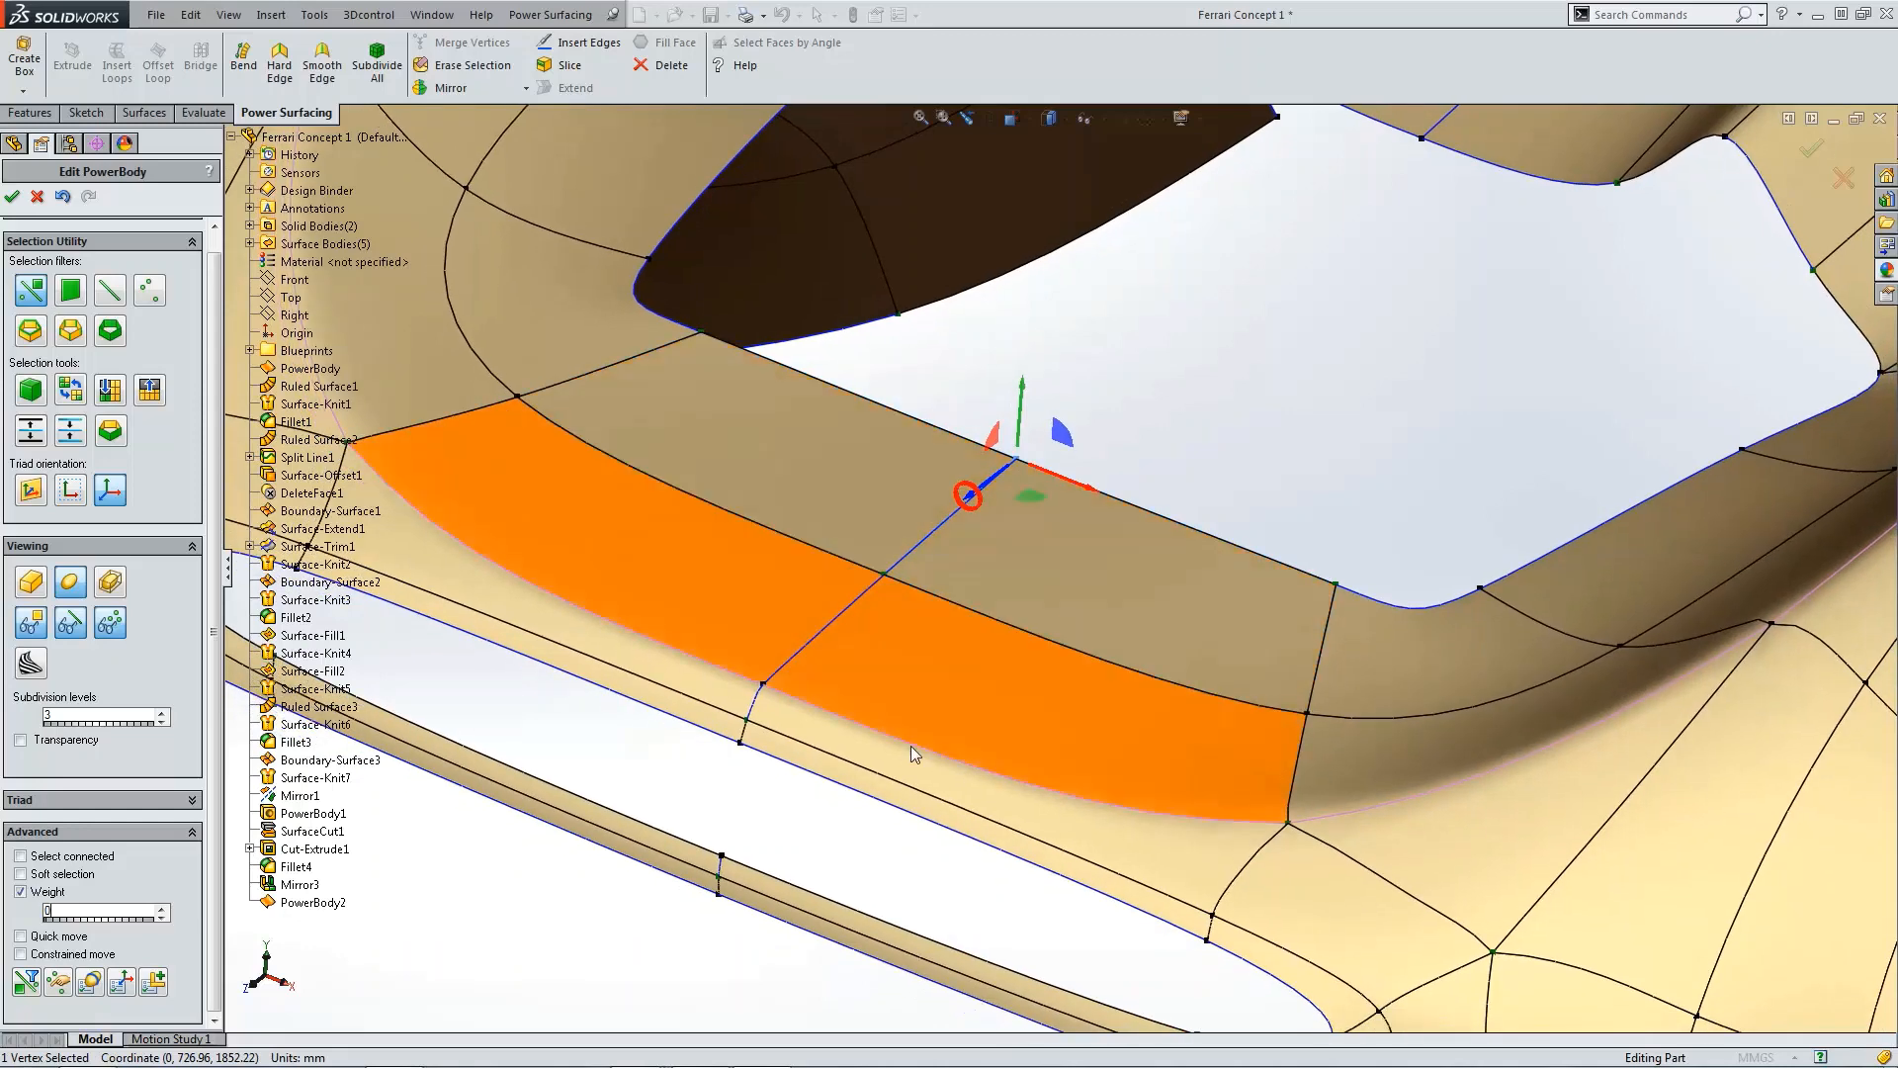
left_click(759, 688)
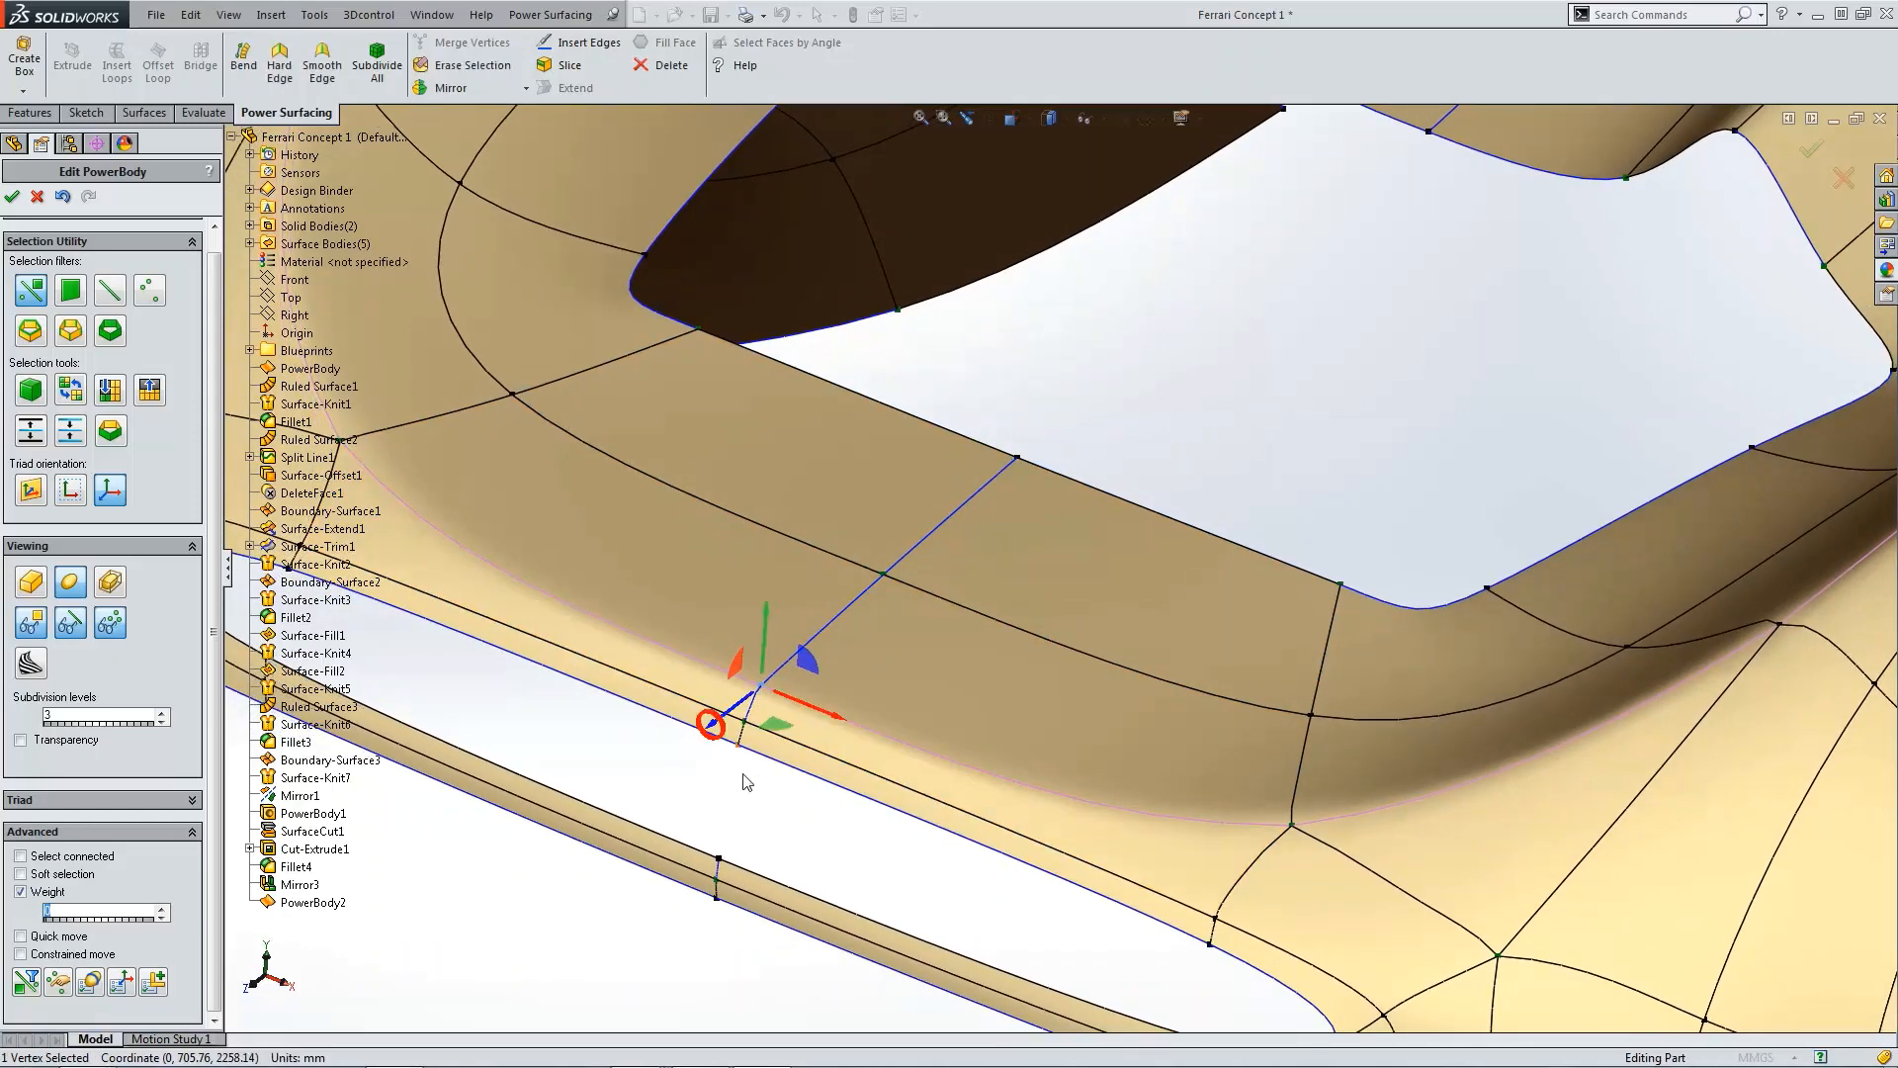
left_click(738, 746)
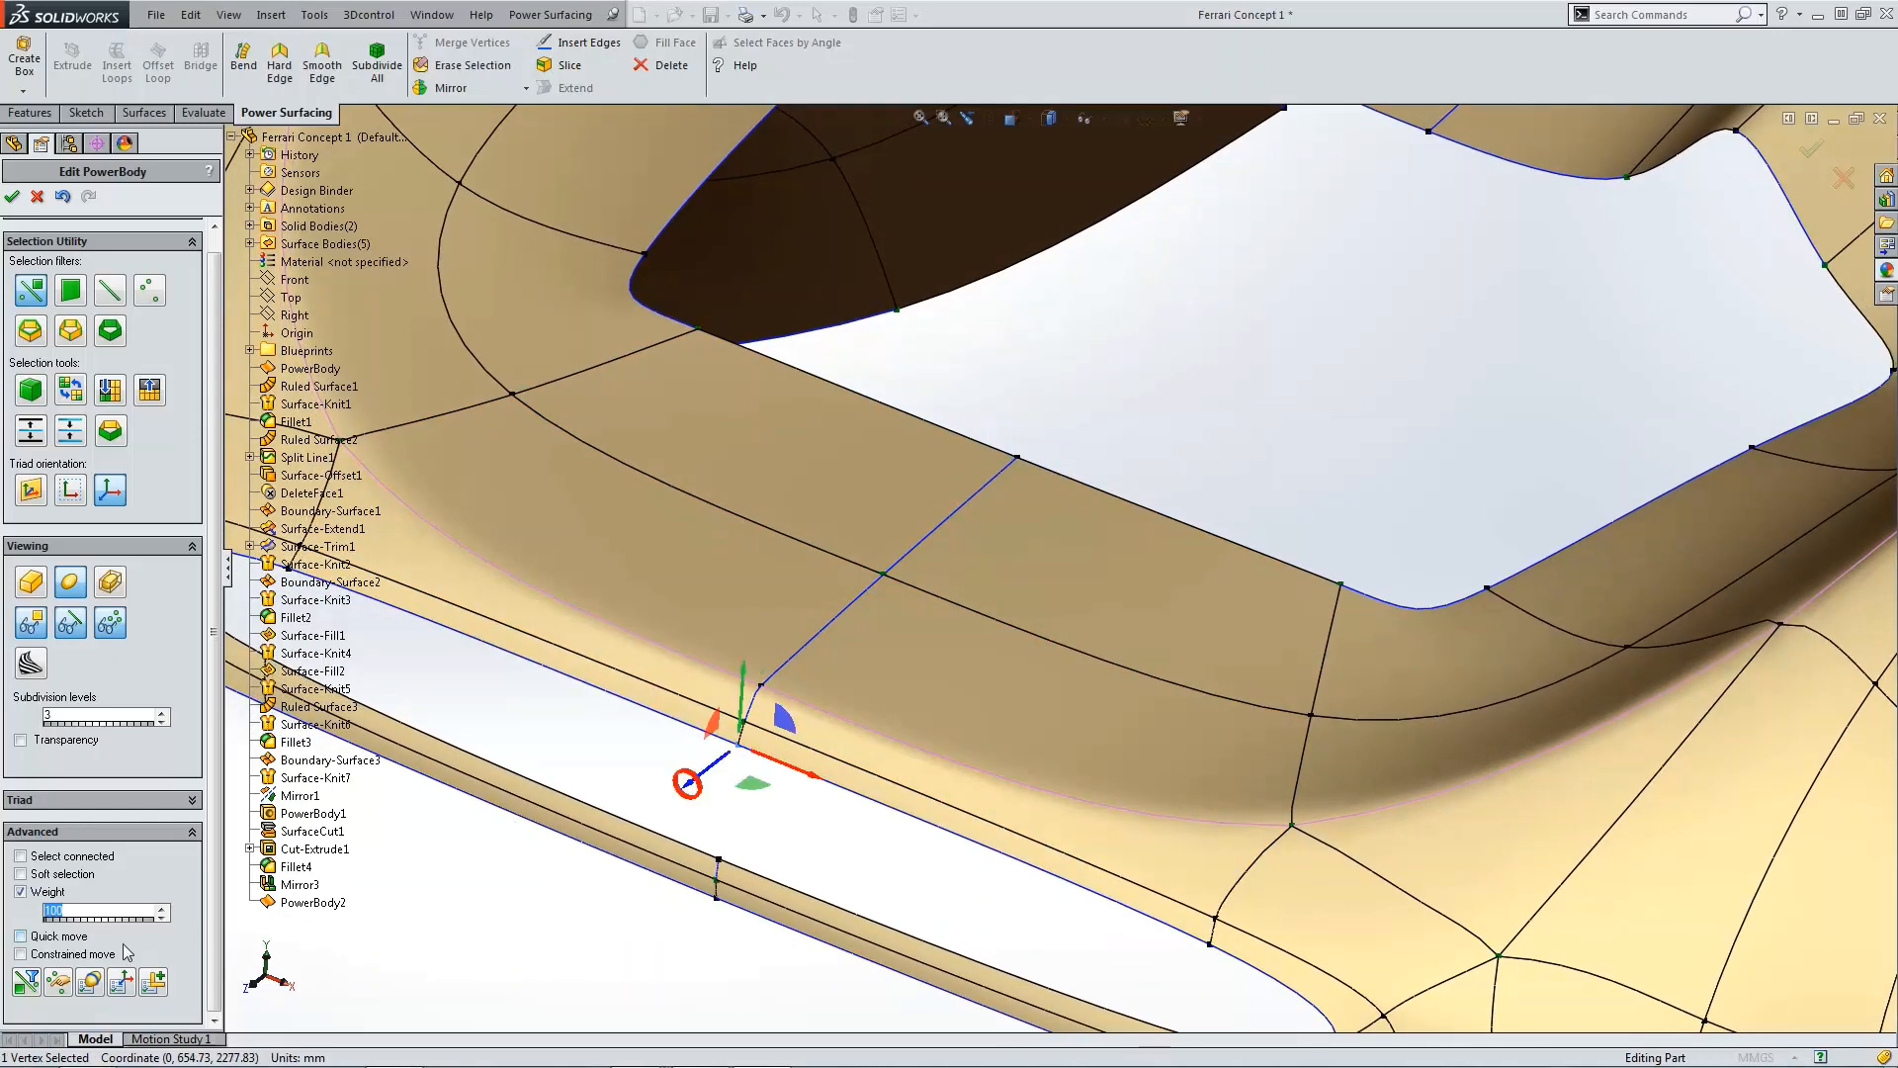
type("0")
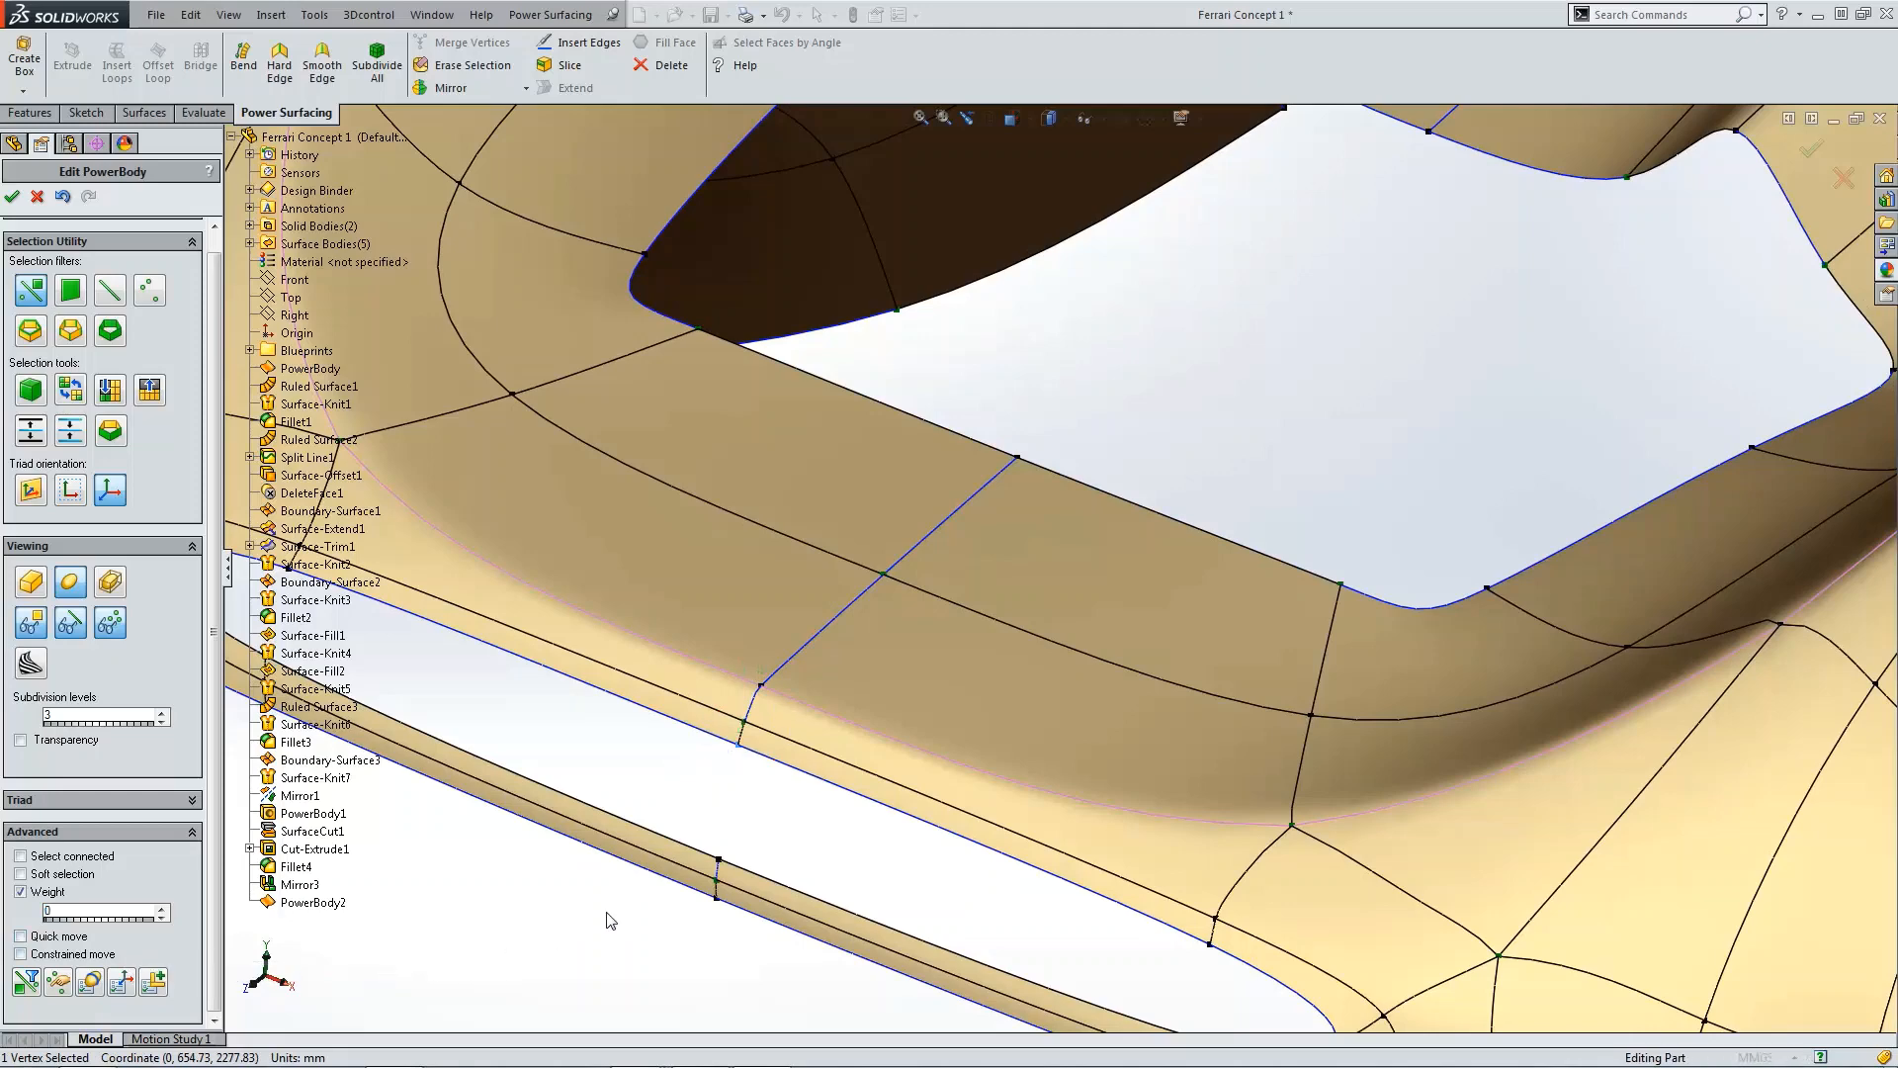
Step: Set the weight of the corresponding vertex on the thin lower lip to 0
left_click(718, 861)
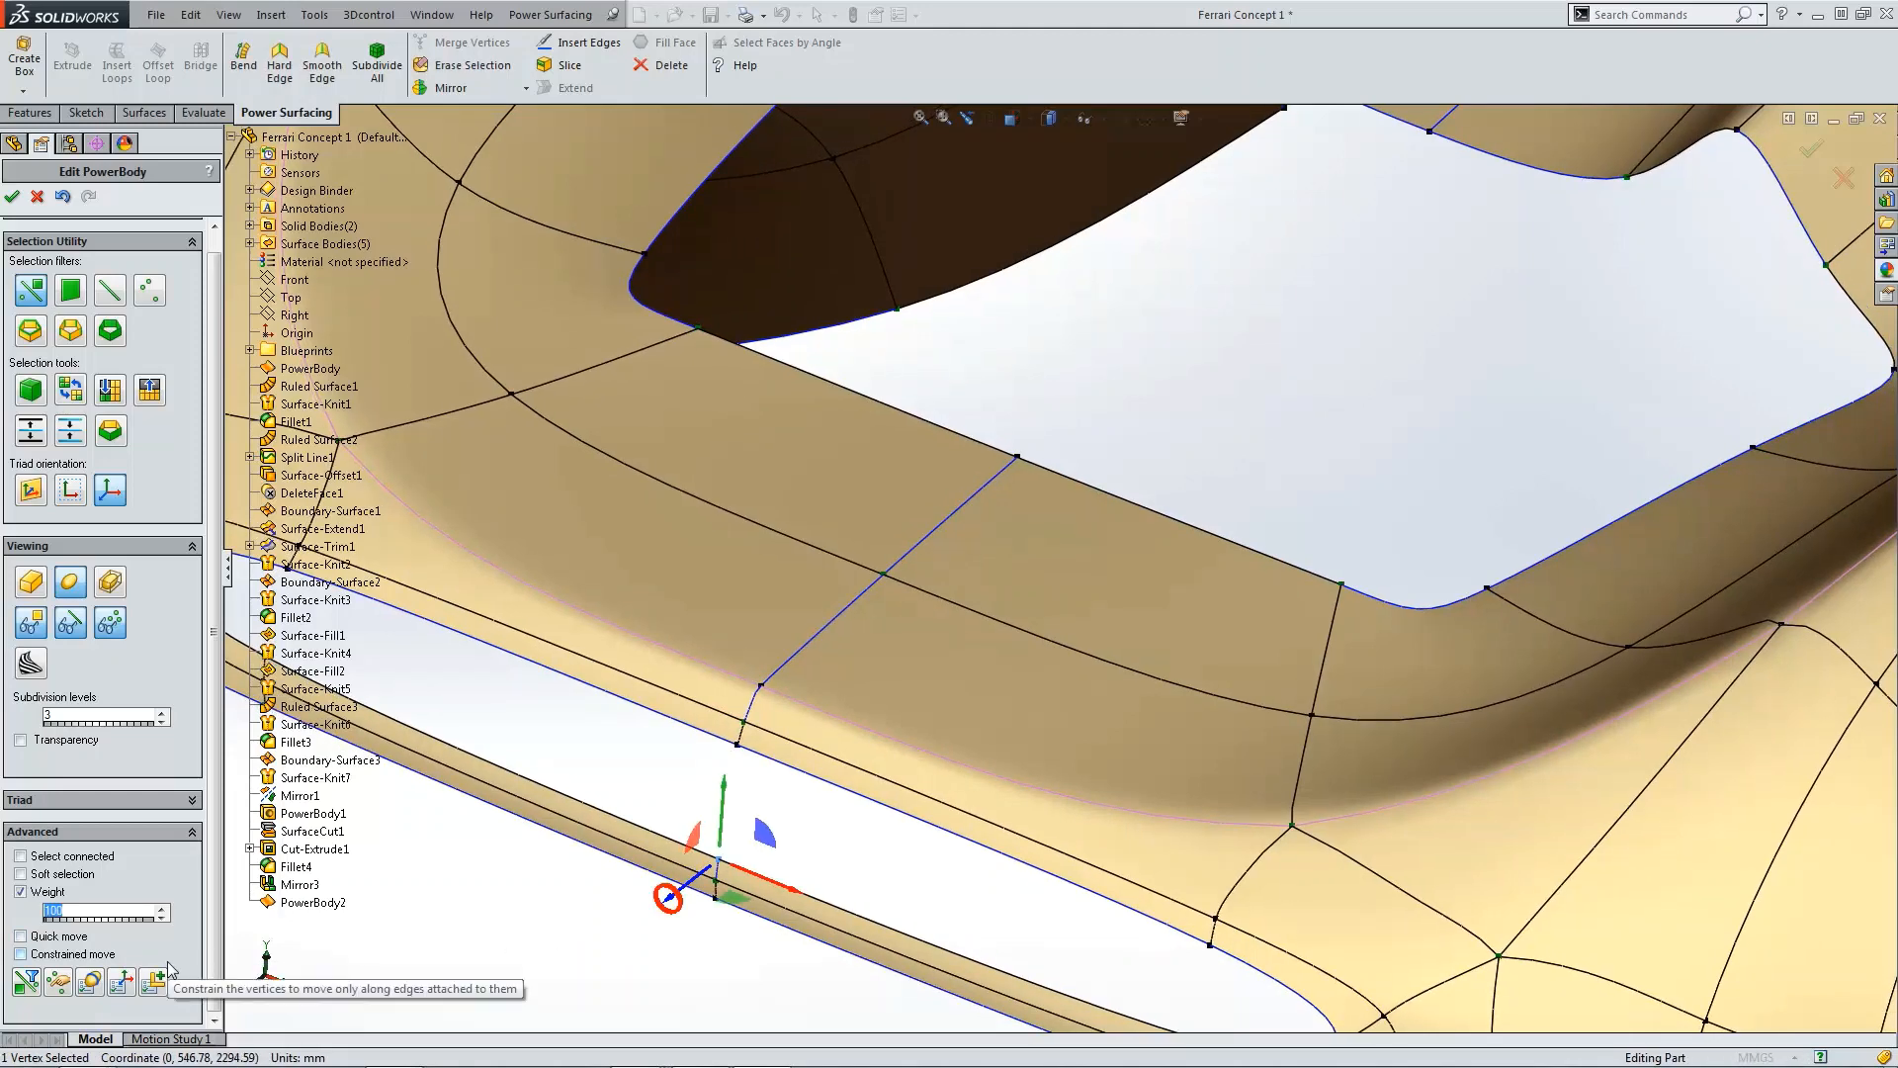
left_click(727, 911)
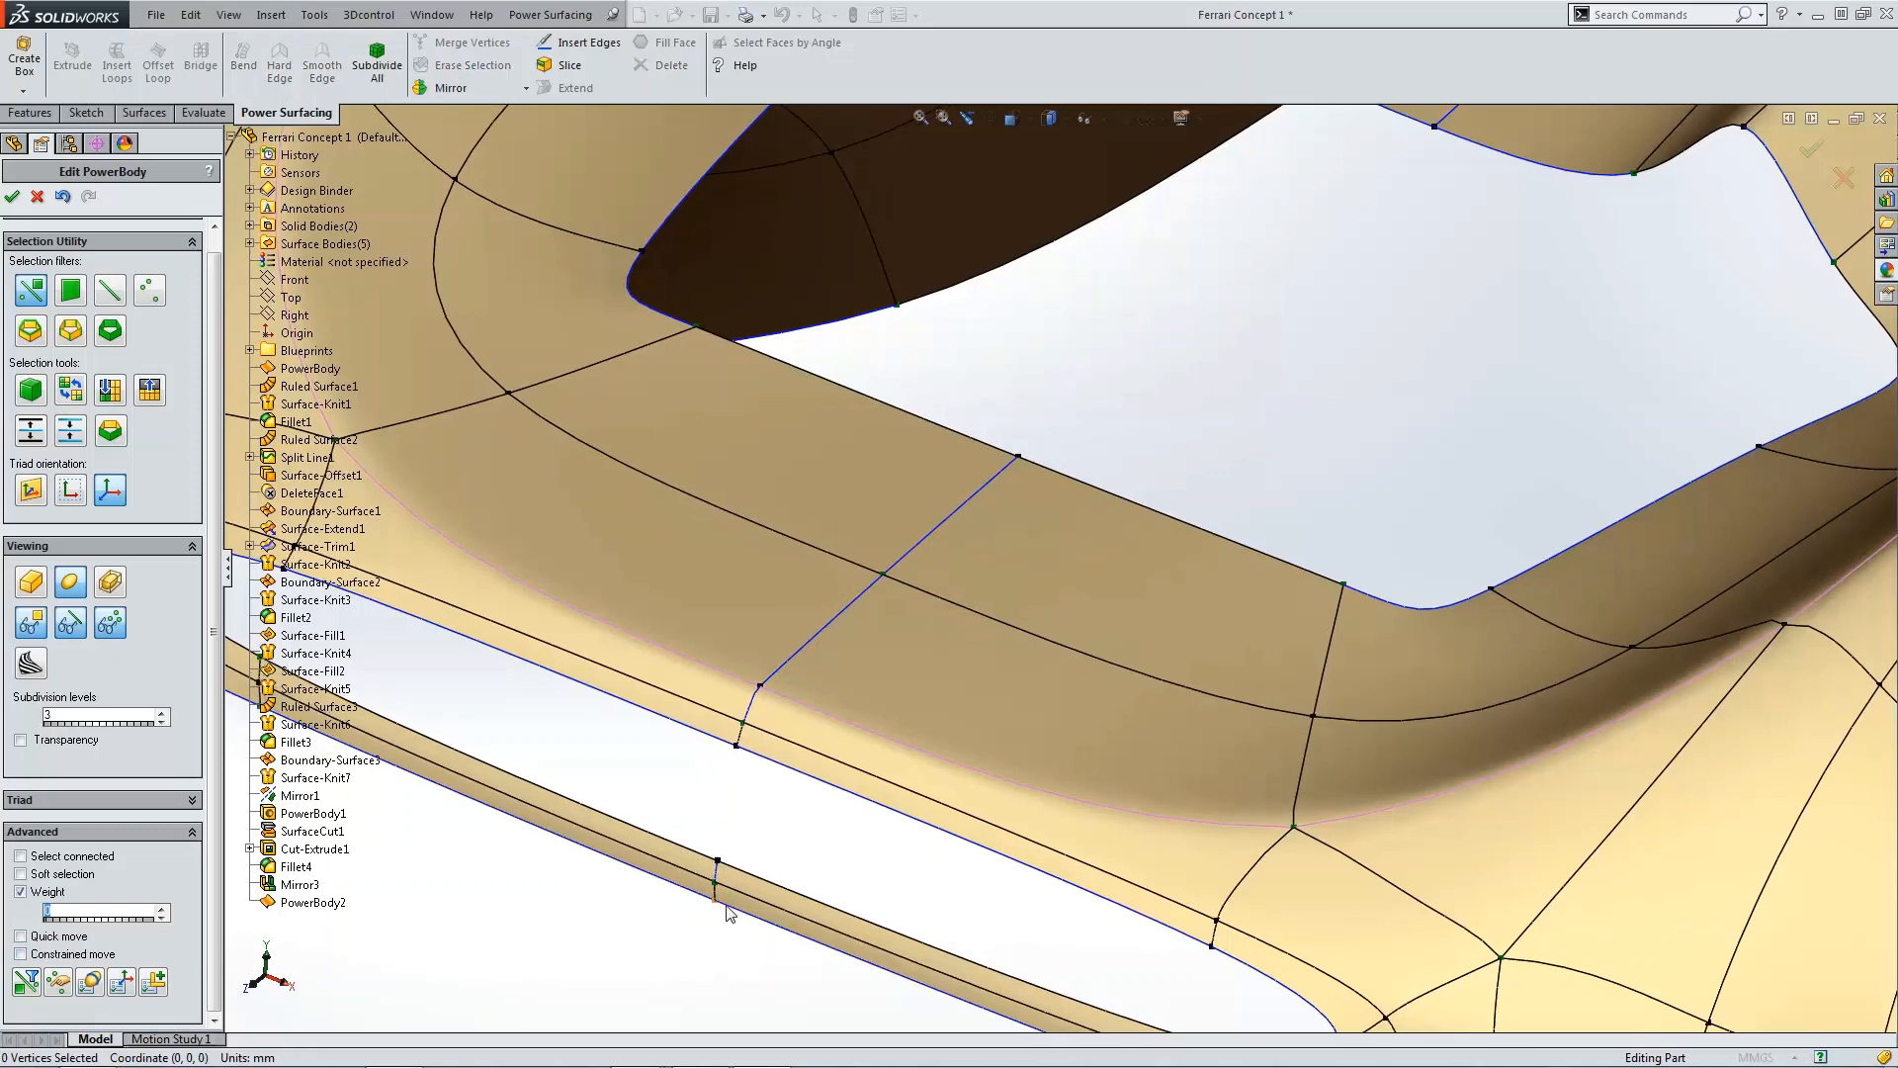
left_click(713, 902)
type("0")
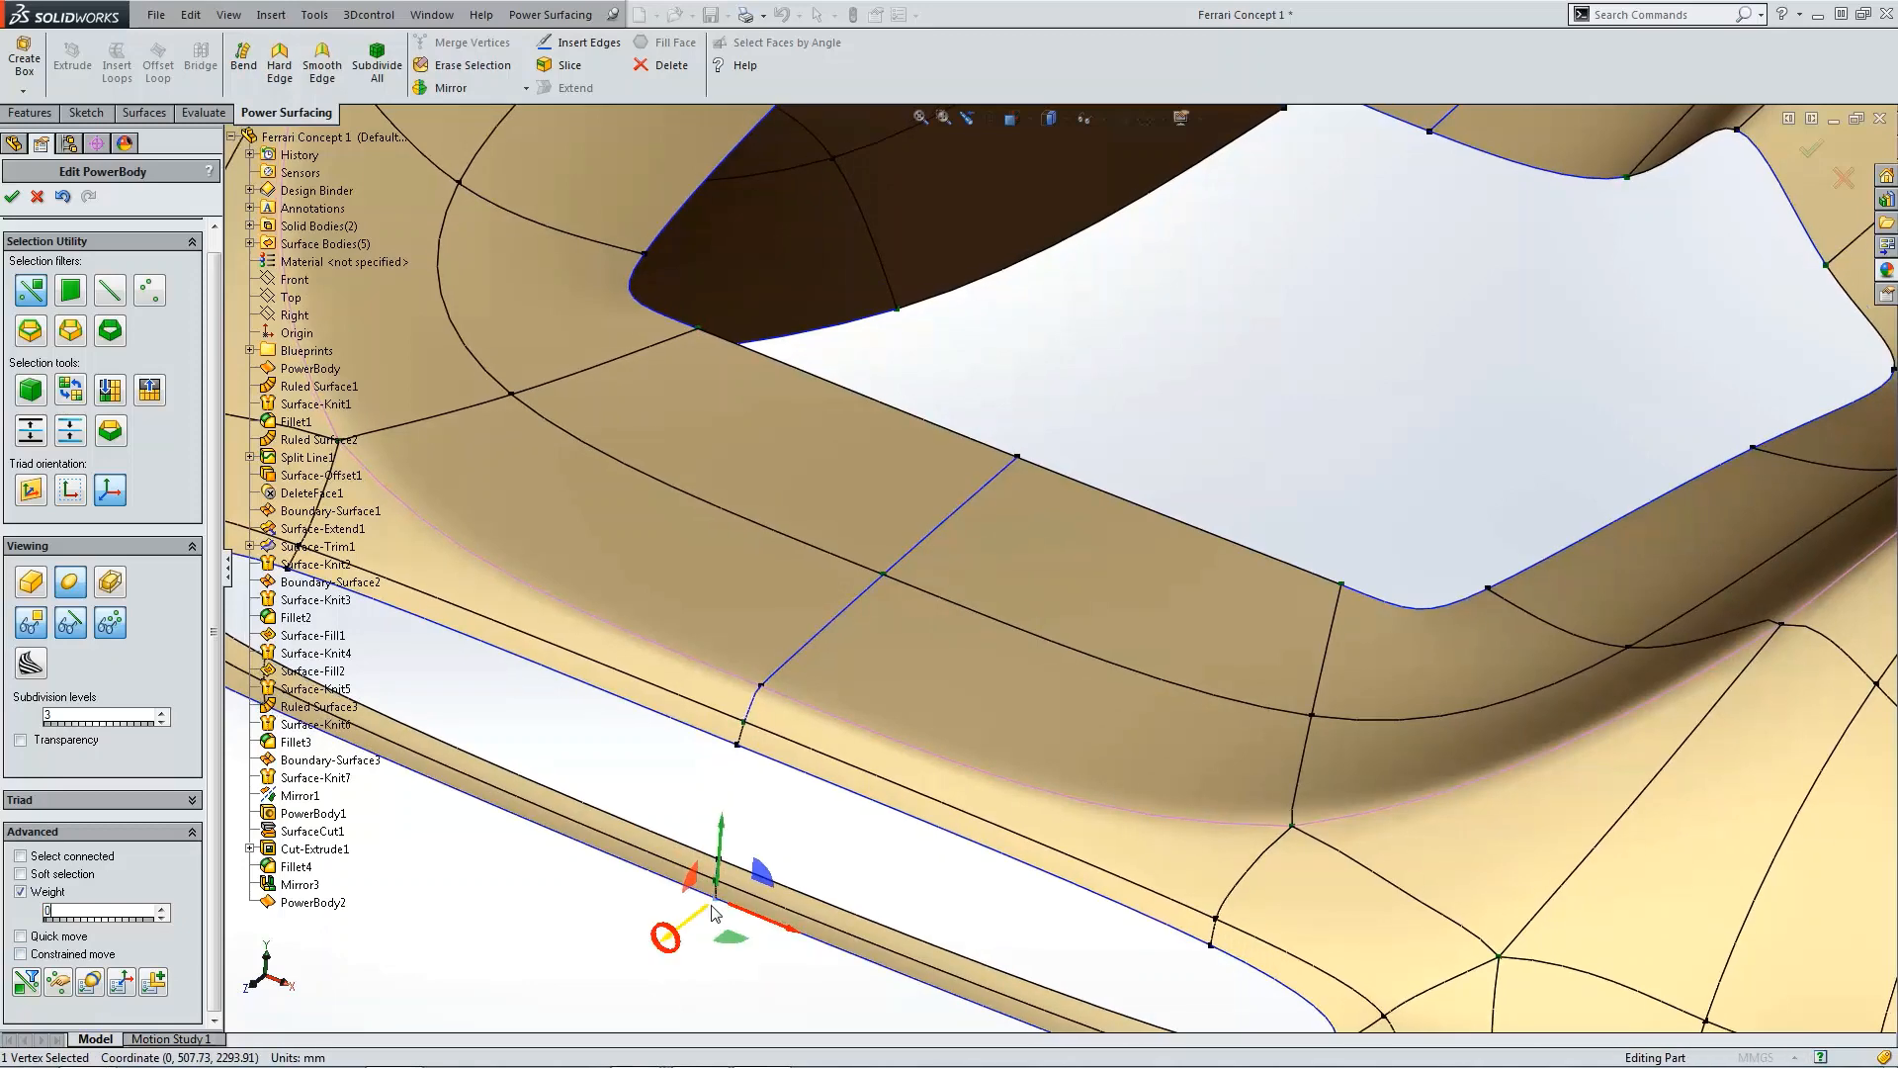
Step: Check the vertex weights around the cockpit opening while orbiting the mesh, then accept the PowerBody edit
left_click(782, 982)
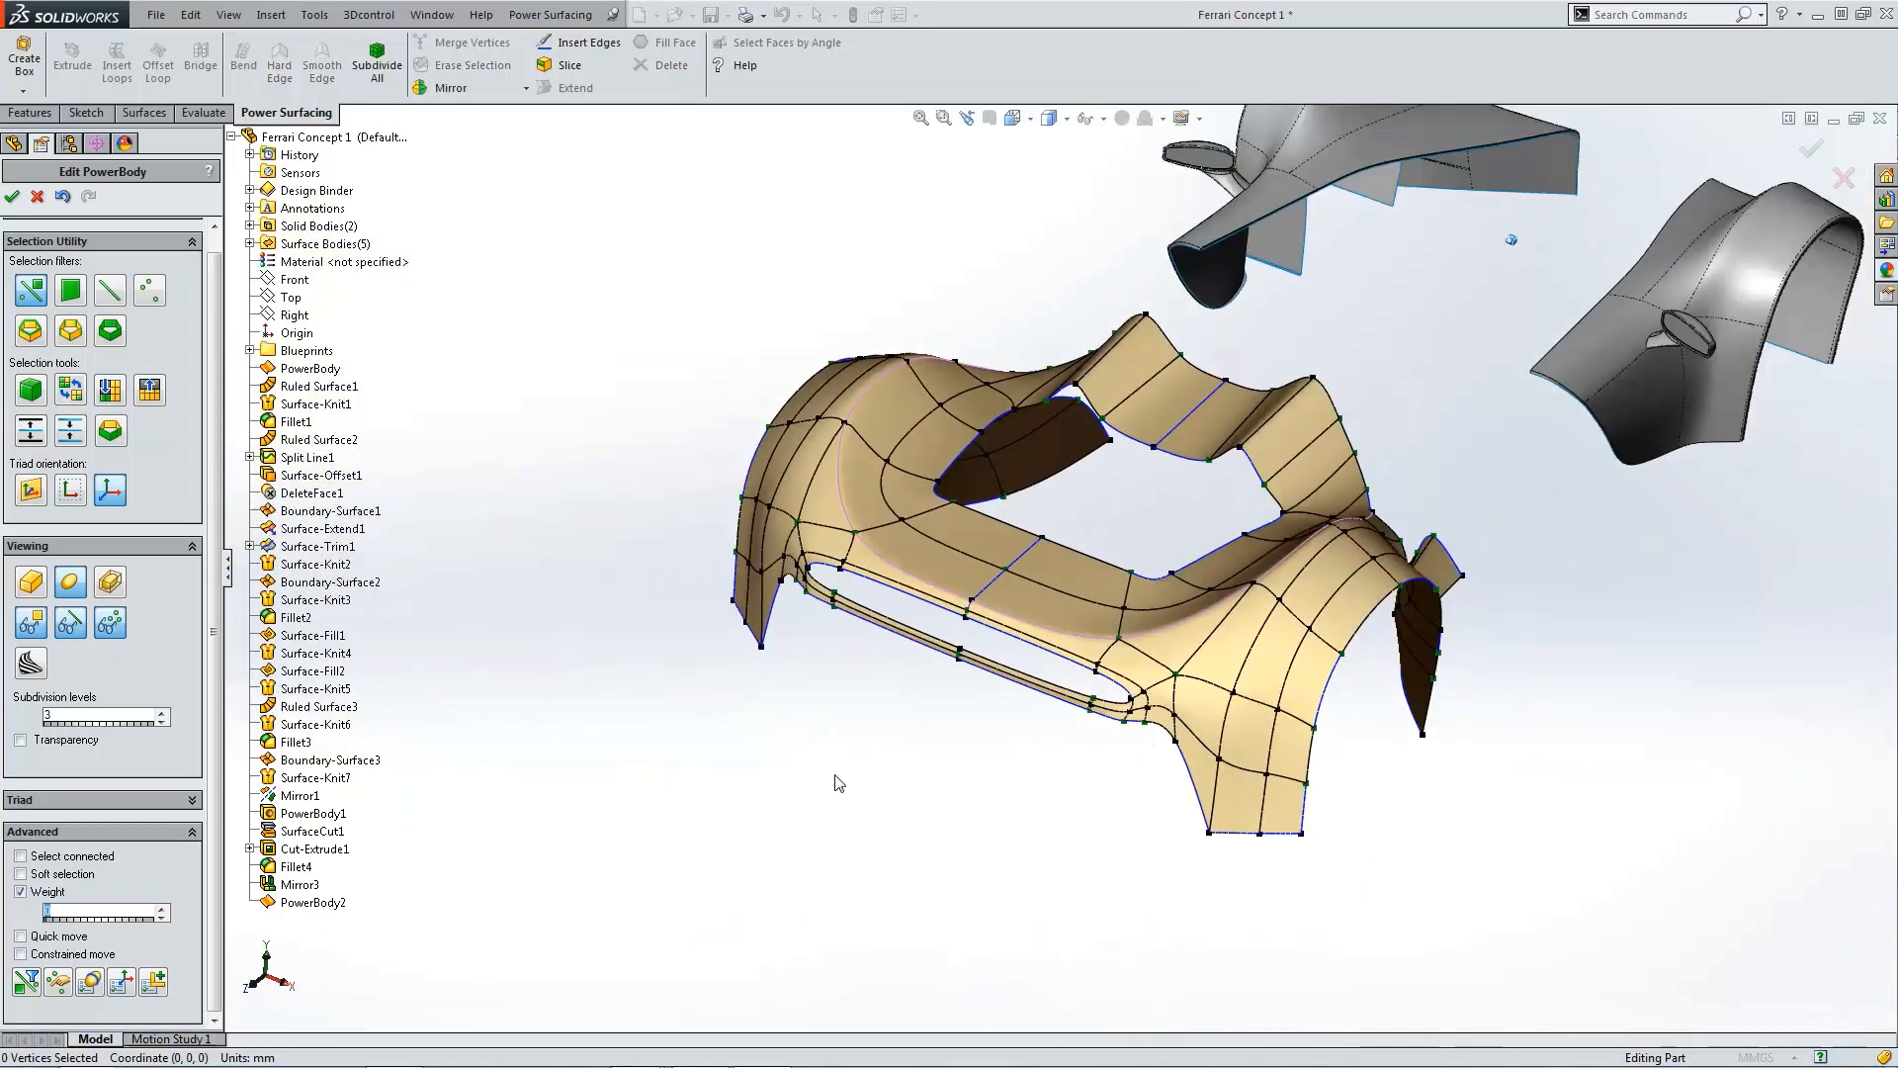
scroll(1019, 465, "down", 4)
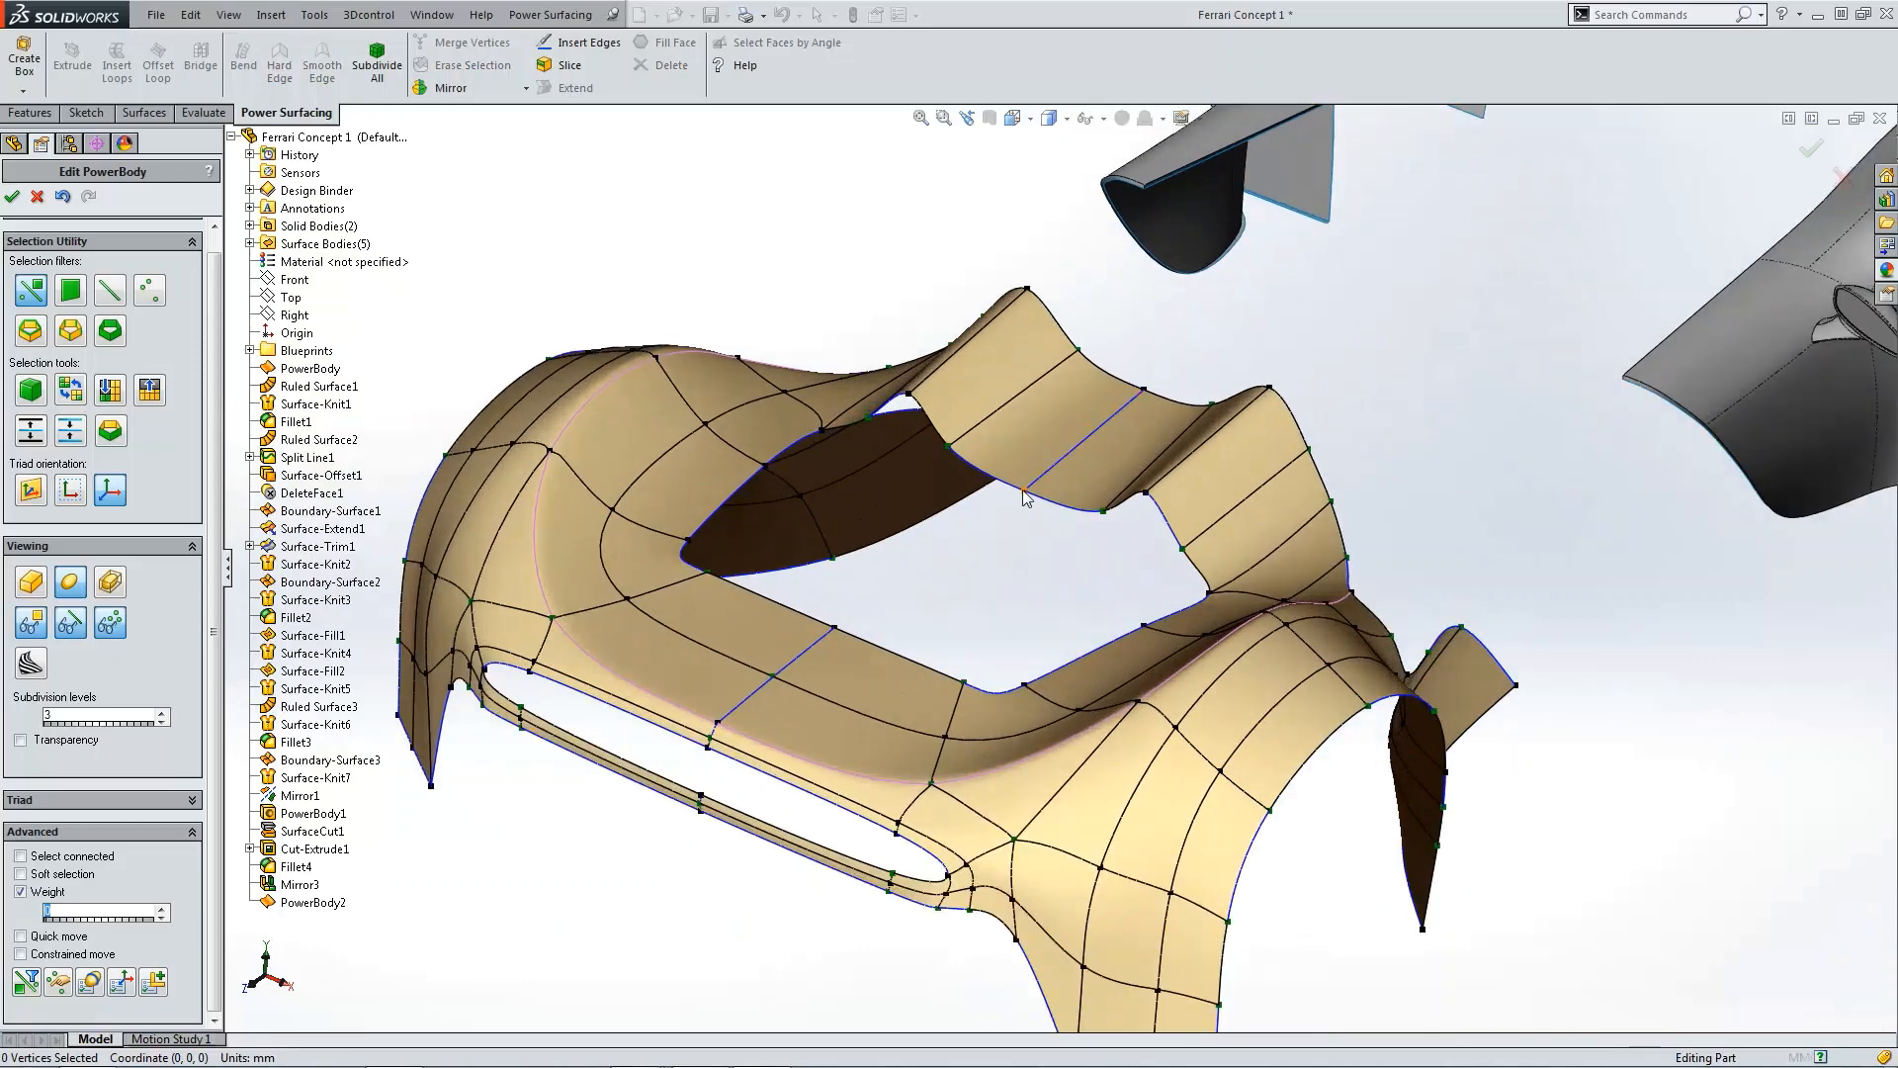
left_click(1024, 490)
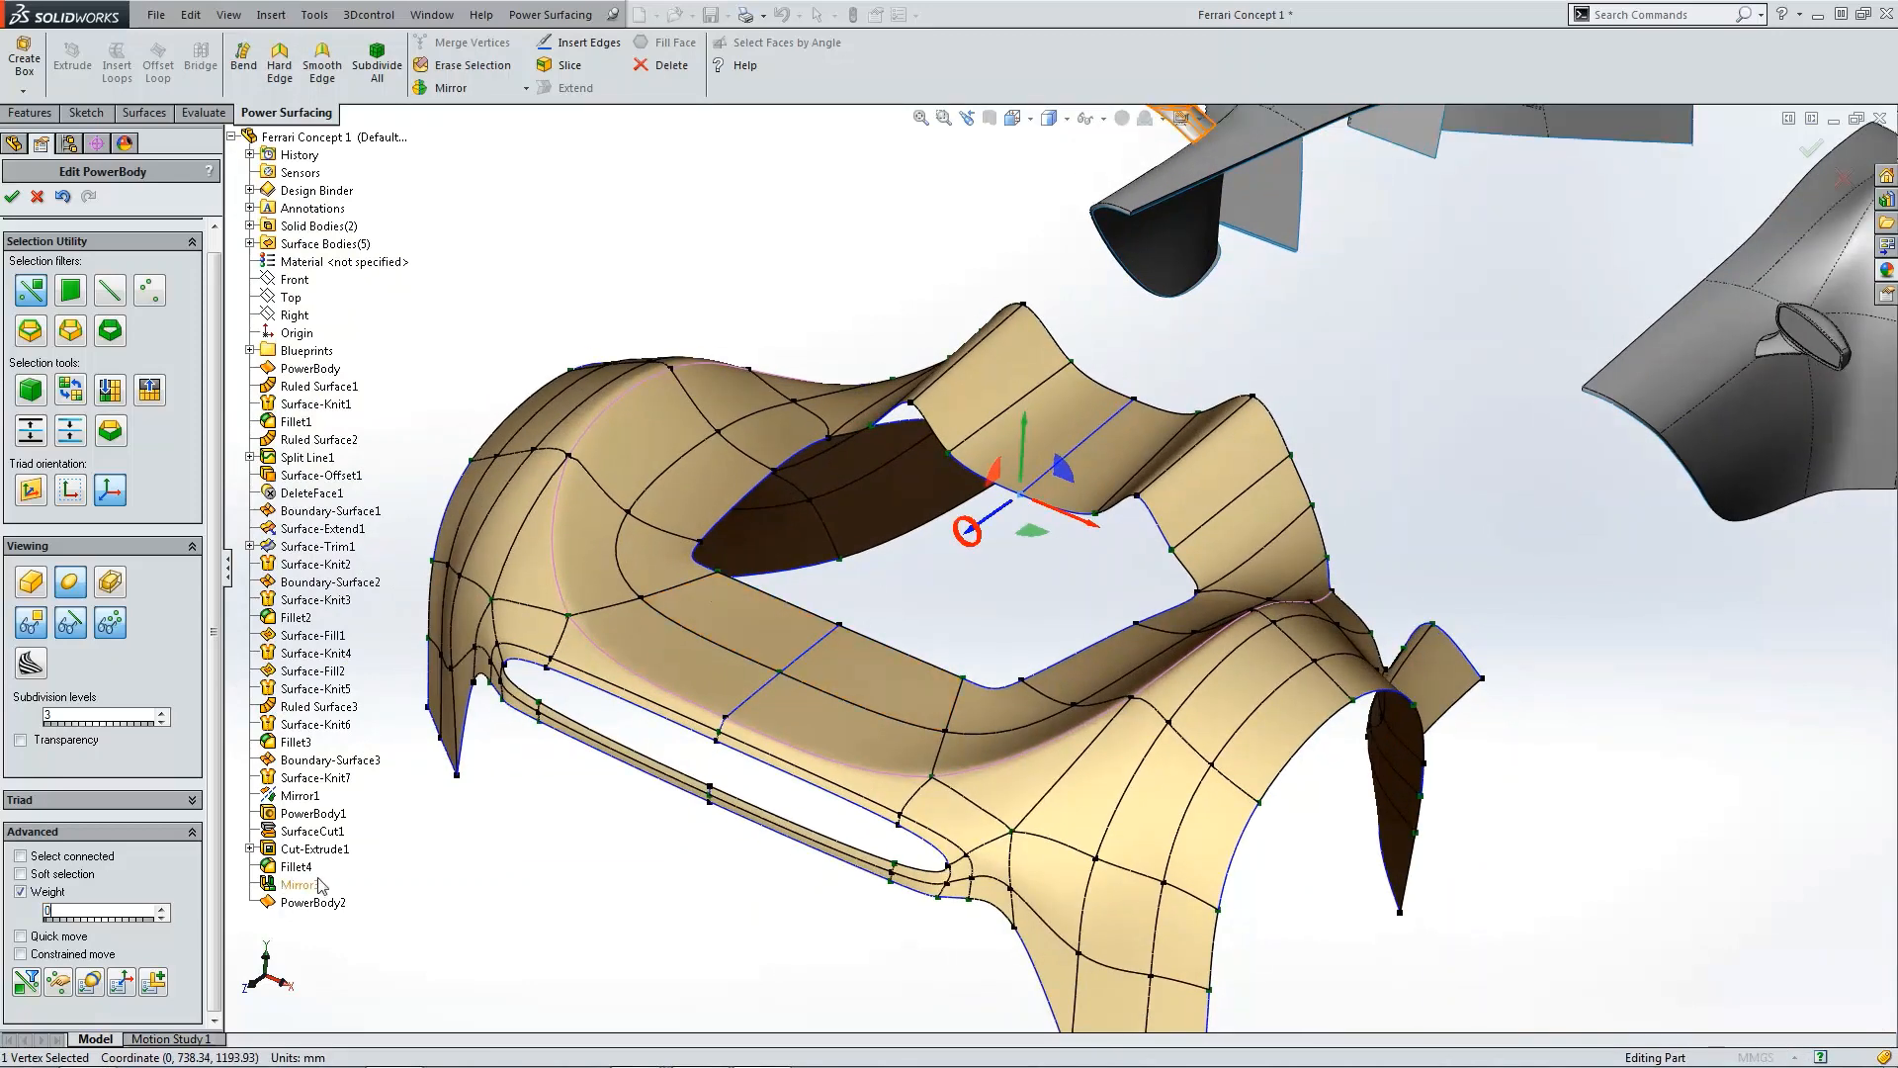
scroll(1177, 330, "down", 4)
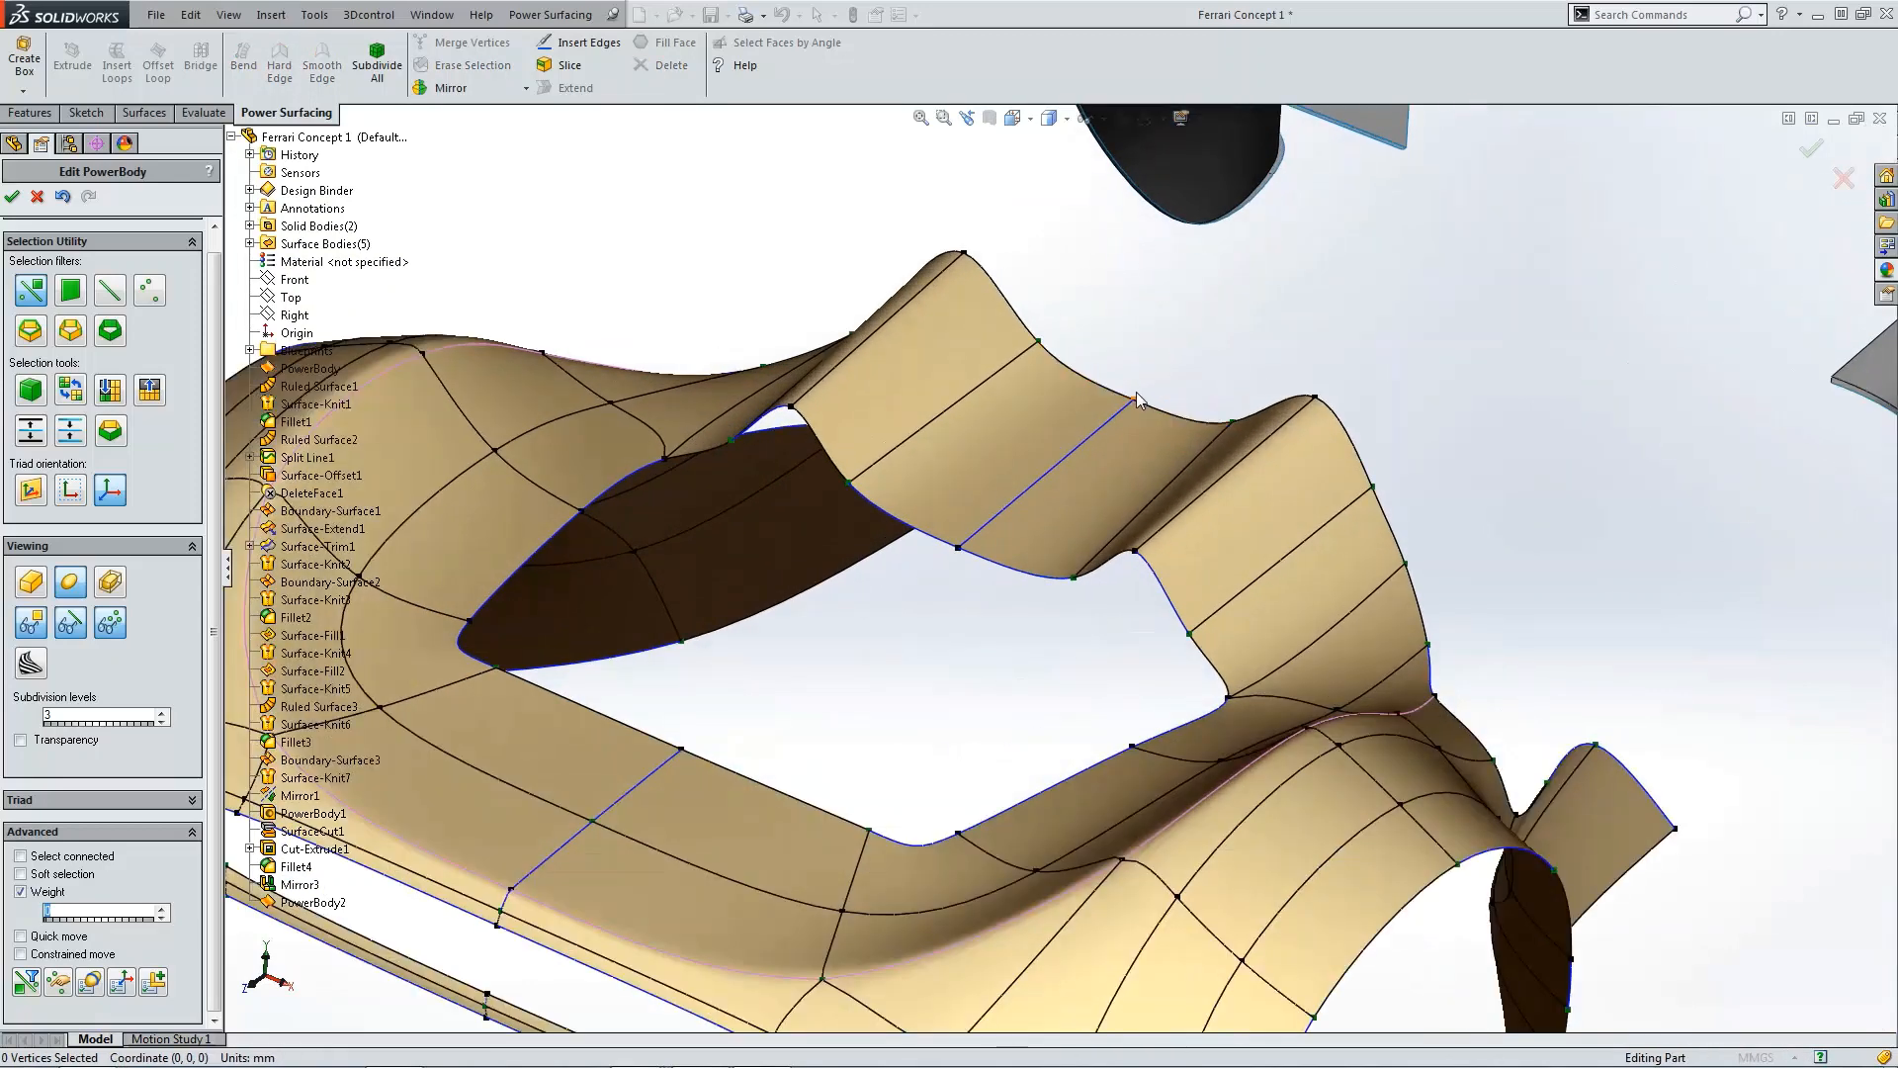
left_click(1136, 392)
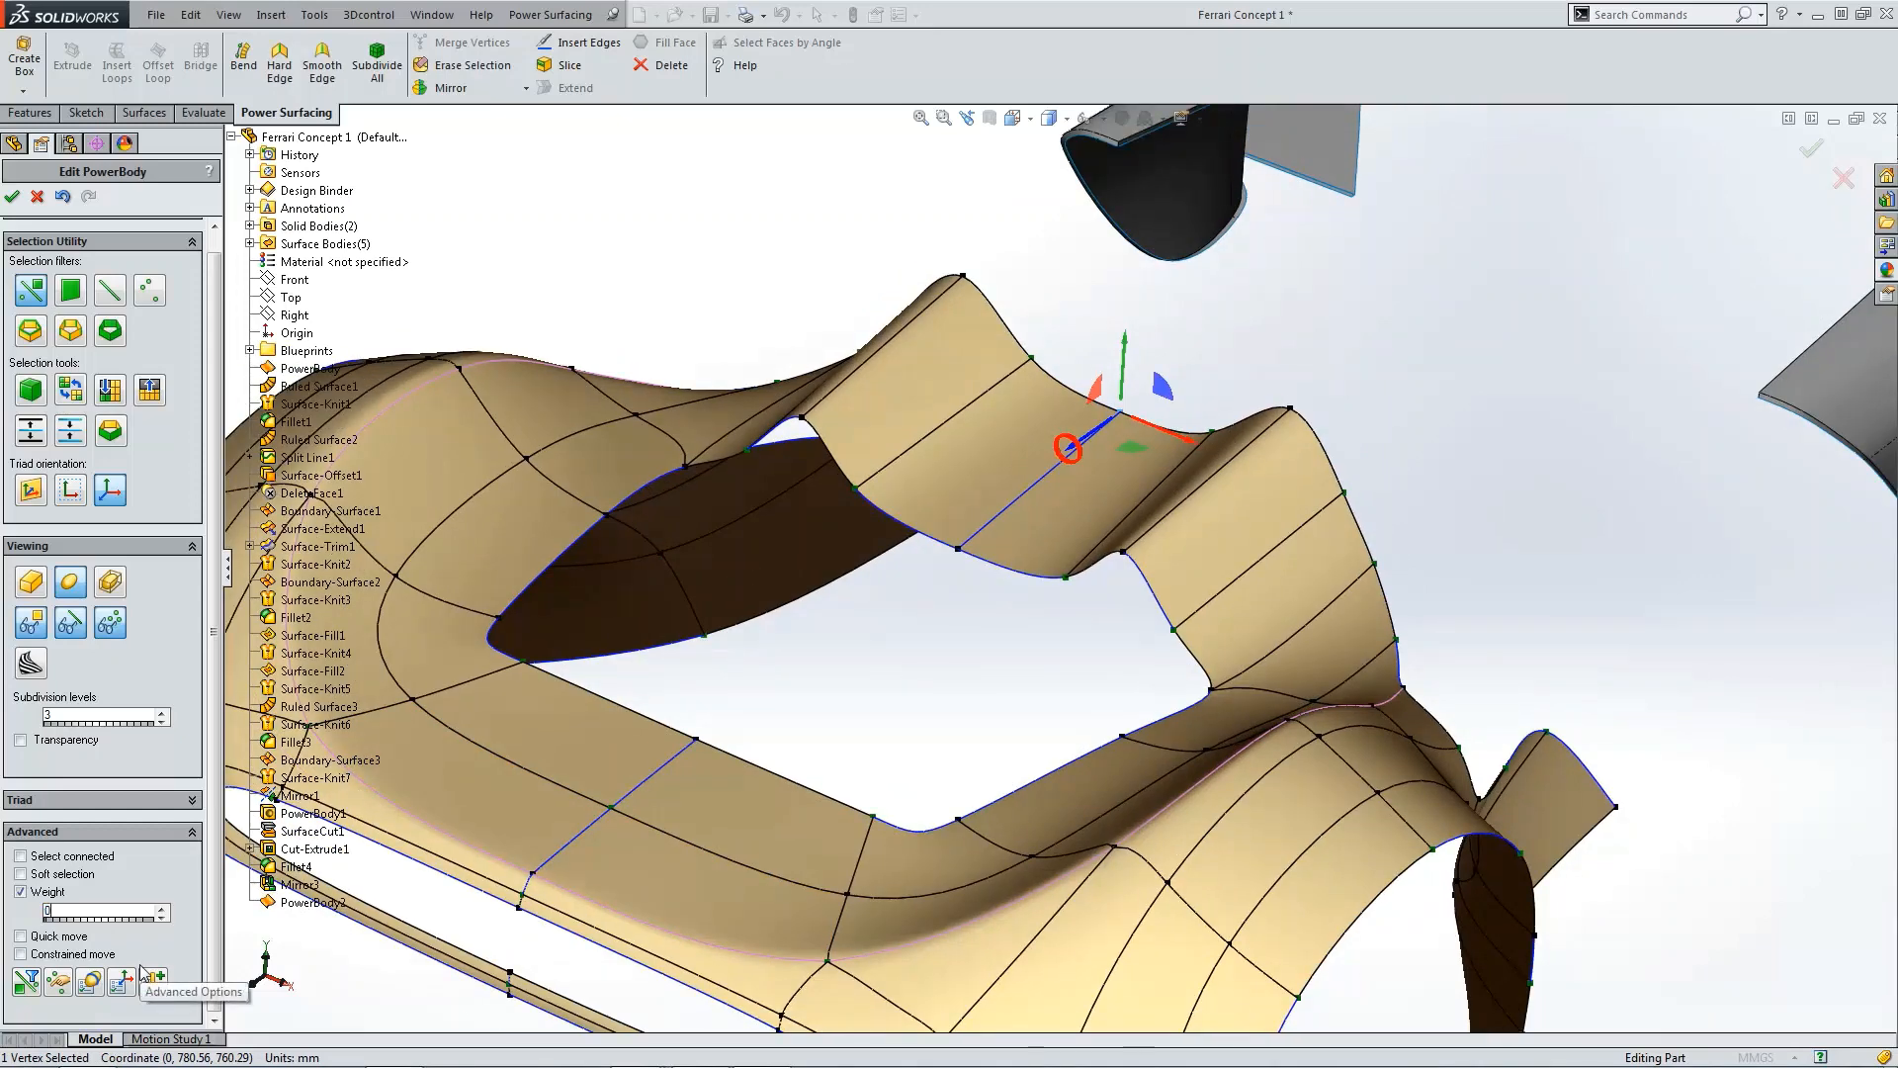
left_click(949, 669)
scroll(949, 668, "up", 4)
scroll(994, 632, "up", 2)
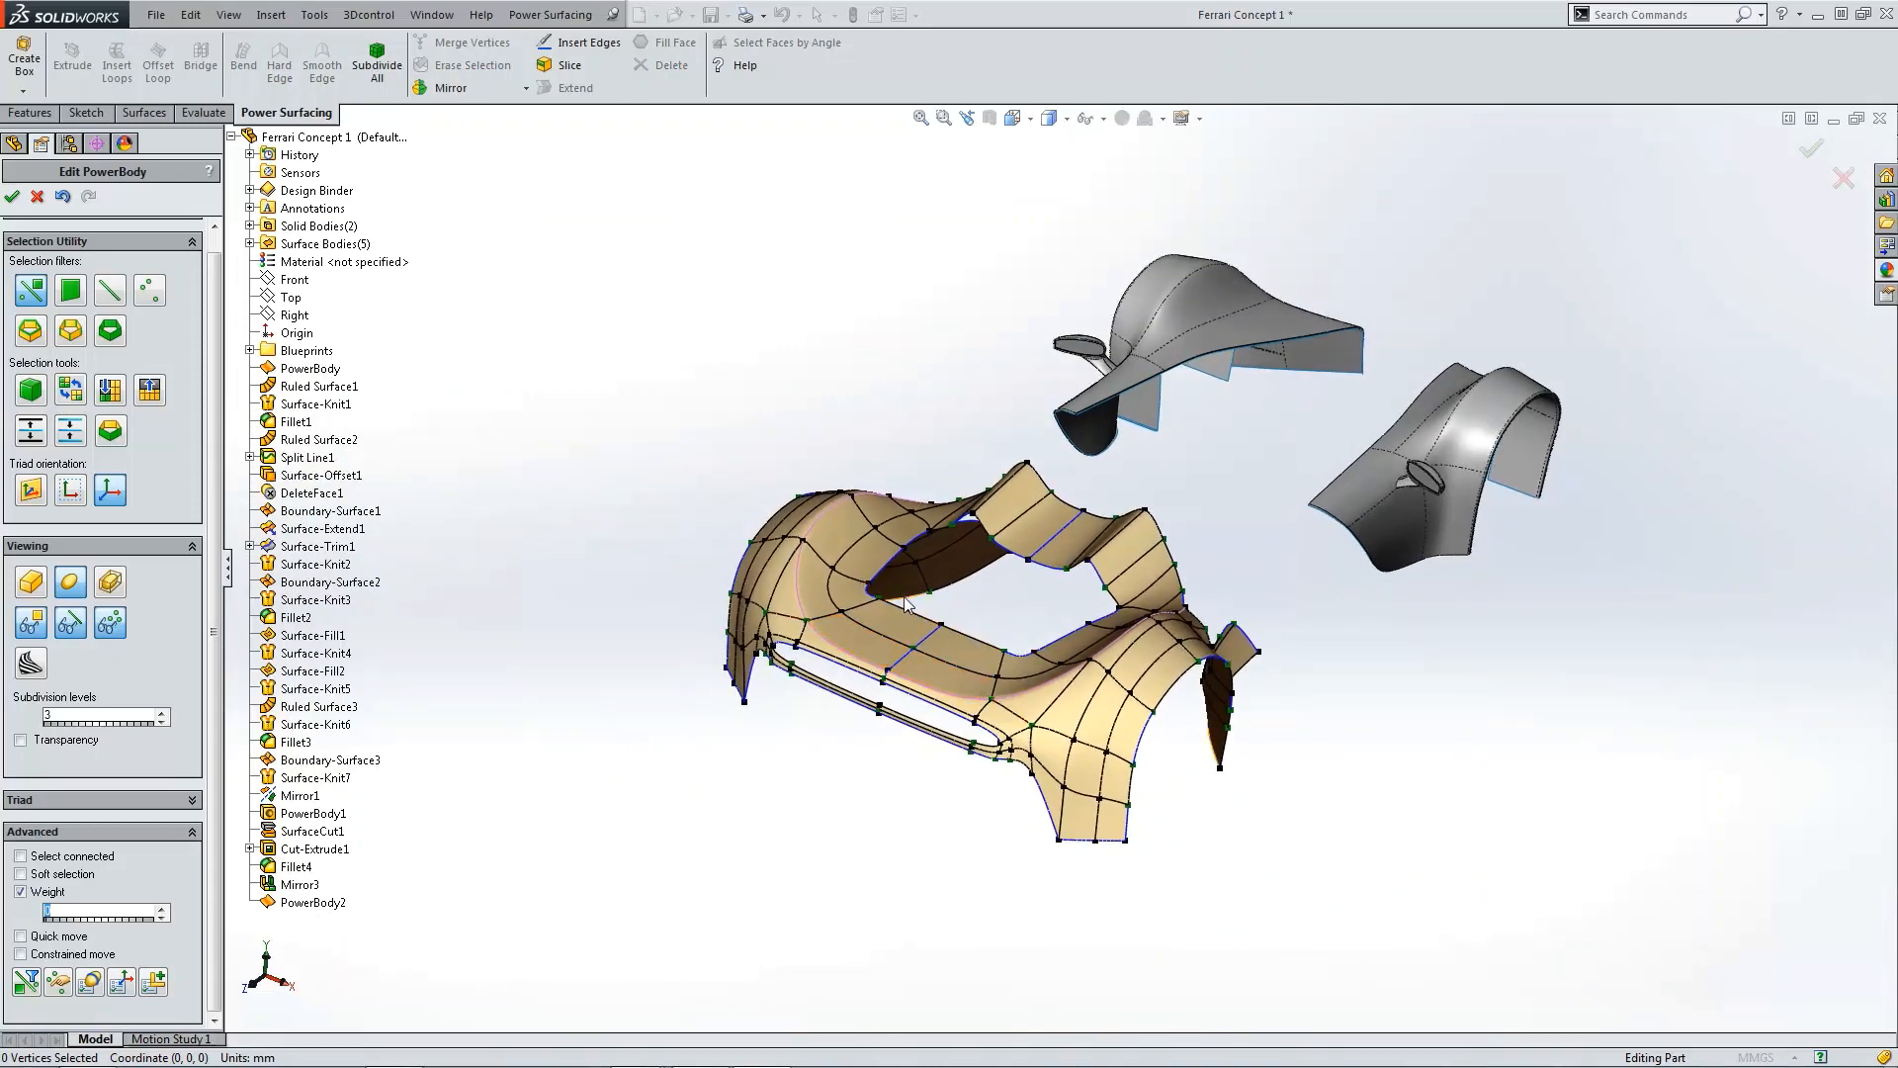
middle_click_drag(1330, 539, 1300, 506)
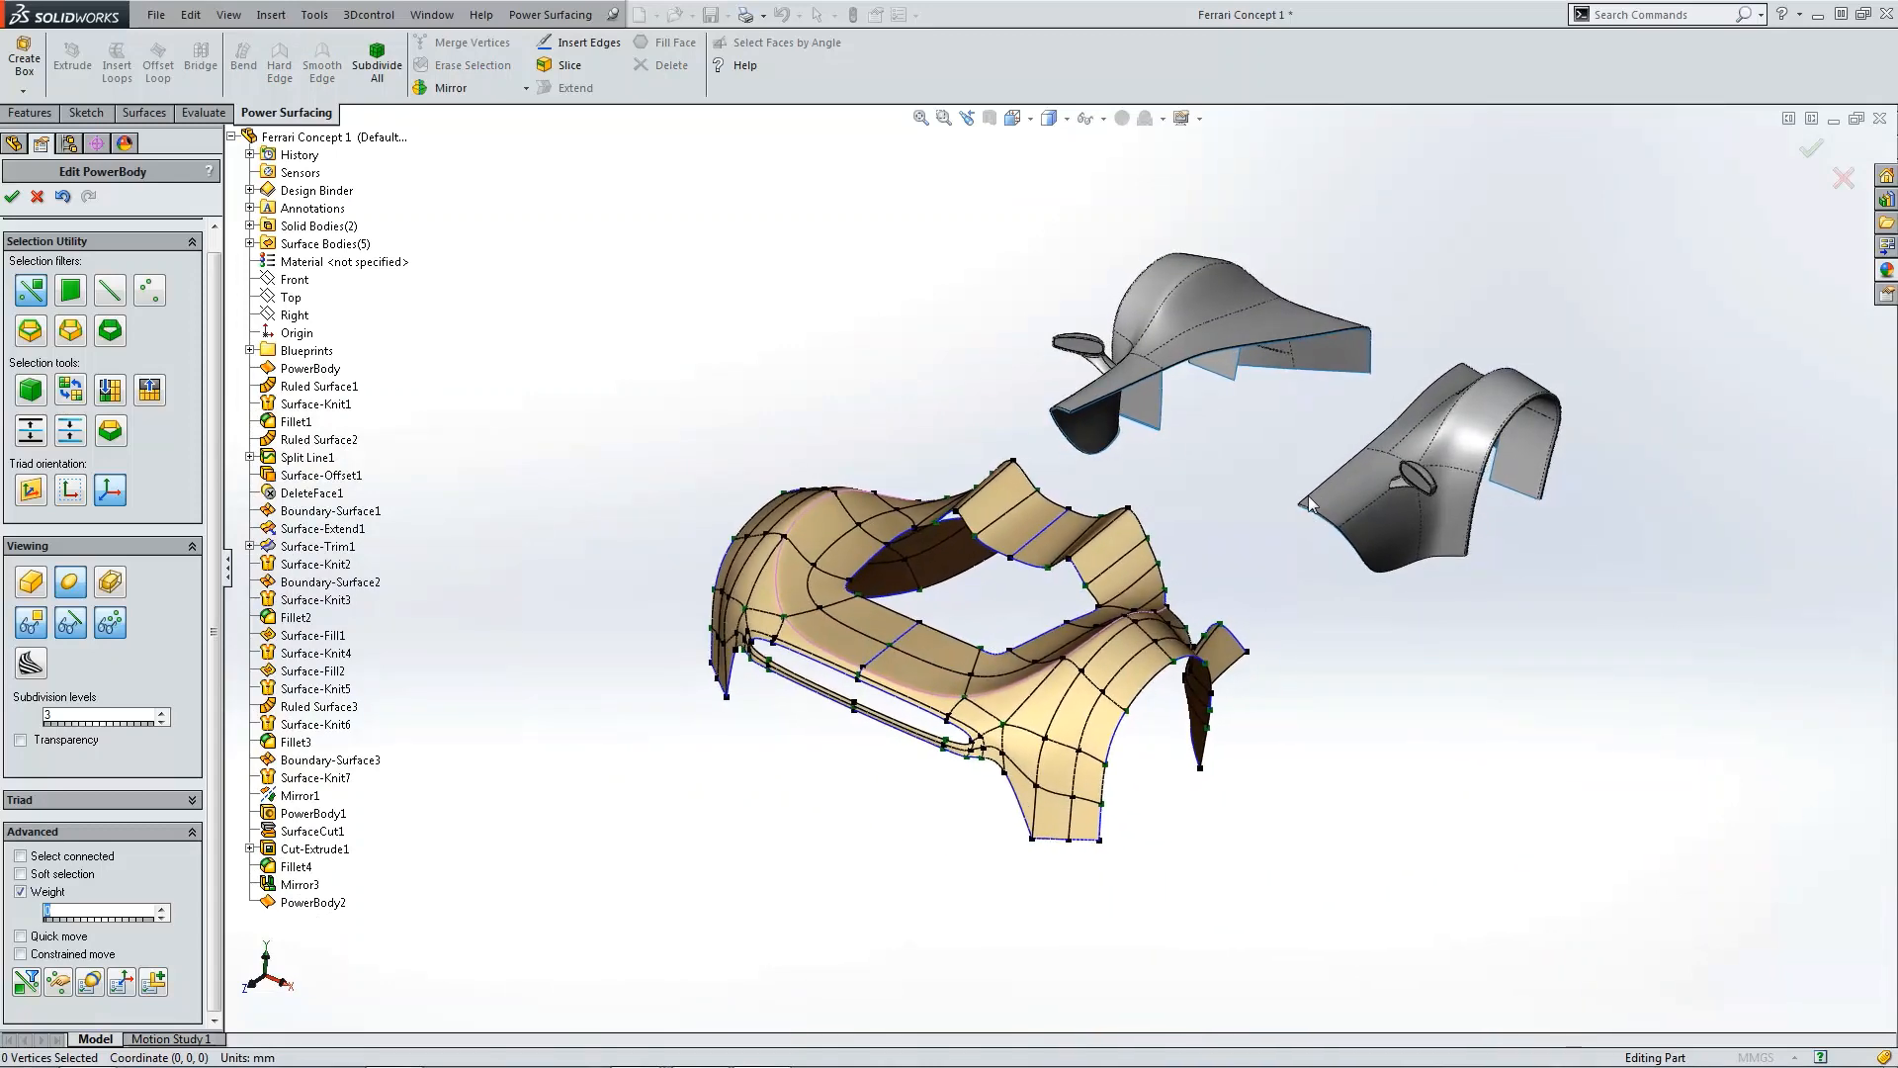
middle_click_drag(1294, 491, 1277, 423)
middle_click_drag(952, 621, 919, 608)
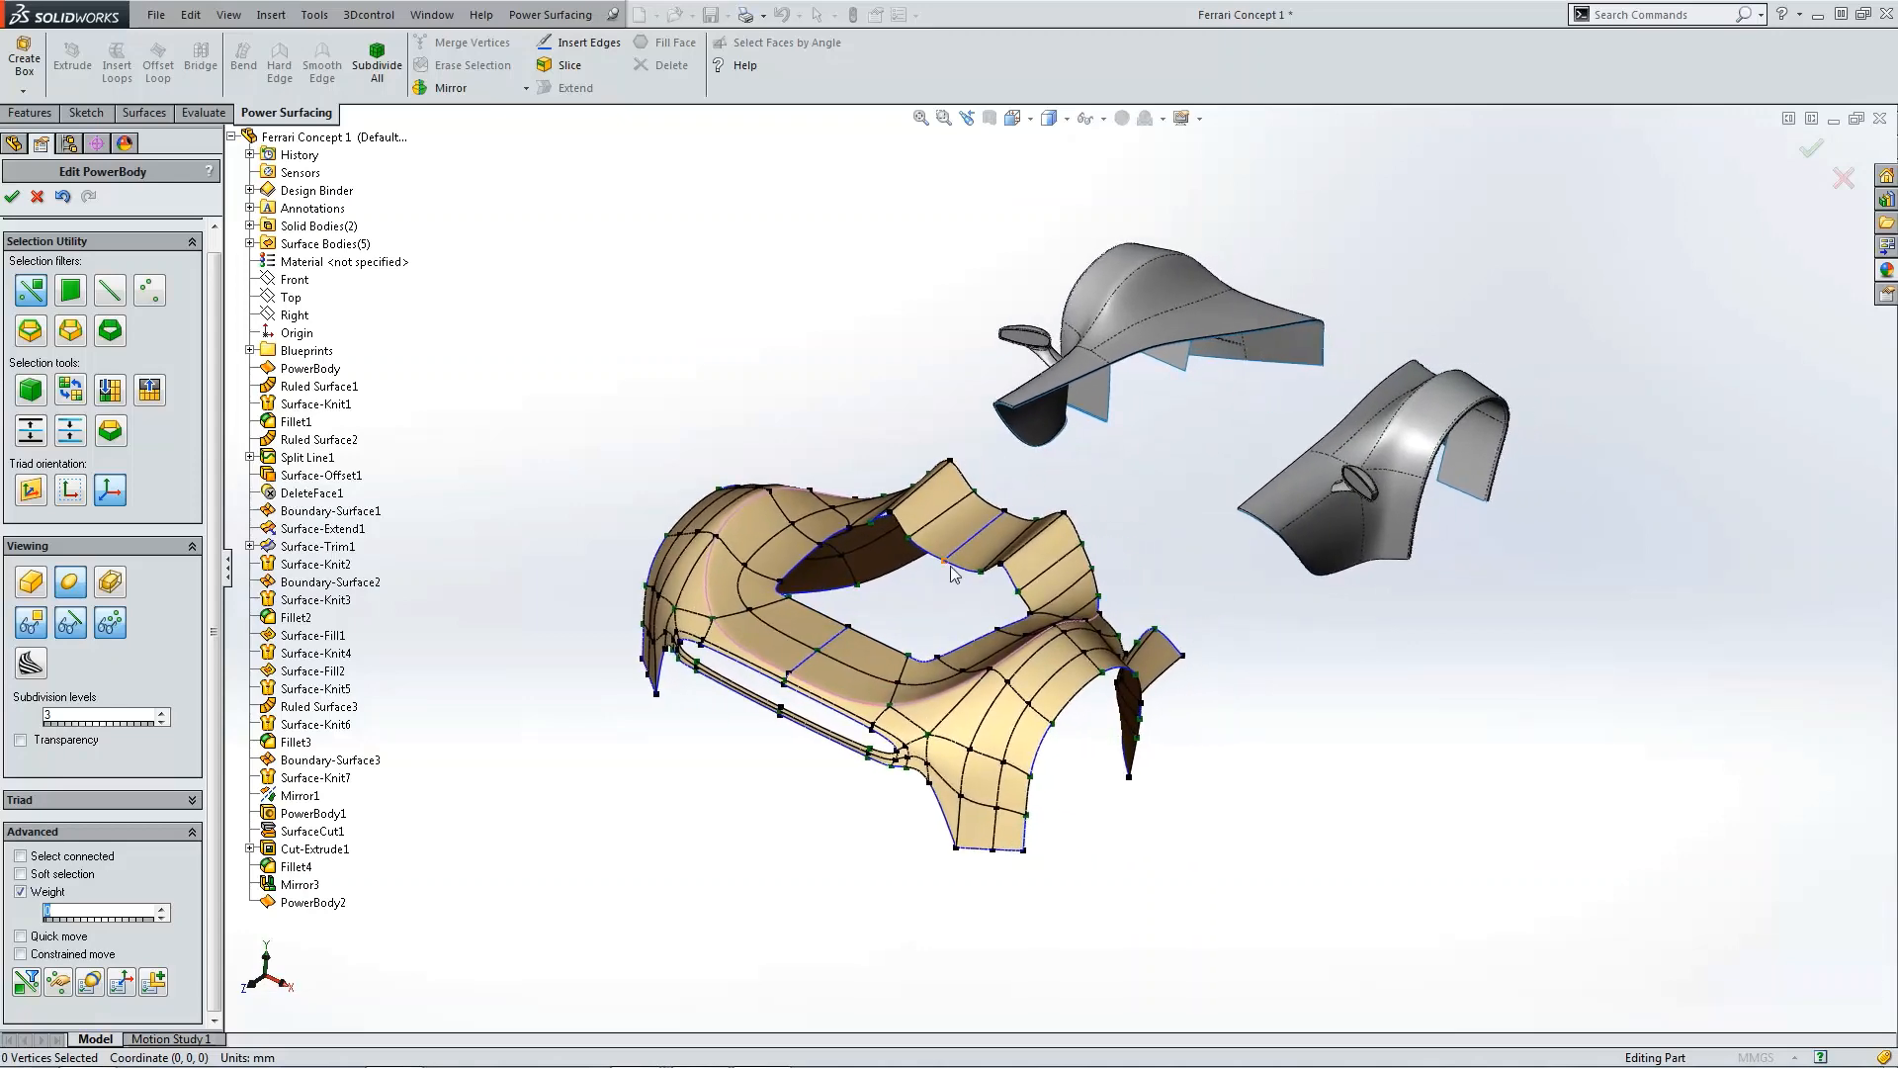
left_click(13, 197)
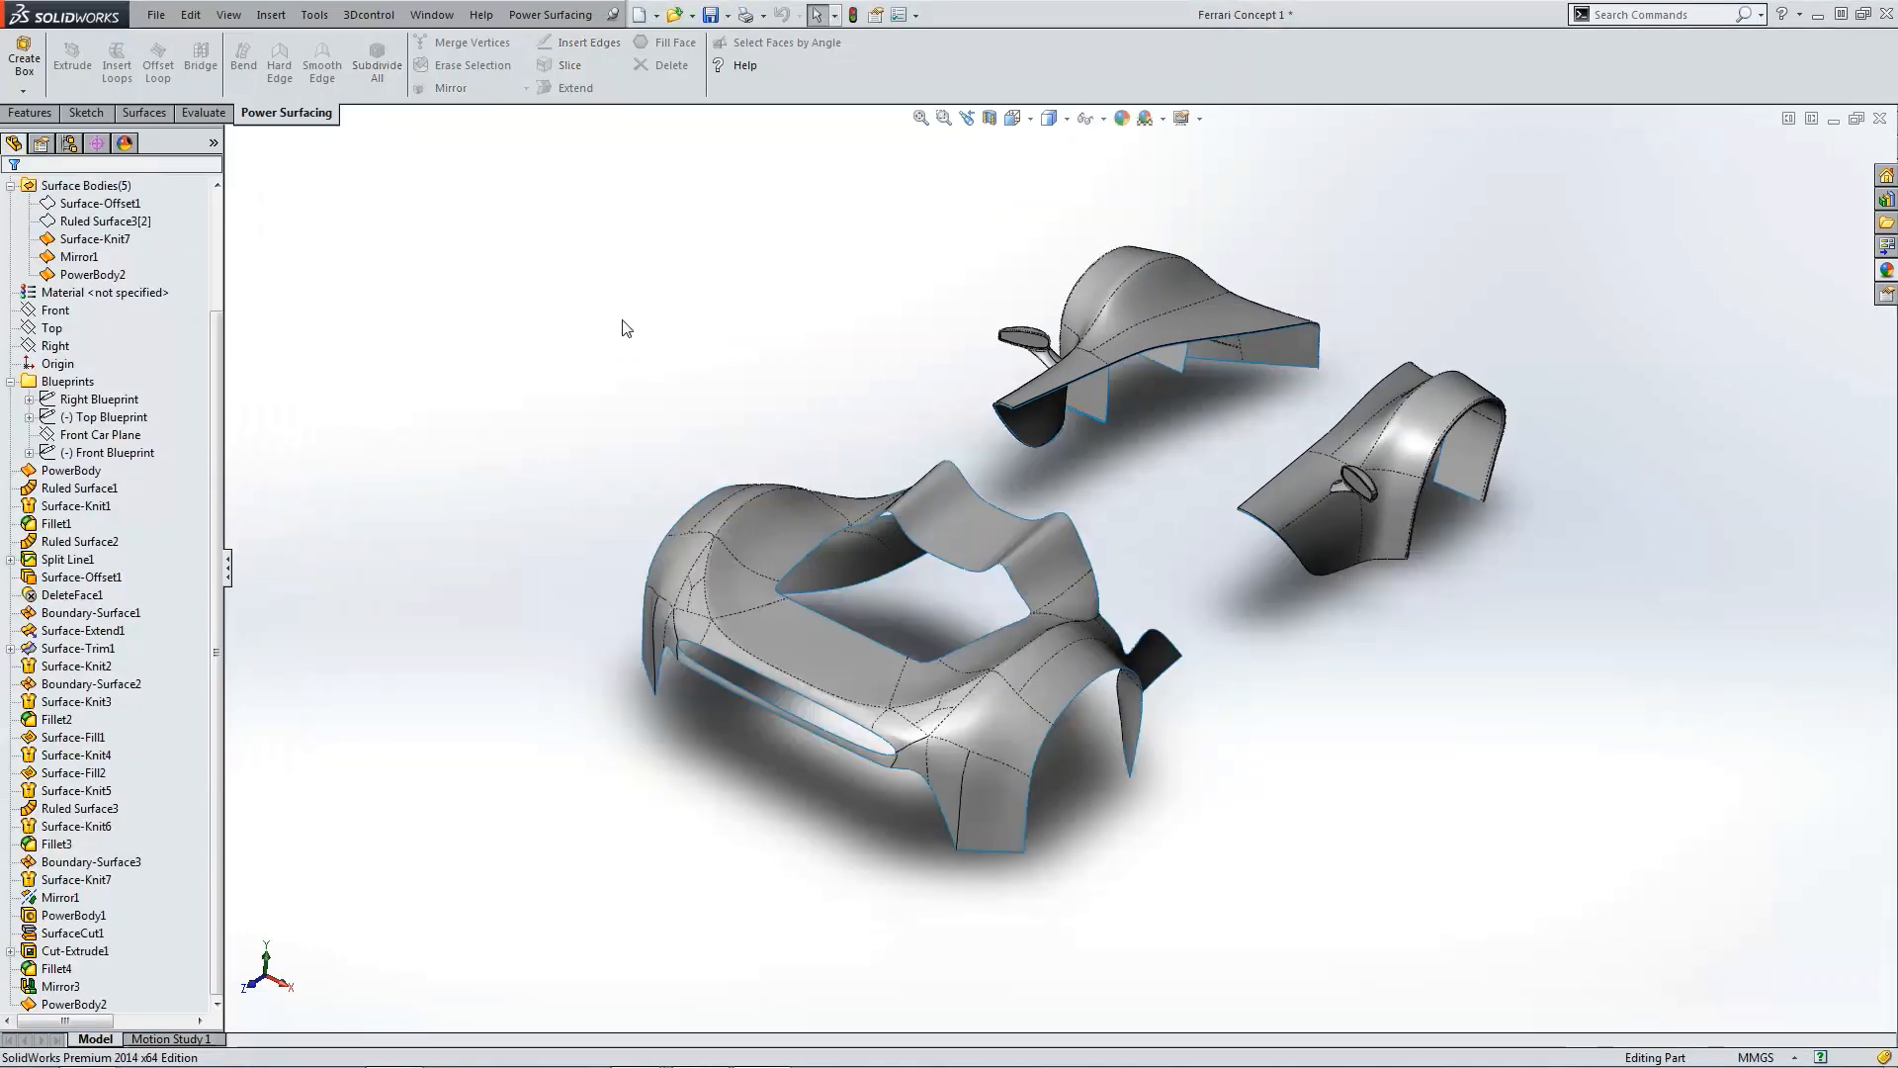
Step: Orbit around the updated body and examine the side intake and lip from the right view
middle_click_drag(945, 659, 1070, 554)
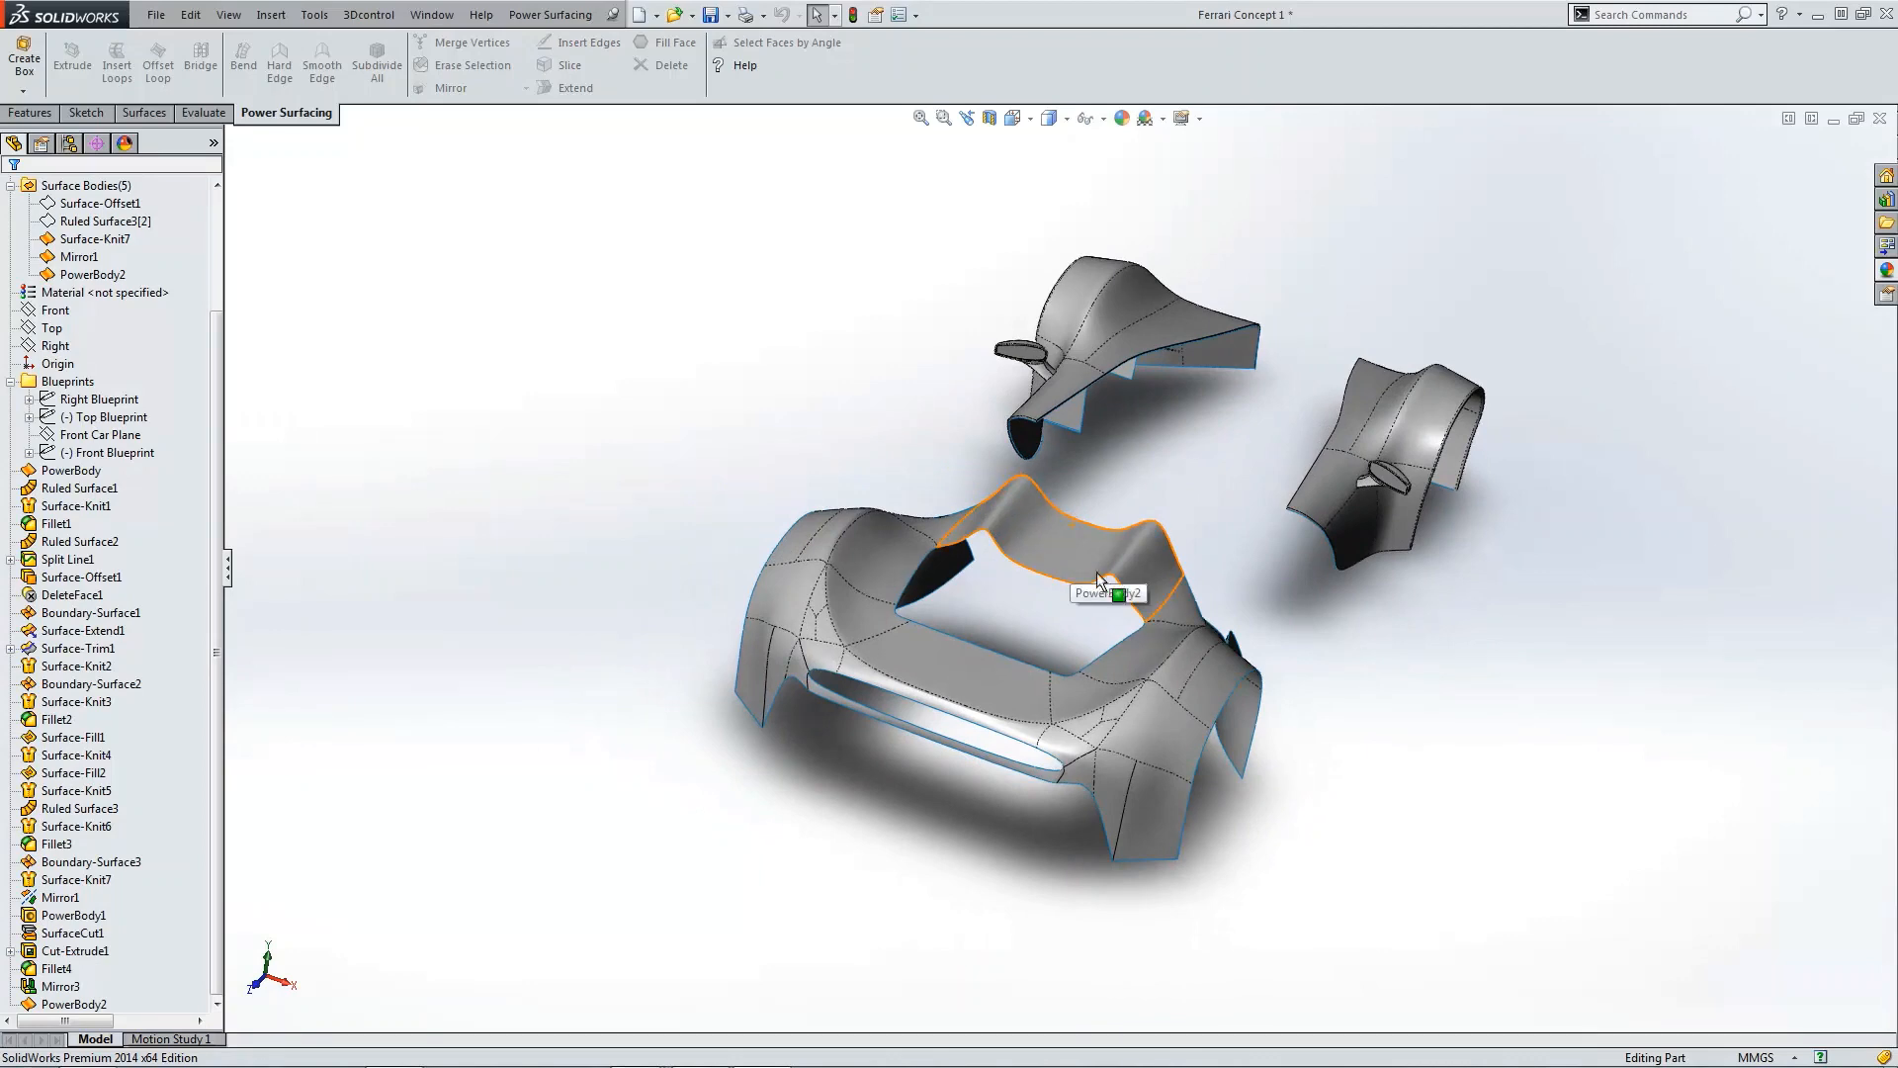
scroll(928, 755, "down", 4)
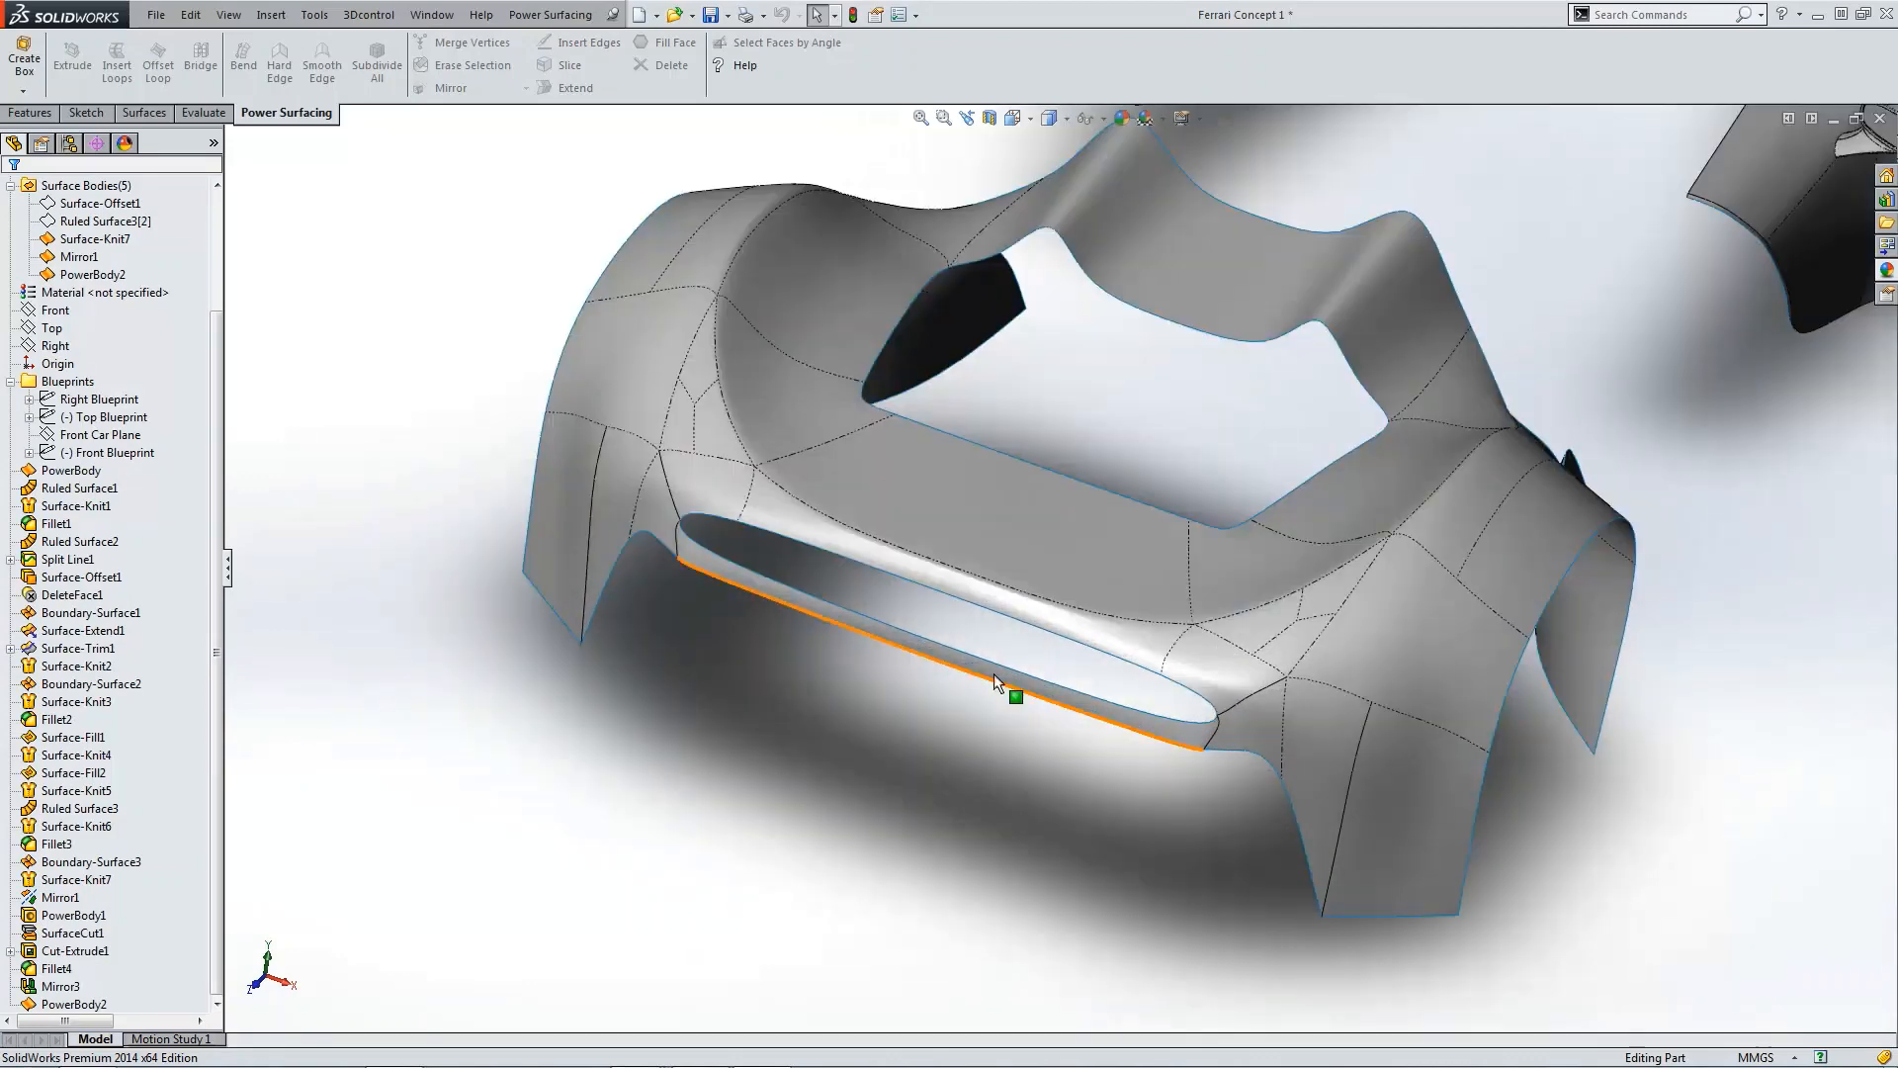
scroll(1024, 643, "down", 2)
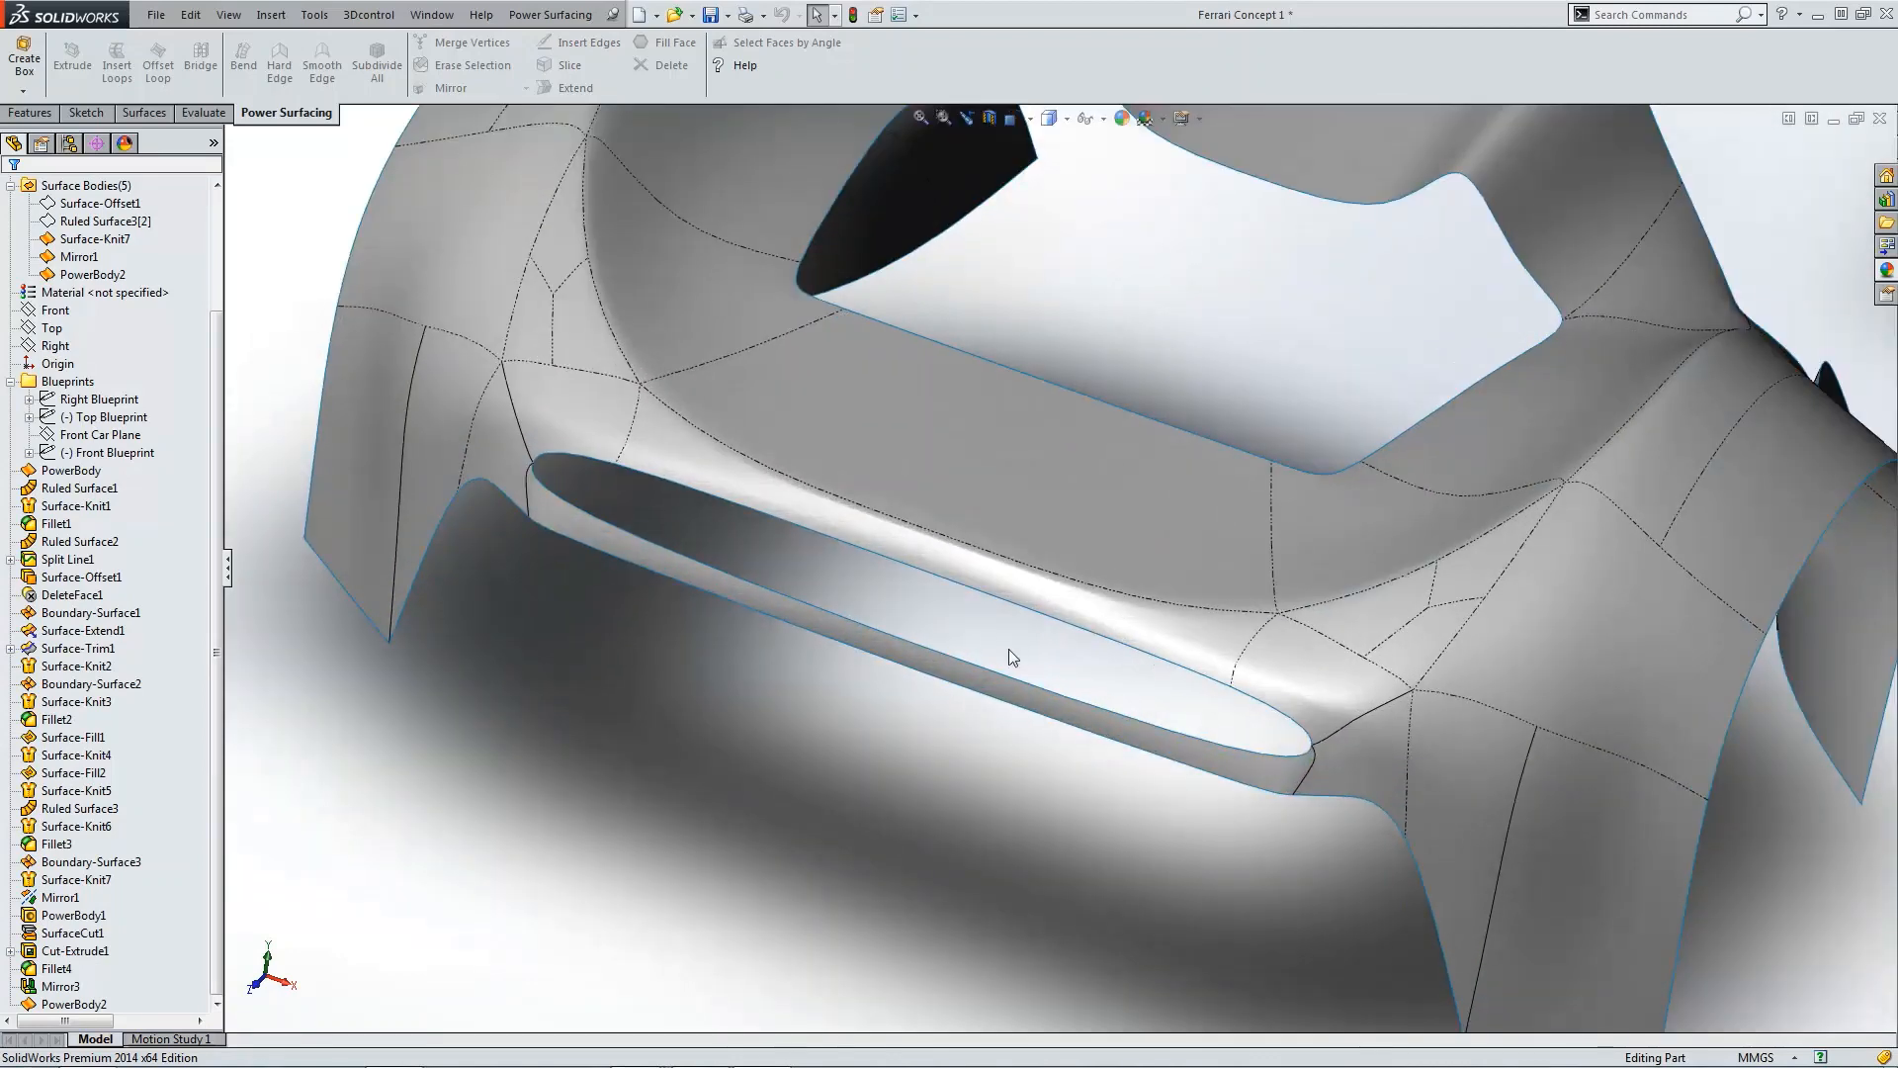
scroll(759, 627, "up", 4)
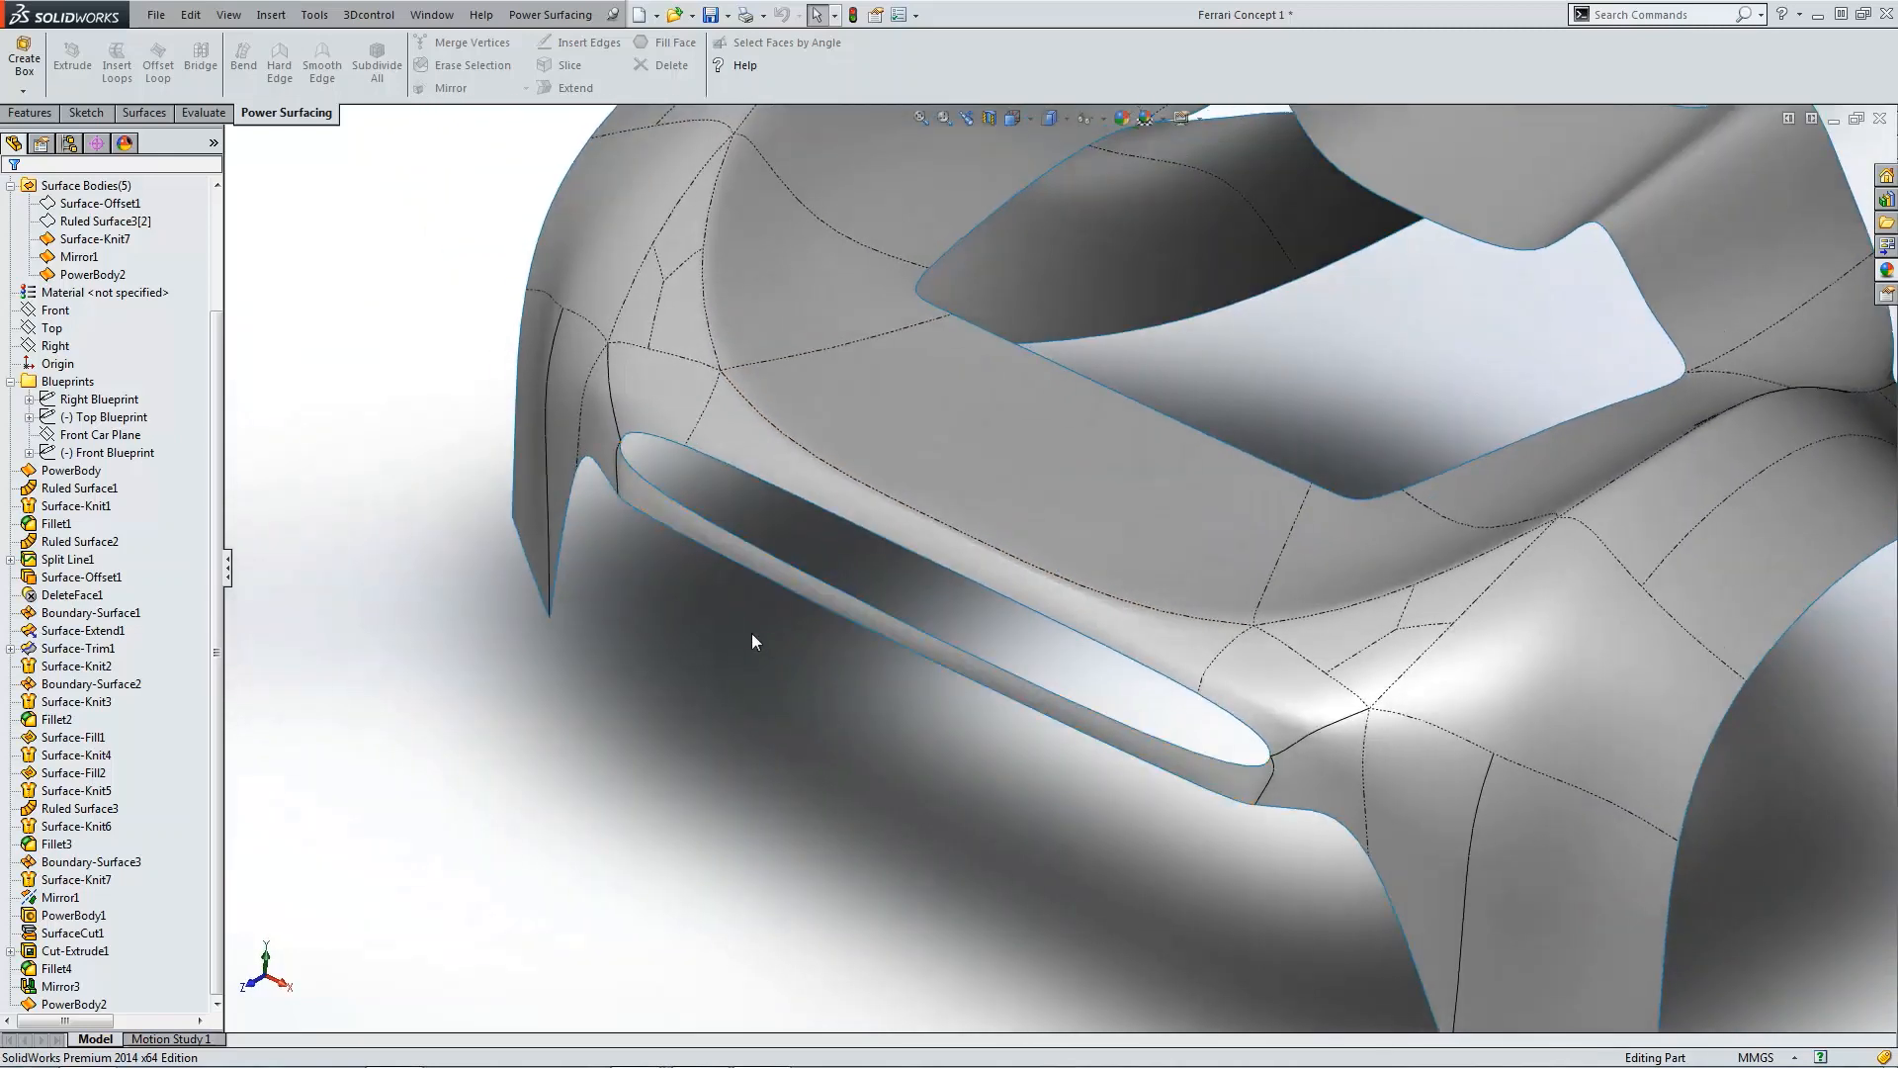
key("ctrl+4")
scroll(622, 563, "down", 6)
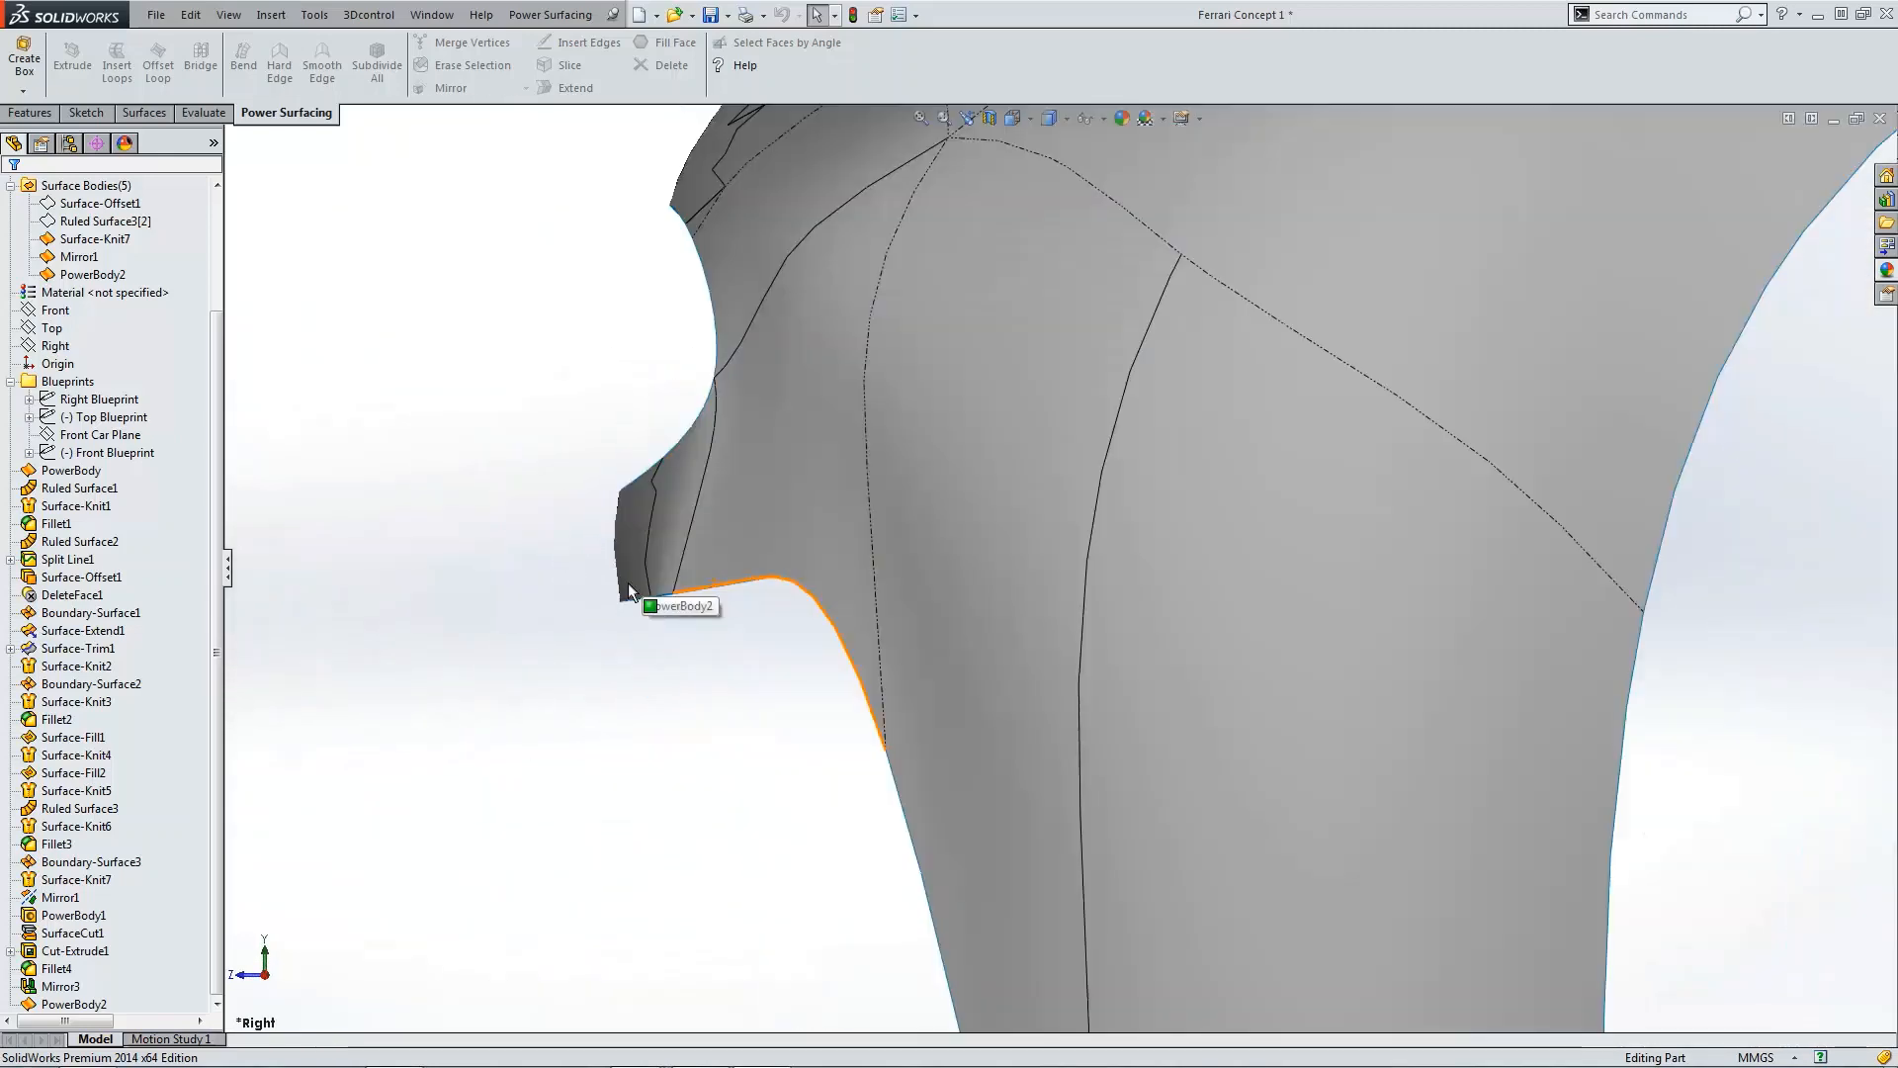
Step: Switch the view to perspective display
left_click(1181, 119)
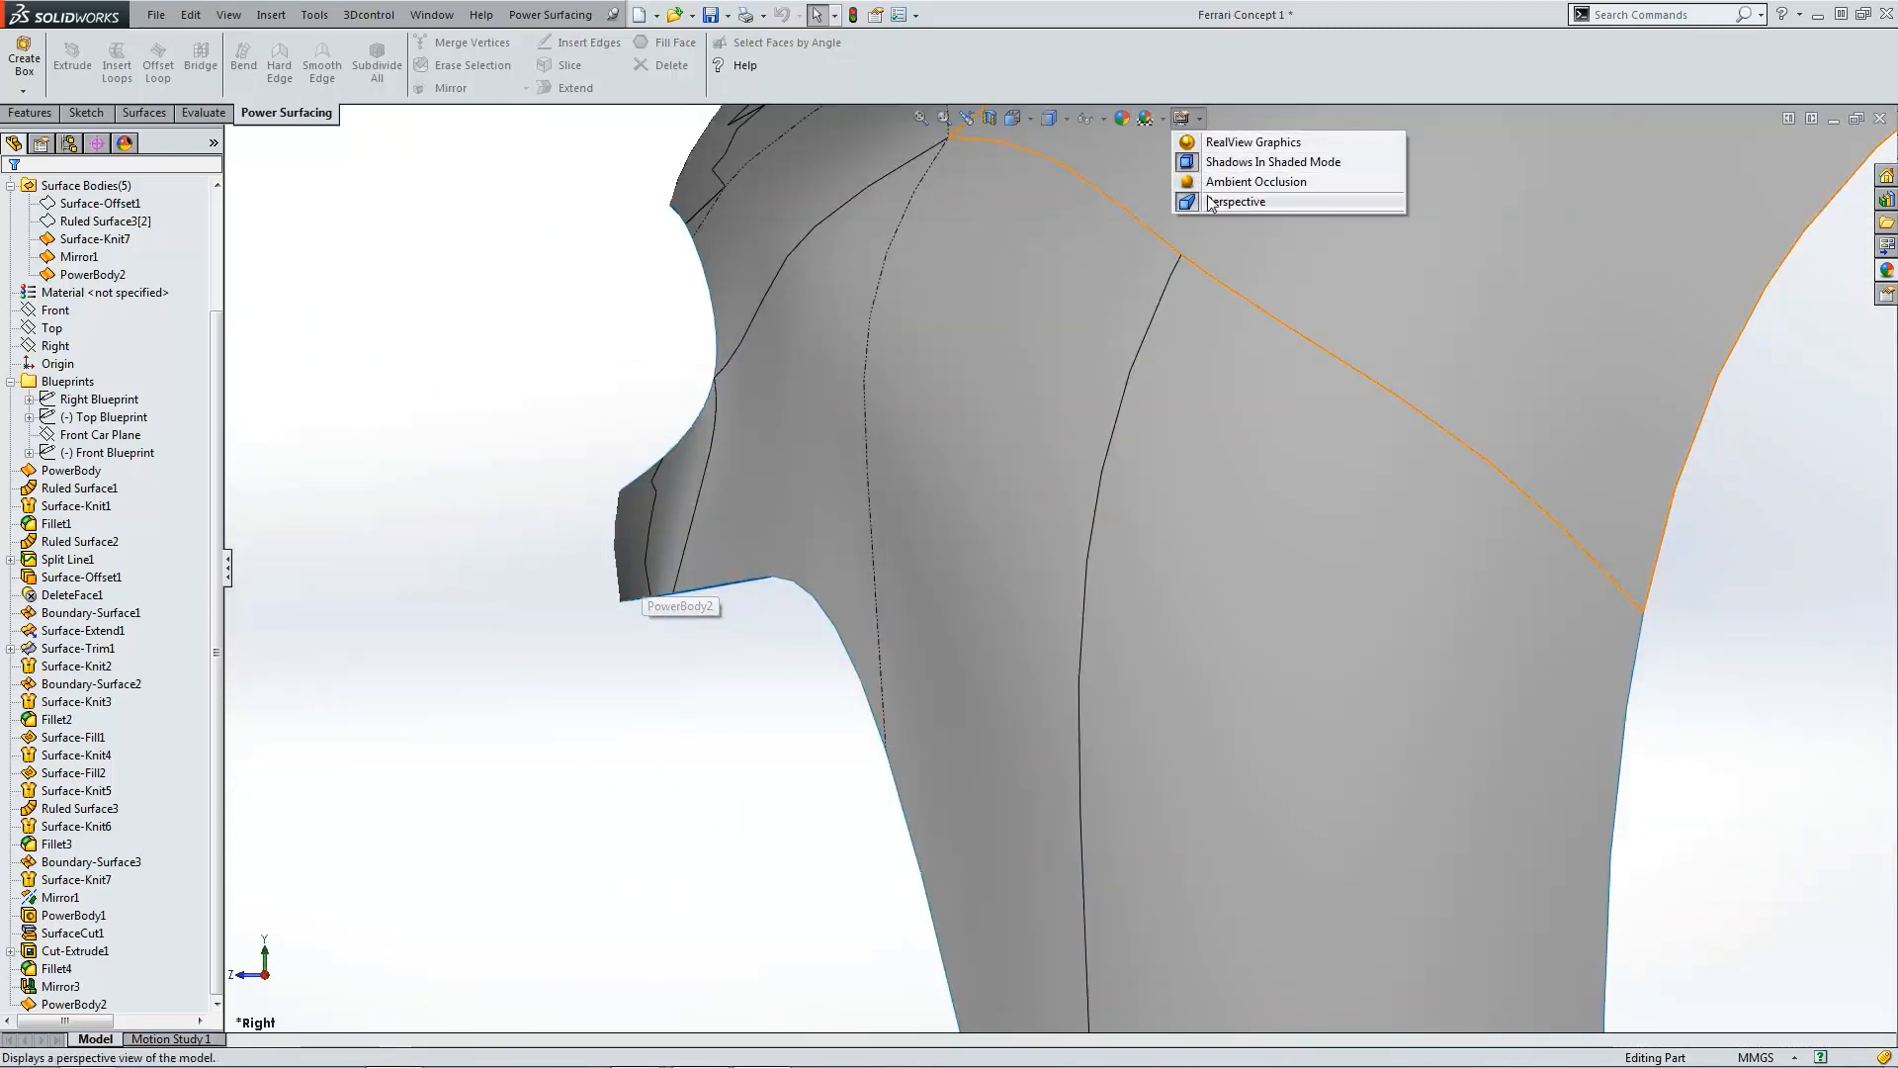
left_click(1236, 201)
scroll(582, 507, "down", 2)
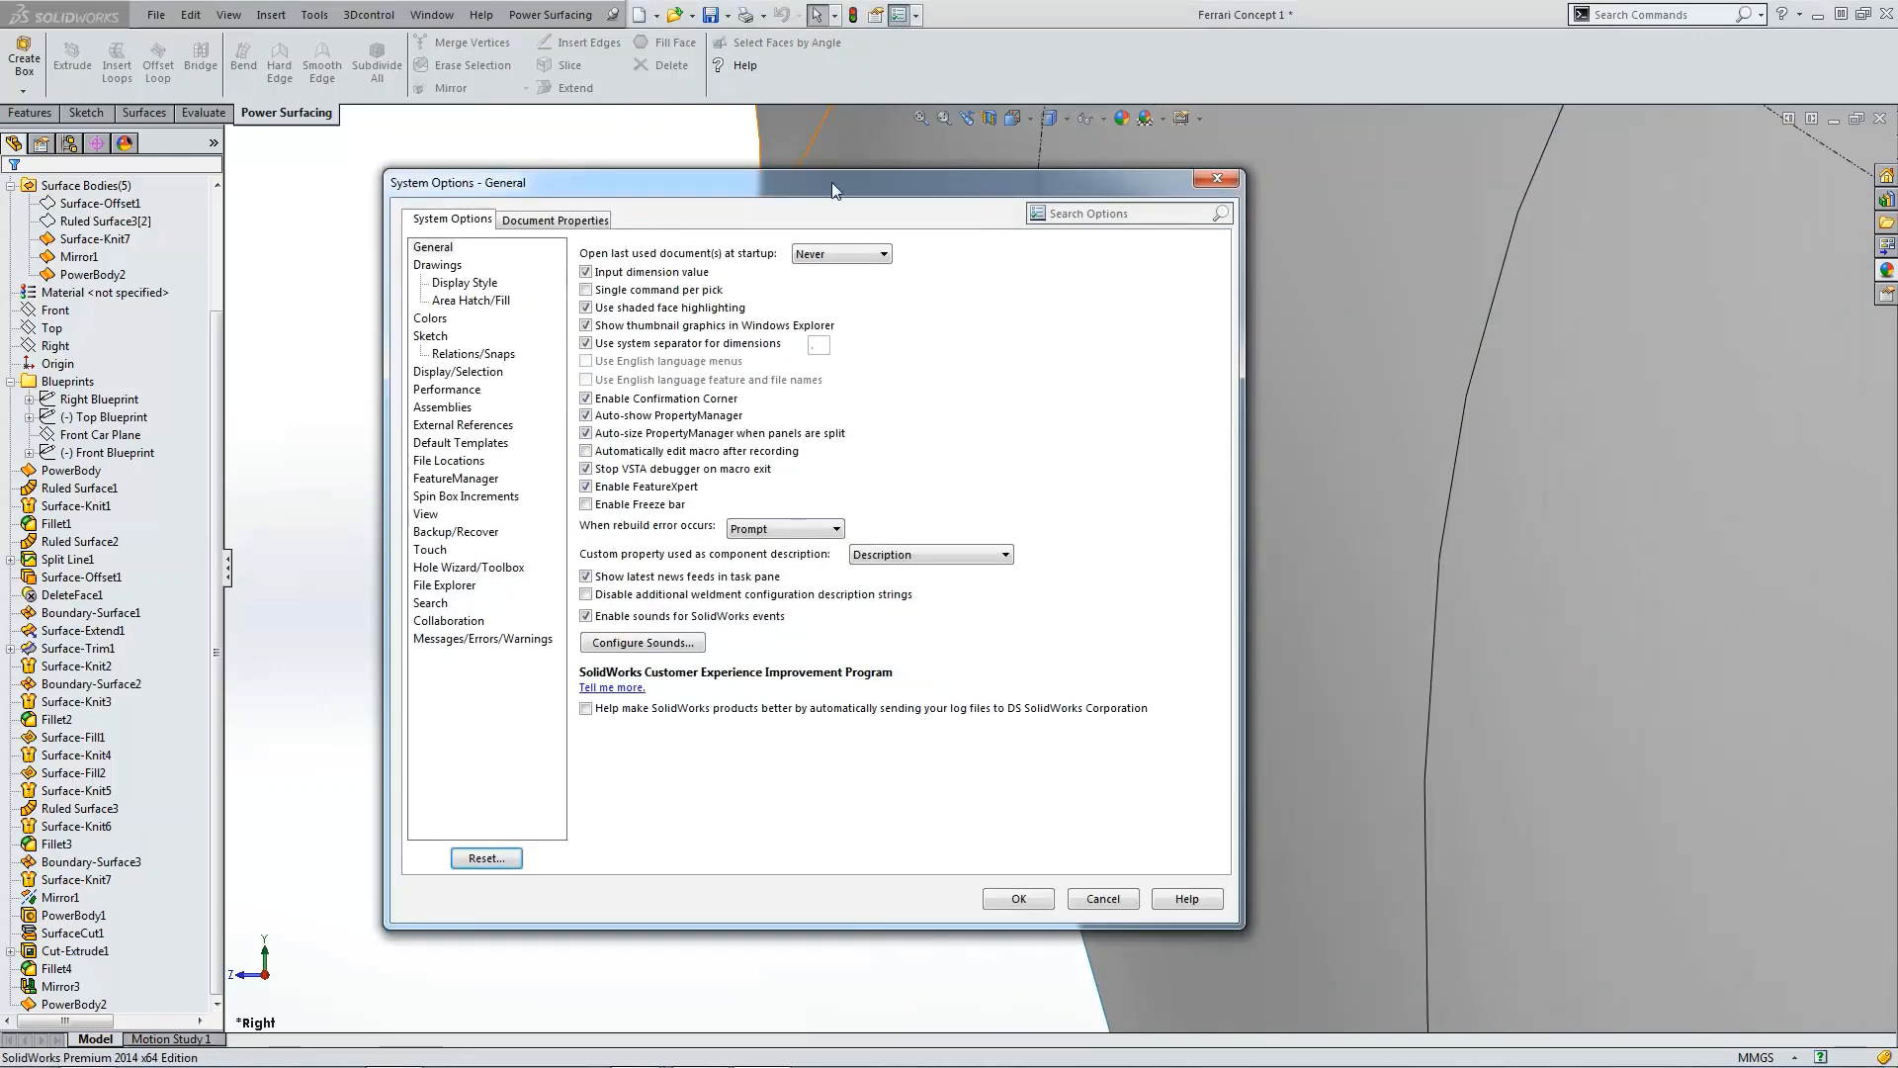
Step: Open the document's Image Quality settings and accept them
left_click(592, 224)
left_click(475, 426)
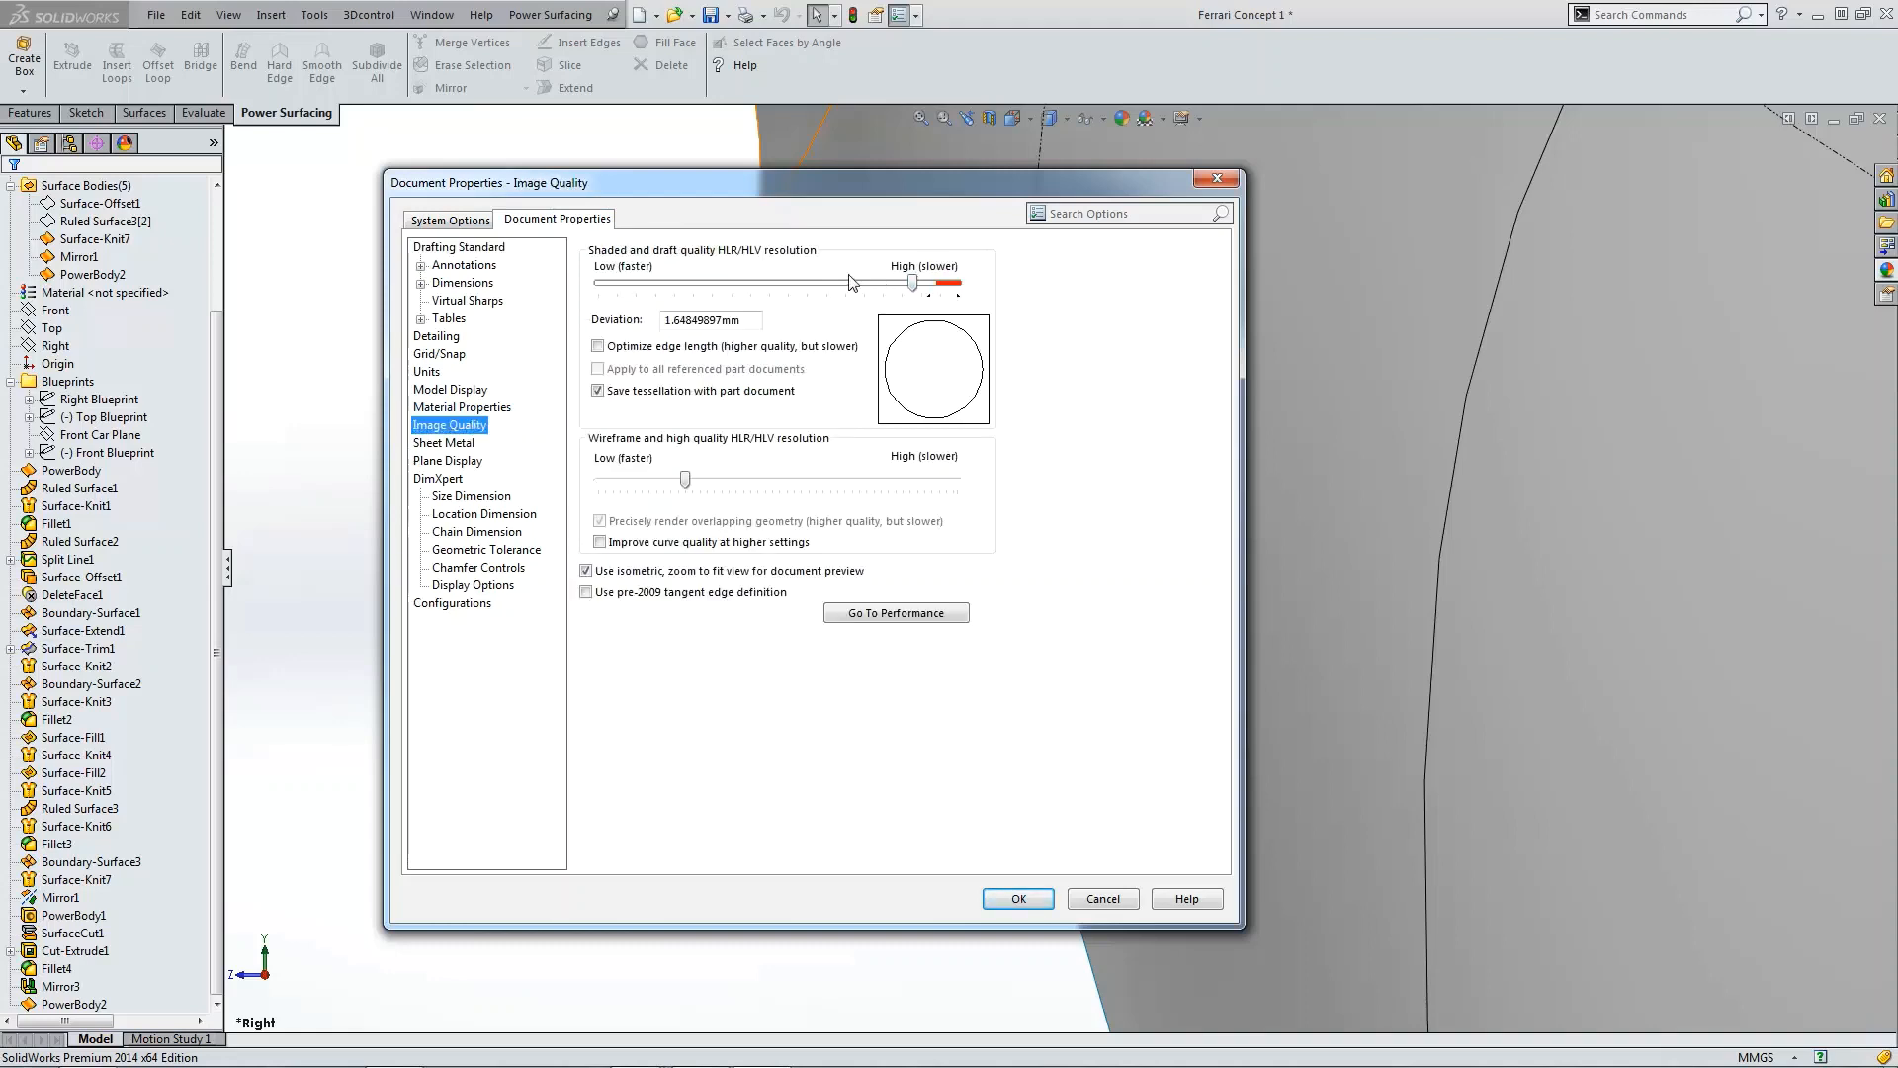
left_click(1046, 895)
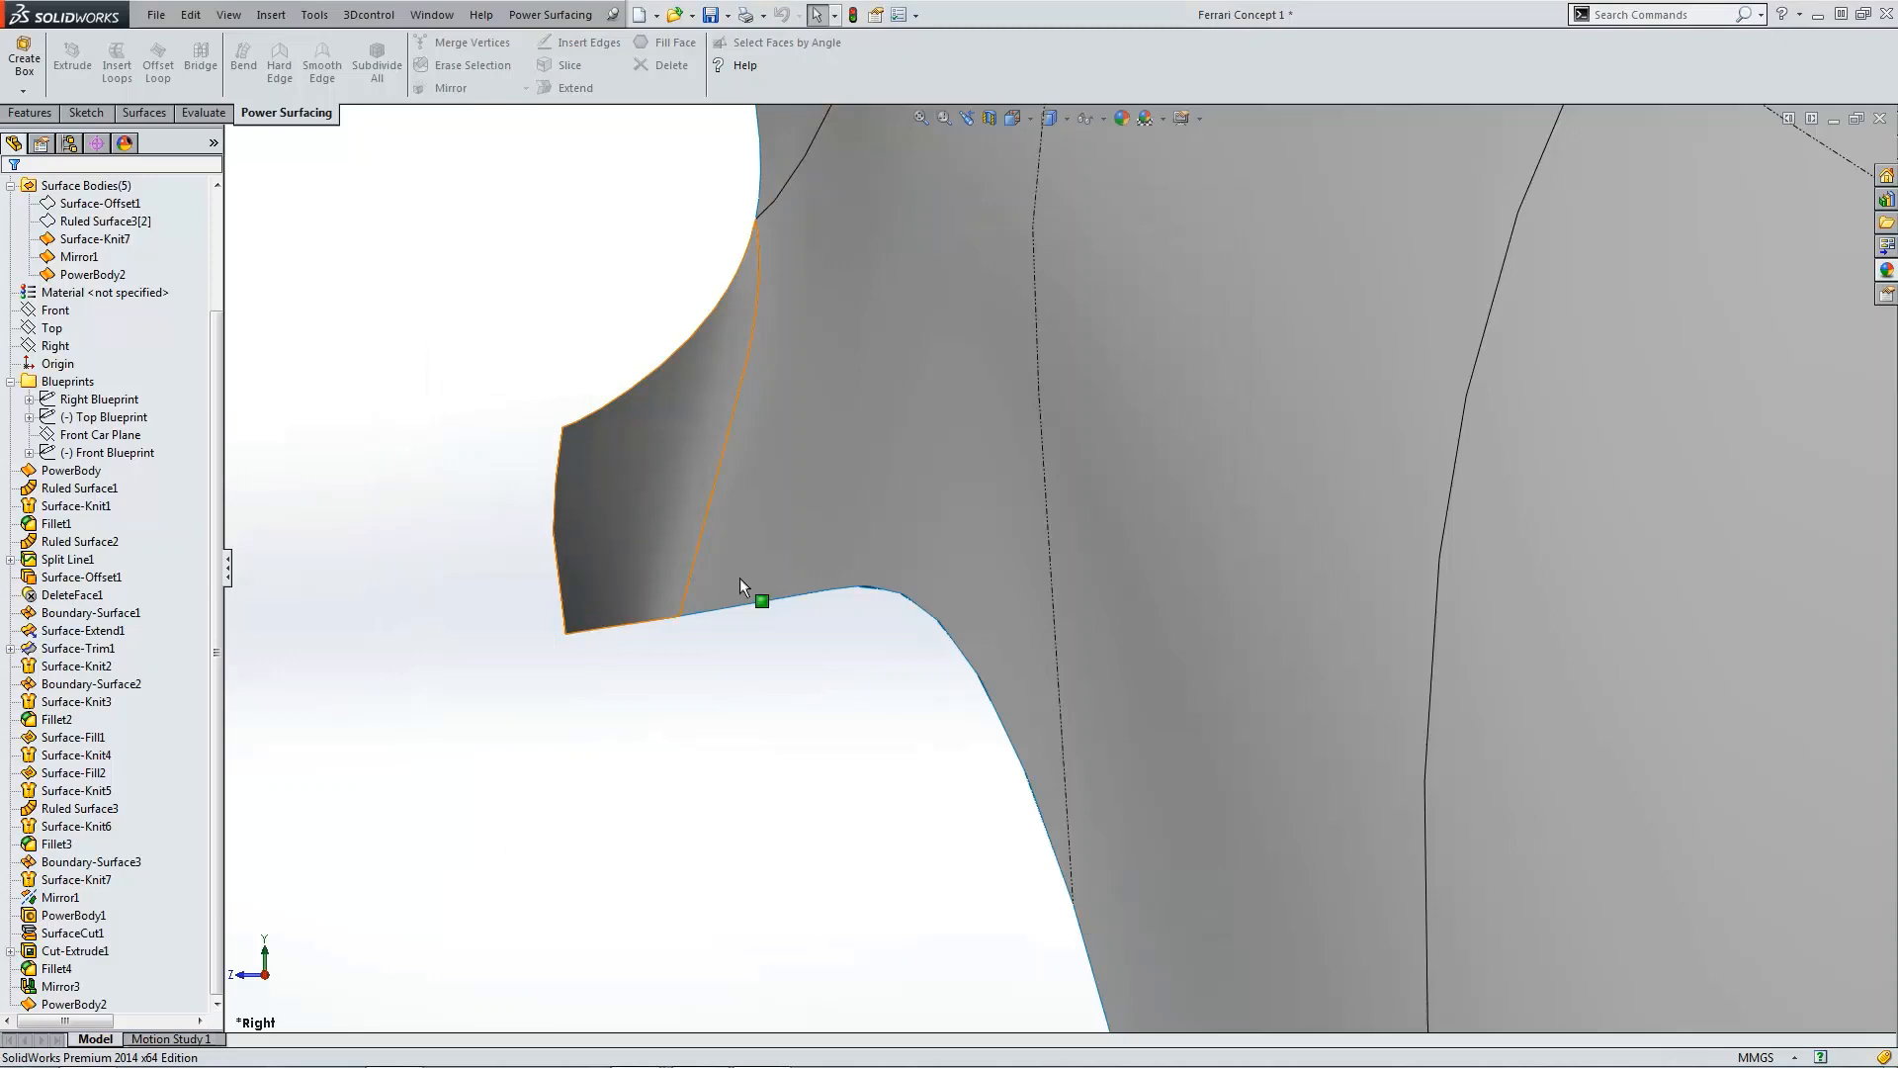
Step: Examine the junction of the lip and side intake from the front view, toggling the edge display
middle_click_drag(929, 754, 984, 827)
scroll(980, 702, "up", 8)
key("ctrl+1")
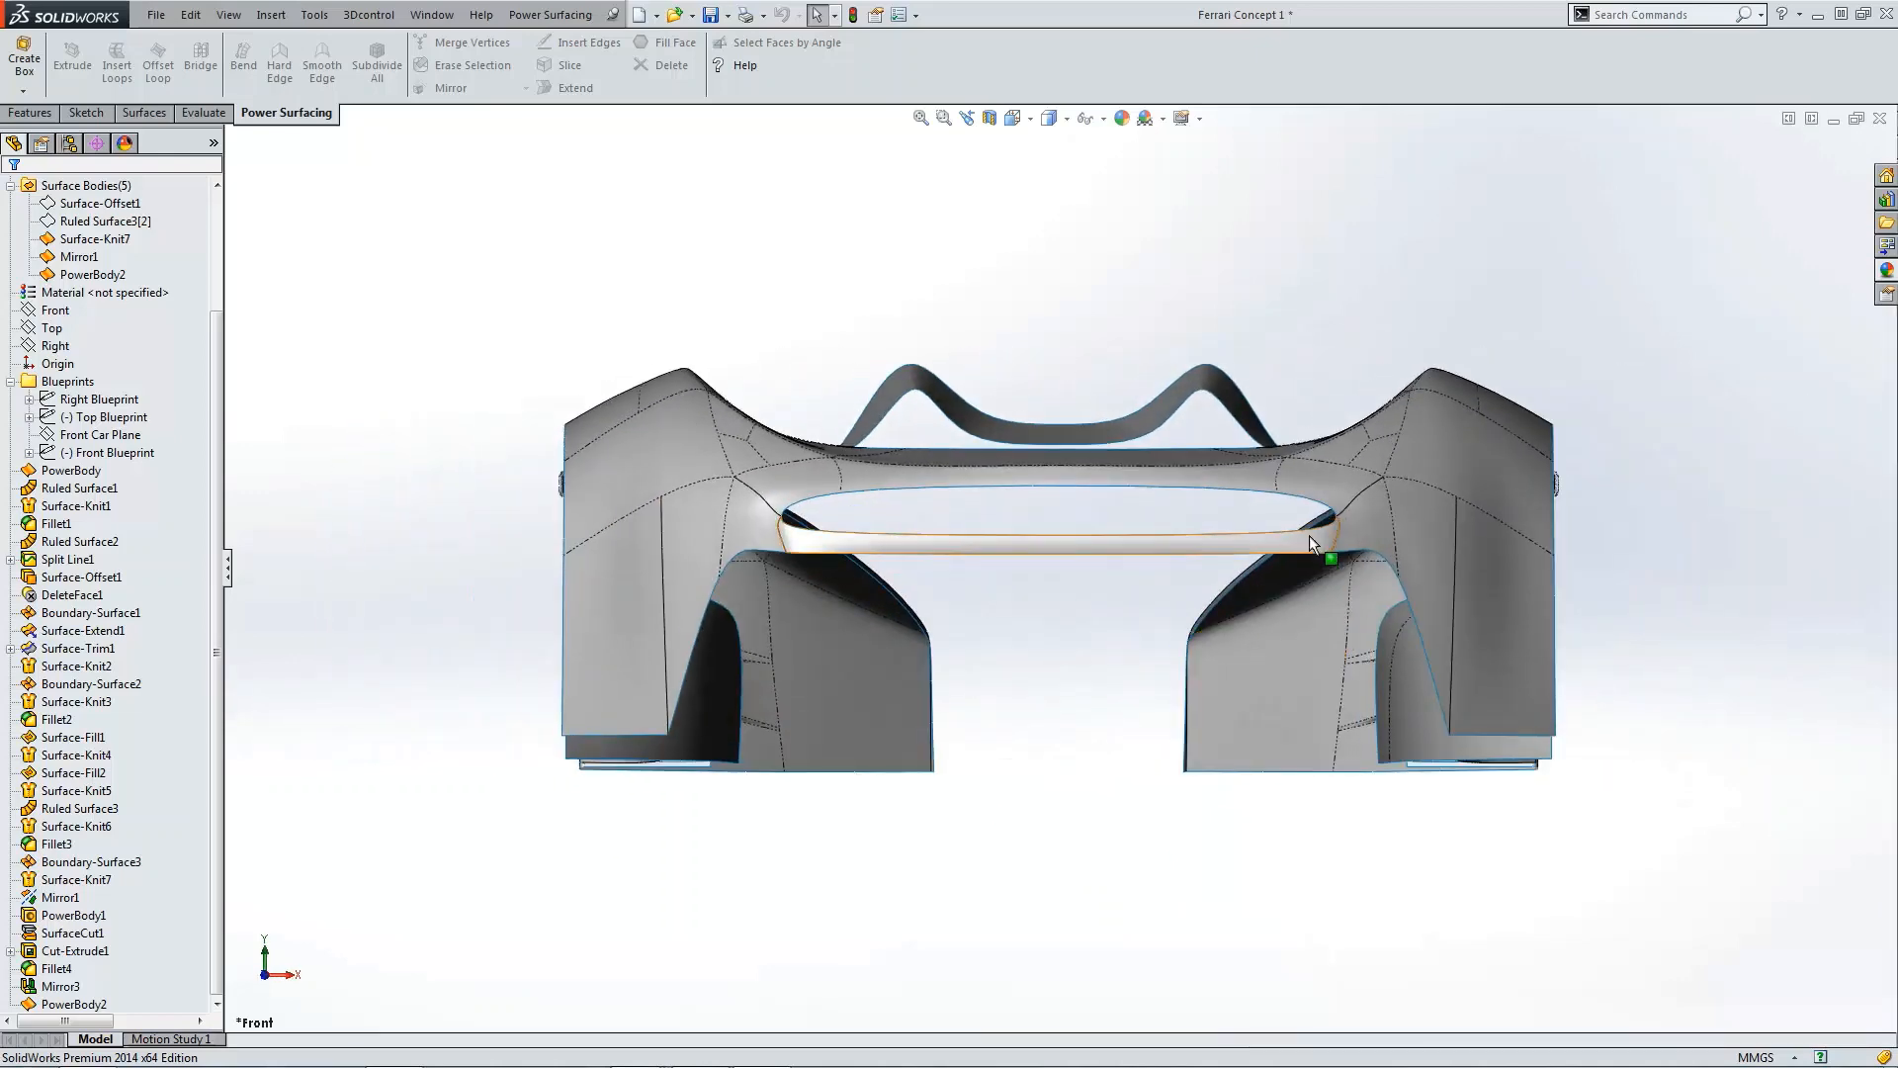
scroll(1307, 532, "down", 5)
left_click(1290, 476)
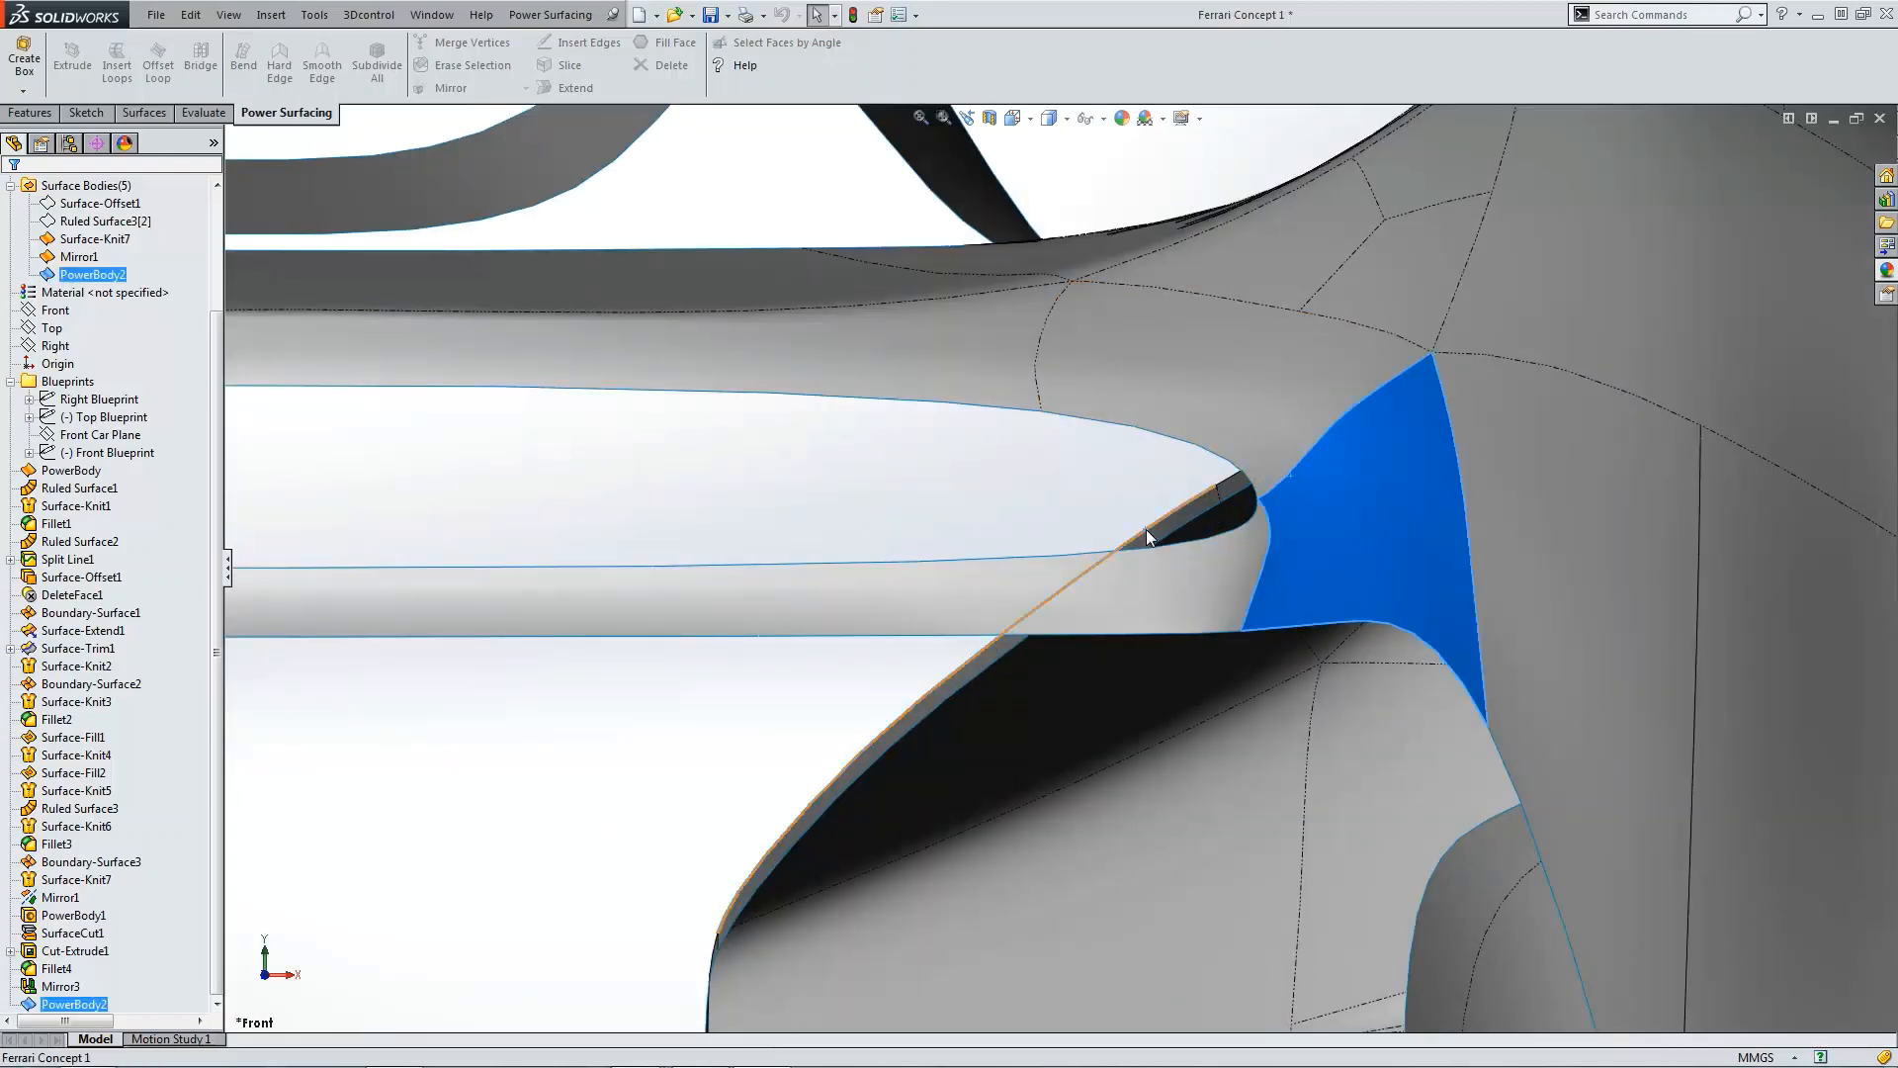
left_click(1147, 530)
left_click(1330, 435)
left_click(1331, 425)
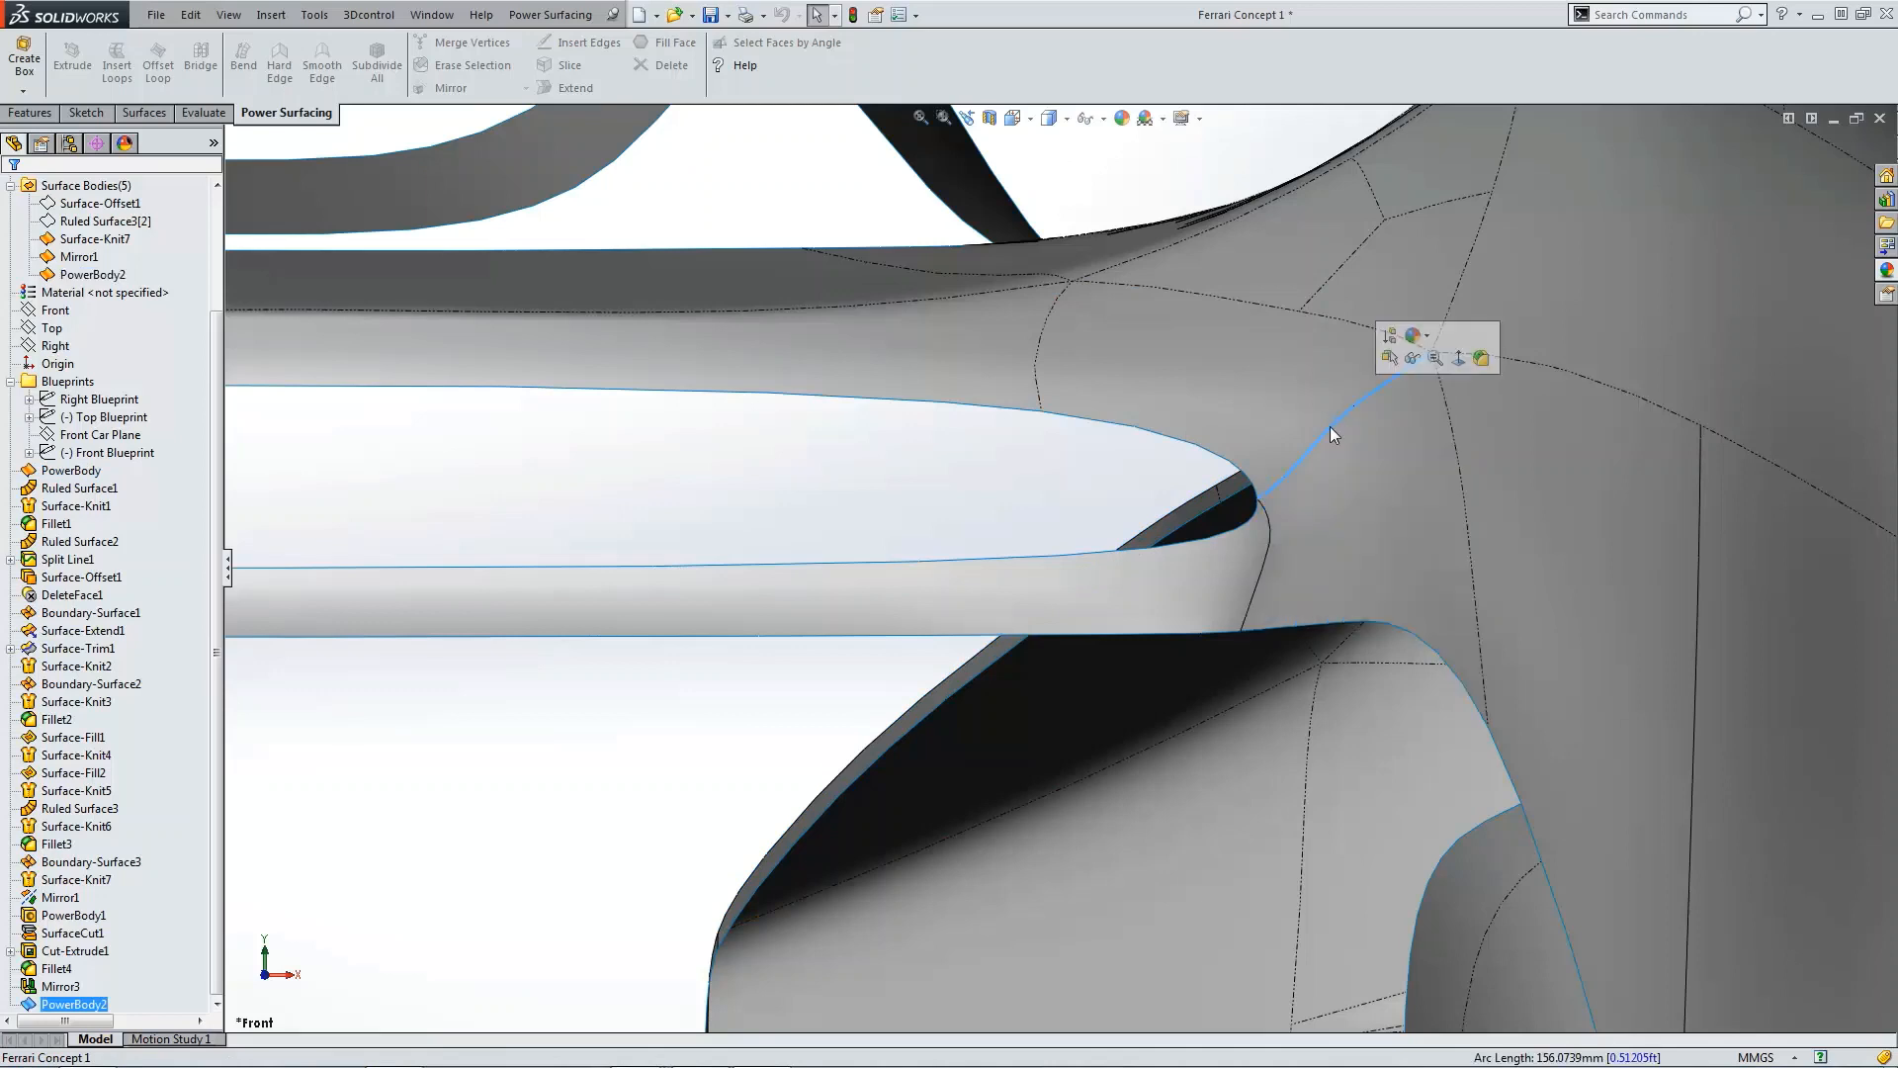
left_click(1060, 119)
left_click(1052, 181)
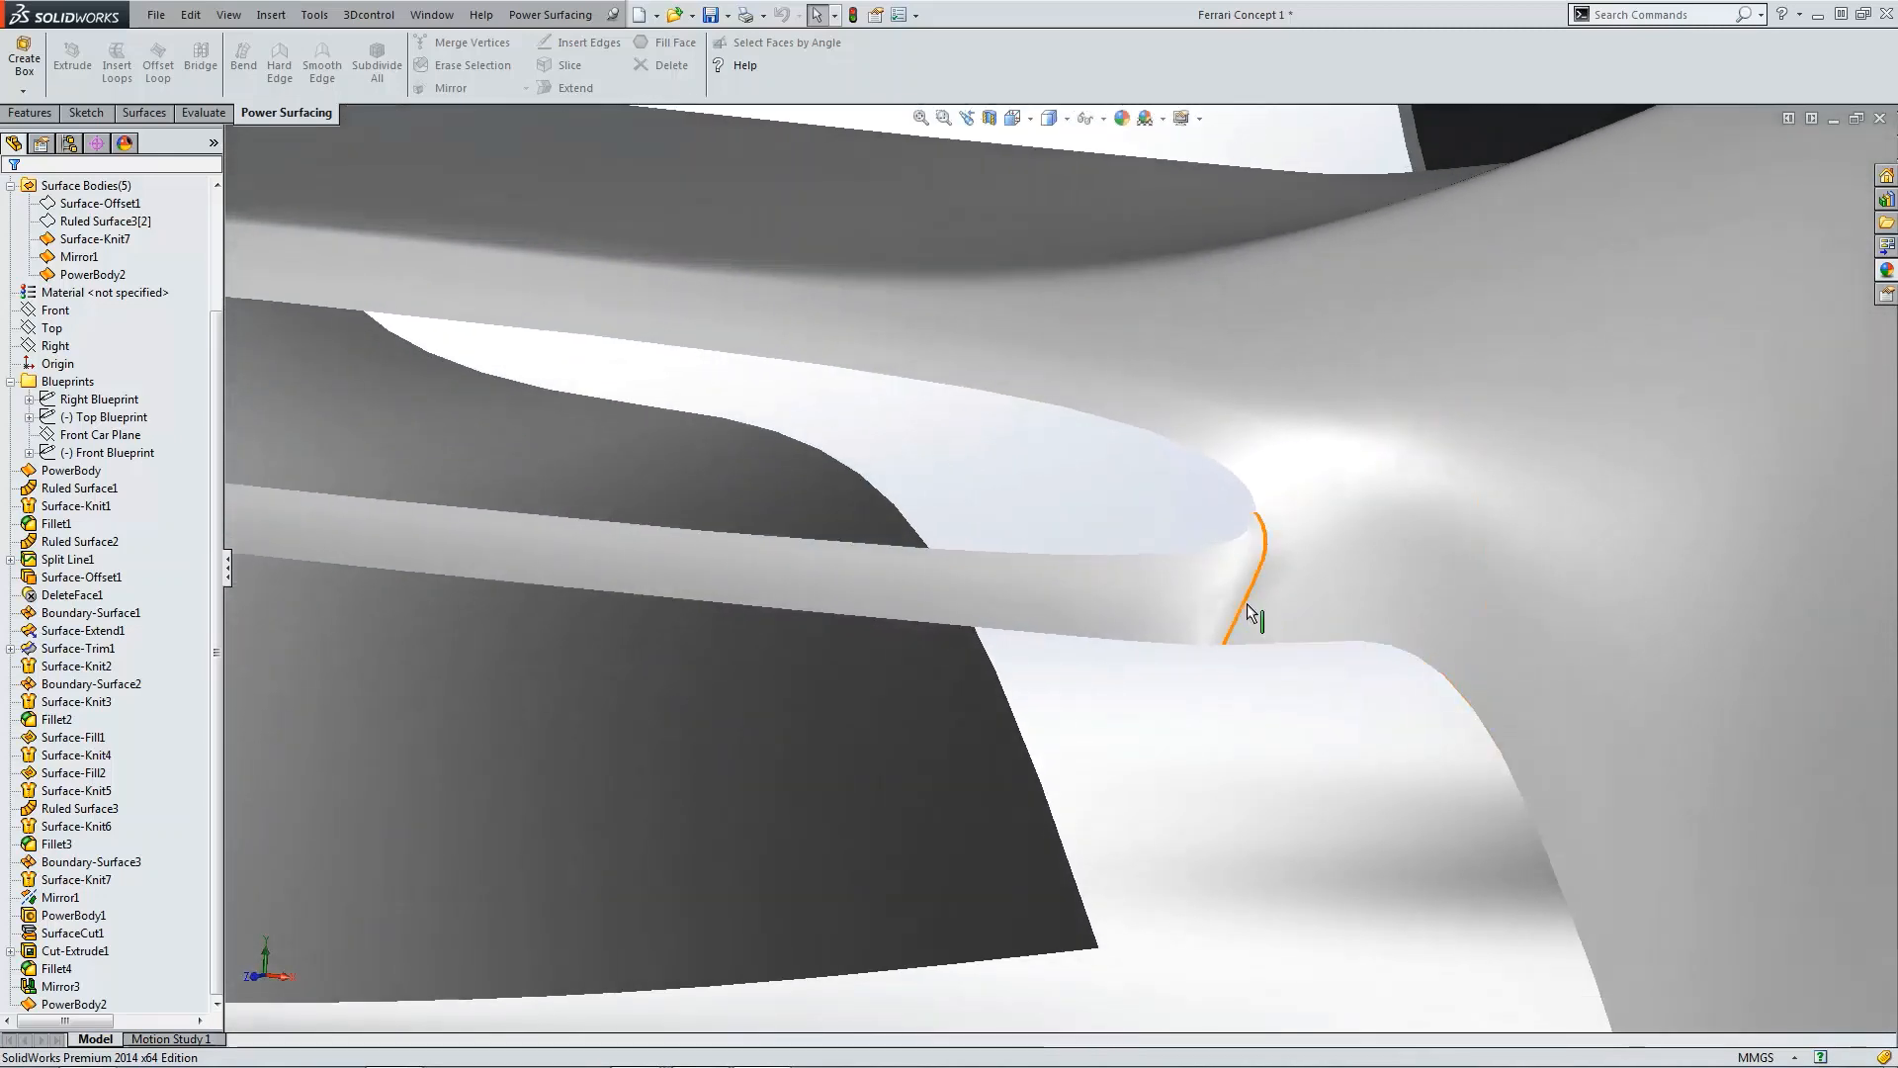
left_click(1248, 603)
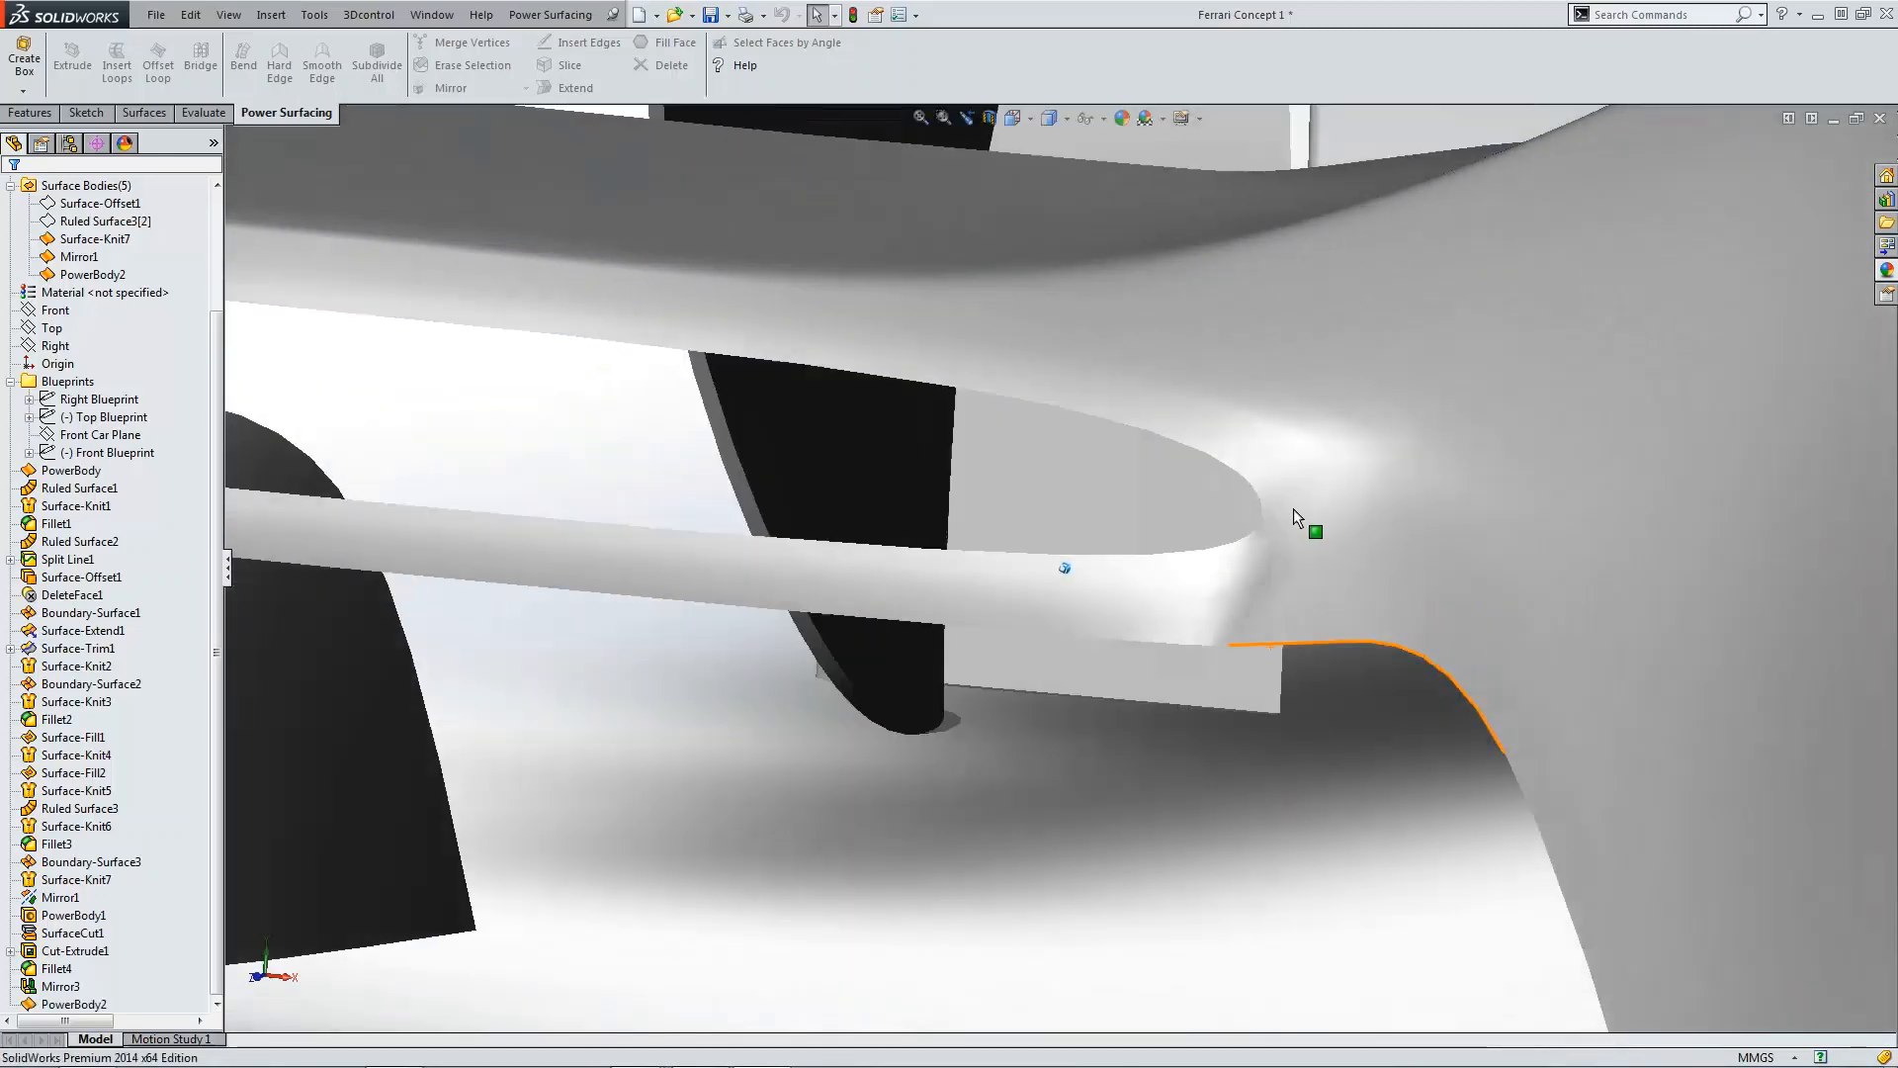
left_click(1294, 493)
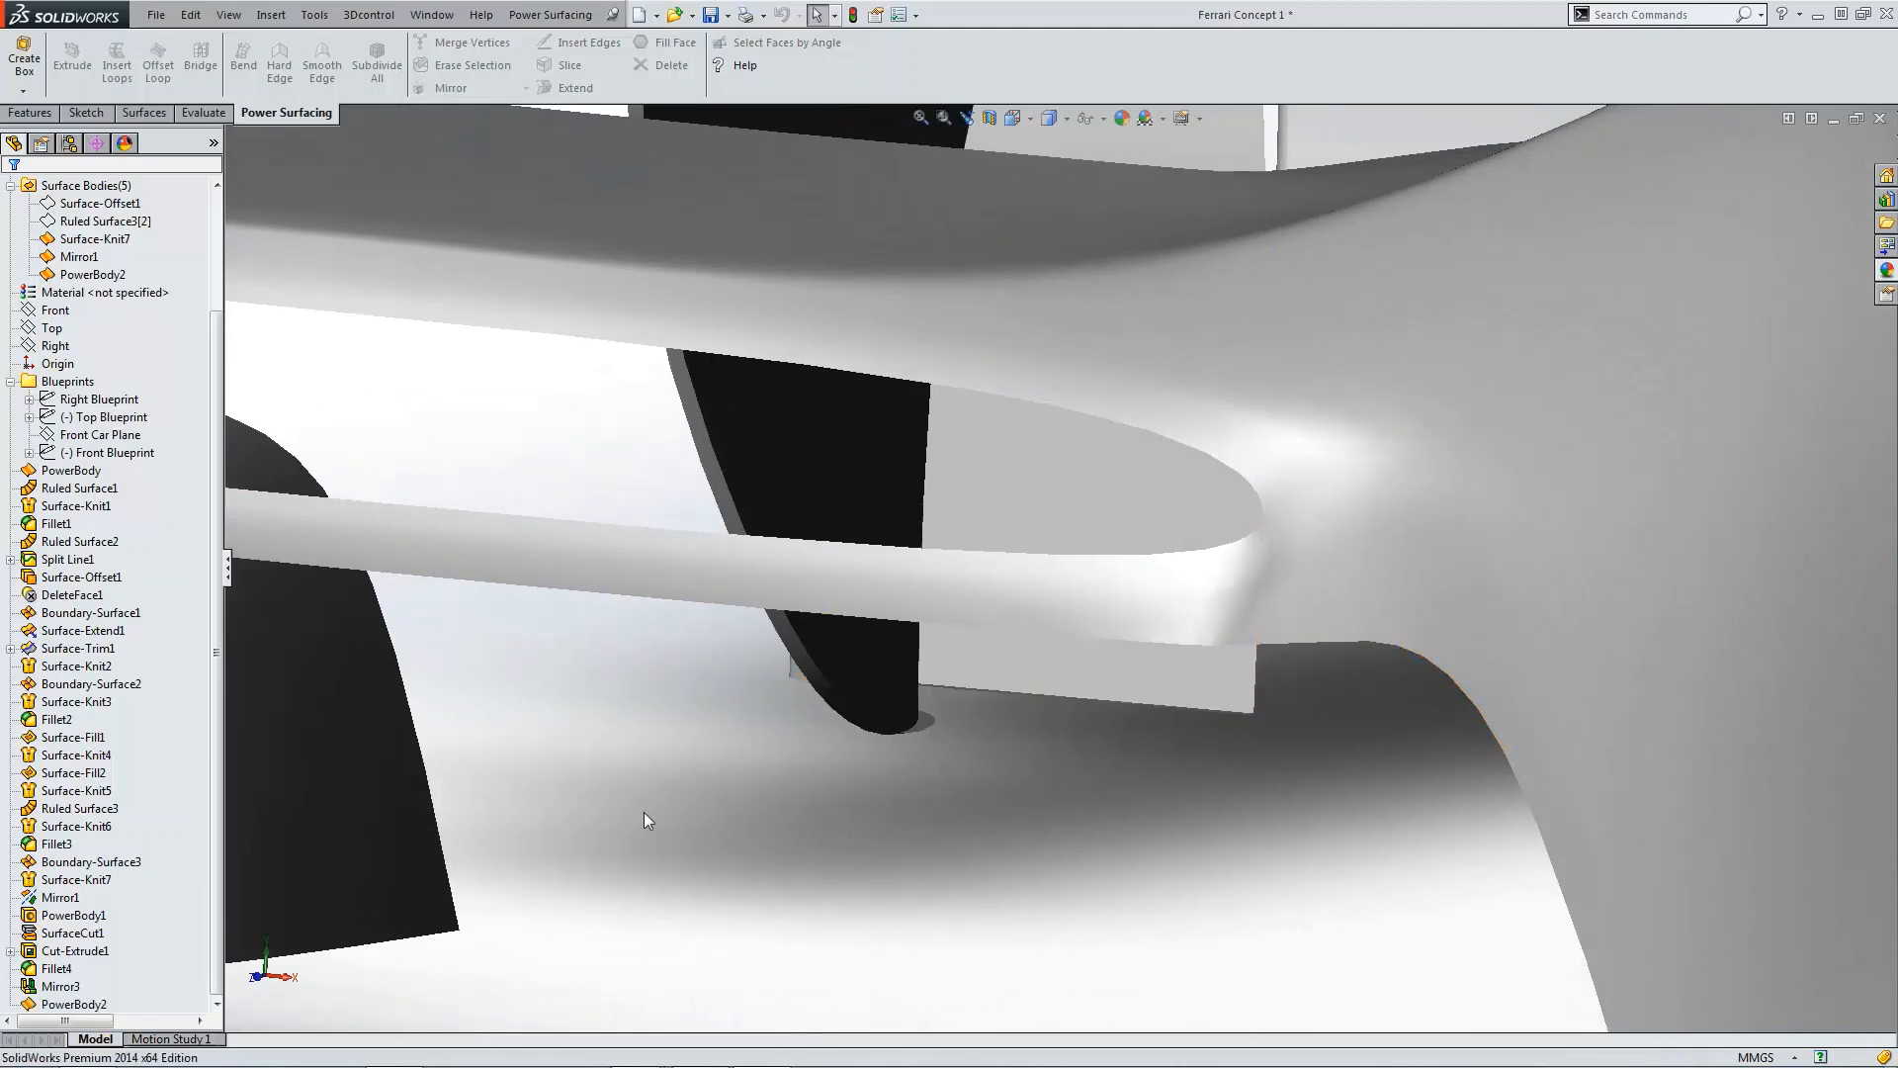
Step: Re-edit PowerBody2 and inspect the vertex and edge weights at the lip's rear end
left_click(99, 1004)
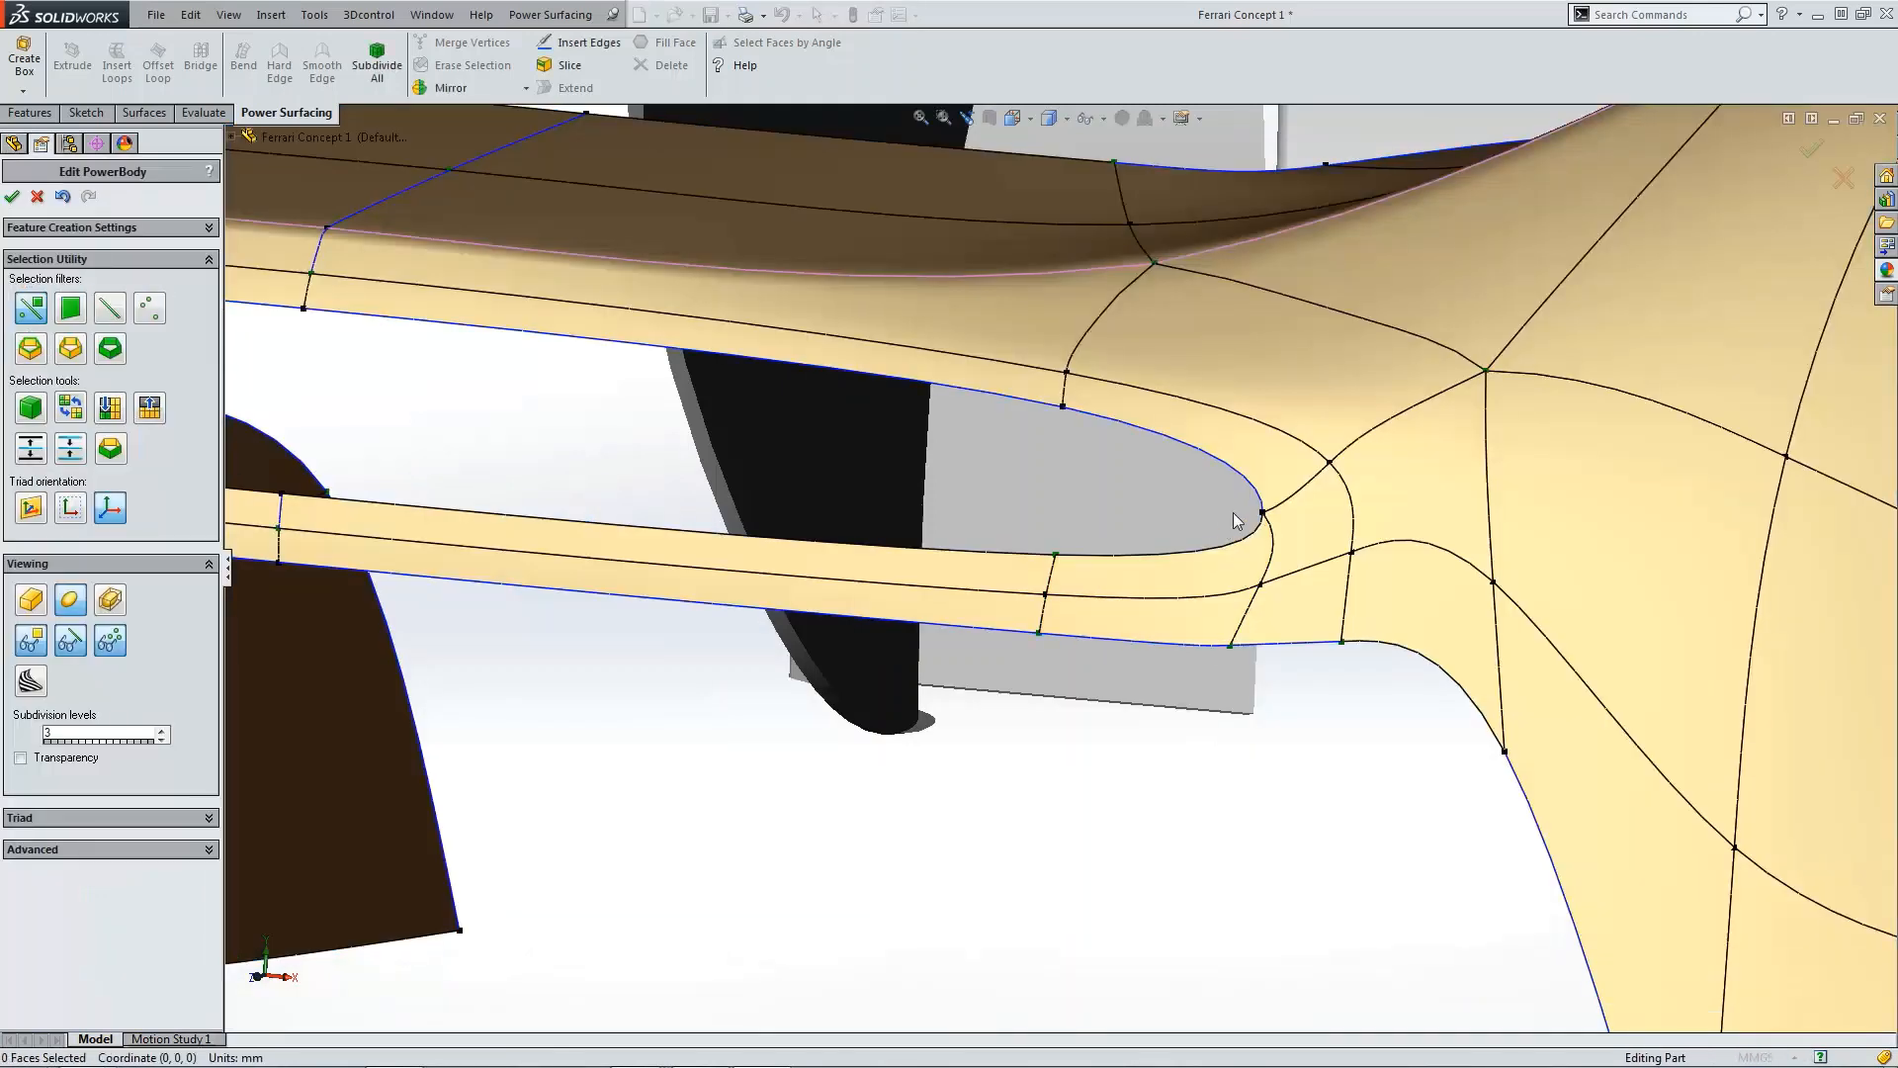
left_click(1261, 515)
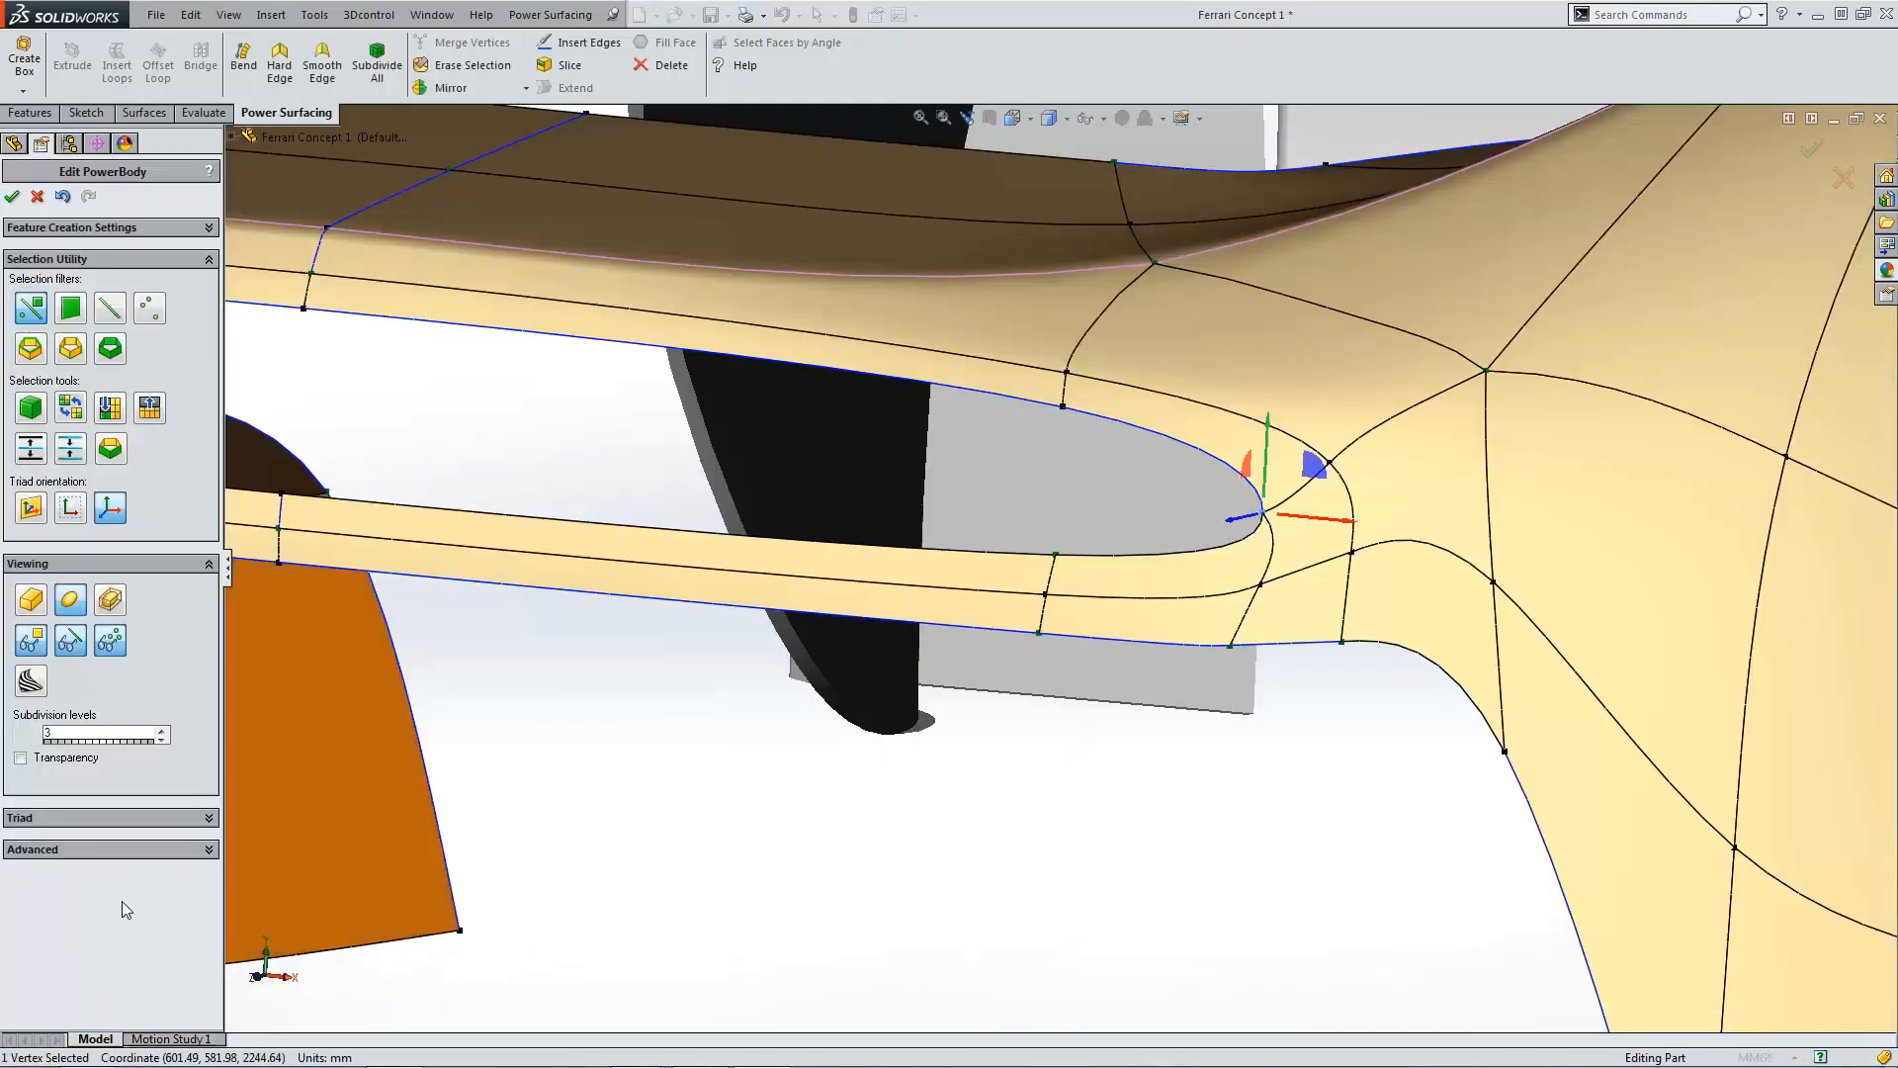
left_click(131, 851)
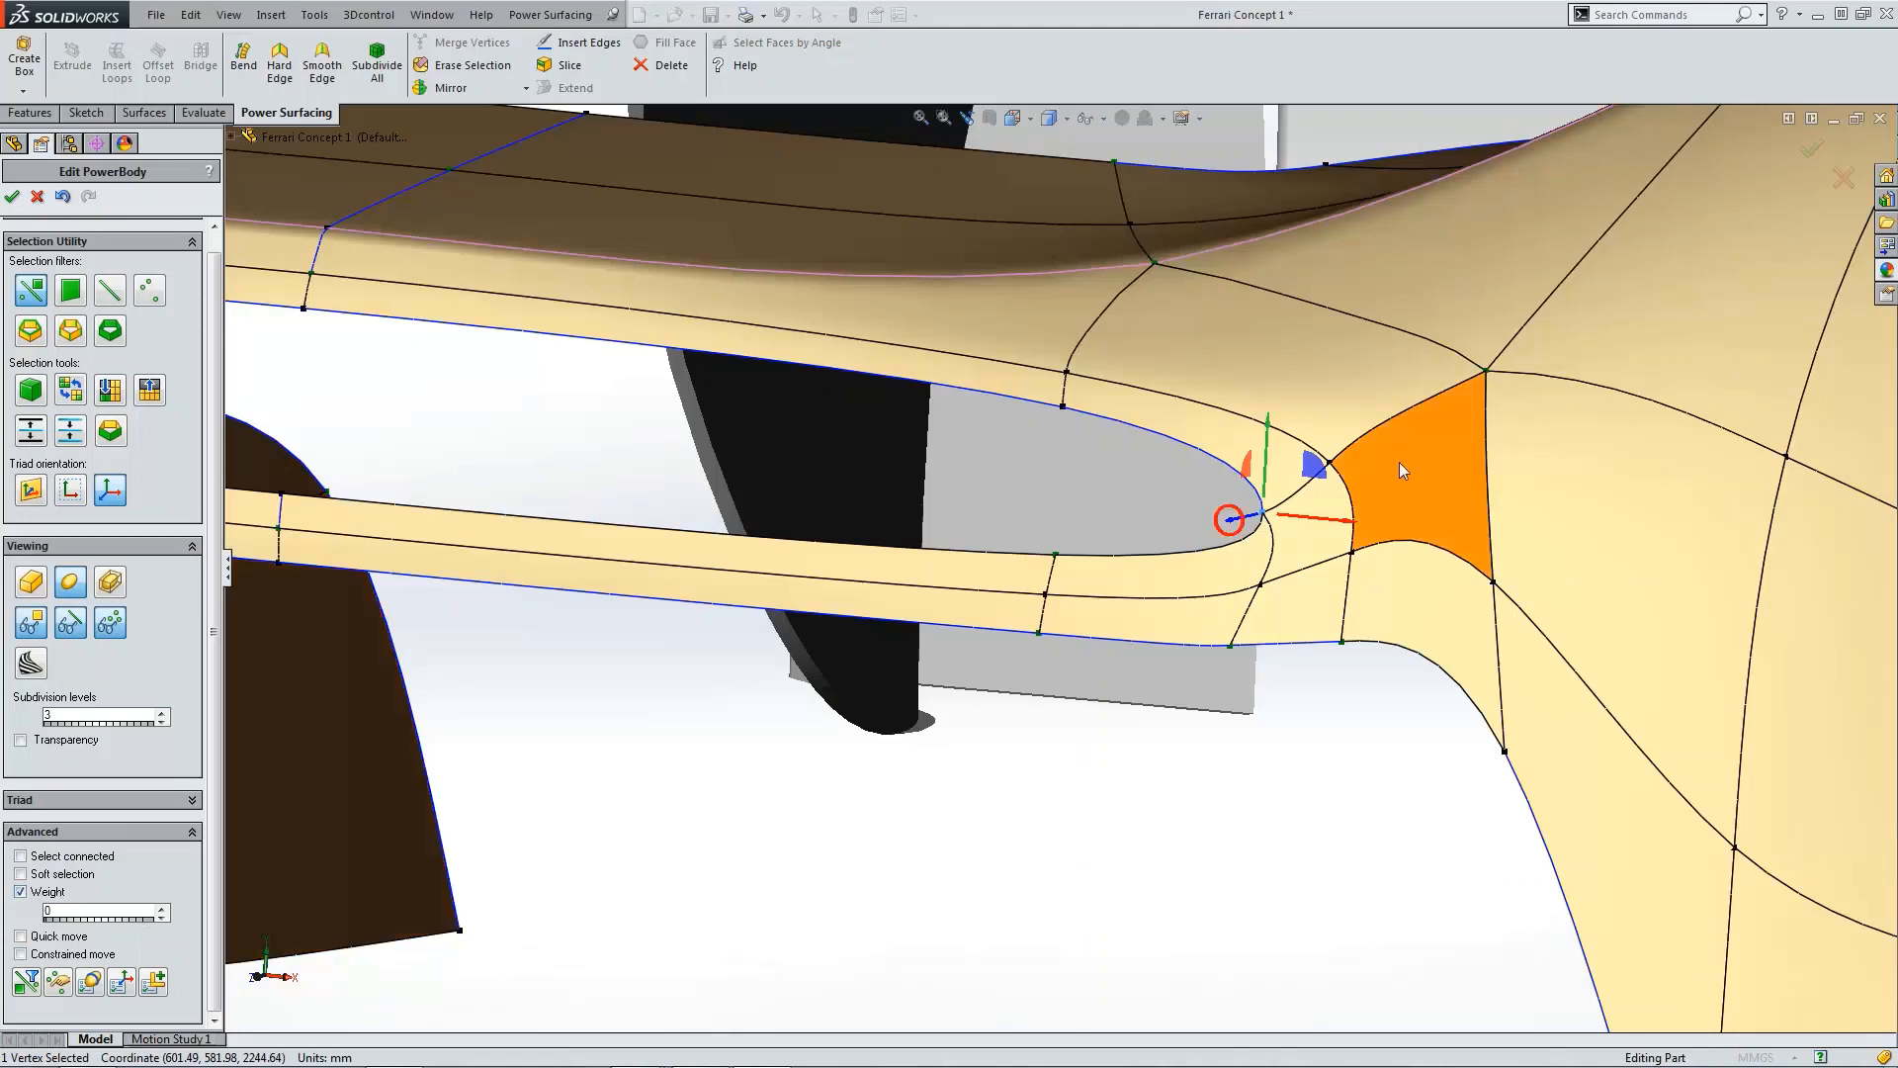
left_click(1234, 646)
left_click(1317, 651)
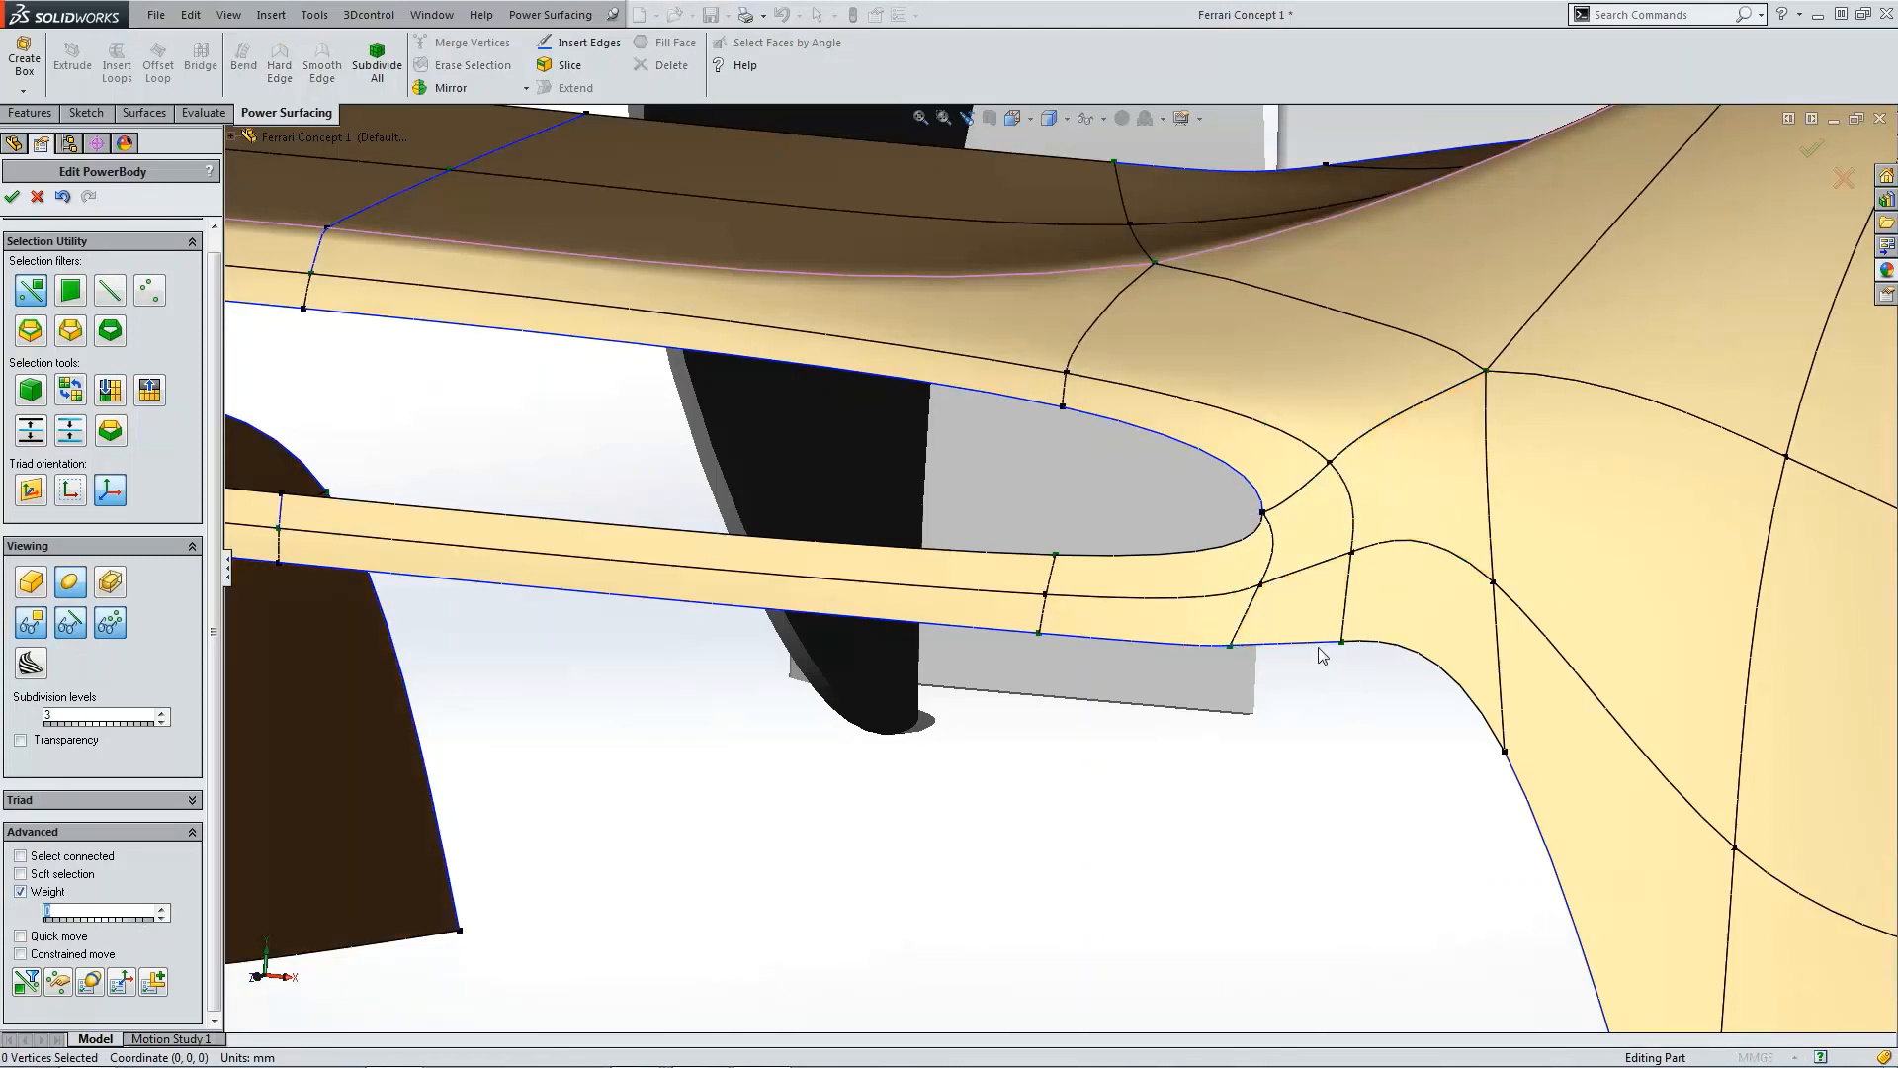
scroll(1286, 583, "down", 2)
left_click(1253, 591)
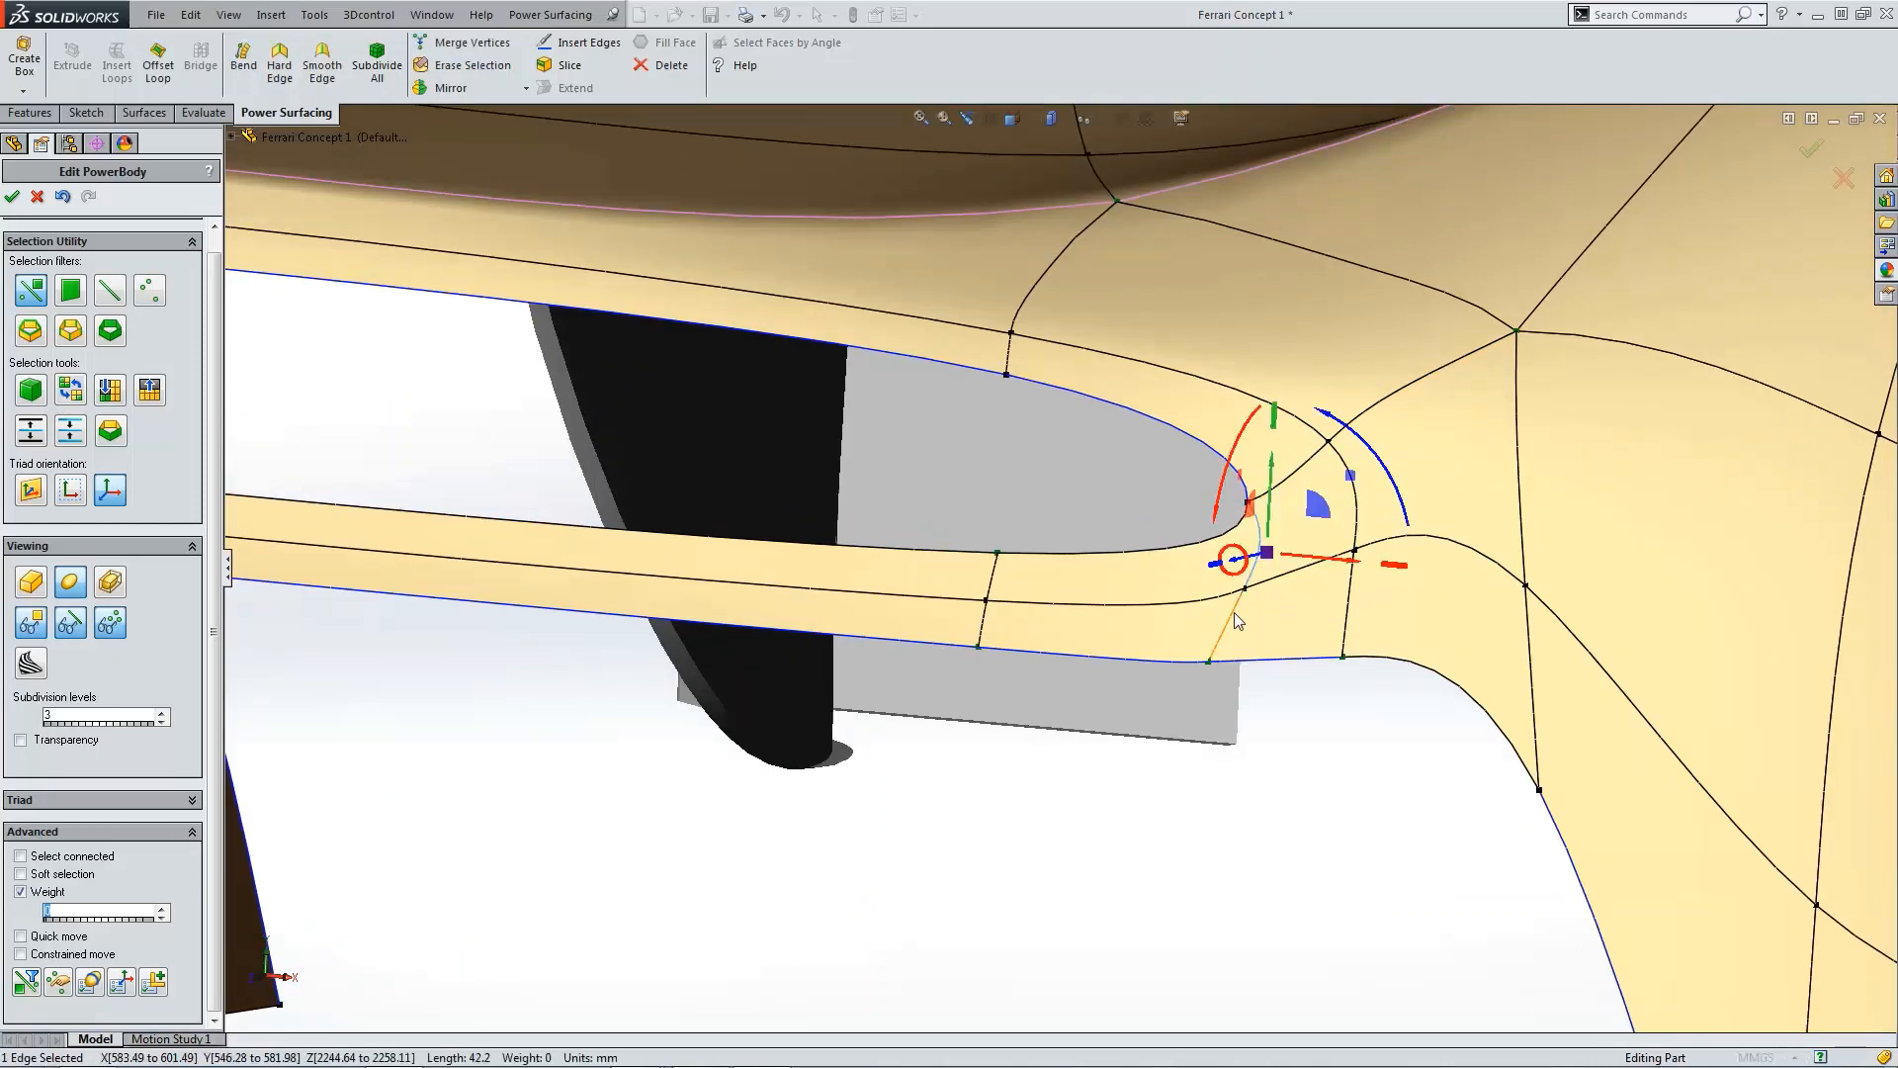
left_click(1350, 590)
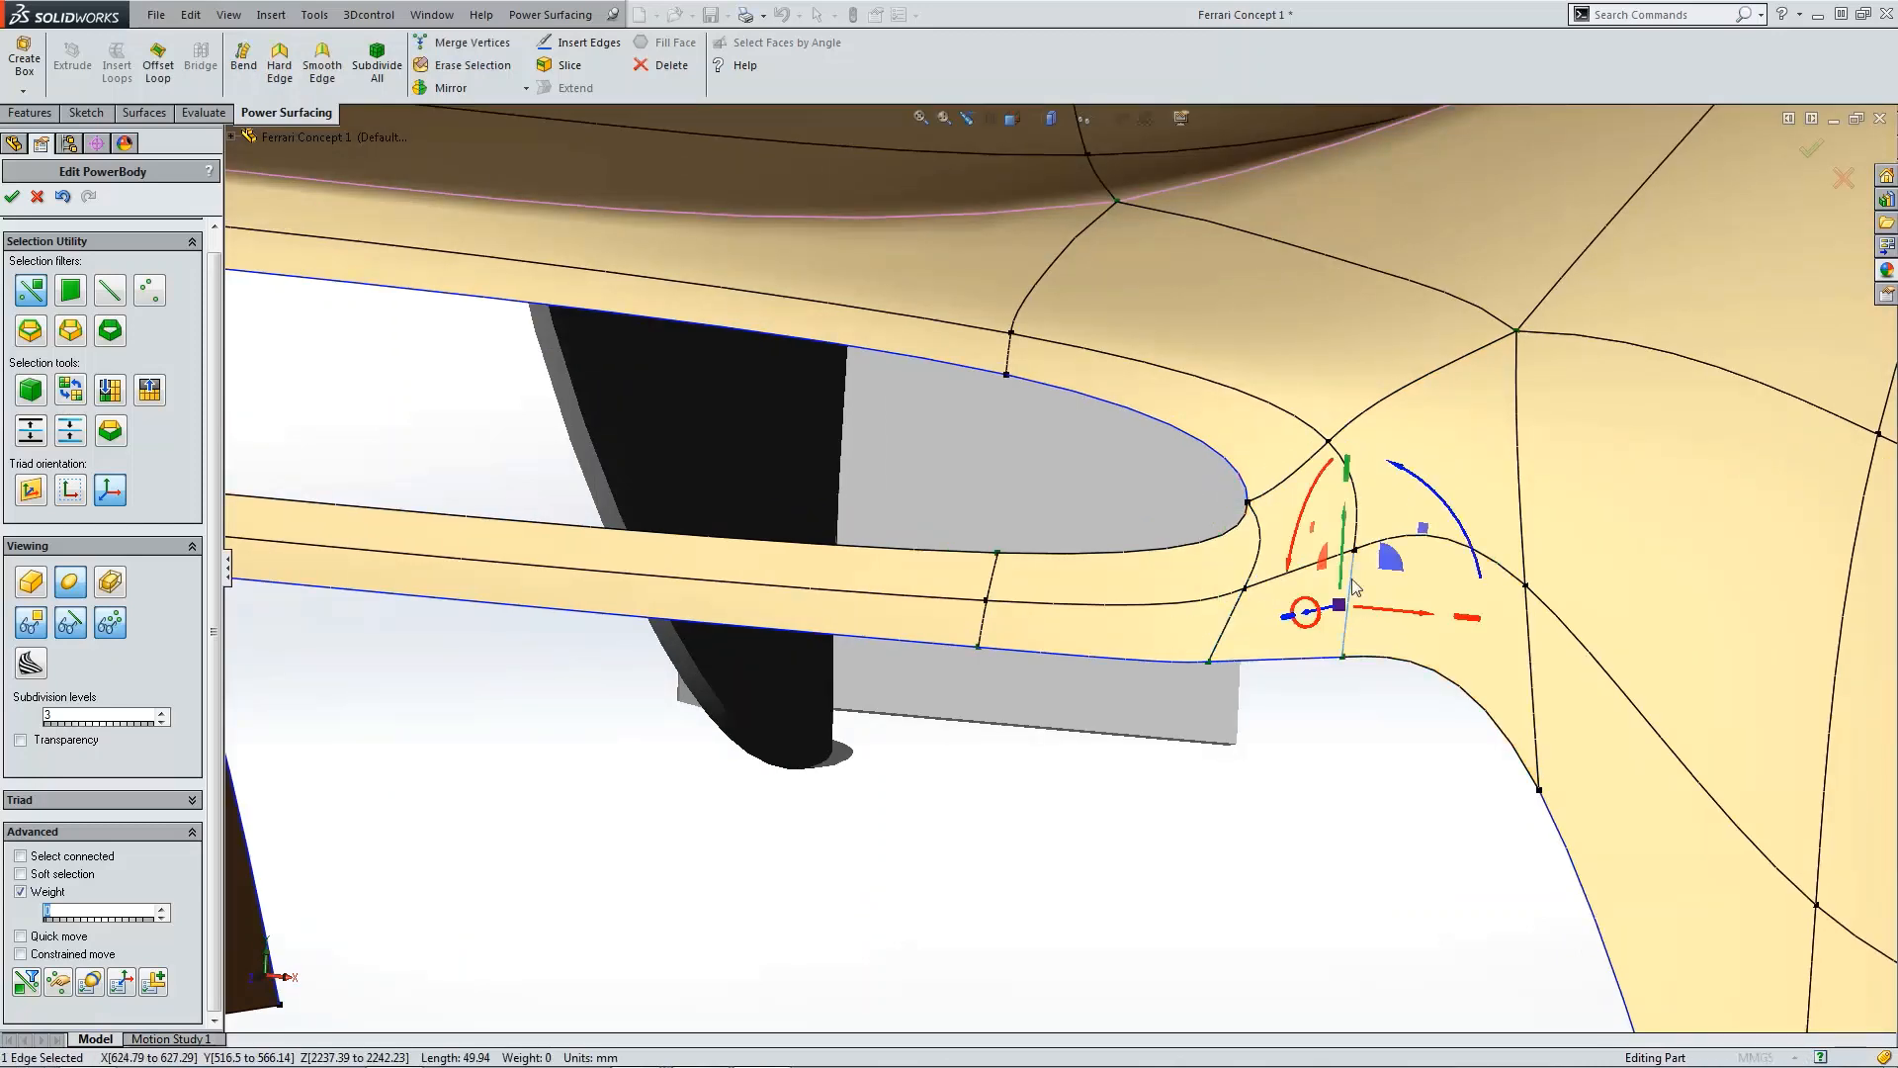
left_click(1347, 741)
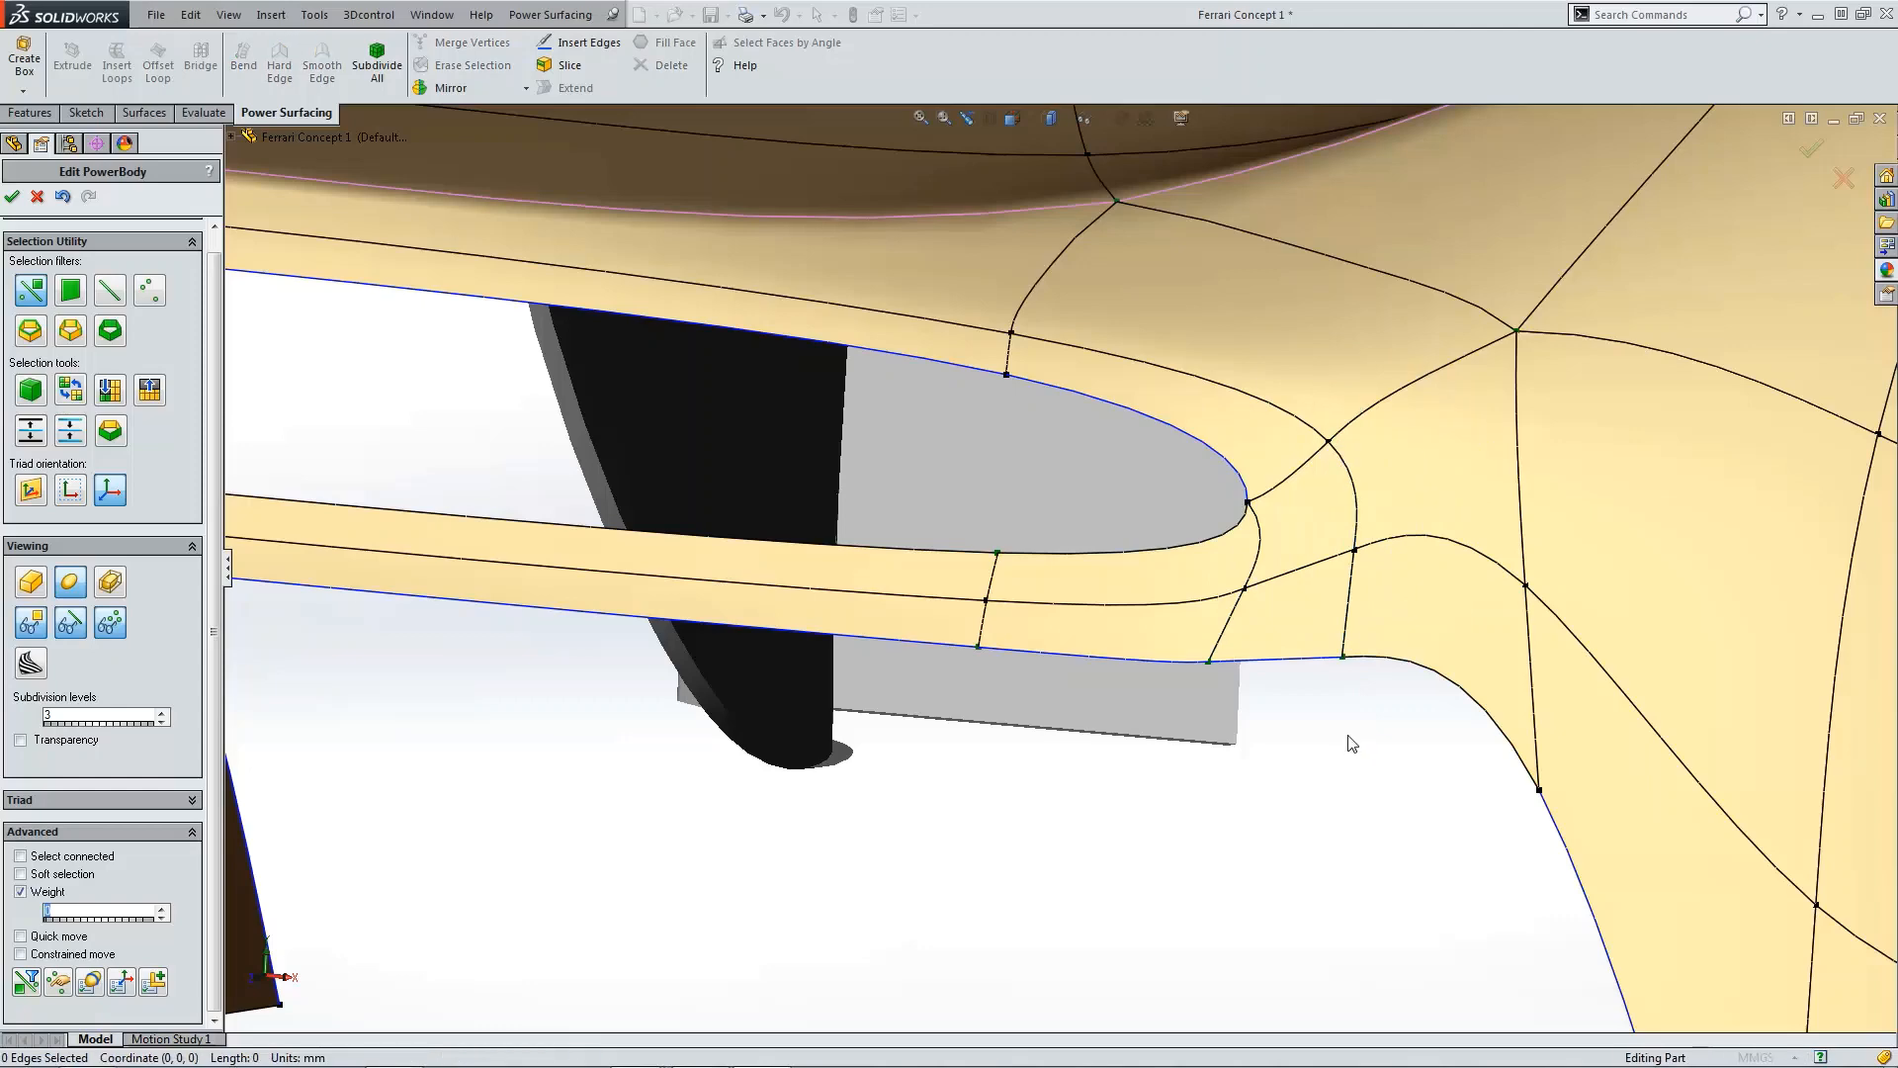
Step: From the top view, nudge the vertex where the lip meets the body slightly outward
key("ctrl+5")
scroll(1183, 932, "down", 6)
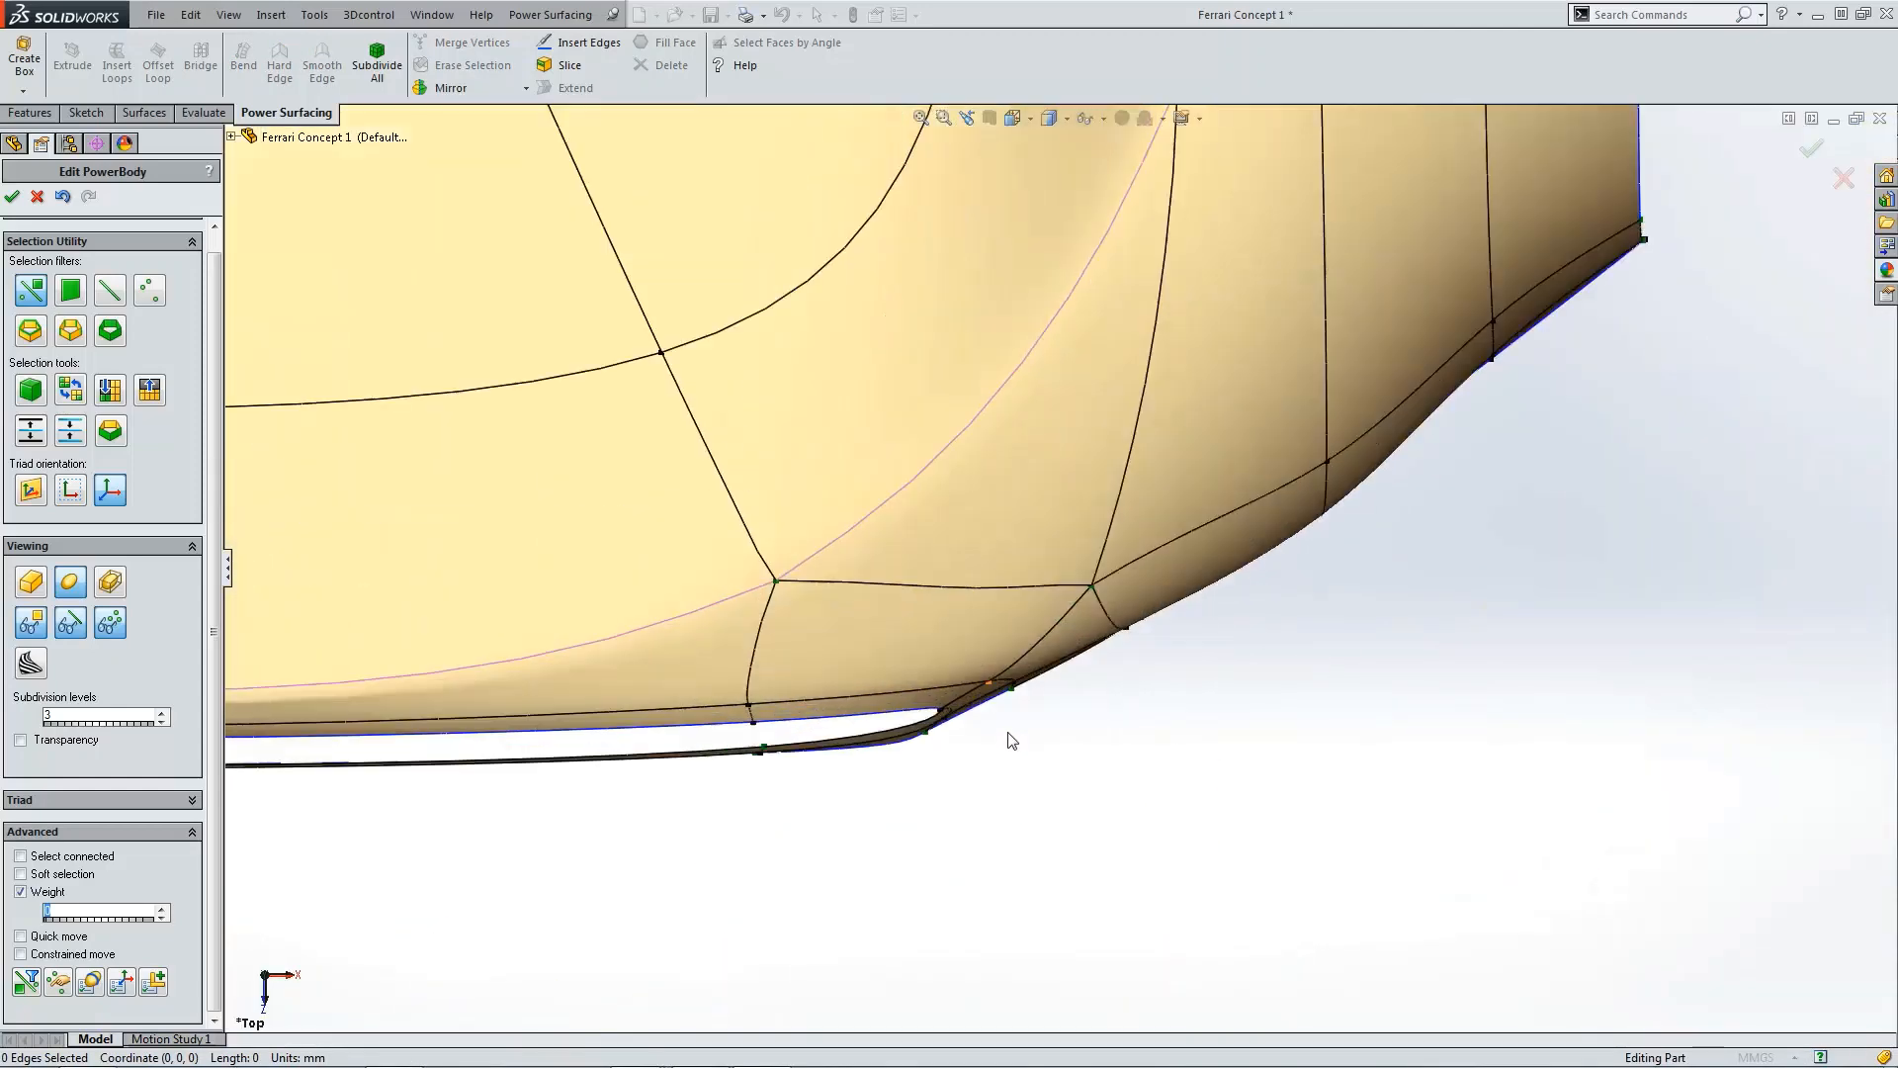
scroll(924, 707, "down", 4)
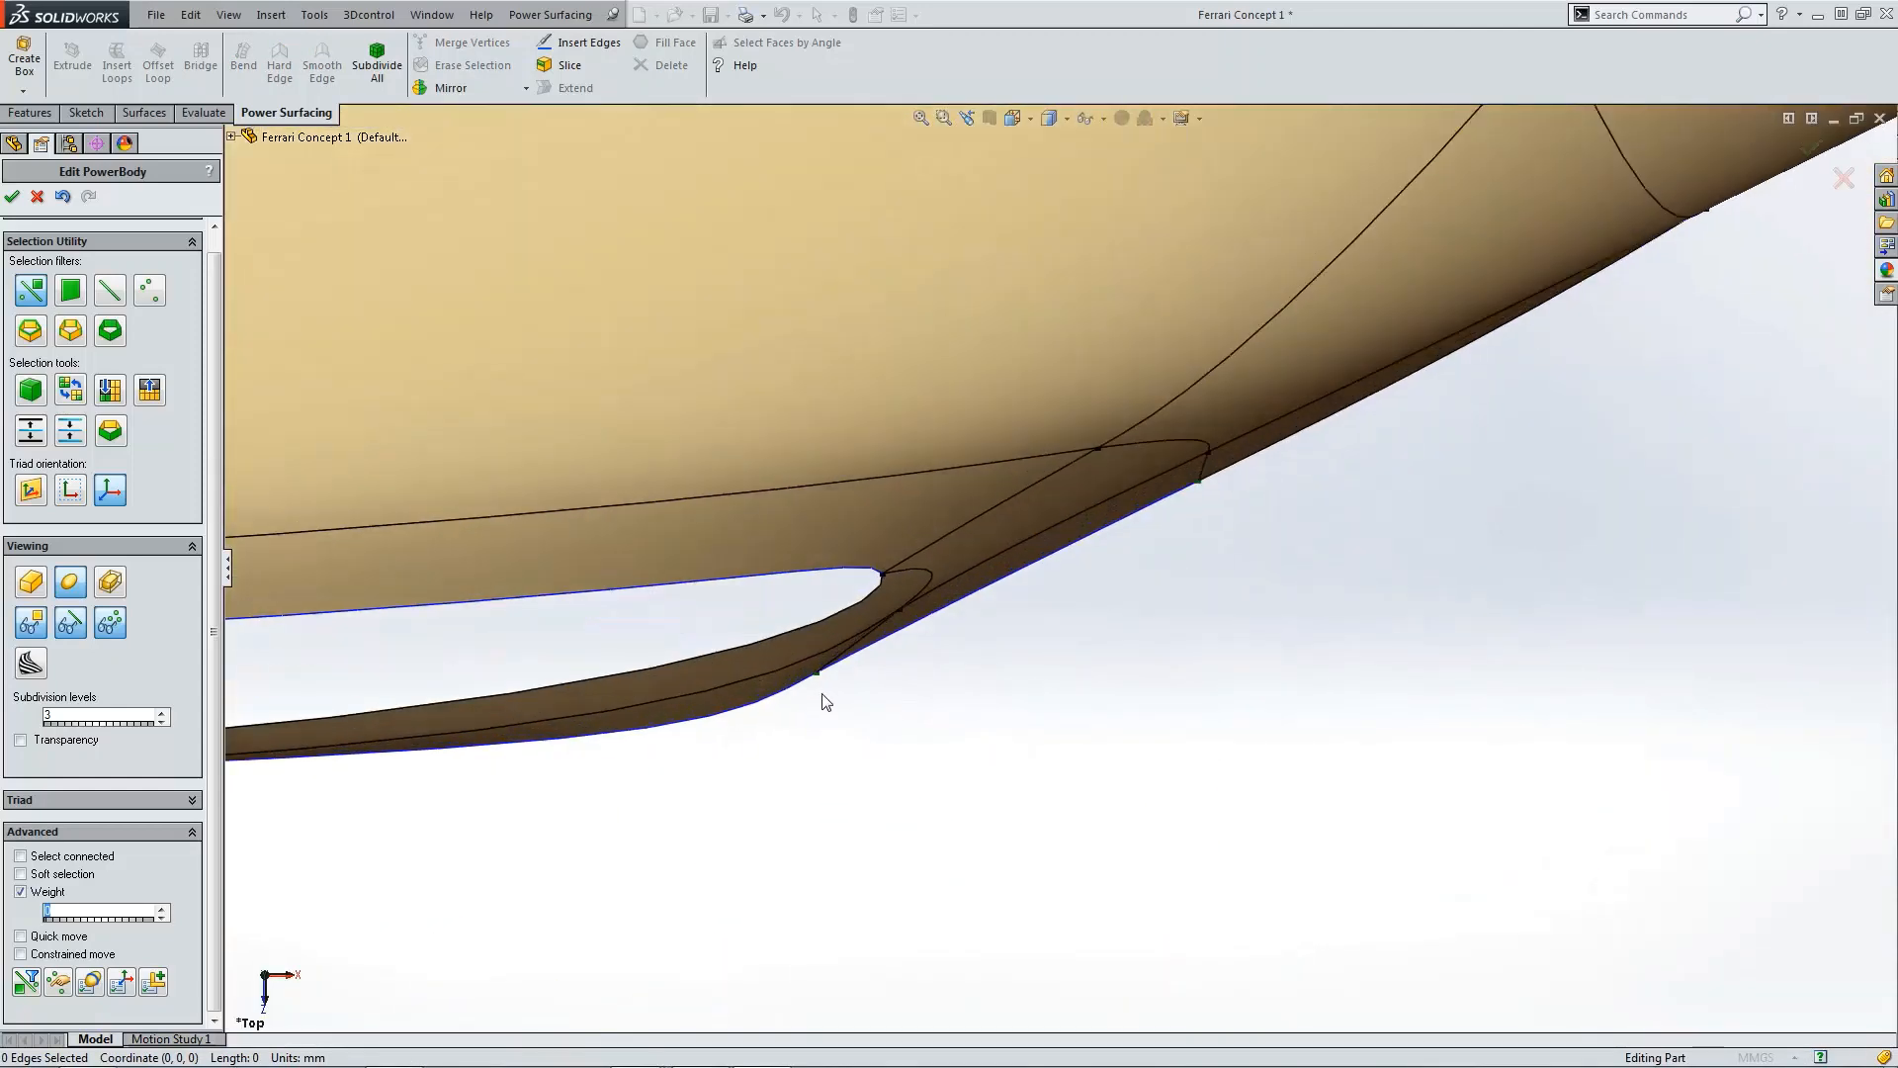
left_click(932, 591)
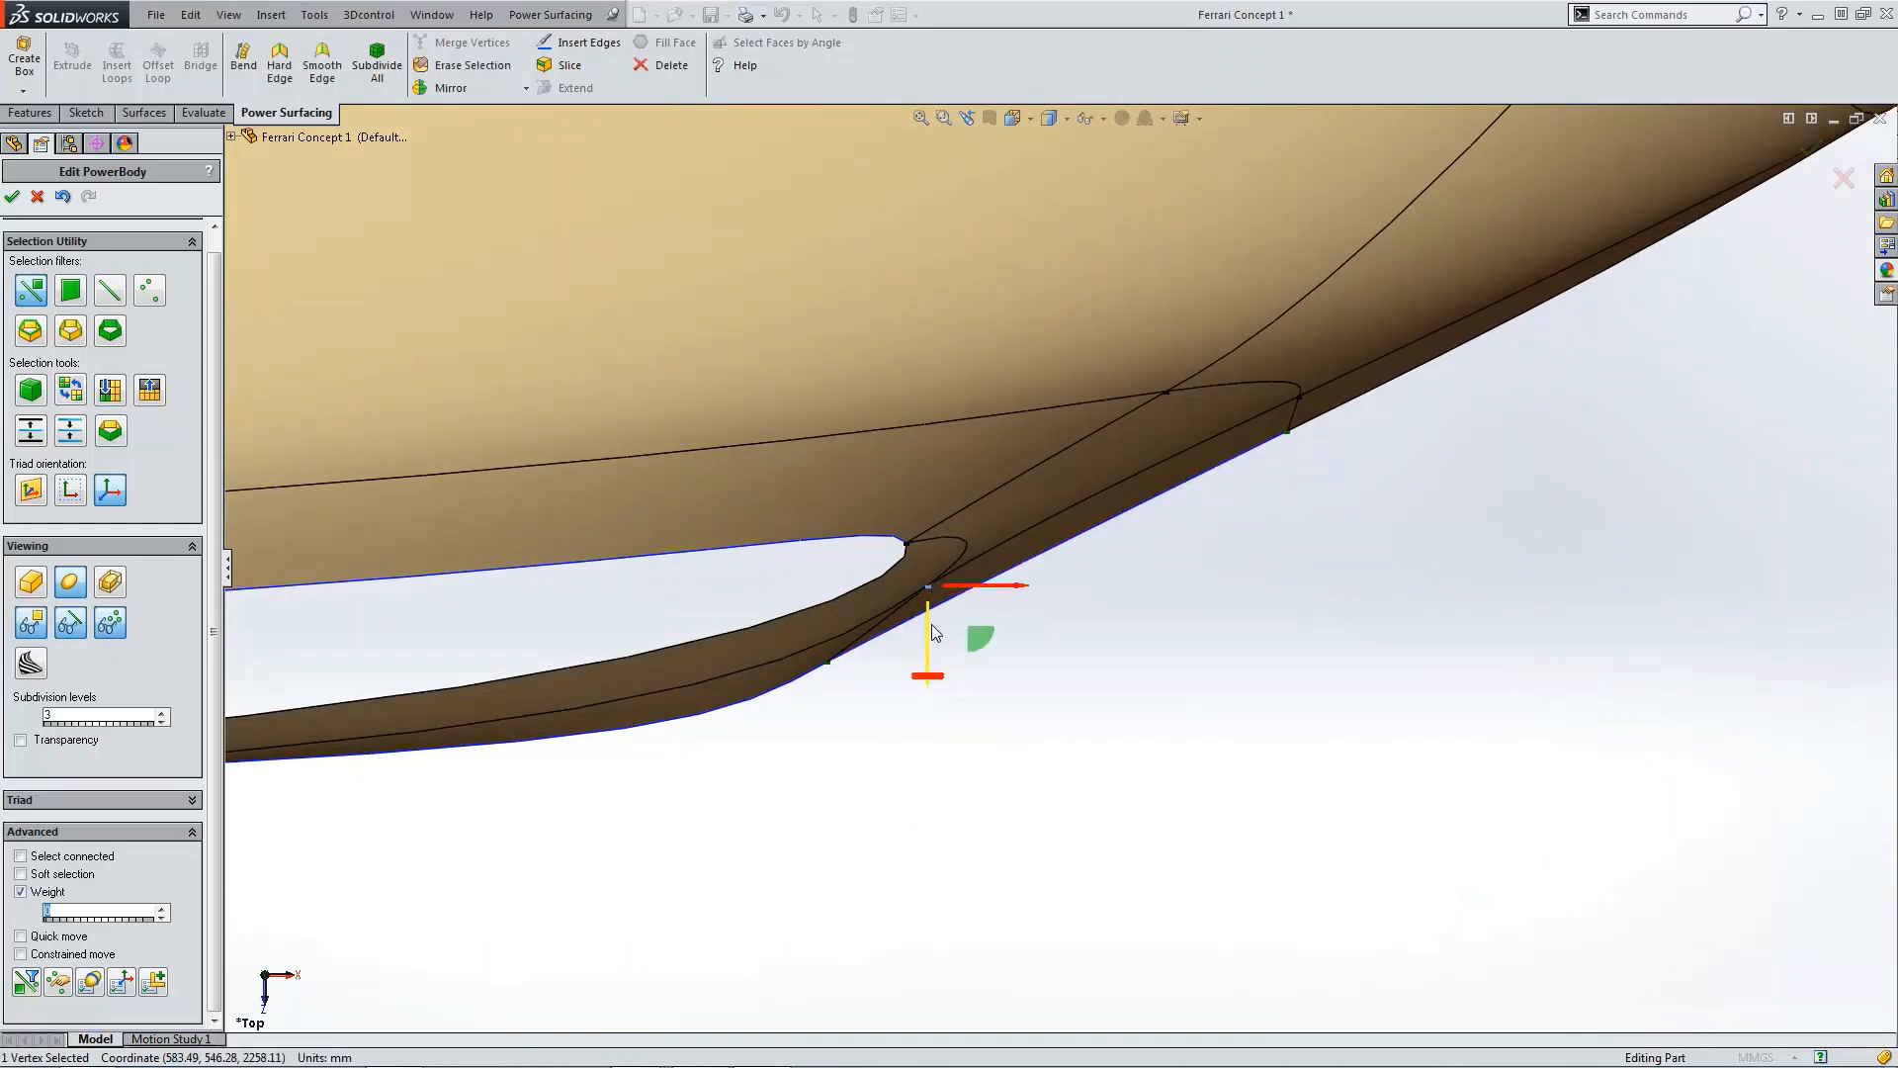
left_click_drag(976, 648, 986, 647)
left_click(1016, 703)
middle_click_drag(1015, 703, 836, 452)
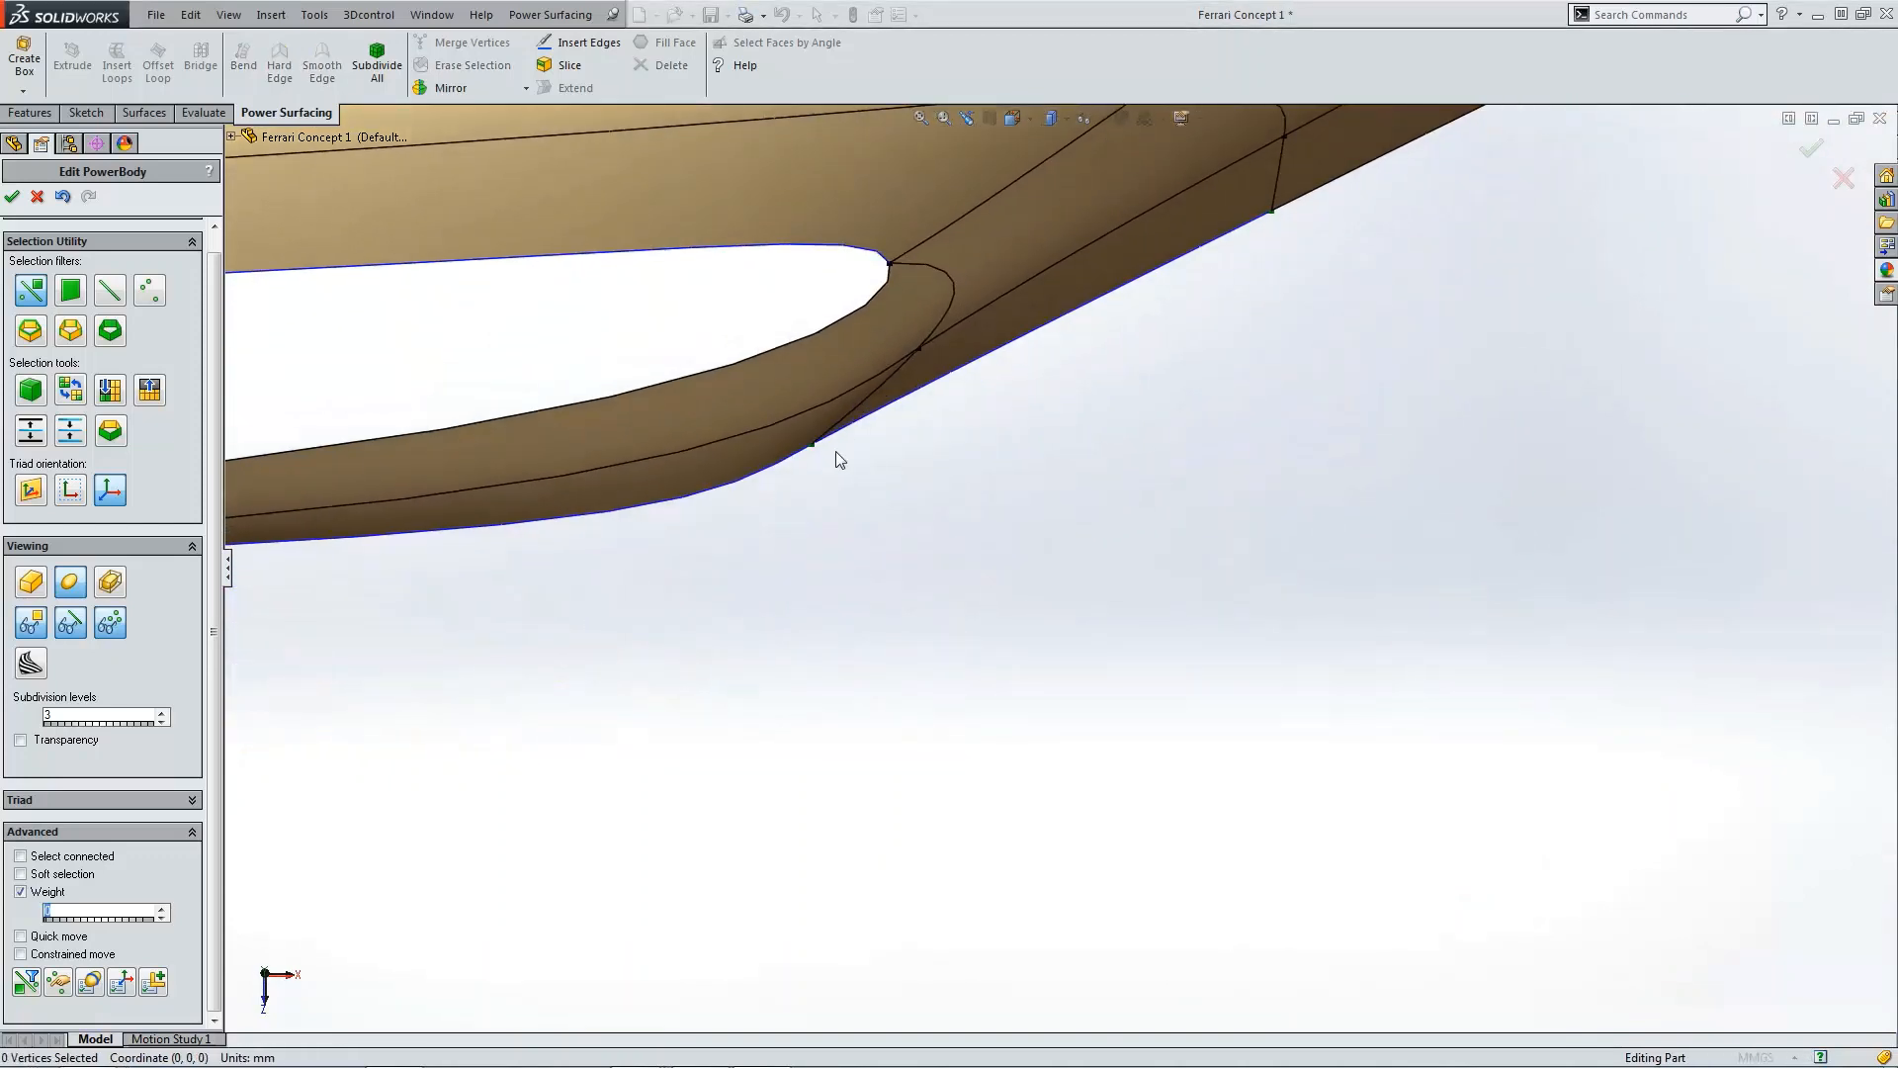
Step: Adjust the neighbouring vertices at the lip and overhang joint slightly to smooth the junction
left_click(814, 447)
left_click_drag(870, 486, 992, 465)
left_click(1130, 568)
scroll(1148, 566, "up", 4)
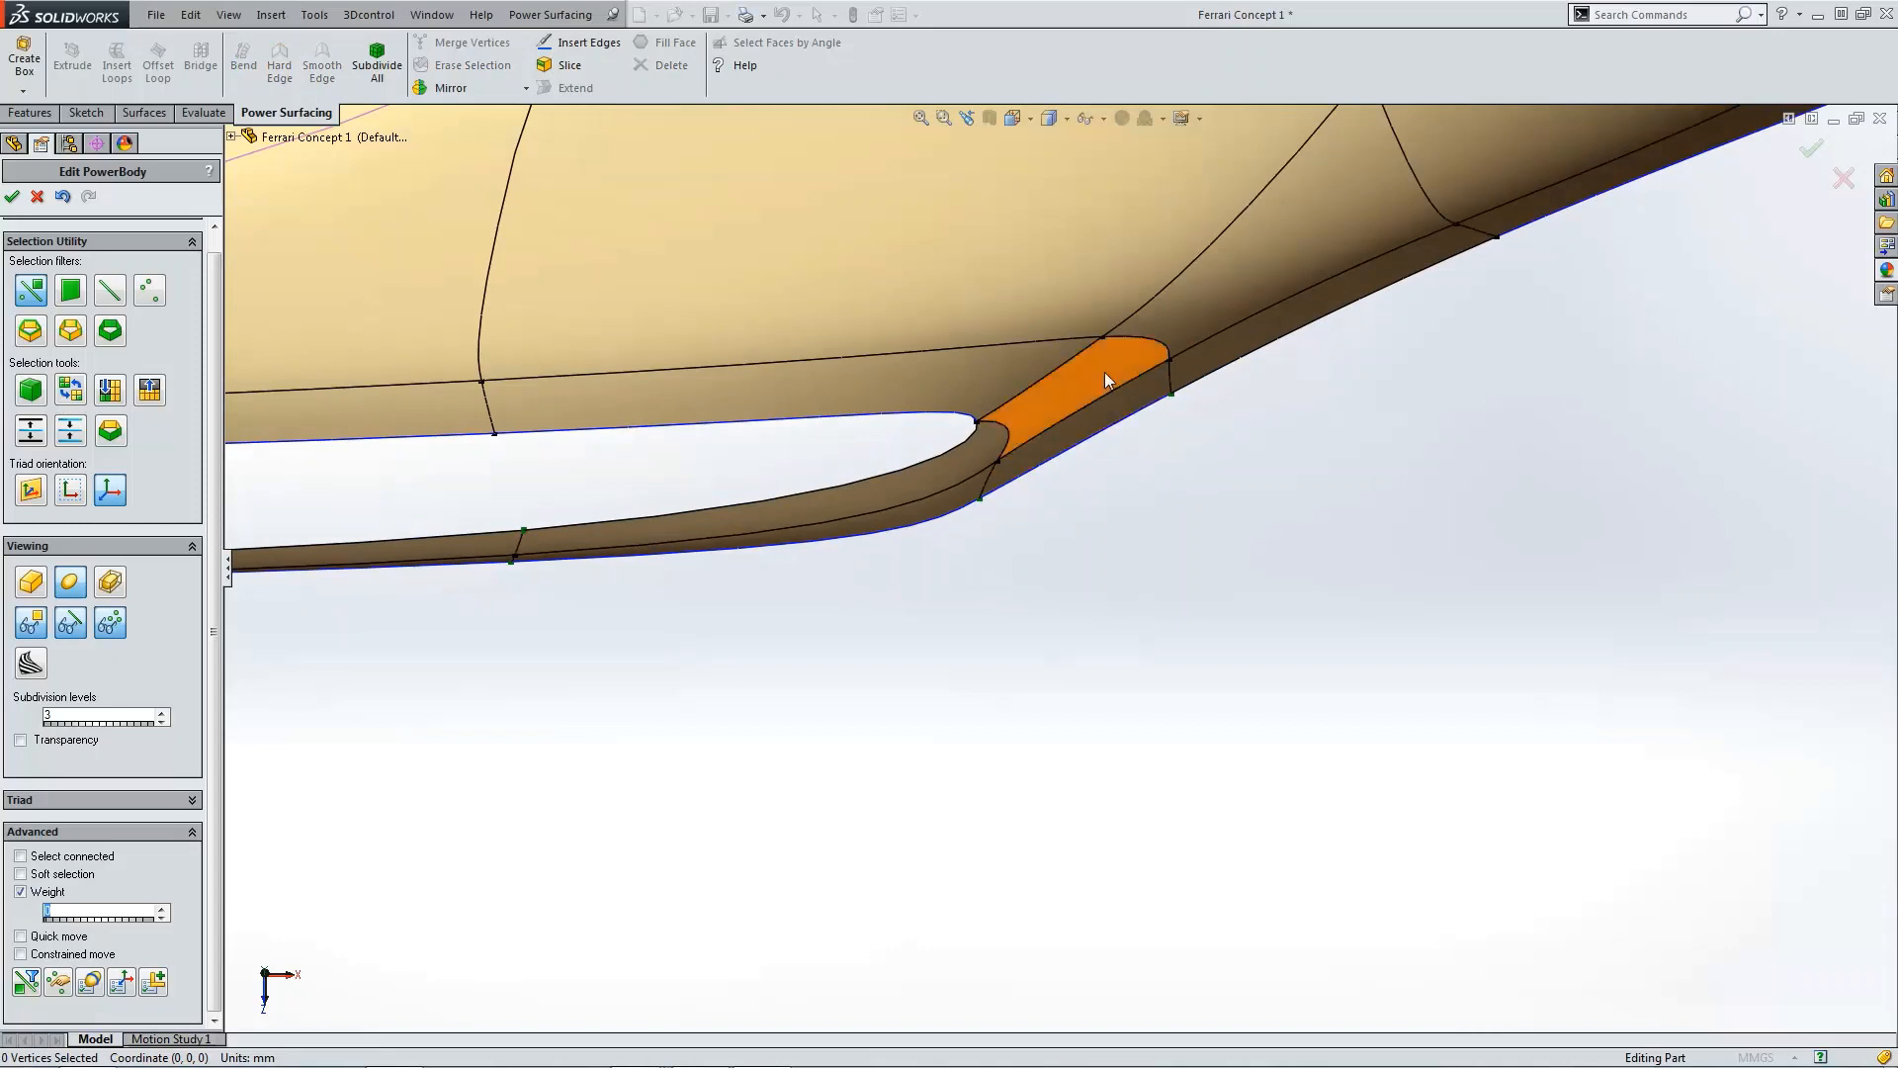
left_click(1171, 362)
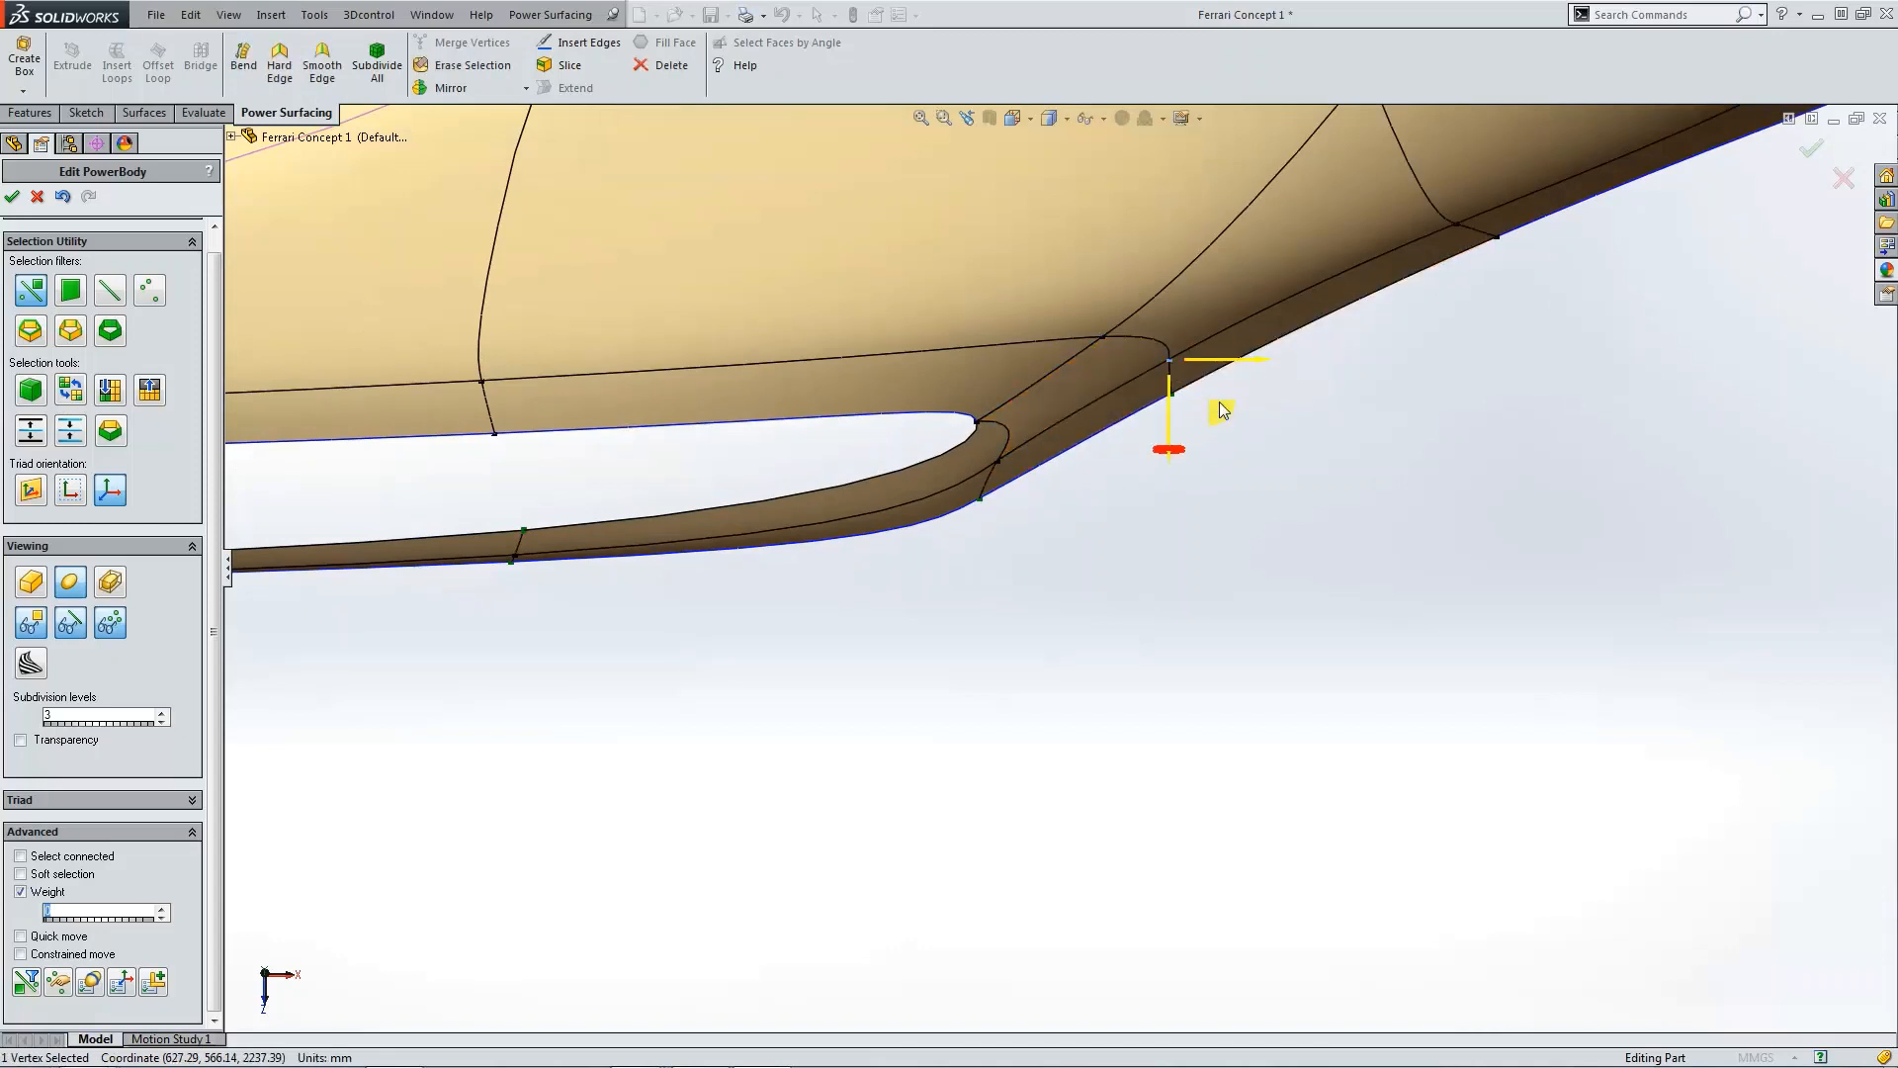
left_click_drag(1225, 416, 1230, 422)
left_click(1089, 511)
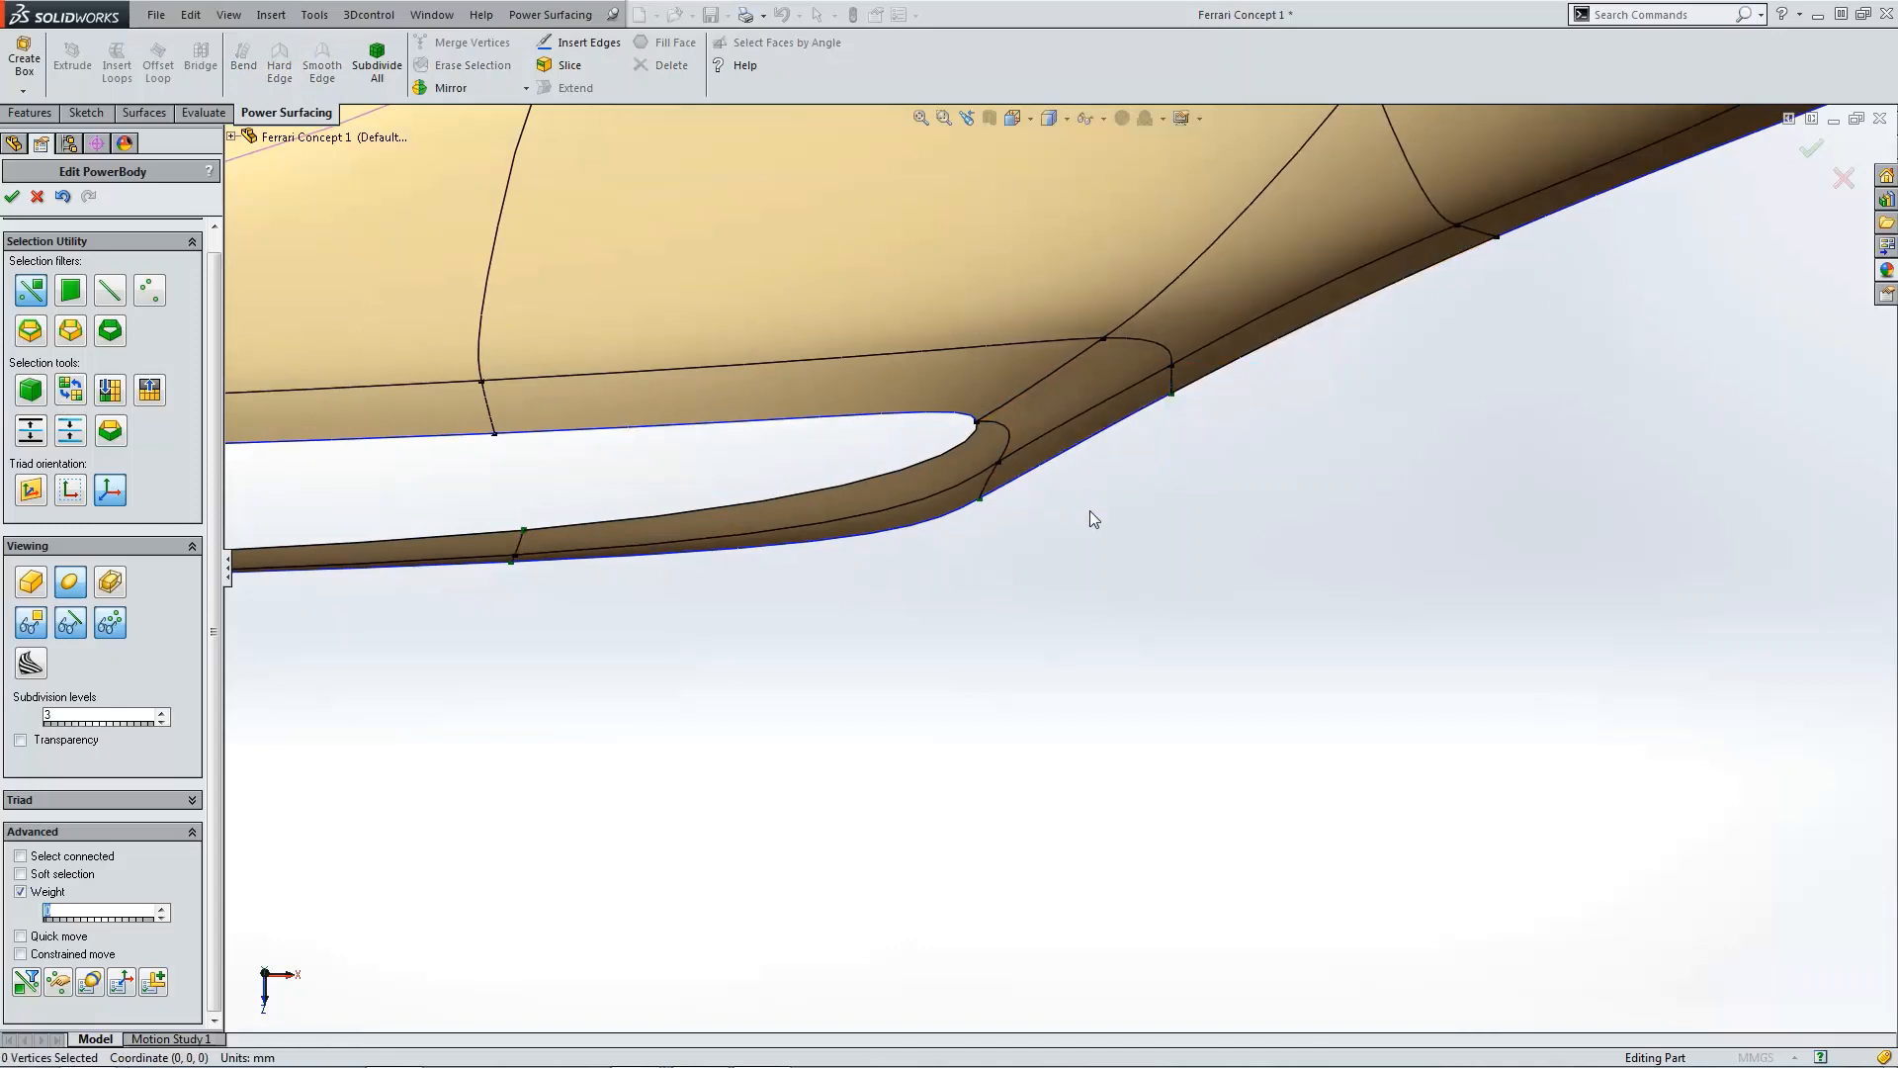
Step: Accept the PowerBody2 edit
scroll(1108, 511, "up", 5)
scroll(963, 643, "down", 3)
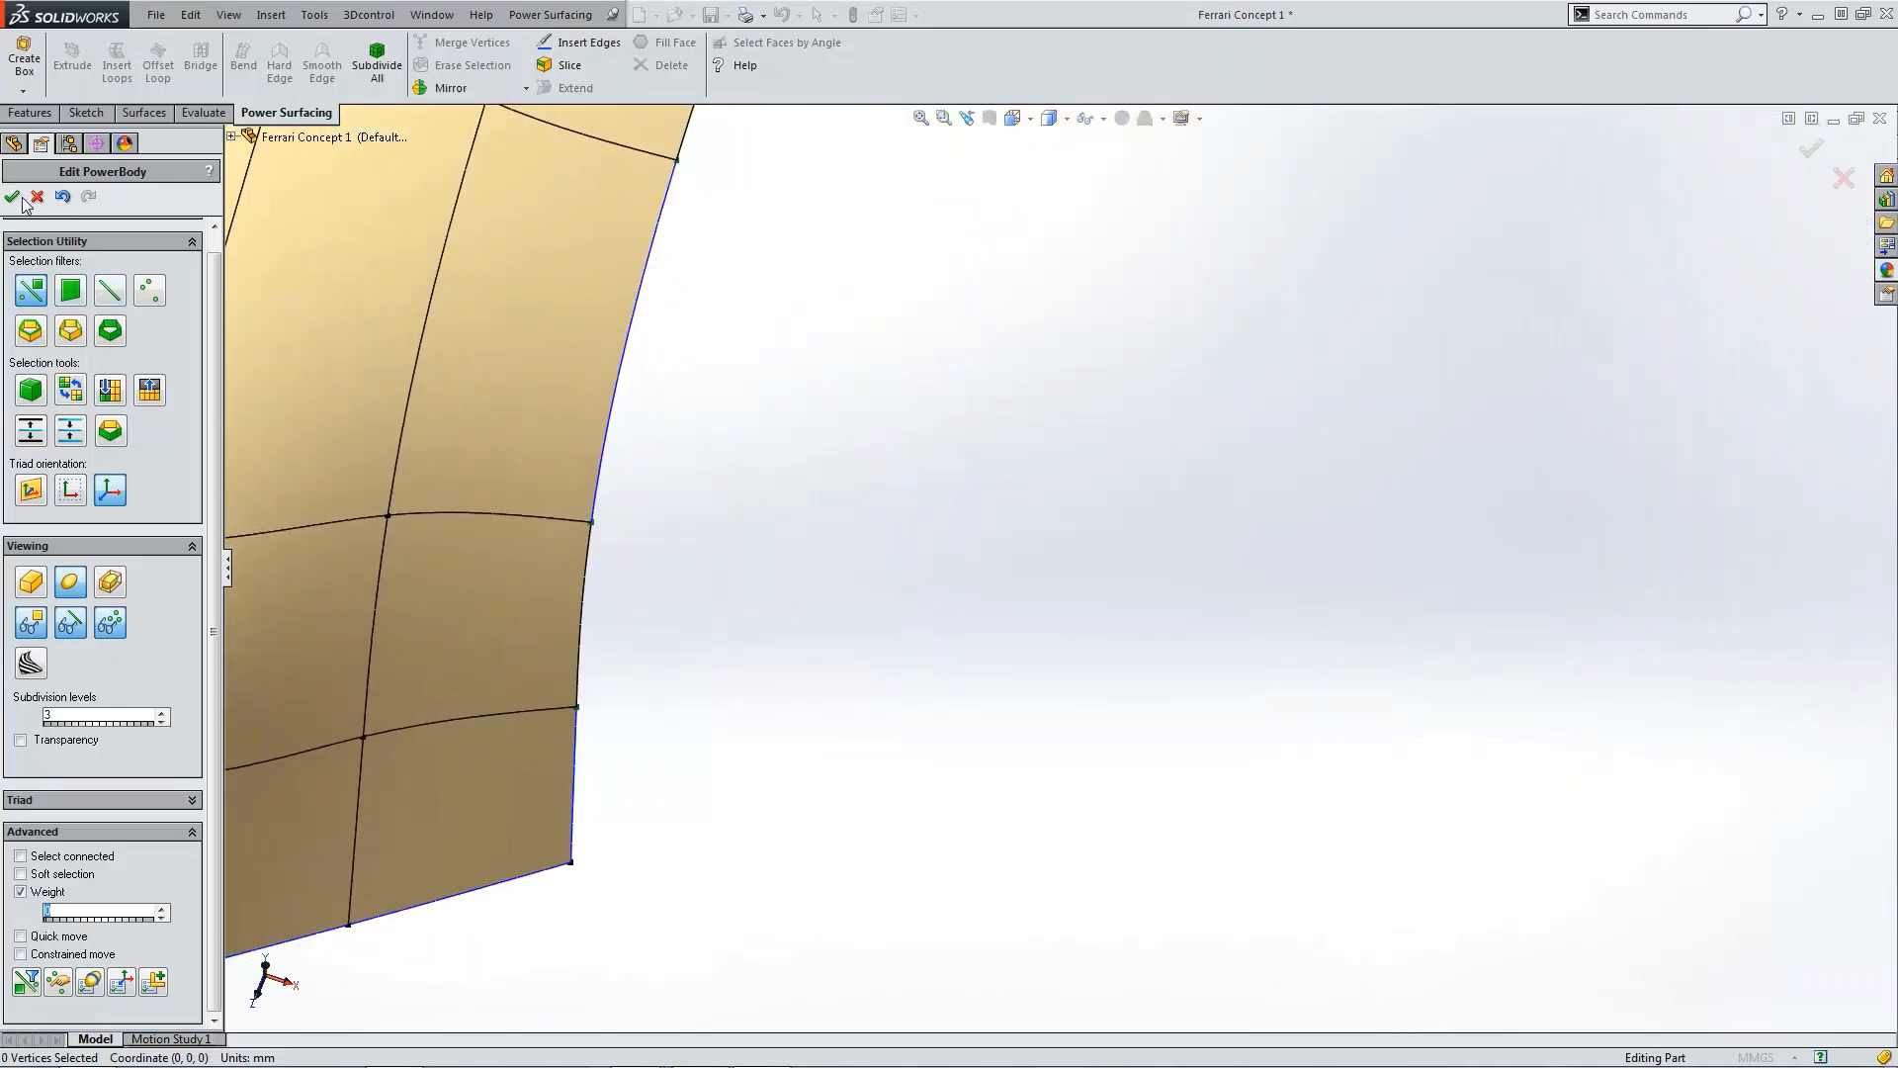
left_click(12, 196)
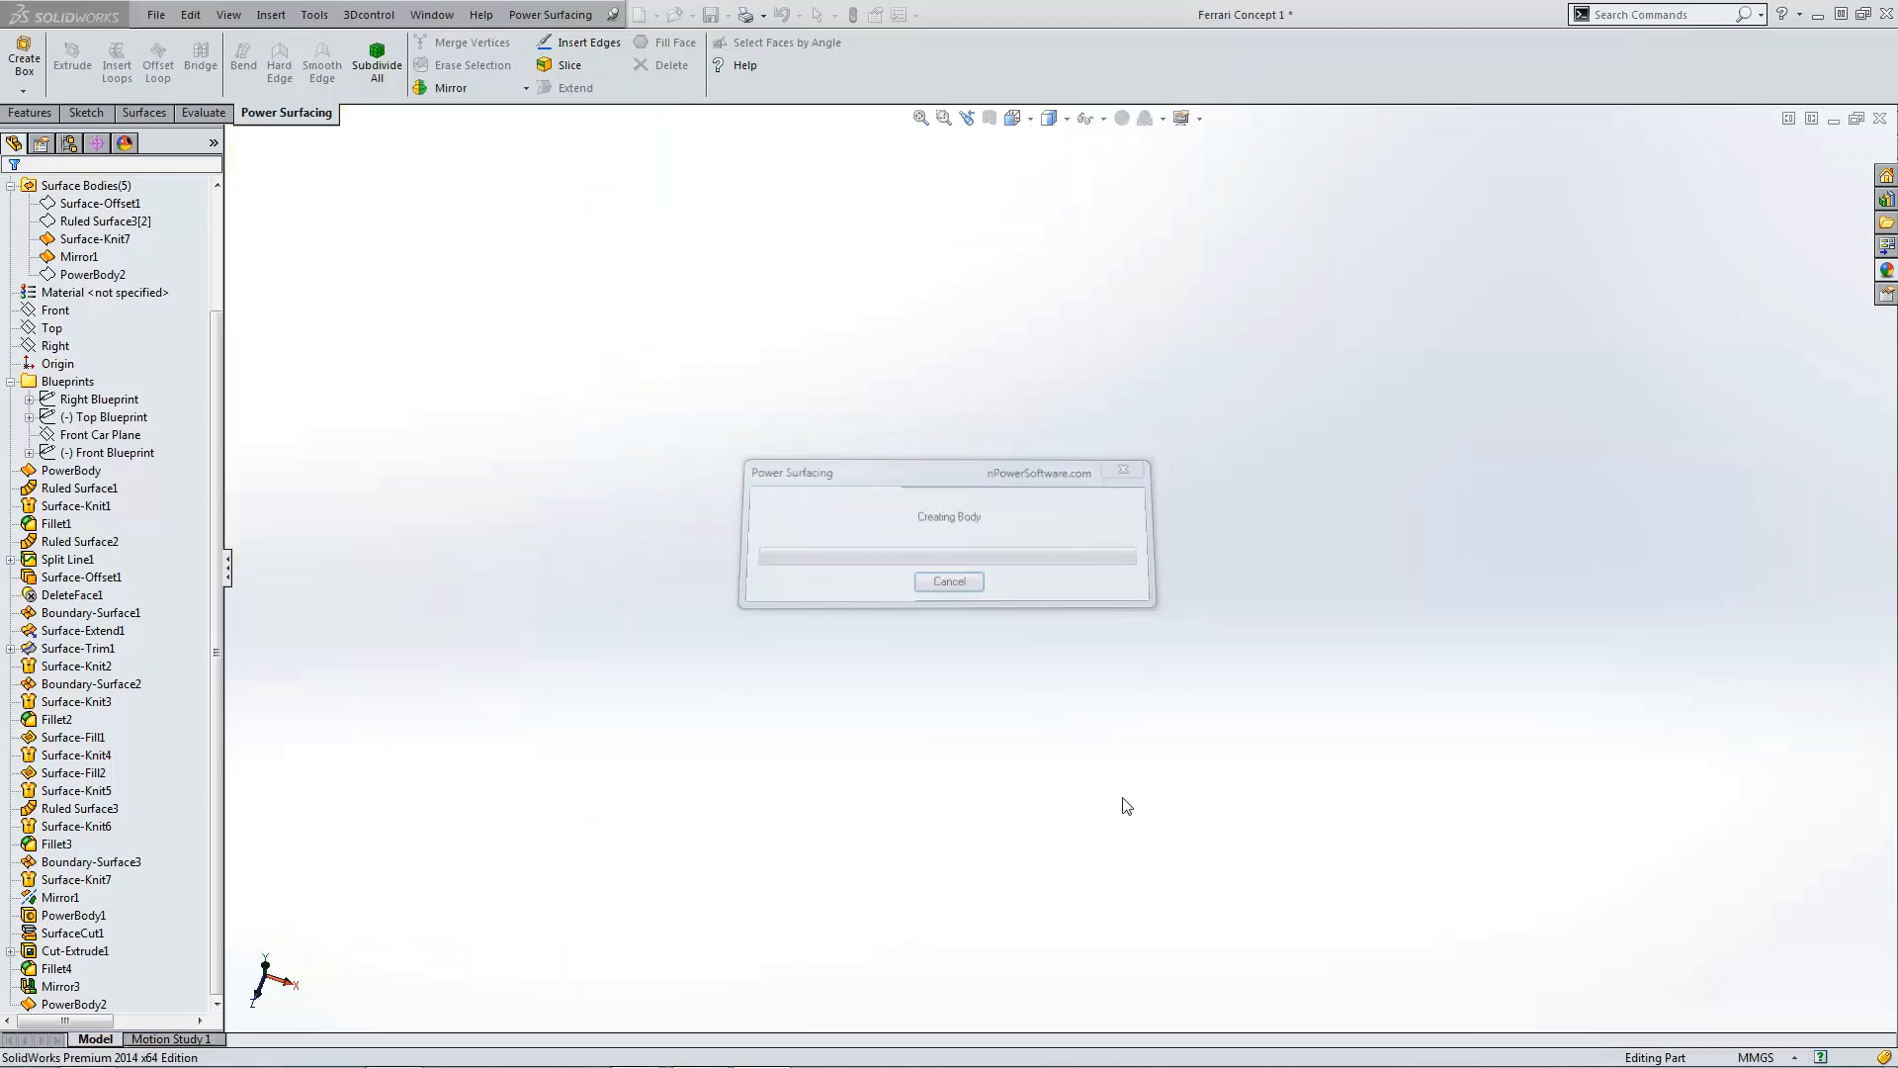
Step: Zoom in on the rebuilt intake and lip junction and examine it with edges shown
scroll(1040, 804, "down", 4)
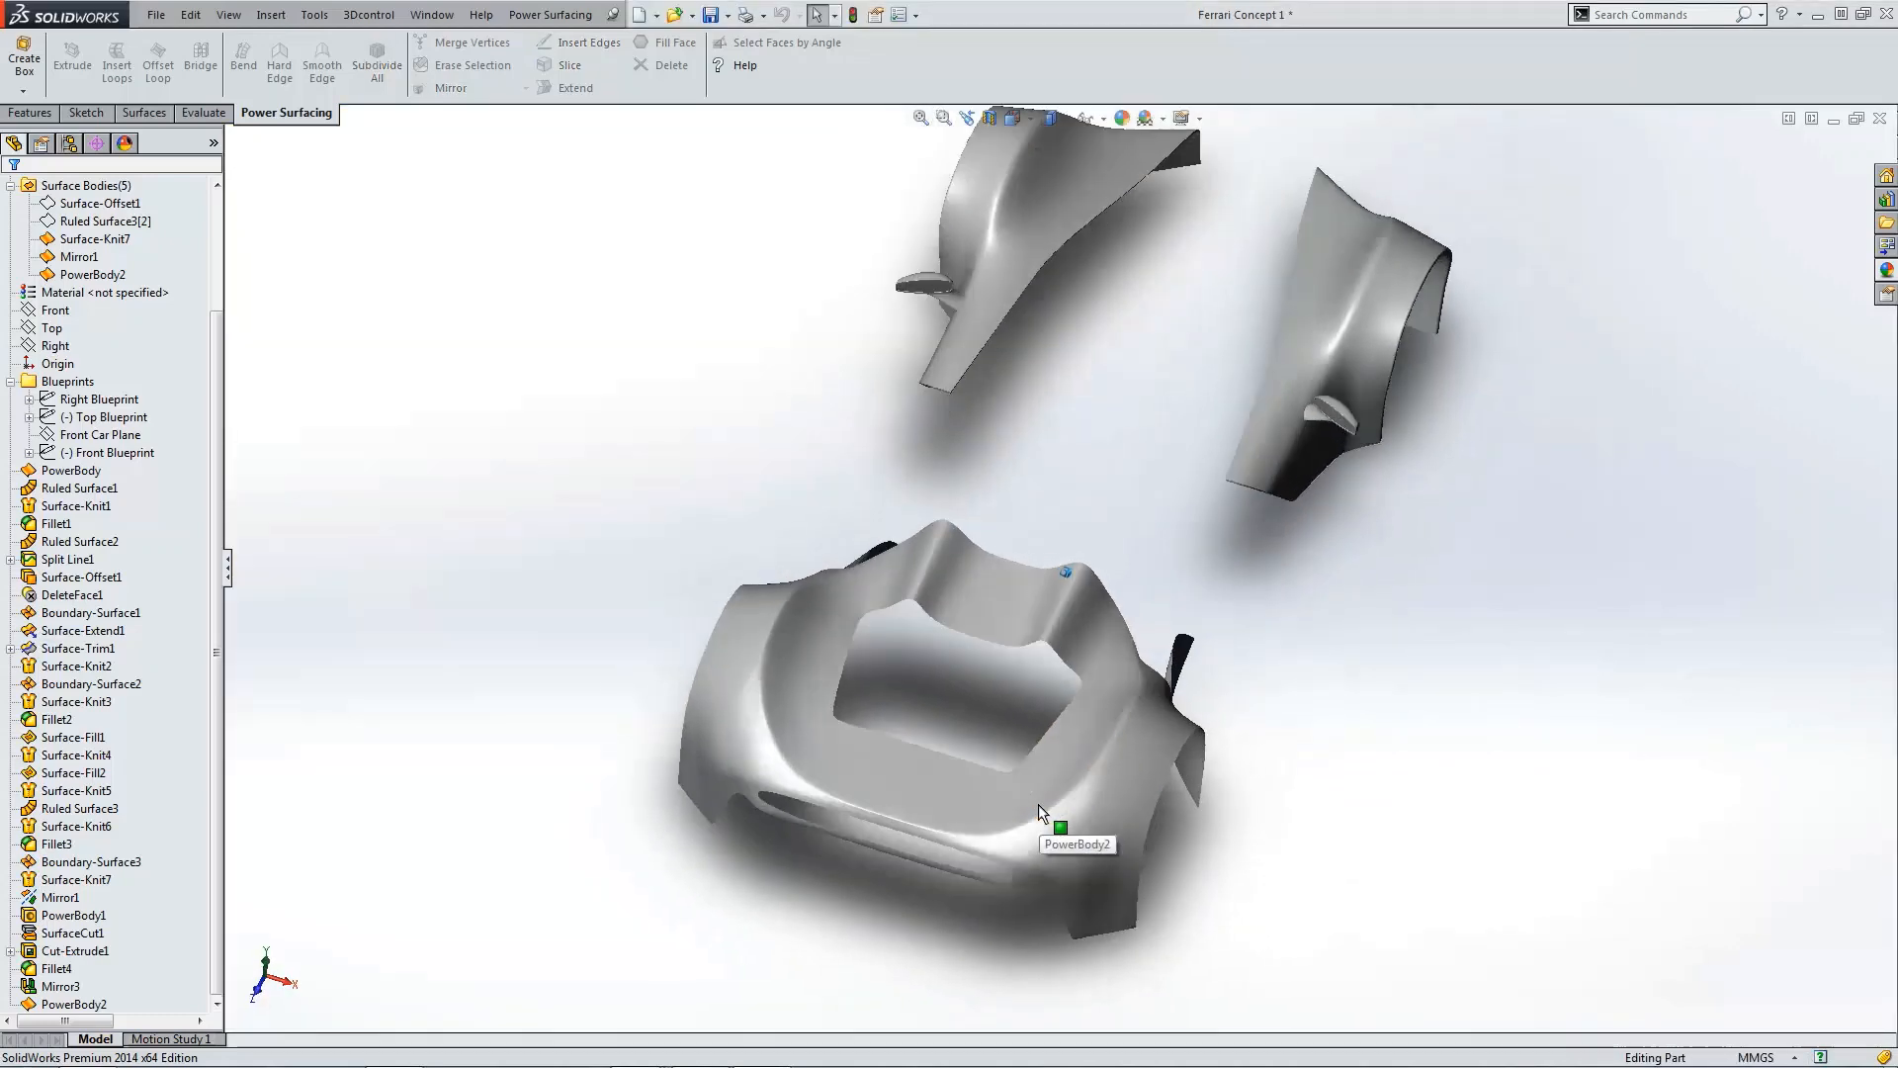
middle_click_drag(1039, 804, 1066, 617)
scroll(1017, 783, "down", 8)
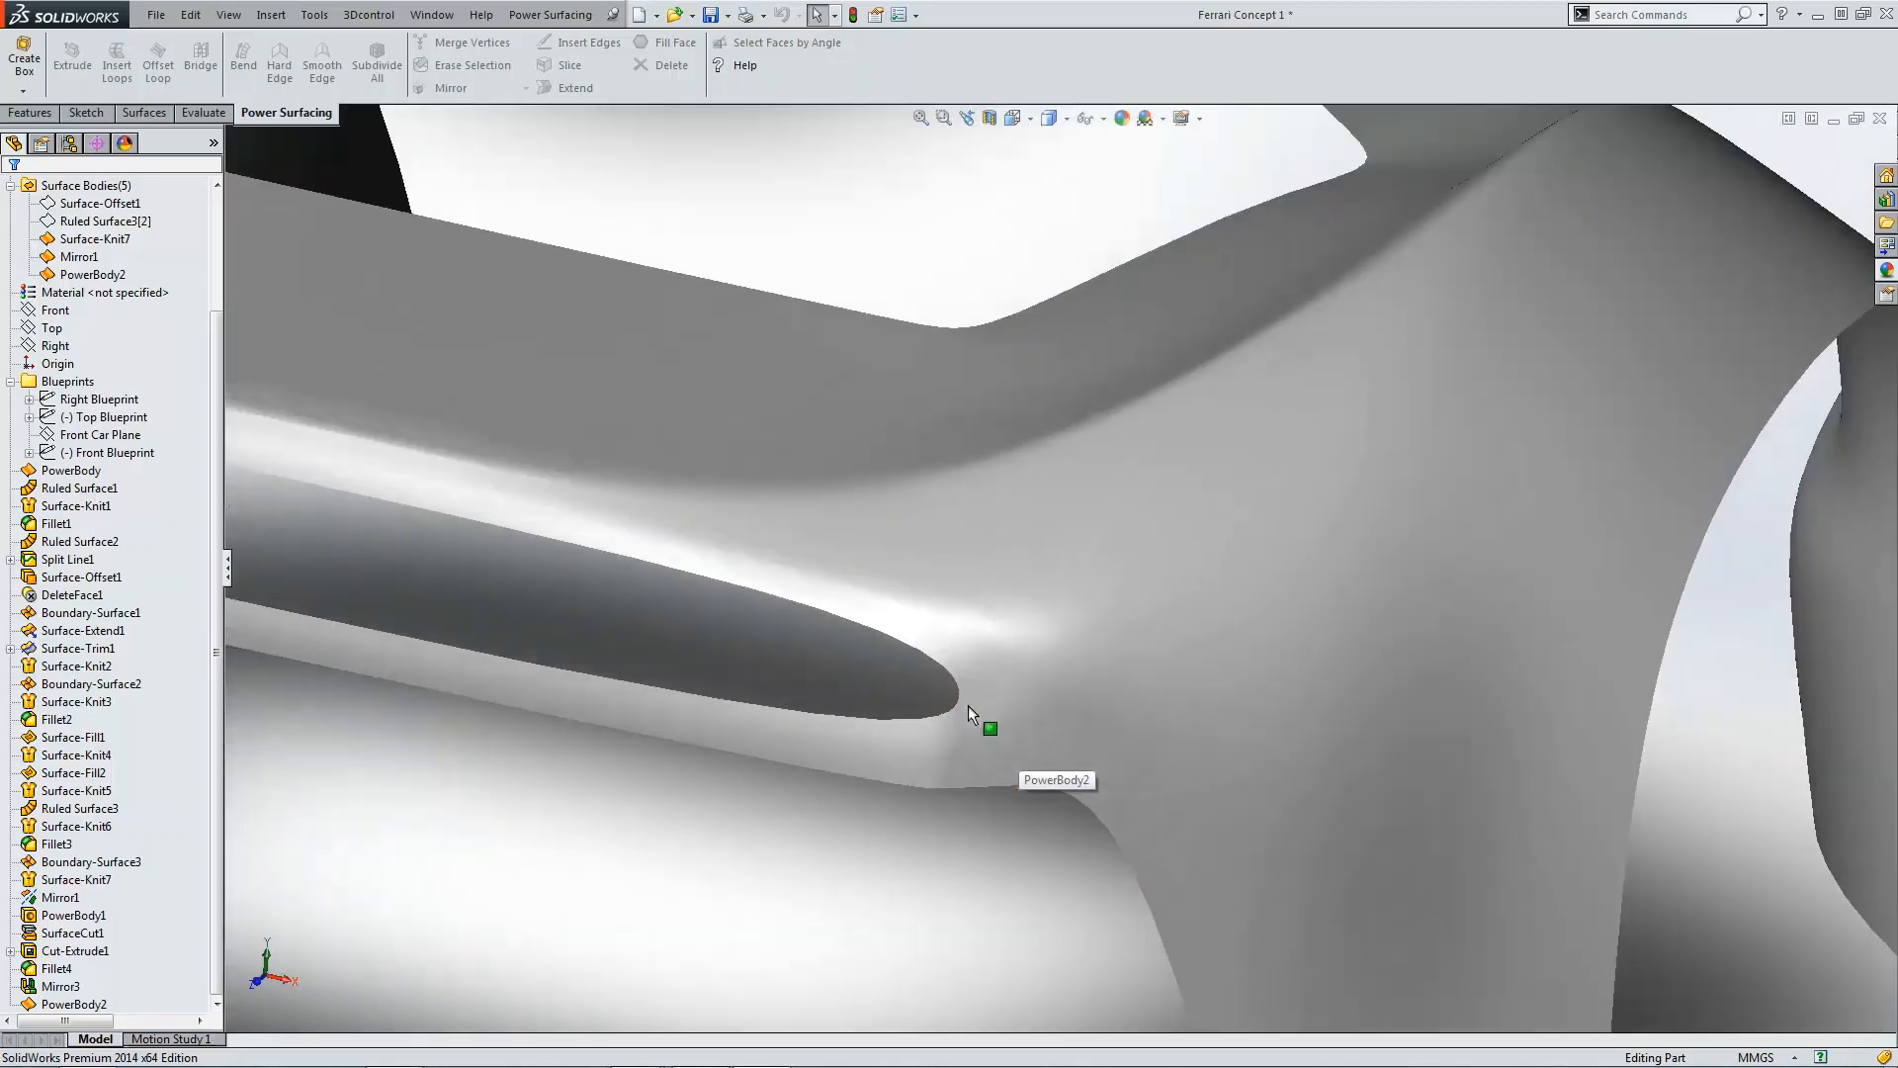
middle_click_drag(969, 704, 986, 752)
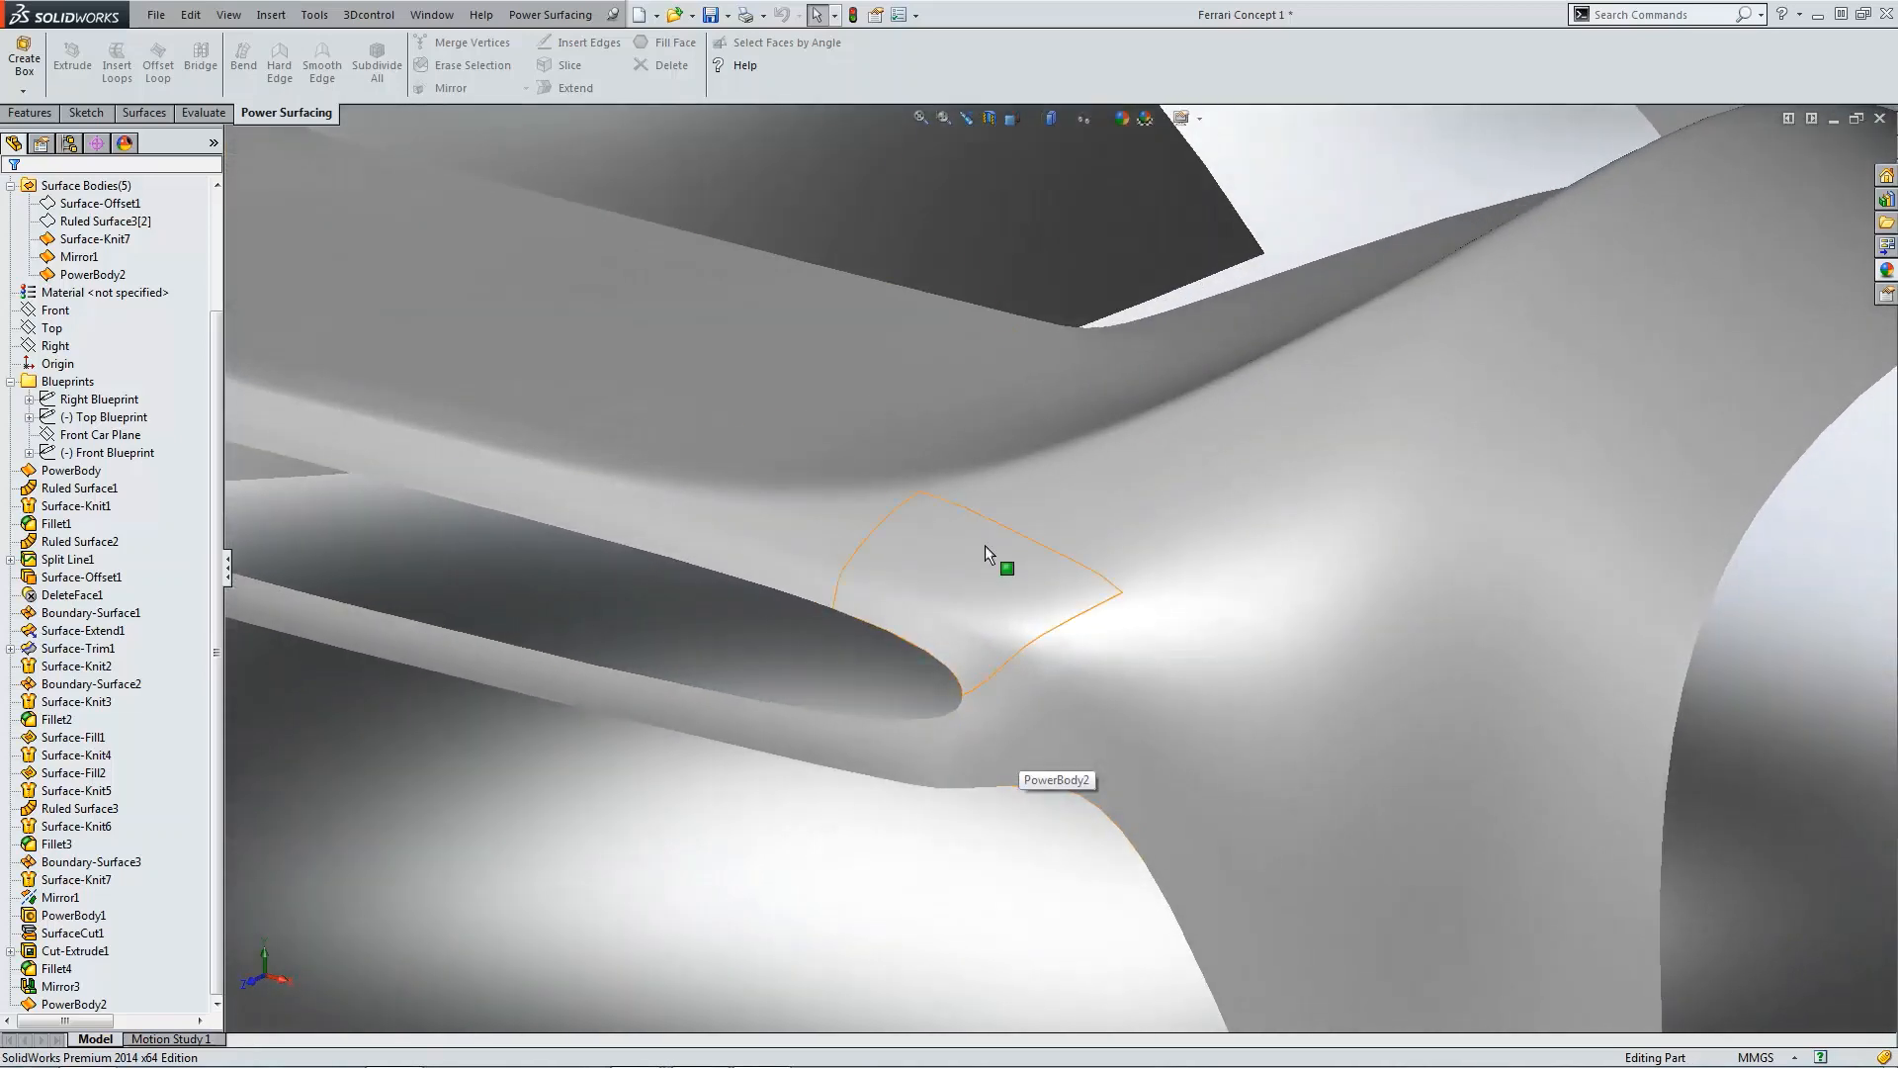
left_click(1053, 125)
left_click(1054, 141)
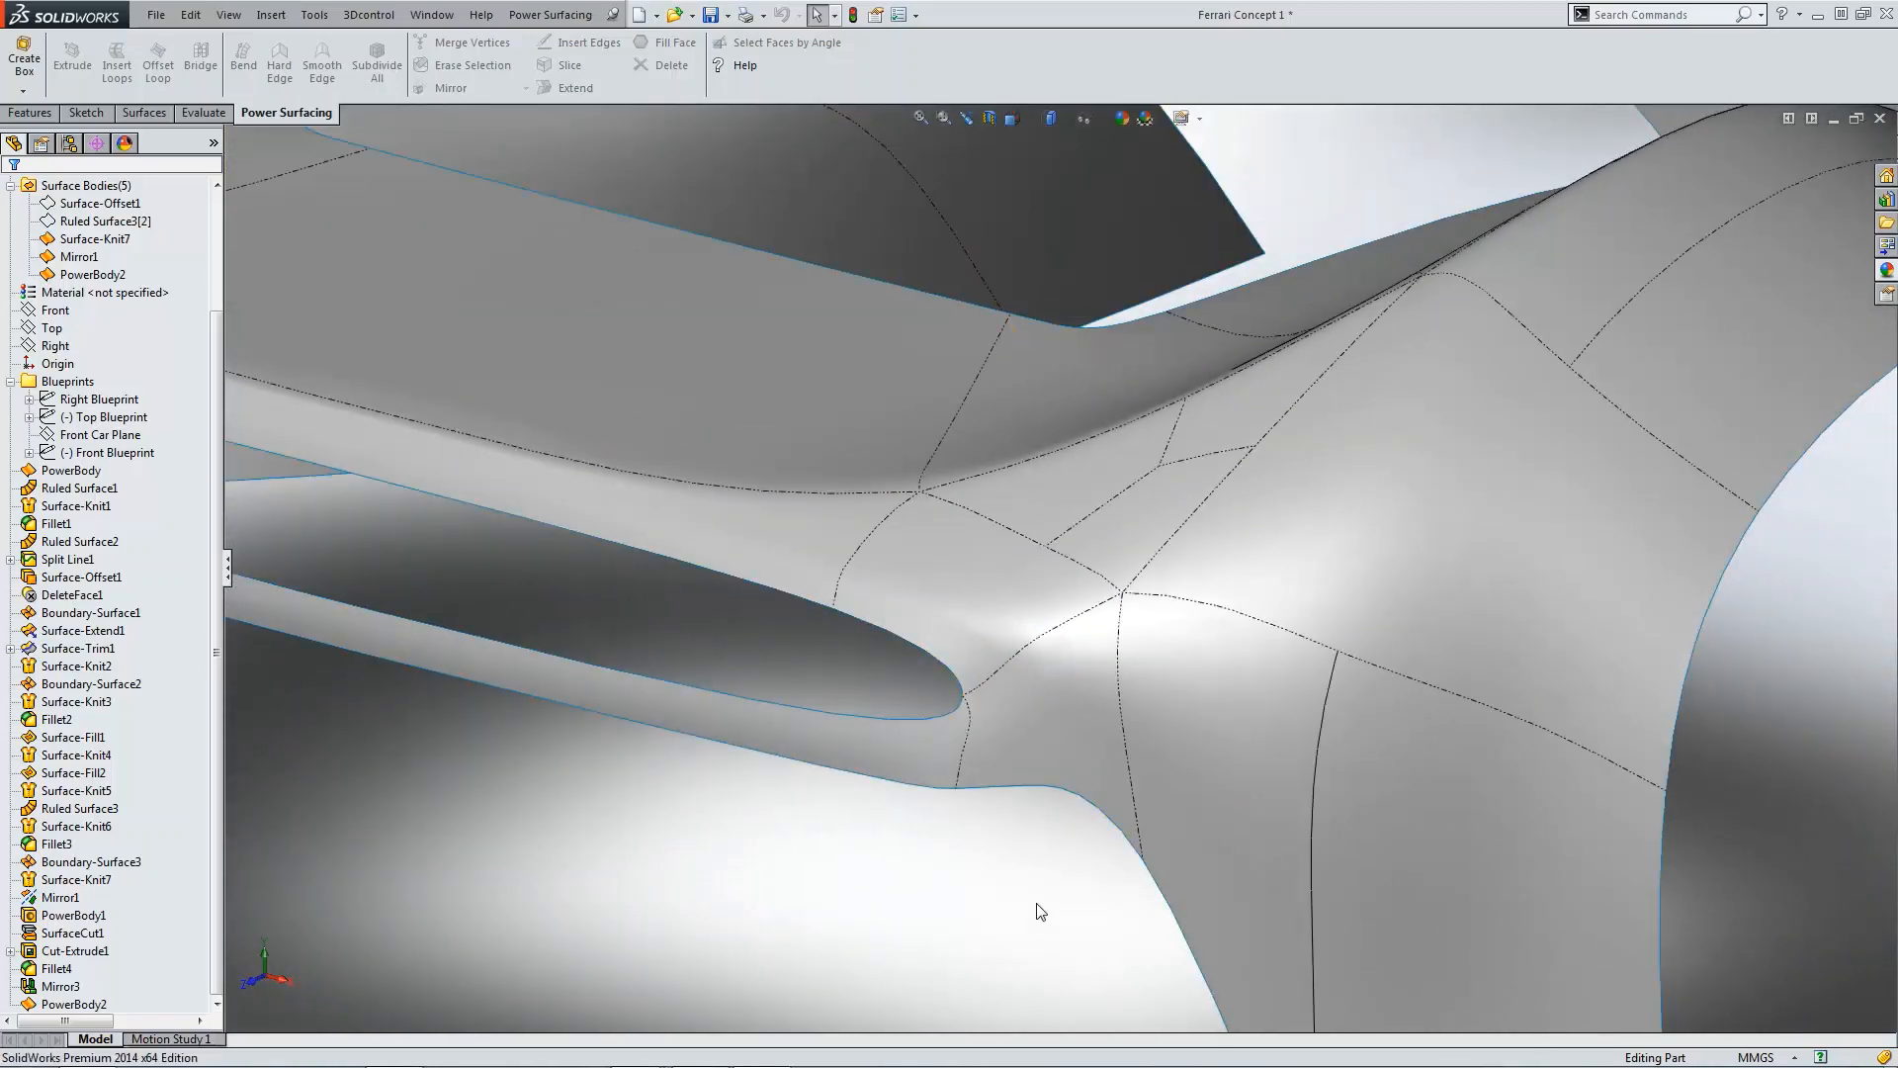
scroll(1035, 668, "up", 5)
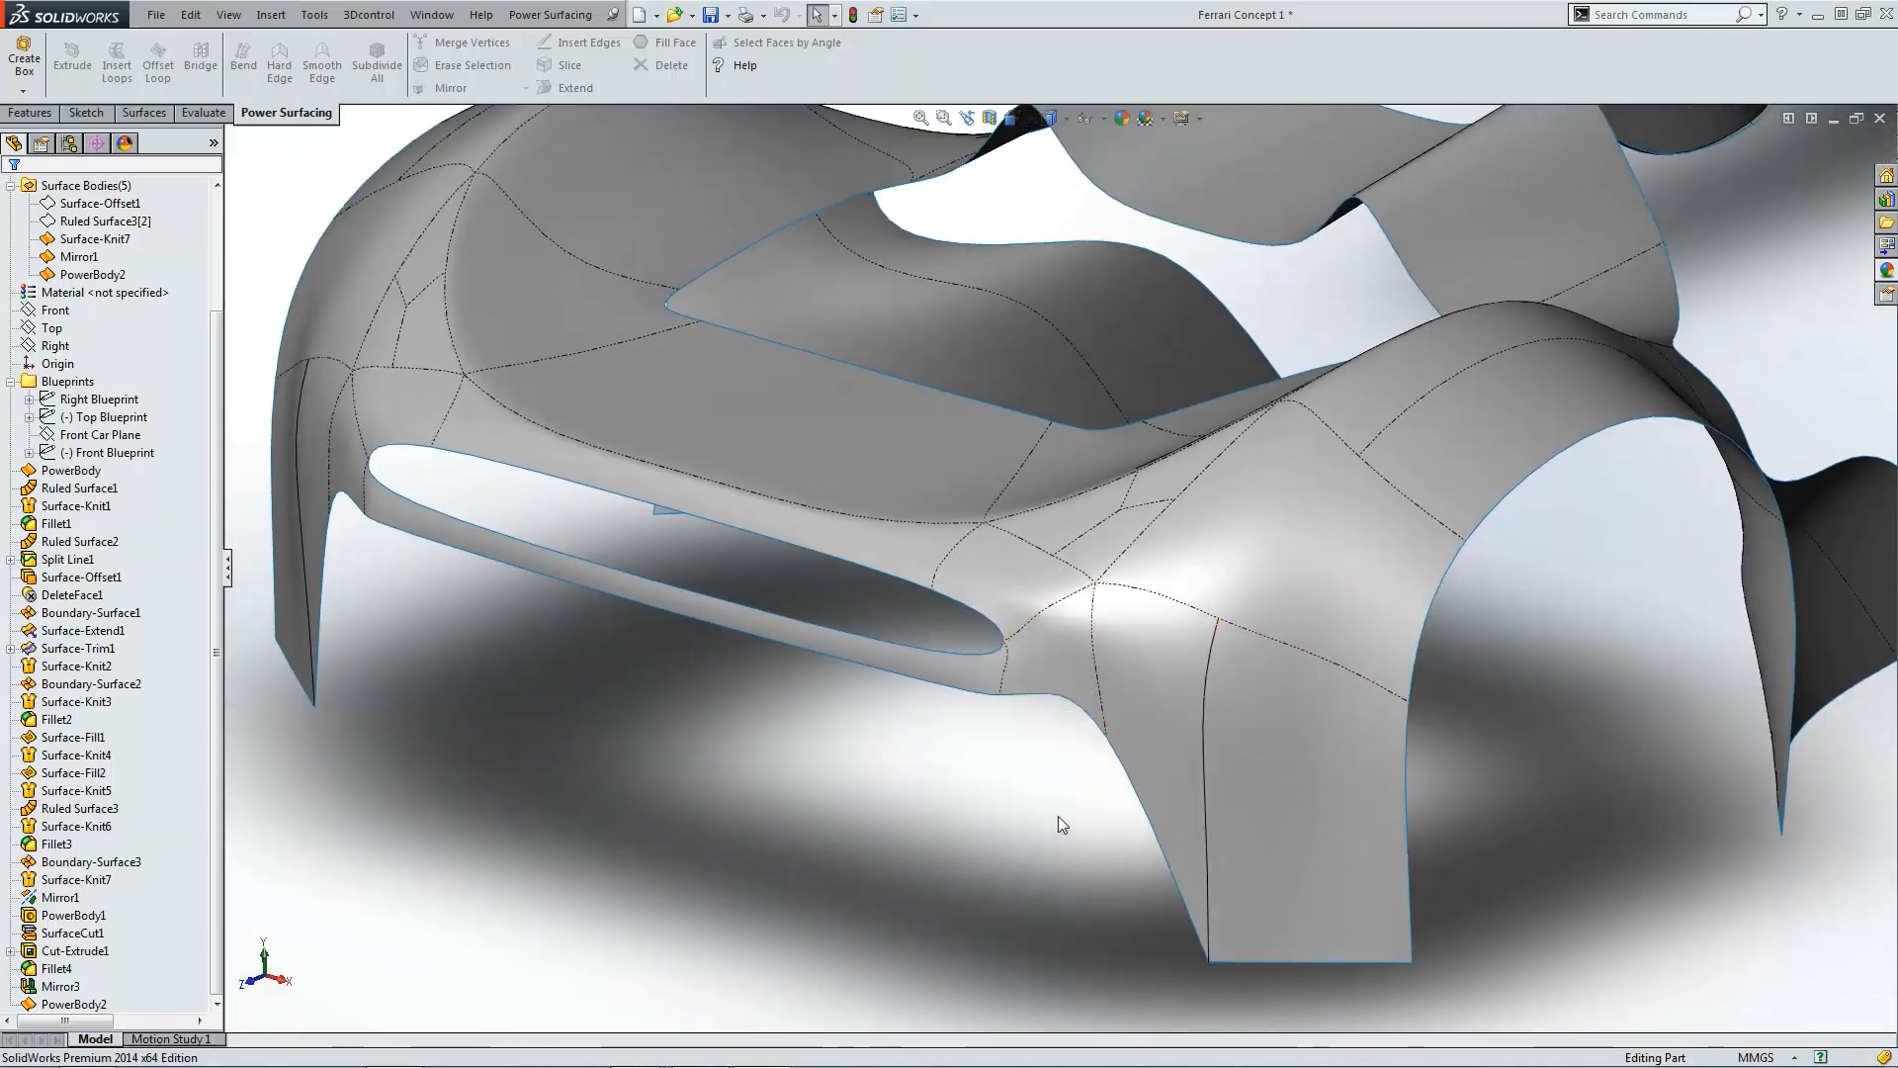
Step: Orbit around the body and inspect the side intake and lip from several angles
scroll(1163, 830, "down", 2)
scroll(1187, 820, "down", 3)
left_click(1184, 698)
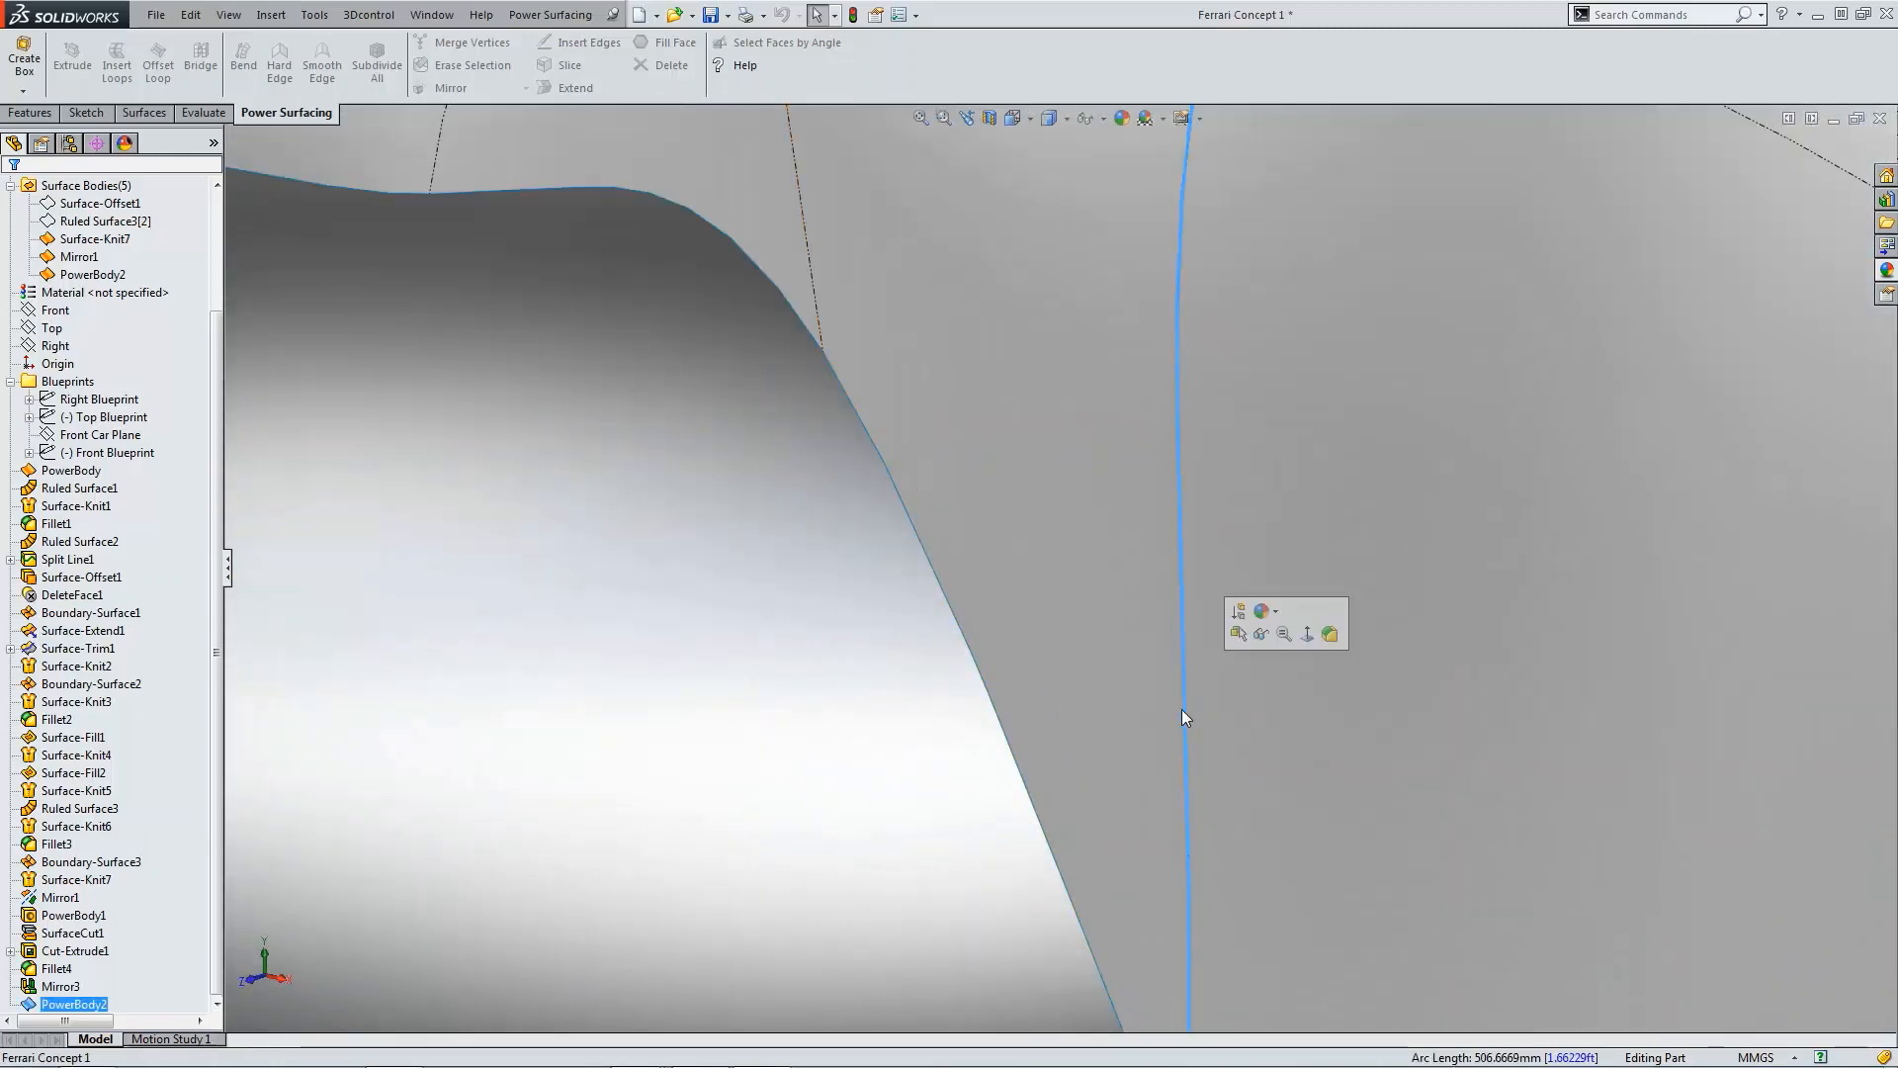
scroll(1187, 737, "up", 3)
scroll(1188, 752, "up", 4)
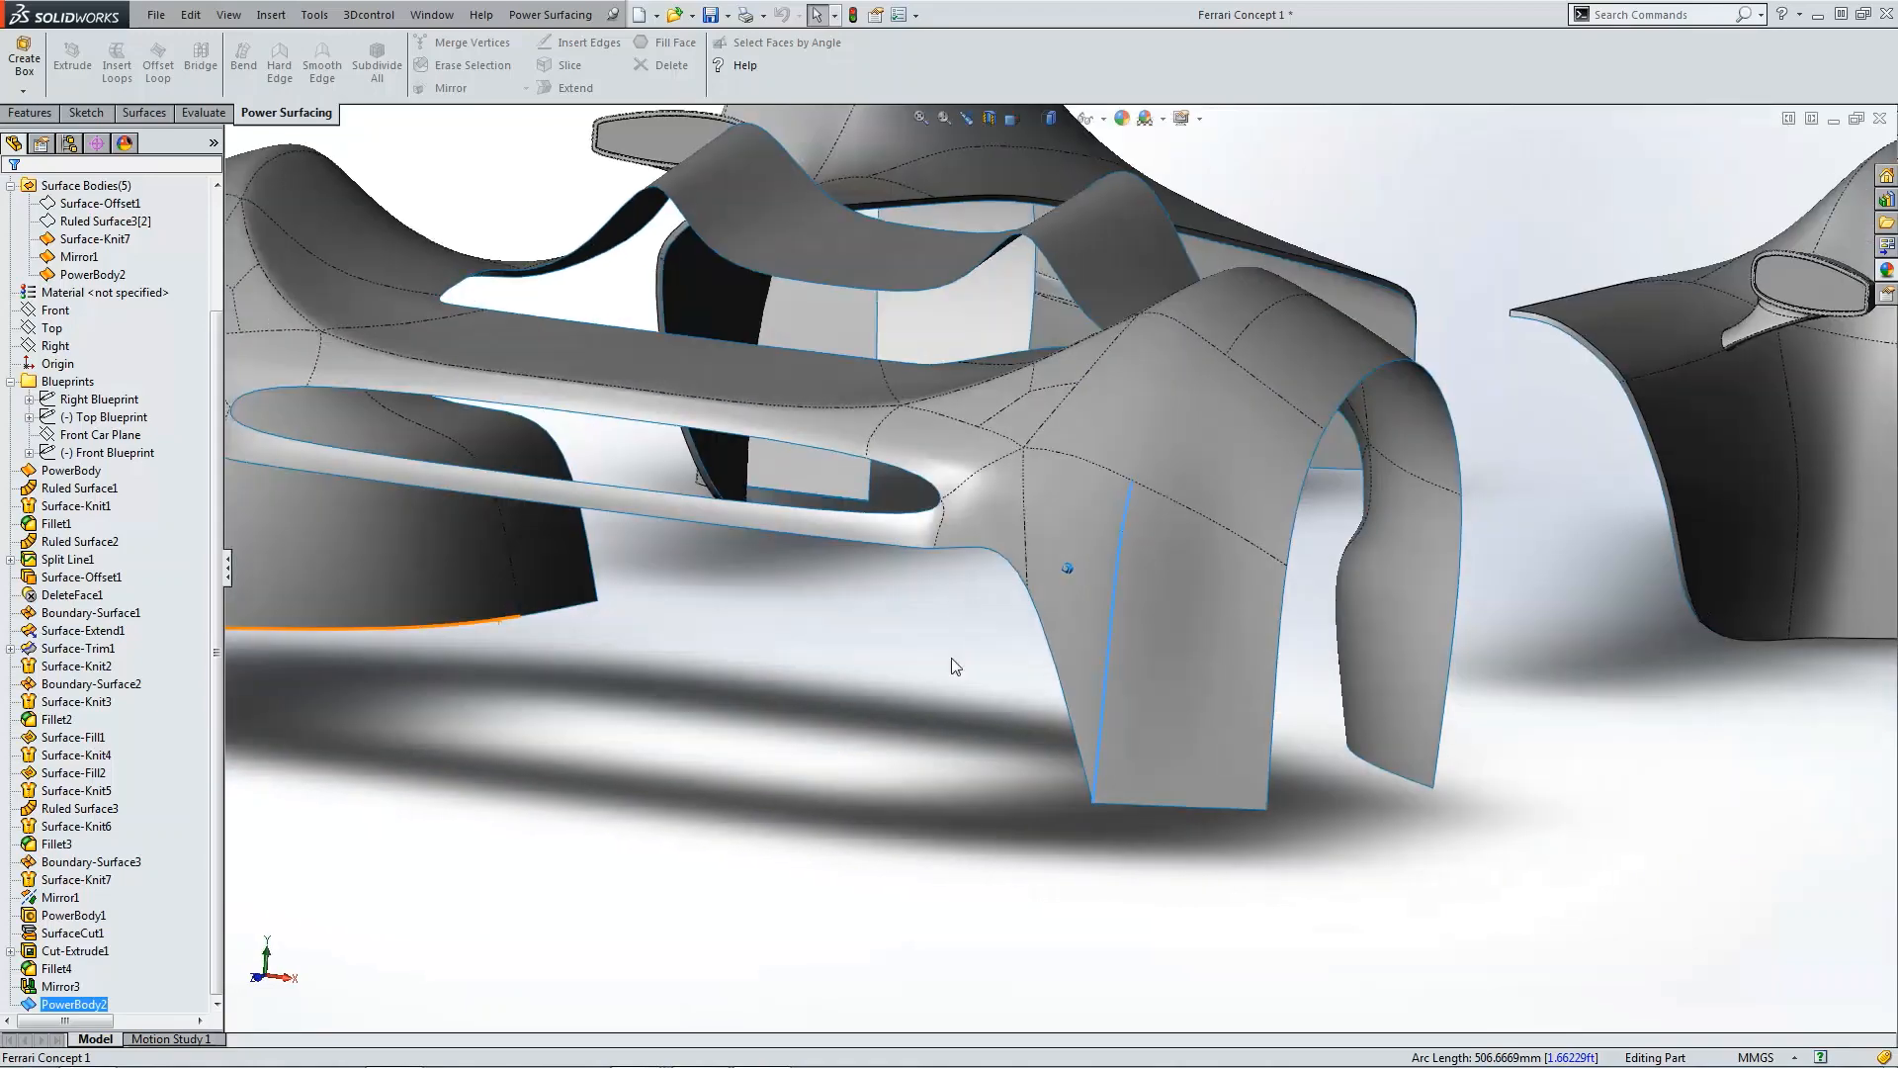
left_click(951, 657)
scroll(969, 495, "down", 3)
scroll(973, 585, "up", 3)
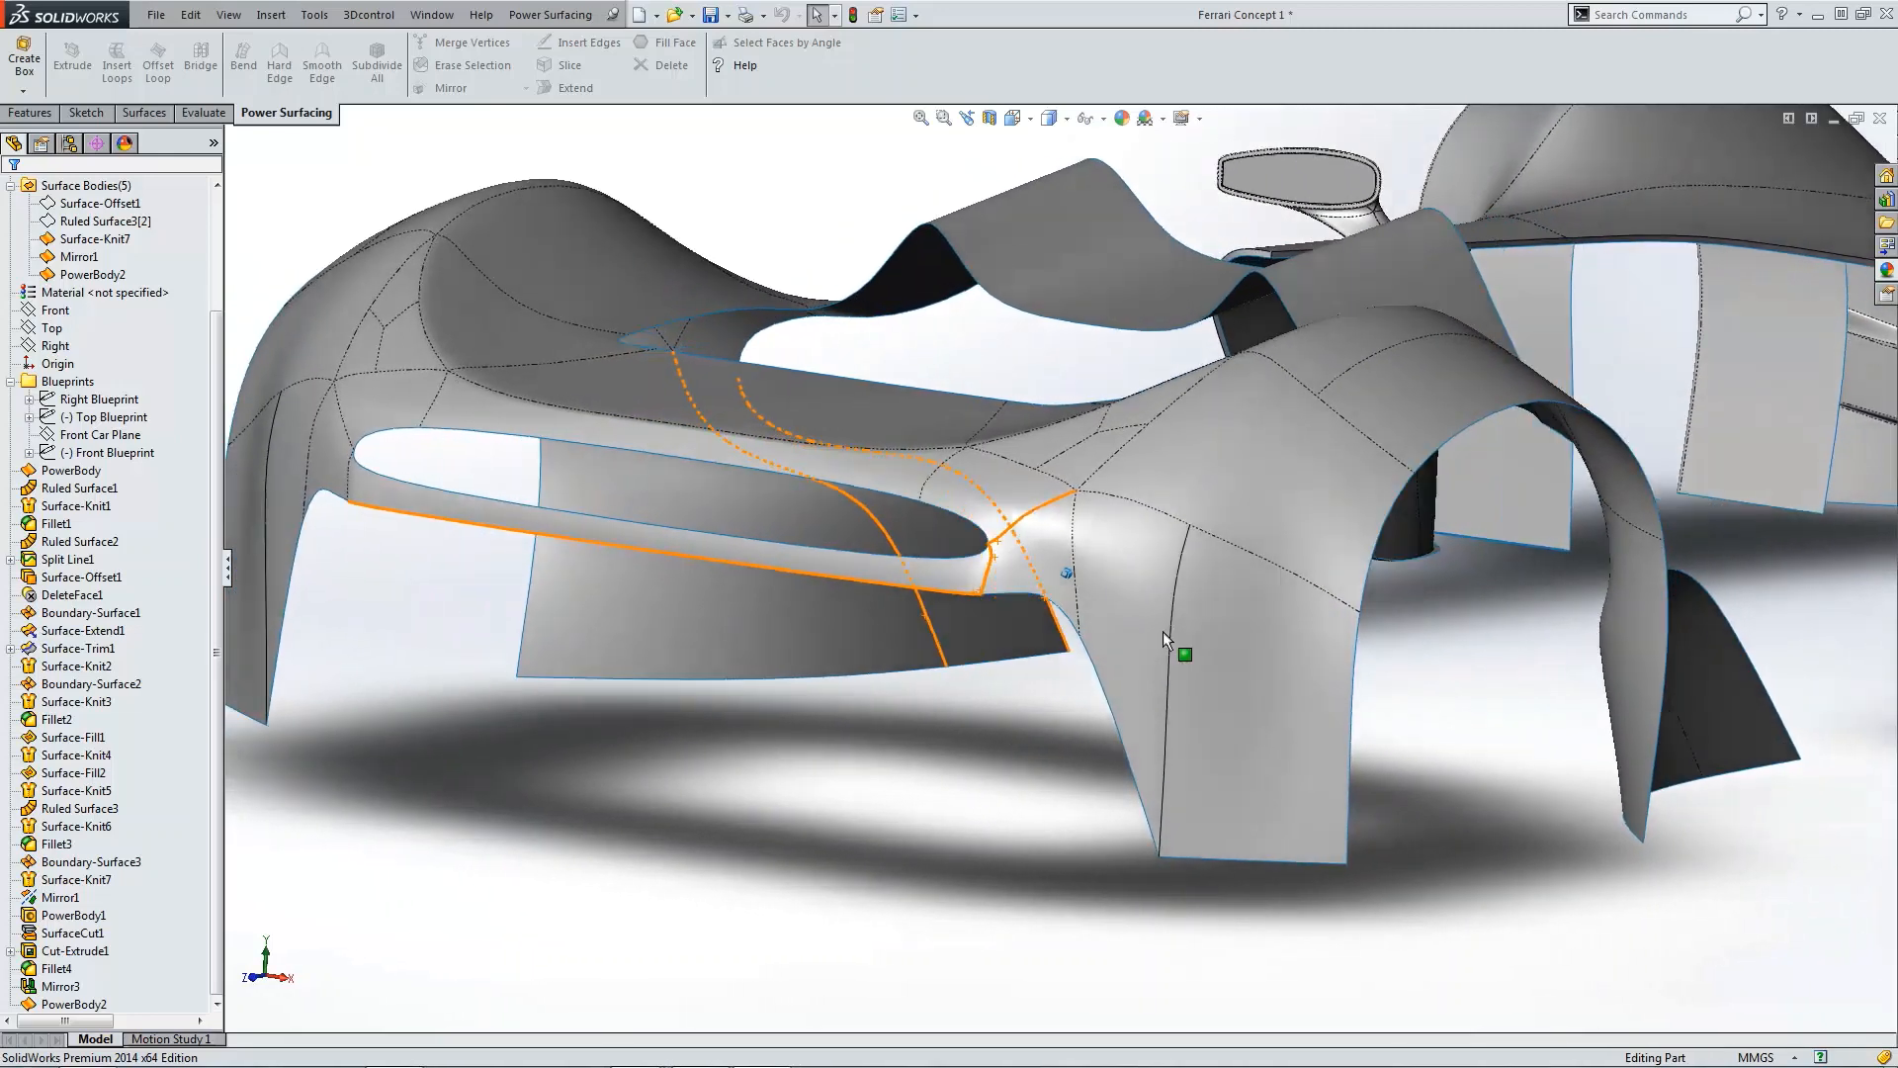
left_click(1173, 611)
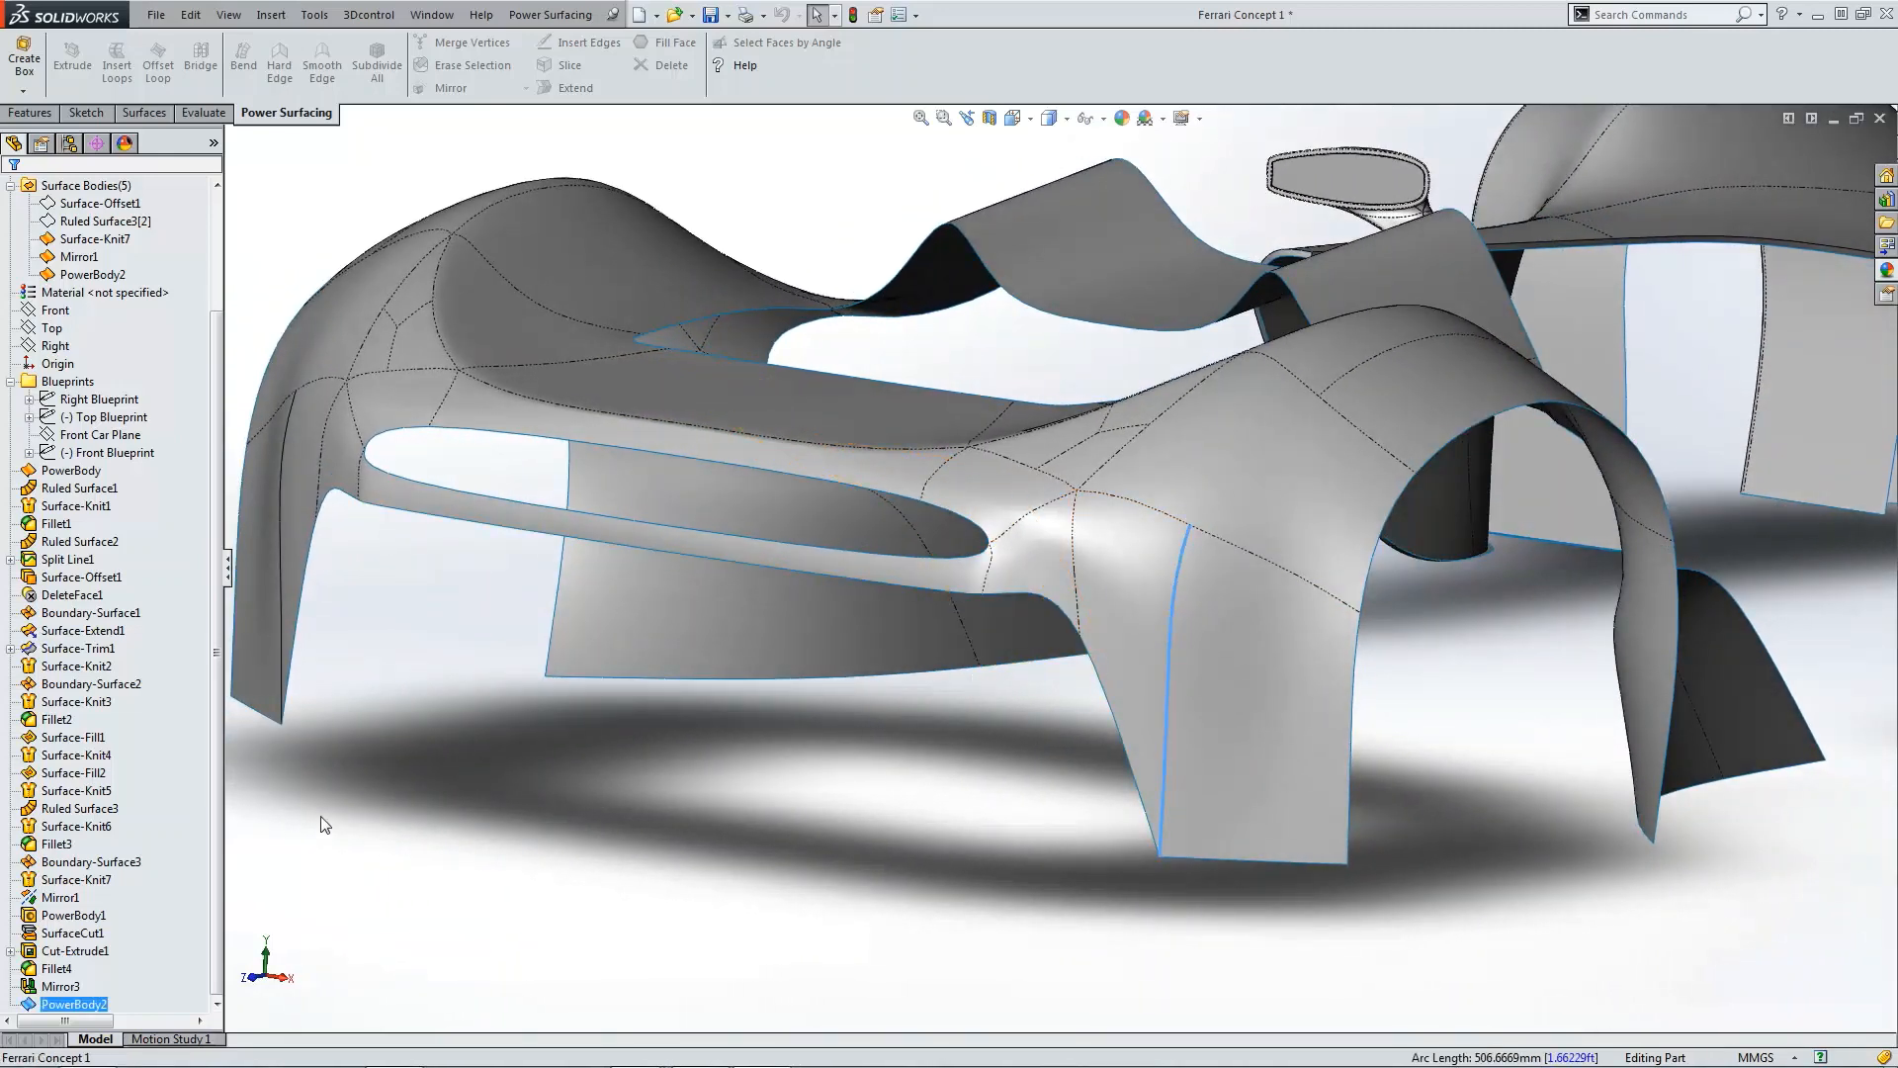
Step: Edit PowerBody2 again, select a side-panel vertex, and enable vertex weighting in the advanced options
left_click(39, 1003)
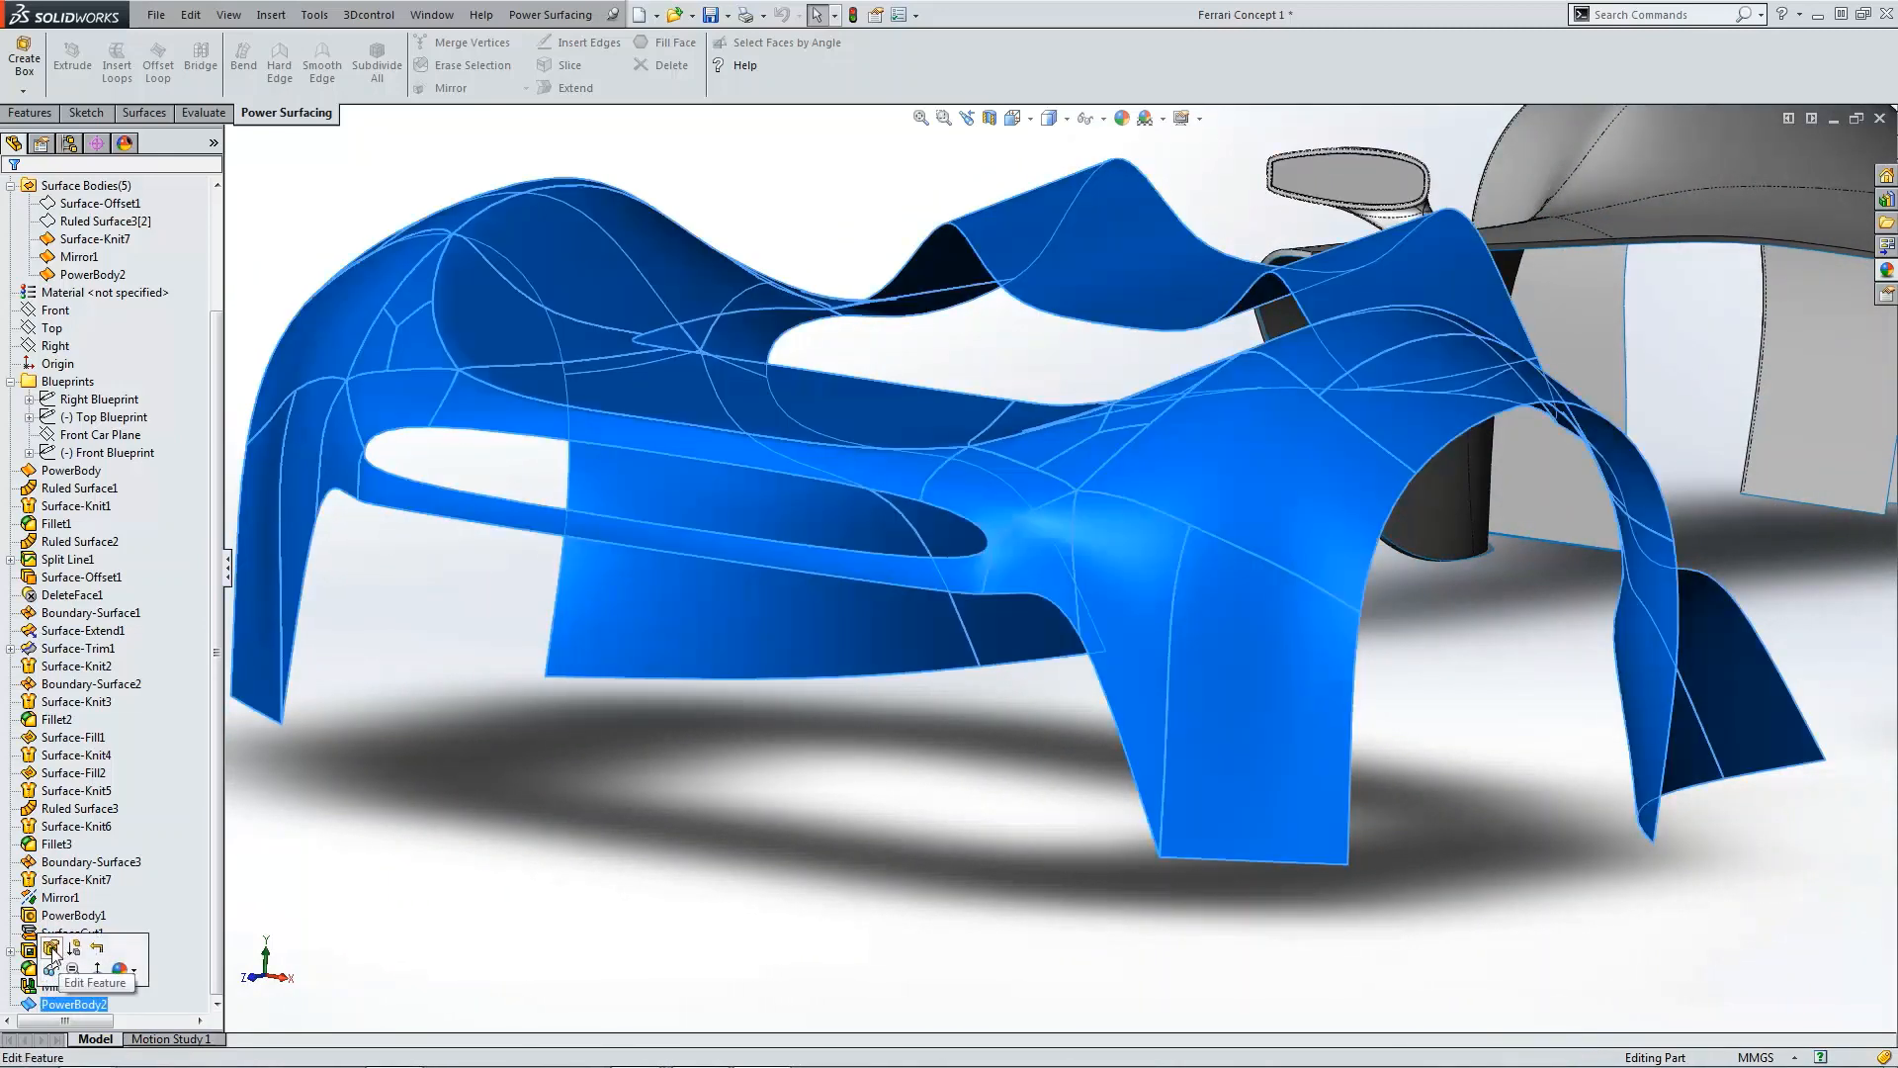
left_click(52, 949)
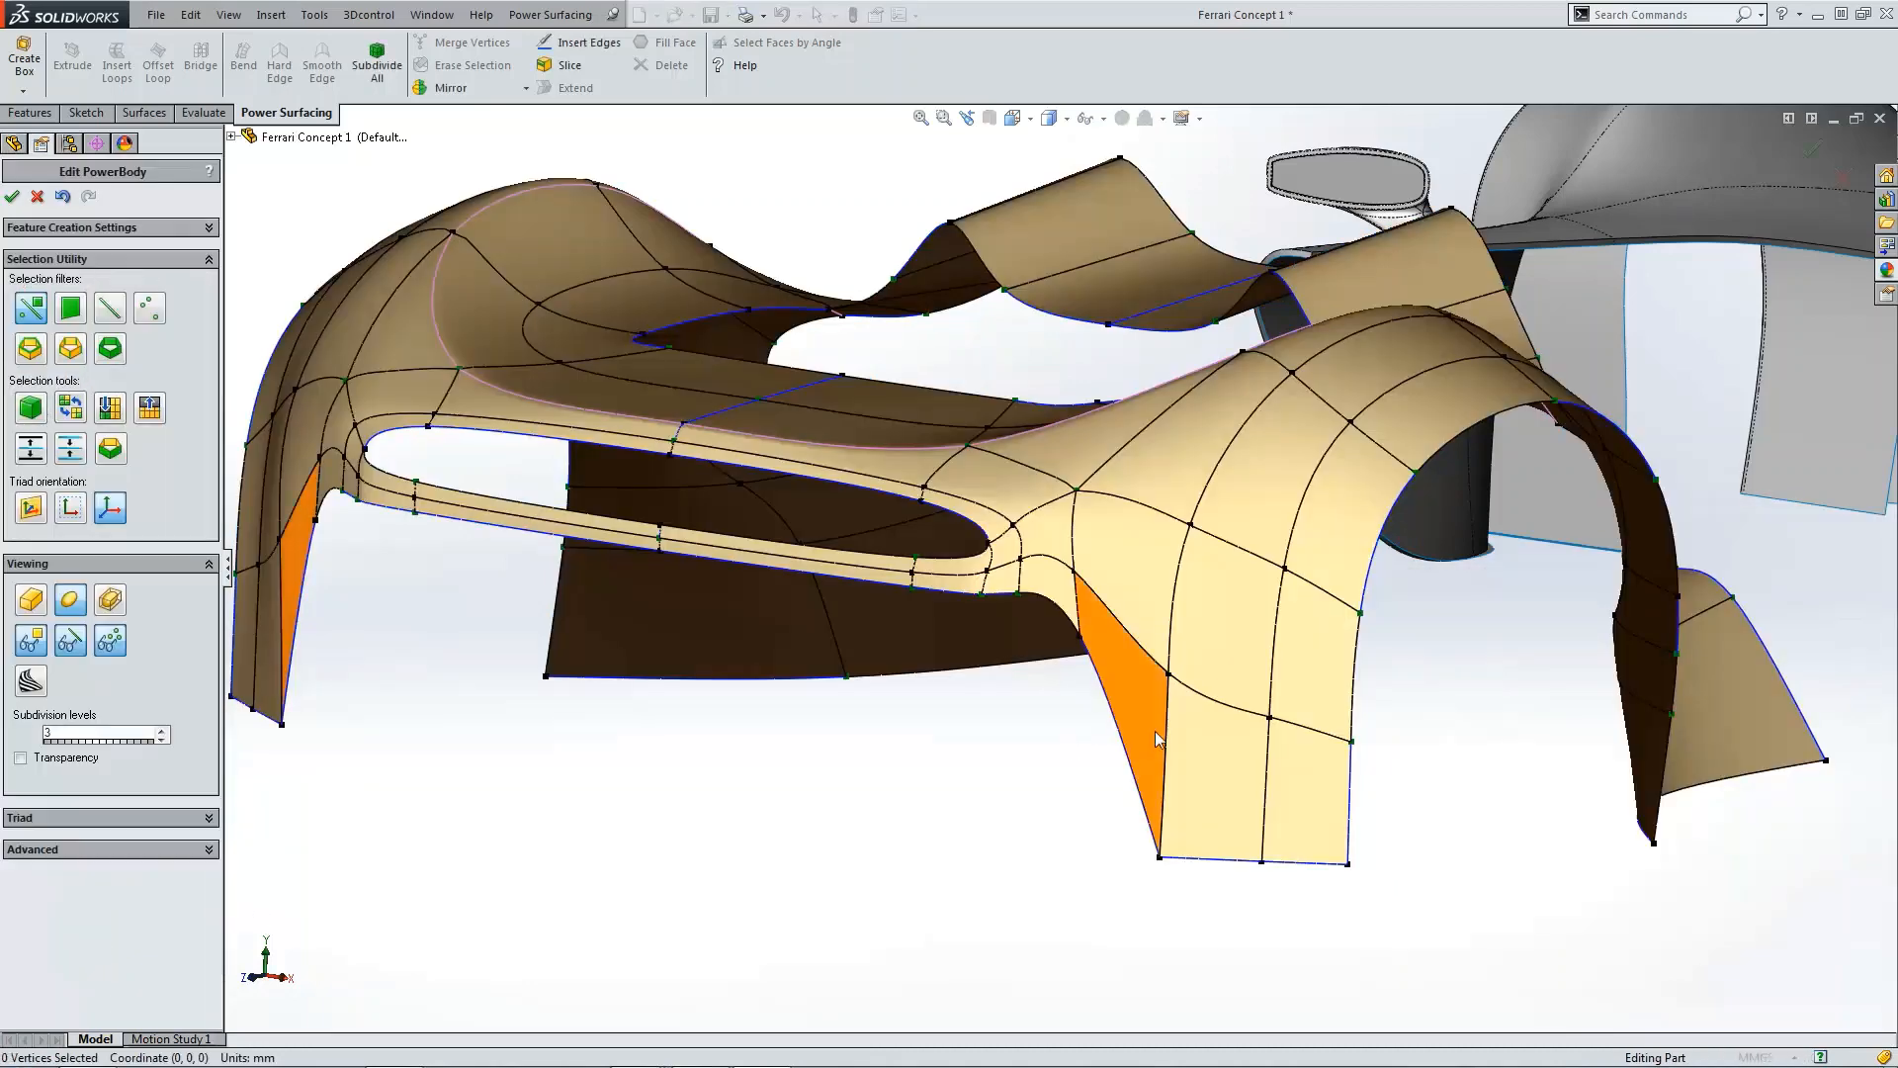
left_click(1169, 675)
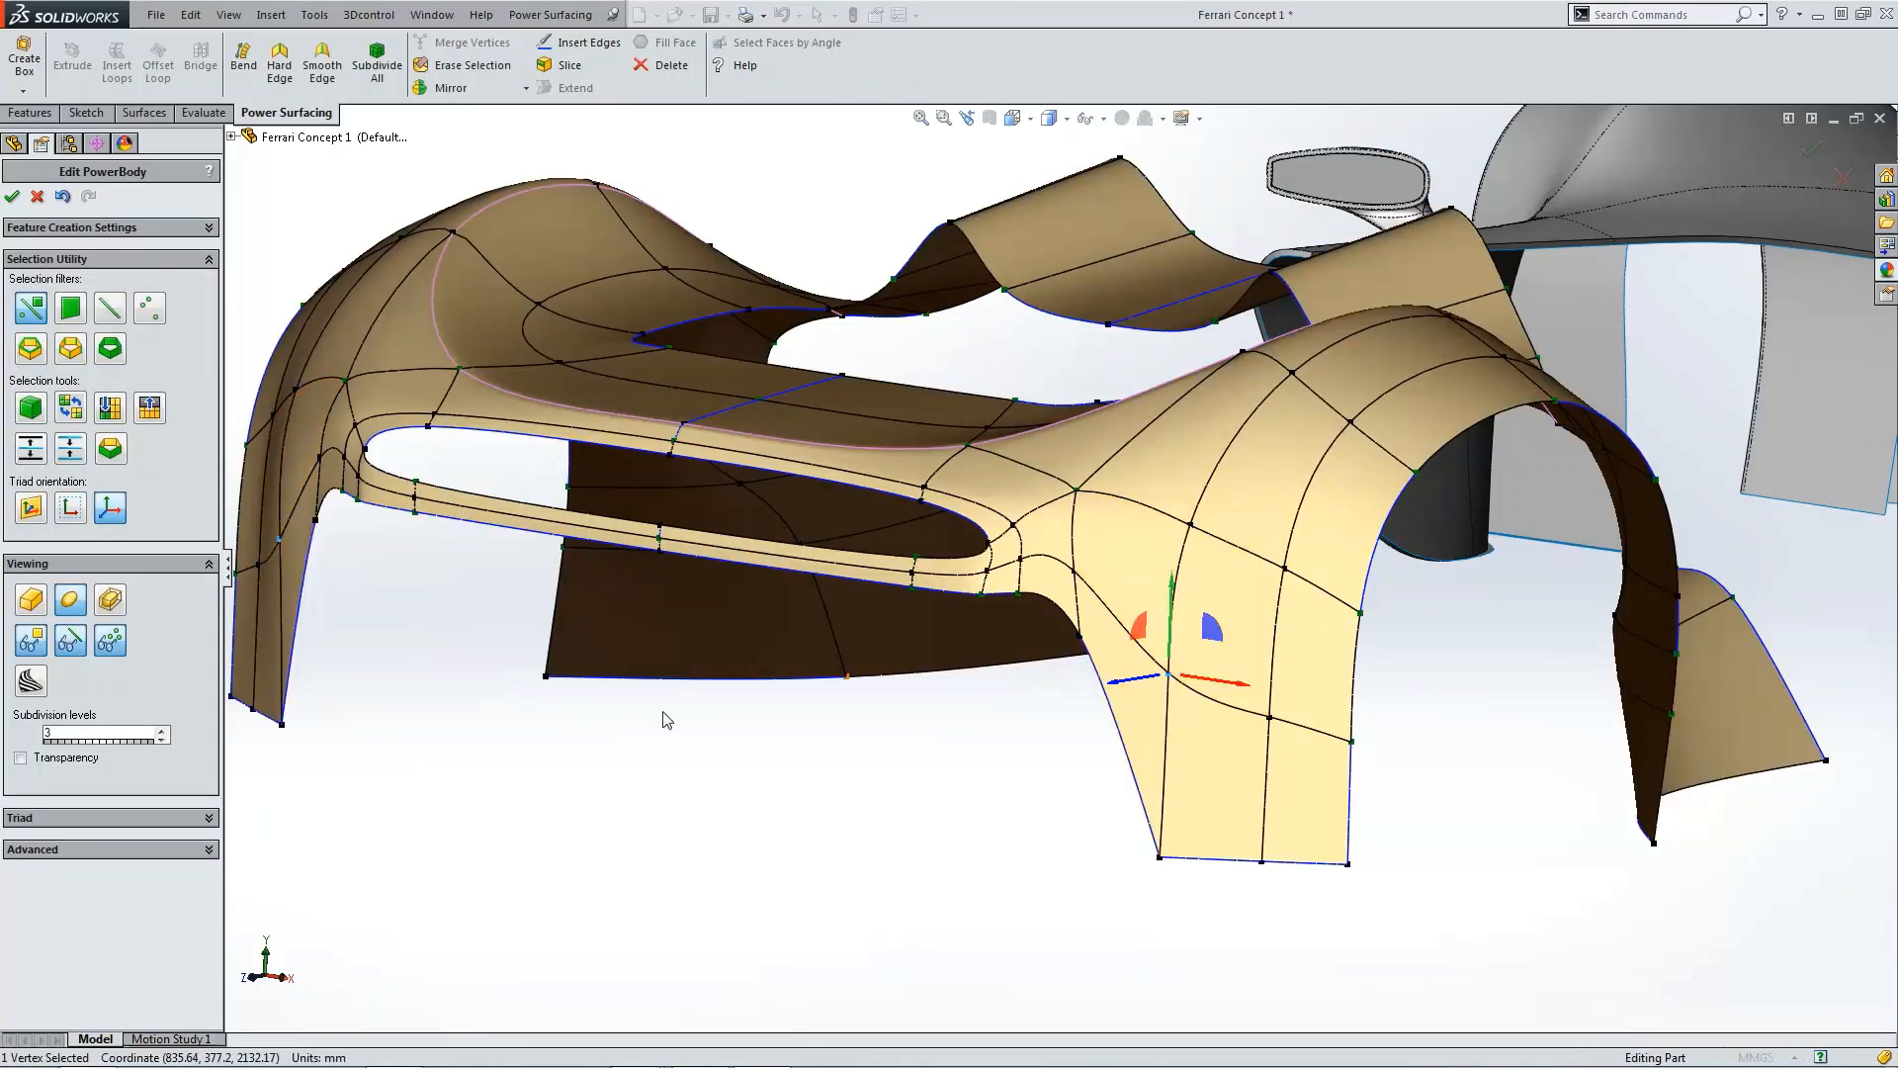
left_click(162, 849)
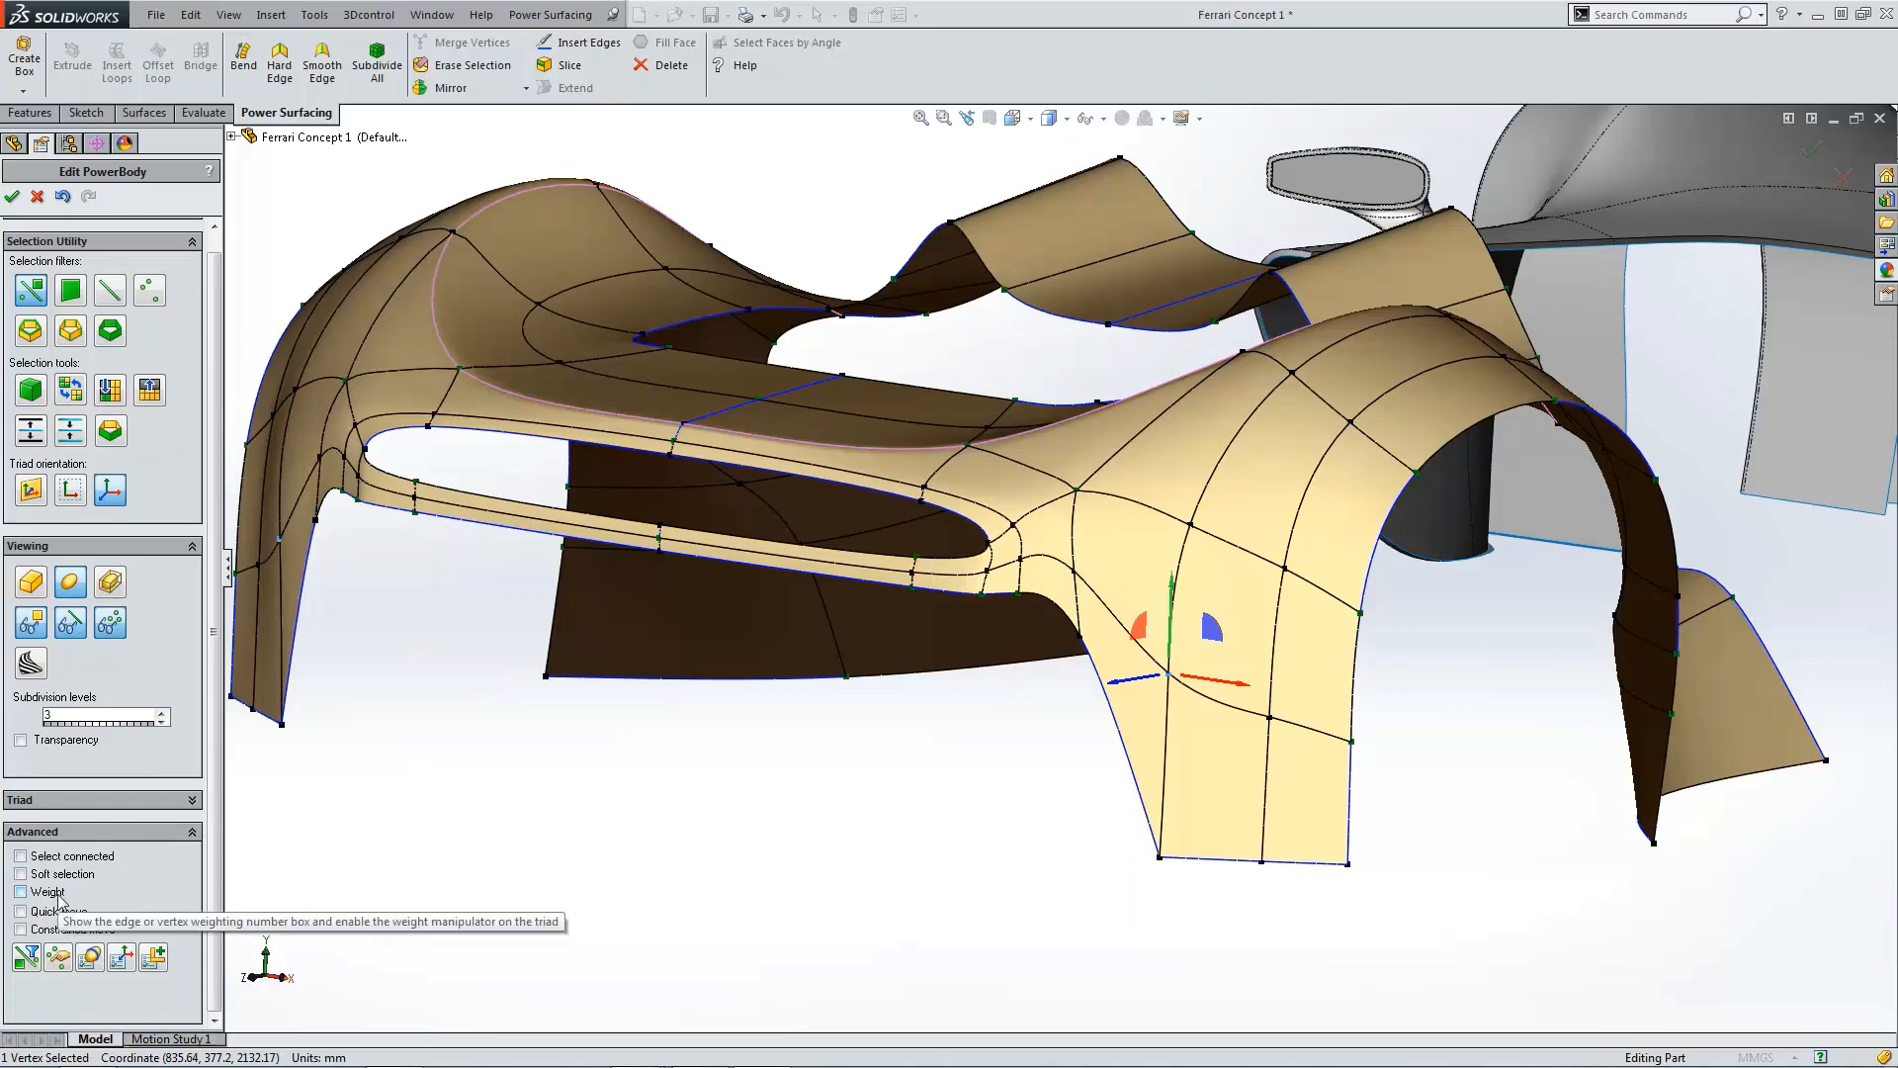
left_click(54, 892)
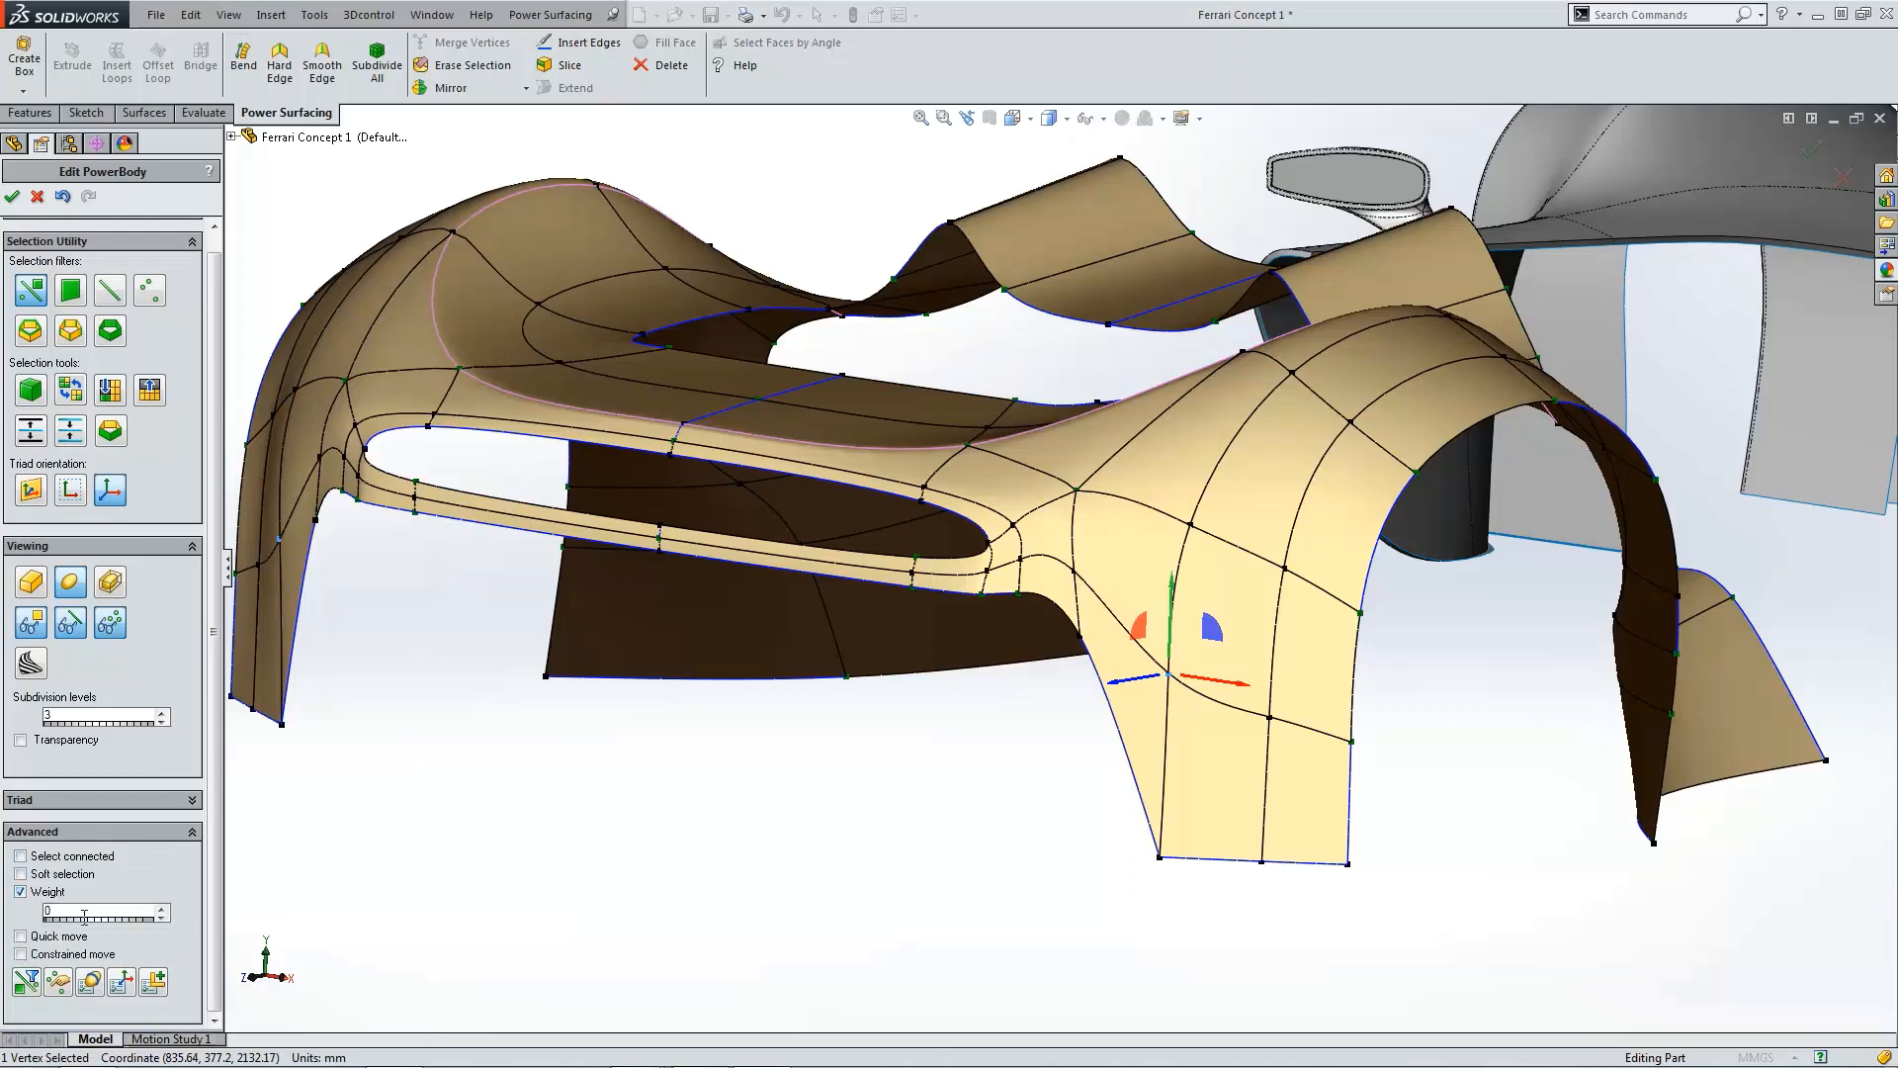
Step: Set the weight of the lower front corner vertex of the side panel to 50
left_click(1161, 856)
type("50")
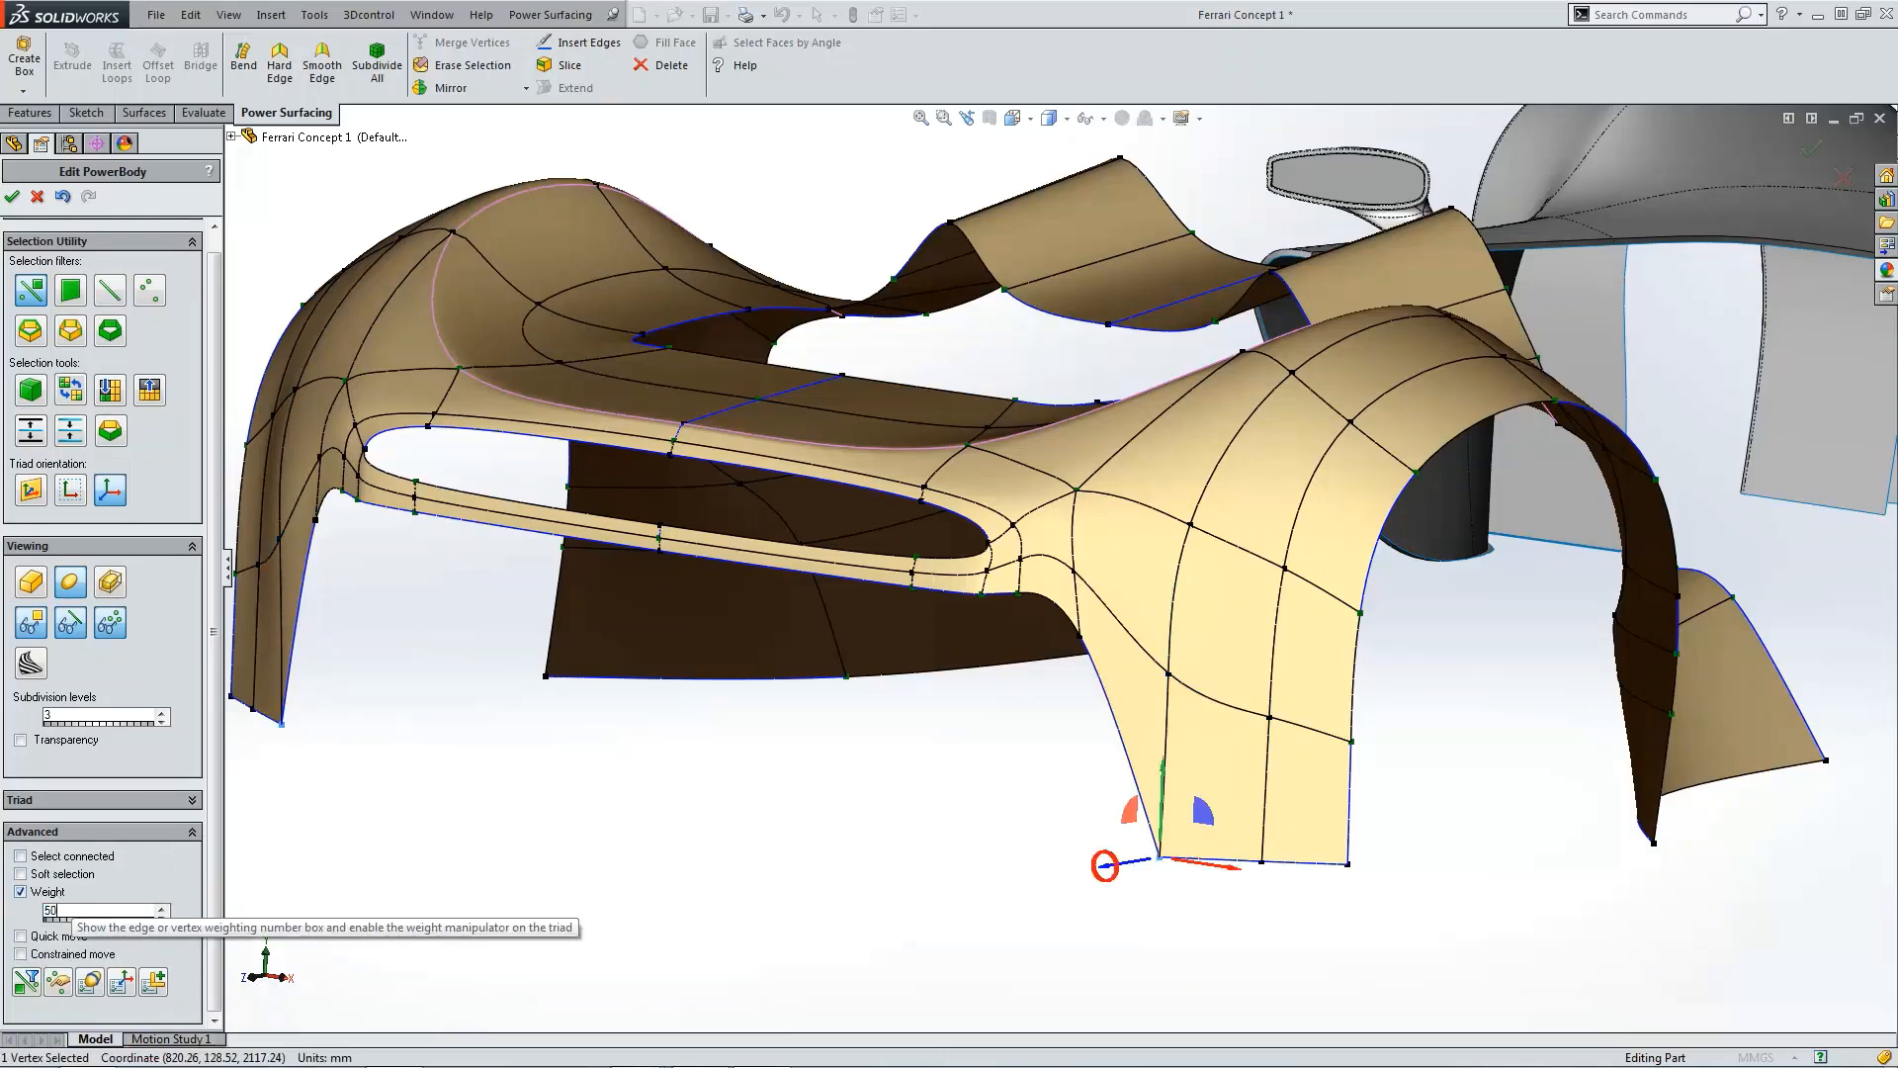
key("Return")
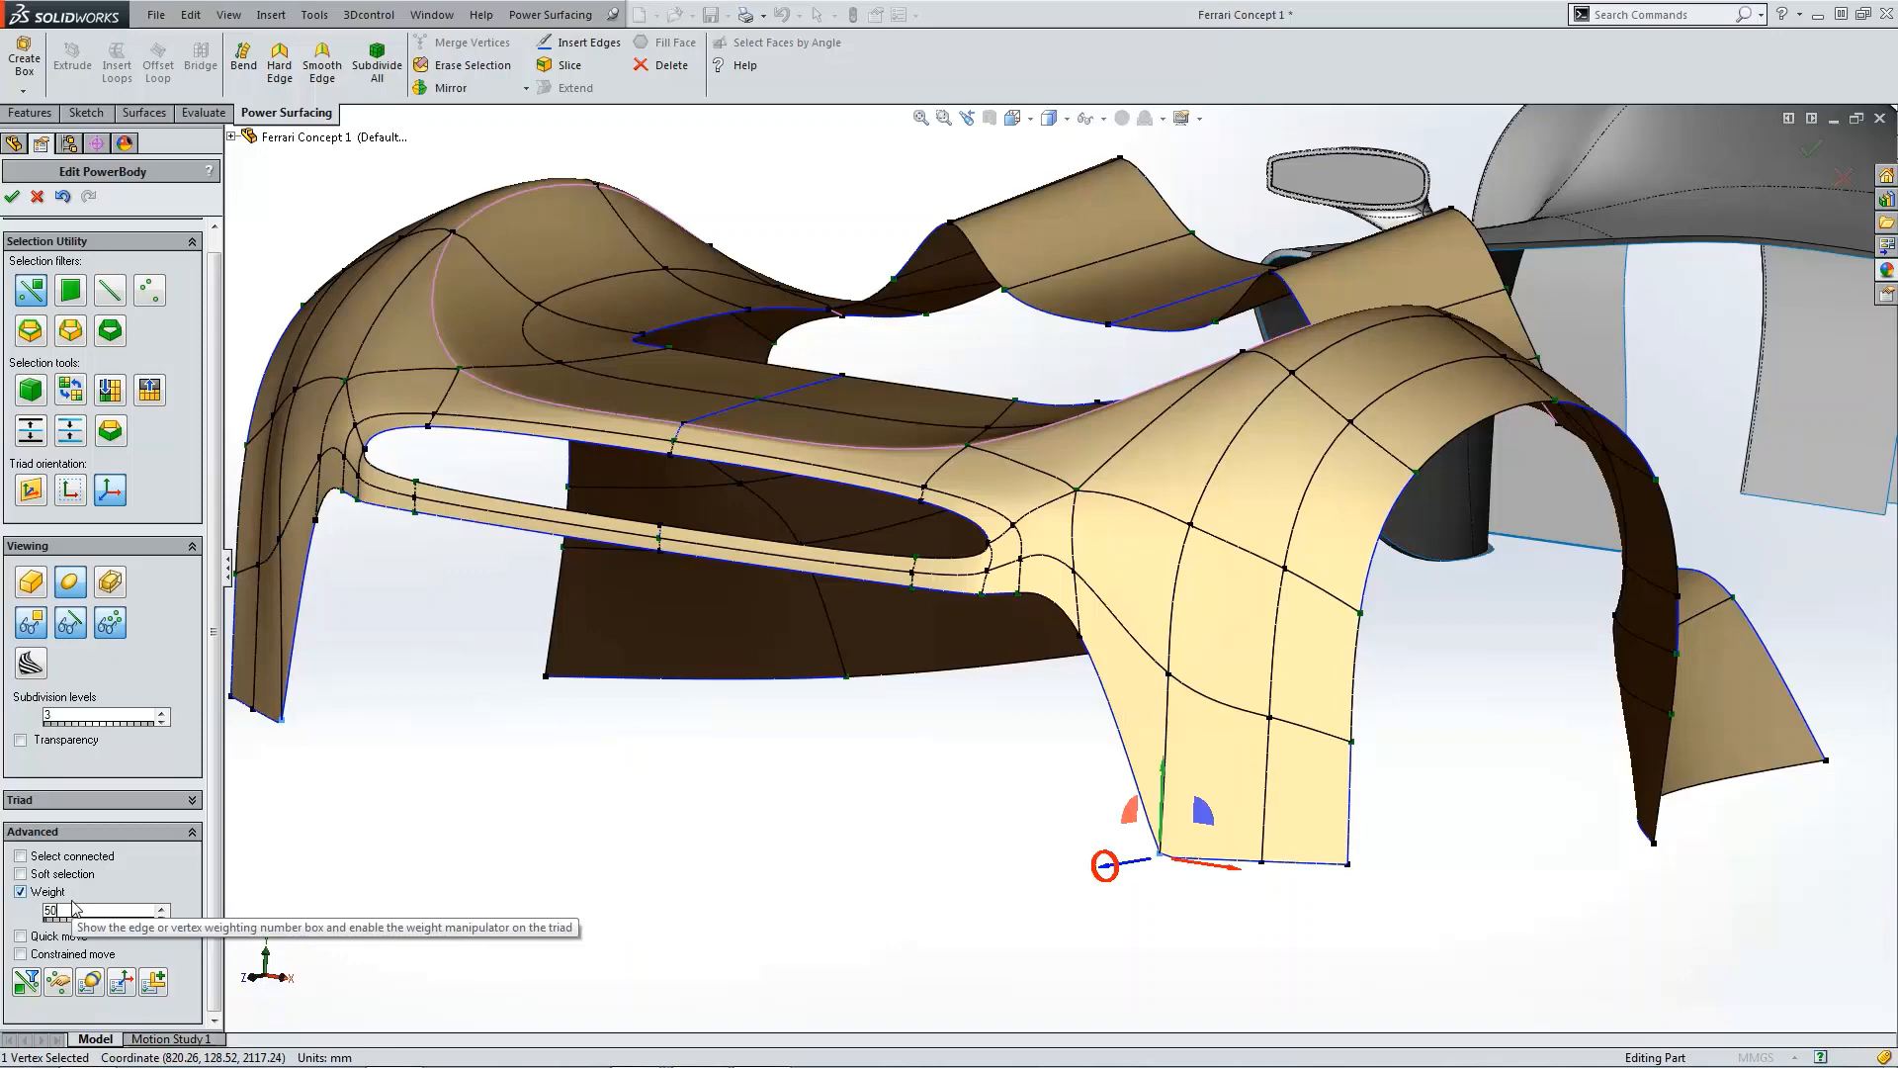
Step: Set the same lower corner vertex's weight to 0 and accept the PowerBody2 edit
left_click(1188, 920)
scroll(1224, 867, "down", 2)
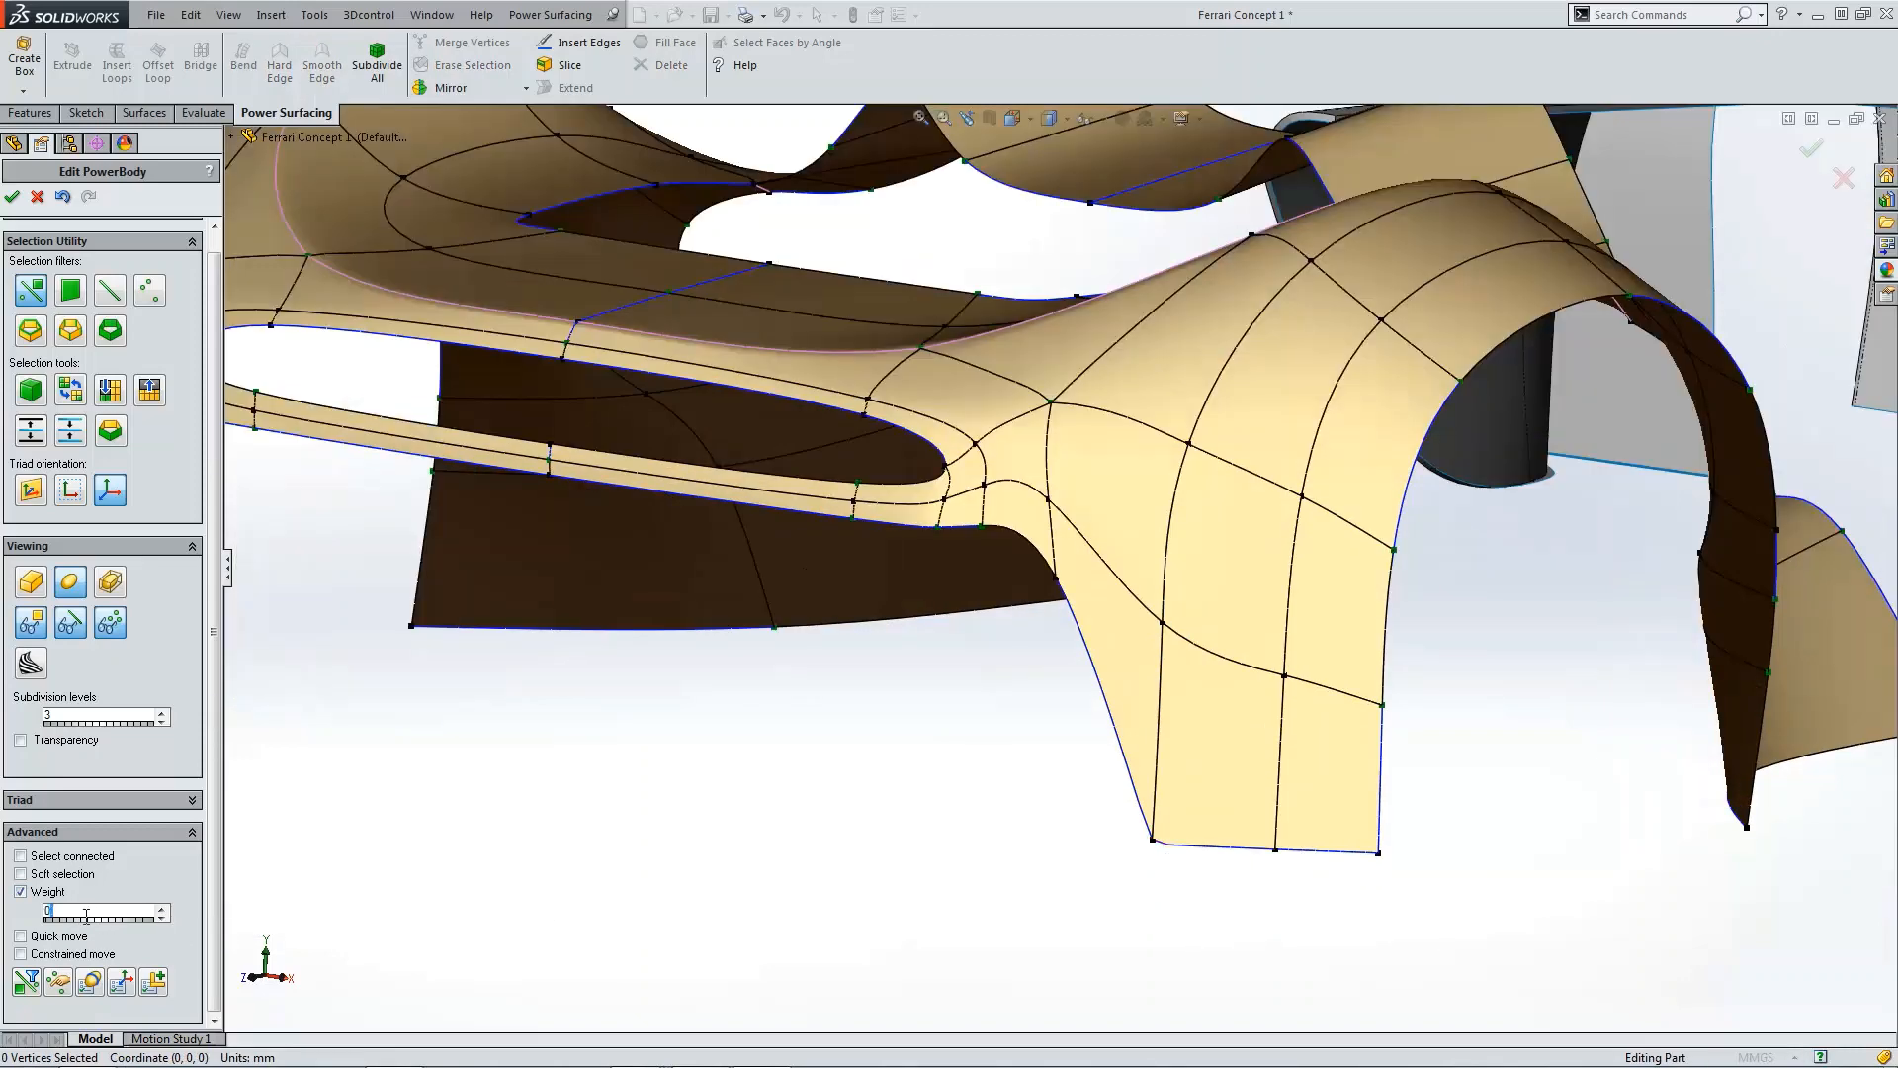
left_click(1153, 840)
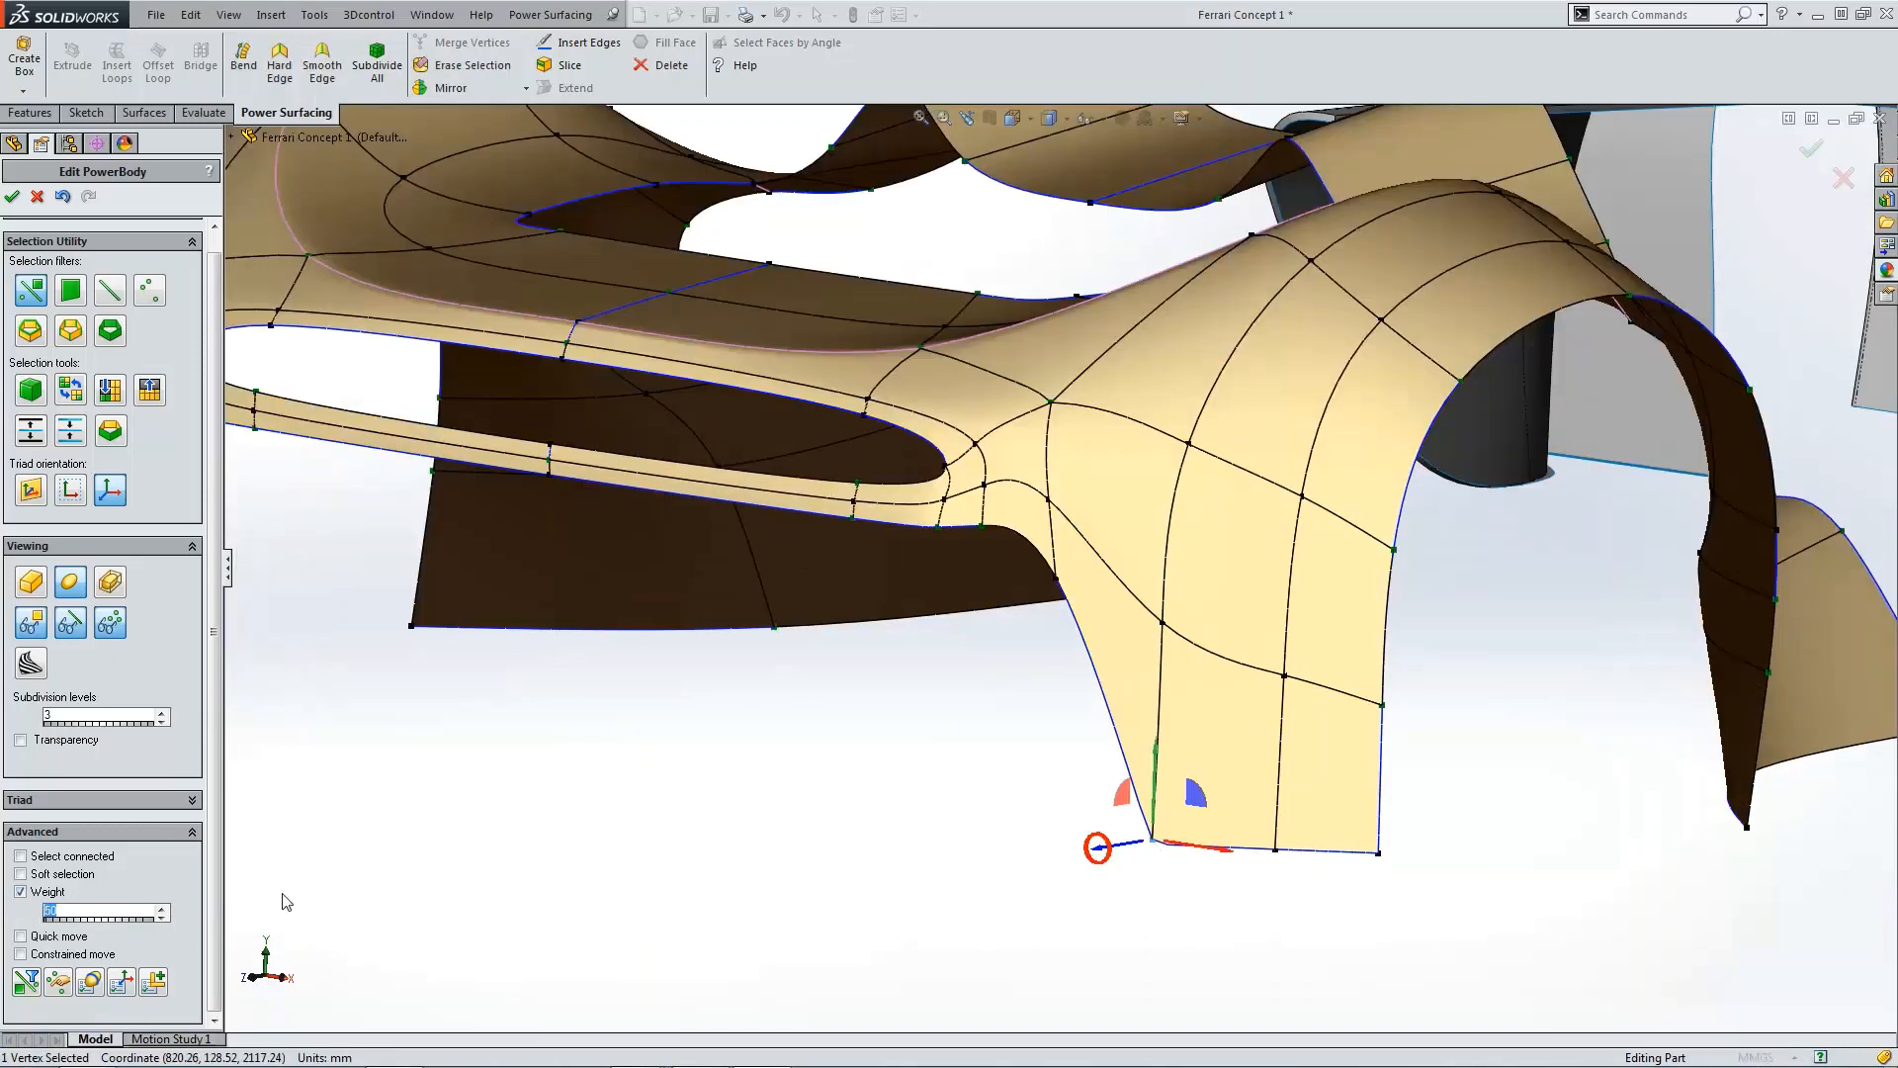
type("0")
key("Return")
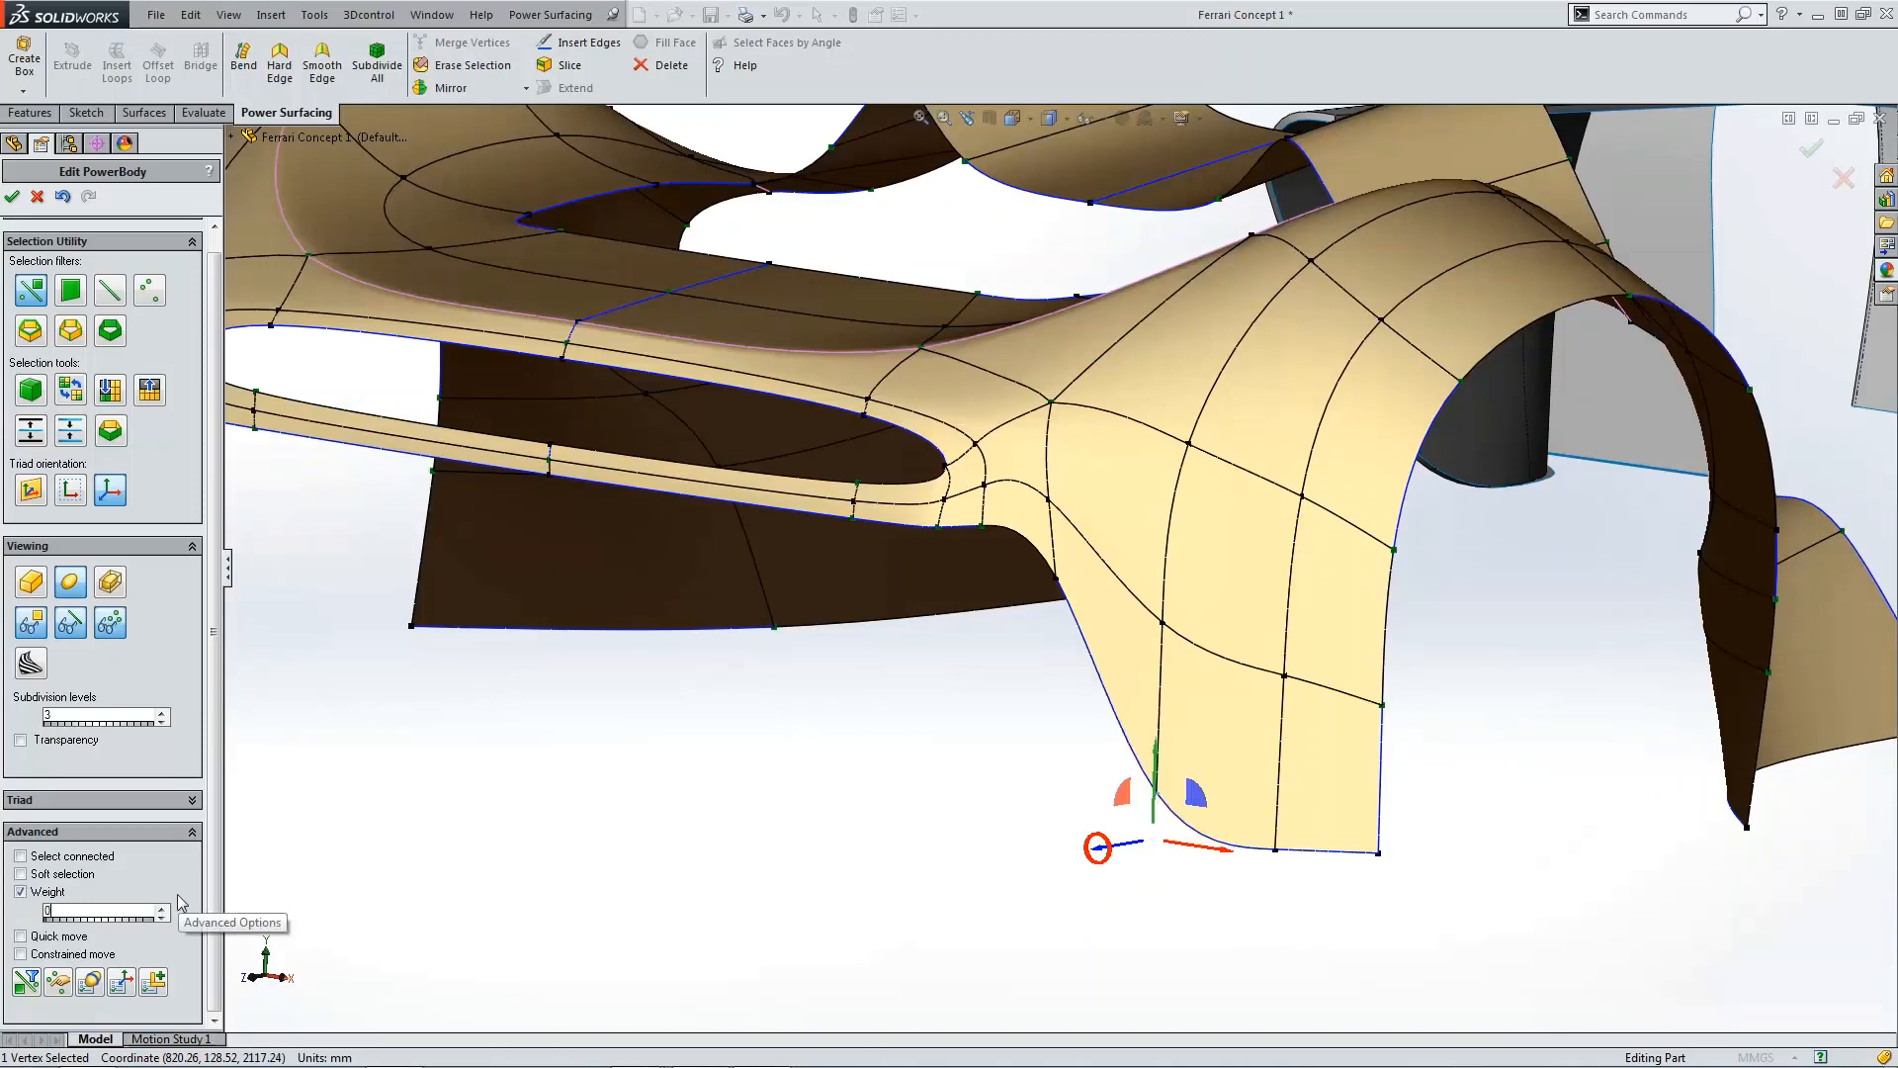
left_click(720, 740)
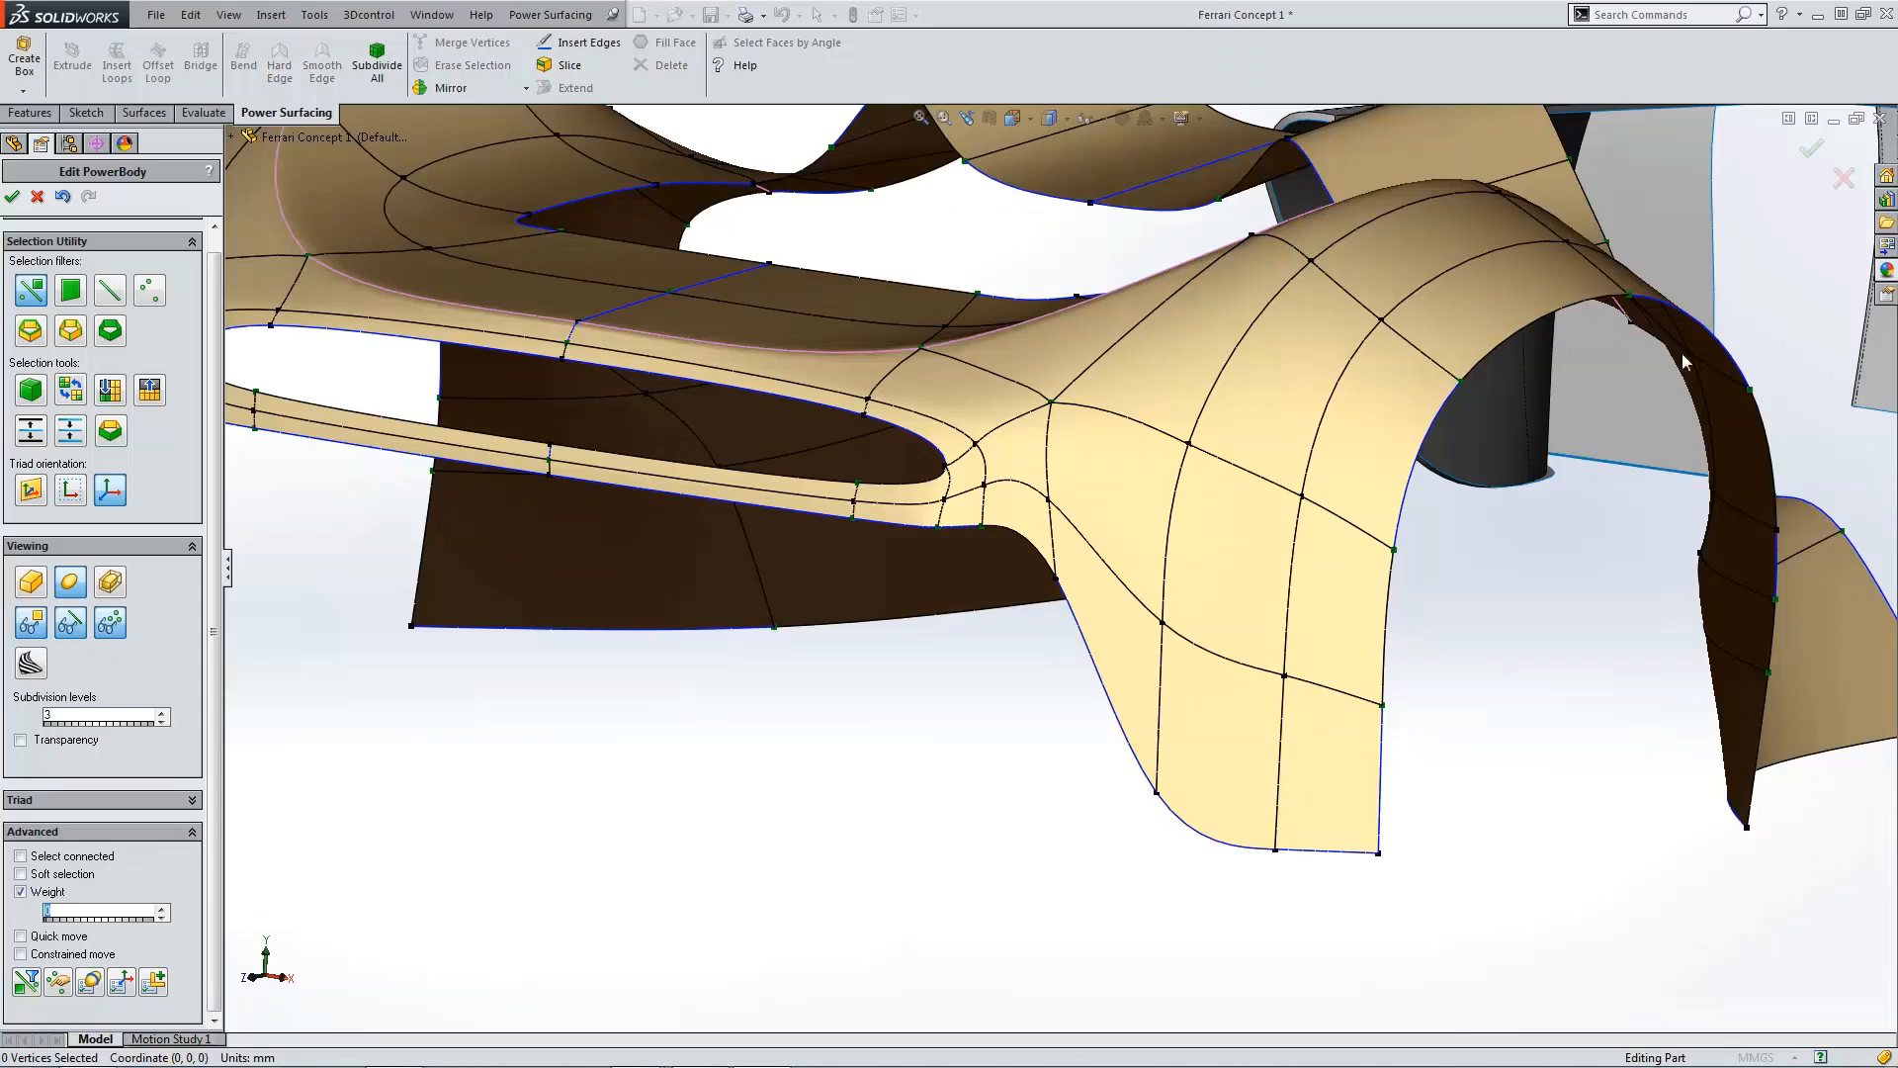
left_click(1811, 149)
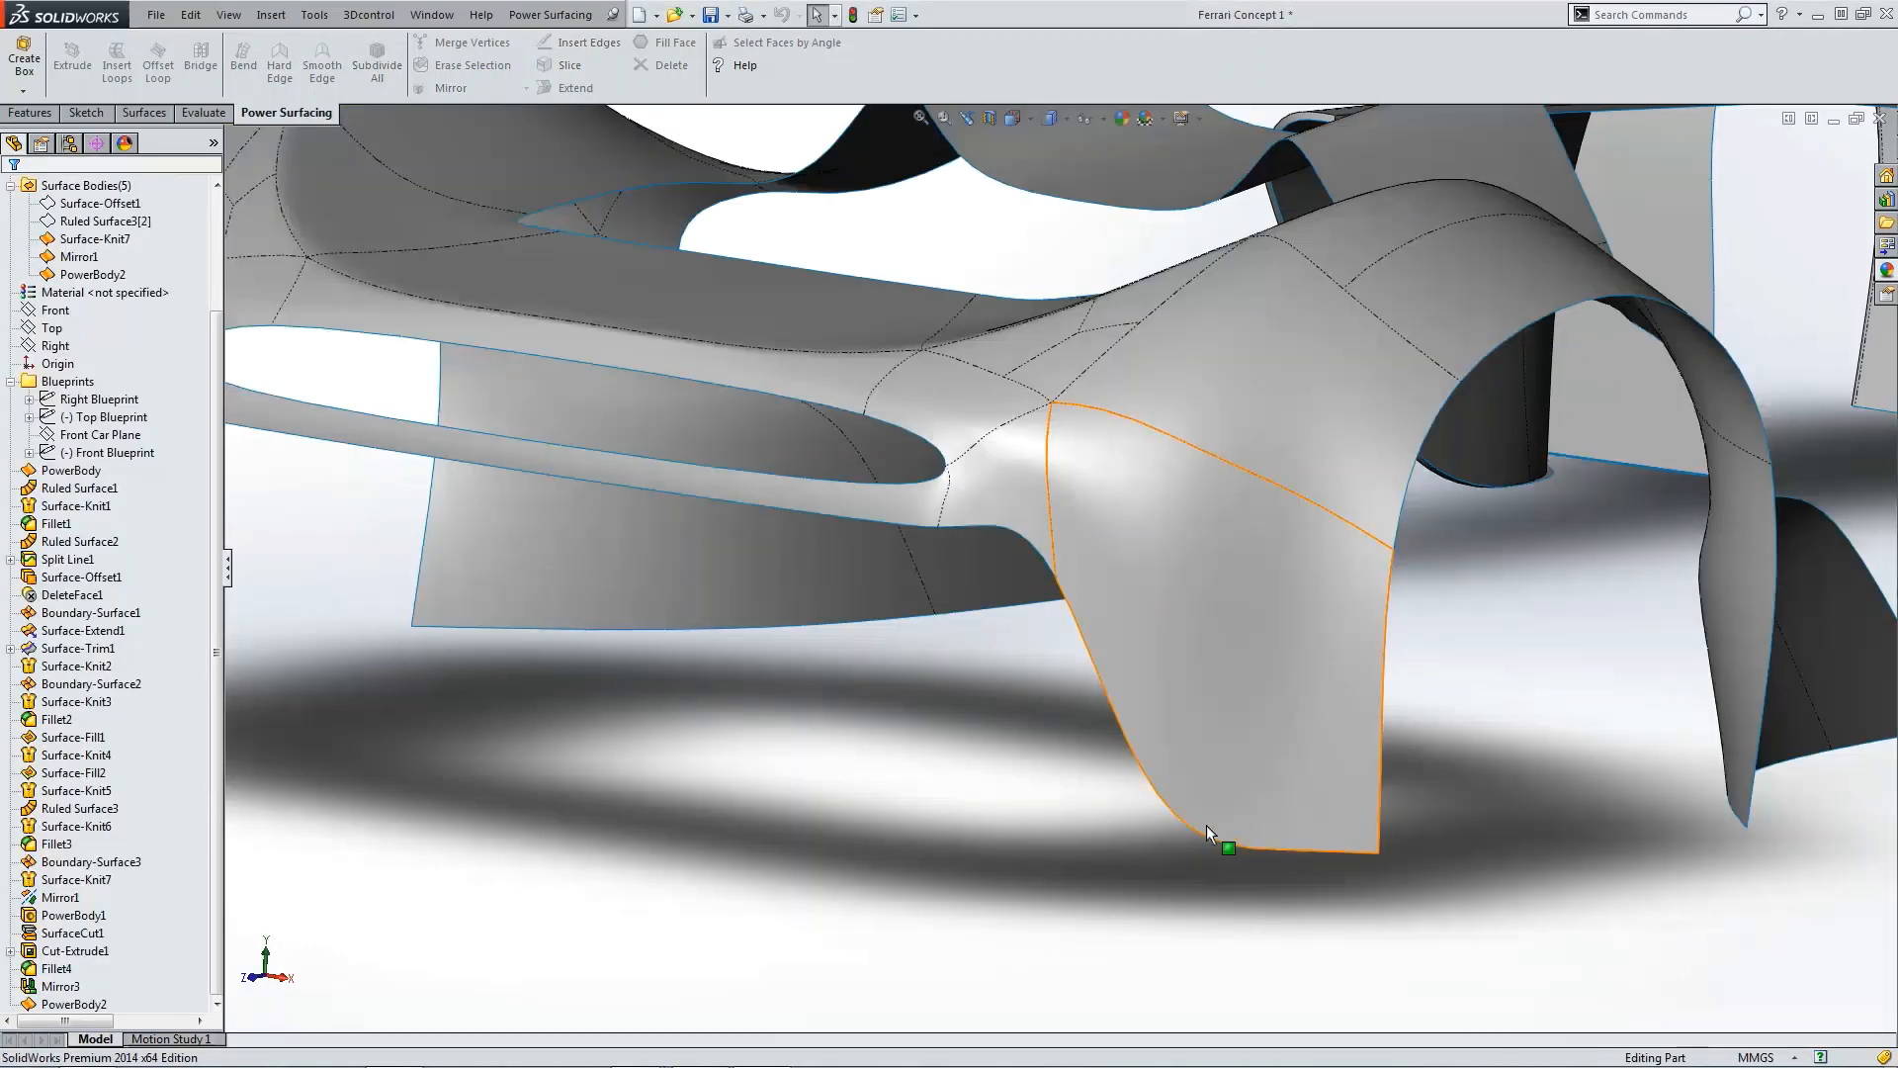
Step: Inspect the body from the top, front and right standard views and by orbiting around it
scroll(1207, 825, "up", 5)
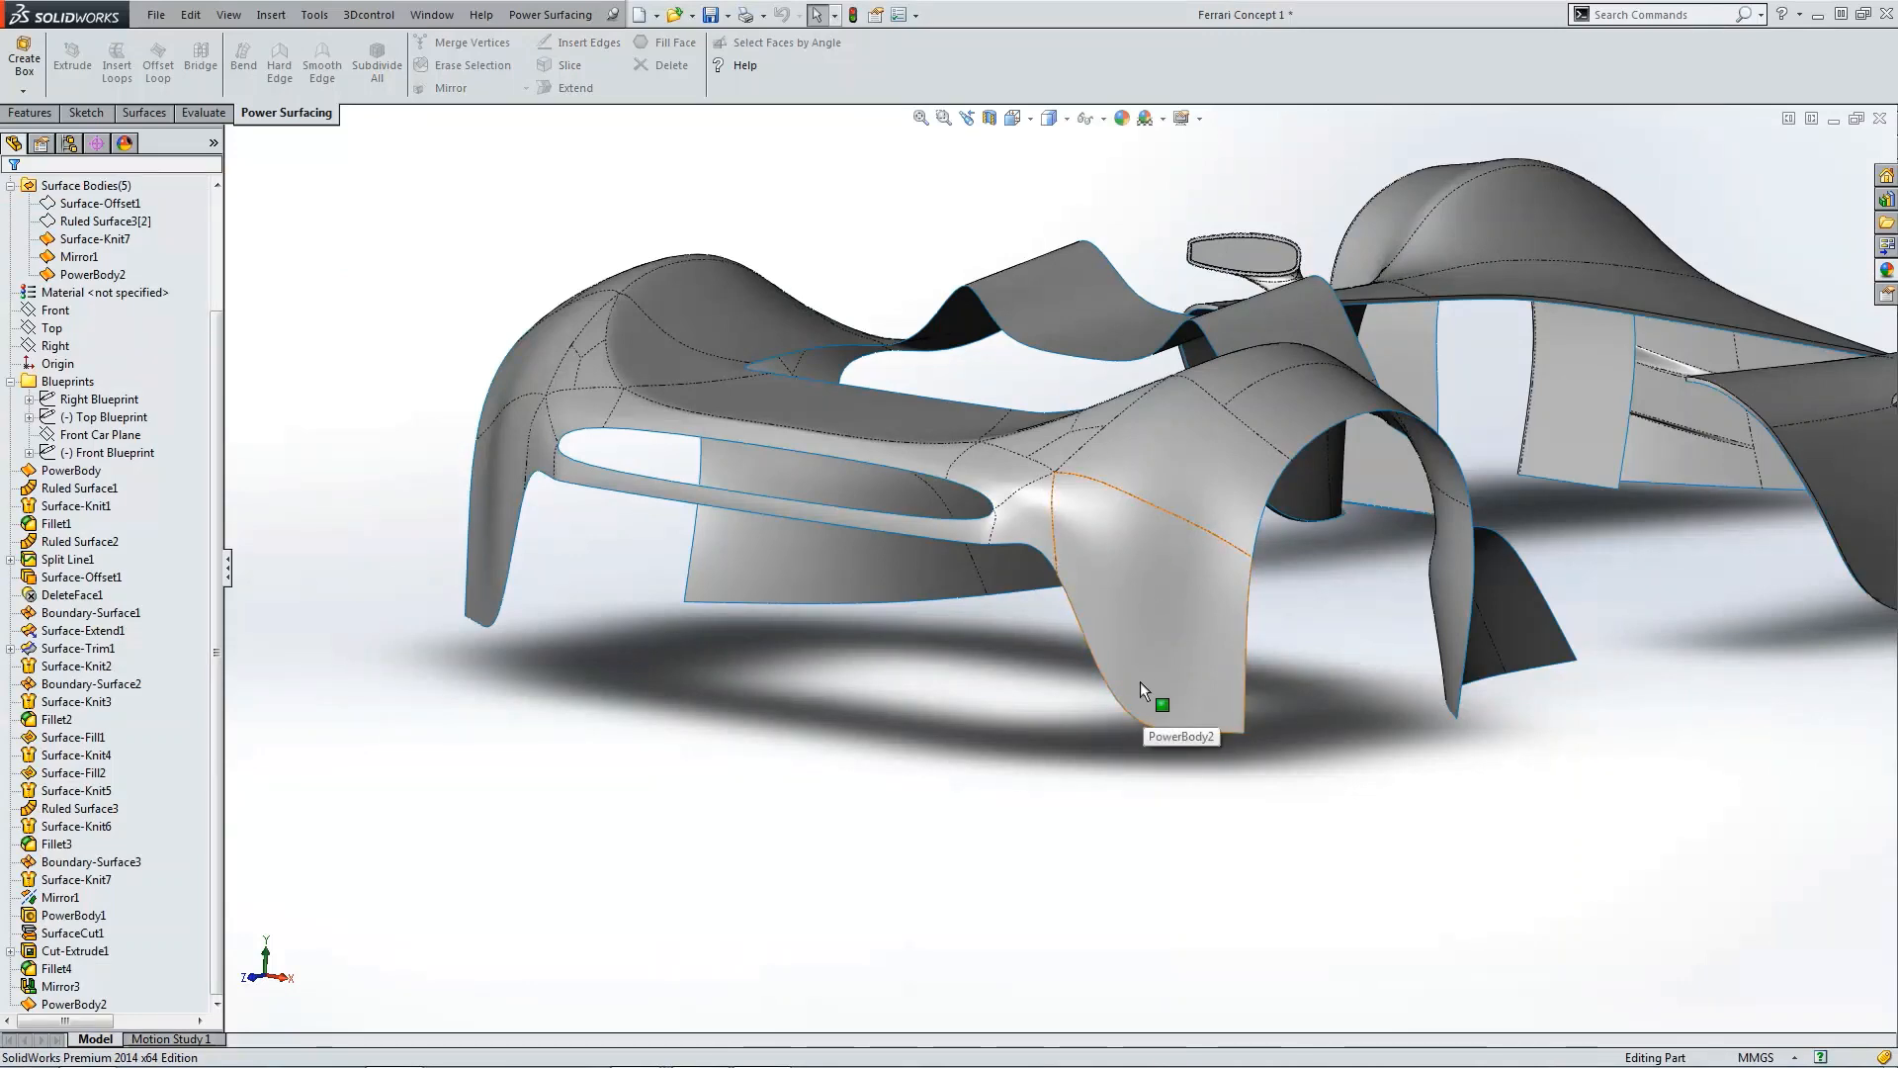
middle_click_drag(1113, 567, 953, 720)
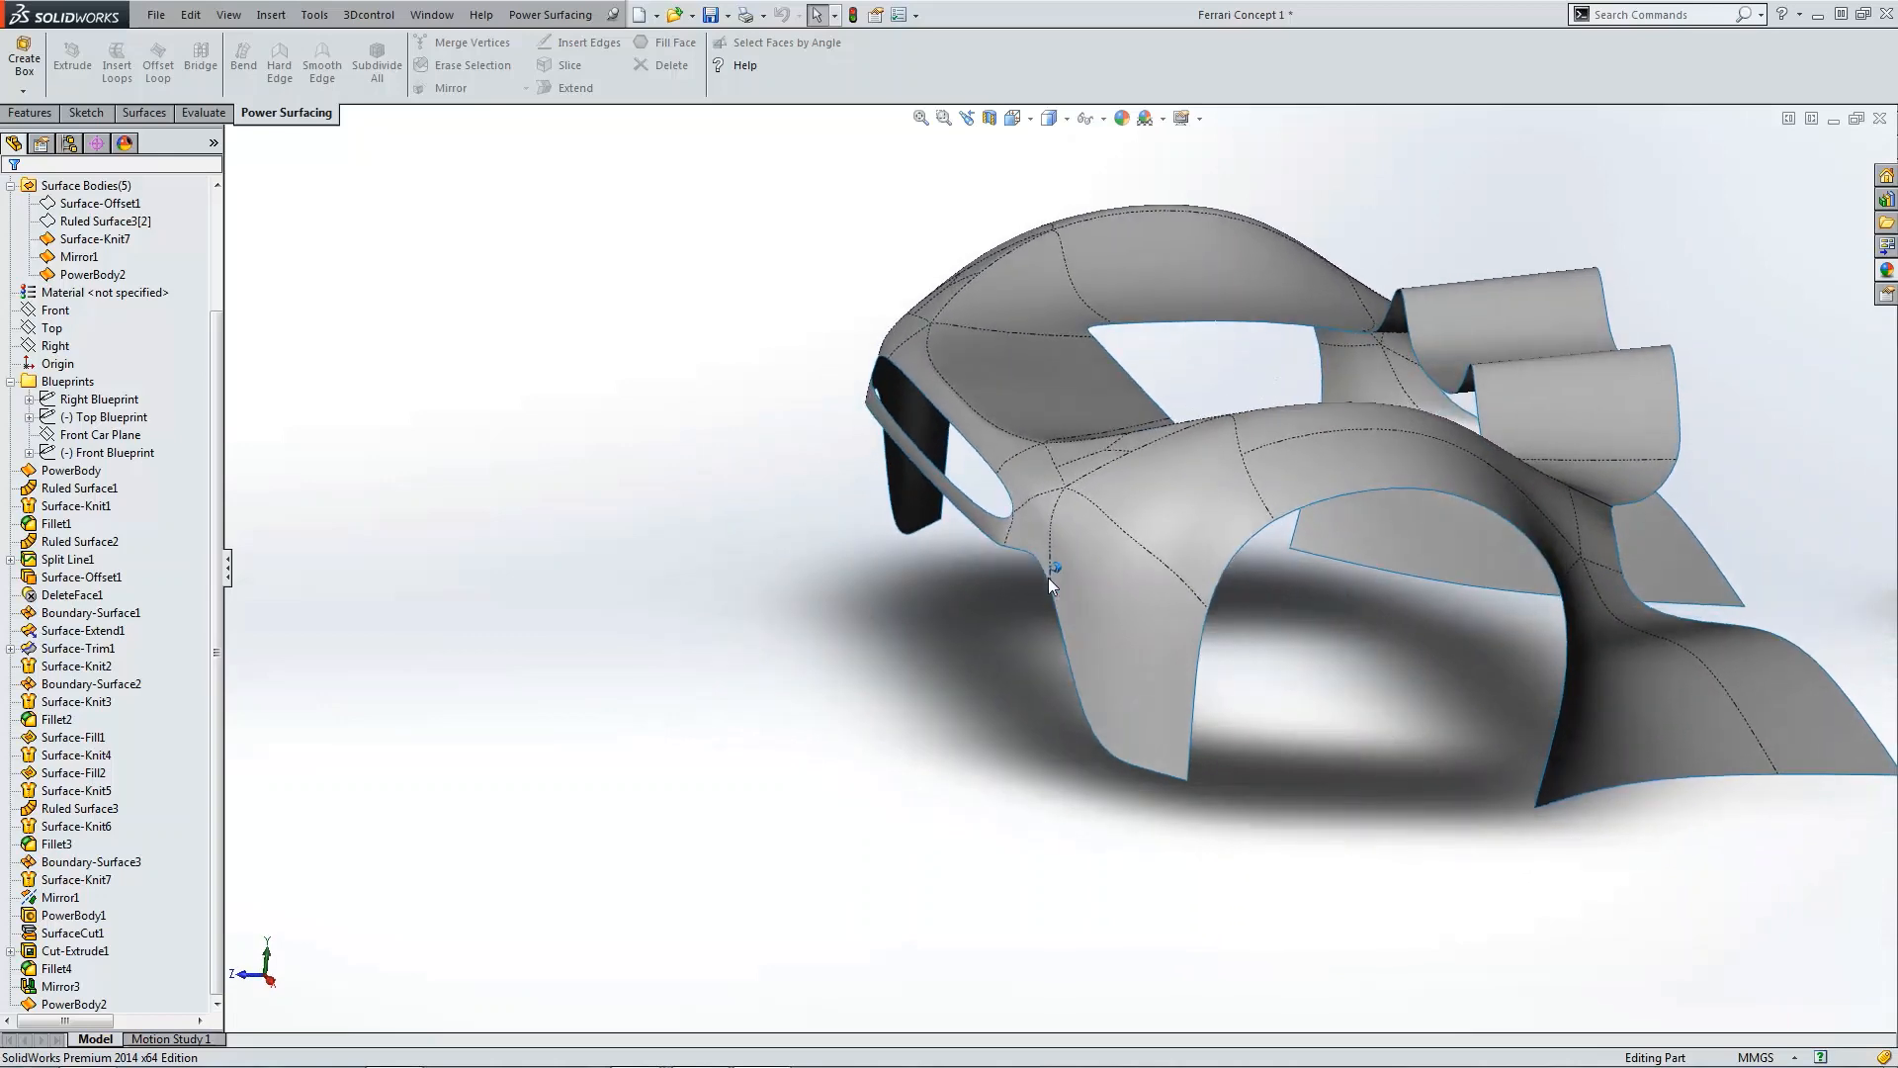
key("ctrl+5")
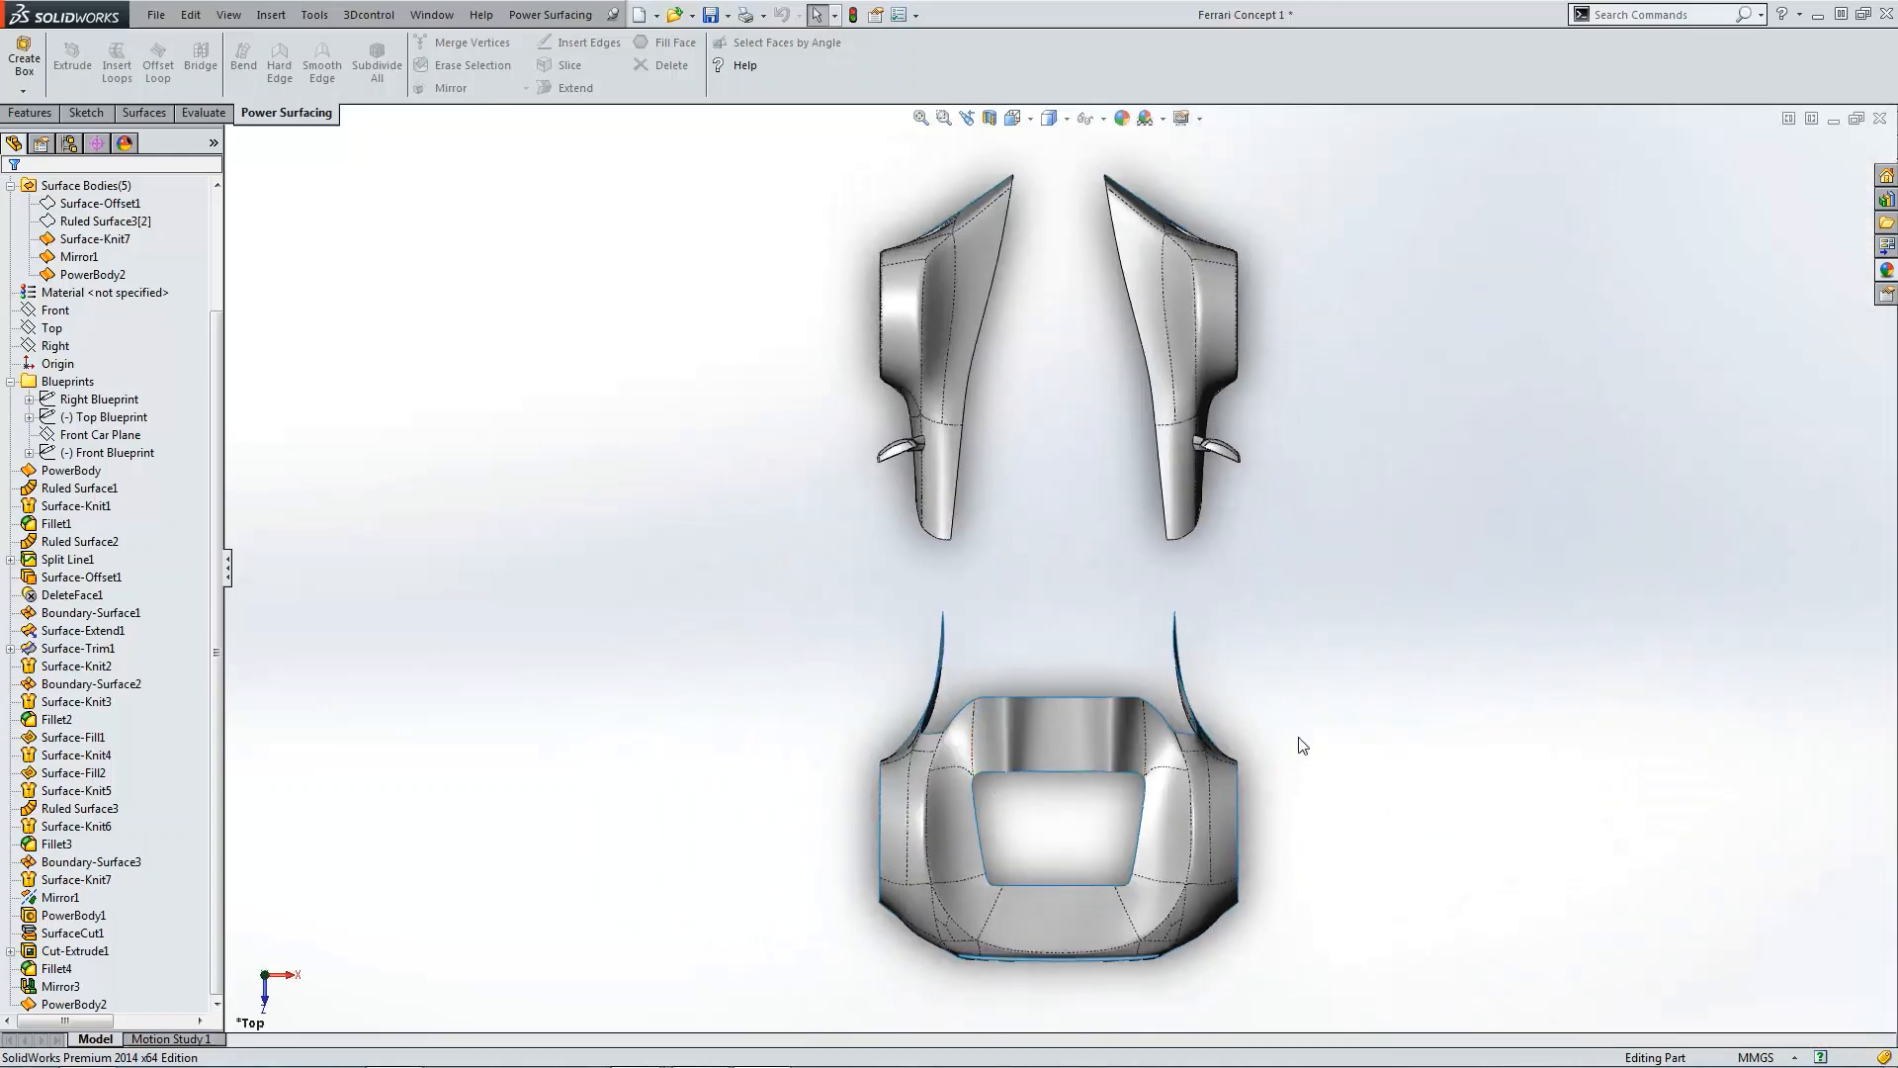
key("ctrl+1")
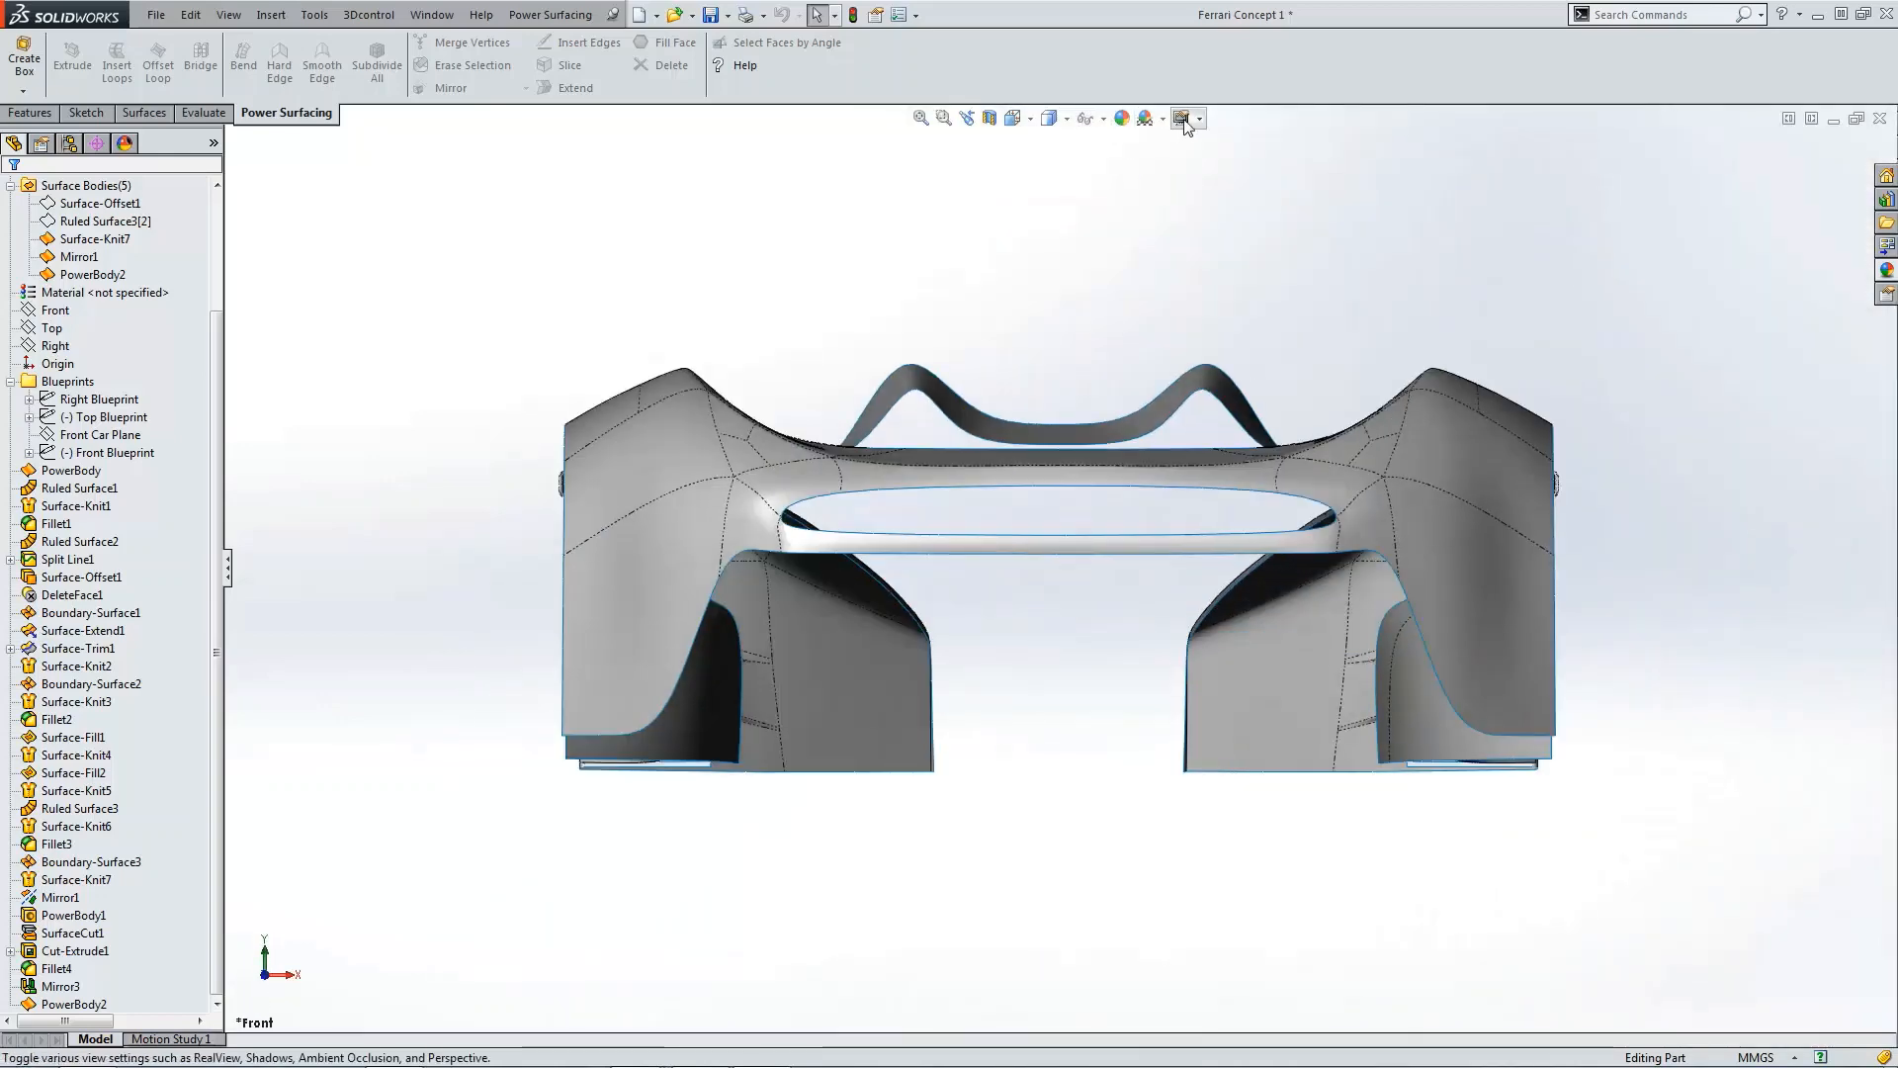
left_click(1192, 117)
left_click(1214, 202)
key("ctrl+4")
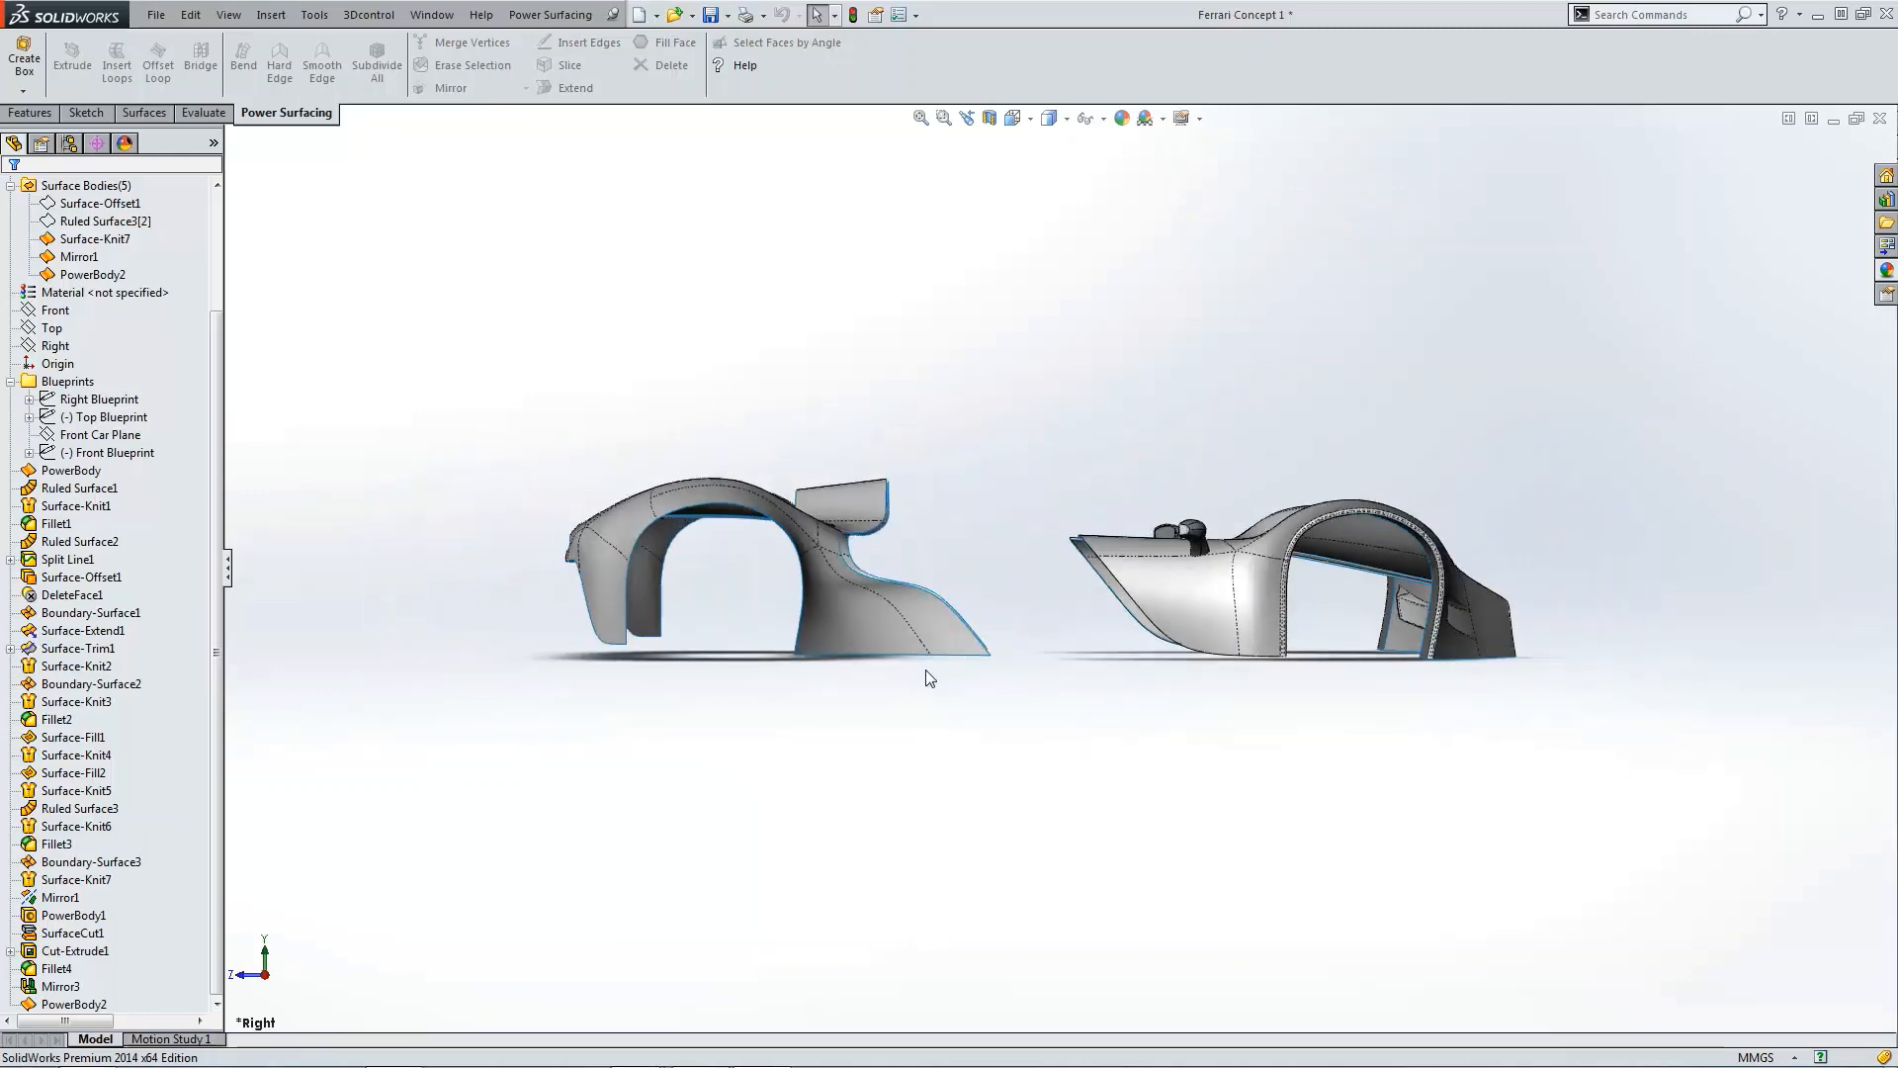
middle_click_drag(903, 738, 868, 576)
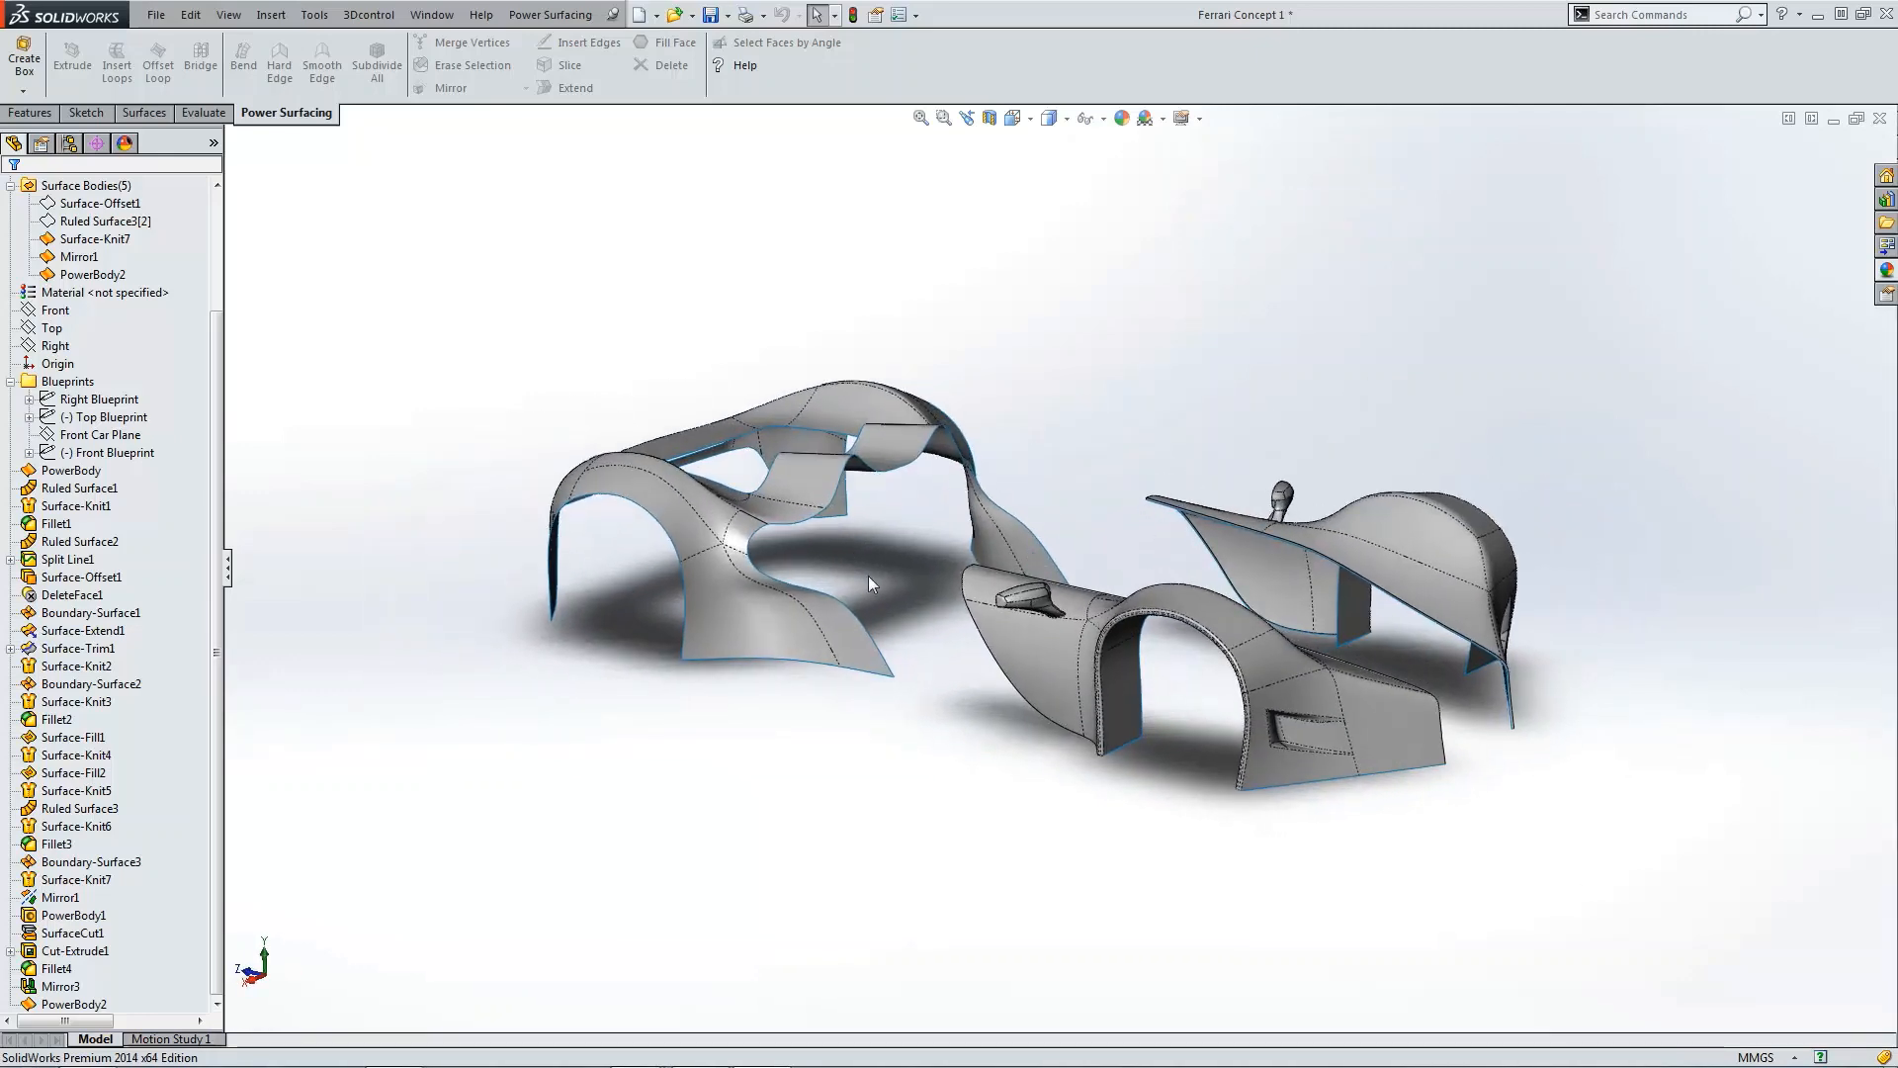
mouse_move(1137, 514)
middle_mouse_down()
mouse_move(893, 421)
mouse_move(668, 386)
mouse_move(1009, 577)
mouse_move(1100, 538)
mouse_move(1029, 538)
mouse_move(1088, 559)
mouse_move(1121, 522)
mouse_move(1120, 454)
middle_mouse_up()
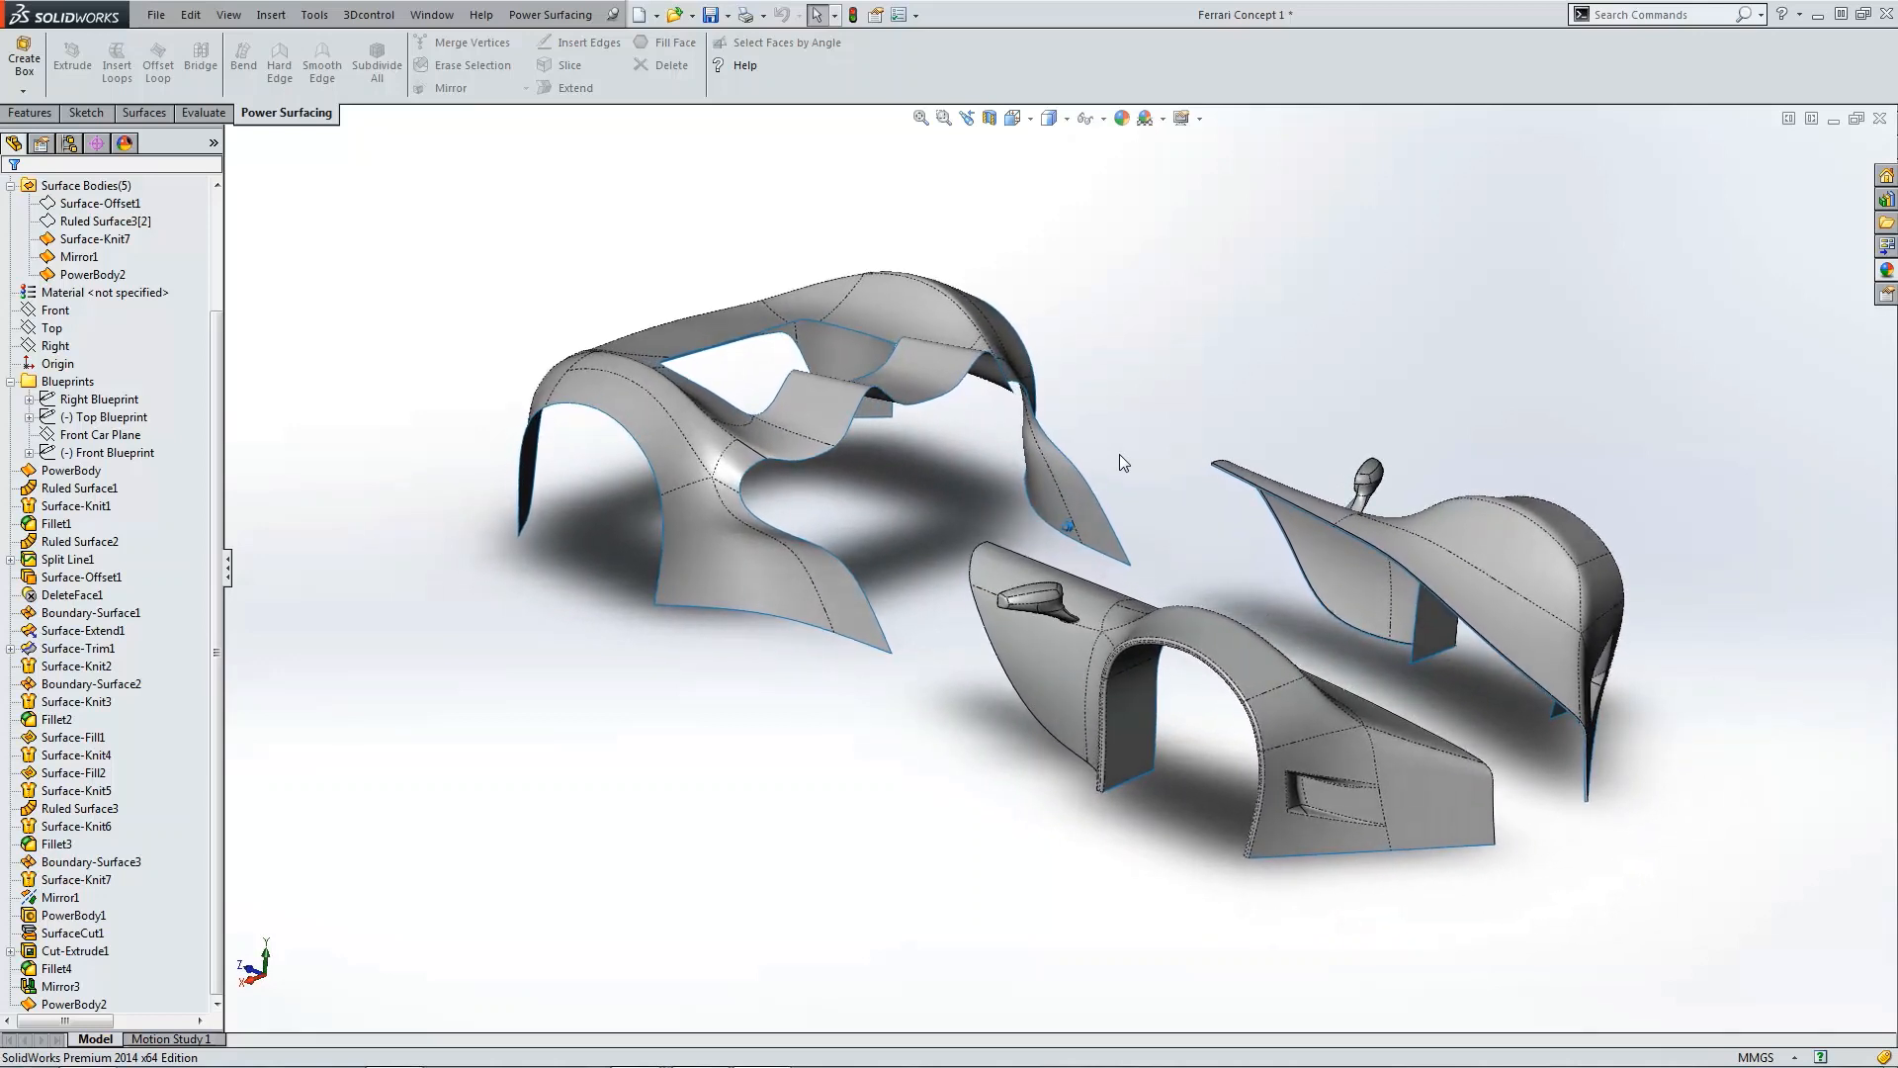
Step: Show the Right Blueprint and Top Blueprint sketches behind the body
left_click(103, 401)
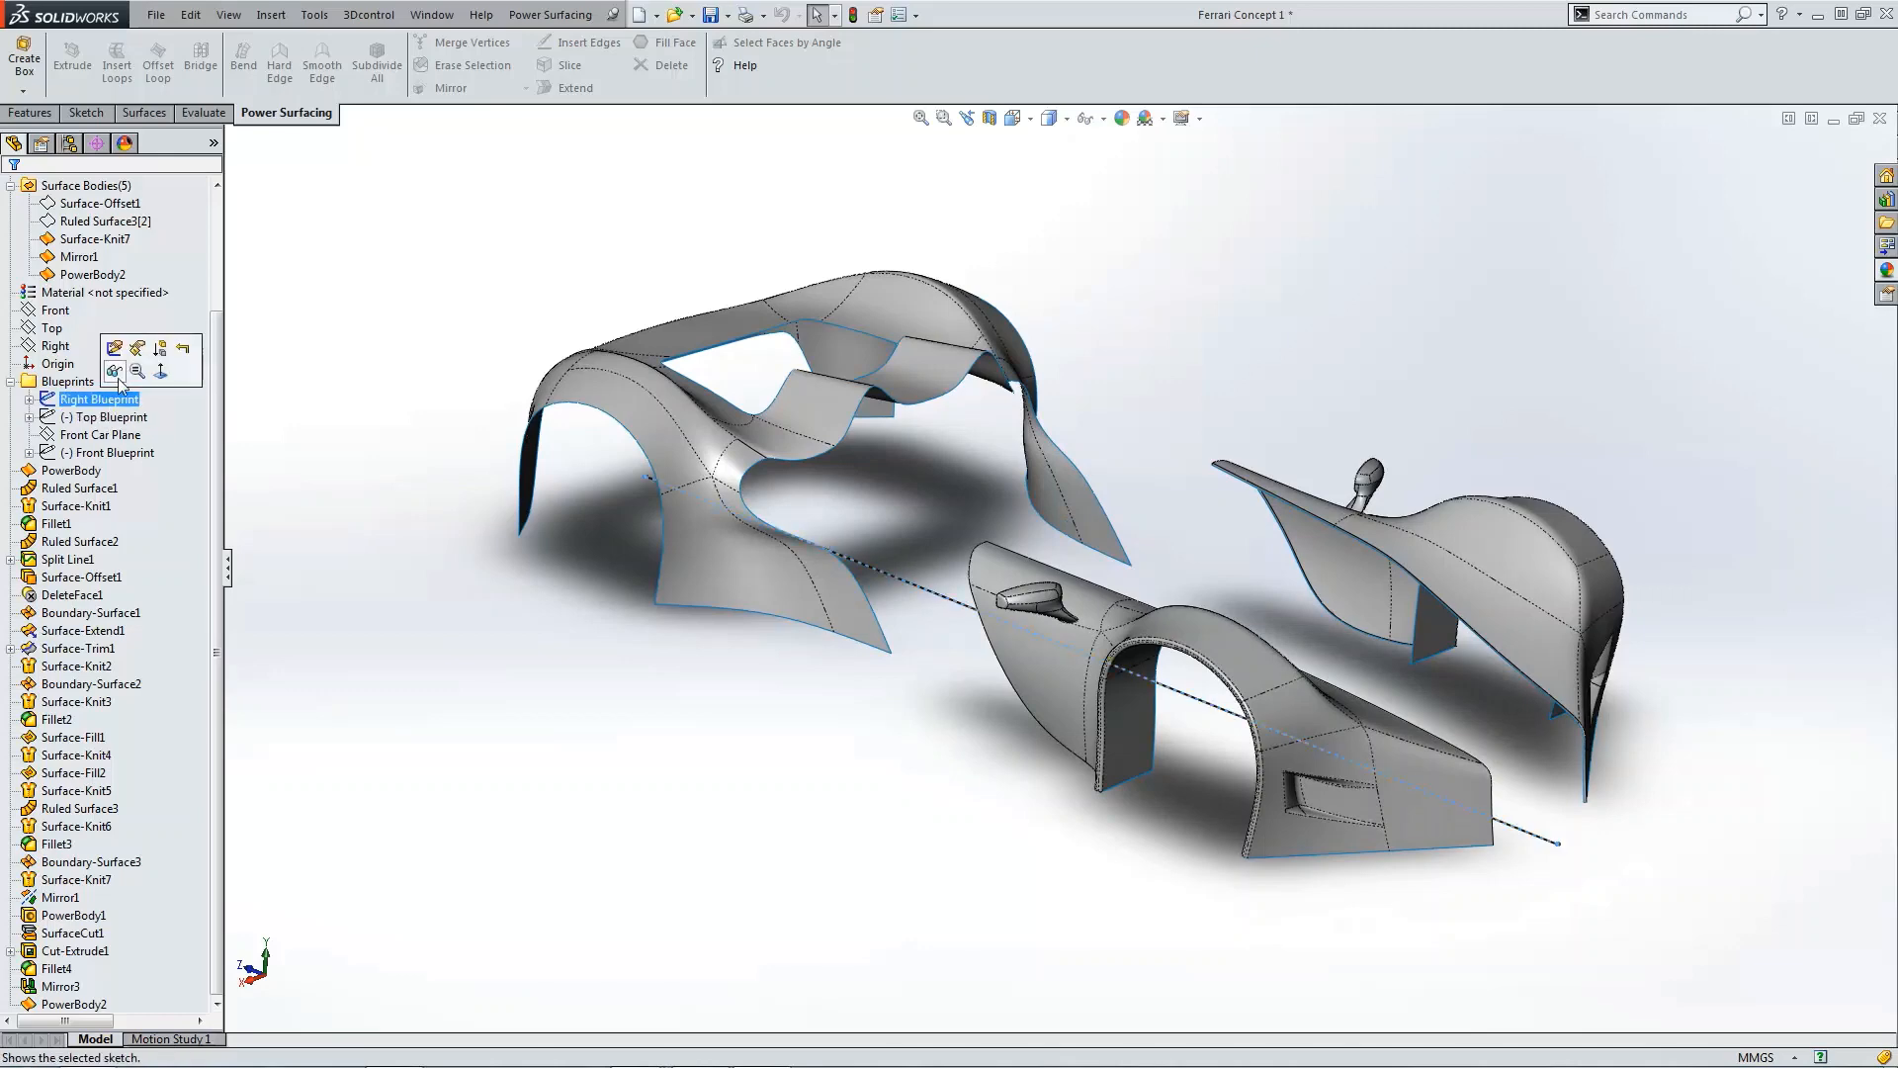
left_click(116, 374)
key("z")
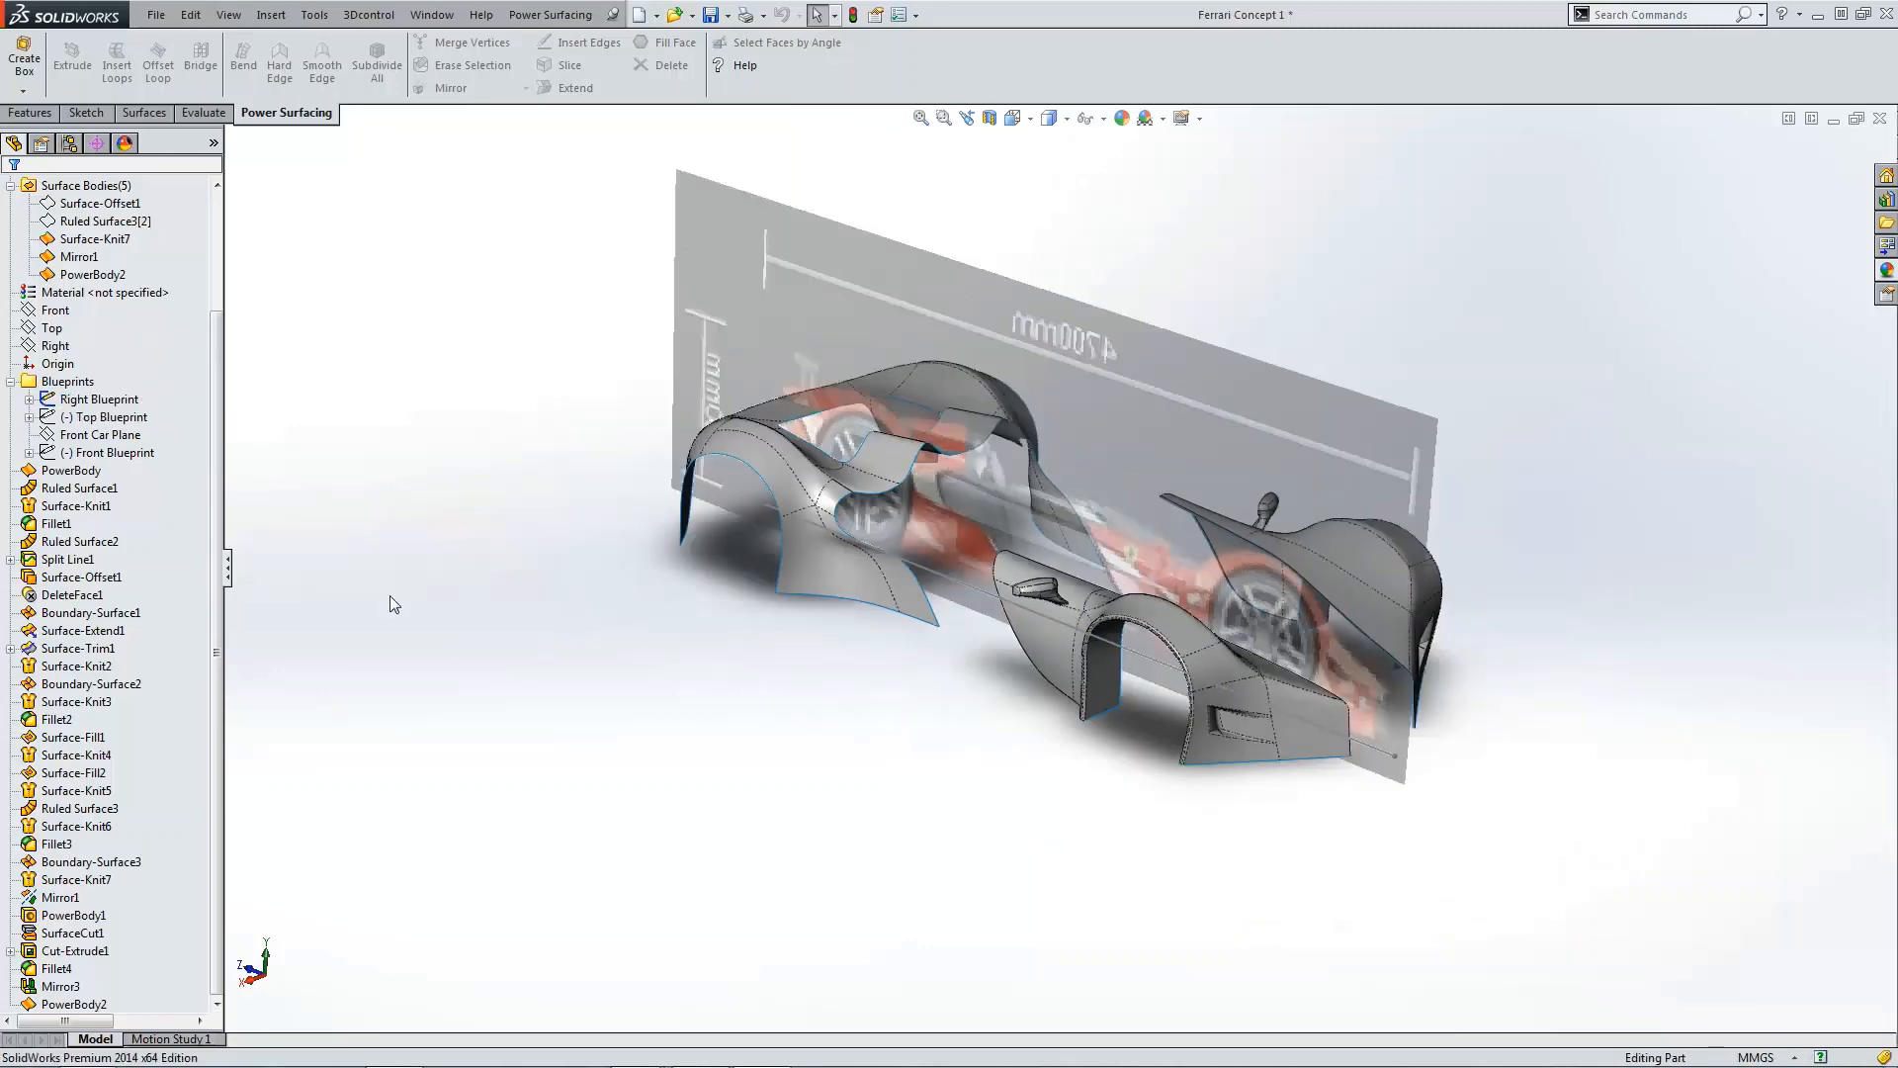
left_click(107, 423)
left_click(120, 396)
Step: Compare the body against the blueprints from the top, right and isometric views
key("ctrl+5")
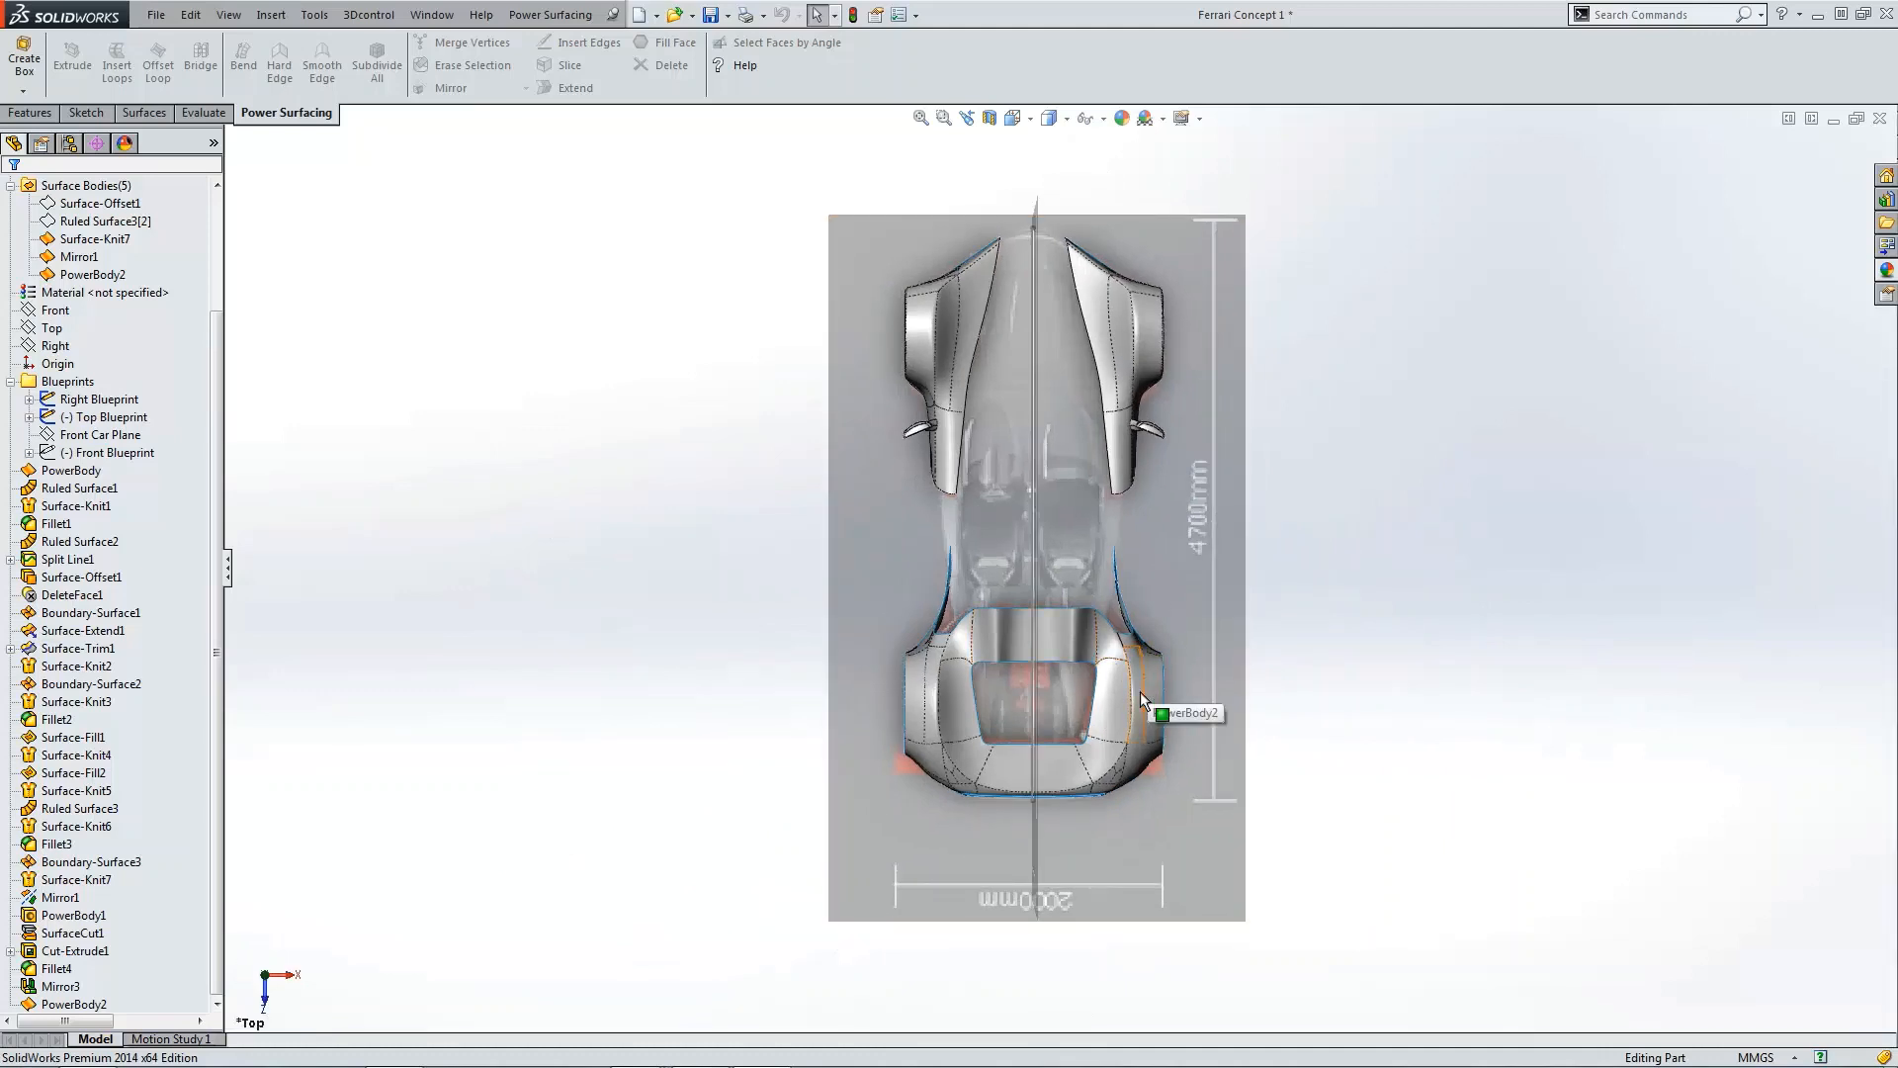
scroll(1125, 762, "down", 1)
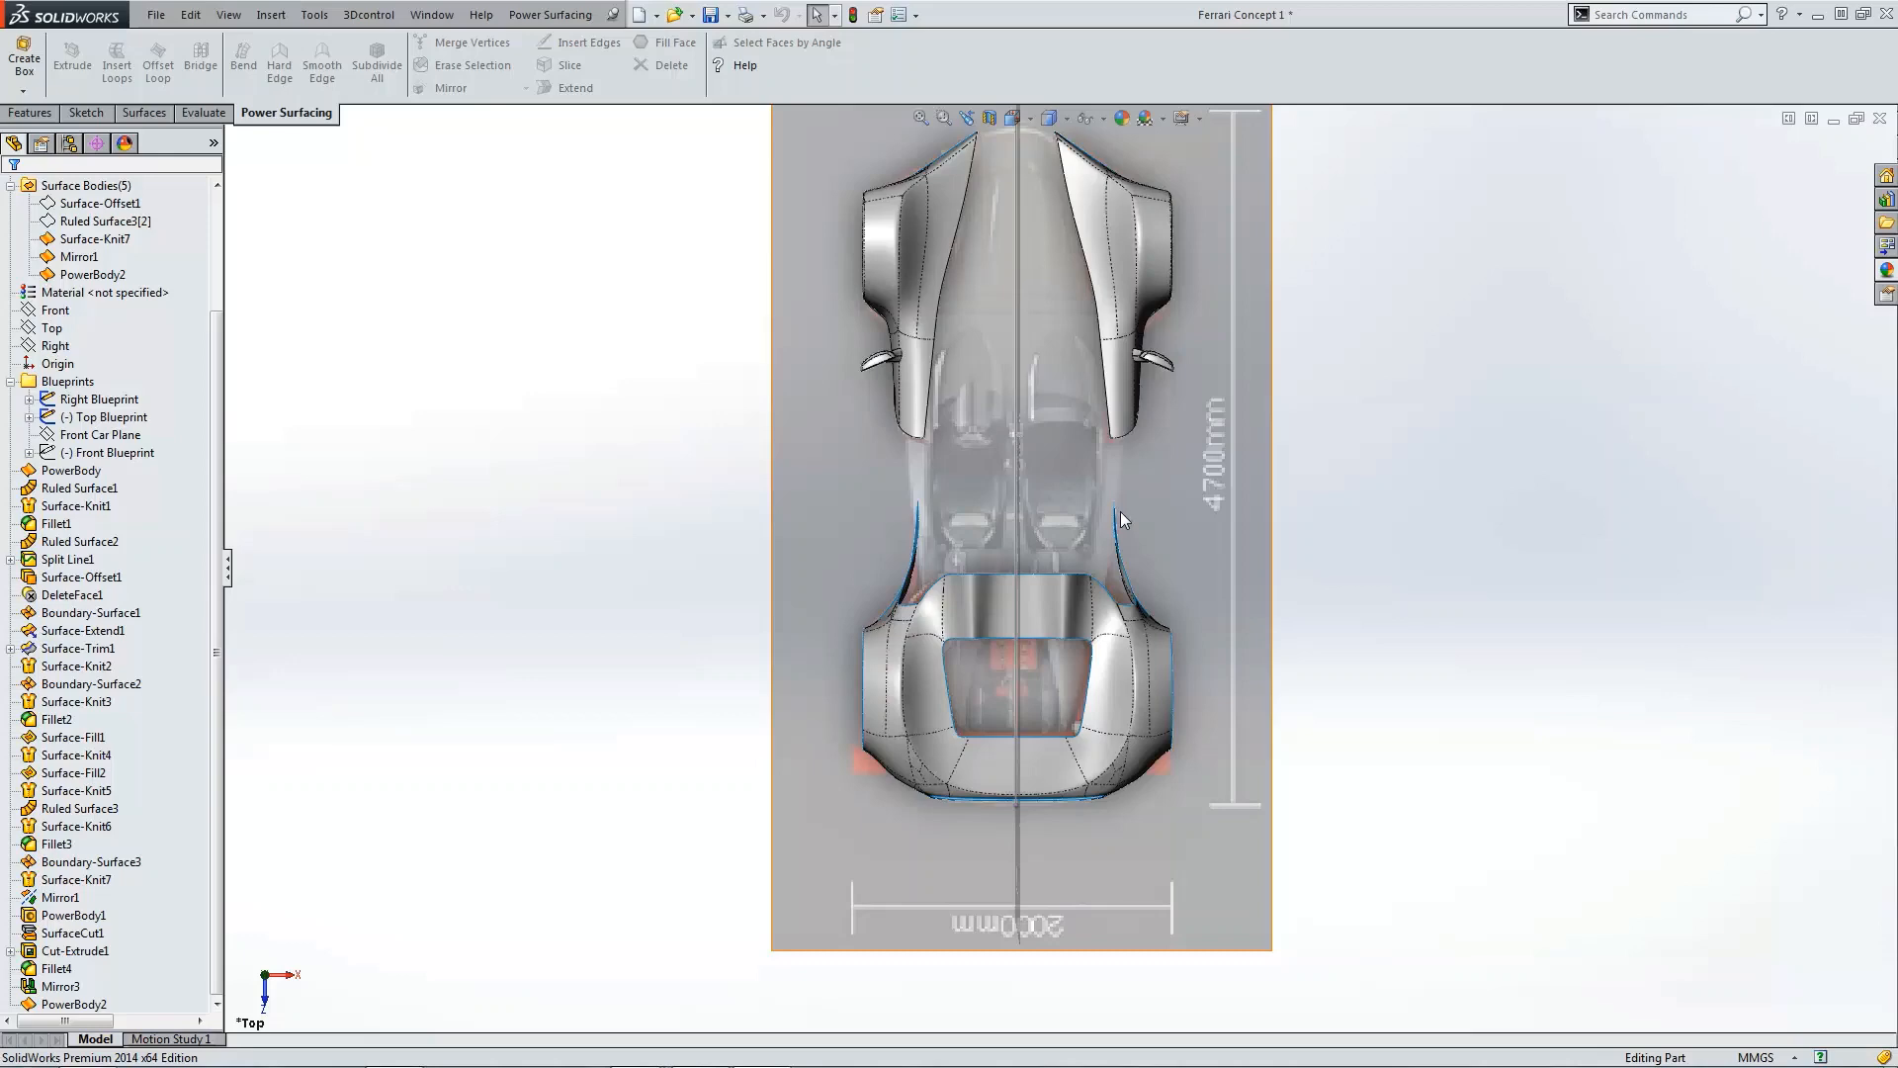
key("ctrl+4")
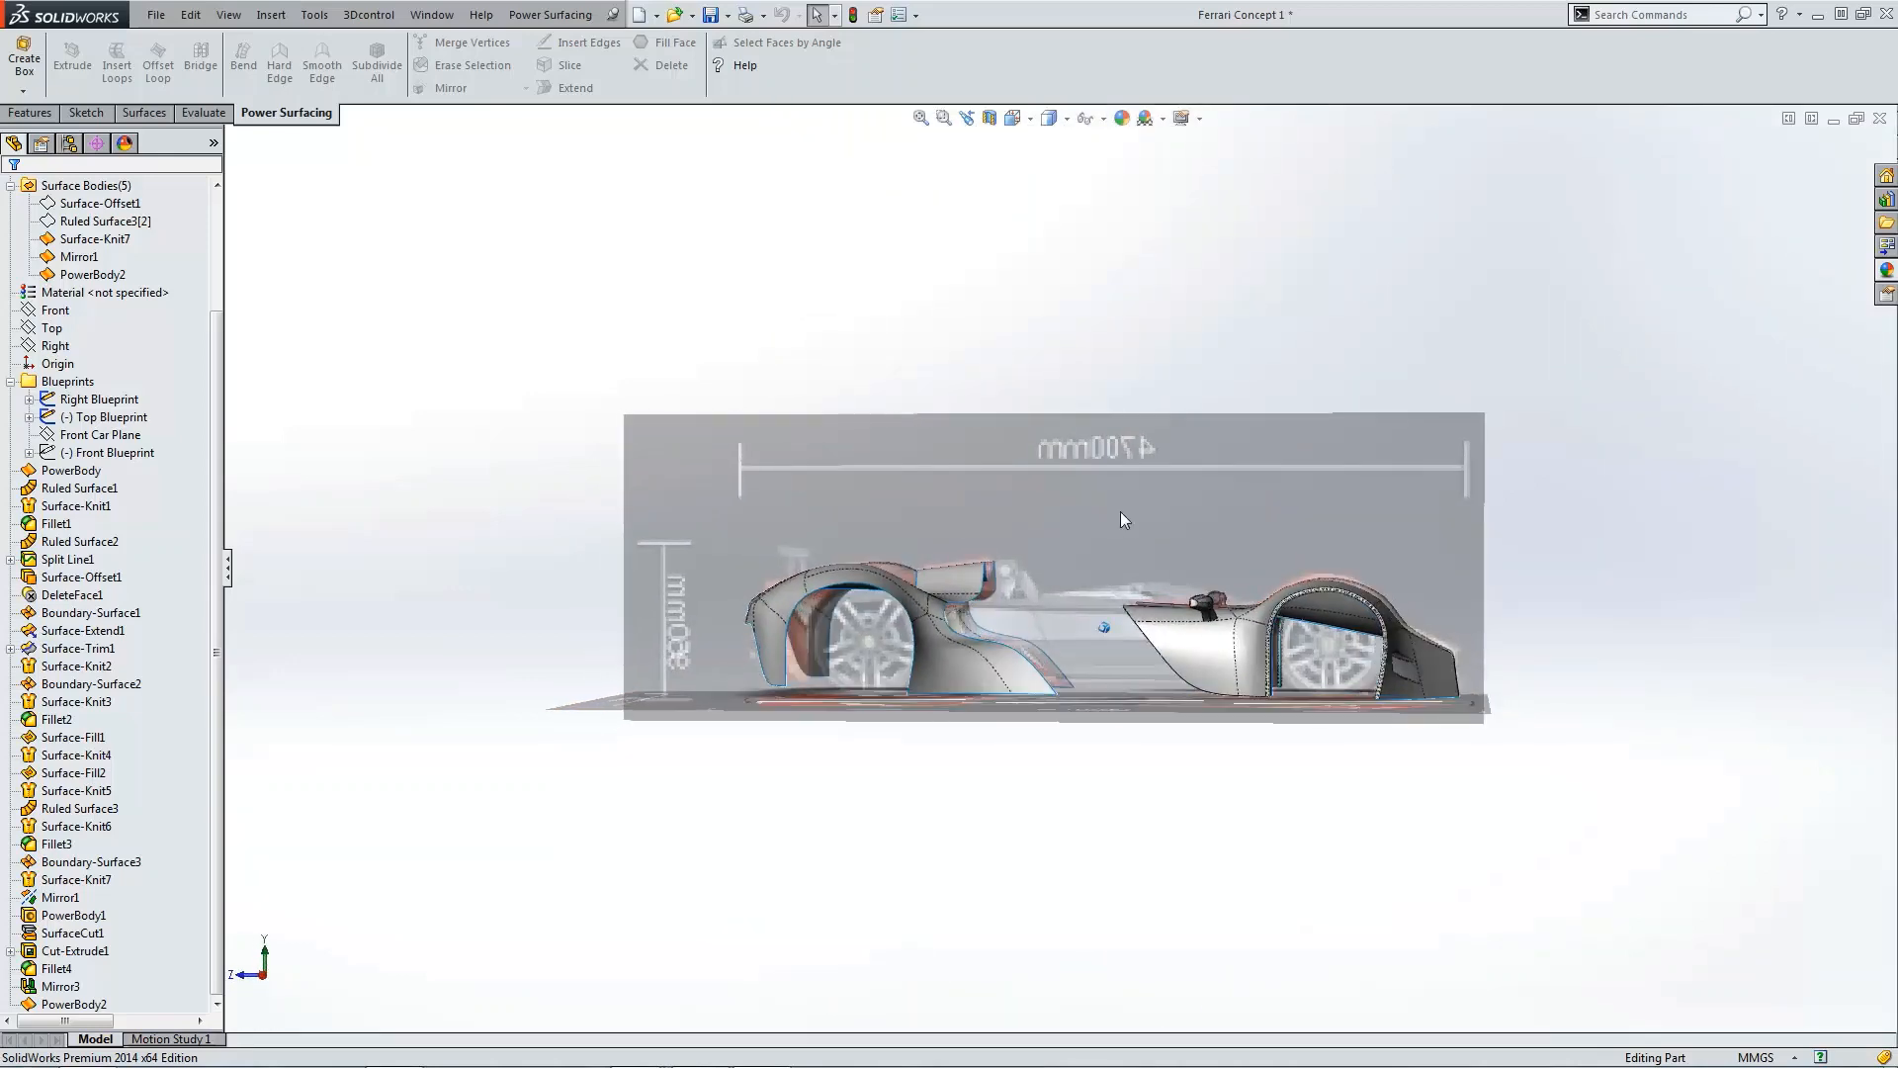
key("ctrl+7")
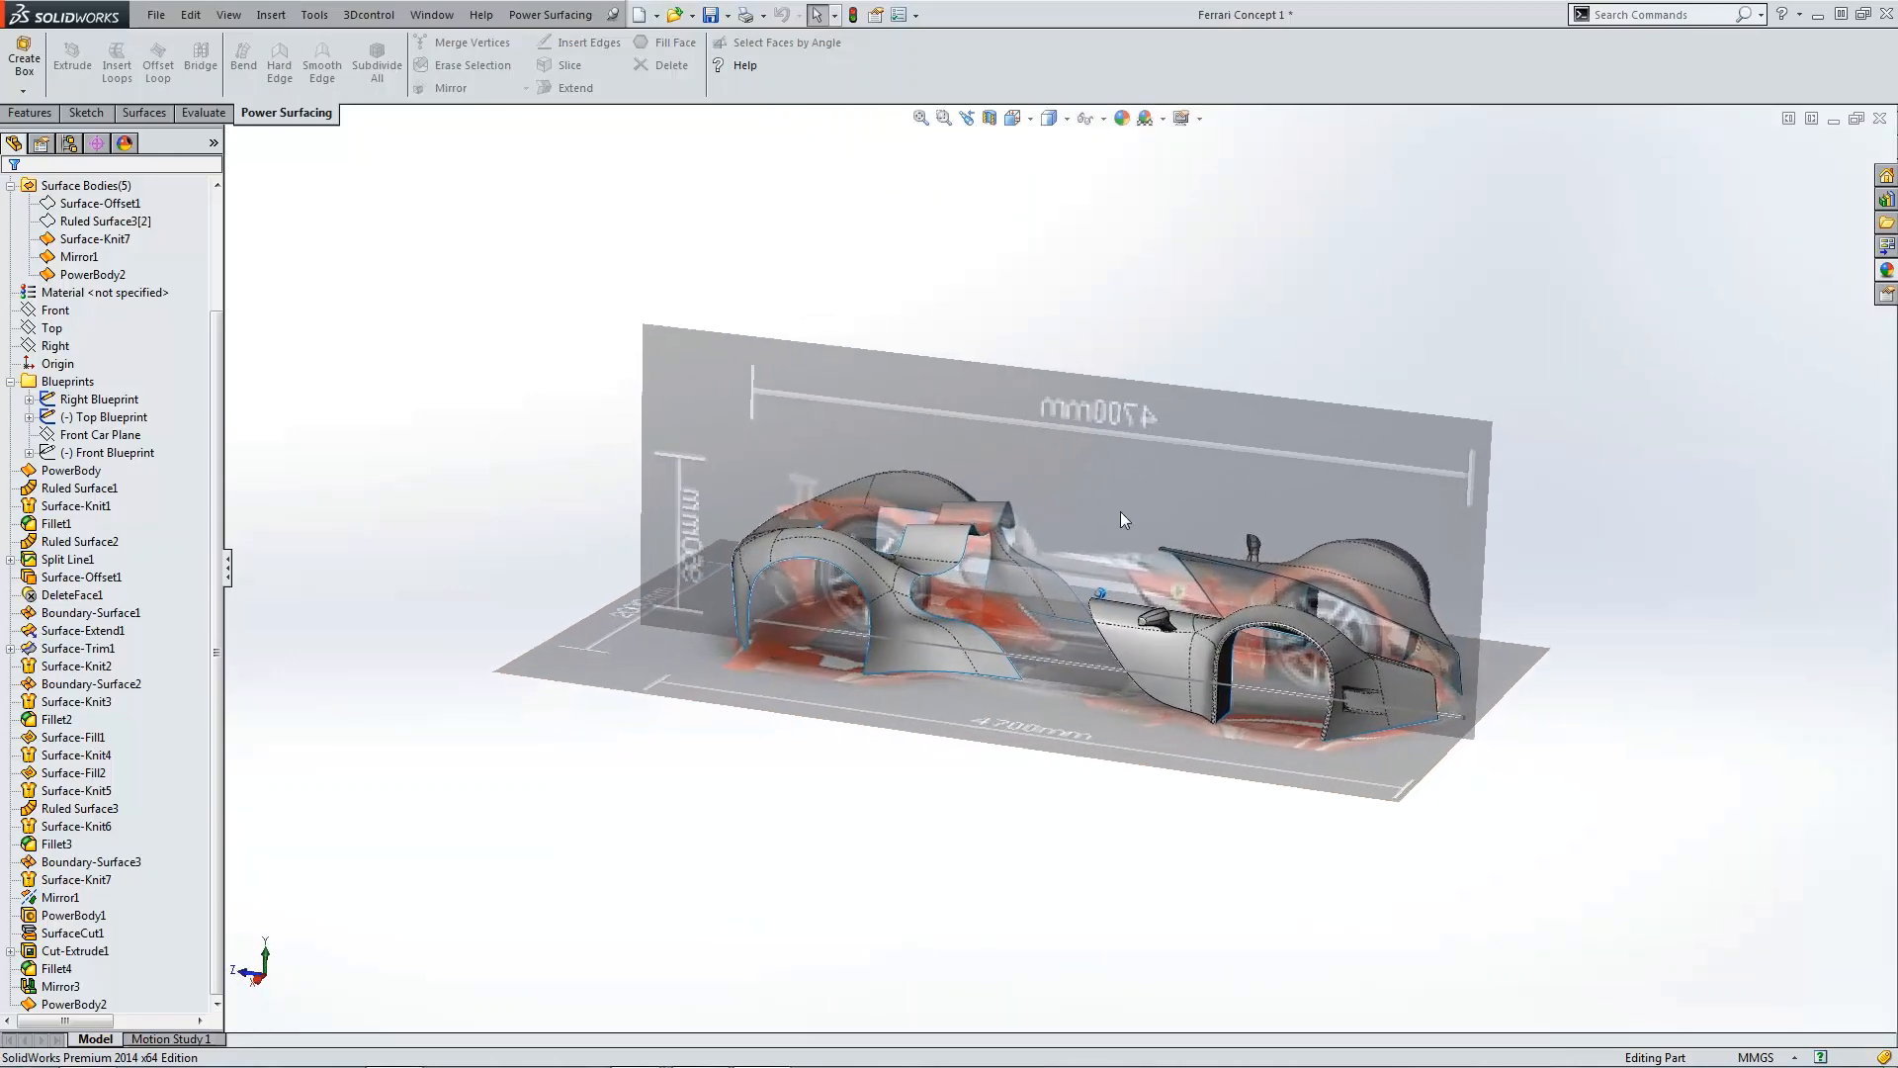
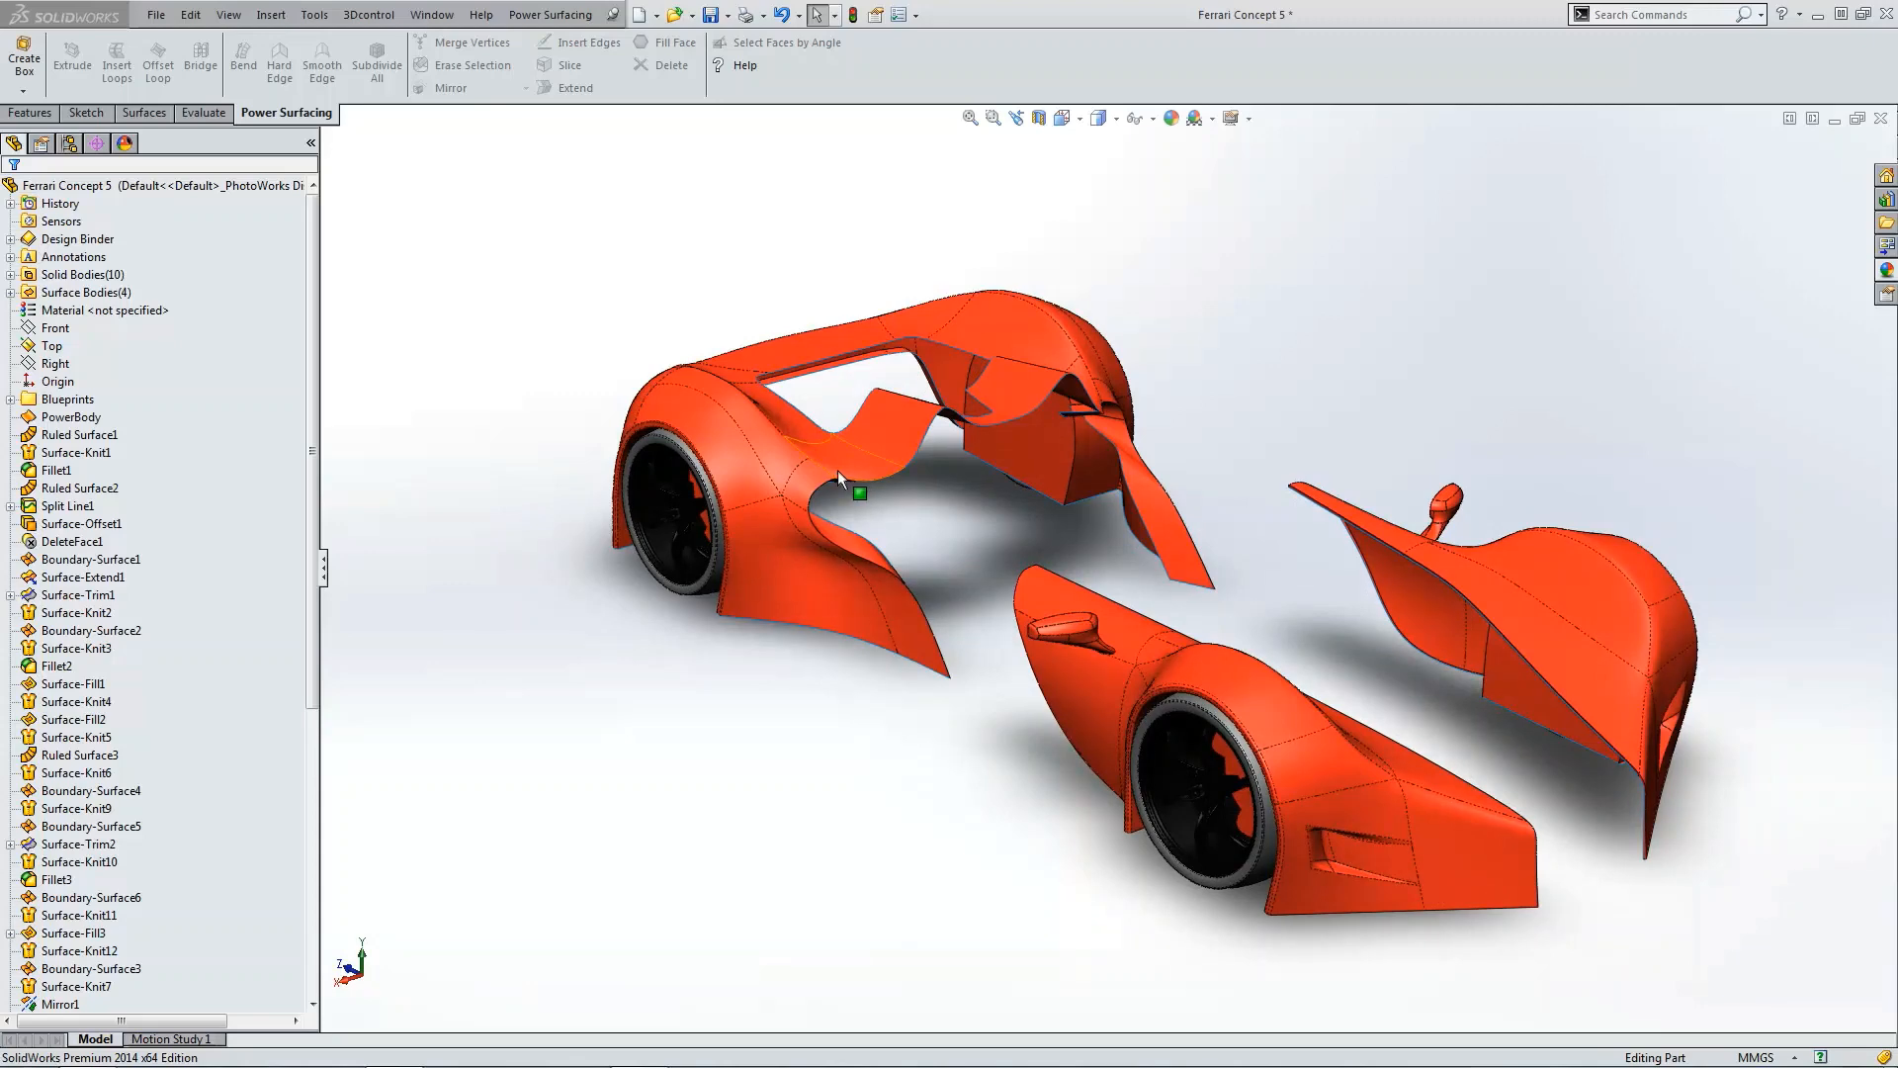
Step: Orbit and zoom around the car body, selecting surfaces to examine its flanks from several angles
left_click(880, 539)
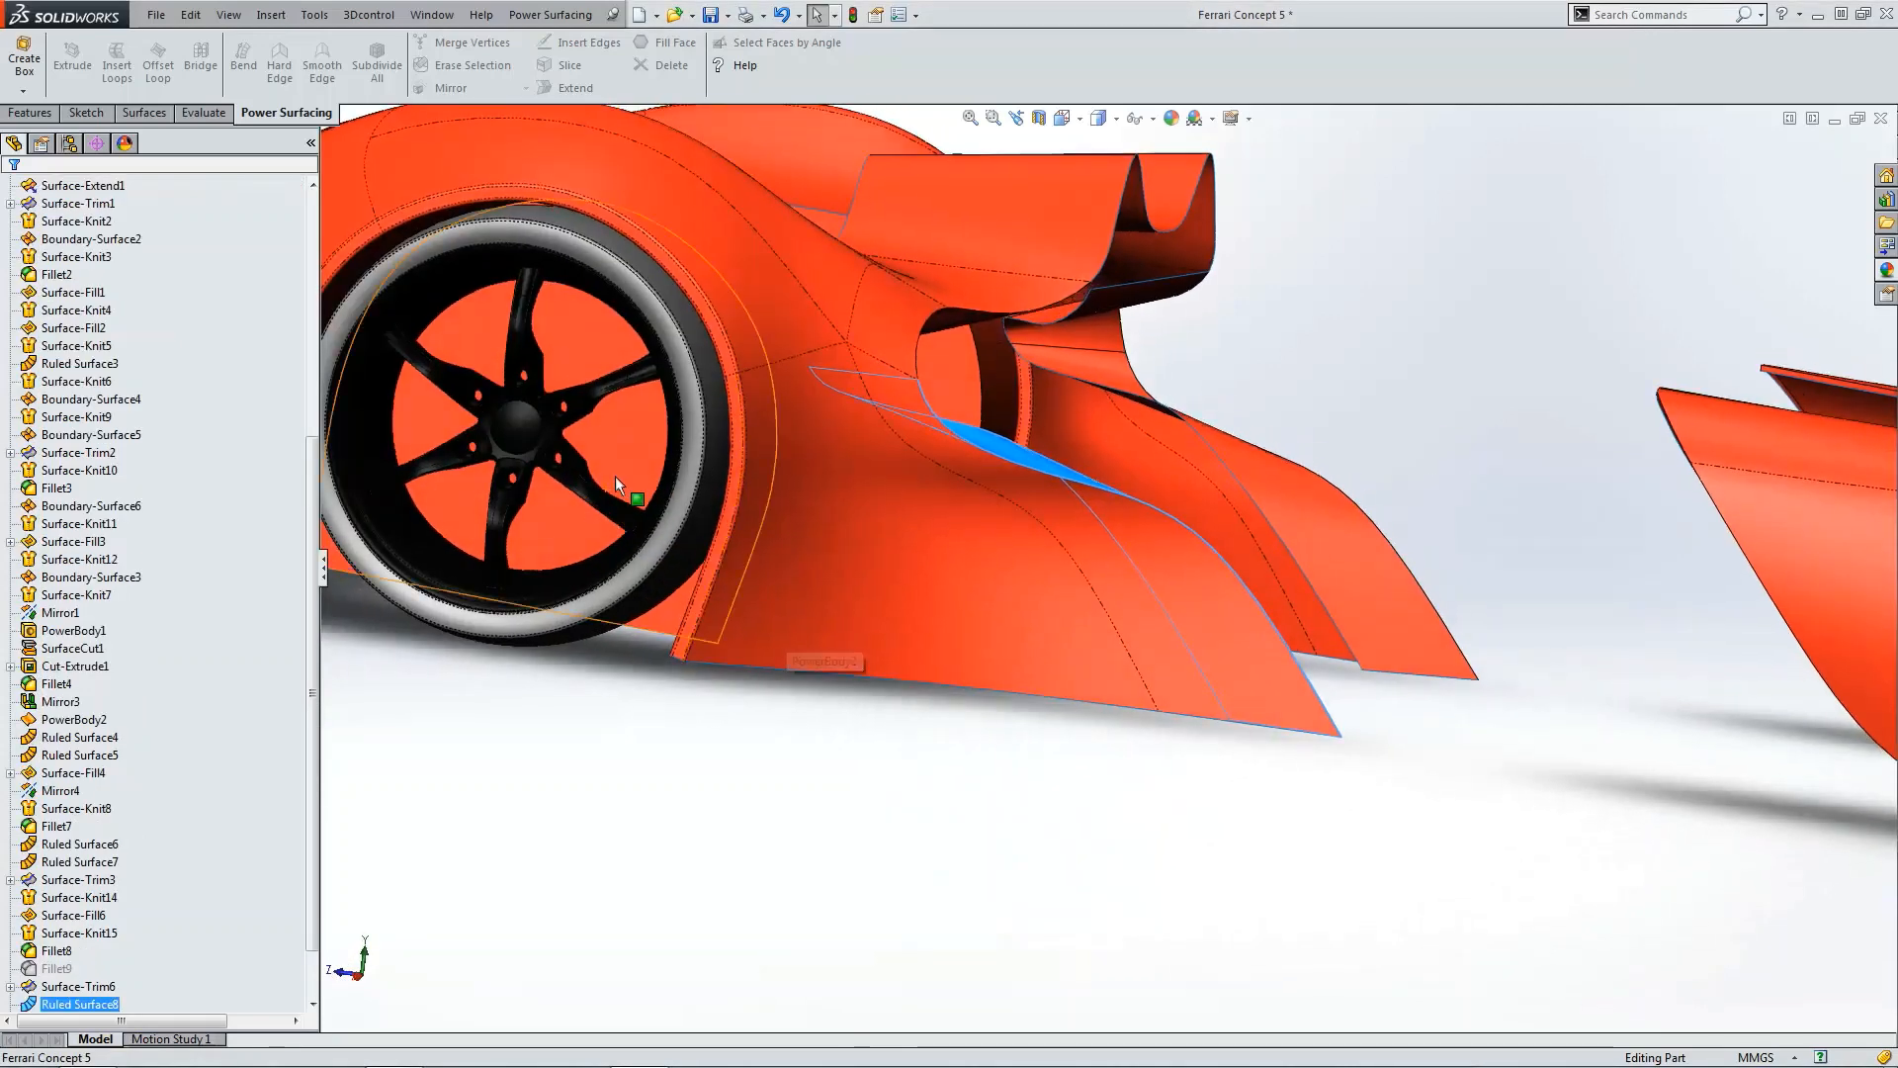
left_click(625, 467)
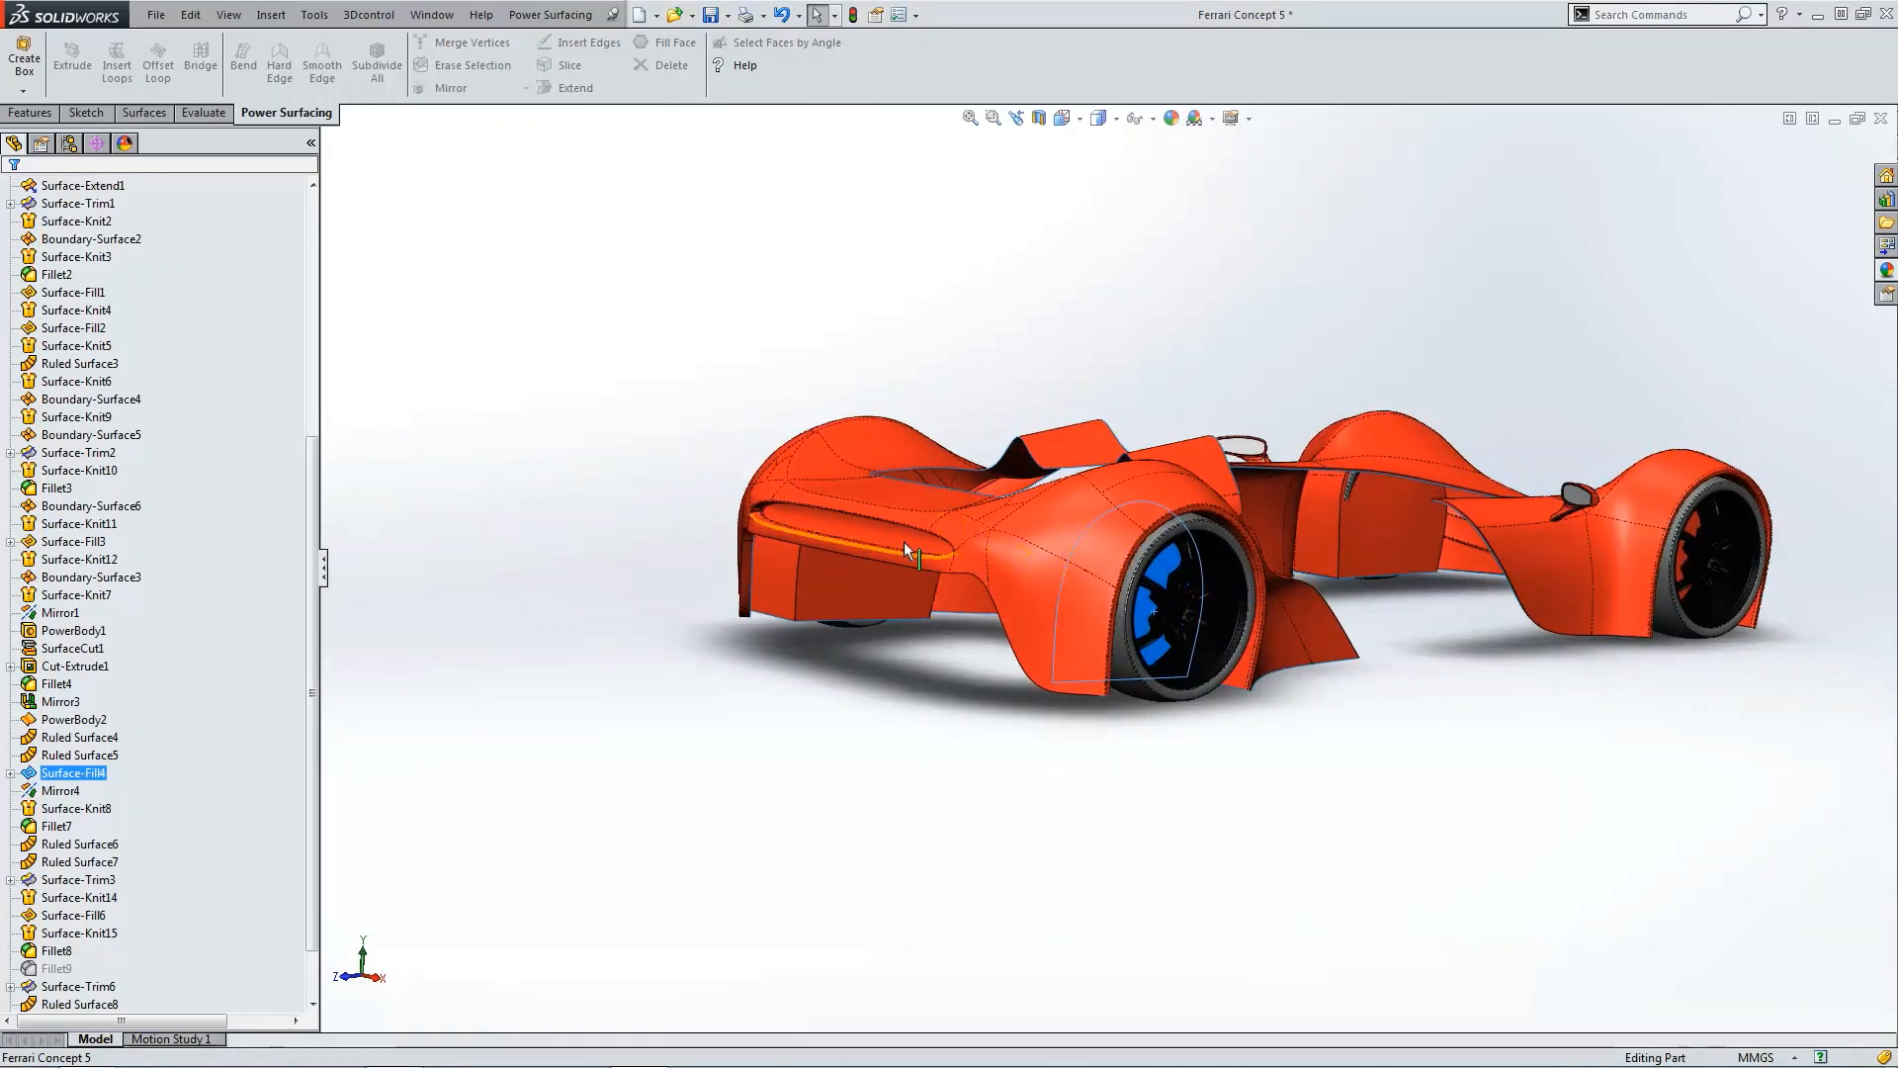
left_click(904, 540)
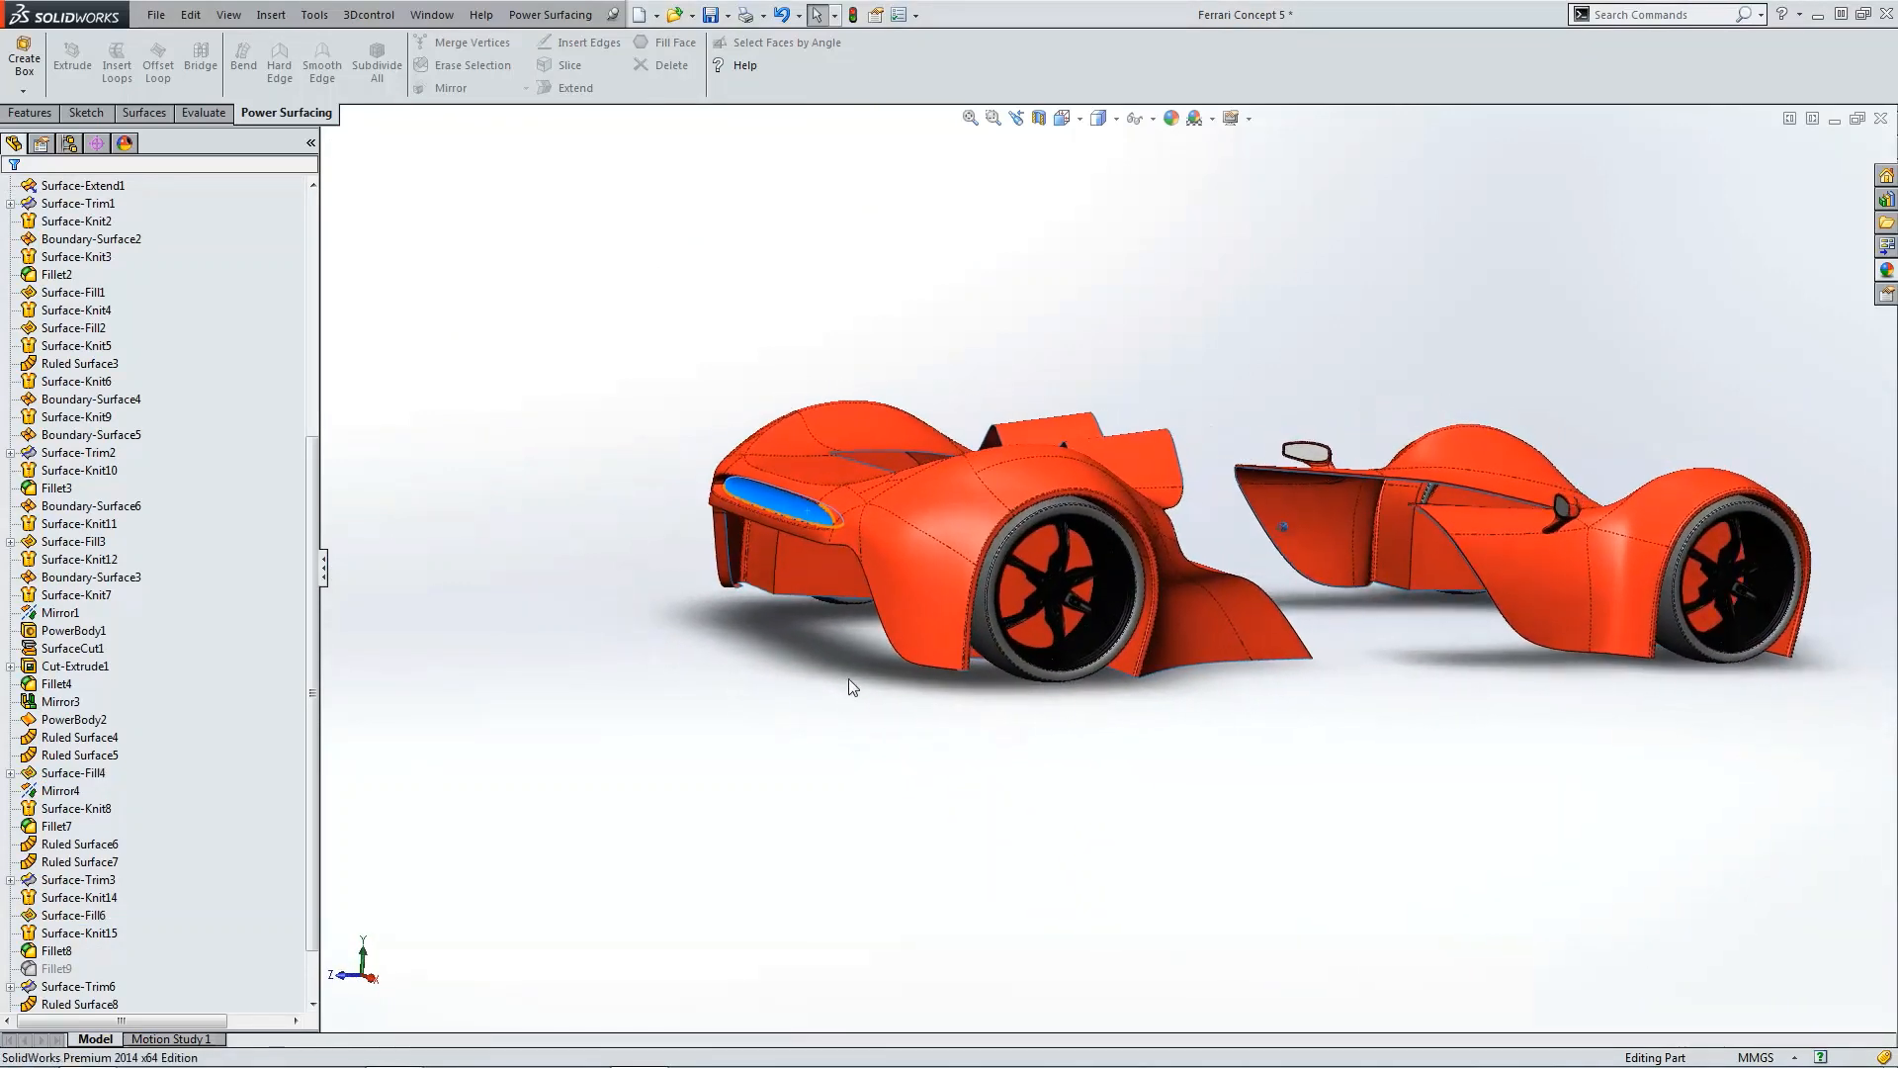
left_click(849, 679)
scroll(1434, 555, "down", 4)
scroll(1434, 555, "down", 5)
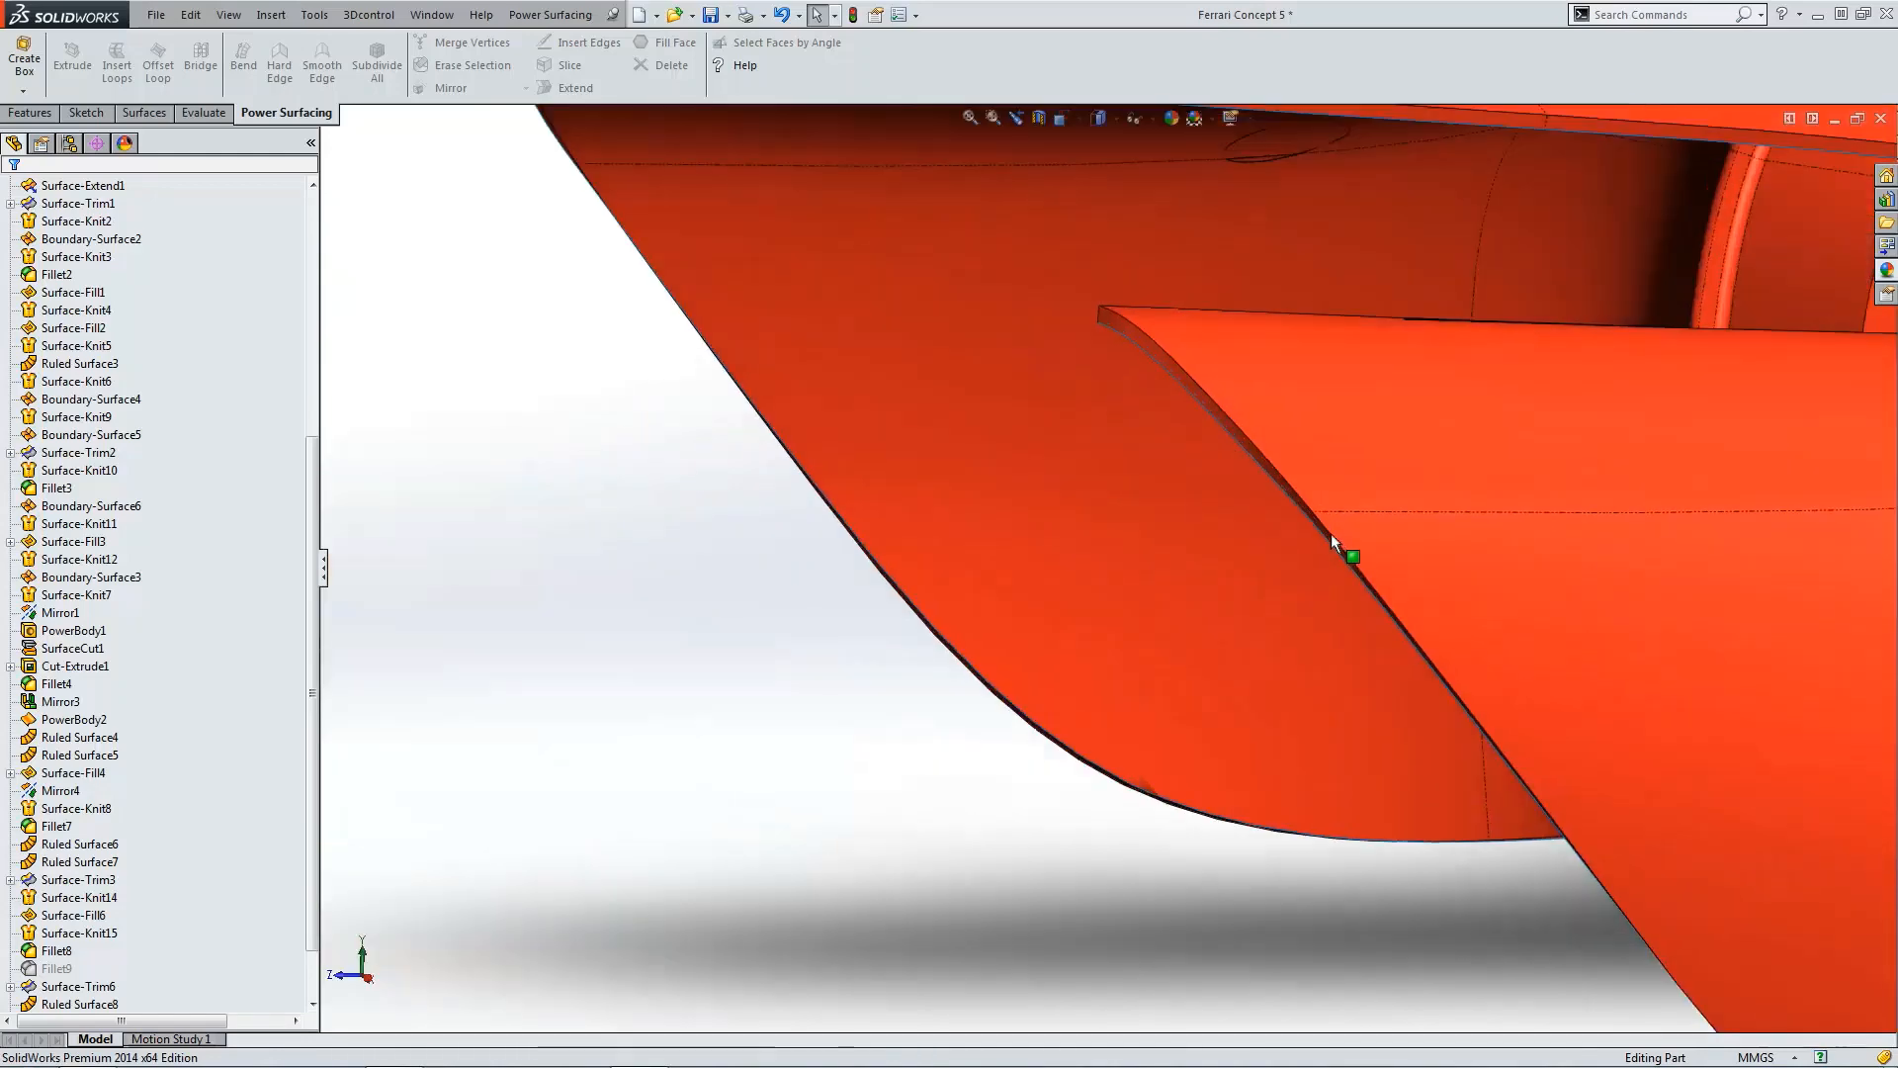
left_click(1124, 330)
scroll(1118, 642, "up", 8)
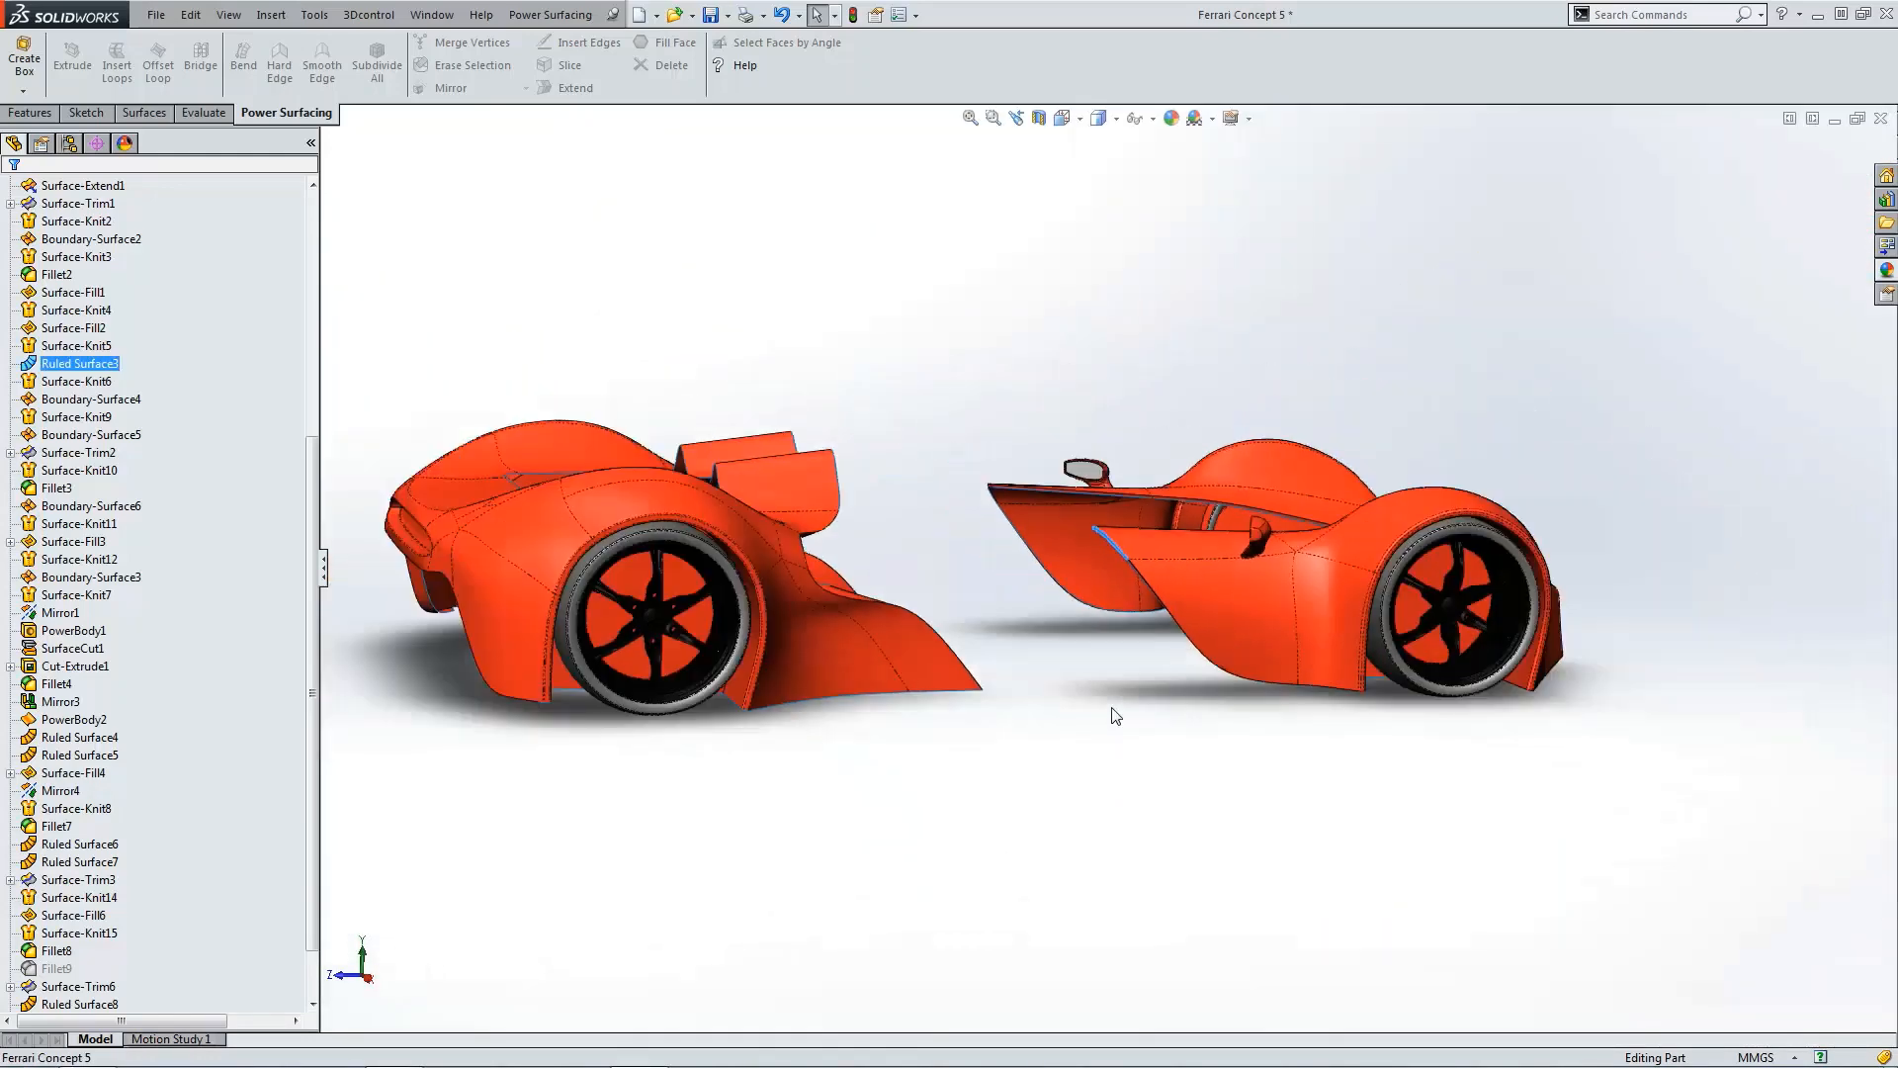
left_click(1114, 709)
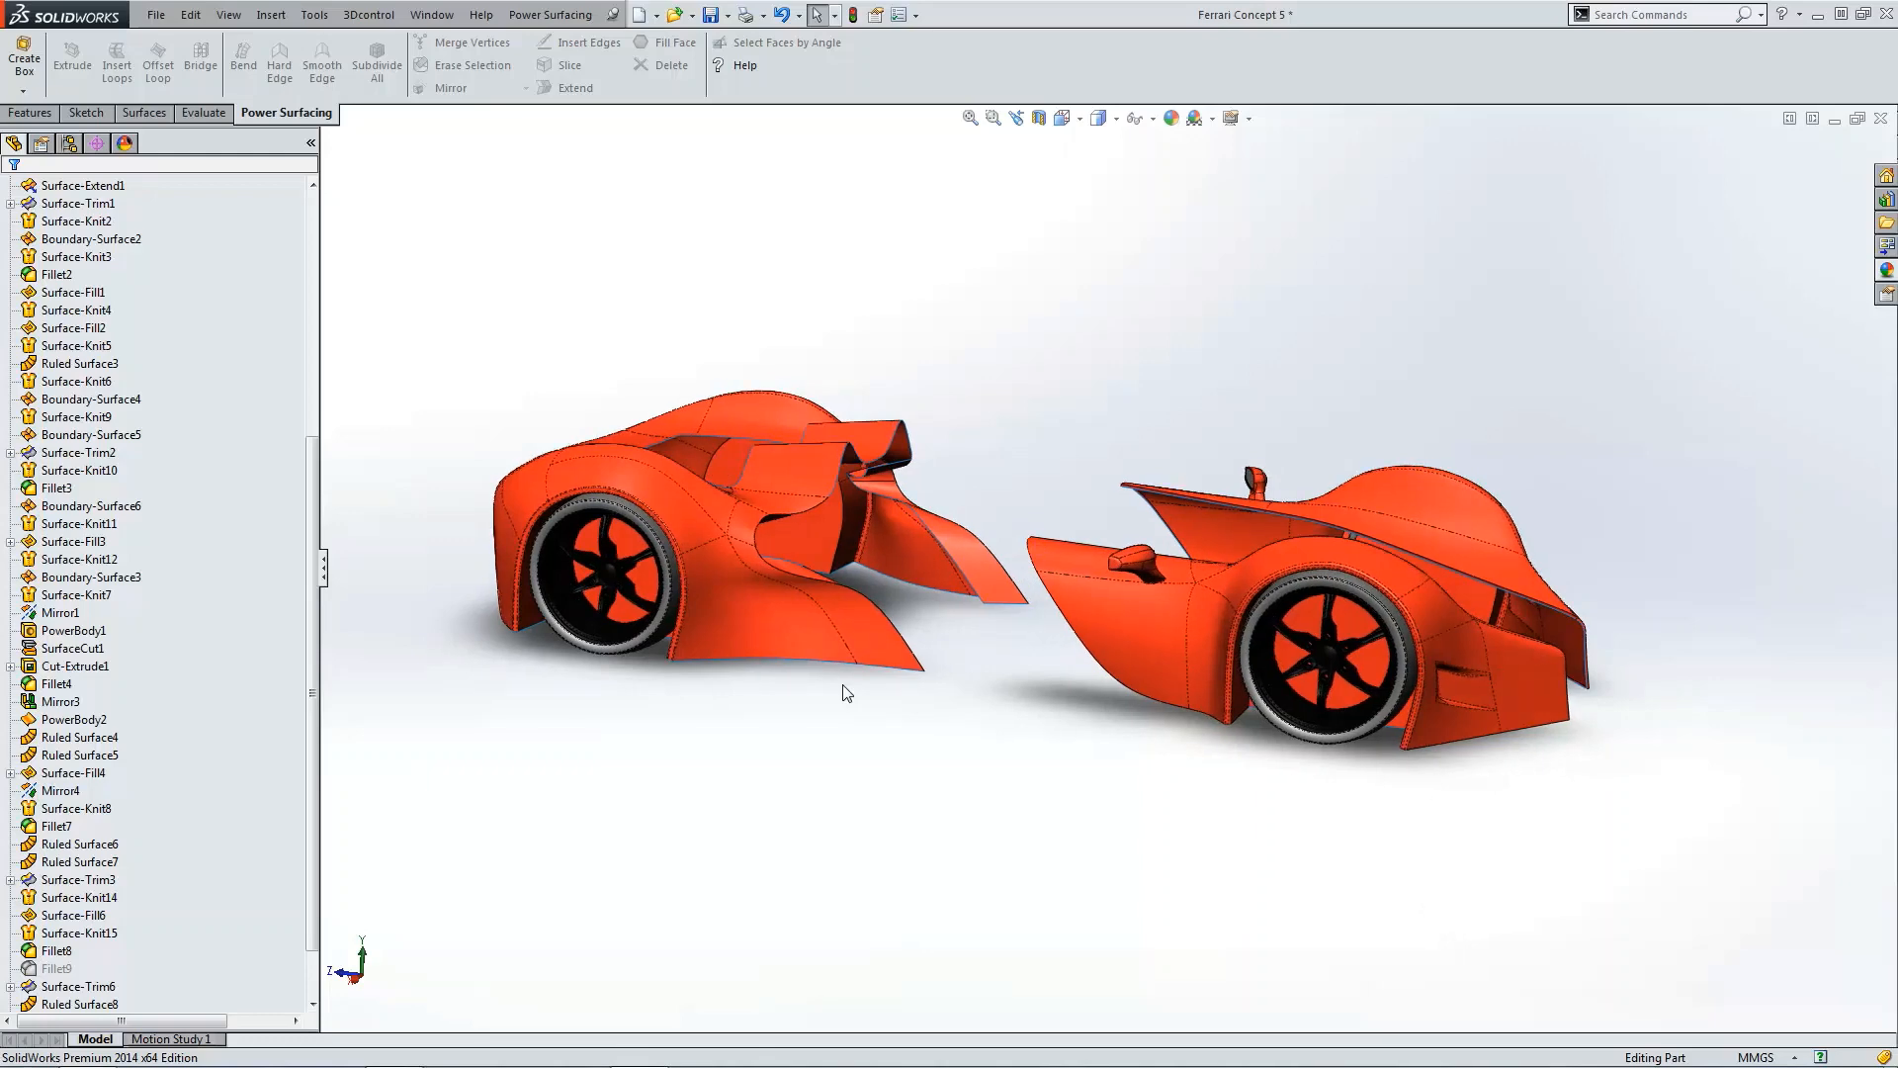
Step: Examine the rear wheel arch and wheel closely from the right view and from behind
key("ctrl+4")
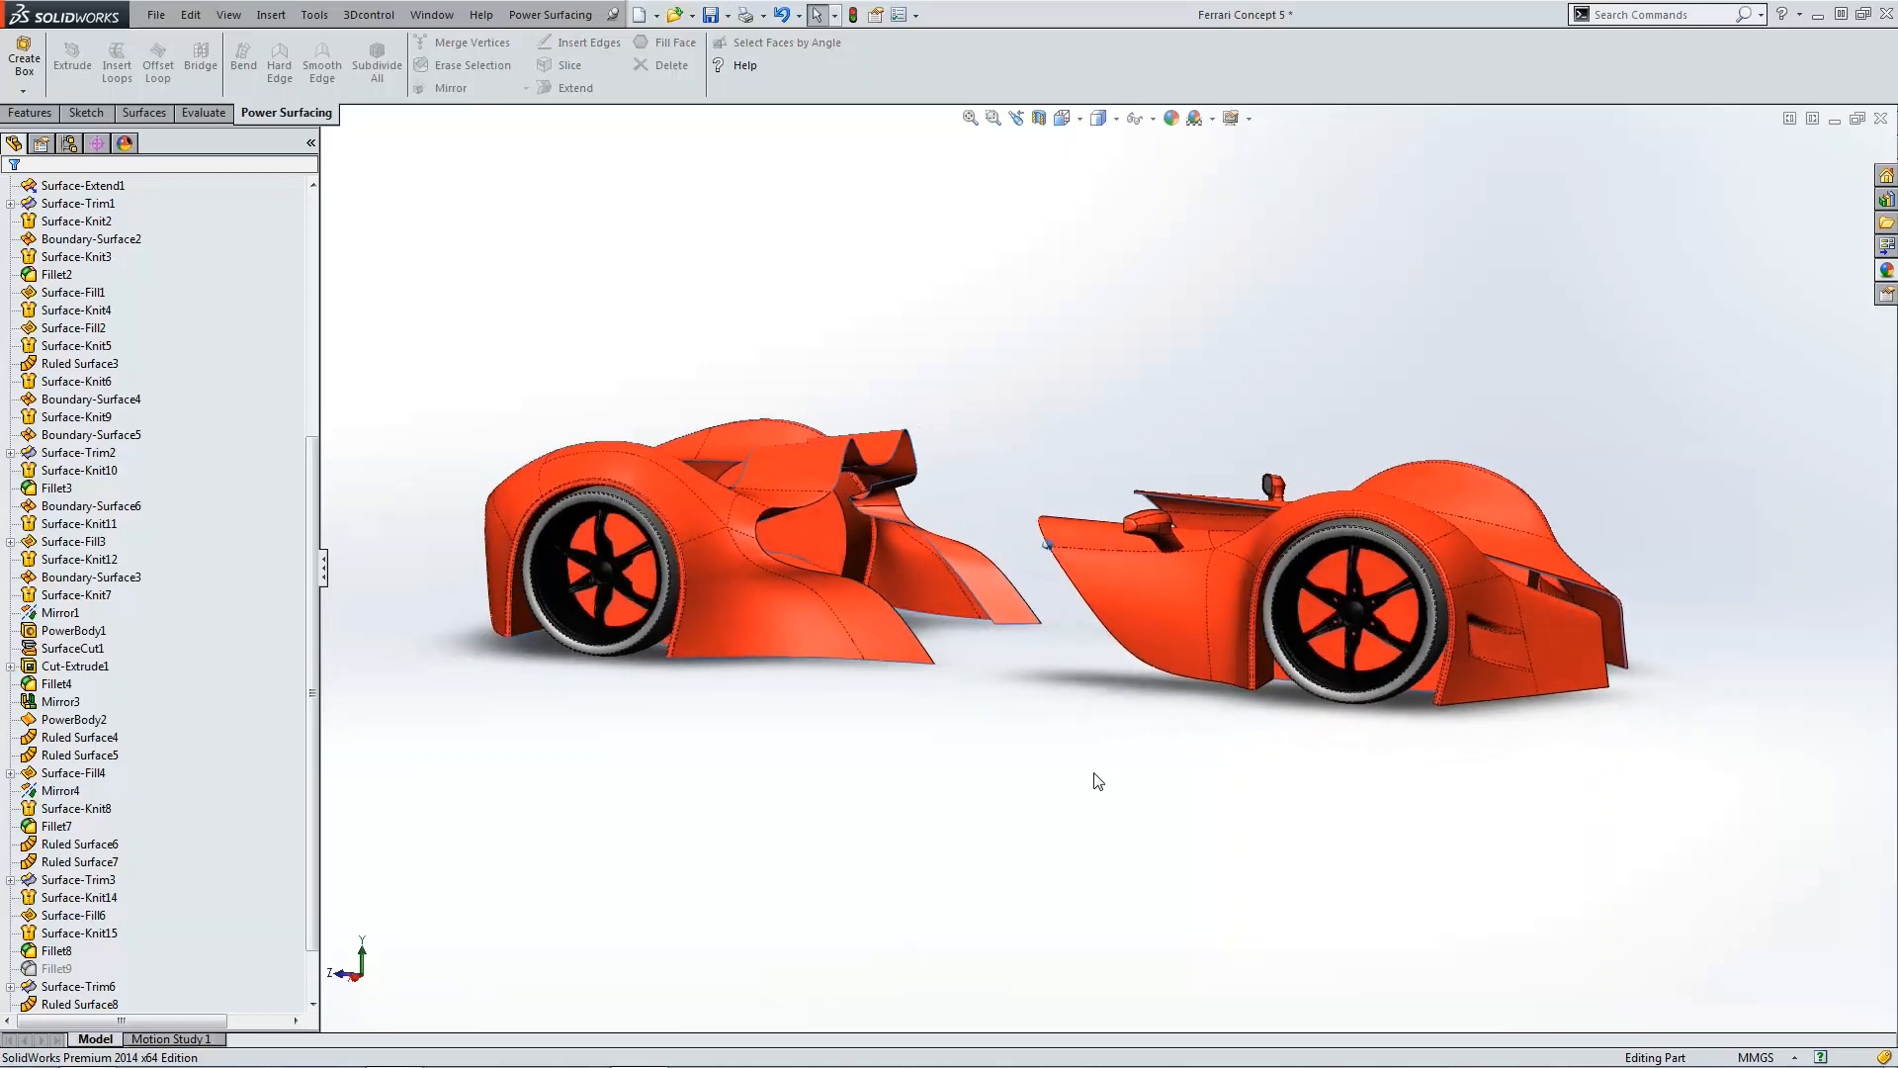
scroll(1339, 582, "down", 2)
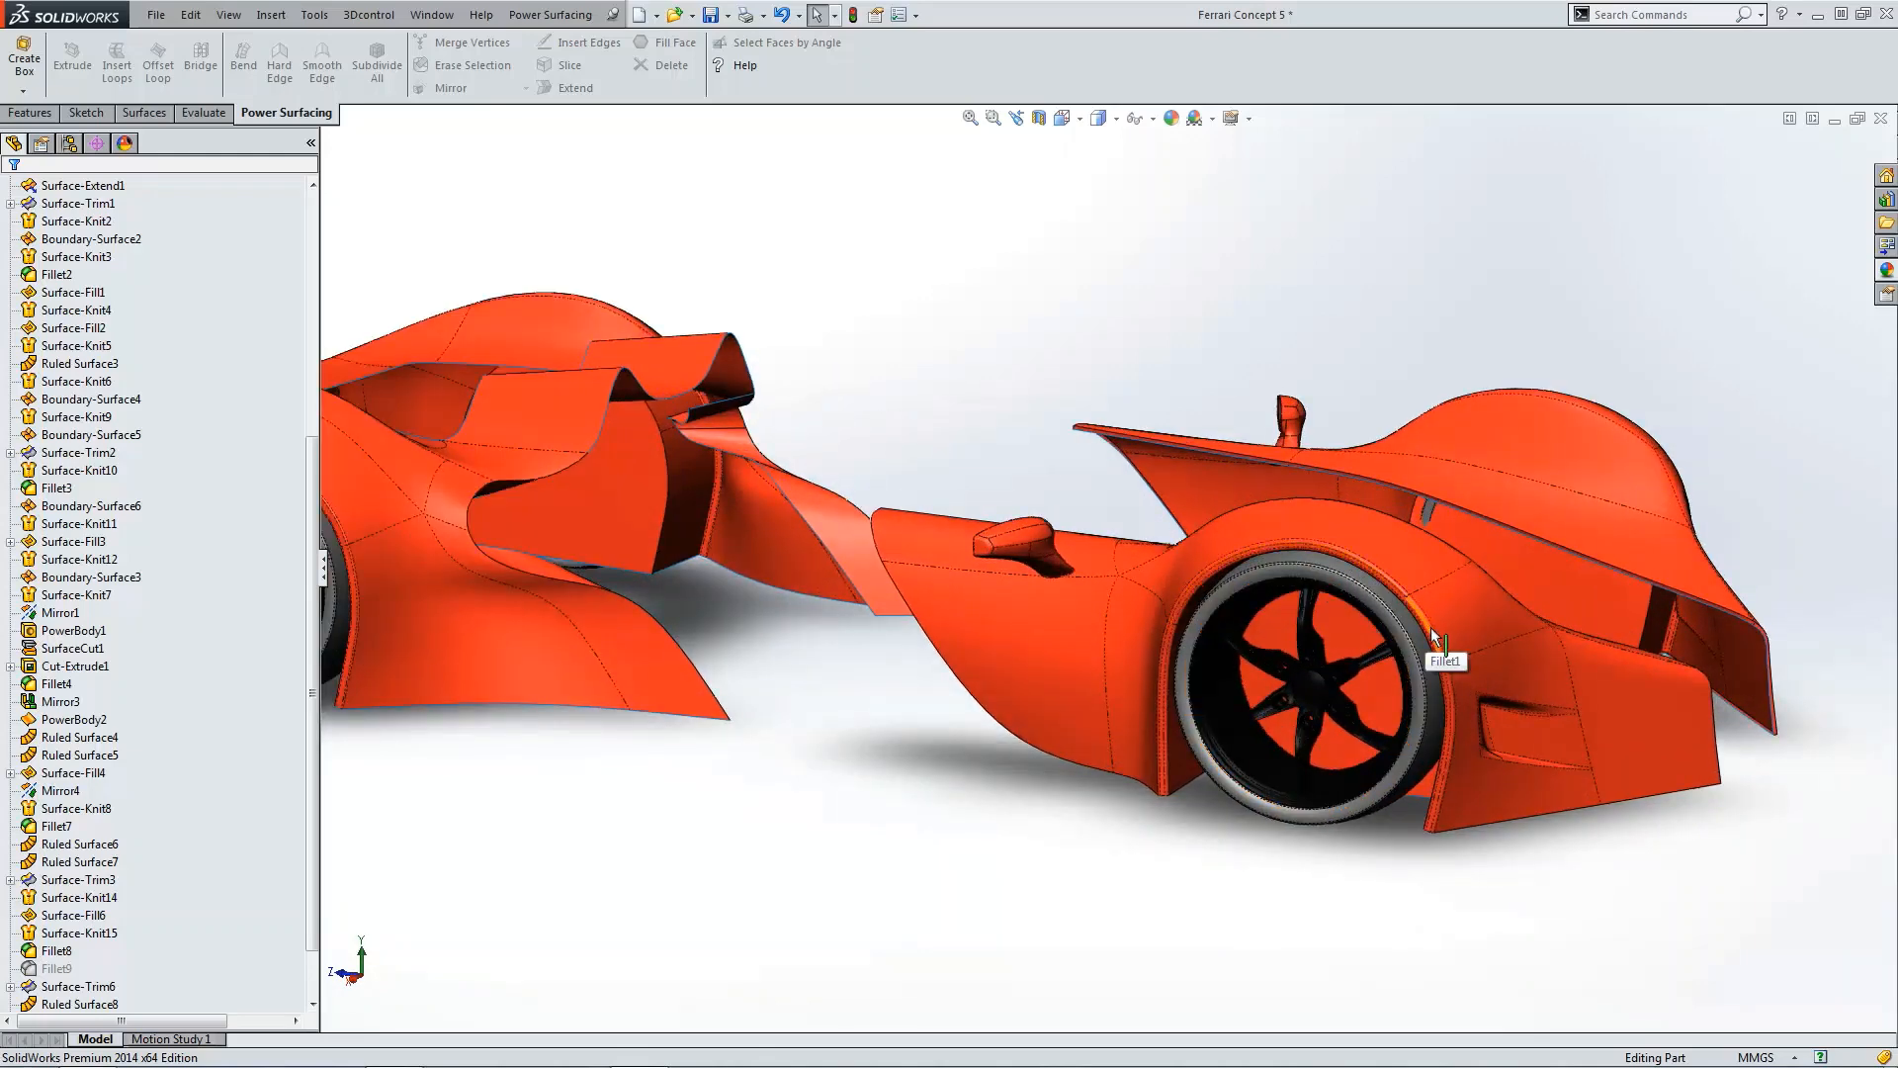
scroll(1431, 627, "down", 3)
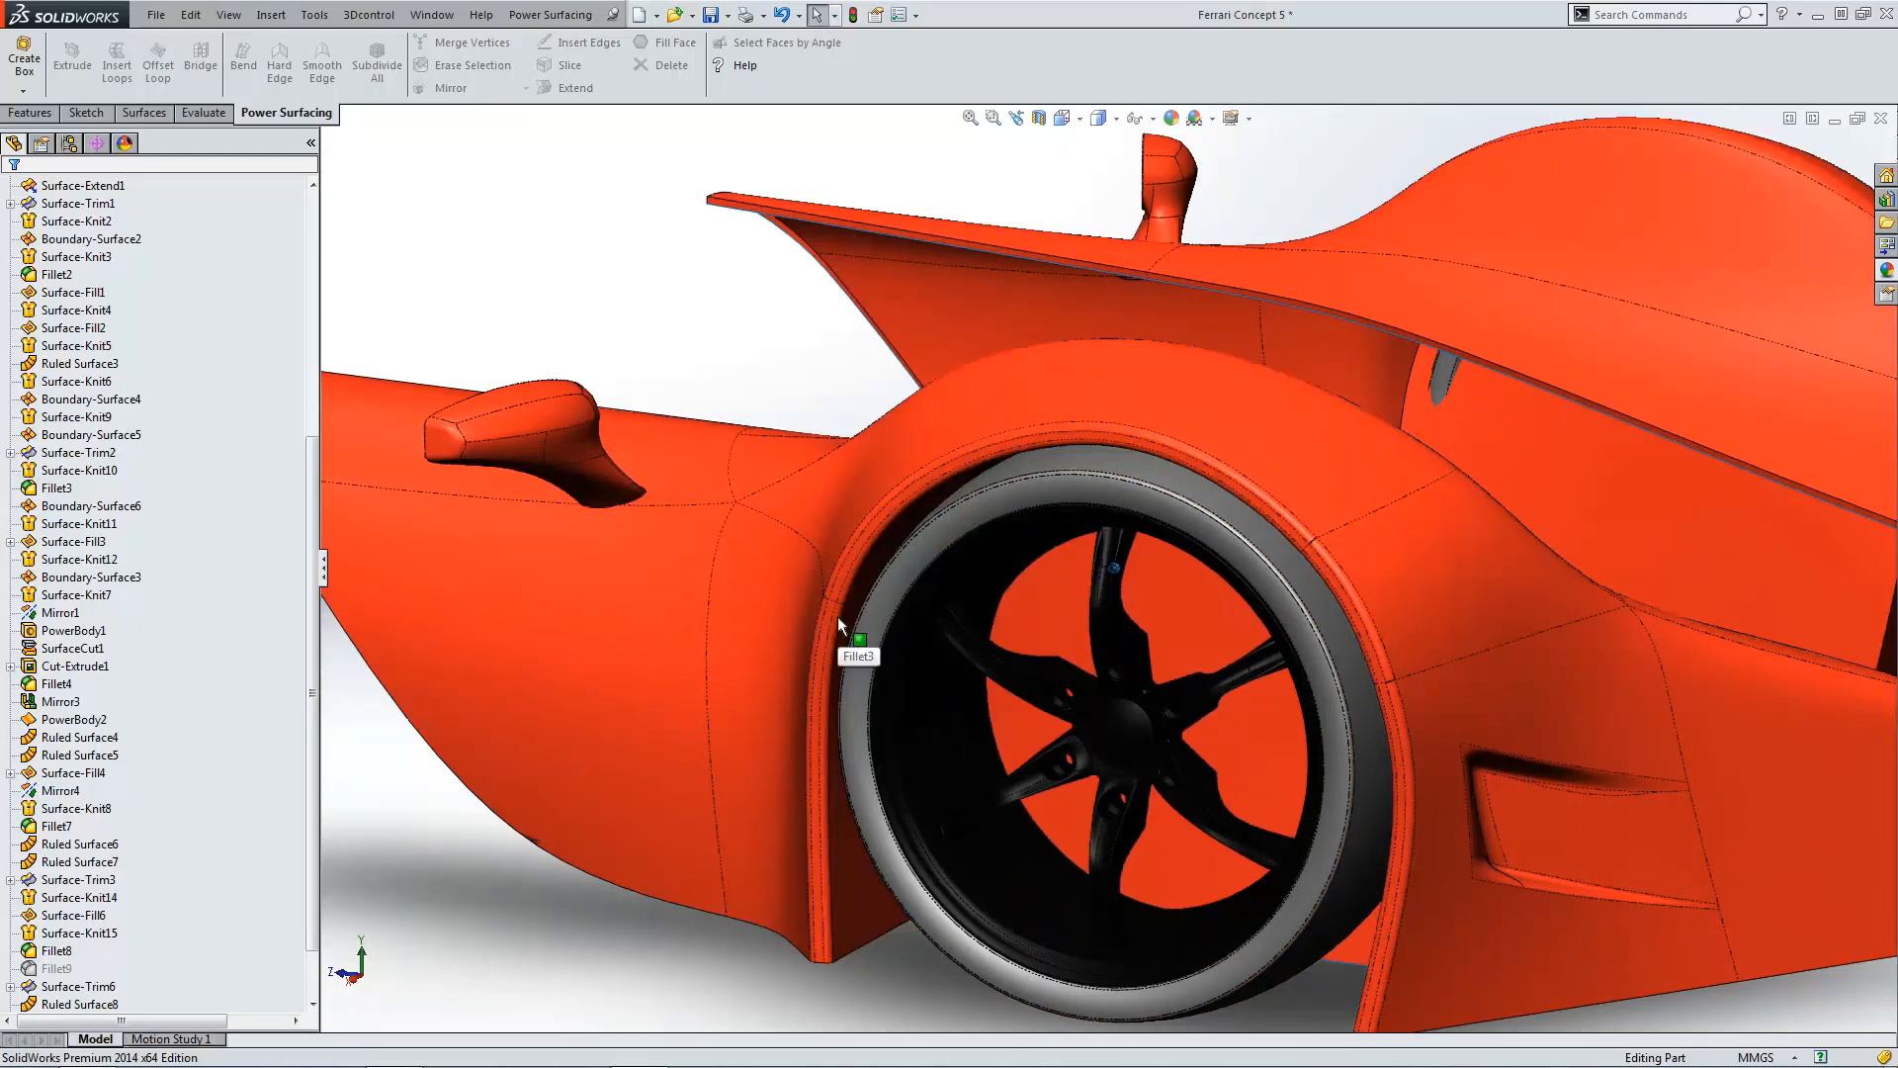
scroll(839, 615, "up", 3)
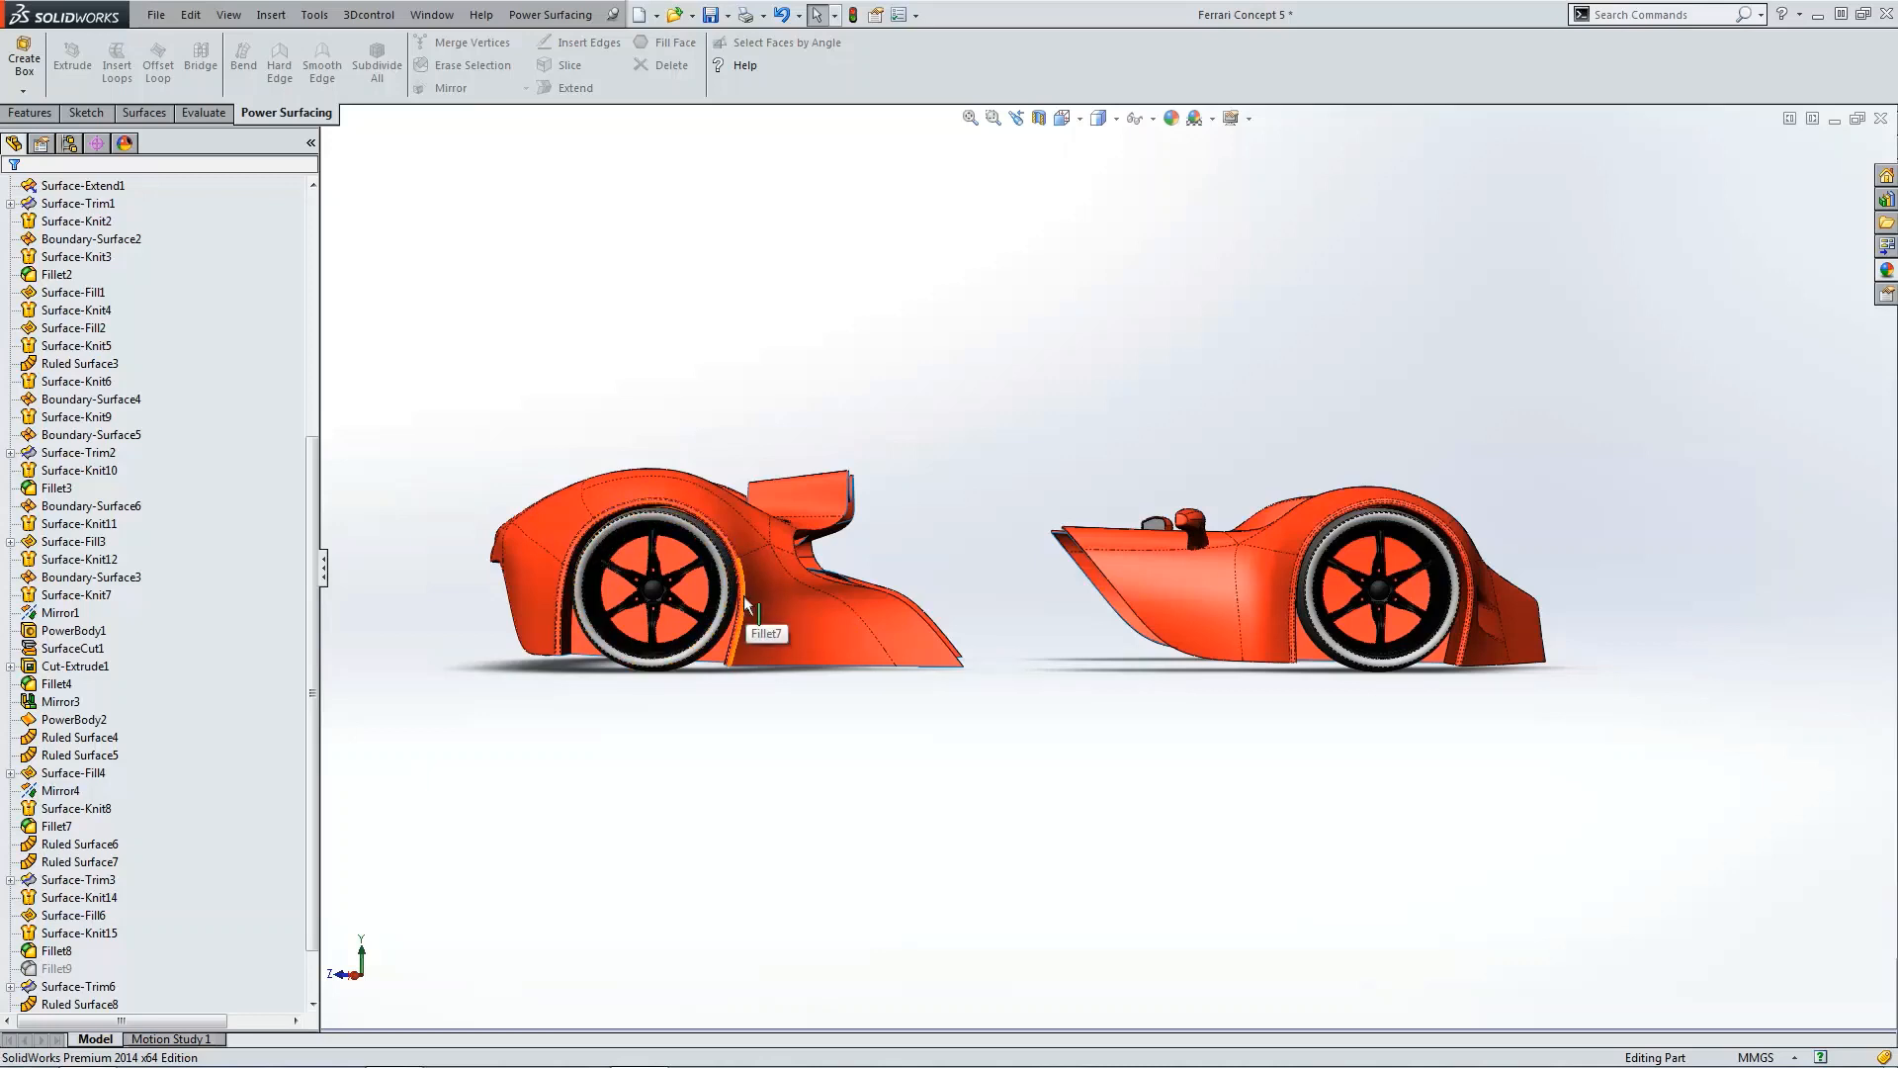
middle_click_drag(793, 767, 797, 769)
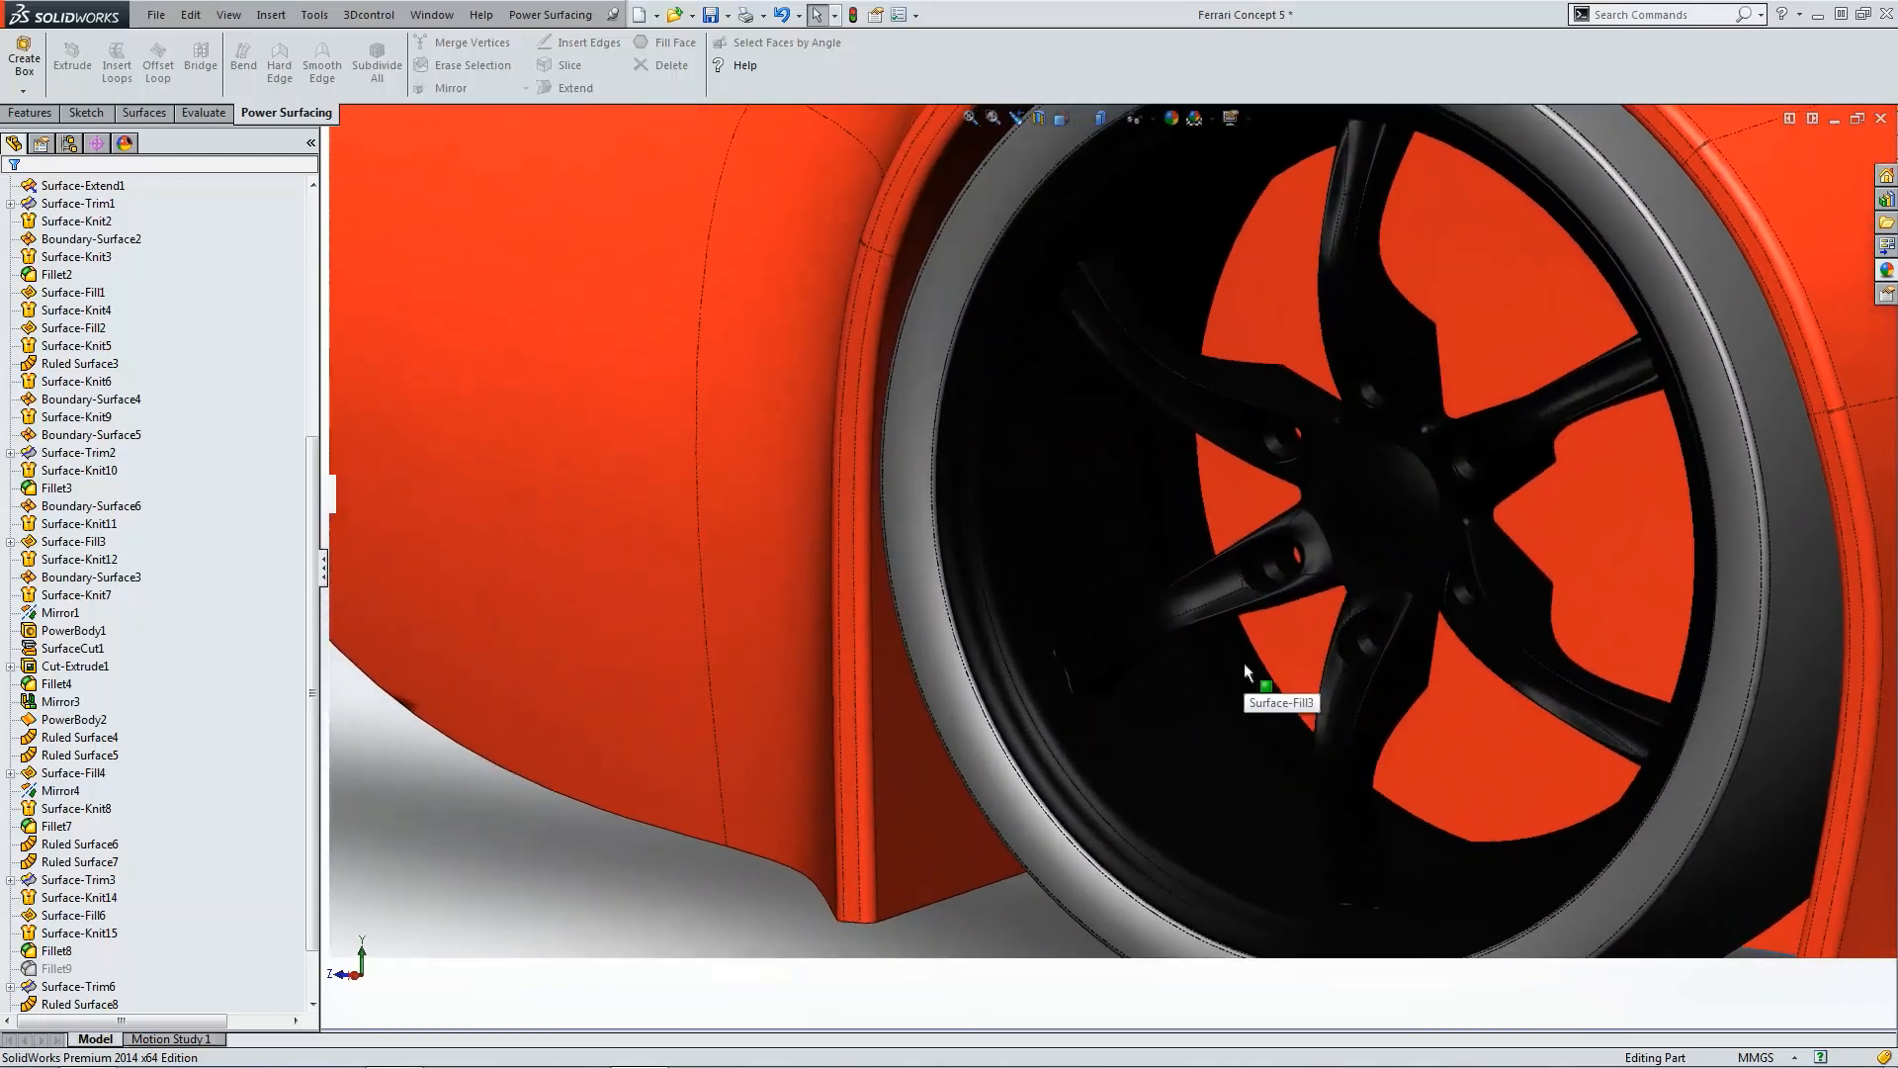
left_click(1208, 595)
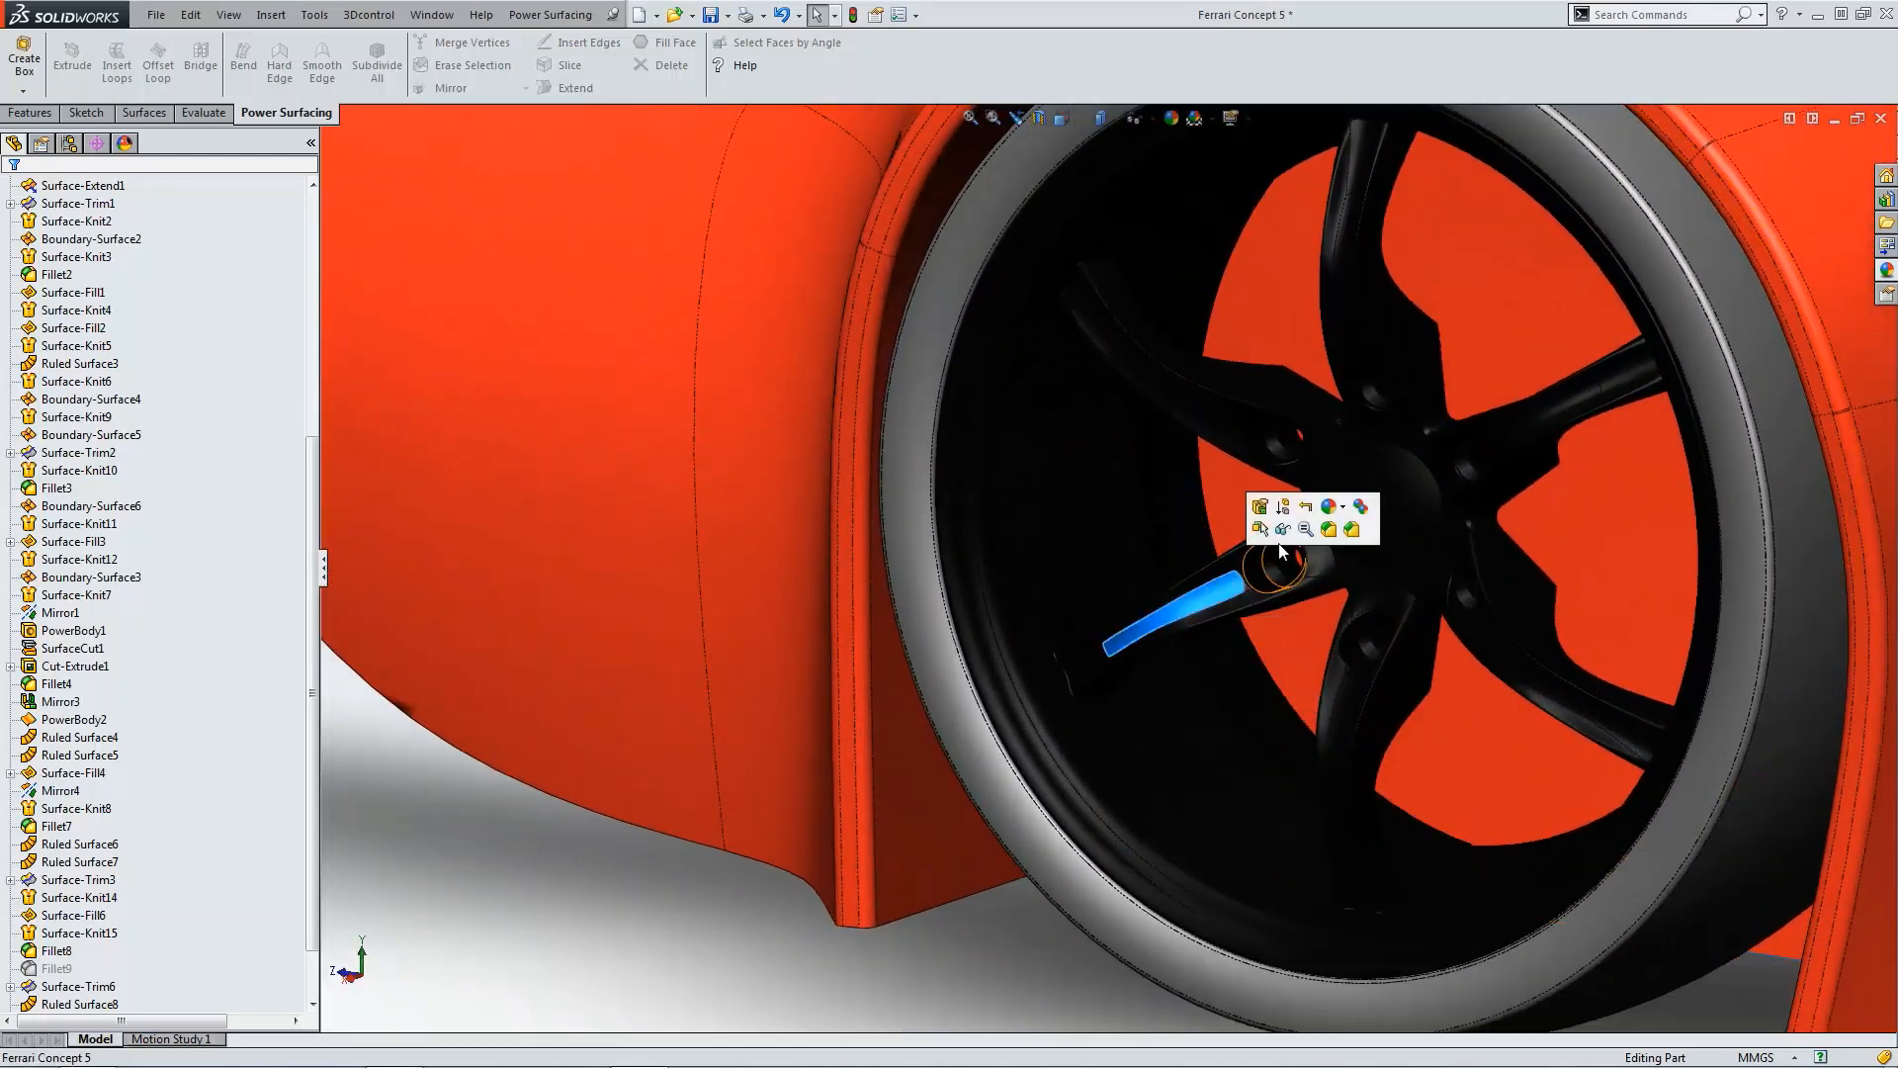
left_click(1323, 570)
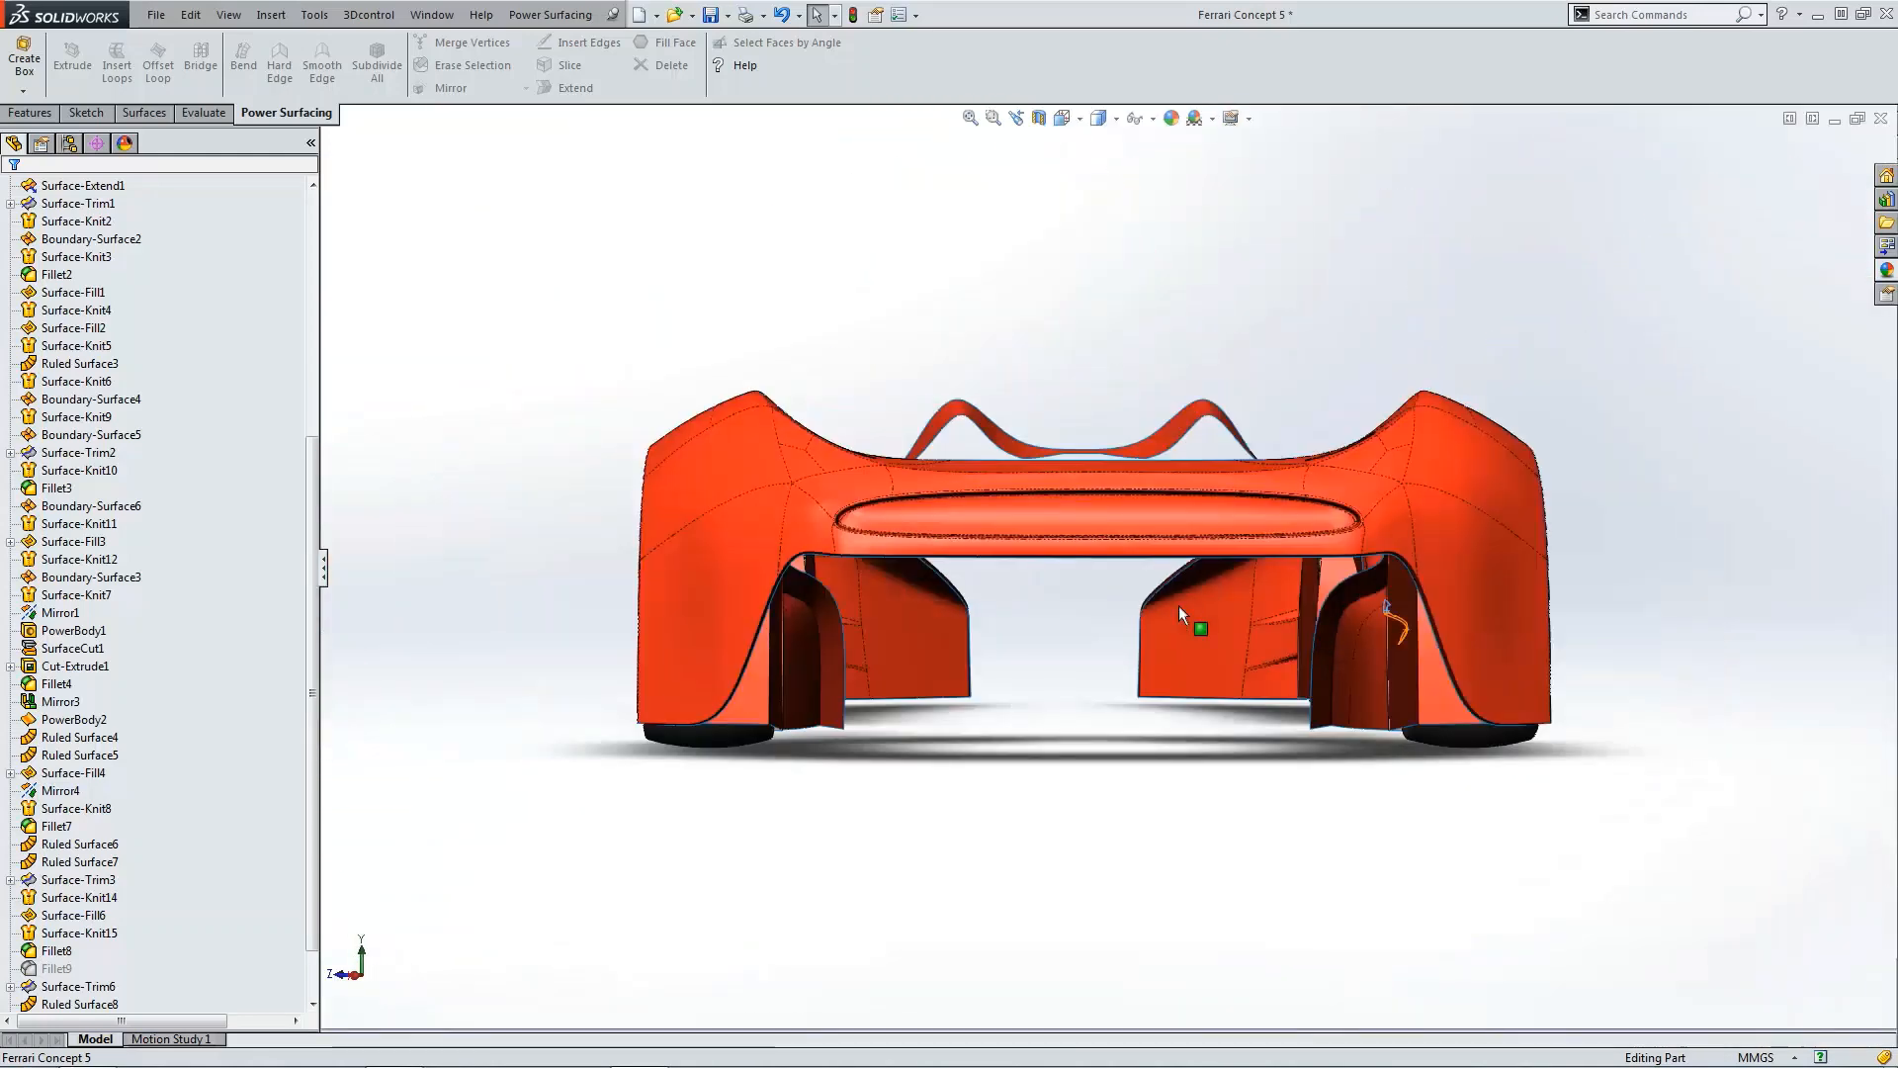
key("ctrl+4")
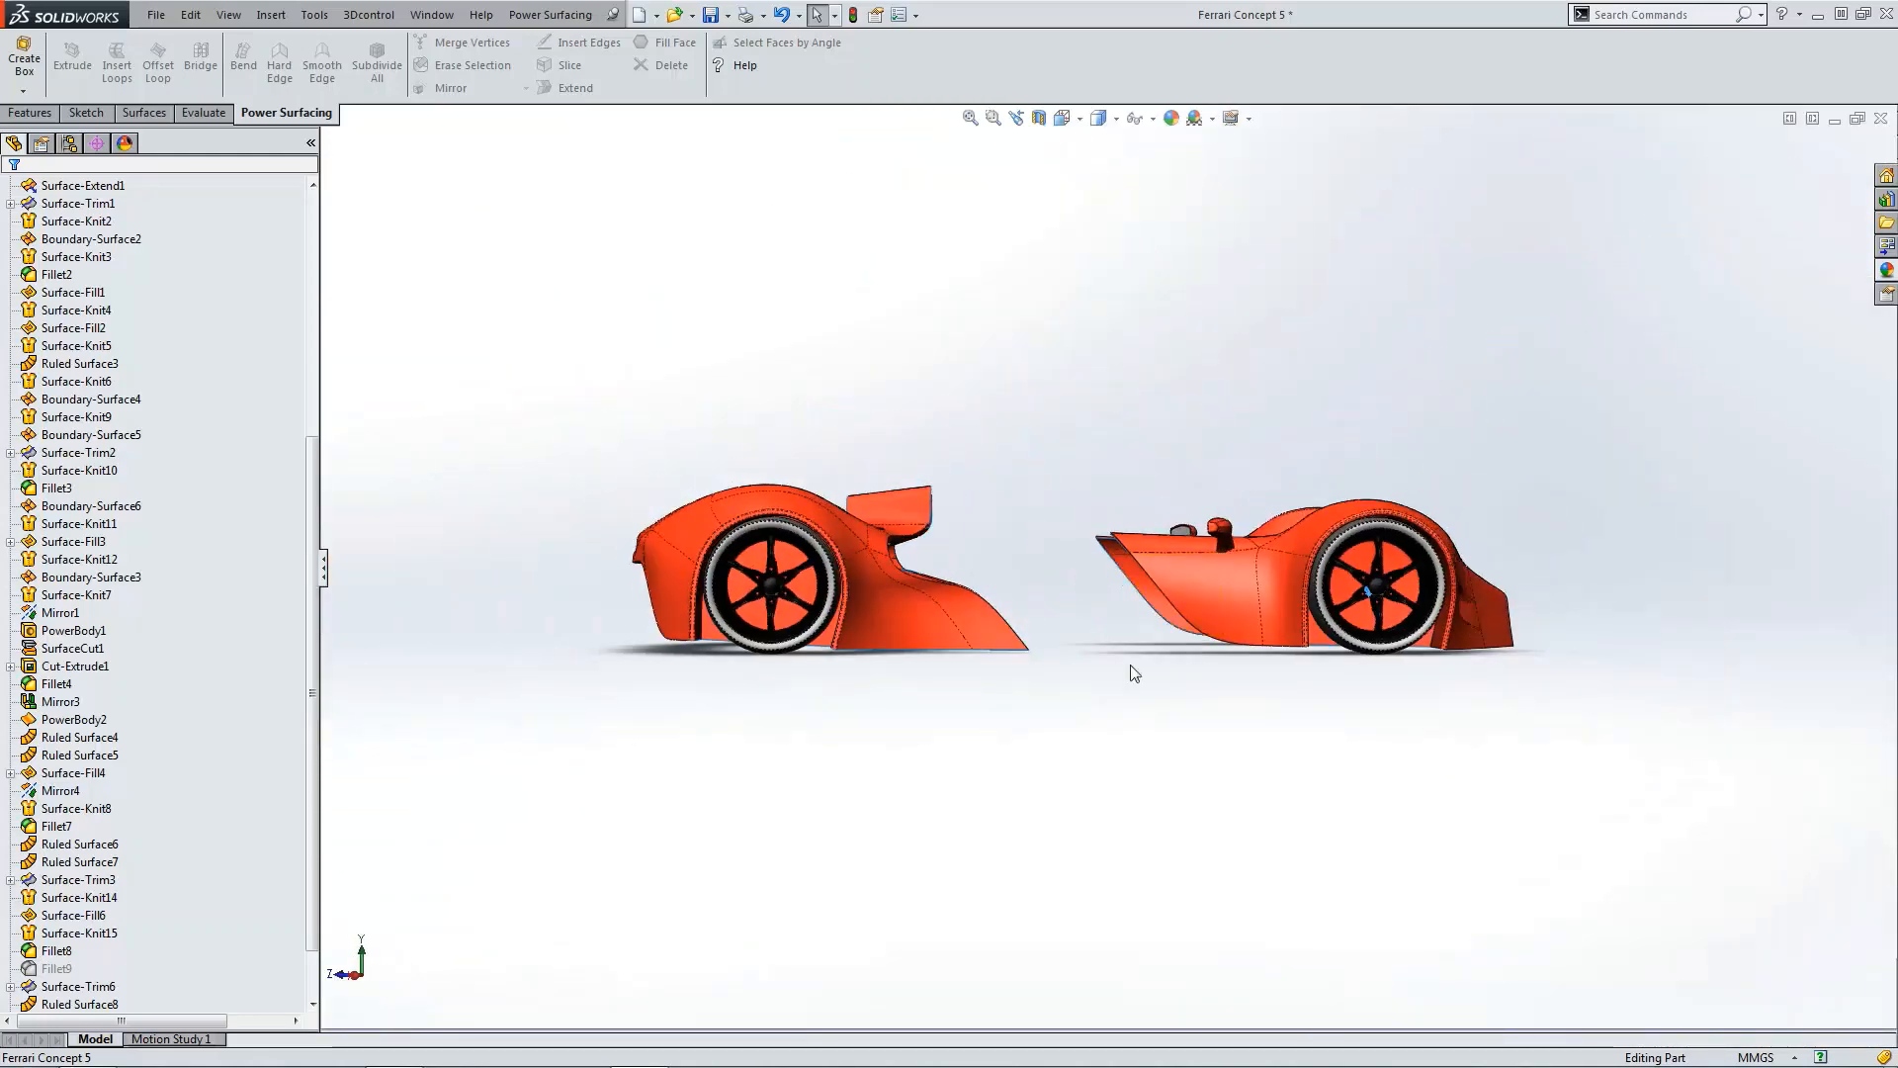
Step: Switch to the Power Surfacing Rim Tutorial document and expand Revolve2 to select its Sketch2
left_click(415, 15)
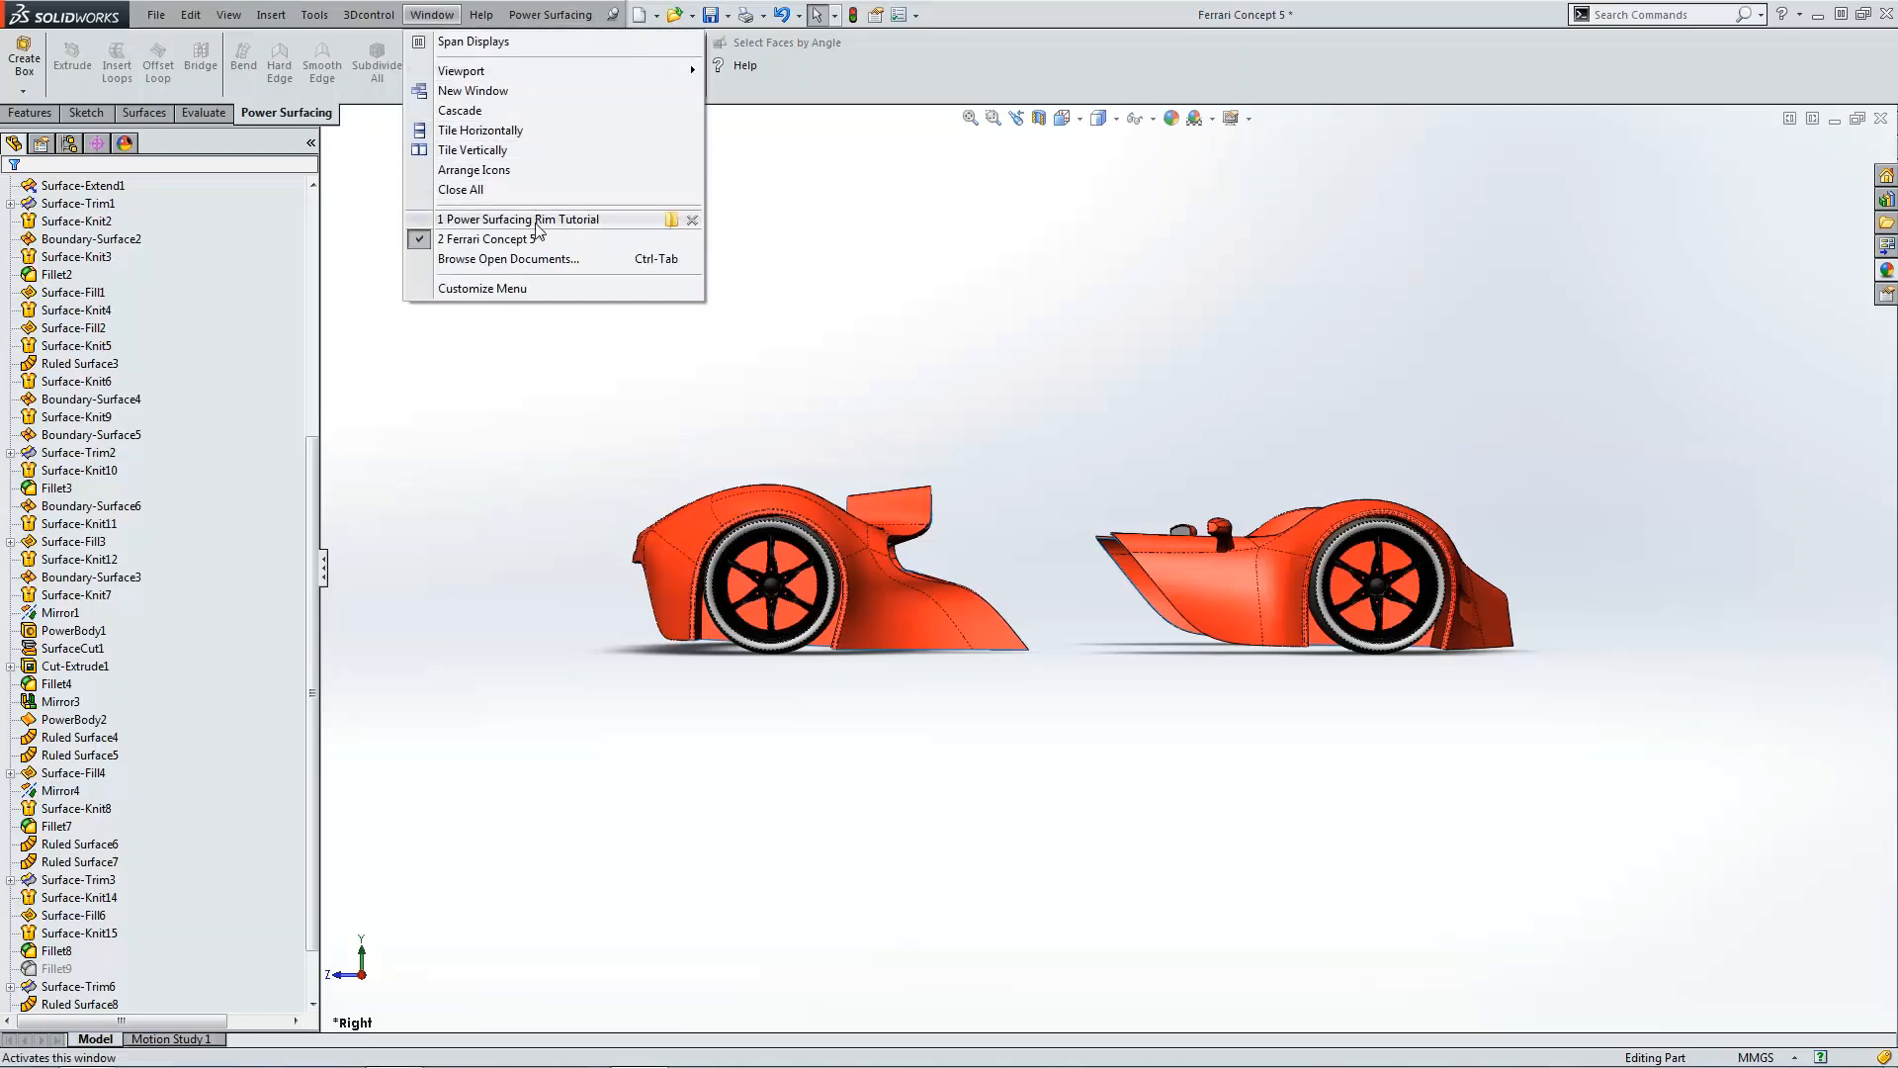
left_click(535, 212)
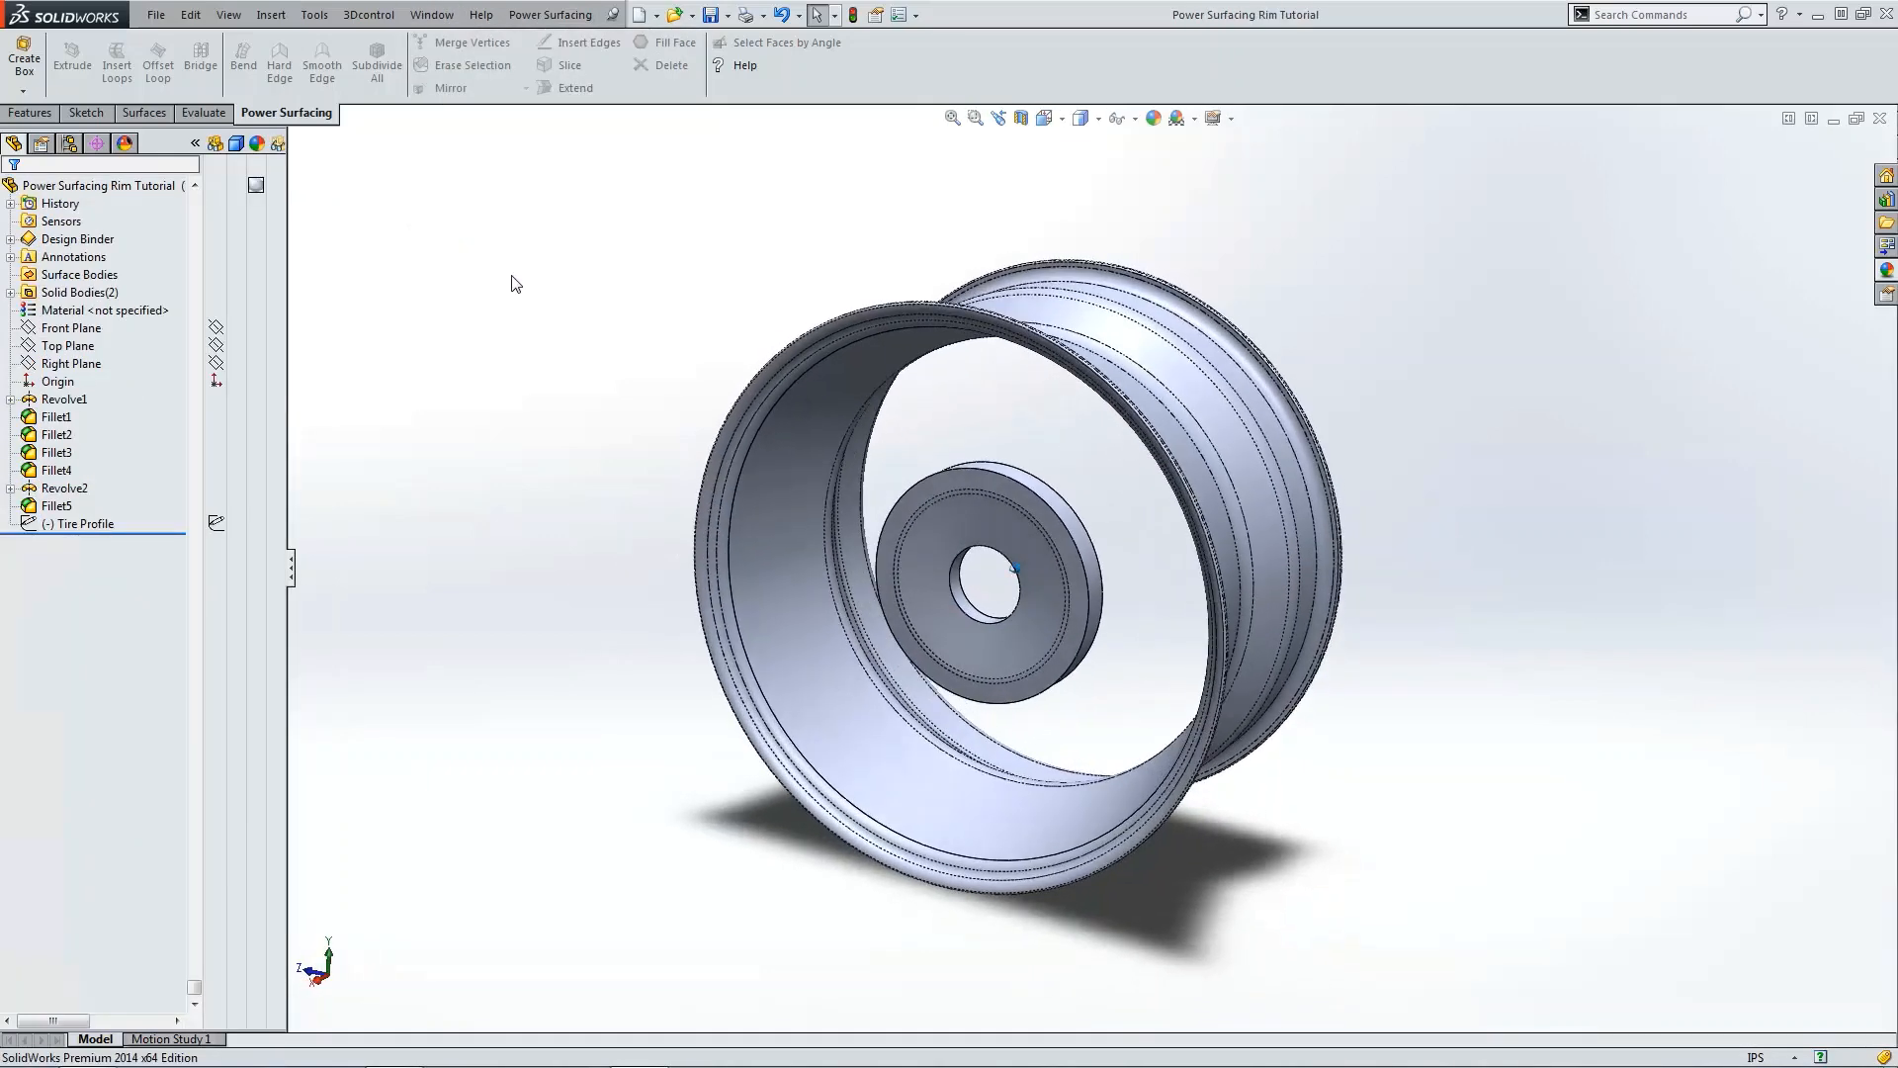
left_click(64, 398)
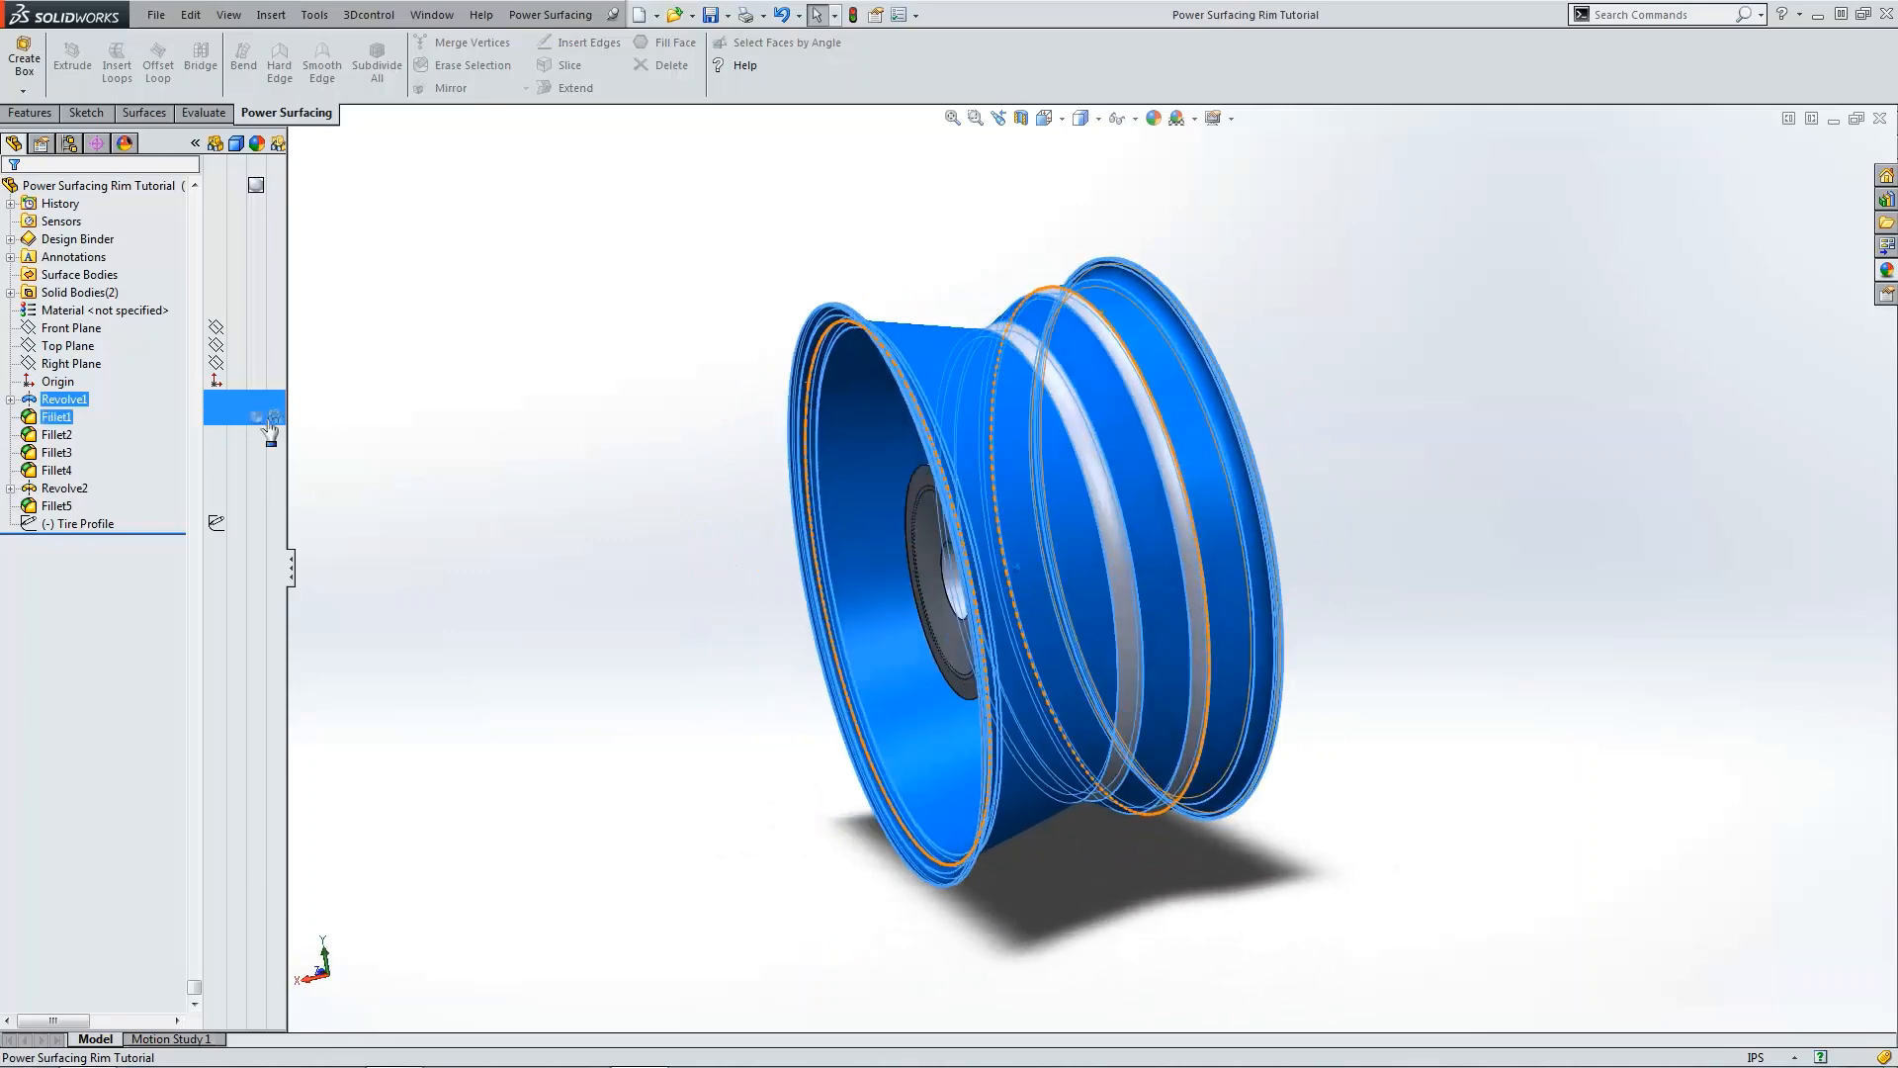
left_click(62, 488)
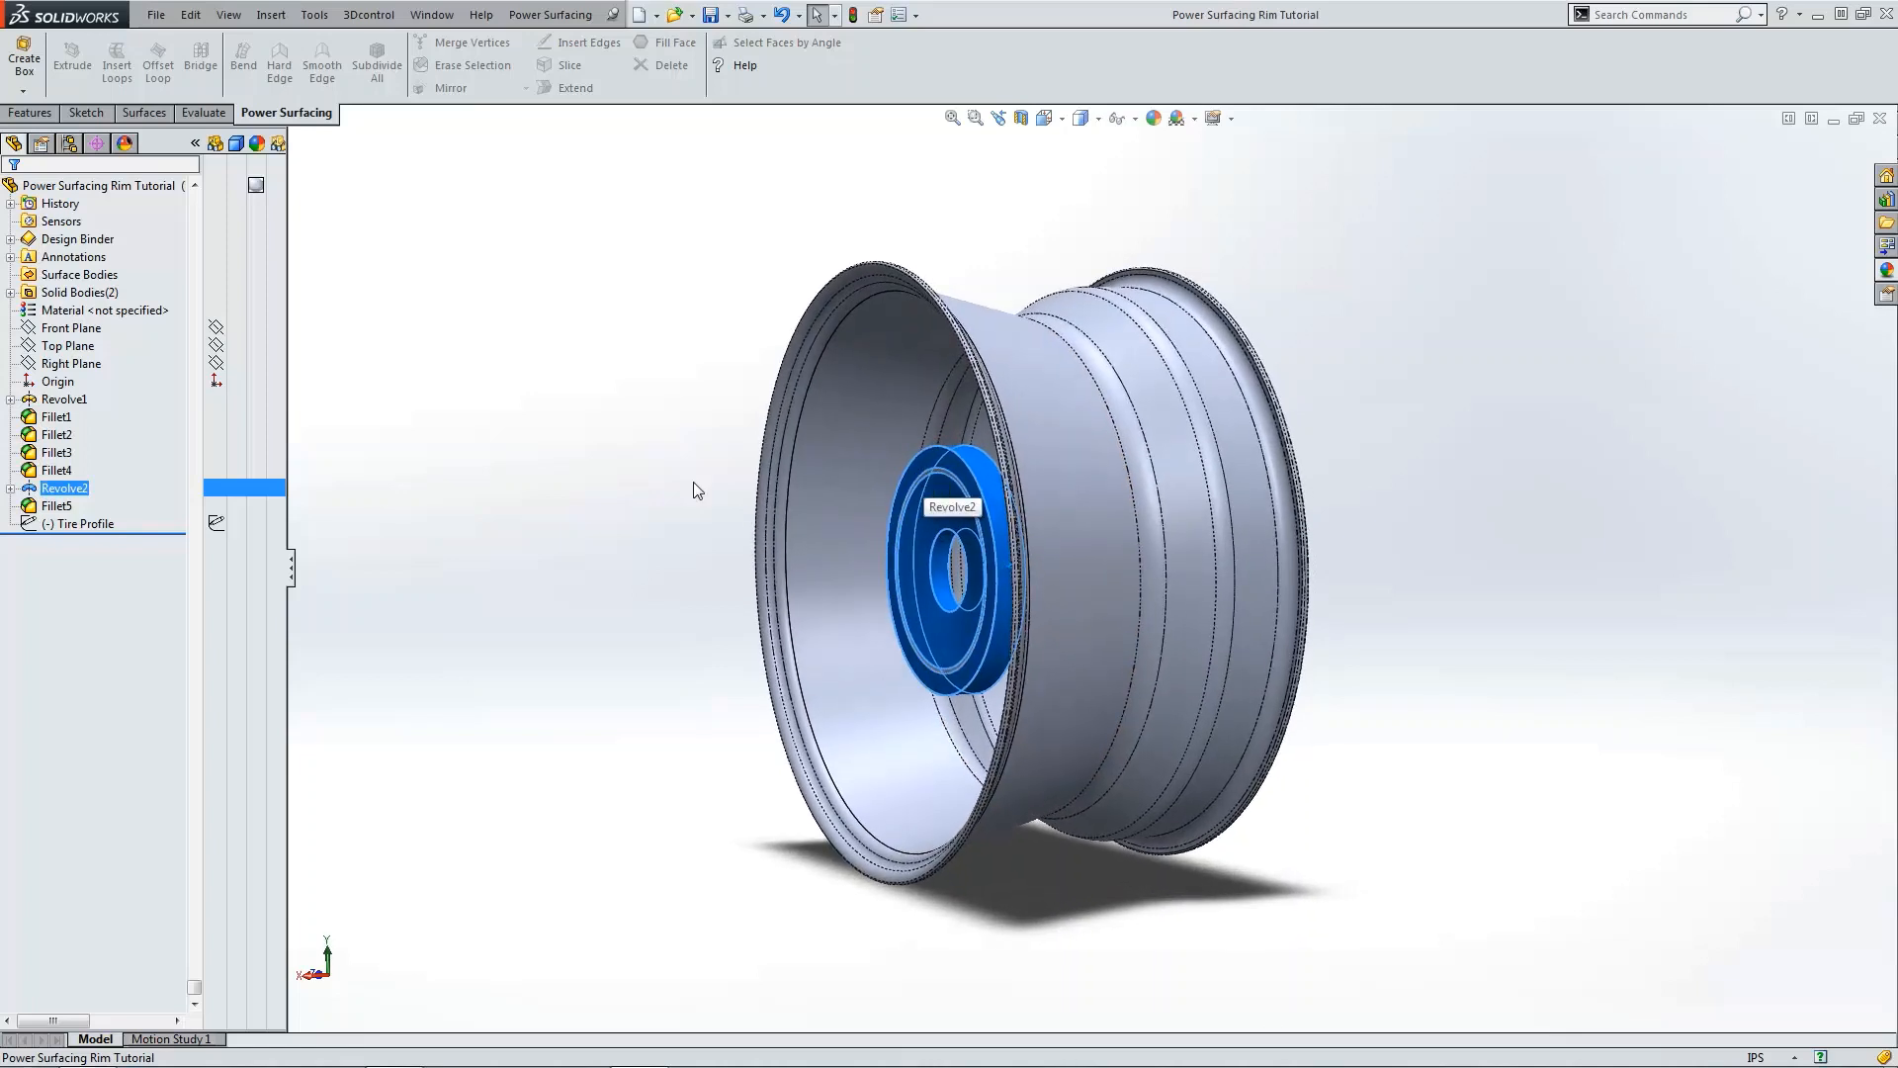
left_click(11, 488)
left_click(55, 506)
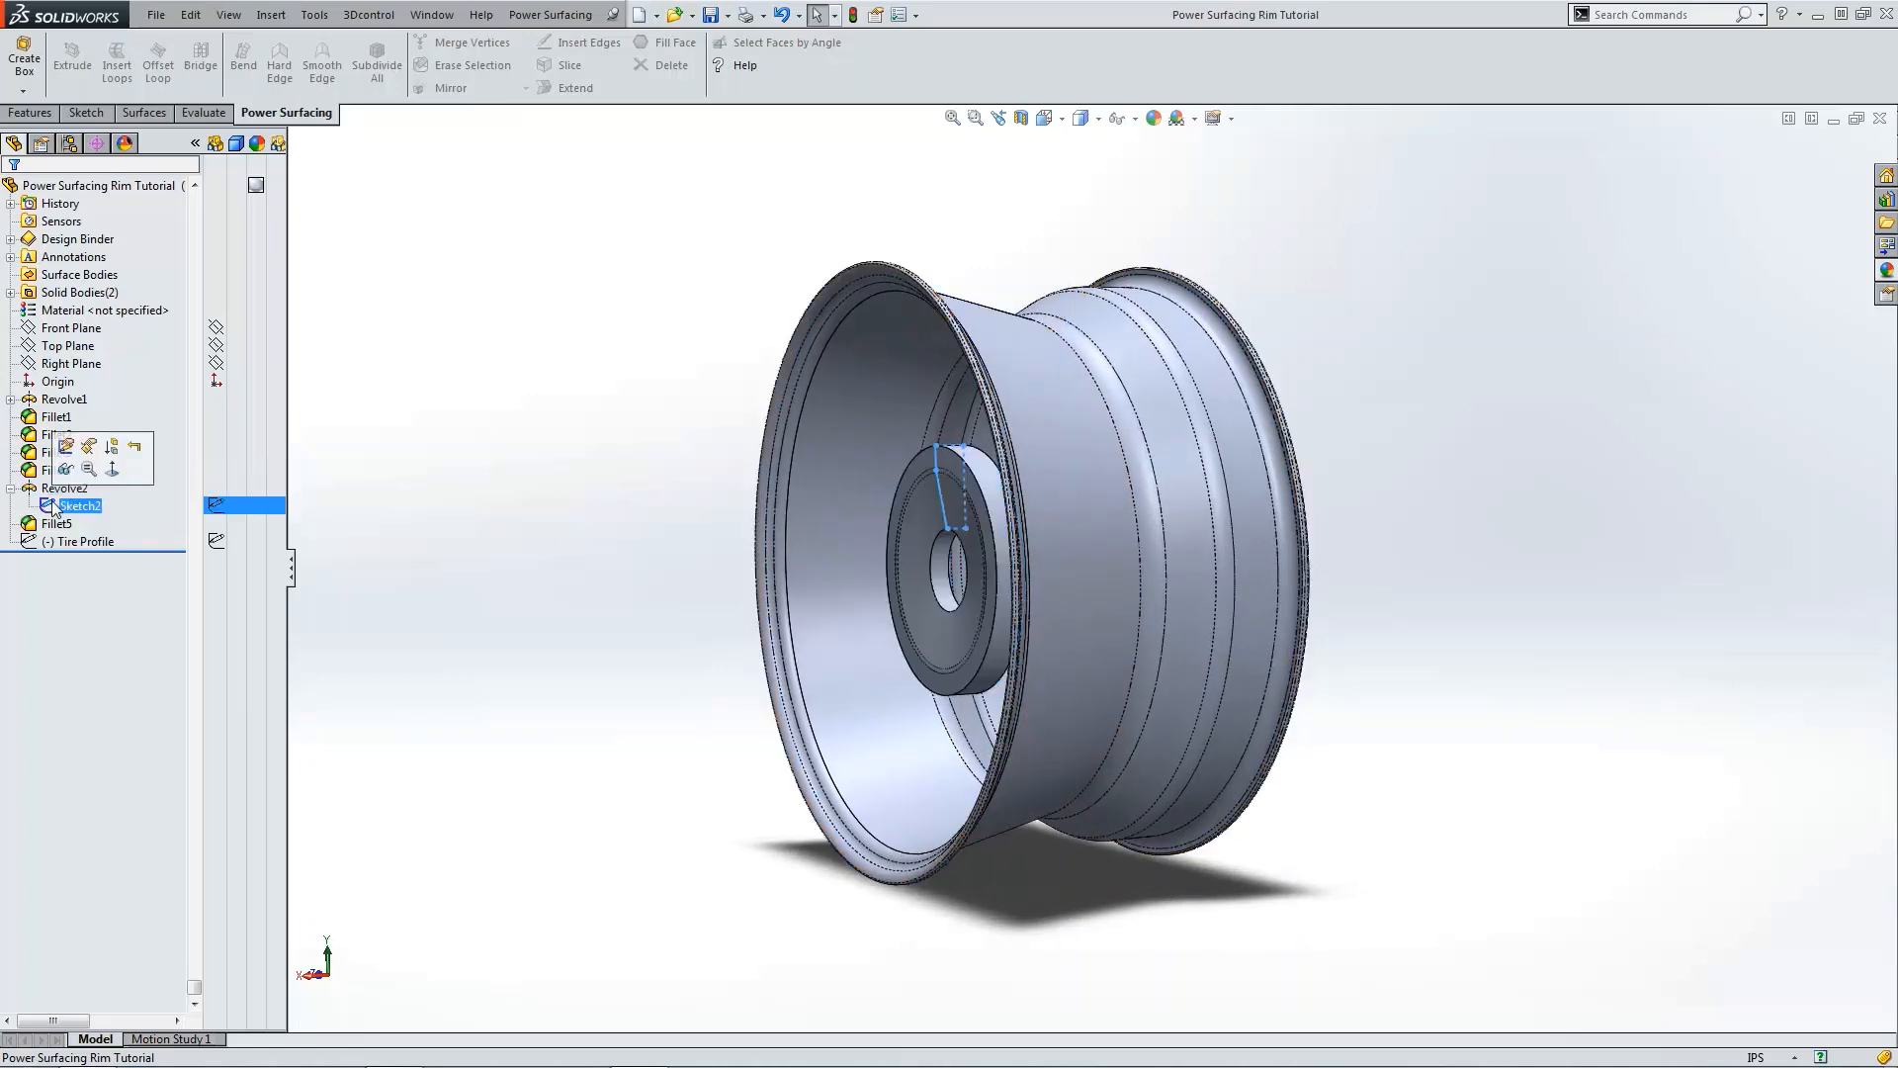
Step: Edit Sketch2, set the hub's horizontal position dimension to 5 in, and exit the sketch
left_click(65, 446)
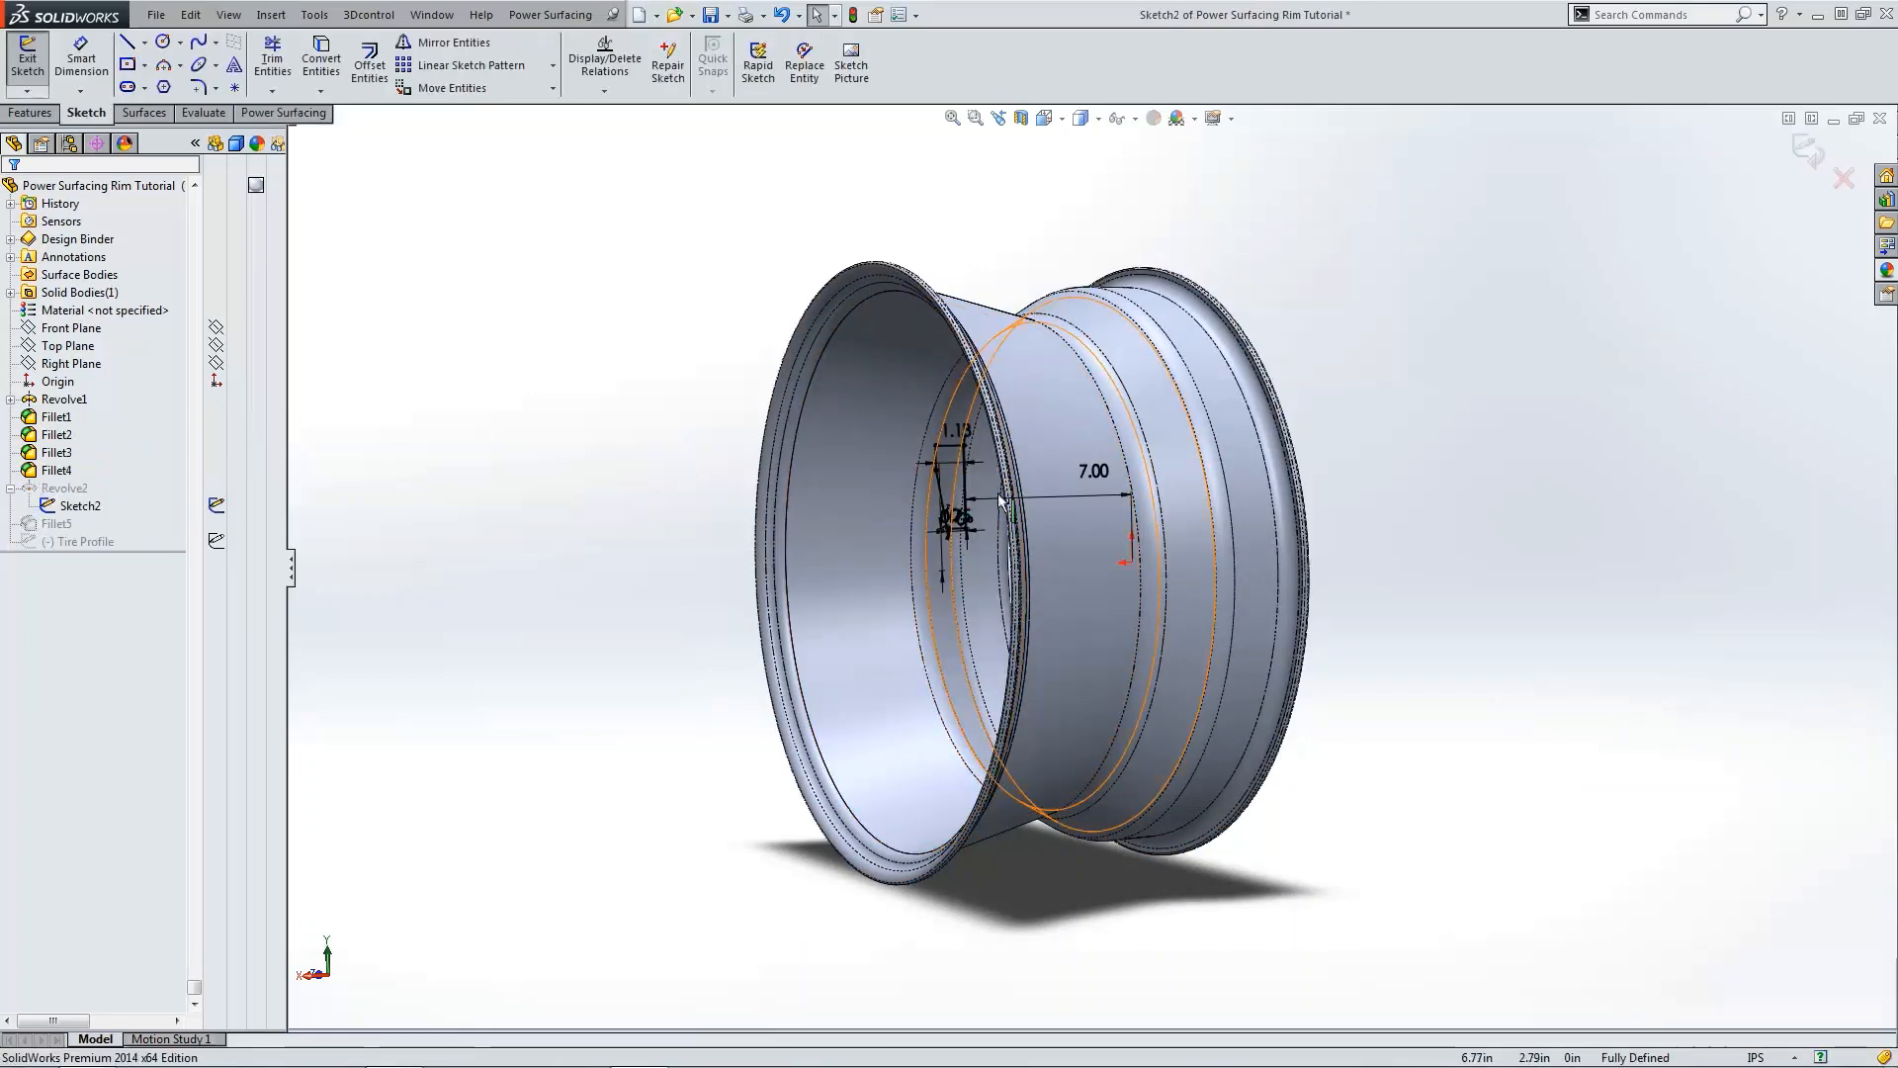
double_click(1098, 472)
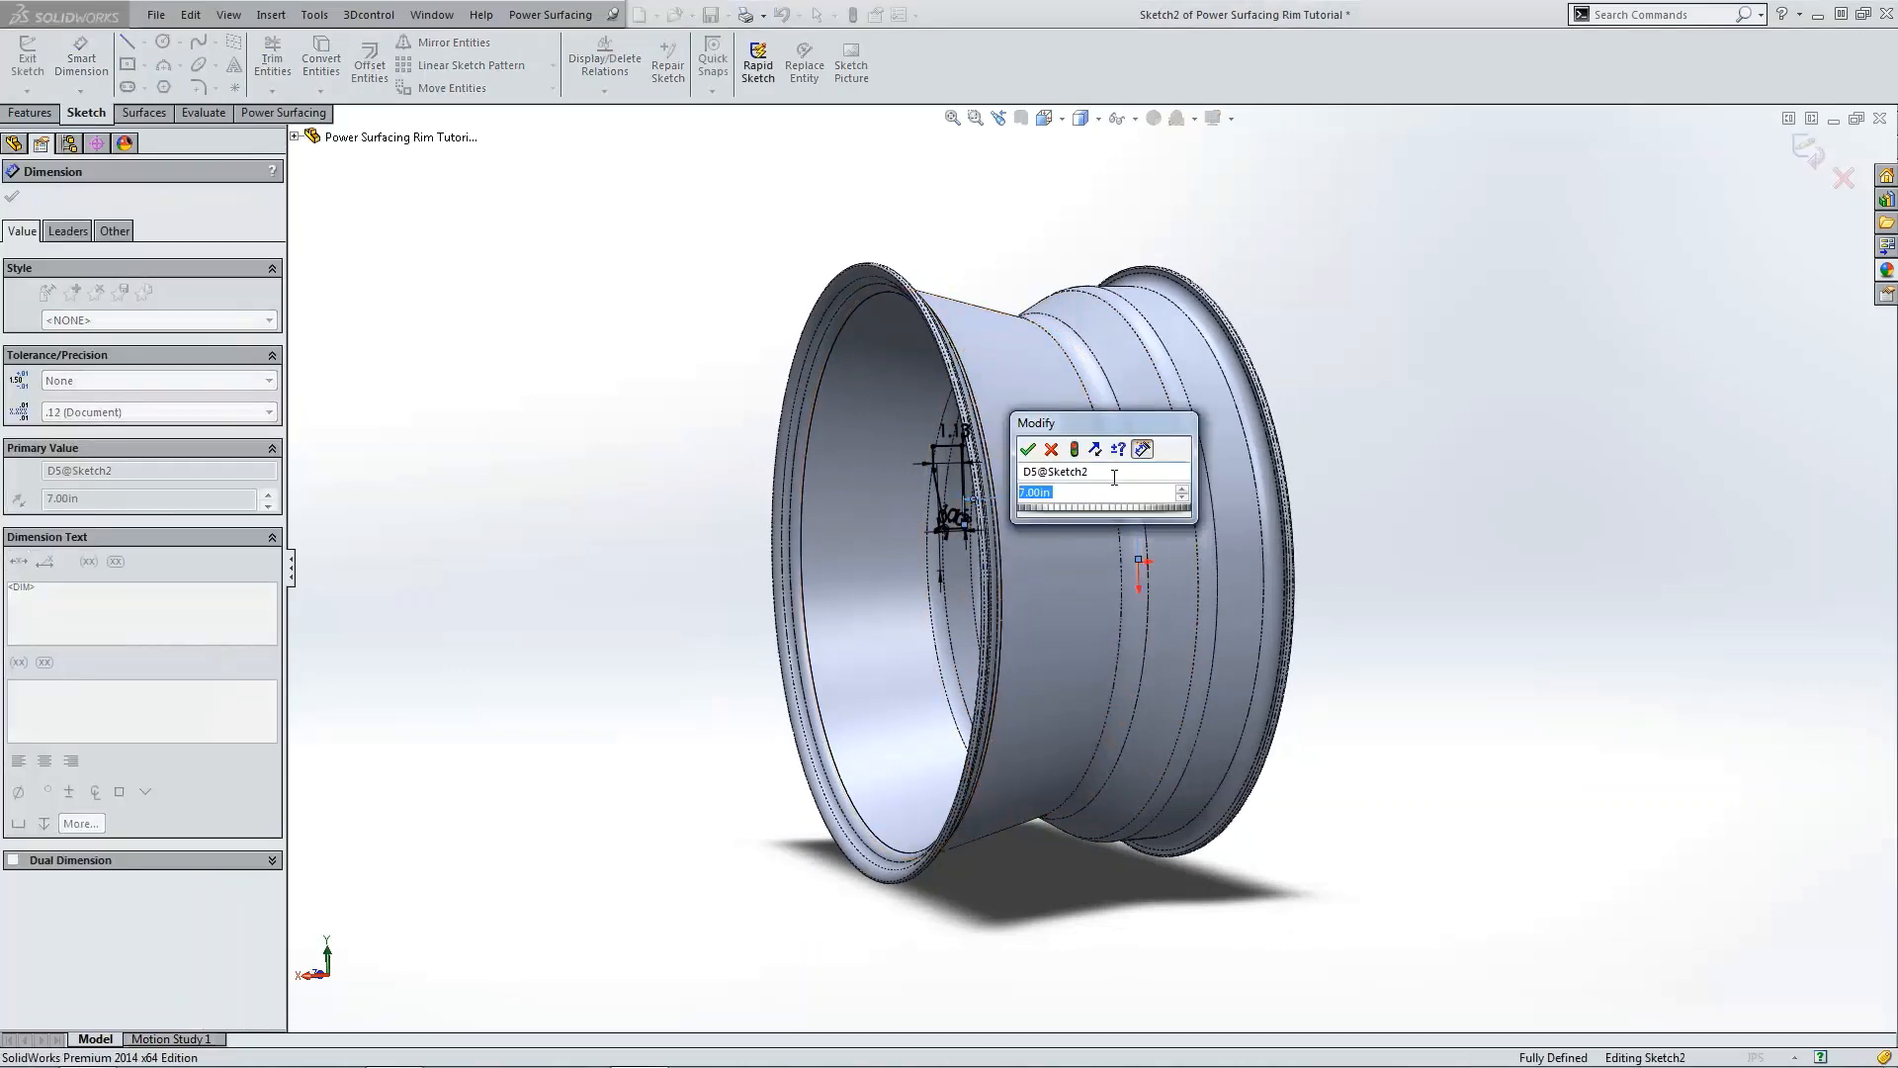
type("5")
key("Return")
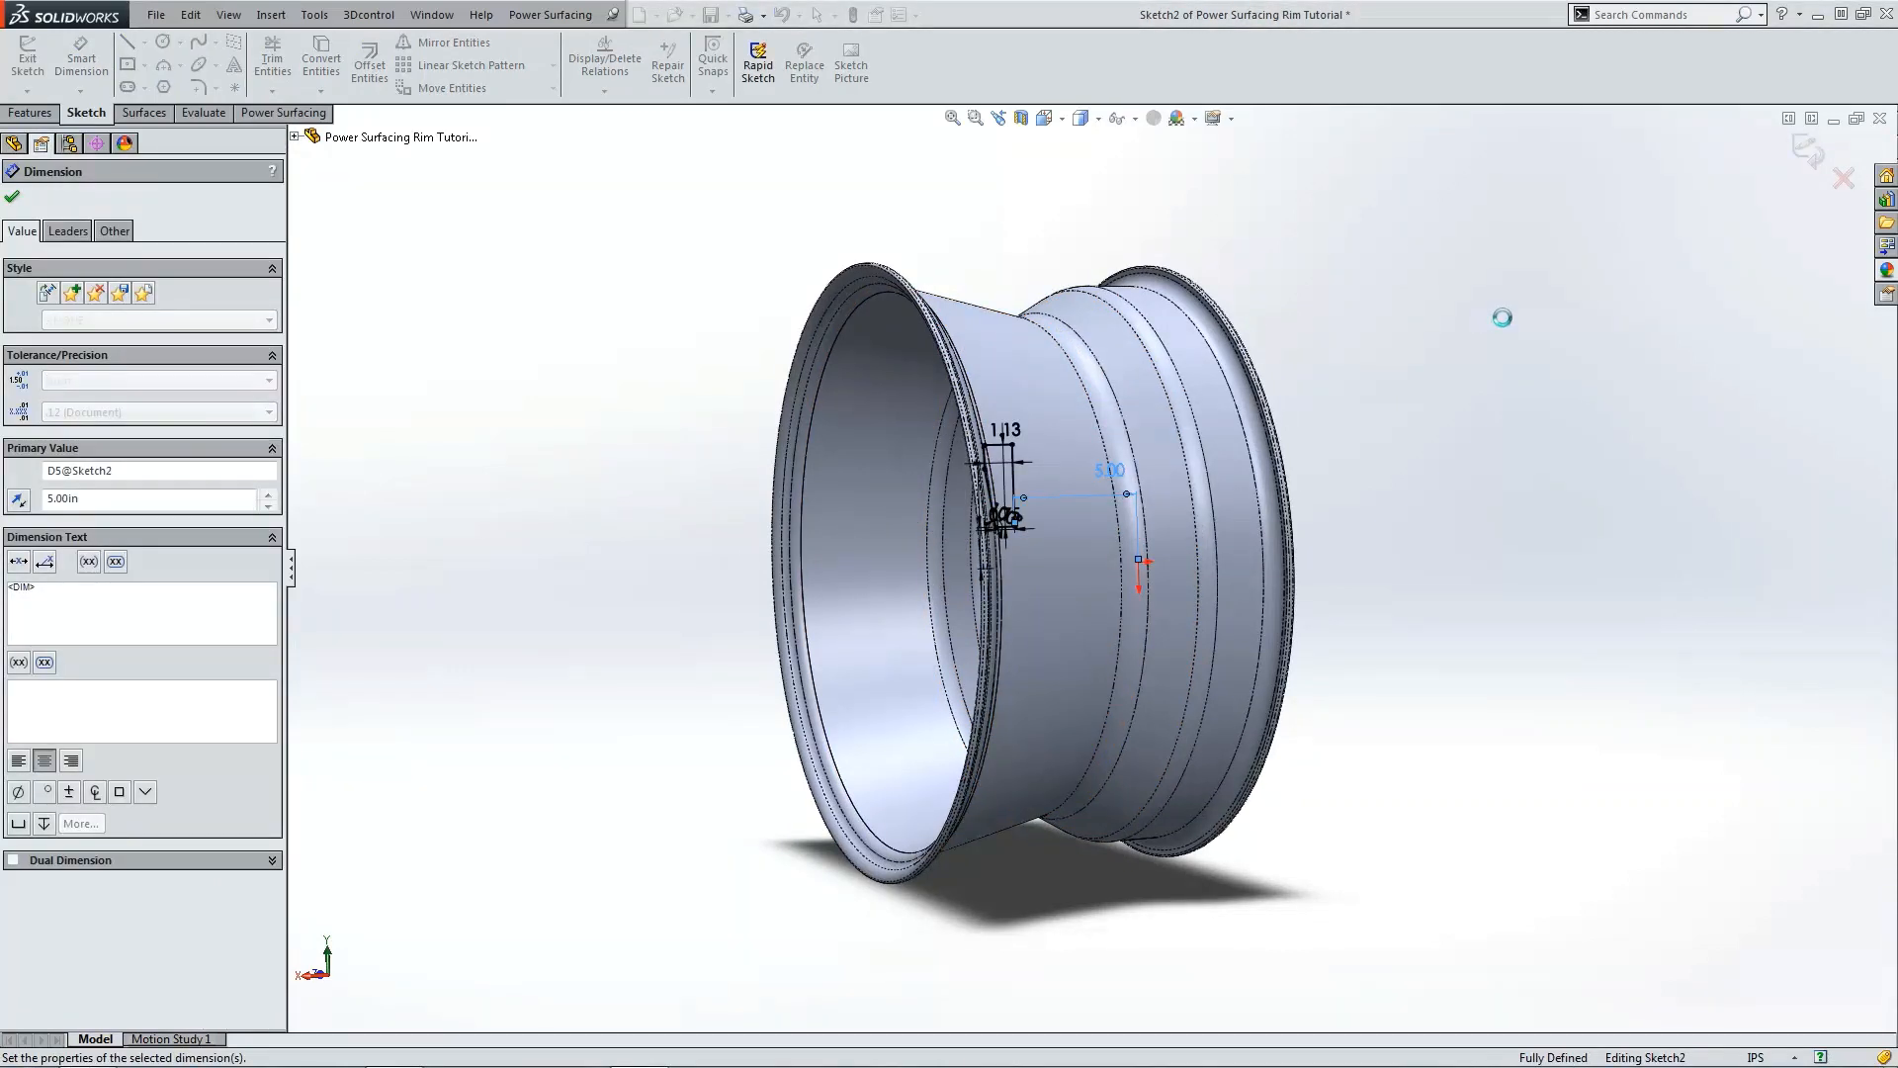
left_click(1805, 153)
Step: Orbit the rim to view it from different angles and fit it in the window
key("ctrl+4")
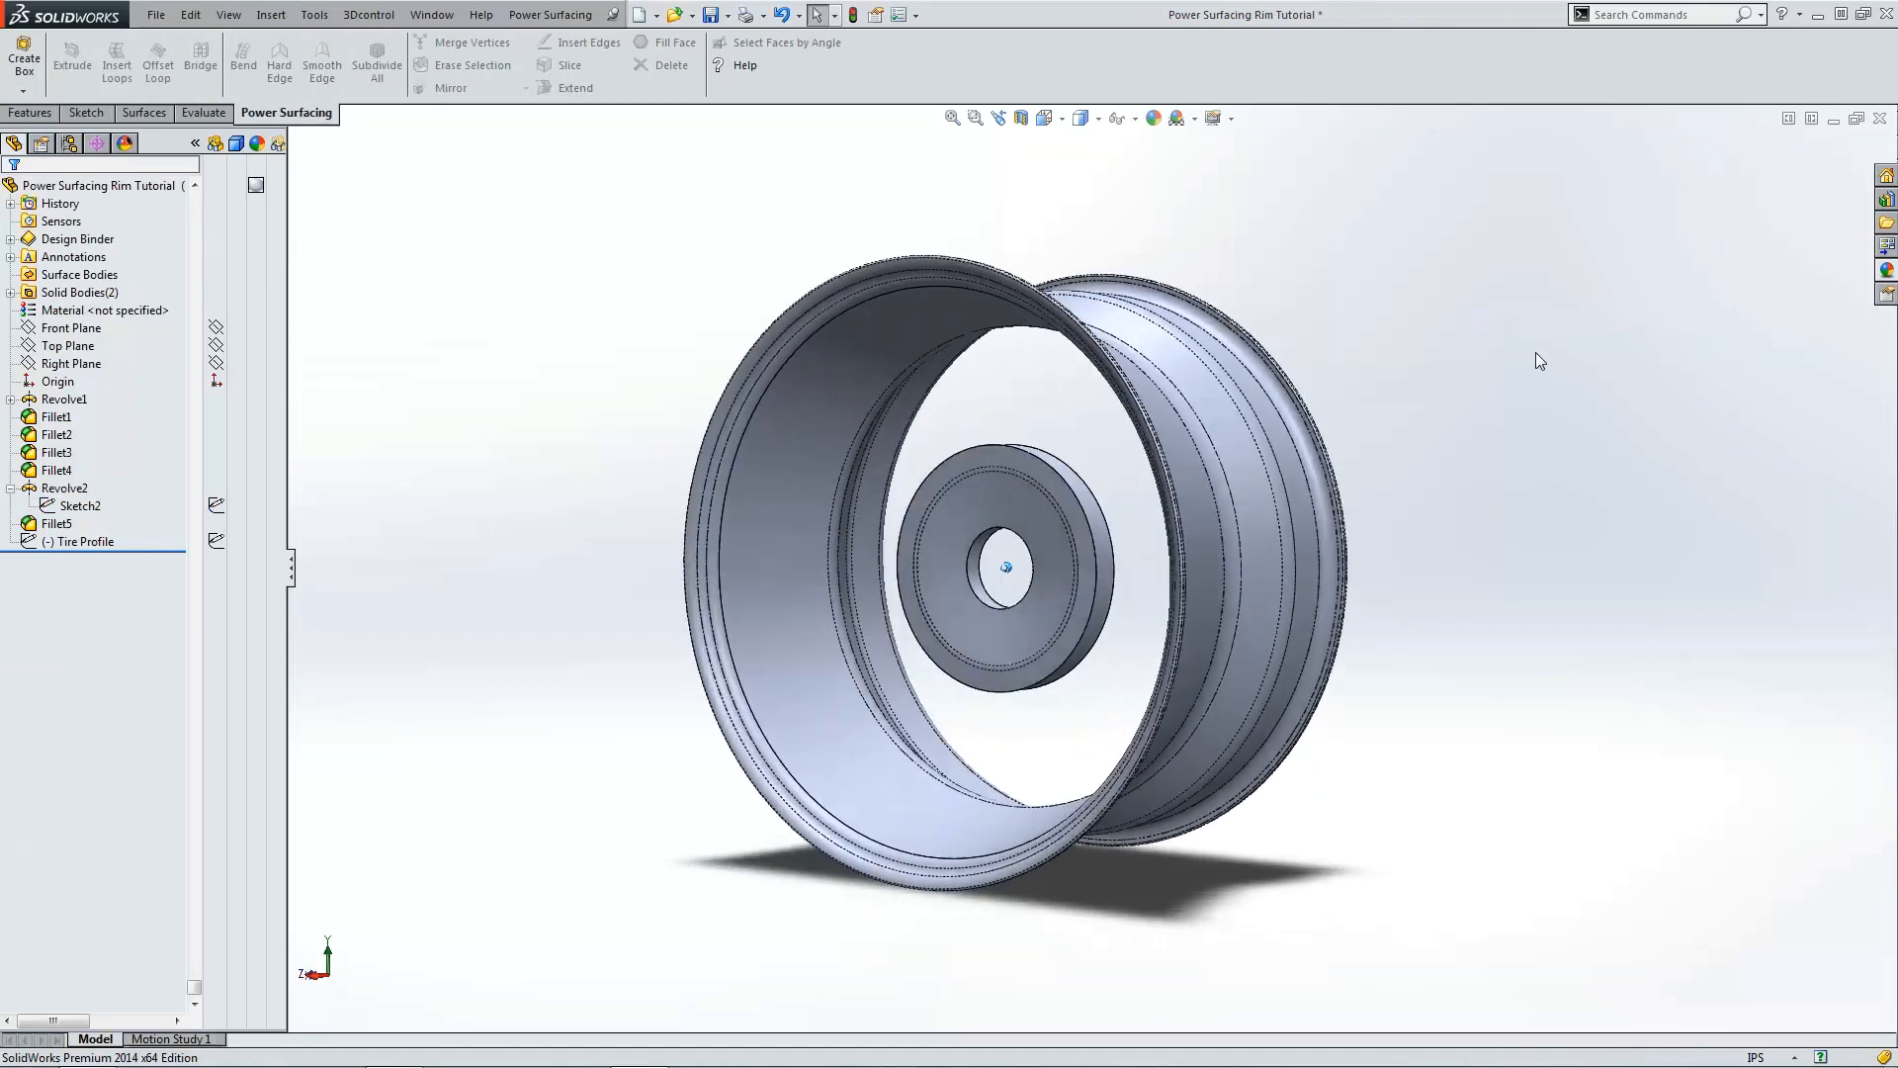
middle_click_drag(1071, 453, 1167, 160)
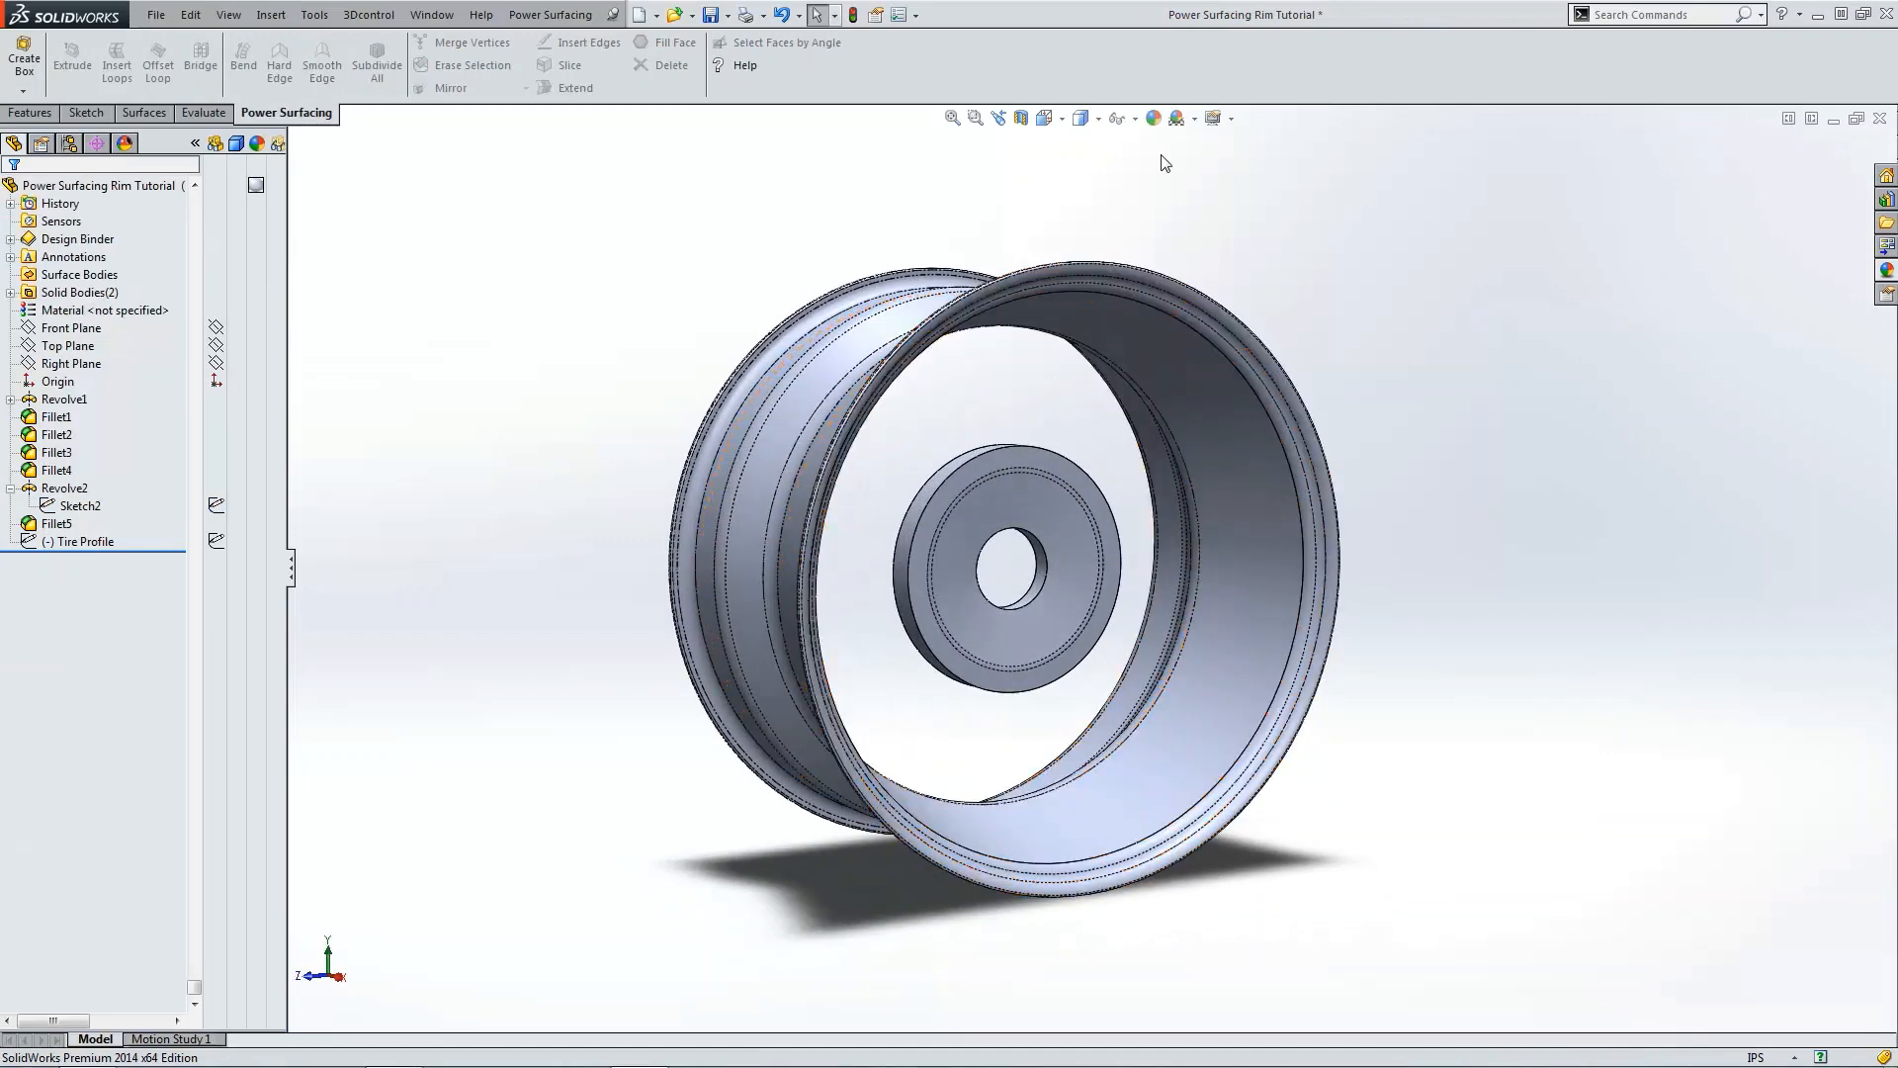
left_click(1230, 119)
left_click(1242, 201)
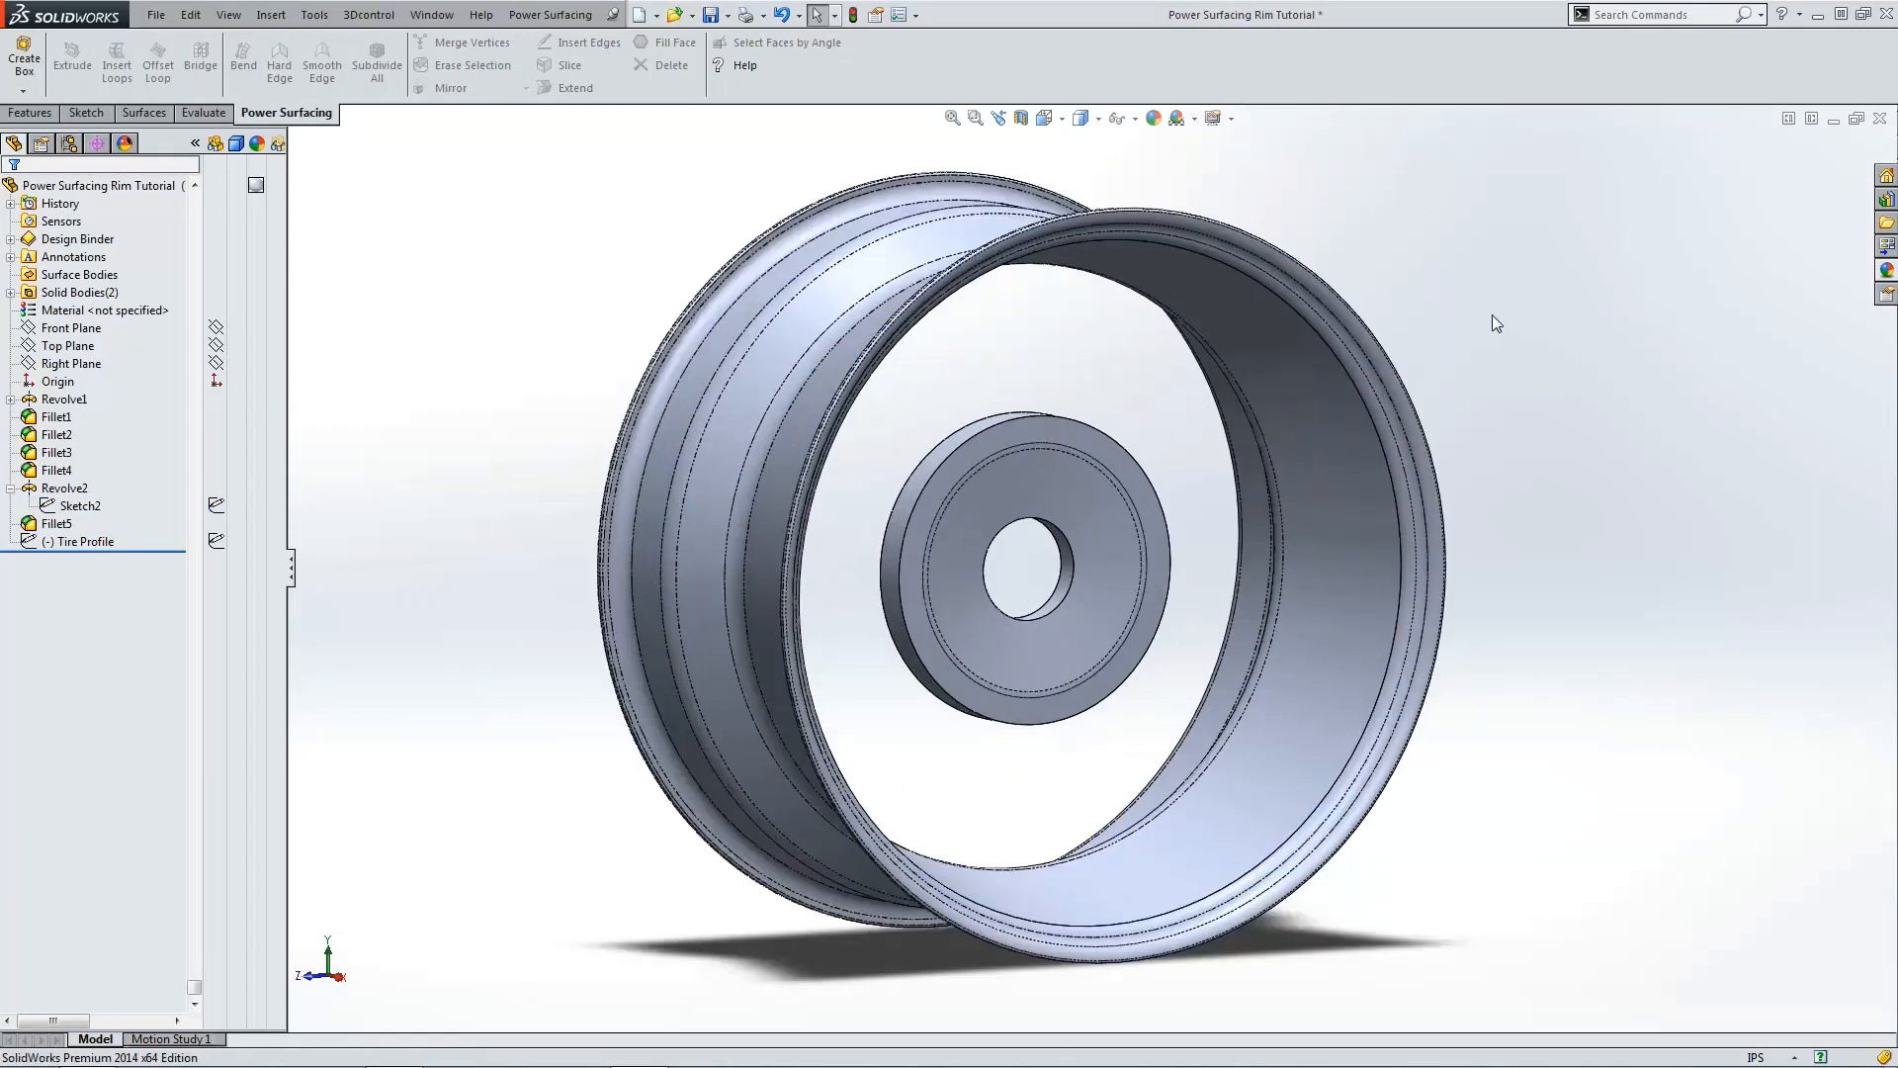
key("f")
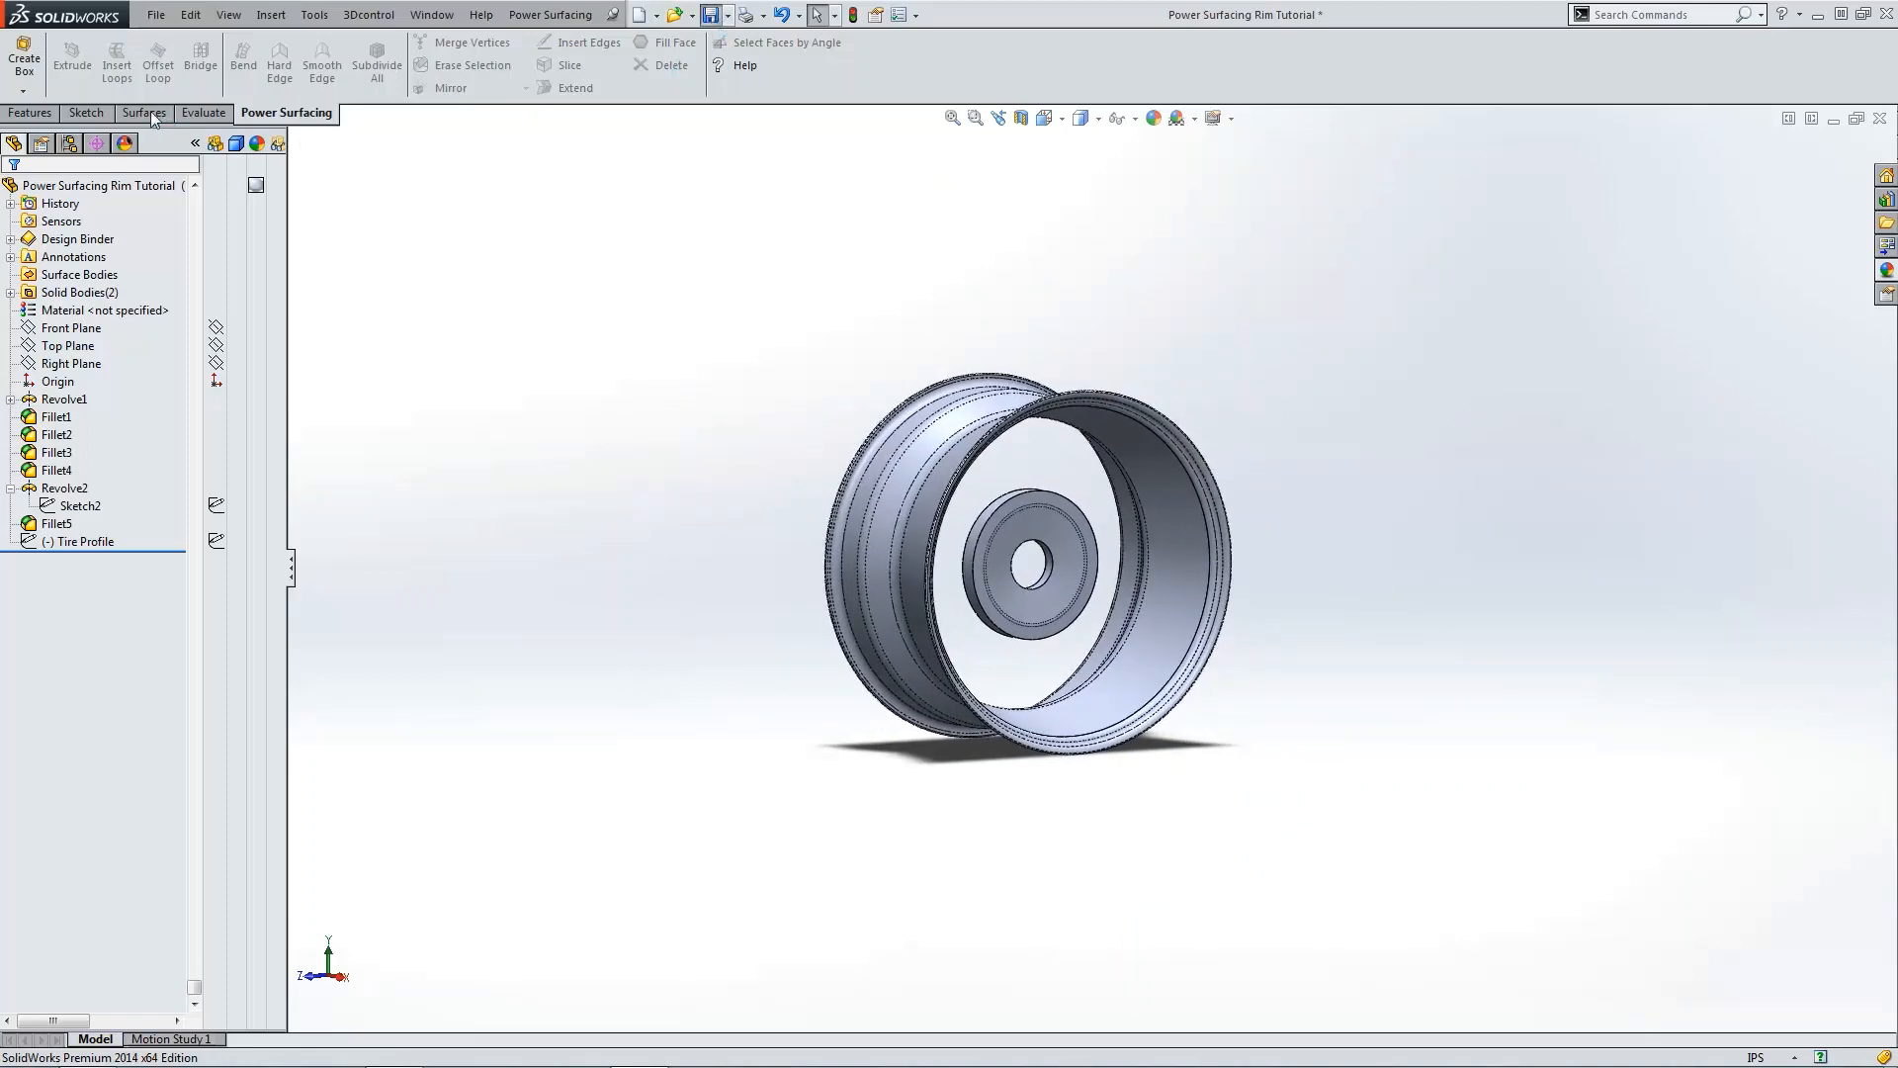
Step: Start a Power Surfacing box on the Top Plane and set its width to 4 in
left_click(23, 90)
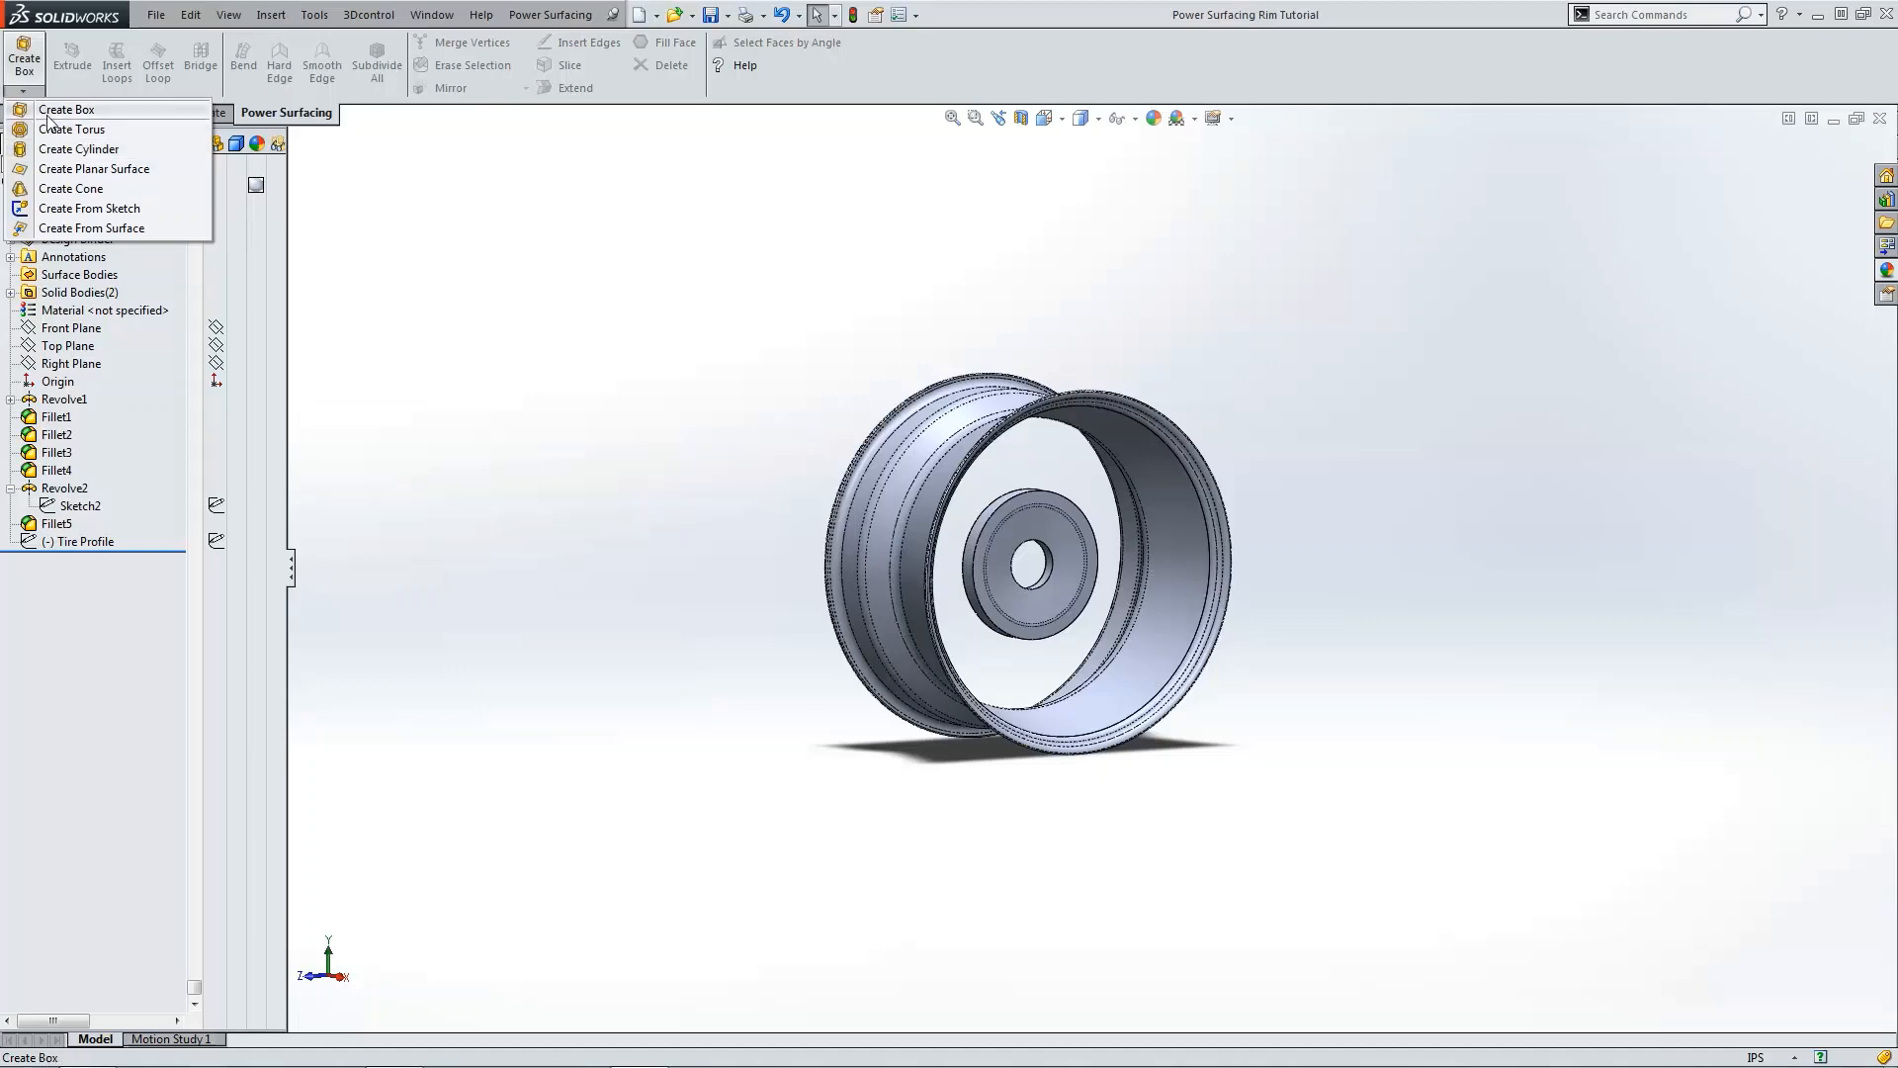
left_click(47, 115)
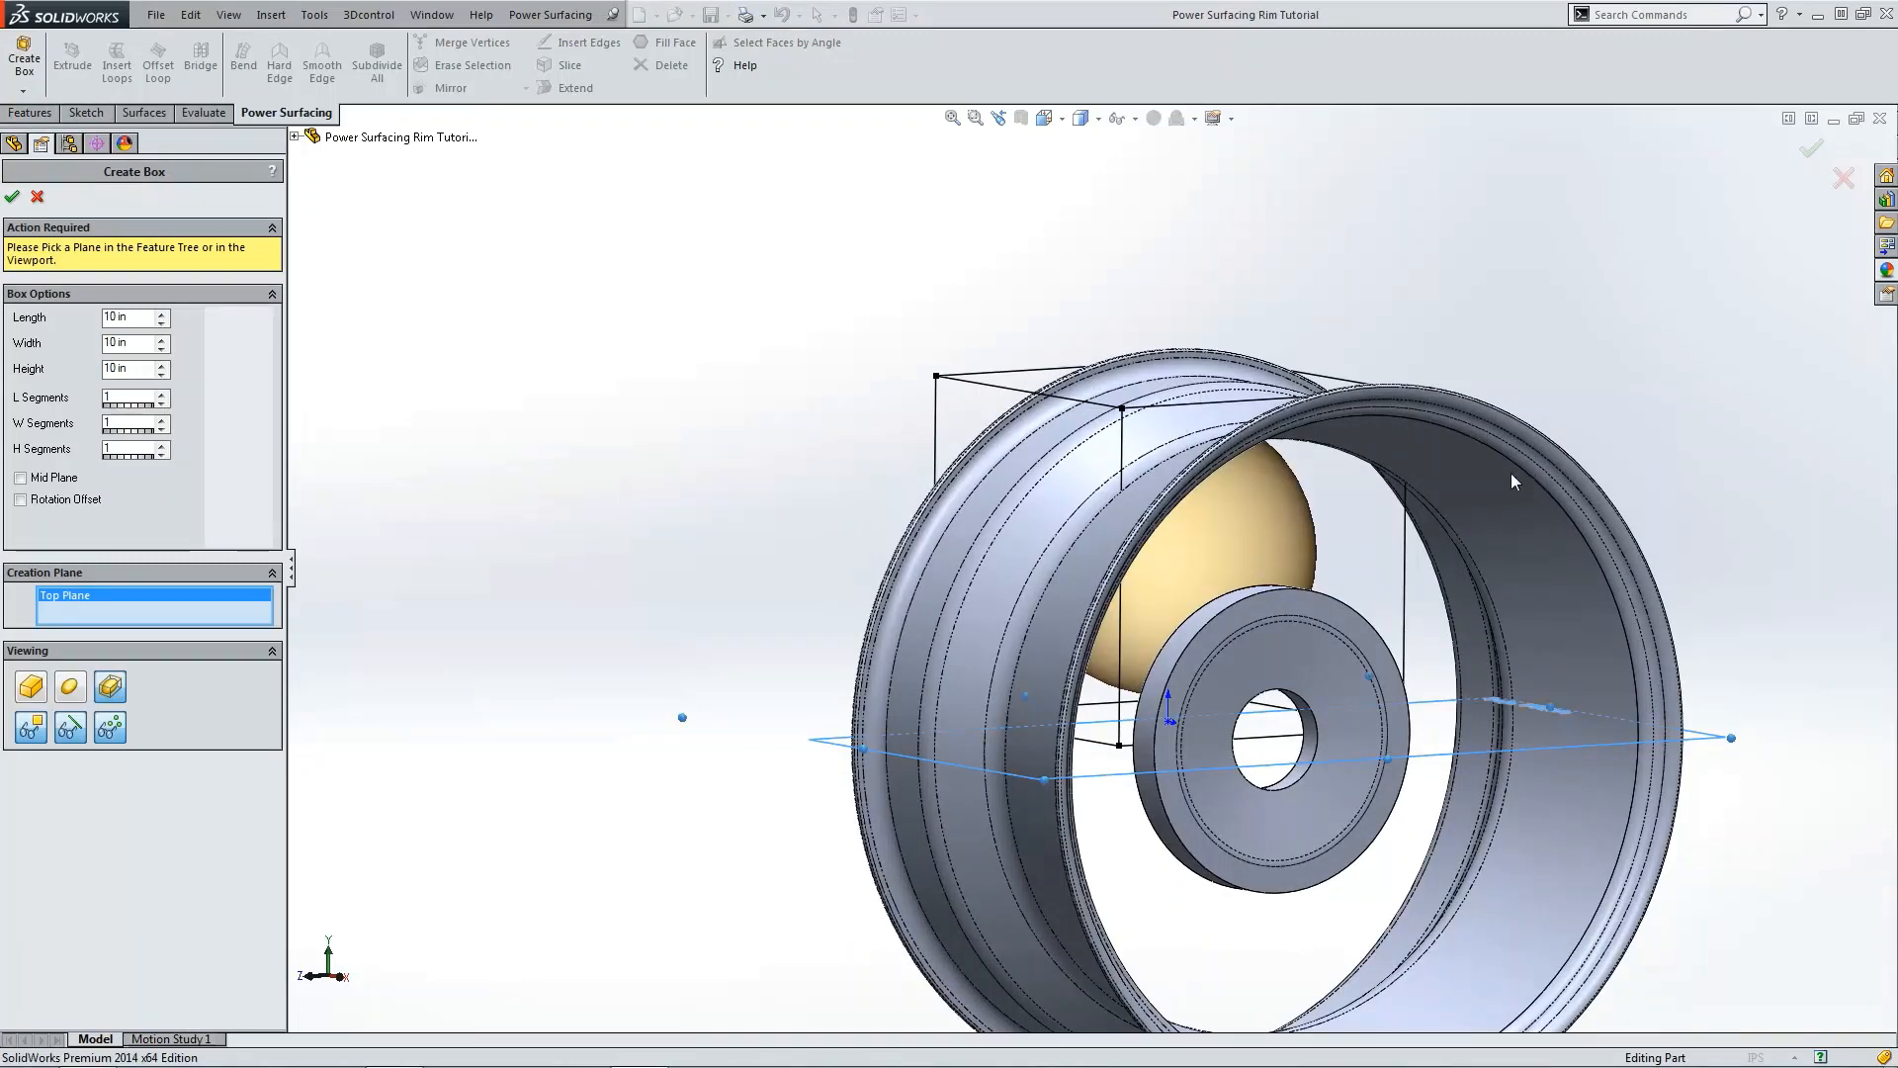
scroll(1372, 459, "up", 2)
middle_click_drag(1372, 459, 1088, 411)
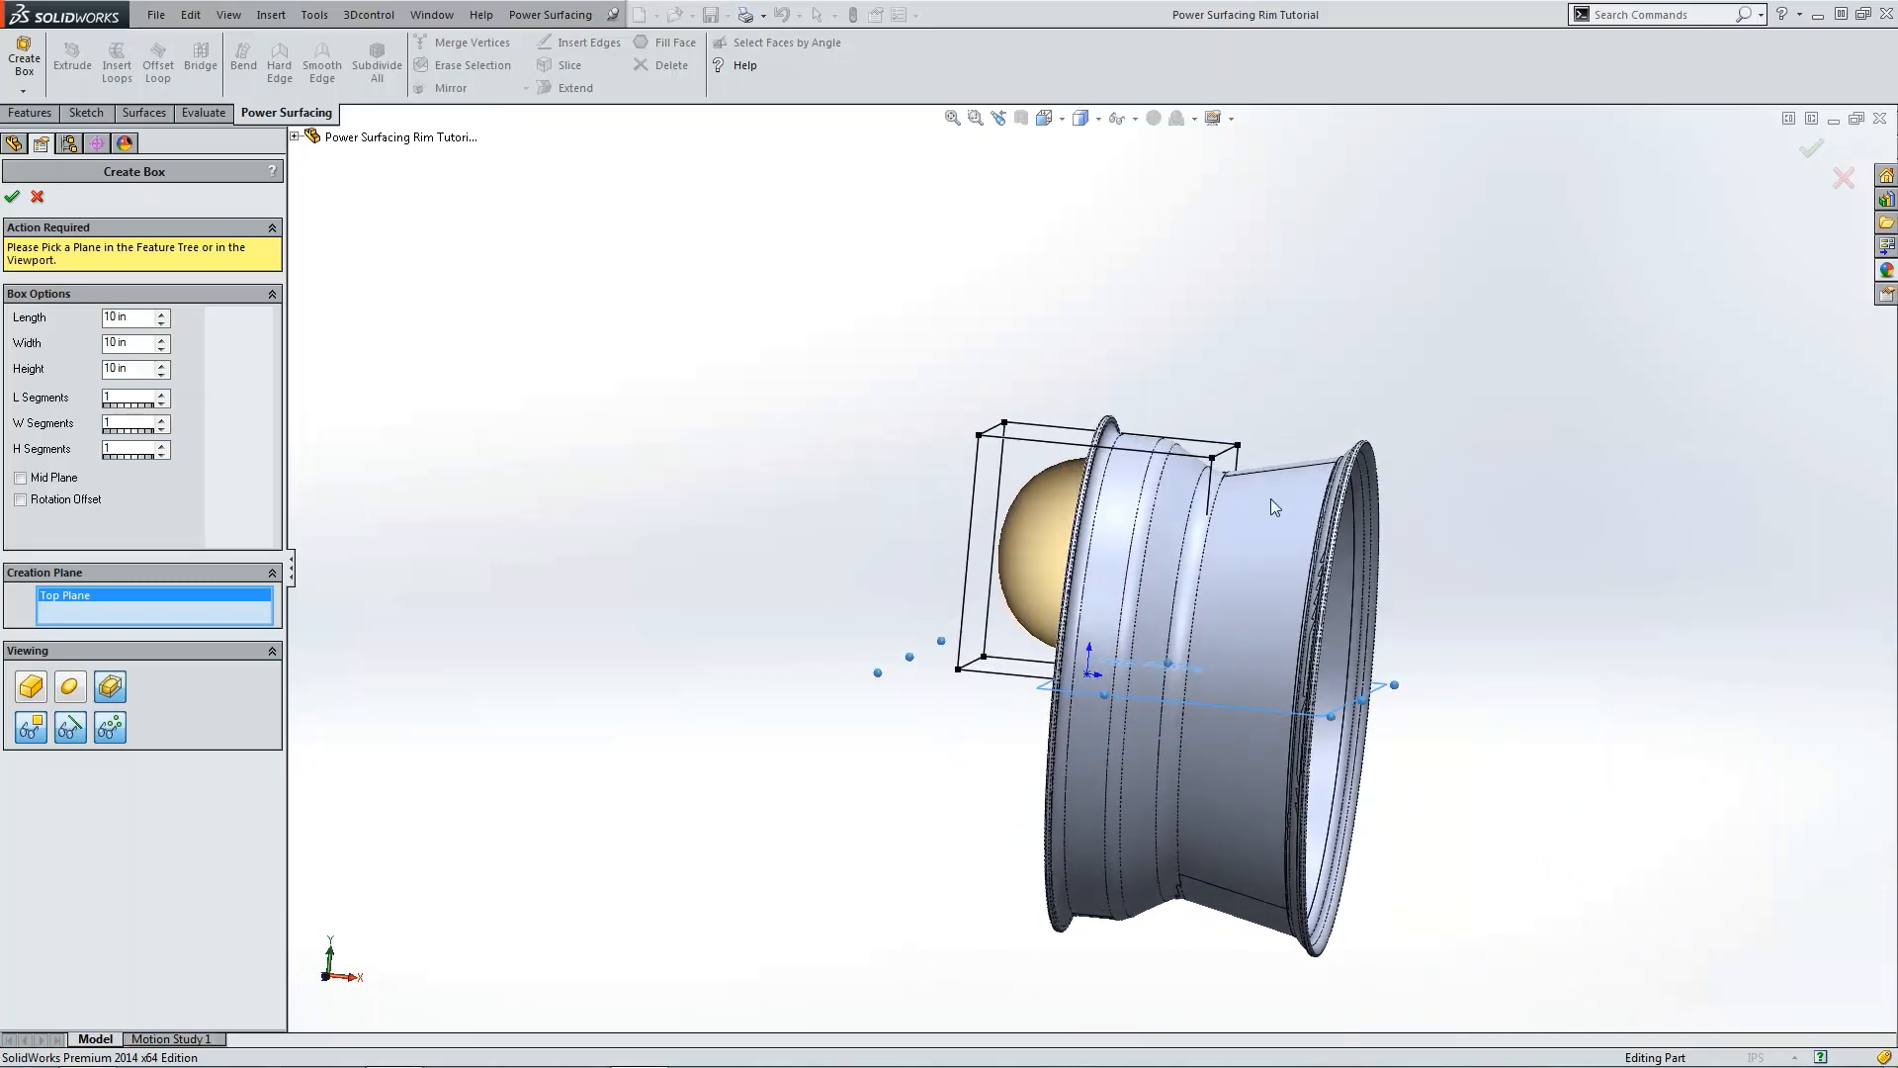
middle_click_drag(1276, 507, 1175, 447)
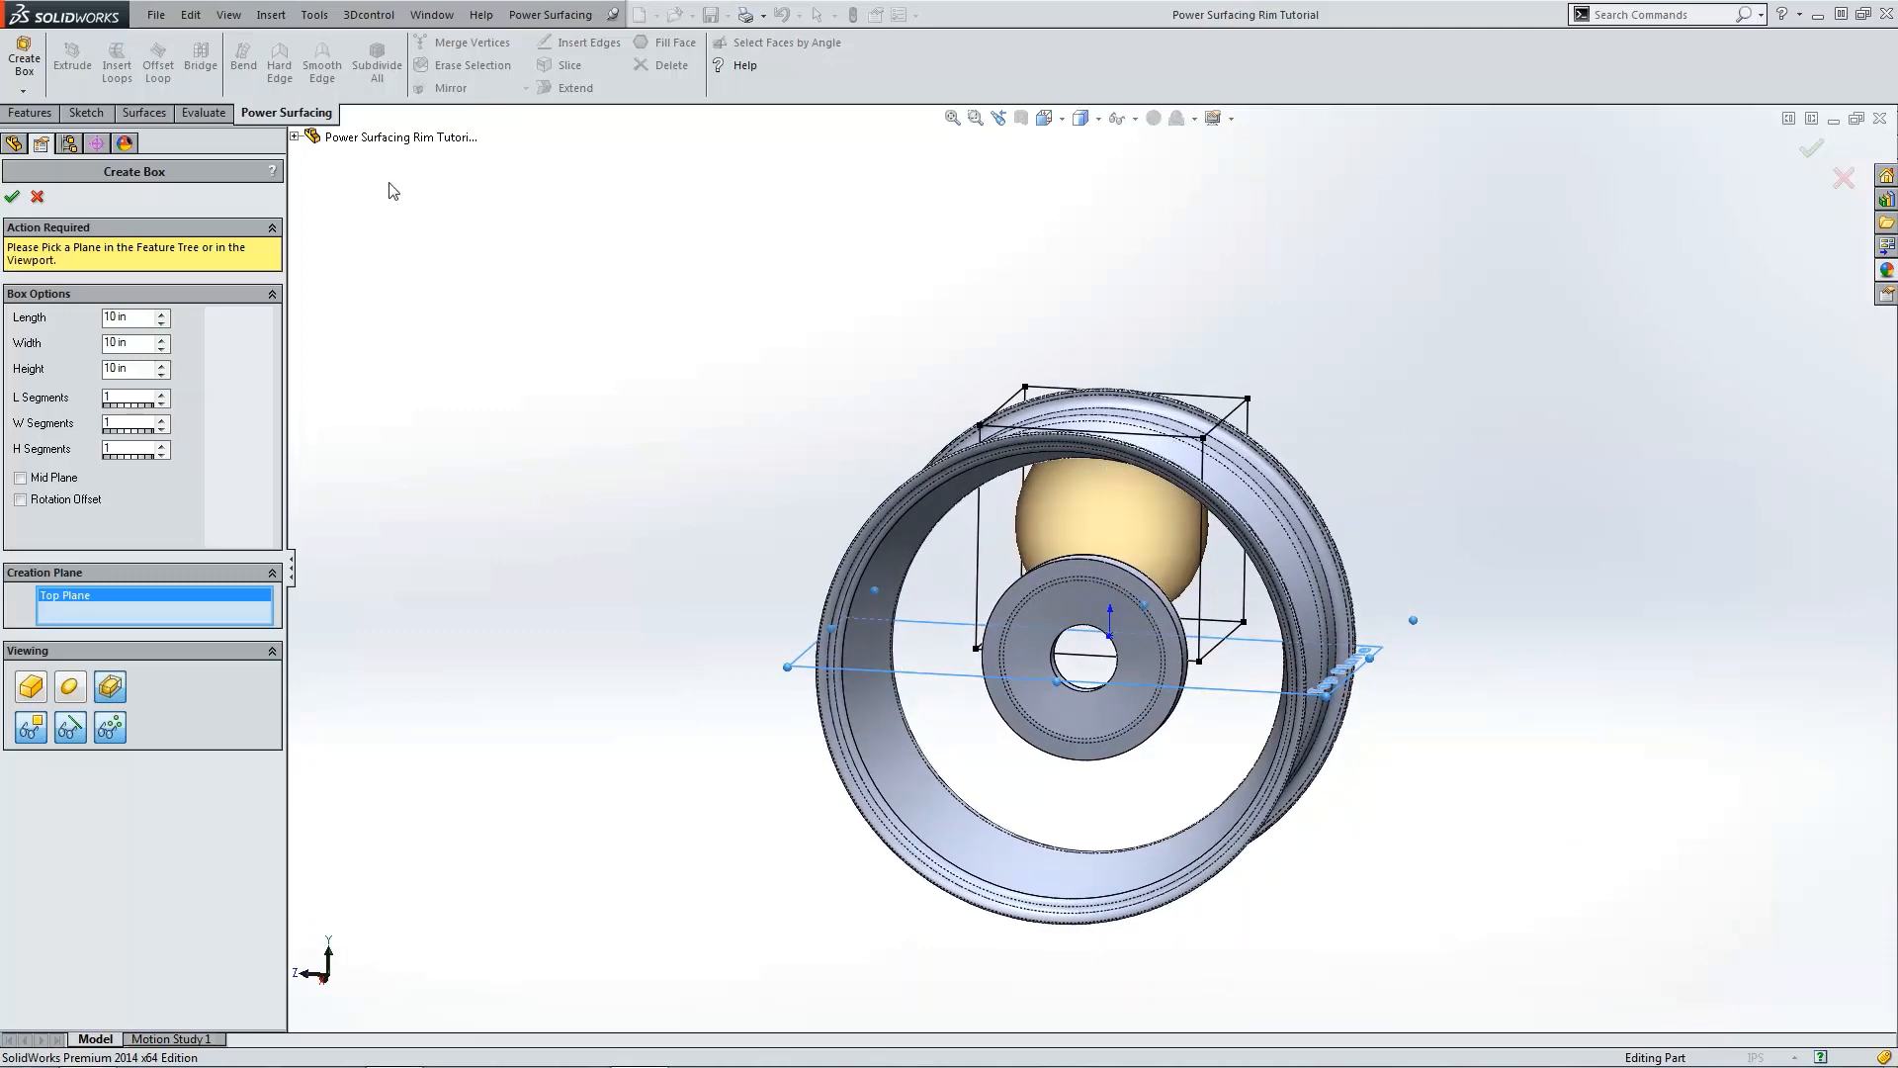
key("ctrl+1")
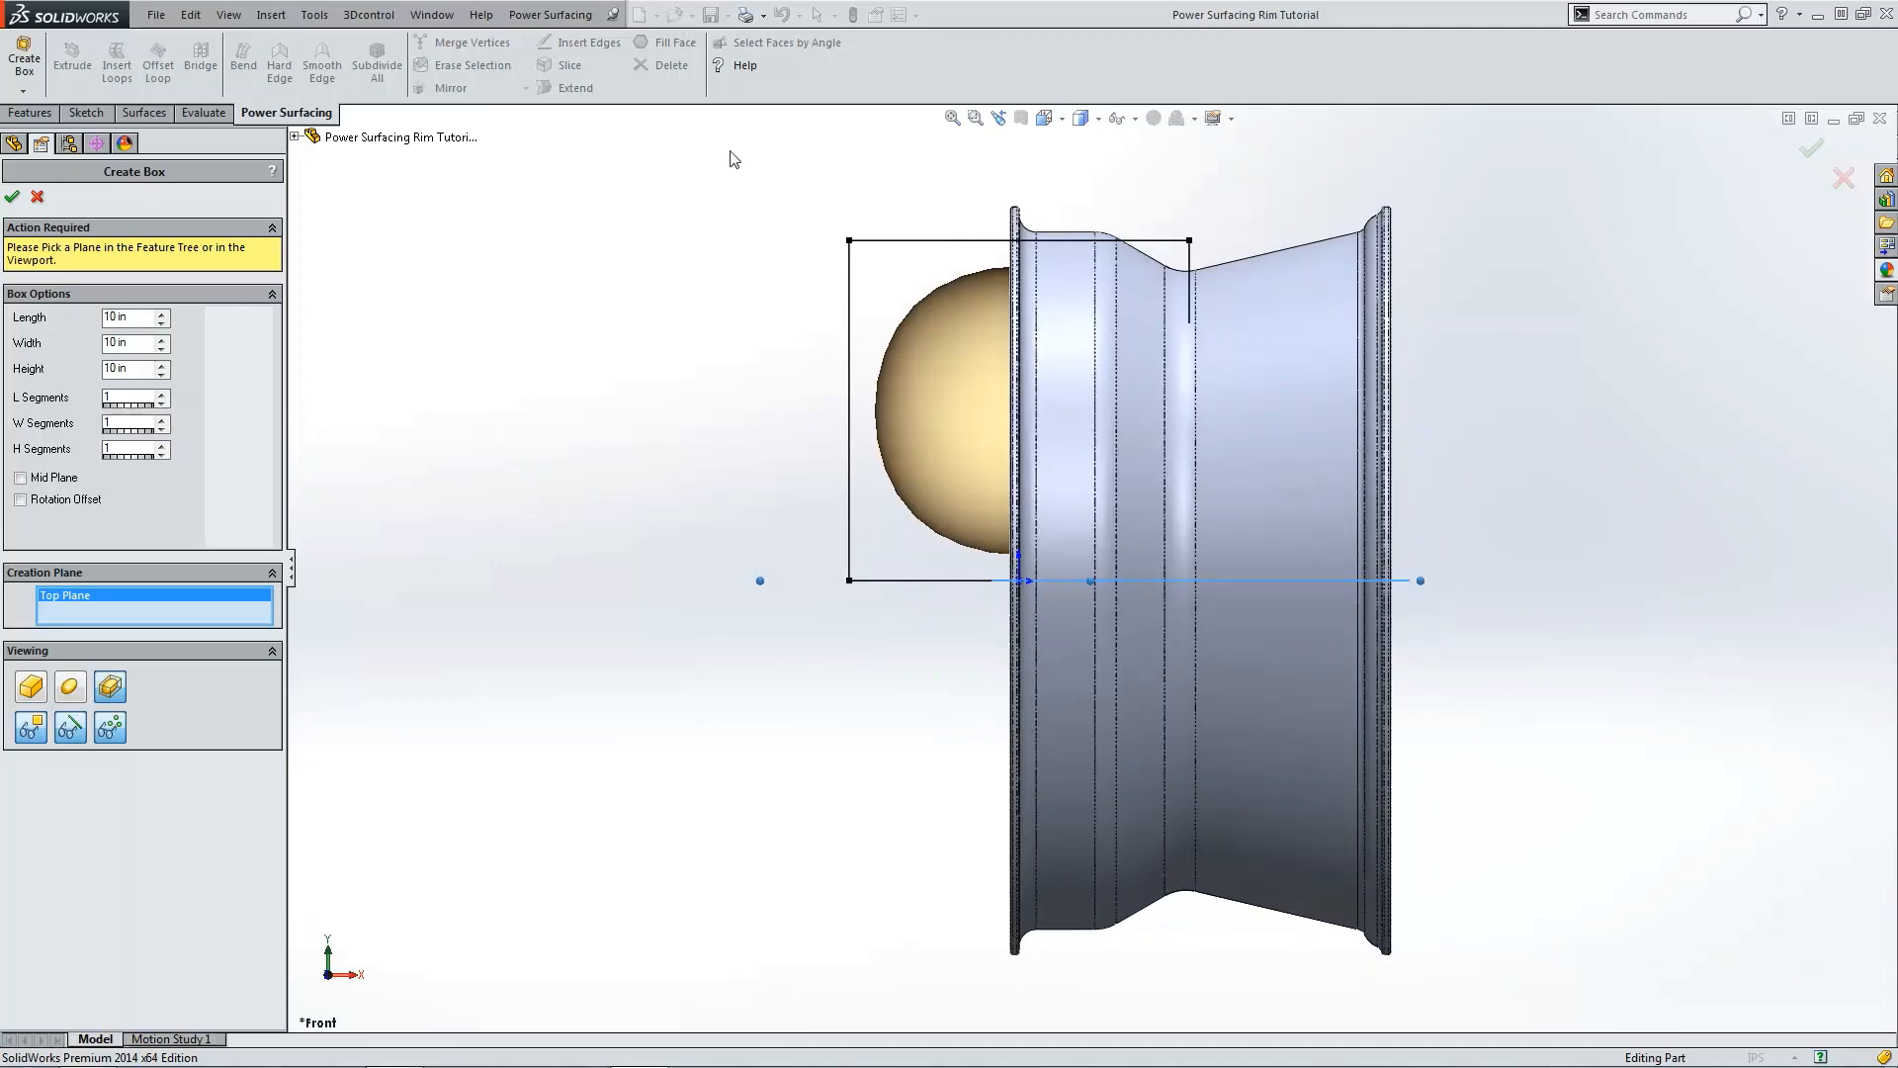
key("ctrl+4")
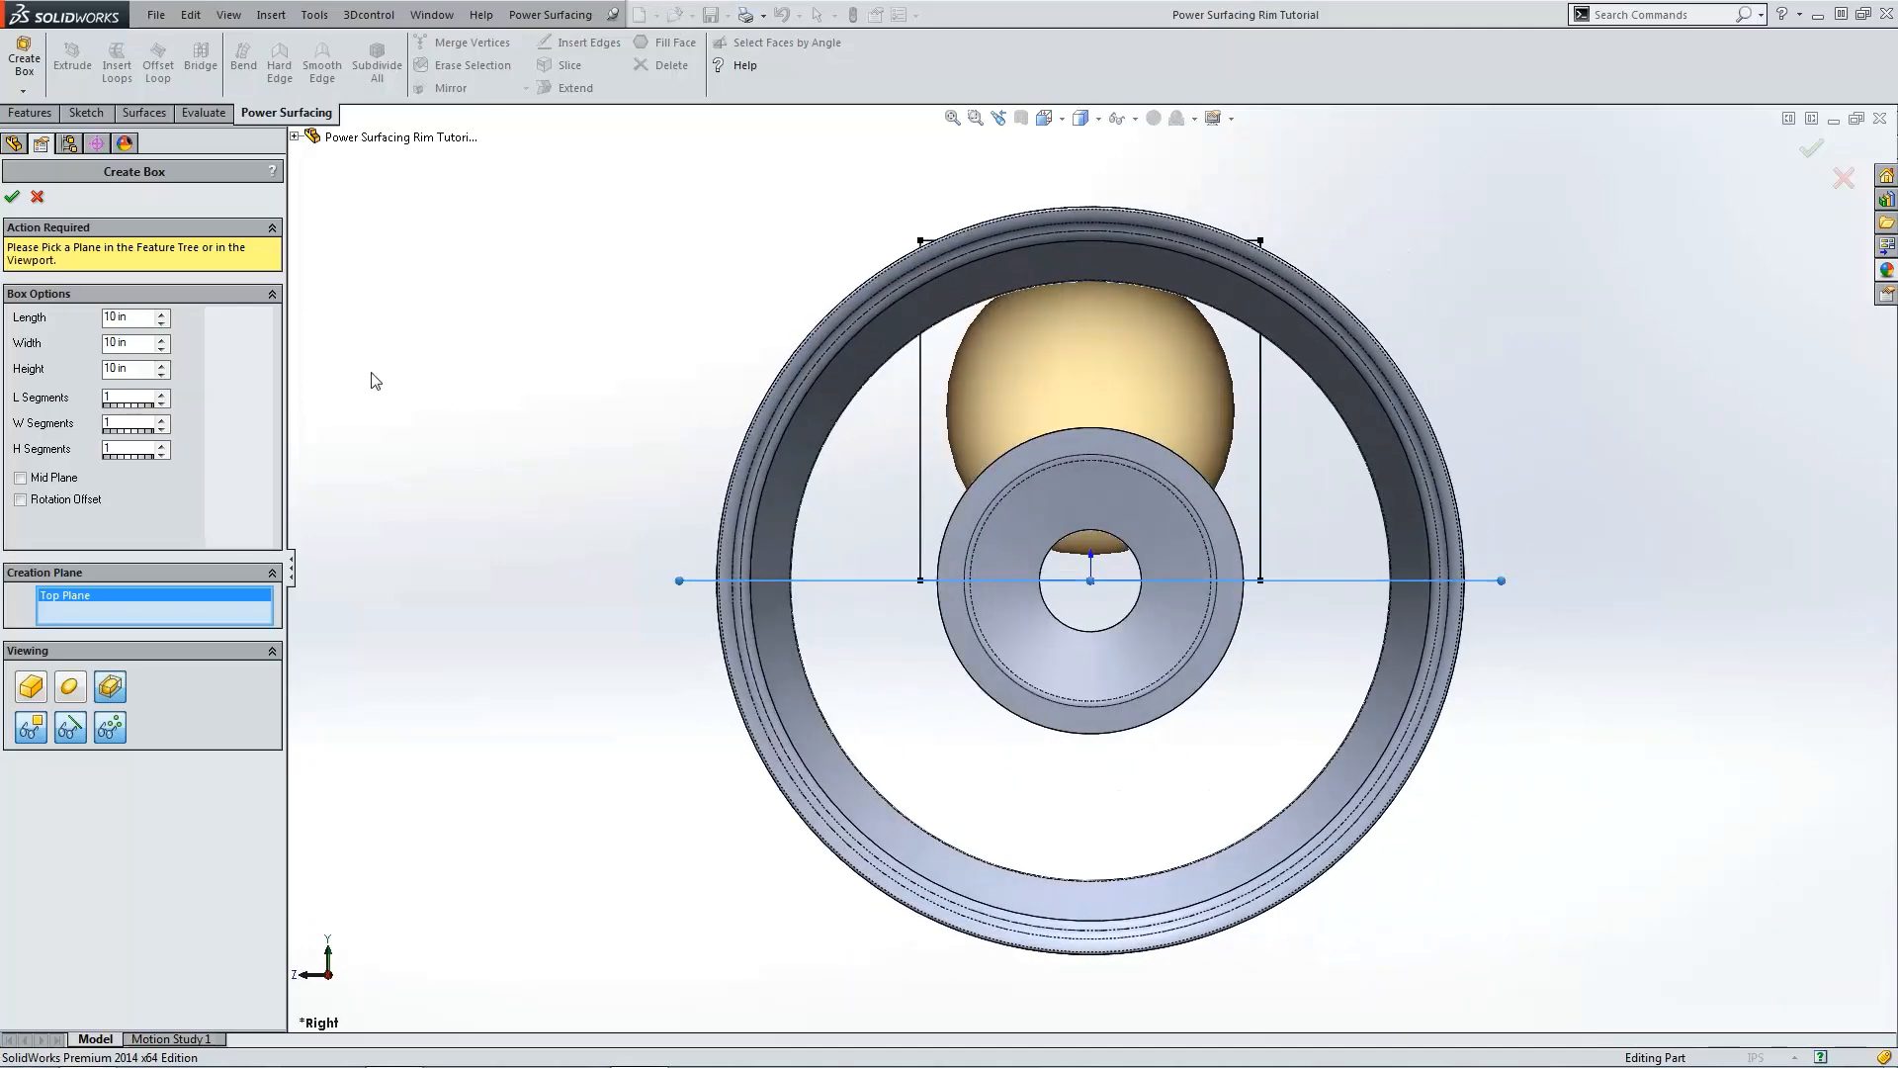
left_click(161, 338)
left_click(161, 349)
left_click(162, 350)
left_click(161, 350)
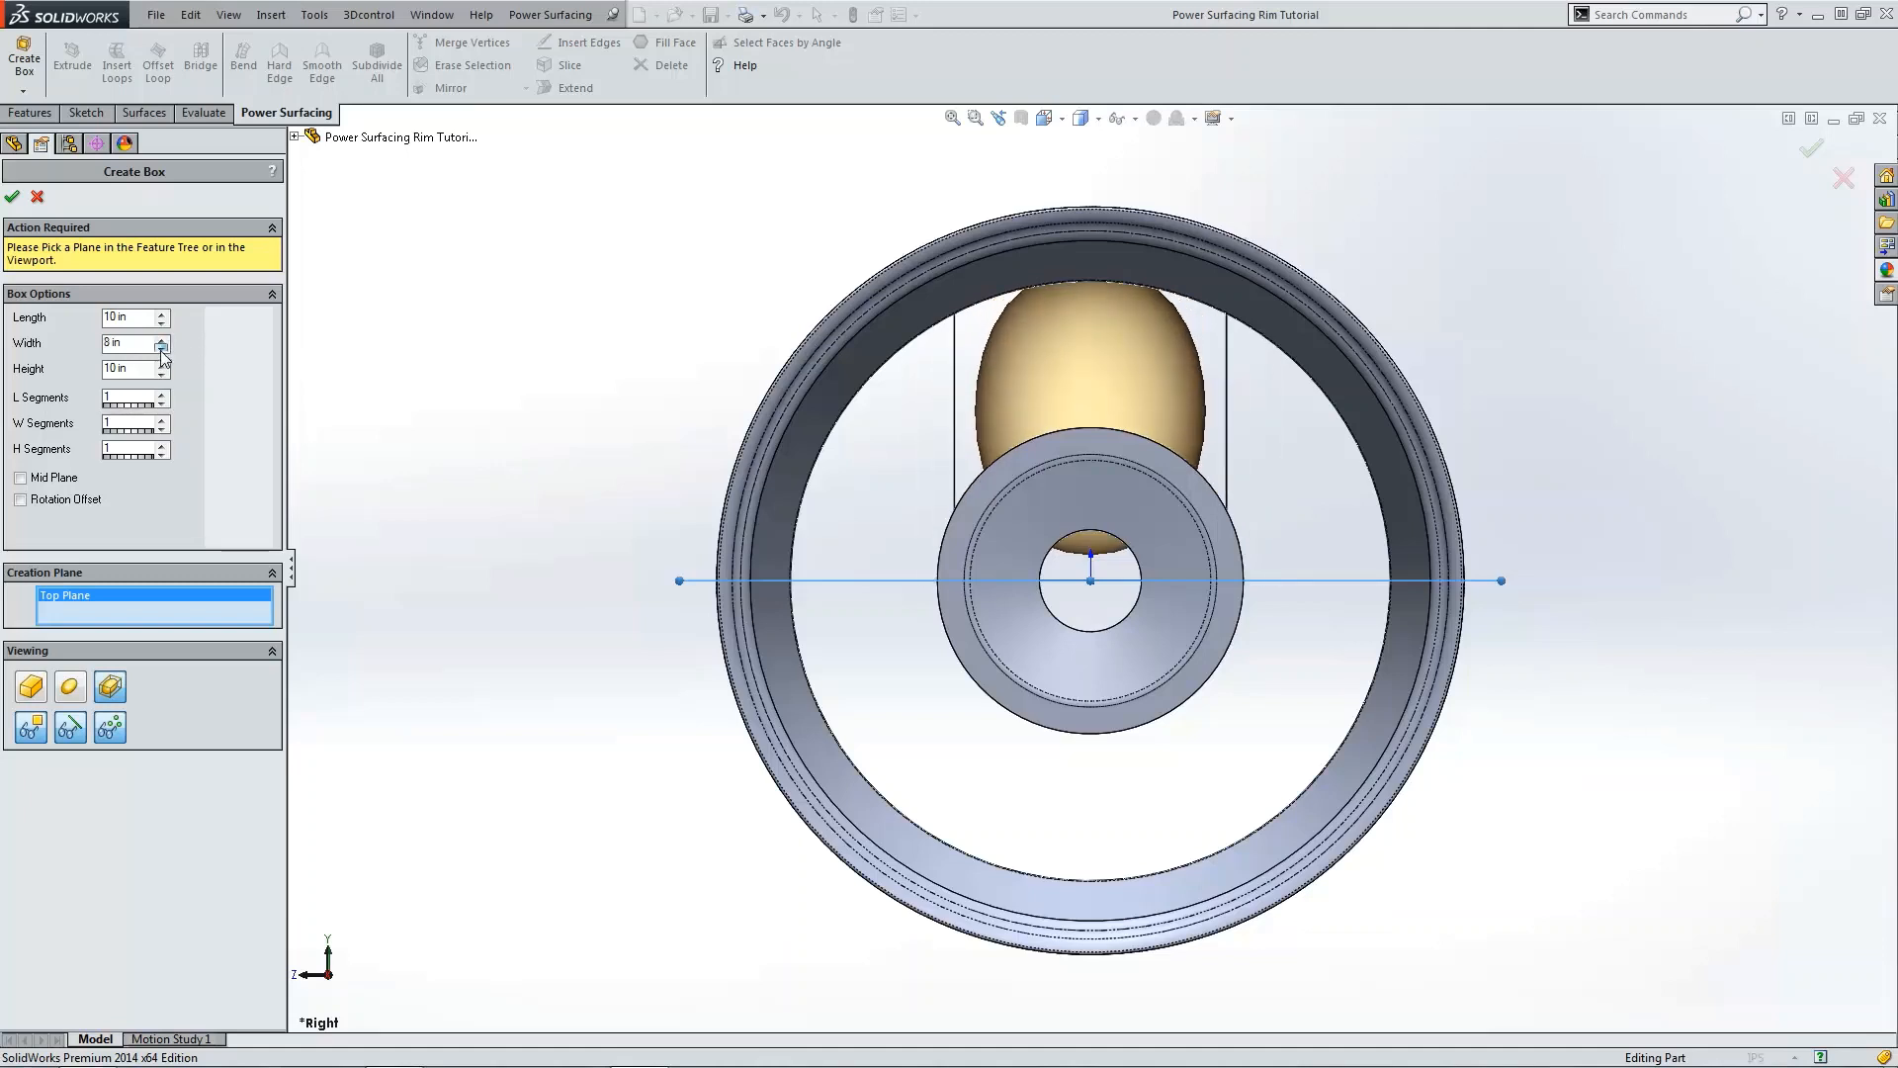
left_click(162, 350)
left_click(161, 350)
left_click(161, 350)
left_click(162, 350)
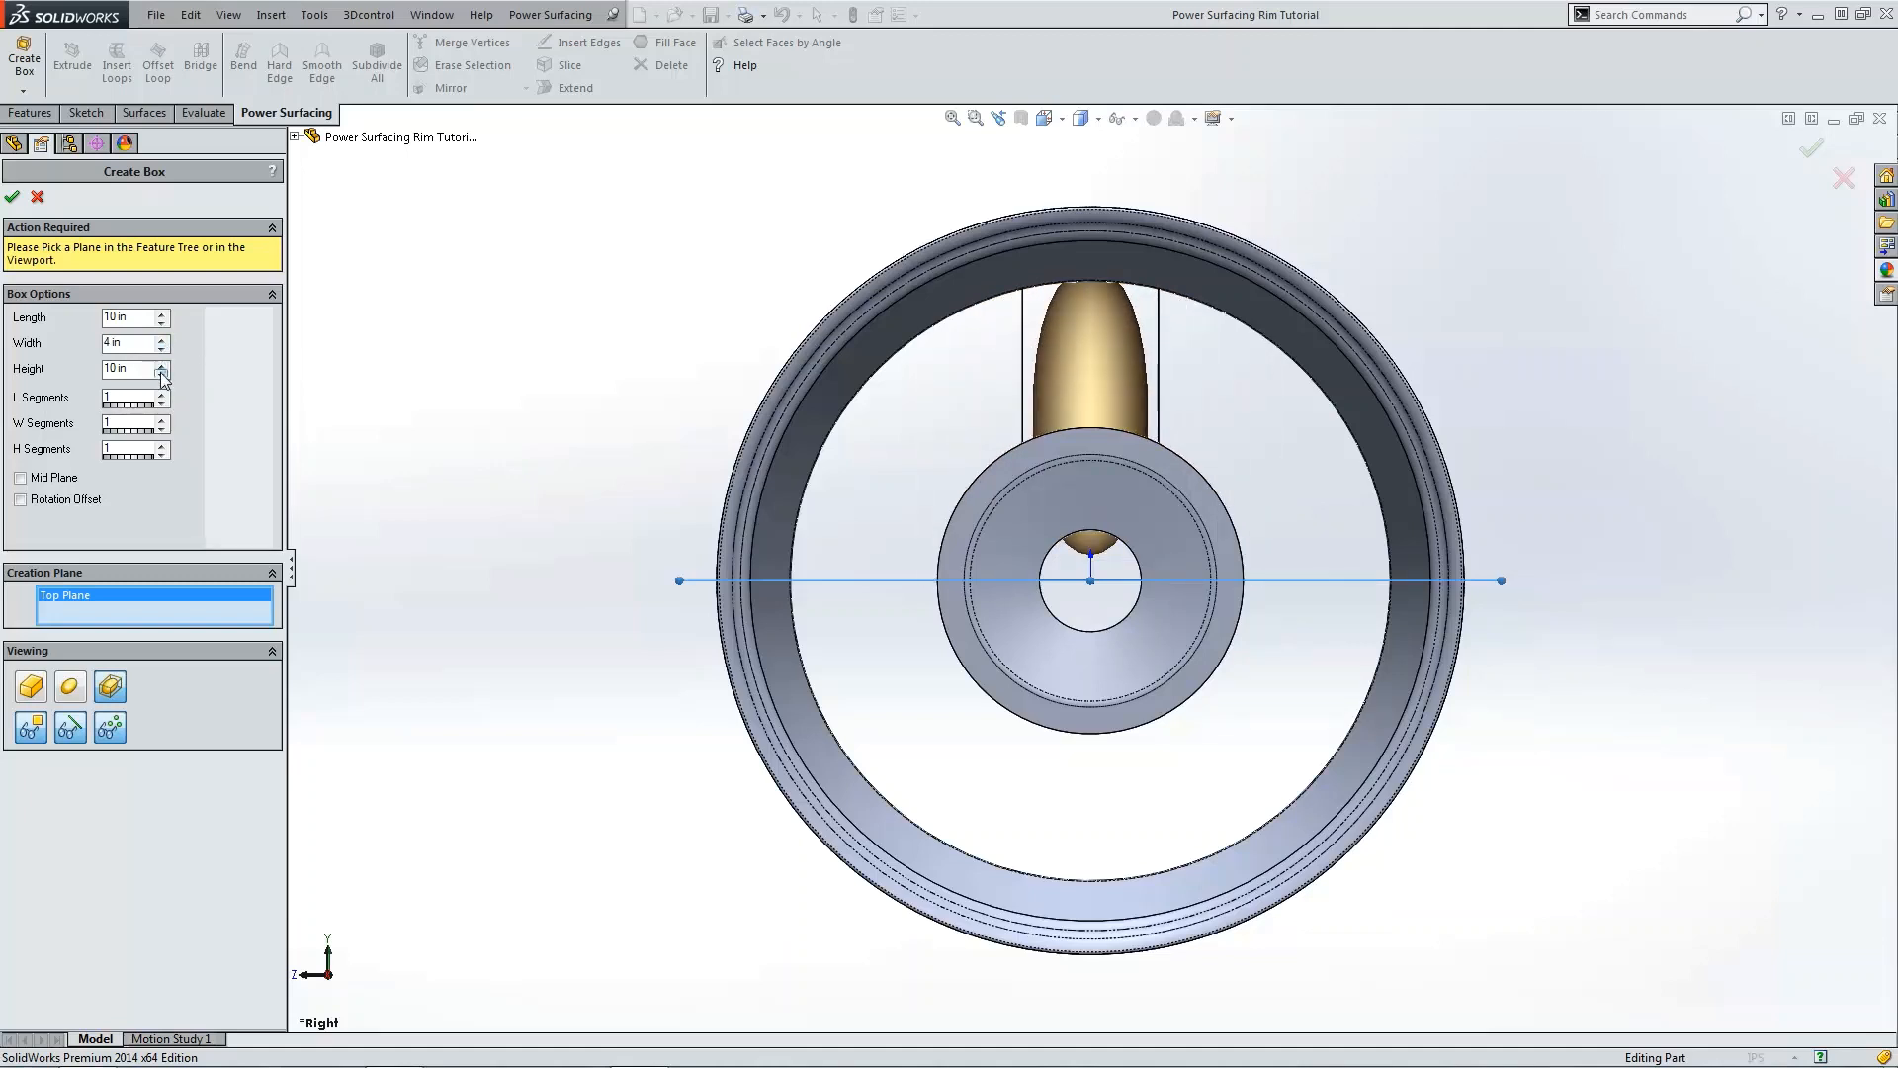
Step: Set the box's length to 3 in, keep the height at 10 in, and accept the box
left_click(162, 374)
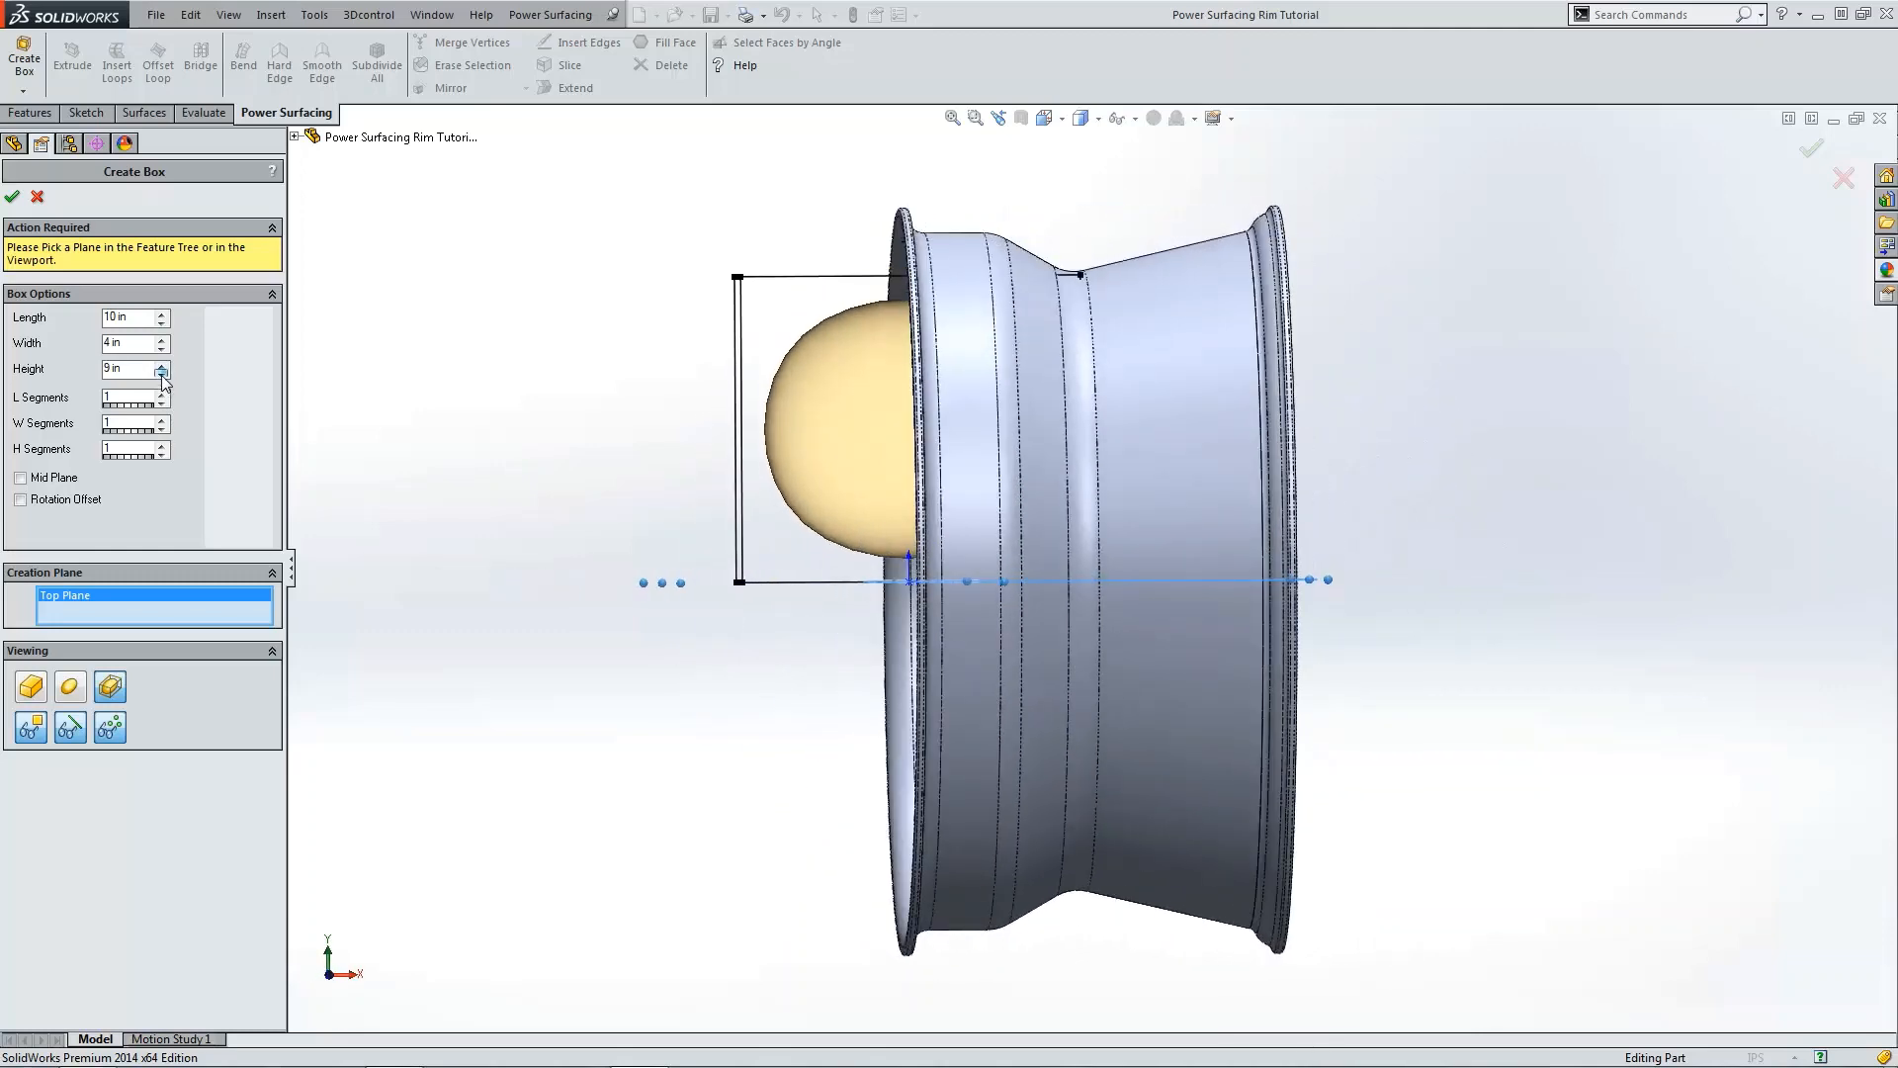
left_click(163, 364)
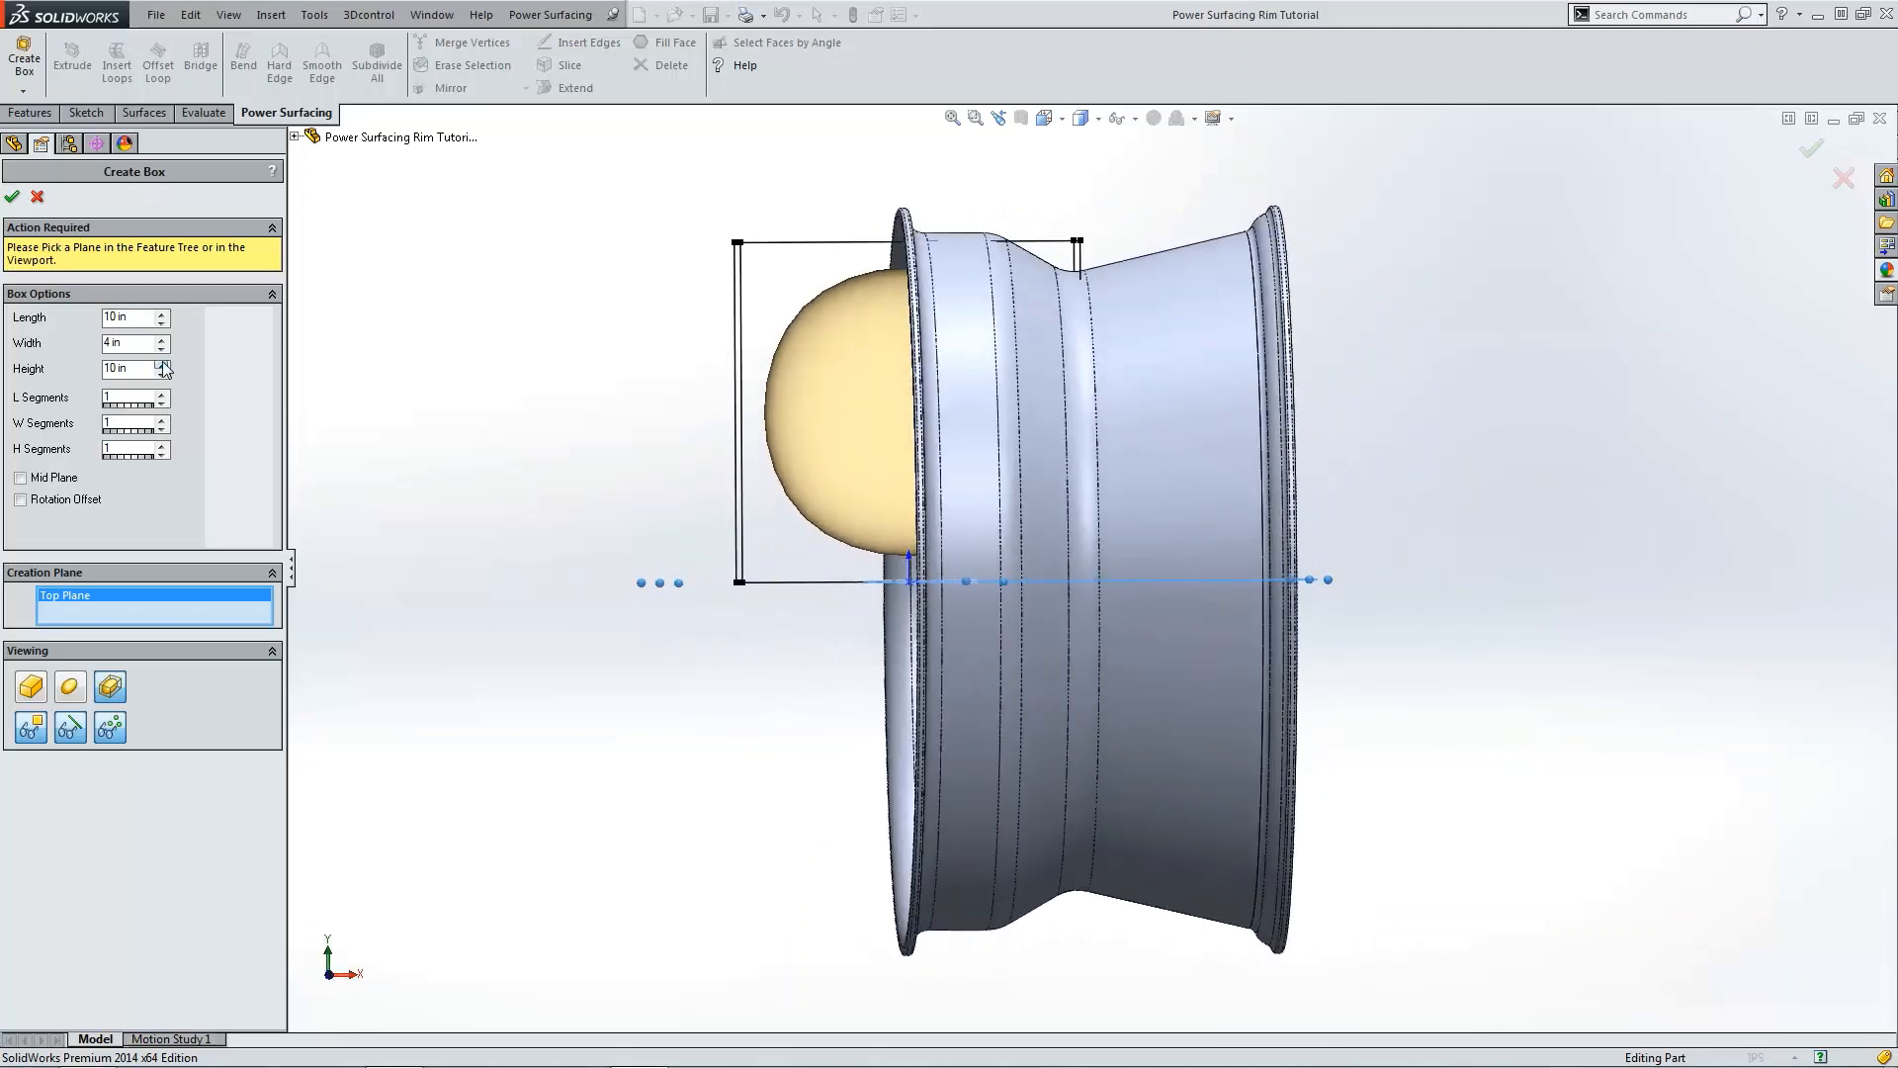
left_click(162, 324)
left_click(163, 325)
left_click(163, 325)
left_click(162, 324)
left_click(162, 324)
left_click(162, 324)
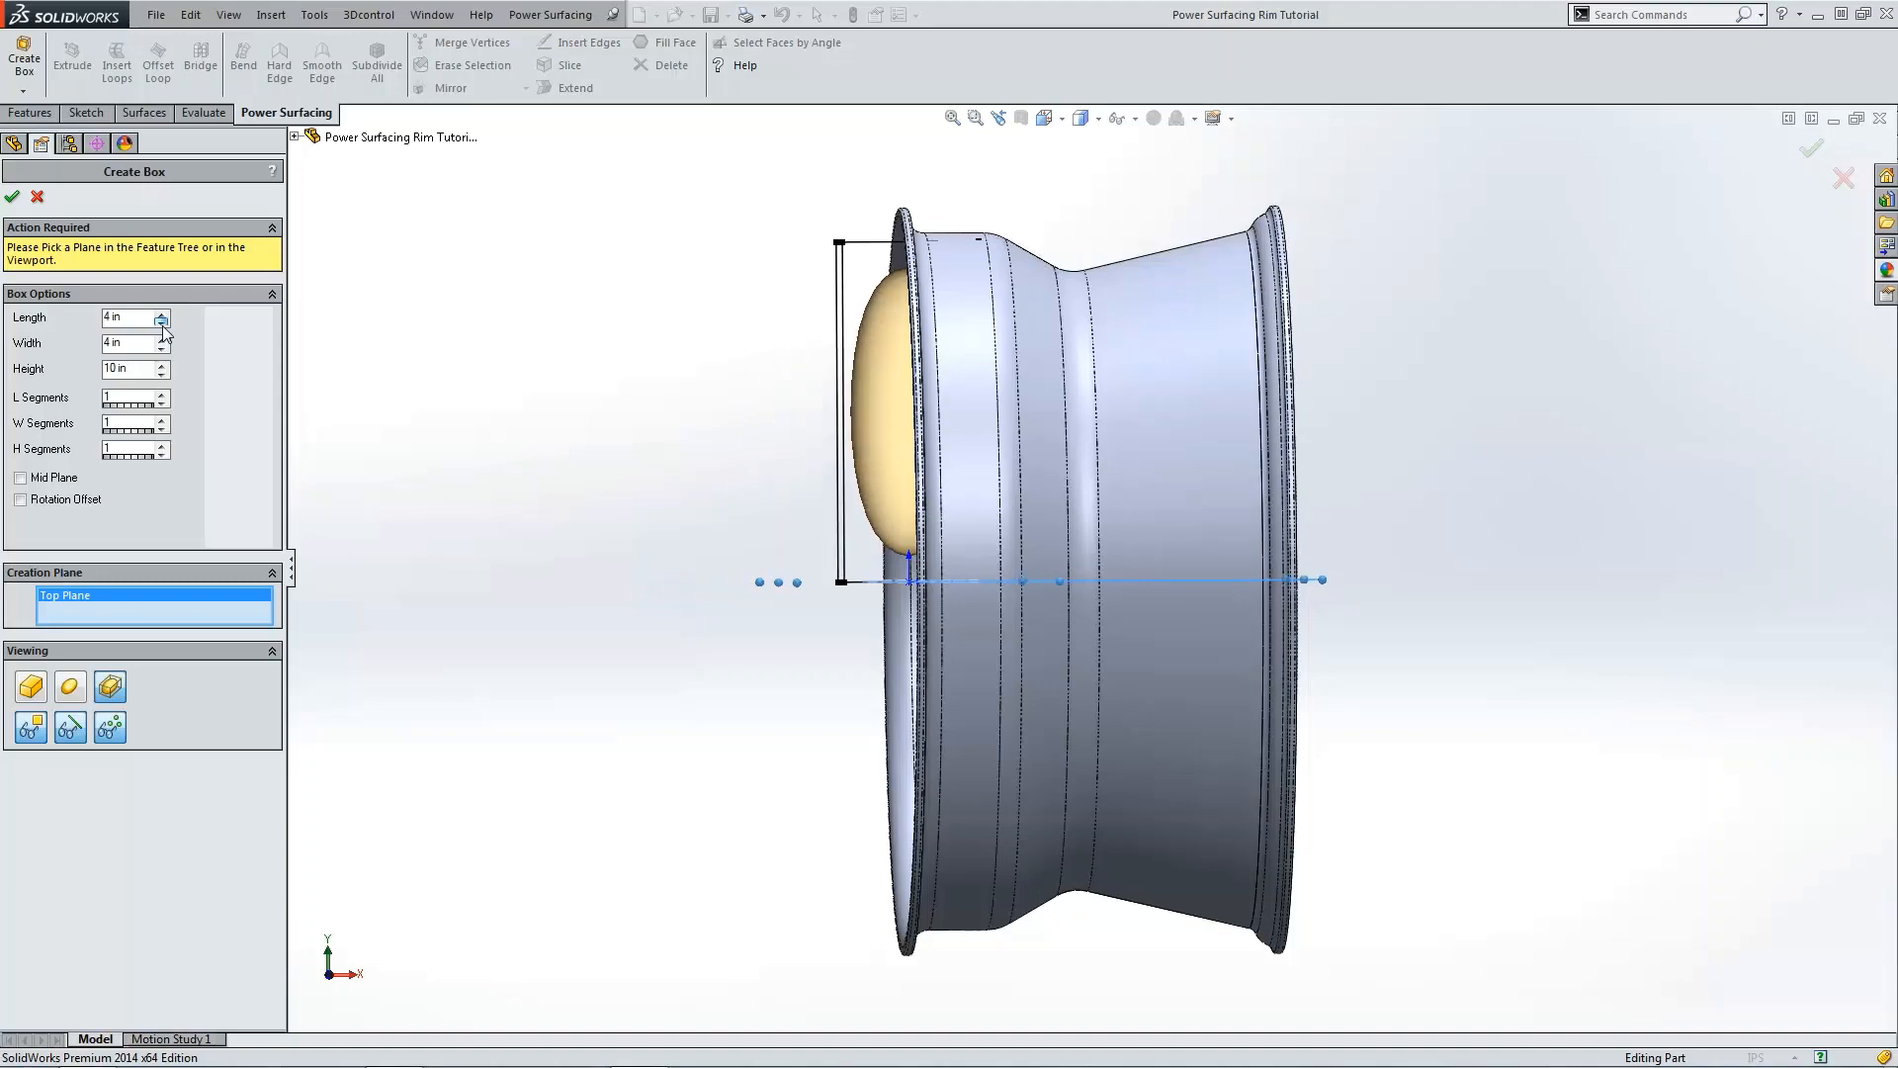
left_click(162, 324)
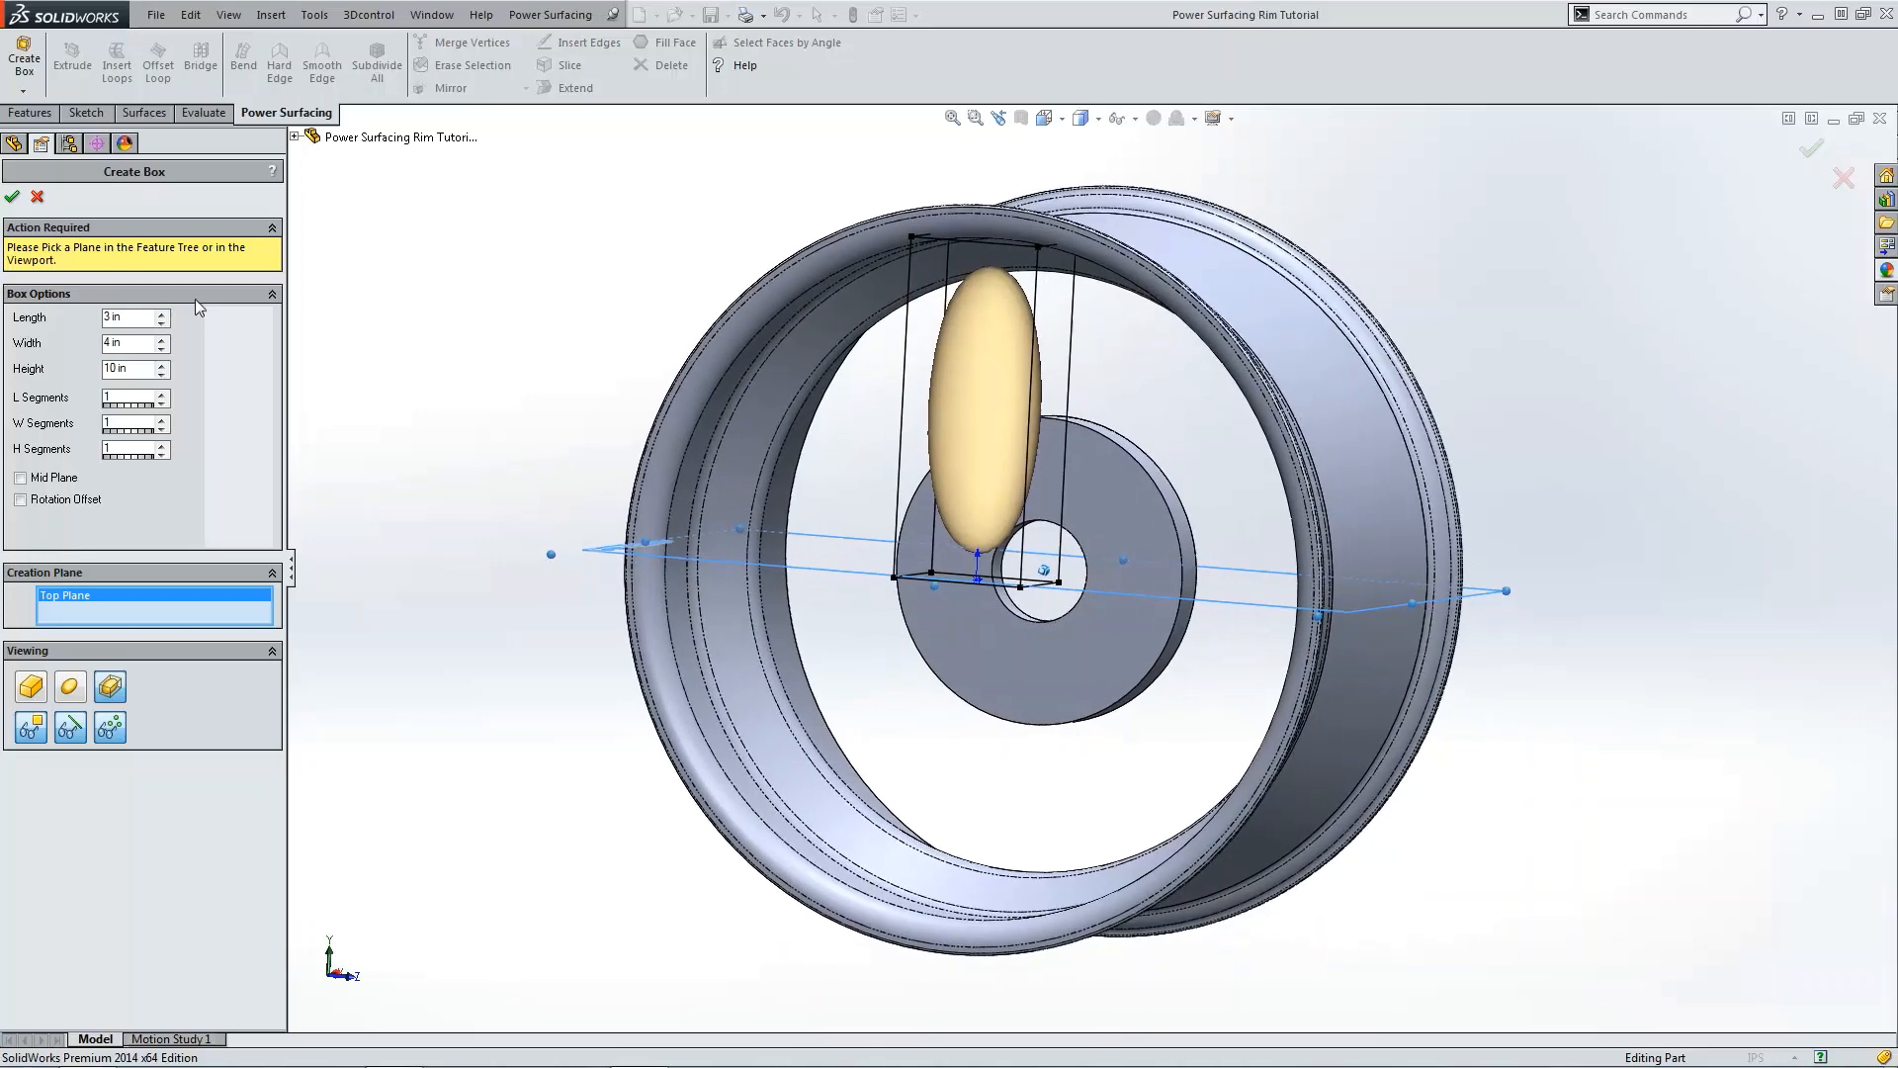
left_click(12, 195)
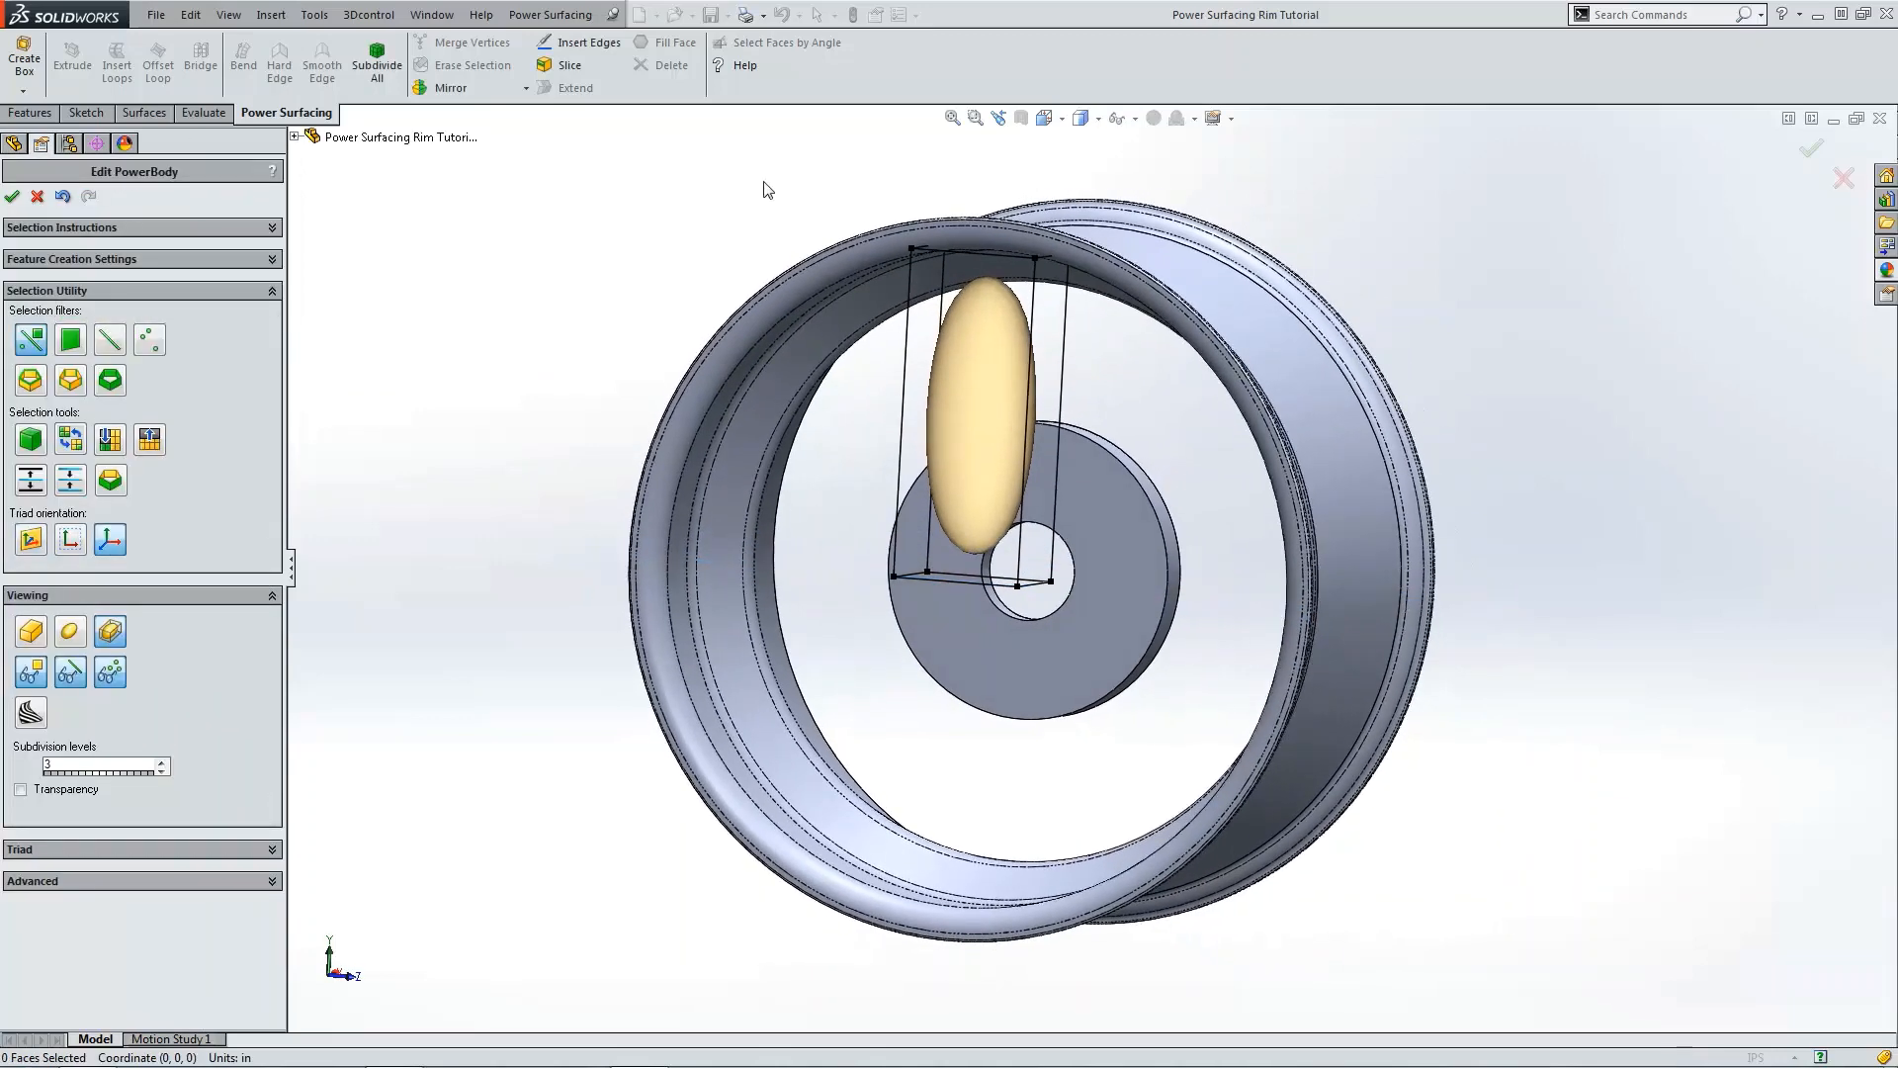
Step: Select the box's vertices in the right view, move them to reshape the box, and accept the PowerBody edit
middle_click_drag(764, 188, 821, 237)
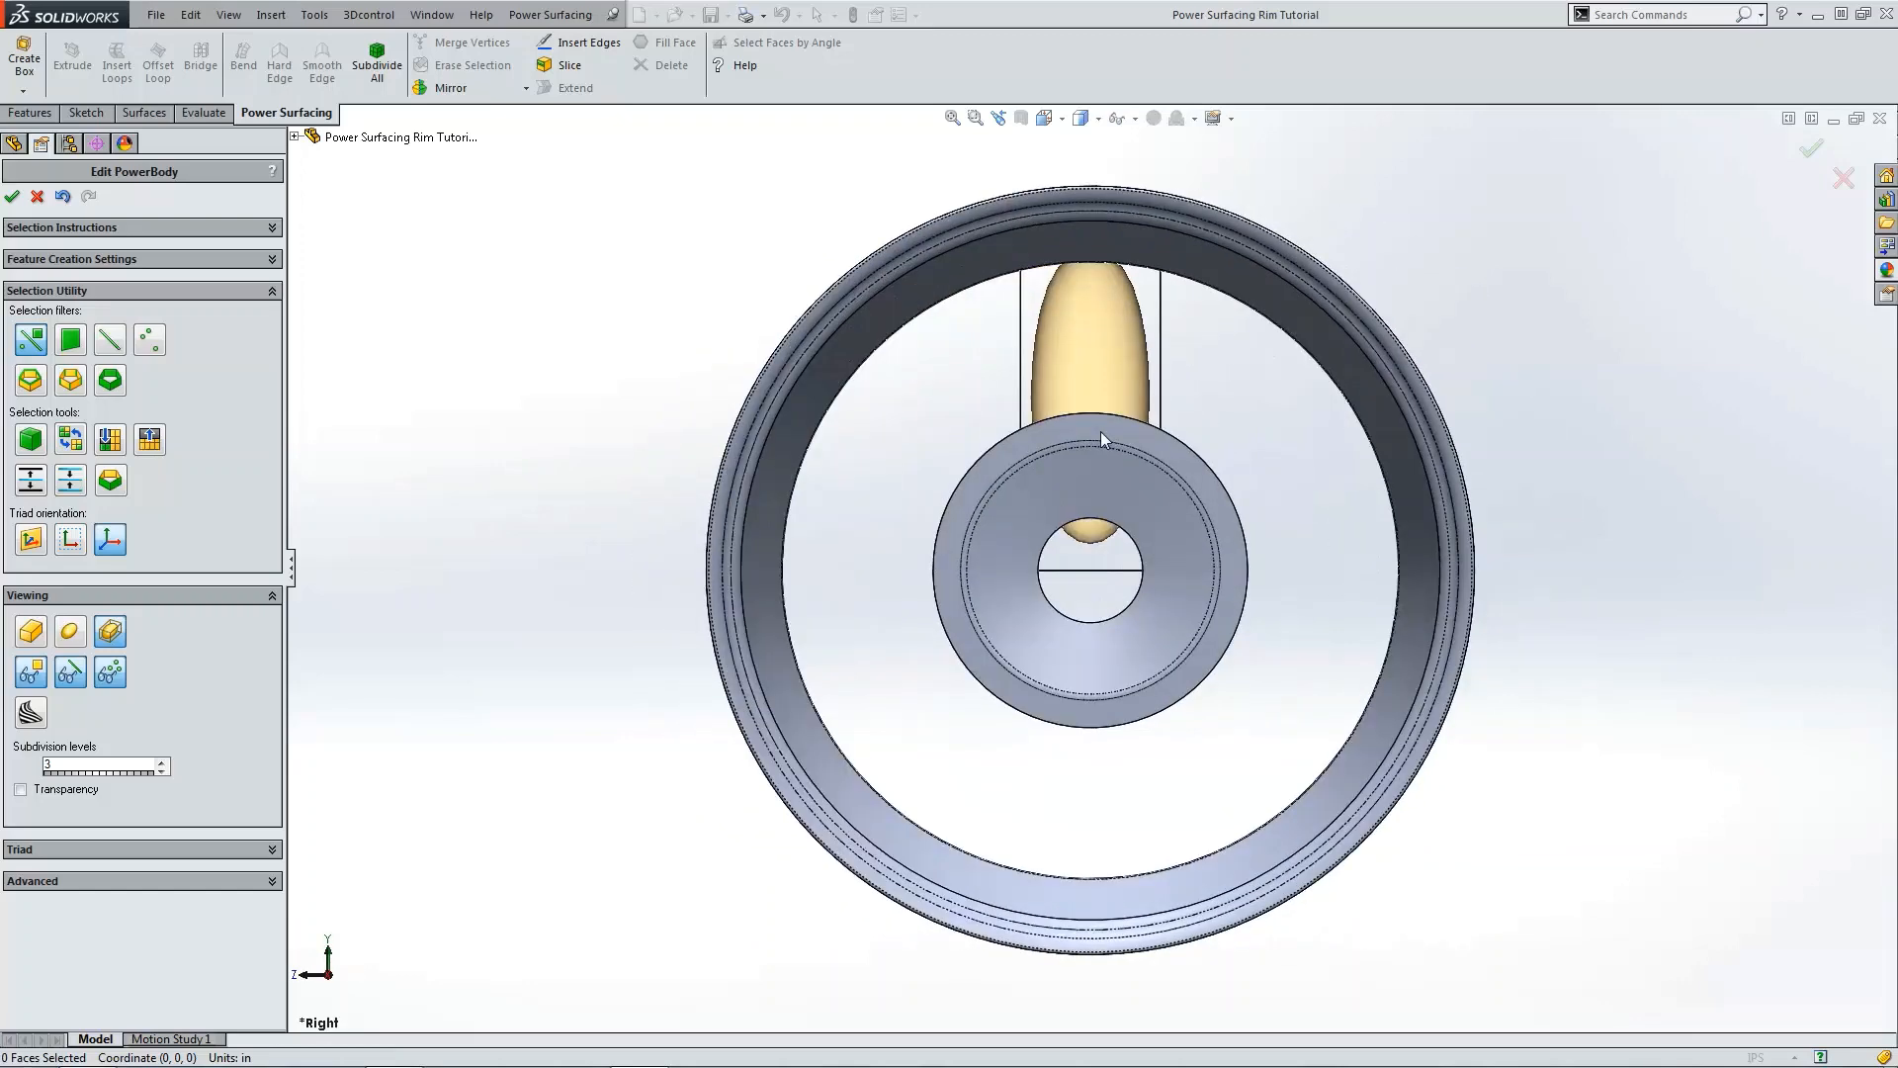
left_click_drag(797, 165, 1095, 637)
left_click_drag(1001, 346, 1264, 342)
left_click(1473, 376)
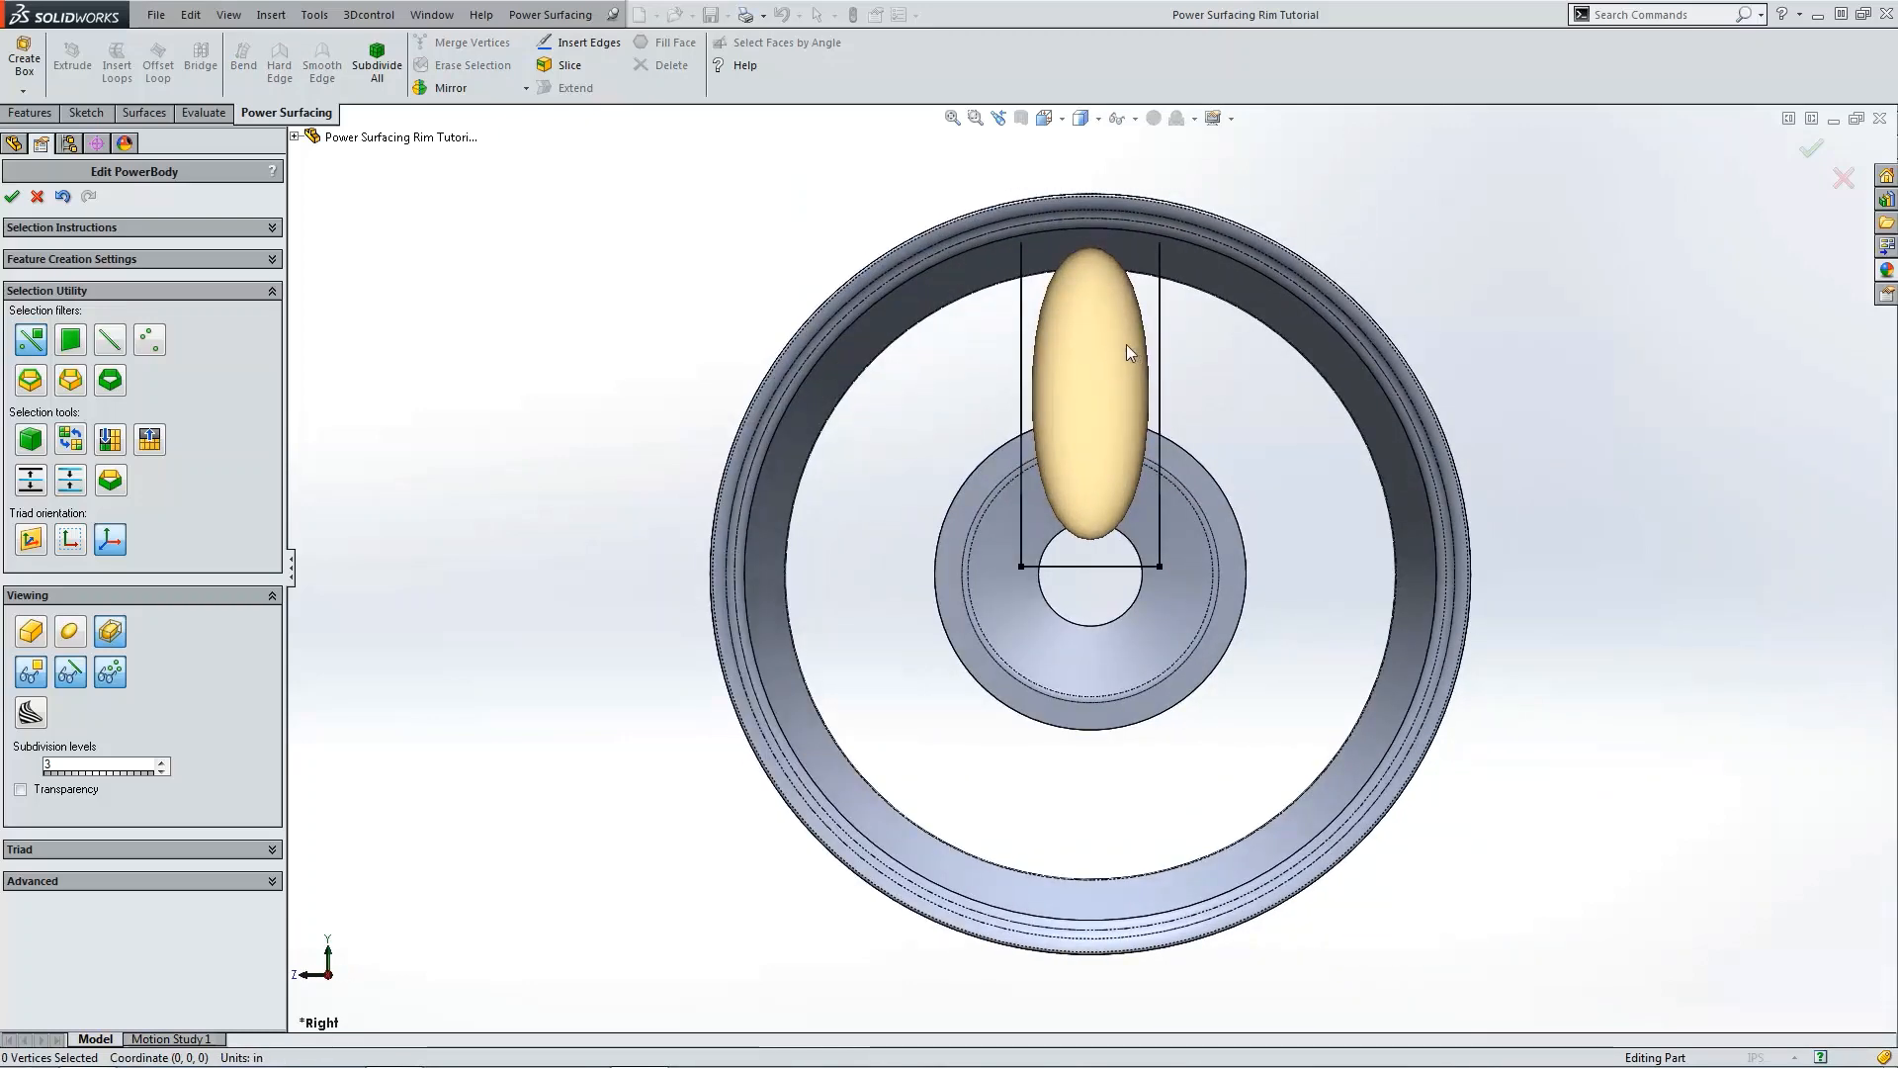
left_click(13, 197)
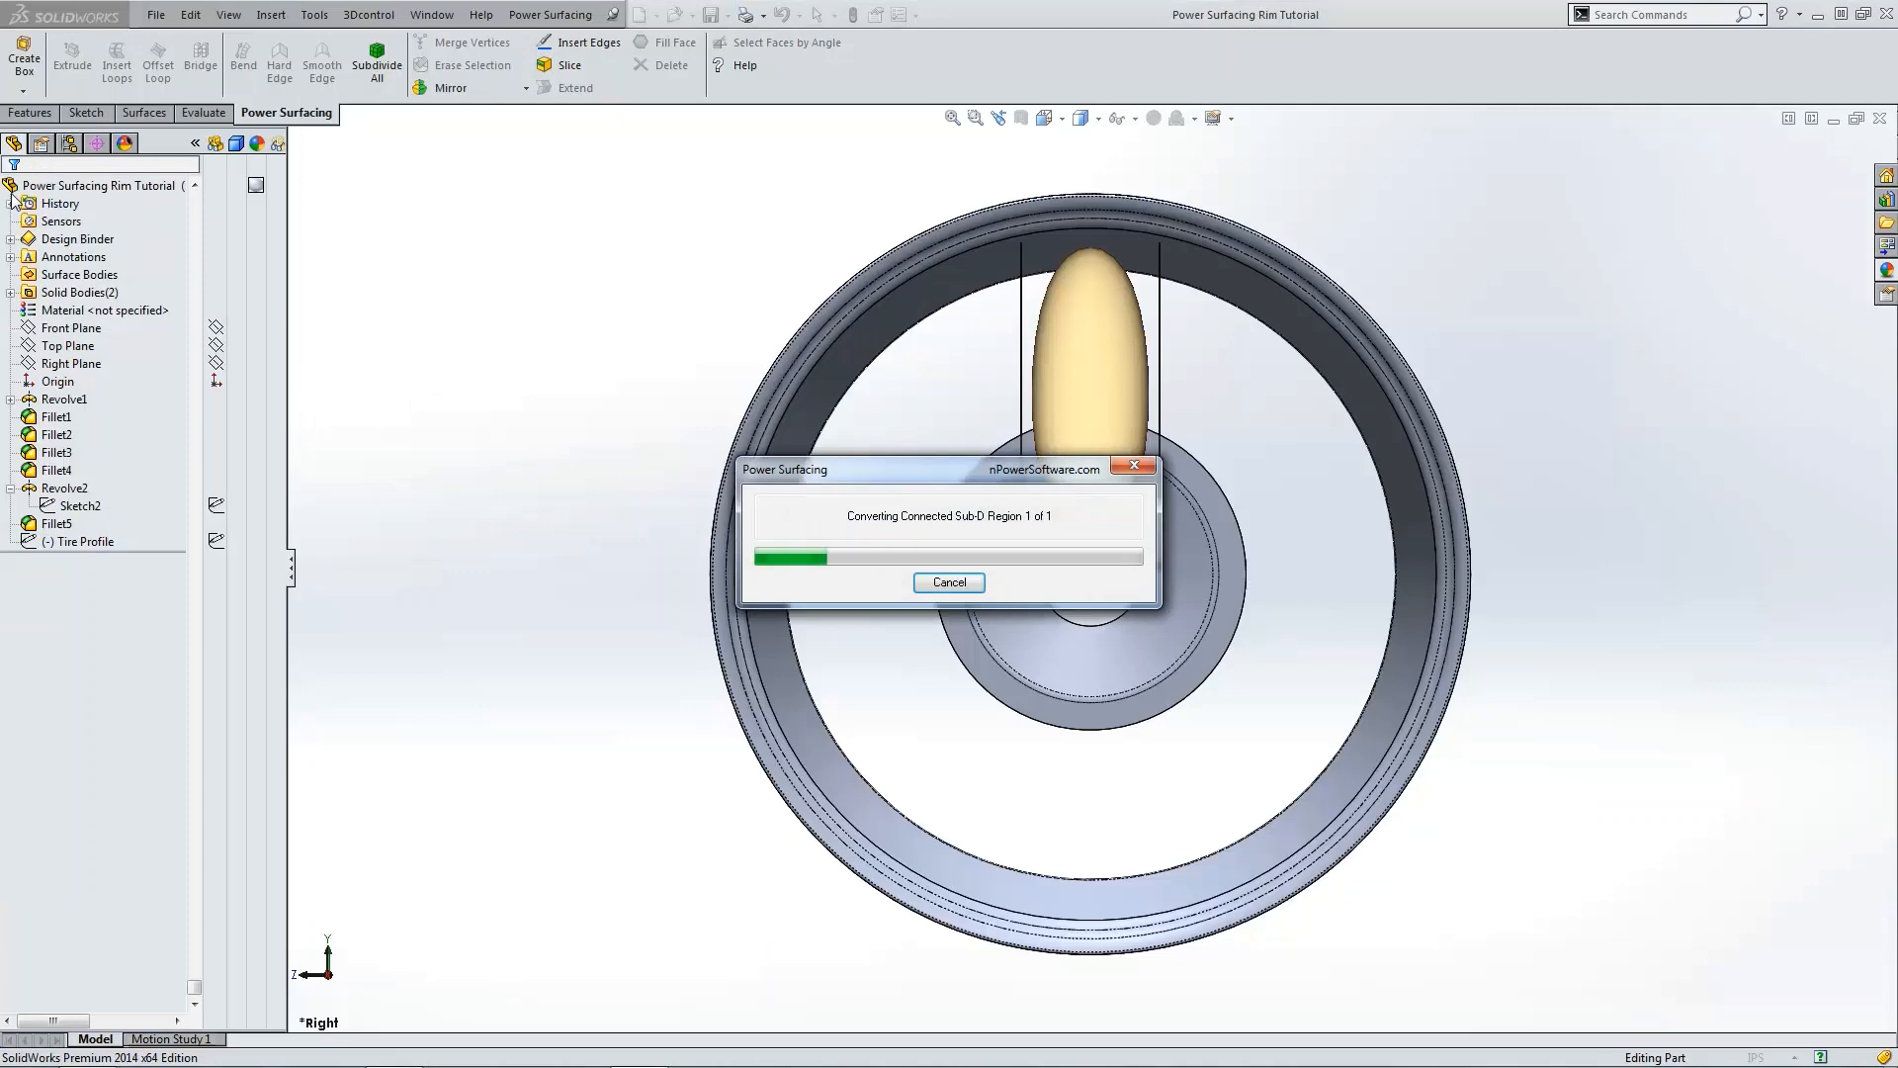
Step: Make the Fillet4 rim body and Fillet5 hub body display transparent
left_click(11, 294)
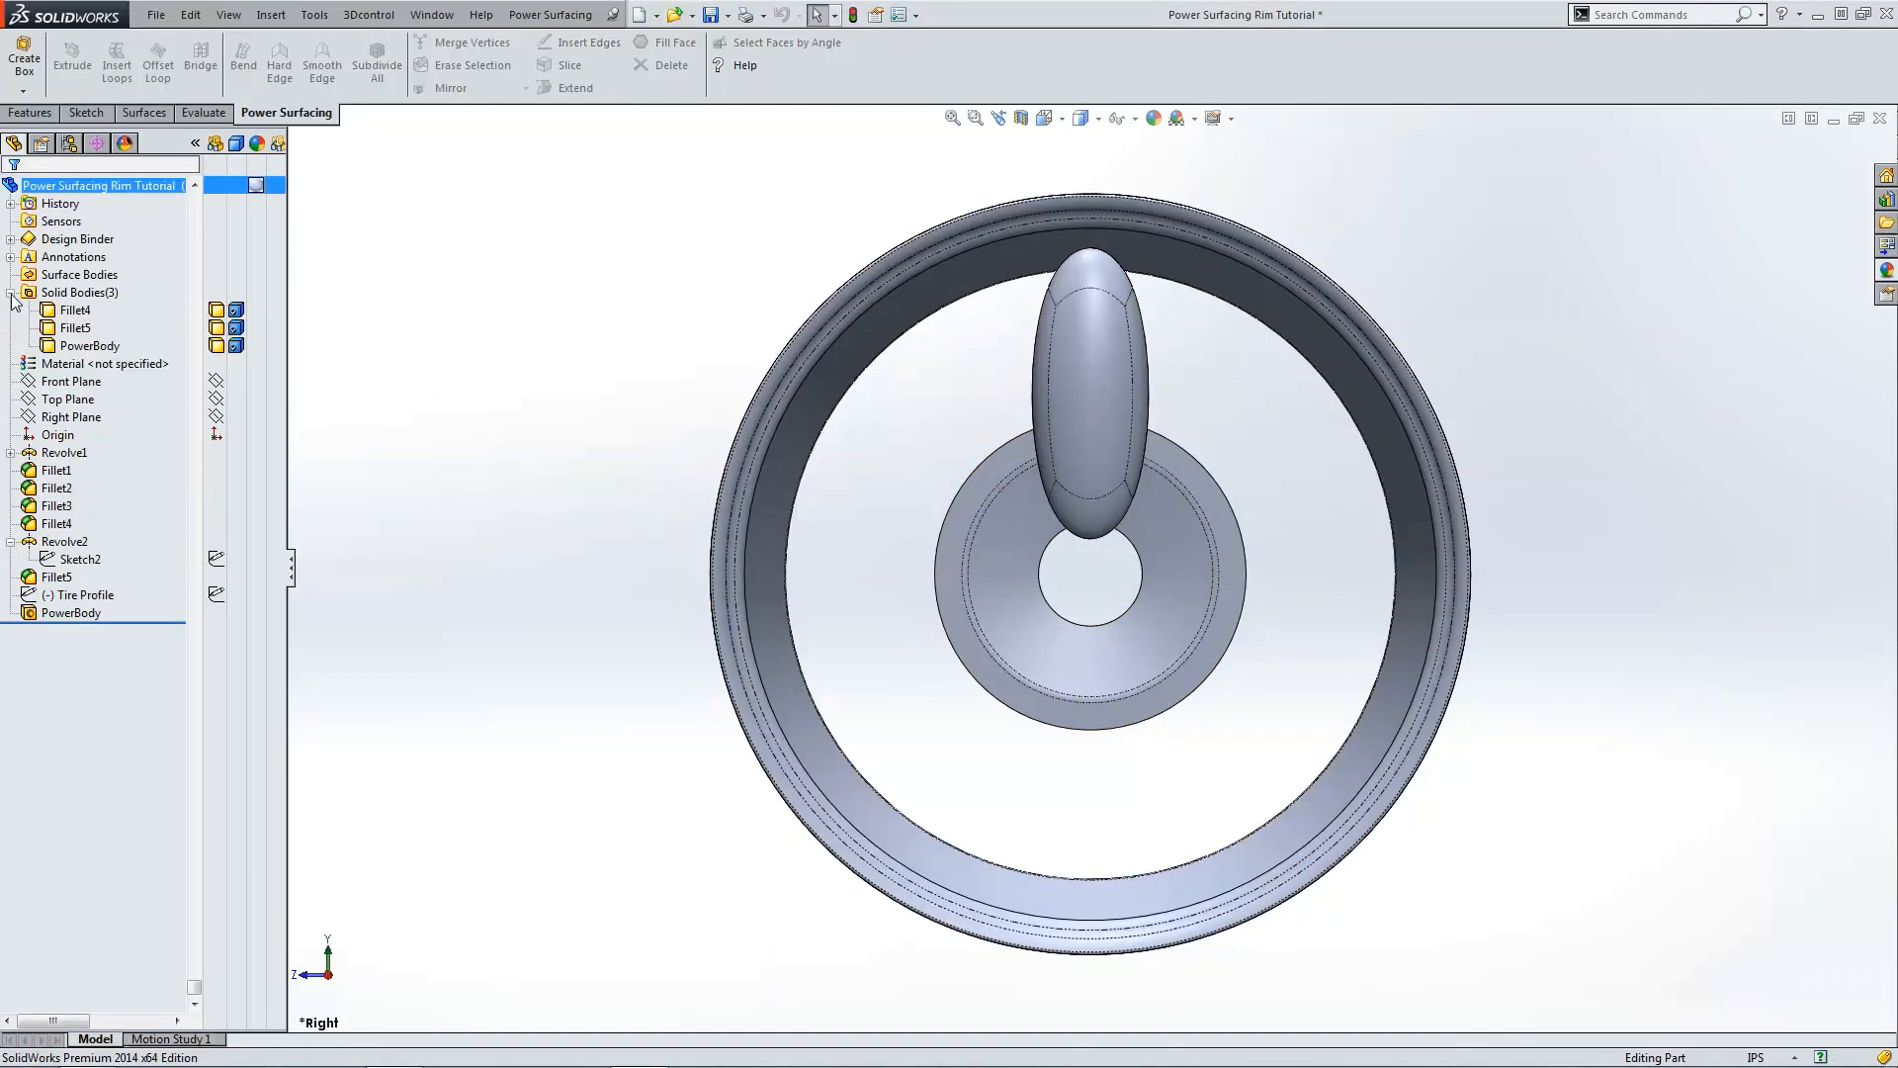
left_click(274, 312)
left_click(276, 315)
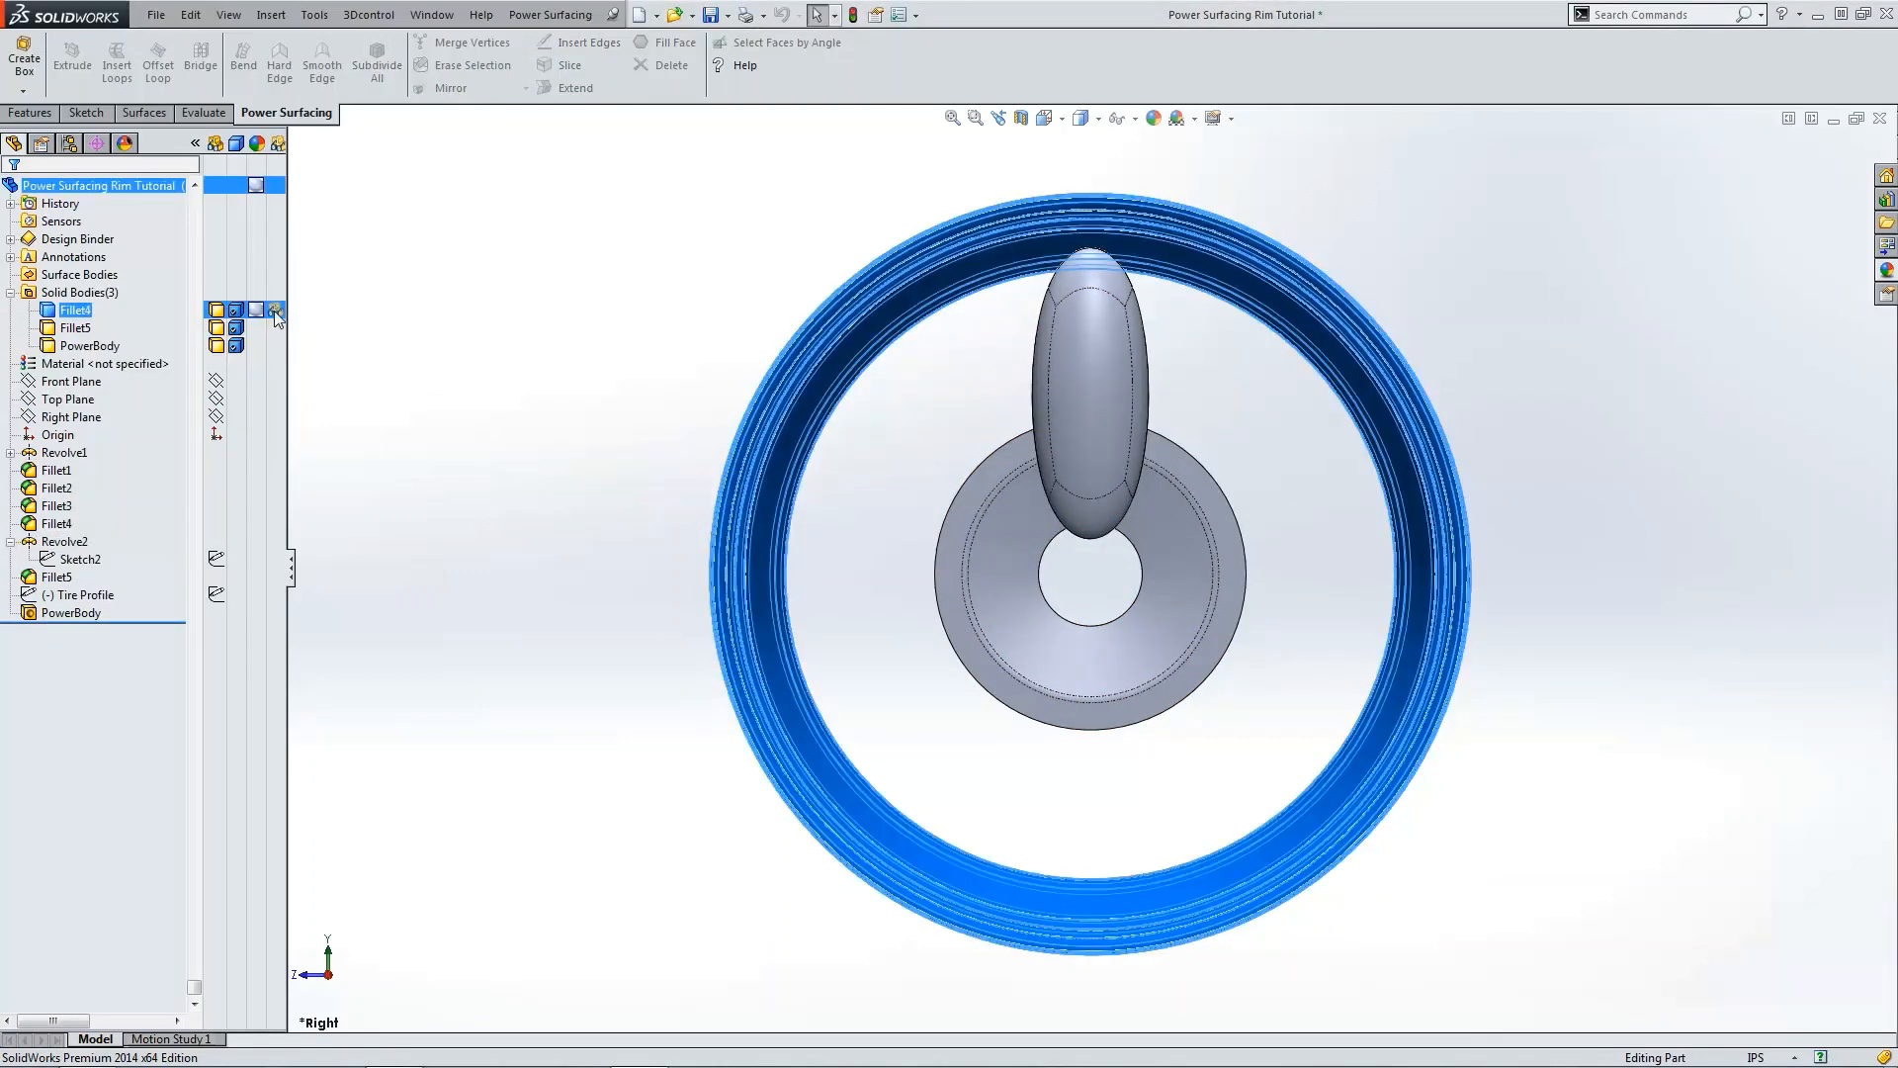
left_click(275, 328)
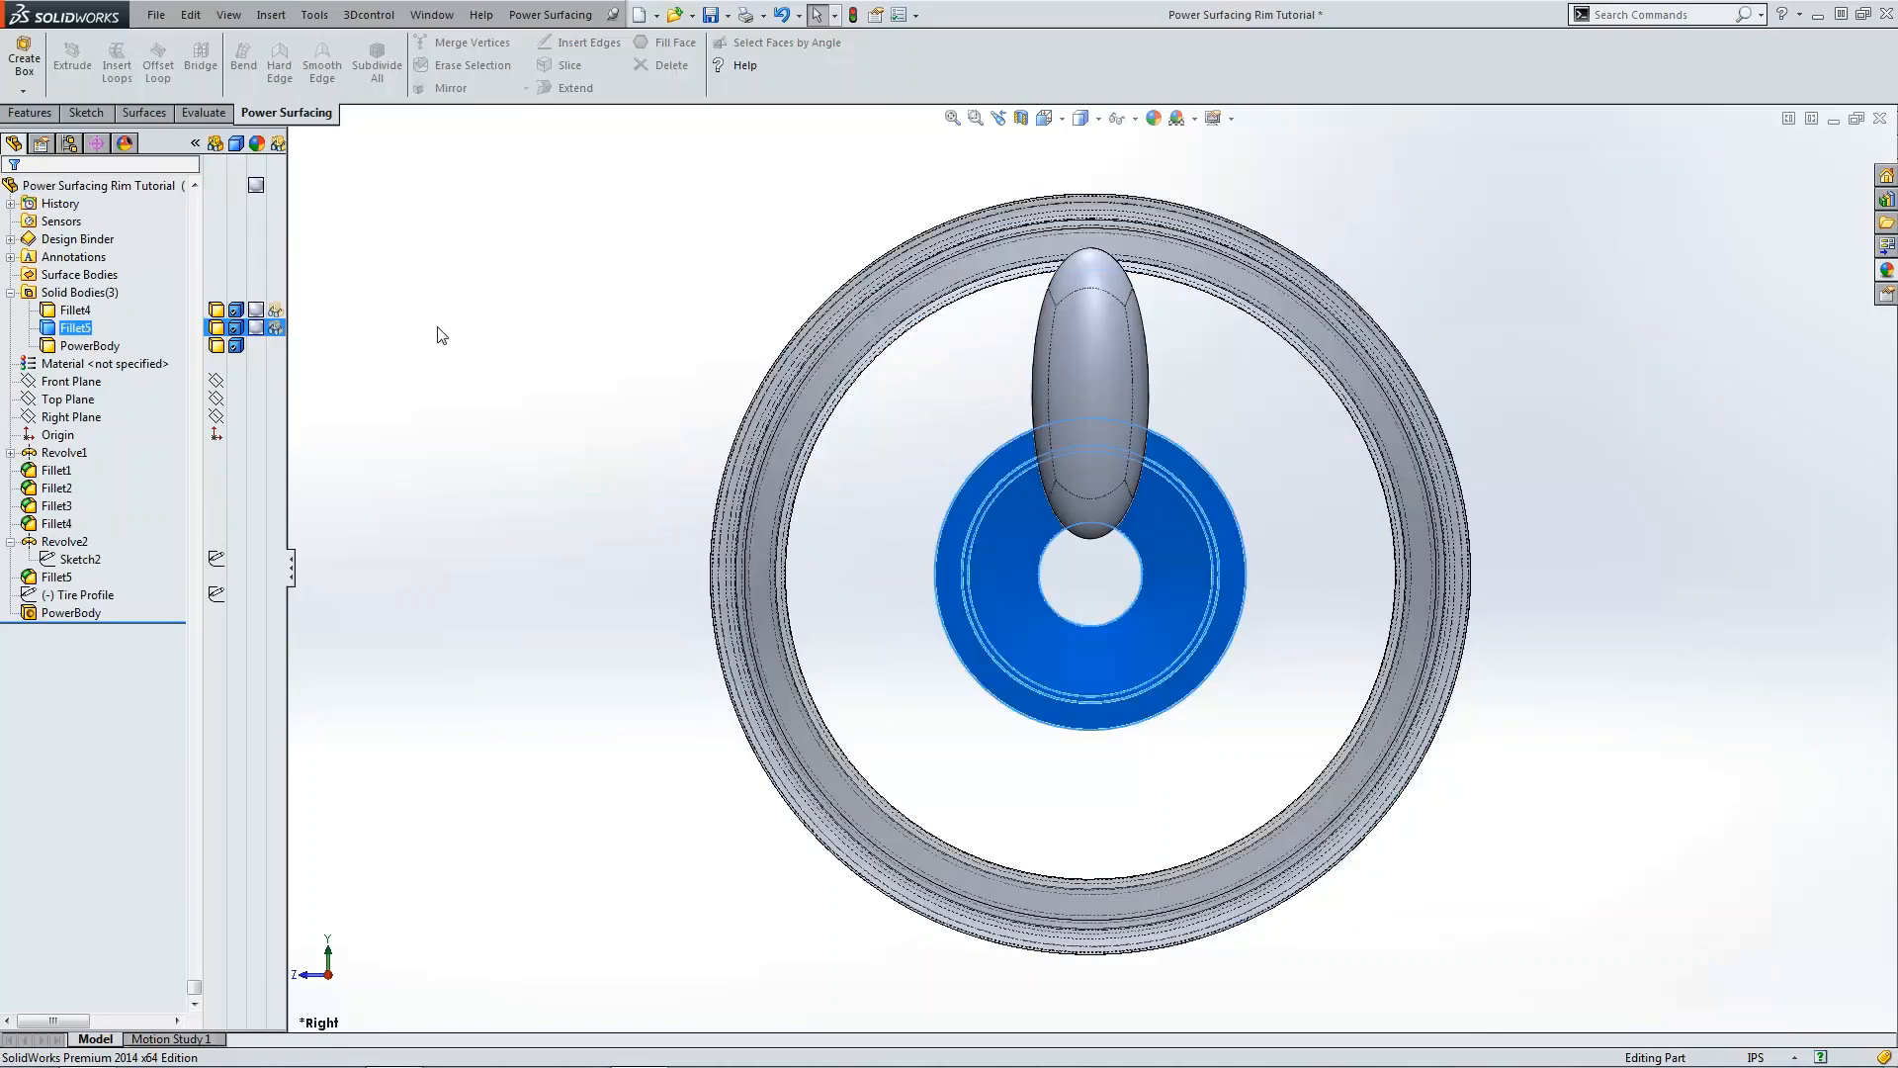
left_click(440, 328)
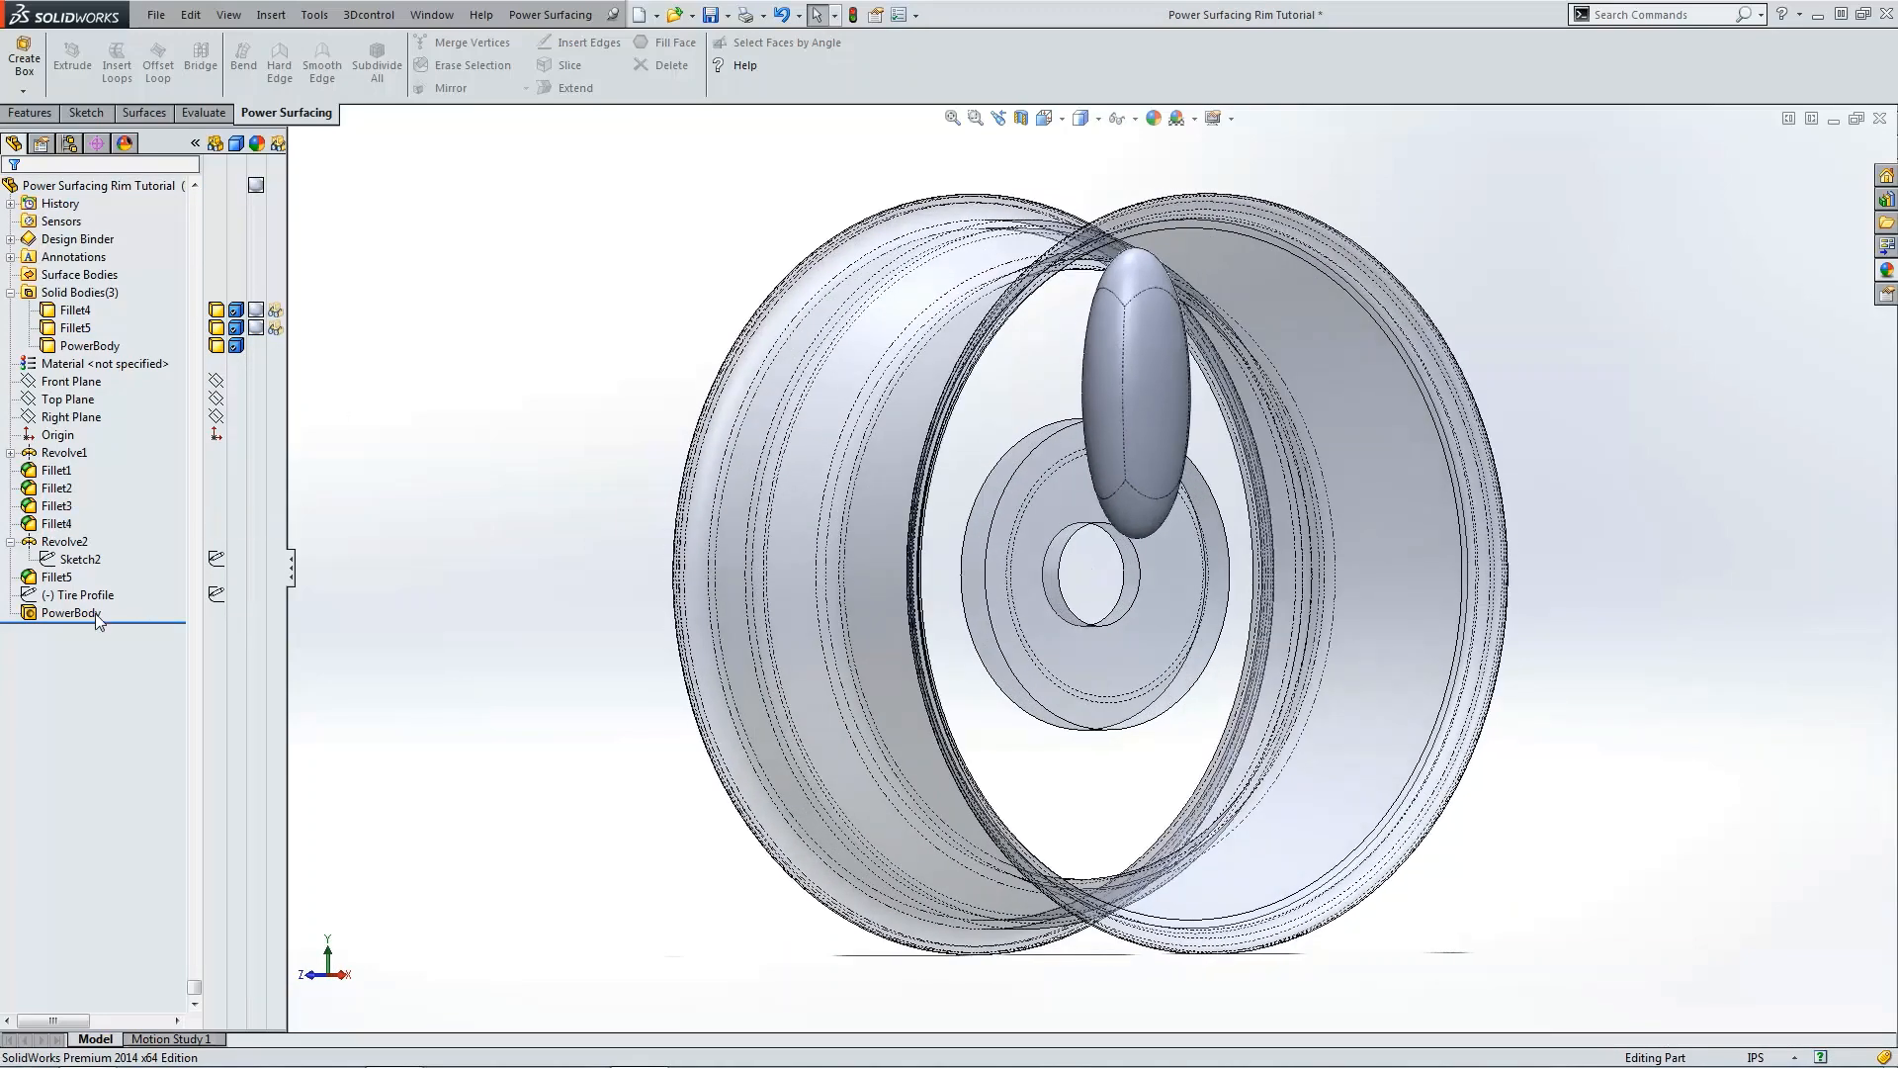
Step: Edit the PowerBody and move the box's top vertices slightly upward and outward in the front view
left_click(94, 613)
left_click(104, 576)
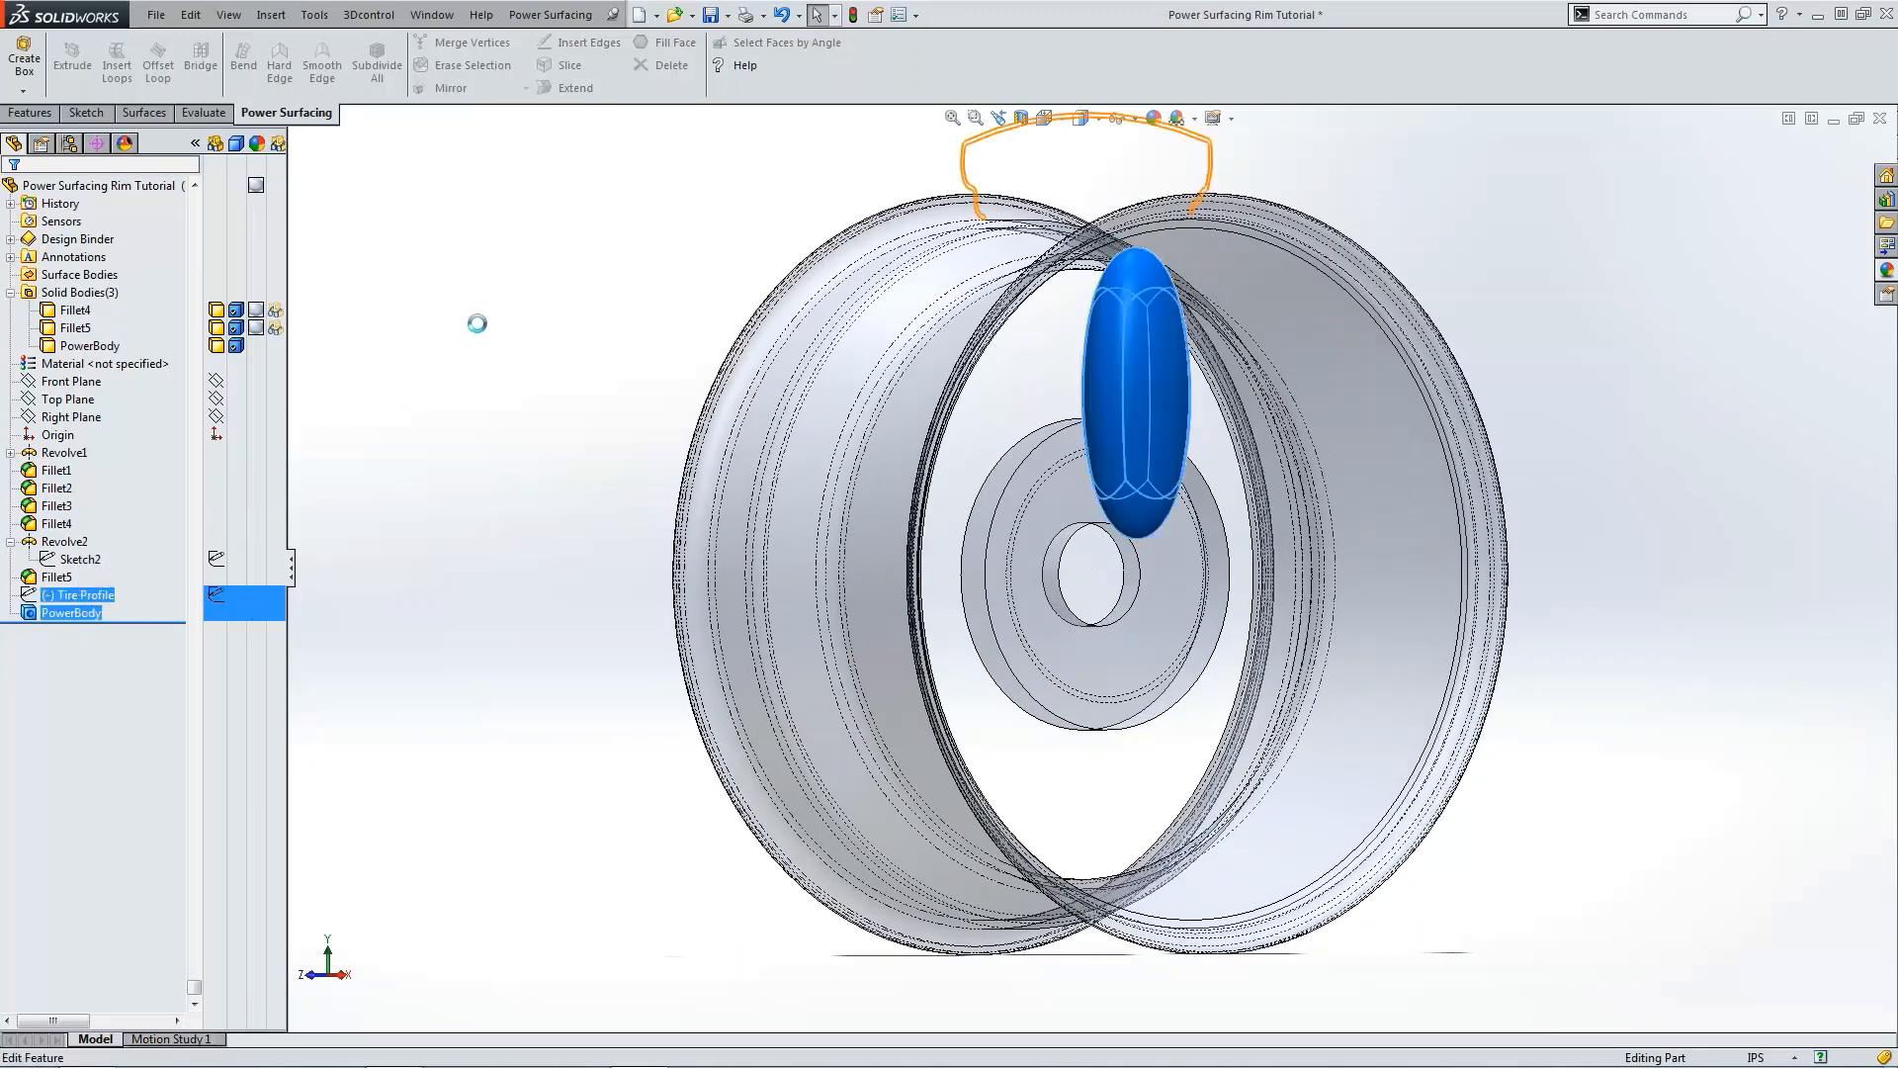
key("ctrl+1")
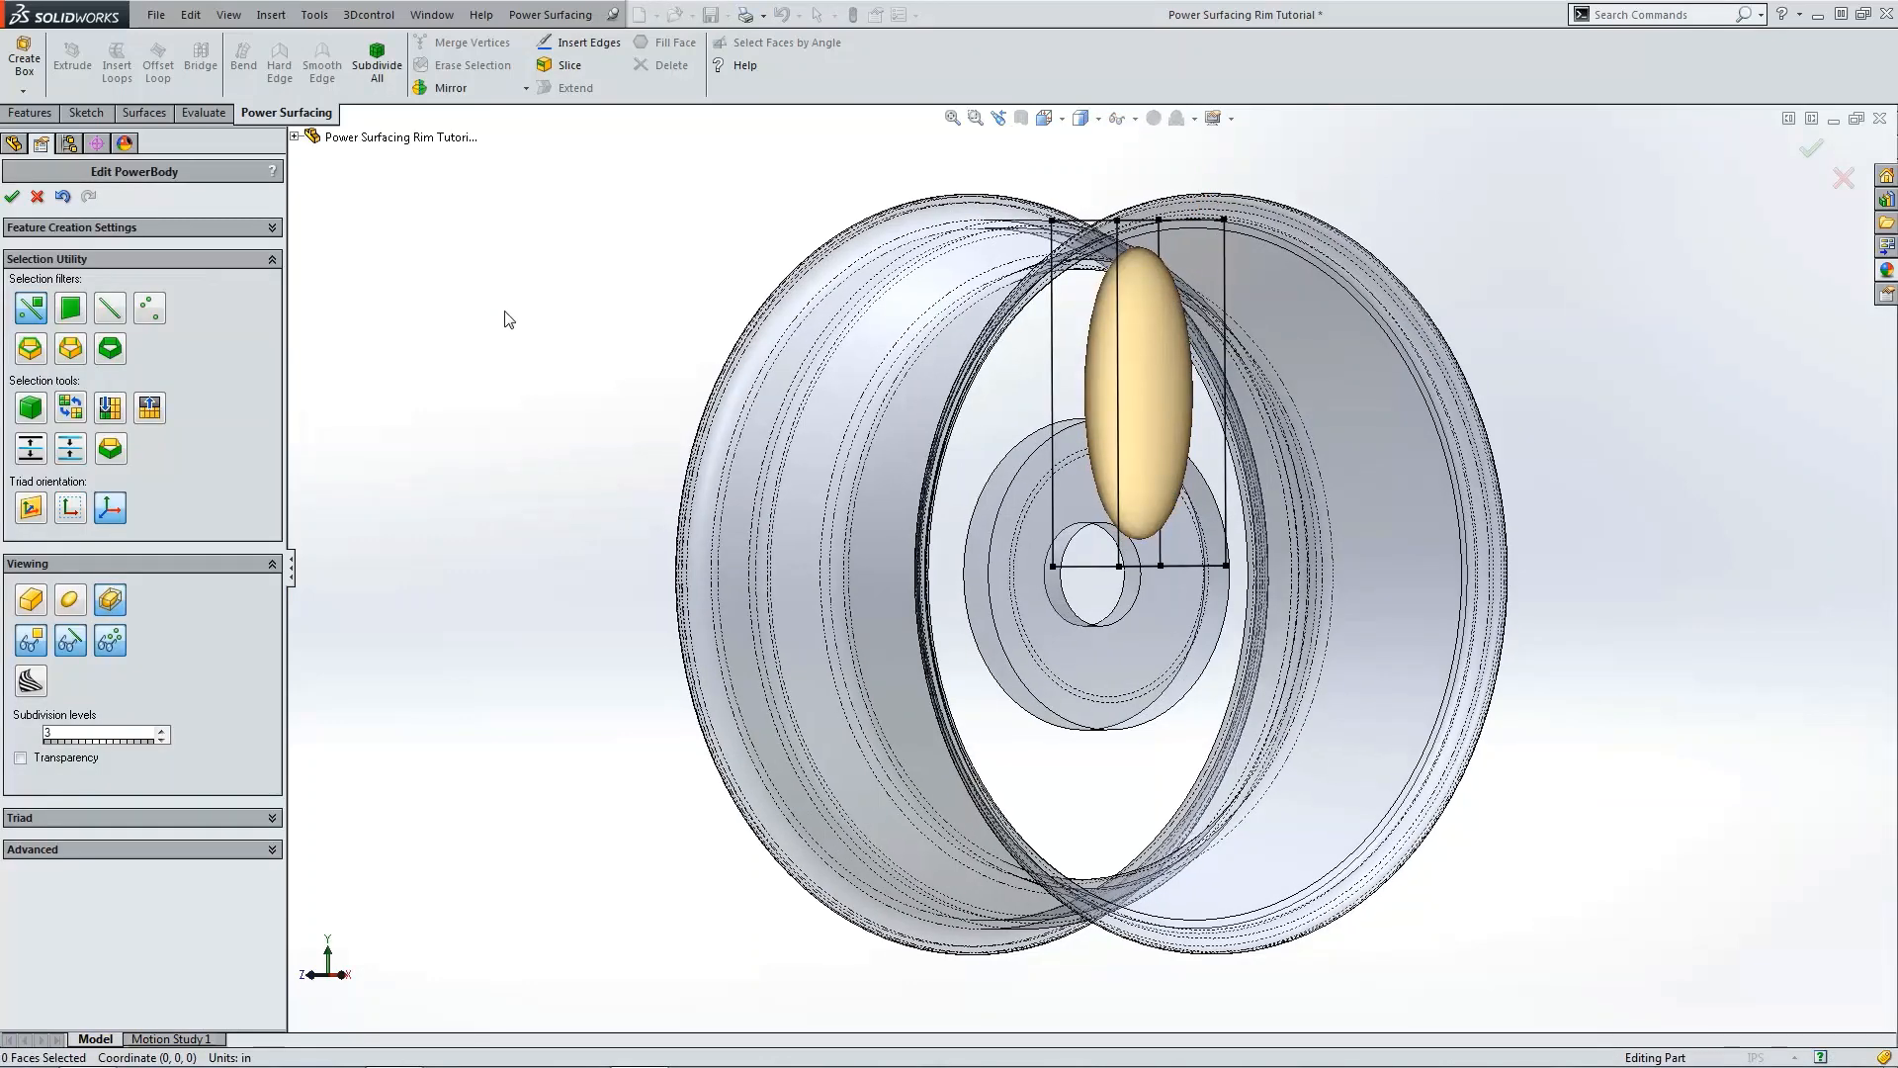
scroll(1271, 470, "down", 2)
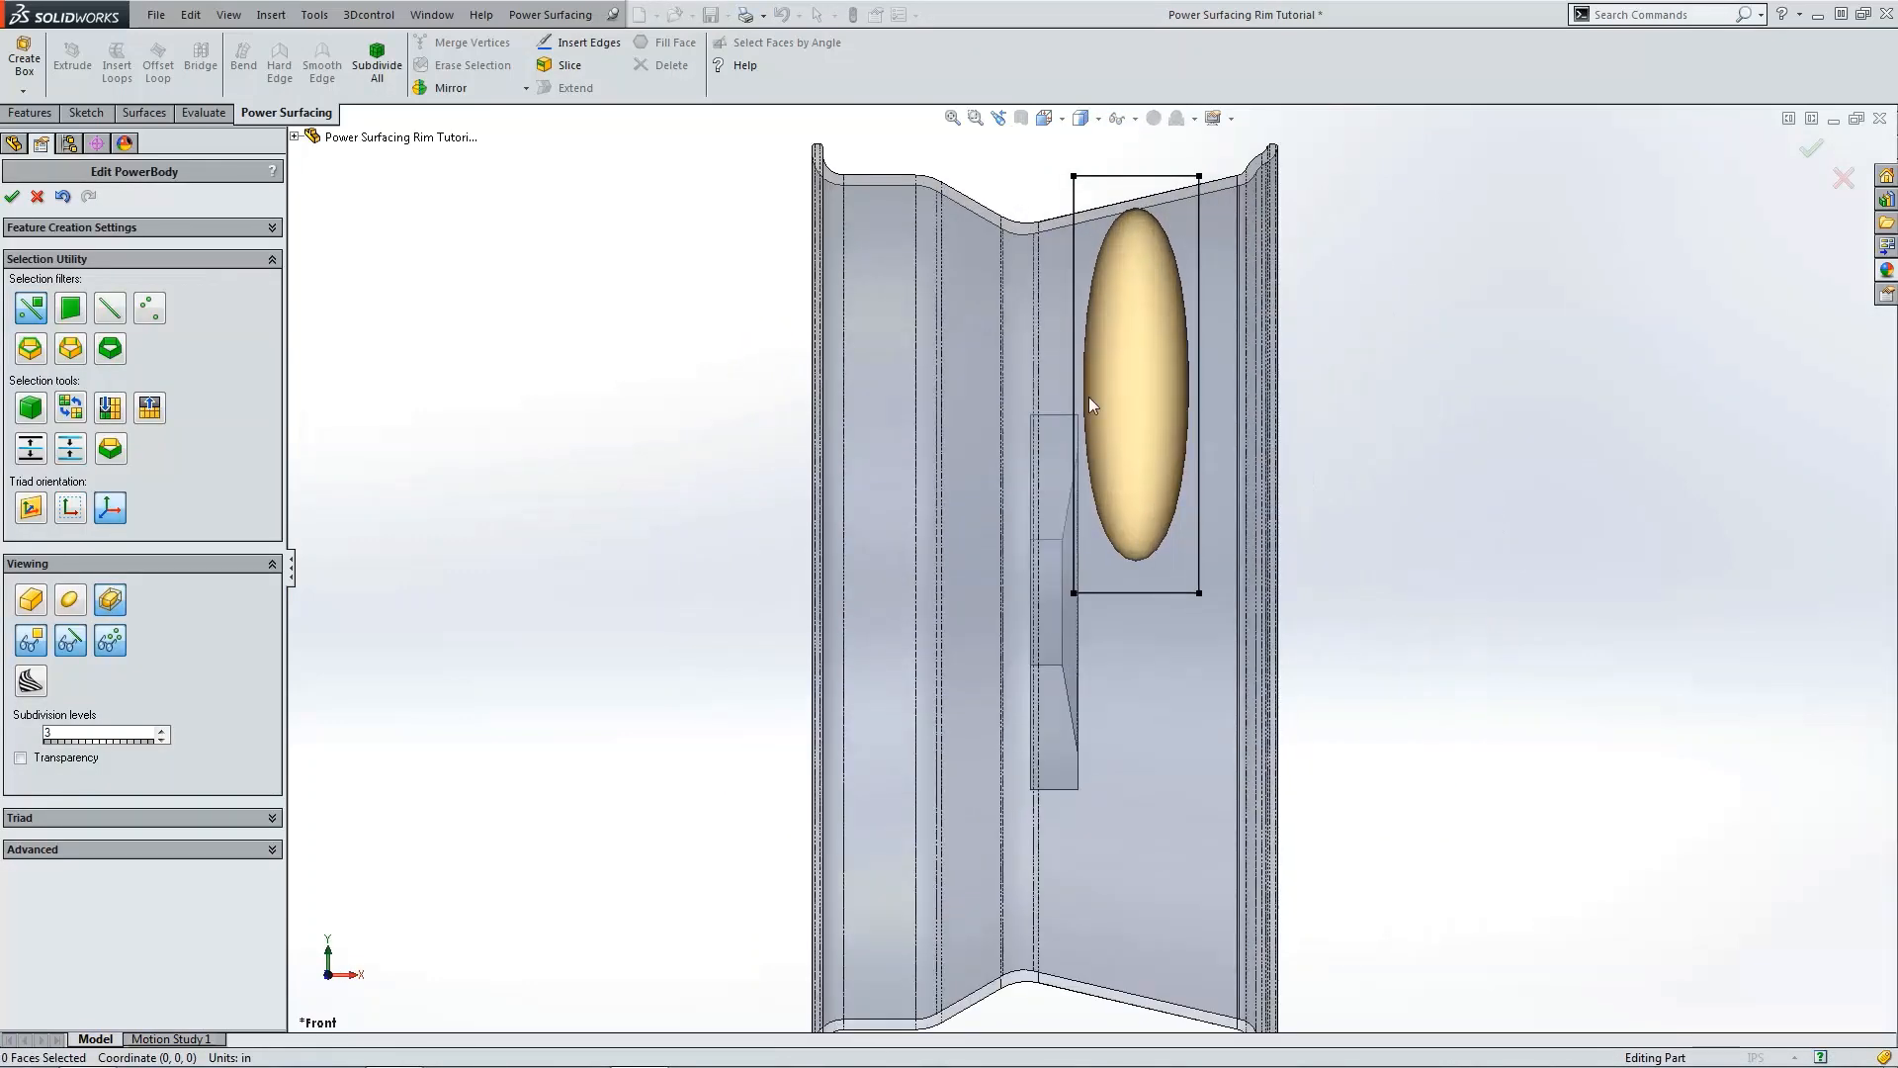
scroll(1155, 353, "up", 3)
left_click_drag(1023, 263, 1173, 347)
left_click_drag(1172, 254, 1196, 225)
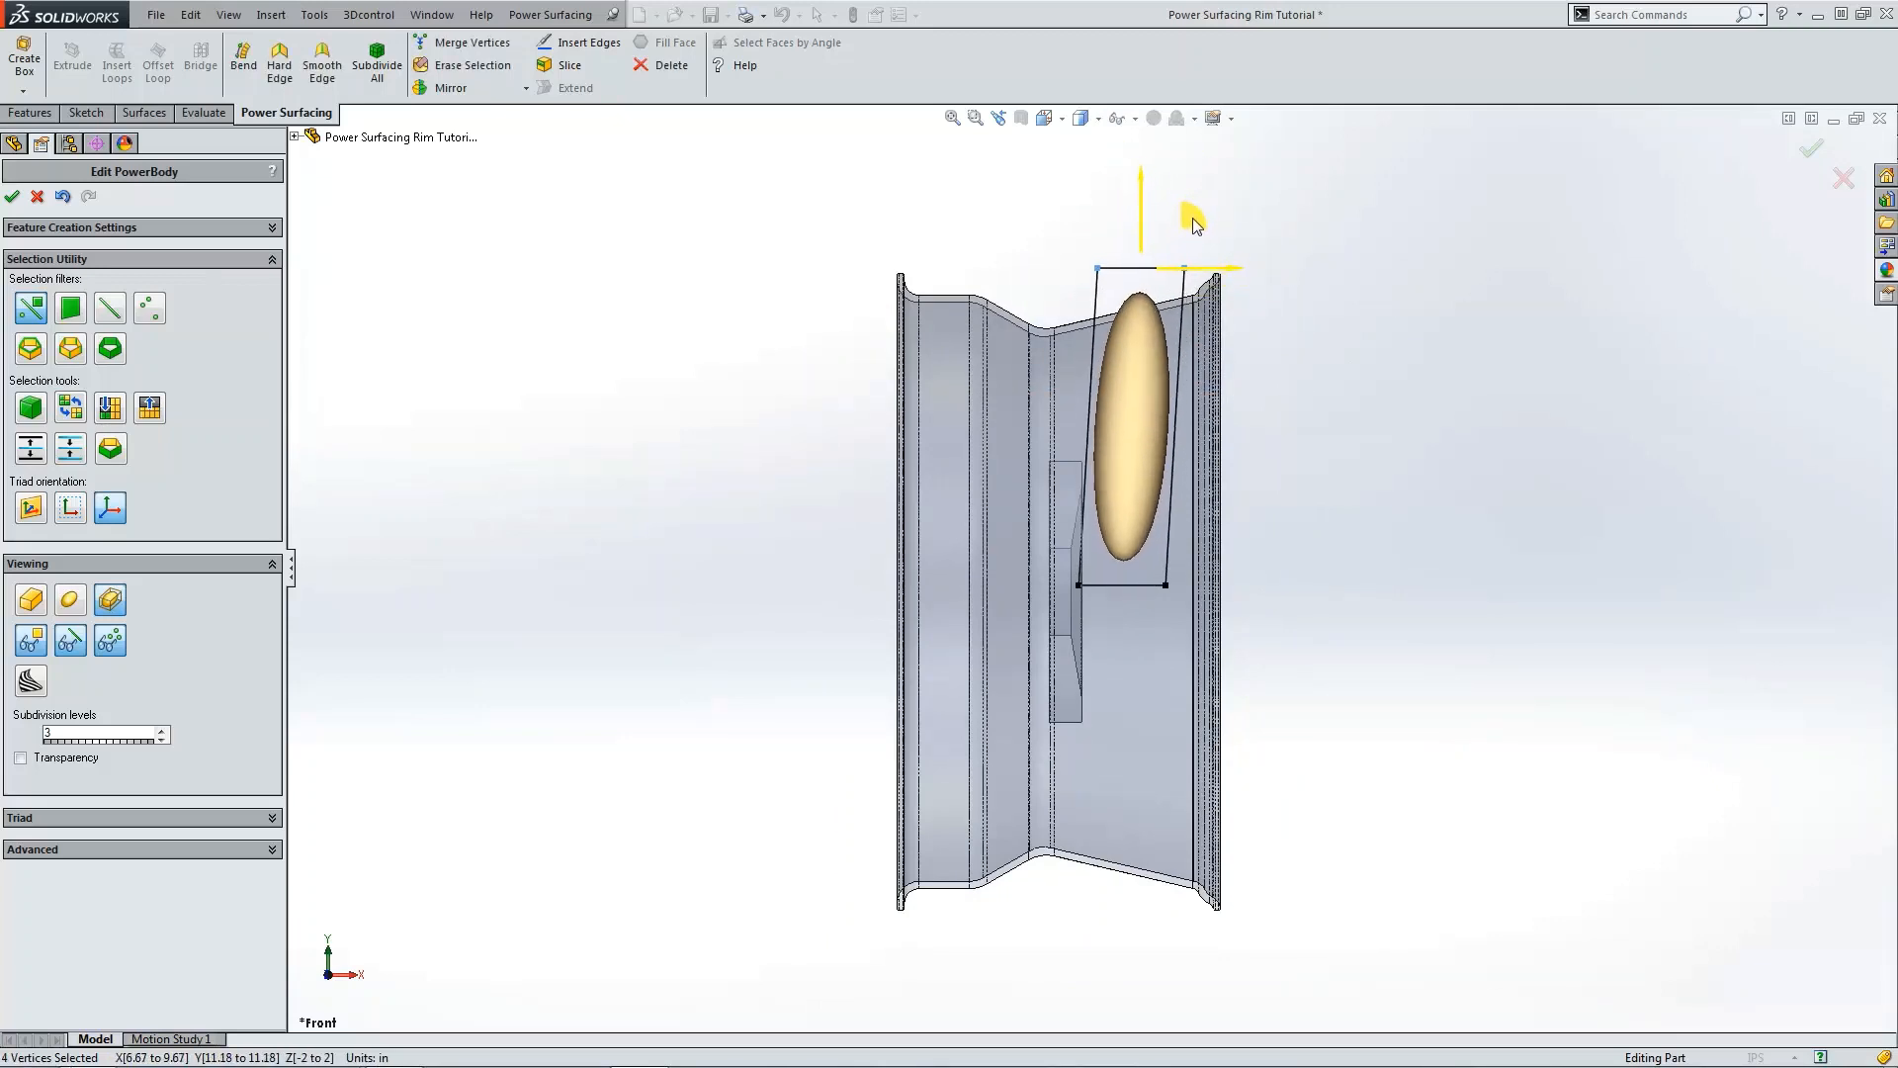
left_click(1405, 384)
Step: Apply Hard Edge to the box's top and bottom faces
middle_click_drag(1167, 348, 1142, 435)
scroll(1177, 351, "down", 4)
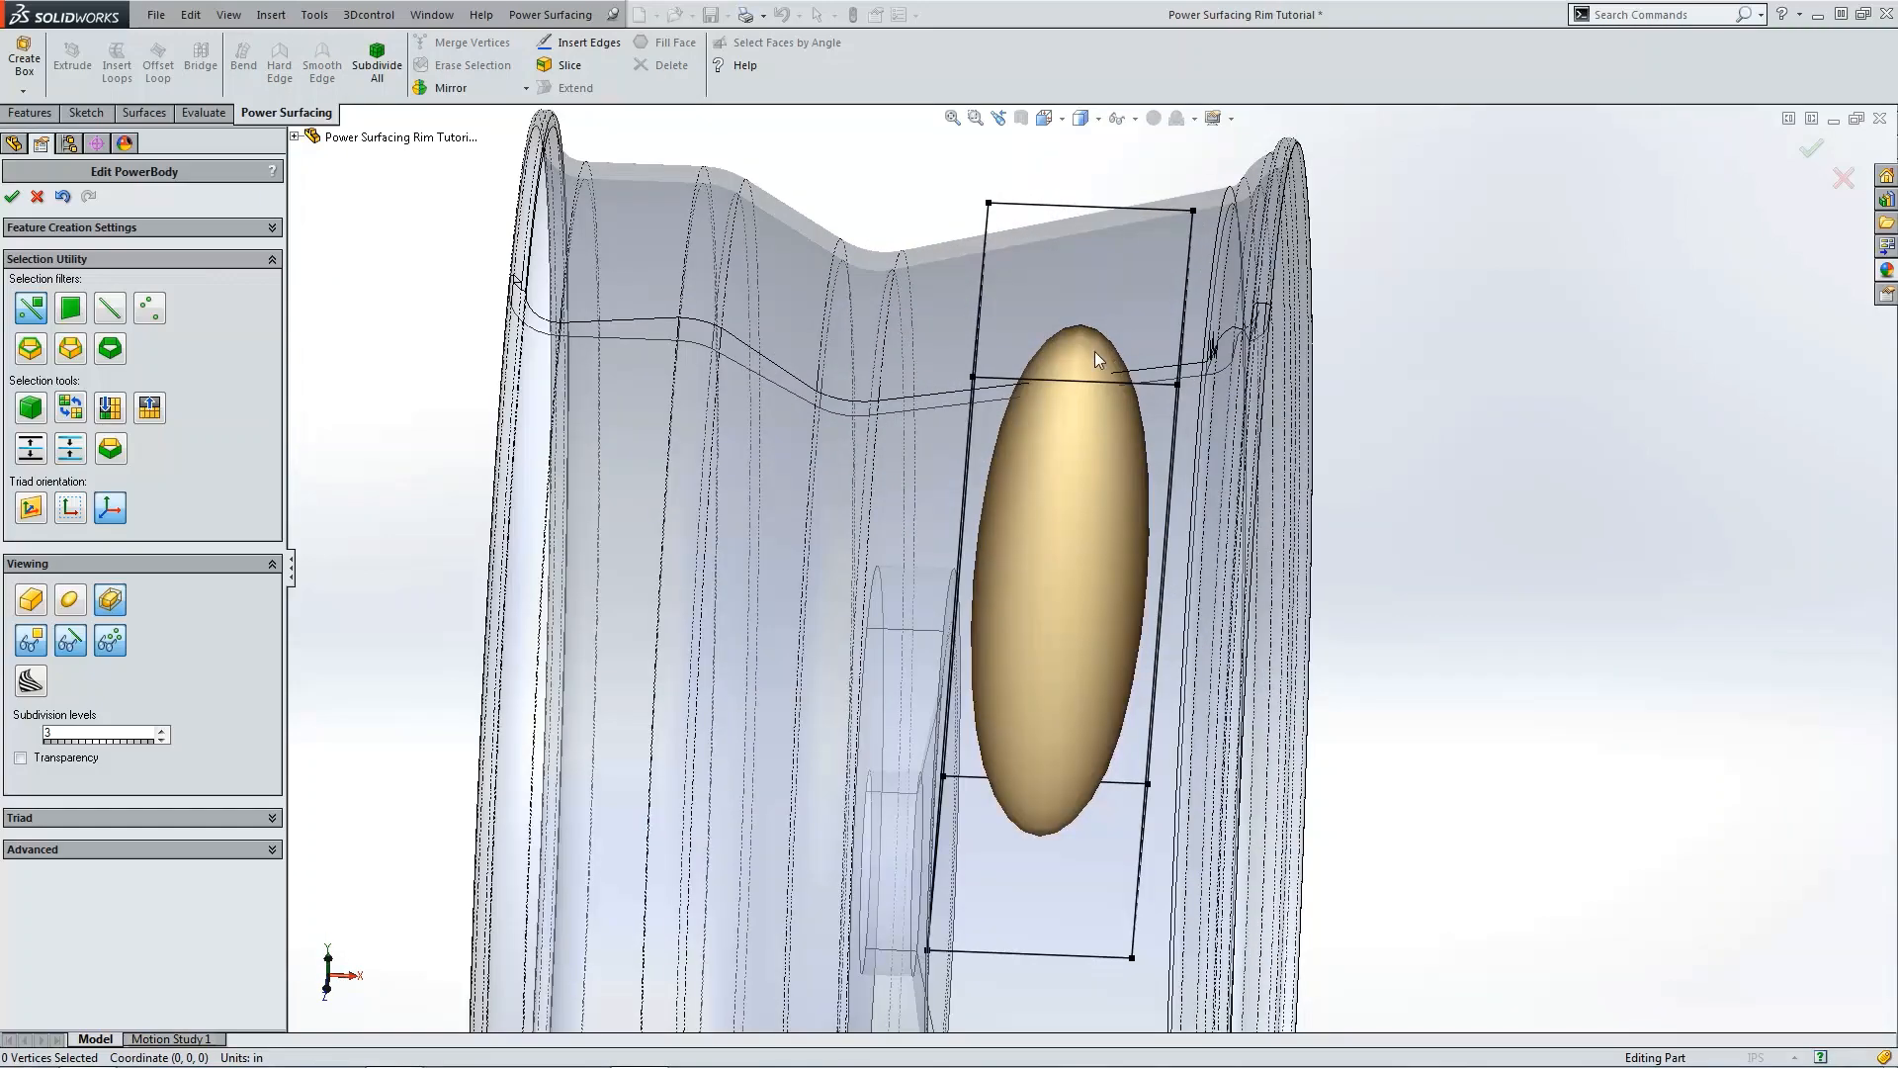
scroll(1078, 360, "up", 3)
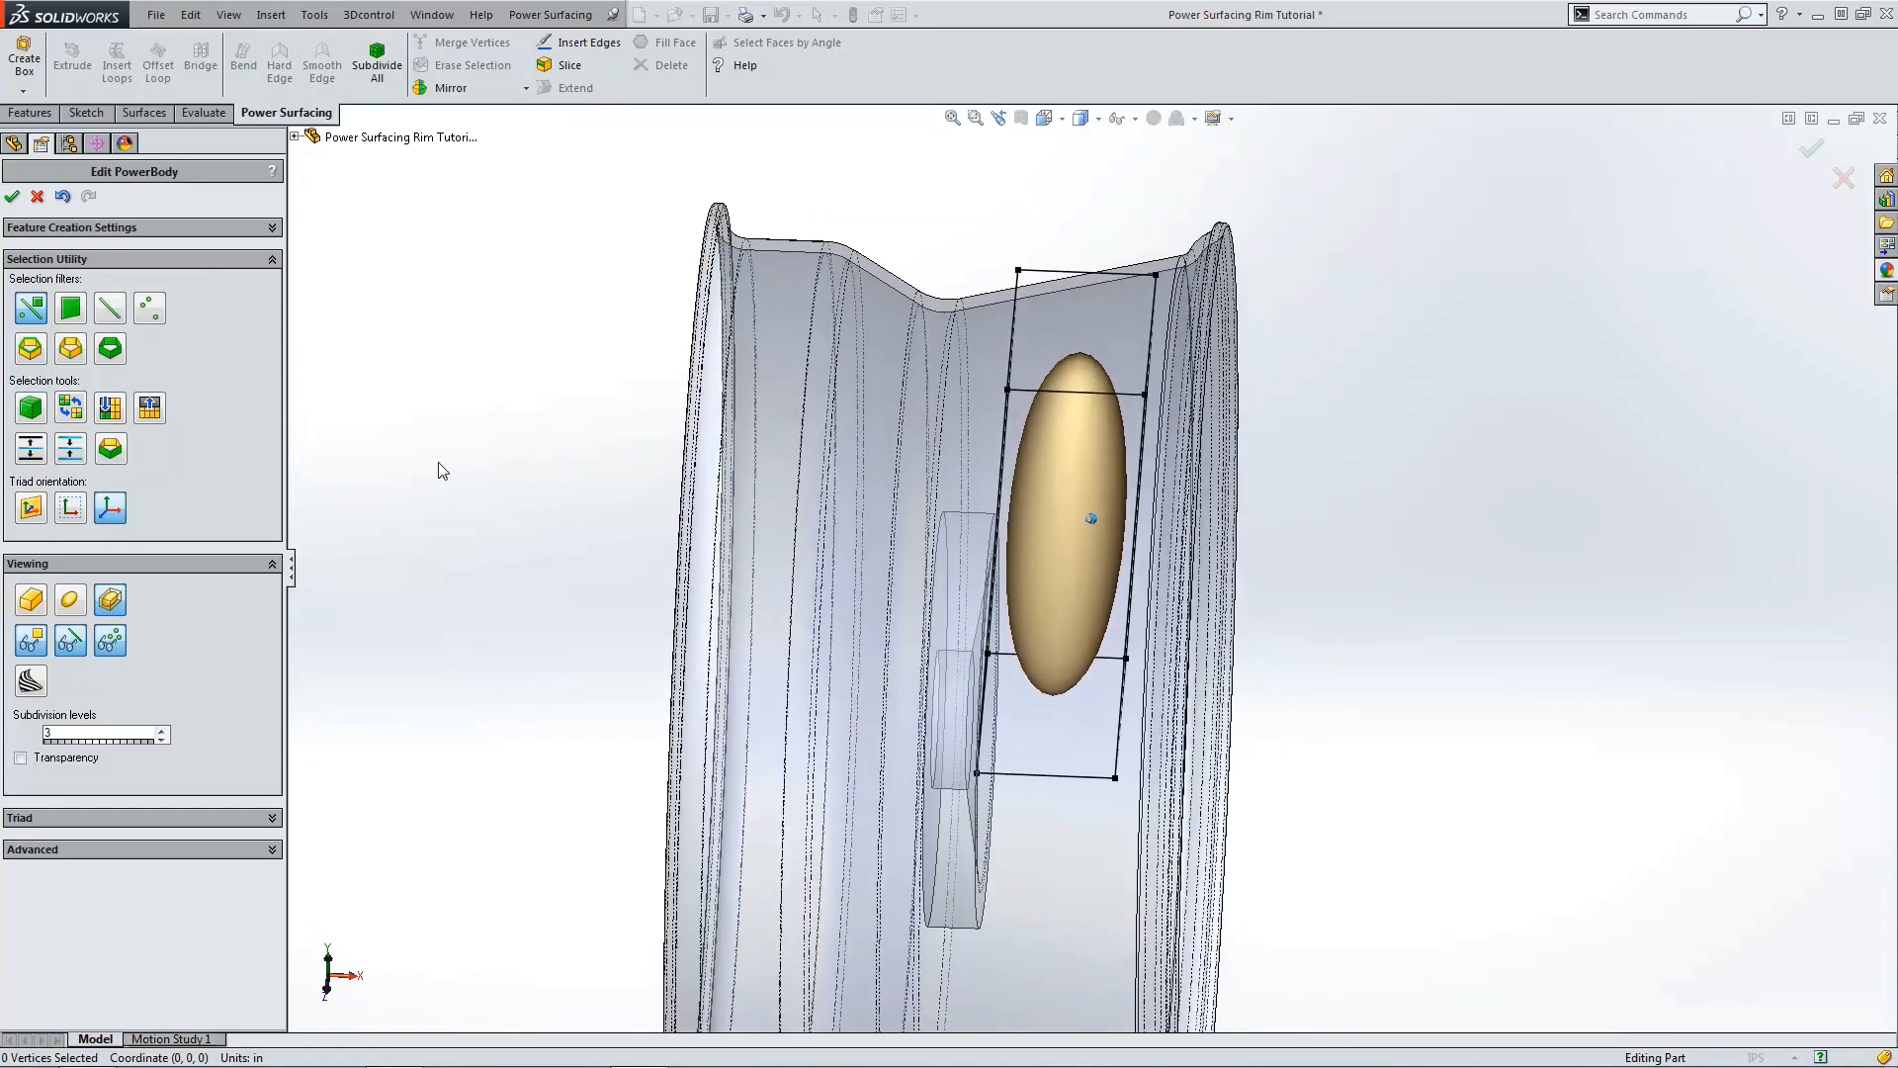
left_click(71, 311)
left_click(1082, 374)
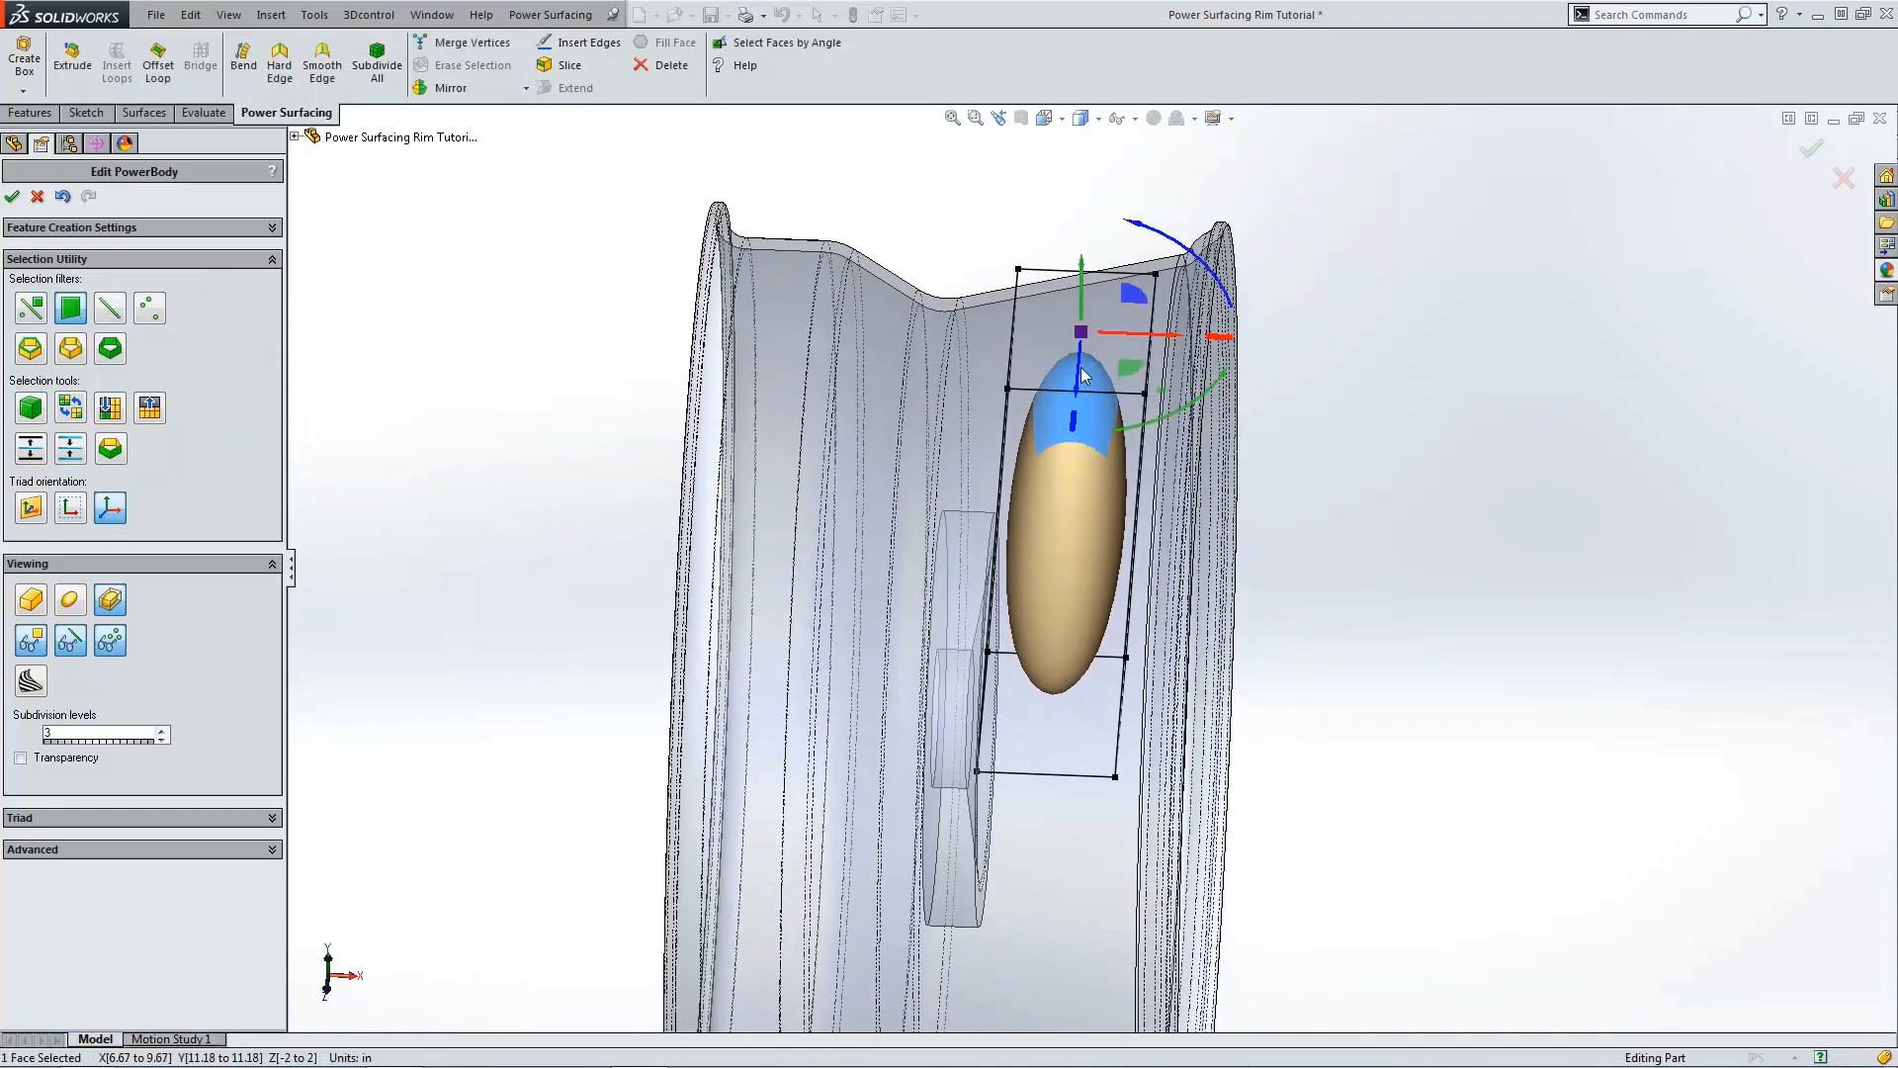
left_click(285, 79)
scroll(1511, 572, "up", 3)
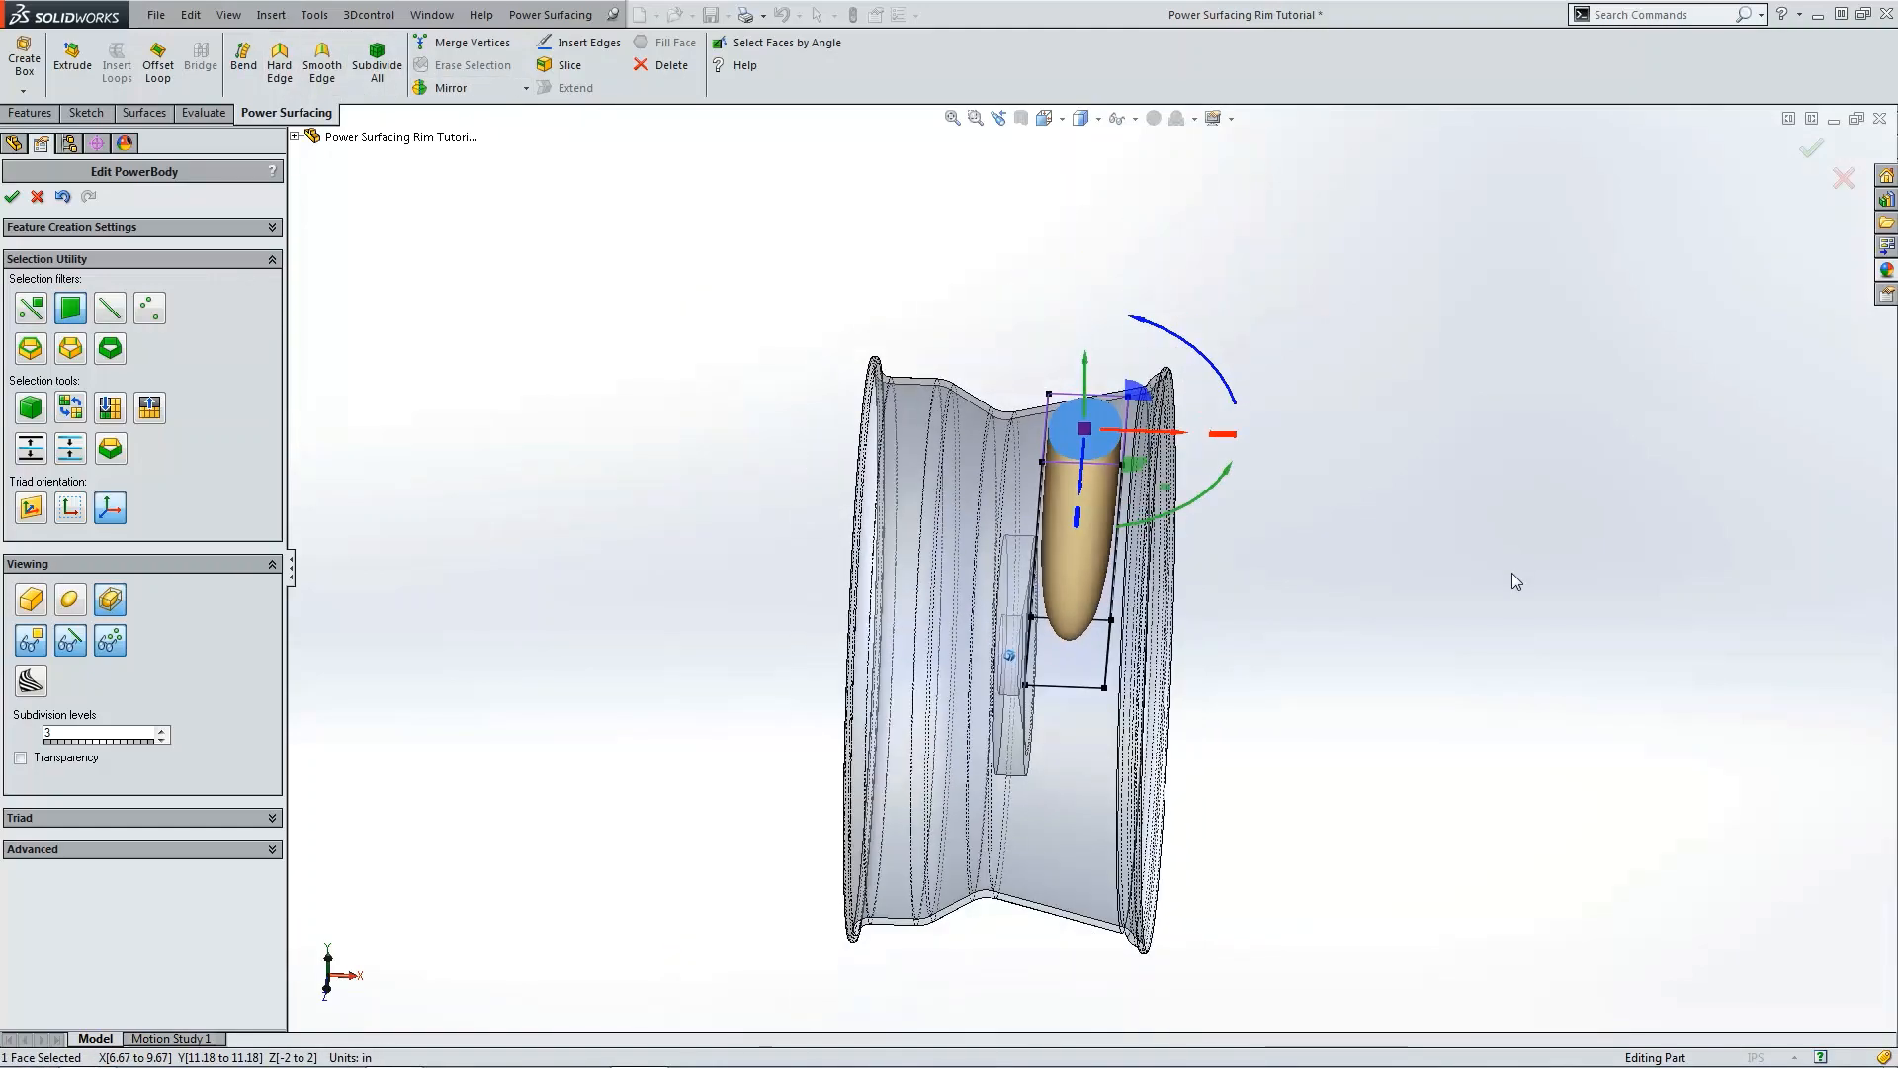
middle_click_drag(1511, 573, 1503, 425)
scroll(1042, 704, "down", 4)
left_click(1048, 660)
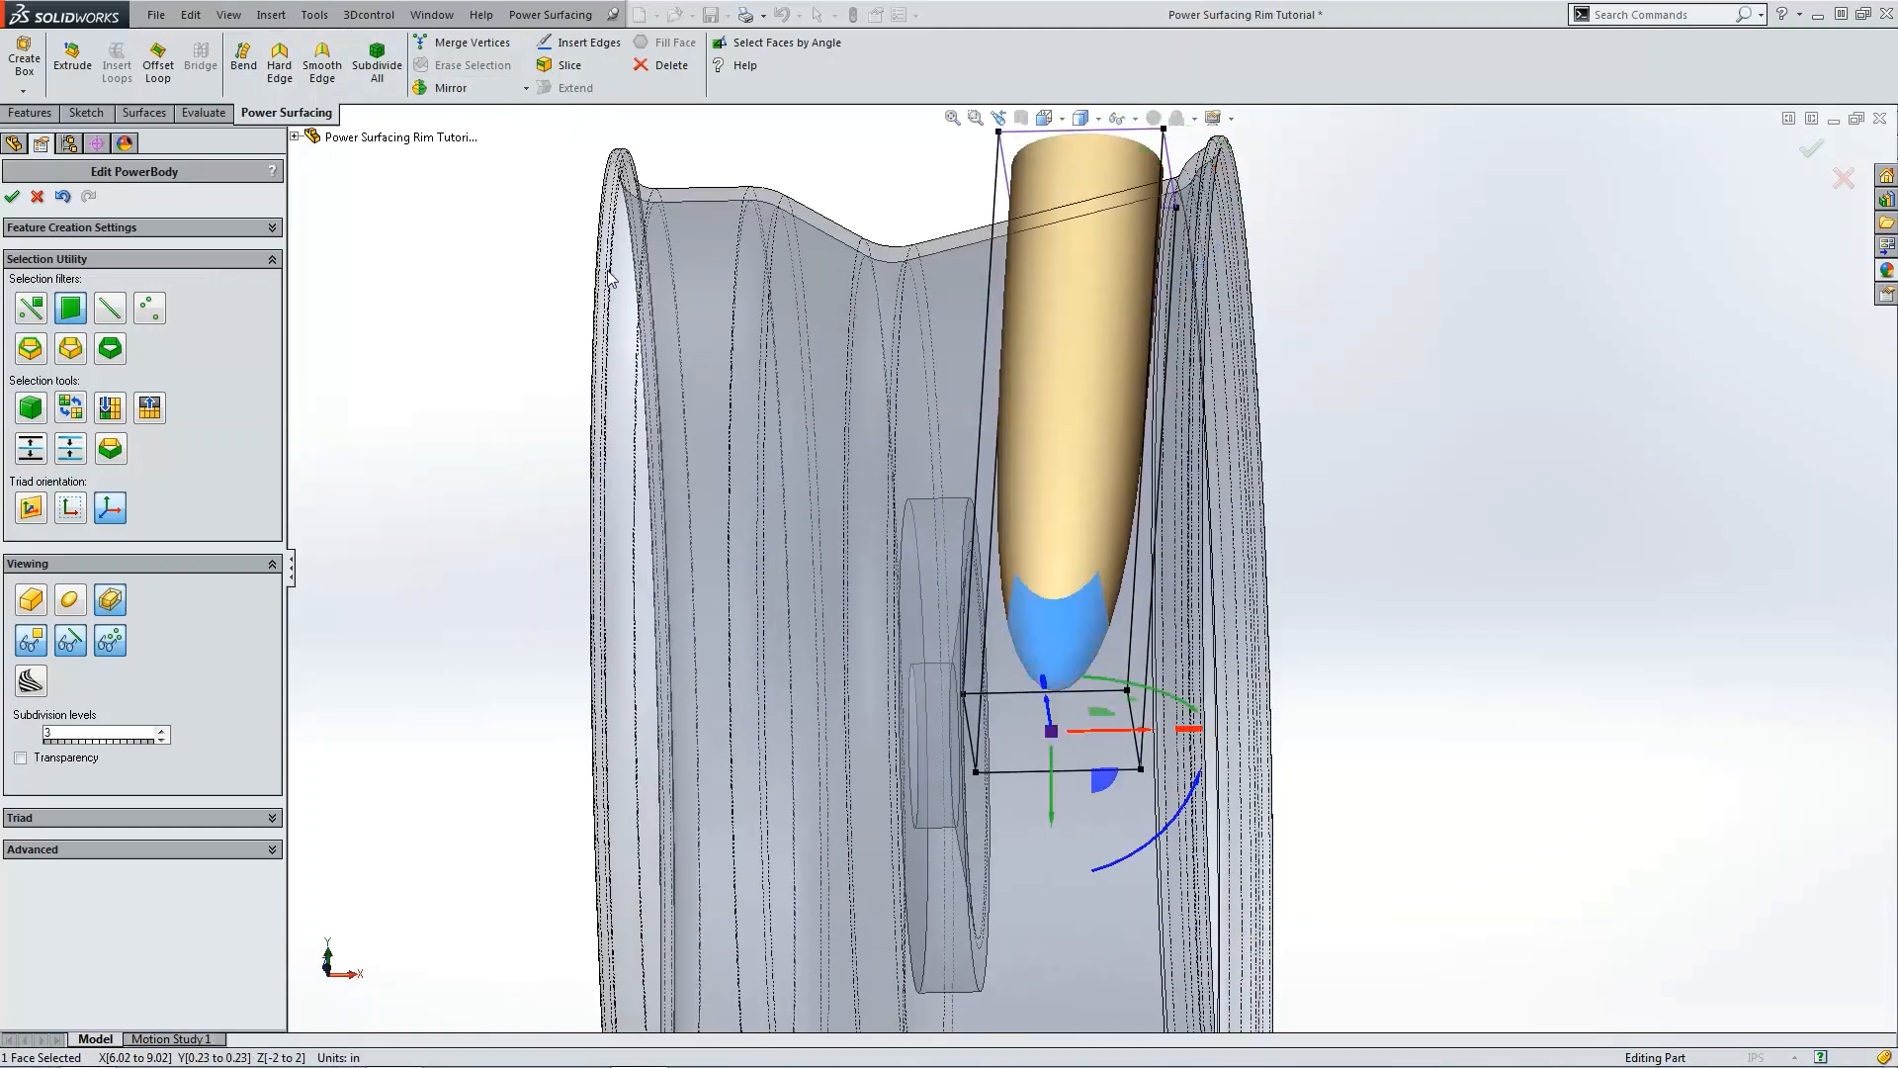
left_click(281, 78)
Step: Apply Hard Edge to the box's two side faces
scroll(1236, 465, "up", 3)
left_click(1397, 508)
middle_click_drag(1416, 508, 1183, 461)
left_click(1178, 459)
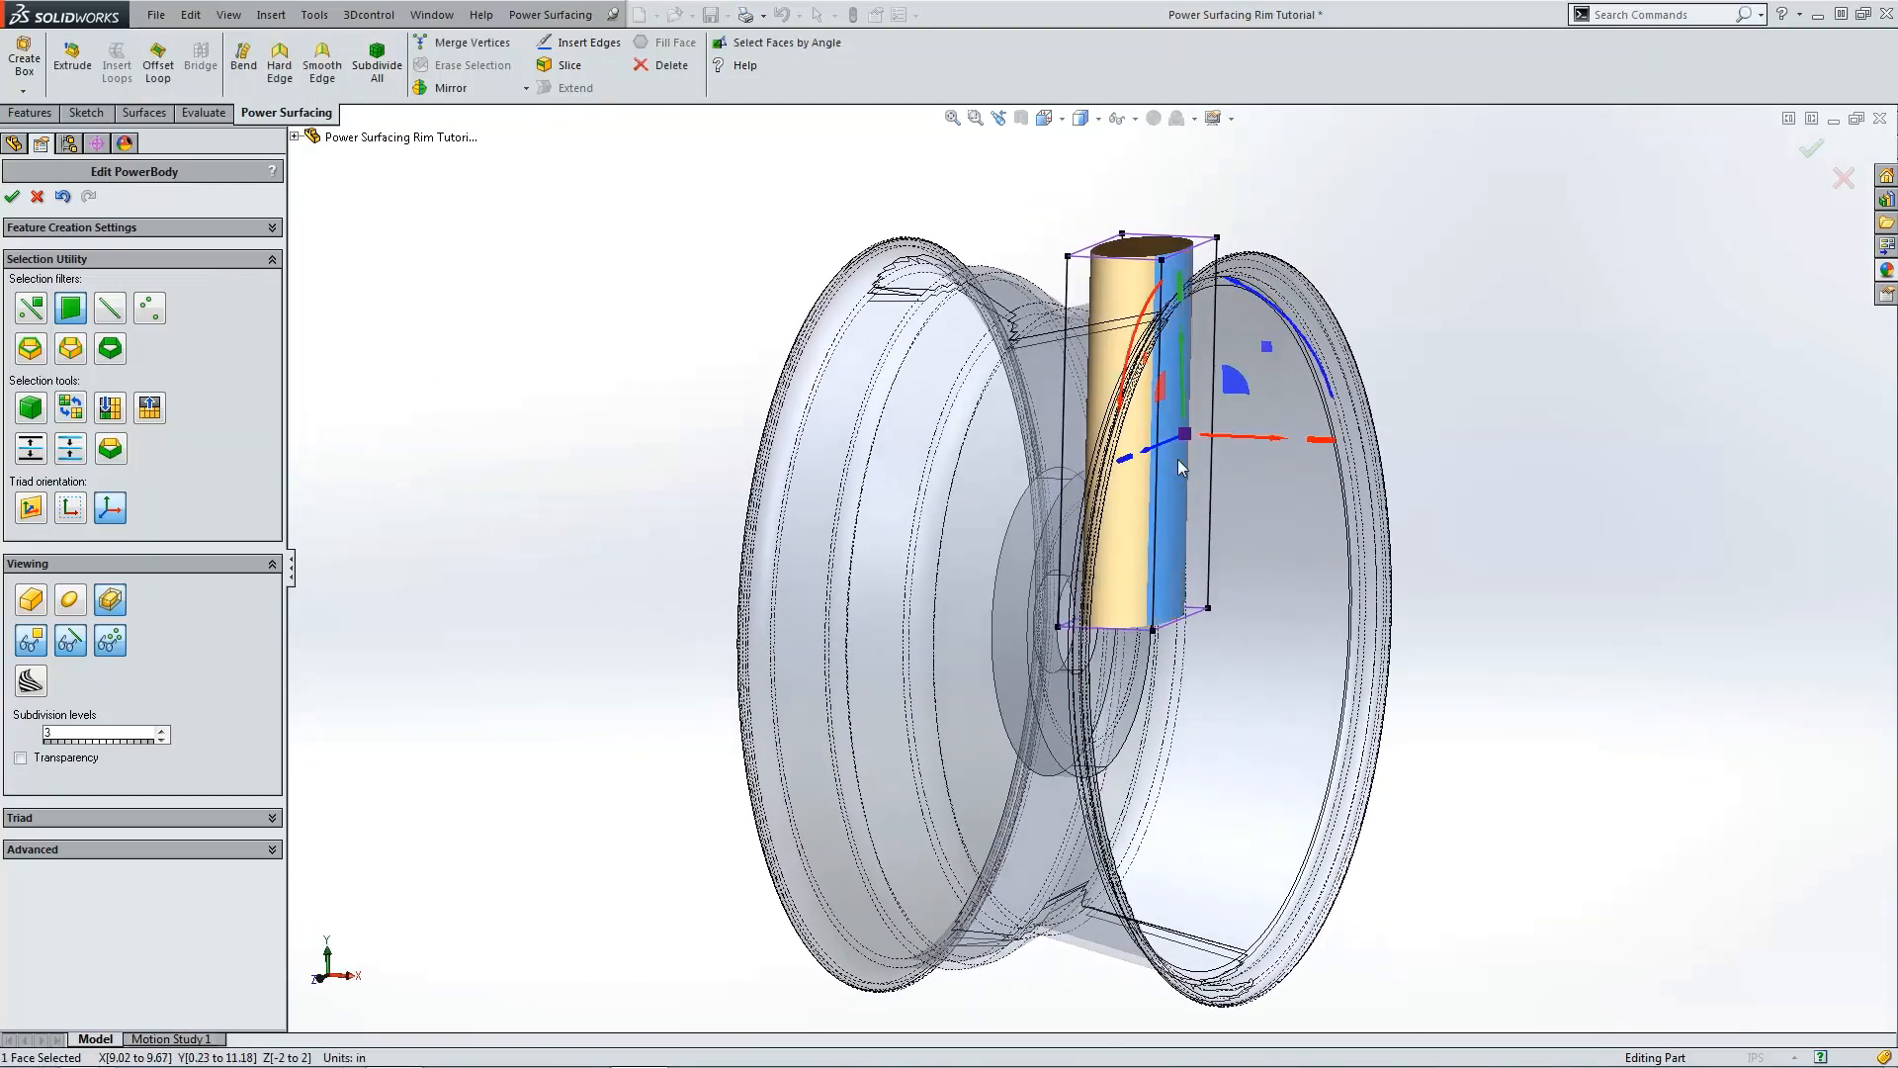
left_click(277, 69)
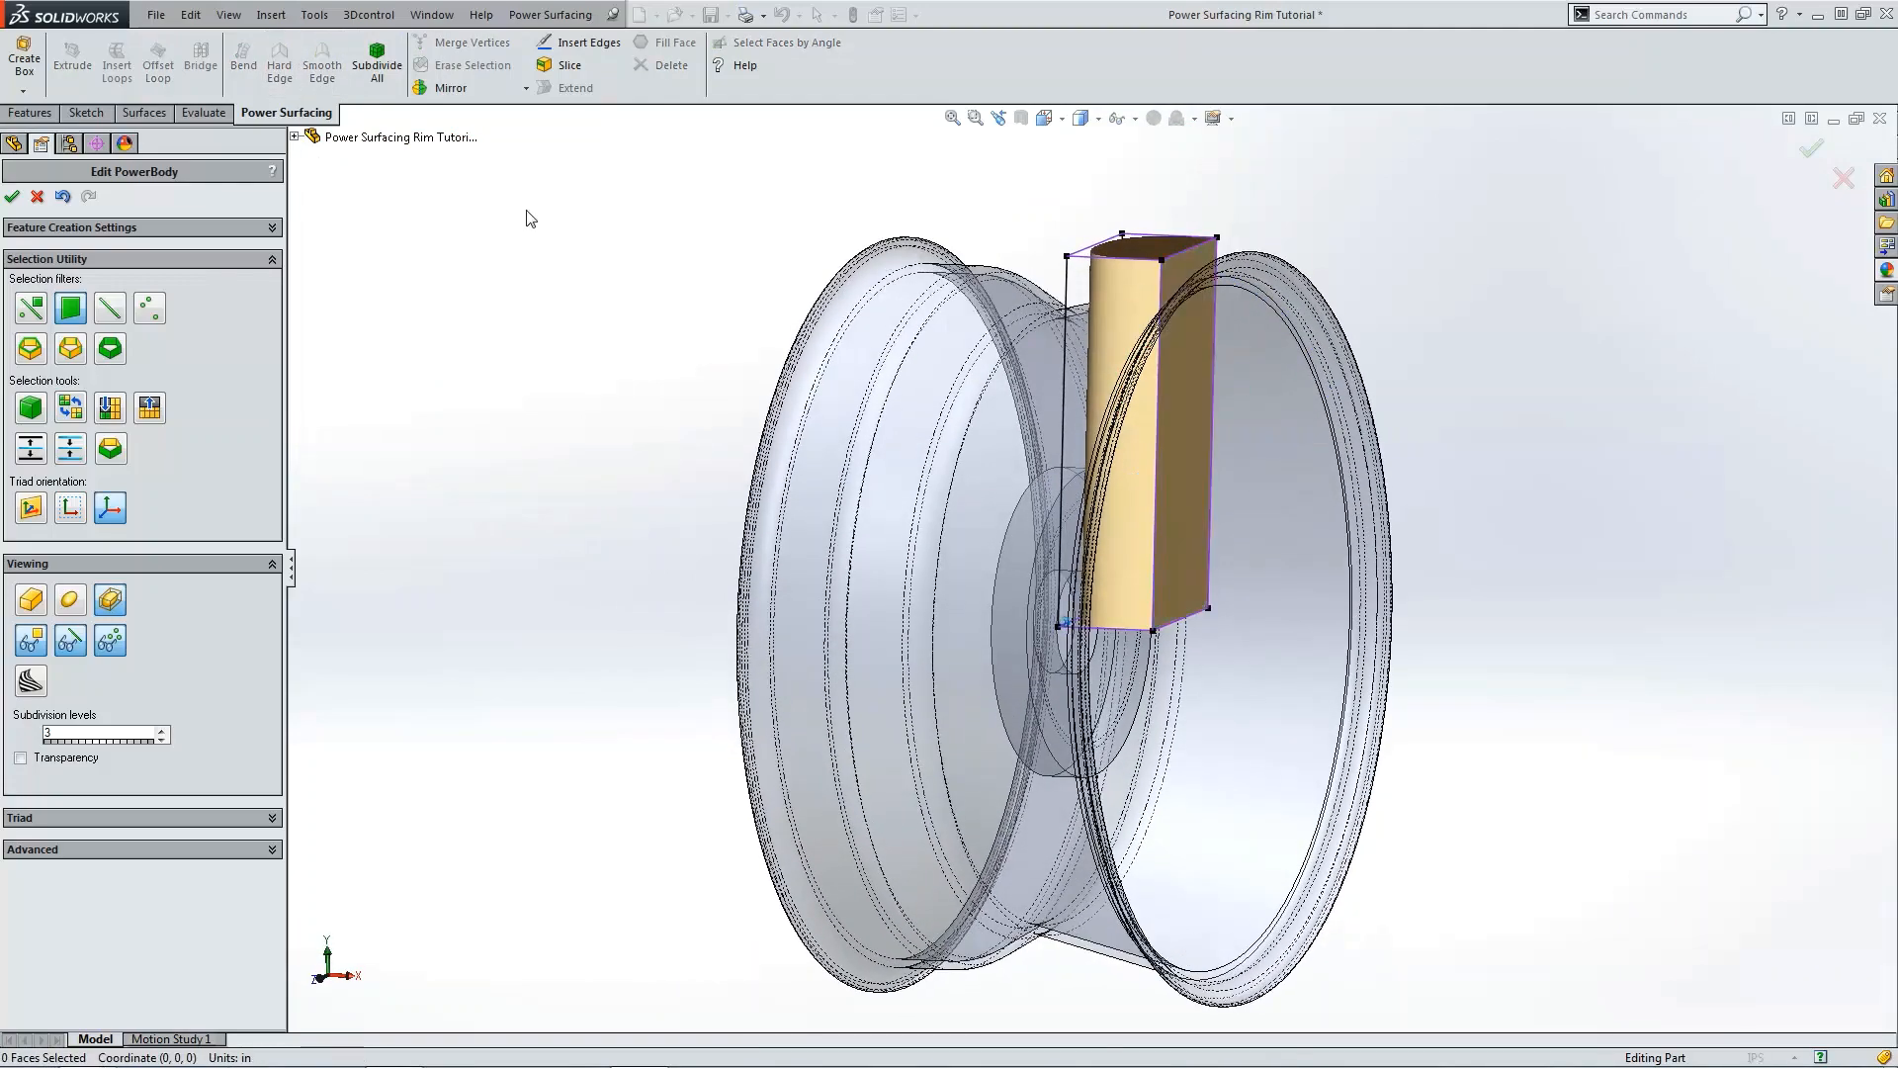
middle_click_drag(524, 210, 1143, 275)
left_click(1109, 285)
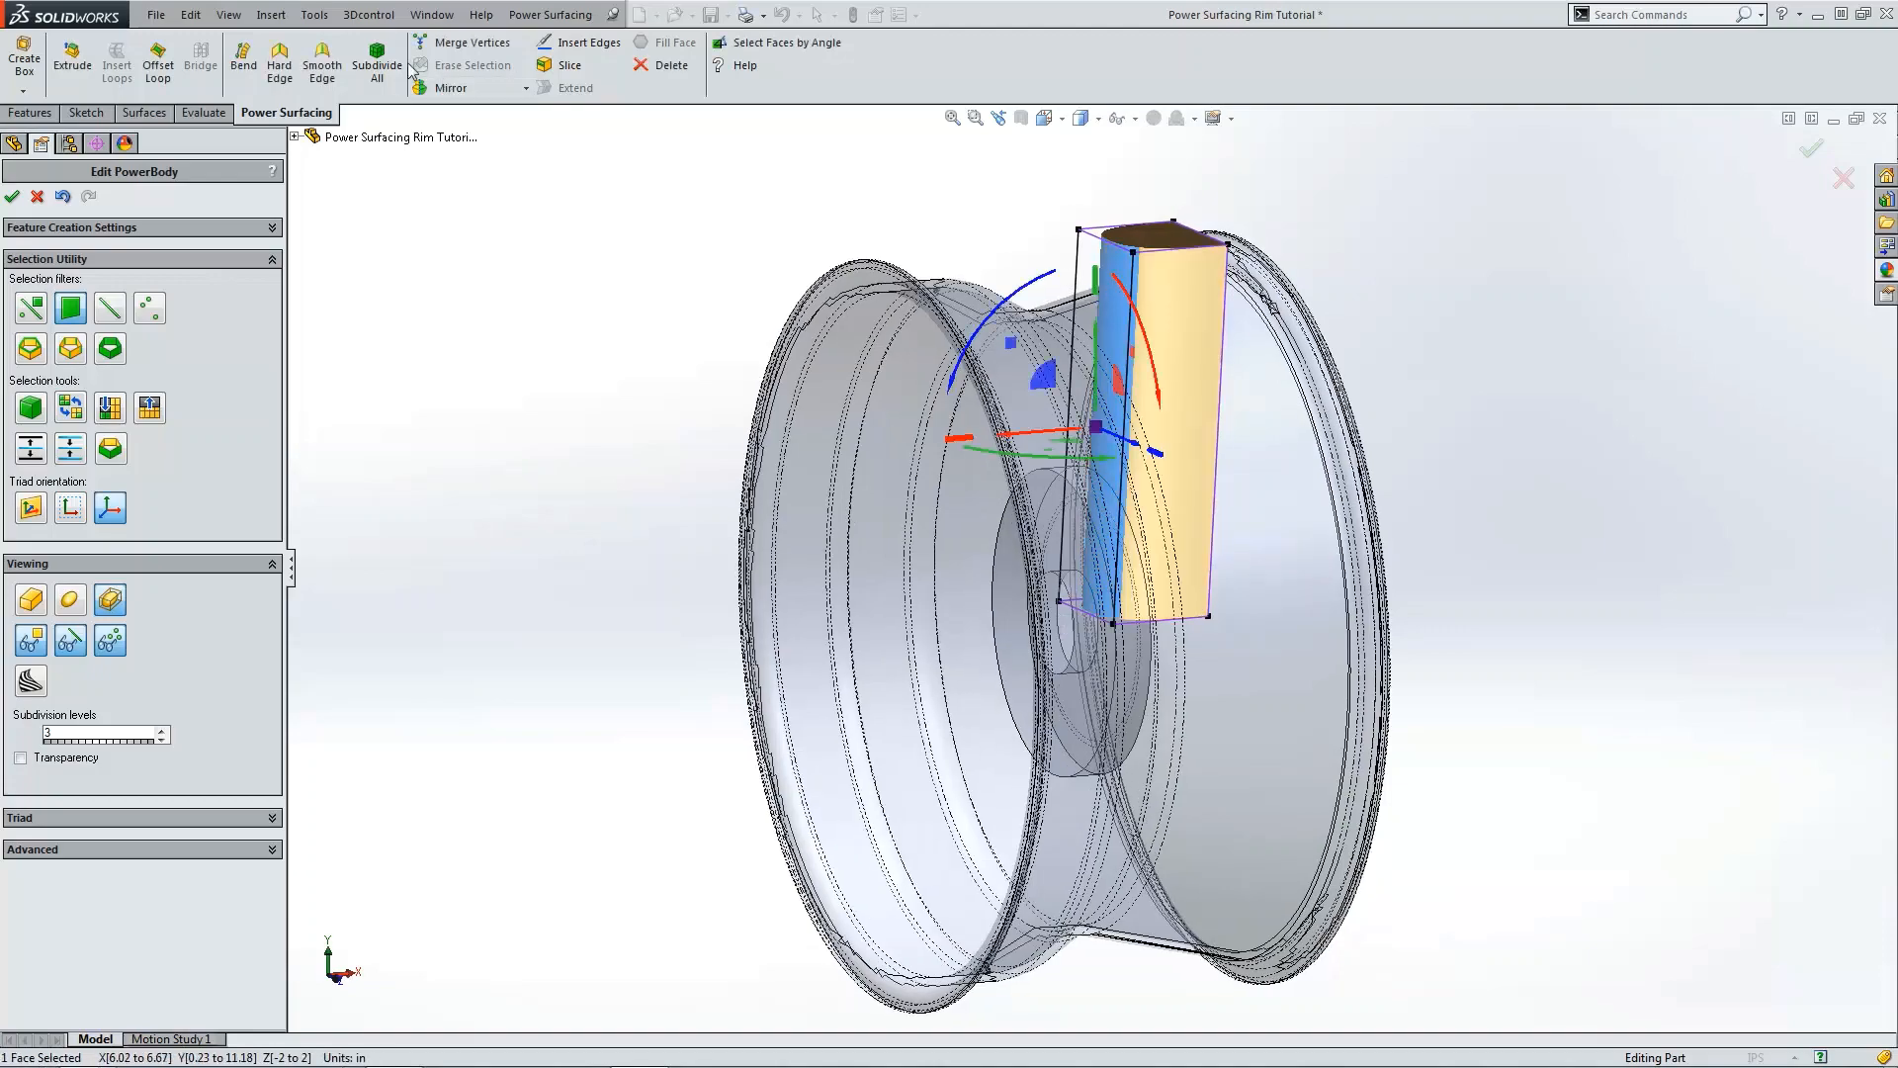
left_click(280, 70)
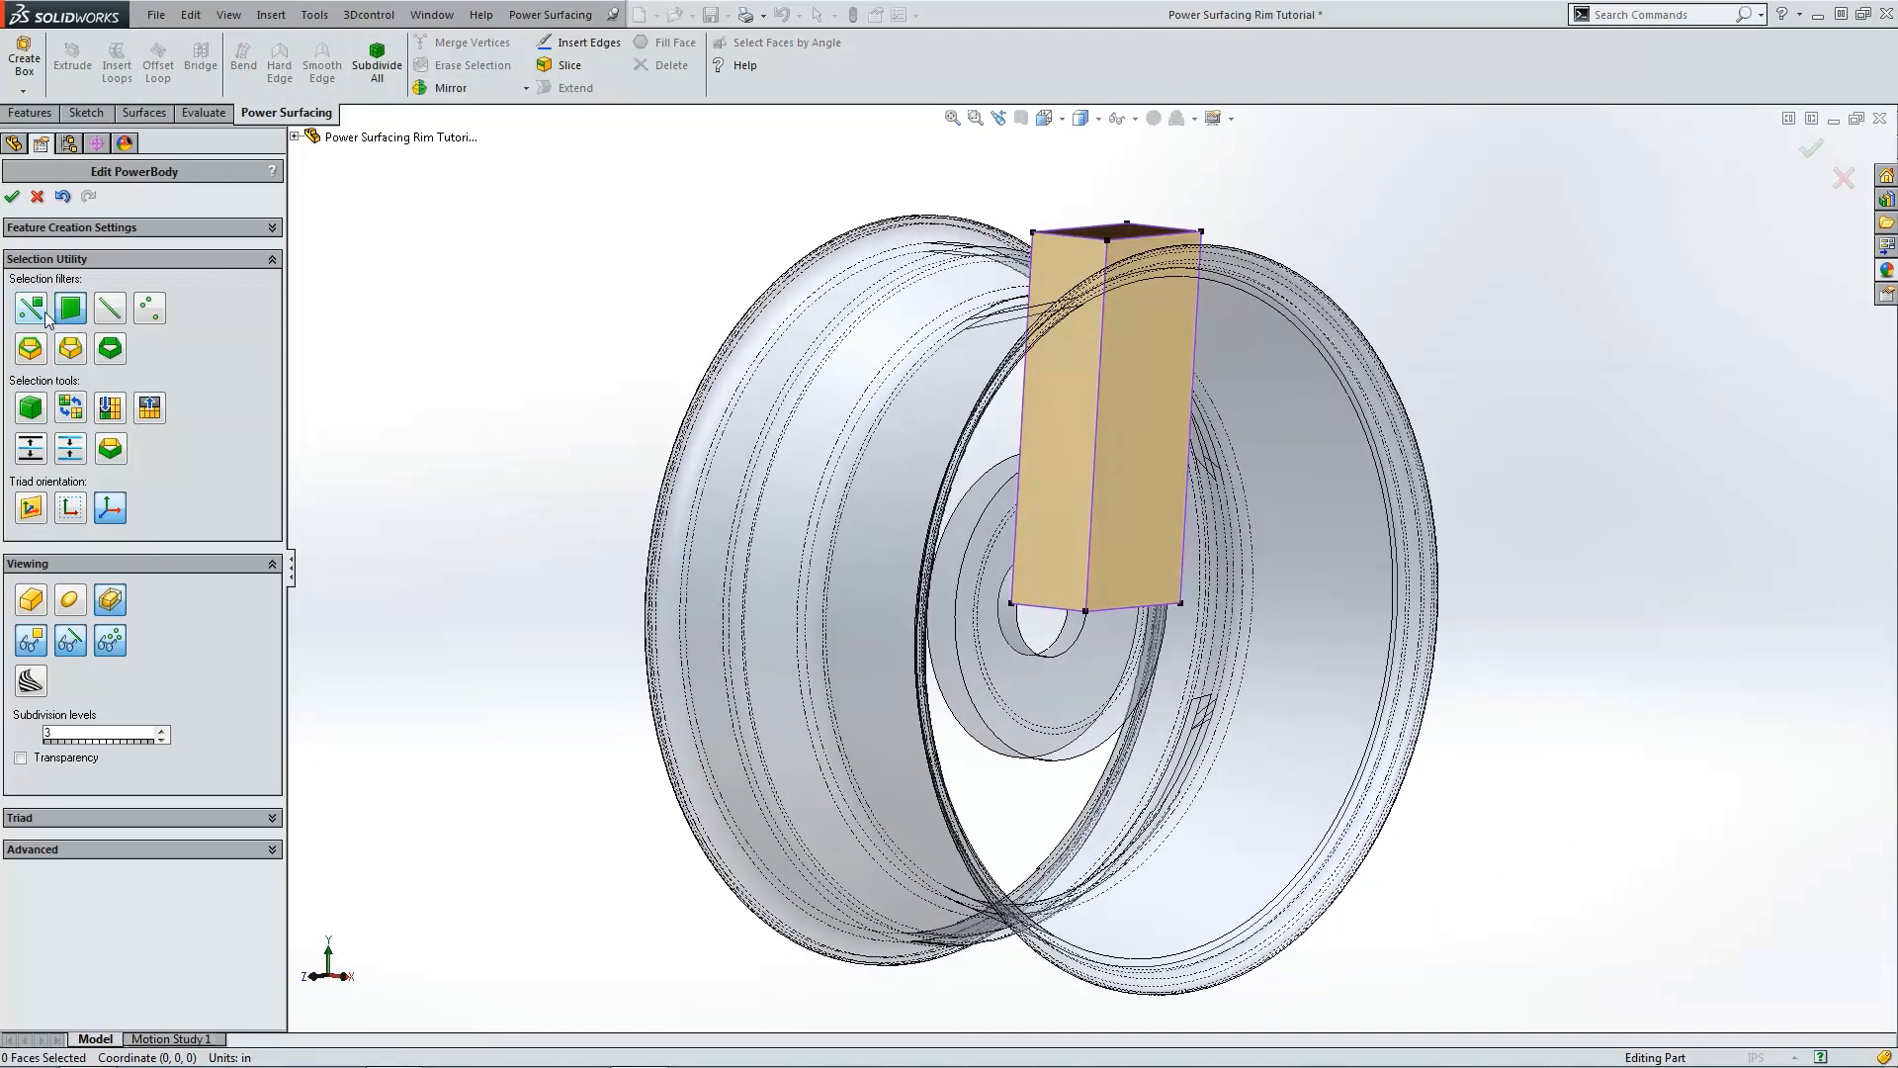
Step: In the side view, move the box's top vertices sideways so the spoke leans toward one side of the rim
key("ctrl+4")
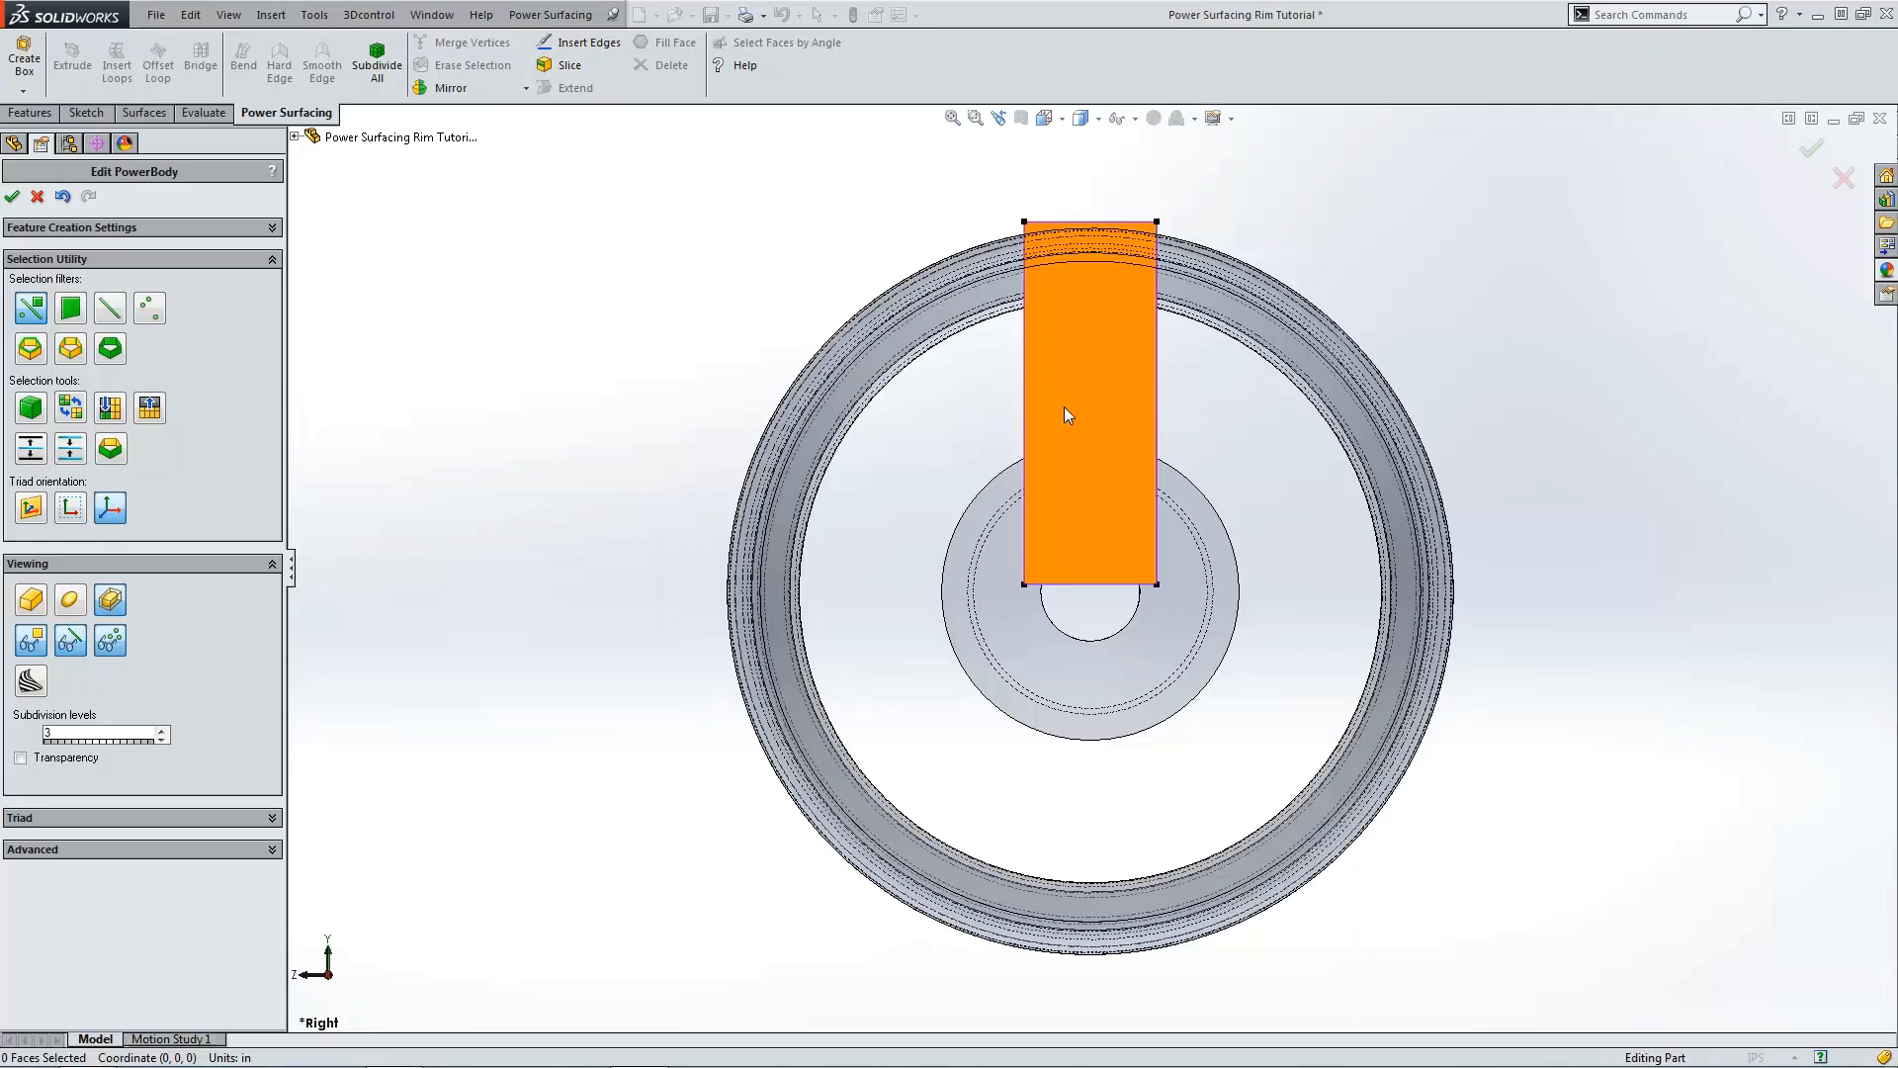
left_click(1065, 409)
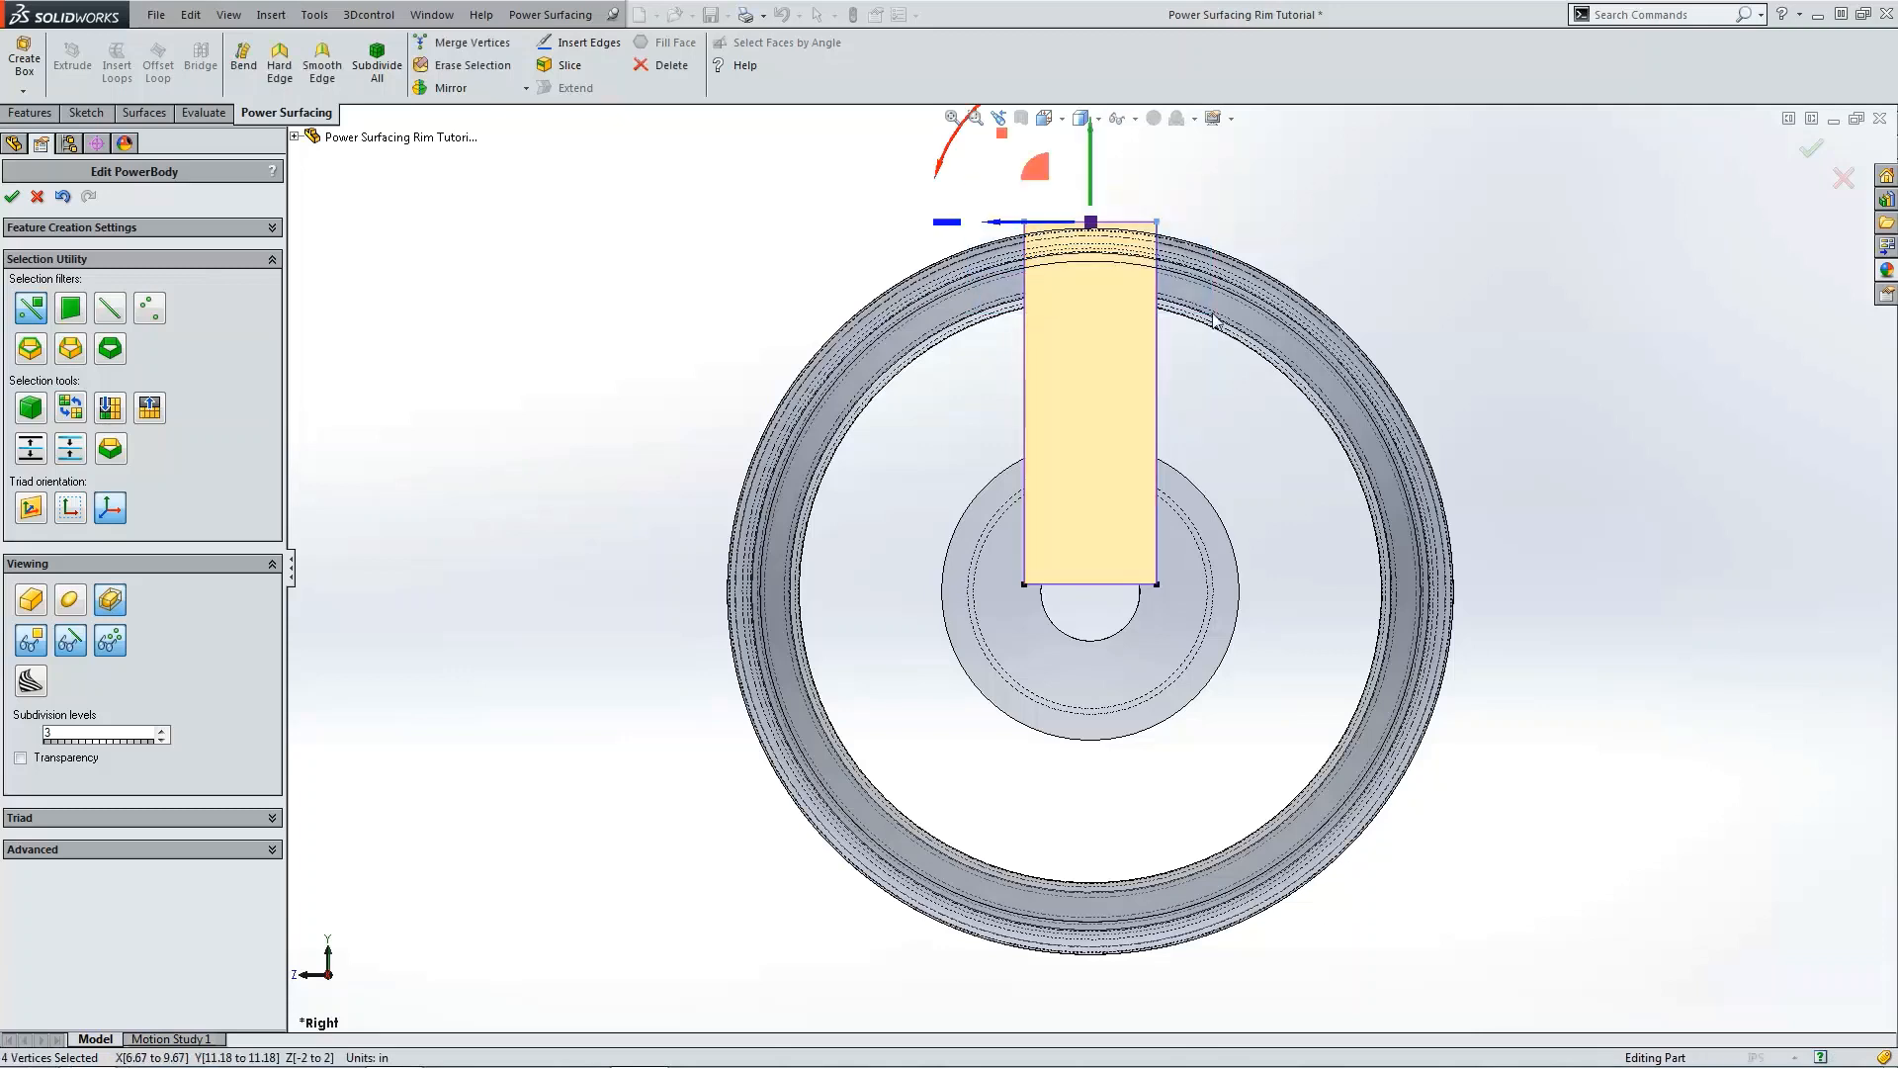
scroll(1231, 326, "up", 2)
left_click_drag(1040, 235, 1096, 233)
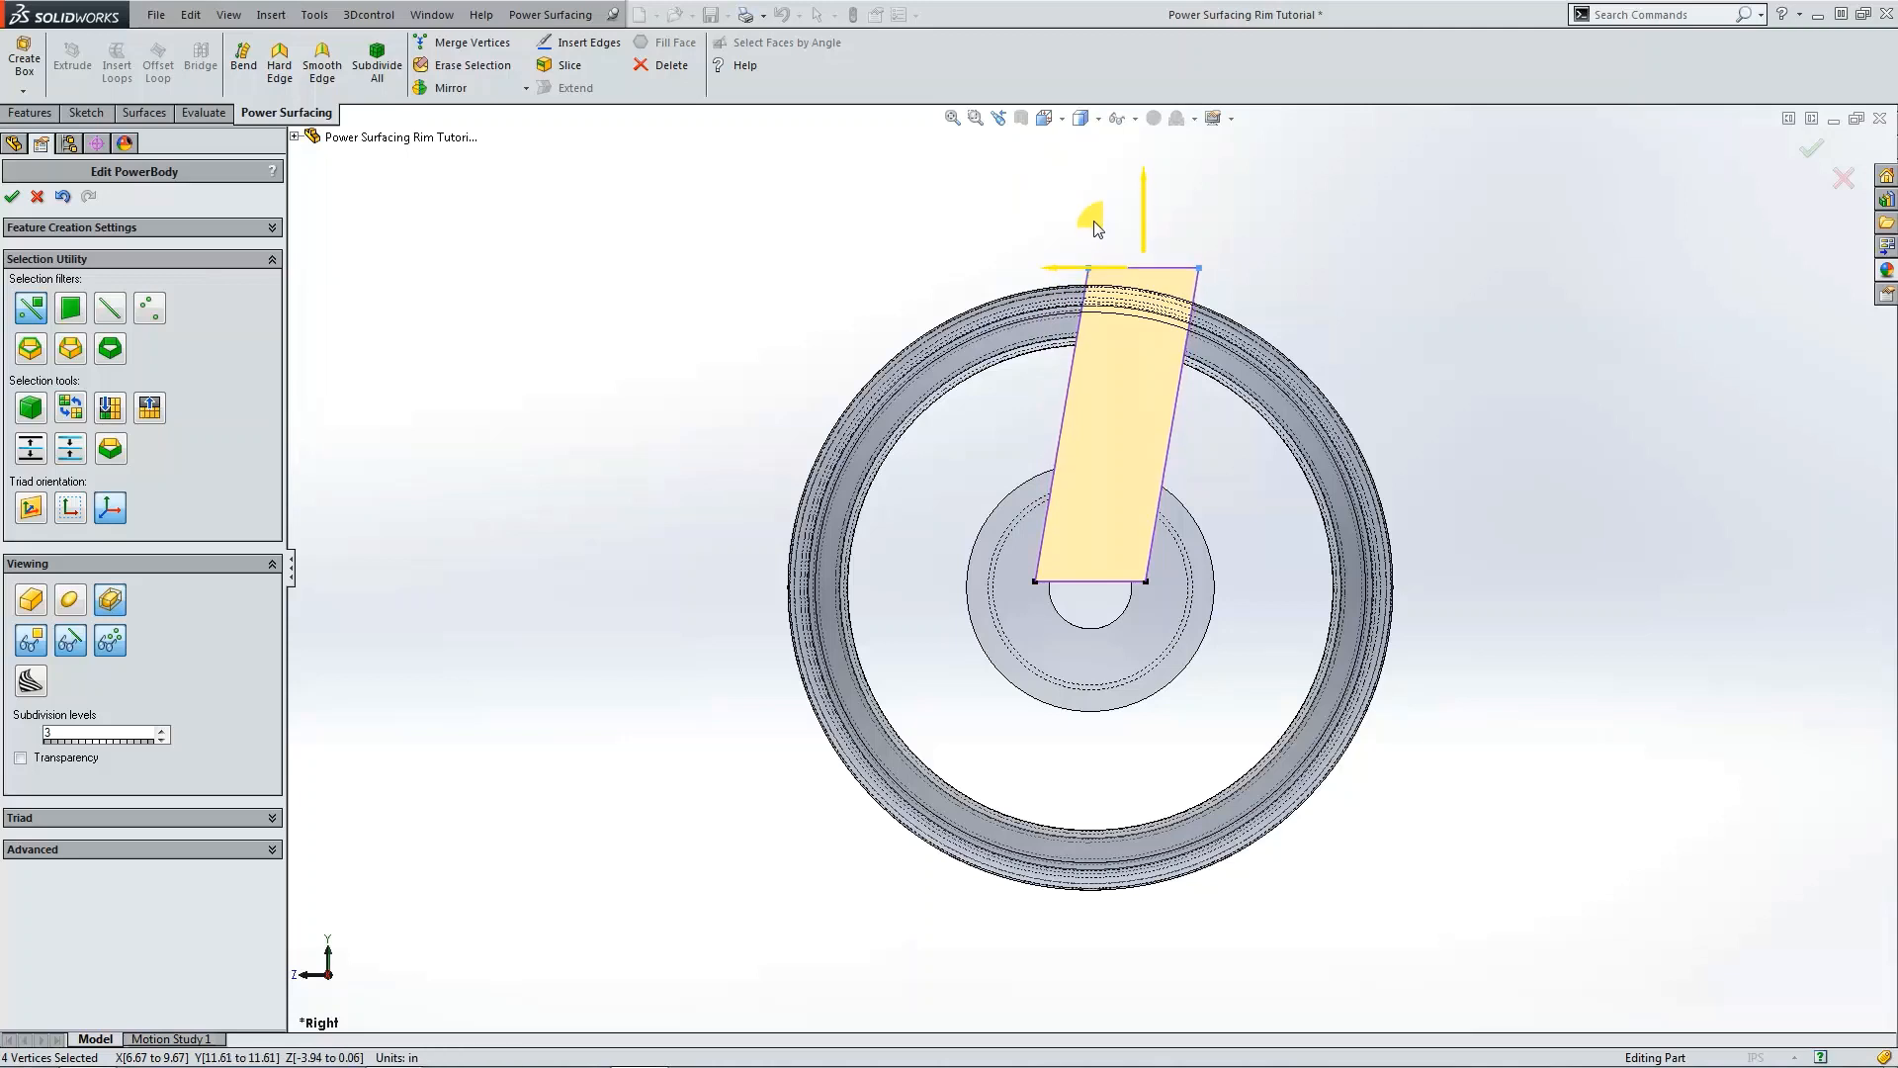
left_click(1234, 564)
scroll(1115, 534, "down", 2)
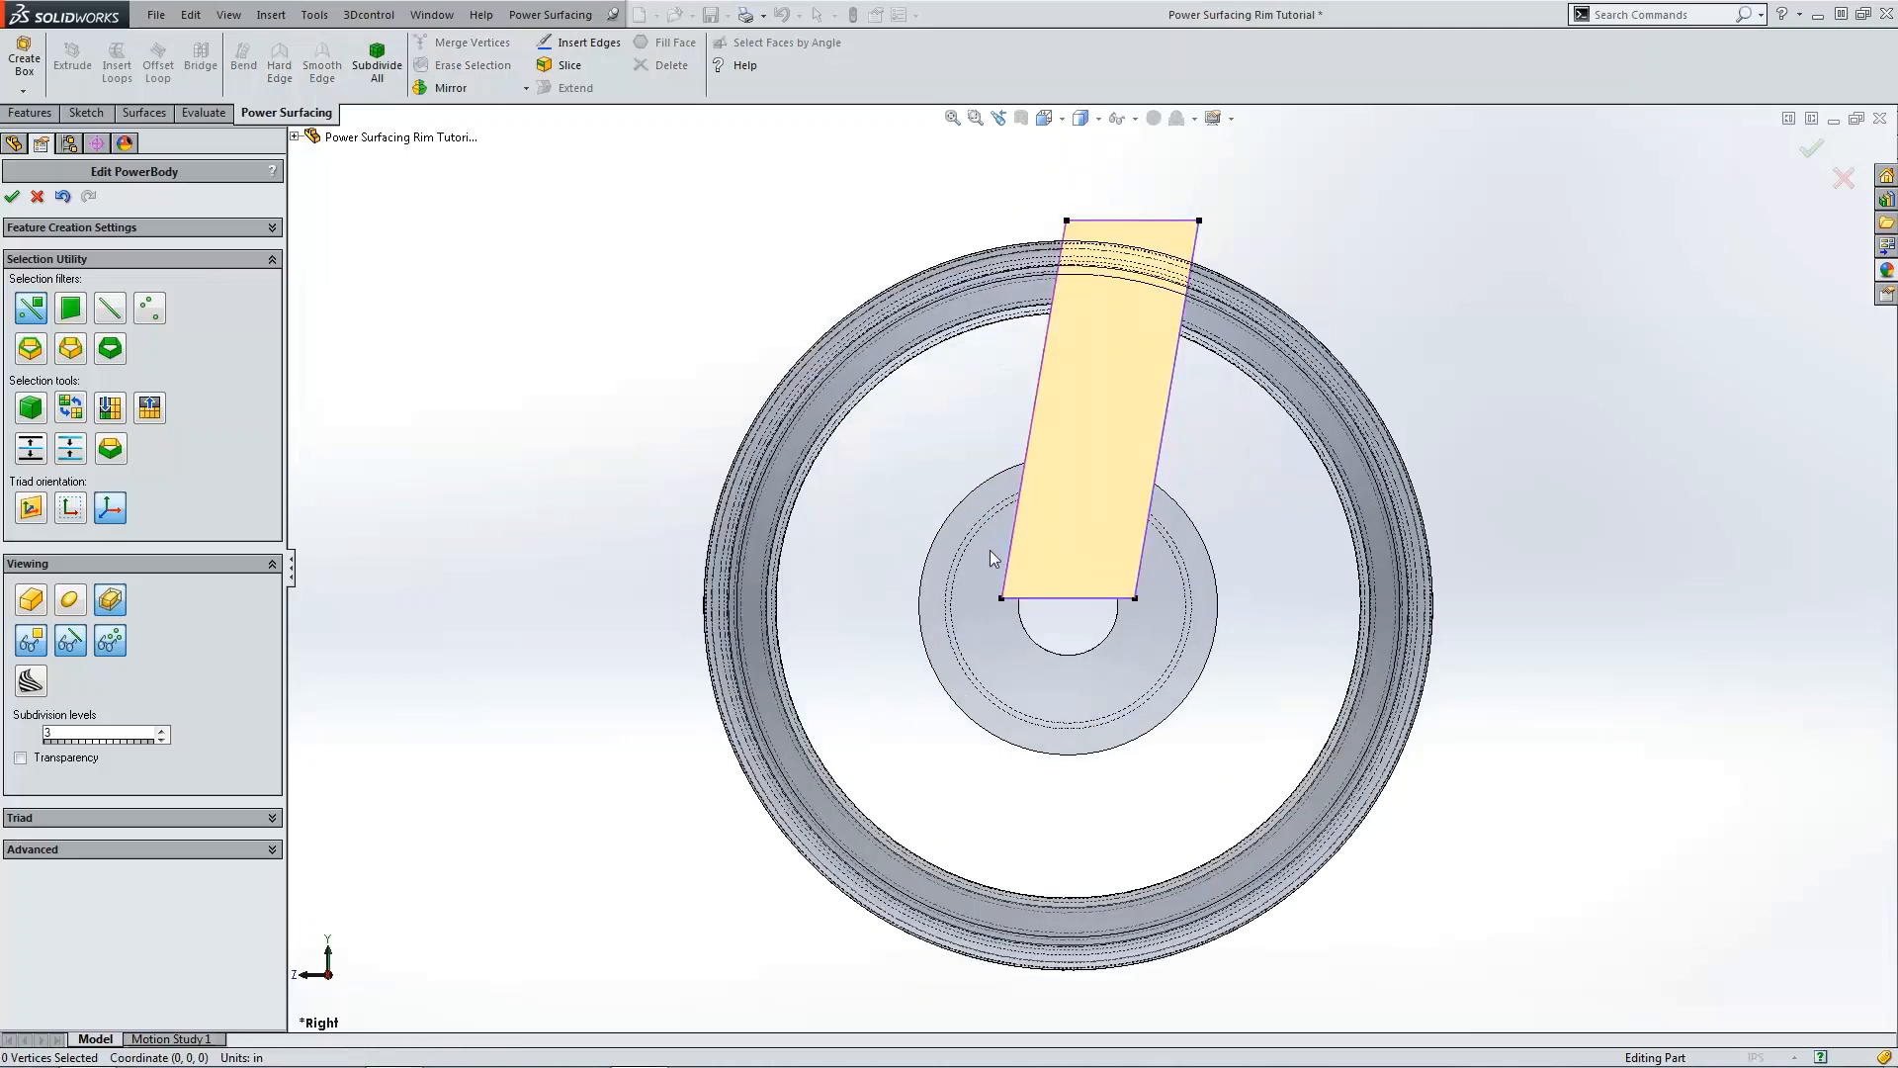
Step: Select the box's bottom vertices and raise them up to the hub's outer edge
left_click_drag(991, 553, 1123, 625)
left_click_drag(1026, 562, 1028, 484)
key("ctrl+1")
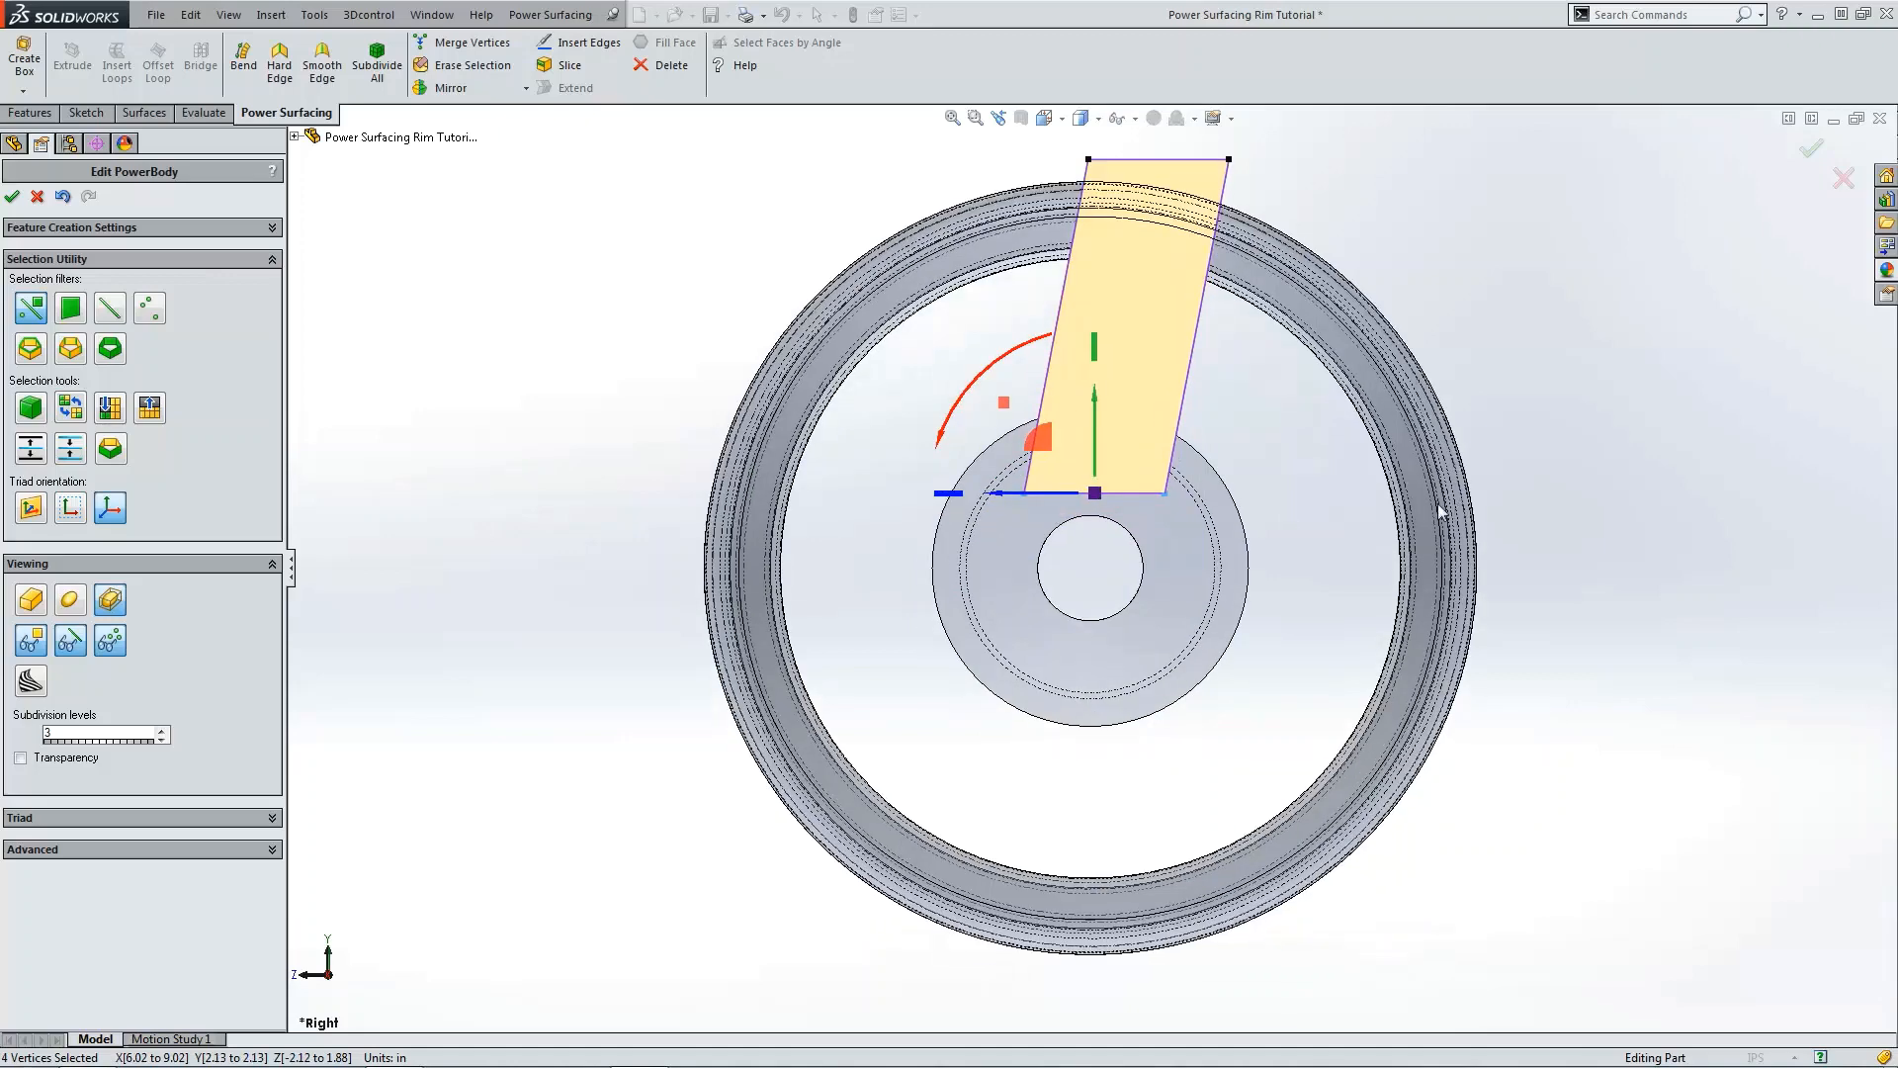
left_click(1481, 540)
Step: In the front view, move the box's bottom vertices sideways onto the hub so the spoke slants across the rim
scroll(1091, 452, "down", 2)
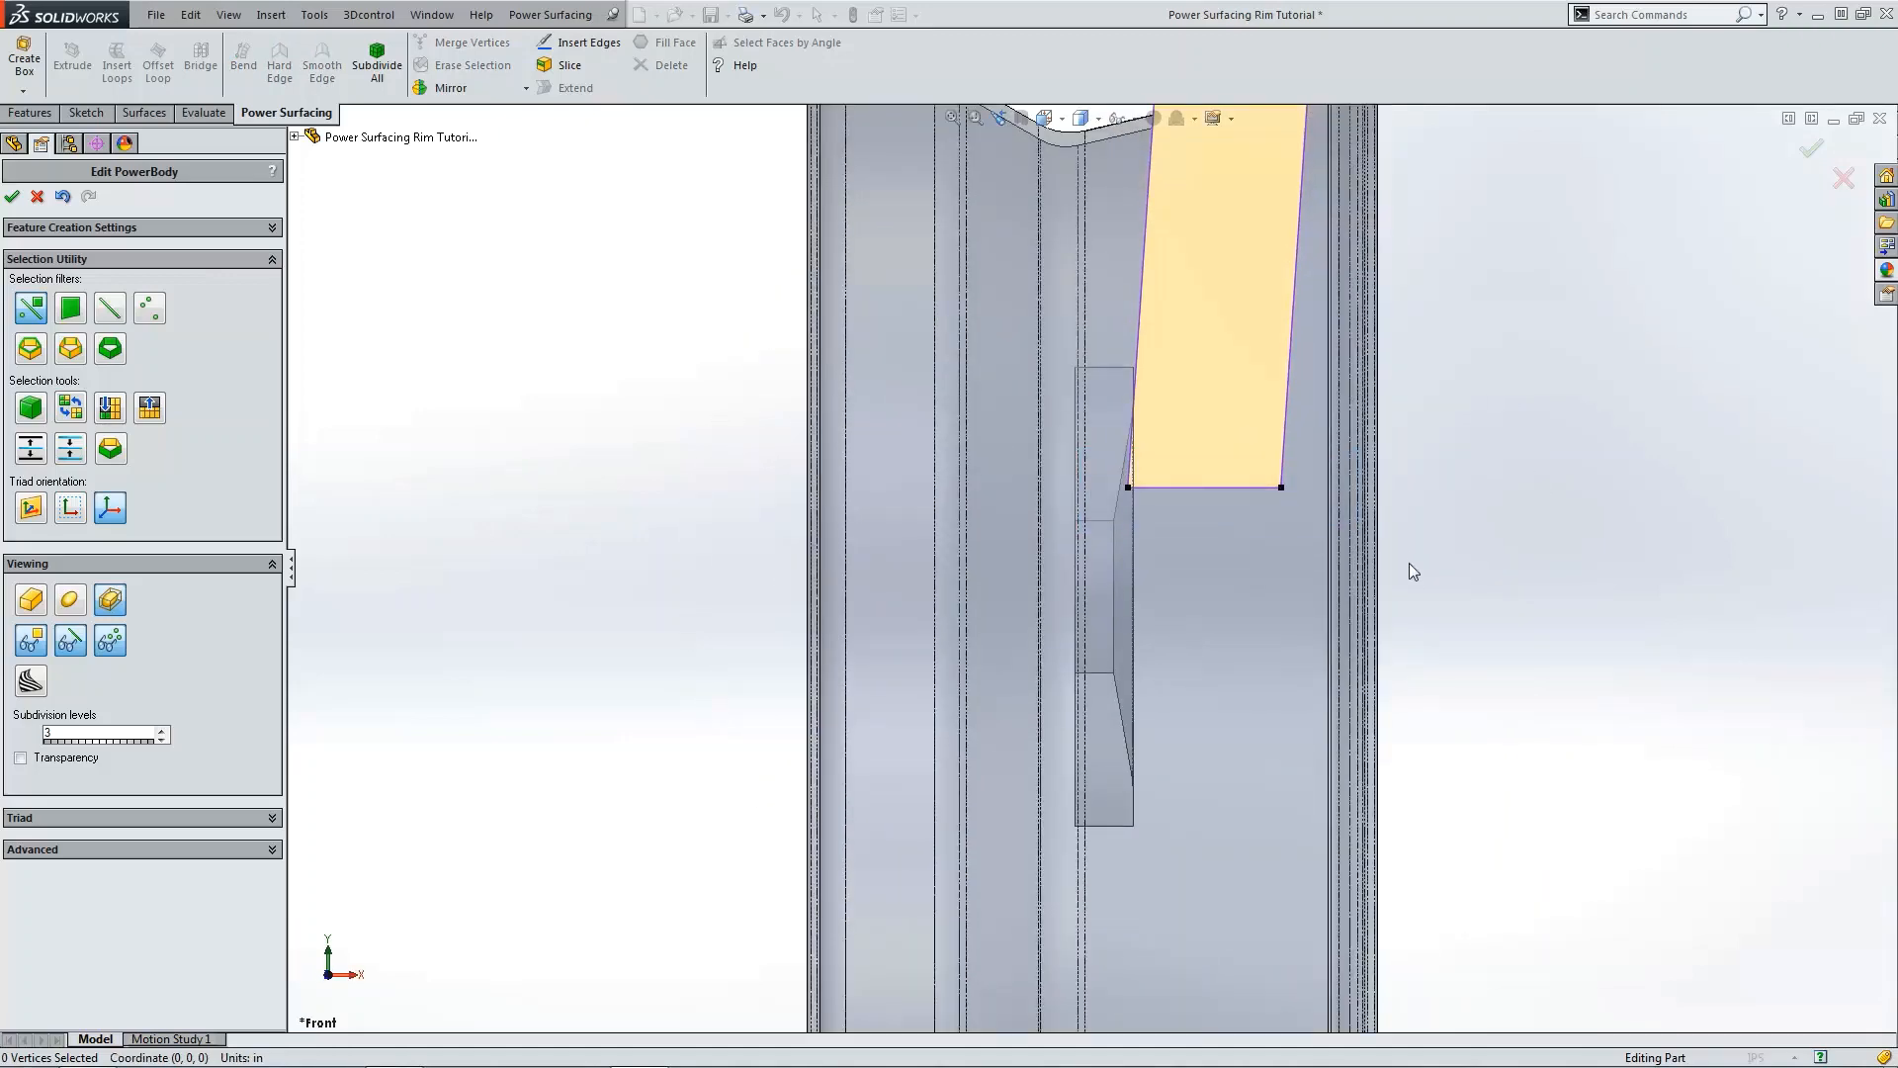
left_click_drag(1410, 563, 1411, 570)
left_click_drag(1312, 396, 1305, 503)
left_click_drag(1251, 442, 1074, 524)
left_click_drag(1162, 402, 1141, 402)
key("f")
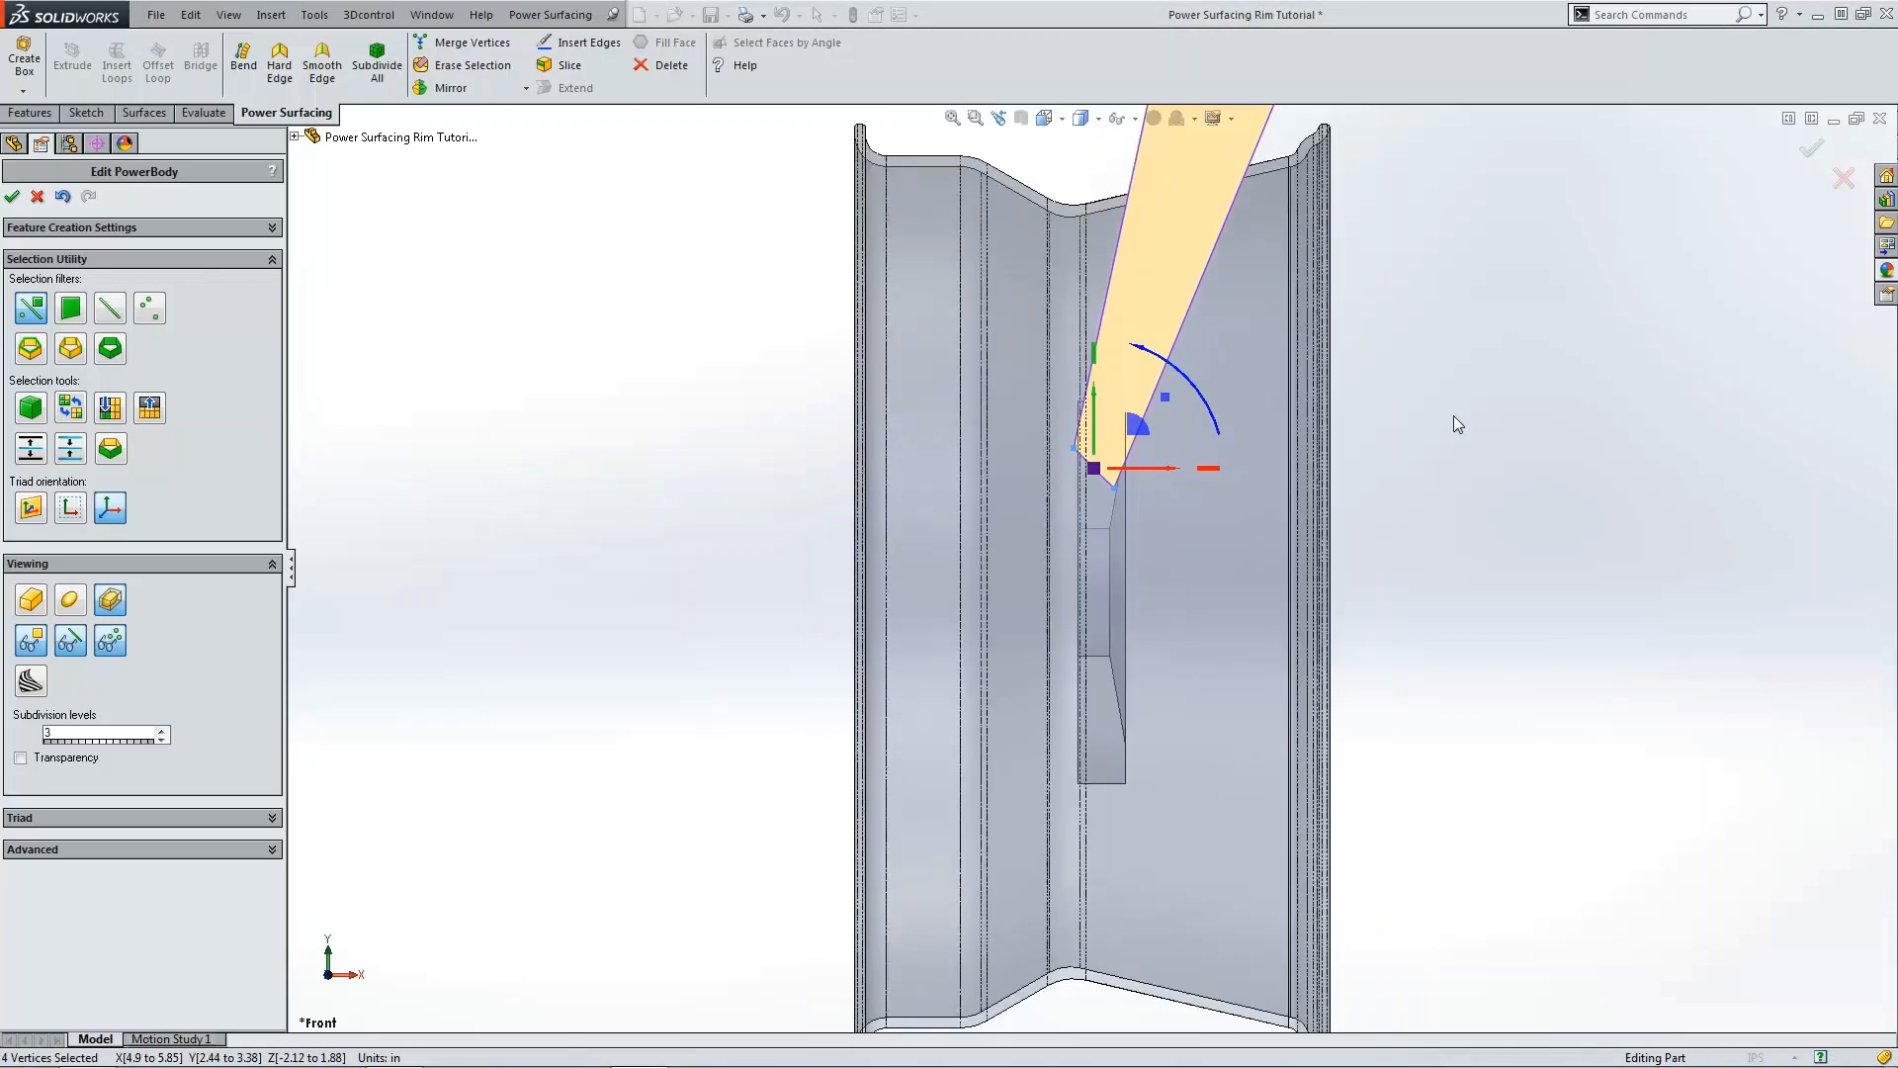
left_click(1291, 400)
scroll(1192, 424, "down", 2)
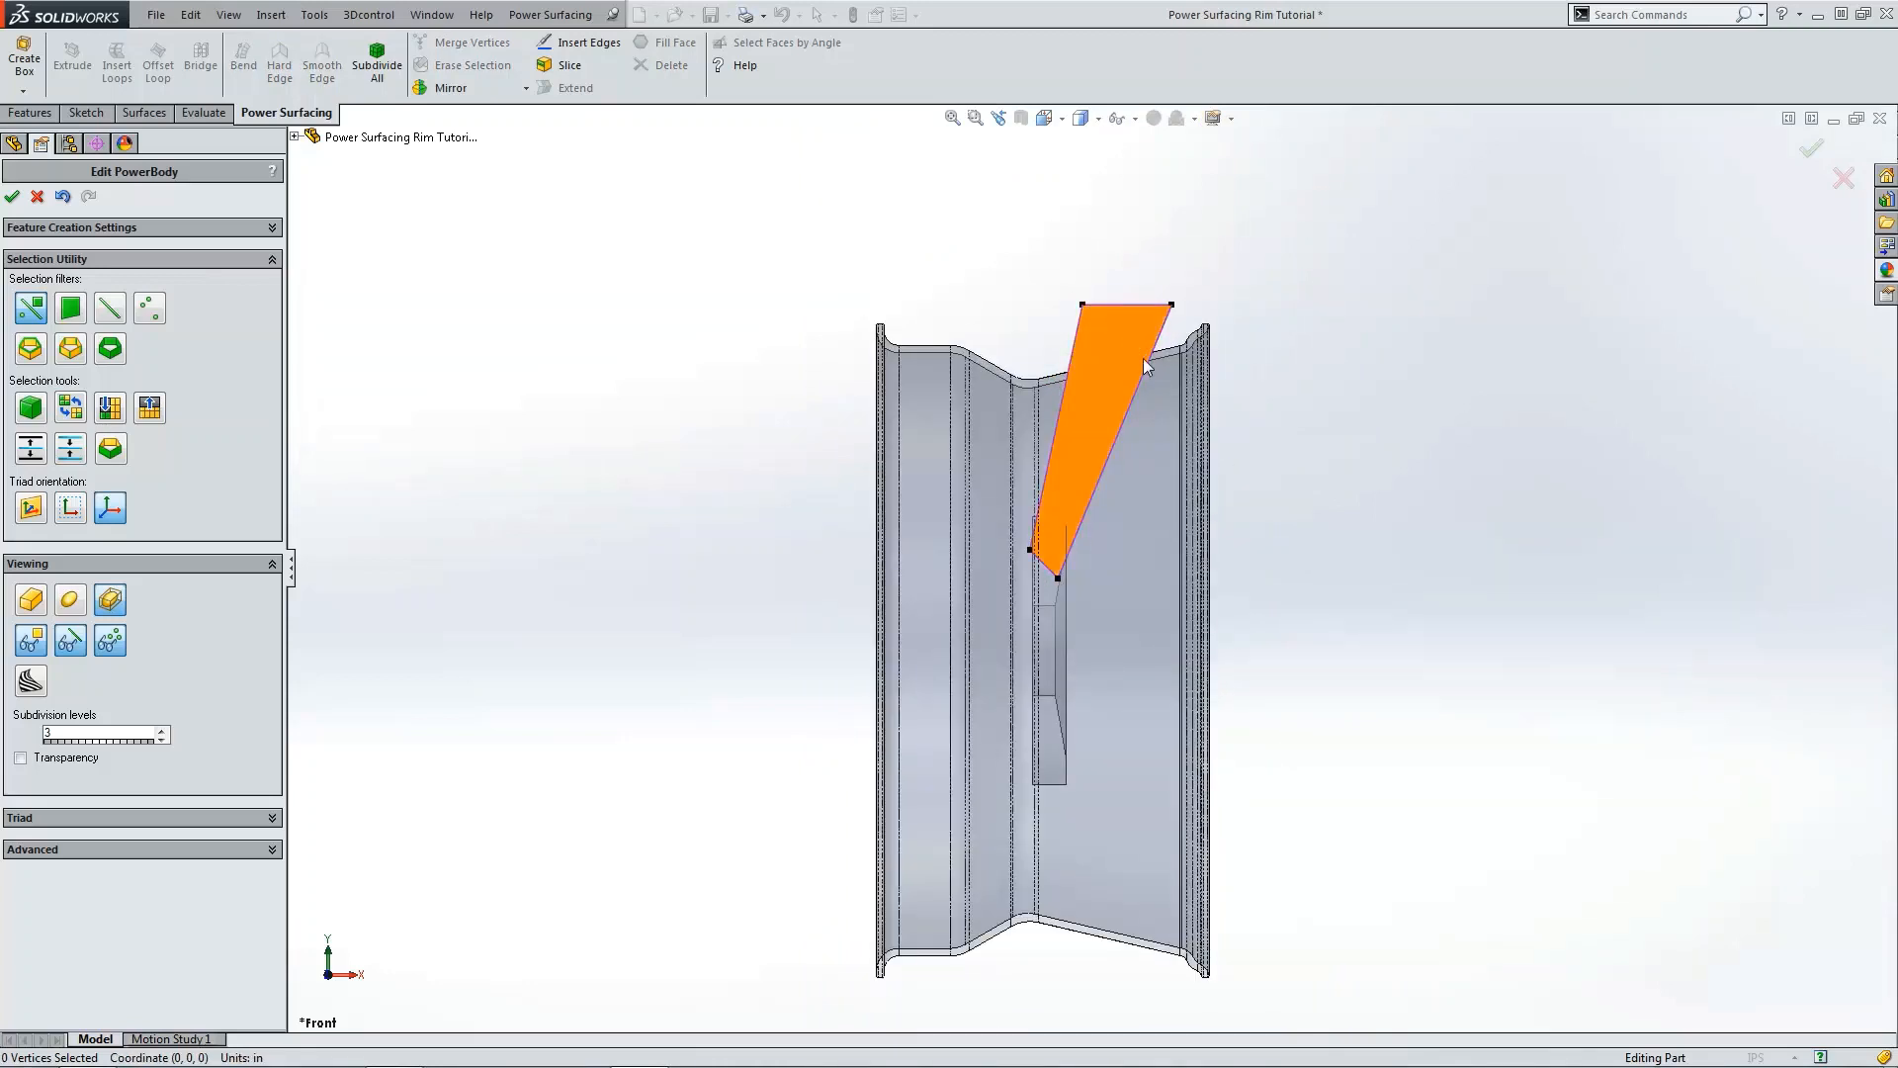
Step: In the side view, move the spoke's bottom left vertices inward so the spoke tapers toward the hub
left_click(1089, 421)
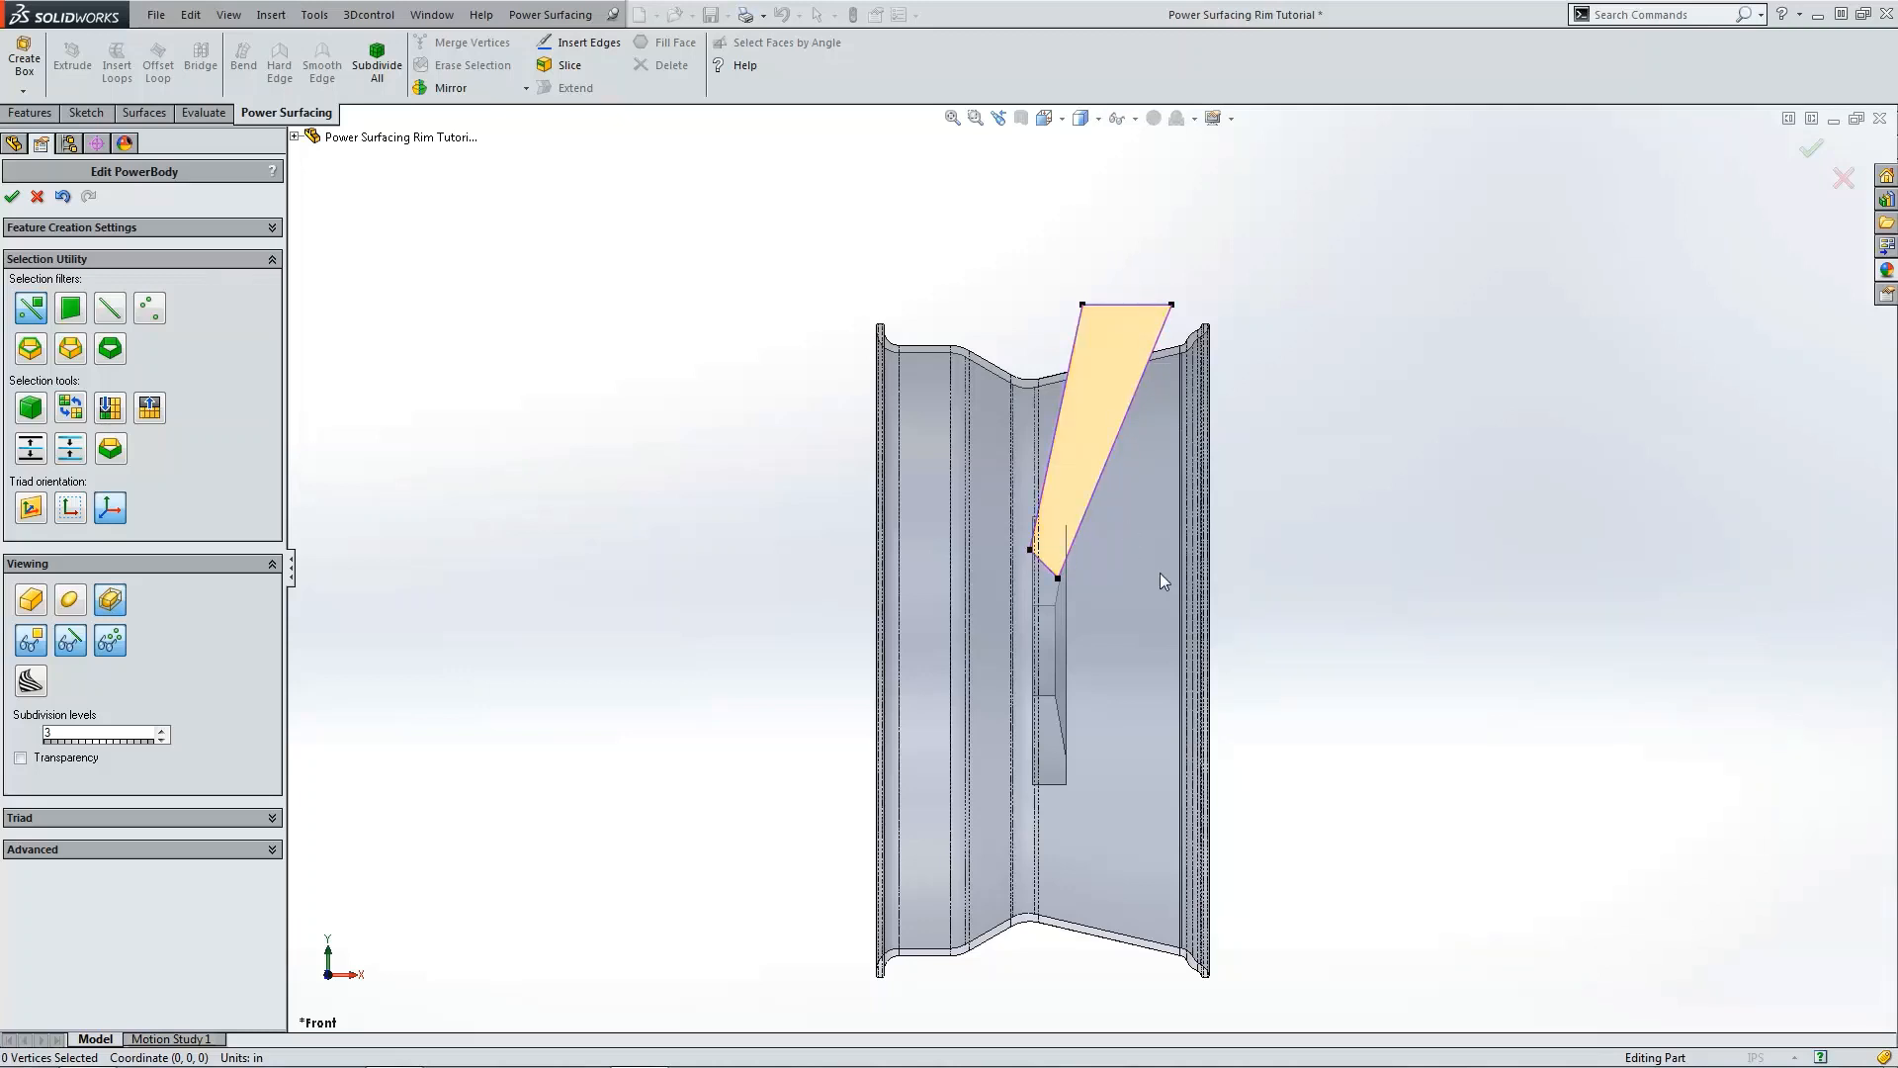
key("ctrl+4")
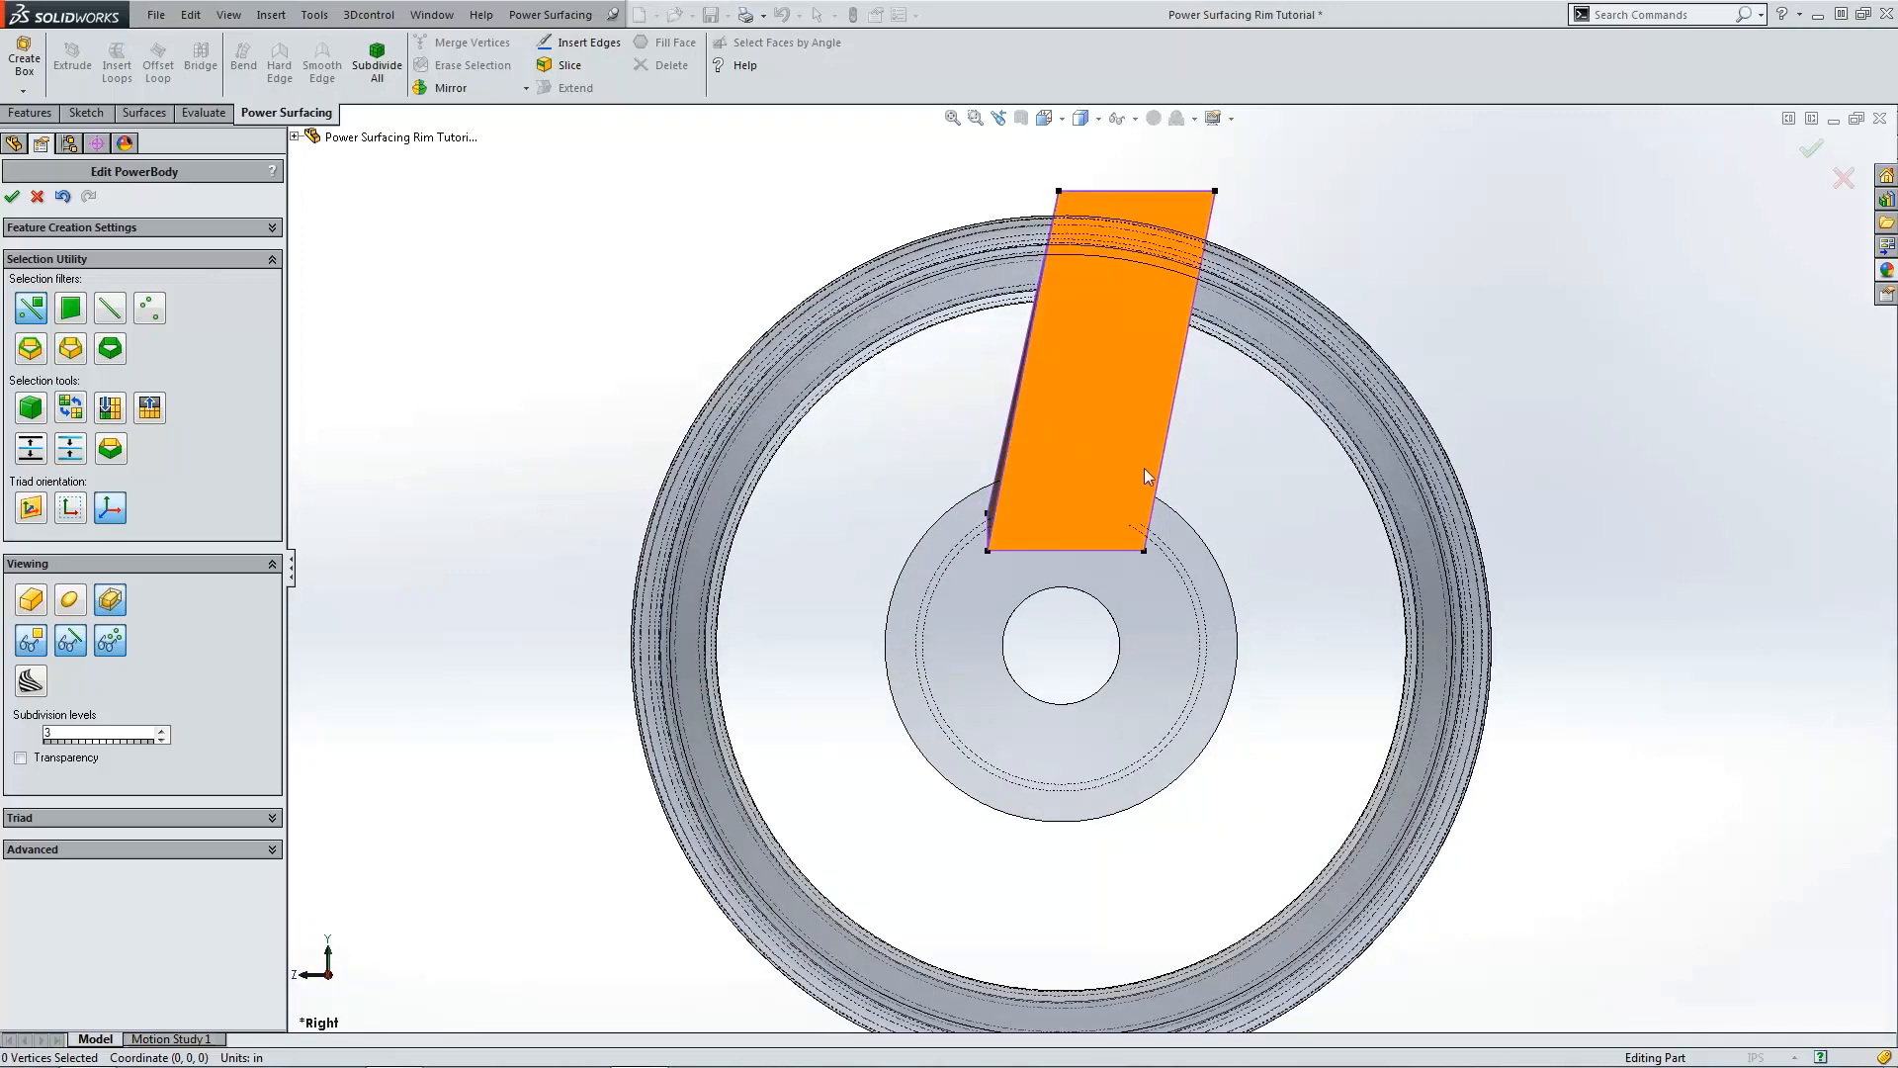
left_click_drag(945, 494, 1048, 612)
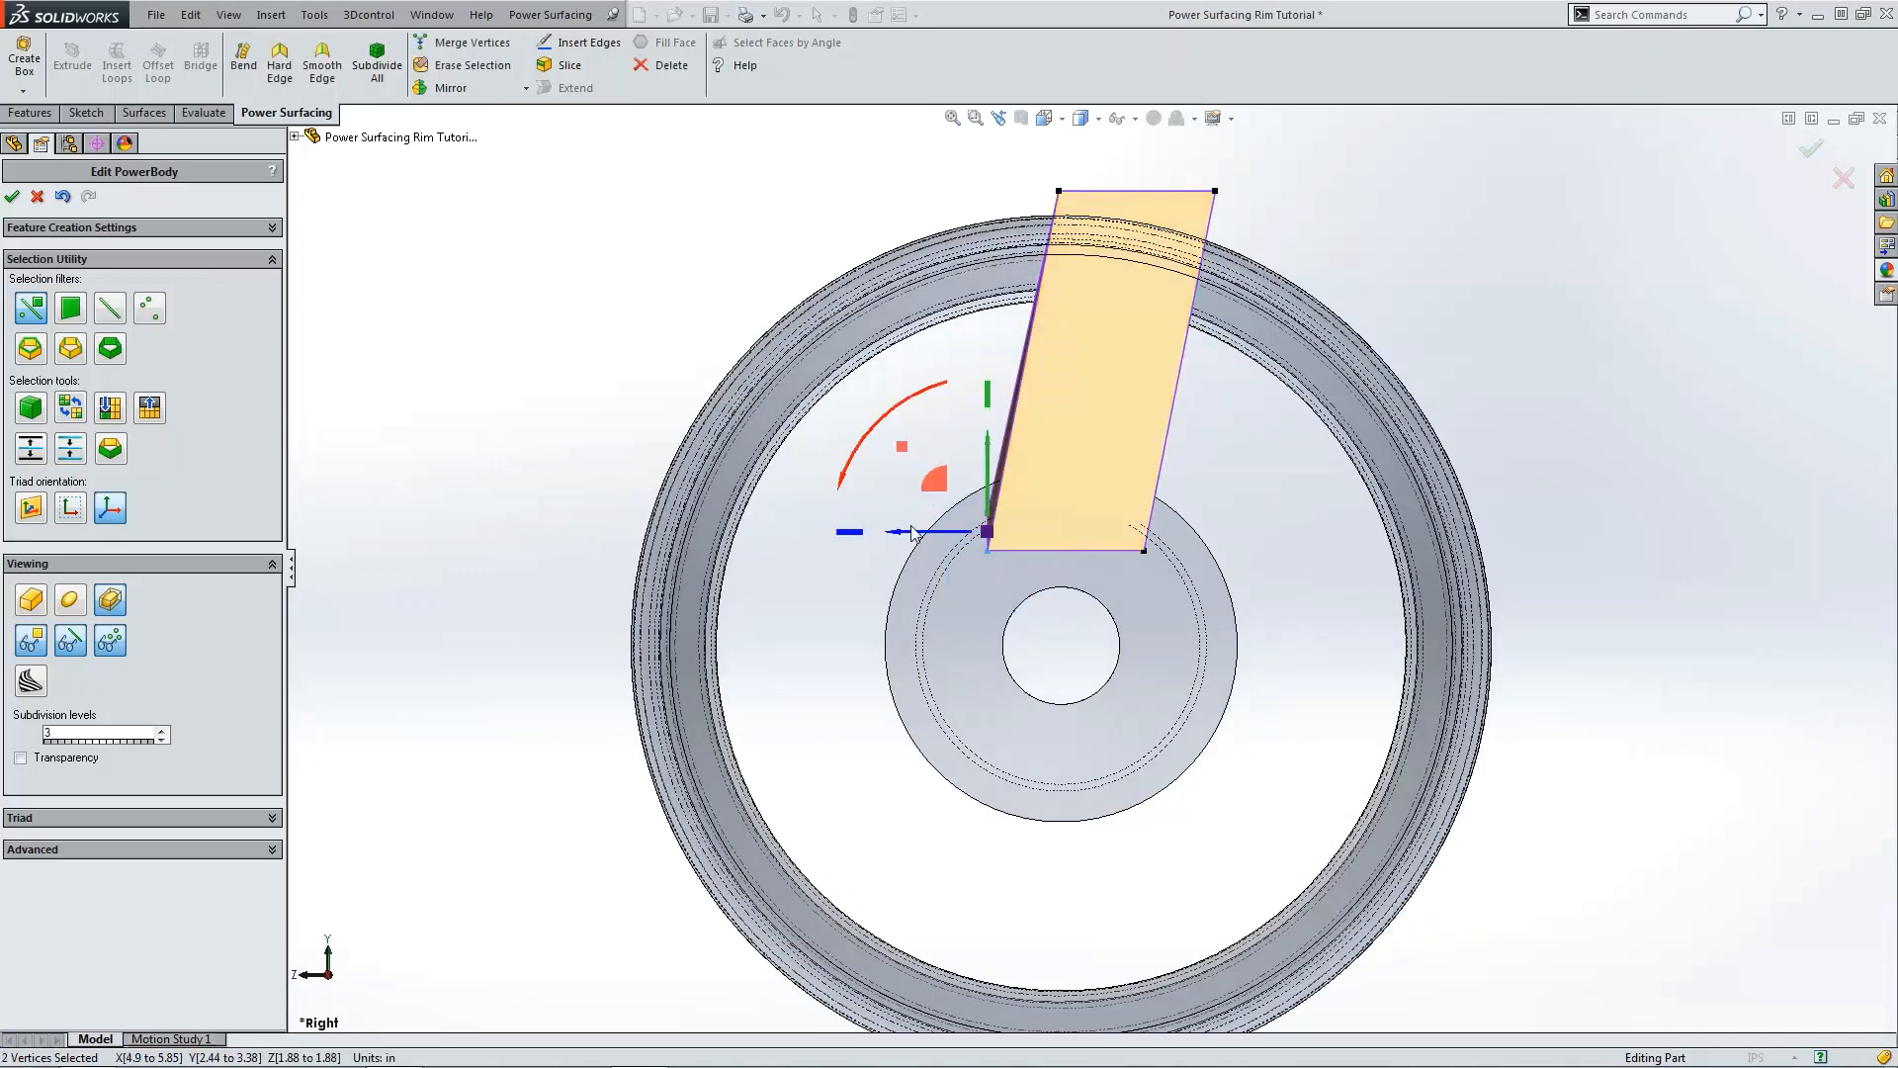
left_click_drag(911, 532, 989, 539)
left_click(1222, 472)
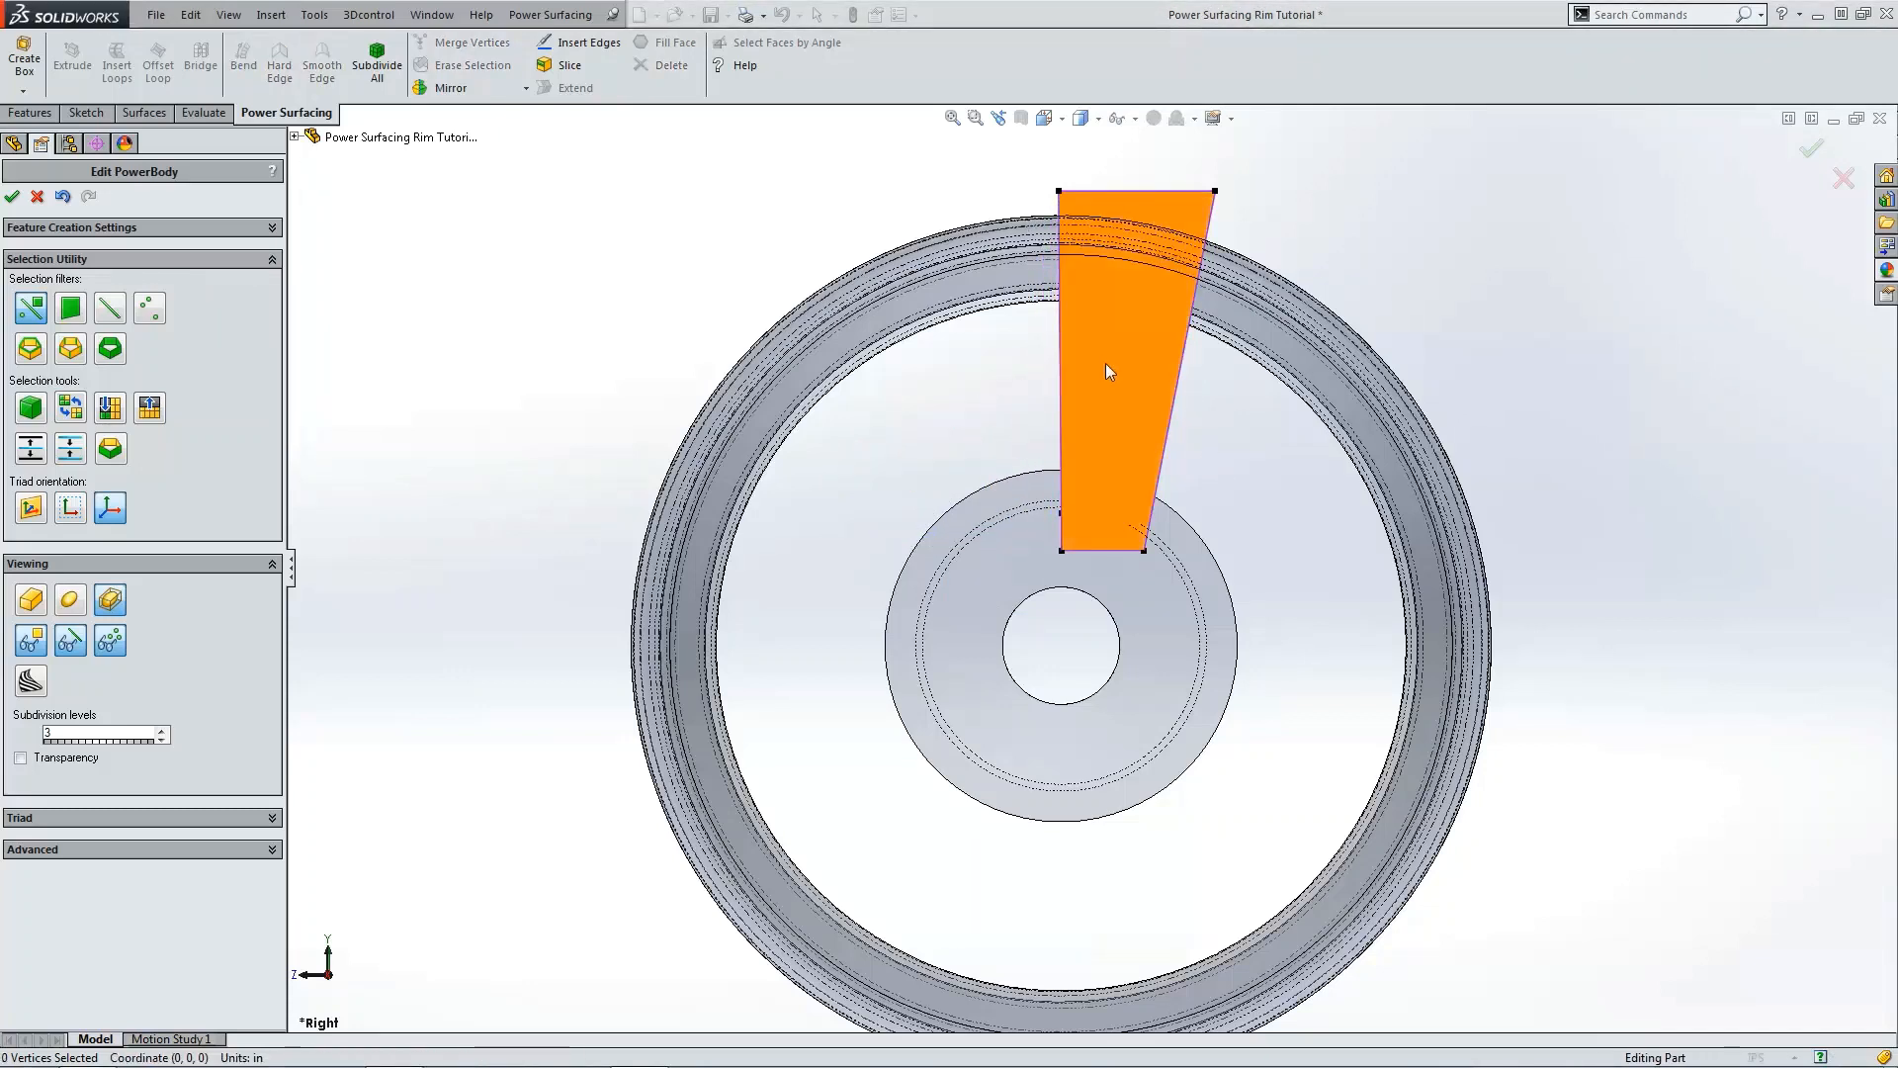
Step: Insert a diagonal edge across the spoke's face from the bottom-left corner to the top-right corner
scroll(1105, 369, "down", 2)
left_click(582, 42)
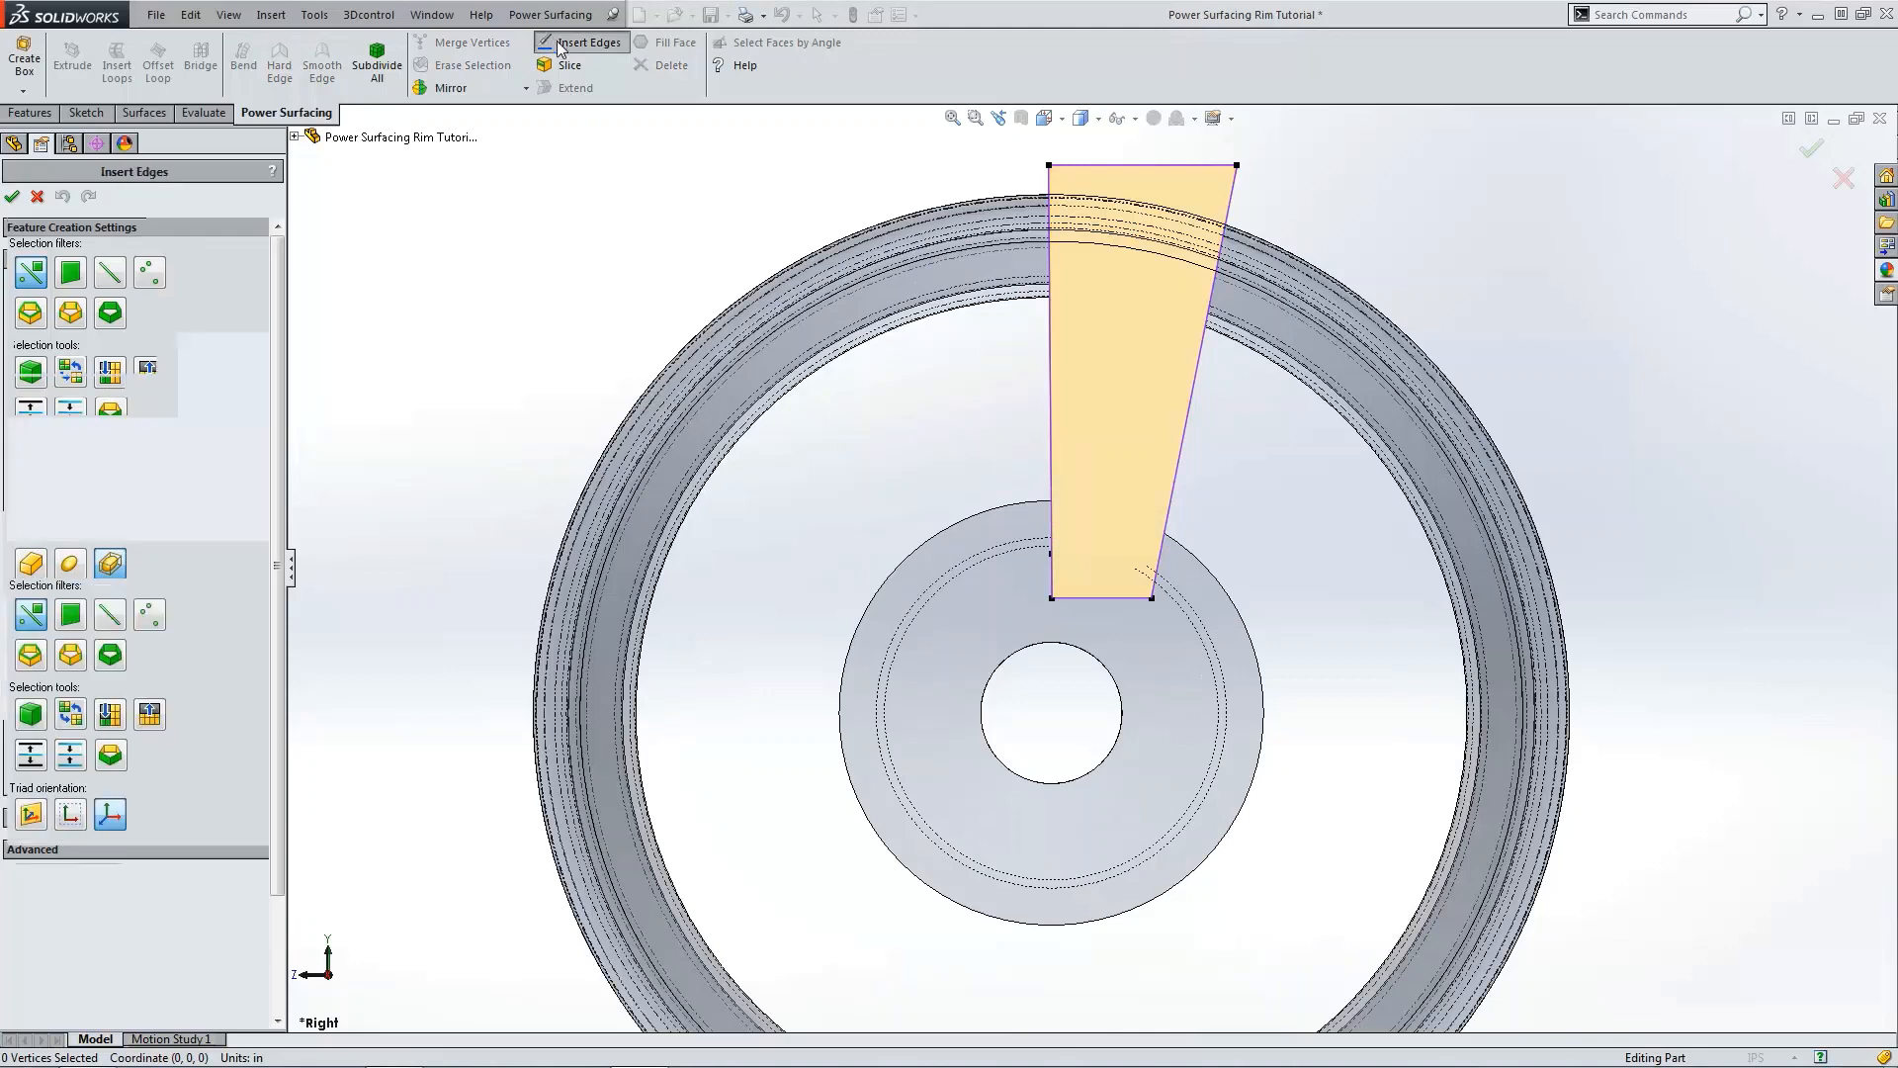
left_click(1051, 598)
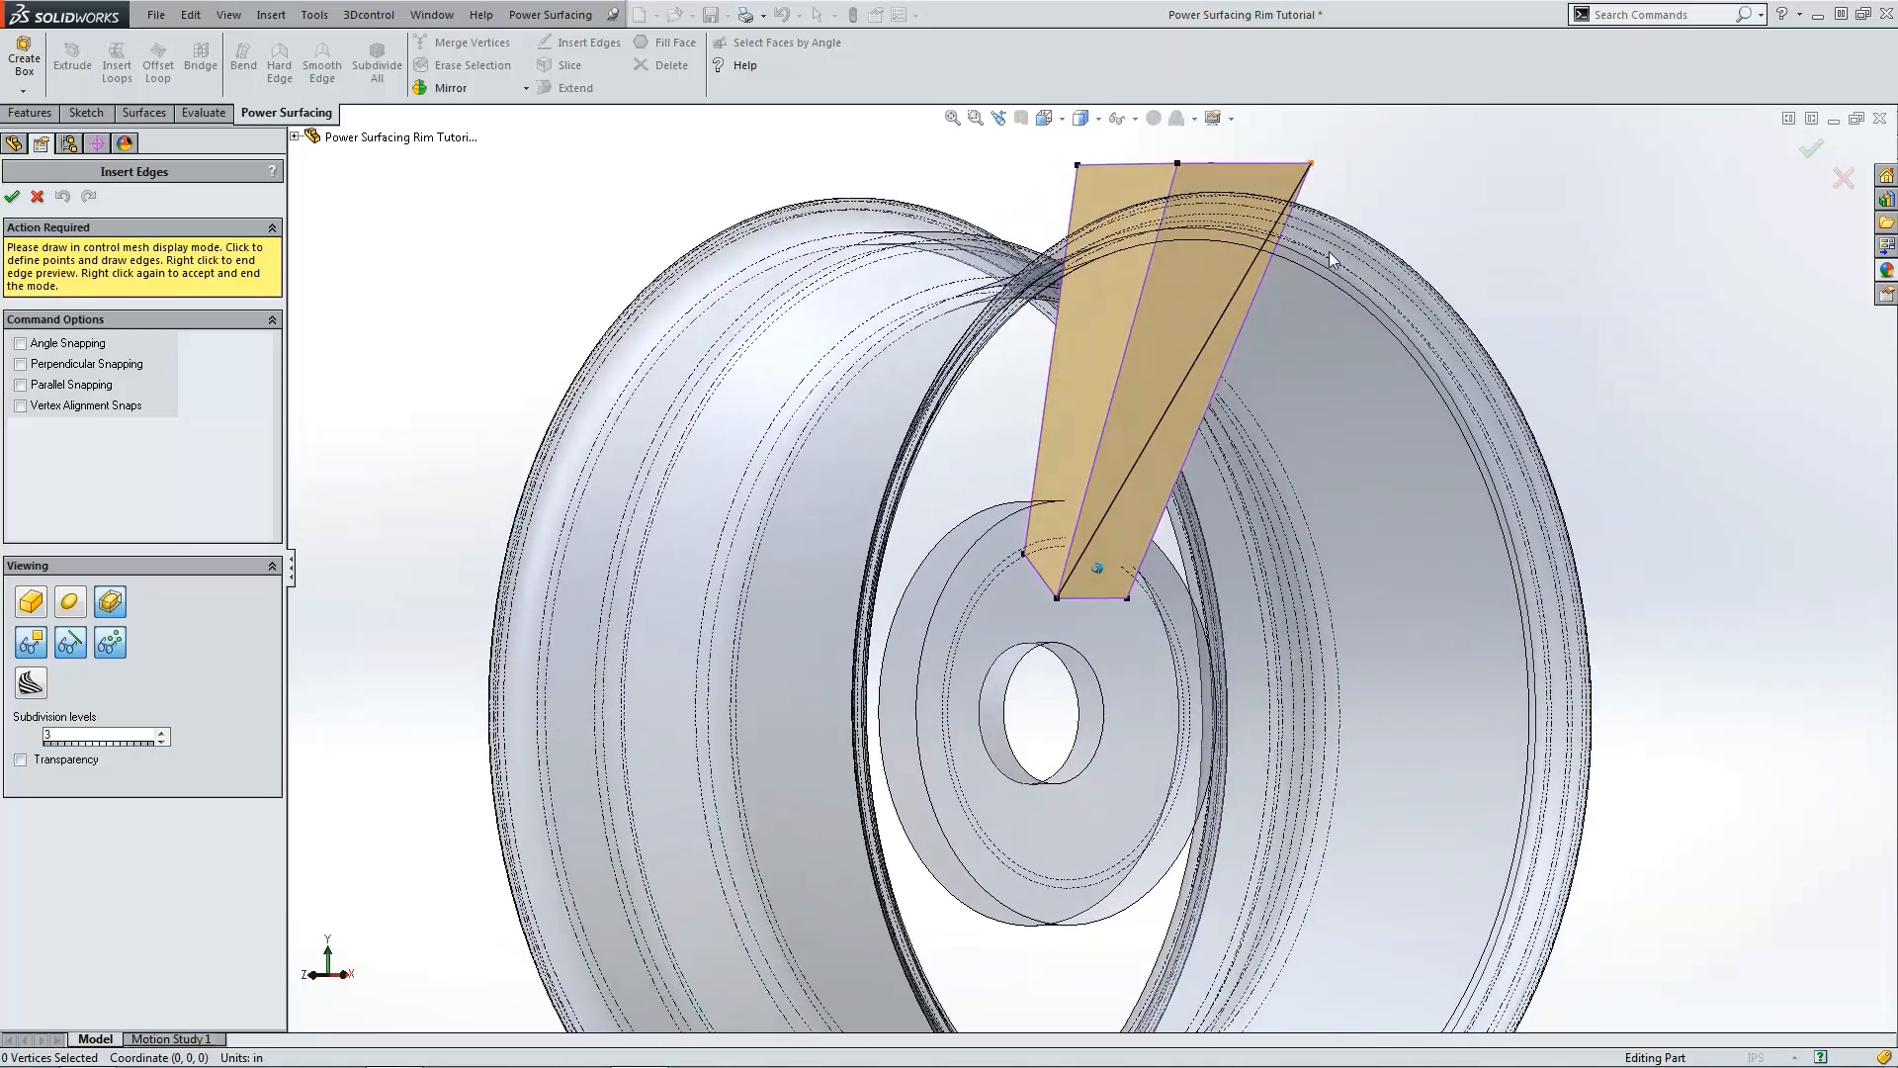
left_click(12, 196)
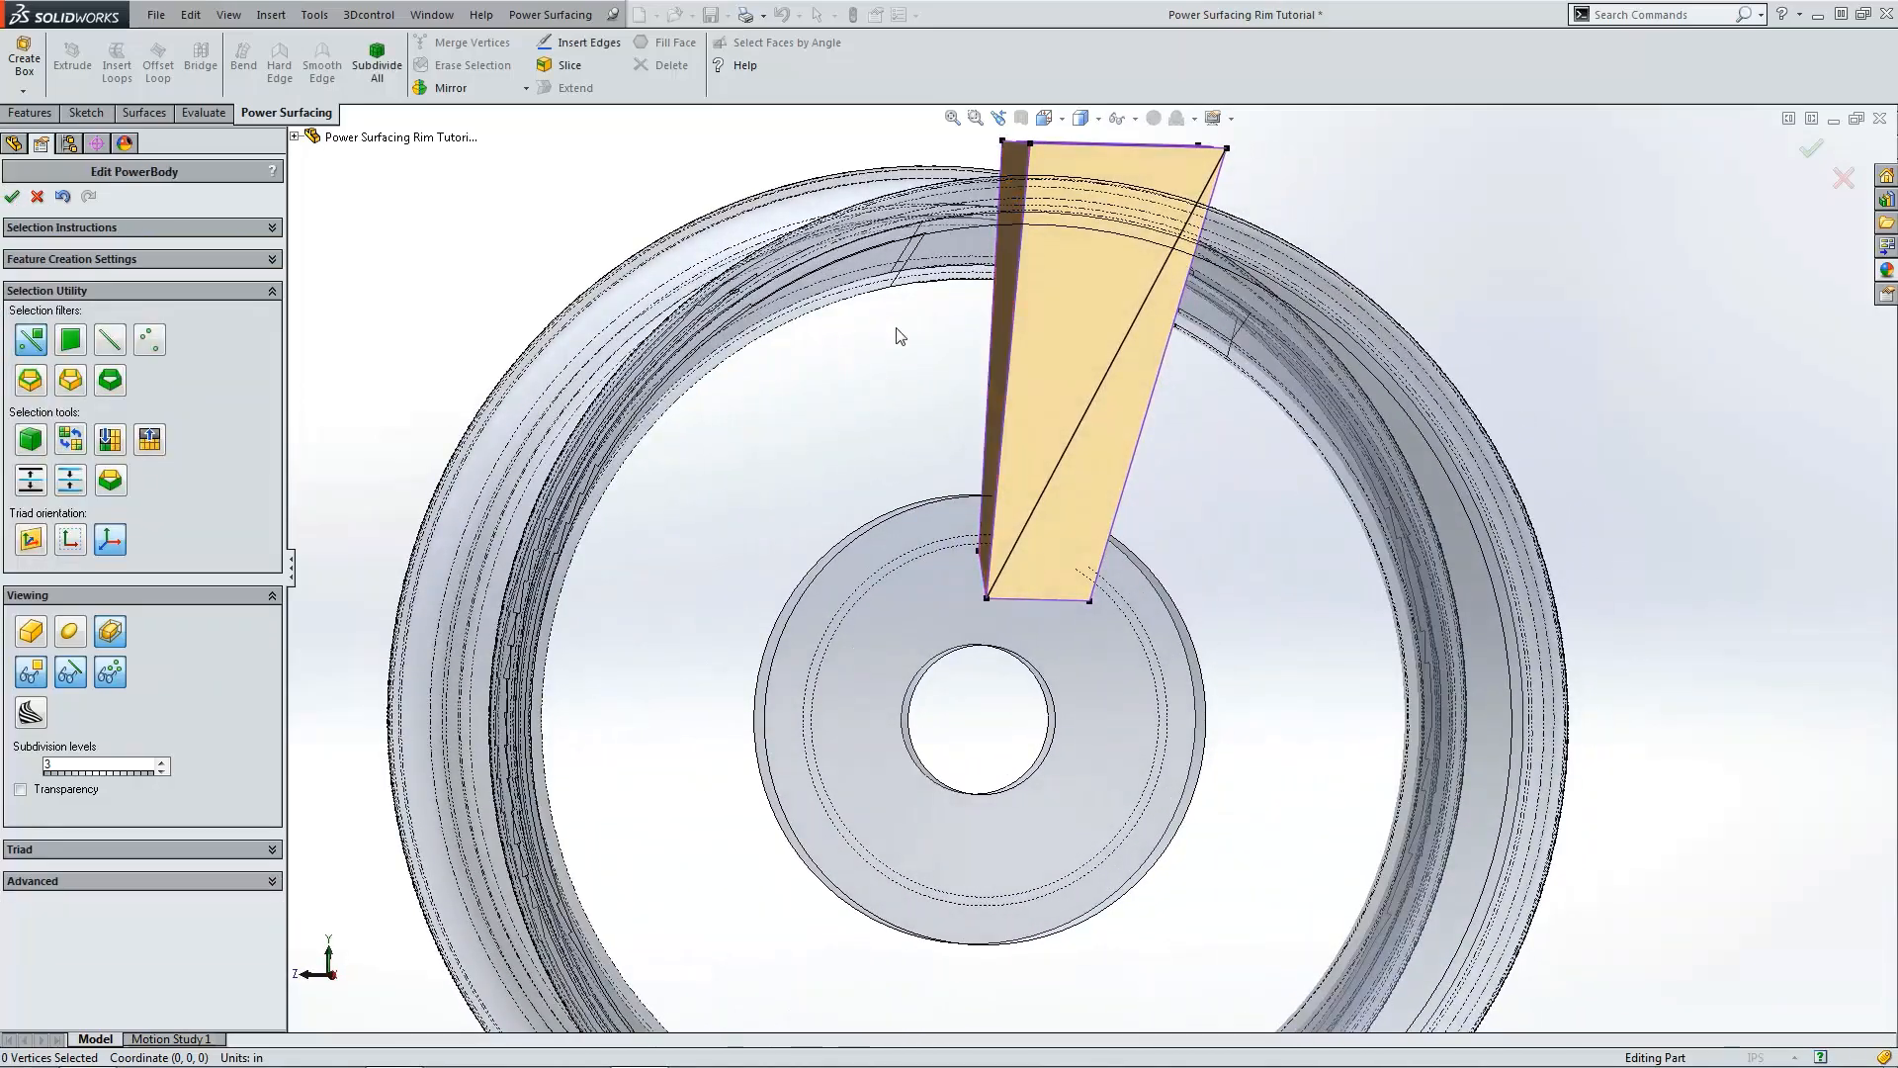
Step: Select one top vertex of the spoke and move it about 0.92 in inward in the front view
key("ctrl+4")
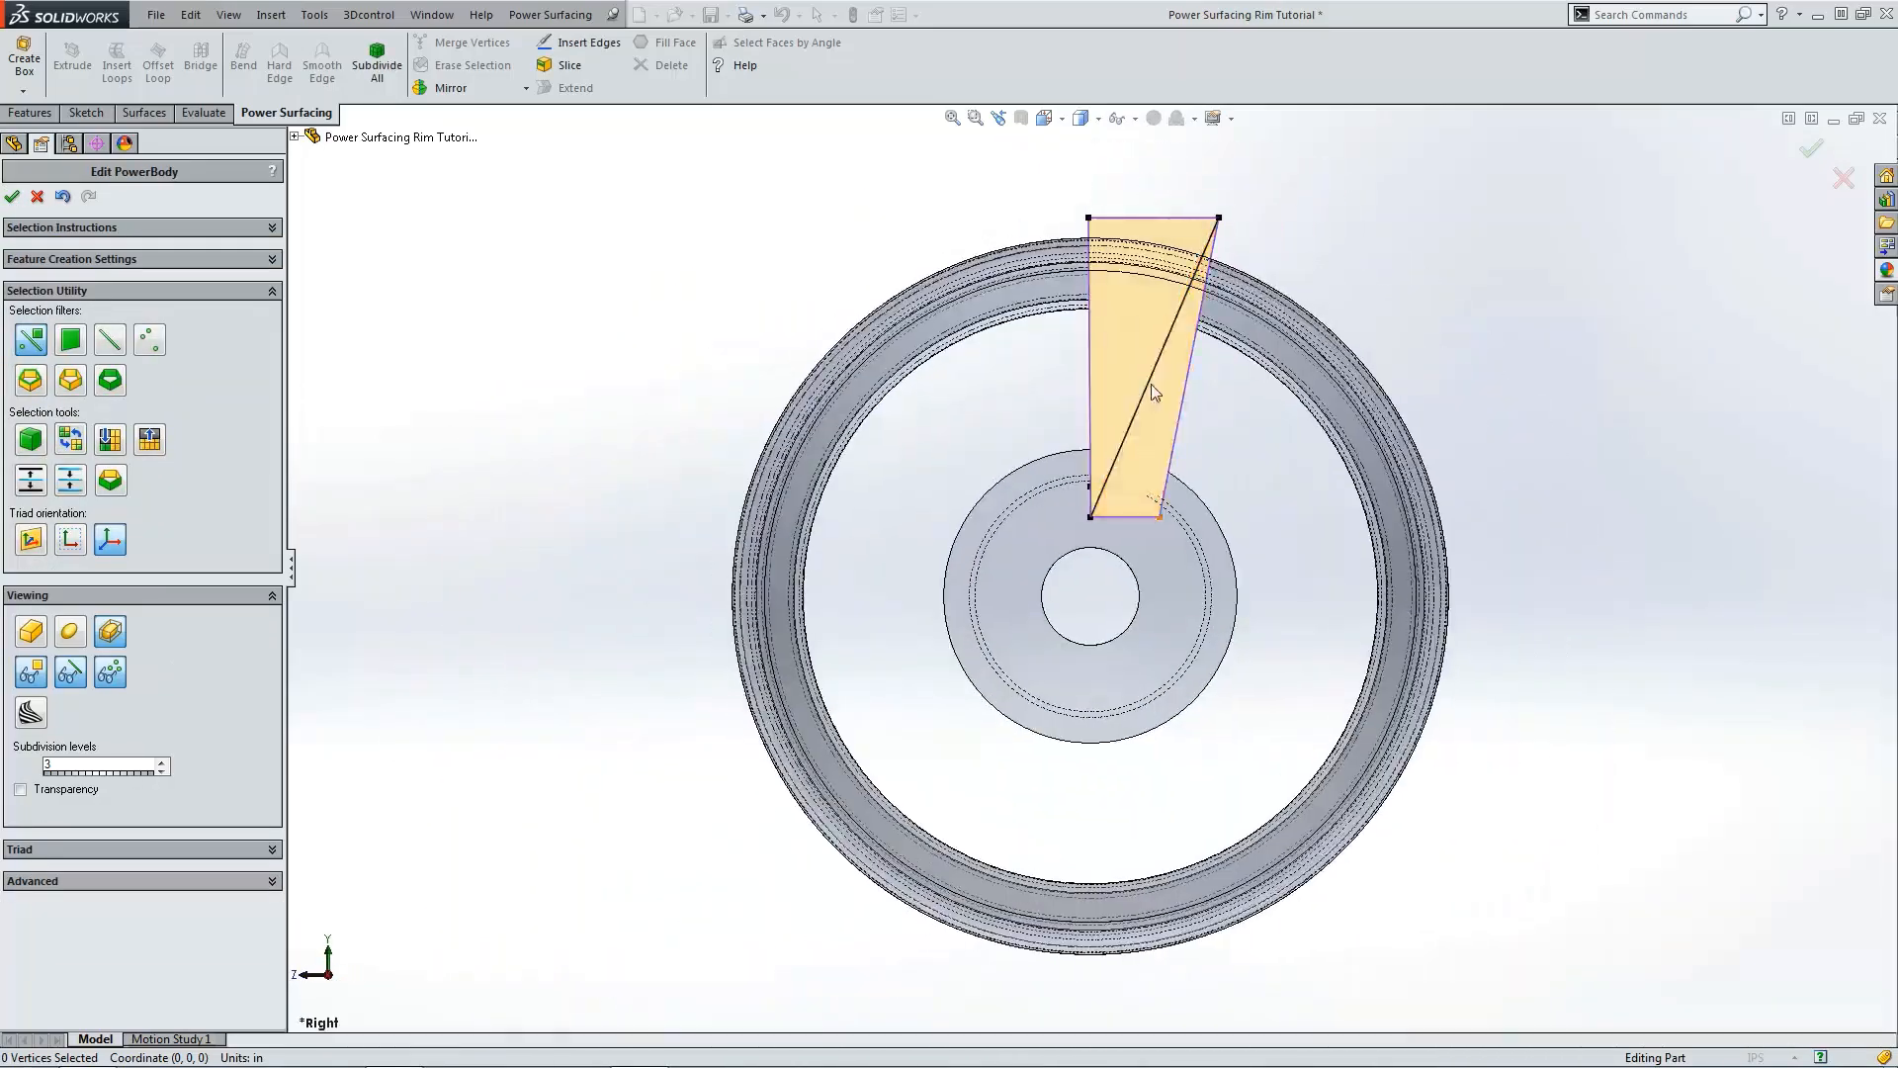
scroll(1142, 352, "down", 2)
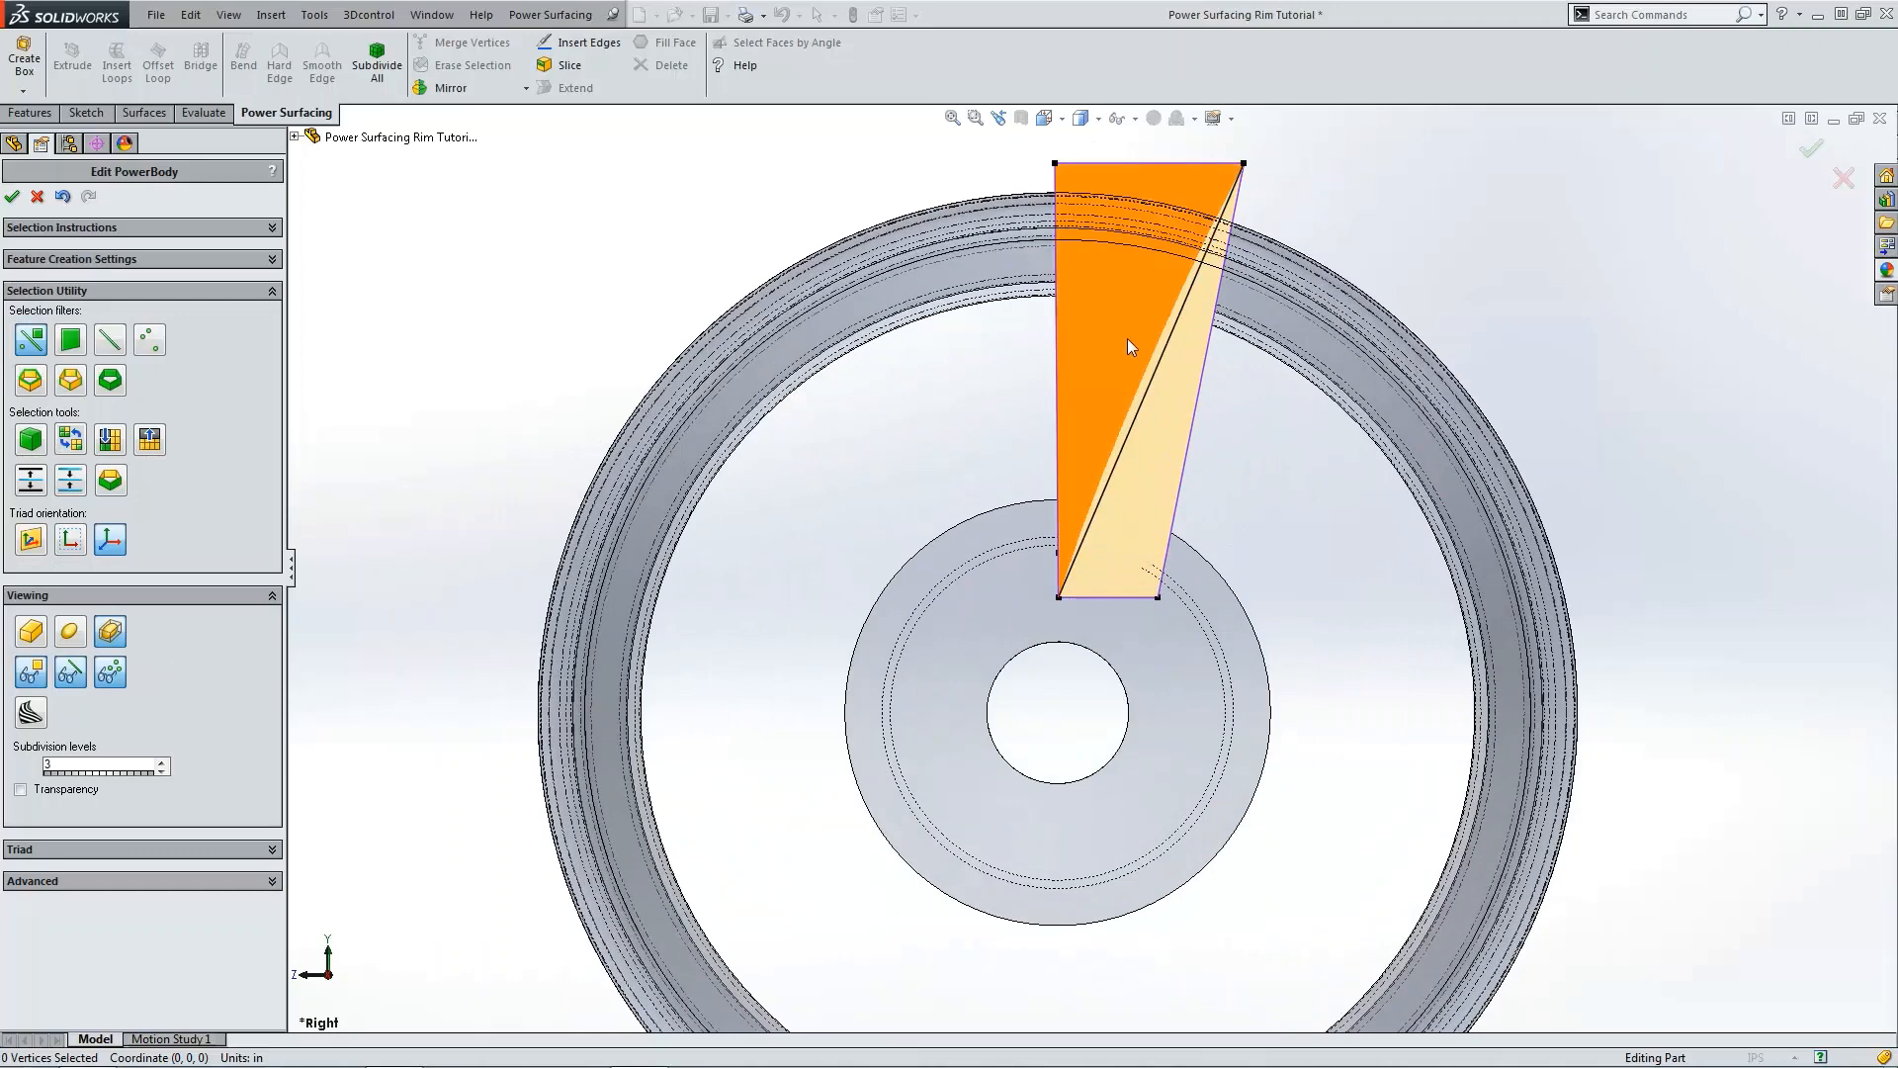
left_click(1057, 164)
key("ctrl+1")
scroll(1206, 205, "down", 2)
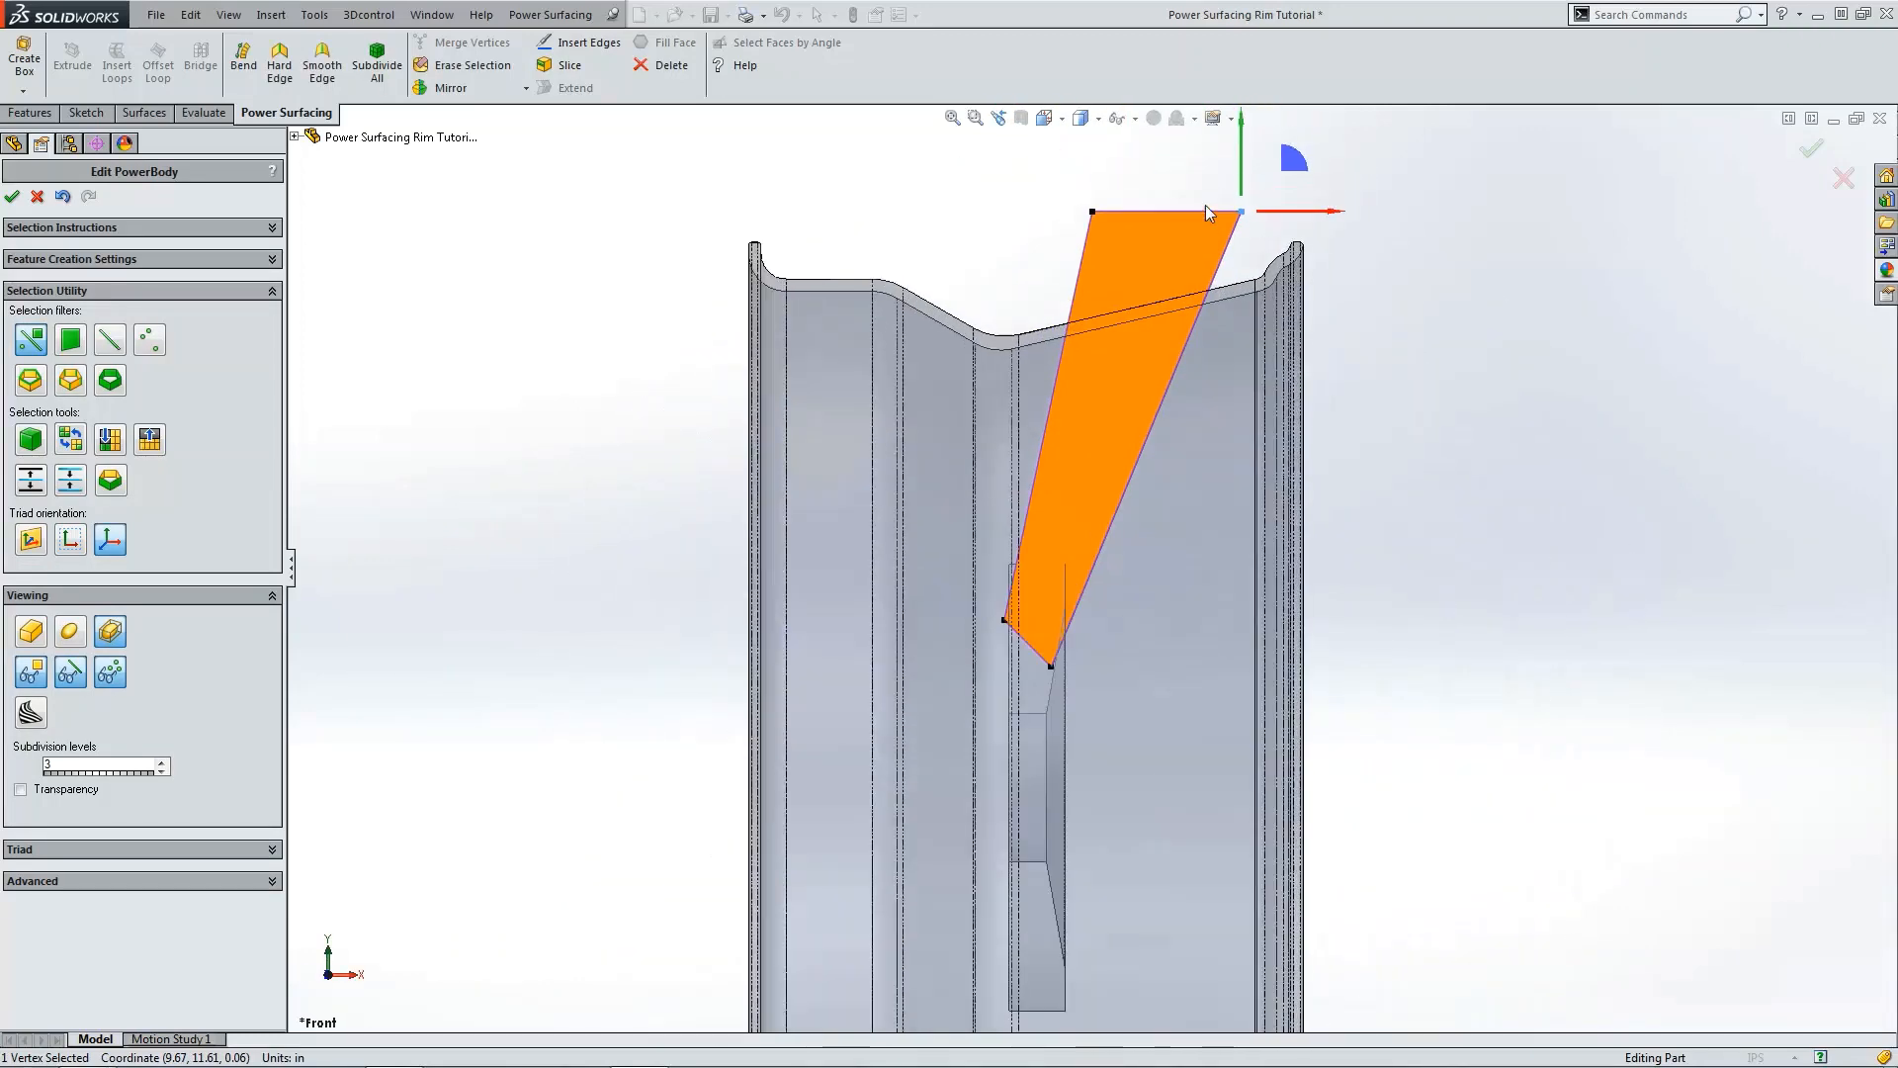
left_click_drag(1297, 212, 1249, 212)
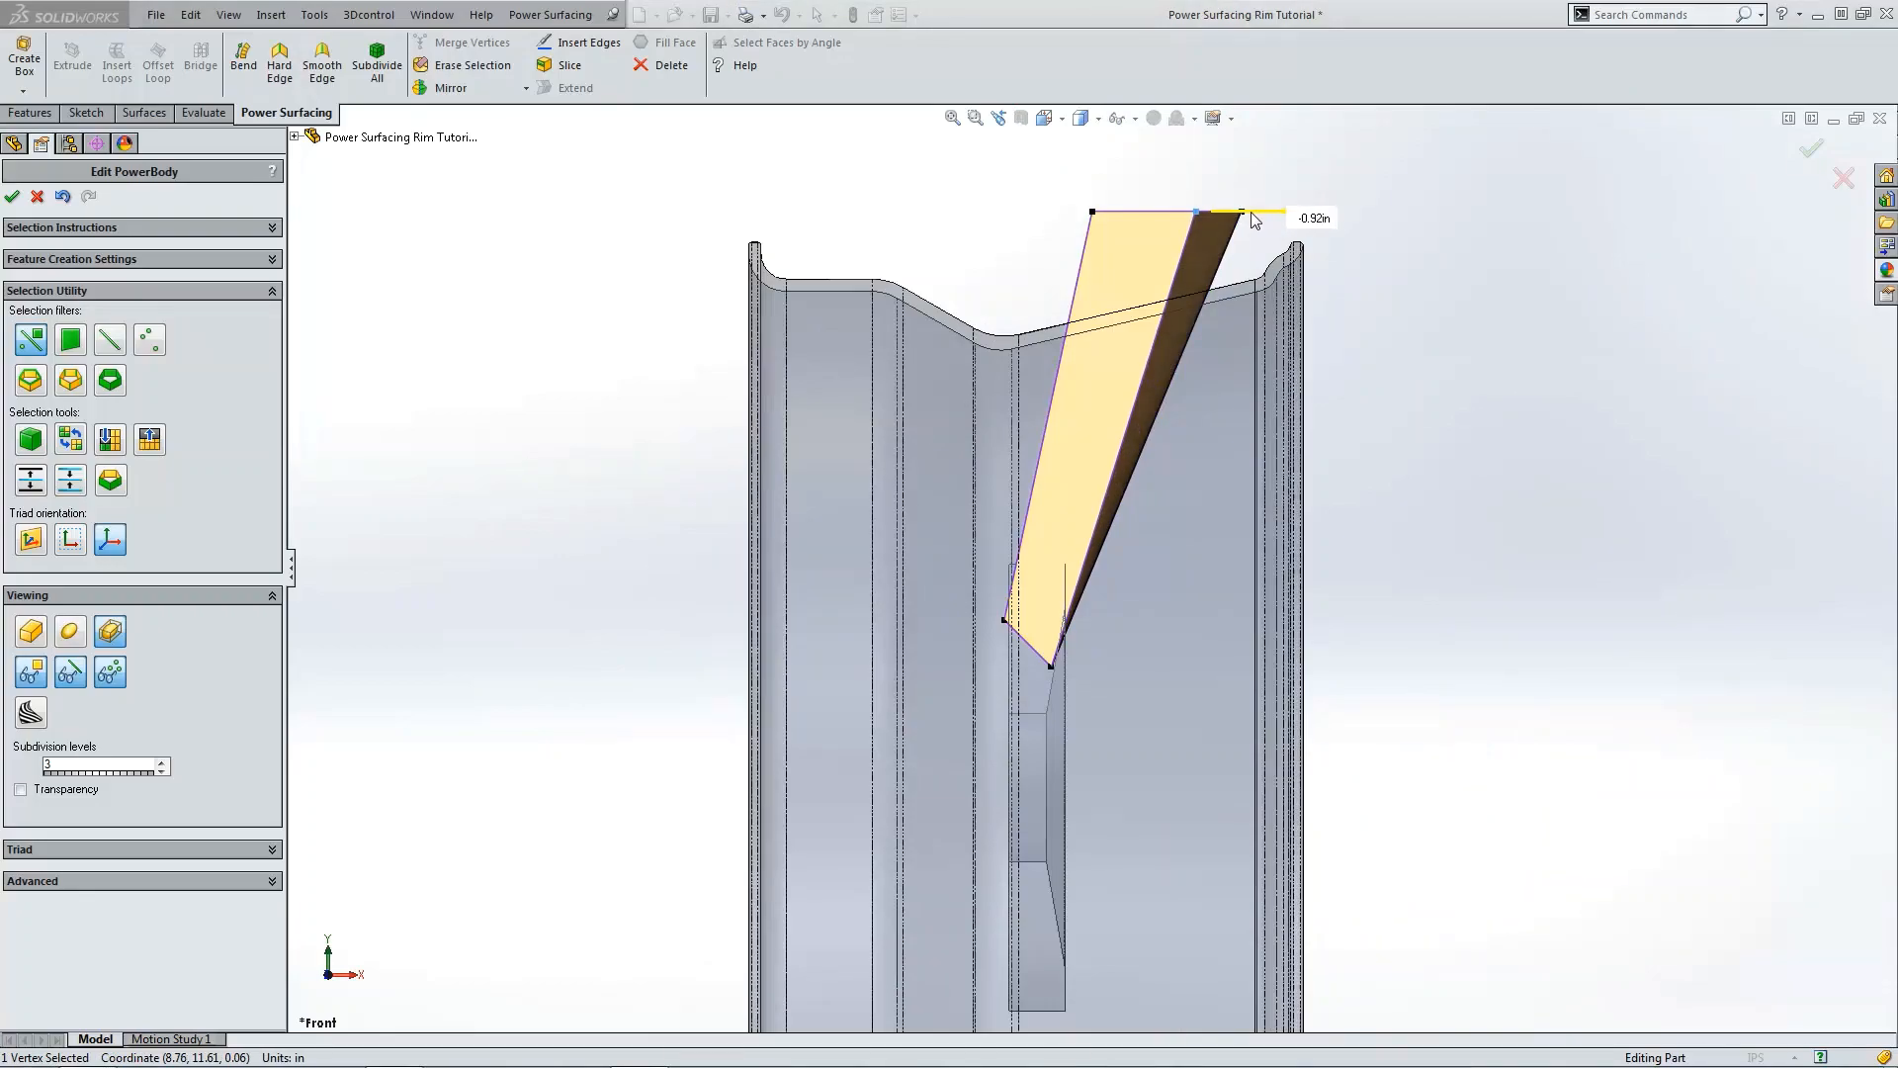
left_click(1496, 267)
Step: Select the new diagonal edge and turn on Weight with a value of 100
key("ctrl+7")
scroll(1169, 341, "down", 1)
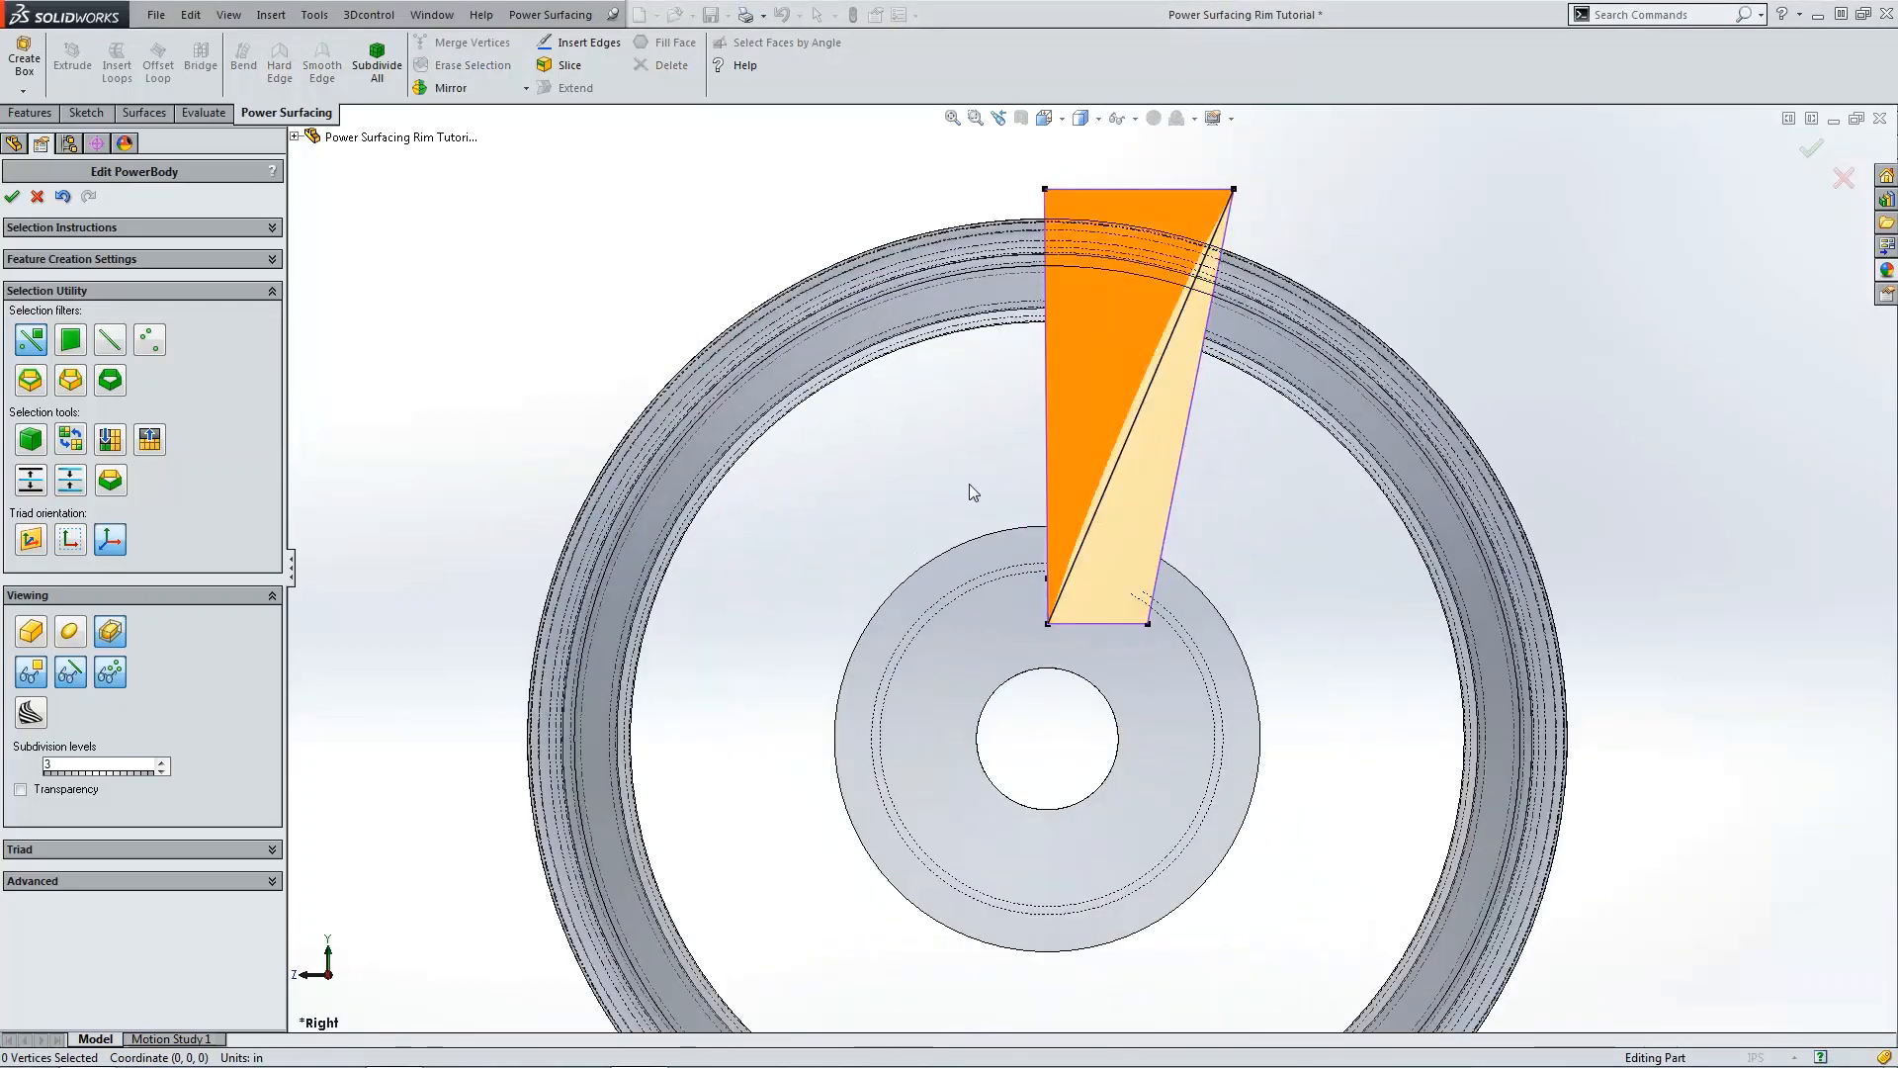
middle_click_drag(872, 607, 1002, 392)
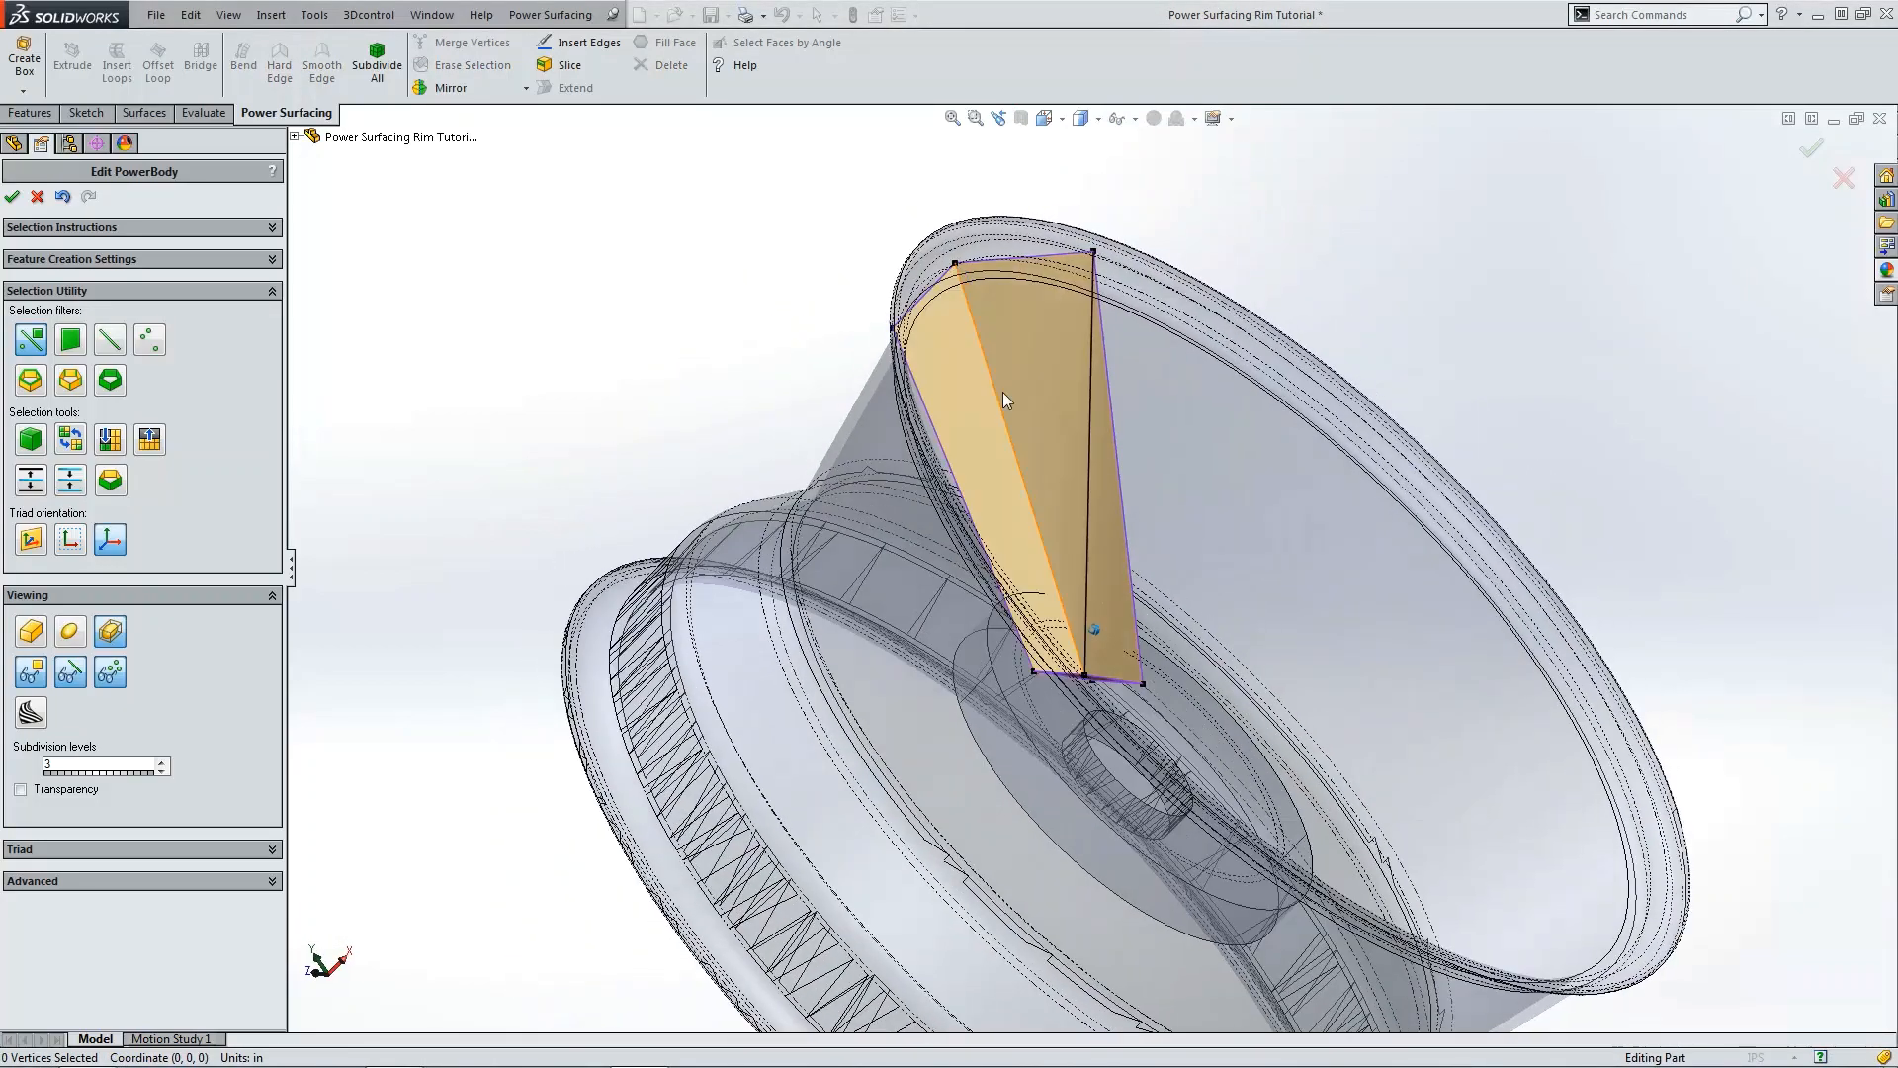
middle_click_drag(1100, 462, 1120, 561)
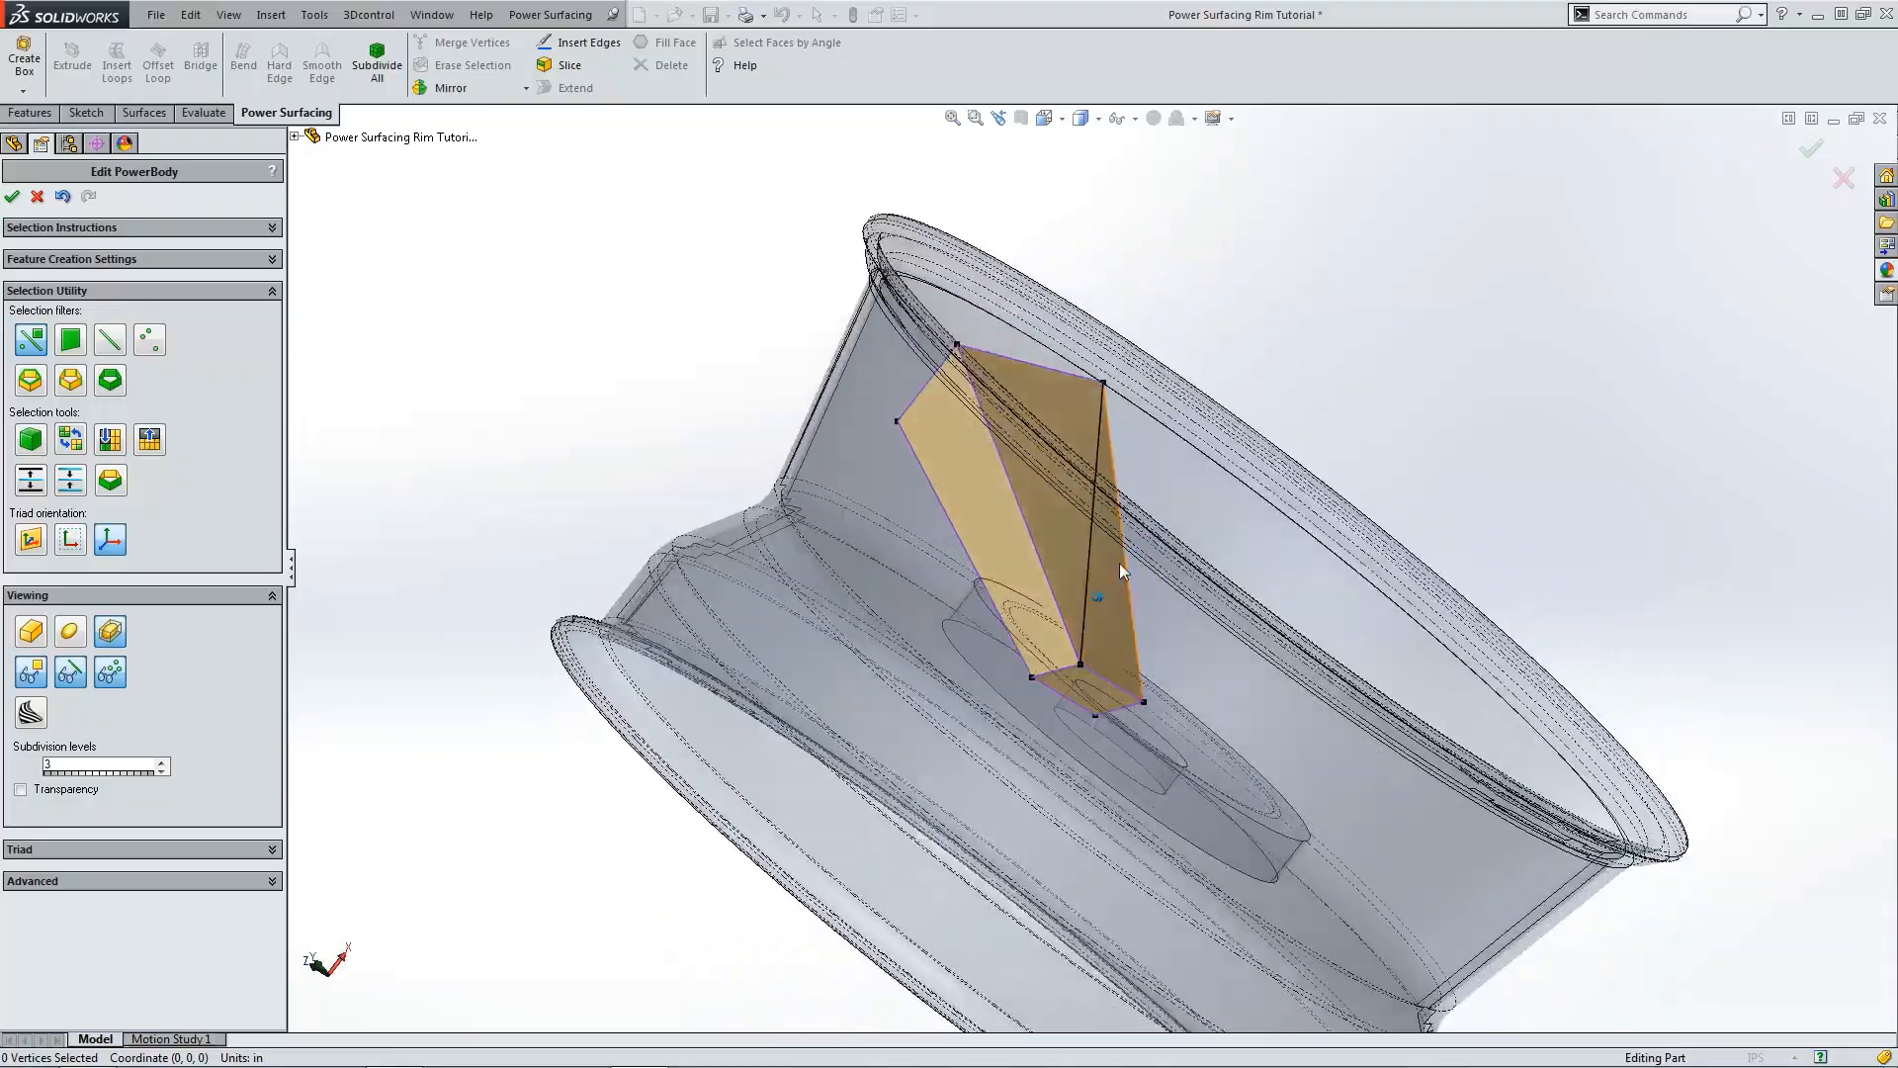
scroll(1106, 584, "down", 5)
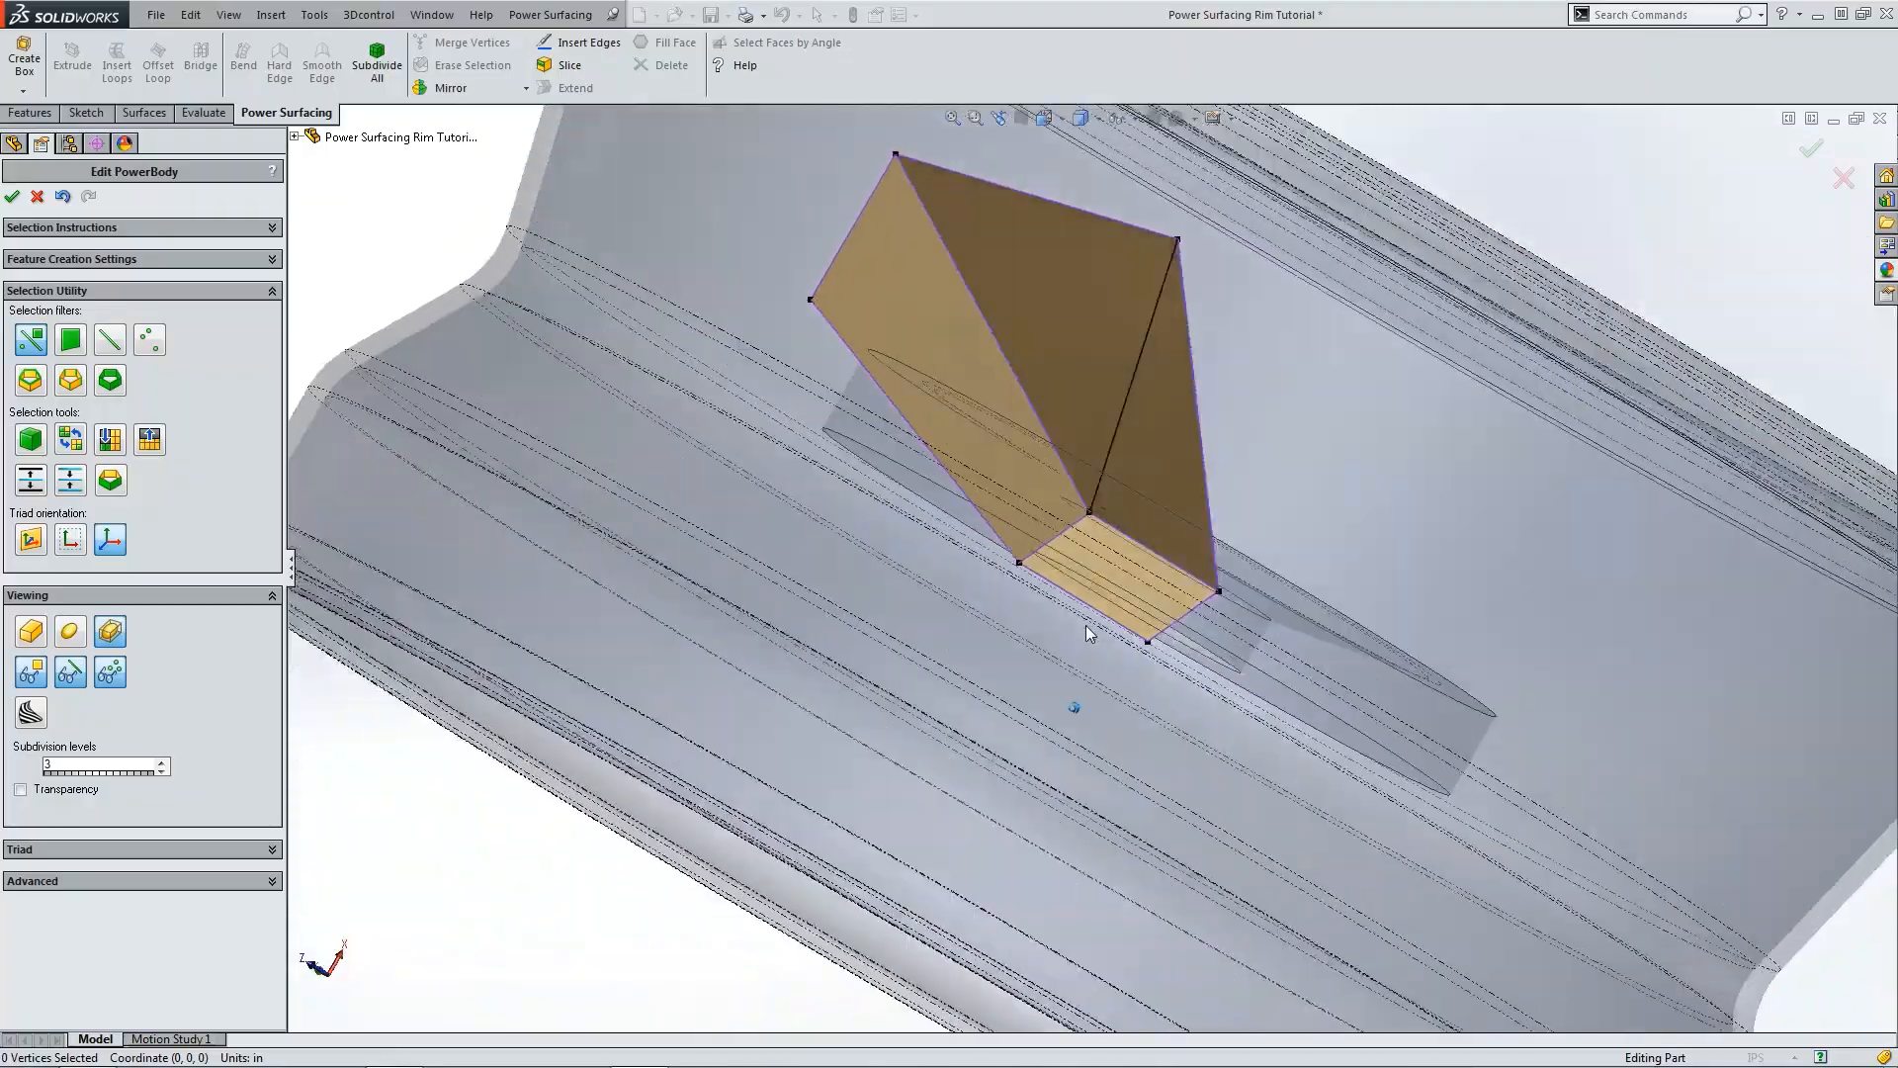
left_click(1136, 484)
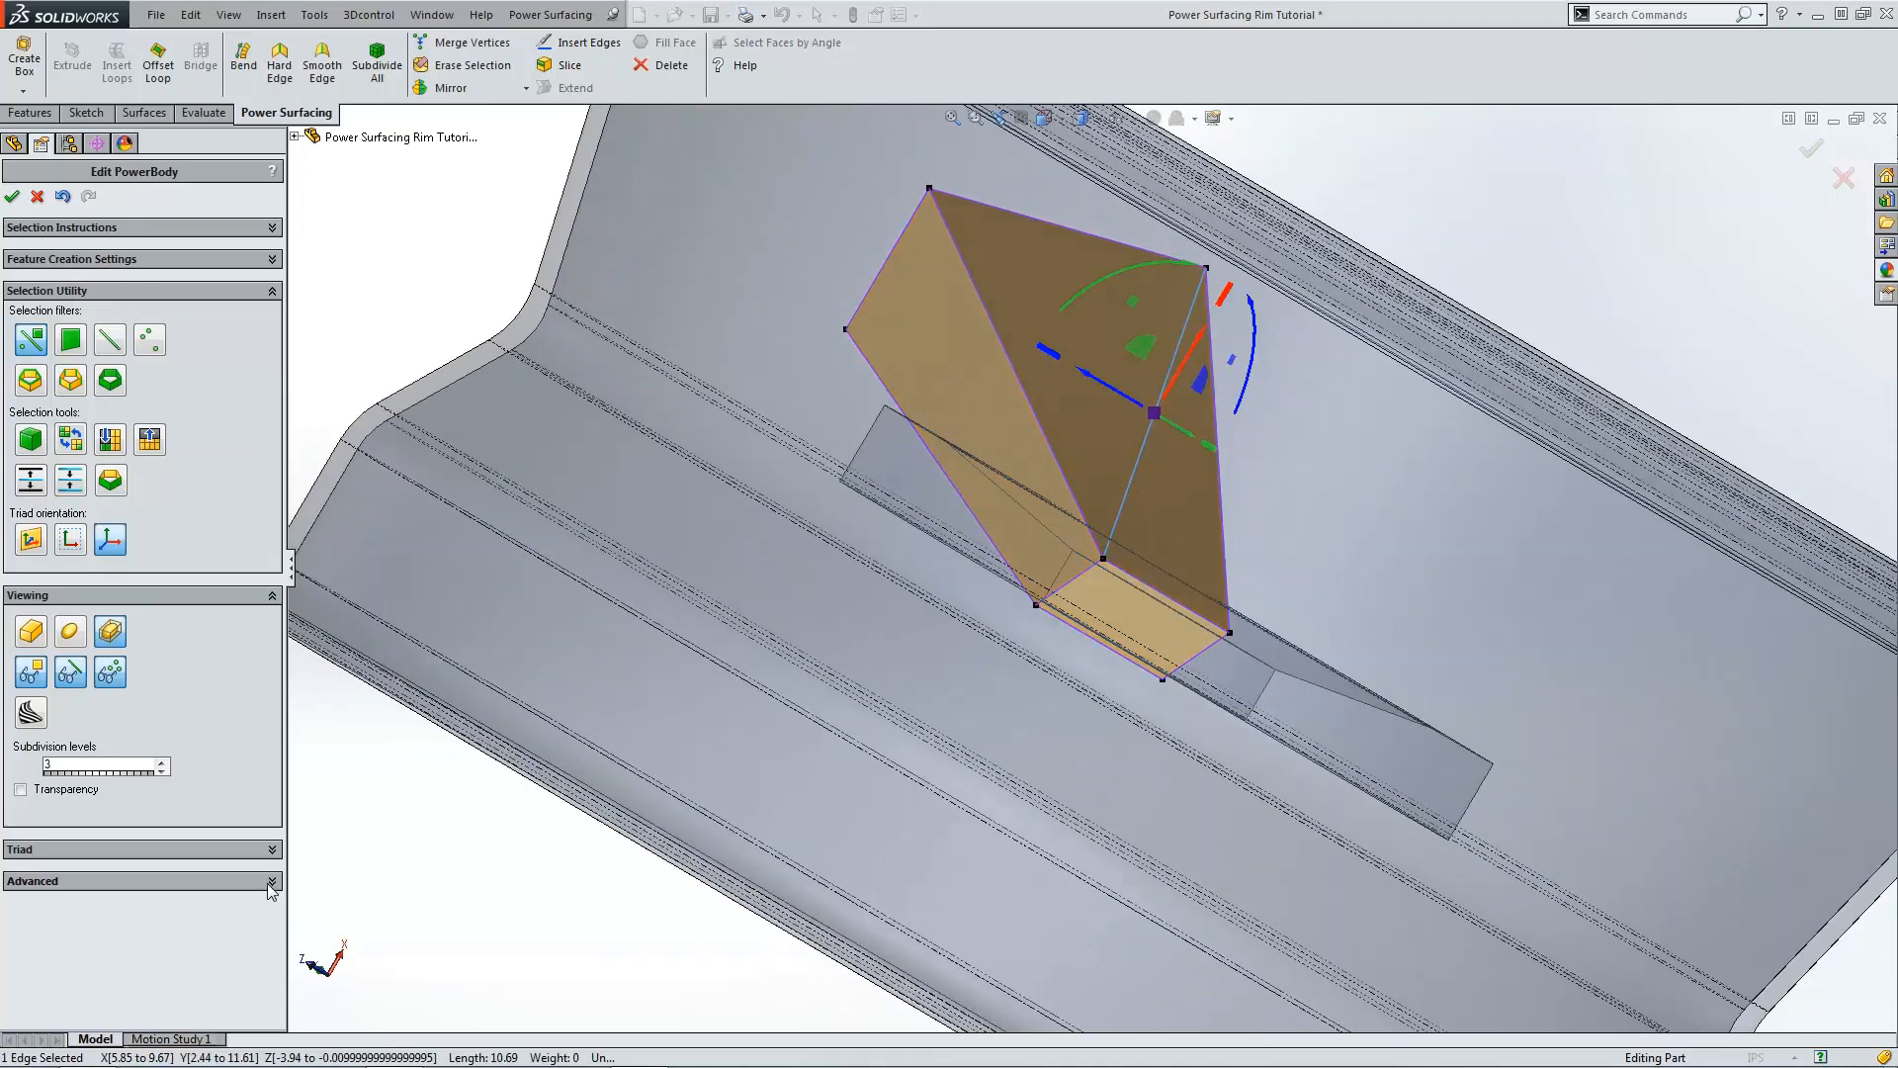
left_click(271, 881)
left_click(21, 892)
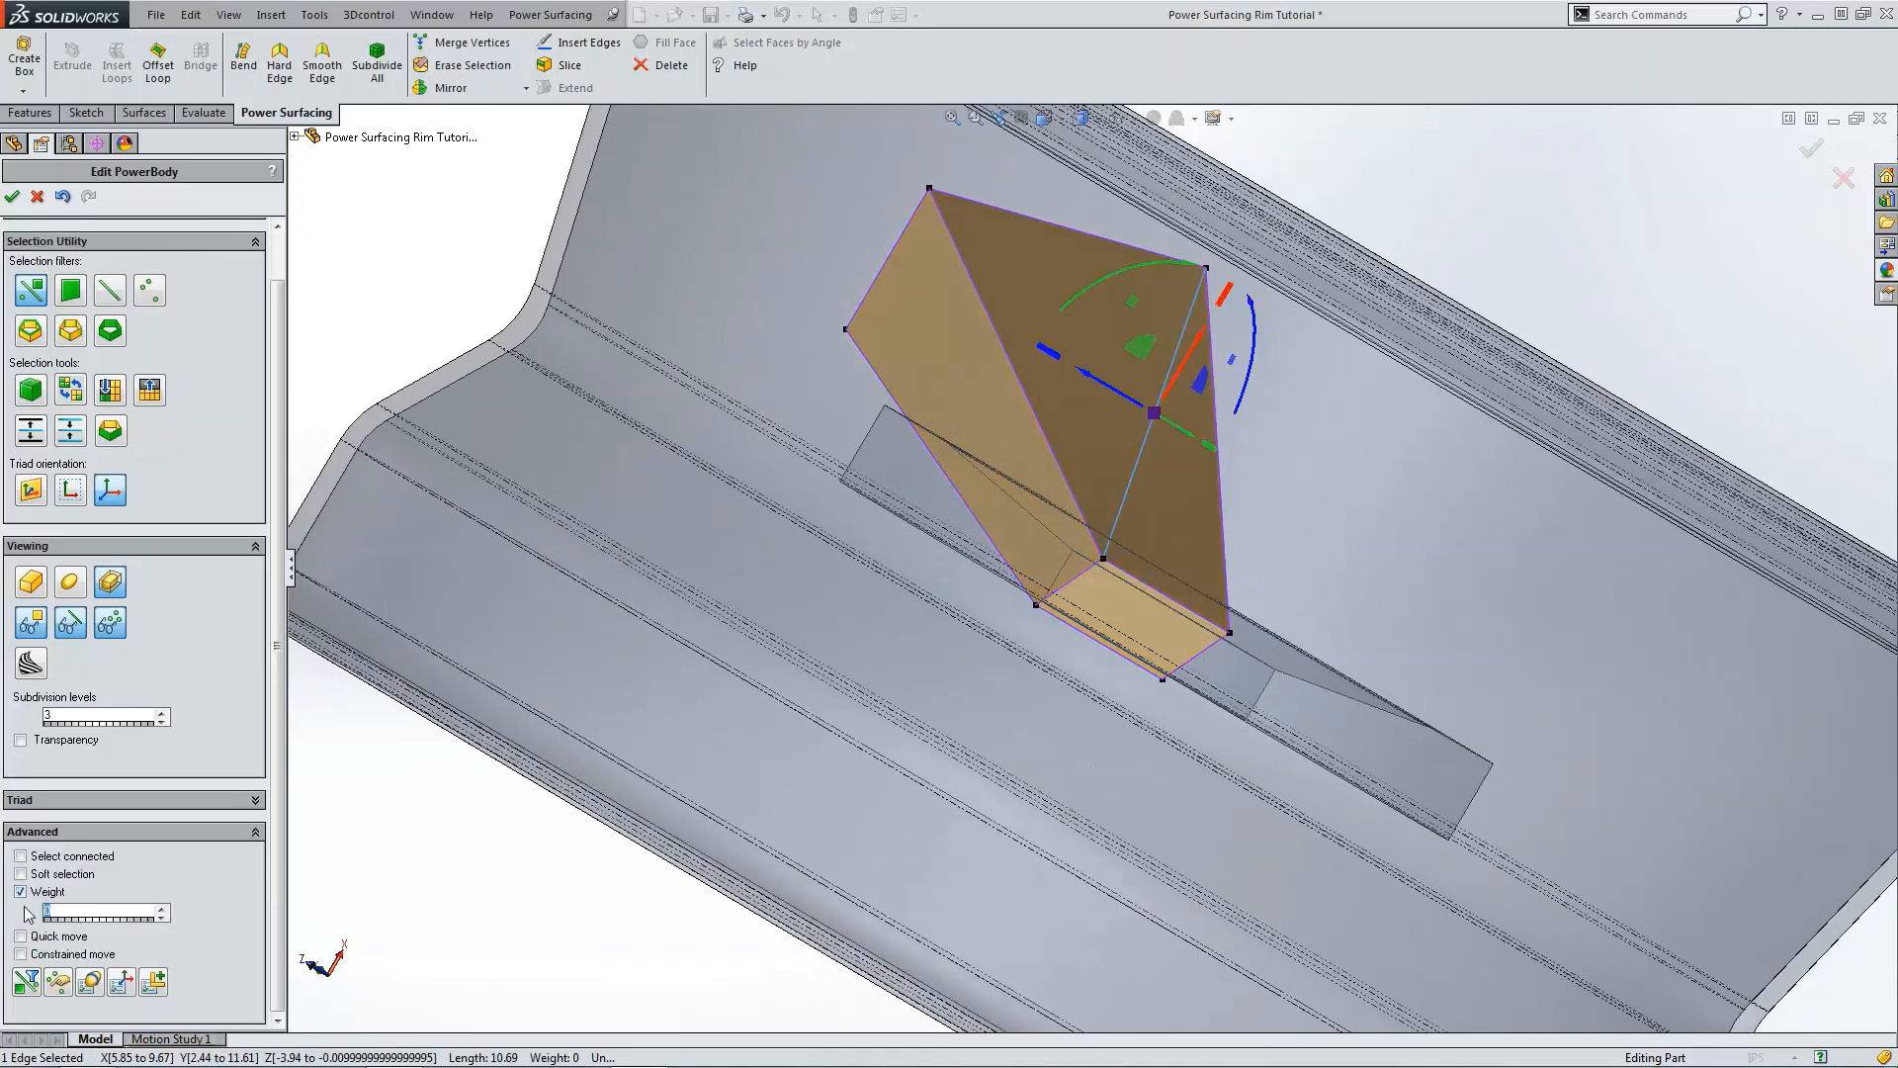
type("100")
key("Return")
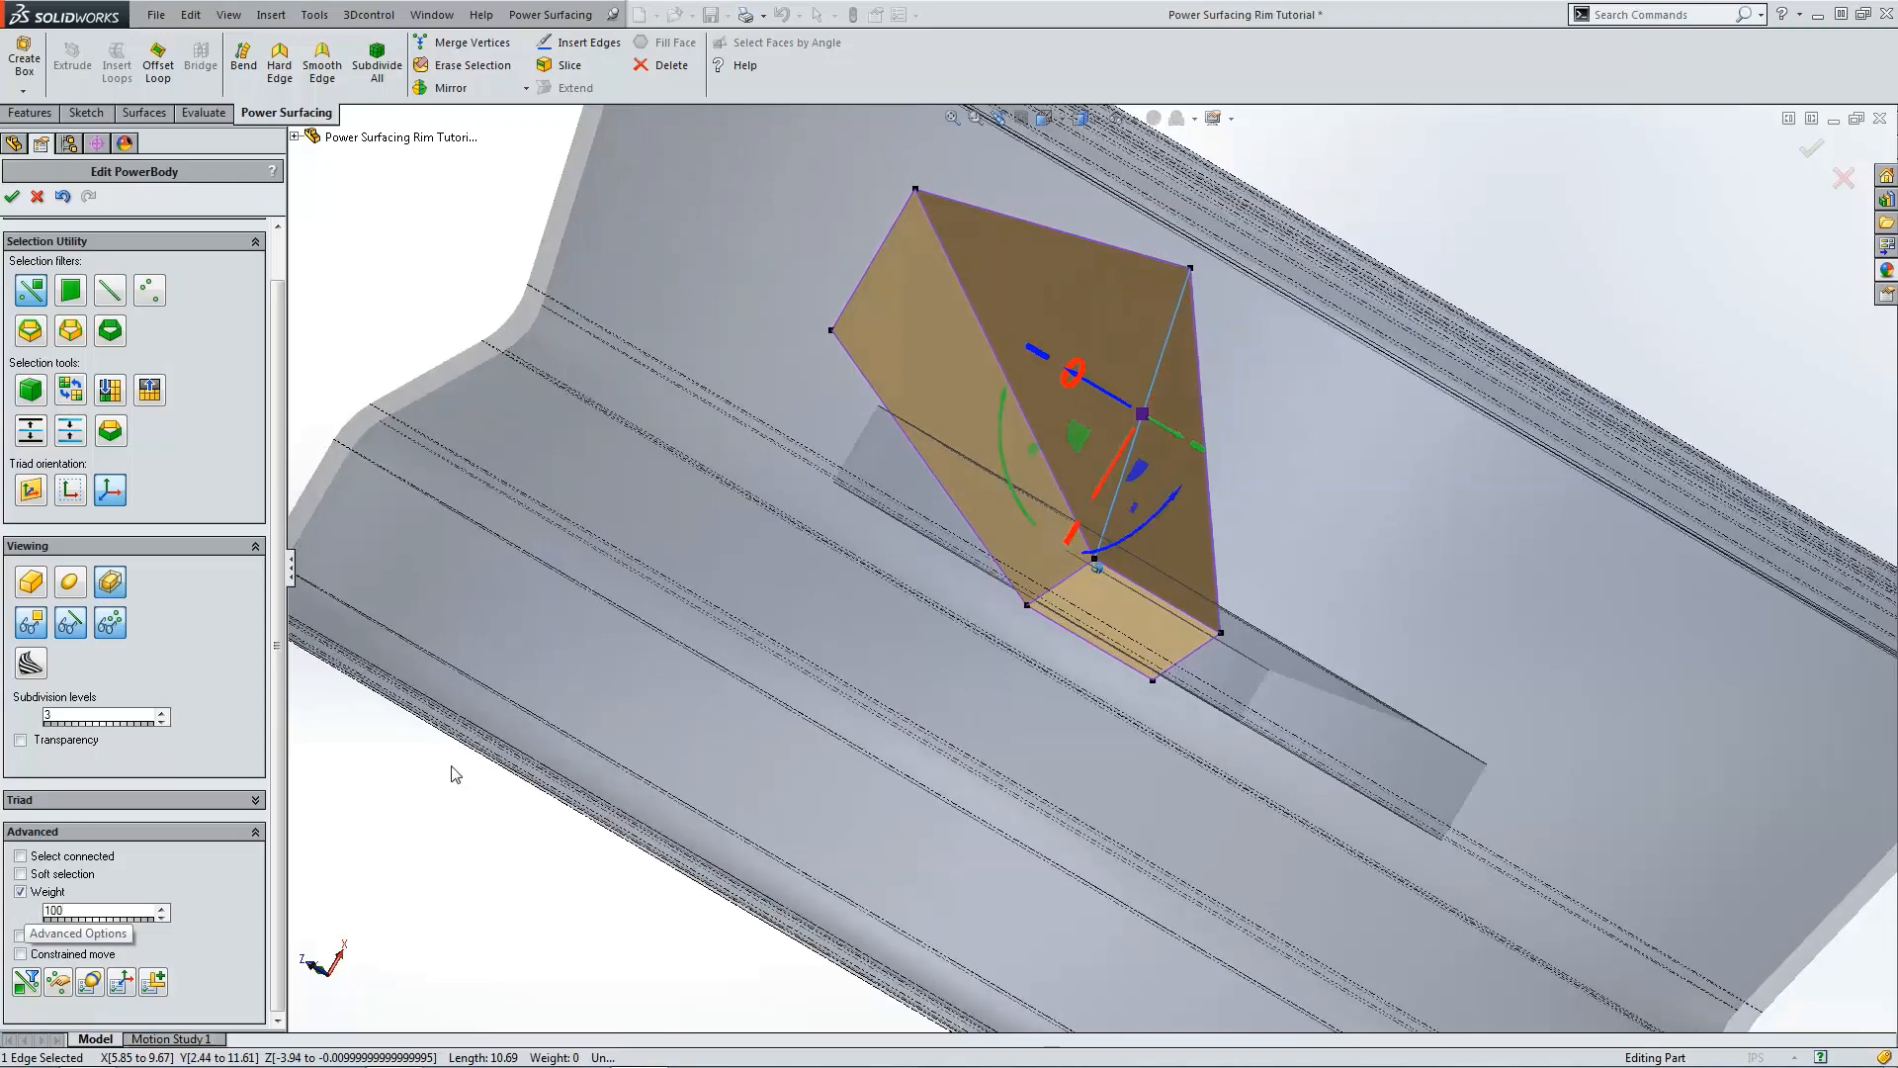
left_click(1496, 245)
Step: Raise the spoke's bottom-left vertices slightly in the side view so the bottom edge follows the hub
key("ctrl+1")
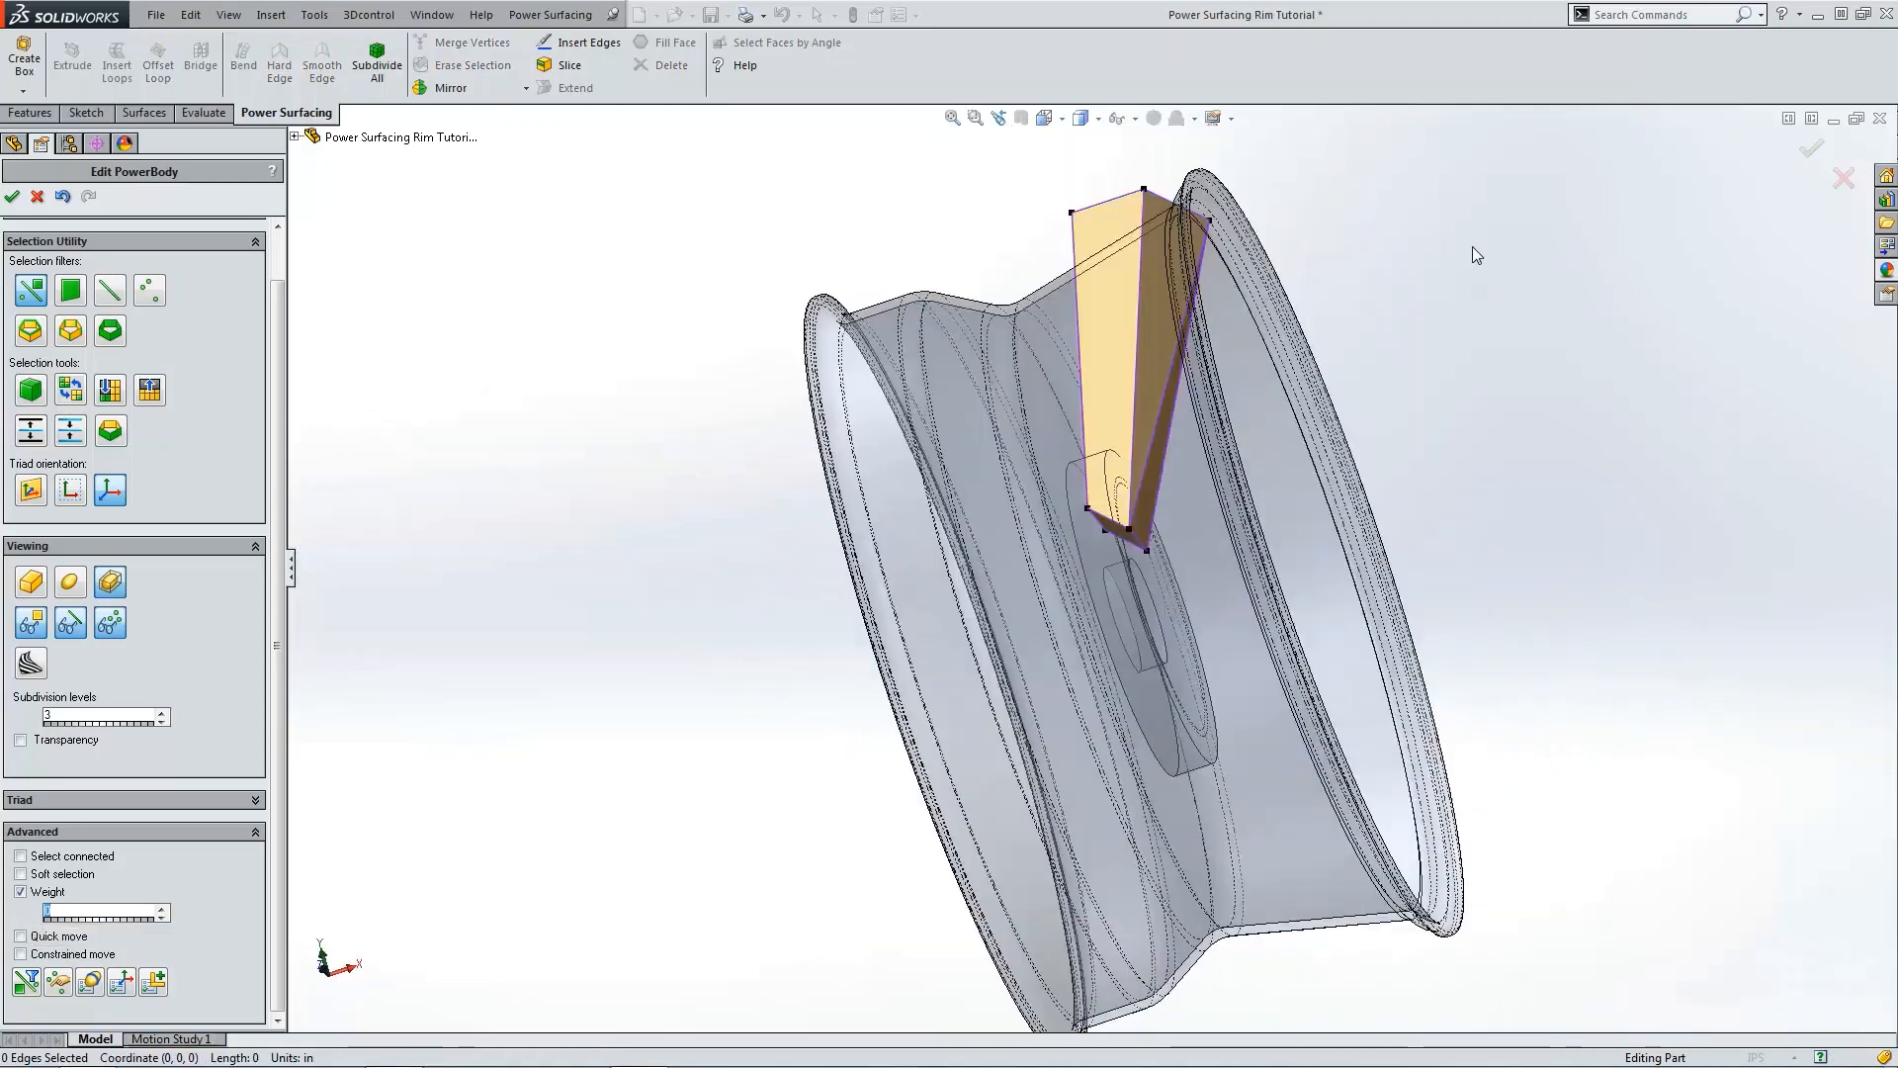
key("ctrl+4")
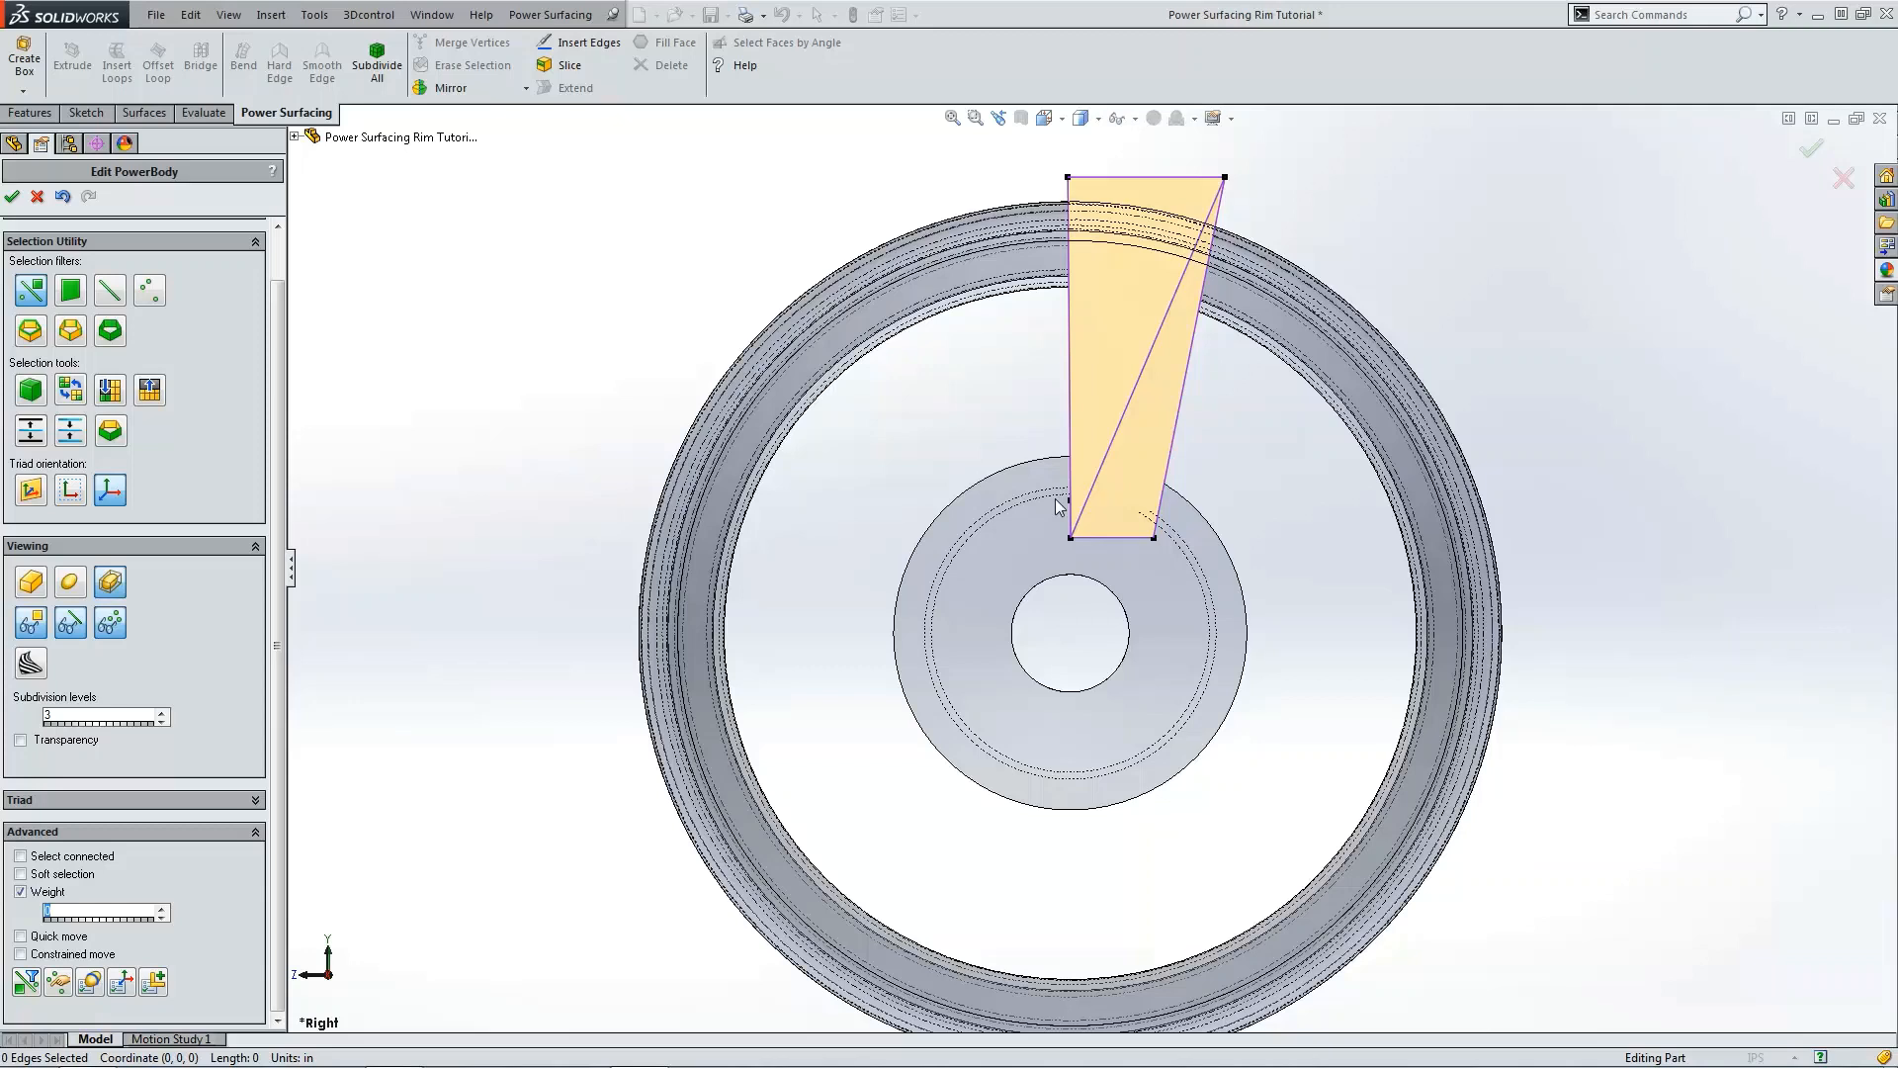
left_click_drag(1037, 476, 1177, 560)
left_click_drag(1055, 473, 997, 564)
left_click(1535, 461)
scroll(1179, 506, "down", 2)
left_click_drag(971, 426, 975, 396)
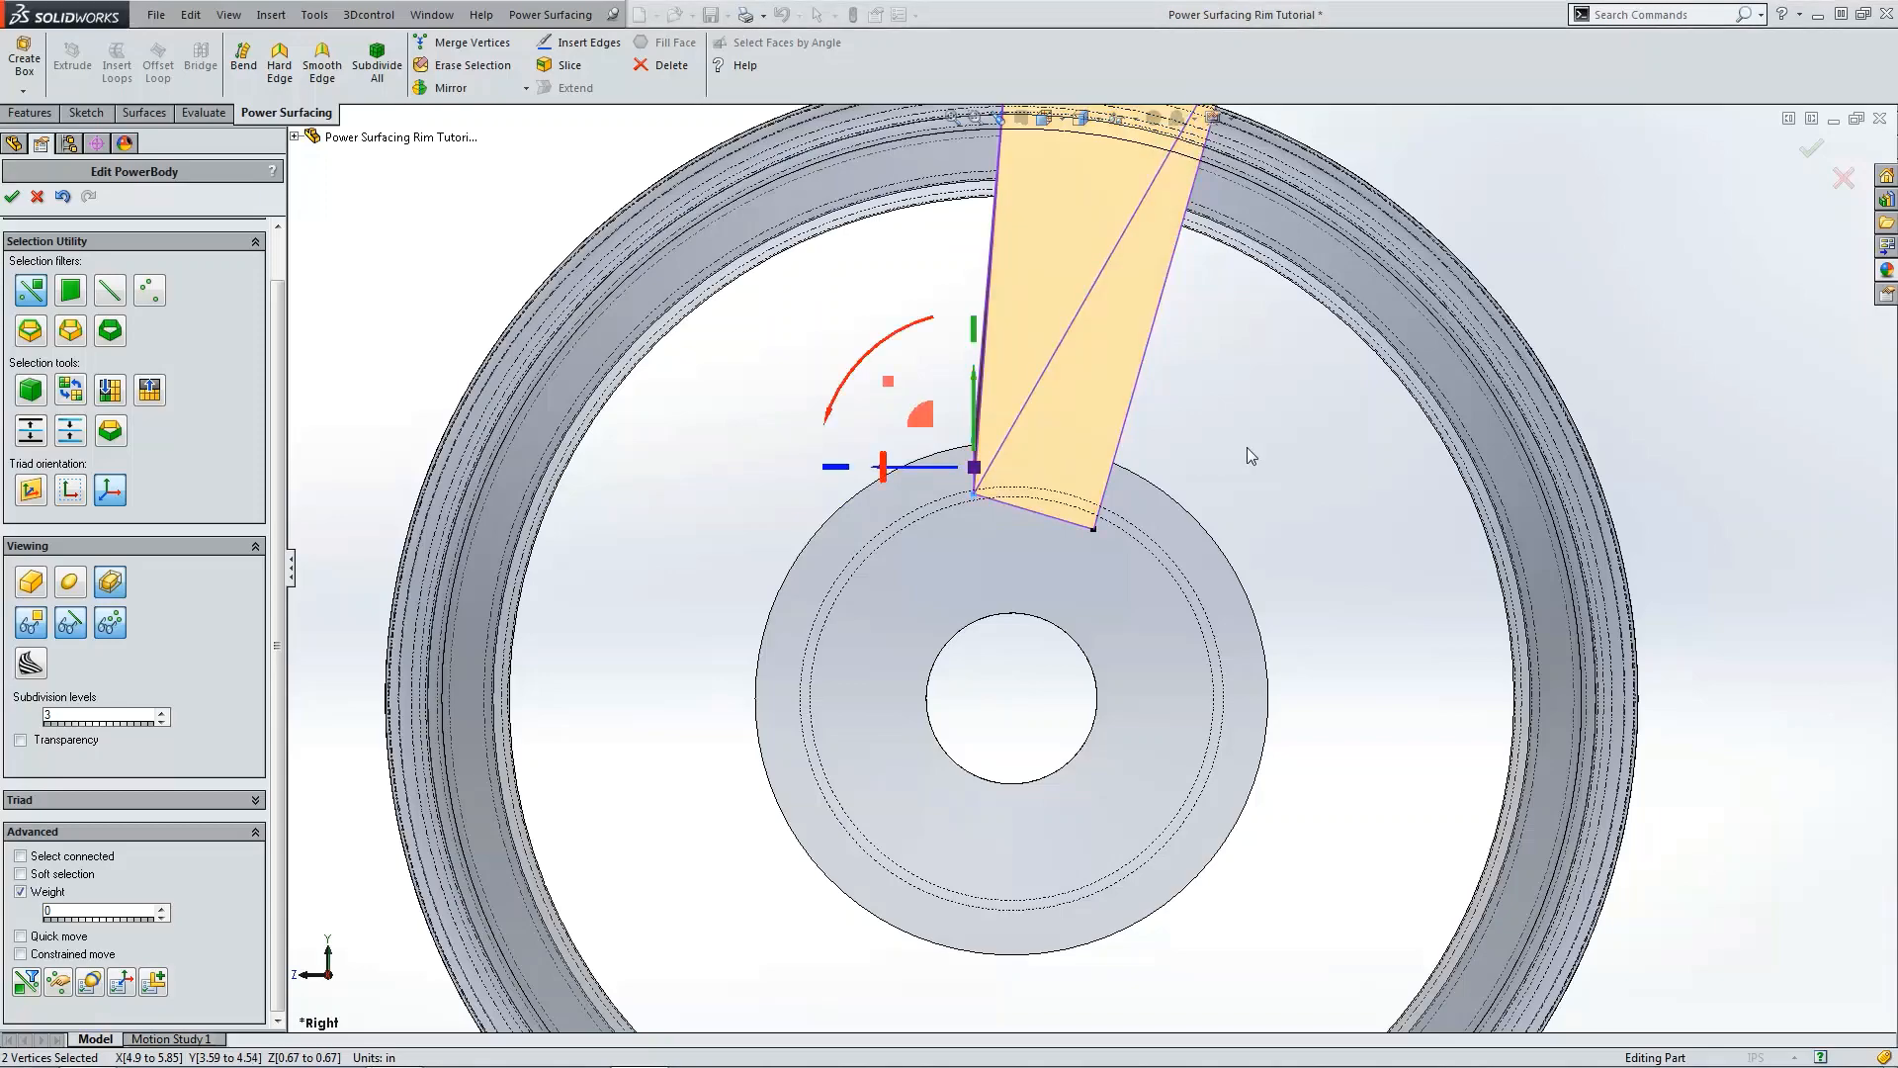
scroll(1256, 475, "up", 3)
left_click(1259, 483)
middle_click_drag(1258, 482, 1172, 507)
key("ctrl+1")
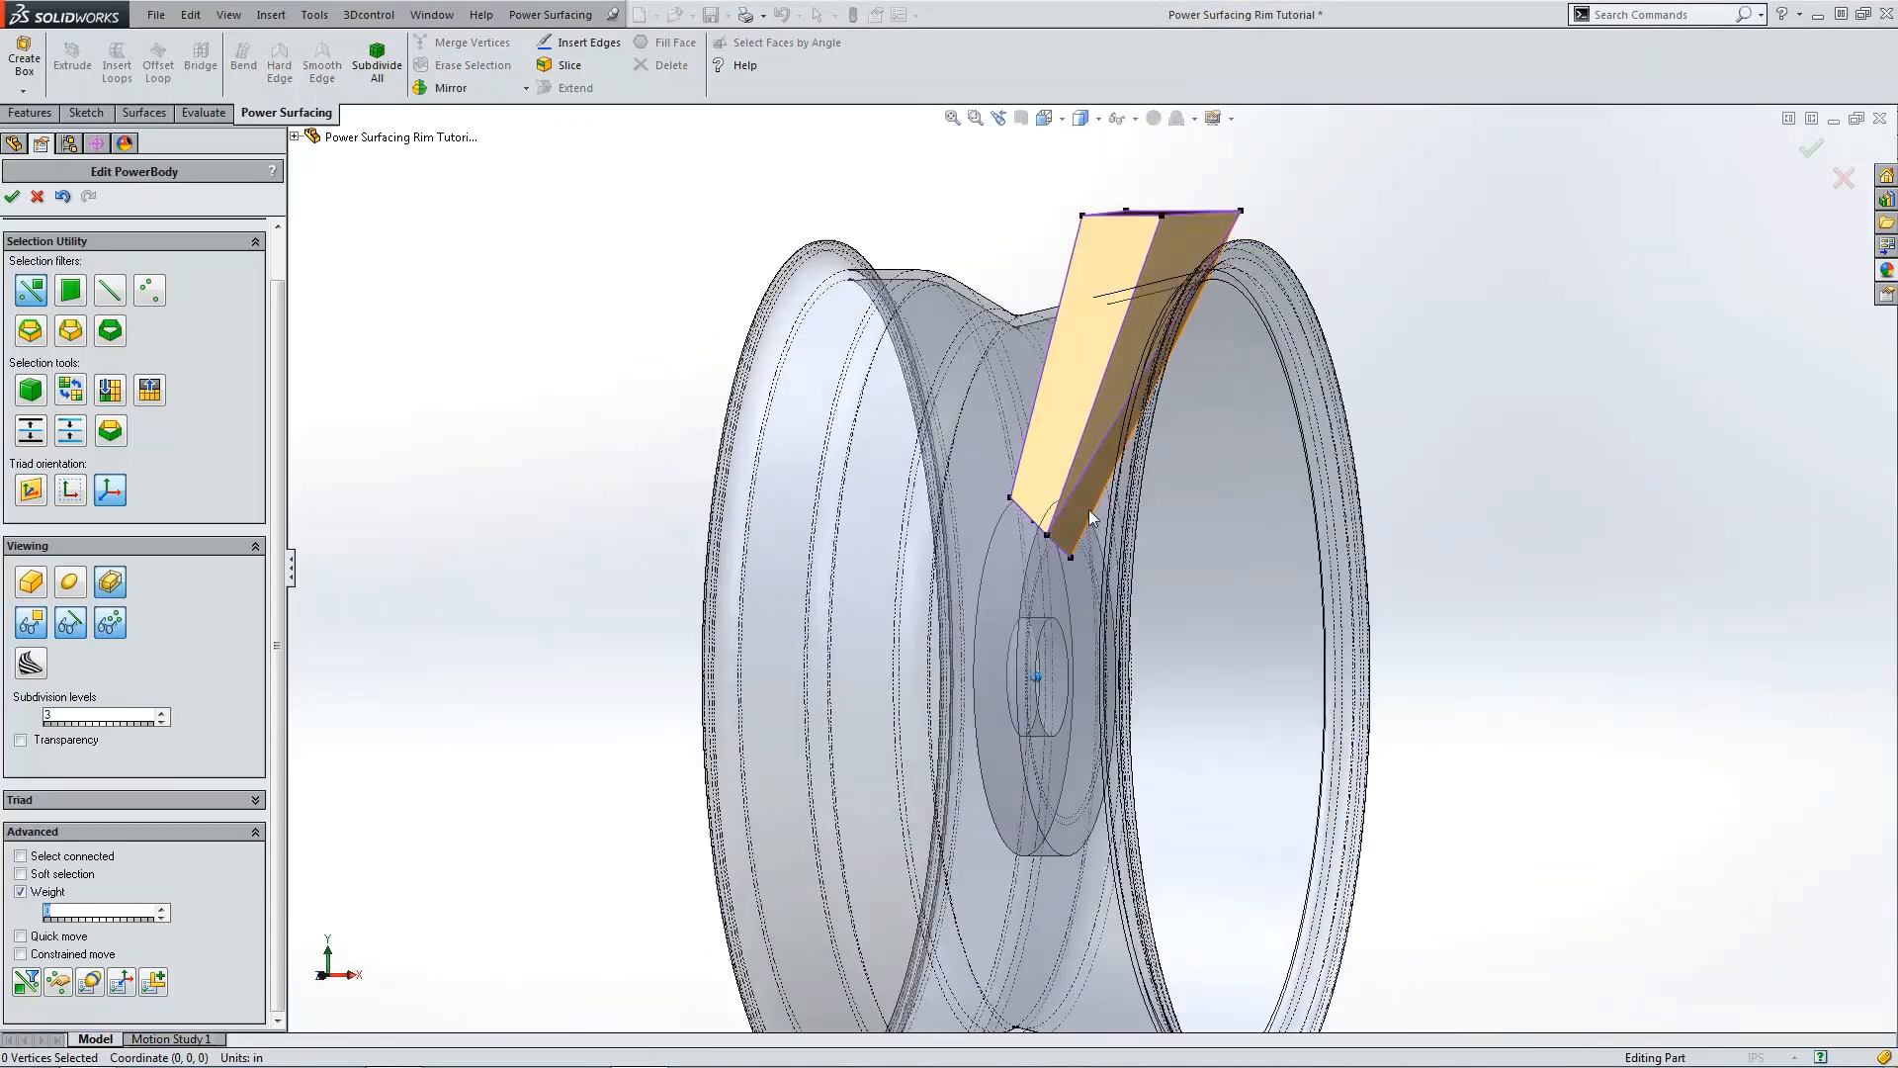
Step: Reposition a single bottom vertex of the spoke in the front view
scroll(1081, 435, "down", 5)
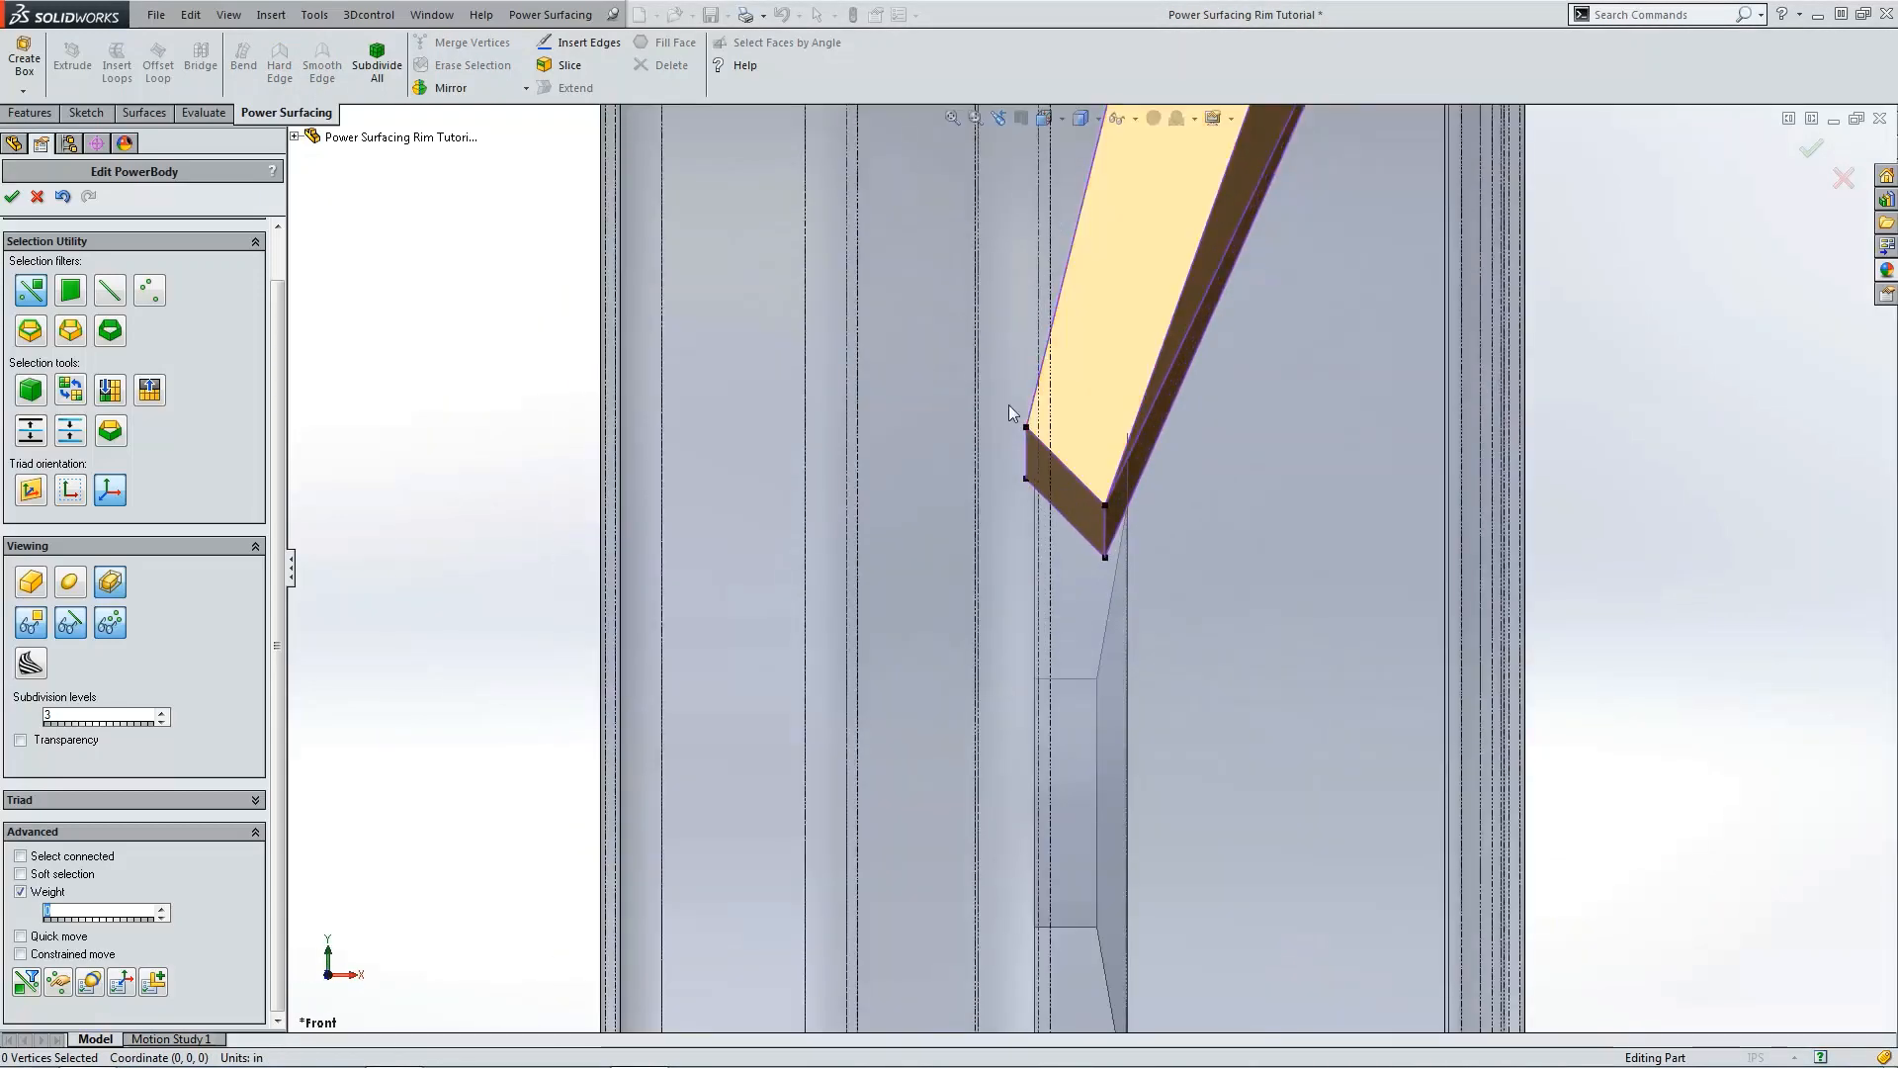
left_click(1026, 427)
left_click_drag(1086, 372, 1076, 419)
key("ctrl+4")
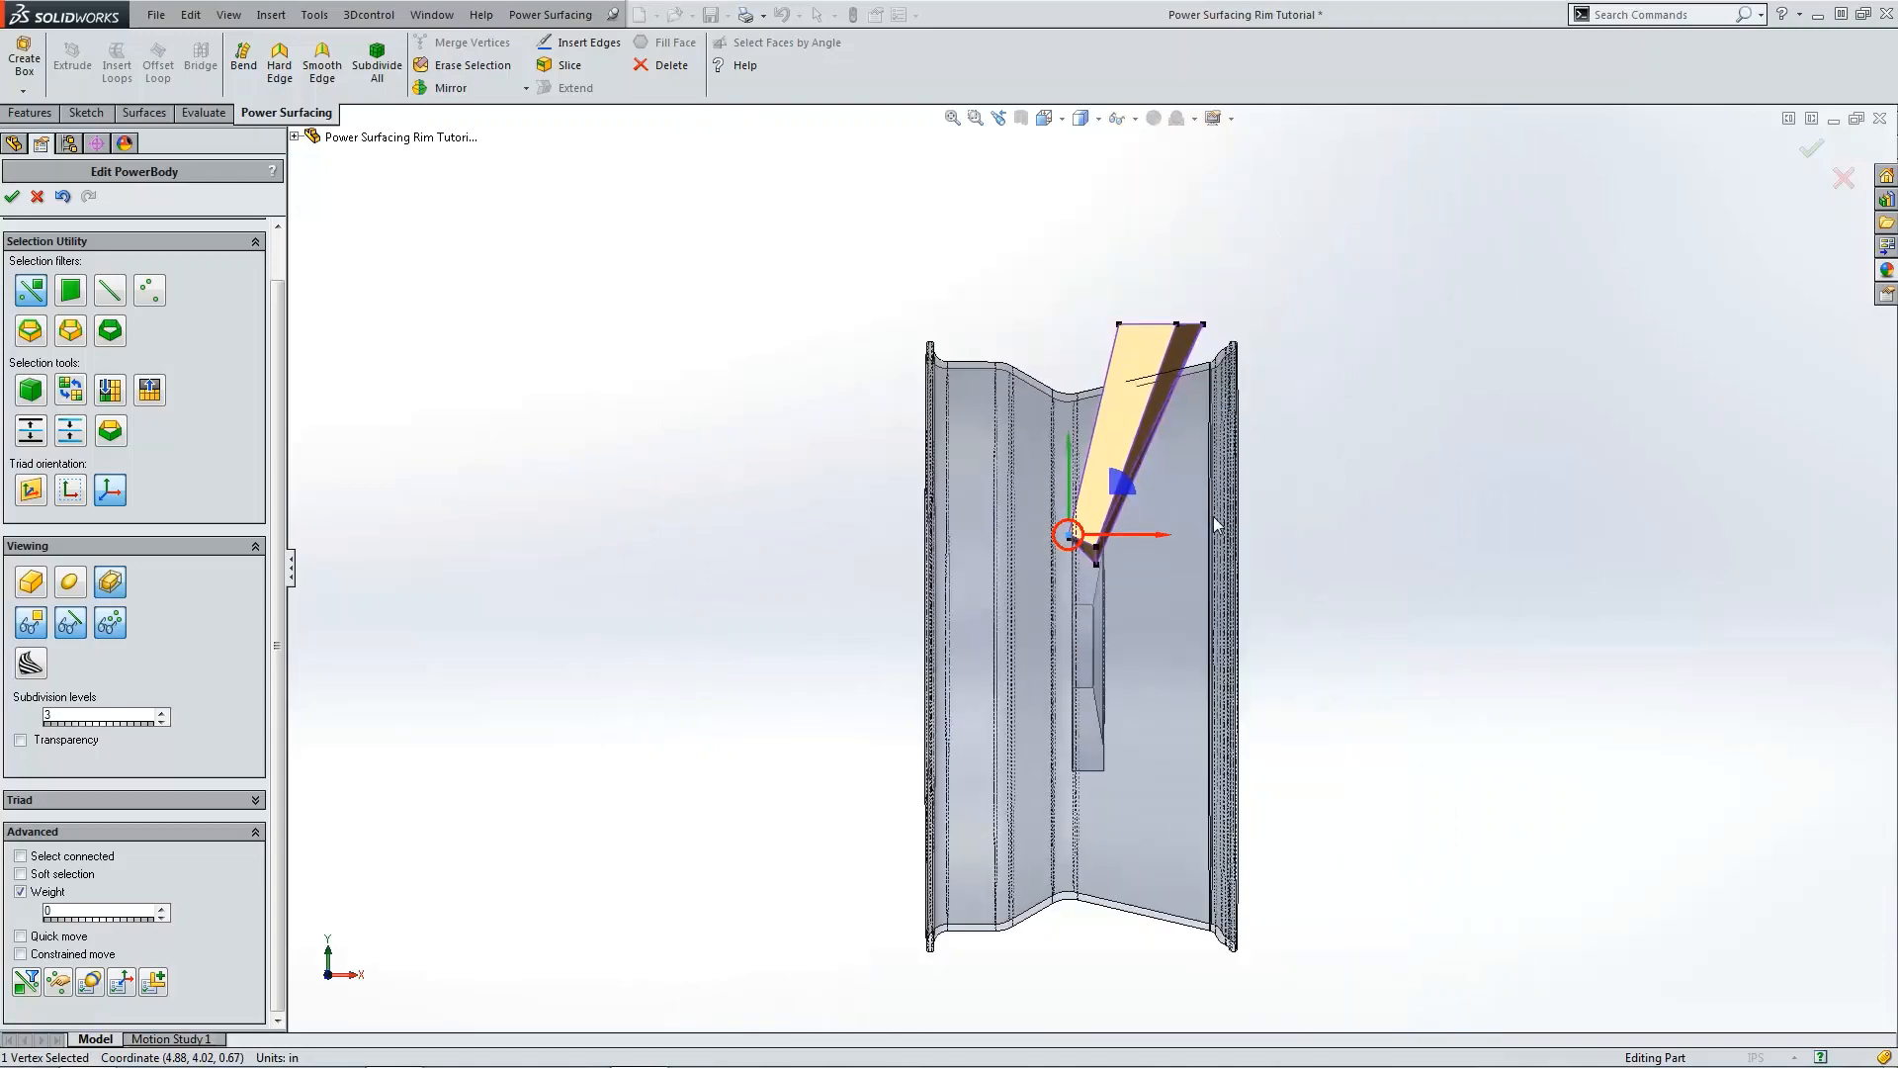
scroll(1145, 377, "down", 3)
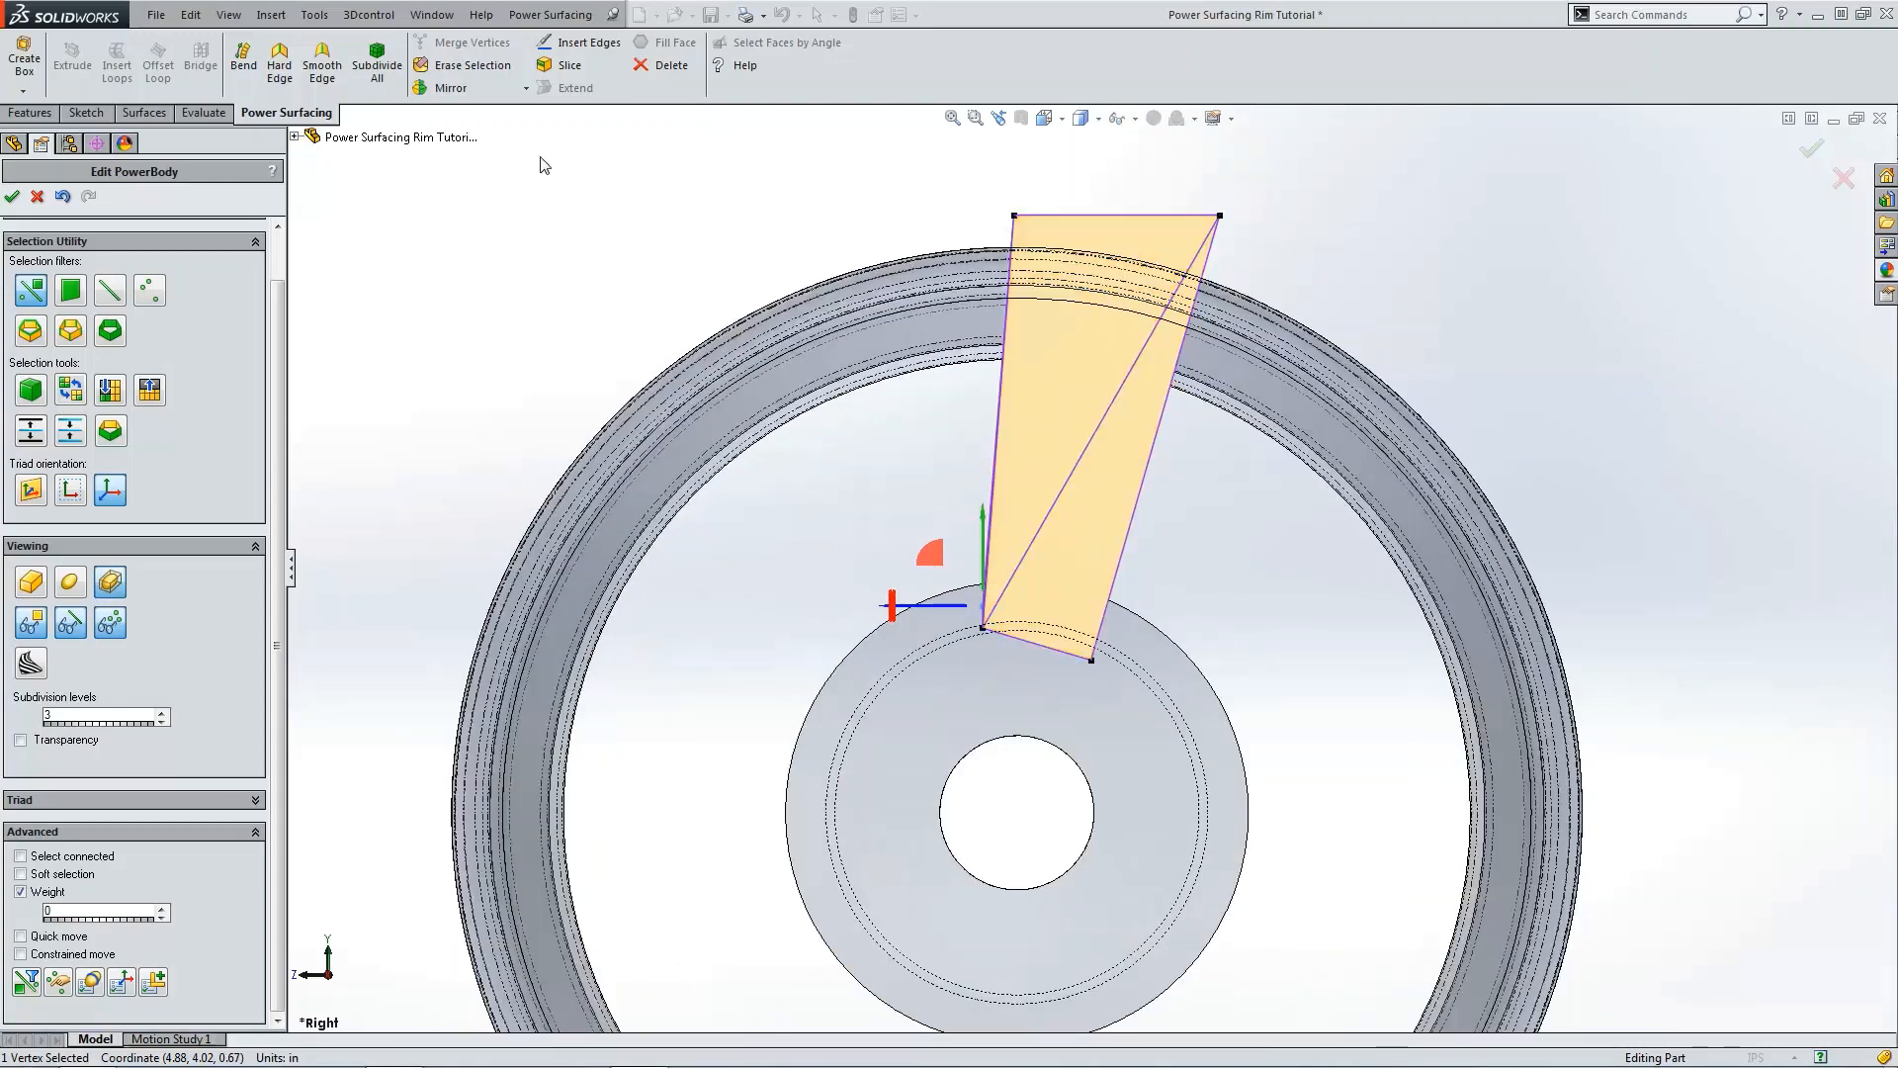
Step: Insert an edge from the spoke's top-left corner to the middle of the diagonal edge
left_click(568, 44)
left_click(1112, 402)
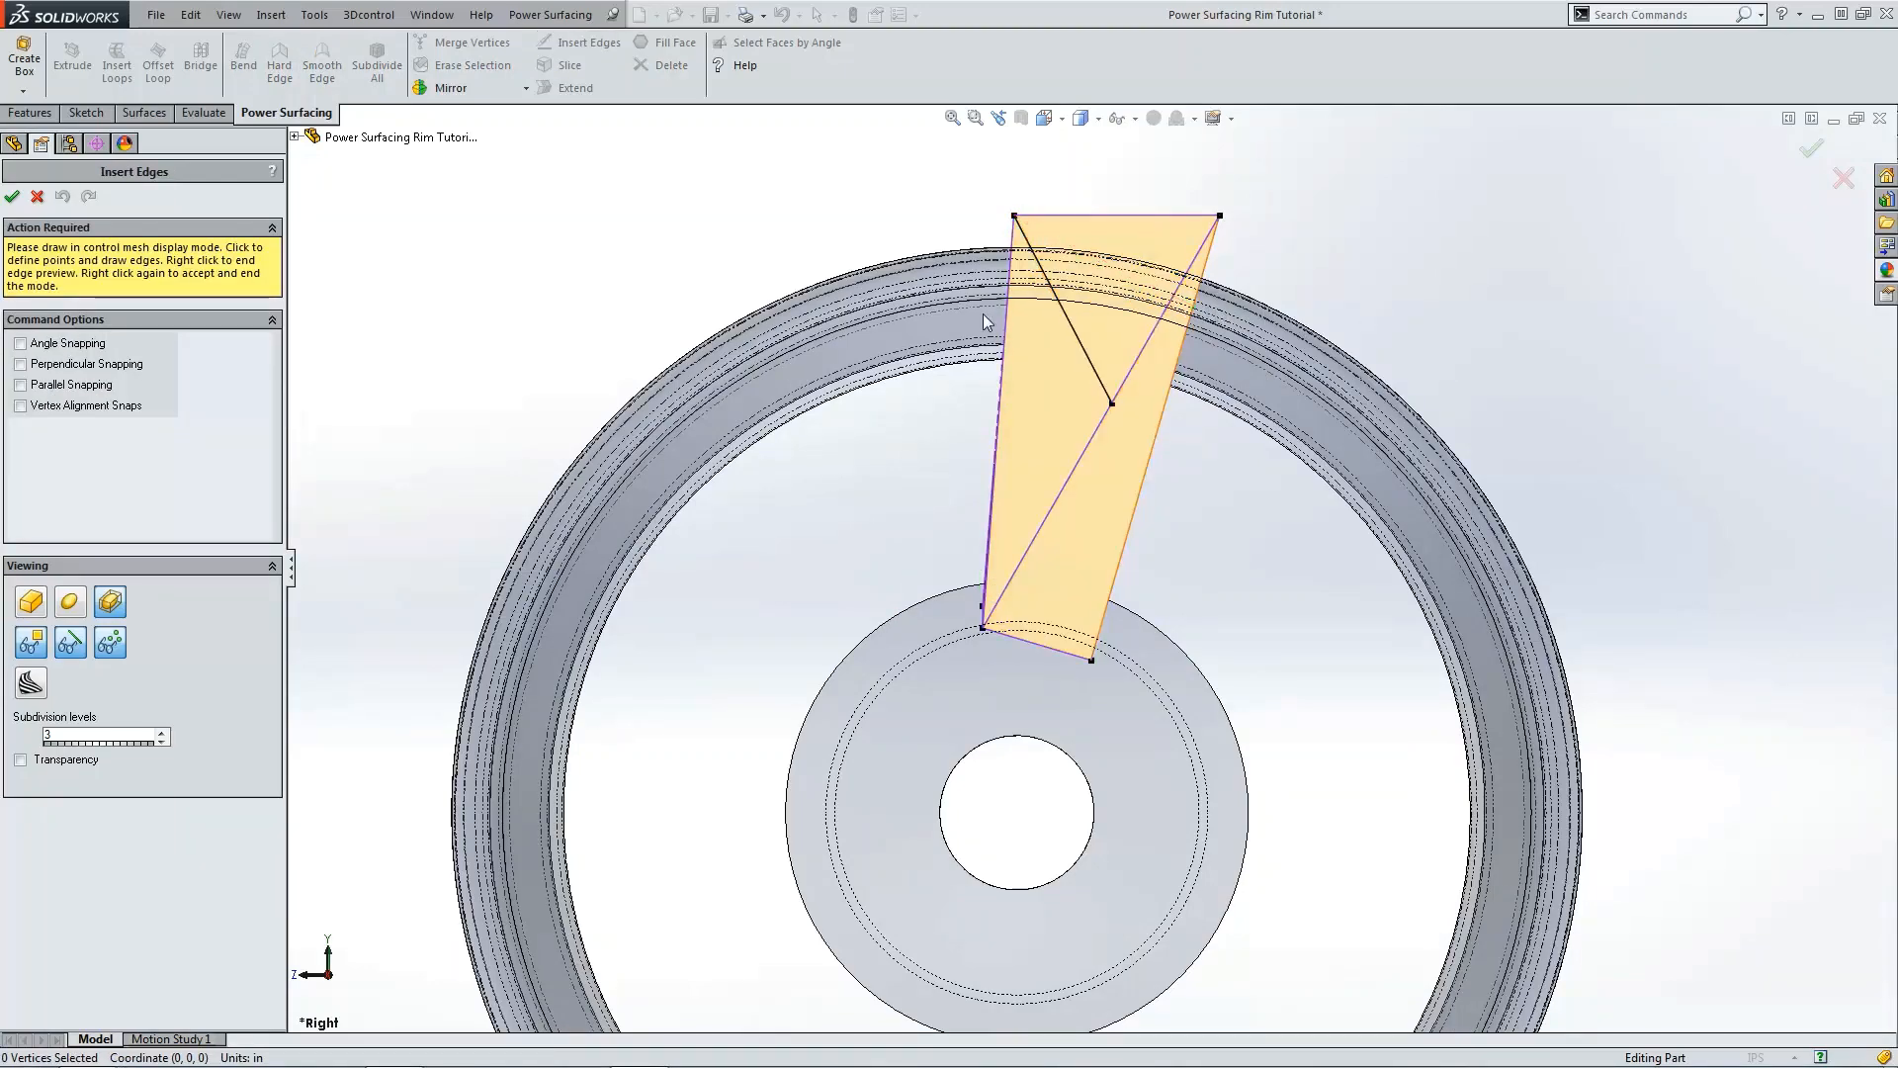
left_click(11, 196)
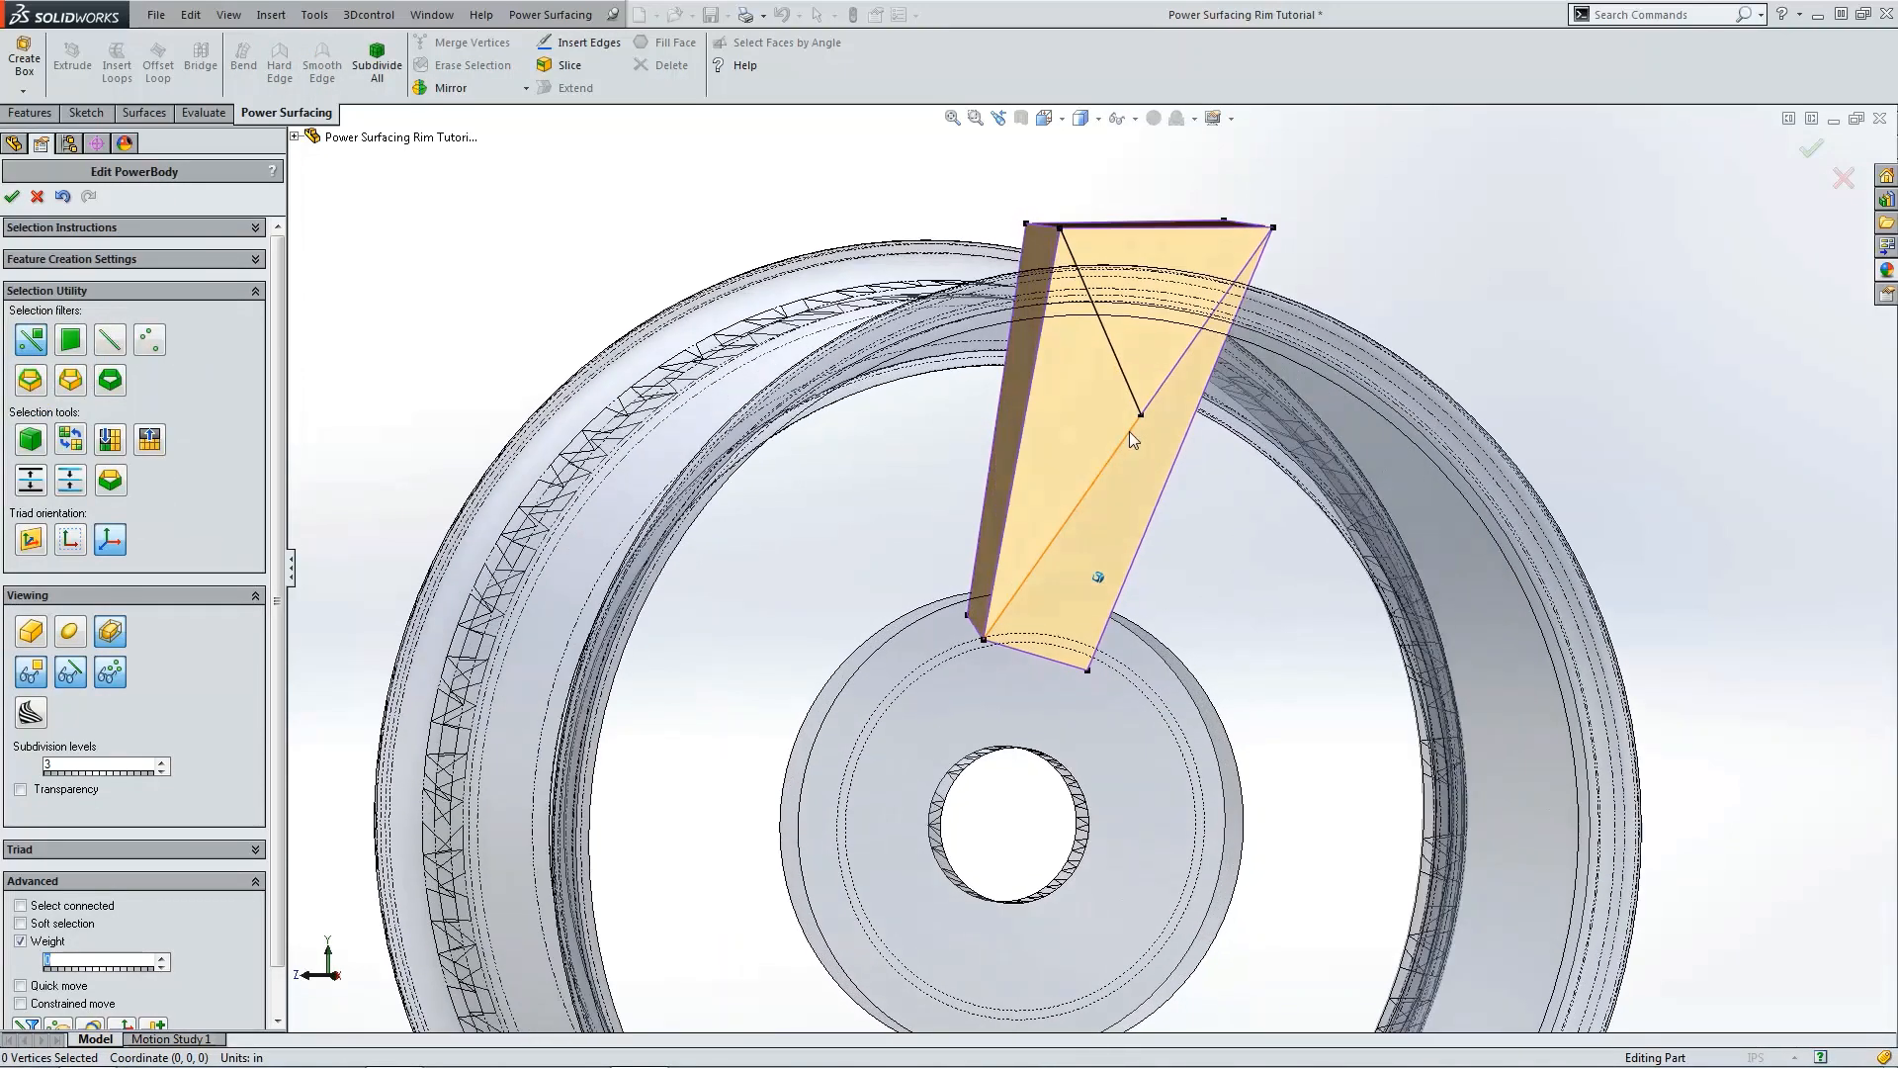
Step: Move the spoke's front triangular face slightly sideways with the triad to reshape the spoke
left_click(1099, 423)
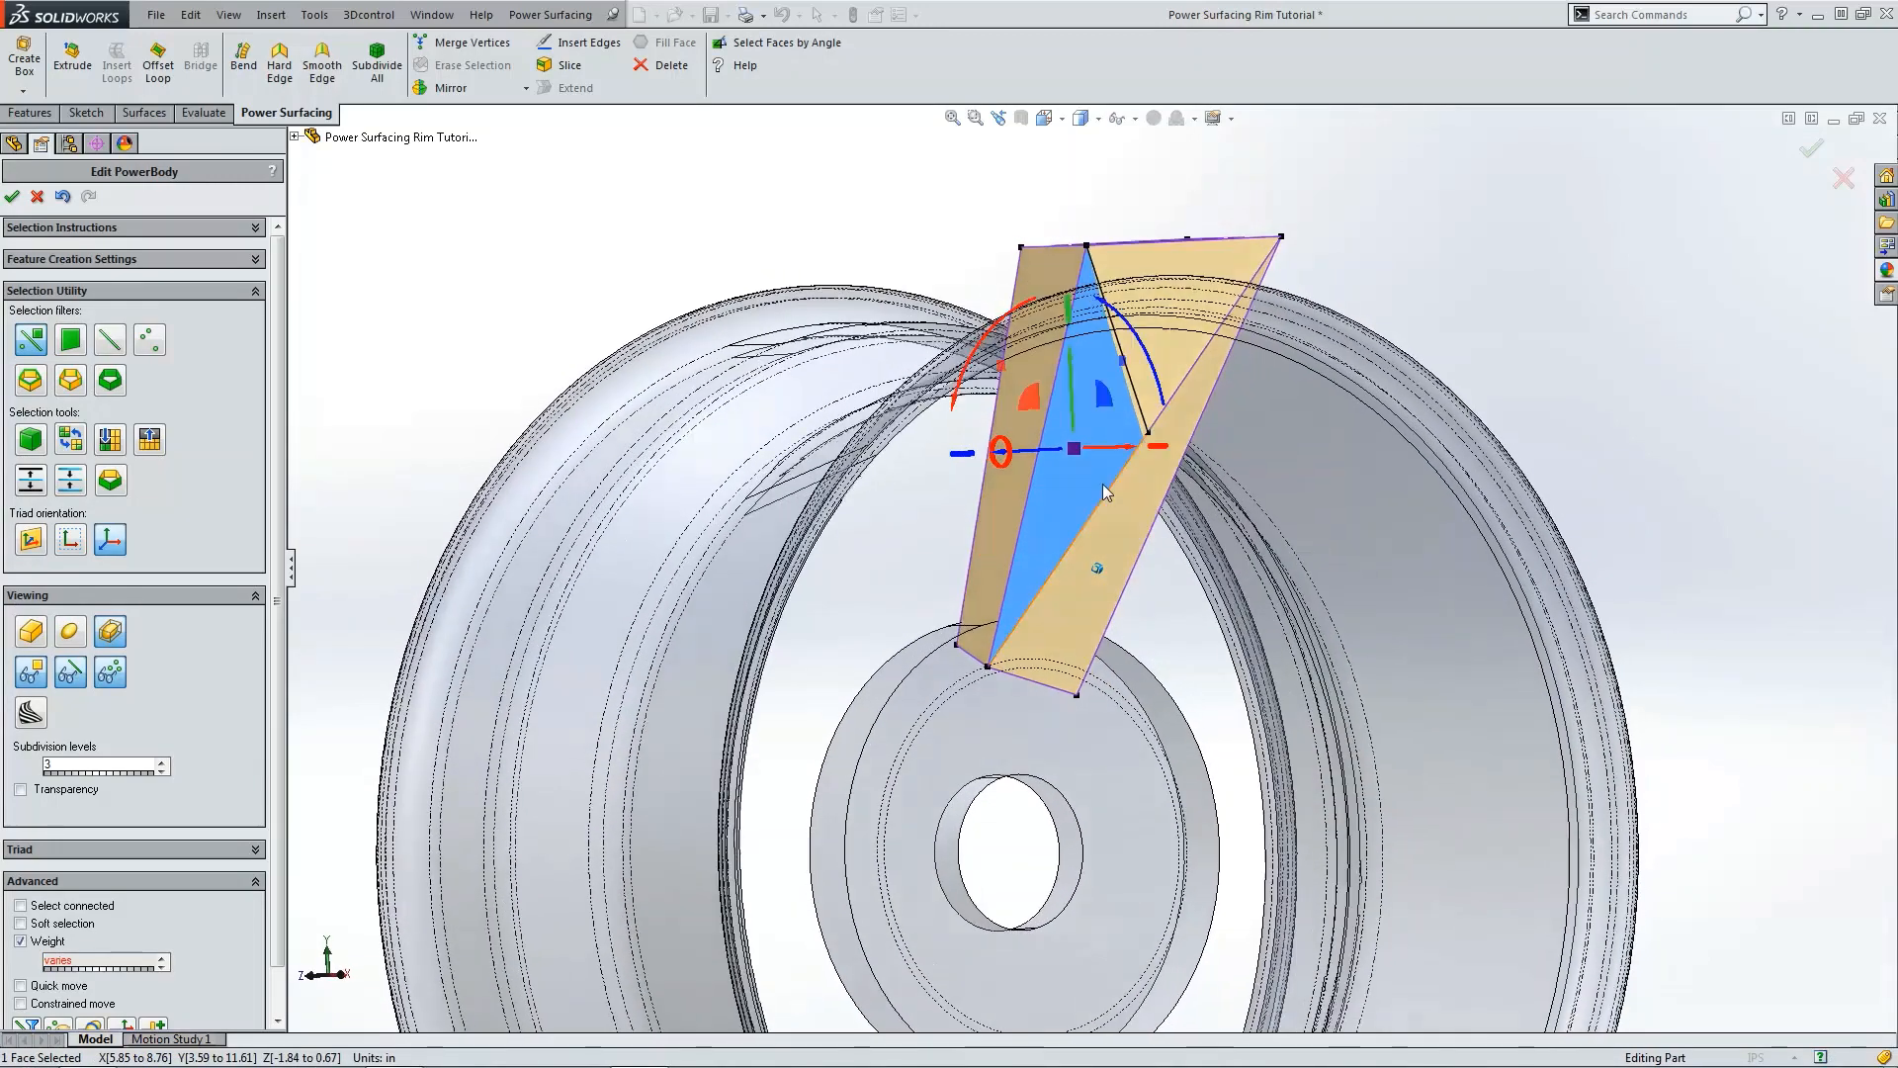
left_click_drag(1098, 449, 1164, 463)
left_click(1494, 325)
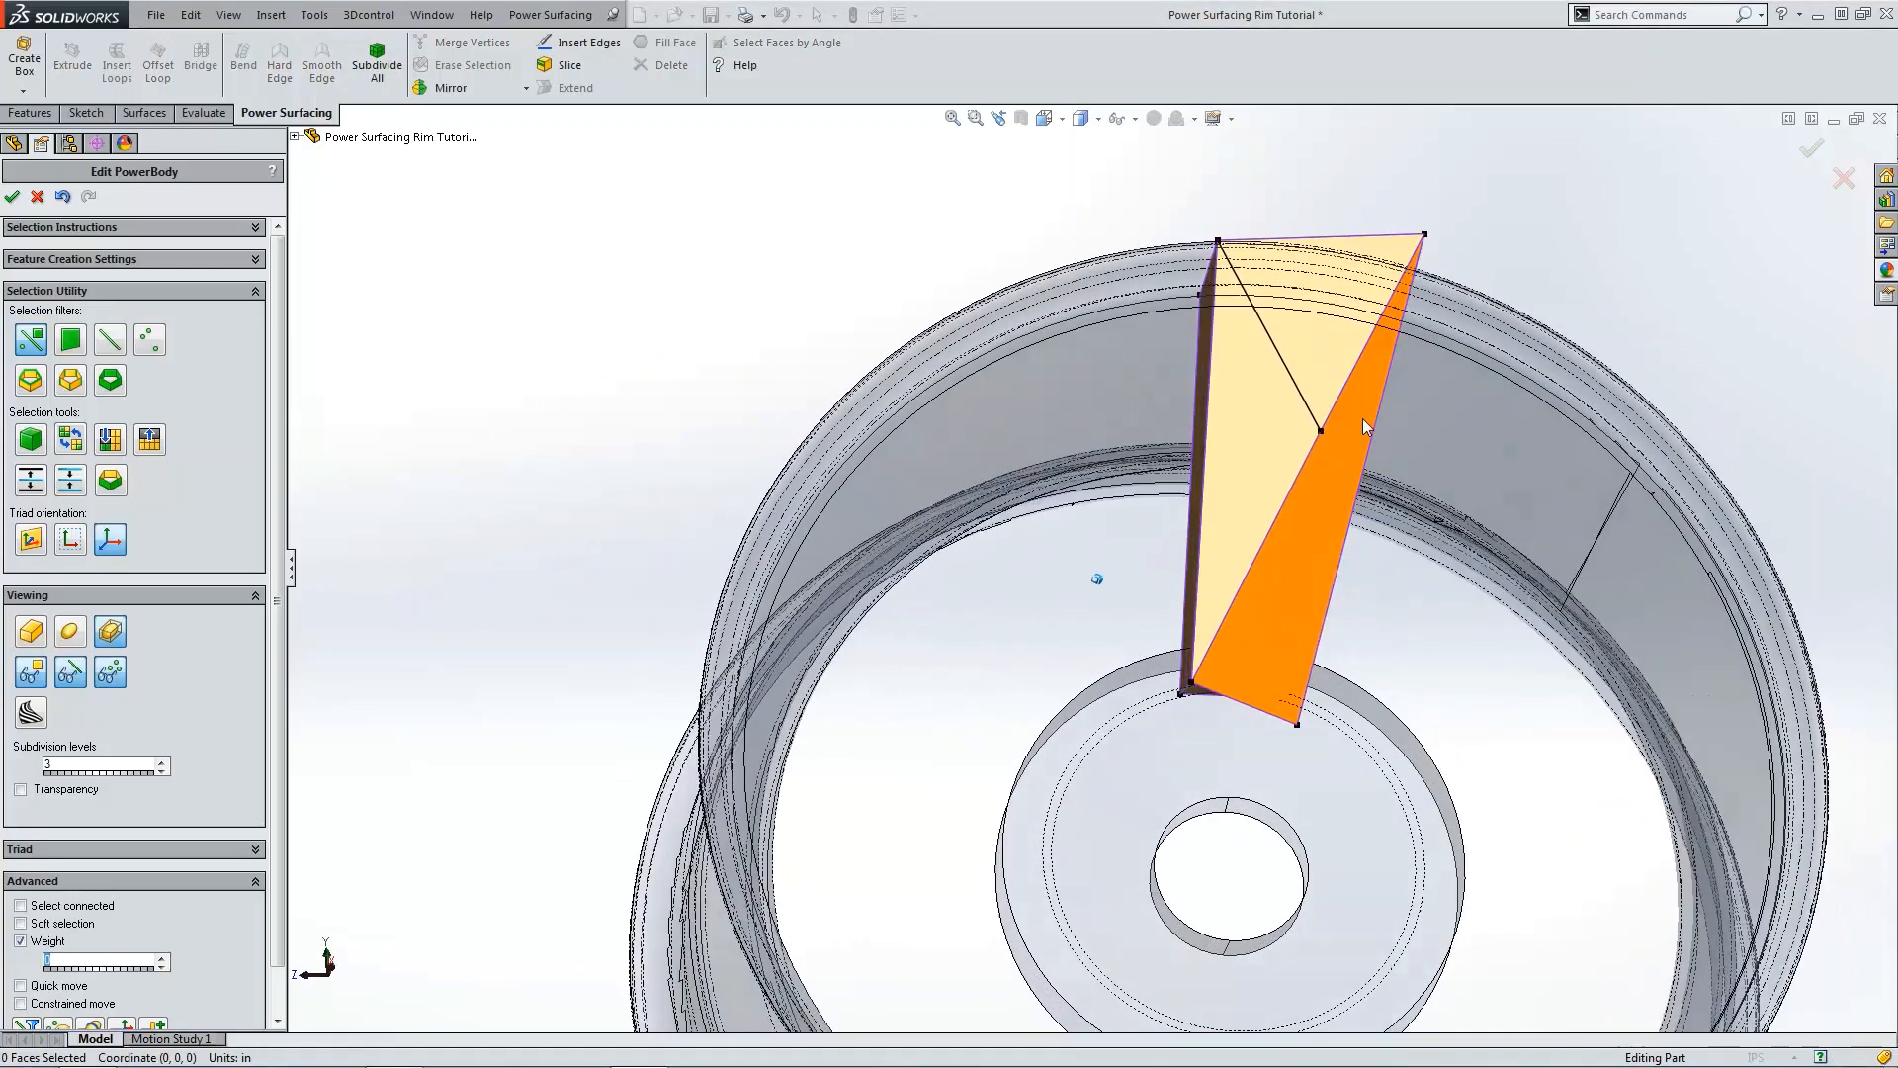
Step: Orbit around the spoke and inspect it from the top, isometric and front views
middle_click_drag(1363, 420, 1321, 379)
left_click(1320, 384)
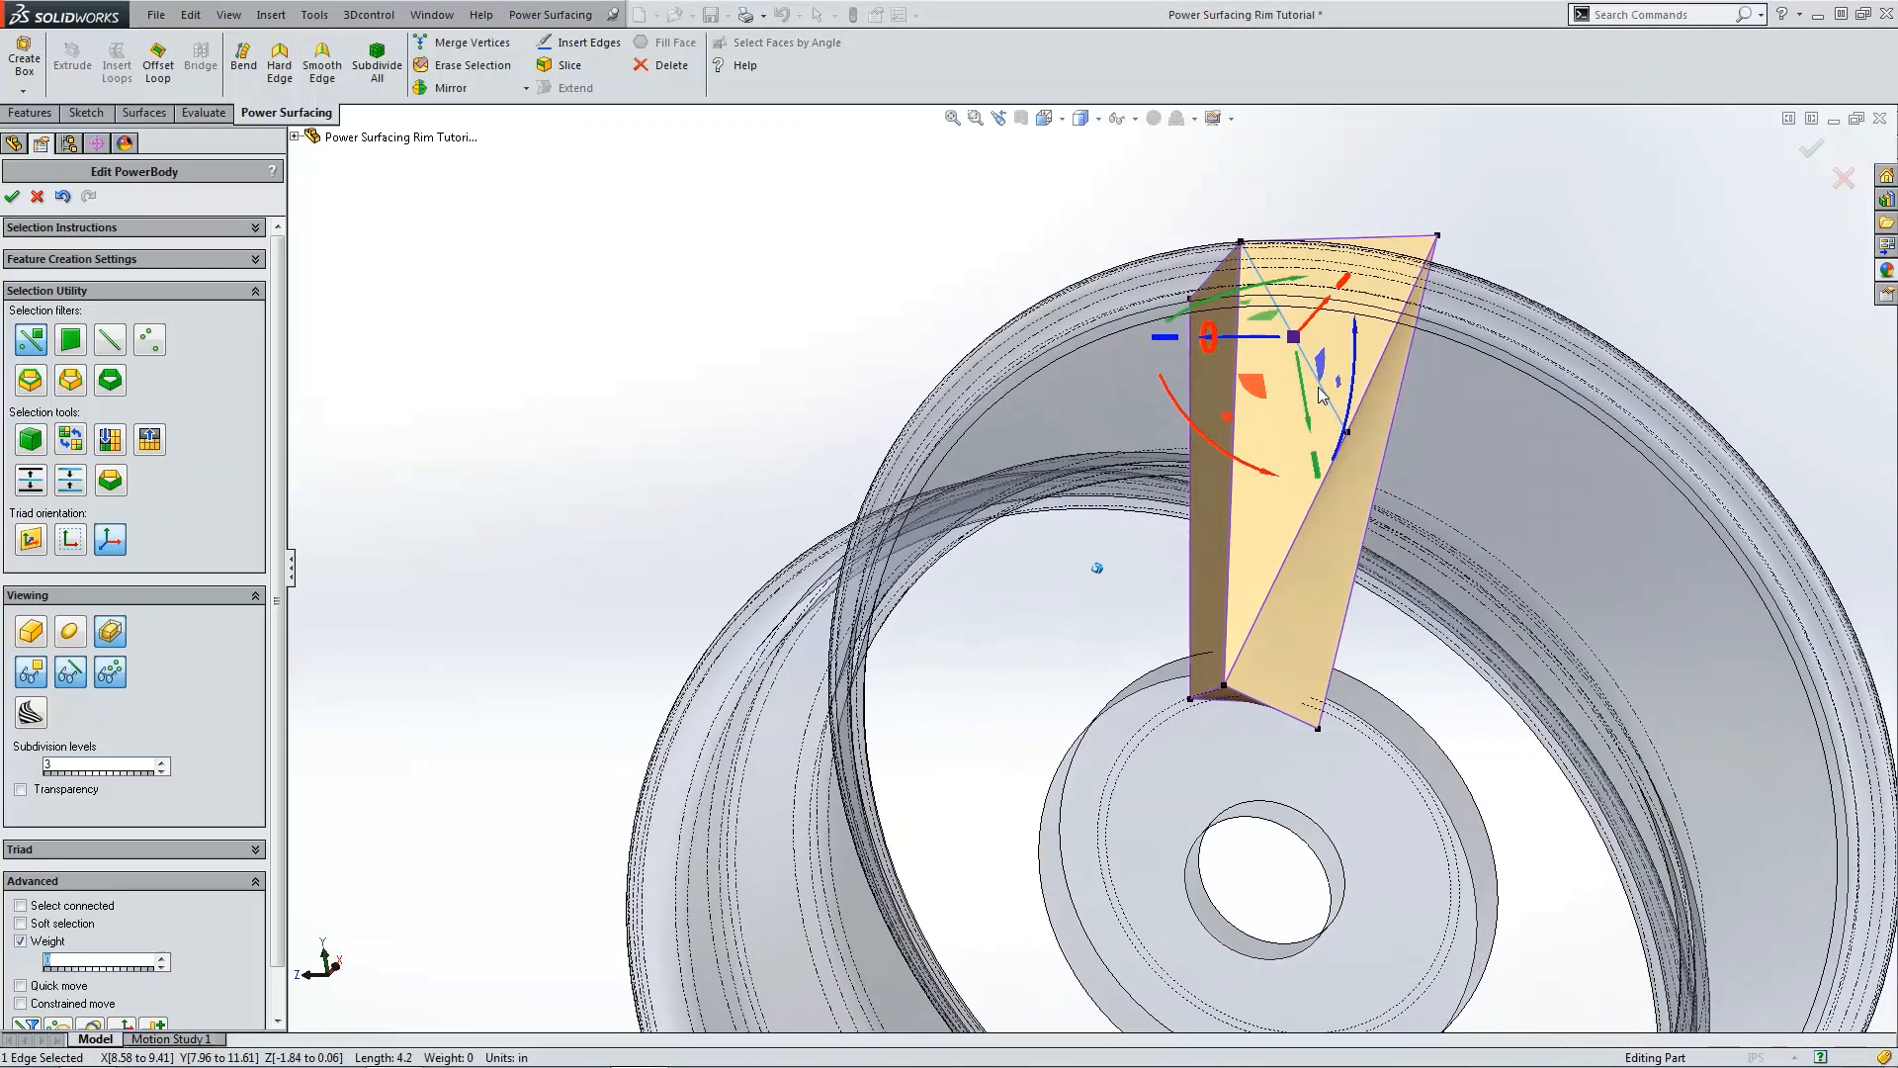
left_click(659, 290)
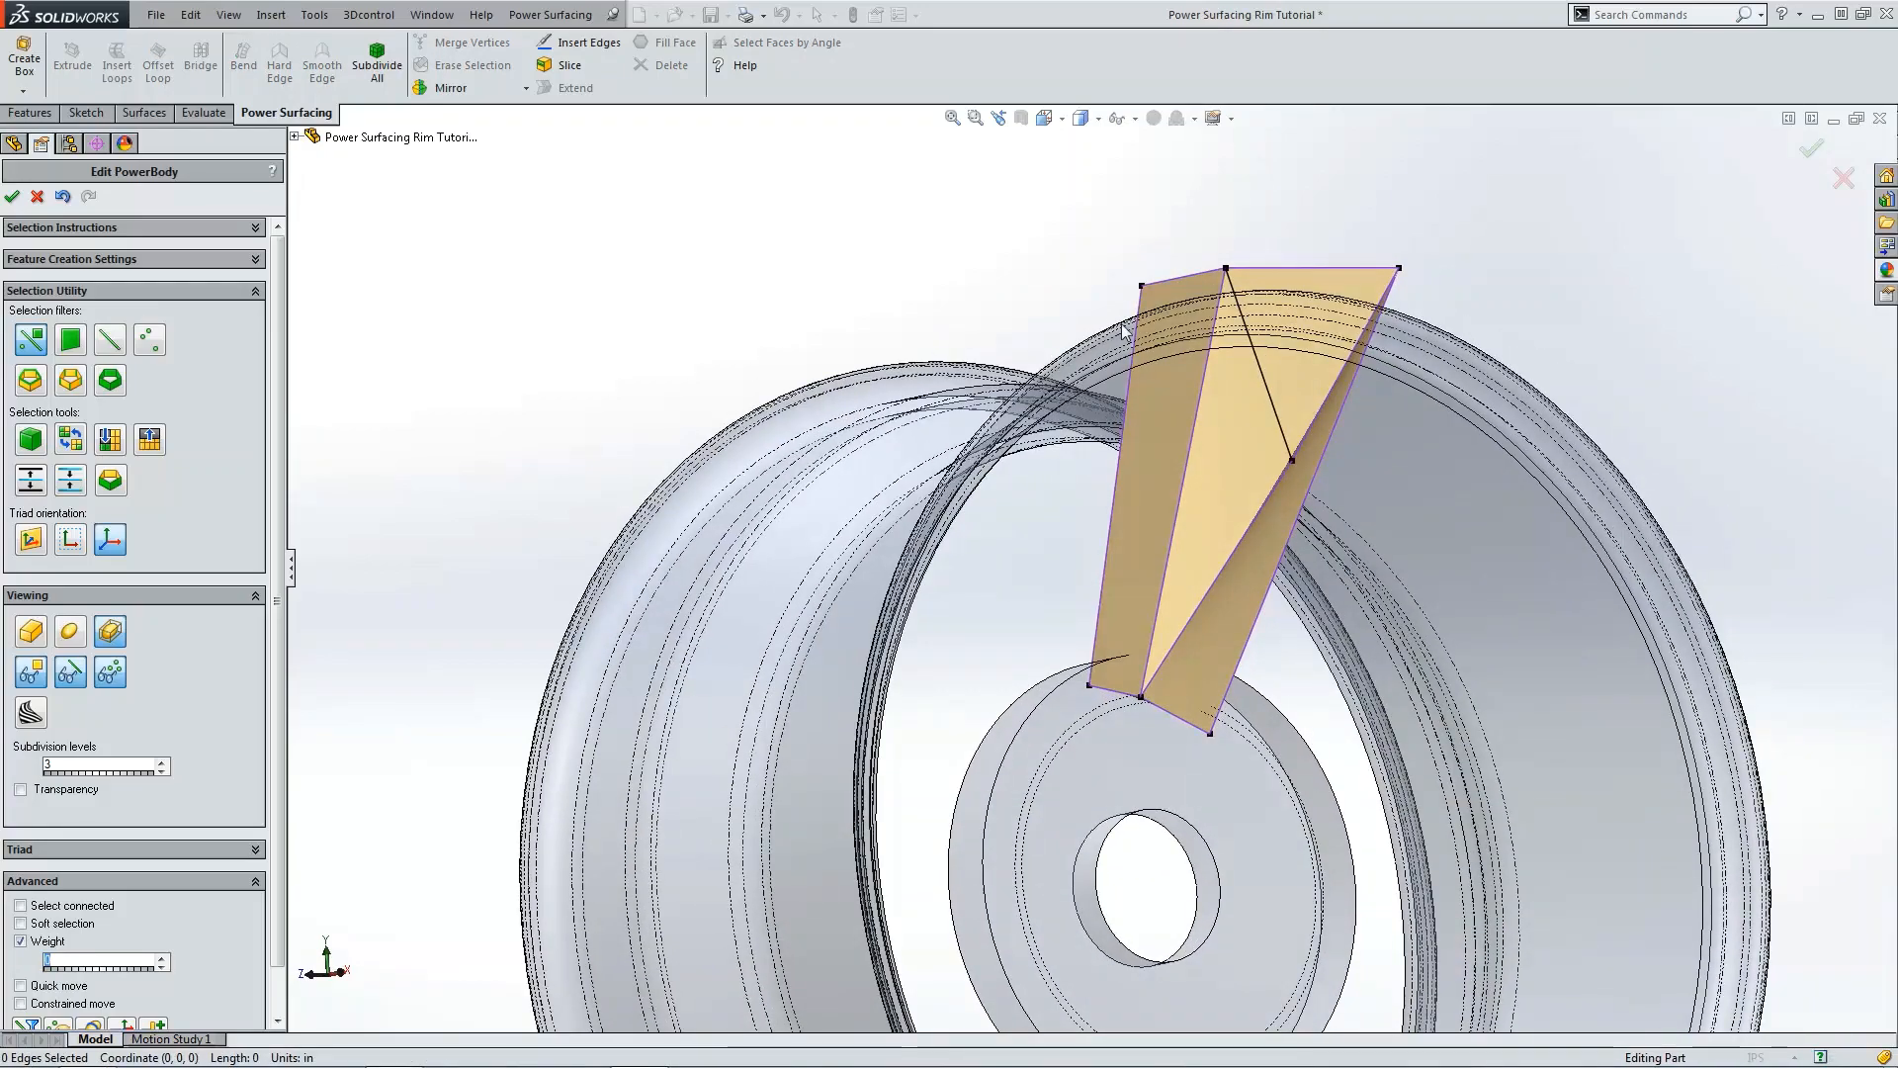
key("ctrl+1")
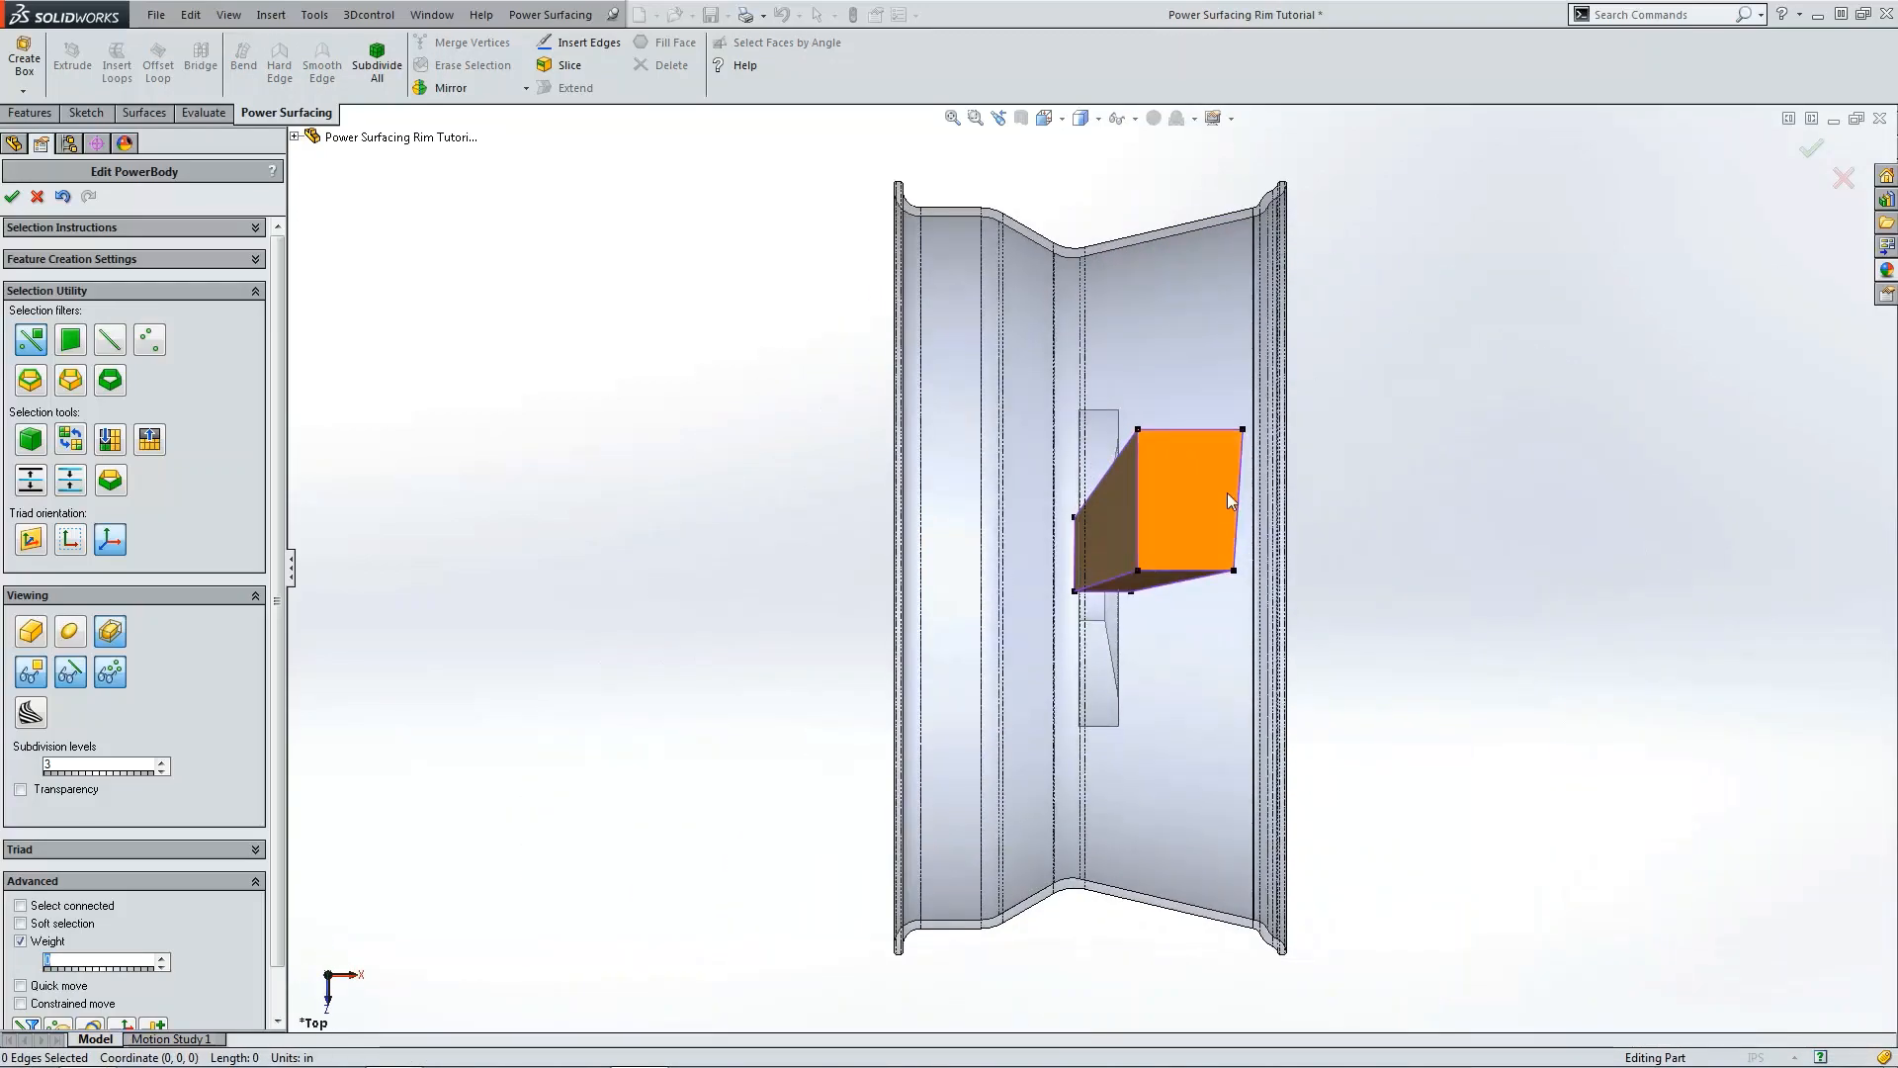
scroll(1226, 493, "down", 3)
key("ctrl+7")
key("ctrl+1")
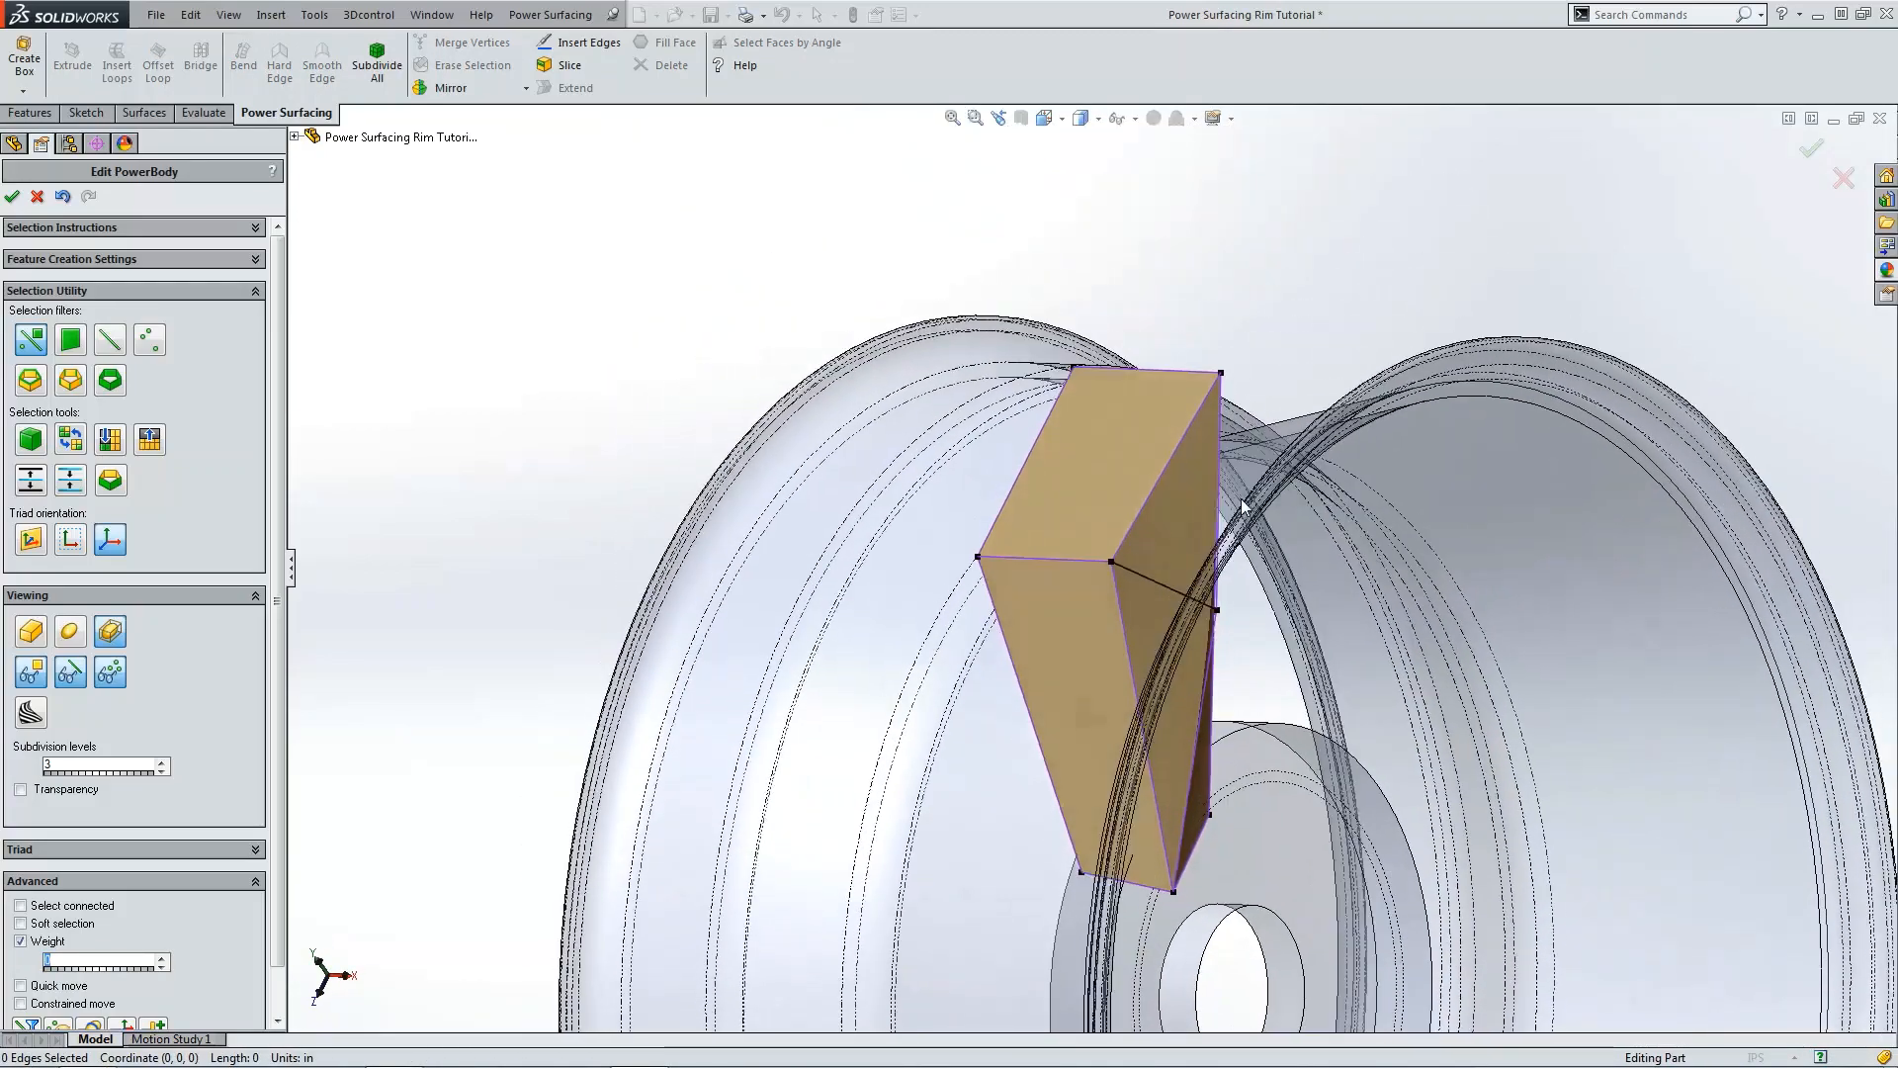
scroll(1173, 484, "down", 2)
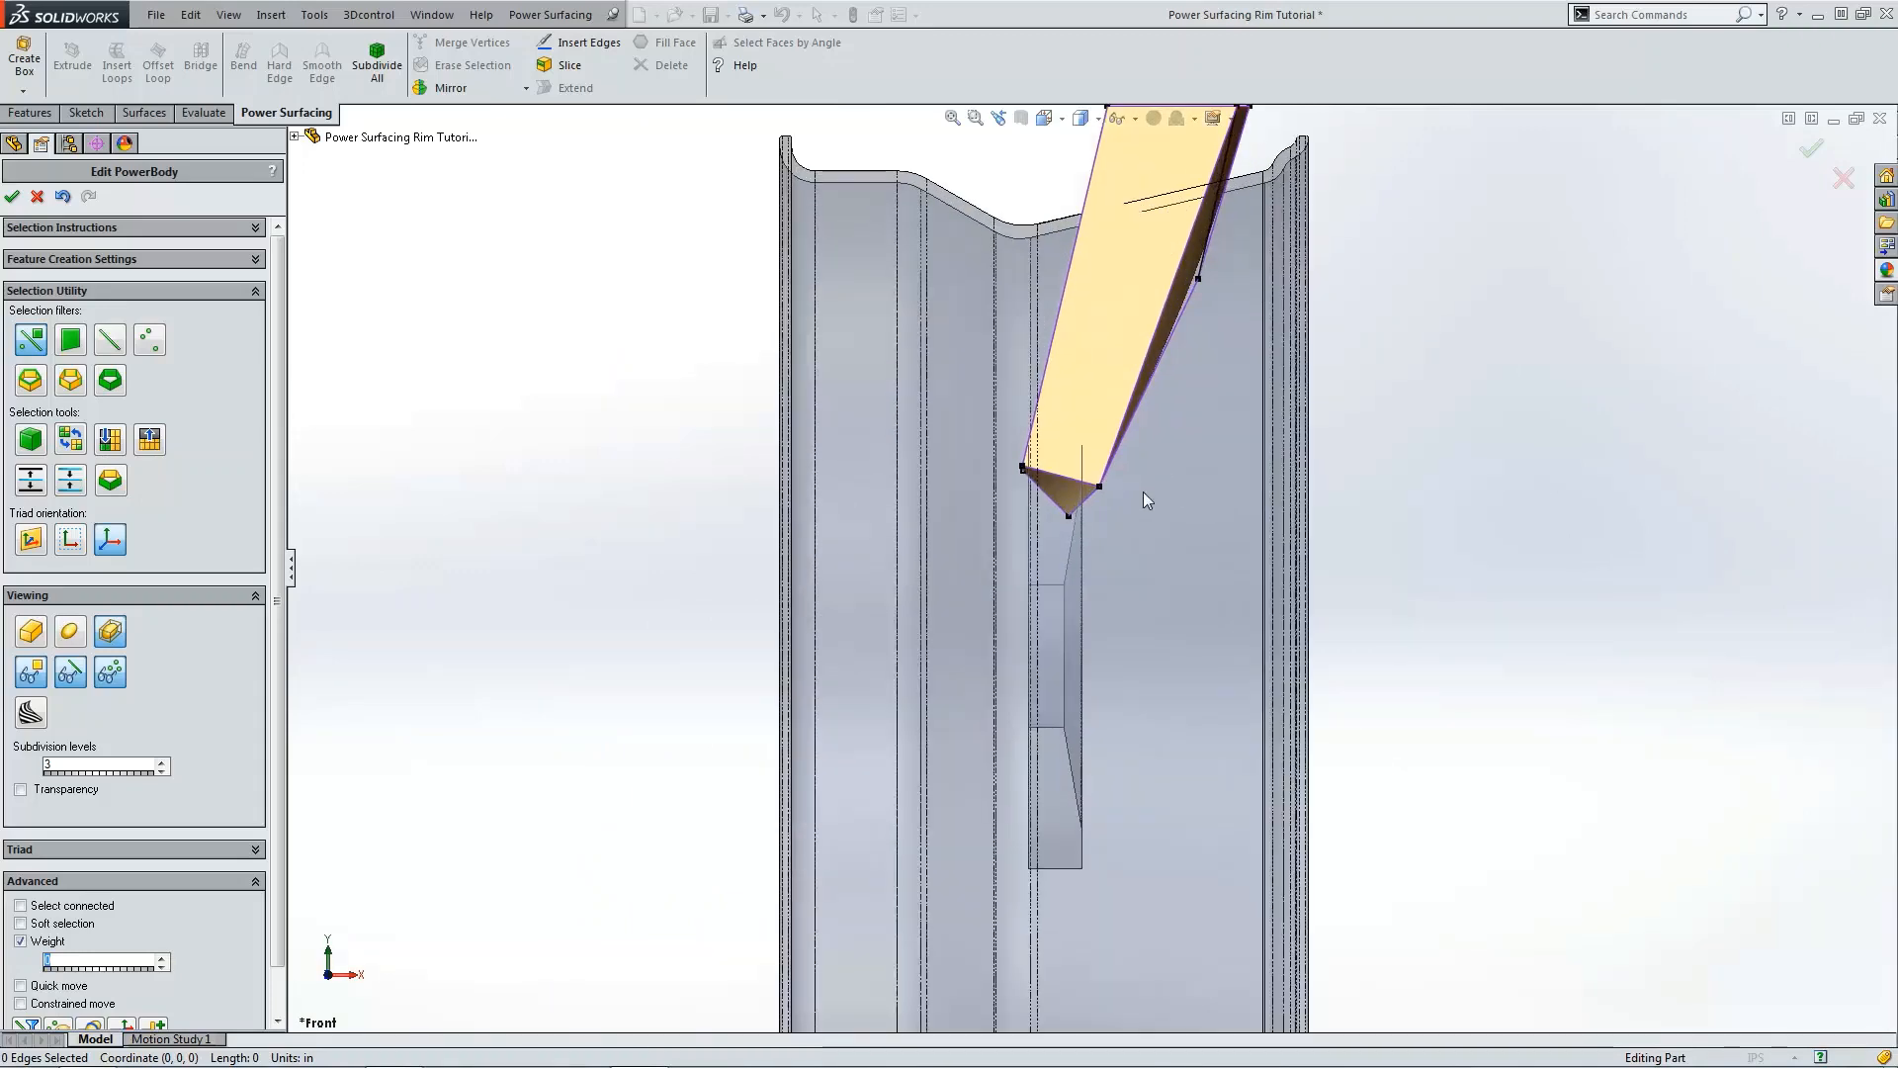
Step: Move the spoke's bottom-right vertex down and left in the front view so it sits against the hub
left_click(1092, 485)
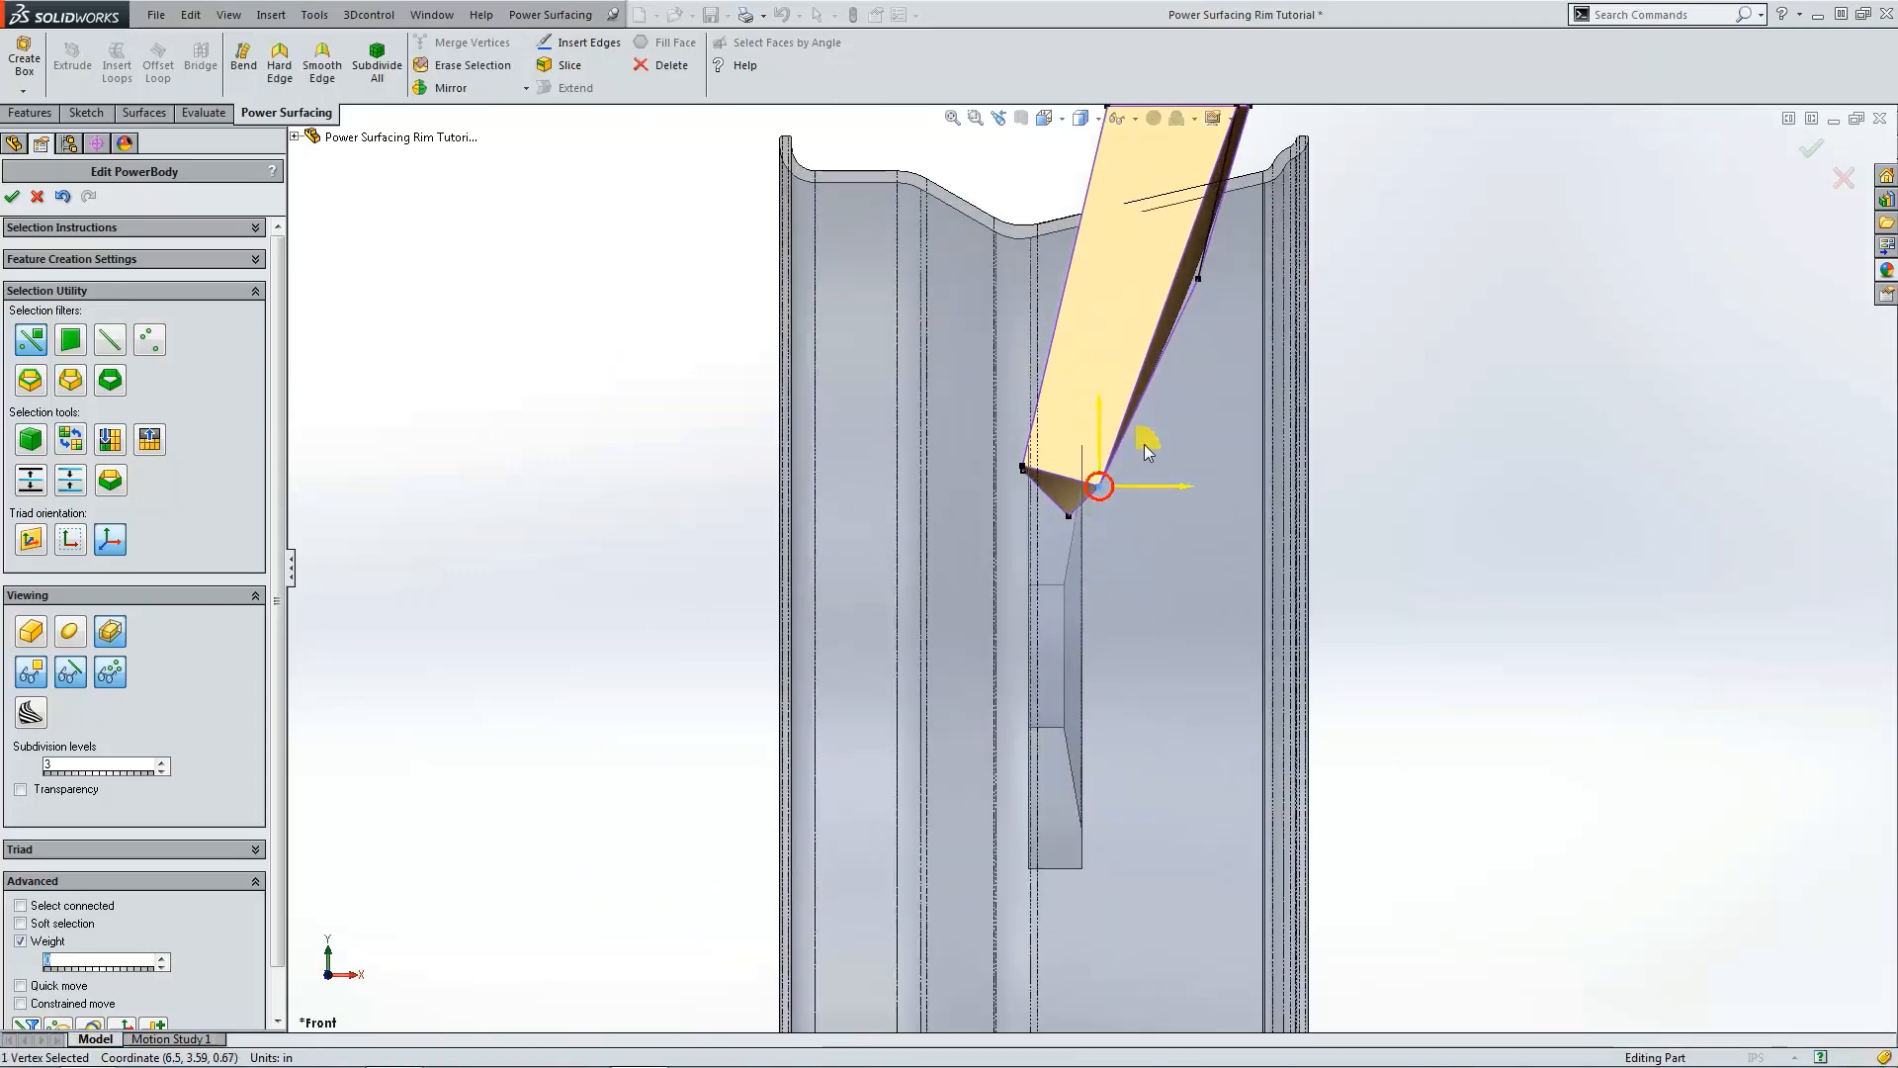
left_click_drag(1143, 443, 1105, 465)
scroll(1402, 435, "up", 3)
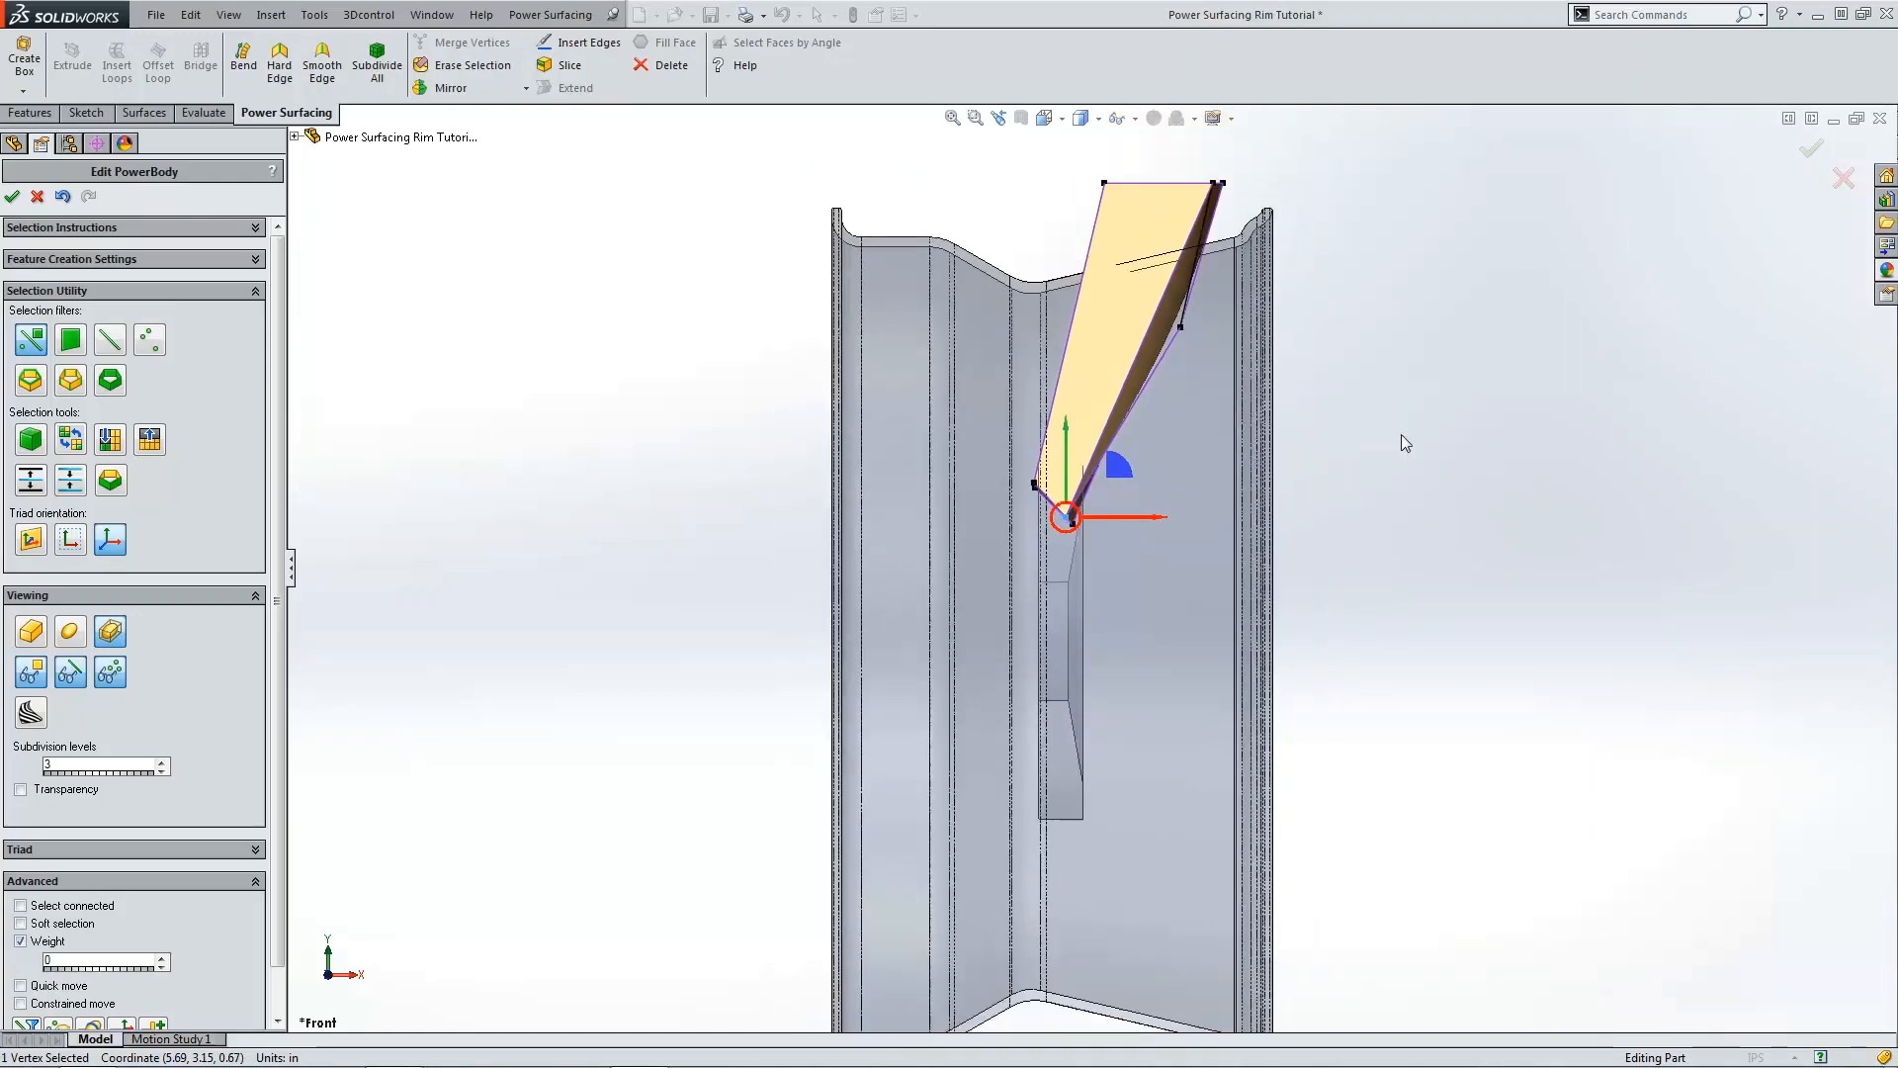
left_click(1402, 435)
Step: Insert an edge across the spoke's middle, from its left edge to the lower half of the diagonal edge
scroll(1197, 385, "down", 2)
key("ctrl+4")
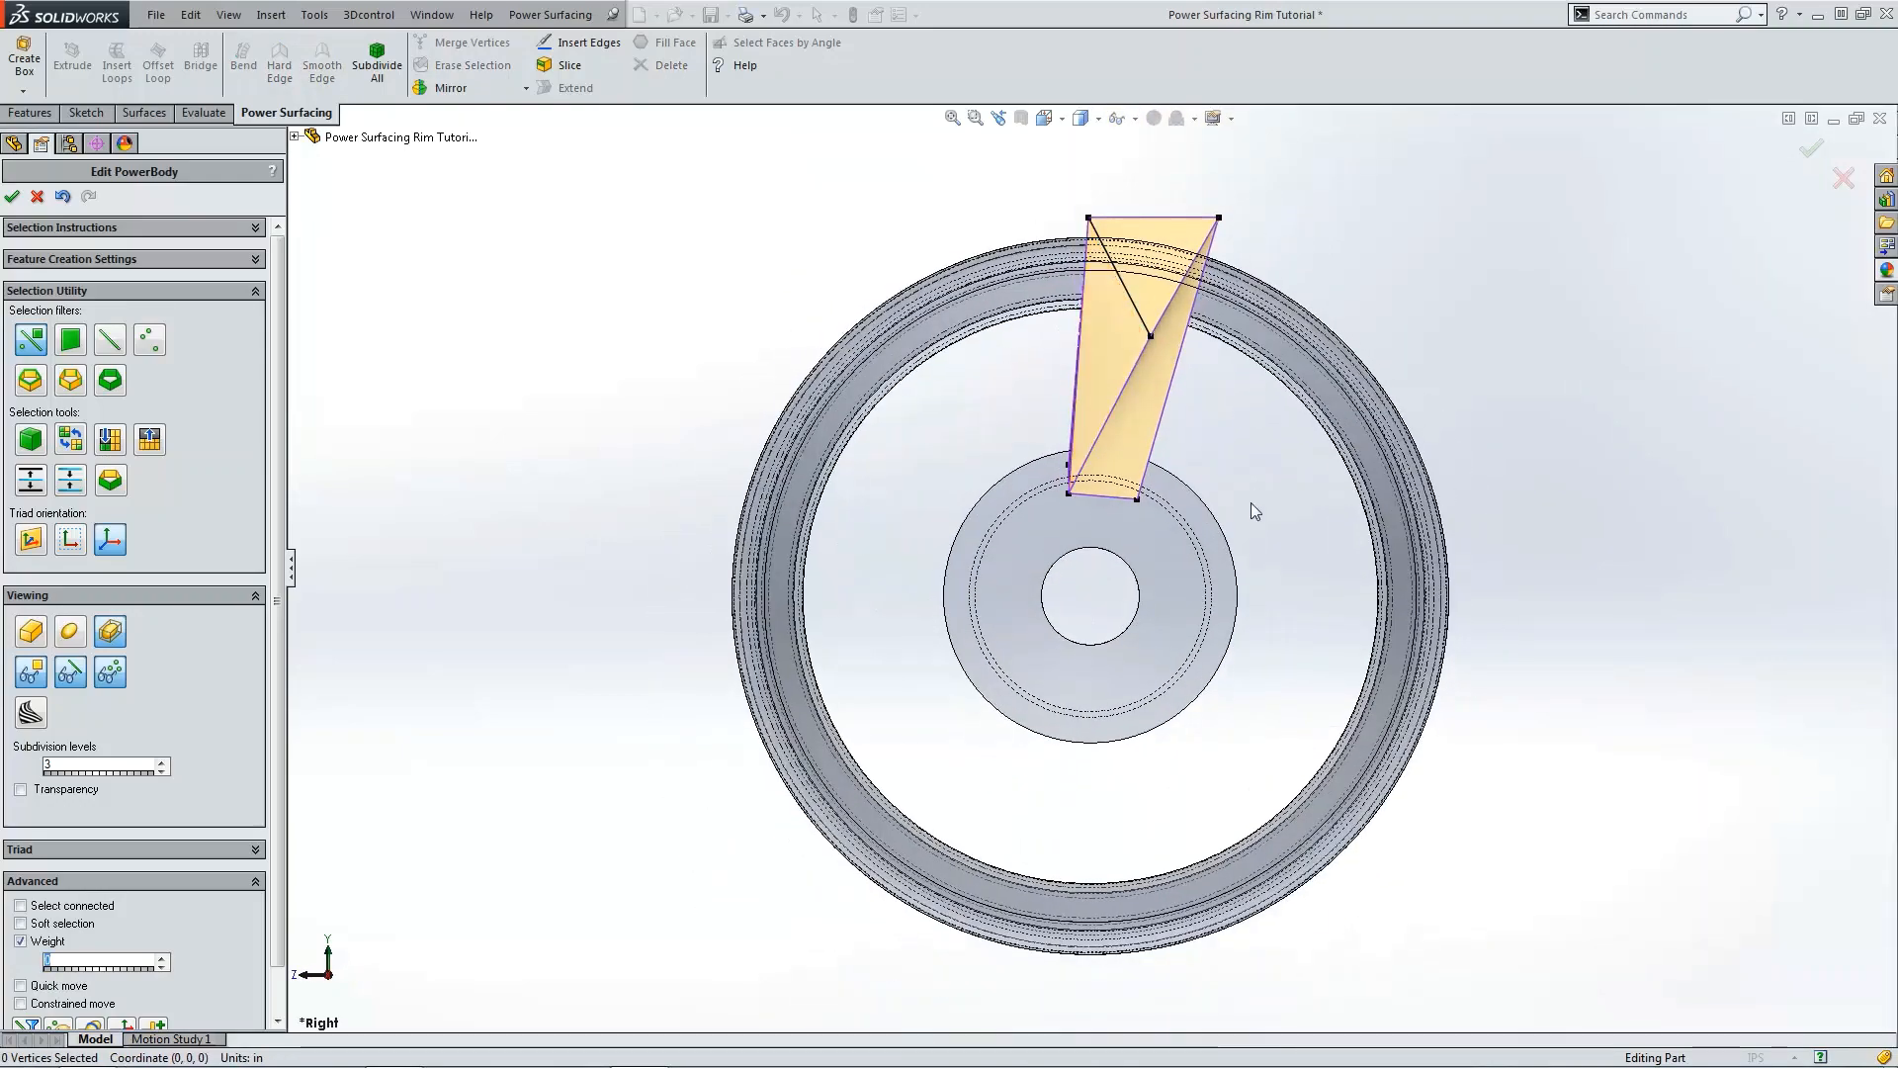
scroll(1218, 461, "up", 1)
scroll(1165, 437, "down", 4)
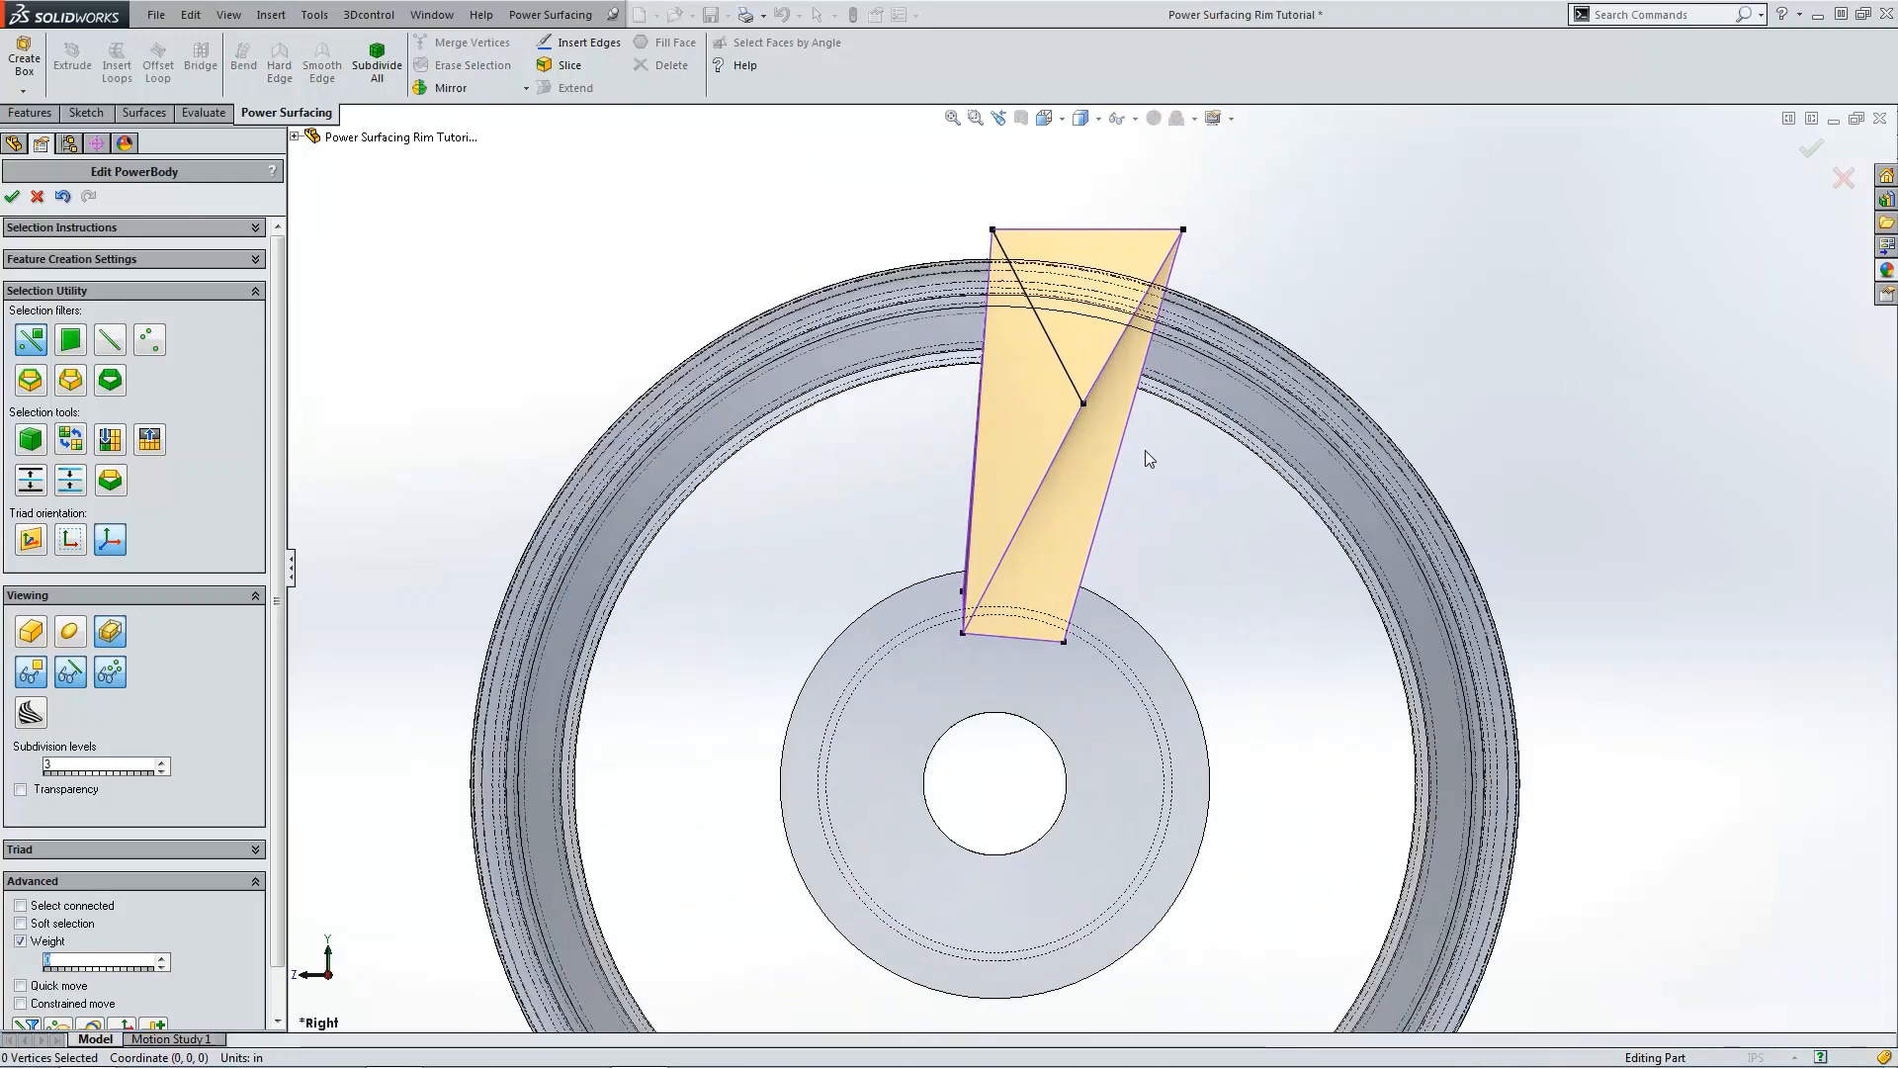
double_click(977, 431)
scroll(1180, 465, "up", 3)
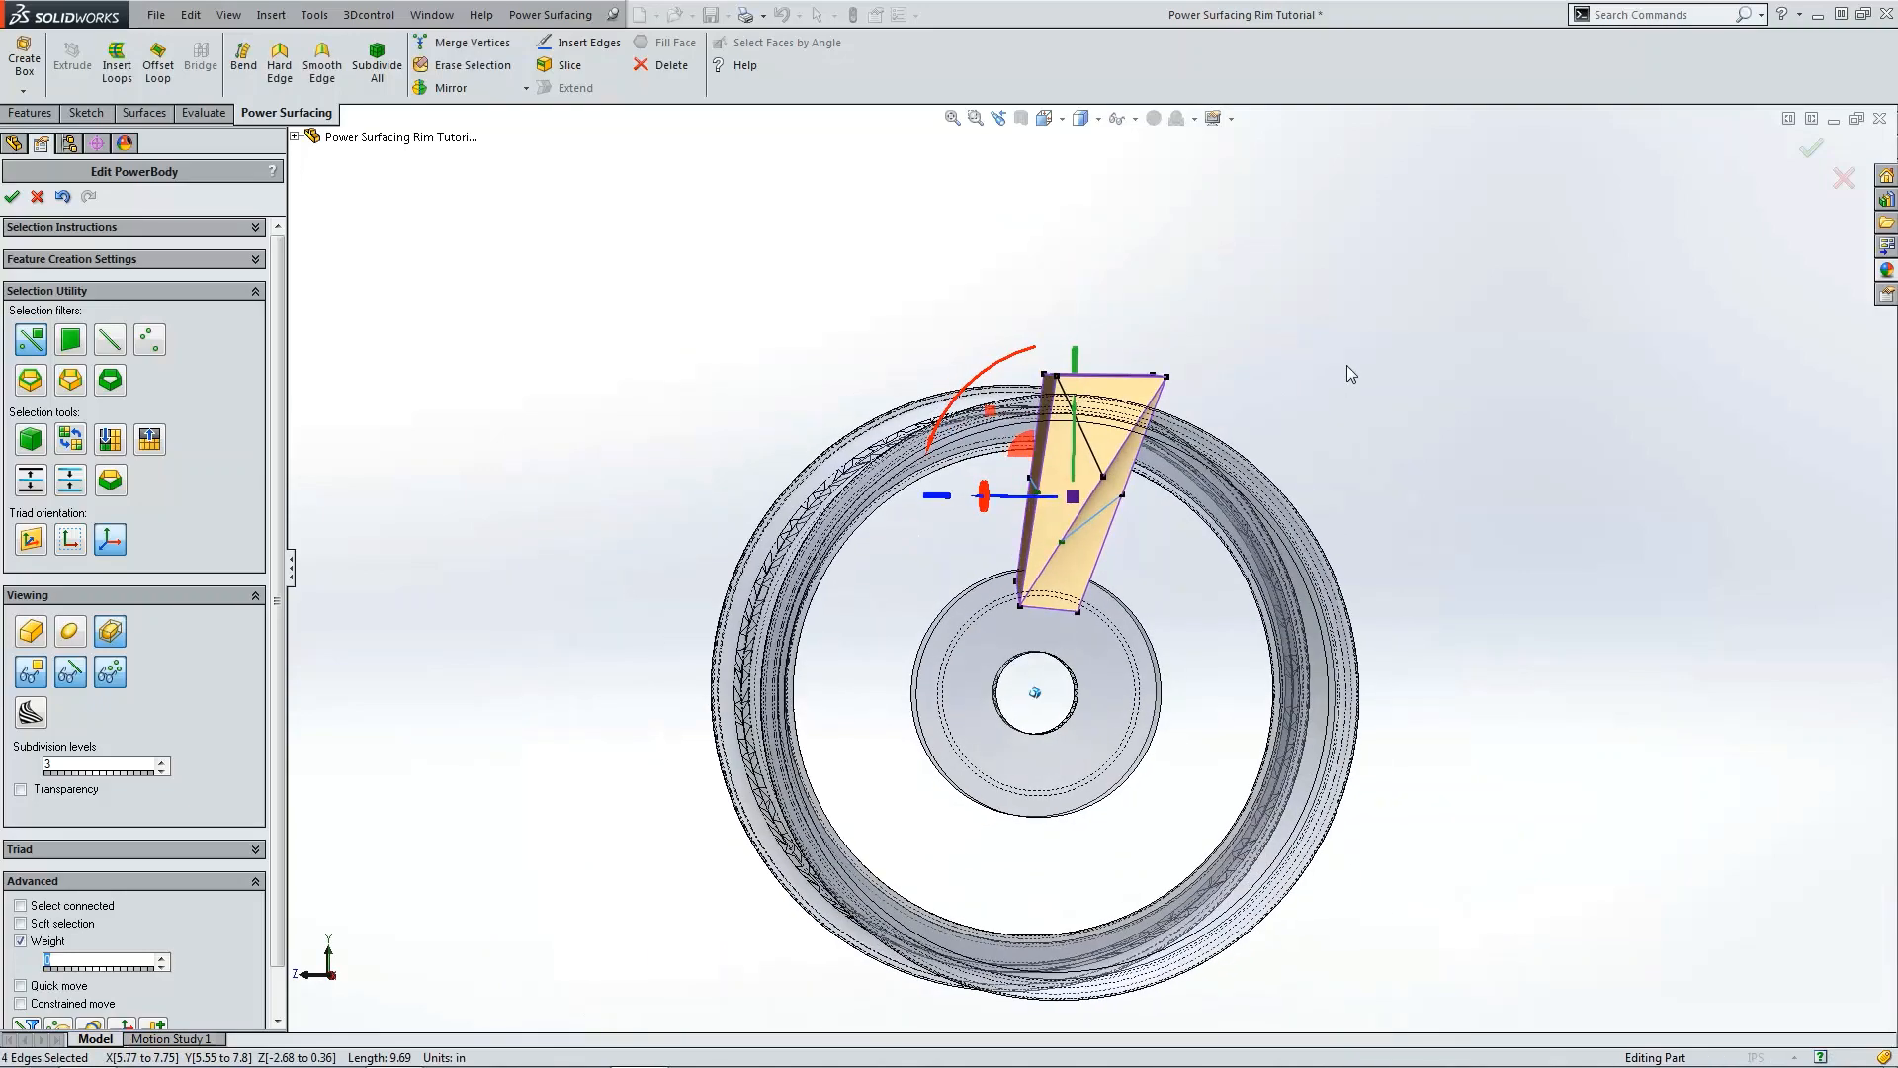
left_click(1347, 367)
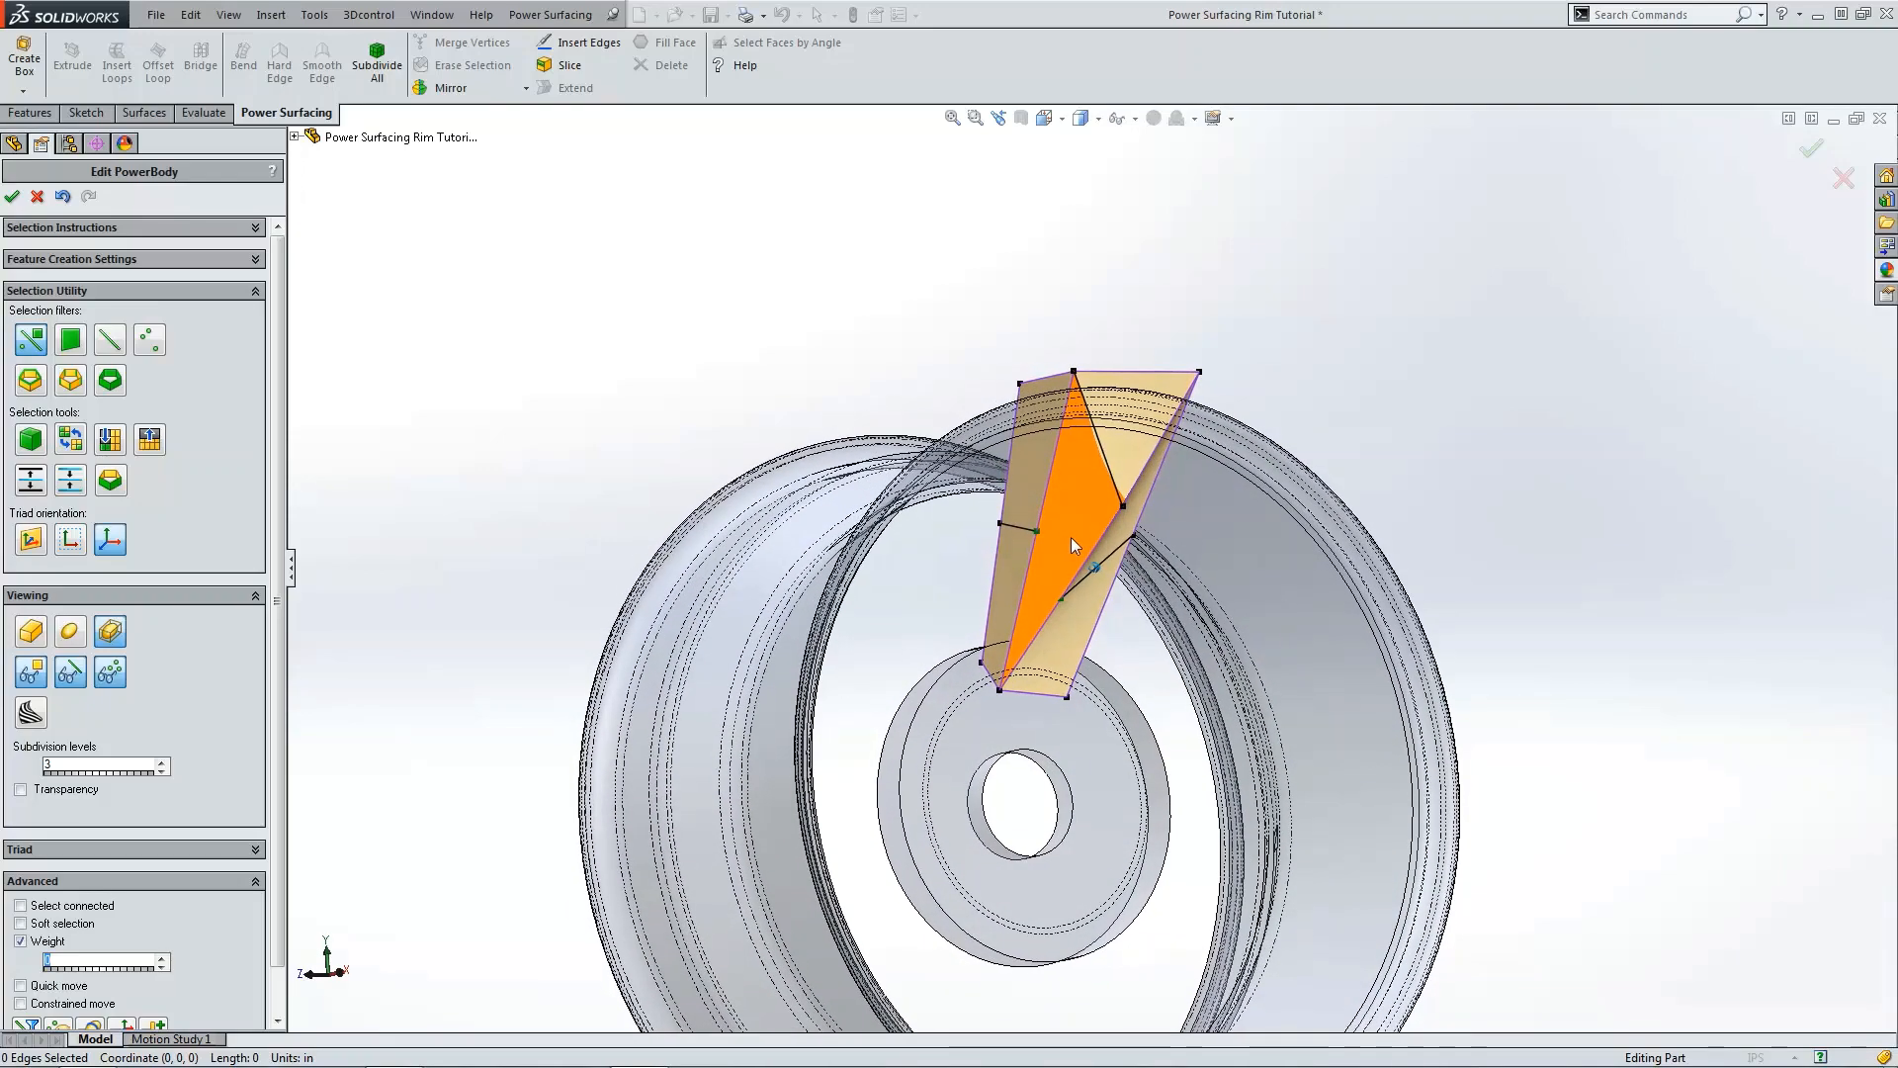
left_click(583, 44)
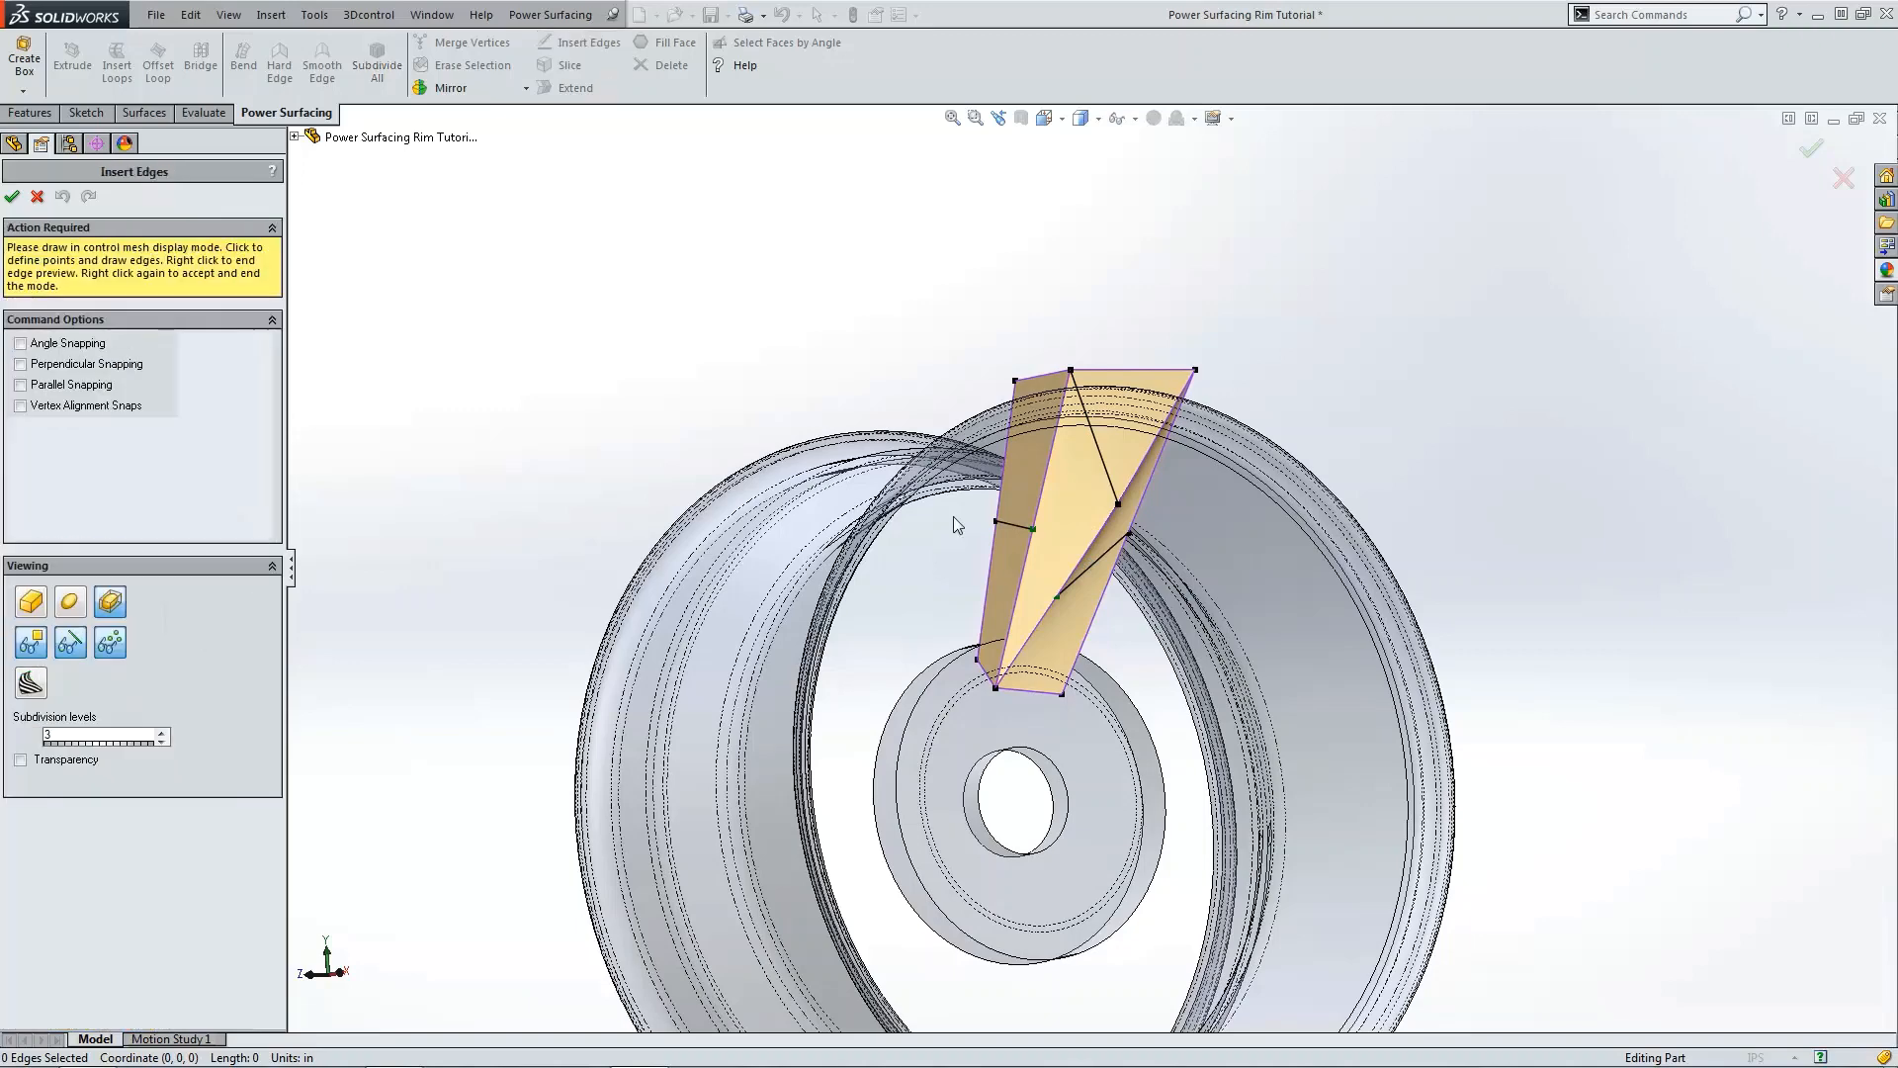
left_click(1034, 529)
left_click(1059, 597)
right_click(1059, 597)
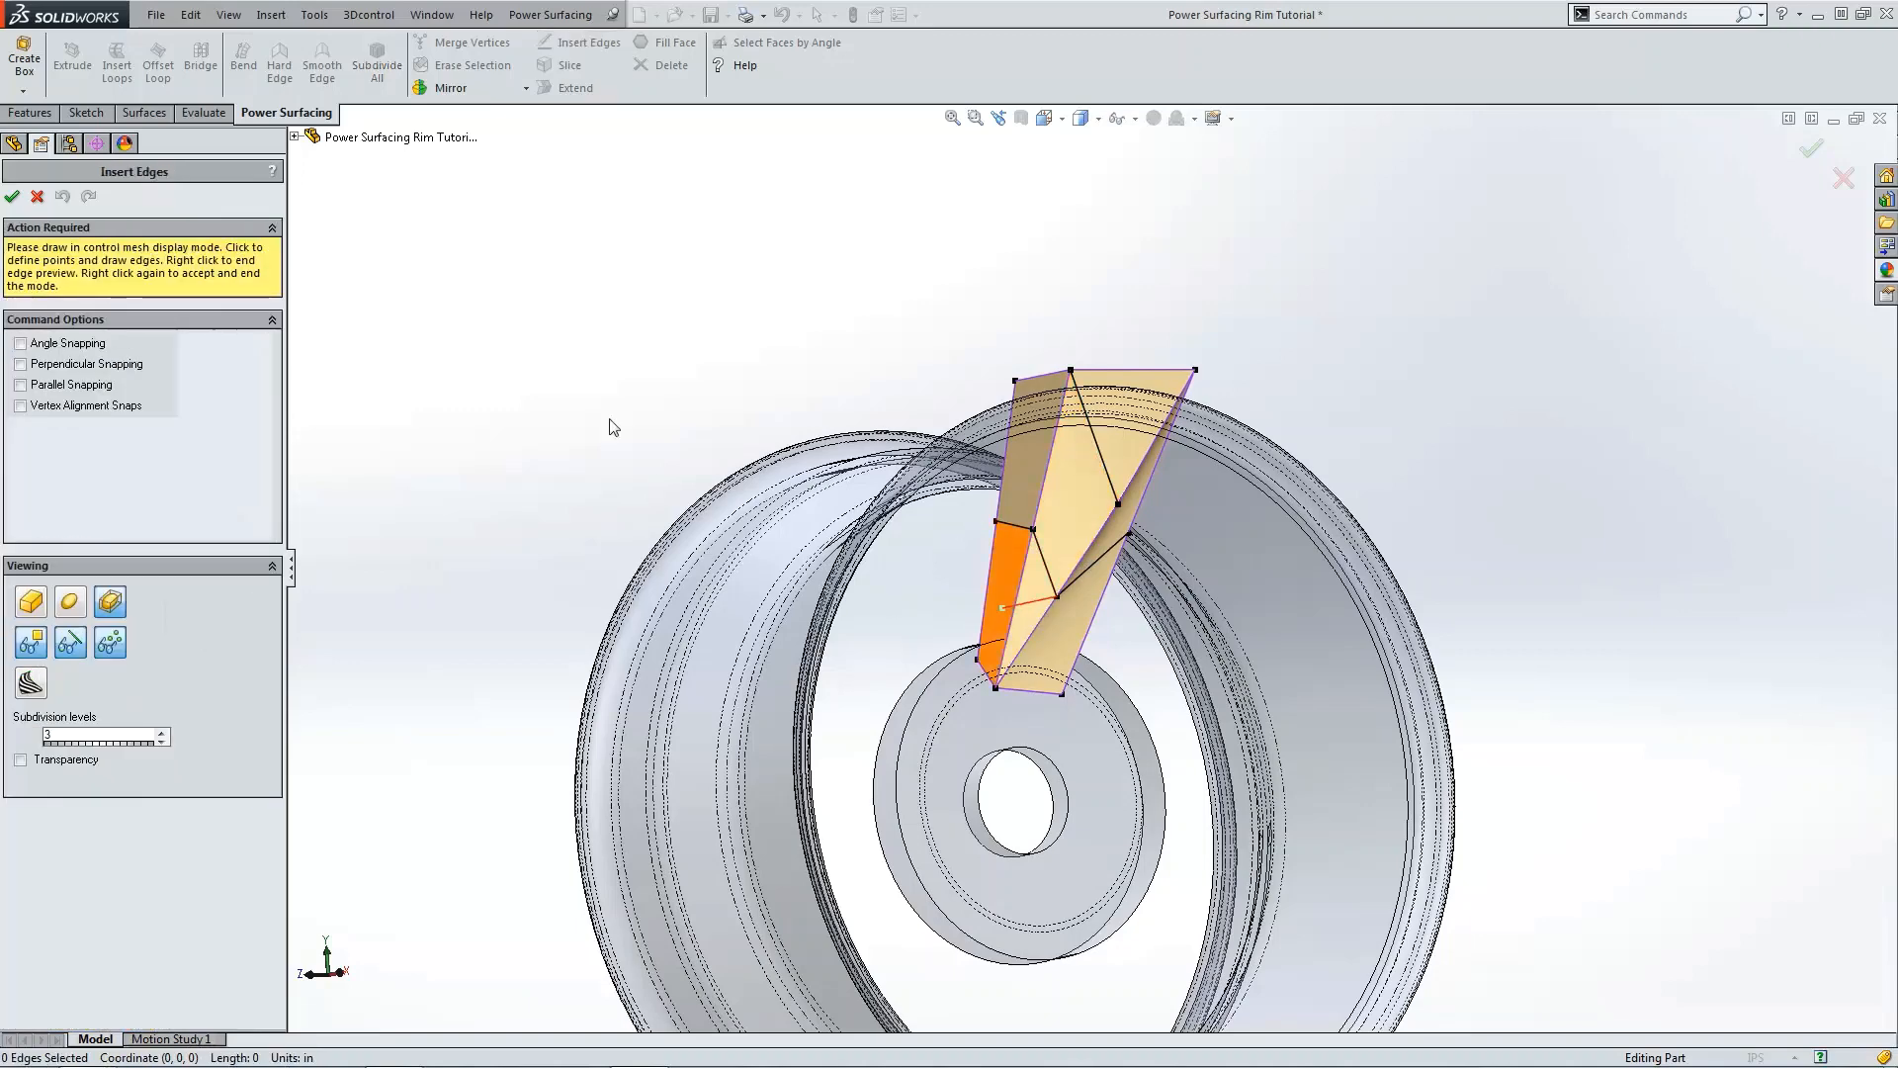
left_click(16, 192)
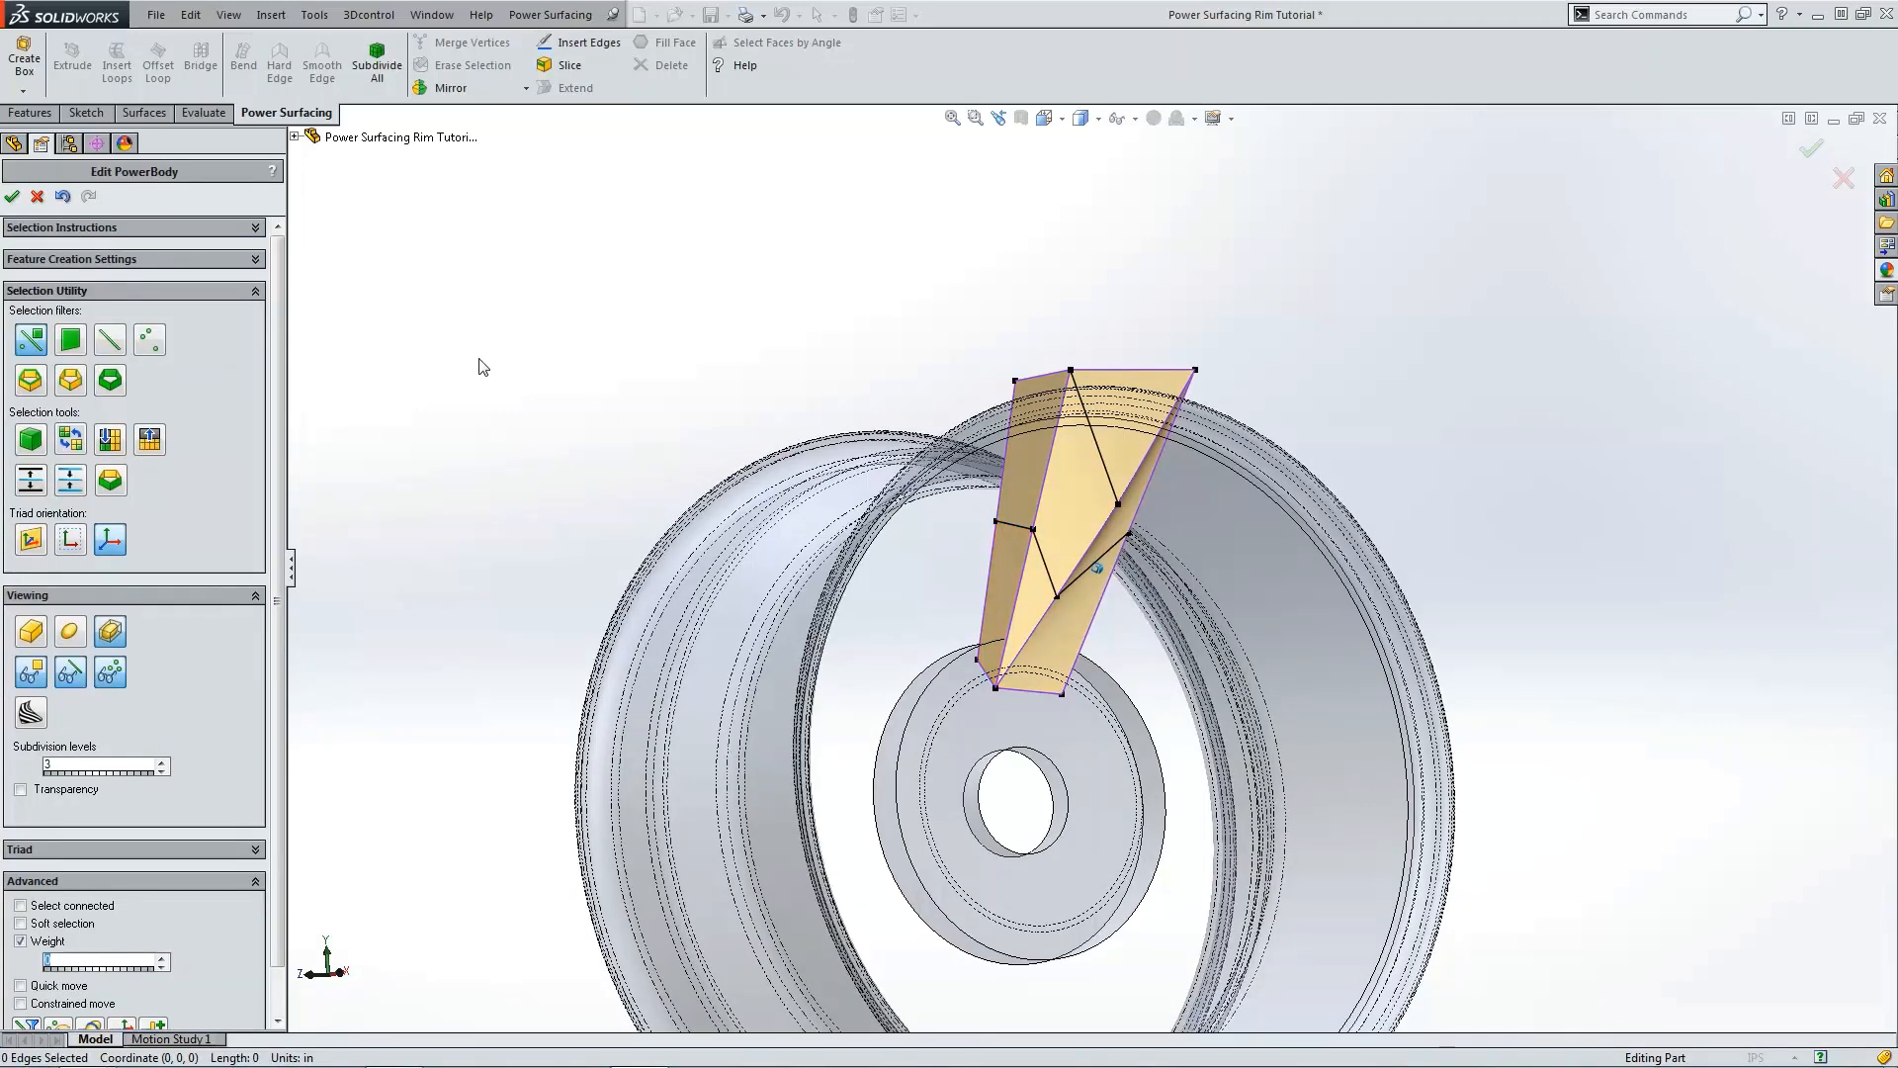
Step: Select the spoke's new middle row of vertices and shift them outward in the front view to bend the spoke
key("ctrl+4")
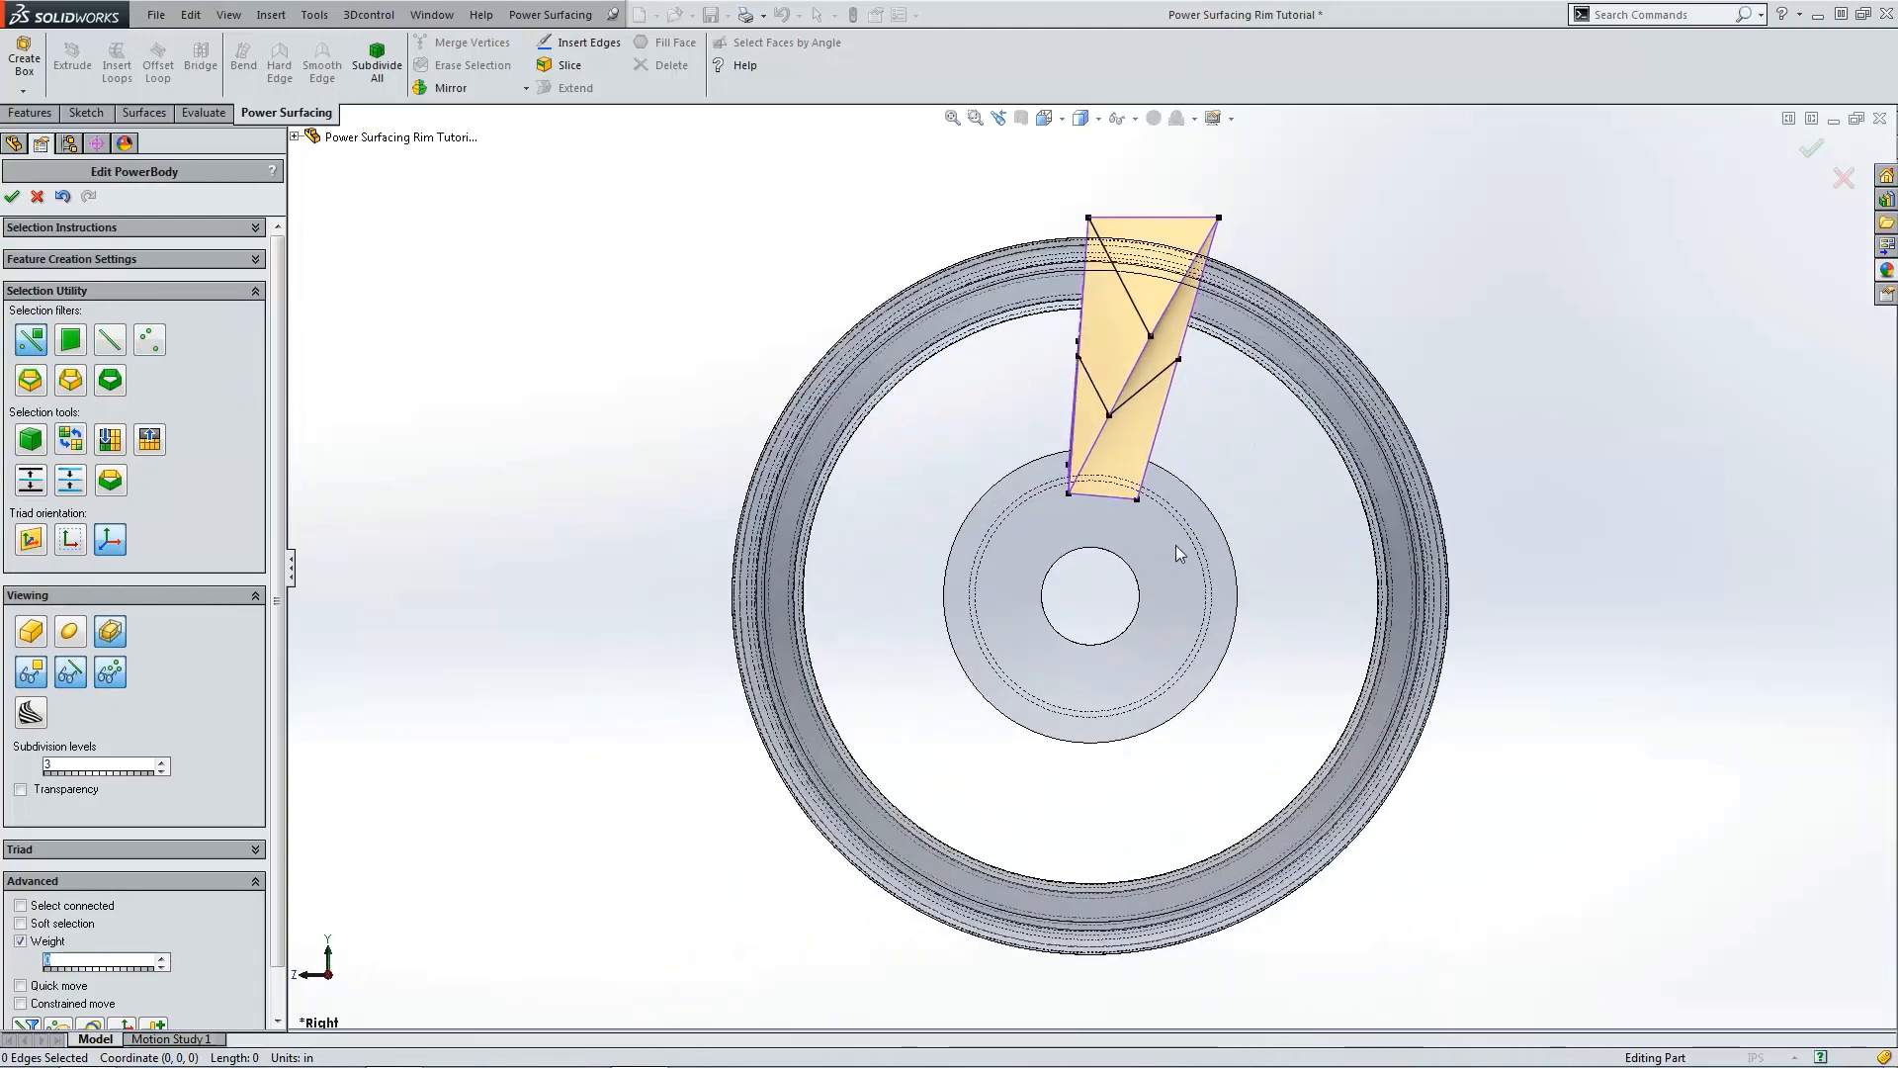
key("ctrl+1")
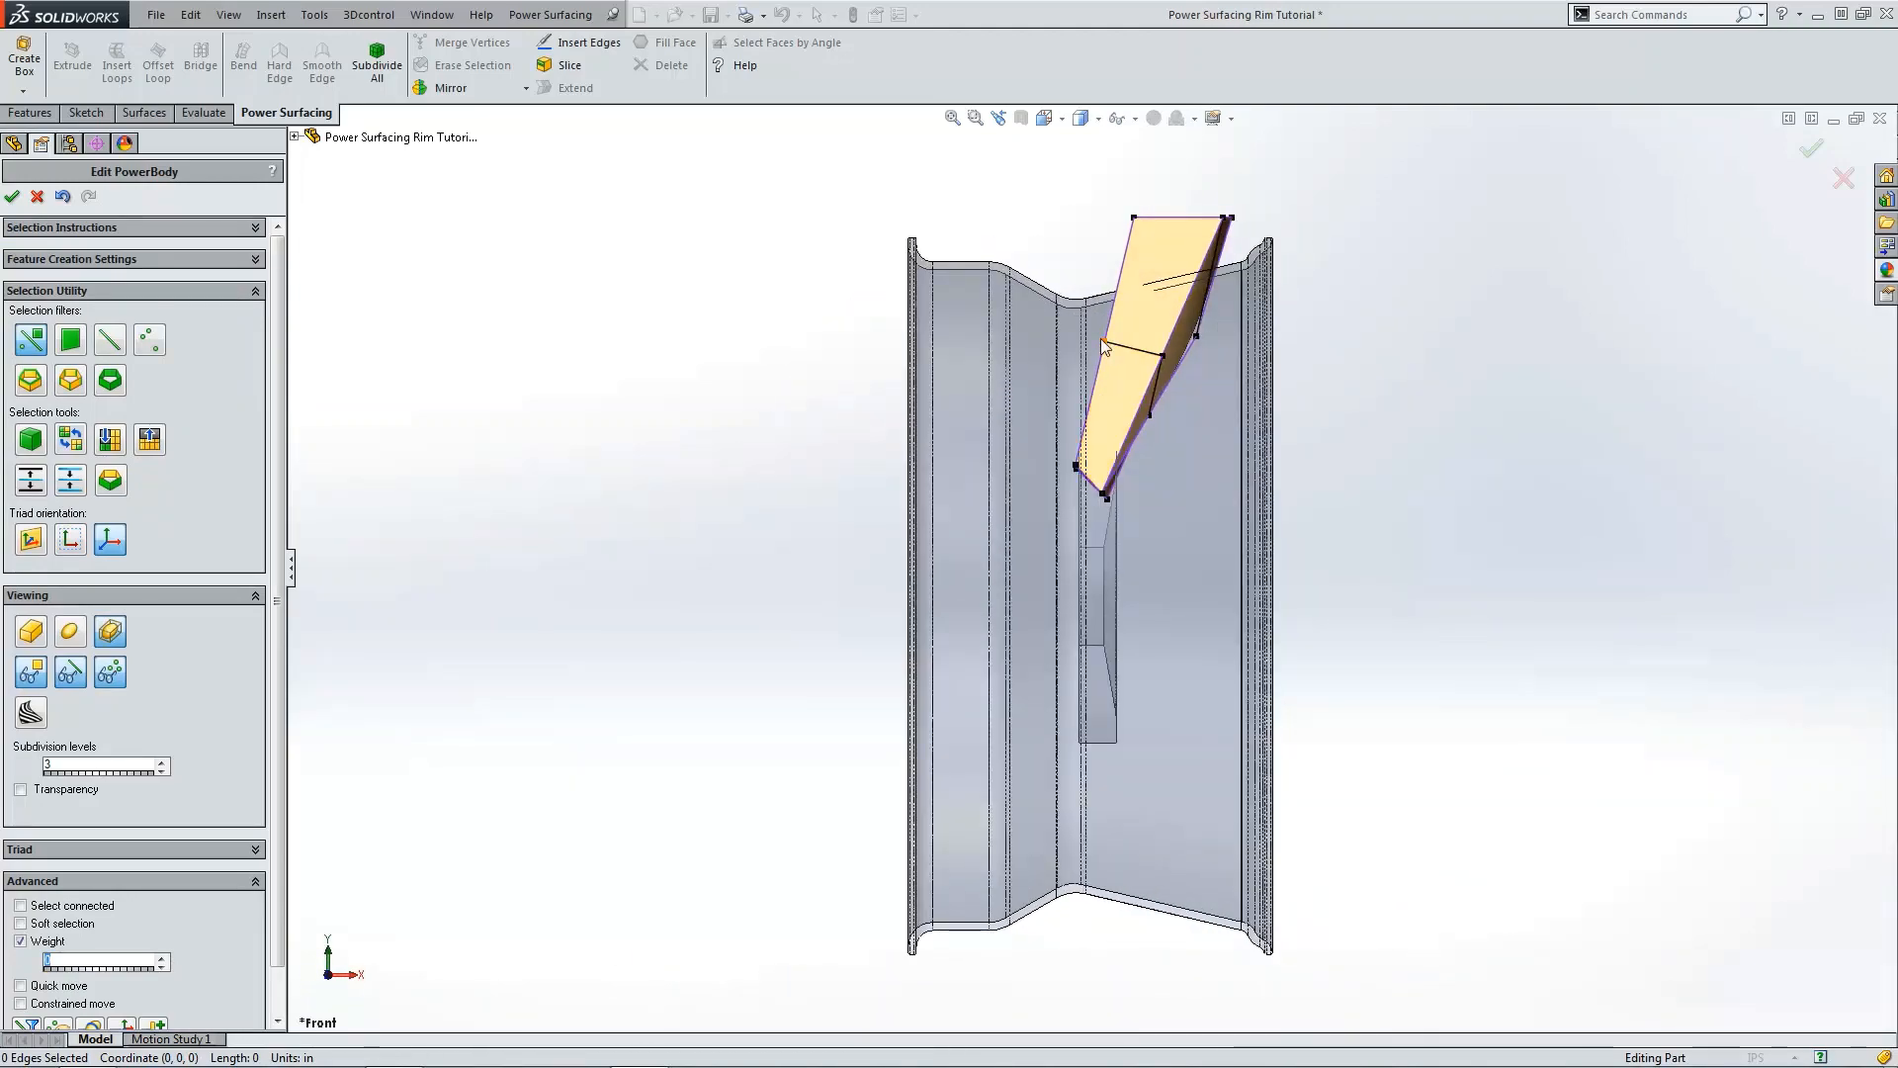
mouse_move(1102, 339)
middle_mouse_down()
mouse_move(1093, 358)
mouse_move(949, 328)
middle_mouse_up()
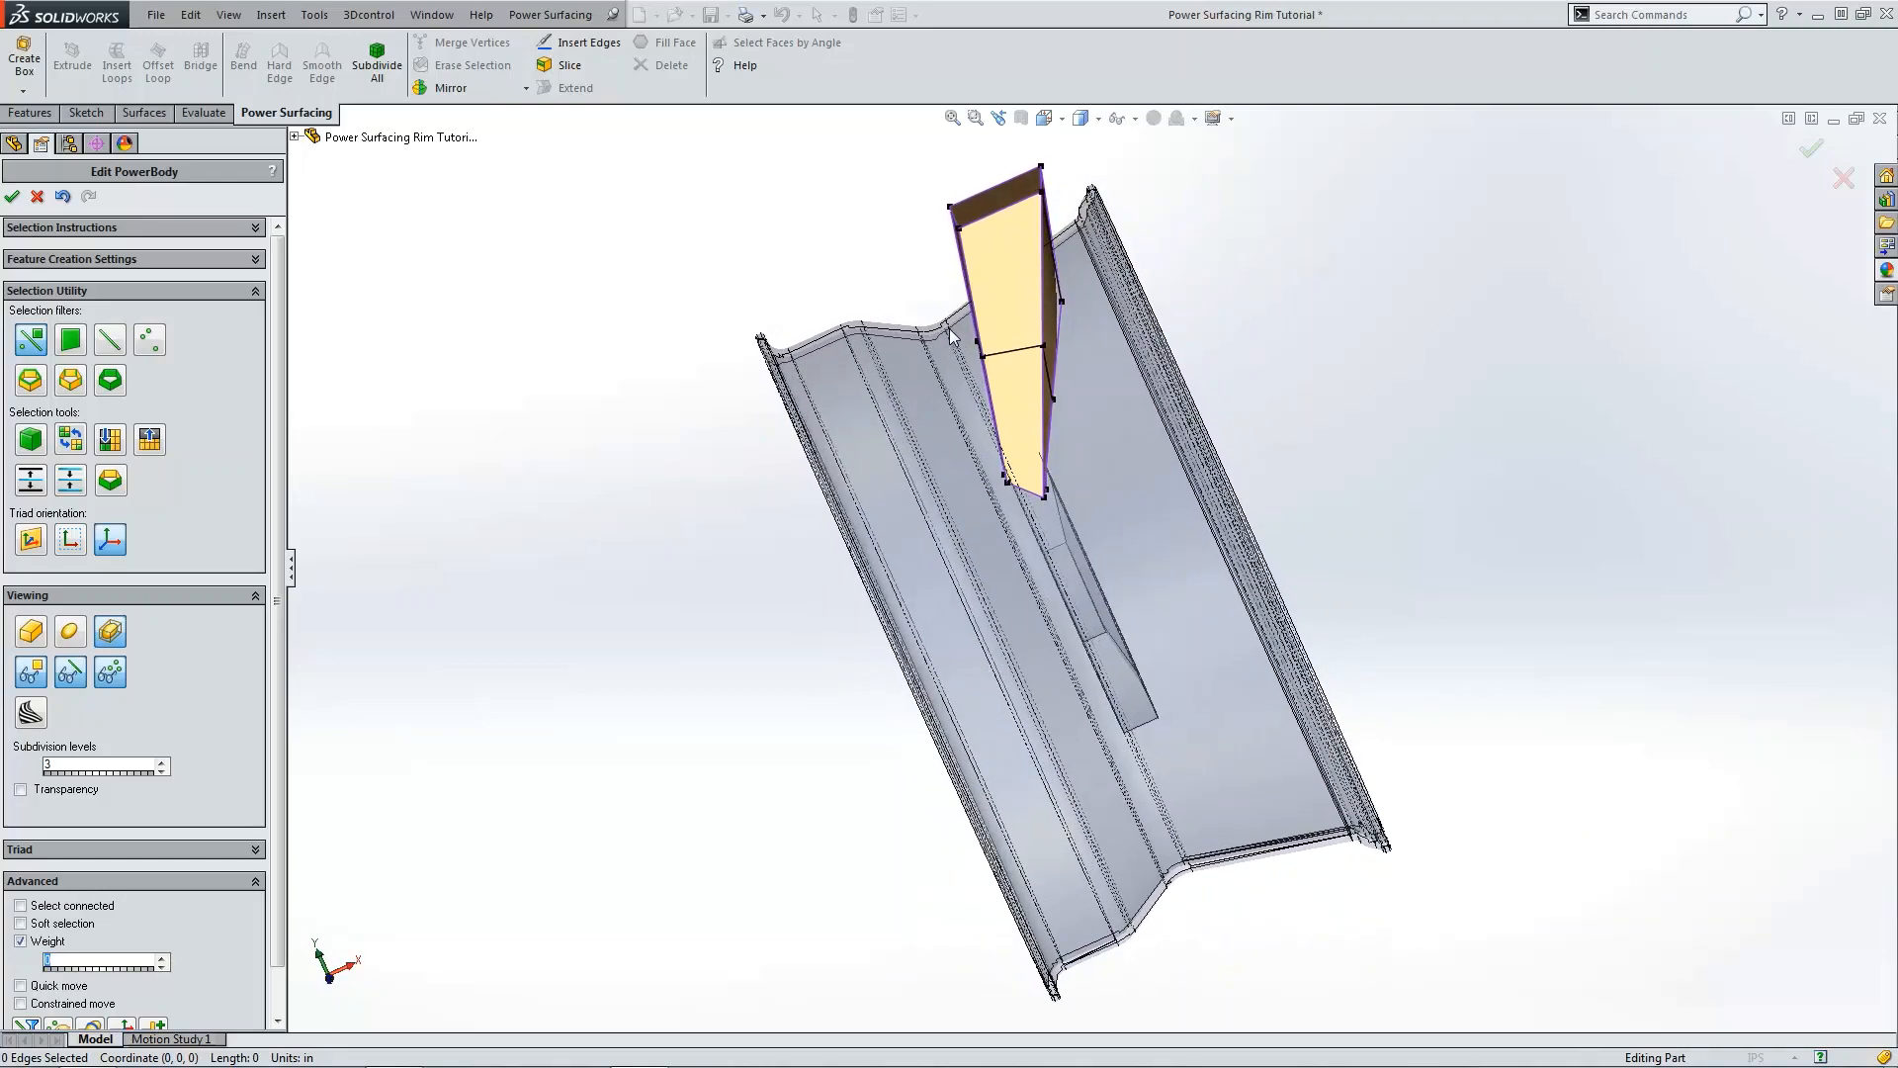
left_click(1082, 417)
key("ctrl+1")
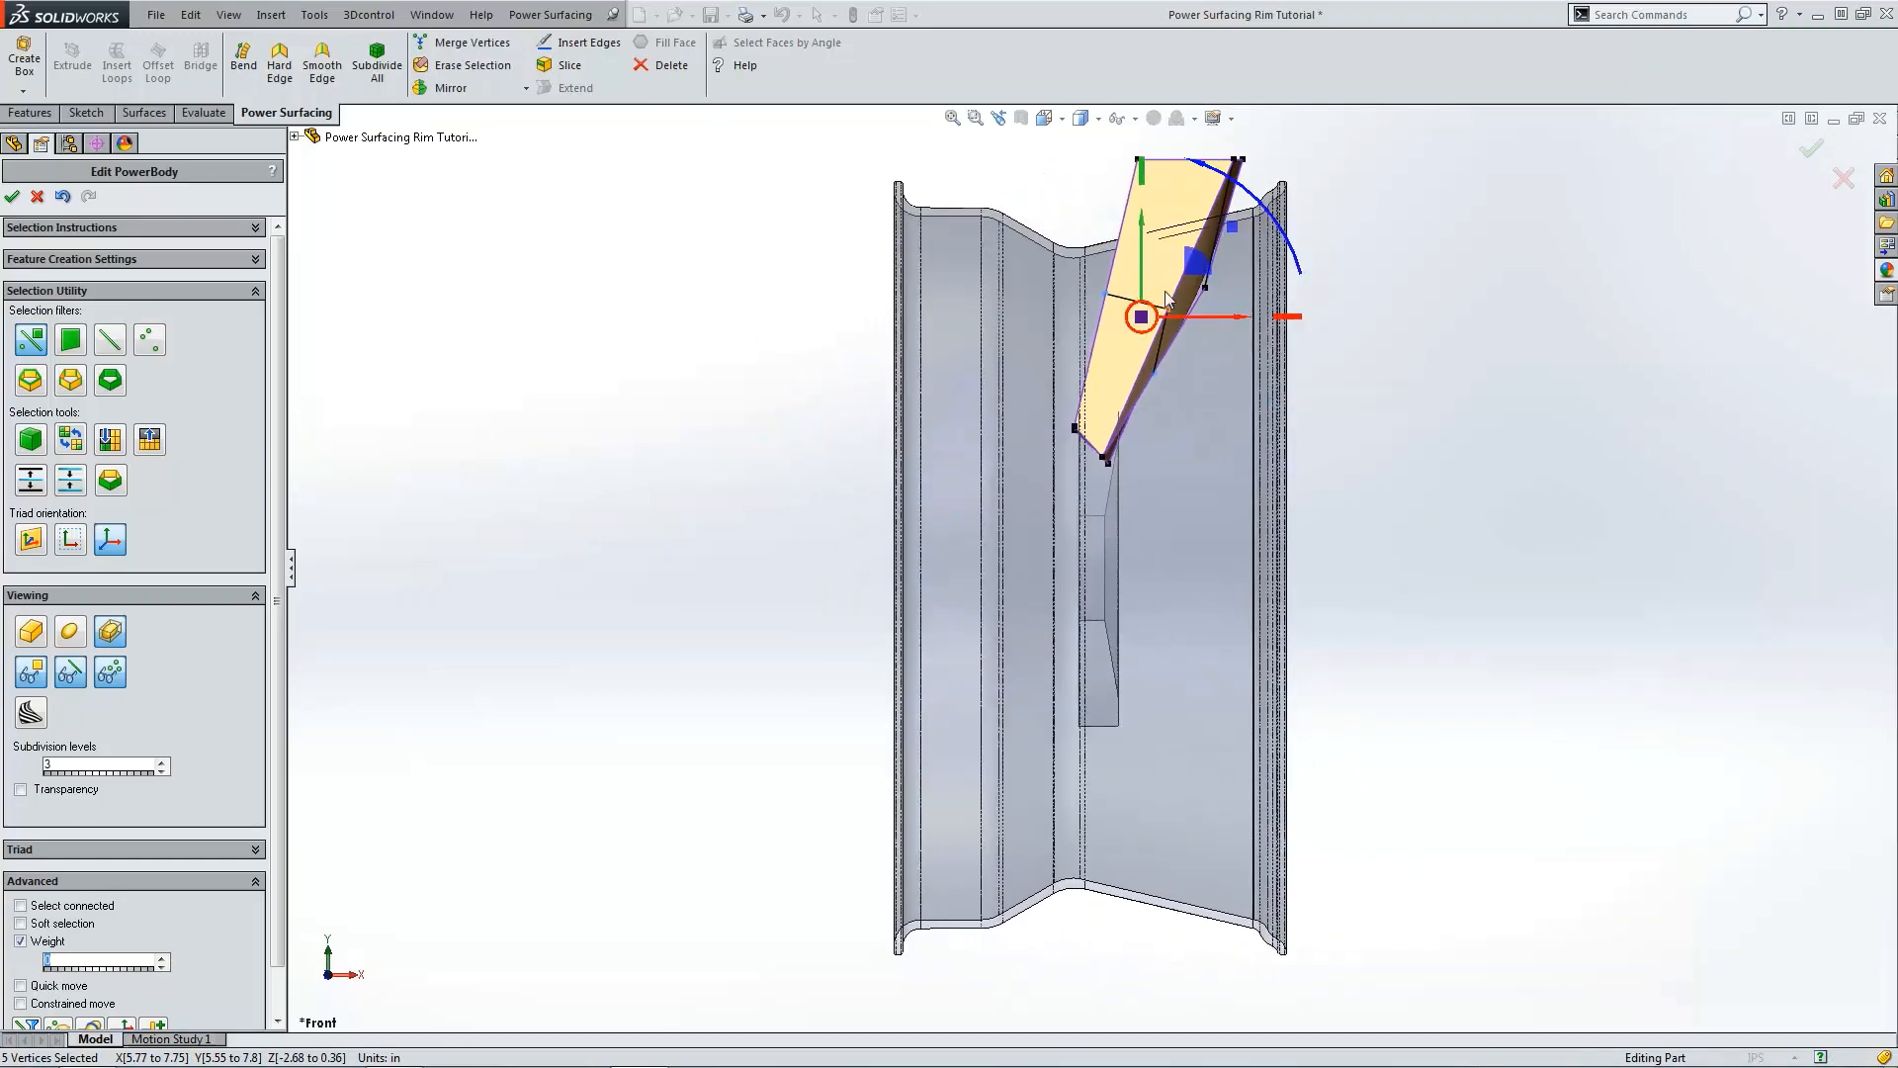
left_click_drag(1194, 260, 1214, 275)
left_click(1504, 328)
middle_click_drag(1504, 328, 1497, 331)
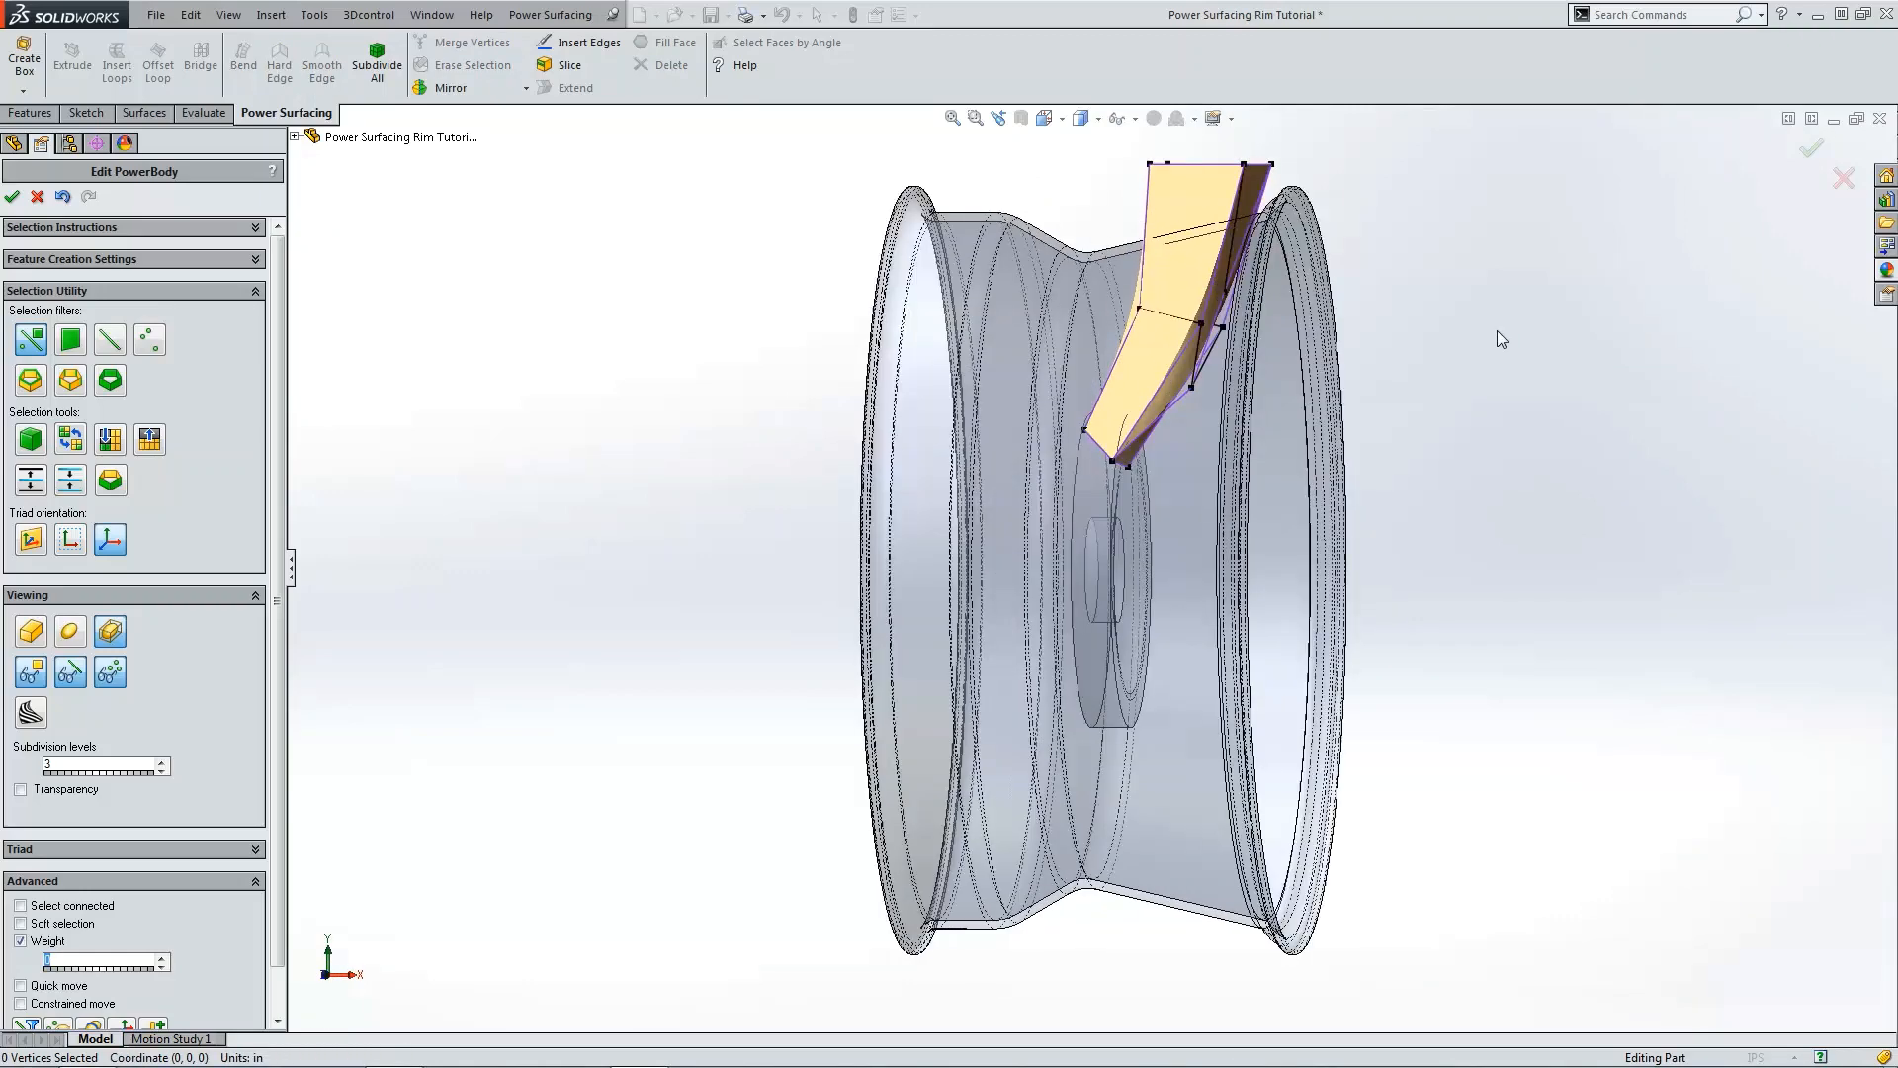
Step: Move the right vertex of the middle row further outward in the front view
key("ctrl+4")
scroll(1234, 358, "down", 2)
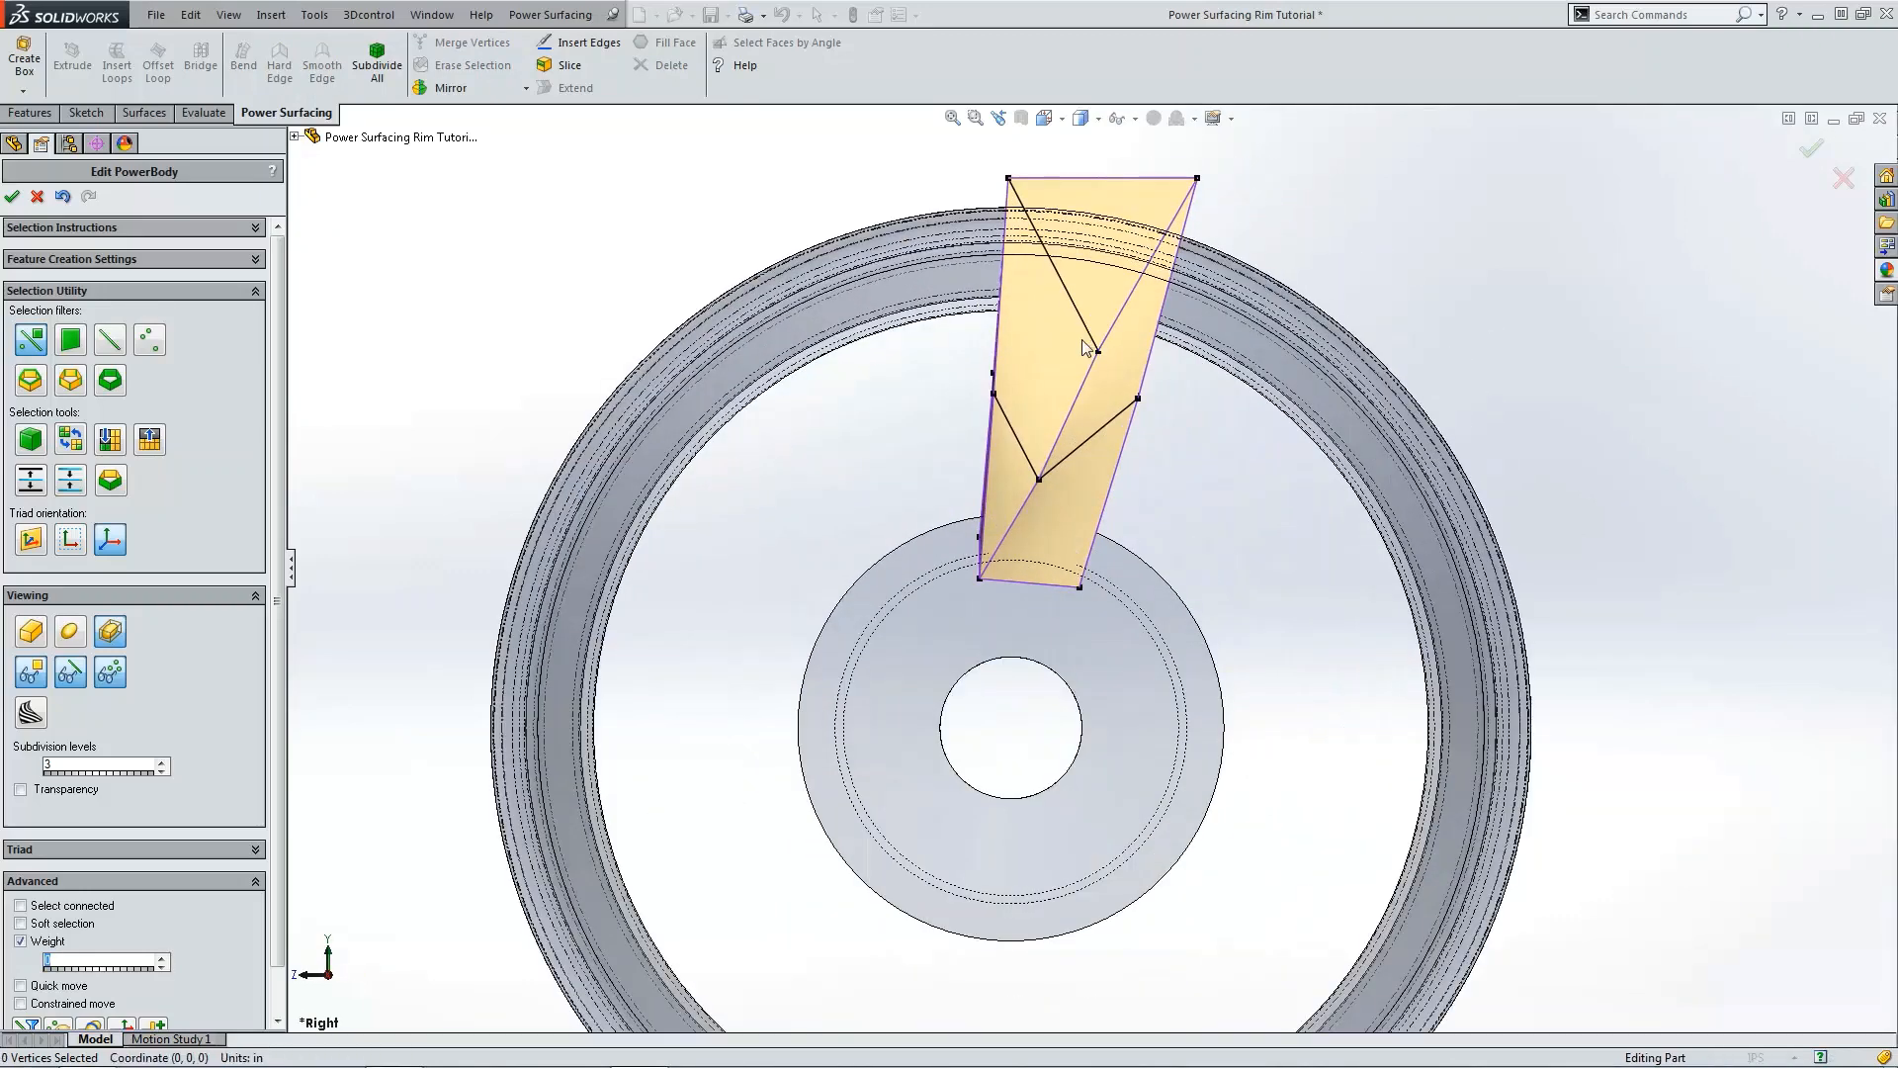
left_click(1124, 372)
key("ctrl+1")
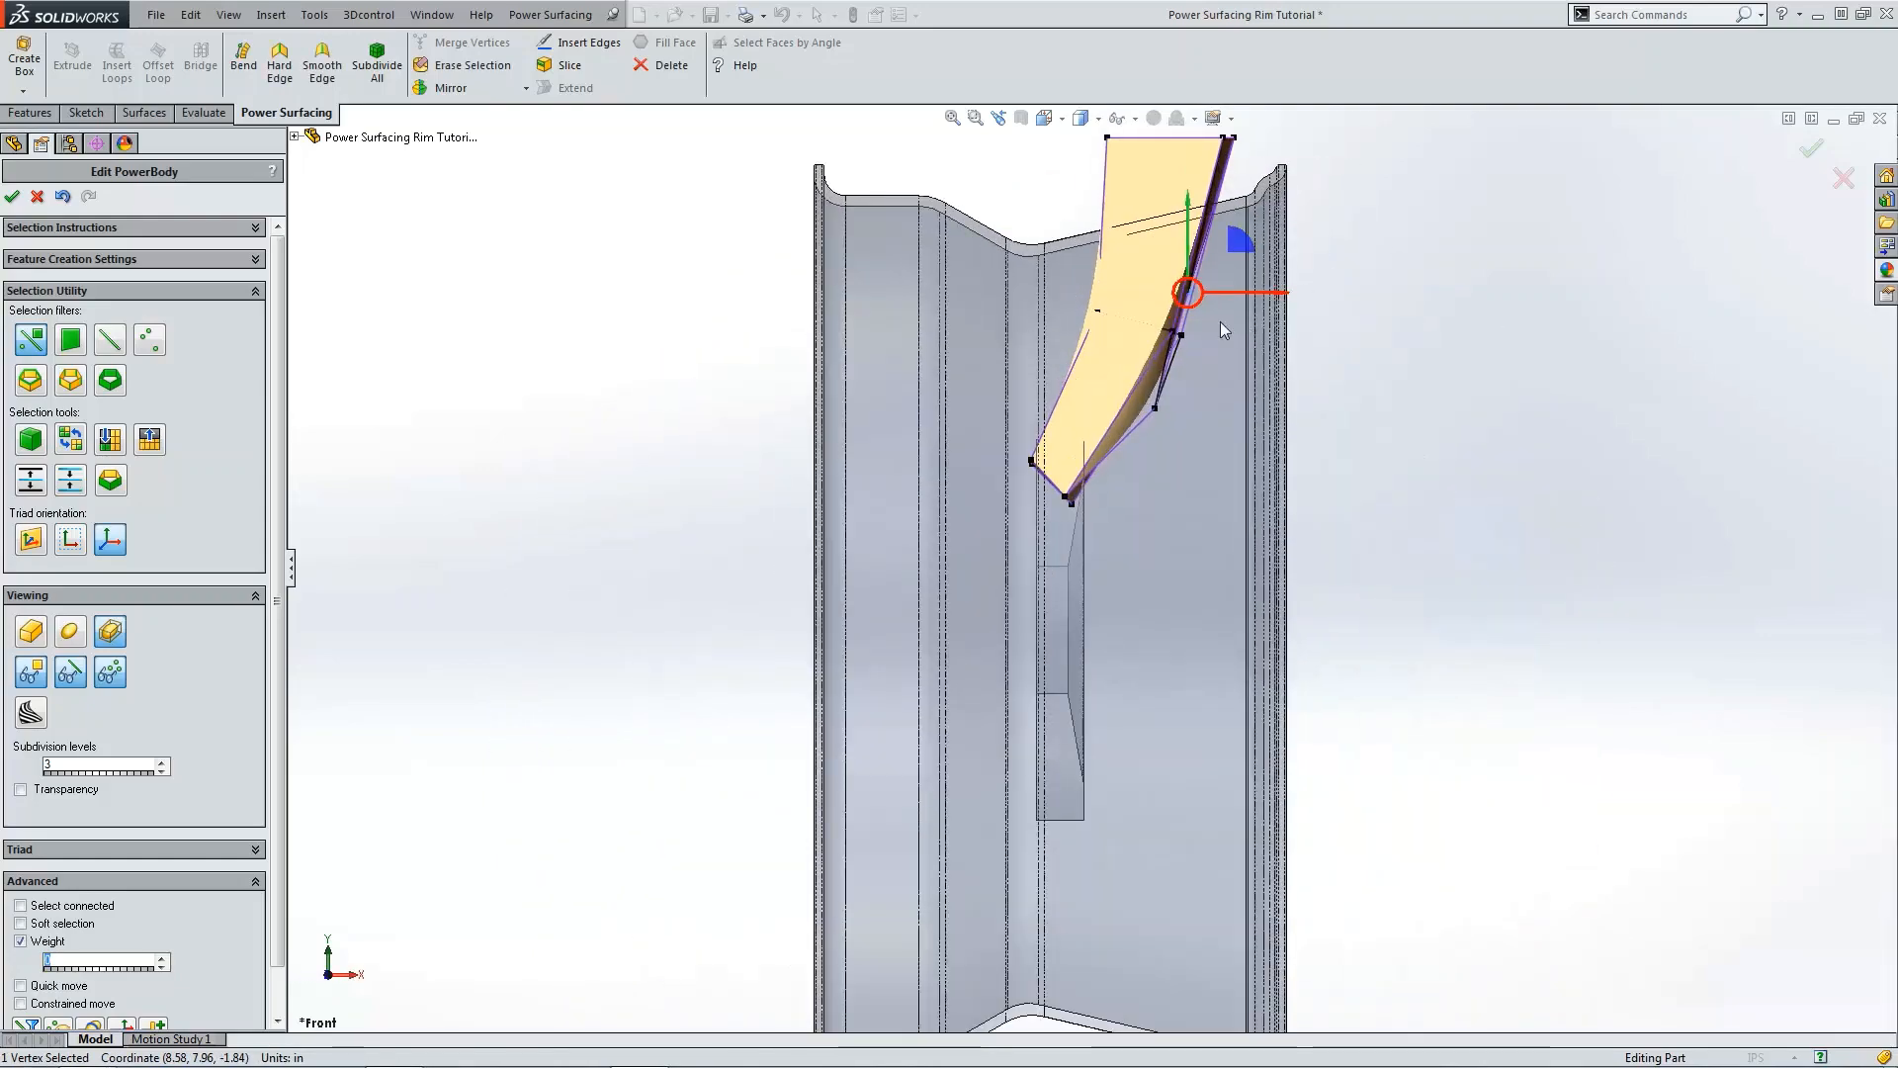
left_click_drag(1230, 294, 1262, 299)
Step: Move the spoke's central vertex up and to the left in the side view
key("ctrl+4")
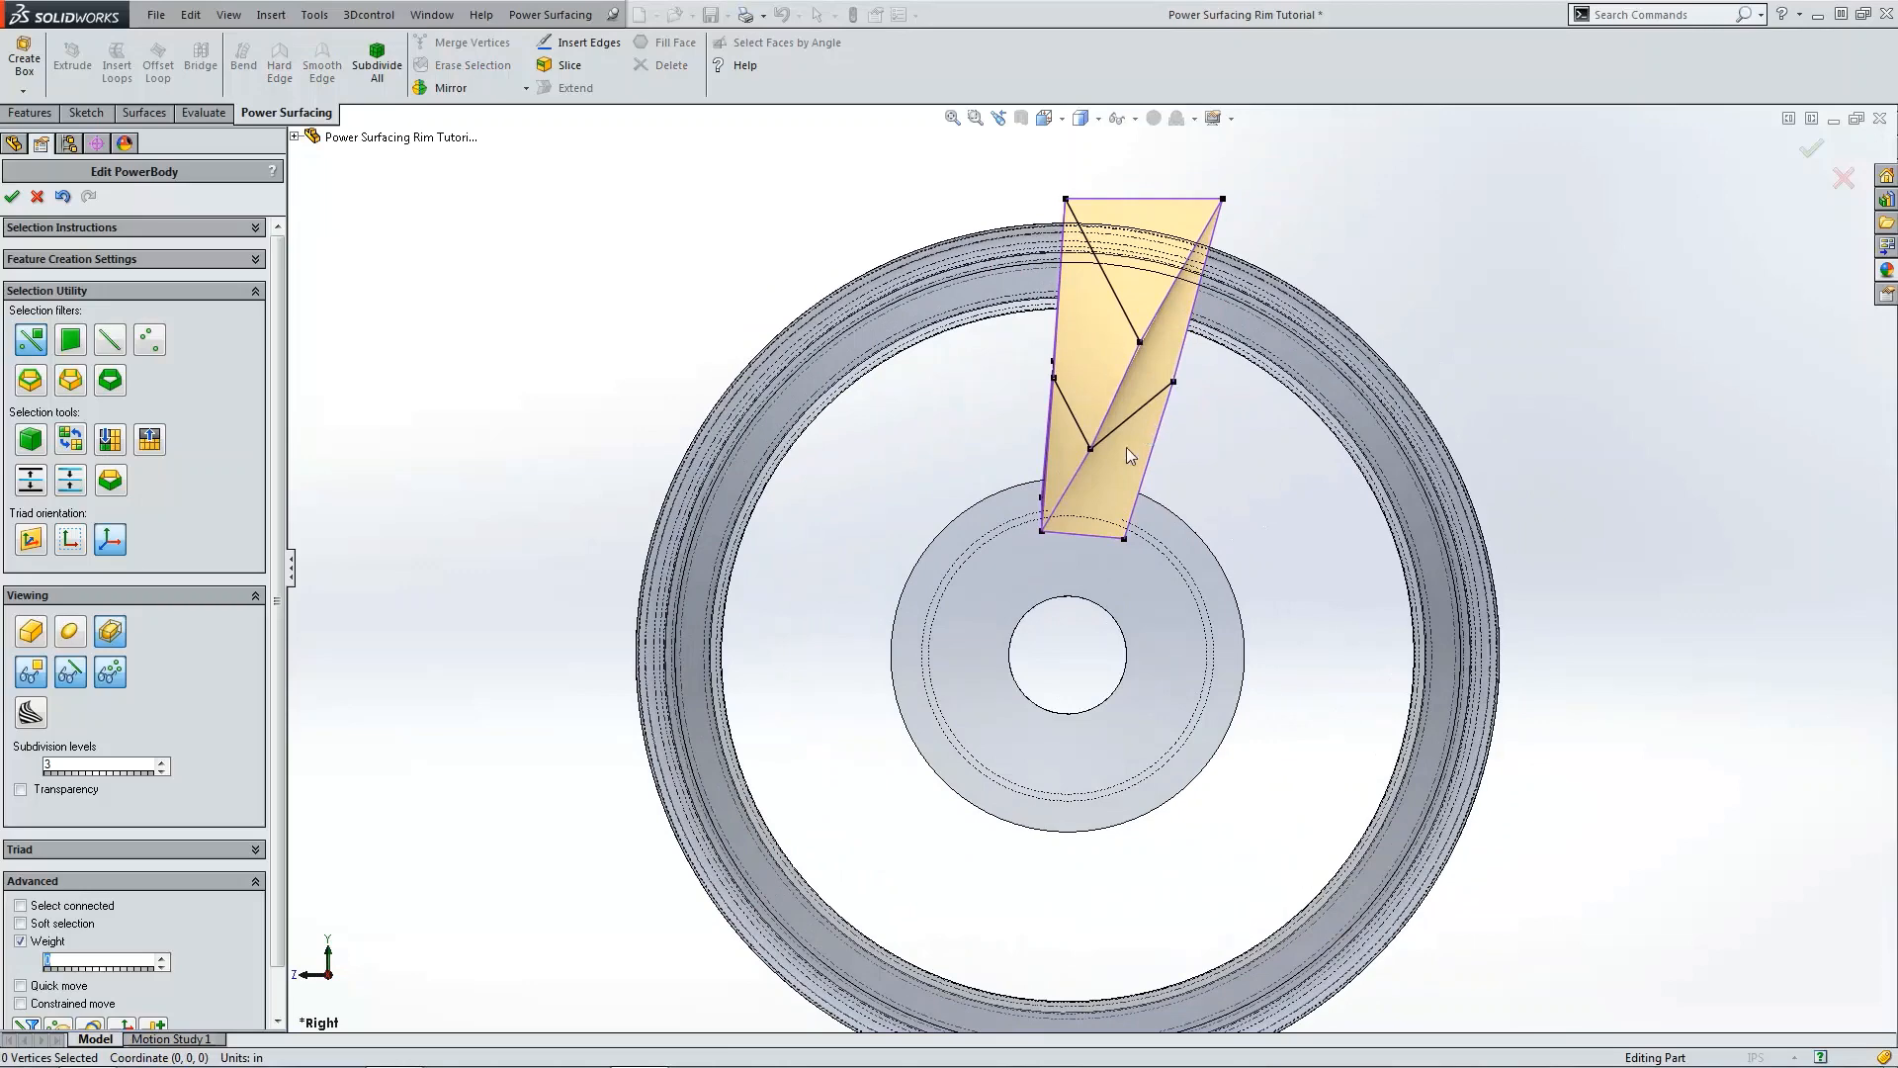
scroll(1107, 450, "down", 1)
left_click(1090, 457)
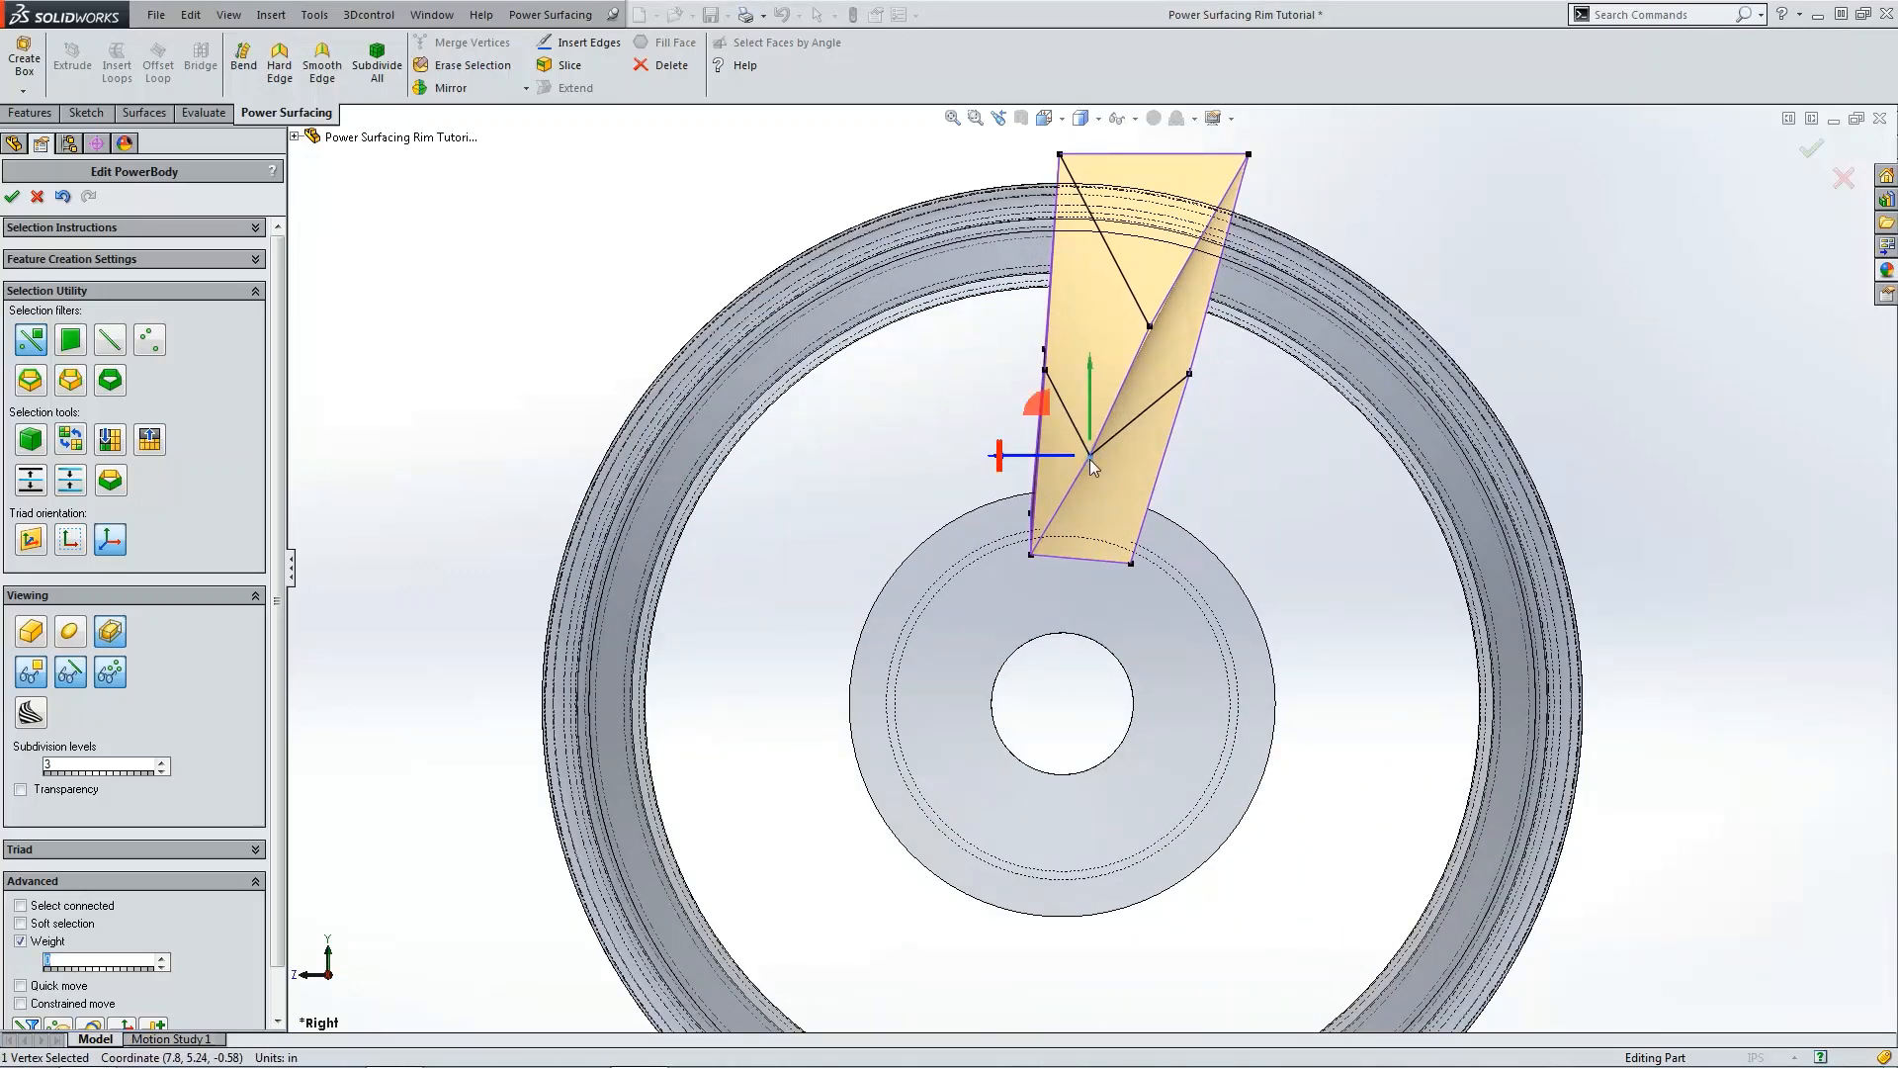
left_click_drag(1056, 419, 1034, 362)
left_click(1265, 379)
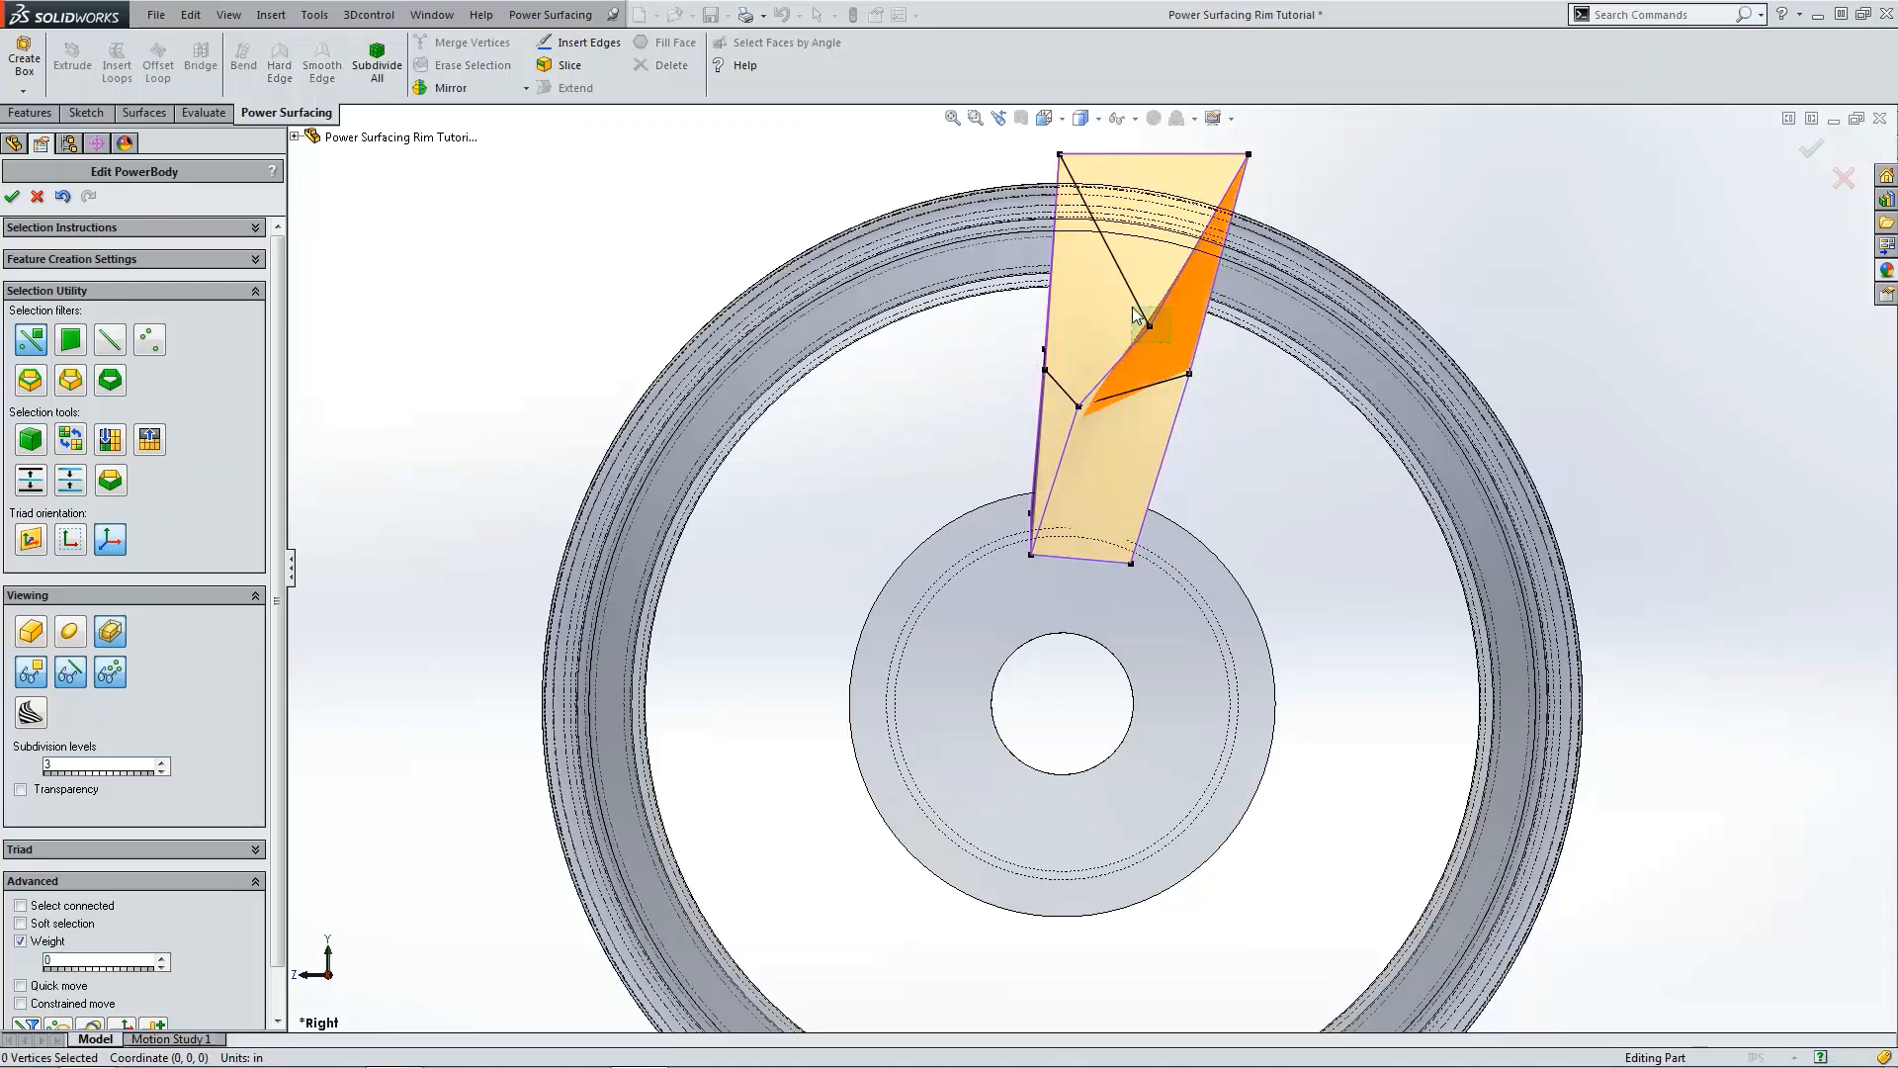
Step: Move the vertex at the diagonal edge's midpoint up and to the right in the side view
left_click(1139, 319)
left_click_drag(1112, 277, 1142, 259)
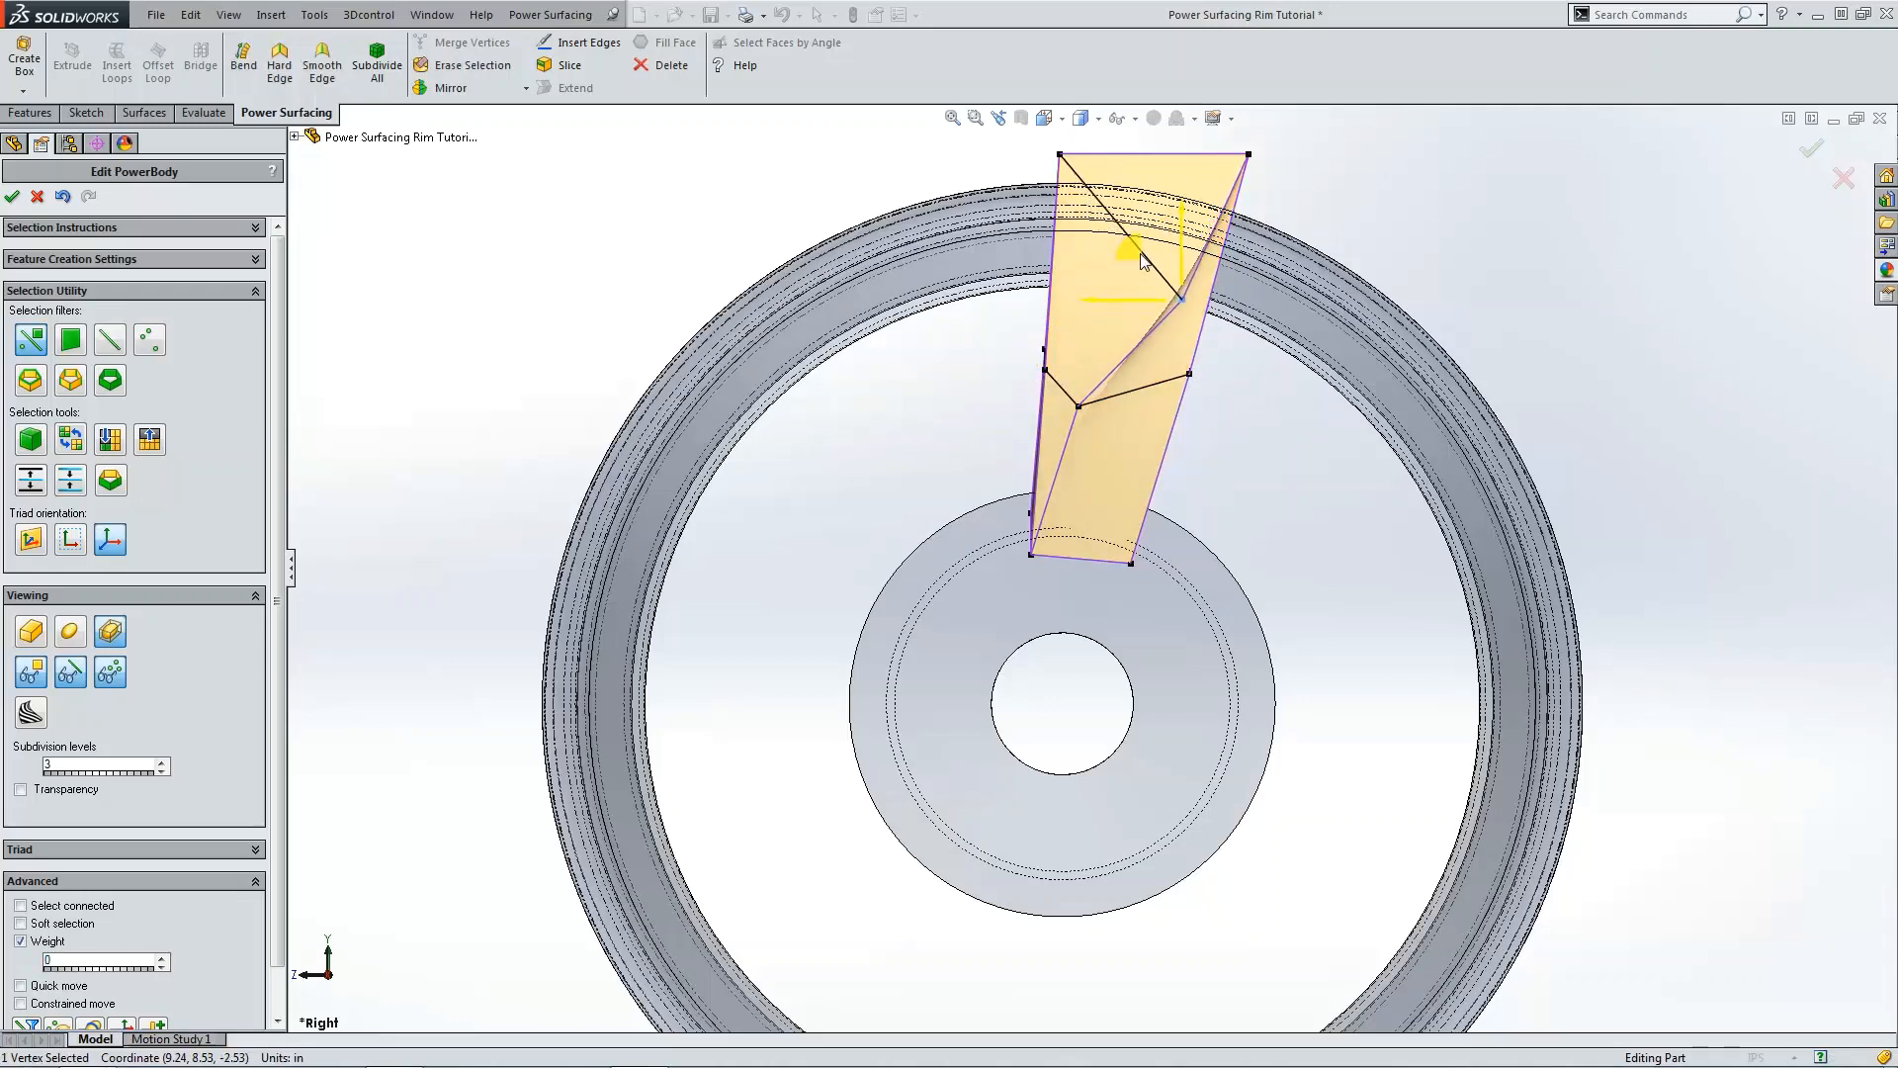
left_click(1182, 270)
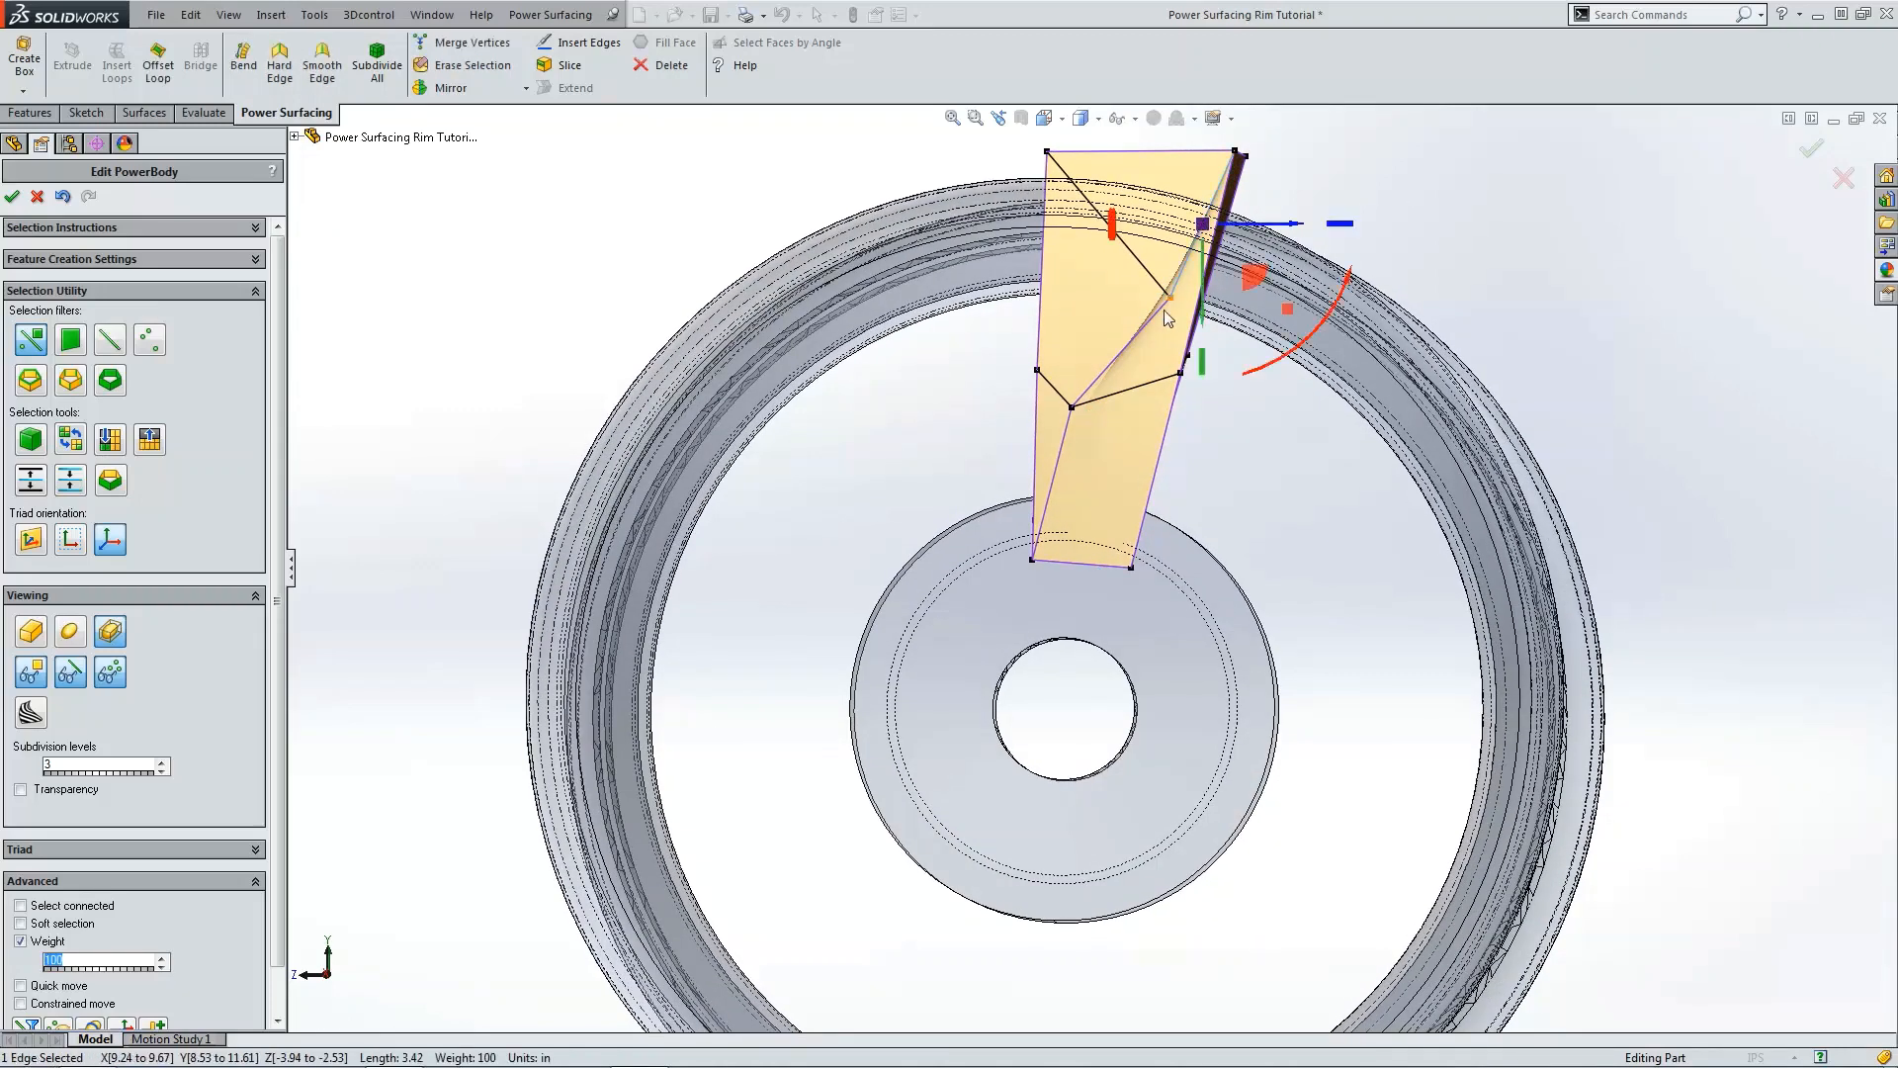
left_click(1153, 323, "ctrl")
left_click(1071, 429, "ctrl")
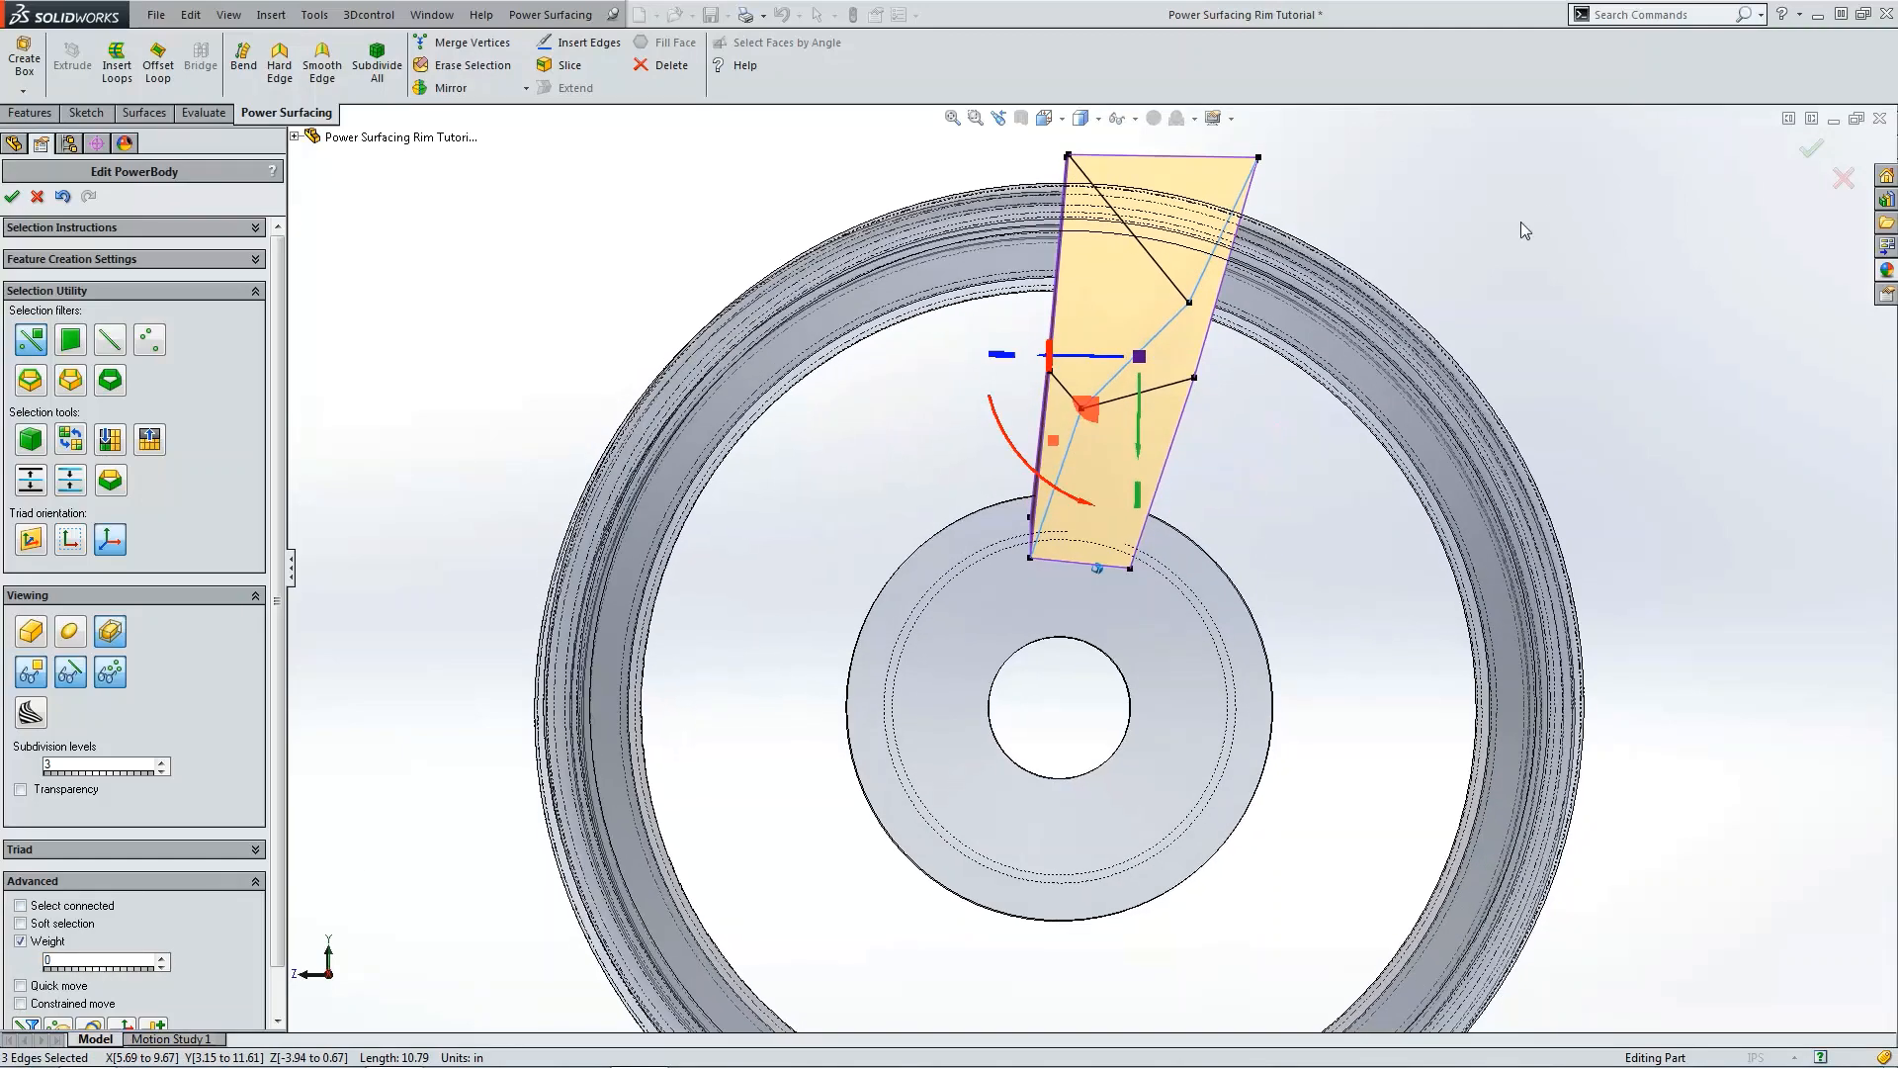
left_click(1516, 228)
Step: Pull the diagonal edge's midpoint vertex outward about 1.23 in in the front view
key("ctrl+1")
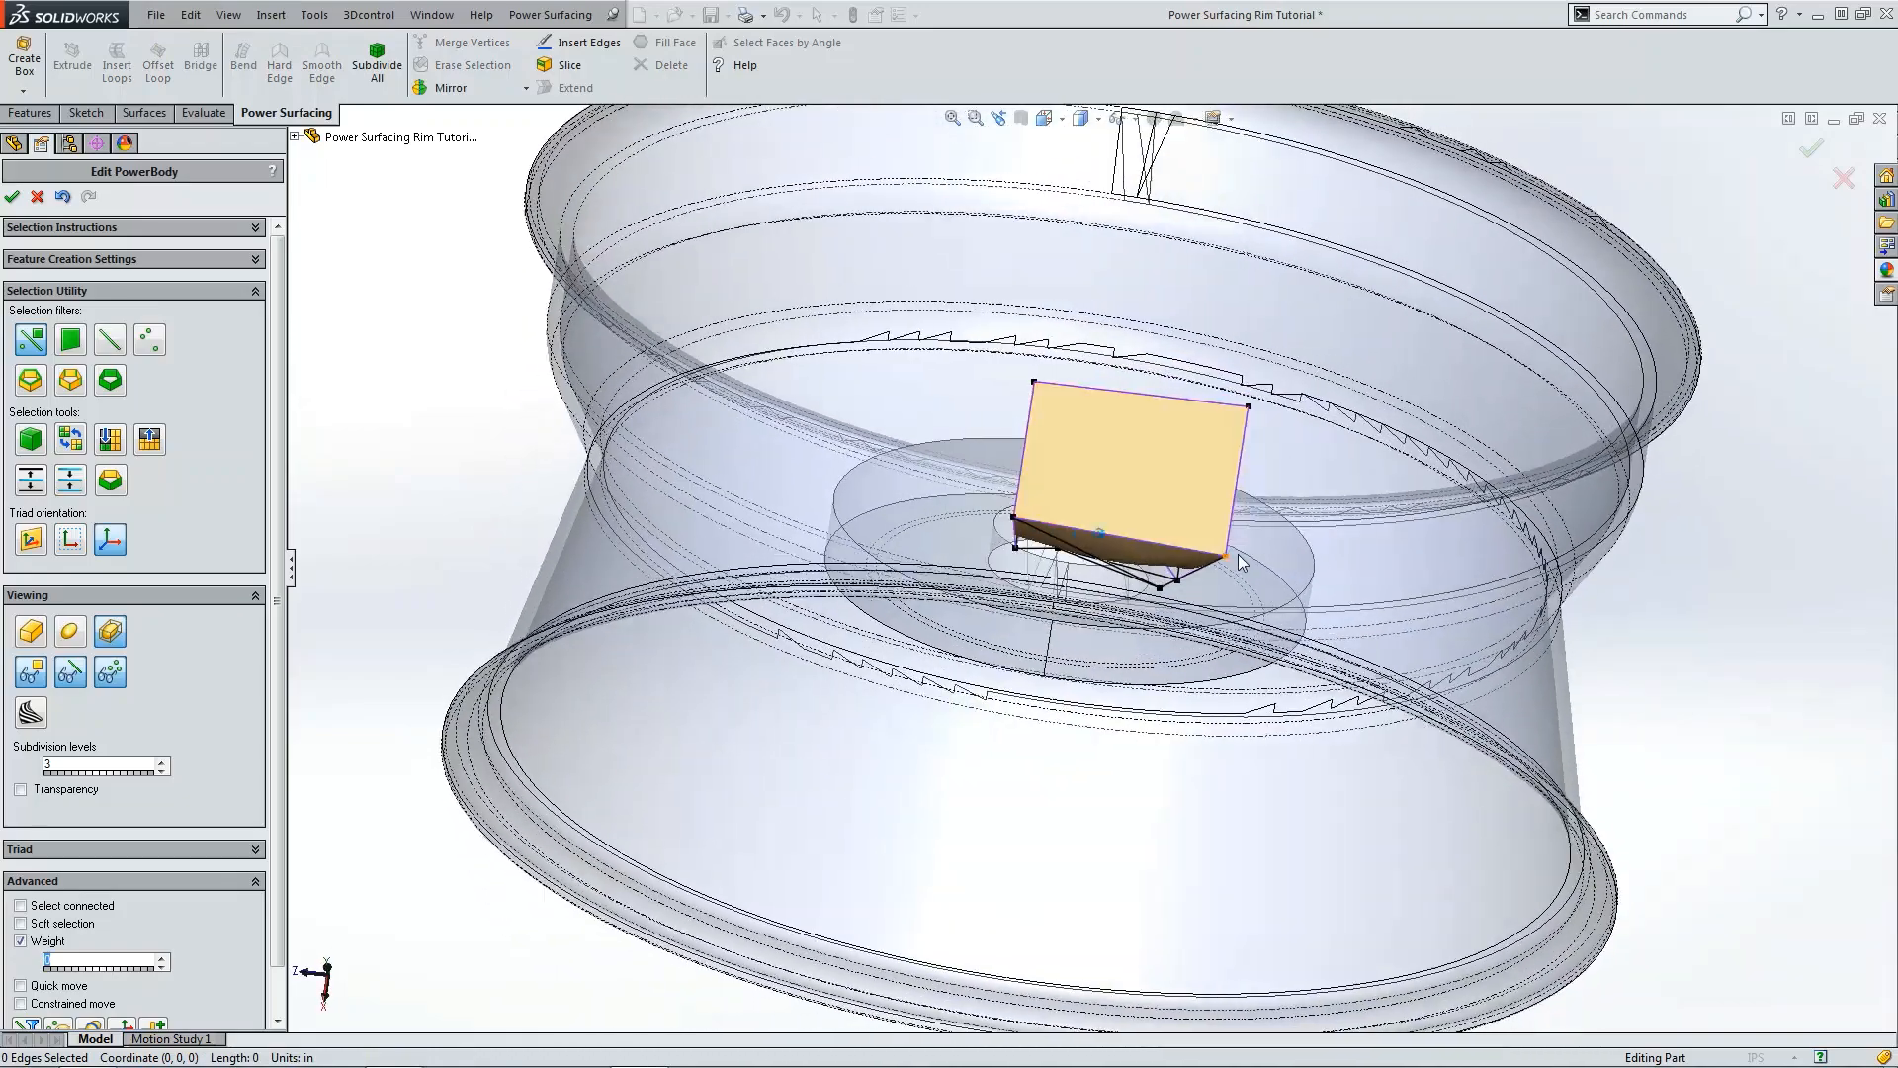
key("ctrl+4")
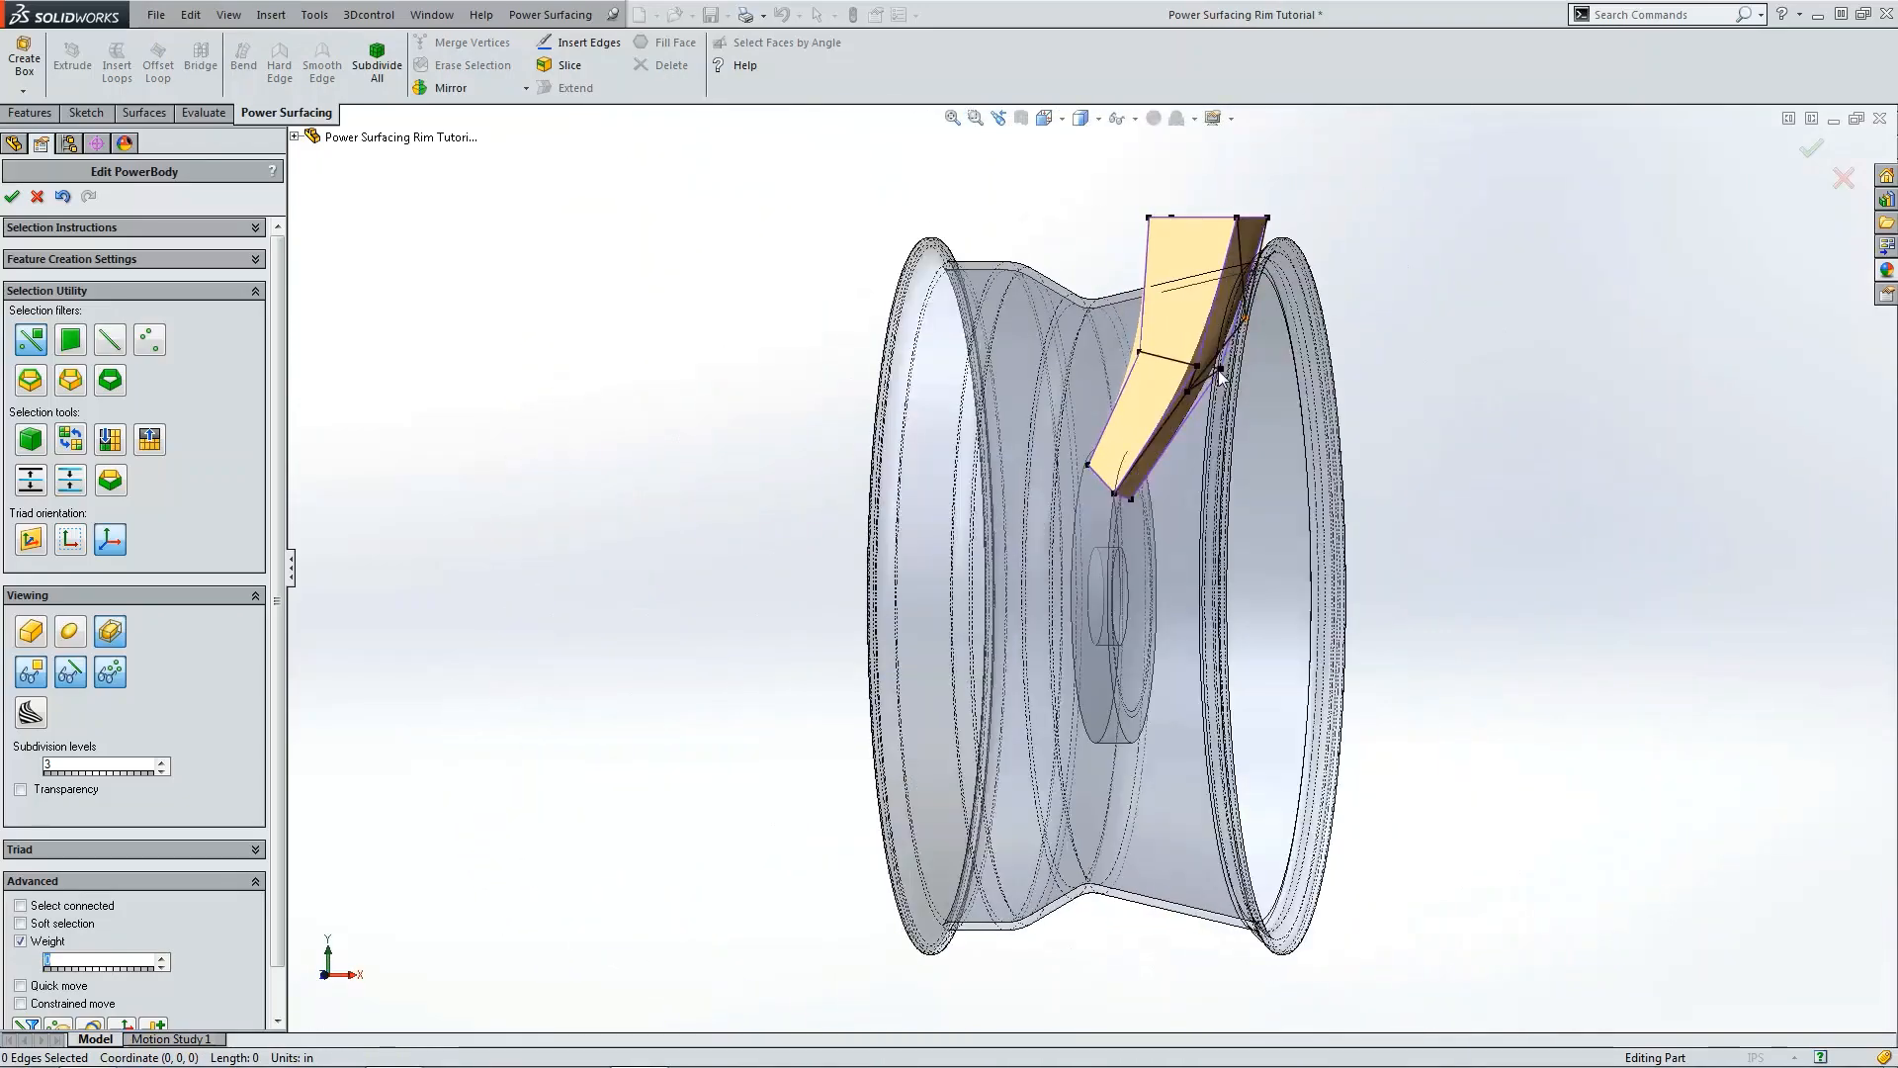
left_click(1146, 312)
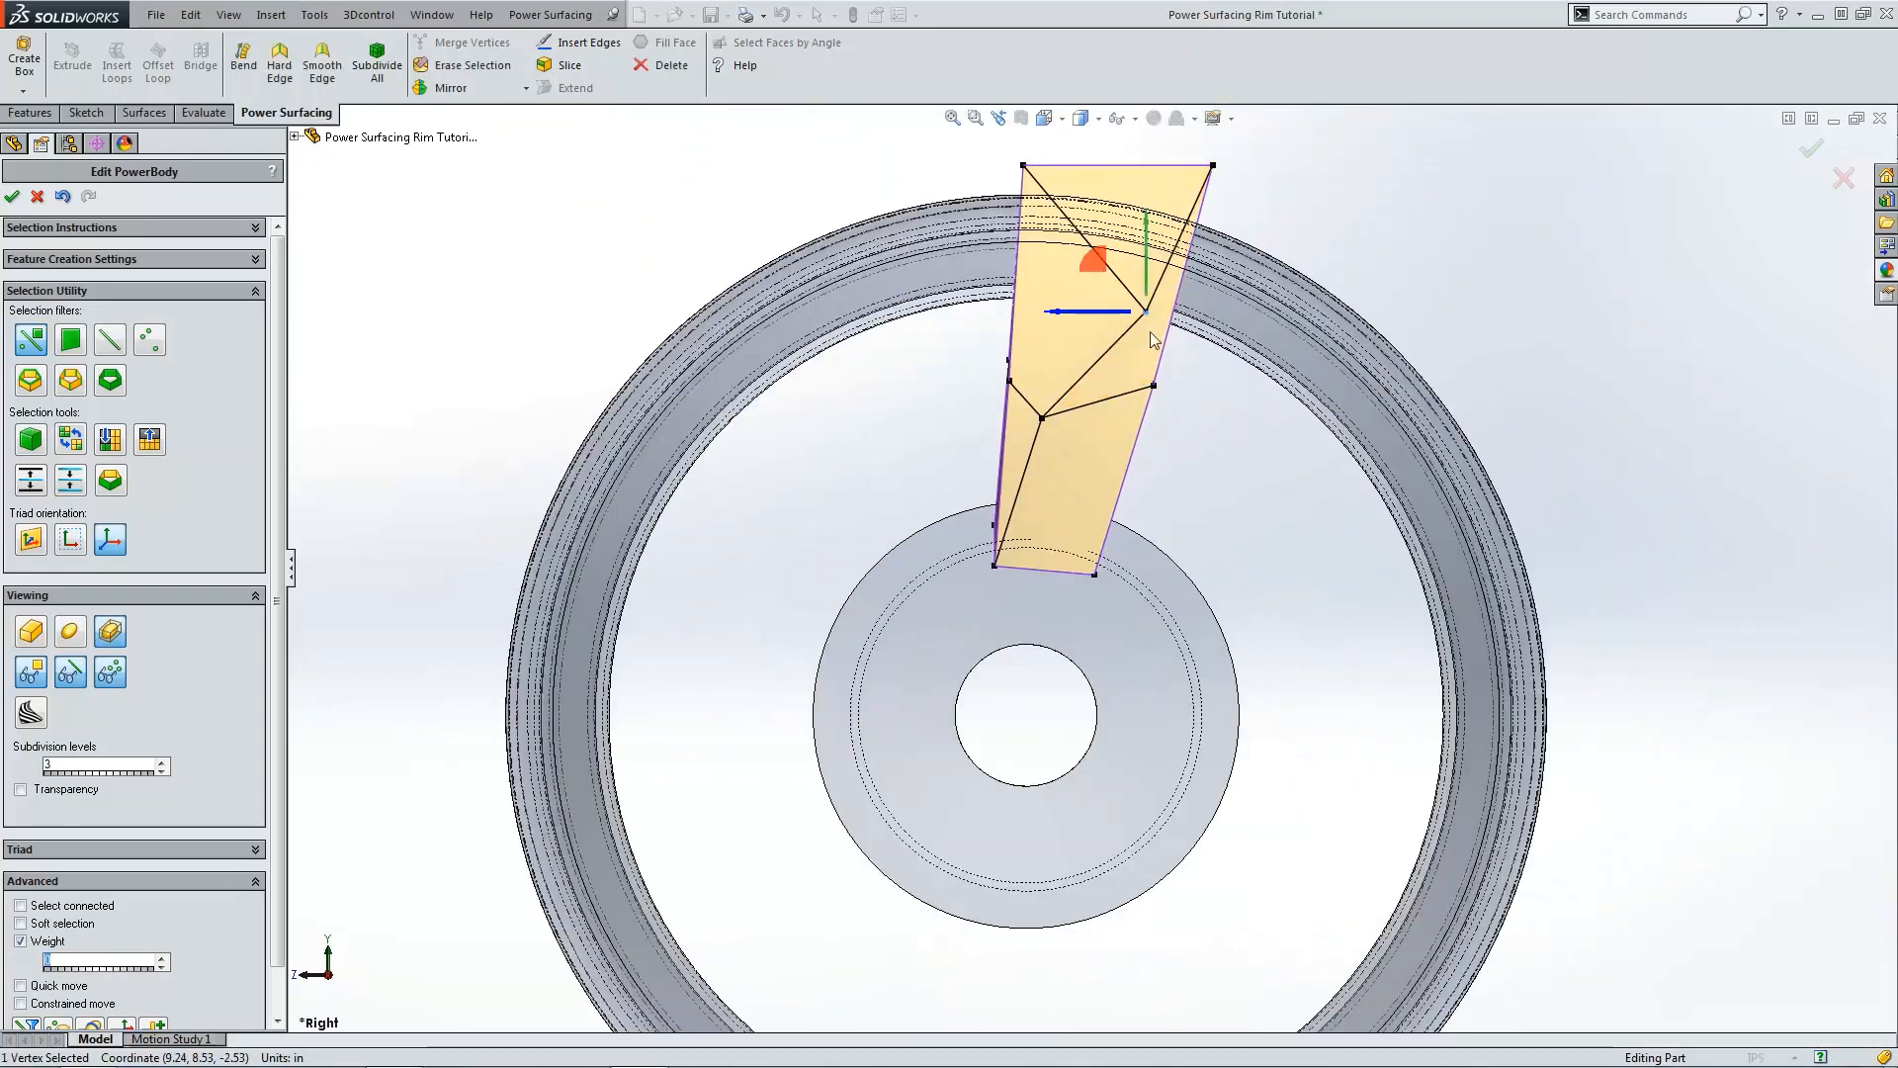
key("ctrl+1")
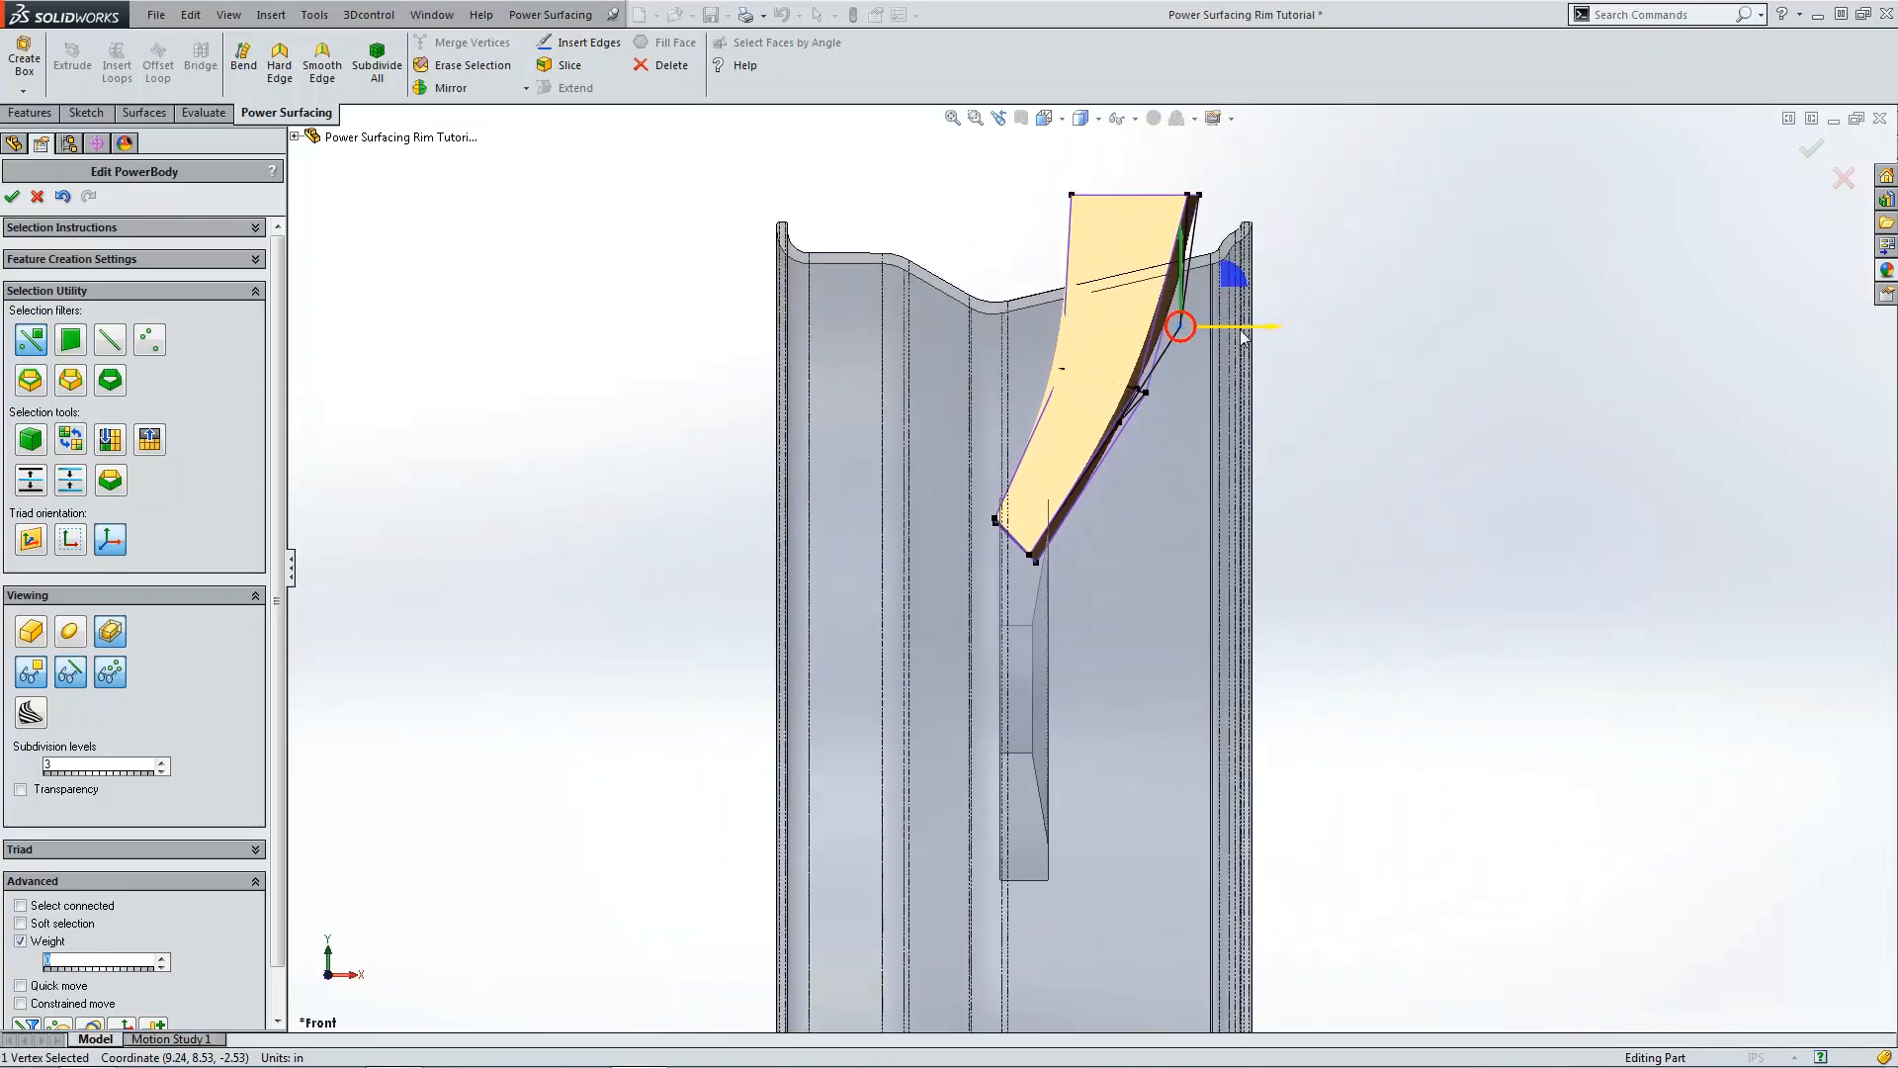
left_click_drag(1243, 336, 1297, 339)
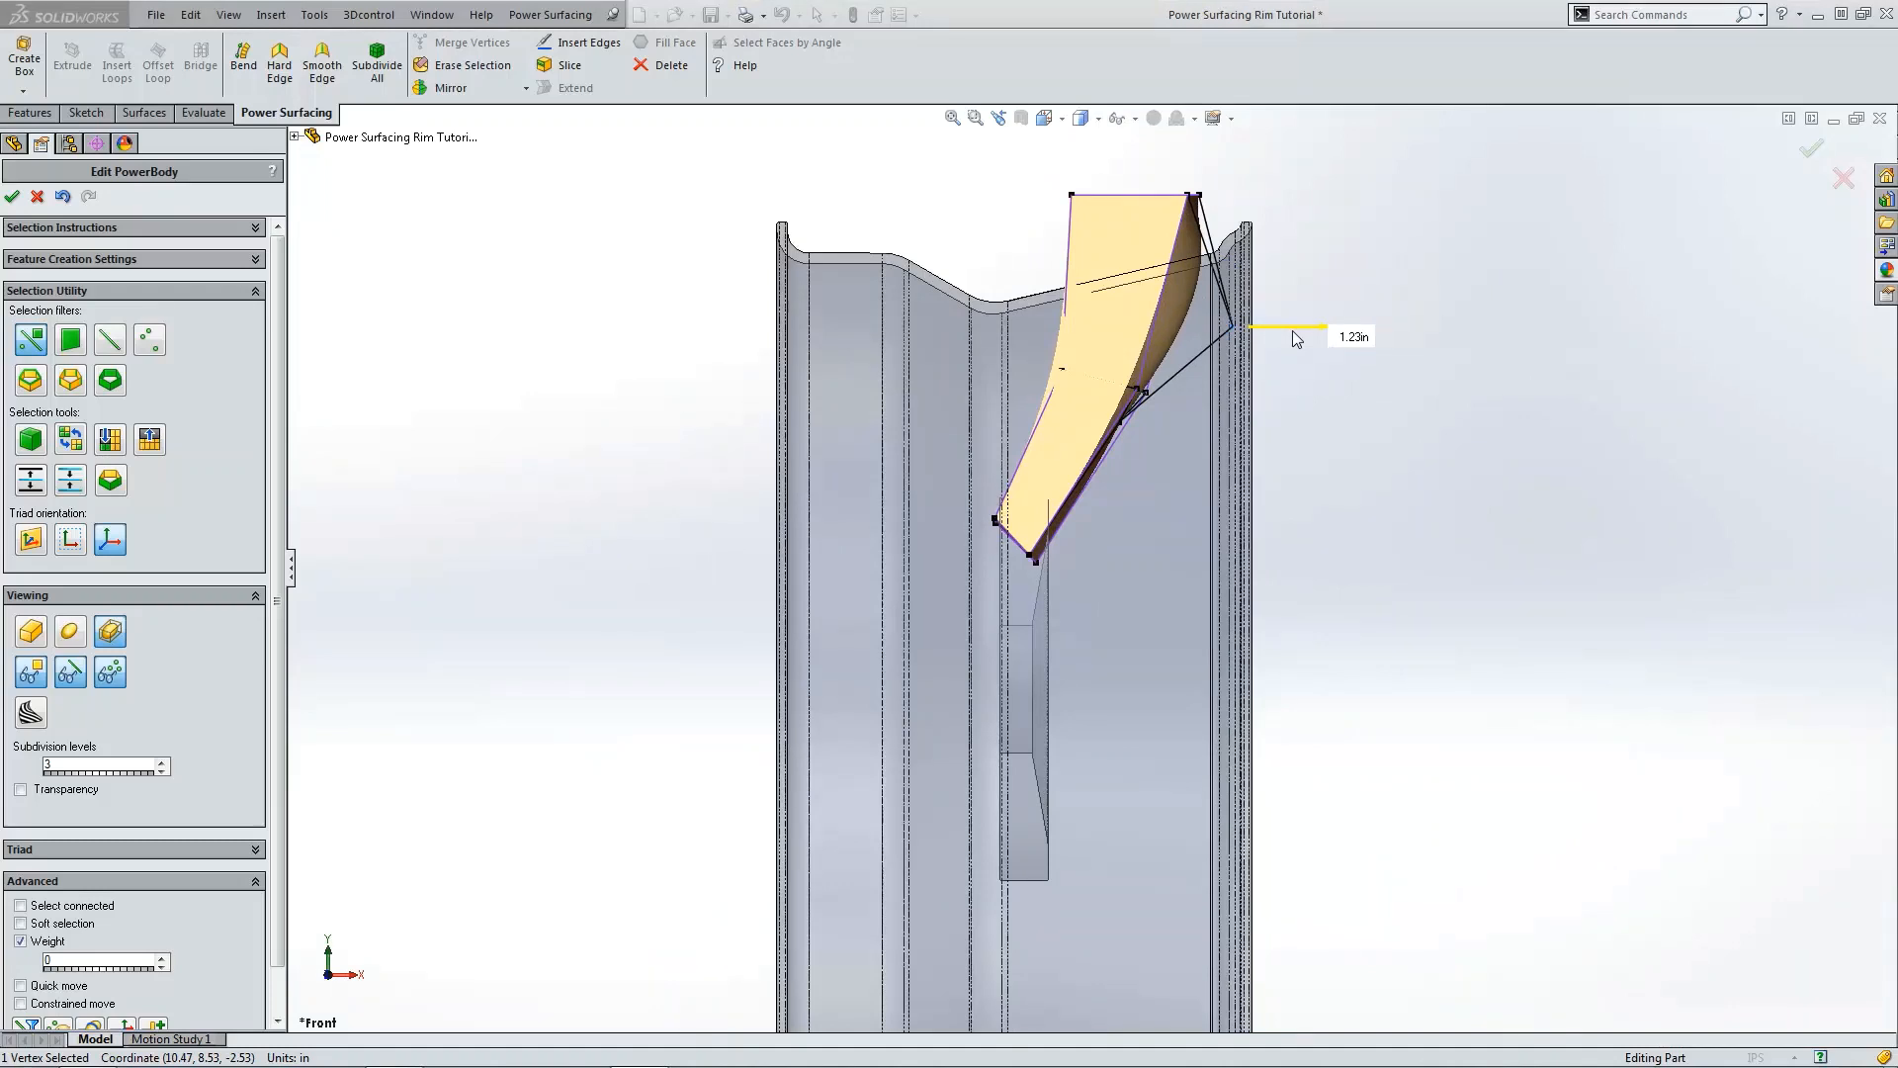
left_click(1305, 374)
scroll(1300, 371, "down", 2)
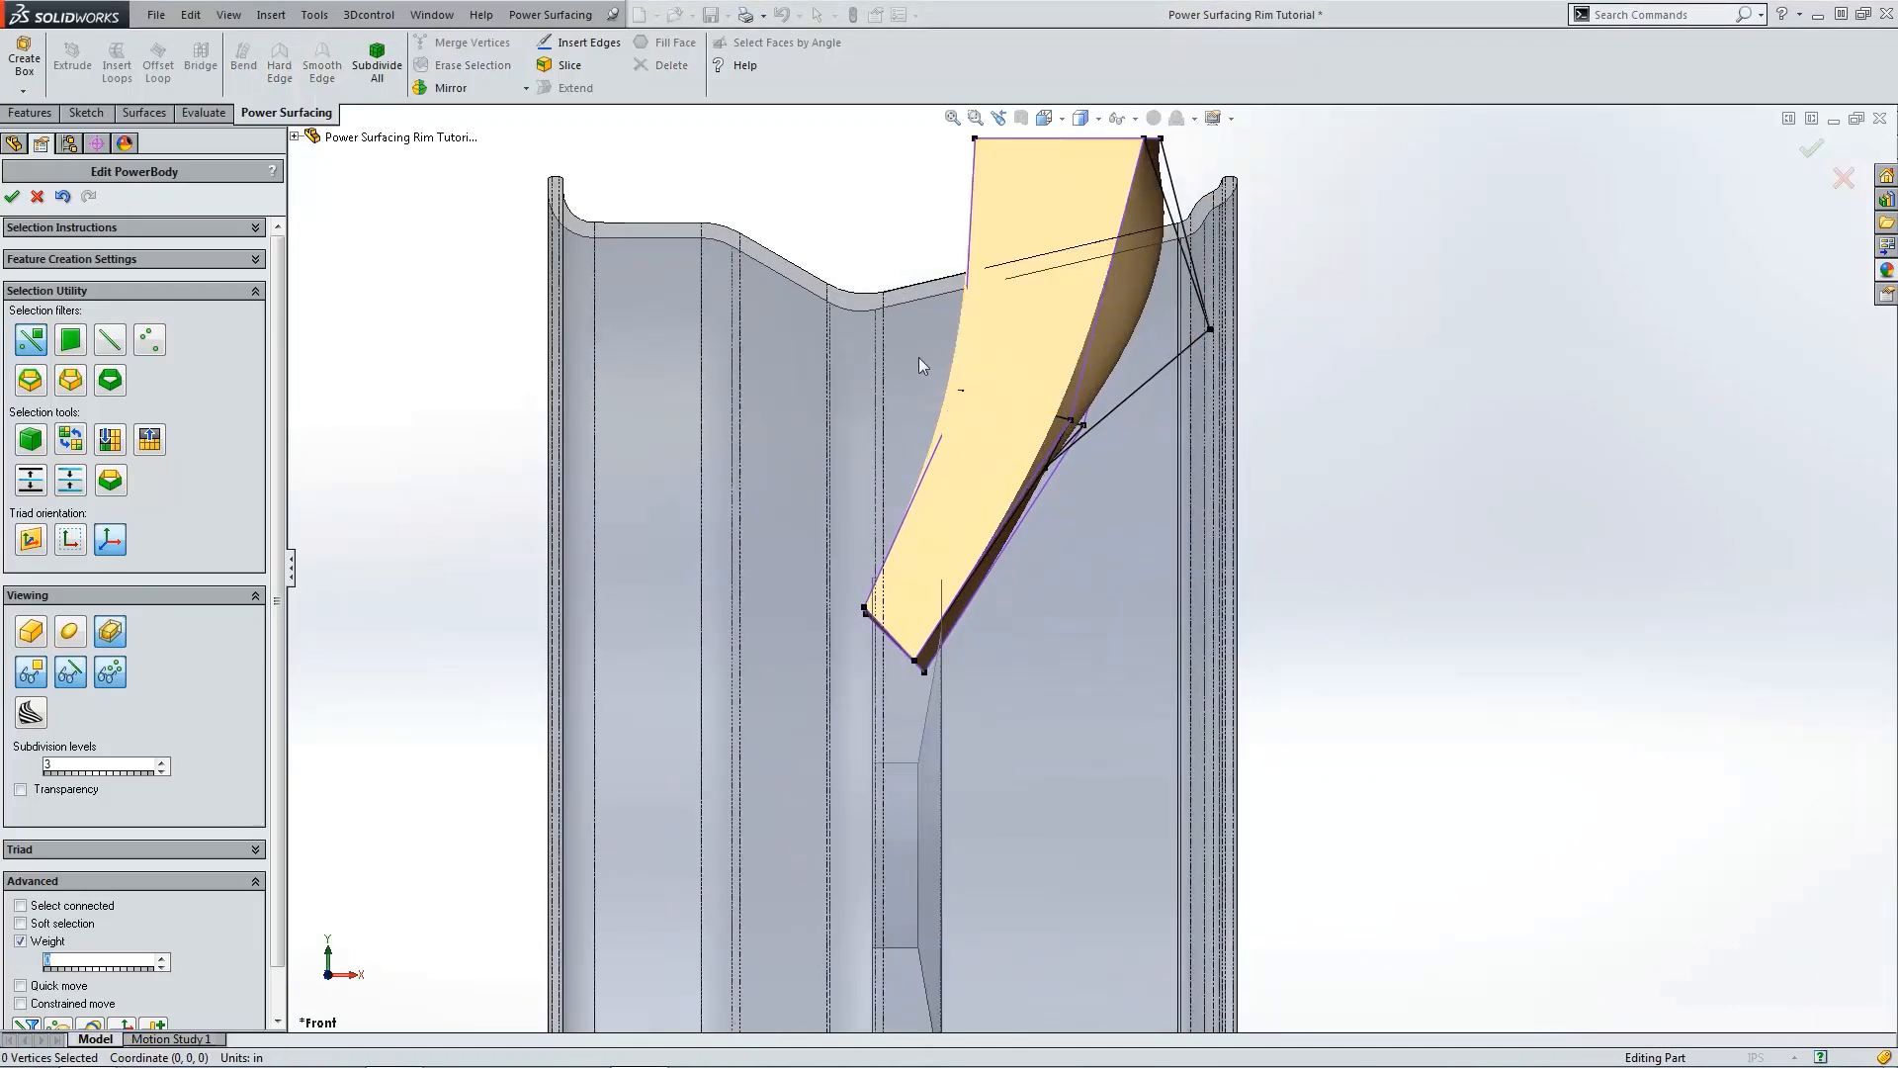
Step: Nudge the middle row's left vertex slightly right in the front view and switch to smooth display
left_click(989, 414)
left_click_drag(1021, 390, 1041, 379)
left_click(433, 478)
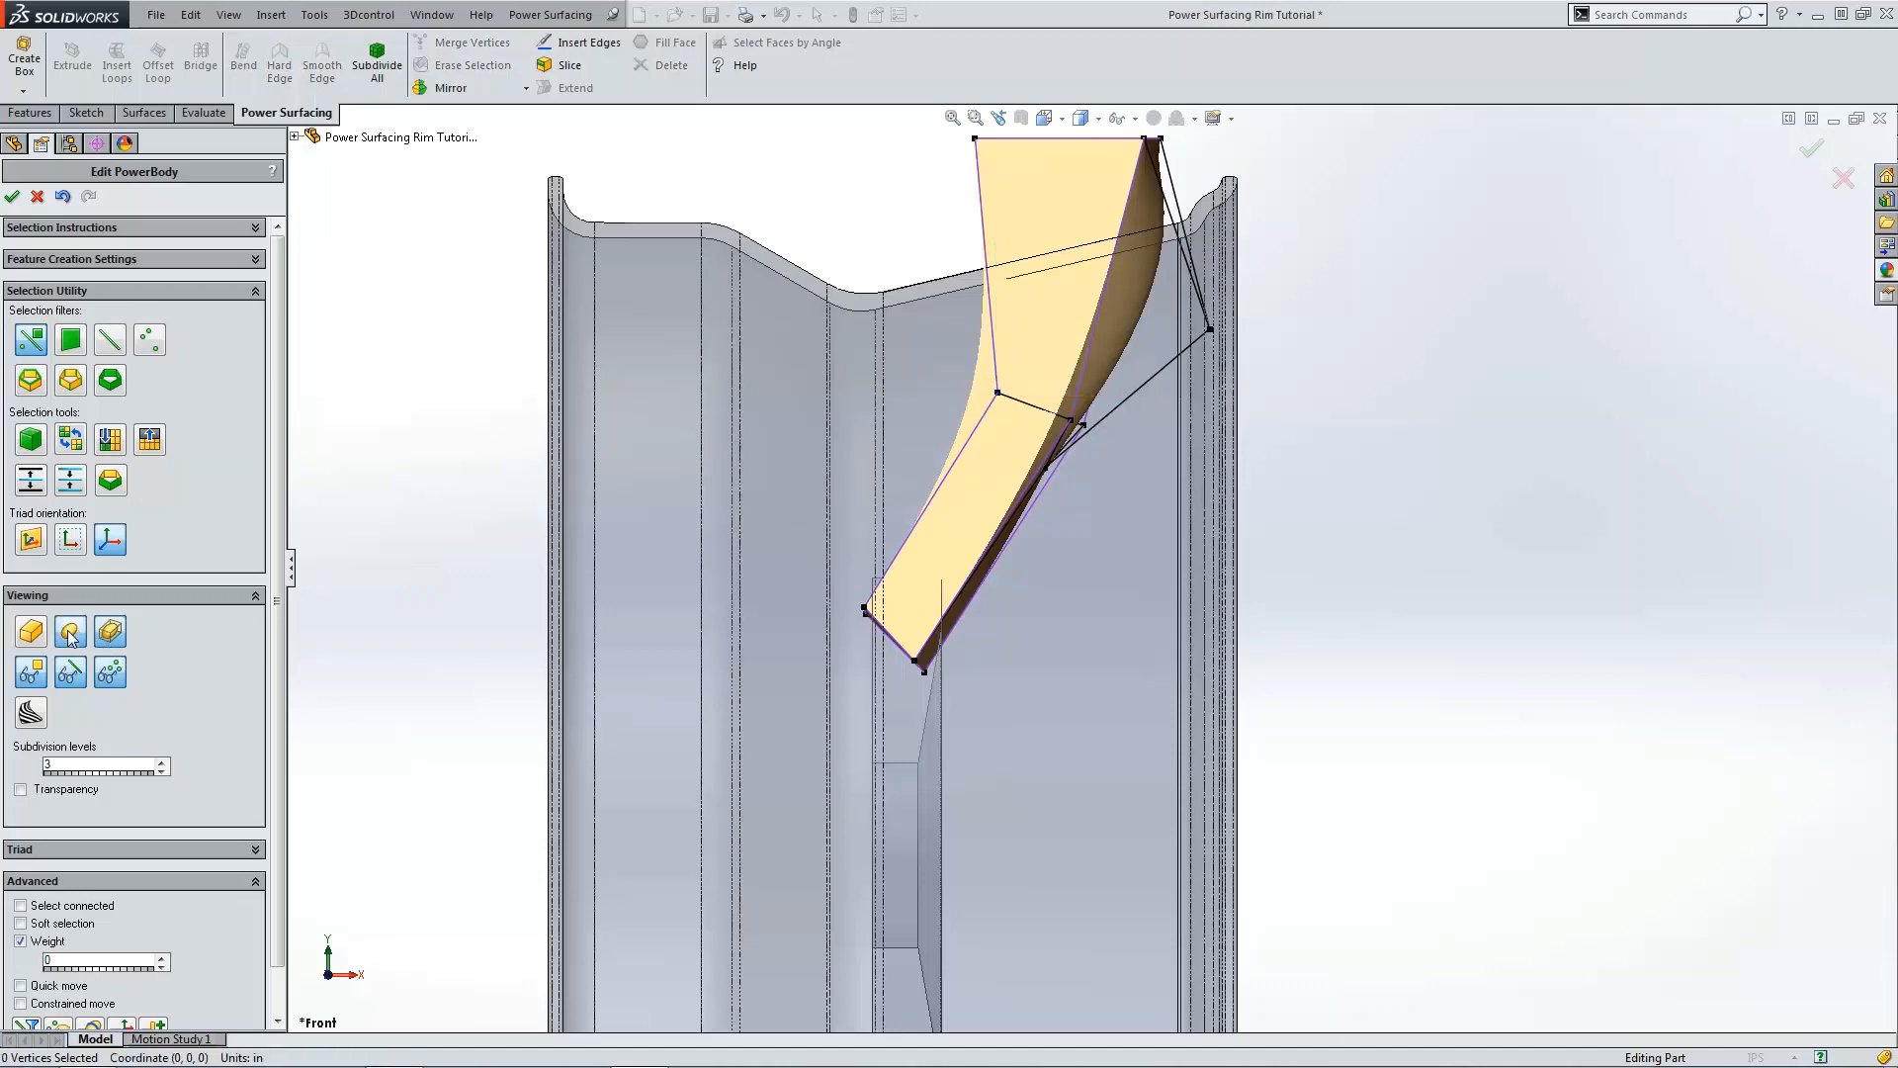
left_click(69, 634)
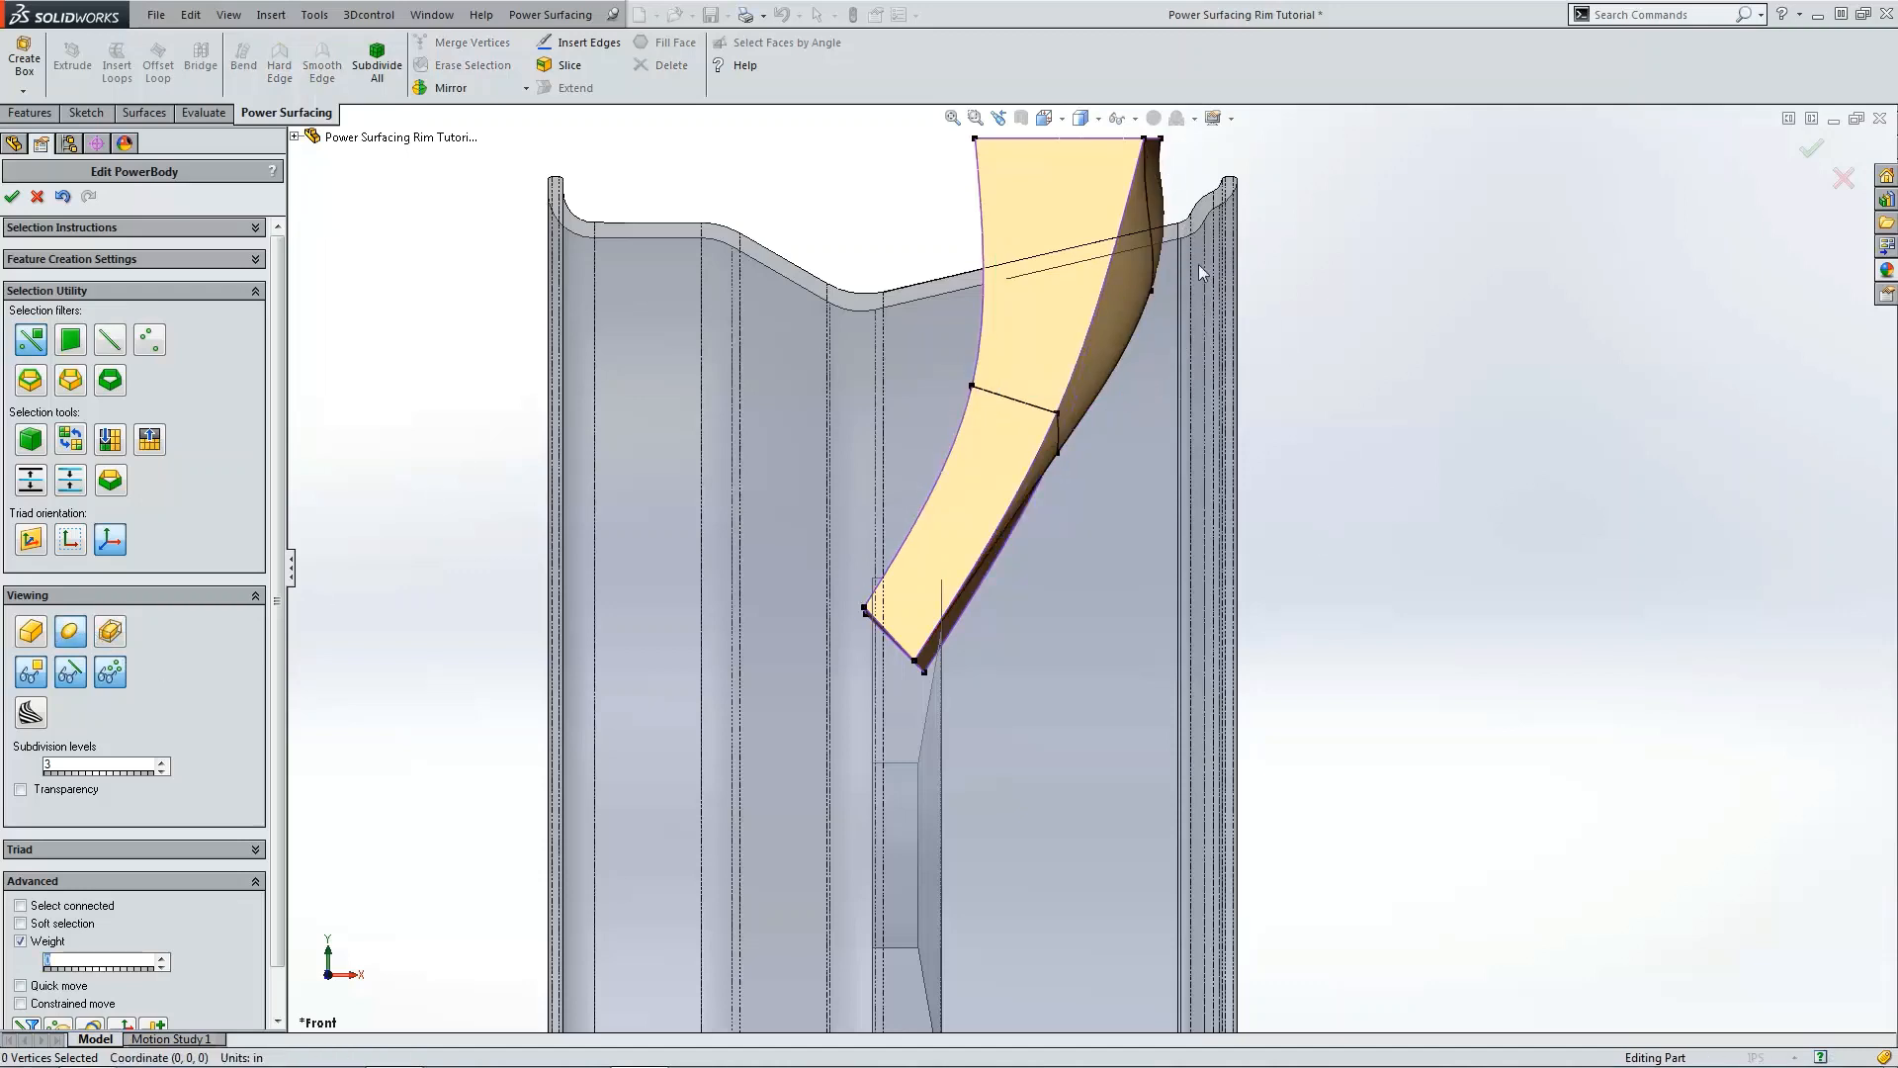
Step: Box-select the four top vertices of the spoke and move them down and to the left
scroll(1202, 271, "up", 2)
left_click_drag(972, 239, 1170, 313)
left_click_drag(1142, 206, 1104, 281)
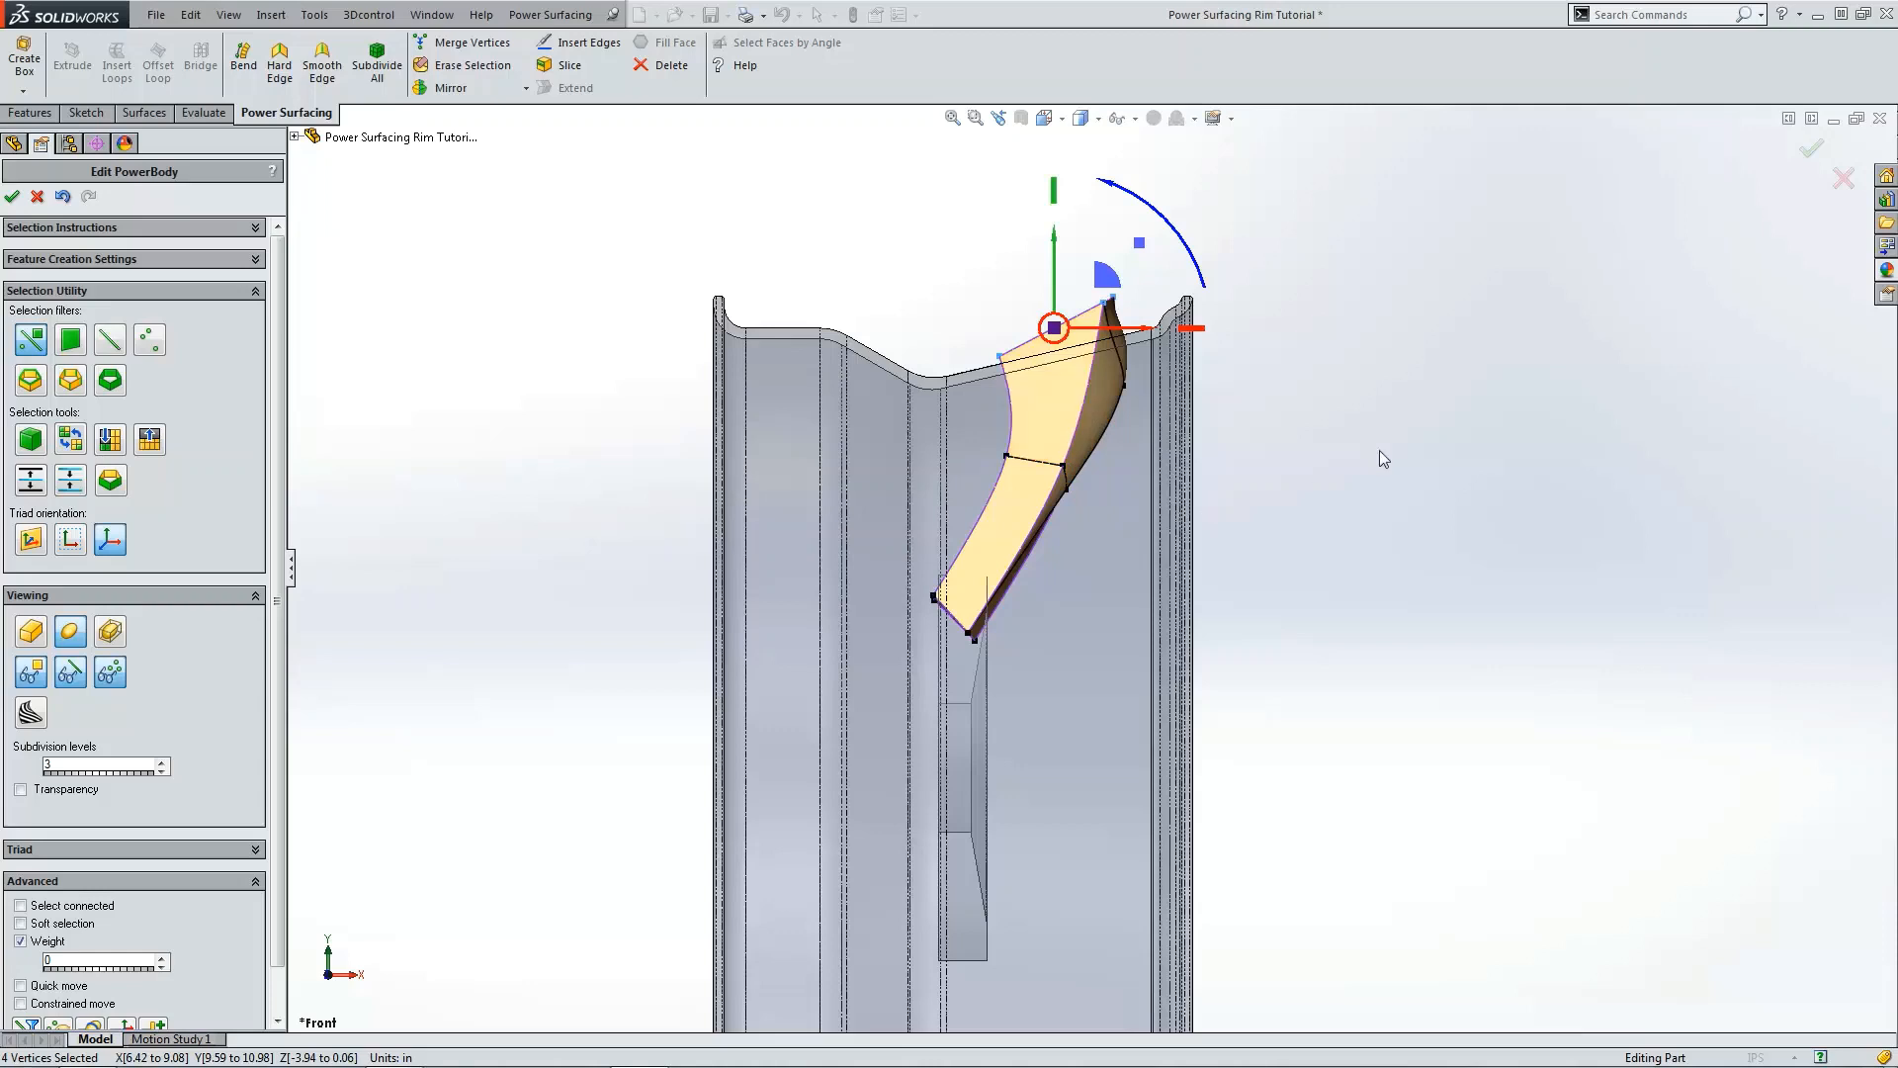
Step: Select the lower middle edge of the spoke and shift it slightly to the right in the front view
scroll(1058, 462, "down", 2)
left_click(1029, 467)
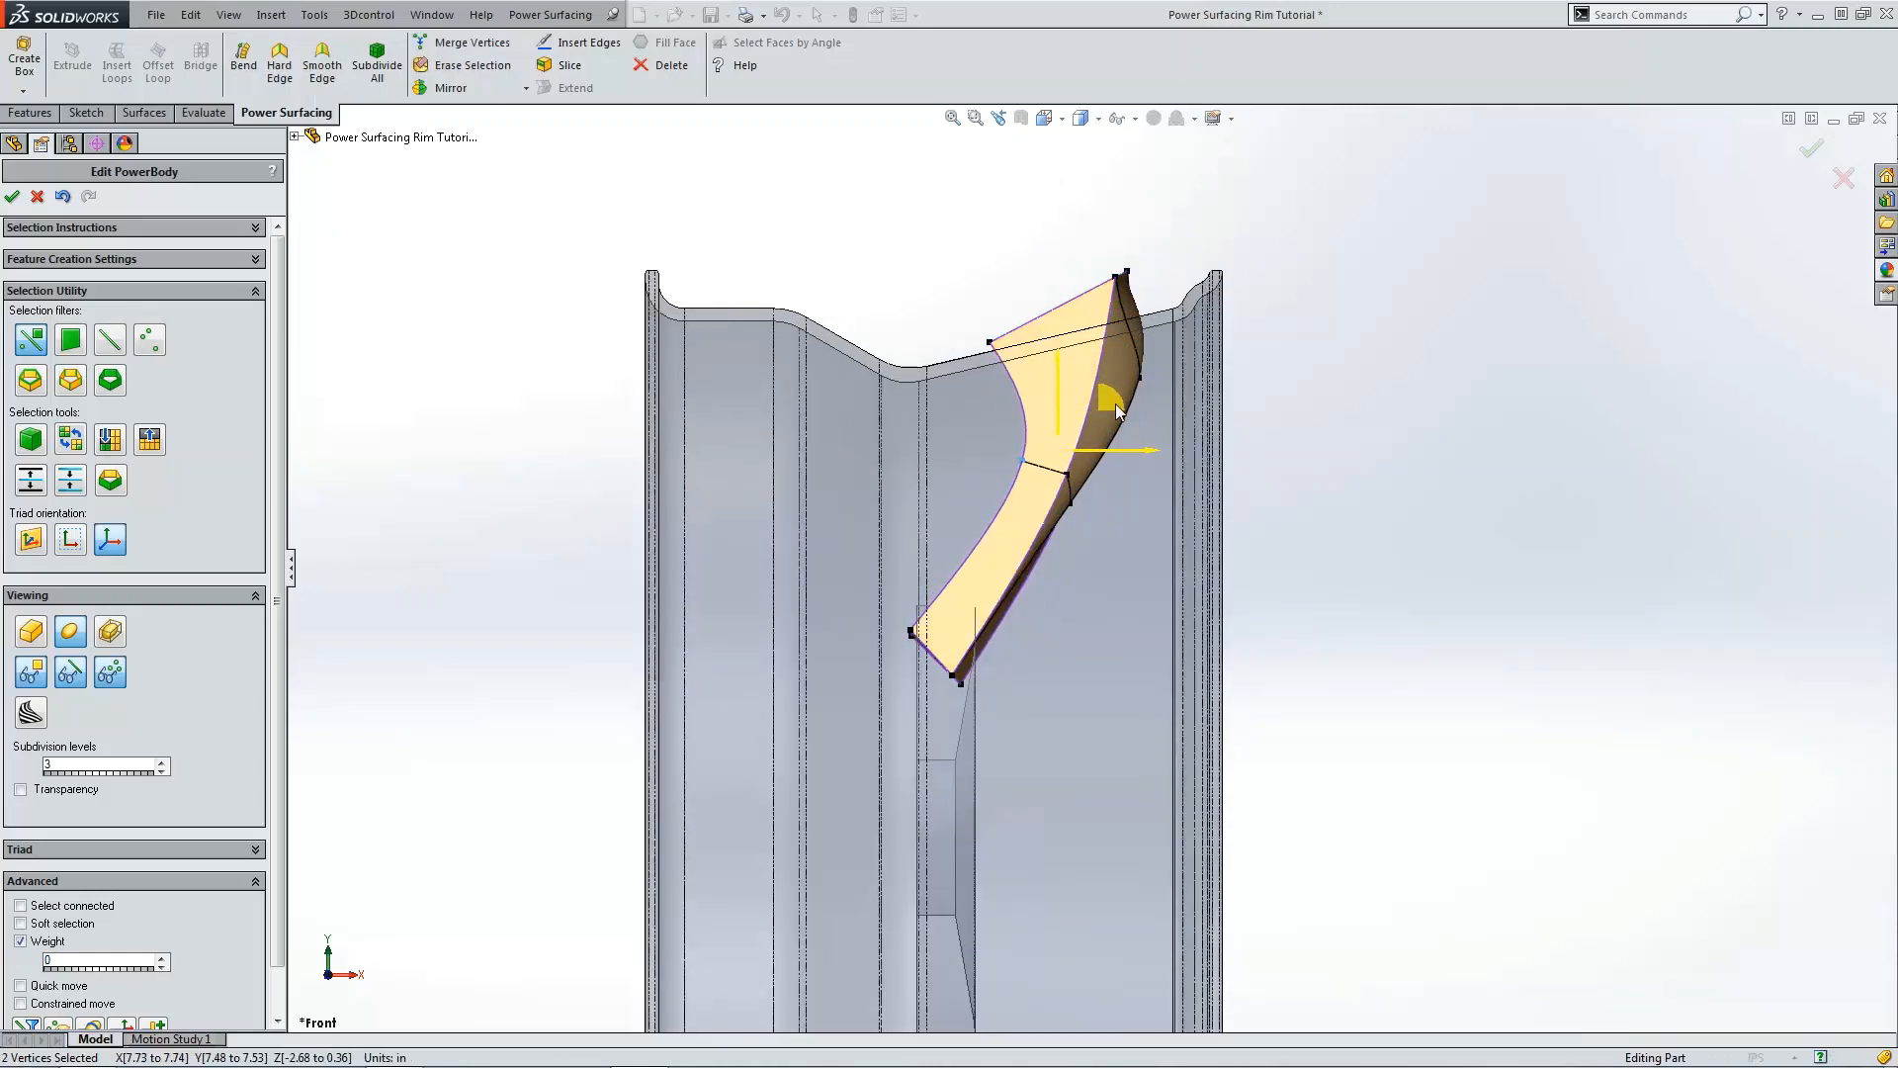
left_click(1036, 569)
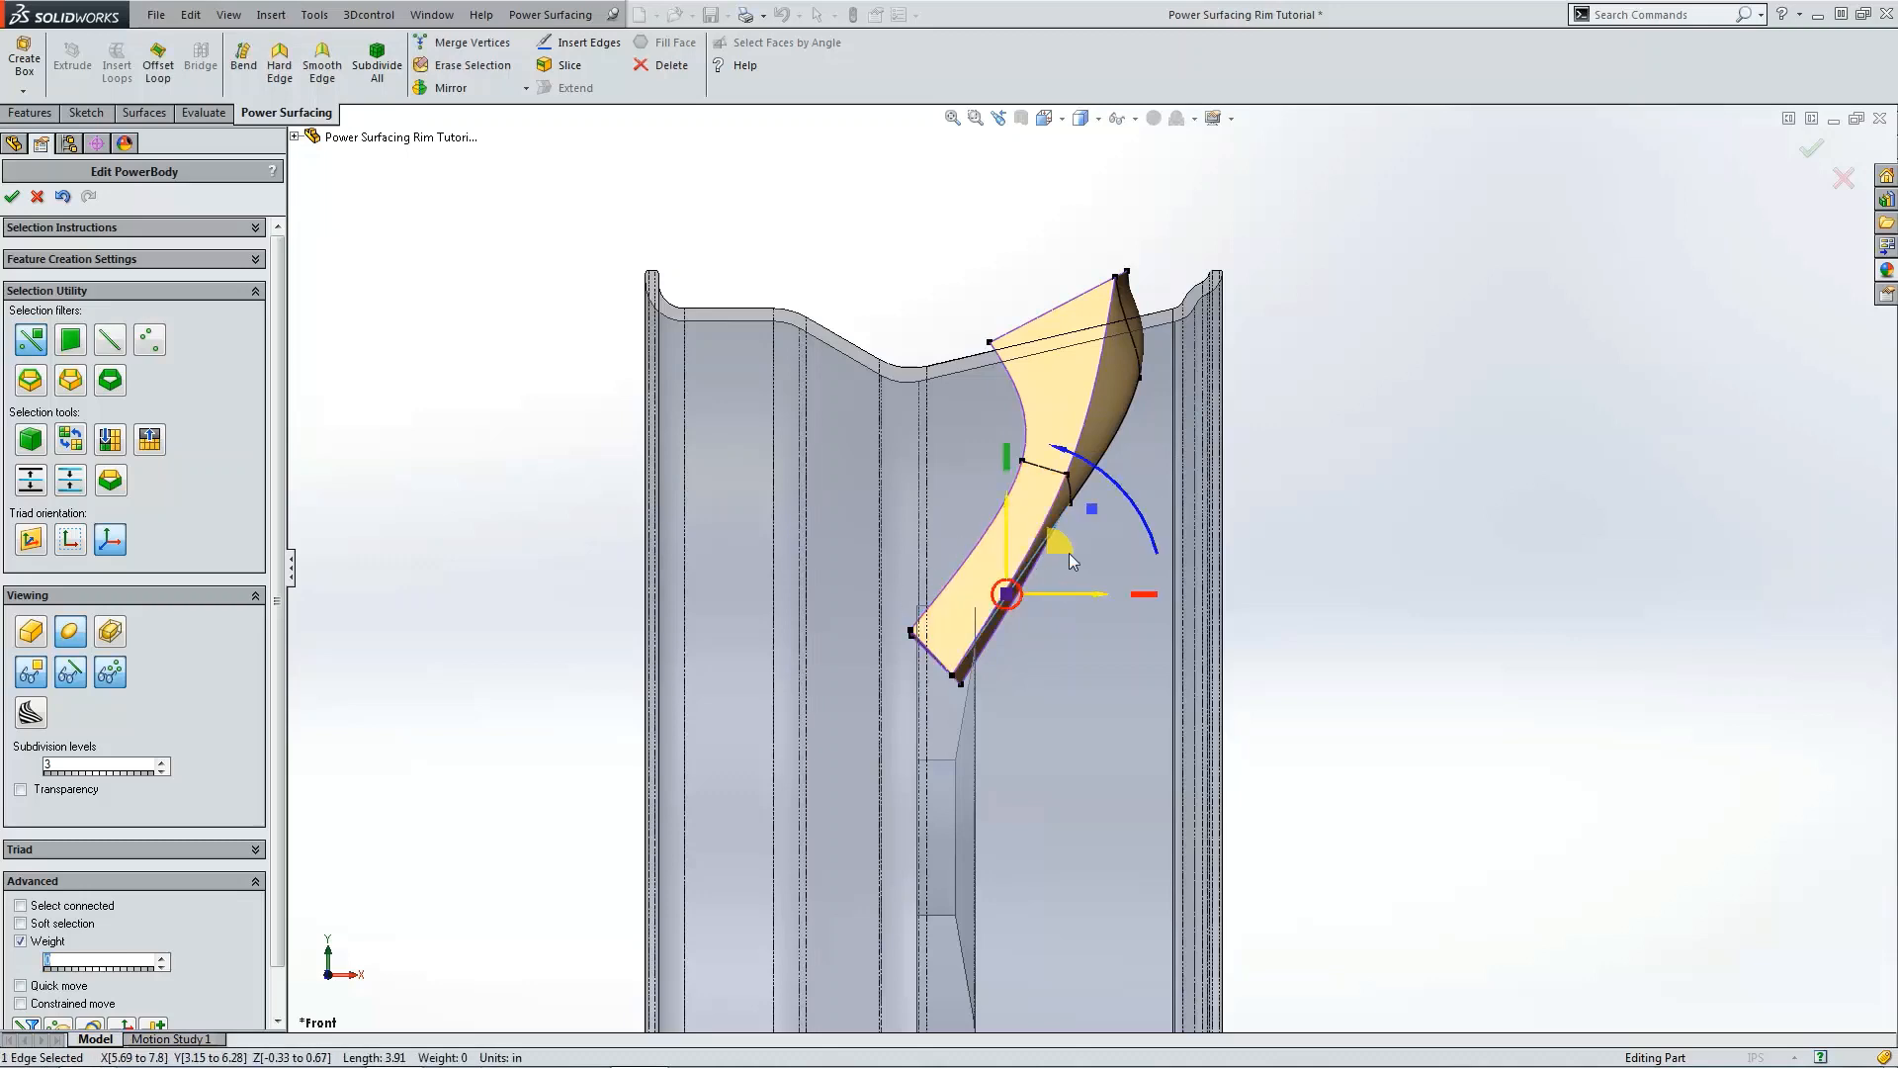
left_click_drag(1073, 593, 1098, 598)
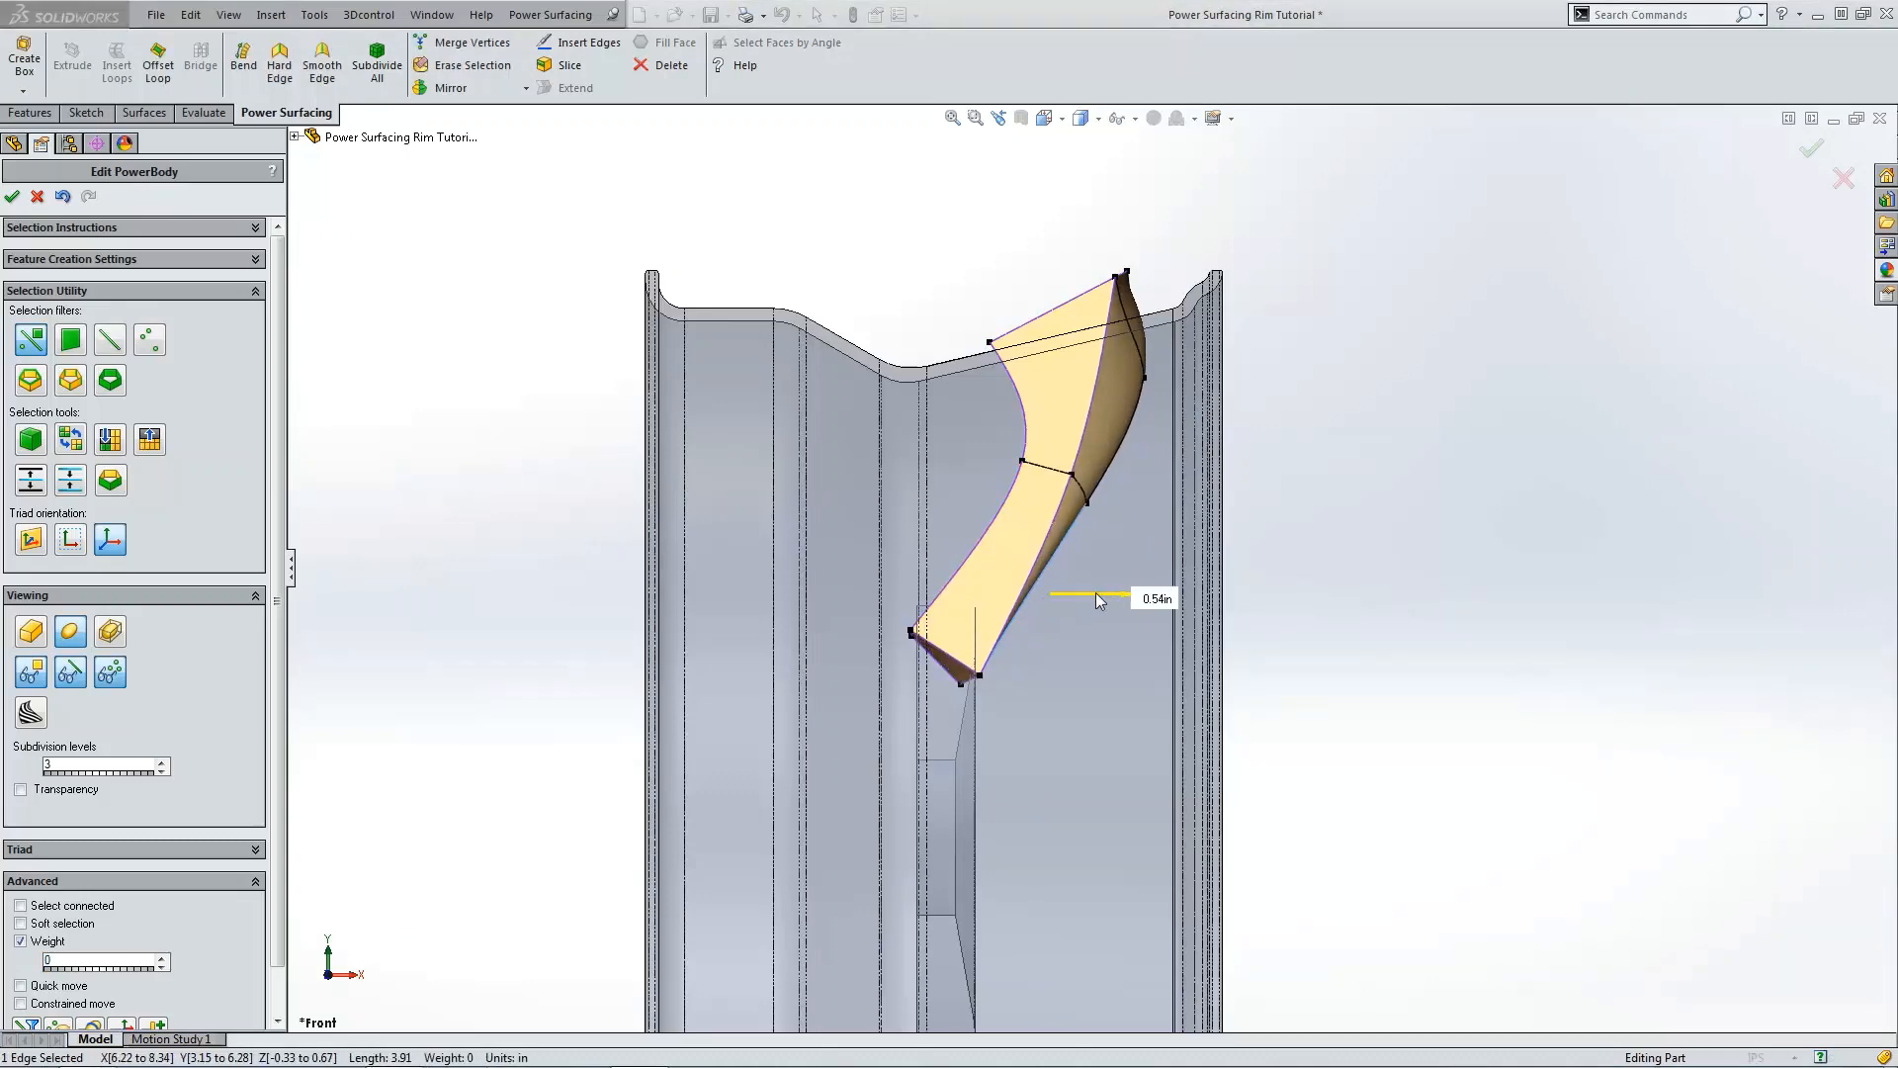
left_click(1062, 688)
left_click_drag(1023, 632, 995, 623)
left_click(1596, 479)
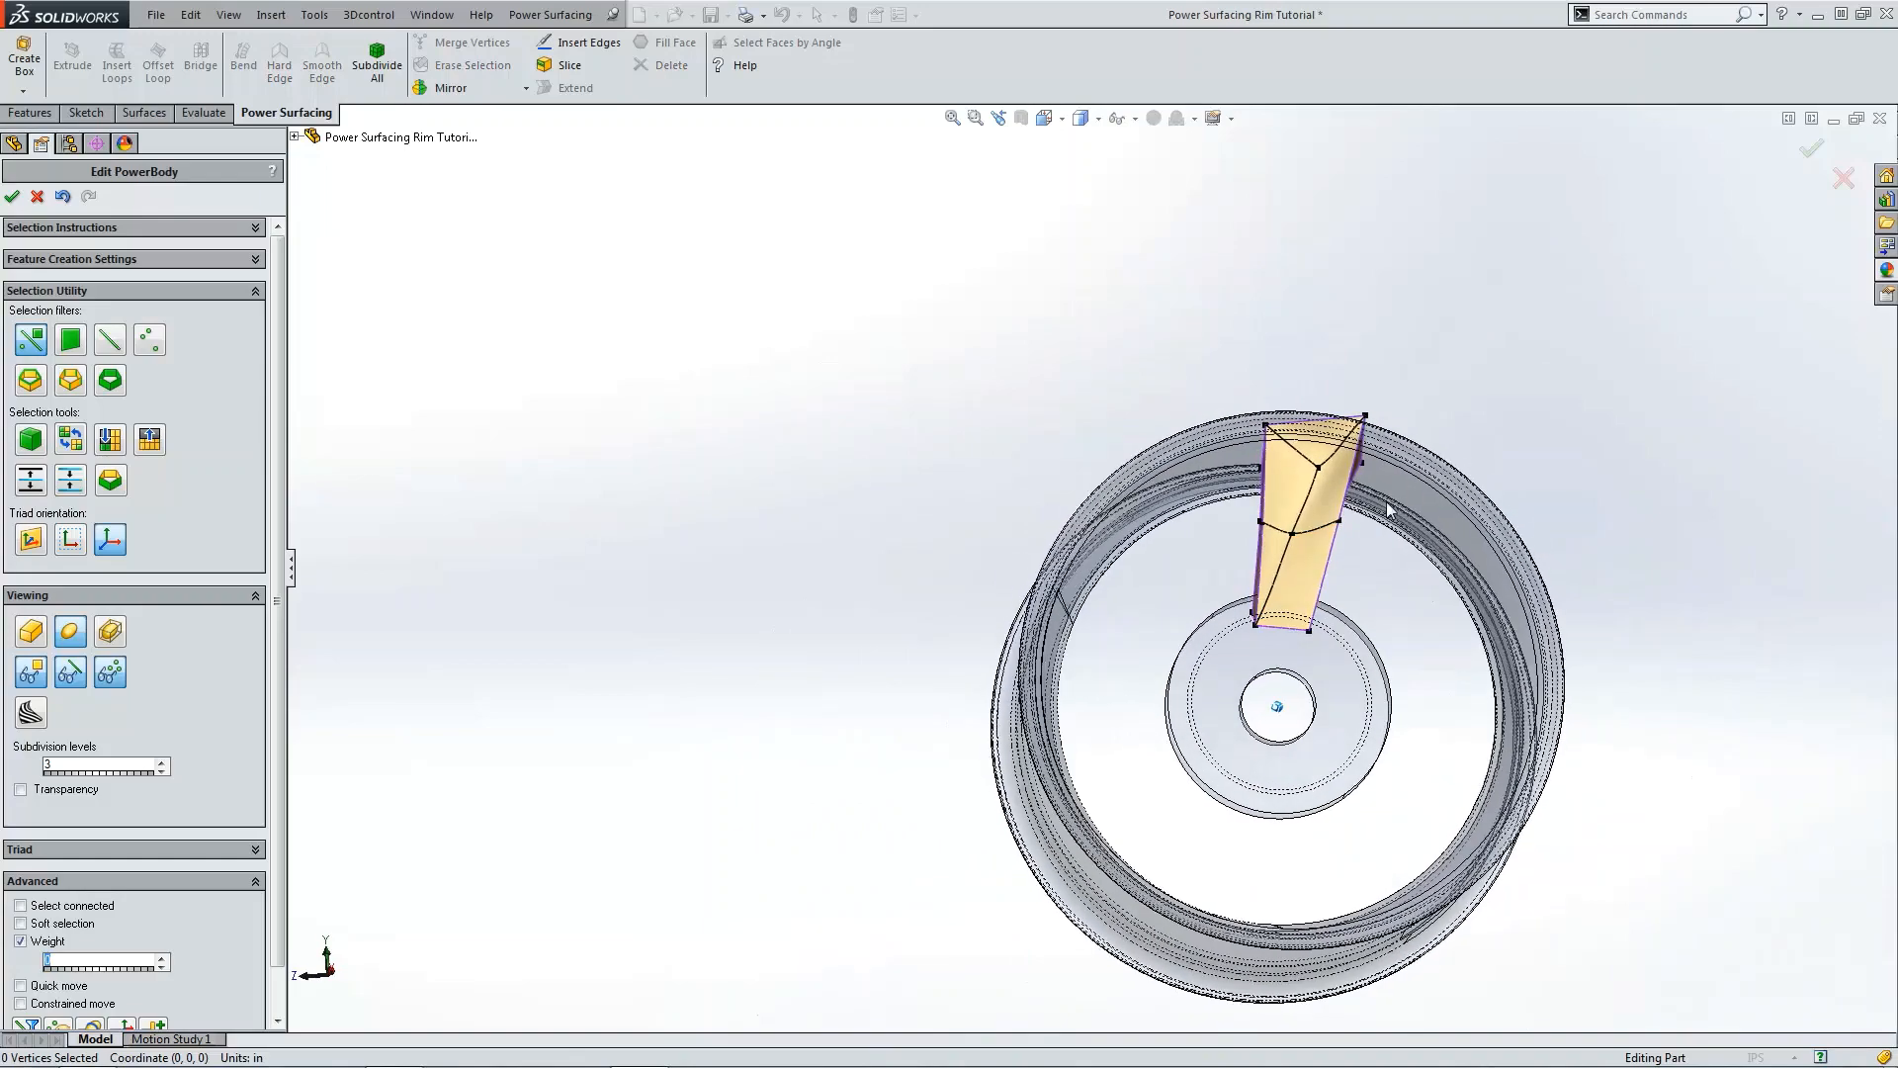
Step: Apply Offset Loop to the upper front face of the spoke with an offset of -0.25 in and an extra loop
scroll(1384, 505, "down", 3)
scroll(1310, 475, "down", 3)
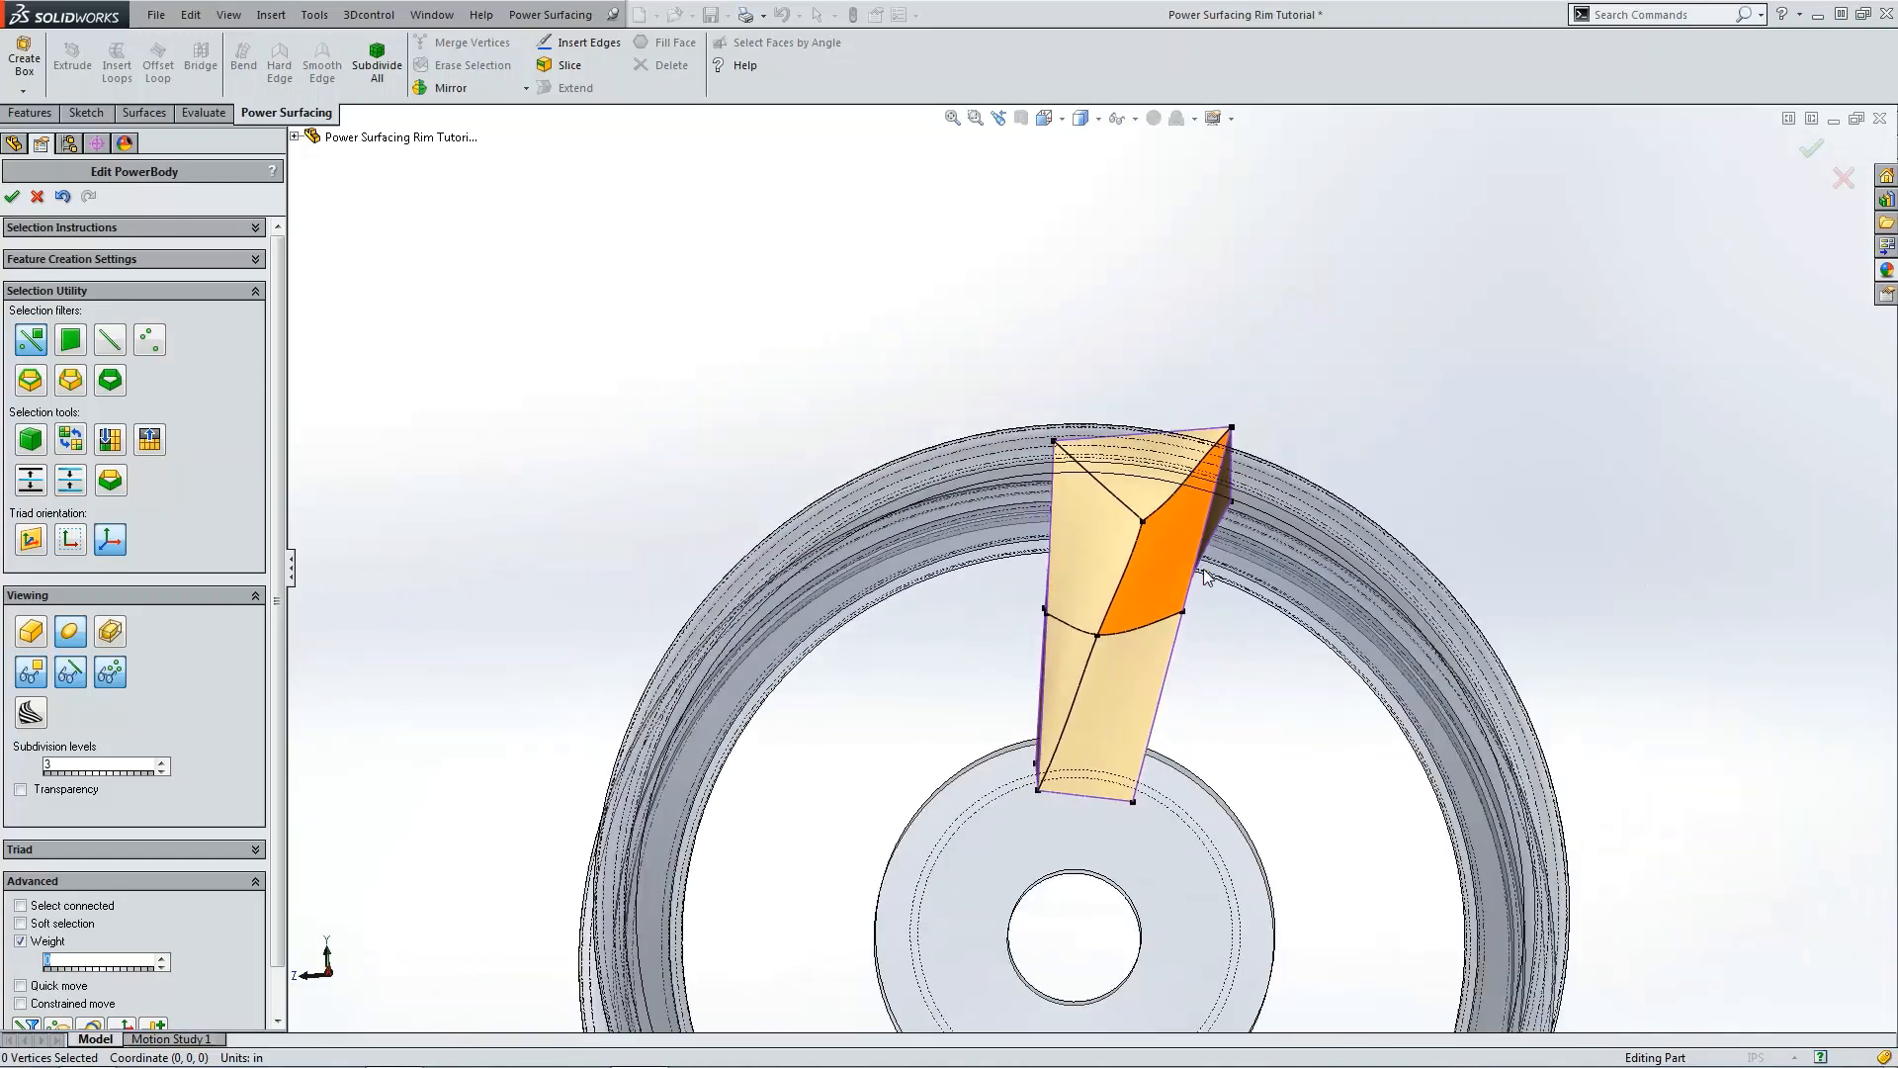
scroll(1155, 596, "down", 2)
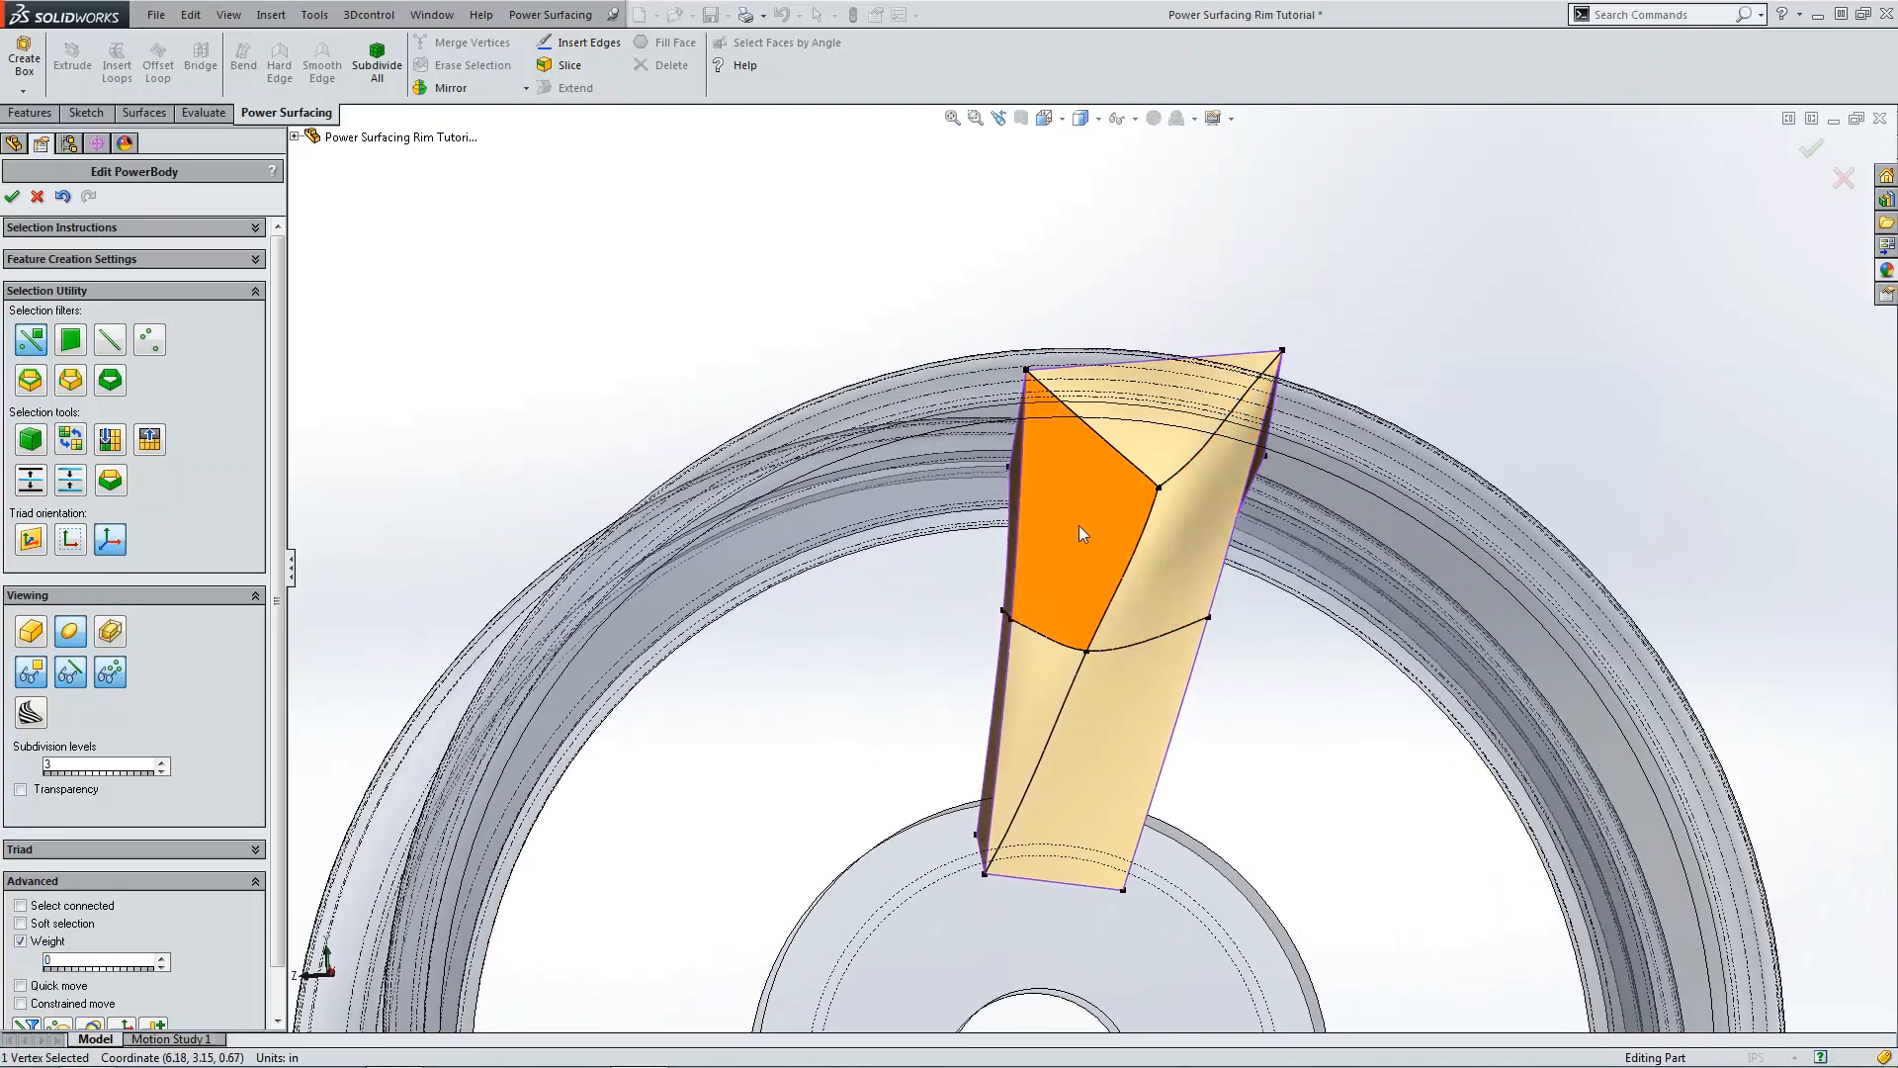
left_click(1080, 539)
left_click(166, 73)
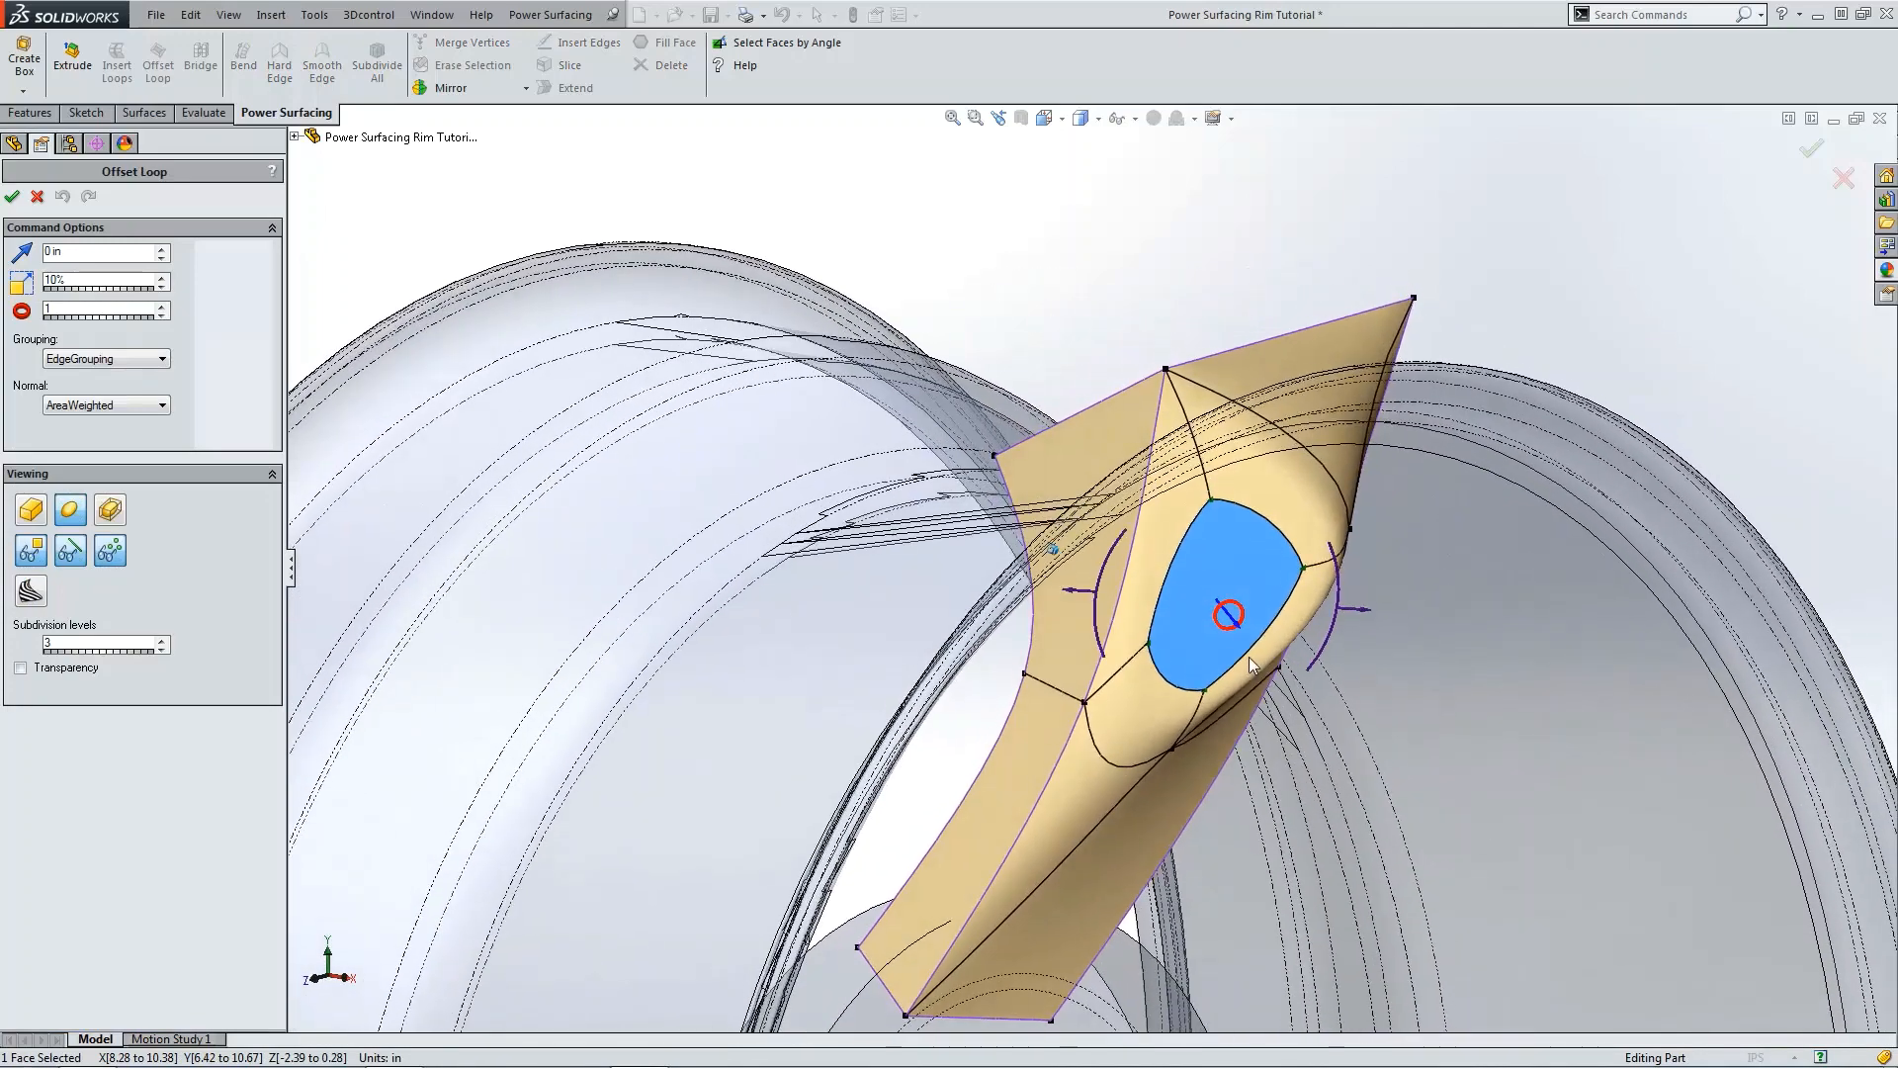
mouse_move(1243, 646)
left_mouse_down()
mouse_move(1261, 708)
mouse_move(1248, 645)
left_mouse_up()
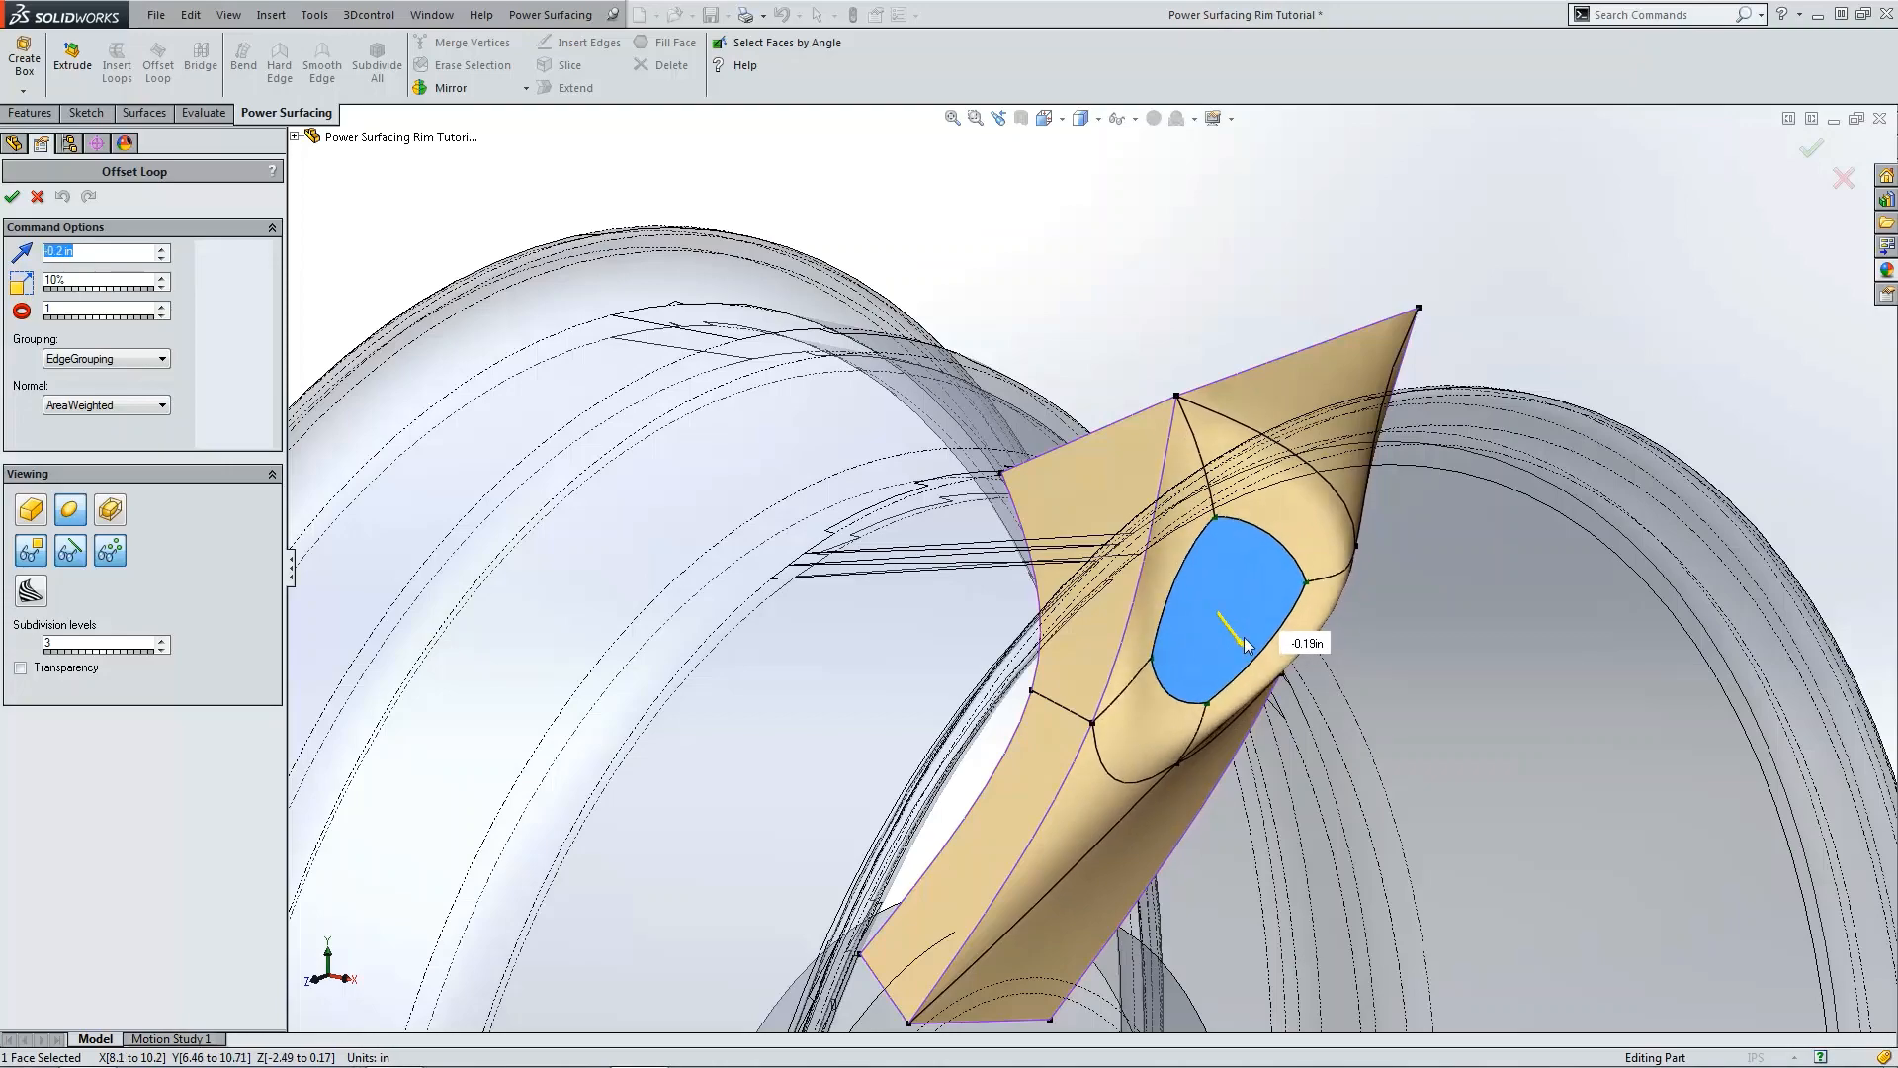
left_click(160, 306)
left_click(160, 306)
middle_click_drag(316, 425, 645, 455)
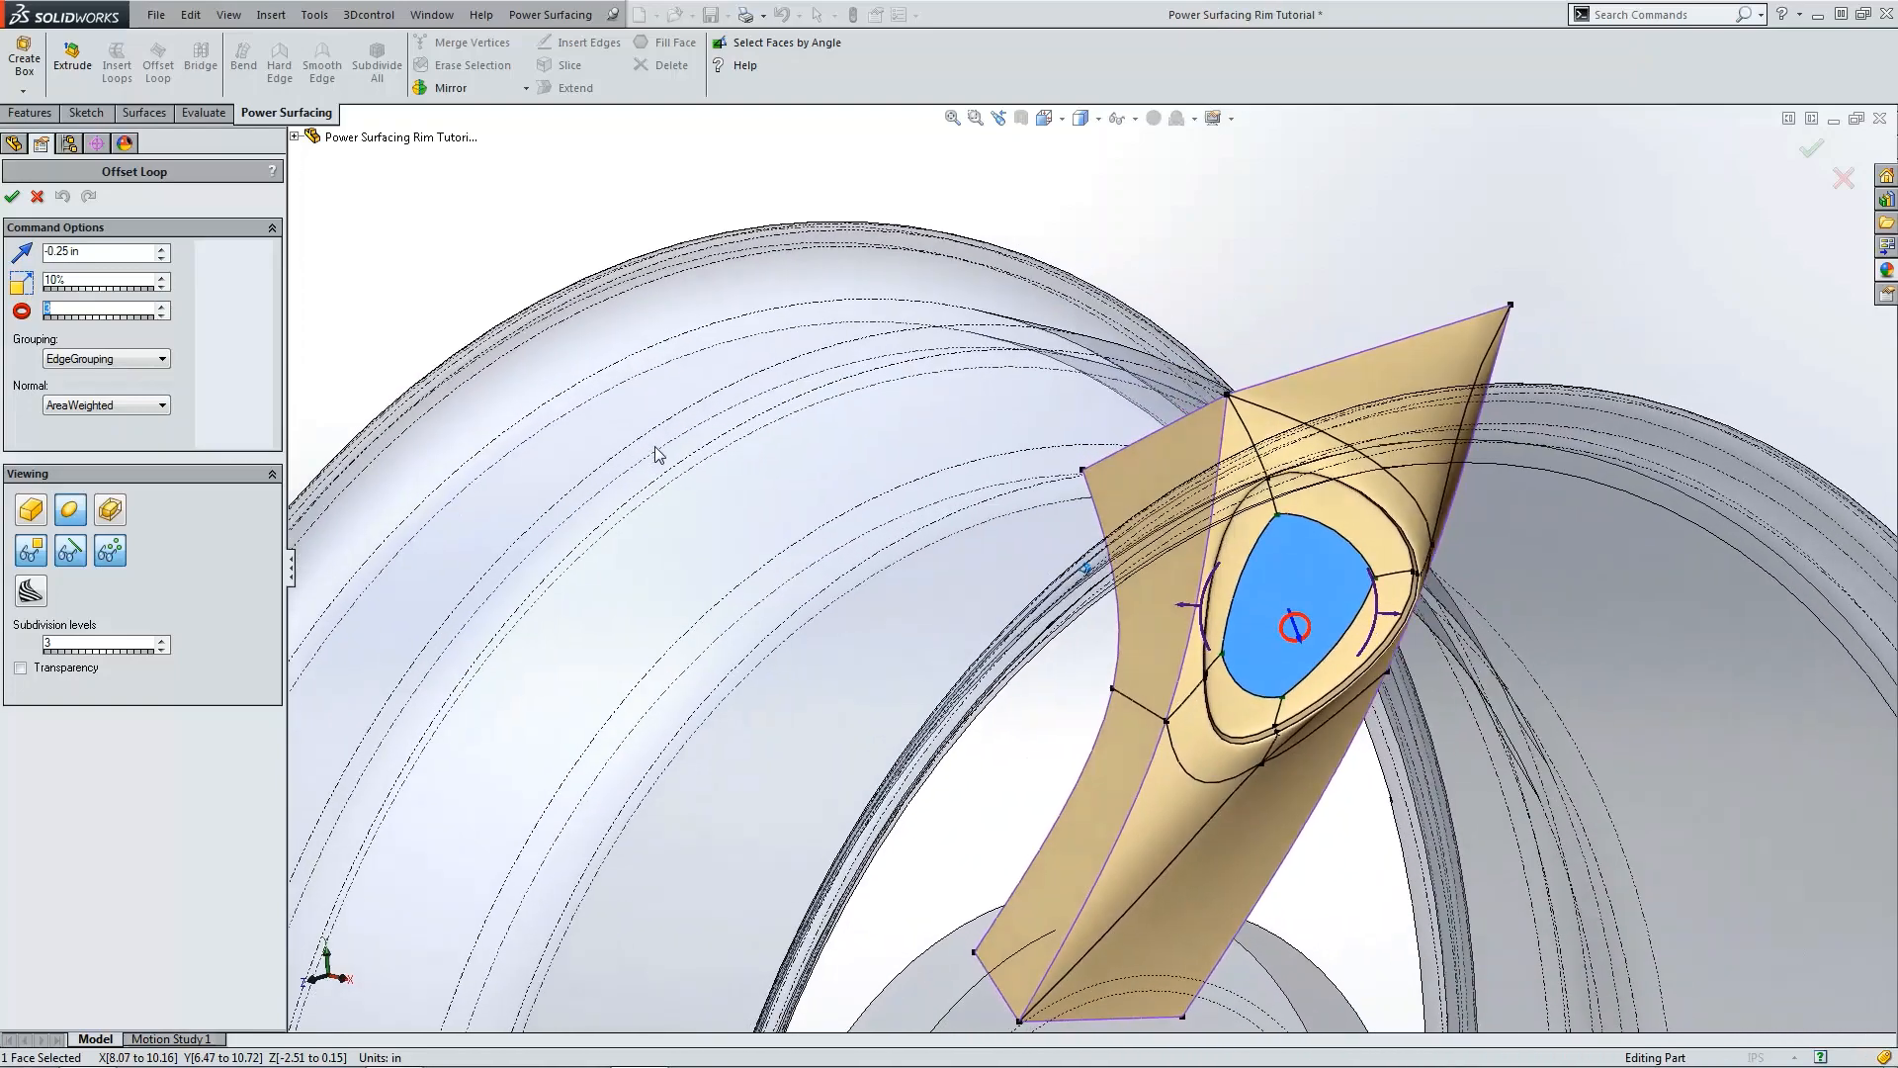
left_click(12, 197)
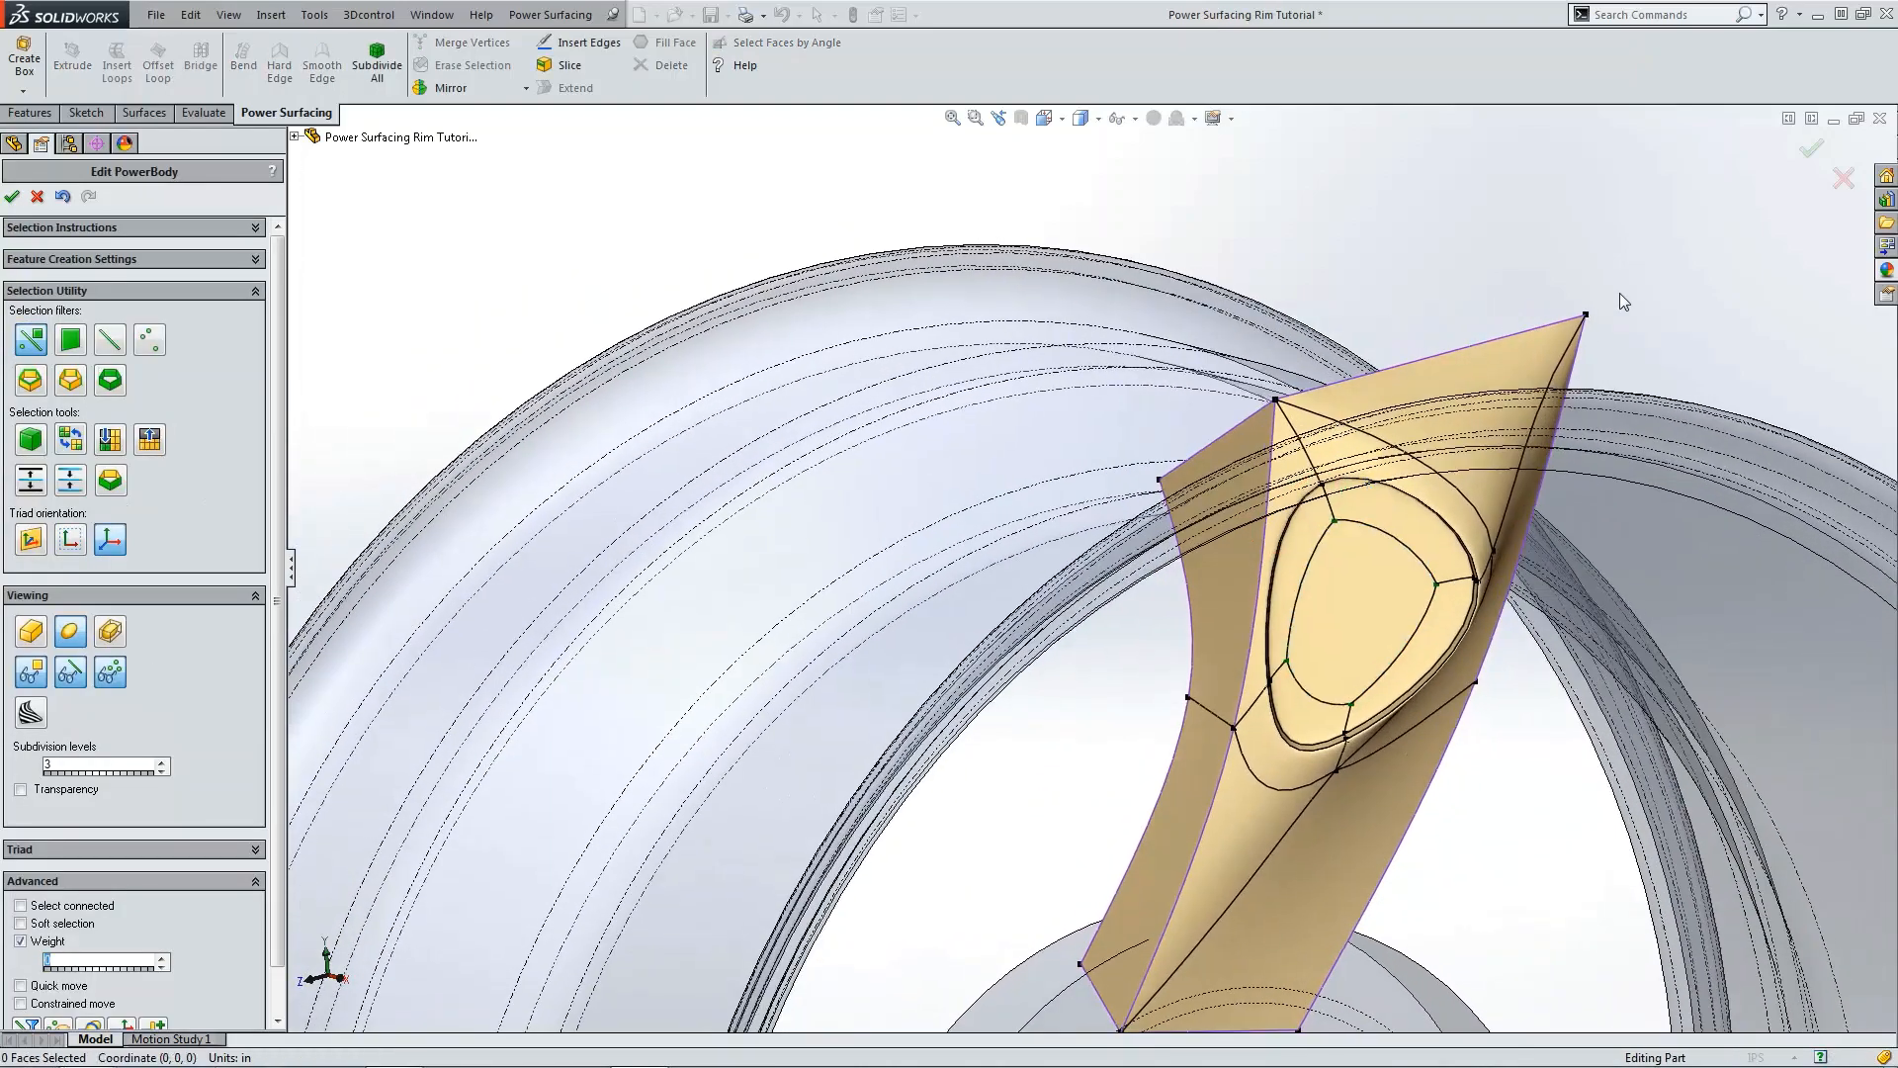
Step: Select the edges of the innermost offset loop and push them into the spoke to form a recessed pocket
key("ctrl+1")
scroll(1250, 316, "down", 3)
key("ctrl+4")
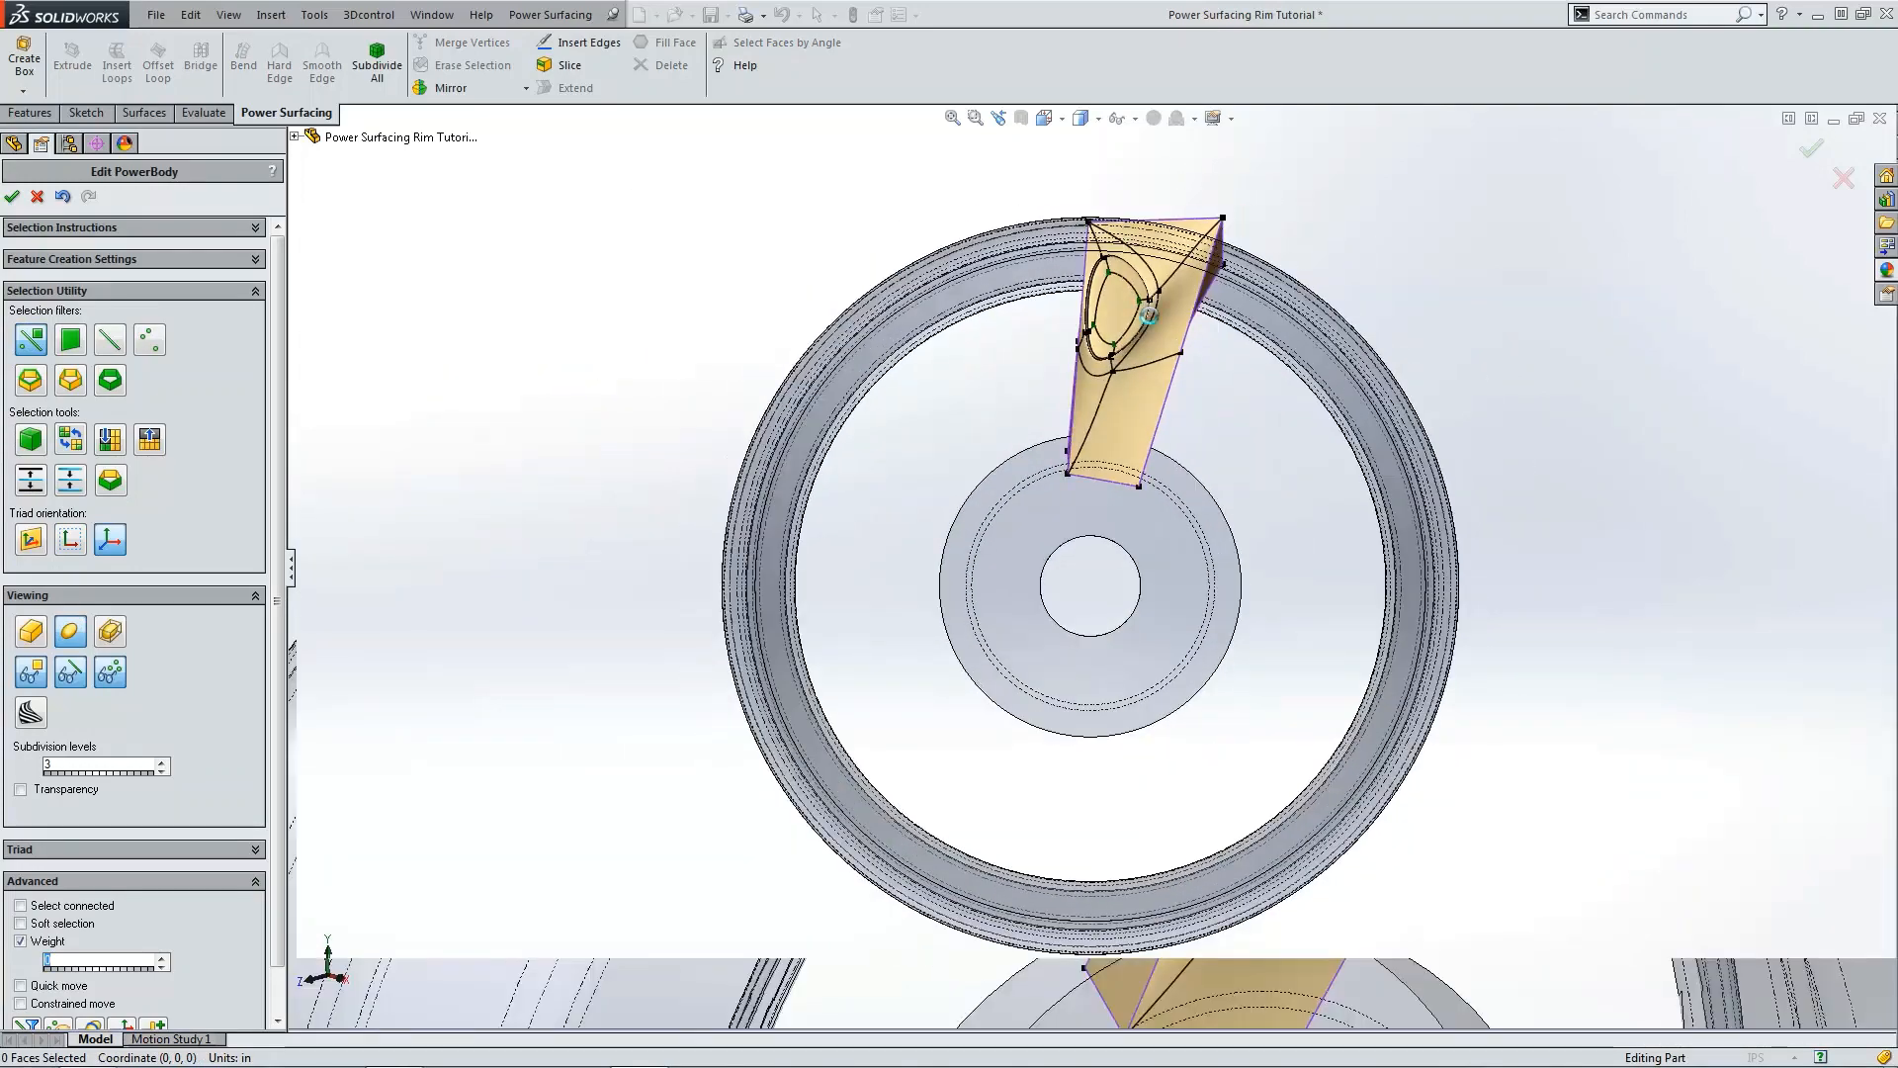
scroll(1117, 222, "down", 3)
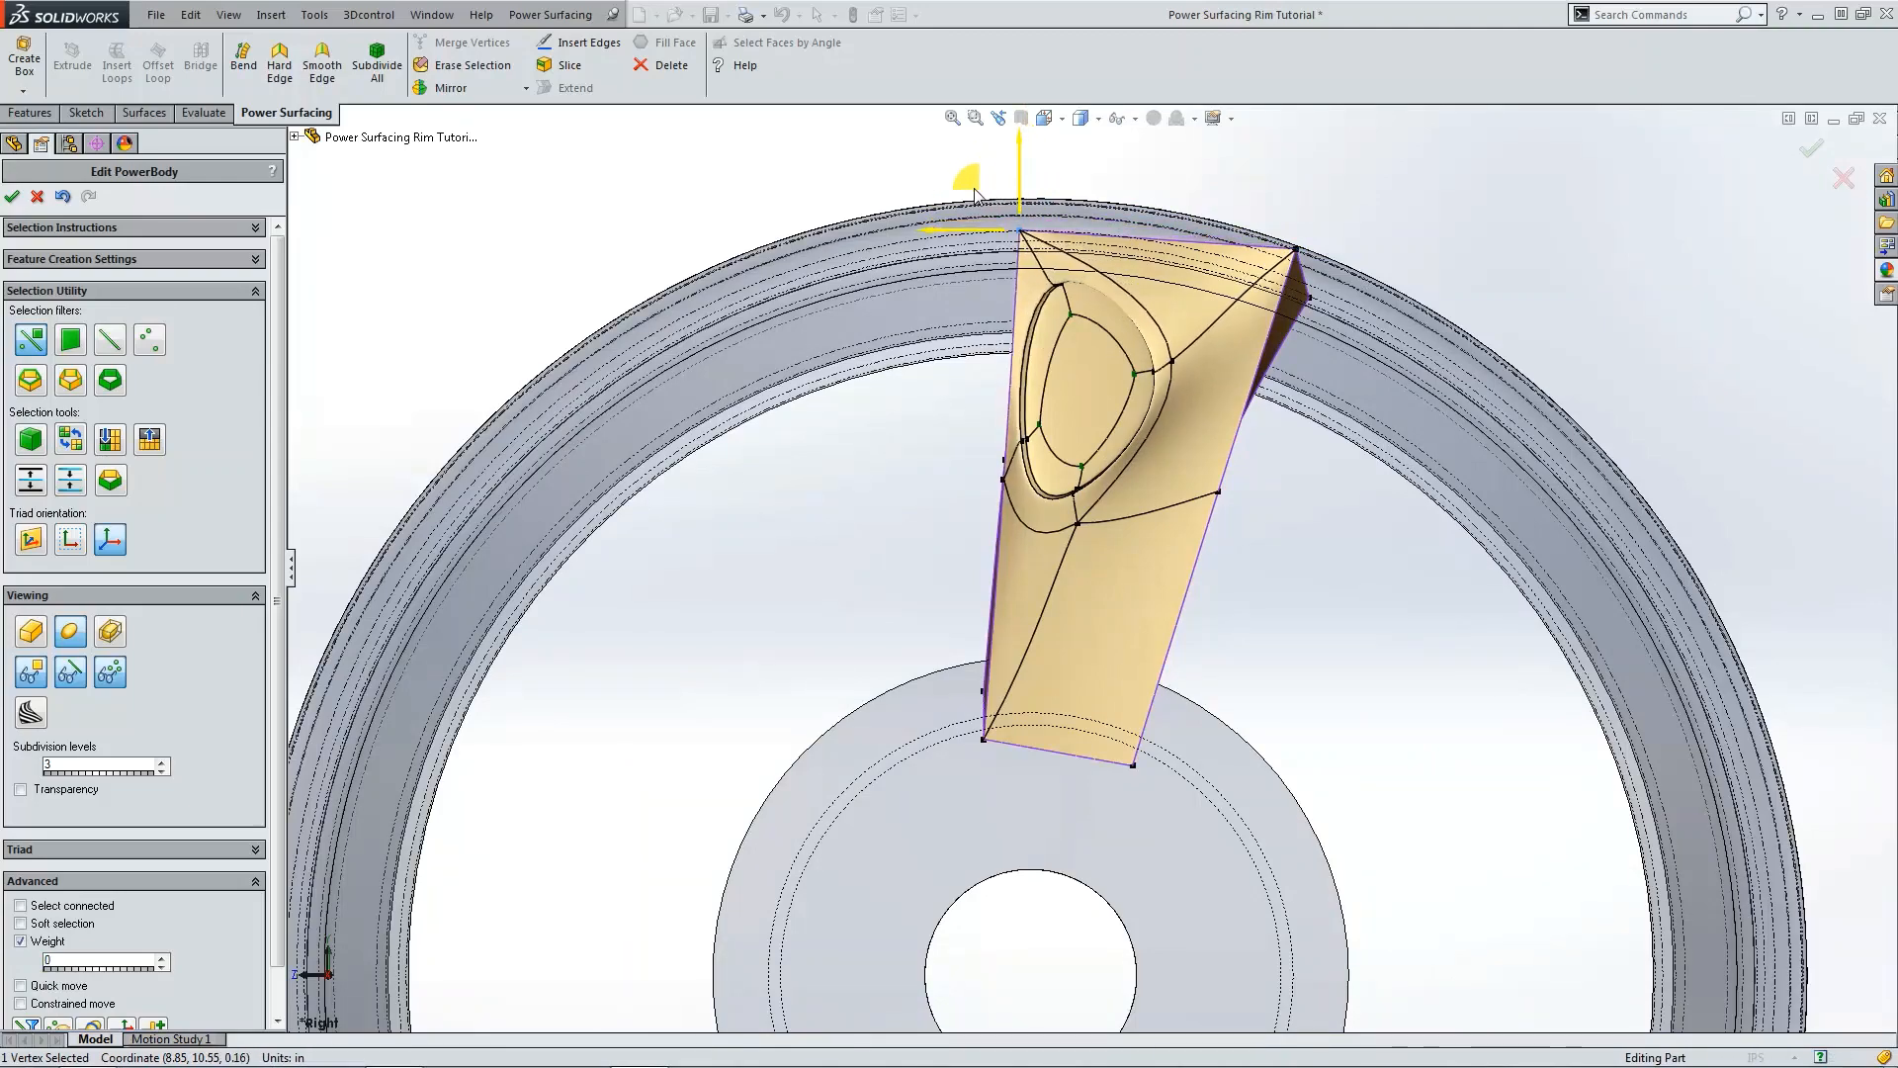
left_click(1724, 348)
scroll(1185, 389, "down", 6)
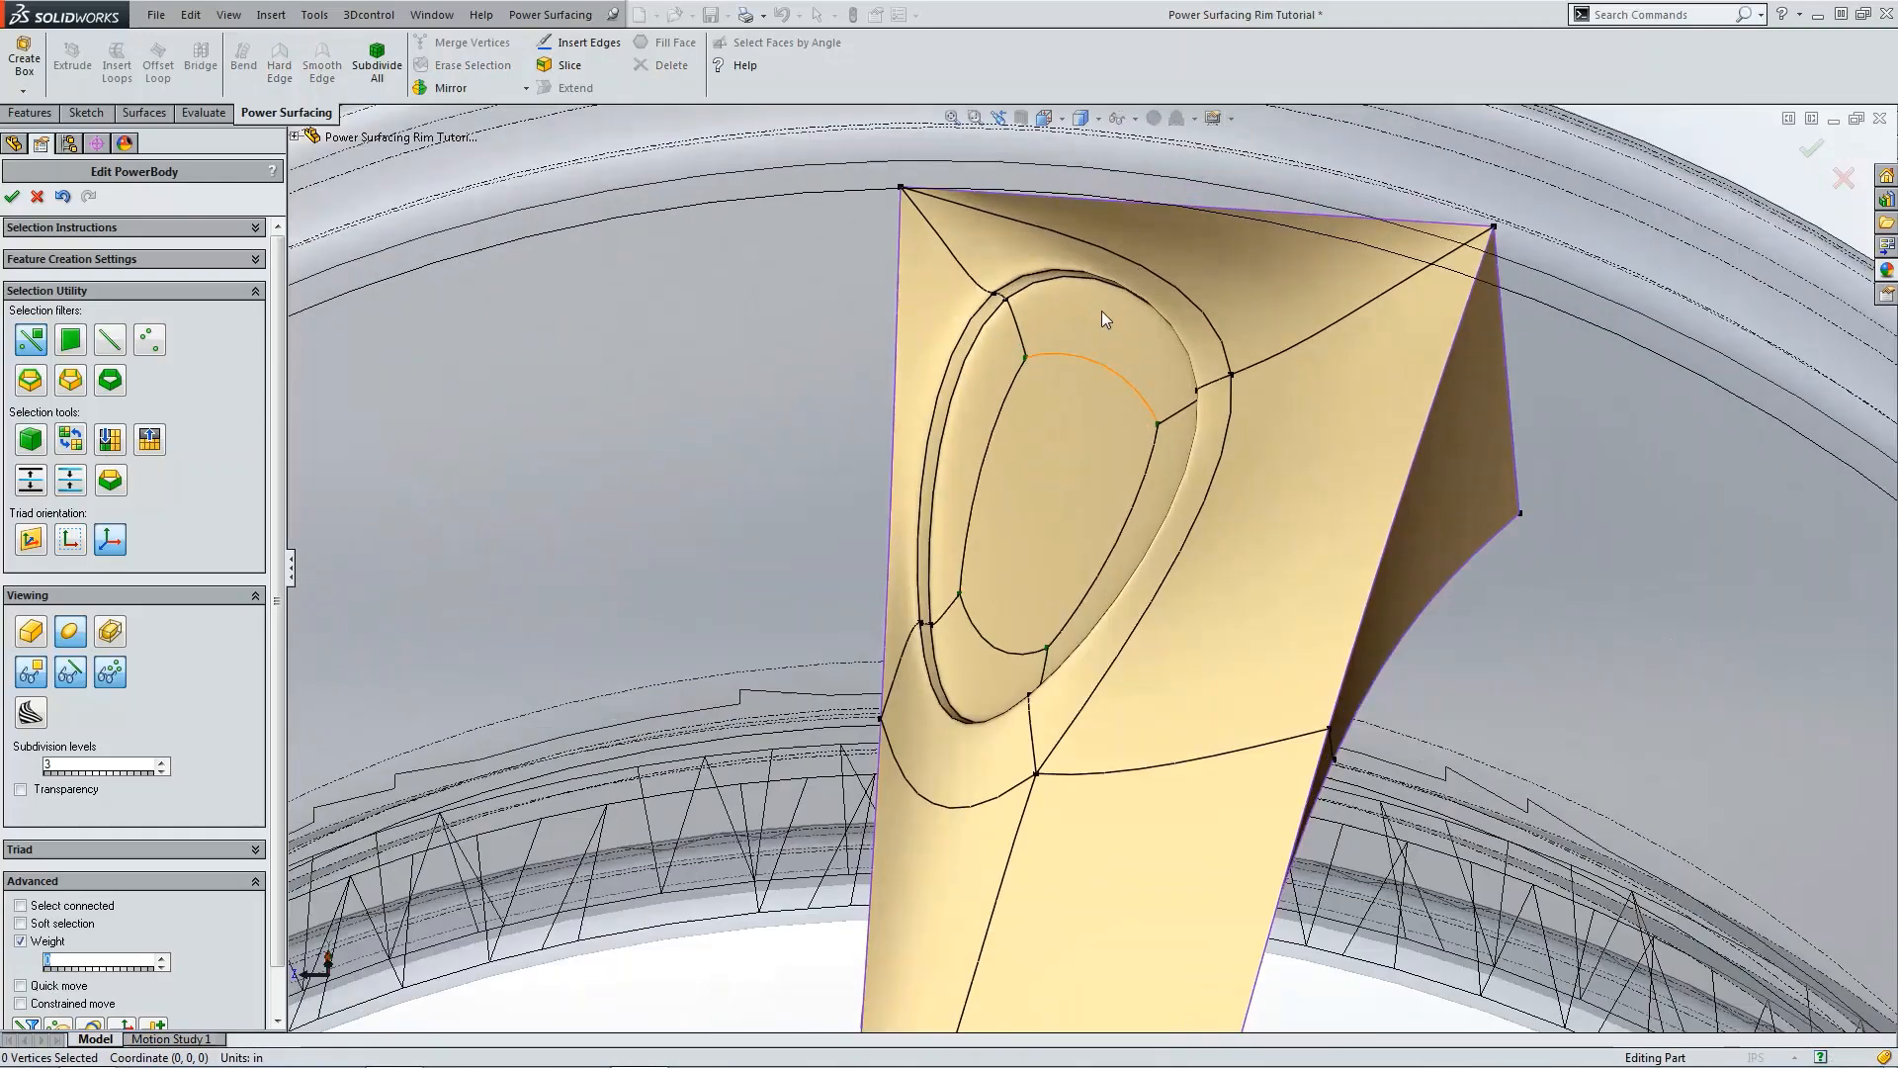
left_click(1013, 291)
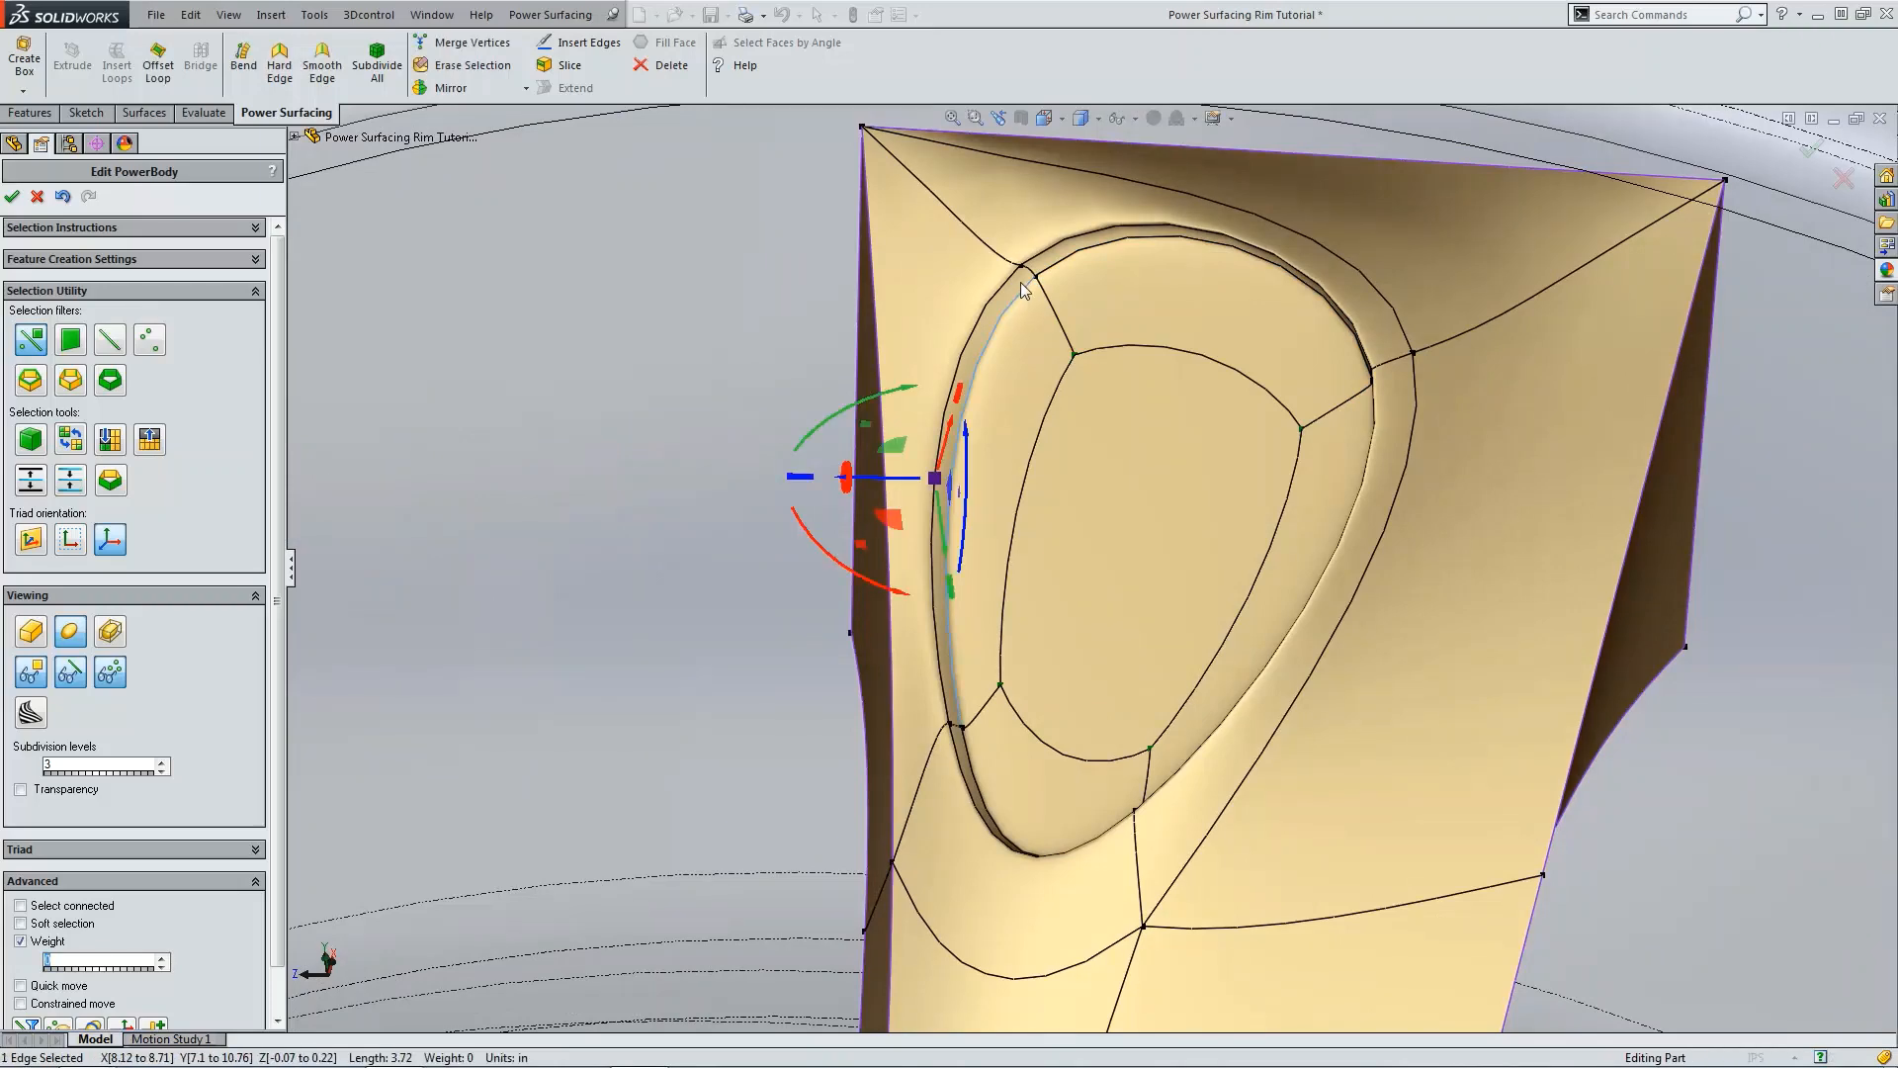
middle_click_drag(1020, 282, 1082, 259)
left_click(1081, 259, "ctrl")
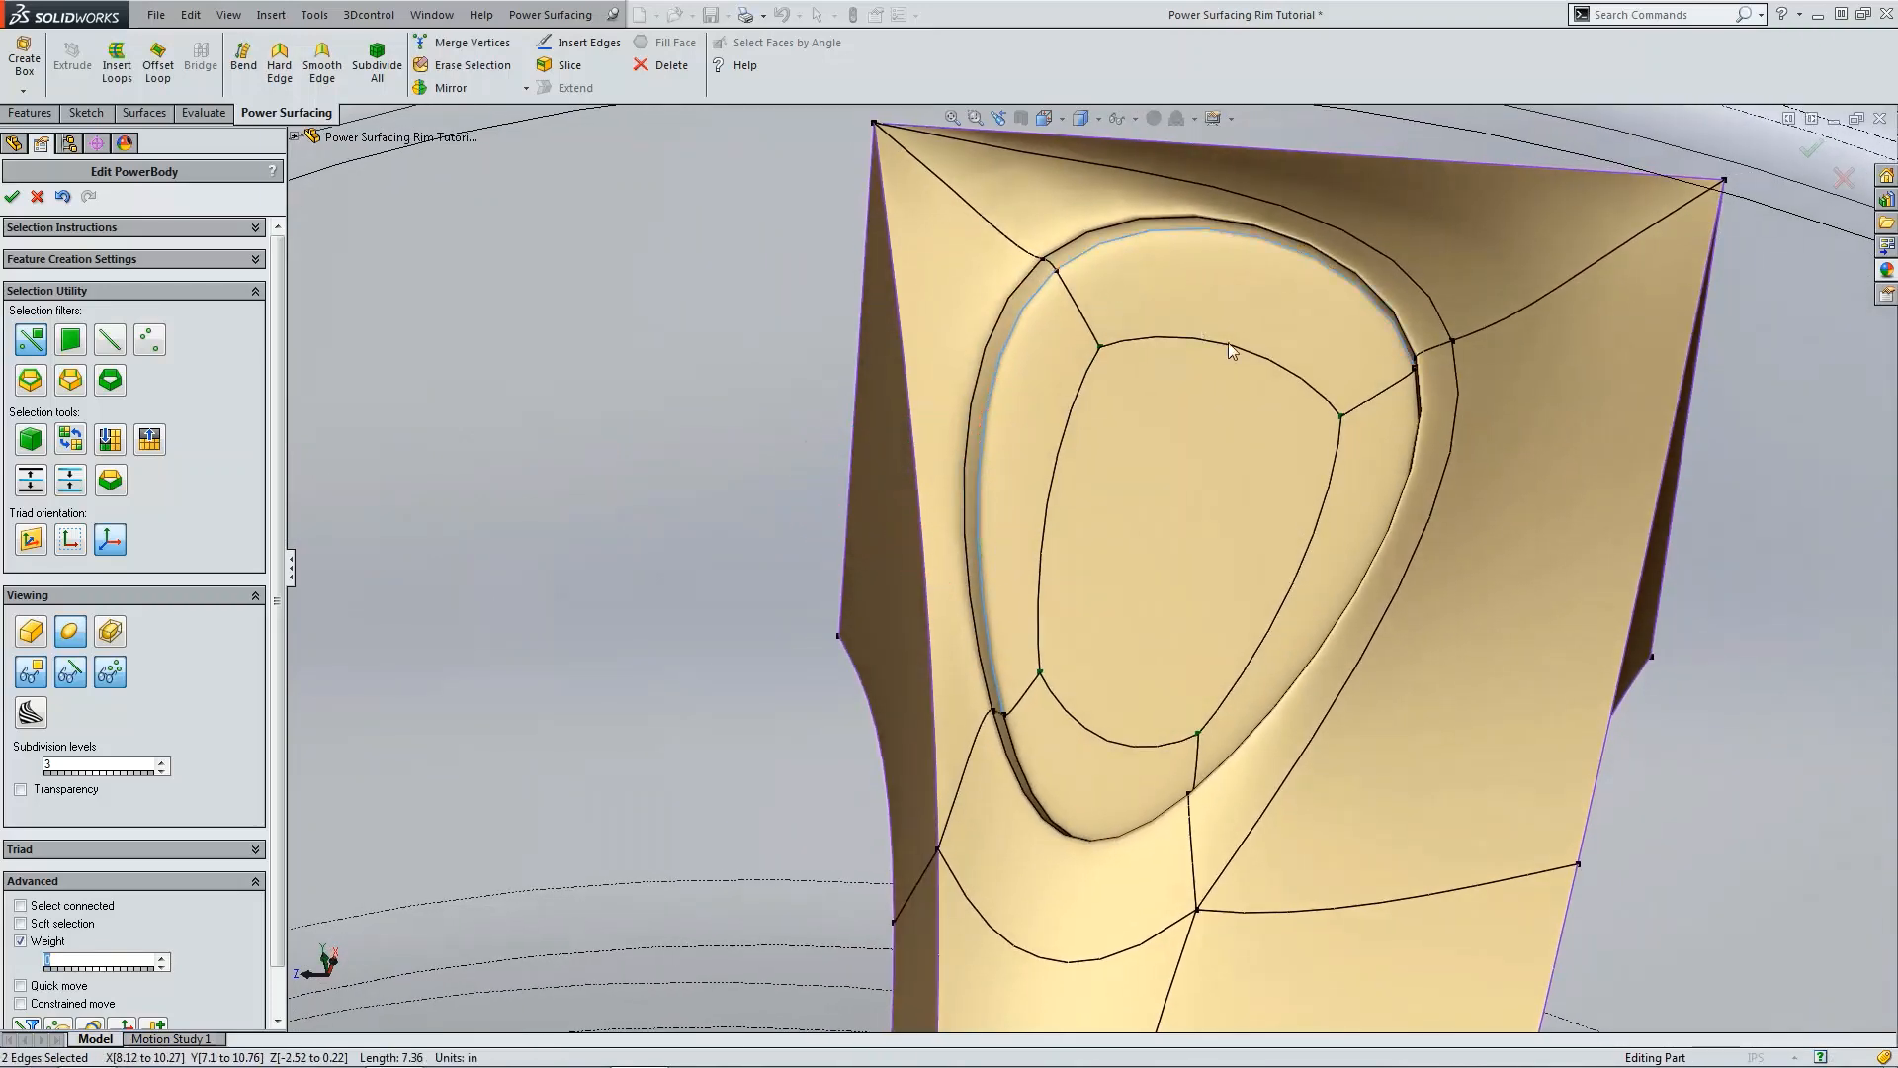
scroll(1228, 342, "up", 3)
middle_click_drag(1290, 524, 1320, 478)
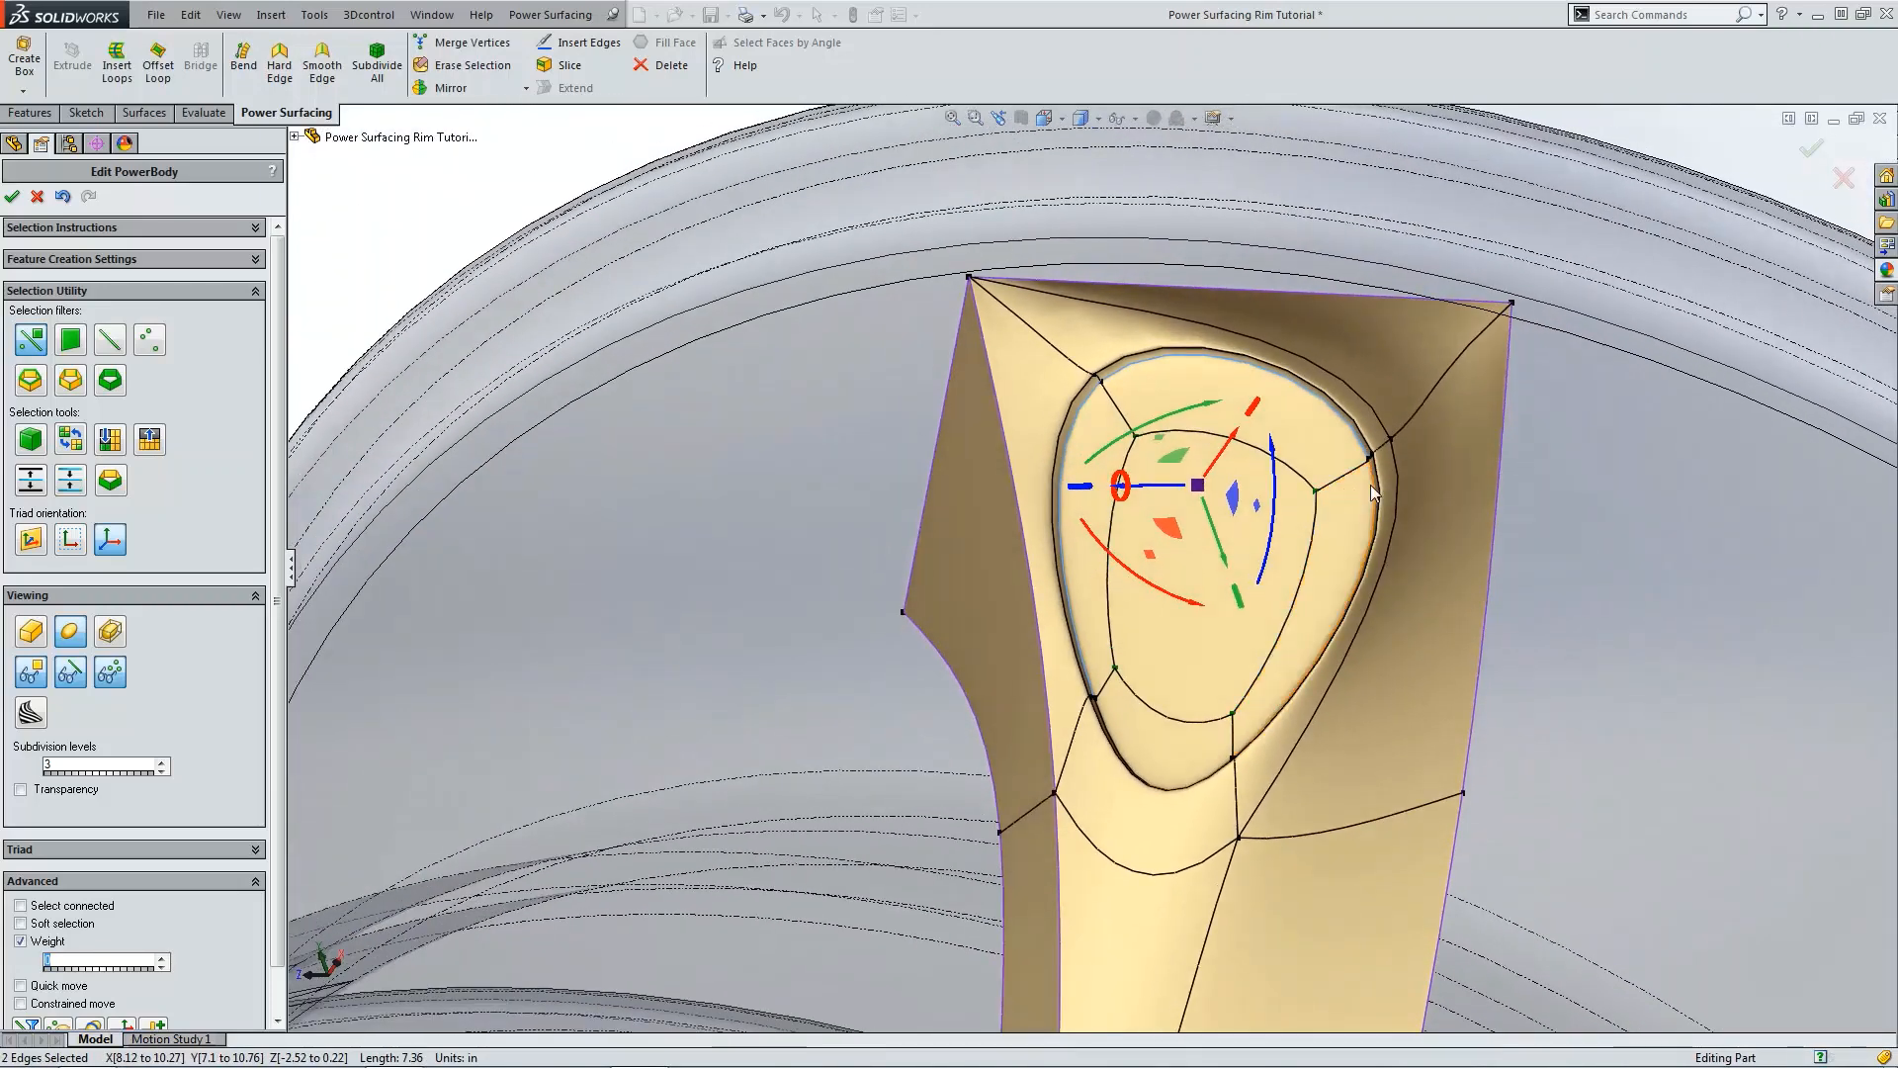
left_click(1371, 484, "ctrl")
scroll(1136, 811, "down", 4)
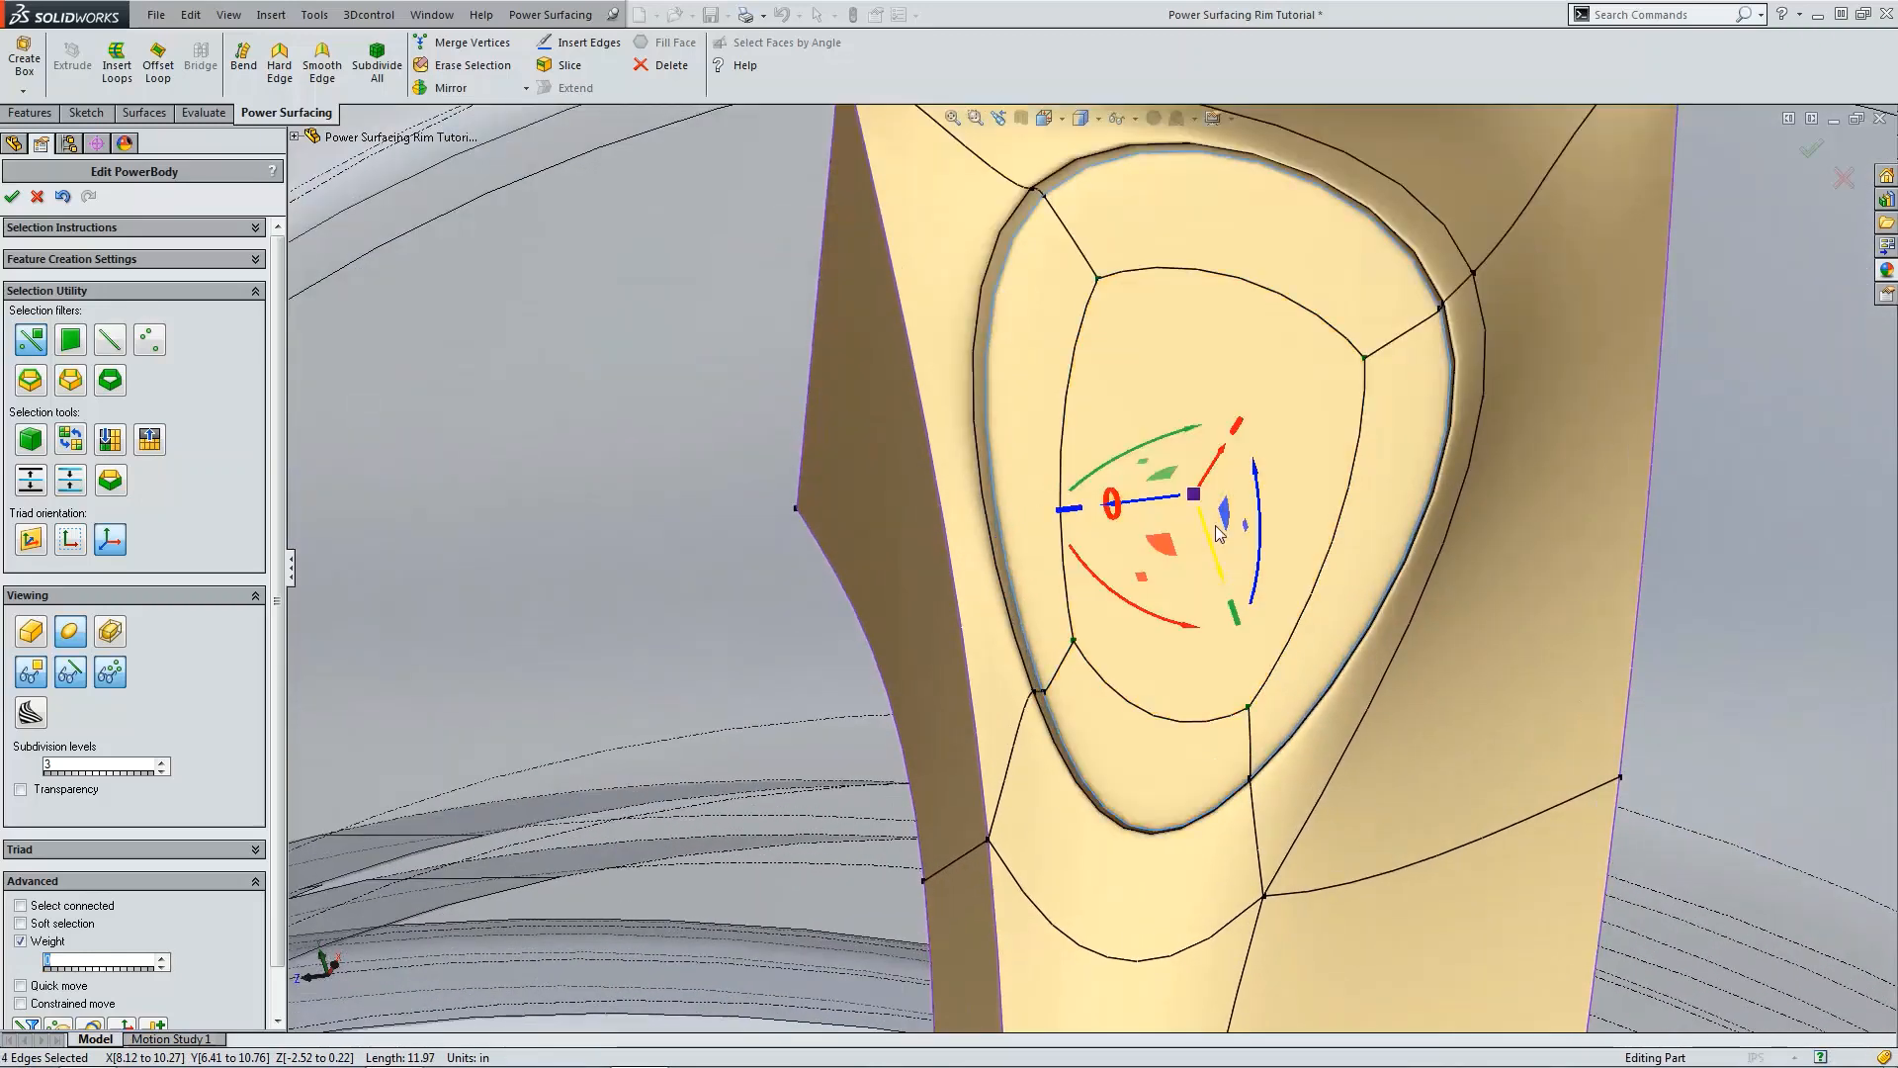
left_click_drag(1244, 535, 1277, 591)
scroll(1538, 514, "up", 2)
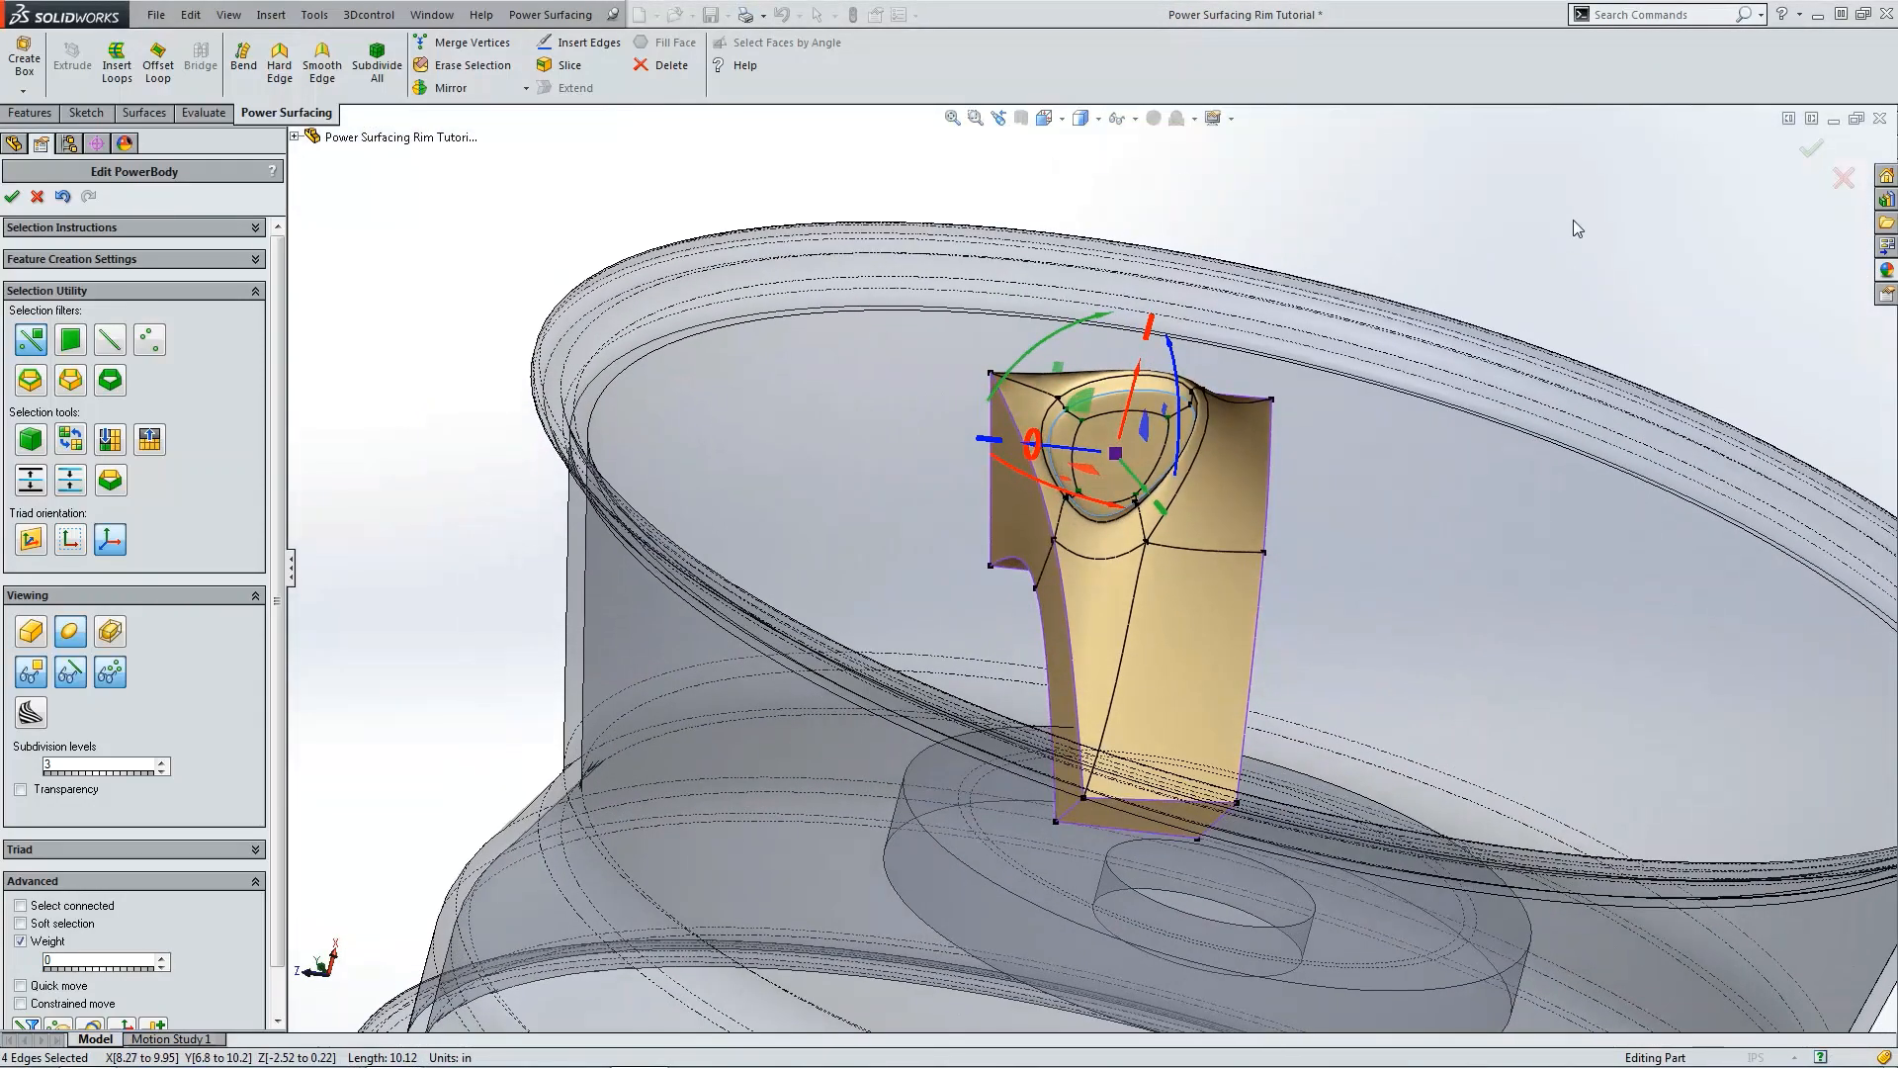
left_click(1574, 220)
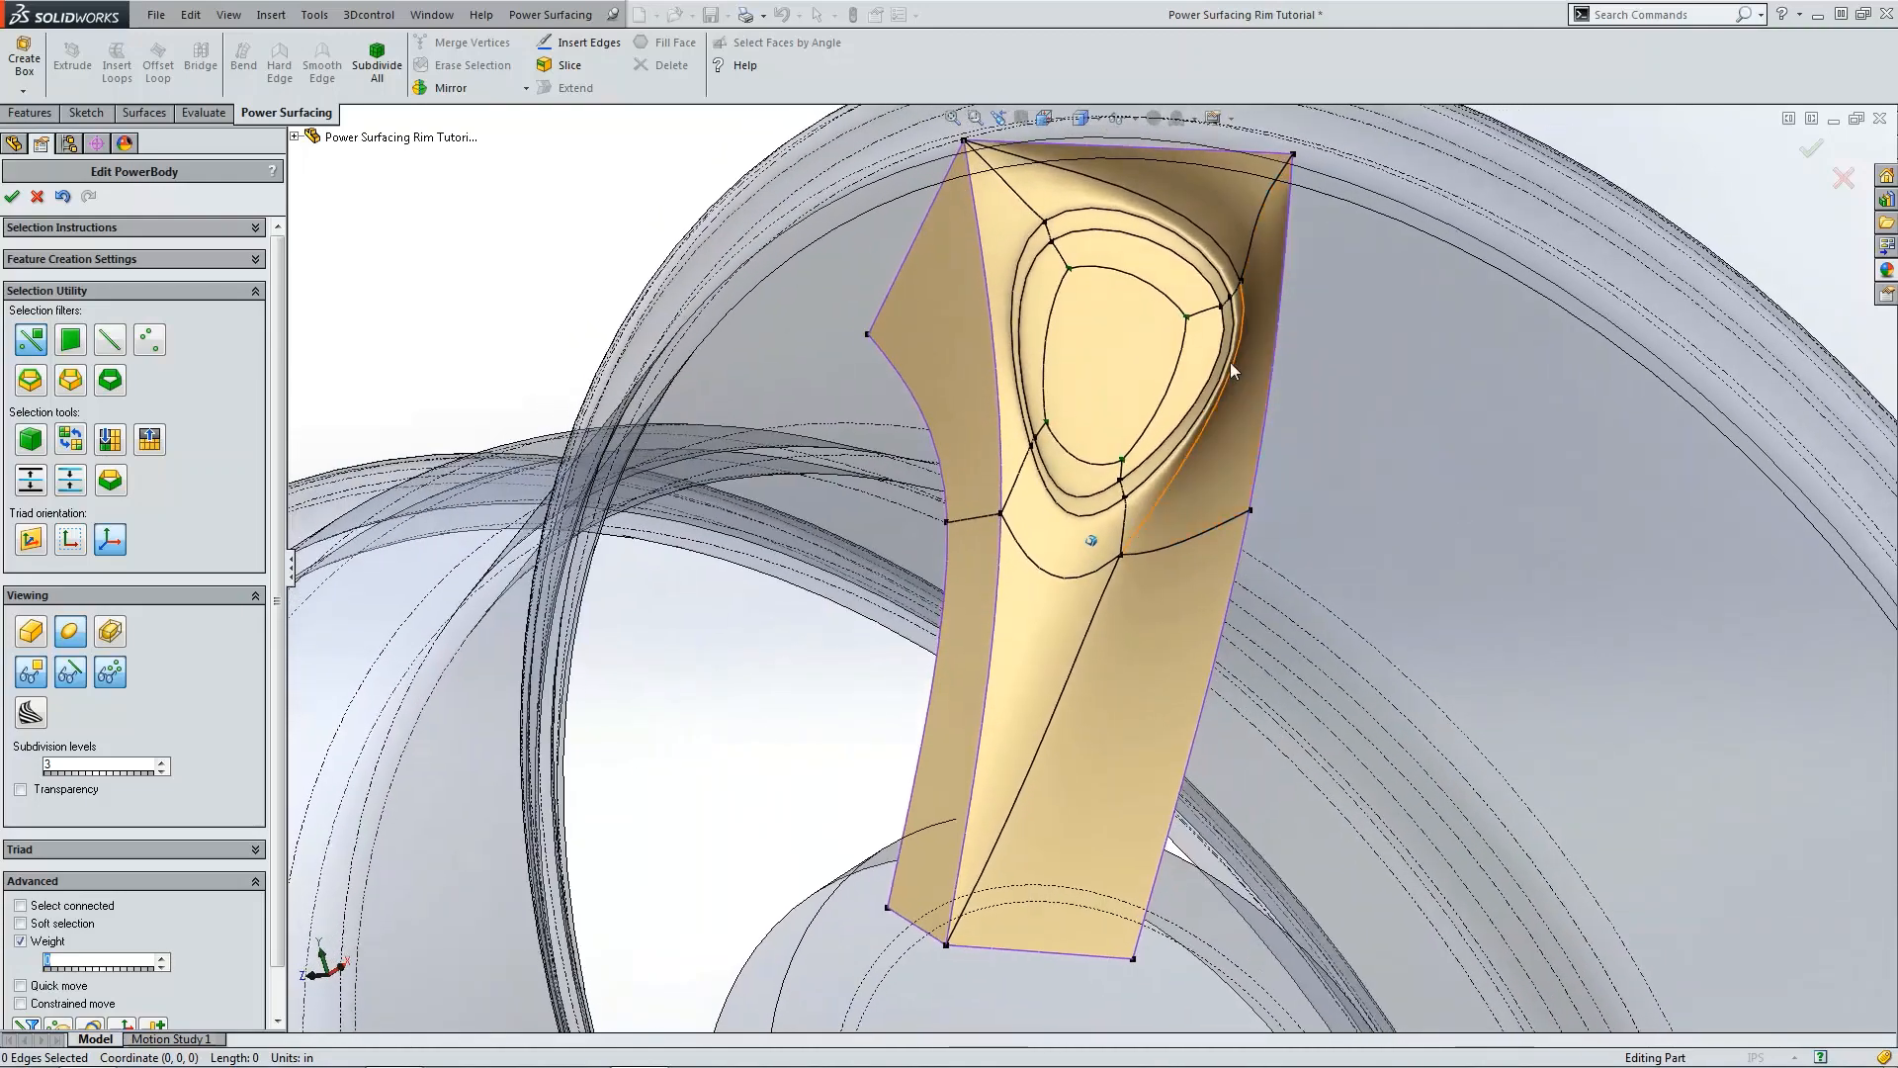
Step: Finish the PowerBody edit and switch the view to shaded display
left_click(12, 201)
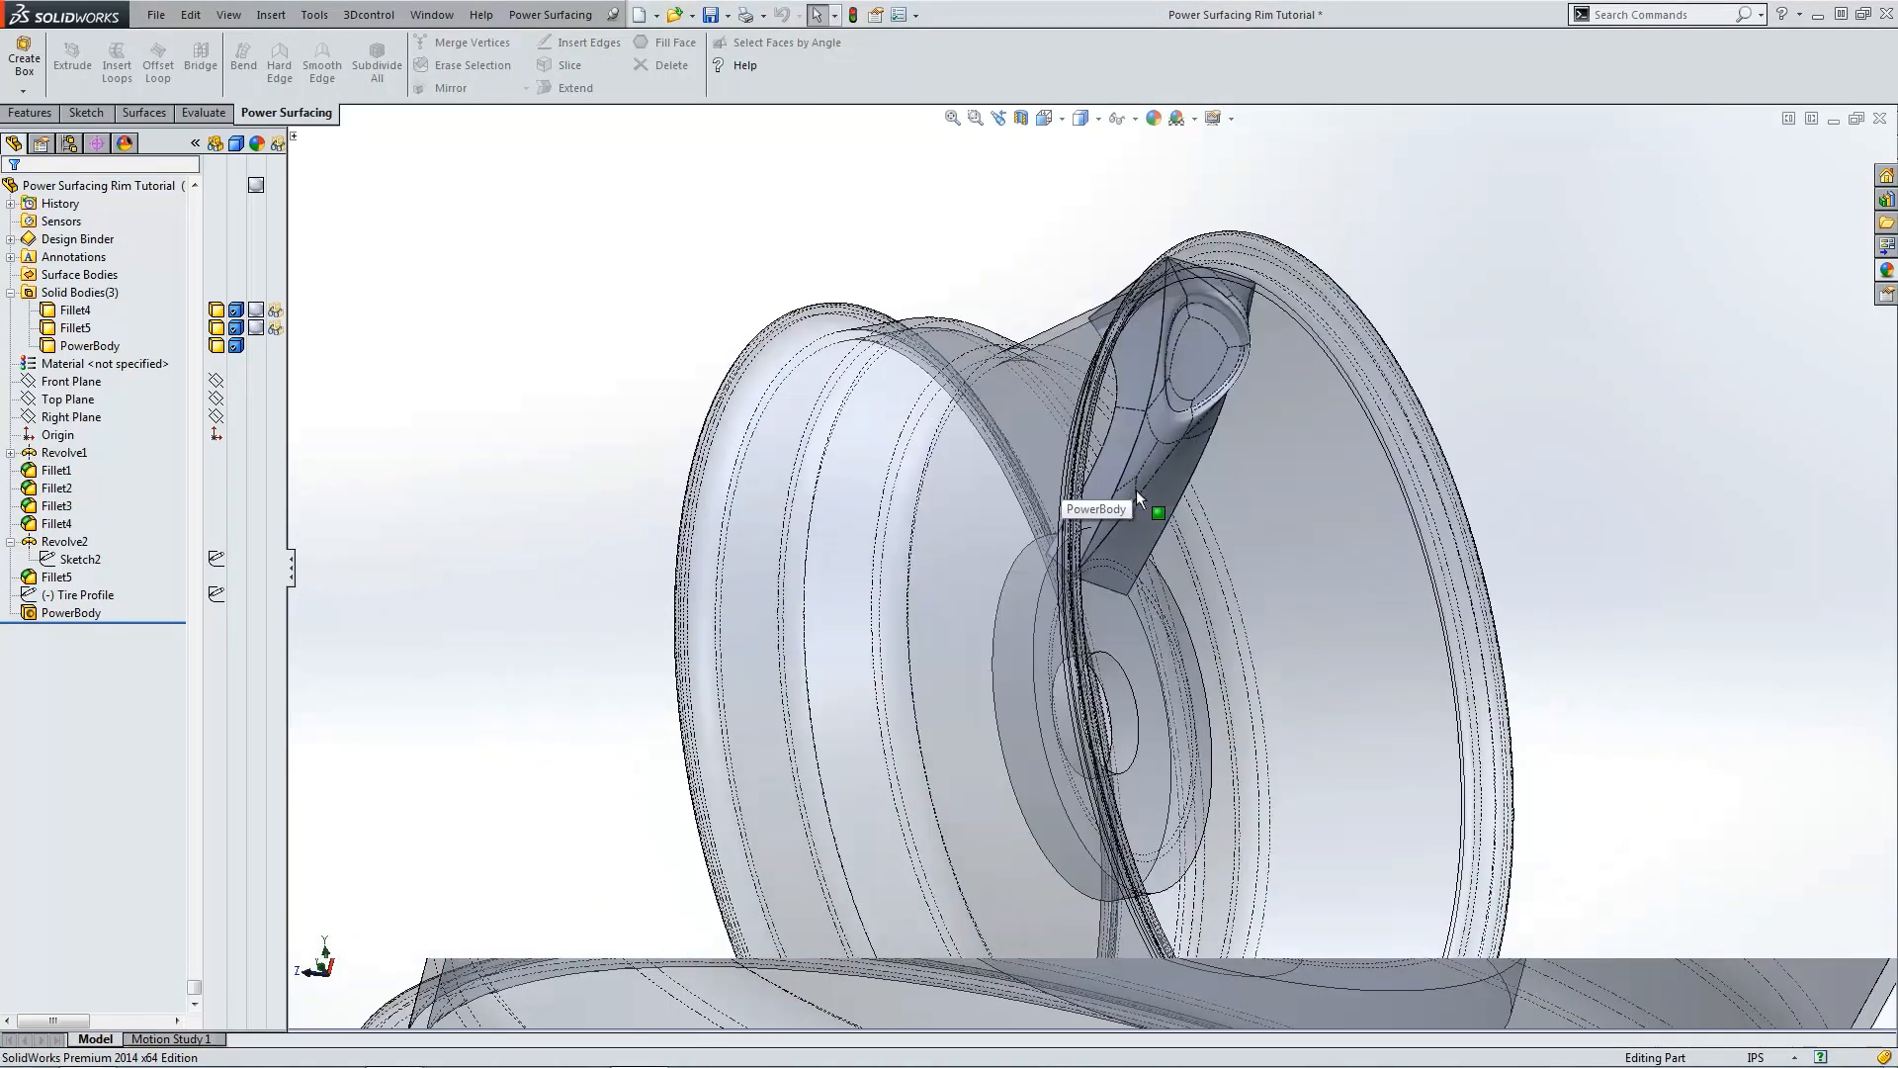
key("ctrl+1")
key("ctrl+4")
scroll(1131, 281, "down", 3)
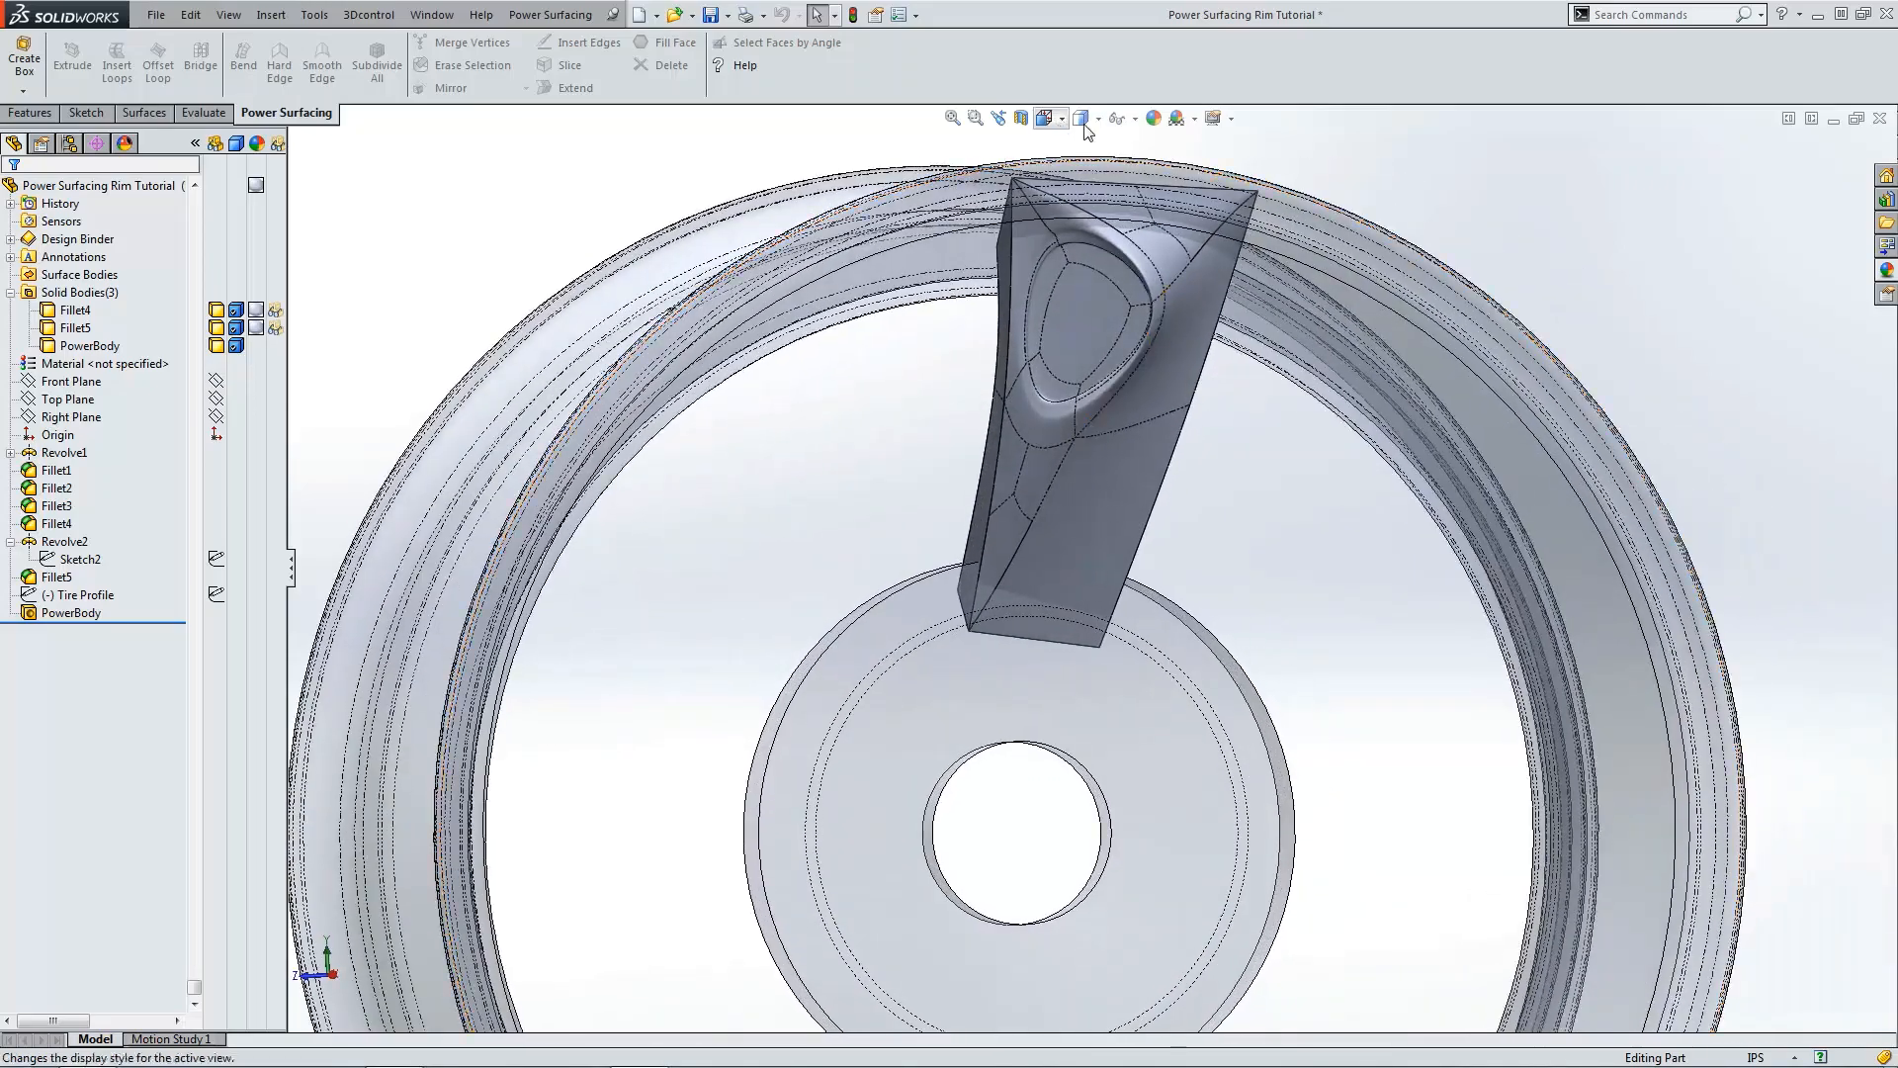
left_click(1084, 168)
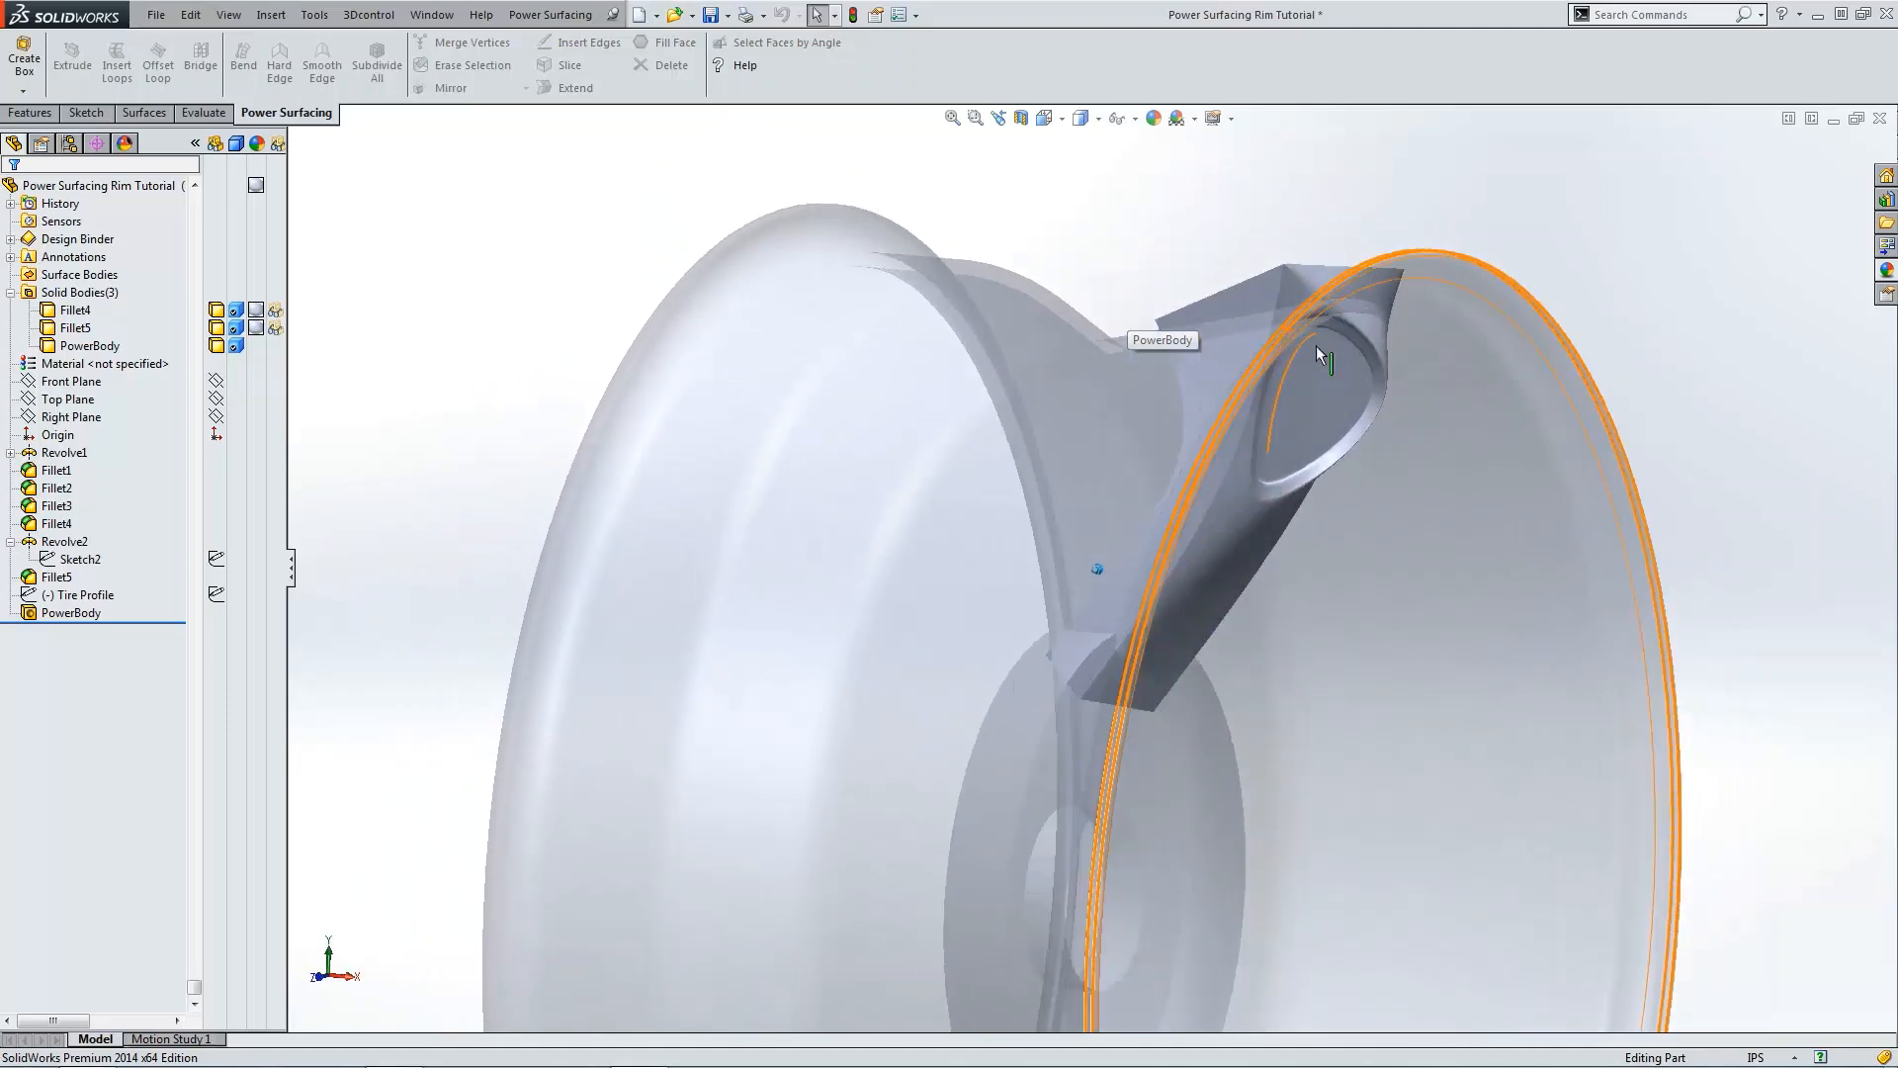
Step: Reopen the PowerBody for editing and pull the edge beside the pocket's lower right outward in the side view
left_click(99, 613)
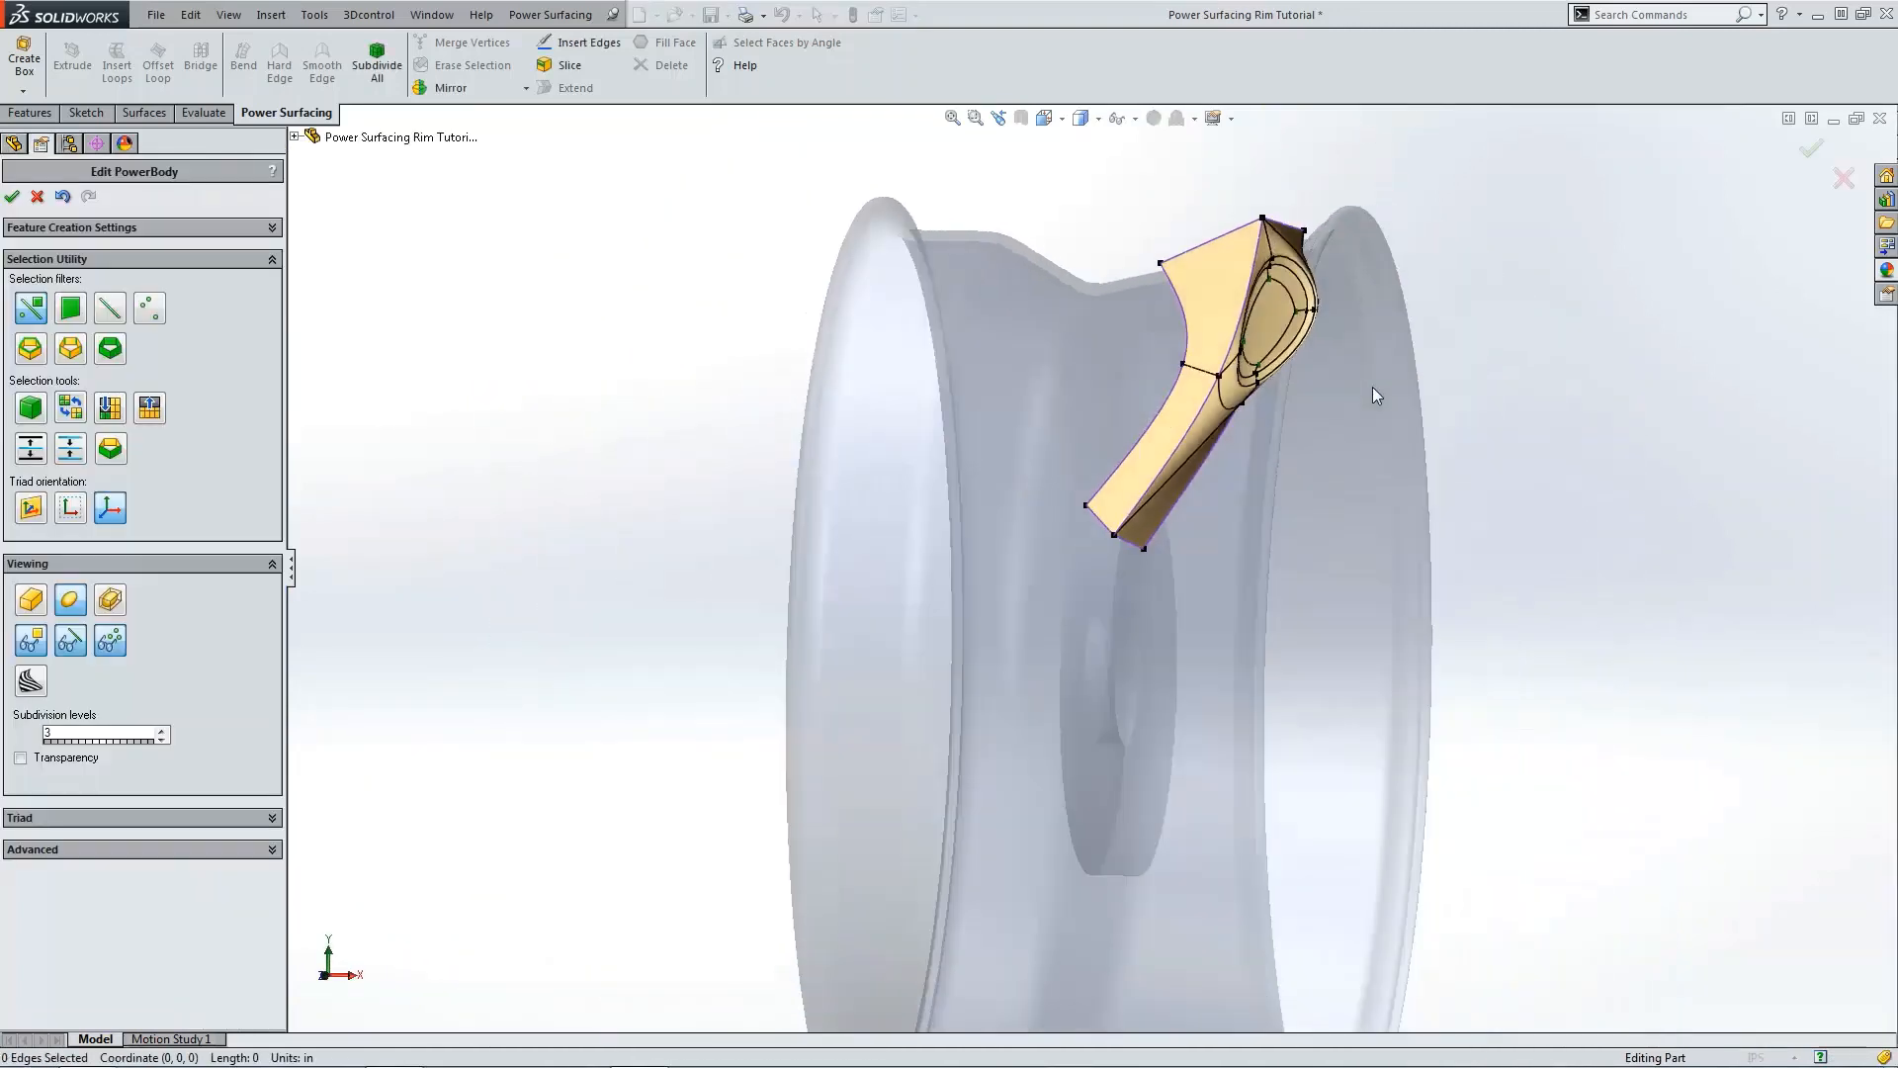
key("ctrl+4")
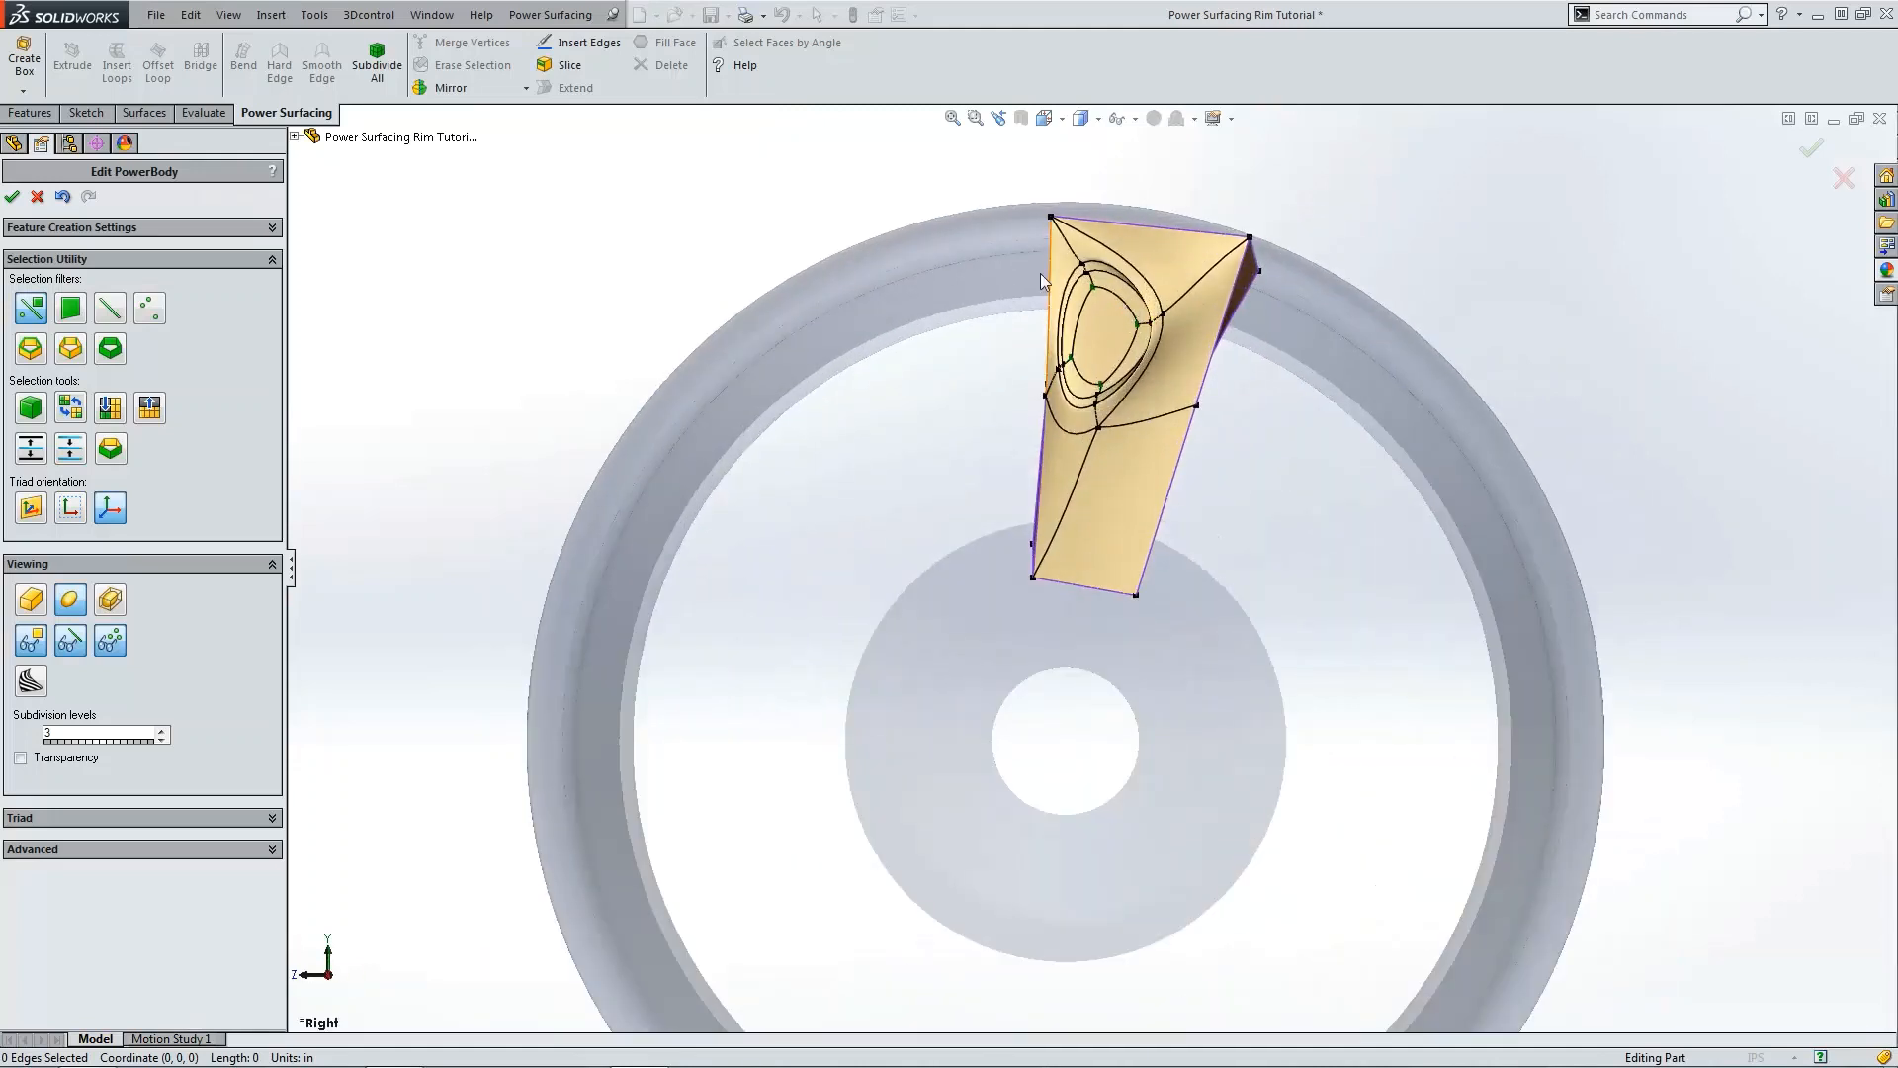
left_click_drag(1027, 246, 1171, 458)
left_click_drag(1052, 300, 1065, 335)
left_click(1066, 343)
scroll(1063, 346, "down", 5)
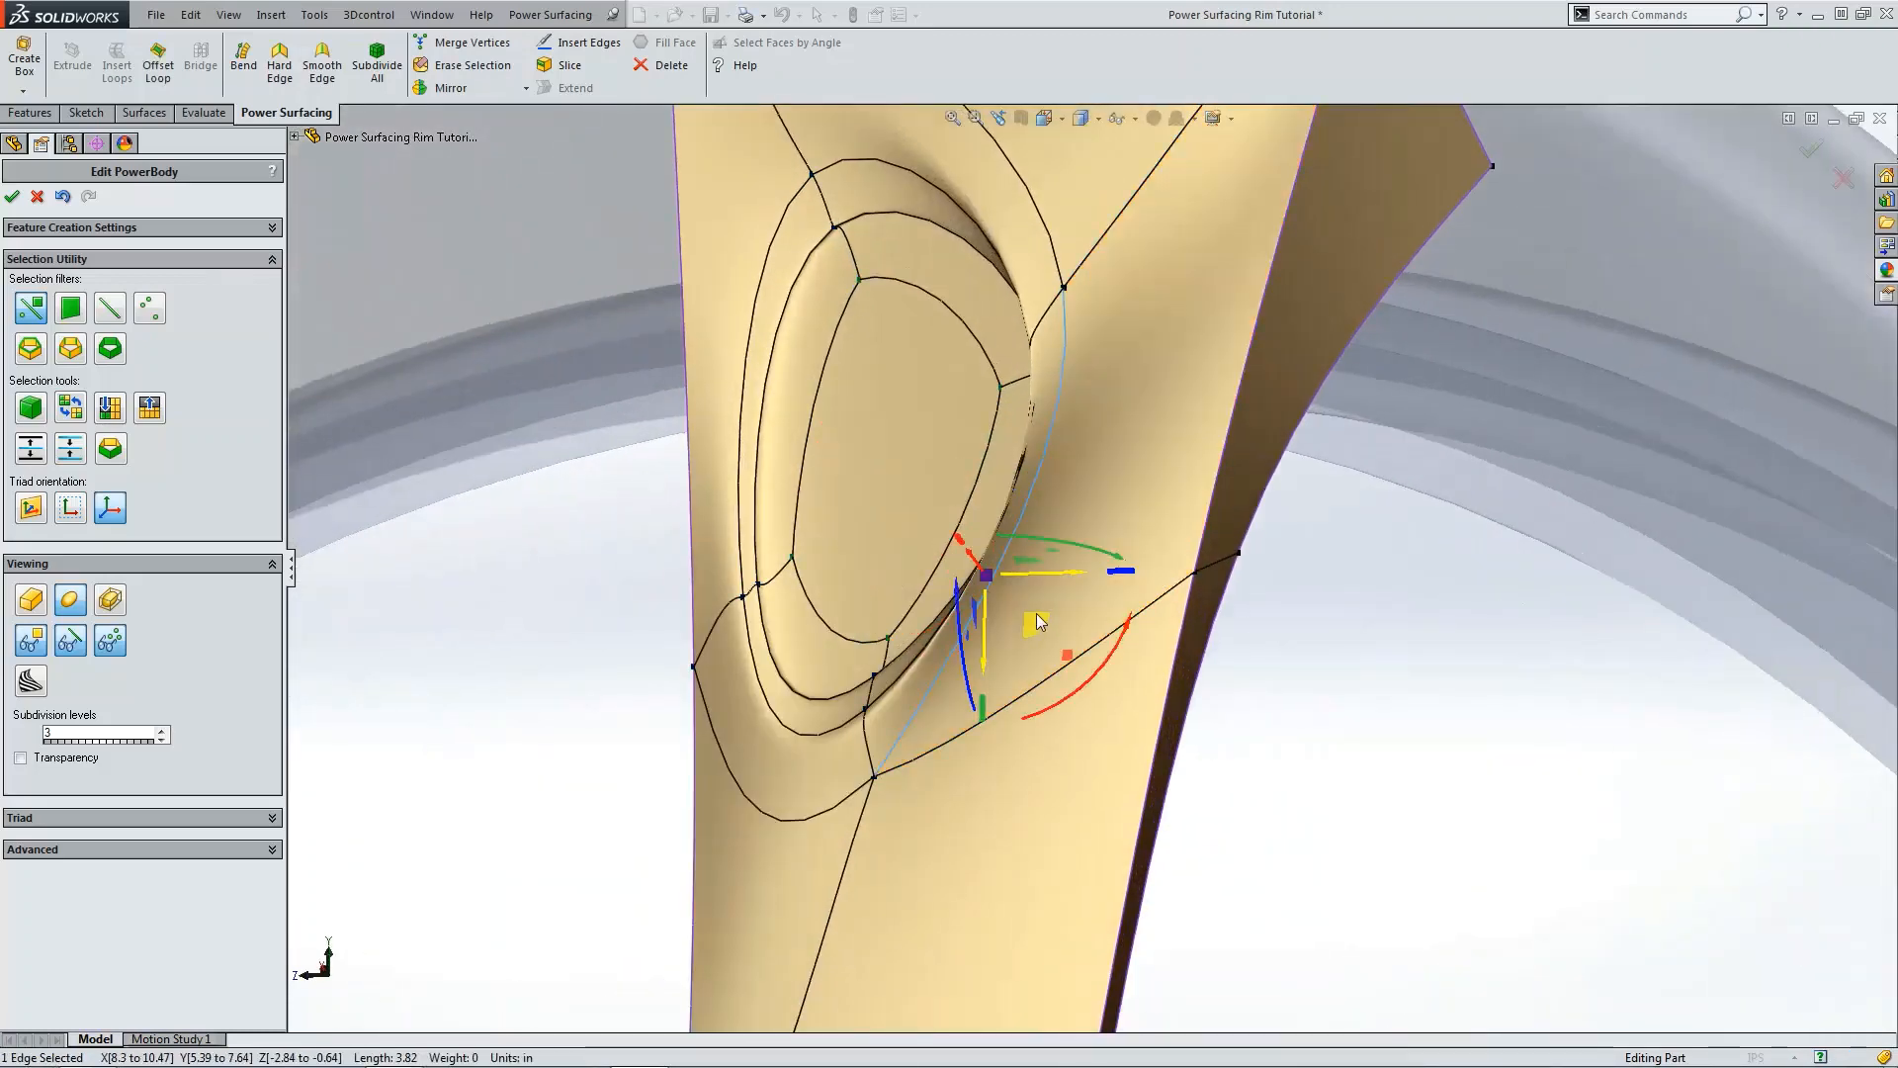
left_click_drag(1066, 573, 1201, 578)
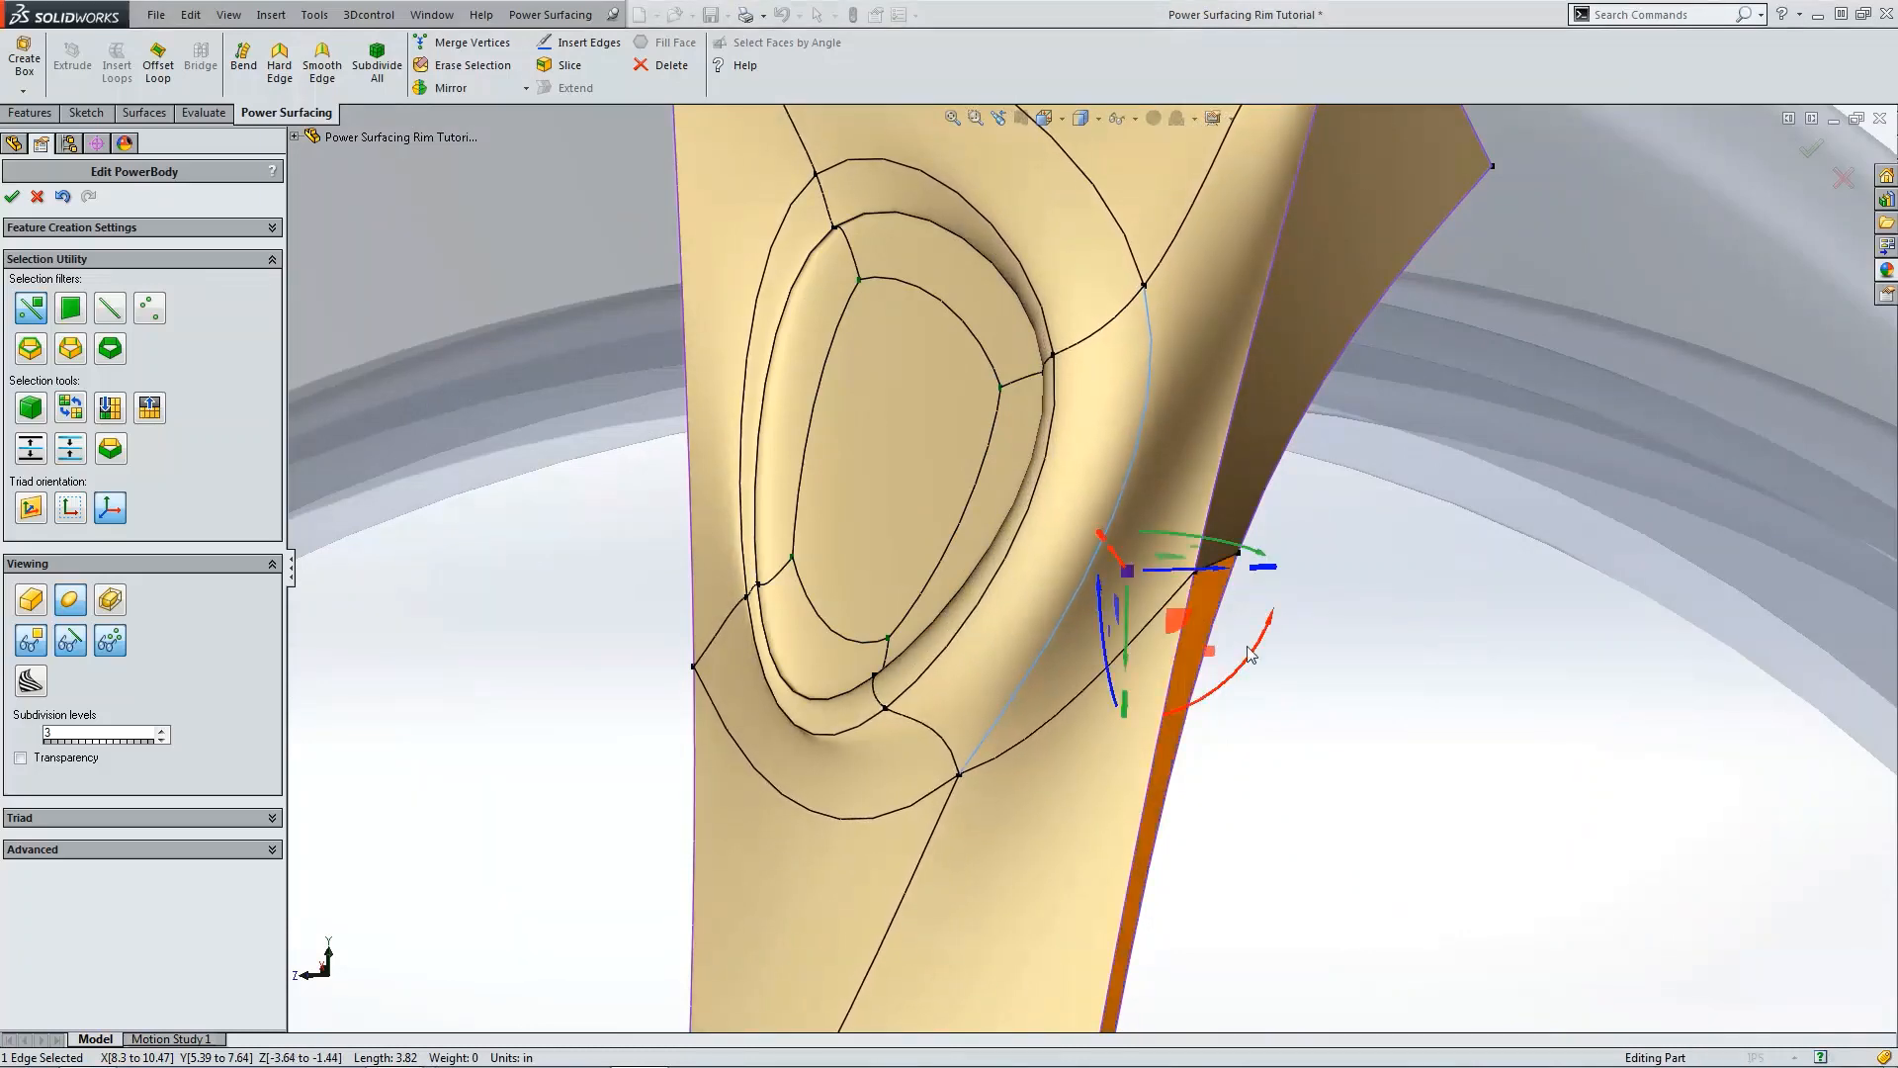
Step: Move the vertex at the pocket's lower left slightly outward, then select and clear the face below the pocket
scroll(1196, 579, "up", 5)
scroll(1024, 633, "down", 5)
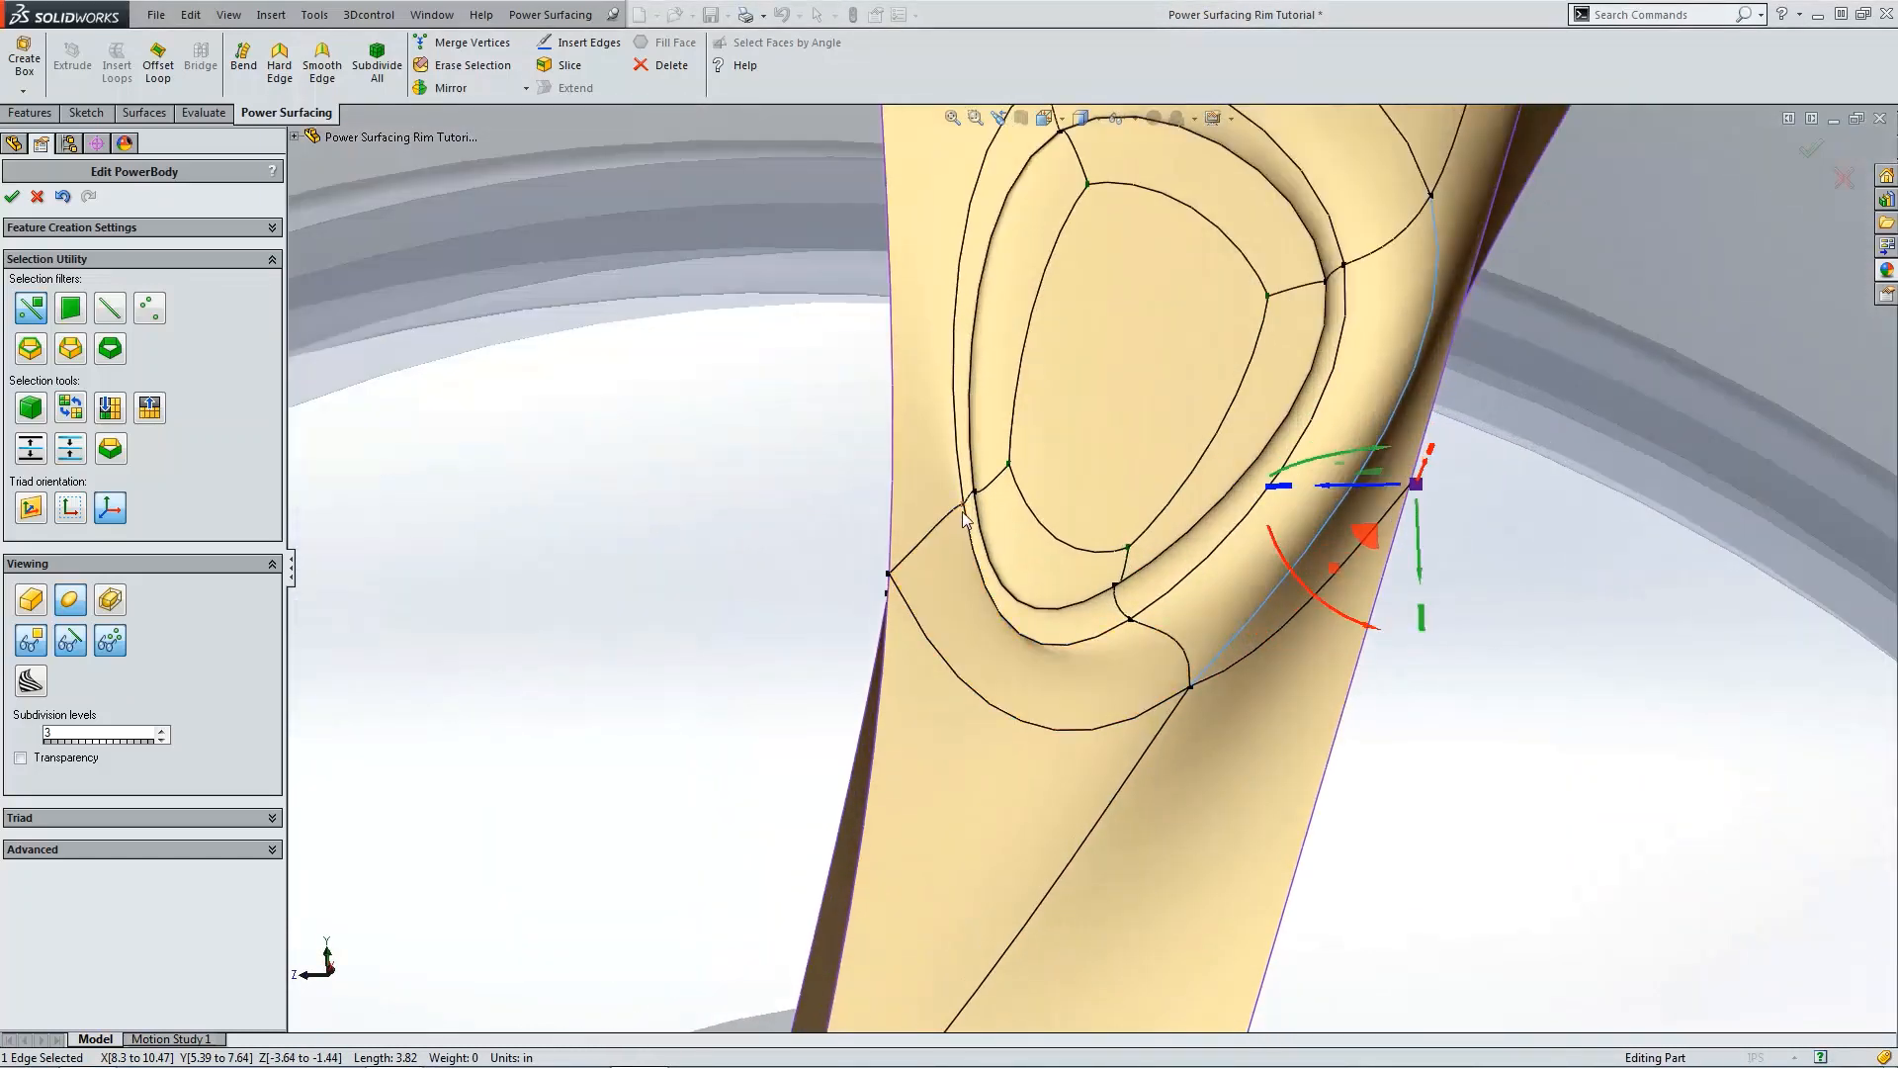
left_click_drag(930, 515, 911, 516)
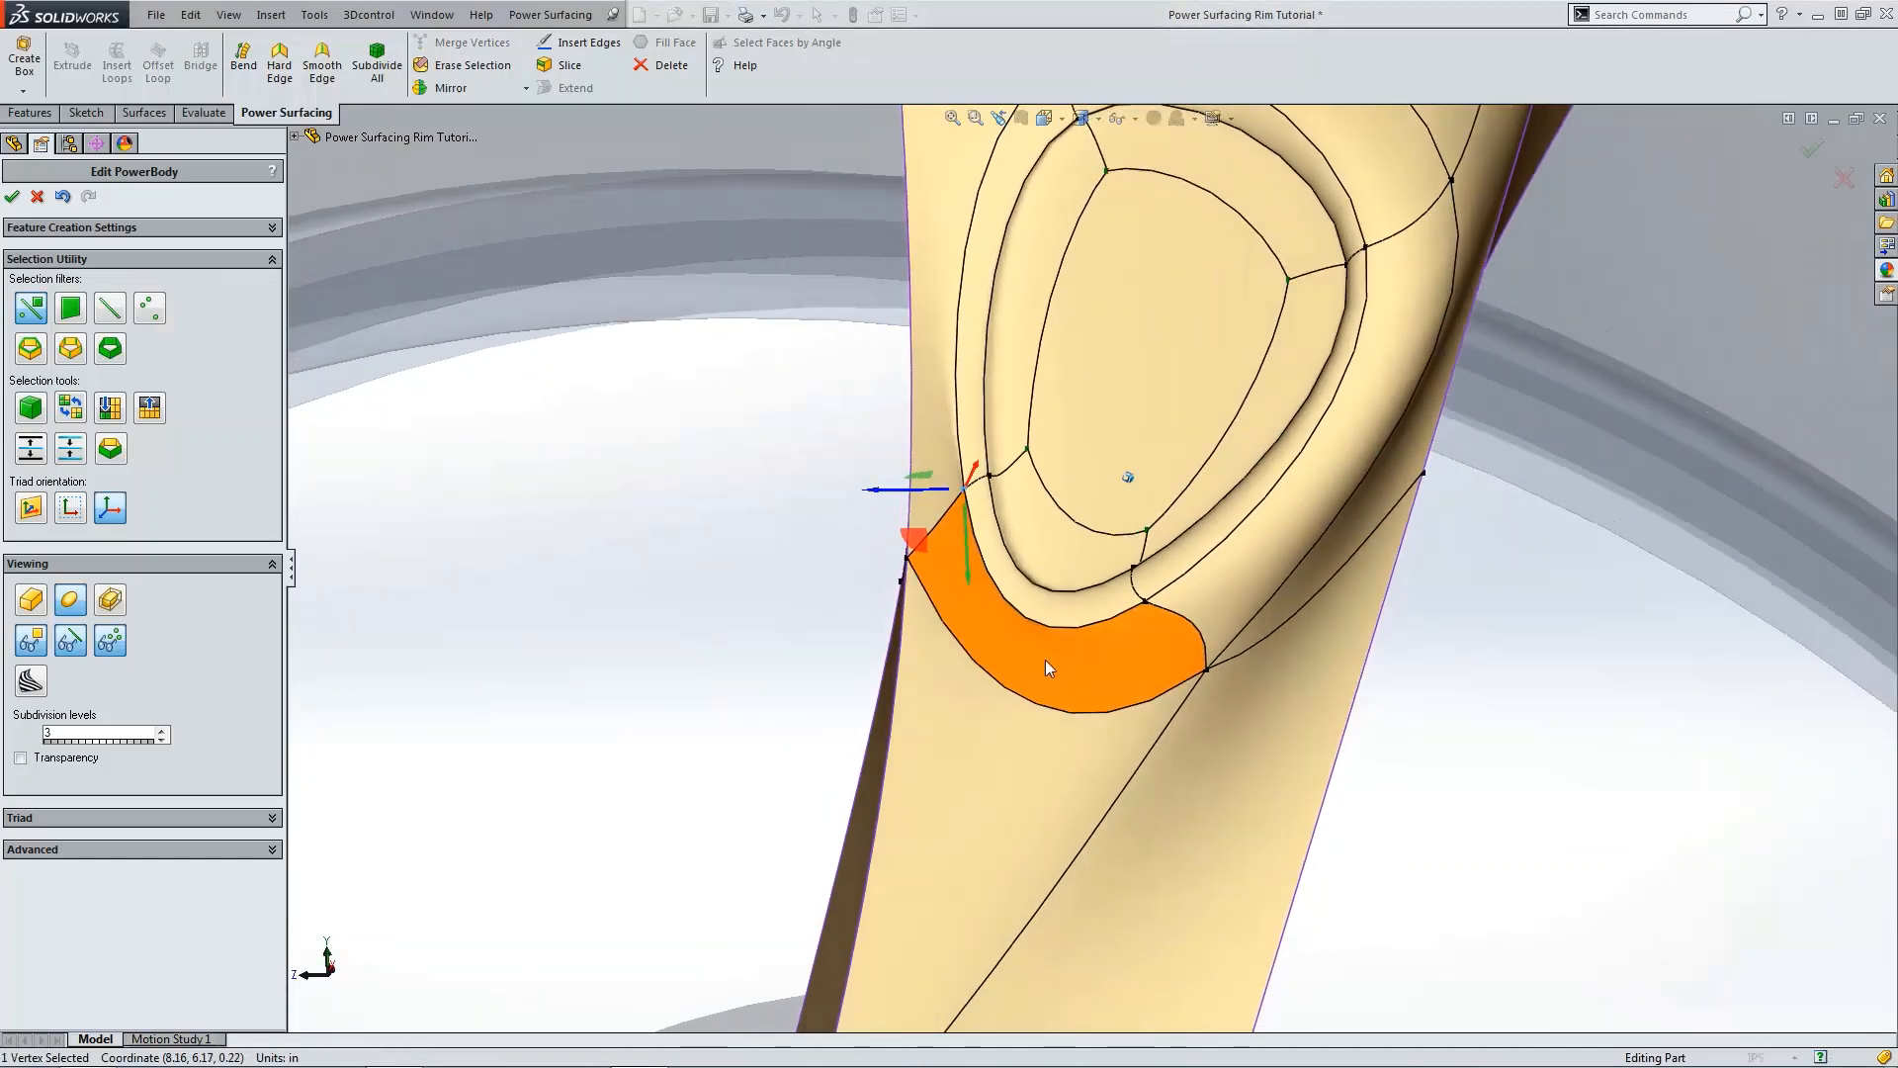
left_click(1046, 661)
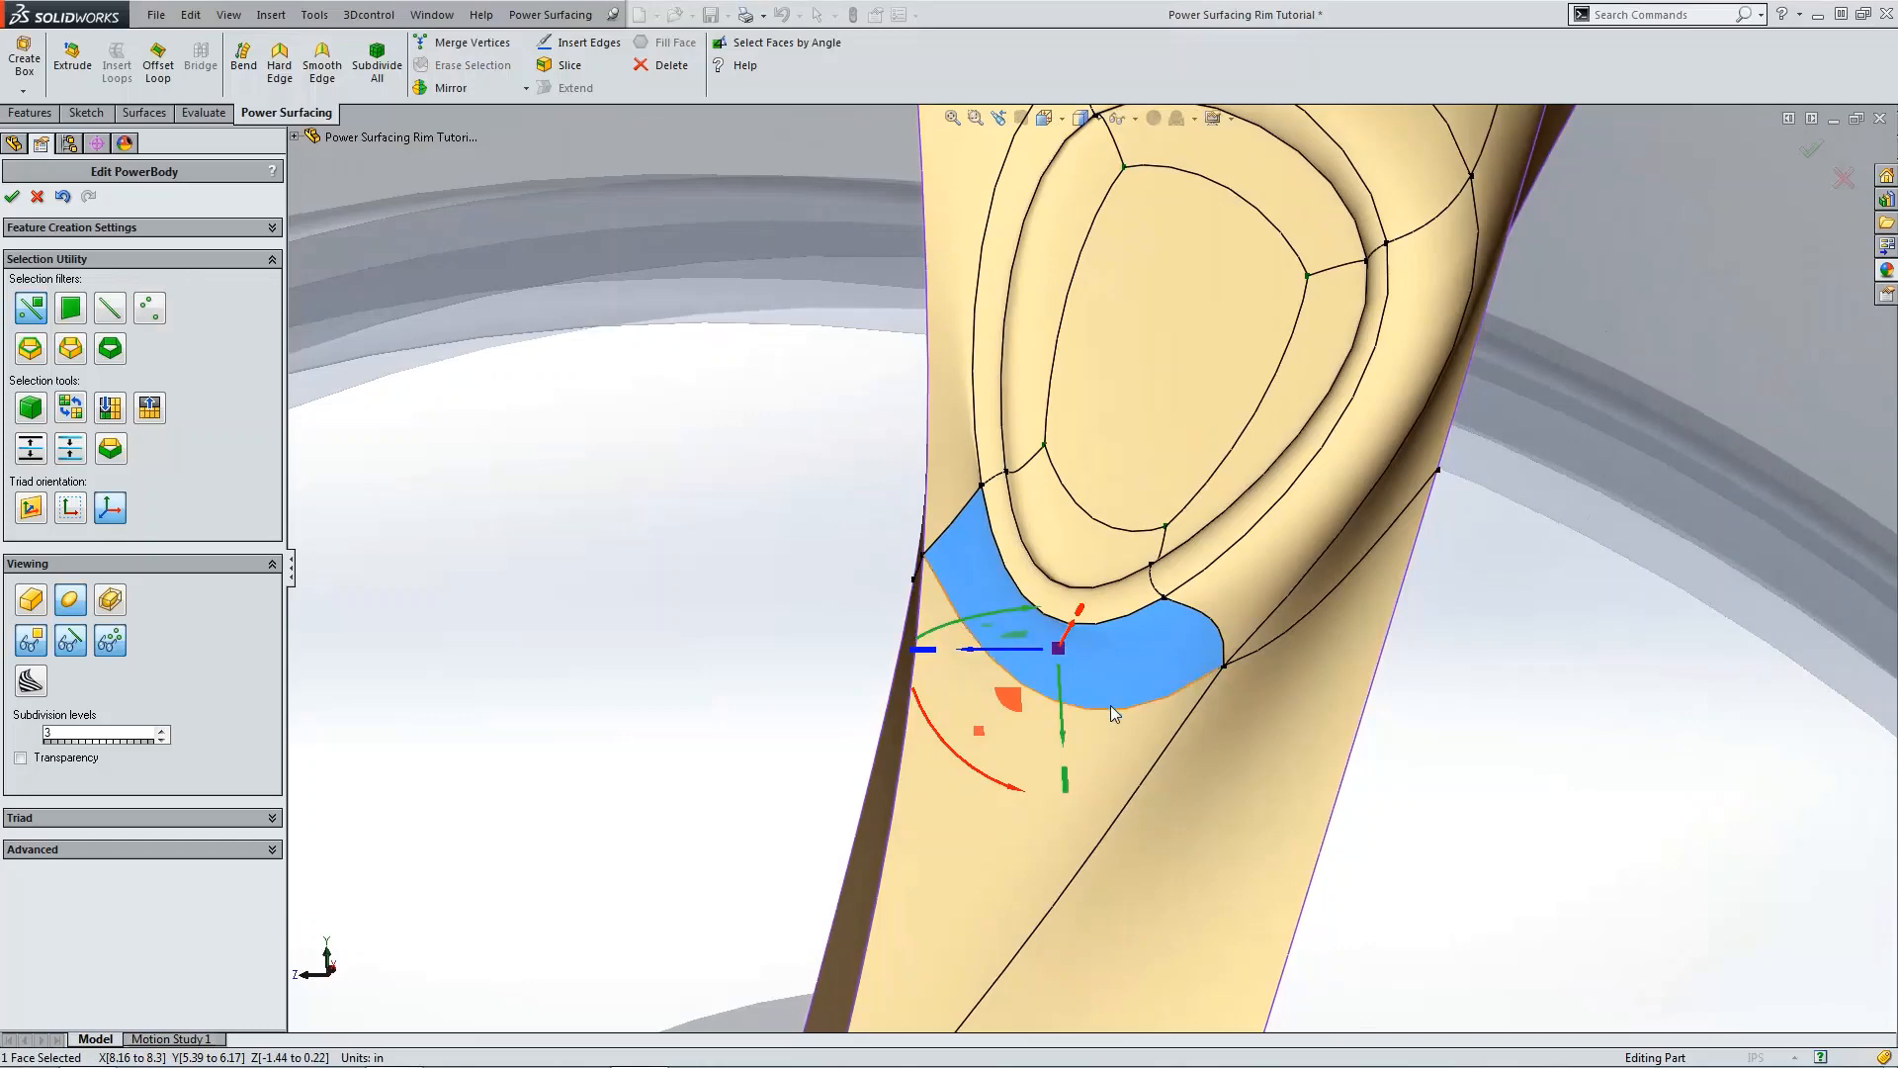
left_click(1112, 706)
left_click(485, 70)
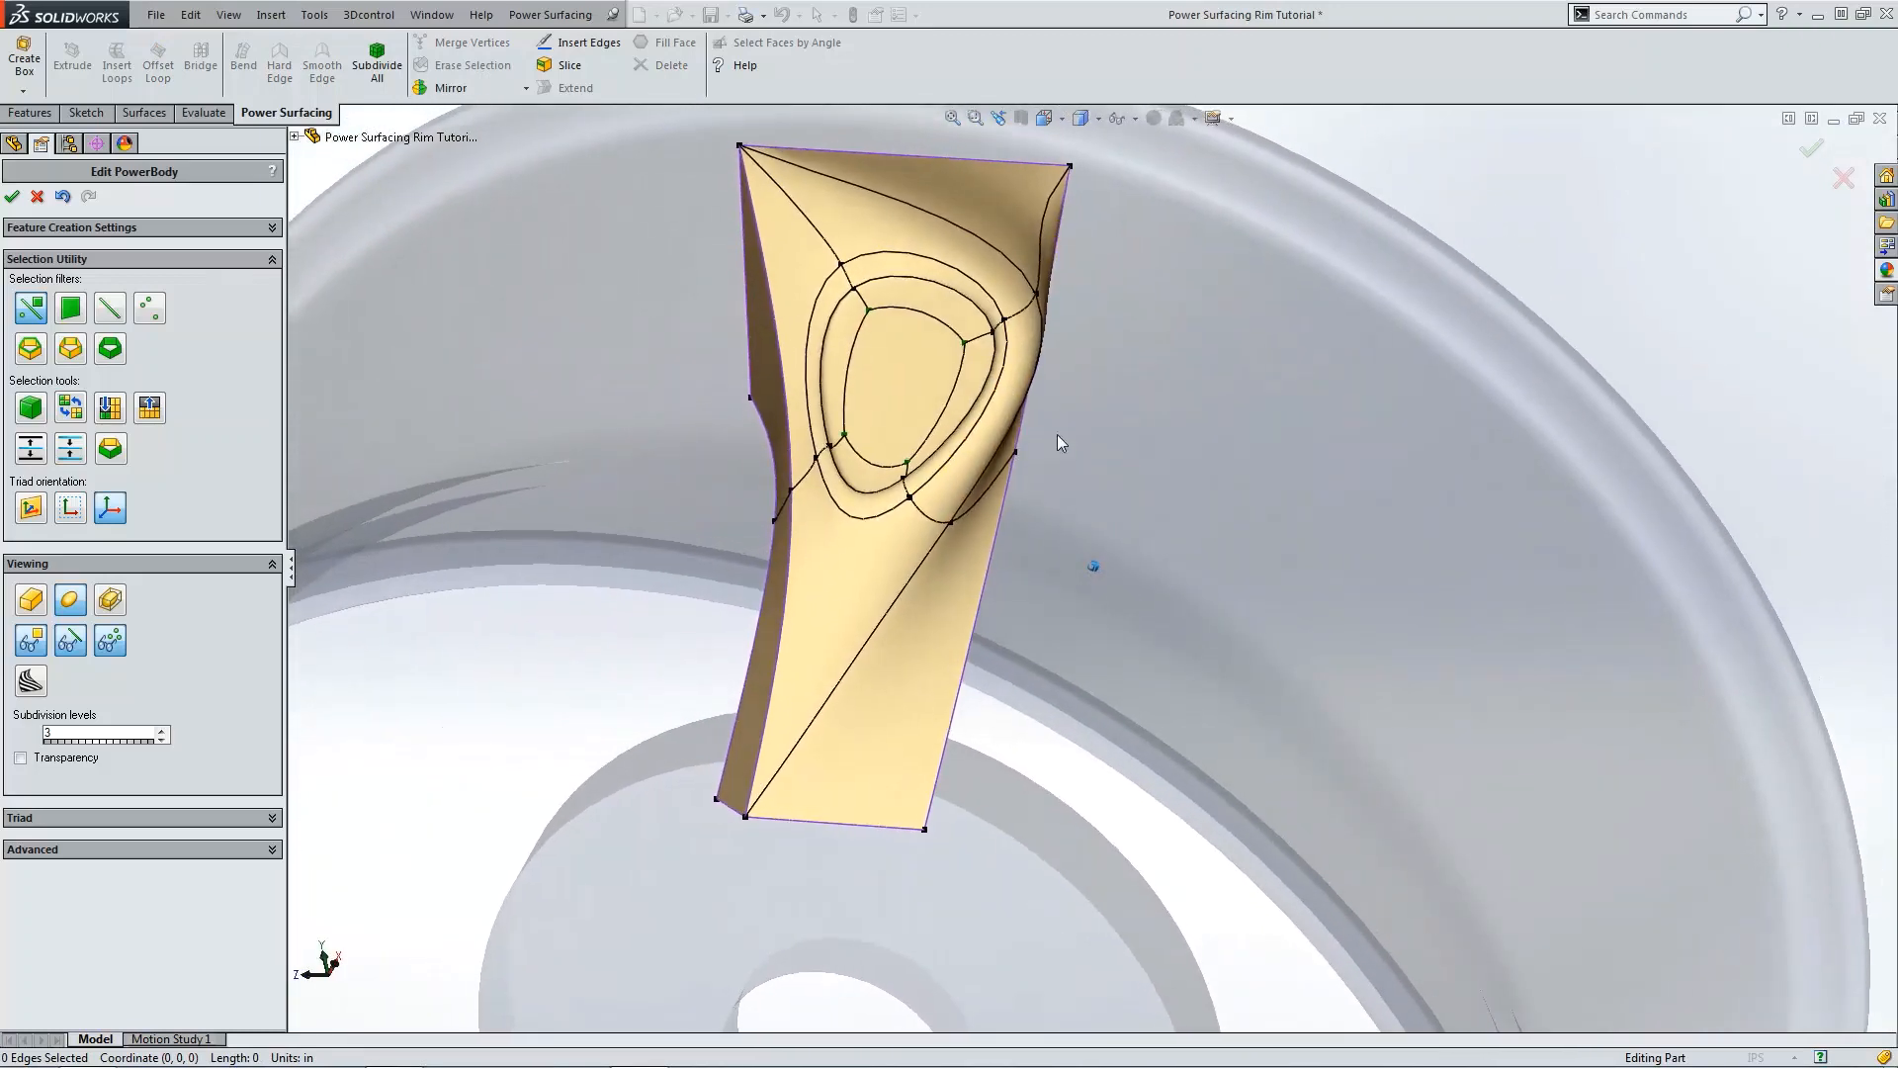
Step: Switch to the front view and move the spoke's top corner vertex slightly upward
key("ctrl+1")
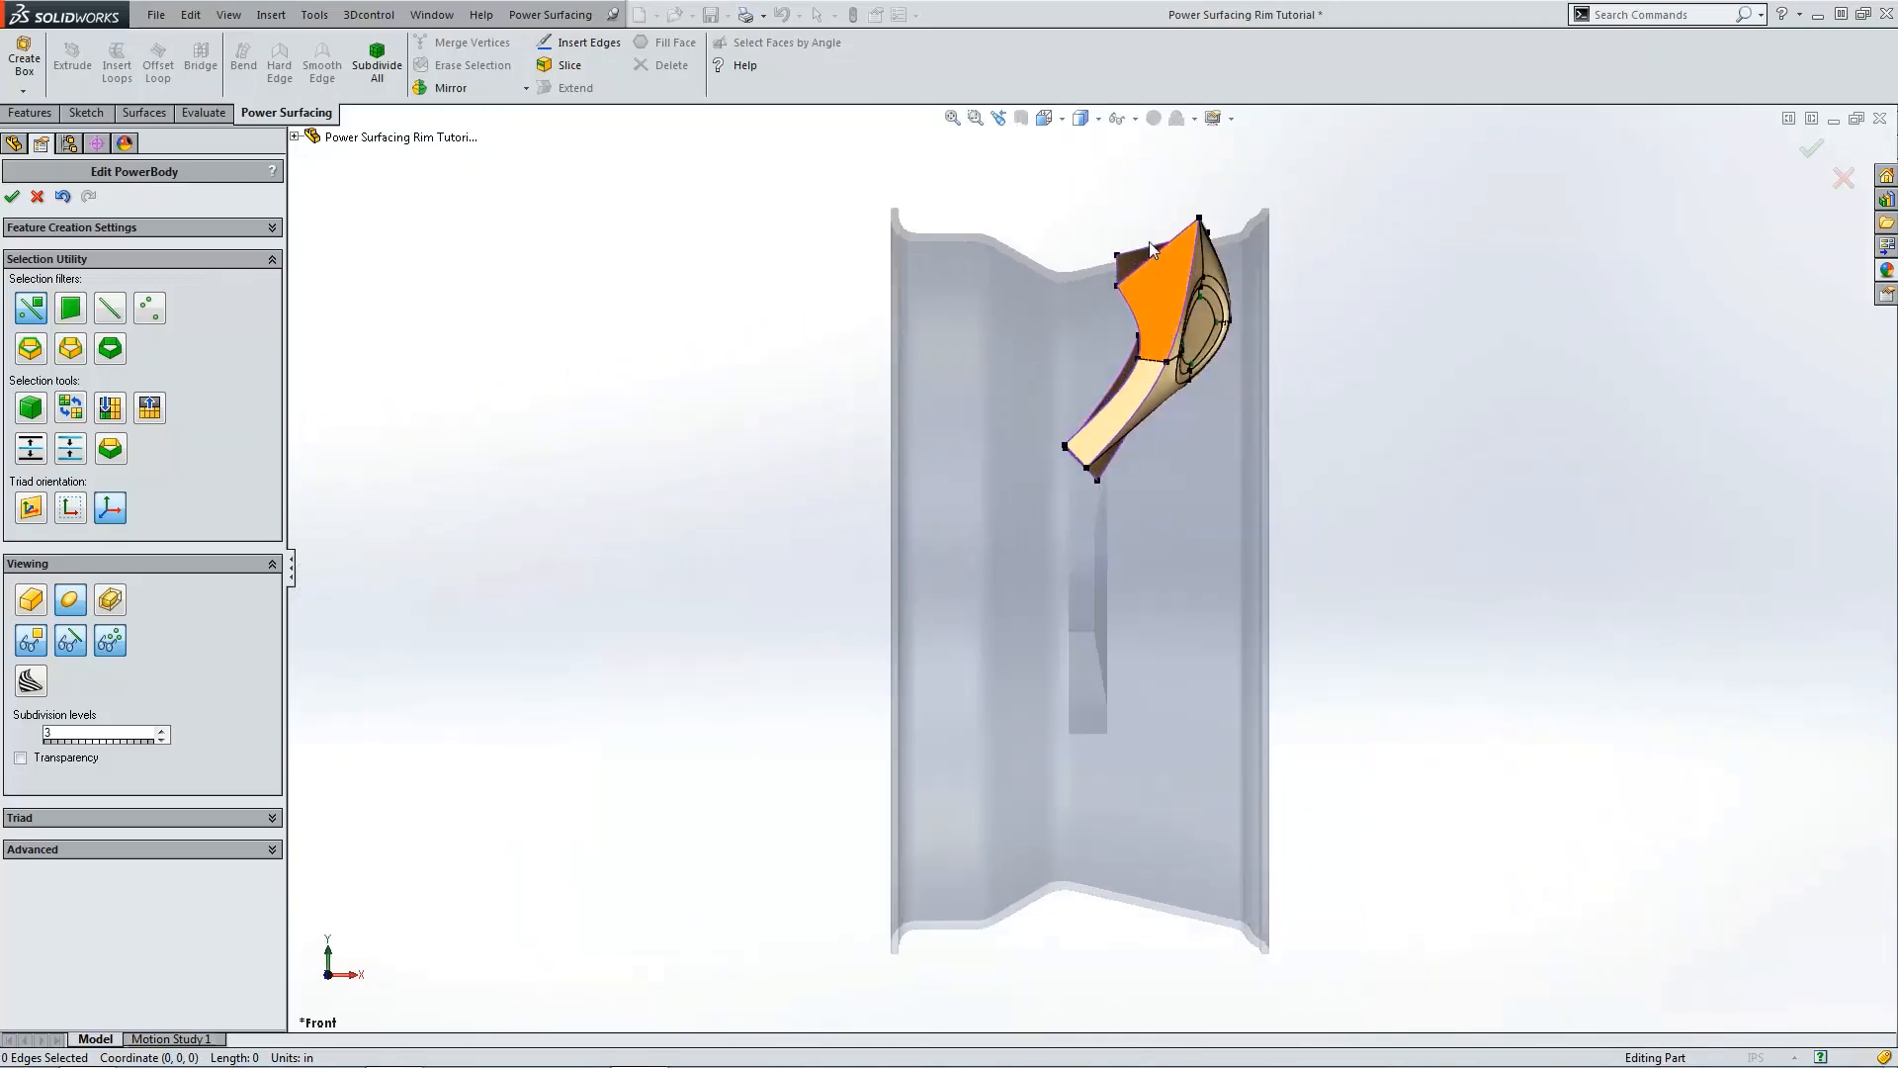
scroll(1148, 342, "down", 2)
left_click(1093, 338)
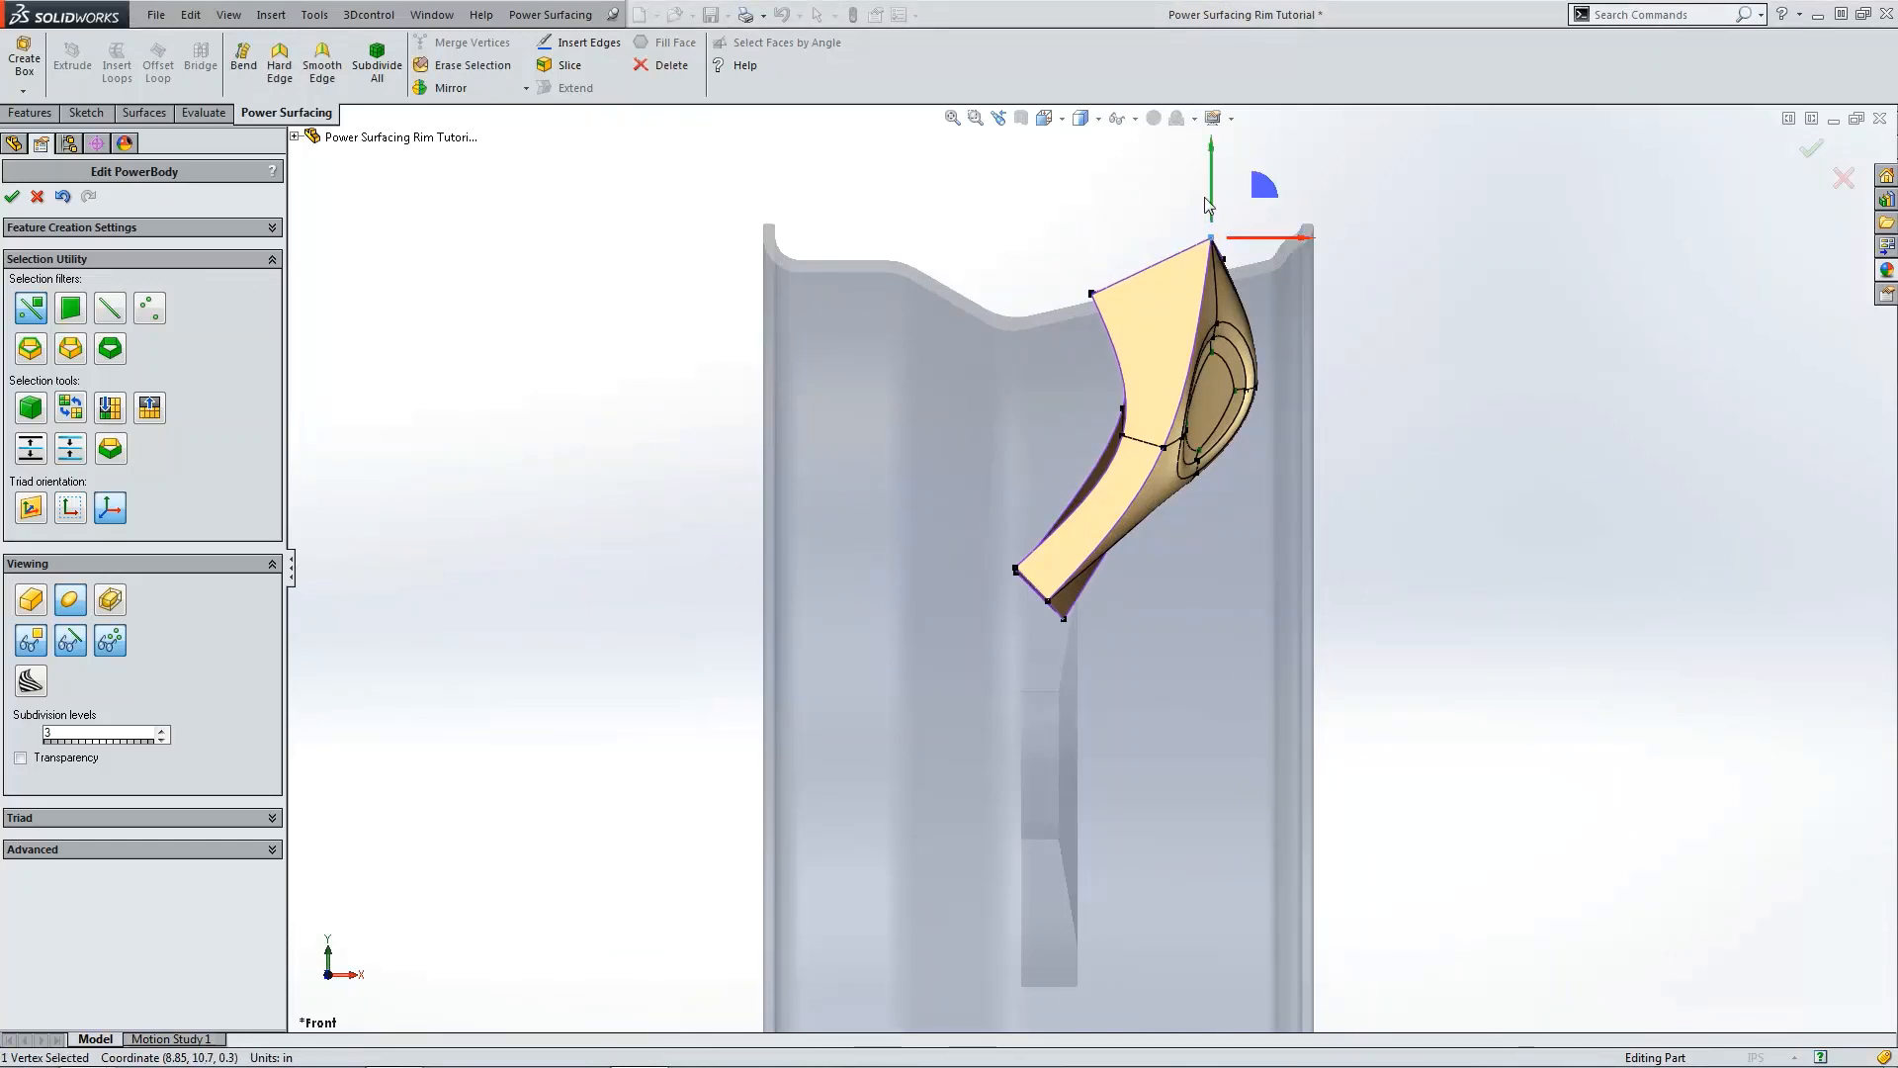
left_click_drag(1204, 198, 1208, 219)
Step: Pull the spoke's middle side vertex and its lower outer corner vertex inward to reshape its outer edge
left_click(1461, 343)
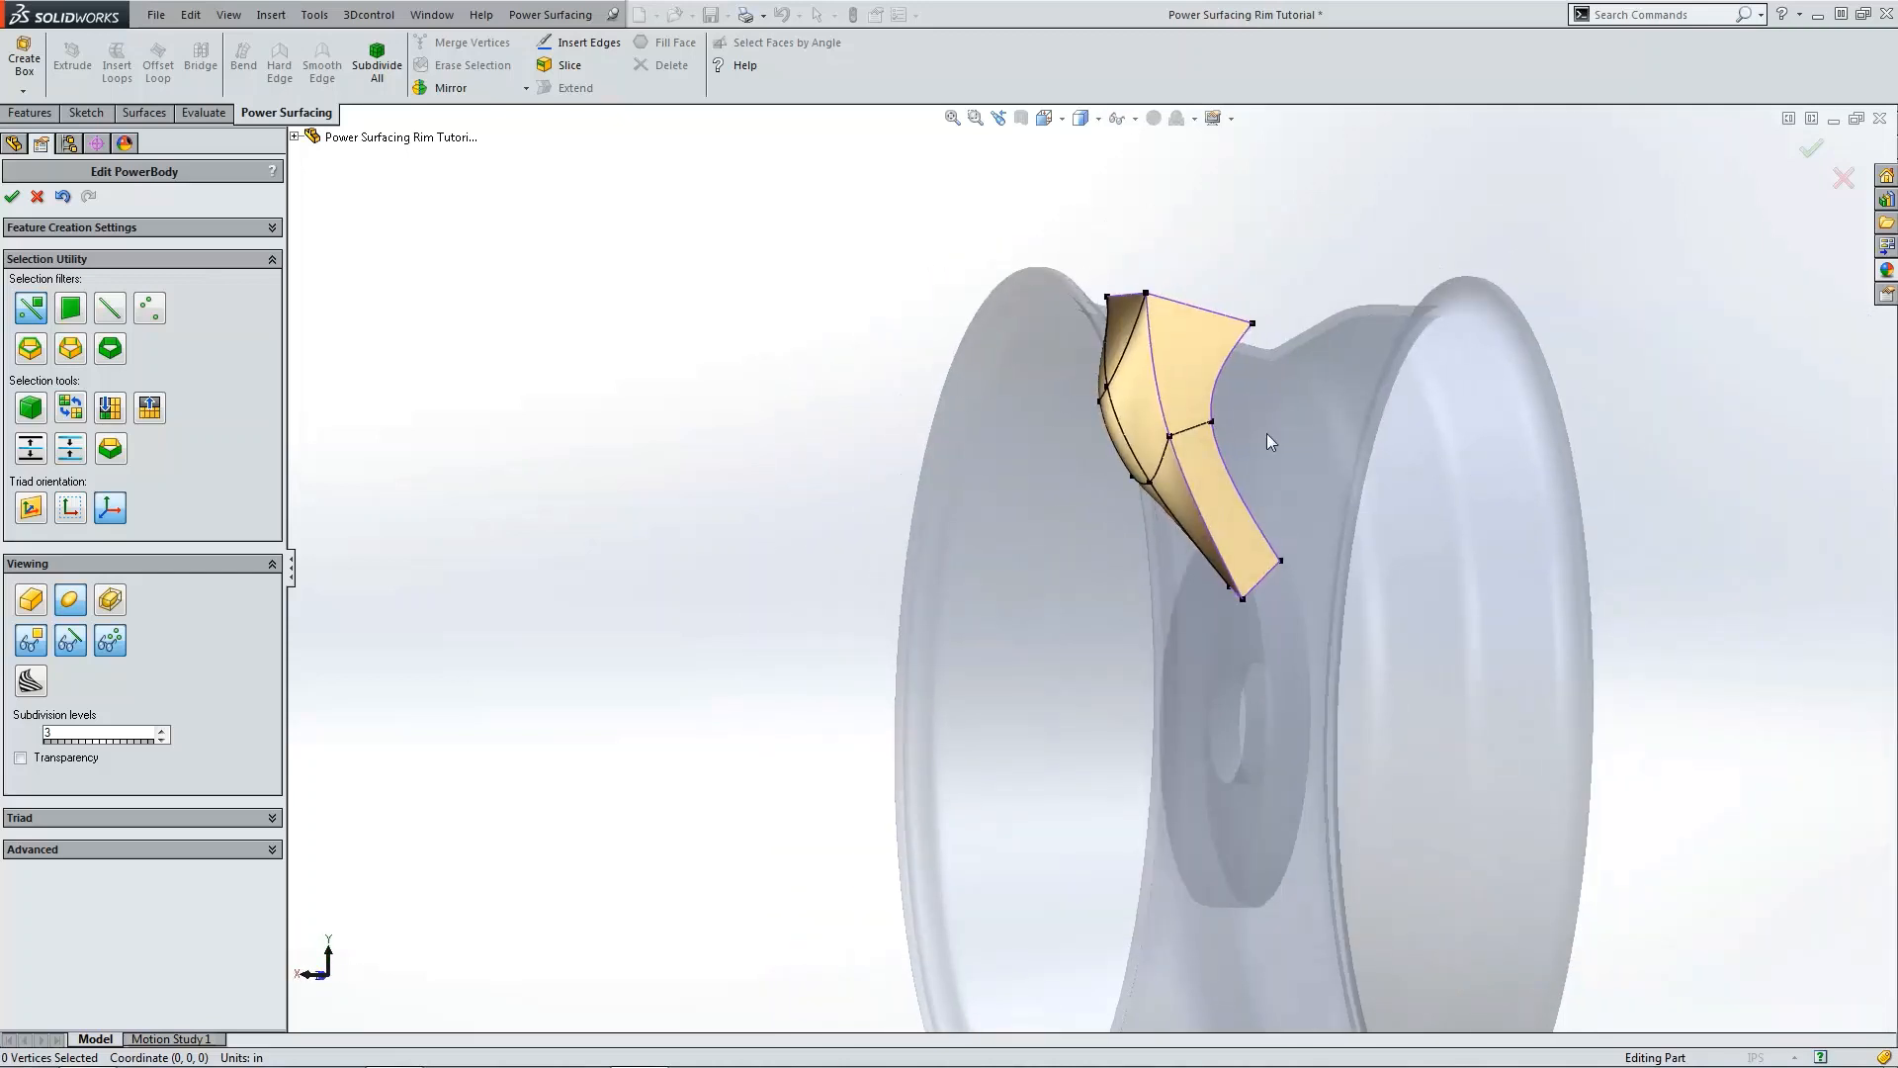
scroll(1266, 433, "down", 3)
left_click_drag(1138, 439, 1093, 436)
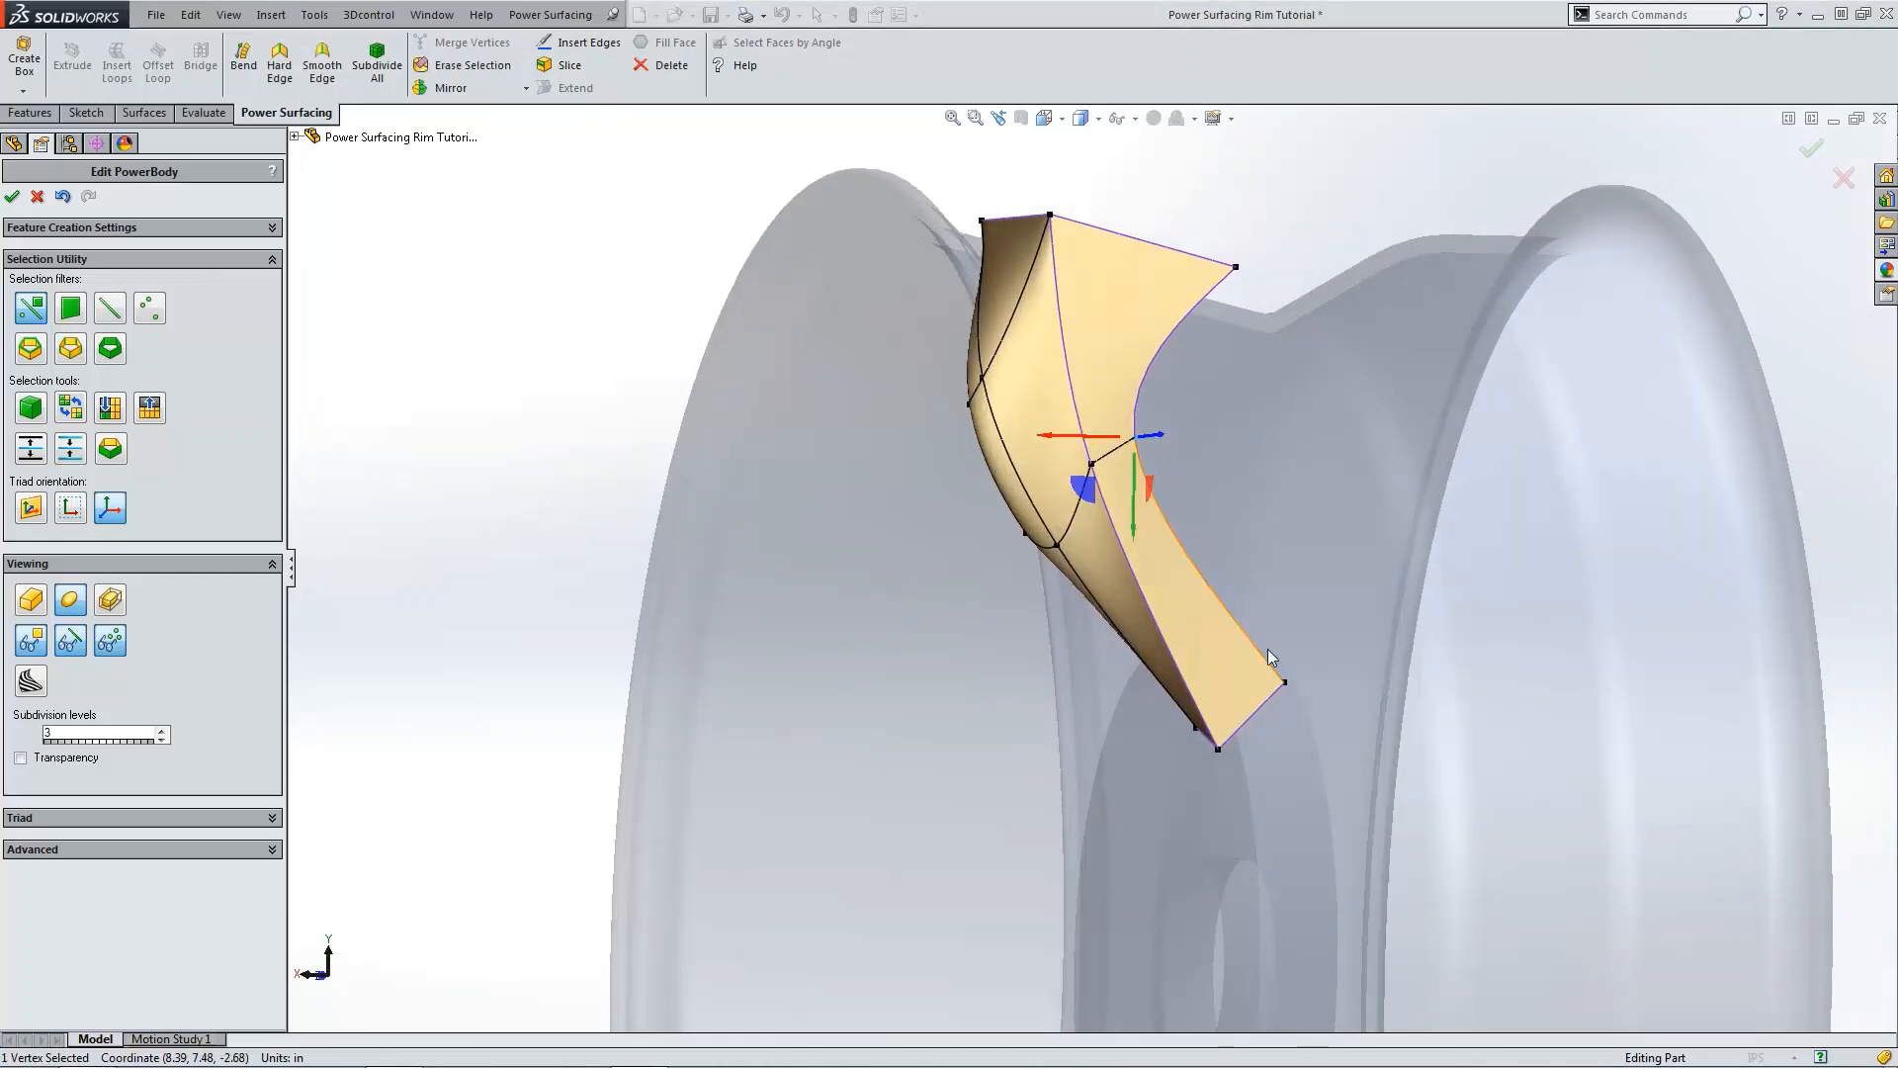
left_click(1287, 681)
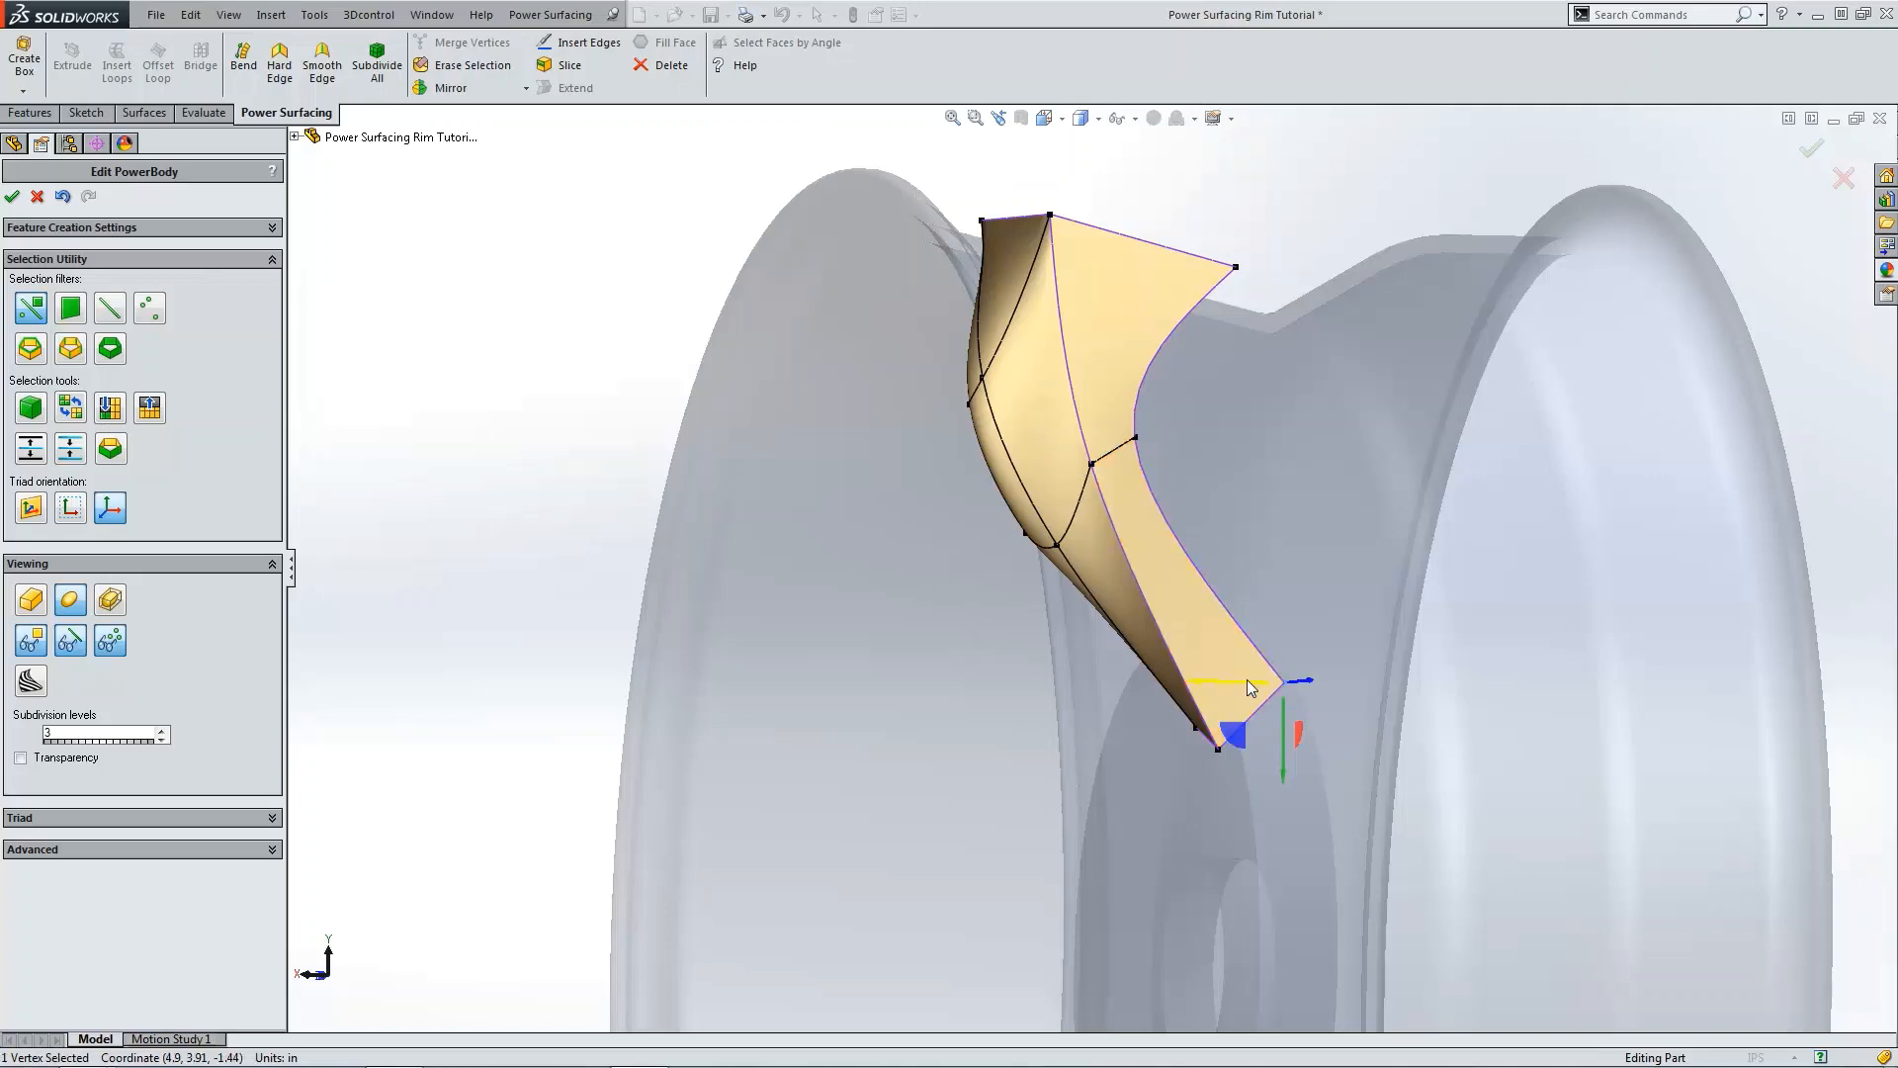
left_click_drag(1248, 679, 1213, 680)
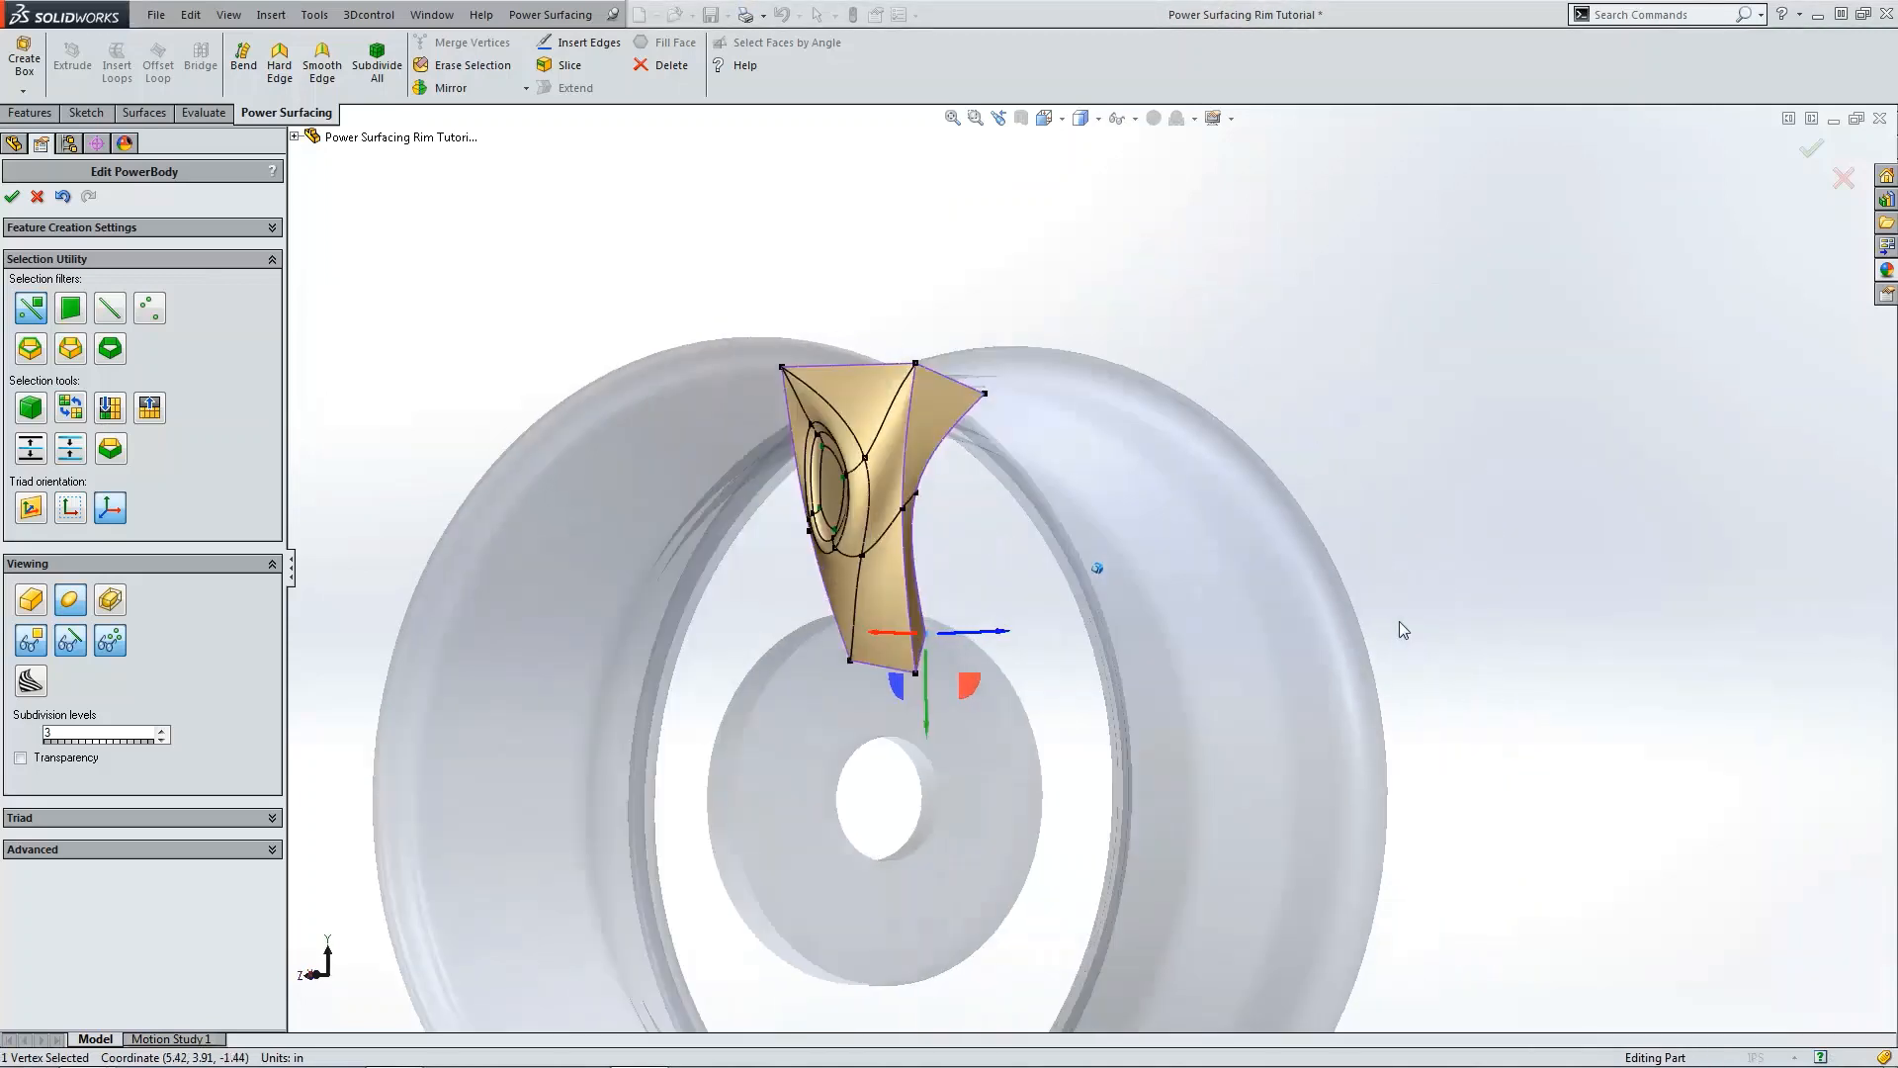
left_click(1414, 597)
scroll(1409, 599, "up", 3)
scroll(914, 555, "down", 4)
middle_click_drag(900, 555, 1098, 569)
middle_click_drag(971, 568, 898, 375)
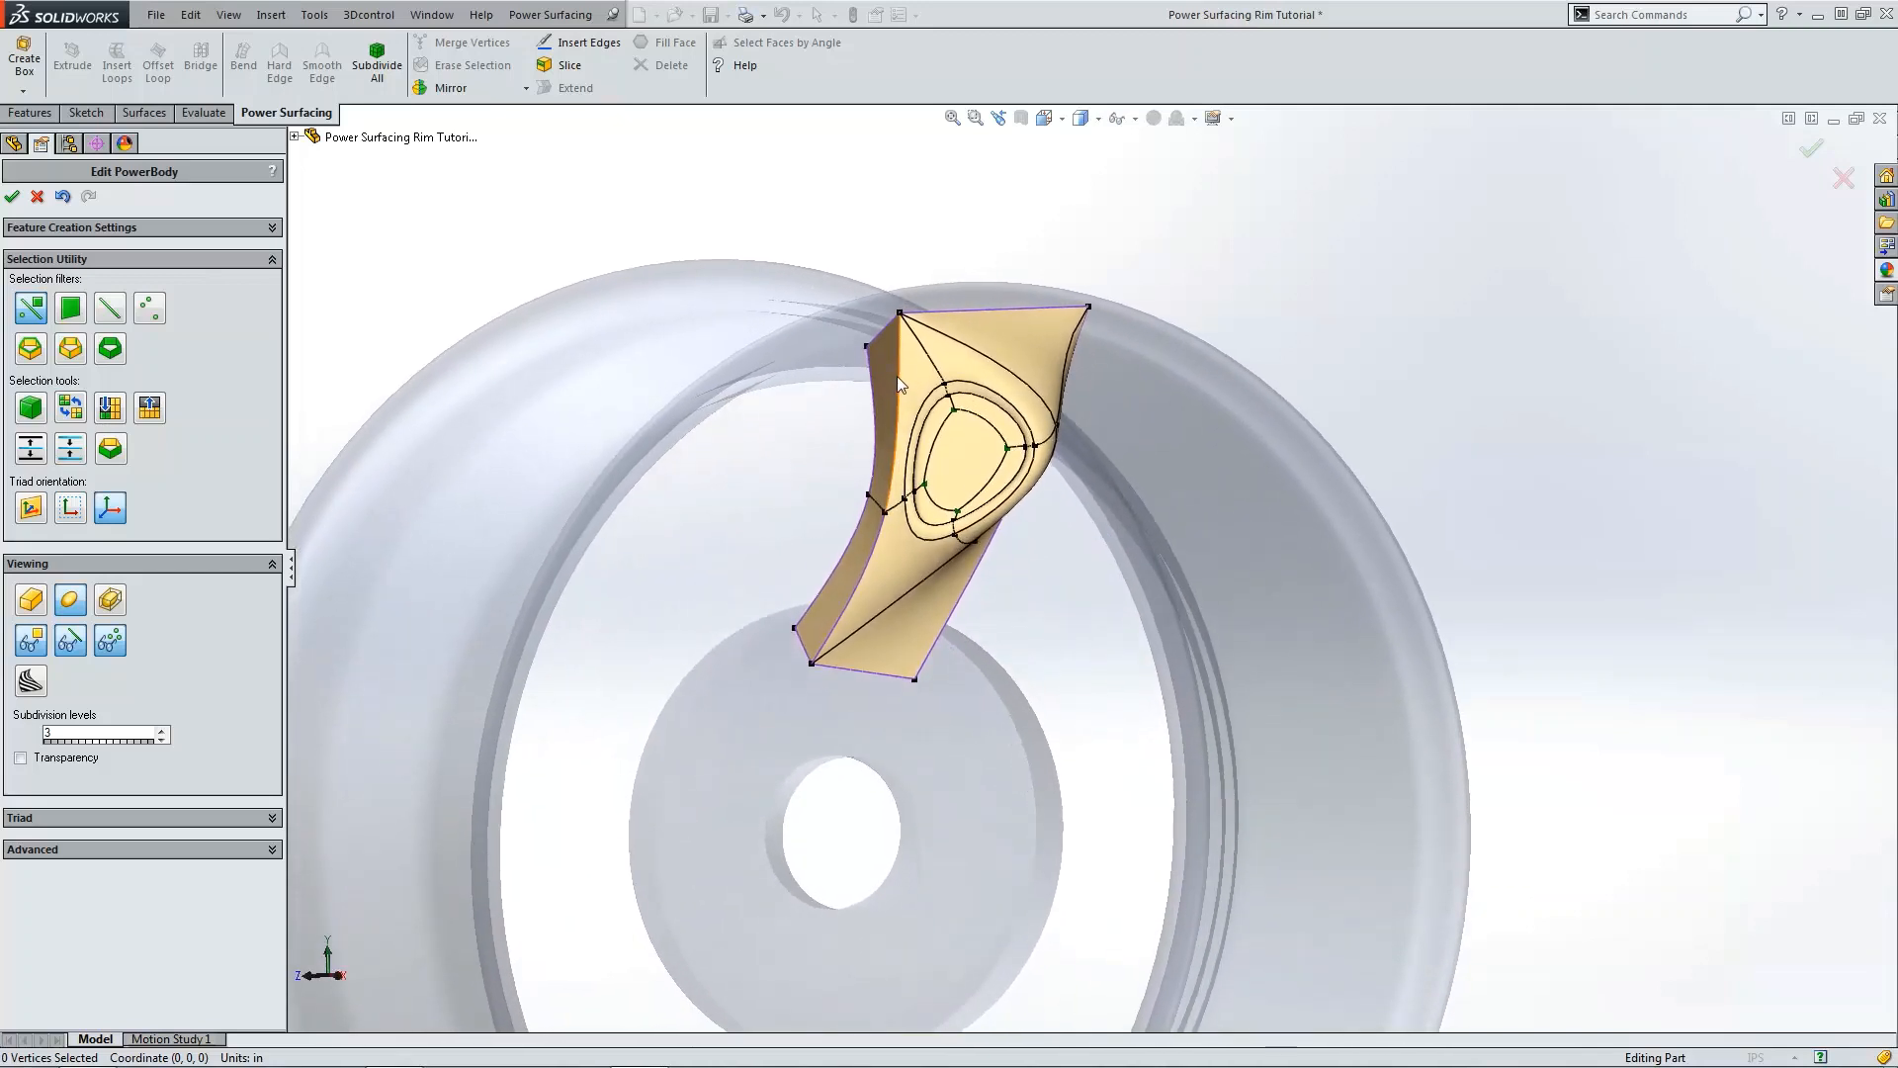
double_click(898, 368)
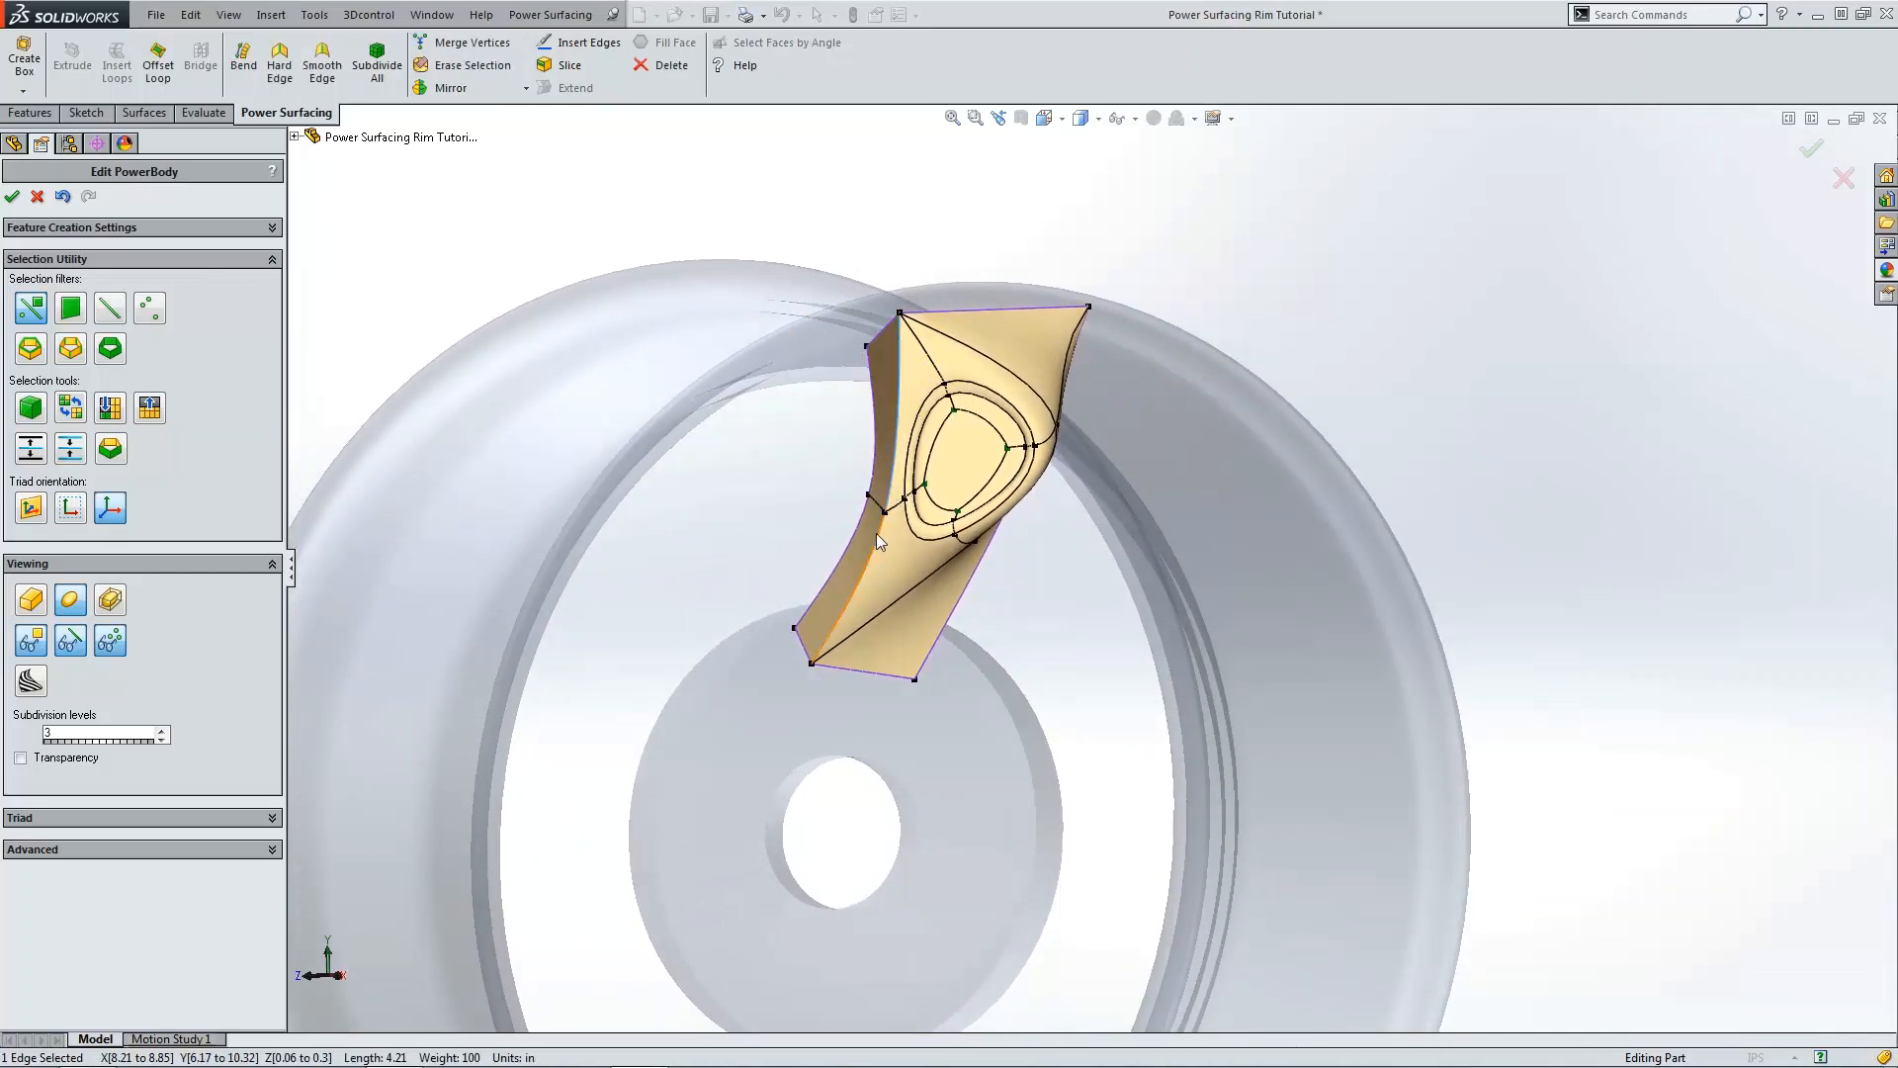
left_click(955, 595, "ctrl")
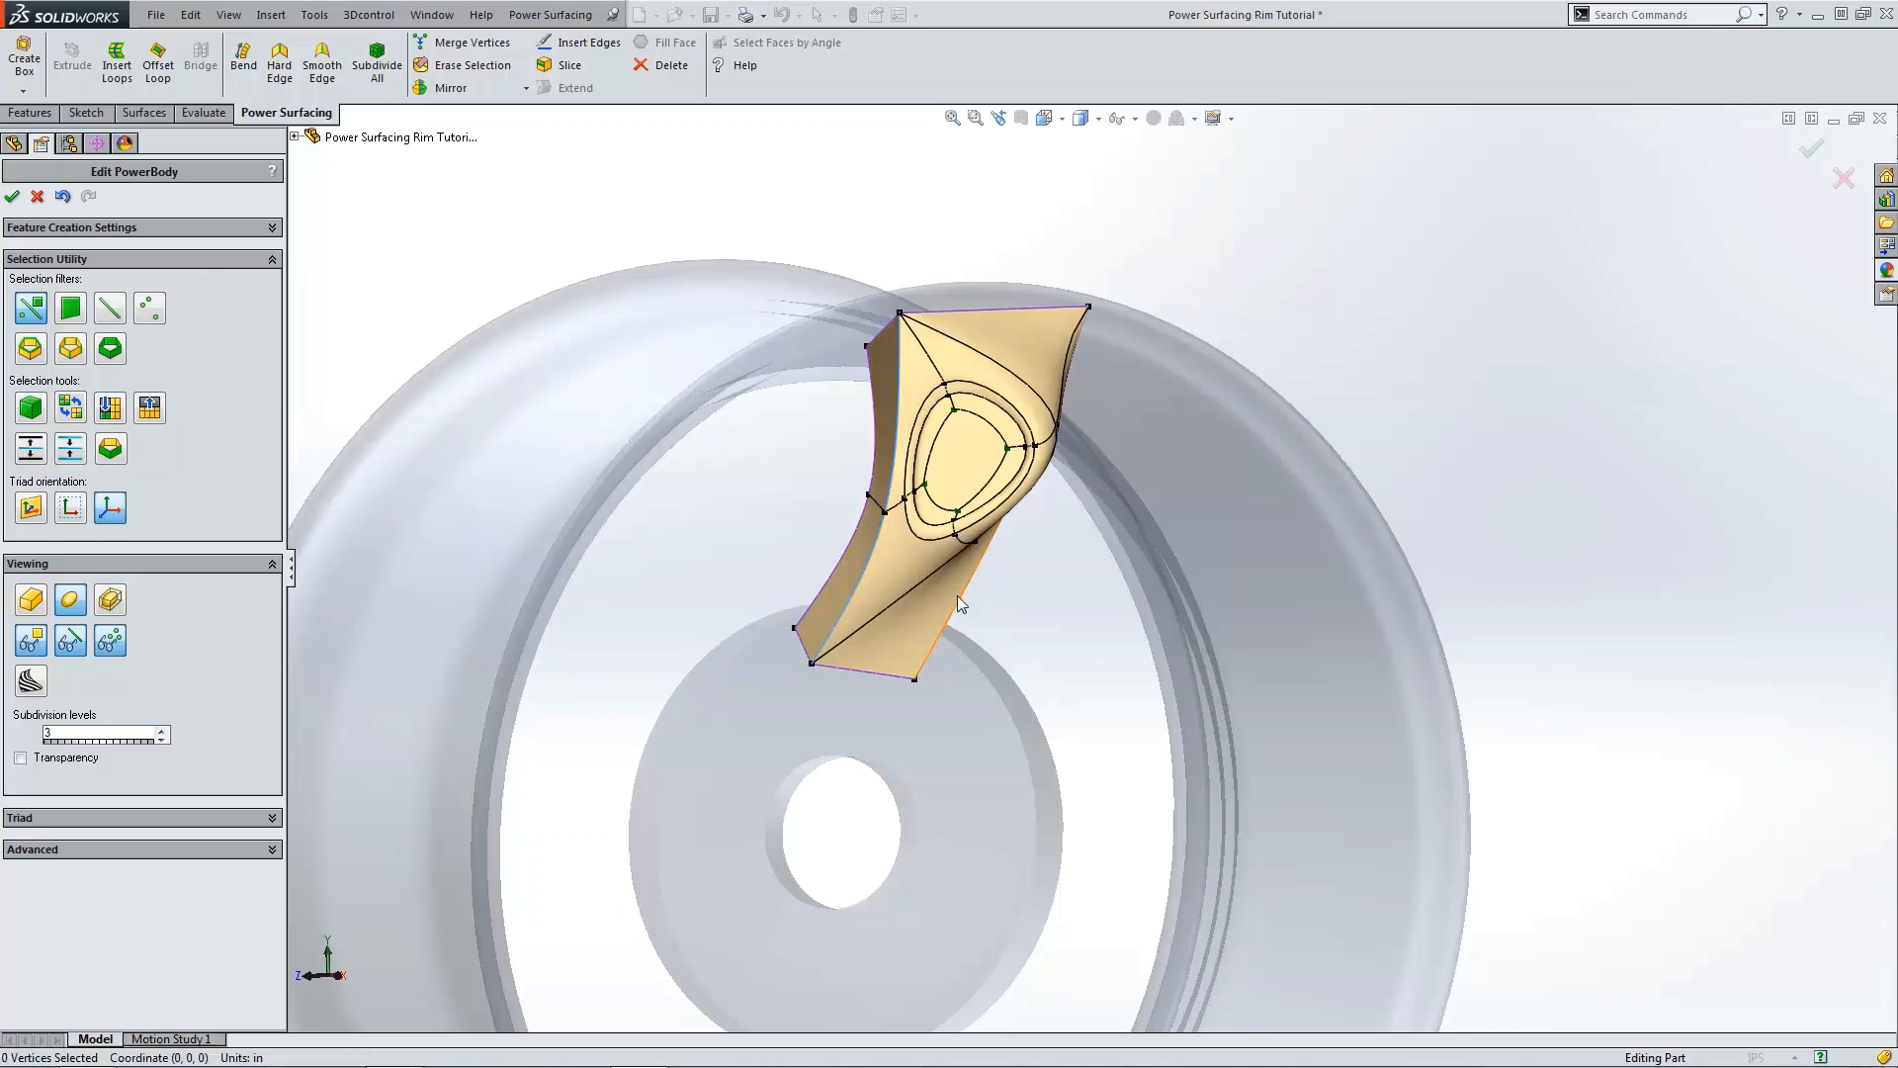
middle_click_drag(1024, 585, 929, 341)
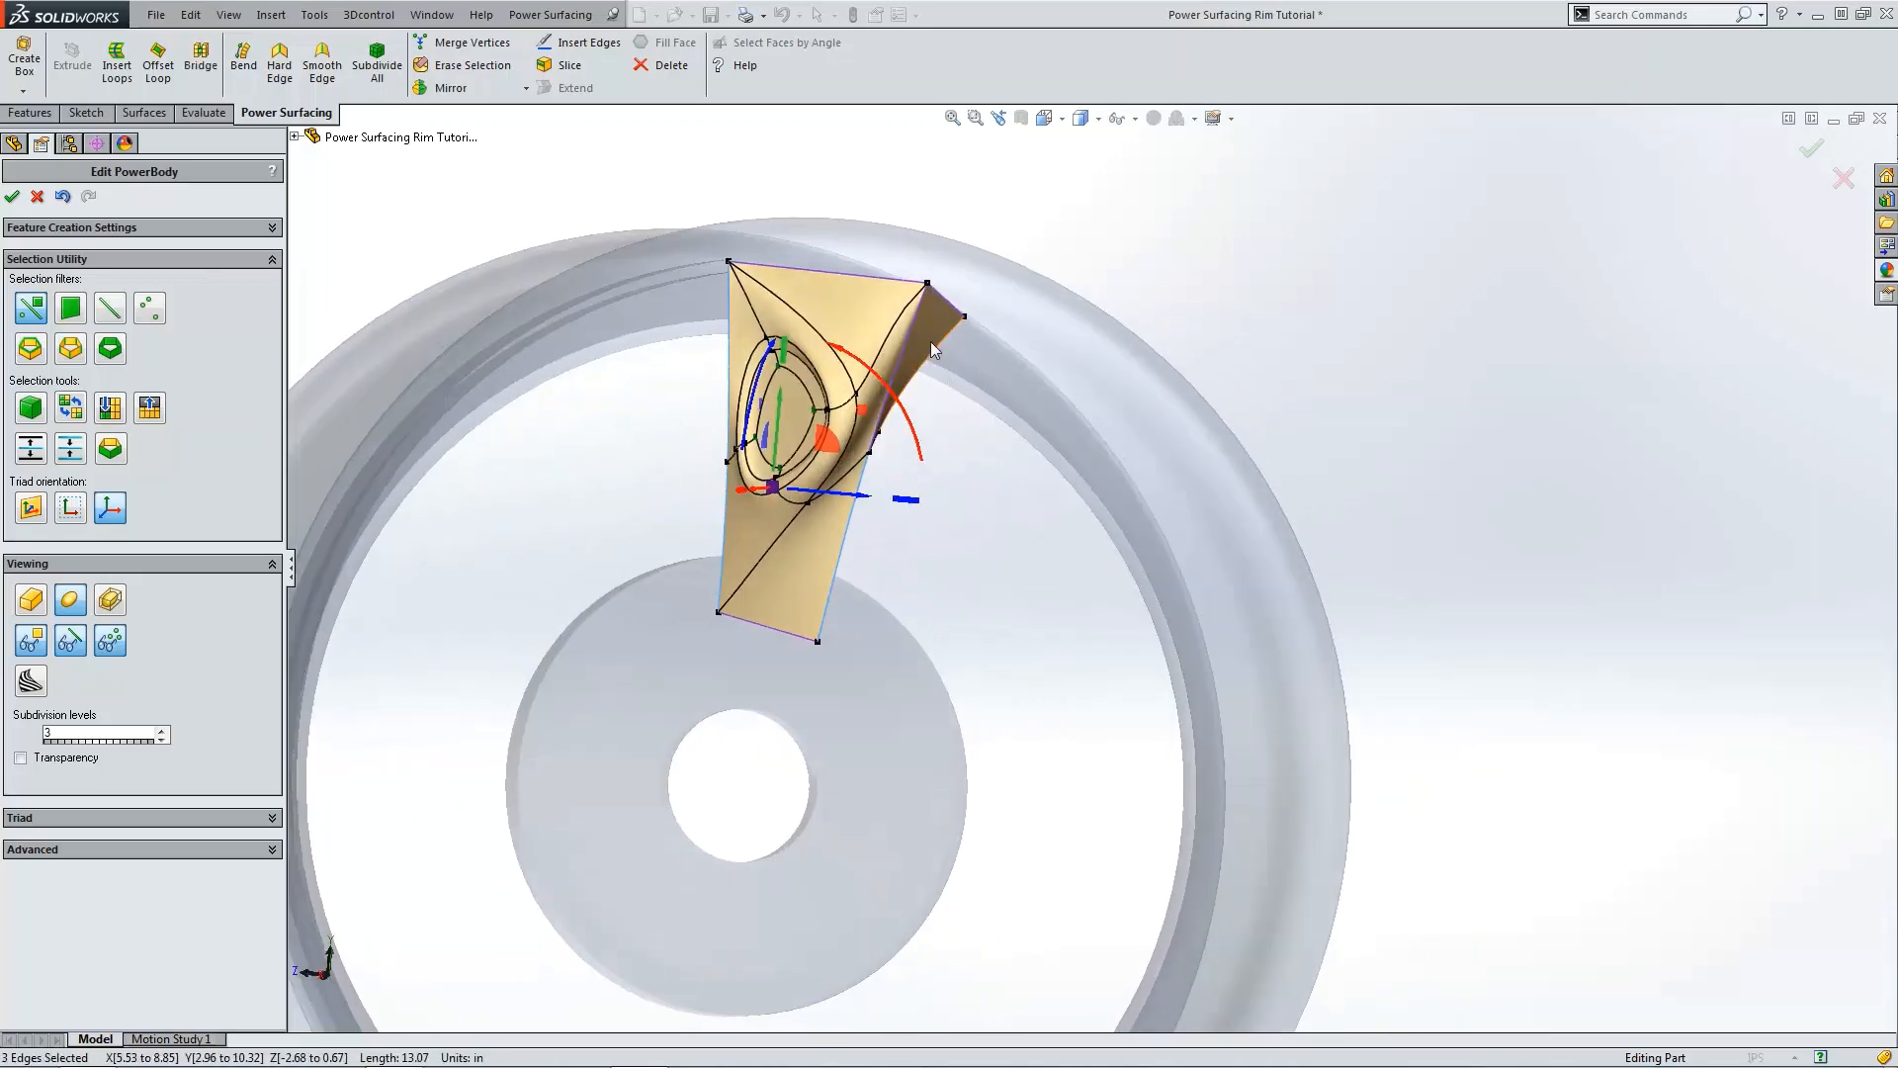
left_click(911, 329, "ctrl")
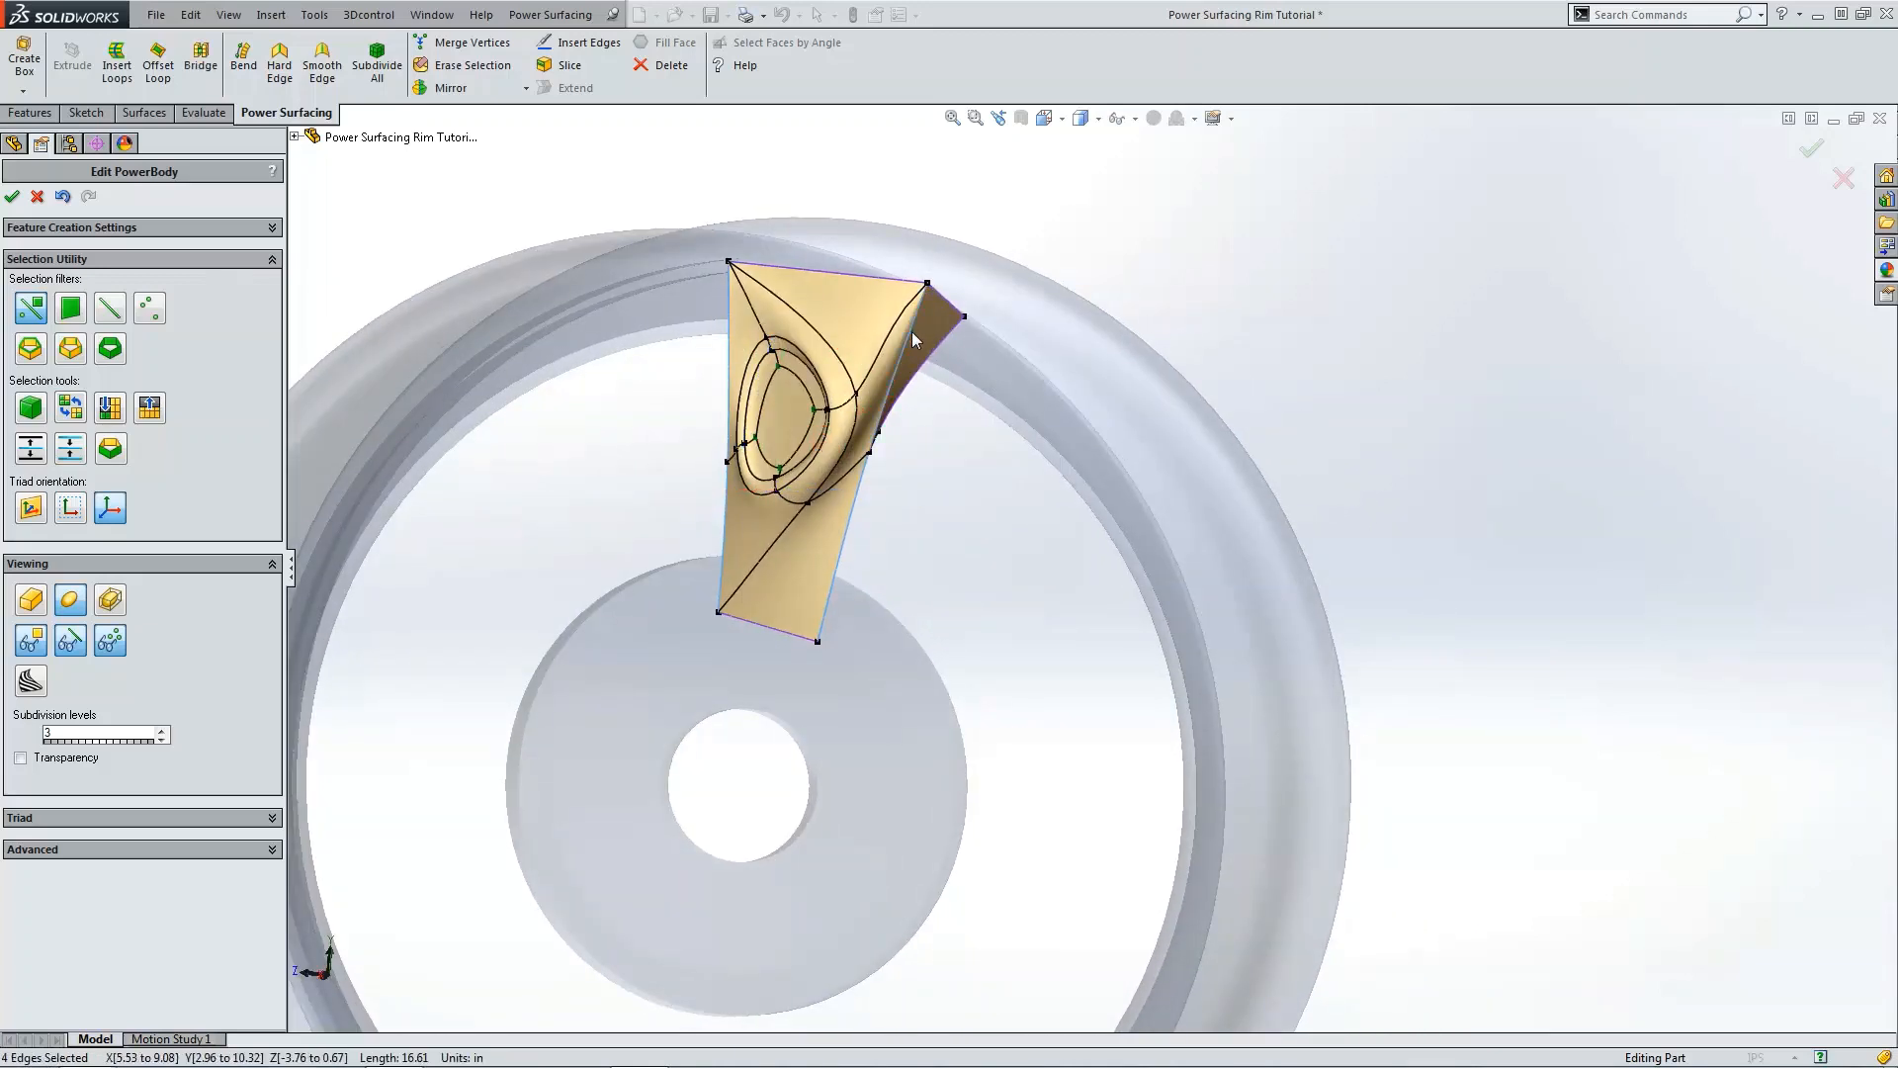
left_click(137, 849)
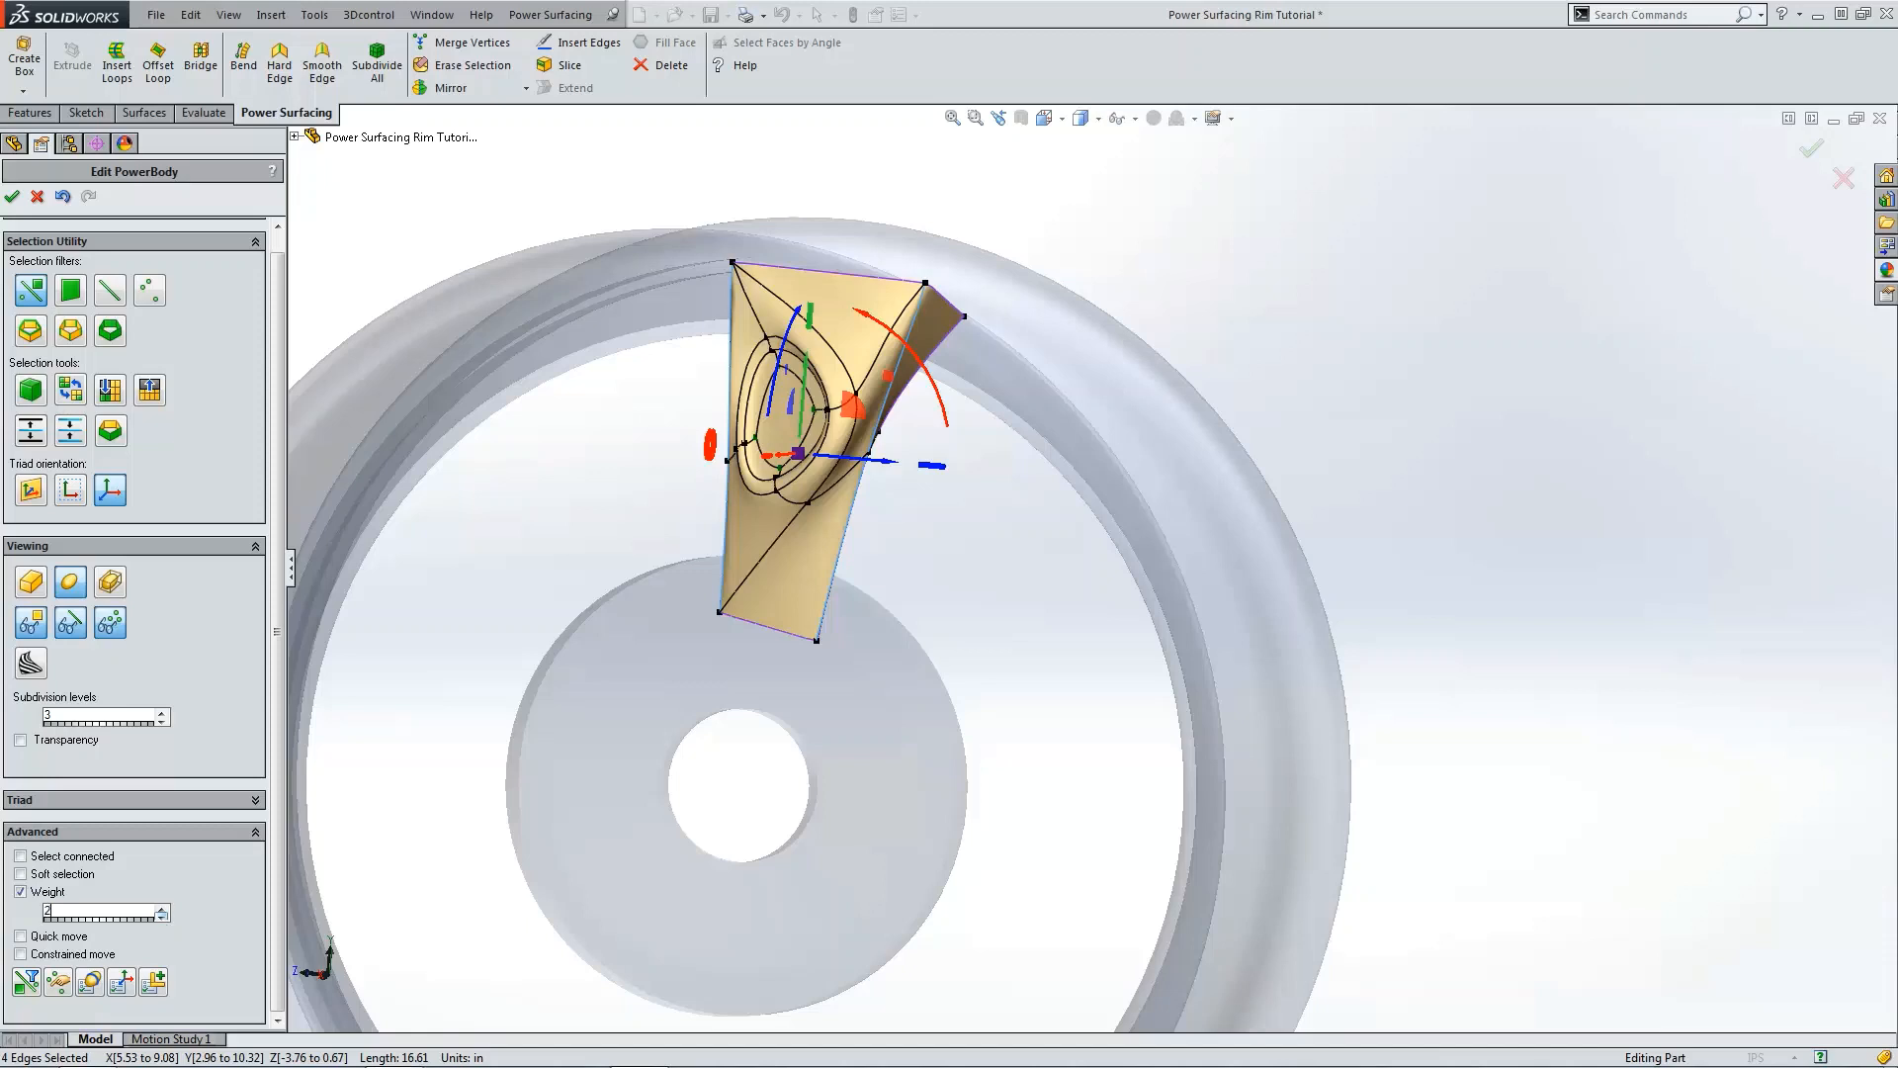
left_click(1346, 368)
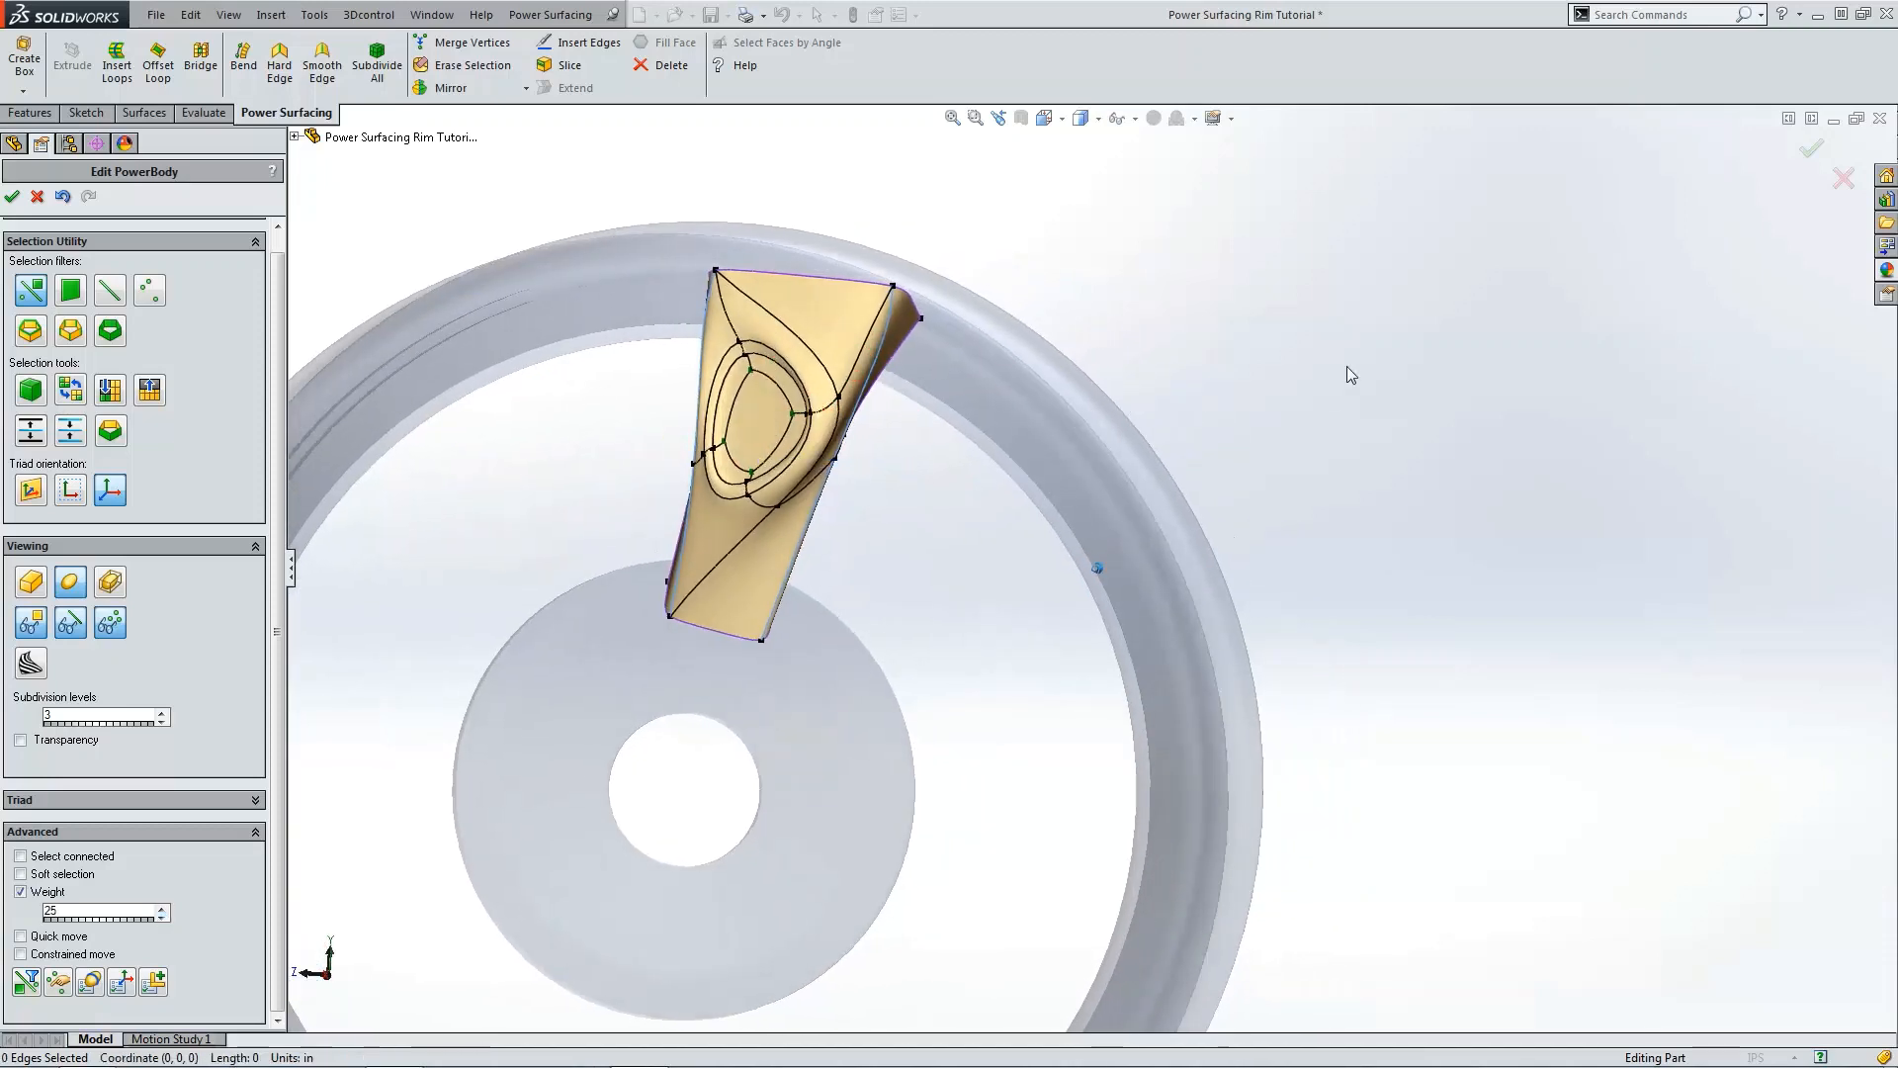
Step: Preview the smoothed spoke, then finish the PowerBody edit, accepting the control-mesh warning
left_click(83, 622)
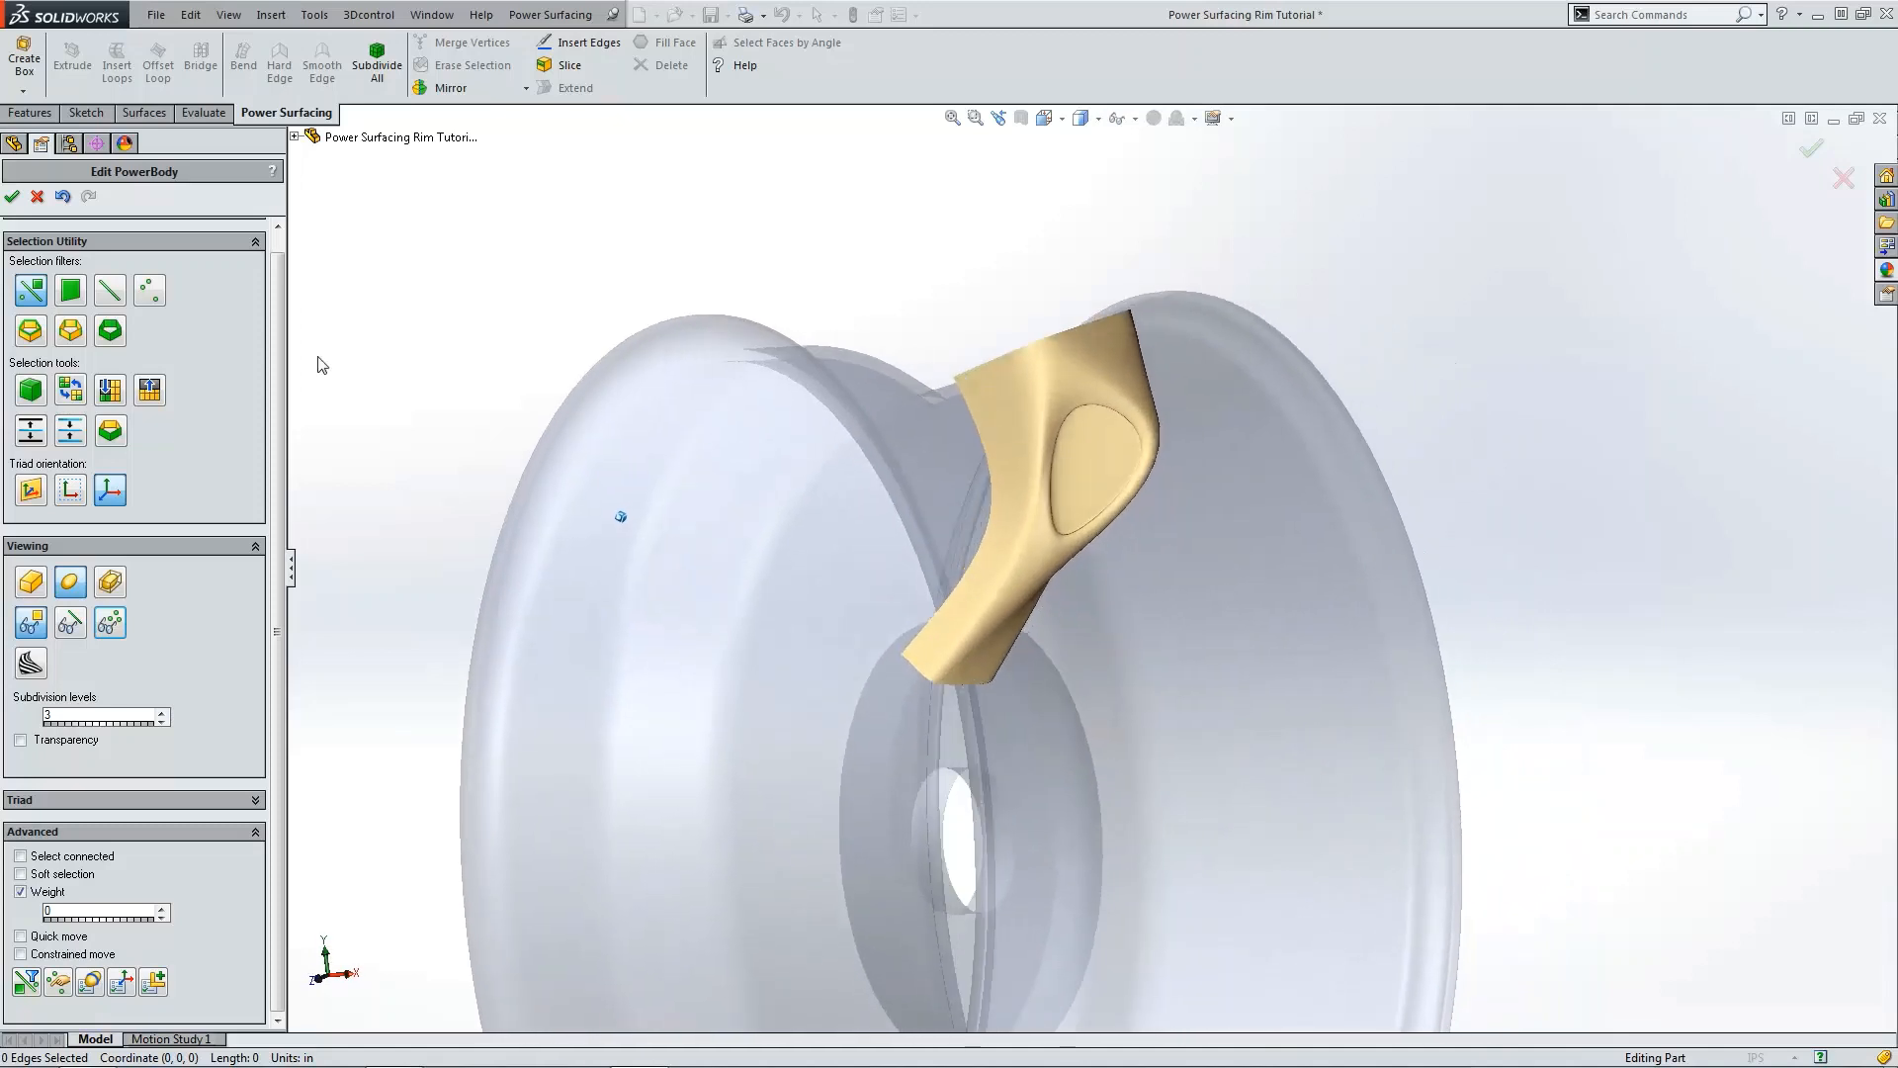
left_click(13, 198)
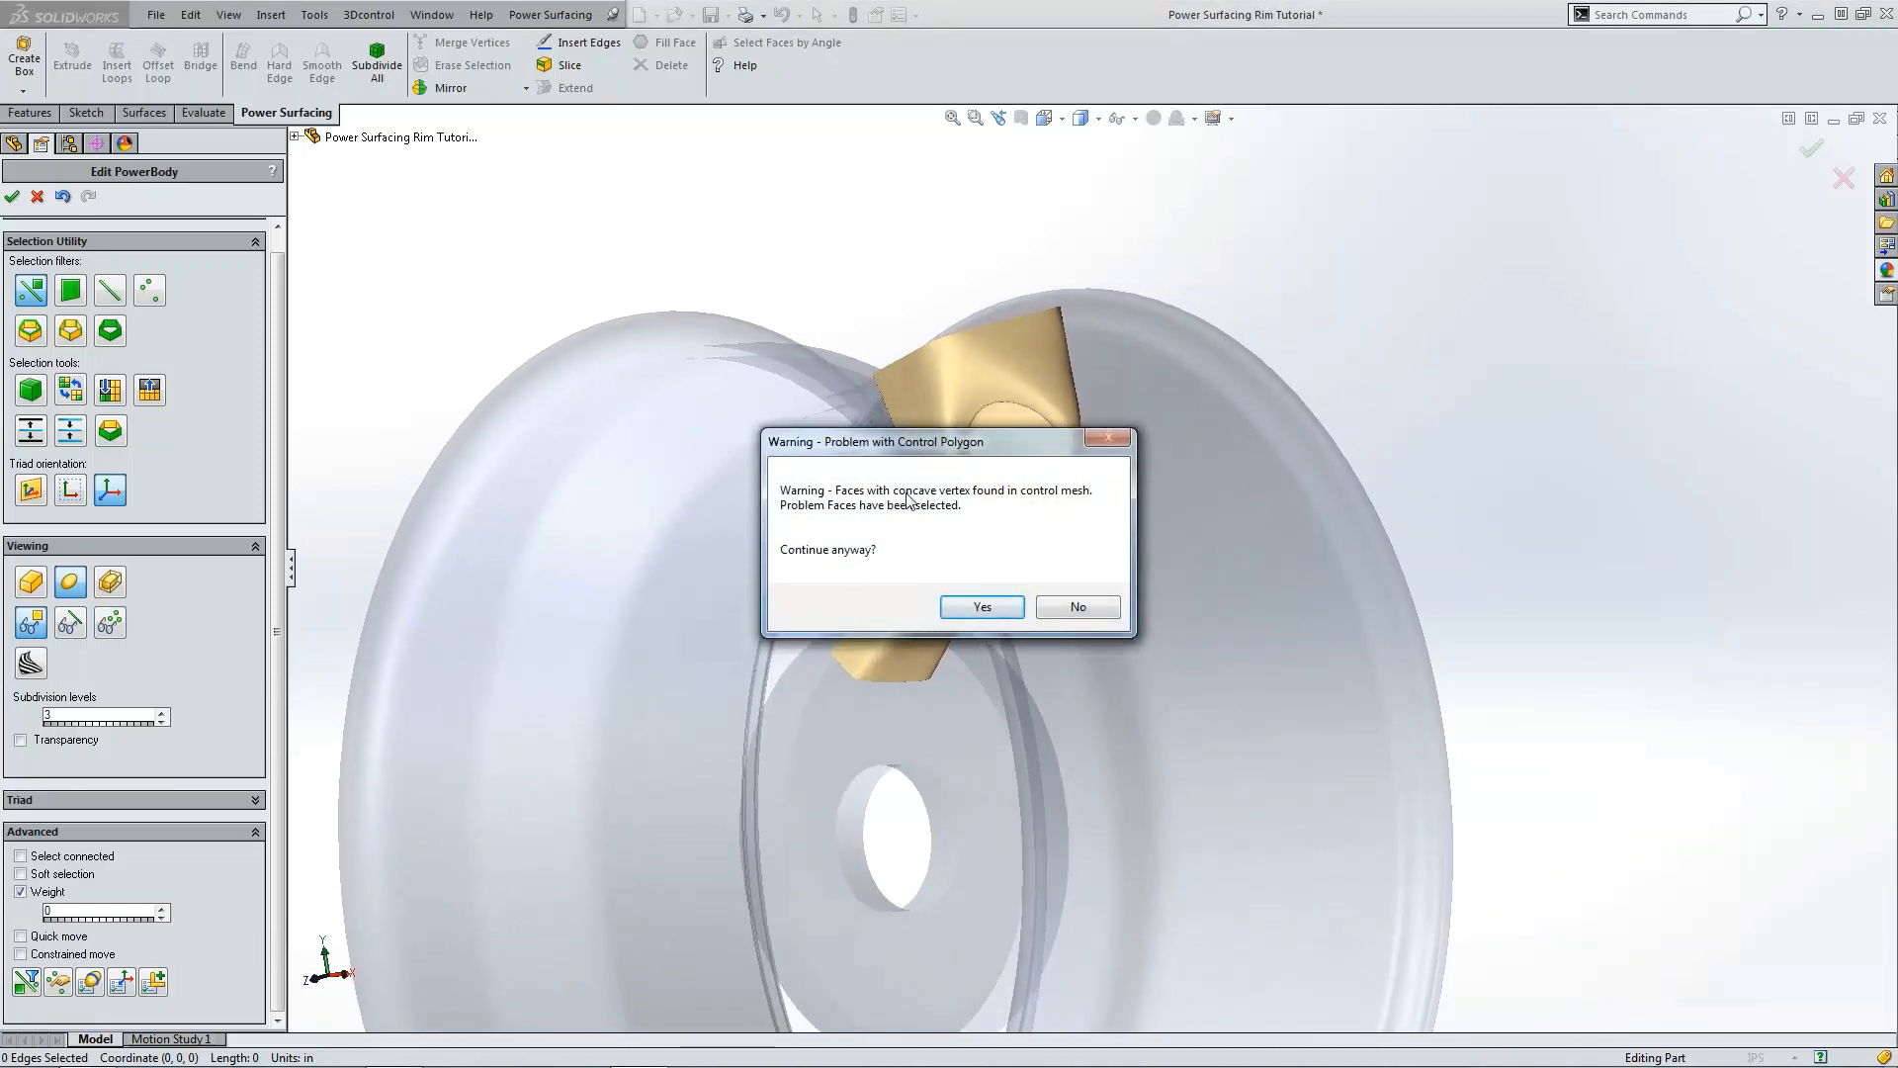
left_click(999, 610)
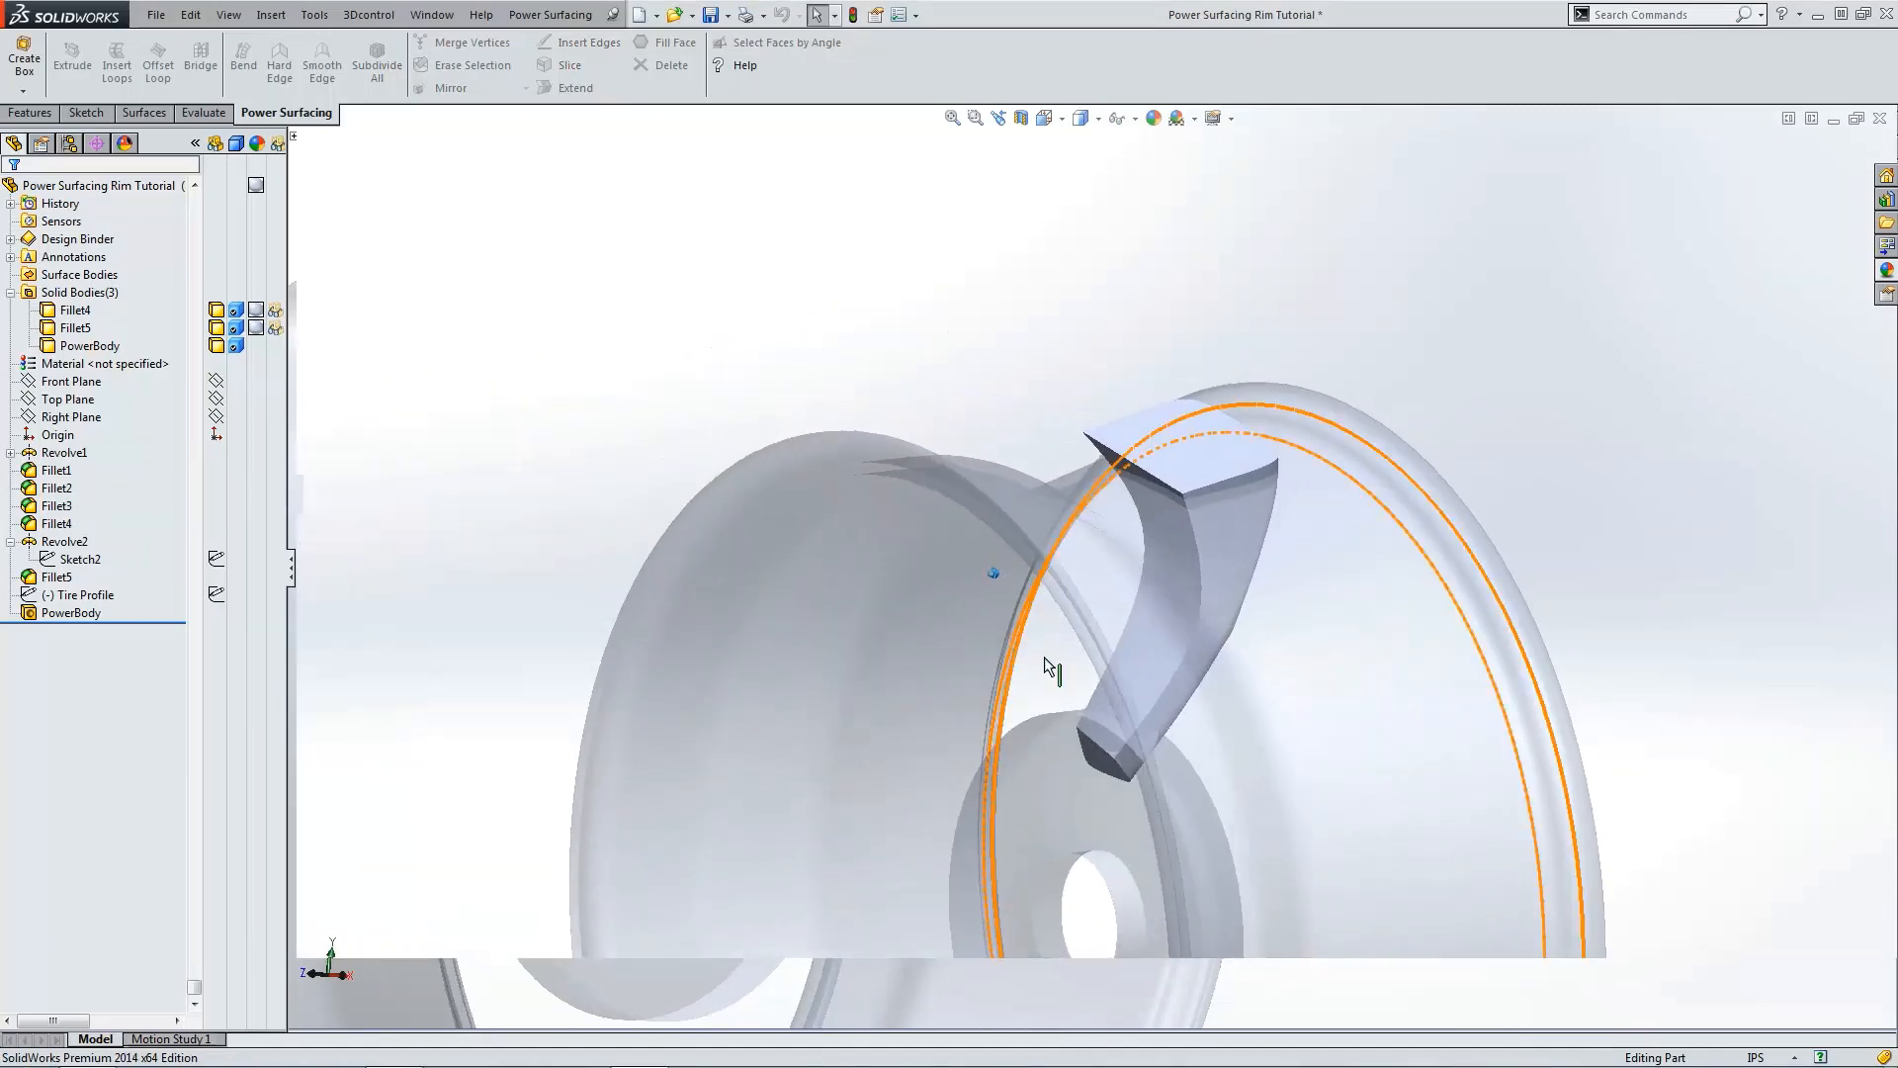
Step: Make the Fillet4 and Fillet5 bodies opaque and switch to shaded-with-edges display
scroll(1250, 781, "down", 4)
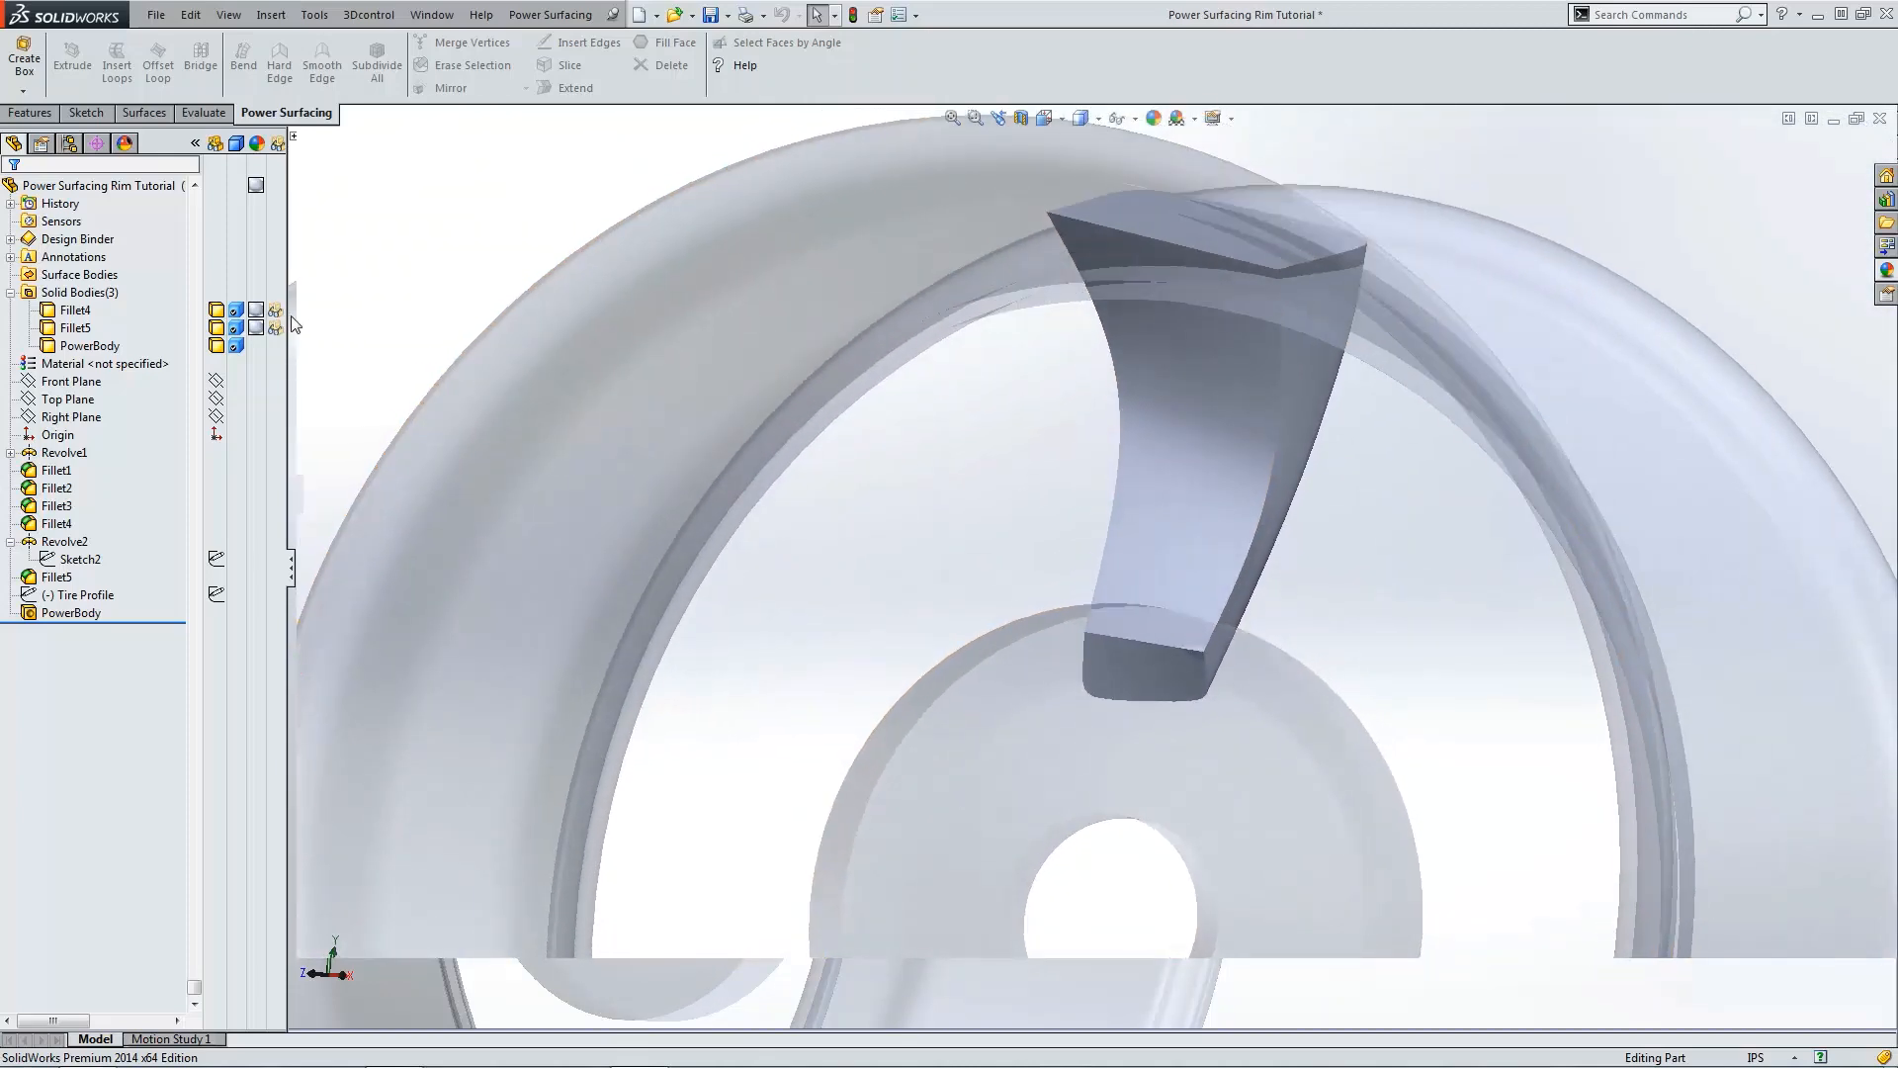
left_click(277, 311)
left_click(279, 330)
left_click(951, 476)
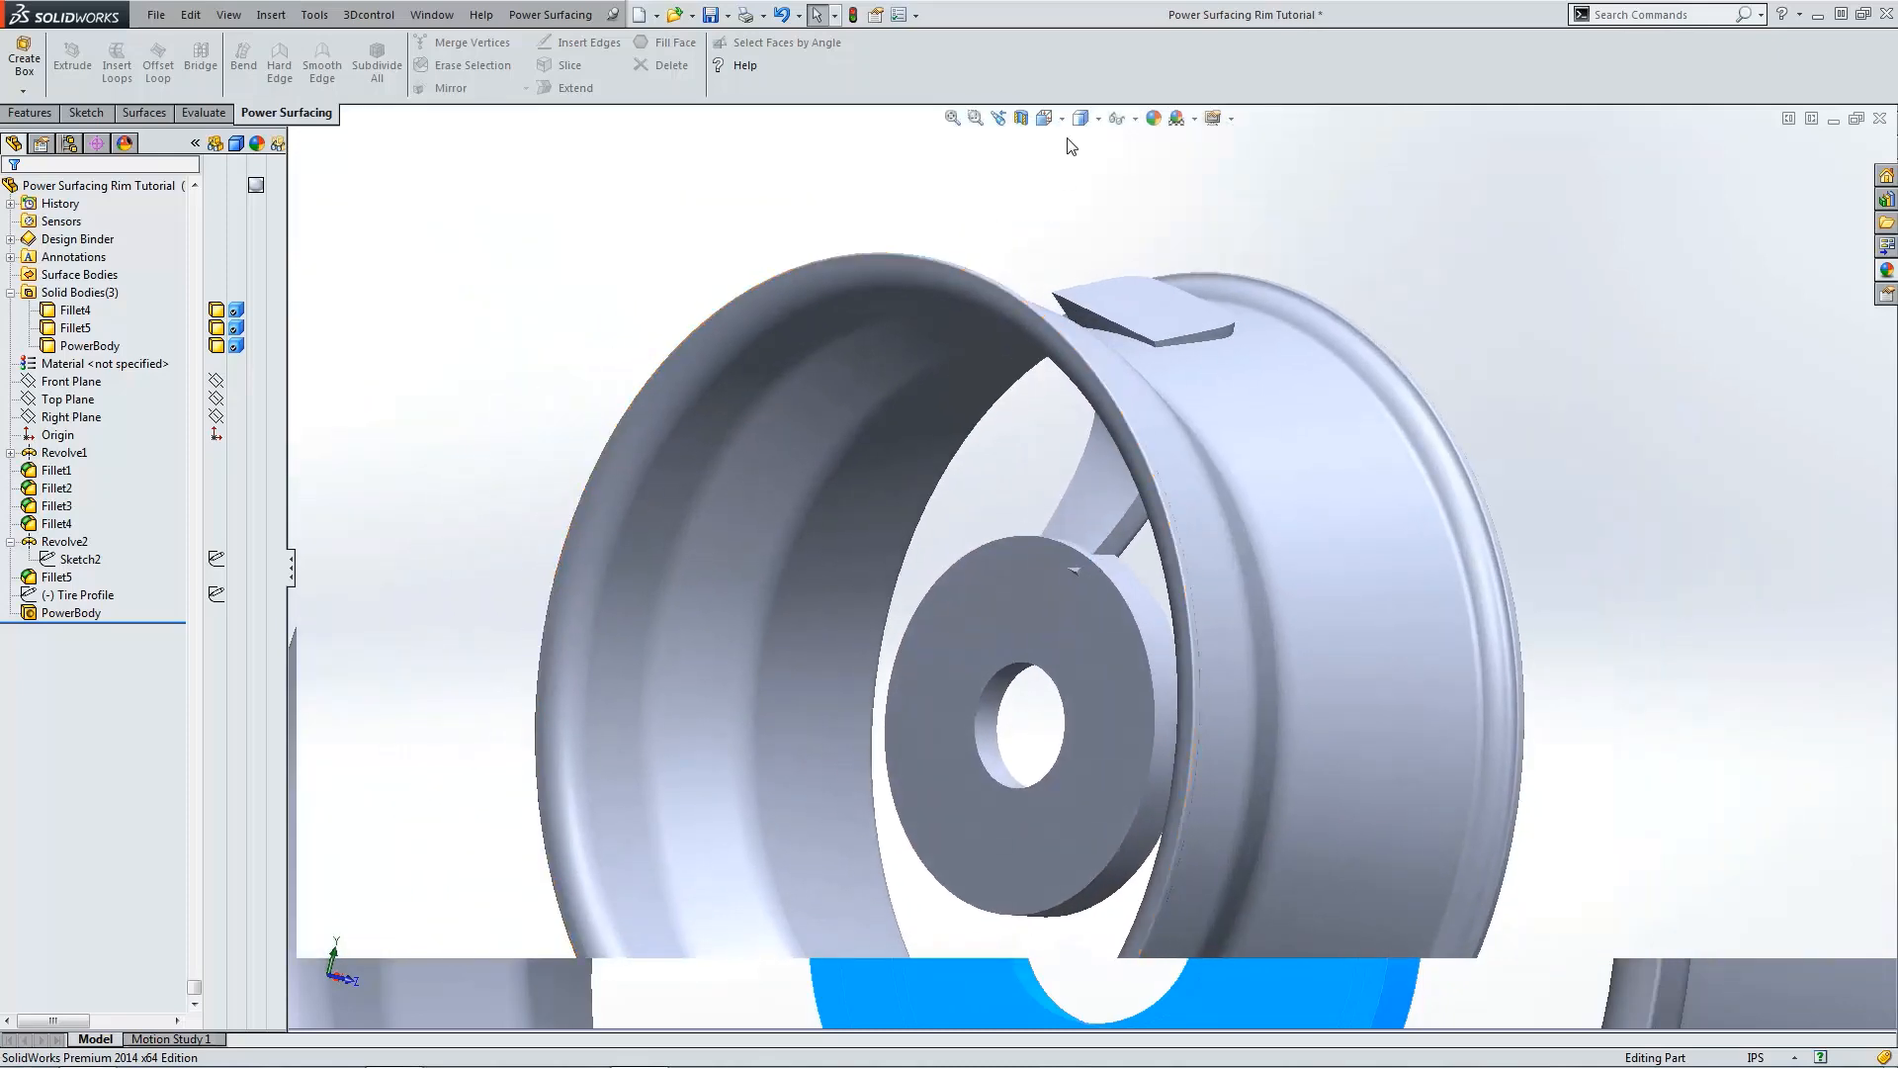
left_click(1082, 143)
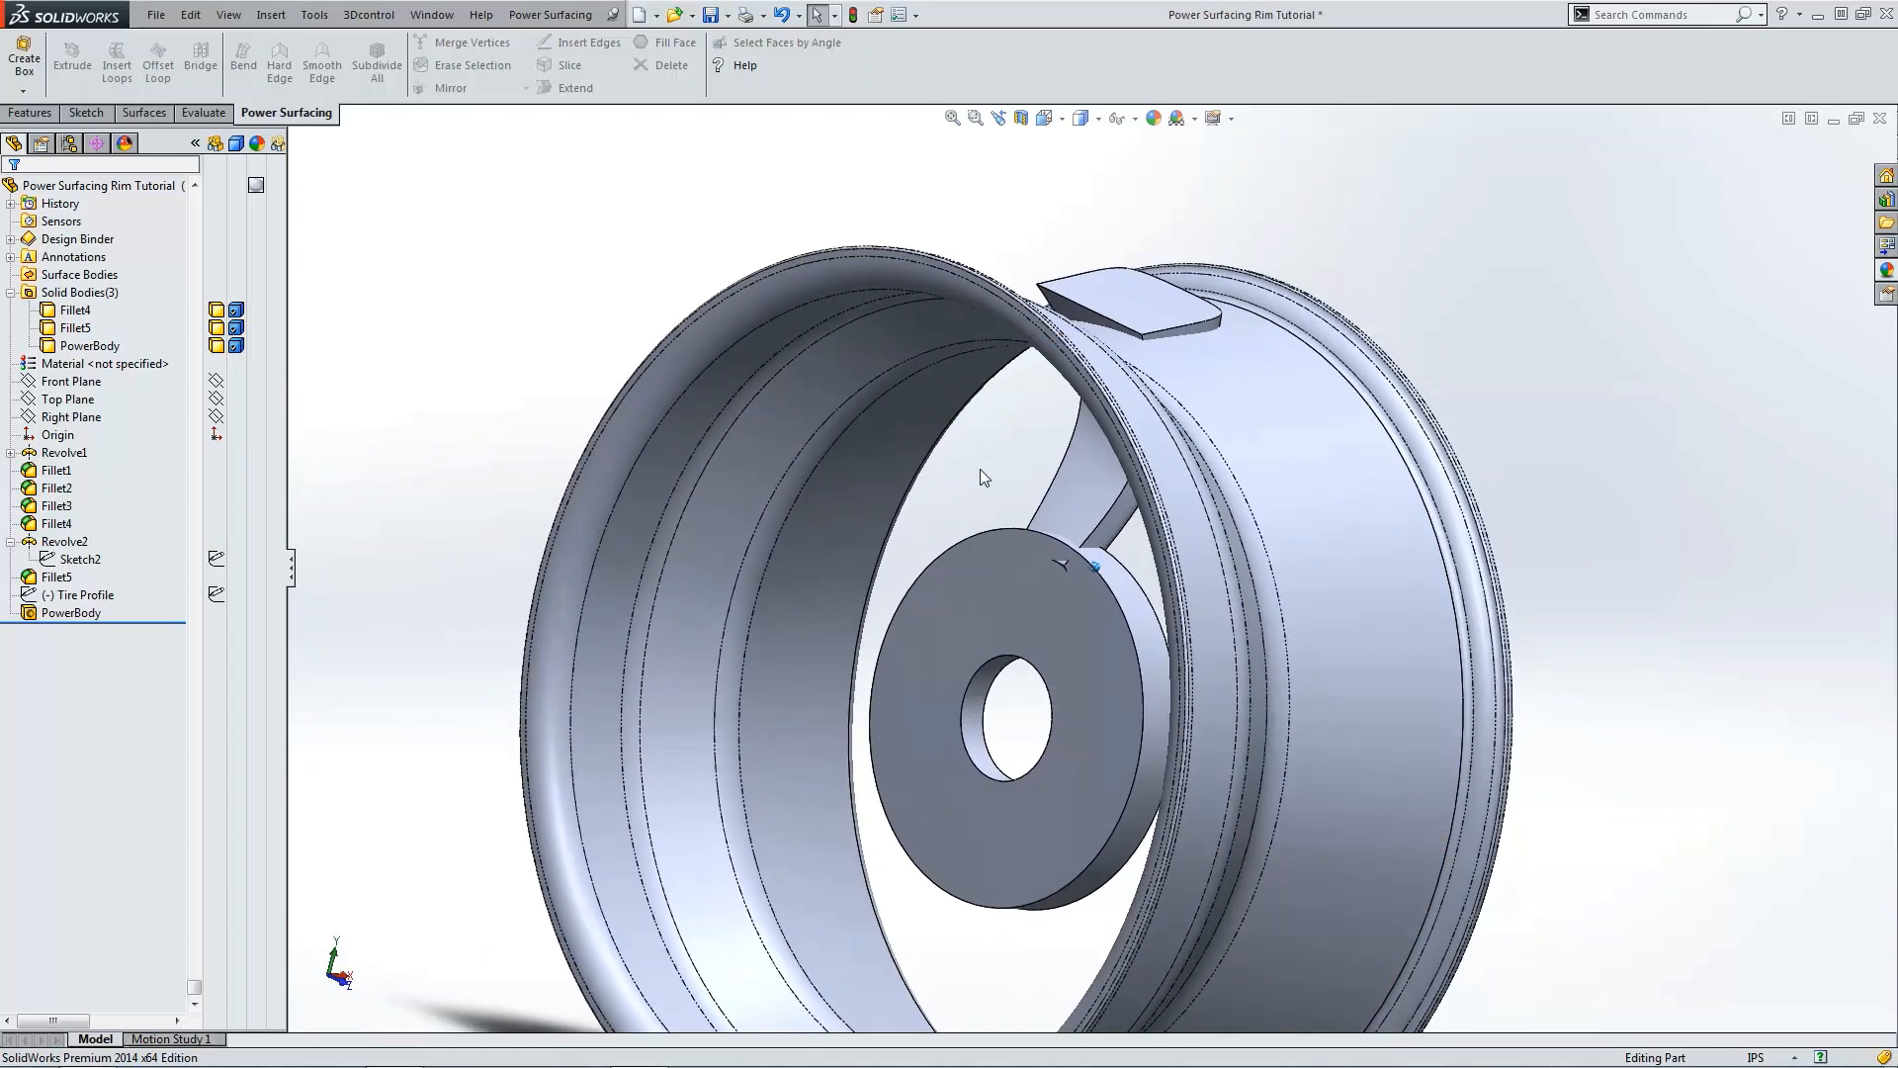
Step: Split the bodies with the hub's front face and remove the spoke portion buried inside the hub
left_click(31, 111)
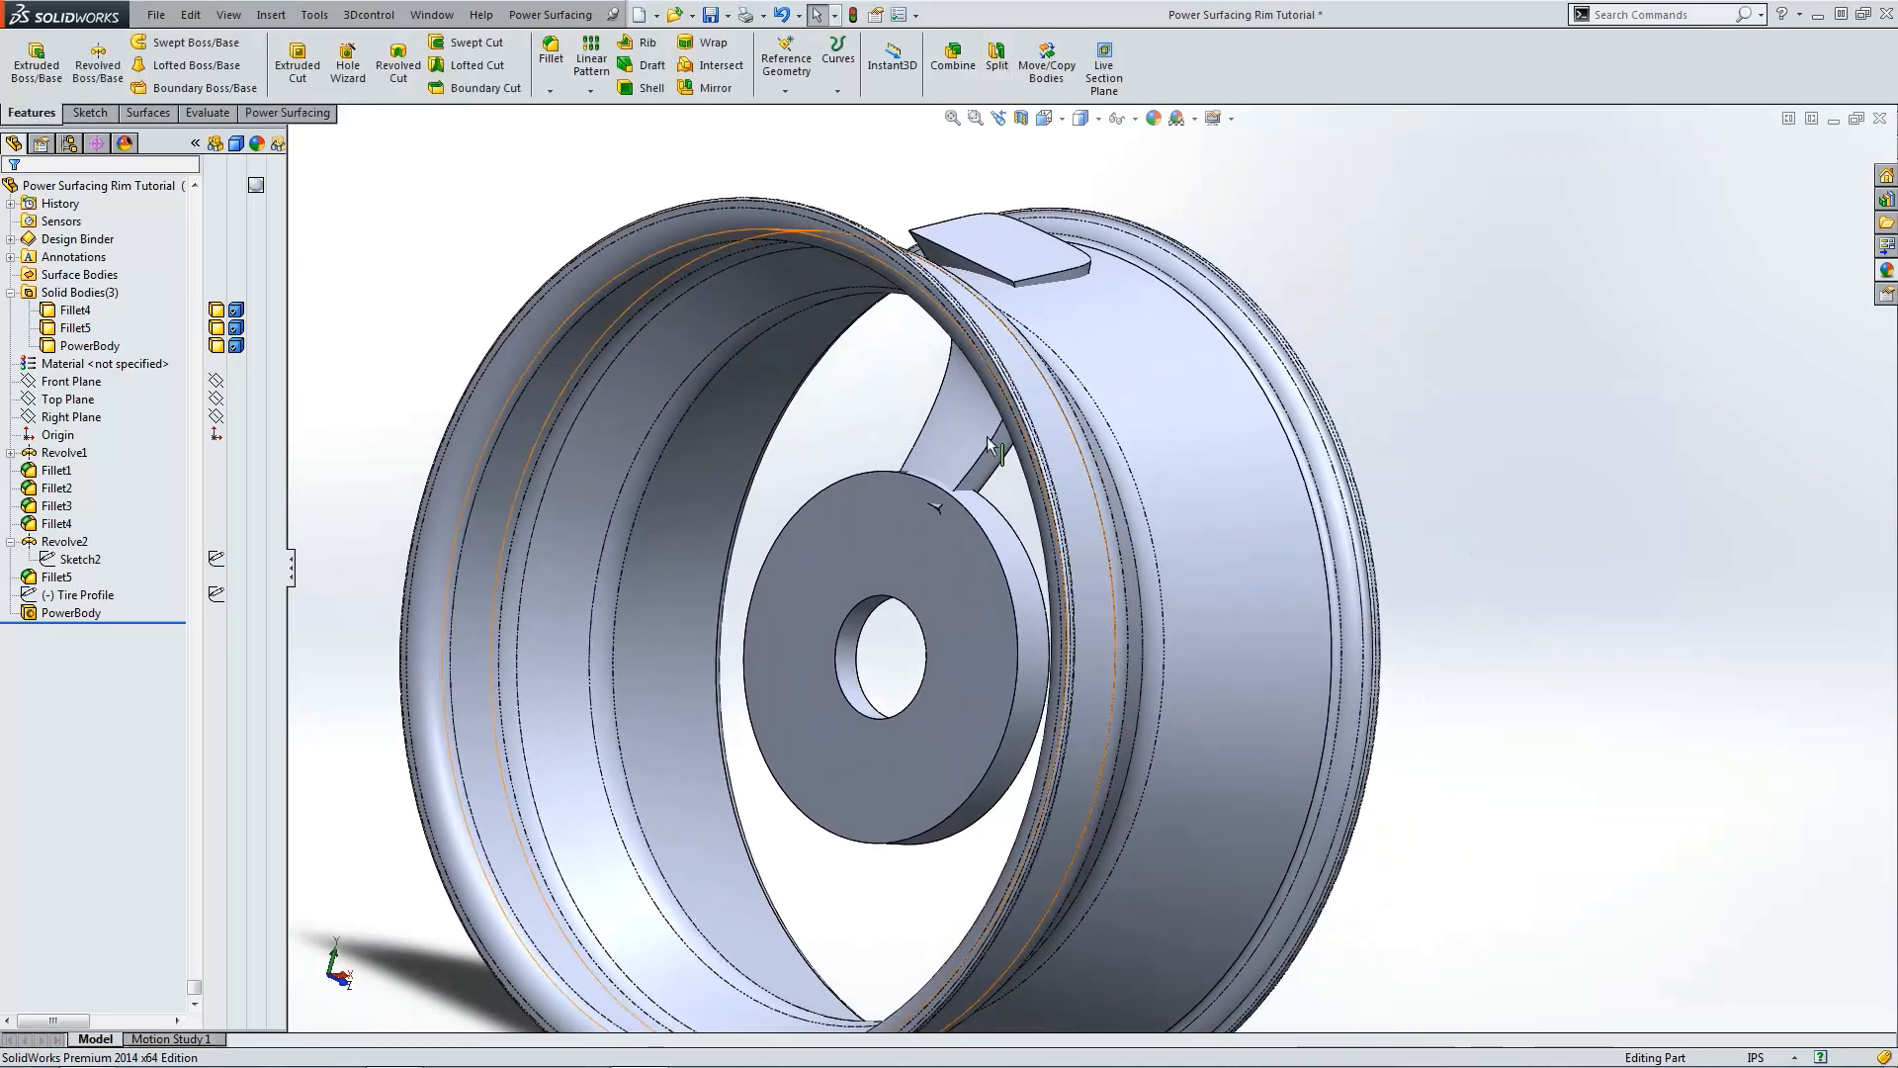
left_click(979, 585)
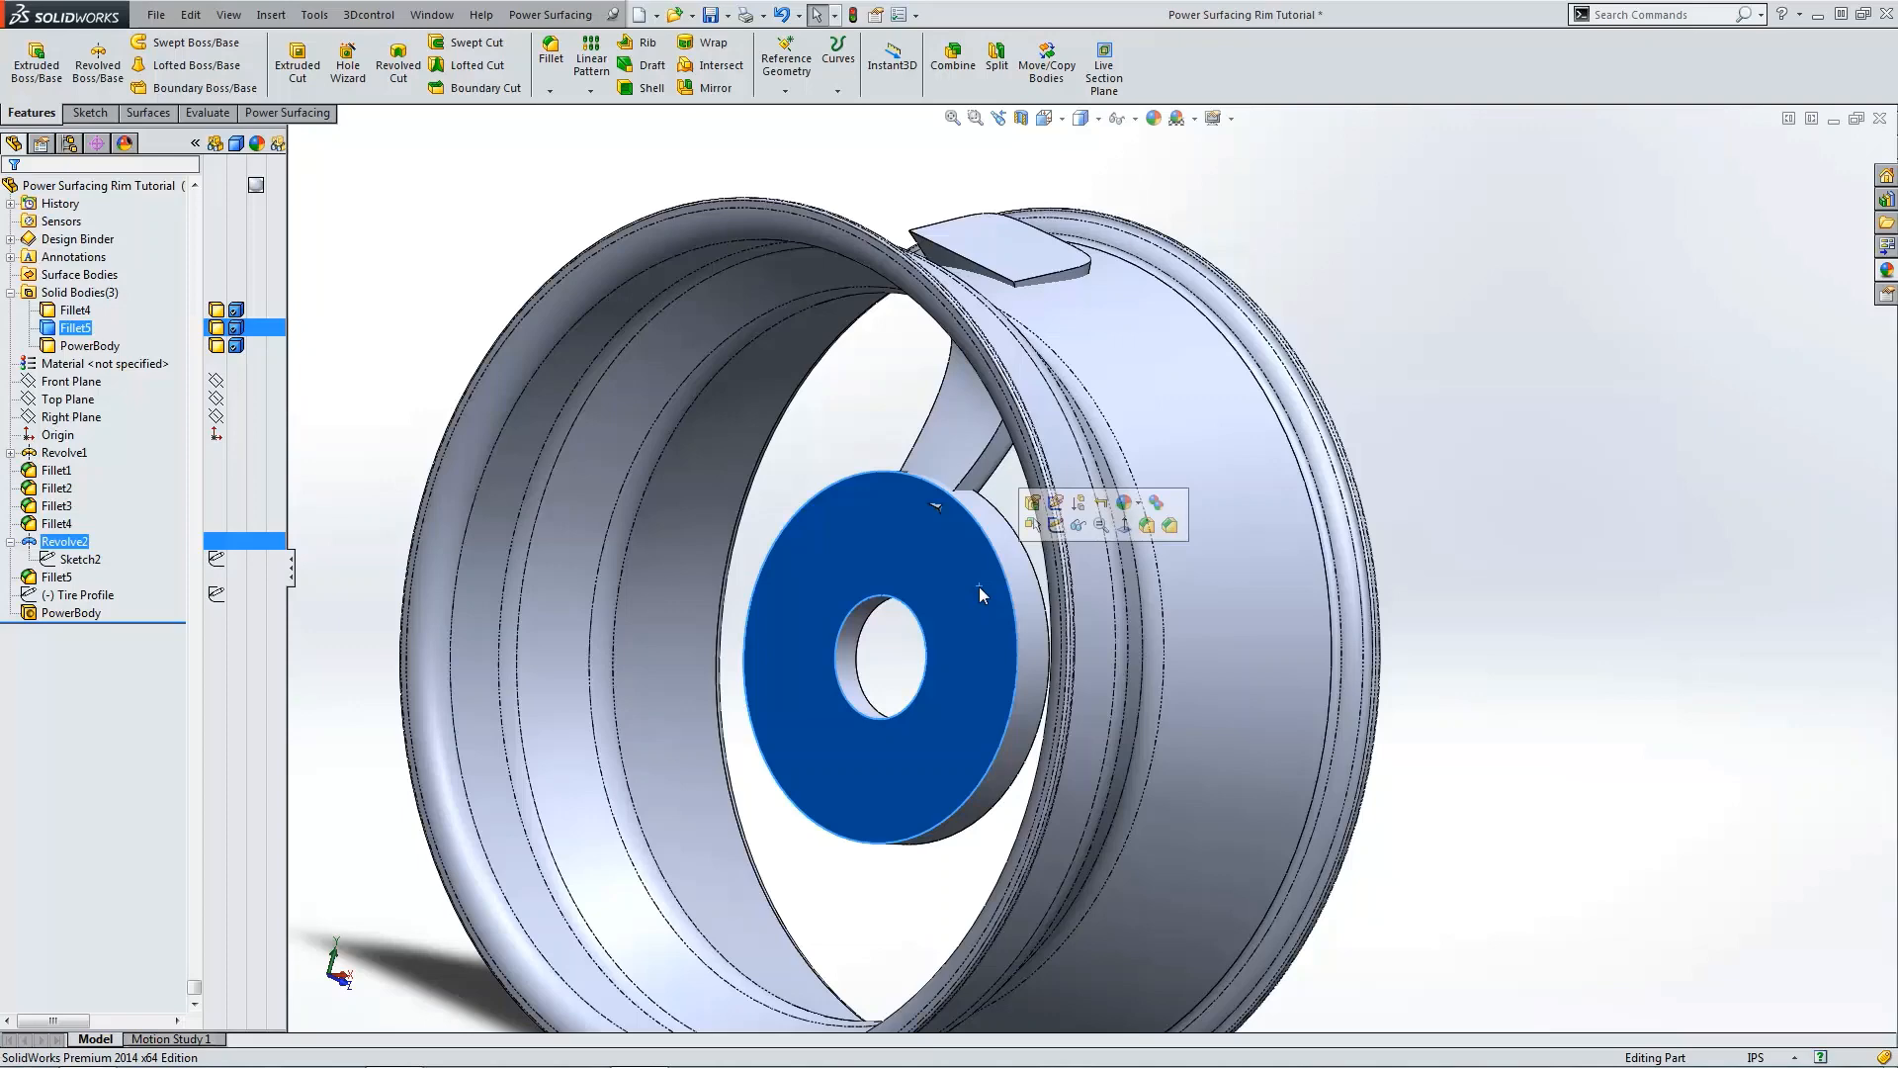
left_click(999, 59)
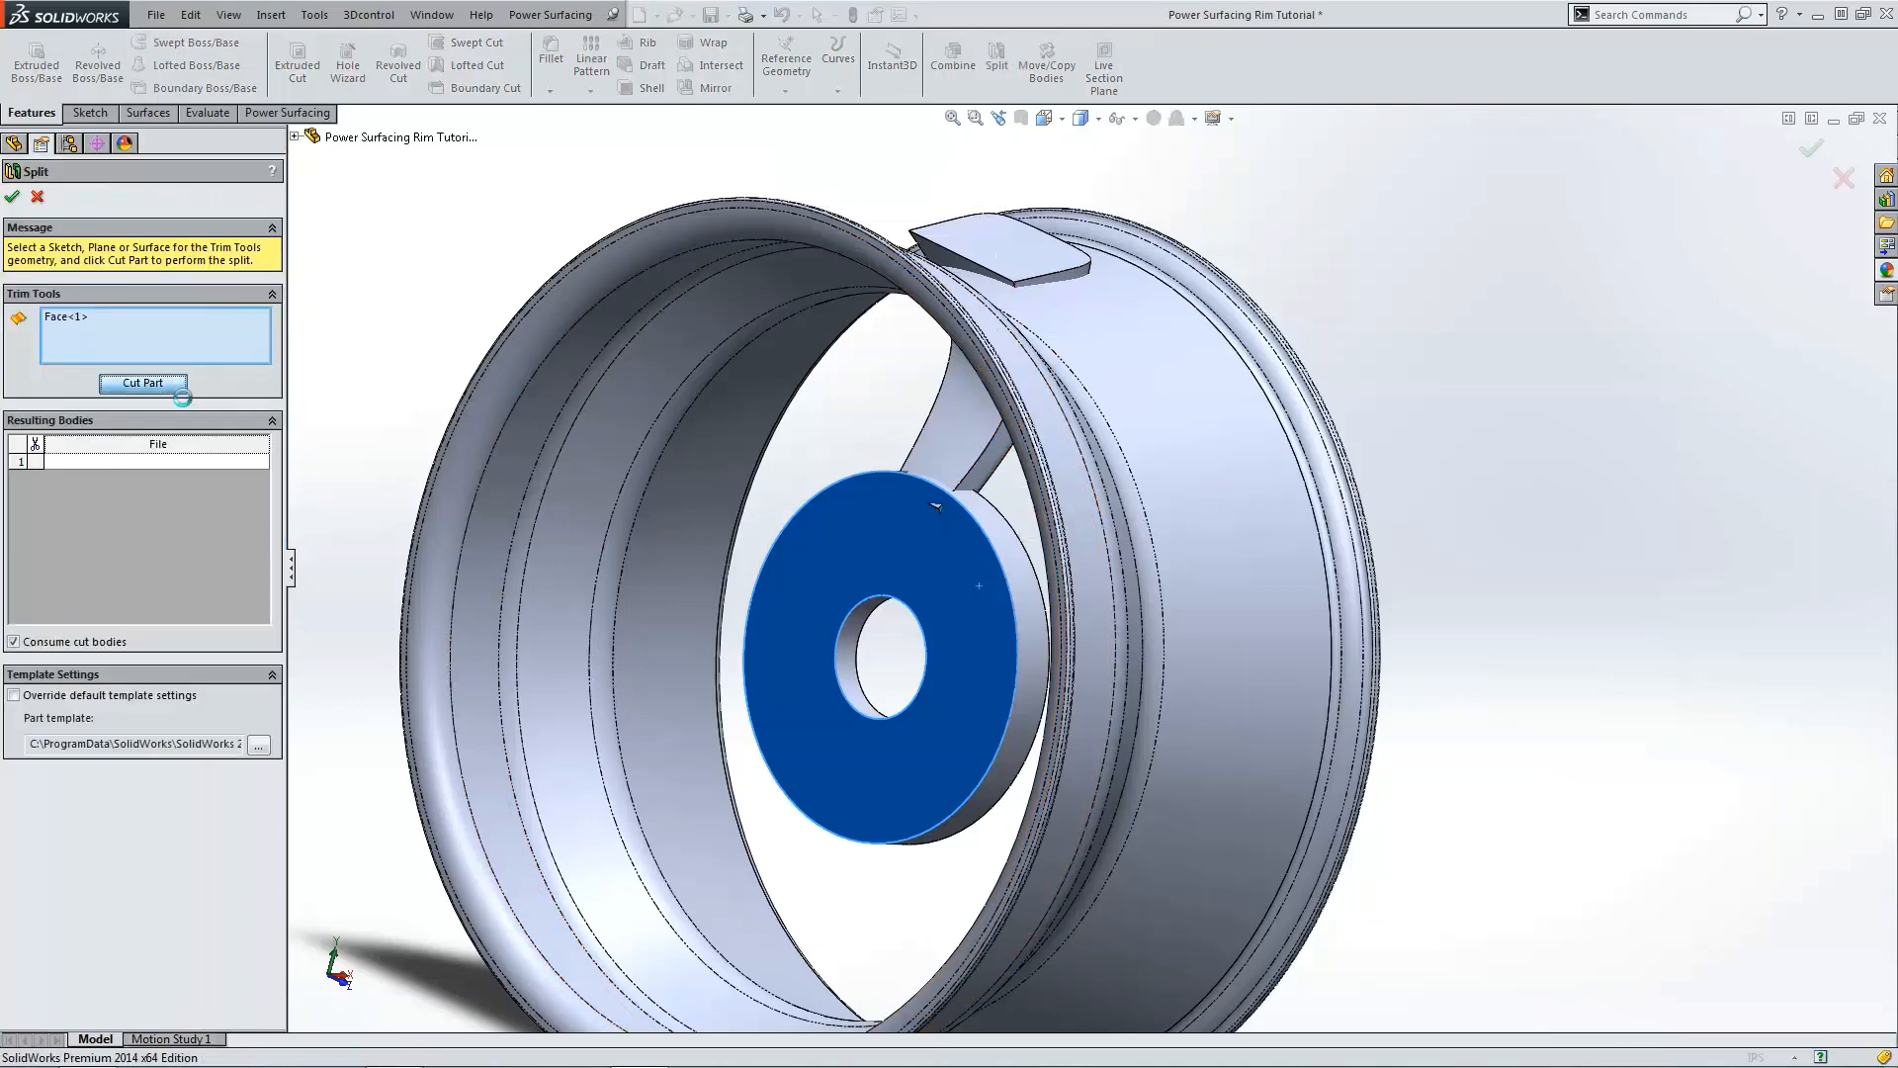
scroll(920, 506, "up", 5)
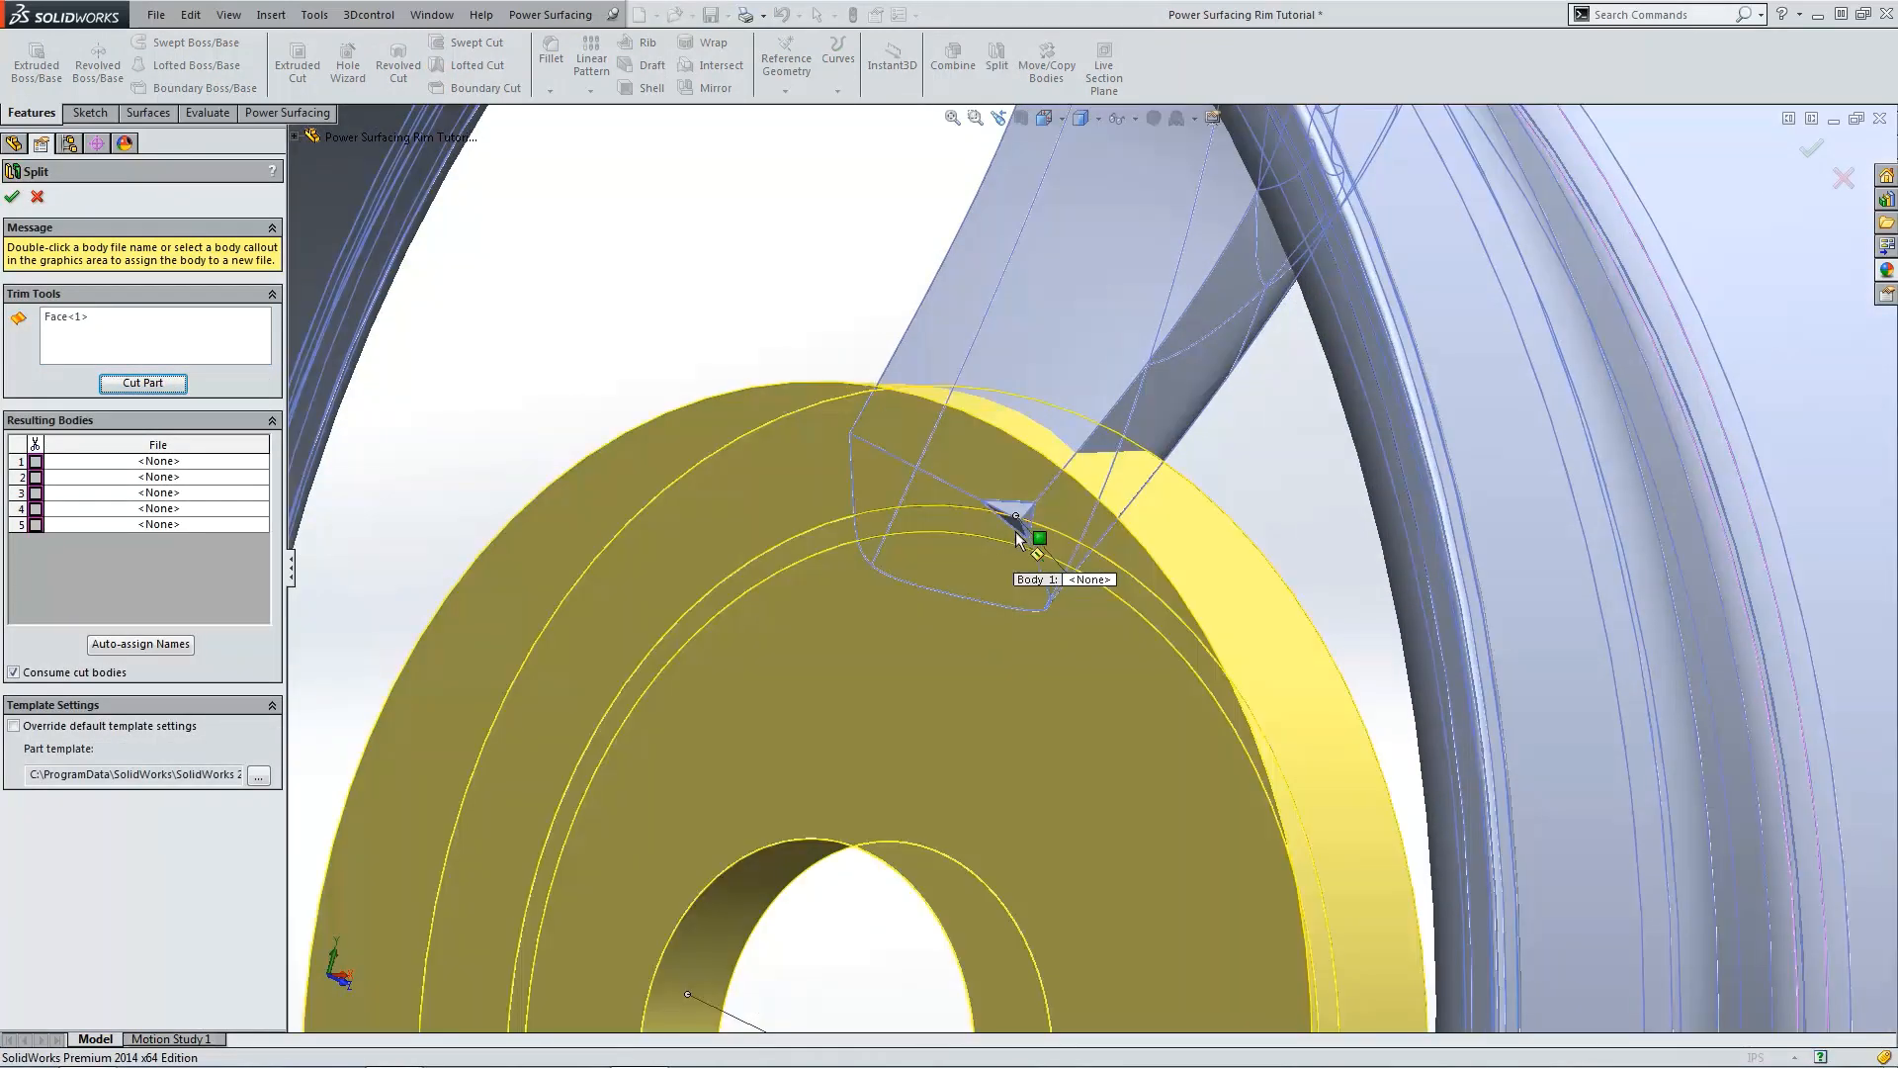
left_click(1022, 508)
scroll(1035, 528, "down", 5)
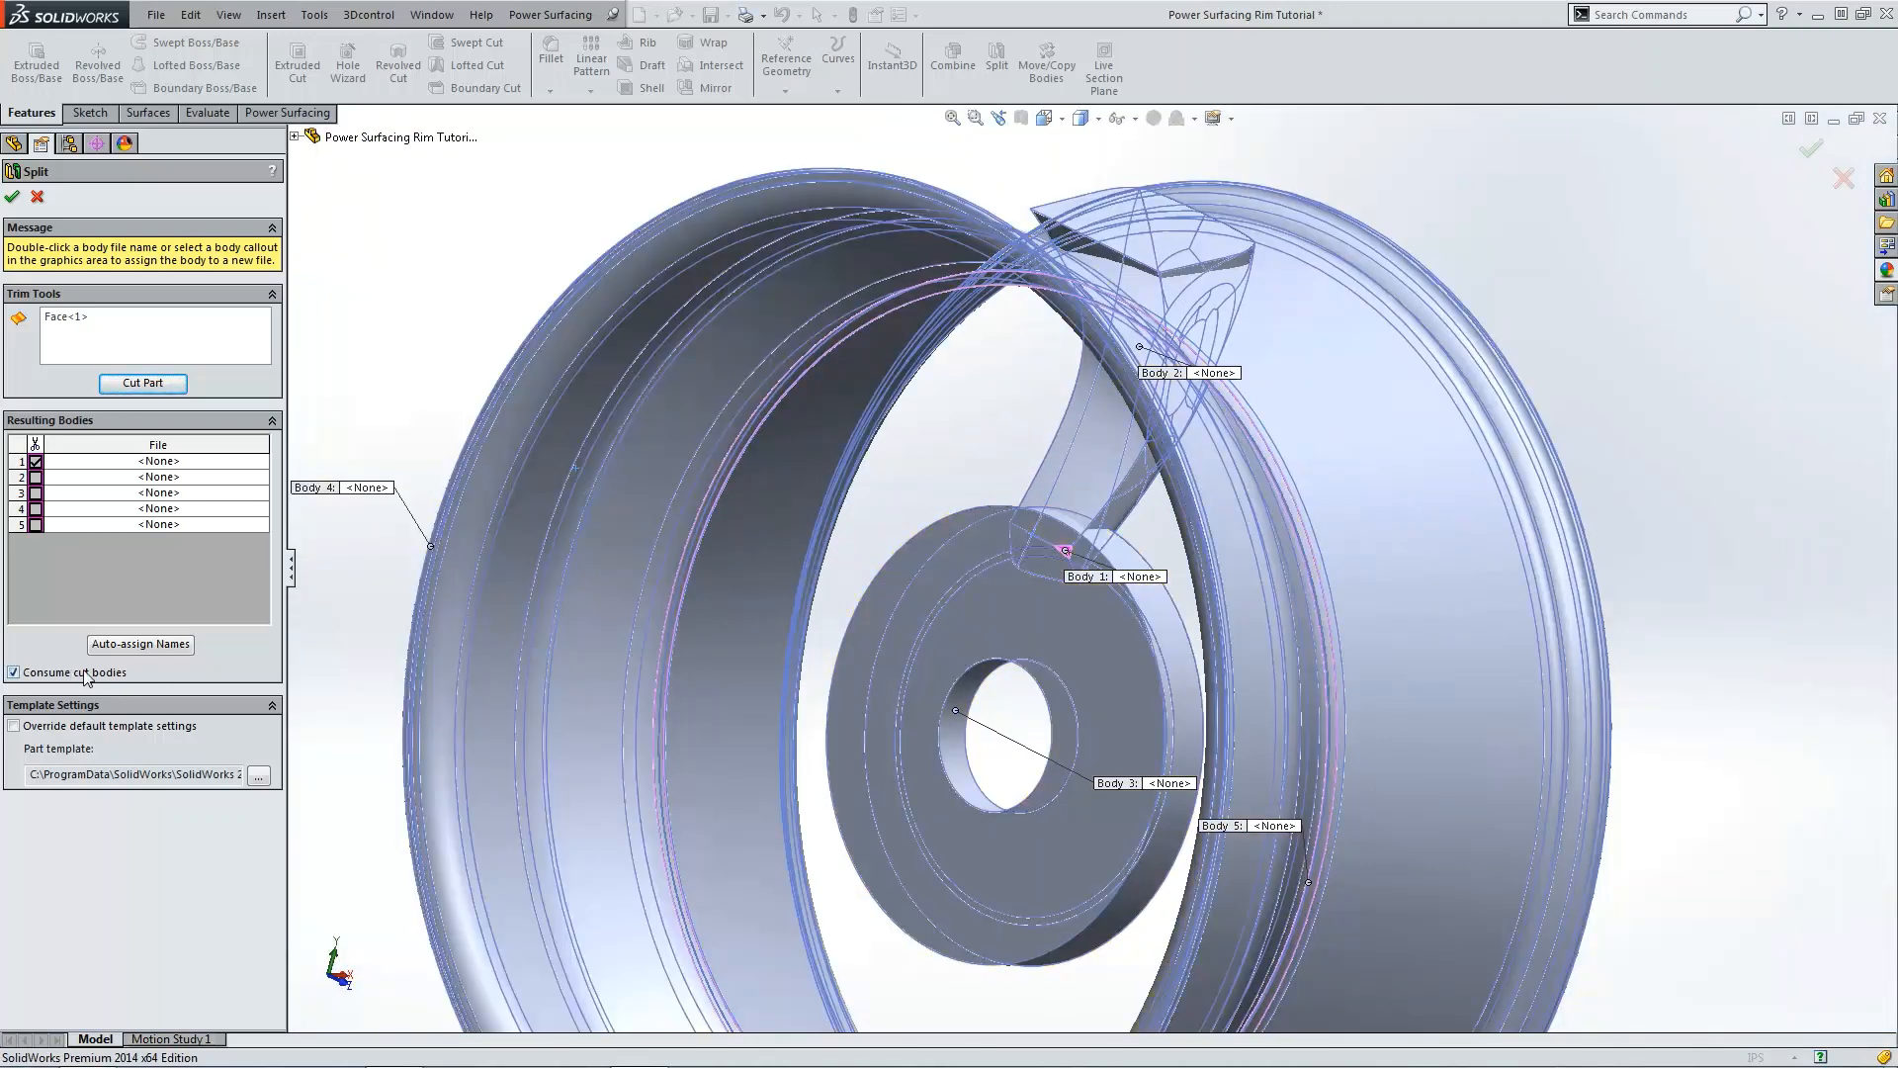
key("Return")
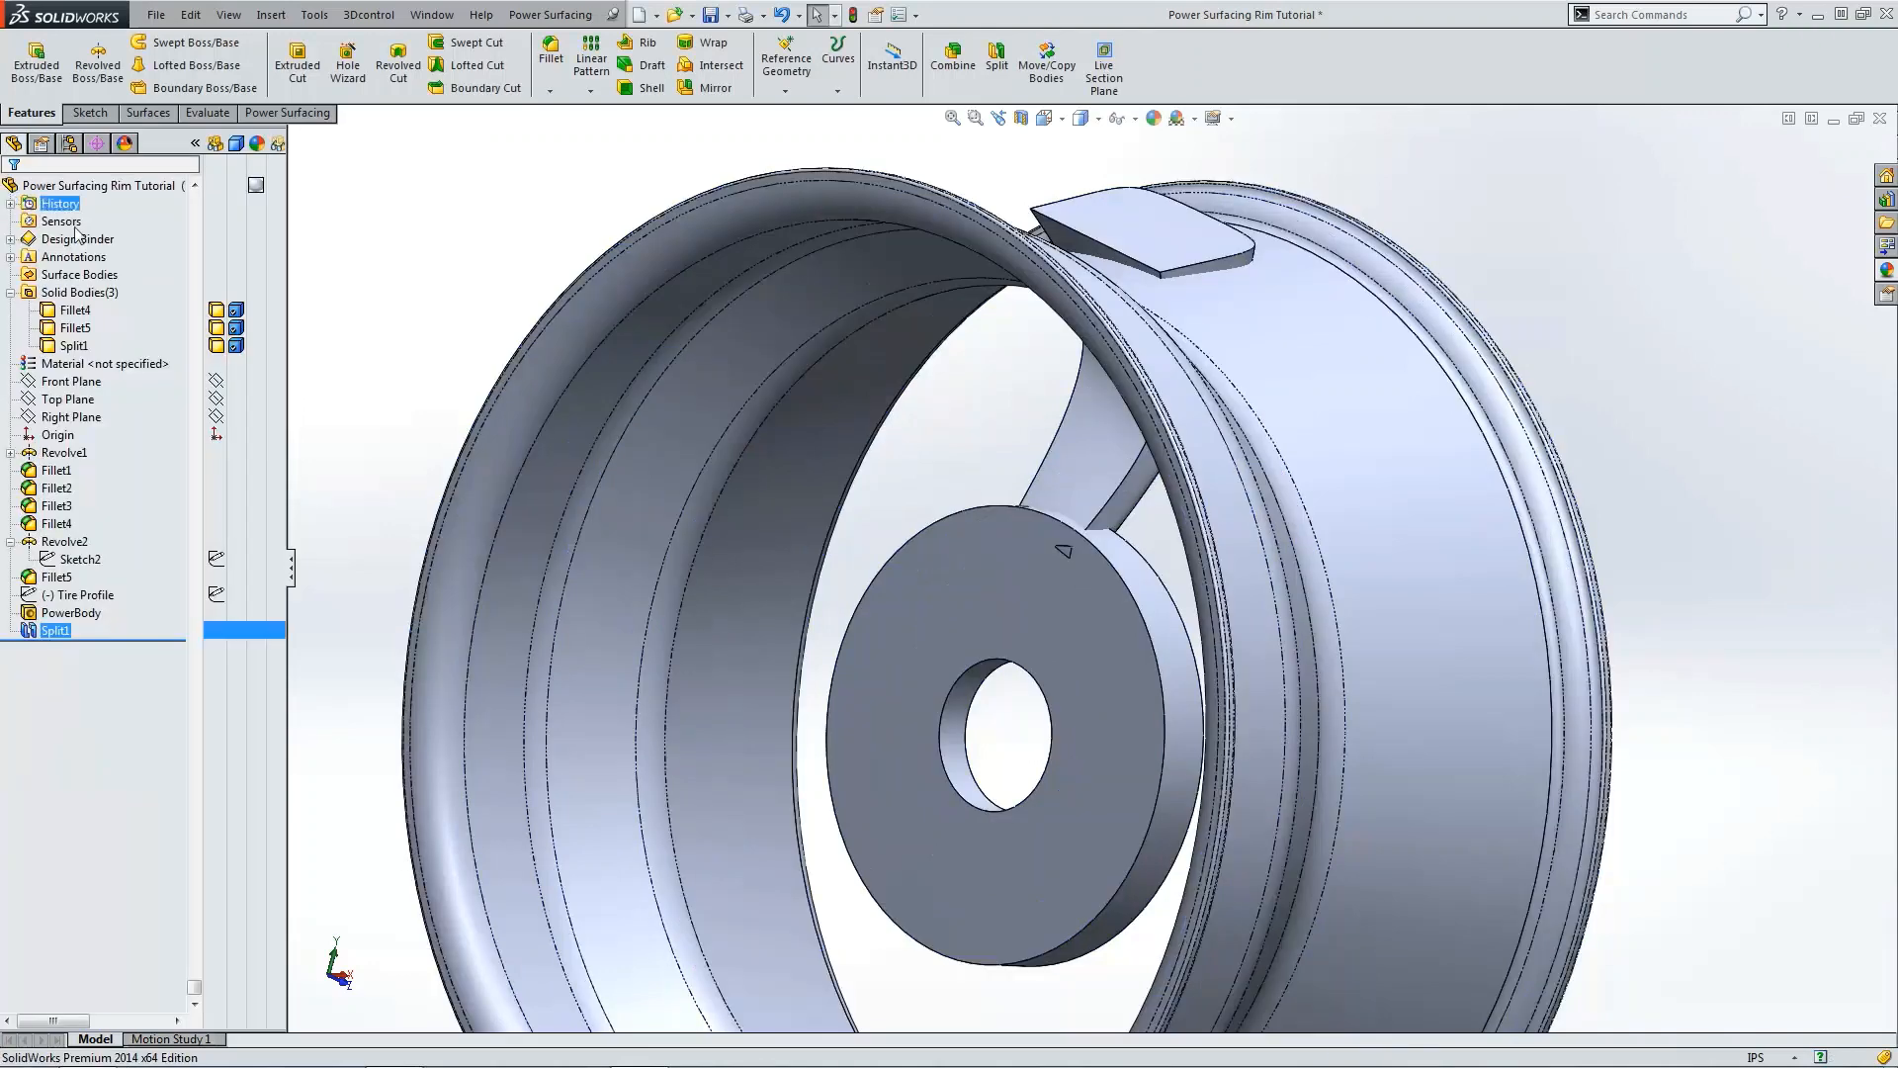
Step: Split the bodies with the rim surface and remove the spoke portion protruding beyond the rim
scroll(999, 508, "up", 8)
scroll(965, 485, "down", 8)
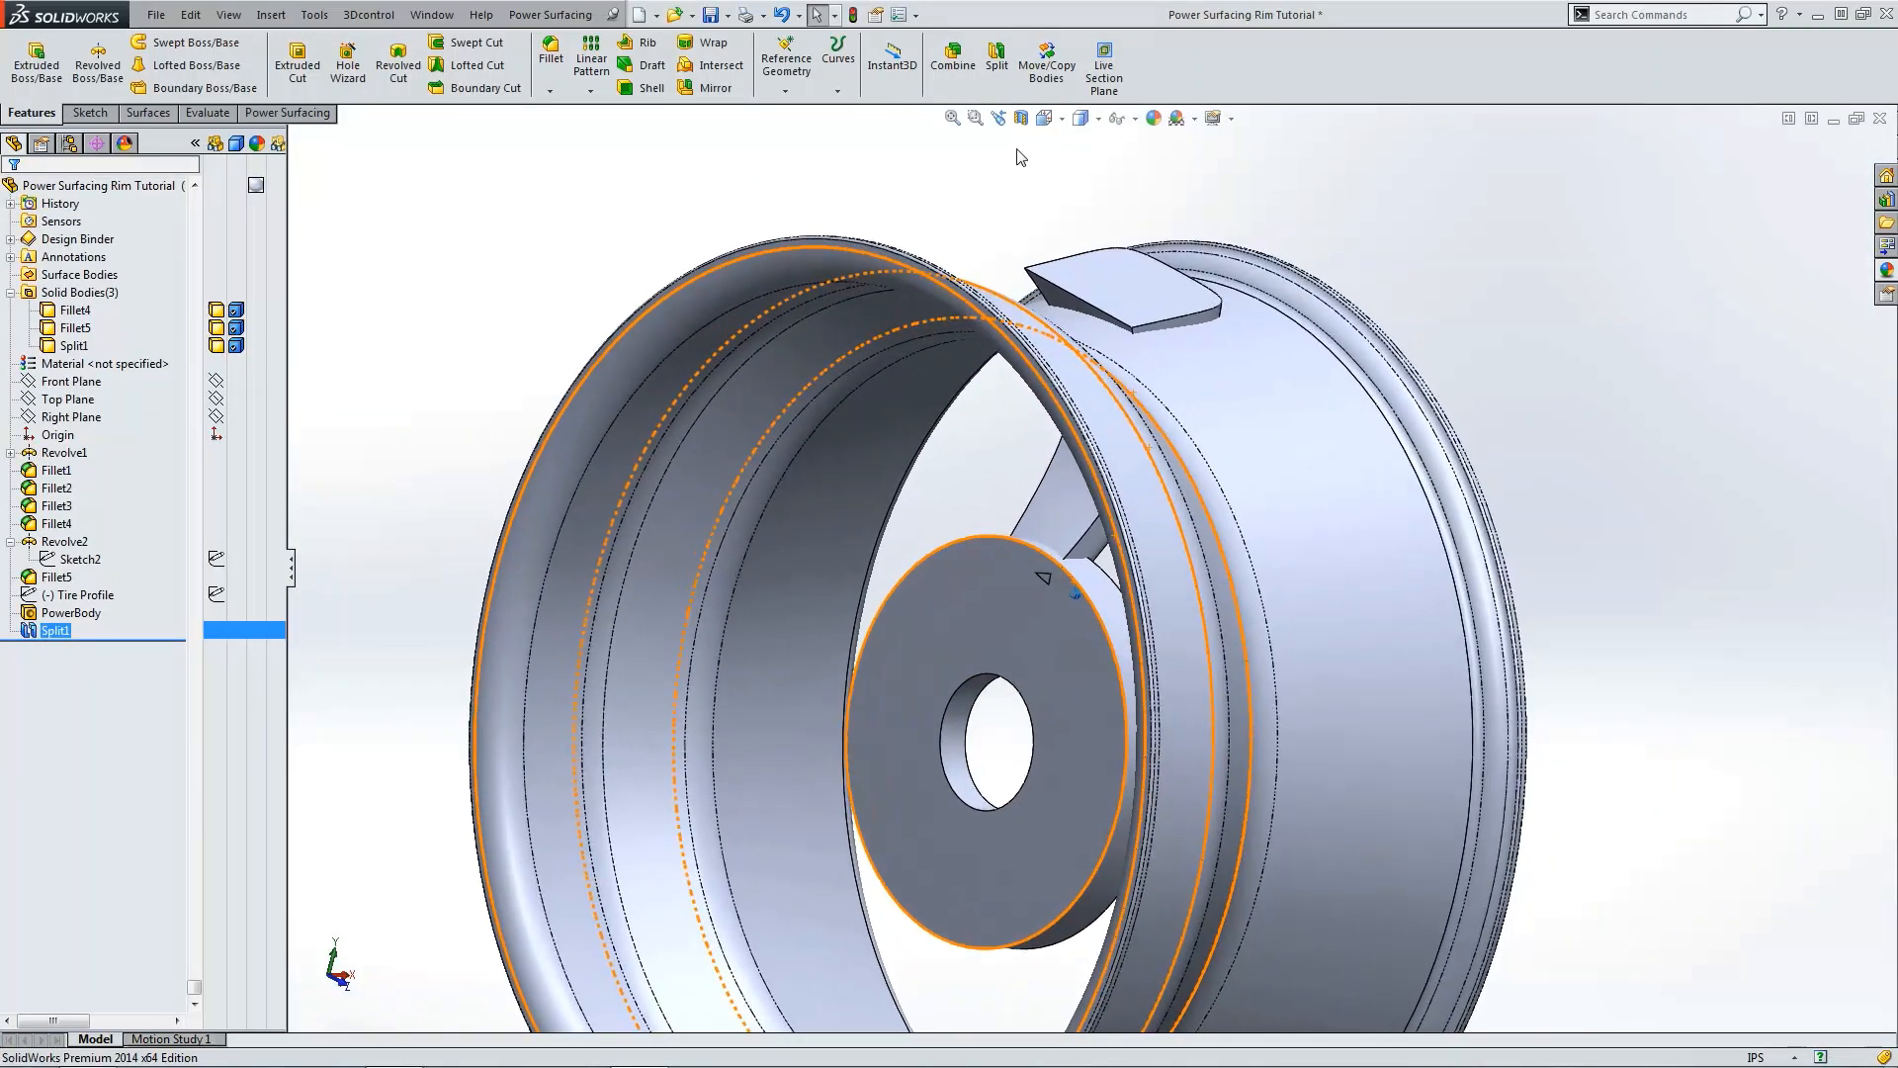
left_click(1015, 153)
left_click(1273, 417)
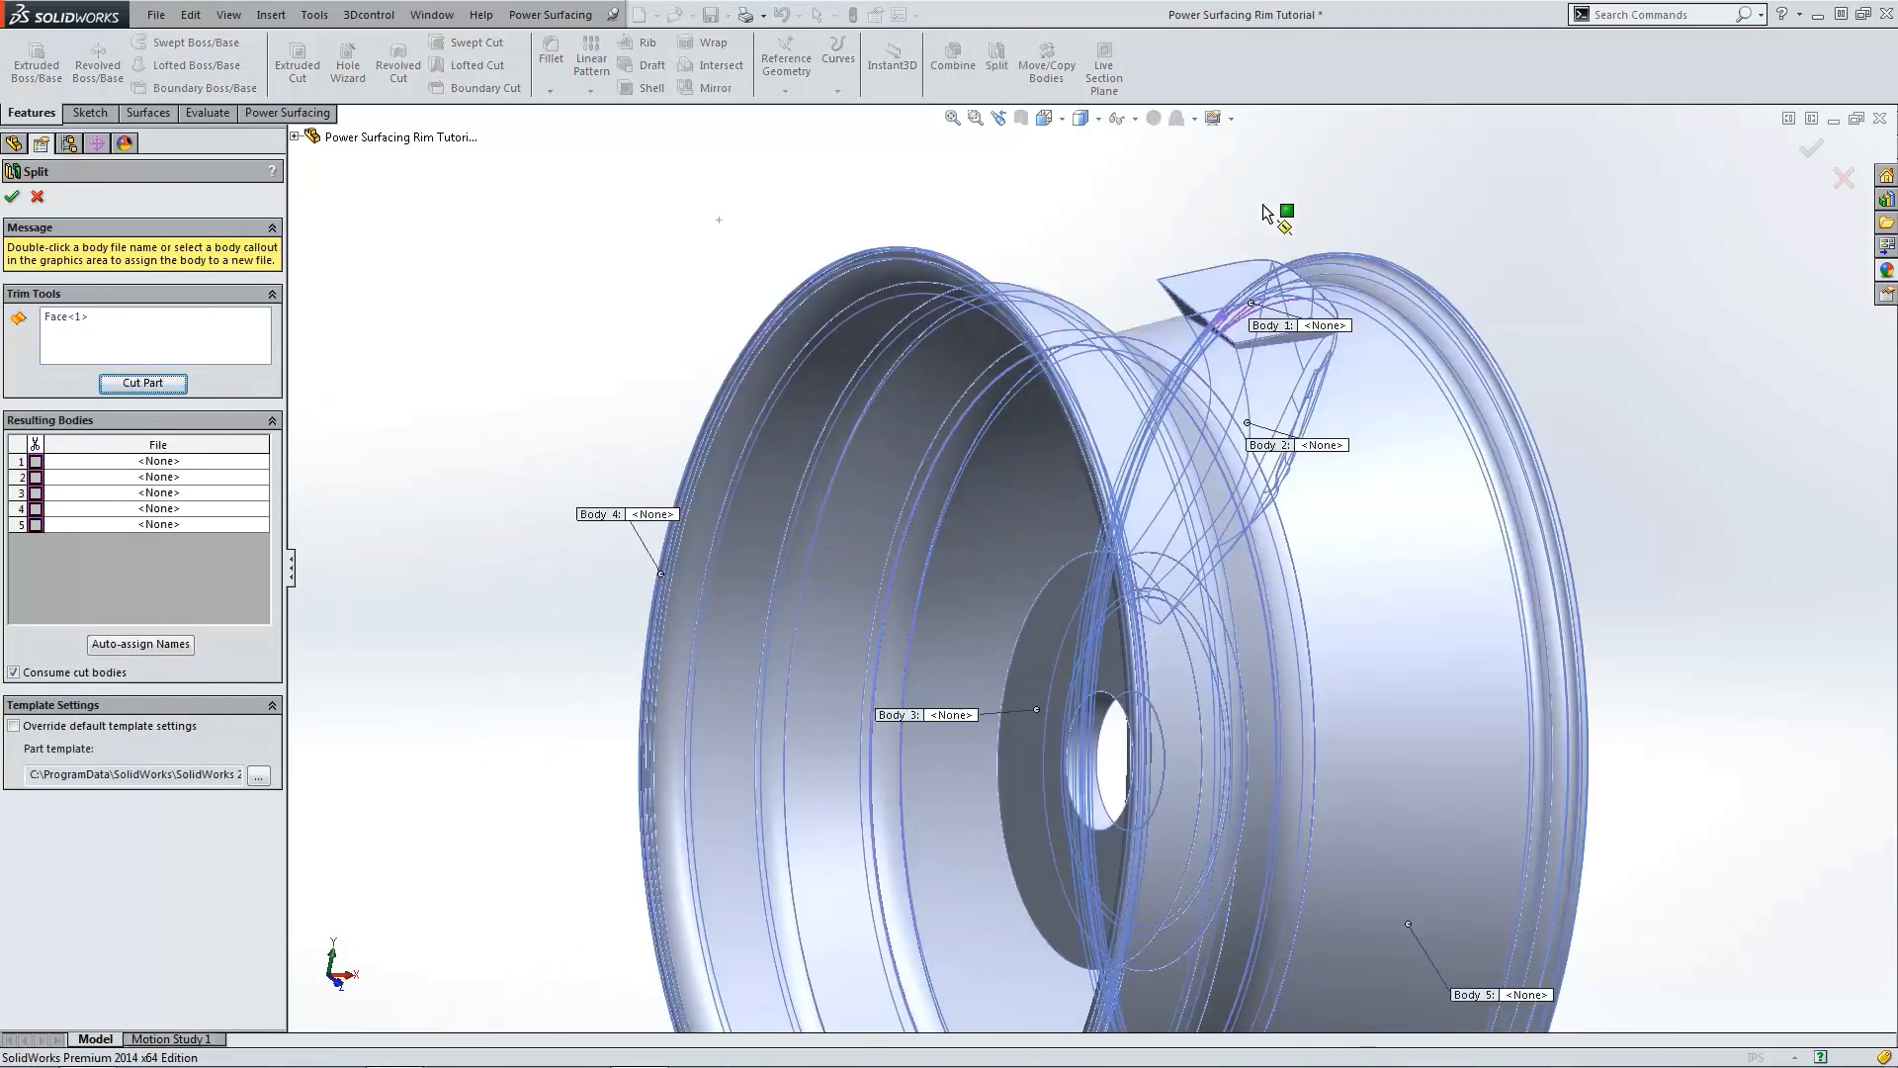
left_click(1208, 283)
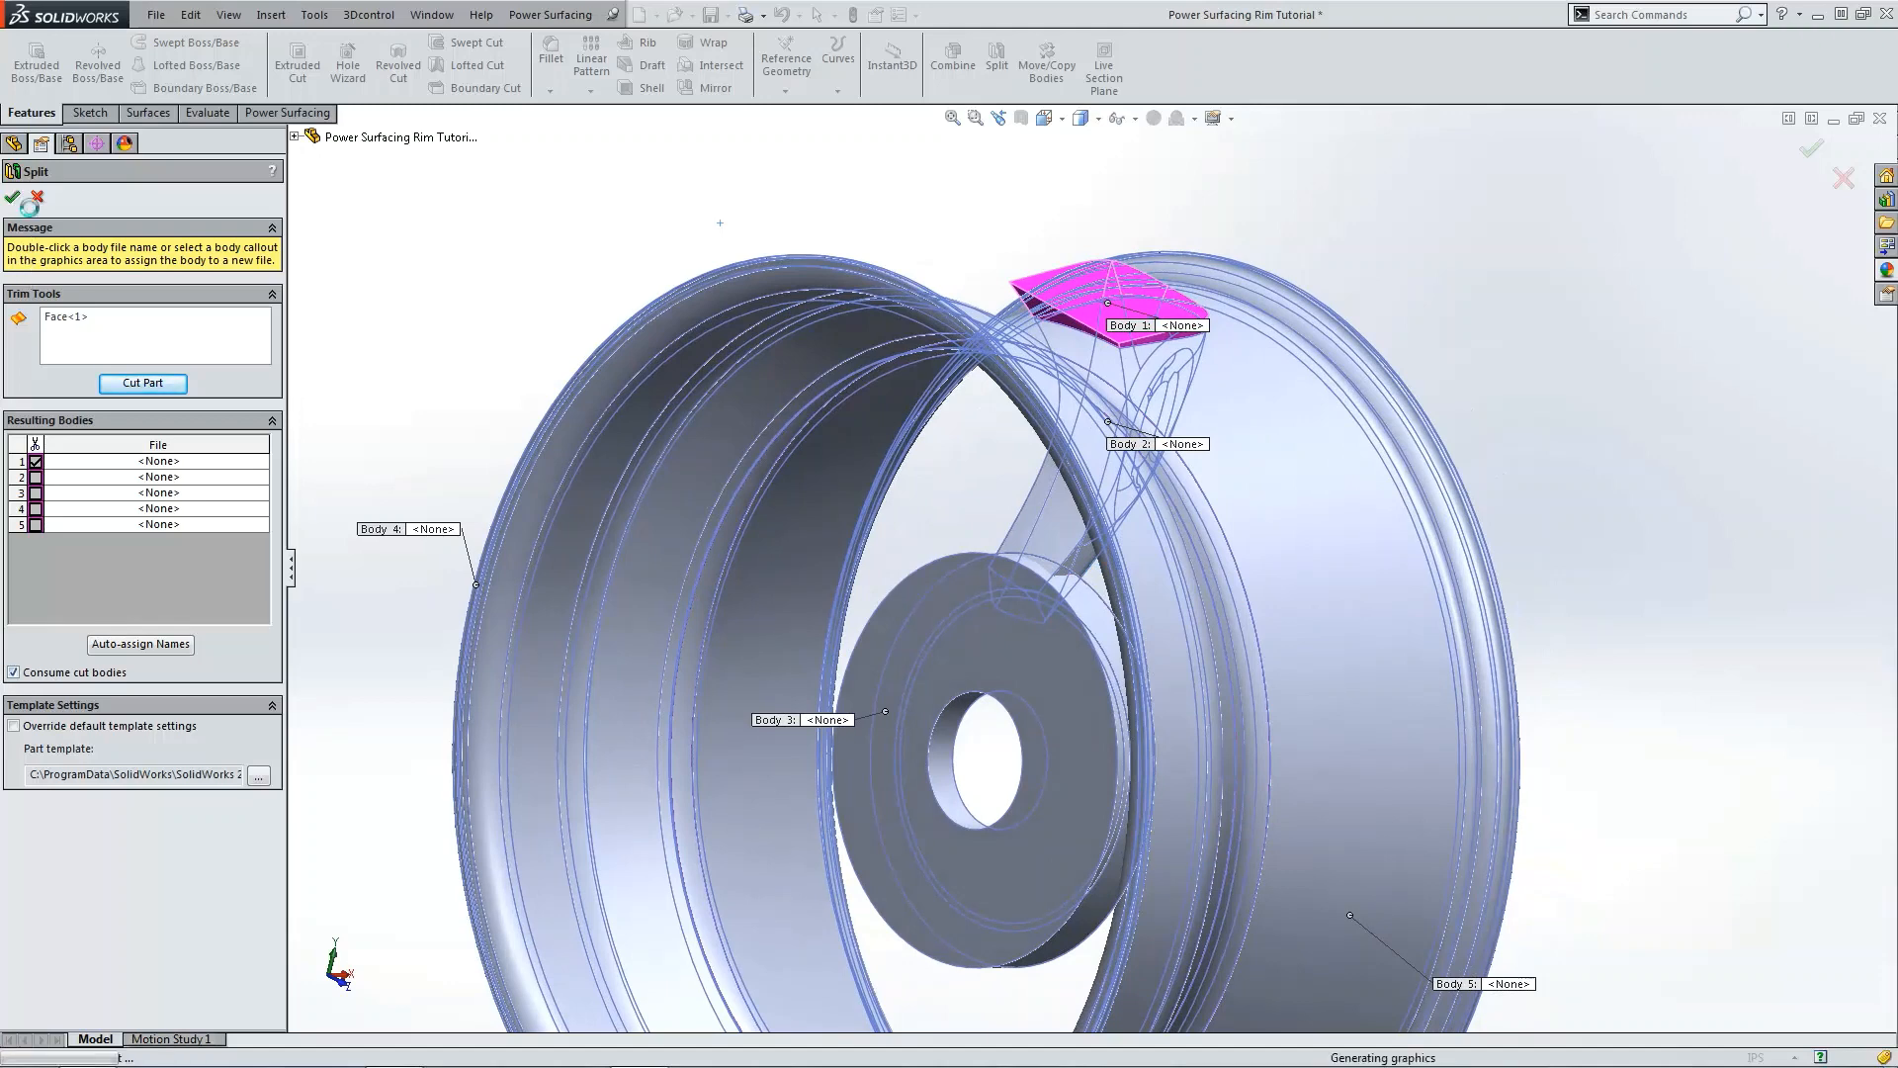
key("ctrl+4")
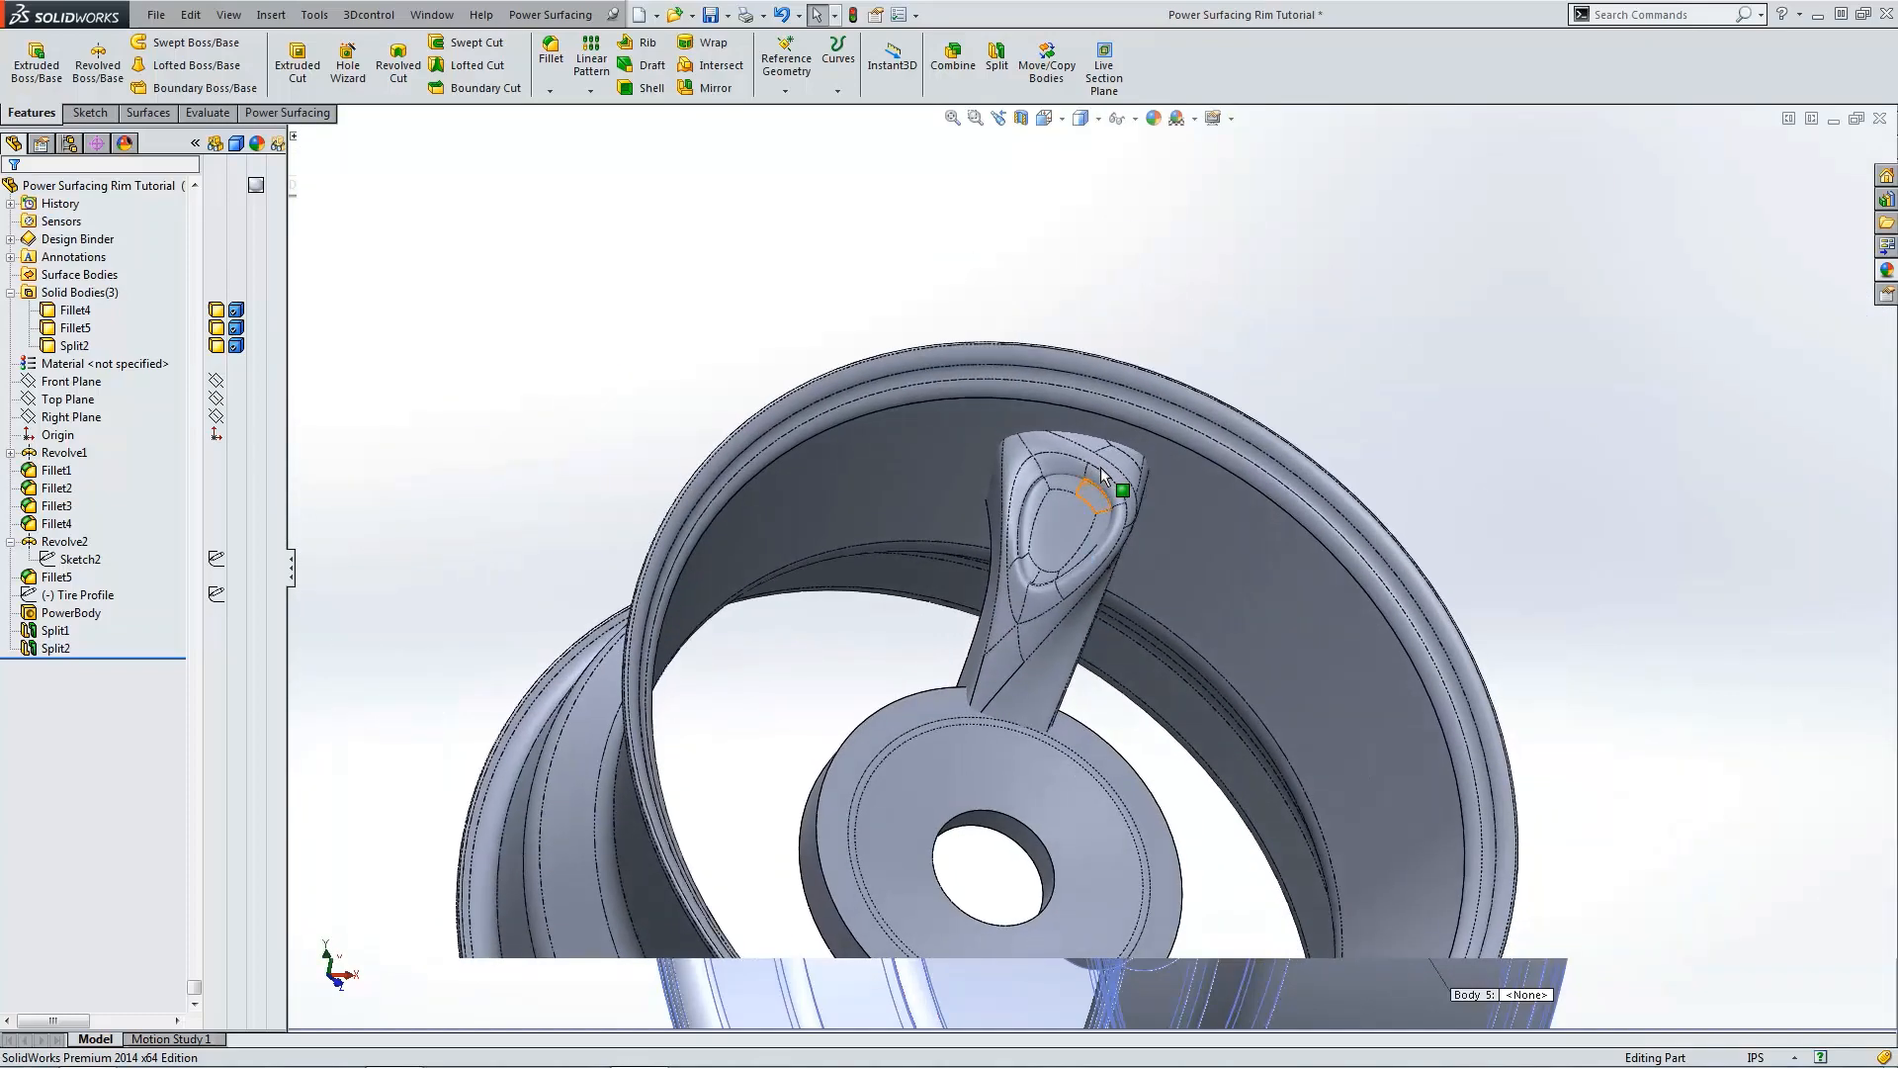
Step: Circularly pattern the spoke body Split2 around the hub hole's axis with 5 equally spaced instances over 360°
key("ctrl+1")
key("ctrl+4")
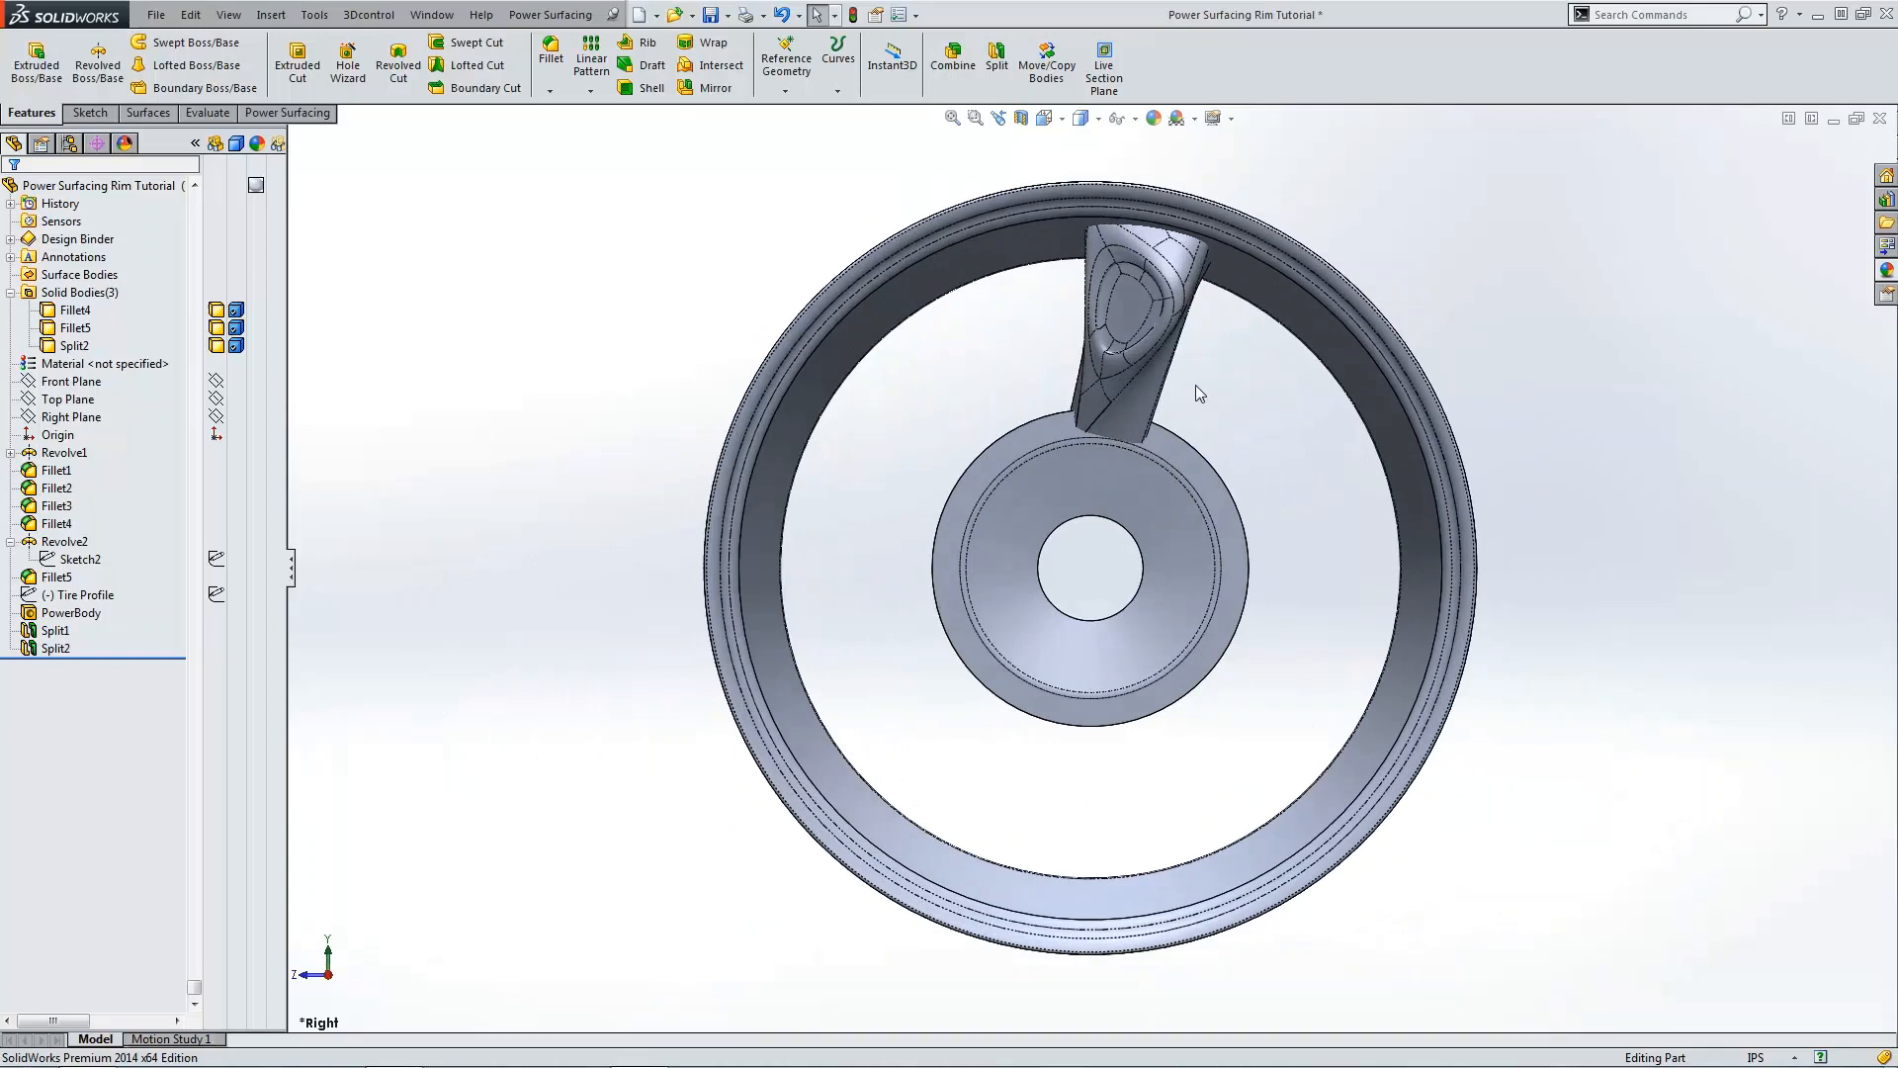
left_click(590, 91)
left_click(608, 131)
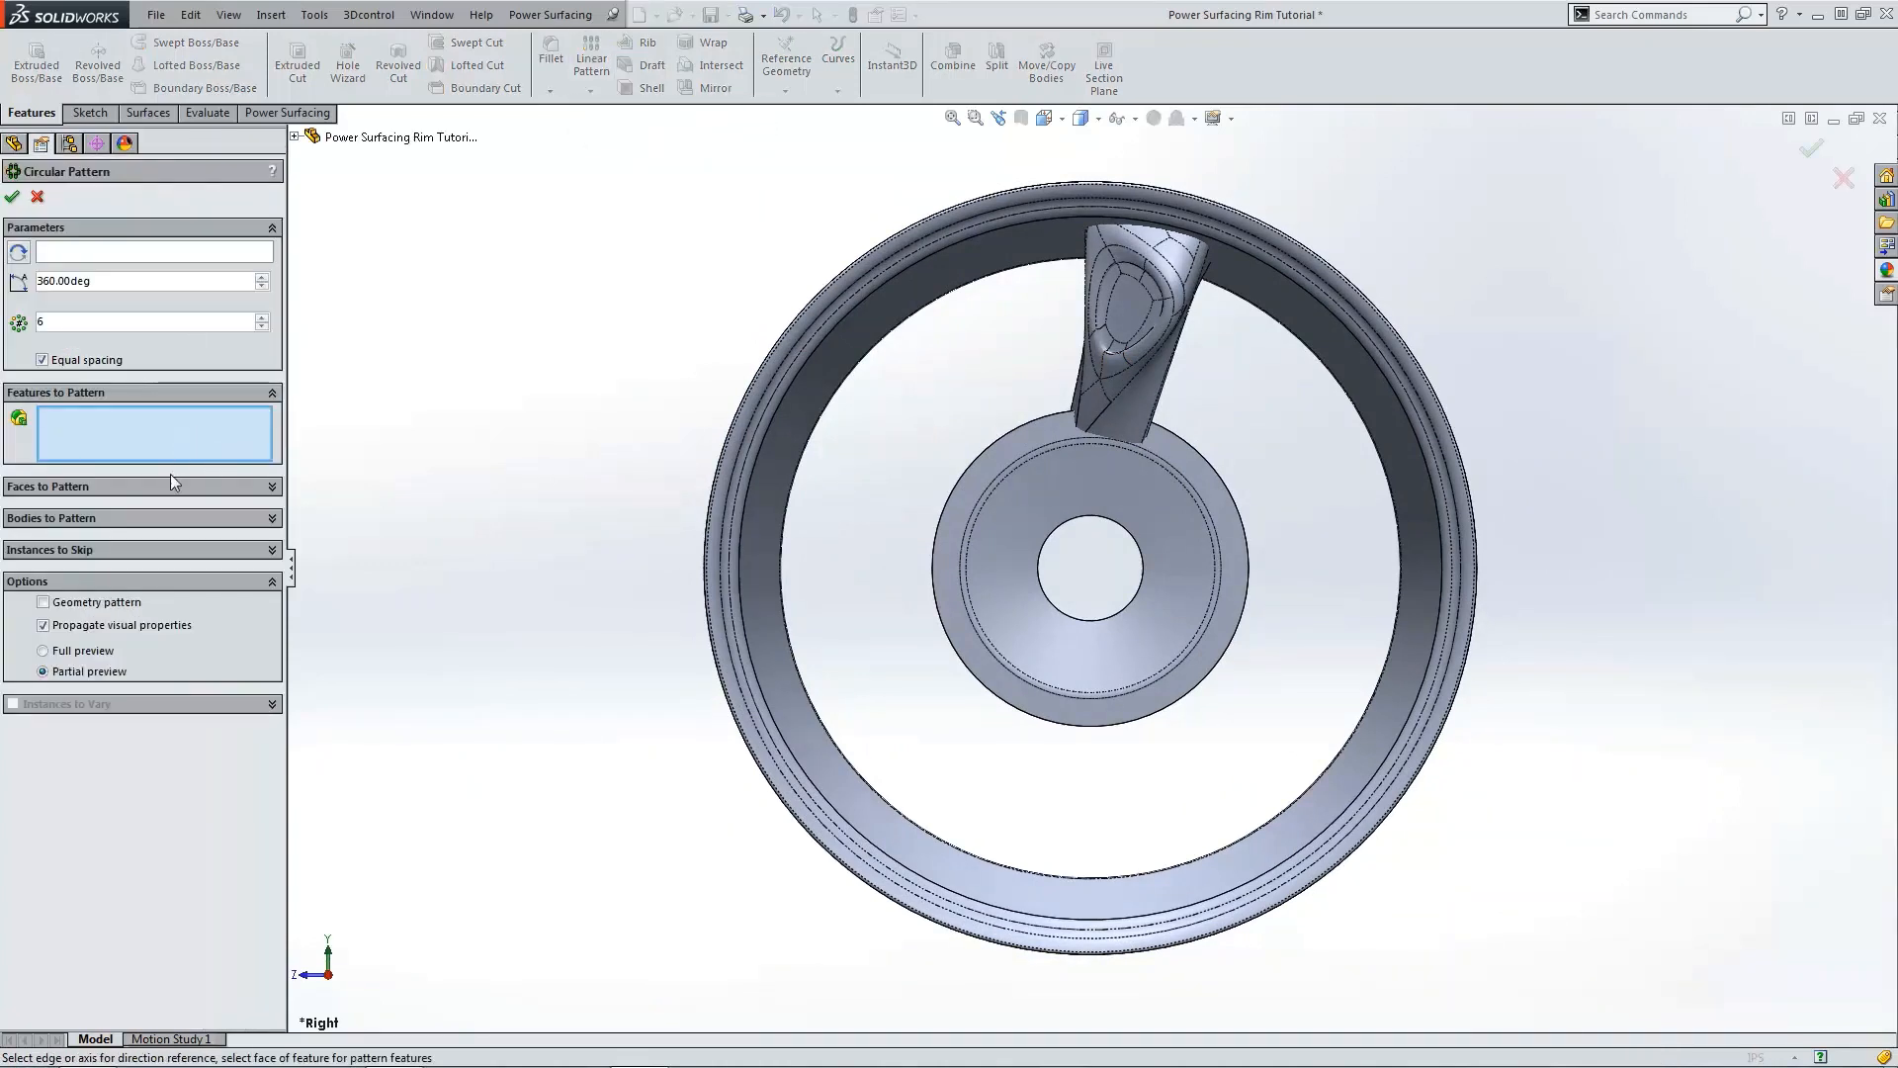
left_click(150, 516)
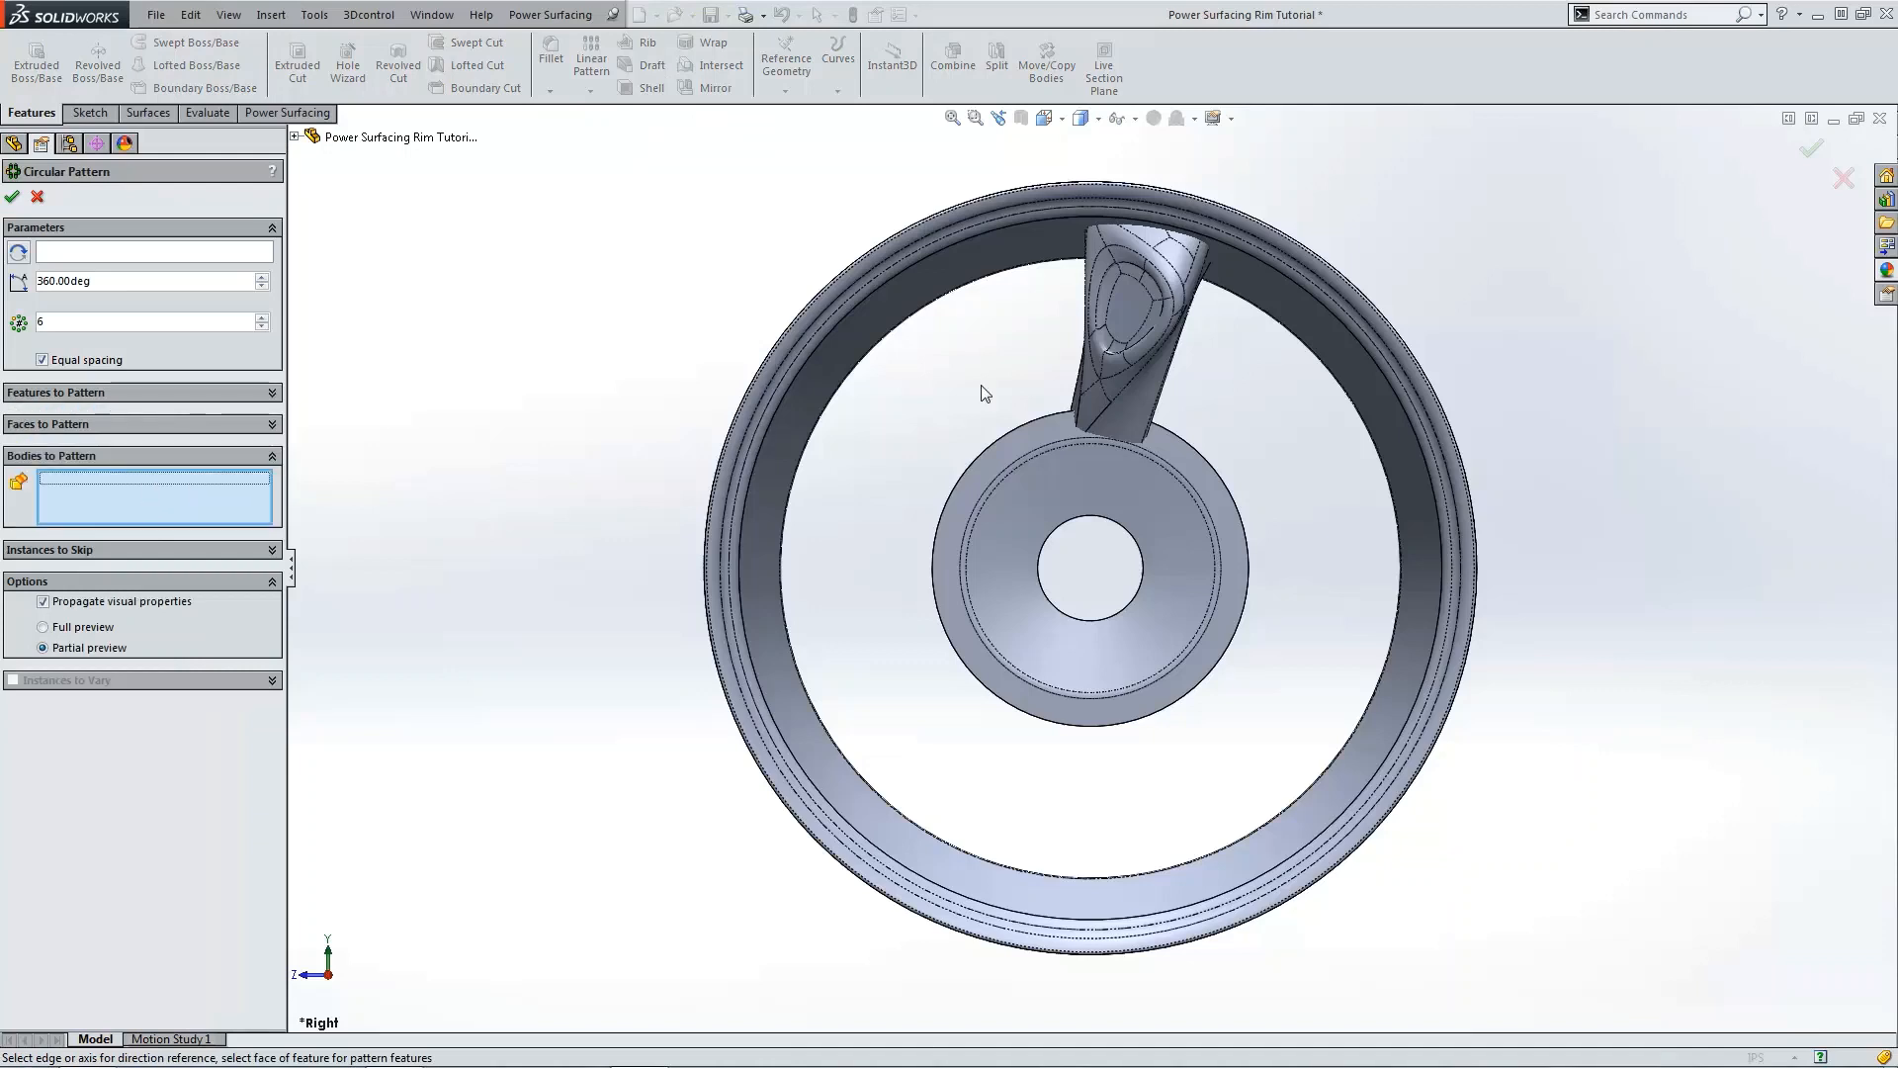
left_click(1115, 367)
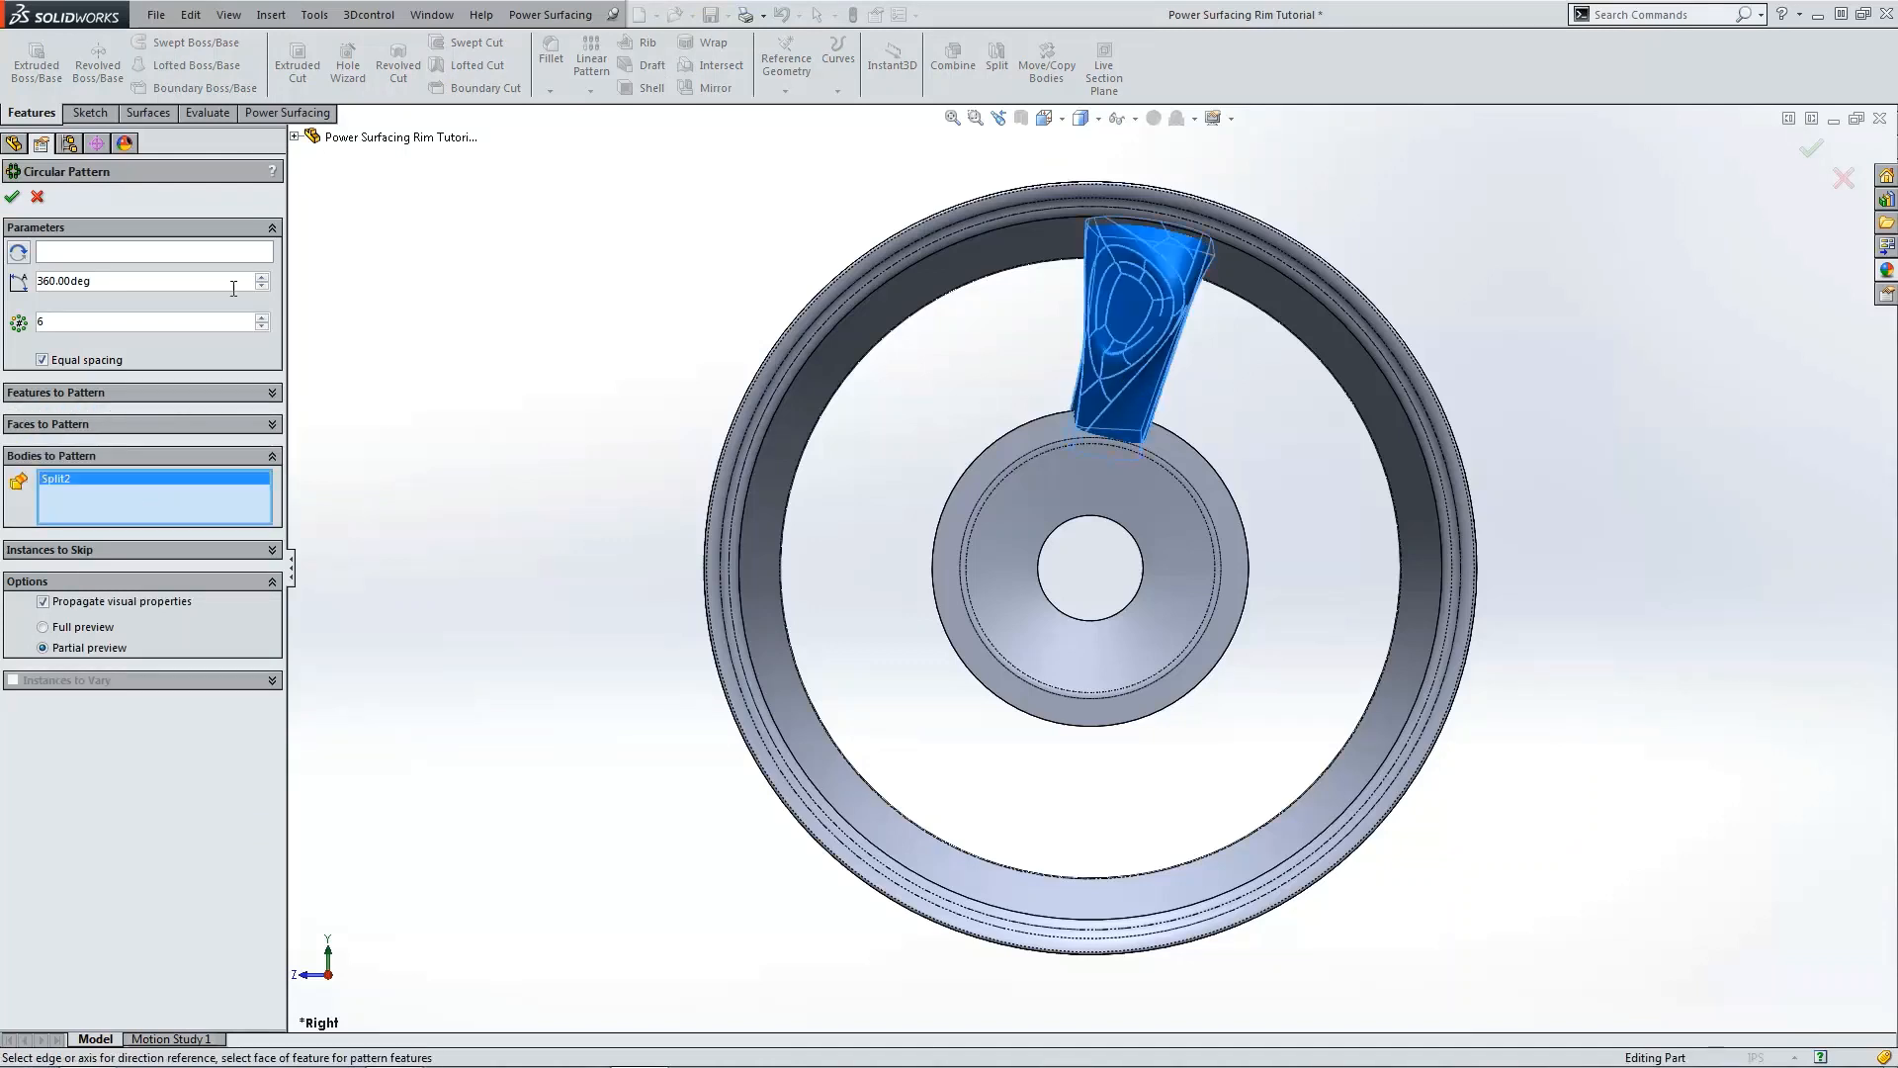
left_click(170, 255)
left_click(1092, 521)
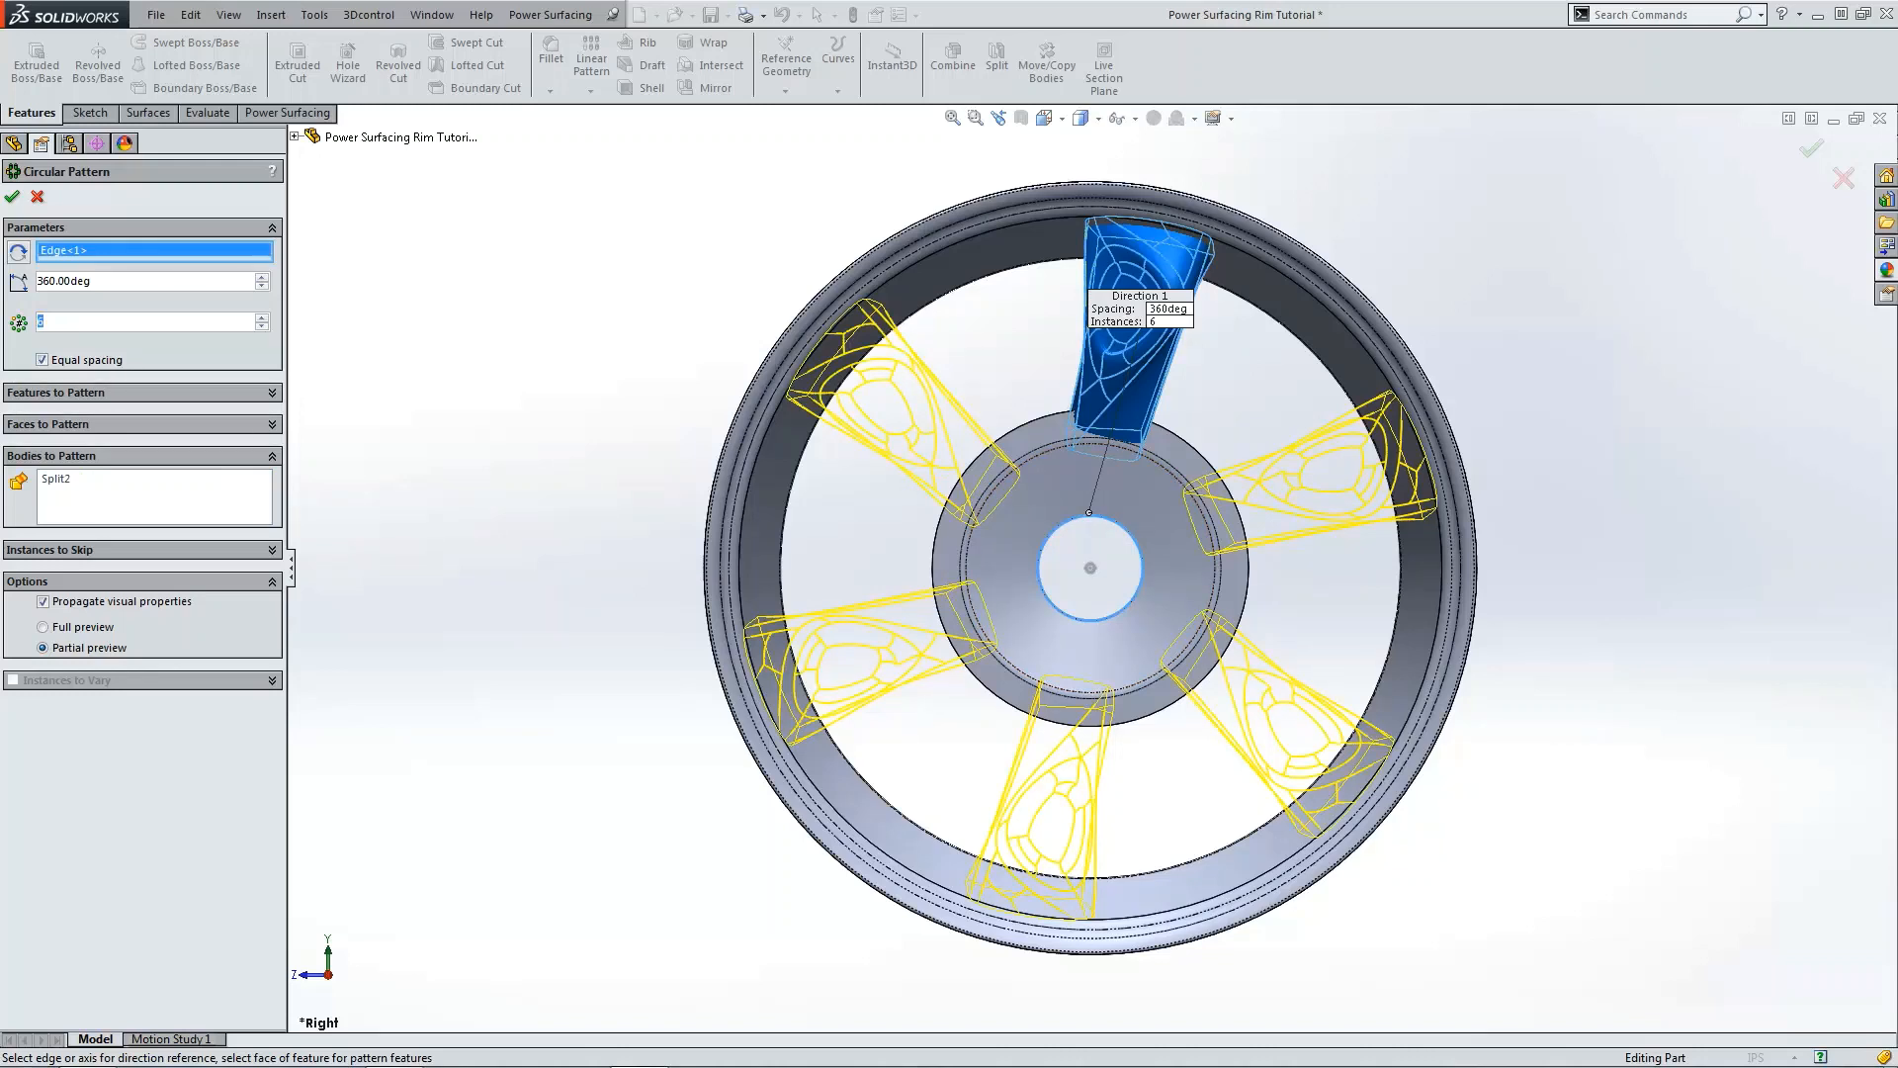
type("8")
key("Return")
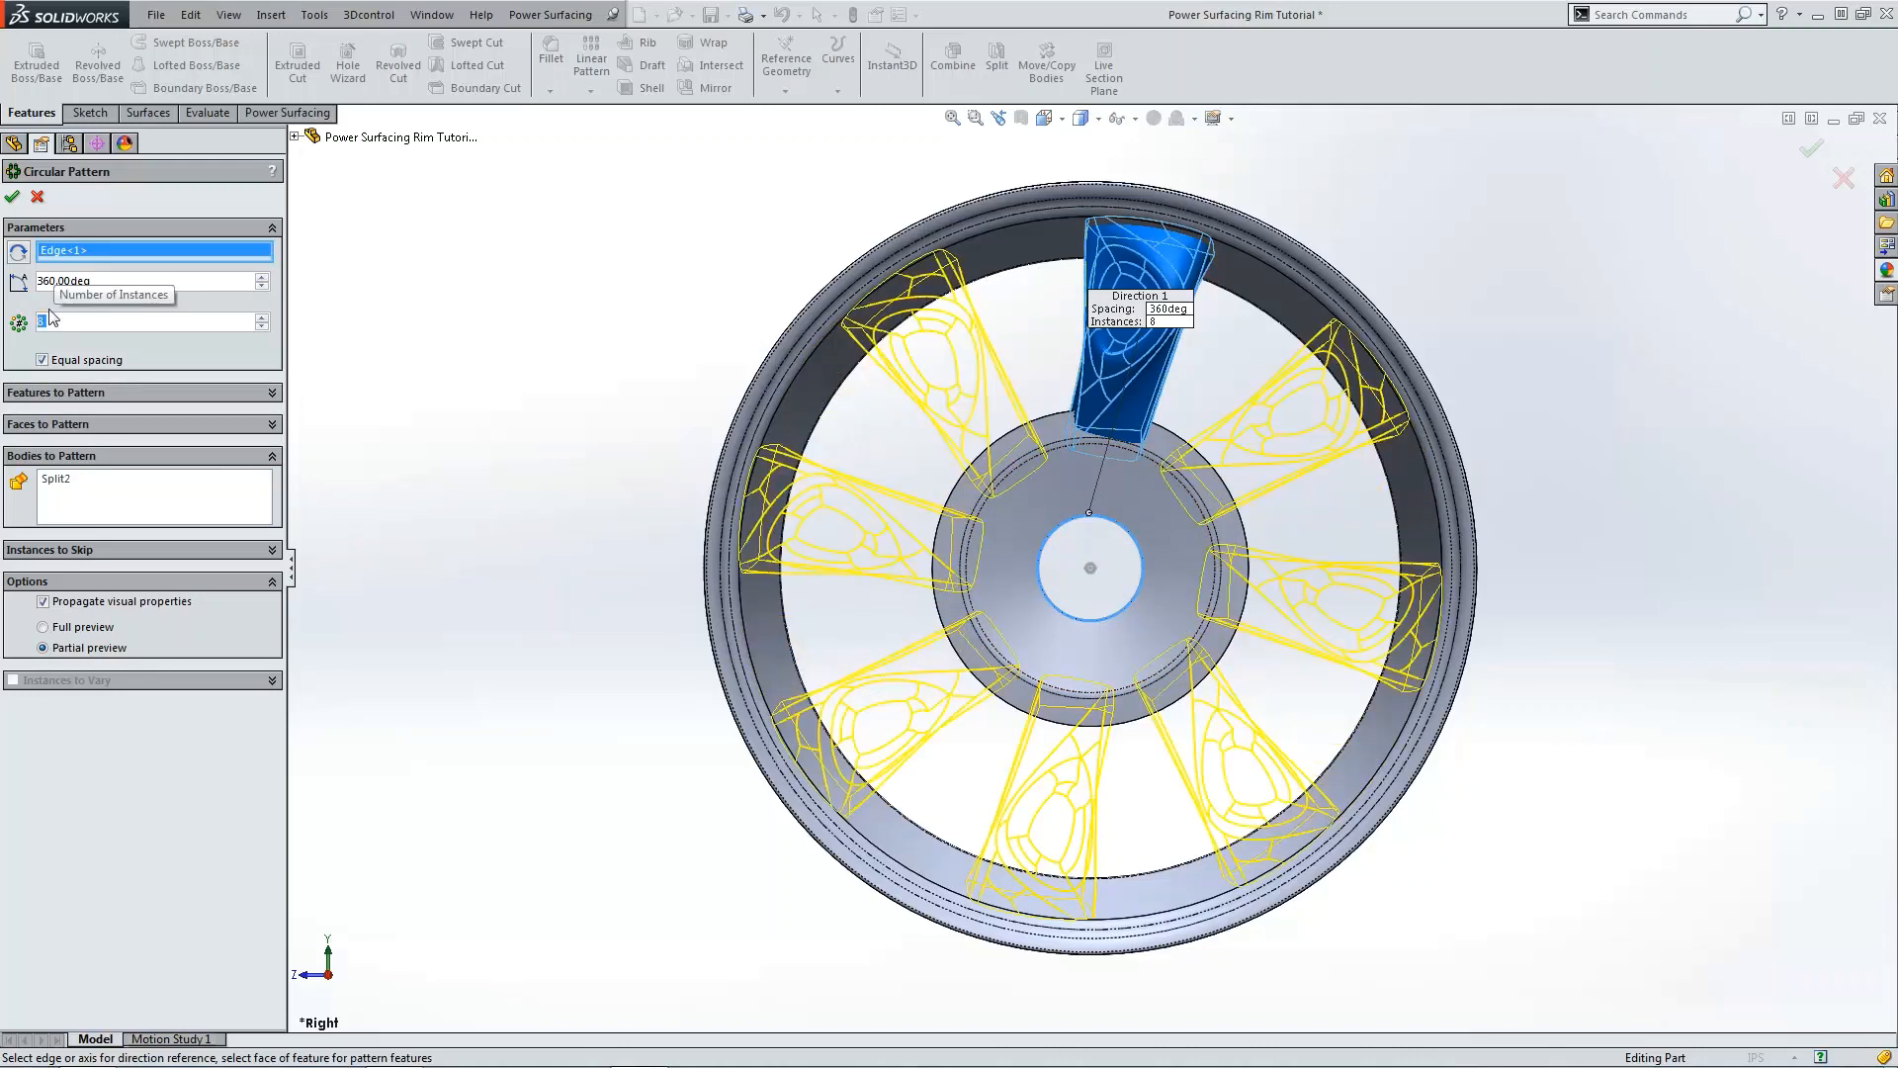
type("5")
key("Return")
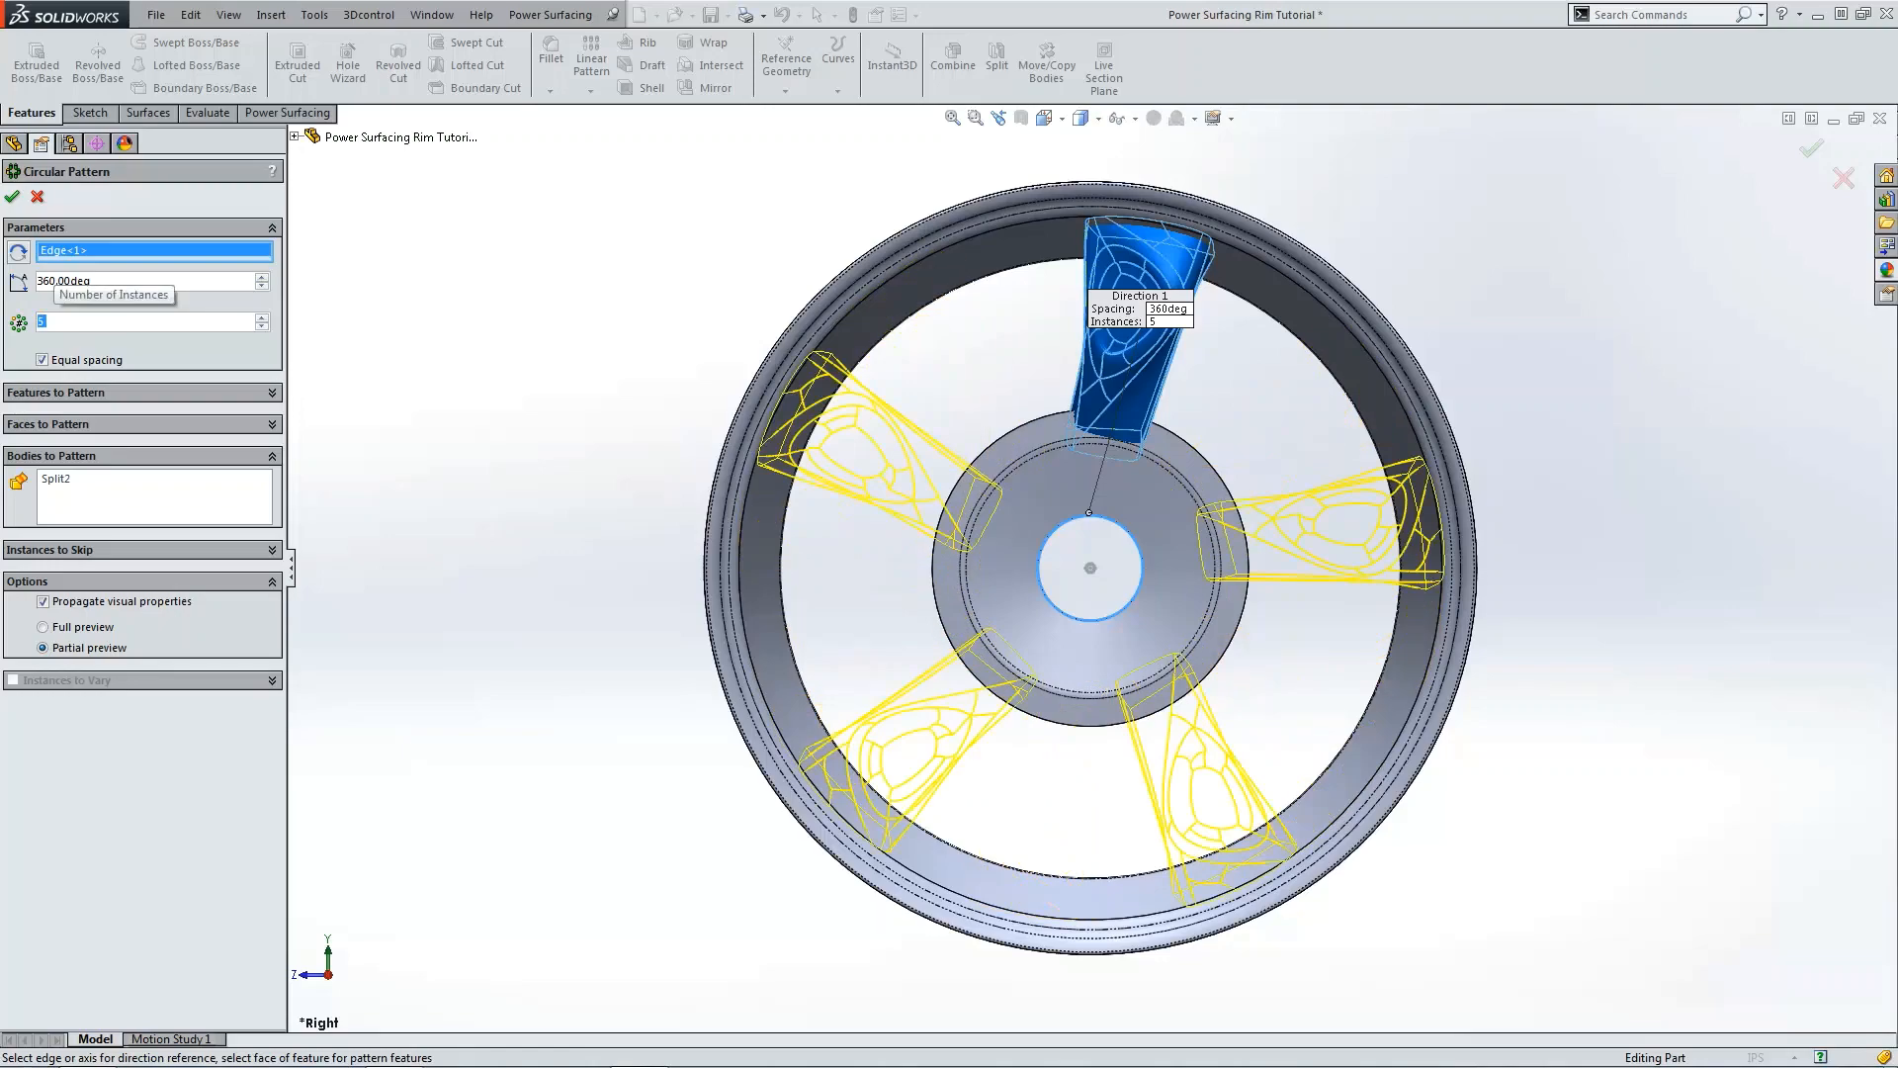
left_click(18, 196)
Step: Fillet the hub's outer front circular edge with a 0.5 in radius
middle_click_drag(1029, 327, 1154, 363)
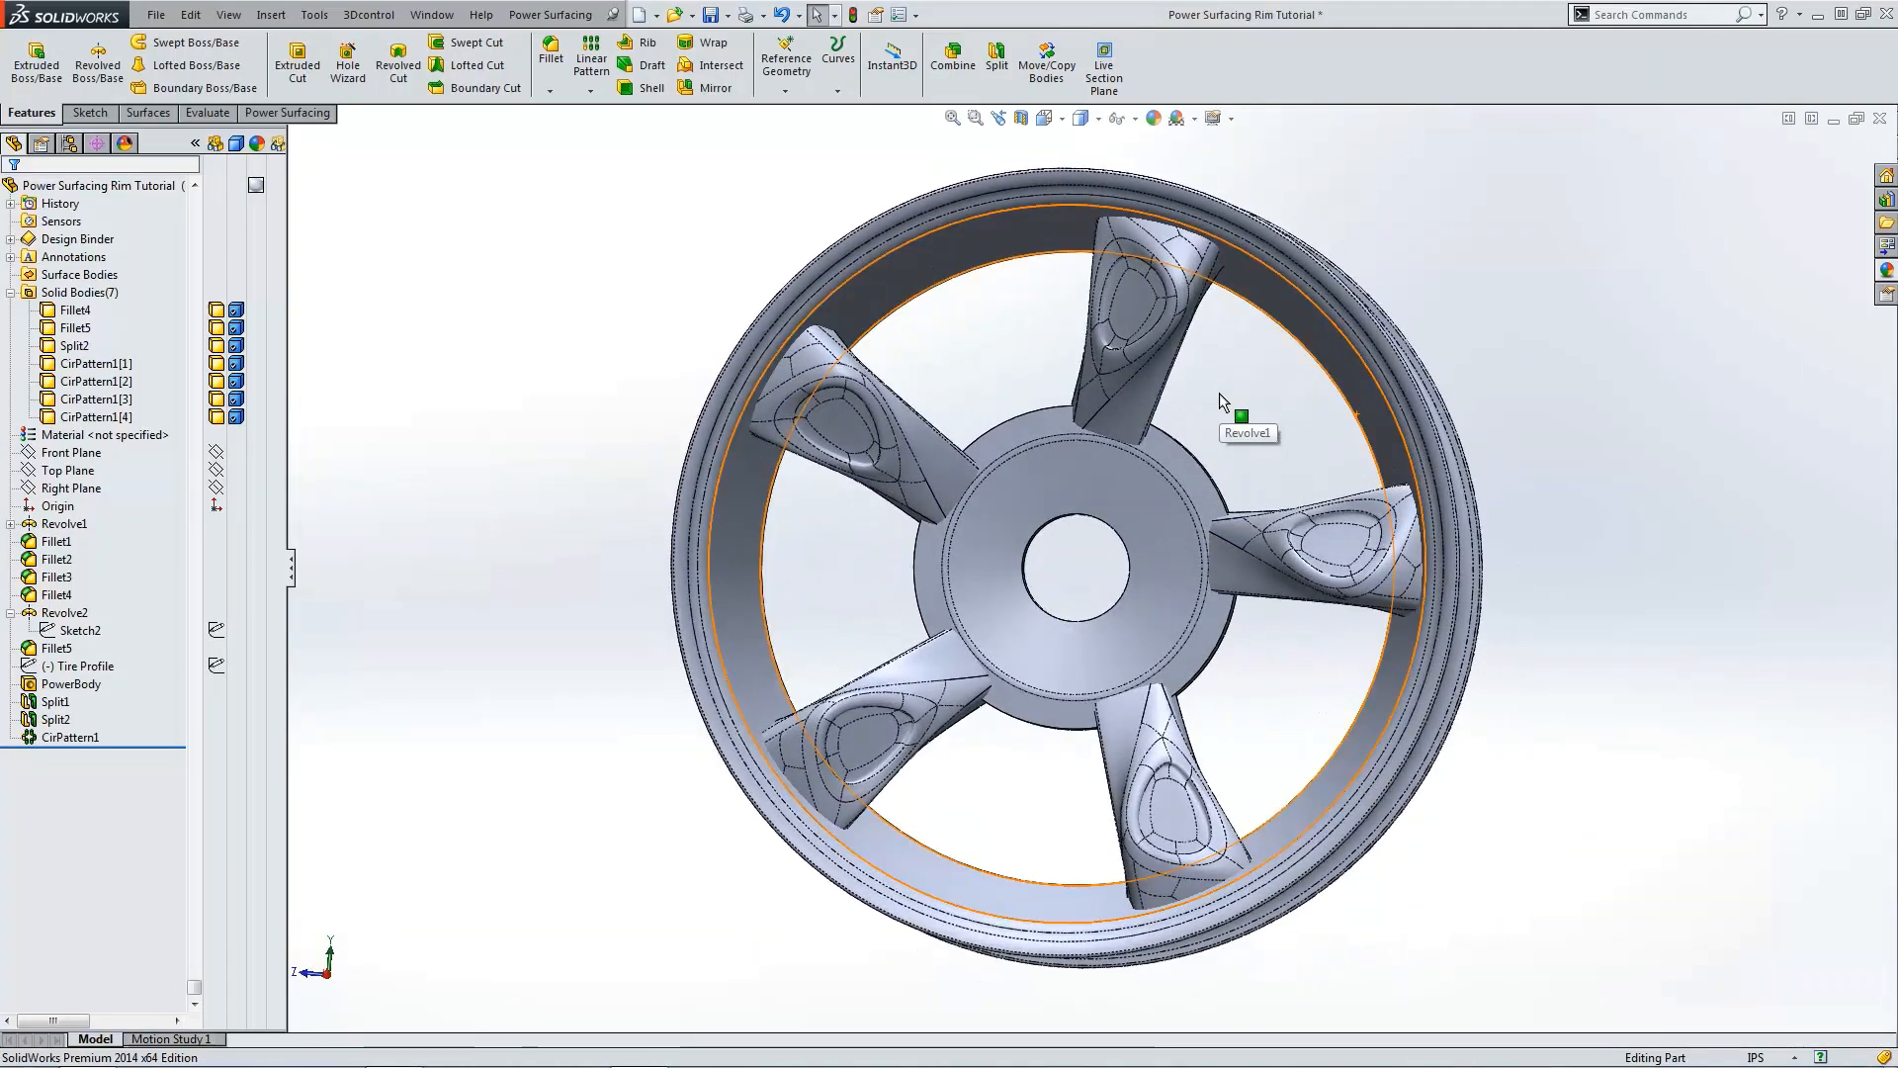
key("ctrl+4")
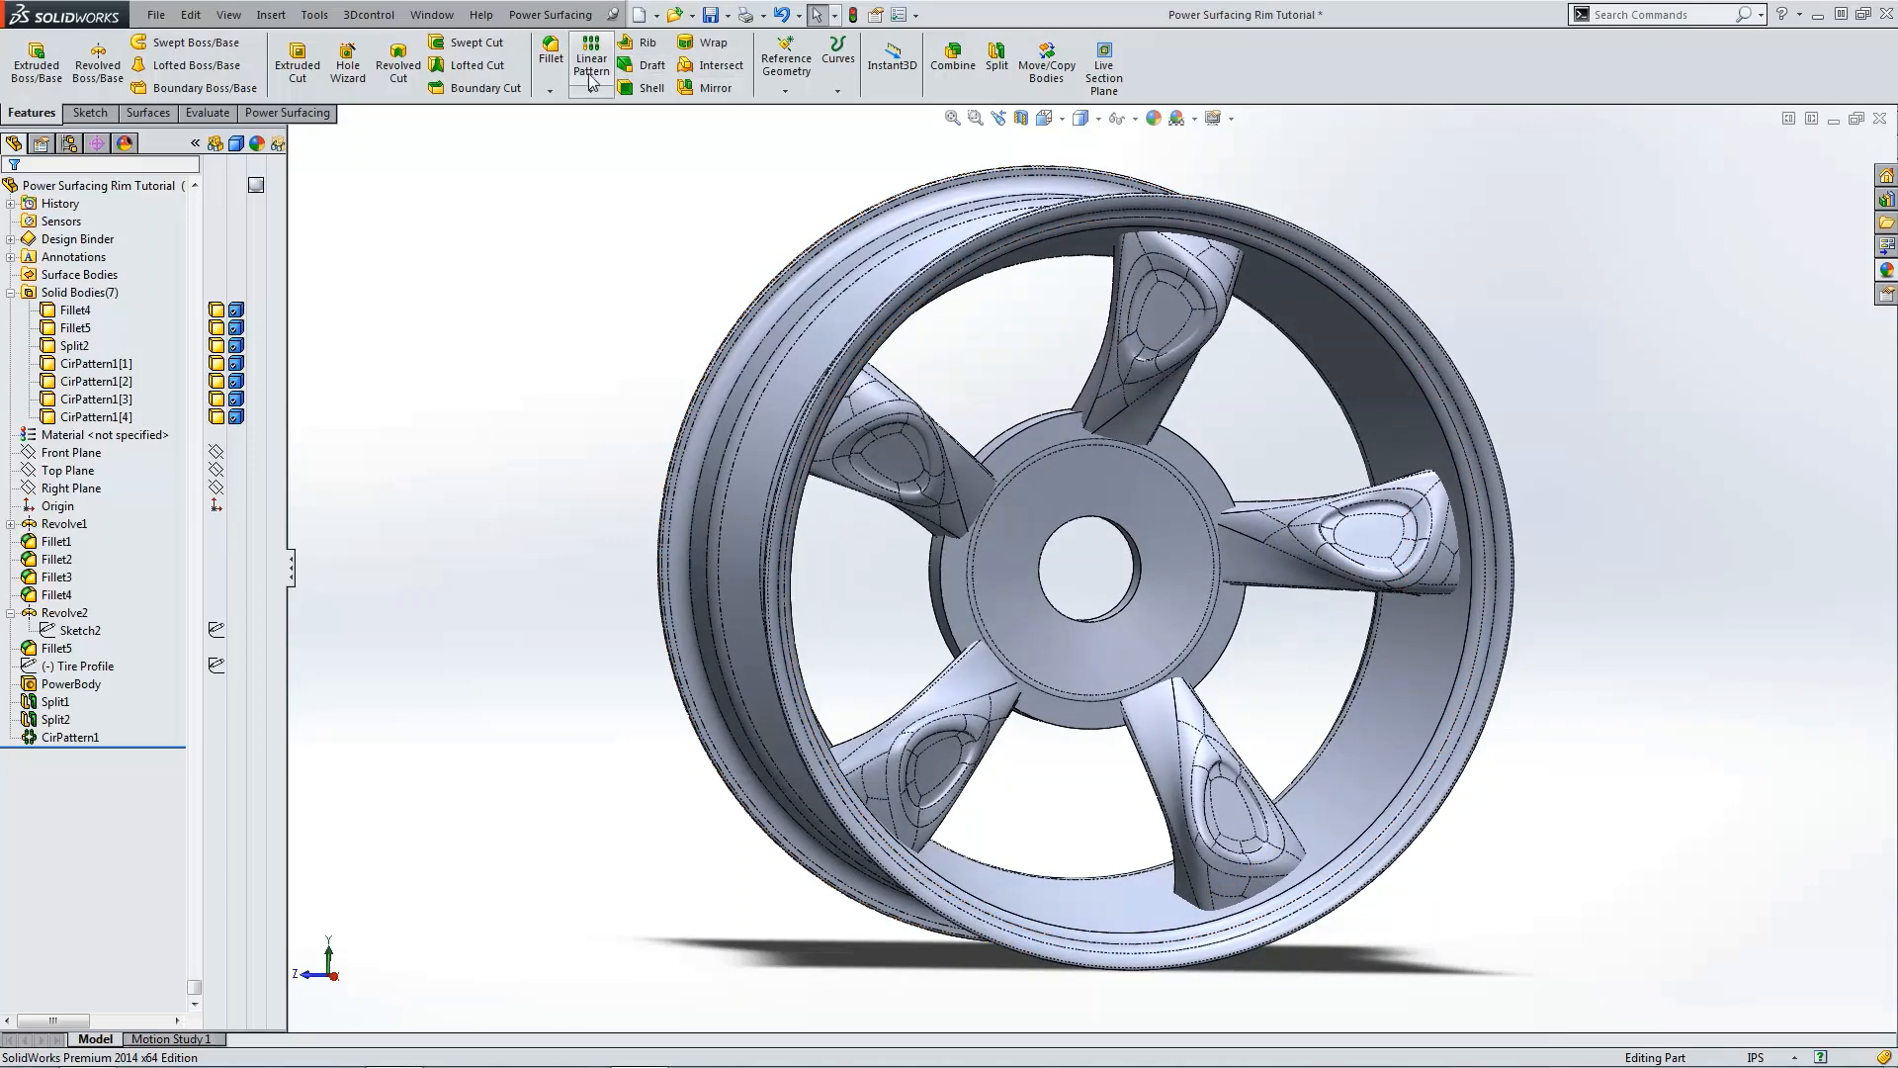
left_click(551, 52)
left_click(1019, 440)
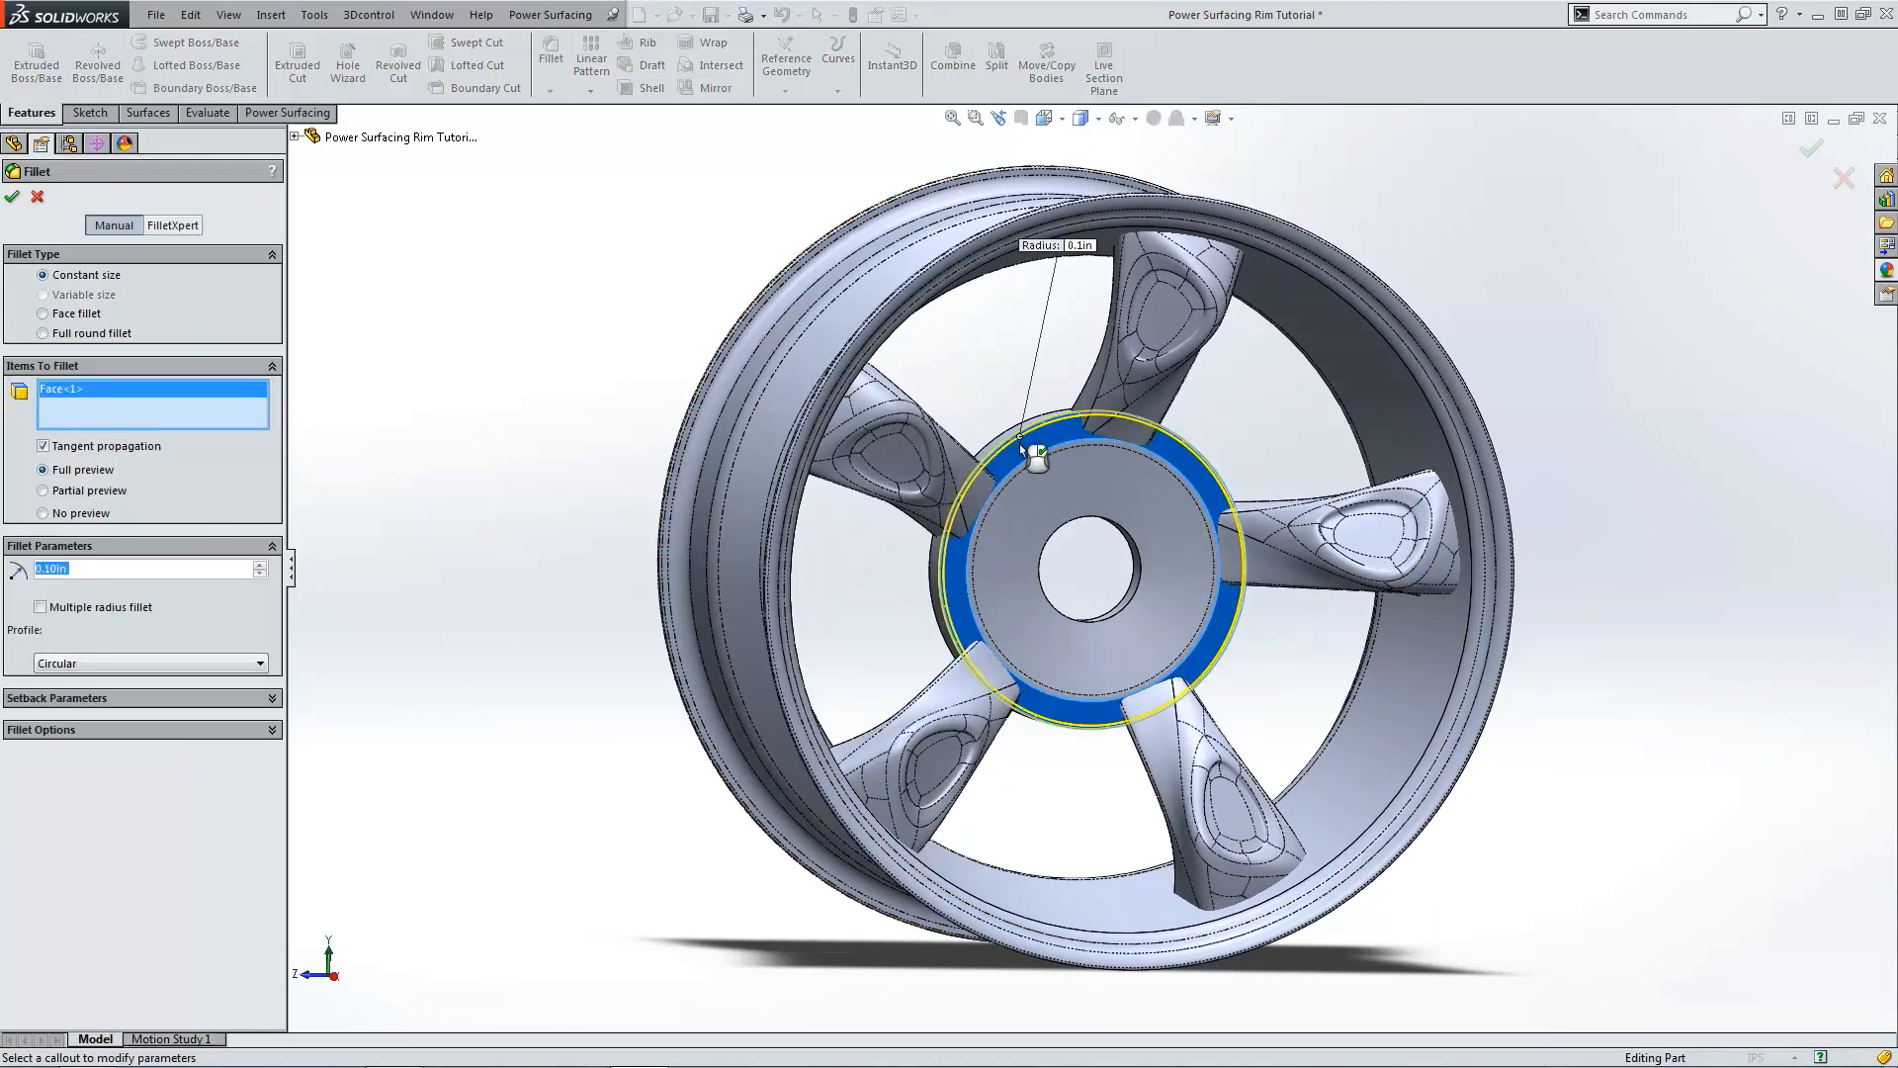
left_click(1020, 442)
left_click(1020, 440)
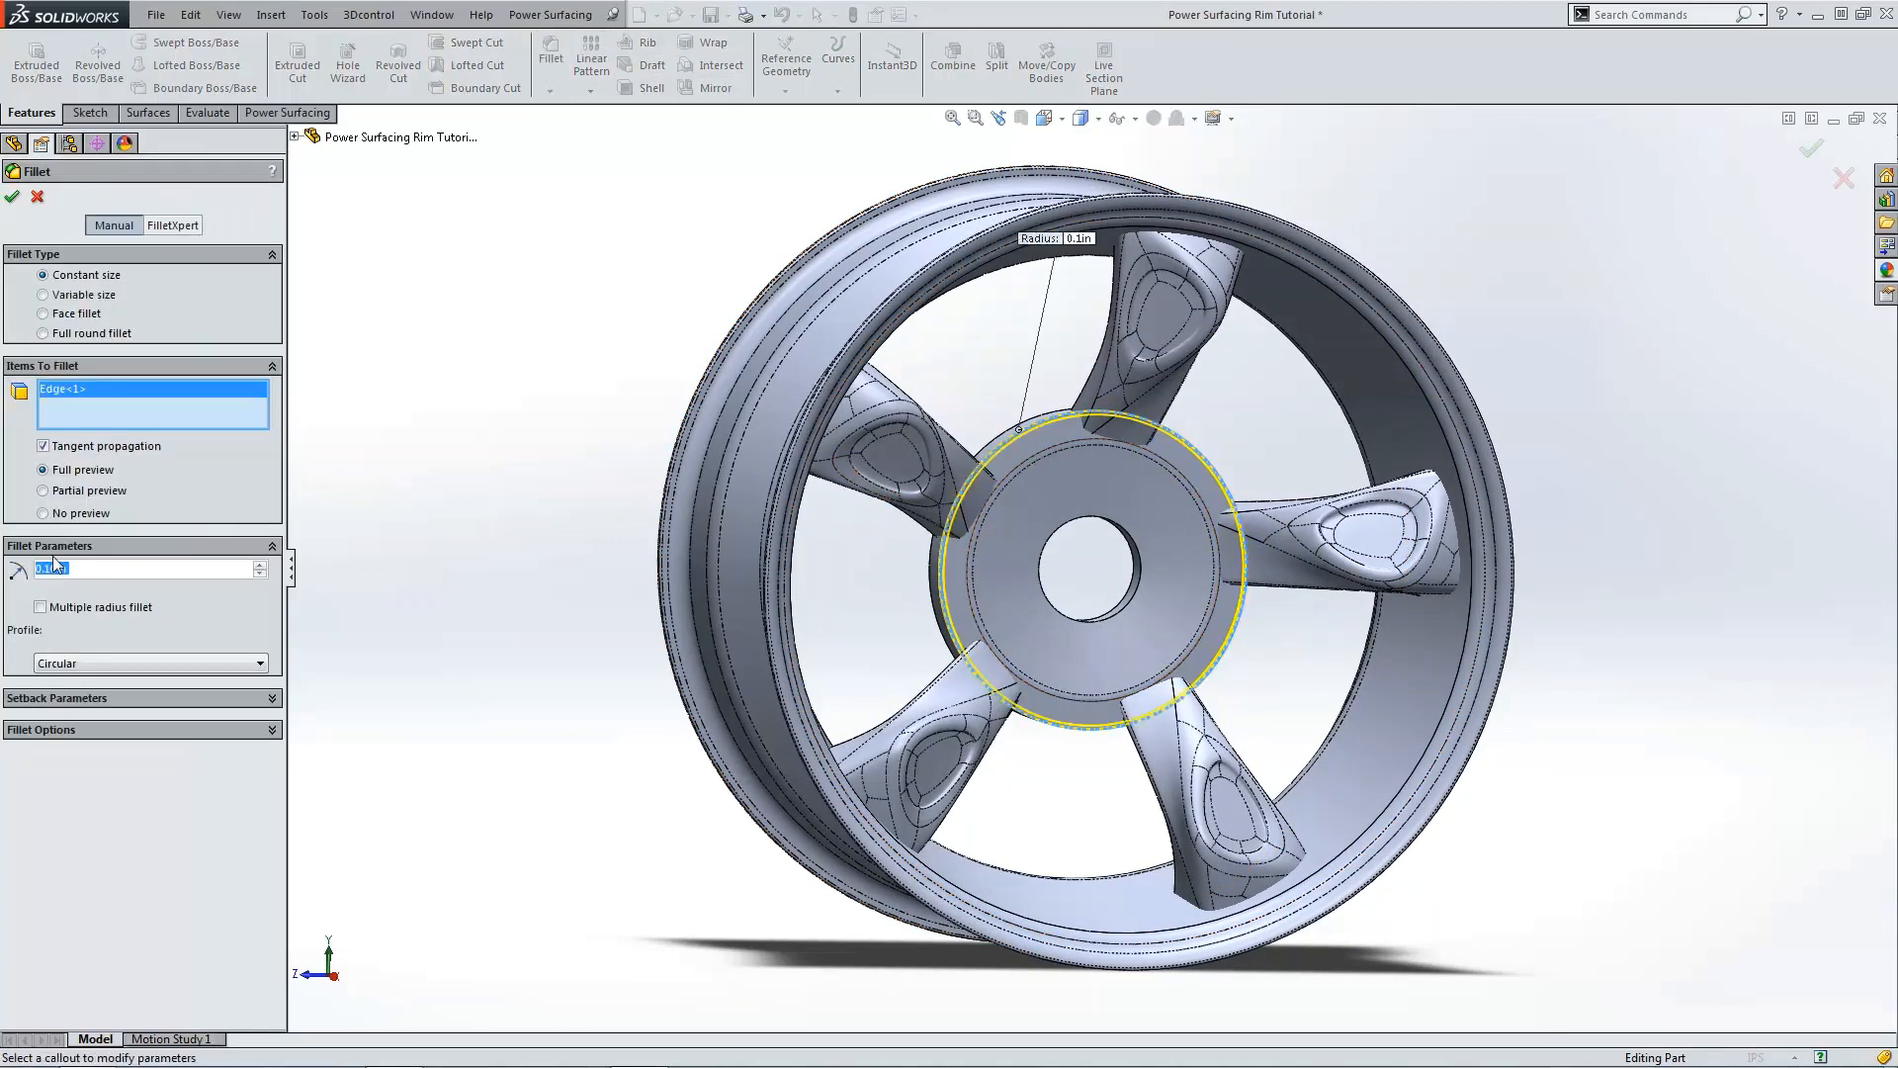
type("0.5")
key("Return")
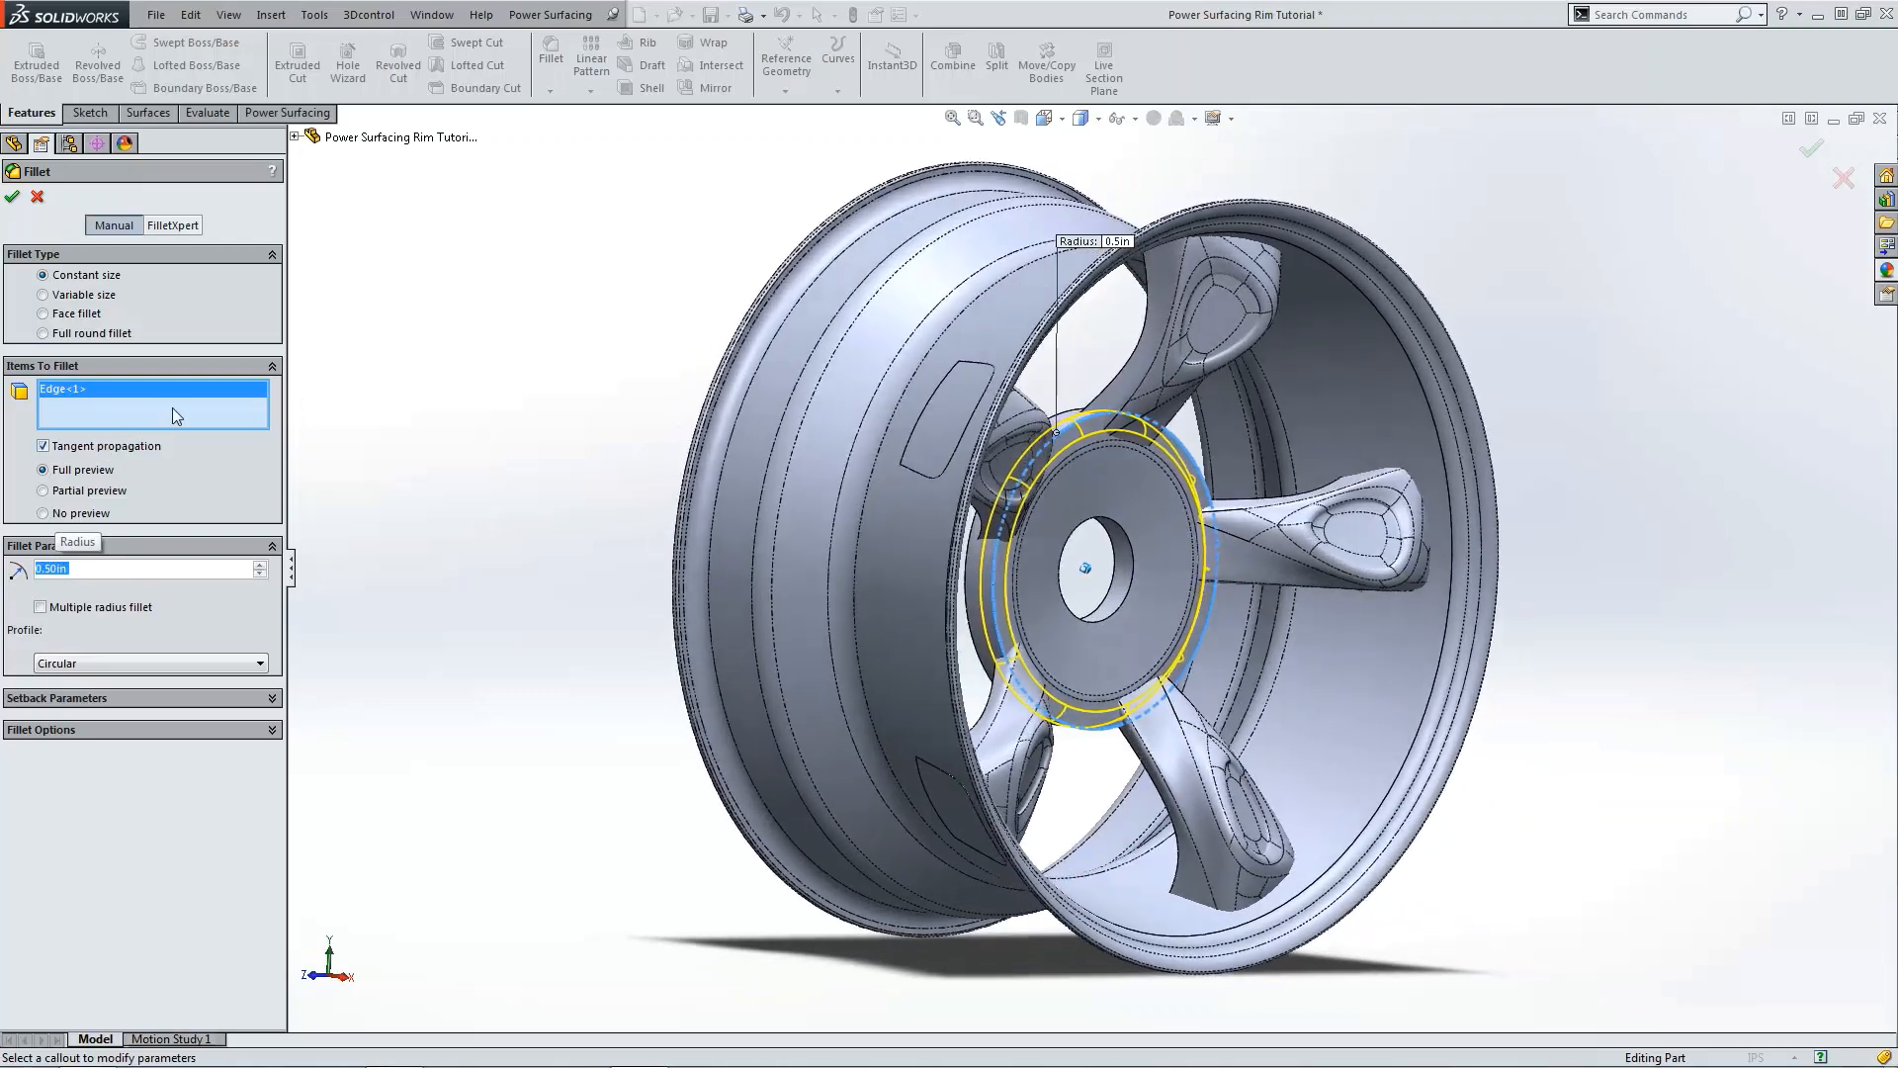
left_click(12, 197)
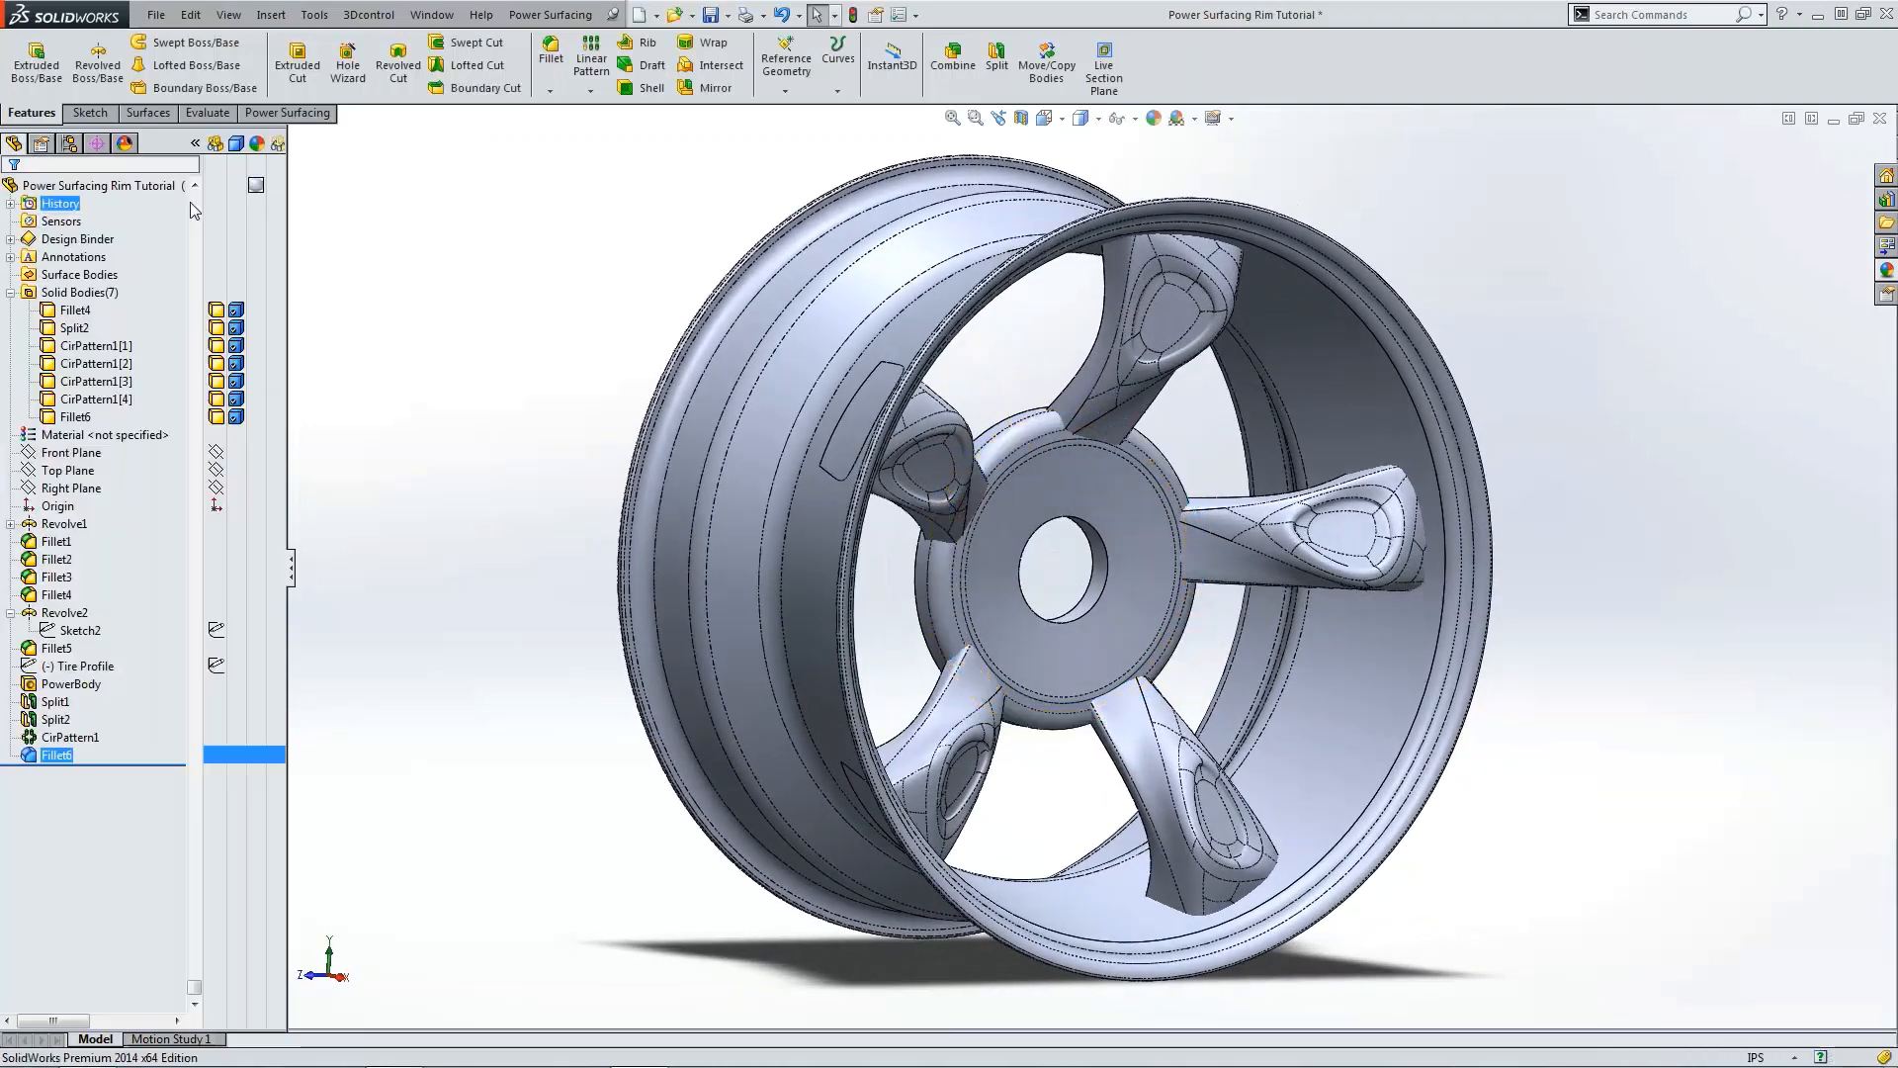
Step: Combine the rim, hub and all five spoke bodies into one body using the Add operation
left_click(939, 79)
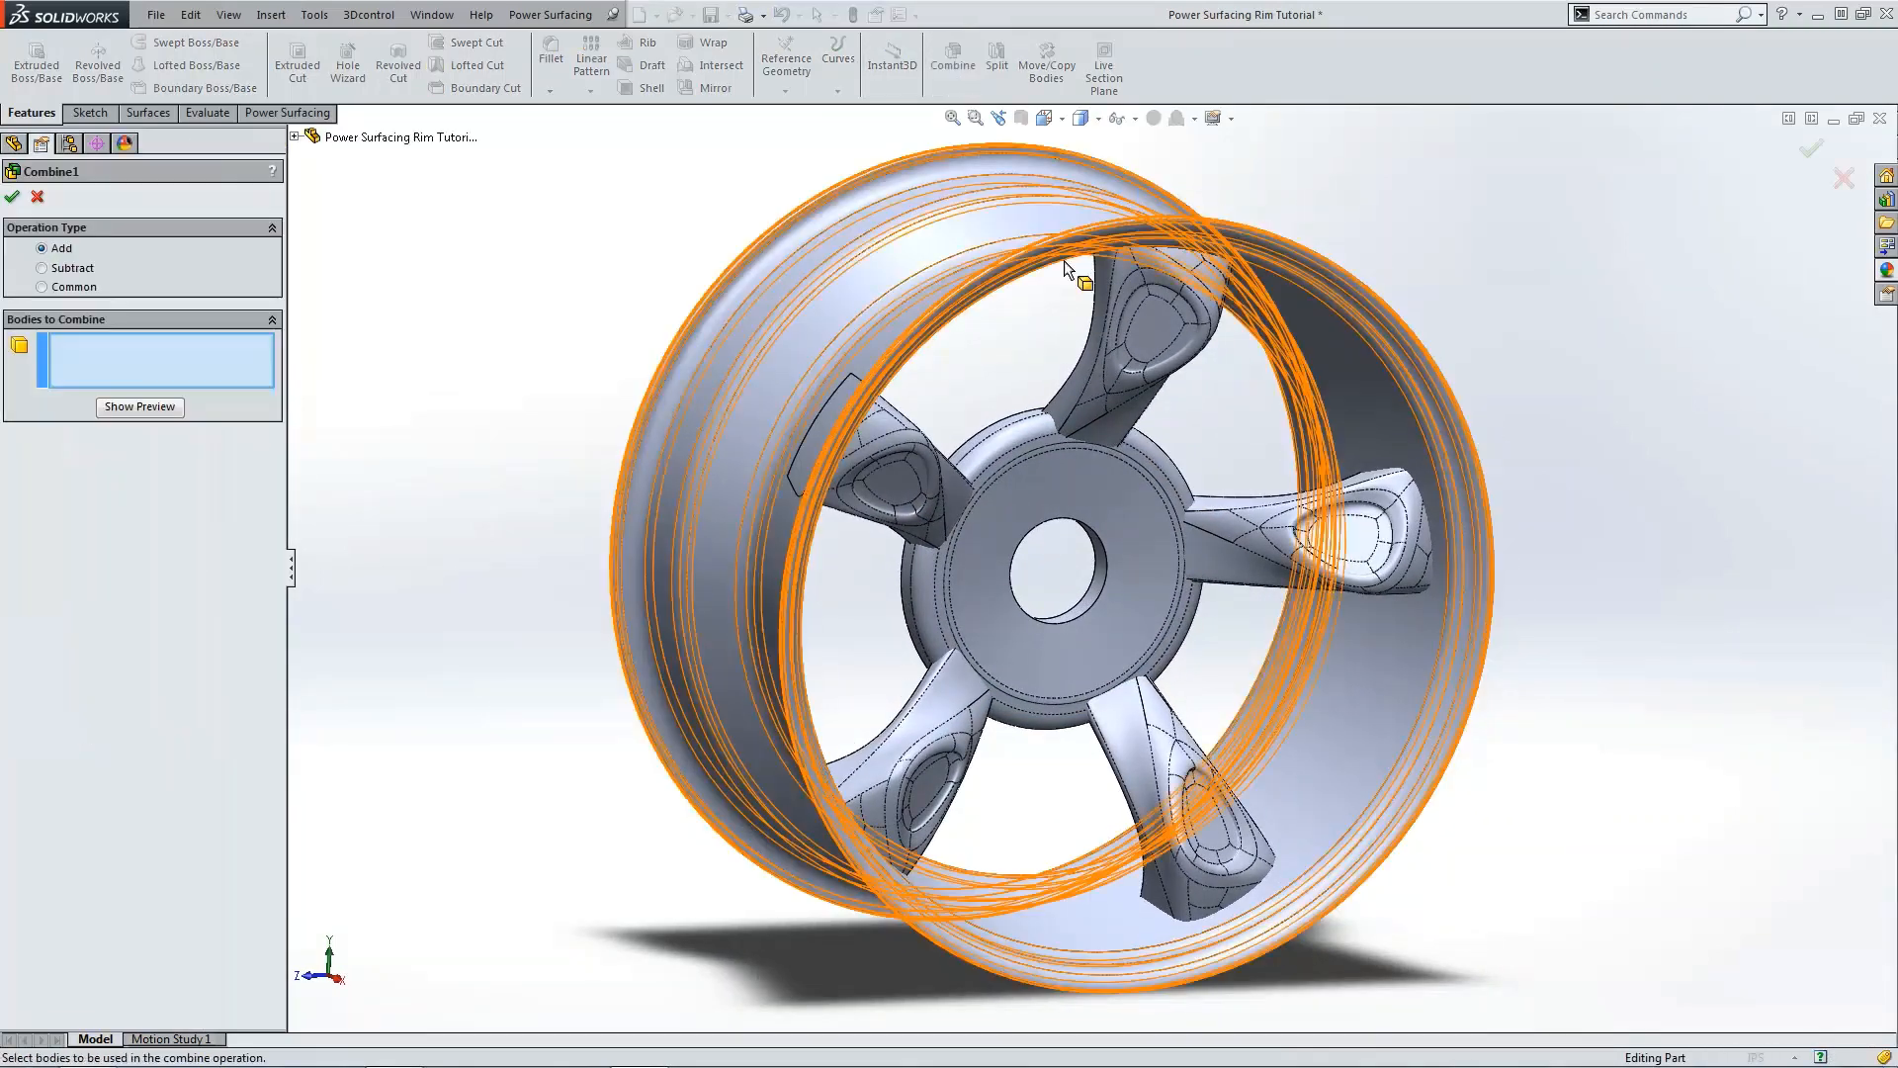
left_click(1147, 307)
left_click(895, 467)
left_click(952, 743)
left_click(1182, 763)
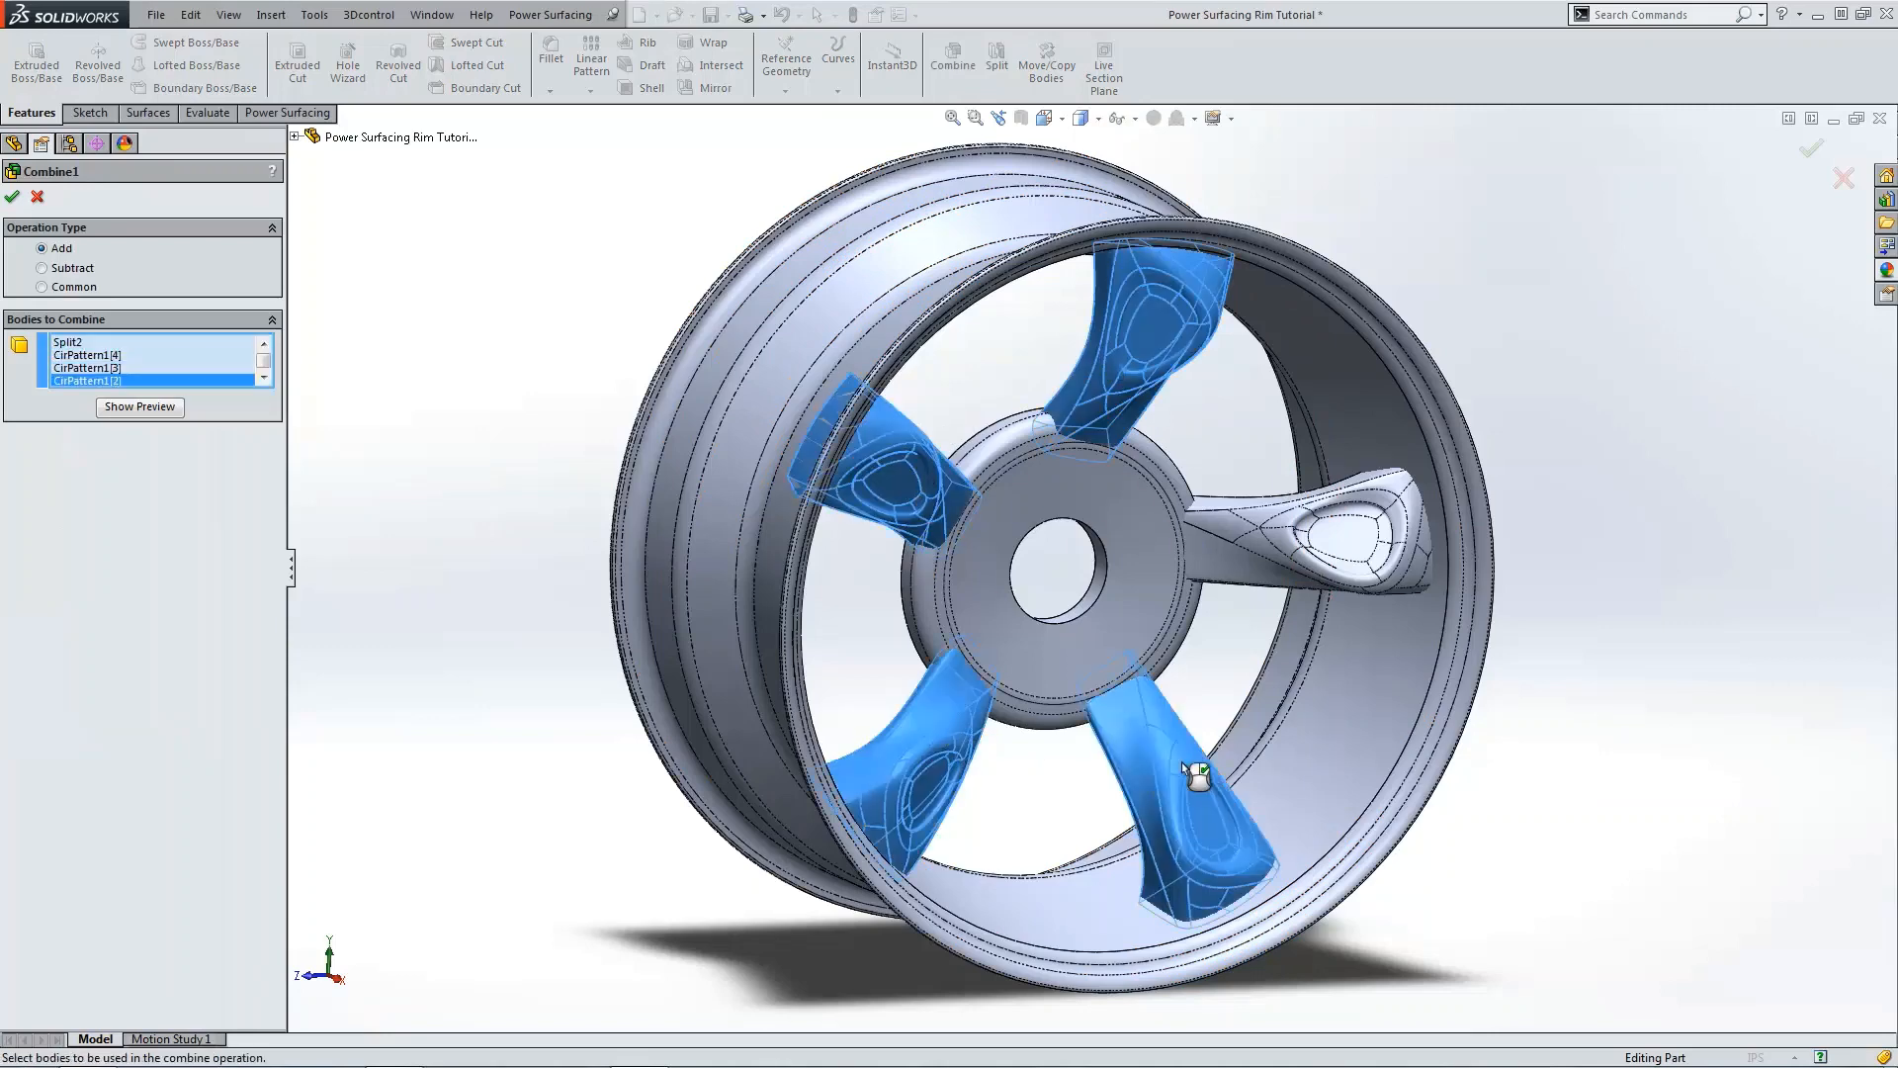
left_click(1241, 544)
left_click(1141, 553)
left_click(1296, 348)
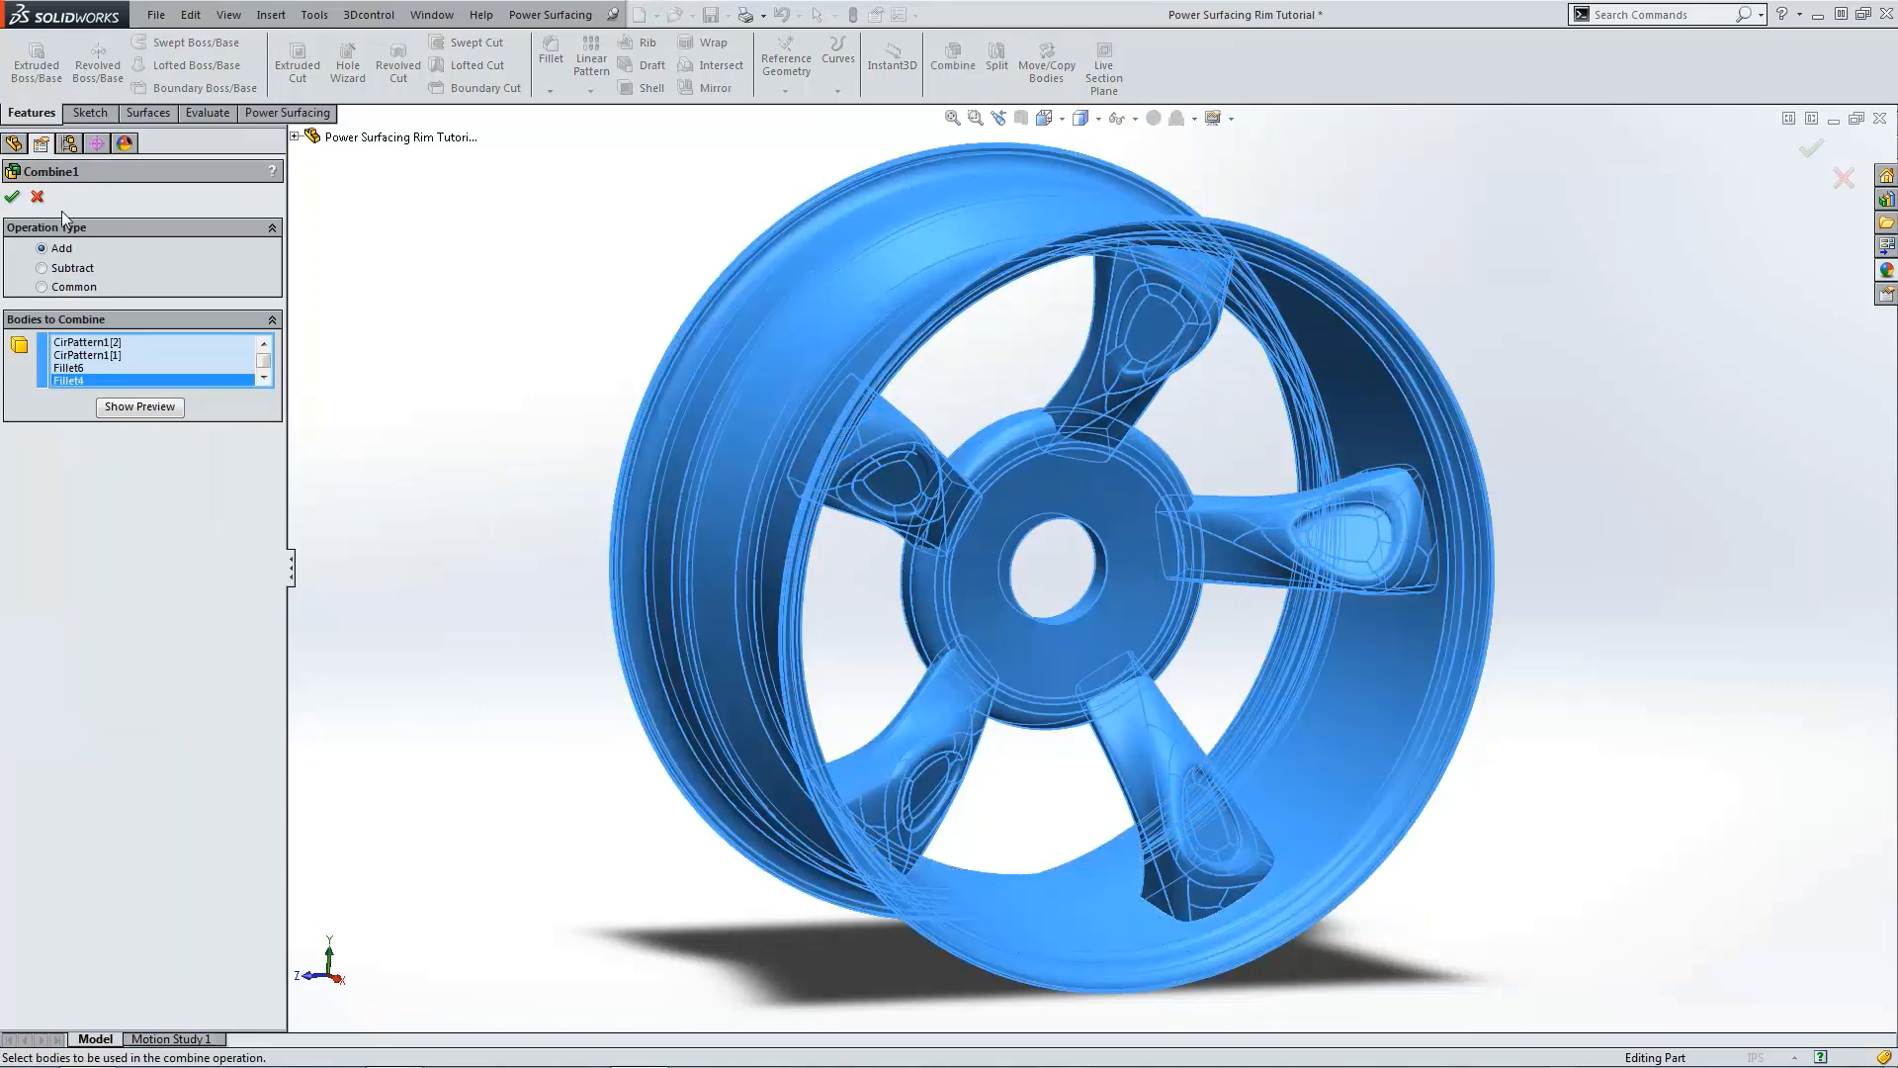
key("Return")
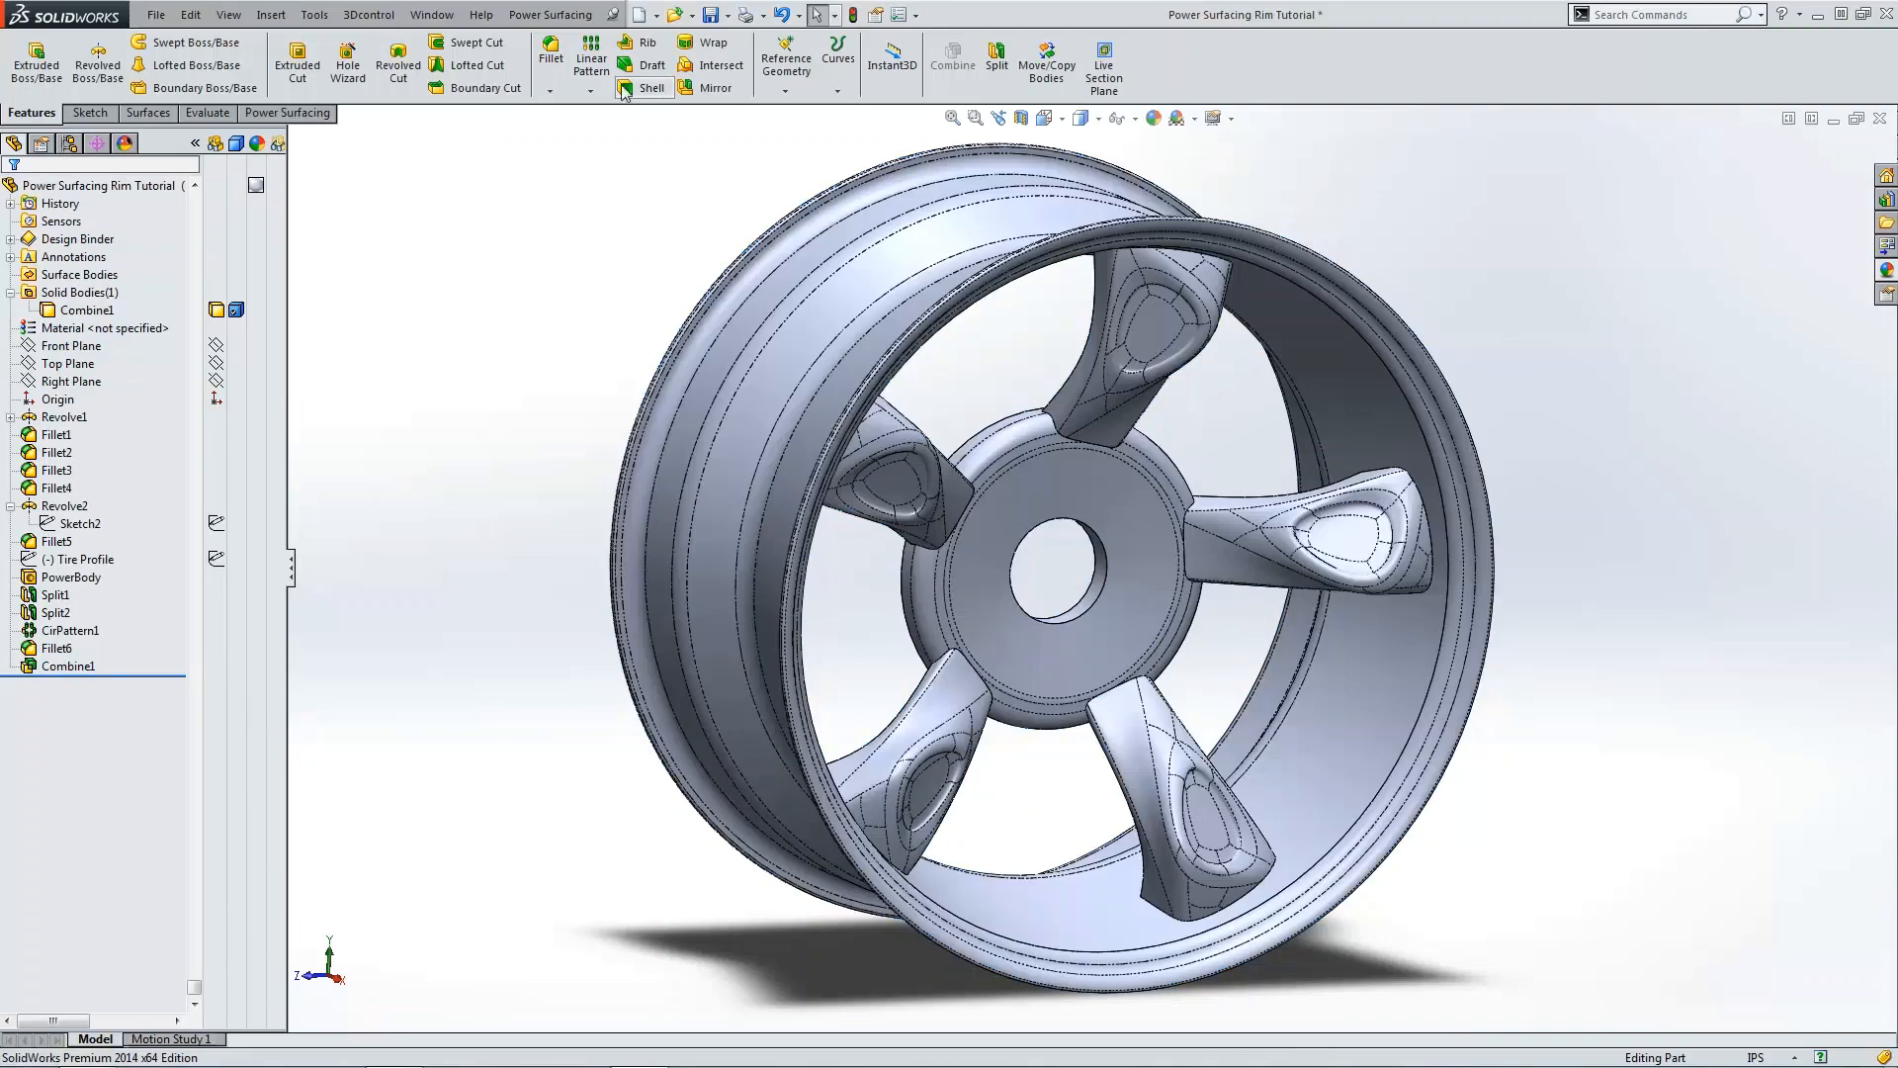
Step: Start a Fillet on the spoke's junction edges with the hub and set the radius to 0.25 in
left_click(549, 66)
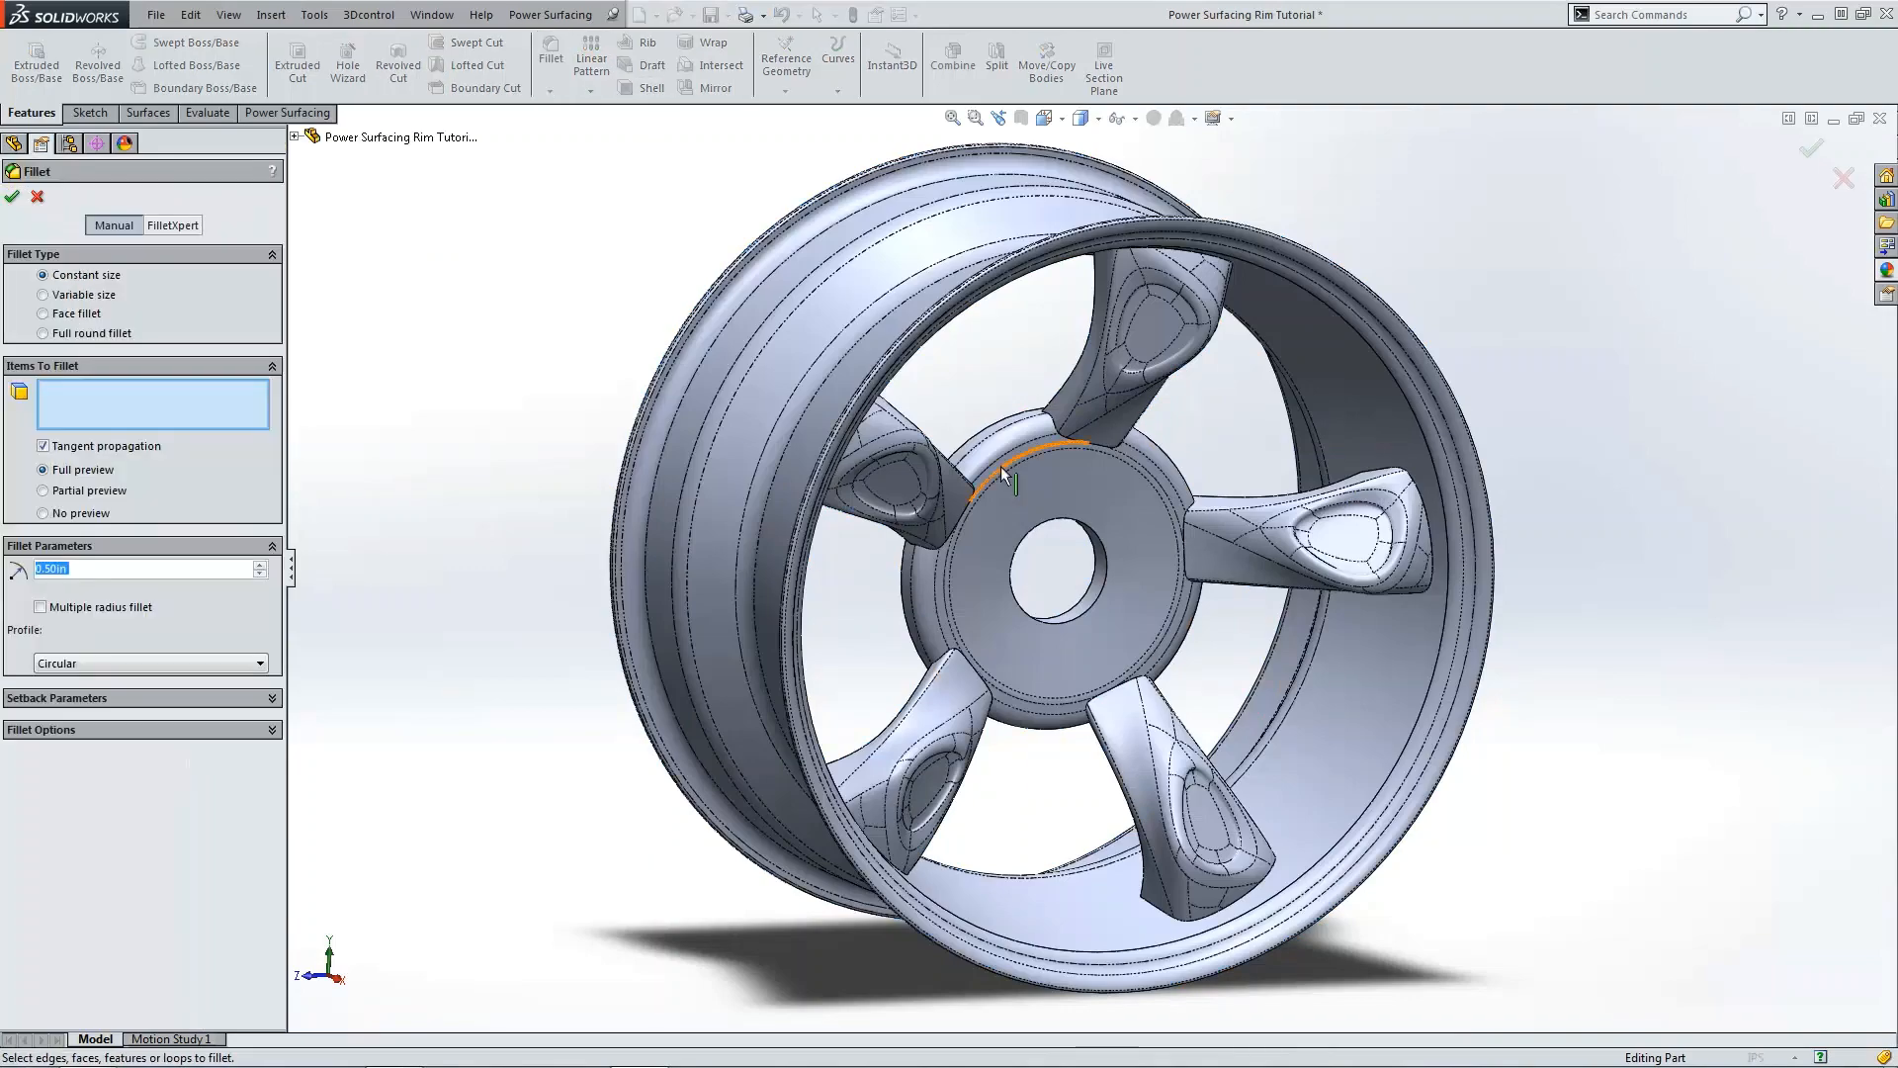
left_click(1069, 442)
mouse_move(1069, 442)
middle_mouse_down()
mouse_move(923, 490)
mouse_move(995, 435)
mouse_move(1043, 429)
middle_mouse_up()
scroll(1029, 417, "down", 5)
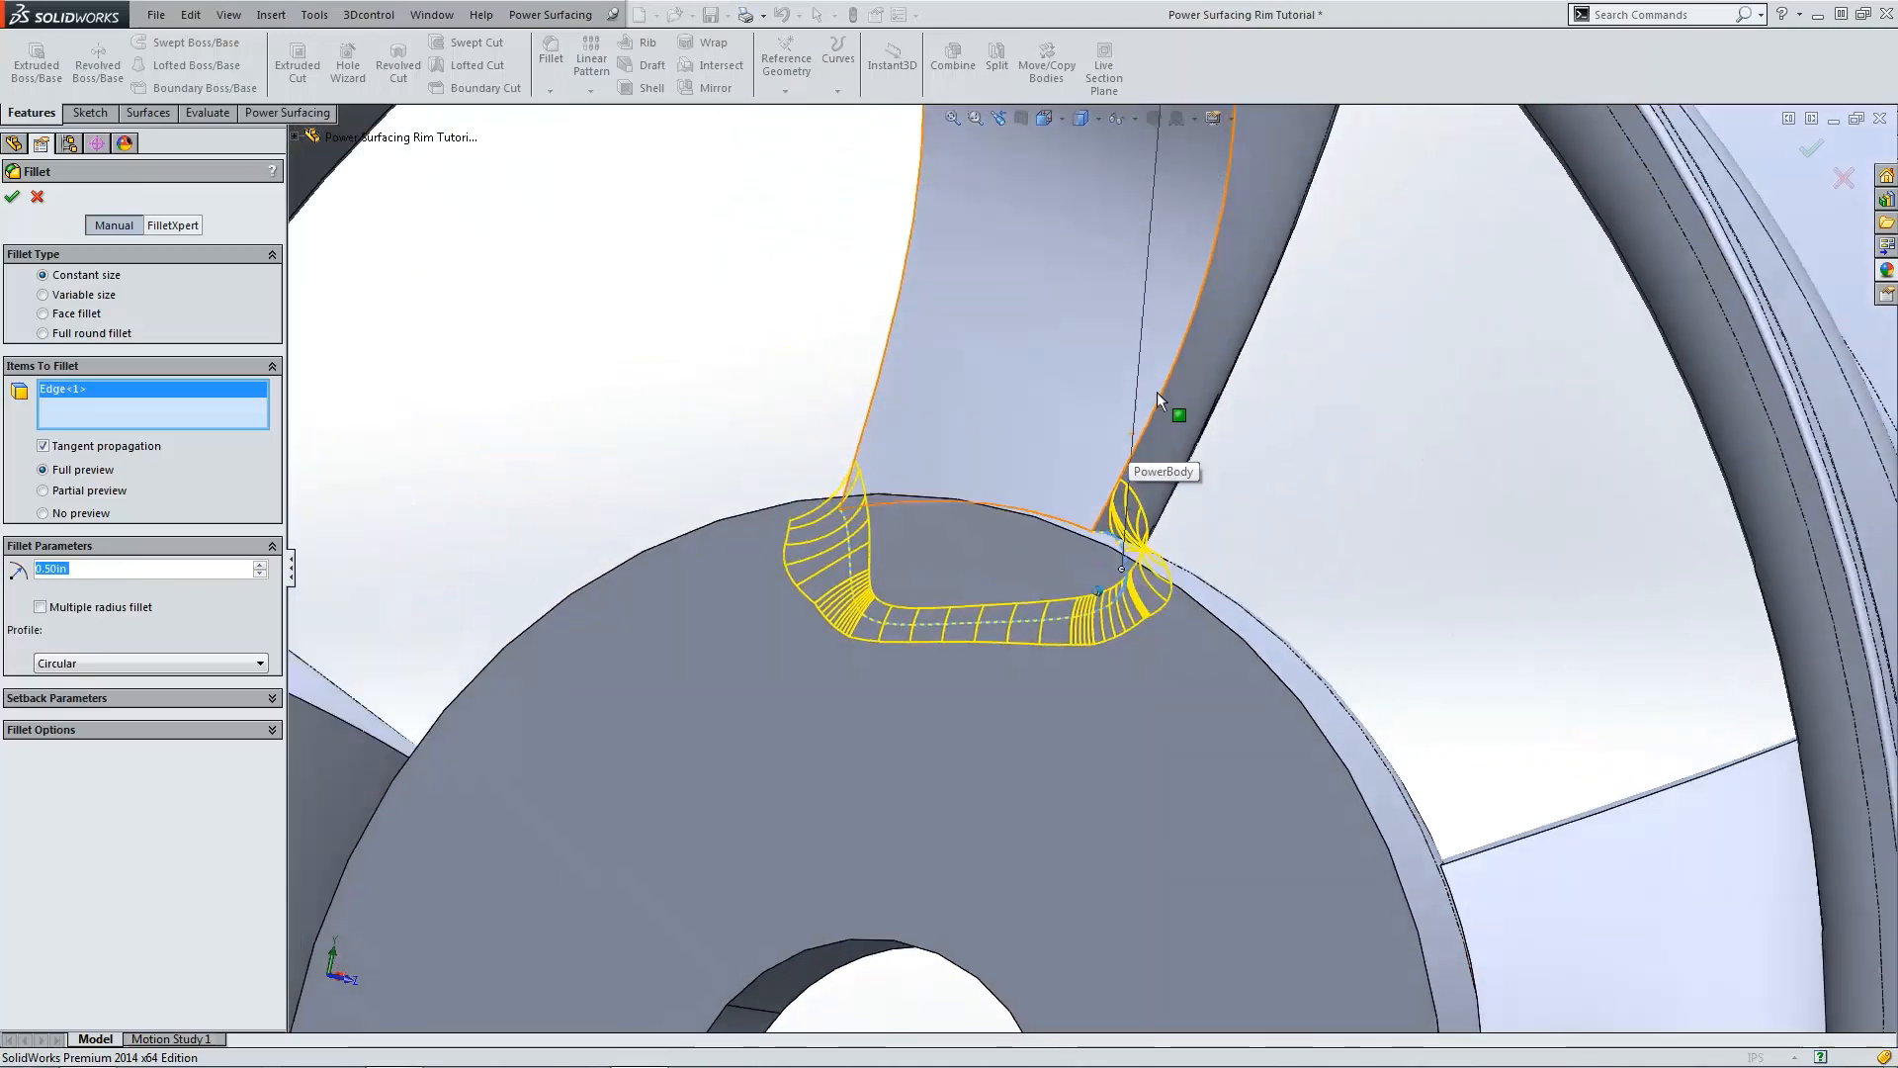
left_click(1208, 294)
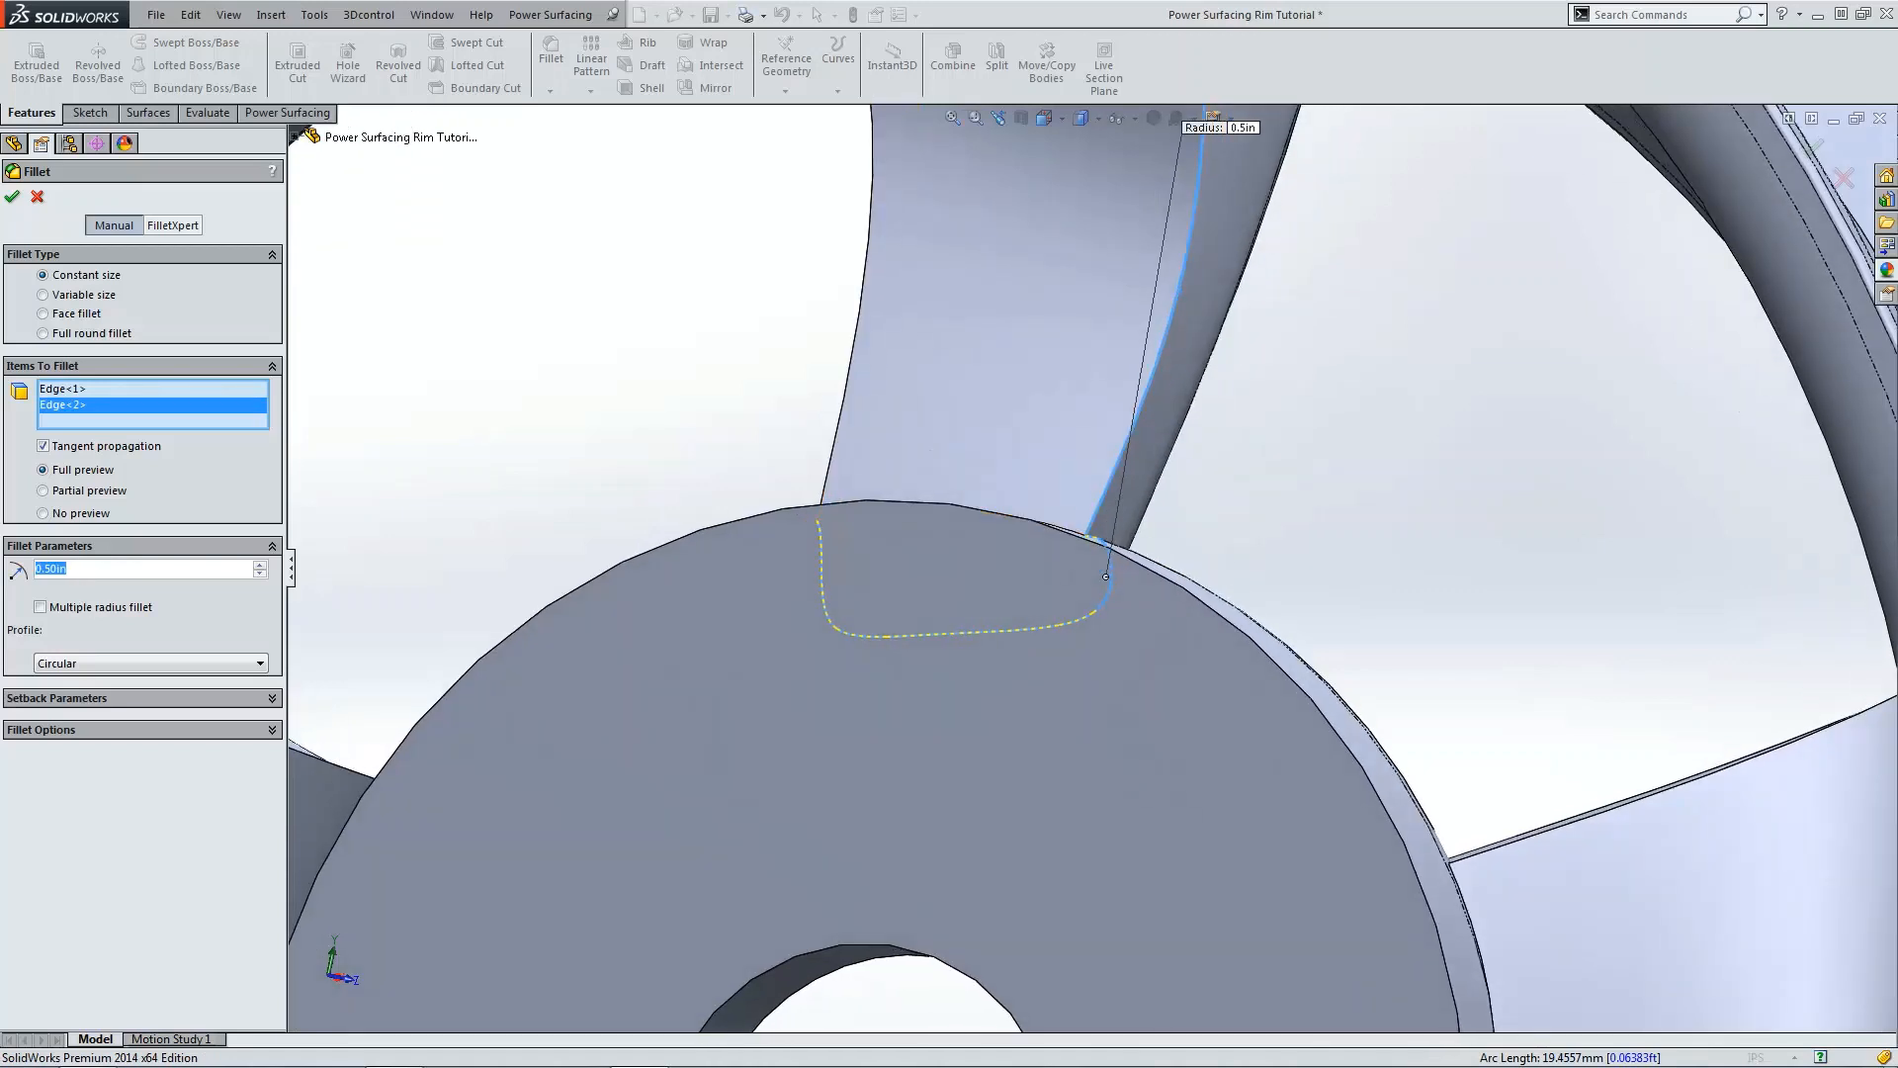
type("0.25")
key("Return")
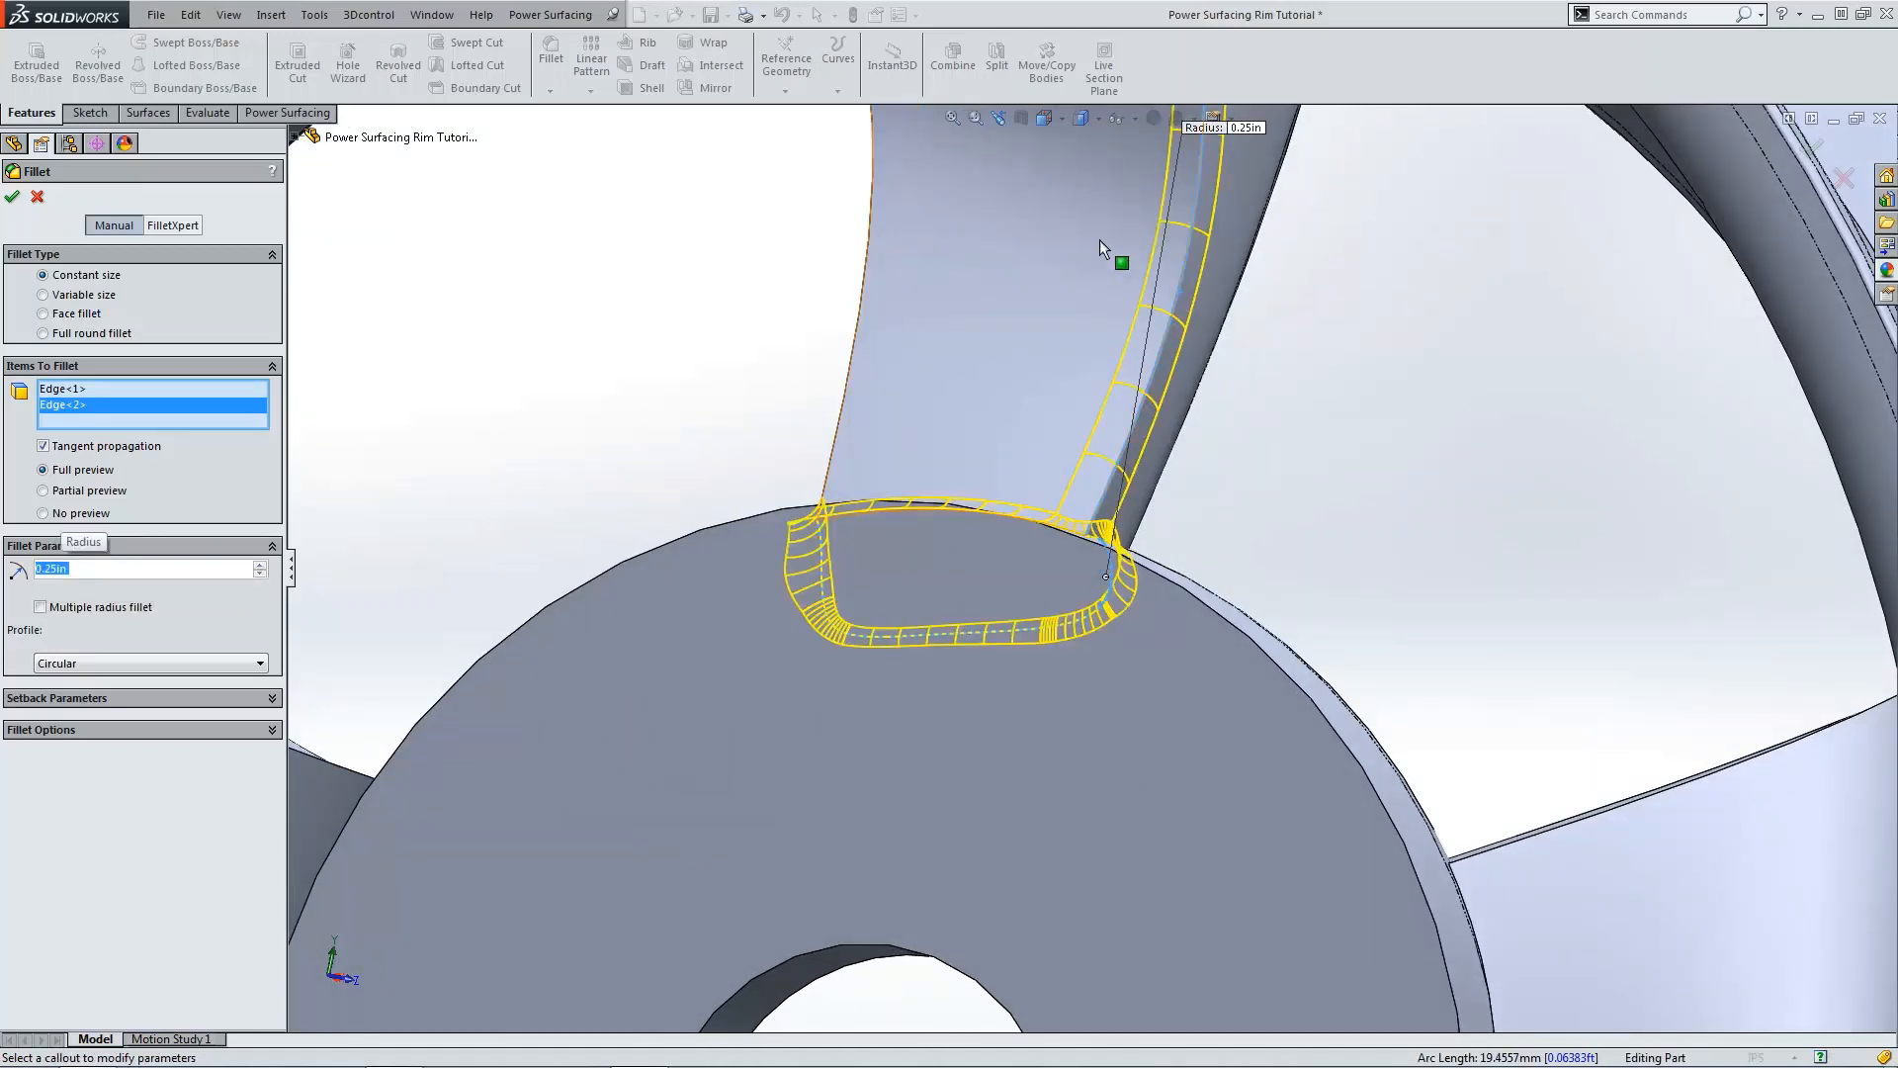
Step: Add the spoke's rim and side edges to the fillet, then clear all selected fillet edges
left_click(831, 328)
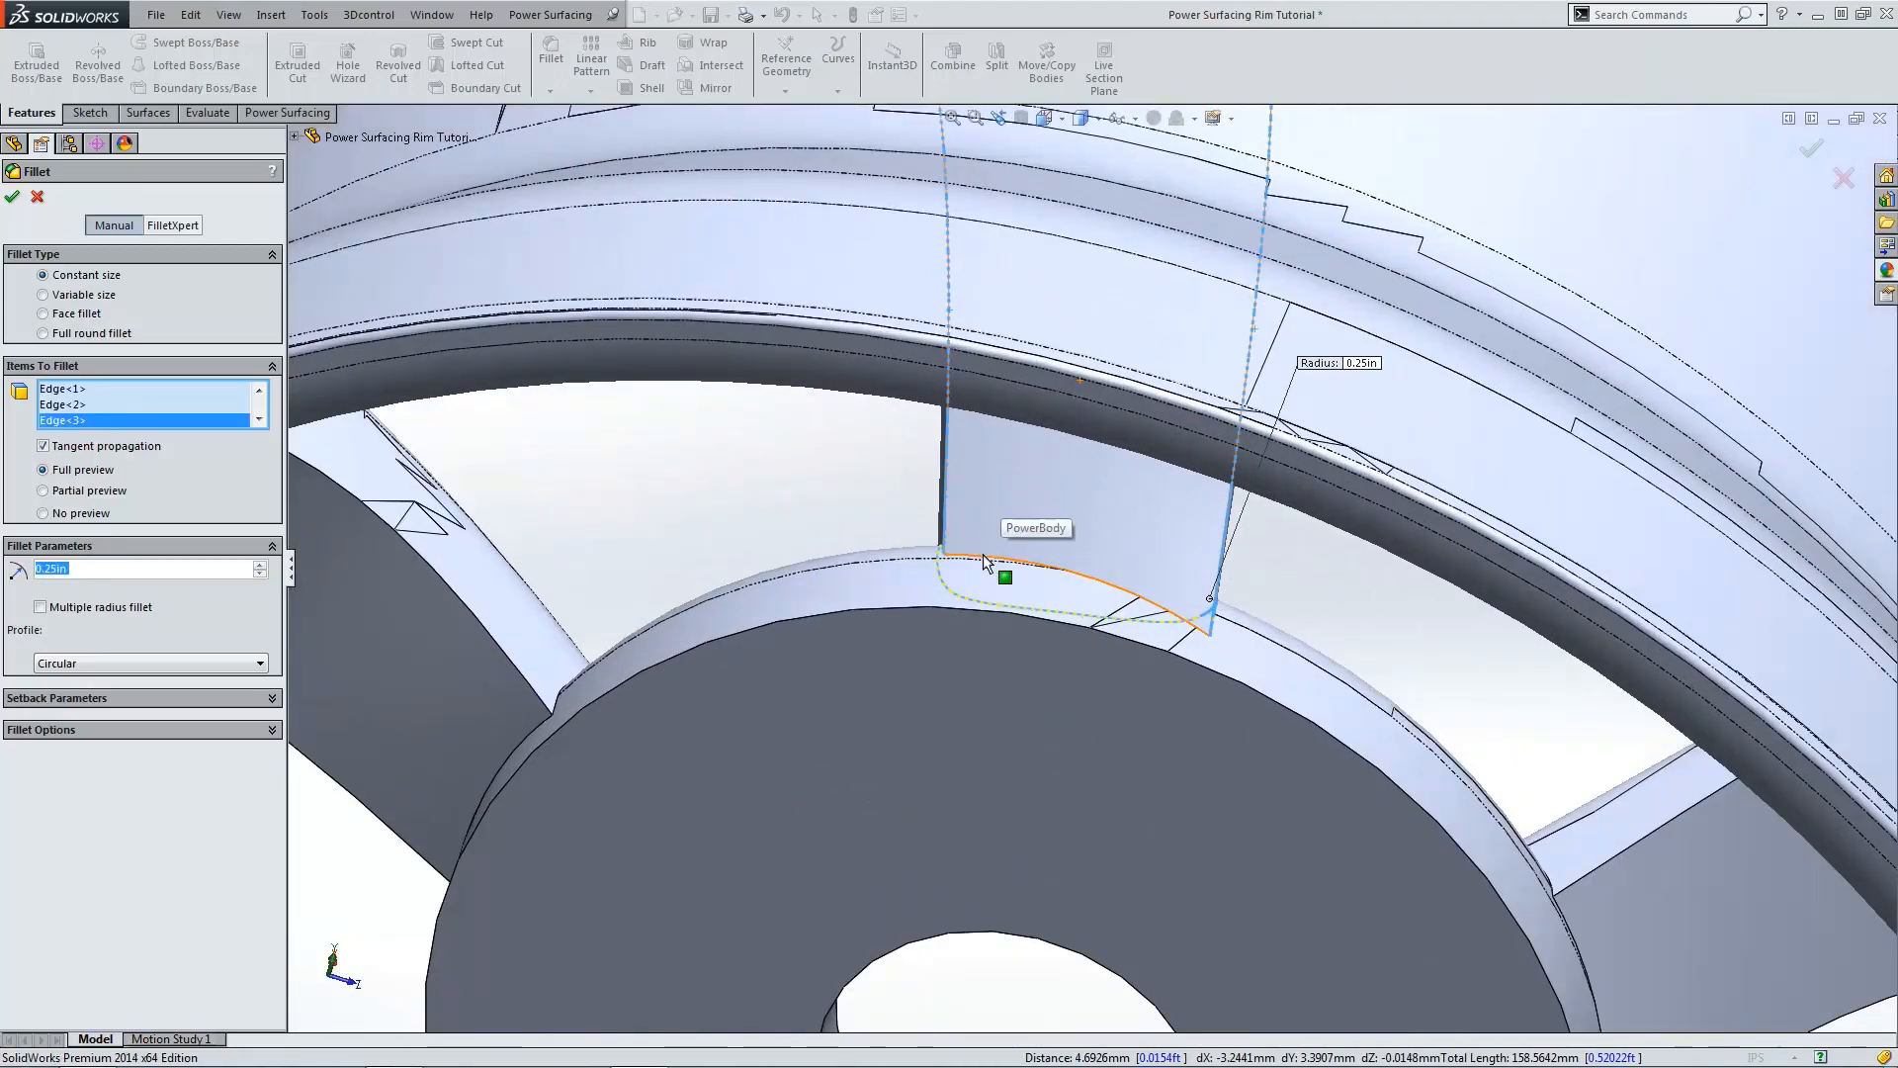
left_click(982, 557)
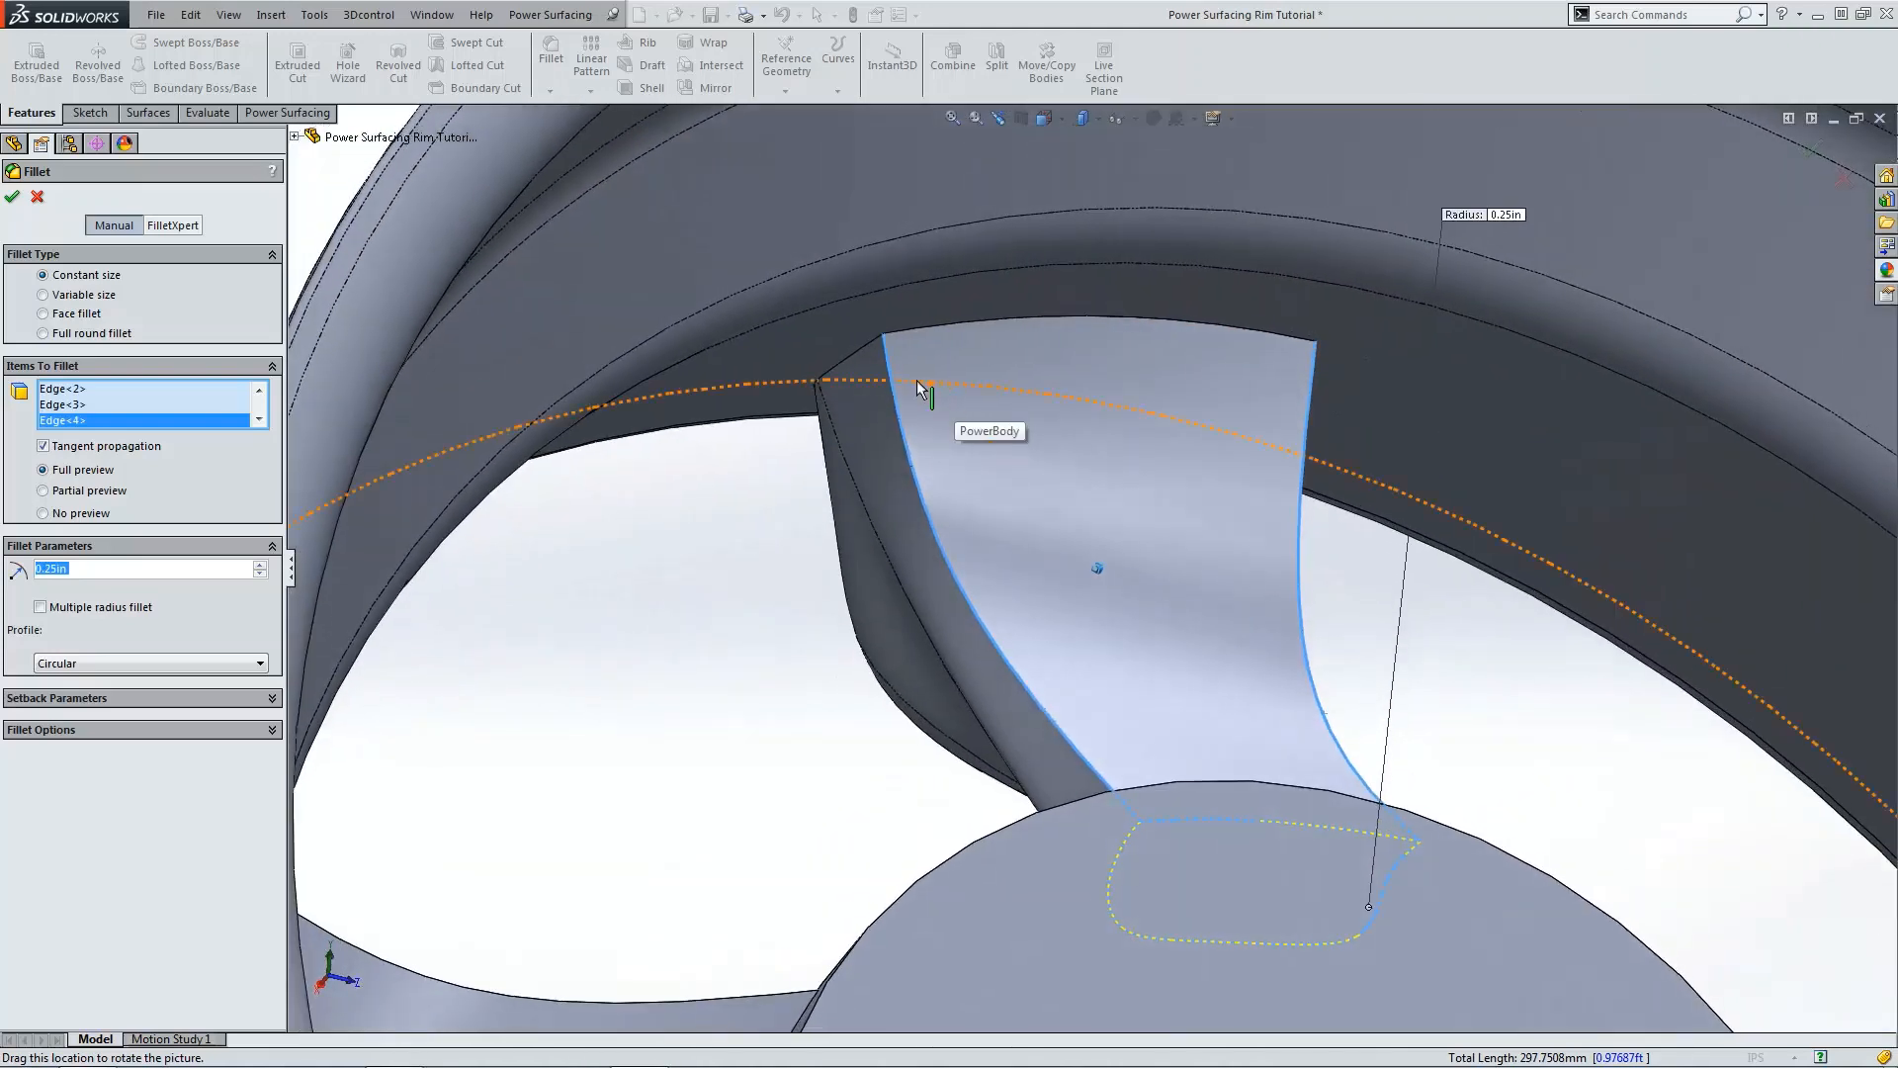
left_click(898, 332)
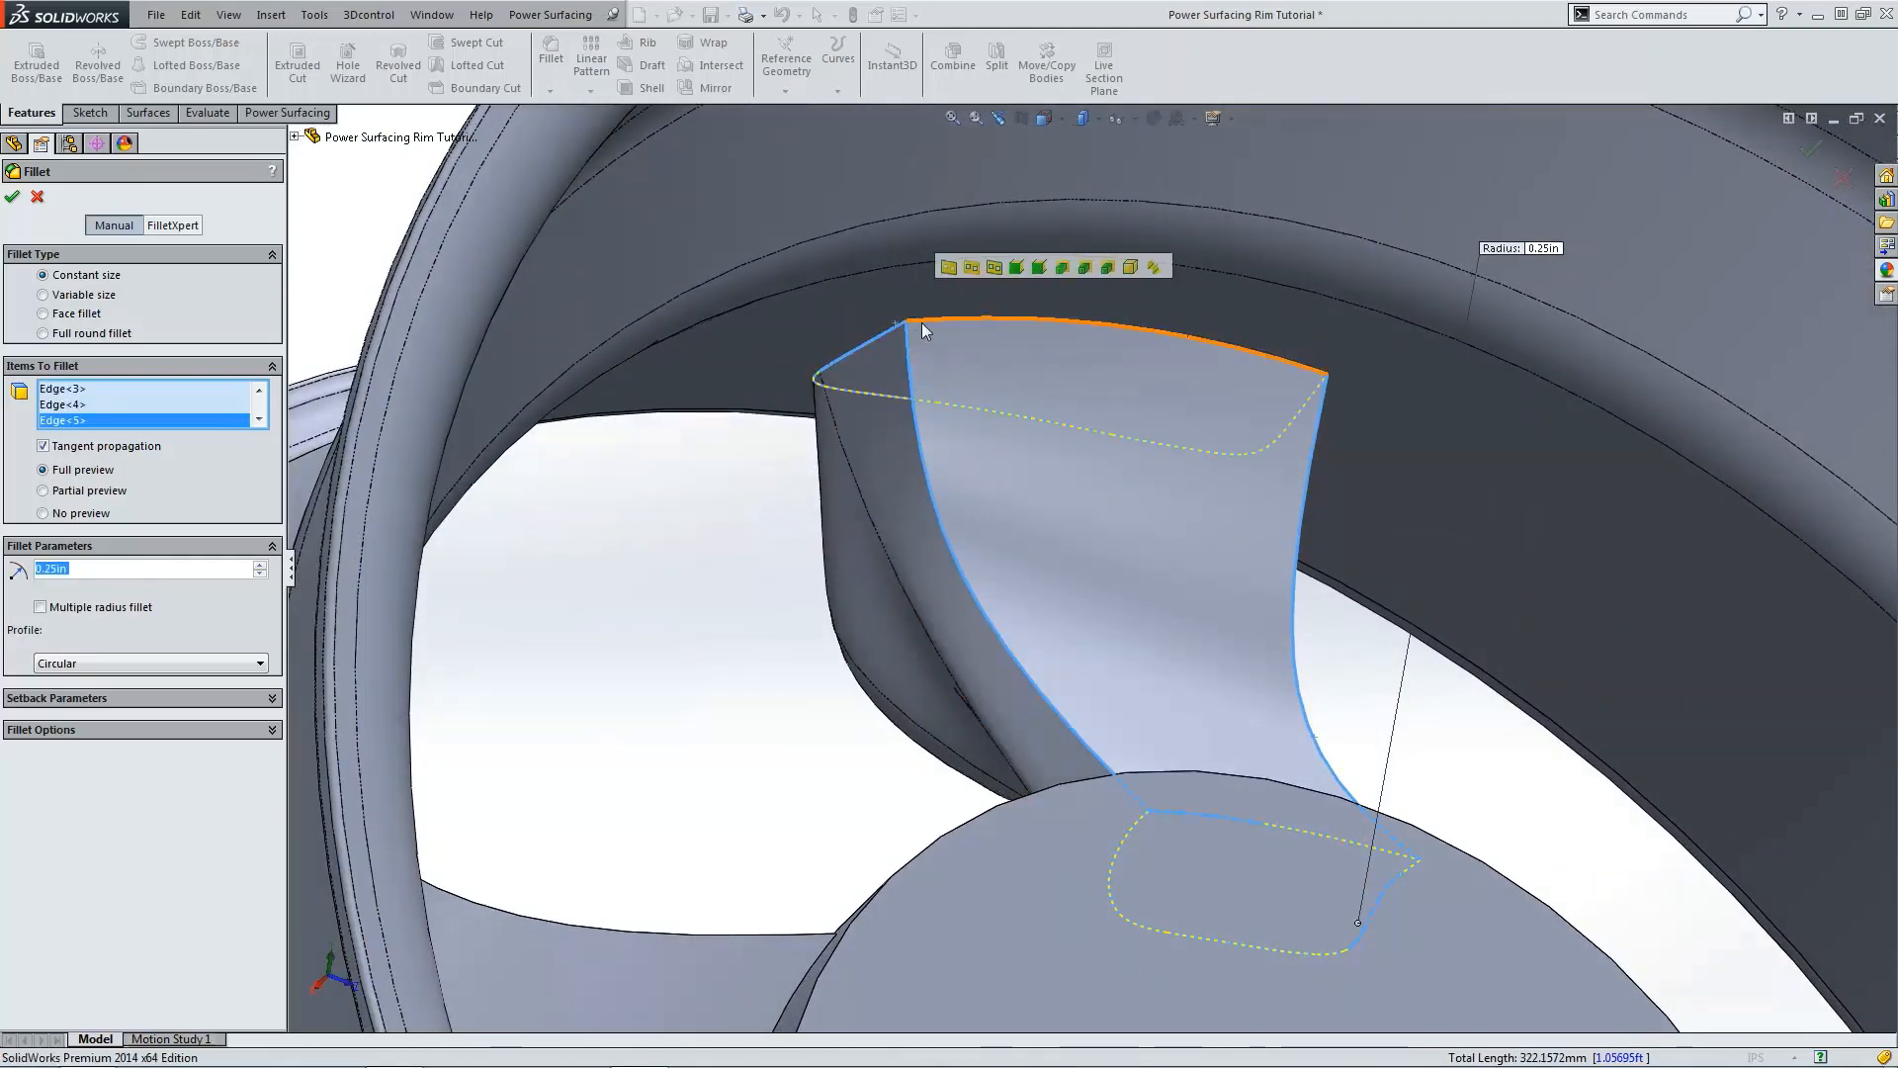
right_click(134, 401)
left_click(173, 411)
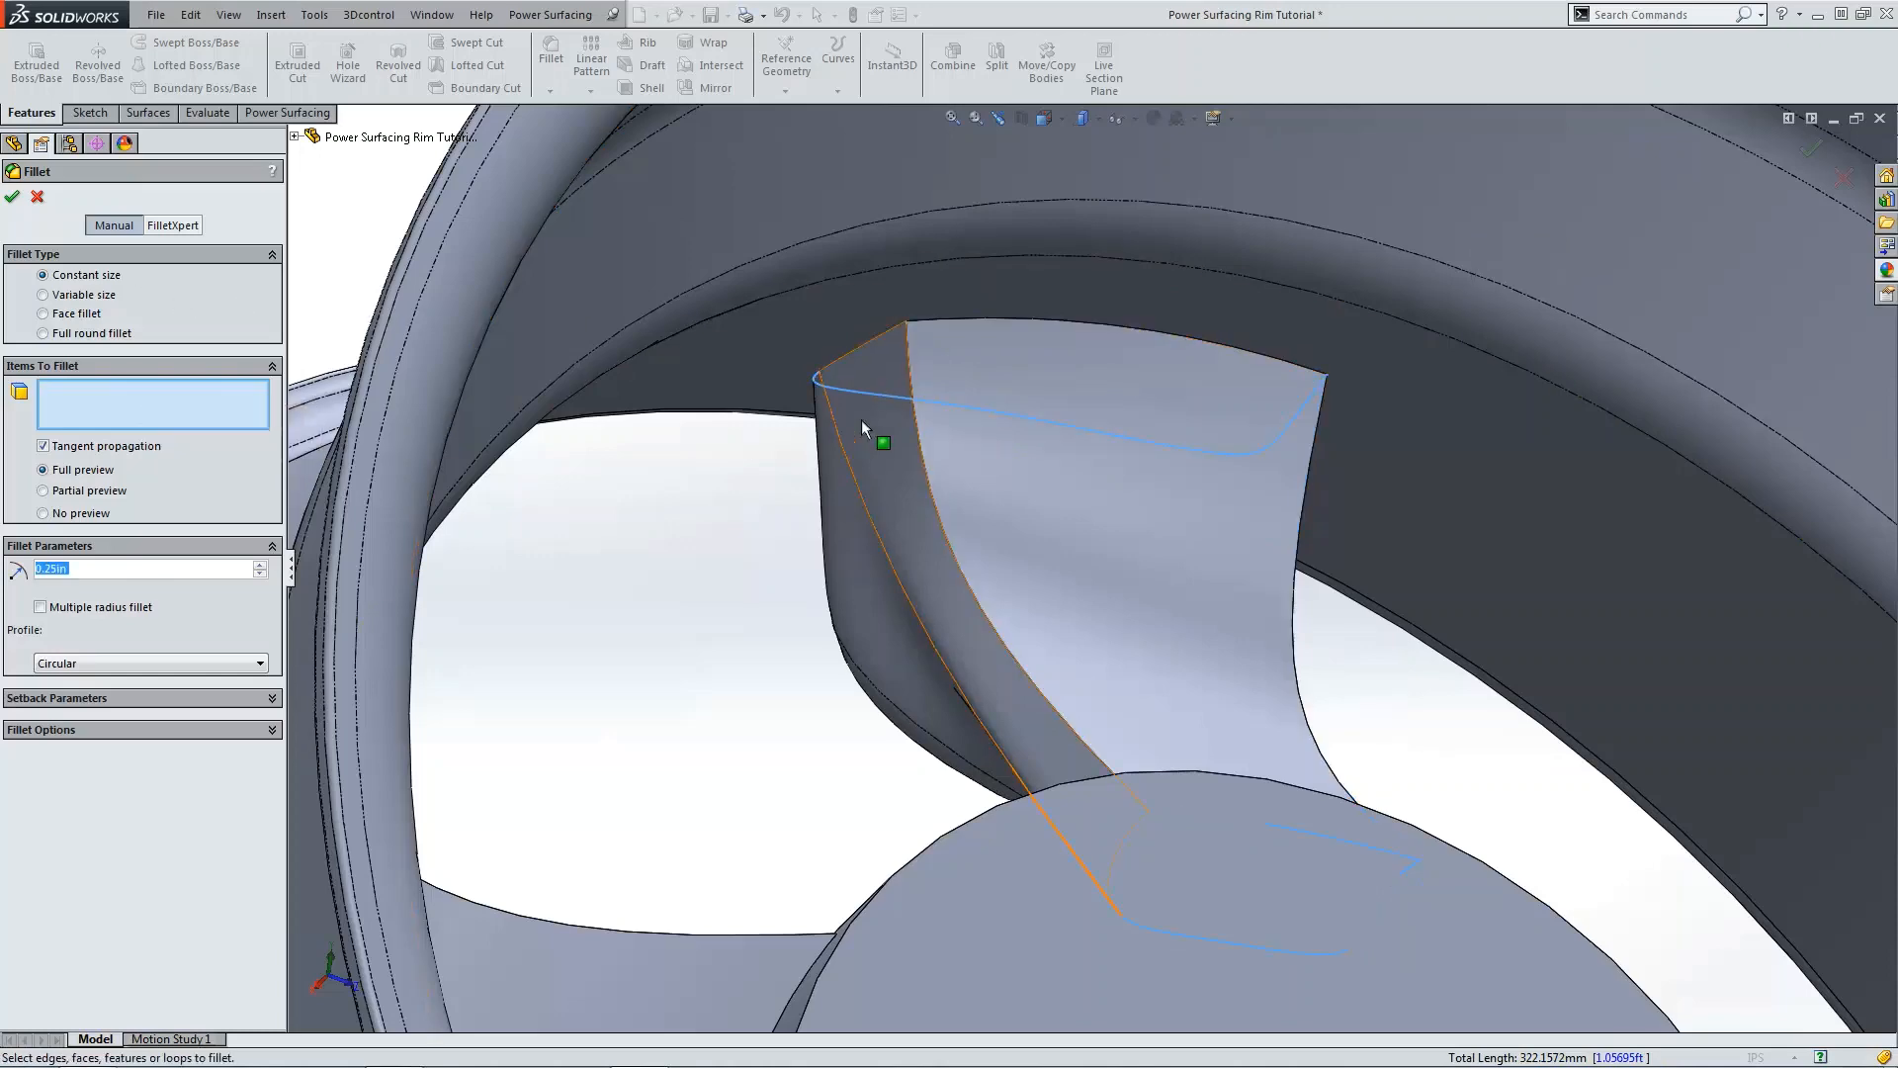
Step: Select the long side edges of all five spokes and apply the 0.25 in fillet
left_click(907, 376)
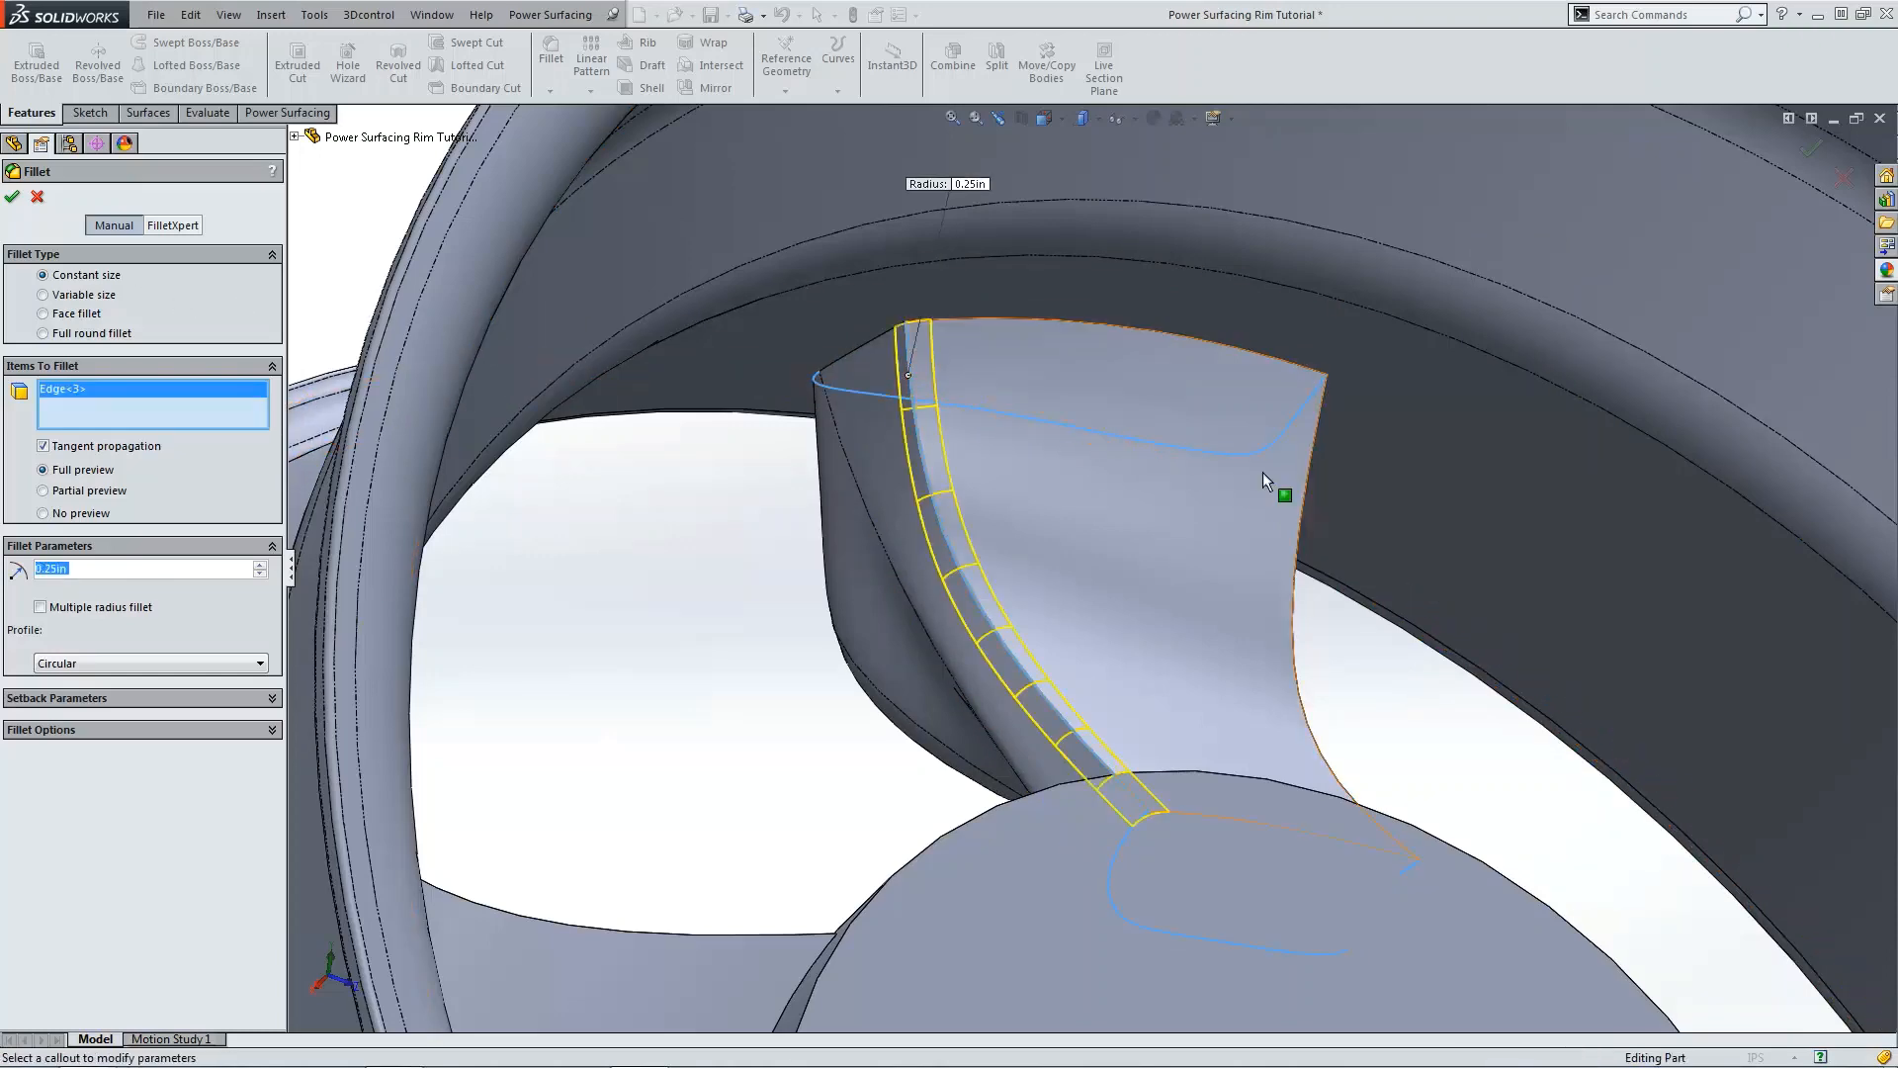
left_click(1311, 453)
scroll(1374, 629, "up", 5)
middle_click_drag(1373, 631, 912, 530)
left_click(1254, 624)
left_click(1319, 736)
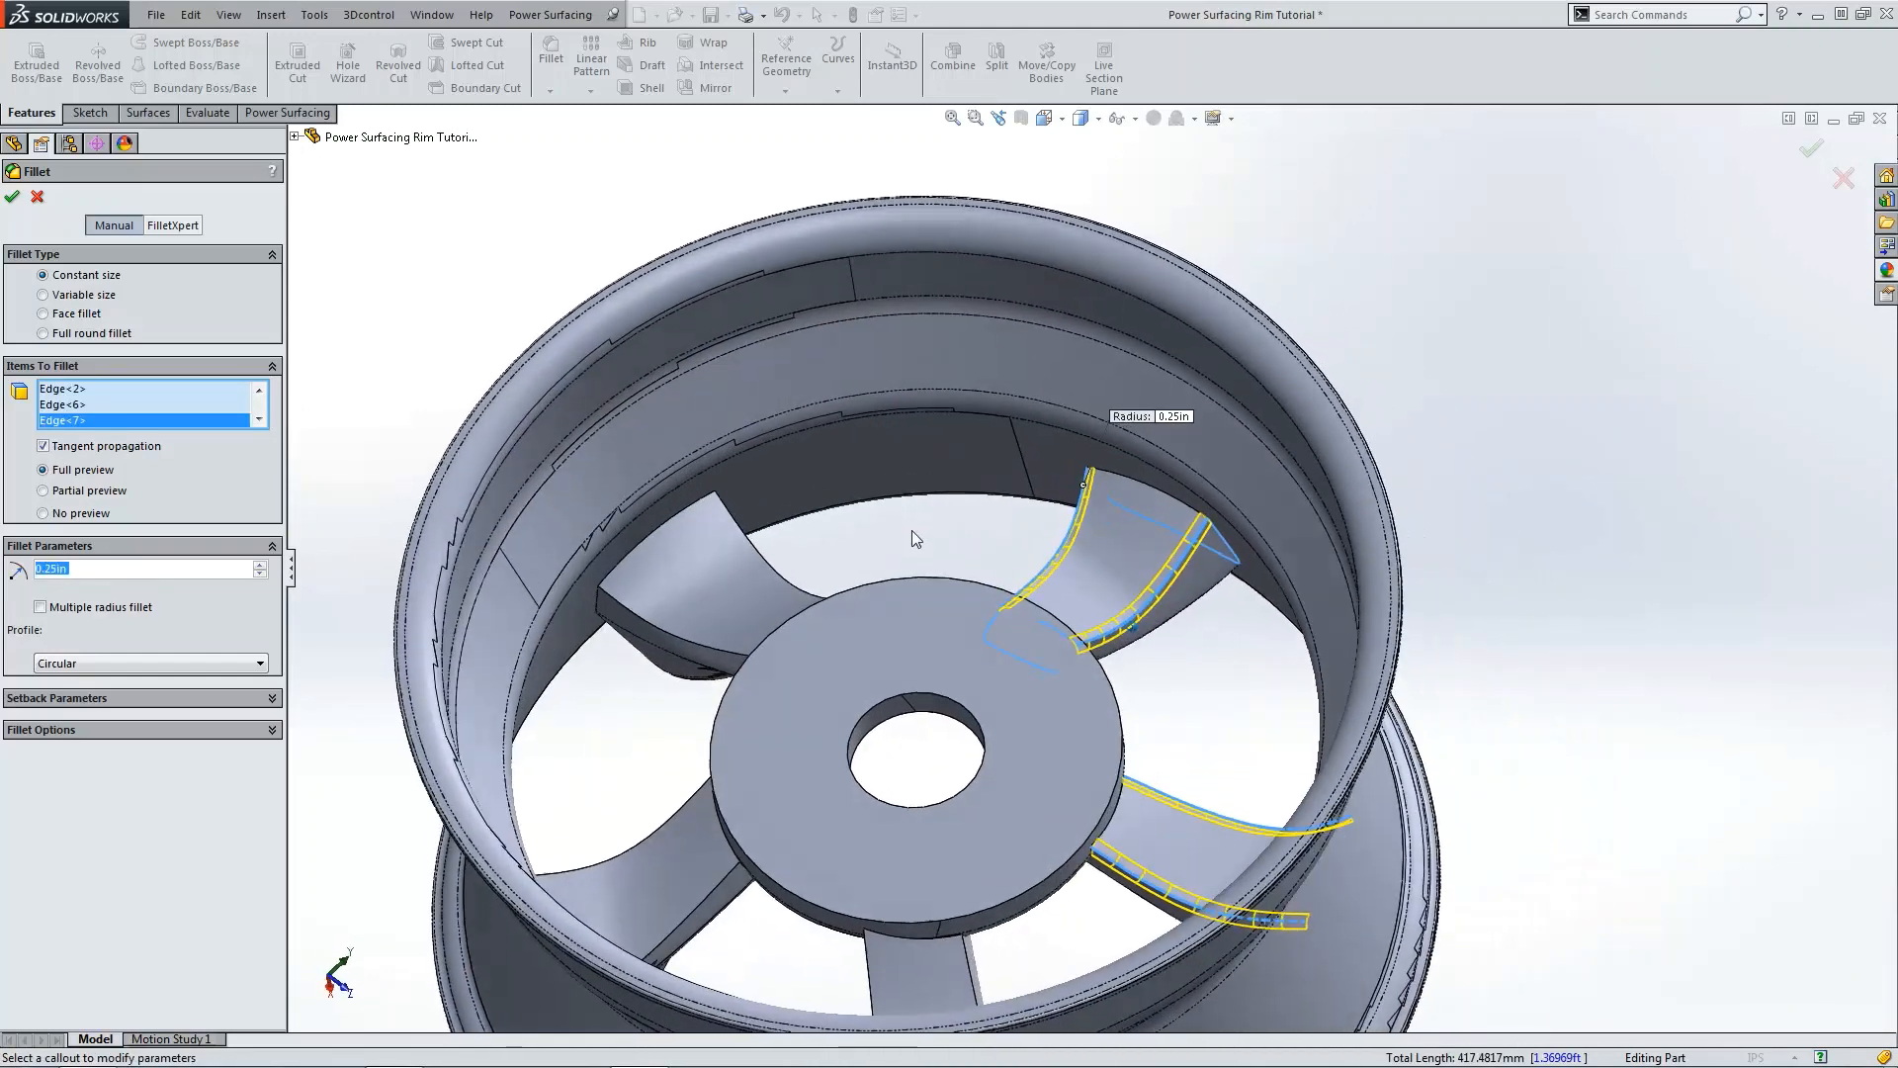
left_click(734, 511)
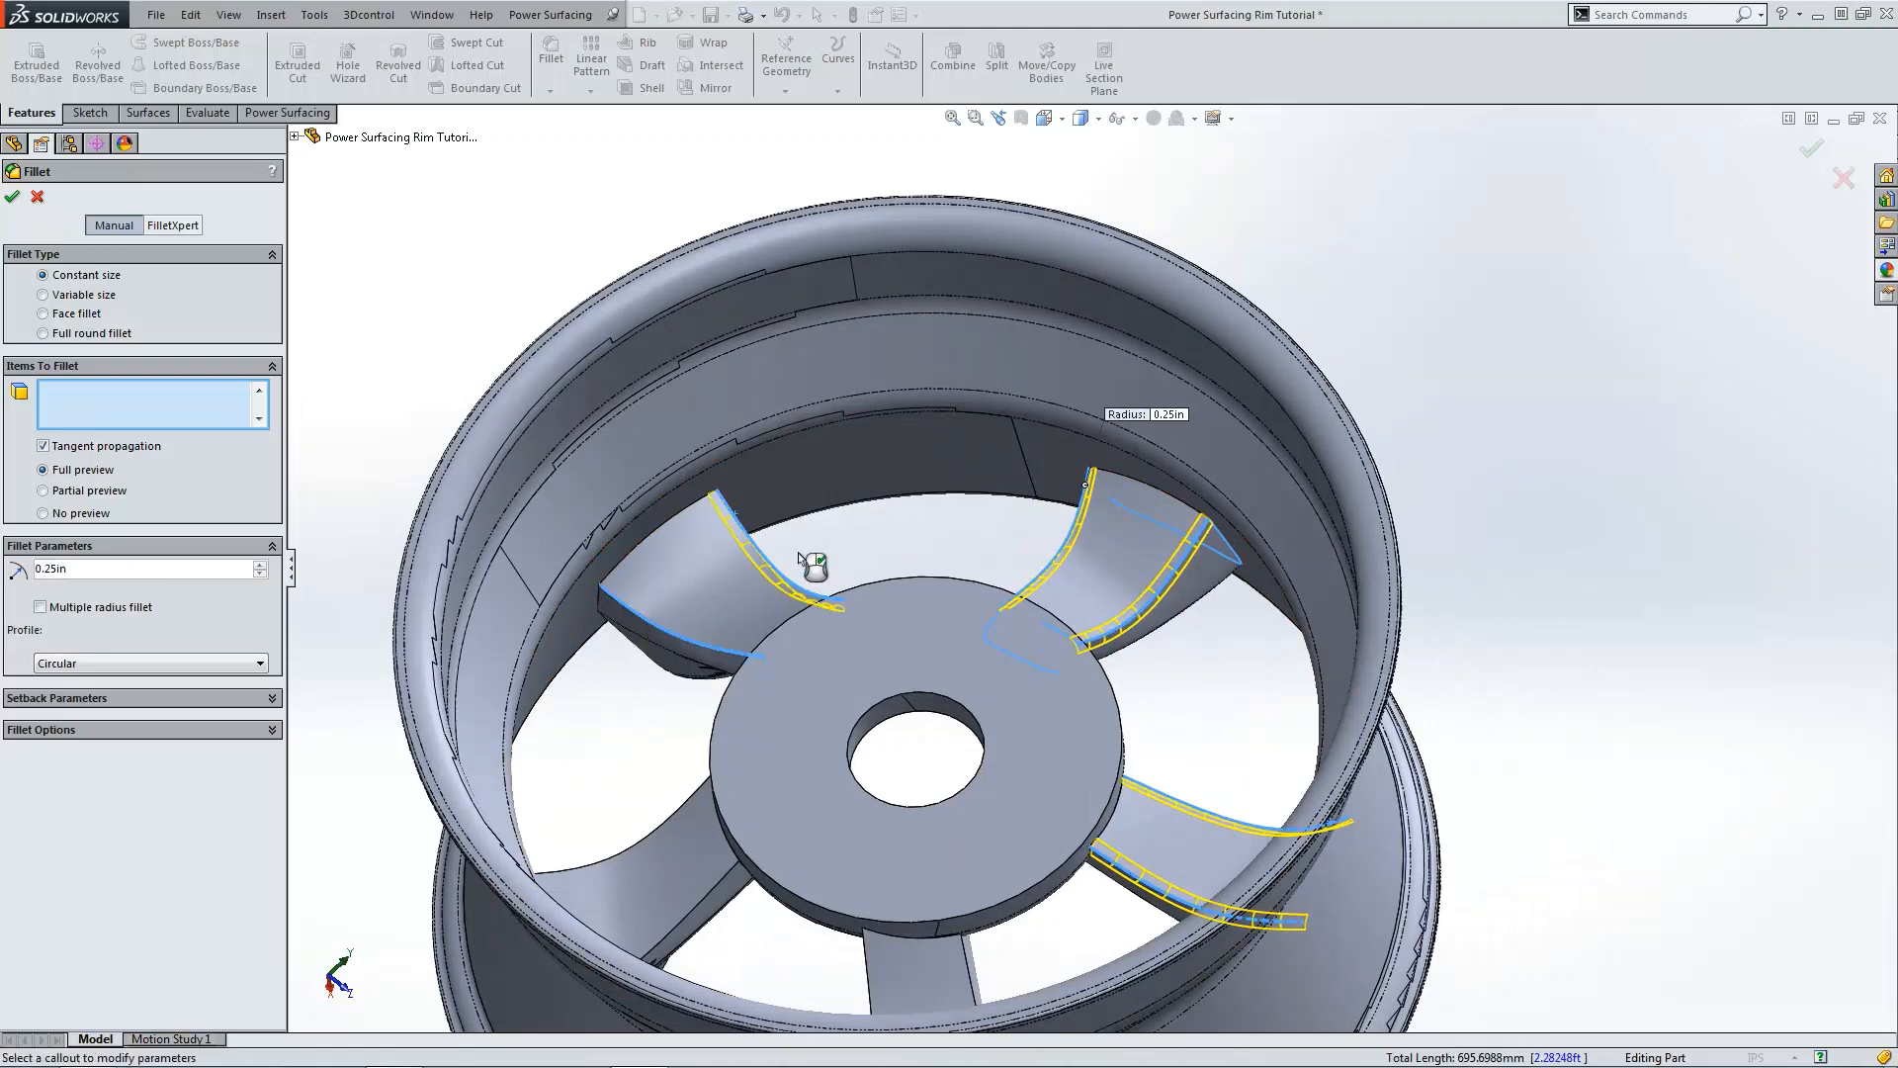
left_click(798, 552)
middle_click_drag(798, 552, 620, 619)
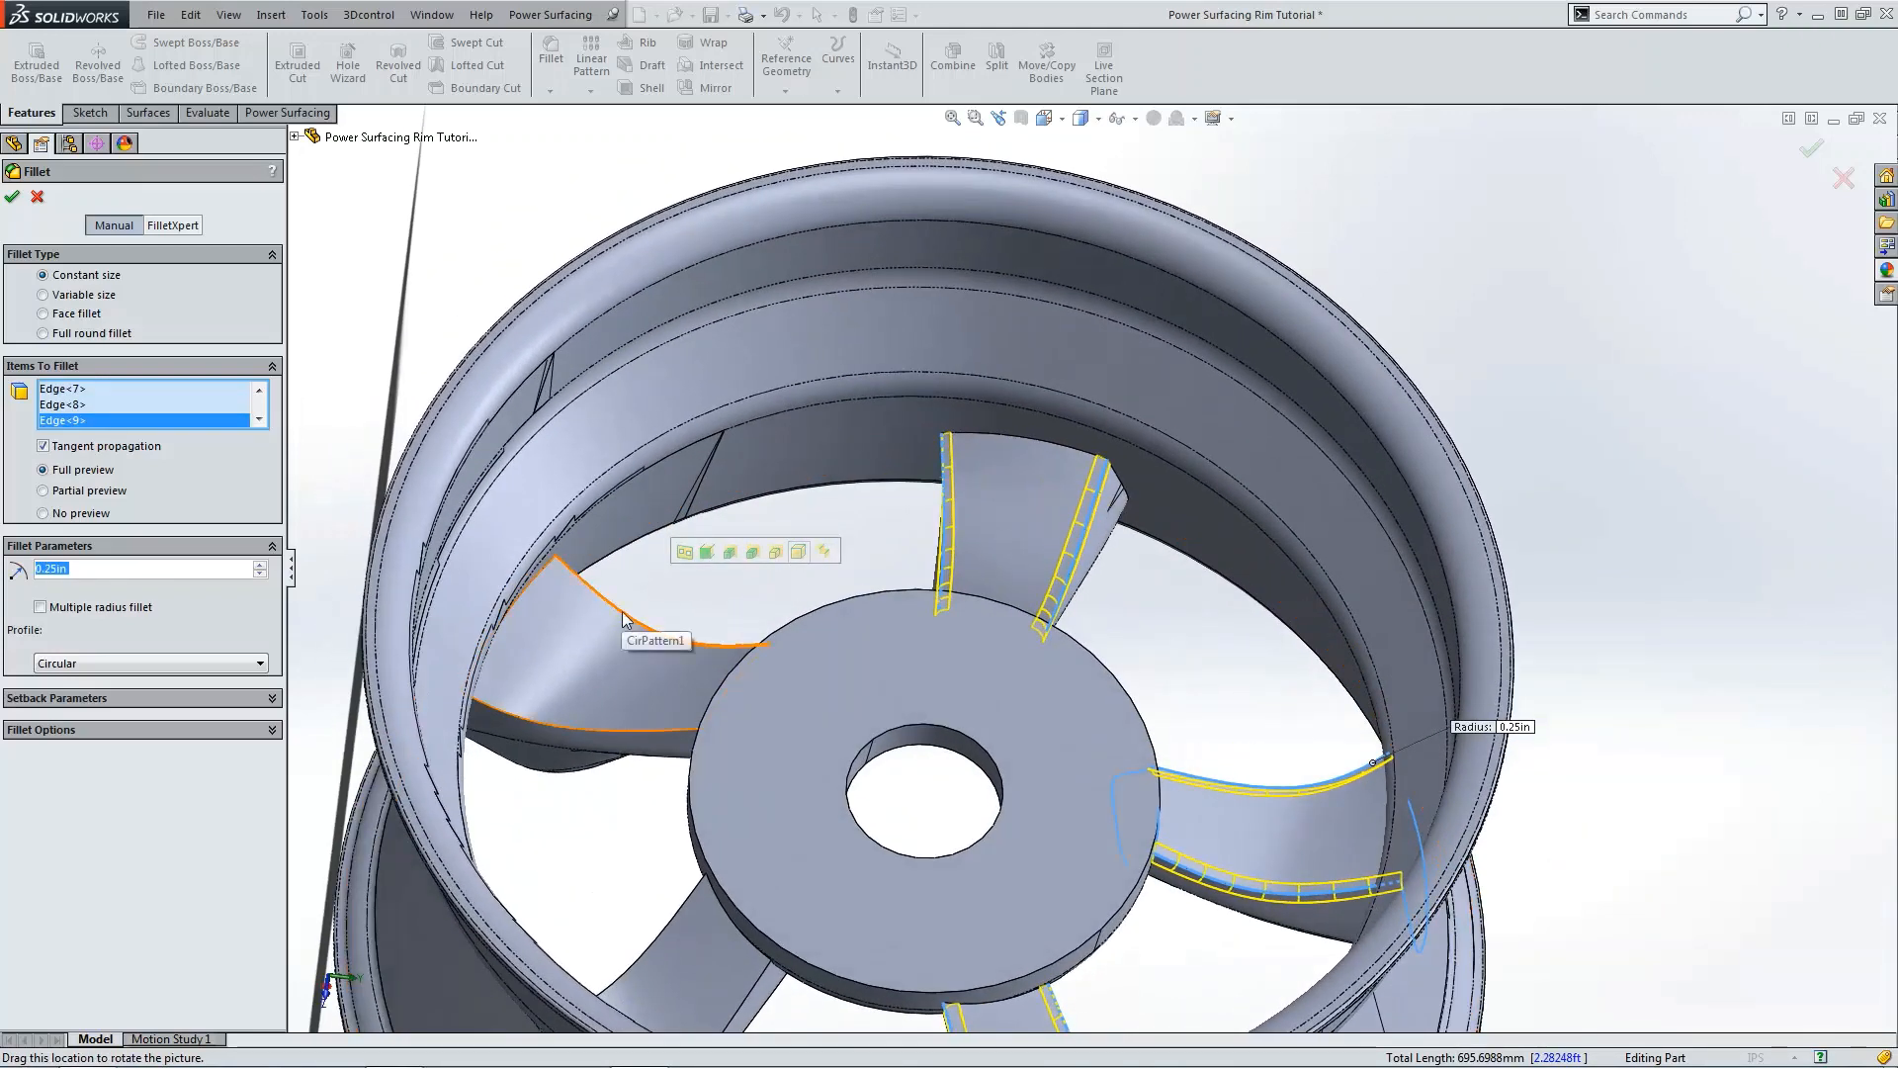
left_click(622, 619)
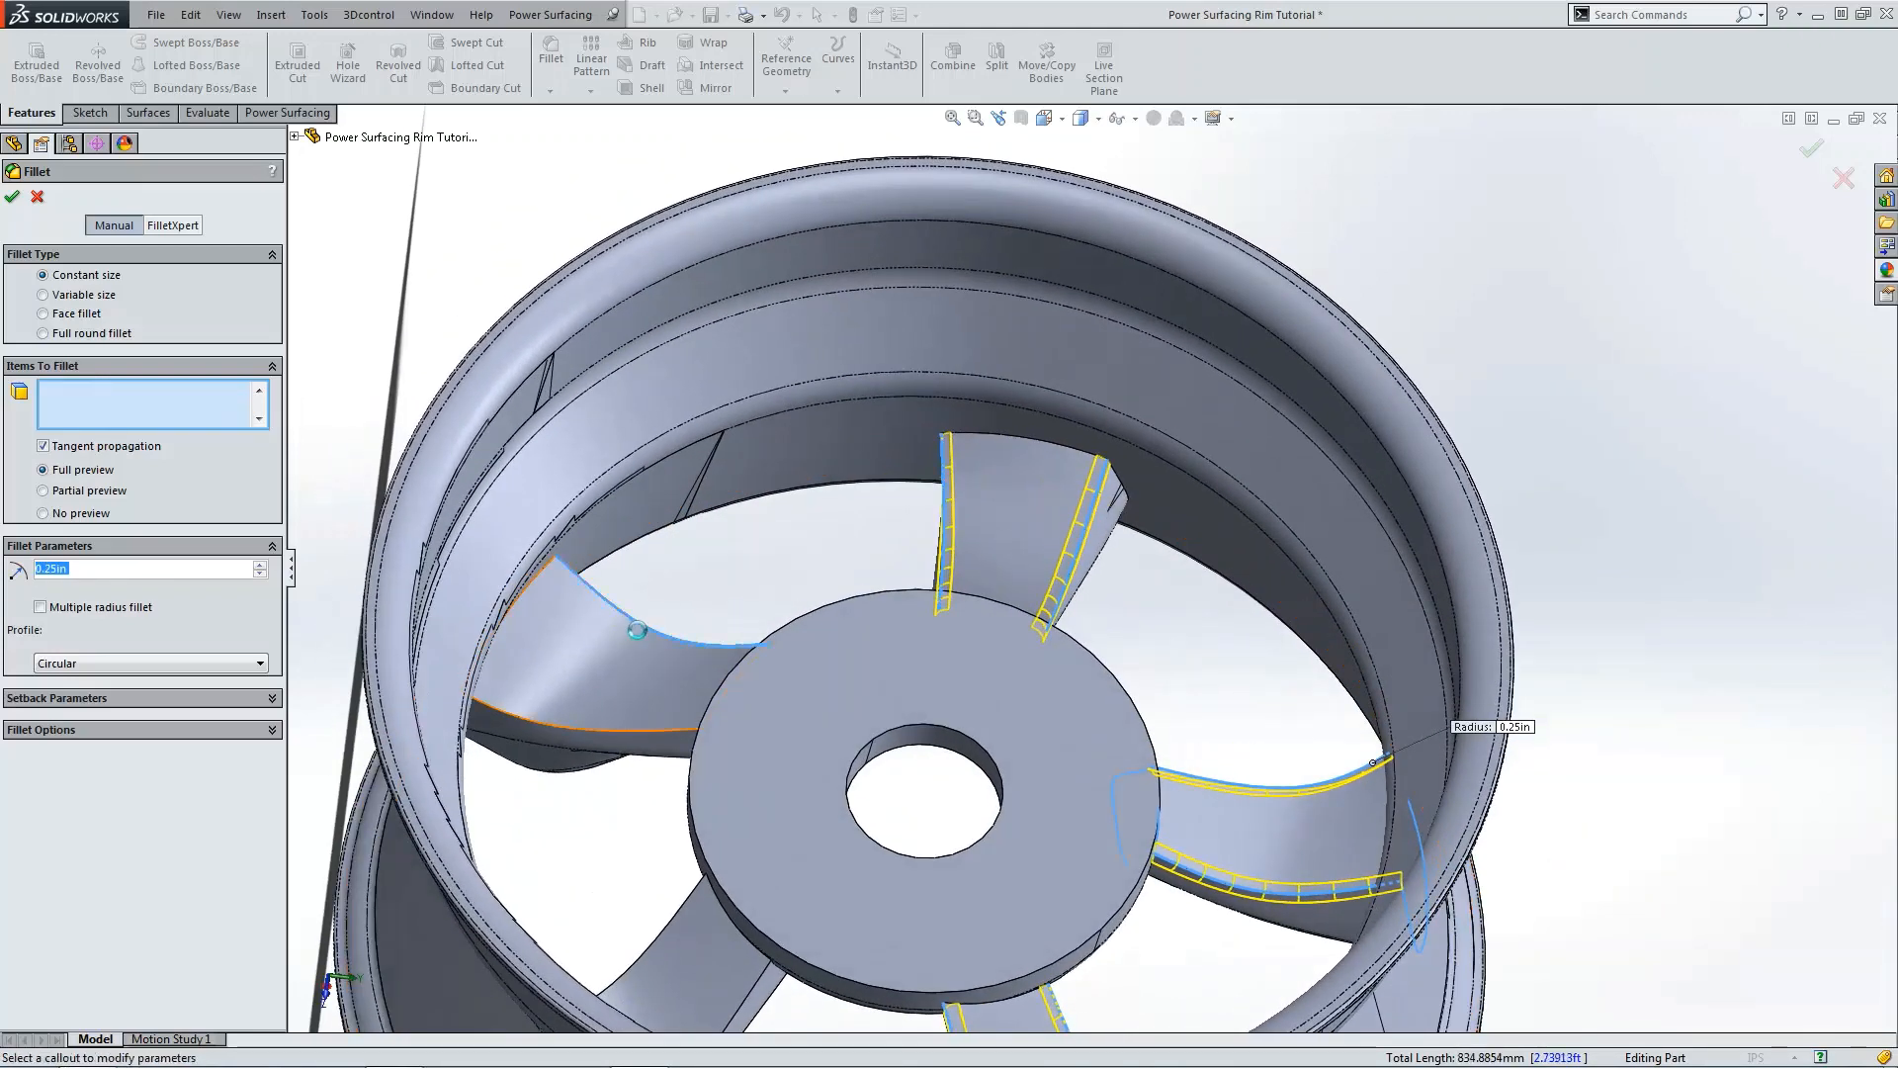
left_click(617, 734)
middle_click_drag(617, 734, 642, 779)
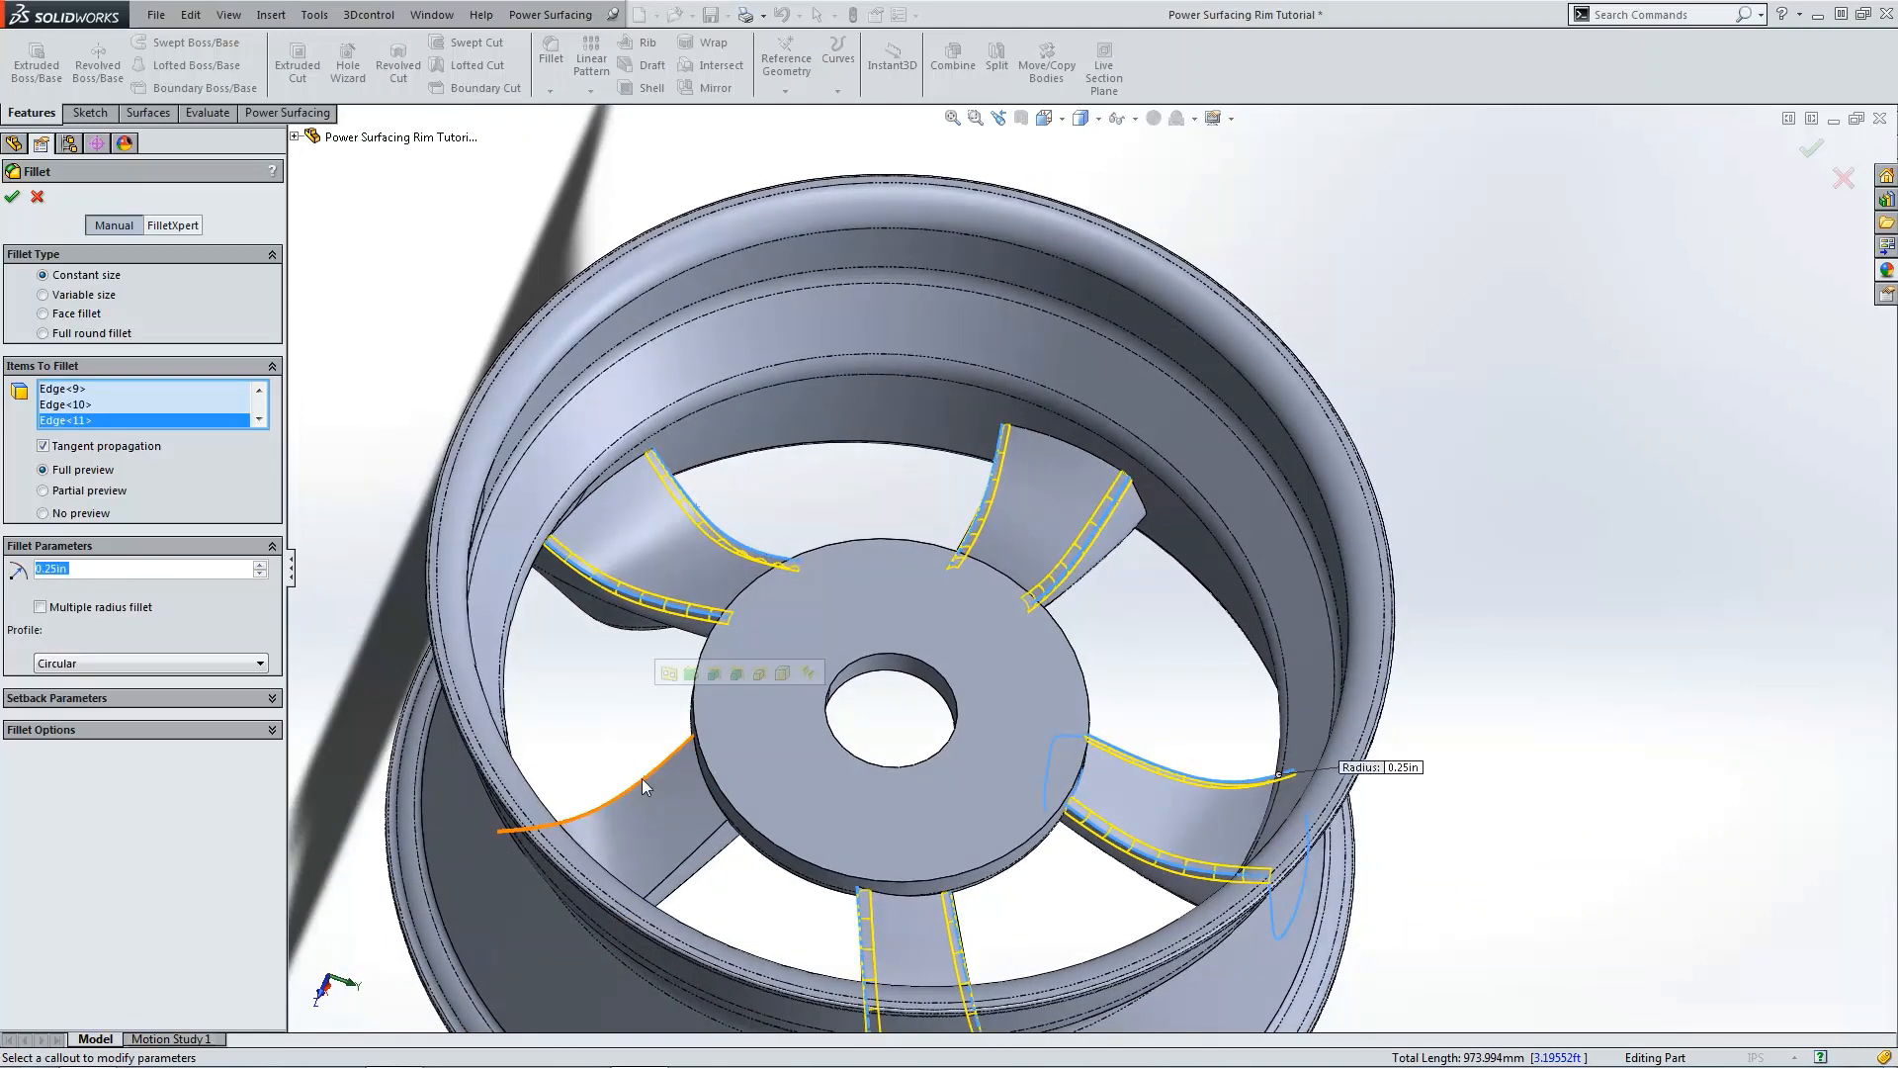
left_click(643, 779)
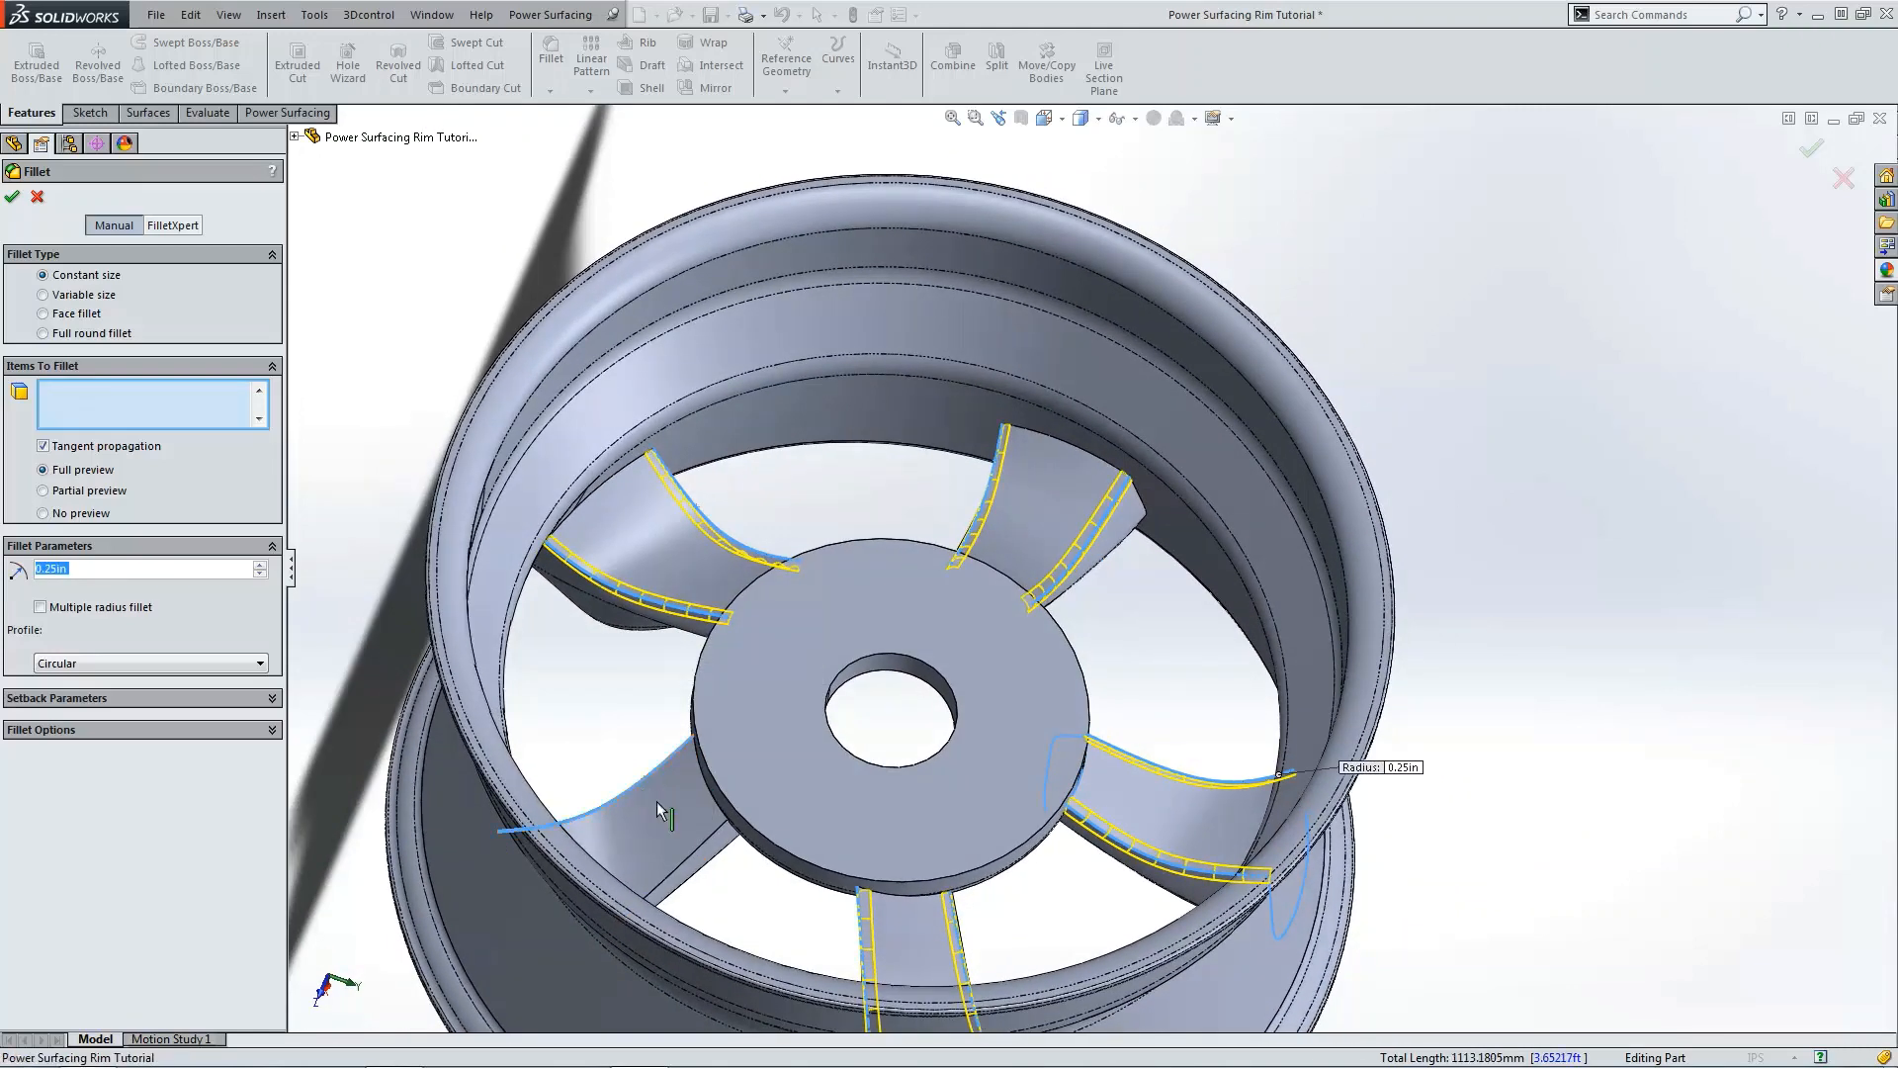
left_click(718, 841)
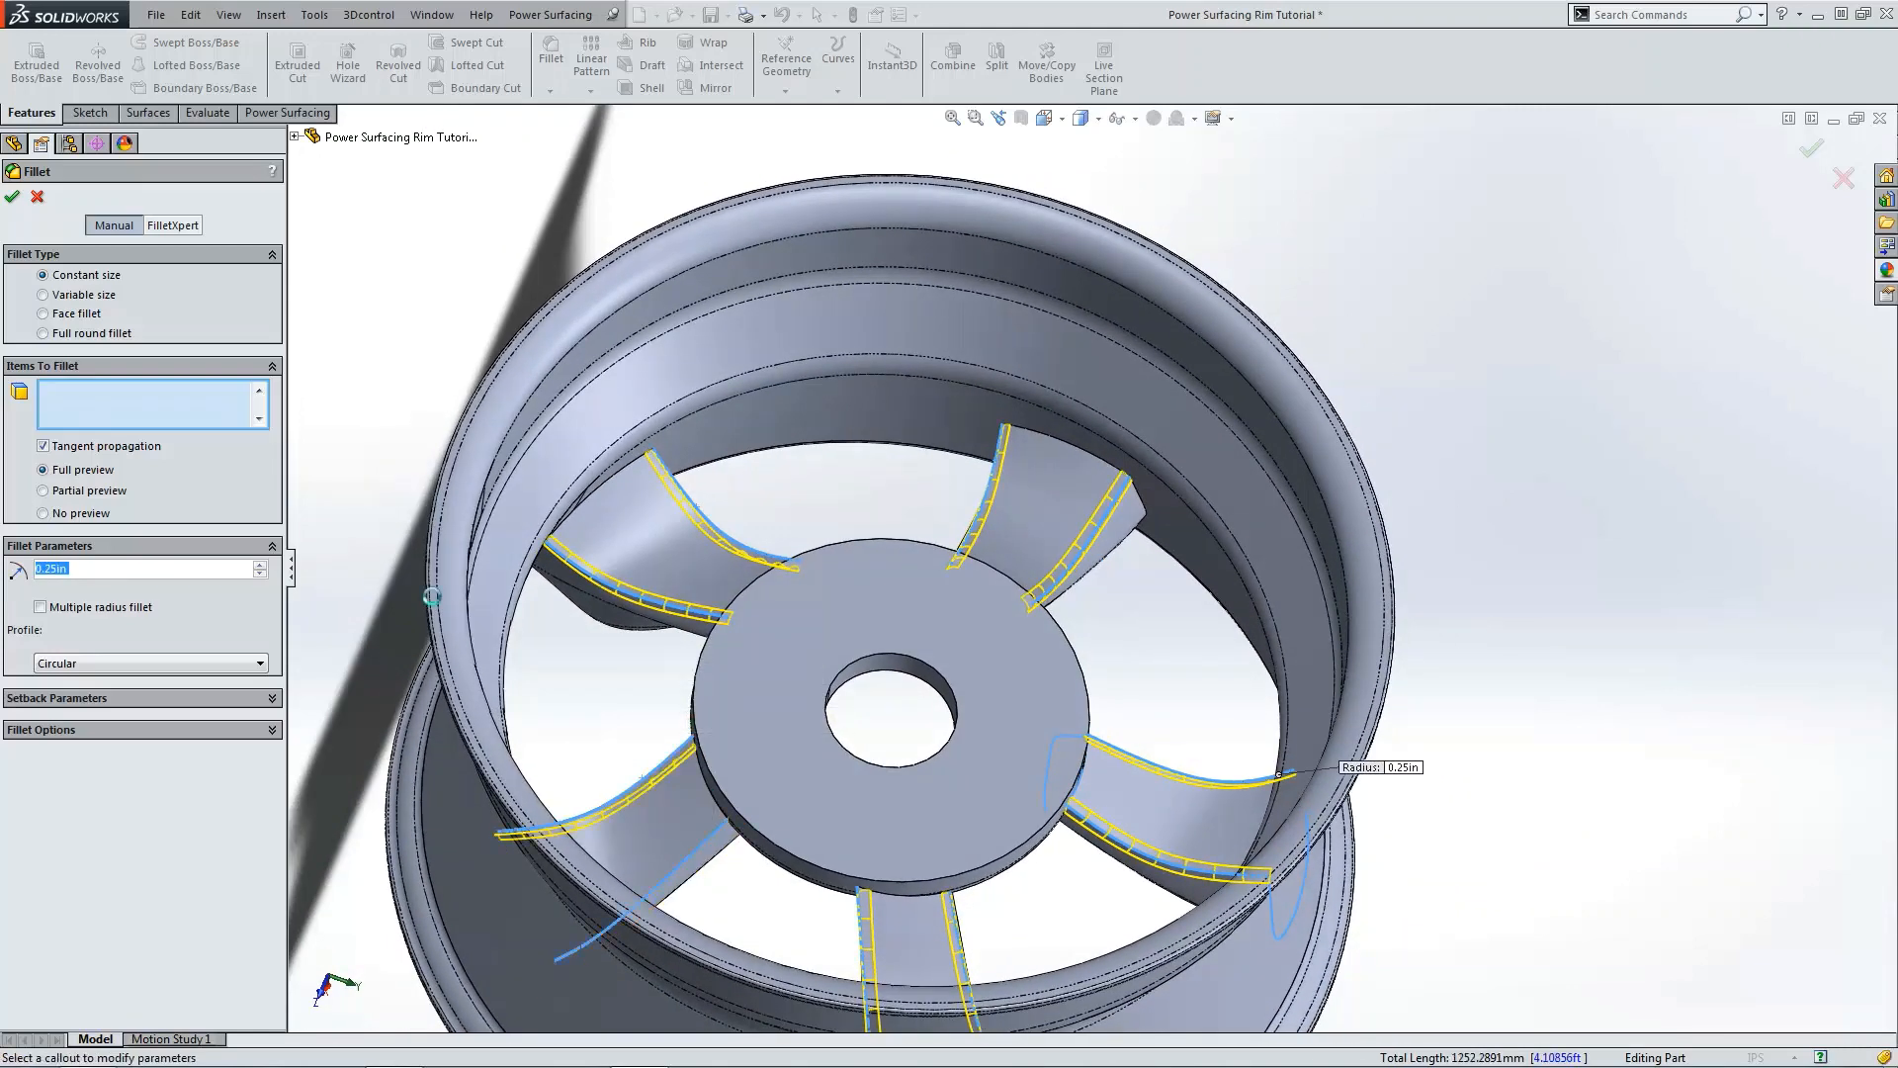
left_click(15, 198)
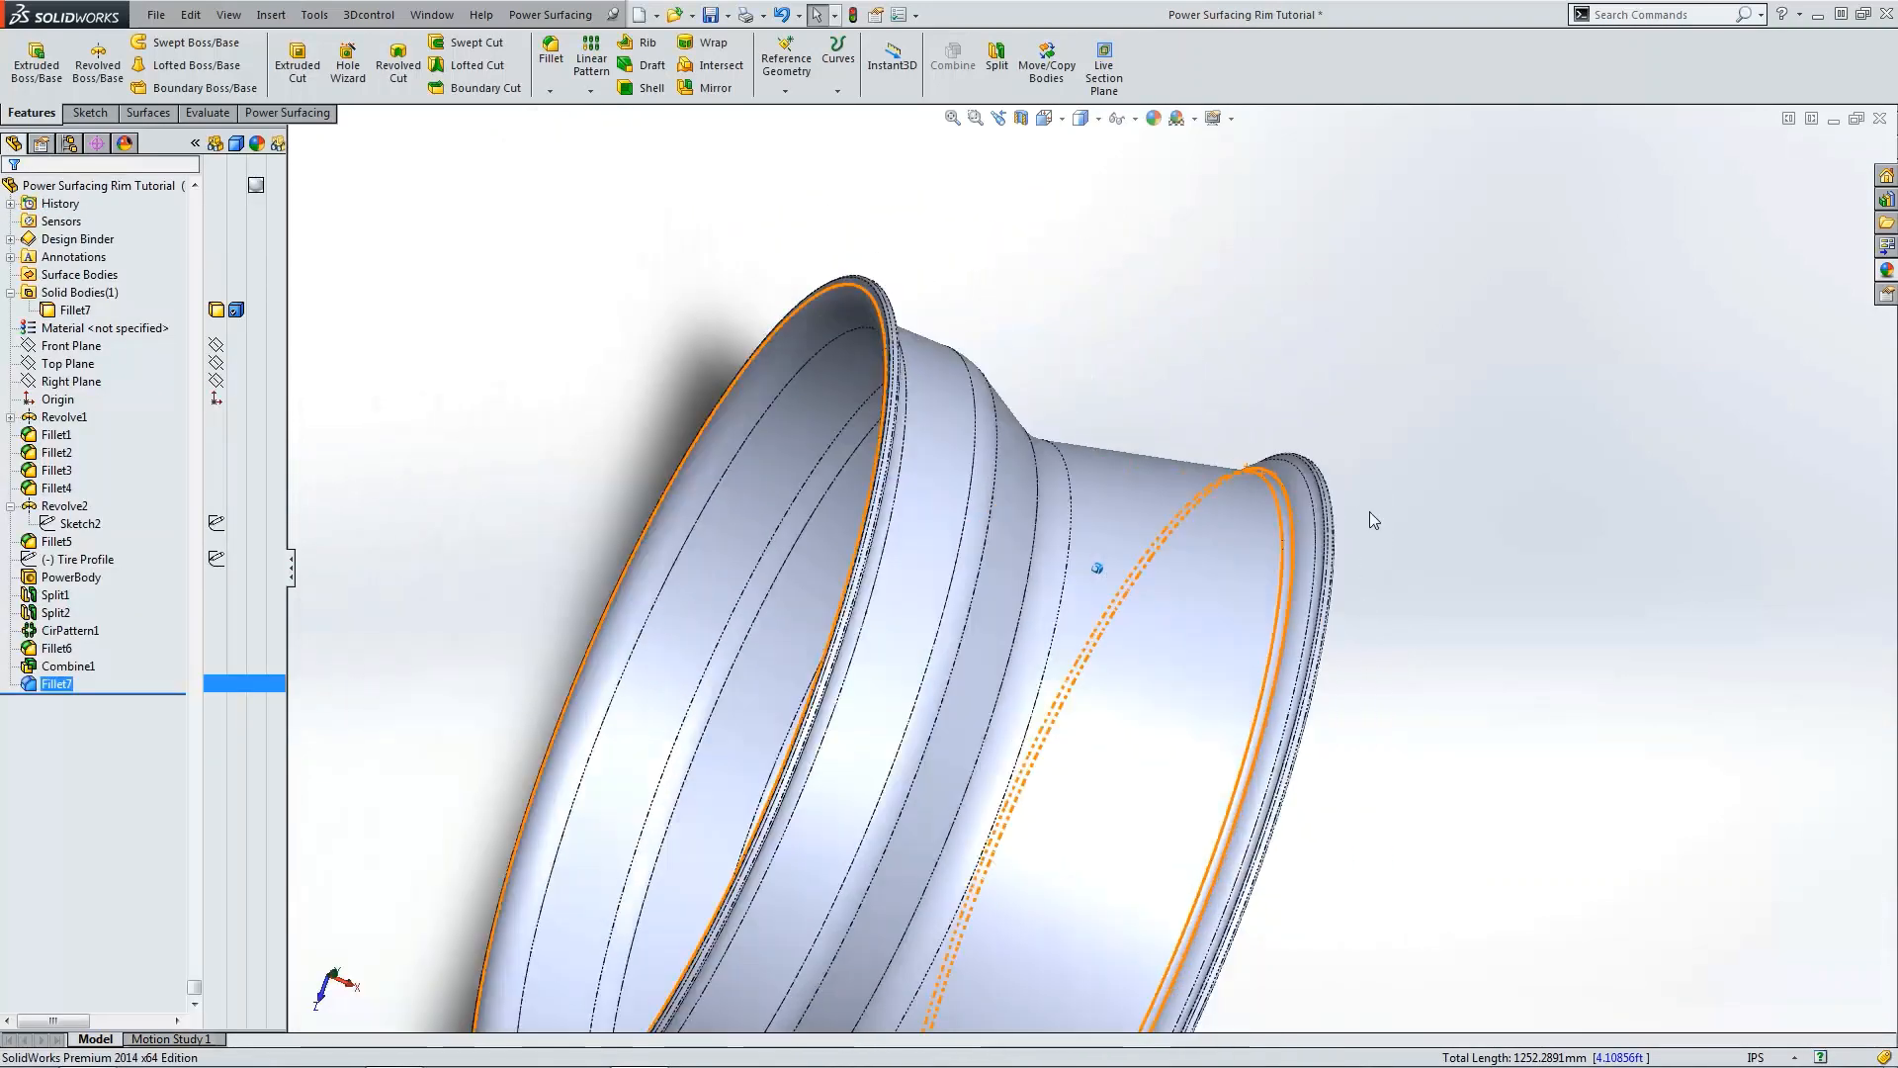
Step: Start a Fillet and select all the junction edges between the five spokes and the hub
left_click(551, 53)
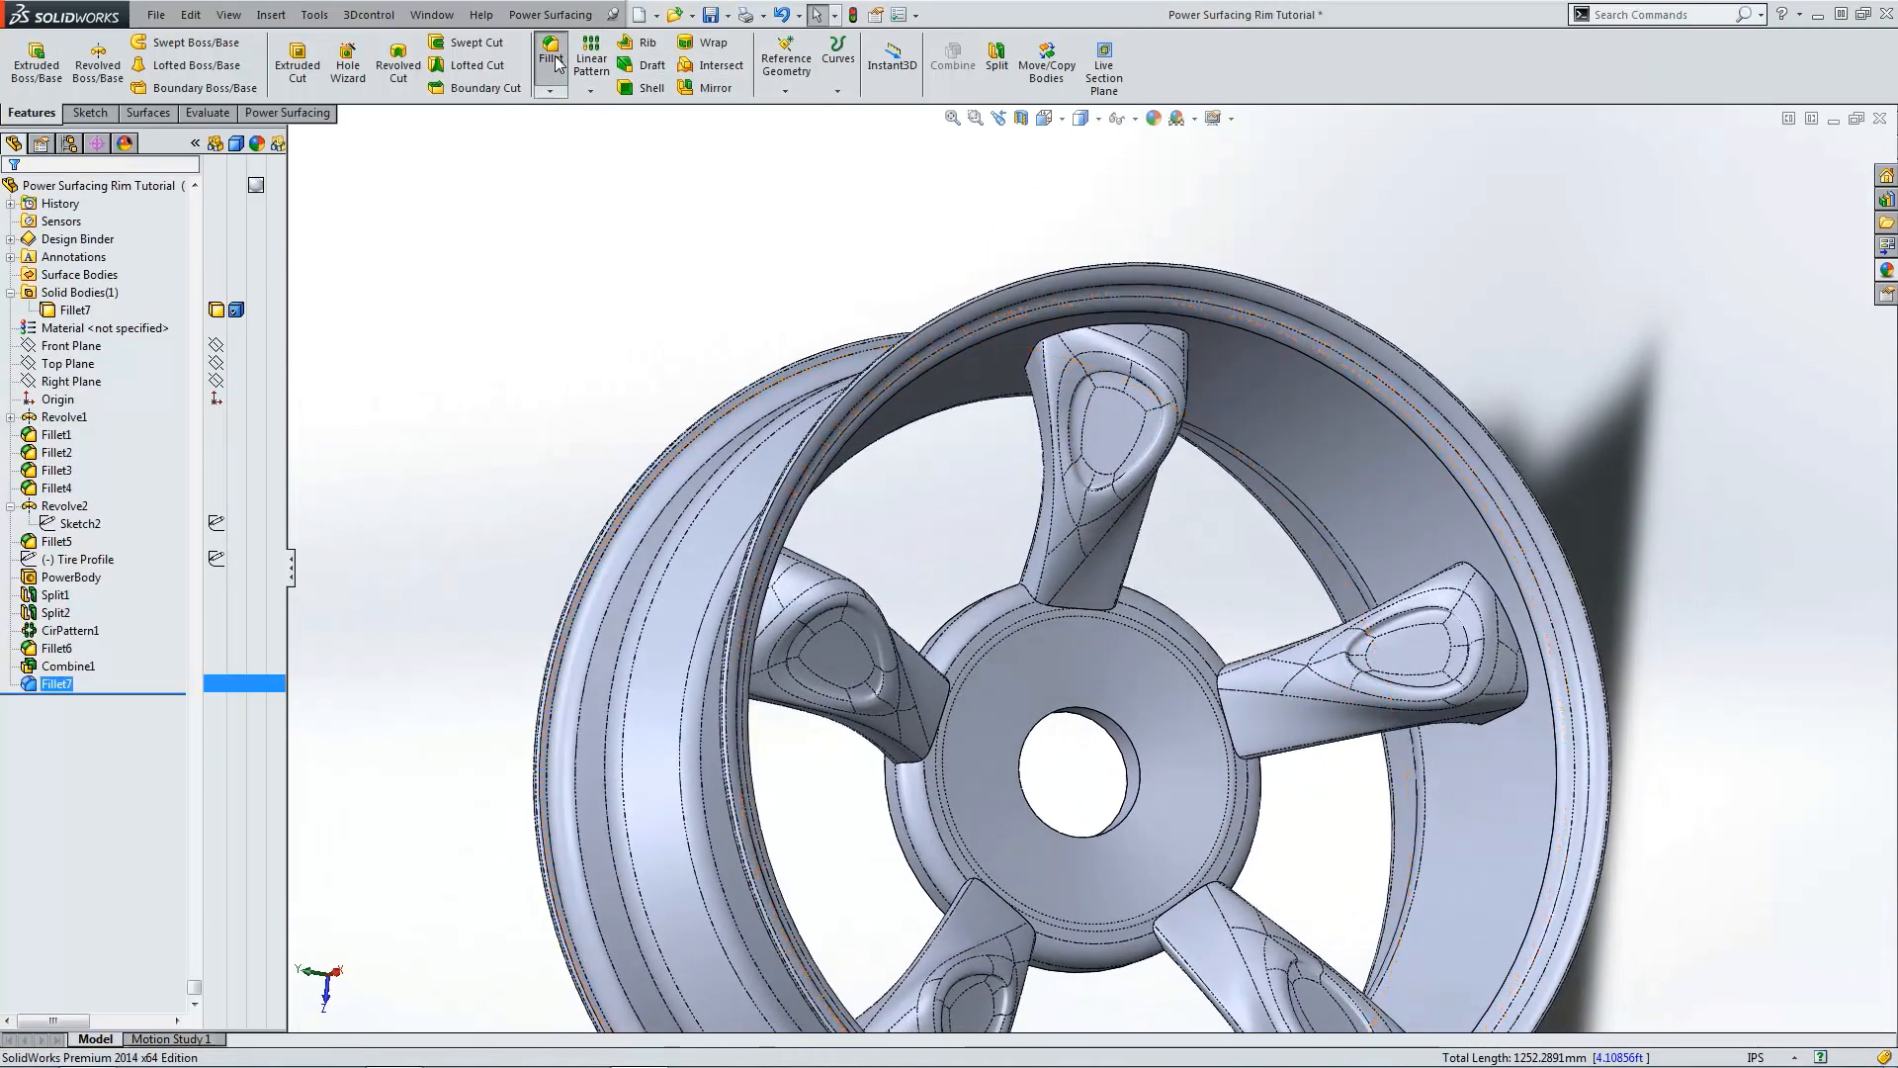
left_click(1041, 603)
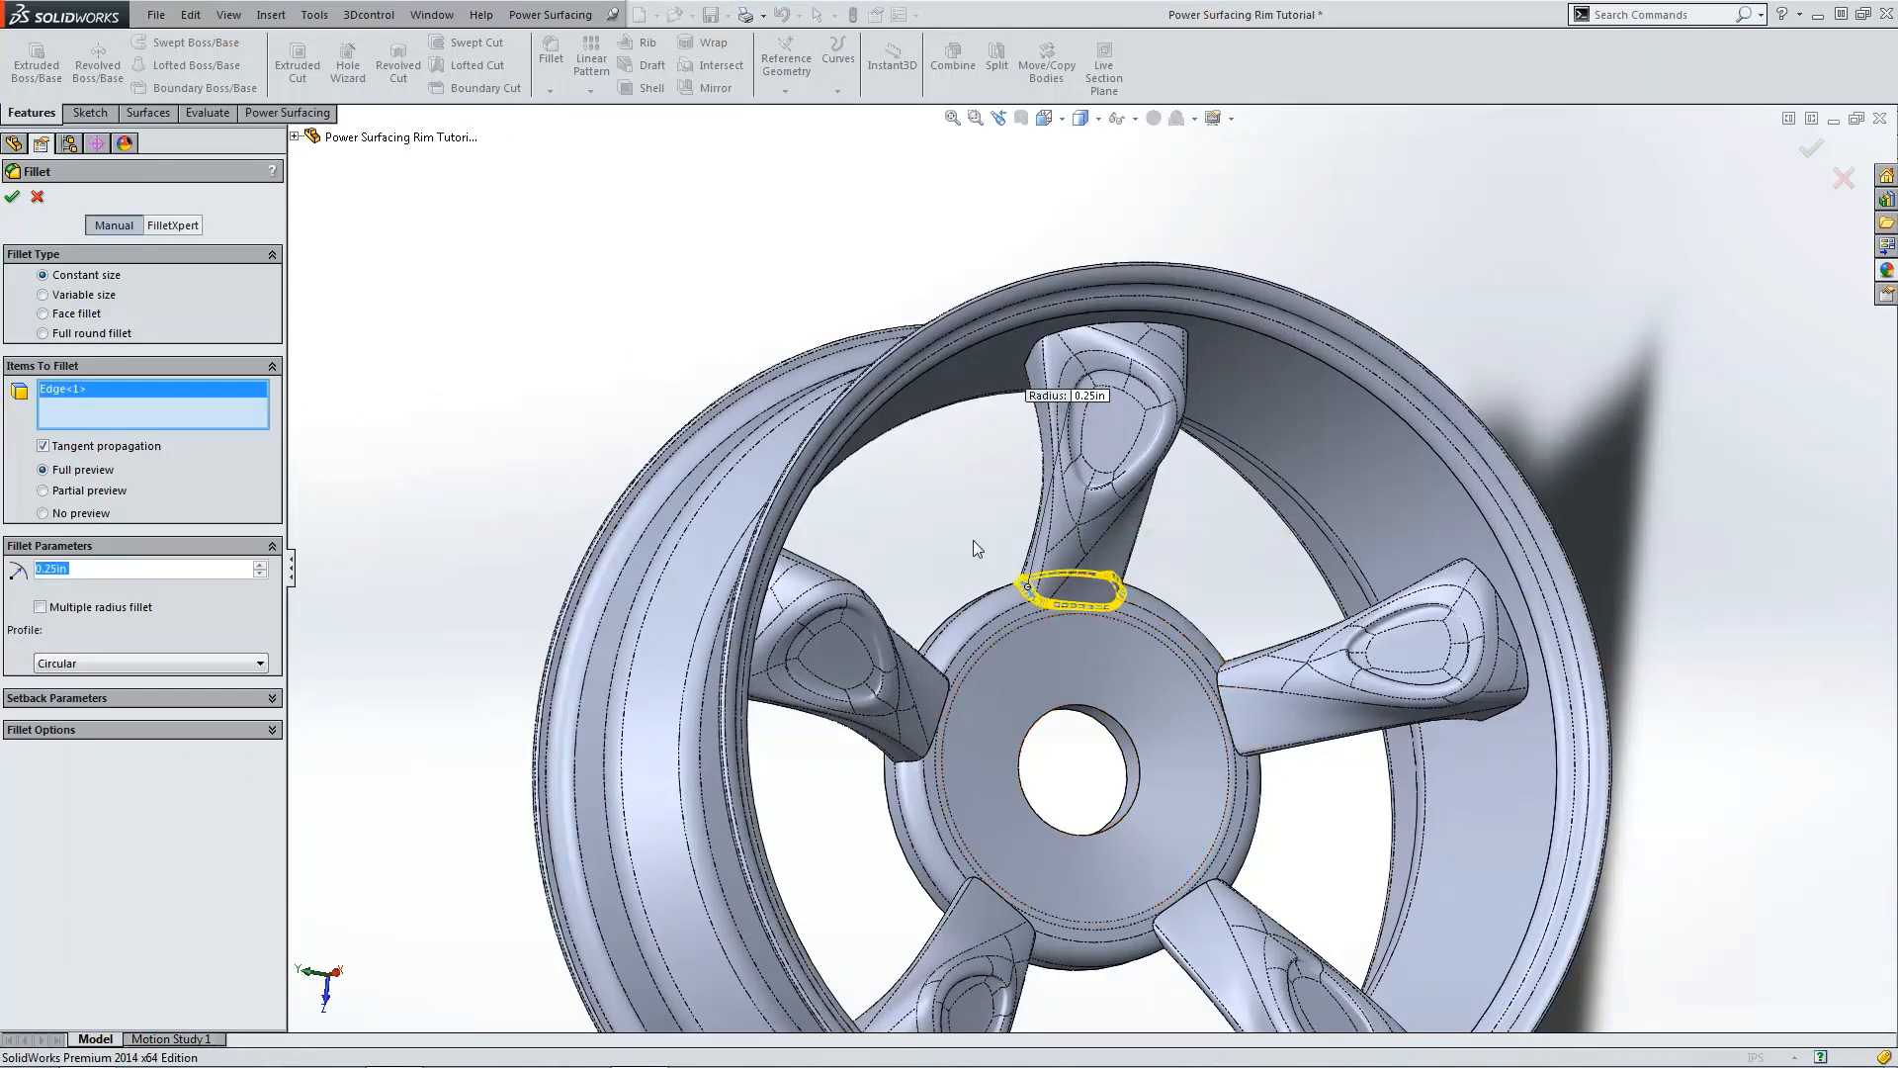
right_click(251, 412)
left_click(321, 418)
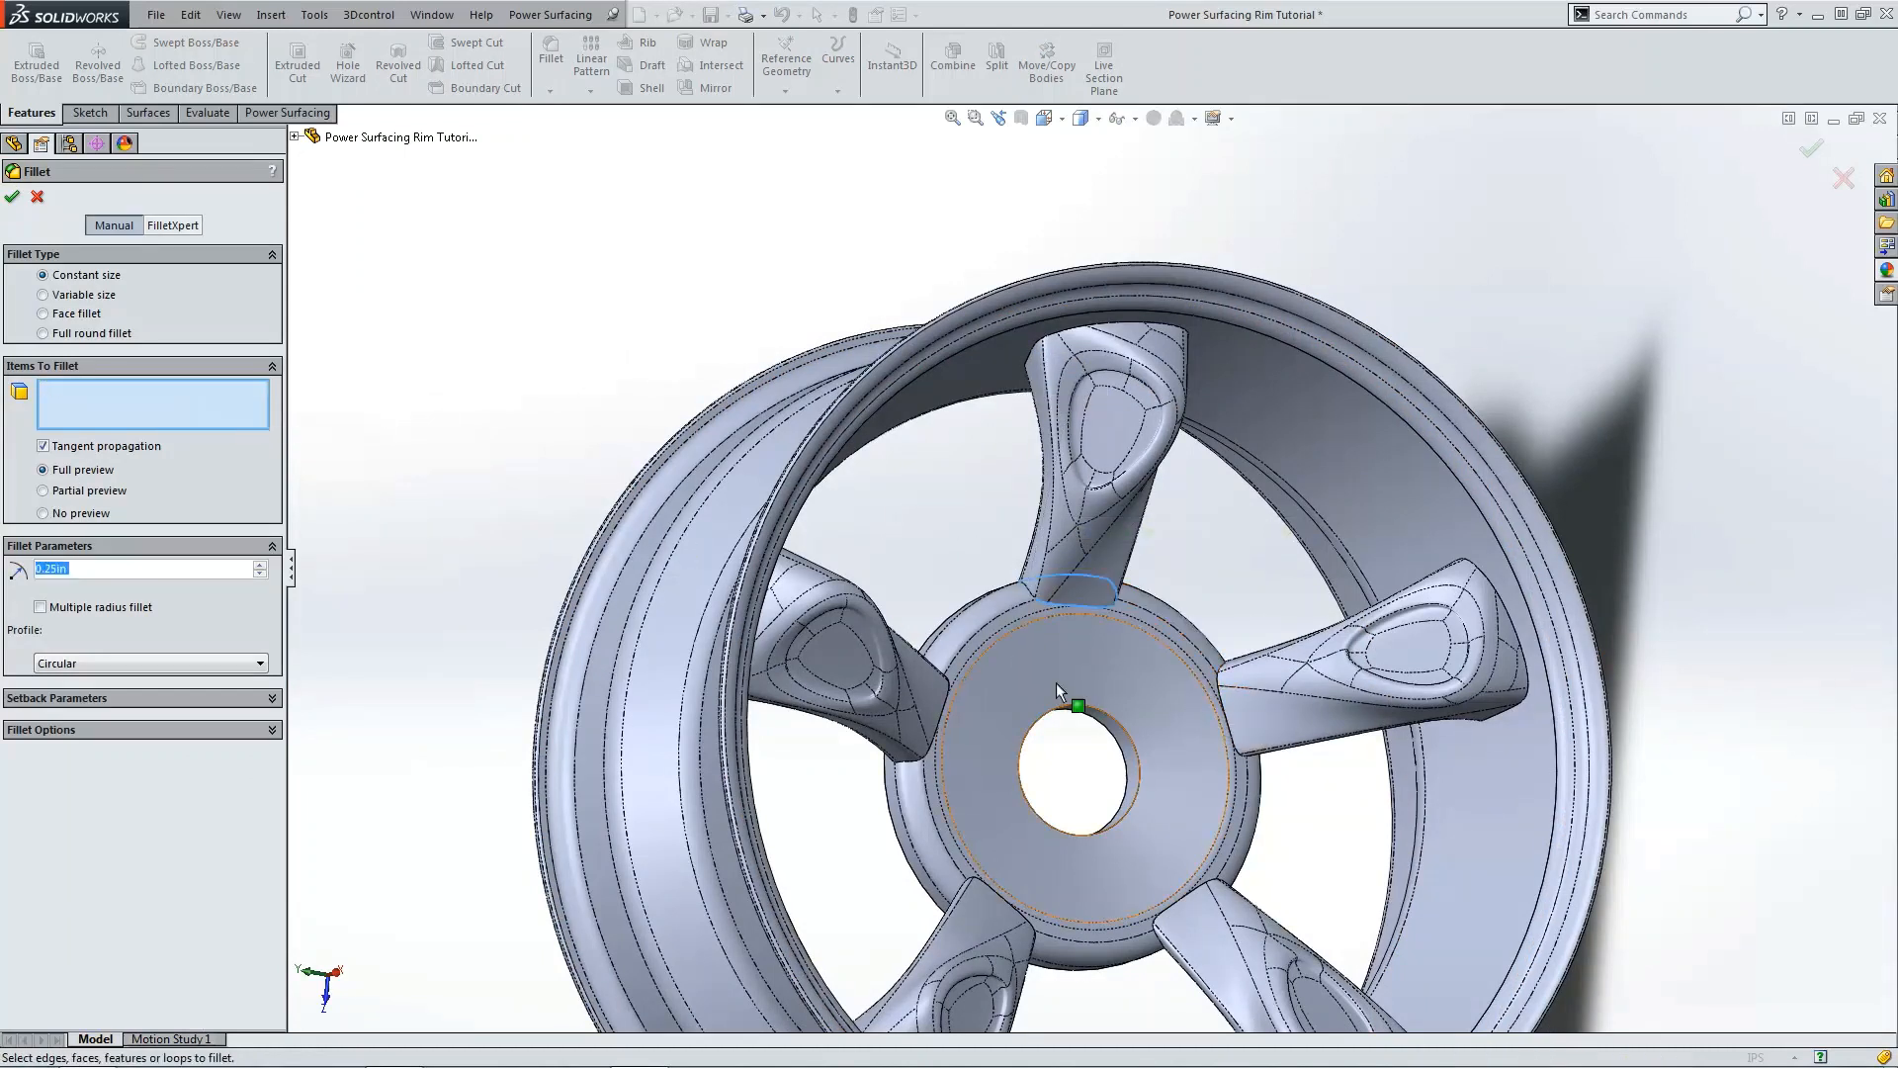
left_click(1045, 605)
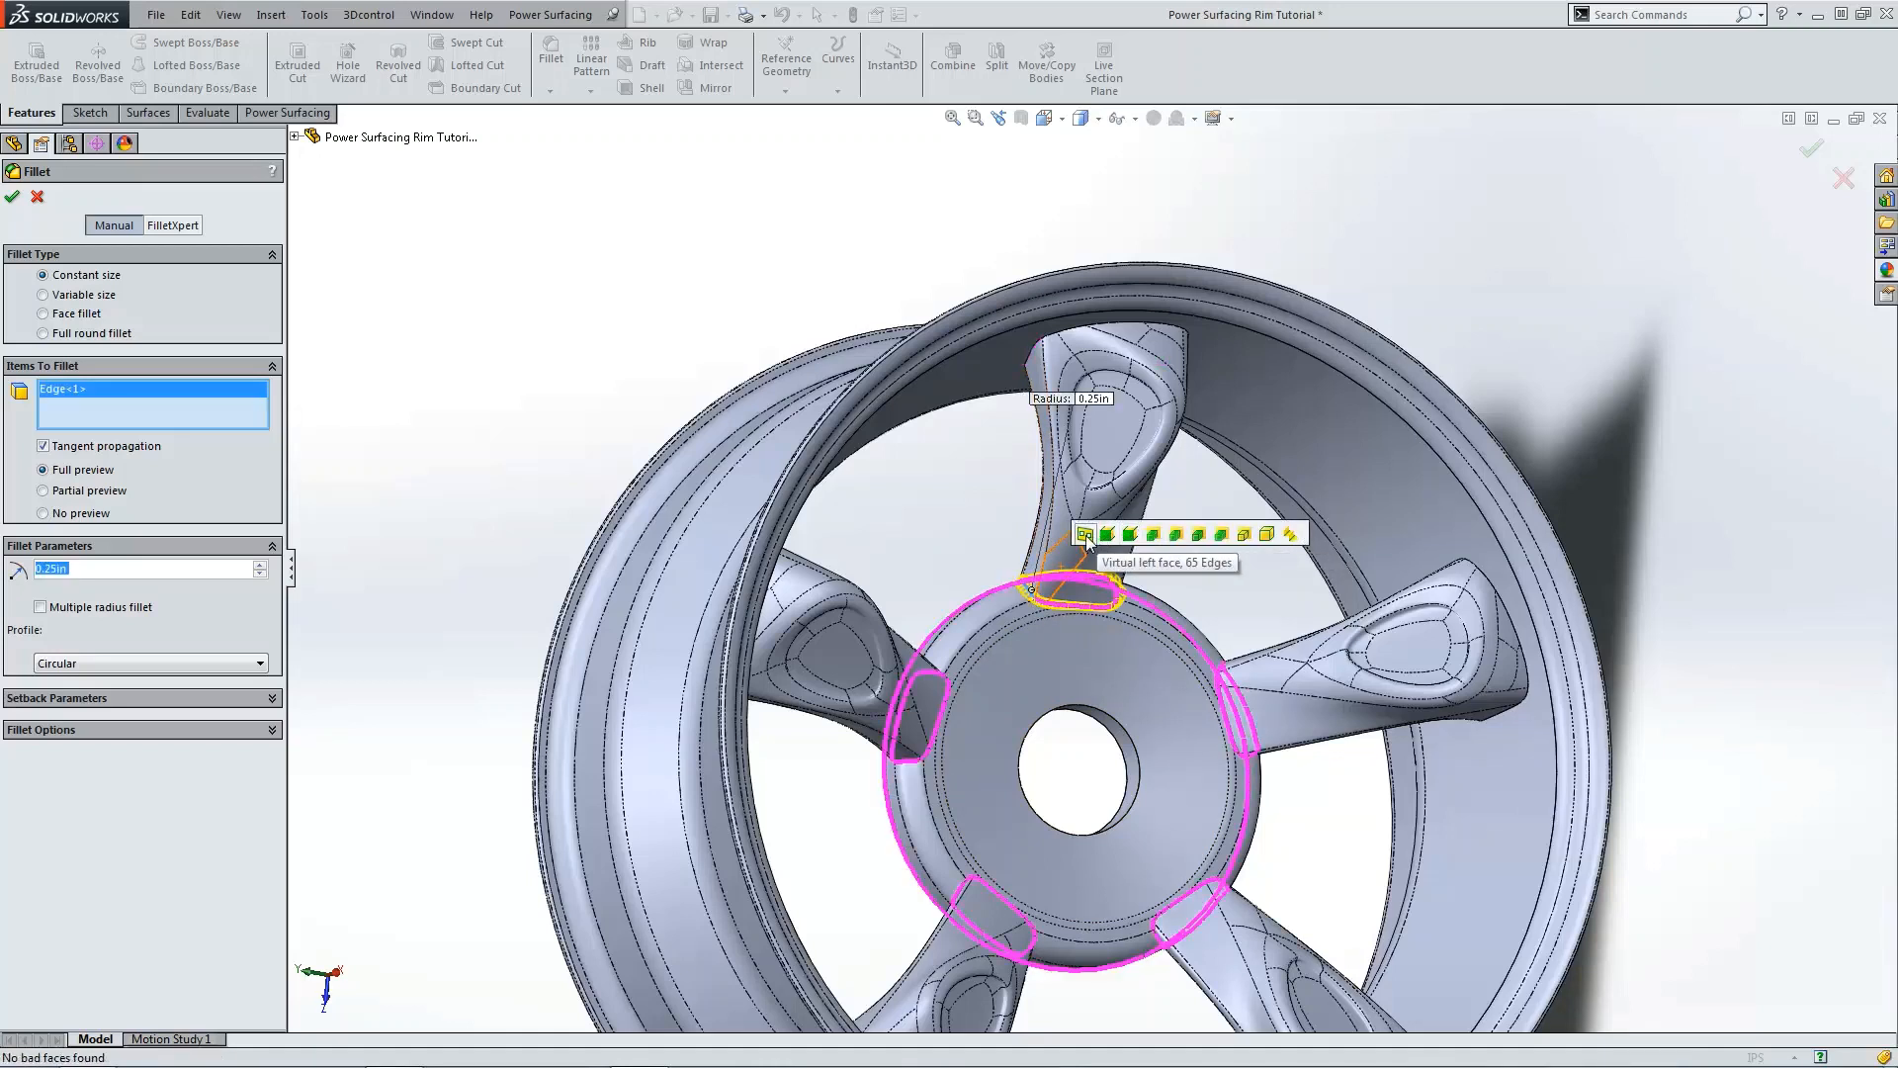
left_click(1177, 535)
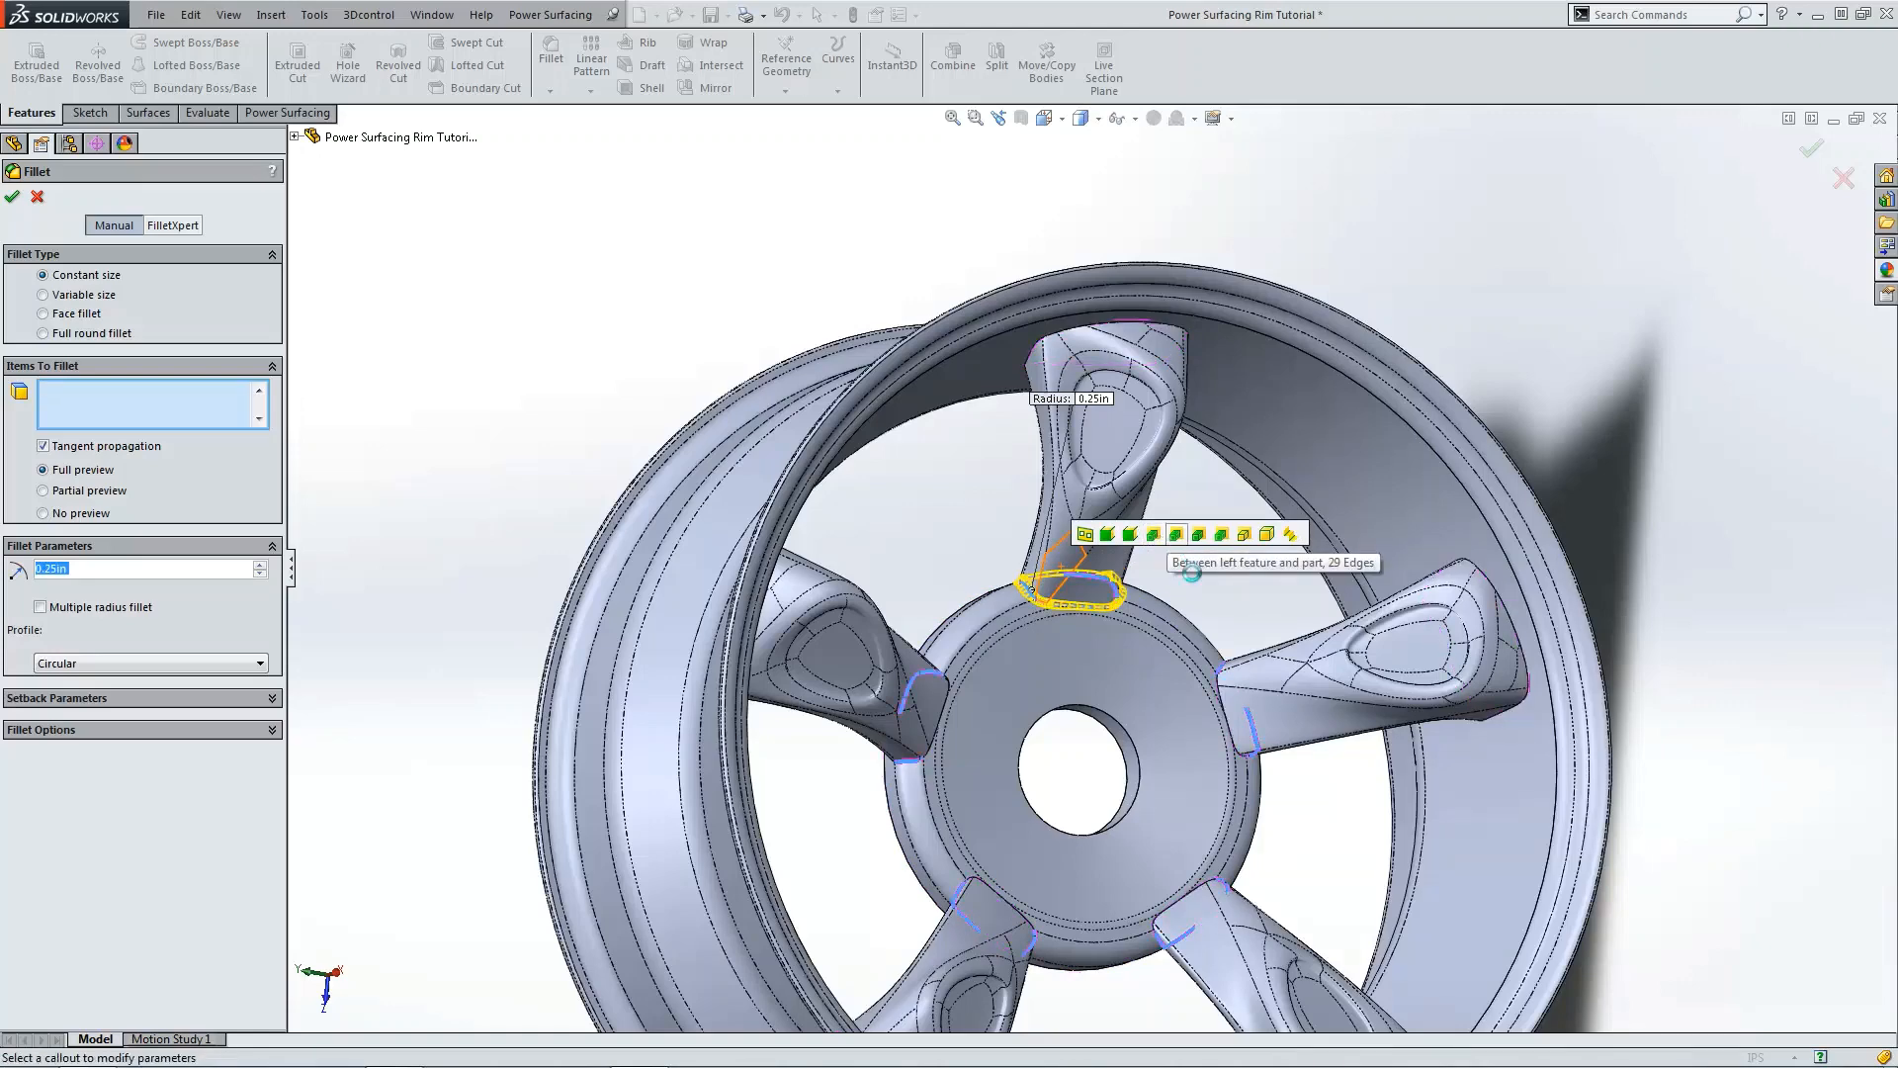
Step: Add the spokes' junction edges with the rim and apply the 0.25 in fillet
middle_click_drag(1342, 791, 1123, 279)
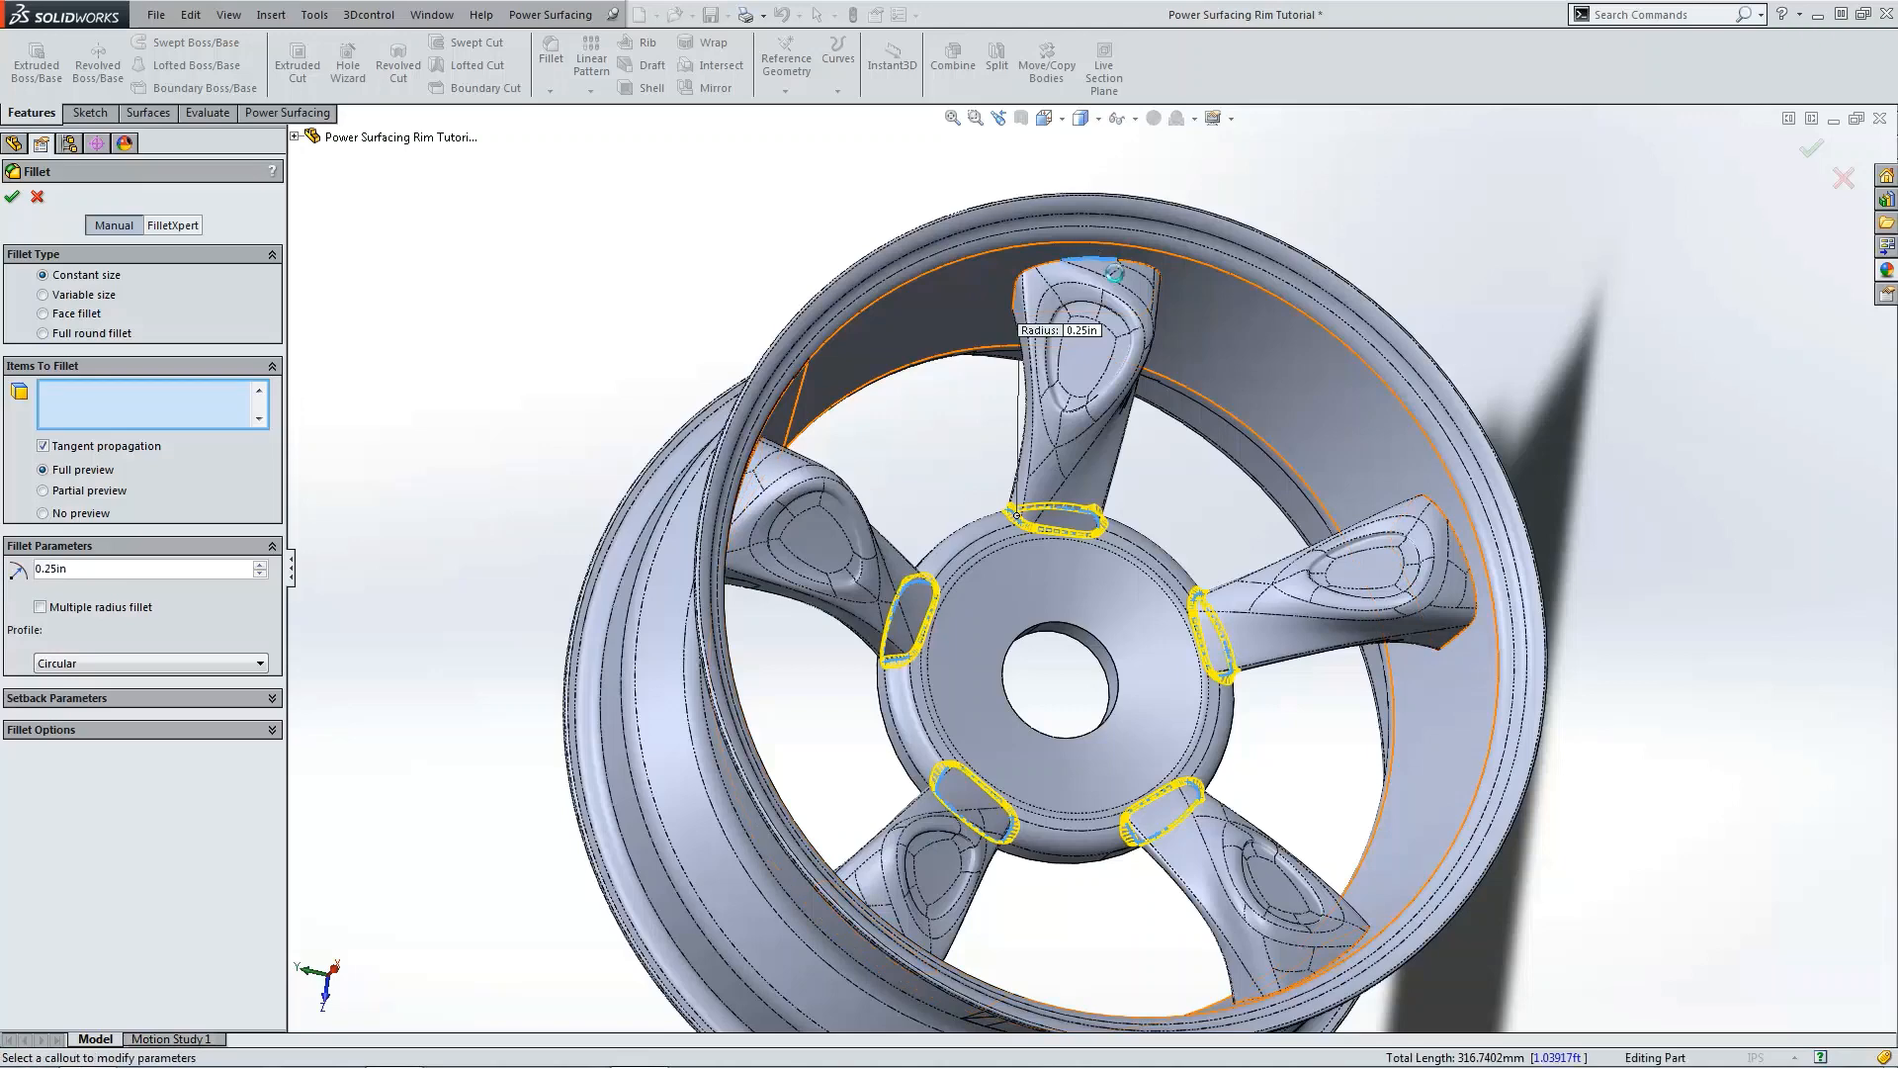
left_click(1115, 273)
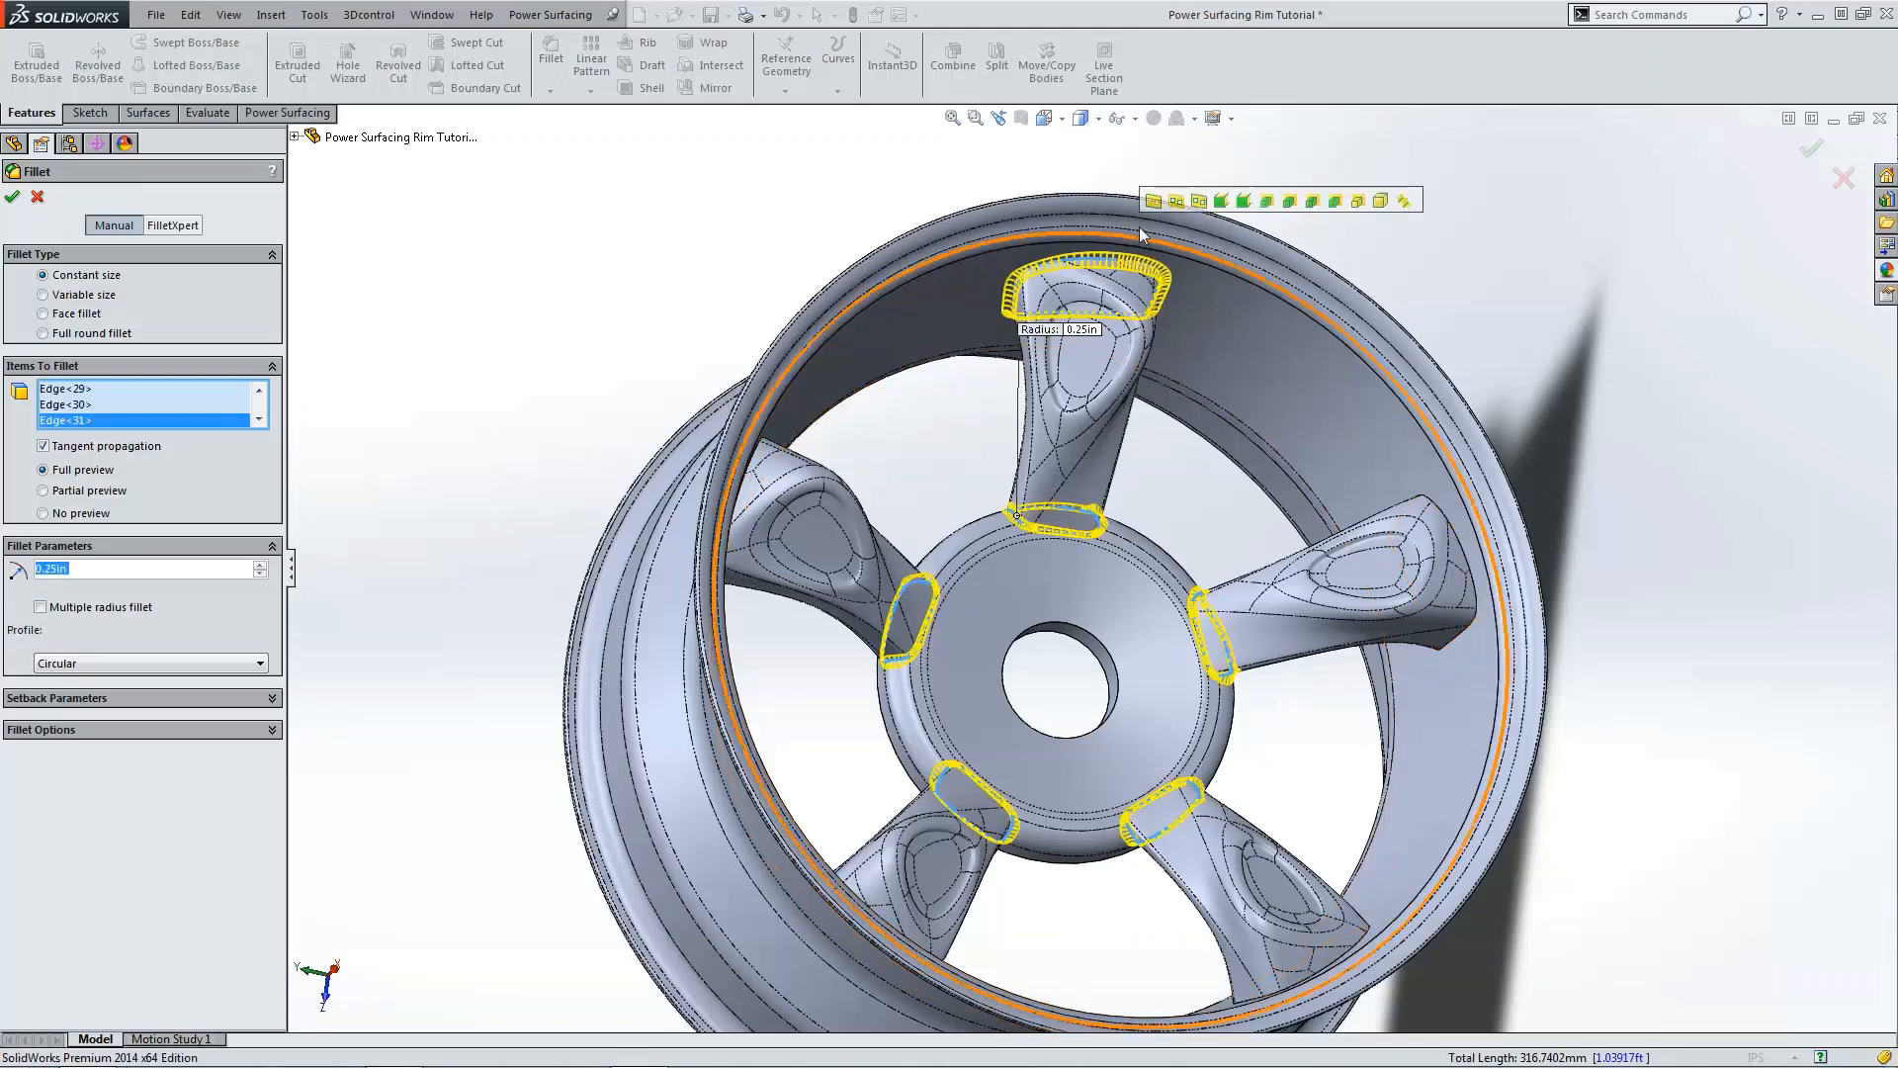
left_click(1178, 201)
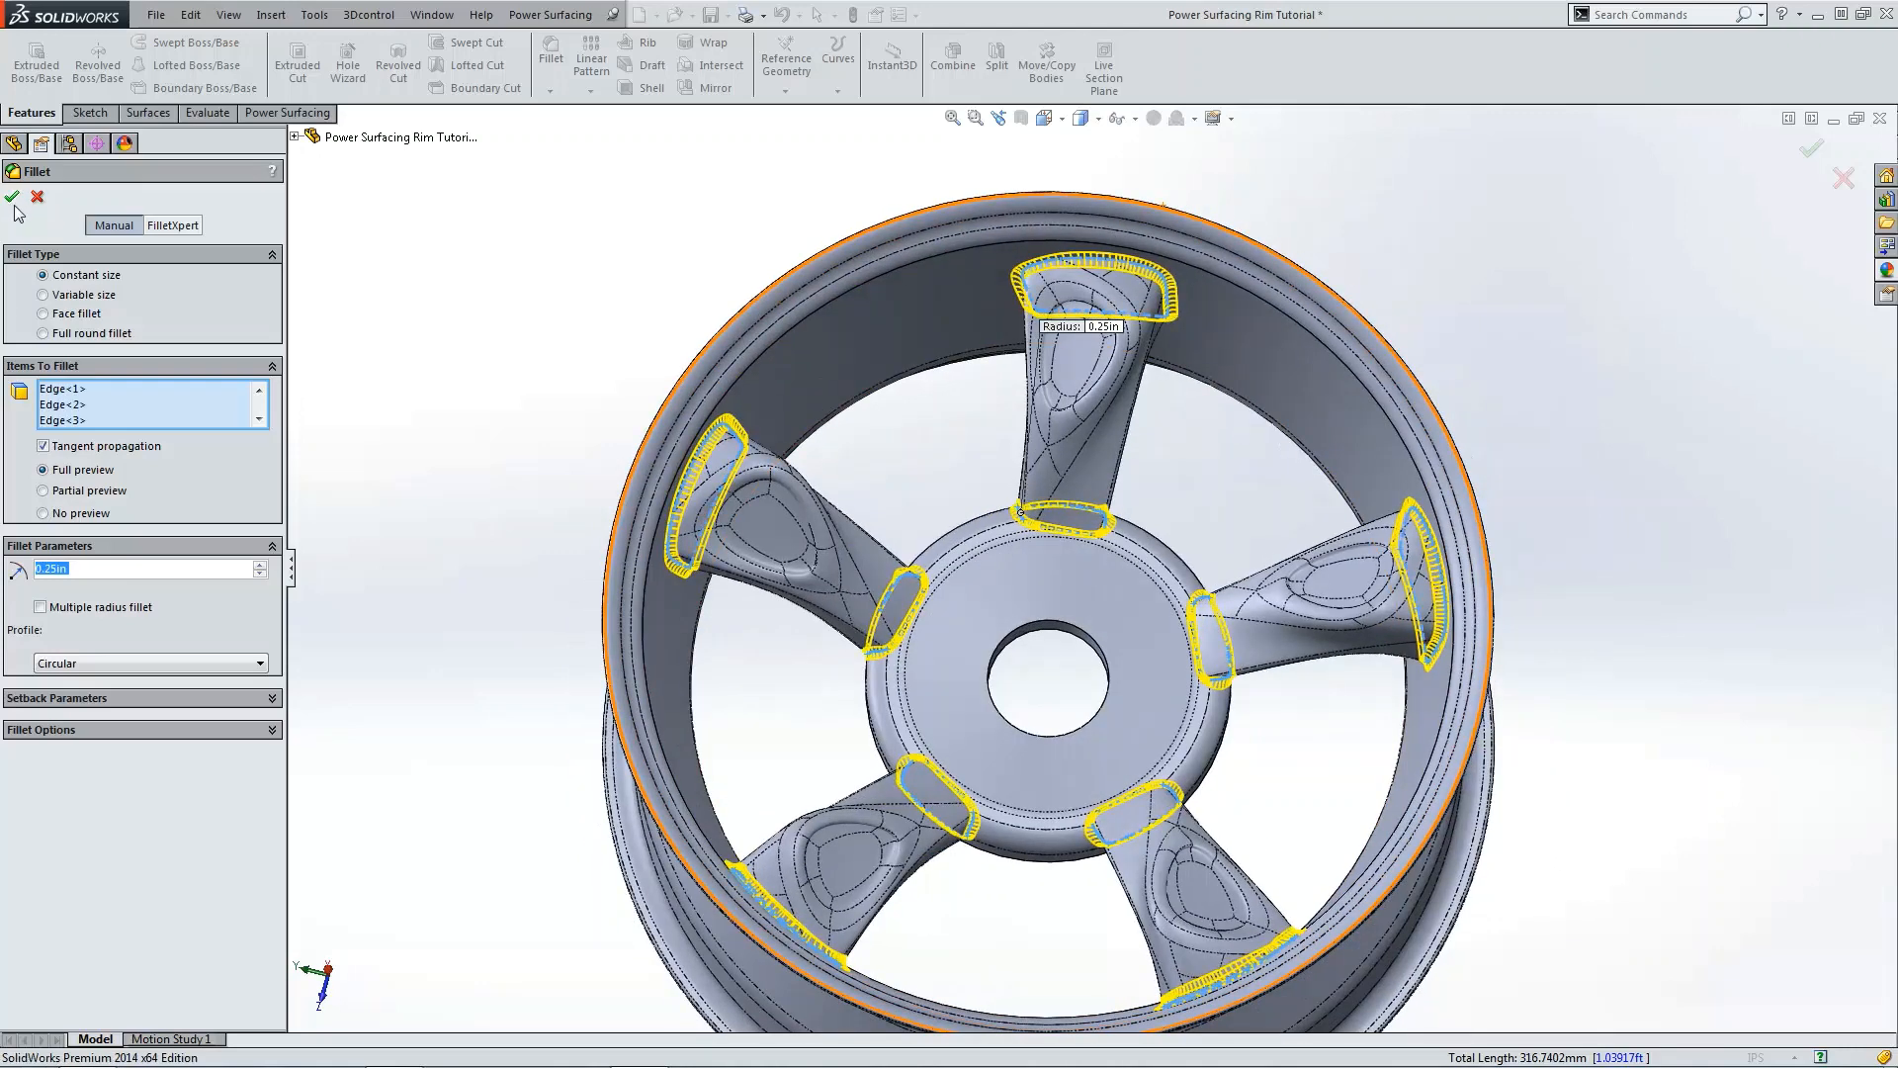
left_click(575, 231)
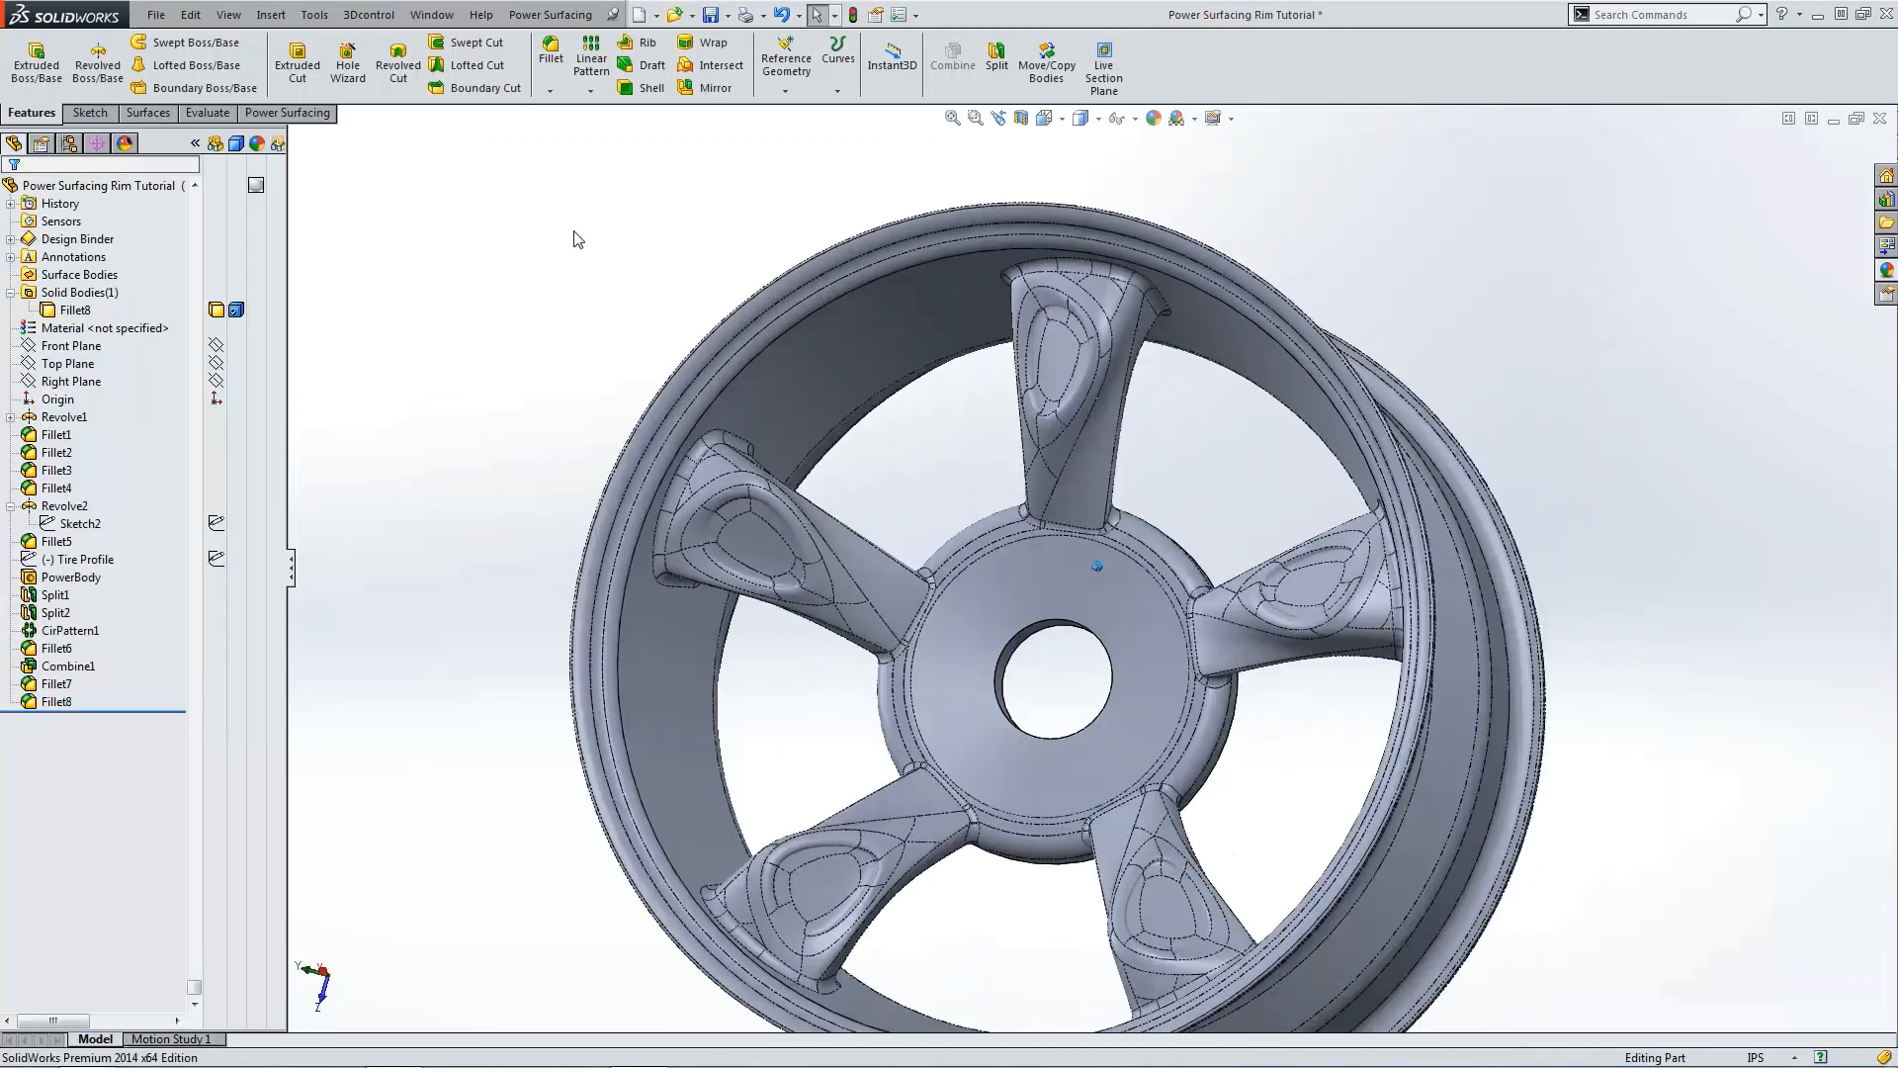
Step: Show the Tire Profile sketch
left_click(77, 561)
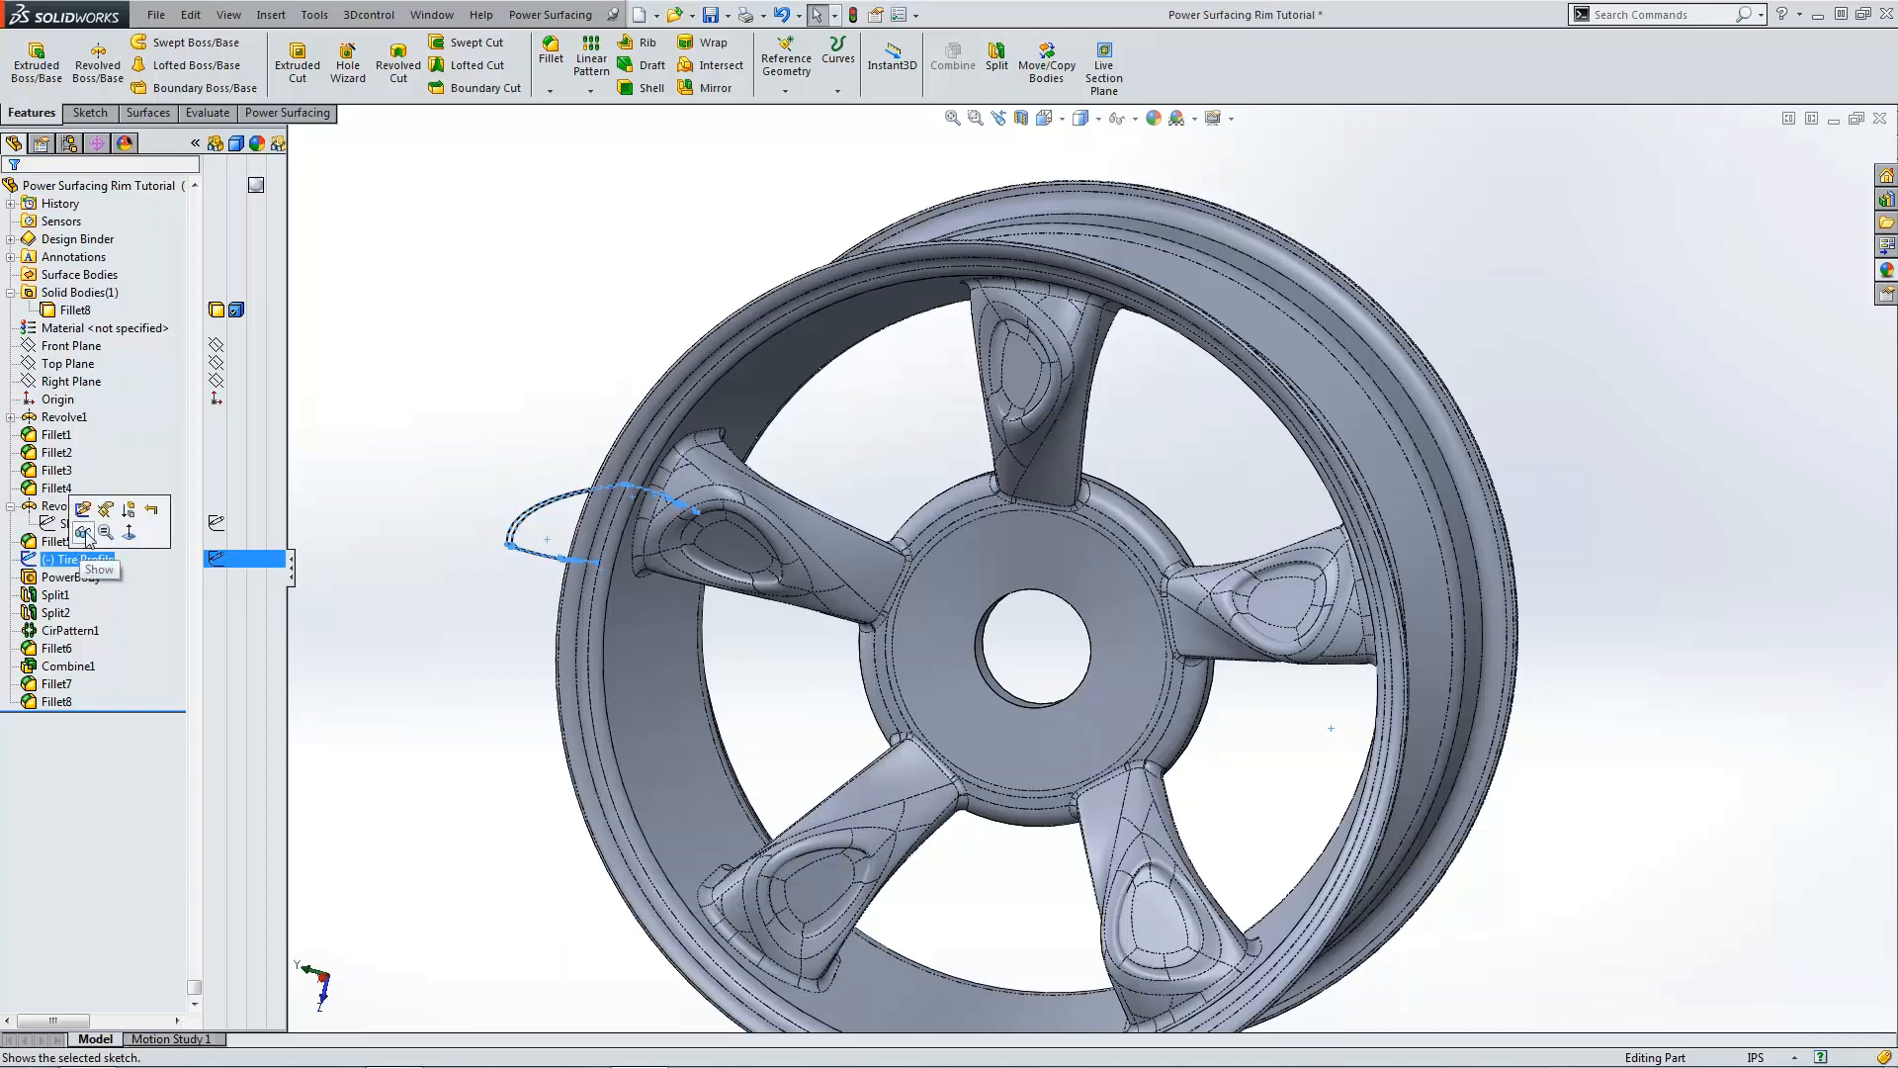
left_click(87, 535)
left_click(49, 561)
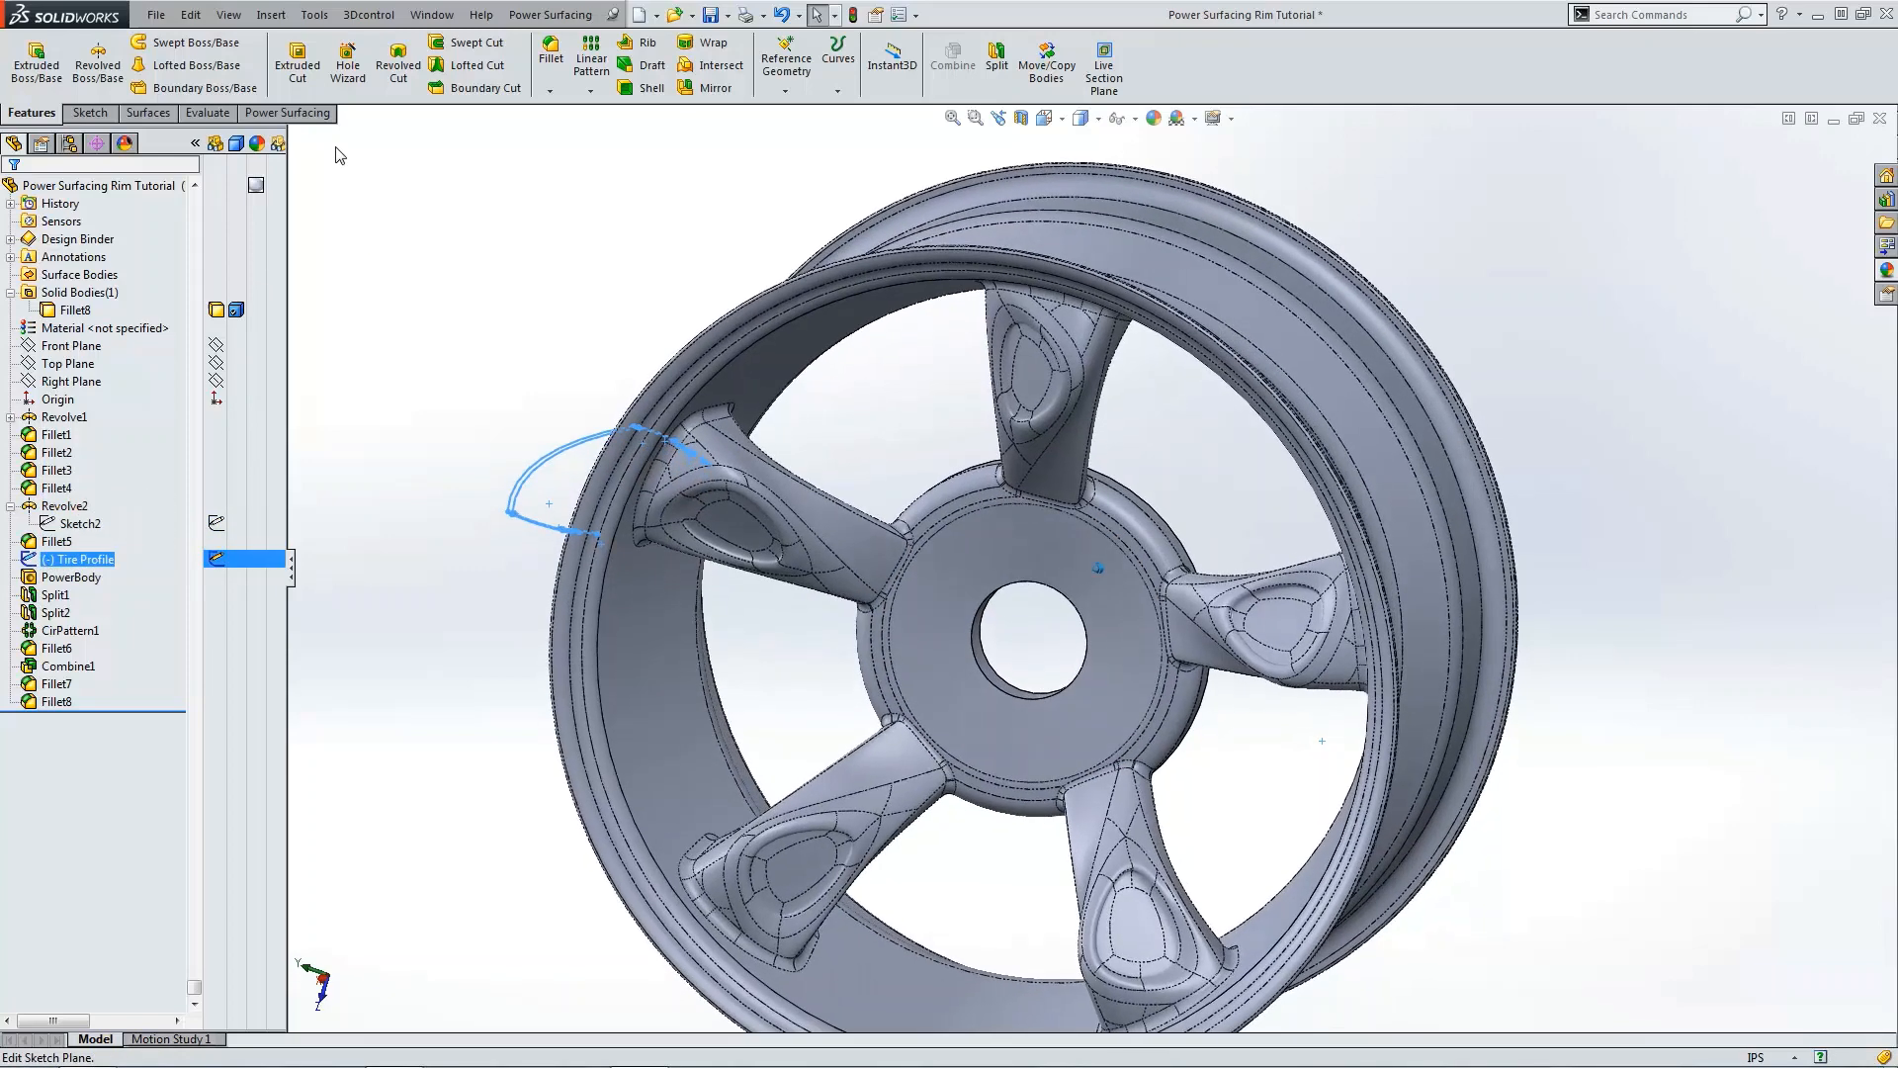
Step: Revolve the Tire Profile sketch 360 degrees around the temporary axis as a separate body without merging
left_click(109, 80)
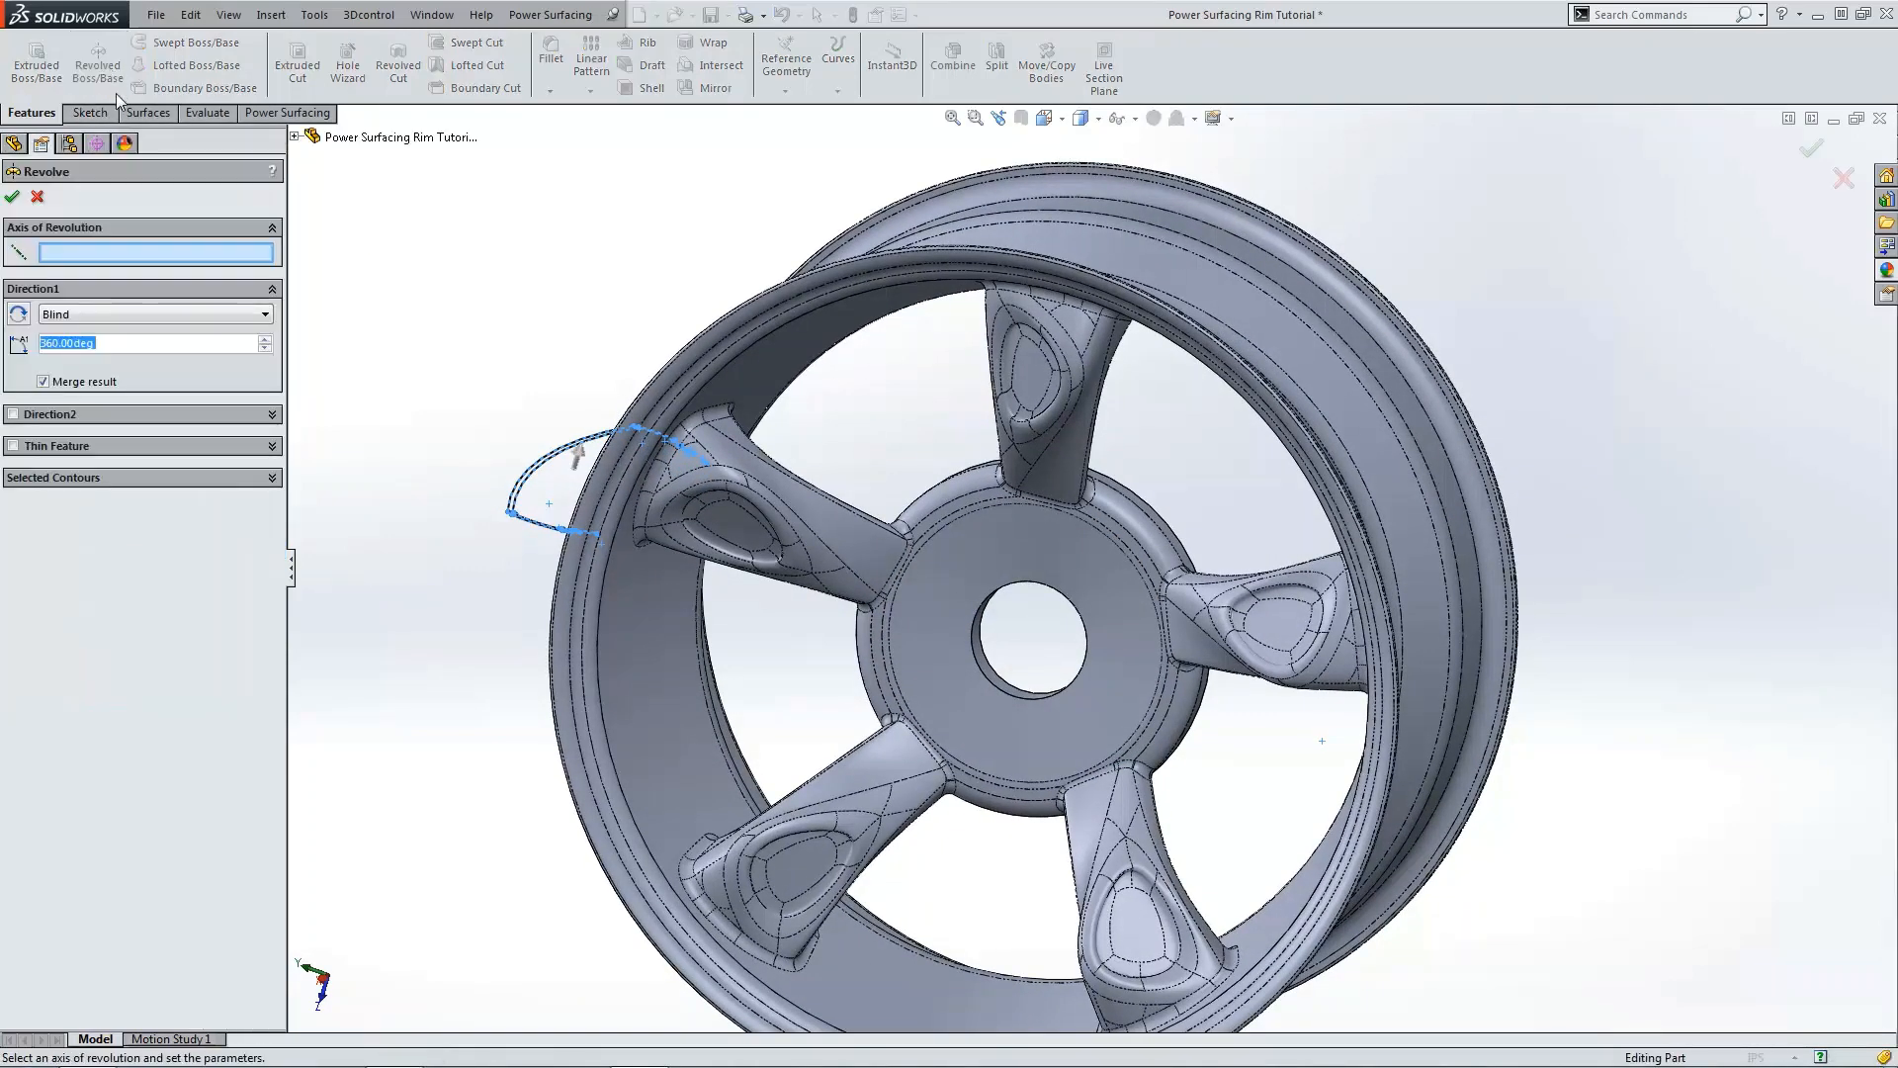
left_click(158, 258)
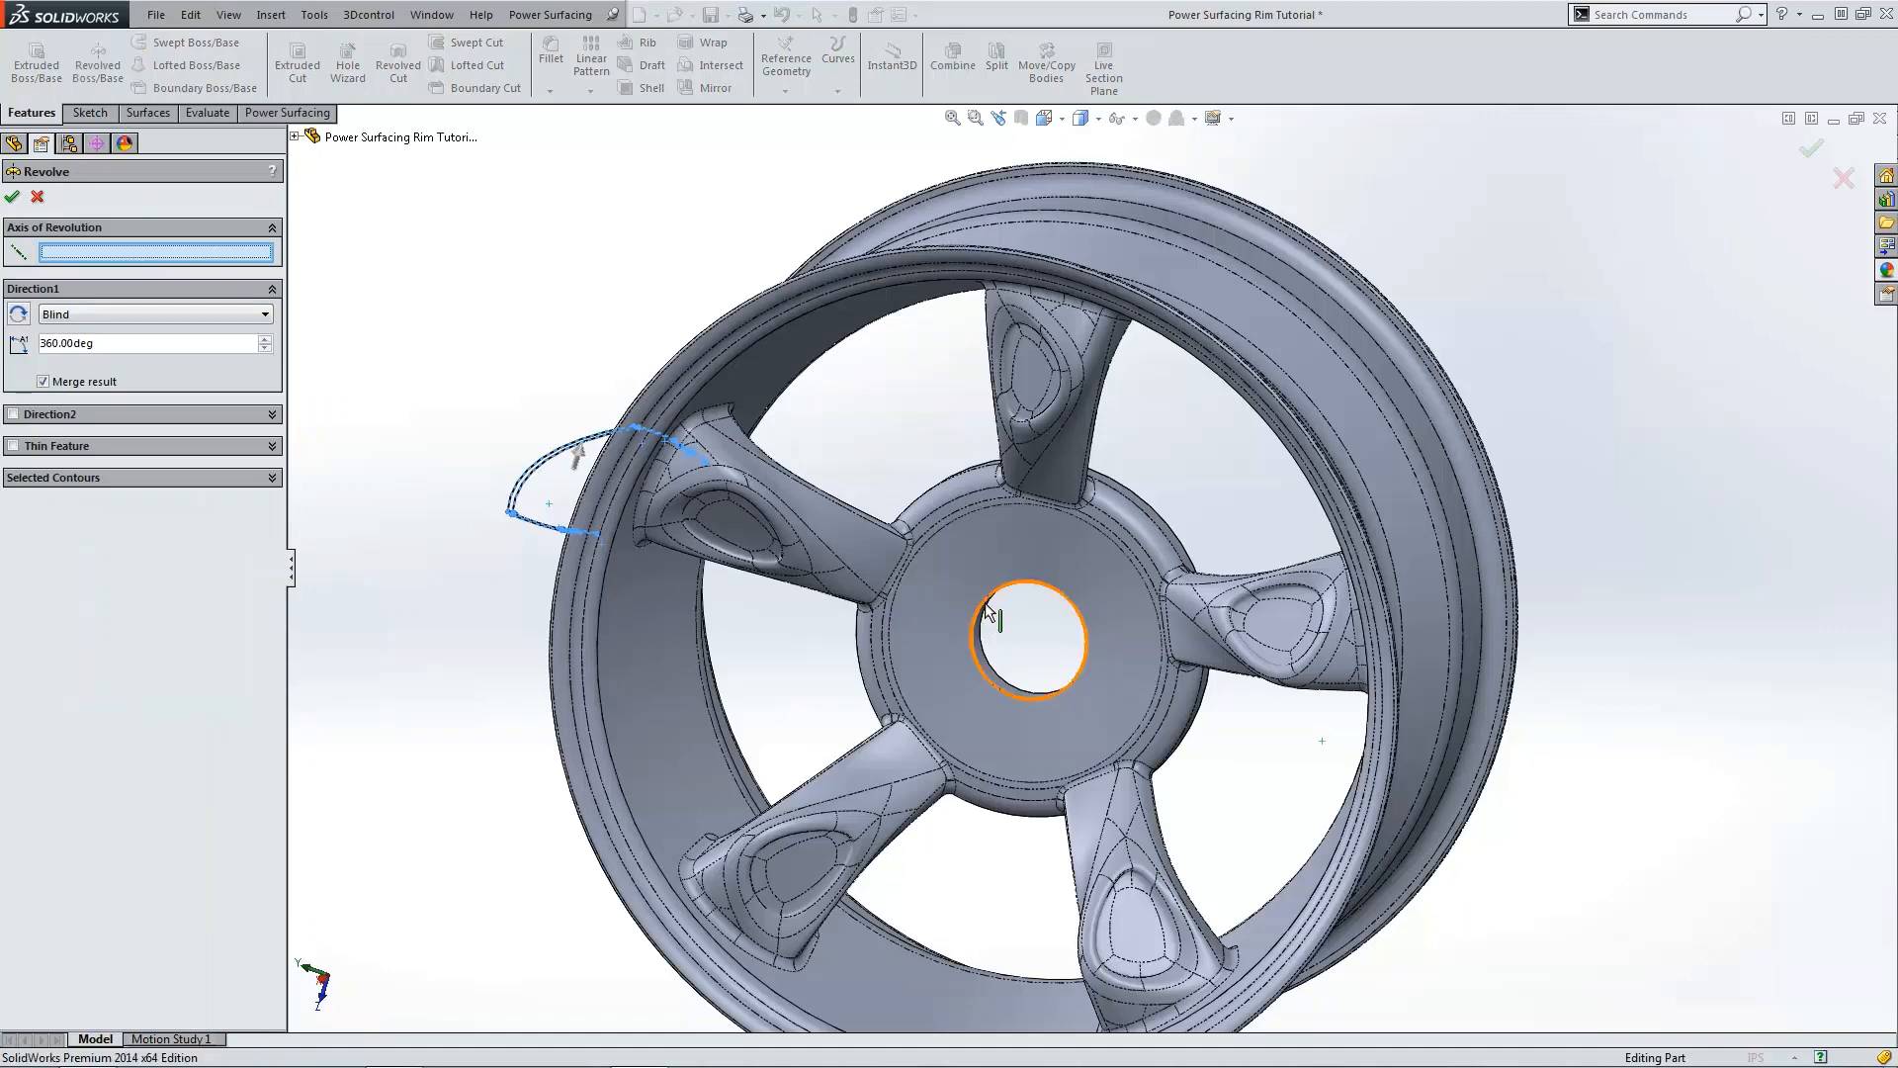
left_click(1121, 118)
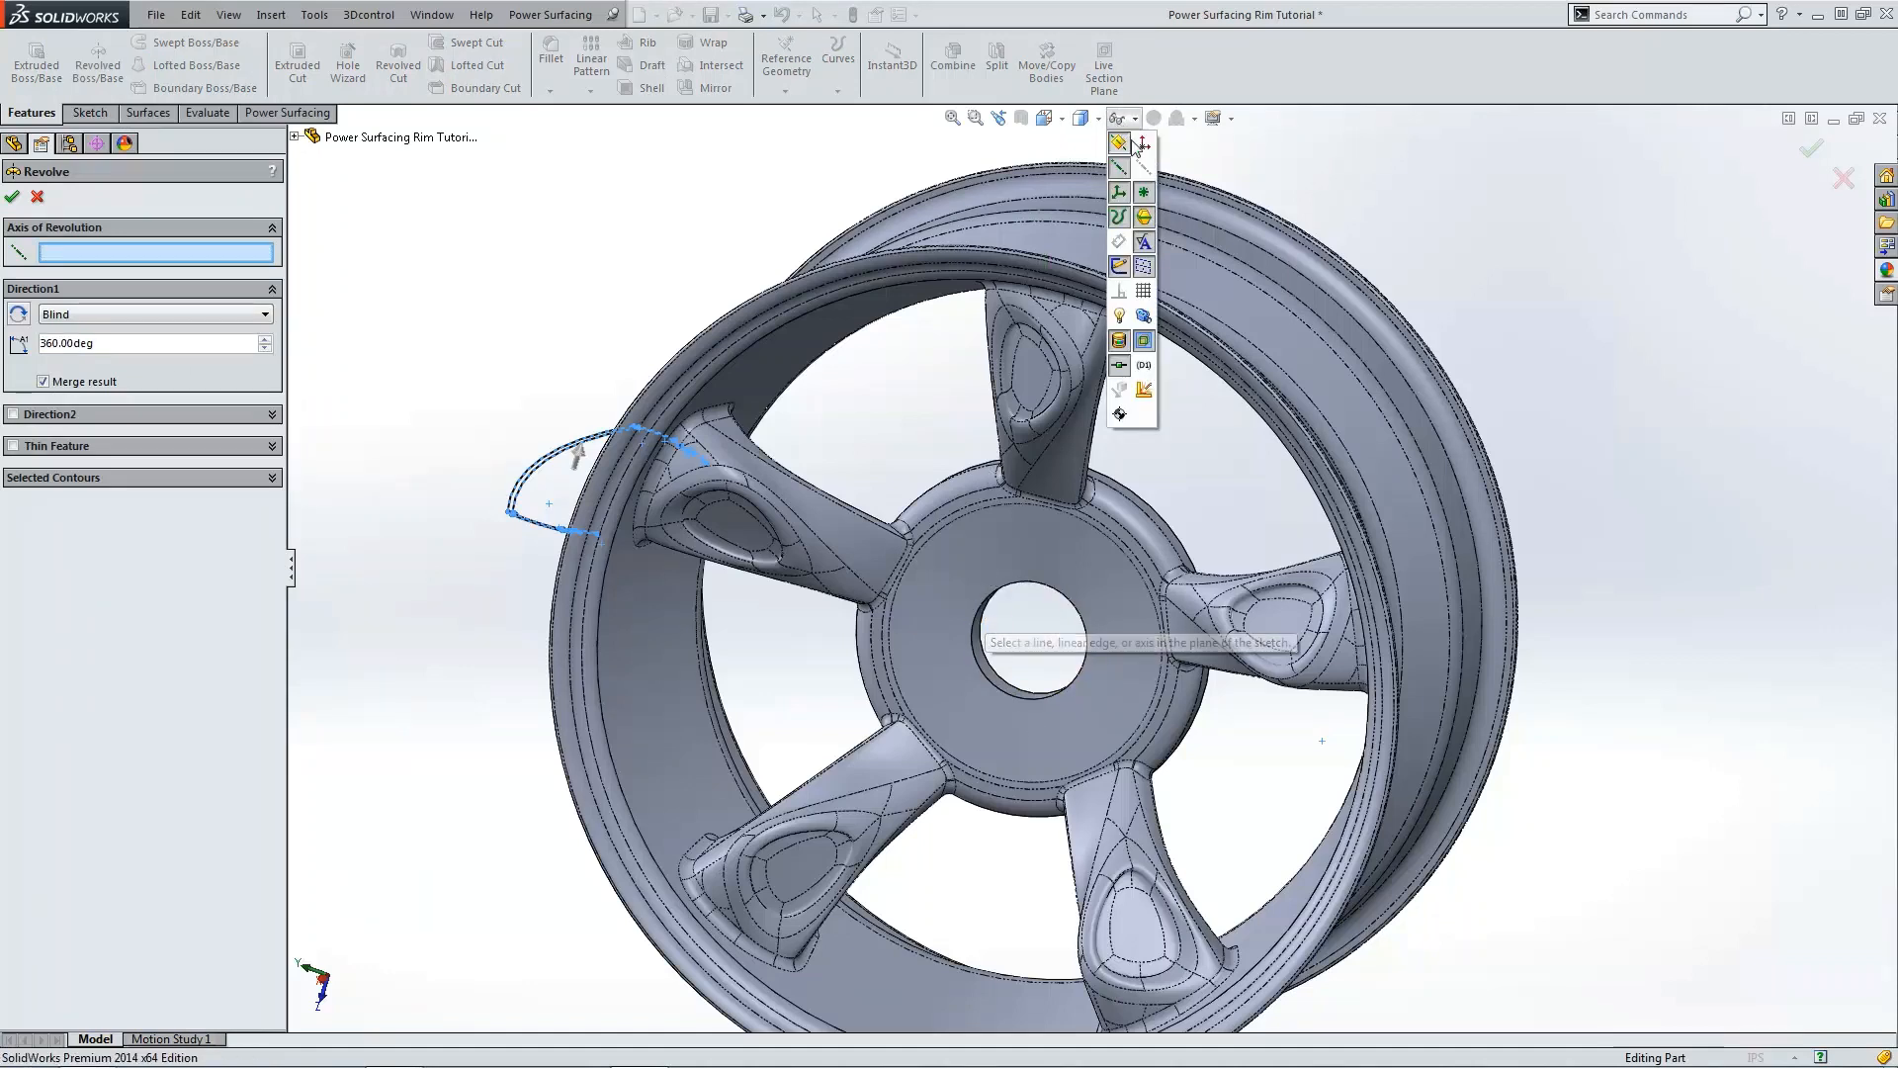
left_click(1145, 168)
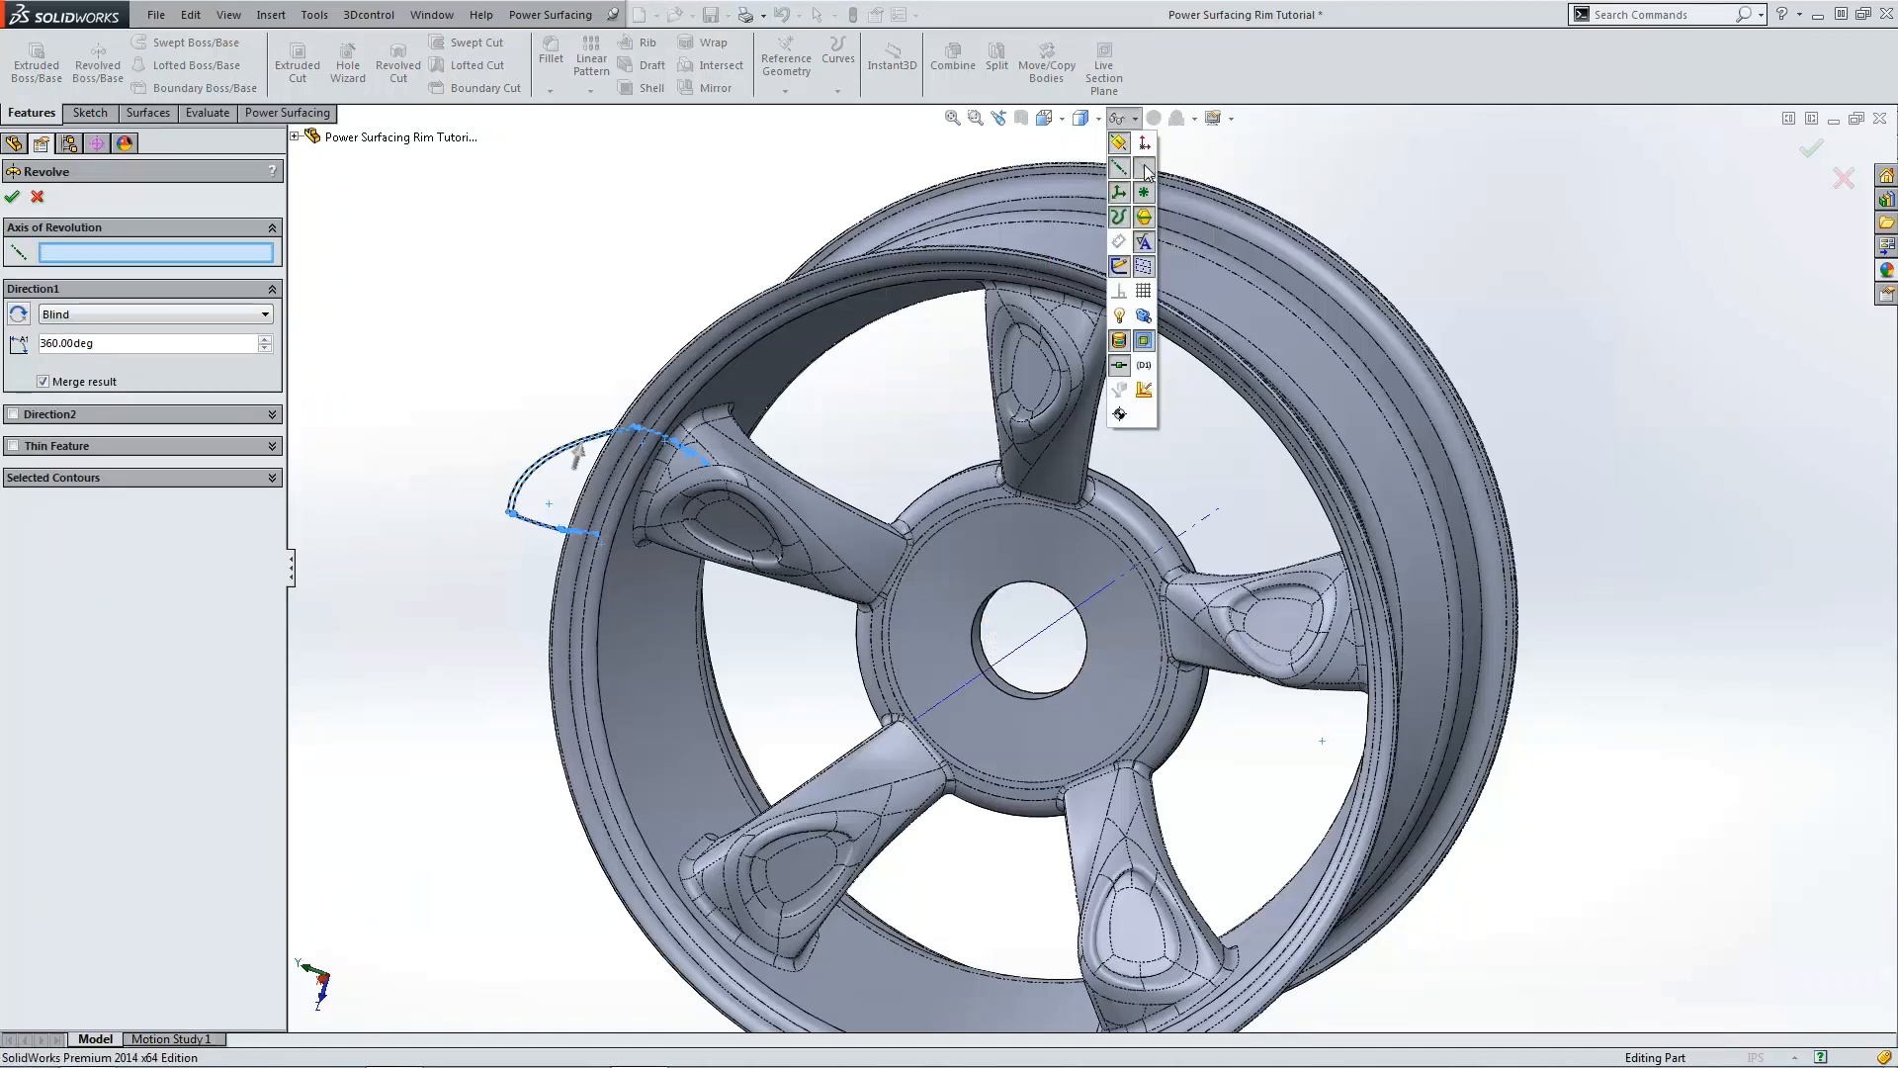
left_click(1048, 629)
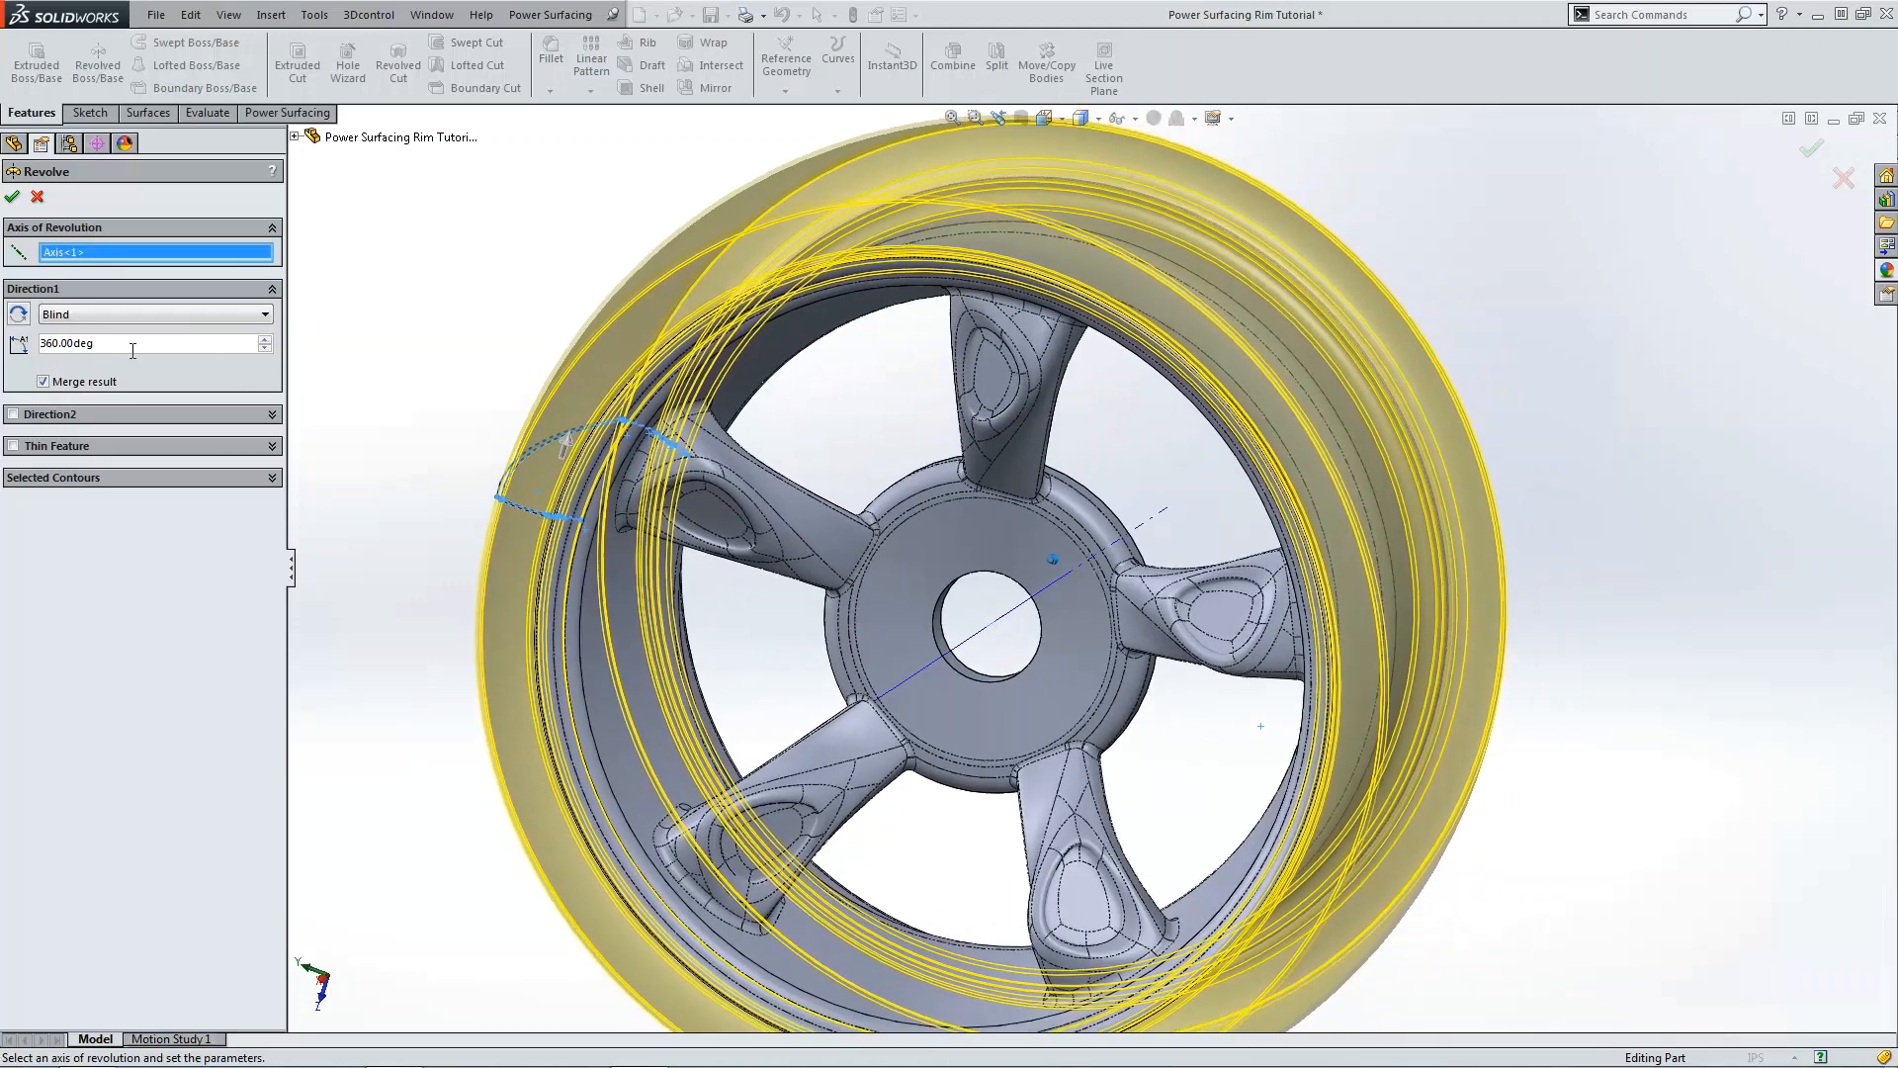
left_click(86, 386)
left_click(12, 196)
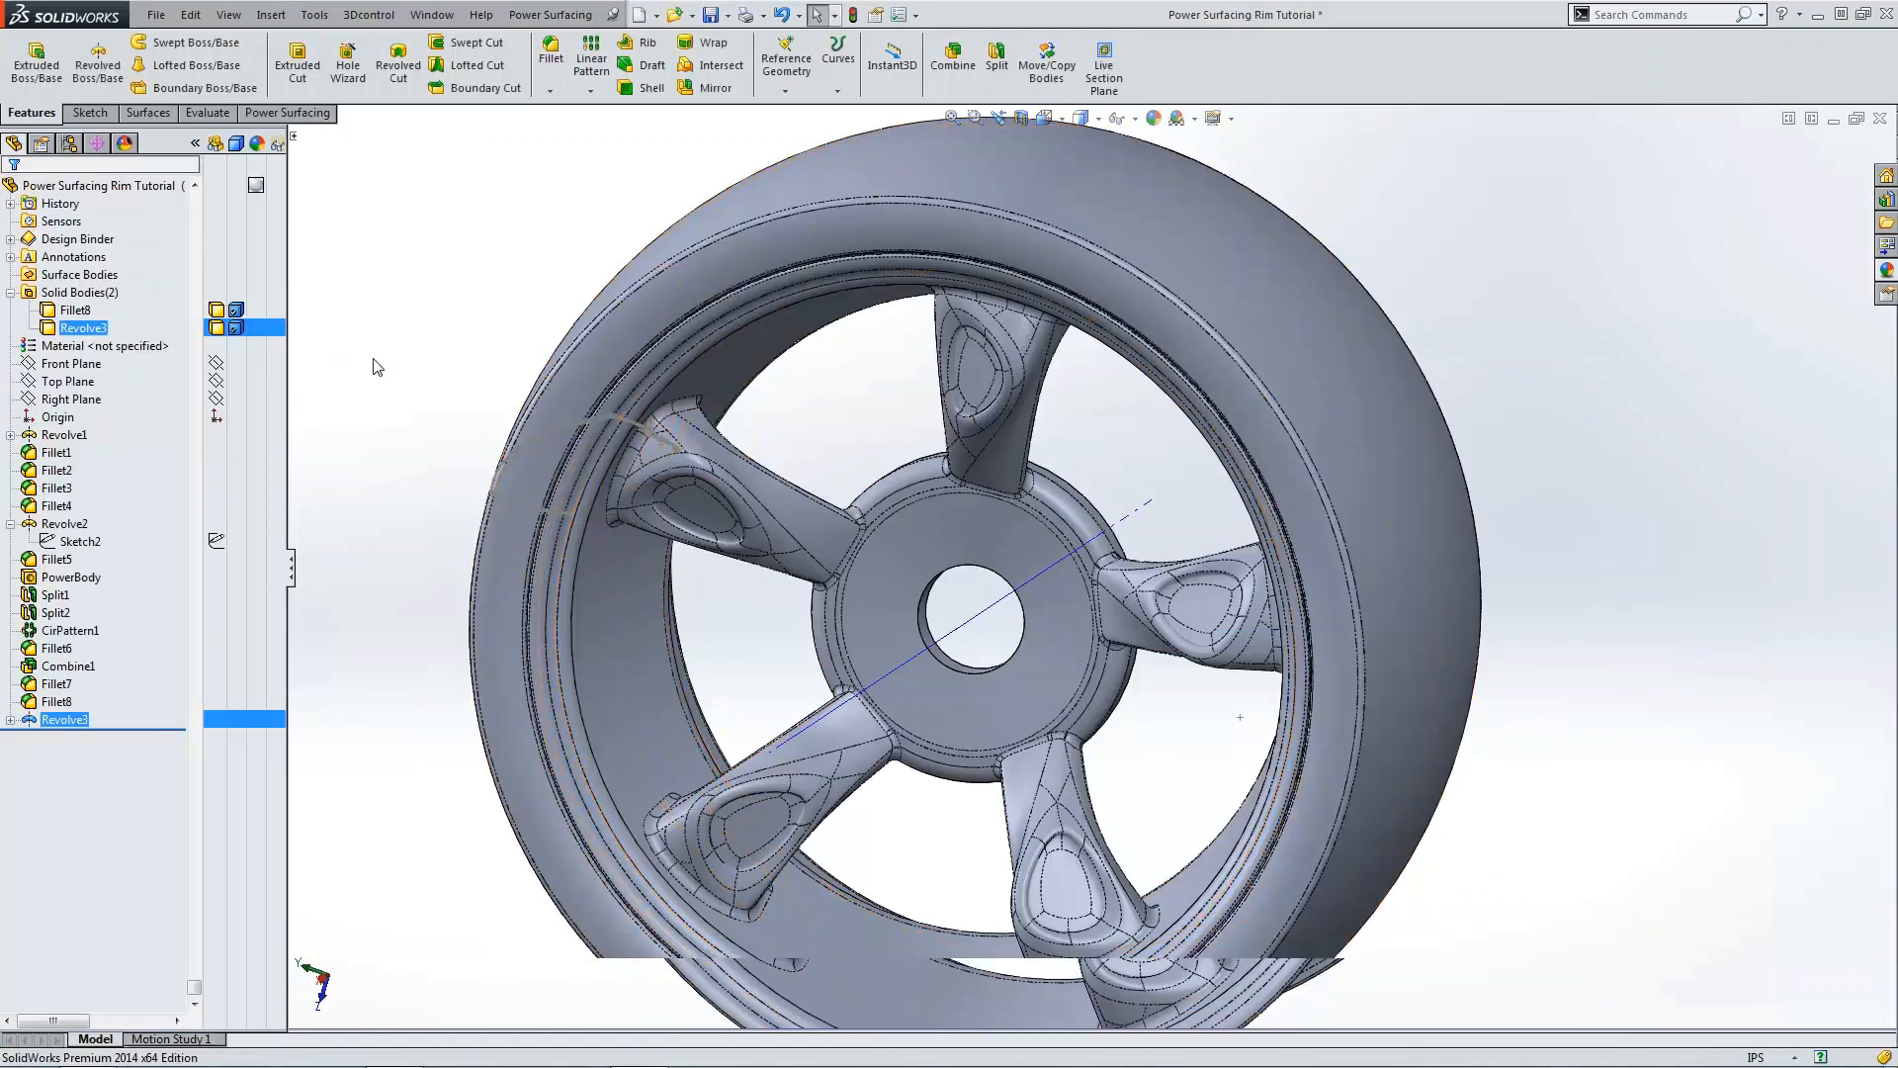
Step: Hide the temporary axes in the view
left_click(64, 719)
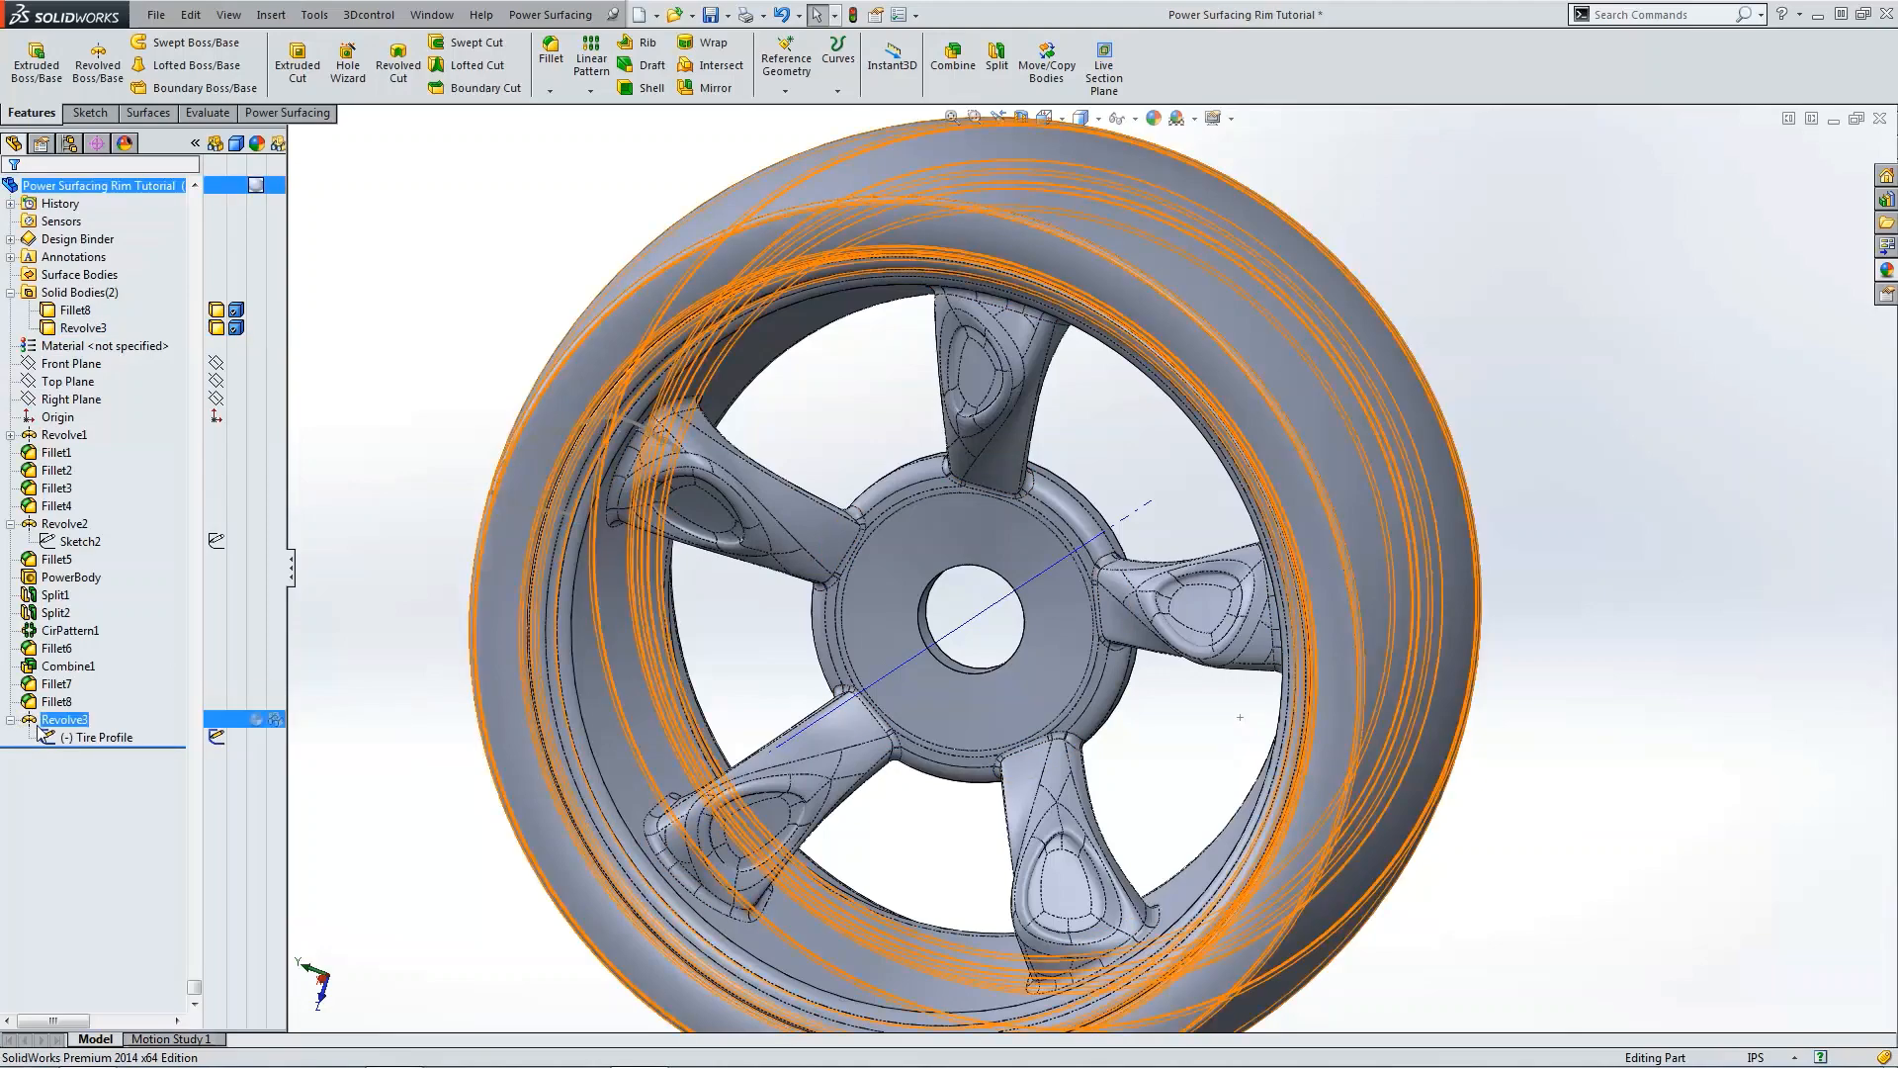
left_click(66, 701)
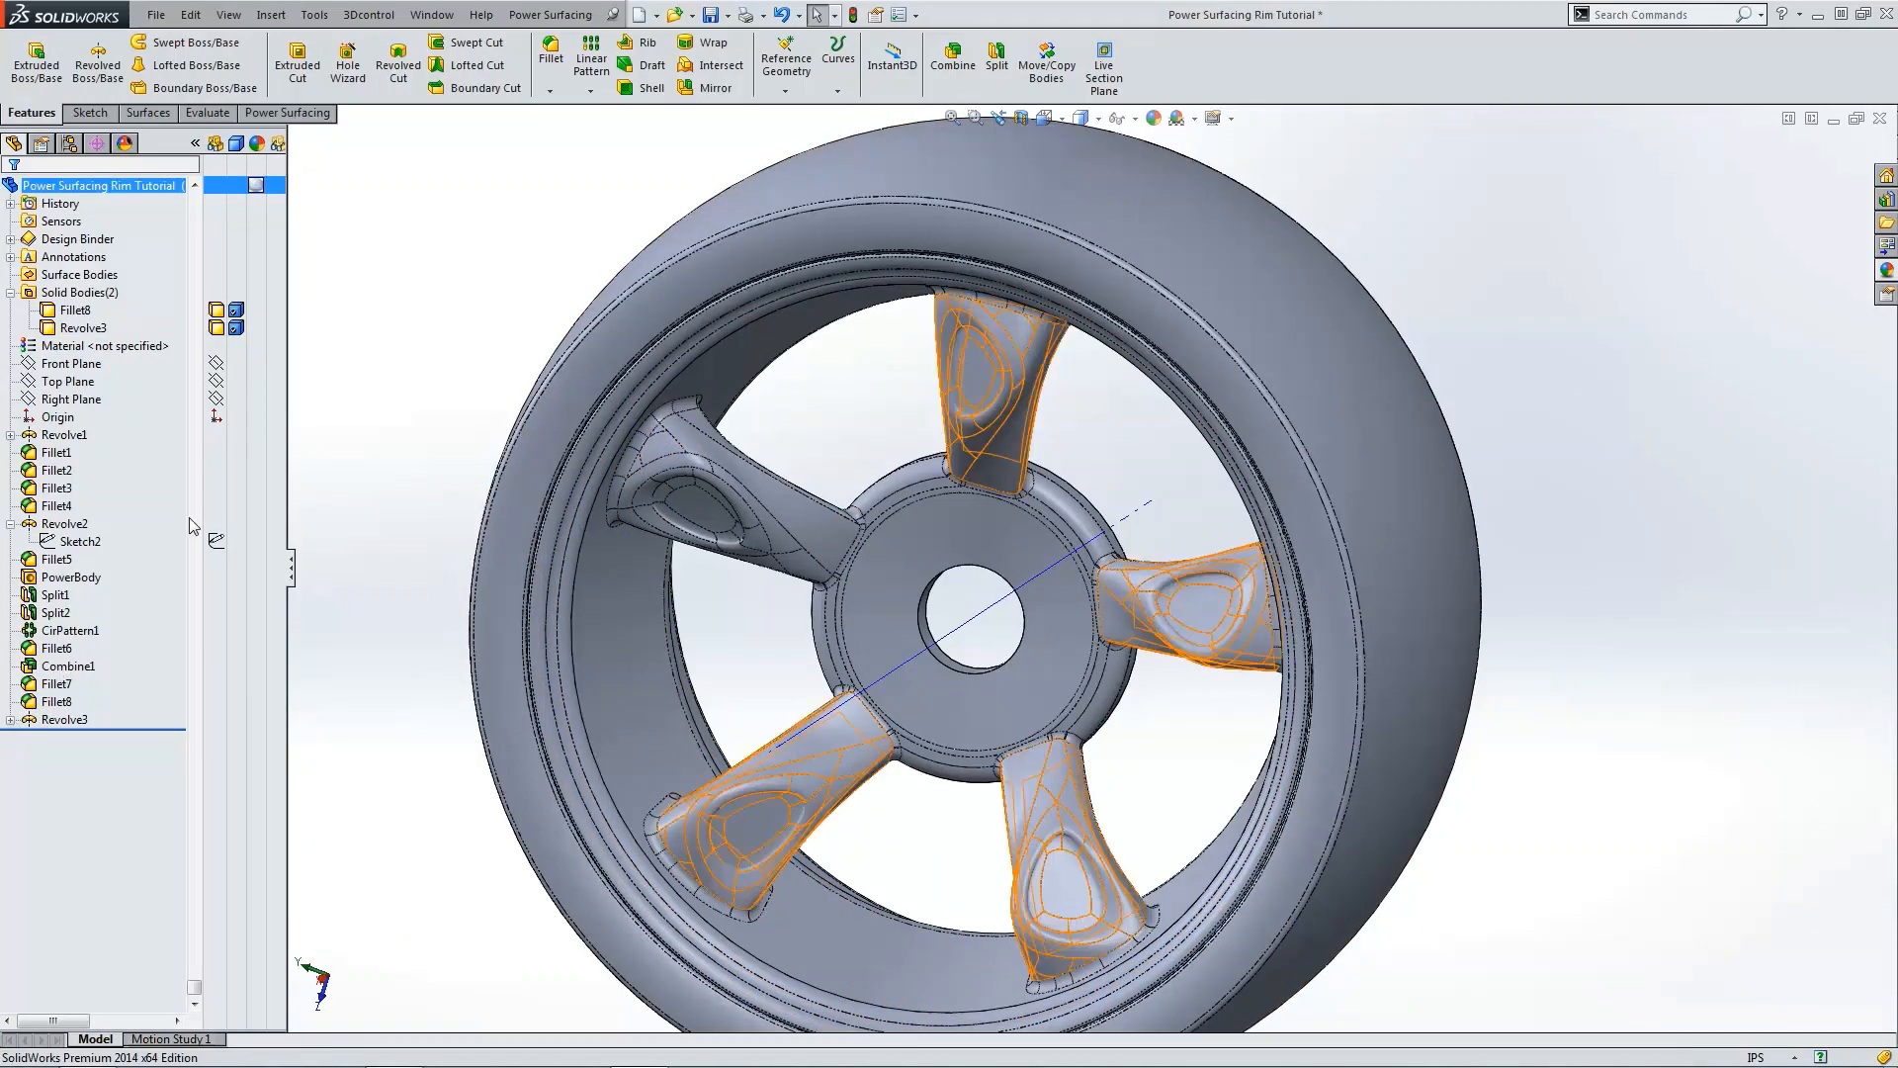
middle_click_drag(356, 352, 638, 506)
key("f")
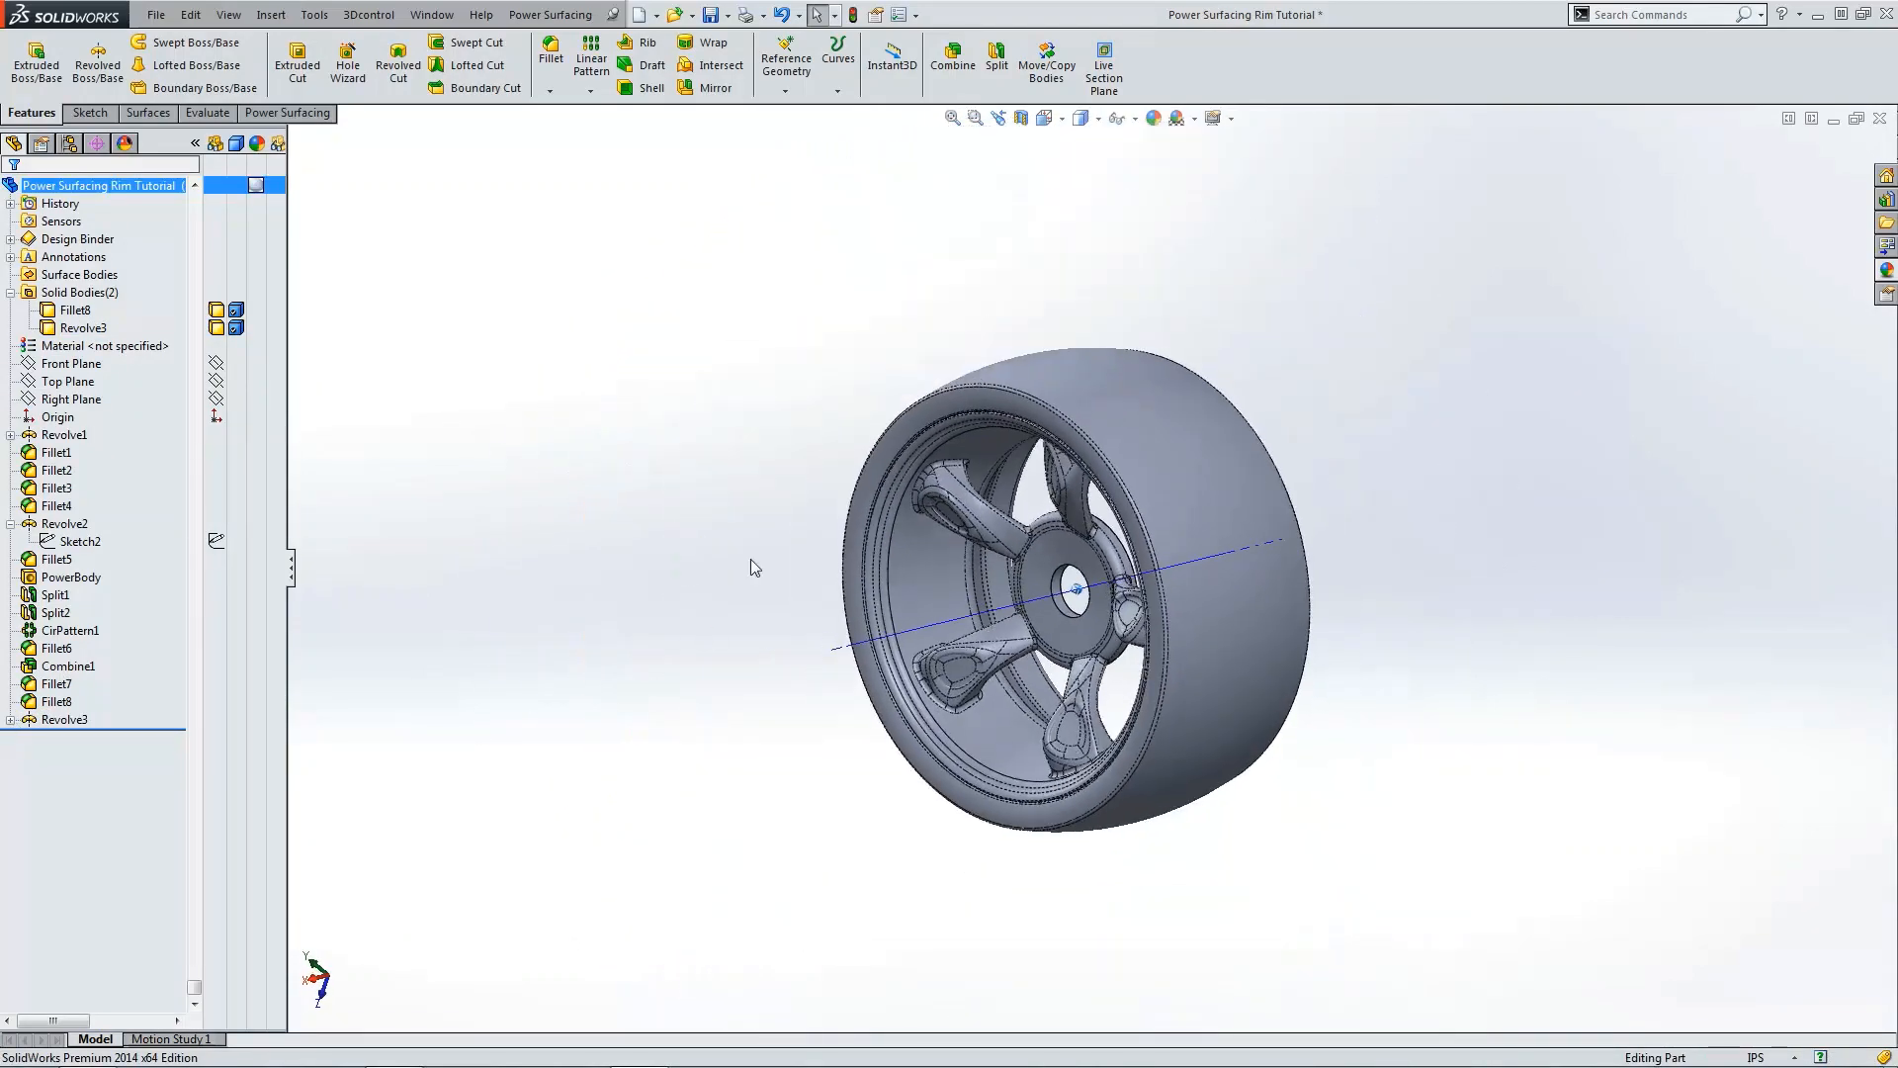
left_click(1120, 117)
left_click(1143, 145)
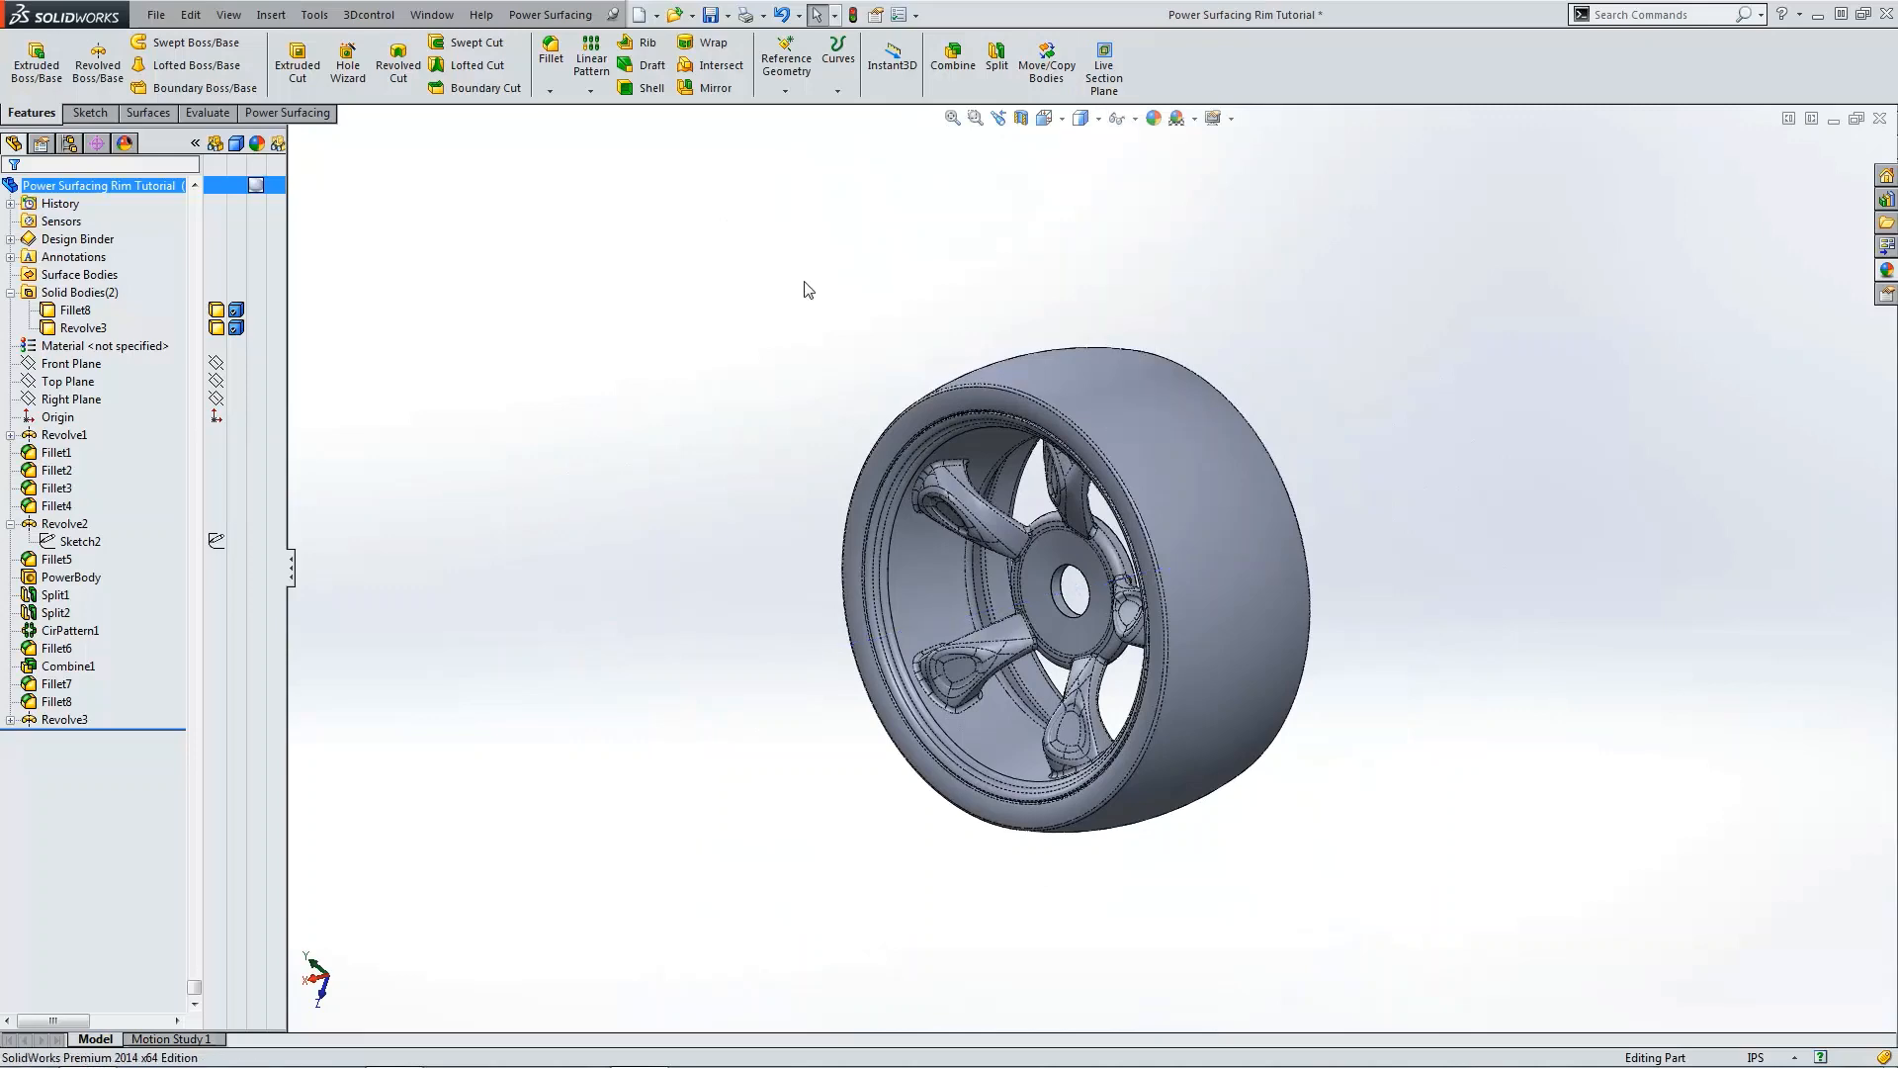
Step: Switch the wheel's display style to shaded without edges
middle_click_drag(801, 289, 1306, 475)
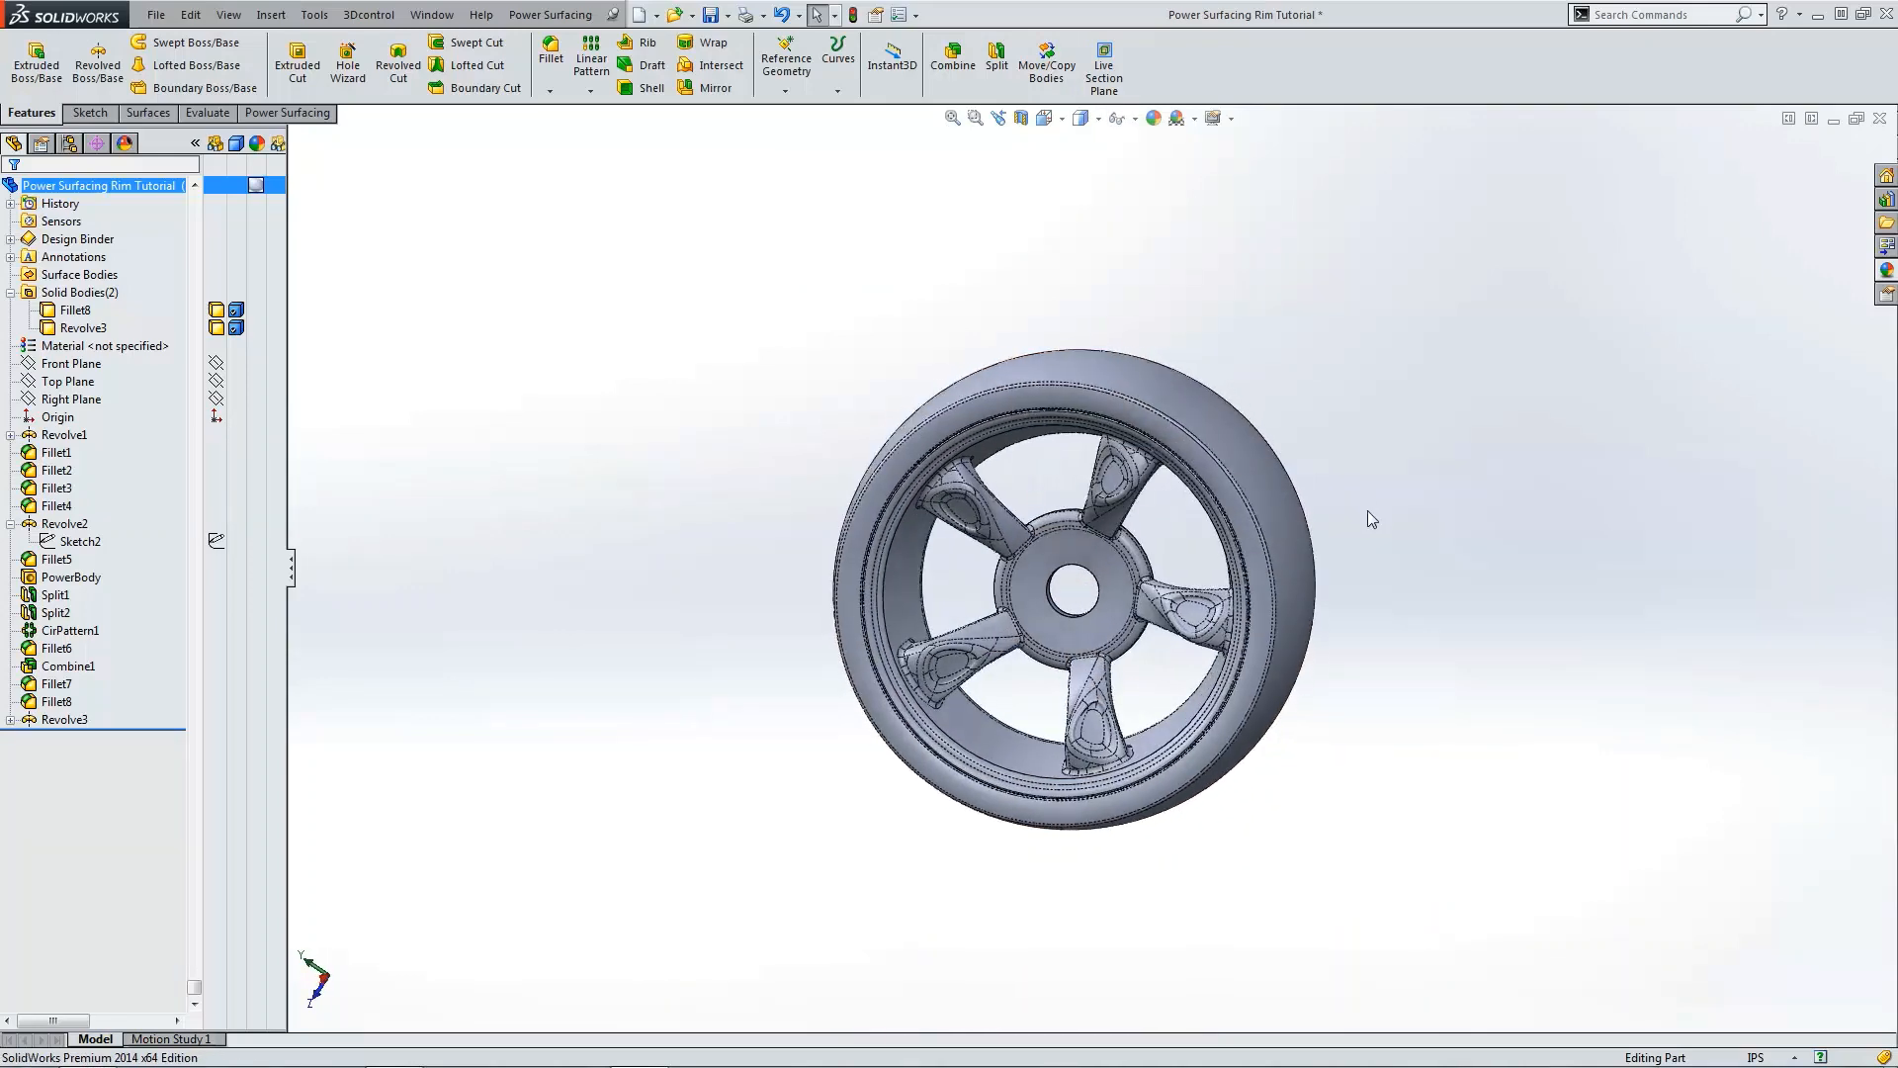
key("ctrl+1")
key("ctrl+4")
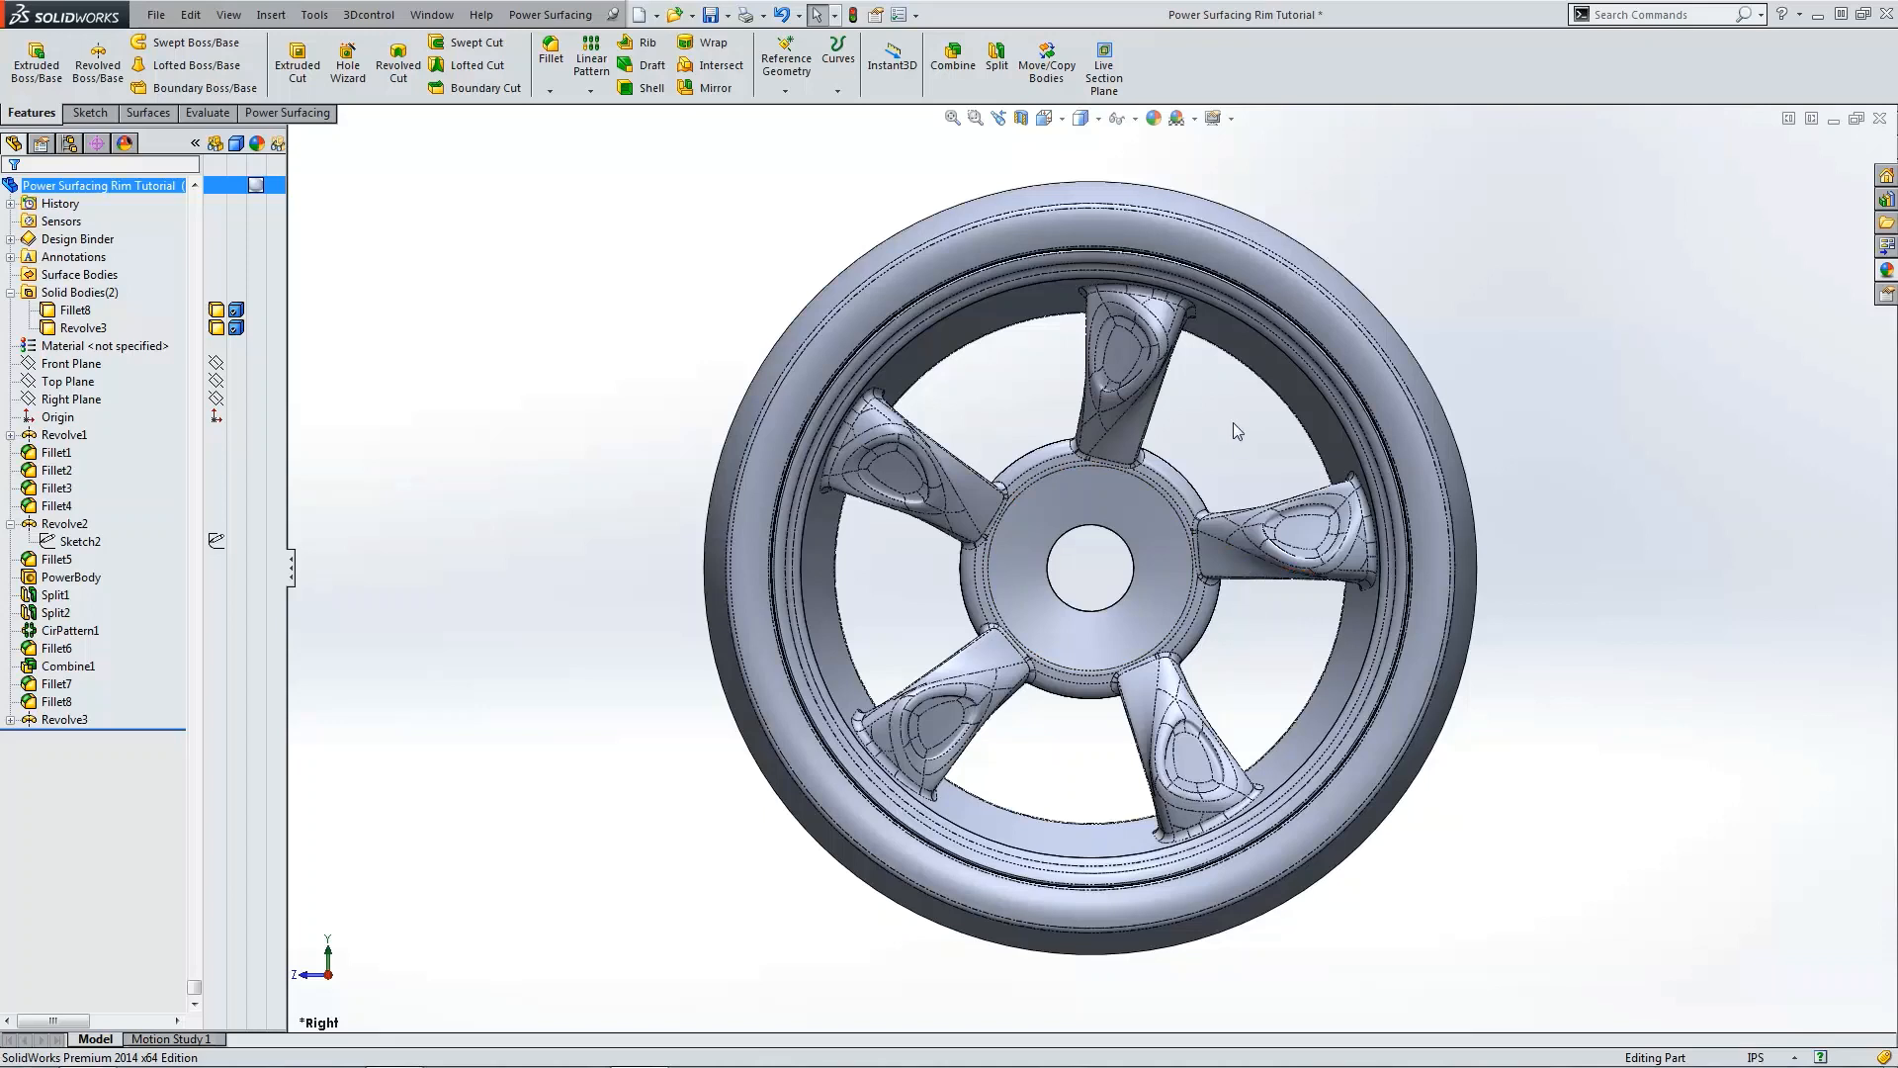
left_click(1084, 119)
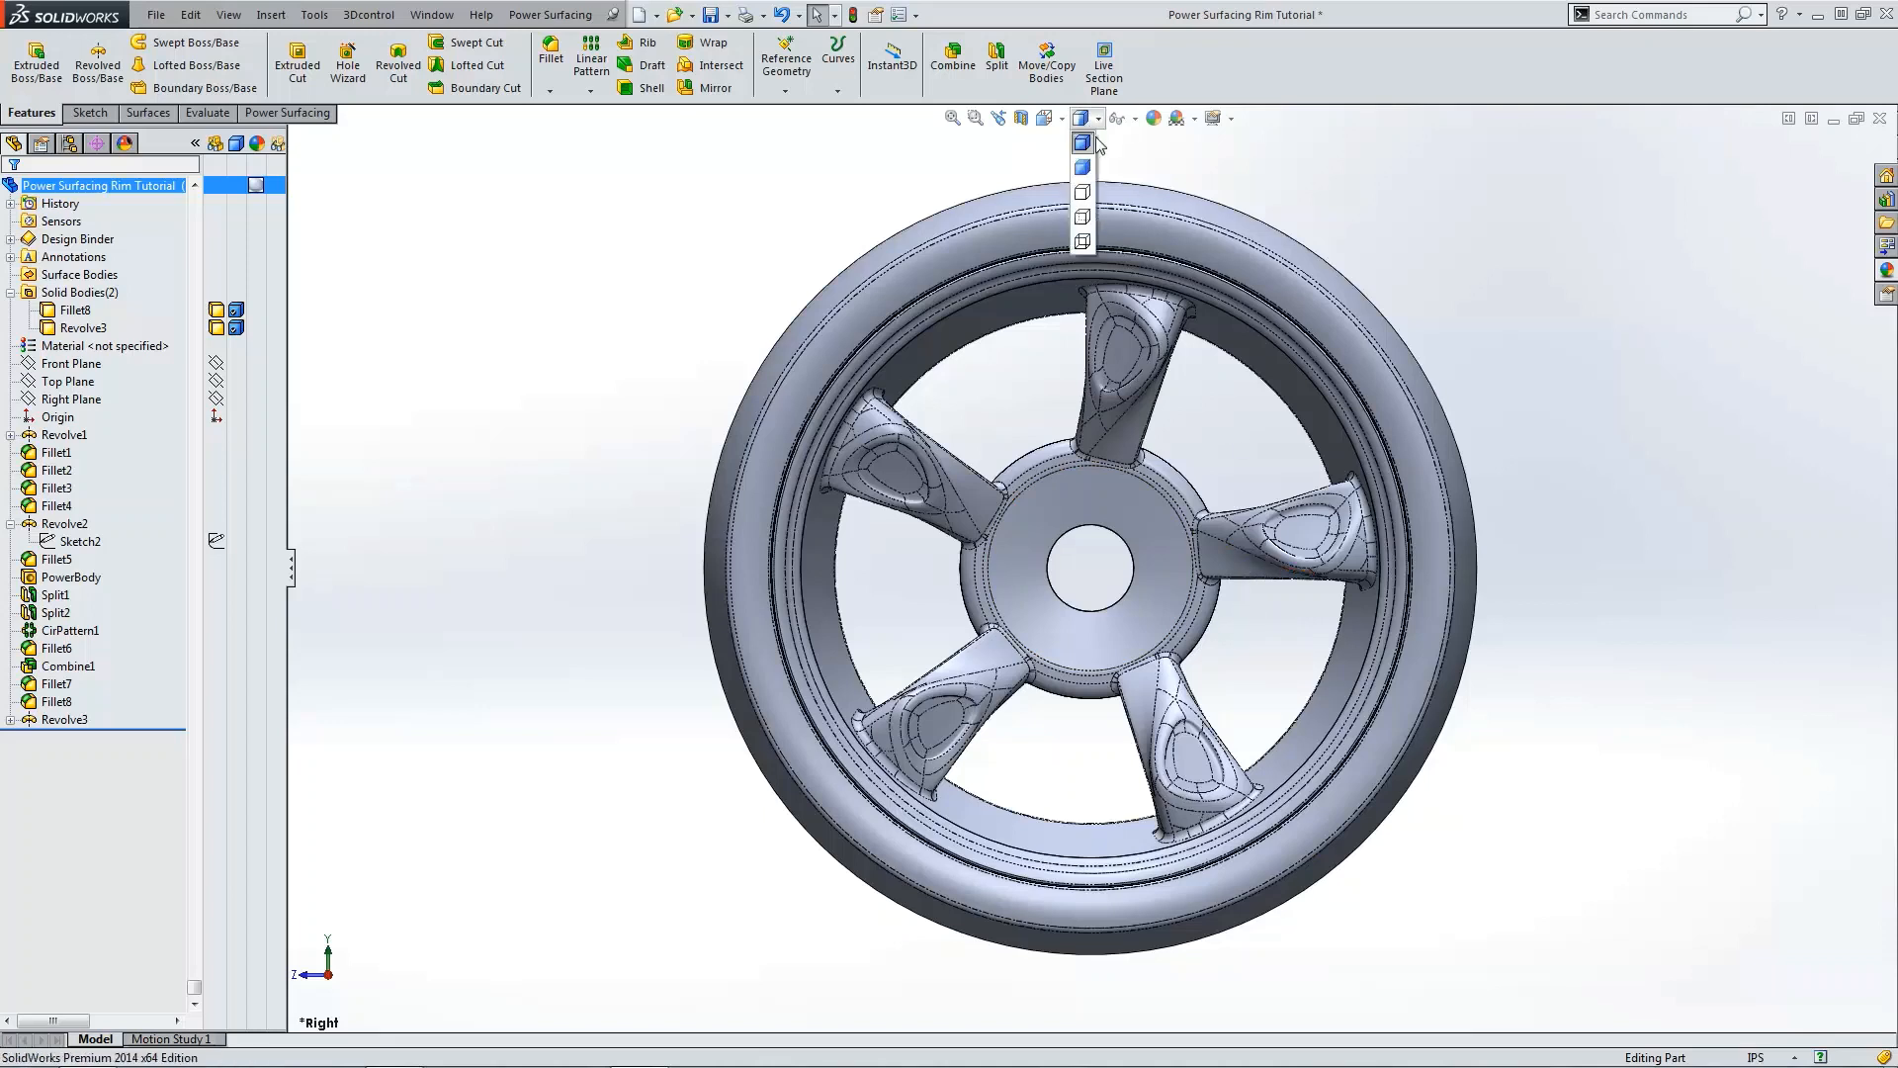
left_click(1091, 173)
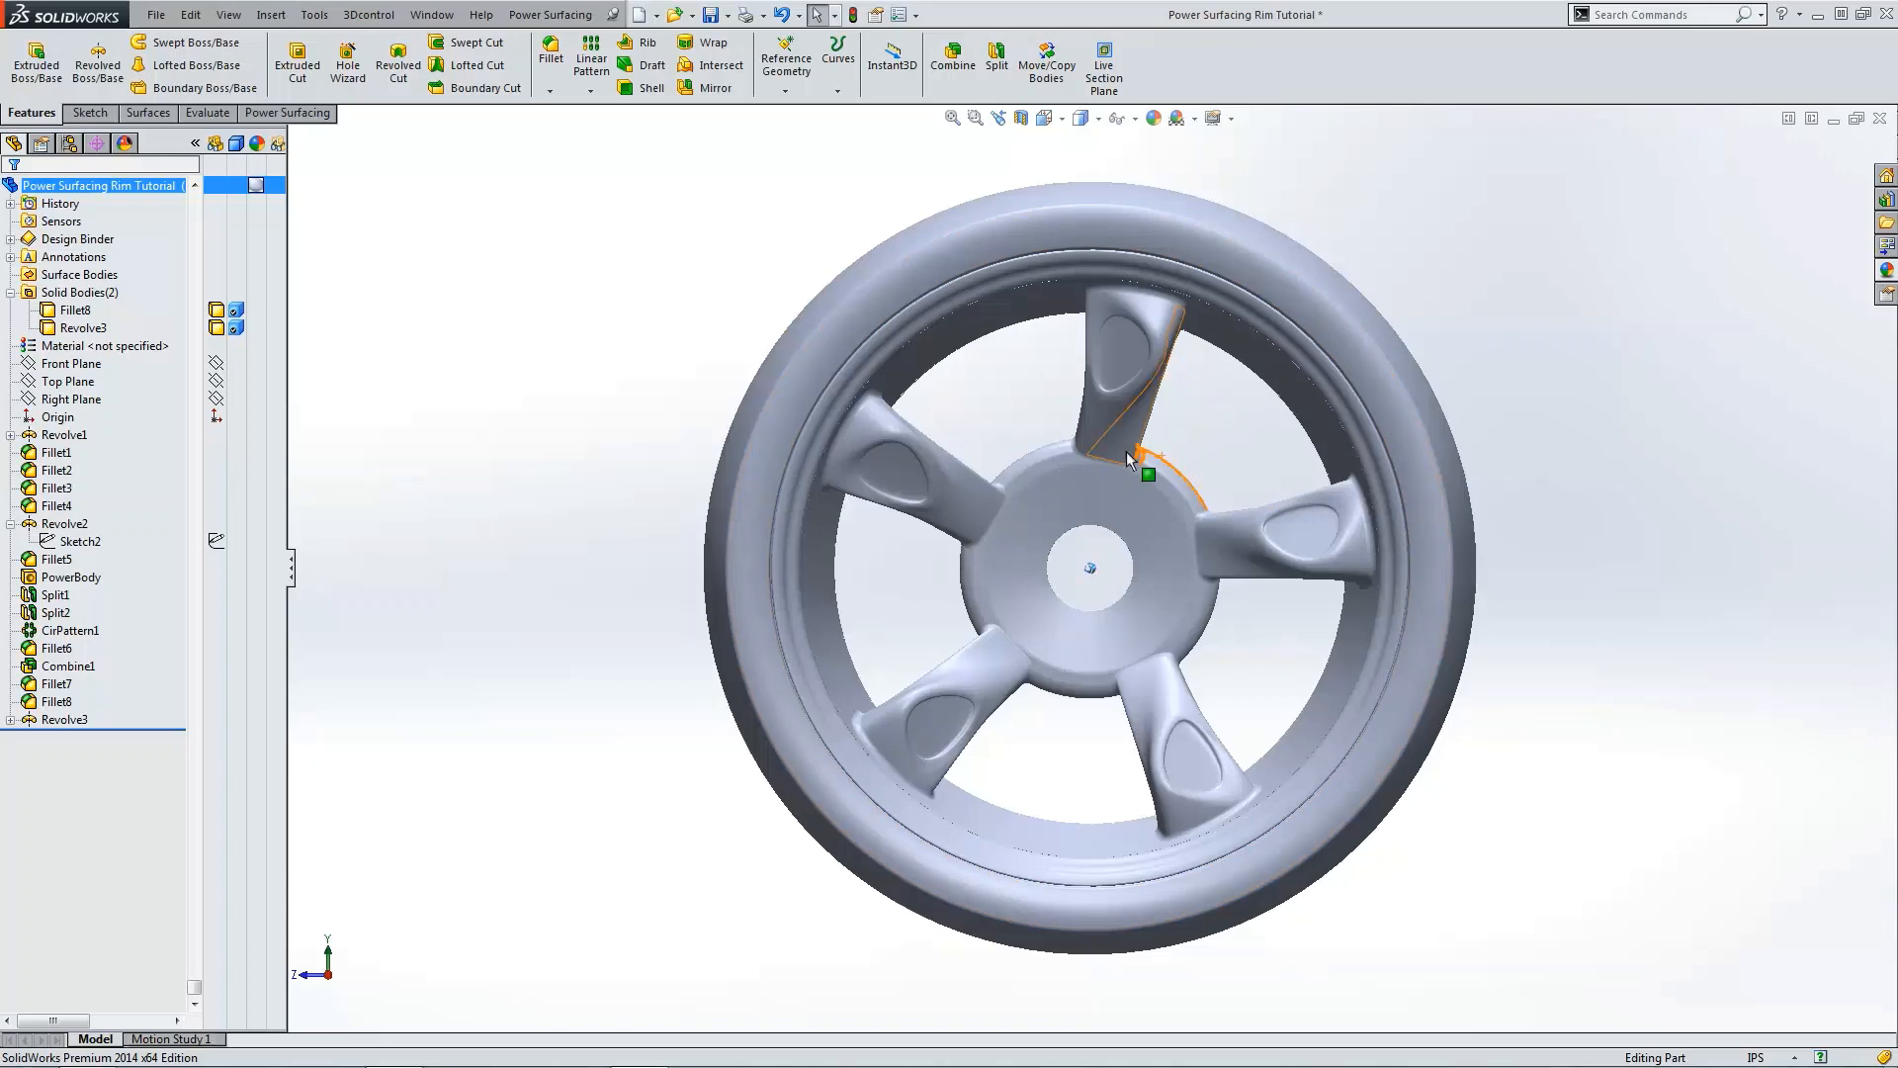
Step: Orbit and zoom around the finished wheel to inspect the spoke blends
middle_click_drag(1125, 451, 1125, 379)
scroll(1125, 380, "down", 5)
middle_click_drag(1048, 480, 1063, 560)
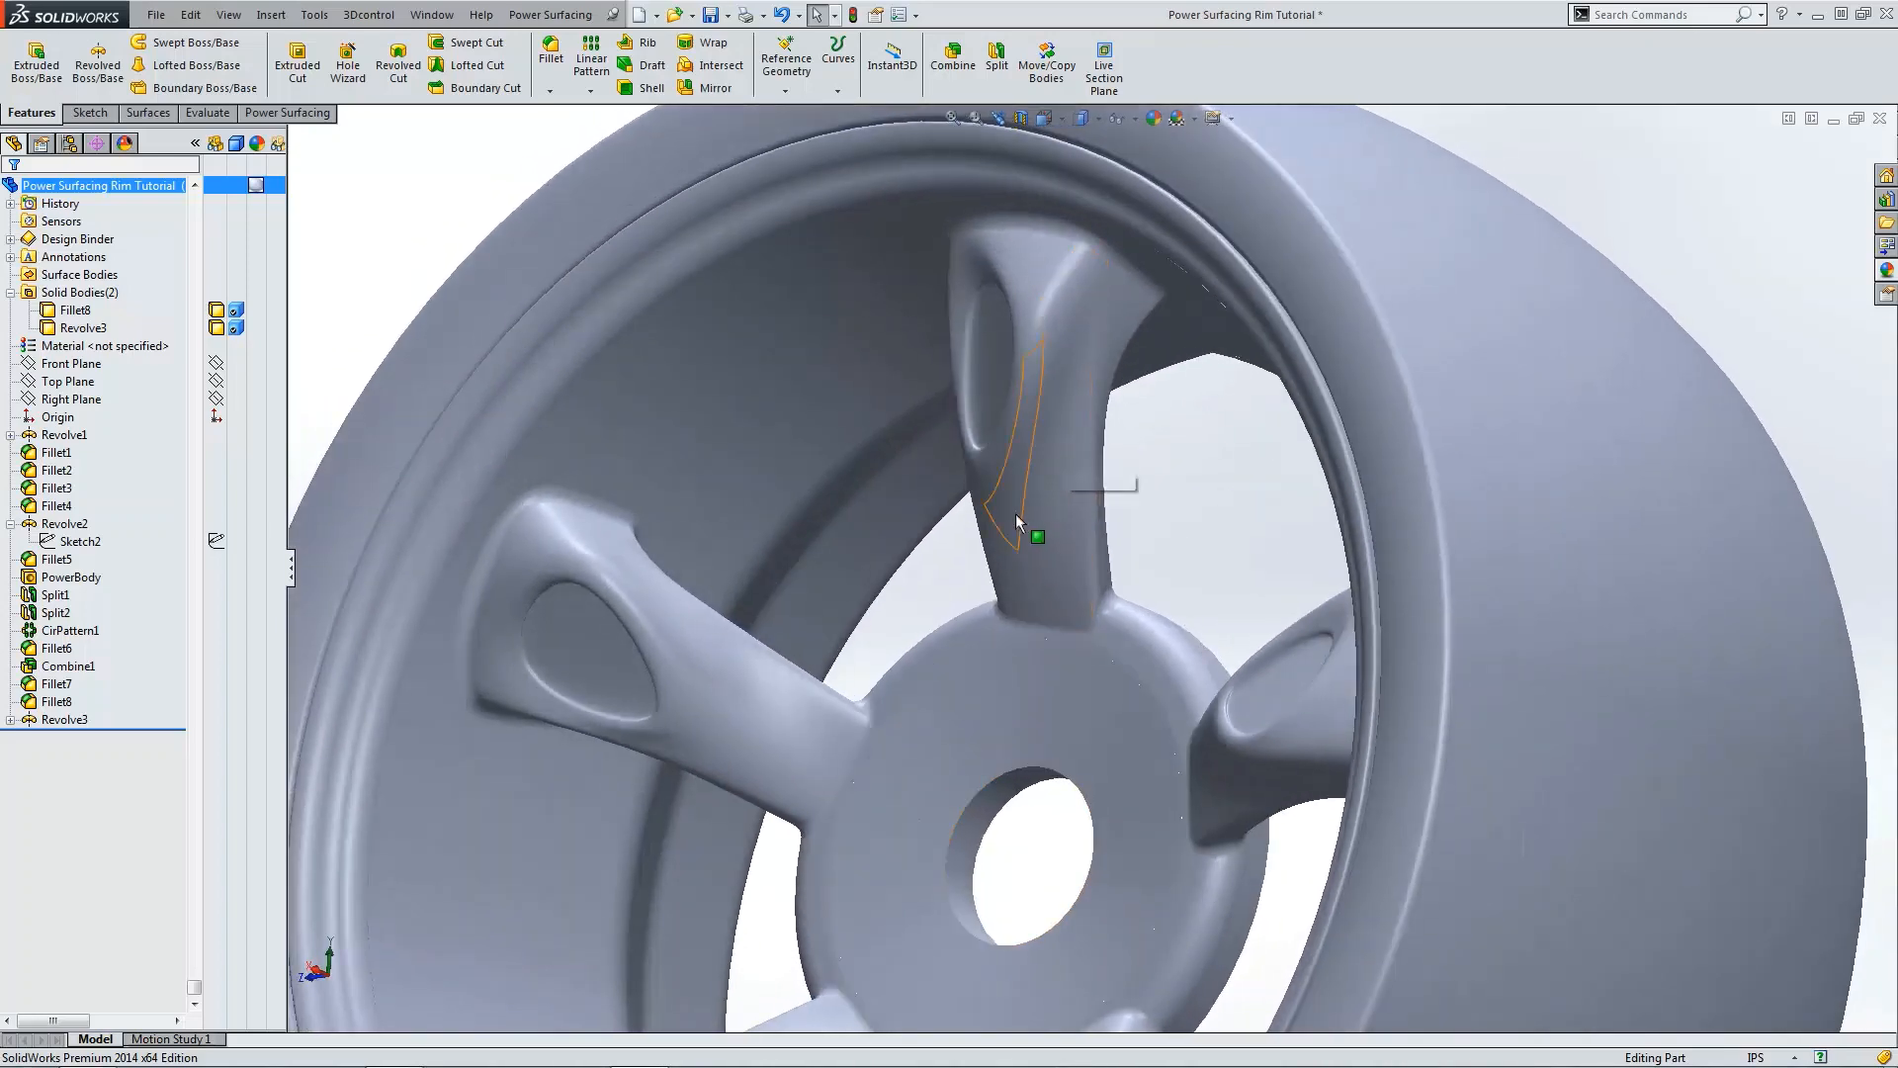
scroll(1026, 530, "up", 3)
middle_click_drag(1088, 654, 870, 337)
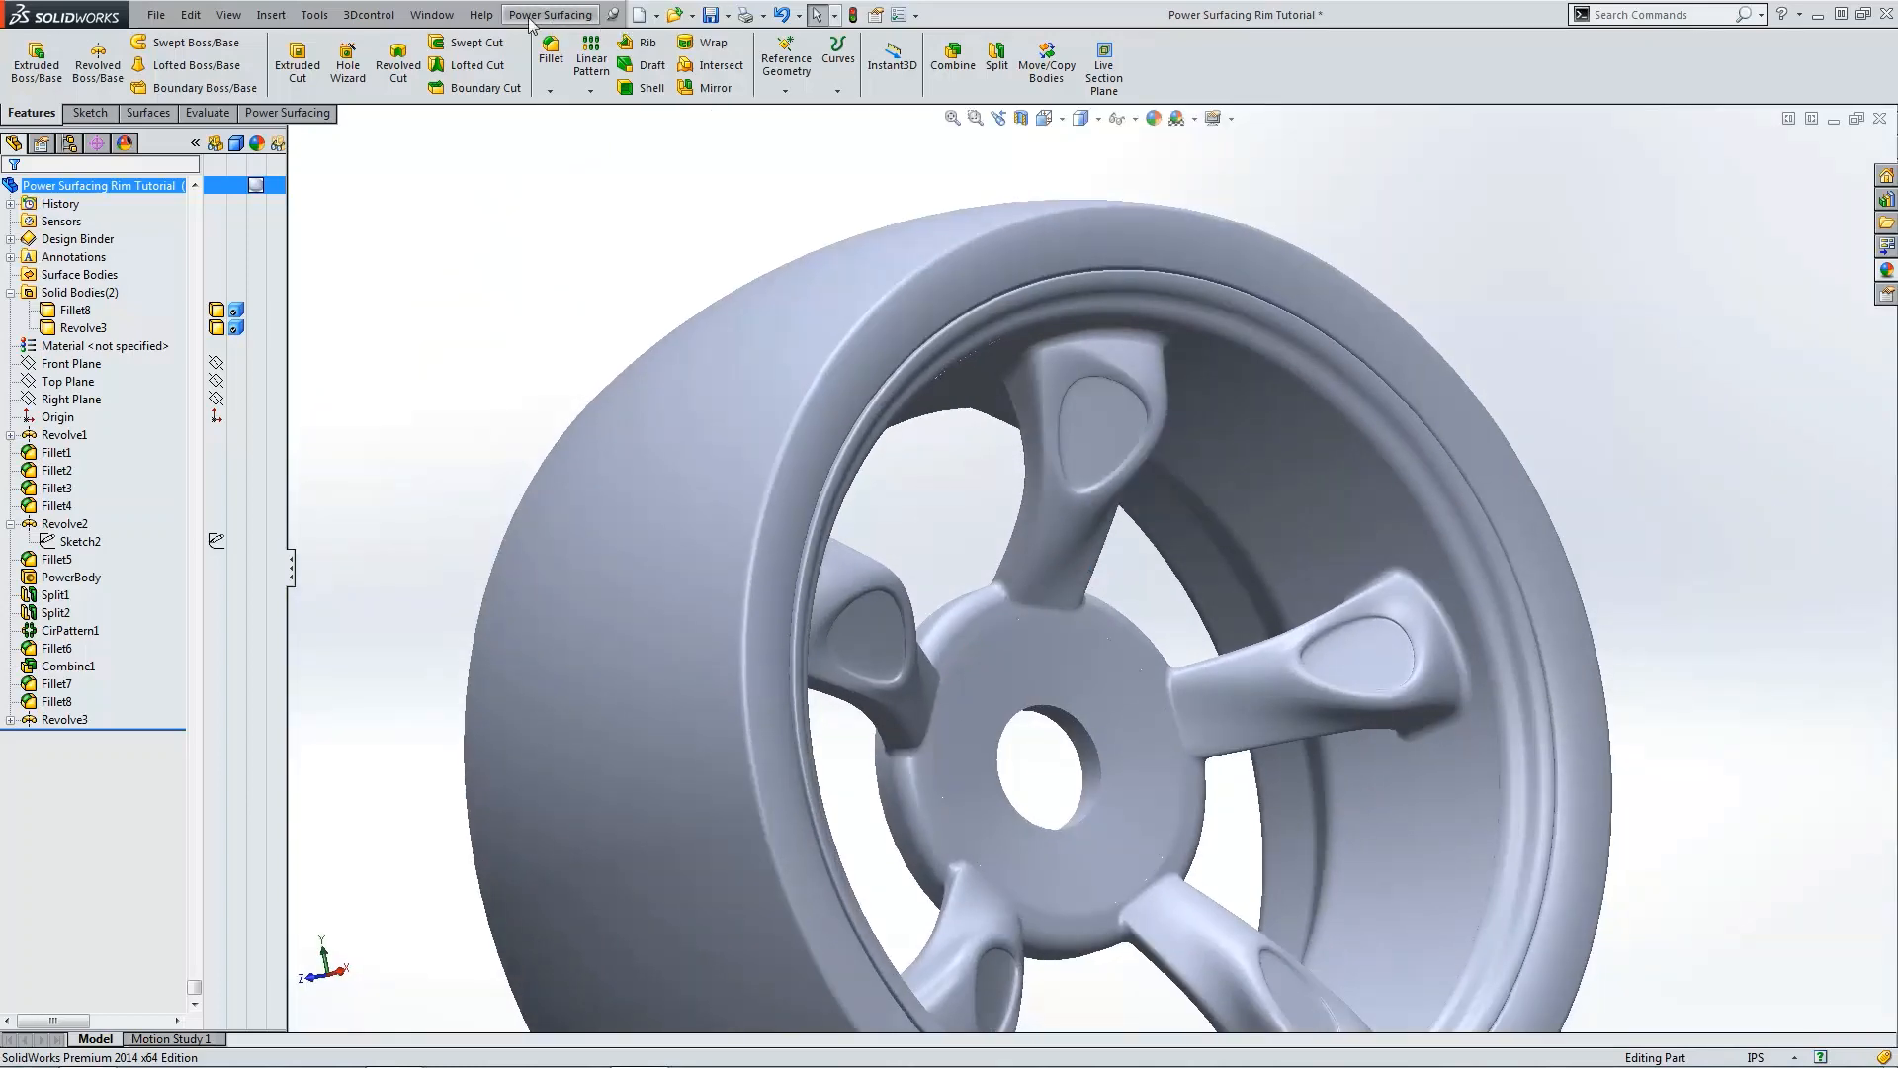
Step: Switch to the Ferrari Concept 5 document window
left_click(432, 14)
left_click(470, 239)
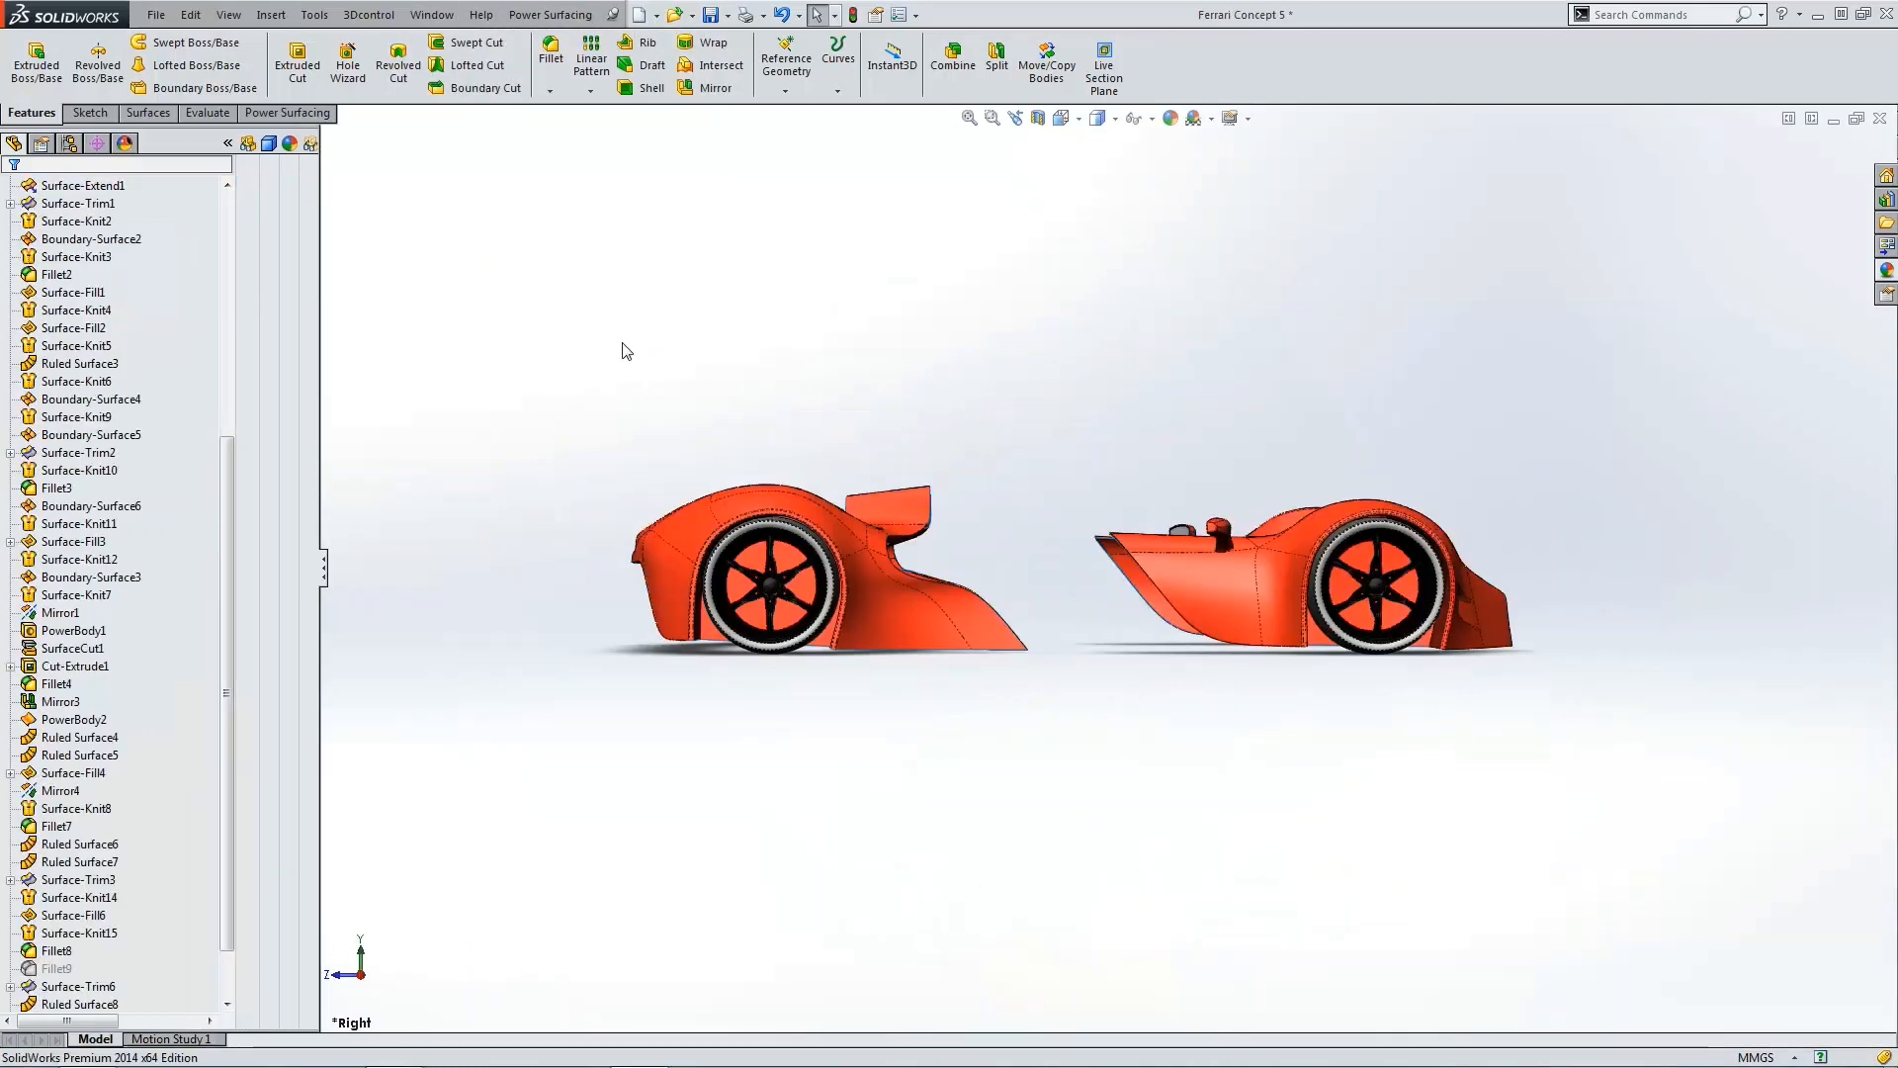
Step: Zoom in and out around the car's wheel to examine it
middle_click_drag(1383, 633, 1307, 626)
scroll(1310, 627, "down", 4)
scroll(1174, 506, "down", 7)
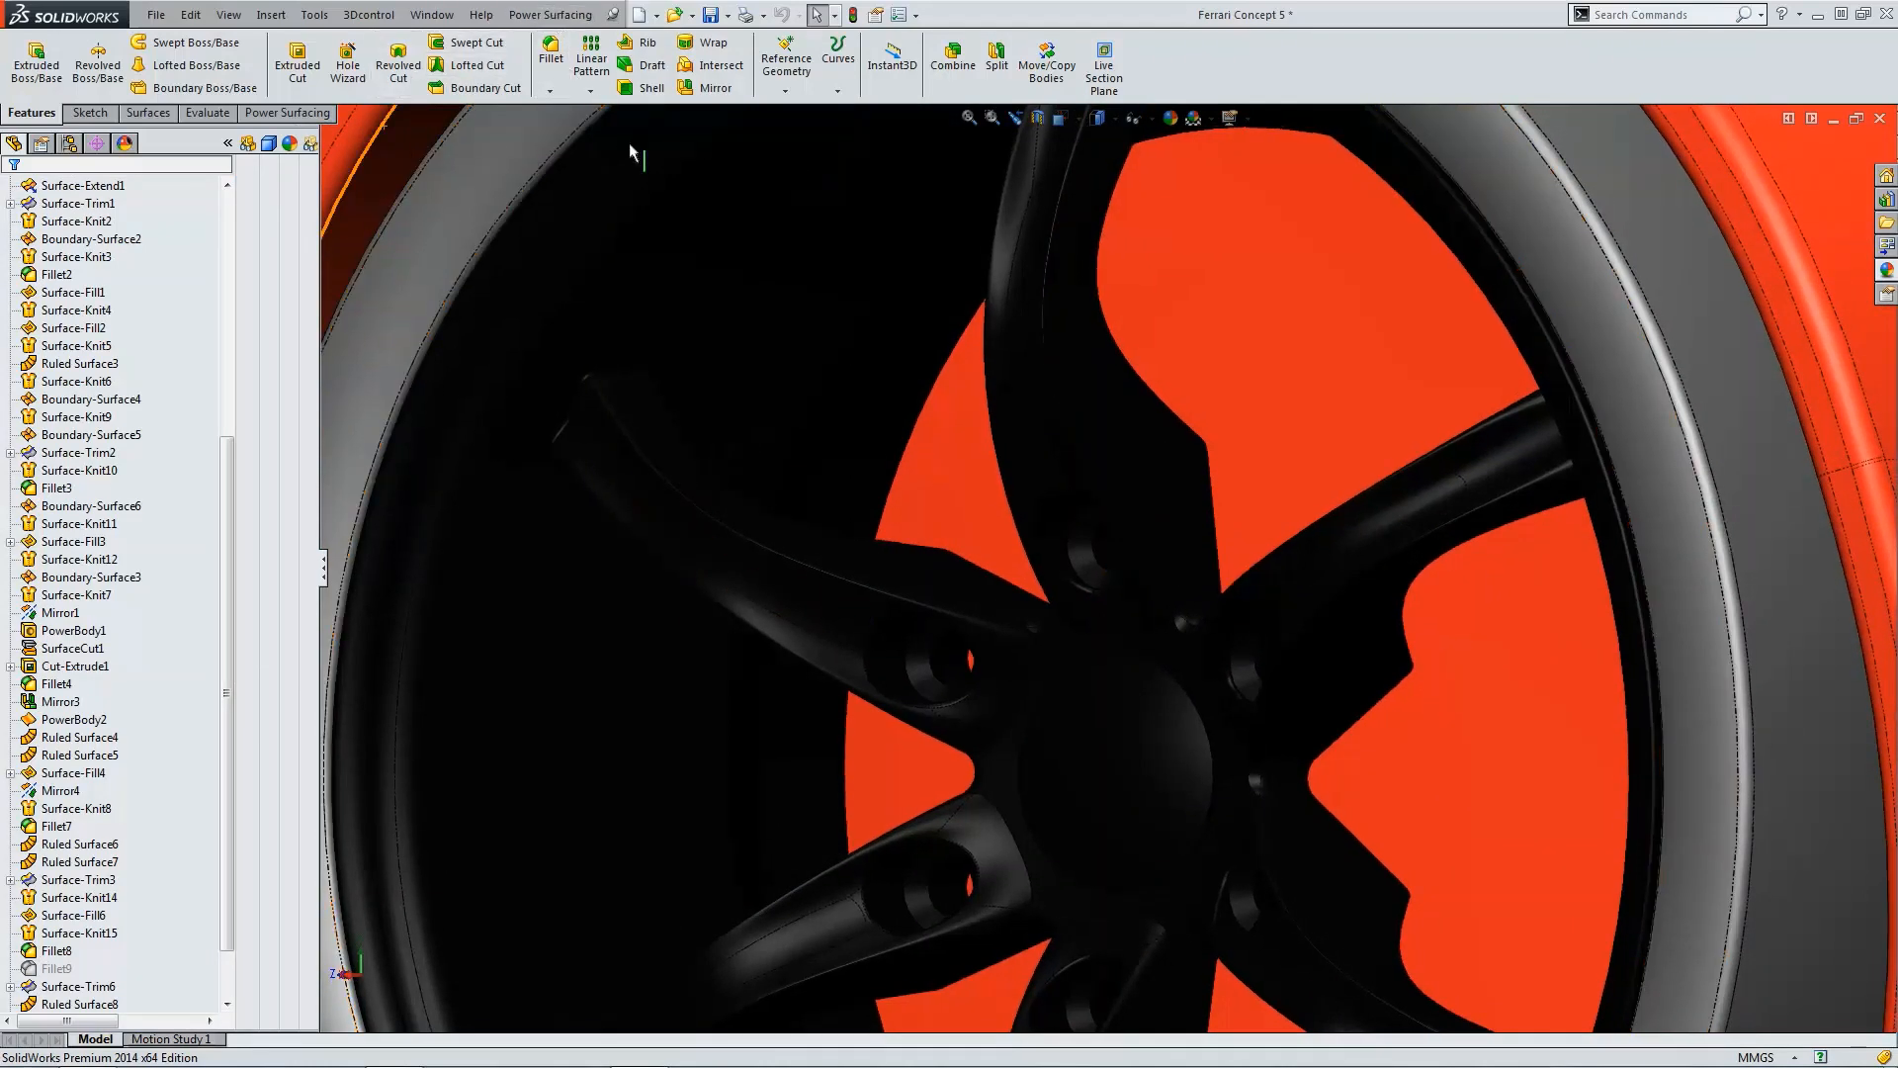
left_click(657, 15)
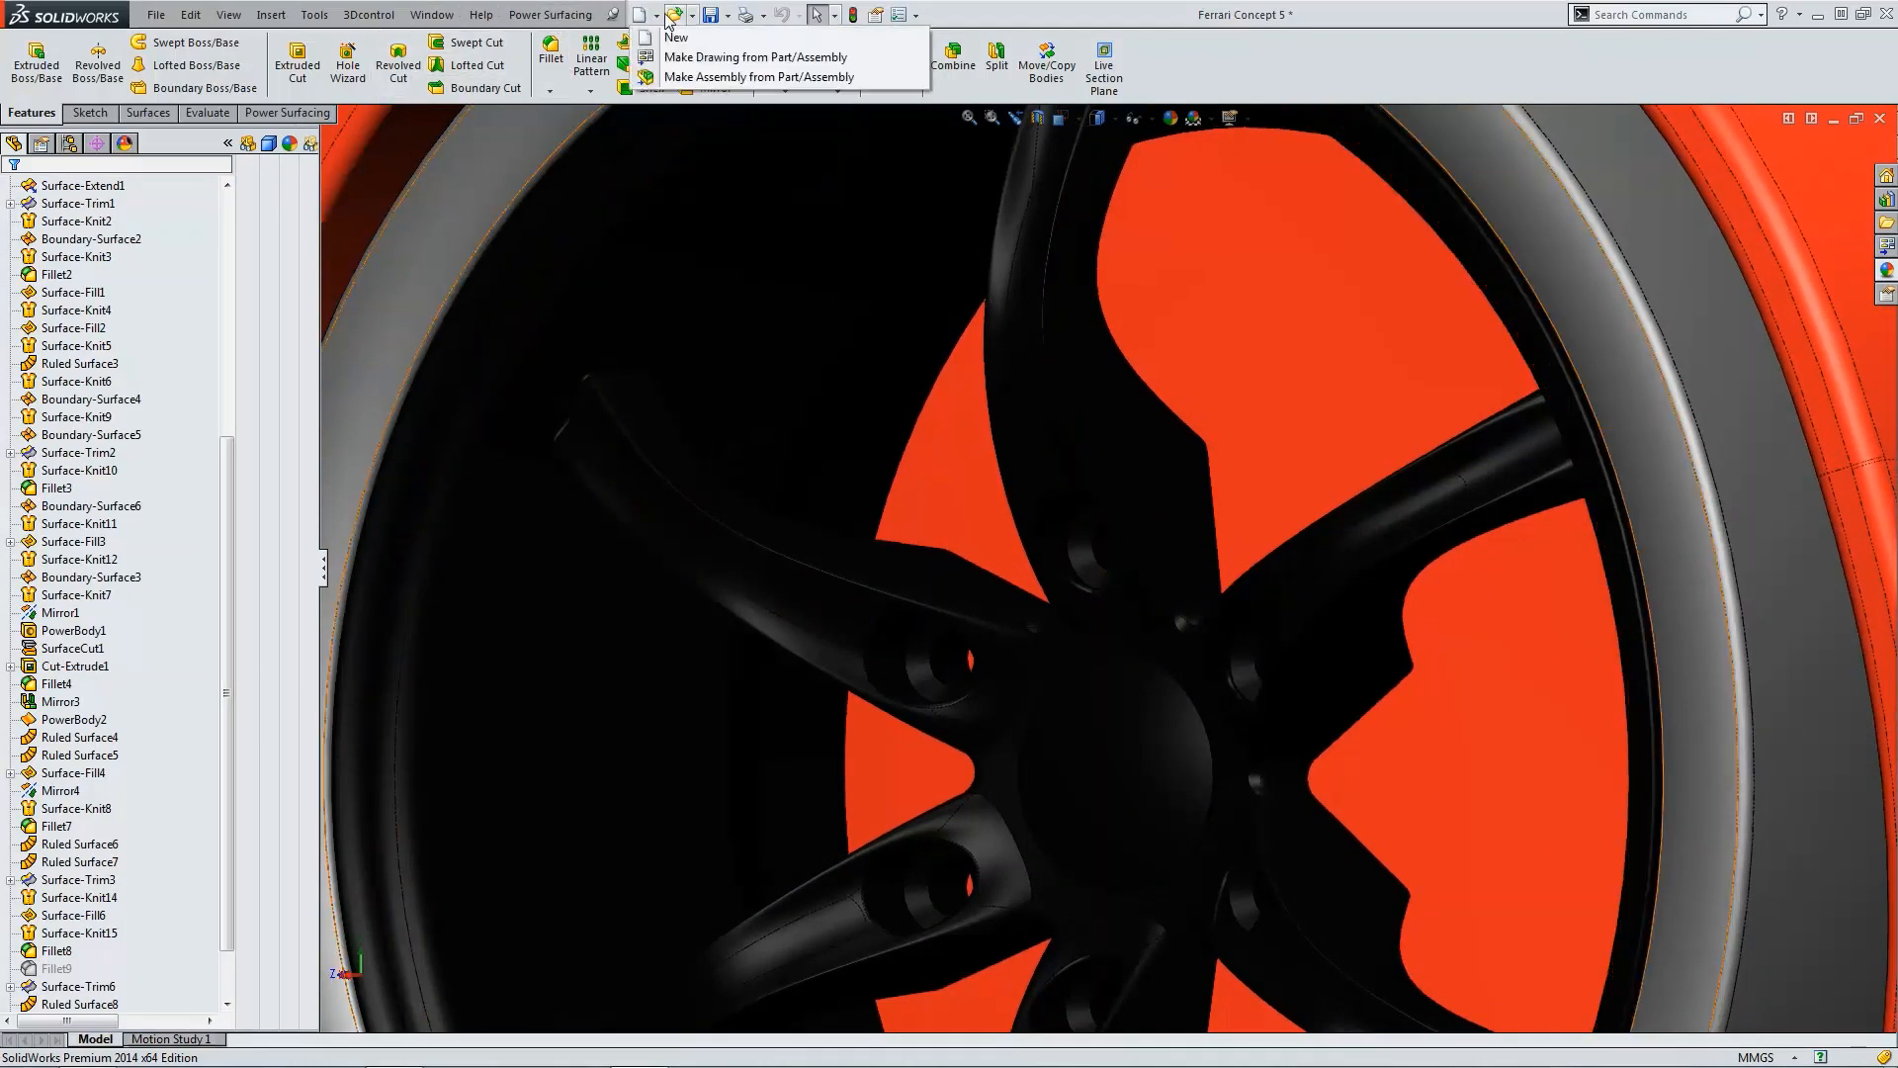
scroll(755, 326, "up", 10)
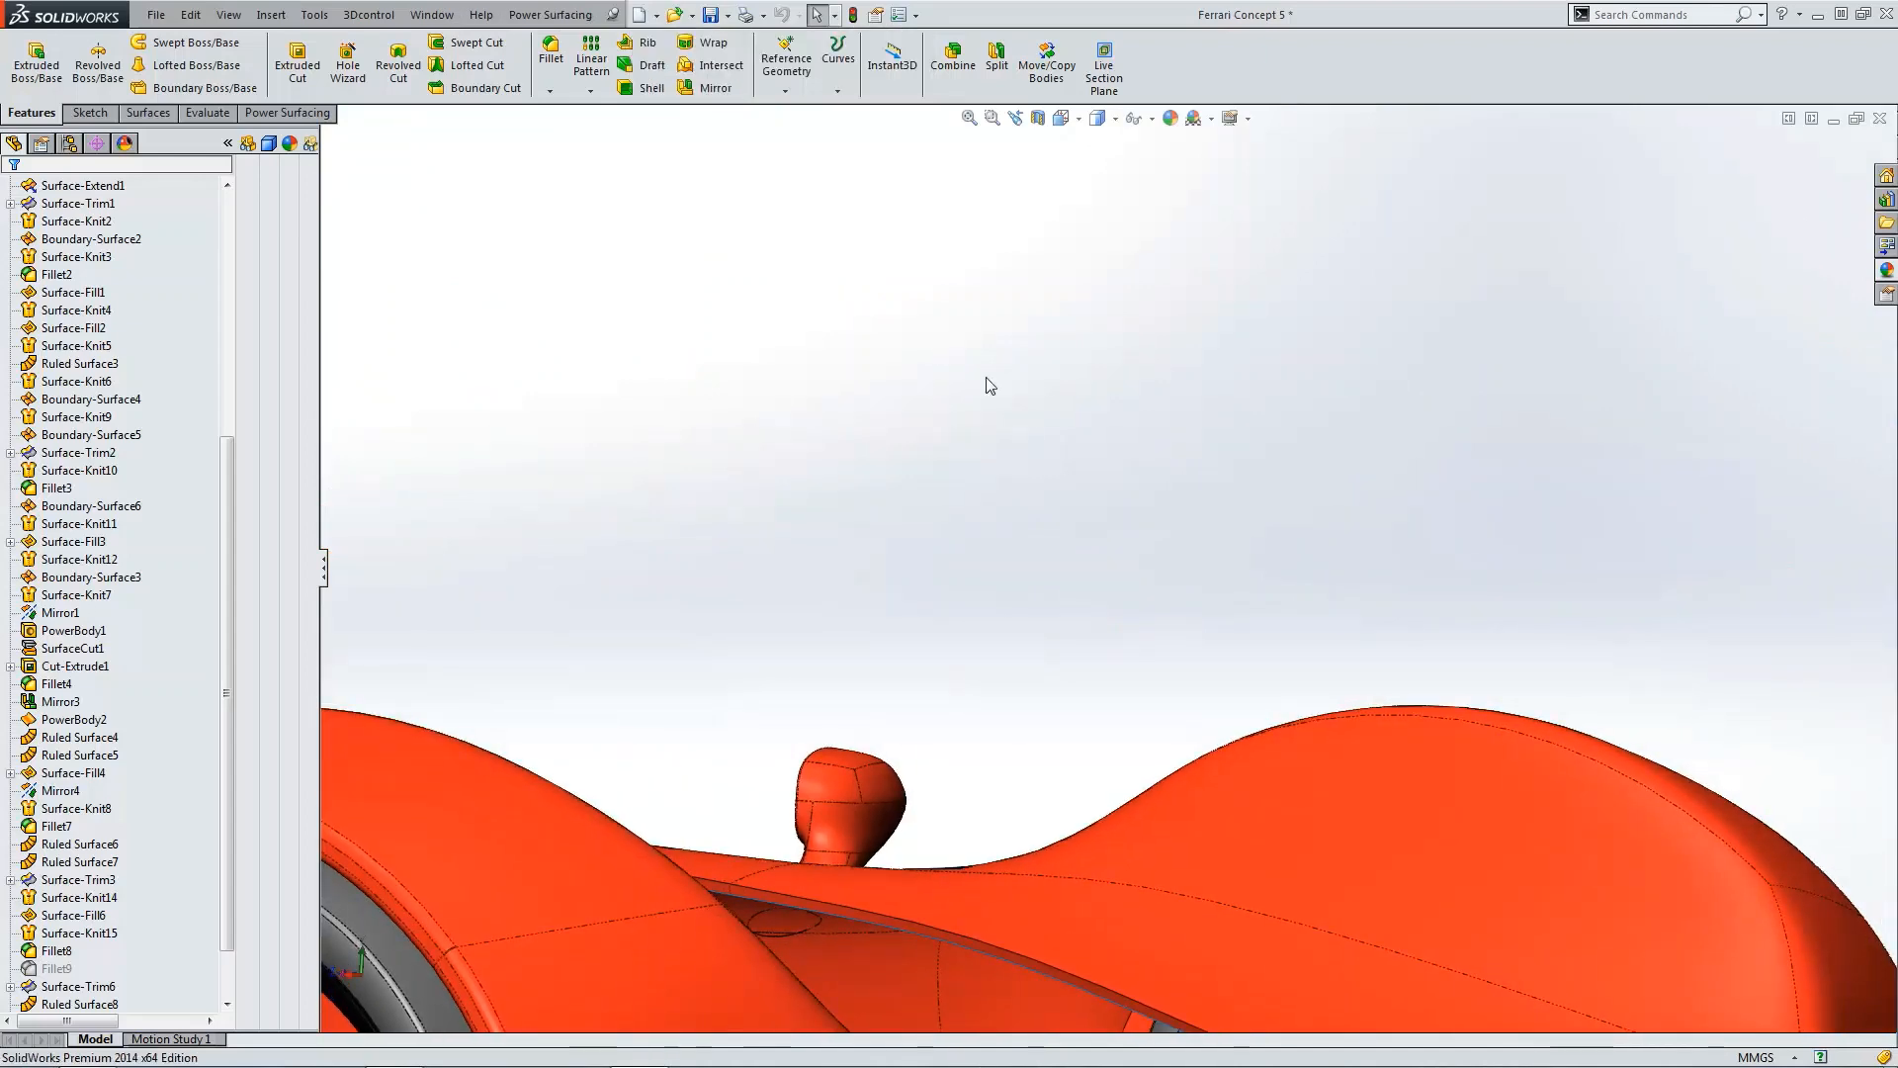
scroll(211, 530, "up", 7)
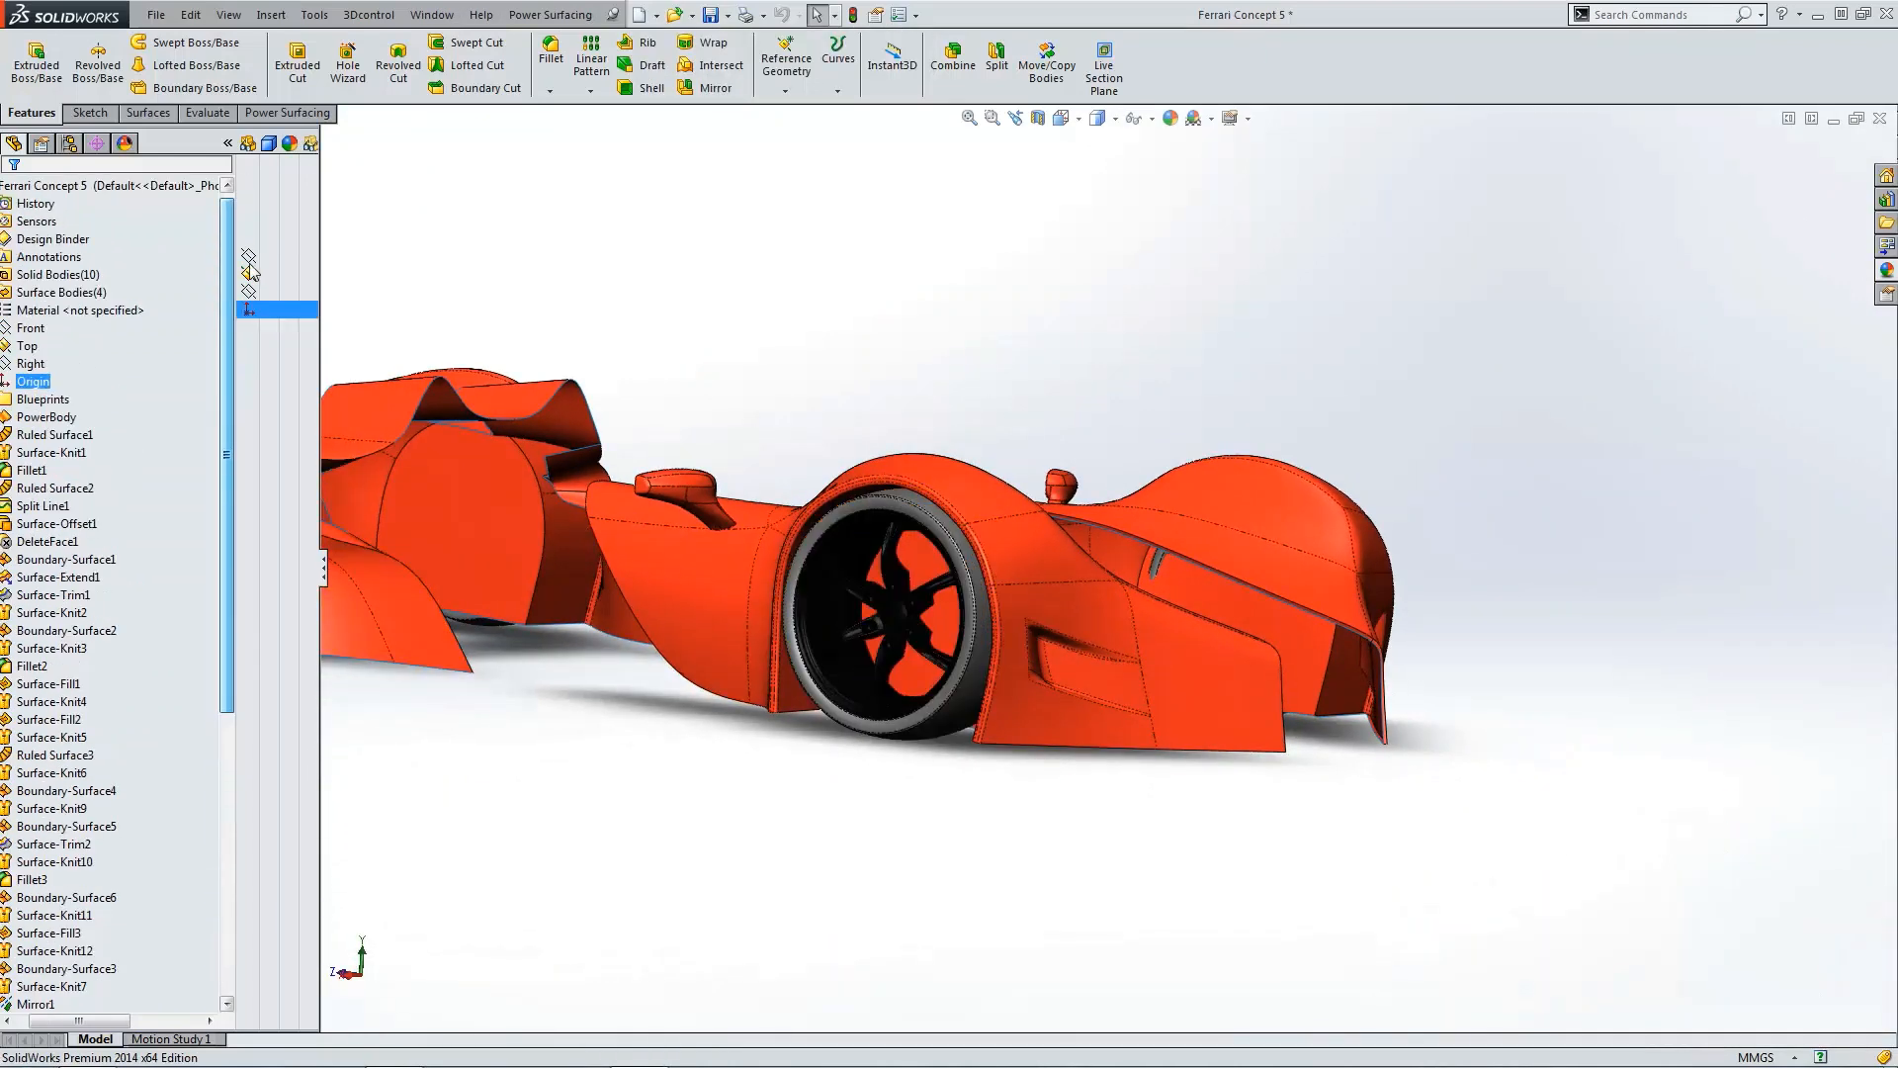
Step: Open the Power Surfacing Rim part from the car's Blueprints folder, declining feature recognition
left_click(70, 560)
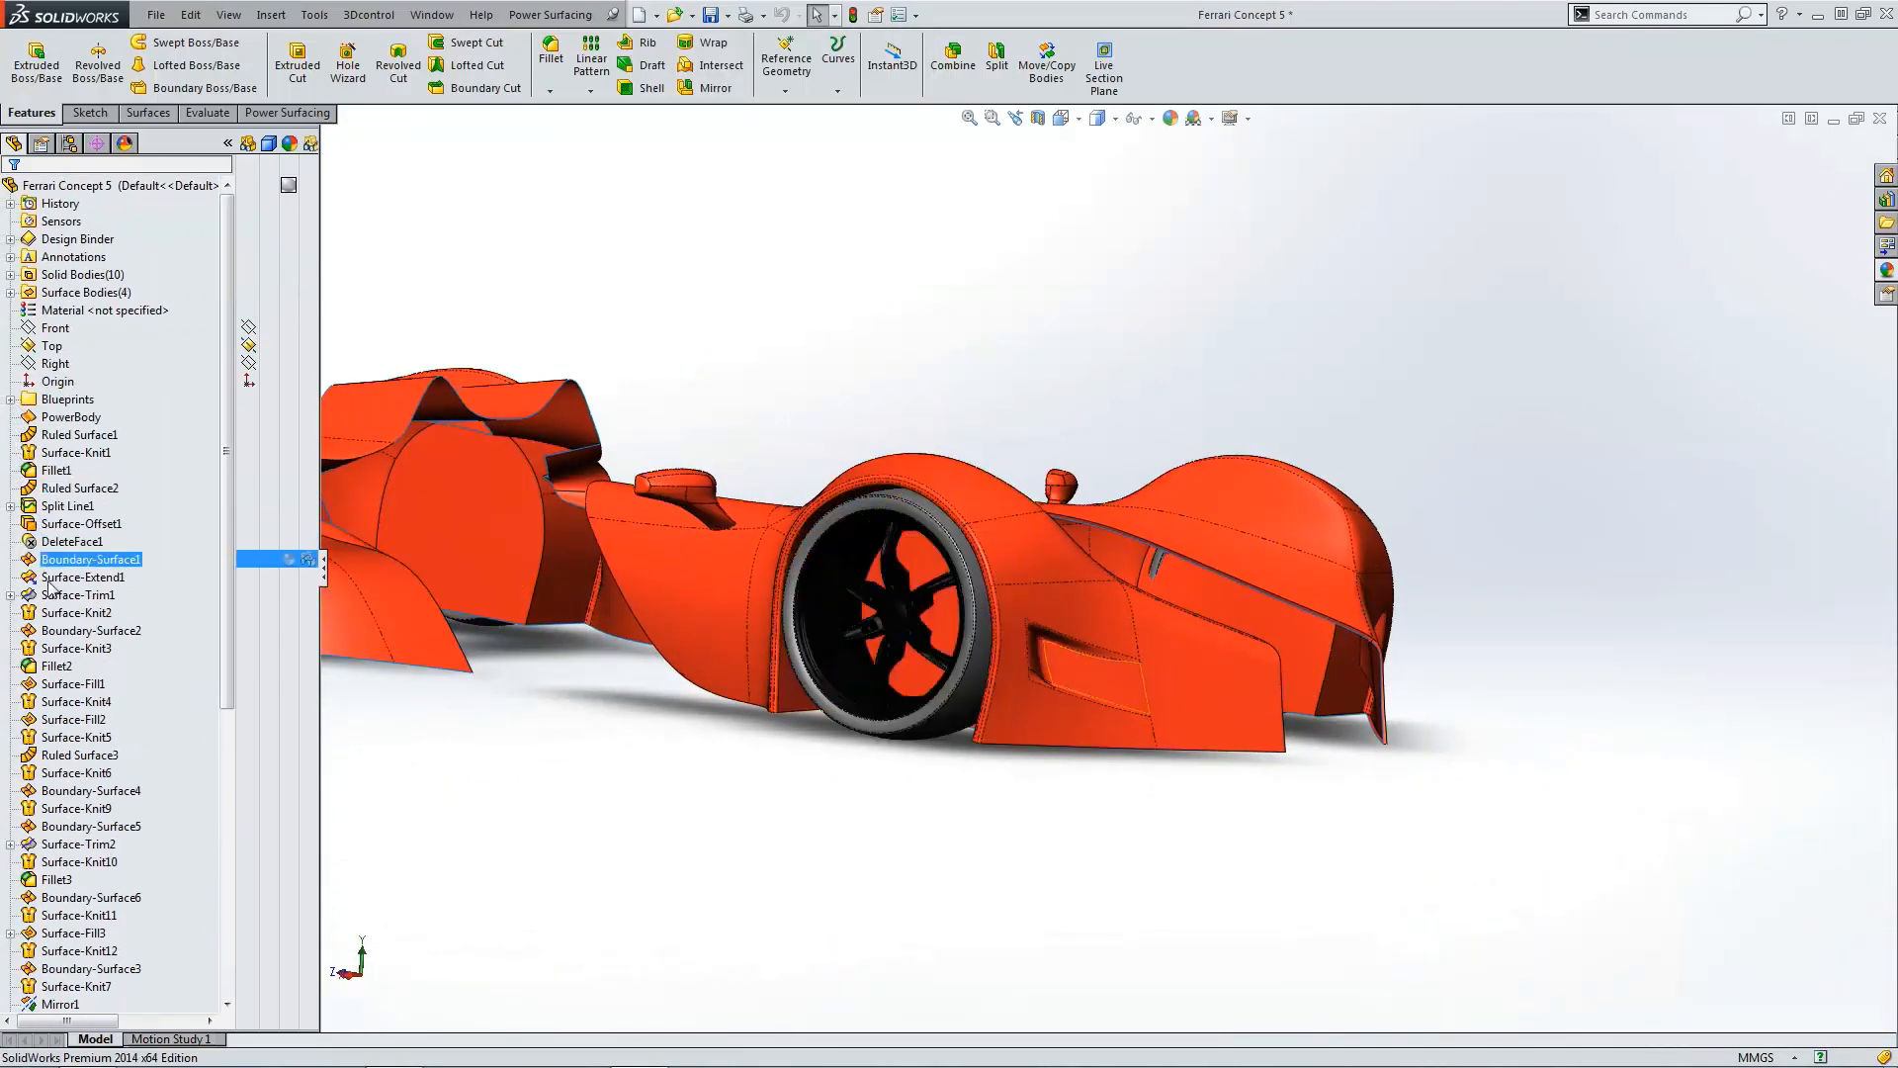
left_click(44, 595)
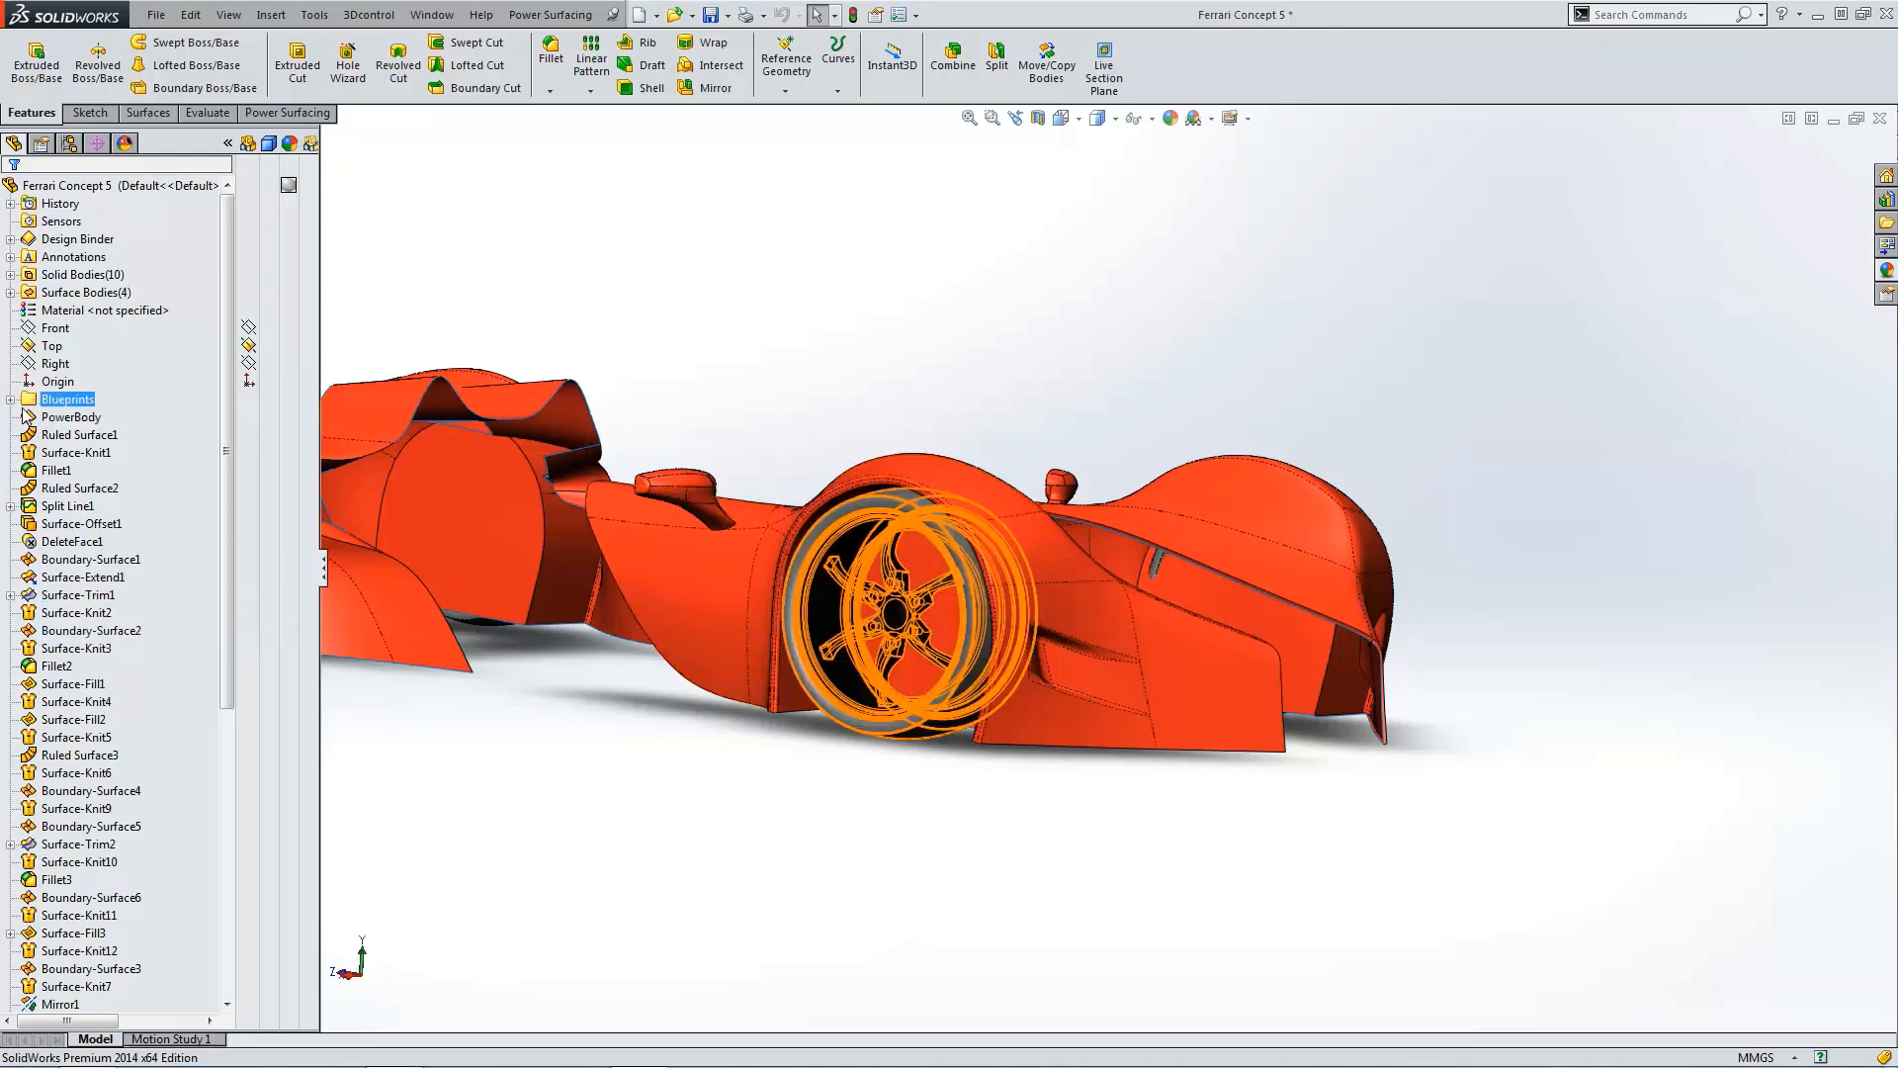
left_click(9, 399)
left_click(69, 488)
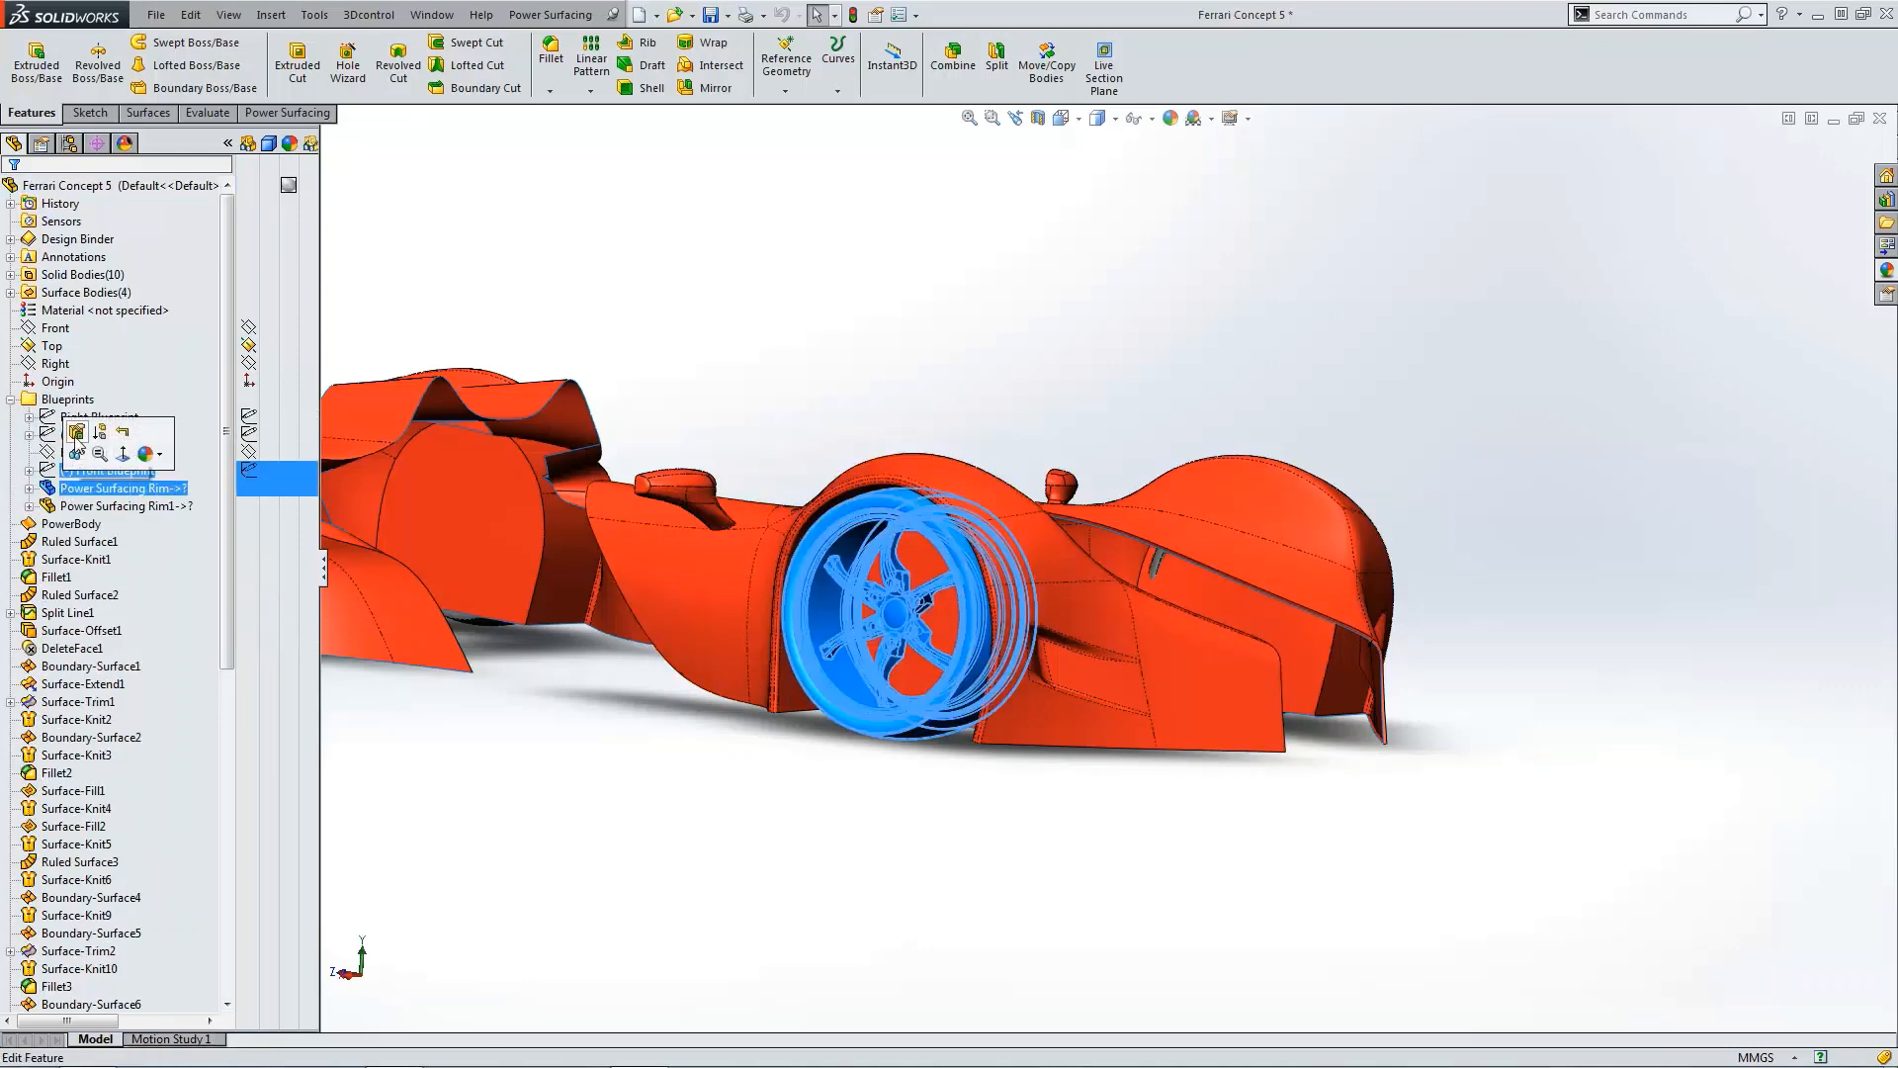
right_click(59, 497)
left_click(127, 526)
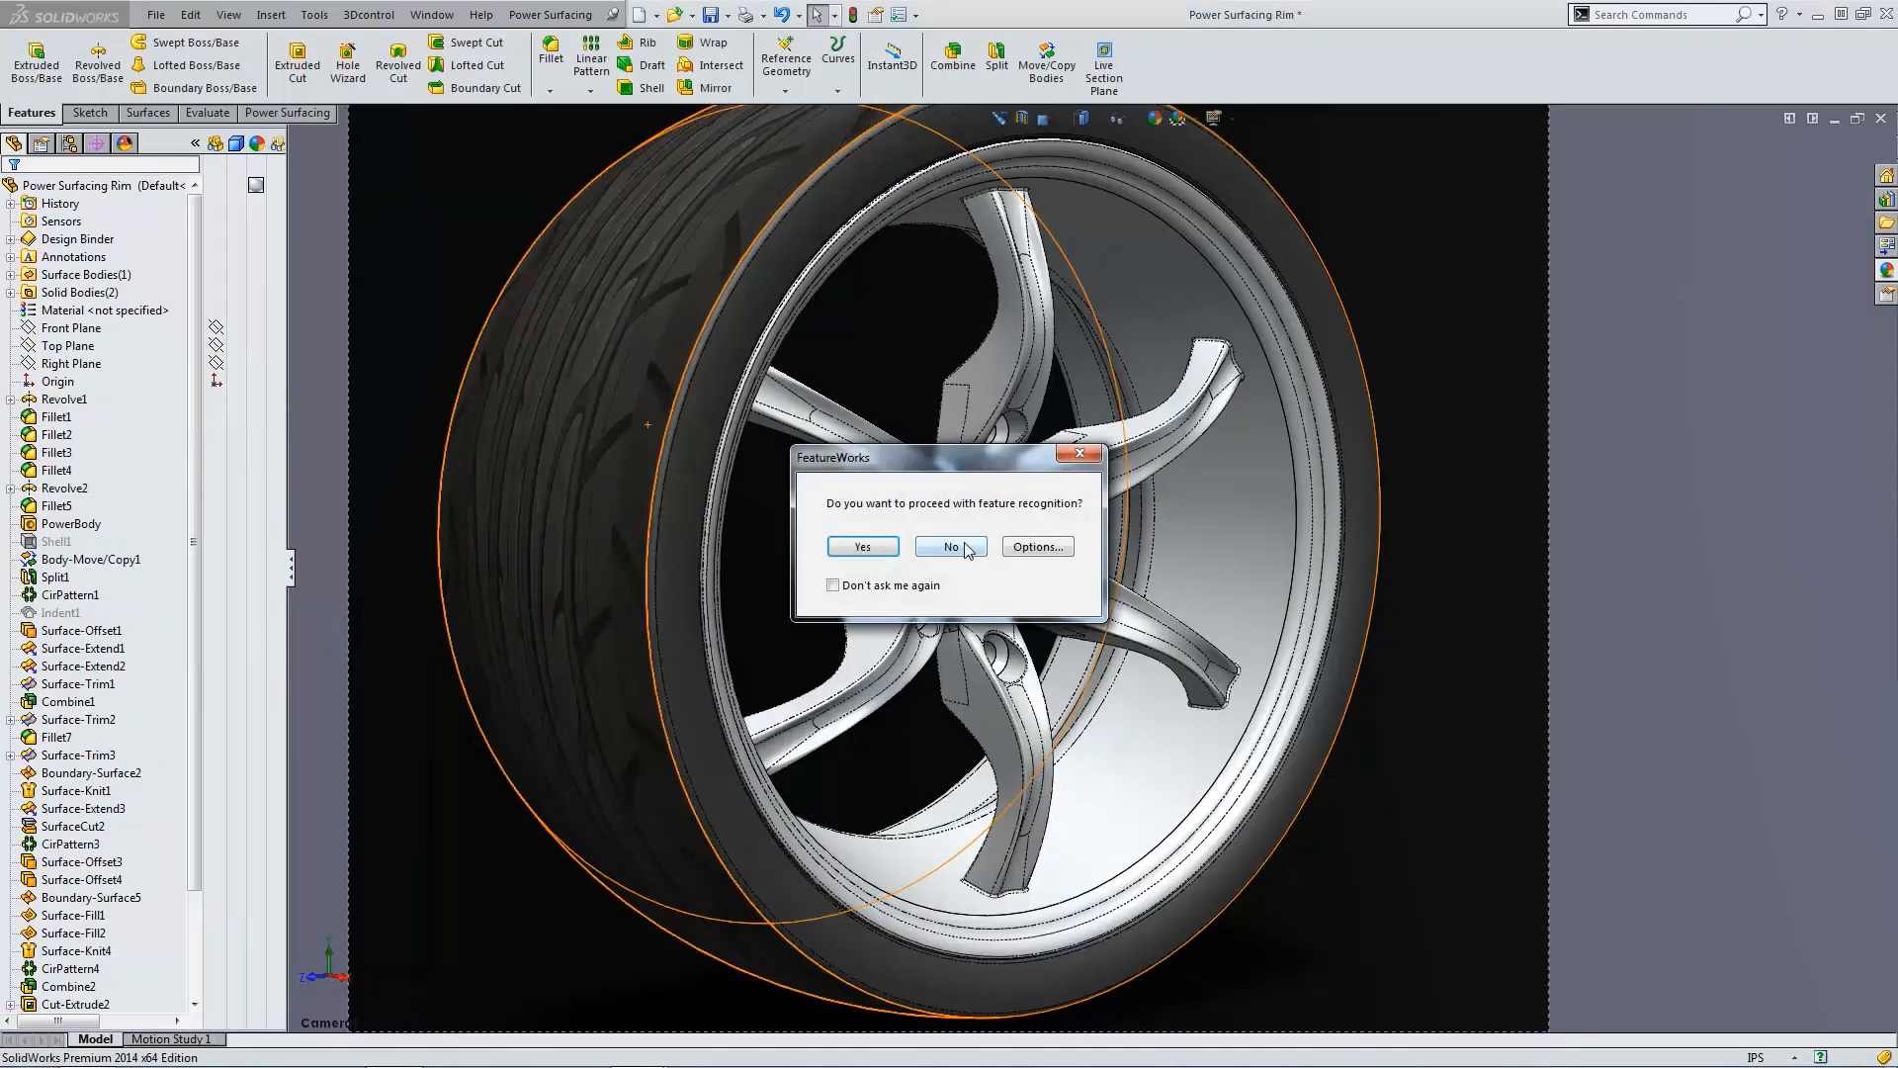
left_click(964, 549)
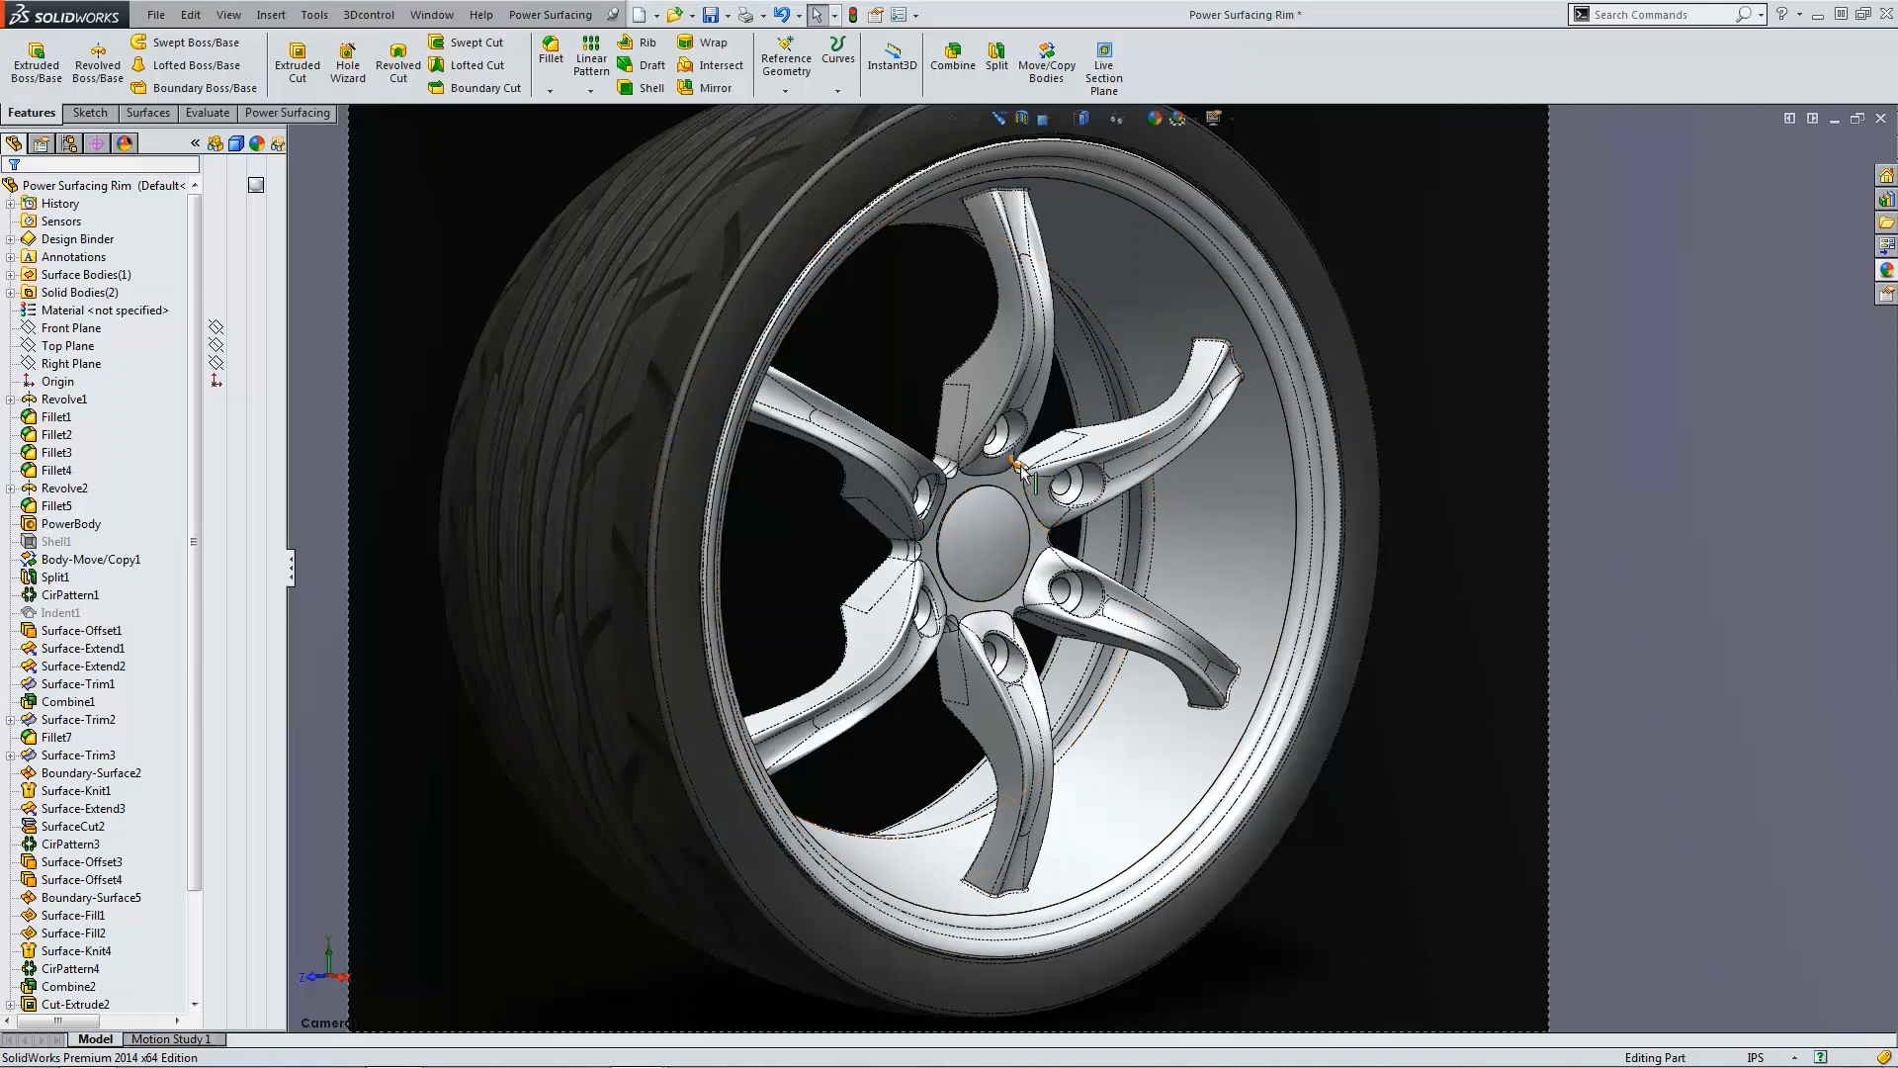
Step: Orbit and zoom around the rim, highlighting the PowerBody spoke to examine its shape
scroll(1078, 524, "down", 10)
scroll(1170, 538, "up", 10)
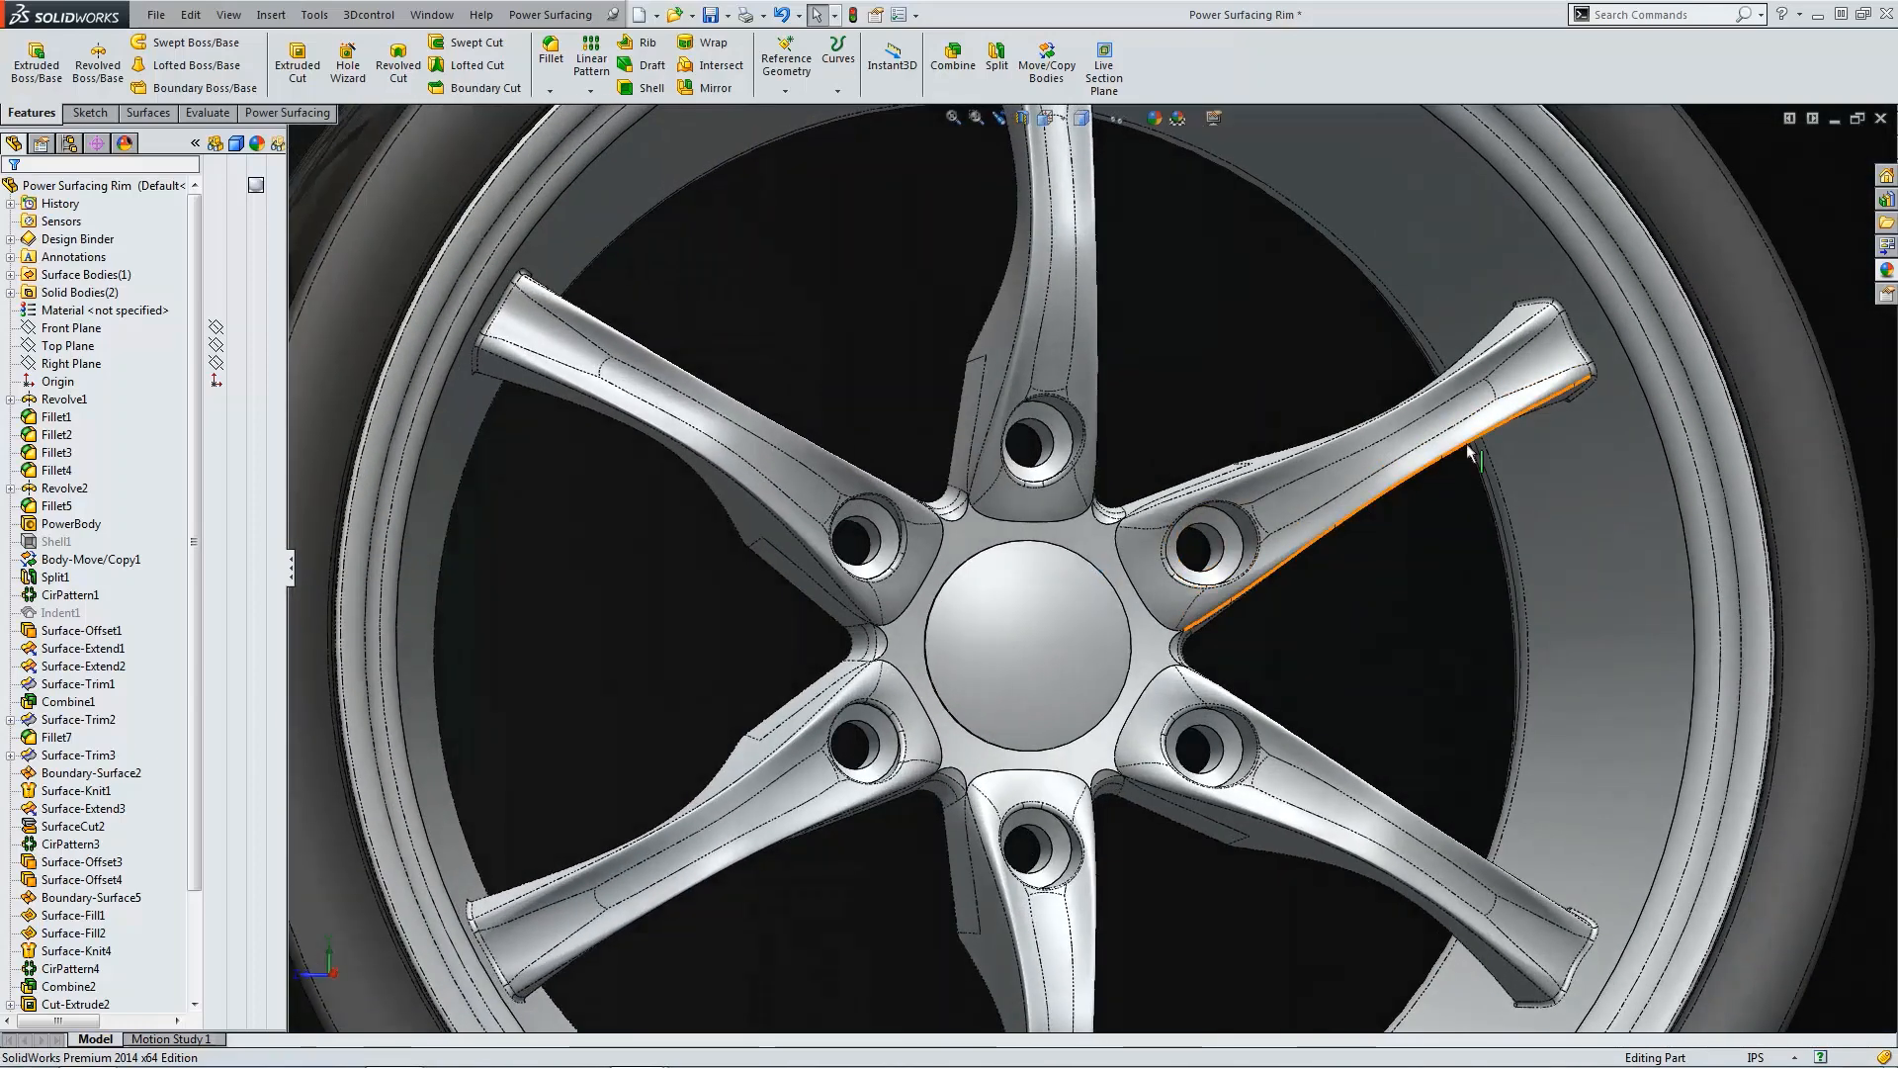
middle_click_drag(1468, 452, 1356, 509)
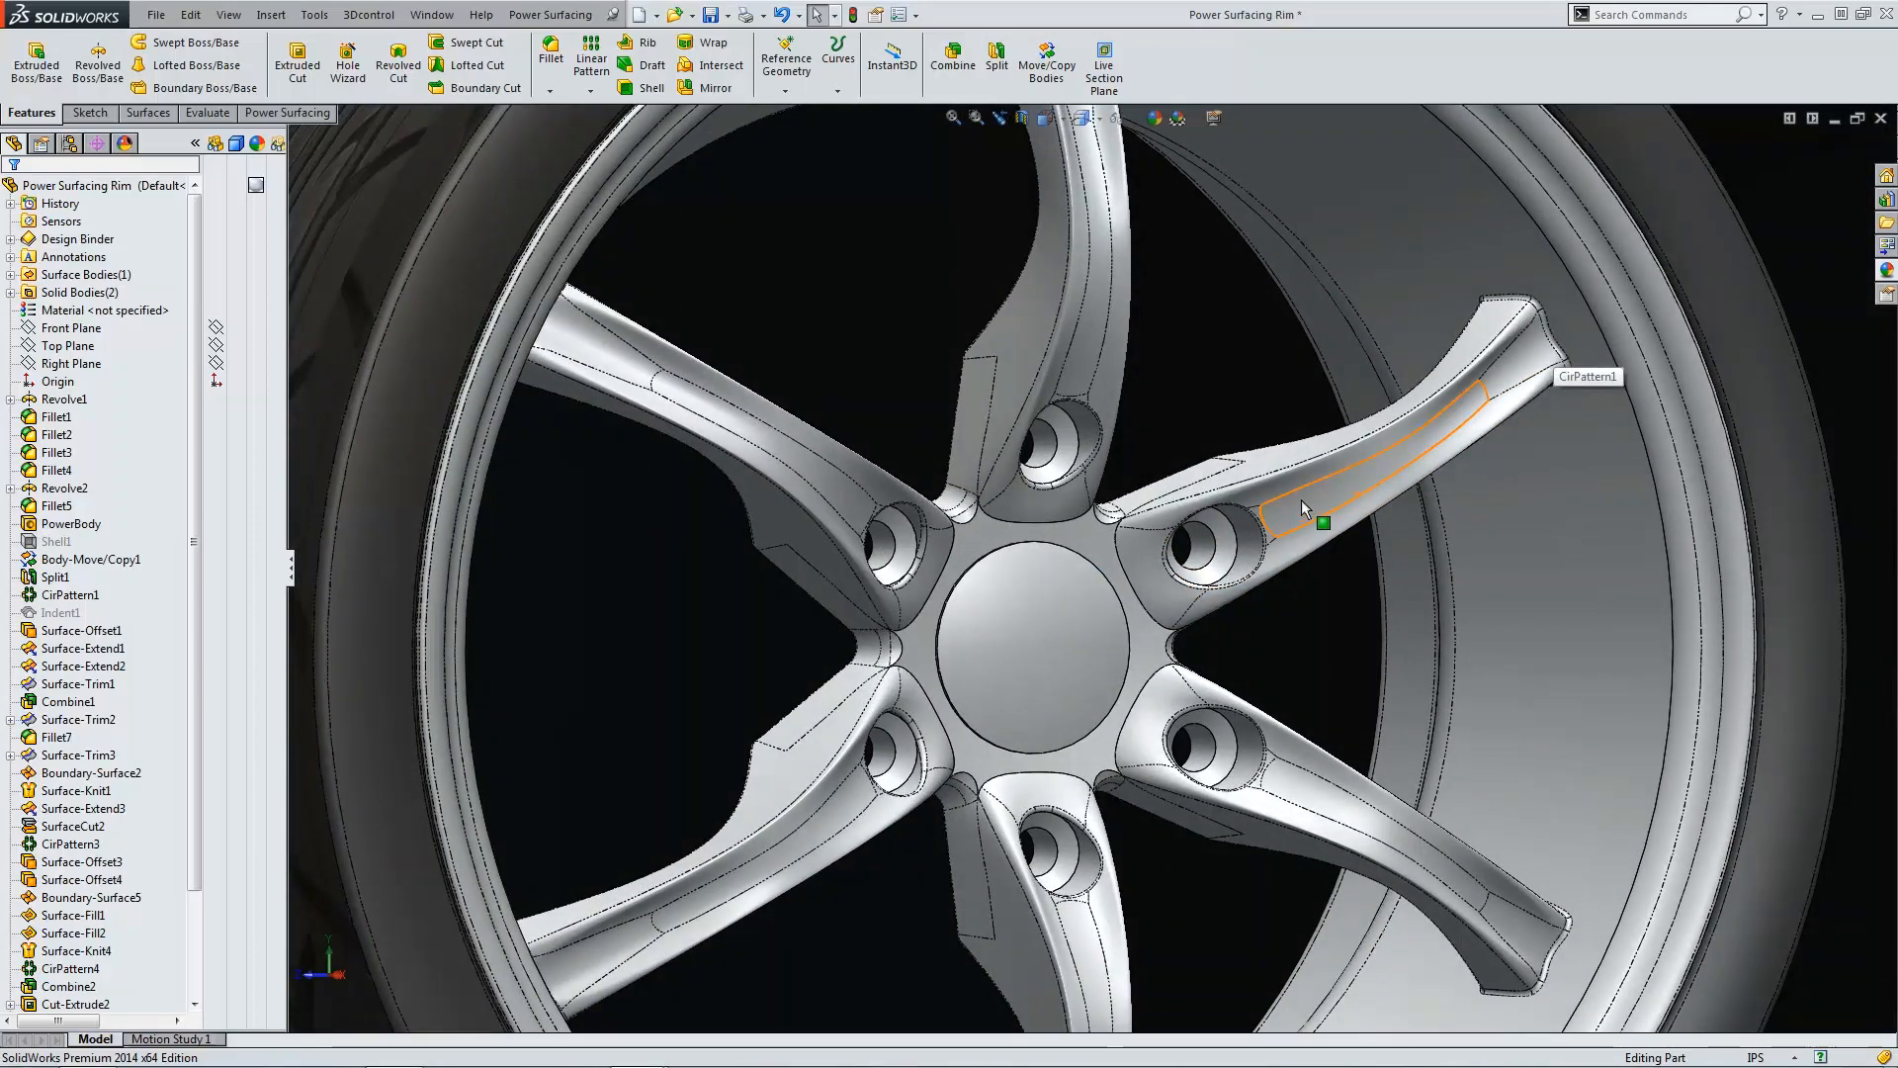
left_click(1033, 467)
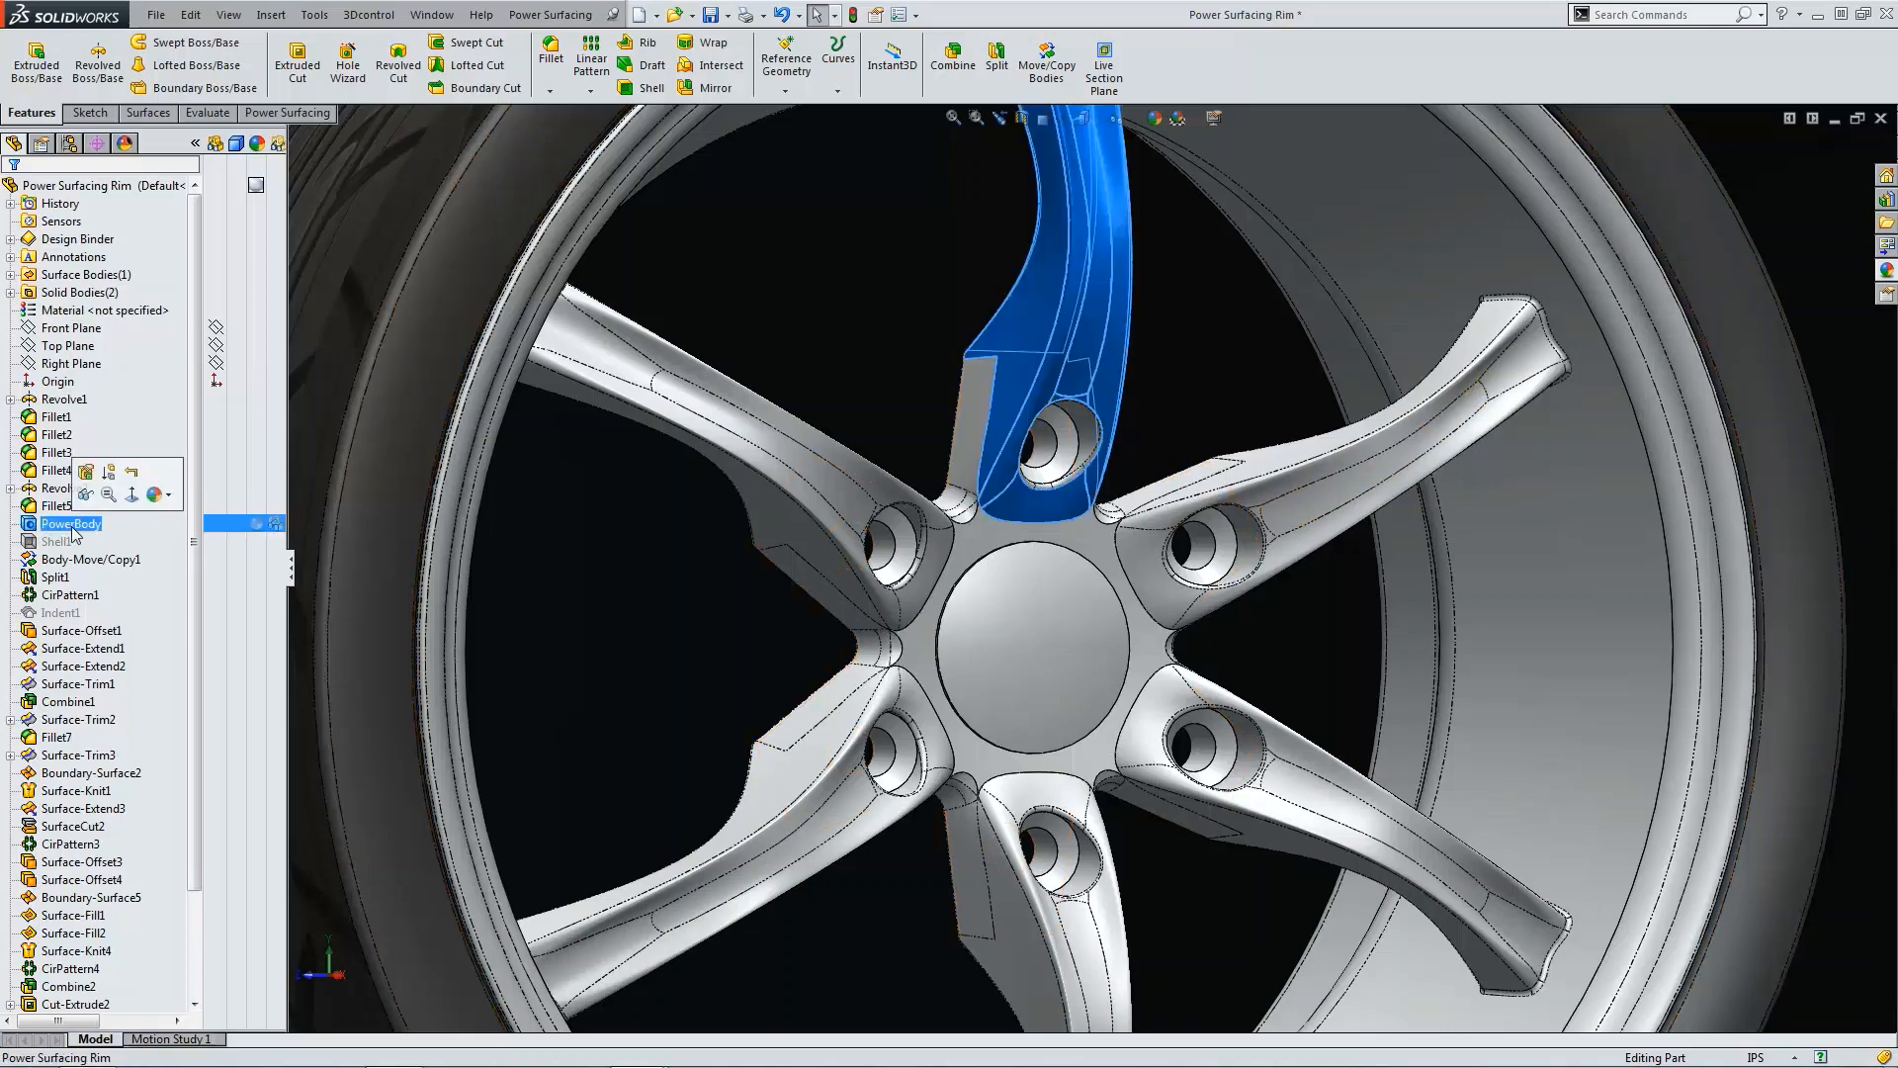
scroll(1034, 470, "down", 2)
middle_click_drag(1101, 544, 927, 649)
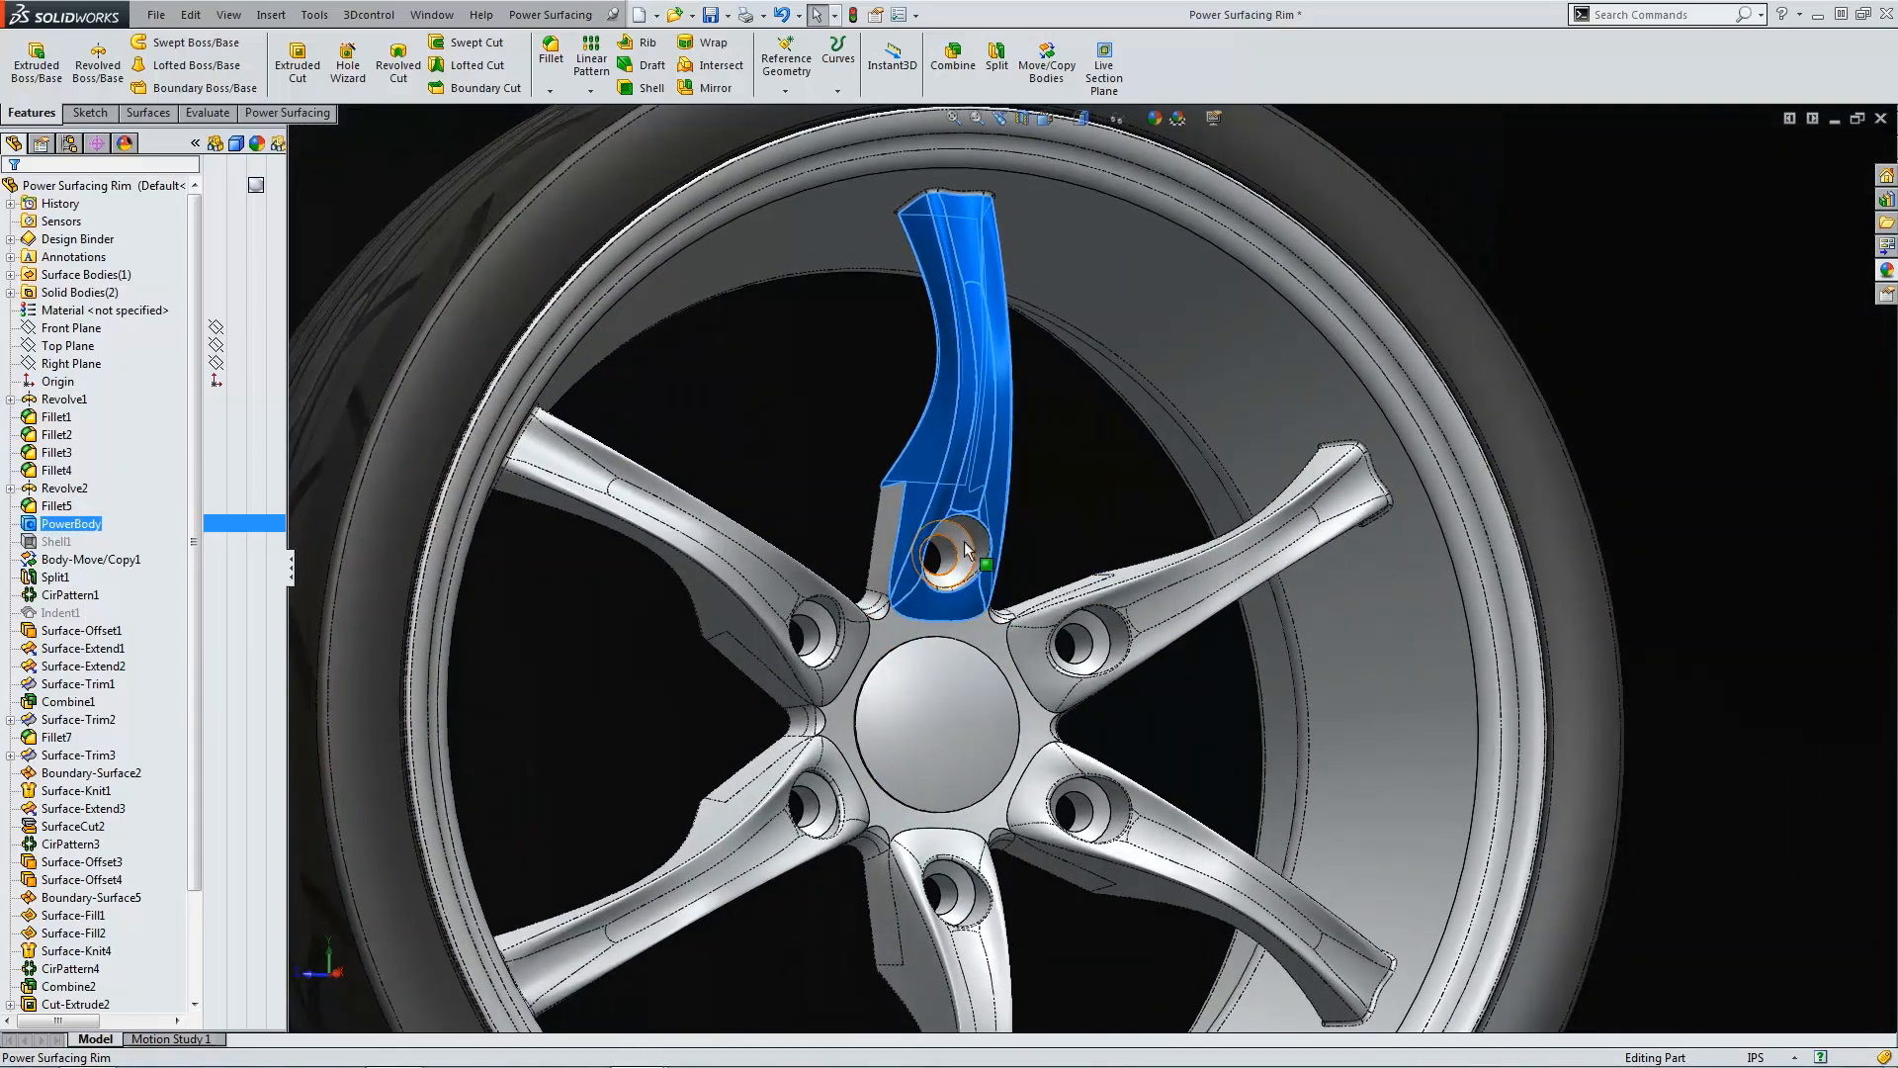
middle_click_drag(961, 572, 939, 661)
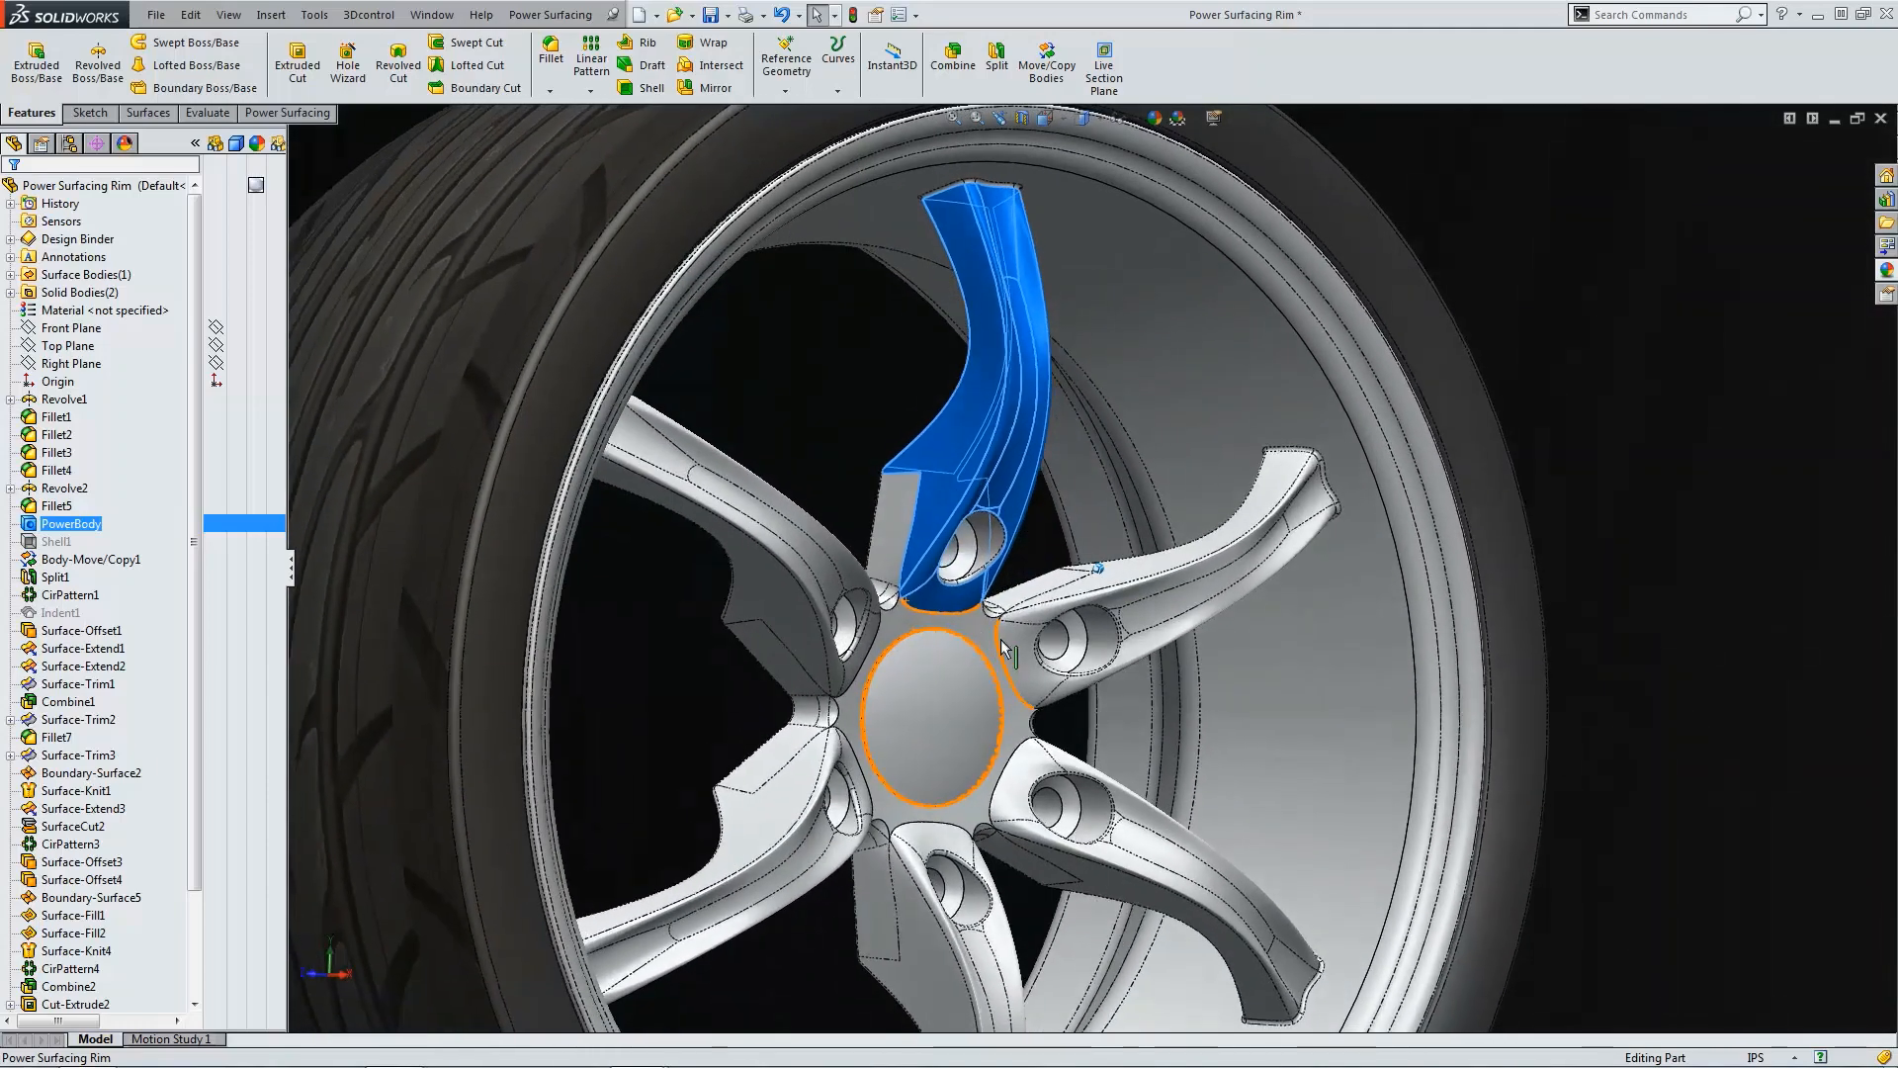
scroll(1038, 615, "down", 2)
middle_click_drag(1078, 470, 1022, 401)
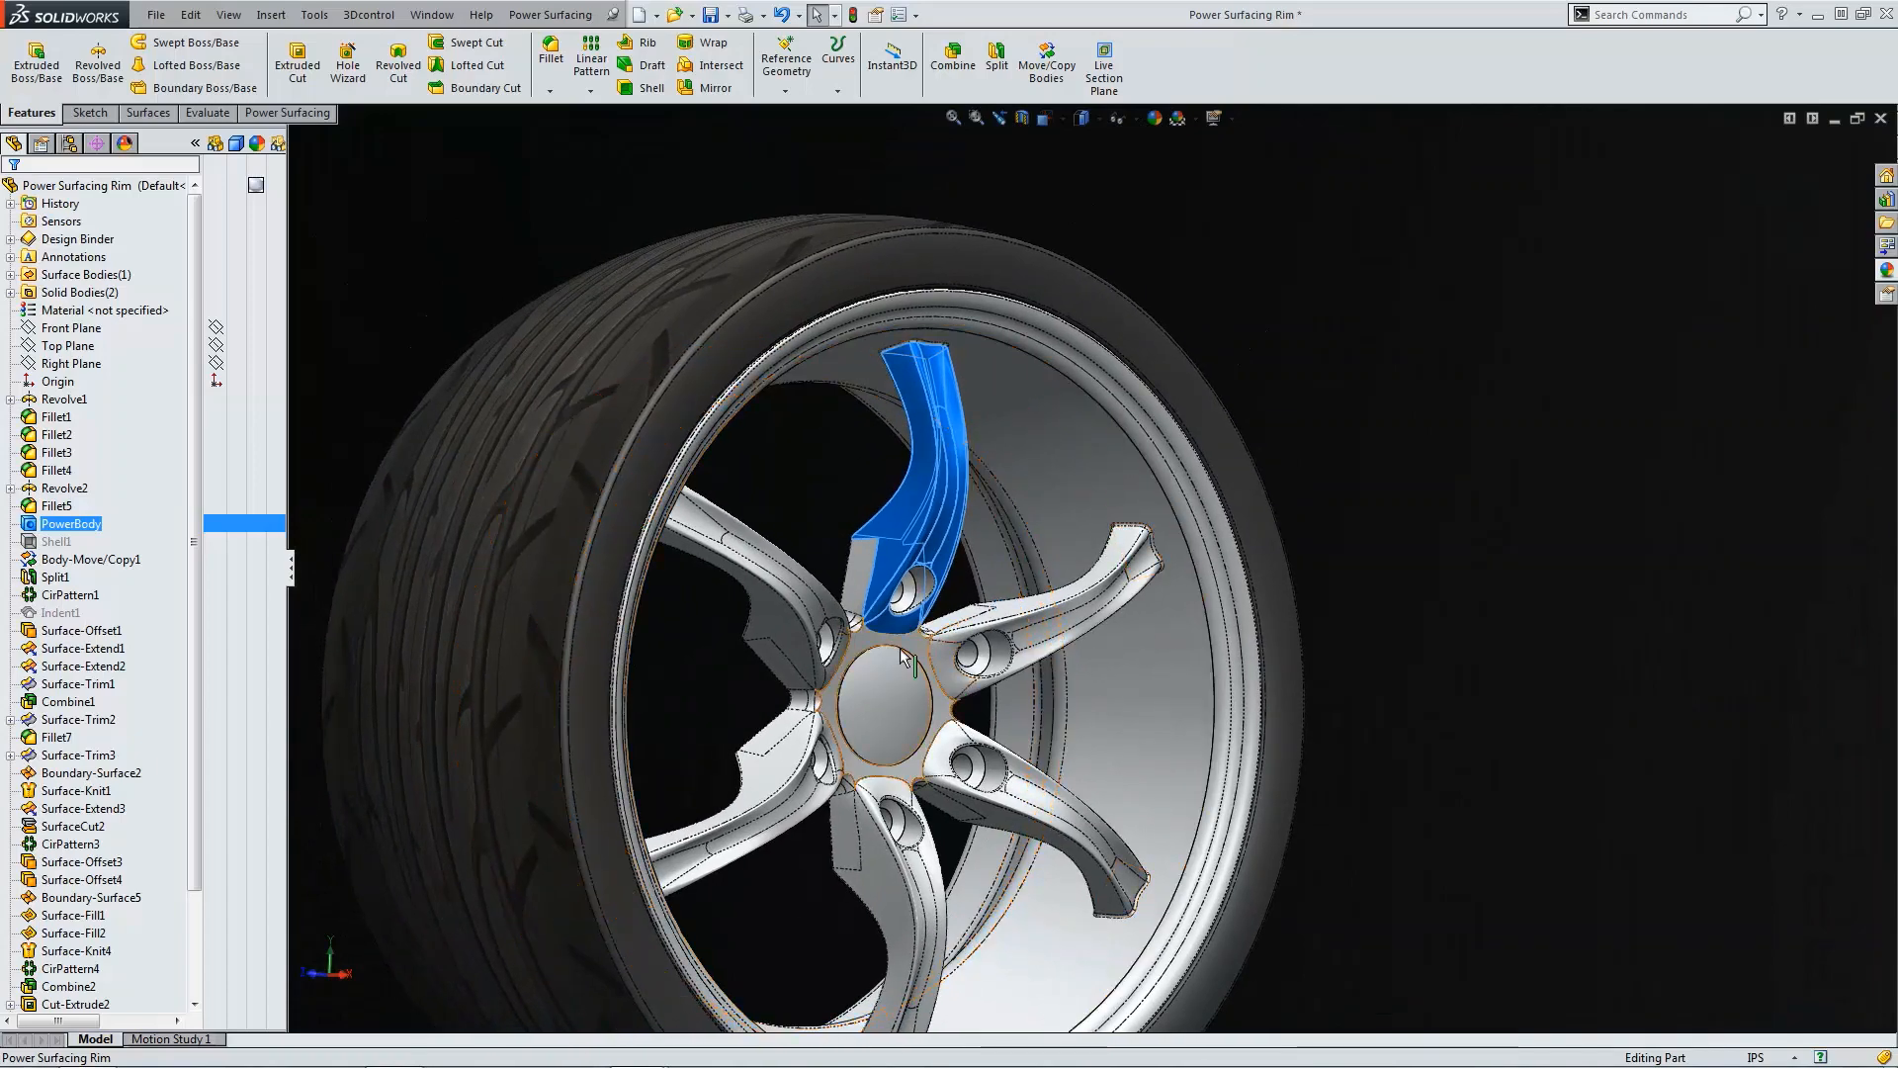
middle_click_drag(900, 647, 1199, 644)
middle_click_drag(1190, 487, 1090, 280)
scroll(977, 512, "down", 3)
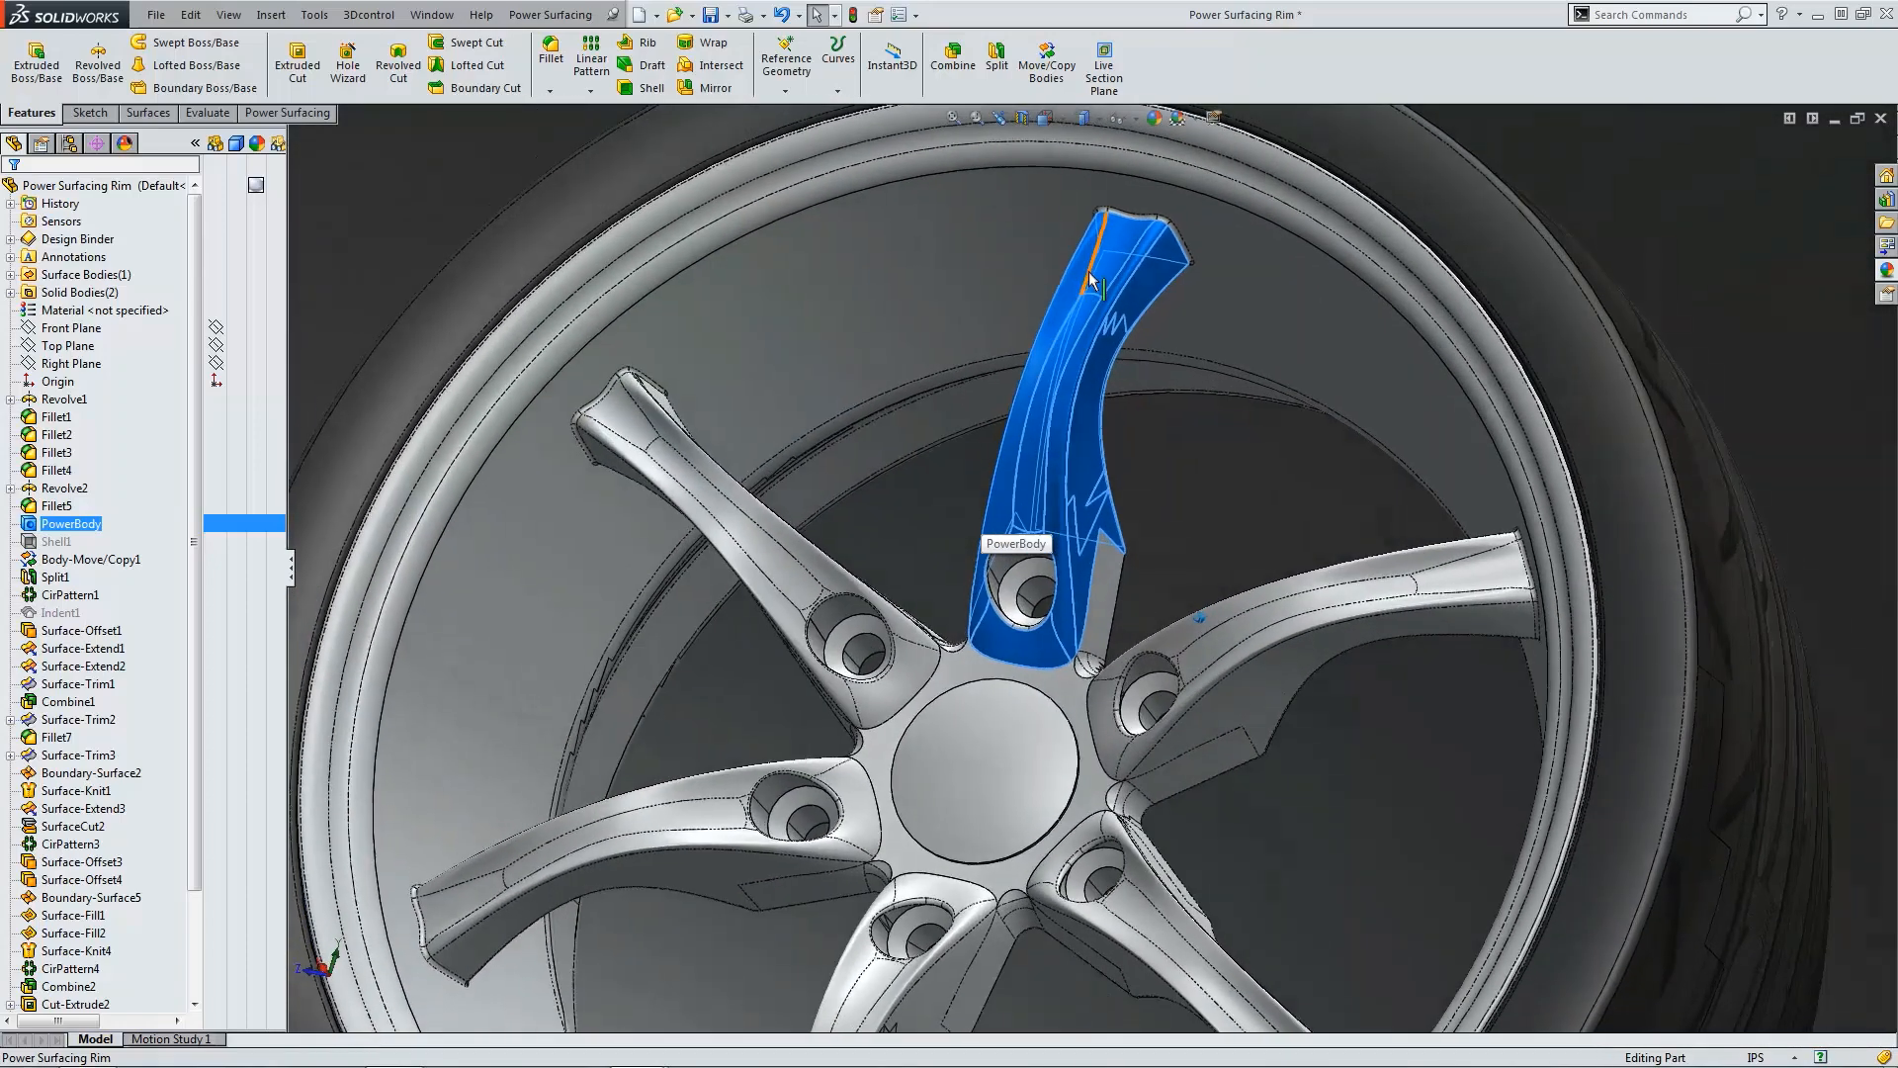
middle_click_drag(1050, 405, 964, 586)
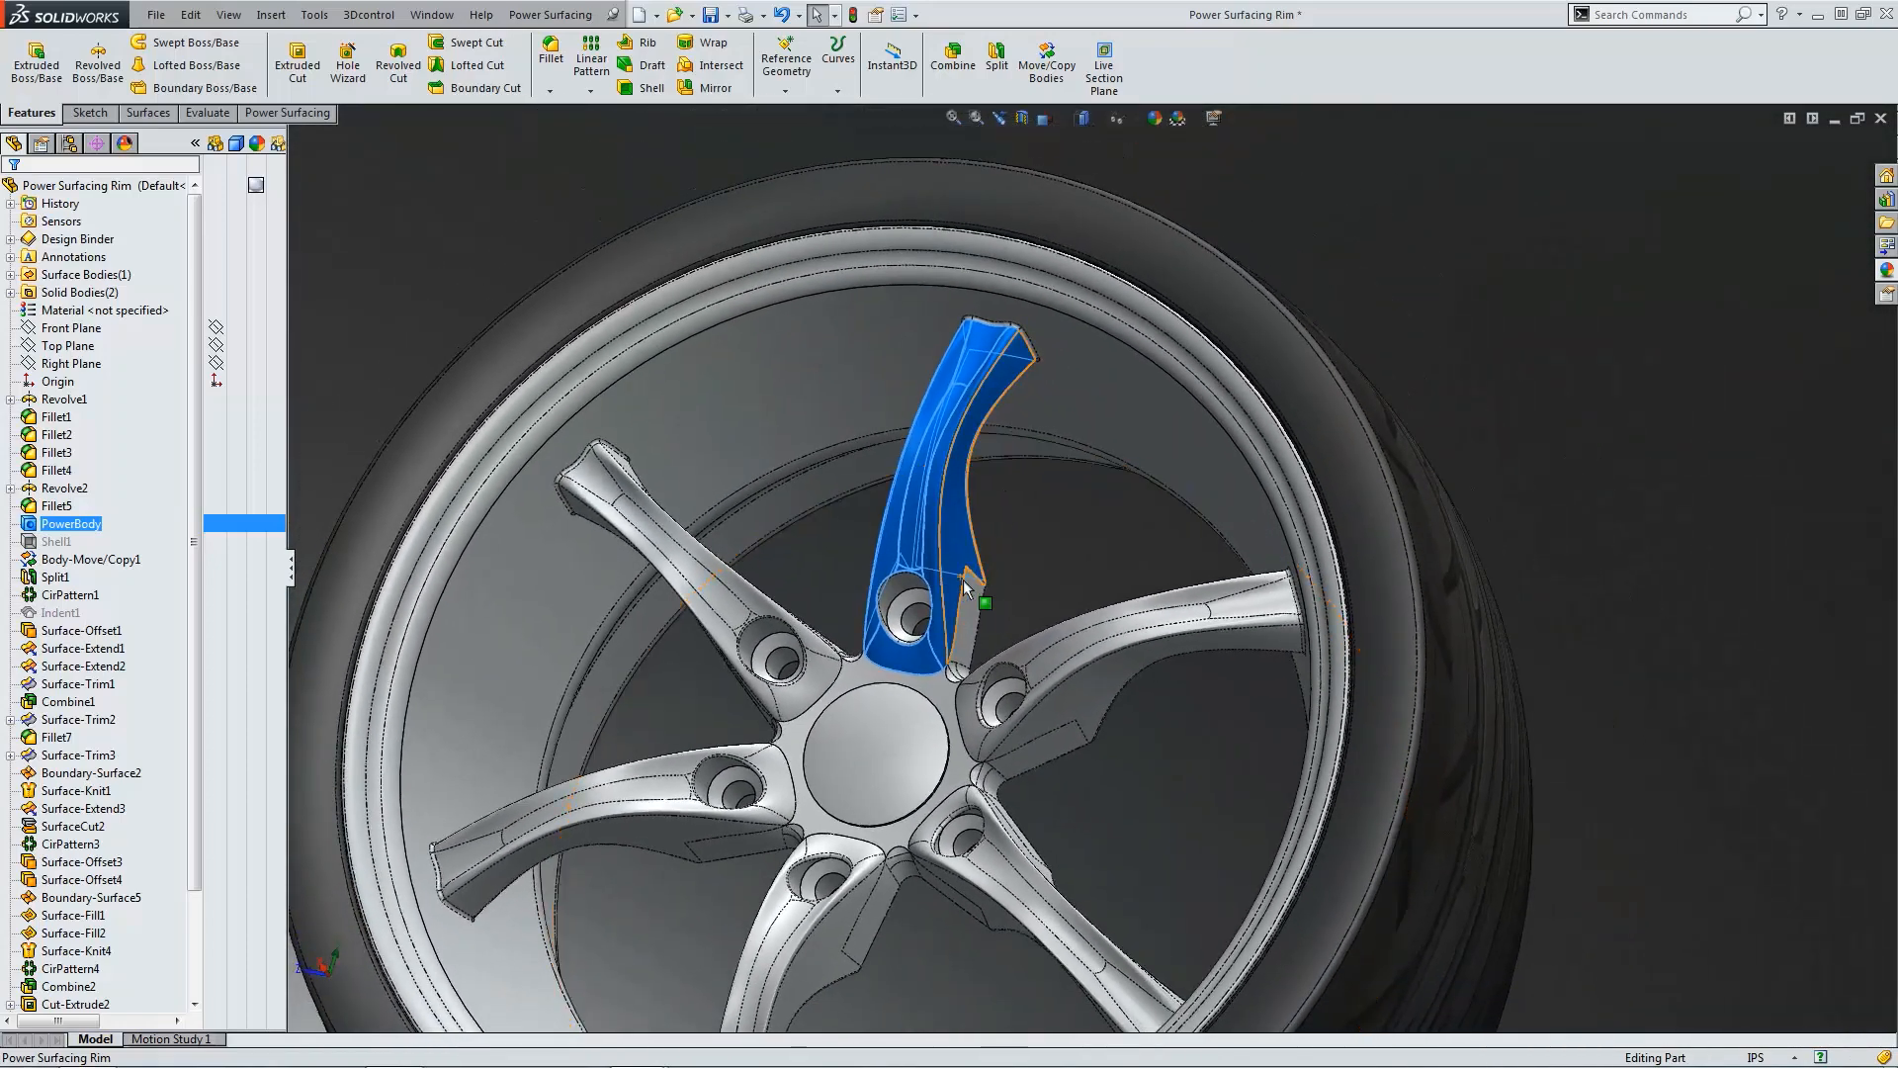
left_click(1024, 586)
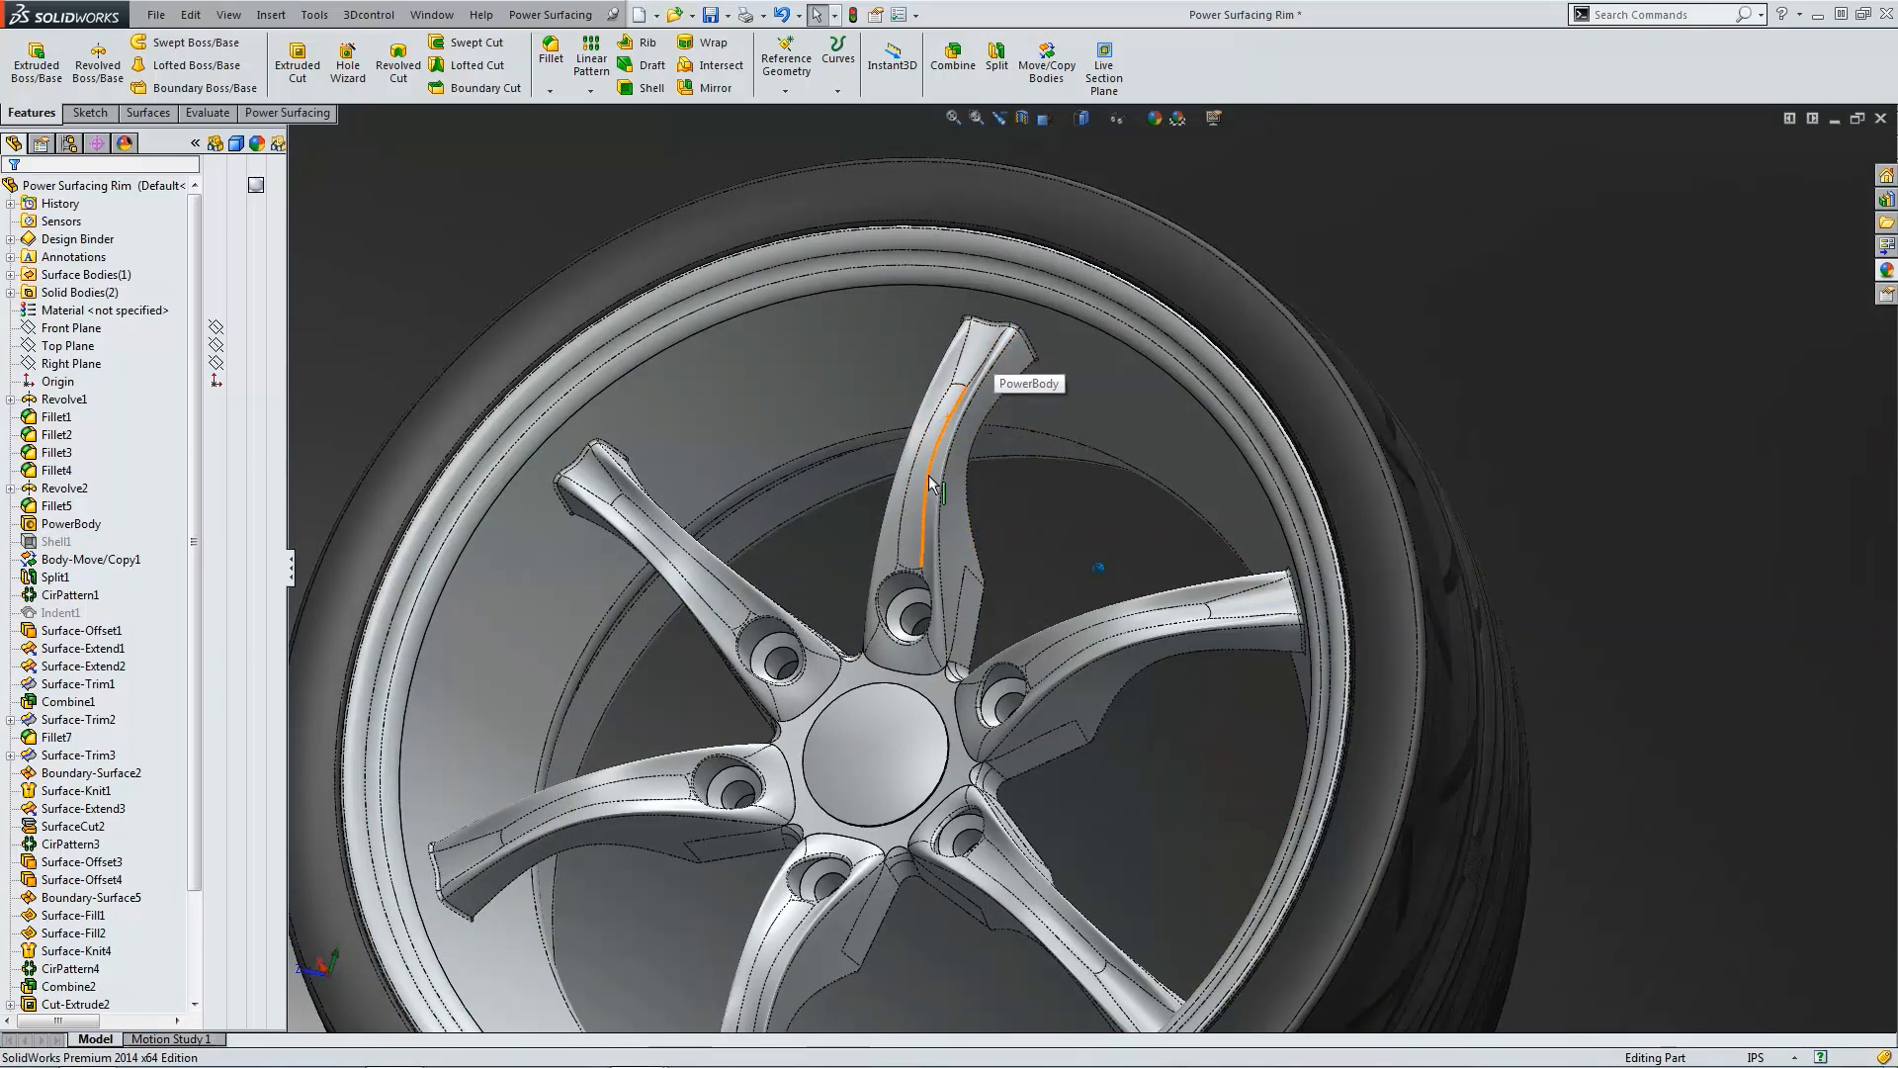
Step: Switch to the Power Surfacing Rim Tutorial document and open the PowerBody feature for editing in front view
left_click(433, 14)
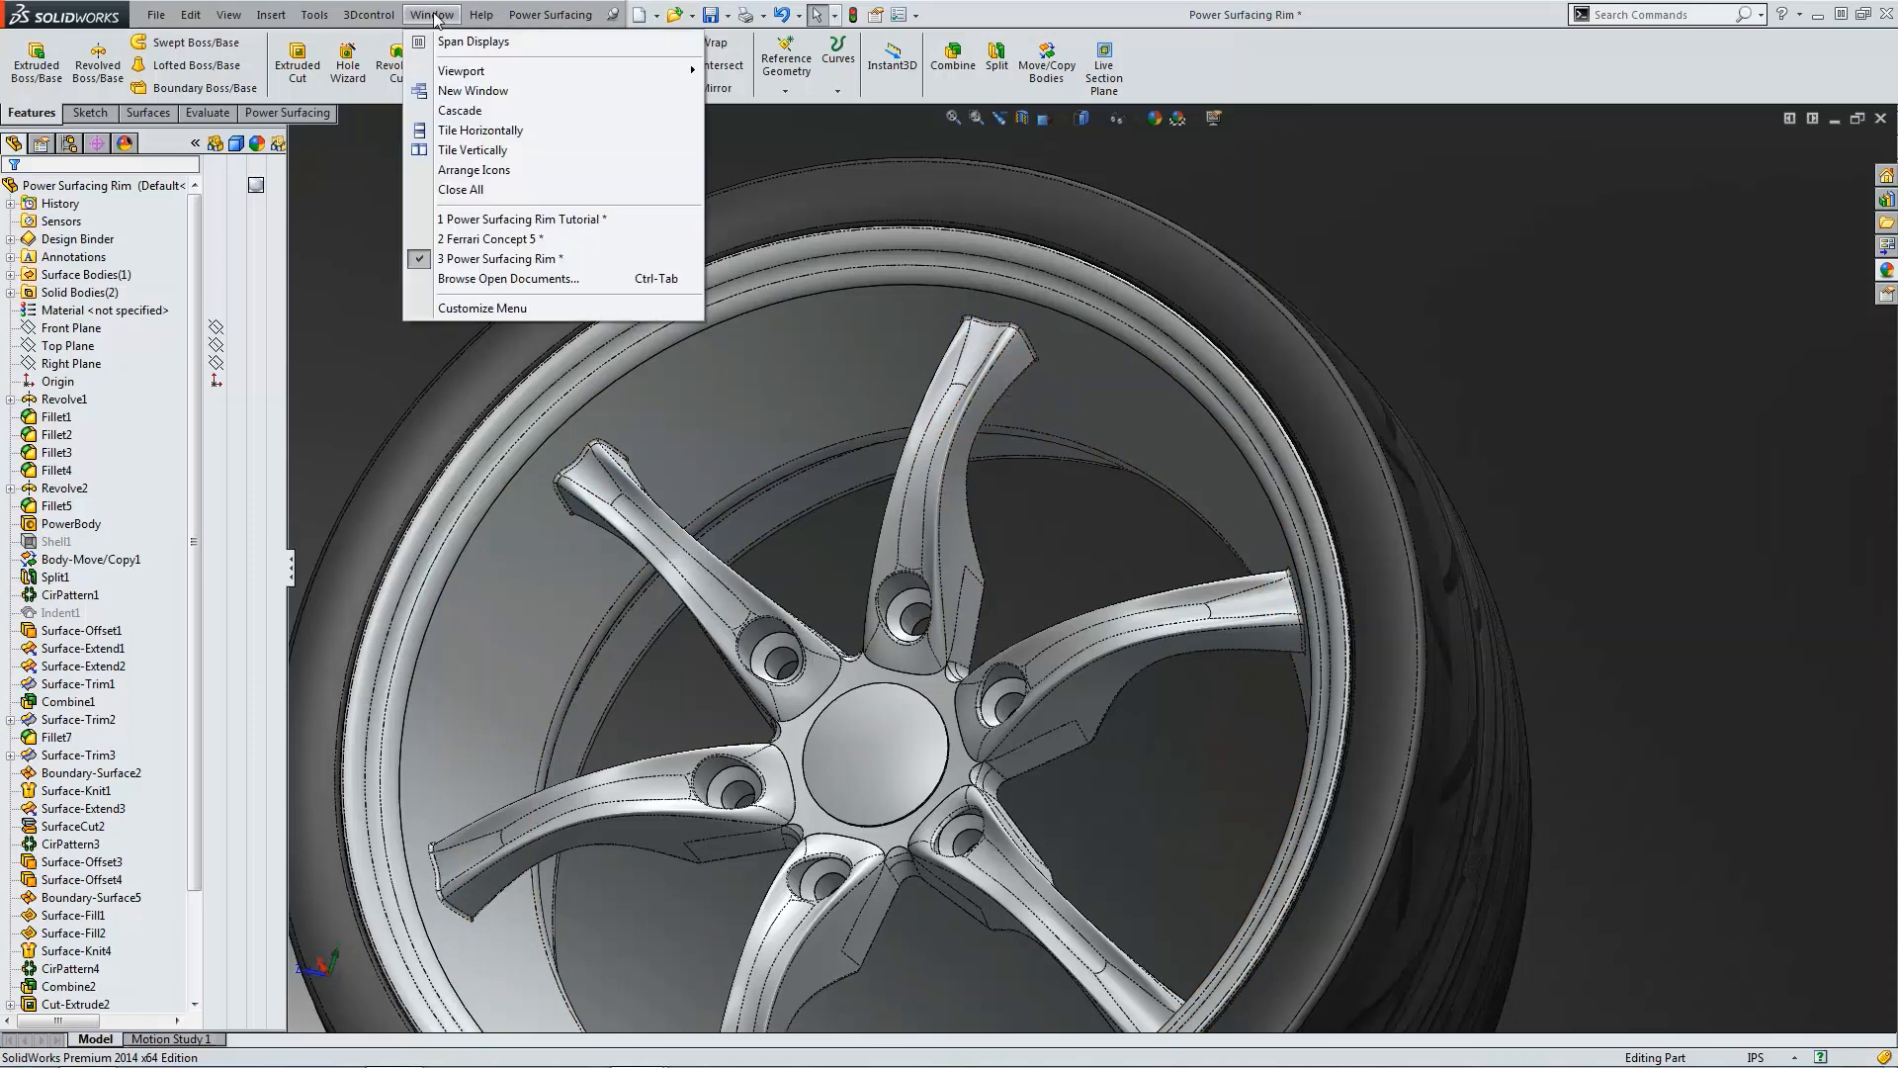
left_click(513, 227)
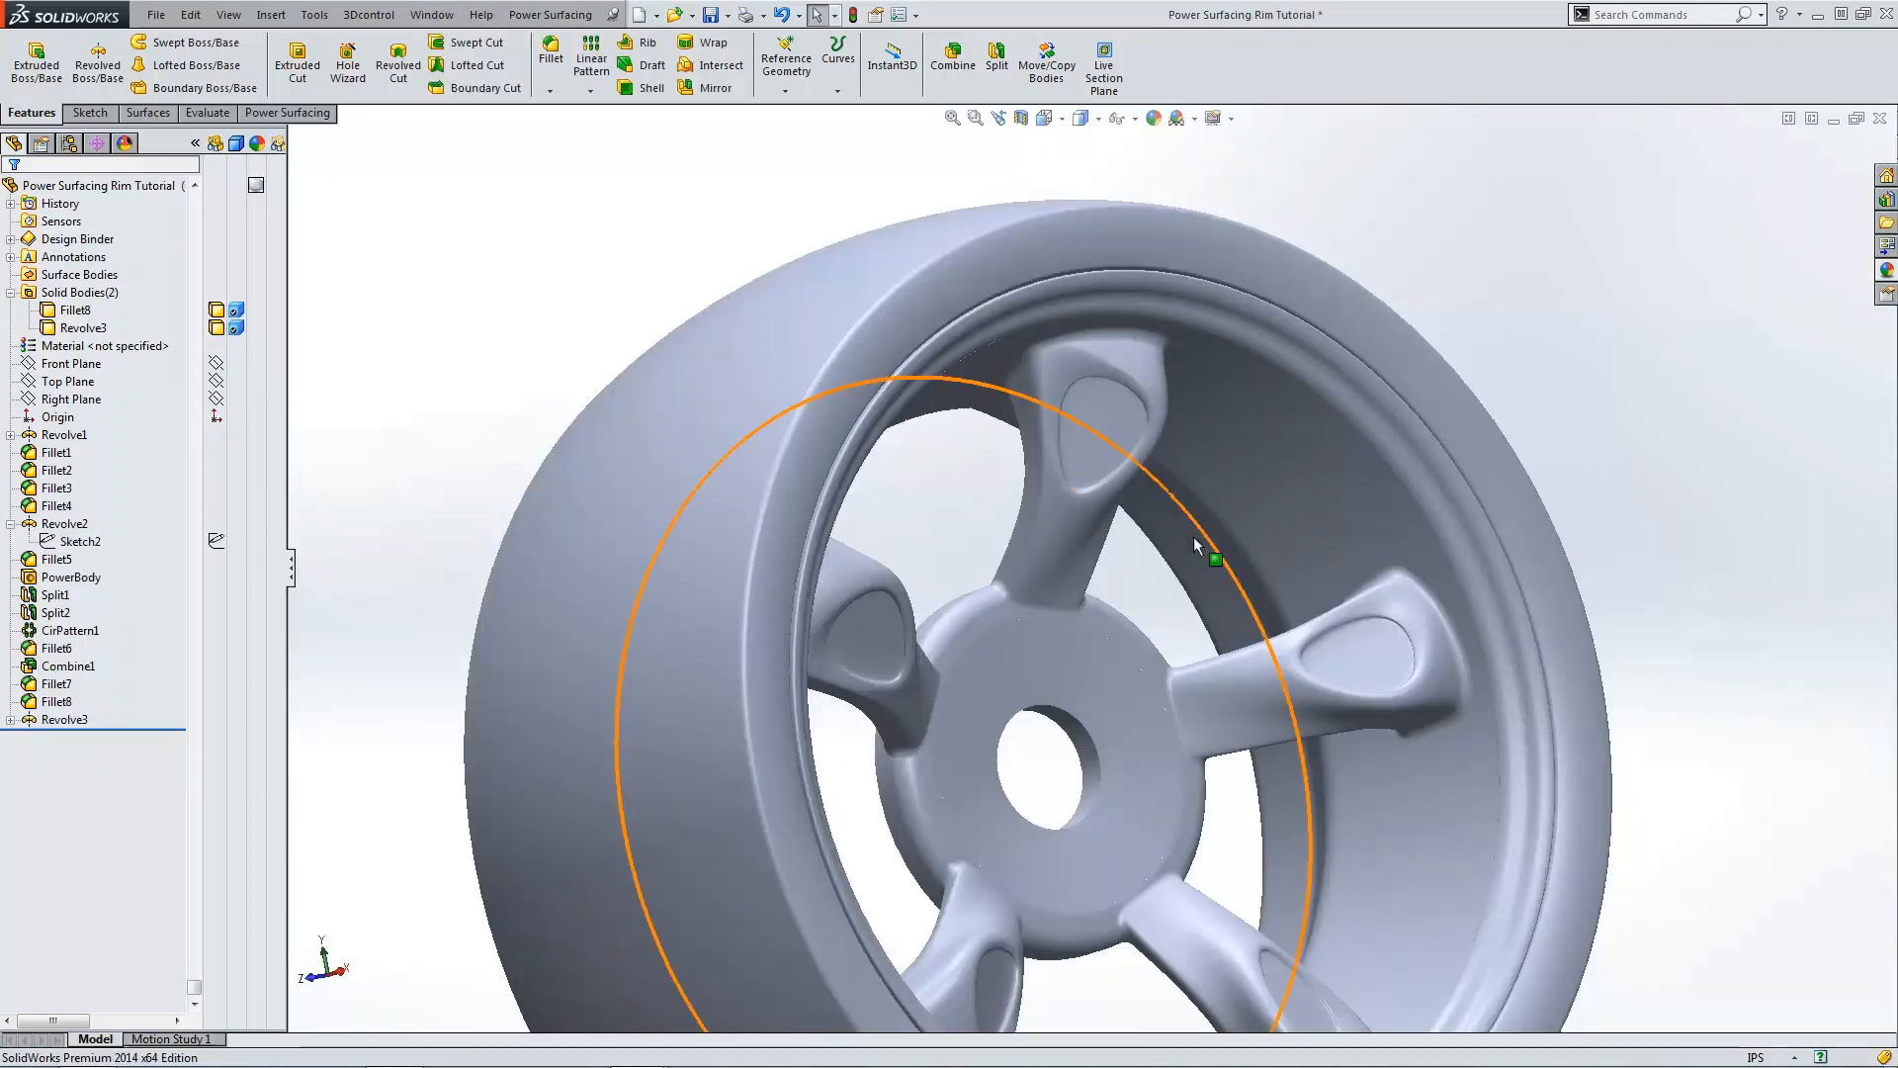
middle_click_drag(1192, 620, 1087, 653)
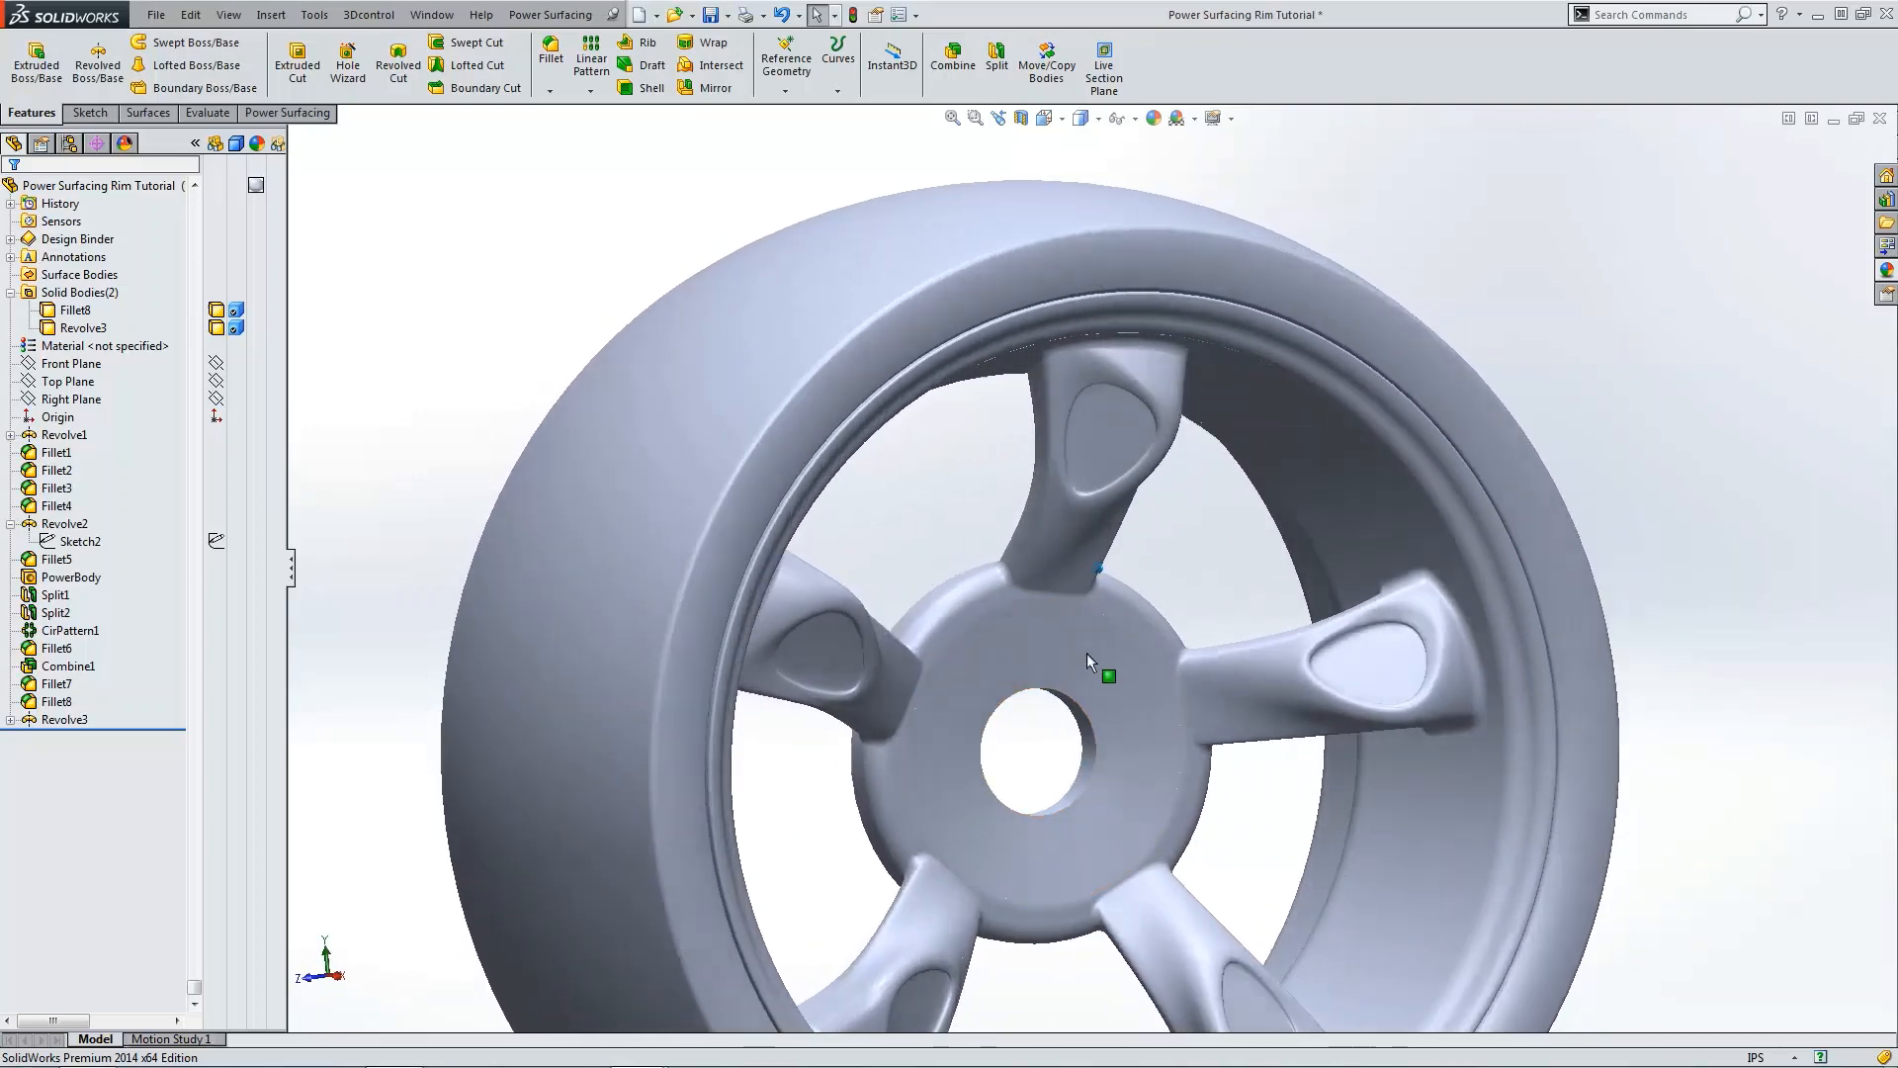
left_click(55, 578)
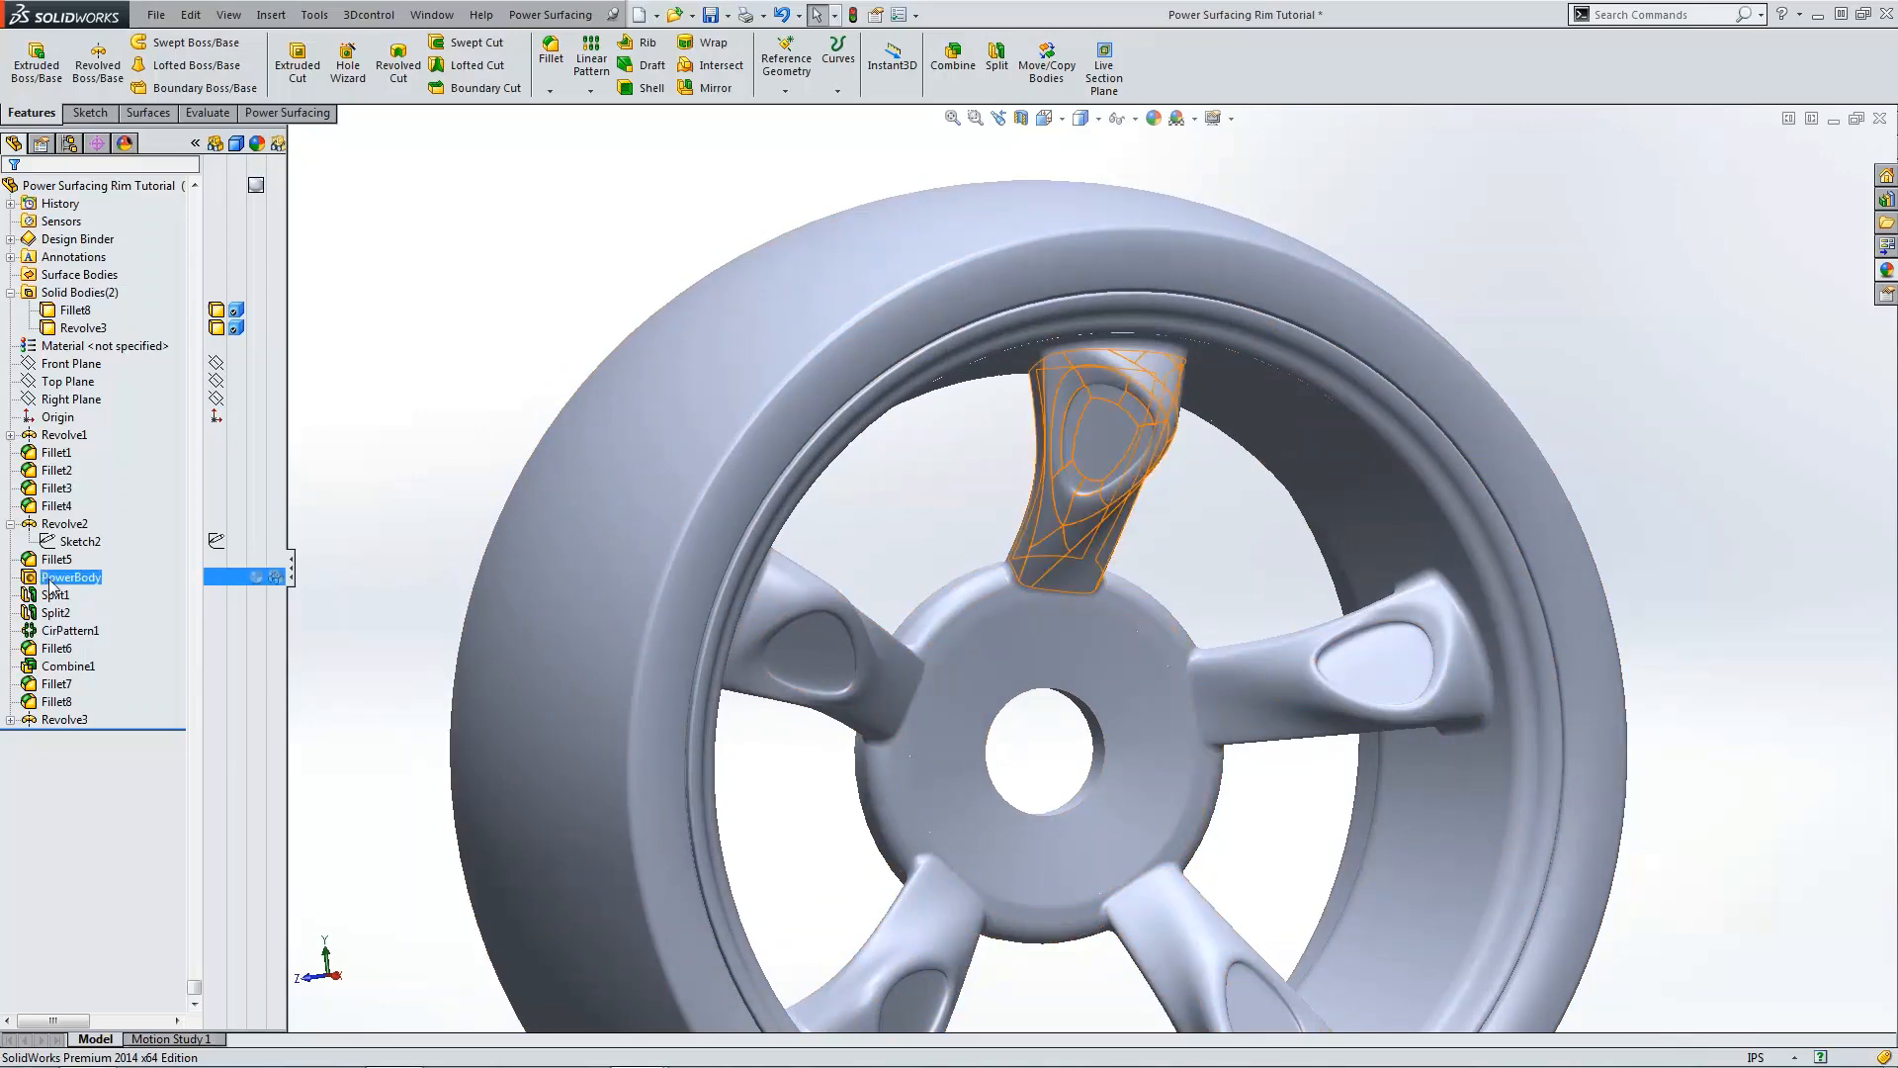
left_click(59, 522)
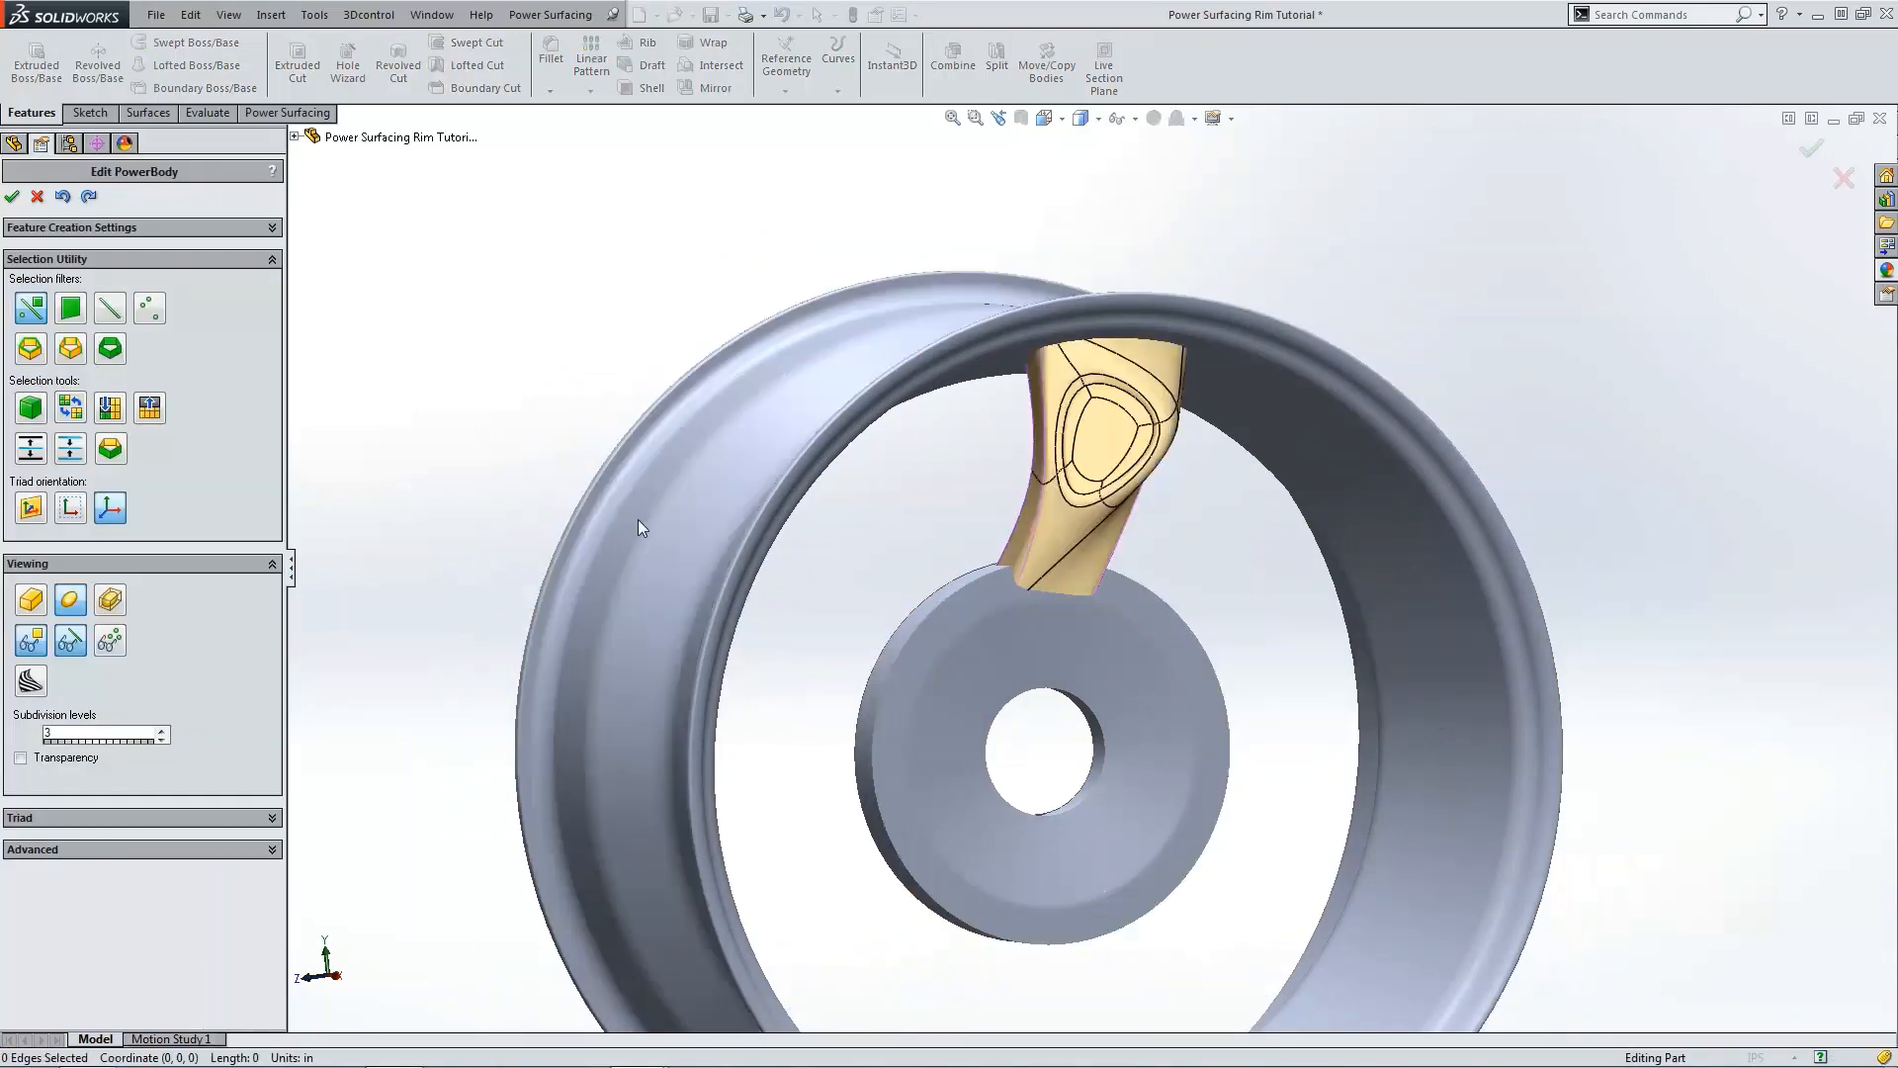
key("ctrl+1")
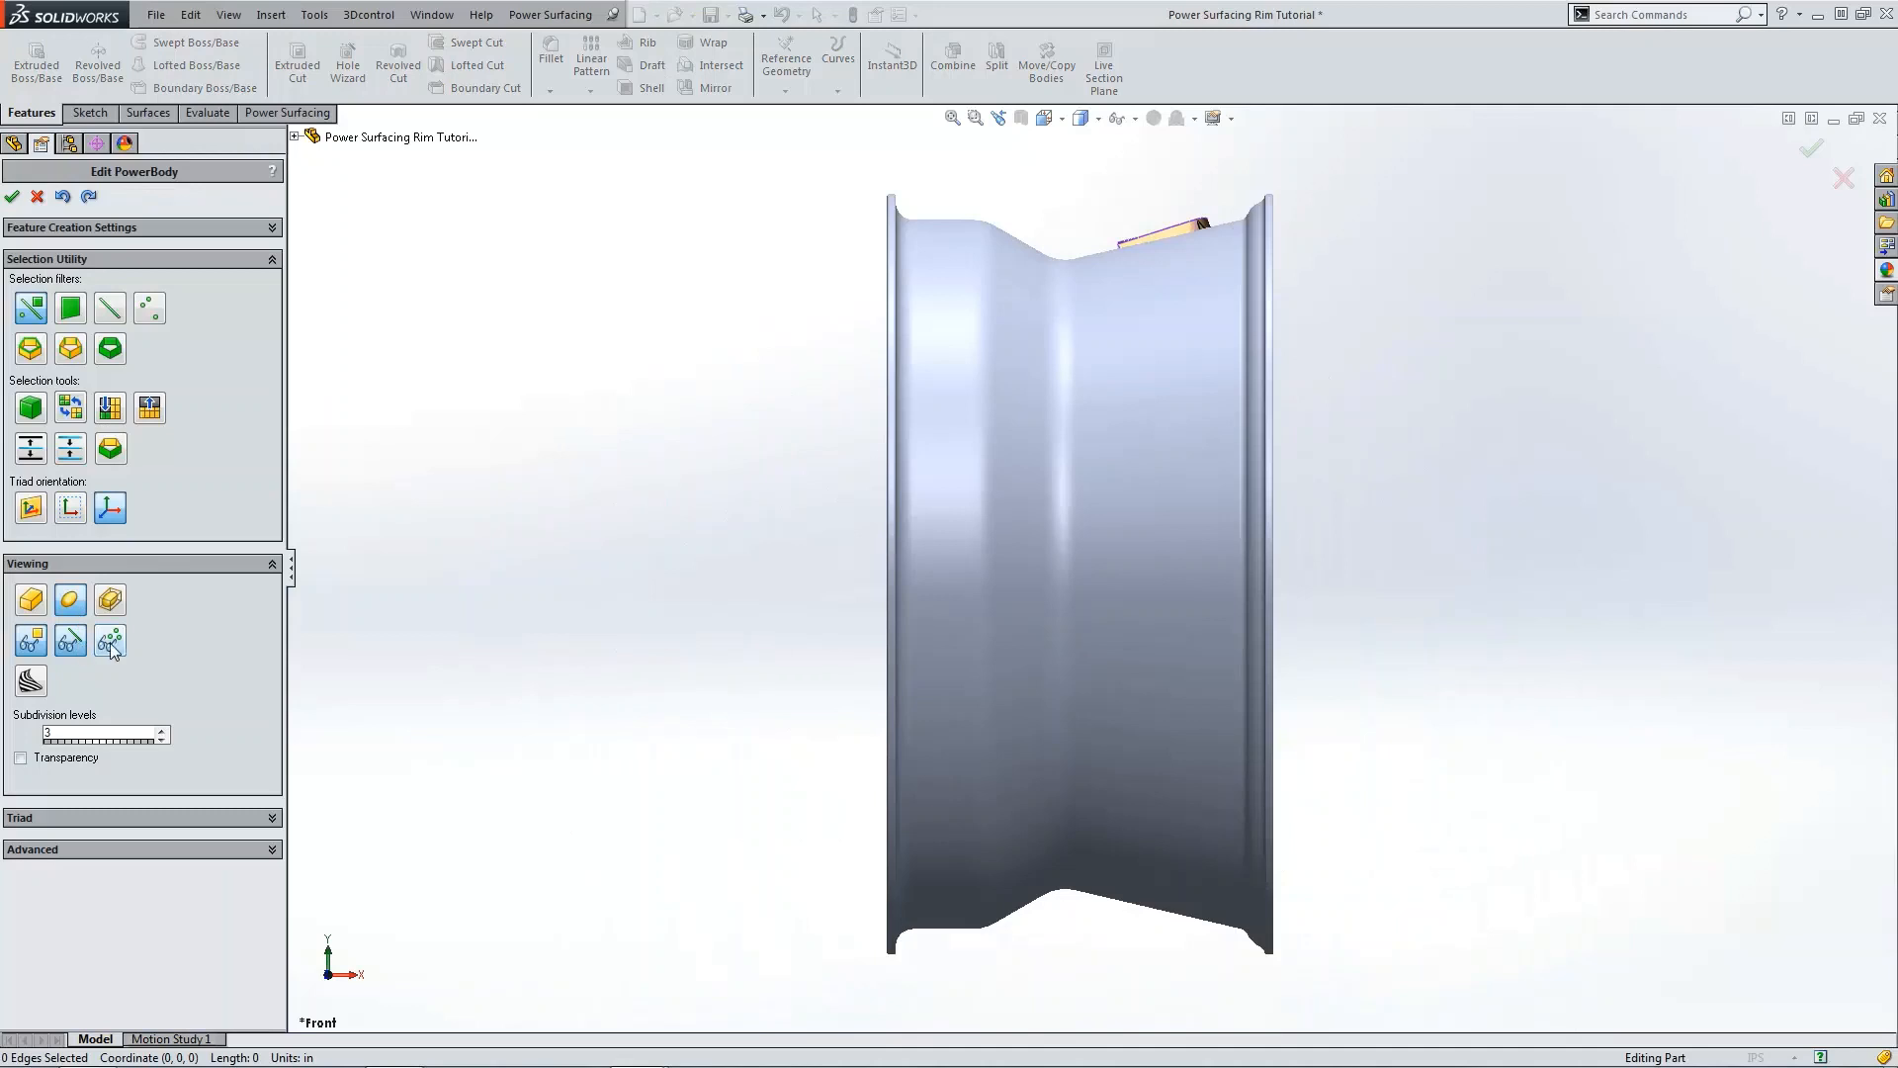
left_click(110, 642)
Step: Select four vertices of the spoke cage, move them down about 1.35 in, and accept the PowerBody edit
middle_click_drag(1198, 457, 1106, 448)
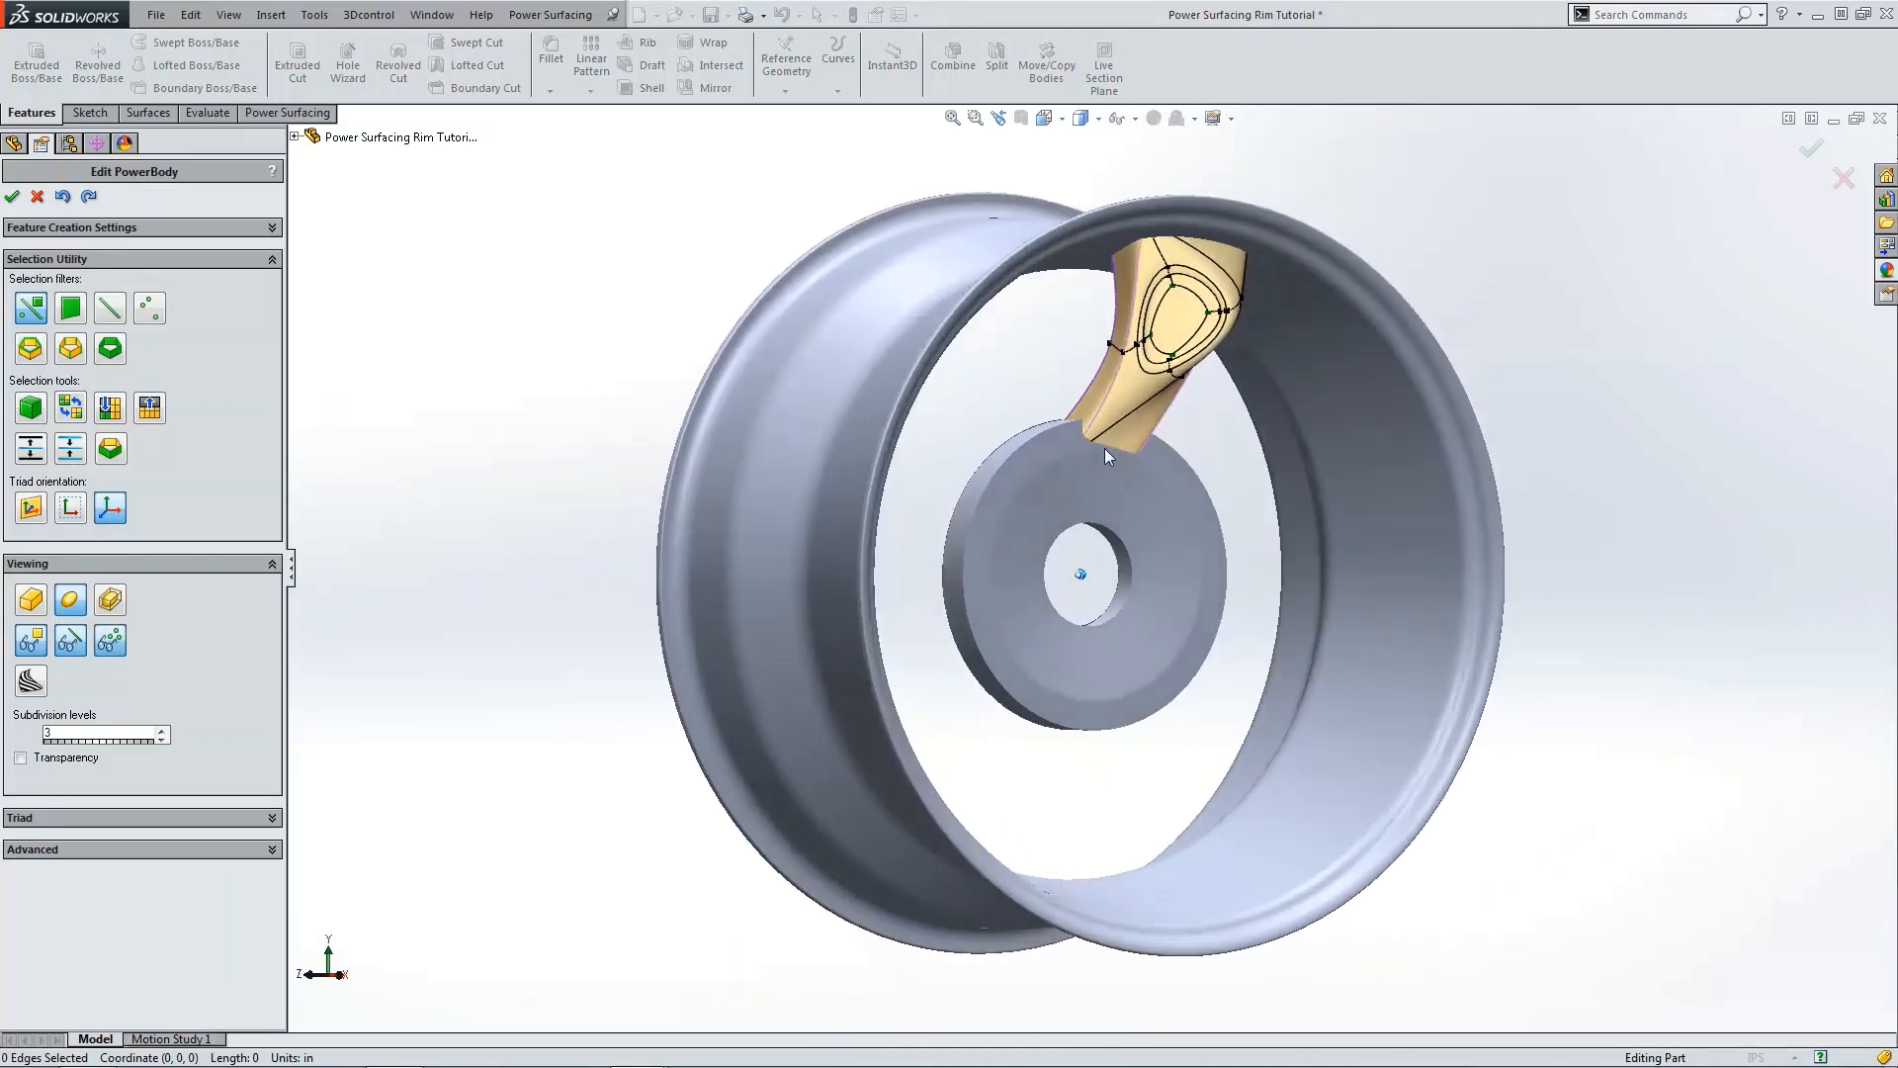
left_click_drag(1167, 472, 1184, 490)
key("ctrl+1")
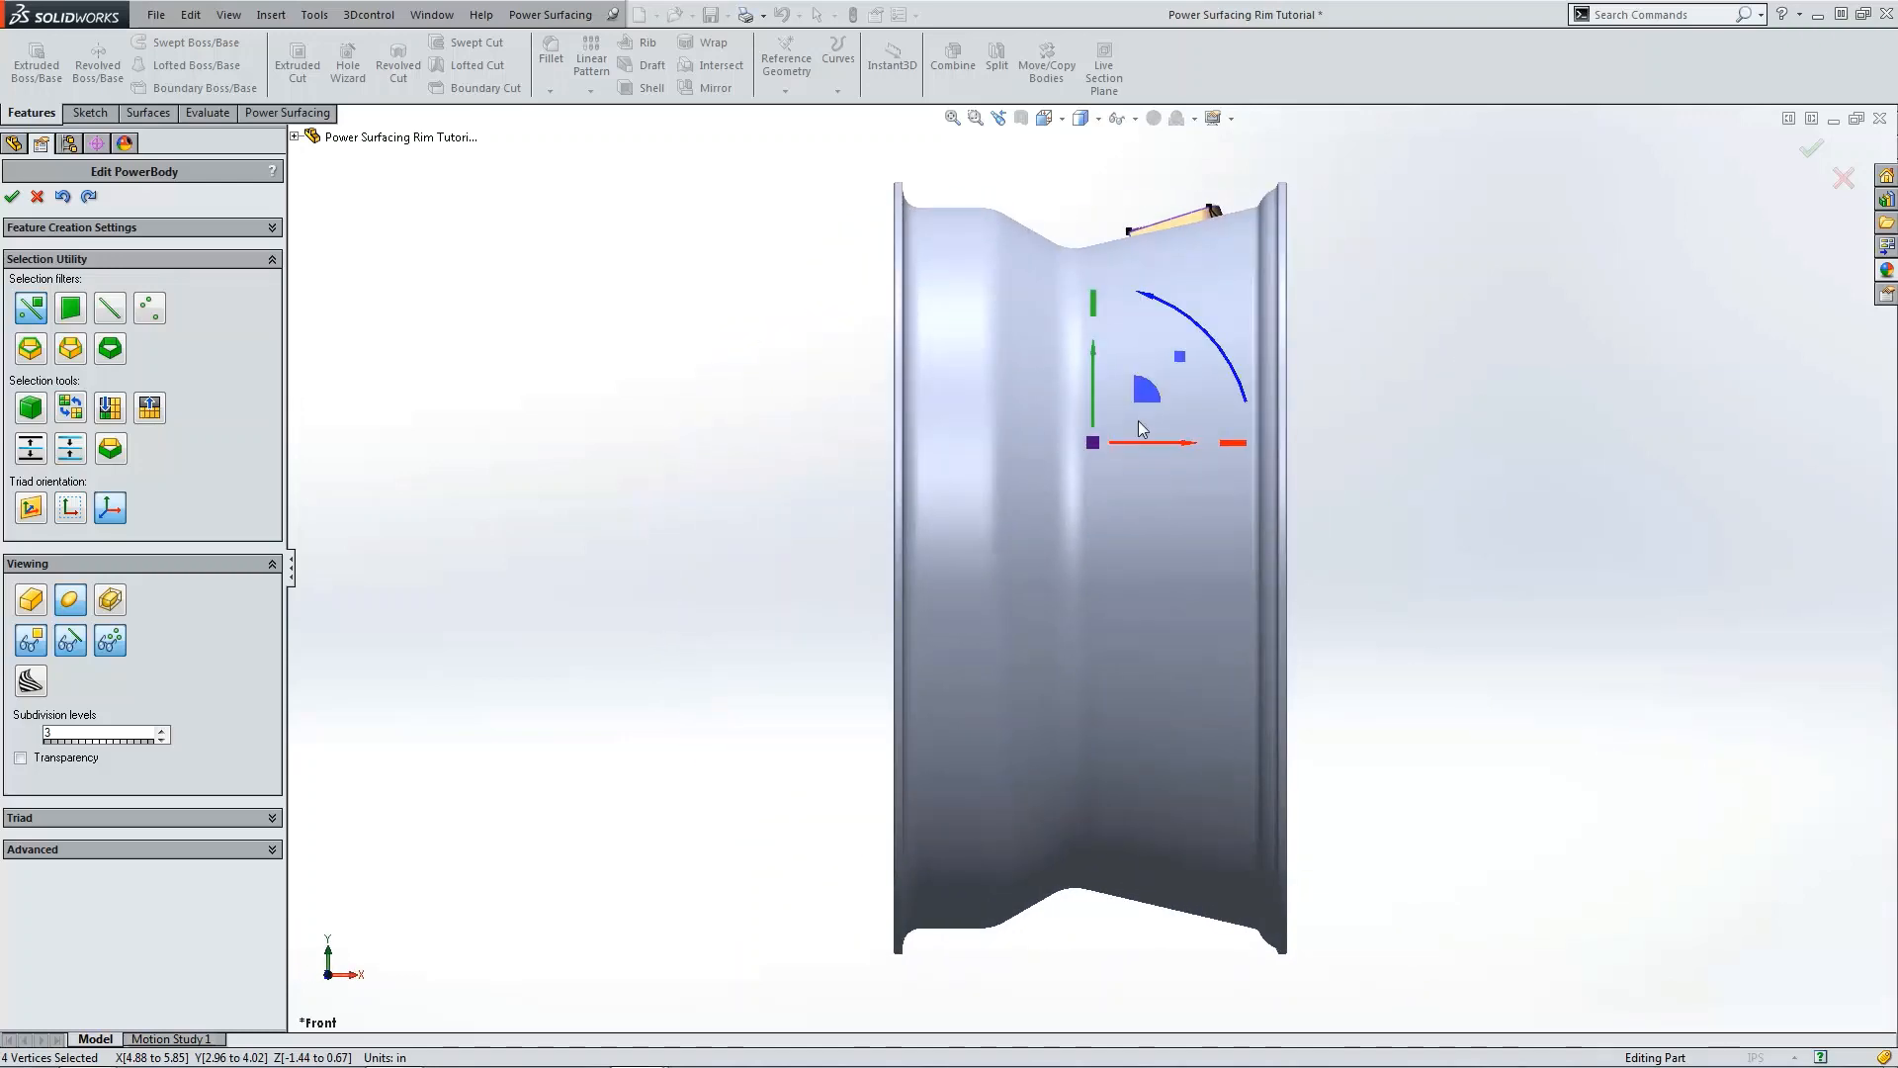
left_click_drag(1141, 444, 1141, 445)
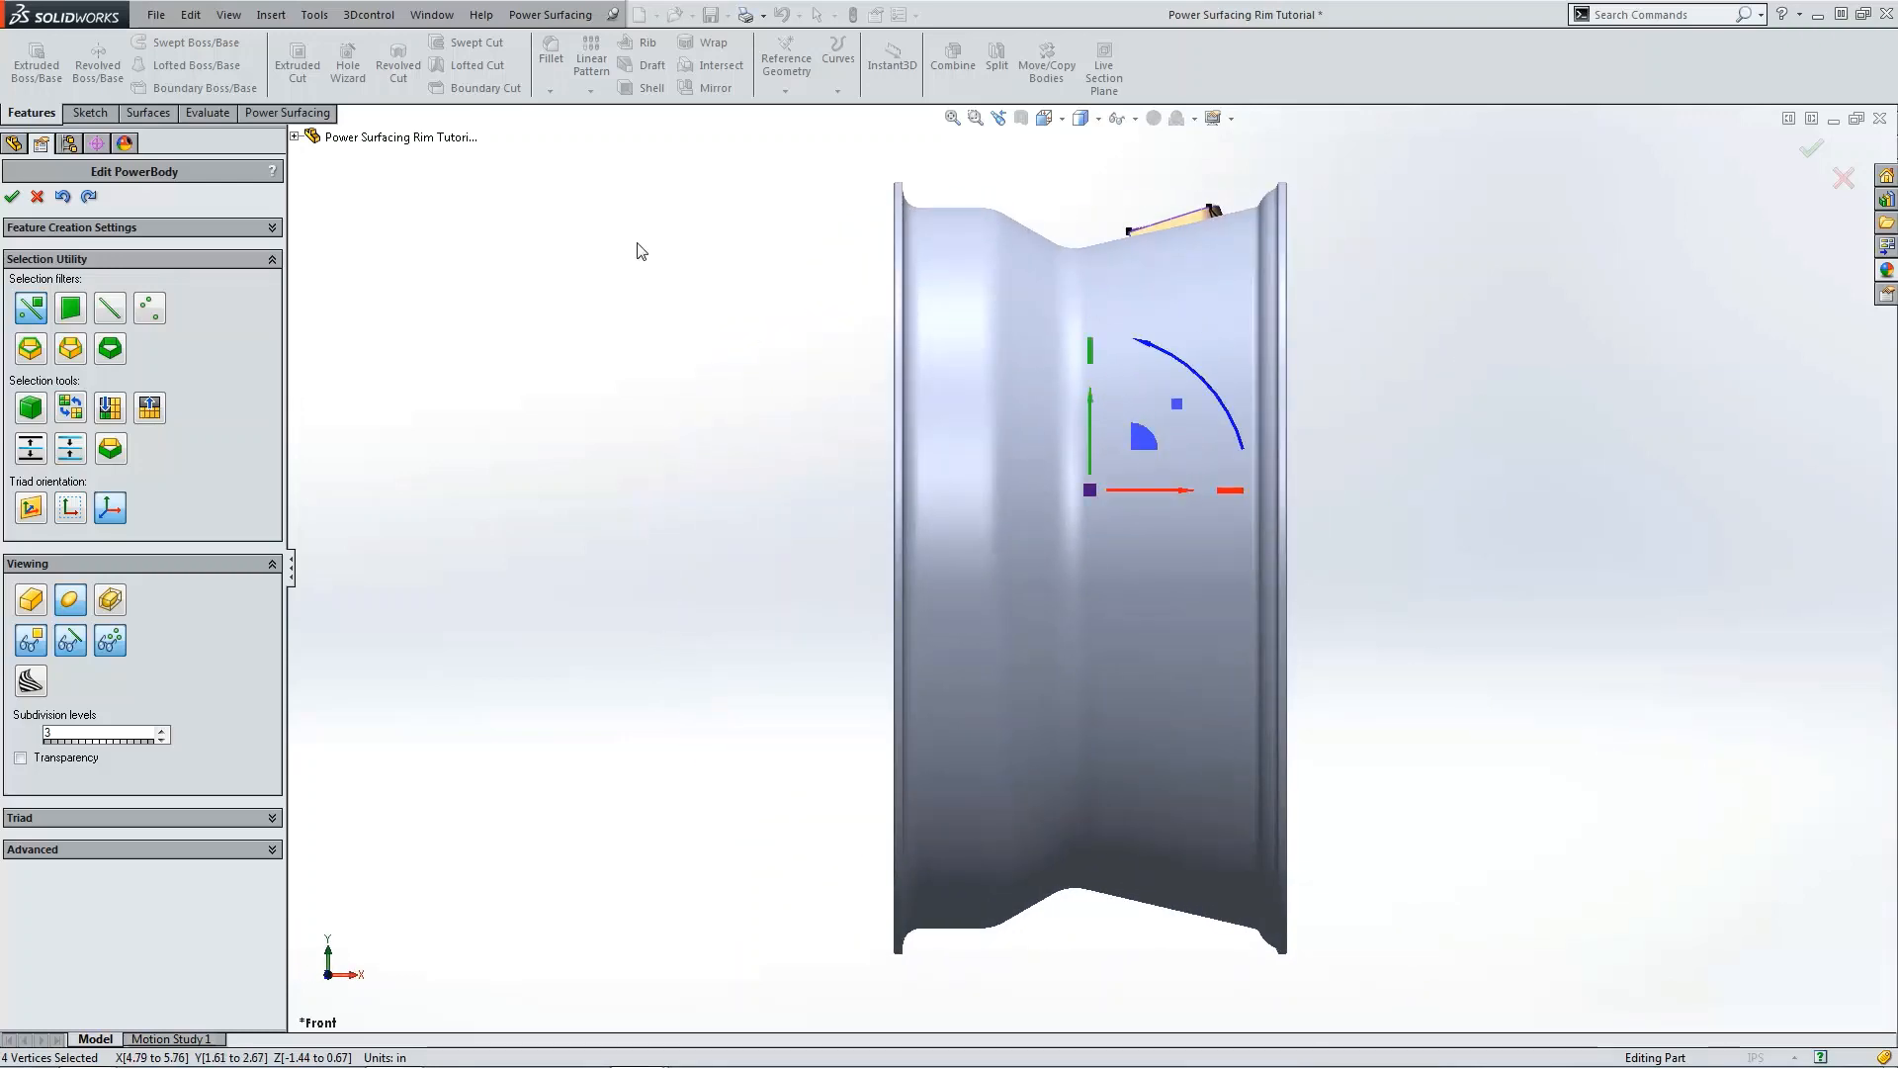
left_click(636, 243)
middle_click_drag(637, 242, 666, 389)
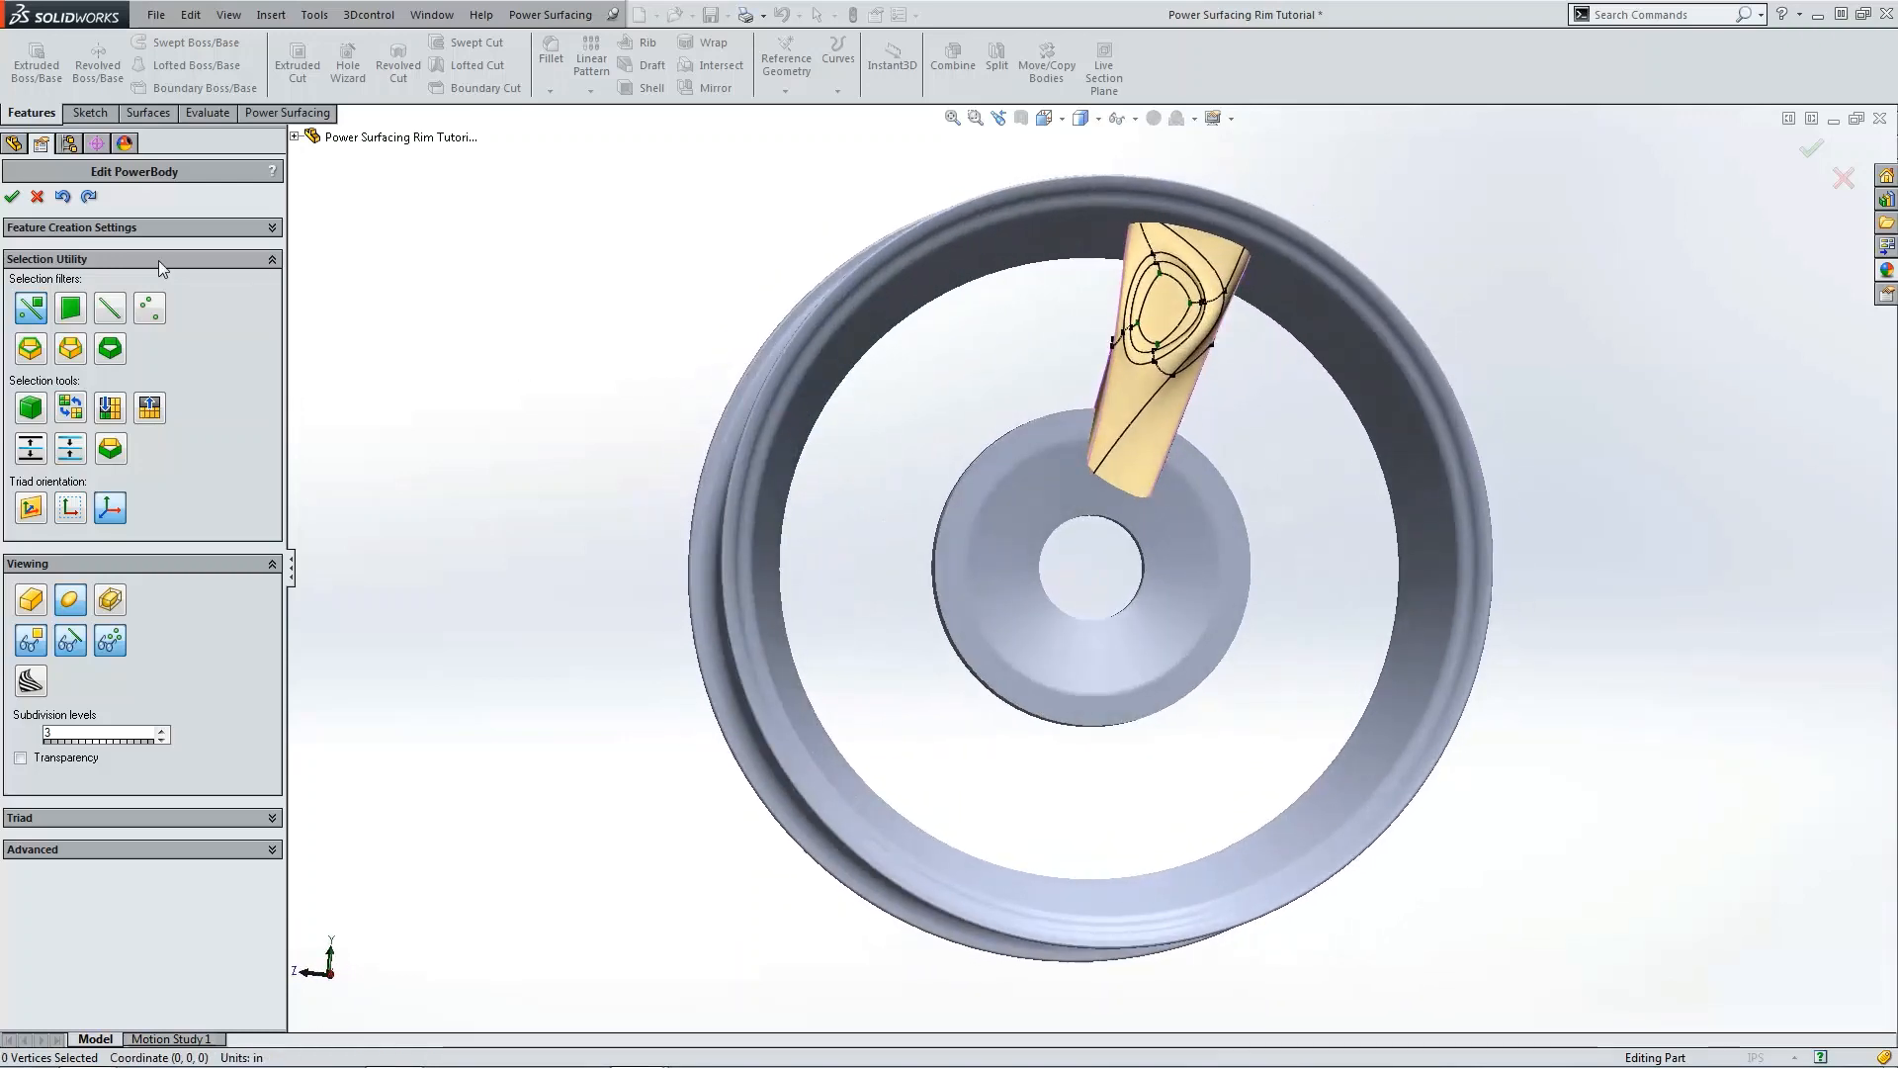
left_click(13, 197)
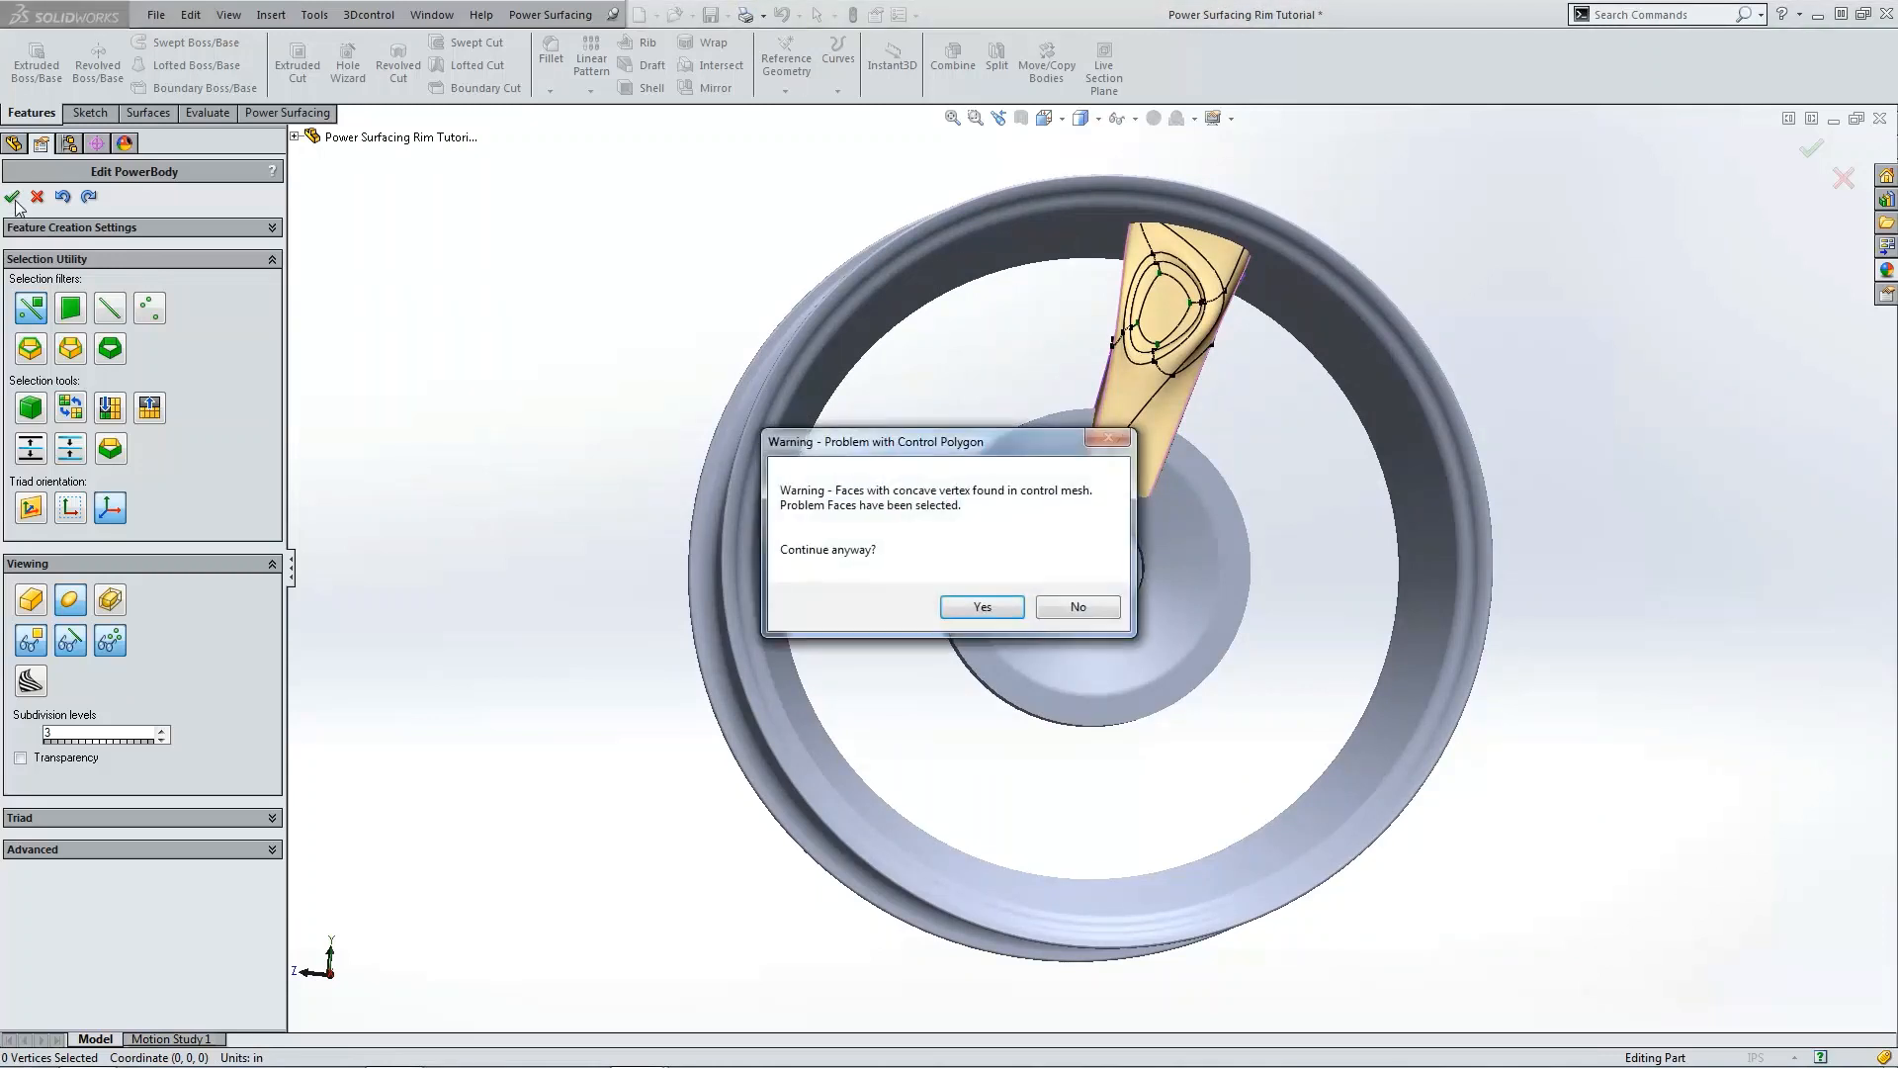
left_click(983, 608)
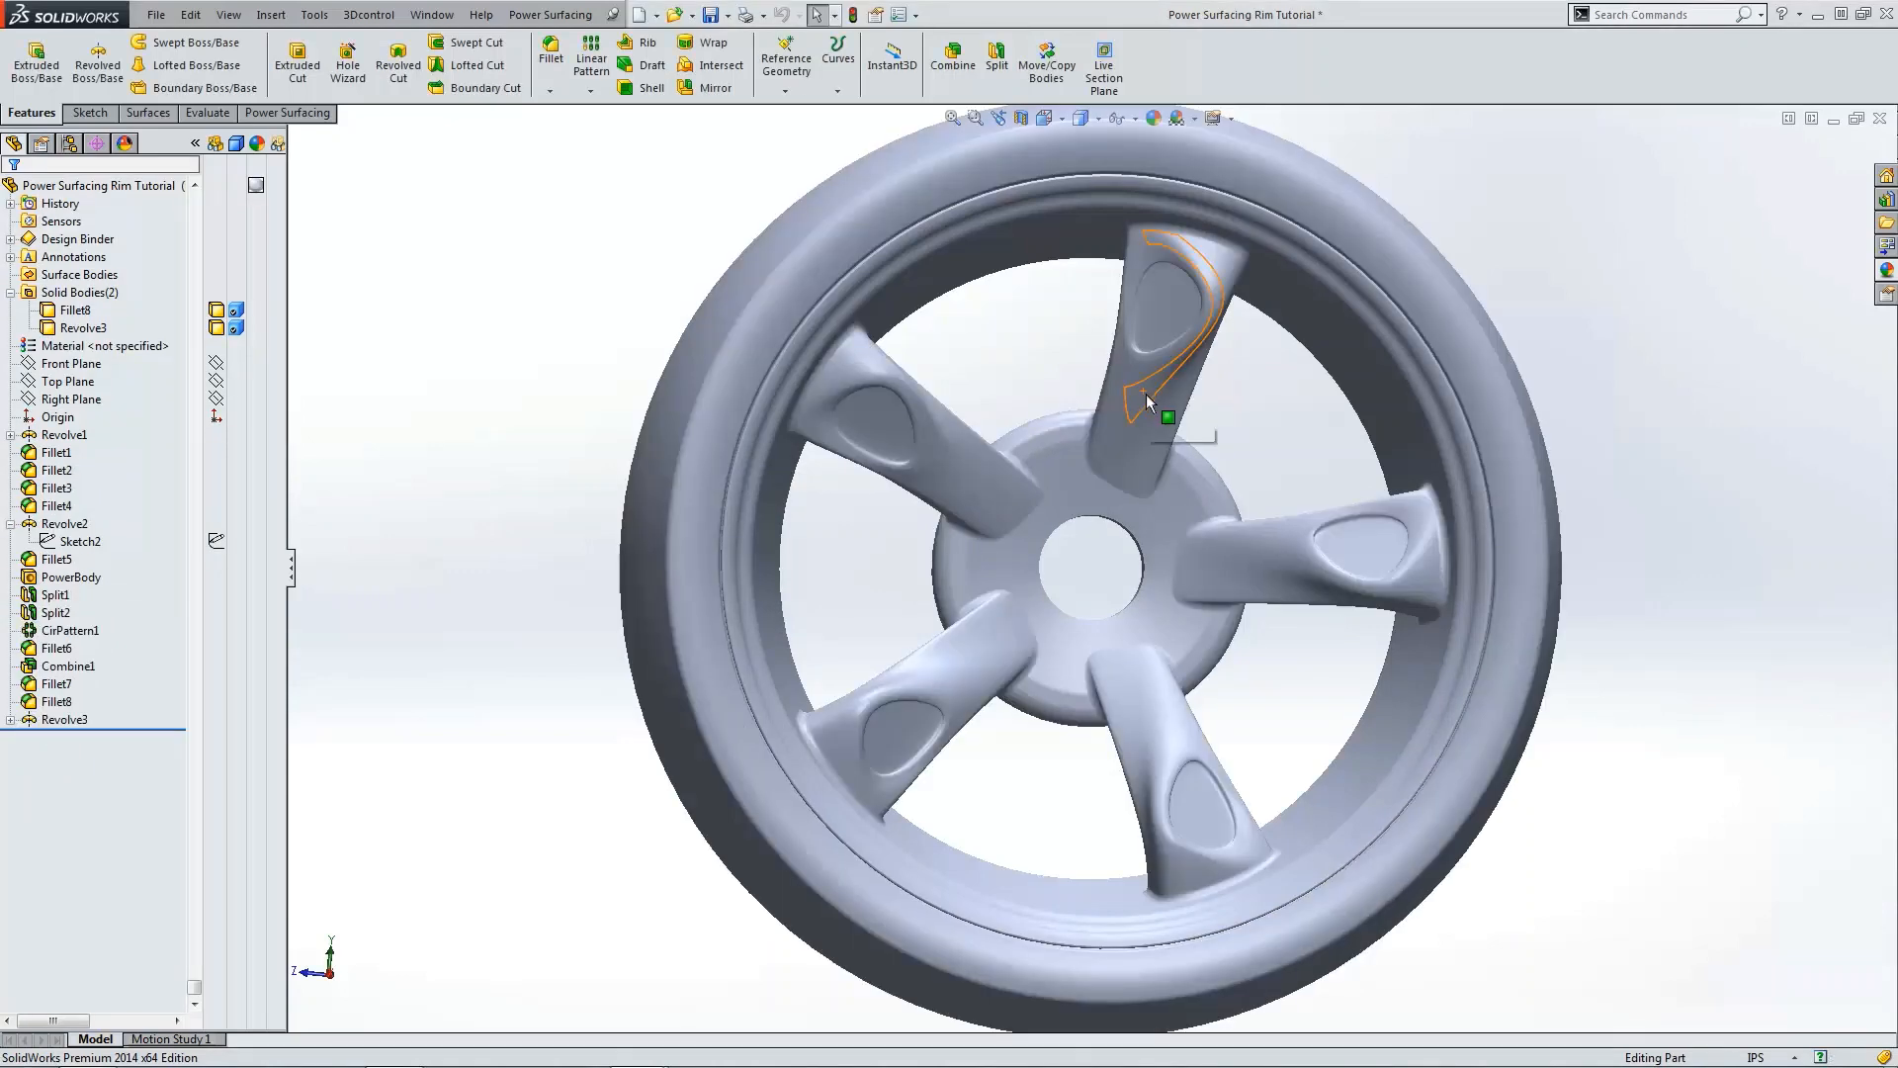
Step: Orbit, zoom and view the updated wheel from the right to inspect the reshaped spokes
middle_click_drag(1147, 394, 1113, 441)
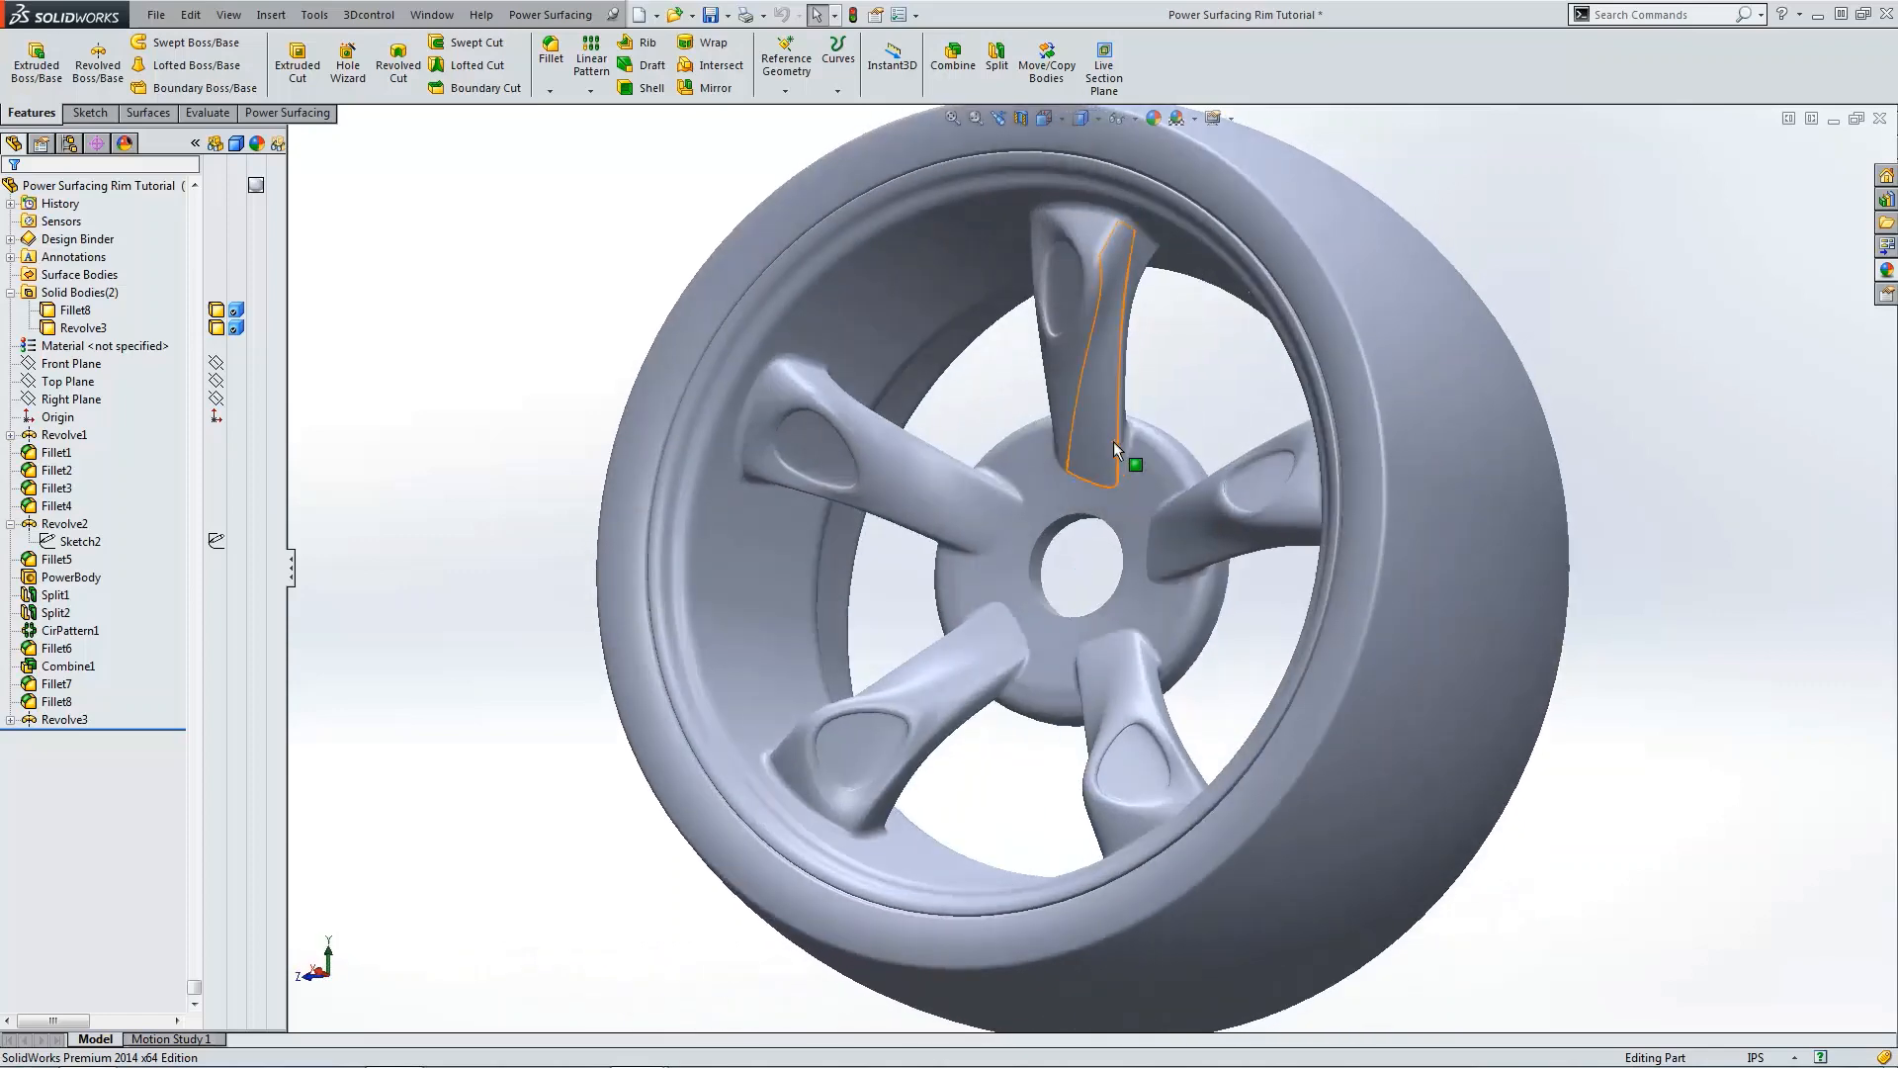
scroll(1147, 466, "down", 5)
scroll(1184, 494, "up", 5)
middle_click_drag(1184, 494, 1190, 514)
key("ctrl+4")
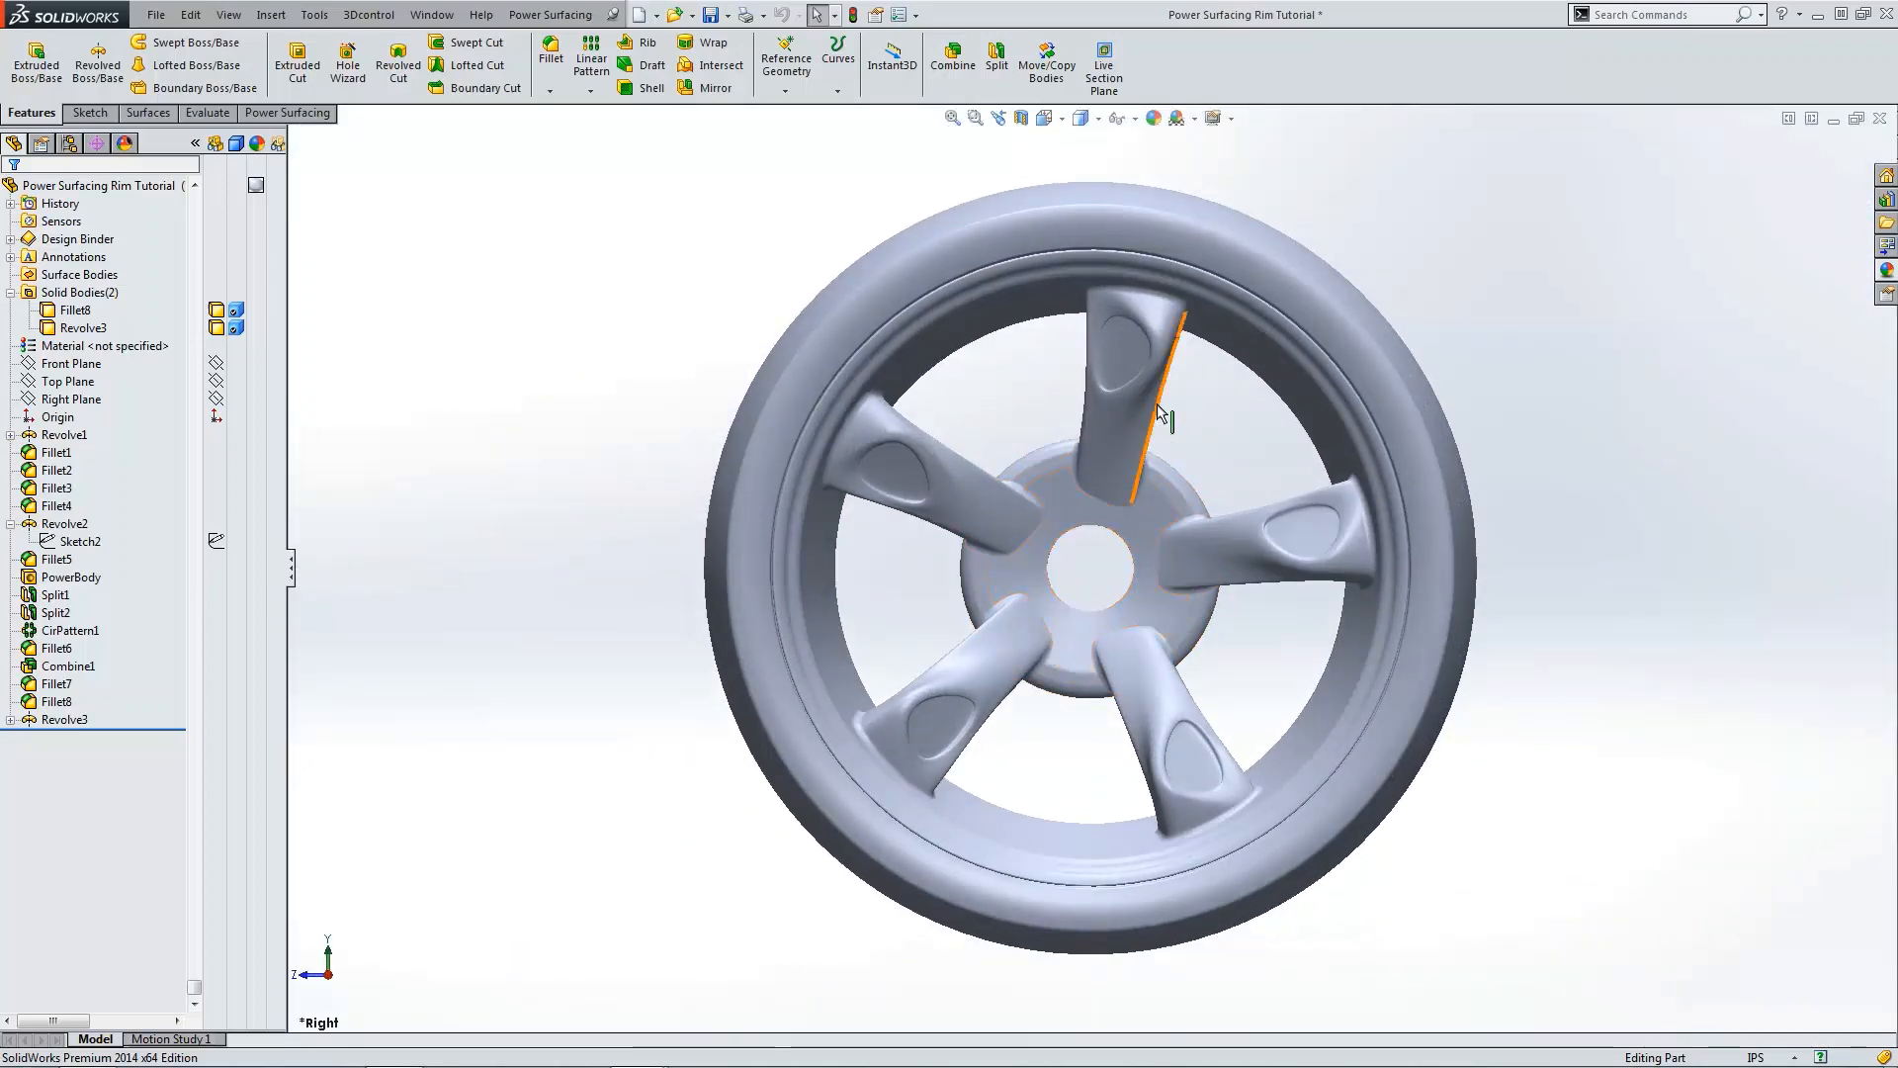
left_click(40, 666)
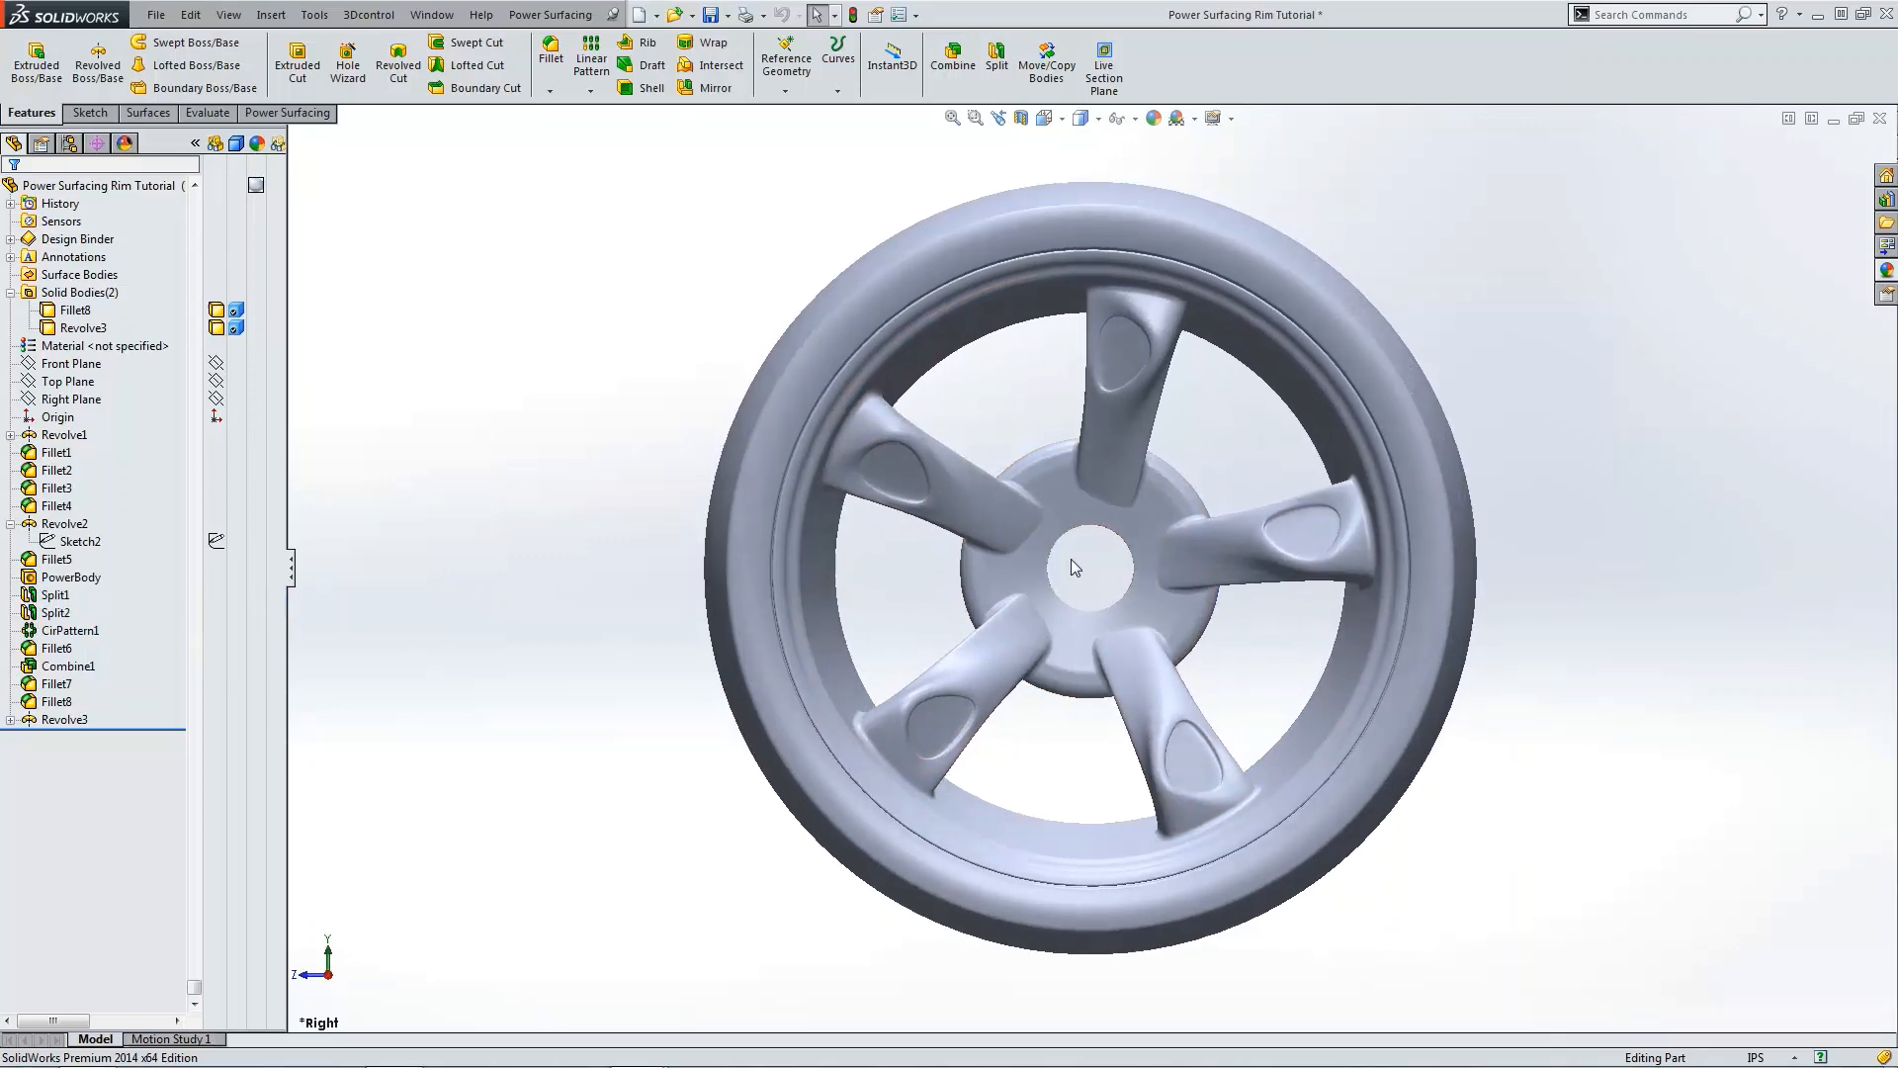
scroll(1147, 507, "down", 4)
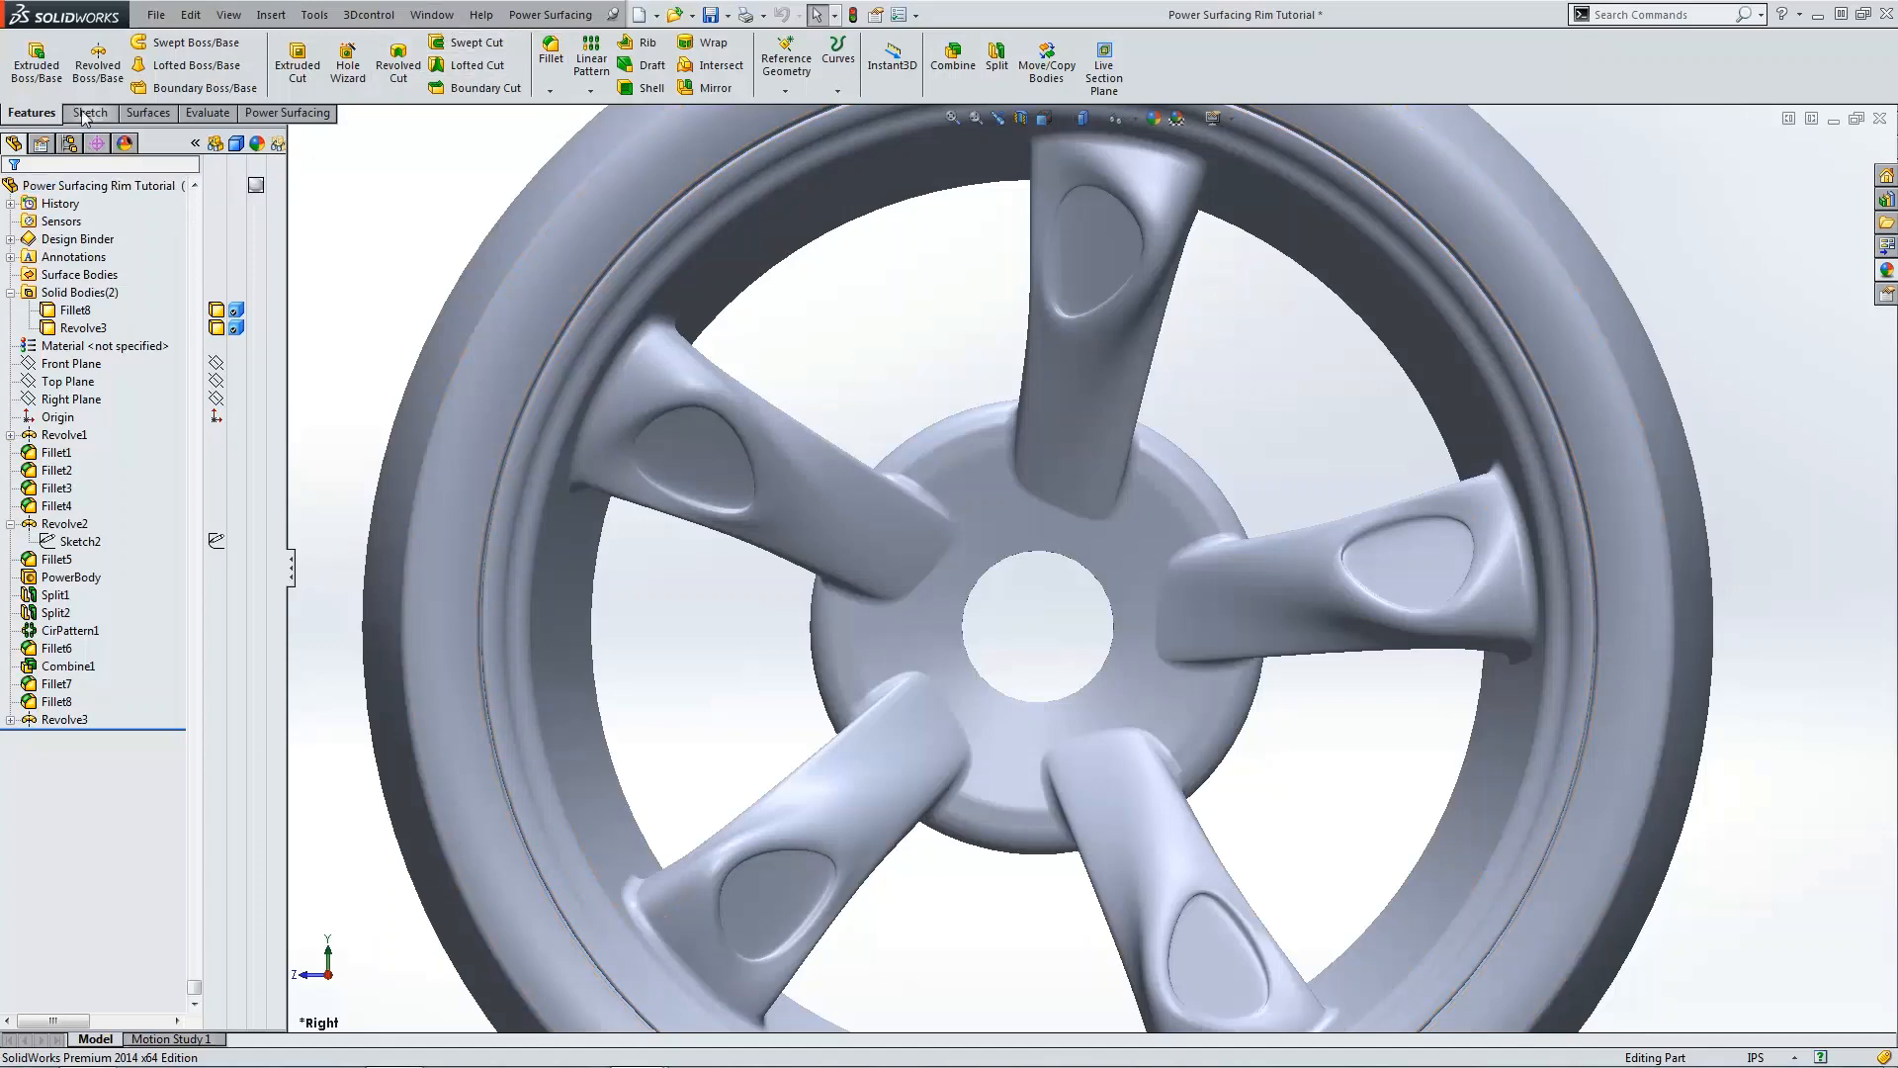
left_click(287, 112)
left_click(22, 90)
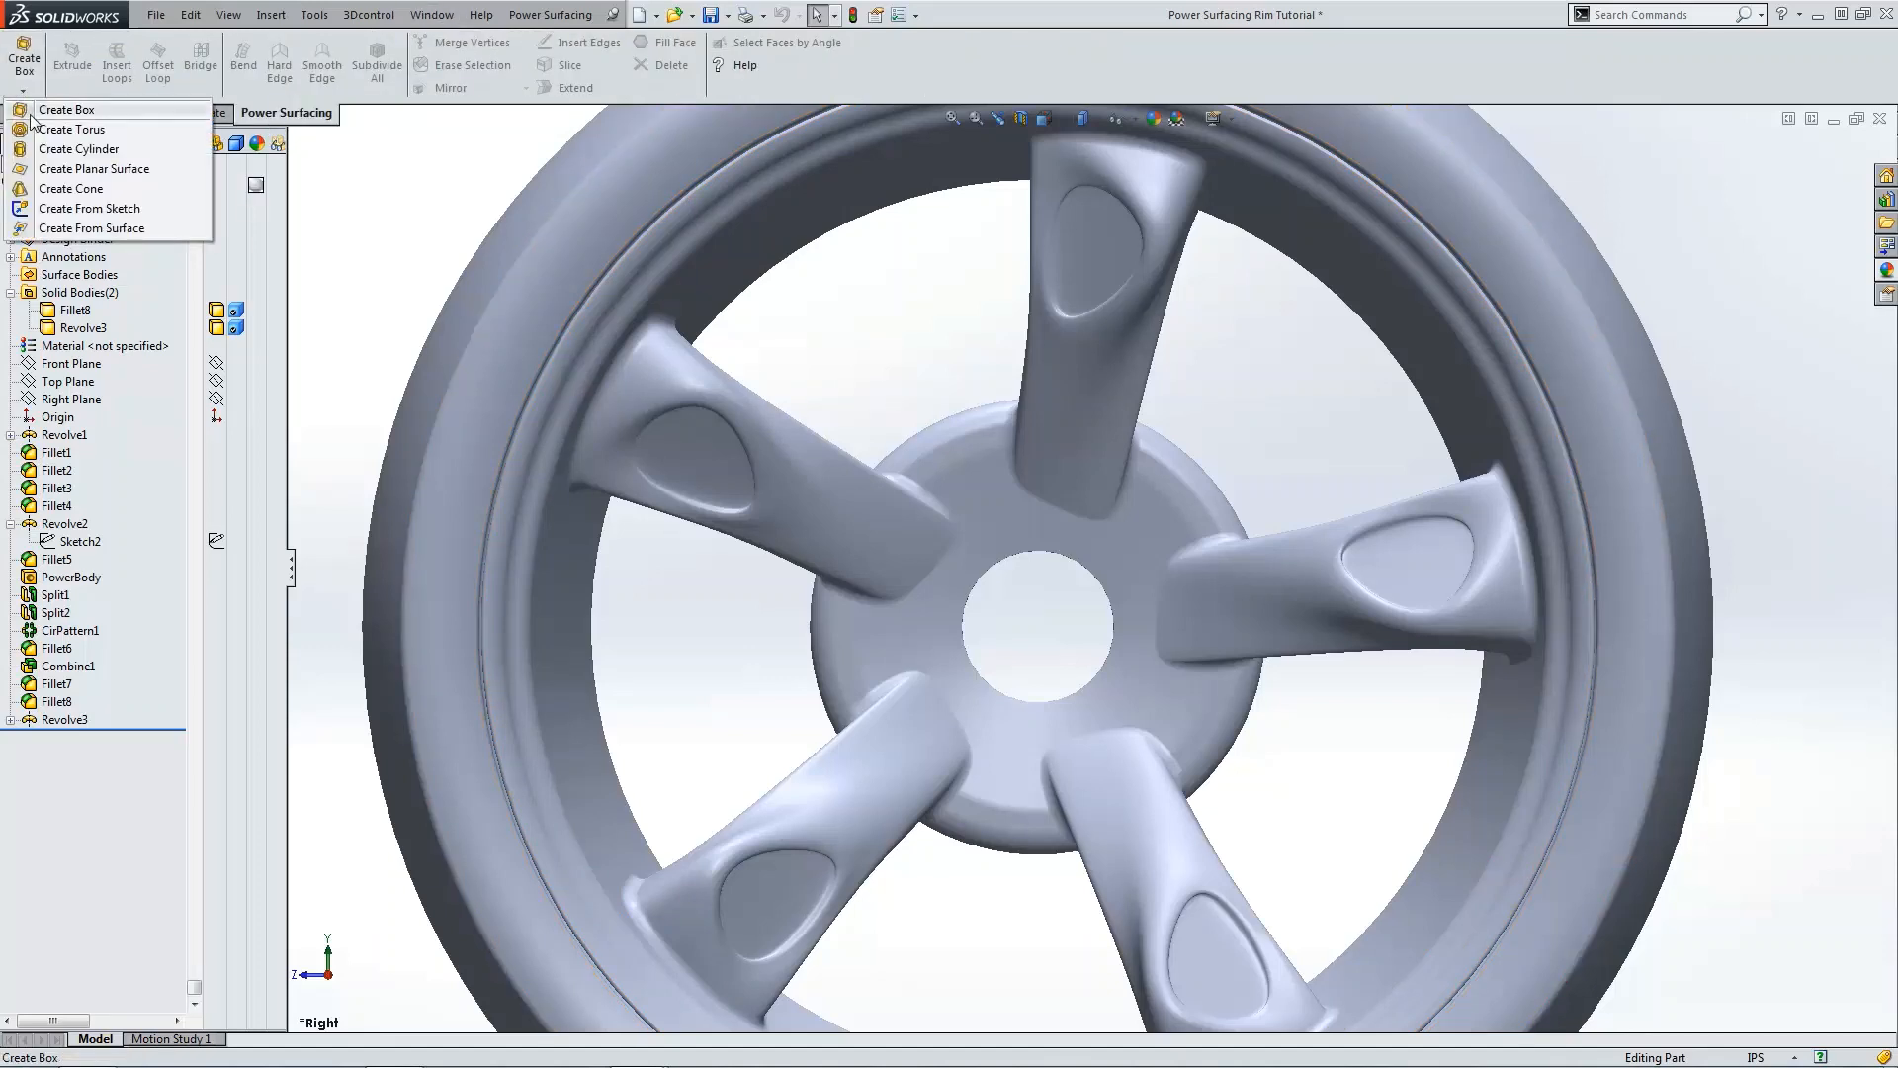
left_click(376, 158)
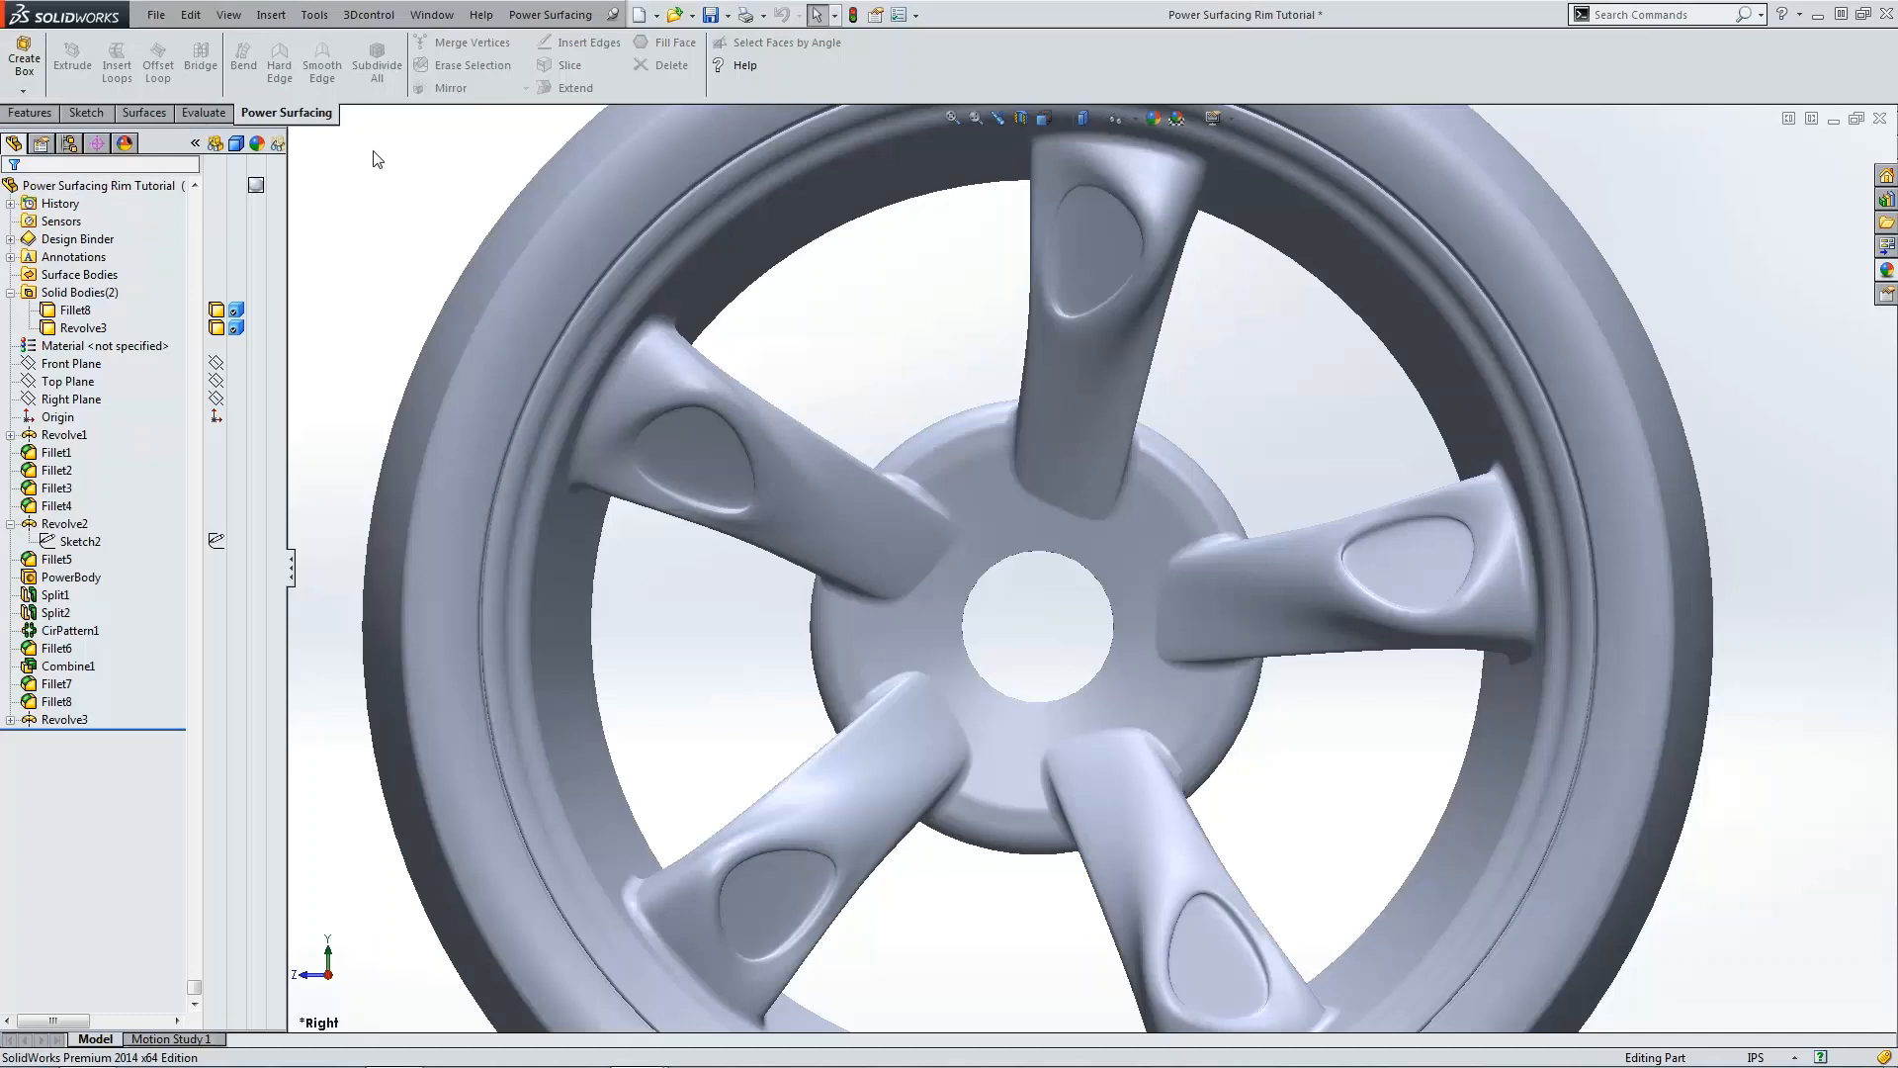
Step: Switch back to the Ferrari Concept 5 document and view the car from the top
left_click(435, 15)
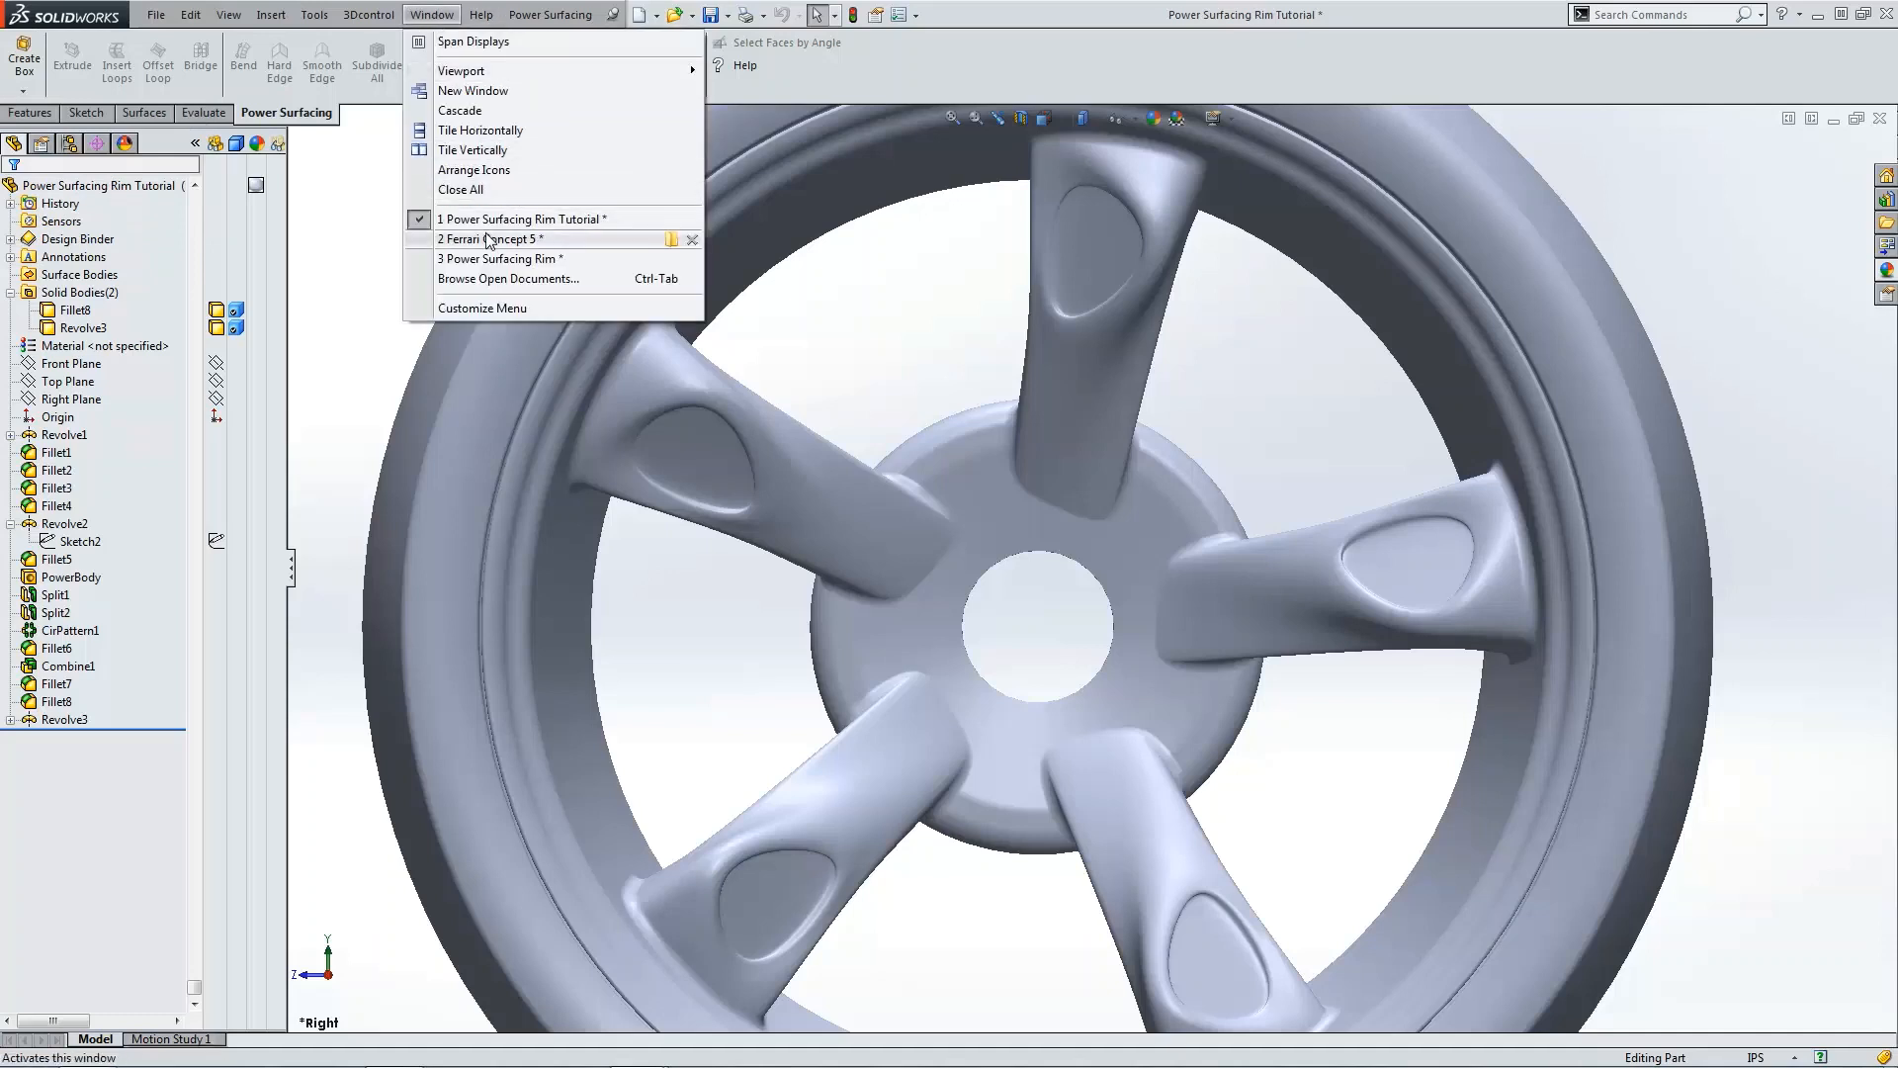
left_click(491, 237)
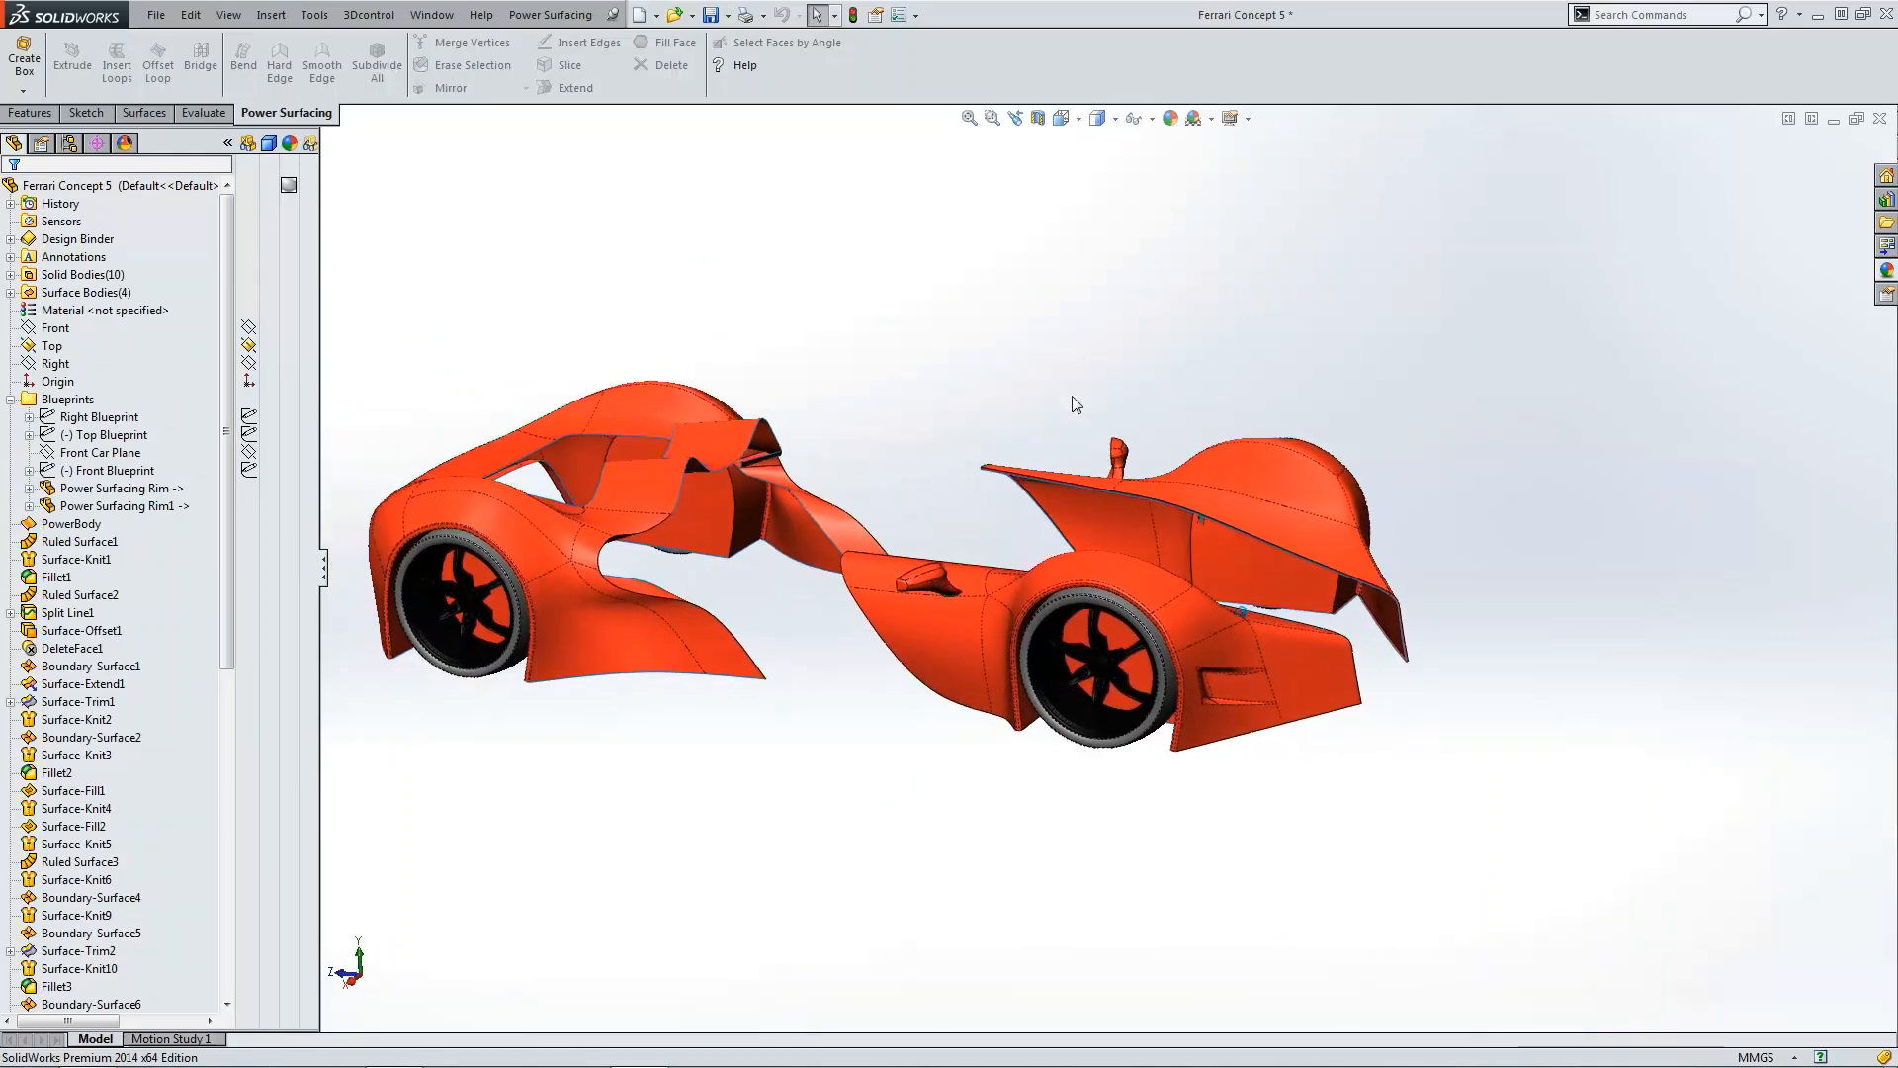
key("ctrl+5")
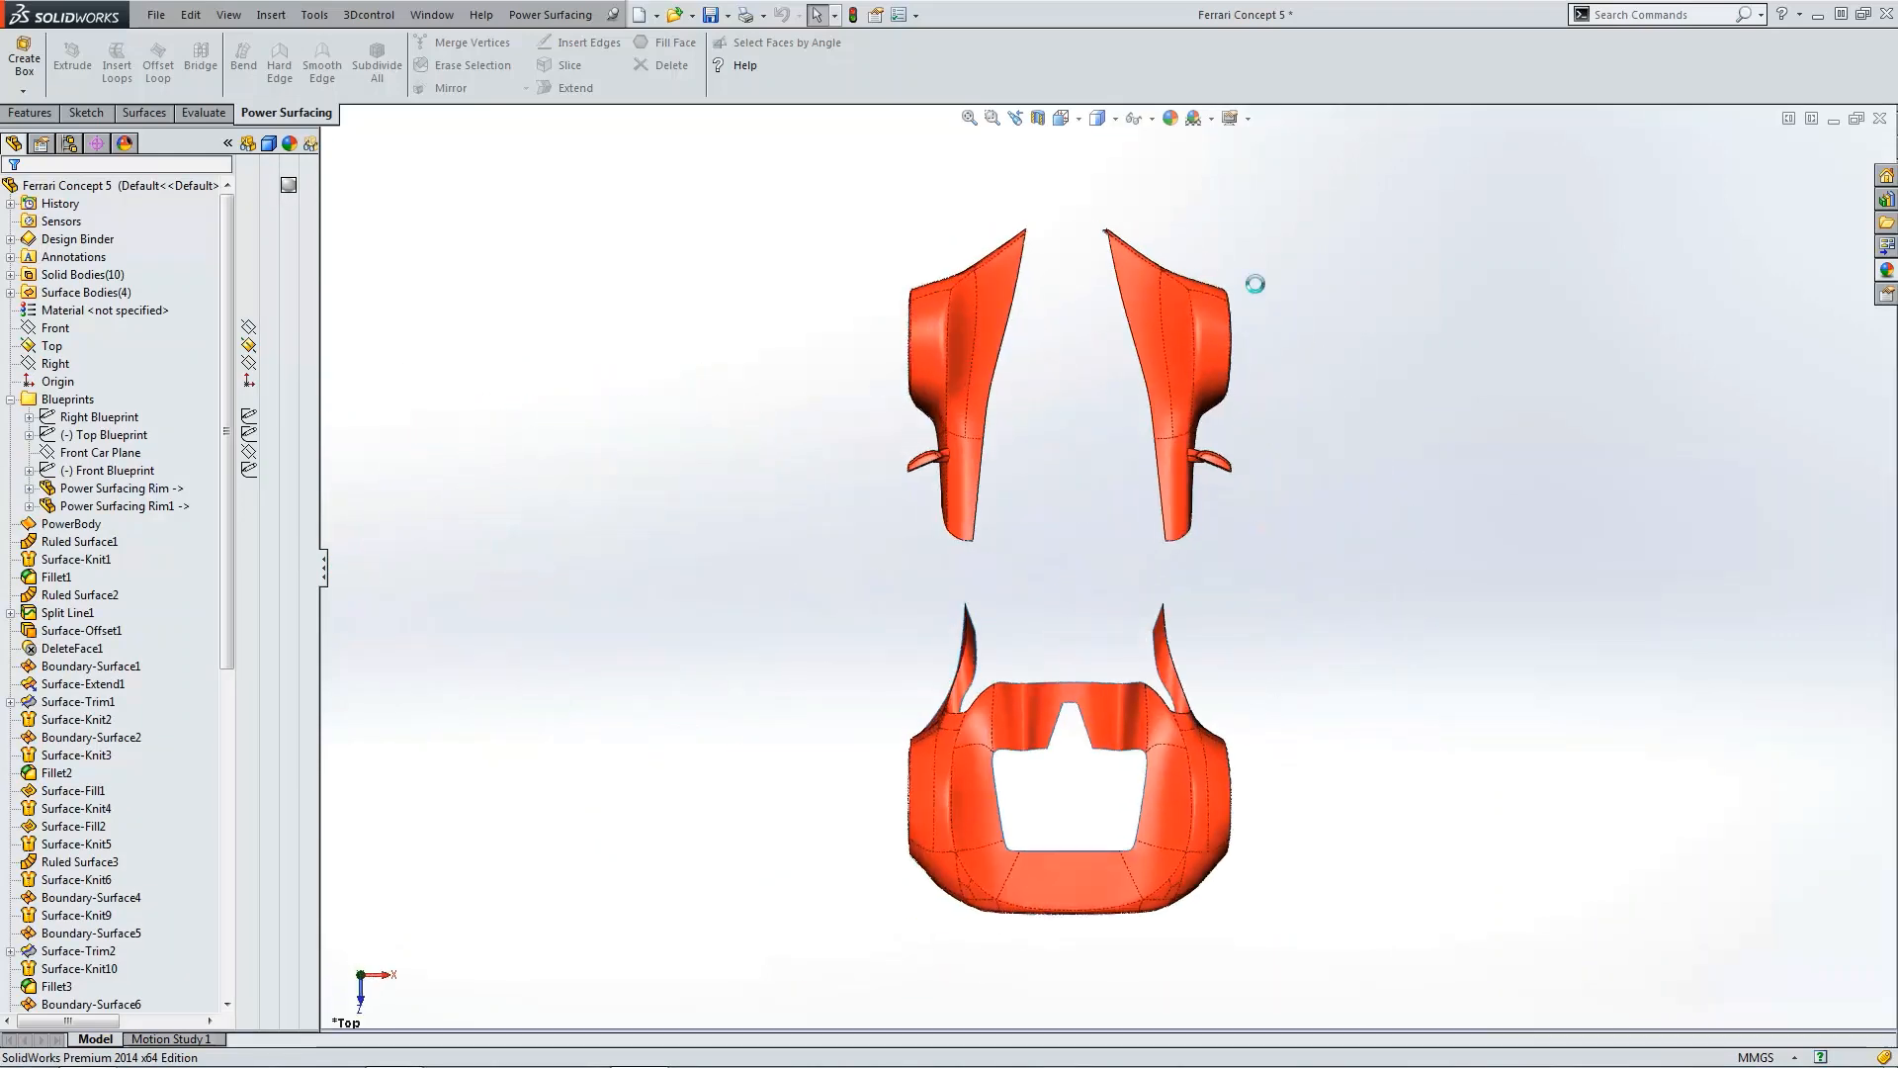